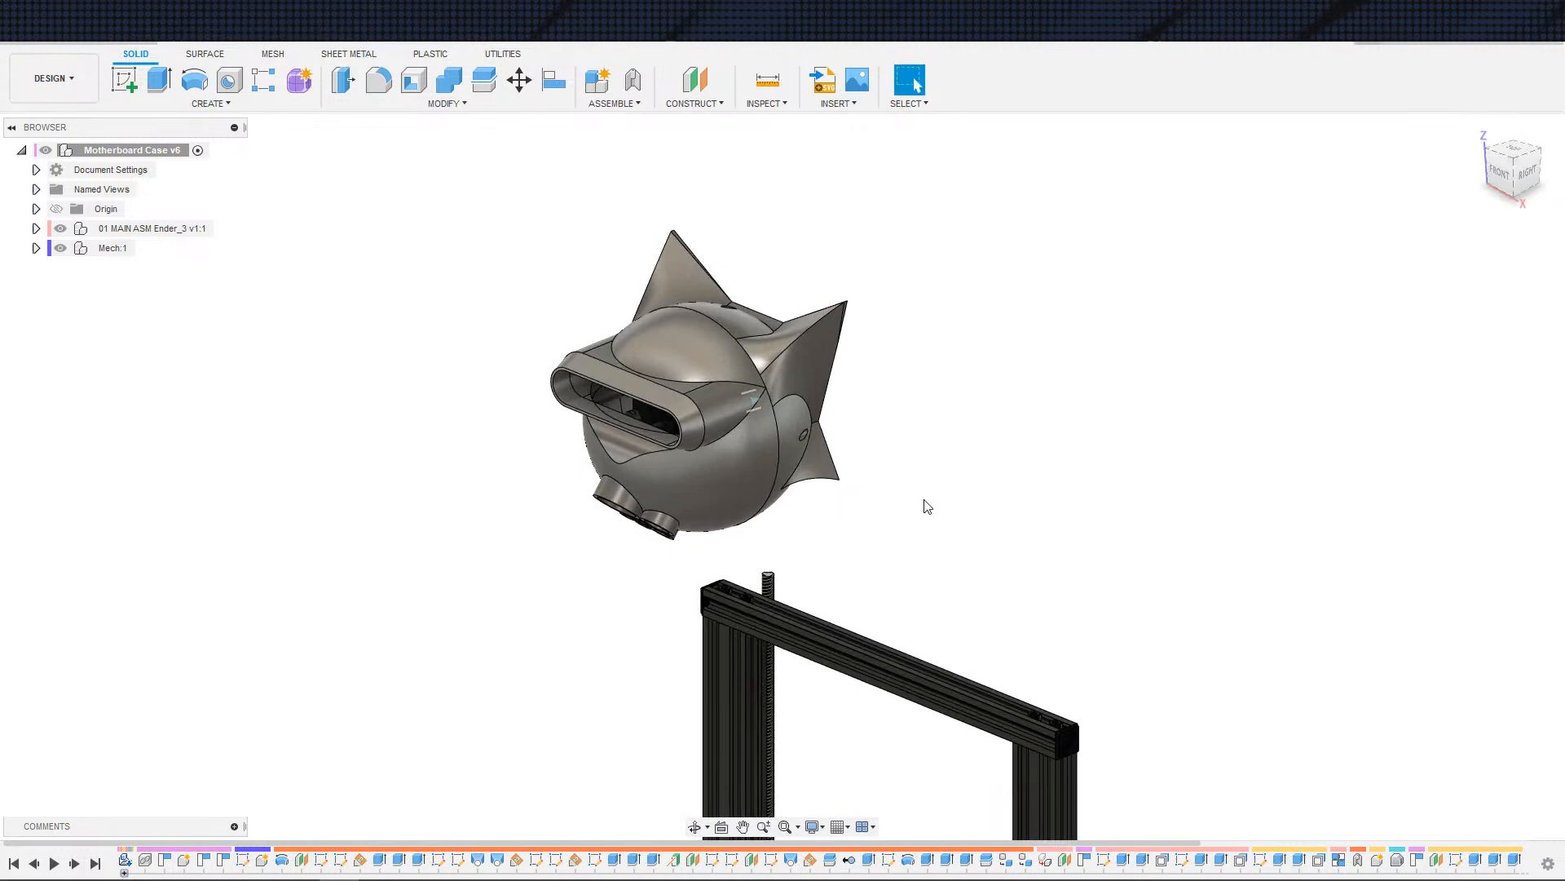
- Hide the 01 MAIN ASM Ender_3 component so that only the Mech case is displayed
{"action": "scroll", "coordinate": [937, 514], "scroll_direction": "up", "scroll_amount": 3}
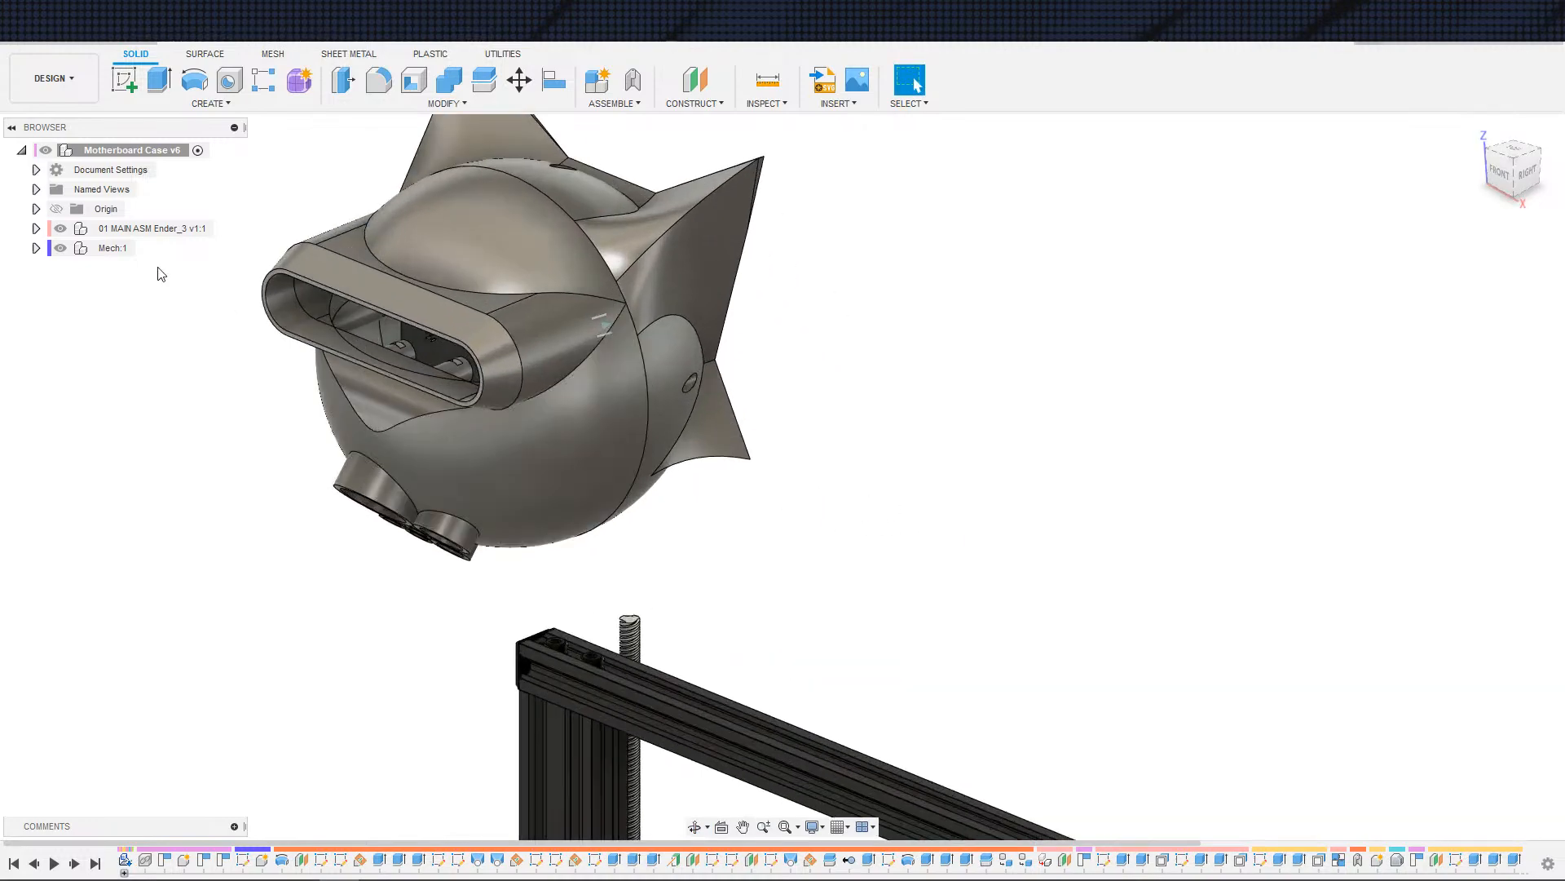
{"action": "left_click", "coordinate": [59, 248]}
{"action": "left_click", "coordinate": [60, 248]}
{"action": "left_click", "coordinate": [59, 228]}
{"action": "scroll", "coordinate": [653, 464], "scroll_direction": "down", "scroll_amount": 4}
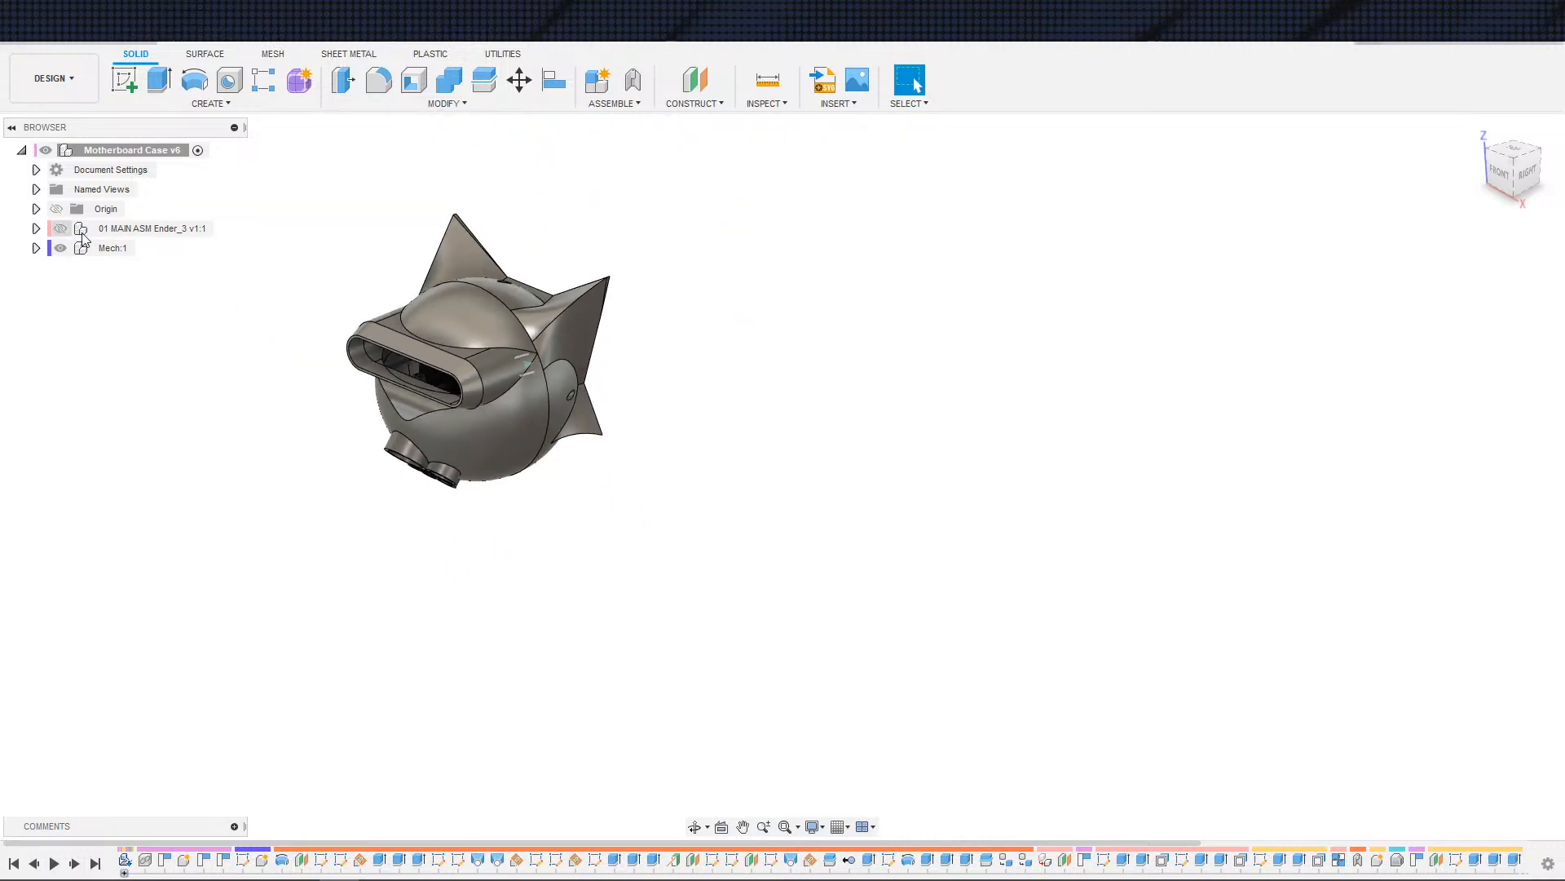
{"action": "middle_click_drag", "start_coordinate": [489, 472], "coordinate": [403, 464], "text": "shift"}
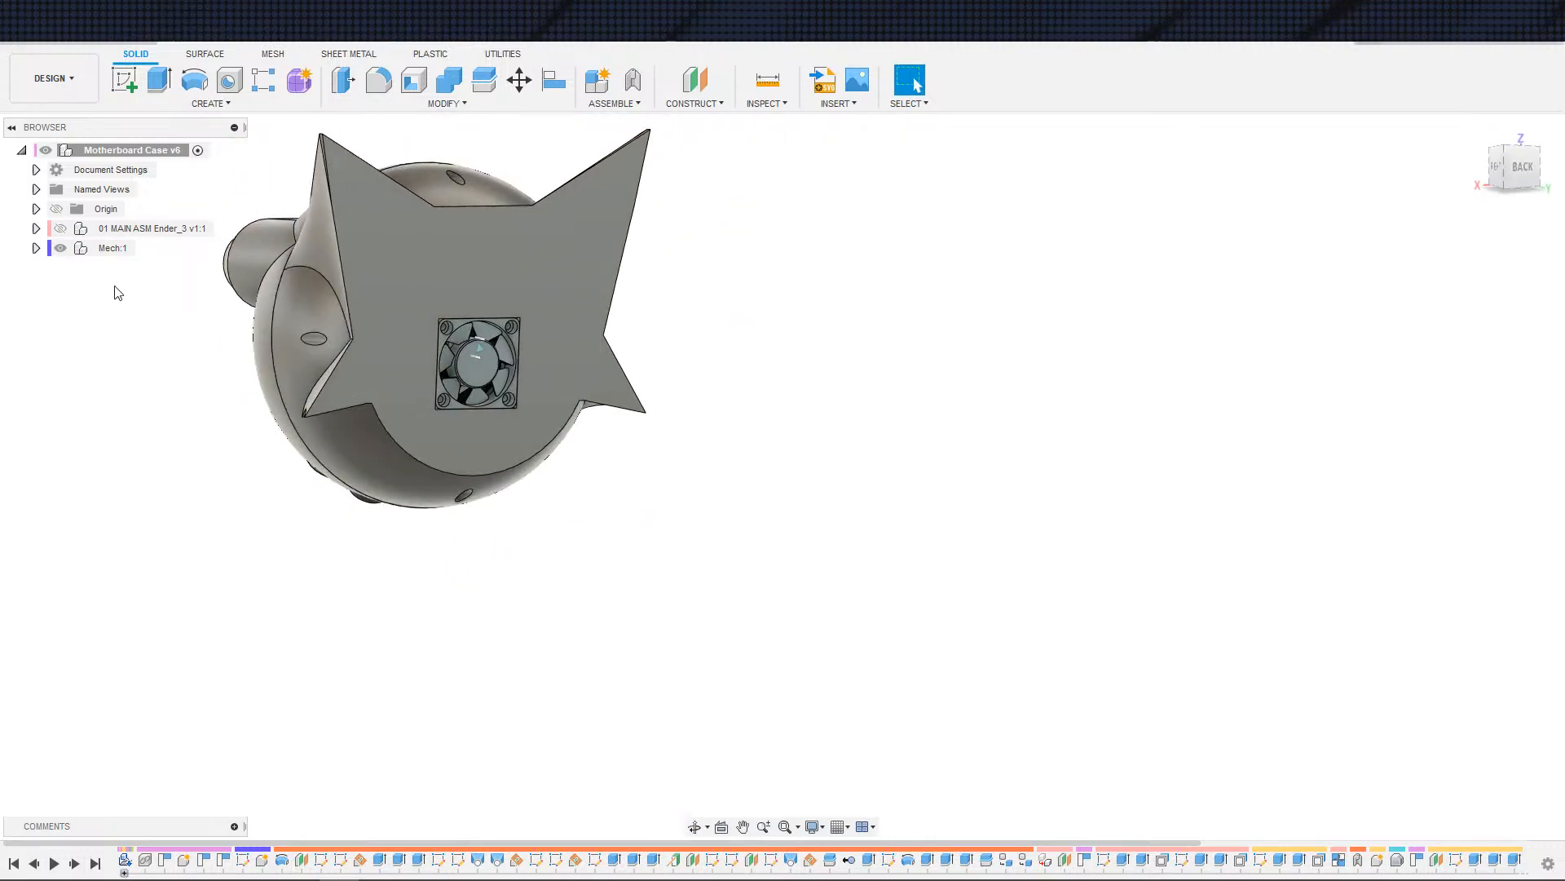
- Expand the Mech component and its Body subcomponent in the model tree
{"action": "left_click", "coordinate": [35, 248]}
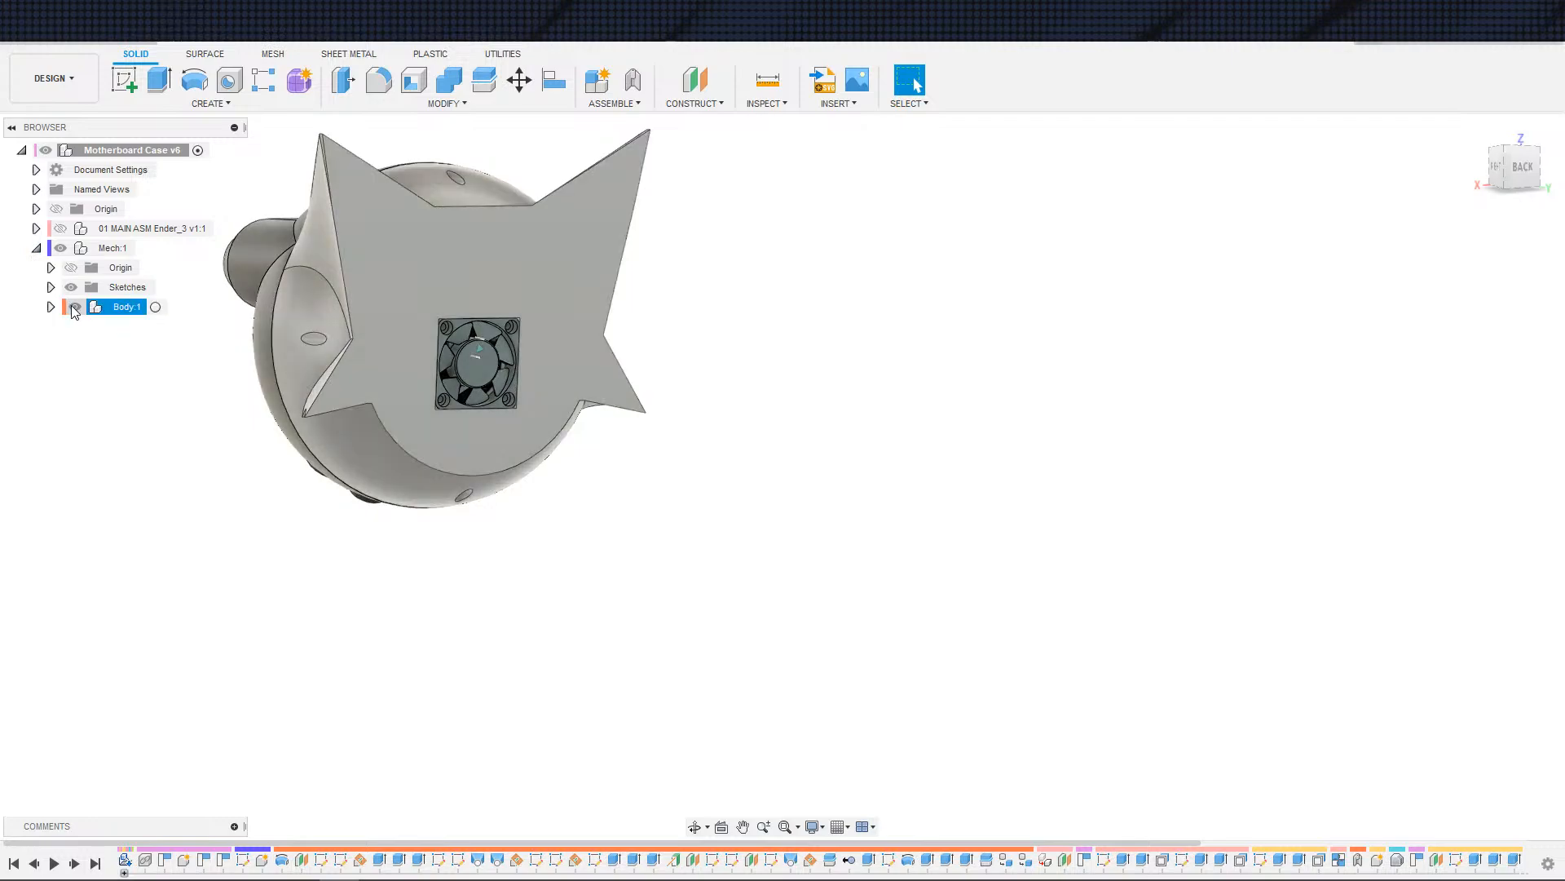
{"action": "left_click", "coordinate": [51, 306]}
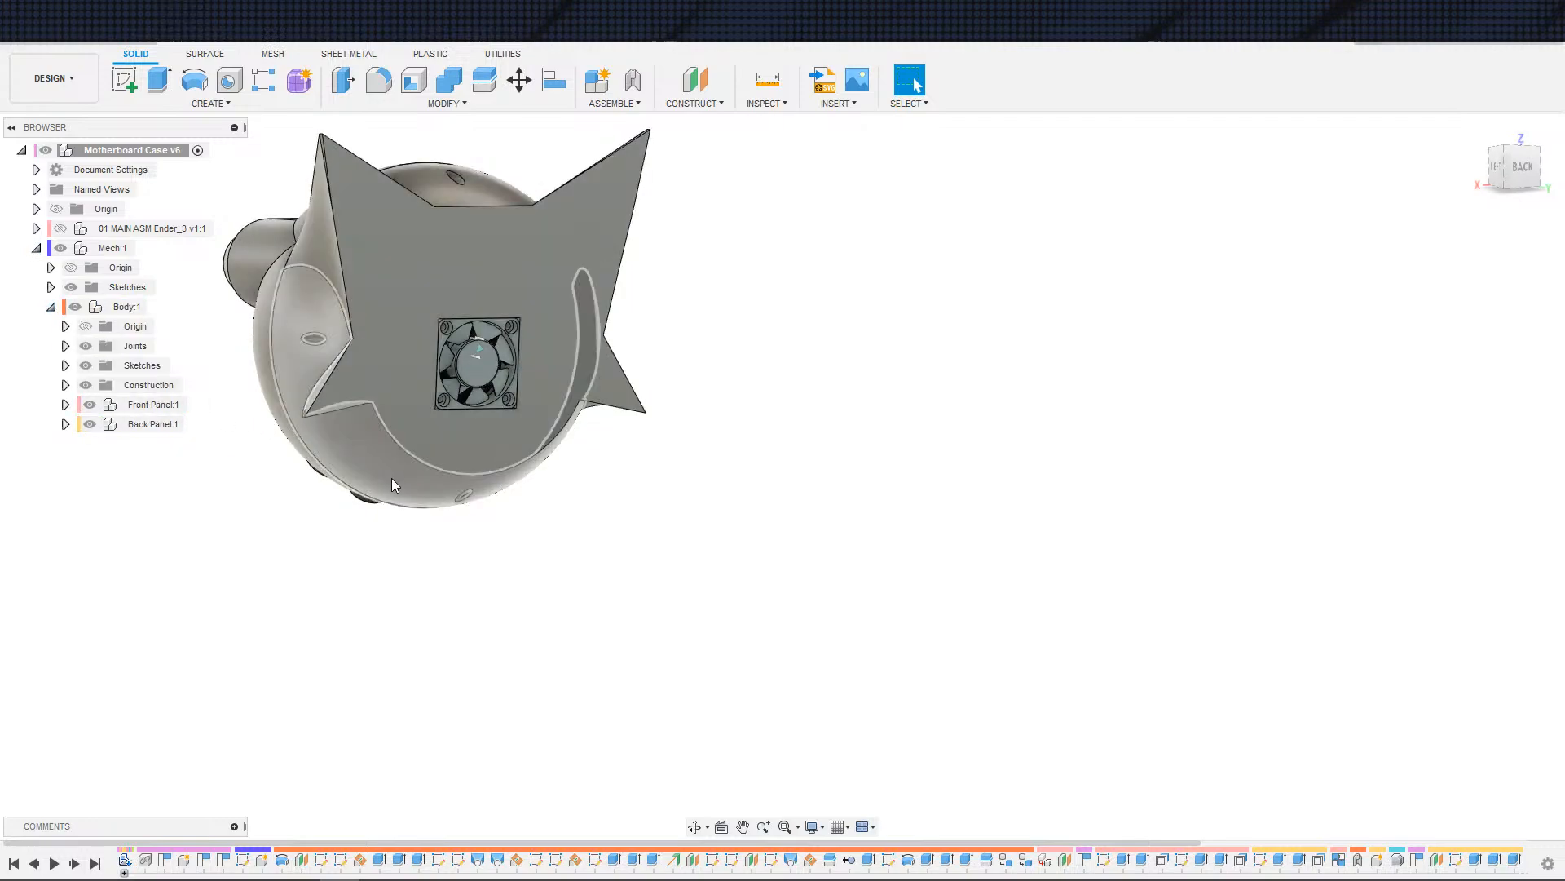
{"action": "middle_click_drag", "start_coordinate": [392, 484], "coordinate": [457, 601], "text": "shift"}
{"action": "key", "text": "Escape"}
{"action": "middle_click_drag", "start_coordinate": [534, 419], "coordinate": [827, 454], "text": "shift"}
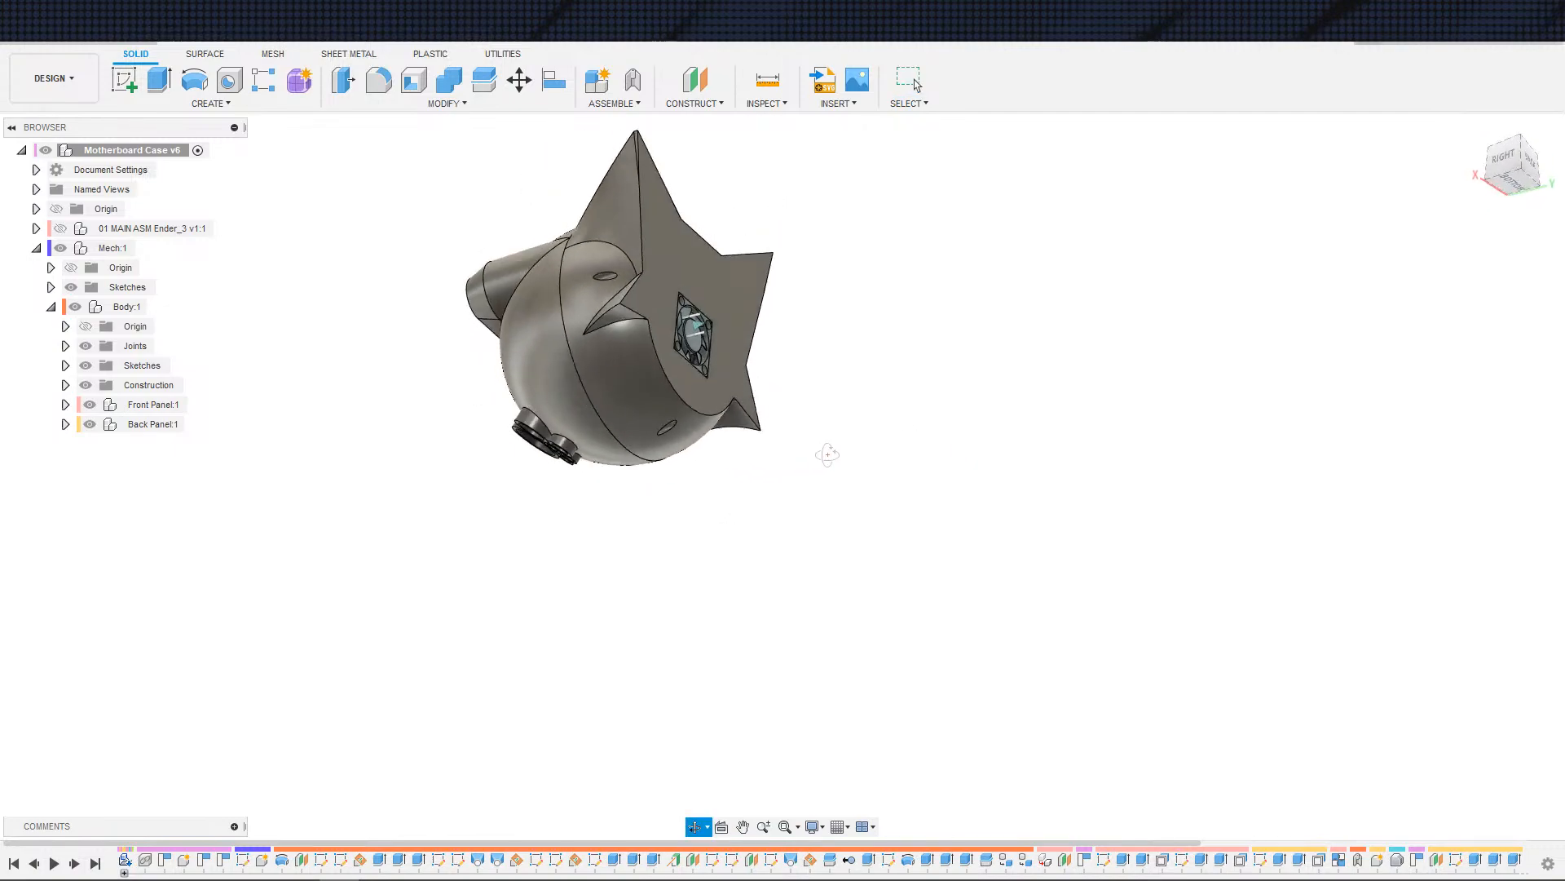
{"action": "key", "text": "Escape"}
- Hide the Front Panel and show the Back Panel in the right side view rotated by 90 degrees
{"action": "left_click", "coordinate": [89, 405]}
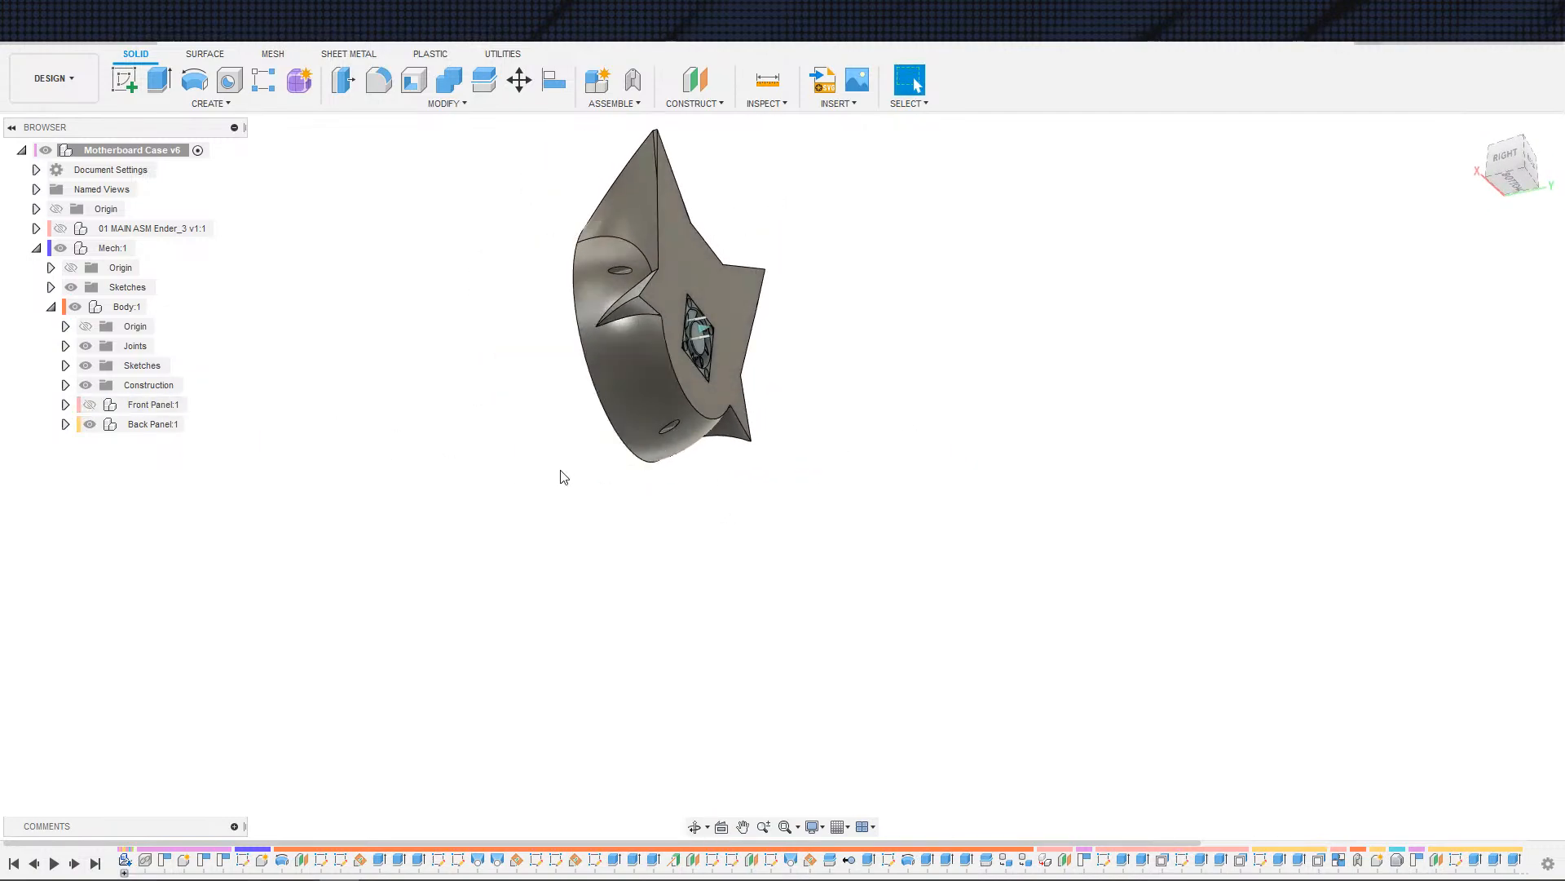
{"action": "middle_click_drag", "start_coordinate": [561, 477], "coordinate": [604, 513], "text": "shift"}
{"action": "left_click", "coordinate": [1510, 162]}
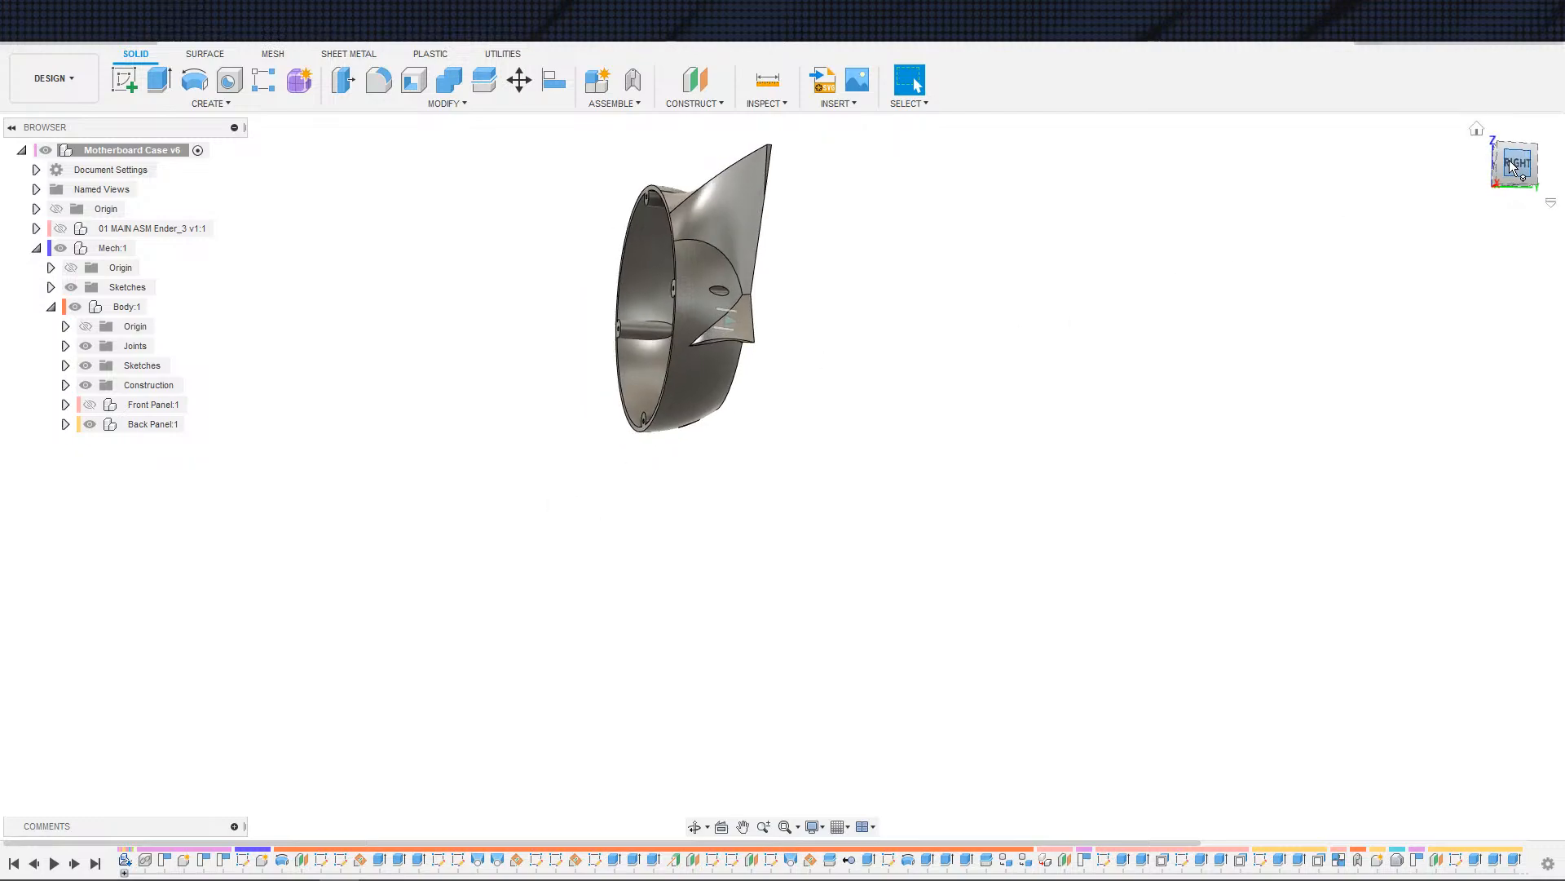
{"action": "left_click", "coordinate": [1523, 126]}
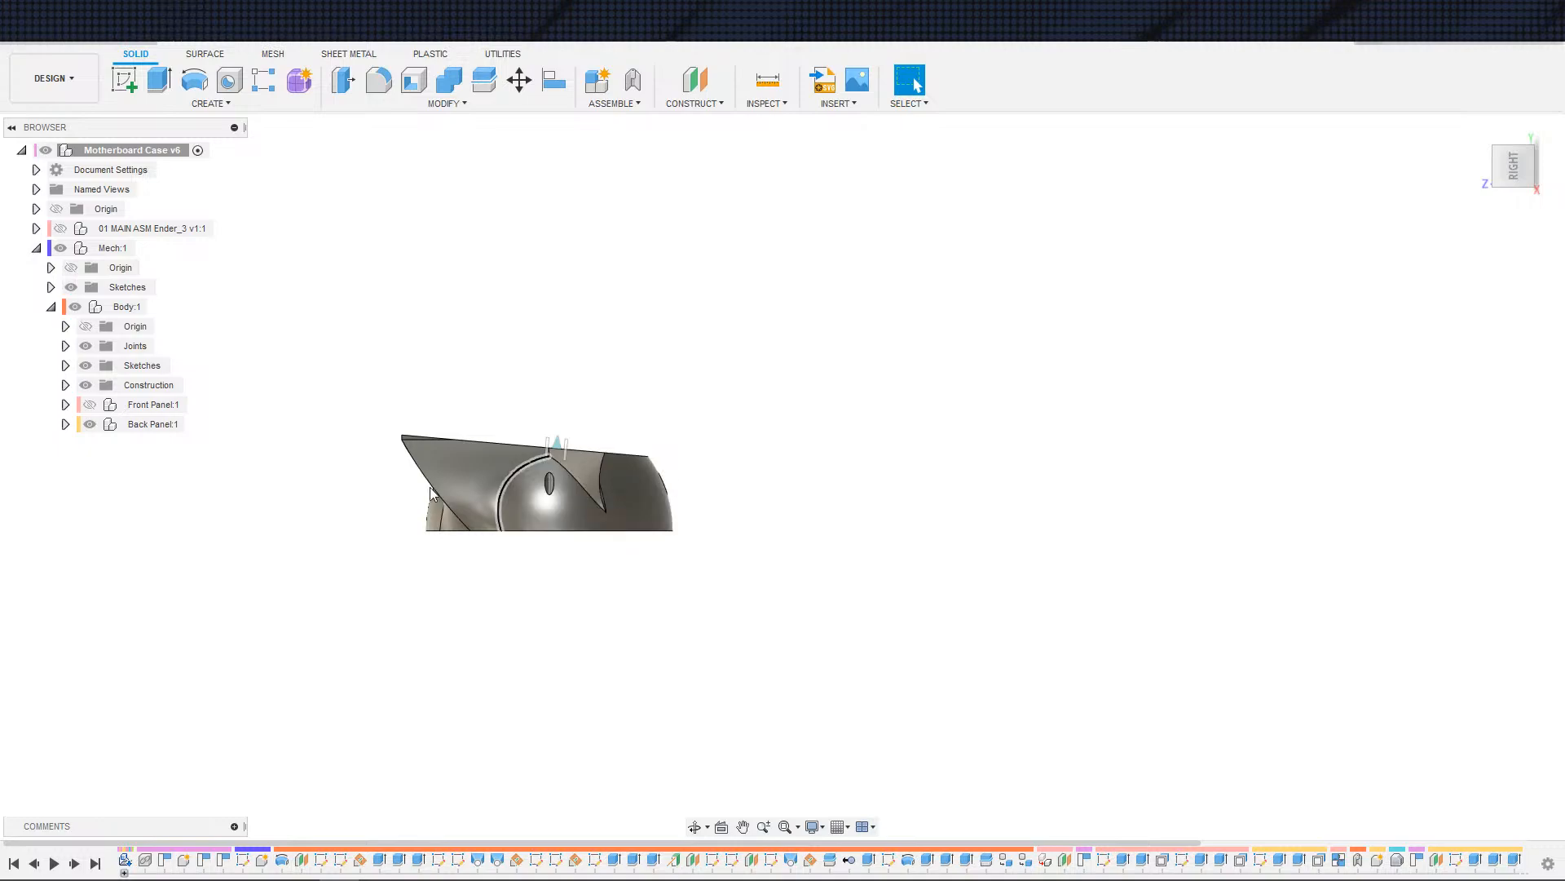
- Show the Front Panel in place of the Back Panel and inspect it in different rotations of the right side view
{"action": "left_click", "coordinate": [92, 407]}
{"action": "left_click", "coordinate": [92, 426]}
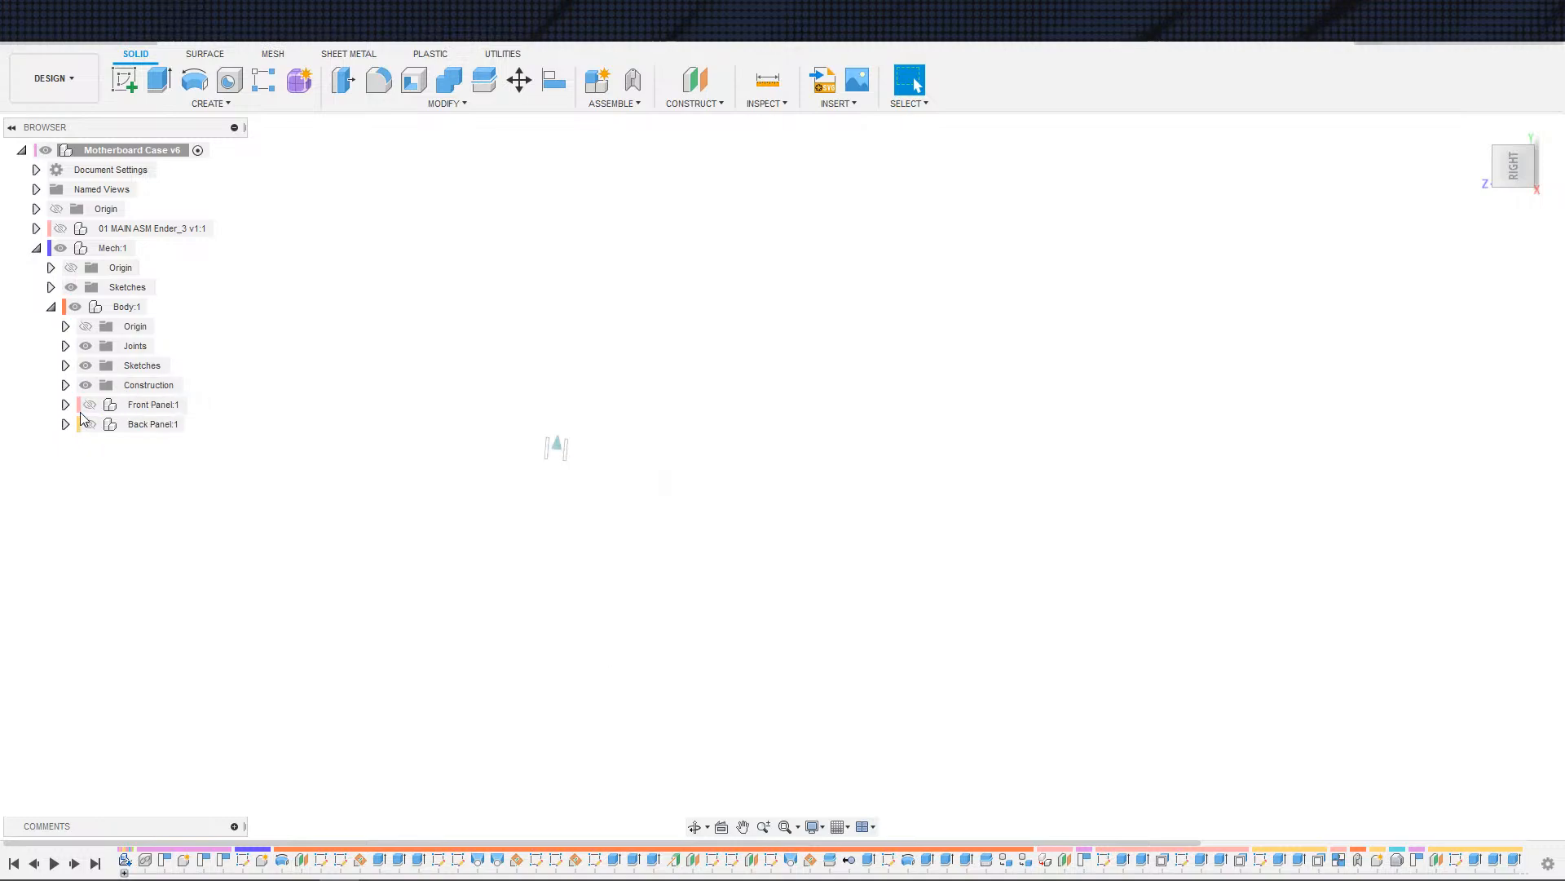
{"action": "left_click", "coordinate": [88, 407]}
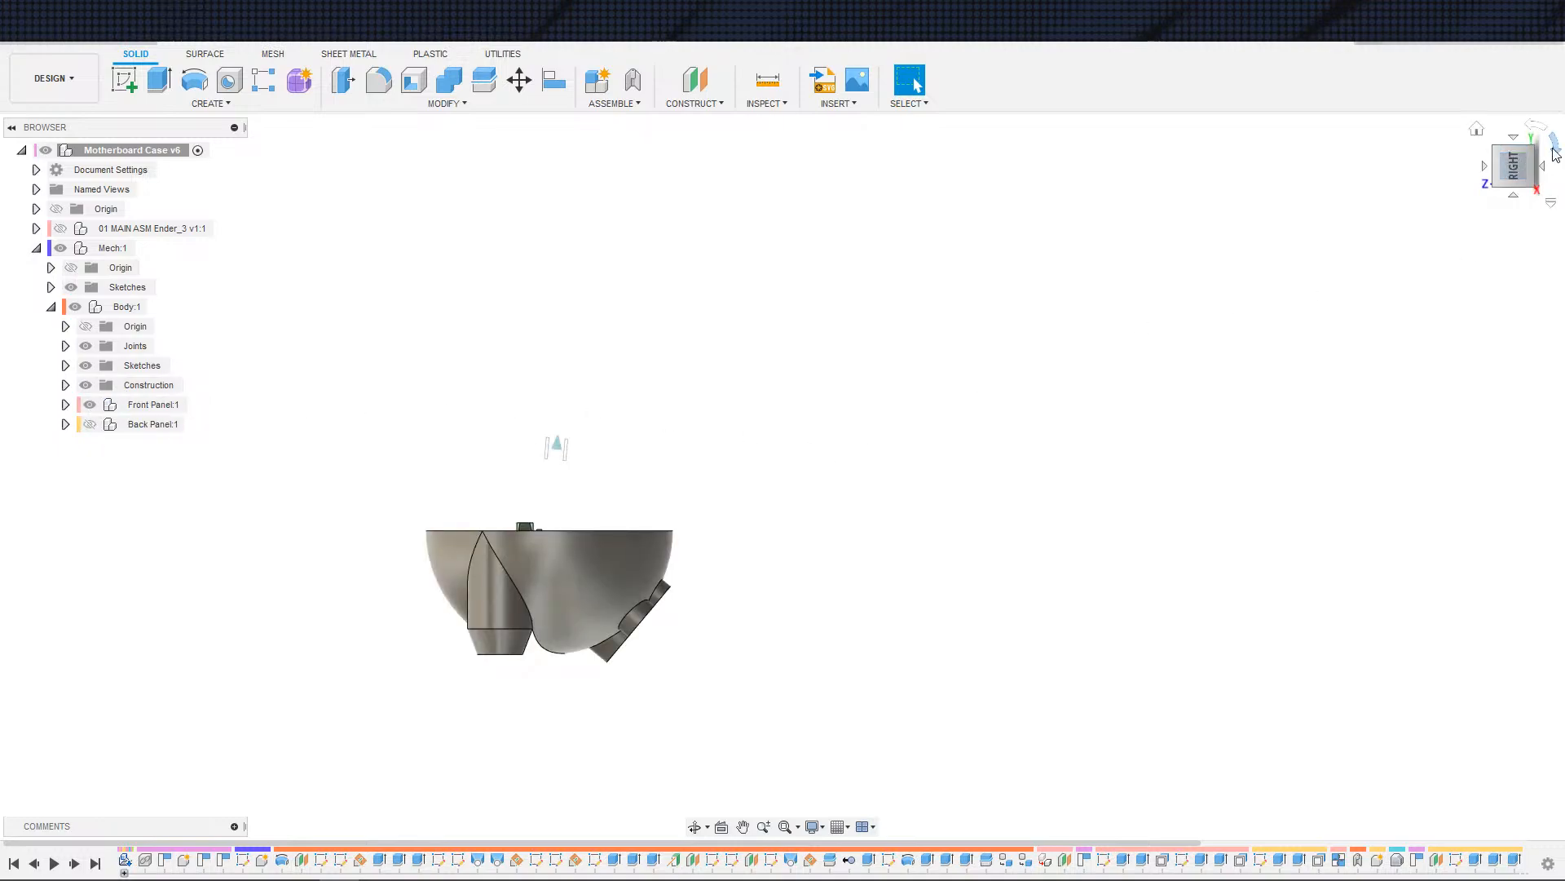
{"action": "left_click", "coordinate": [1554, 147]}
{"action": "left_click", "coordinate": [1554, 147]}
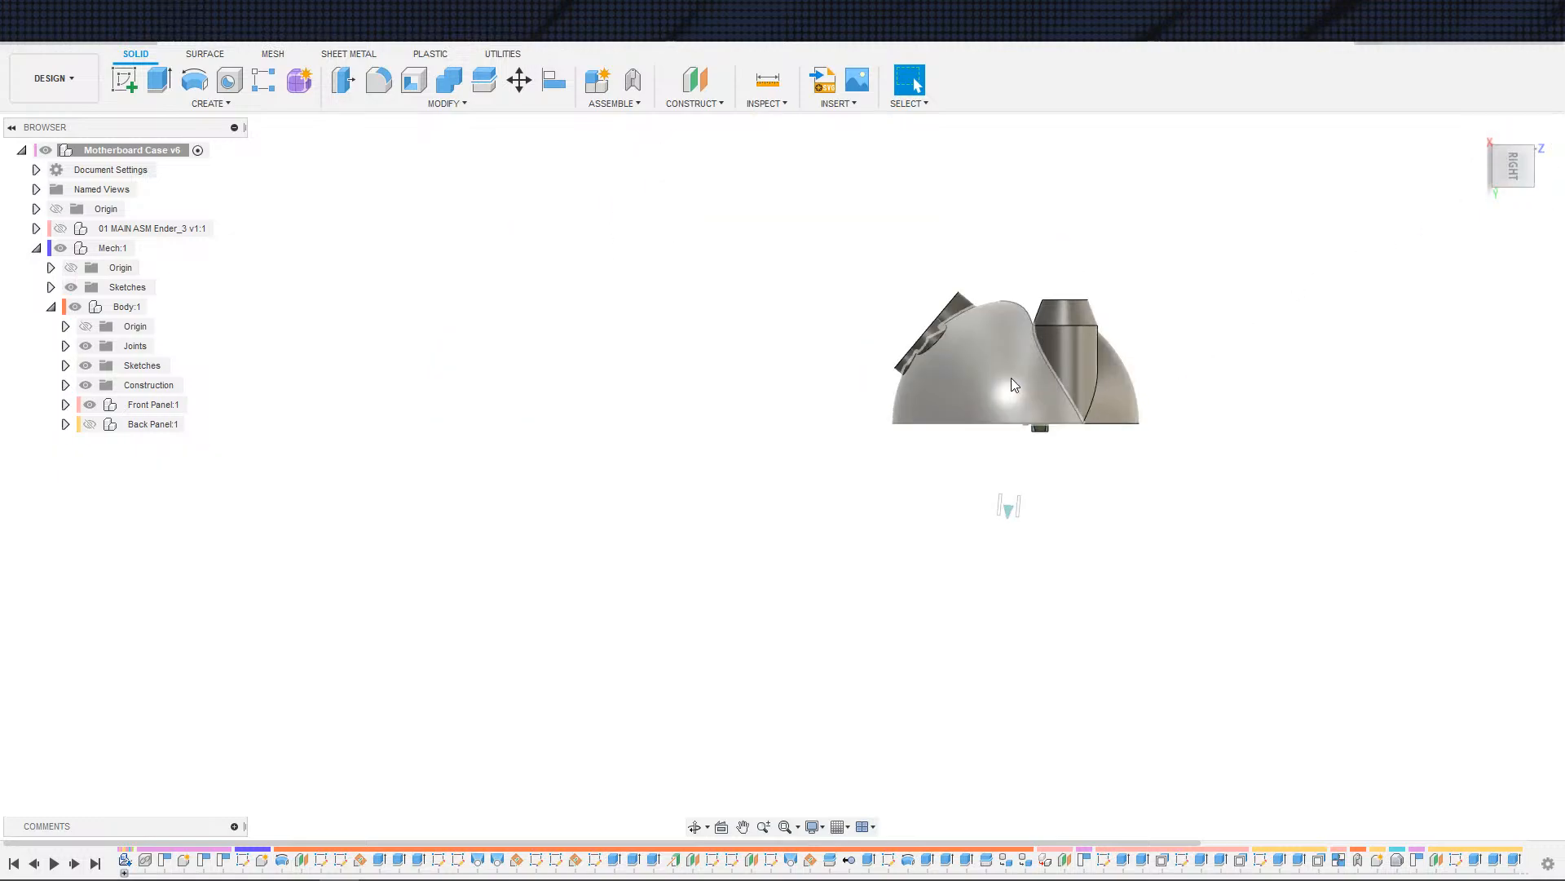
{"action": "left_click", "coordinate": [1536, 126]}
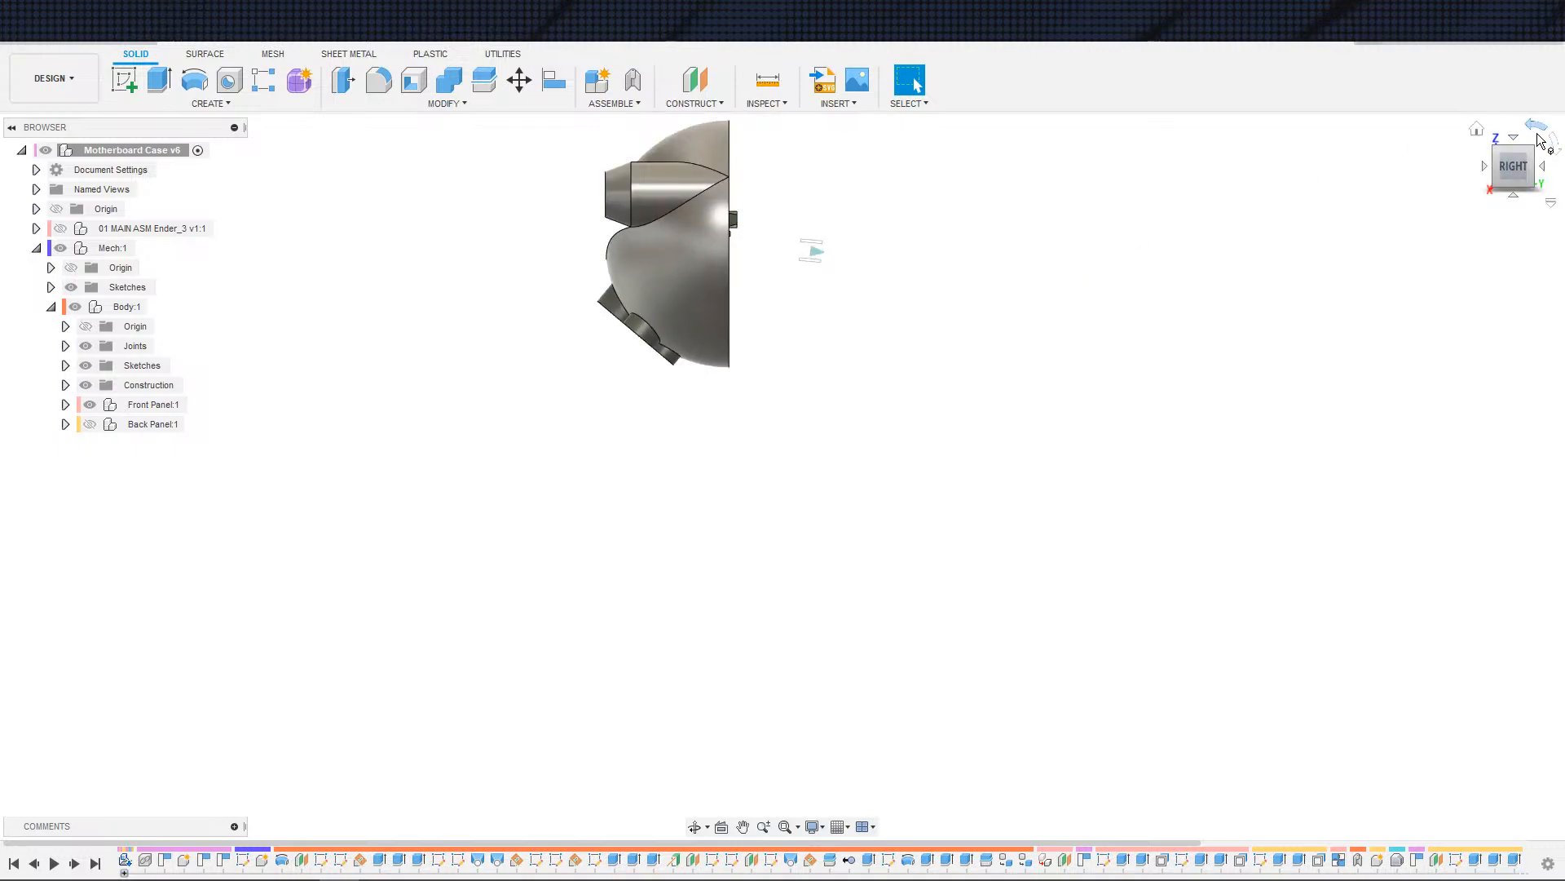
{"action": "left_click", "coordinate": [1538, 133]}
- Show the Back Panel in place of the Front Panel and inspect it flipped over with its open side up
{"action": "left_click", "coordinate": [89, 424]}
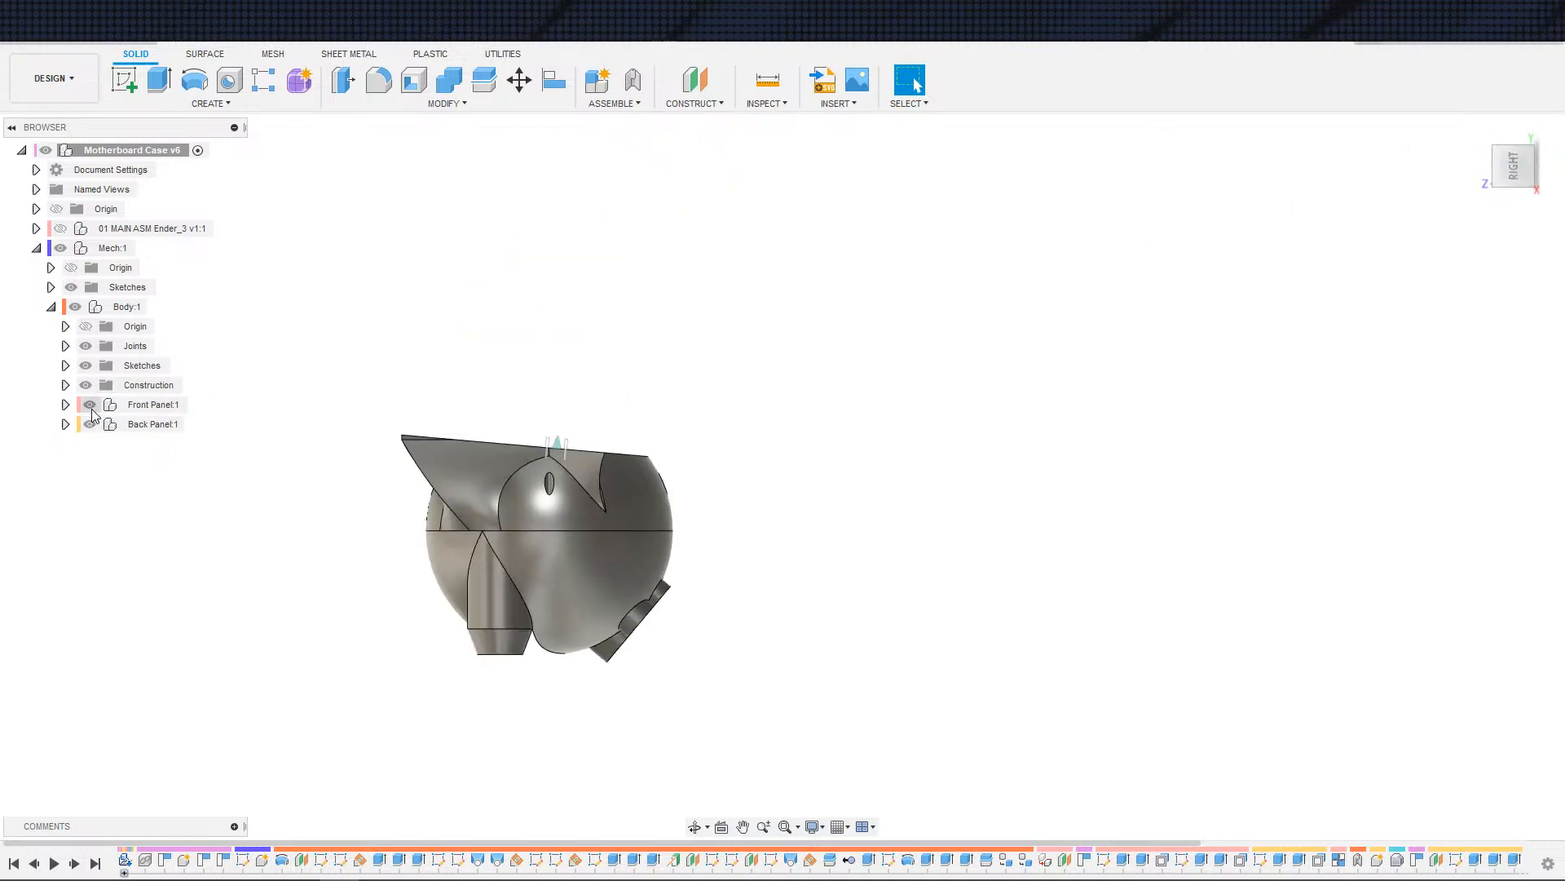
{"action": "left_click", "coordinate": [89, 404]}
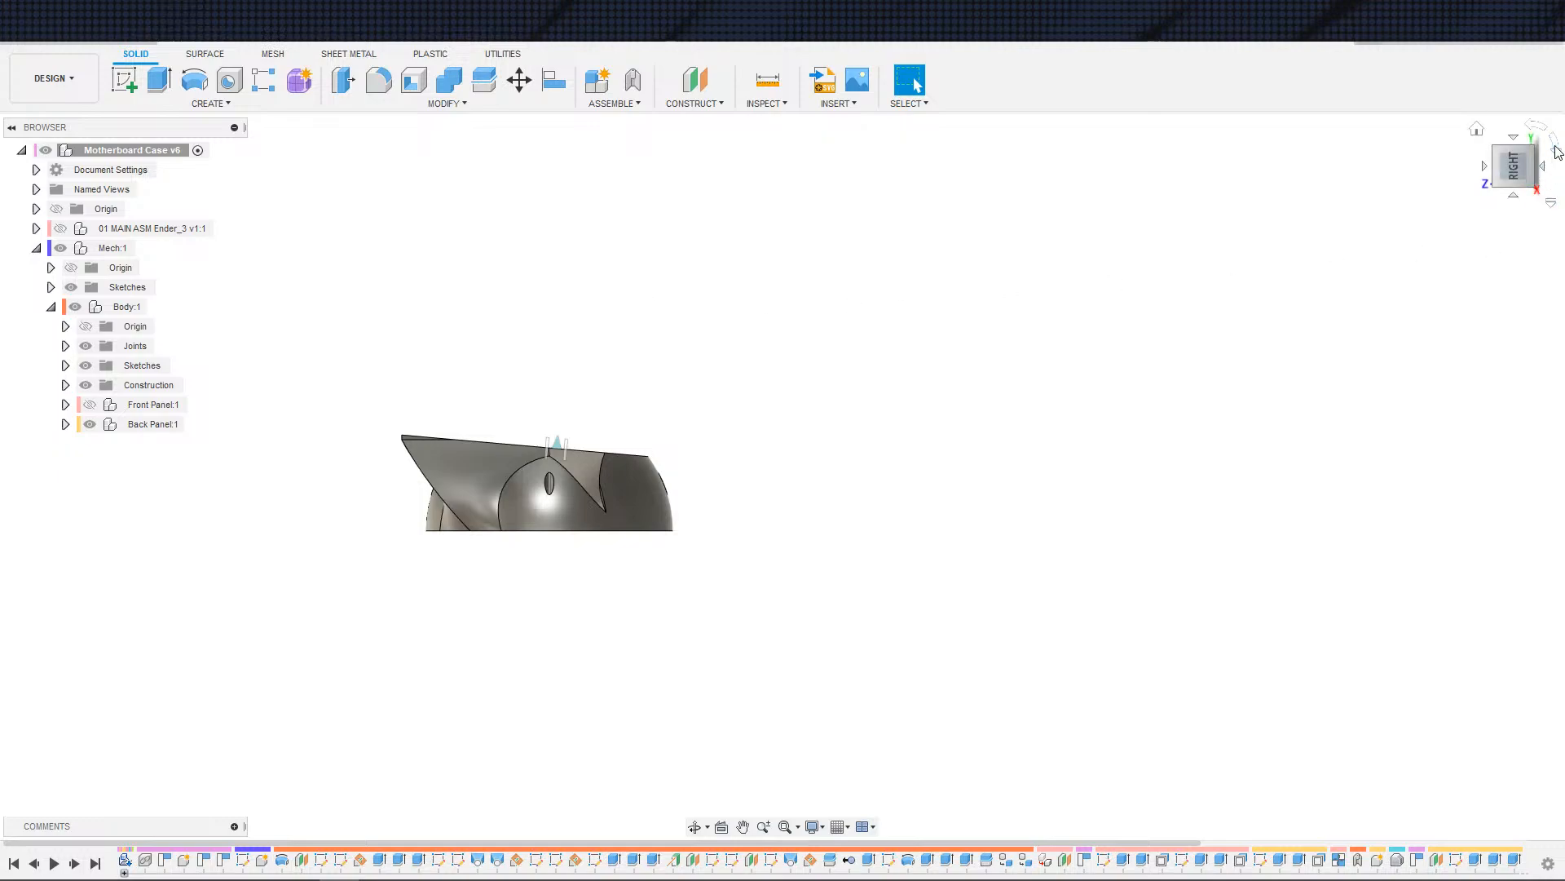
{"action": "left_click", "coordinate": [1554, 147]}
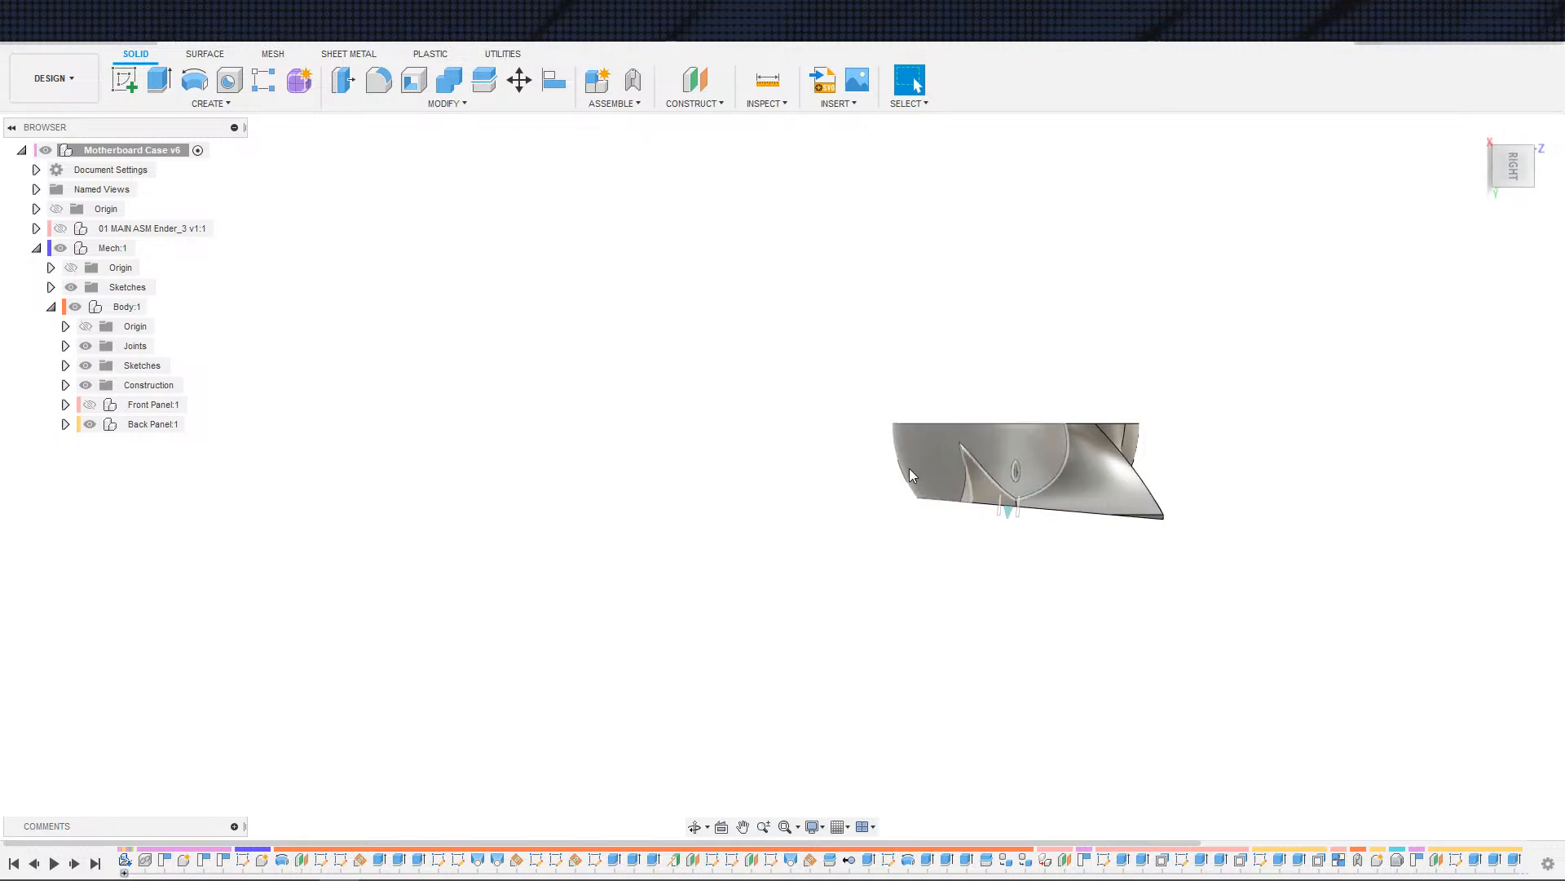
{"action": "middle_click_drag", "start_coordinate": [1167, 386], "coordinate": [941, 214], "text": "shift"}
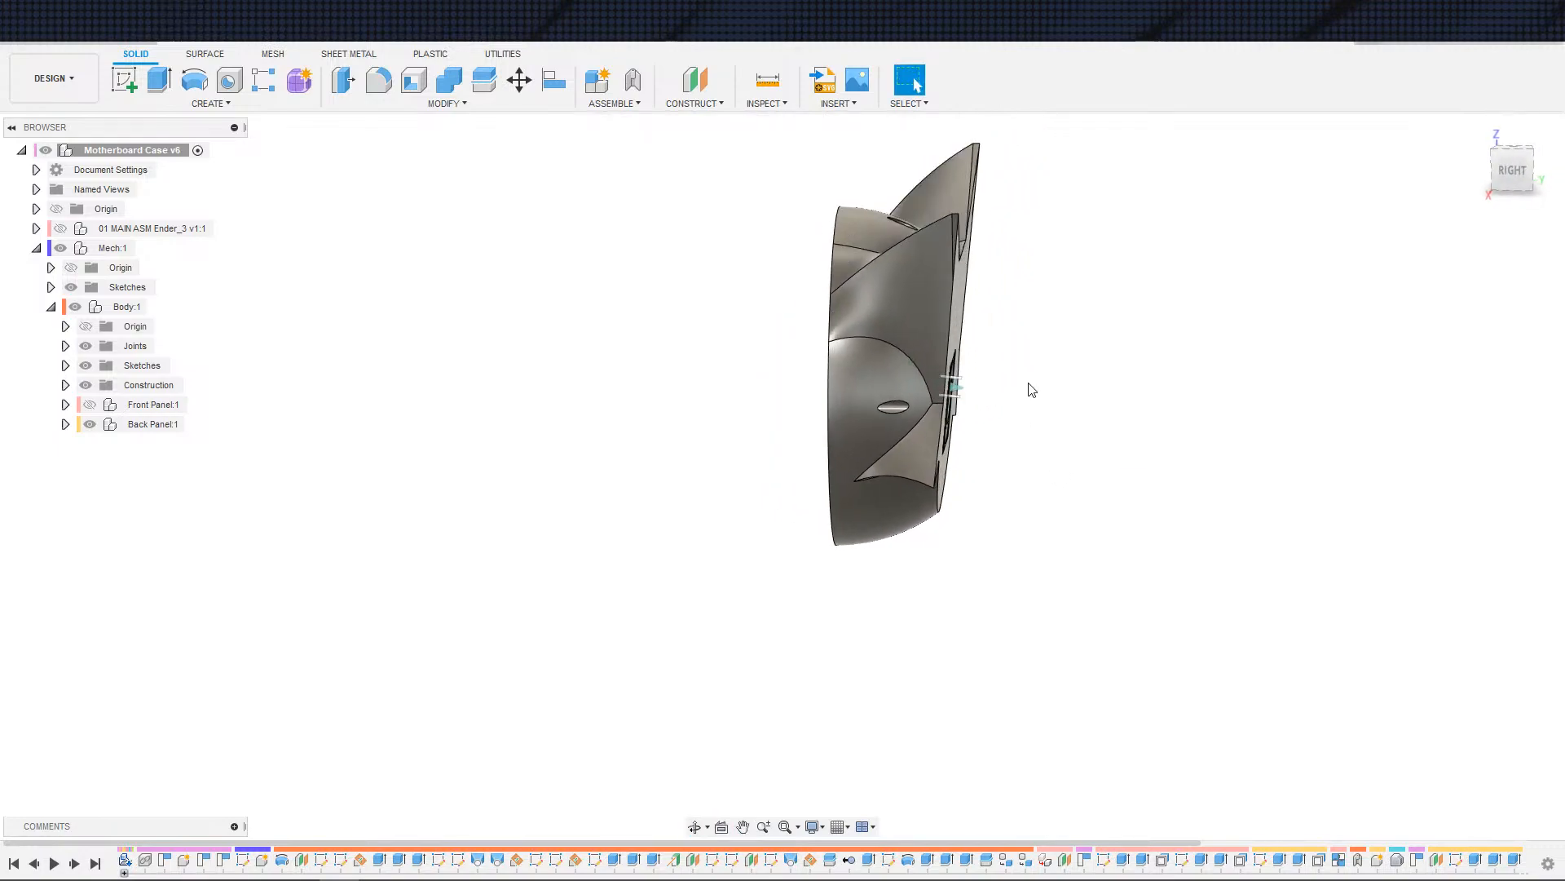
- Review the case's timeline features from the connection hole countersink and Mobo Standoffs back to the Wing feature
{"action": "scroll", "coordinate": [1468, 840], "scroll_direction": "down", "scroll_amount": 3}
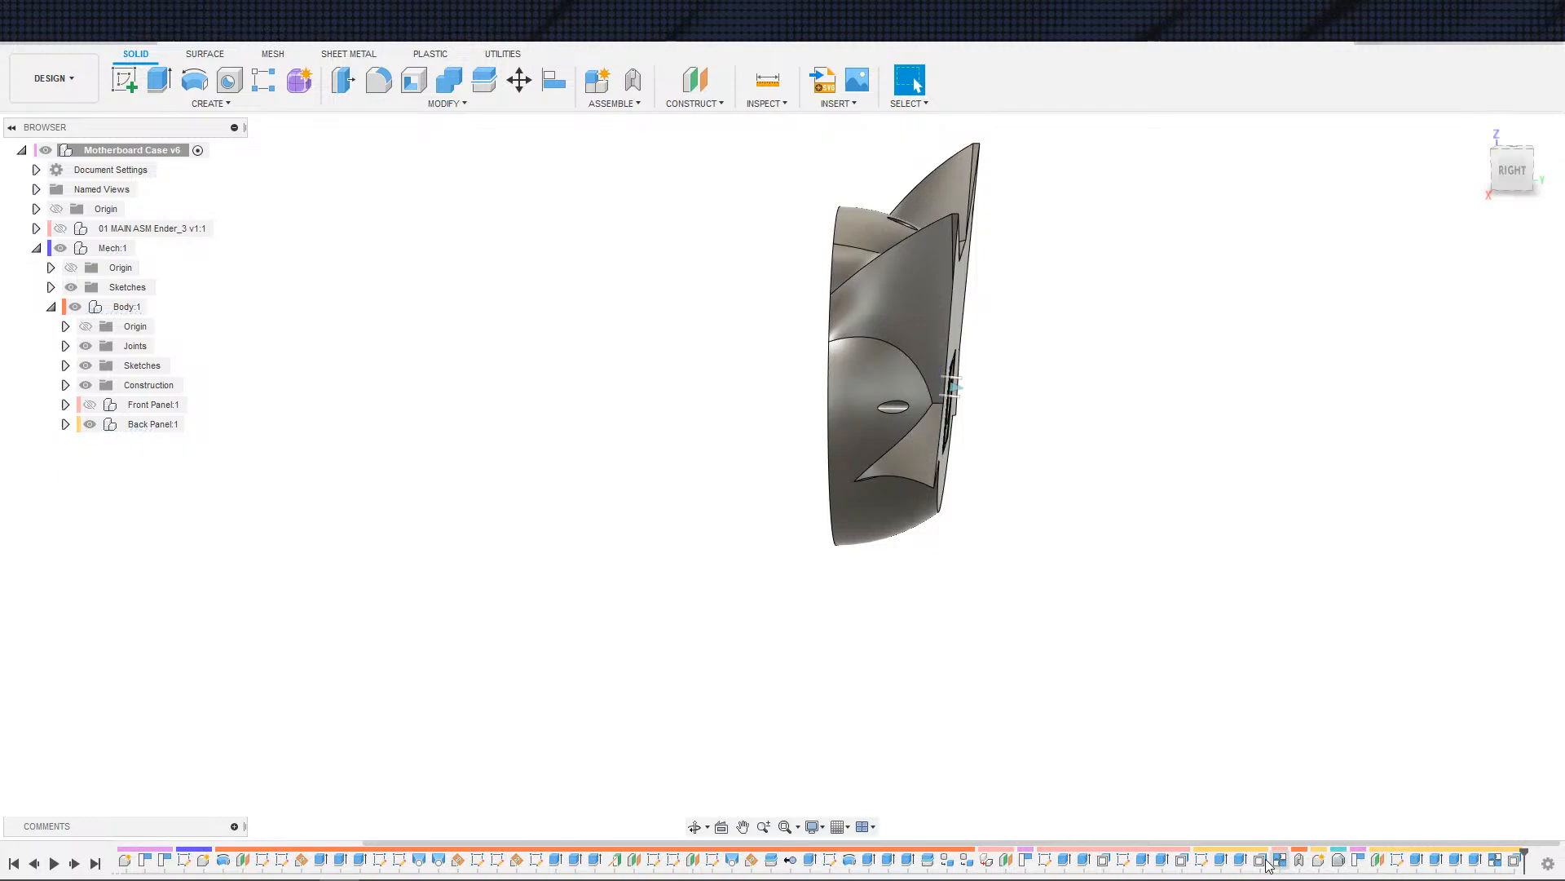
{"action": "left_click", "coordinate": [1242, 860]}
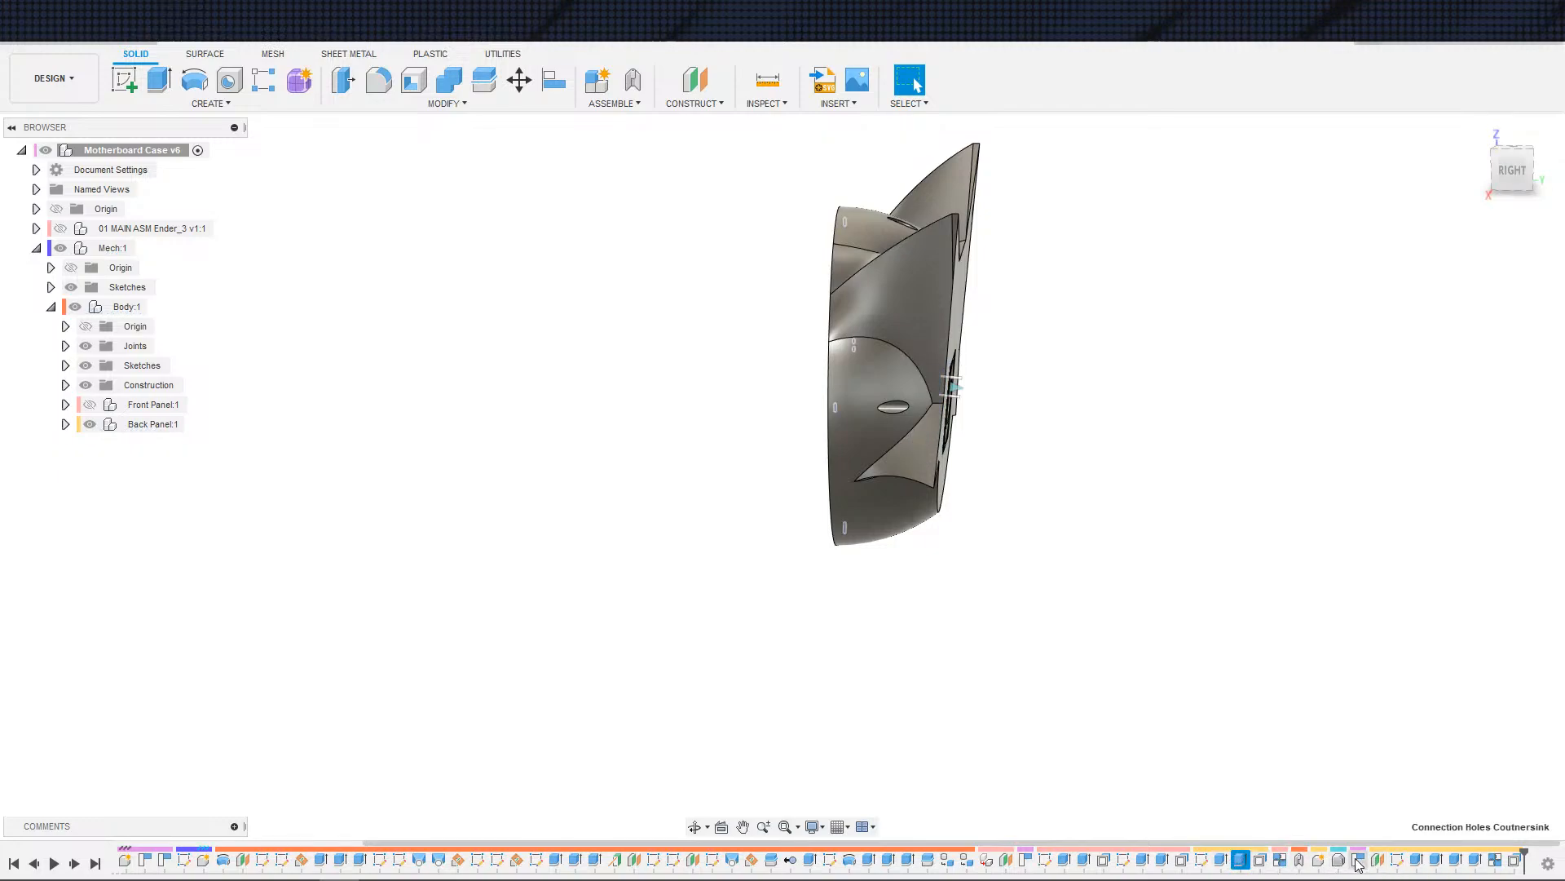
{"action": "left_click", "coordinate": [1146, 860]}
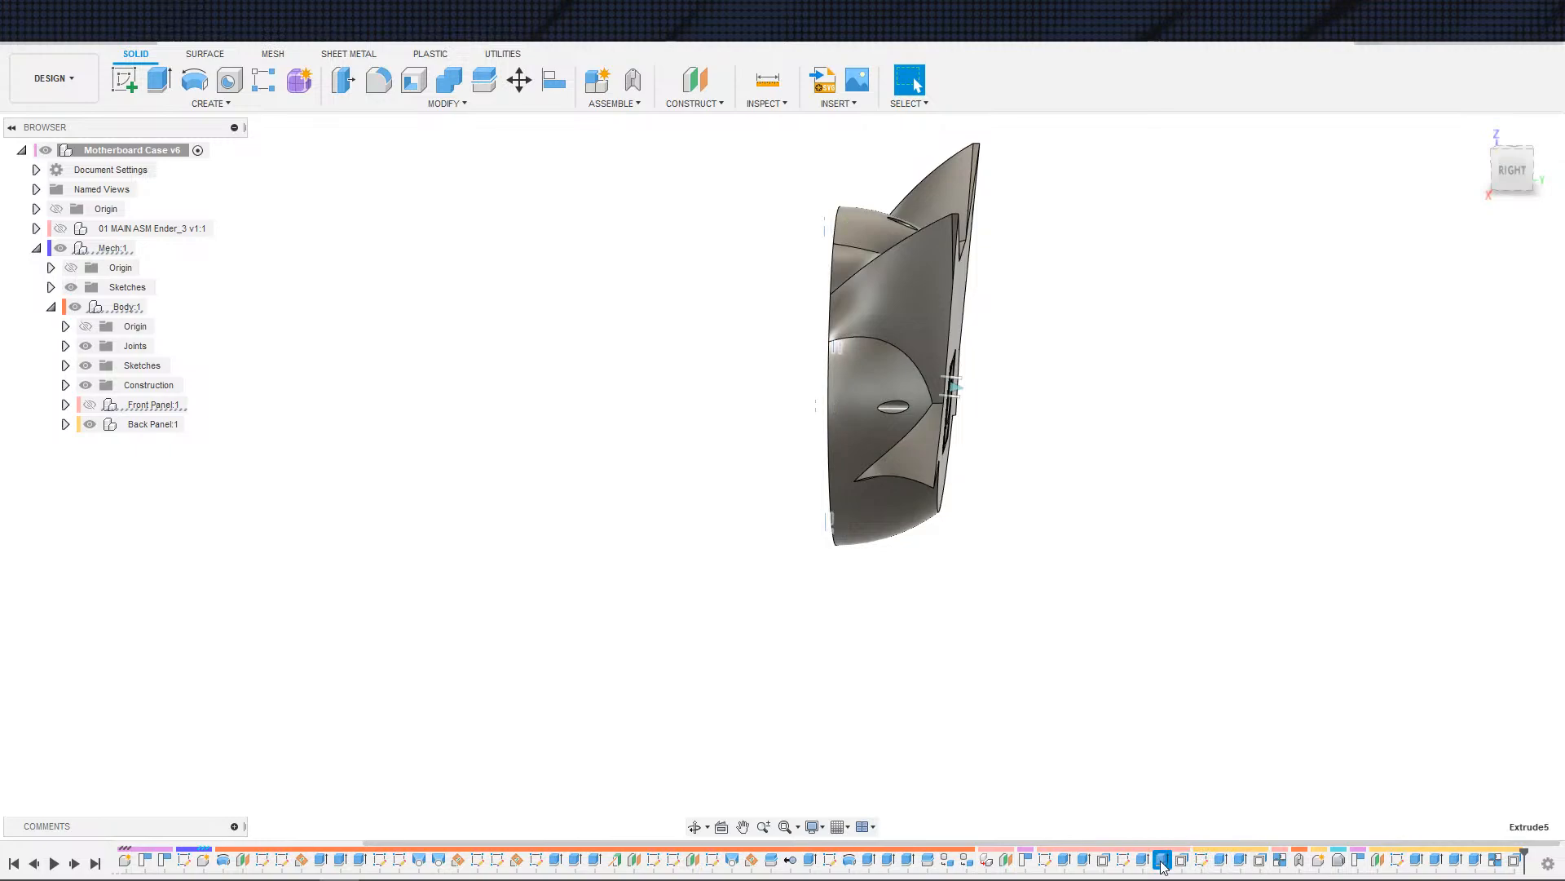
{"action": "left_click", "coordinate": [1064, 861]}
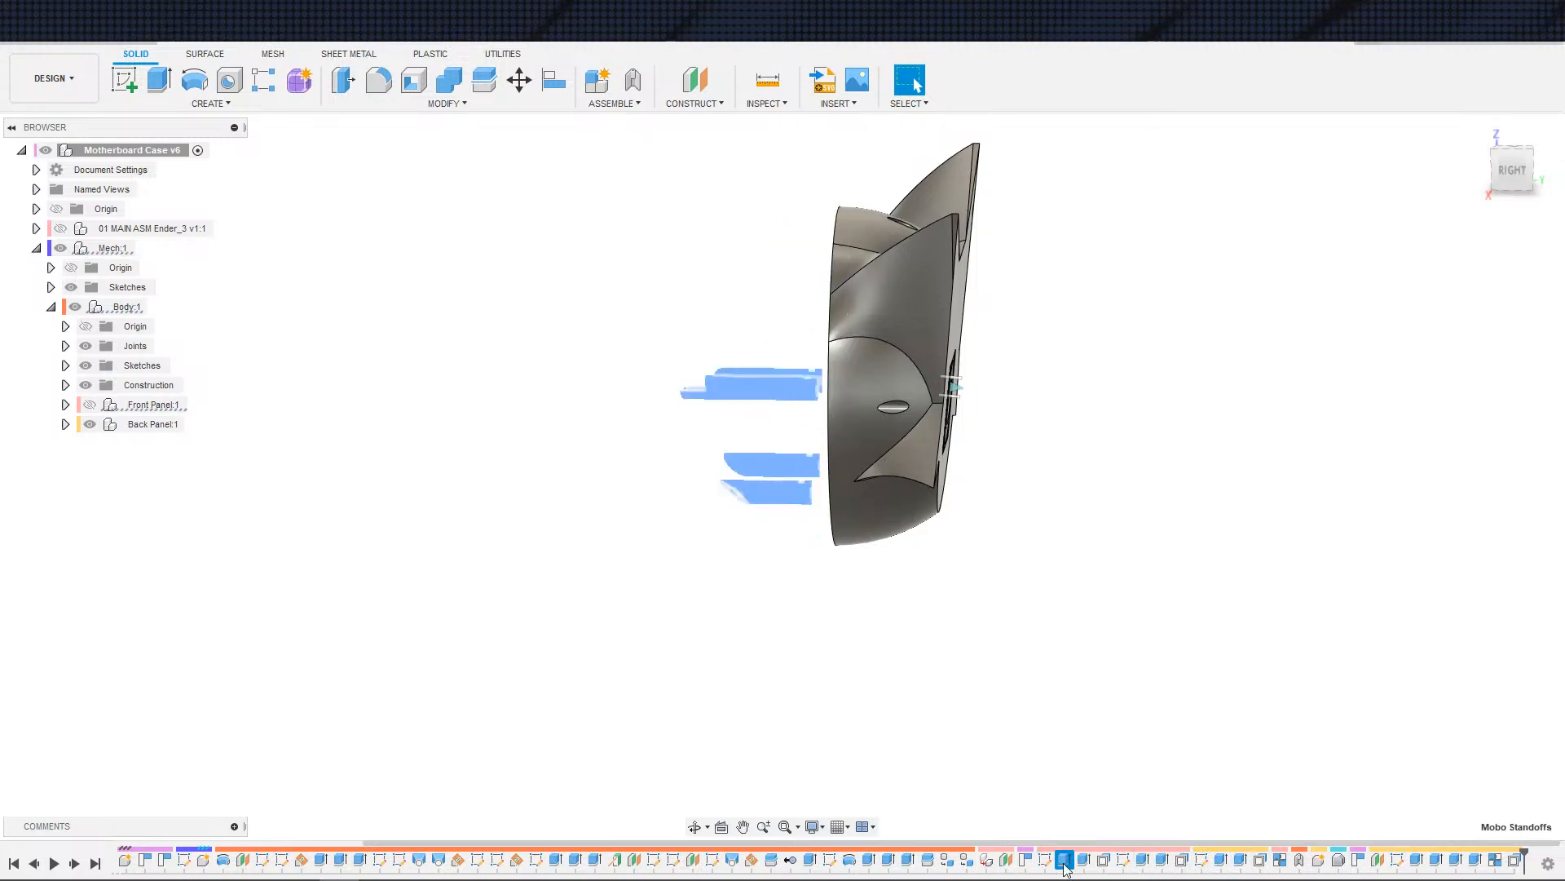
{"action": "left_click", "coordinate": [905, 860]}
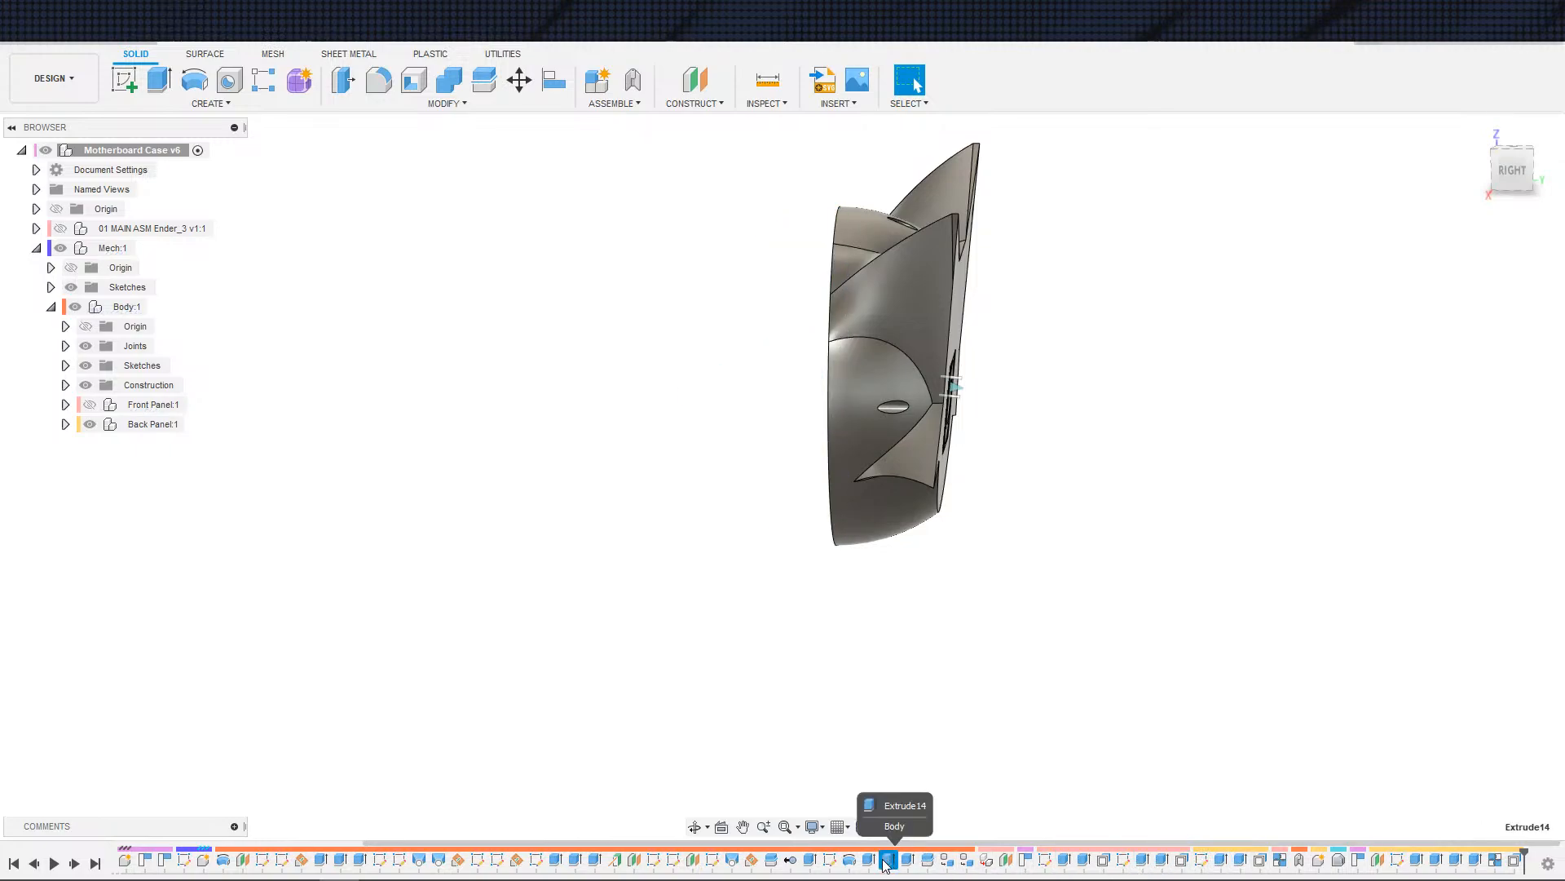
{"action": "scroll", "coordinate": [717, 866], "scroll_direction": "up", "scroll_amount": 2}
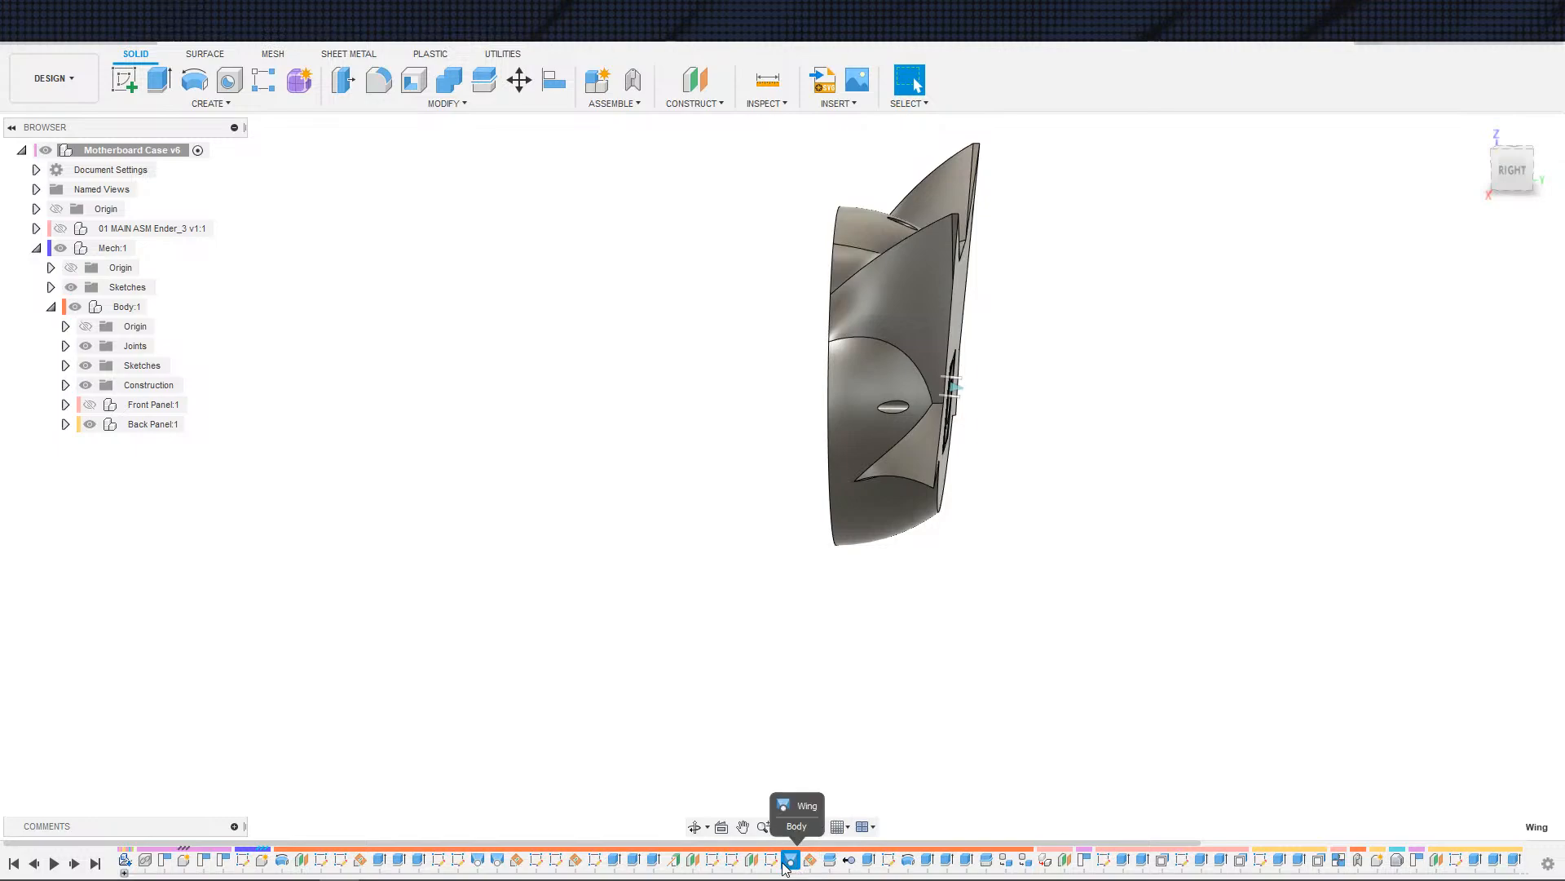
- Roll the history marker back to the Shell Correction sketch and examine the solid case body from the side and top
{"action": "right_click", "coordinate": [886, 861]}
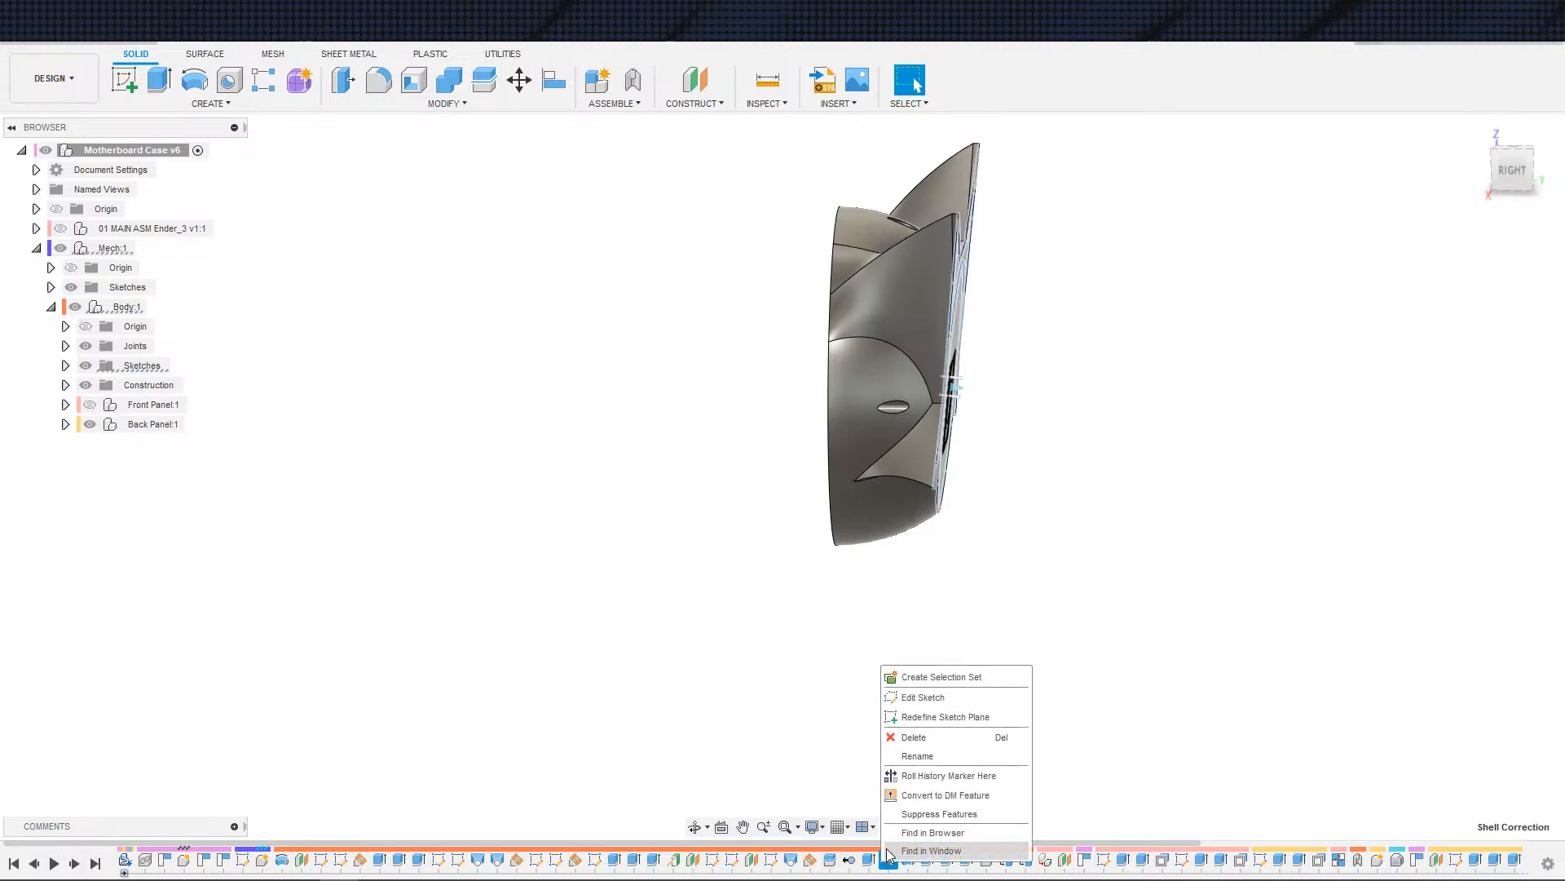
{"action": "left_click", "coordinate": [926, 763]}
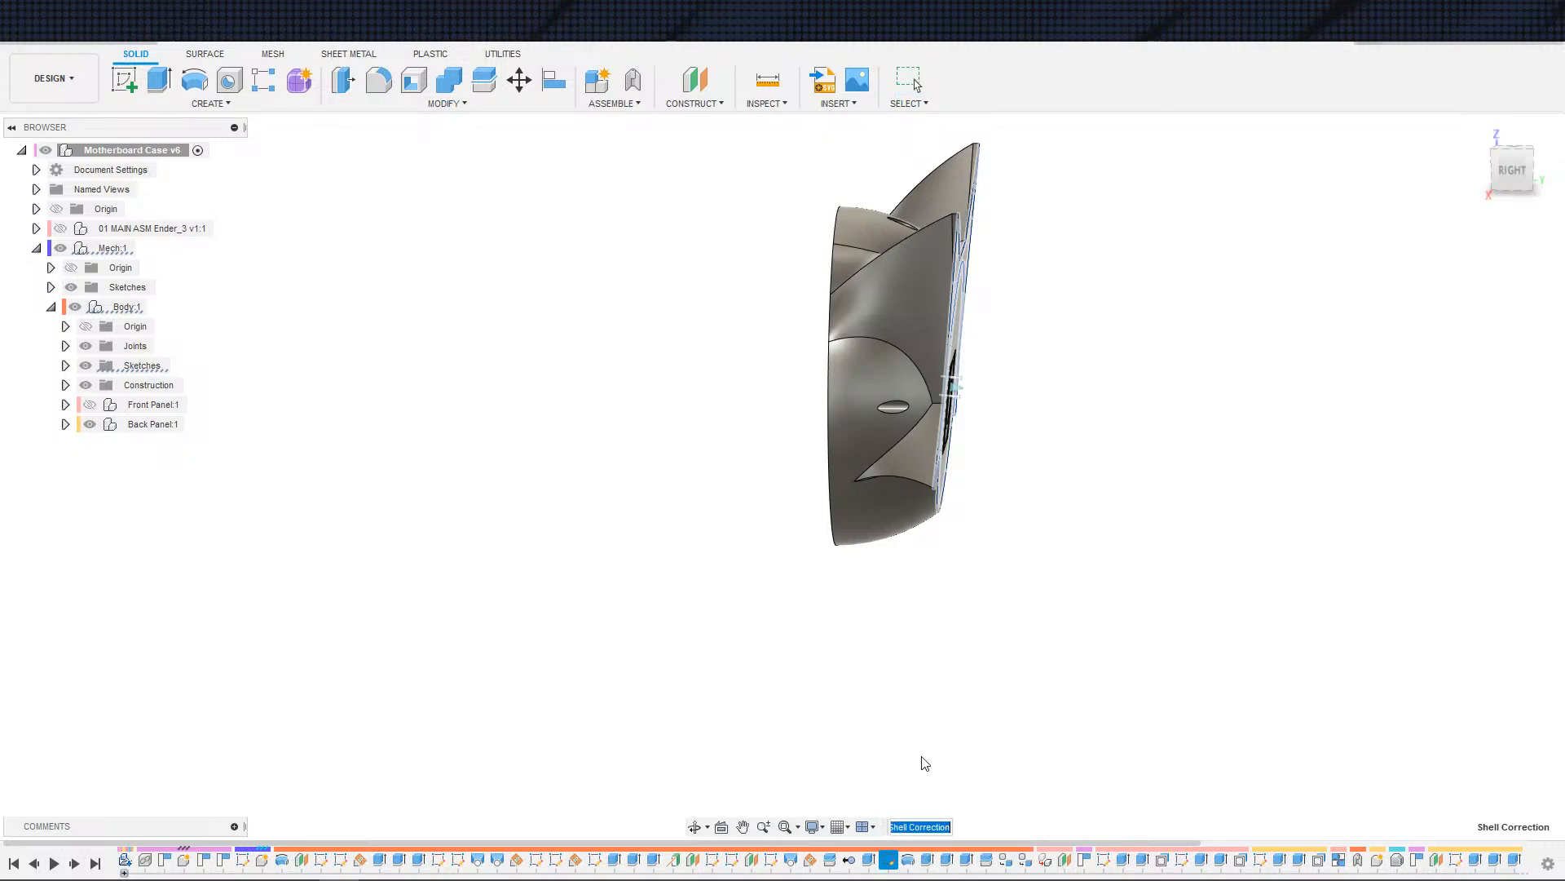
{"action": "right_click", "coordinate": [895, 868]}
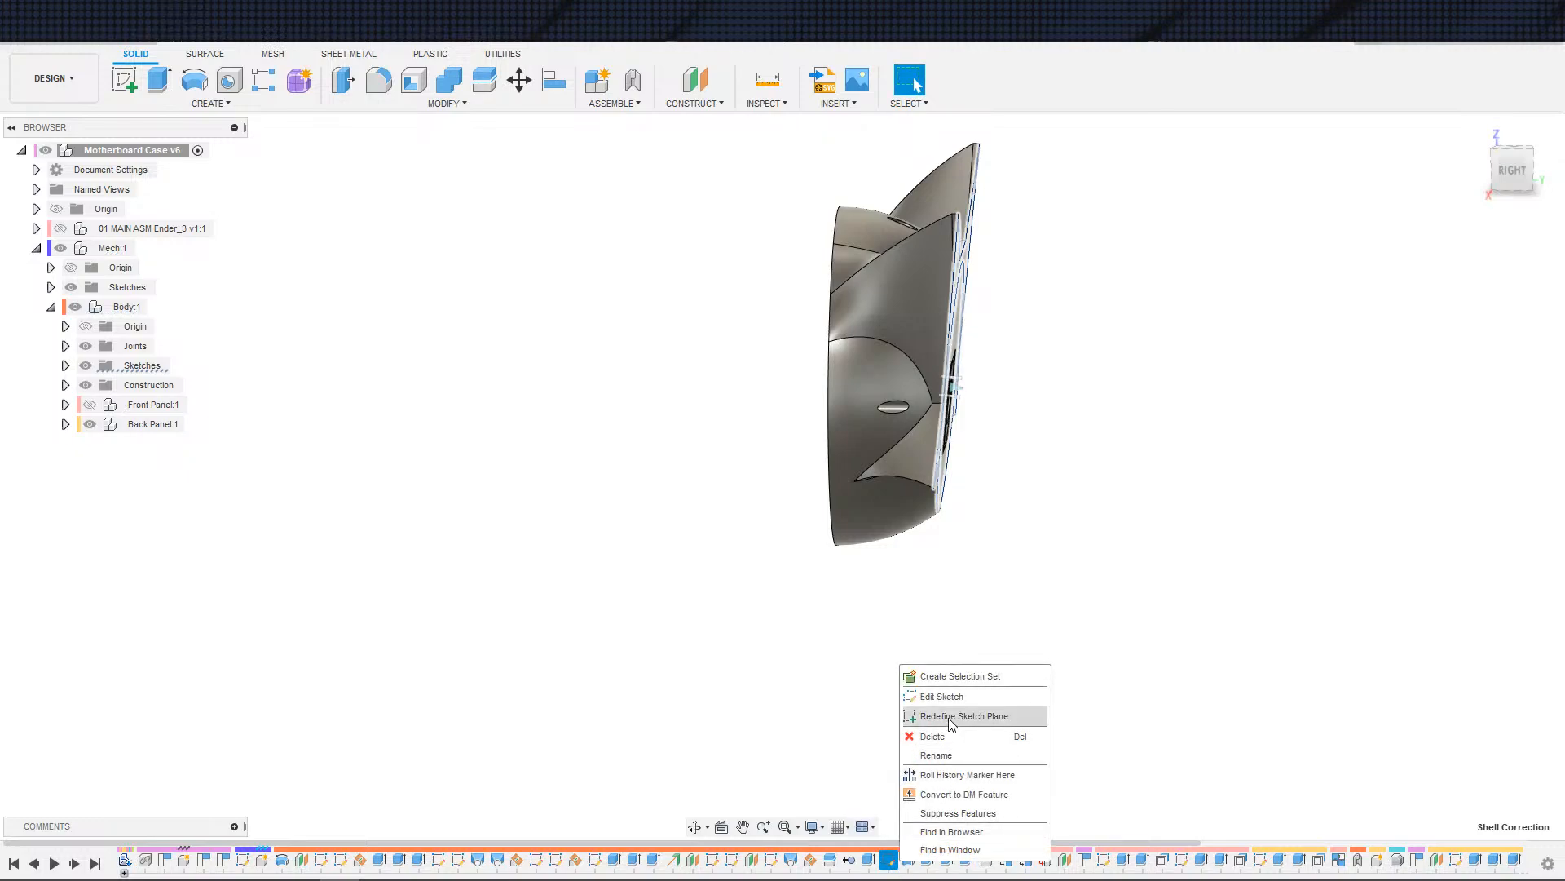
{"action": "left_click", "coordinate": [945, 776]}
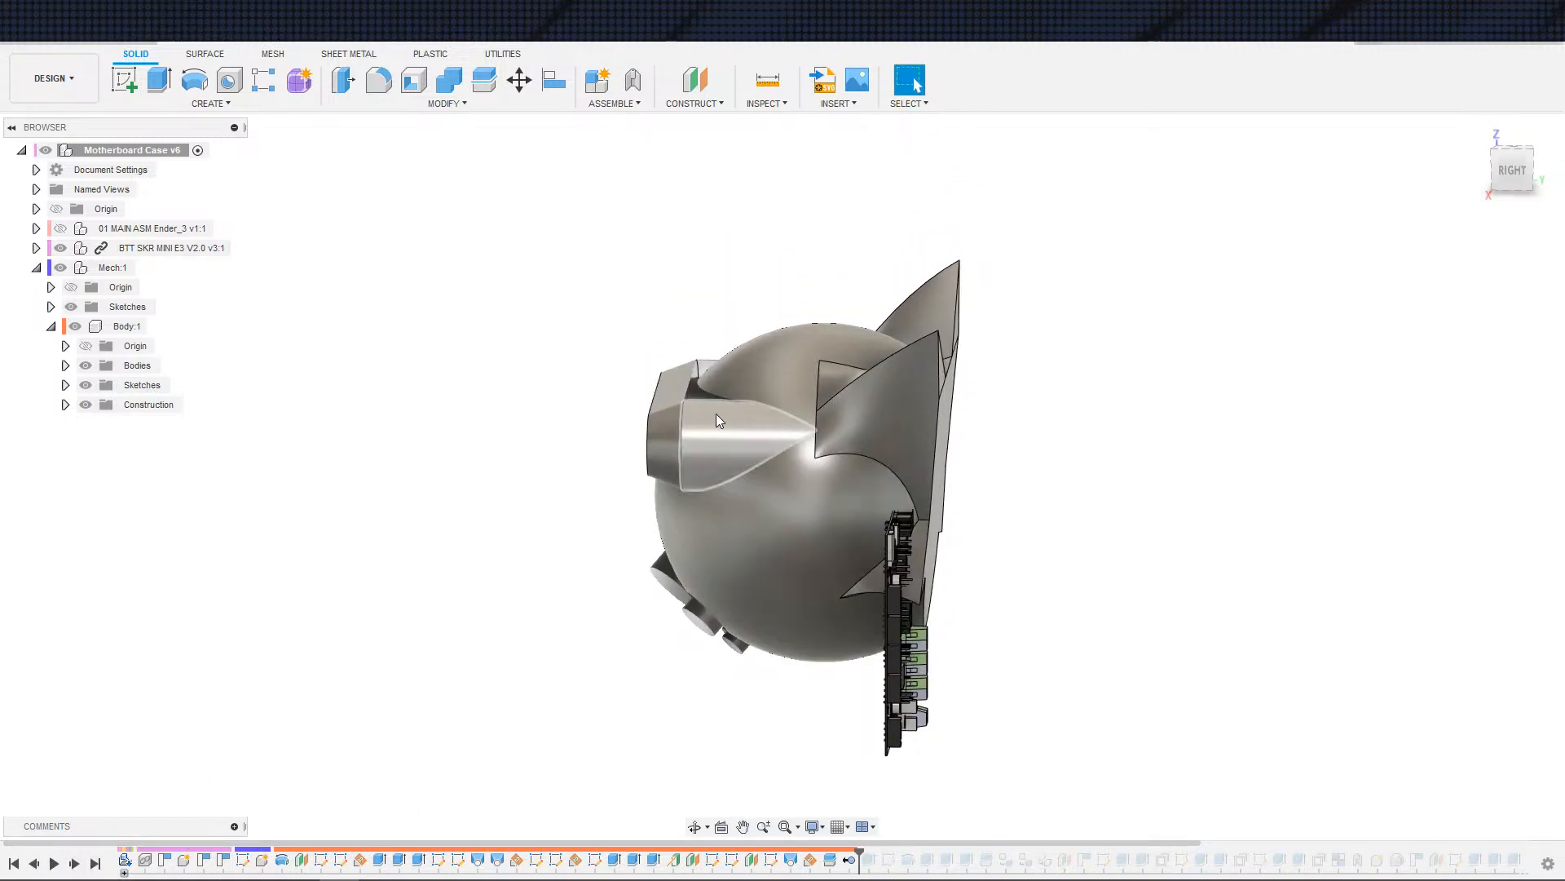
{"action": "scroll", "coordinate": [931, 419], "scroll_direction": "up", "scroll_amount": 3}
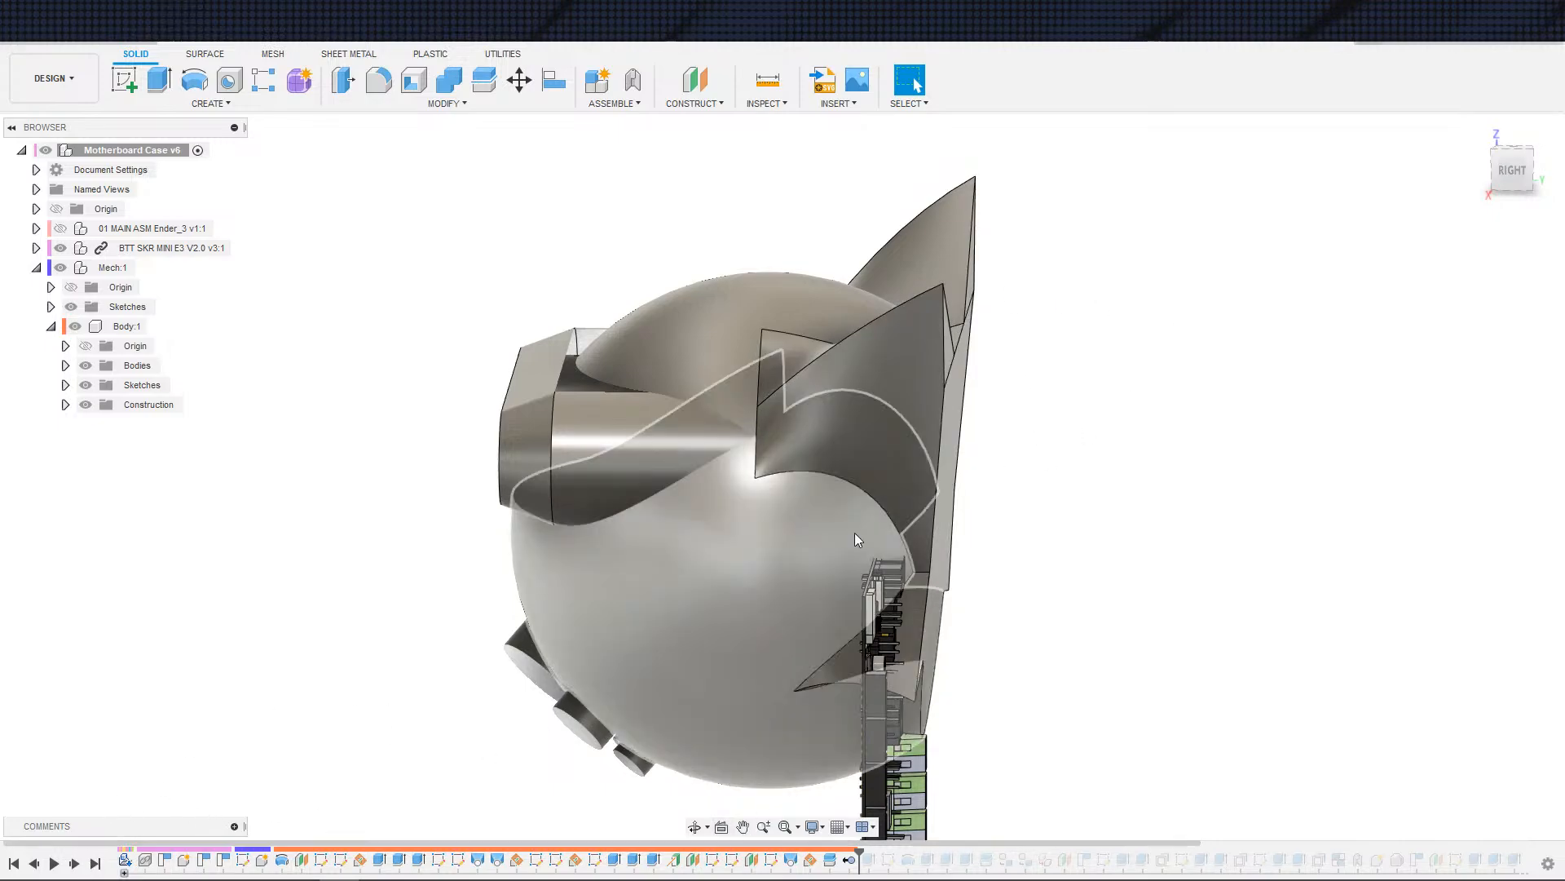
{"action": "middle_click_drag", "start_coordinate": [1169, 636], "coordinate": [852, 685], "text": "shift"}
{"action": "scroll", "coordinate": [1010, 684], "scroll_direction": "down", "scroll_amount": 3}
{"action": "middle_click_drag", "start_coordinate": [765, 566], "coordinate": [749, 704], "text": "shift"}
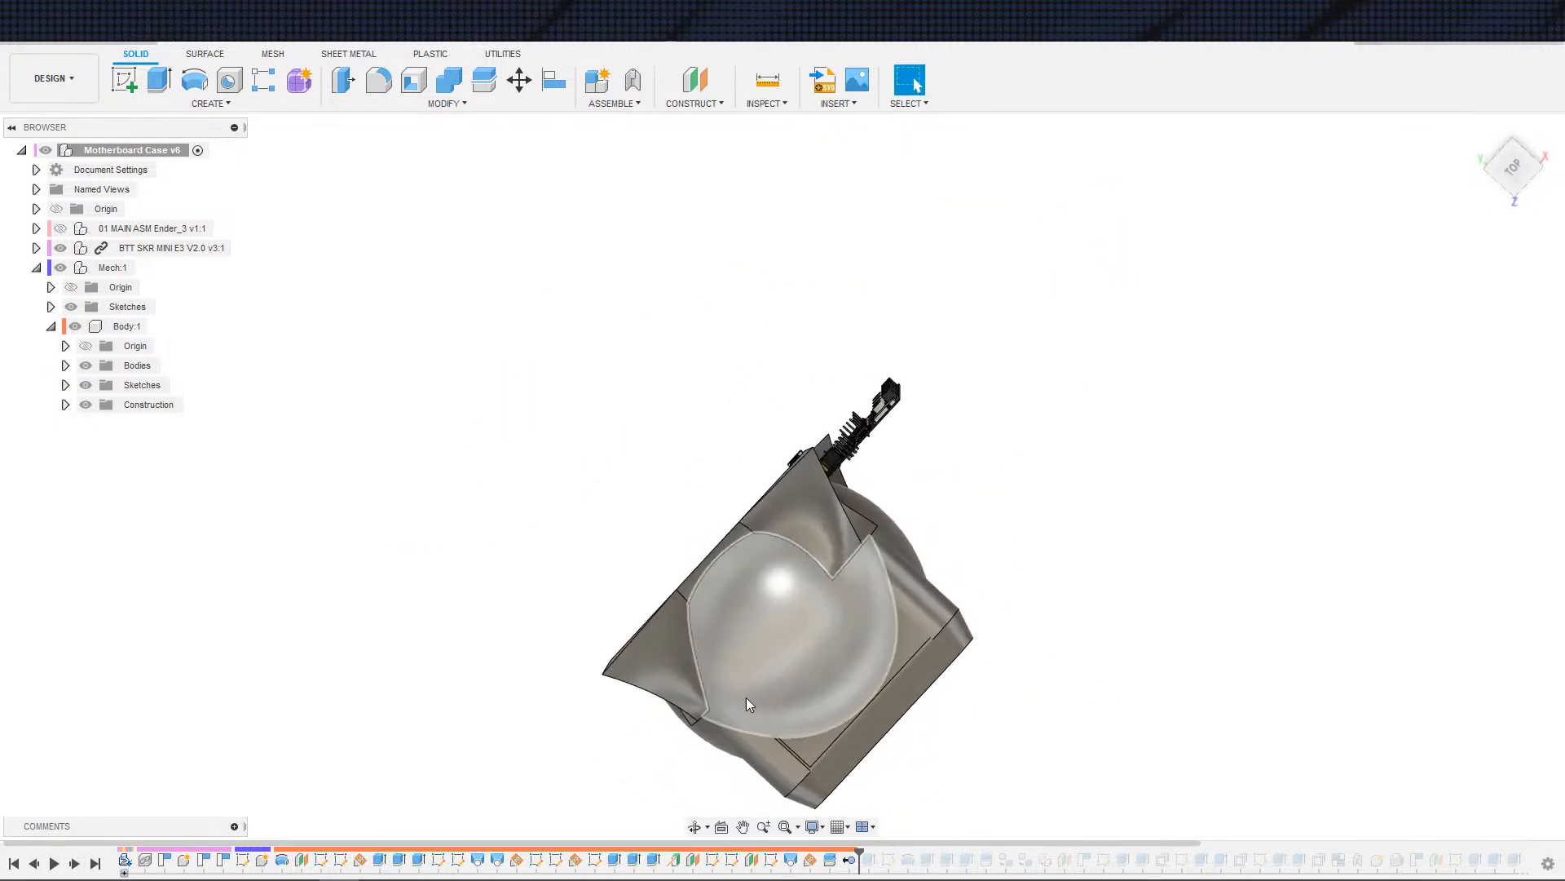
{"action": "left_click", "coordinate": [1513, 170]}
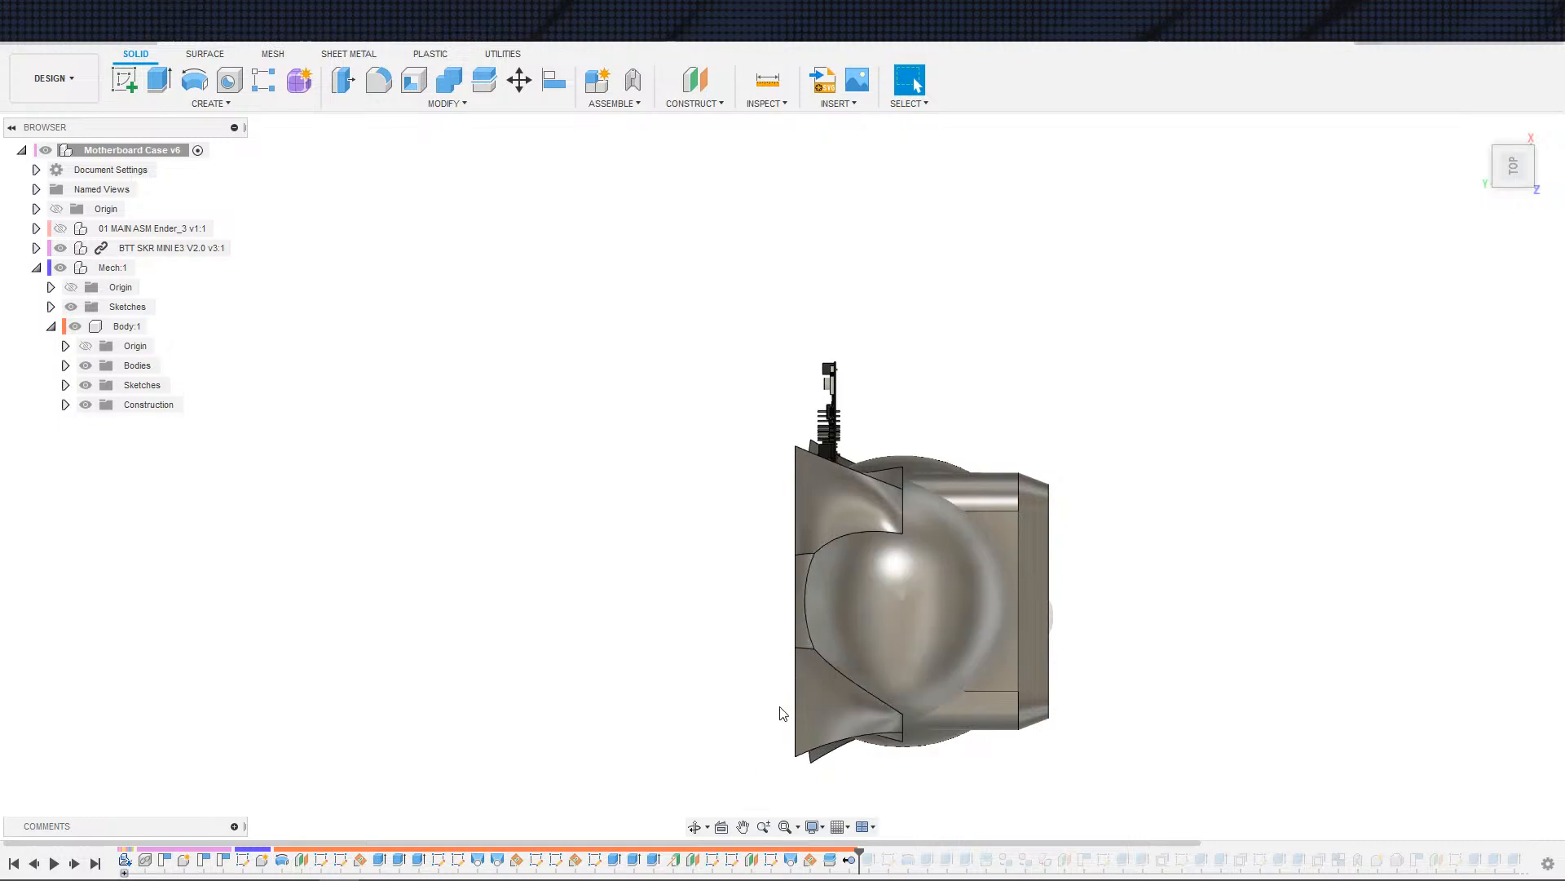
{"action": "left_click_drag", "start_coordinate": [654, 413], "coordinate": [792, 573]}
{"action": "left_click_drag", "start_coordinate": [824, 647], "coordinate": [709, 766]}
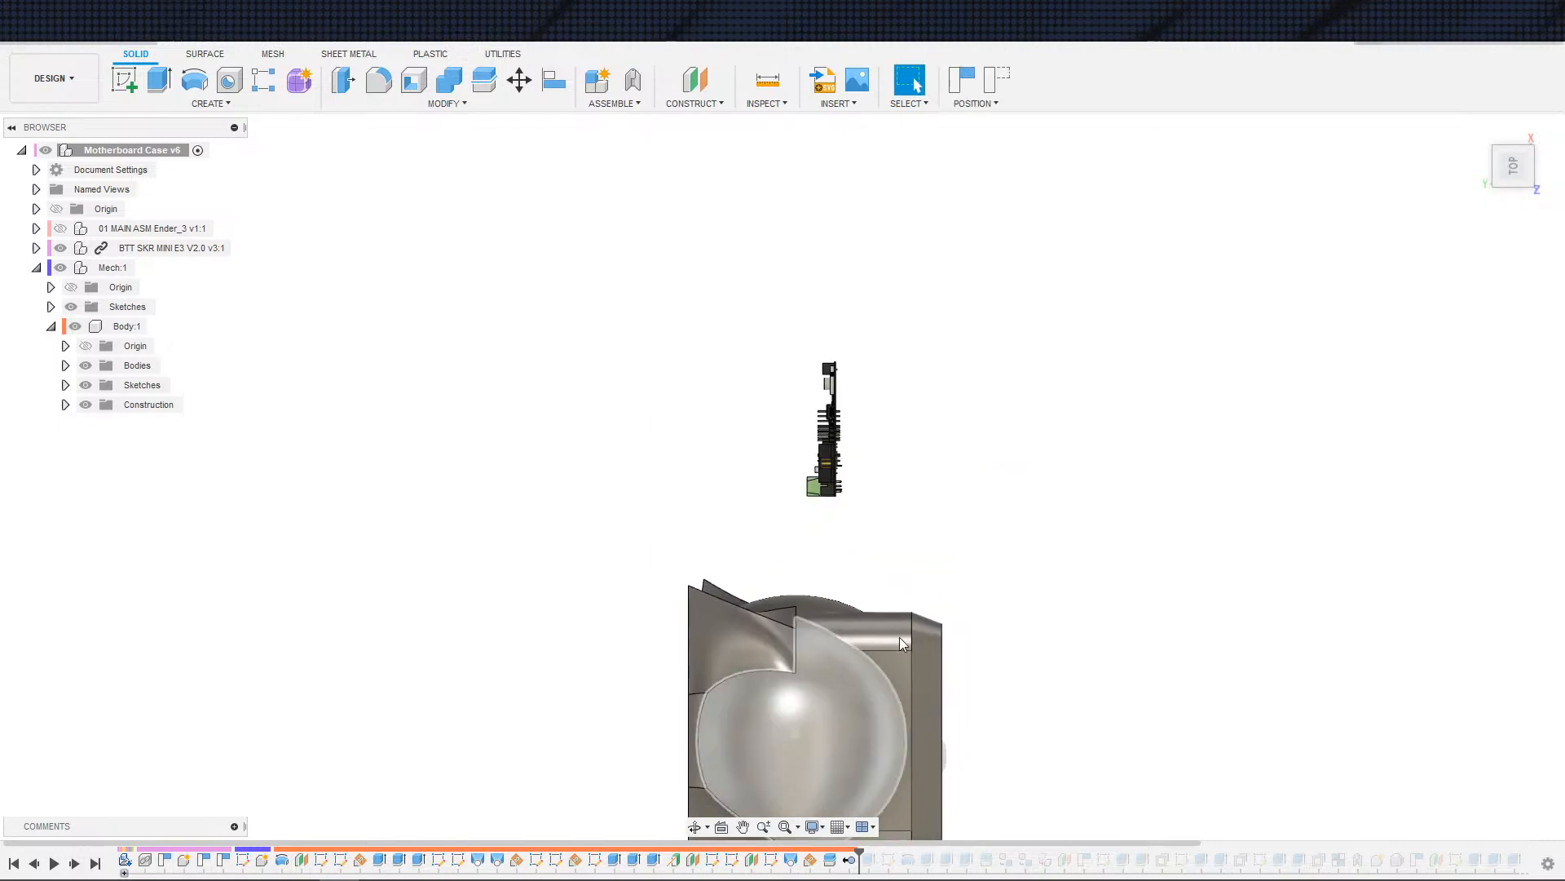
{"action": "middle_click_drag", "start_coordinate": [899, 638], "coordinate": [1391, 535], "text": "shift"}
{"action": "middle_click_drag", "start_coordinate": [1206, 600], "coordinate": [1338, 625]}
{"action": "scroll", "coordinate": [1275, 652], "scroll_direction": "up", "scroll_amount": 3}
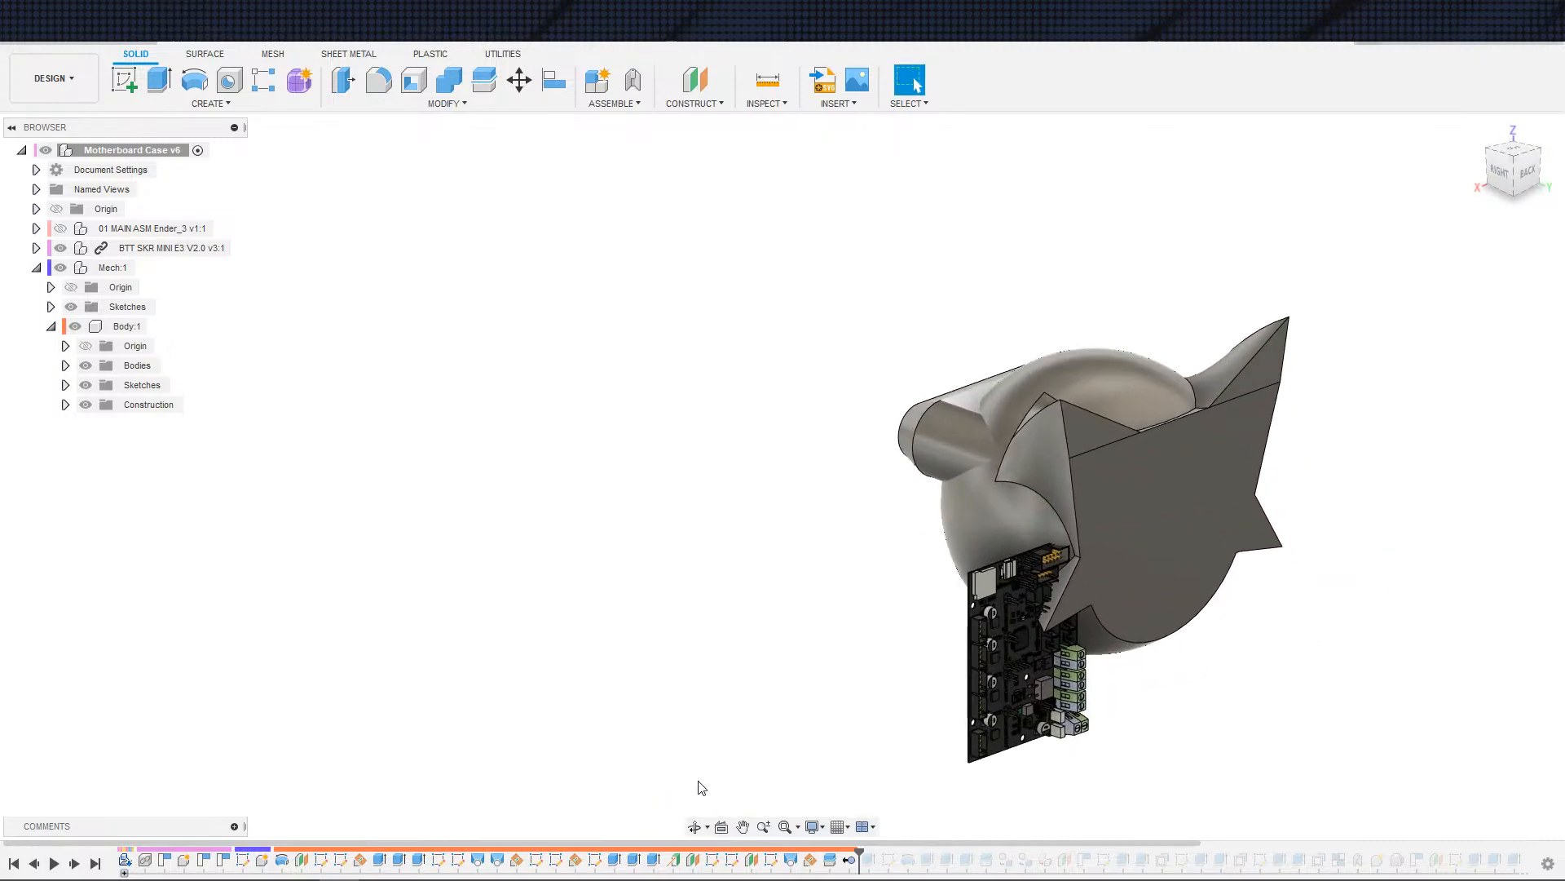
- Roll the history marker forward to the end of the timeline and inspect the rear face around the fan
{"action": "middle_click_drag", "start_coordinate": [722, 742], "coordinate": [595, 775]}
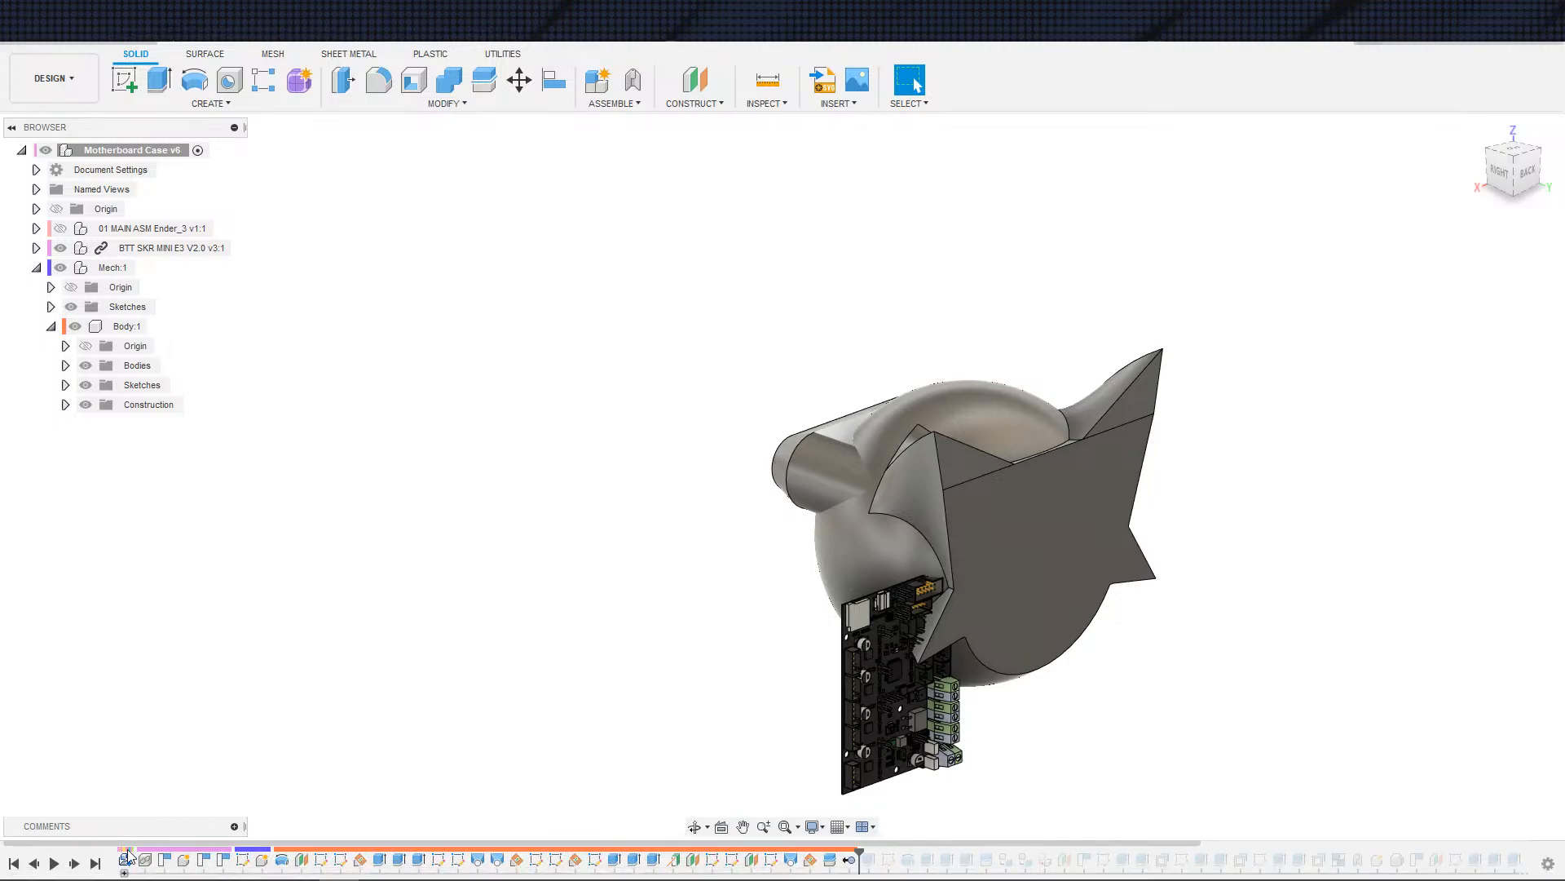
{"action": "scroll", "coordinate": [1142, 650], "scroll_direction": "up", "scroll_amount": 3}
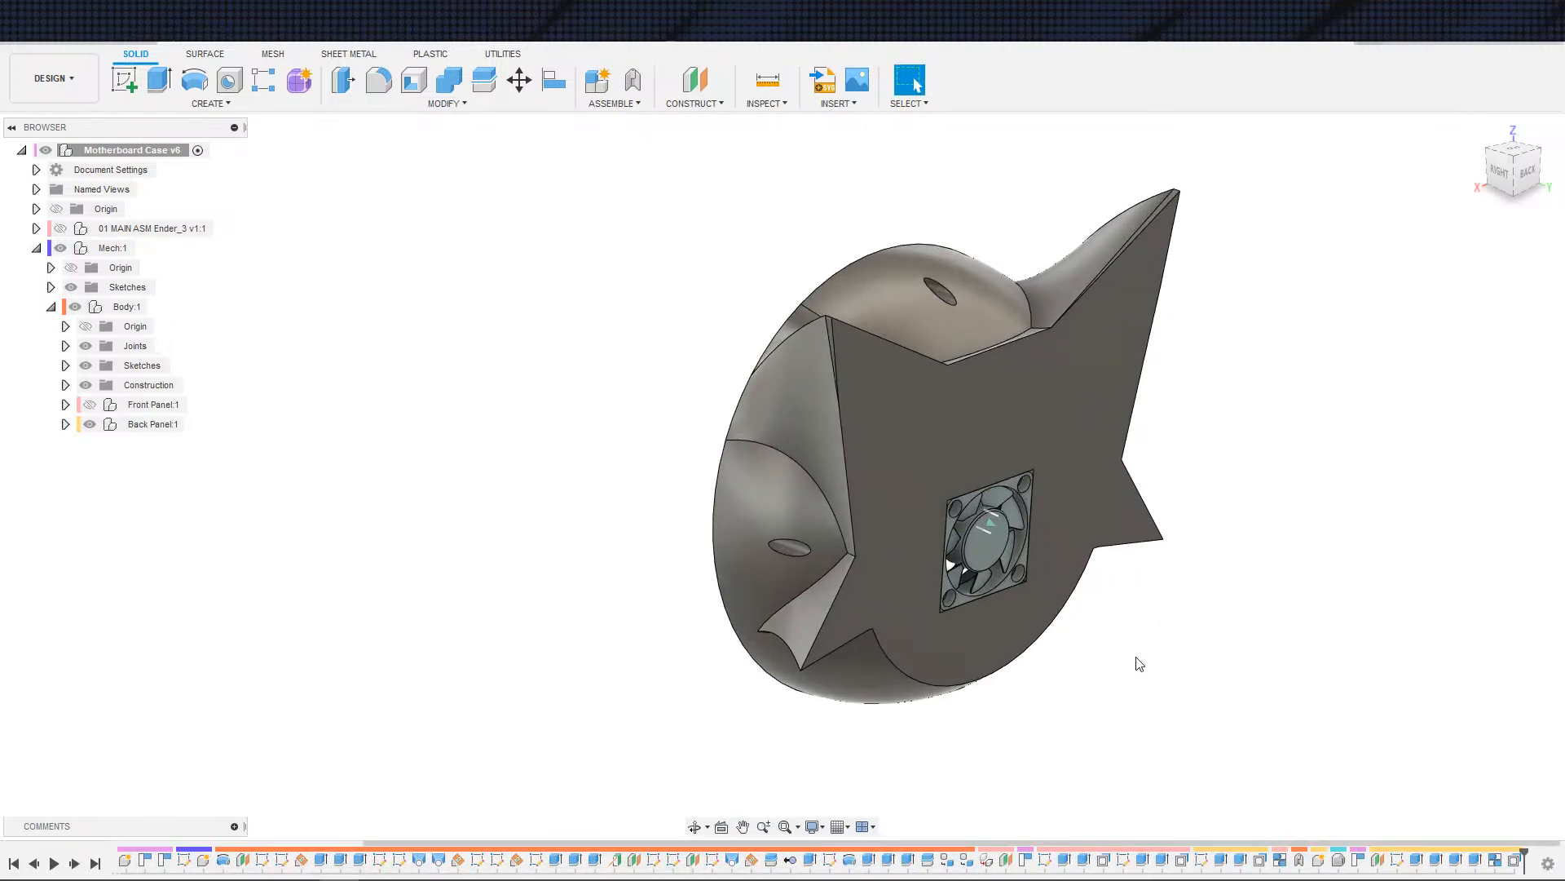
{"action": "middle_click_drag", "start_coordinate": [1054, 566], "coordinate": [897, 339], "text": "shift"}
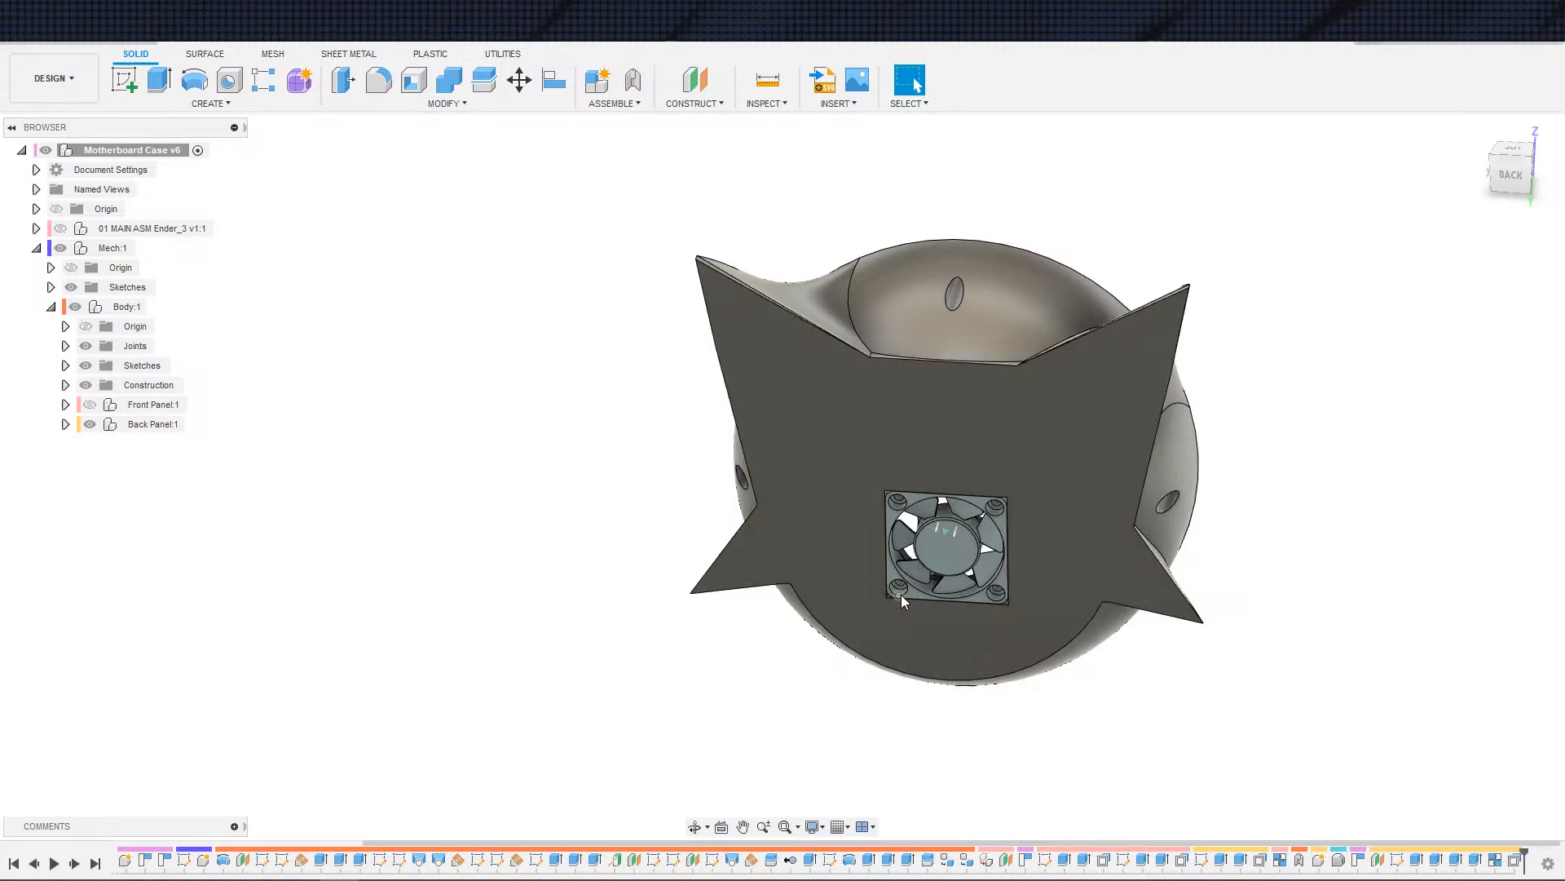
- Examine the Back Panel's fan opening and wings from behind and from the side, and look into its open front
{"action": "middle_click_drag", "start_coordinate": [909, 522], "coordinate": [1051, 614], "text": "shift"}
{"action": "scroll", "coordinate": [1177, 691], "scroll_direction": "up", "scroll_amount": 3}
{"action": "scroll", "coordinate": [1133, 674], "scroll_direction": "down", "scroll_amount": 3}
{"action": "scroll", "coordinate": [1104, 591], "scroll_direction": "up", "scroll_amount": 3}
{"action": "scroll", "coordinate": [1051, 618], "scroll_direction": "down", "scroll_amount": 4}
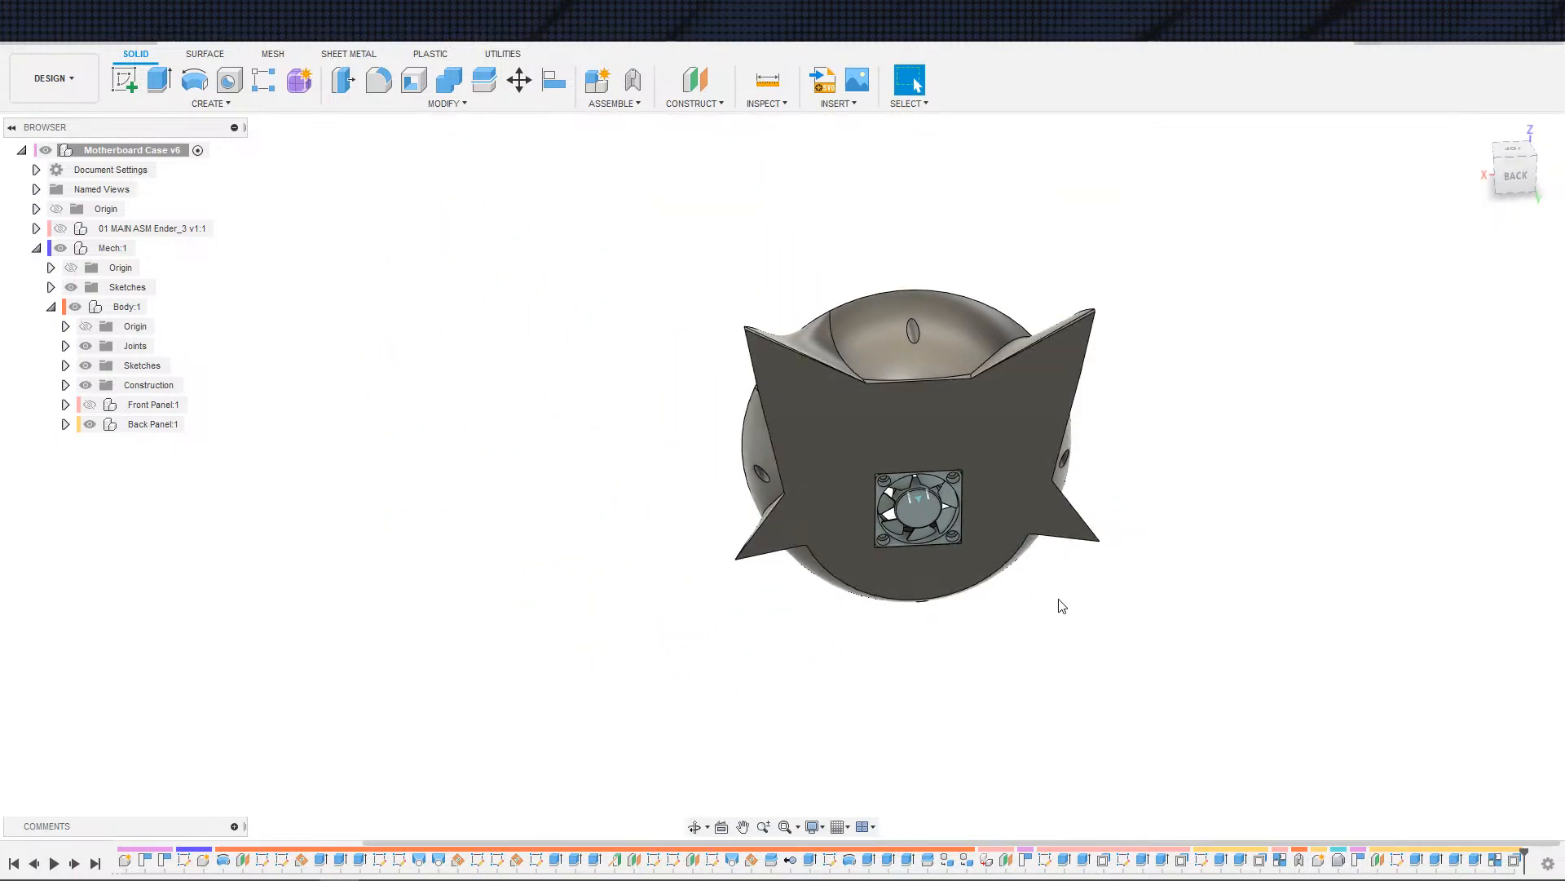
{"action": "middle_click_drag", "start_coordinate": [1059, 604], "coordinate": [817, 567], "text": "shift"}
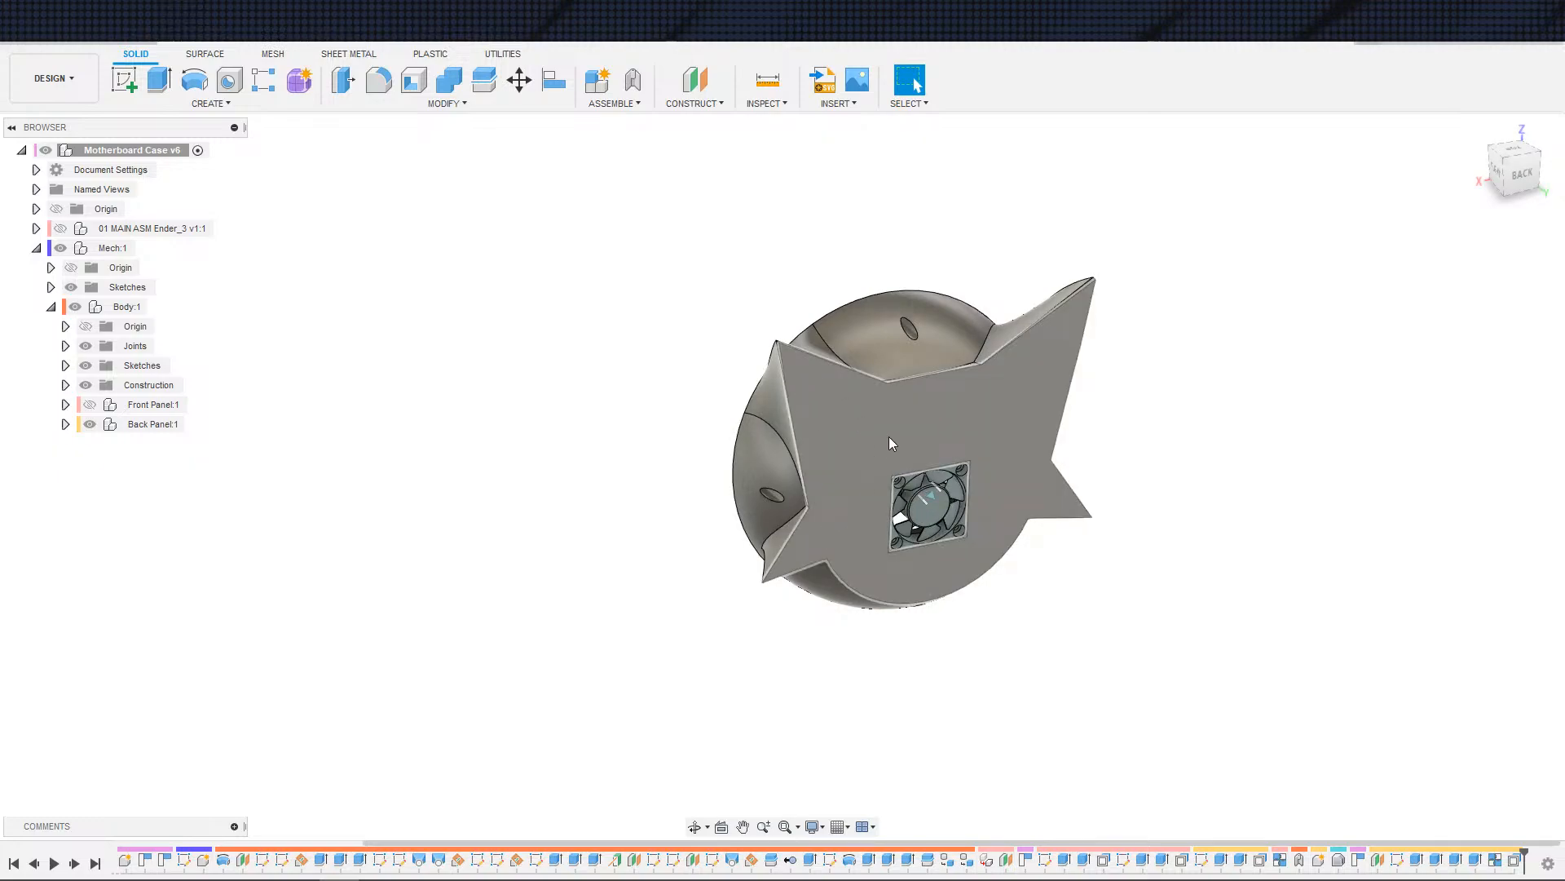
{"action": "middle_click_drag", "start_coordinate": [1129, 531], "coordinate": [1226, 600], "text": "shift"}
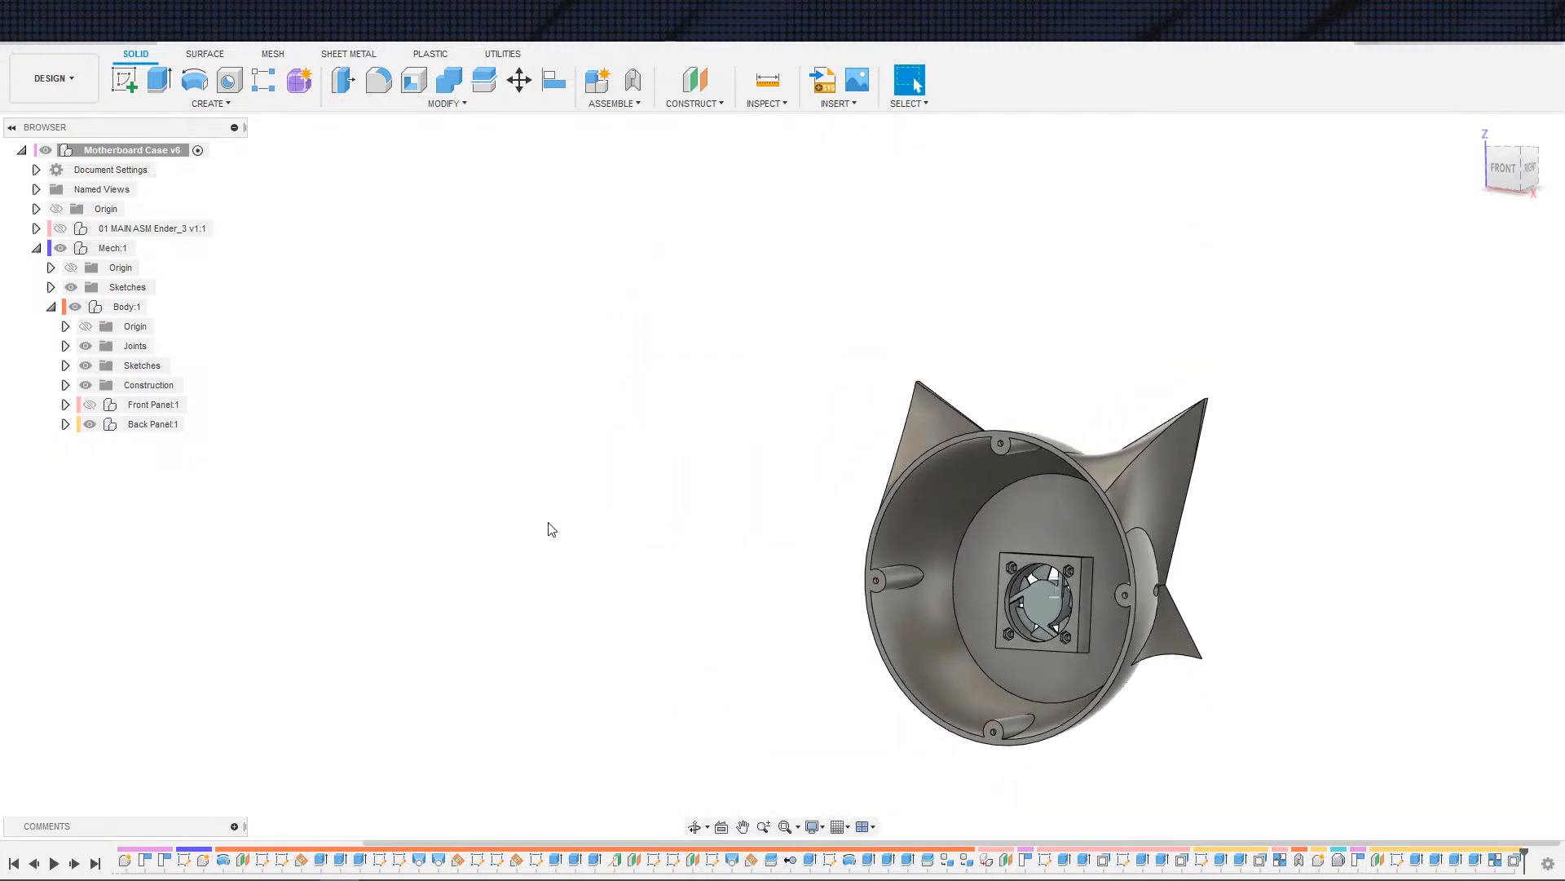
- Show the Front Panel in place of the Back Panel and inspect the motherboard mounted inside it
{"action": "left_click", "coordinate": [90, 424]}
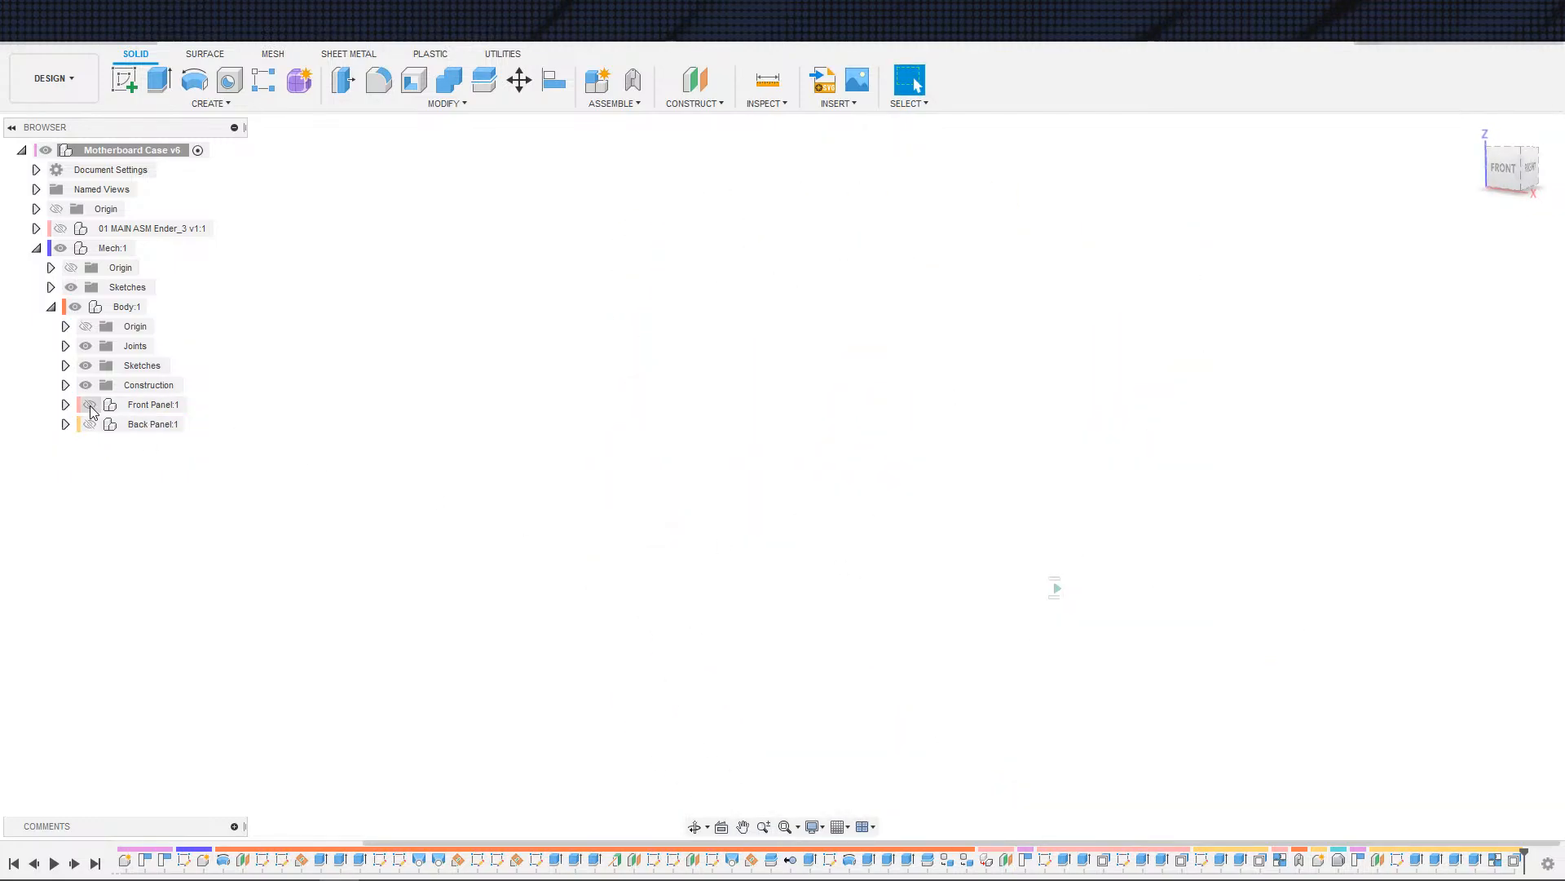
{"action": "left_click", "coordinate": [90, 404]}
{"action": "middle_click_drag", "start_coordinate": [697, 512], "coordinate": [514, 514], "text": "shift"}
{"action": "scroll", "coordinate": [753, 588], "scroll_direction": "up", "scroll_amount": 3}
{"action": "middle_click_drag", "start_coordinate": [580, 544], "coordinate": [473, 485]}
{"action": "middle_click_drag", "start_coordinate": [642, 608], "coordinate": [526, 530], "text": "shift"}
{"action": "scroll", "coordinate": [564, 553], "scroll_direction": "down", "scroll_amount": 3}
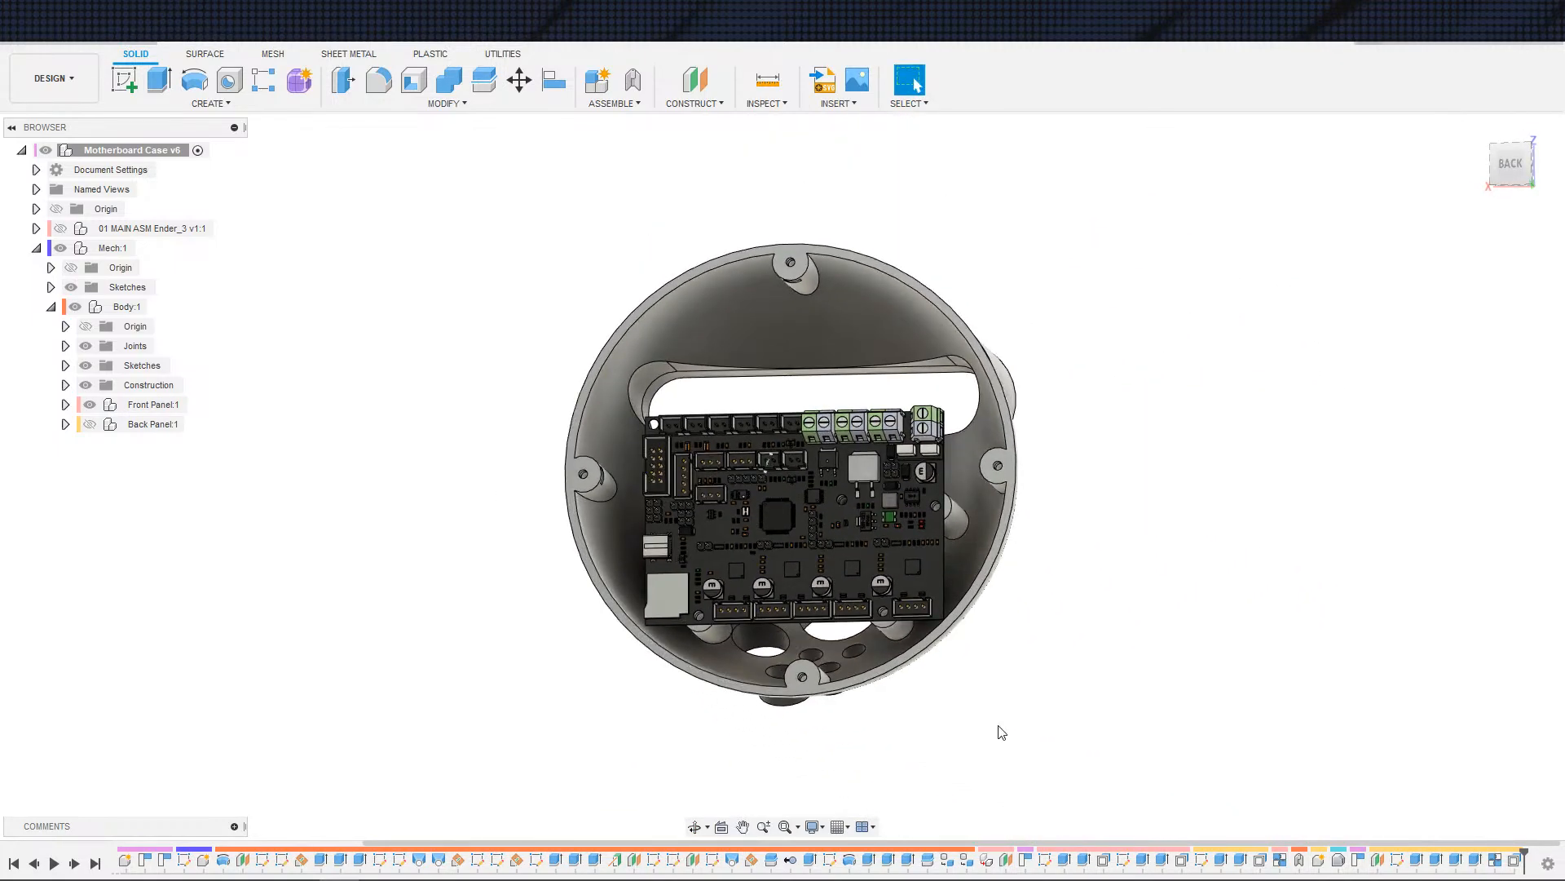
{"action": "middle_click_drag", "start_coordinate": [1002, 732], "coordinate": [1049, 751], "text": "shift"}
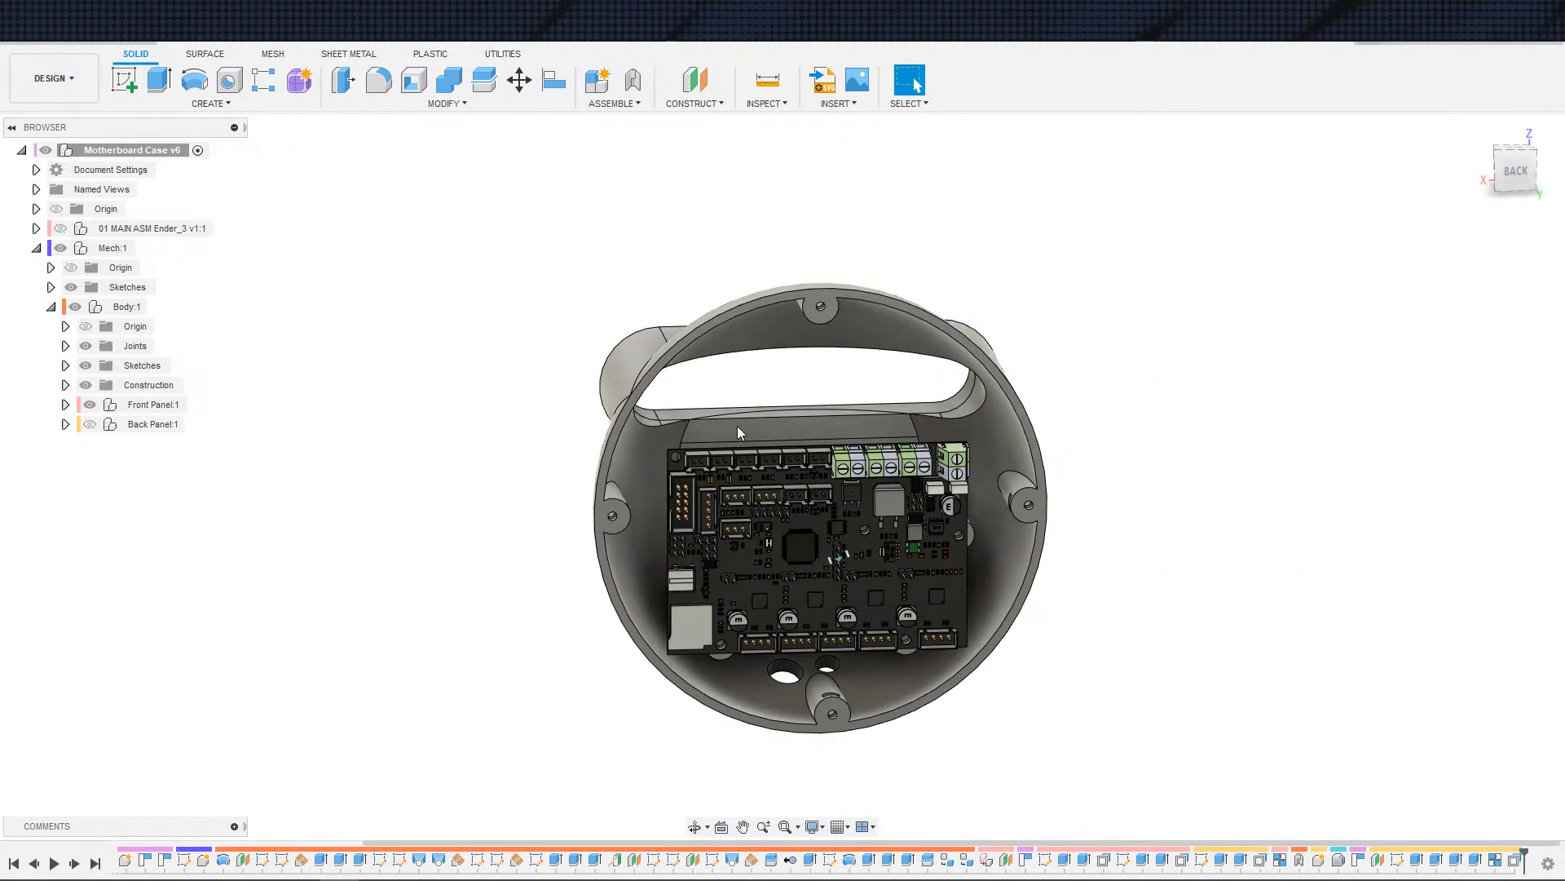
{"action": "middle_click_drag", "start_coordinate": [1003, 768], "coordinate": [859, 758], "text": "shift"}
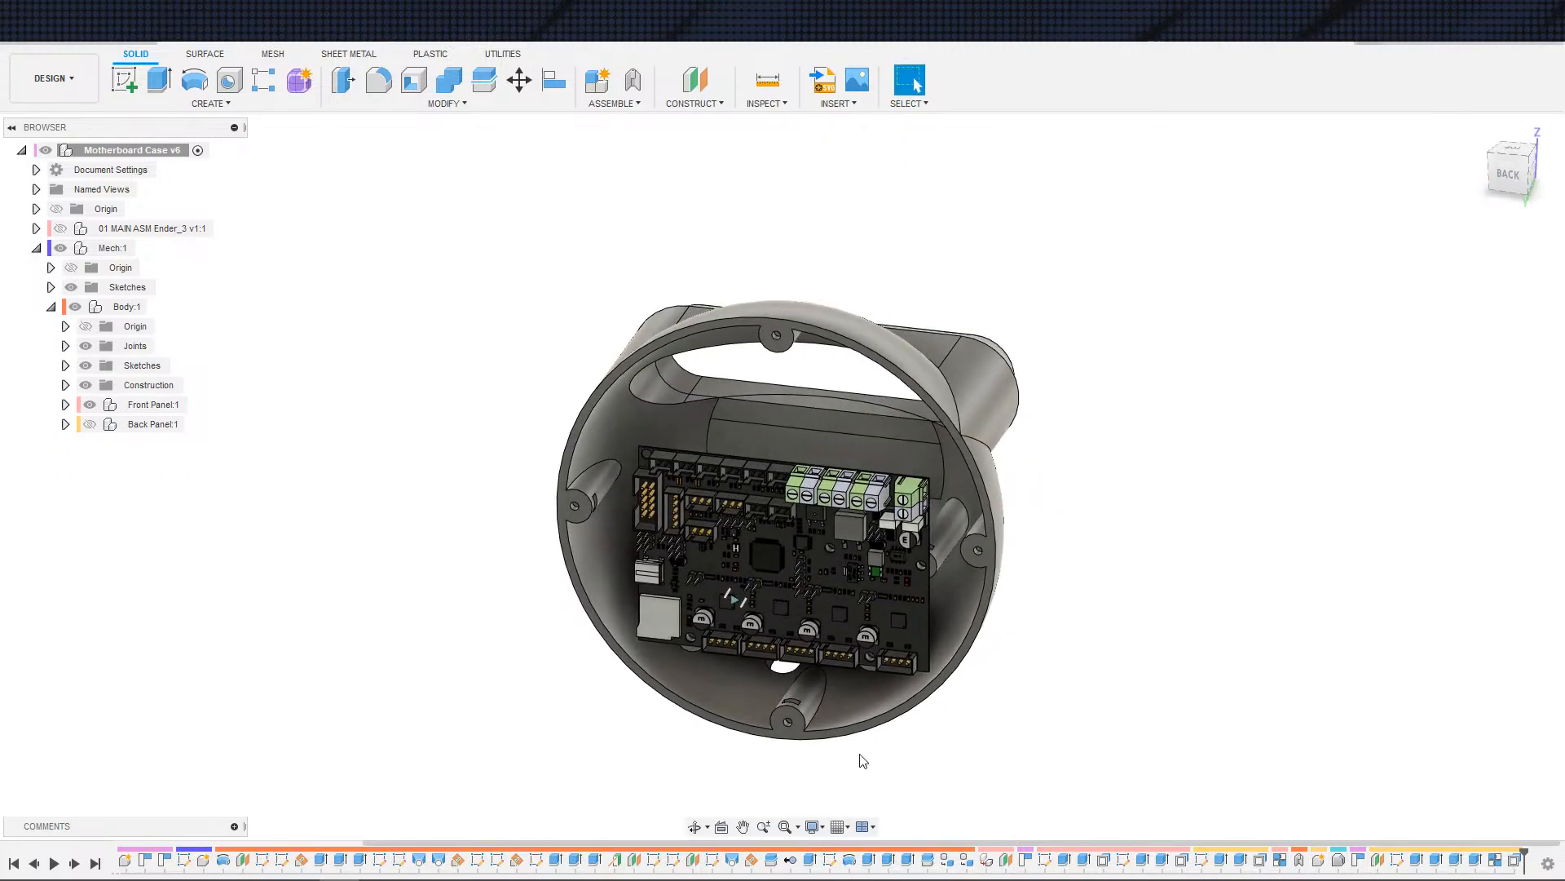
- Examine the clearance between the board's lower connectors and the connection holes, and the slot above the board, from several angles
{"action": "scroll", "coordinate": [841, 688], "scroll_direction": "up", "scroll_amount": 5}
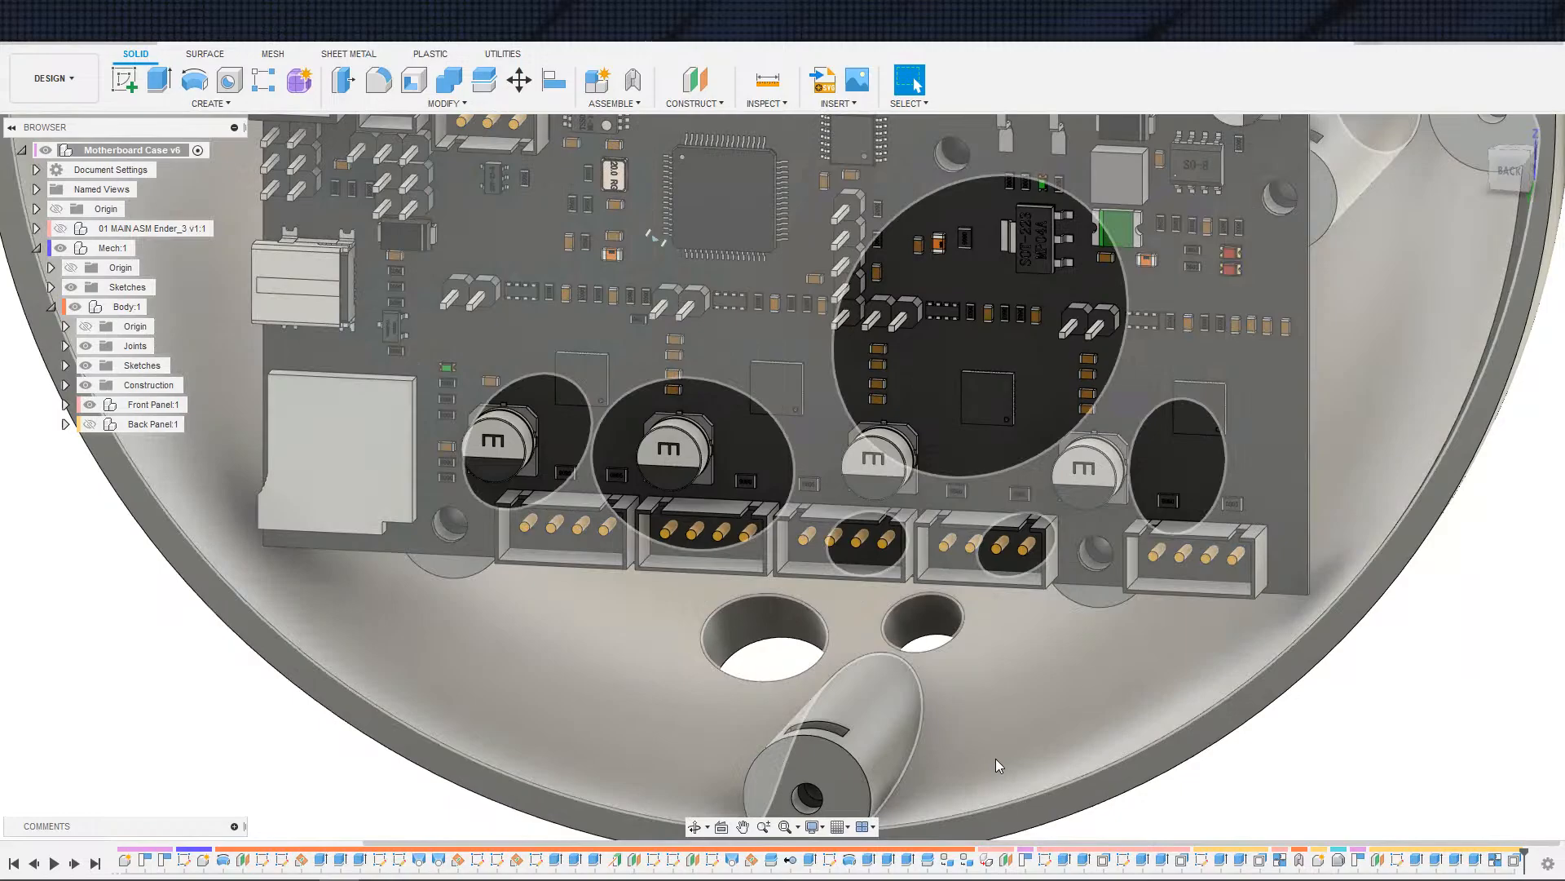
{"action": "middle_click_drag", "start_coordinate": [995, 758], "coordinate": [1052, 770], "text": "shift"}
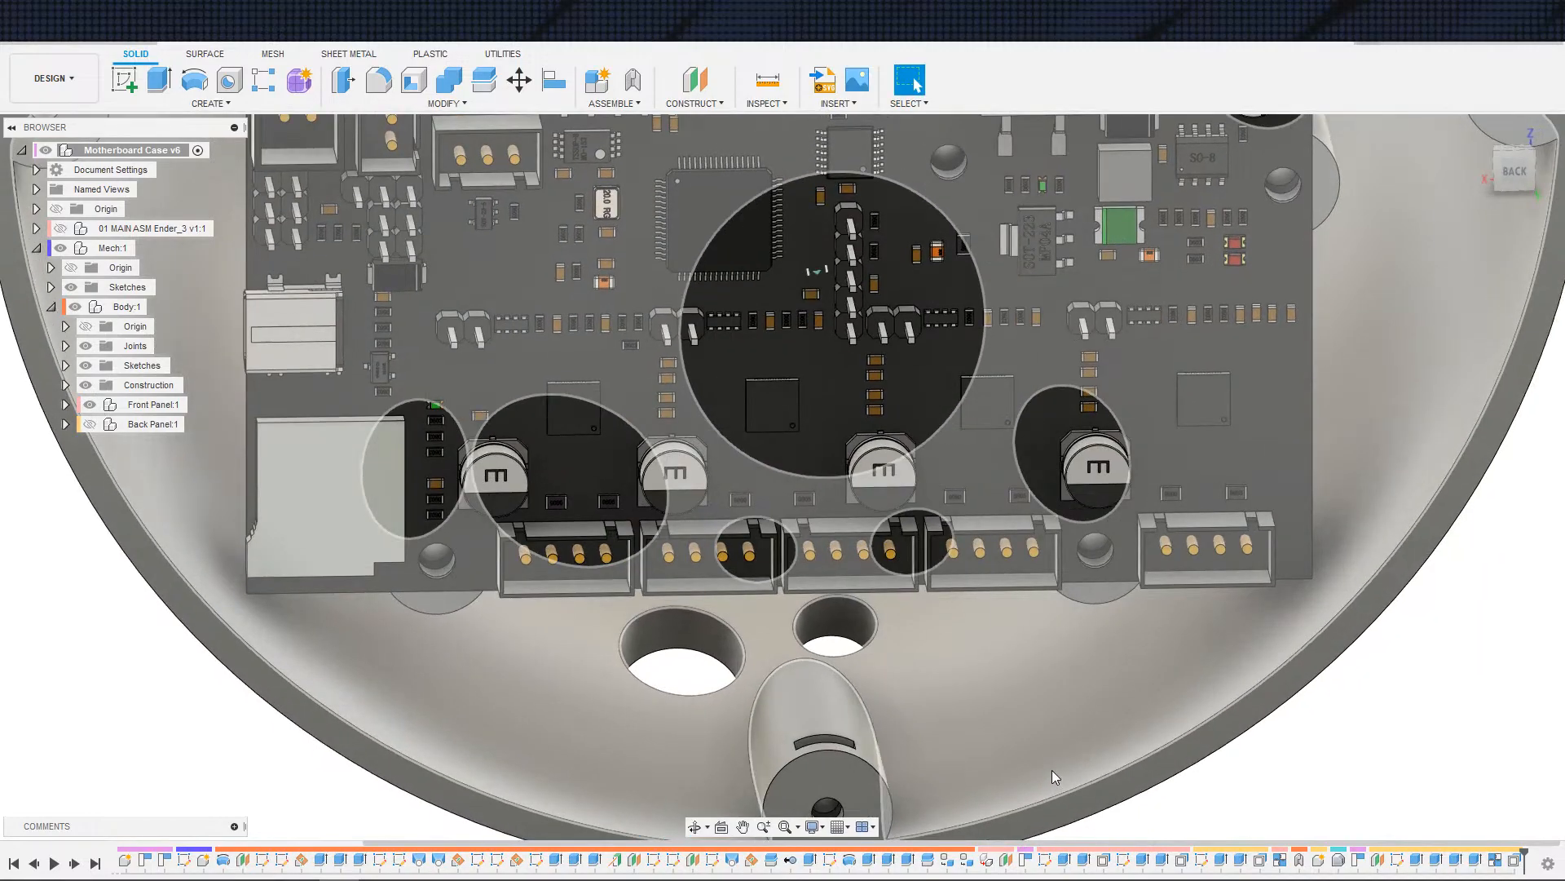
{"action": "scroll", "coordinate": [1052, 761], "scroll_direction": "down", "scroll_amount": 6}
{"action": "scroll", "coordinate": [1128, 755], "scroll_direction": "up", "scroll_amount": 1}
{"action": "middle_click_drag", "start_coordinate": [1212, 810], "coordinate": [1230, 691]}
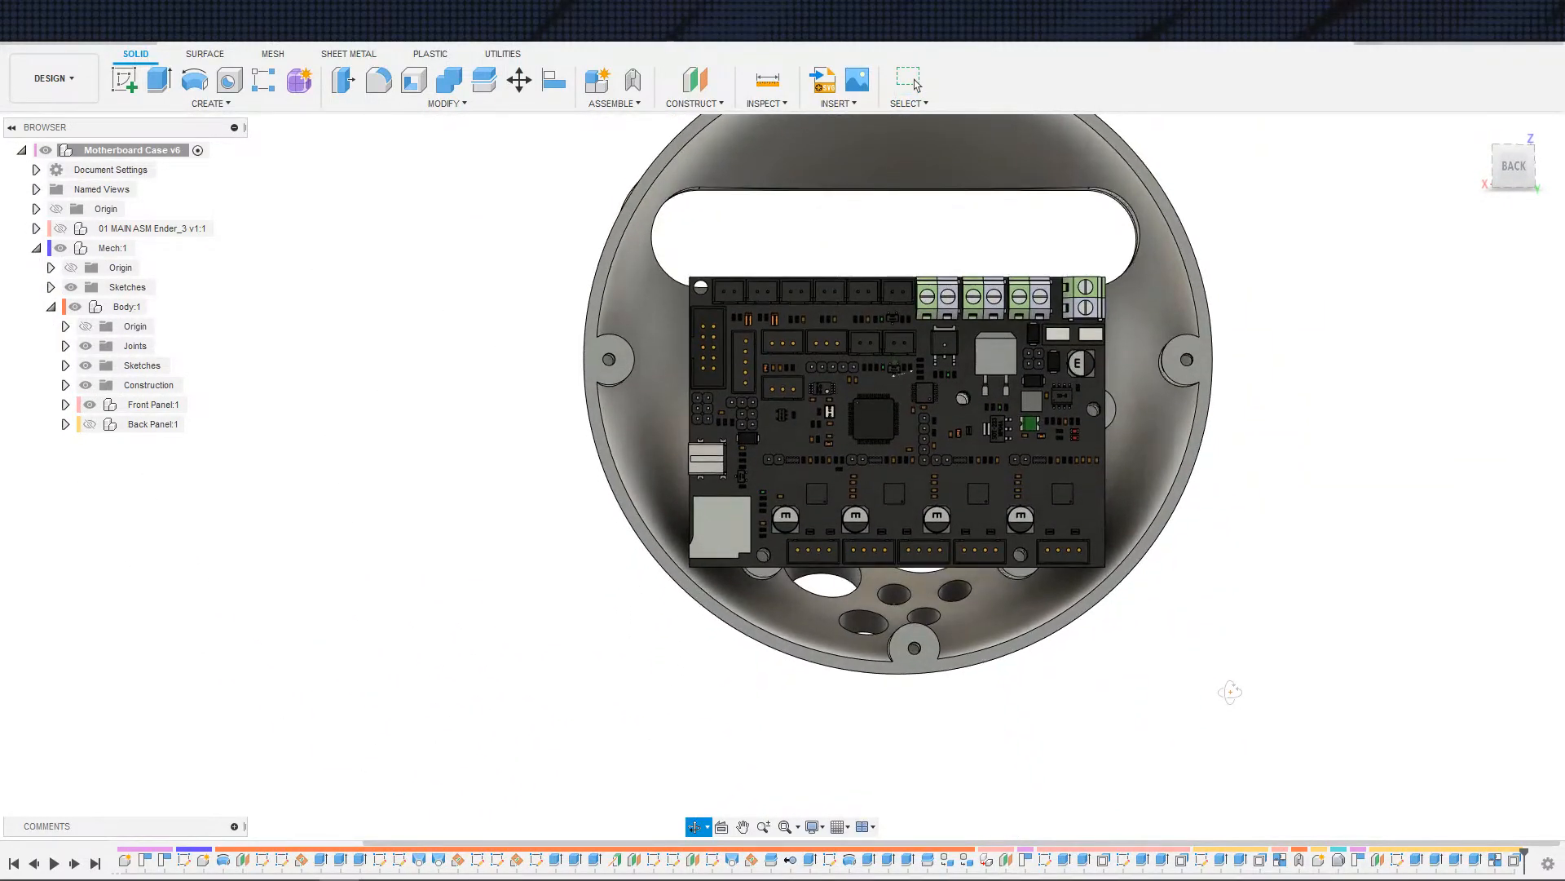
{"action": "middle_click_drag", "start_coordinate": [1066, 702], "coordinate": [1014, 758], "text": "shift"}
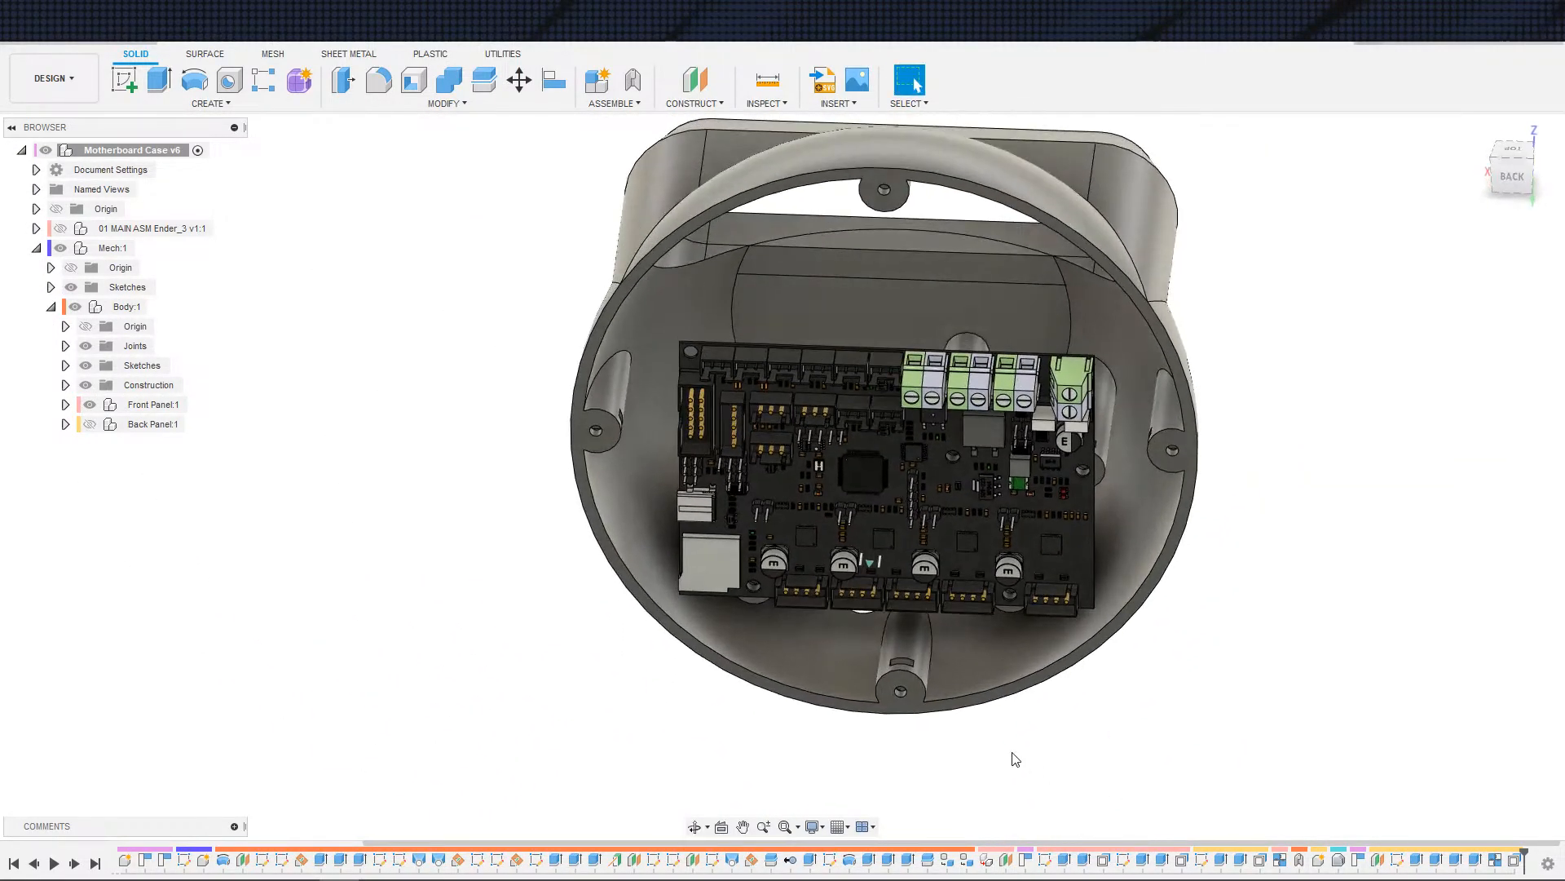
{"action": "scroll", "coordinate": [1088, 744], "scroll_direction": "down", "scroll_amount": 3}
{"action": "middle_click_drag", "start_coordinate": [1144, 741], "coordinate": [1163, 502], "text": "shift"}
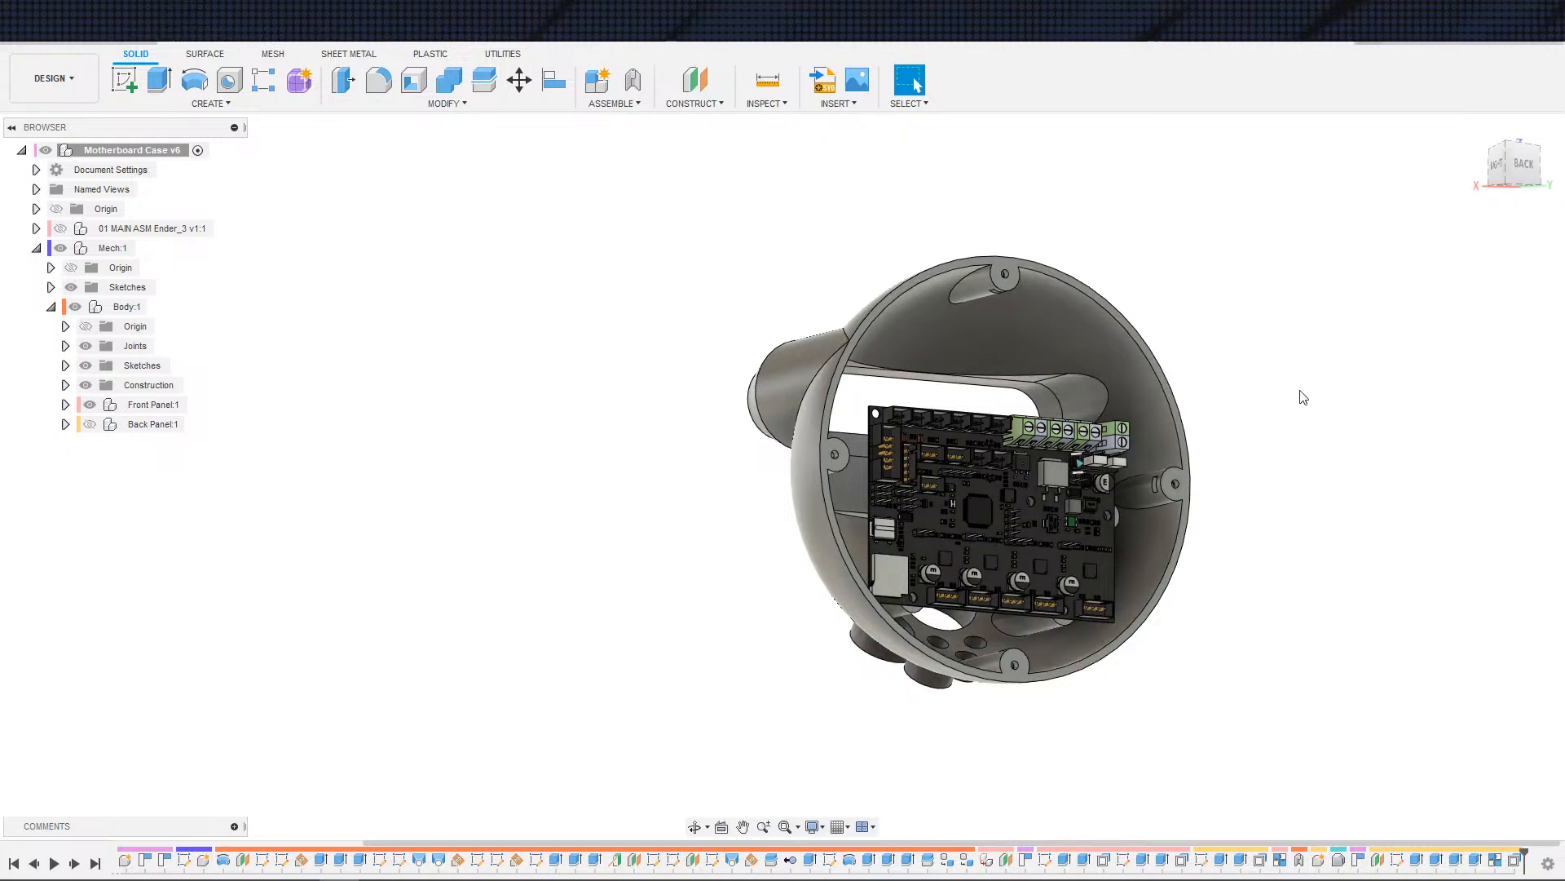
{"action": "scroll", "coordinate": [1291, 424], "scroll_direction": "up", "scroll_amount": 3}
{"action": "middle_click_drag", "start_coordinate": [1268, 484], "coordinate": [1313, 615]}
{"action": "scroll", "coordinate": [1419, 490], "scroll_direction": "up", "scroll_amount": 2}
{"action": "scroll", "coordinate": [1377, 477], "scroll_direction": "down", "scroll_amount": 2}
{"action": "scroll", "coordinate": [1314, 615], "scroll_direction": "down", "scroll_amount": 3}
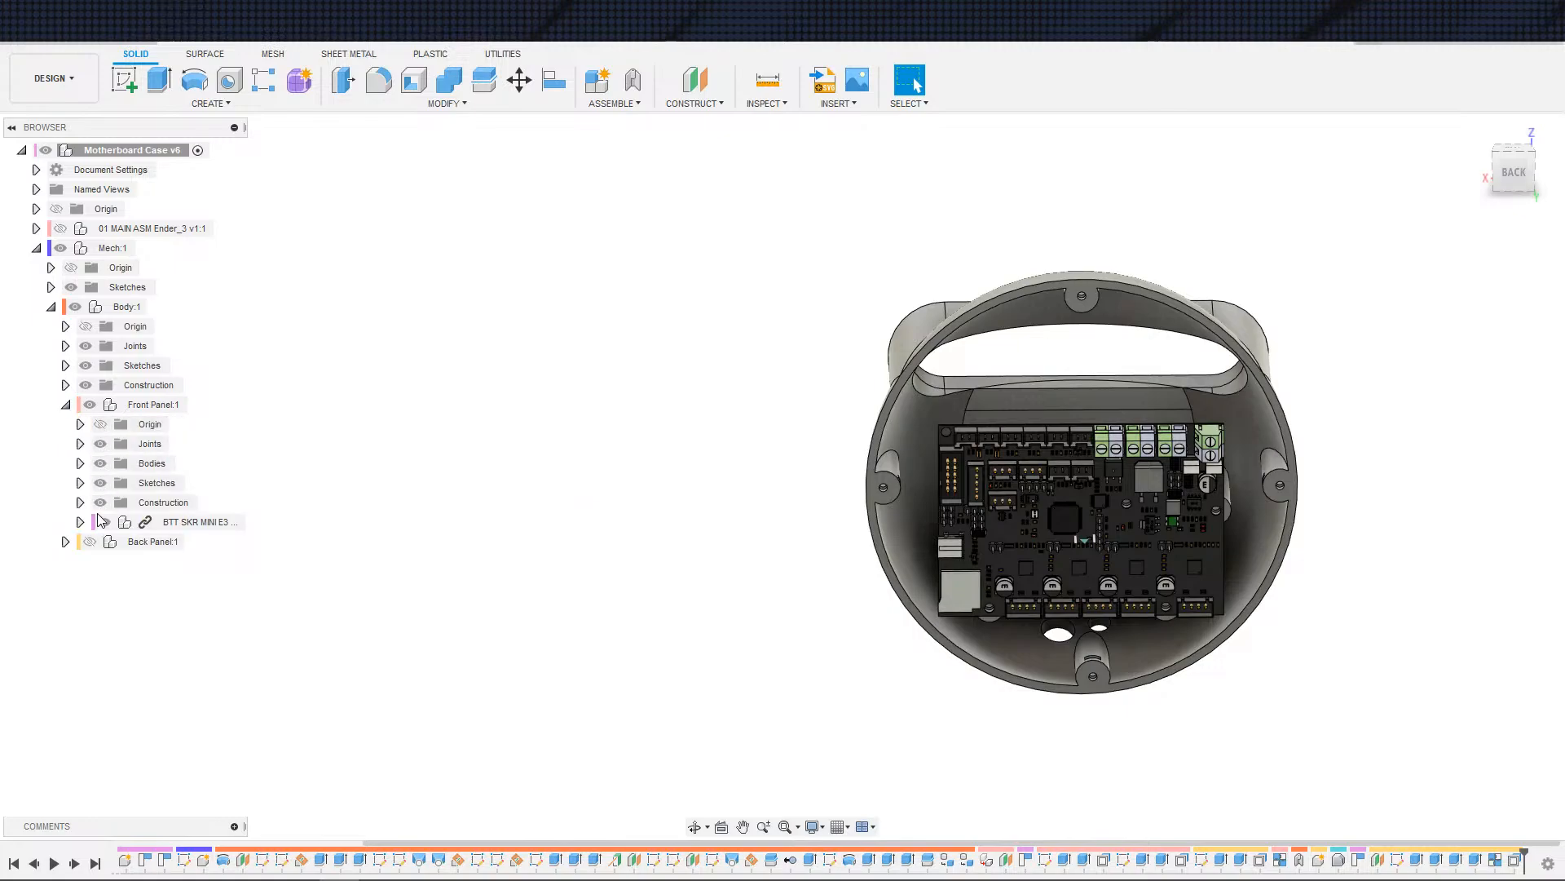
- Hide the BTT SKR MINI E3 board and inspect the standoffs, flat inner face and connection holes inside the Front Panel
{"action": "left_click", "coordinate": [100, 463]}
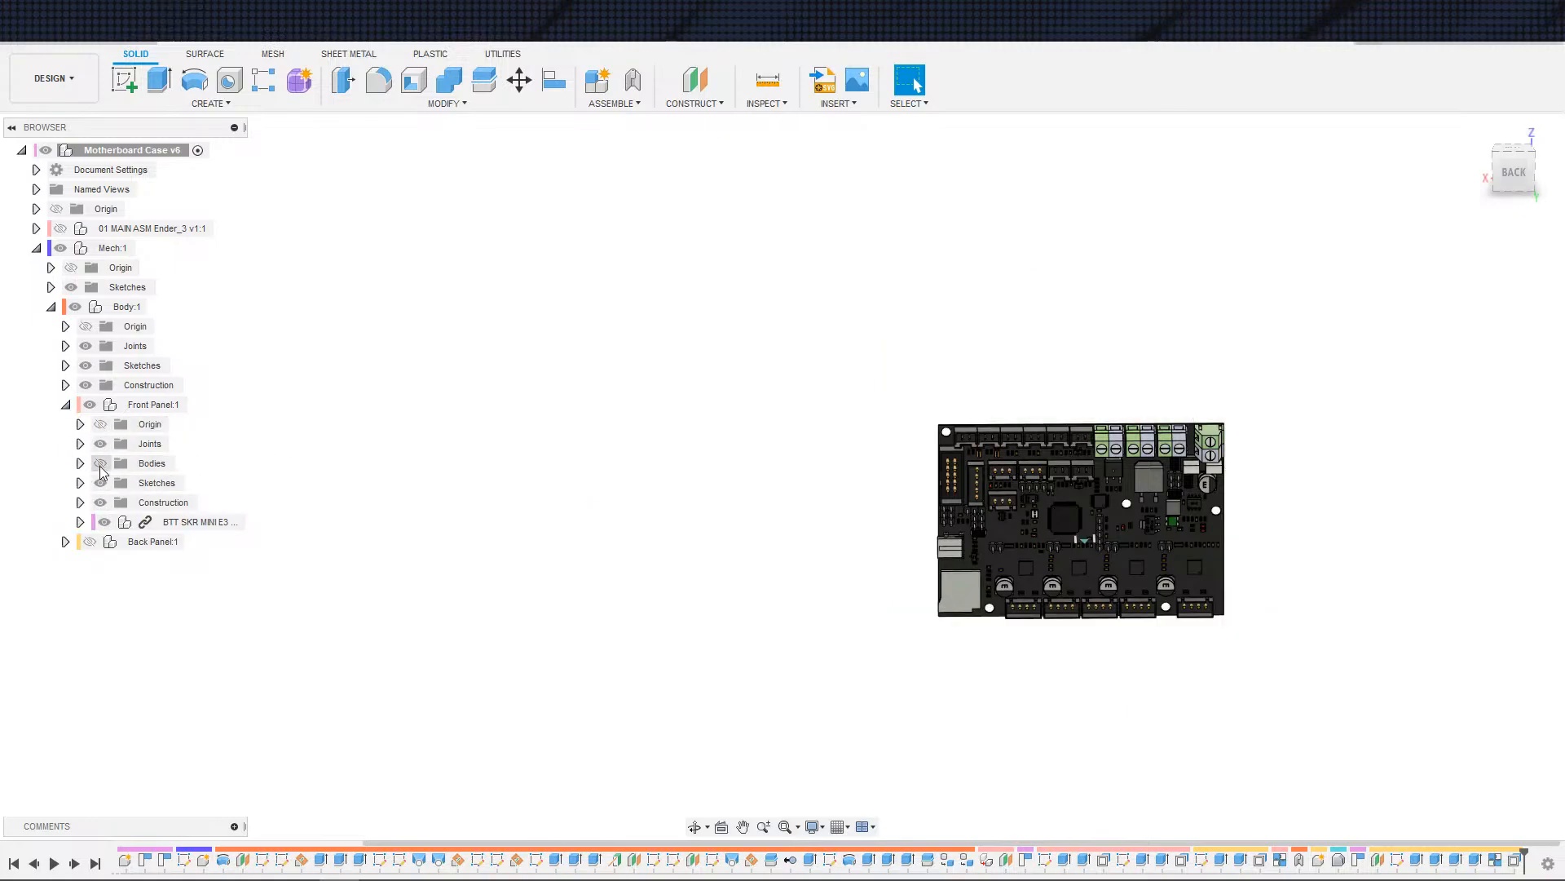
{"action": "left_click", "coordinate": [100, 463]}
{"action": "left_click", "coordinate": [105, 522]}
{"action": "scroll", "coordinate": [1317, 634], "scroll_direction": "up", "scroll_amount": 3}
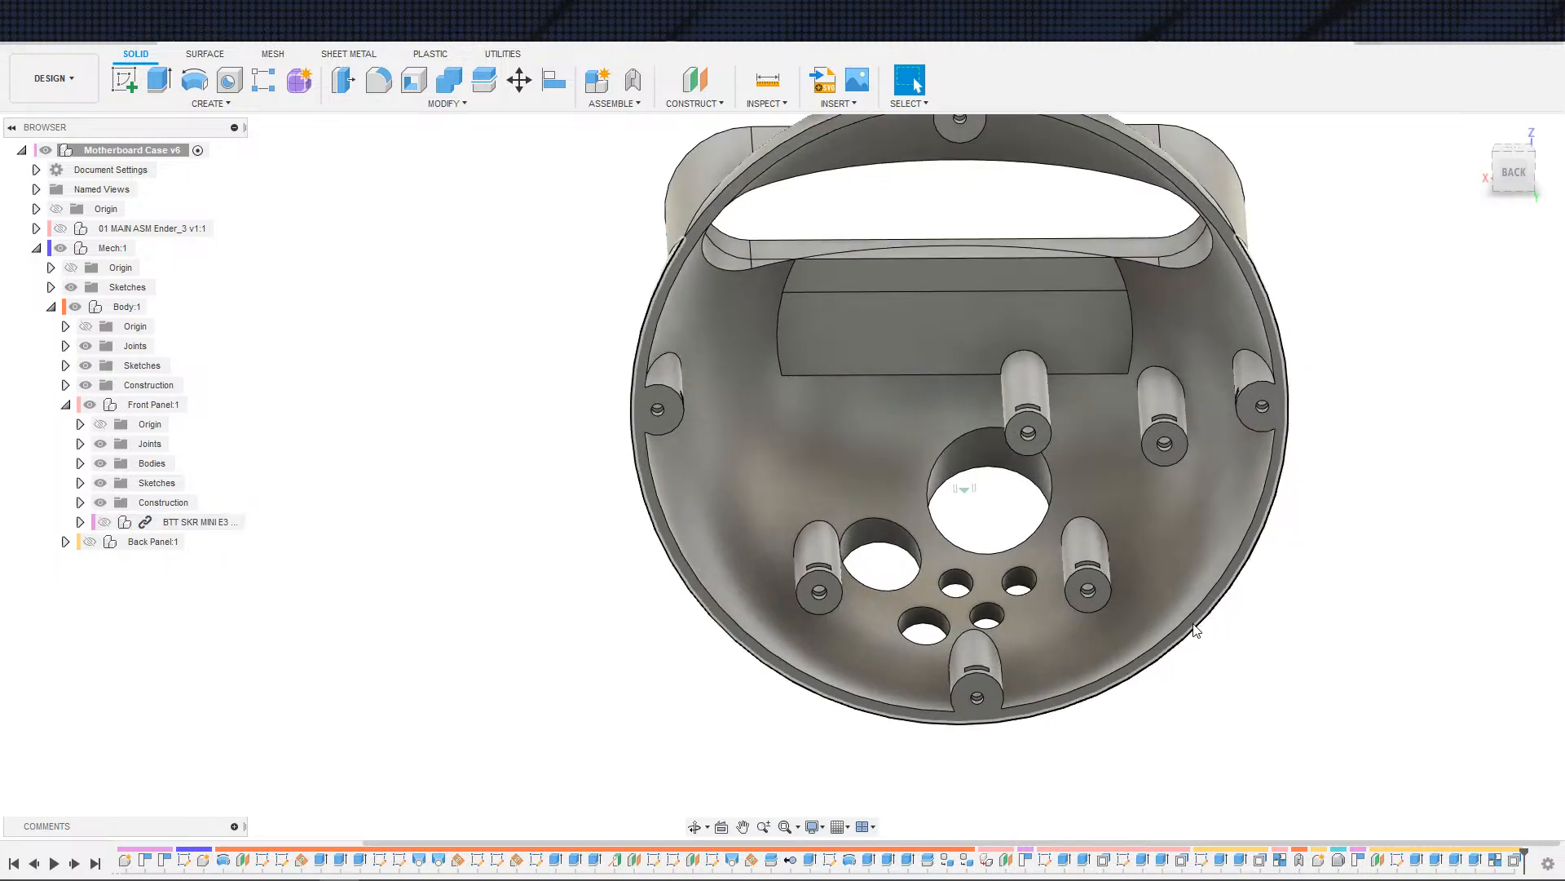
{"action": "middle_click_drag", "start_coordinate": [1195, 633], "coordinate": [1244, 652], "text": "shift"}
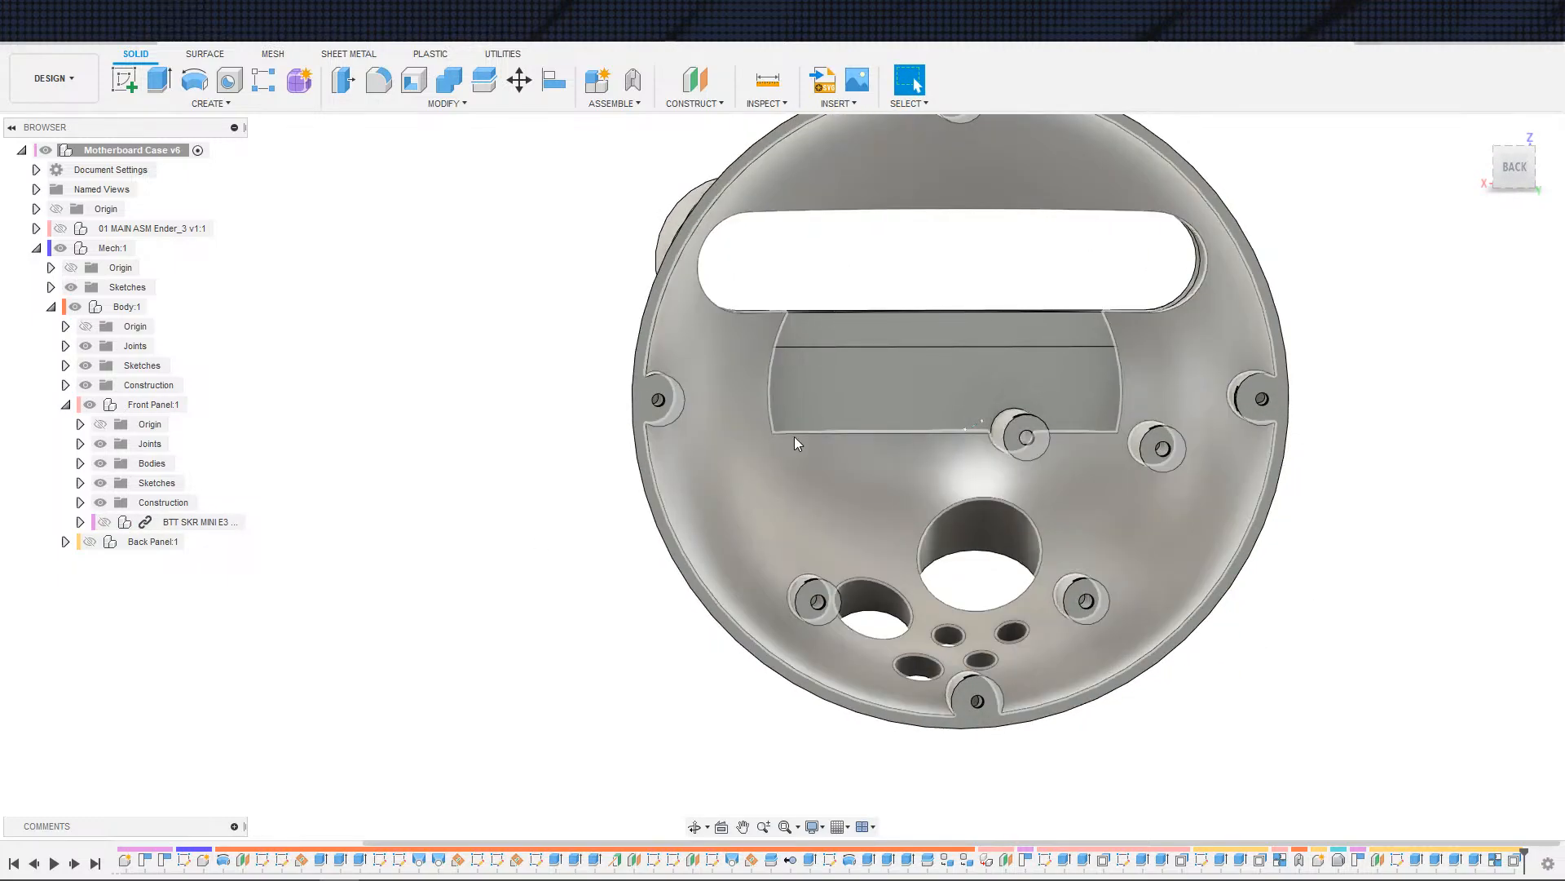
{"action": "middle_click_drag", "start_coordinate": [790, 461], "coordinate": [818, 414], "text": "shift"}
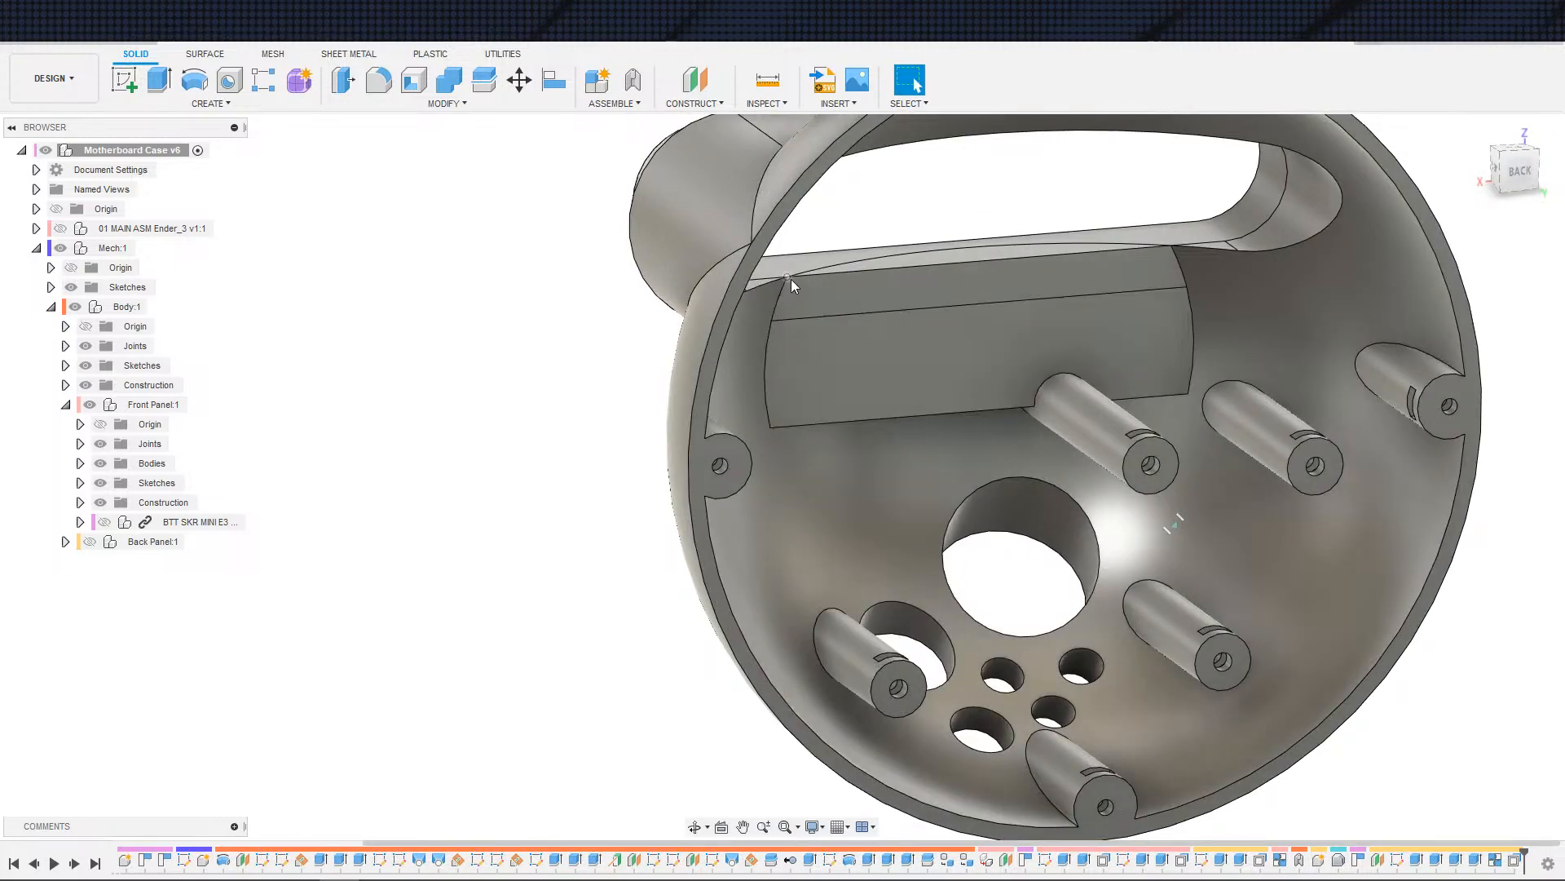
{"action": "middle_click_drag", "start_coordinate": [866, 319], "coordinate": [837, 306], "text": "shift"}
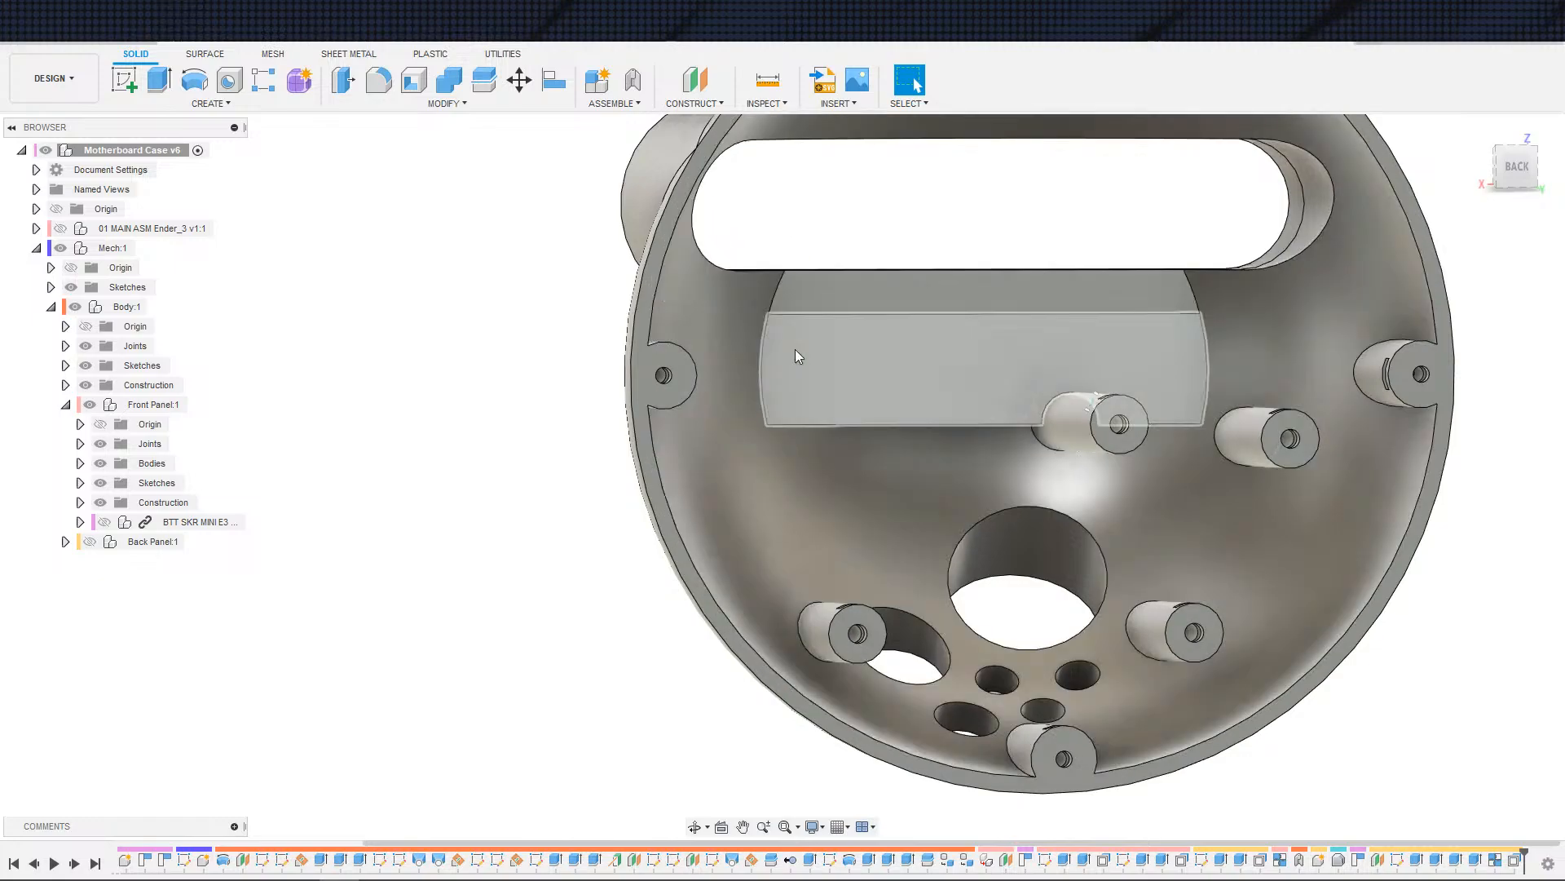
{"action": "scroll", "coordinate": [834, 283], "scroll_direction": "down", "scroll_amount": 3}
{"action": "scroll", "coordinate": [834, 284], "scroll_direction": "down", "scroll_amount": 2}
{"action": "middle_click_drag", "start_coordinate": [1230, 447], "coordinate": [1305, 583], "text": "shift"}
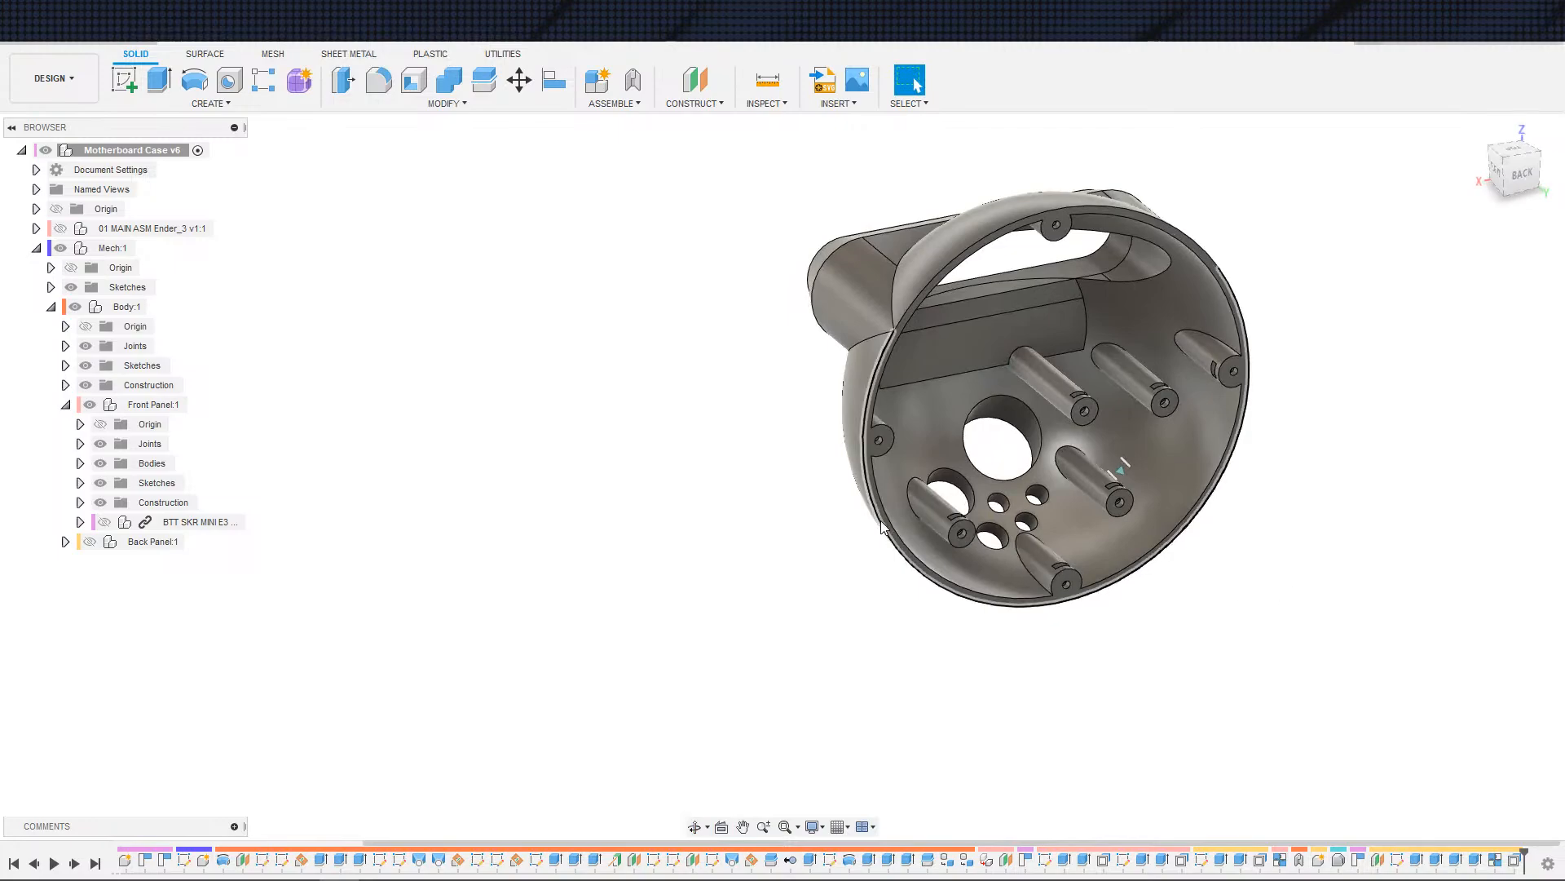
- Show the BTT SKR MINI E3 board again and examine its corner mounting hole beside the slot from the back
{"action": "left_click", "coordinate": [105, 523]}
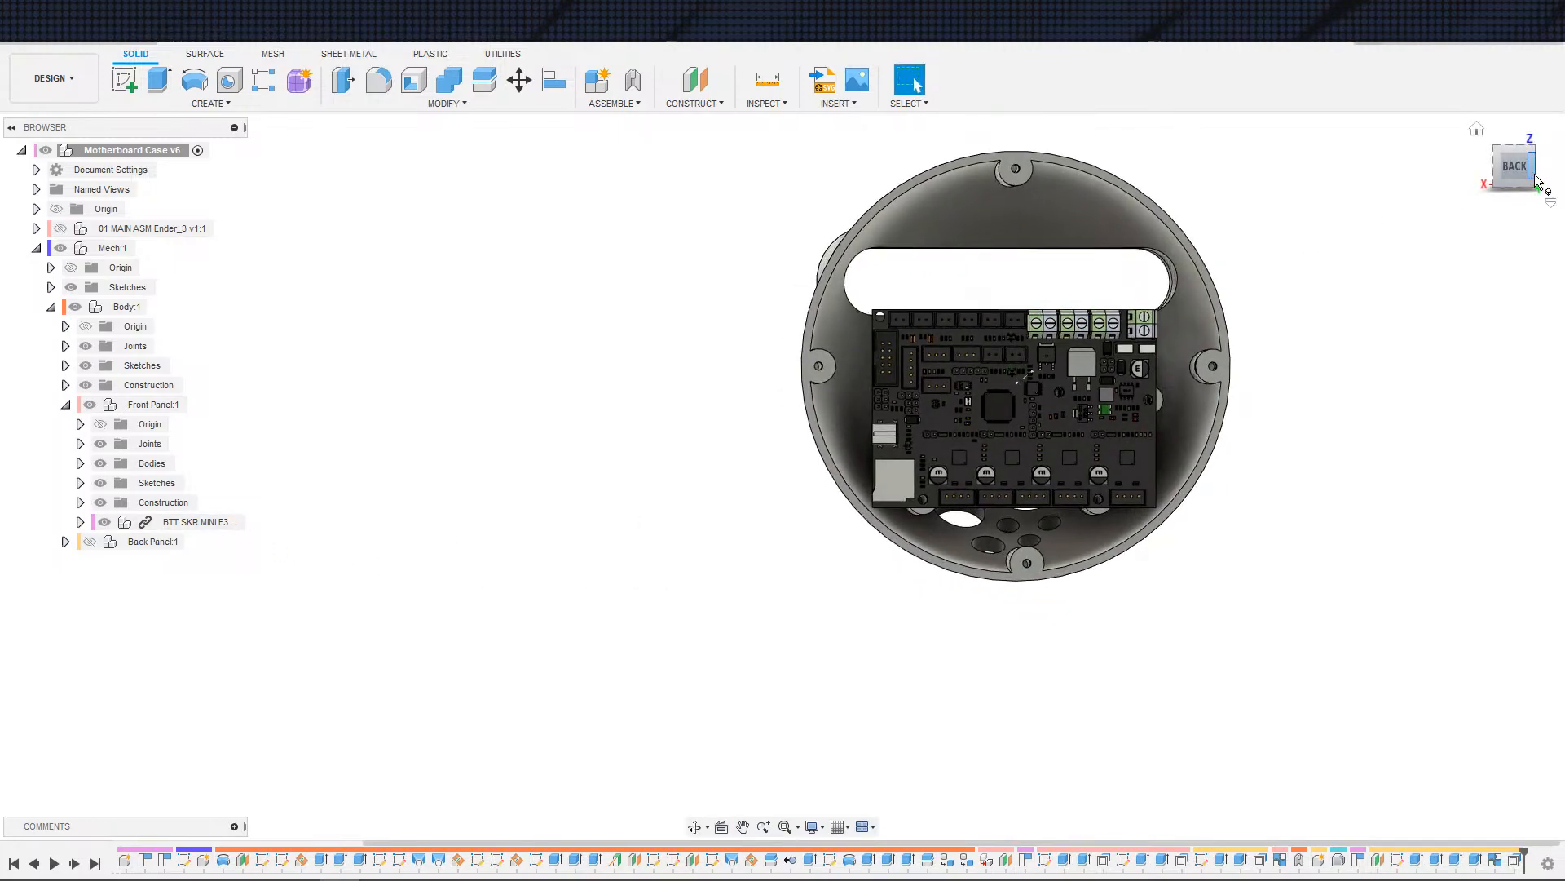
{"action": "scroll", "coordinate": [881, 315], "scroll_direction": "up", "scroll_amount": 12}
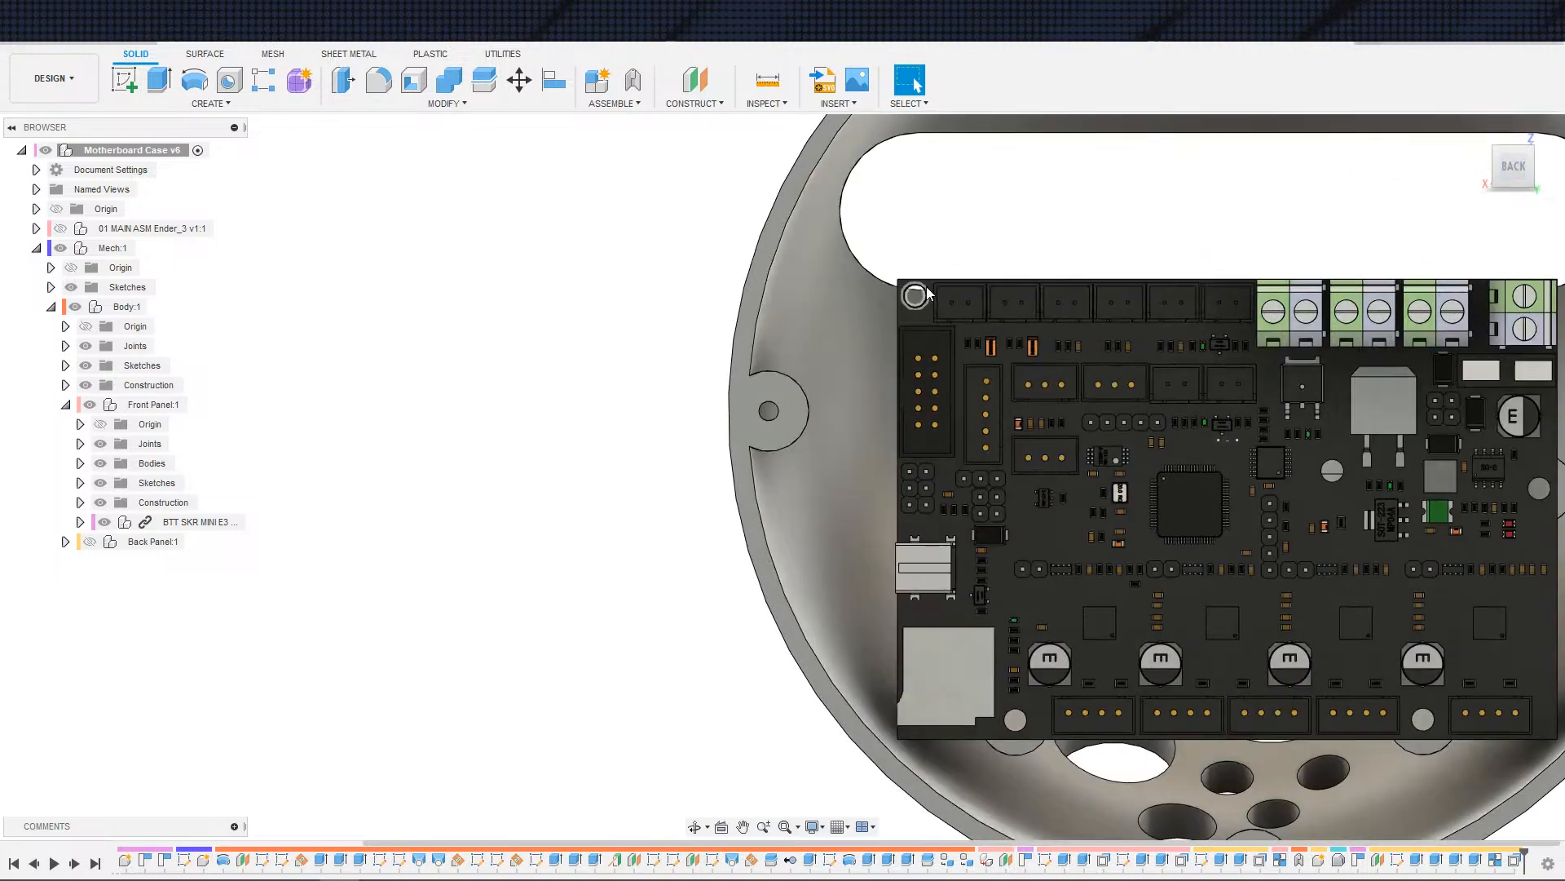
{"action": "scroll", "coordinate": [903, 308], "scroll_direction": "up", "scroll_amount": 3}
{"action": "scroll", "coordinate": [954, 289], "scroll_direction": "down", "scroll_amount": 5}
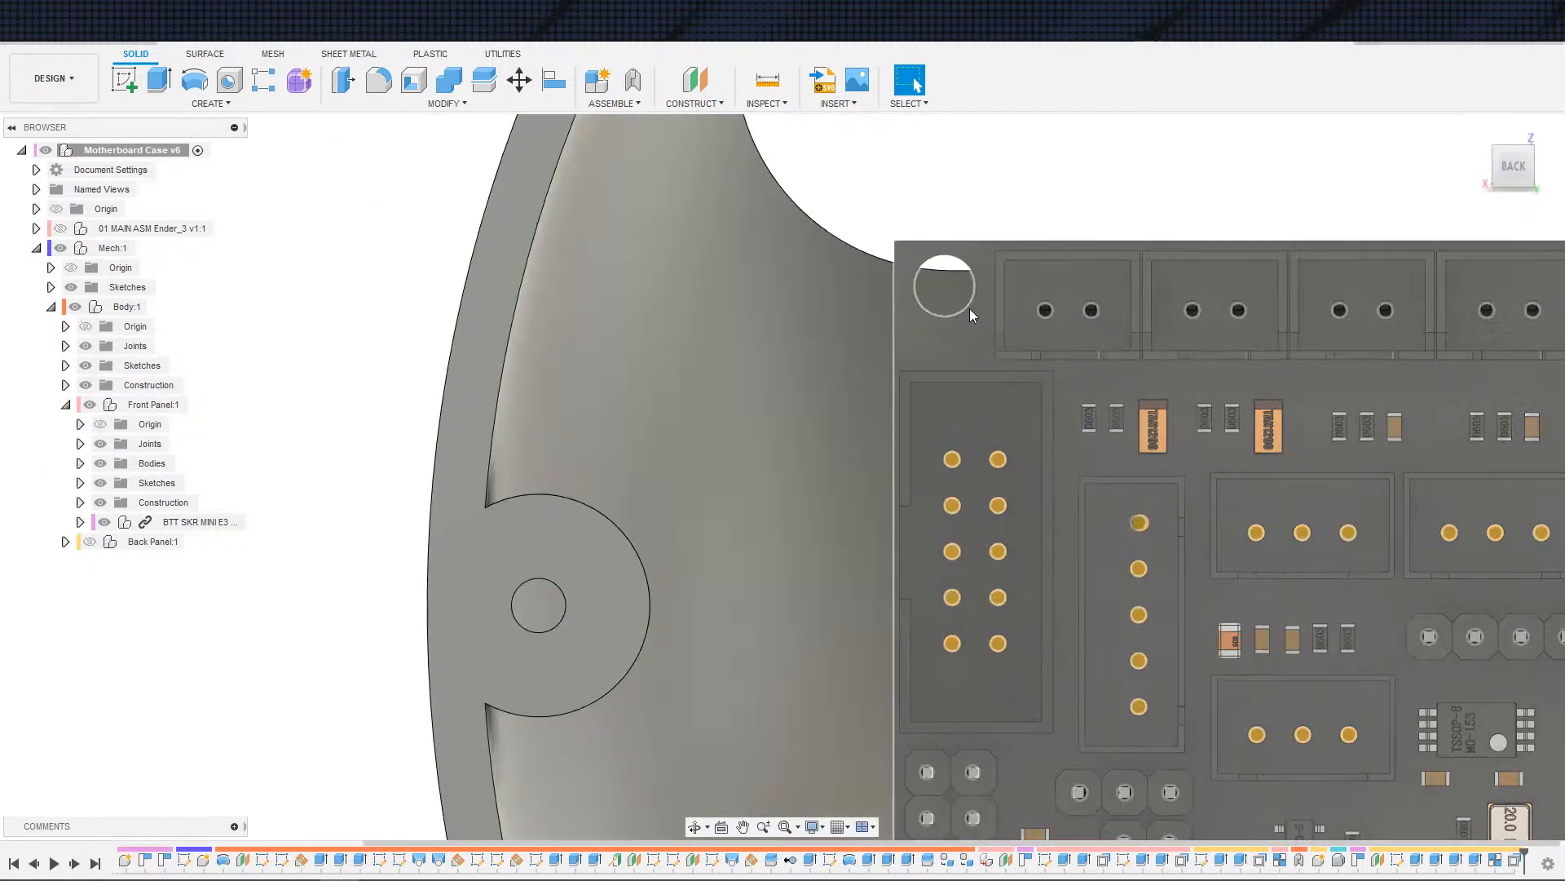
{"action": "scroll", "coordinate": [1040, 255], "scroll_direction": "down", "scroll_amount": 10}
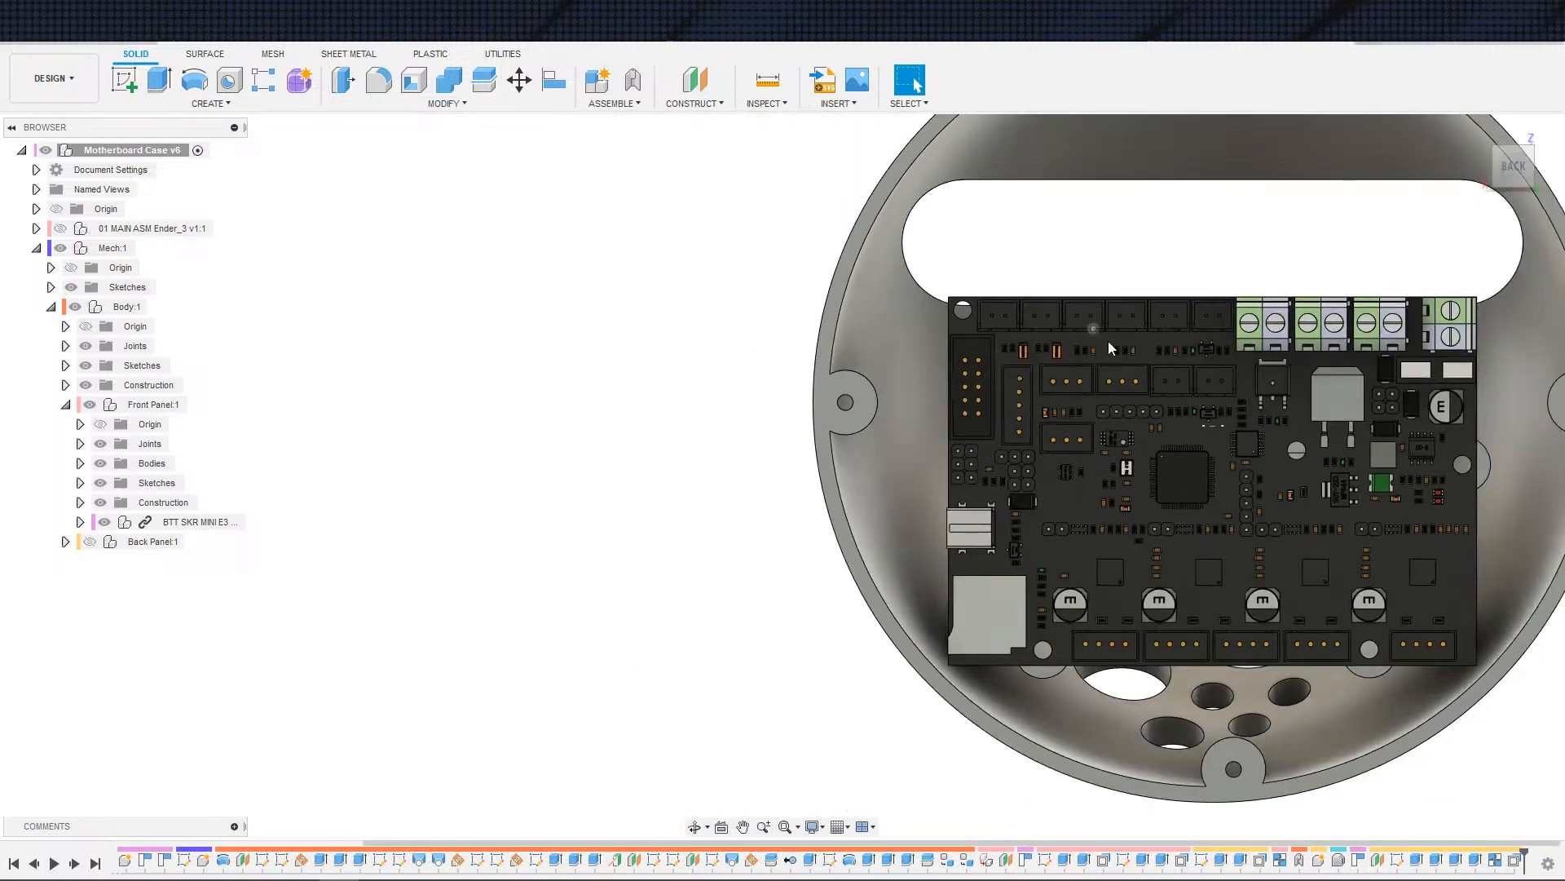
{"action": "middle_click_drag", "start_coordinate": [1397, 543], "coordinate": [1454, 475], "text": "shift"}
{"action": "scroll", "coordinate": [1461, 460], "scroll_direction": "down", "scroll_amount": 3}
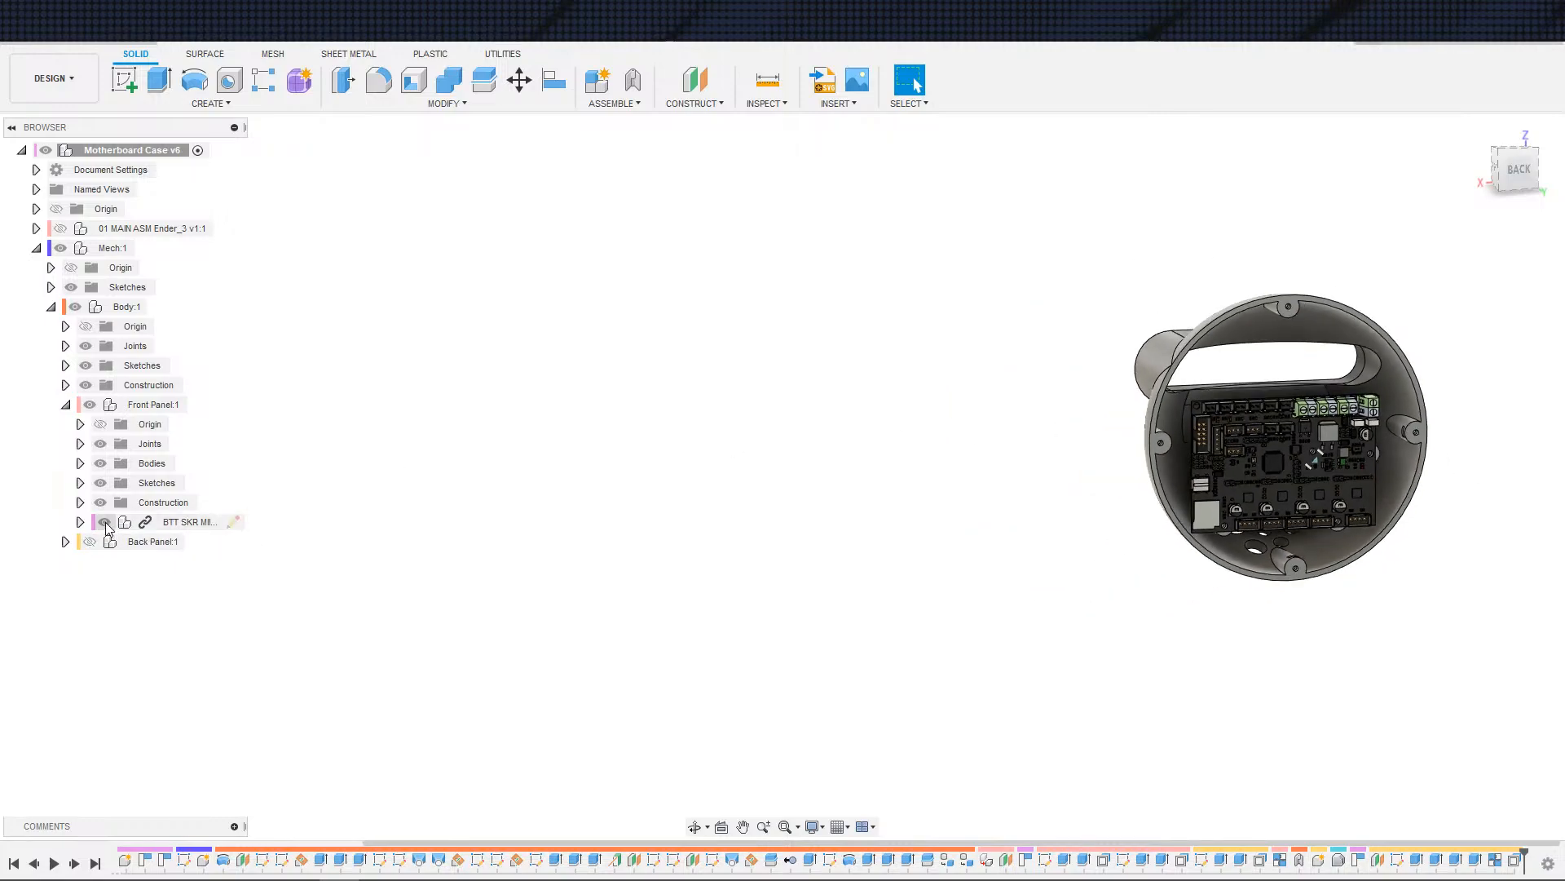
- Hide the BTT SKR MINI E3 board and inspect the Front Panel's interior, its outer visor and weapon holes, and its side profile
{"action": "left_click", "coordinate": [104, 523]}
{"action": "scroll", "coordinate": [1514, 564], "scroll_direction": "up", "scroll_amount": 3}
{"action": "middle_click_drag", "start_coordinate": [1432, 563], "coordinate": [1321, 674]}
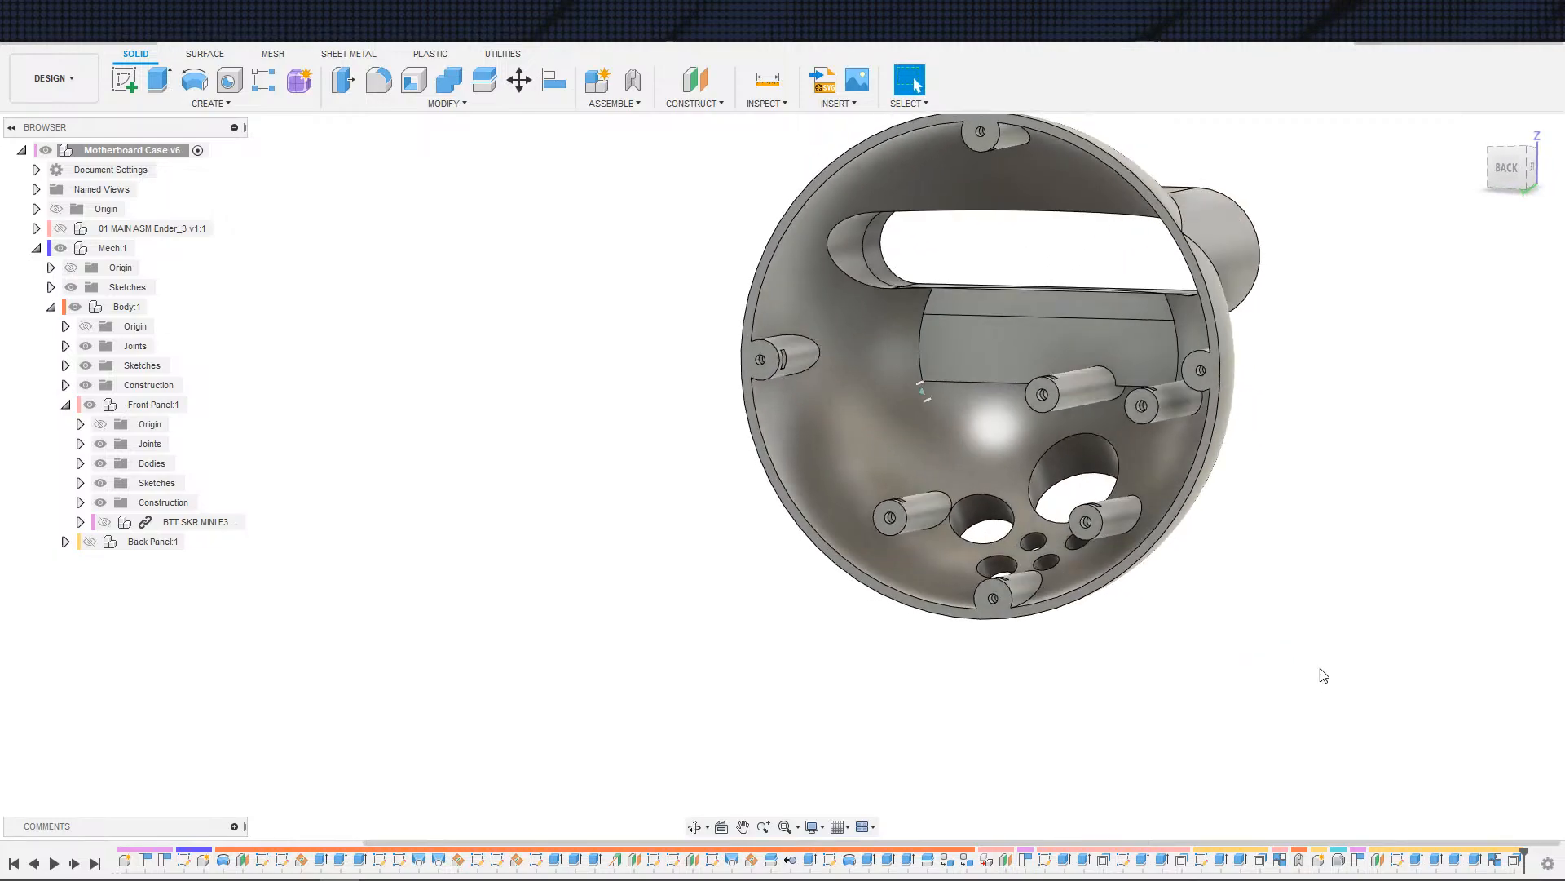
{"action": "middle_click_drag", "start_coordinate": [1404, 542], "coordinate": [1430, 484], "text": "shift"}
{"action": "middle_click_drag", "start_coordinate": [1033, 421], "coordinate": [1039, 487], "text": "shift"}
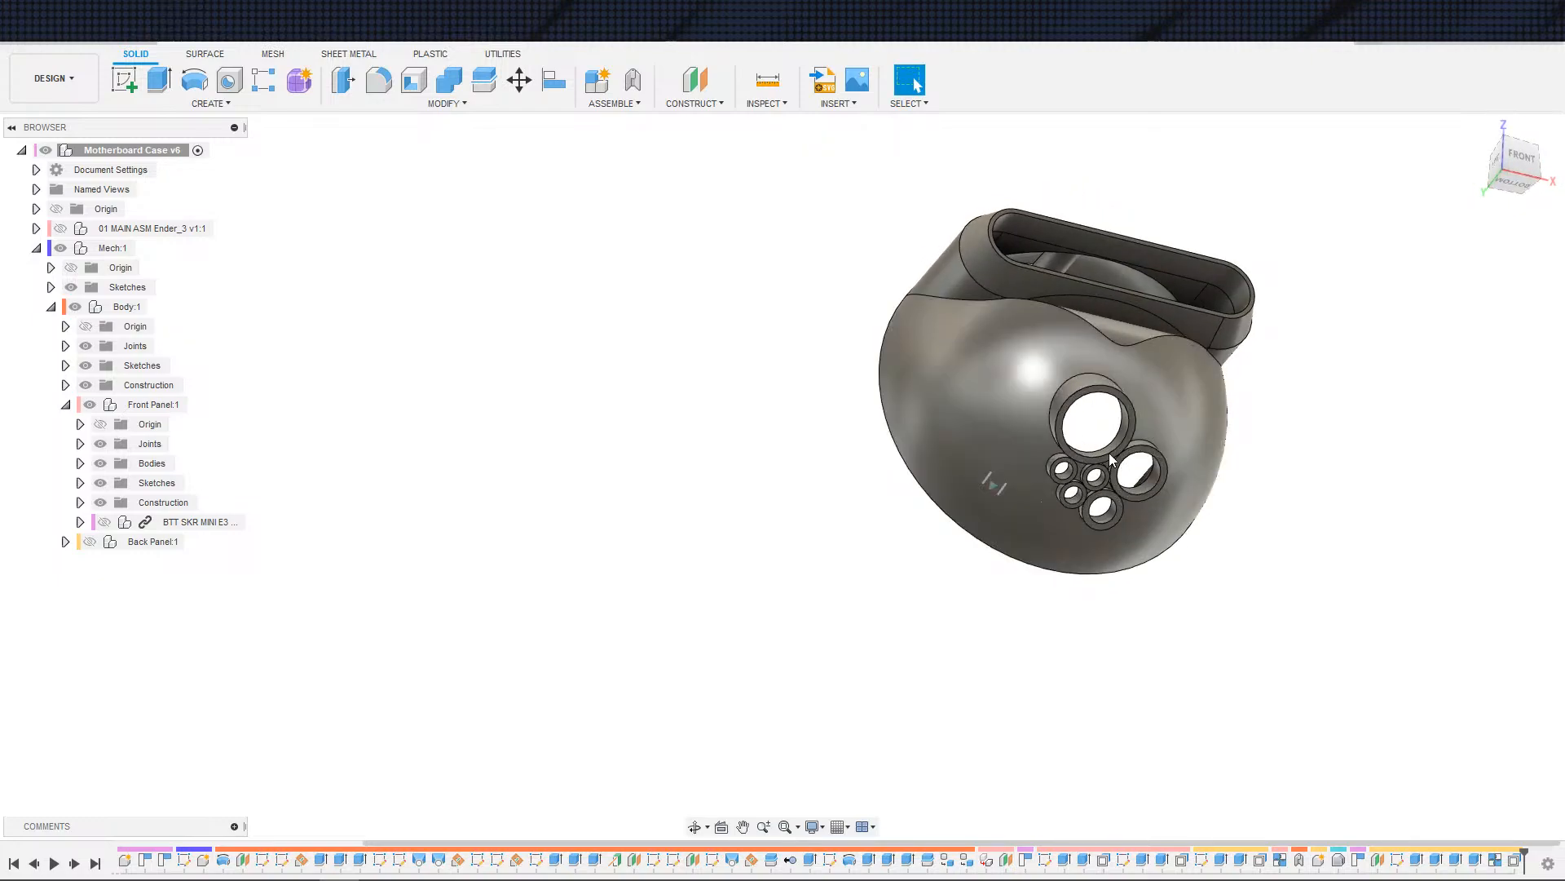
{"action": "middle_click_drag", "start_coordinate": [1249, 522], "coordinate": [1148, 367], "text": "shift"}
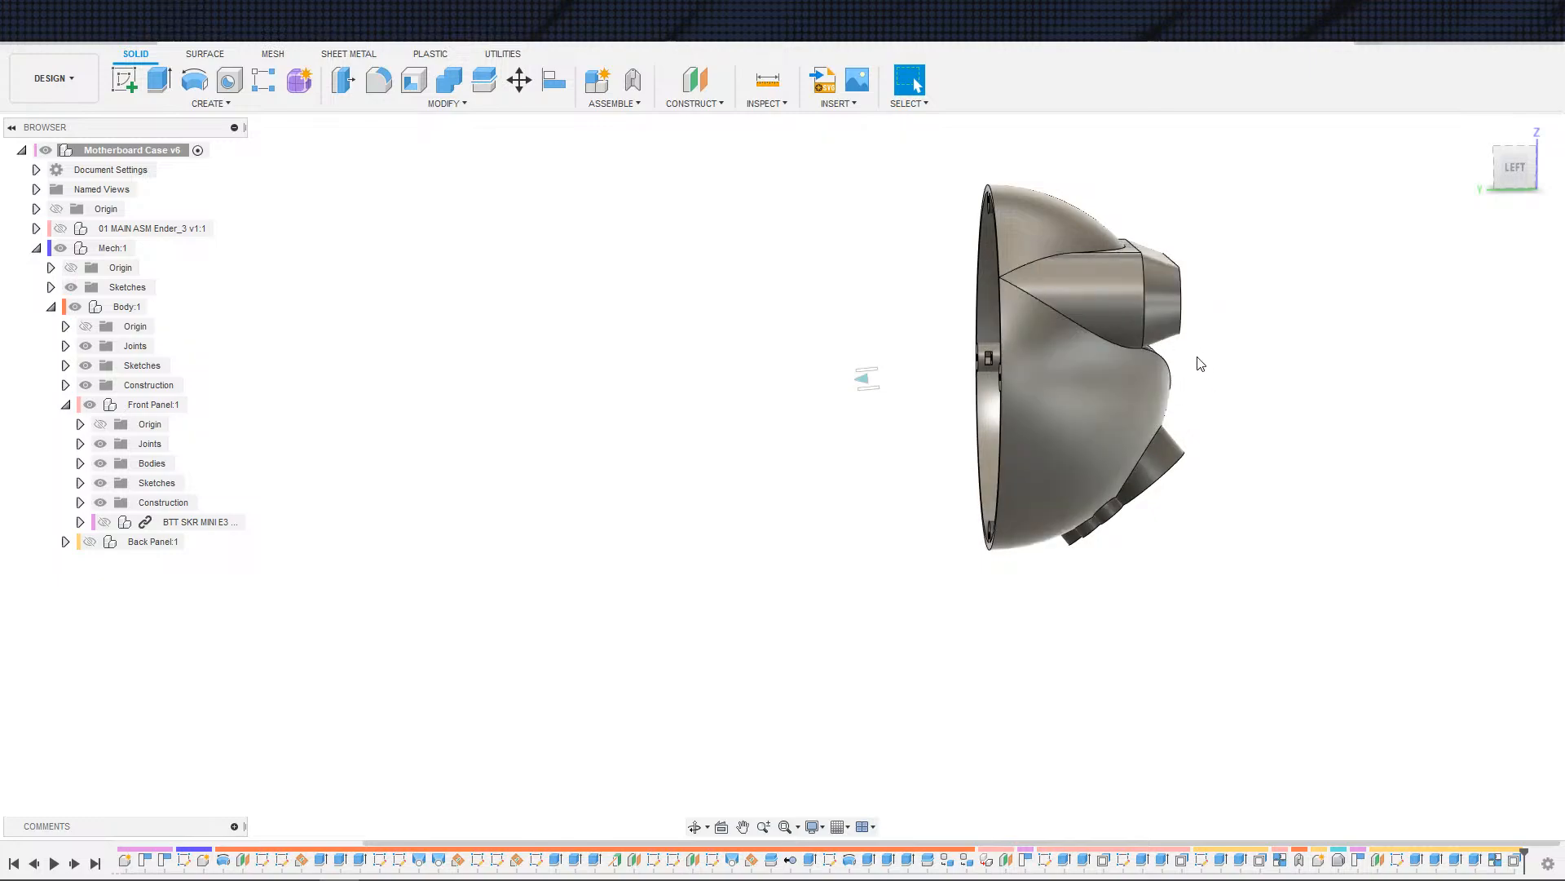
- Open the Body's Visor Correction sketch, examine its profile below the visor, and return to a side view of the finished Front Panel
{"action": "left_click", "coordinate": [65, 366]}
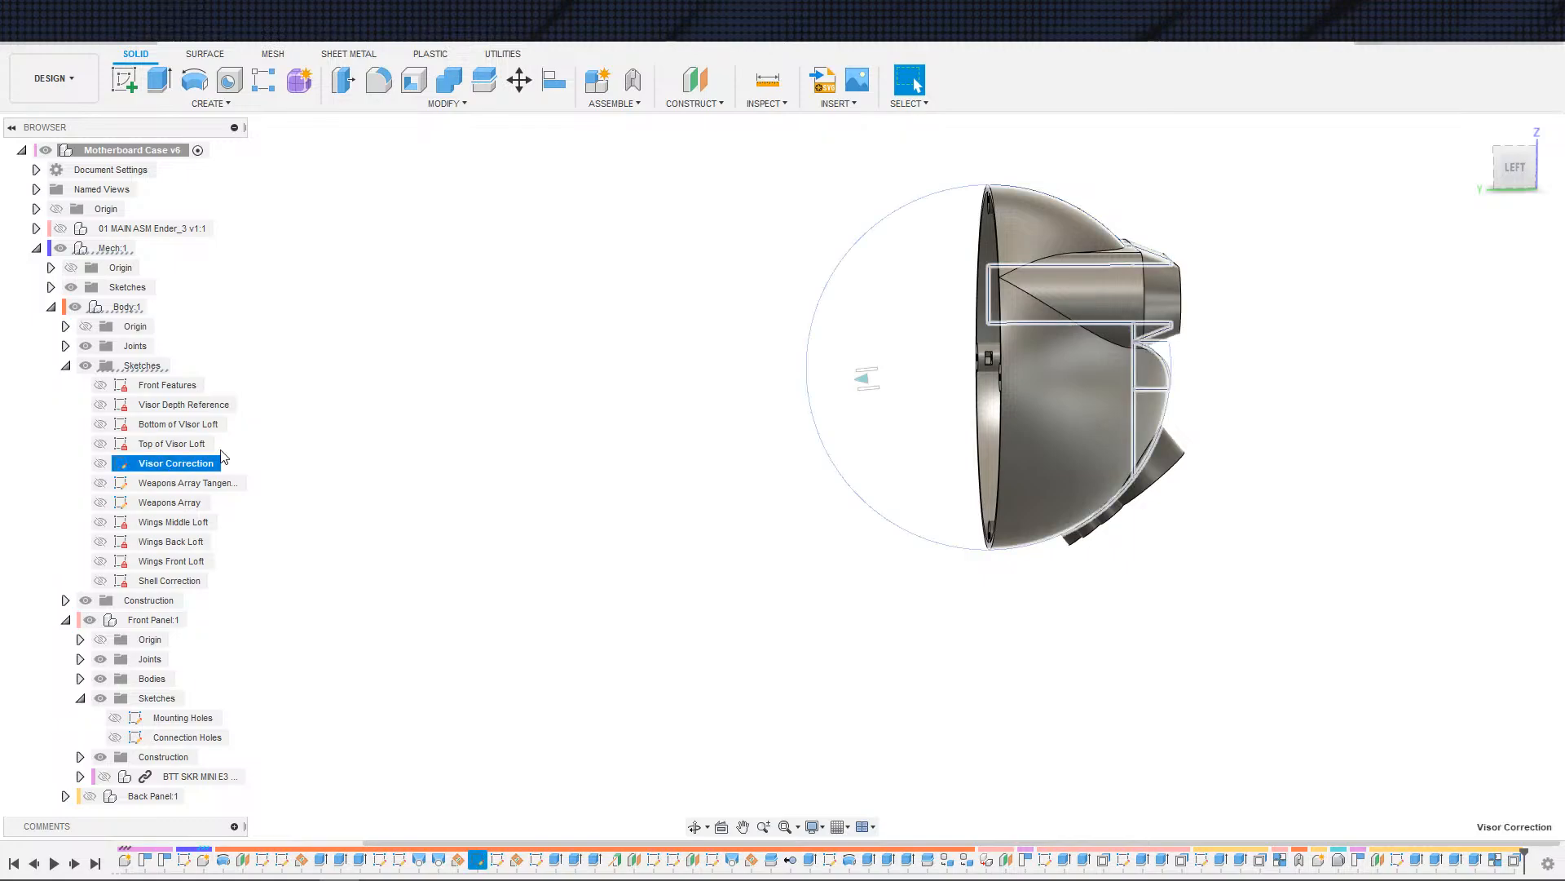
{"action": "double_click", "coordinate": [204, 463]}
{"action": "scroll", "coordinate": [1219, 489], "scroll_direction": "up", "scroll_amount": 5}
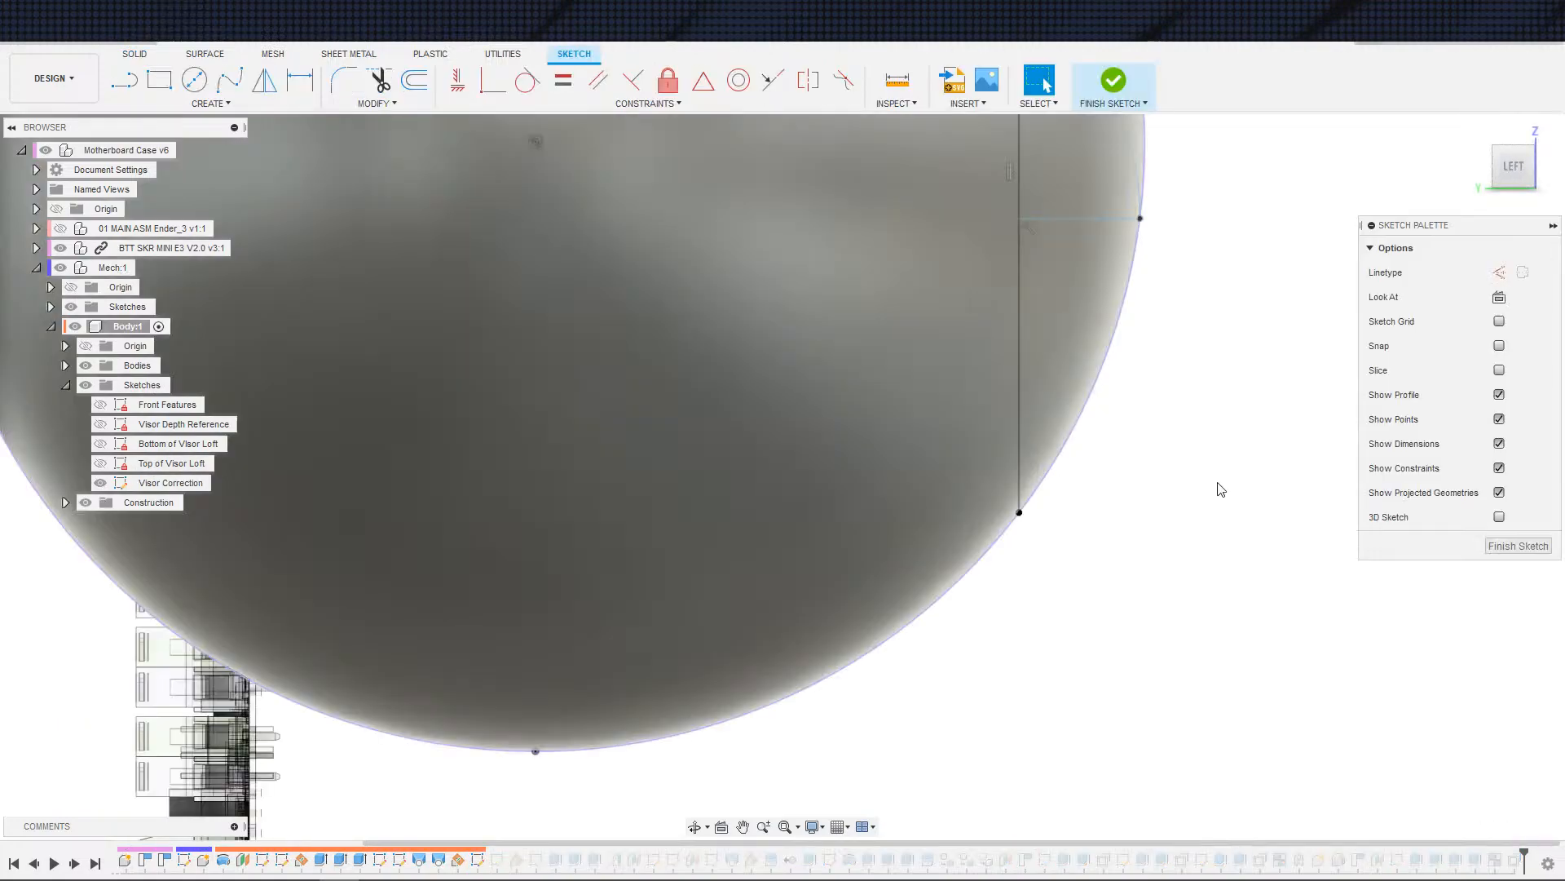
{"action": "middle_click_drag", "start_coordinate": [1171, 461], "coordinate": [1120, 706]}
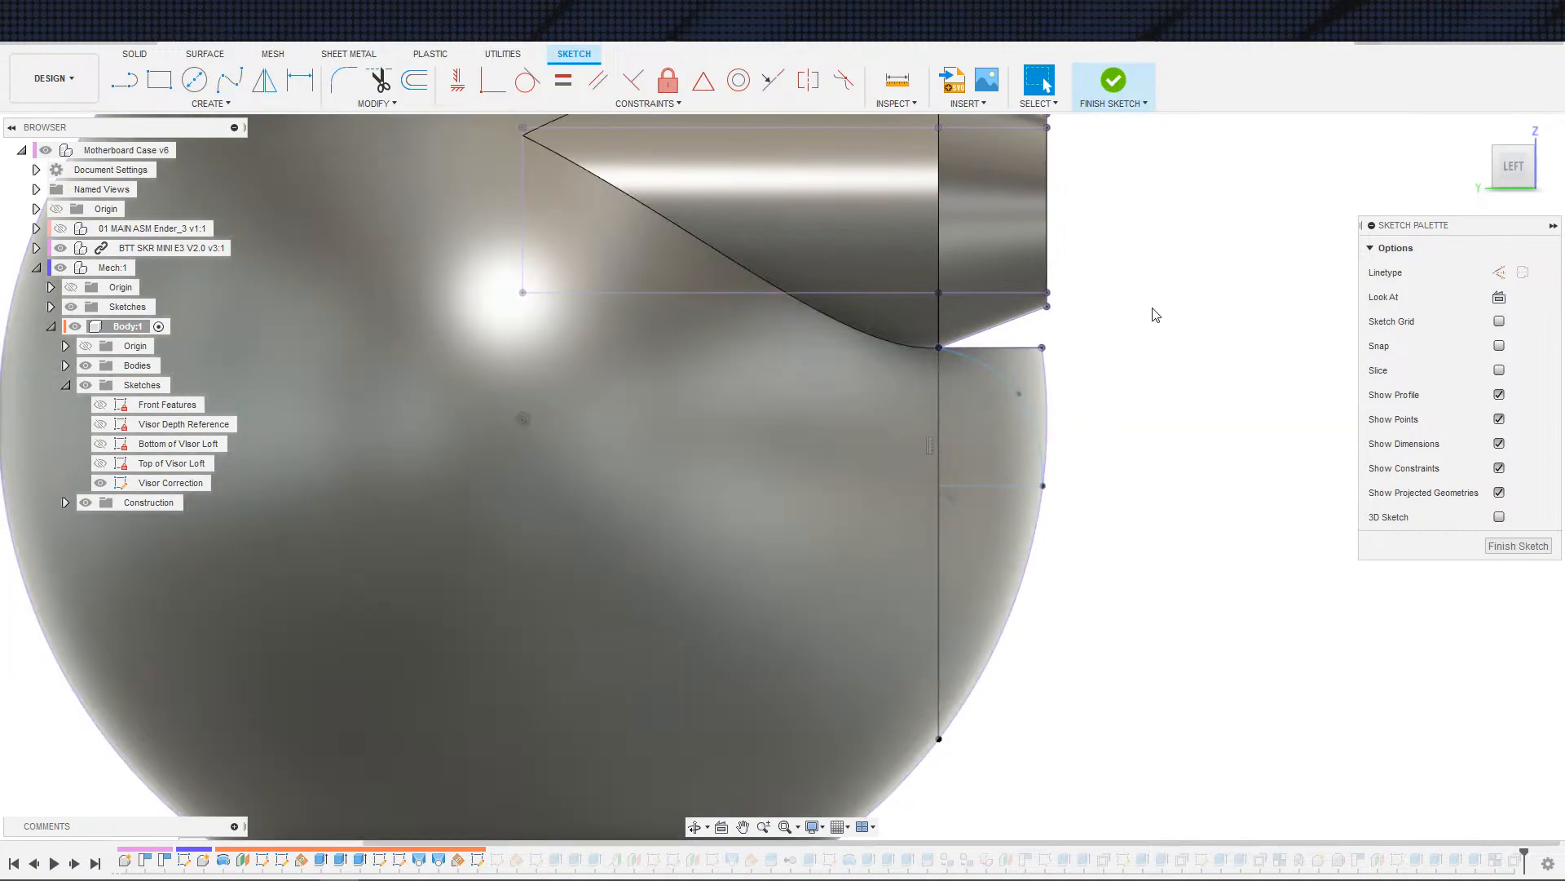
{"action": "scroll", "coordinate": [1105, 418], "scroll_direction": "down", "scroll_amount": 5}
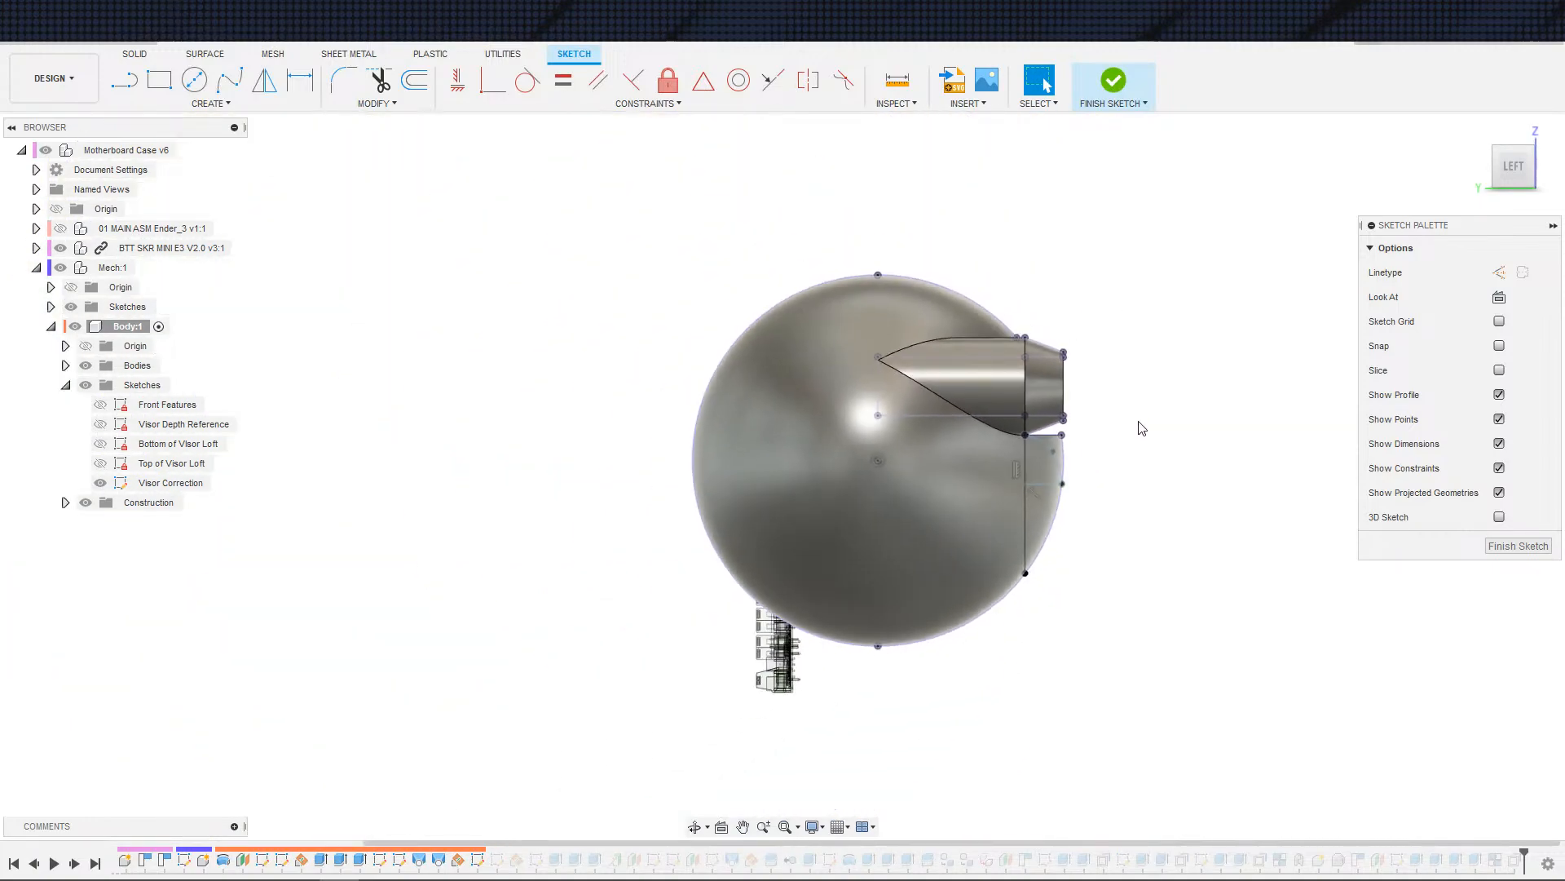
{"action": "right_click_drag", "start_coordinate": [1124, 536], "coordinate": [1116, 482]}
{"action": "scroll", "coordinate": [1122, 482], "scroll_direction": "down", "scroll_amount": 3}
{"action": "mouse_move", "coordinate": [1200, 529]}
{"action": "middle_mouse_down", "text": "shift"}
{"action": "mouse_move", "coordinate": [1145, 559]}
{"action": "mouse_move", "coordinate": [1181, 531]}
{"action": "mouse_move", "coordinate": [1301, 539]}
{"action": "mouse_move", "coordinate": [1272, 584]}
{"action": "mouse_move", "coordinate": [1338, 545]}
{"action": "mouse_move", "coordinate": [1331, 619]}
{"action": "mouse_move", "coordinate": [1326, 595]}
{"action": "mouse_move", "coordinate": [1400, 590]}
{"action": "mouse_move", "coordinate": [1348, 622]}
{"action": "mouse_move", "coordinate": [1367, 560]}
{"action": "middle_mouse_up", "text": "shift"}
{"action": "scroll", "coordinate": [1143, 556], "scroll_direction": "up", "scroll_amount": 3}
{"action": "scroll", "coordinate": [1272, 584], "scroll_direction": "up", "scroll_amount": 2}
{"action": "middle_click_drag", "start_coordinate": [1006, 584], "coordinate": [774, 557], "text": "shift"}
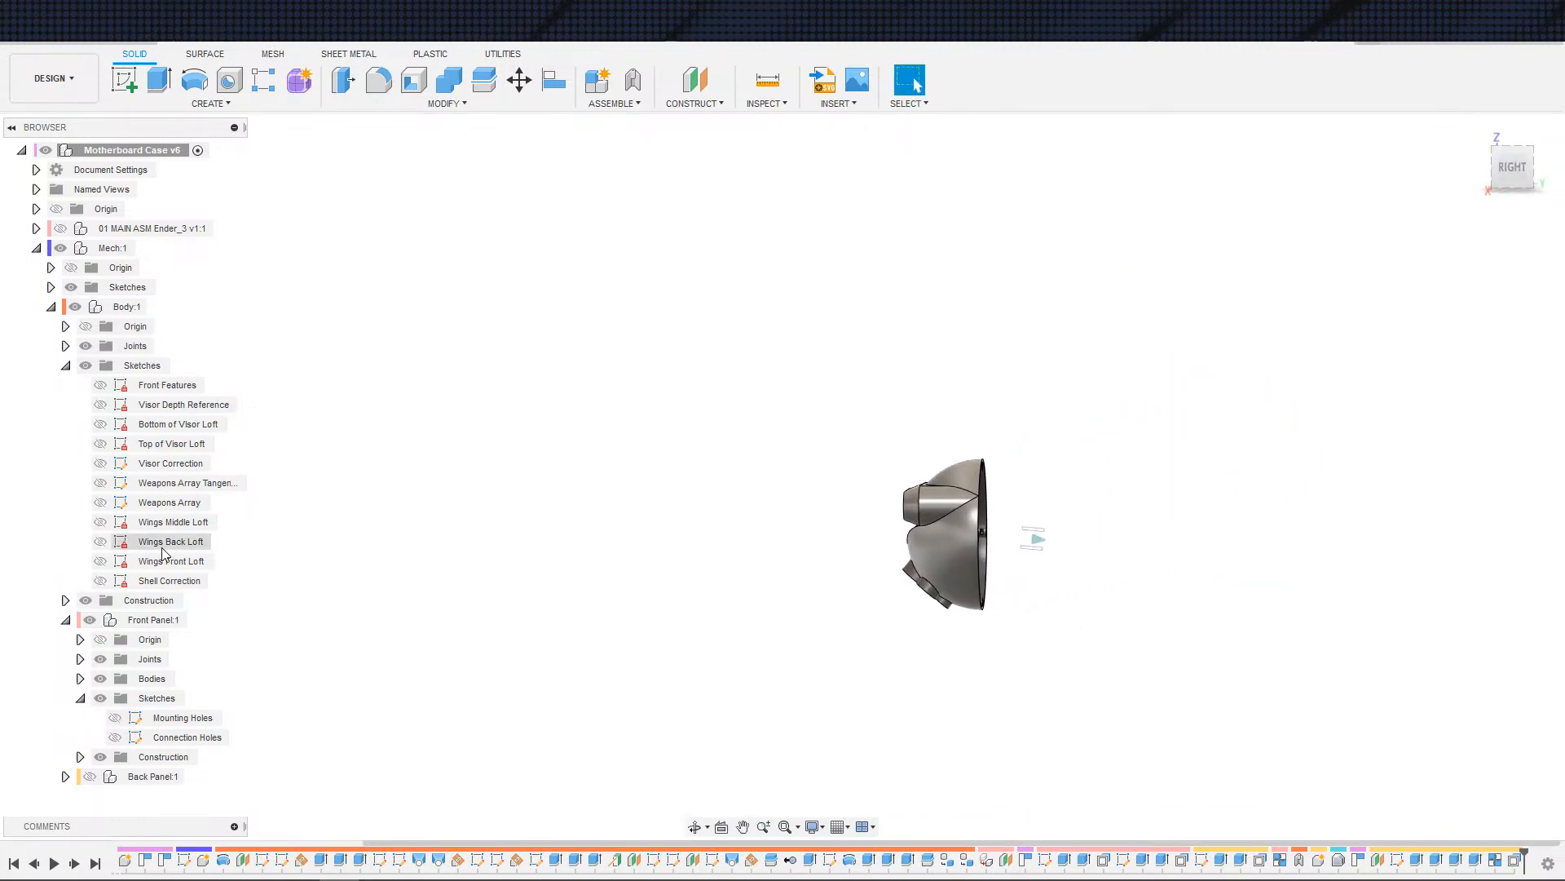
- Collapse the Body's sketch list and review the design's parameters, including the BodySize user parameter
{"action": "left_click", "coordinate": [65, 365]}
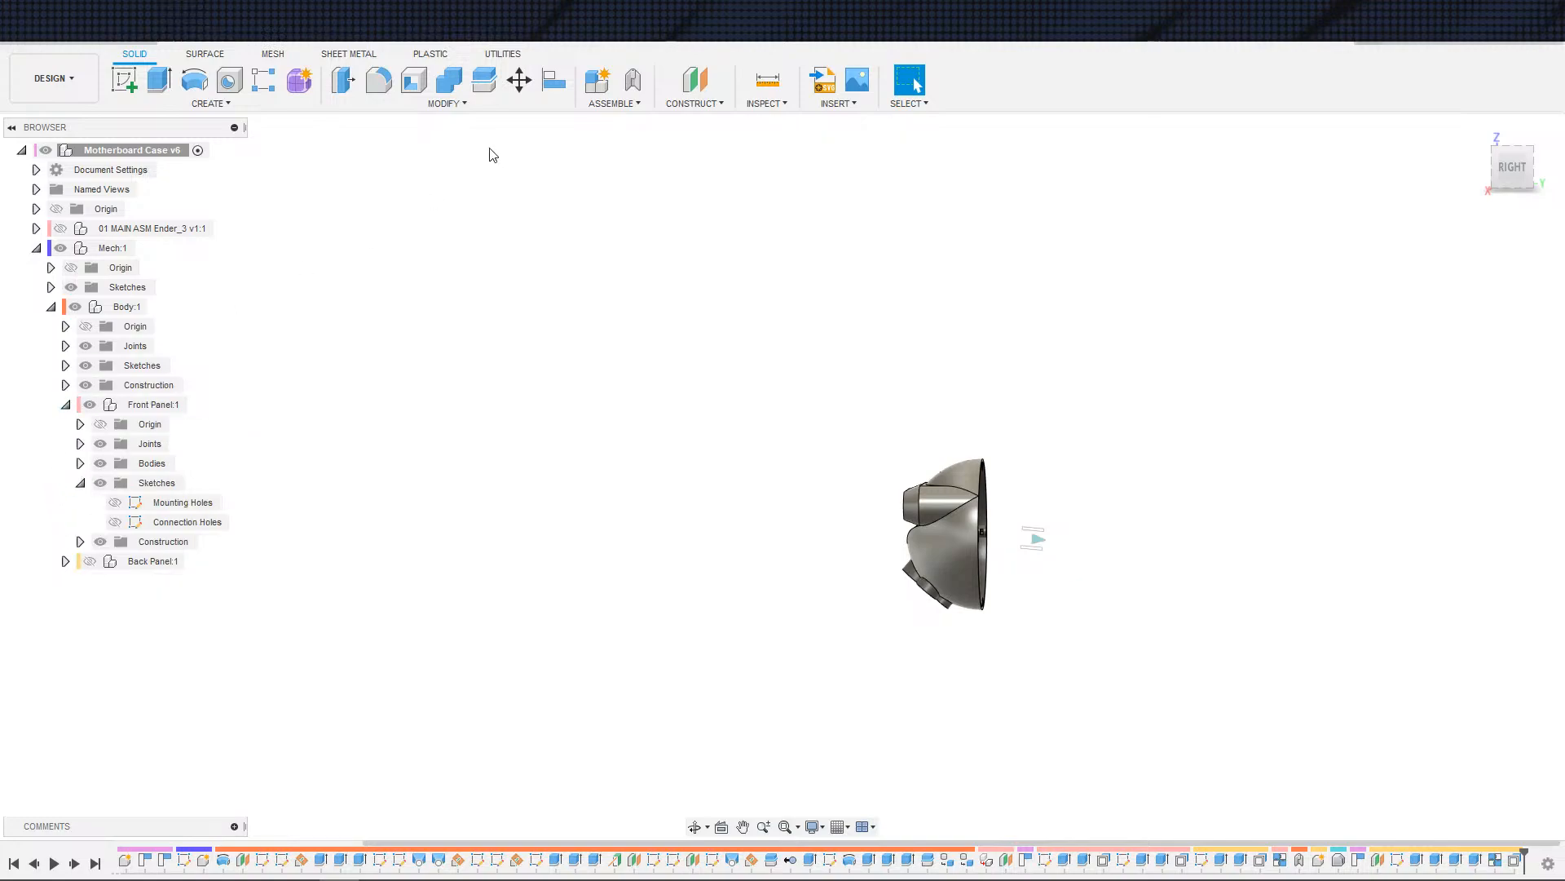
{"action": "left_click", "coordinate": [447, 104]}
{"action": "left_click", "coordinate": [453, 514]}
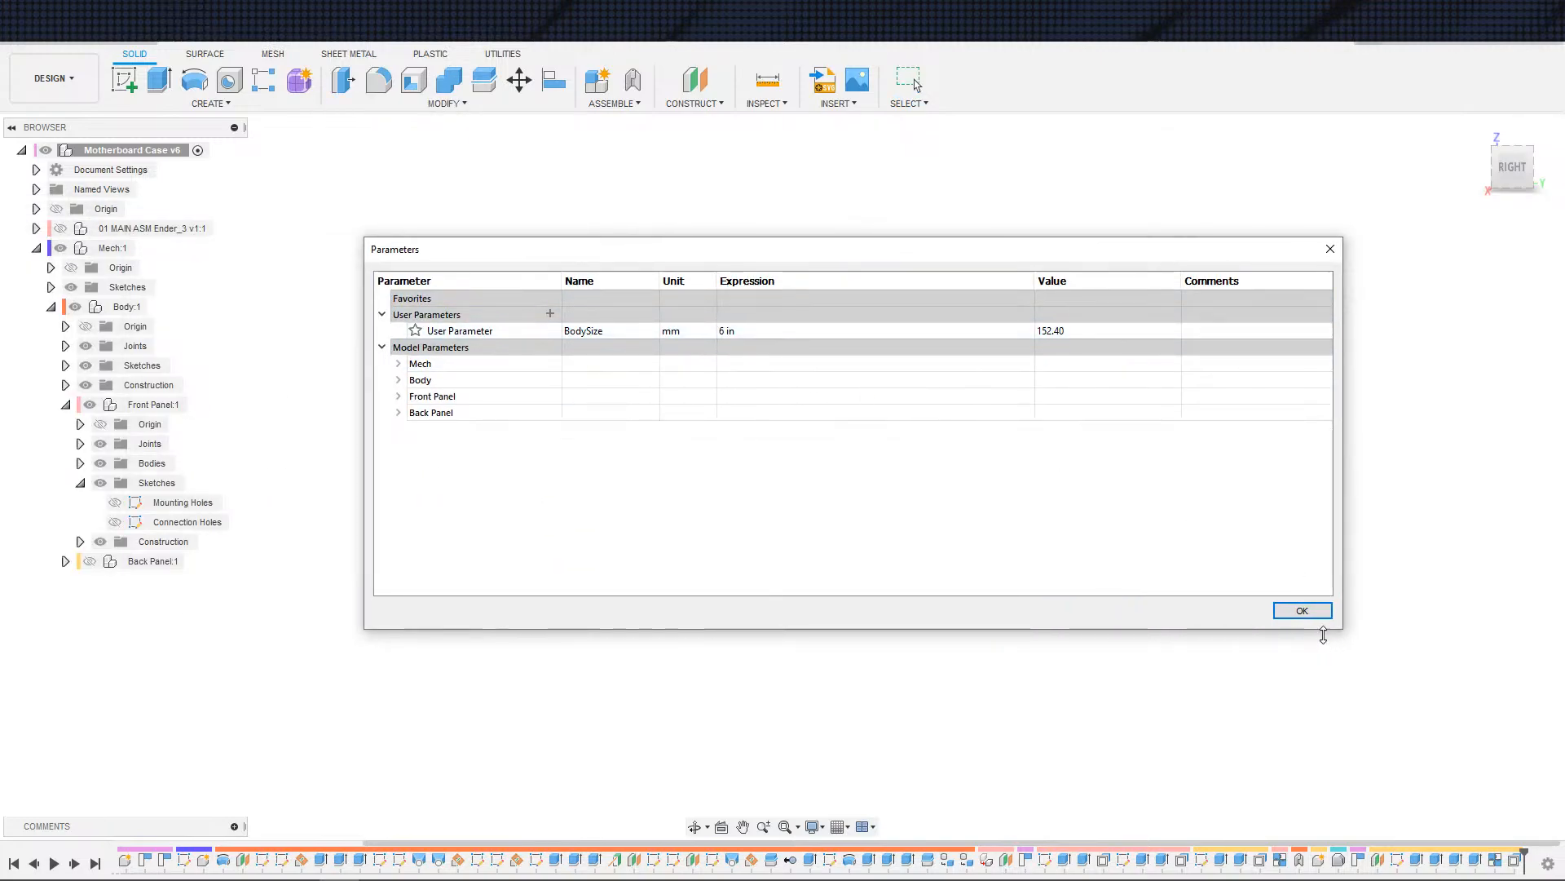
{"action": "left_click", "coordinate": [1295, 617]}
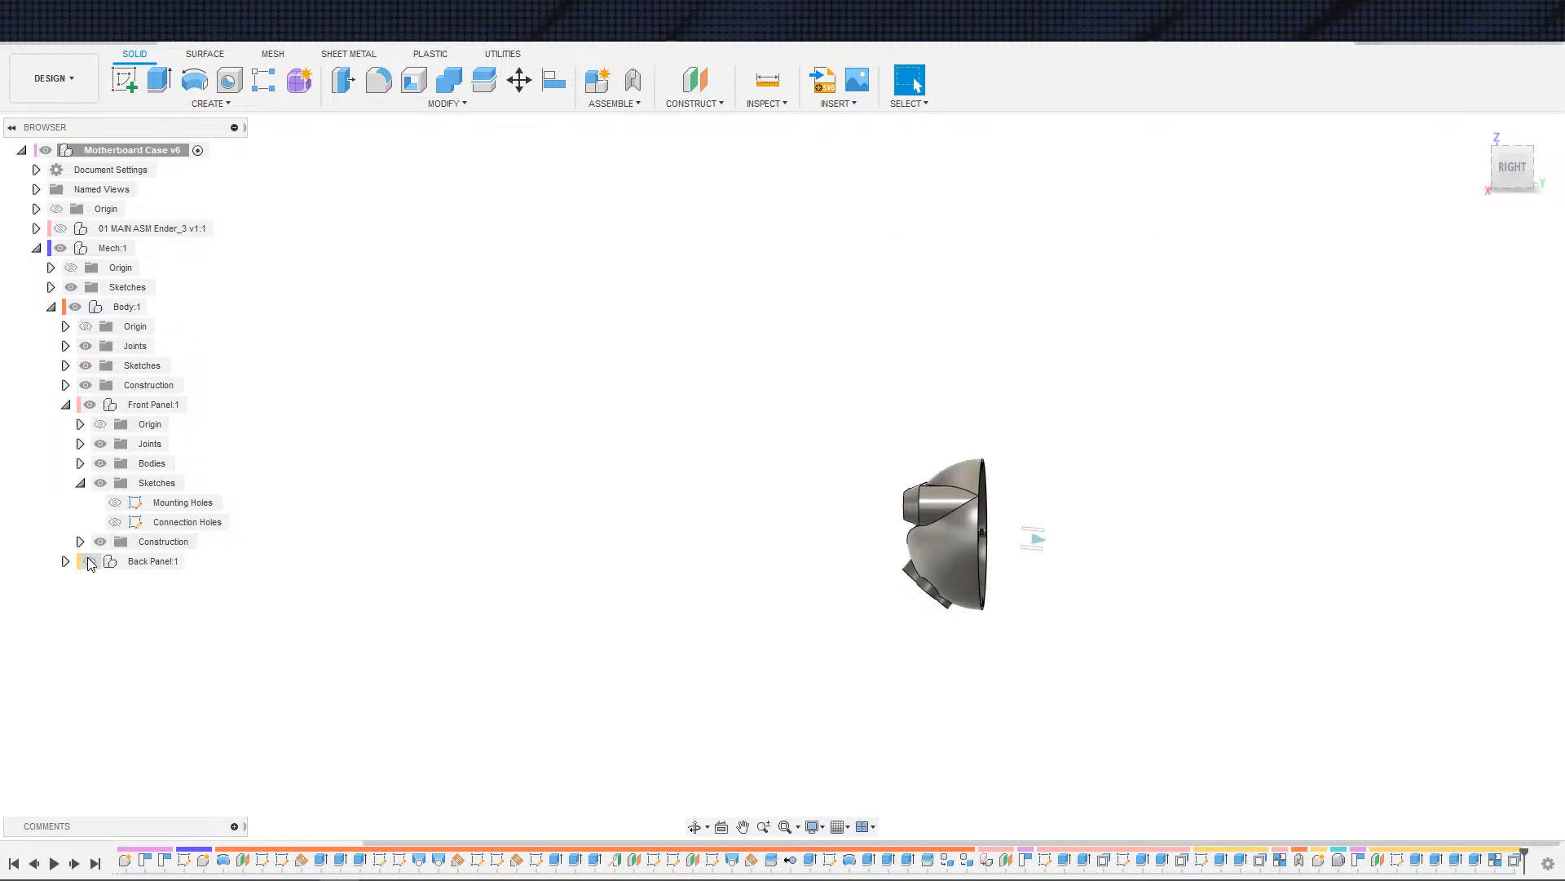
- Show the Back Panel and examine its star-shaped rear face, case fan and fit against the Front Panel
{"action": "middle_click_drag", "start_coordinate": [997, 651], "coordinate": [701, 487], "text": "shift"}
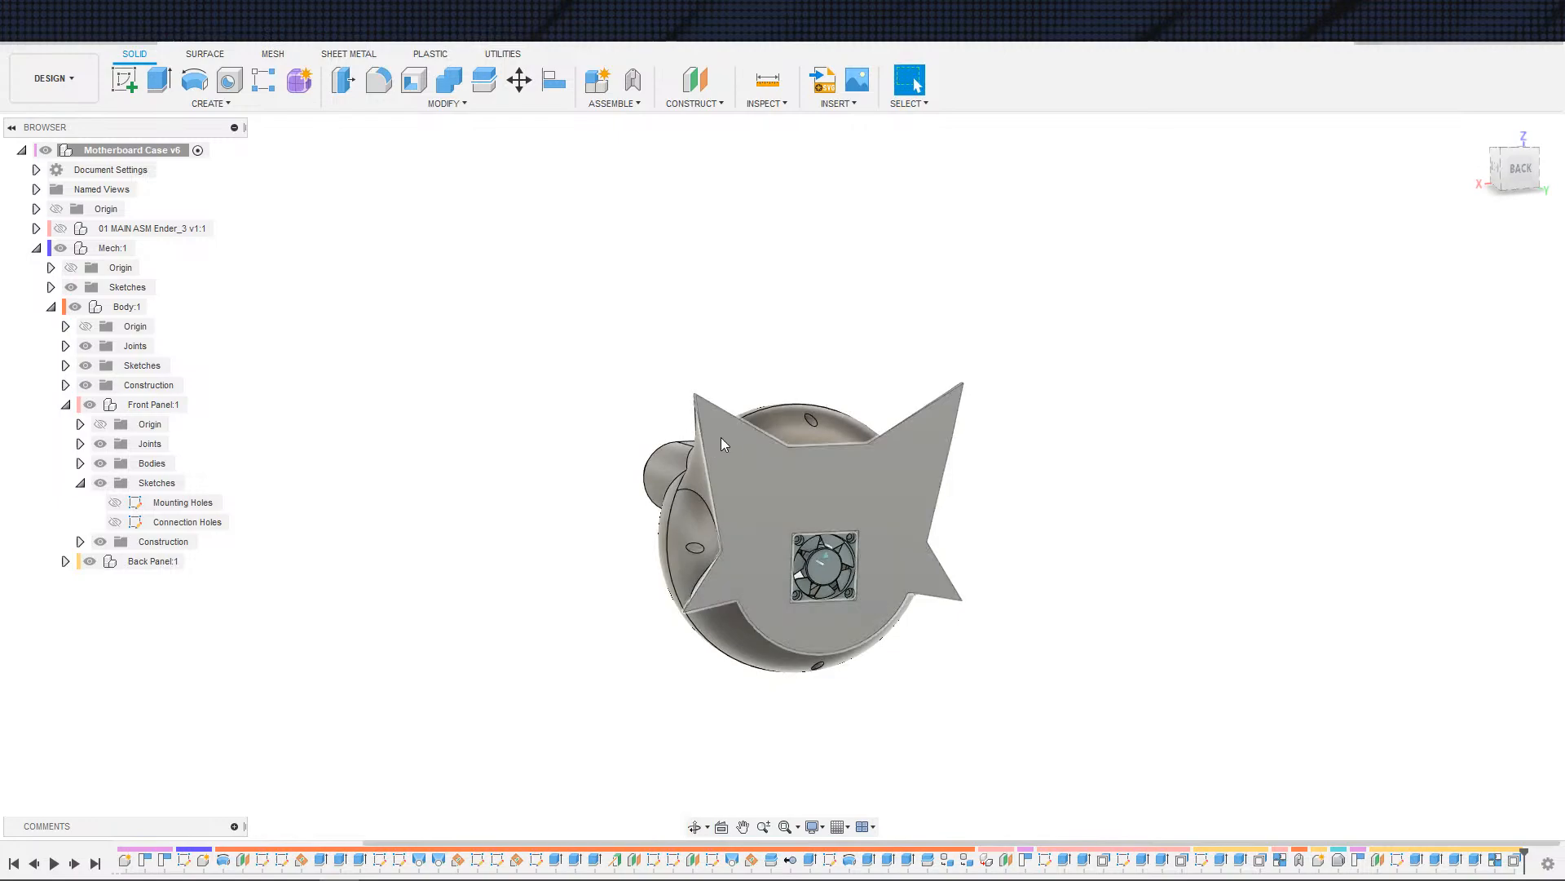
{"action": "middle_click_drag", "start_coordinate": [993, 549], "coordinate": [1148, 574], "text": "shift"}
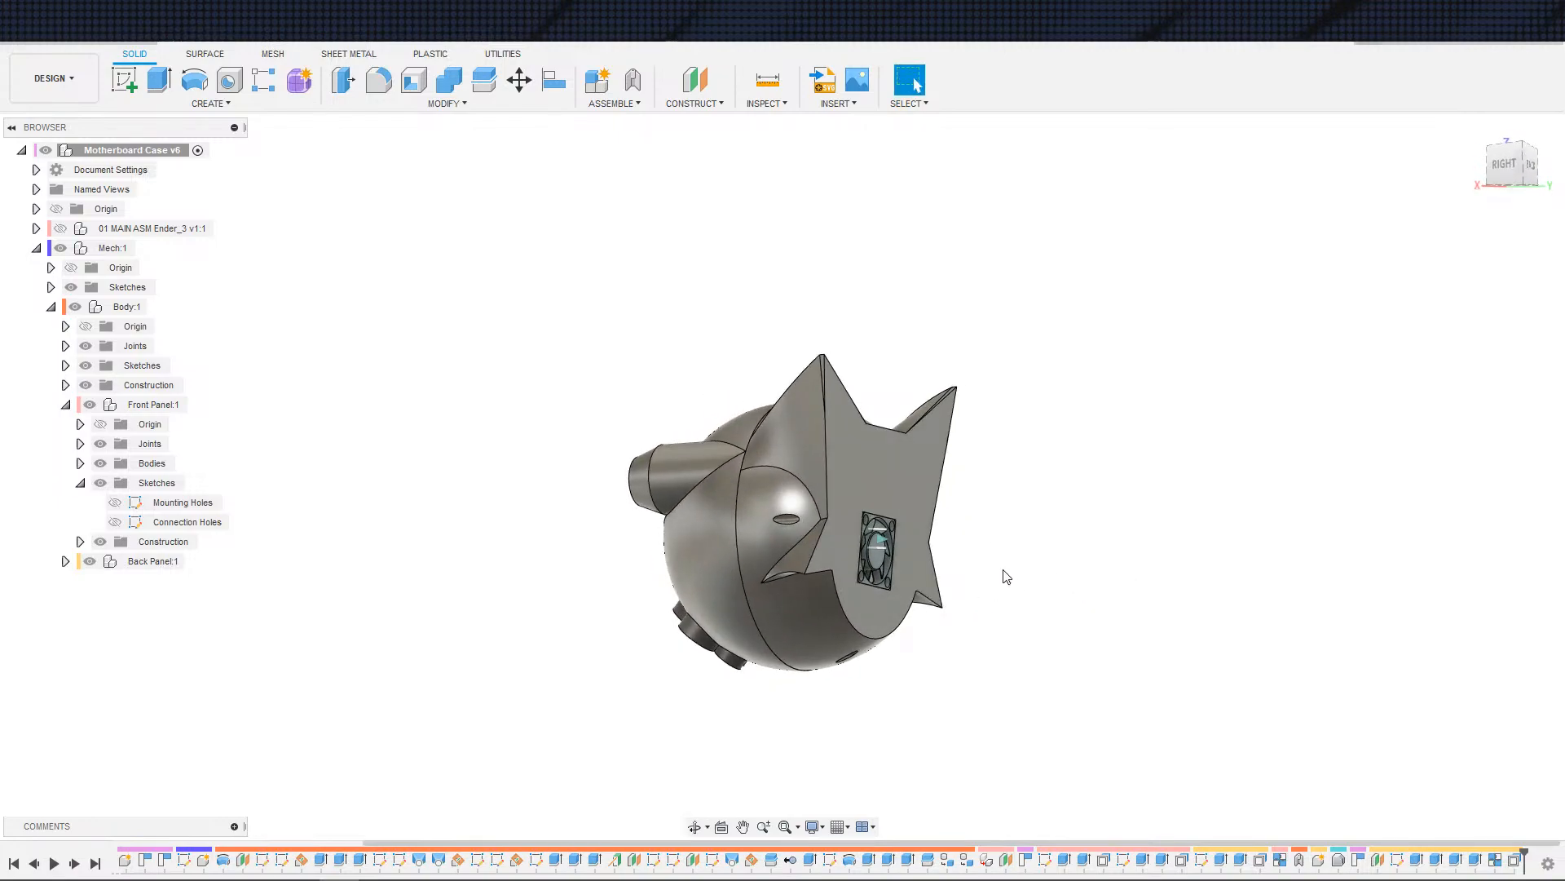
{"action": "middle_click_drag", "start_coordinate": [1061, 531], "coordinate": [1069, 566], "text": "shift"}
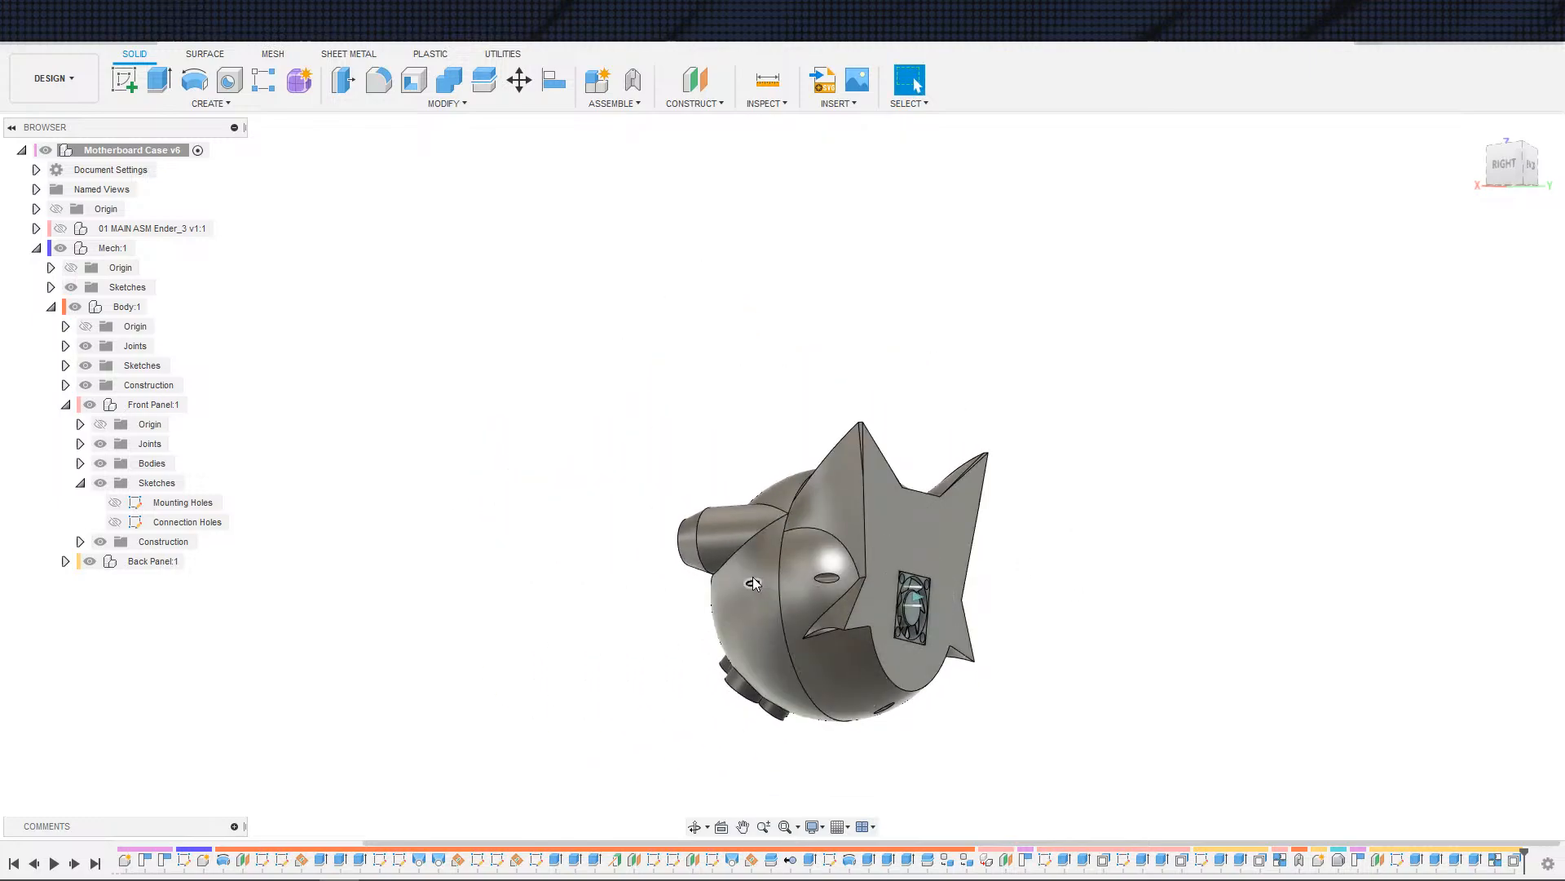
{"action": "middle_click_drag", "start_coordinate": [1091, 600], "coordinate": [1214, 661], "text": "shift"}
{"action": "scroll", "coordinate": [1150, 648], "scroll_direction": "up", "scroll_amount": 2}
{"action": "middle_click_drag", "start_coordinate": [1218, 656], "coordinate": [1321, 518]}
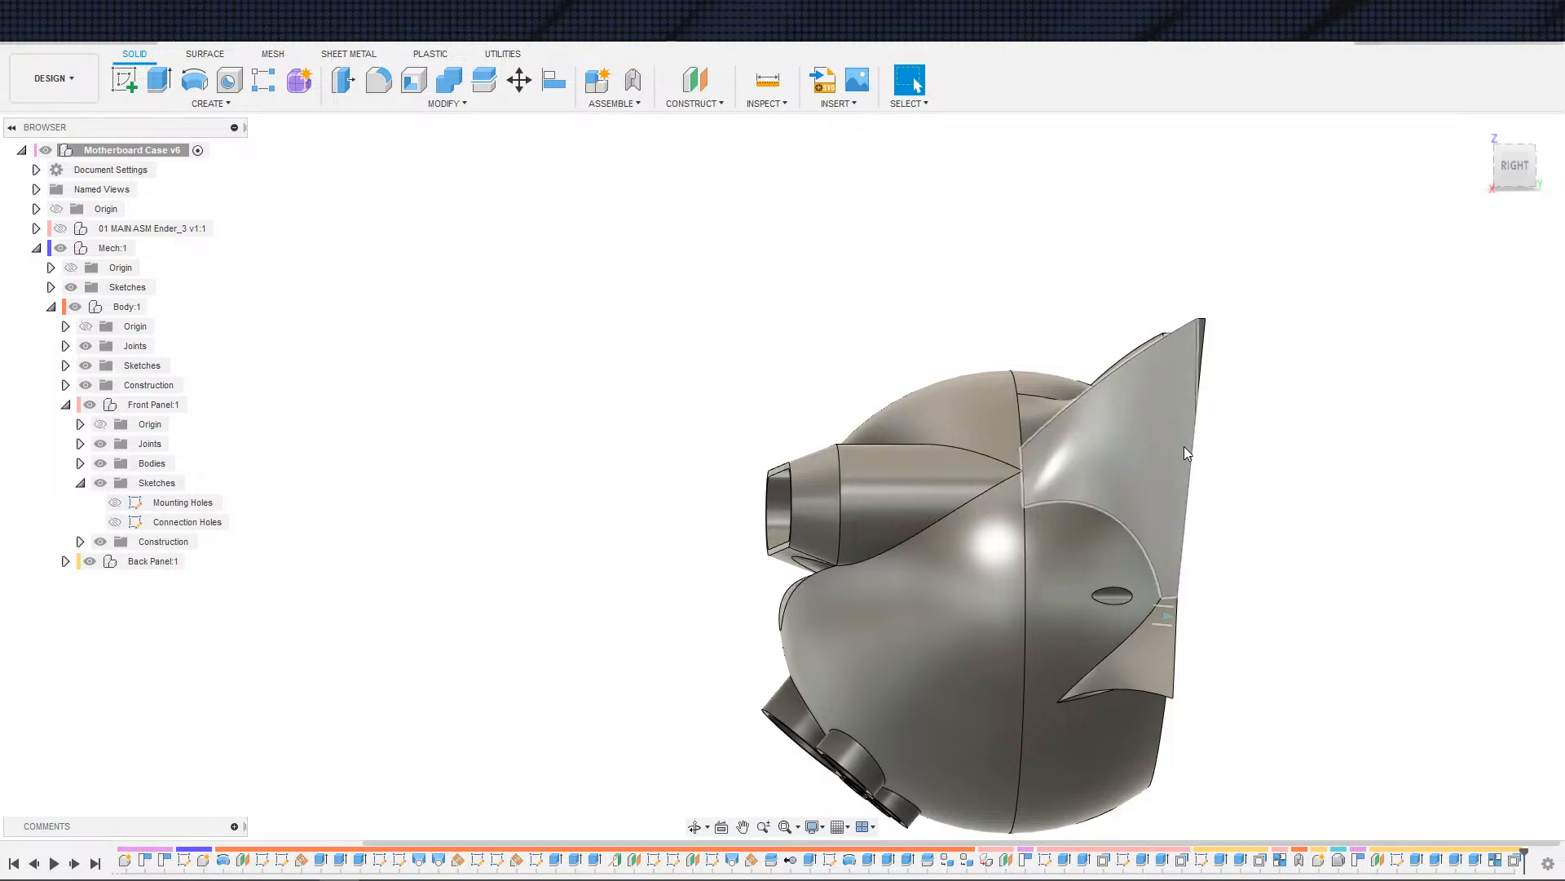
- Examine the Back Panel's swept spikes and side connection hole from the rear corner and the side
{"action": "middle_click_drag", "start_coordinate": [1247, 384], "coordinate": [1271, 457], "text": "shift"}
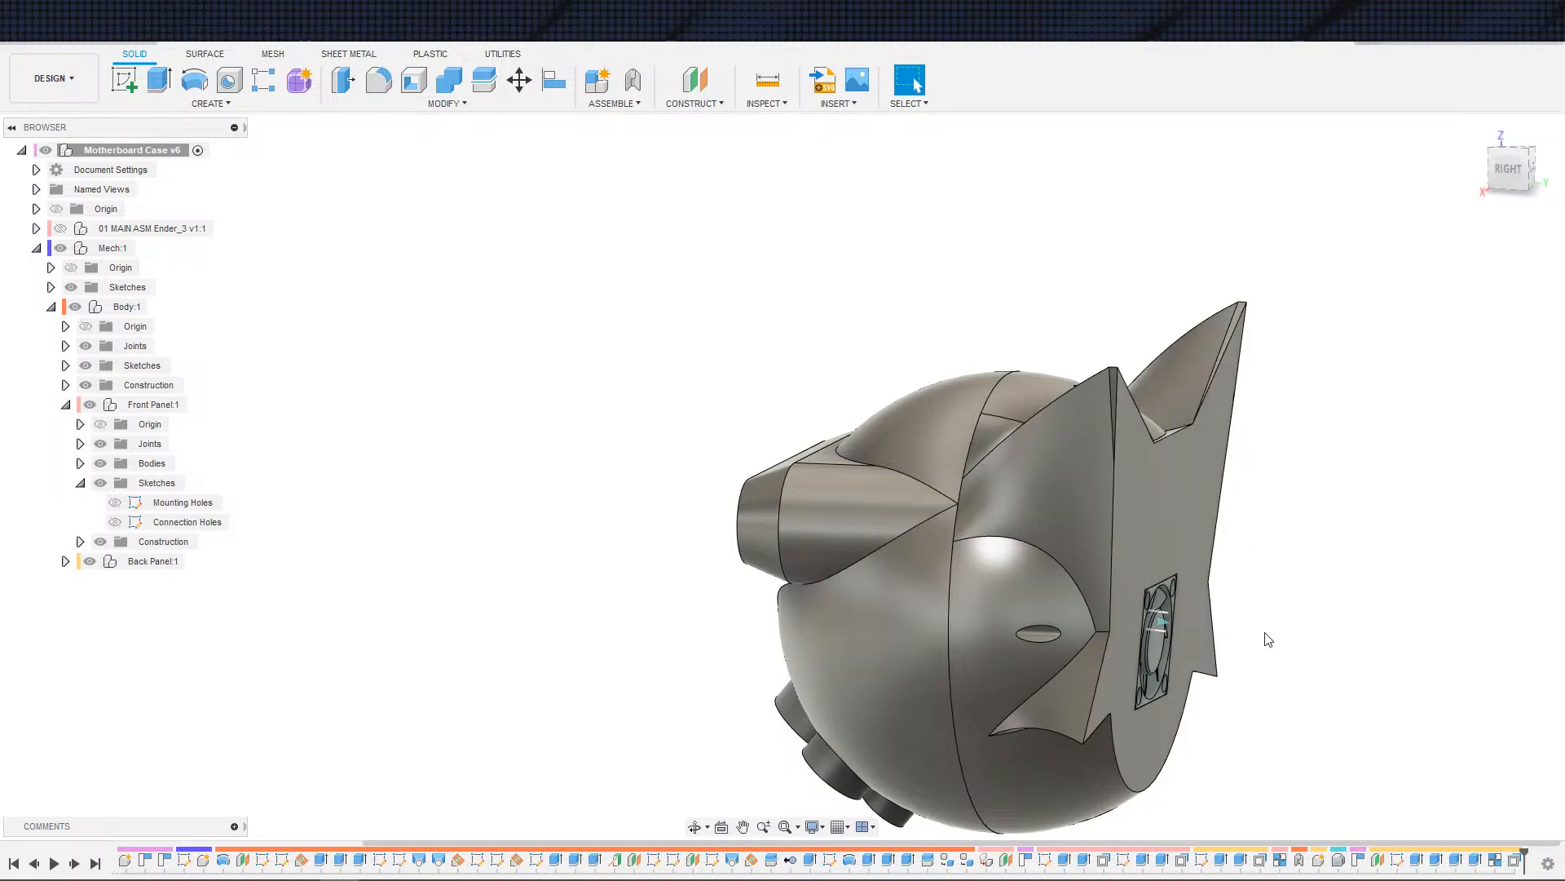
{"action": "middle_click_drag", "start_coordinate": [1268, 639], "coordinate": [1408, 581], "text": "shift"}
{"action": "middle_click_drag", "start_coordinate": [1411, 570], "coordinate": [1476, 579], "text": "shift"}
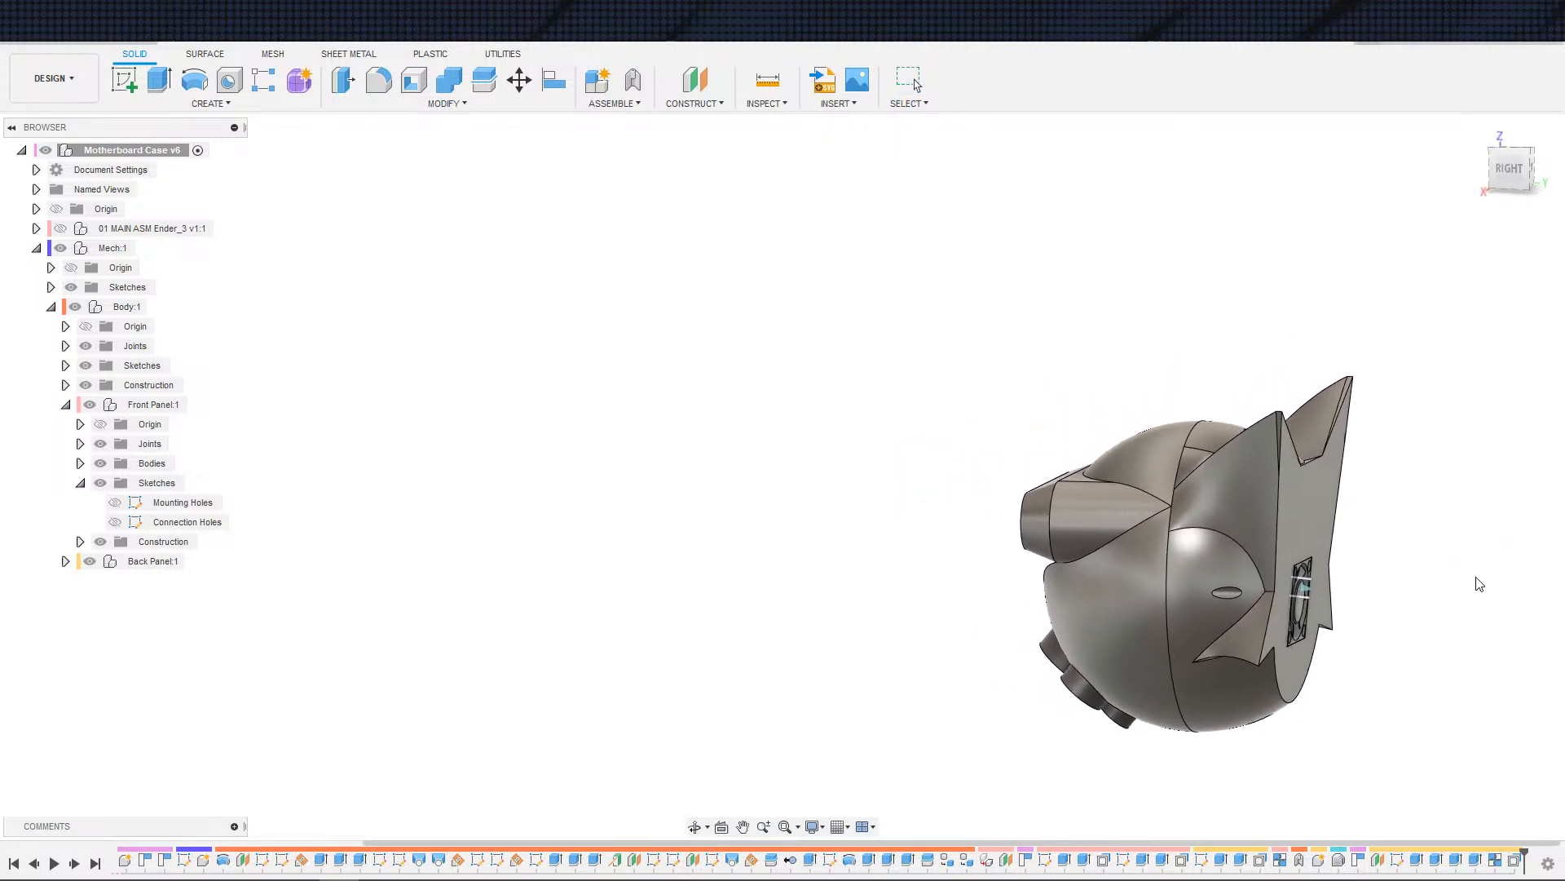
{"action": "scroll", "coordinate": [1341, 538], "scroll_direction": "up", "scroll_amount": 2}
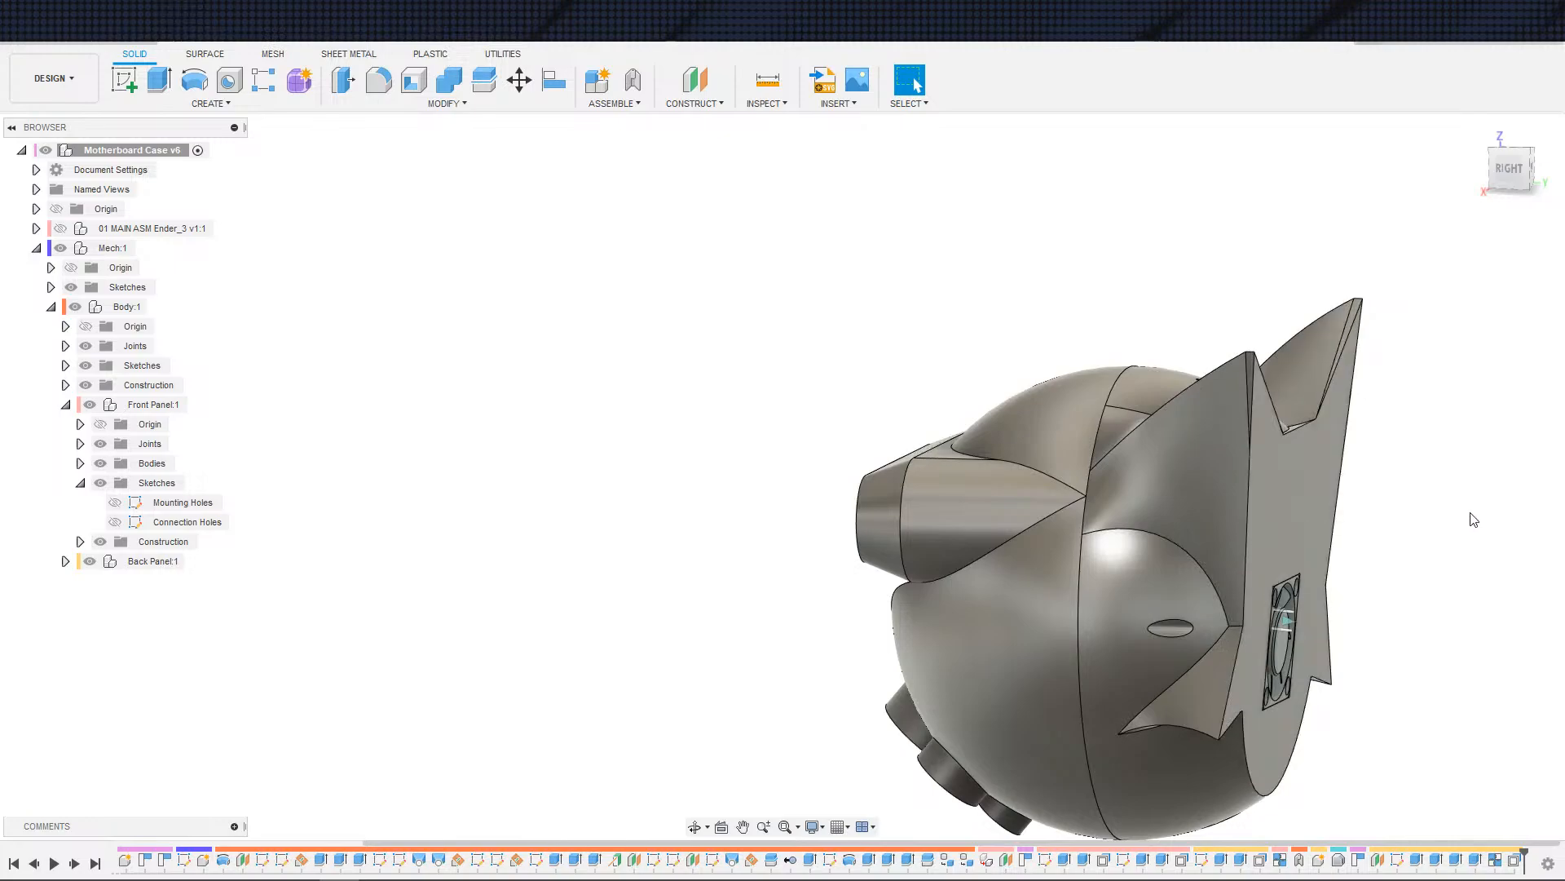
{"action": "middle_click_drag", "start_coordinate": [1471, 517], "coordinate": [1378, 500], "text": "shift"}
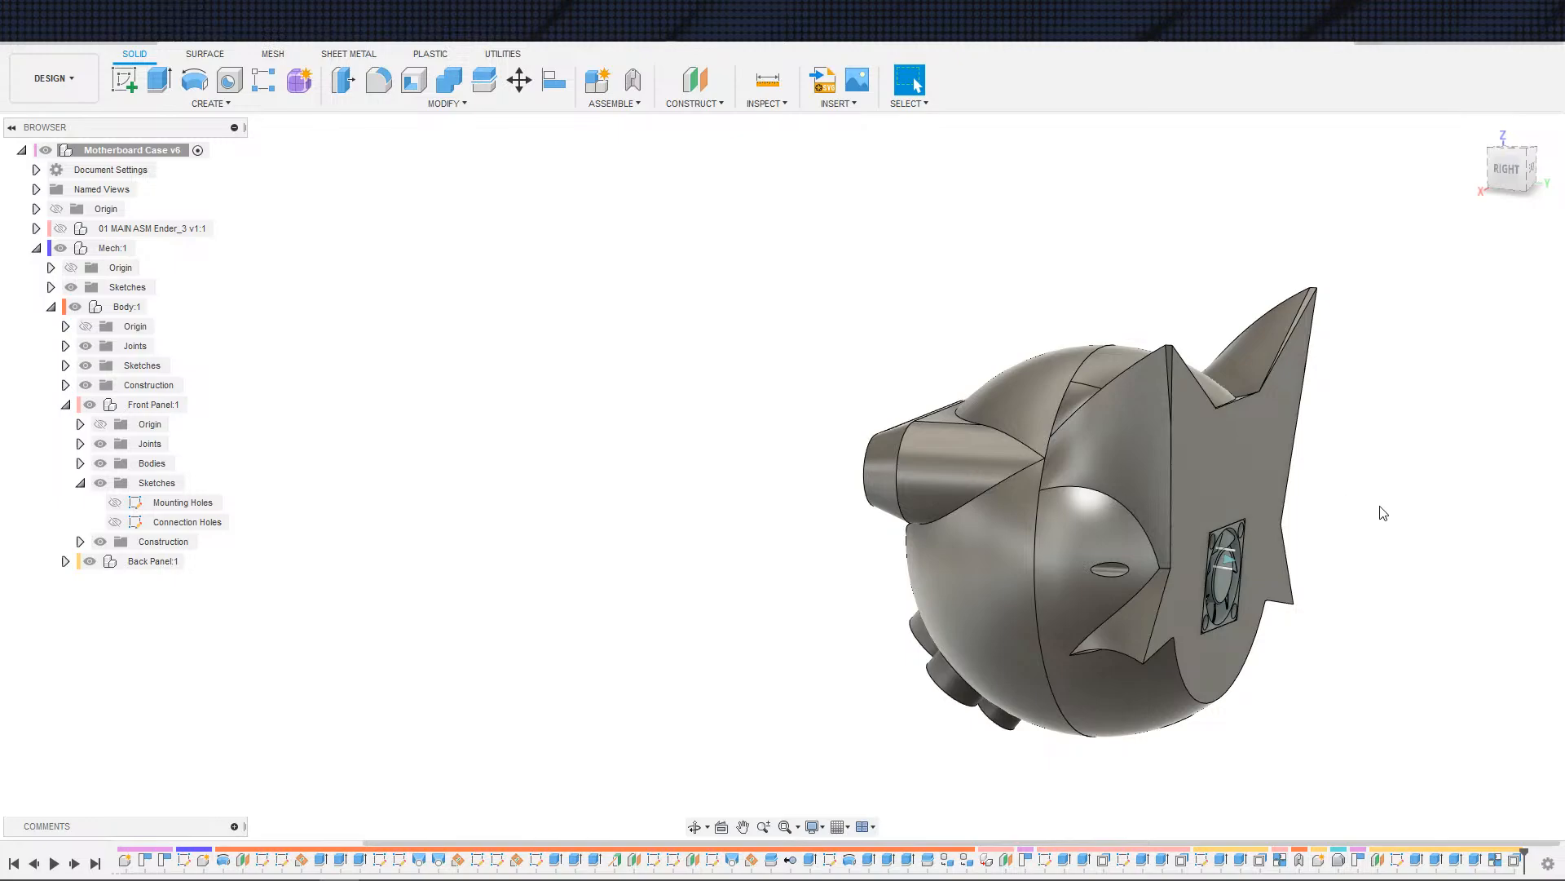
{"action": "middle_click_drag", "start_coordinate": [1383, 512], "coordinate": [1485, 495], "text": "shift"}
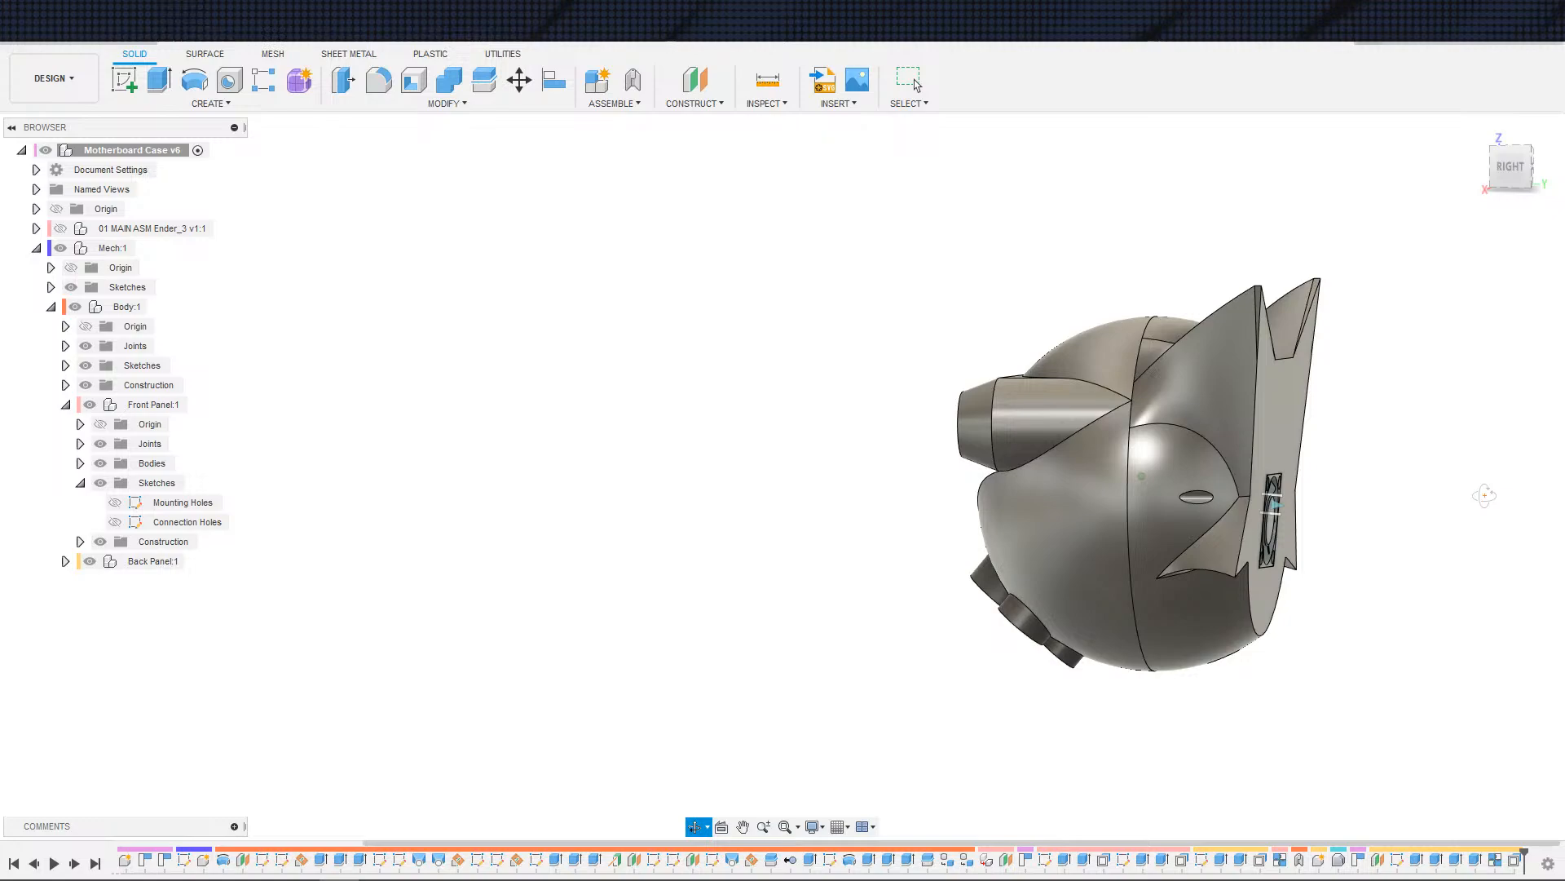
{"action": "mouse_move", "coordinate": [1484, 495]}
{"action": "middle_mouse_down", "text": "shift"}
{"action": "mouse_move", "coordinate": [1459, 499]}
{"action": "mouse_move", "coordinate": [1504, 487]}
{"action": "middle_mouse_up", "text": "shift"}
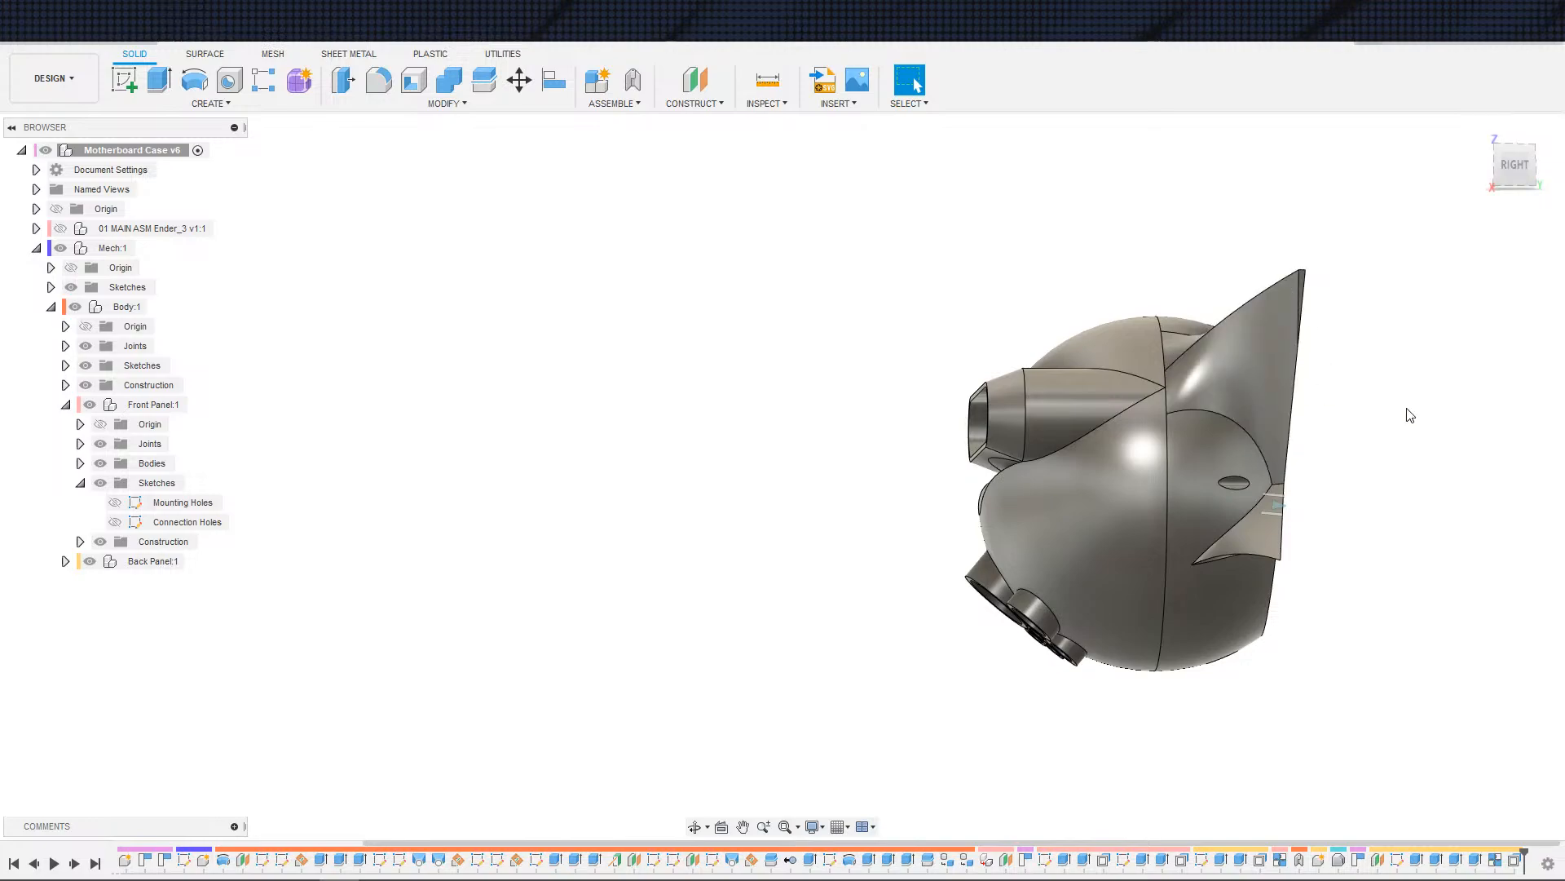
- Inspect the Back Panel from below and directly behind, including its fan opening and connection holes
{"action": "middle_click_drag", "start_coordinate": [1449, 390], "coordinate": [1118, 256], "text": "shift"}
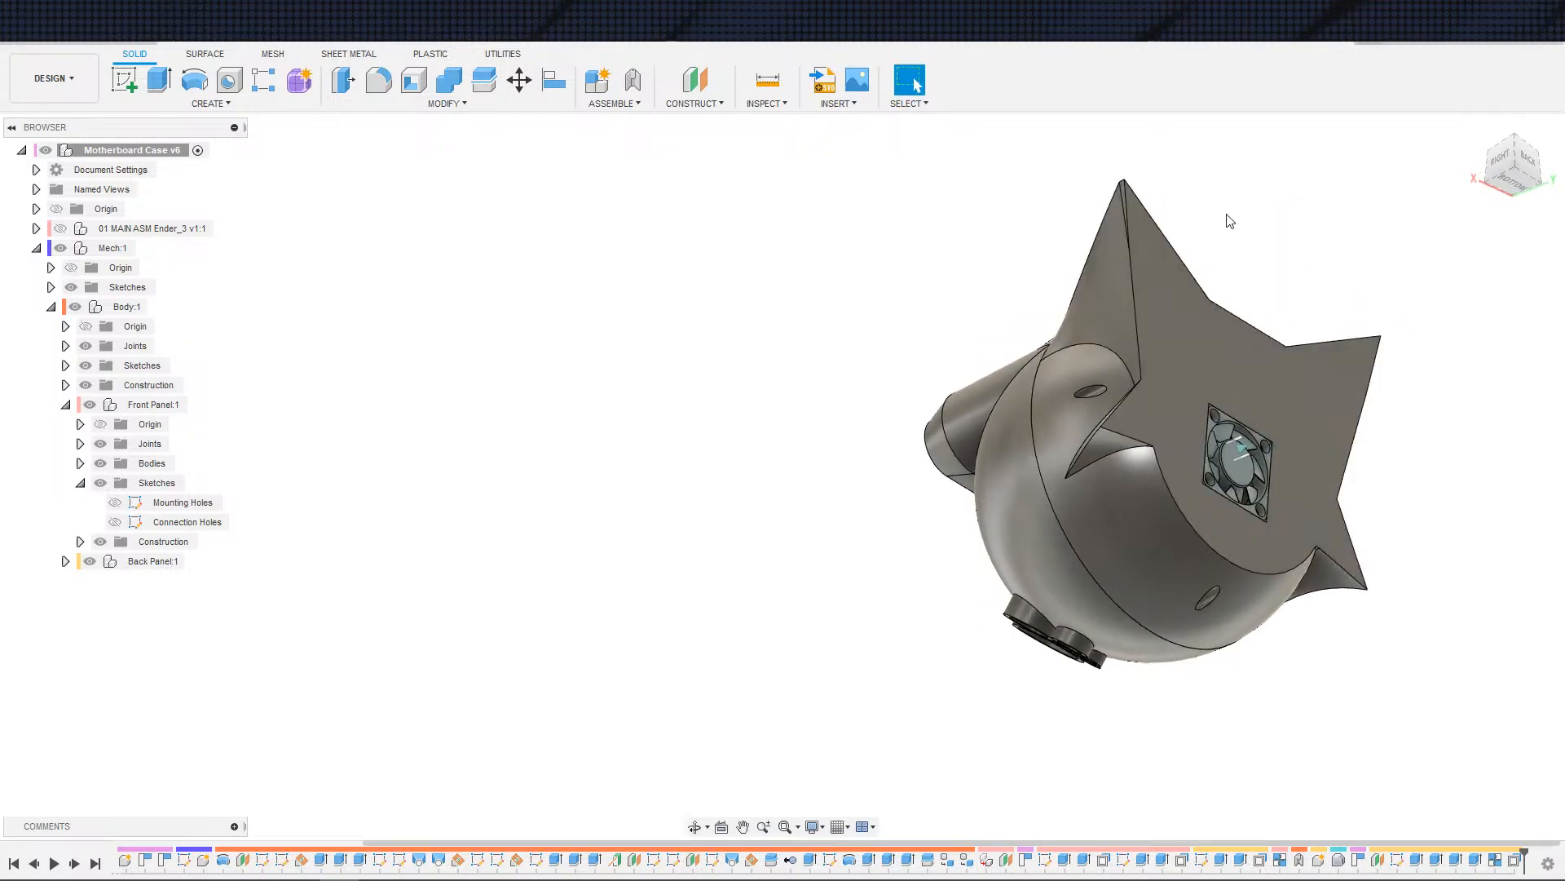
{"action": "middle_click_drag", "start_coordinate": [1287, 254], "coordinate": [1168, 302], "text": "shift"}
{"action": "scroll", "coordinate": [1192, 316], "scroll_direction": "down", "scroll_amount": 1}
{"action": "scroll", "coordinate": [1194, 313], "scroll_direction": "up", "scroll_amount": 1}
{"action": "scroll", "coordinate": [1171, 283], "scroll_direction": "down", "scroll_amount": 3}
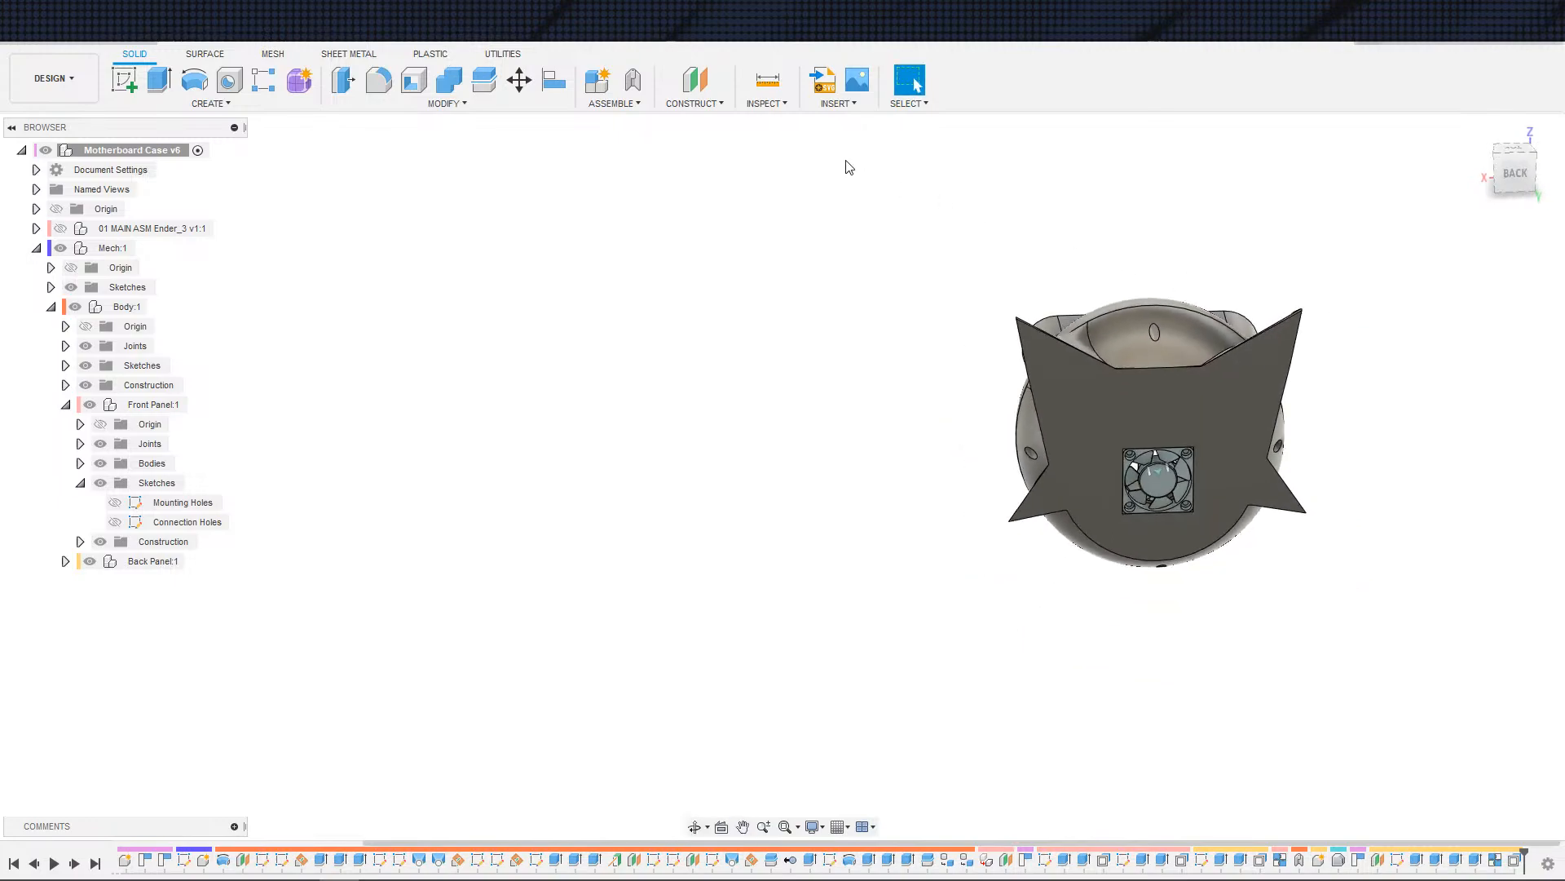
- Rename the construction plane Plane1 in the Back Panel component as Back of Case Fan
{"action": "left_click", "coordinate": [695, 81]}
{"action": "key", "text": "Escape"}
{"action": "left_click", "coordinate": [66, 561]}
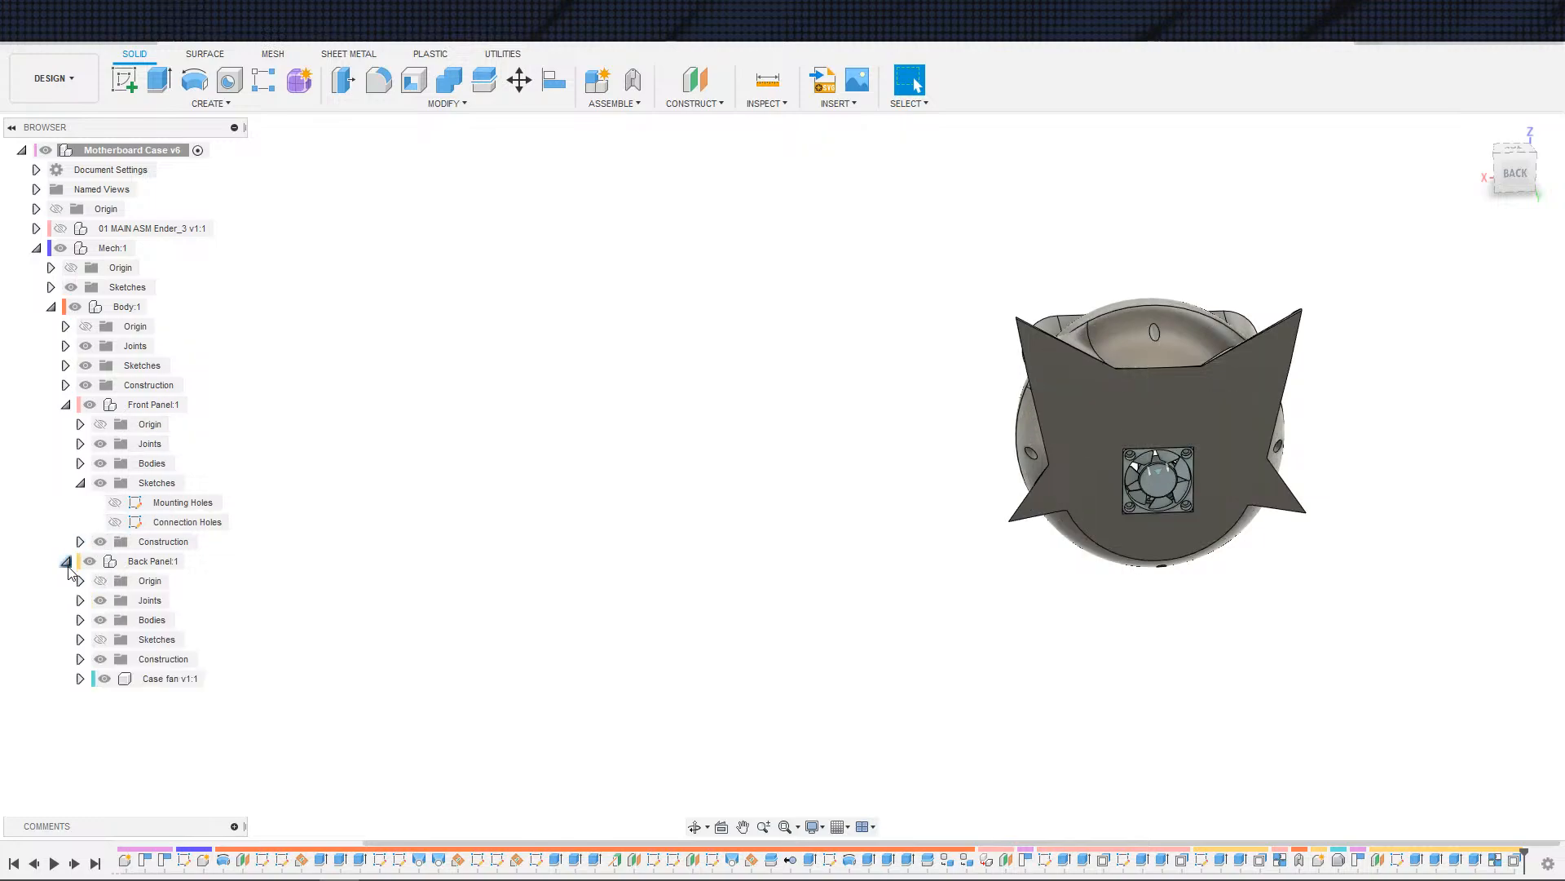
{"action": "left_click", "coordinate": [80, 659]}
{"action": "left_click", "coordinate": [163, 679]}
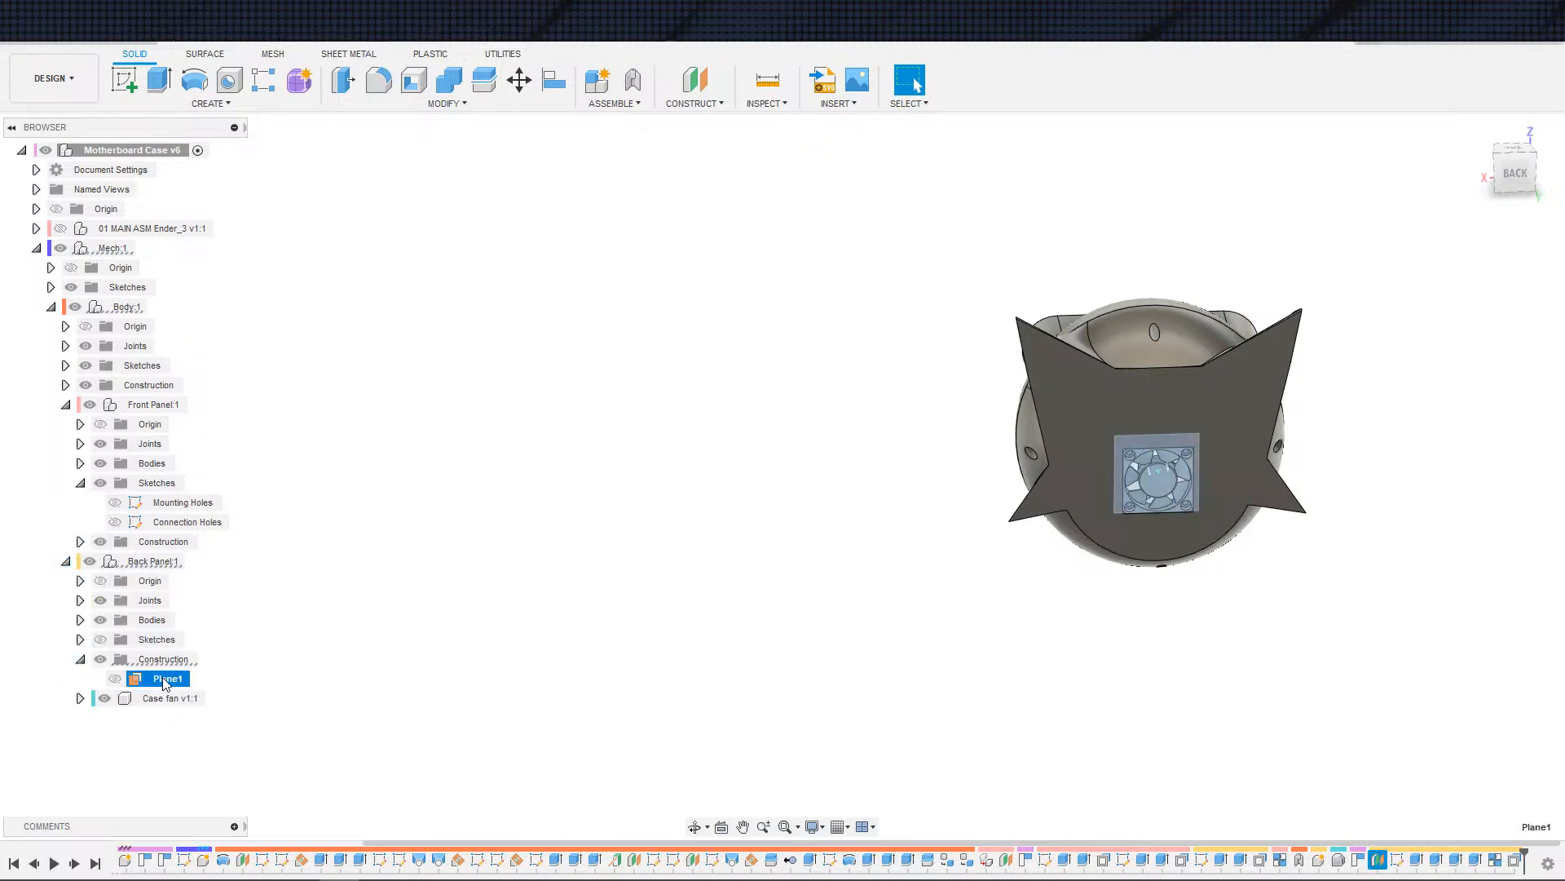
{"action": "middle_click_drag", "start_coordinate": [594, 652], "coordinate": [736, 617], "text": "shift"}
{"action": "scroll", "coordinate": [1047, 621], "scroll_direction": "up", "scroll_amount": 3}
{"action": "middle_click_drag", "start_coordinate": [1310, 622], "coordinate": [927, 600], "text": "shift"}
{"action": "scroll", "coordinate": [1233, 599], "scroll_direction": "up", "scroll_amount": 1}
{"action": "middle_click_drag", "start_coordinate": [1235, 605], "coordinate": [1060, 571], "text": "shift"}
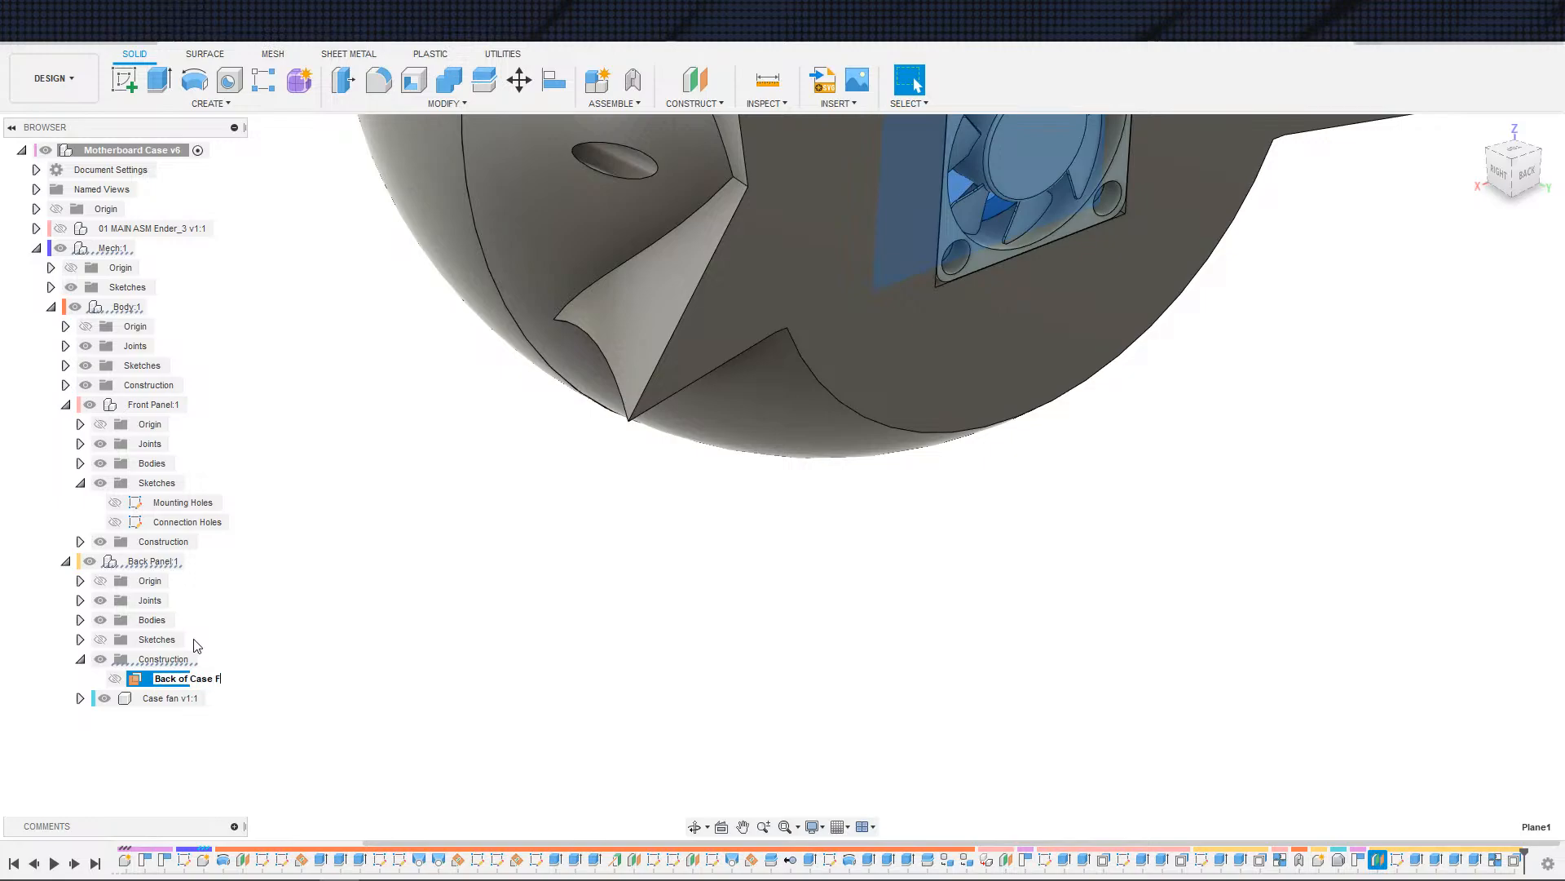
{"action": "scroll", "coordinate": [375, 632], "scroll_direction": "down", "scroll_amount": 4}
{"action": "left_click", "coordinate": [415, 635]}
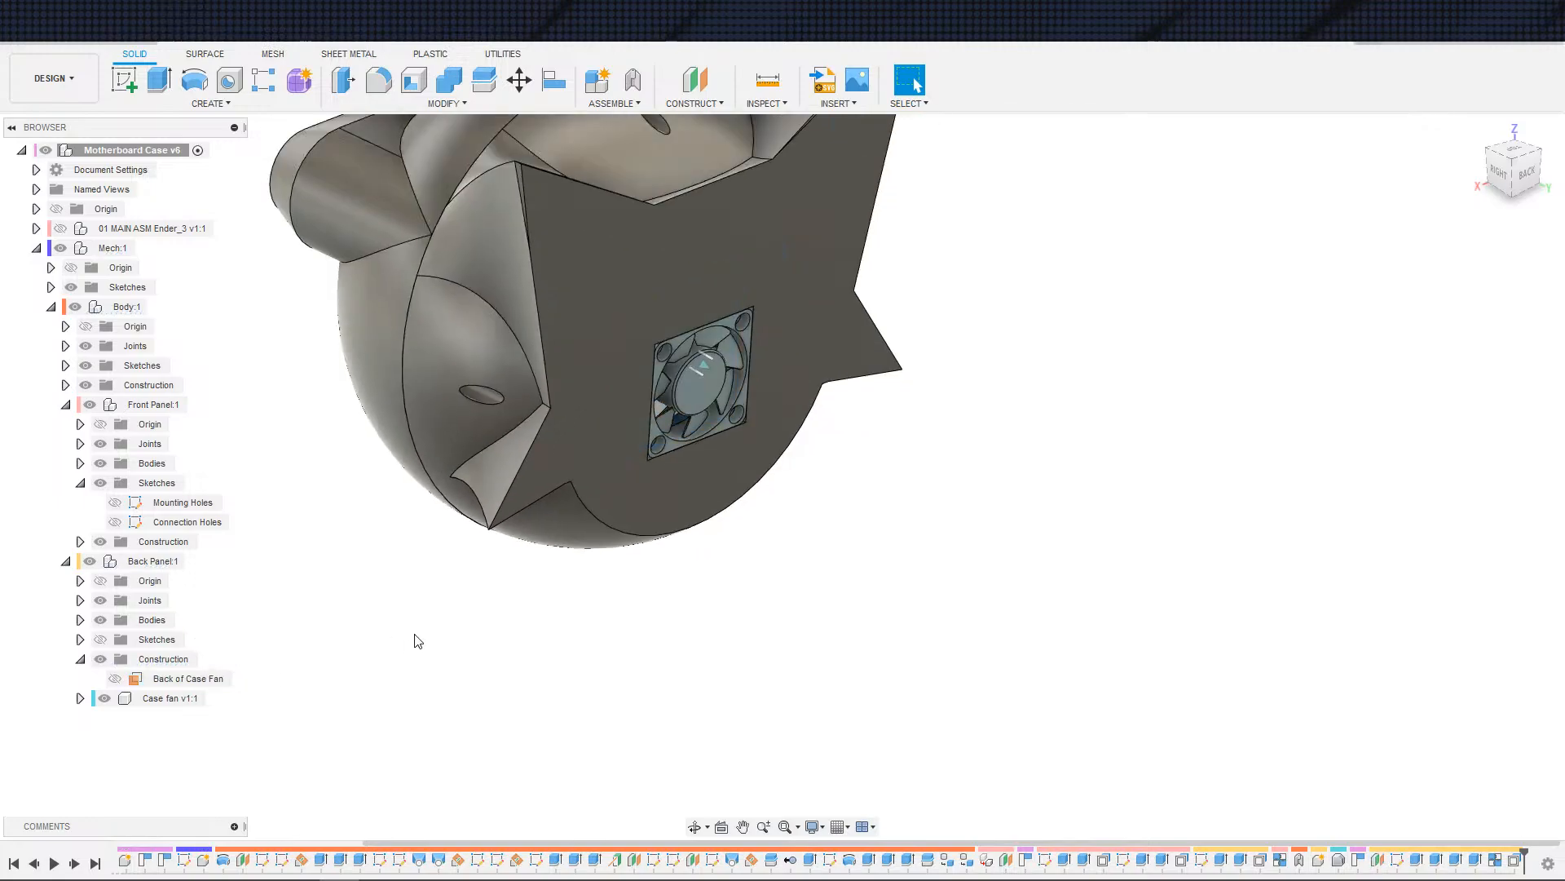
- List the Front Panel's construction geometry and check the Back of Front Panel plane against the model
{"action": "left_click", "coordinate": [80, 541]}
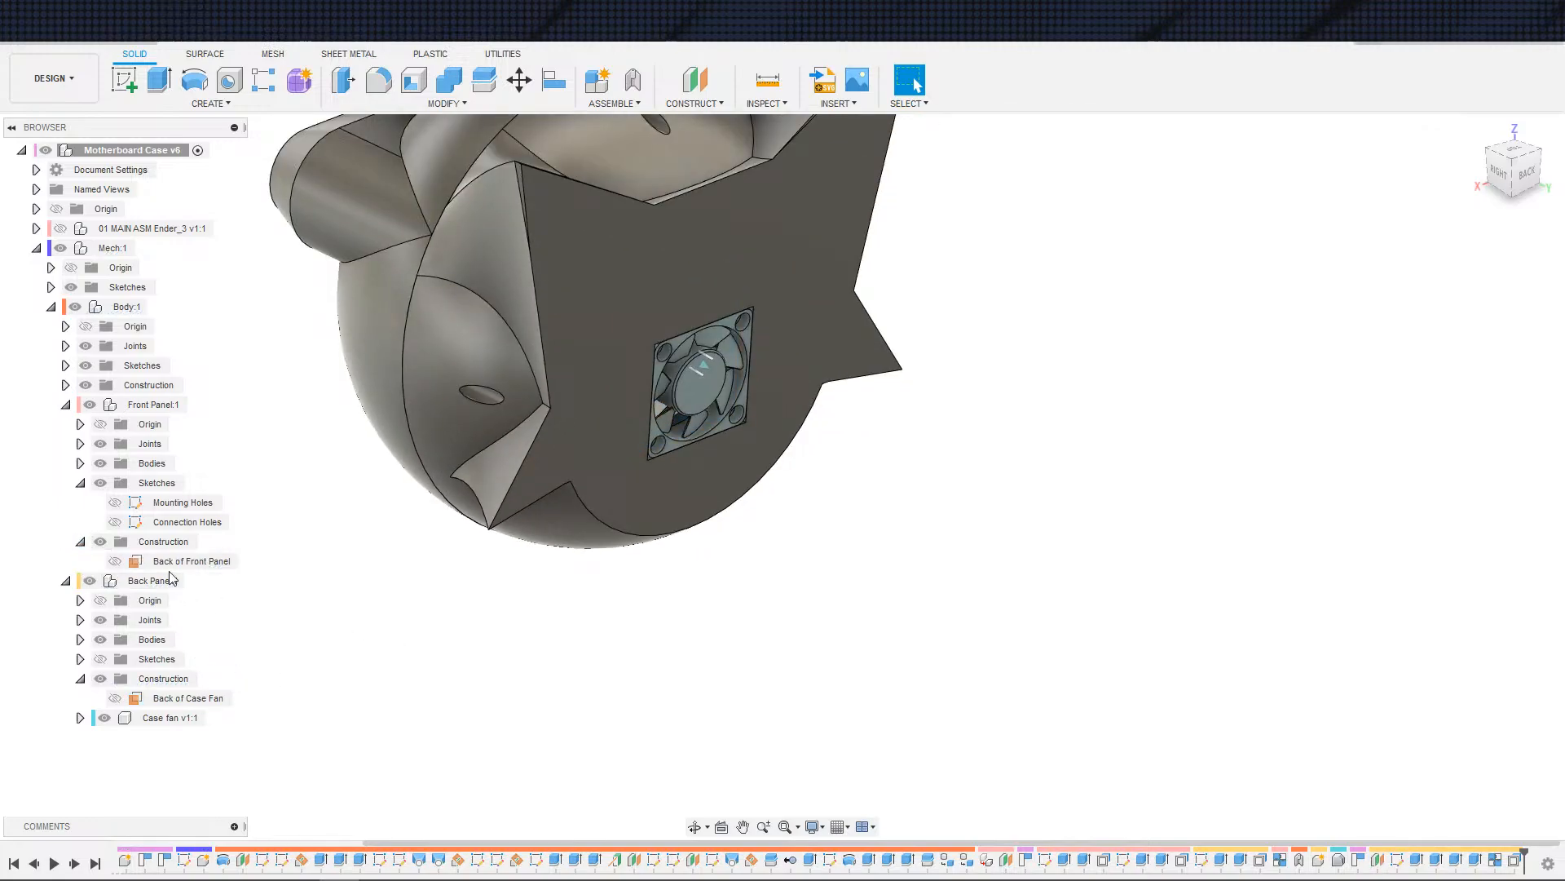
{"action": "left_click", "coordinate": [226, 560]}
{"action": "middle_click_drag", "start_coordinate": [433, 611], "coordinate": [465, 605], "text": "shift"}
{"action": "left_click", "coordinate": [558, 641]}
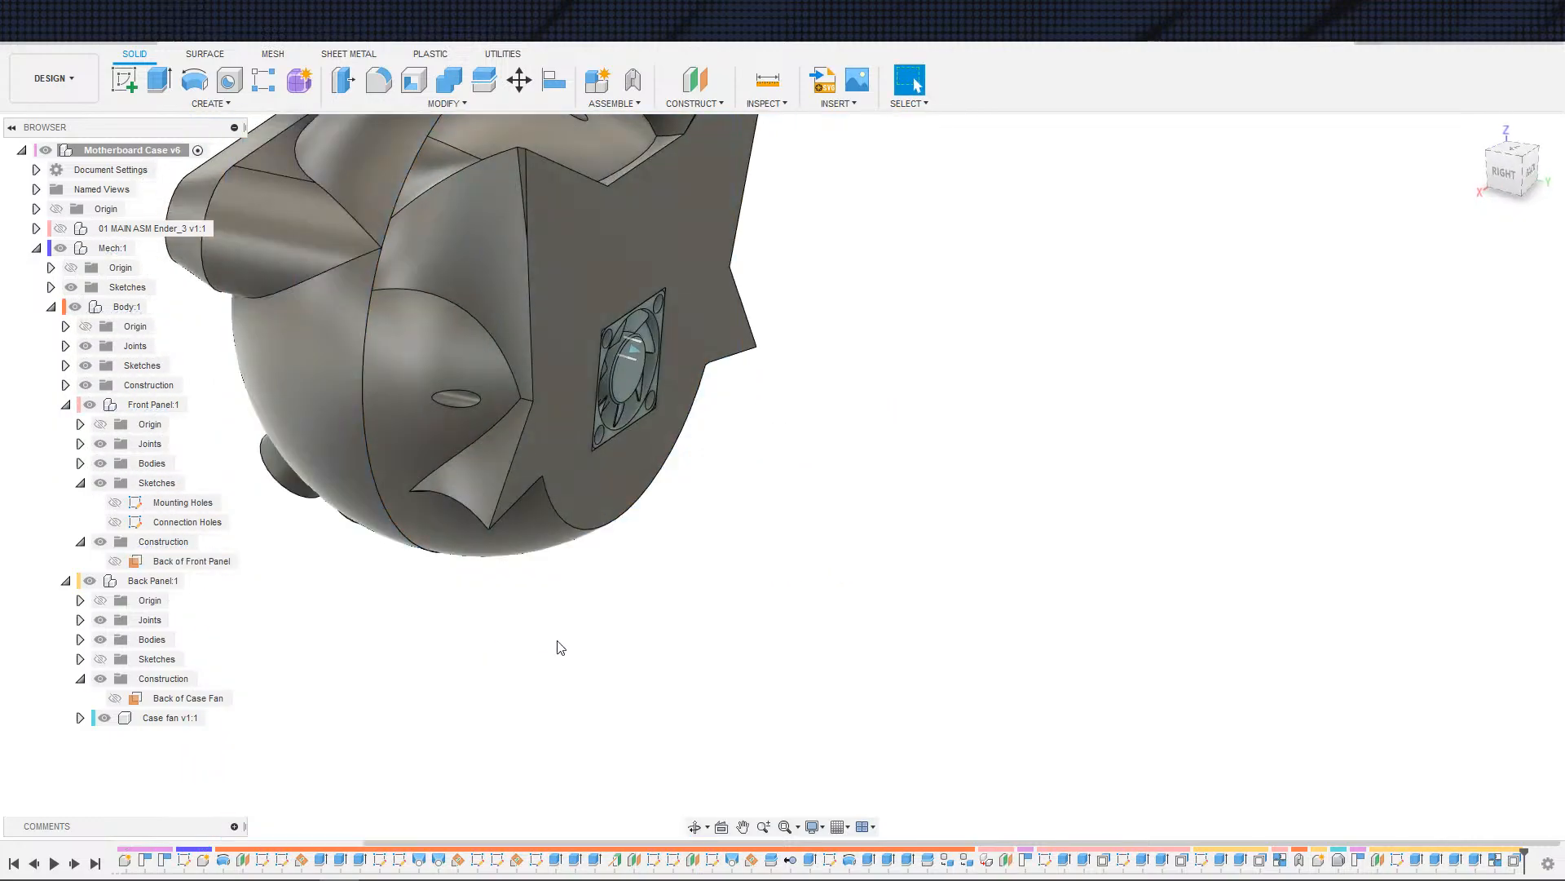
{"action": "scroll", "coordinate": [563, 644], "scroll_direction": "down", "scroll_amount": 2}
- Activate the Back Panel component and create an offset plane at 0.00 mm from its star-shaped rear face
{"action": "left_click", "coordinate": [153, 580]}
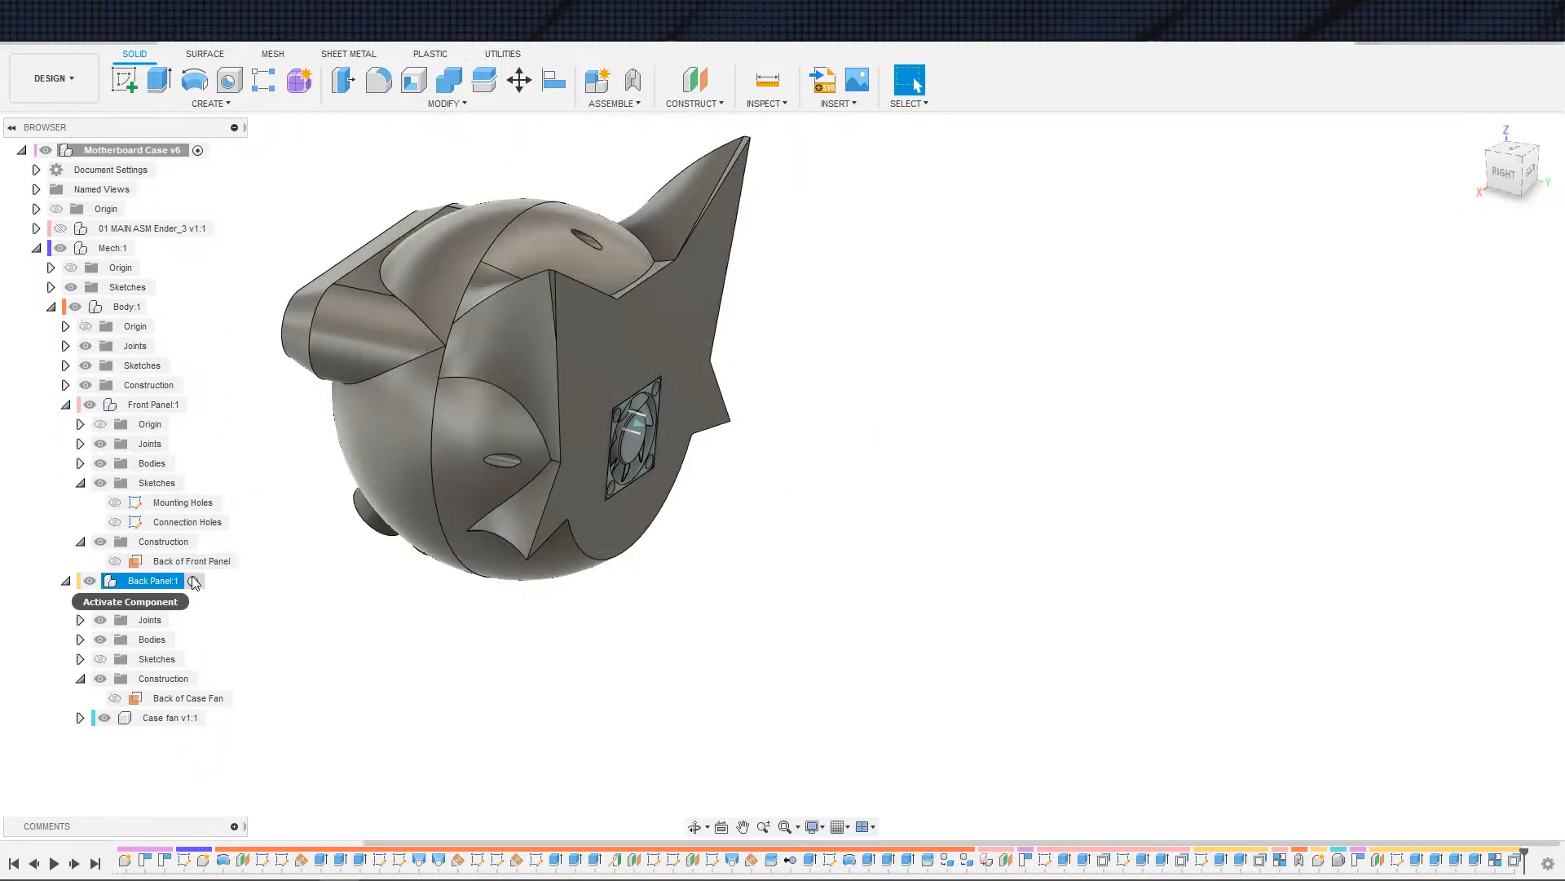
{"action": "left_click", "coordinate": [194, 581]}
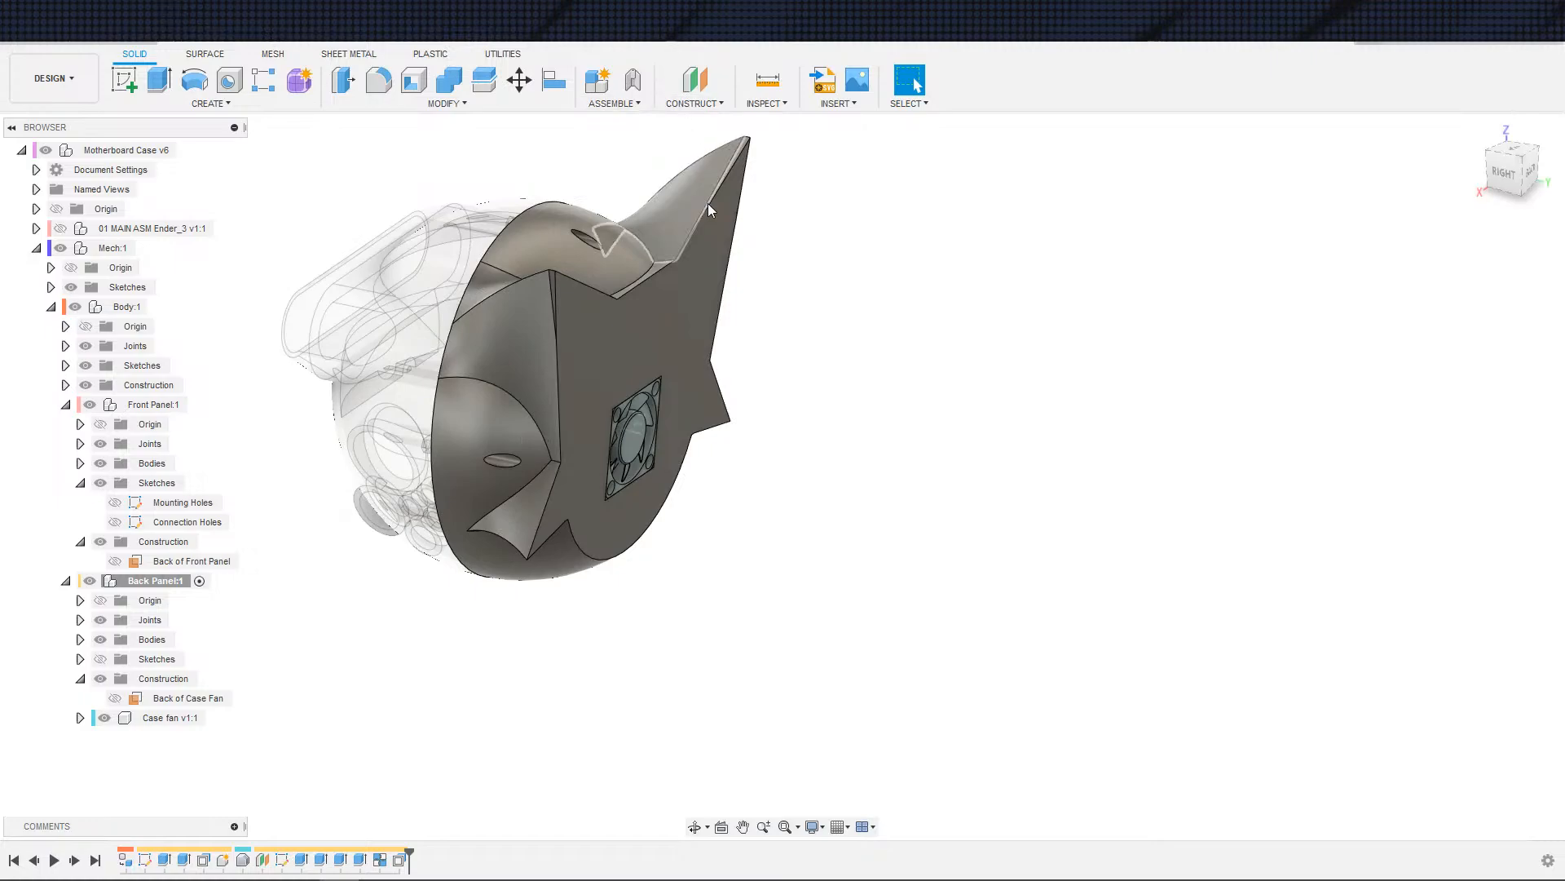
{"action": "left_click", "coordinate": [695, 84]}
{"action": "left_click", "coordinate": [692, 363]}
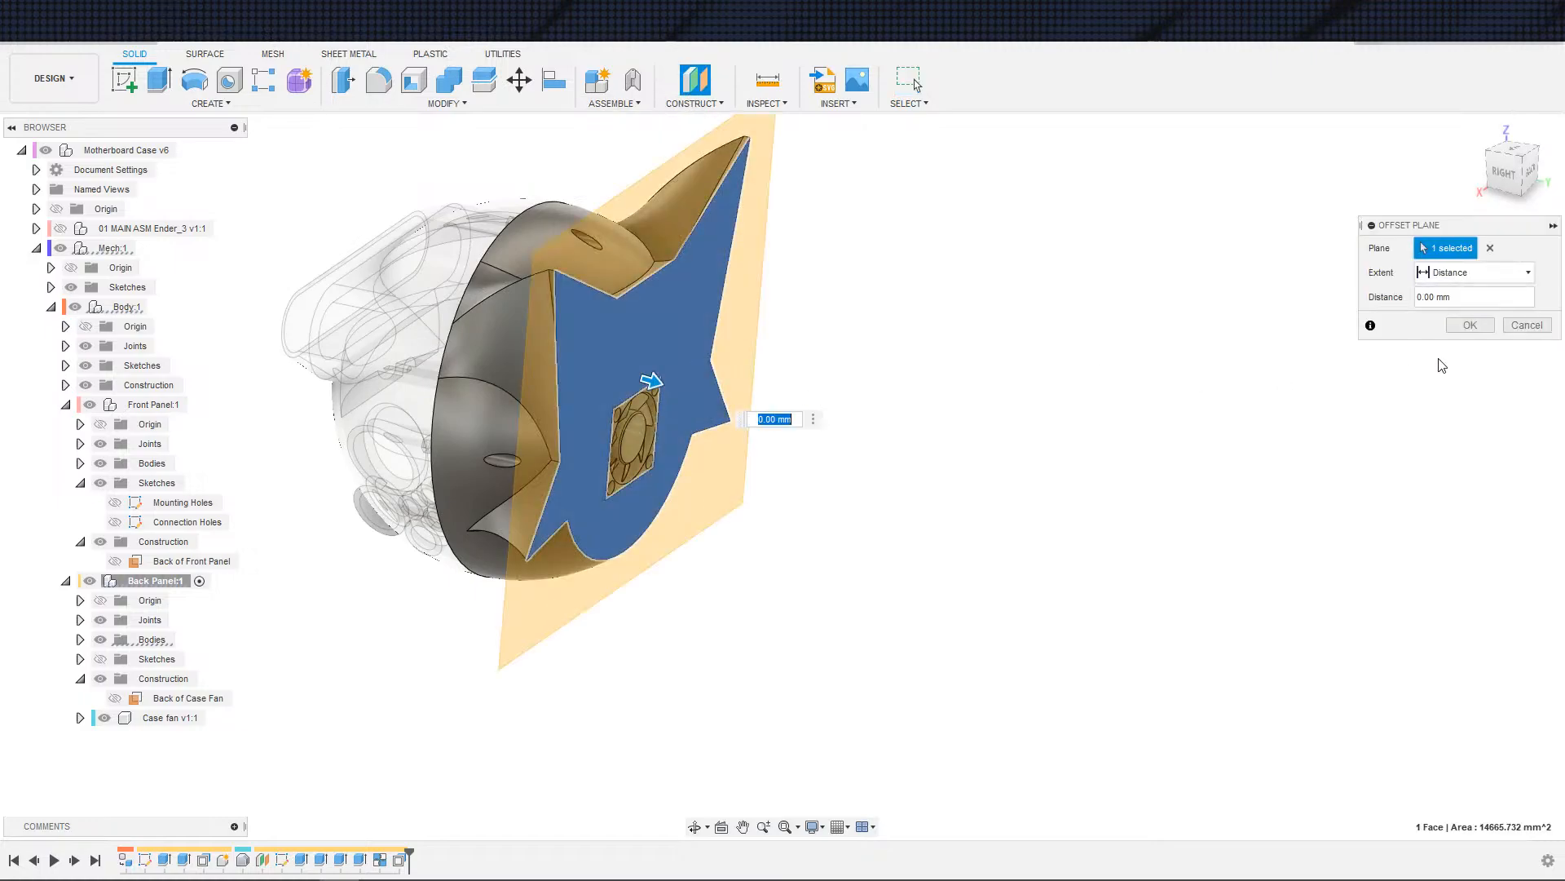
{"action": "left_click", "coordinate": [1469, 325]}
- Start a sketch on the new rear plane and project the star-shaped rear face into it with Projection Link on
{"action": "key", "text": "s"}
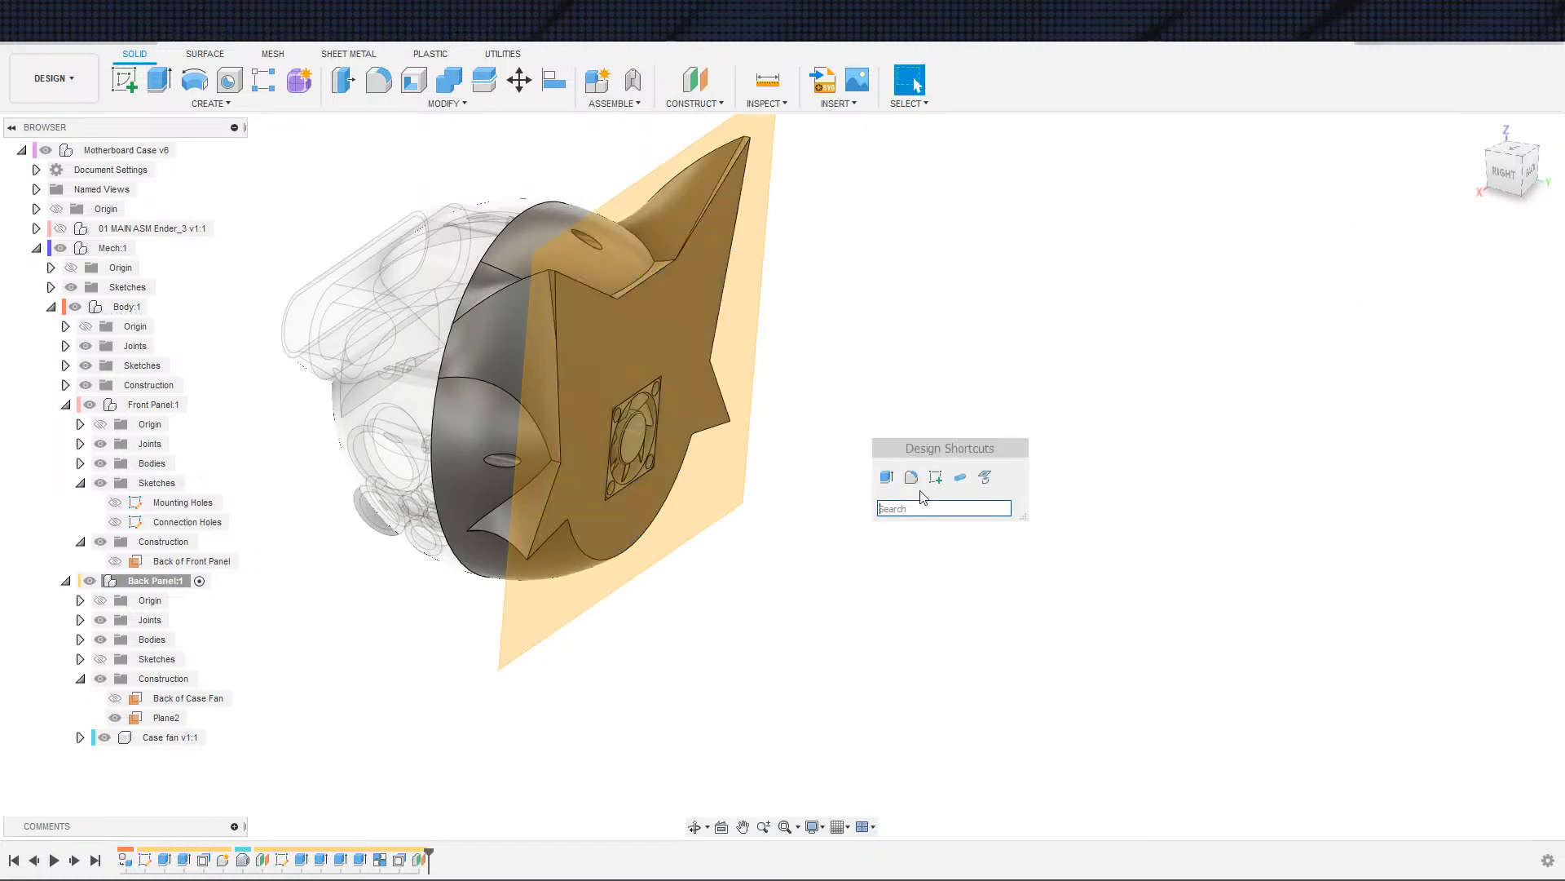
{"action": "left_click", "coordinate": [936, 477]}
{"action": "left_click", "coordinate": [728, 443]}
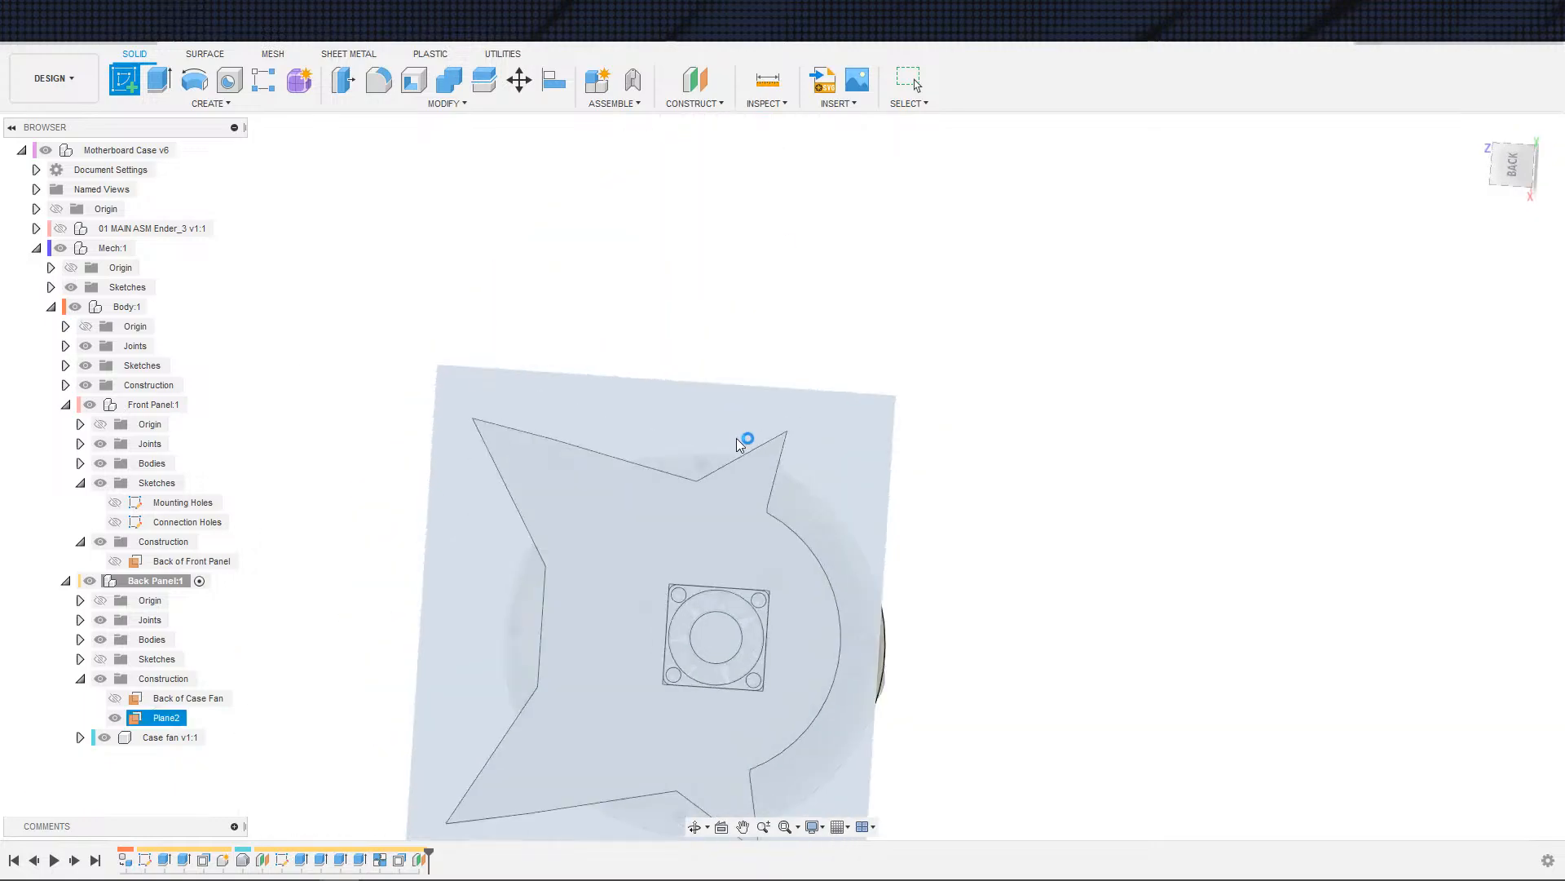
{"action": "key", "text": "s"}
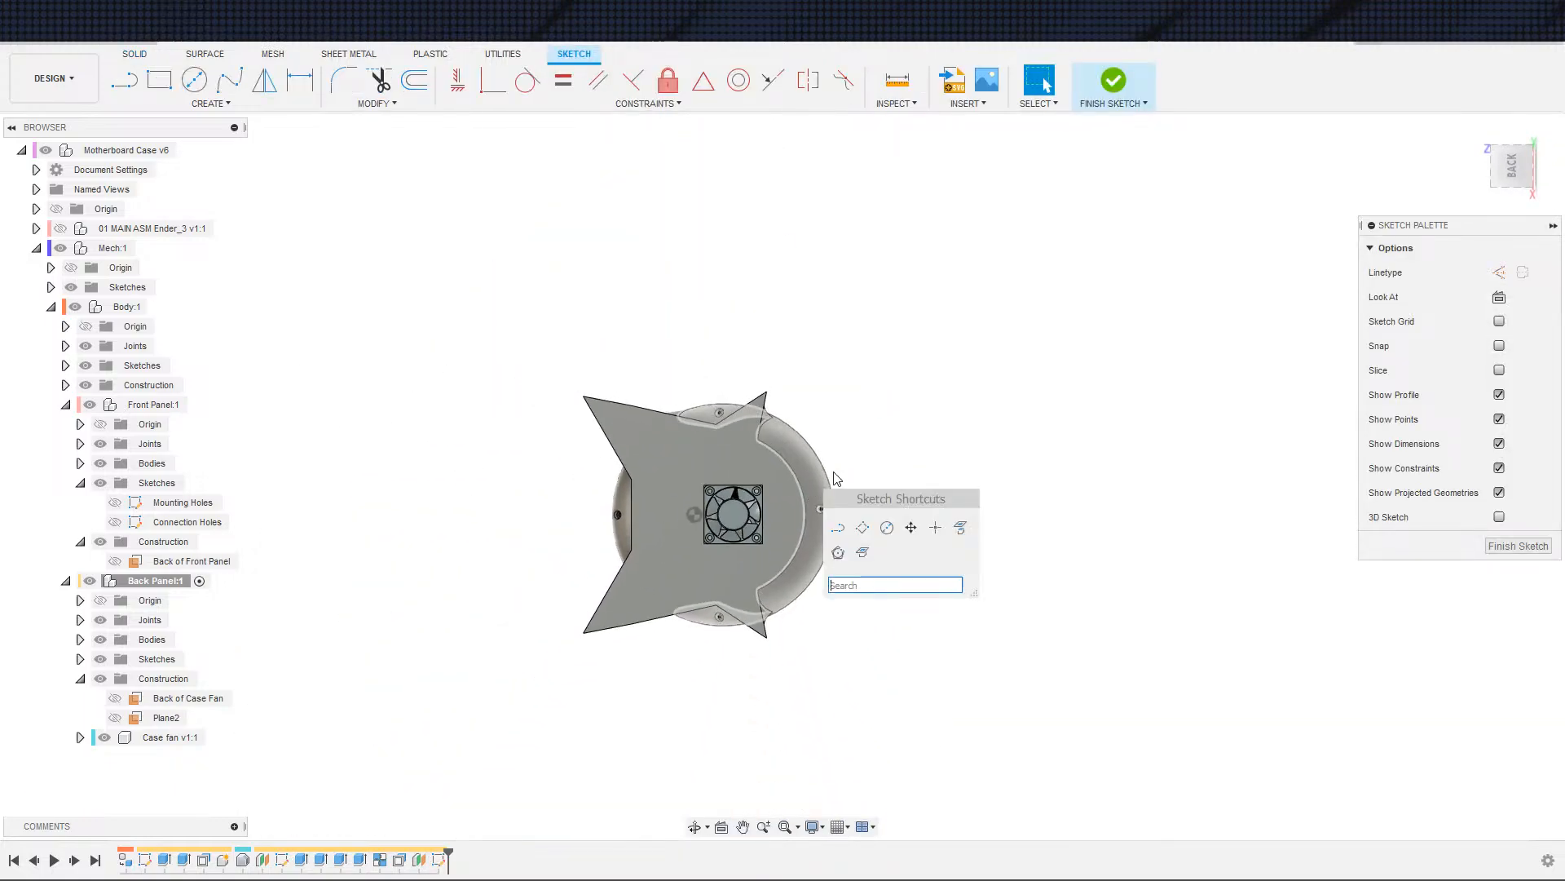
{"action": "left_click", "coordinate": [959, 529]}
{"action": "left_click", "coordinate": [635, 598]}
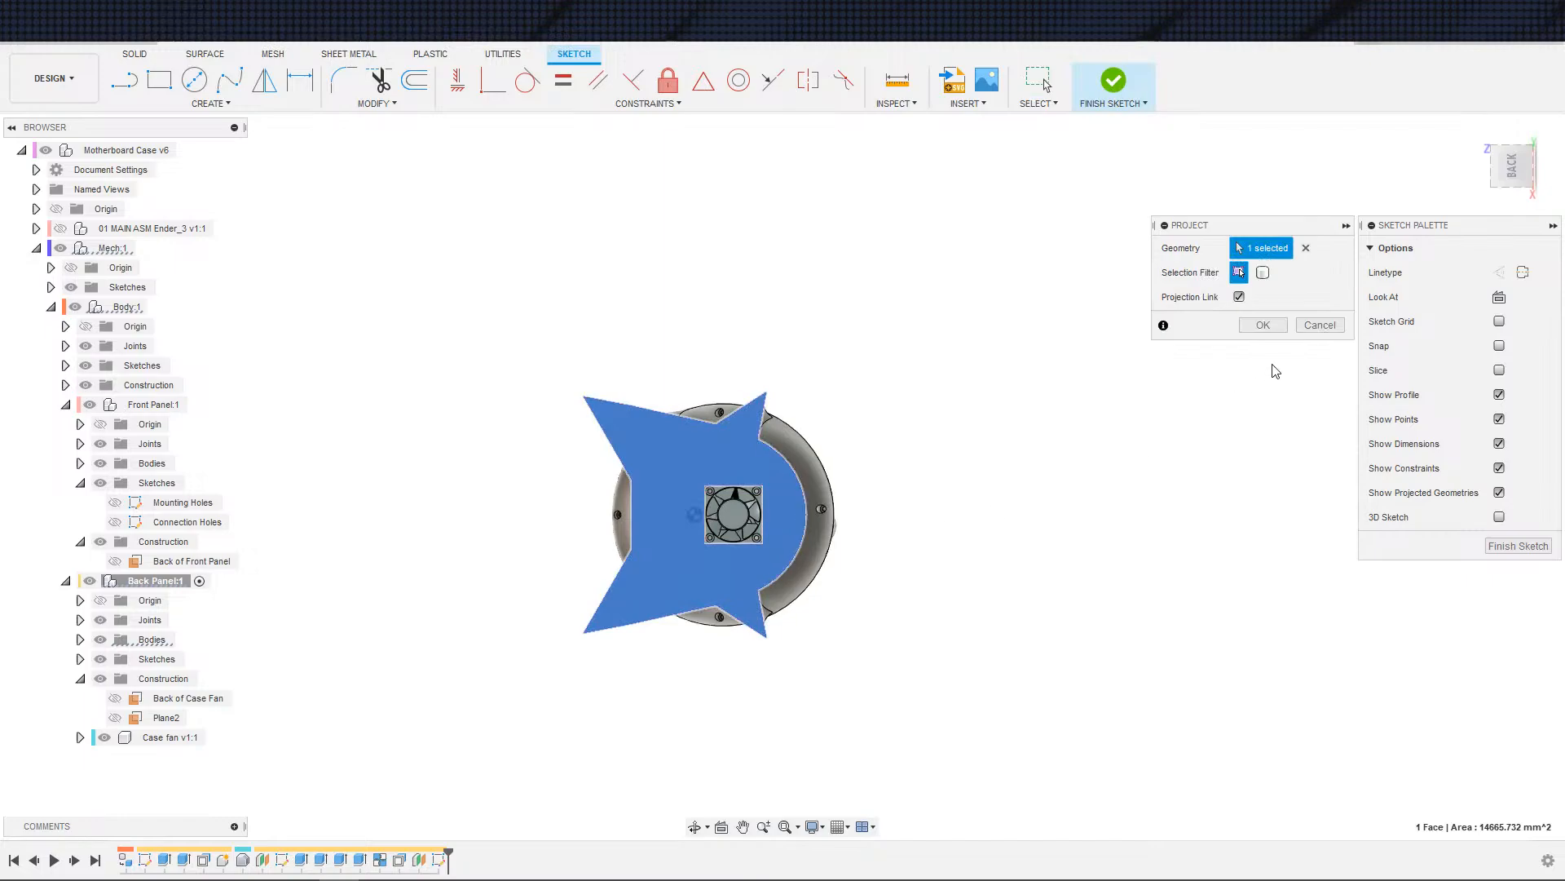
{"action": "key", "text": "Return"}
- Examine the projected outline of the rear face, its spikes and the case fan opening
{"action": "scroll", "coordinate": [867, 546], "scroll_direction": "up", "scroll_amount": 3}
{"action": "middle_click_drag", "start_coordinate": [860, 544], "coordinate": [1027, 453]}
{"action": "scroll", "coordinate": [1027, 453], "scroll_direction": "down", "scroll_amount": 1}
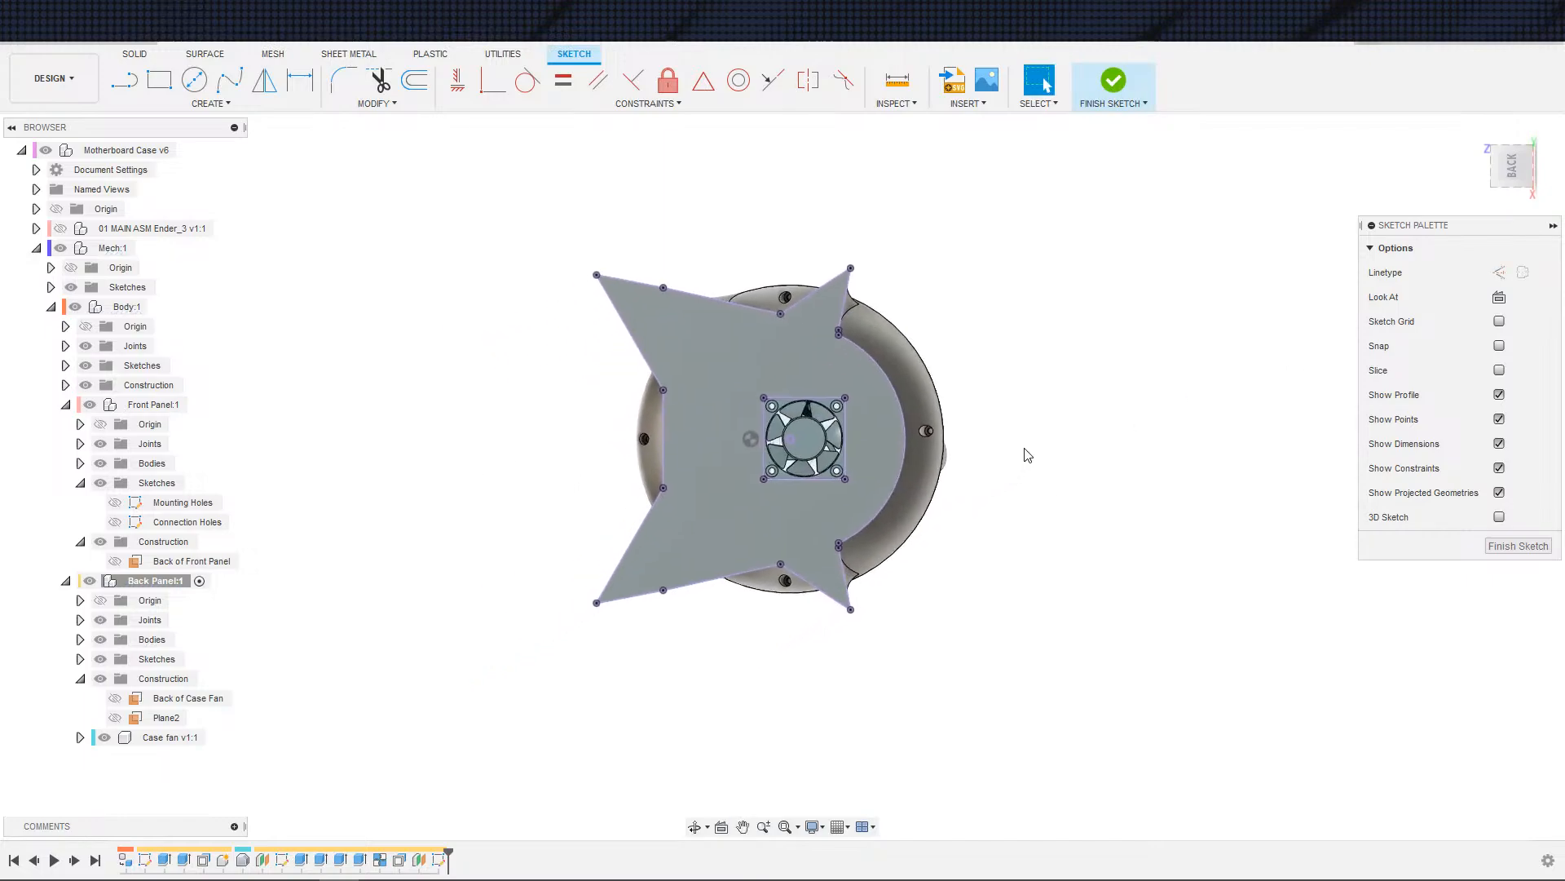
{"action": "mouse_move", "coordinate": [1118, 494]}
{"action": "middle_mouse_down"}
{"action": "mouse_move", "coordinate": [1271, 438]}
{"action": "mouse_move", "coordinate": [1240, 454]}
{"action": "mouse_move", "coordinate": [1359, 435]}
{"action": "middle_mouse_up"}
{"action": "scroll", "coordinate": [1243, 444], "scroll_direction": "up", "scroll_amount": 1}
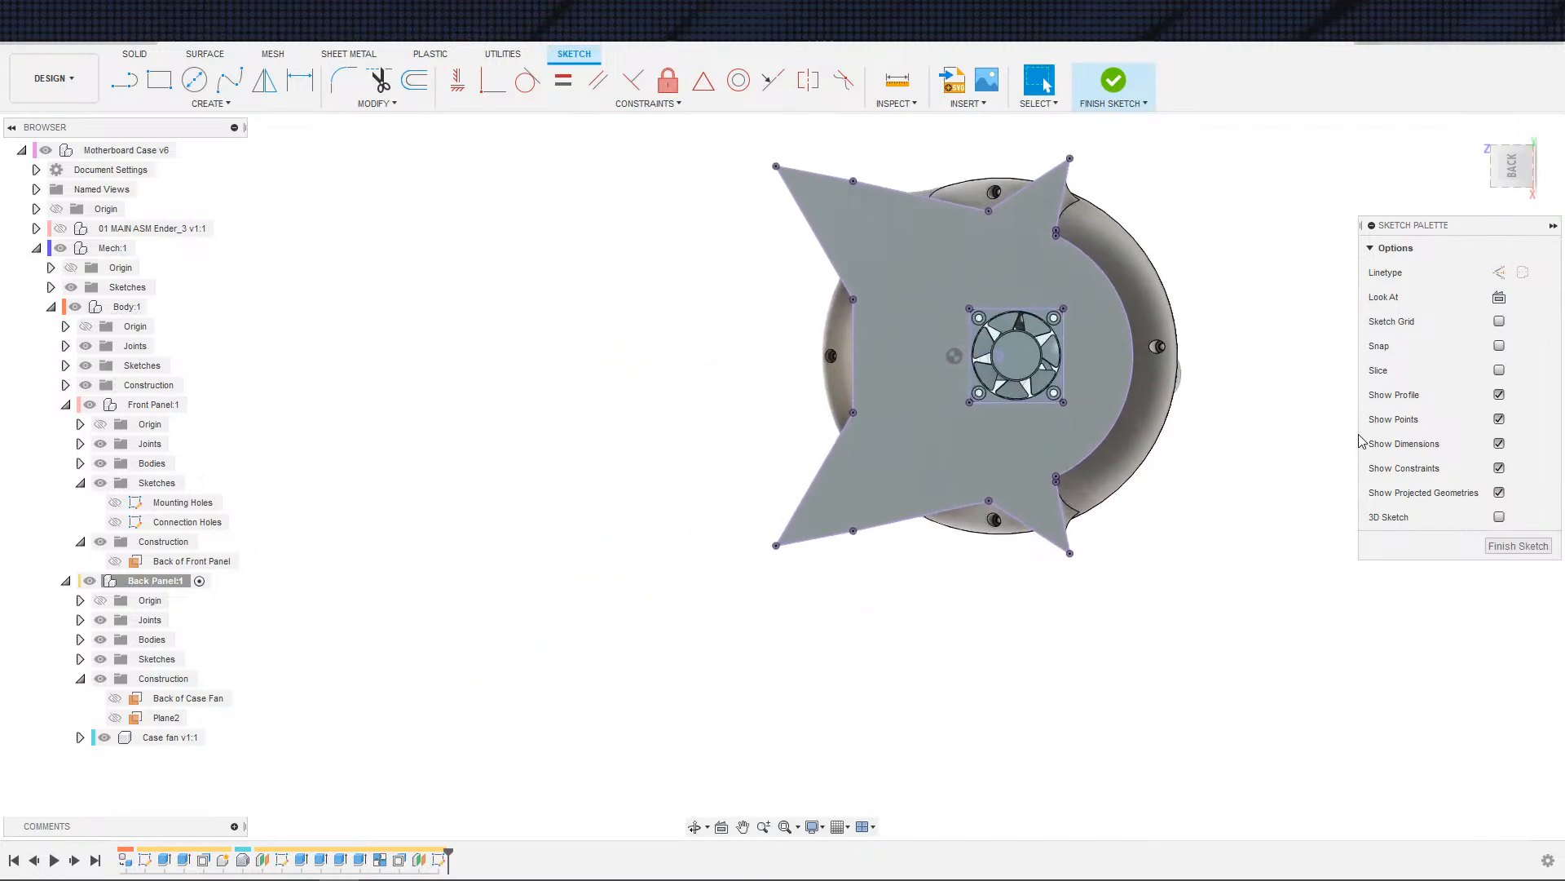
{"action": "mouse_move", "coordinate": [1273, 482]}
{"action": "middle_mouse_down"}
{"action": "mouse_move", "coordinate": [1297, 493]}
{"action": "mouse_move", "coordinate": [1349, 462]}
{"action": "middle_mouse_up"}
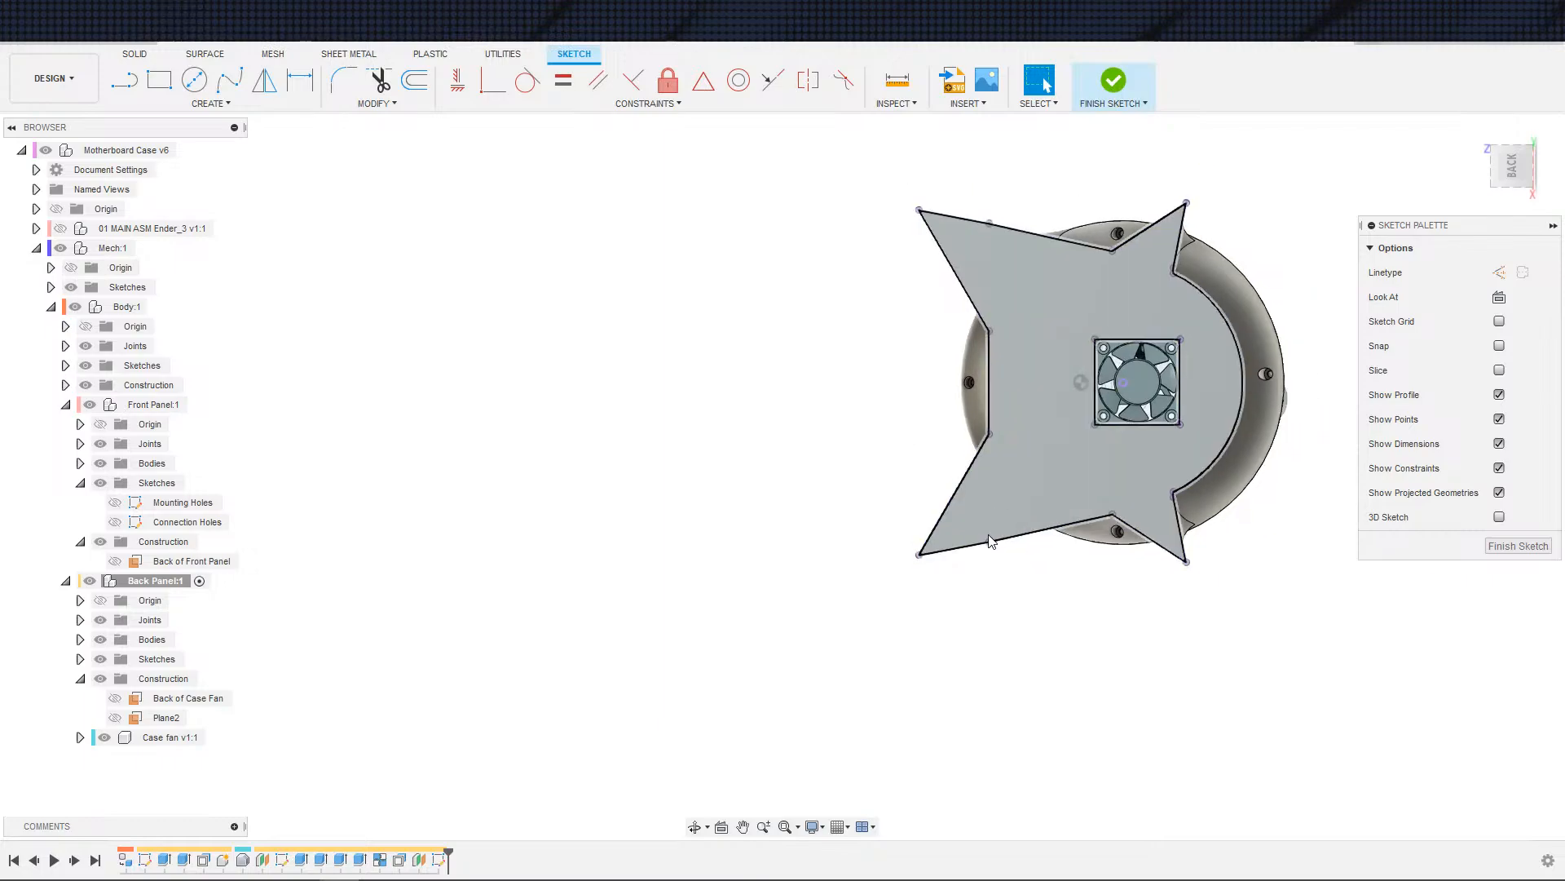
{"action": "scroll", "coordinate": [1004, 586], "scroll_direction": "up", "scroll_amount": 1}
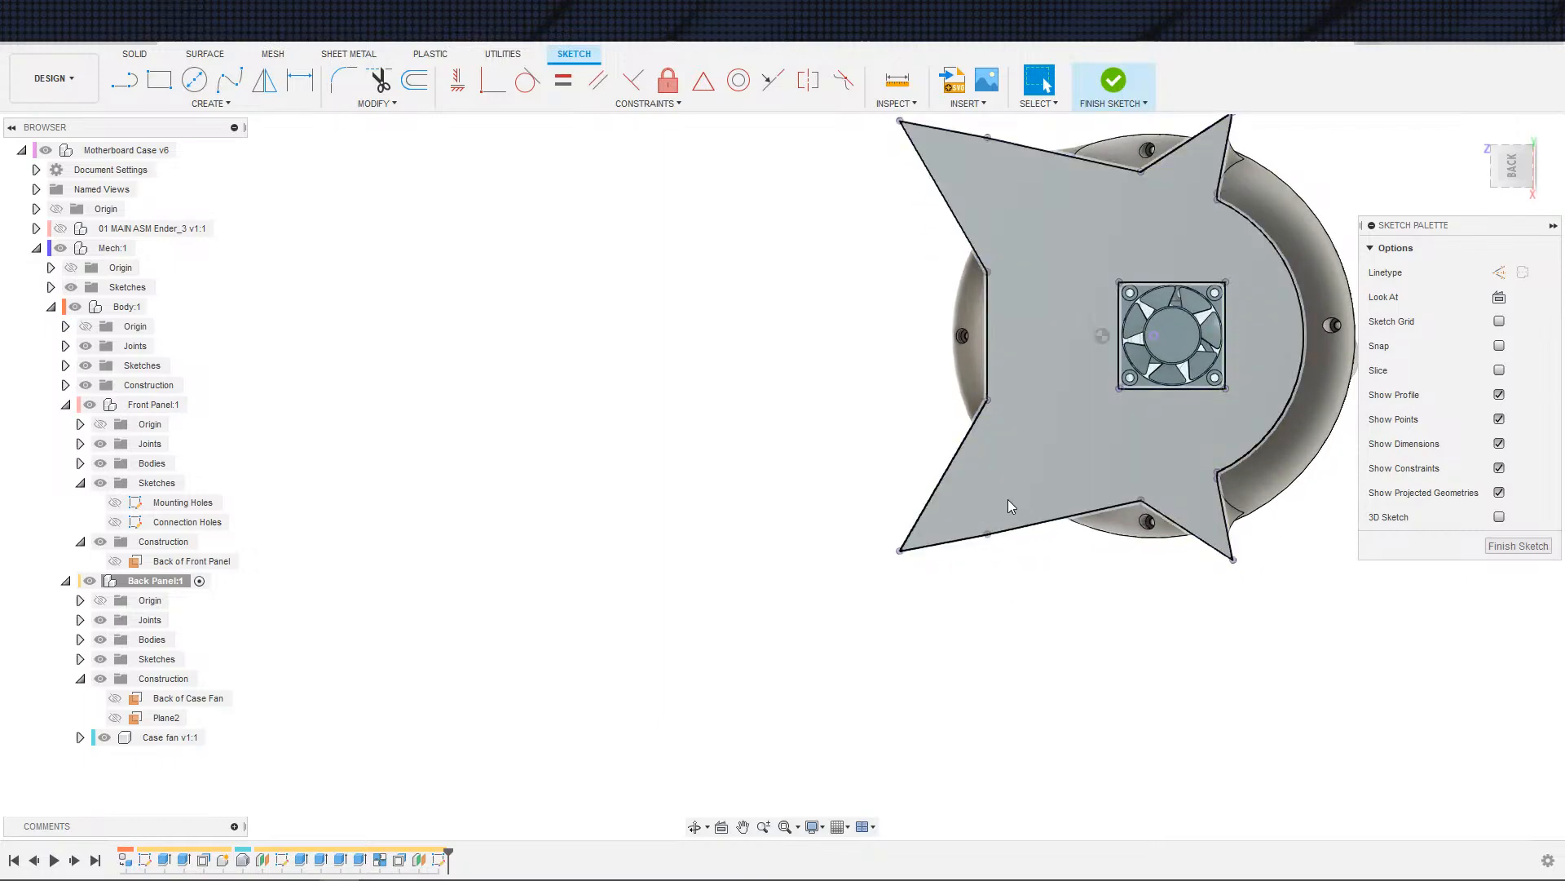
{"action": "scroll", "coordinate": [1020, 492], "scroll_direction": "up", "scroll_amount": 2}
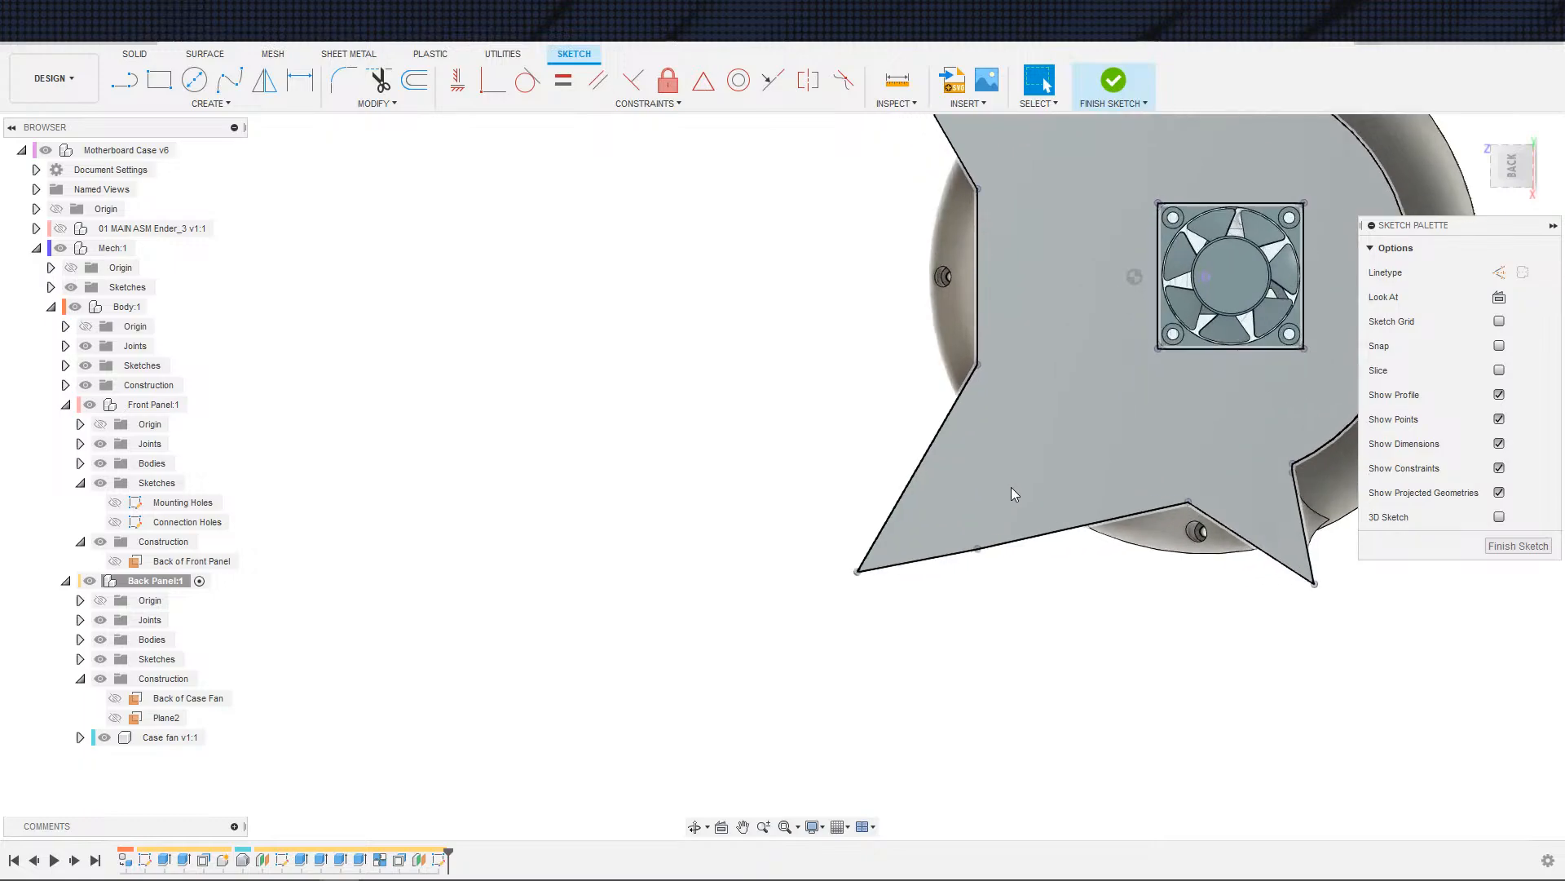
{"action": "scroll", "coordinate": [1013, 488], "scroll_direction": "down", "scroll_amount": 2}
{"action": "key", "text": "s"}
{"action": "left_click", "coordinate": [1030, 536]}
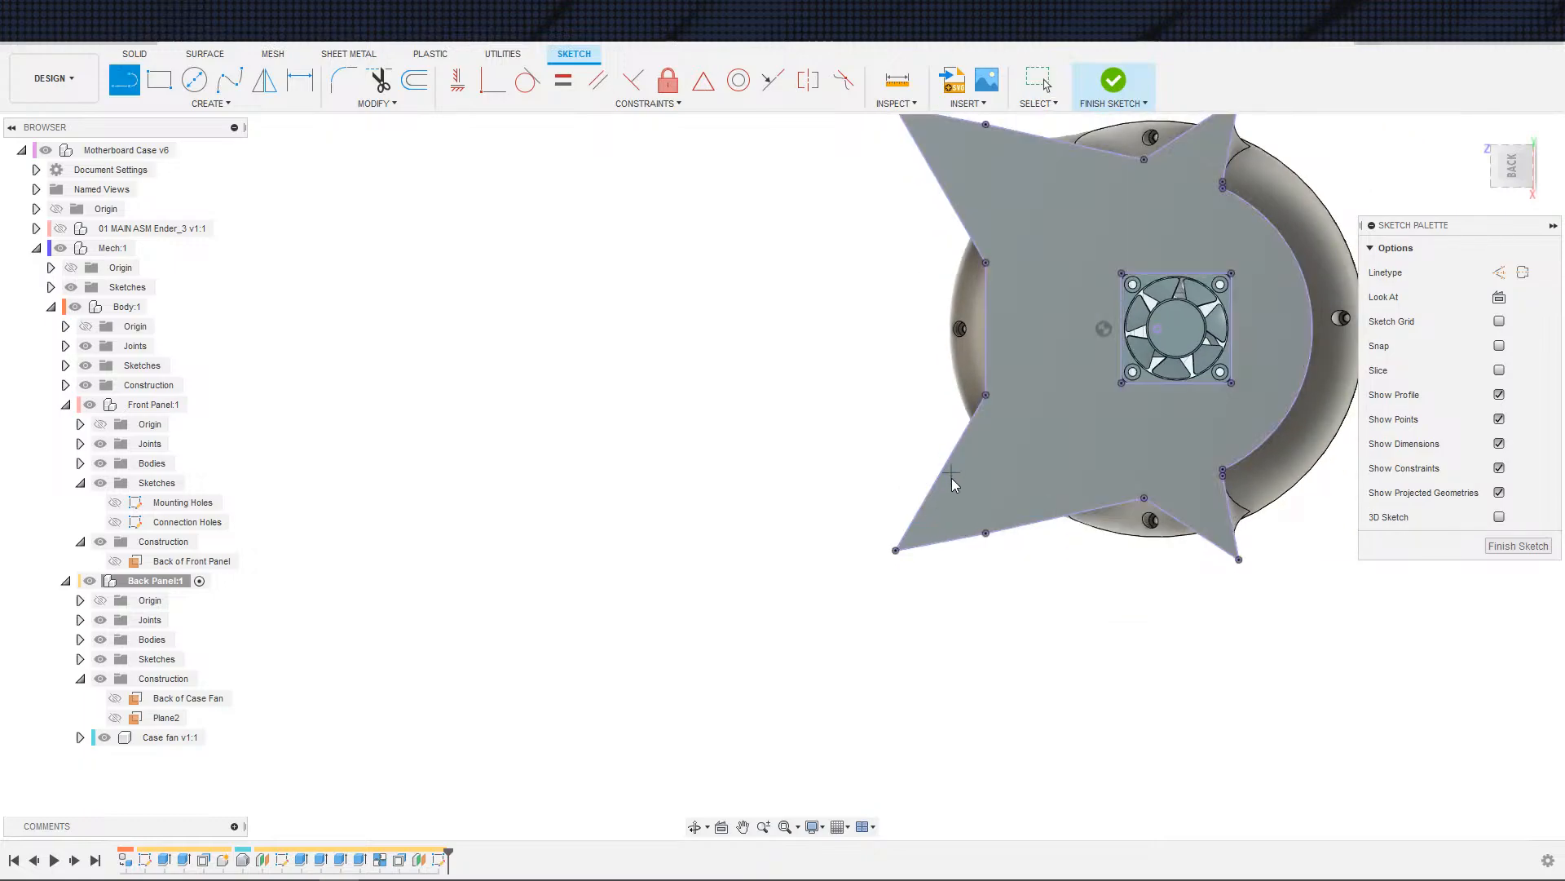
{"action": "key", "text": "Escape"}
- Try to offset the whole projected outer outline of the rear face by 1.00 mm
{"action": "double_click", "coordinate": [950, 451]}
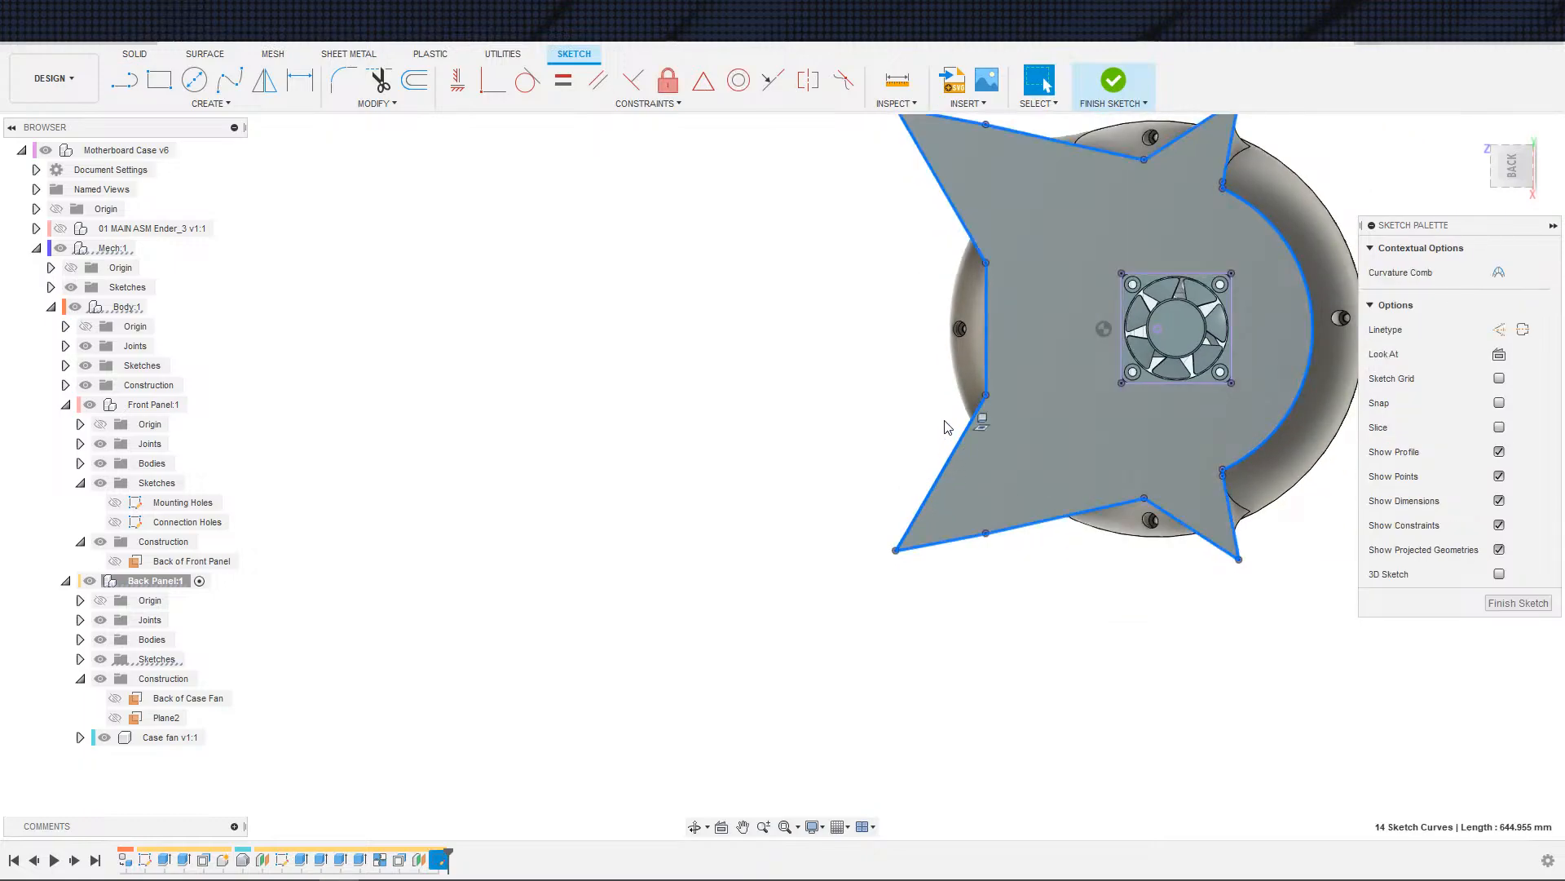
{"action": "left_click", "coordinate": [414, 80]}
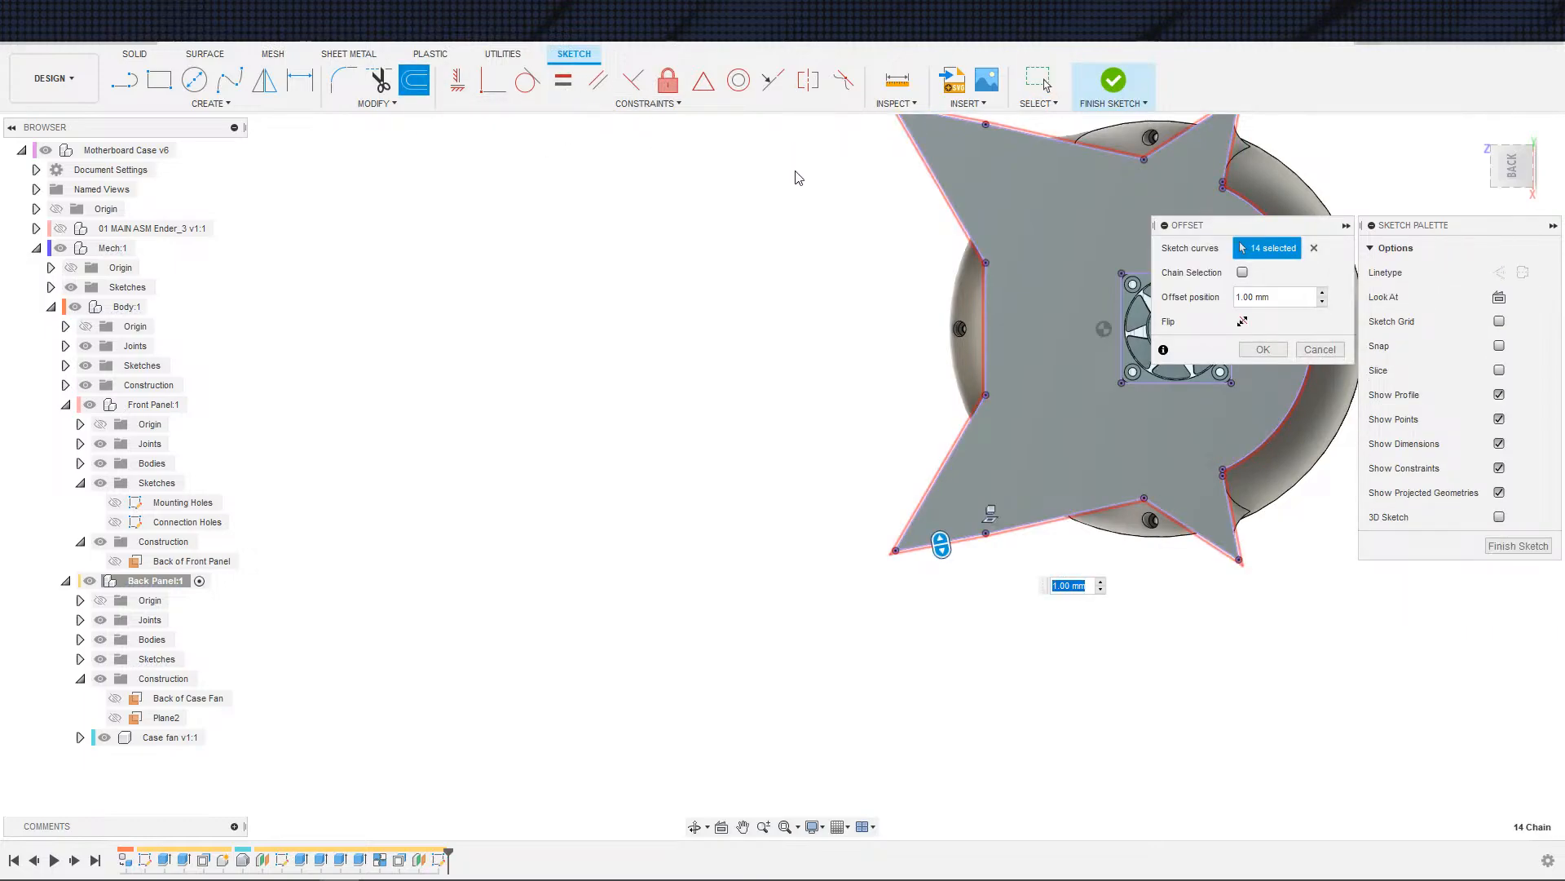
{"action": "scroll", "coordinate": [796, 170], "scroll_direction": "down", "scroll_amount": 2}
{"action": "scroll", "coordinate": [957, 325], "scroll_direction": "down", "scroll_amount": 1}
{"action": "scroll", "coordinate": [959, 324], "scroll_direction": "up", "scroll_amount": 2}
{"action": "key", "text": "Escape"}
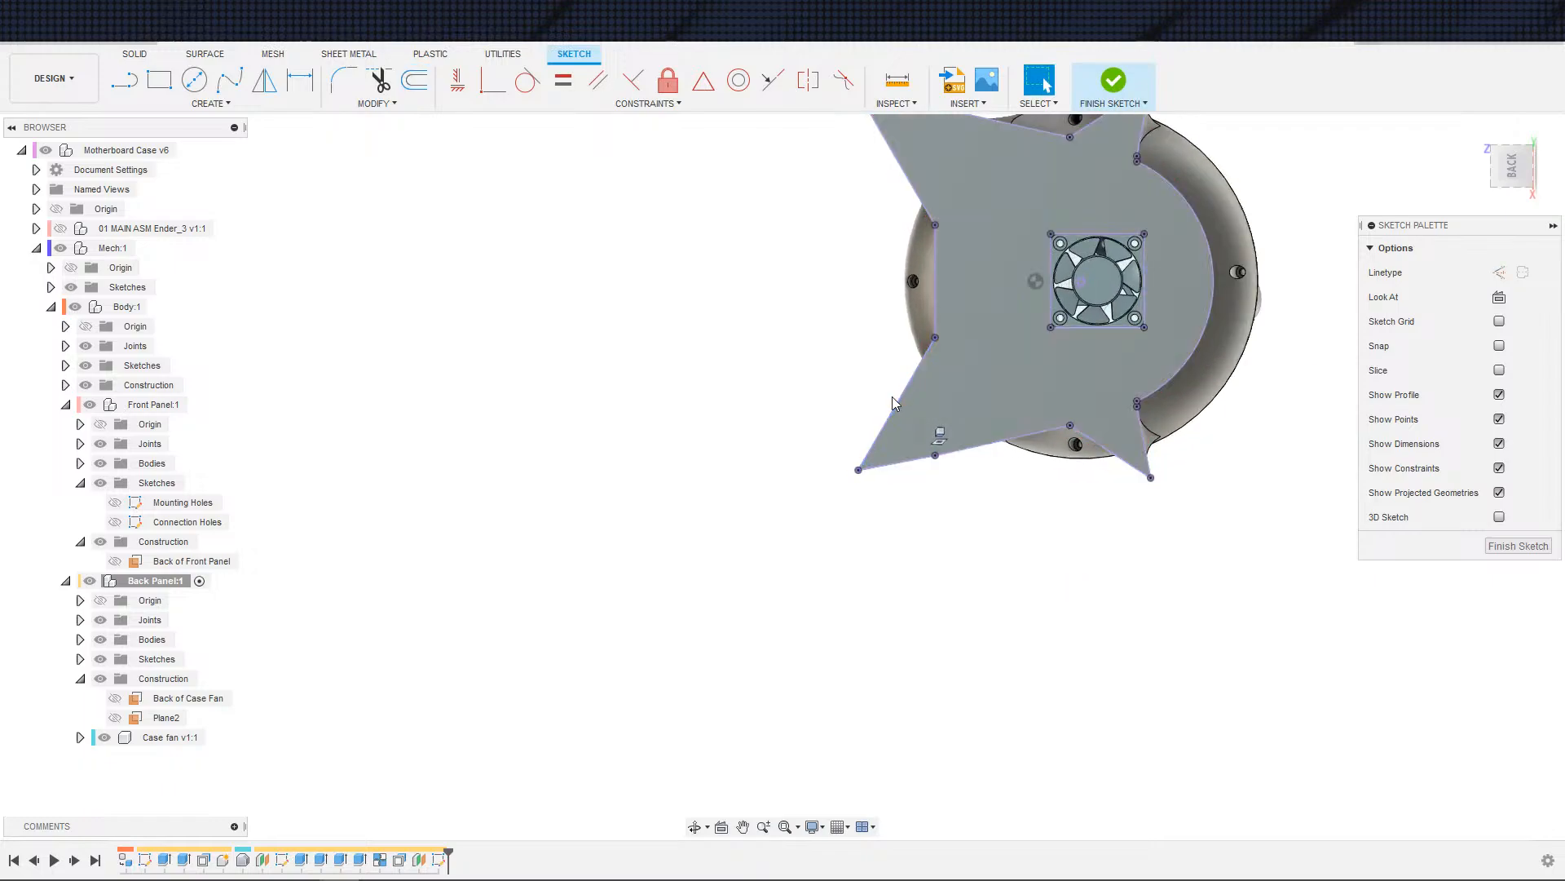
- Sketch a closed triangle inside the lower-left large spike, with one side parallel to the spike's edge and an inner side about 48 mm long
{"action": "scroll", "coordinate": [892, 397], "scroll_direction": "up", "scroll_amount": 2}
{"action": "key", "text": "s"}
{"action": "left_click", "coordinate": [941, 449]}
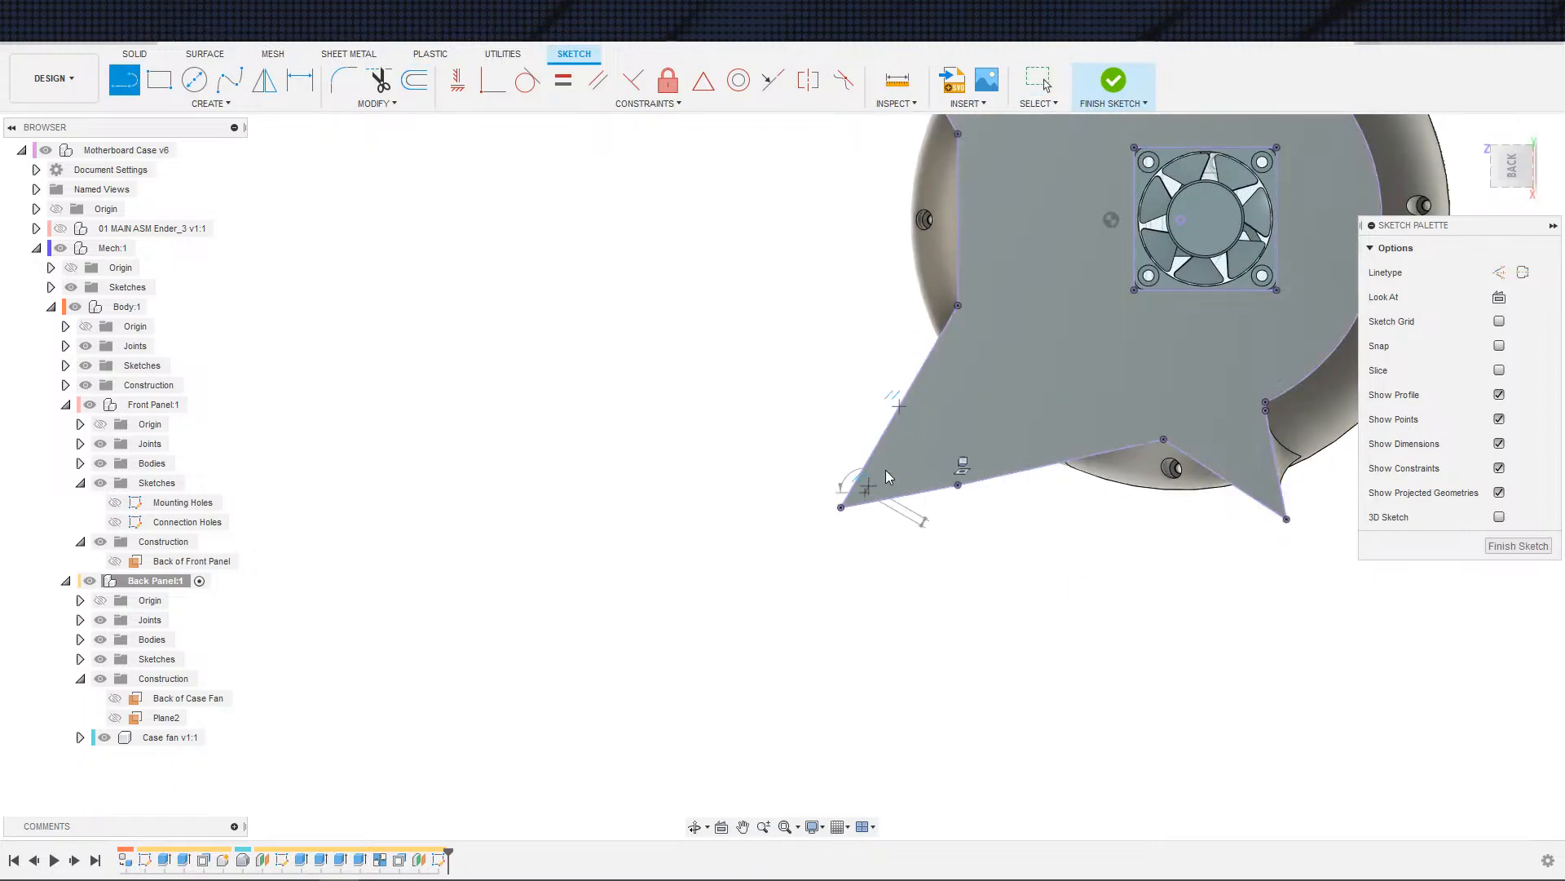
{"action": "left_click", "coordinate": [969, 323]}
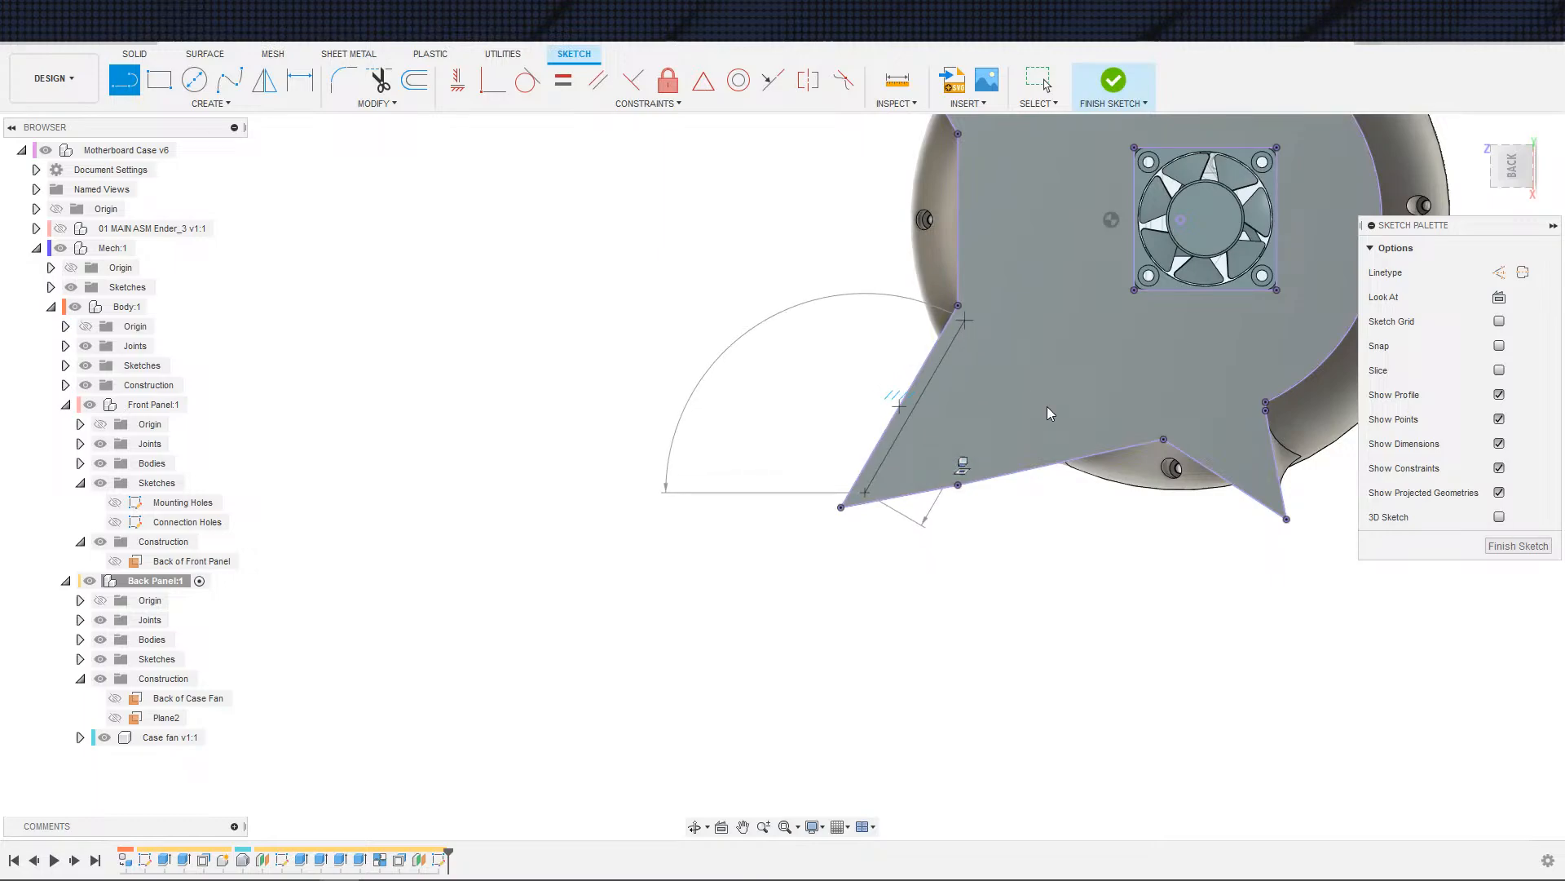
{"action": "left_click", "coordinate": [1089, 440]}
{"action": "left_click", "coordinate": [865, 493]}
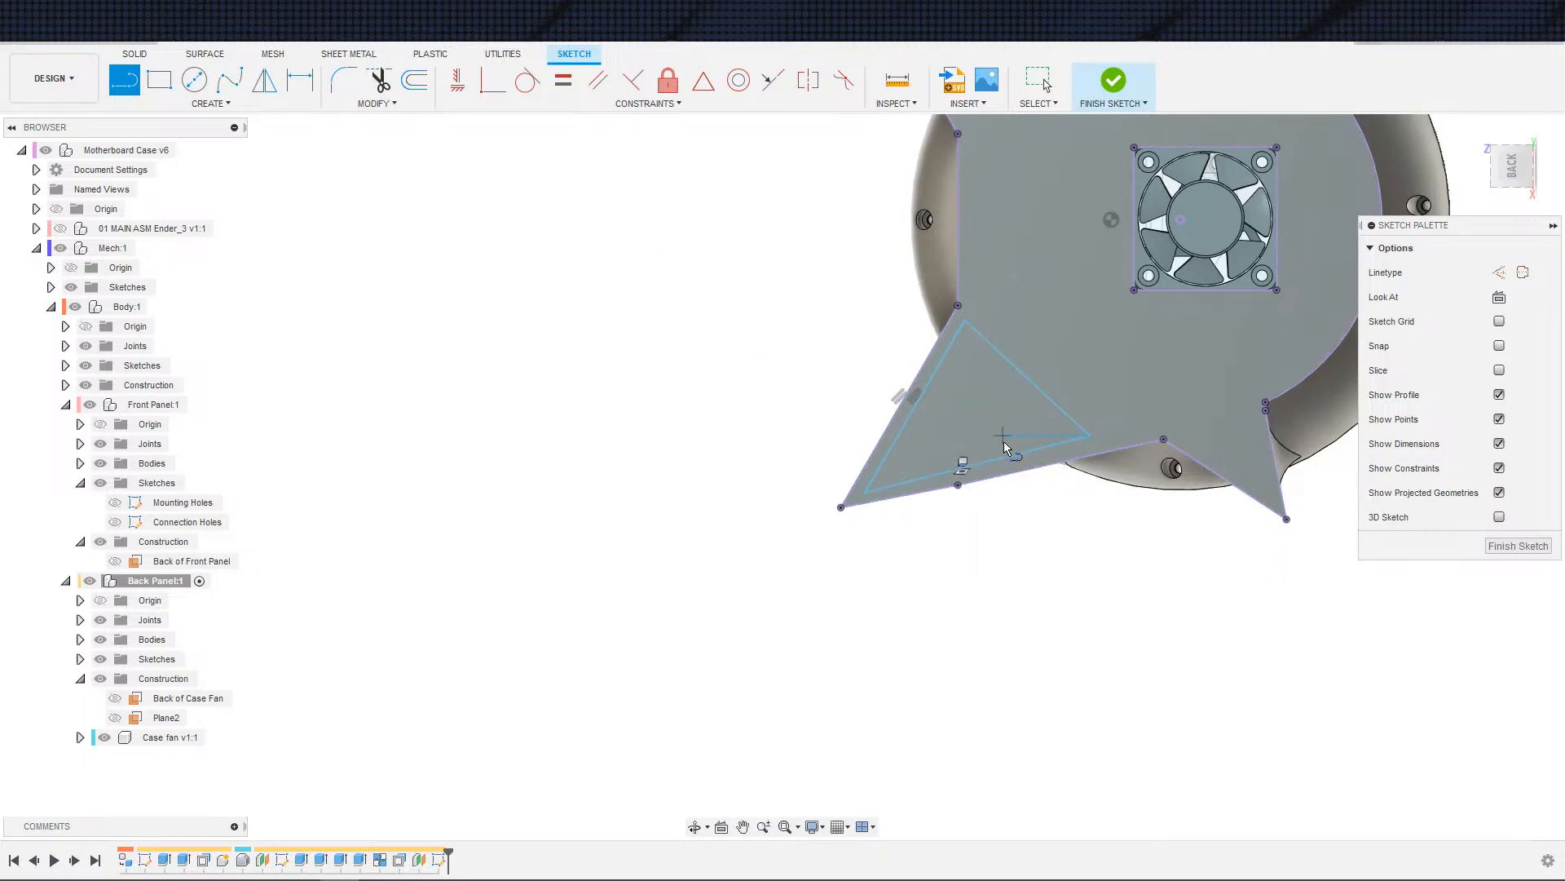
{"action": "scroll", "coordinate": [946, 320], "scroll_direction": "down", "scroll_amount": 2}
{"action": "key", "text": "Escape"}
{"action": "scroll", "coordinate": [969, 422], "scroll_direction": "up", "scroll_amount": 3}
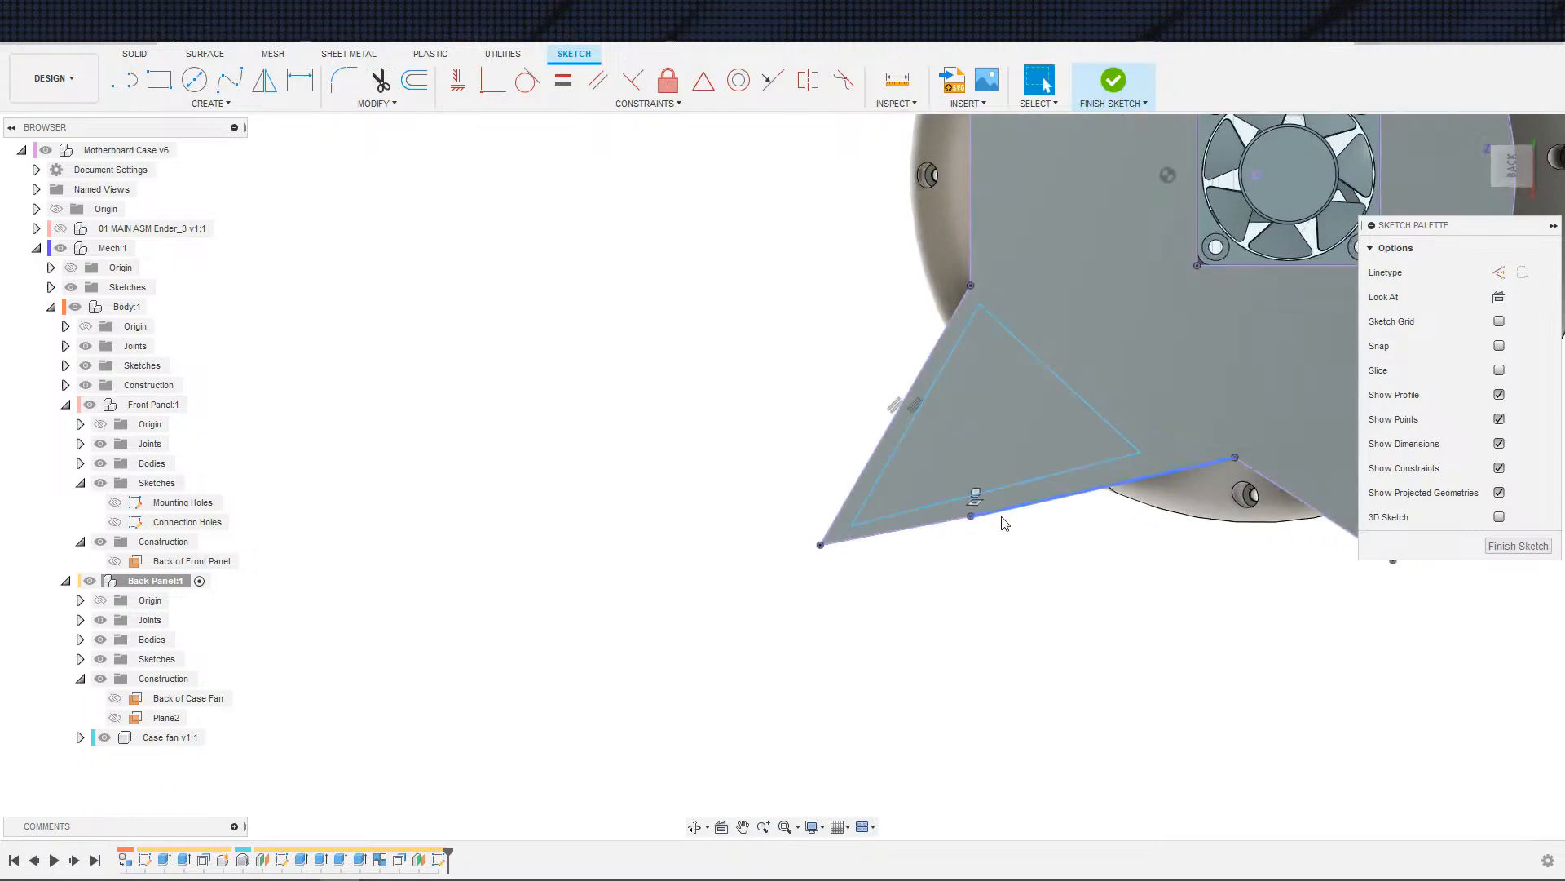
- Try to make the triangle's inner side collinear with the neighbouring outline edge, and undo the constraint
{"action": "double_click", "coordinate": [1097, 415]}
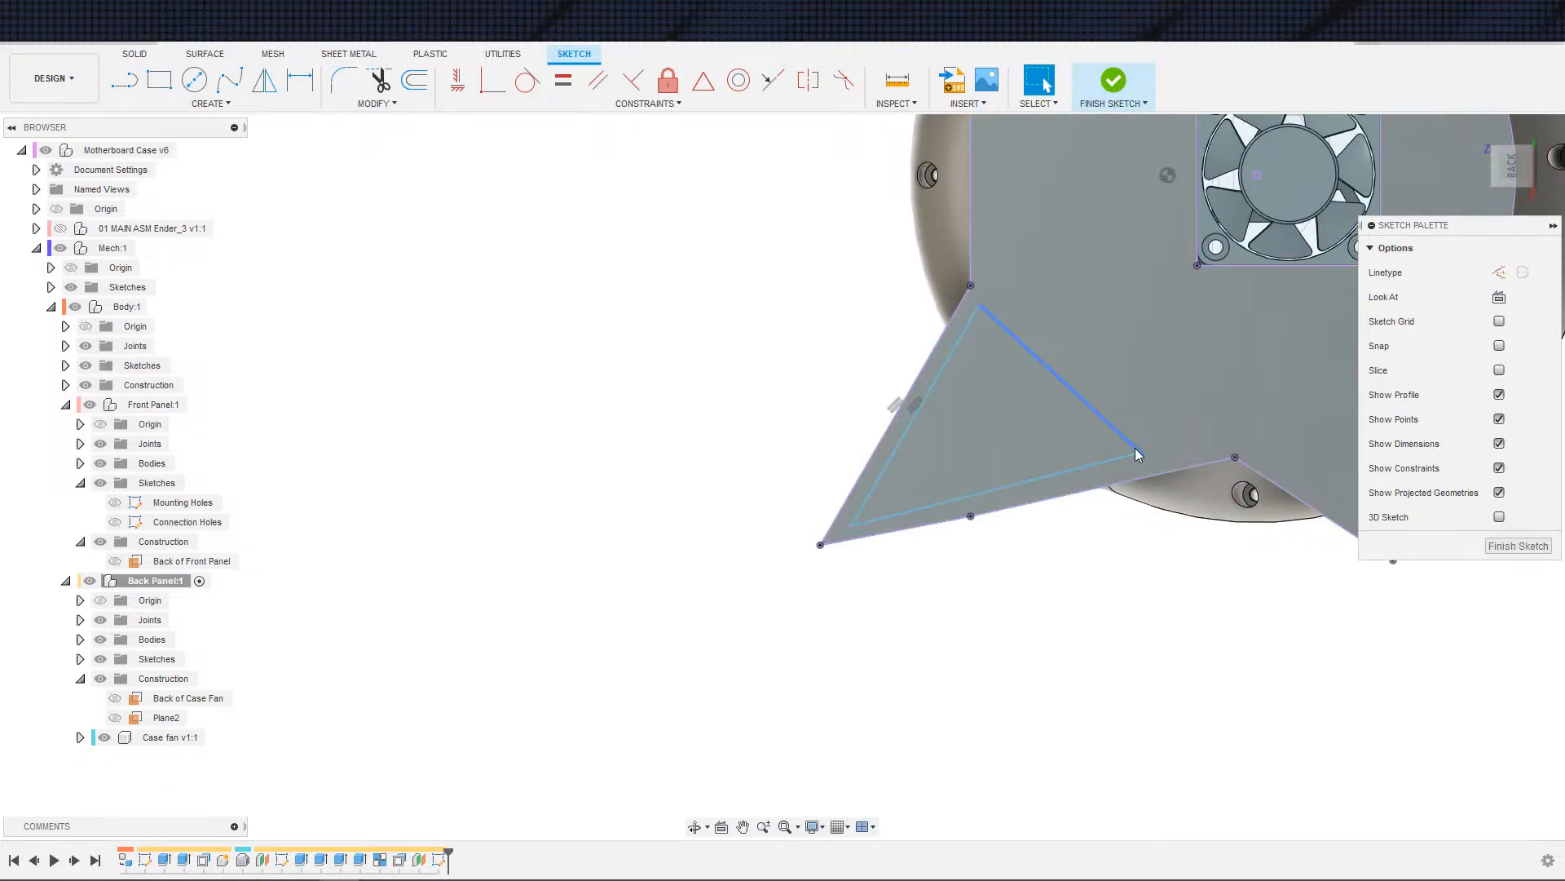
{"action": "left_click", "coordinate": [1139, 450]}
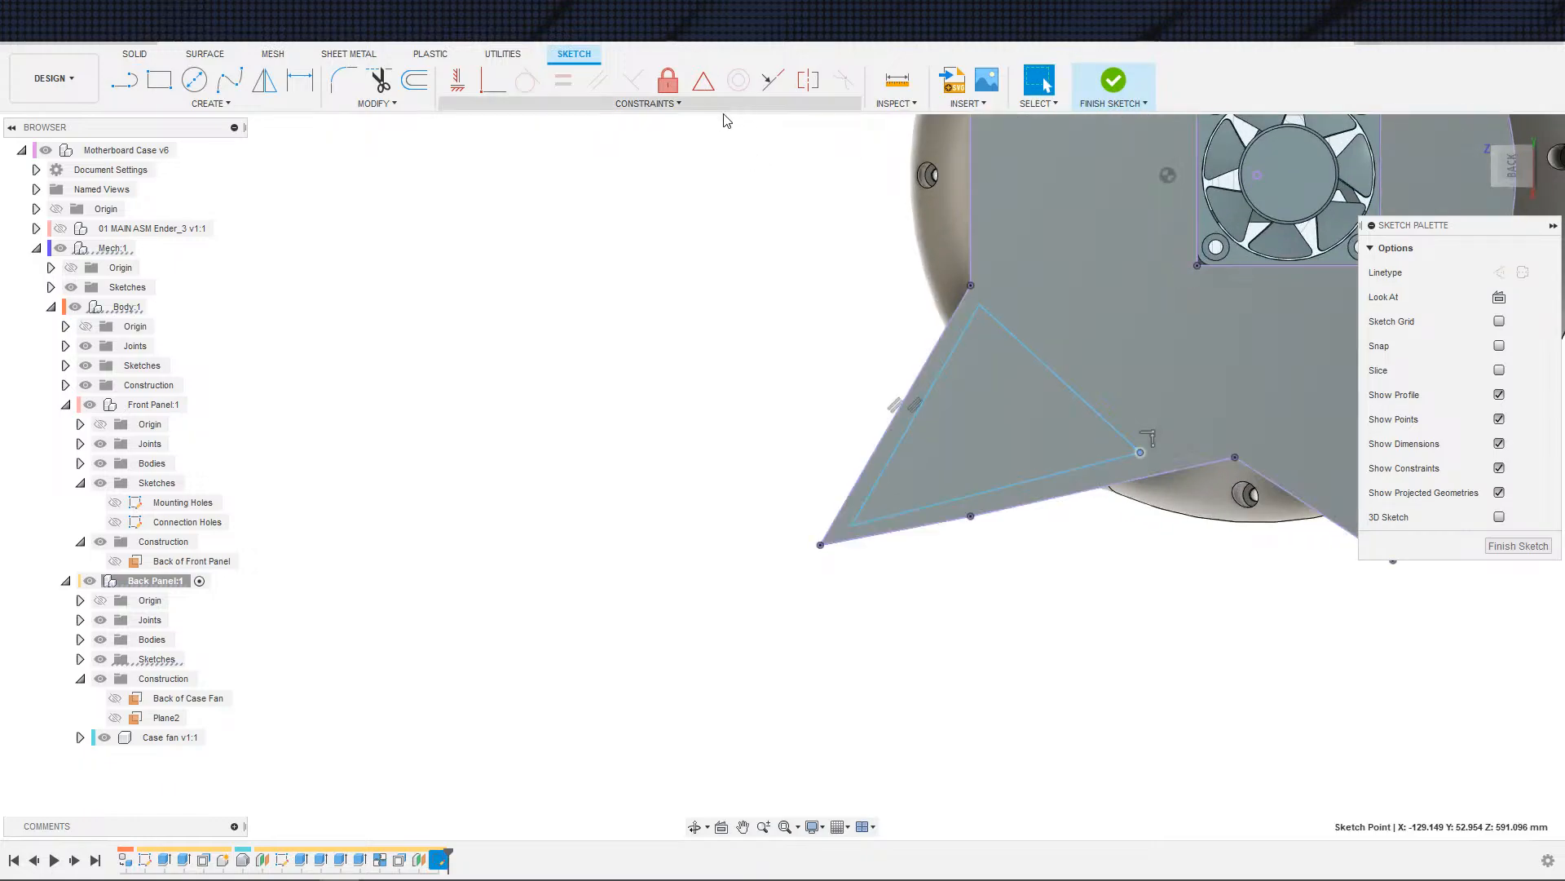
{"action": "left_click", "coordinate": [1094, 412]}
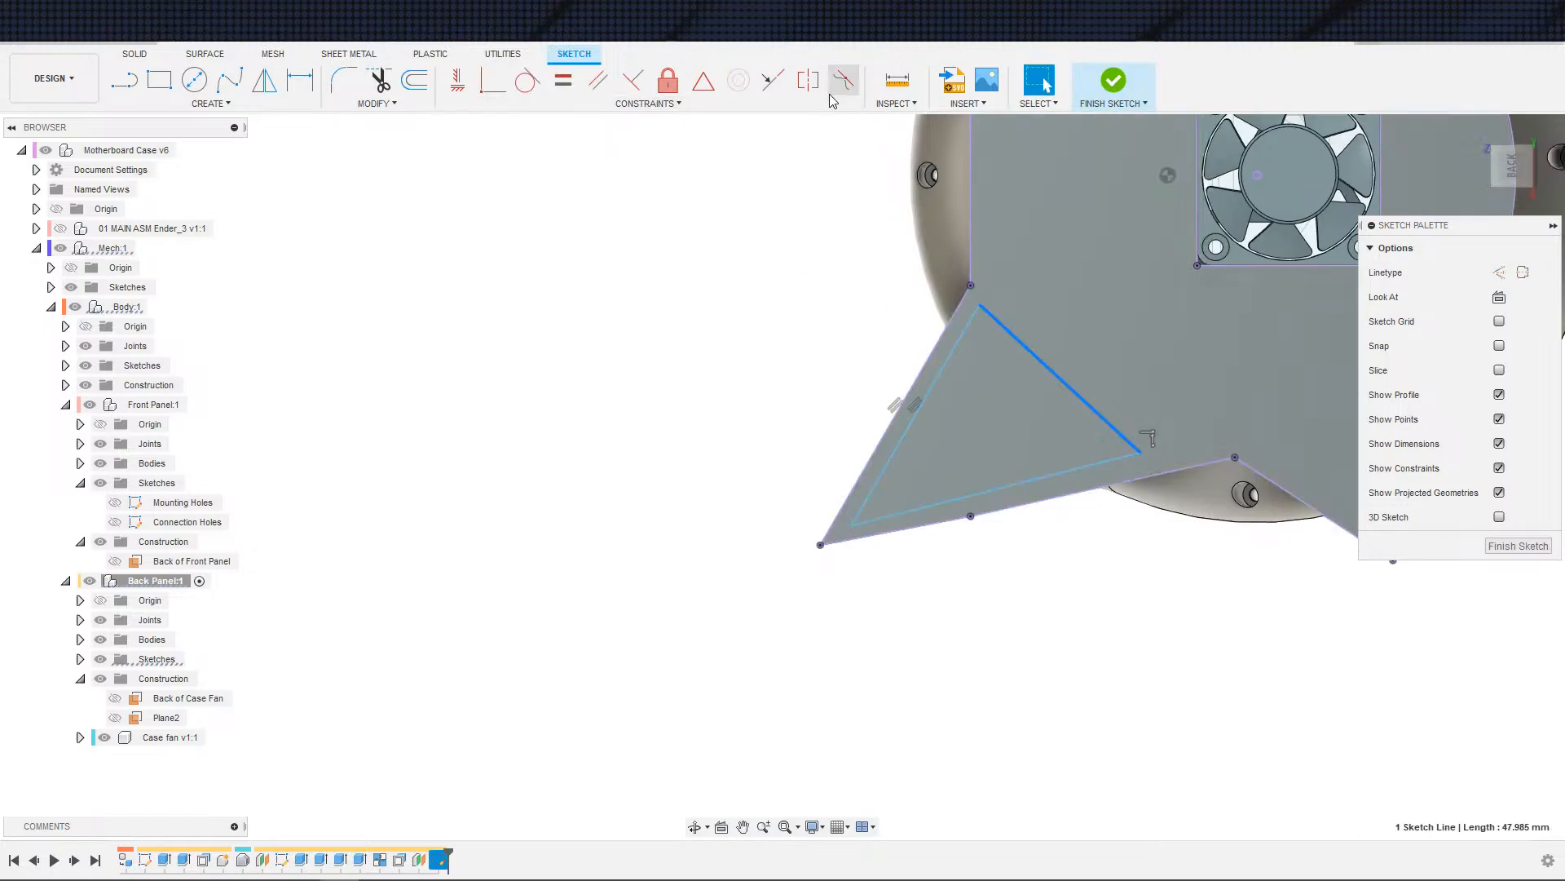
{"action": "left_click", "coordinate": [779, 79]}
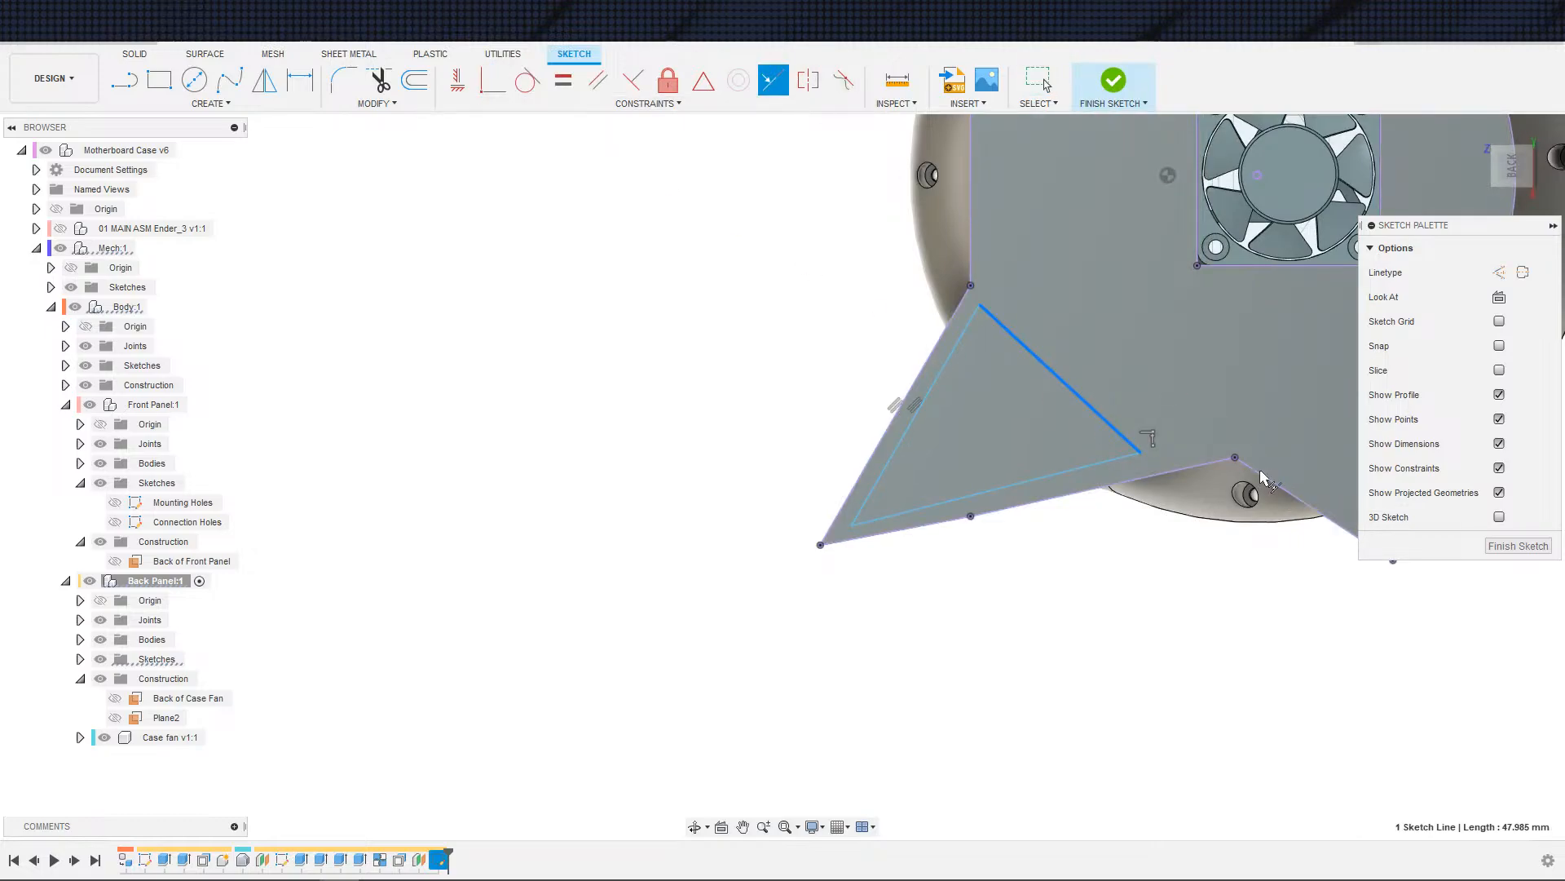
{"action": "left_click", "coordinate": [1243, 450]}
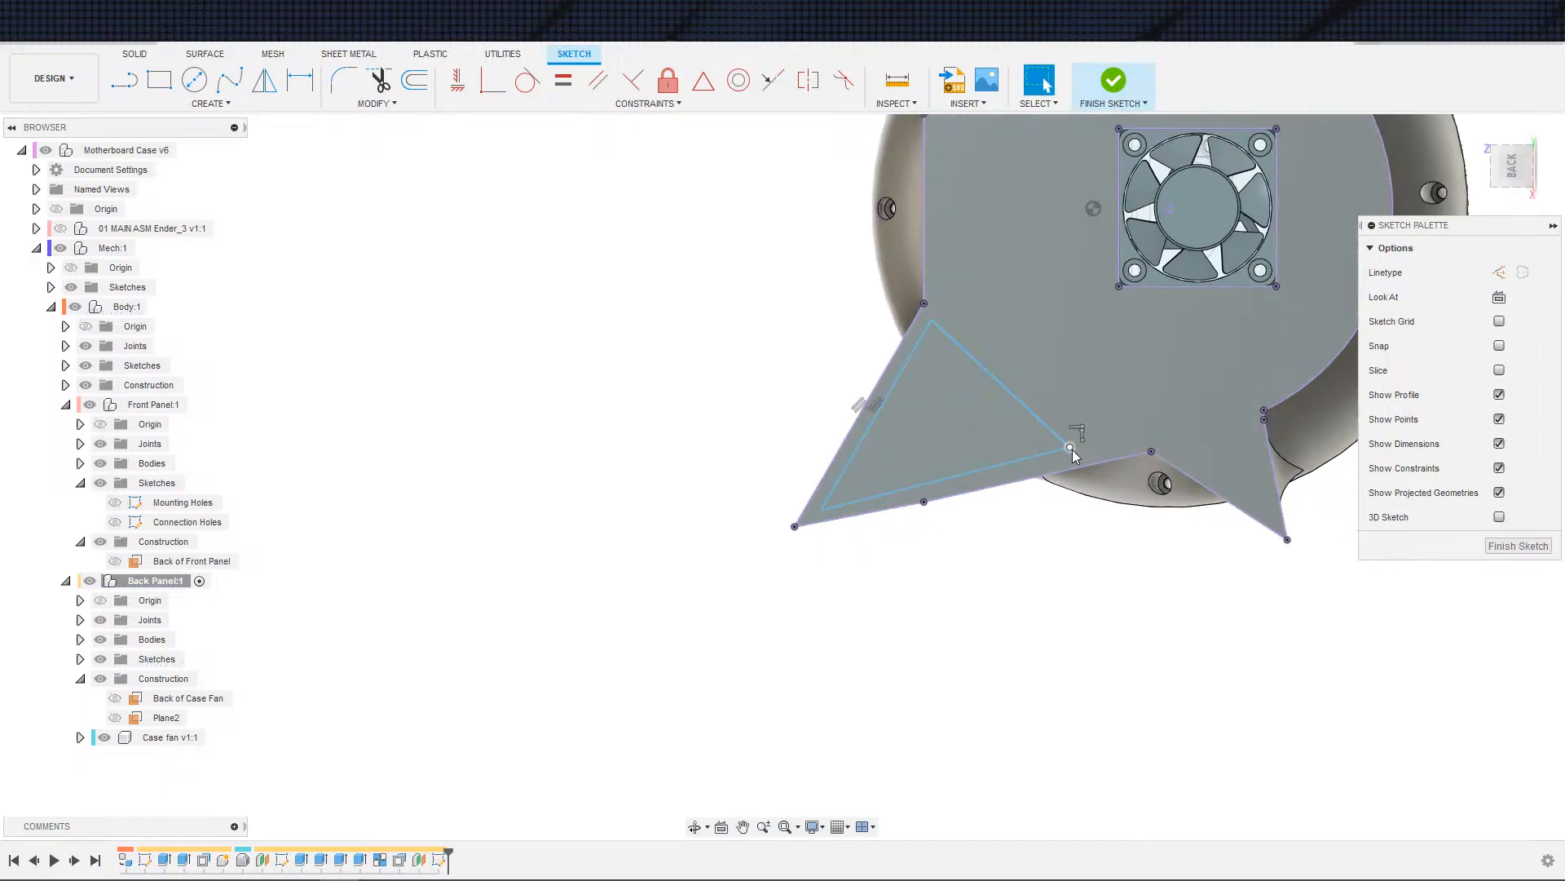
{"action": "left_click", "coordinate": [1059, 406]}
{"action": "left_click", "coordinate": [773, 80]}
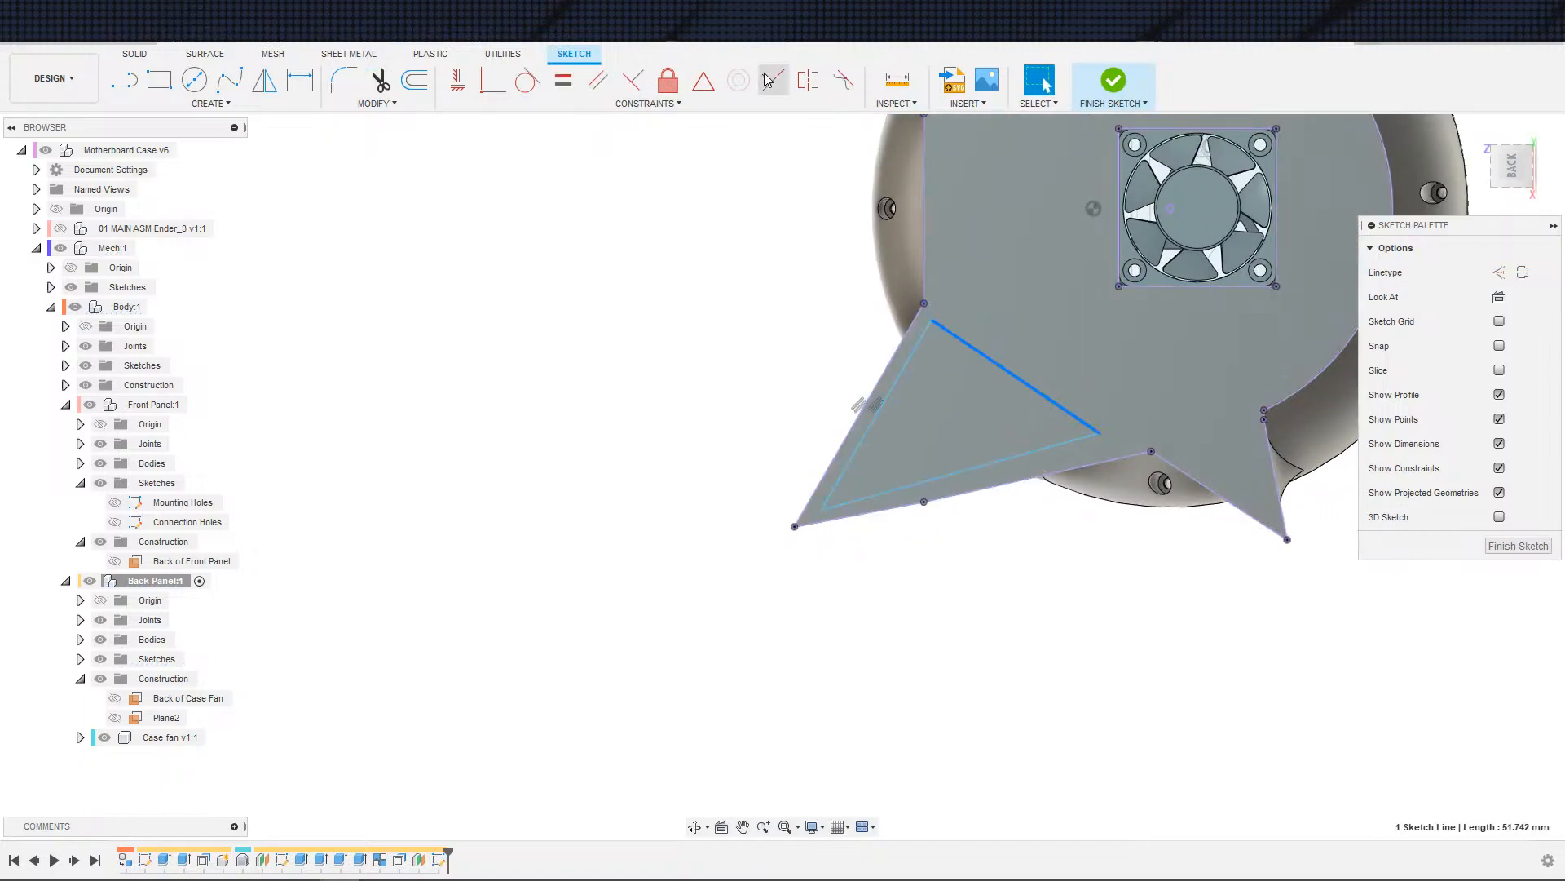
{"action": "left_click", "coordinate": [1203, 487]}
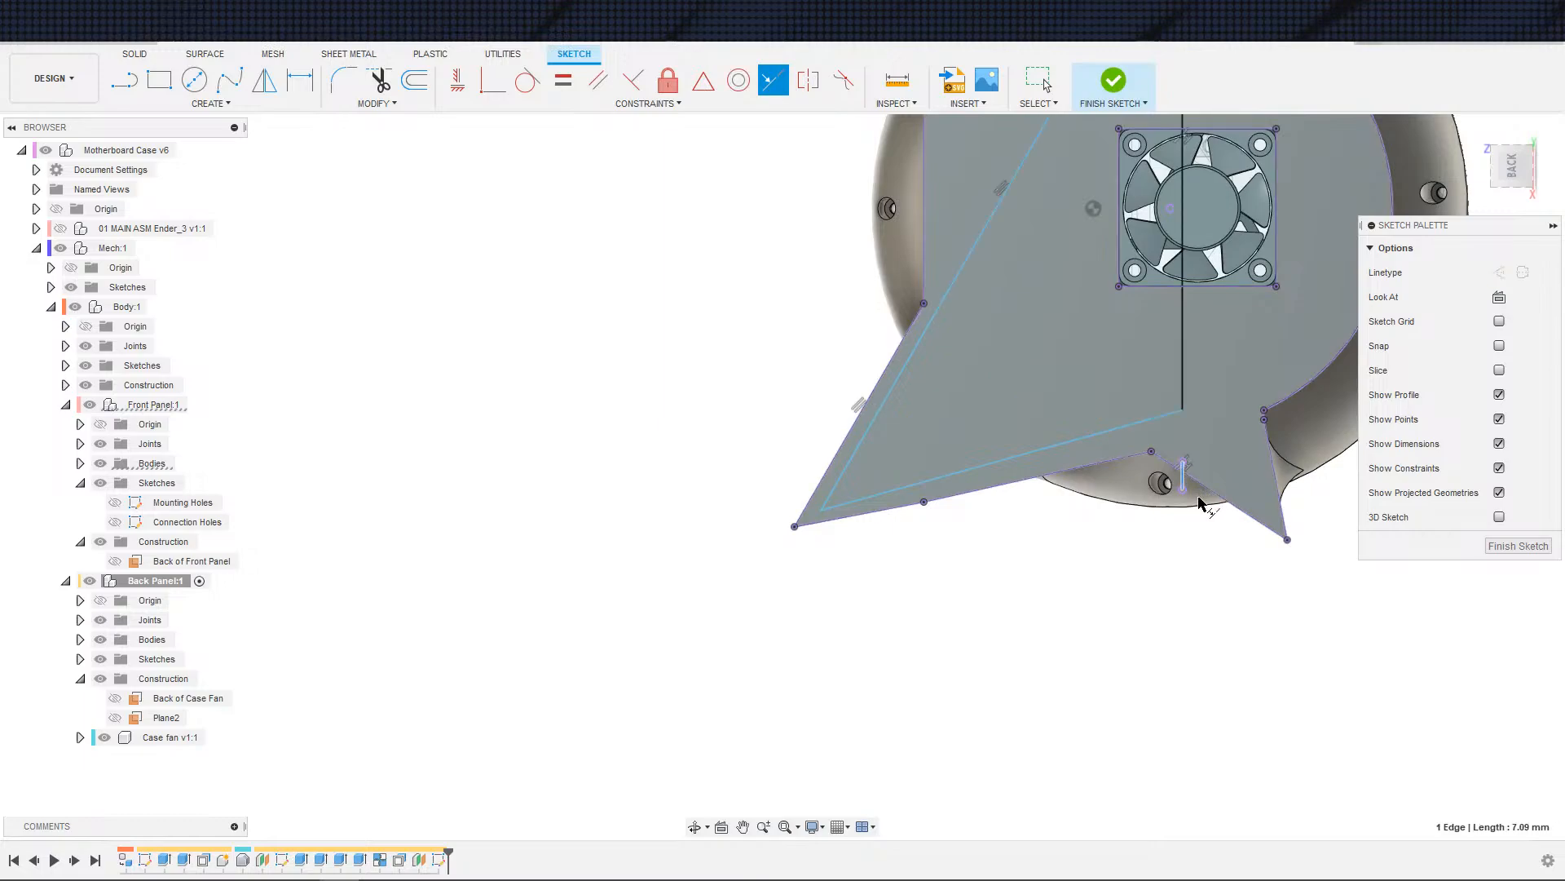
{"action": "key", "text": "Escape"}
{"action": "key", "text": "ctrl+z"}
{"action": "scroll", "coordinate": [1181, 481], "scroll_direction": "up", "scroll_amount": 2}
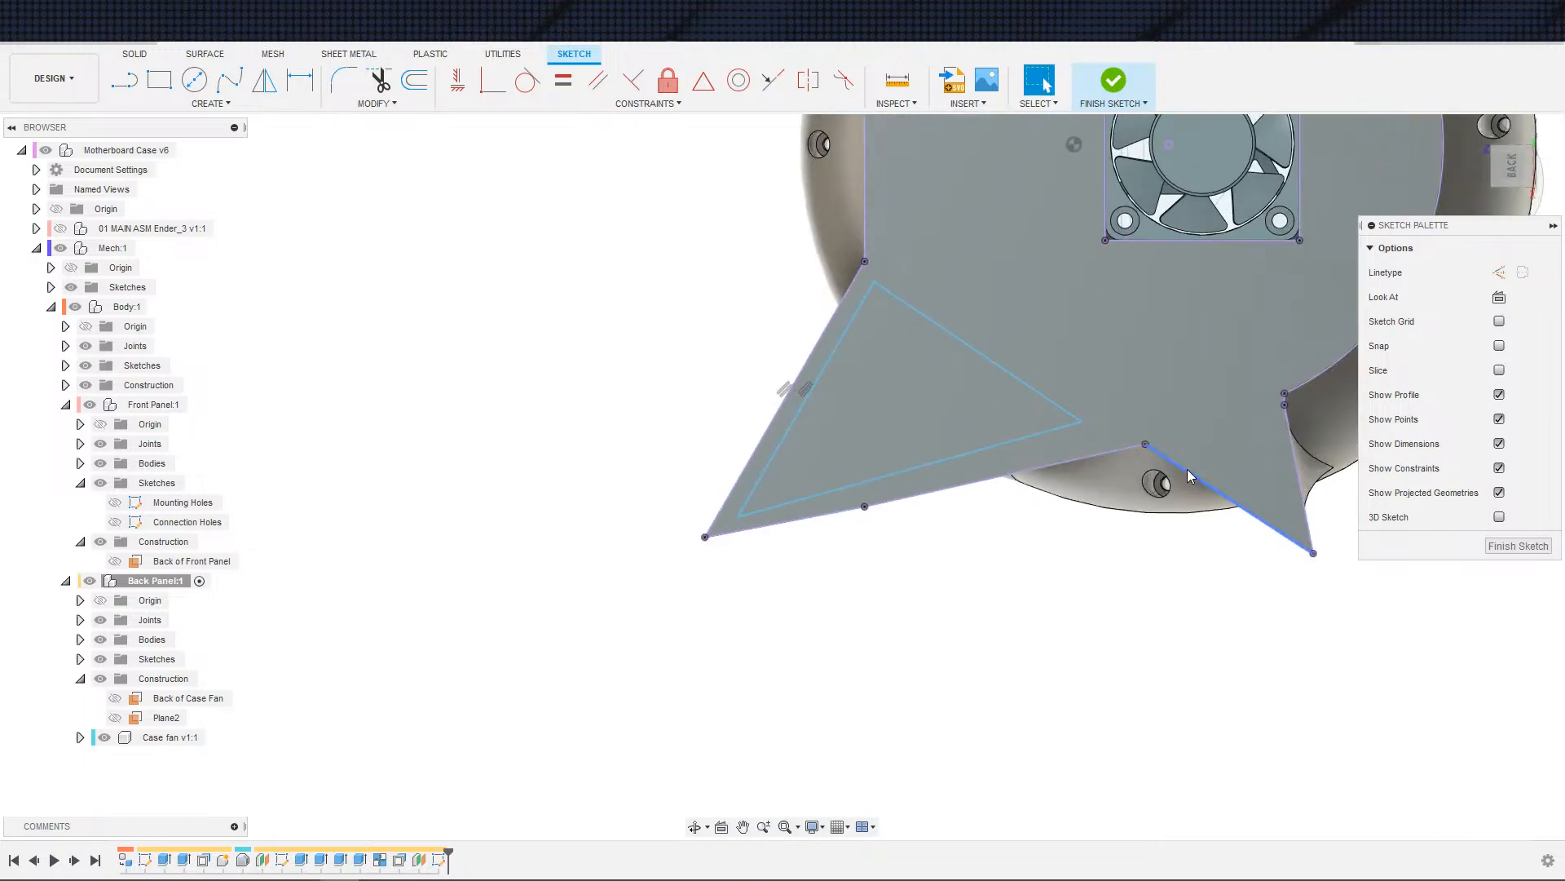
- Examine the projected edges of the small spike and the spike surfaces behind the sketch plane from an angled view
{"action": "left_click", "coordinate": [1187, 471]}
{"action": "left_click", "coordinate": [716, 272]}
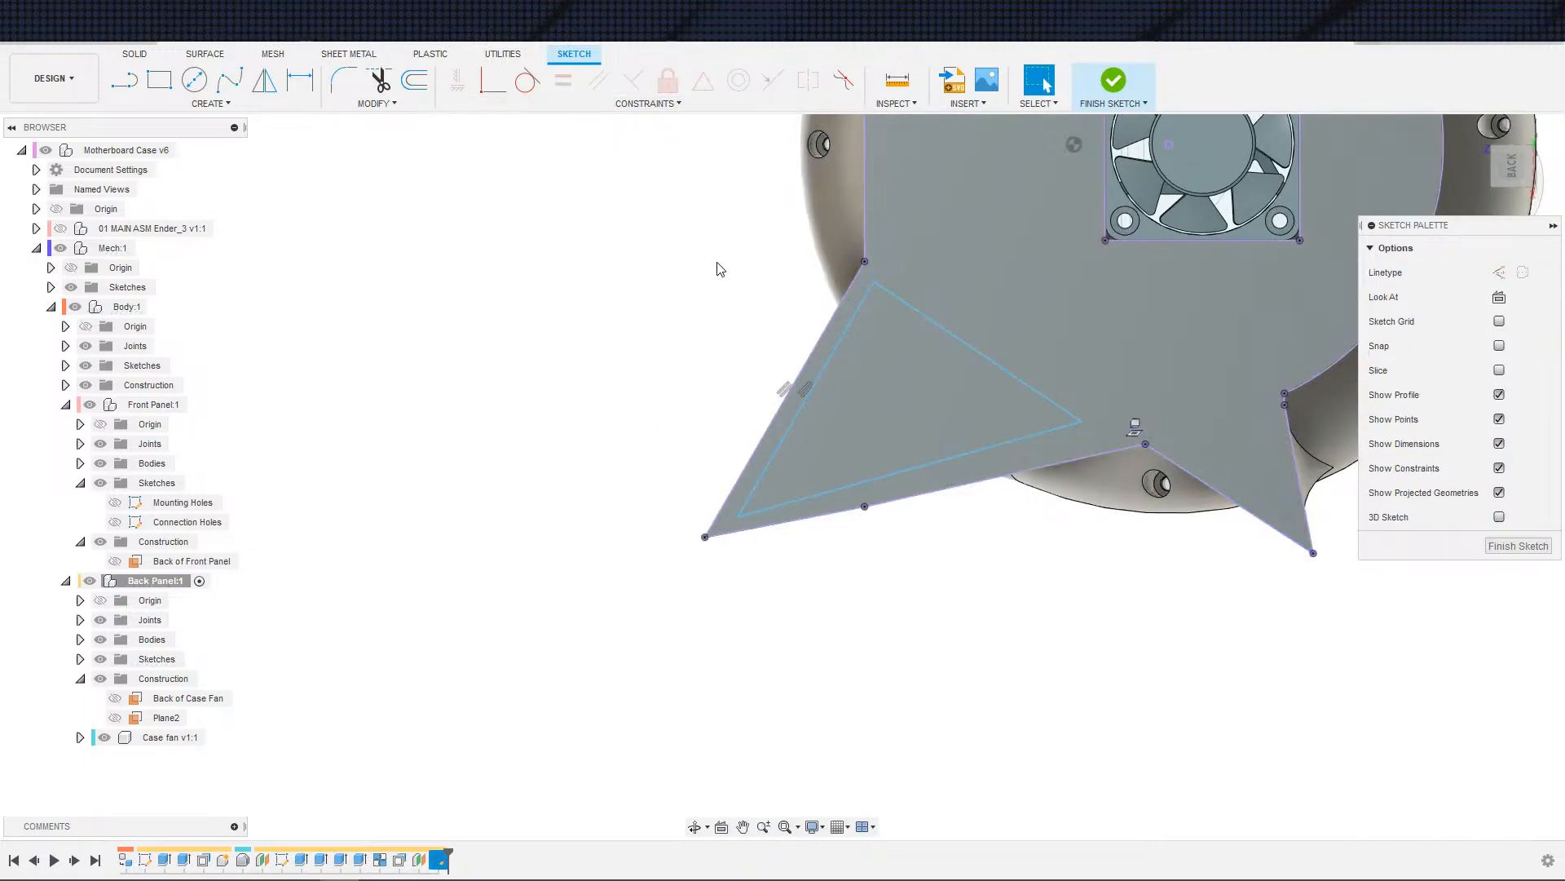
{"action": "scroll", "coordinate": [1163, 395], "scroll_direction": "down", "scroll_amount": 2}
{"action": "middle_click_drag", "start_coordinate": [1144, 515], "coordinate": [1004, 439], "text": "shift"}
{"action": "scroll", "coordinate": [952, 497], "scroll_direction": "up", "scroll_amount": 2}
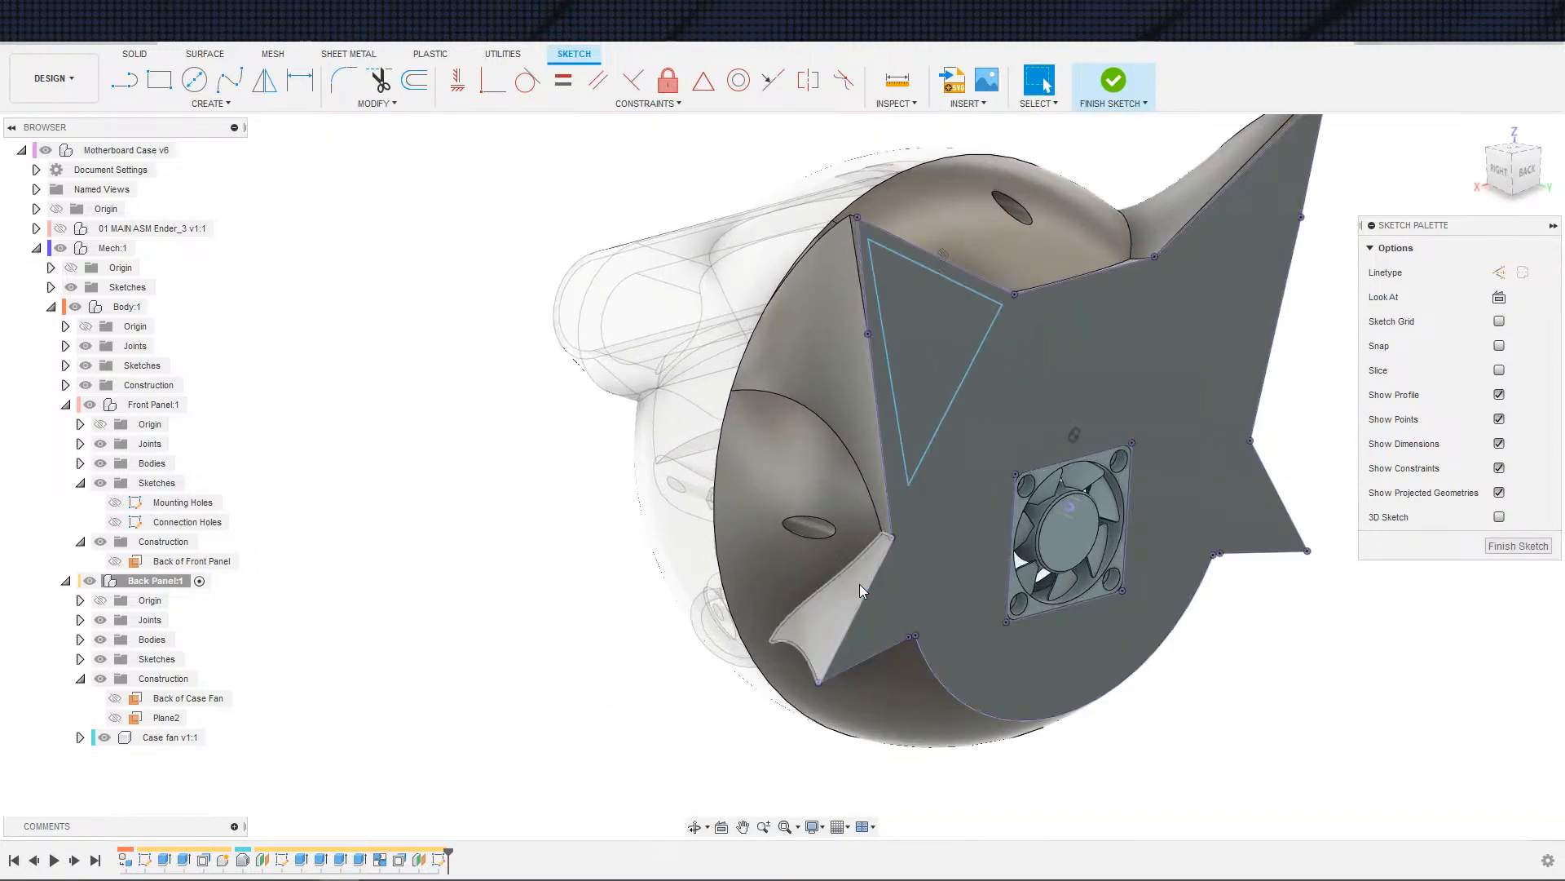
{"action": "left_click", "coordinate": [864, 585]}
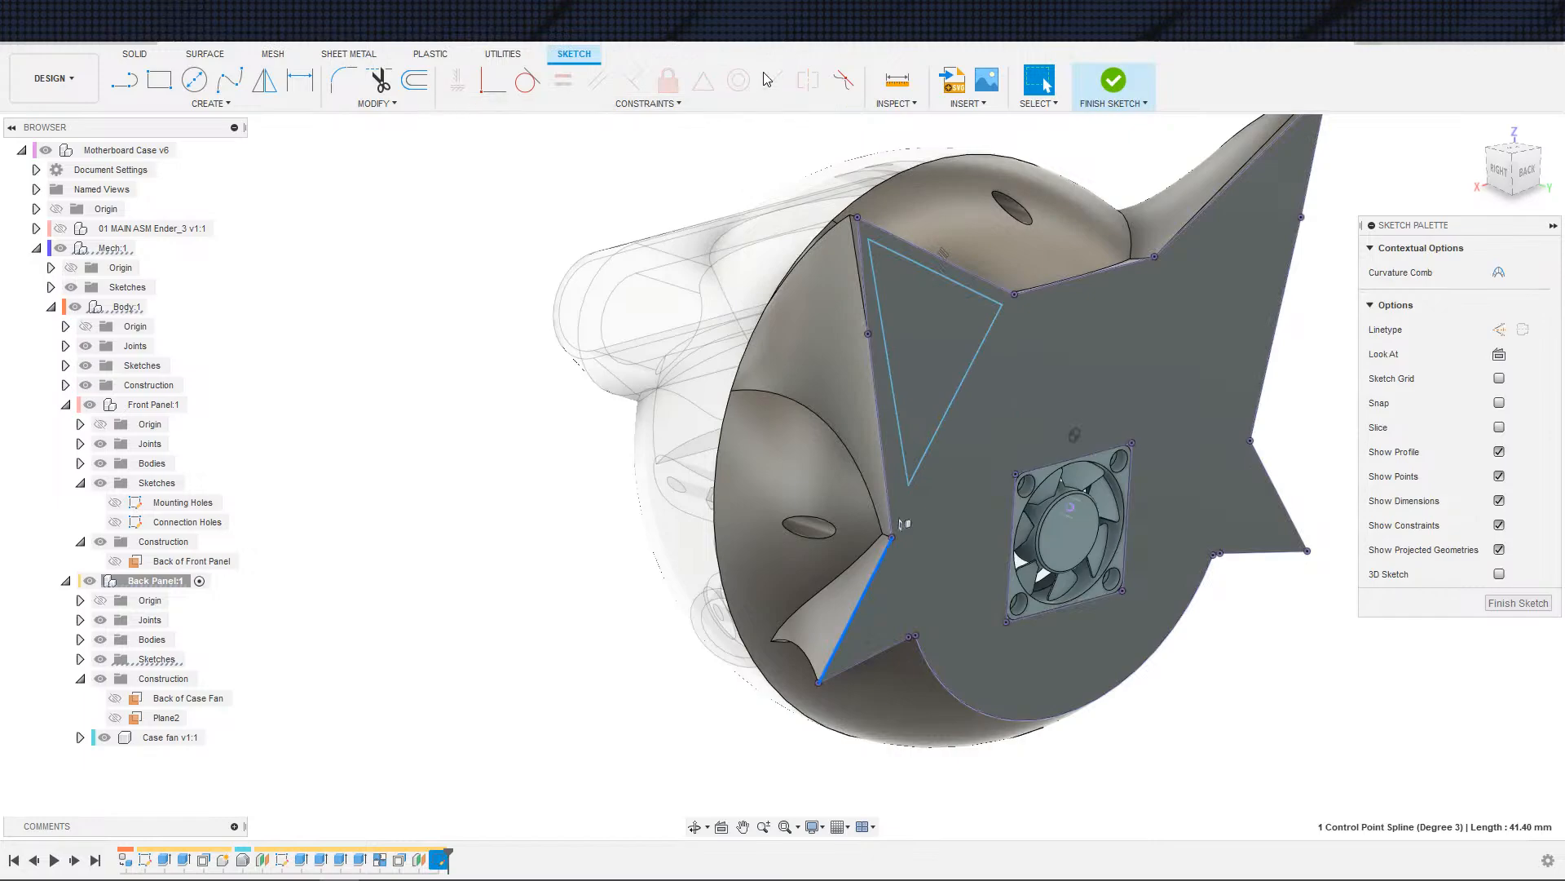
{"action": "scroll", "coordinate": [603, 204], "scroll_direction": "down", "scroll_amount": 2}
{"action": "scroll", "coordinate": [680, 277], "scroll_direction": "up", "scroll_amount": 4}
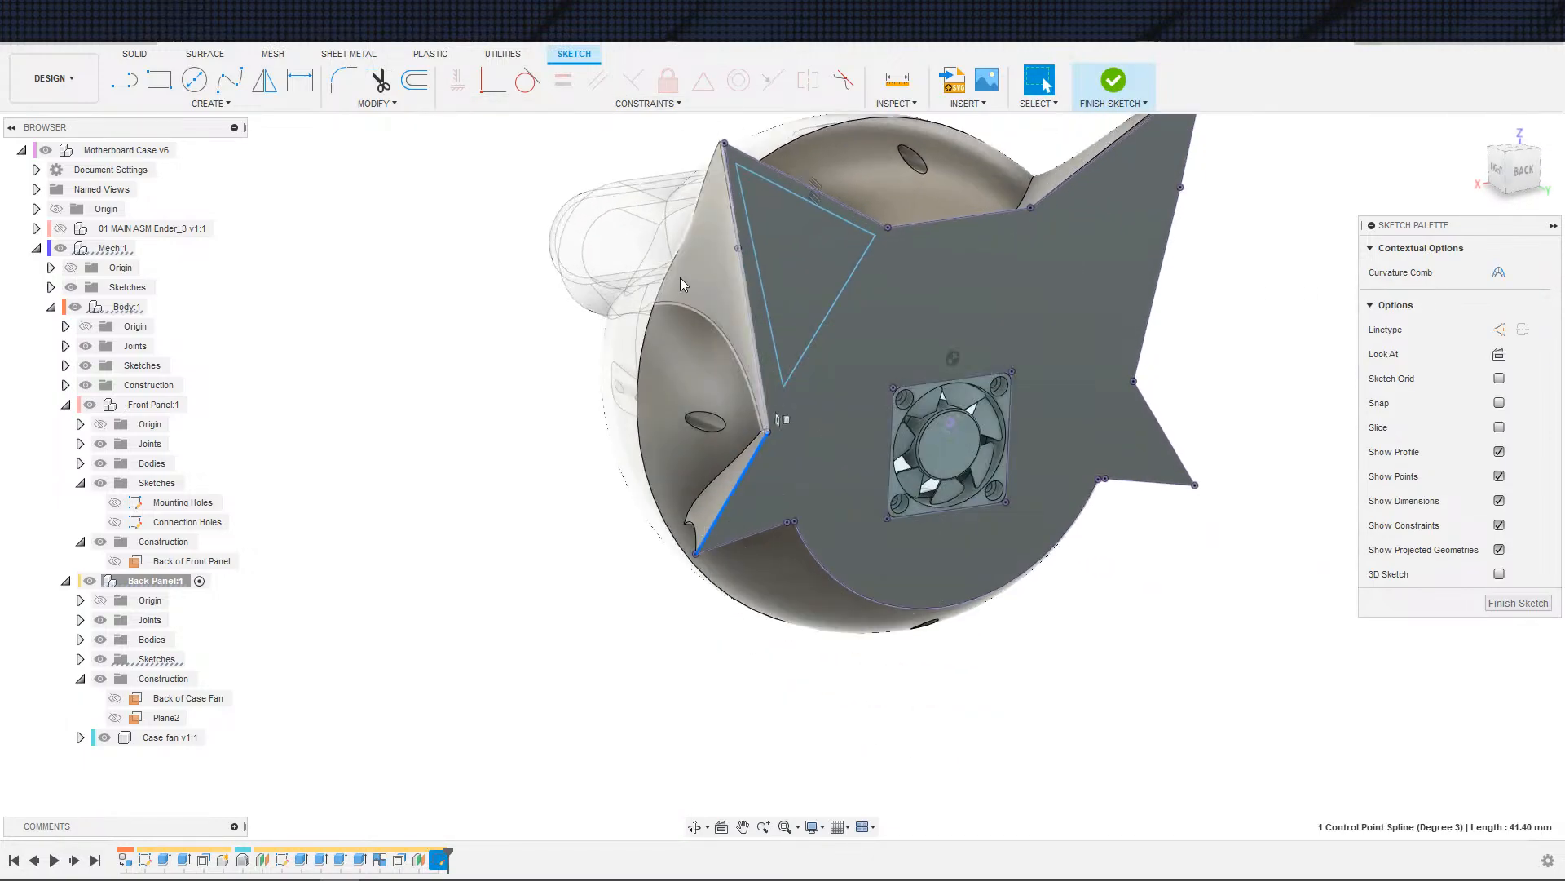
{"action": "middle_click_drag", "start_coordinate": [874, 382], "coordinate": [867, 247]}
{"action": "scroll", "coordinate": [875, 258], "scroll_direction": "up", "scroll_amount": 2}
{"action": "scroll", "coordinate": [810, 379], "scroll_direction": "down", "scroll_amount": 3}
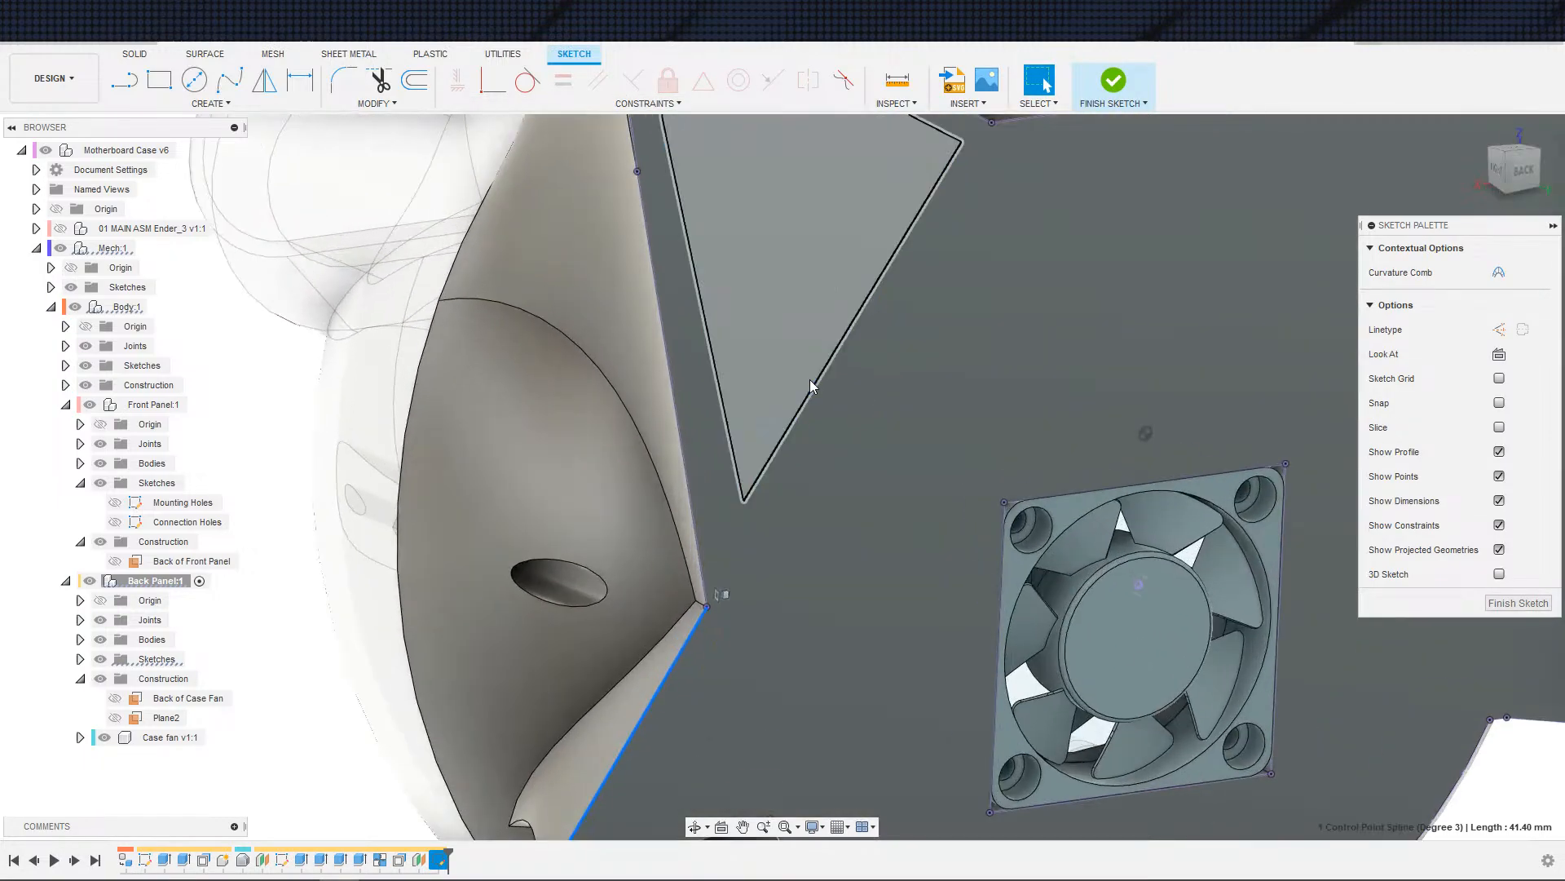
- Constrain the triangle's long outer side parallel to the adjacent outer edge of the upper-left spike
{"action": "left_click", "coordinate": [728, 365]}
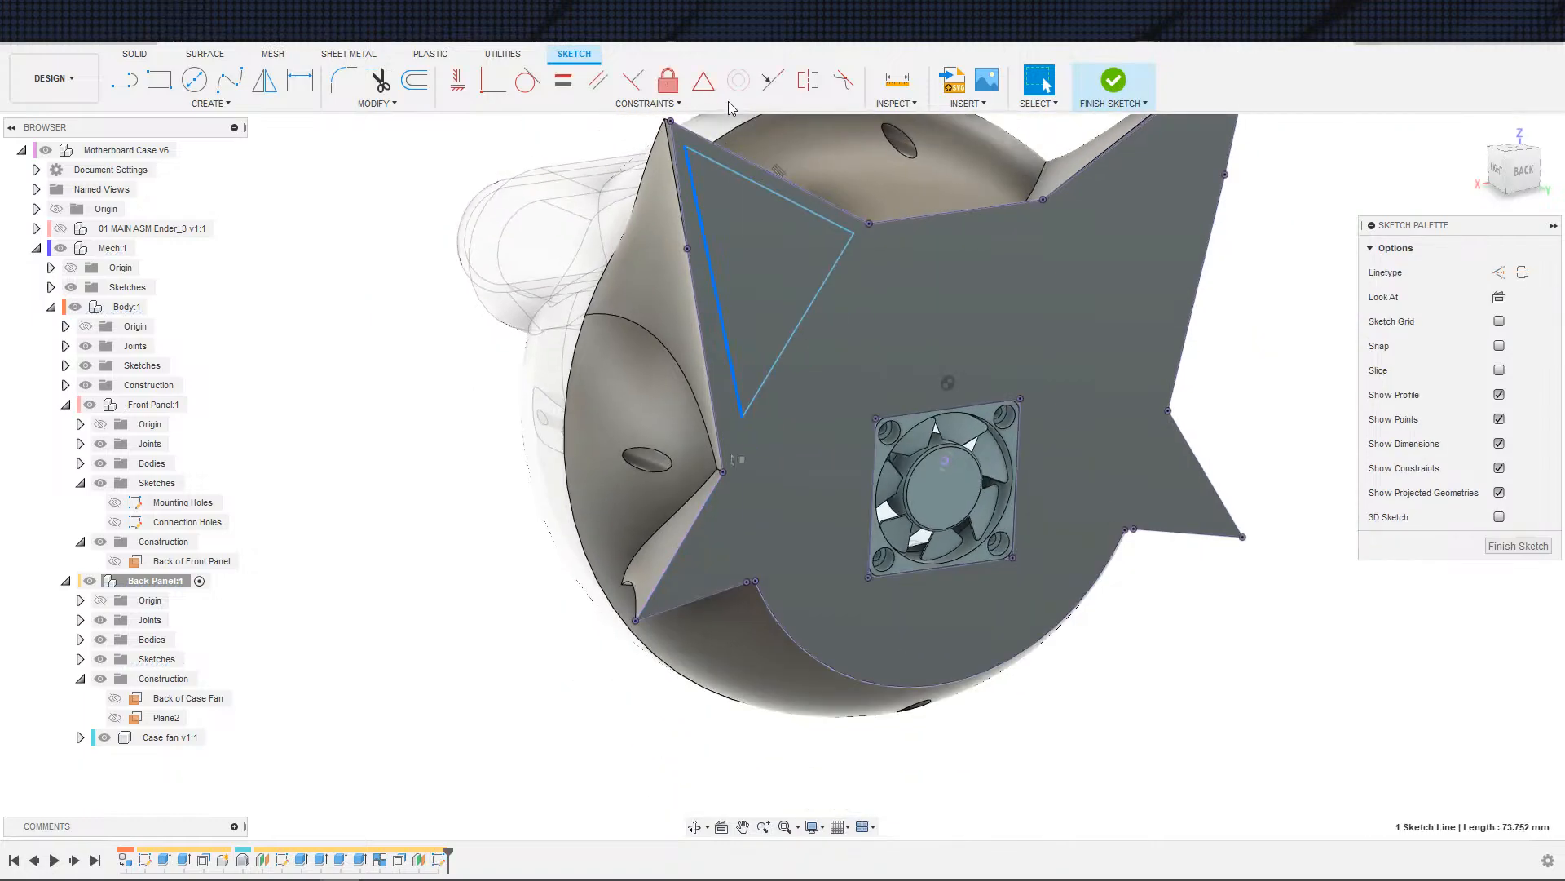
{"action": "left_click", "coordinate": [598, 80]}
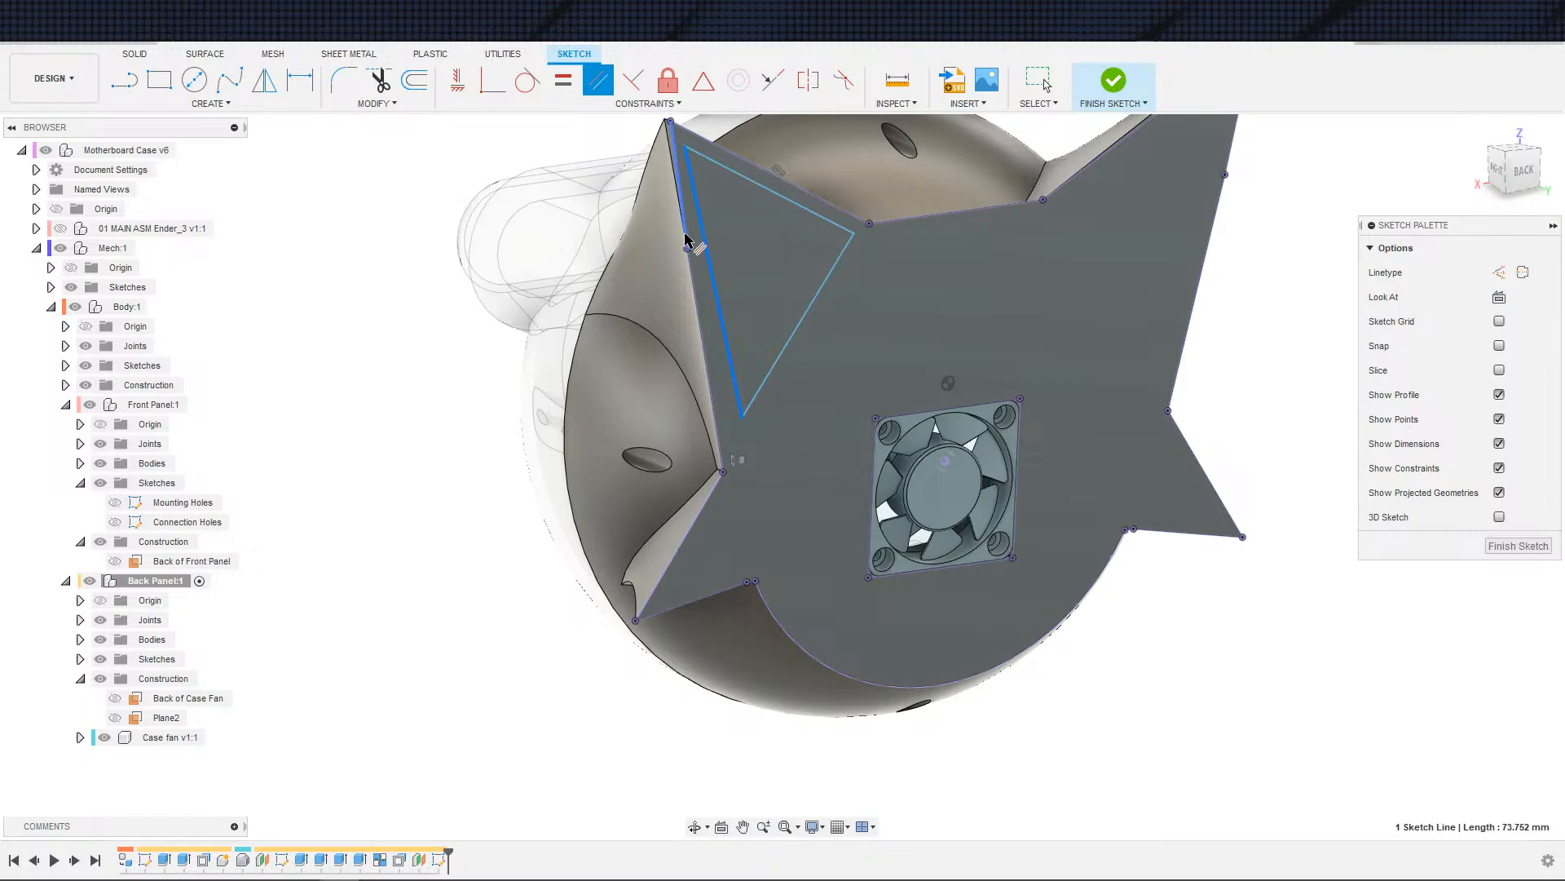
{"action": "key", "text": "Escape"}
{"action": "middle_click_drag", "start_coordinate": [685, 269], "coordinate": [731, 258], "text": "shift"}
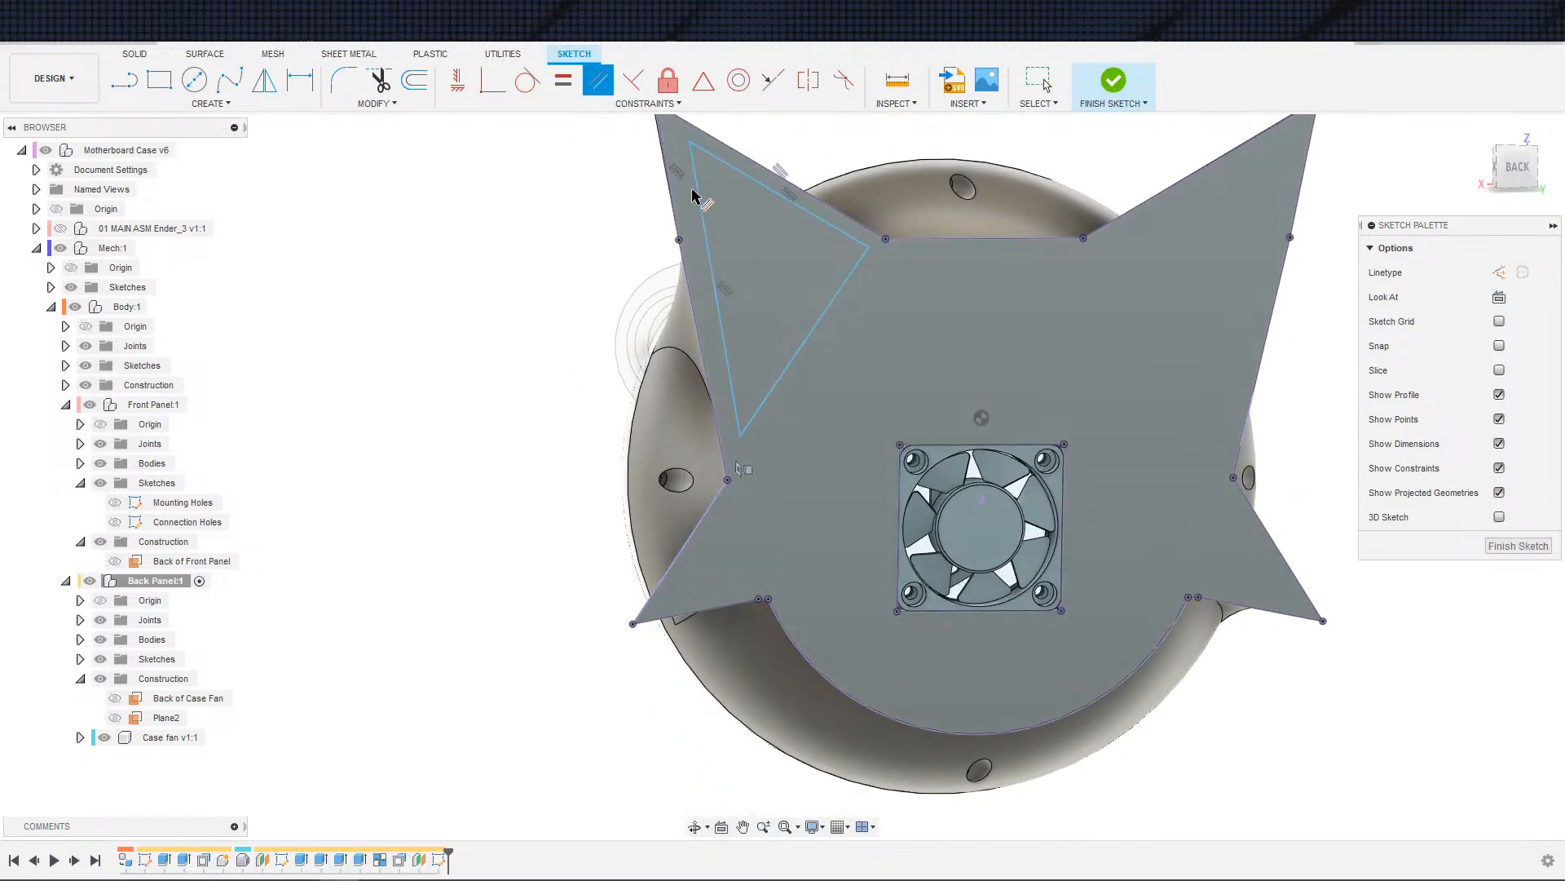
{"action": "key", "text": "Escape"}
{"action": "scroll", "coordinate": [670, 277], "scroll_direction": "up", "scroll_amount": 2}
{"action": "scroll", "coordinate": [724, 367], "scroll_direction": "down", "scroll_amount": 3}
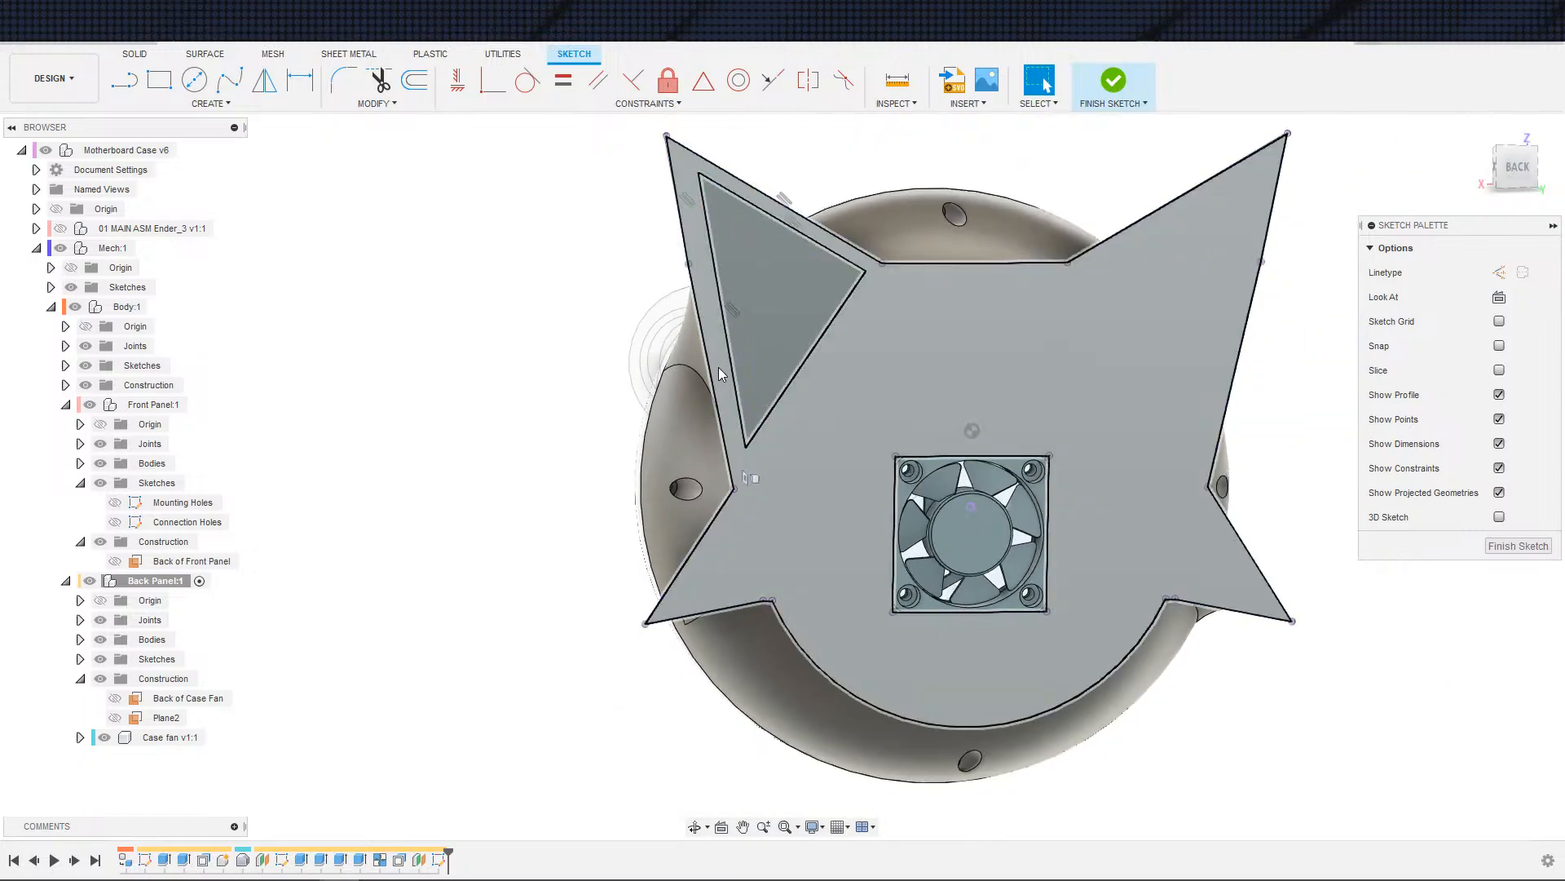
- Try to dimension the distance between the triangle's lower corner and the nearby inner corner of the projected outline
{"action": "scroll", "coordinate": [718, 377], "scroll_direction": "up", "scroll_amount": 2}
{"action": "key", "text": "d"}
{"action": "left_click", "coordinate": [737, 529]}
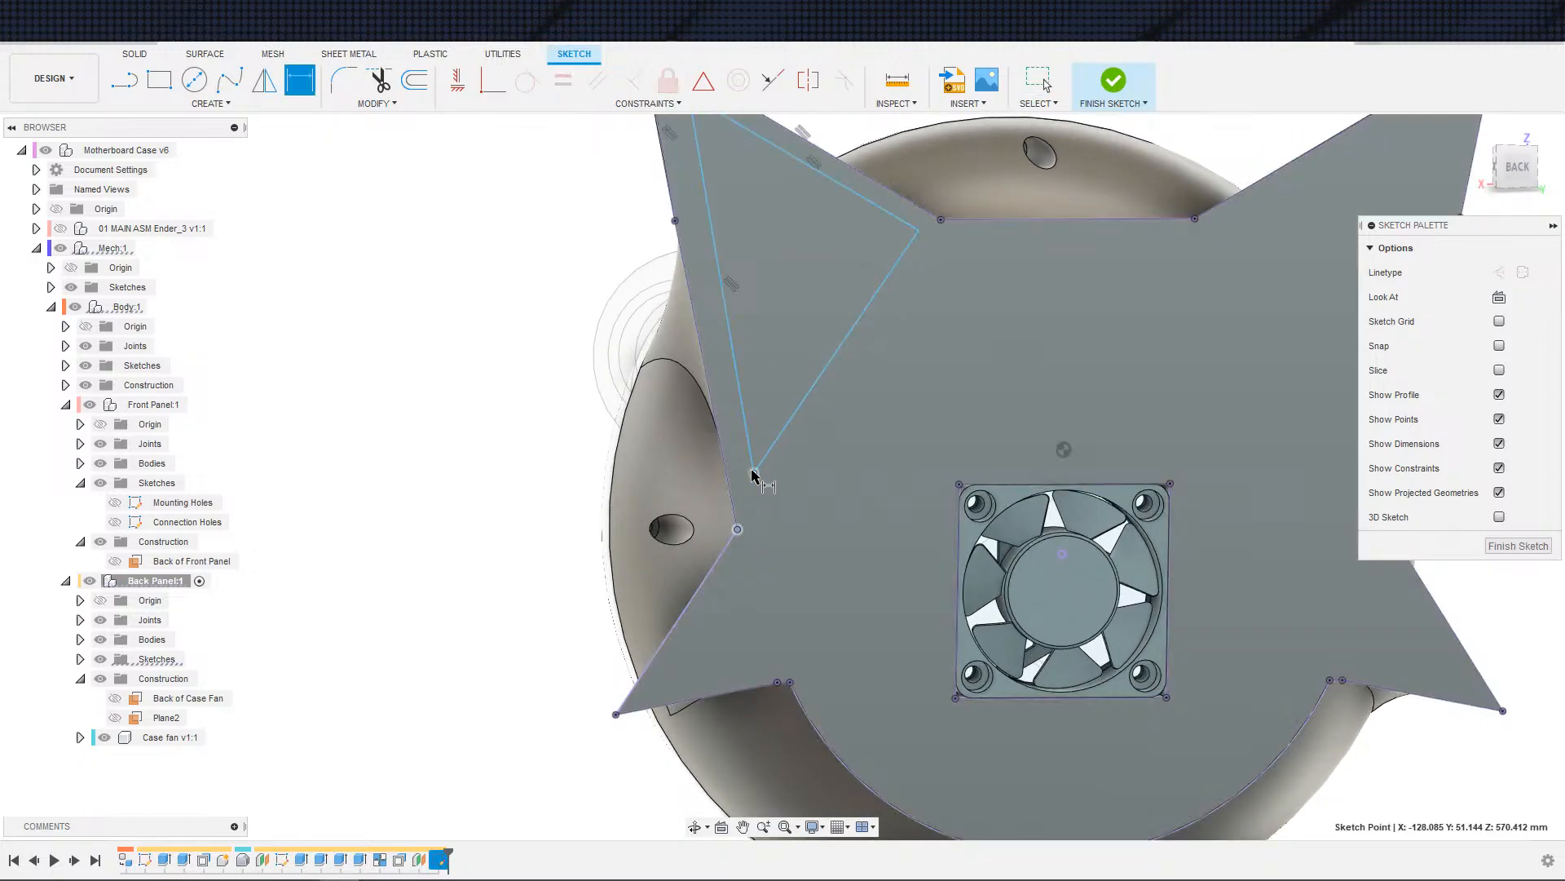
{"action": "left_click", "coordinate": [754, 473]}
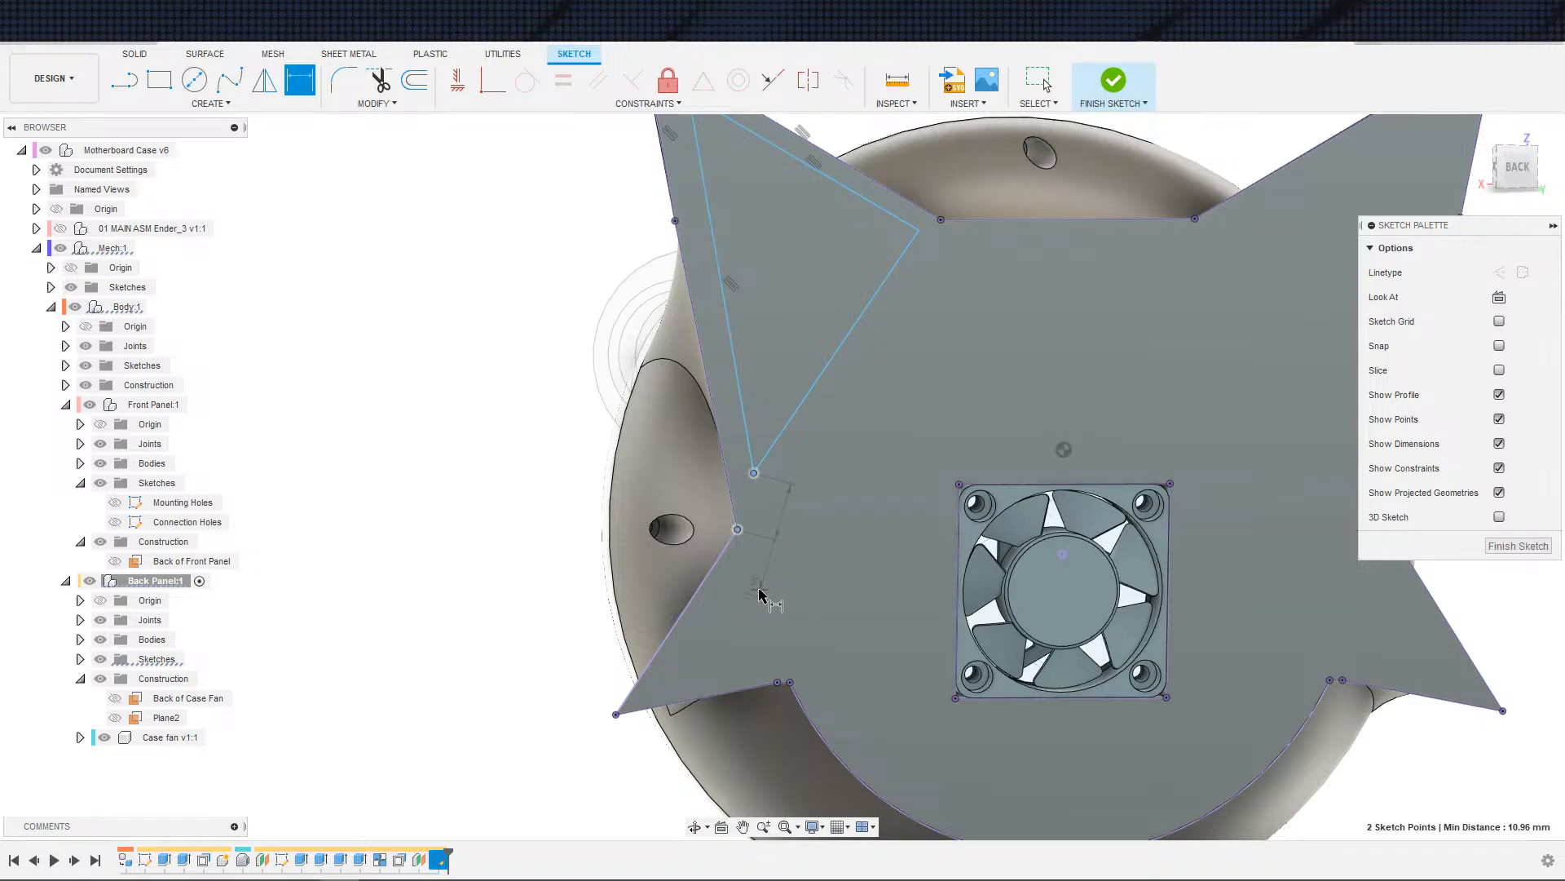
{"action": "key", "text": "Escape"}
- Delete the whole triangle from the upper-left spike
{"action": "scroll", "coordinate": [779, 530], "scroll_direction": "down", "scroll_amount": 5}
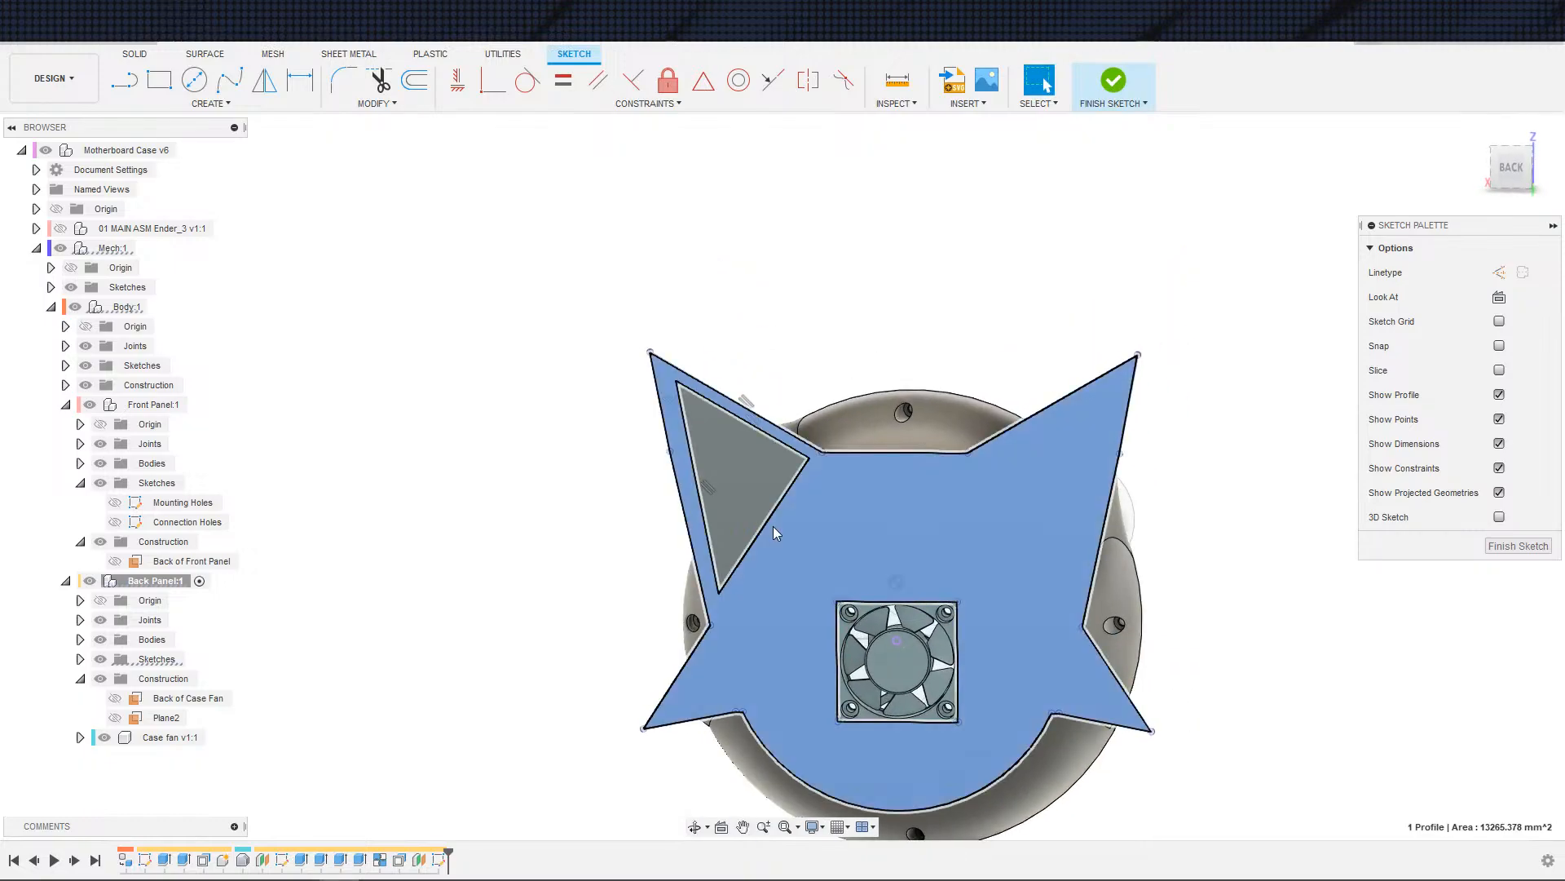
{"action": "double_click", "coordinate": [773, 526]}
{"action": "key", "text": "Delete"}
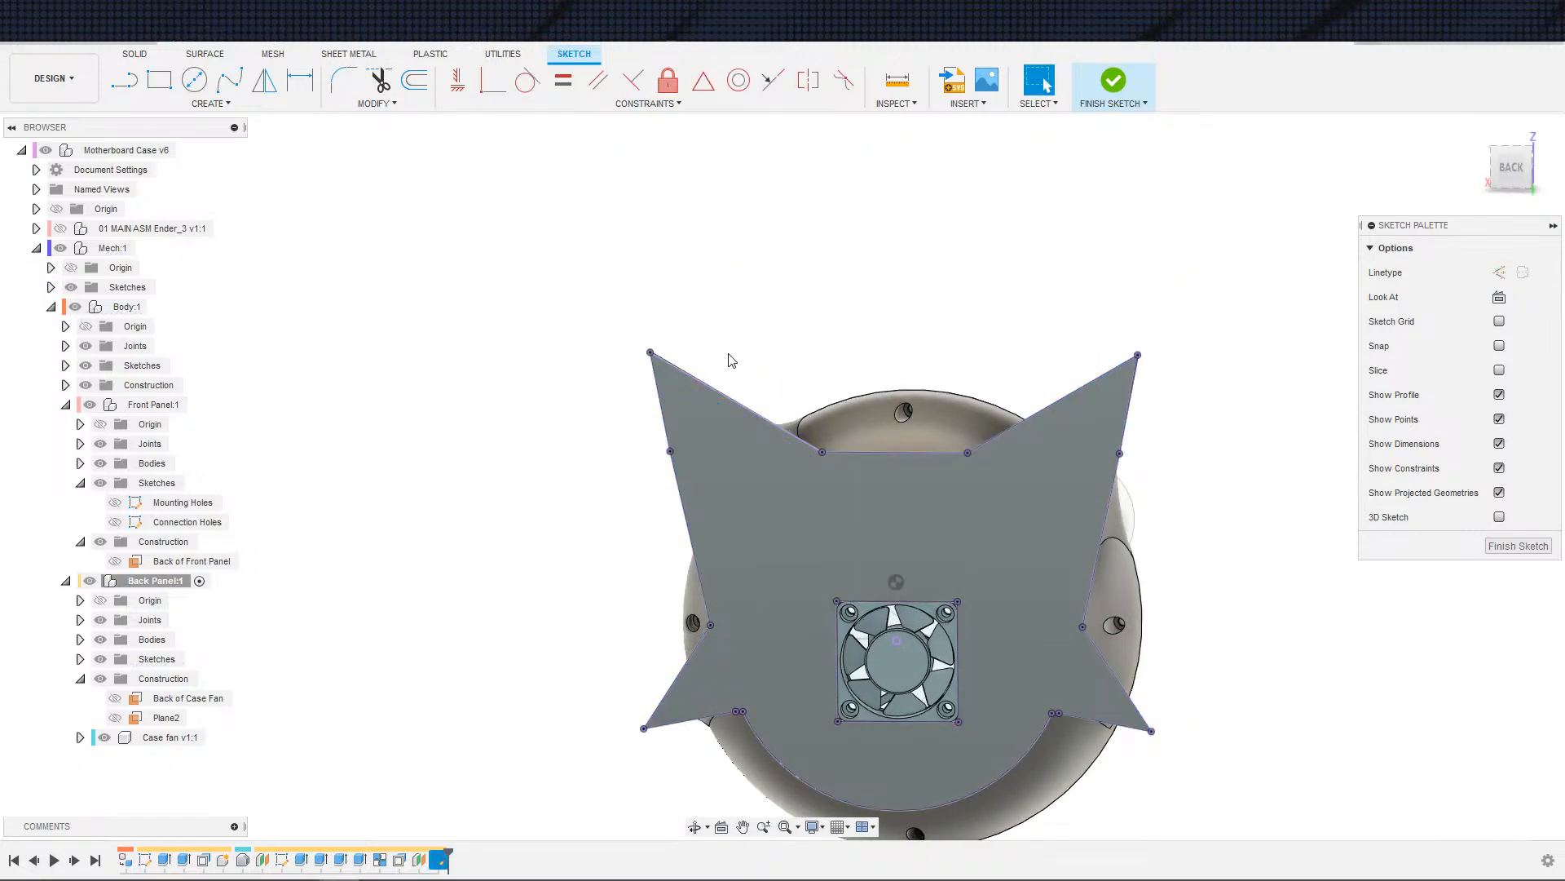
- Offset the entire projected outer outline of the rear face by -3 mm, with Chain Selection on
{"action": "left_click", "coordinate": [414, 79]}
{"action": "left_click", "coordinate": [777, 423]}
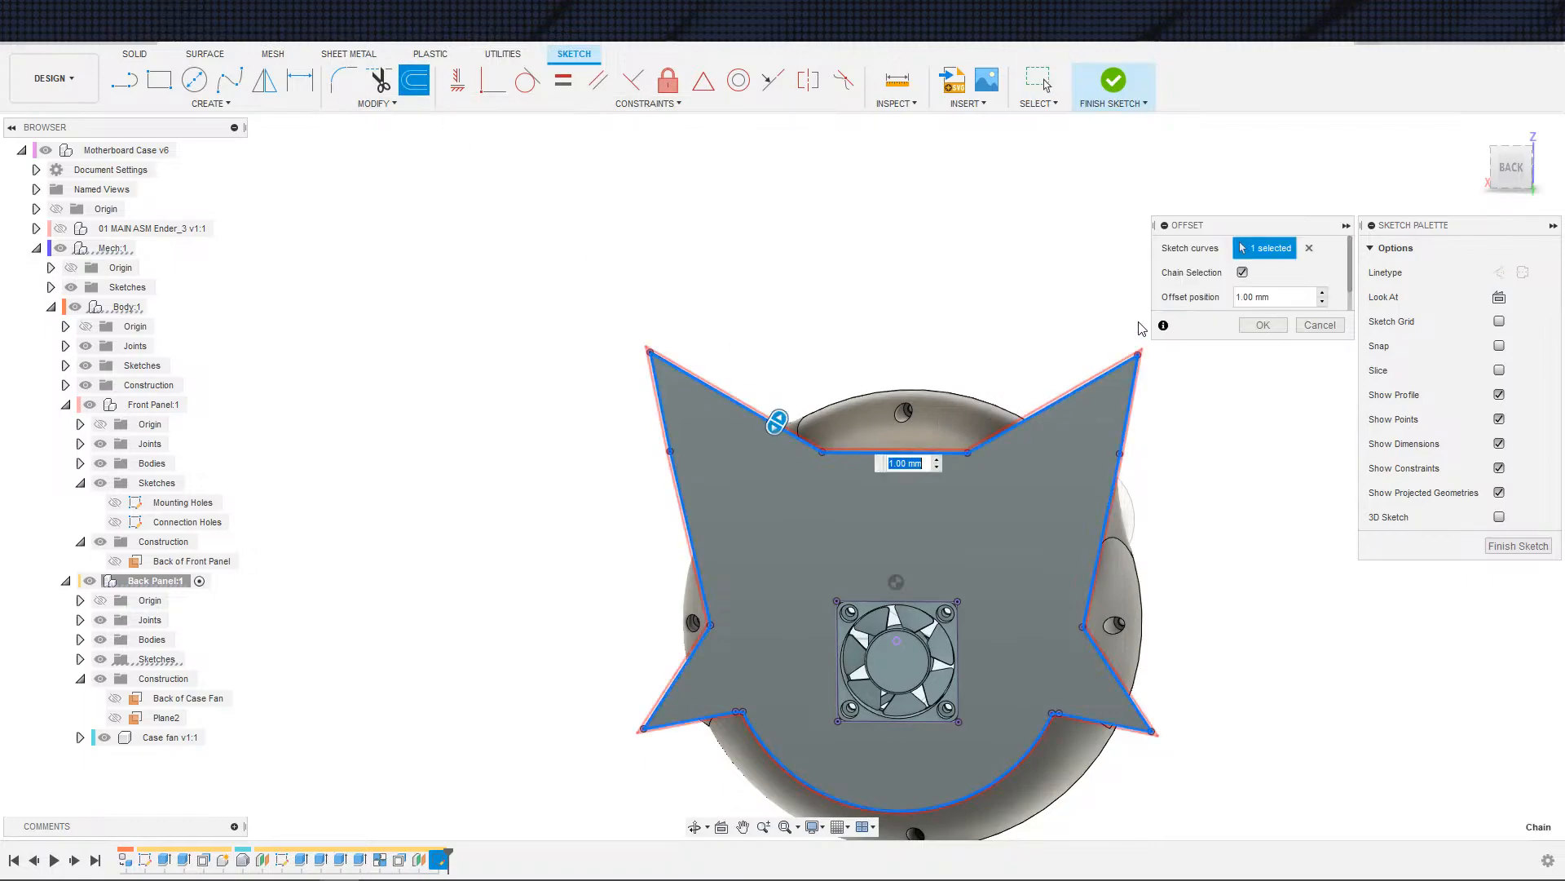
{"action": "scroll", "coordinate": [835, 308], "scroll_direction": "down", "scroll_amount": 2}
{"action": "scroll", "coordinate": [835, 308], "scroll_direction": "up", "scroll_amount": 3}
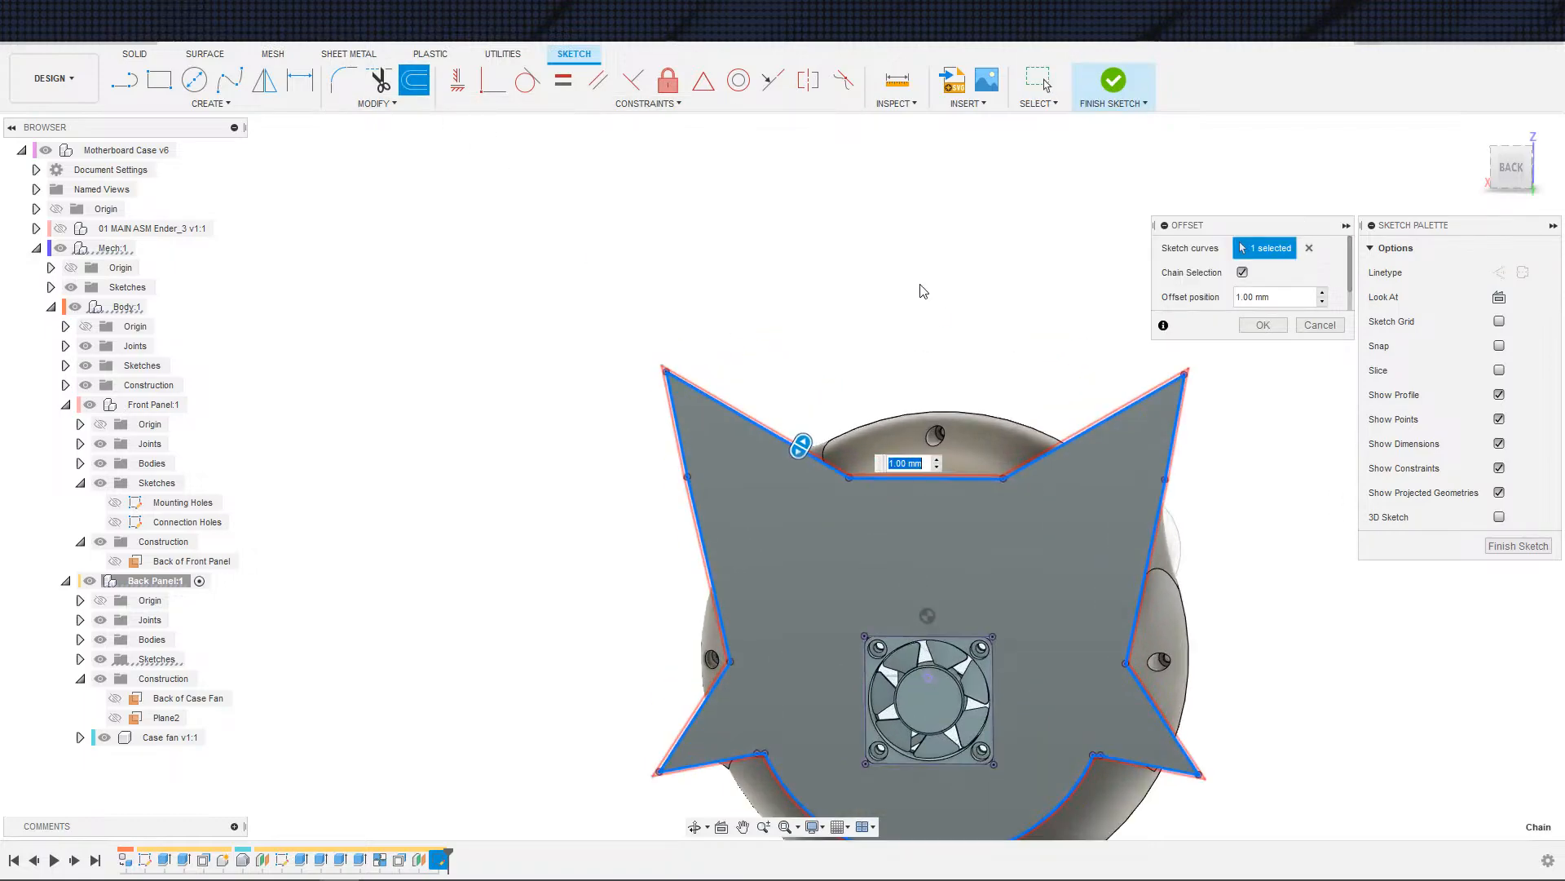
{"action": "type", "text": "-3"}
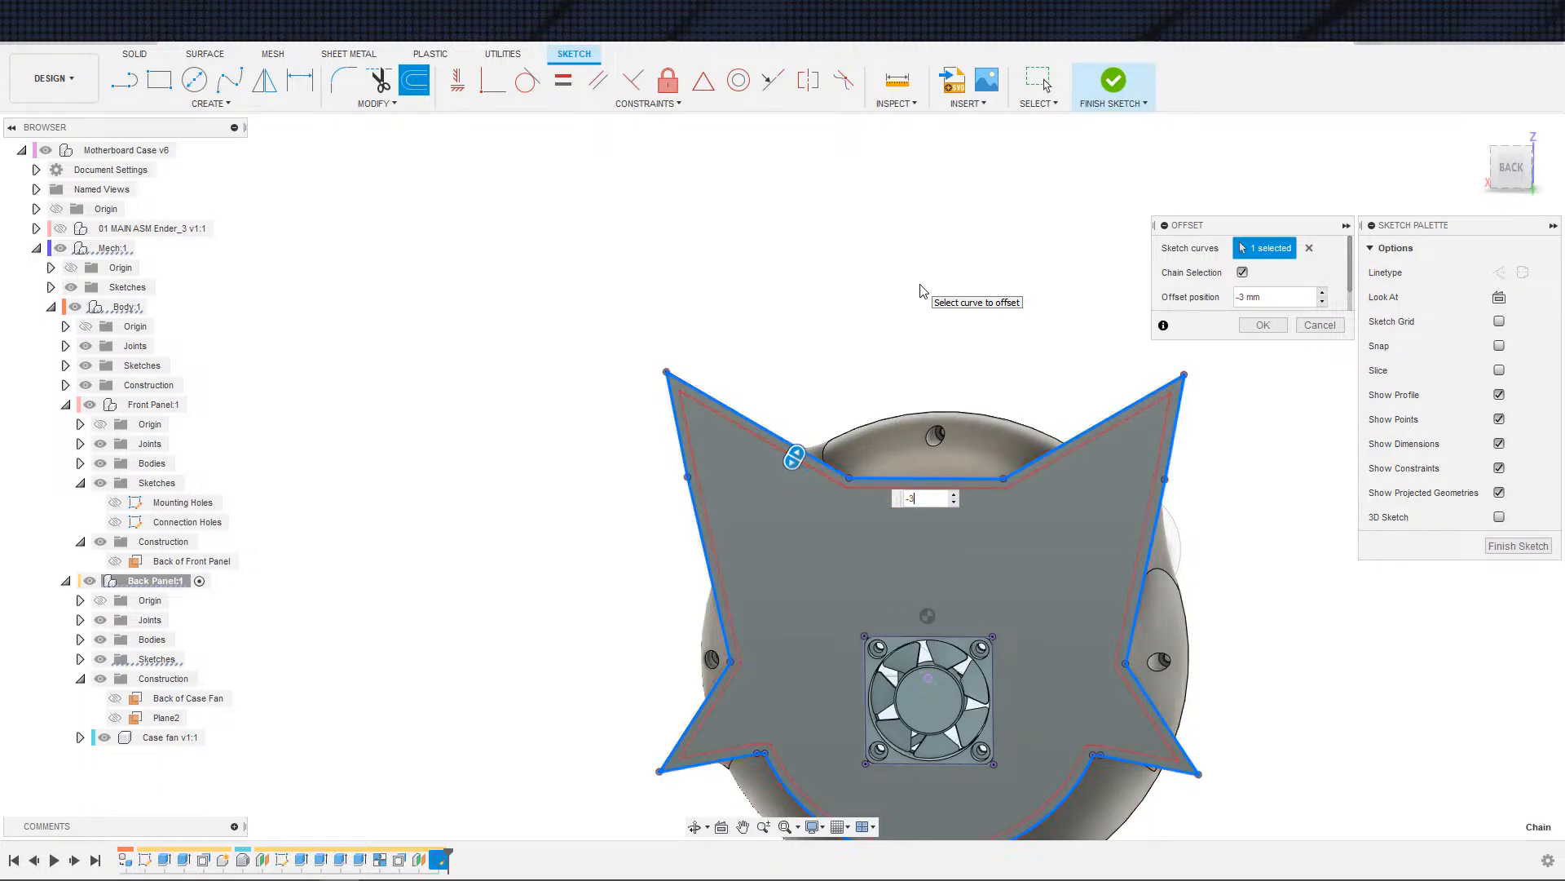
{"action": "key", "text": "Return"}
- Draw a line across the base of the upper-left spike, joining the two inner corners of the offset outline
{"action": "scroll", "coordinate": [751, 517], "scroll_direction": "up", "scroll_amount": 2}
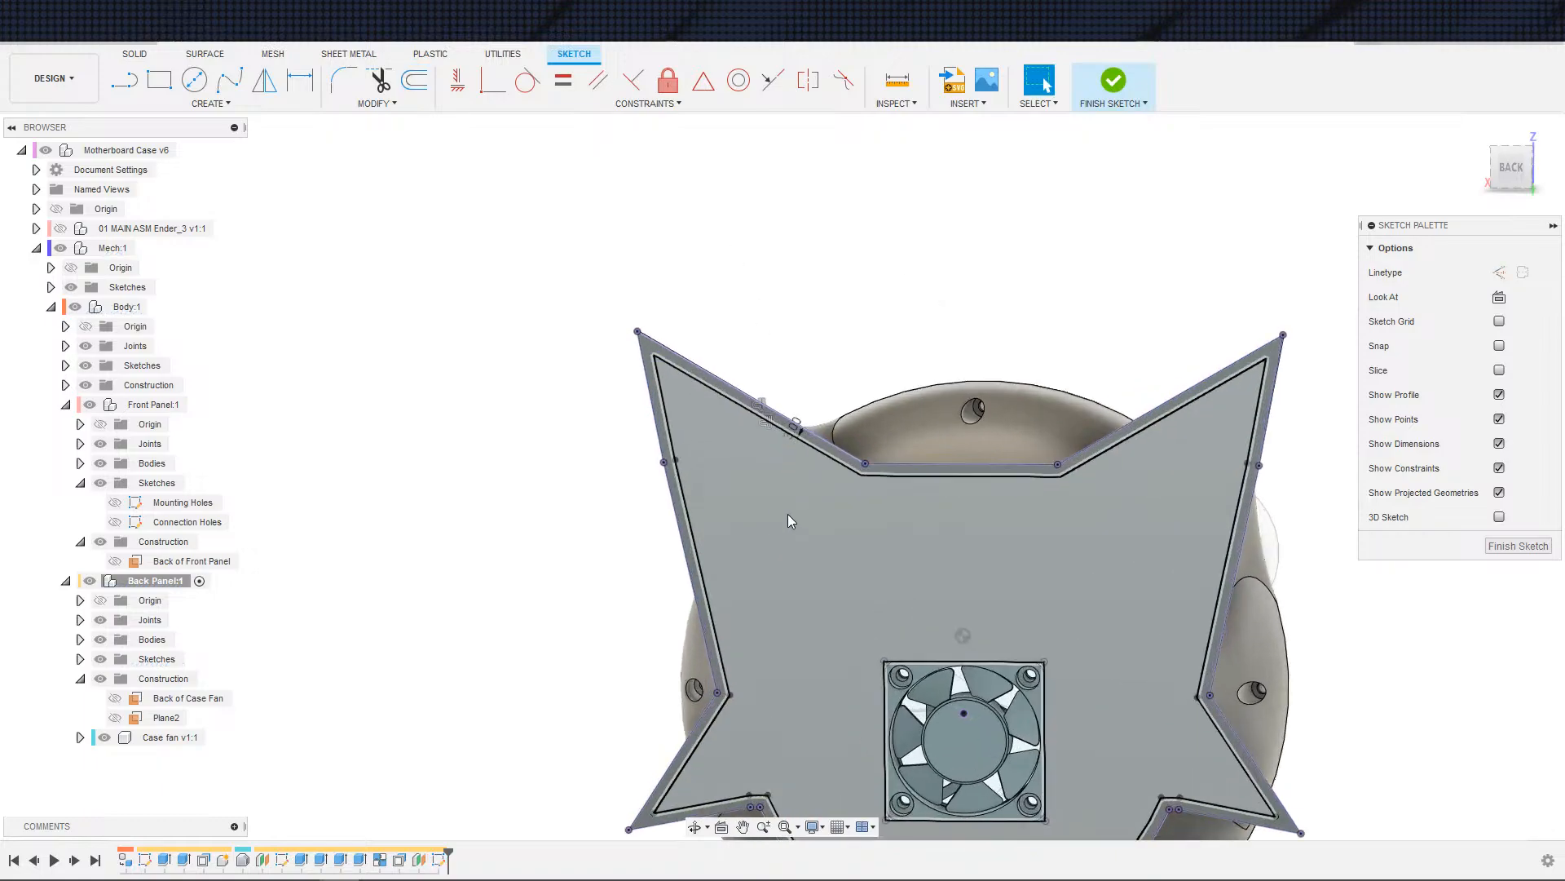
{"action": "key", "text": "s"}
{"action": "left_click", "coordinate": [797, 640]}
{"action": "left_click", "coordinate": [729, 695]}
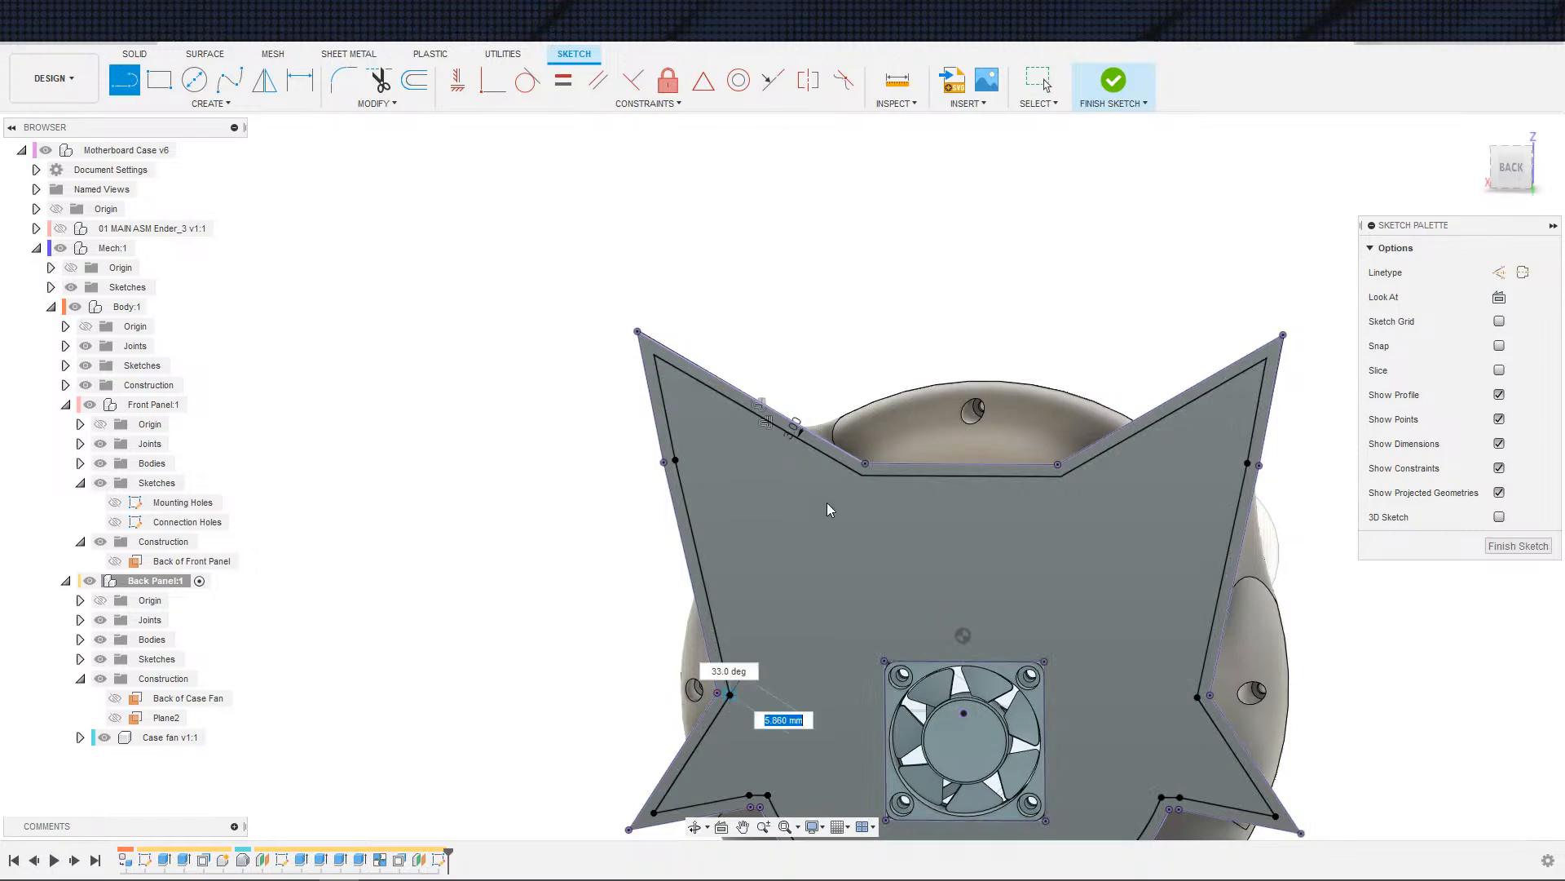
{"action": "left_click", "coordinate": [866, 481]}
{"action": "key", "text": "Escape"}
- Draw a second line about 61 mm long across the upper-left spike, just outside the base line, between the spike's offset edges
{"action": "scroll", "coordinate": [721, 576], "scroll_direction": "down", "scroll_amount": 1}
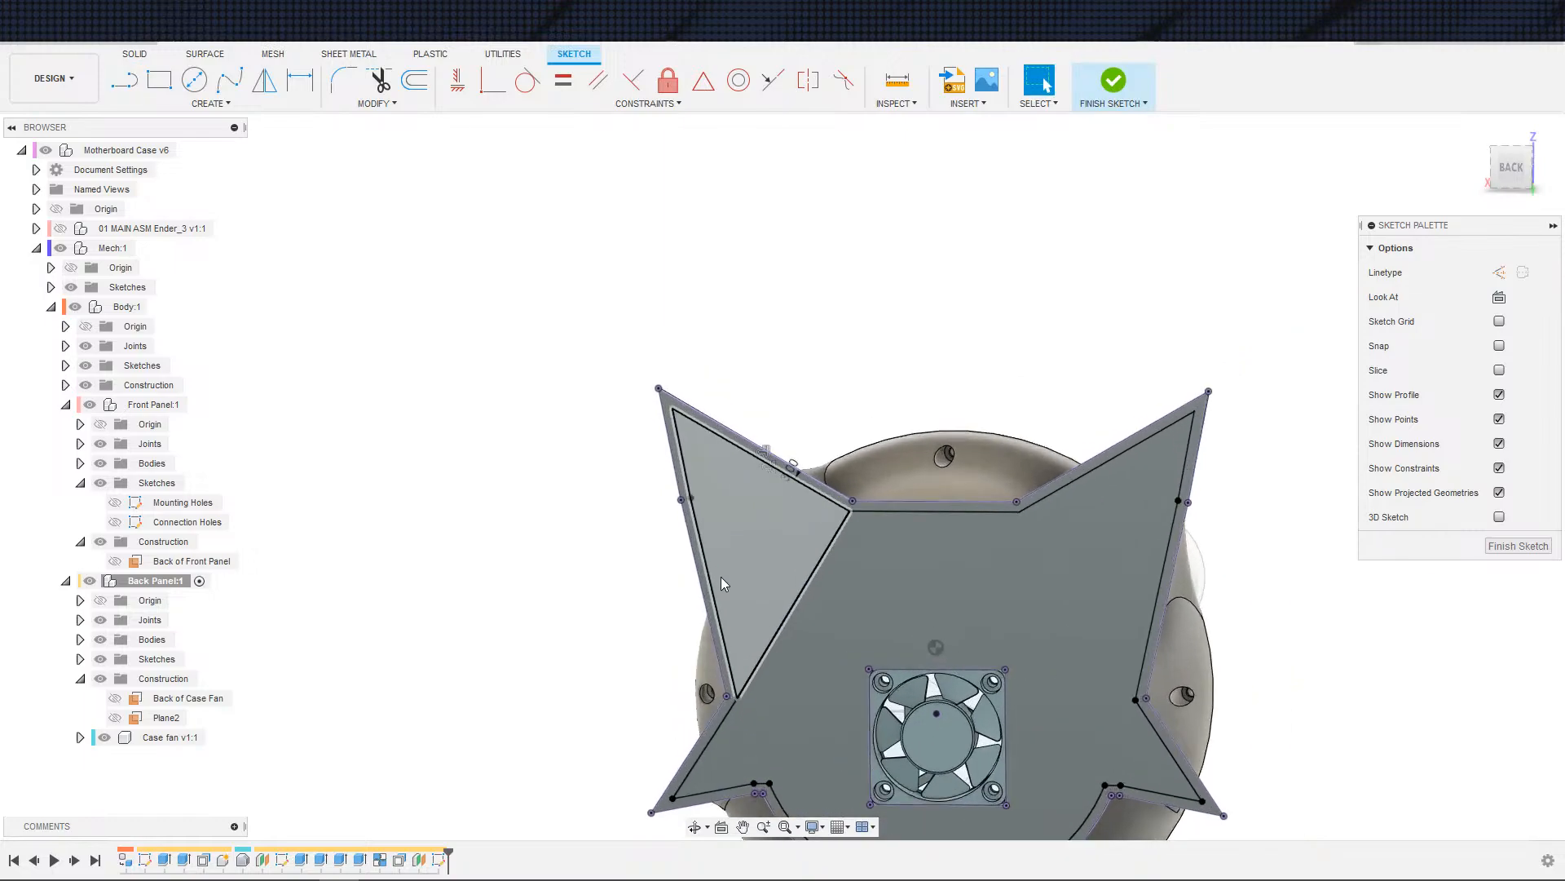
{"action": "key", "text": "s"}
{"action": "left_click", "coordinate": [725, 610]}
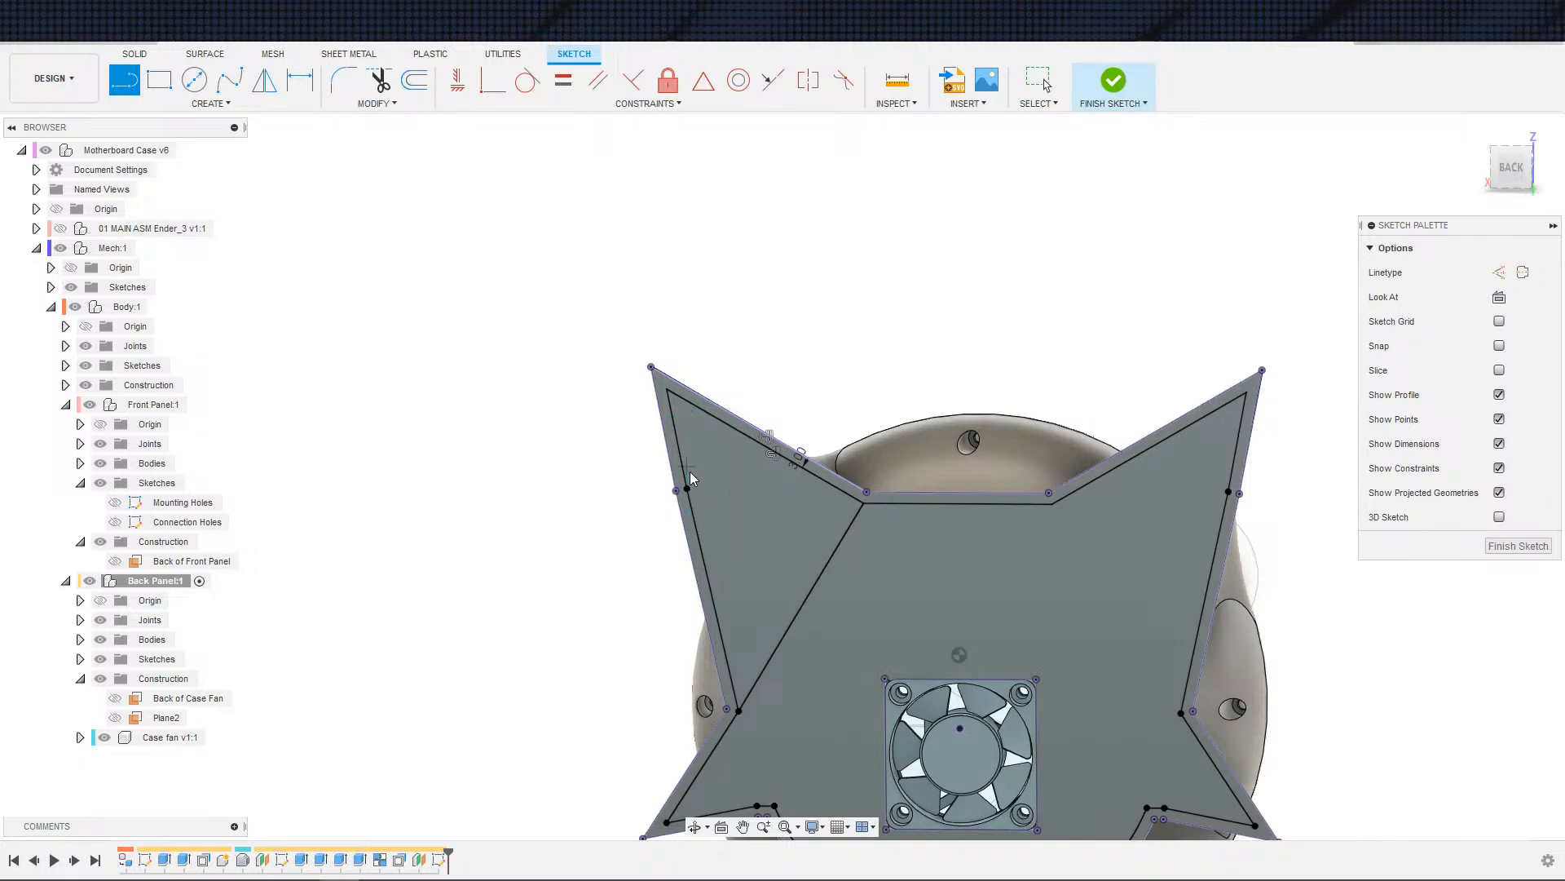
{"action": "left_click", "coordinate": [739, 708]}
{"action": "key", "text": "Escape"}
{"action": "scroll", "coordinate": [834, 499], "scroll_direction": "up", "scroll_amount": 1}
{"action": "left_click", "coordinate": [833, 496]}
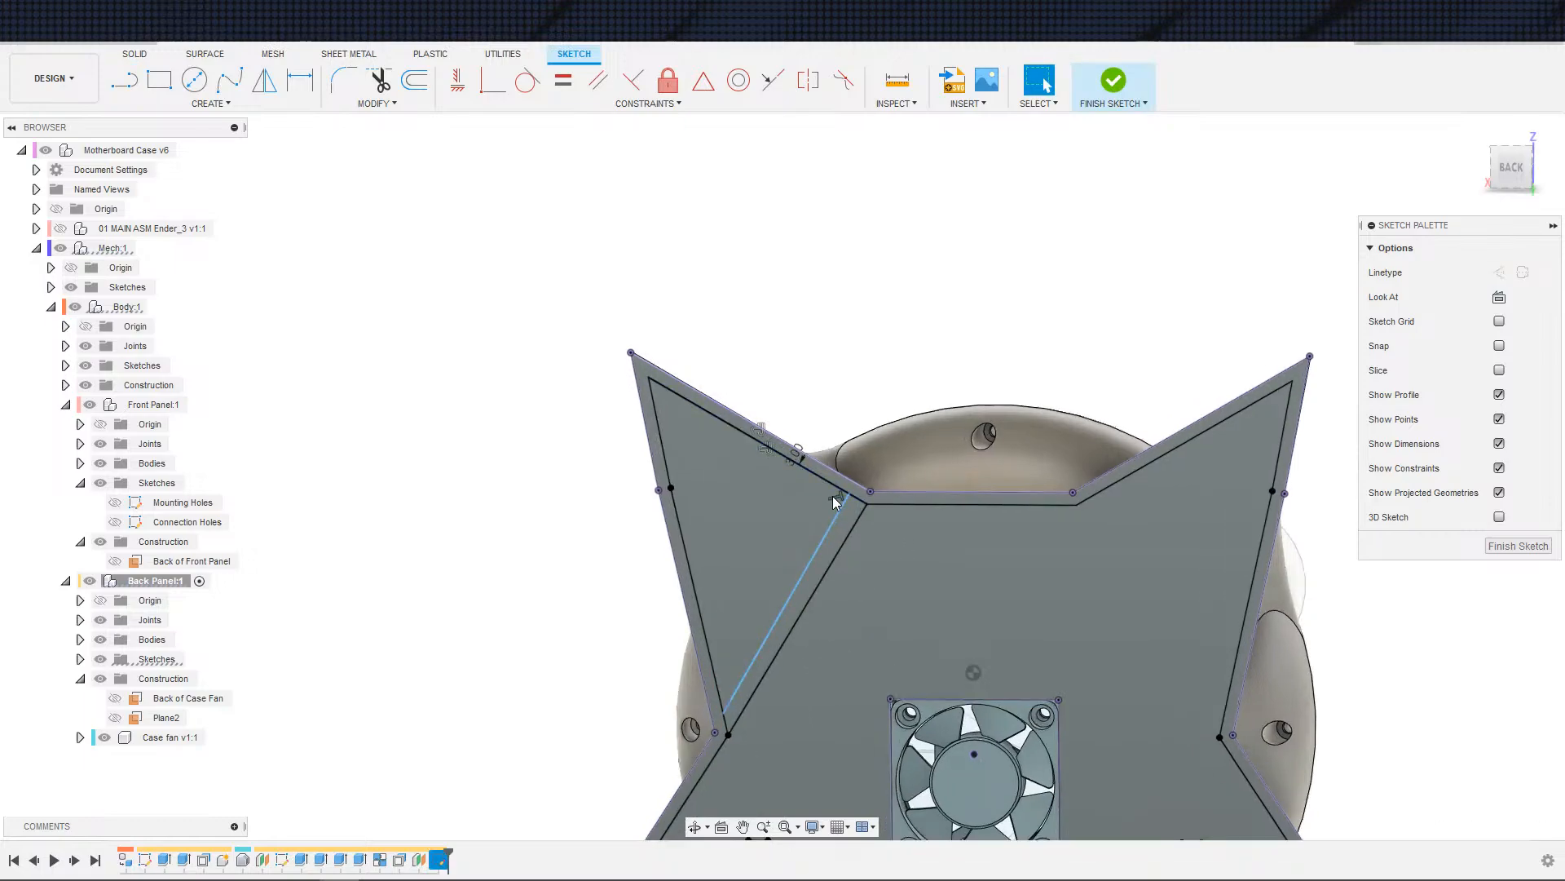
- Constrain the second line parallel to the line across the spike's base
{"action": "left_click", "coordinate": [840, 515]}
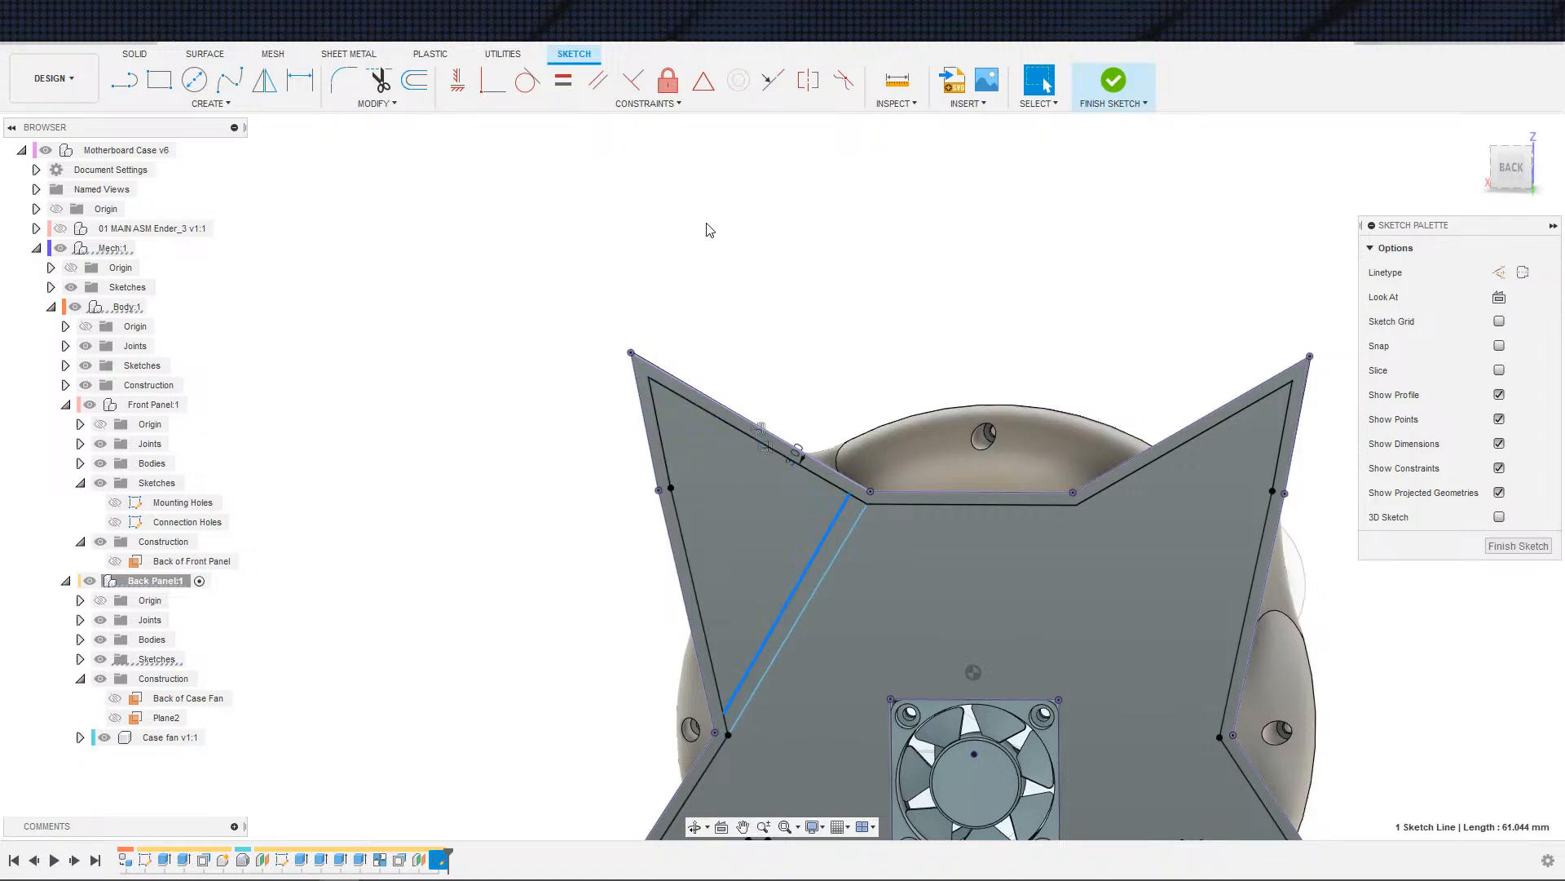
{"action": "left_click", "coordinate": [598, 80]}
{"action": "left_click", "coordinate": [809, 597]}
{"action": "scroll", "coordinate": [775, 577], "scroll_direction": "up", "scroll_amount": 3}
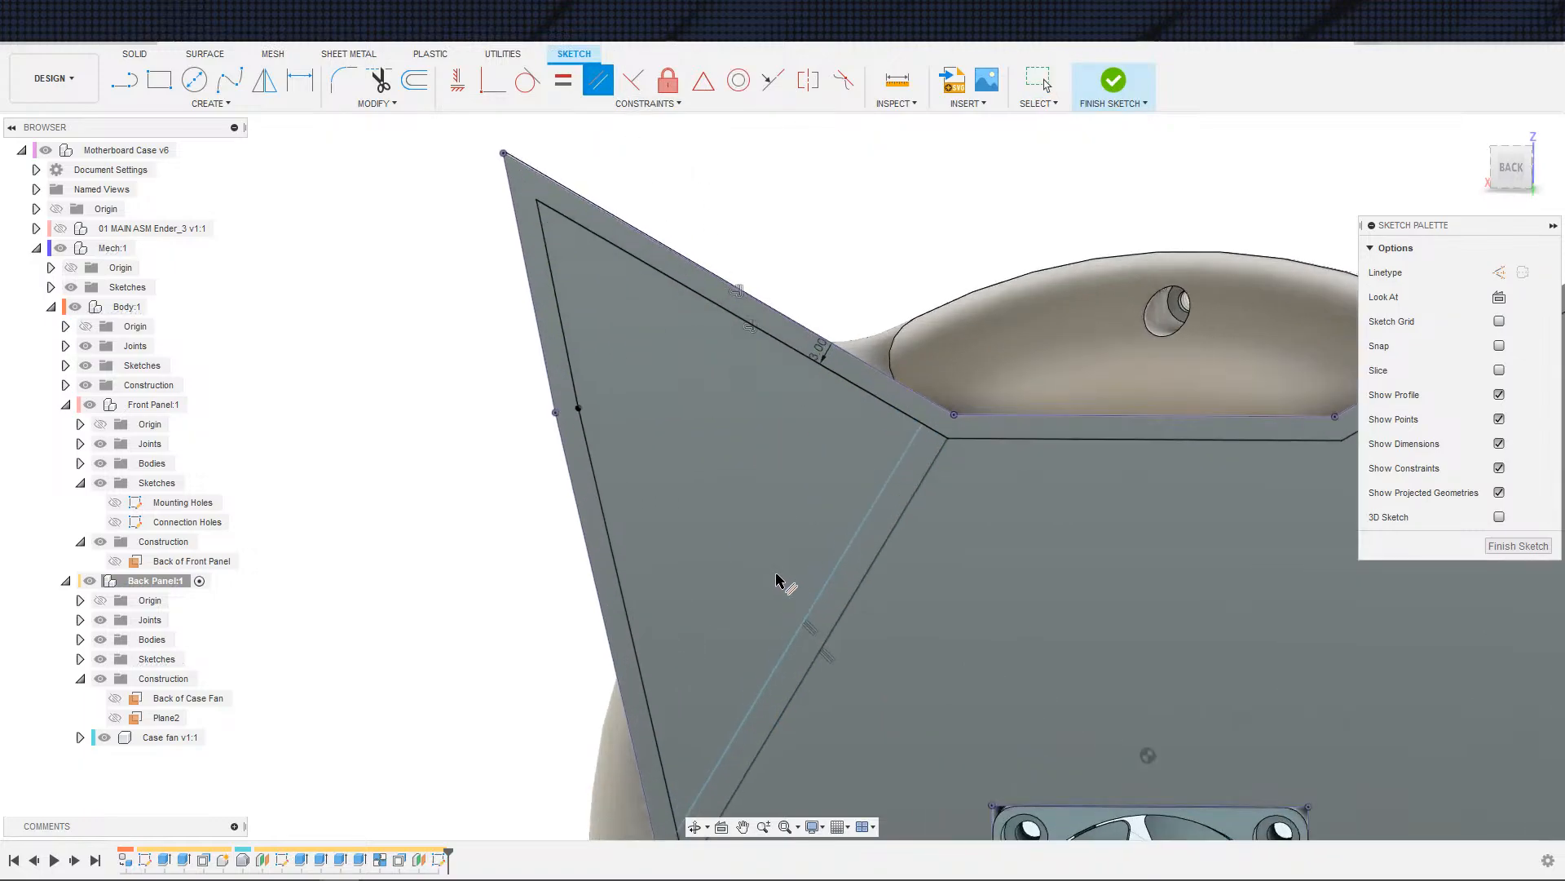
{"action": "scroll", "coordinate": [789, 575], "scroll_direction": "down", "scroll_amount": 5}
{"action": "key", "text": "Escape"}
{"action": "scroll", "coordinate": [810, 624], "scroll_direction": "up", "scroll_amount": 2}
{"action": "left_click", "coordinate": [776, 613]}
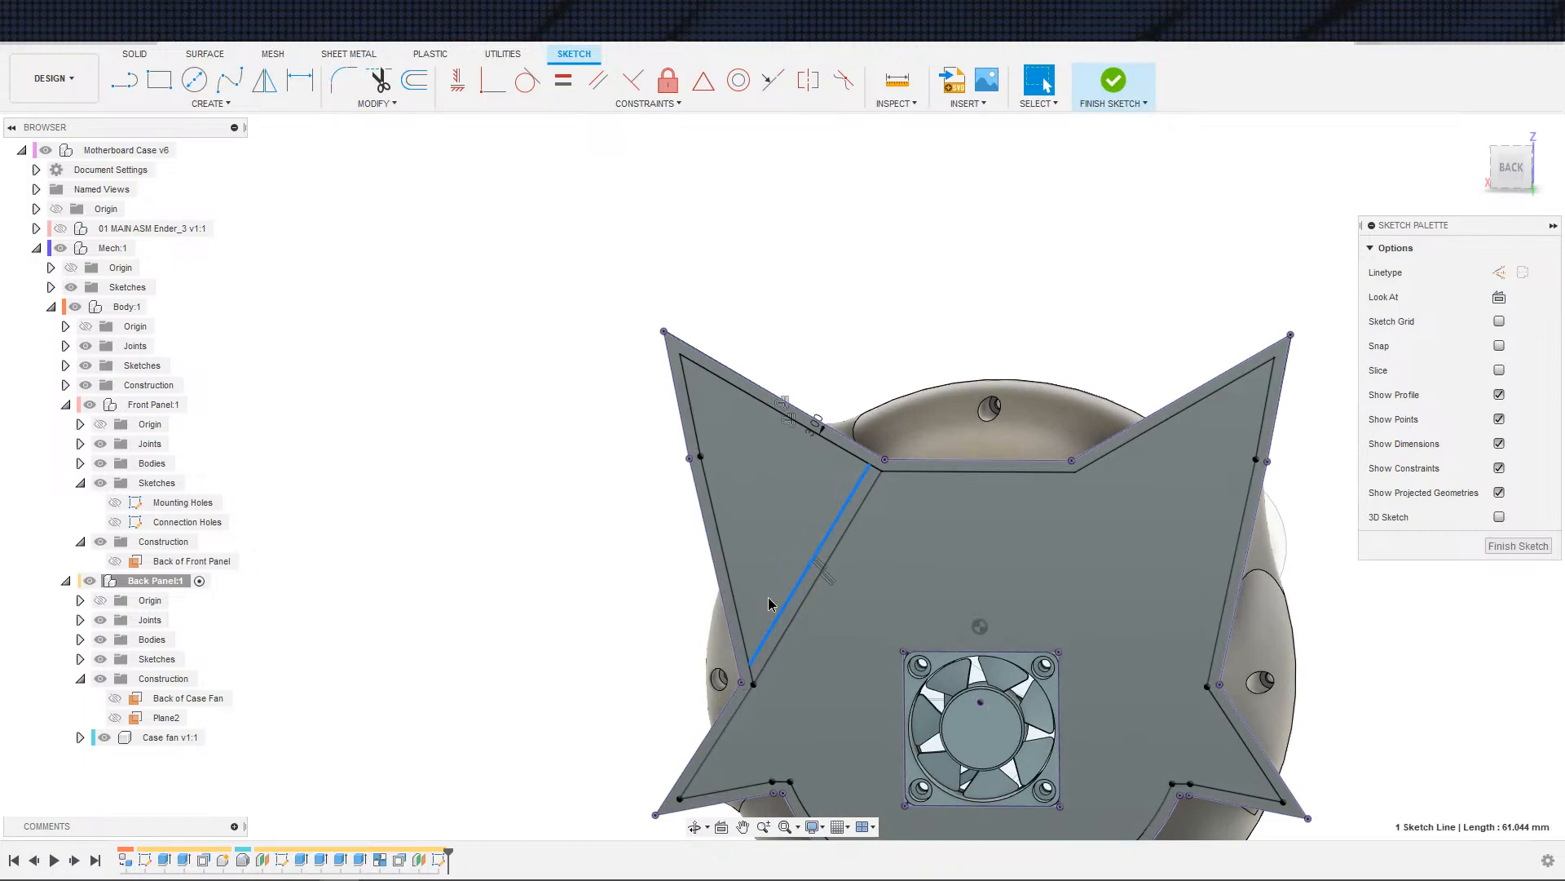
{"action": "scroll", "coordinate": [806, 572], "scroll_direction": "up", "scroll_amount": 3}
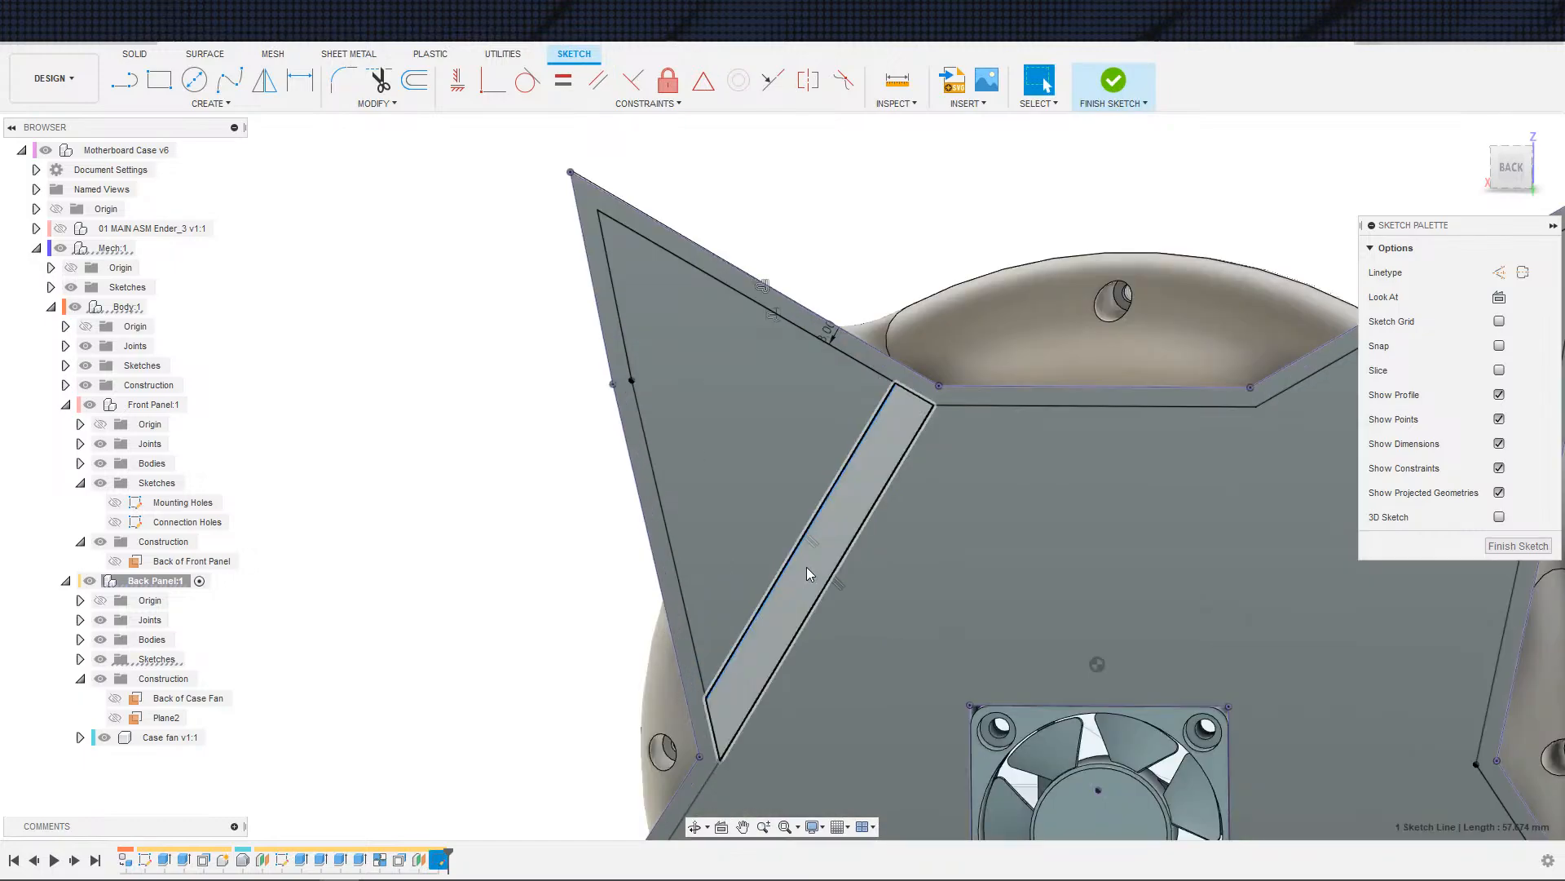
{"action": "scroll", "coordinate": [807, 572], "scroll_direction": "down", "scroll_amount": 2}
{"action": "left_click", "coordinate": [615, 572]}
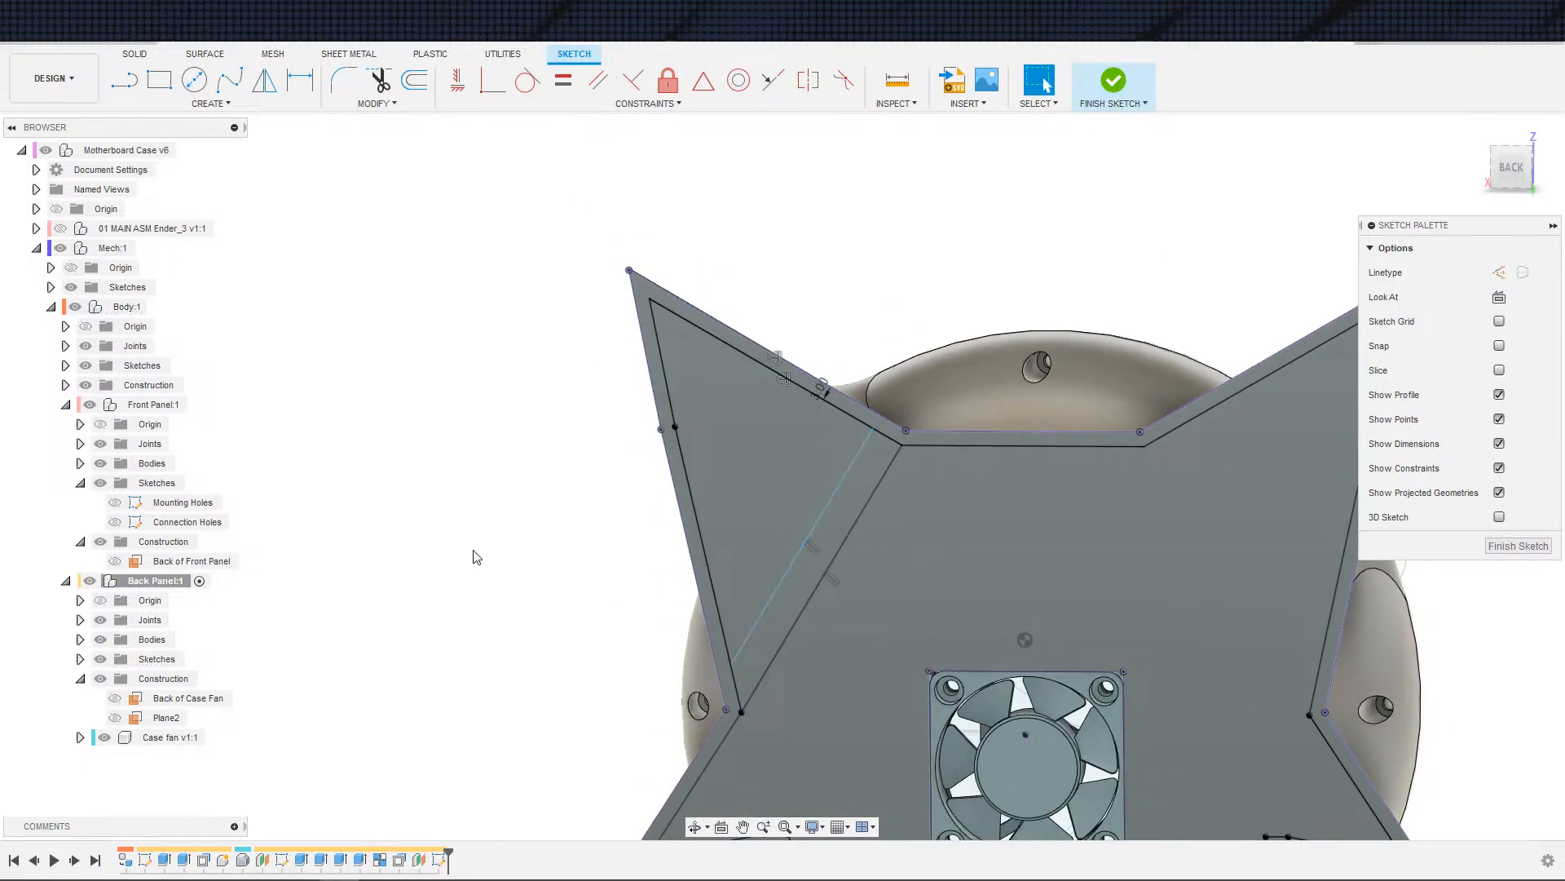
- Hide the Back Panel's bodies, the Front Panel component and the Case fan component
{"action": "left_click", "coordinate": [100, 639]}
{"action": "middle_click_drag", "start_coordinate": [685, 628], "coordinate": [542, 592]}
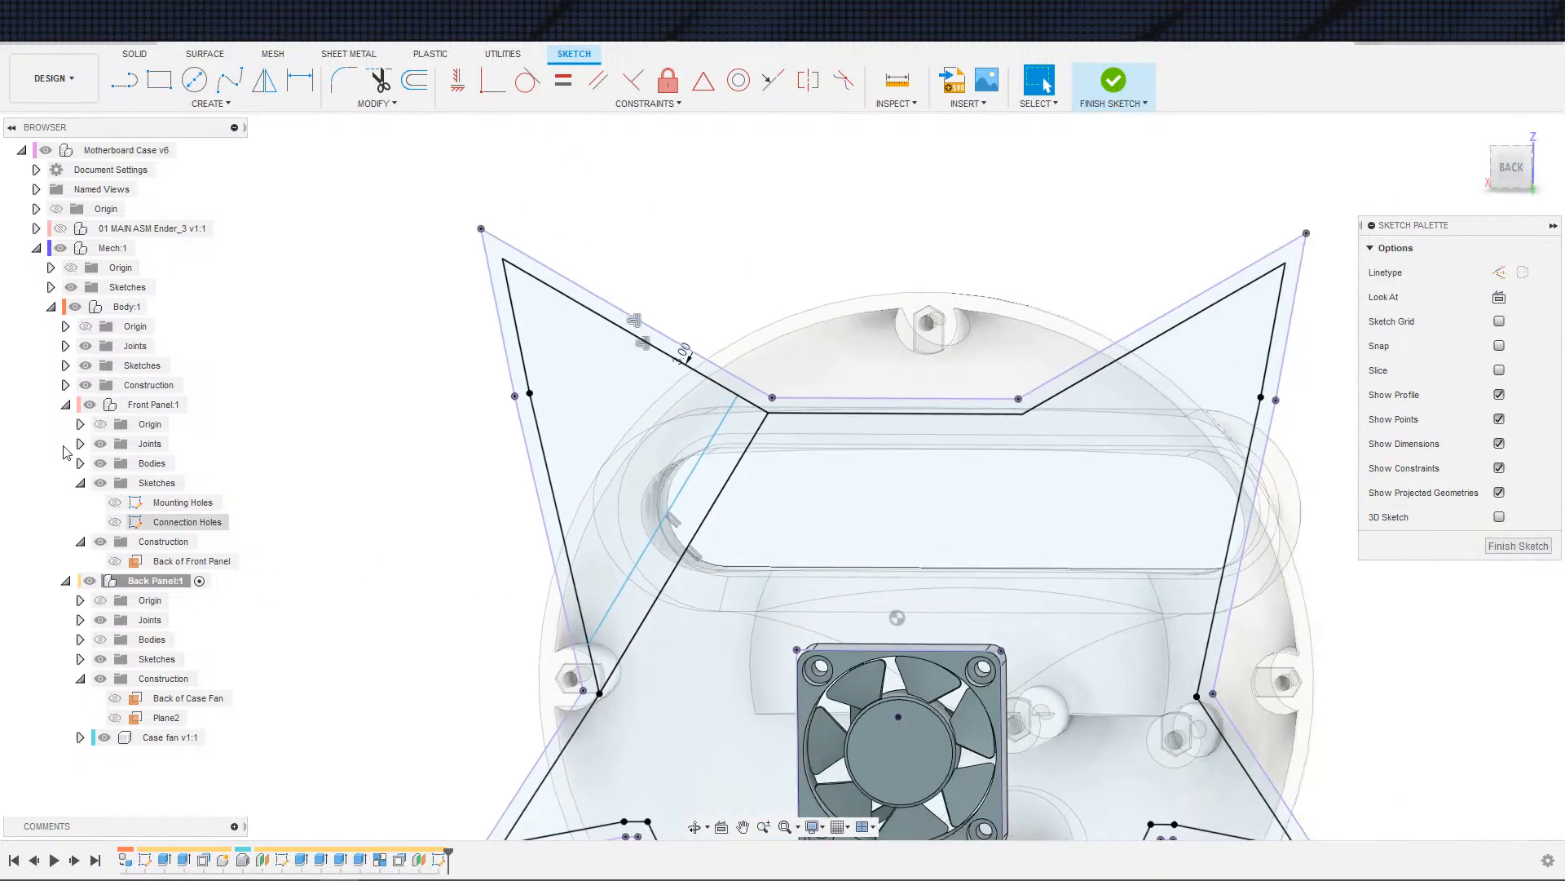
{"action": "left_click", "coordinate": [90, 404]}
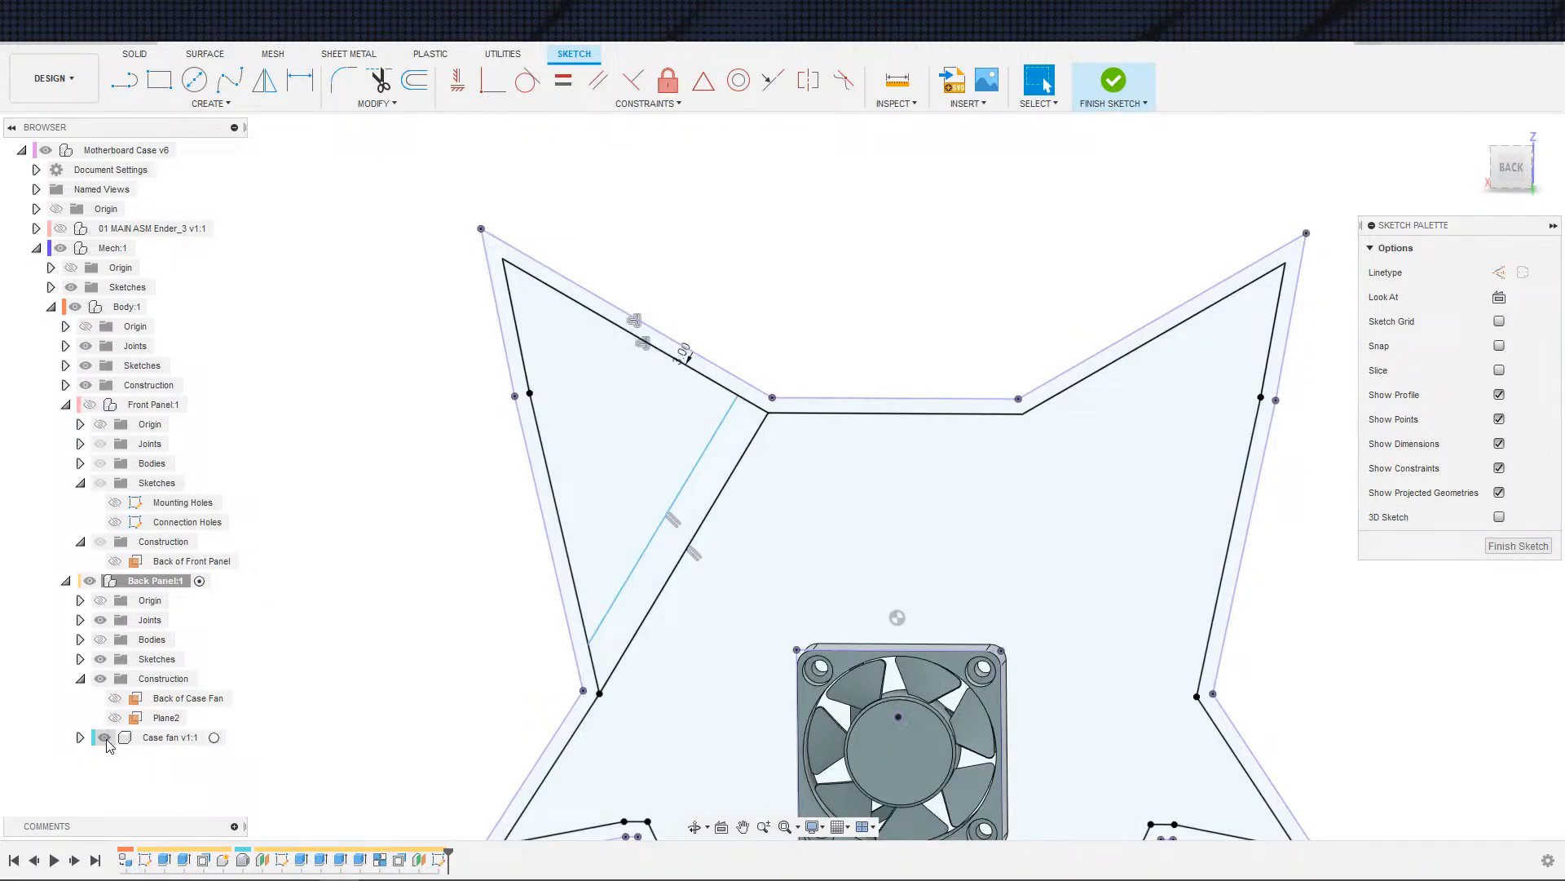
{"action": "left_click", "coordinate": [104, 737]}
{"action": "scroll", "coordinate": [392, 620], "scroll_direction": "up", "scroll_amount": 3}
{"action": "scroll", "coordinate": [375, 669], "scroll_direction": "down", "scroll_amount": 3}
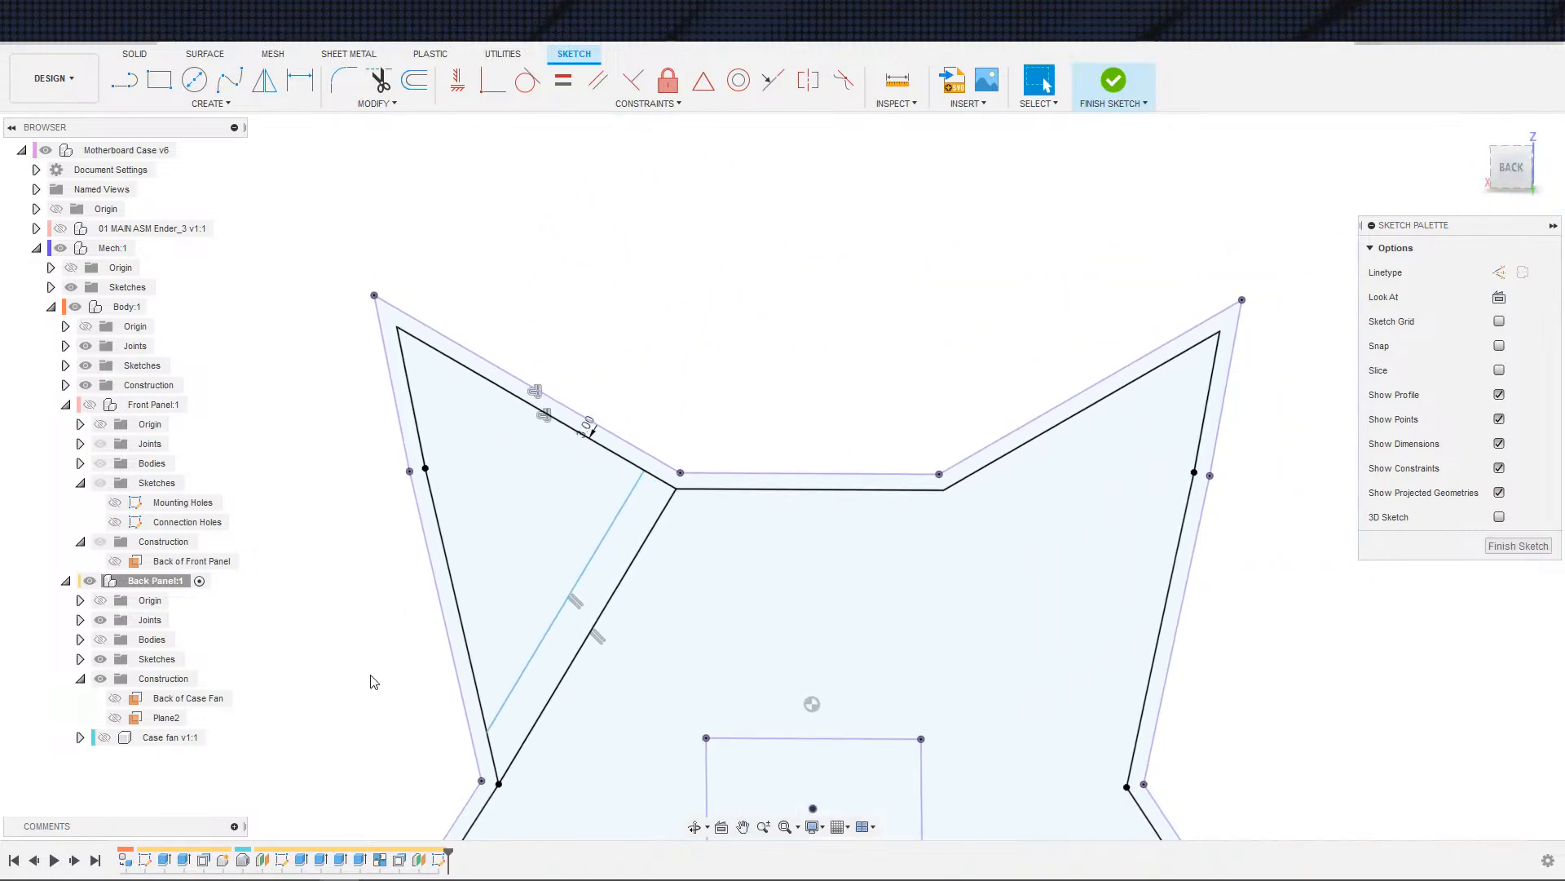
- Delete the parallel constraint between the two lines across the upper-left spike
{"action": "scroll", "coordinate": [369, 633], "scroll_direction": "up", "scroll_amount": 3}
{"action": "scroll", "coordinate": [412, 622], "scroll_direction": "down", "scroll_amount": 3}
{"action": "scroll", "coordinate": [448, 577], "scroll_direction": "up", "scroll_amount": 2}
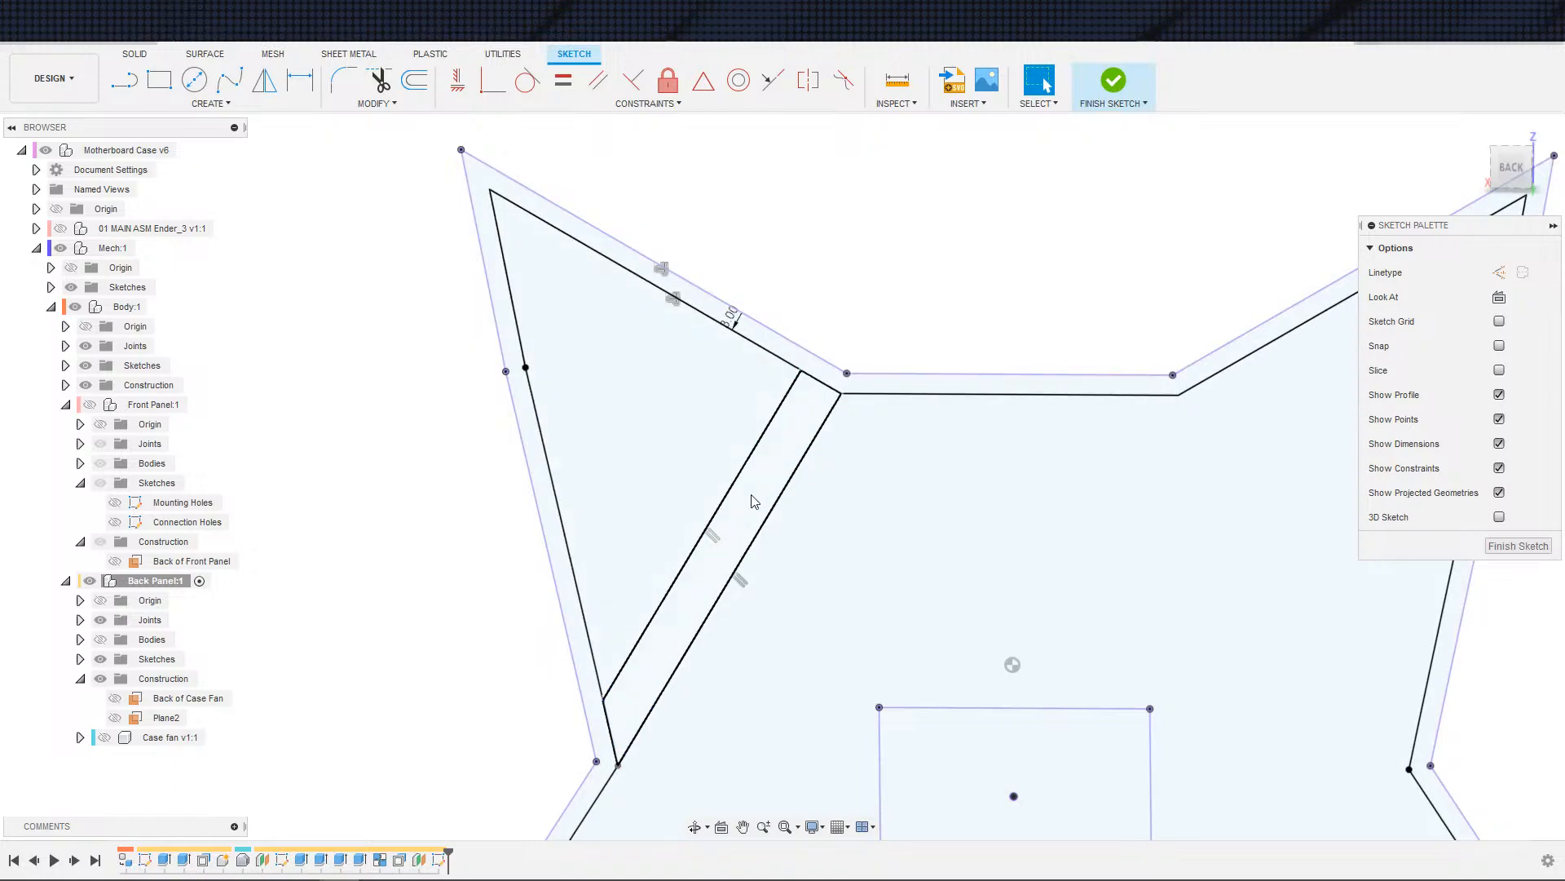
{"action": "left_click", "coordinate": [719, 539]}
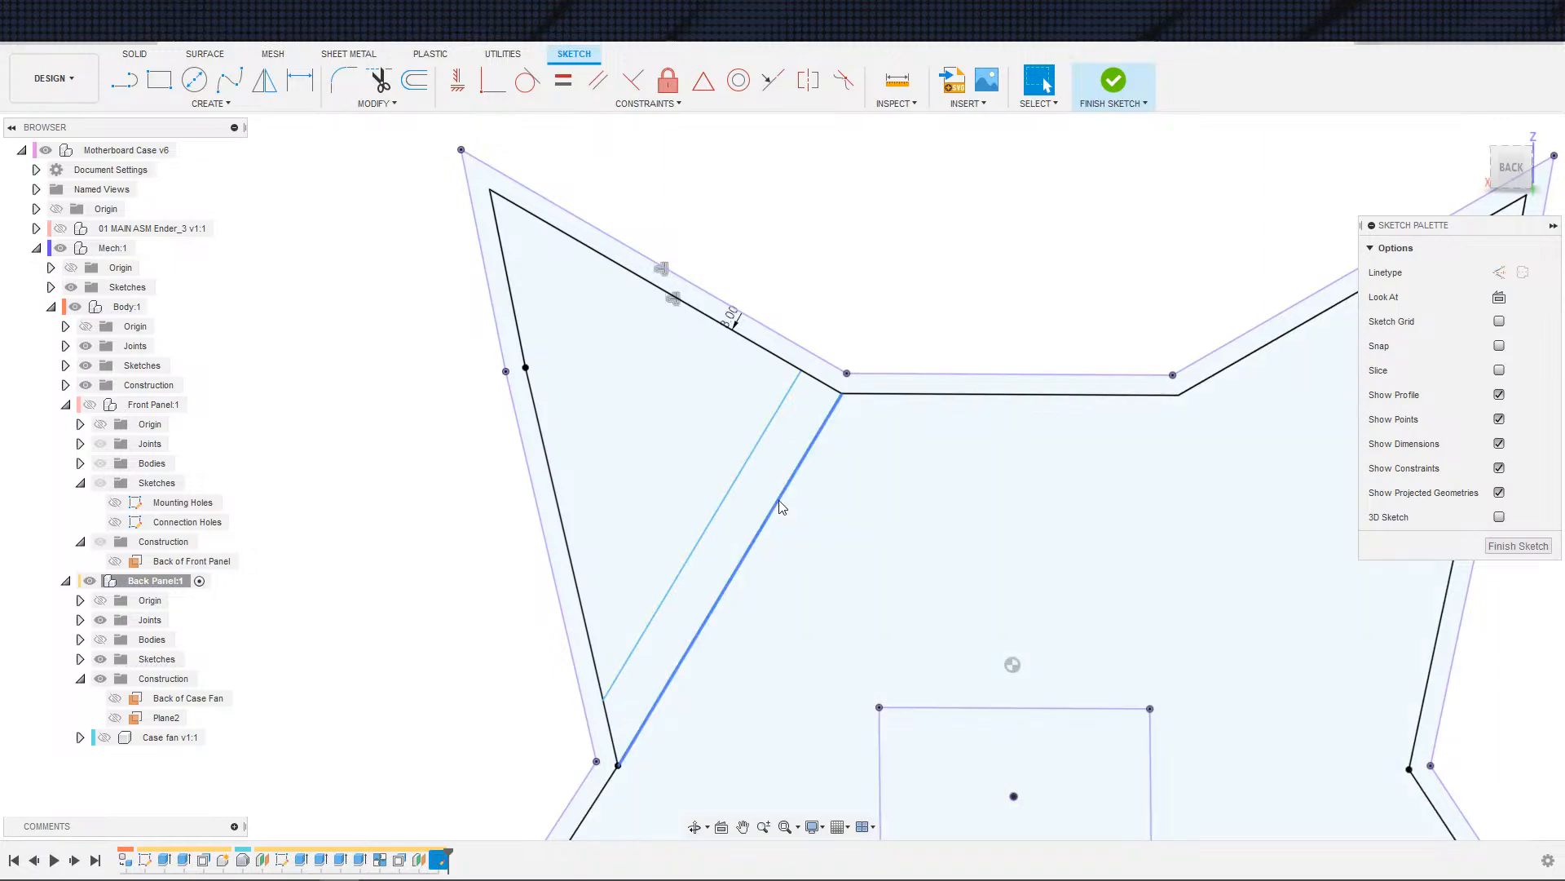
- Constrain the second line perpendicular to the spike's upper offset edge, and delete that constraint again
{"action": "left_click", "coordinate": [770, 422]}
{"action": "left_click", "coordinate": [633, 79]}
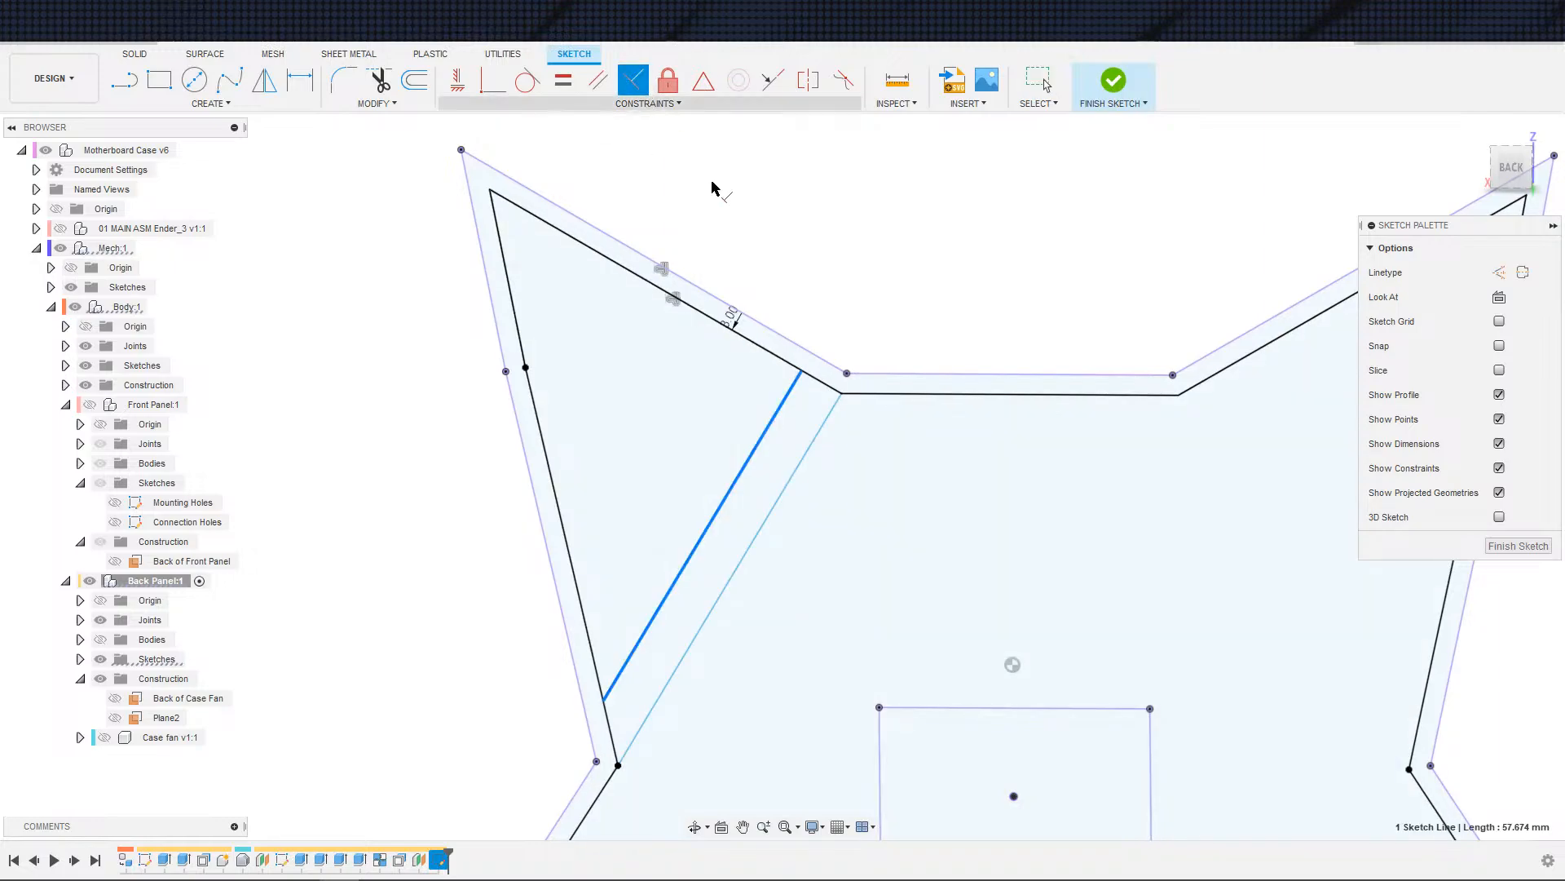
{"action": "left_click", "coordinate": [817, 379]}
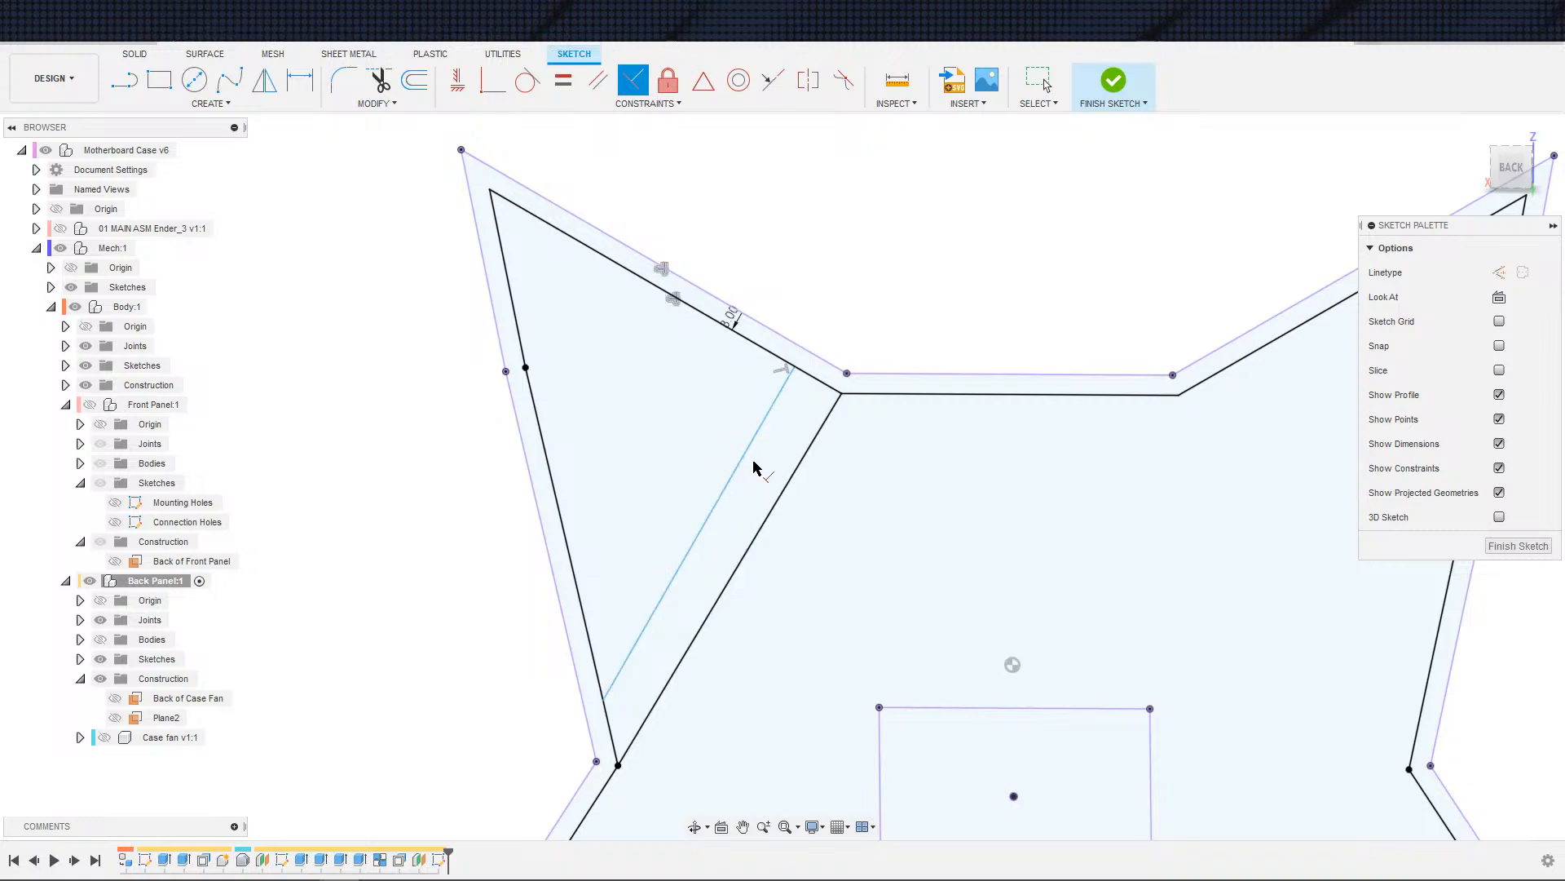
{"action": "key", "text": "Escape"}
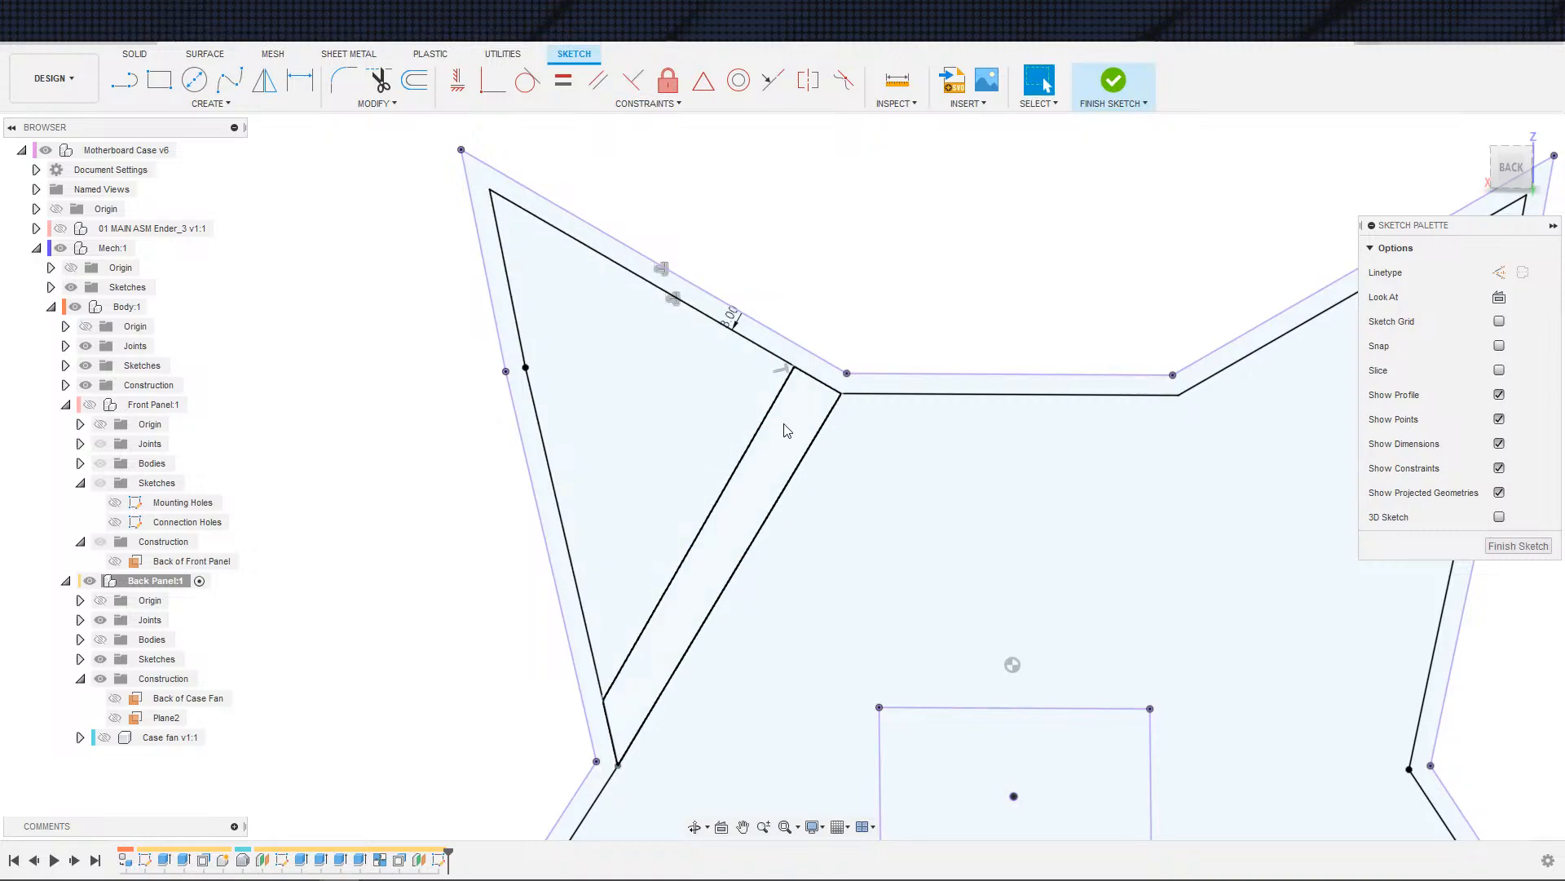
{"action": "left_click", "coordinate": [782, 371]}
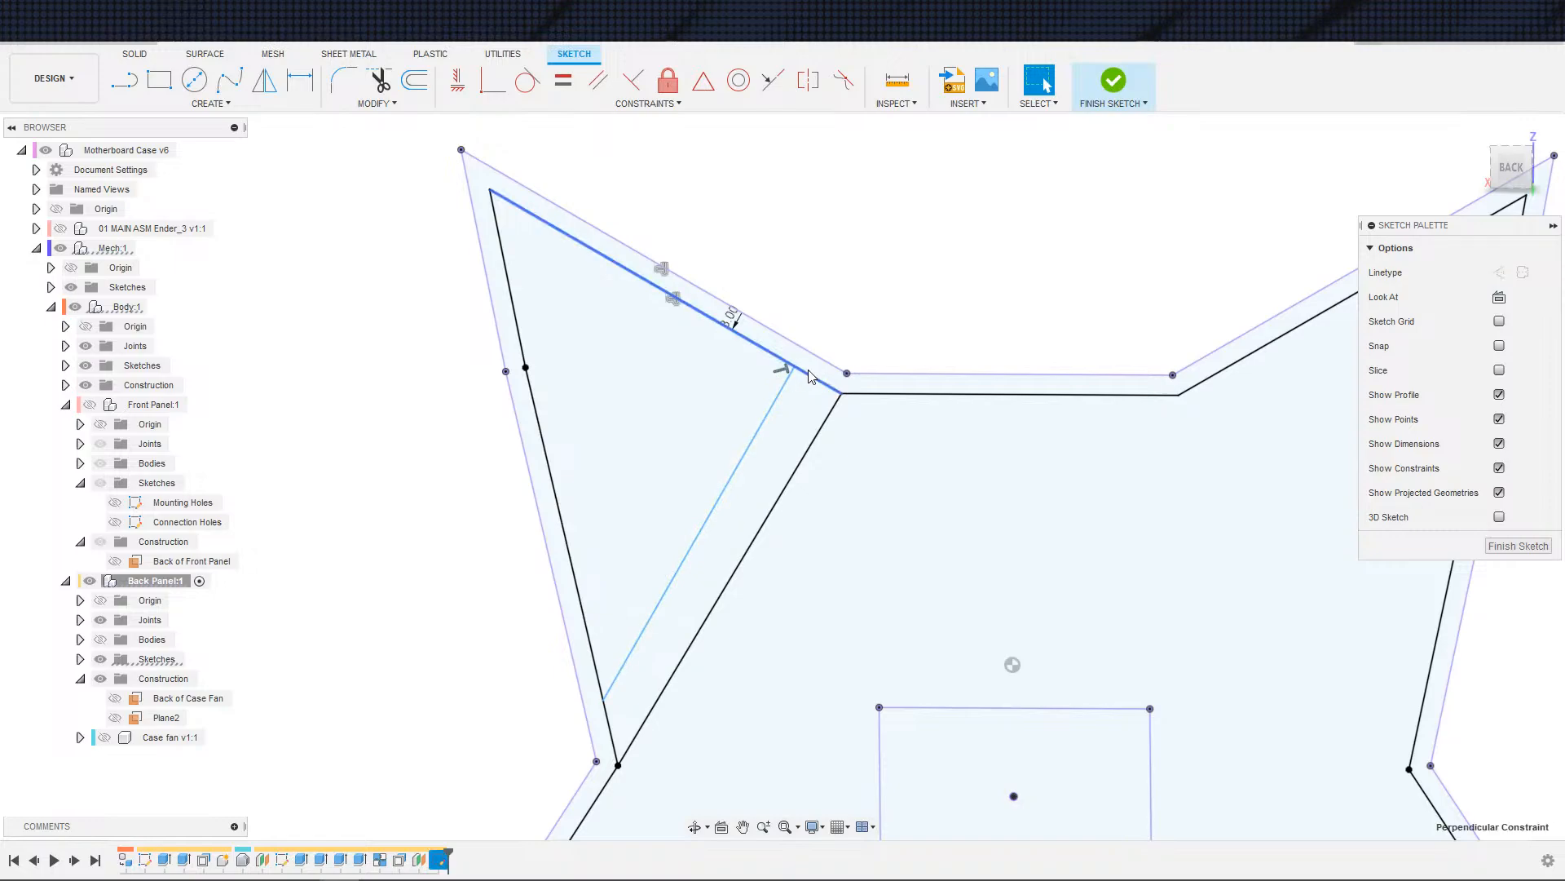
{"action": "key", "text": "Delete"}
{"action": "left_click", "coordinate": [633, 80]}
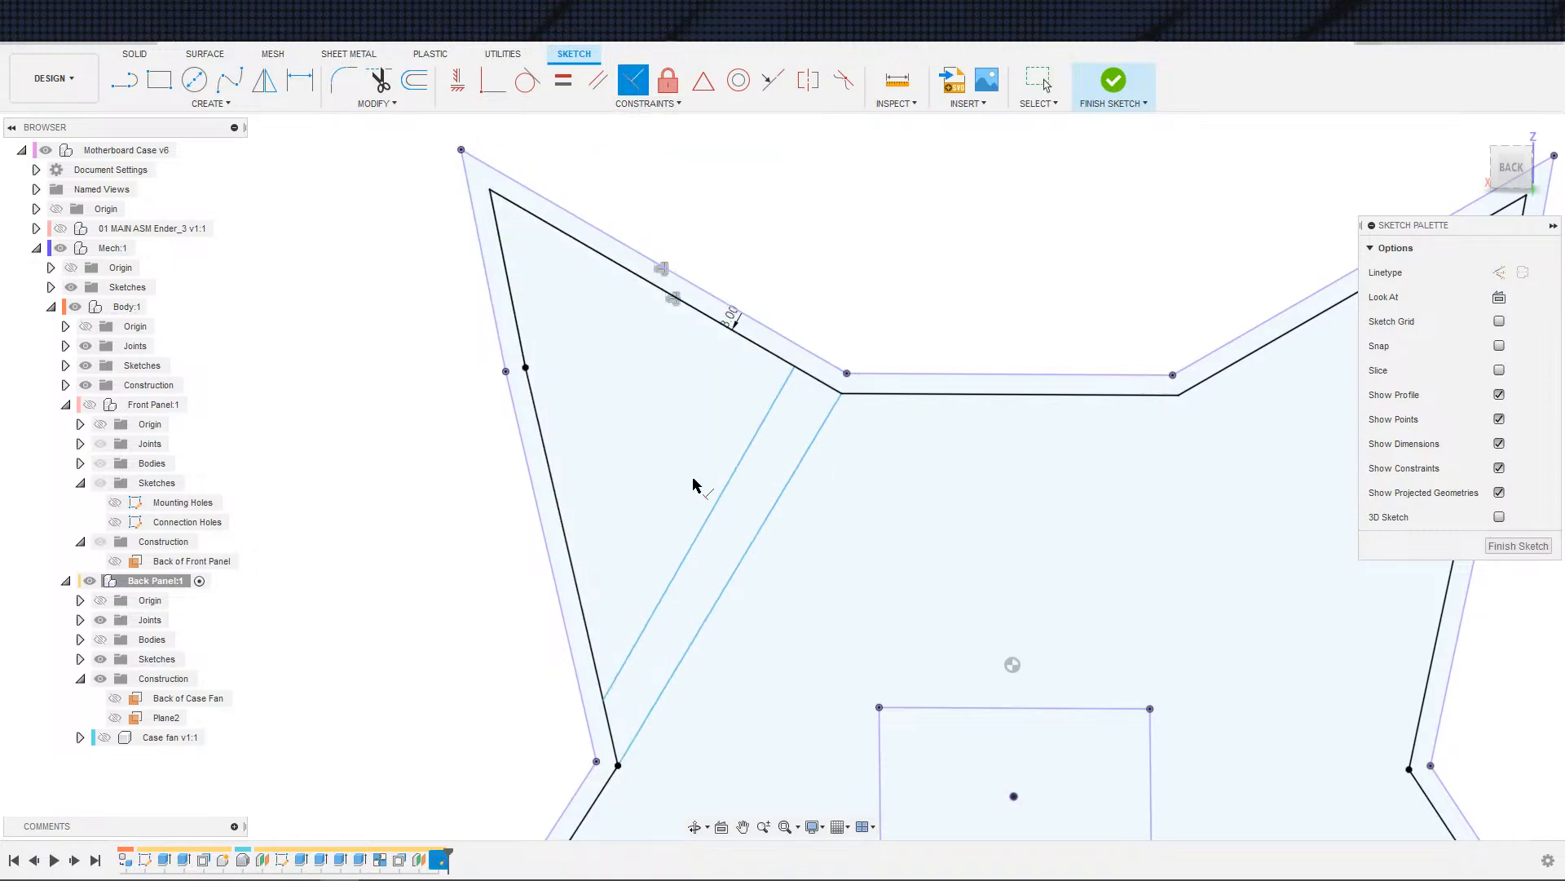
{"action": "left_click", "coordinate": [652, 617]}
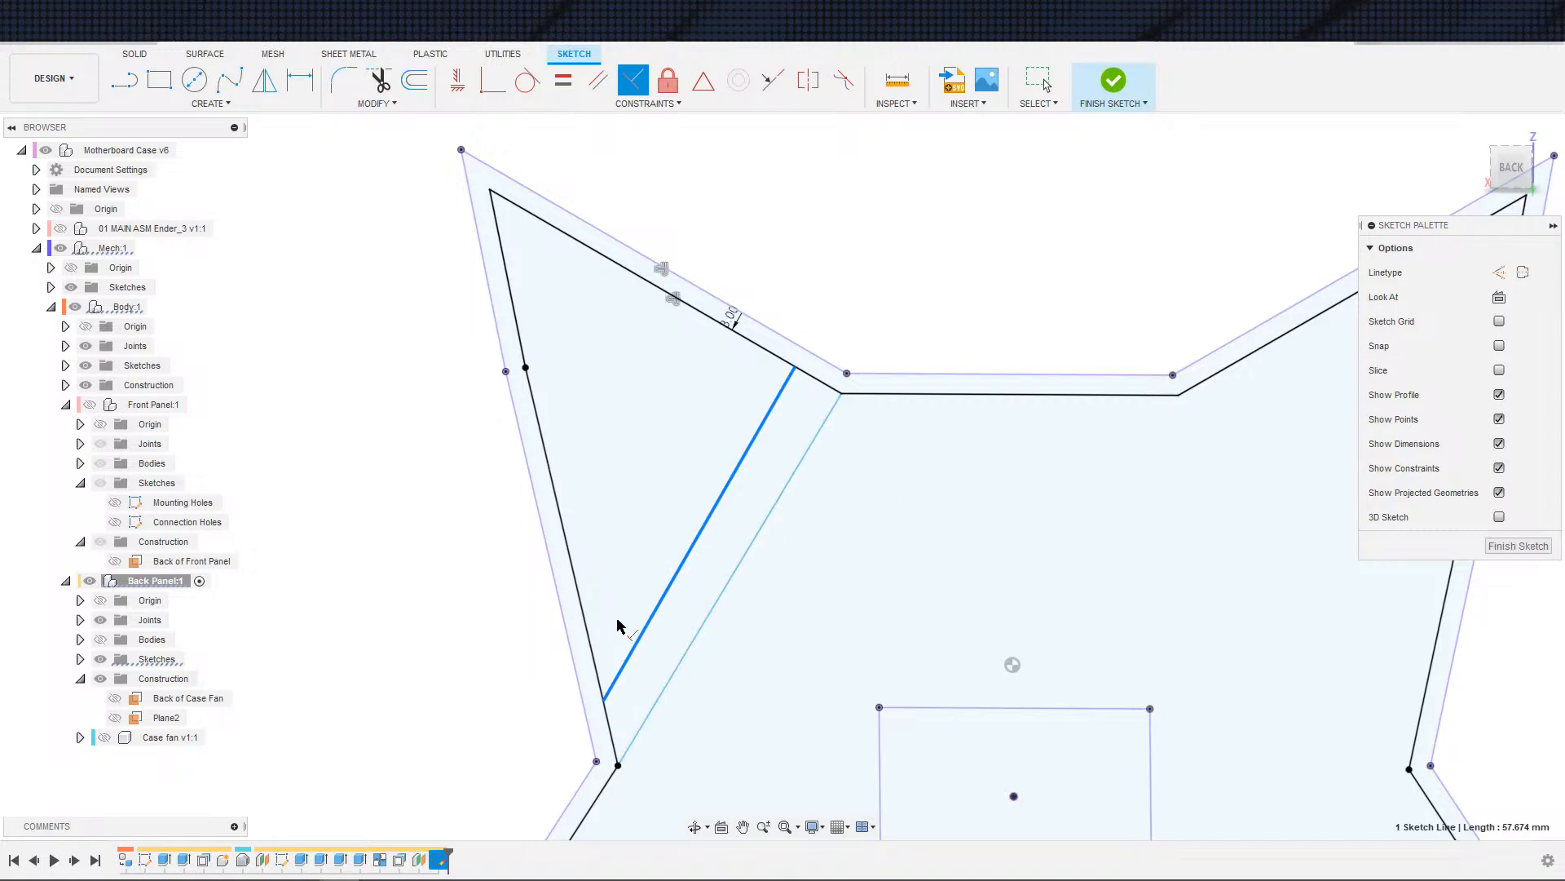
{"action": "key", "text": "Escape"}
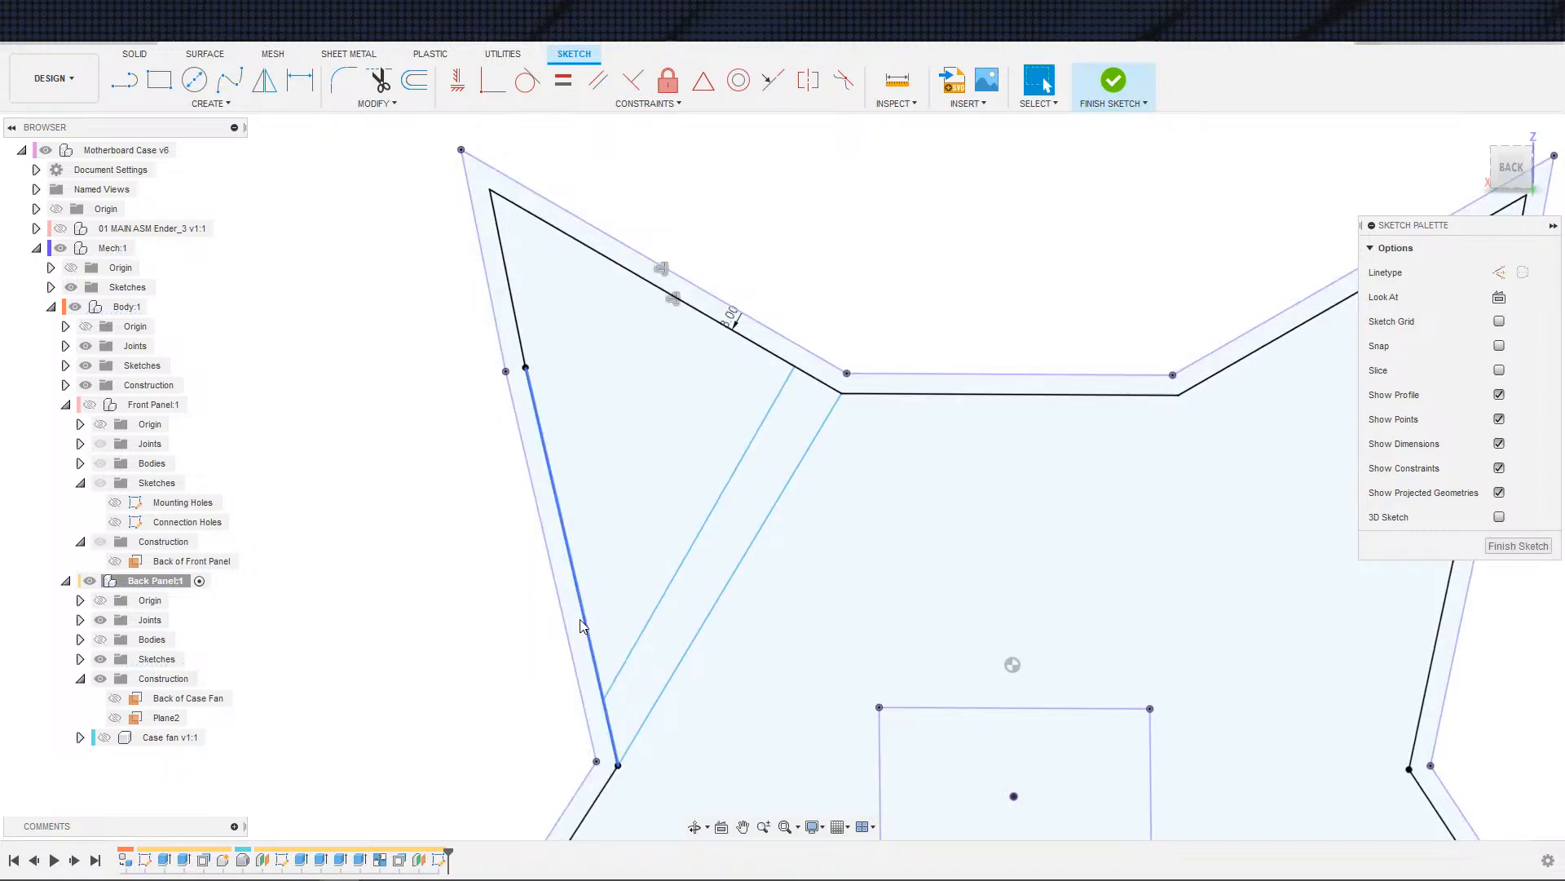
- Try an aligned length dimension on the second line across the spike, and undo it
{"action": "left_click", "coordinate": [583, 623]}
{"action": "key", "text": "d"}
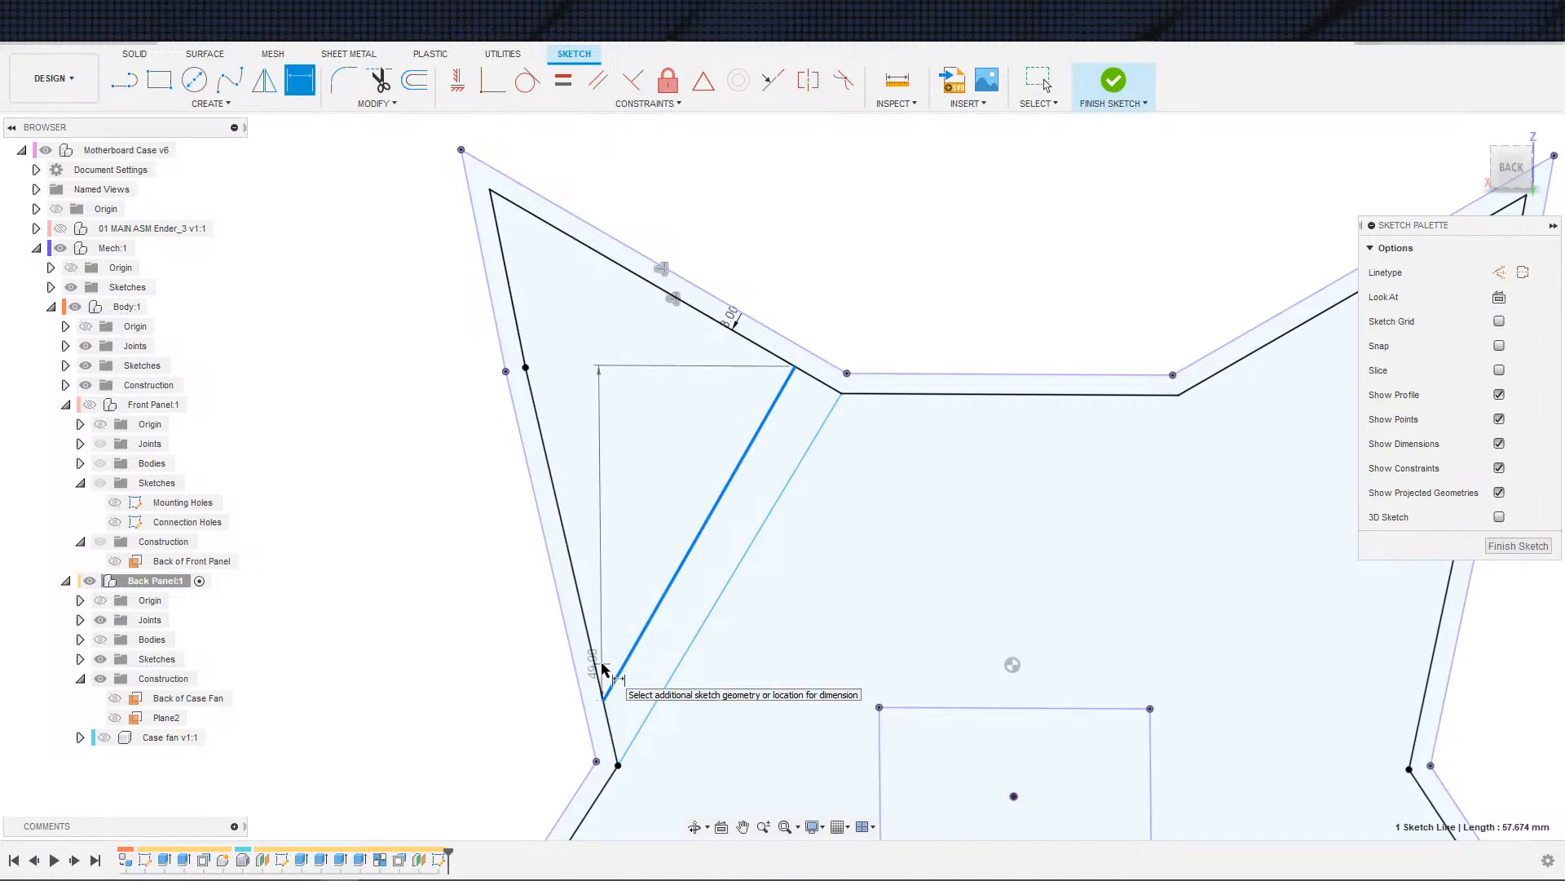
{"action": "left_click", "coordinate": [623, 677]}
{"action": "left_click", "coordinate": [618, 632]}
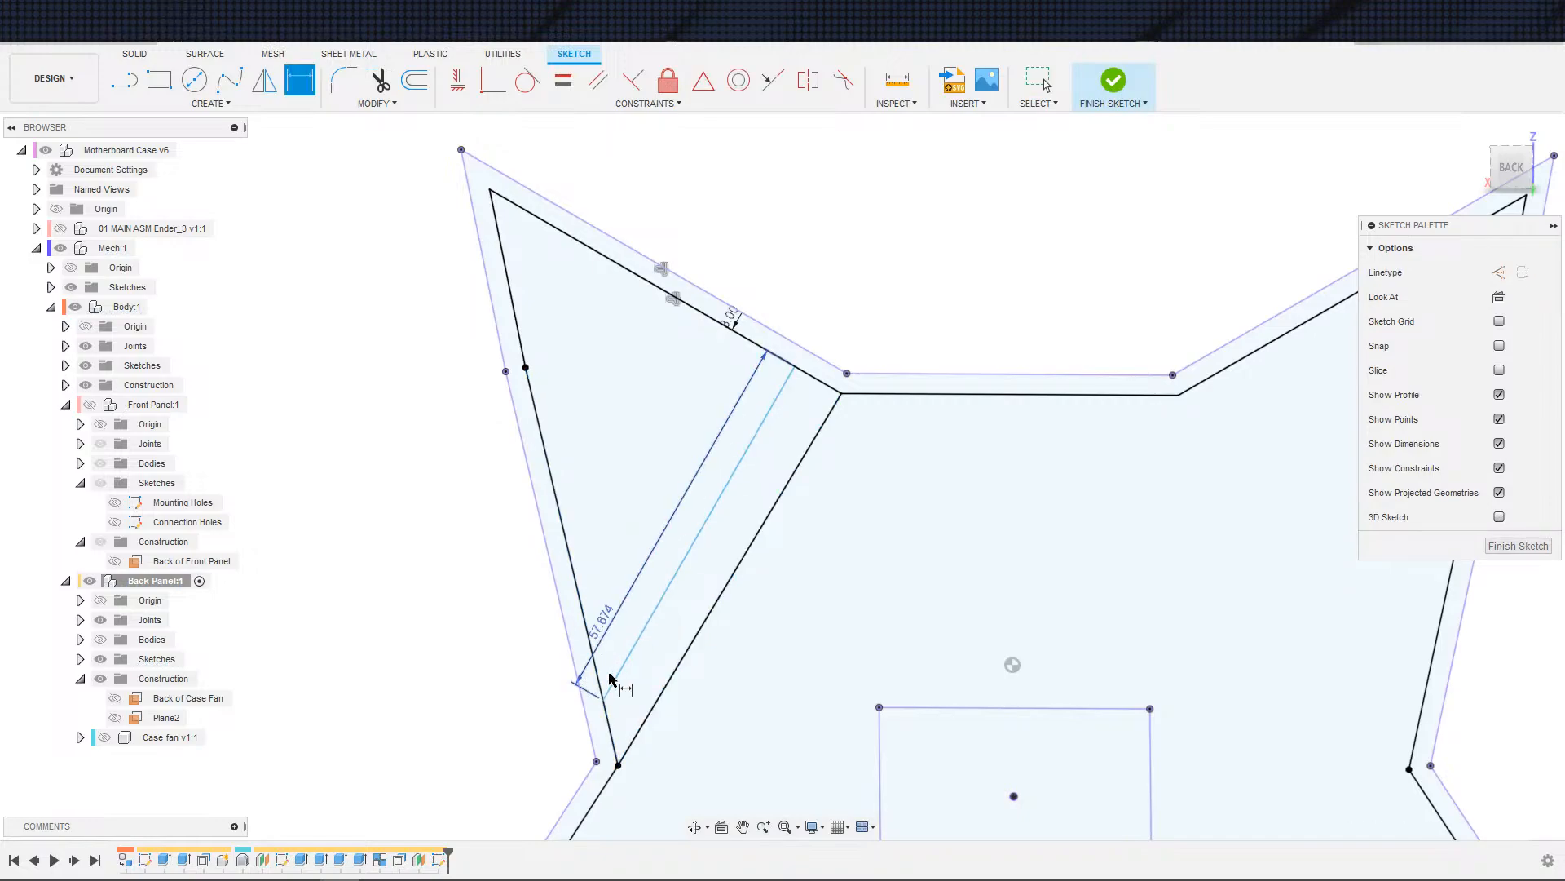
{"action": "key", "text": "Escape"}
{"action": "key", "text": "ctrl+z"}
- Try a vertical height dimension on the second line across the spike, and undo it
{"action": "key", "text": "d"}
{"action": "left_click", "coordinate": [621, 663]}
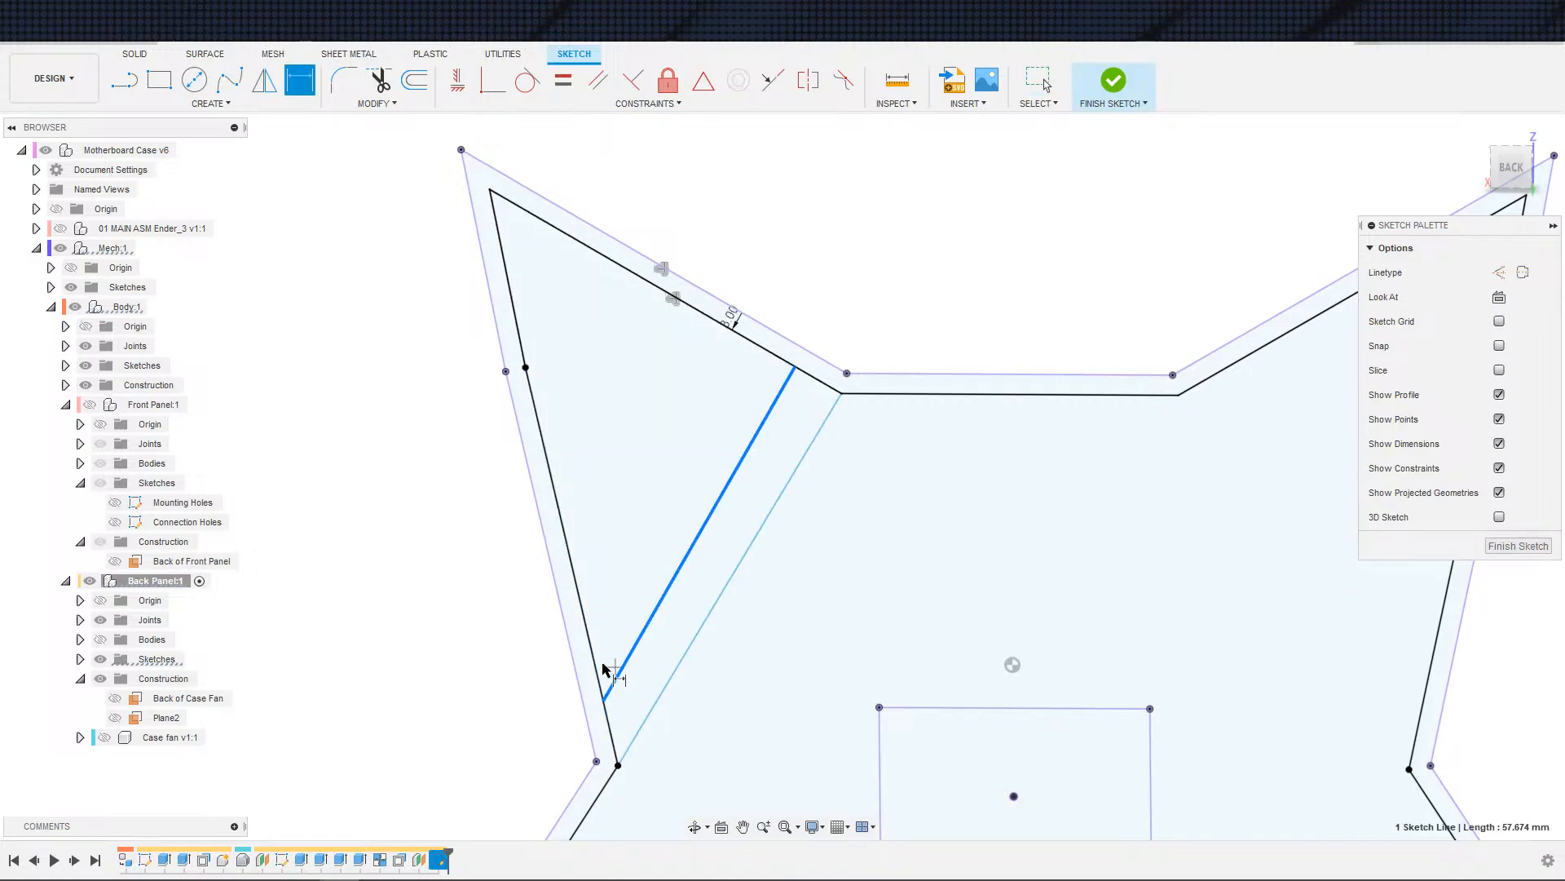
{"action": "left_click", "coordinate": [592, 647]}
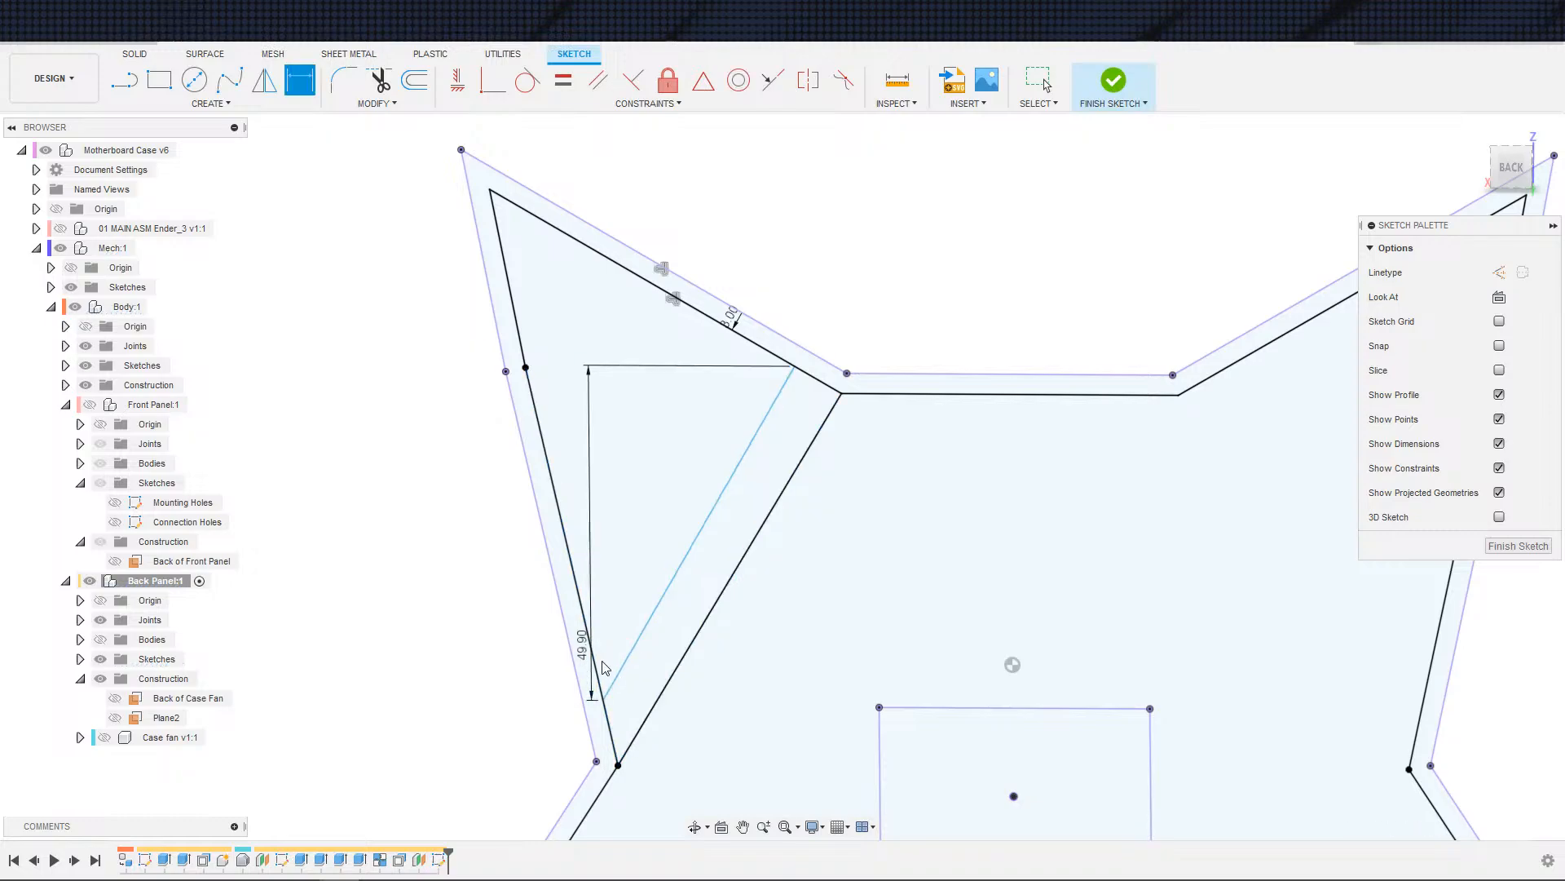
{"action": "key", "text": "Escape"}
{"action": "key", "text": "ctrl+z"}
- Add a 60-degree angle dimension between the spike's upper offset edge and the second line
{"action": "key", "text": "d"}
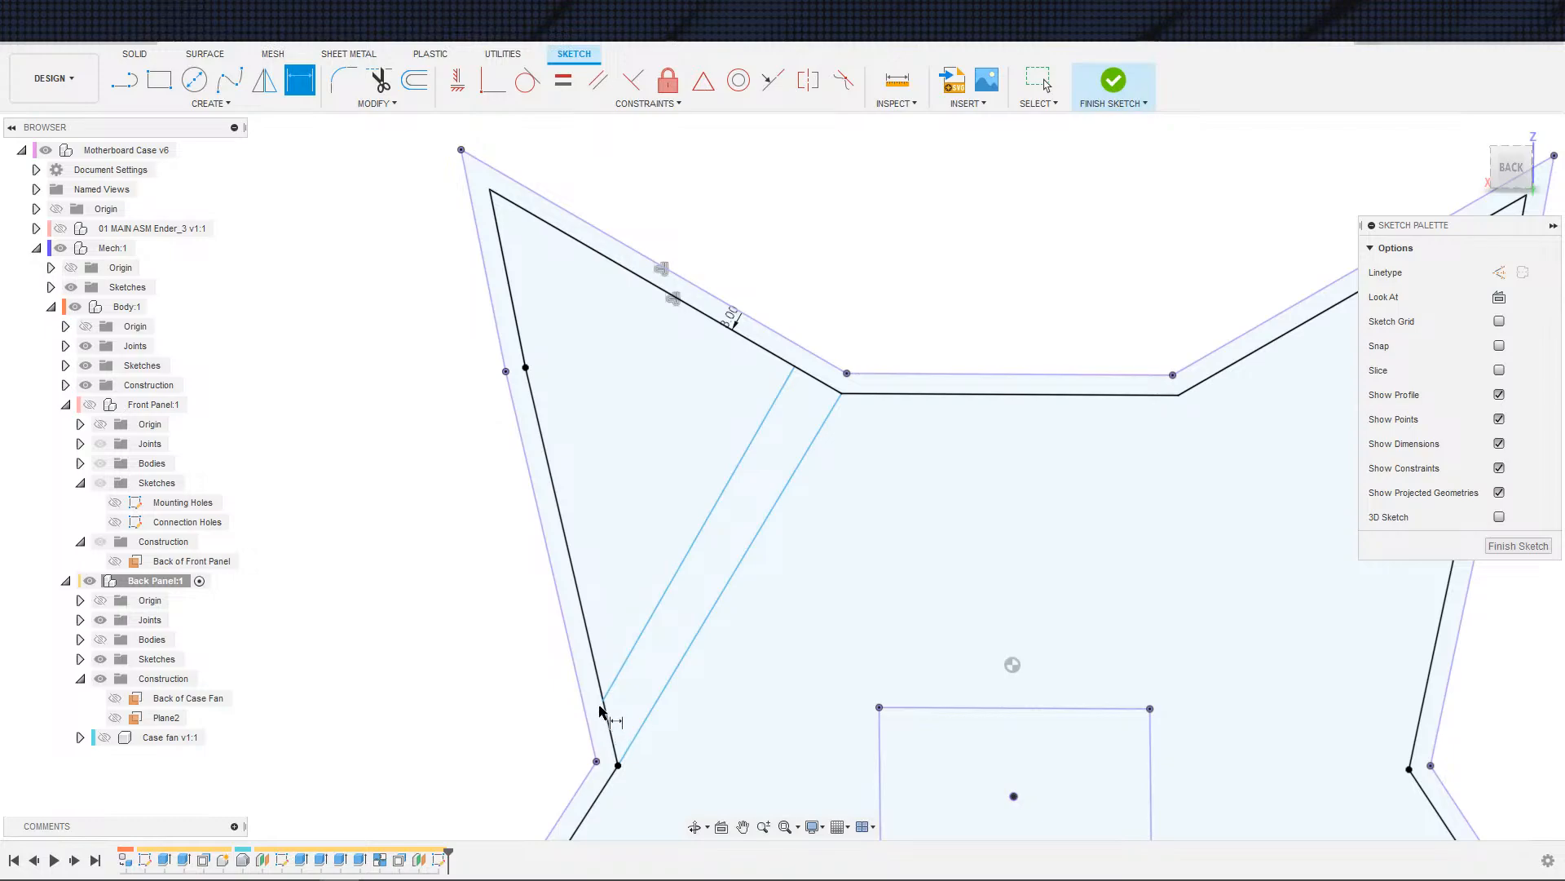
{"action": "key", "text": "Escape"}
{"action": "scroll", "coordinate": [591, 628], "scroll_direction": "up", "scroll_amount": 1}
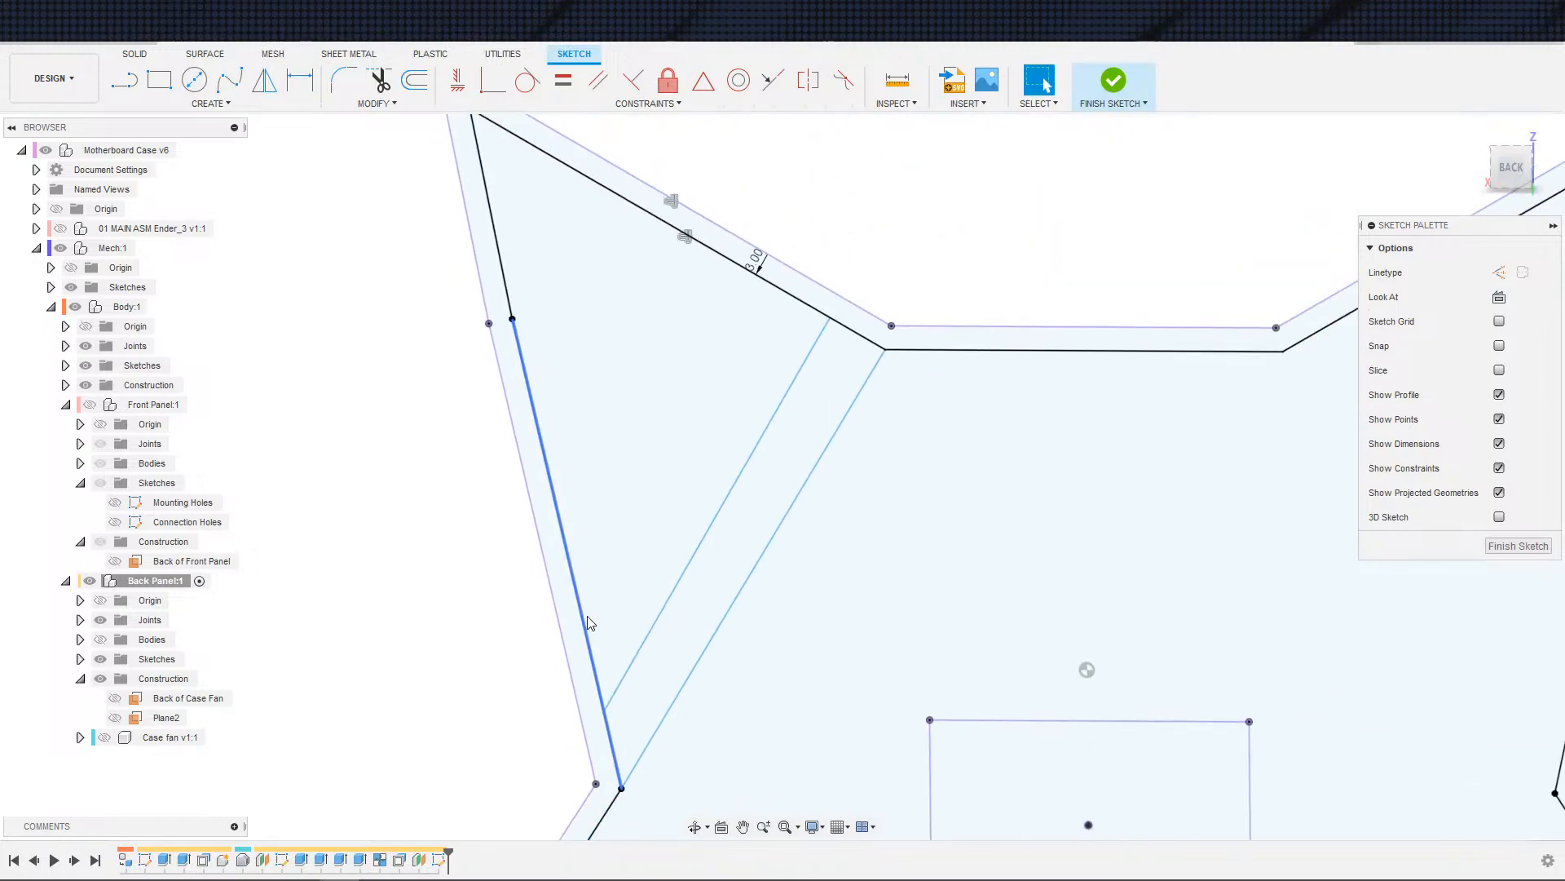
{"action": "scroll", "coordinate": [587, 618], "scroll_direction": "down", "scroll_amount": 2}
{"action": "key", "text": "d"}
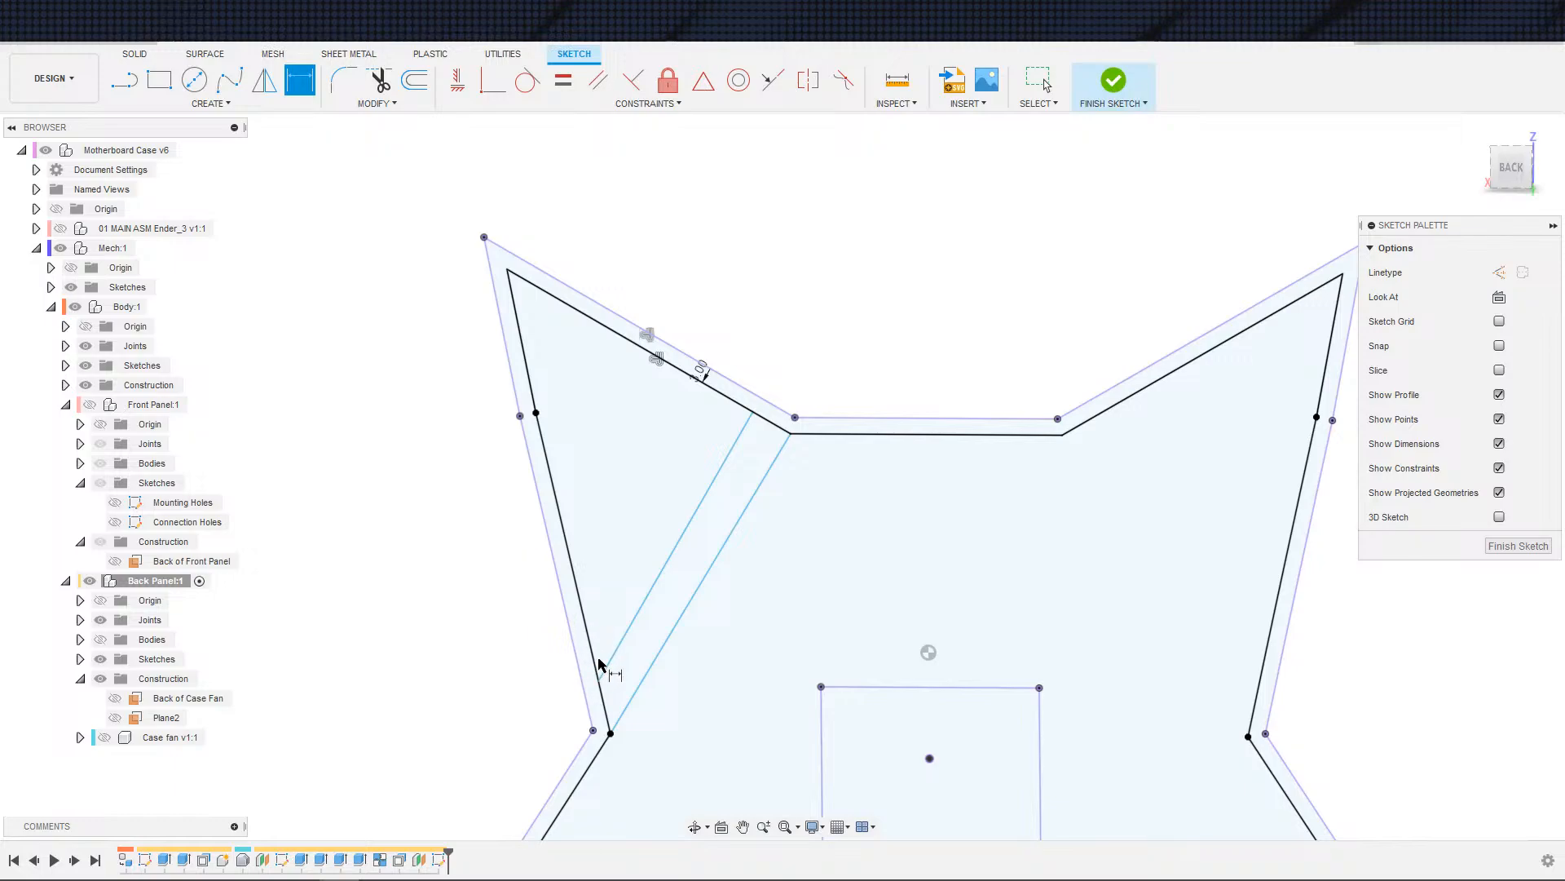
{"action": "left_click", "coordinate": [740, 410]}
{"action": "left_click", "coordinate": [744, 428]}
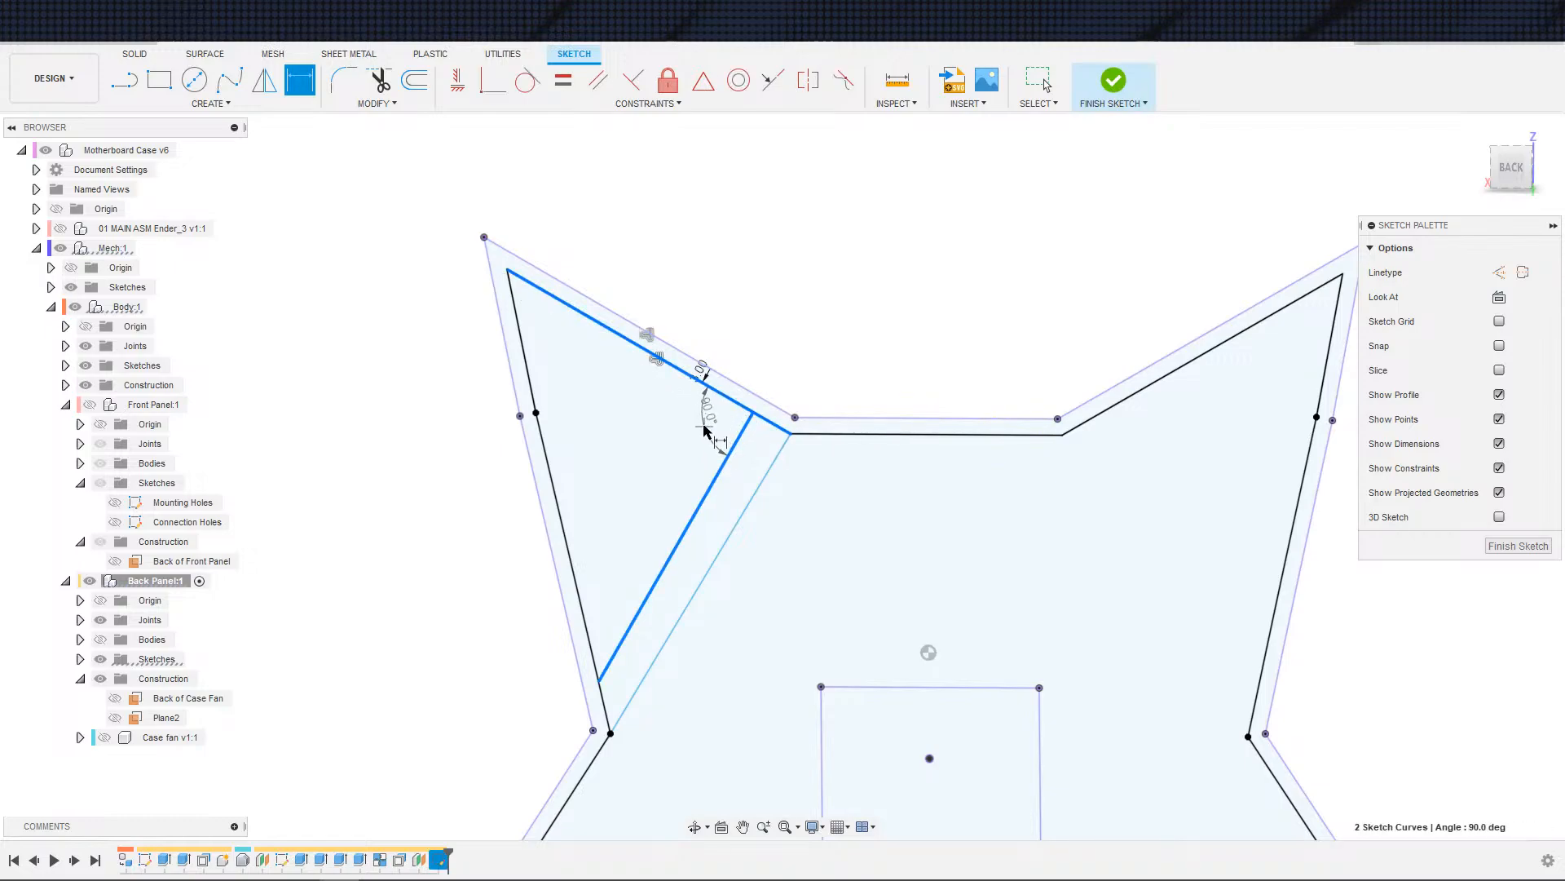
{"action": "left_click", "coordinate": [706, 428]}
{"action": "type", "text": "60"}
{"action": "key", "text": "Return"}
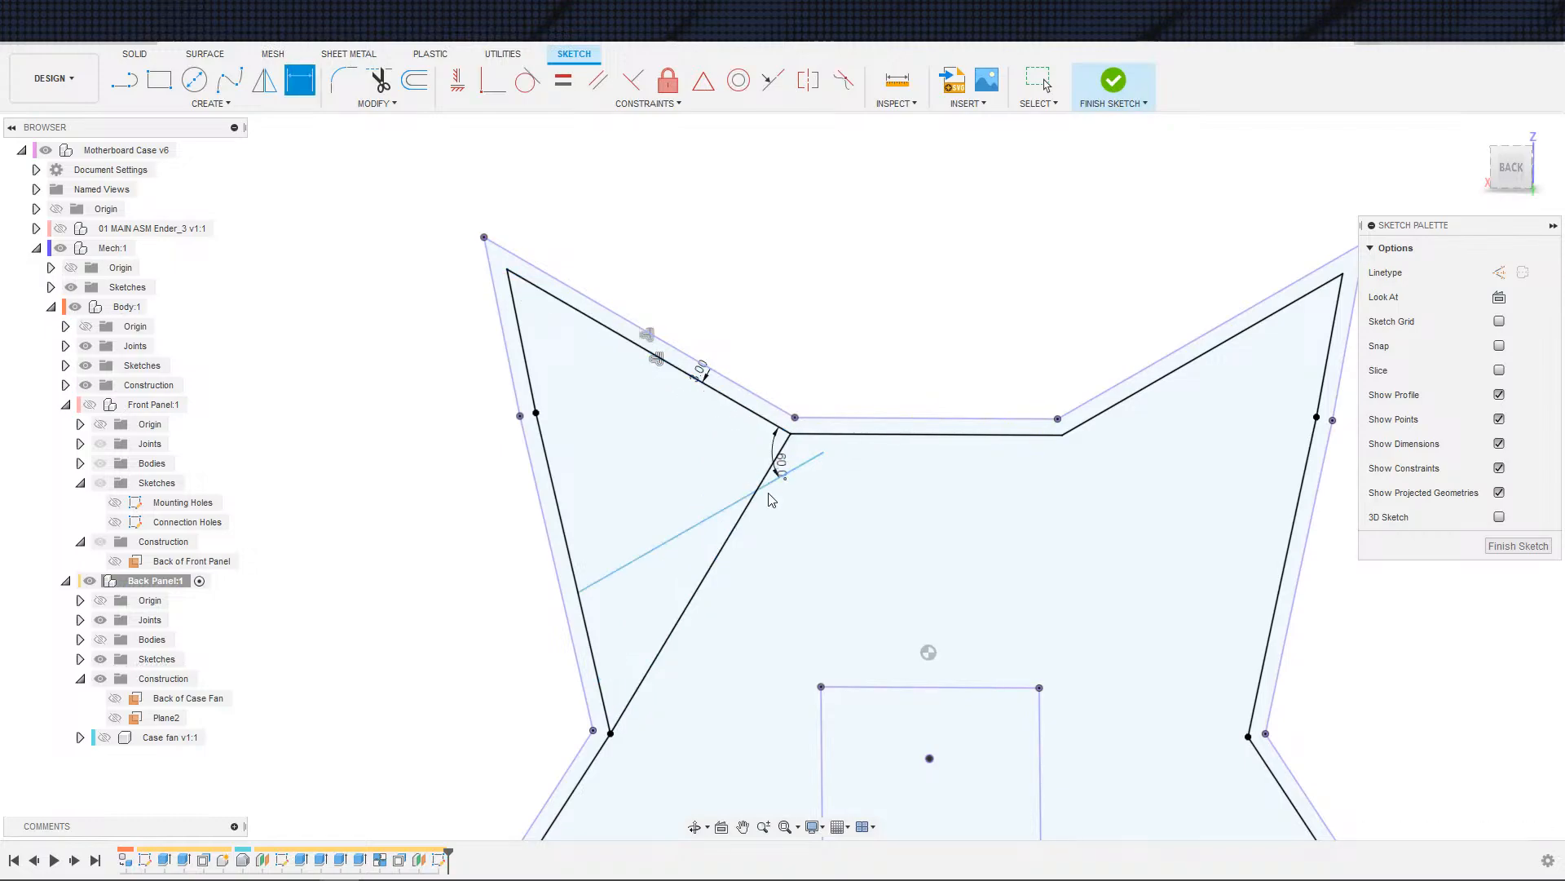
- Set the angle between the spike's upper offset edge and the second line to 80 degrees
{"action": "double_click", "coordinate": [782, 461]}
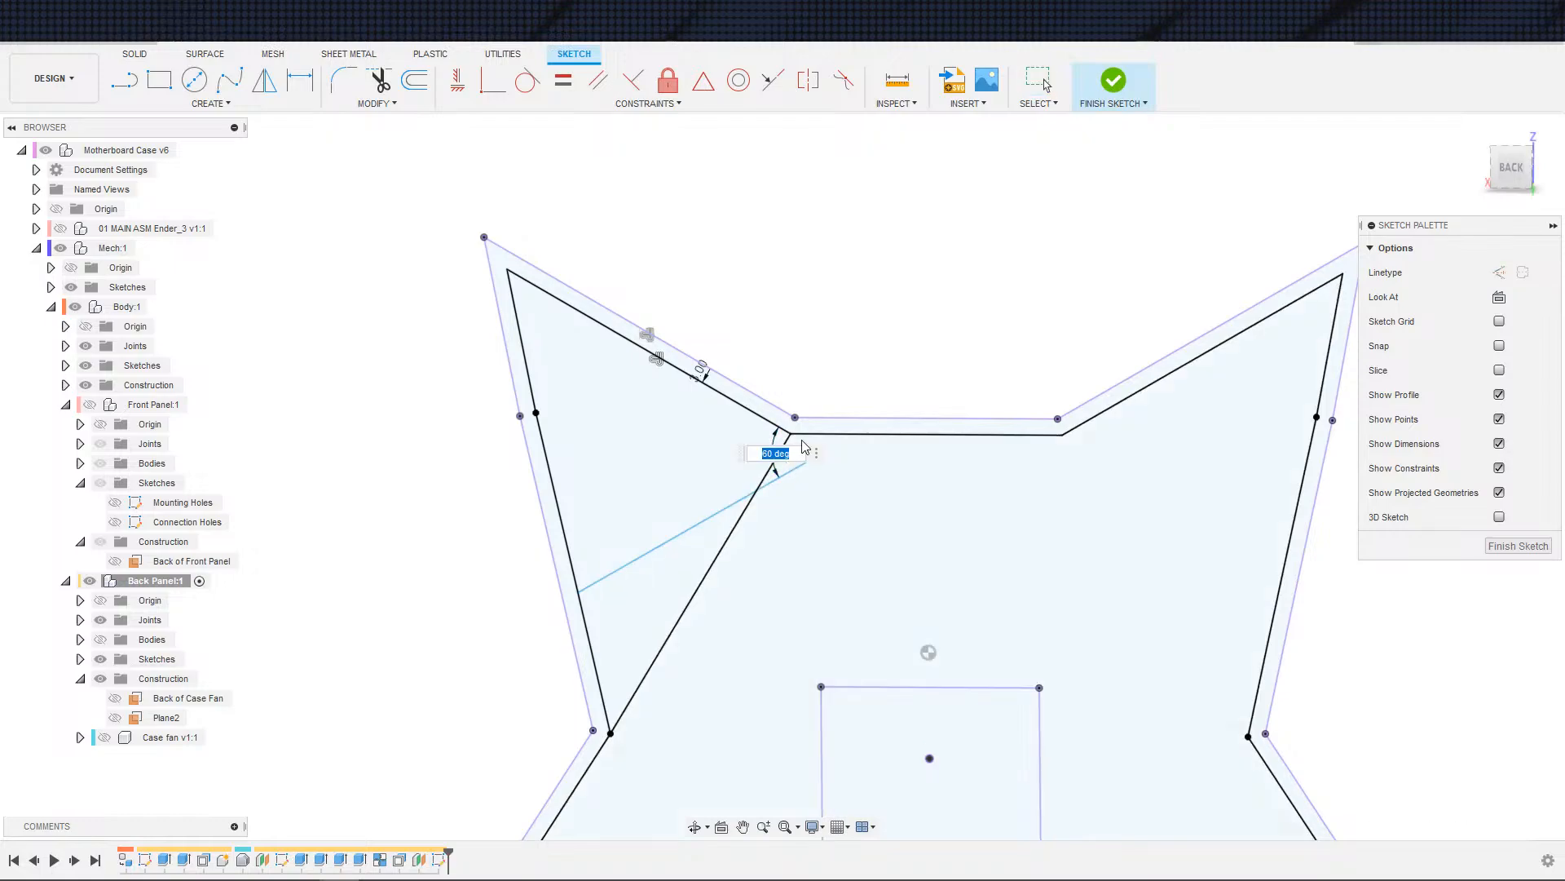
{"action": "type", "text": "80"}
{"action": "key", "text": "Return"}
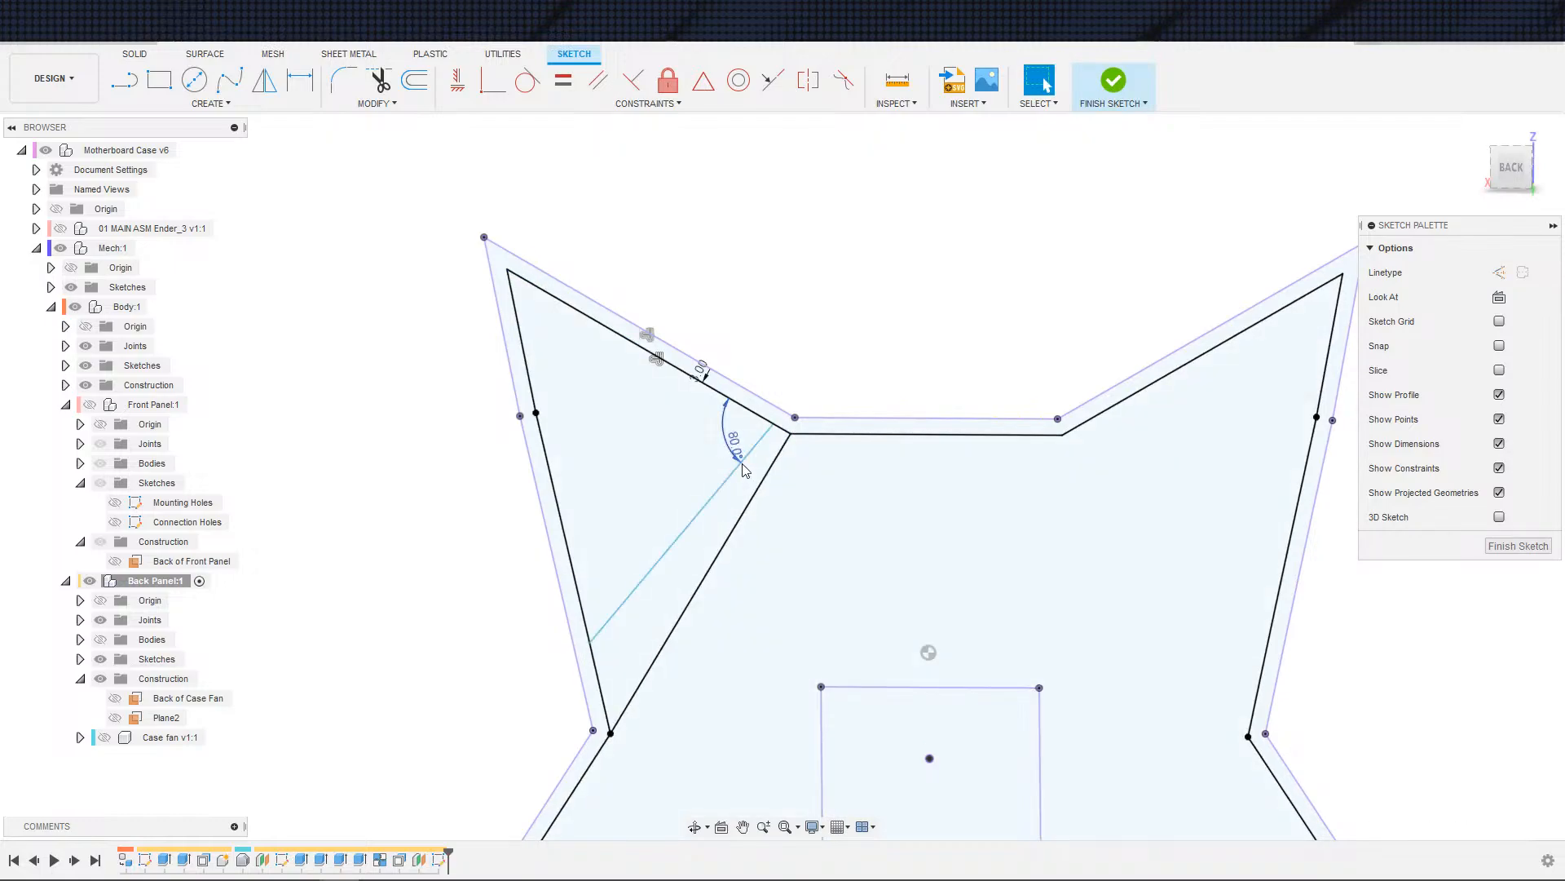
{"action": "scroll", "coordinate": [706, 460], "scroll_direction": "up", "scroll_amount": 1}
{"action": "scroll", "coordinate": [703, 459], "scroll_direction": "down", "scroll_amount": 1}
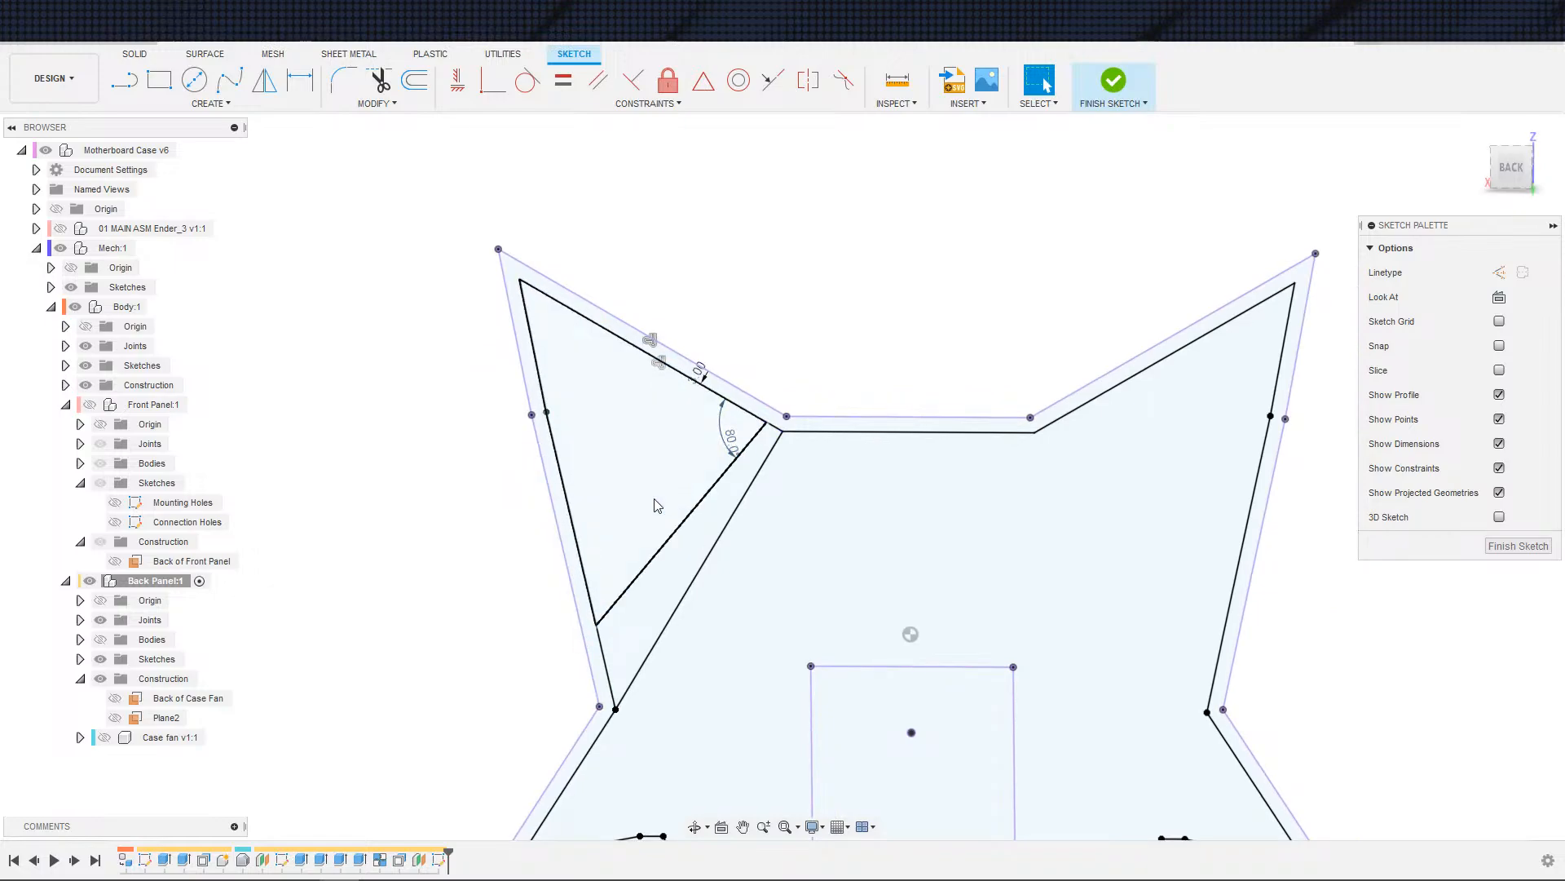
- Try 90 degrees for the angle between the second line and the upper offset edge, and restore 80 degrees
{"action": "double_click", "coordinate": [731, 448]}
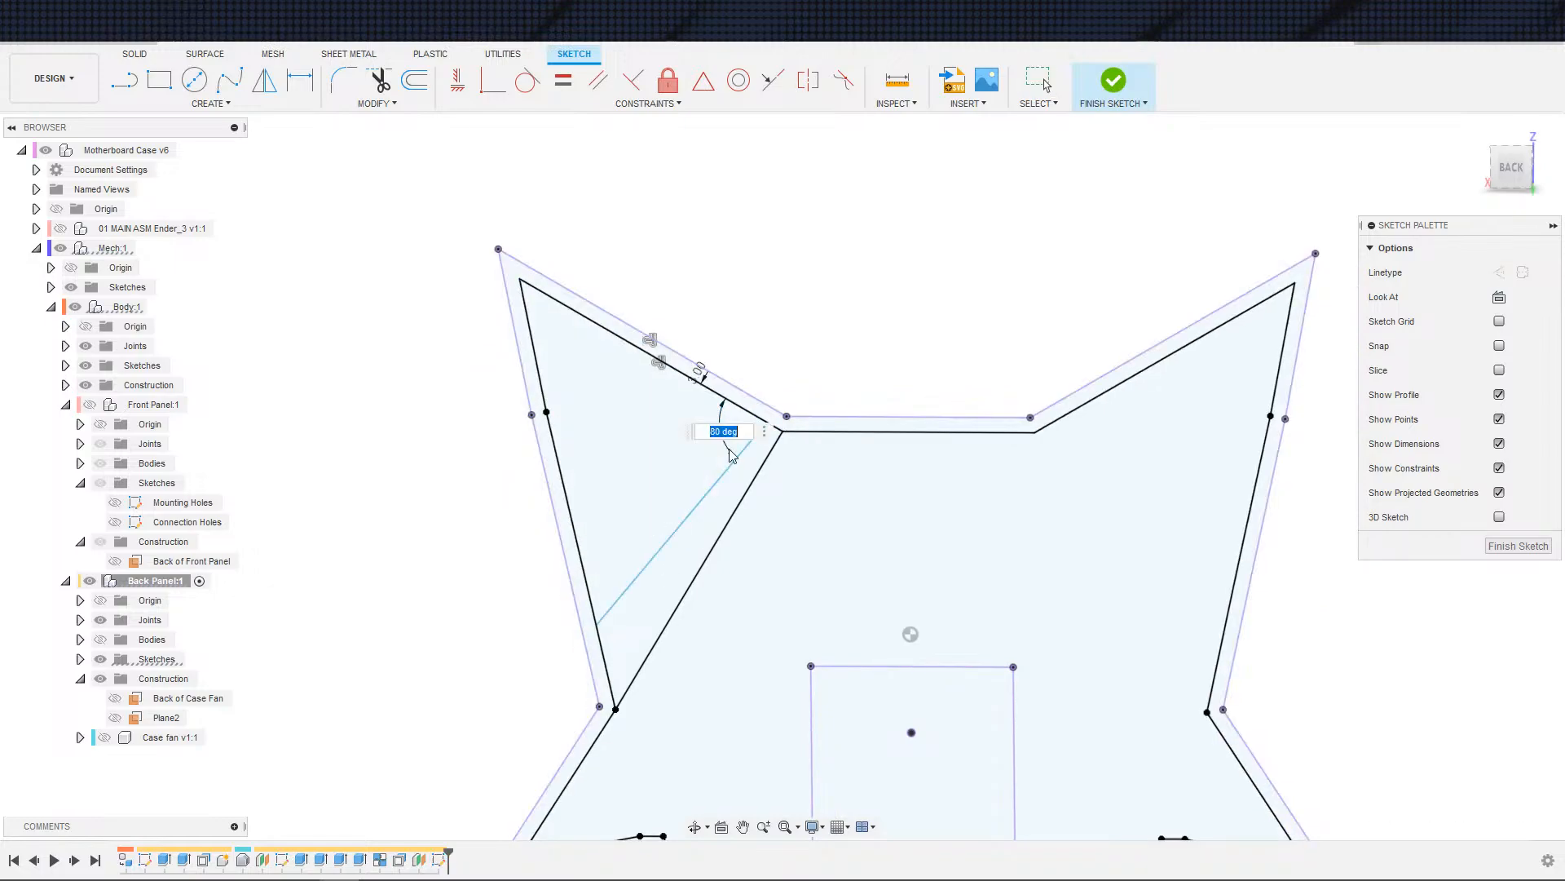
{"action": "type", "text": "90"}
{"action": "key", "text": "Return"}
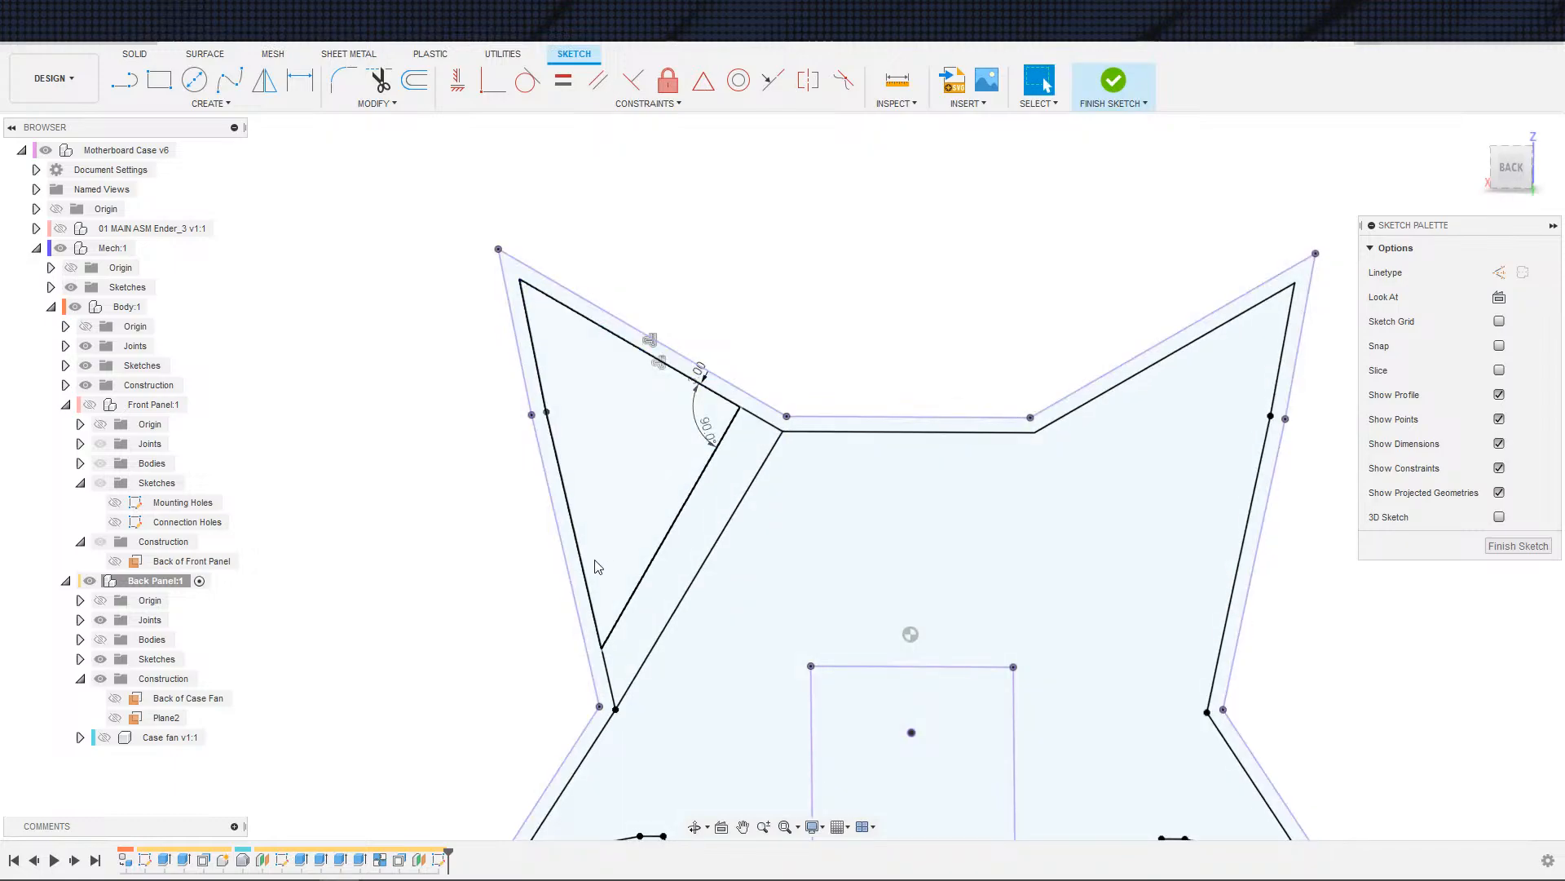
{"action": "double_click", "coordinate": [706, 429]}
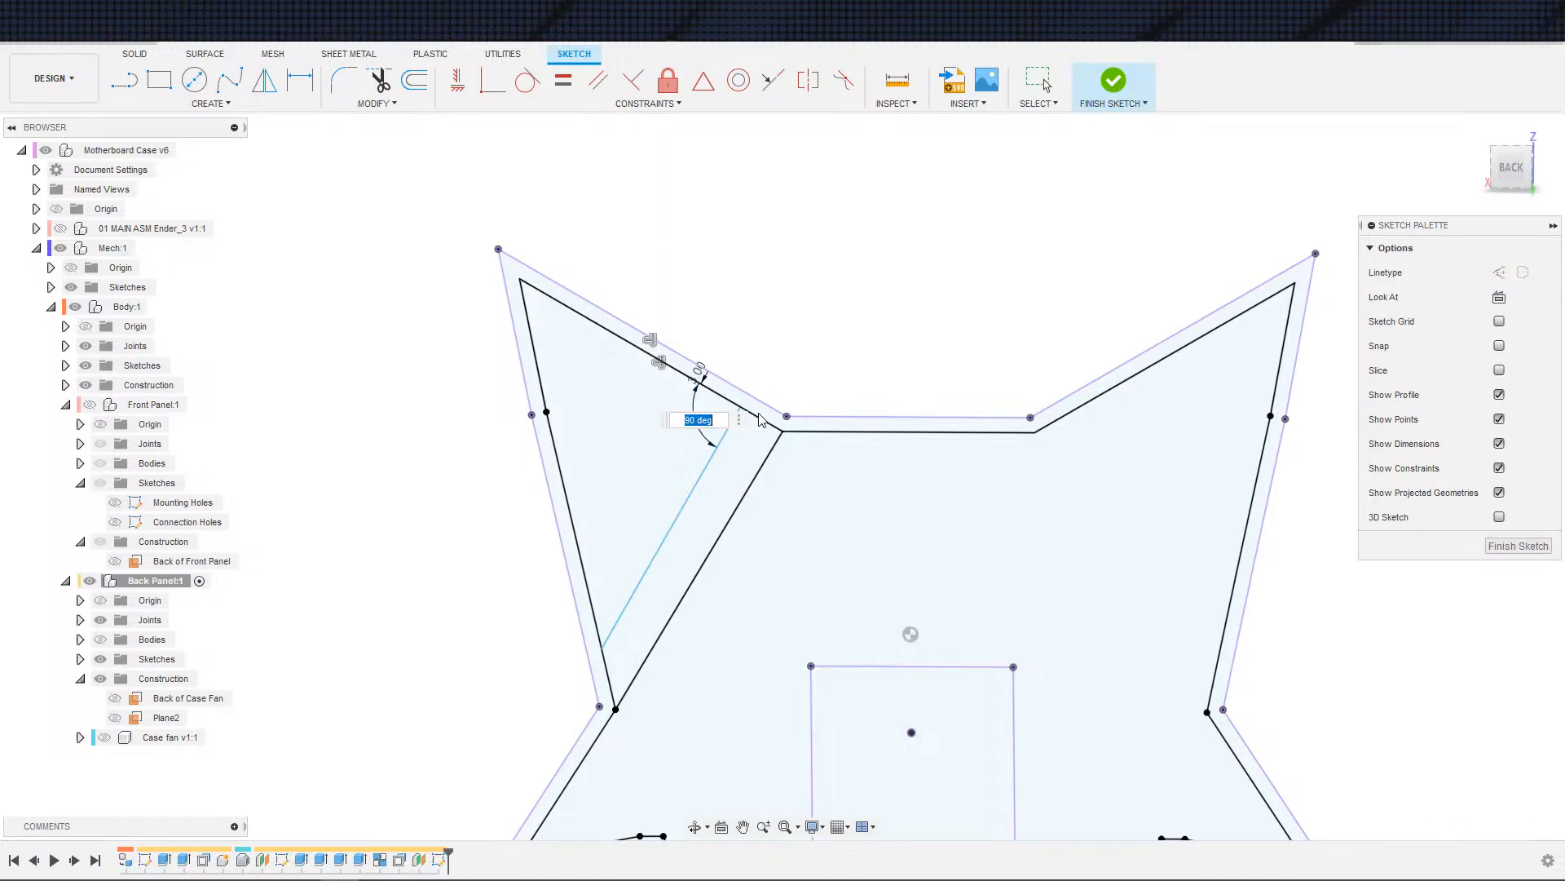
{"action": "type", "text": "80"}
{"action": "key", "text": "Return"}
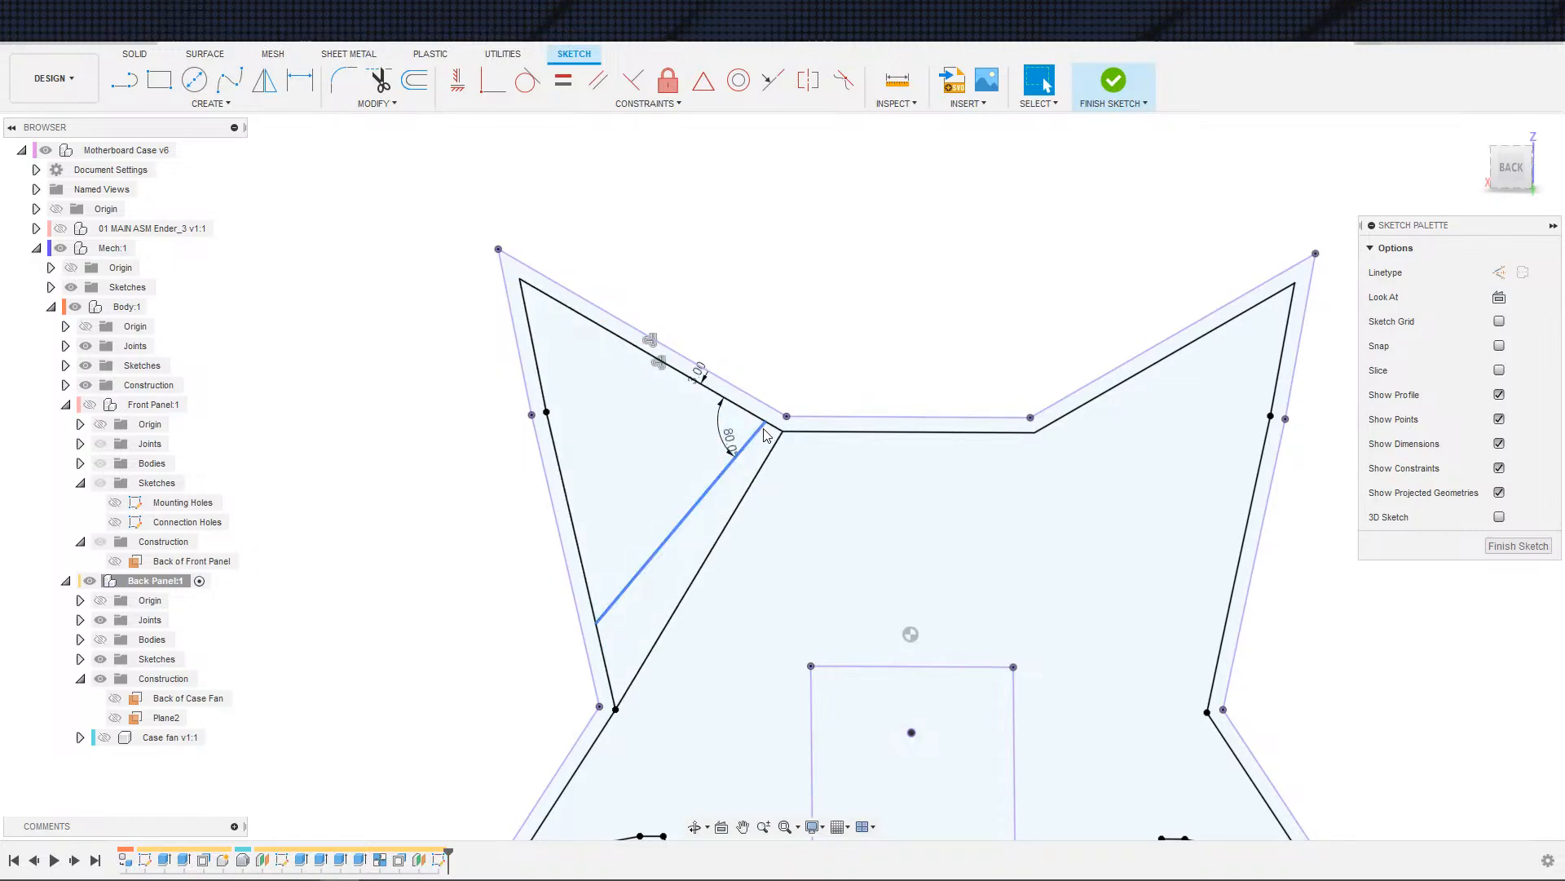
{"action": "key", "text": "d"}
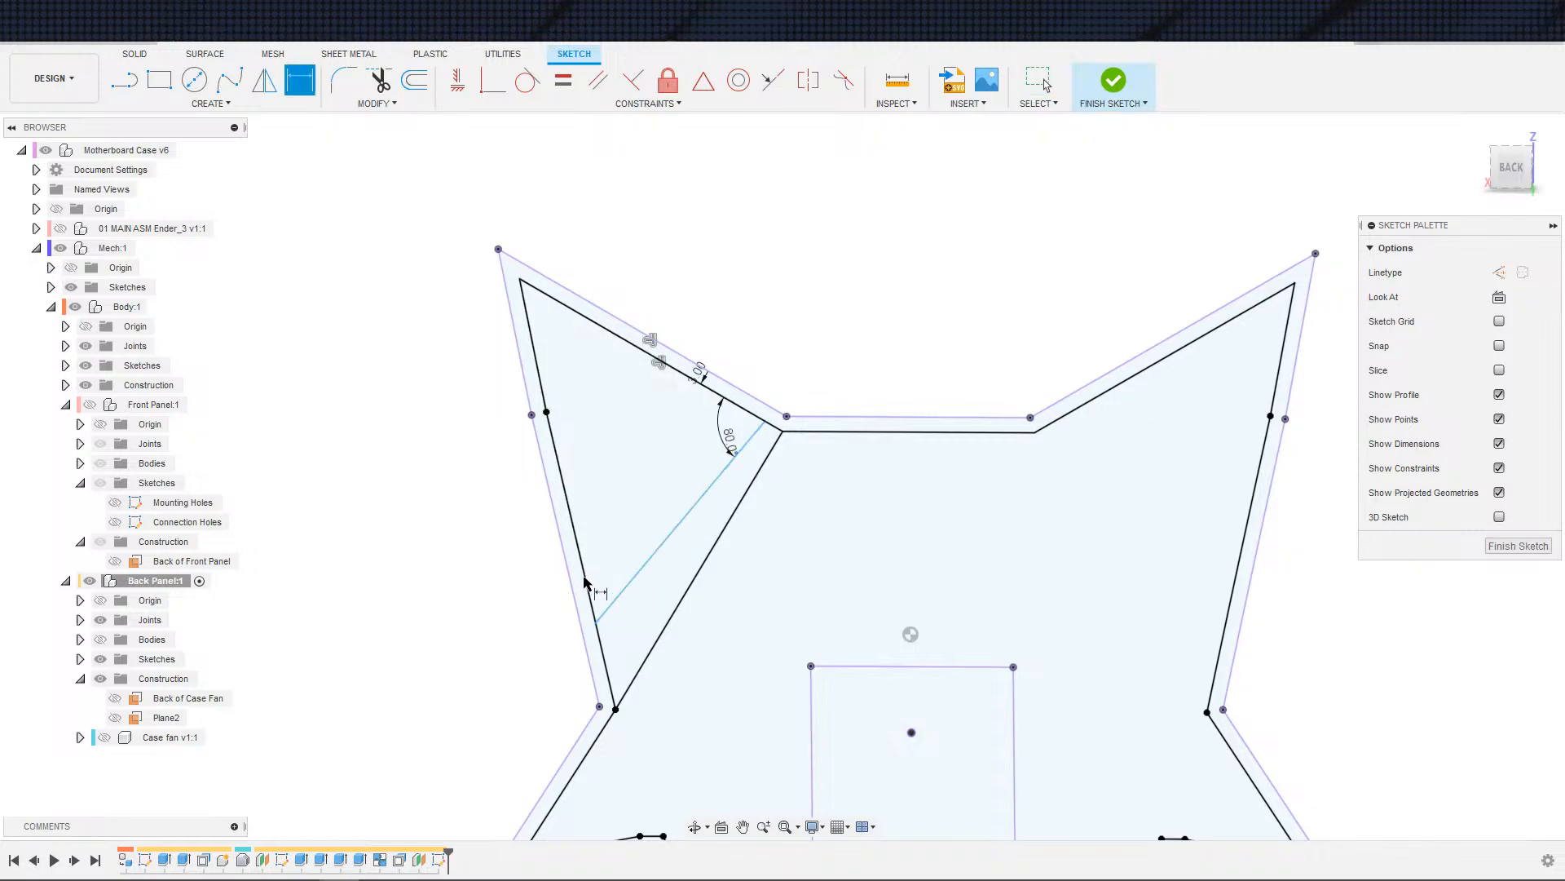
{"action": "left_click", "coordinate": [537, 377]}
{"action": "left_click", "coordinate": [646, 564]}
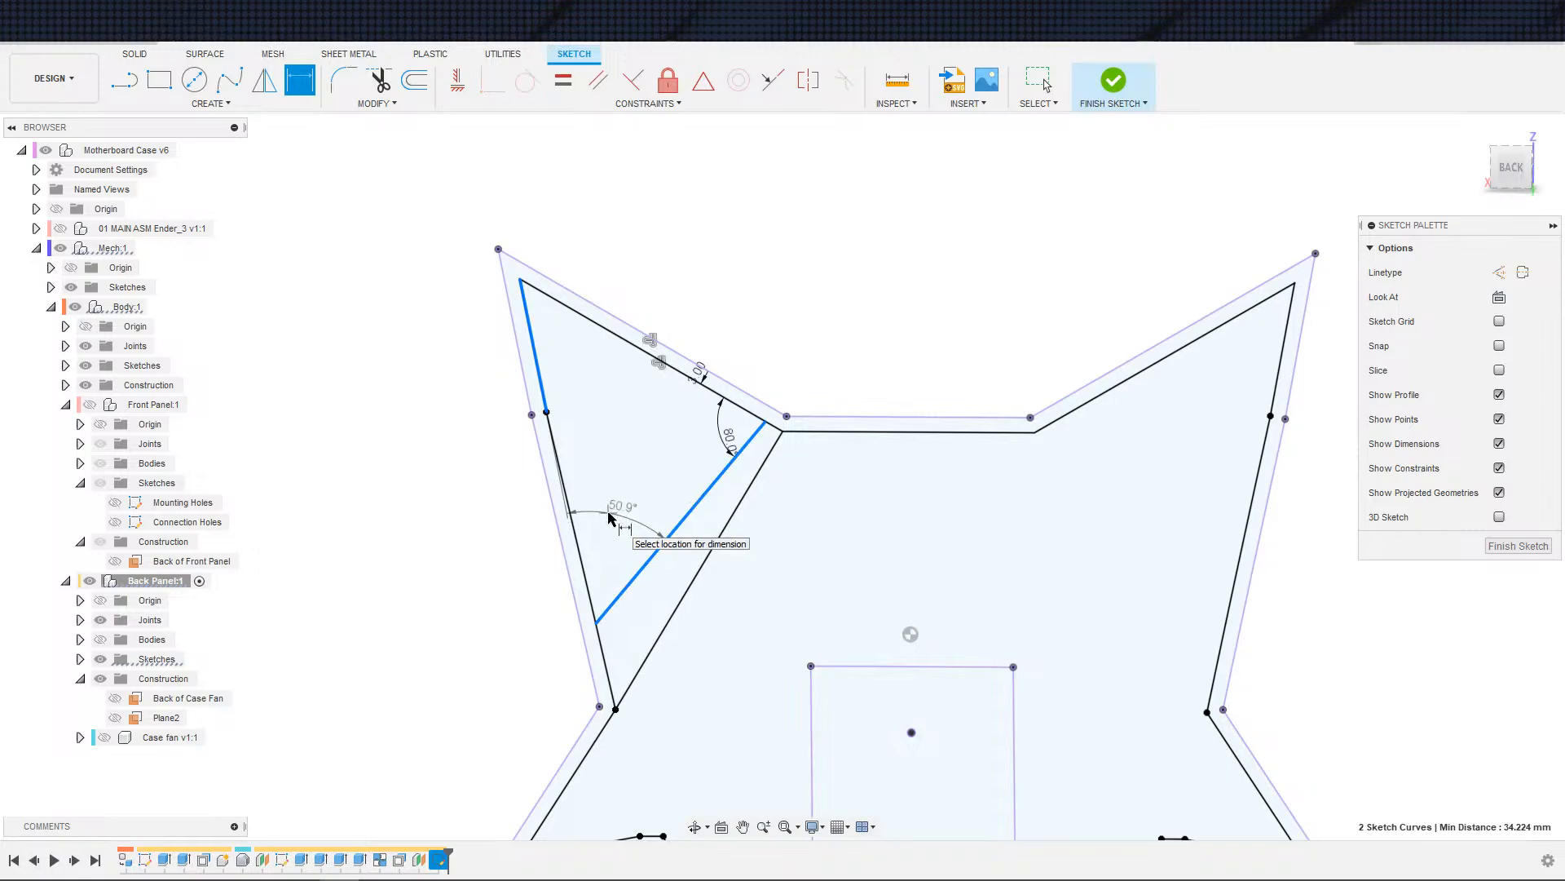
{"action": "key", "text": "Escape"}
{"action": "scroll", "coordinate": [603, 506], "scroll_direction": "down", "scroll_amount": 6}
{"action": "key", "text": "Escape"}
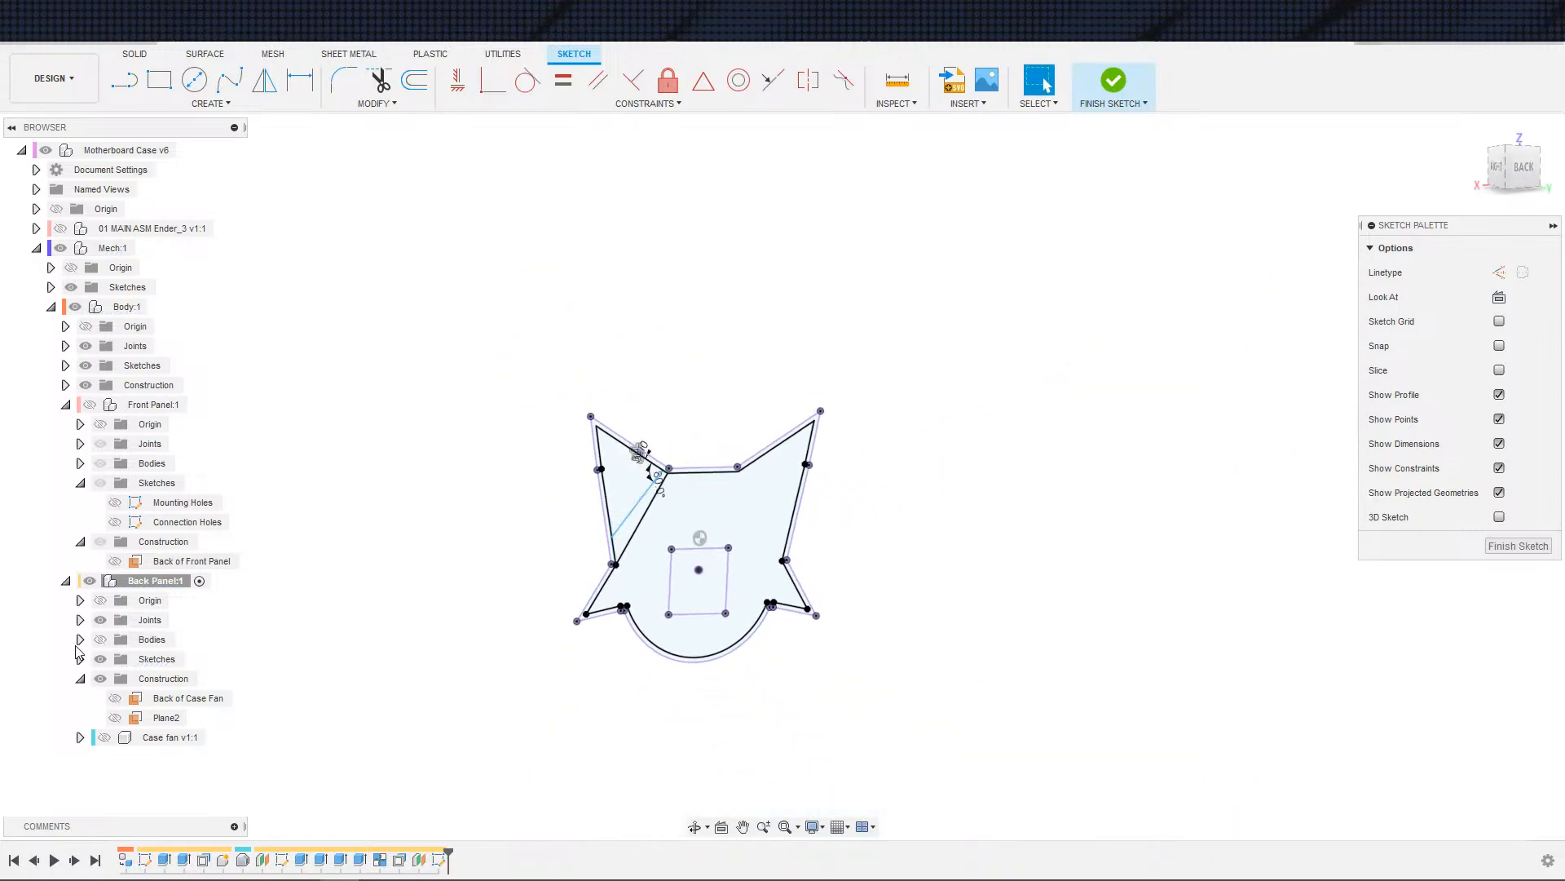
- Show the Back Panel's bodies again and examine the upper-left spike from the side
{"action": "scroll", "coordinate": [655, 479], "scroll_direction": "up", "scroll_amount": 5}
{"action": "middle_click_drag", "start_coordinate": [412, 535], "coordinate": [492, 524], "text": "shift"}
{"action": "scroll", "coordinate": [492, 354], "scroll_direction": "up", "scroll_amount": 4}
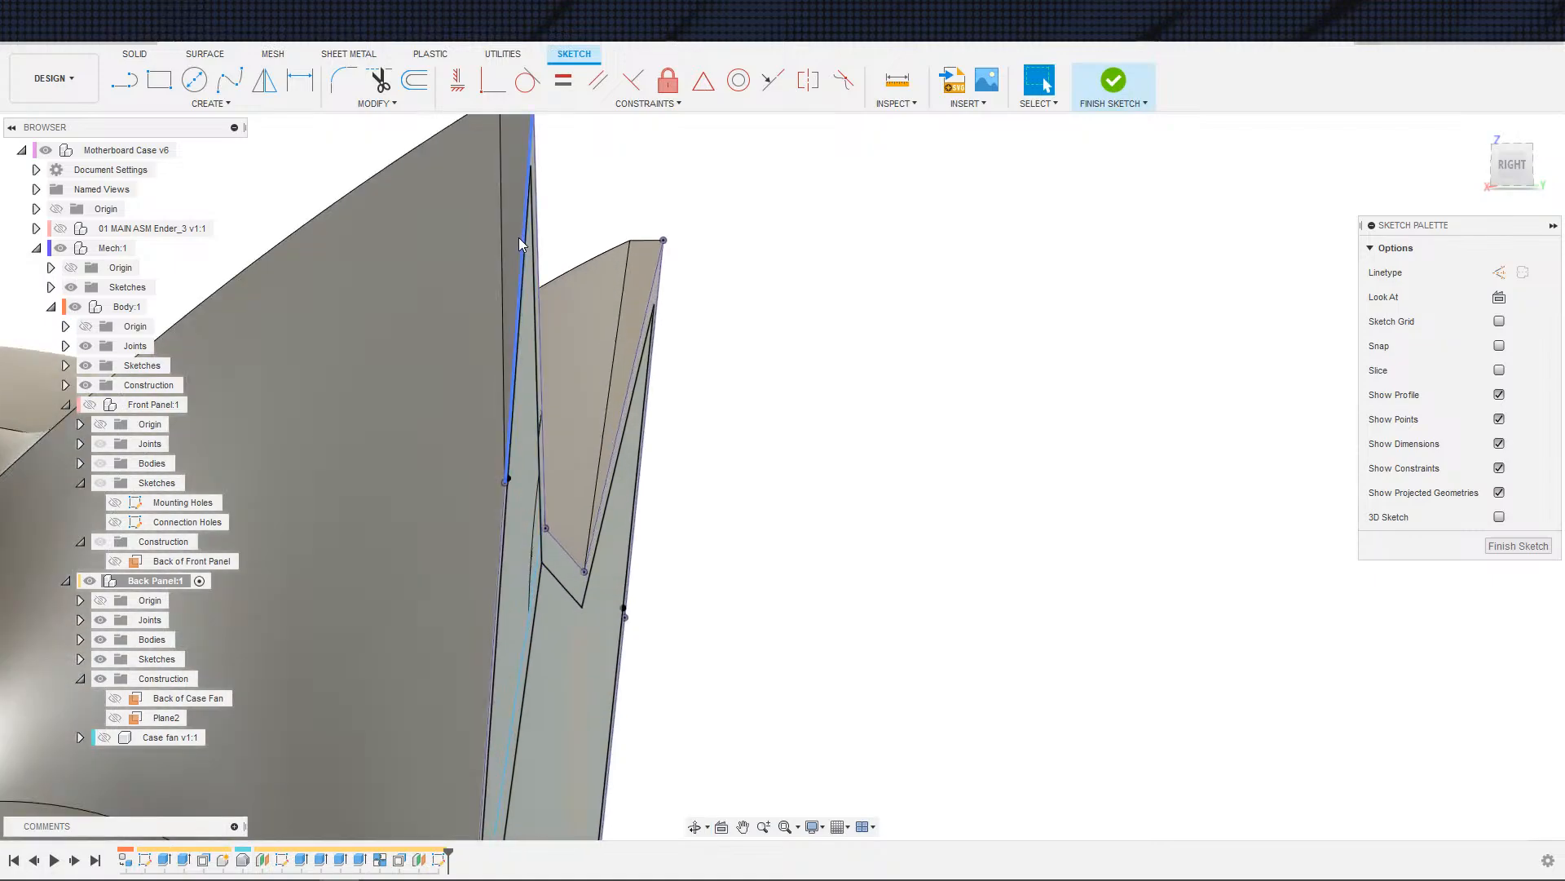
- Examine the Back Panel's spikes and the inset spike outline from the side
{"action": "scroll", "coordinate": [516, 310], "scroll_direction": "down", "scroll_amount": 5}
{"action": "middle_click_drag", "start_coordinate": [576, 384], "coordinate": [405, 481], "text": "shift"}
{"action": "scroll", "coordinate": [335, 489], "scroll_direction": "up", "scroll_amount": 3}
{"action": "scroll", "coordinate": [260, 497], "scroll_direction": "down", "scroll_amount": 4}
{"action": "middle_click_drag", "start_coordinate": [252, 512], "coordinate": [618, 553]}
{"action": "left_click", "coordinate": [589, 614]}
{"action": "scroll", "coordinate": [571, 575], "scroll_direction": "down", "scroll_amount": 5}
{"action": "left_click", "coordinate": [839, 526]}
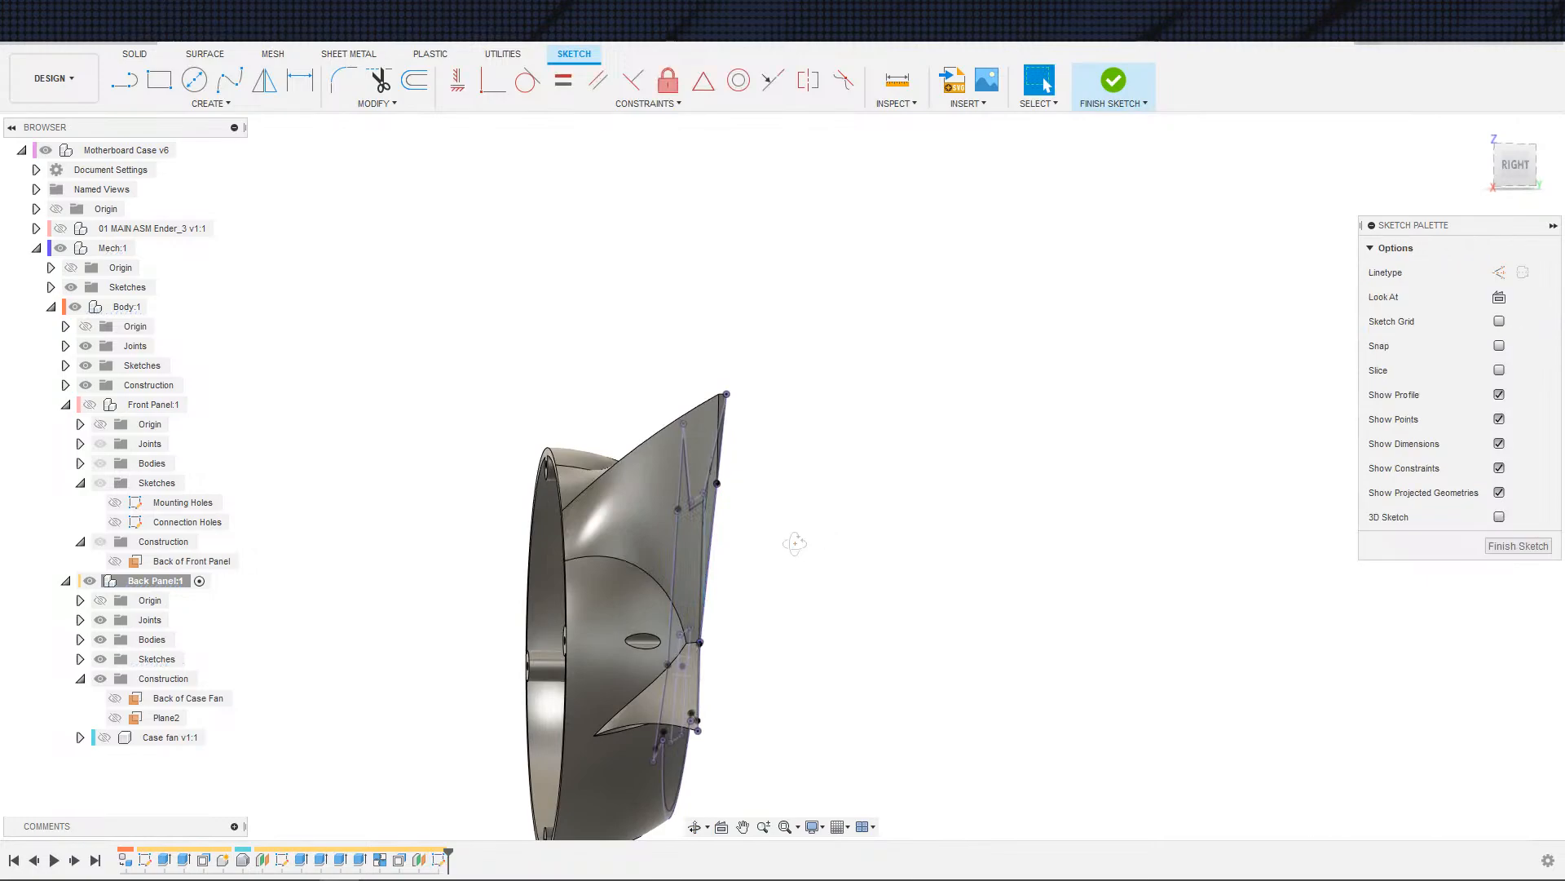
{"action": "scroll", "coordinate": [722, 545], "scroll_direction": "up", "scroll_amount": 5}
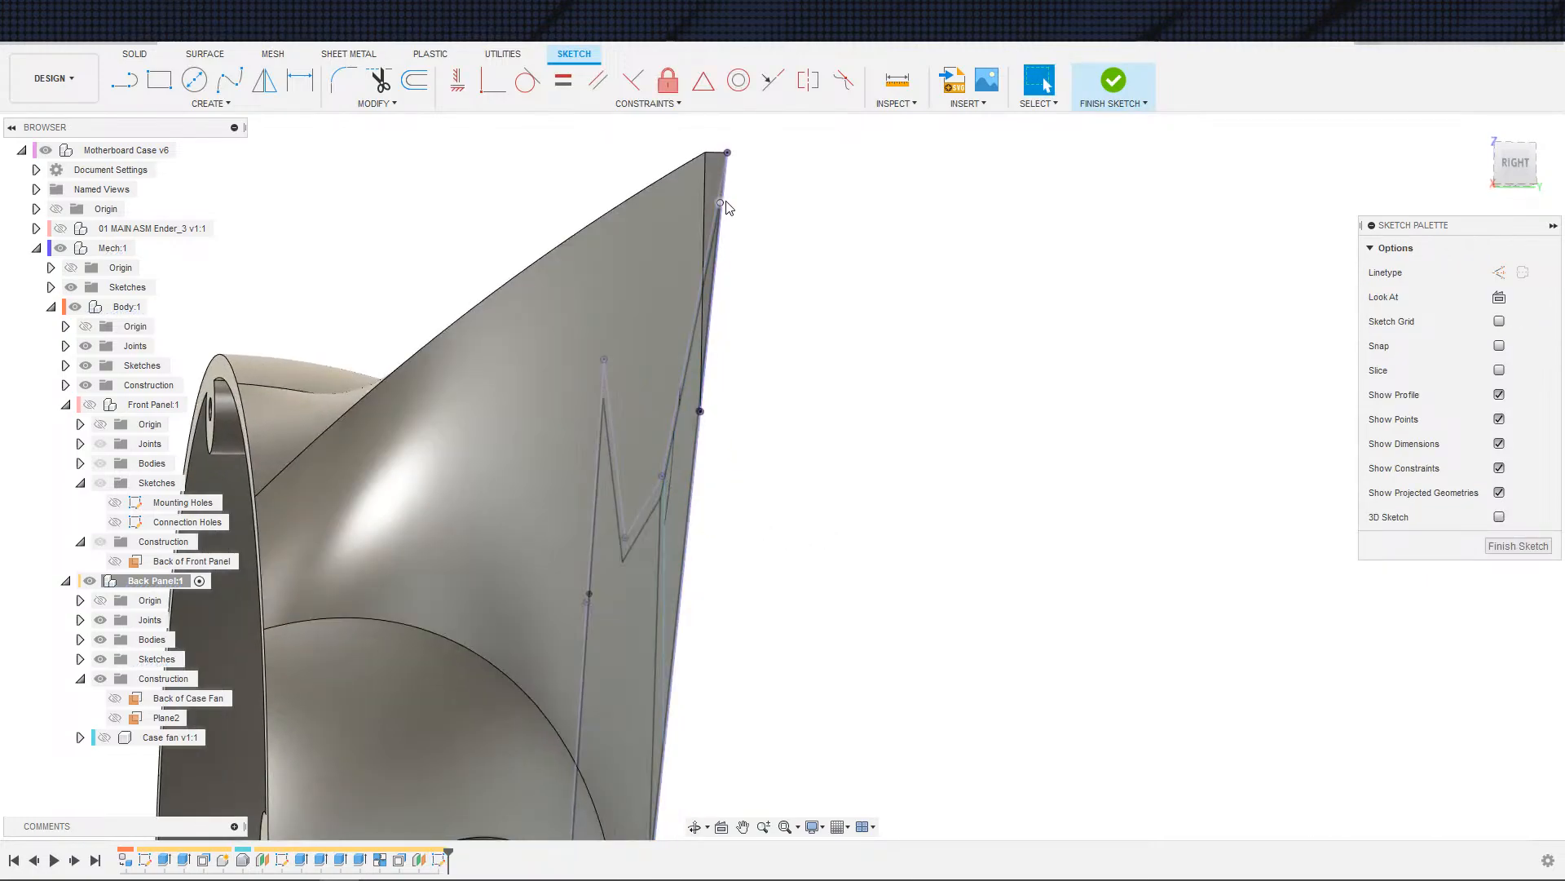
{"action": "left_click", "coordinate": [685, 589]}
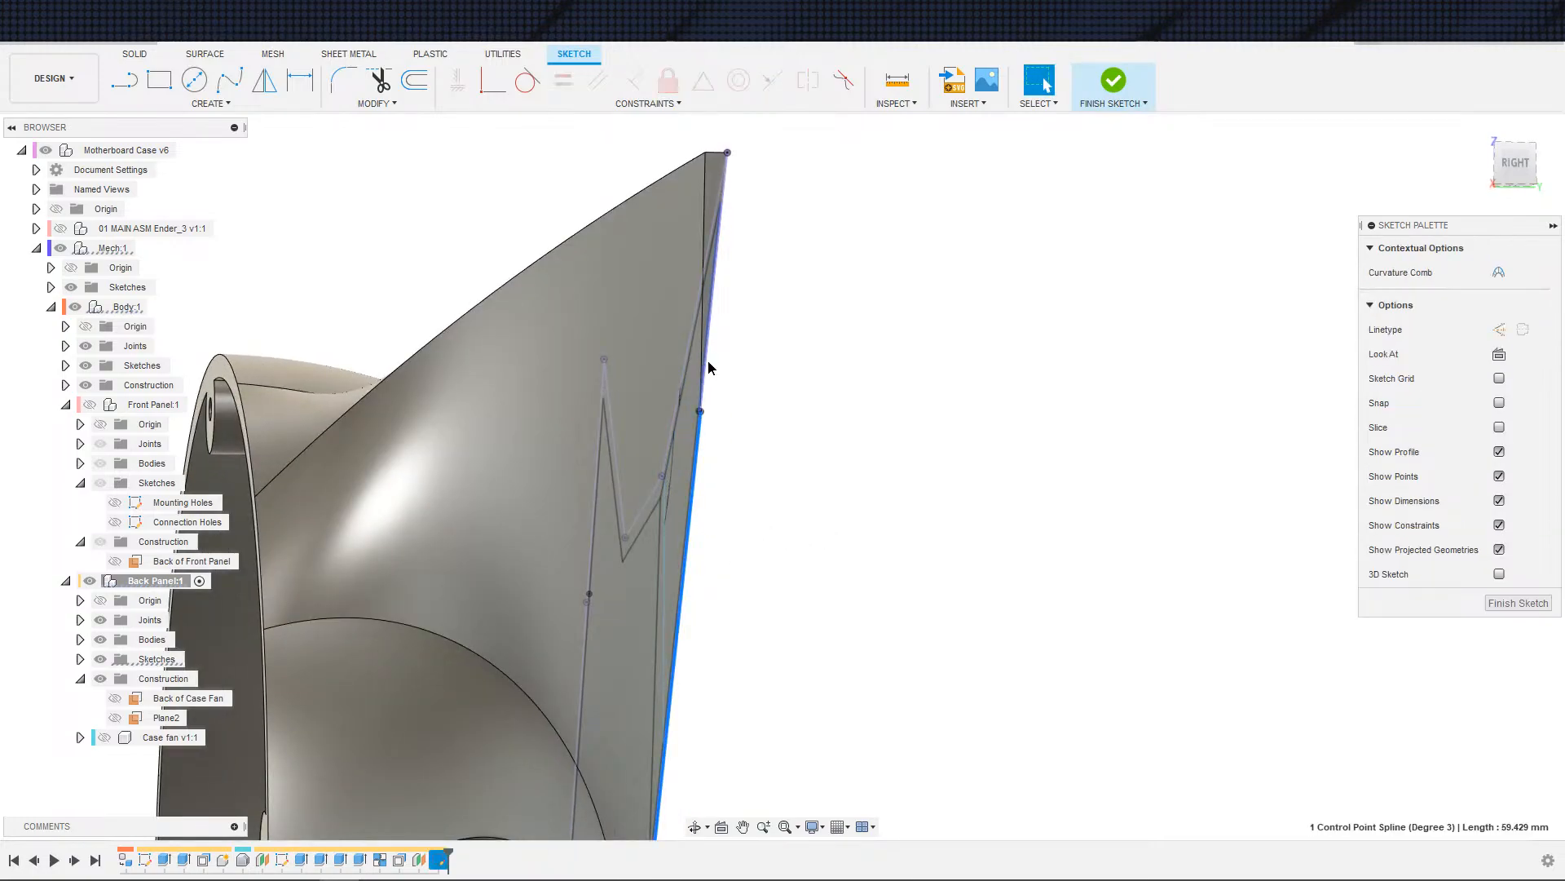
{"action": "left_click", "coordinate": [708, 367]}
{"action": "key", "text": "d"}
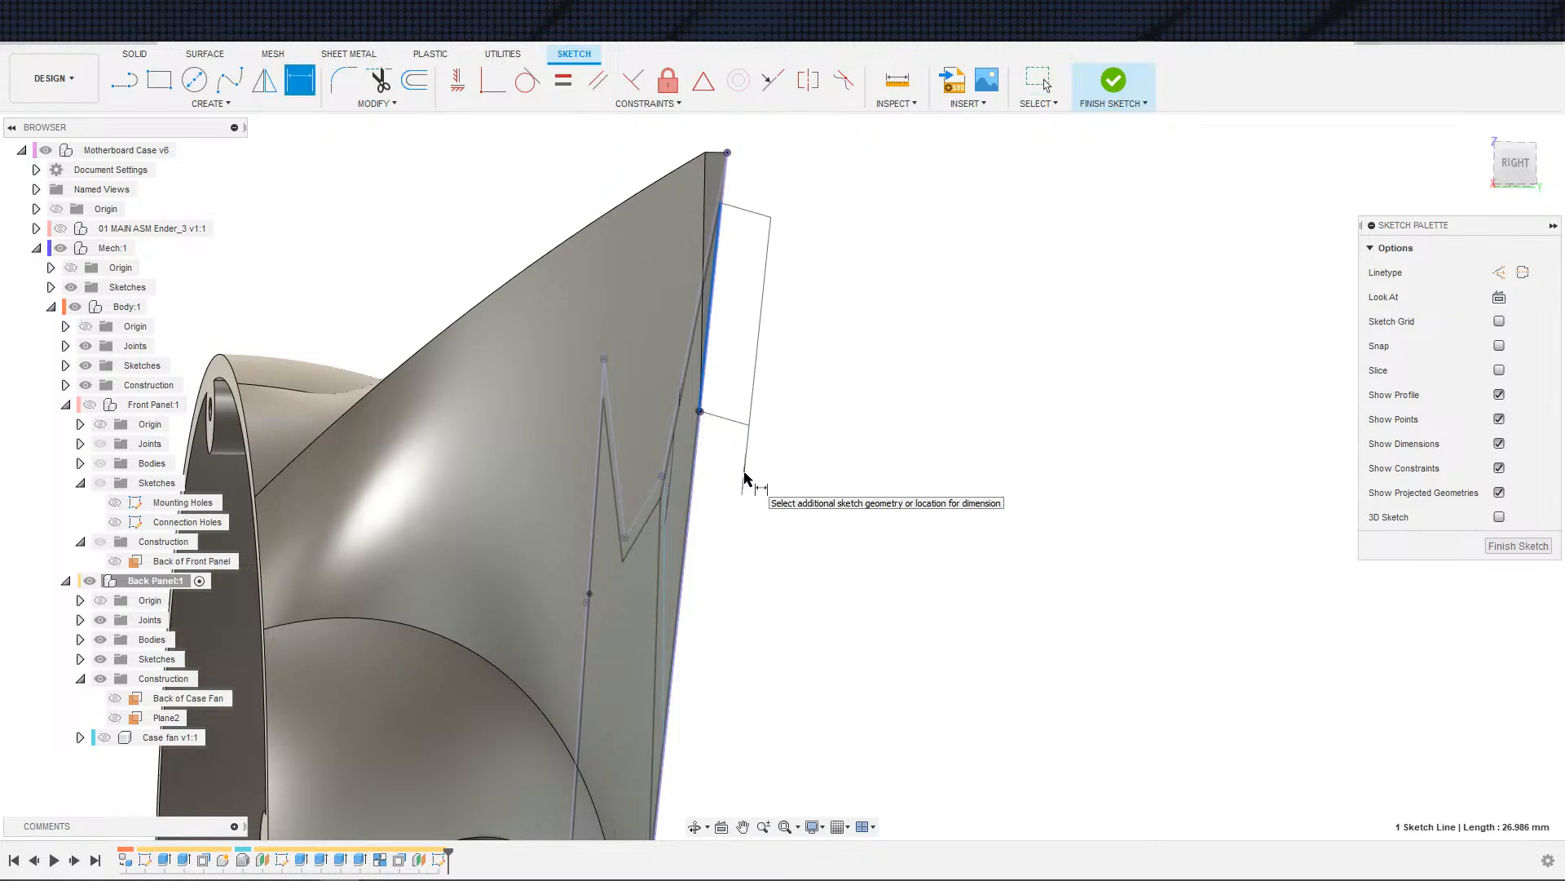
{"action": "middle_click_drag", "start_coordinate": [819, 486], "coordinate": [721, 560], "text": "shift"}
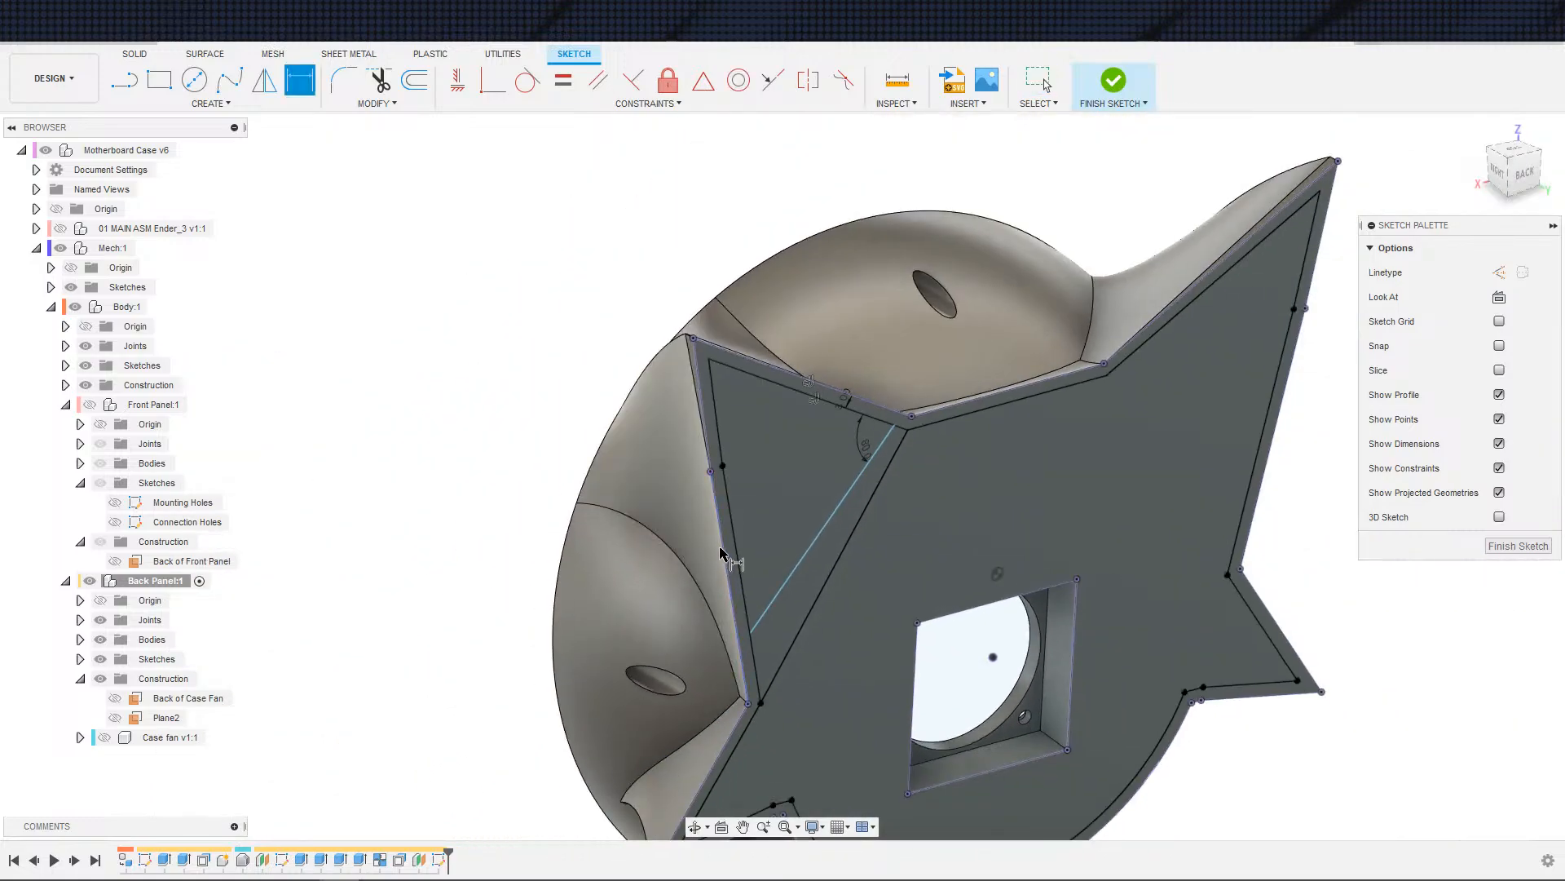
{"action": "key", "text": "Escape"}
- Examine the upper-left spike's inset triangular profile and its surrounding margin from behind
{"action": "scroll", "coordinate": [746, 566], "scroll_direction": "up", "scroll_amount": 2}
{"action": "scroll", "coordinate": [756, 535], "scroll_direction": "down", "scroll_amount": 2}
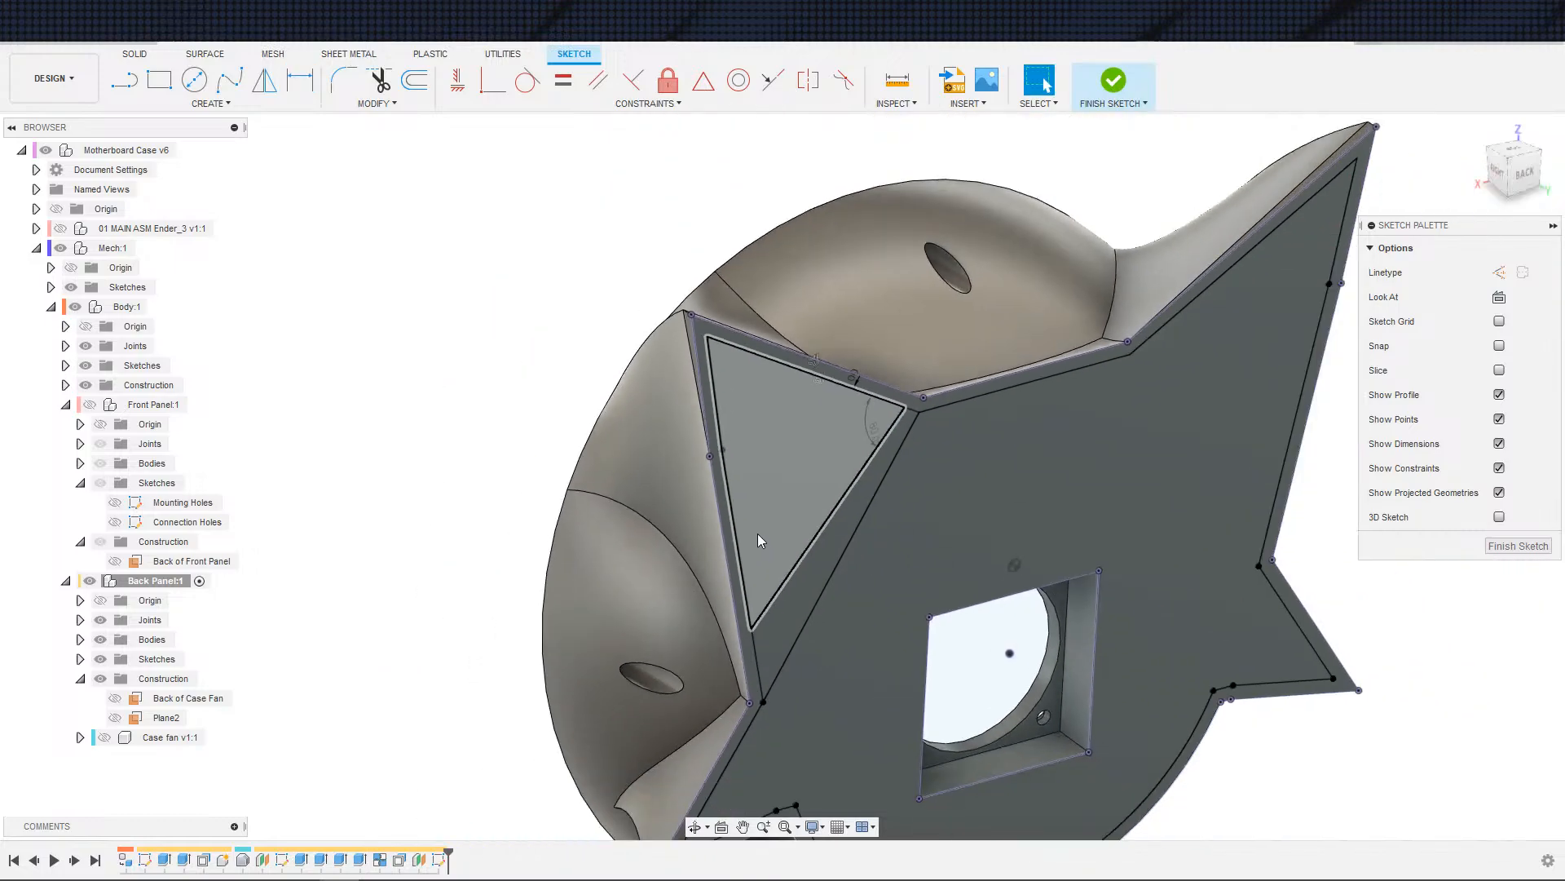
{"action": "middle_click_drag", "start_coordinate": [798, 541], "coordinate": [755, 517], "text": "shift"}
{"action": "scroll", "coordinate": [762, 497], "scroll_direction": "up", "scroll_amount": 2}
{"action": "scroll", "coordinate": [759, 514], "scroll_direction": "down", "scroll_amount": 3}
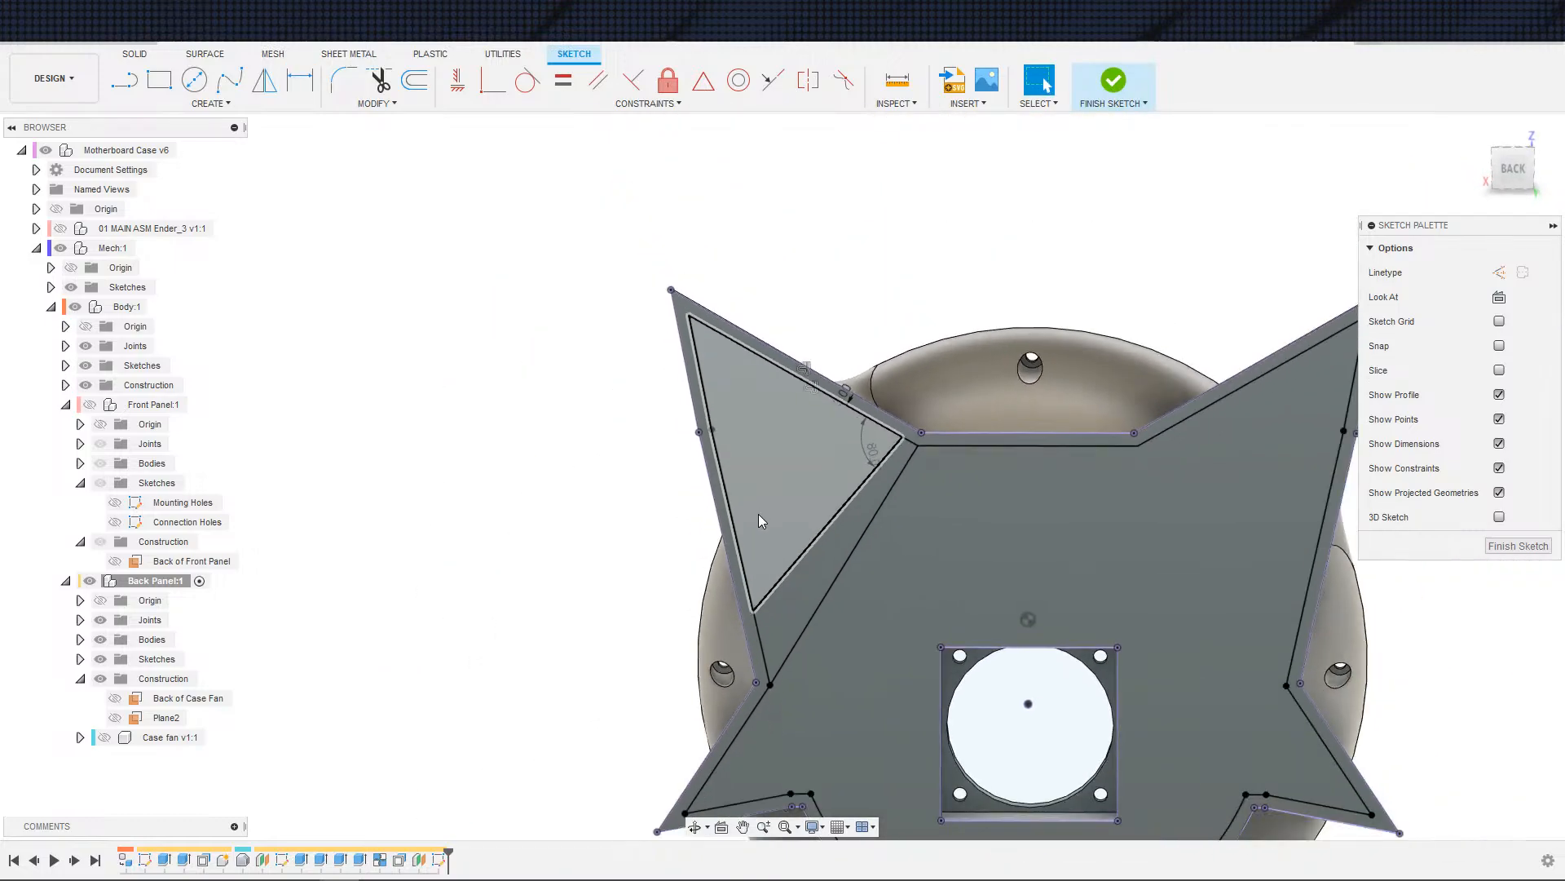
{"action": "scroll", "coordinate": [746, 530], "scroll_direction": "up", "scroll_amount": 3}
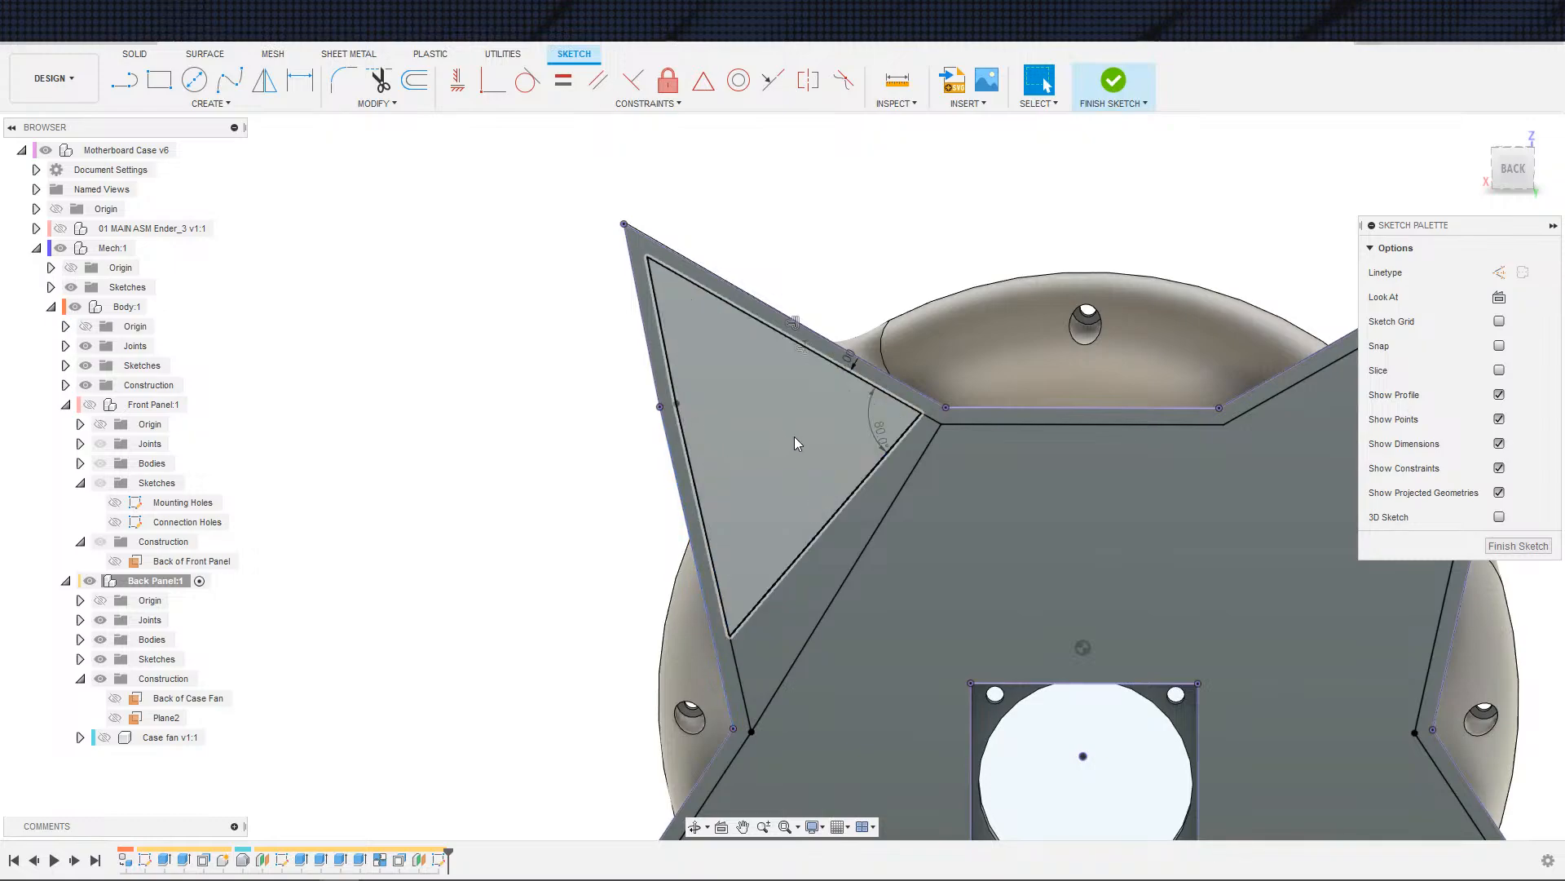
{"action": "scroll", "coordinate": [835, 440], "scroll_direction": "up", "scroll_amount": 2}
{"action": "scroll", "coordinate": [807, 444], "scroll_direction": "down", "scroll_amount": 3}
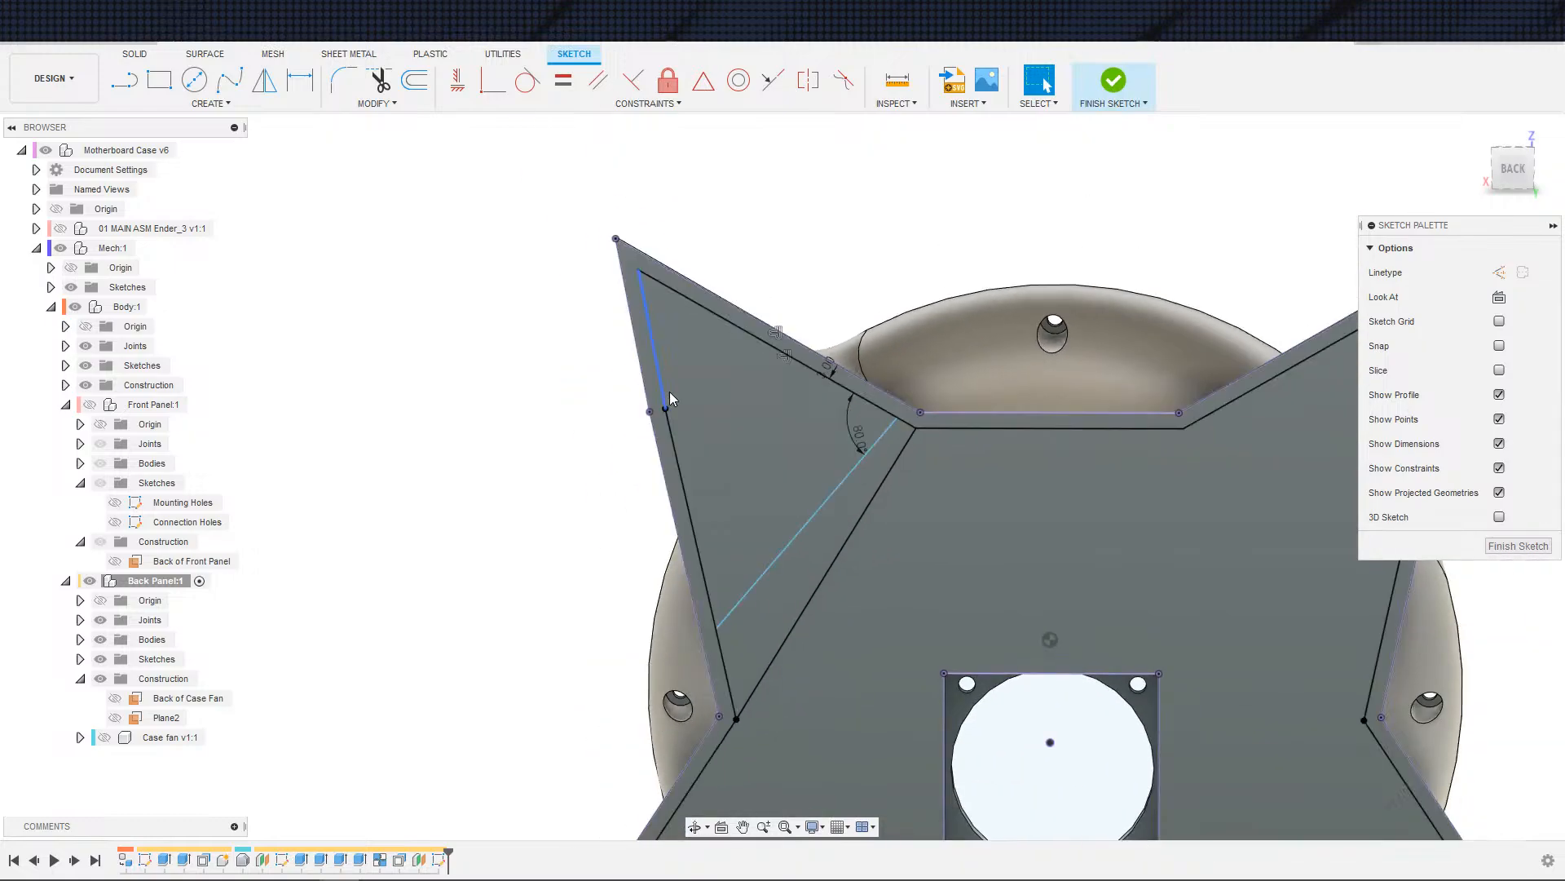
{"action": "left_click", "coordinate": [680, 460]}
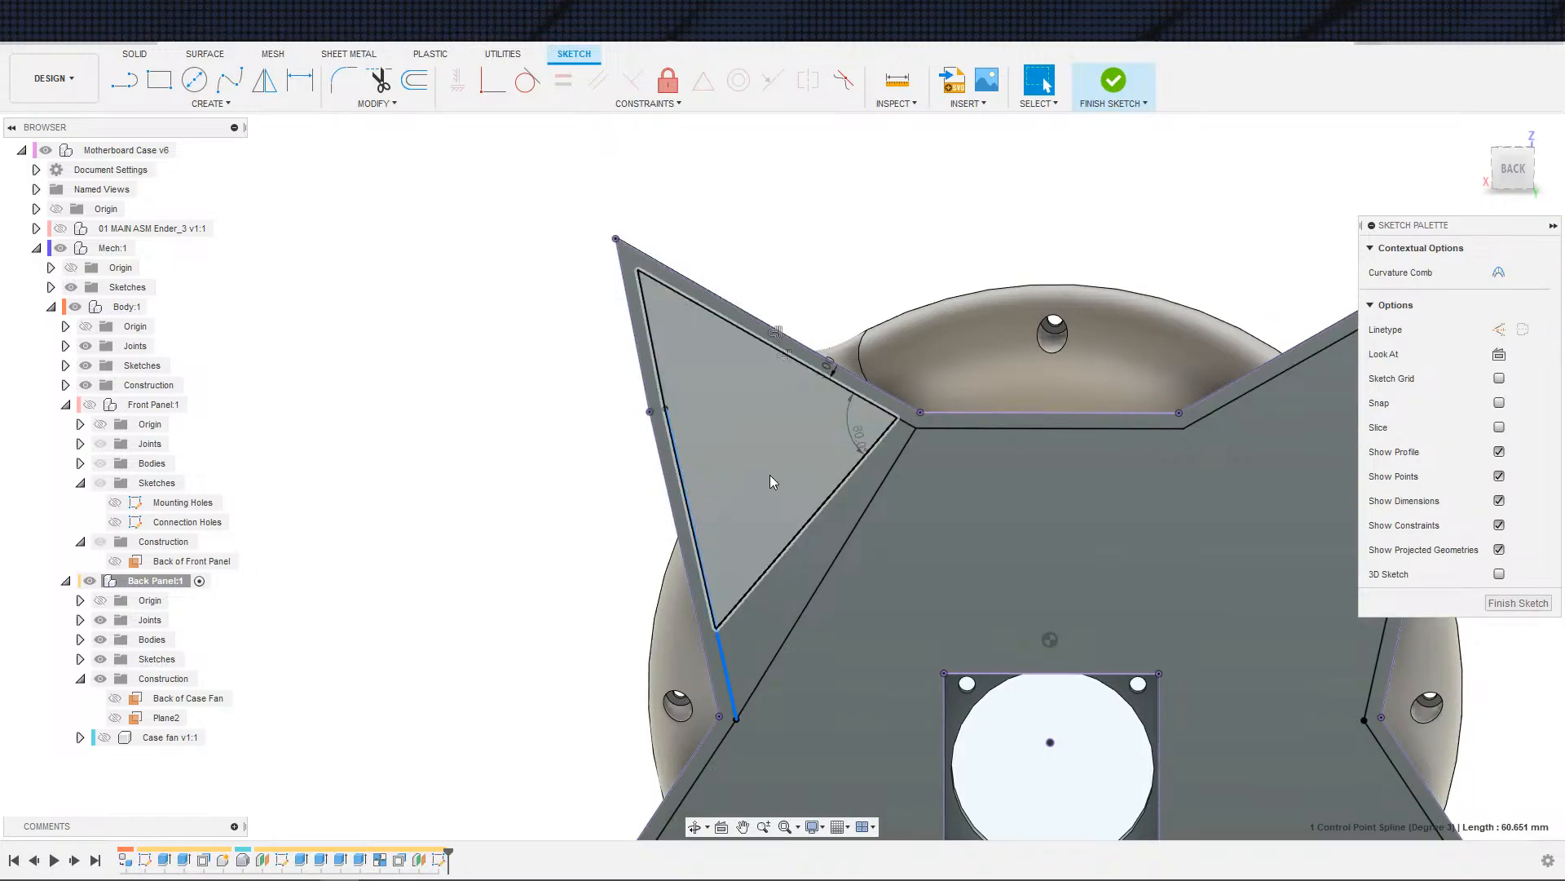
{"action": "left_click", "coordinate": [681, 550]}
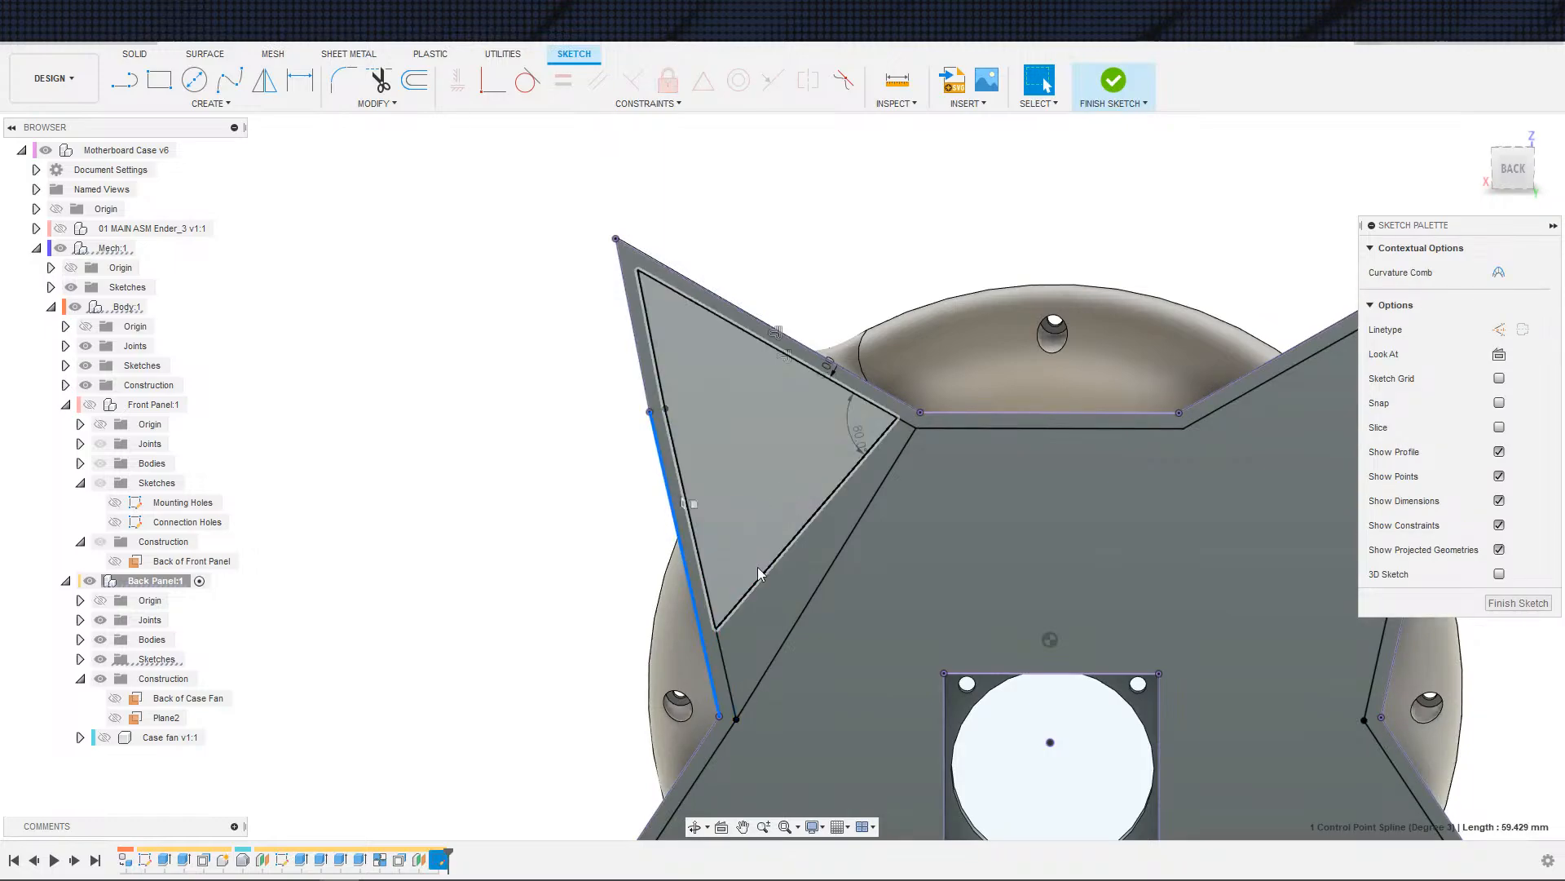
{"action": "key", "text": "d"}
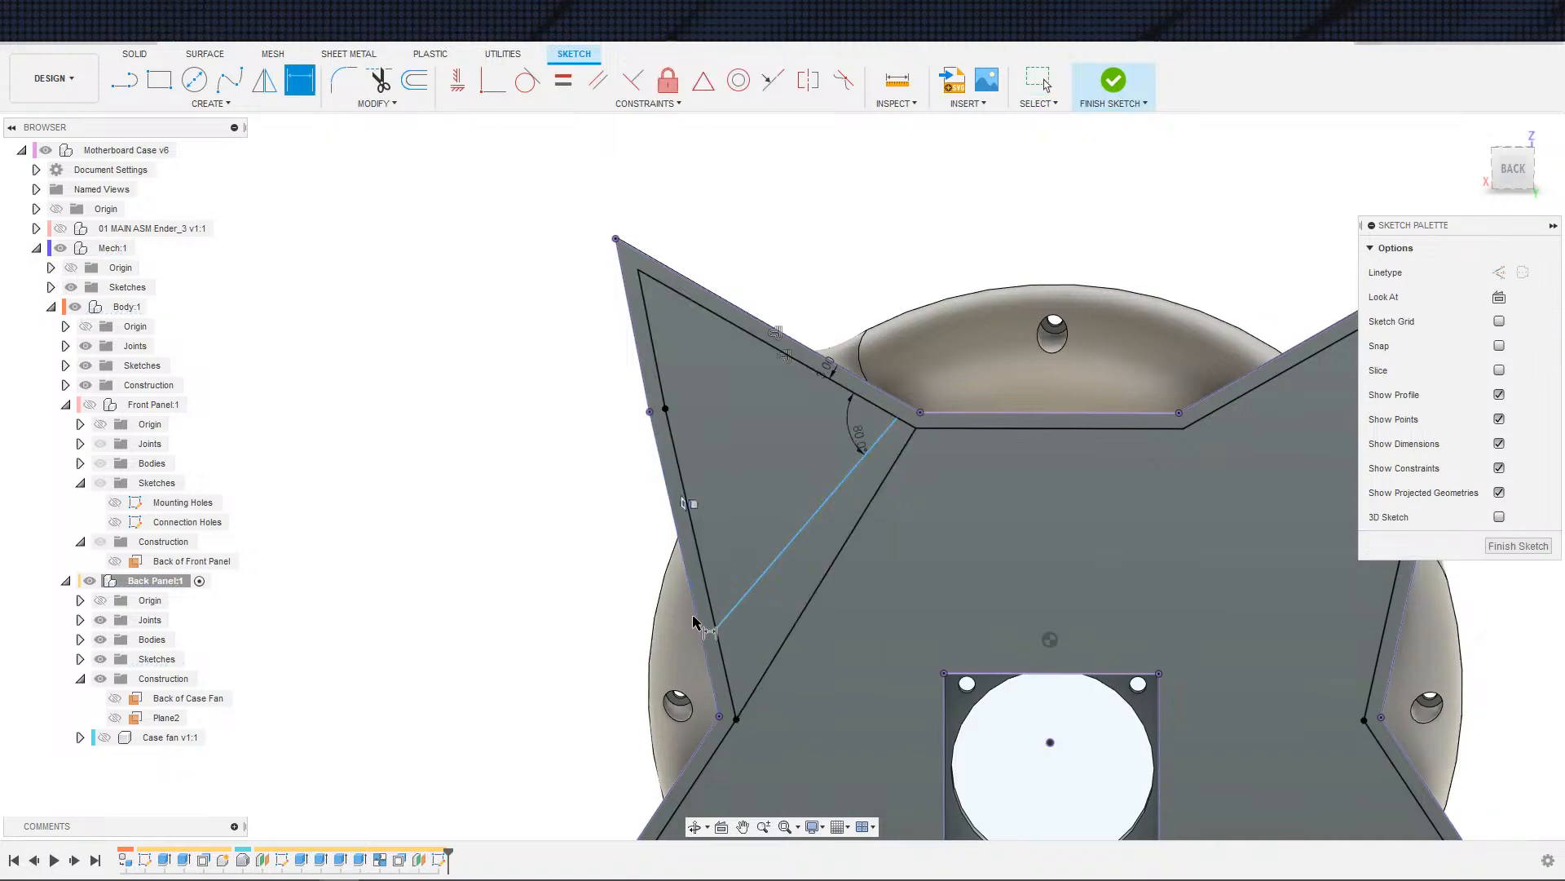
{"action": "key", "text": "Escape"}
- Delete the original diagonal line across the spike's base and make the 80-degree line's upper end coincident with the inset outline's inner corner
{"action": "scroll", "coordinate": [747, 561], "scroll_direction": "down", "scroll_amount": 1}
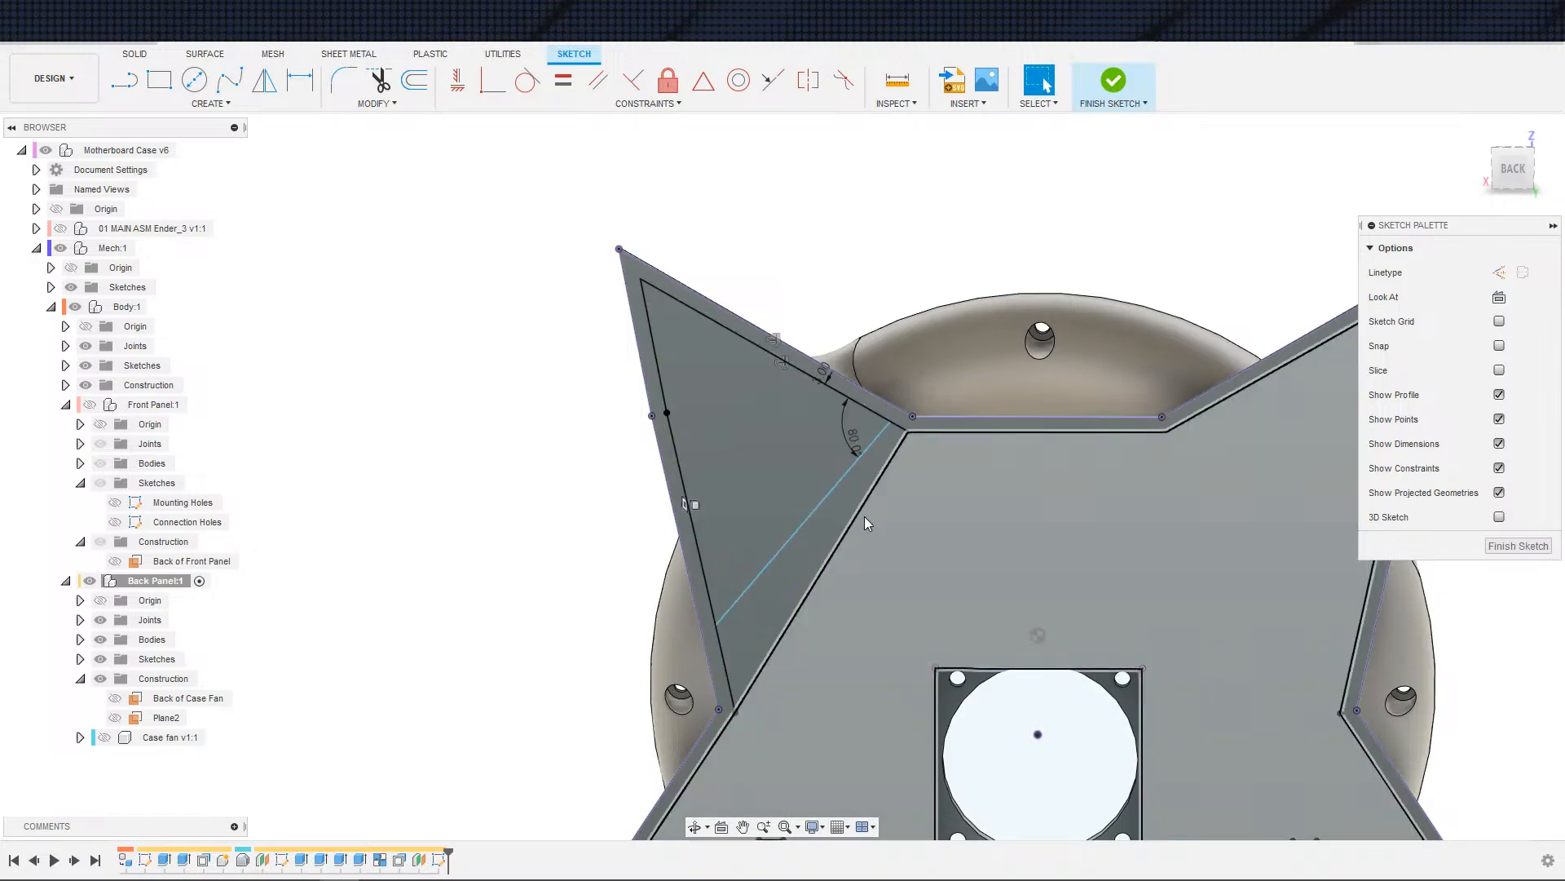
{"action": "left_click", "coordinate": [855, 517]}
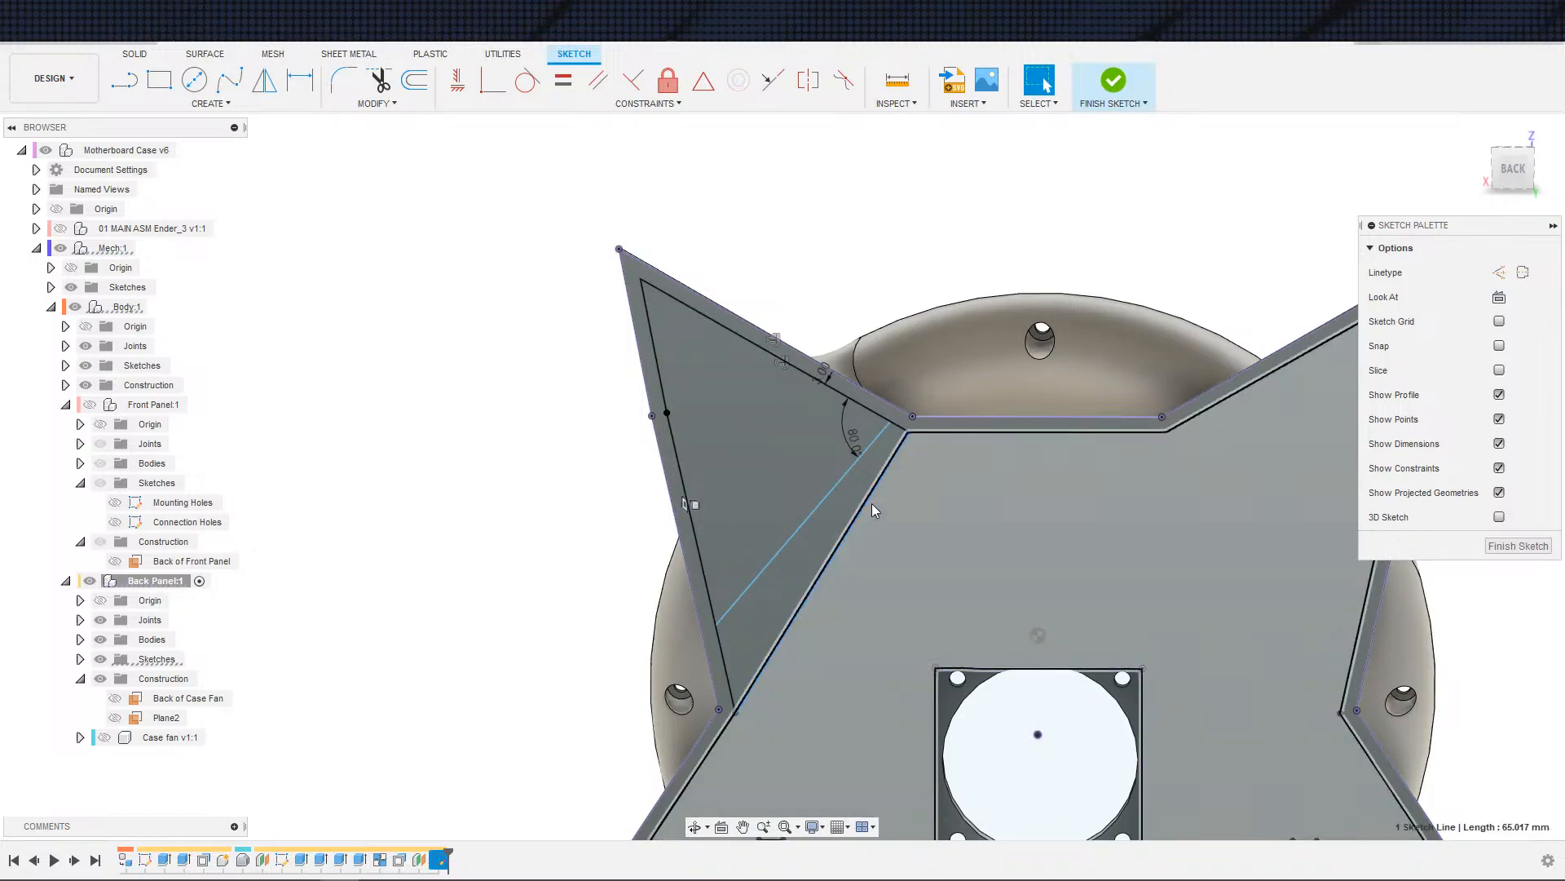
{"action": "key", "text": "Delete"}
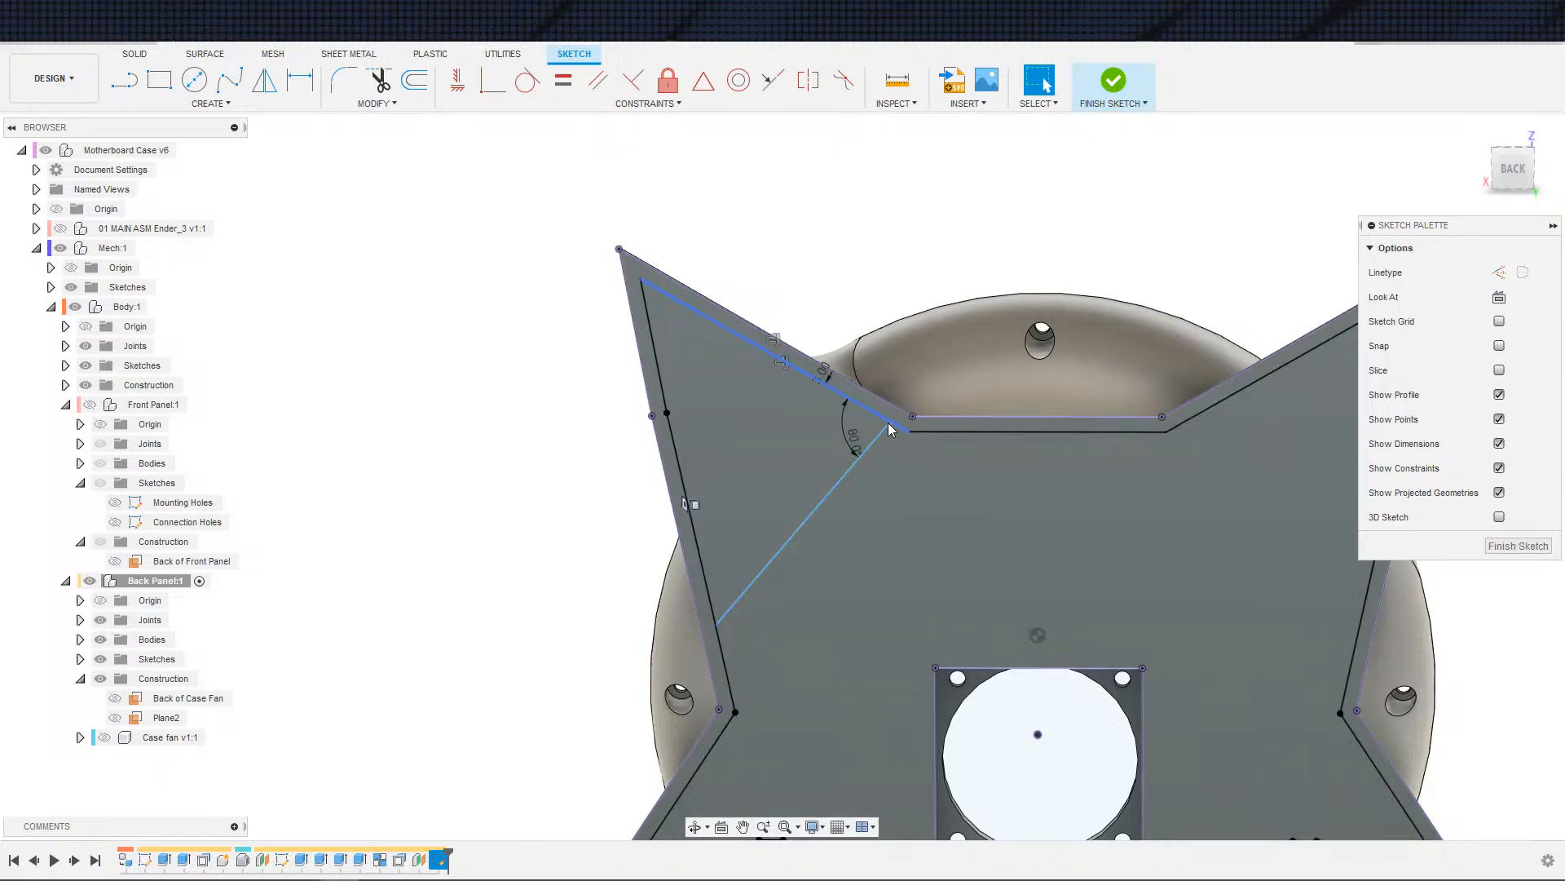
{"action": "left_click", "coordinate": [493, 79]}
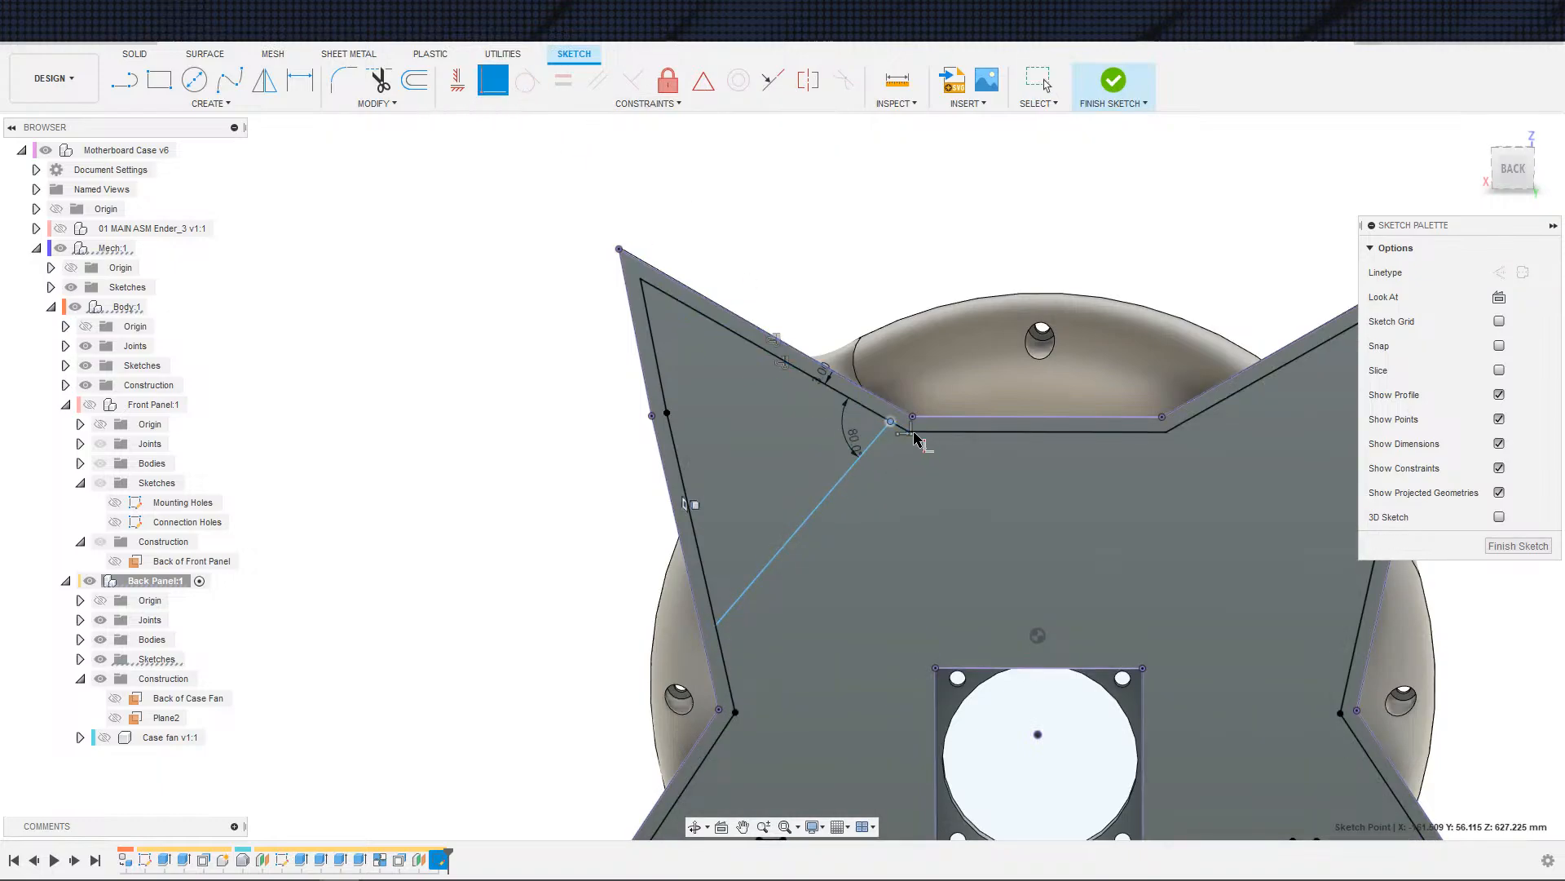
{"action": "left_click", "coordinate": [909, 432]}
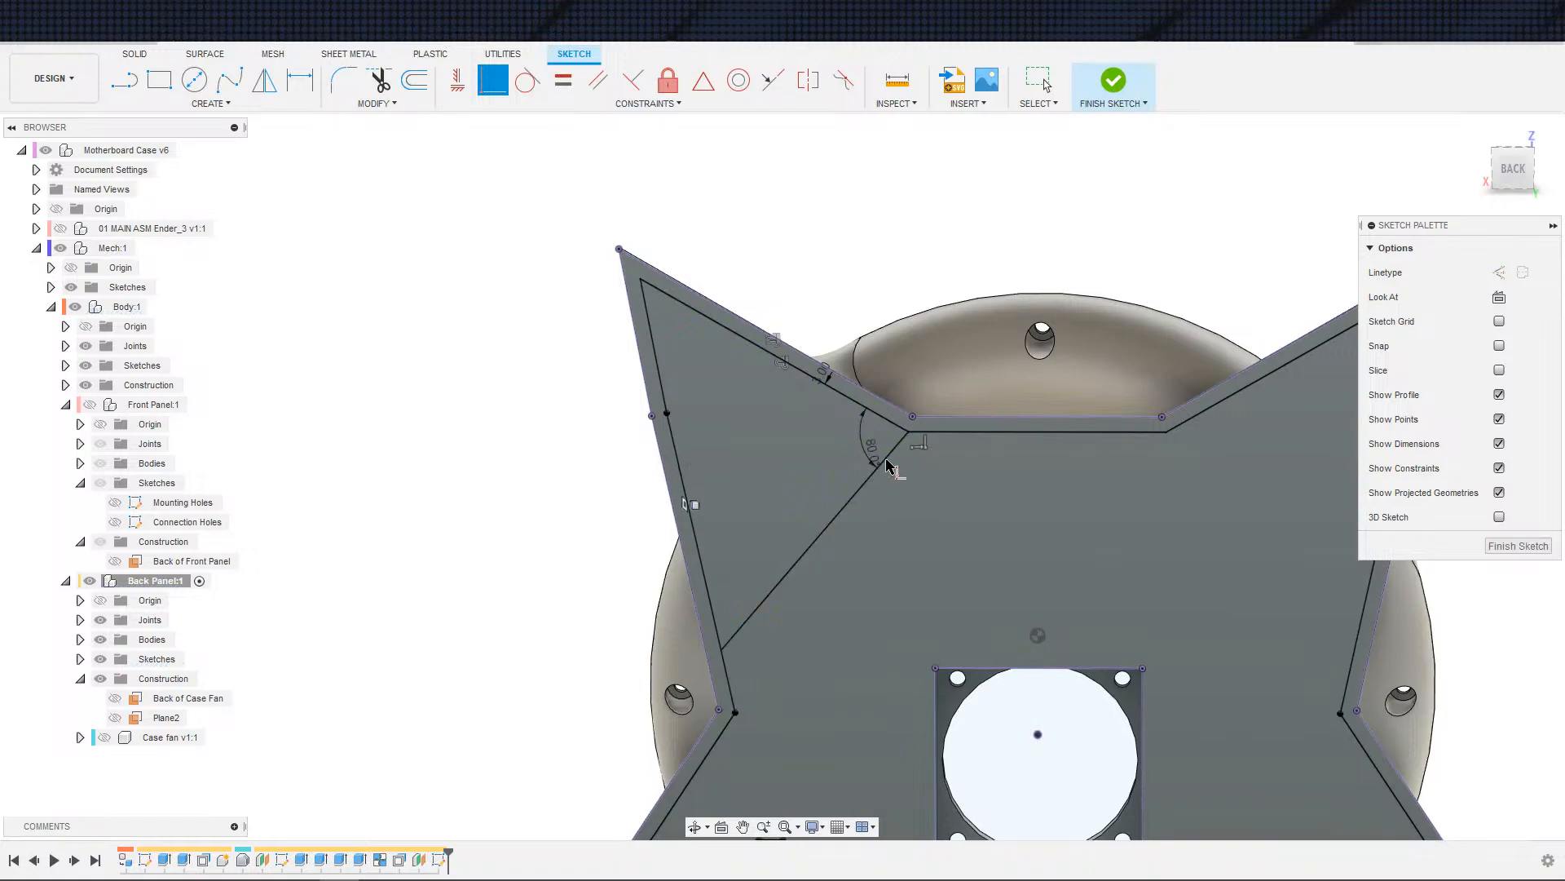
{"action": "scroll", "coordinate": [897, 456], "scroll_direction": "up", "scroll_amount": 1}
{"action": "scroll", "coordinate": [795, 562], "scroll_direction": "up", "scroll_amount": 1}
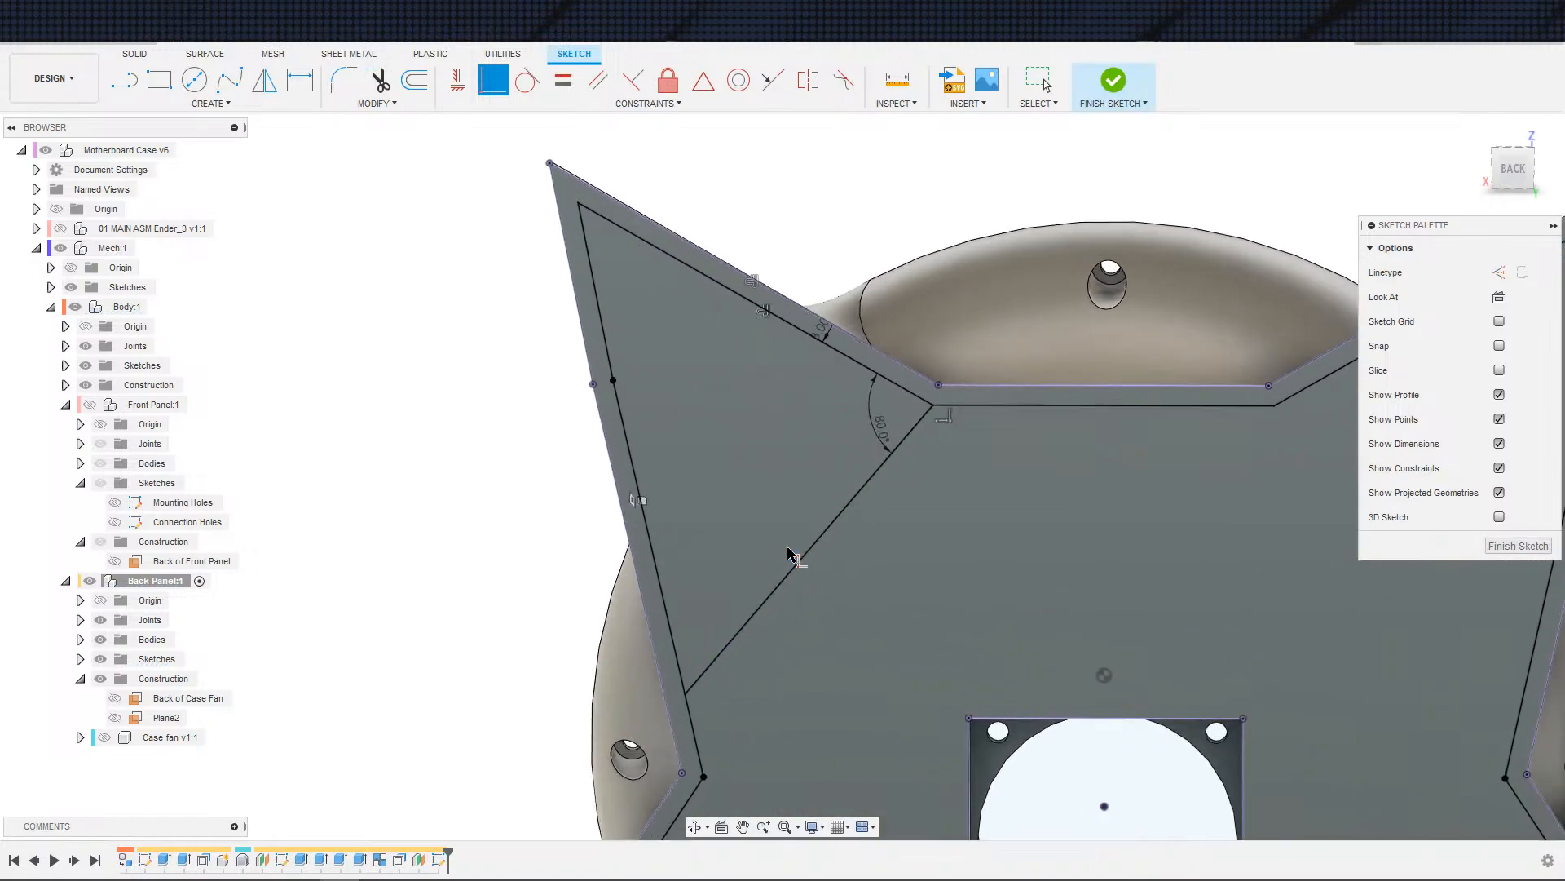
{"action": "key", "text": "Escape"}
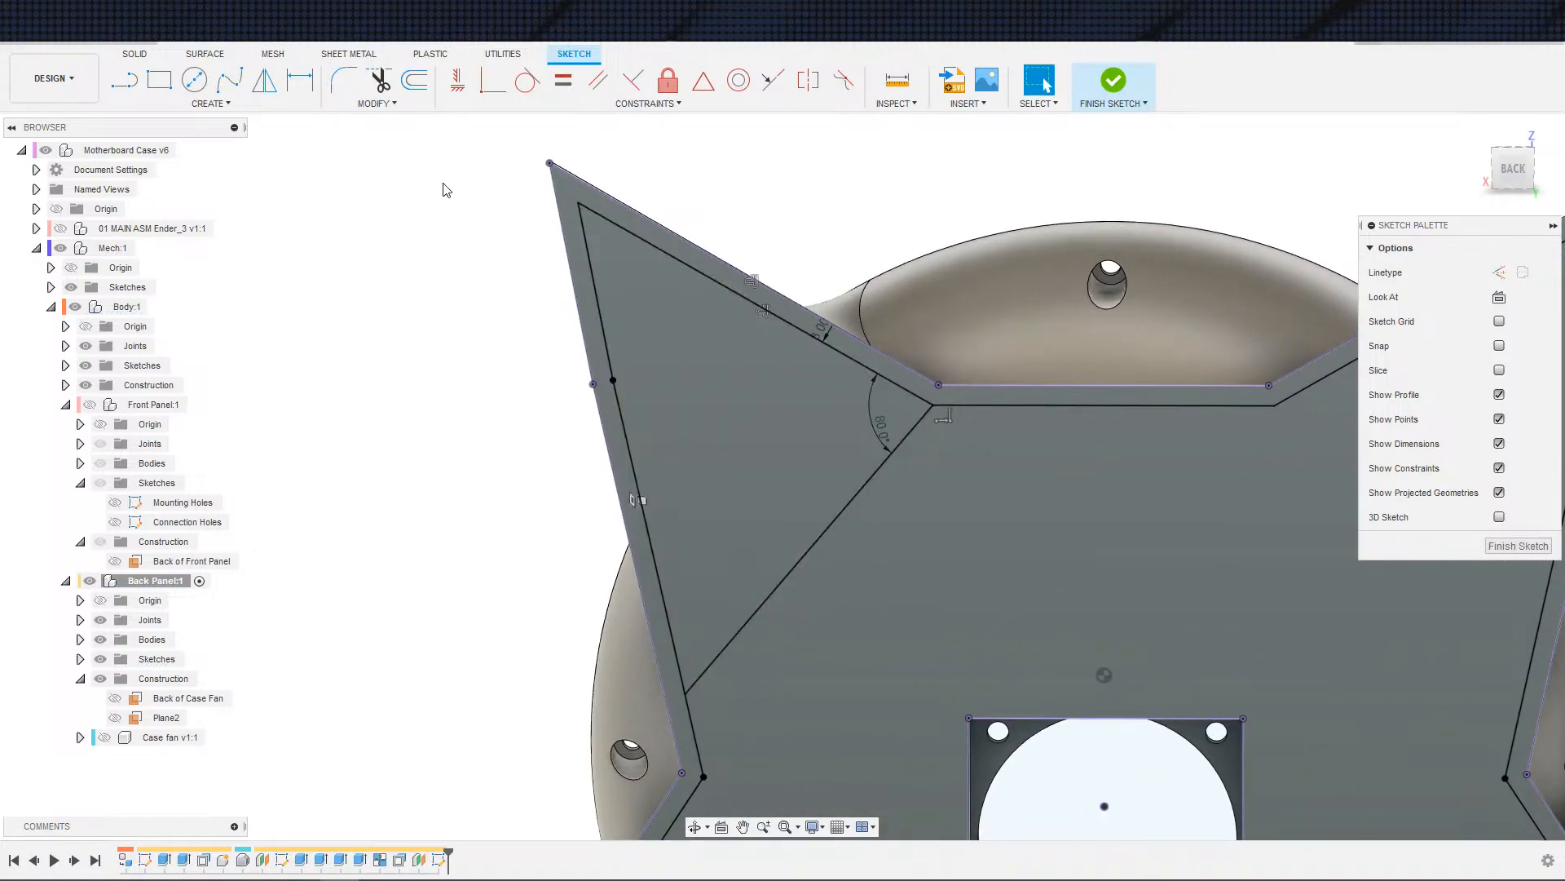
{"action": "left_click", "coordinate": [265, 103]}
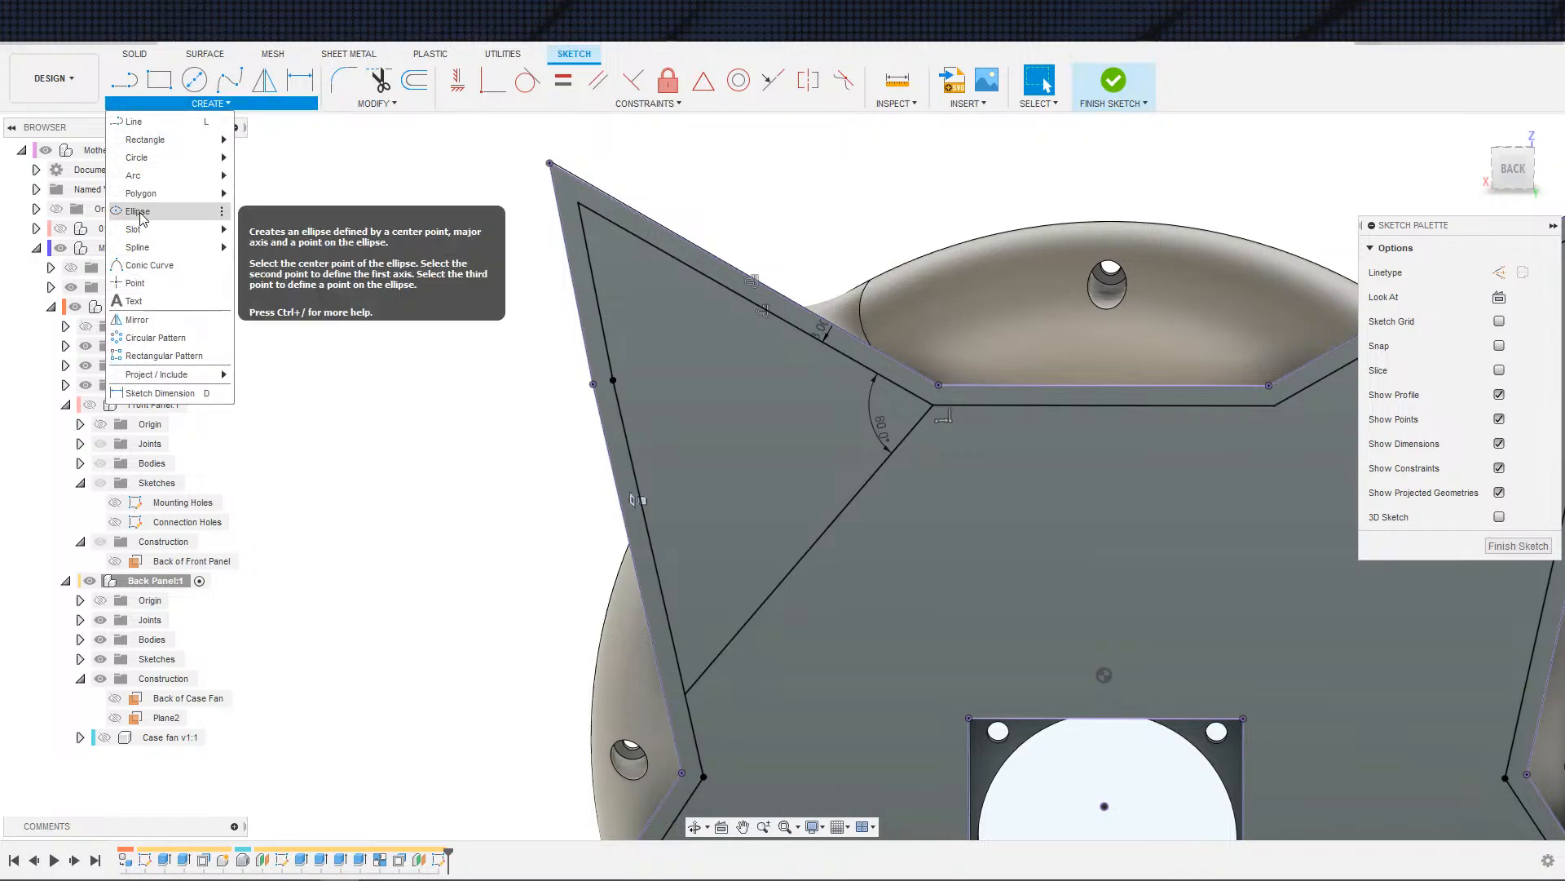
{"action": "left_click", "coordinate": [164, 358]}
{"action": "key", "text": "Escape"}
- Start a rectangular sketch pattern of the 80-degree diagonal line, using the spike's upper offset edge as its direction
{"action": "left_click", "coordinate": [195, 103]}
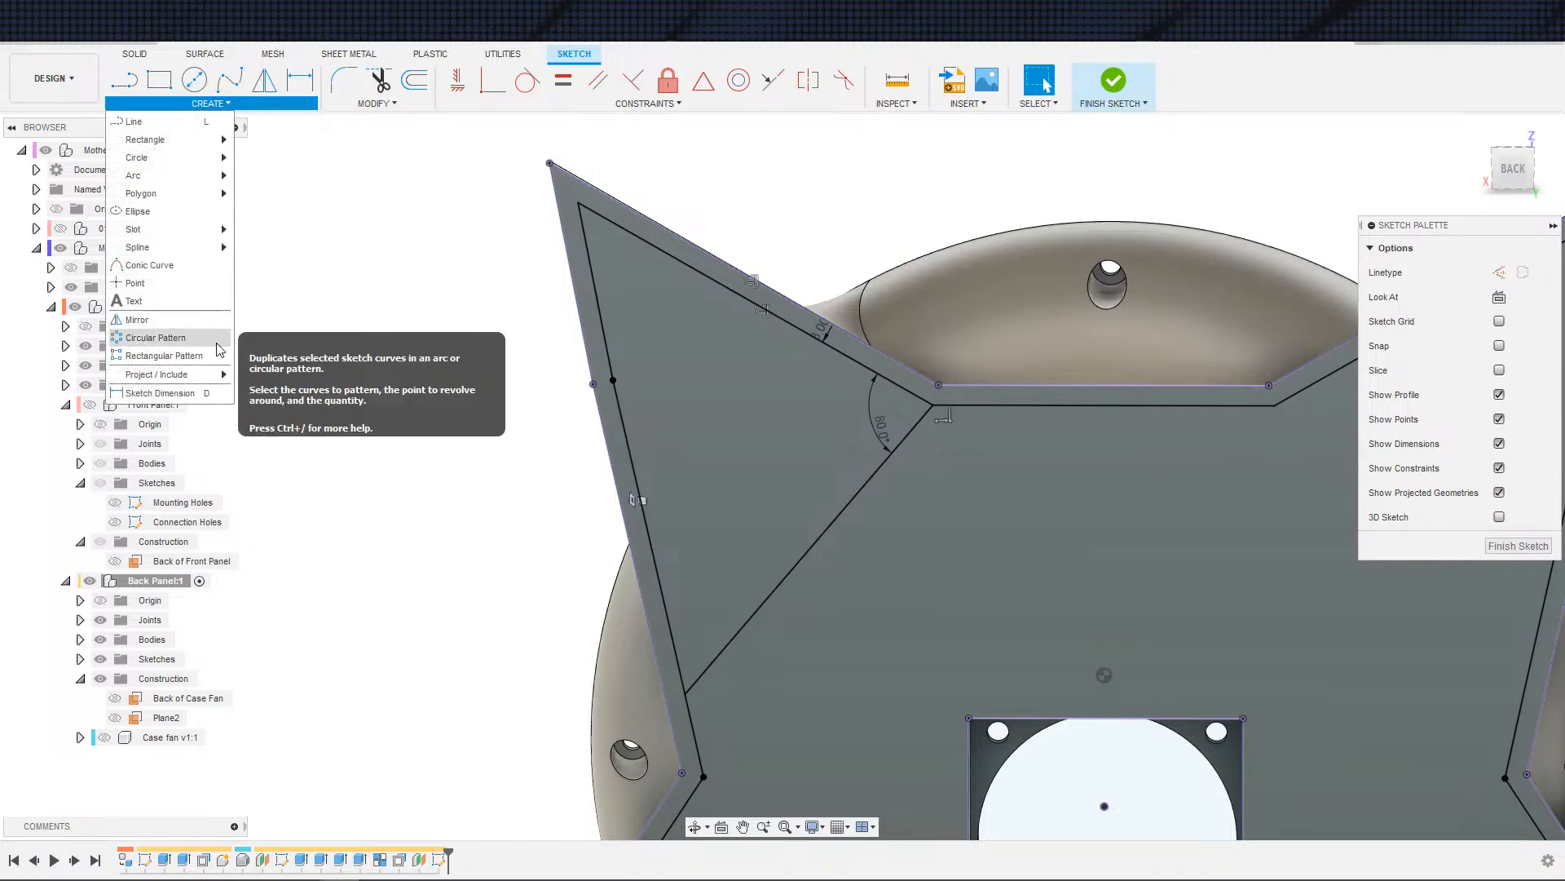
{"action": "mouse_move", "coordinate": [181, 380]}
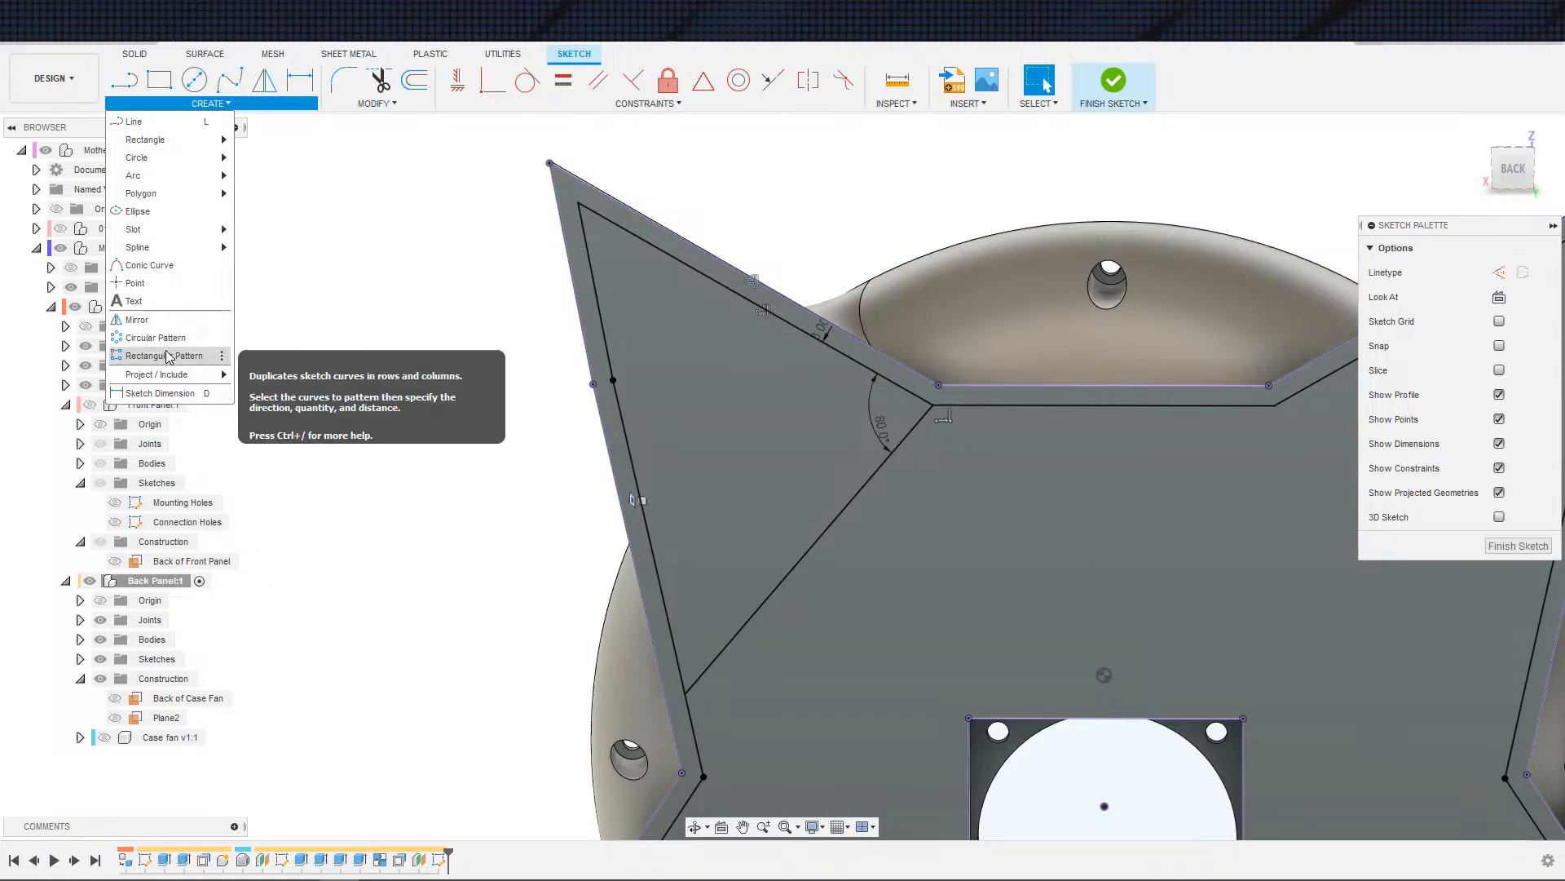
{"action": "left_click", "coordinate": [169, 356]}
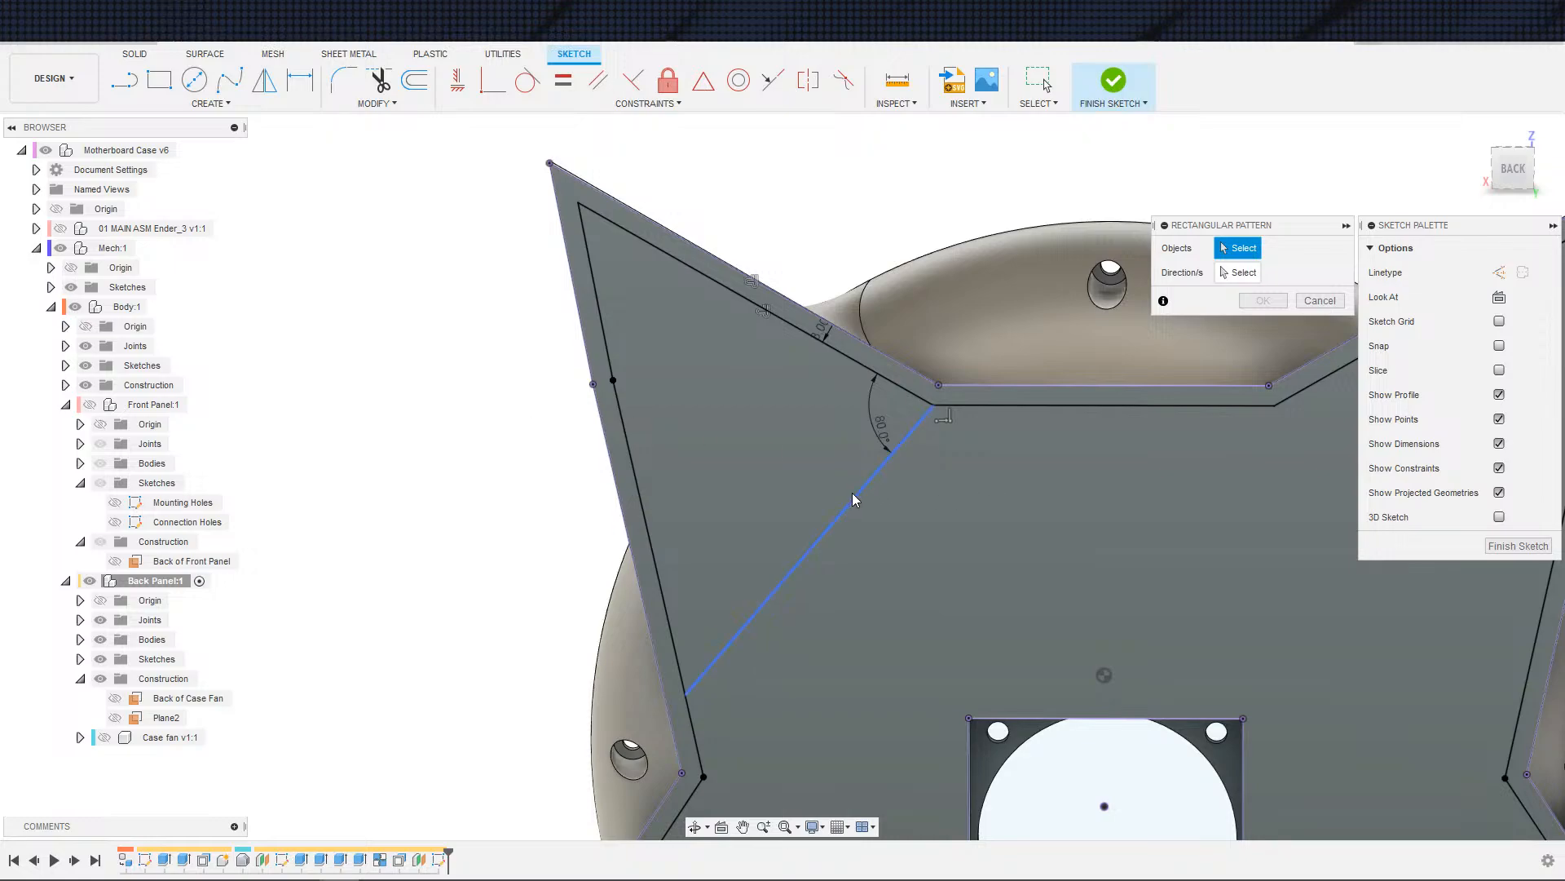
{"action": "left_click", "coordinate": [853, 492]}
{"action": "left_click", "coordinate": [906, 390]}
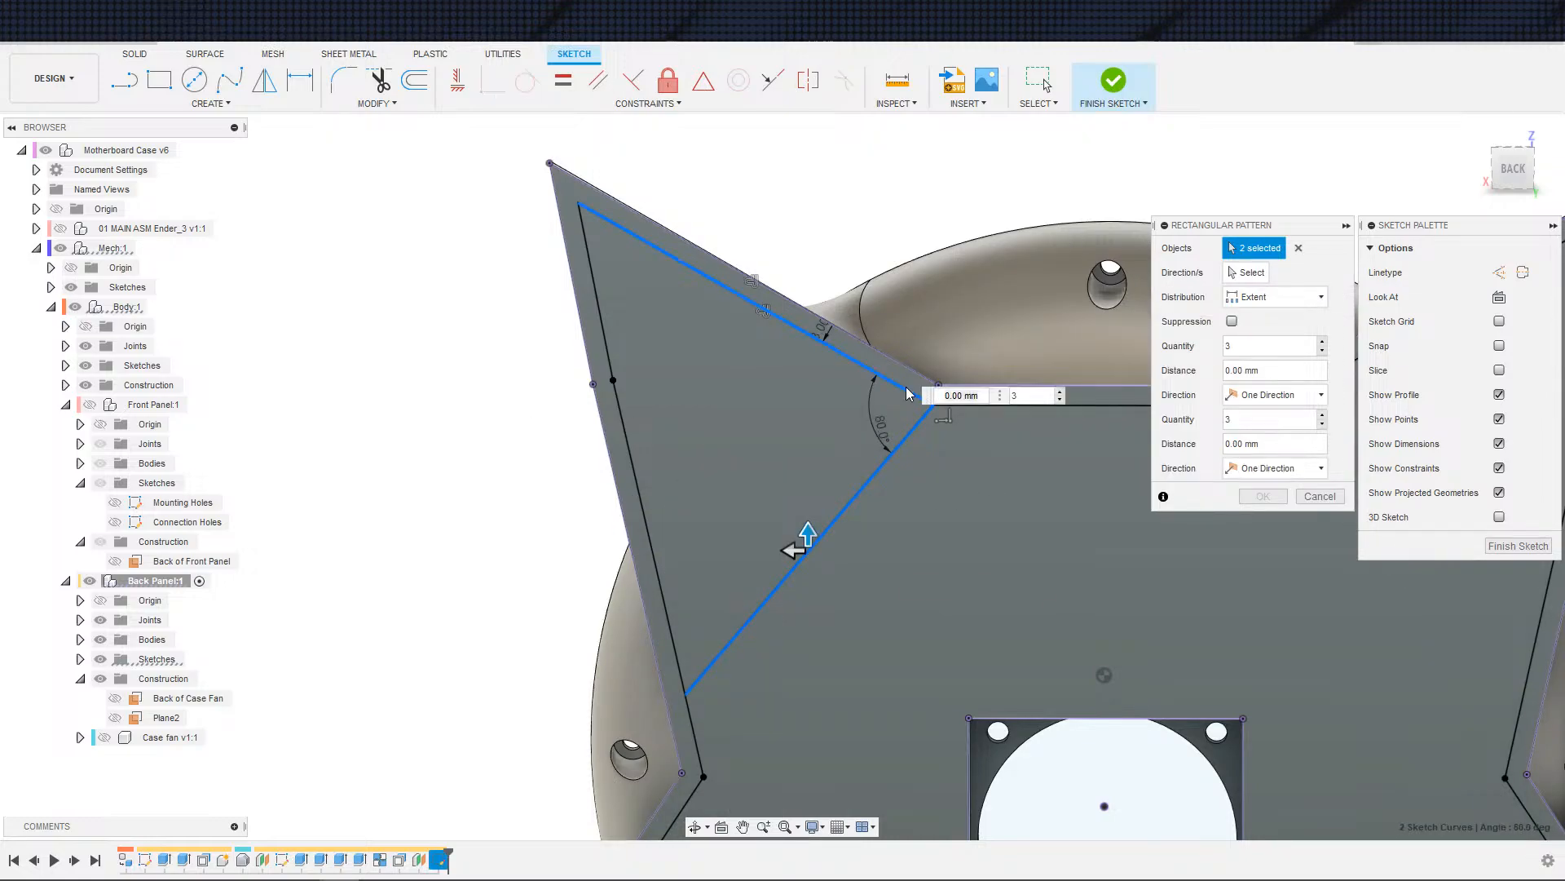
{"action": "left_click", "coordinate": [1298, 248]}
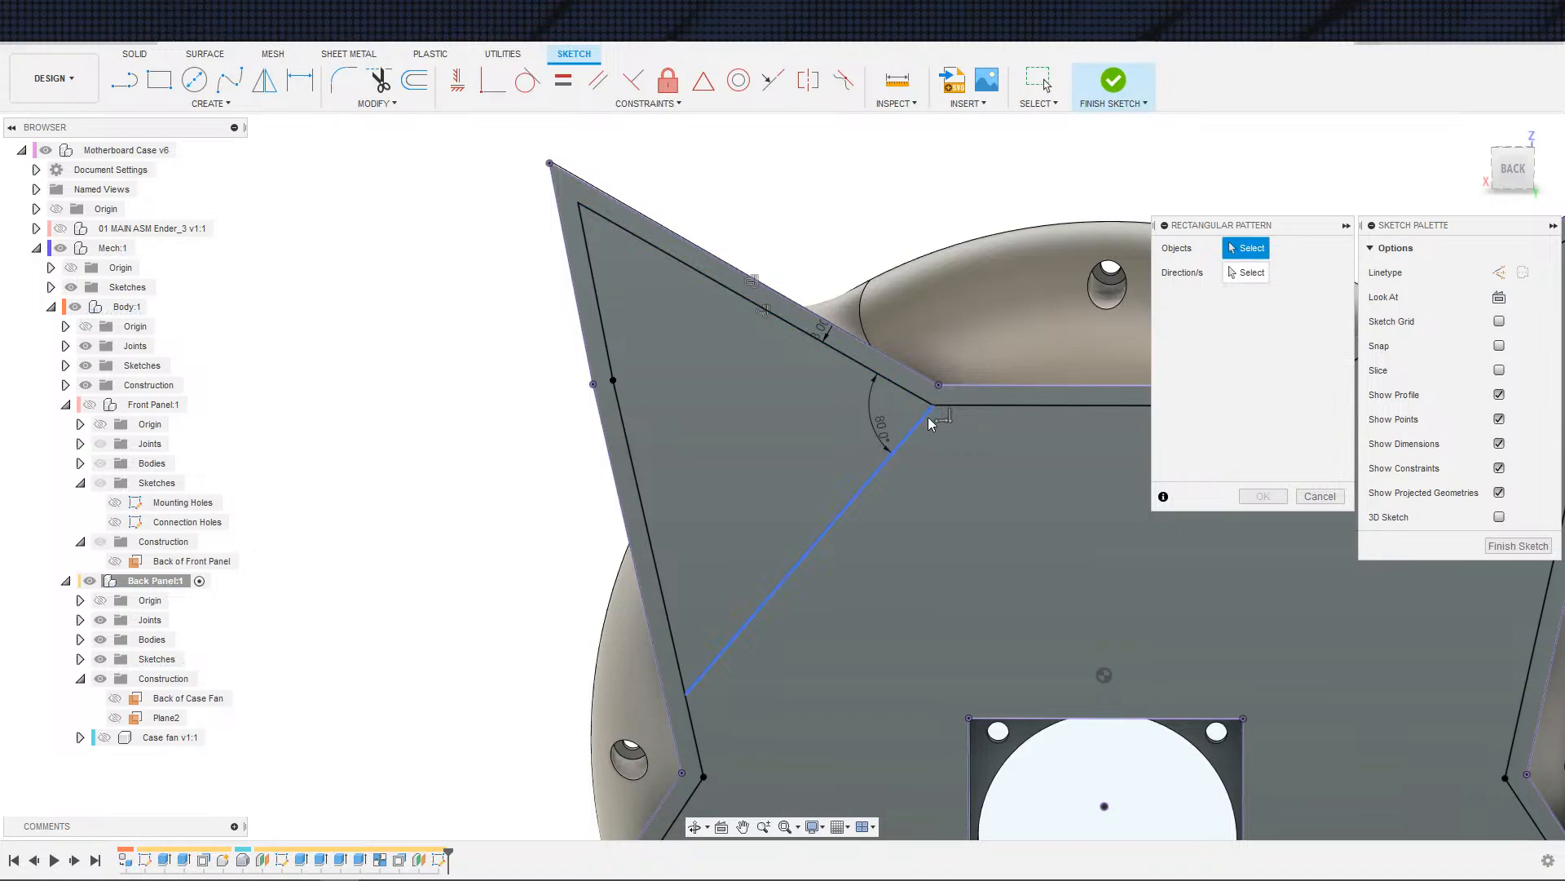
{"action": "left_click", "coordinate": [928, 415]}
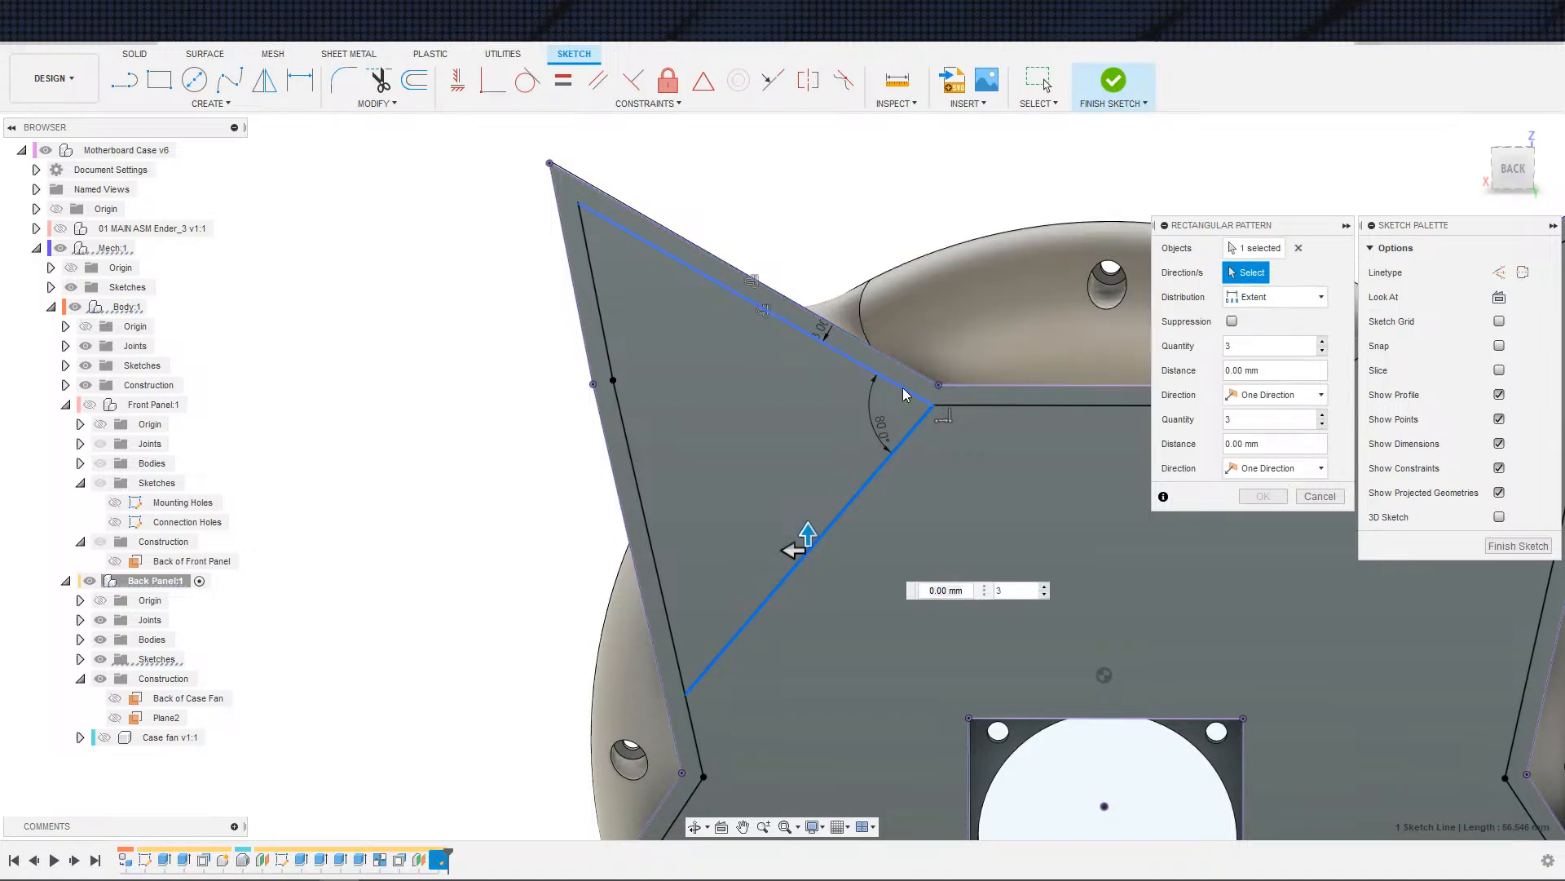
{"action": "left_click", "coordinate": [902, 388]}
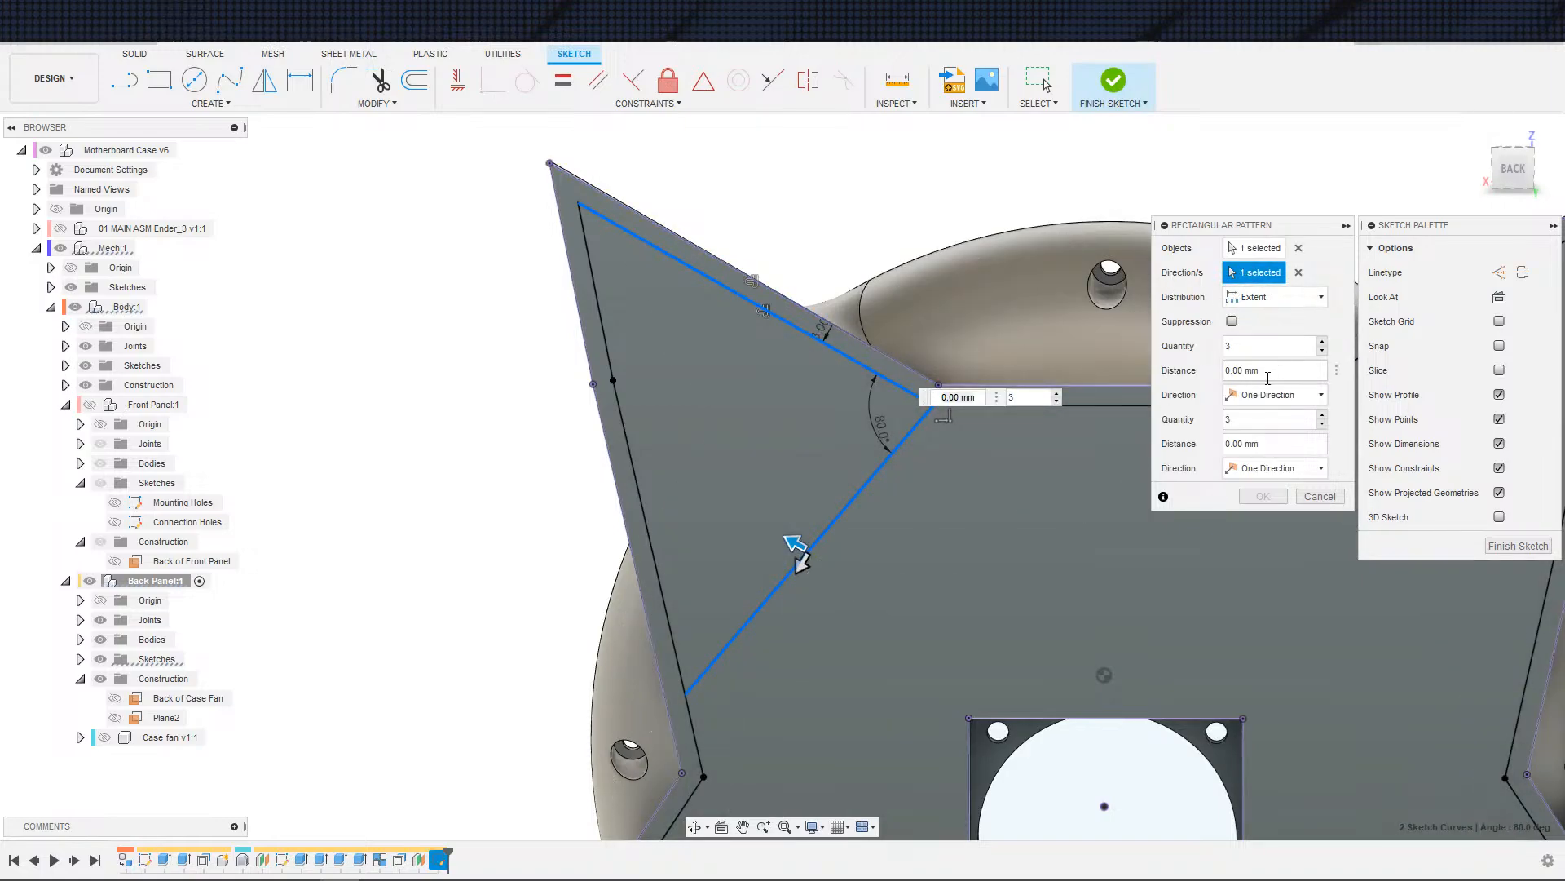
- Set the line pattern's distribution to Spacing with a distance of 3.00 mm
{"action": "left_click", "coordinate": [1280, 297]}
{"action": "left_click", "coordinate": [1278, 330]}
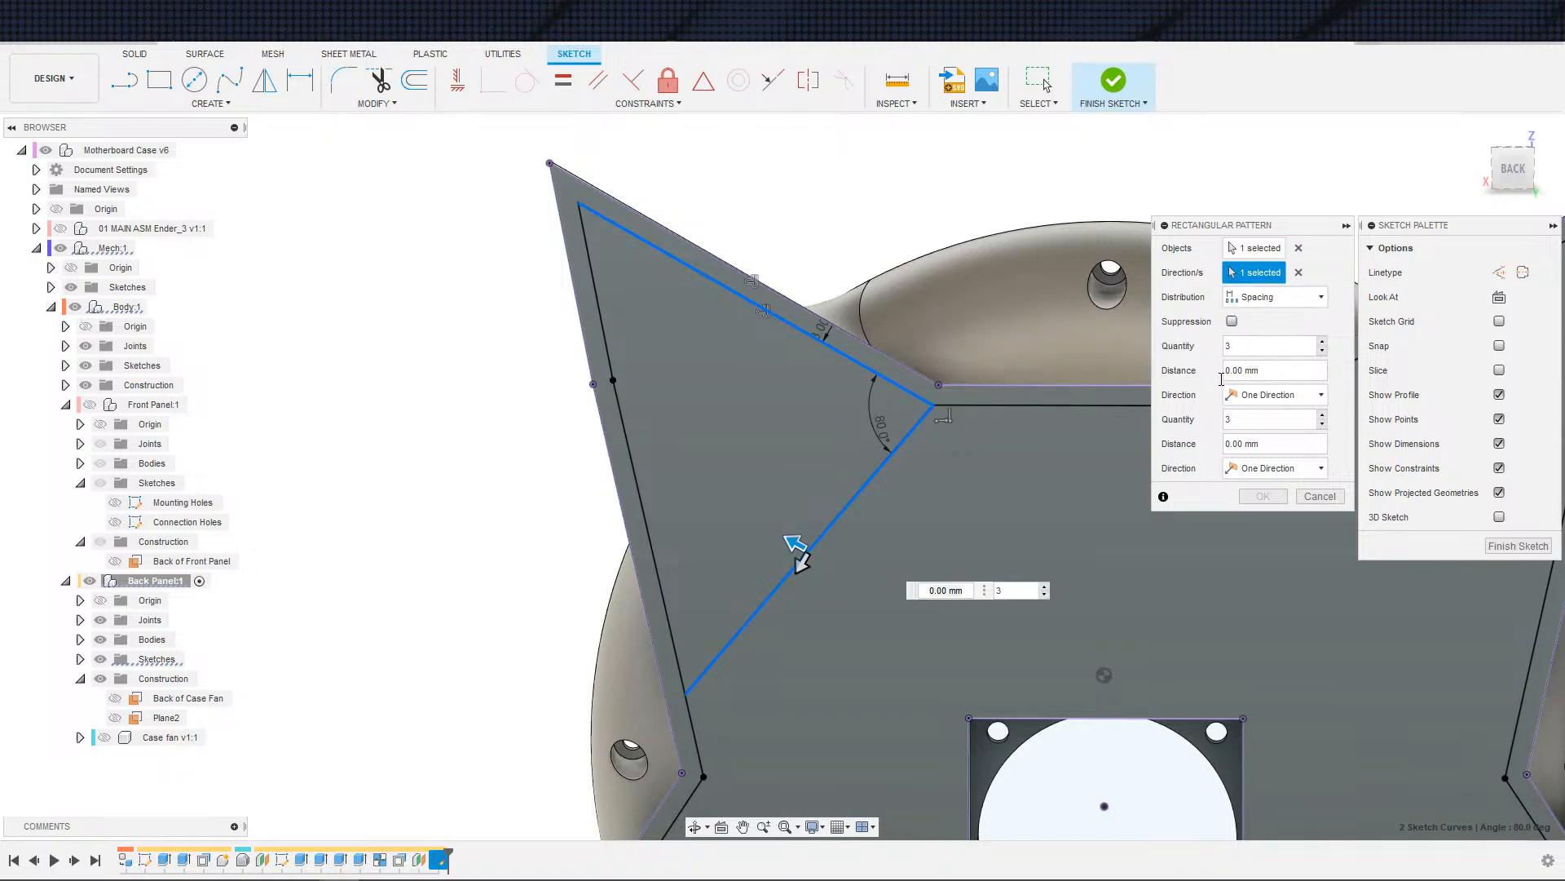
{"action": "left_click", "coordinate": [1275, 369]}
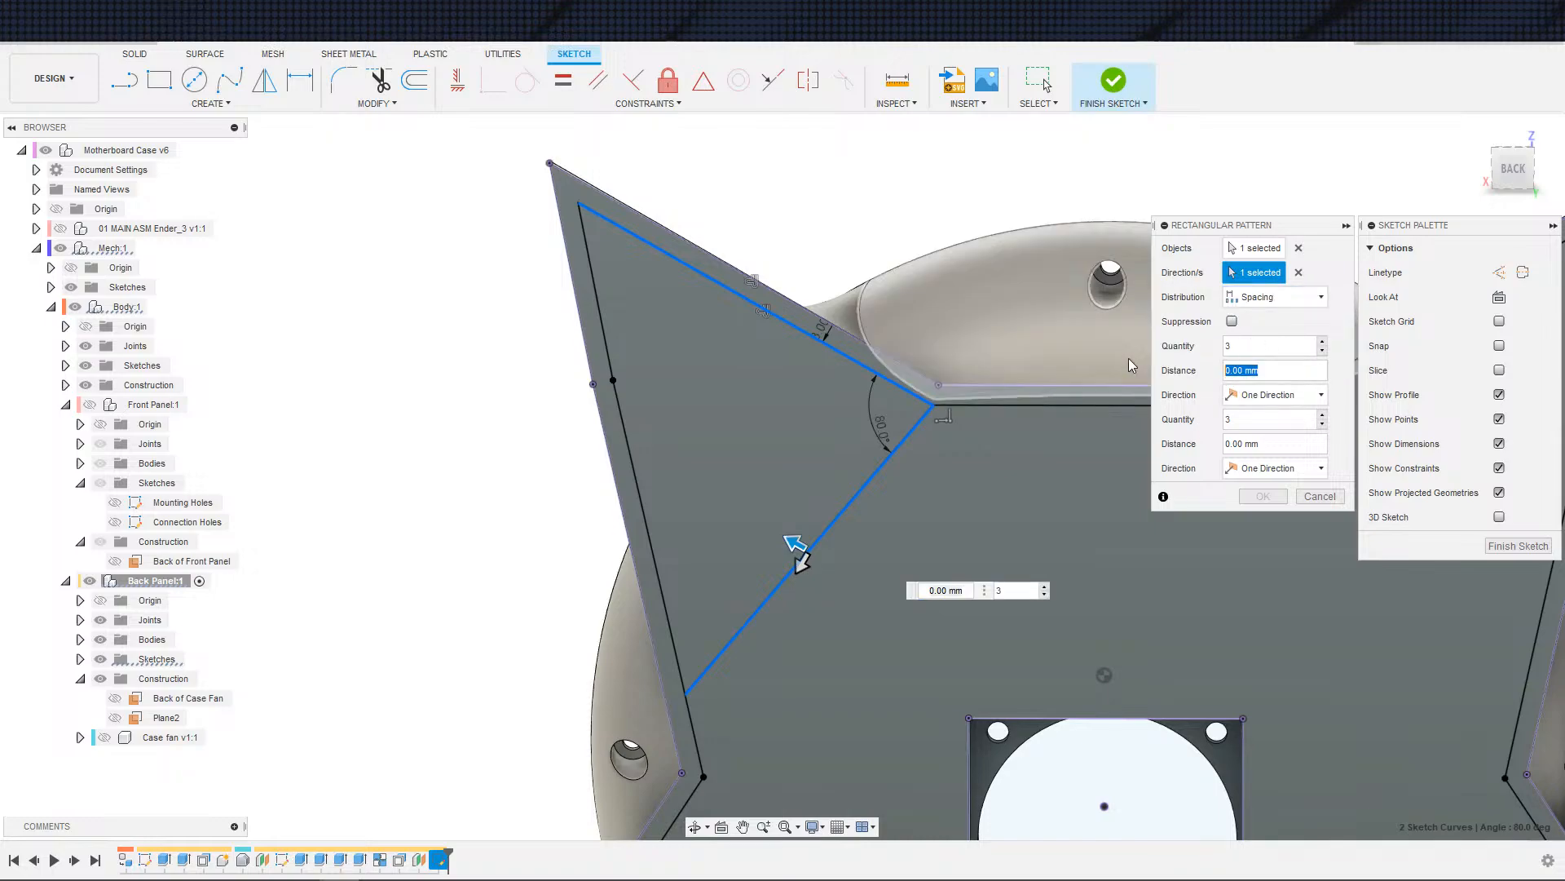
{"action": "type", "text": "3"}
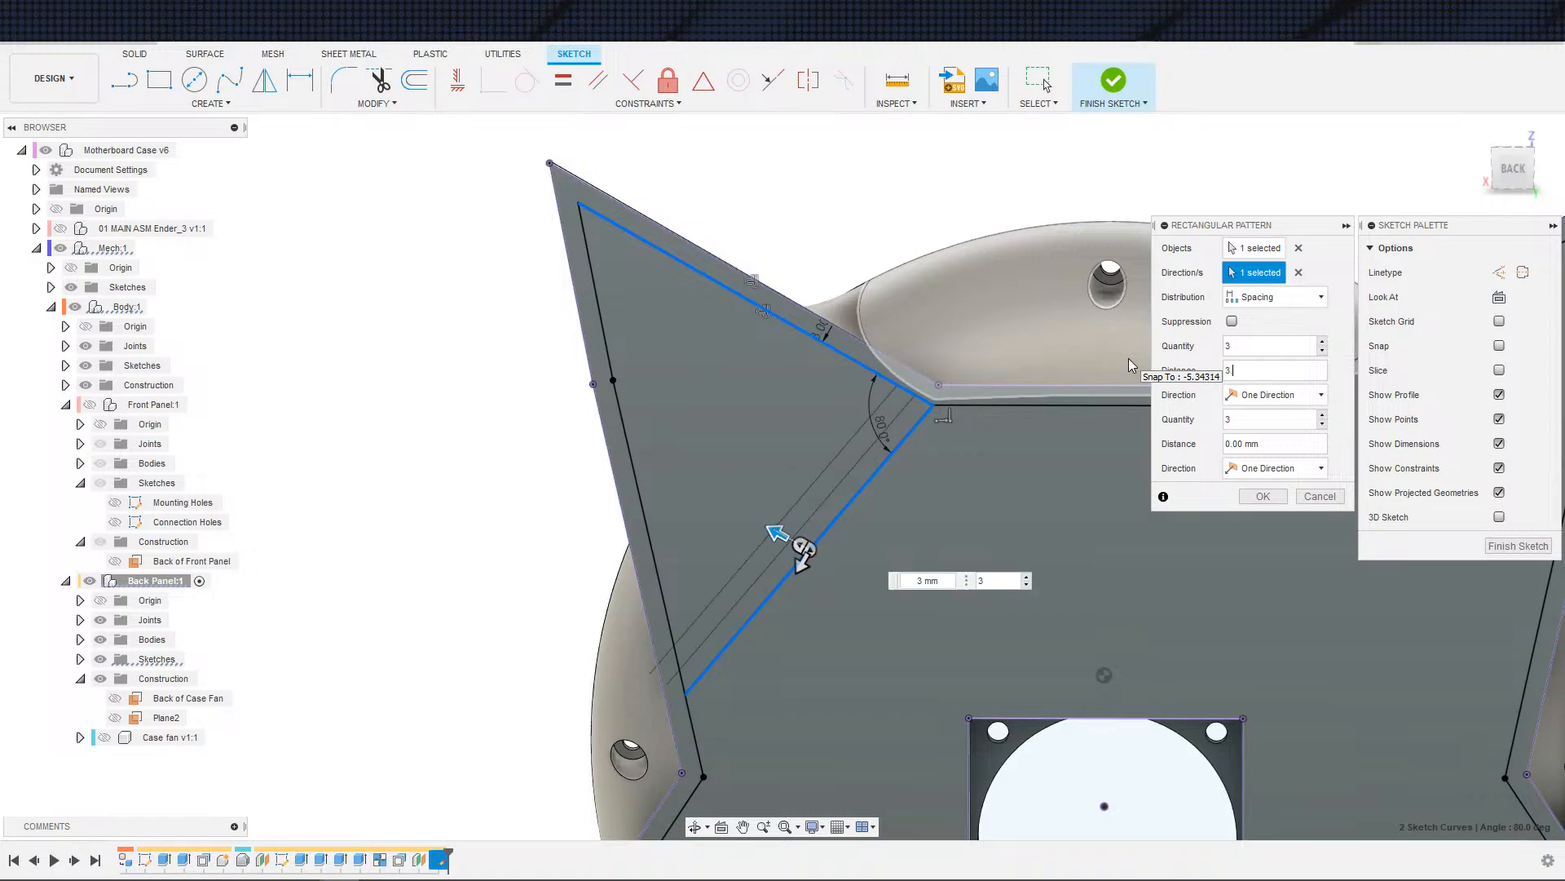
{"action": "type", "text": ".00"}
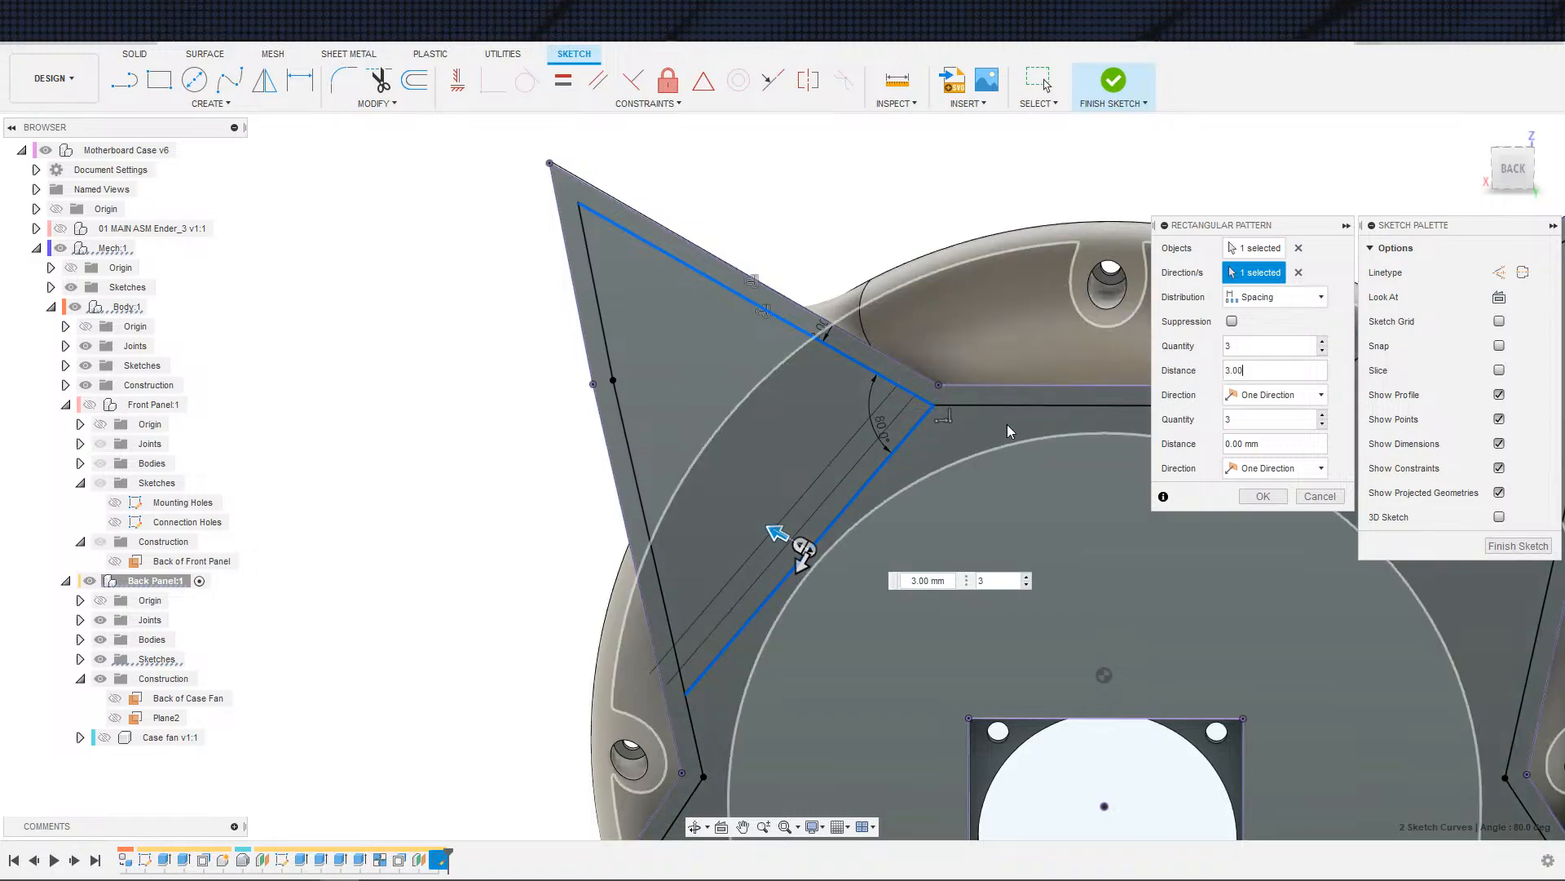
{"action": "scroll", "coordinate": [946, 447], "scroll_direction": "down", "scroll_amount": 2}
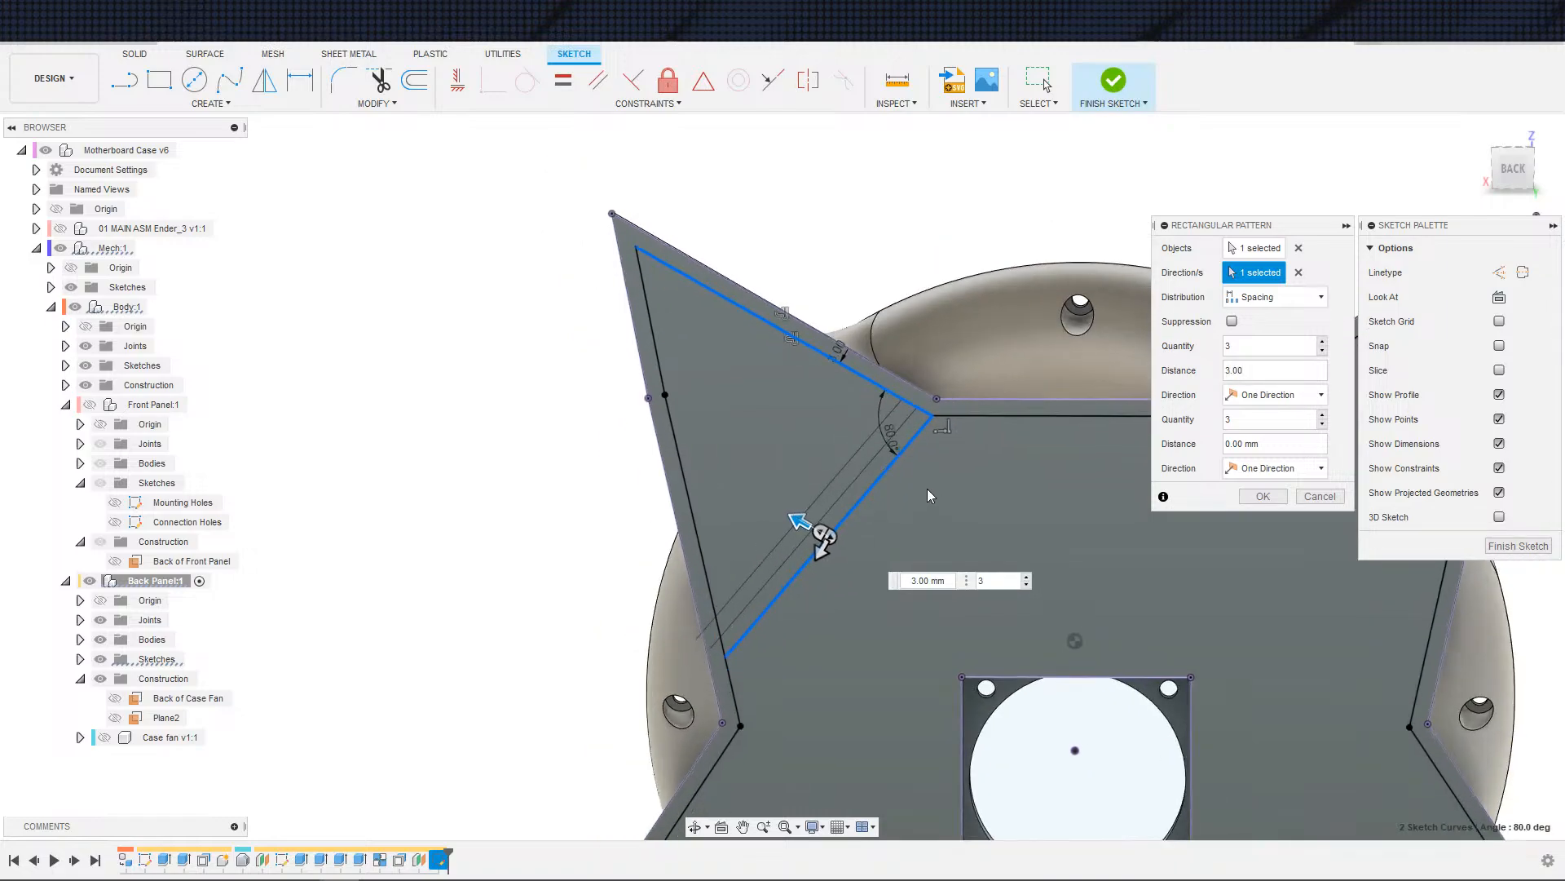
- Raise the quantity of the angled-line pattern to 19 so it fills the upper-left spike
{"action": "left_click", "coordinate": [1322, 341]}
{"action": "left_click", "coordinate": [1321, 342]}
{"action": "left_click", "coordinate": [1322, 342]}
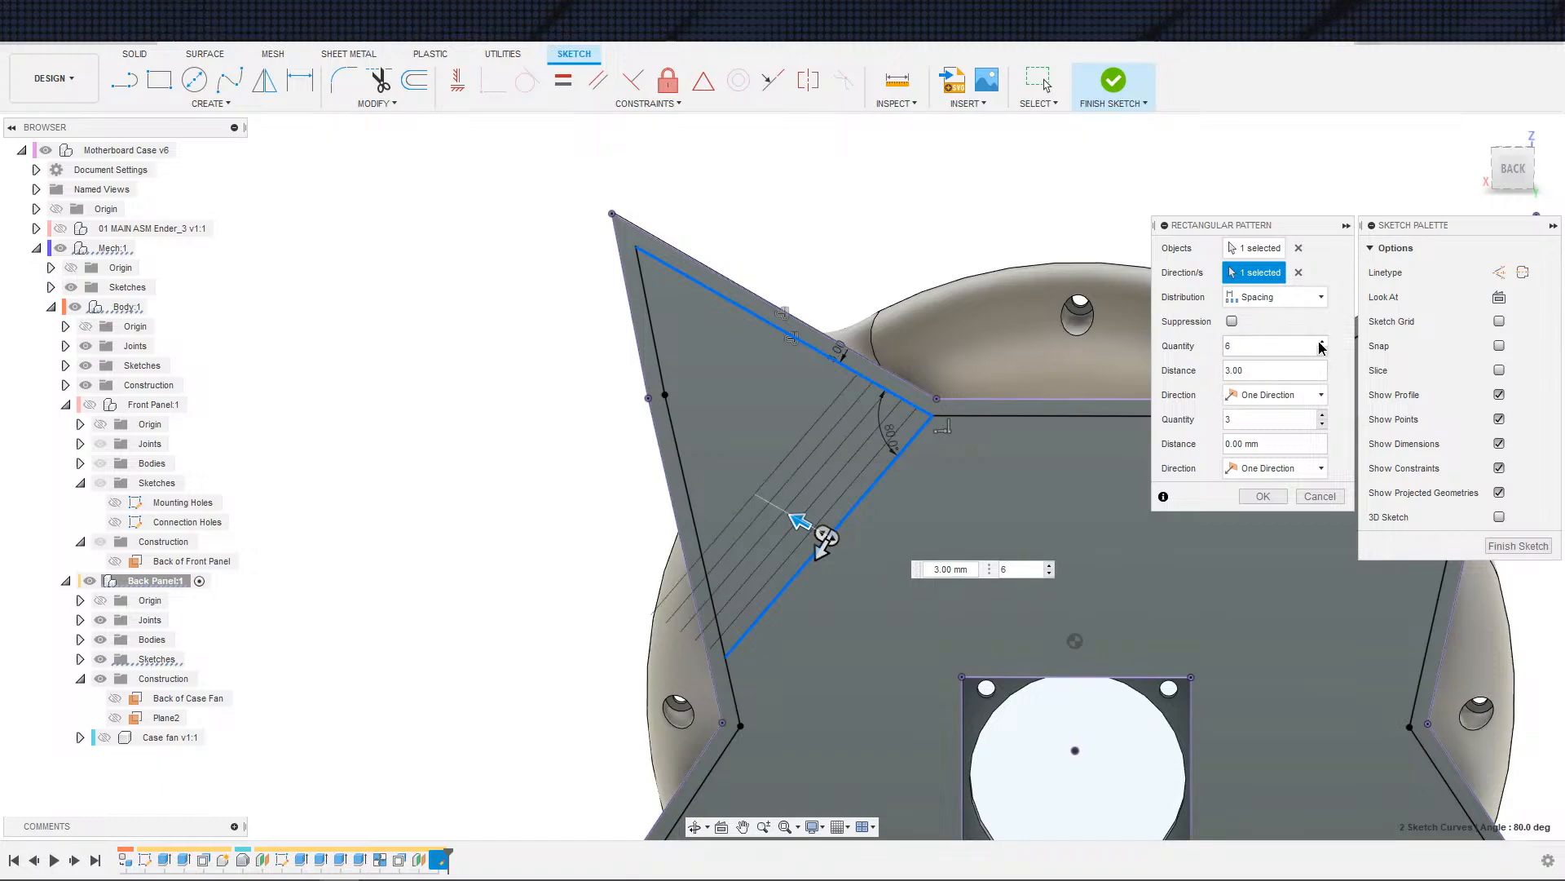
{"action": "left_click", "coordinate": [1321, 342]}
{"action": "left_click", "coordinate": [1321, 341]}
{"action": "left_click", "coordinate": [1321, 342]}
{"action": "left_click", "coordinate": [1322, 341]}
{"action": "left_click", "coordinate": [1322, 342]}
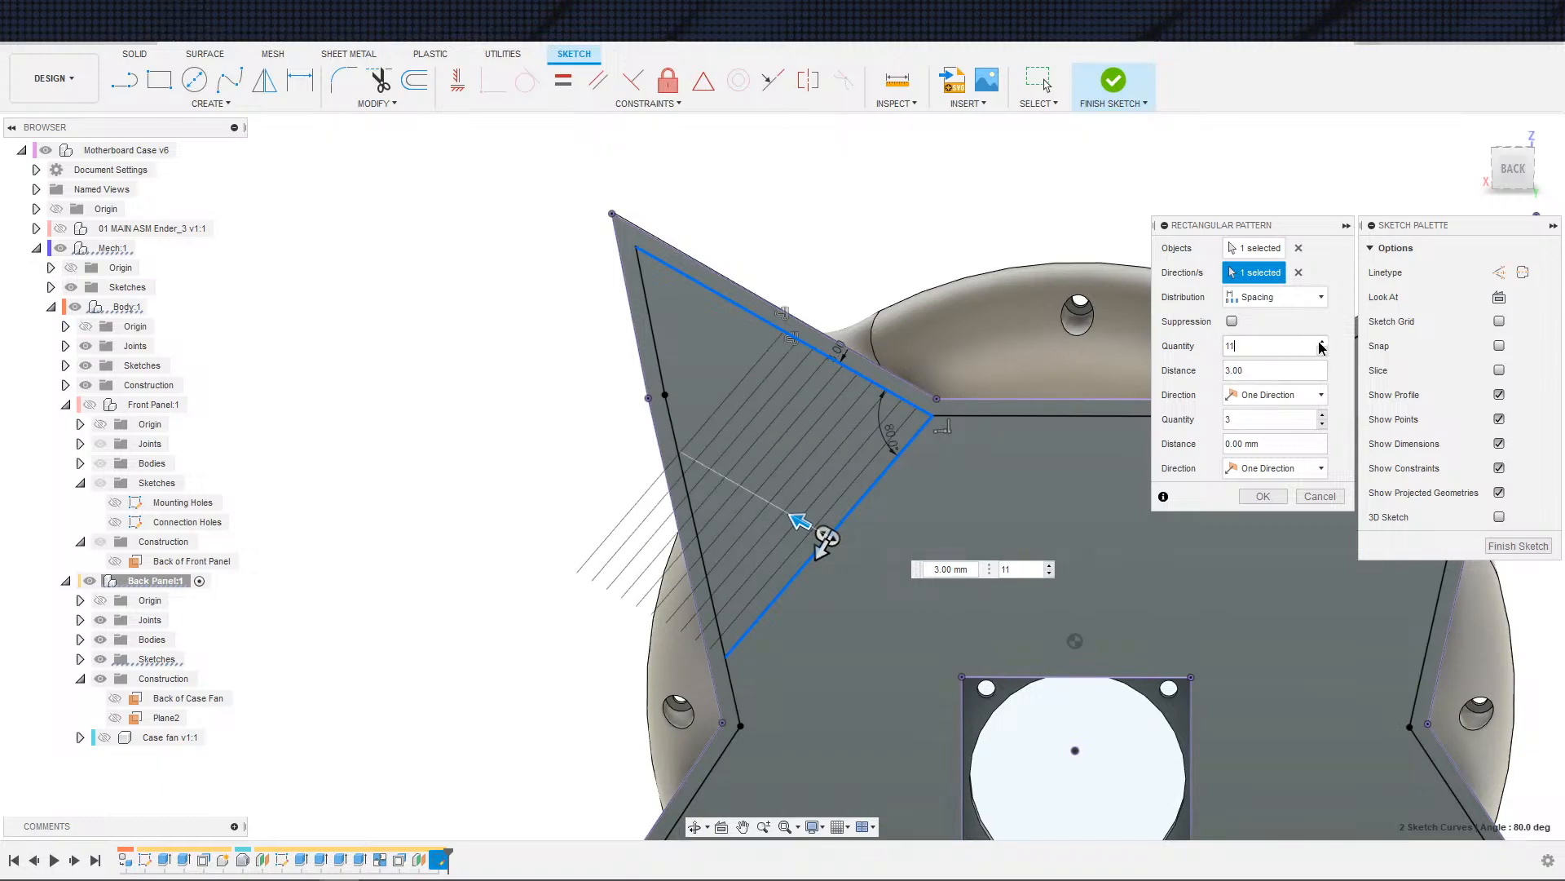
{"action": "left_click", "coordinate": [1321, 342]}
{"action": "left_click", "coordinate": [1322, 342]}
{"action": "left_click", "coordinate": [1322, 342]}
{"action": "left_click", "coordinate": [1322, 341]}
{"action": "left_click", "coordinate": [1322, 342]}
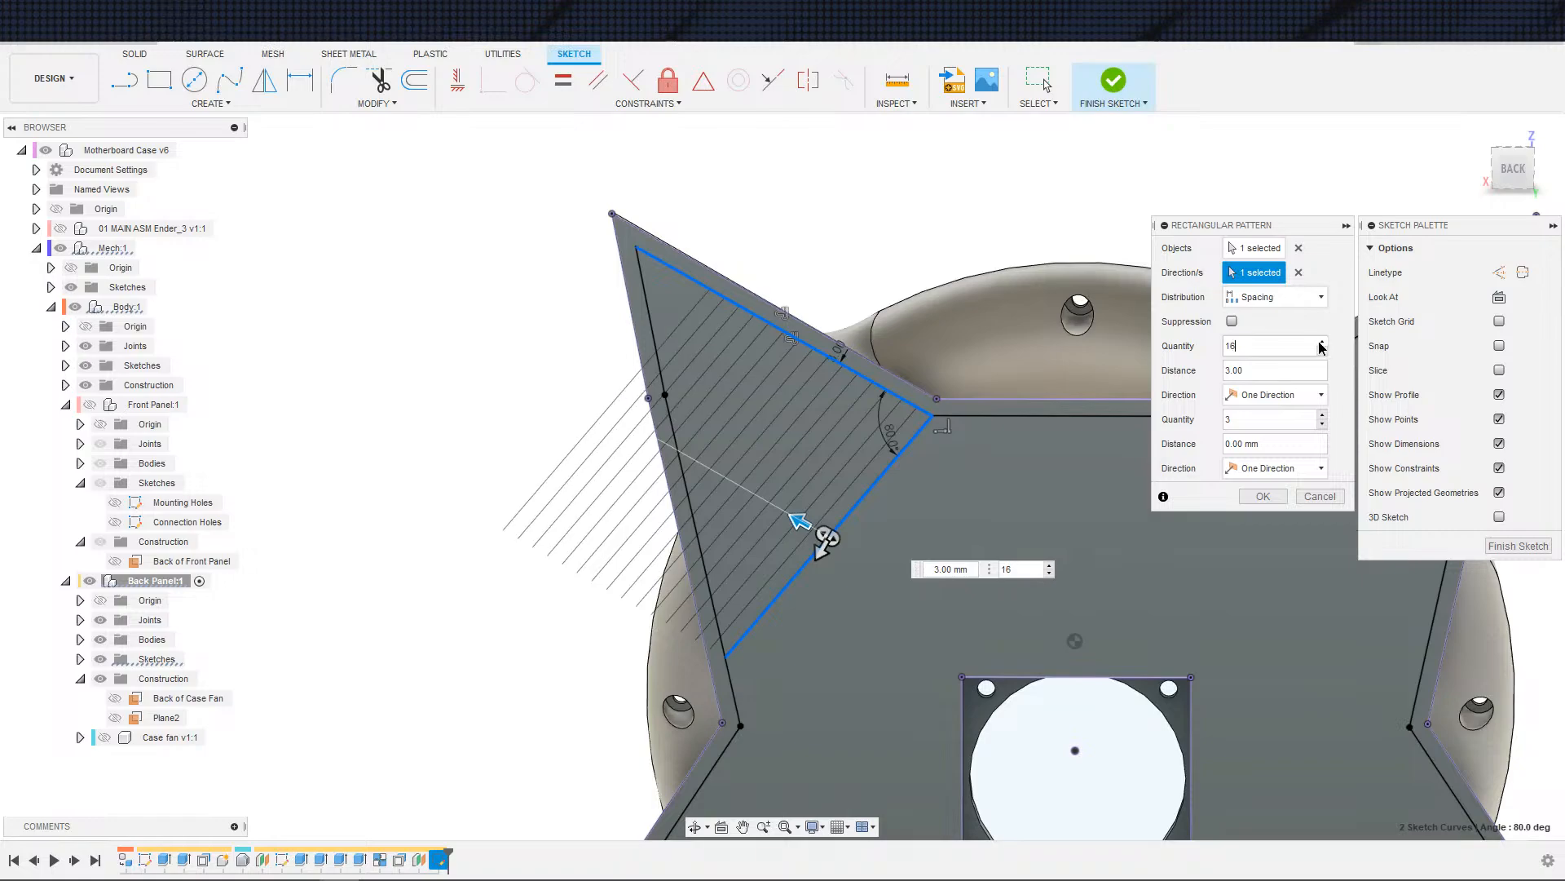
{"action": "left_click", "coordinate": [1322, 342]}
{"action": "left_click", "coordinate": [1321, 341]}
{"action": "double_click", "coordinate": [1315, 340]}
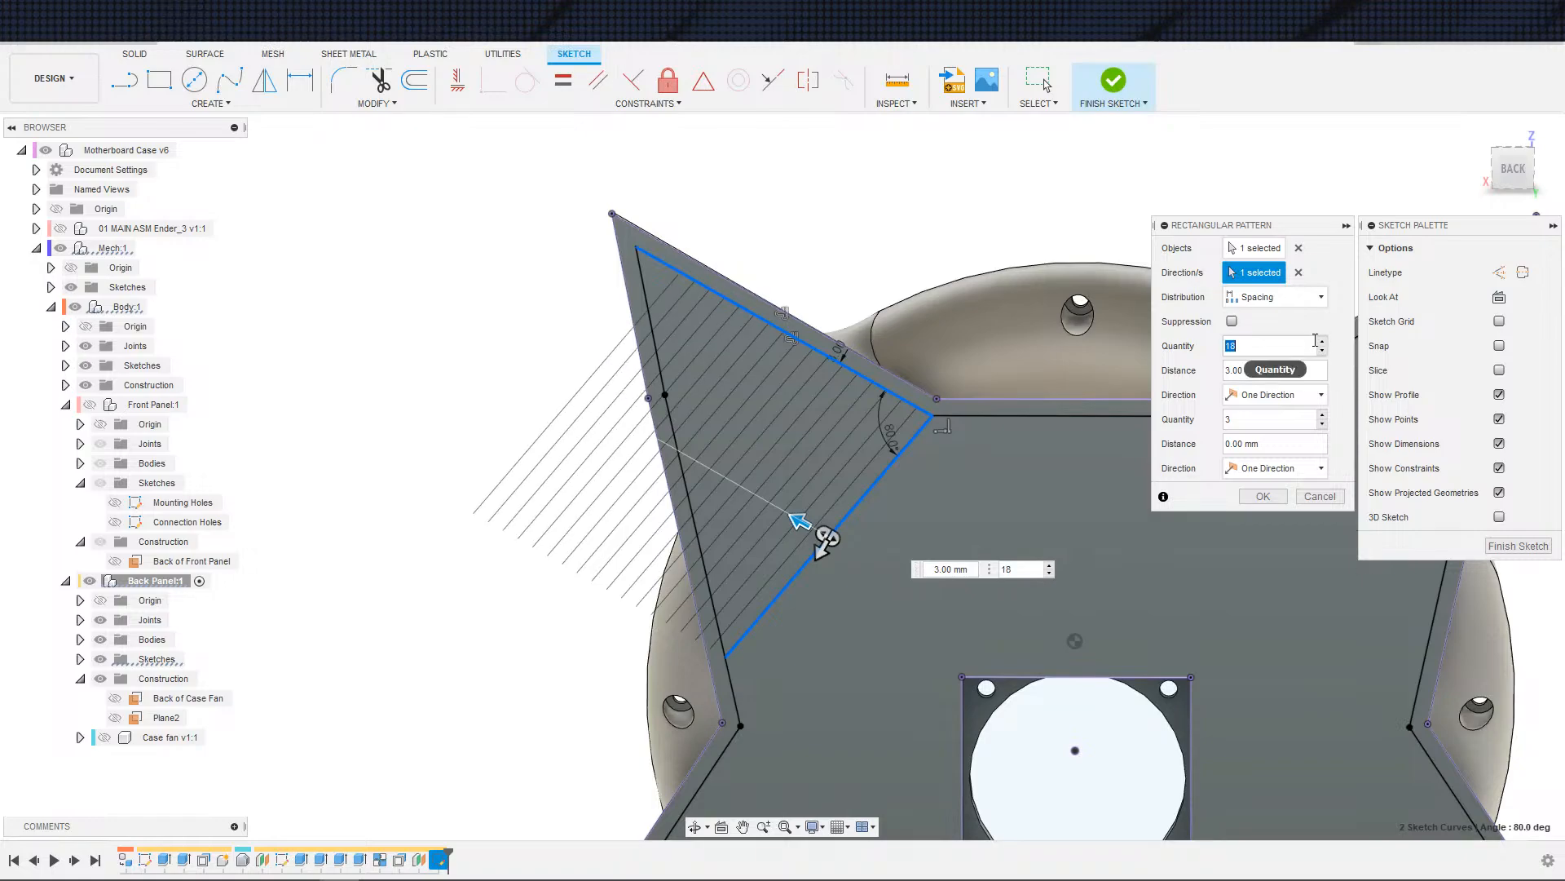
{"action": "left_click", "coordinate": [1322, 343]}
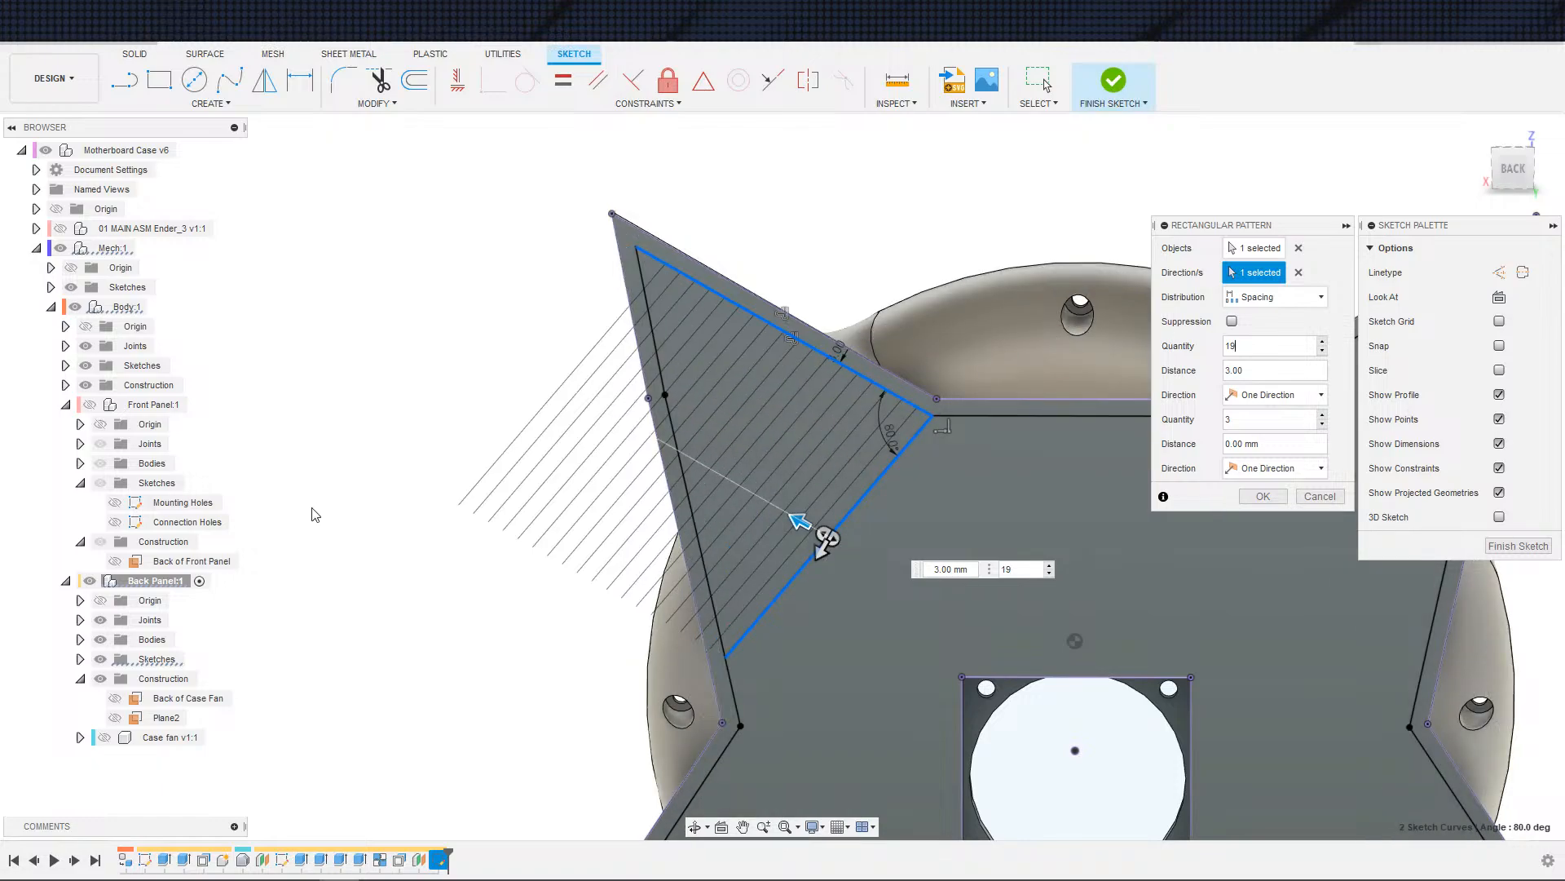
- Hide the Back Panel's bodies and apply the rectangular line pattern
{"action": "left_click", "coordinate": [100, 638]}
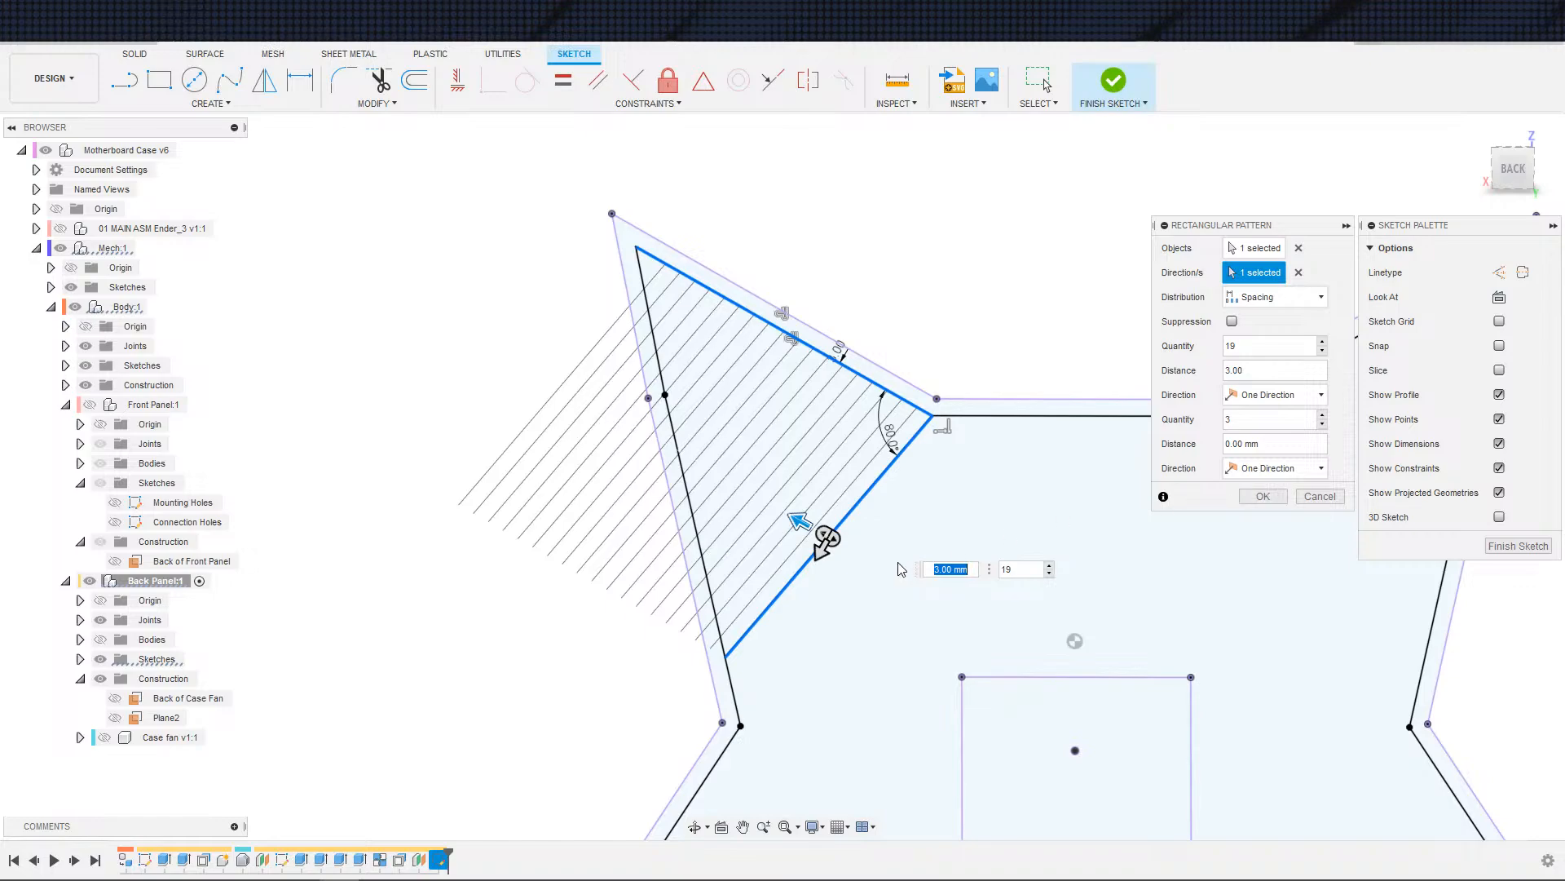
{"action": "left_click", "coordinate": [1262, 497]}
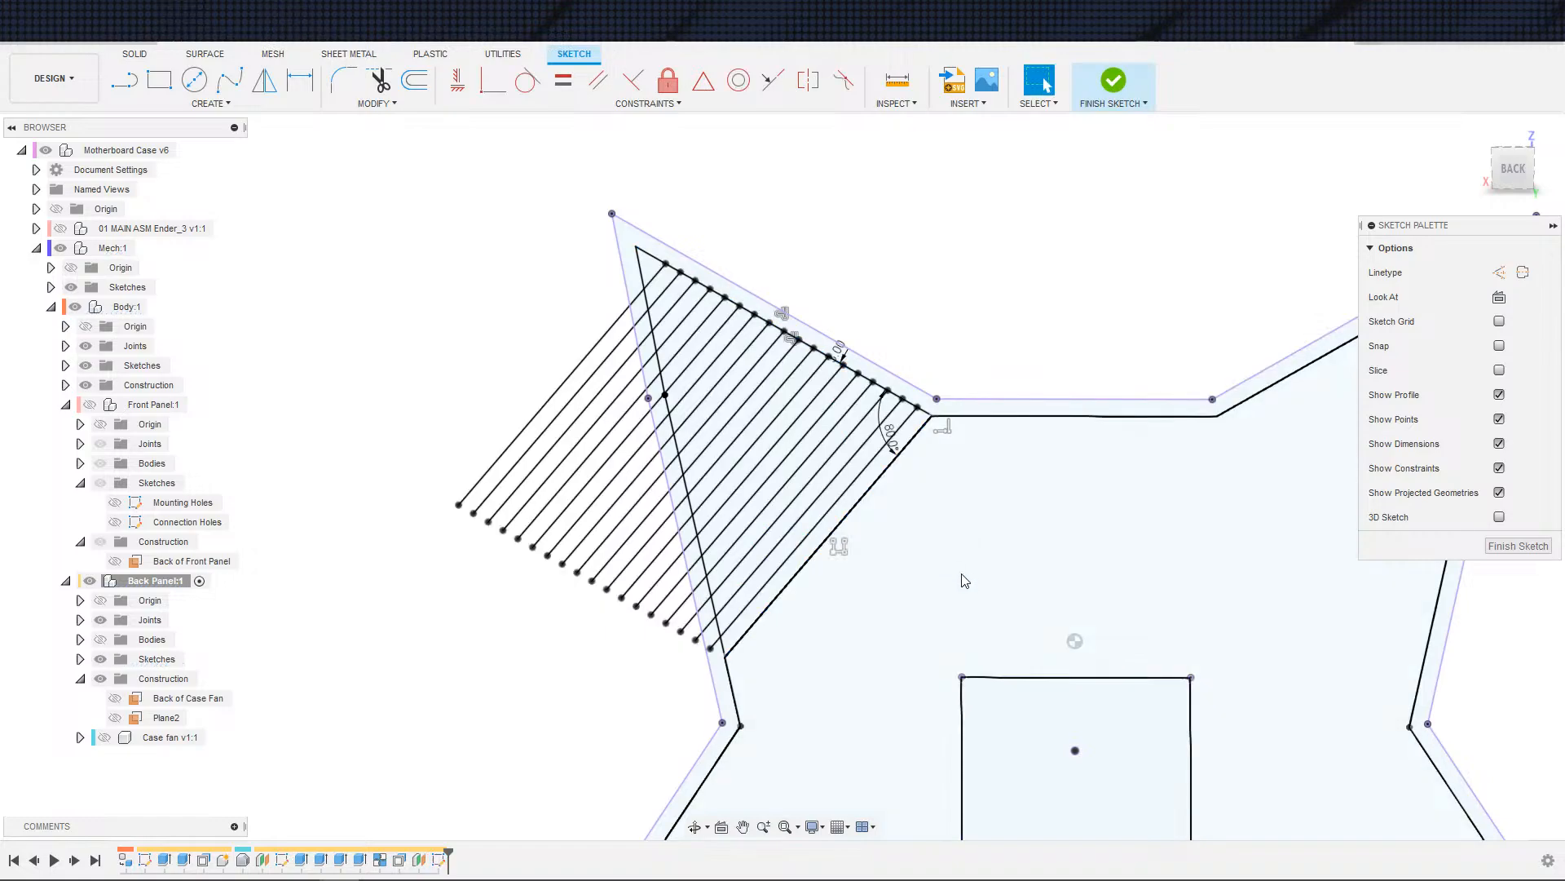
{"action": "scroll", "coordinate": [889, 523], "scroll_direction": "up", "scroll_amount": 1}
{"action": "scroll", "coordinate": [889, 522], "scroll_direction": "down", "scroll_amount": 4}
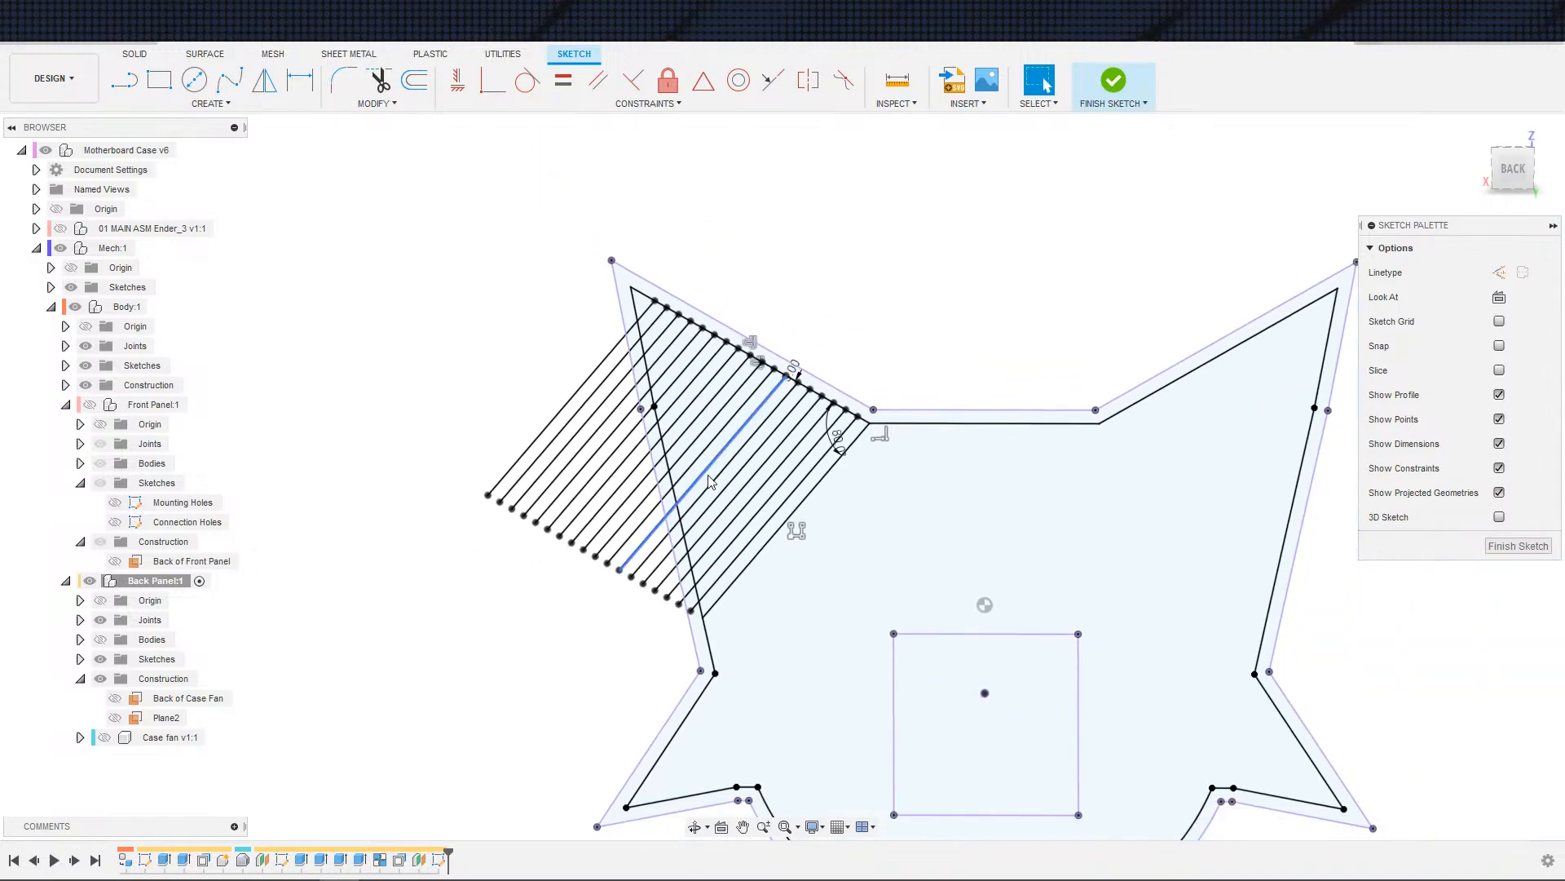
{"action": "scroll", "coordinate": [619, 489], "scroll_direction": "up", "scroll_amount": 2}
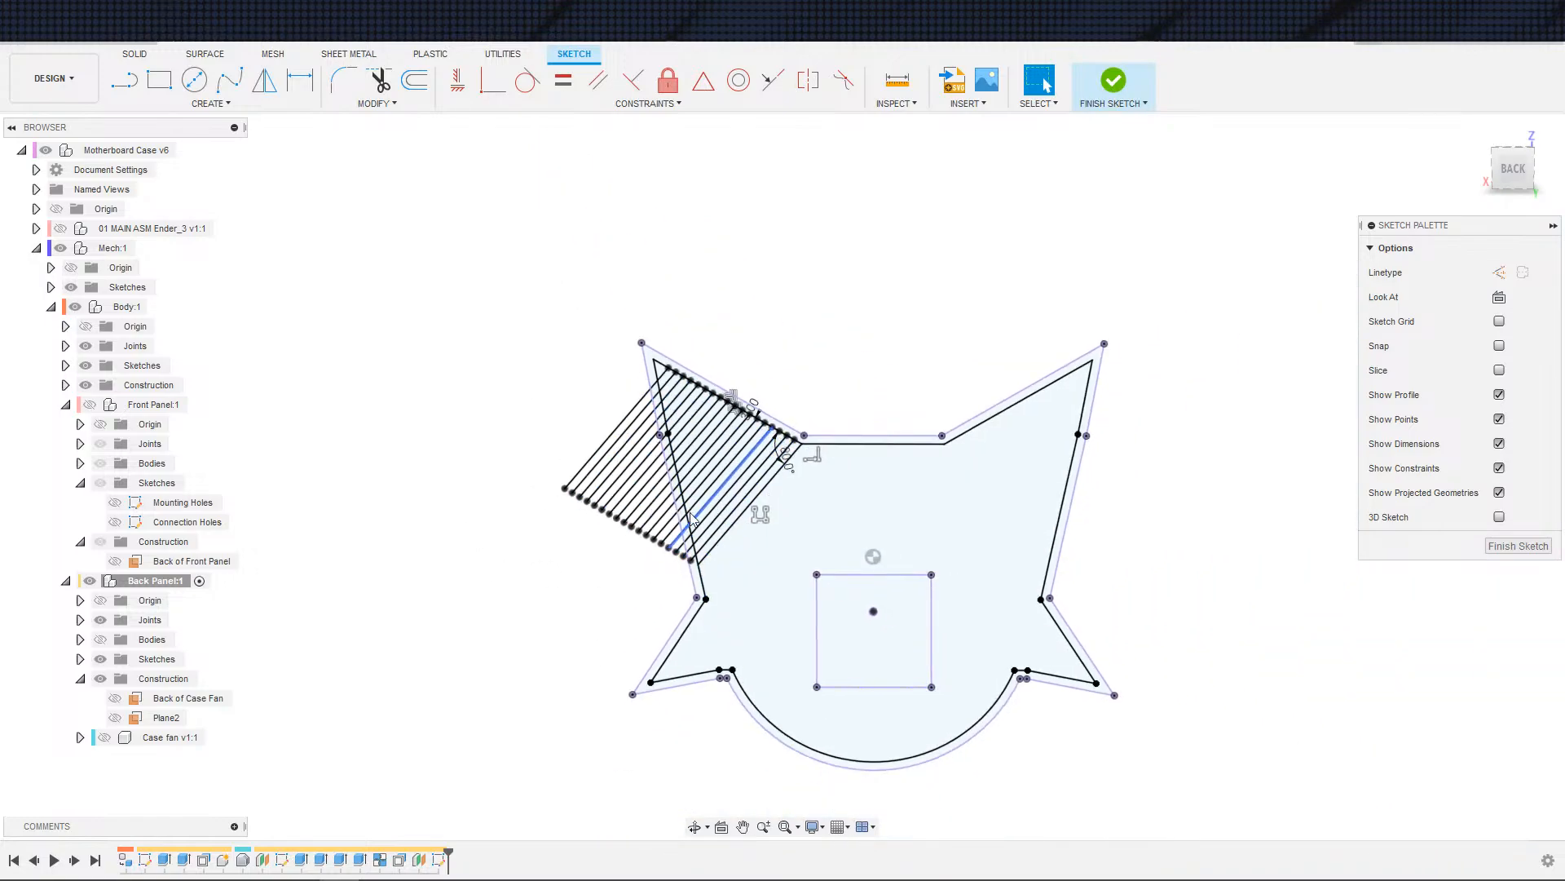
- Rename the Back Panel's construction planes Plane2 as Outside Back of Back Panel and Back of Case Fan as Outside Back of Case Fan
{"action": "double_click", "coordinate": [169, 719]}
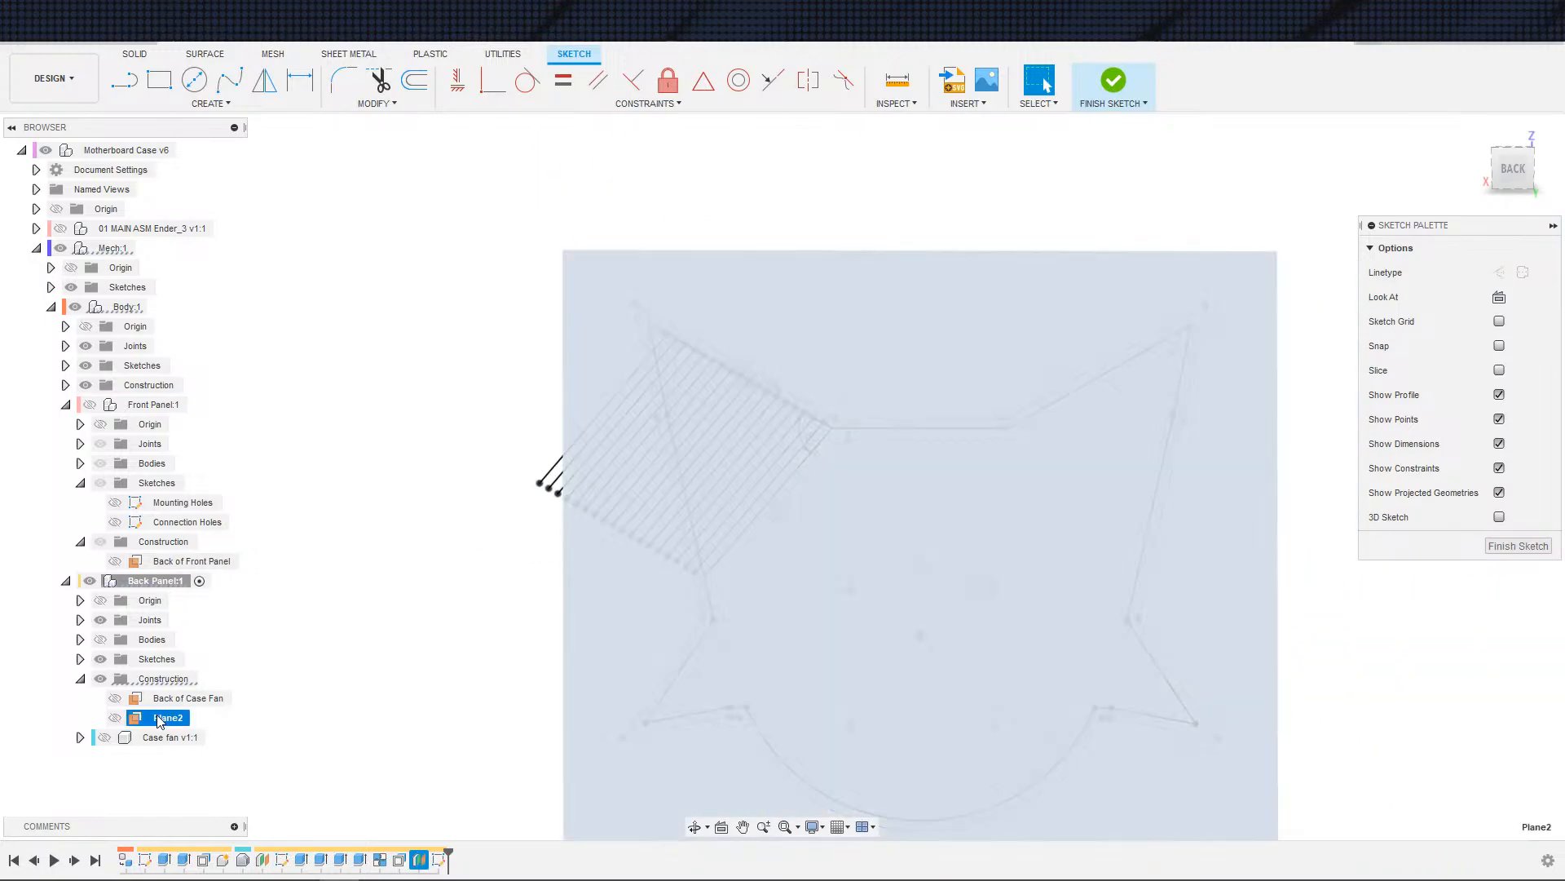
{"action": "type", "text": "Bac"}
{"action": "type", "text": "Outside"}
{"action": "key", "text": "Return"}
{"action": "double_click", "coordinate": [193, 698]}
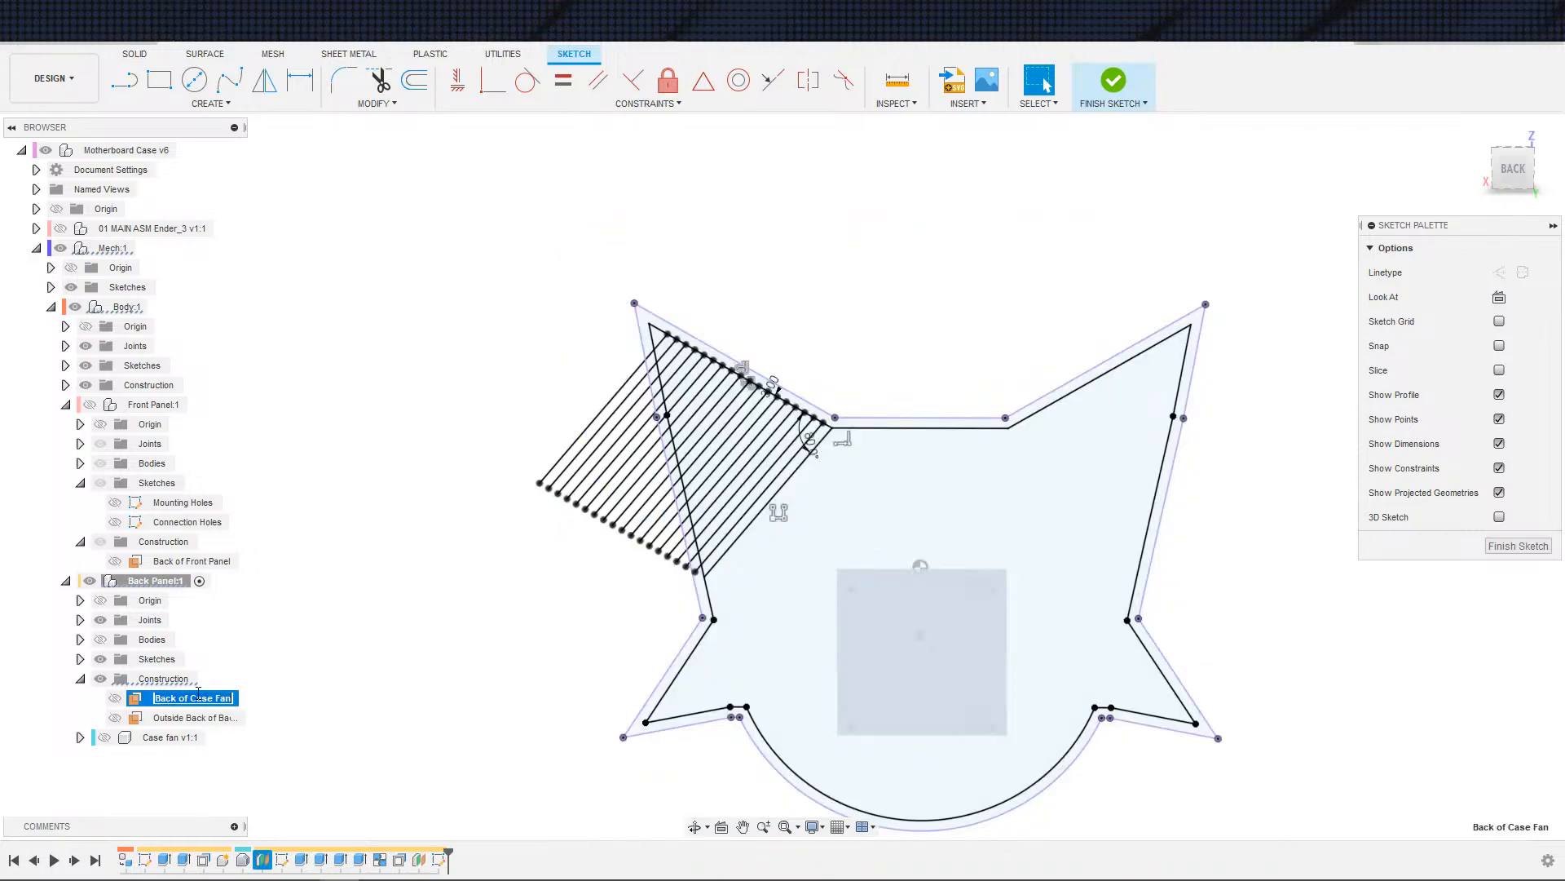
{"action": "key", "text": "Home"}
{"action": "type", "text": "Outside"}
{"action": "key", "text": "Return"}
{"action": "left_click", "coordinate": [375, 687]}
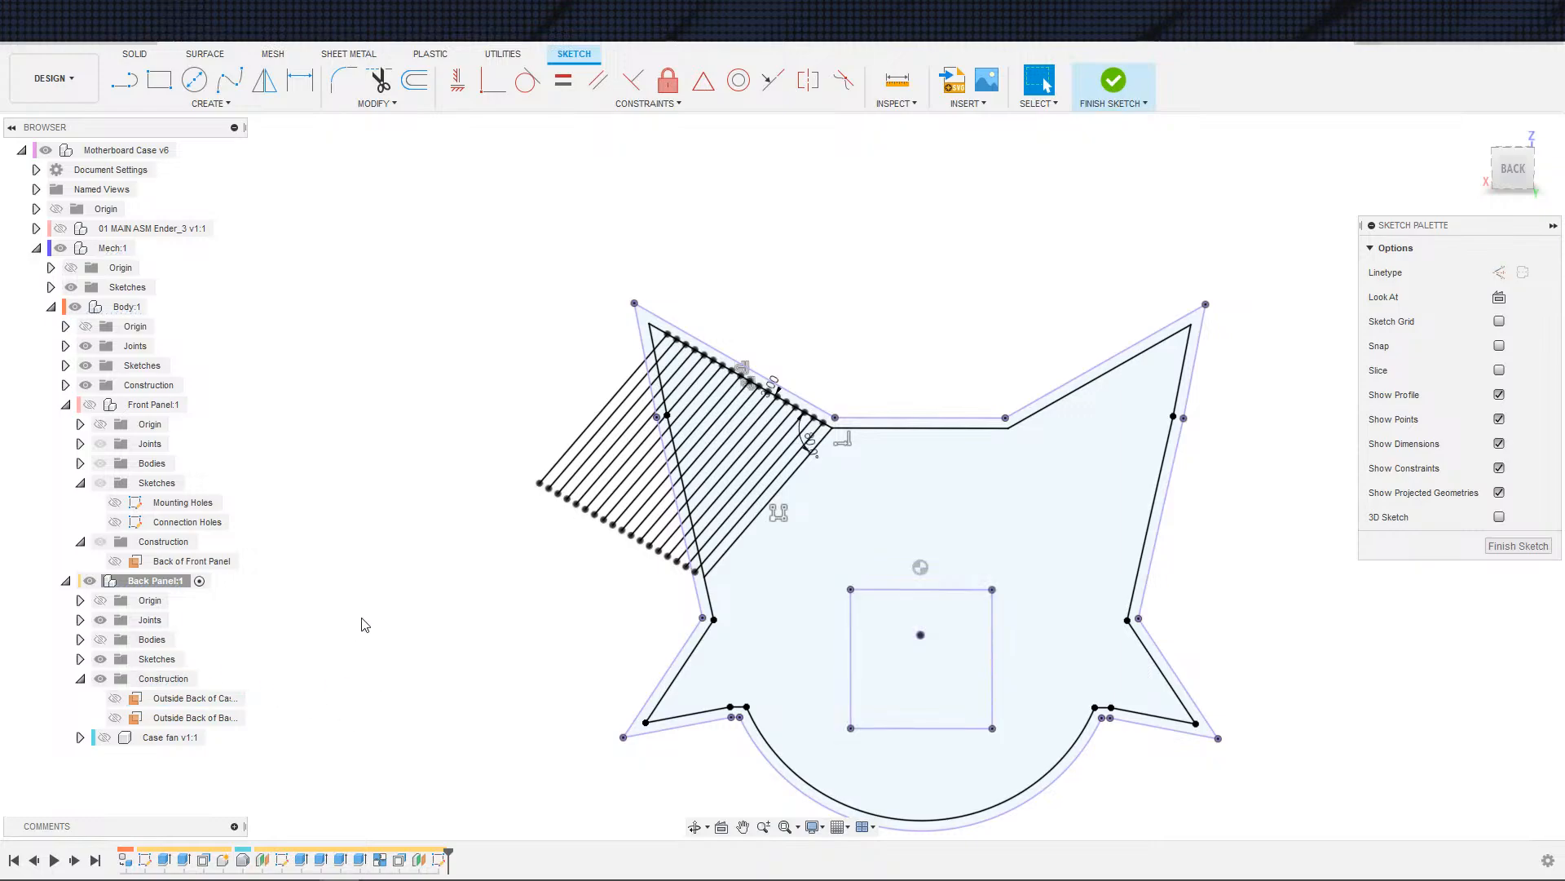
- Rename the Back Panel's Sketch3 as Top of Vent Loft and finish the sketch
{"action": "scroll", "coordinate": [363, 624], "scroll_direction": "down", "scroll_amount": 2}
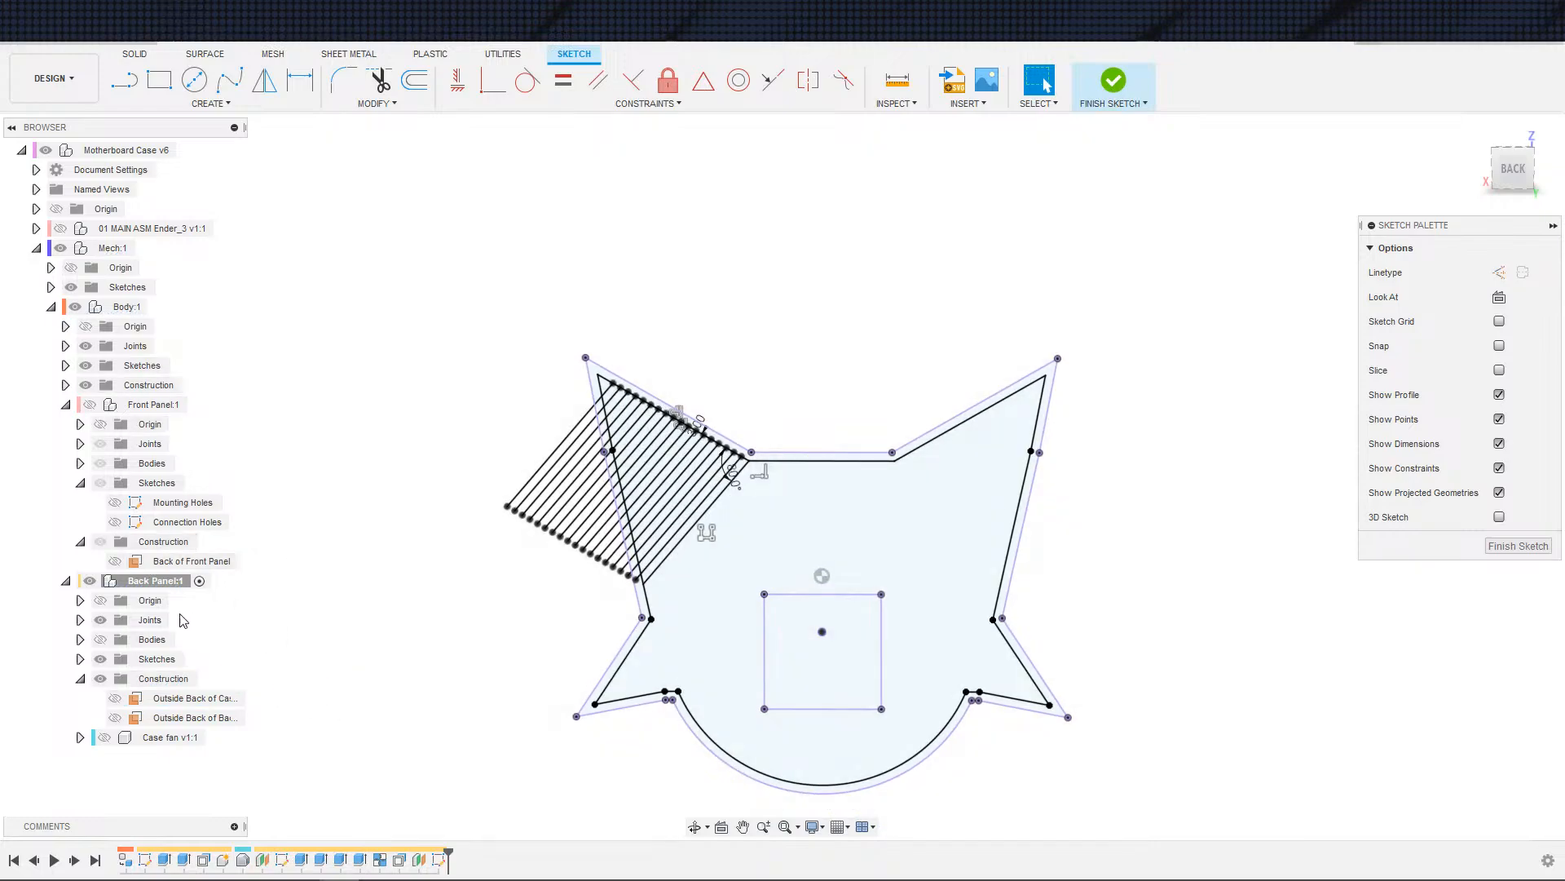
{"action": "left_click", "coordinate": [80, 659]}
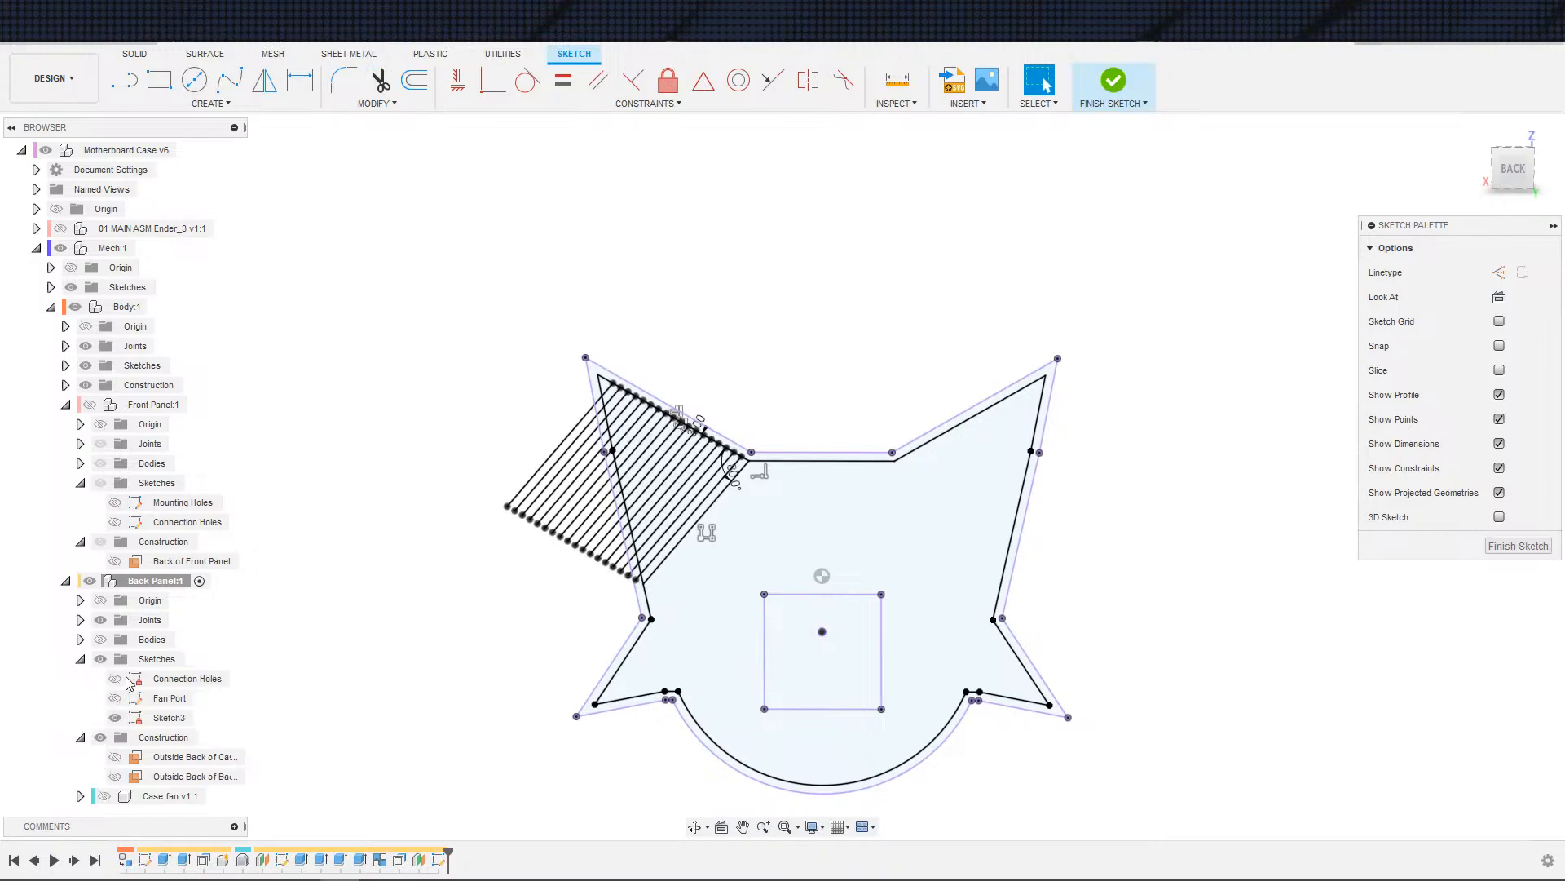
{"action": "left_click", "coordinate": [168, 718]}
{"action": "left_click", "coordinate": [168, 717]}
{"action": "type", "text": "Top of Vent"}
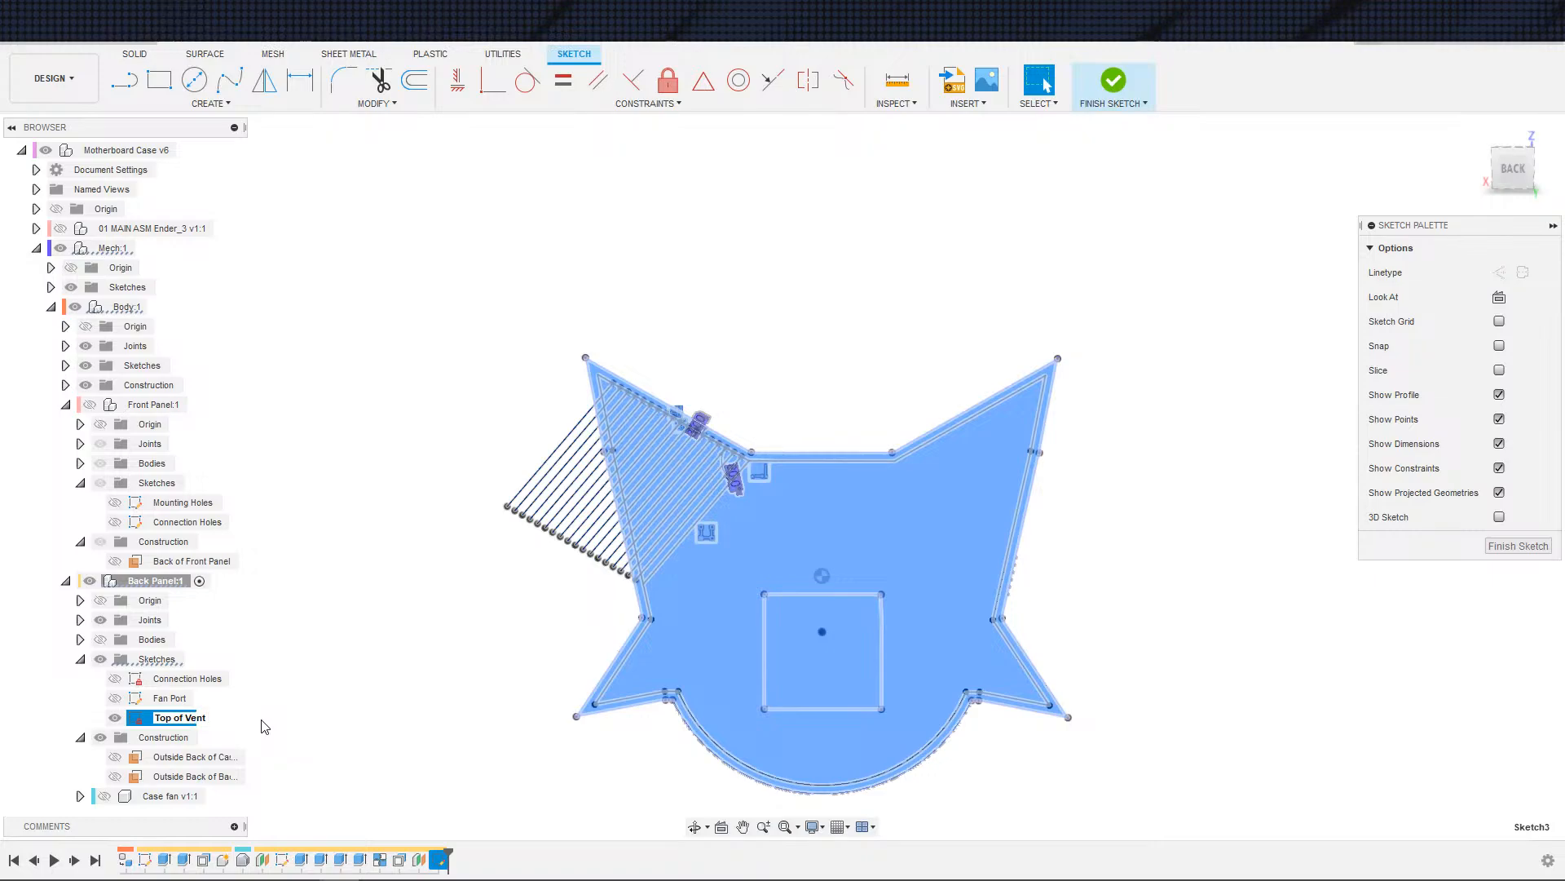
{"action": "type", "text": " Loft"}
{"action": "key", "text": "Return"}
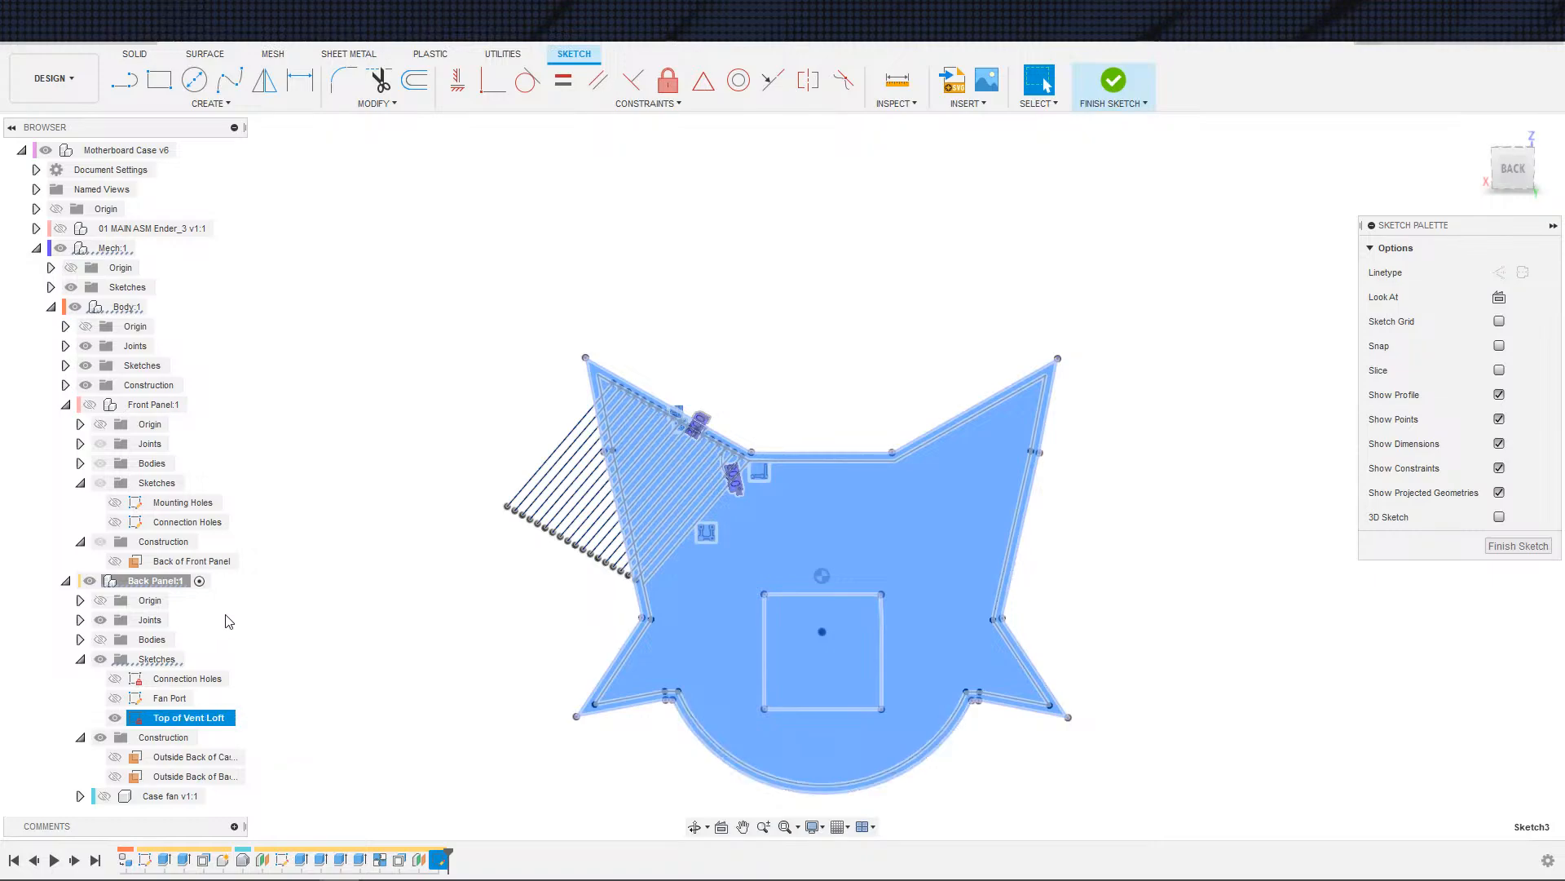
{"action": "left_click", "coordinate": [381, 663]}
{"action": "left_click", "coordinate": [1113, 79]}
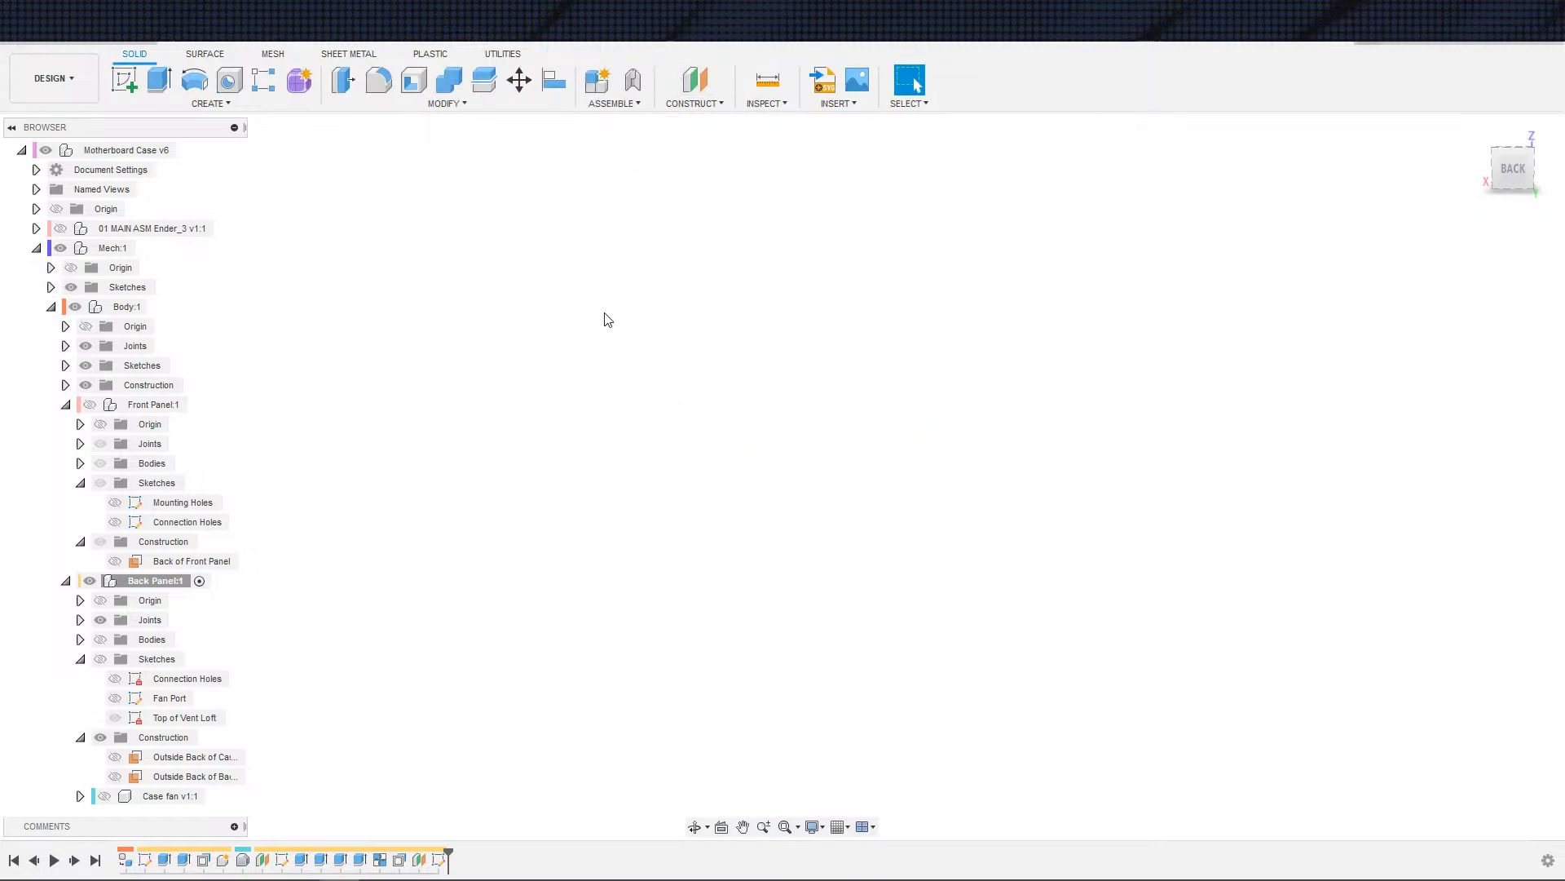
- Show the Back Panel's bodies and create a plane offset 6 mm inward from the Outside Back of Back Panel plane
{"action": "left_click", "coordinate": [694, 80]}
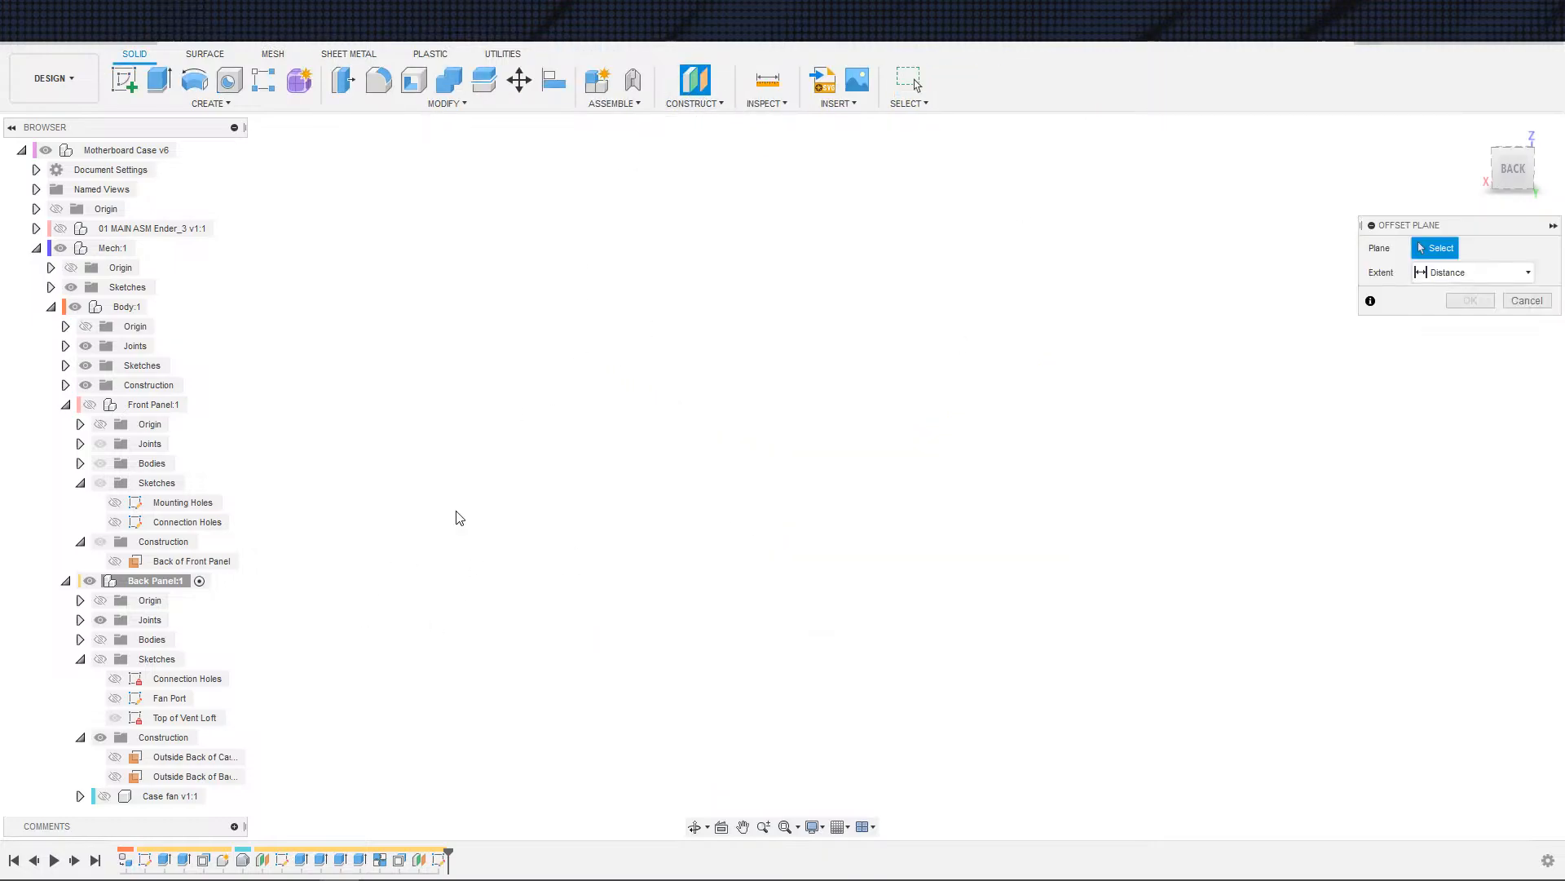
{"action": "left_click", "coordinate": [192, 776]}
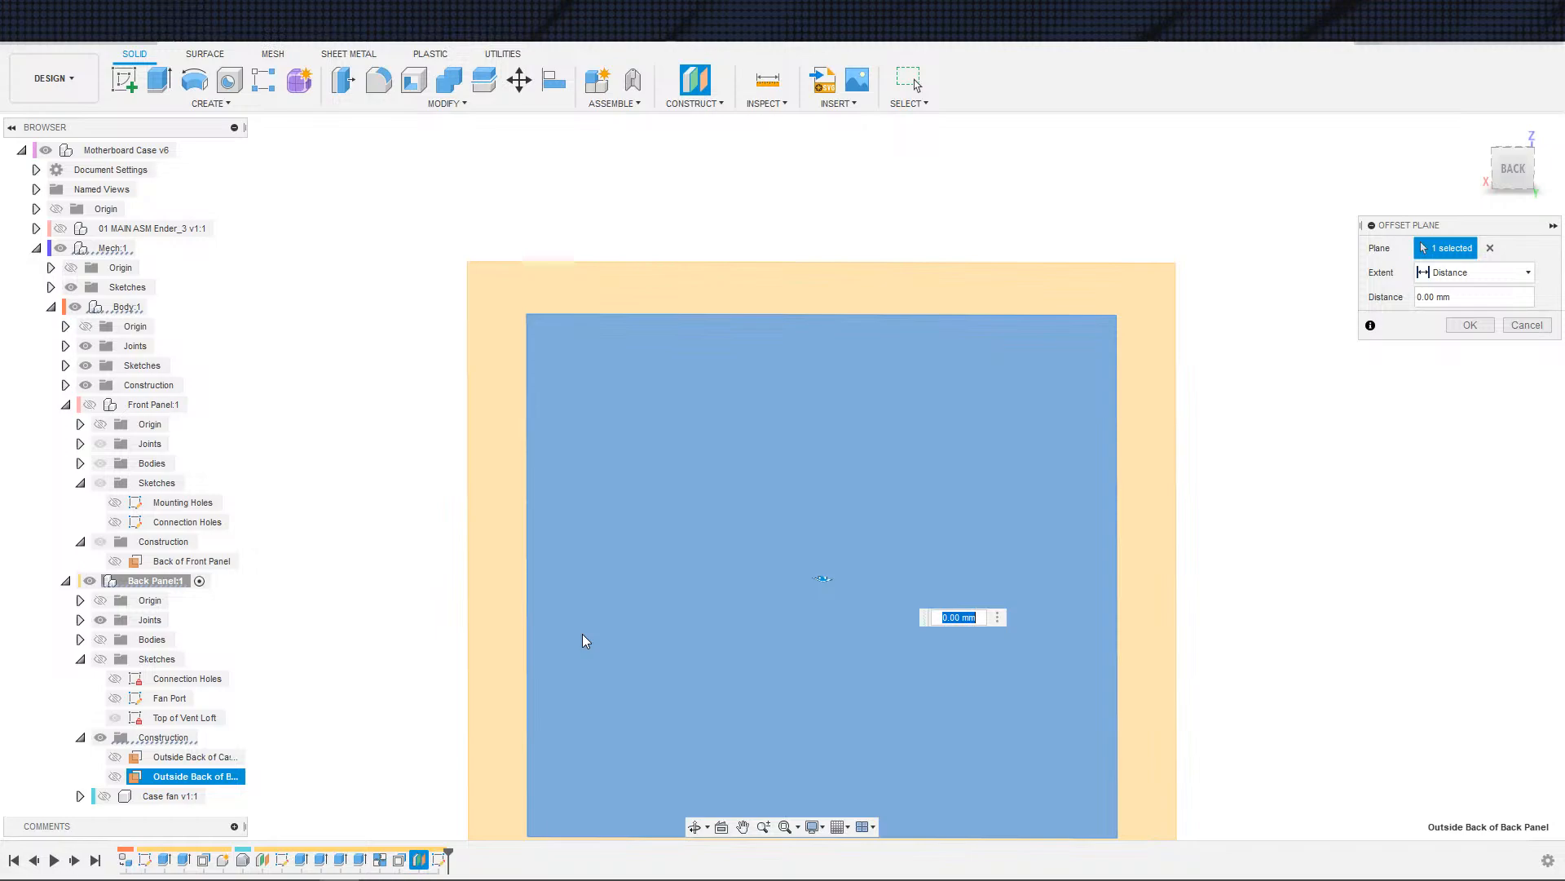
{"action": "type", "text": "5"}
{"action": "key", "text": "Return"}
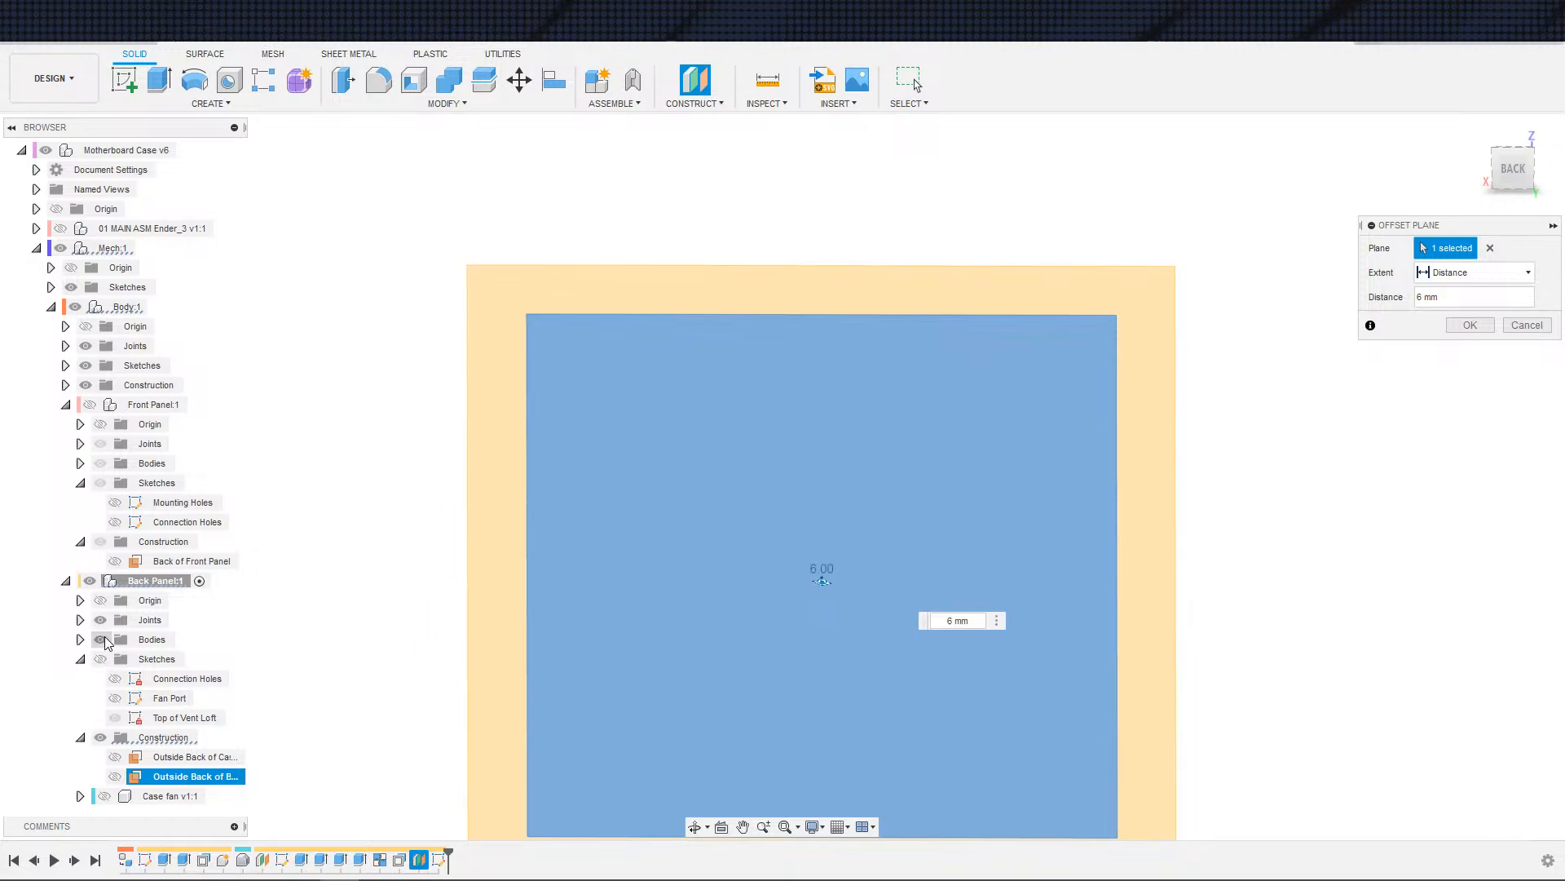
{"action": "middle_click_drag", "start_coordinate": [821, 570], "coordinate": [417, 667], "text": "shift"}
{"action": "key", "text": "Left"}
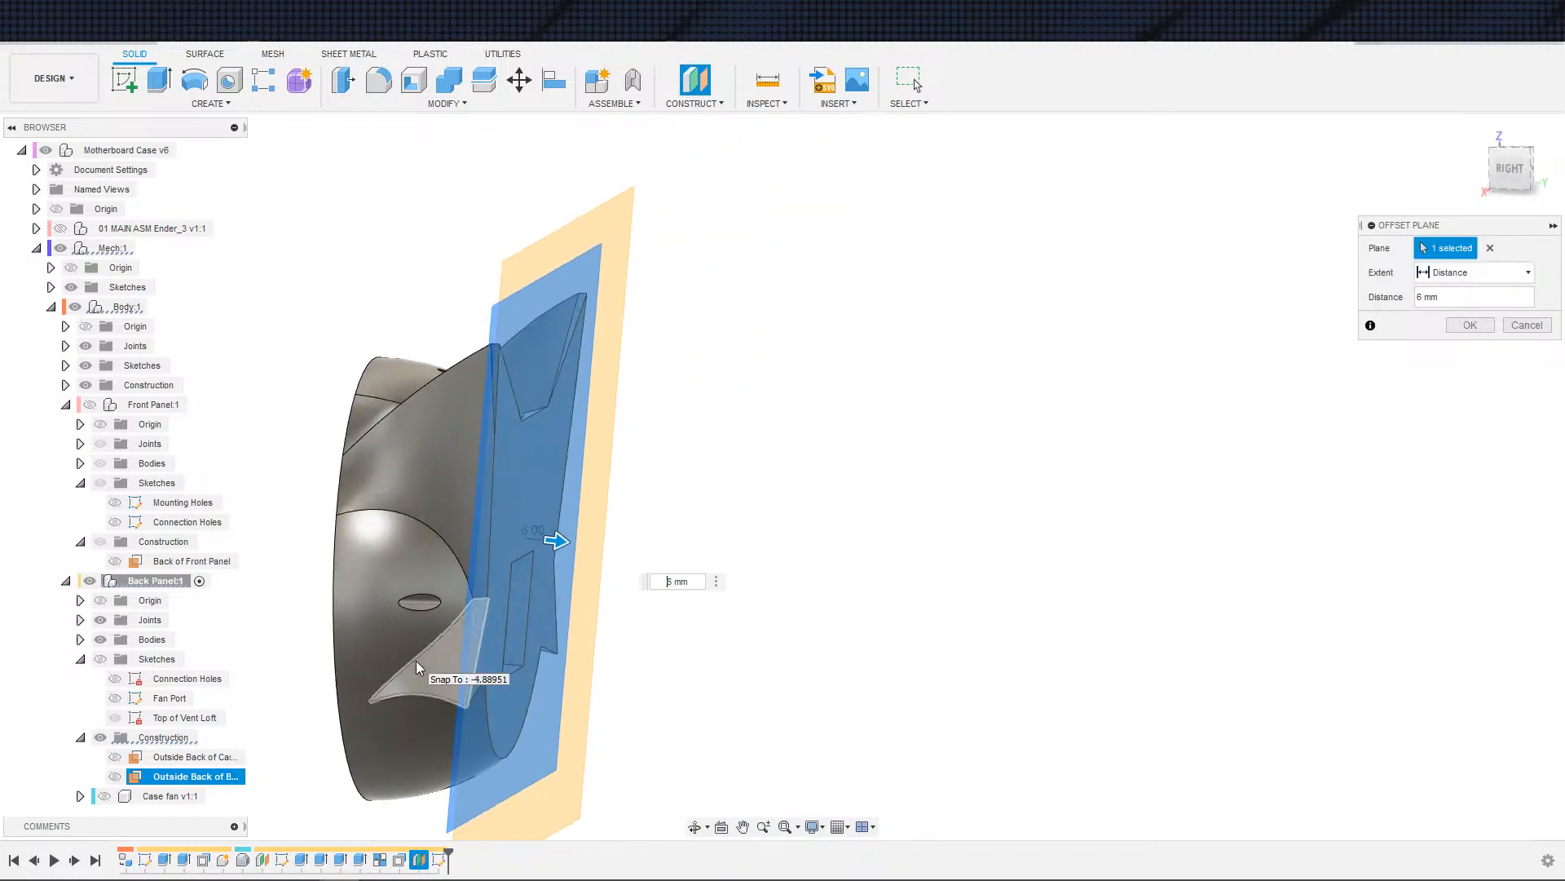
{"action": "key", "text": "Return"}
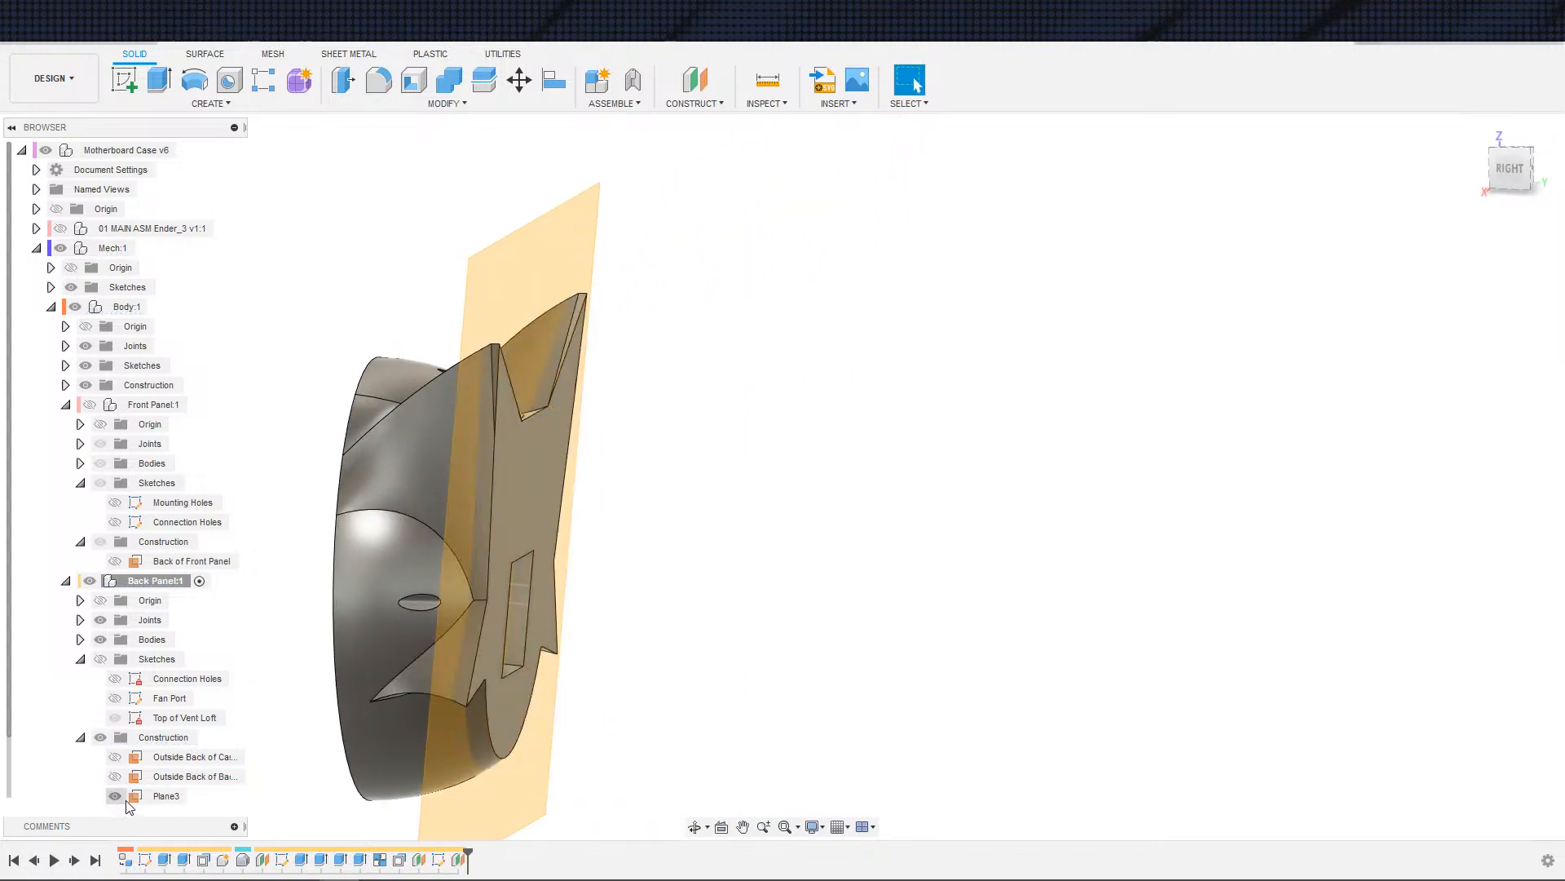
- Rename the new offset plane as Bottom of Vent Loft and start a sketch on it
{"action": "left_click", "coordinate": [163, 796]}
{"action": "double_click", "coordinate": [163, 797]}
{"action": "type", "text": "Bottom of"}
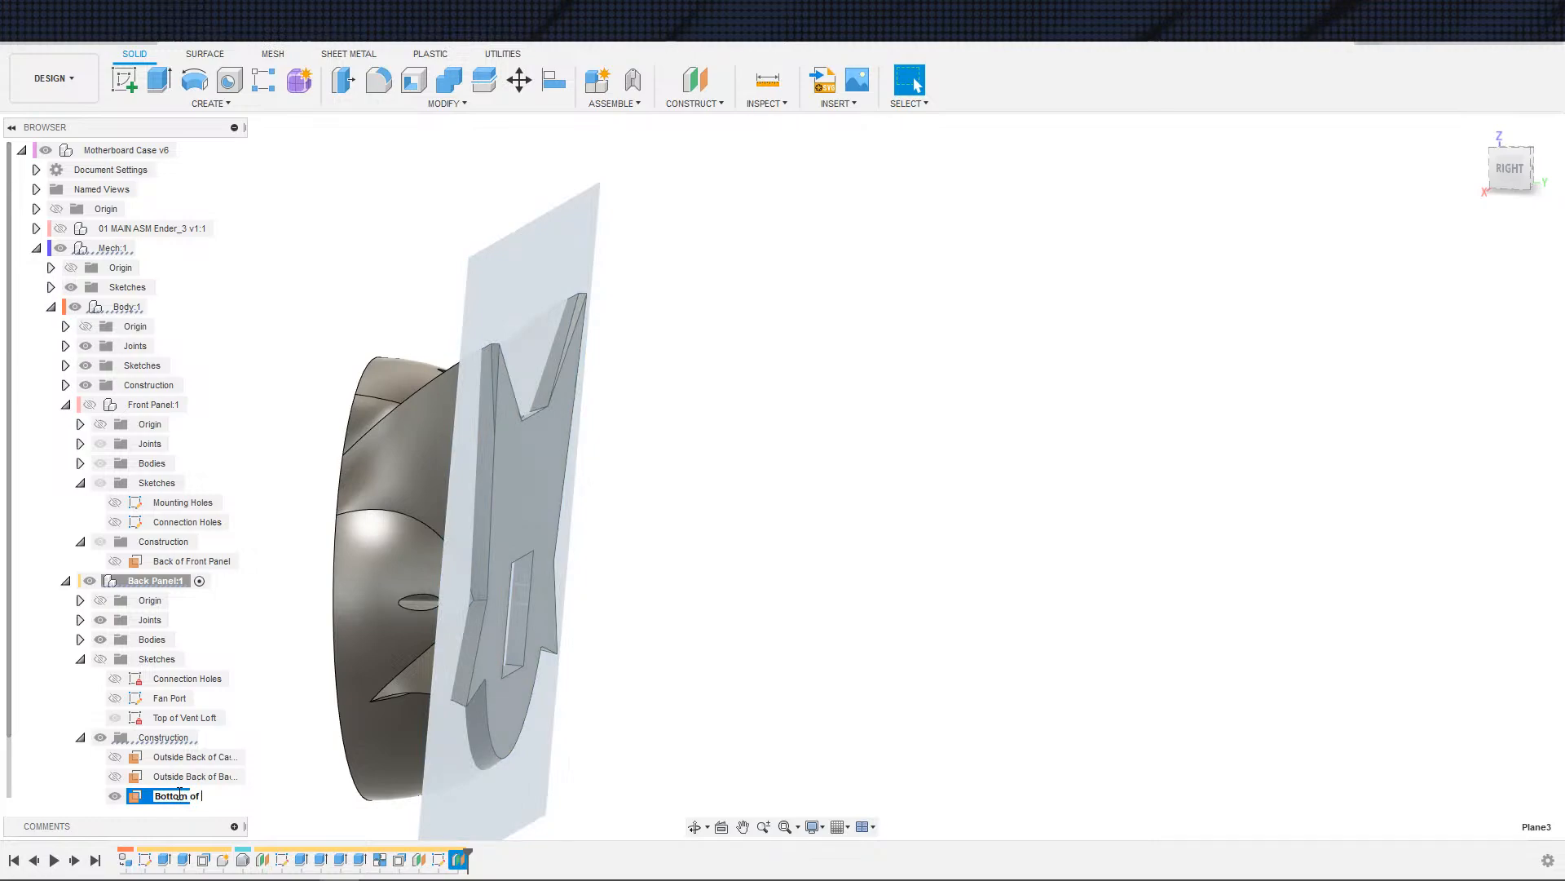
{"action": "type", "text": " Vent Loft"}
{"action": "key", "text": "Return"}
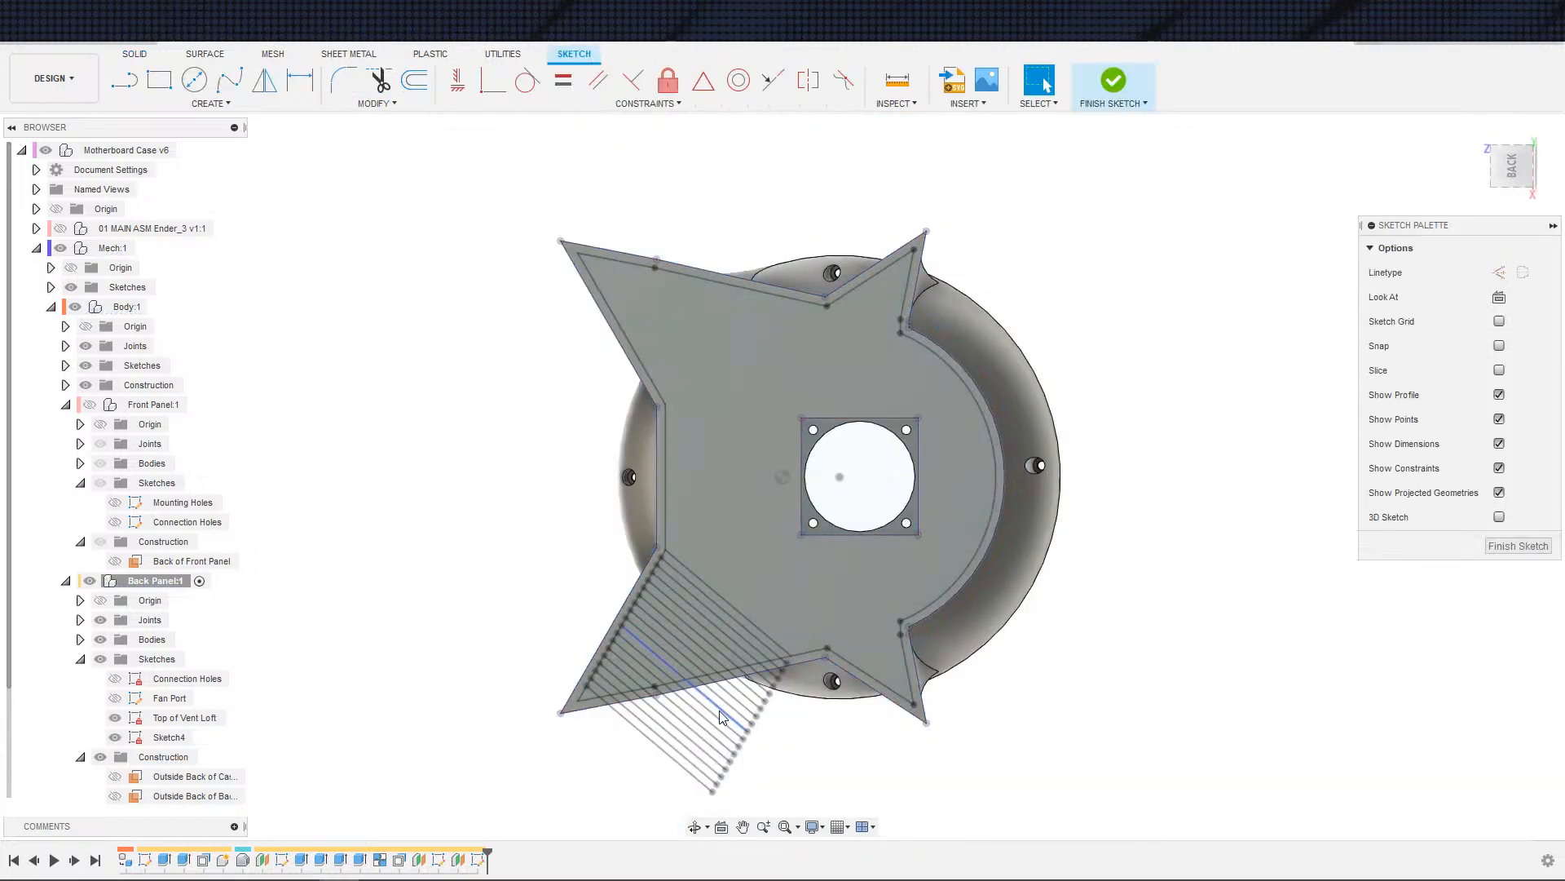
{"action": "scroll", "coordinate": [734, 711], "scroll_direction": "down", "scroll_amount": 3}
{"action": "scroll", "coordinate": [747, 706], "scroll_direction": "up", "scroll_amount": 5}
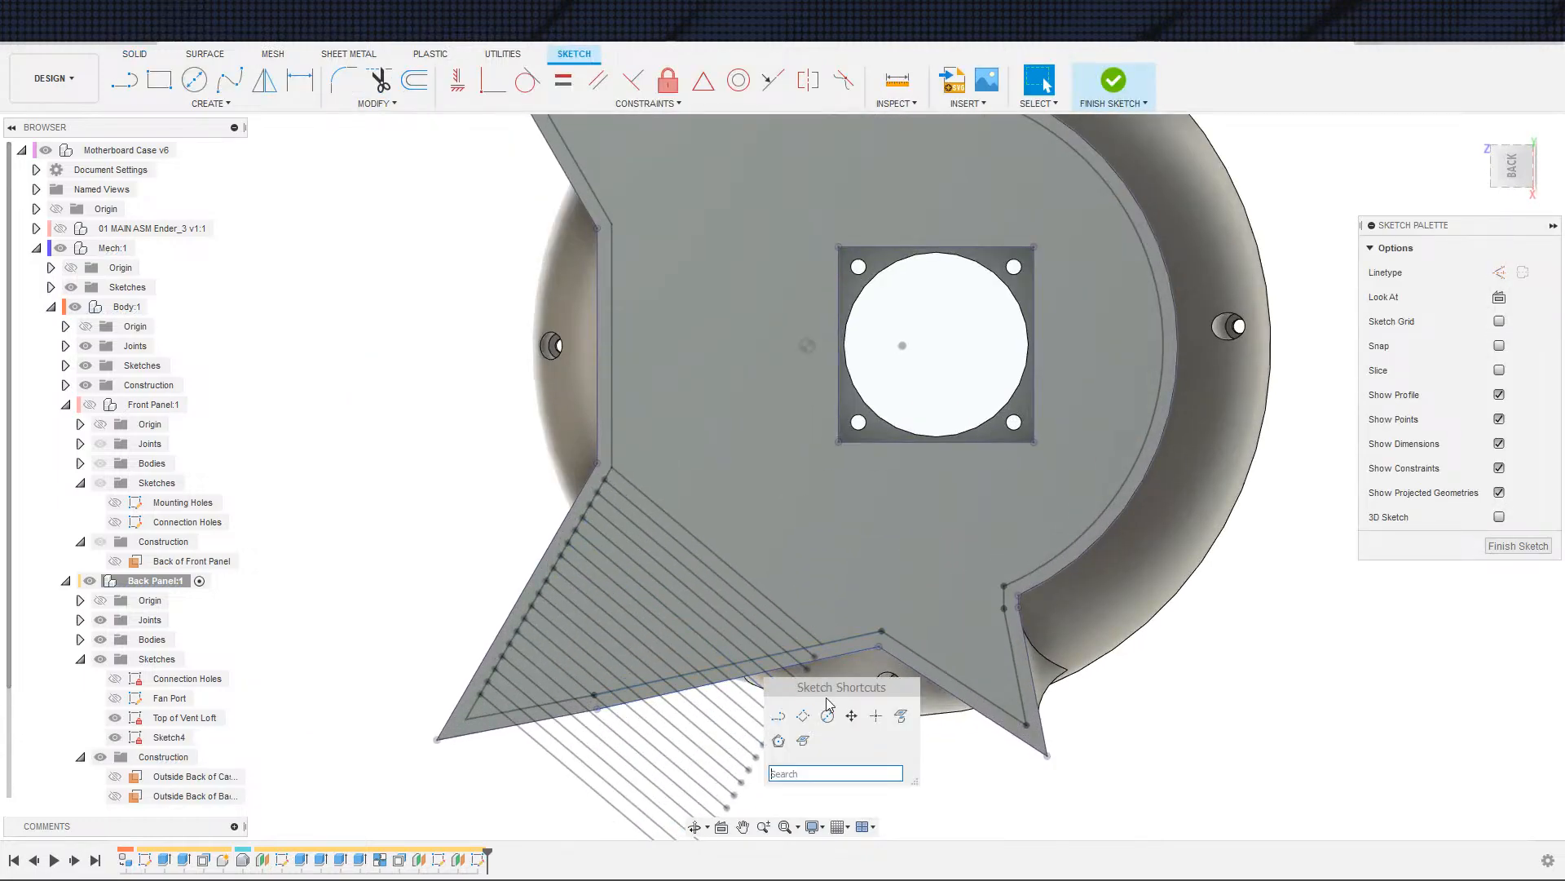
{"action": "key", "text": "s"}
{"action": "left_click", "coordinate": [901, 715]}
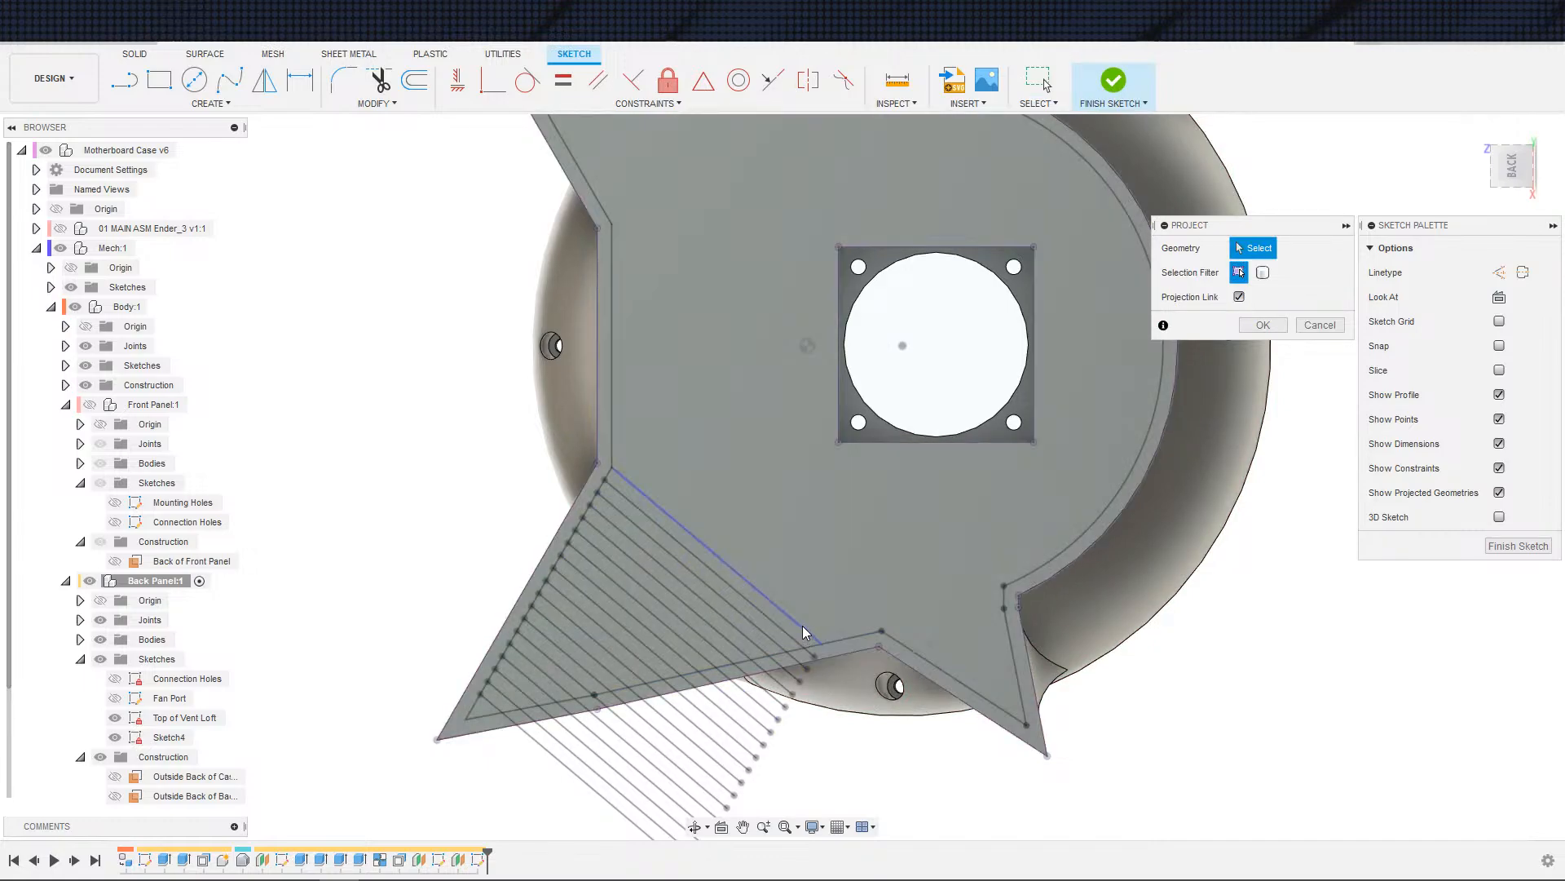
{"action": "left_click", "coordinate": [805, 632]}
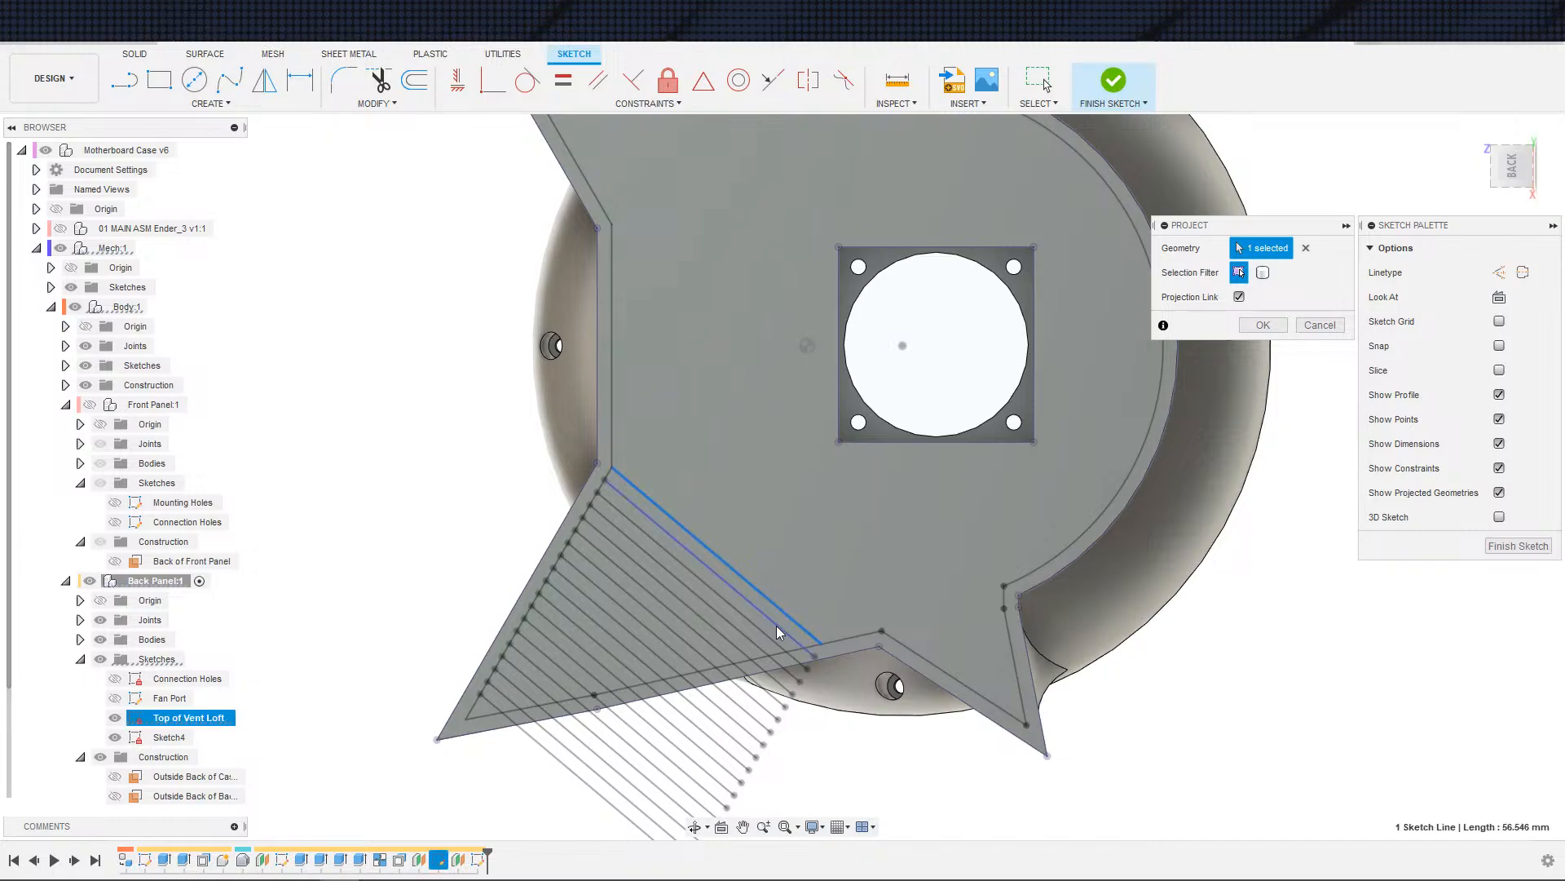
{"action": "left_click", "coordinate": [776, 625]}
{"action": "scroll", "coordinate": [778, 648], "scroll_direction": "down", "scroll_amount": 3}
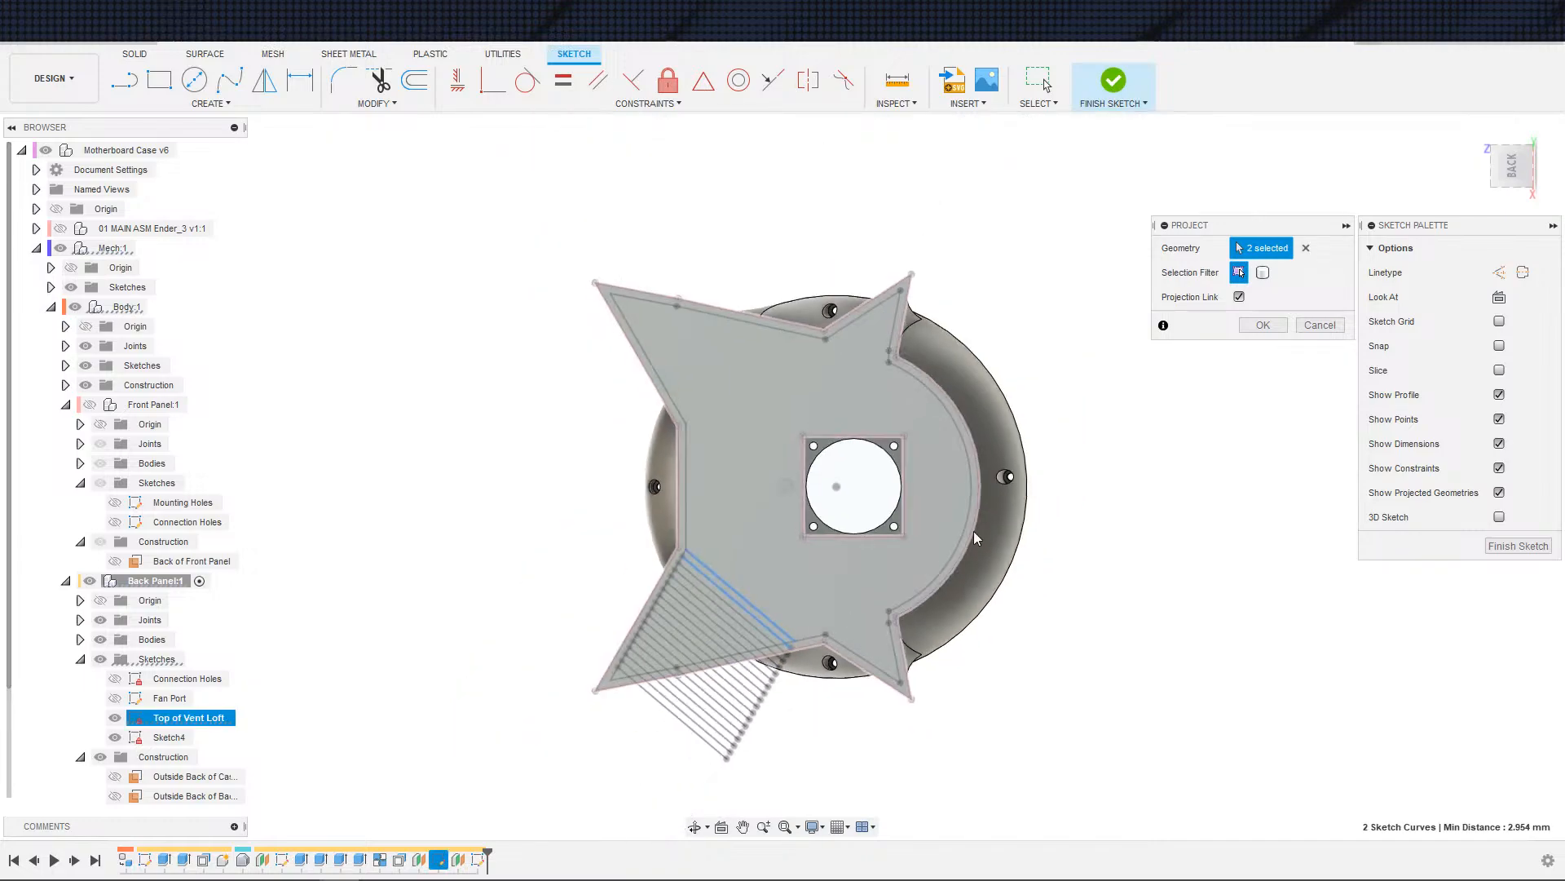
{"action": "left_click", "coordinate": [1305, 248]}
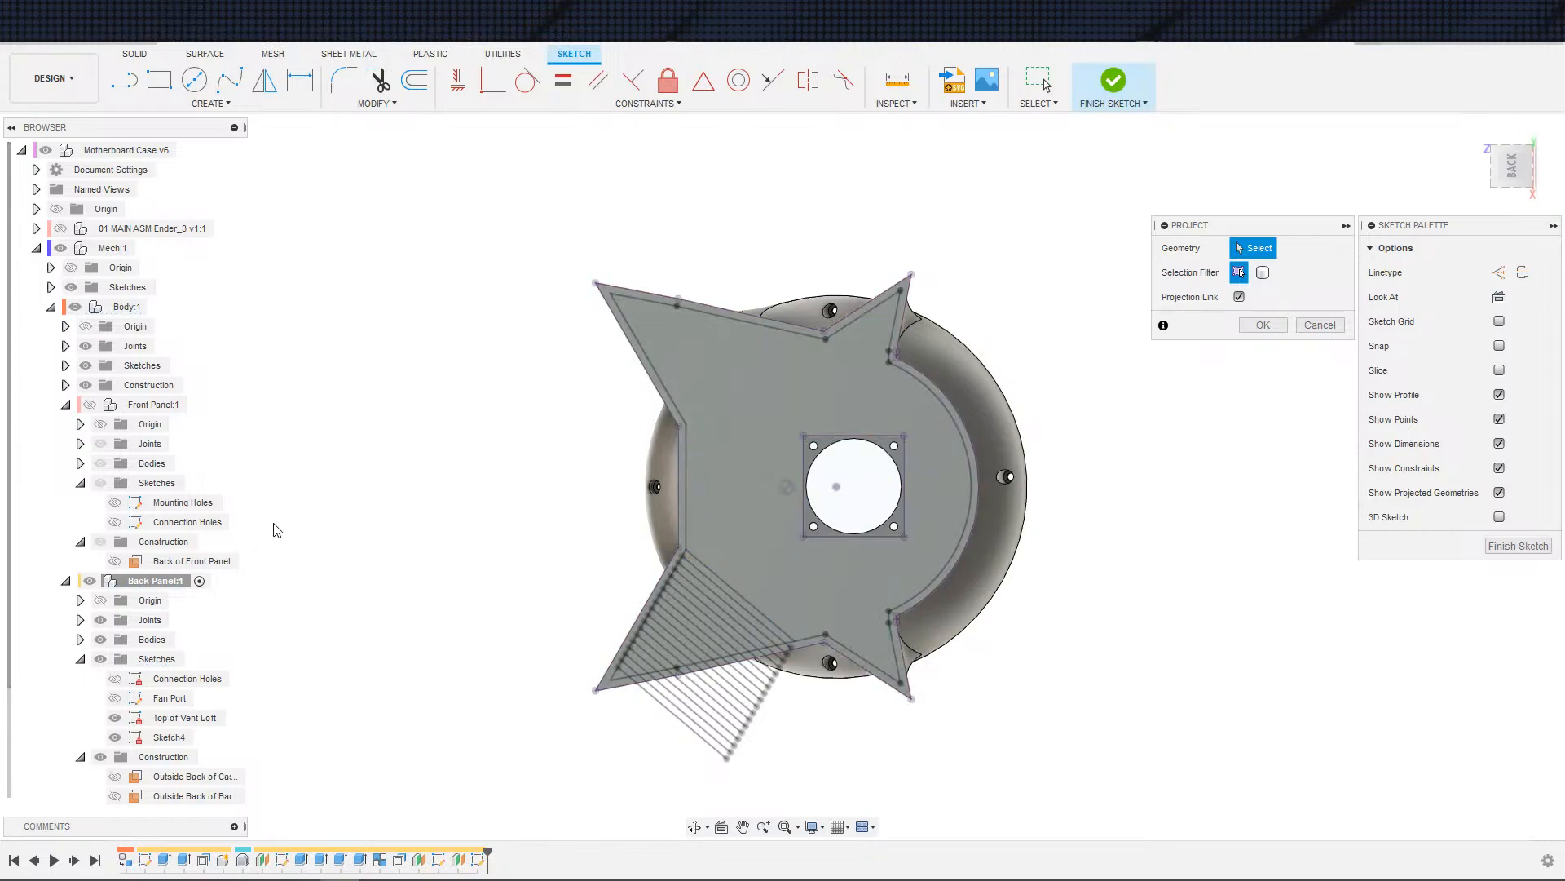
- Hide the Back Panel's bodies, leave the Project command and try to box-select the angled line pattern
{"action": "left_click", "coordinate": [100, 639]}
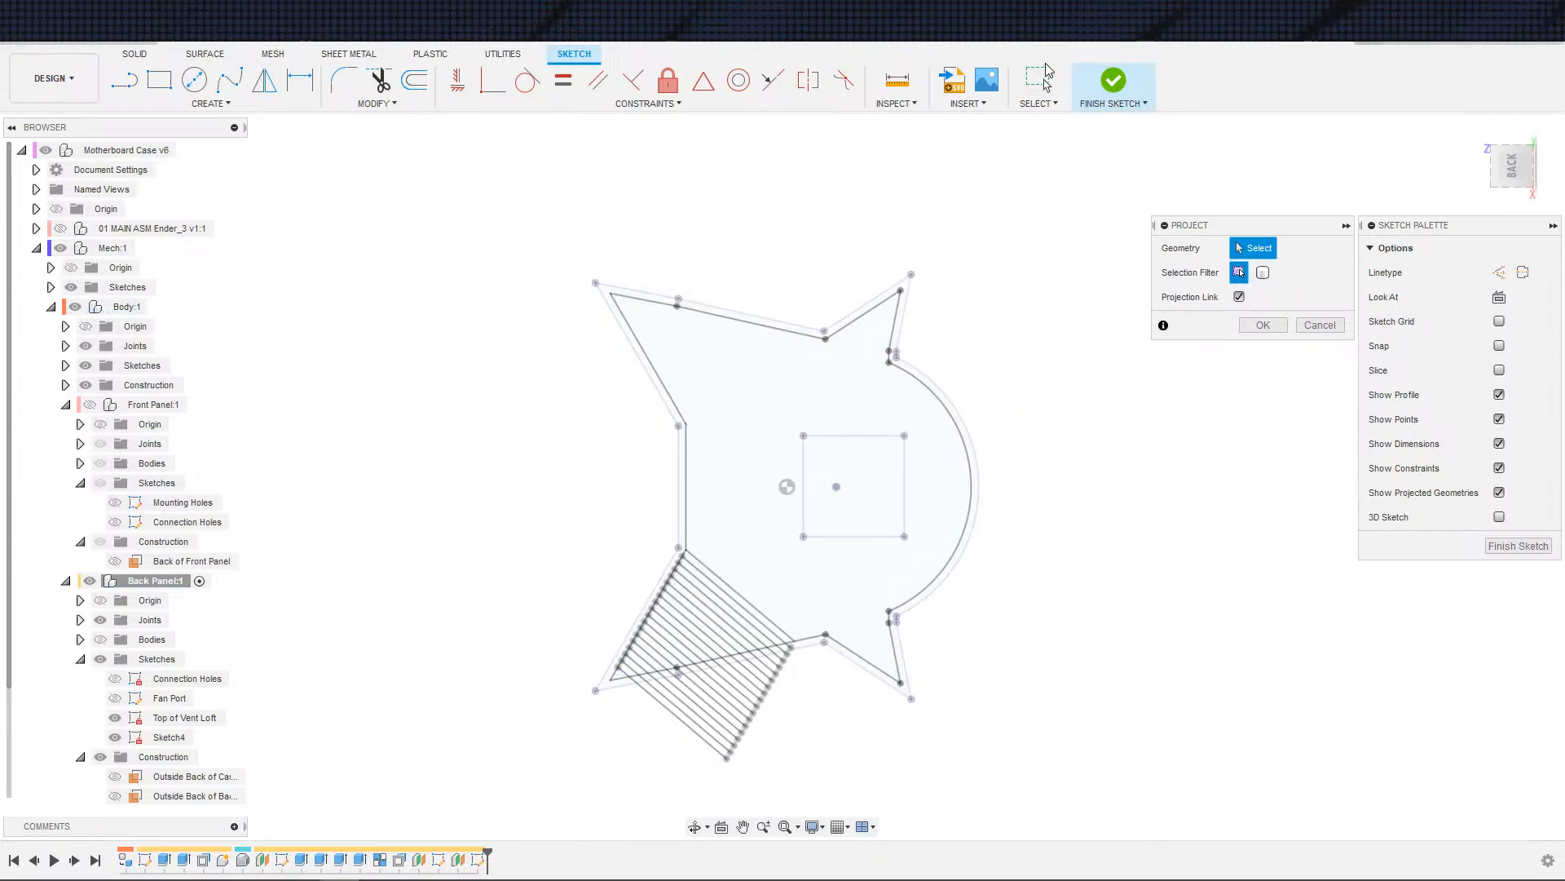
{"action": "left_click", "coordinate": [1048, 75]}
{"action": "left_click_drag", "start_coordinate": [546, 501], "coordinate": [819, 787]}
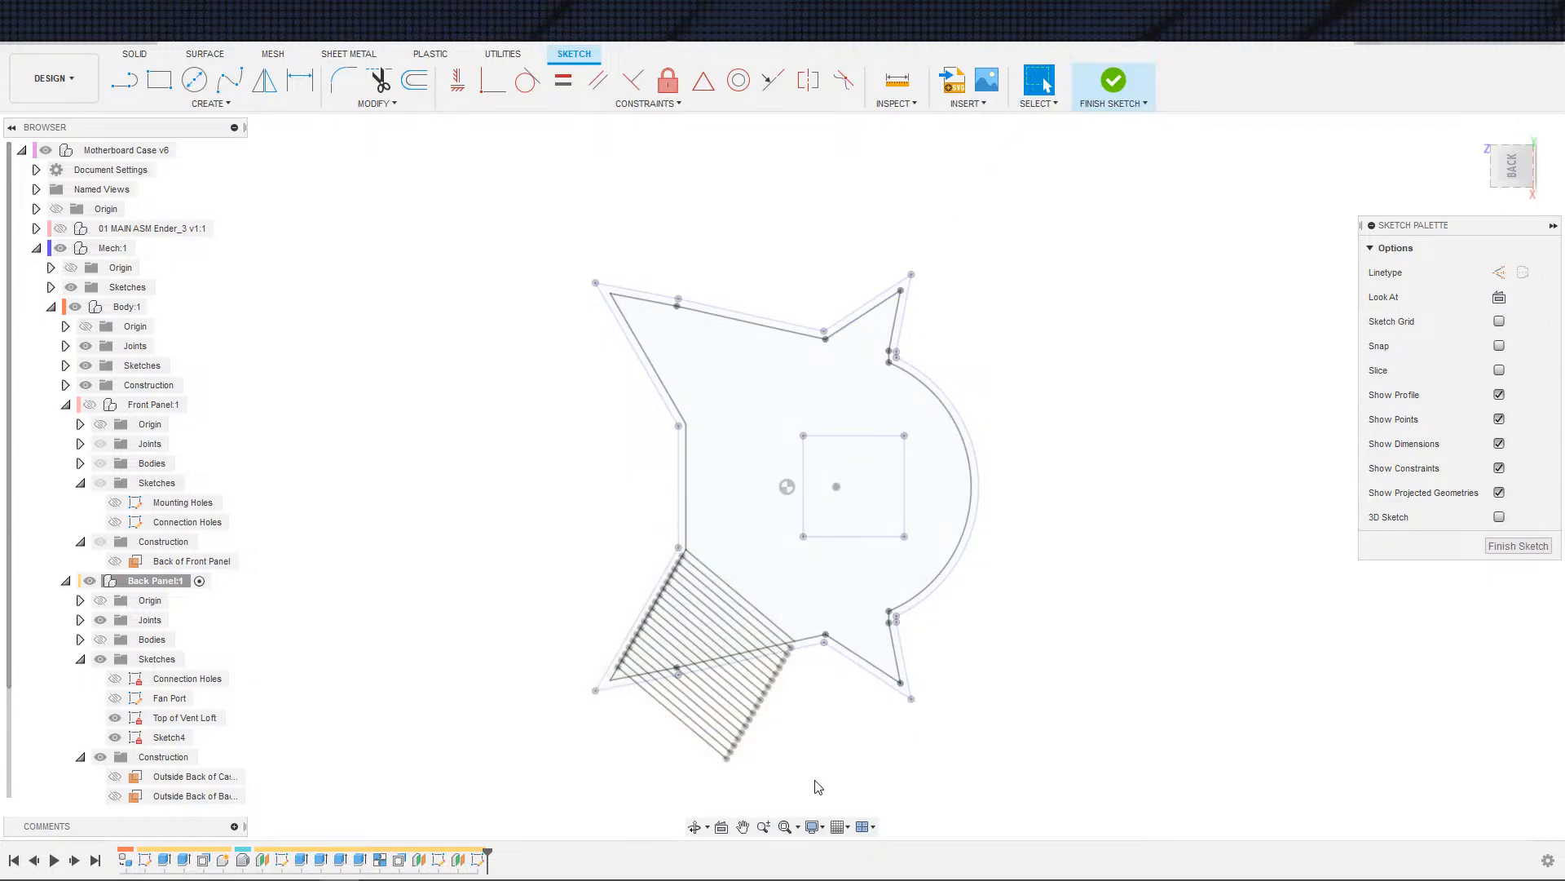
- Project the inner panel outline and all the angled pattern lines from Top of Vent Loft into the current sketch
{"action": "scroll", "coordinate": [748, 713], "scroll_direction": "up", "scroll_amount": 5}
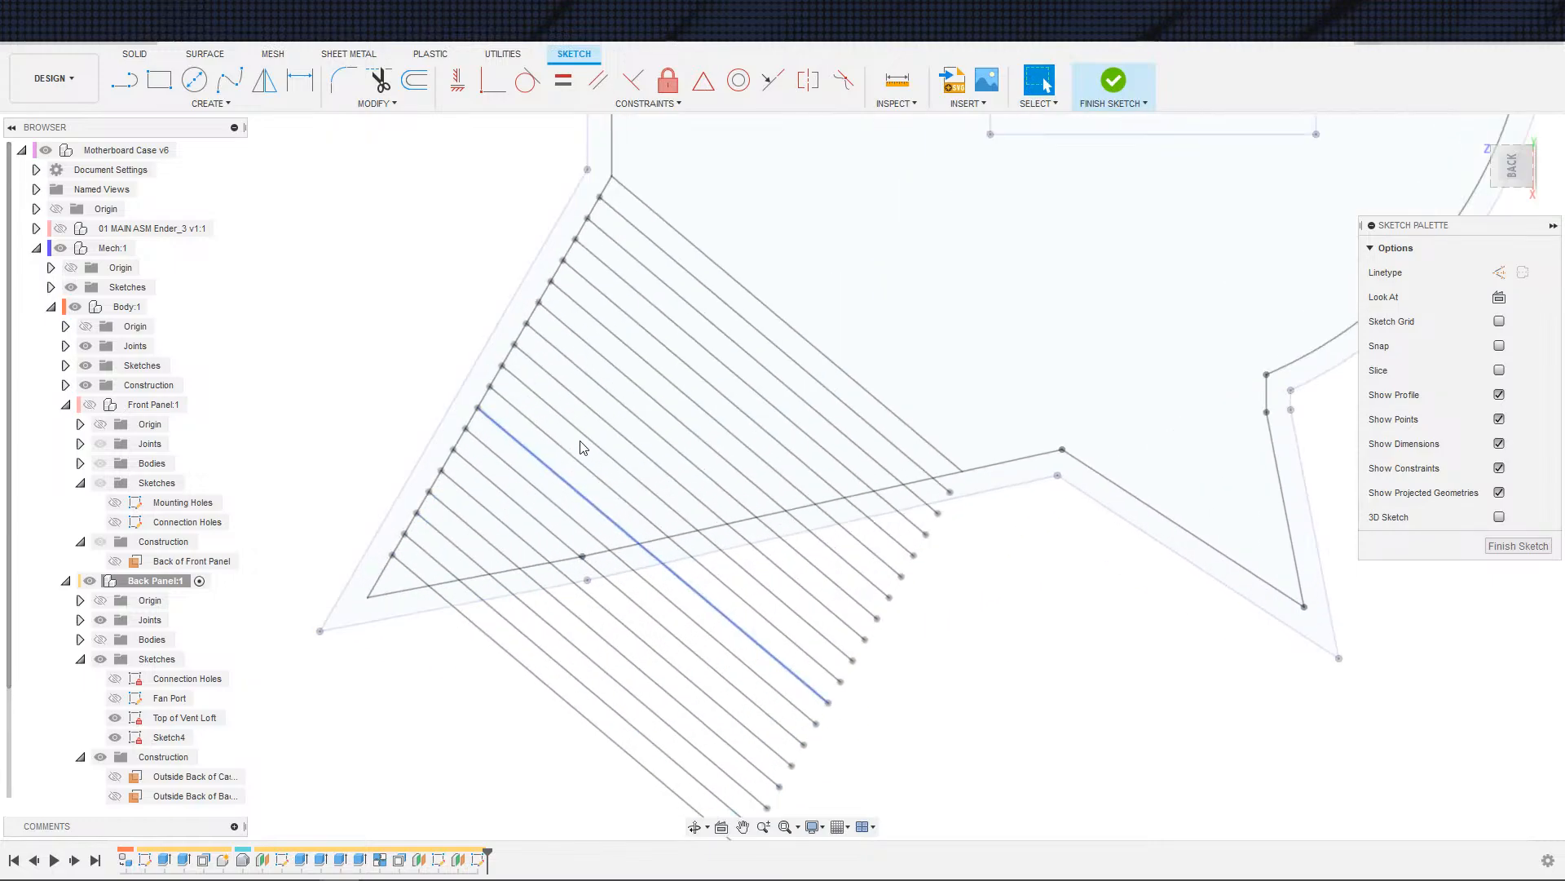
{"action": "key", "text": "p"}
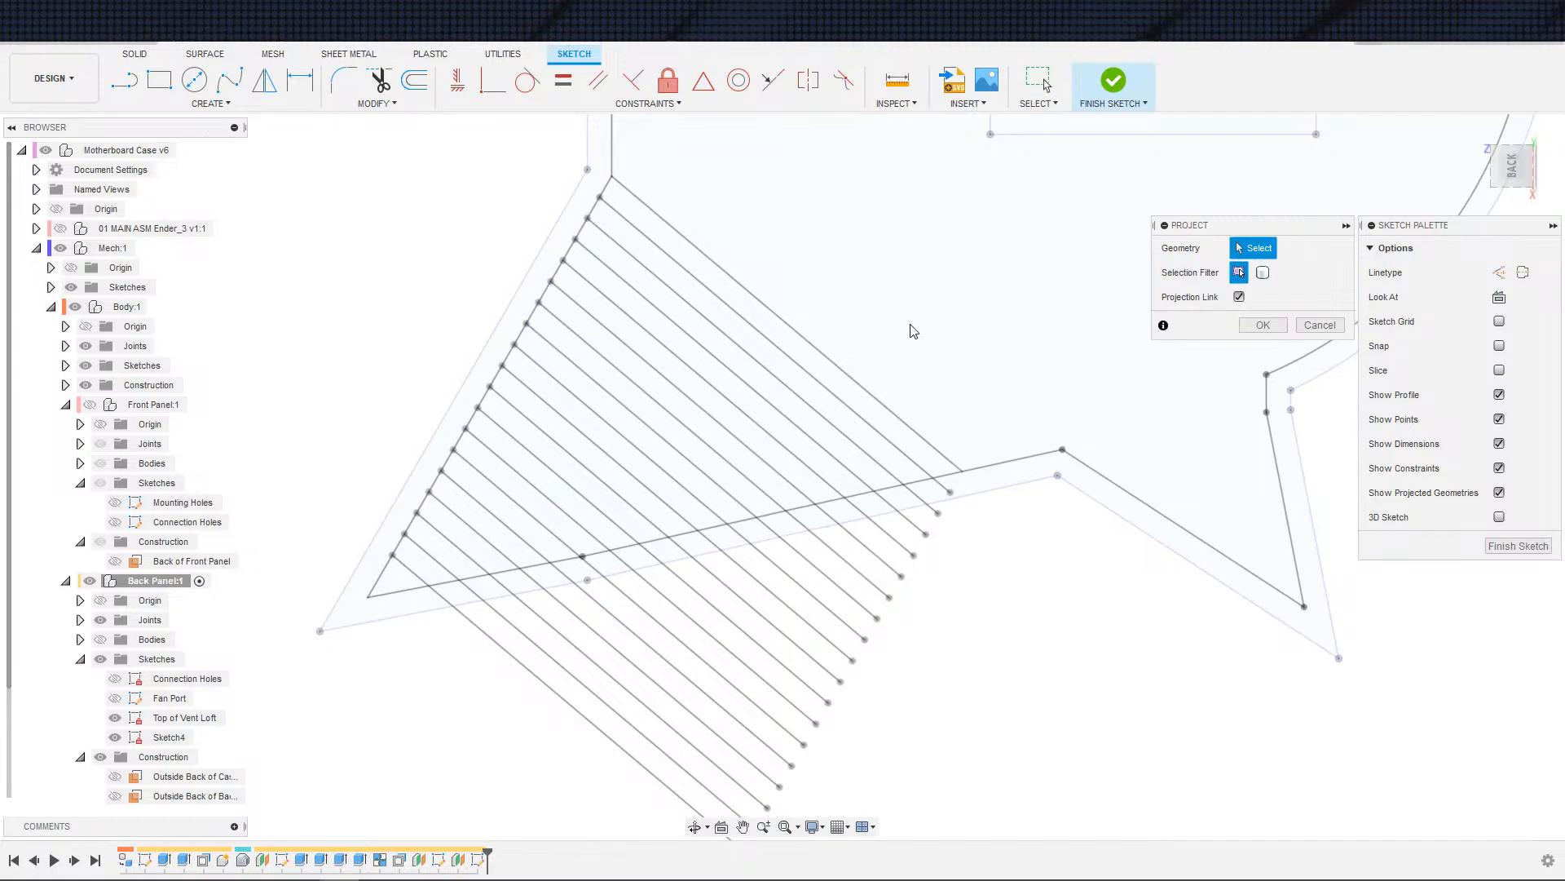
{"action": "left_click", "coordinate": [874, 499]}
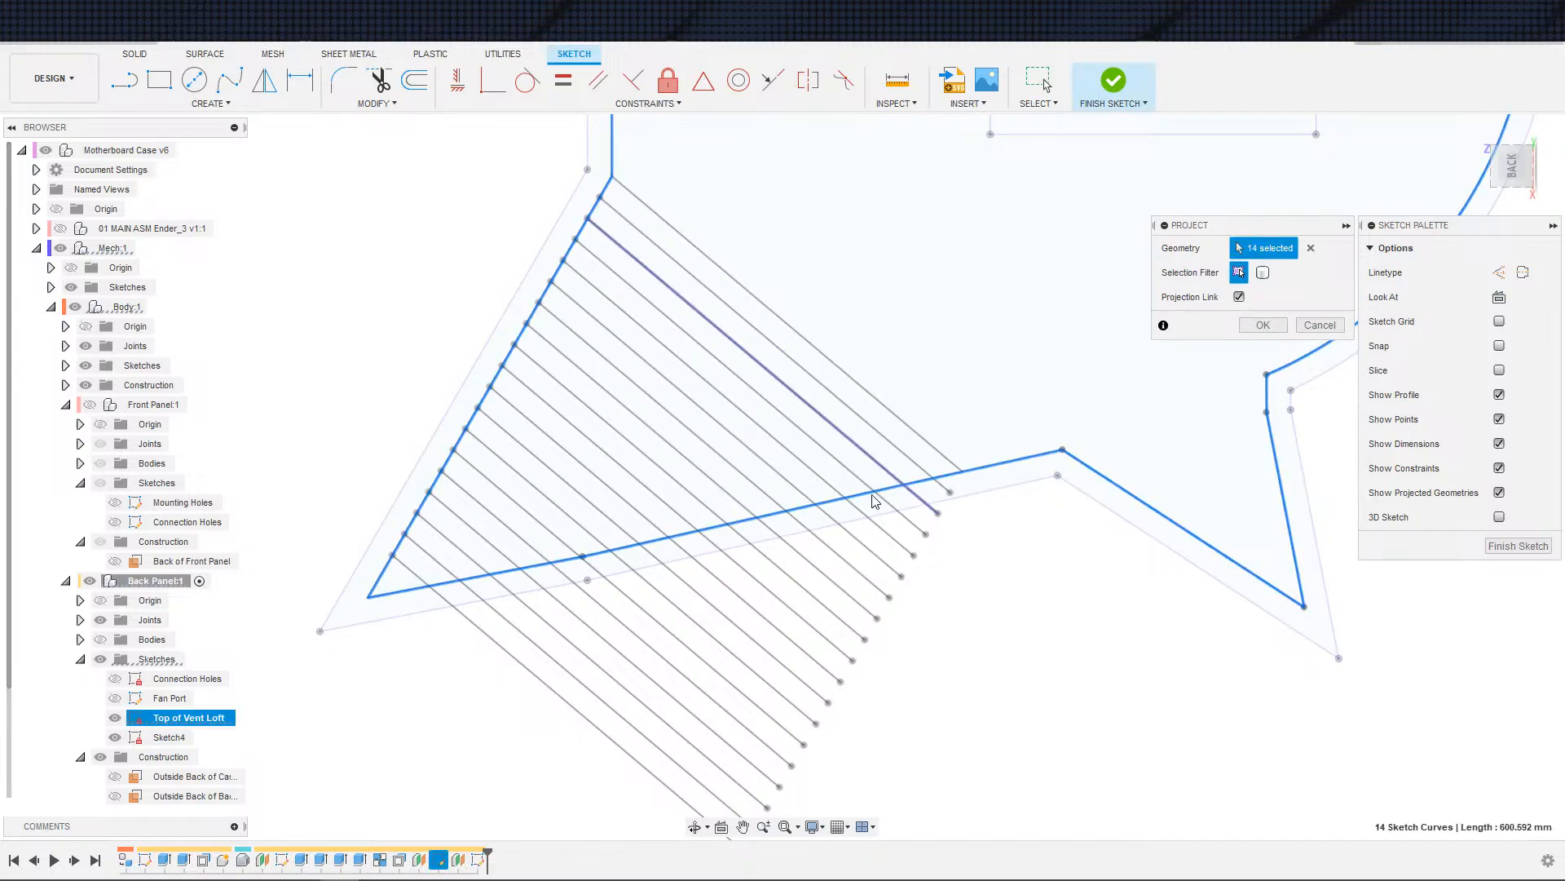
{"action": "left_click", "coordinate": [905, 425]}
{"action": "left_click", "coordinate": [897, 453]}
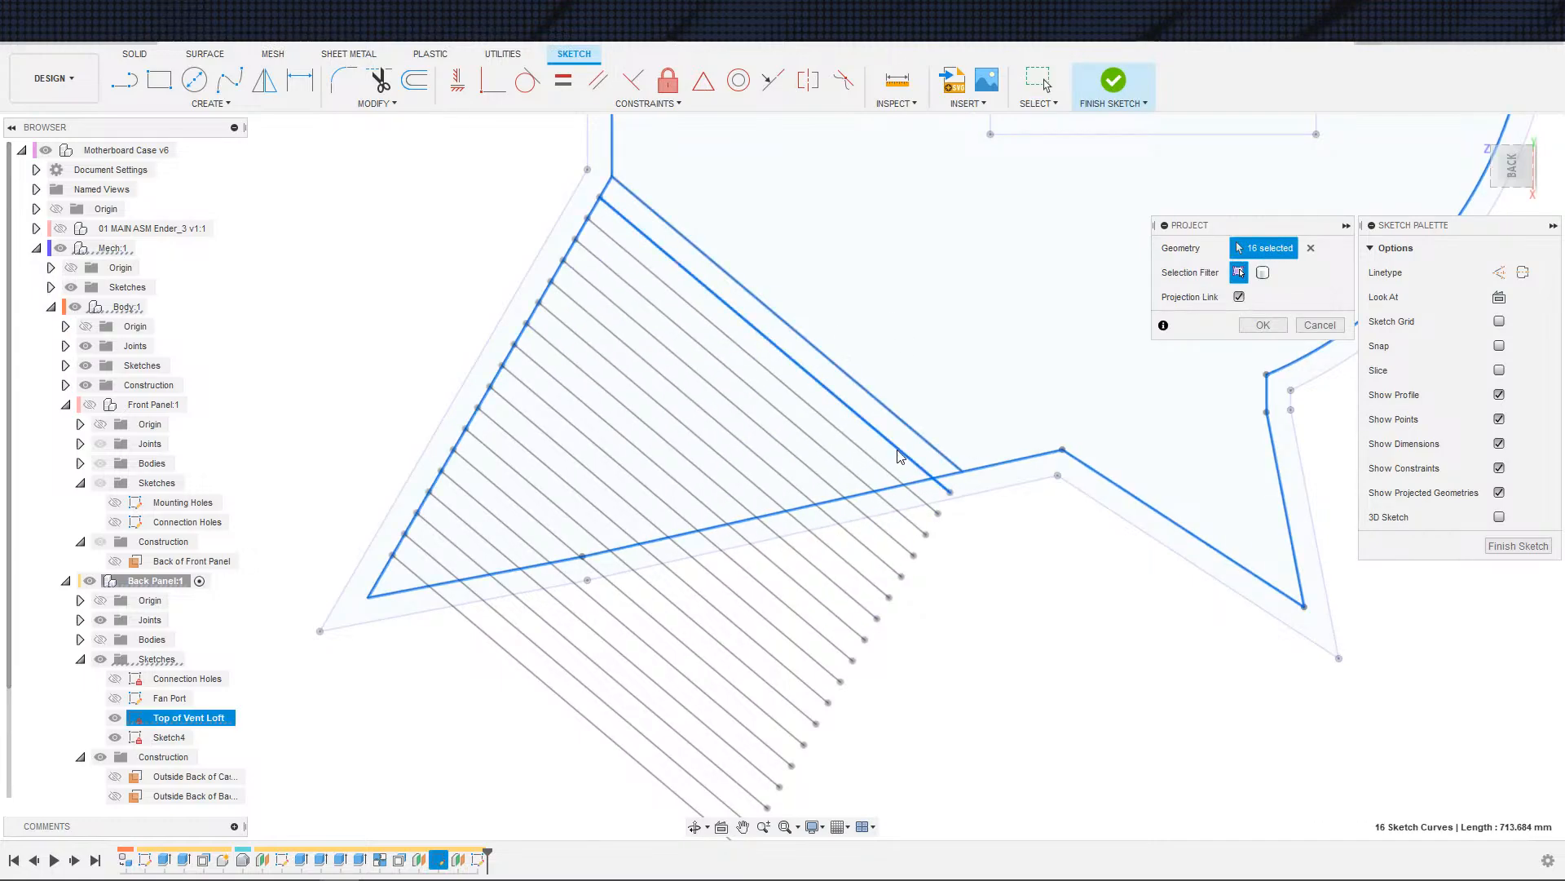
{"action": "left_click", "coordinate": [878, 480]}
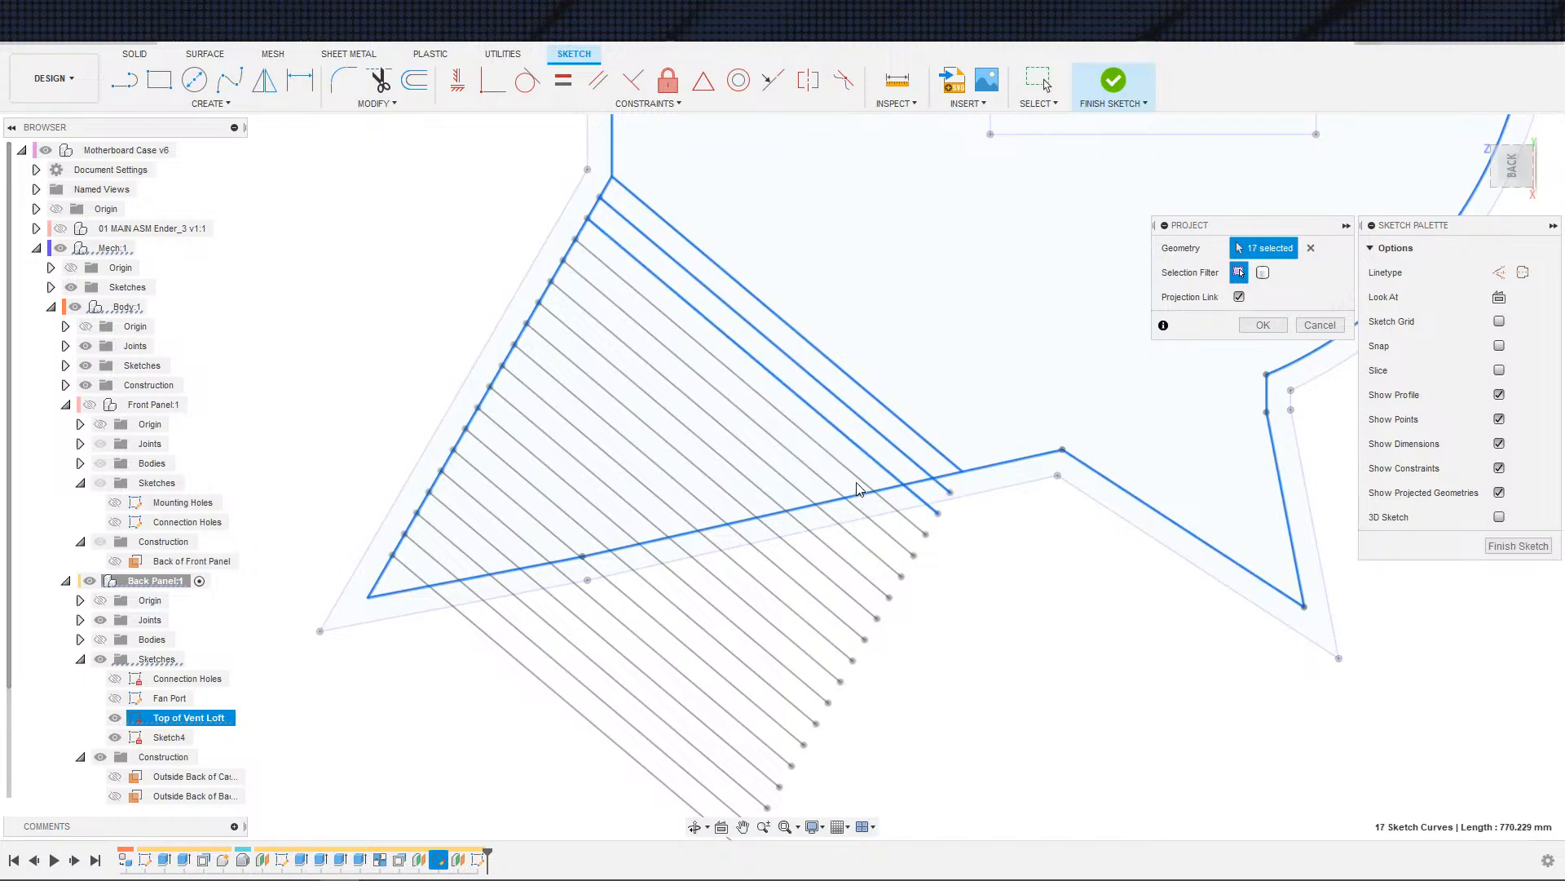
{"action": "left_click", "coordinate": [869, 489]}
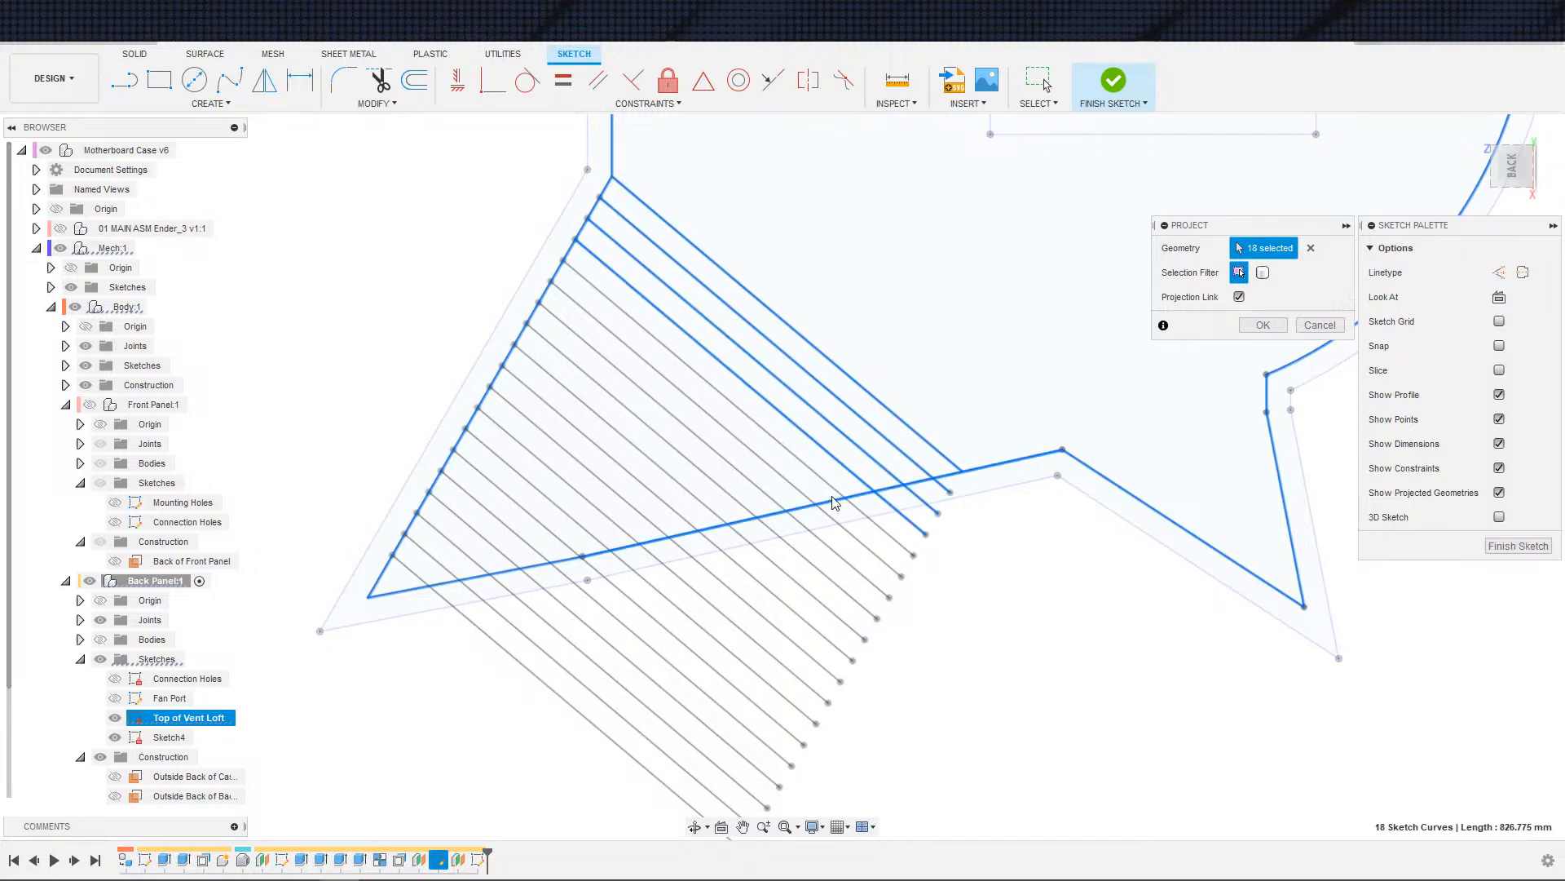
{"action": "left_click", "coordinate": [833, 496]}
{"action": "left_click", "coordinate": [816, 512]}
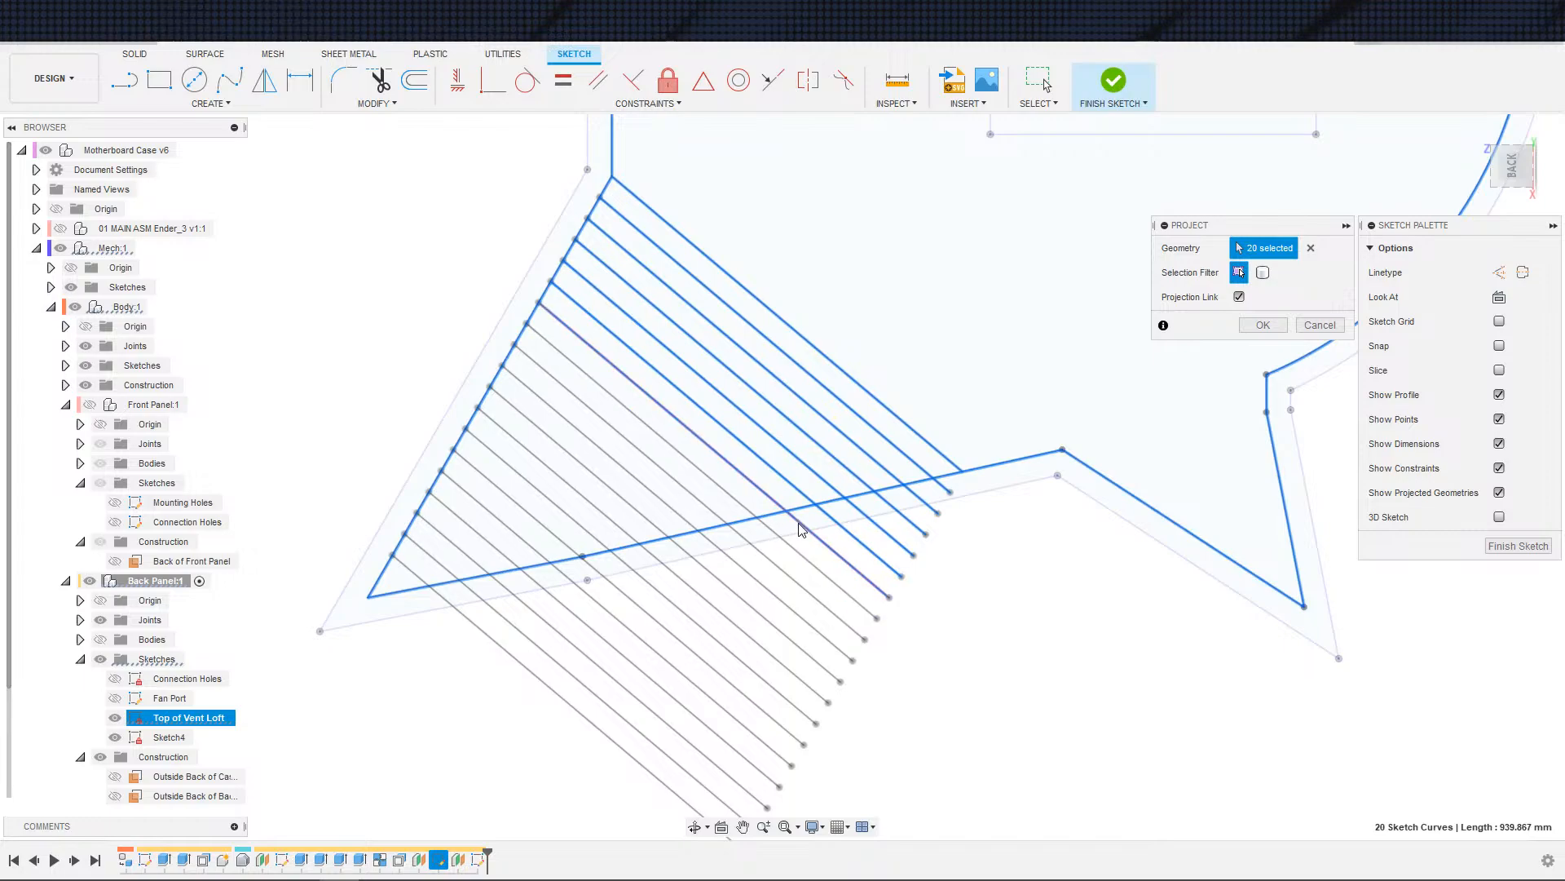
{"action": "left_click", "coordinate": [799, 528]}
{"action": "left_click", "coordinate": [776, 535]}
{"action": "left_click", "coordinate": [758, 552]}
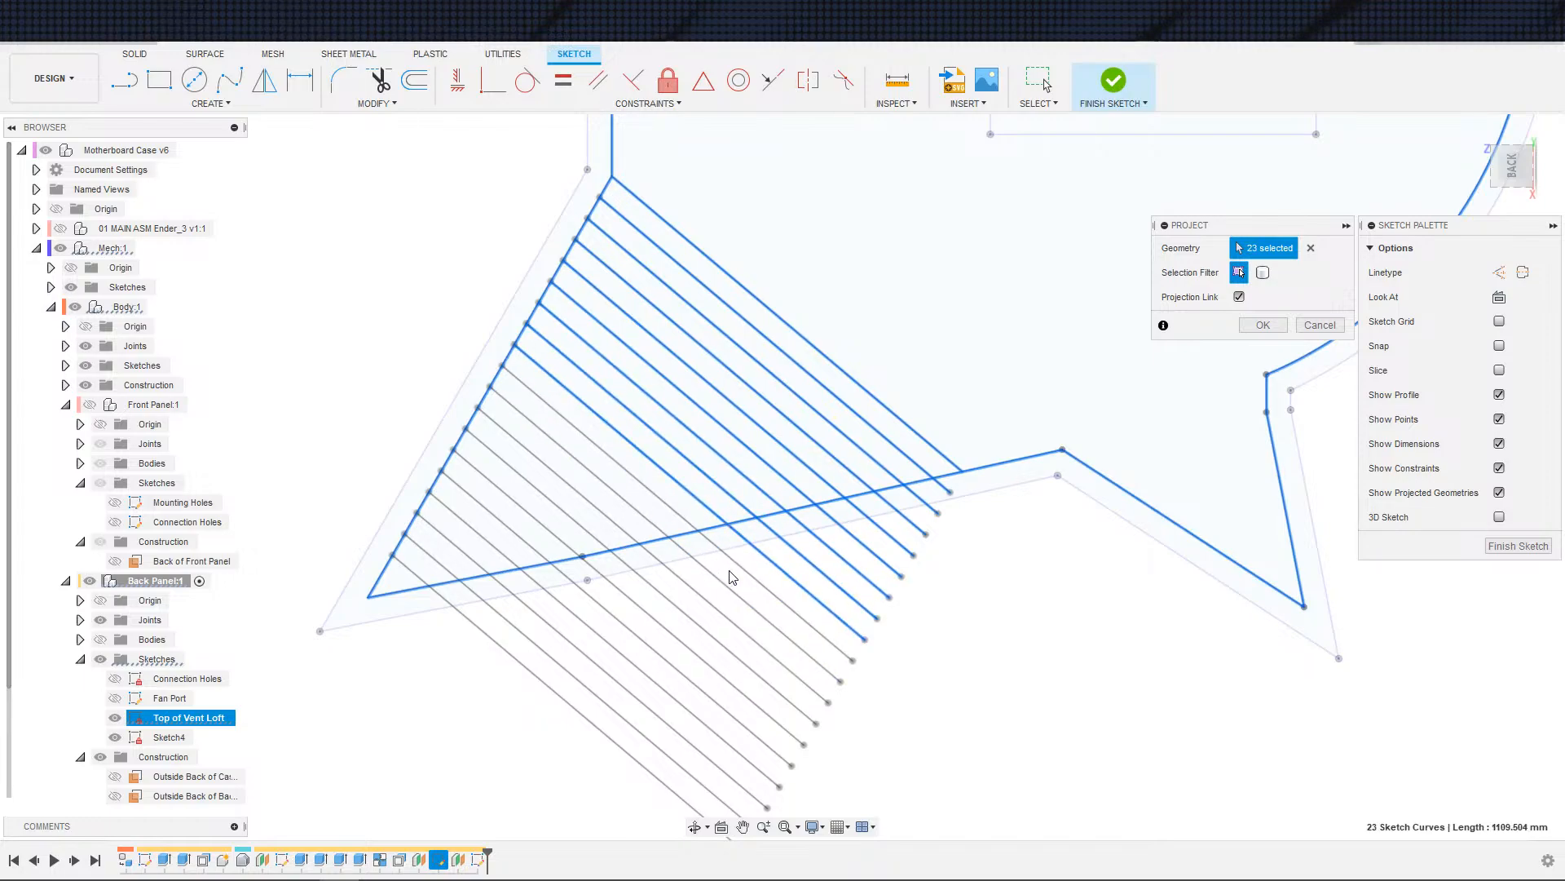
{"action": "left_click", "coordinate": [738, 566]}
{"action": "left_click", "coordinate": [720, 582]}
{"action": "left_click", "coordinate": [702, 598]}
{"action": "left_click", "coordinate": [684, 613]}
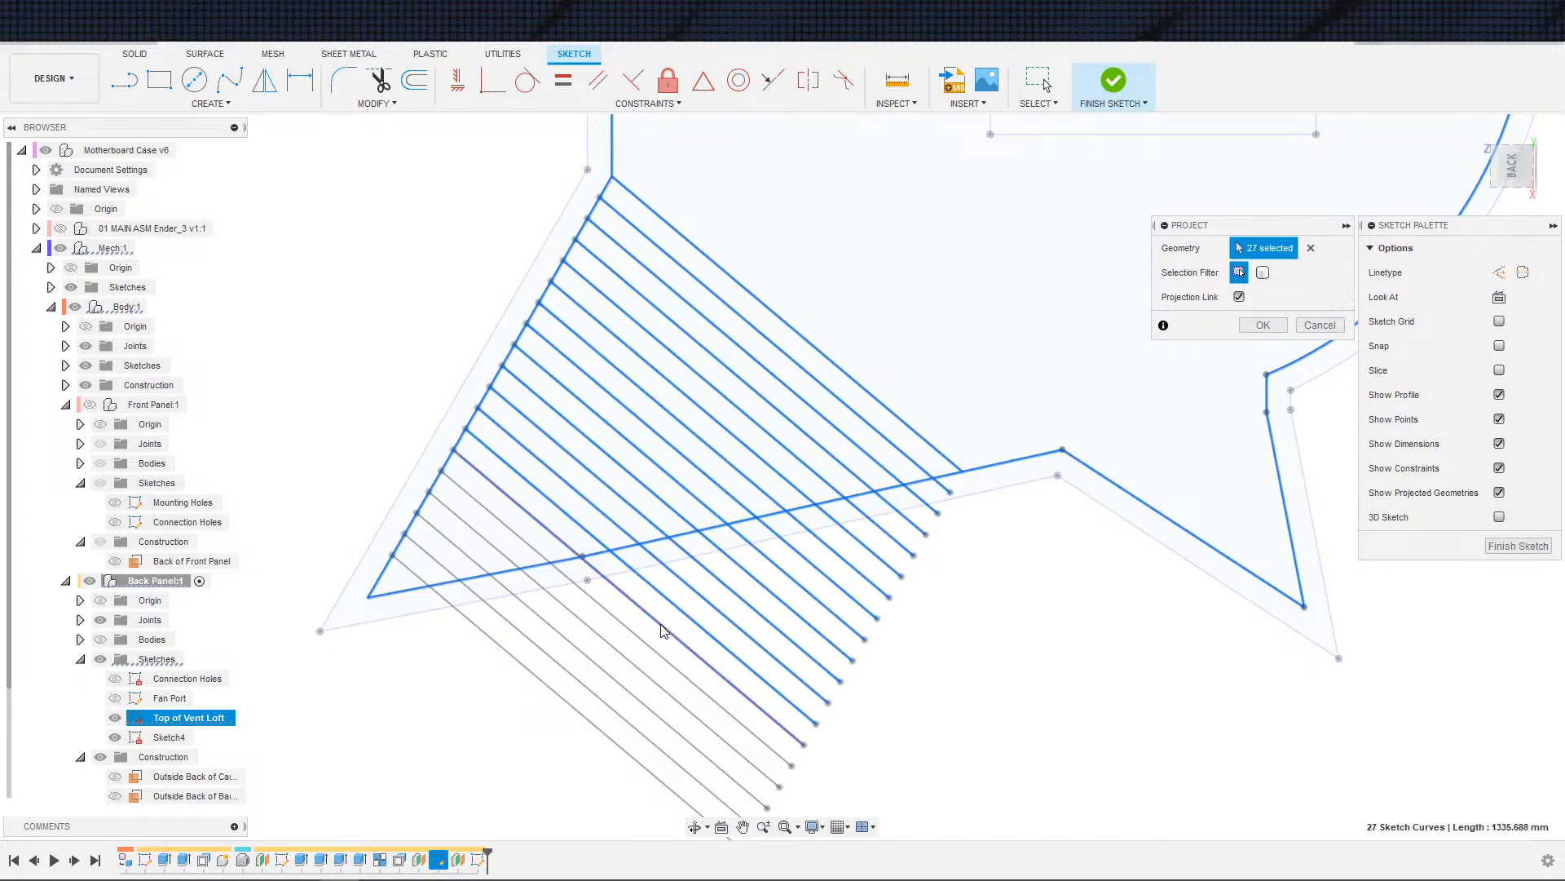
{"action": "left_click", "coordinate": [662, 629]}
{"action": "left_click", "coordinate": [642, 649]}
{"action": "left_click", "coordinate": [622, 656]}
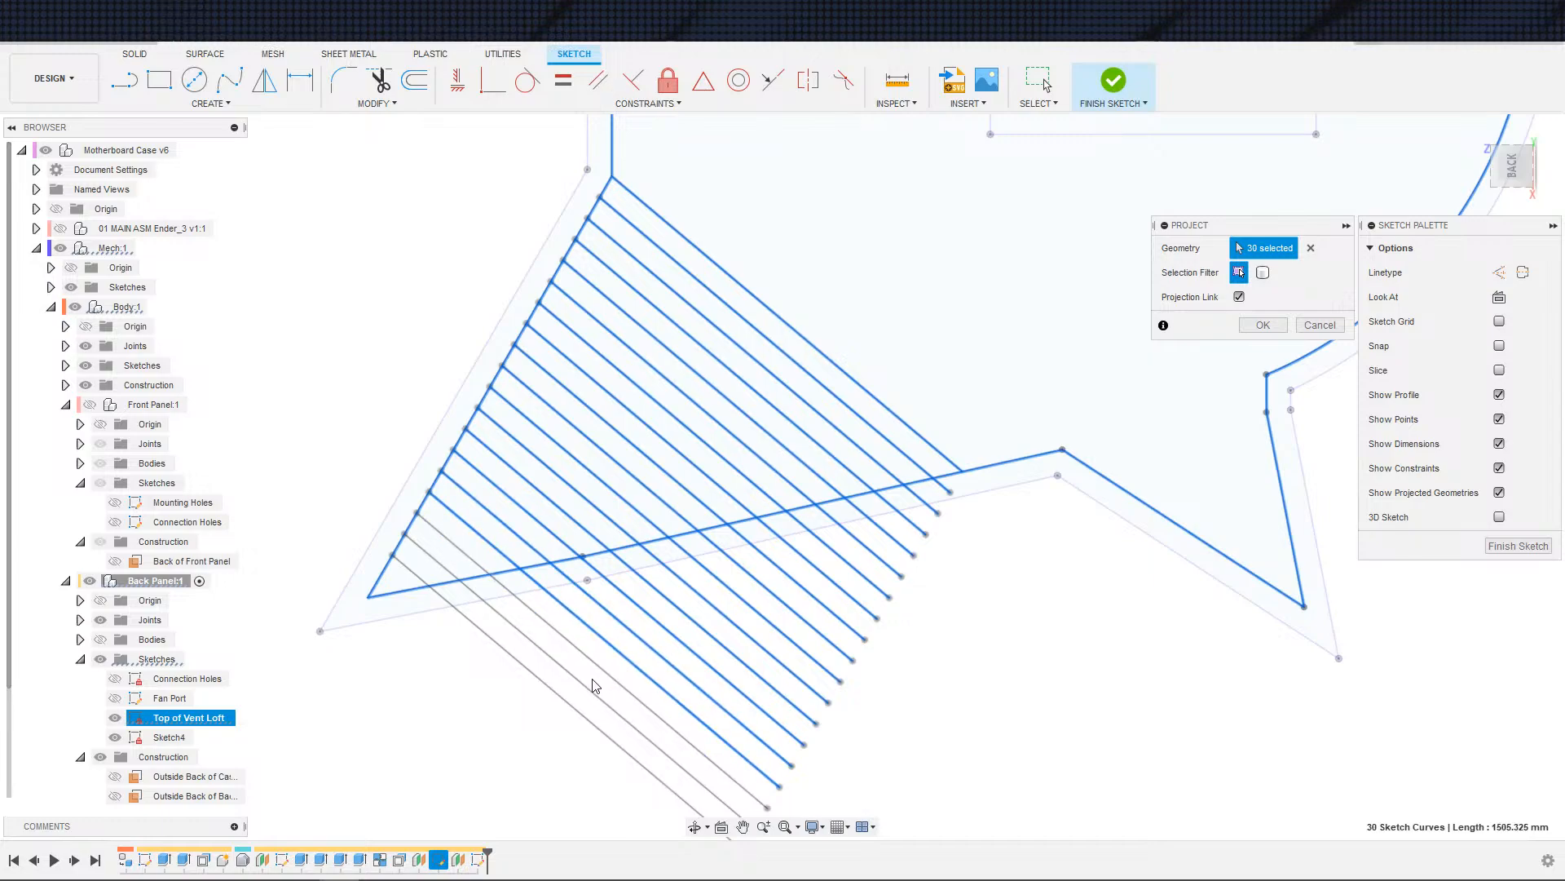
{"action": "left_click", "coordinate": [602, 678]}
{"action": "left_click", "coordinate": [581, 693]}
{"action": "left_click", "coordinate": [564, 701]}
{"action": "scroll", "coordinate": [832, 575], "scroll_direction": "down", "scroll_amount": 2}
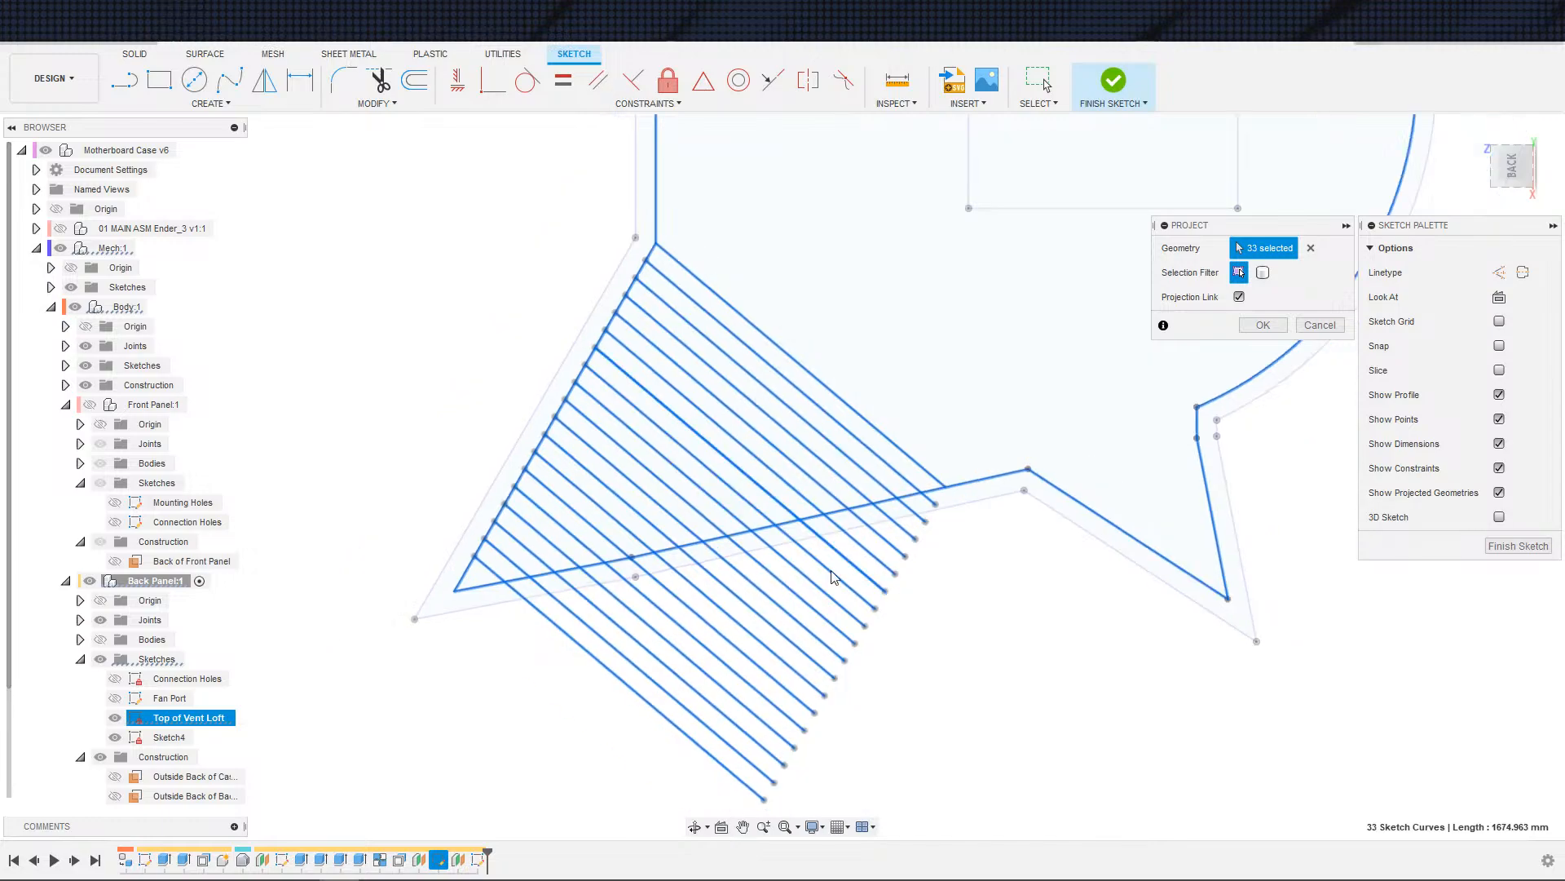
{"action": "scroll", "coordinate": [832, 576], "scroll_direction": "down", "scroll_amount": 2}
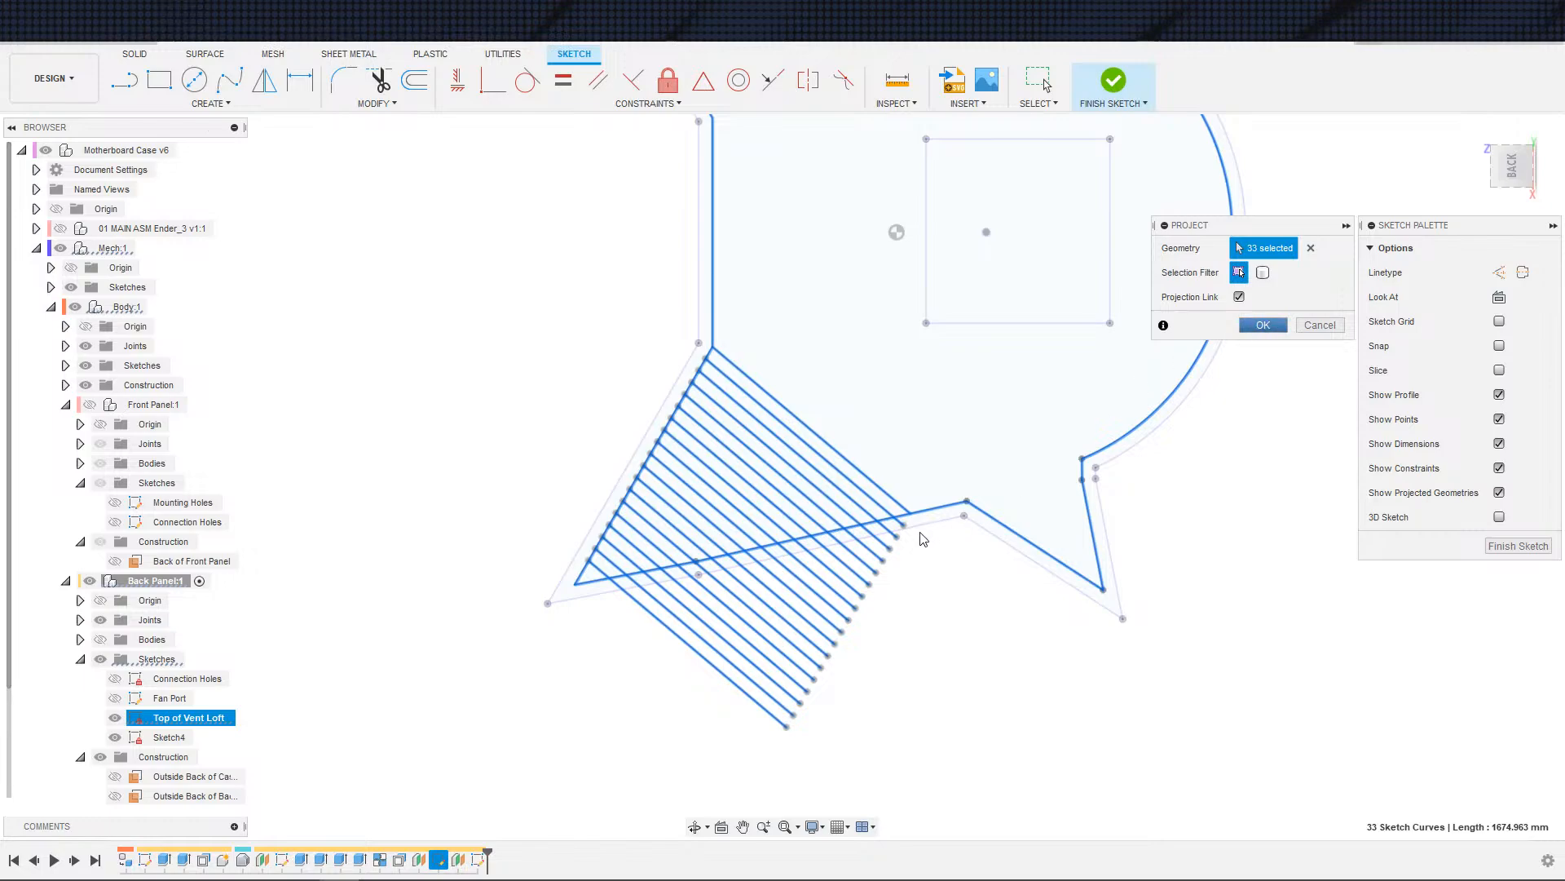
{"action": "scroll", "coordinate": [892, 544], "scroll_direction": "down", "scroll_amount": 2}
{"action": "scroll", "coordinate": [784, 556], "scroll_direction": "up", "scroll_amount": 2}
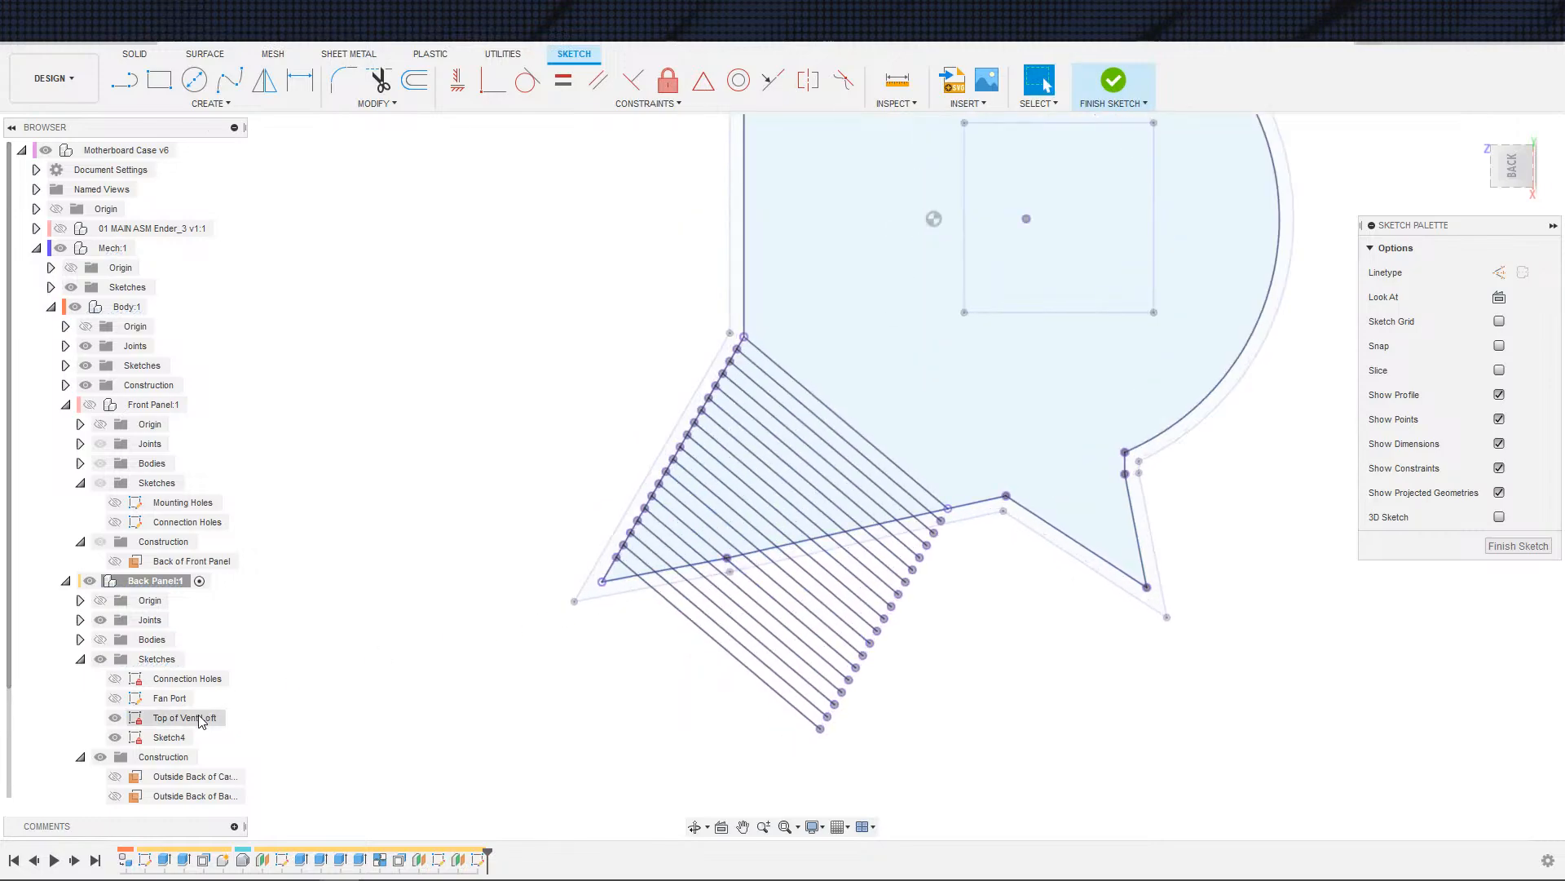
- Rename the Back Panel's Sketch4 as Bottom of Vent Loft and finish the sketch
{"action": "left_click", "coordinate": [172, 739]}
{"action": "left_click", "coordinate": [172, 739]}
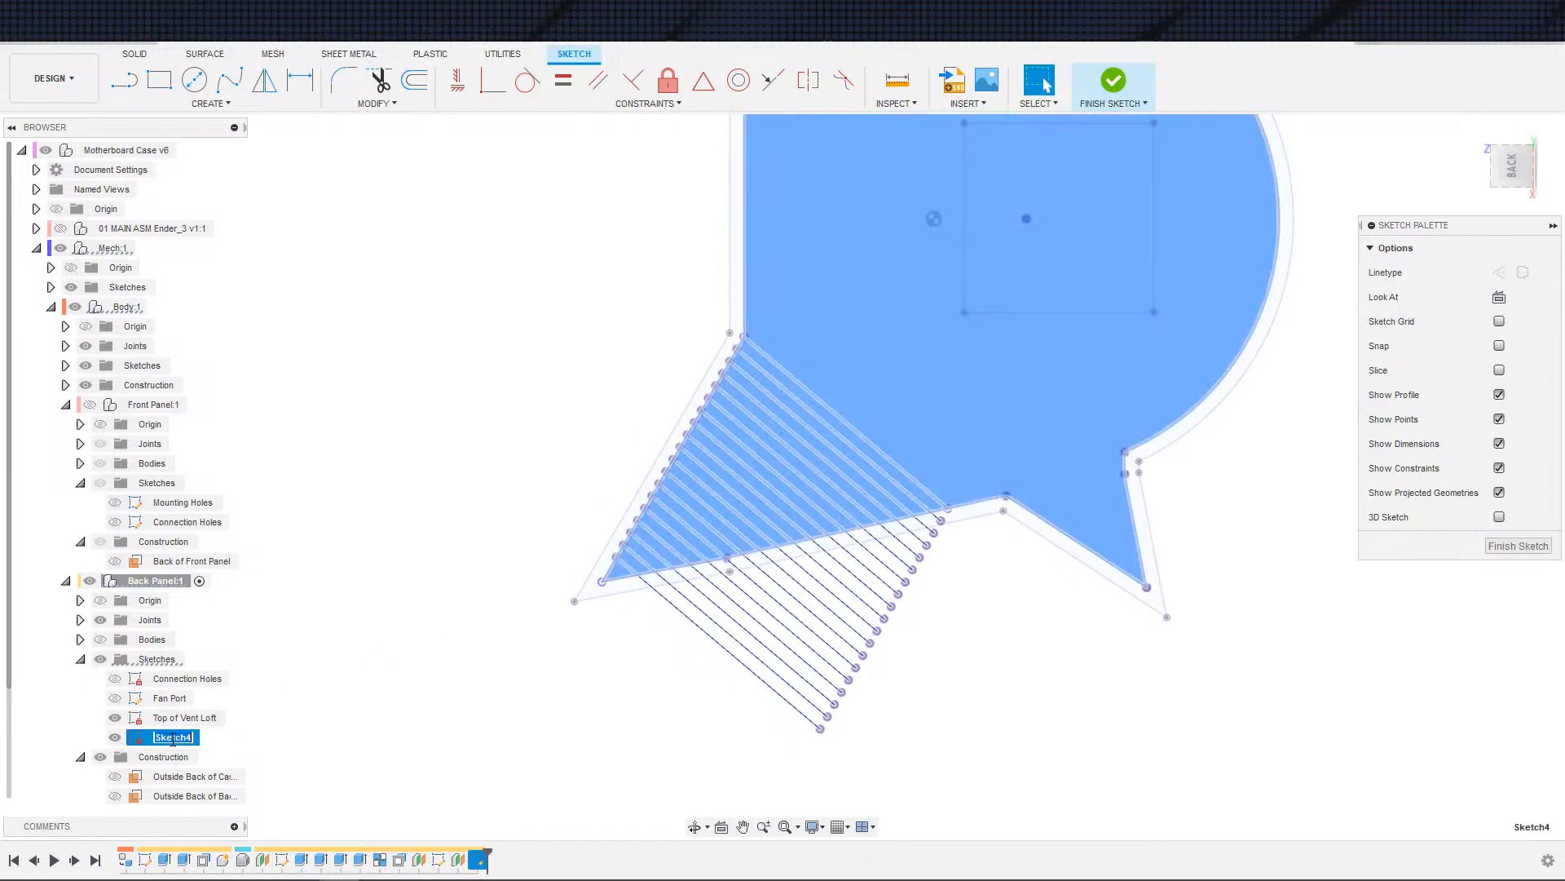
{"action": "type", "text": "Bottom of Vent Loft"}
{"action": "key", "text": "Return"}
{"action": "left_click", "coordinate": [416, 662]}
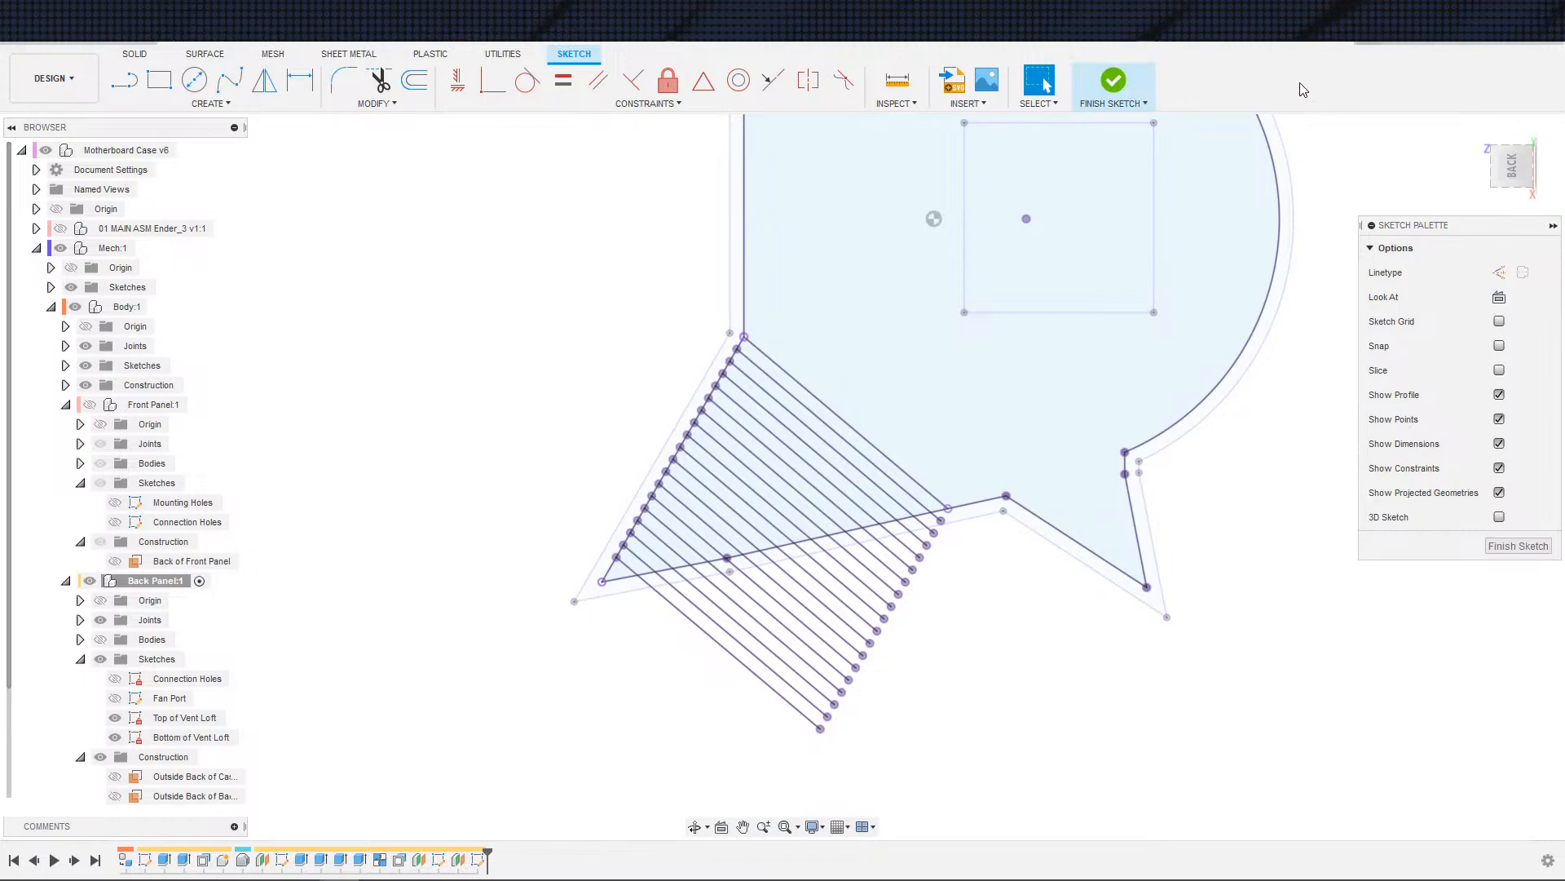
{"action": "left_click", "coordinate": [1114, 83]}
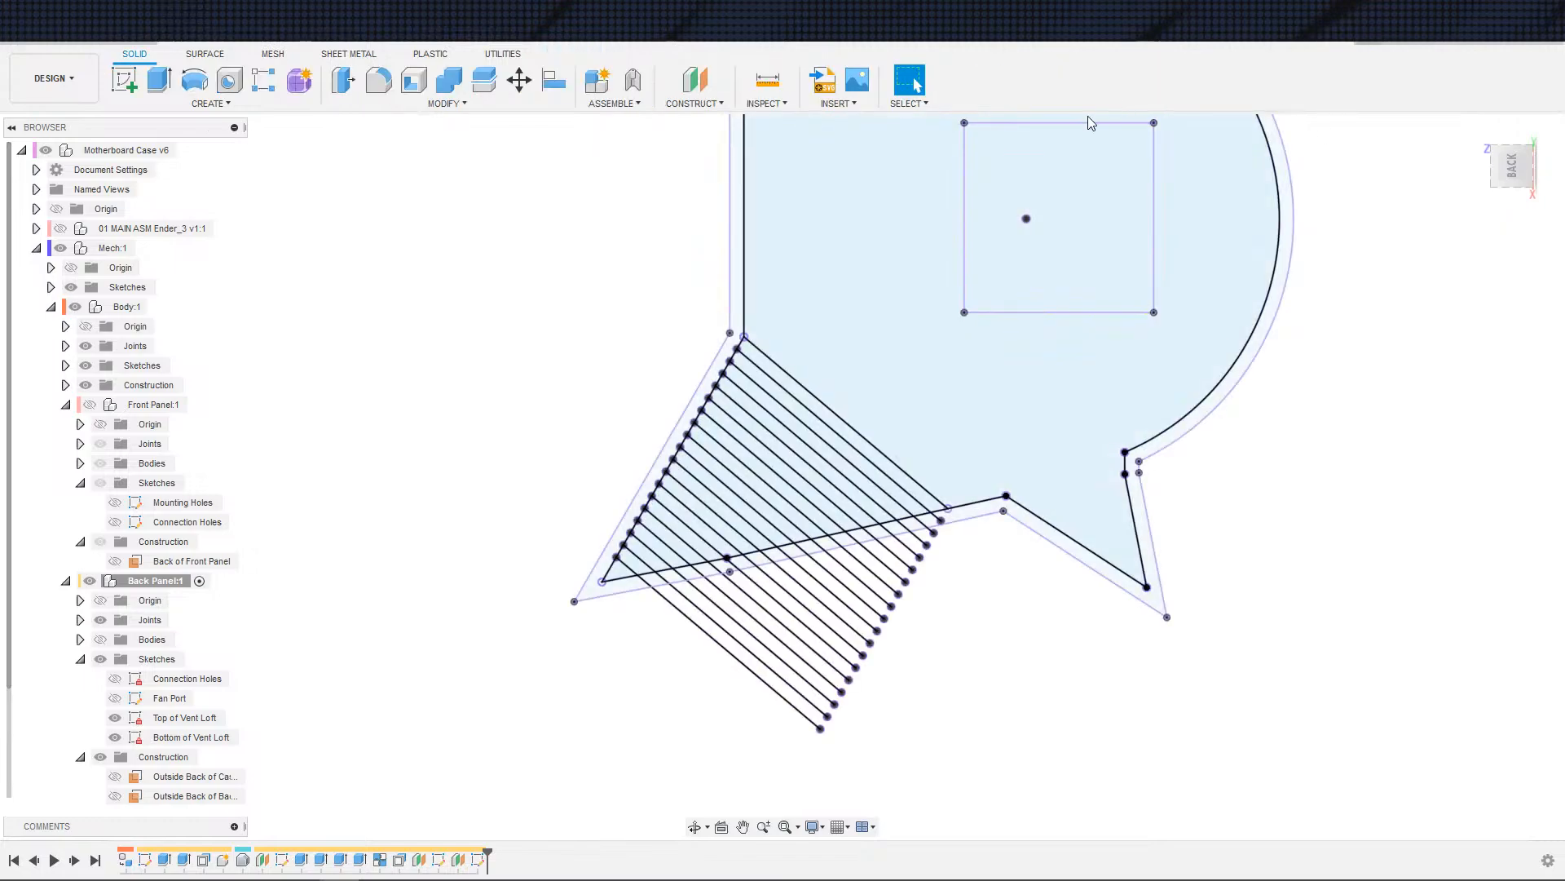
- Try to loft from the end strip of Bottom of Vent Loft to the second strip of Top of Vent Loft, isolating each sketch for selection
{"action": "left_click", "coordinate": [244, 103]}
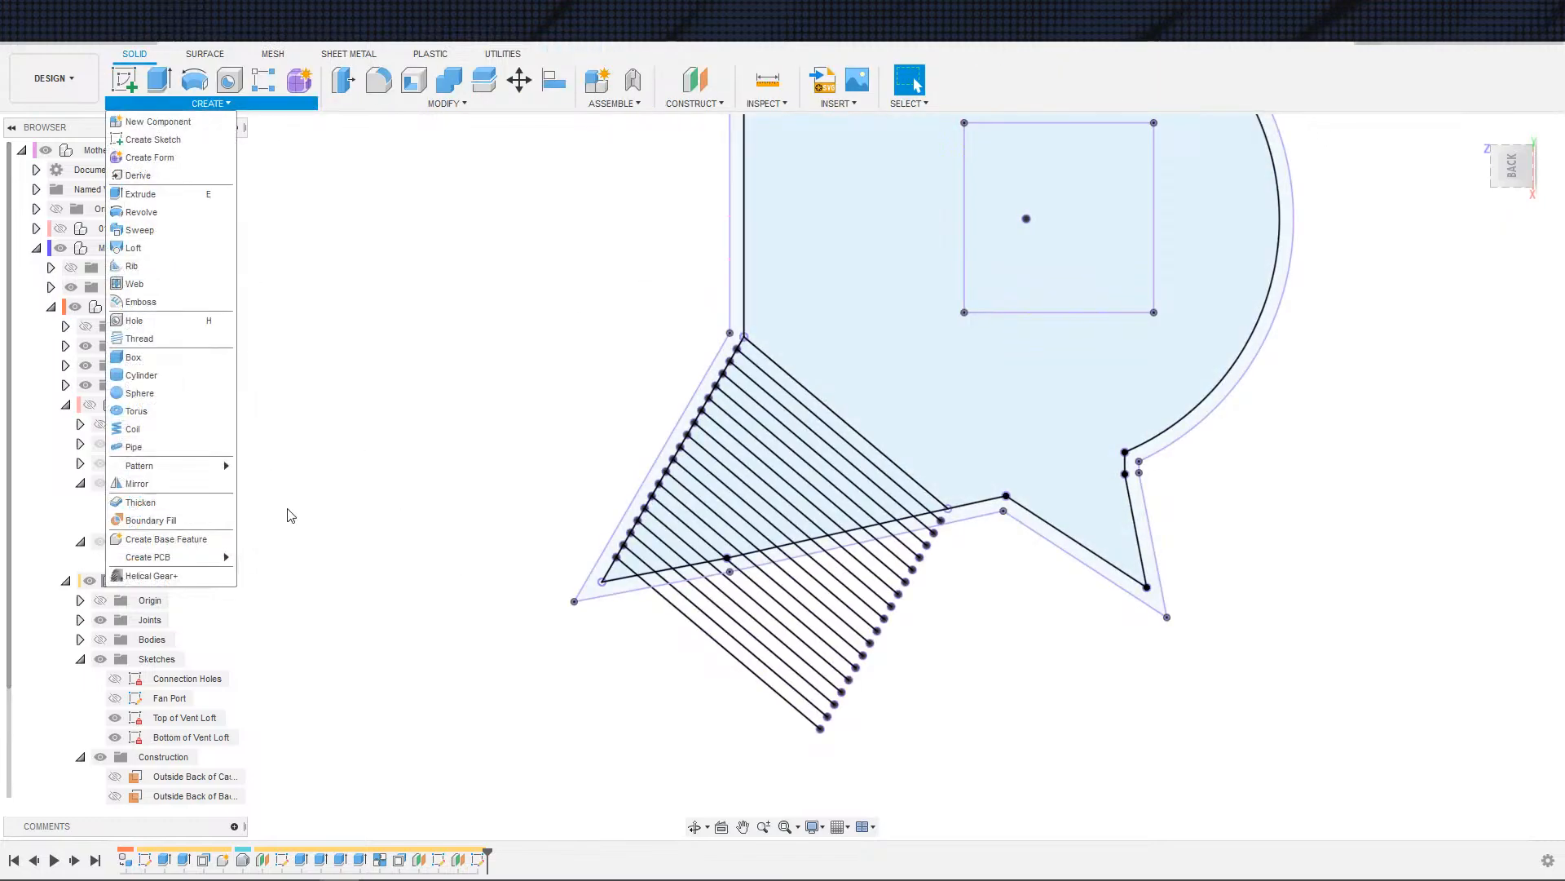
{"action": "left_click", "coordinate": [140, 248]}
{"action": "middle_click_drag", "start_coordinate": [663, 643], "coordinate": [690, 623], "text": "shift"}
{"action": "scroll", "coordinate": [707, 626], "scroll_direction": "up", "scroll_amount": 5}
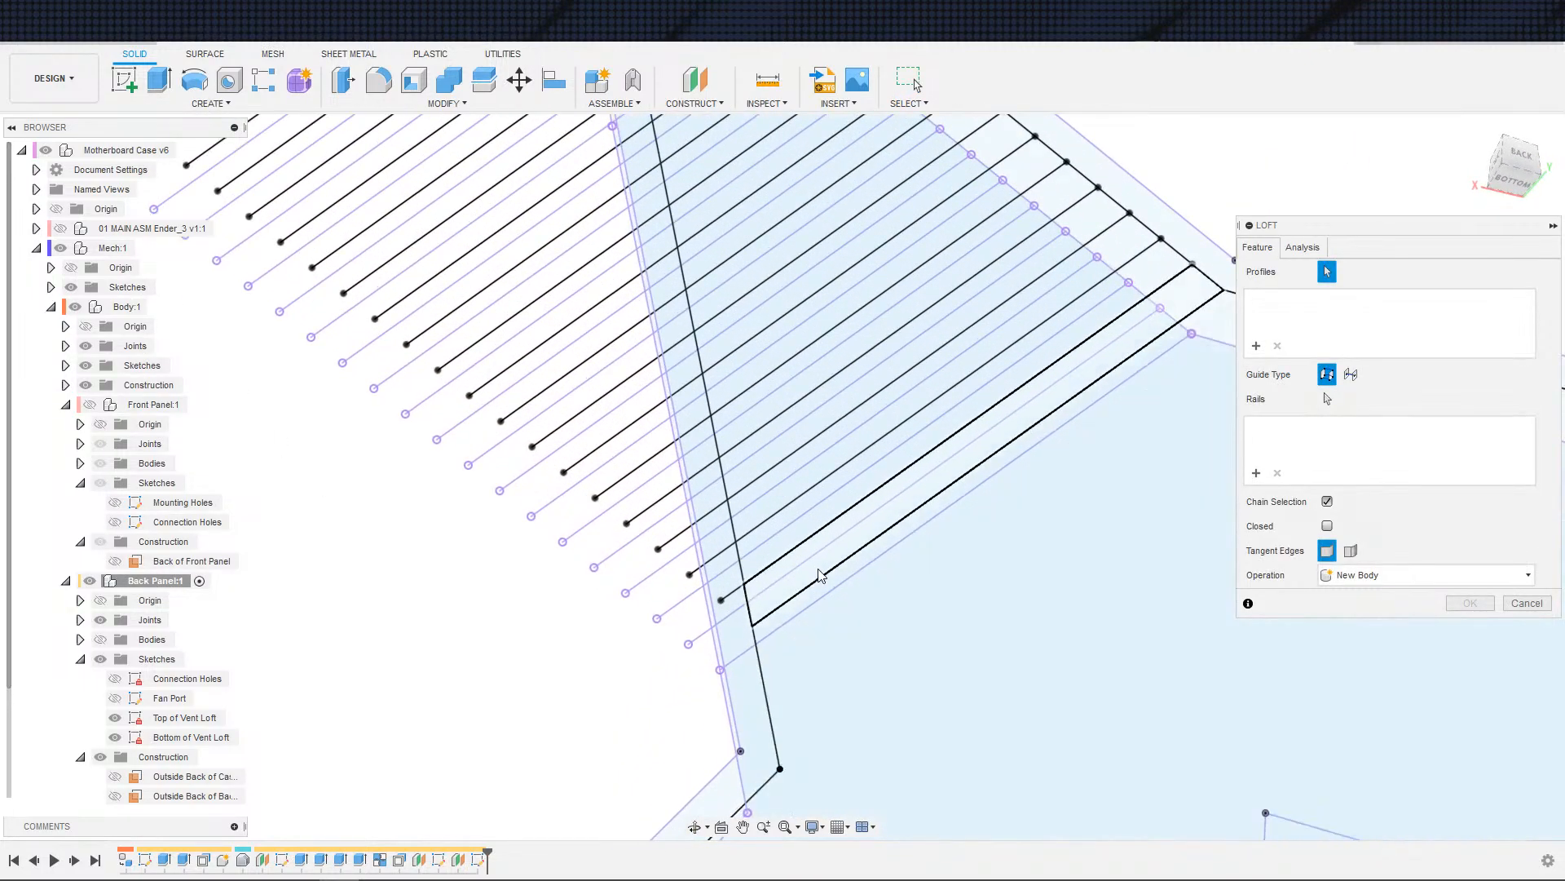
{"action": "scroll", "coordinate": [739, 611], "scroll_direction": "down", "scroll_amount": 2}
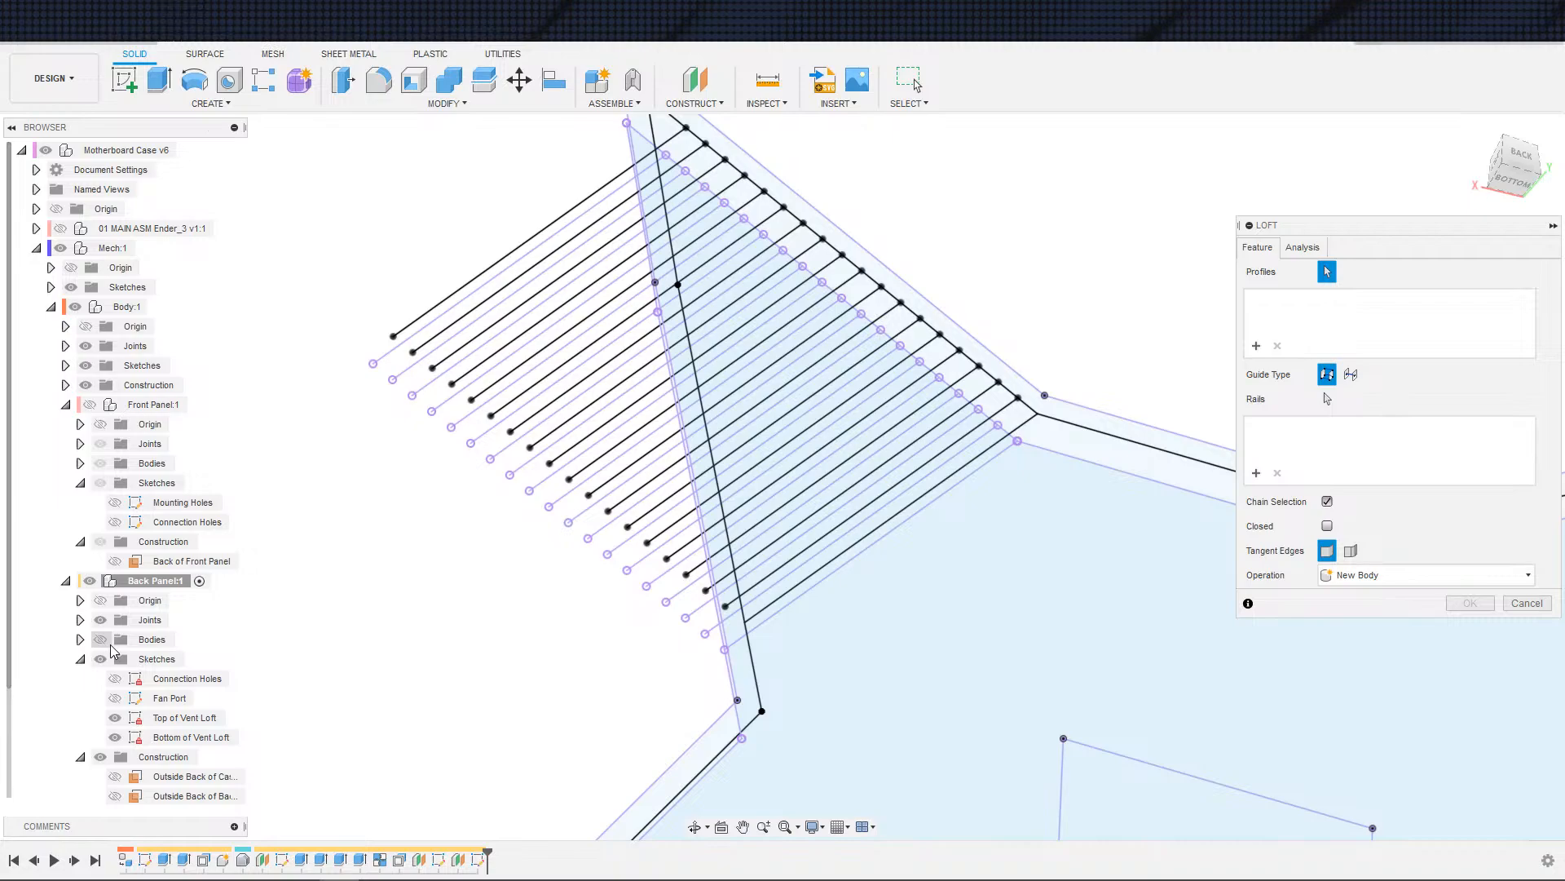
{"action": "left_click", "coordinate": [157, 587]}
{"action": "scroll", "coordinate": [815, 627], "scroll_direction": "up", "scroll_amount": 2}
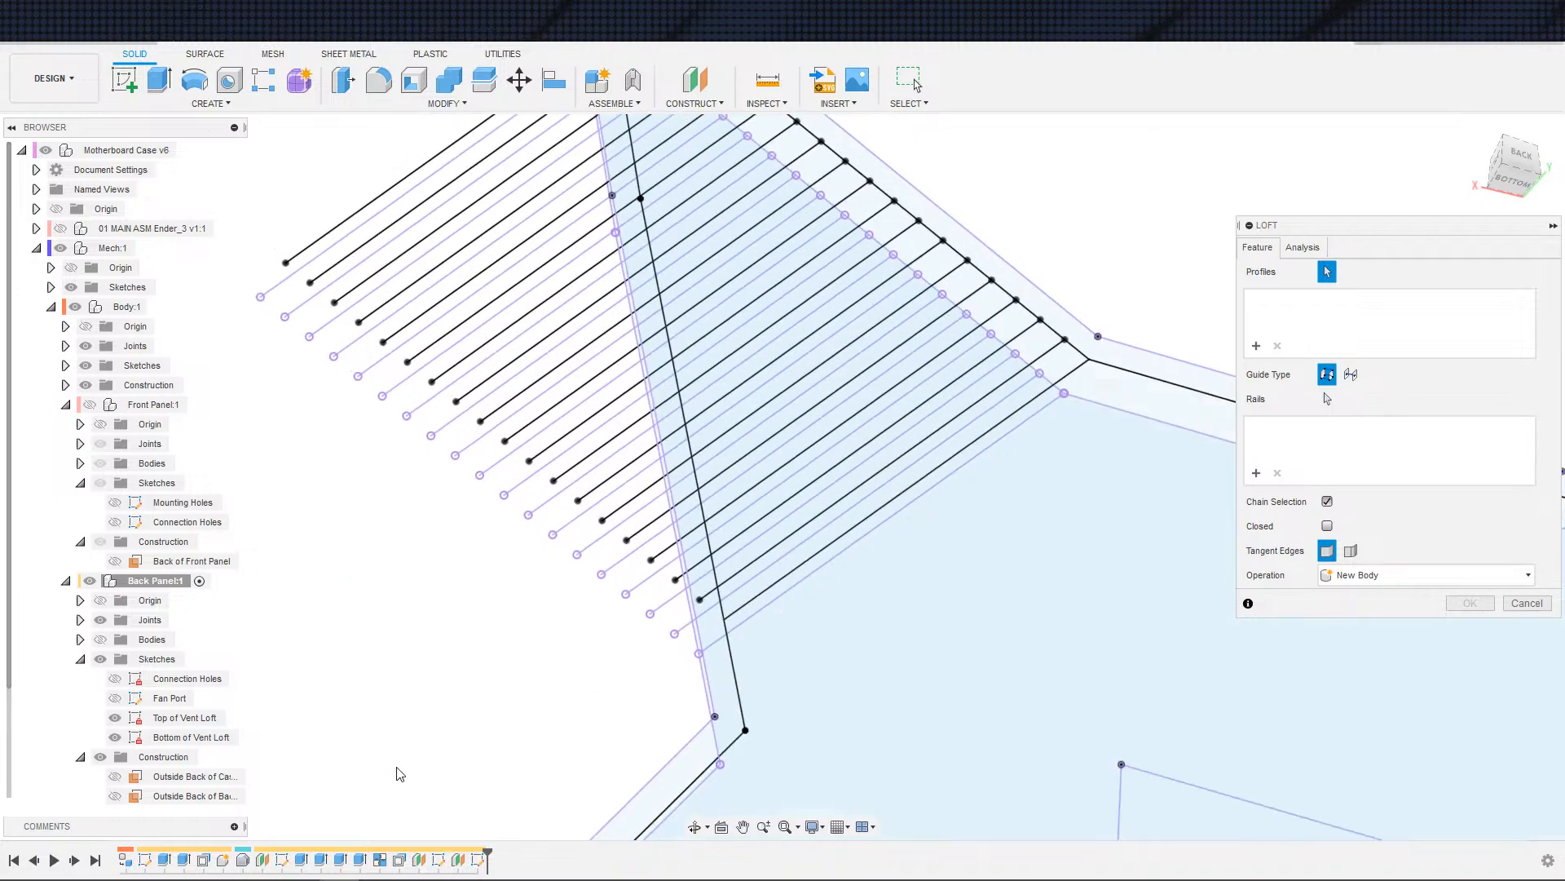
{"action": "left_click", "coordinate": [115, 719]}
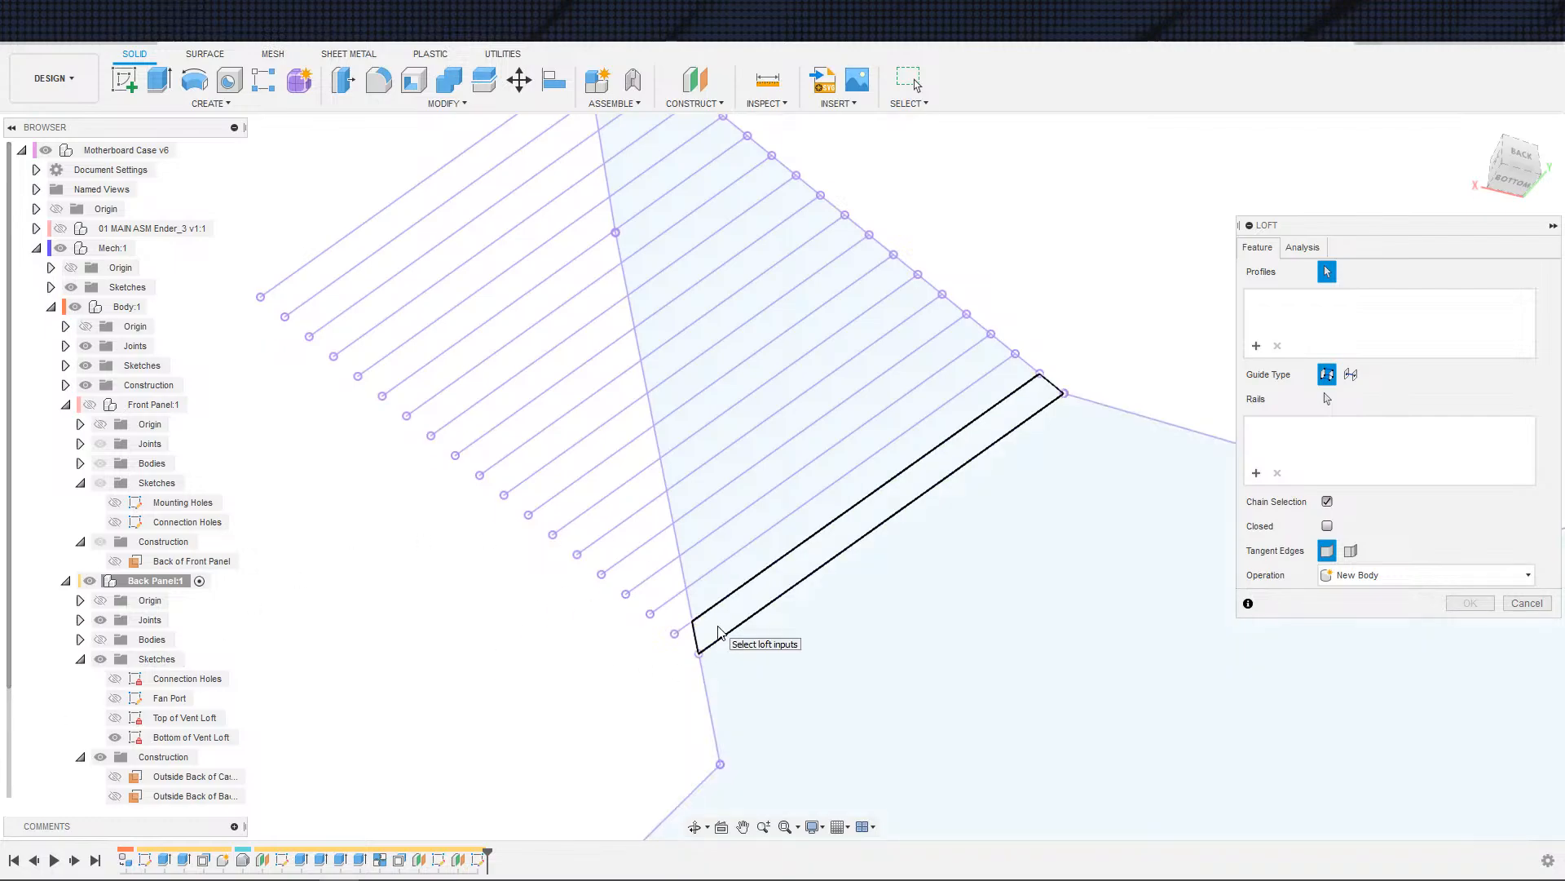
{"action": "left_click", "coordinate": [718, 632]}
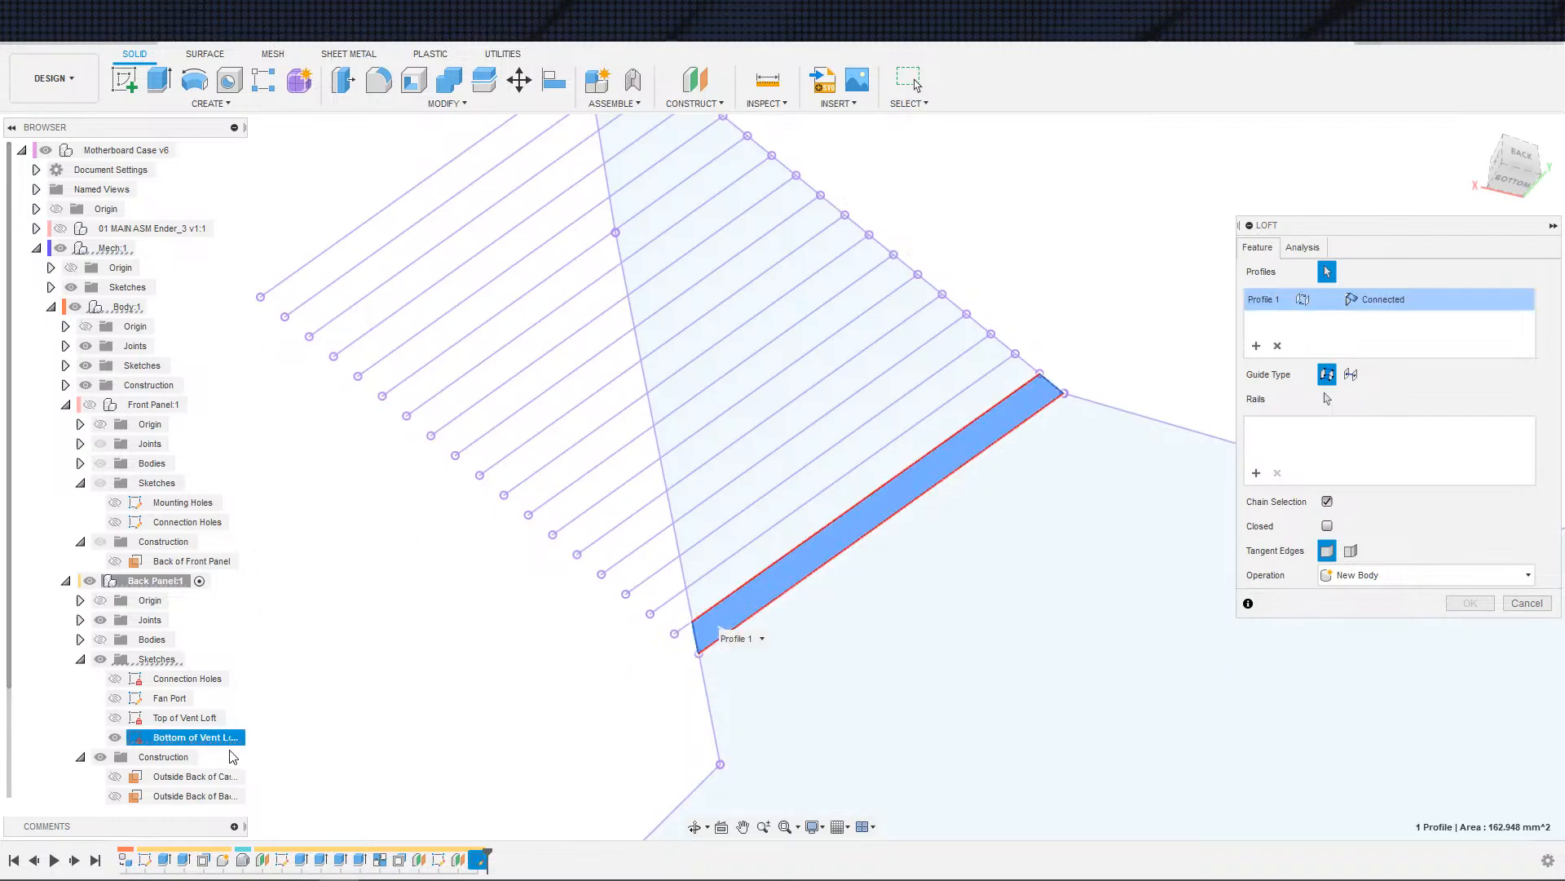
{"action": "left_click", "coordinate": [115, 717]}
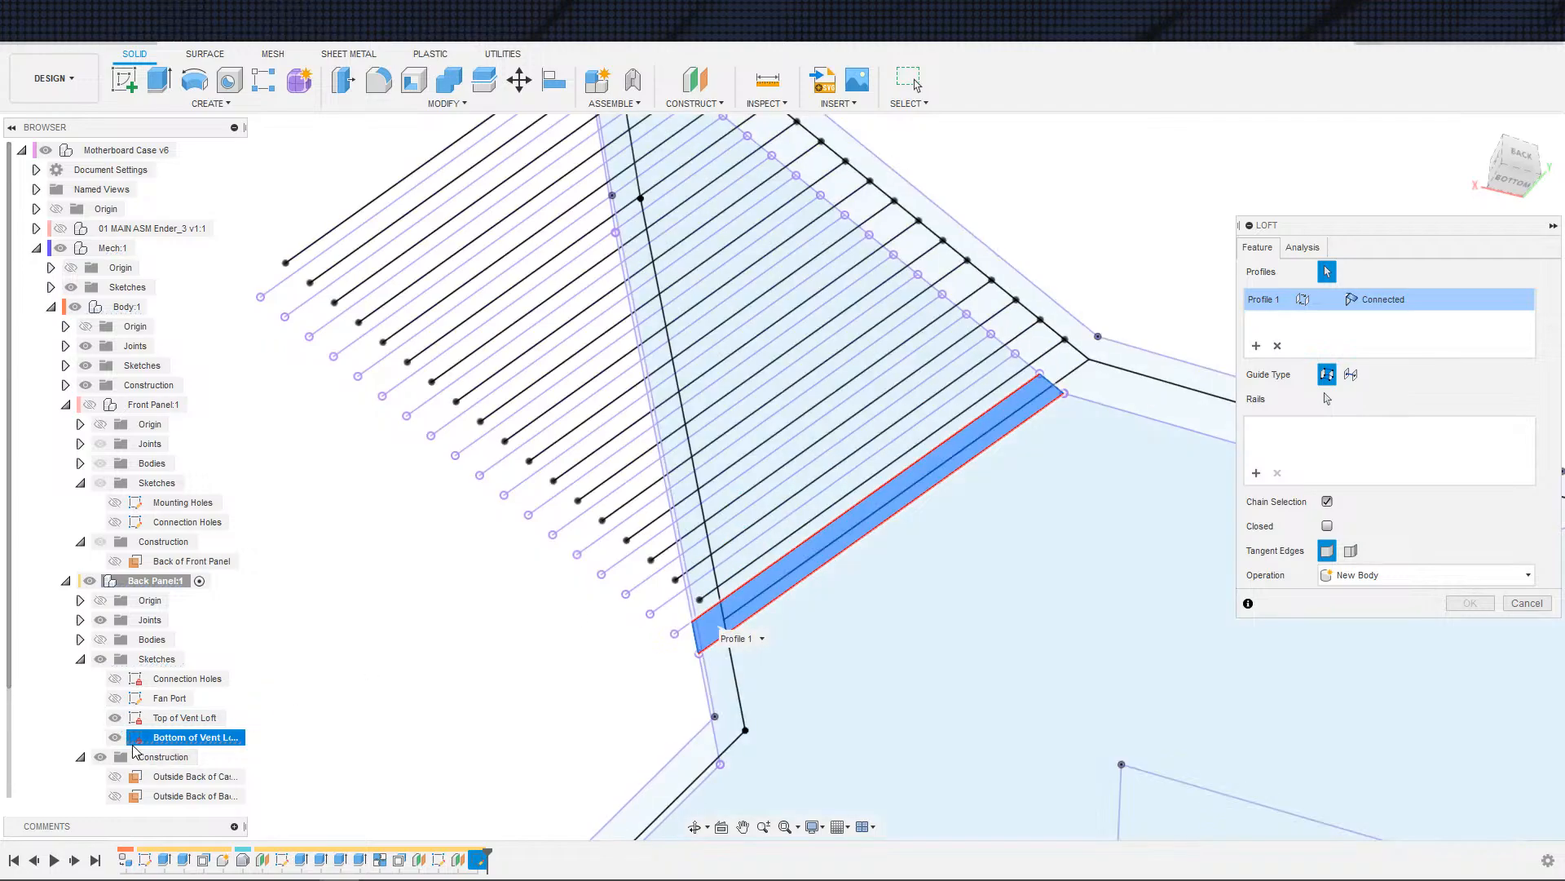
{"action": "left_click", "coordinate": [115, 738]}
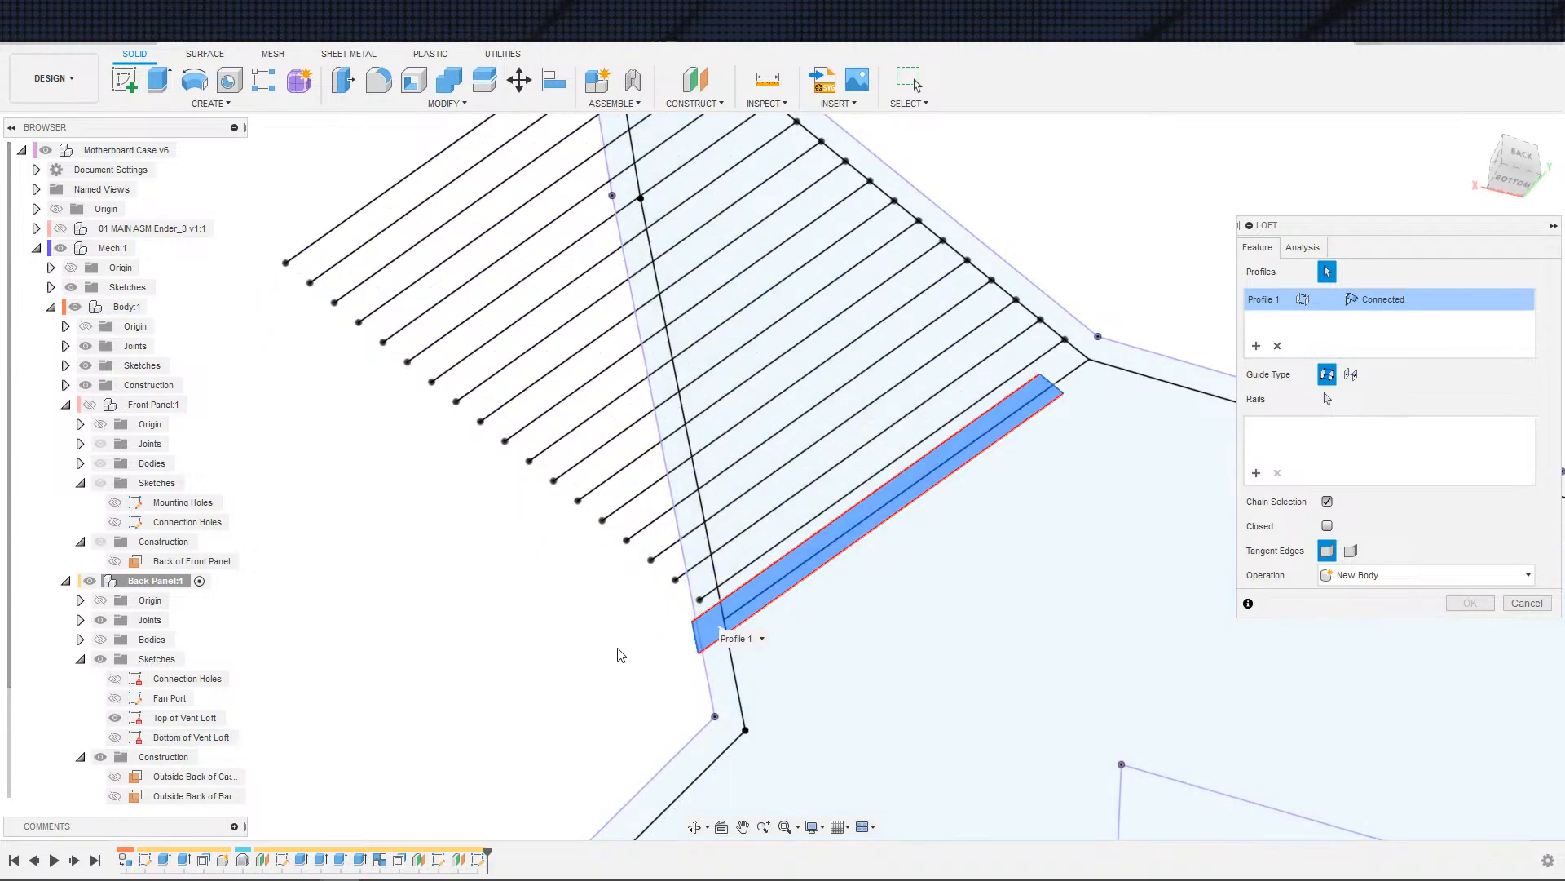
{"action": "left_click", "coordinate": [740, 555]}
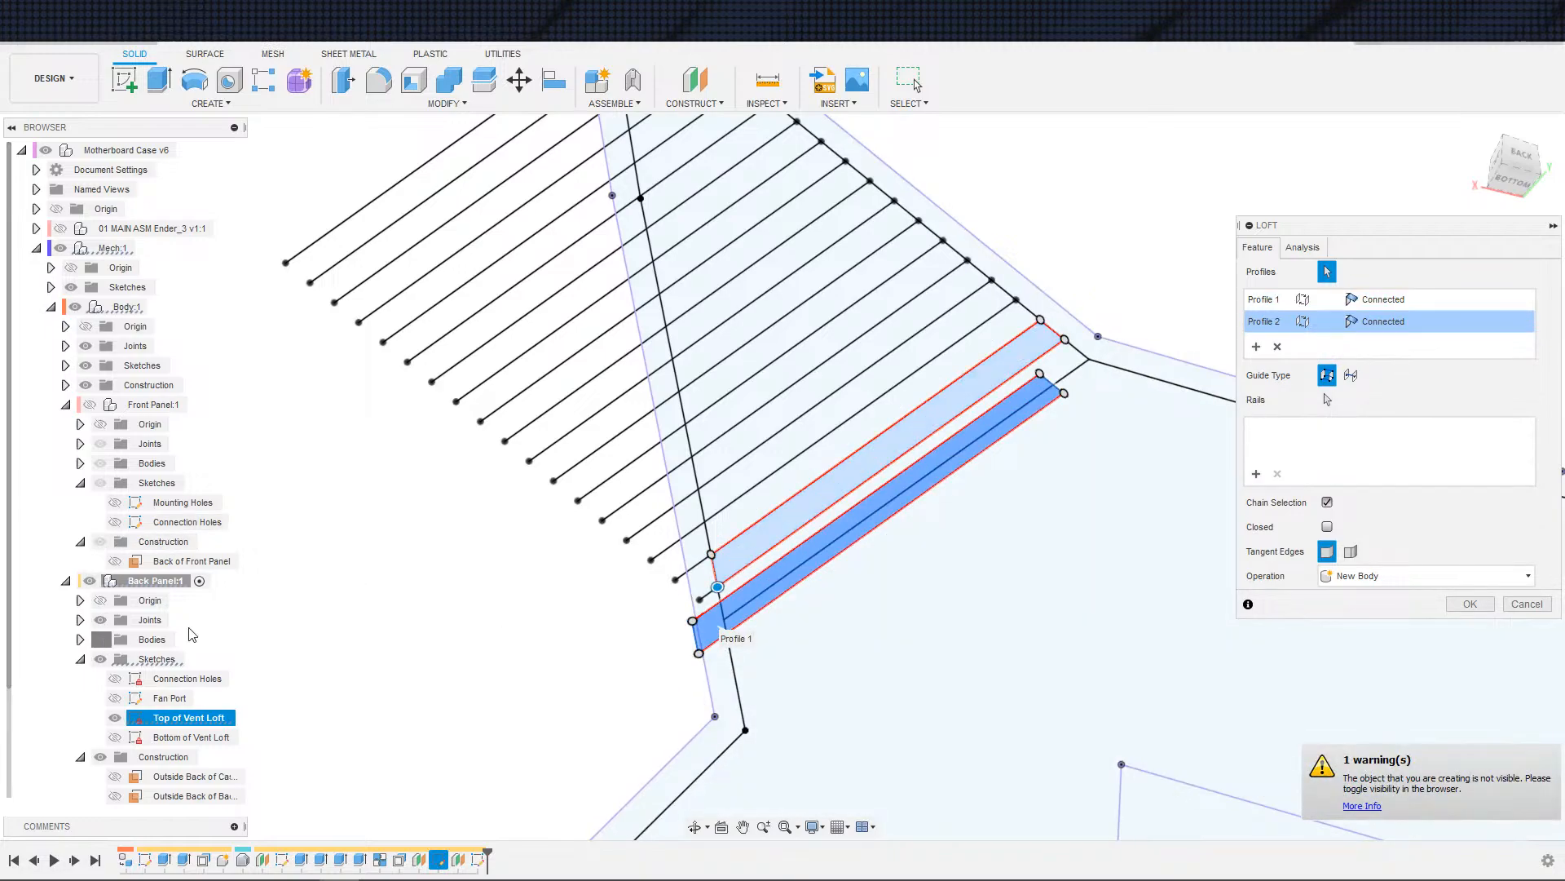
- Examine the angled loft cut preview against the Back Panel's bodies from several sides, then abandon the loft
{"action": "middle_click_drag", "start_coordinate": [391, 582], "coordinate": [486, 589], "text": "shift"}
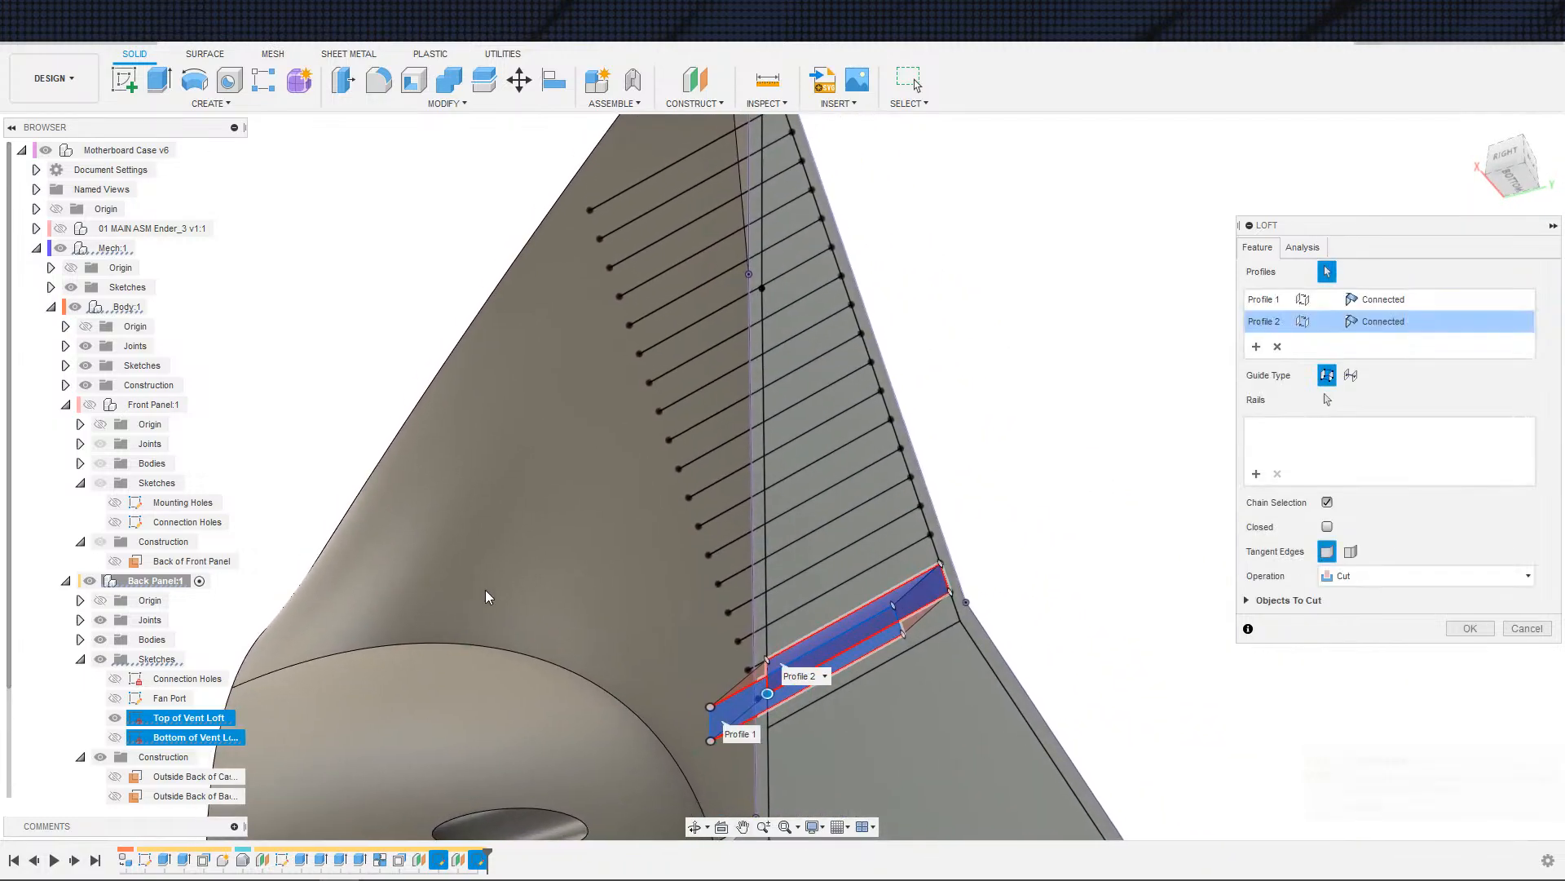
{"action": "middle_click_drag", "start_coordinate": [628, 613], "coordinate": [818, 675], "text": "shift"}
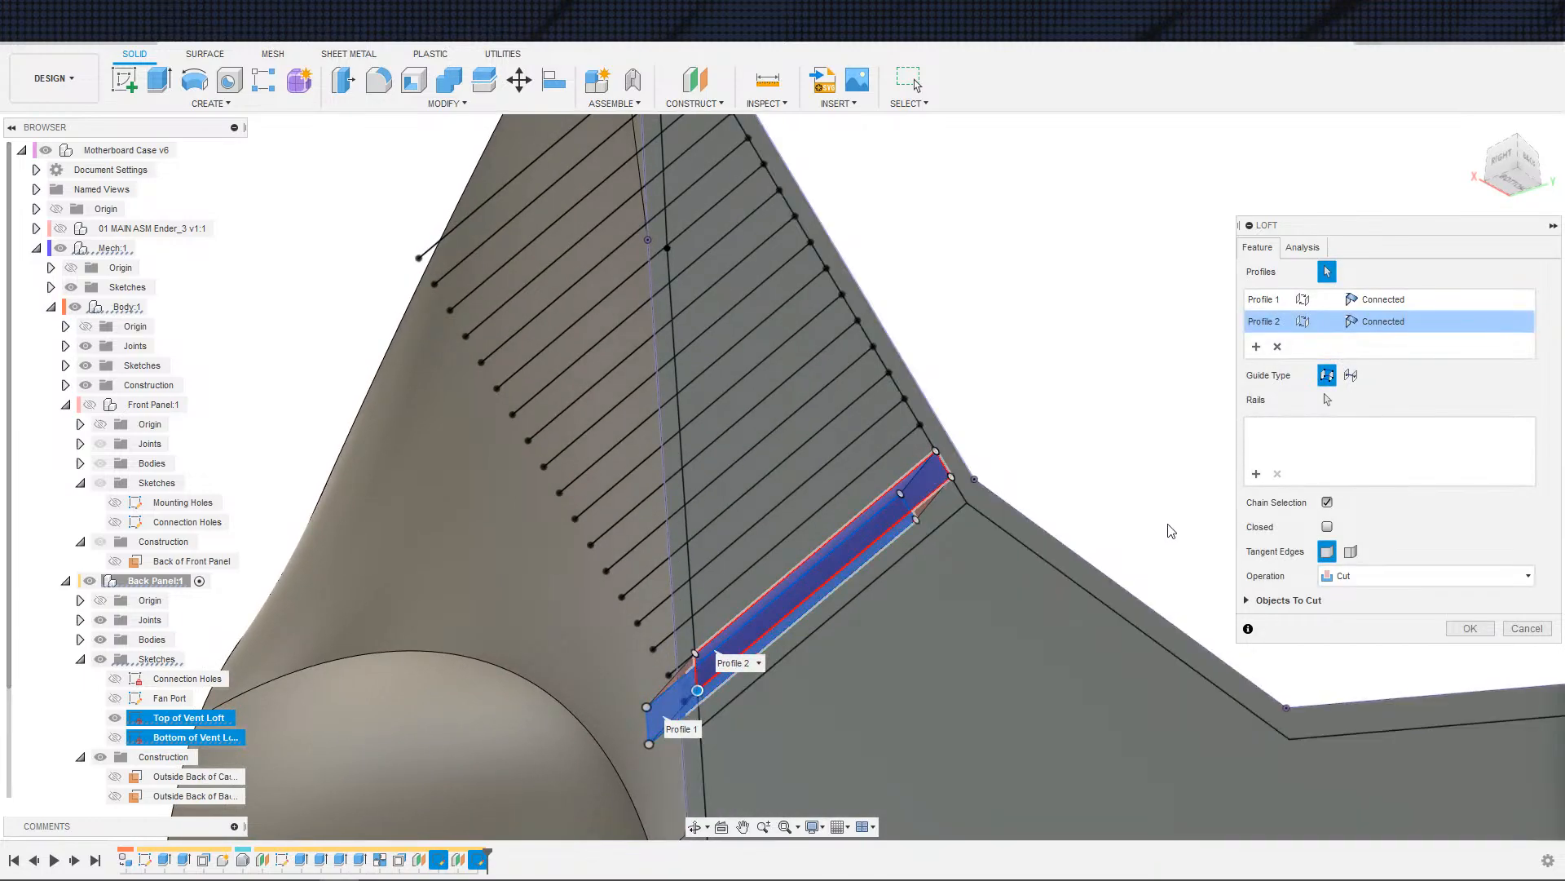
{"action": "middle_click_drag", "start_coordinate": [974, 664], "coordinate": [913, 534], "text": "shift"}
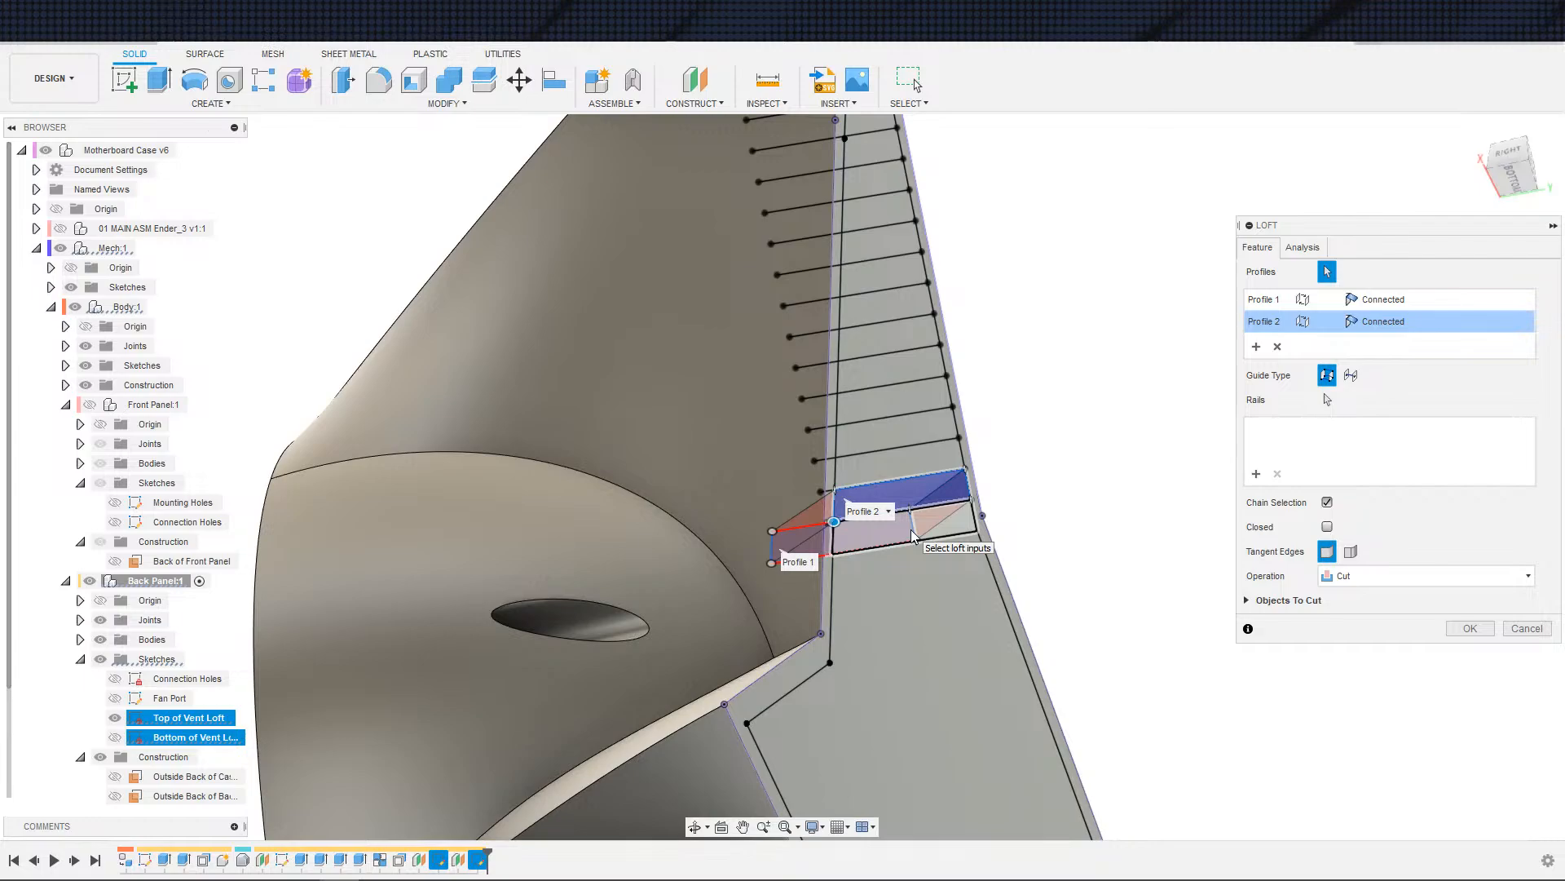
{"action": "middle_click_drag", "start_coordinate": [1105, 510], "coordinate": [1093, 534], "text": "shift"}
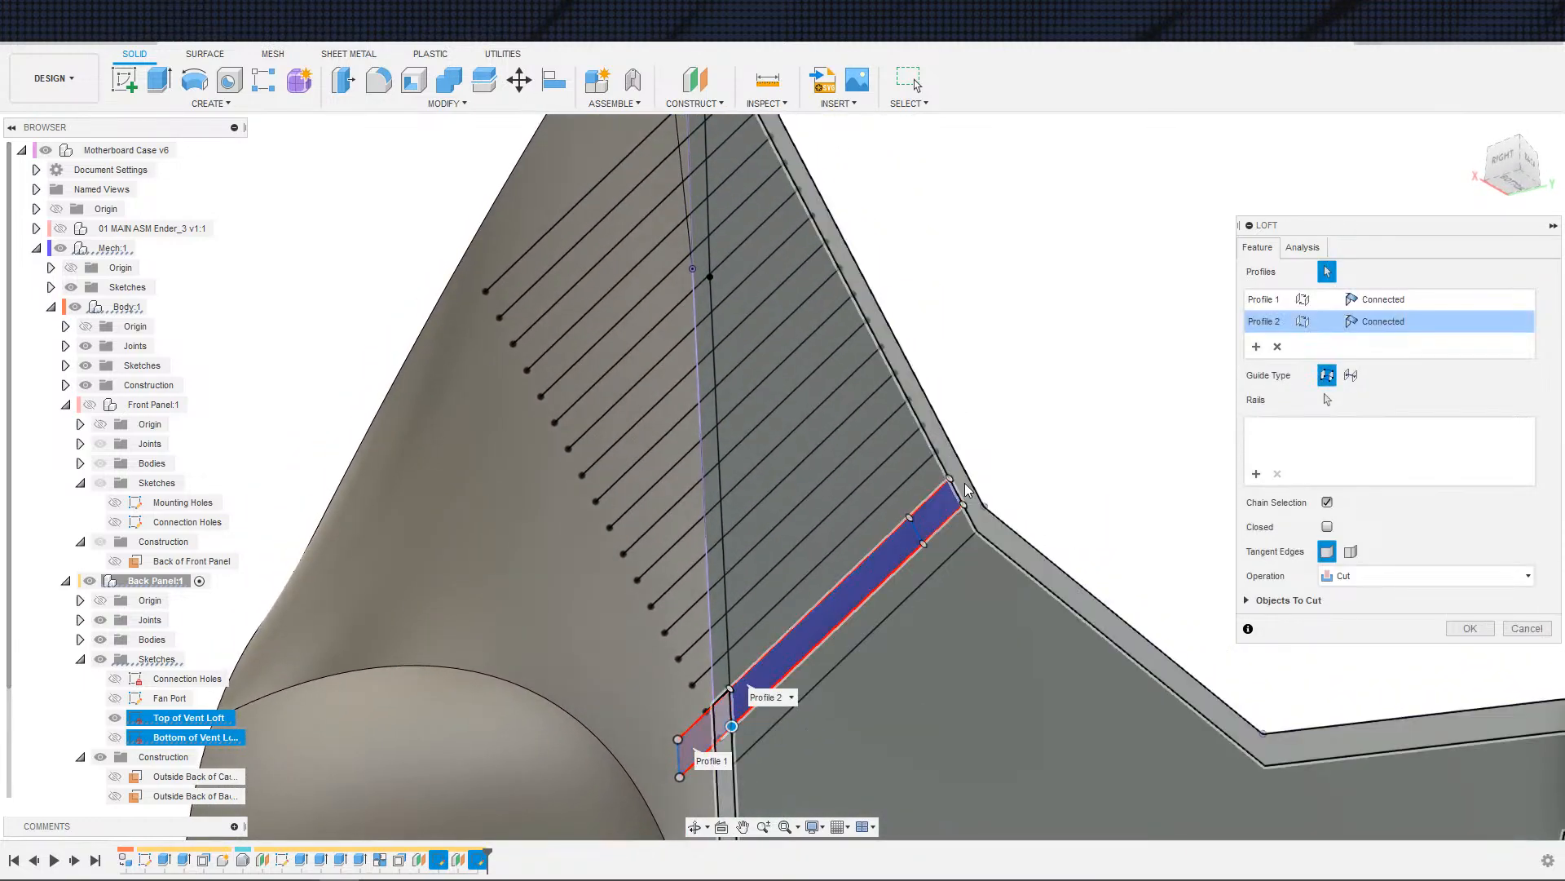
{"action": "left_click", "coordinate": [1514, 629]}
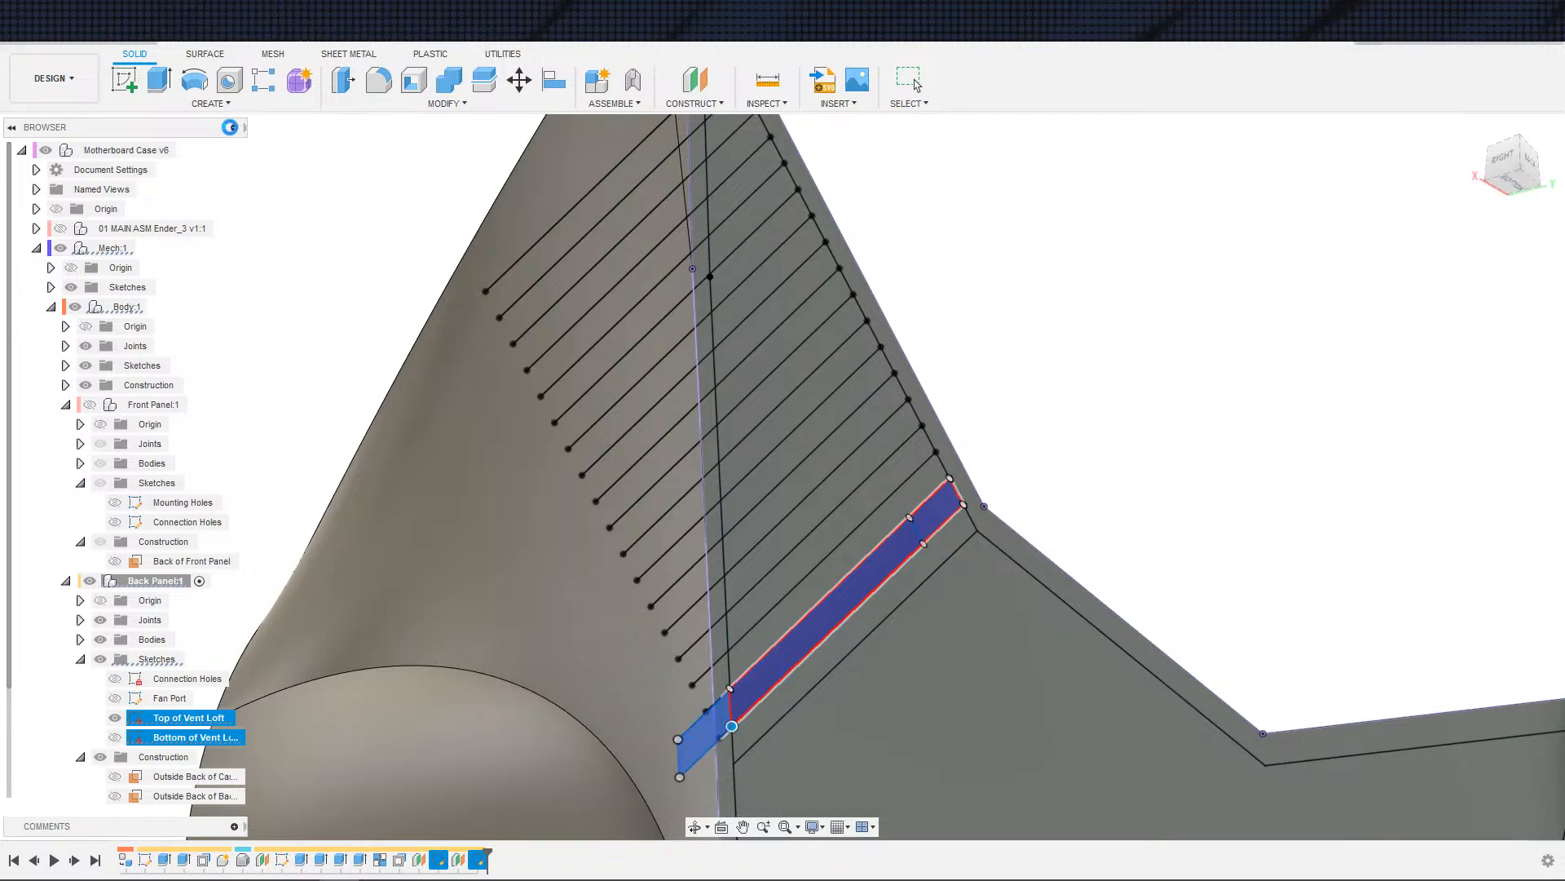
- Select the second strip profile of the Bottom of Vent Loft sketch and show the Back Panel's bodies around it
{"action": "left_click", "coordinate": [213, 104]}
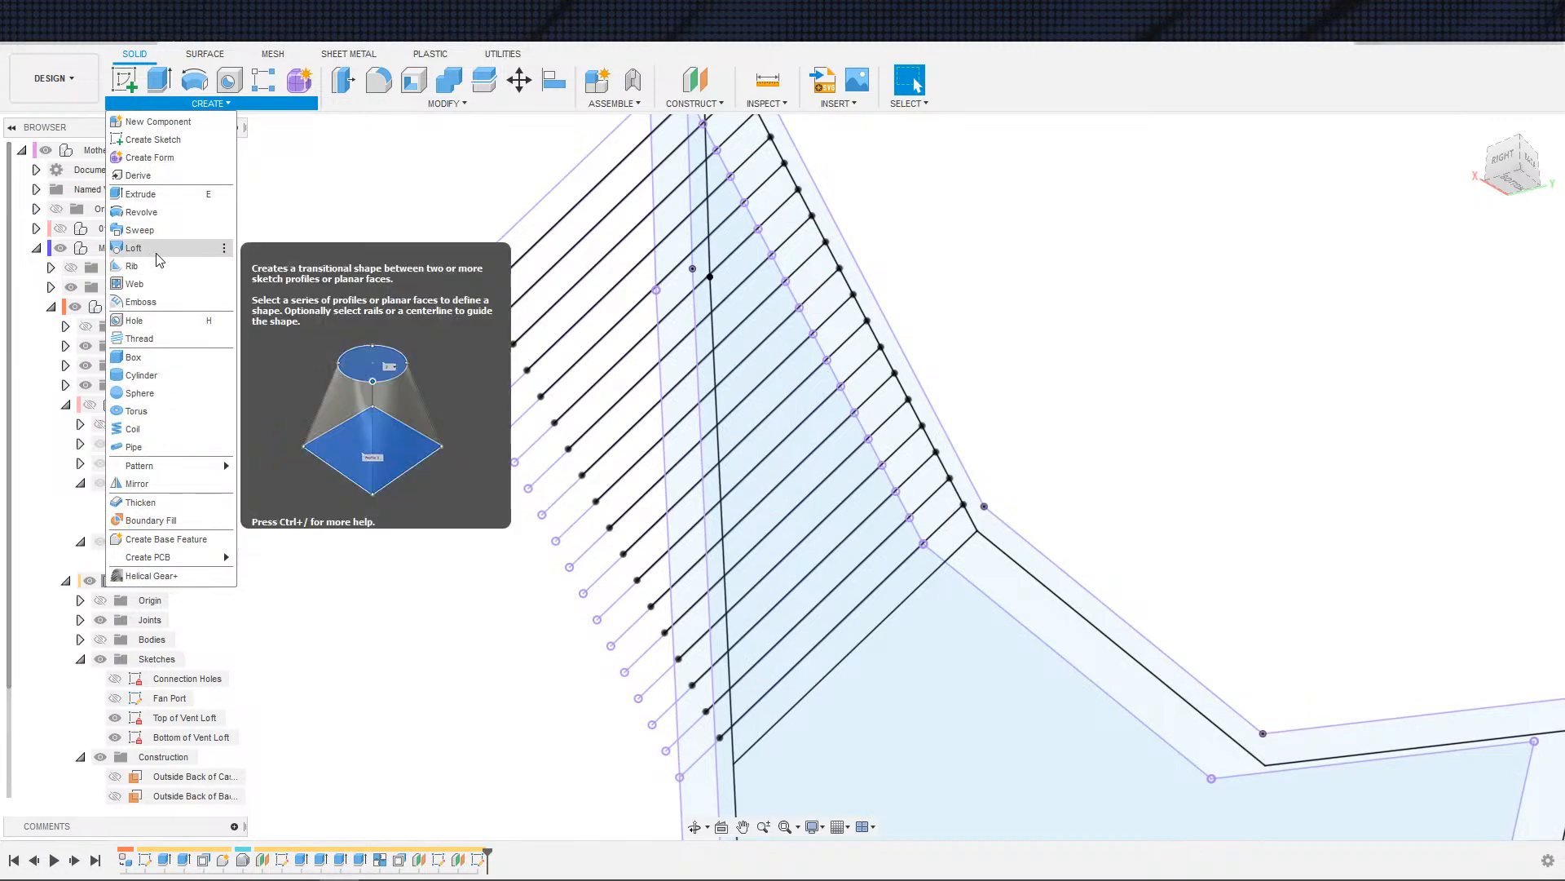
{"action": "left_click", "coordinate": [825, 671]}
{"action": "middle_click_drag", "start_coordinate": [671, 711], "coordinate": [709, 716], "text": "shift"}
{"action": "left_click", "coordinate": [682, 722]}
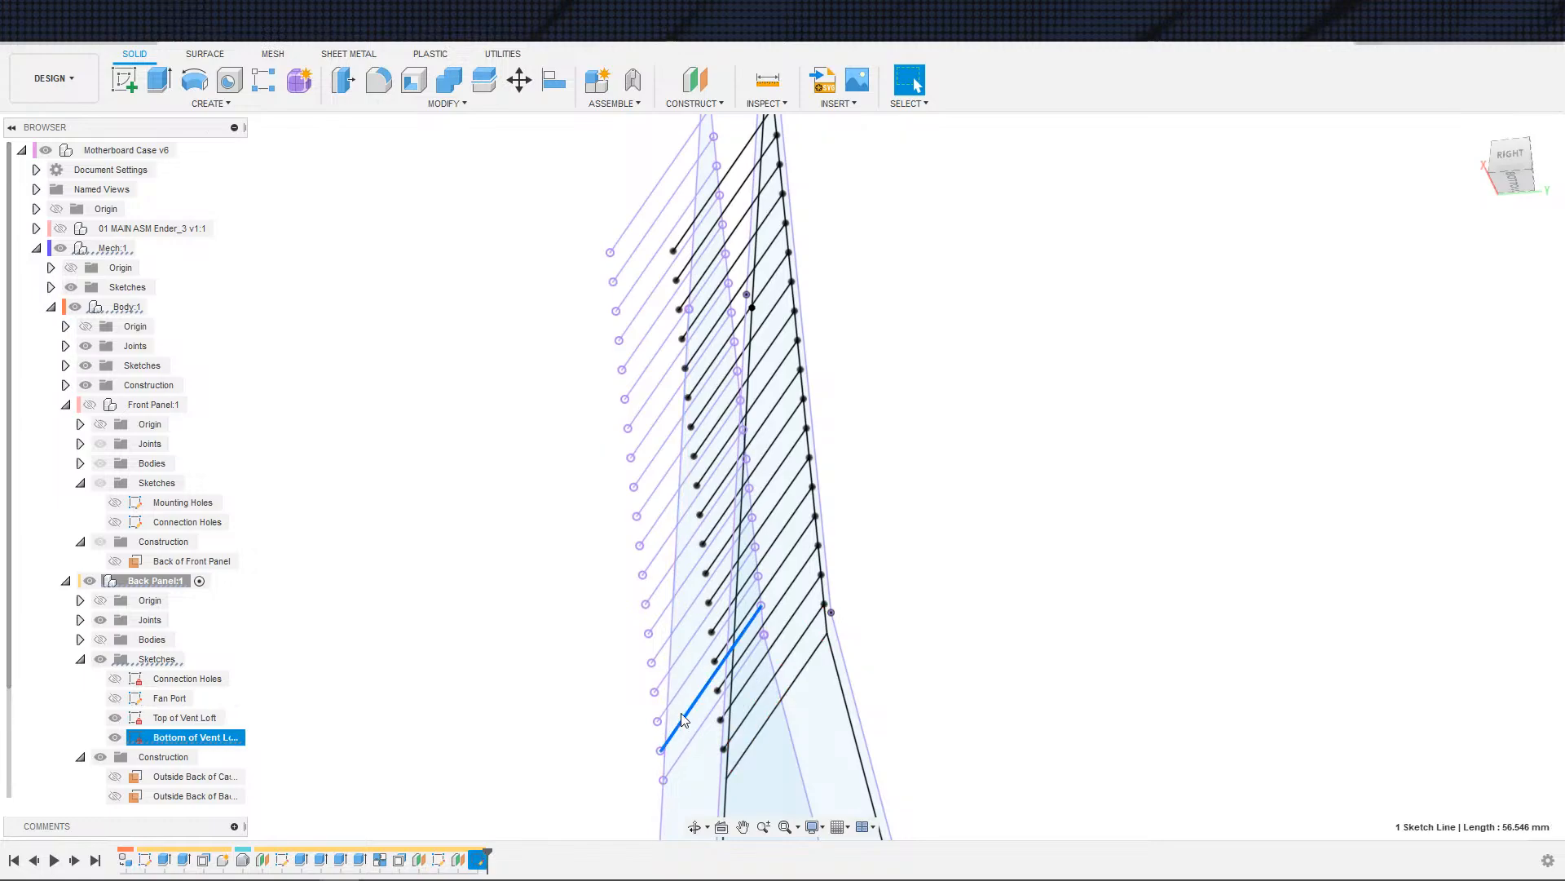
{"action": "left_click", "coordinate": [683, 719]}
{"action": "middle_click_drag", "start_coordinate": [452, 701], "coordinate": [290, 686], "text": "shift"}
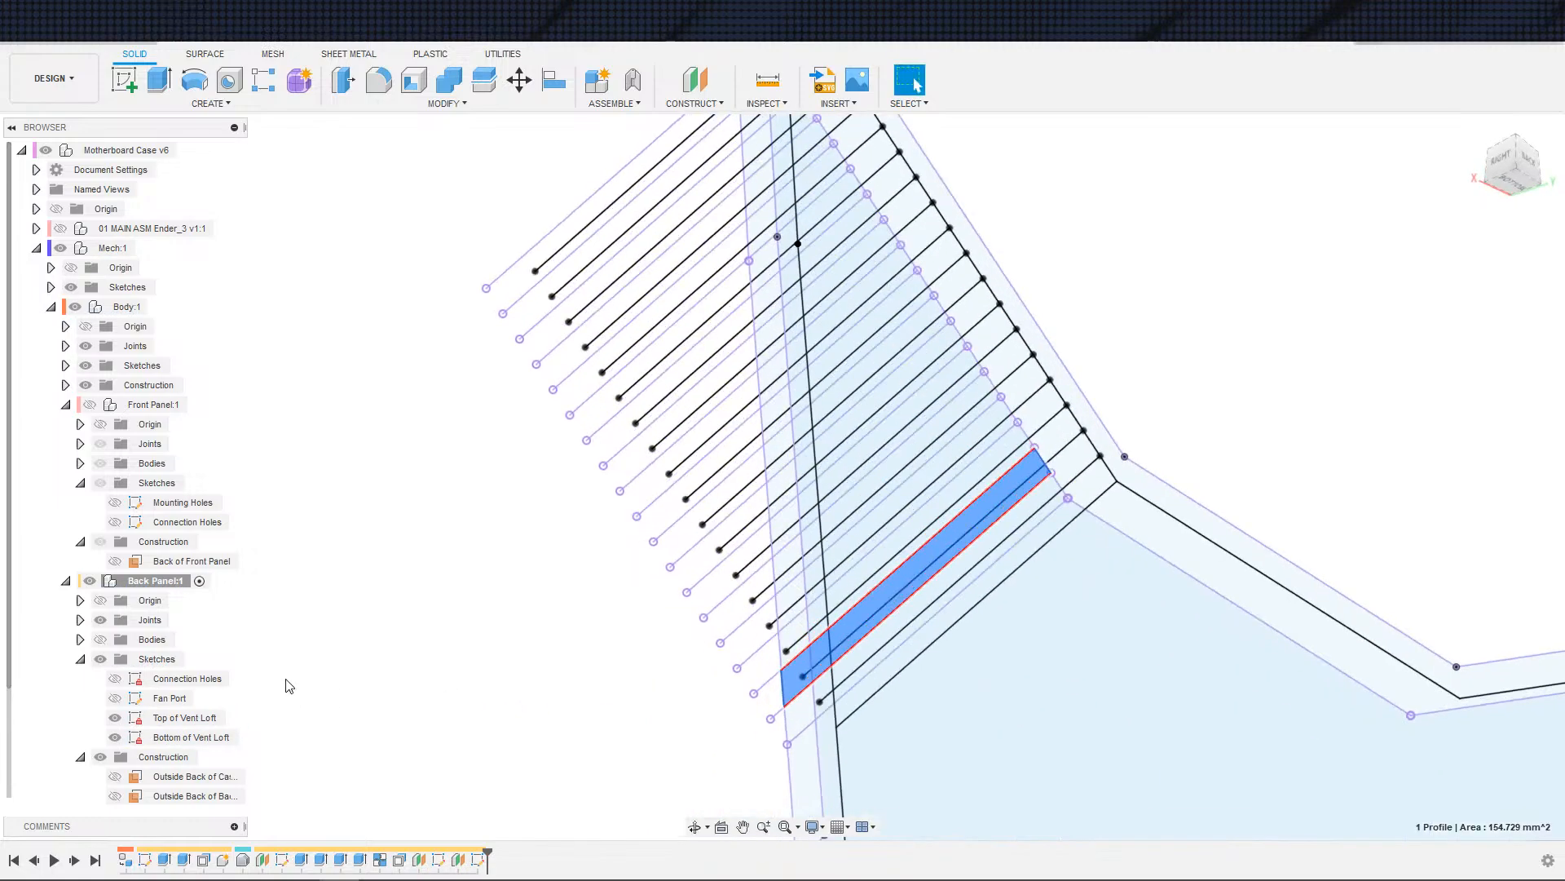
{"action": "left_click", "coordinate": [100, 639]}
{"action": "left_click", "coordinate": [101, 640]}
{"action": "left_click", "coordinate": [100, 639]}
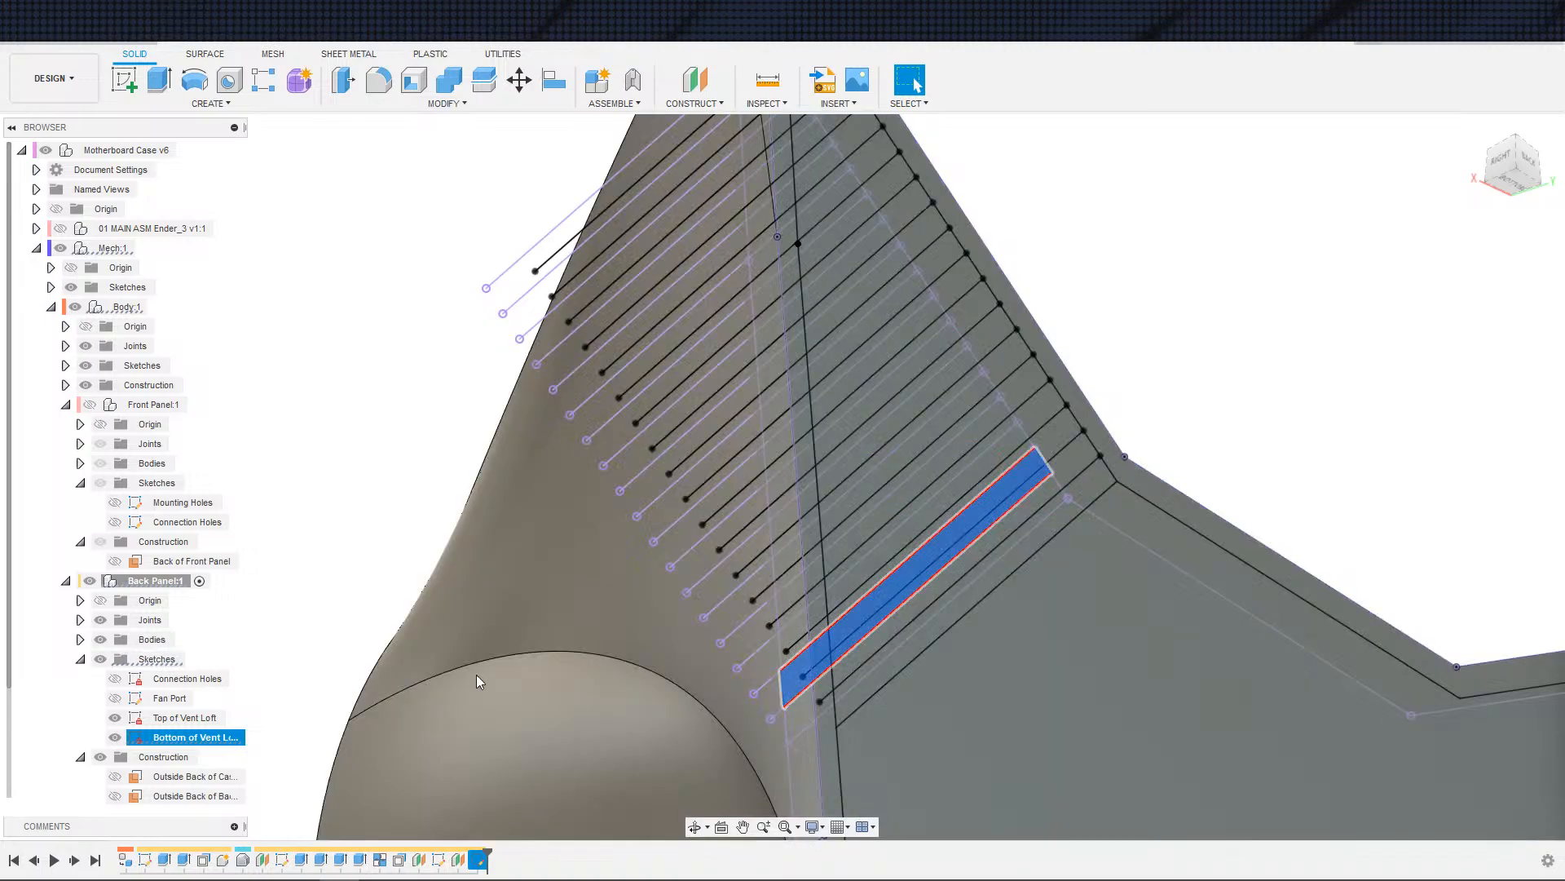
{"action": "mouse_move", "coordinate": [479, 682]}
{"action": "middle_mouse_down", "text": "shift"}
{"action": "mouse_move", "coordinate": [525, 668]}
{"action": "mouse_move", "coordinate": [750, 717]}
{"action": "middle_mouse_up", "text": "shift"}
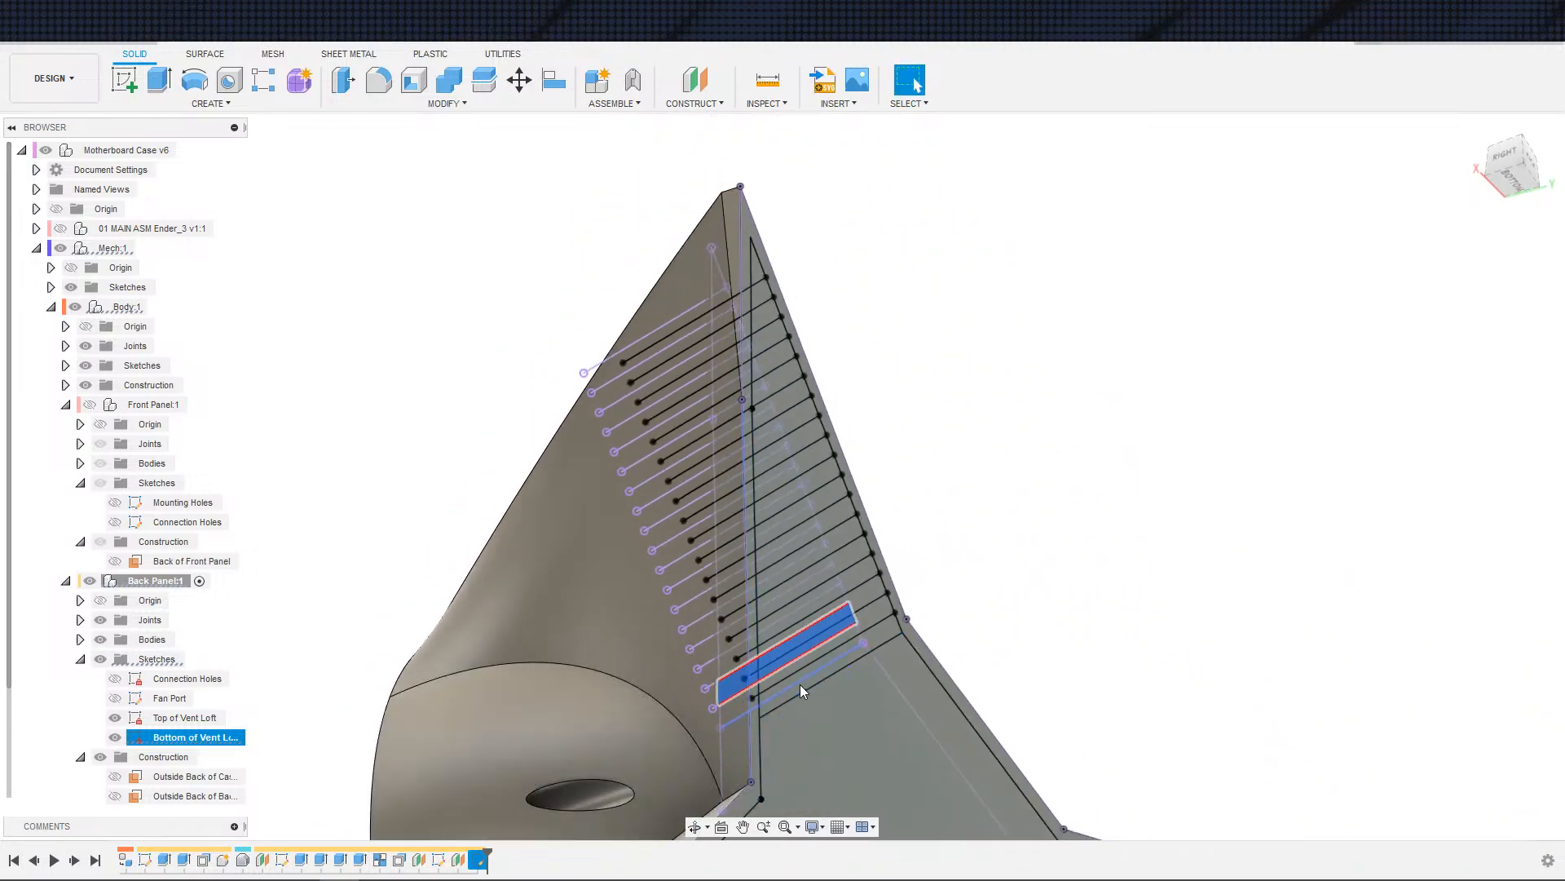
- Loft a cut from the end strip of Top of Vent Loft to the second strip of Bottom of Vent Loft
{"action": "left_click", "coordinate": [287, 190]}
{"action": "left_click", "coordinate": [228, 103]}
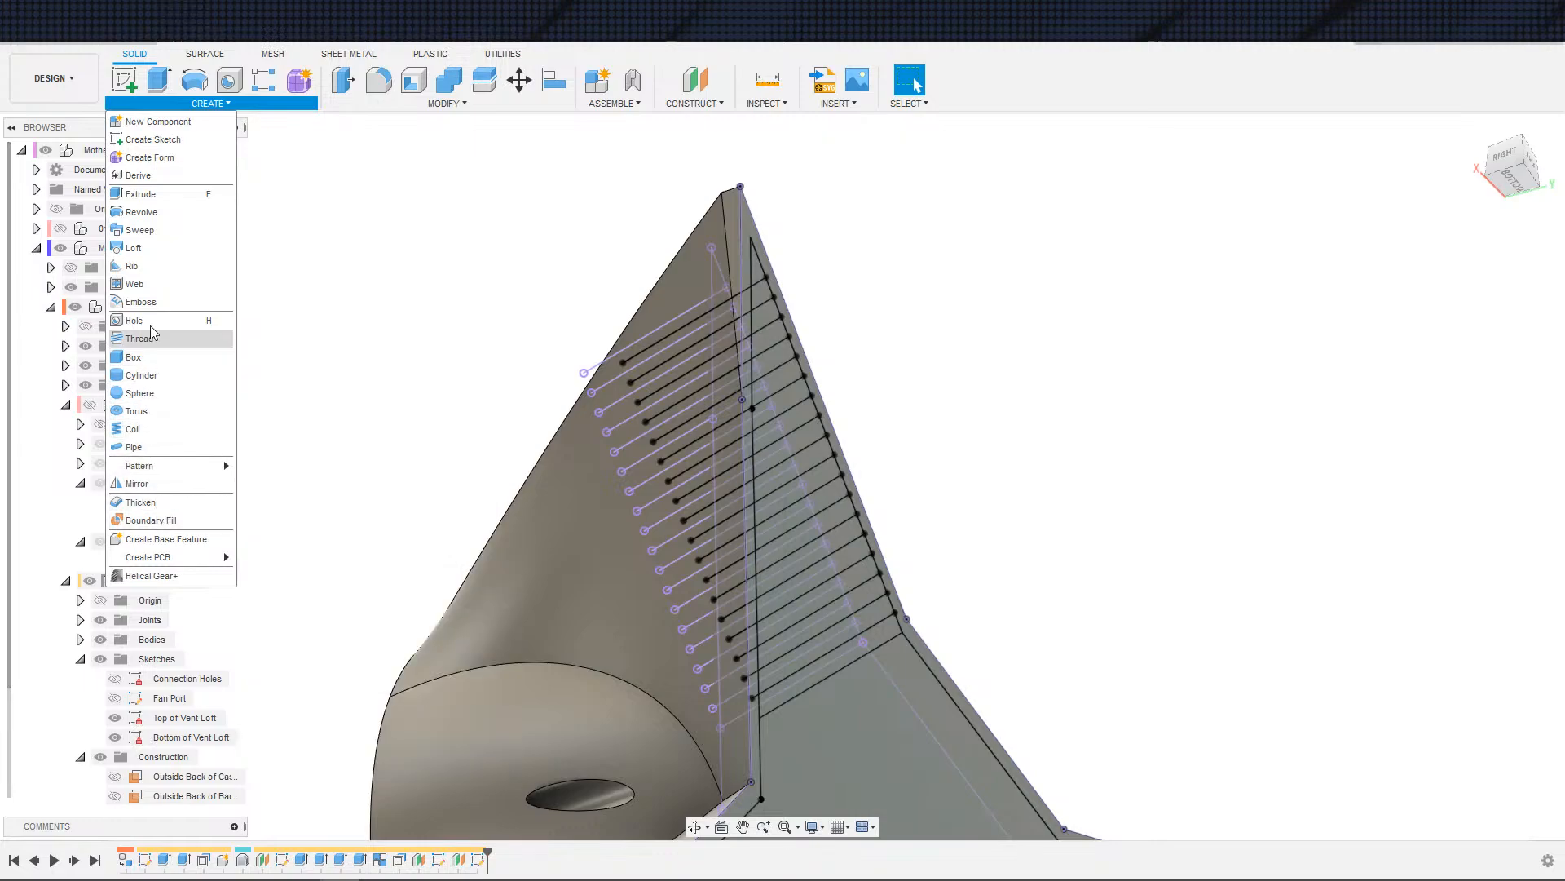
{"action": "left_click", "coordinate": [137, 248]}
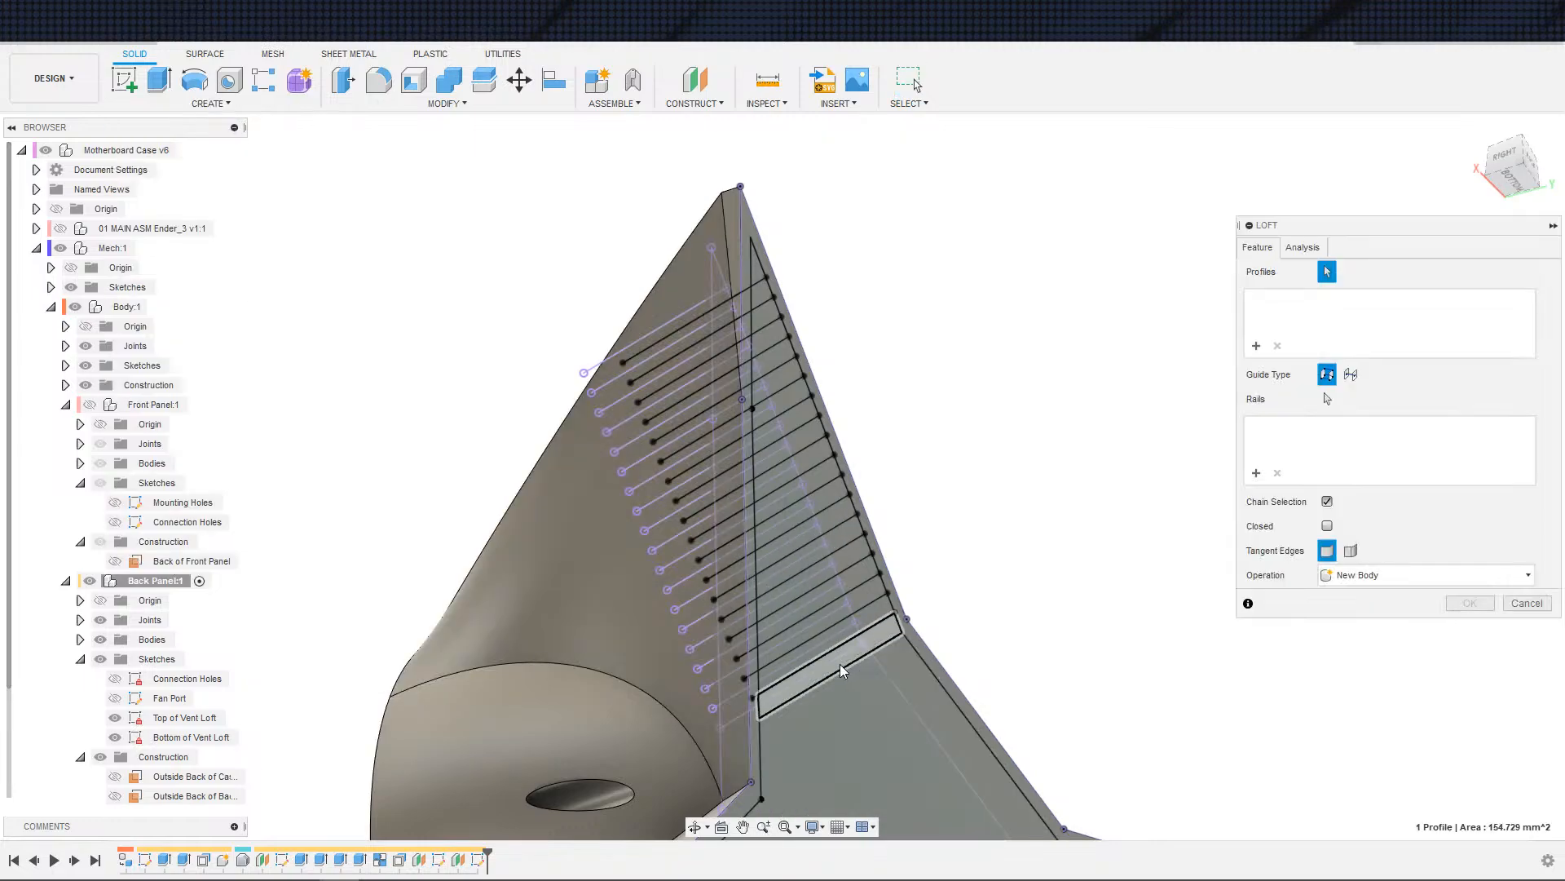
{"action": "left_click", "coordinate": [840, 665]}
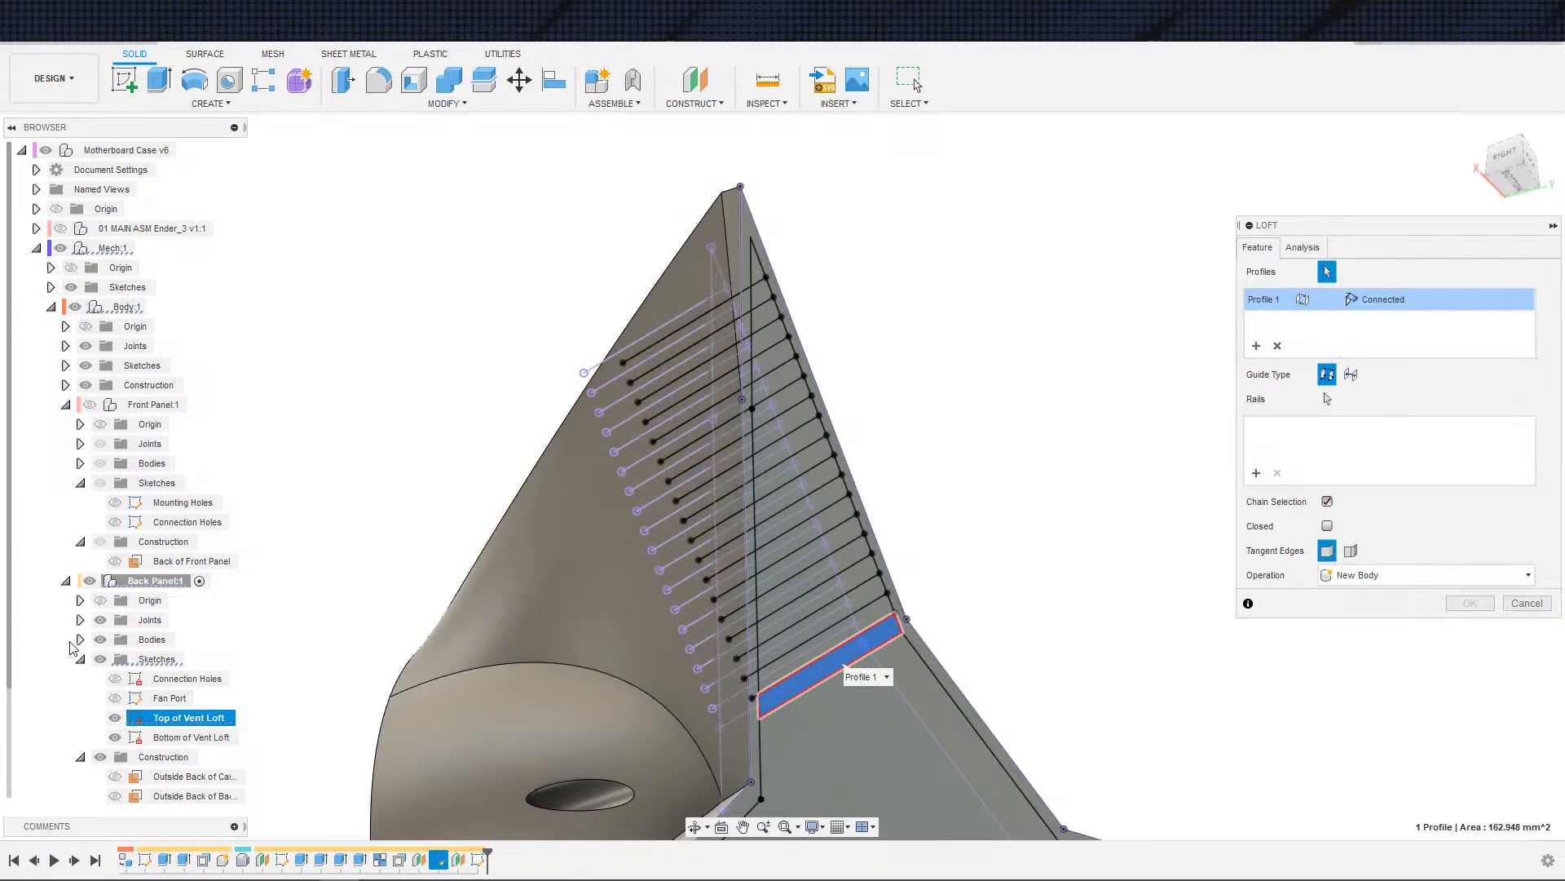
{"action": "left_click", "coordinate": [100, 639]}
{"action": "left_click", "coordinate": [732, 691]}
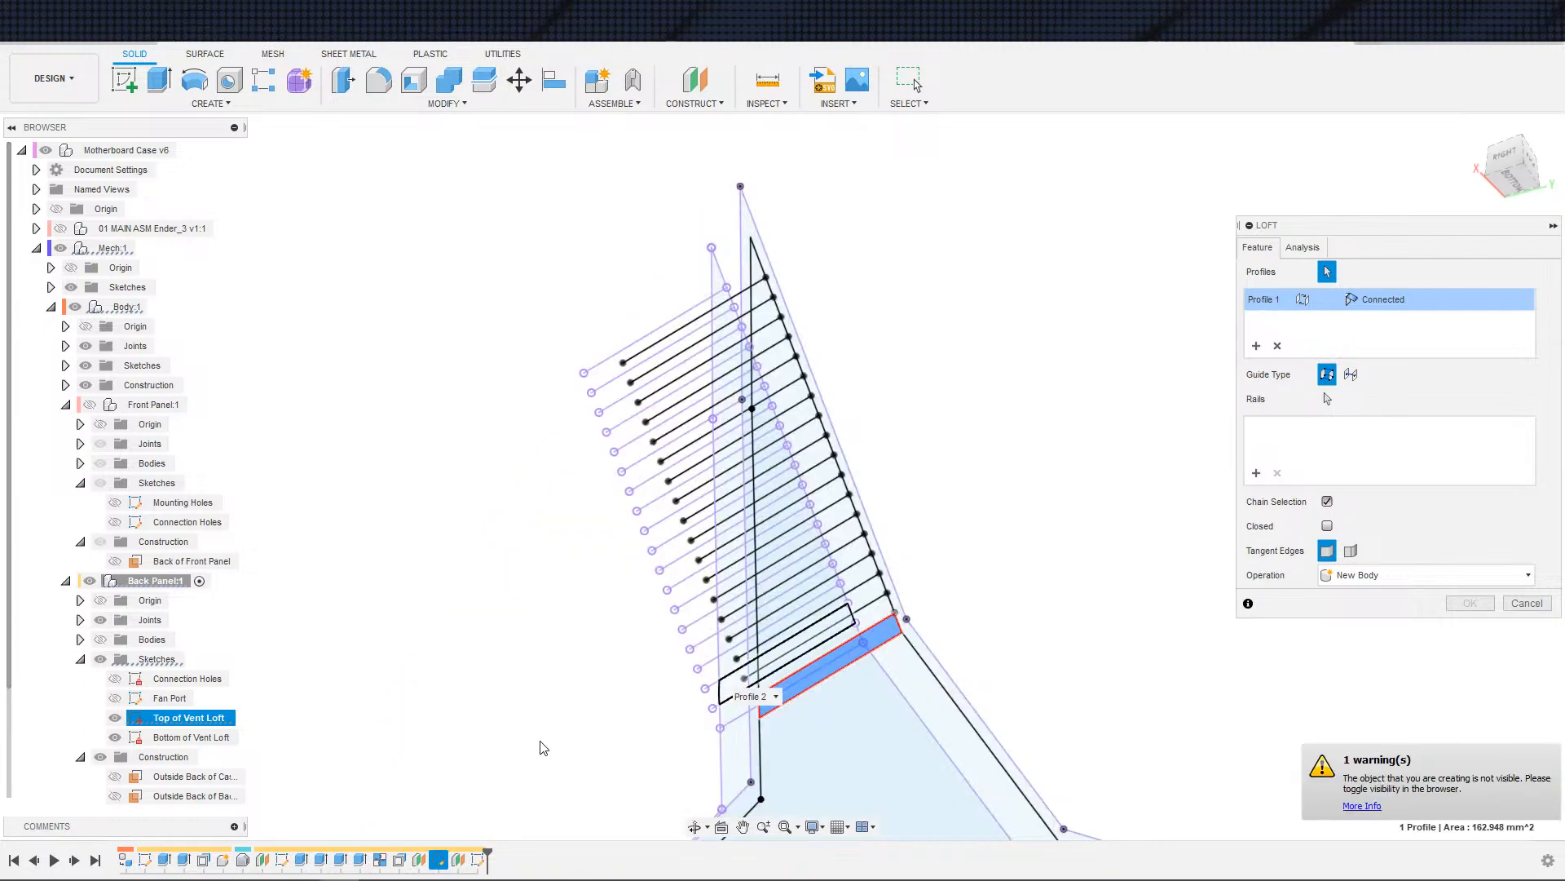
{"action": "left_click", "coordinate": [101, 639]}
{"action": "middle_click_drag", "start_coordinate": [307, 667], "coordinate": [749, 716], "text": "shift"}
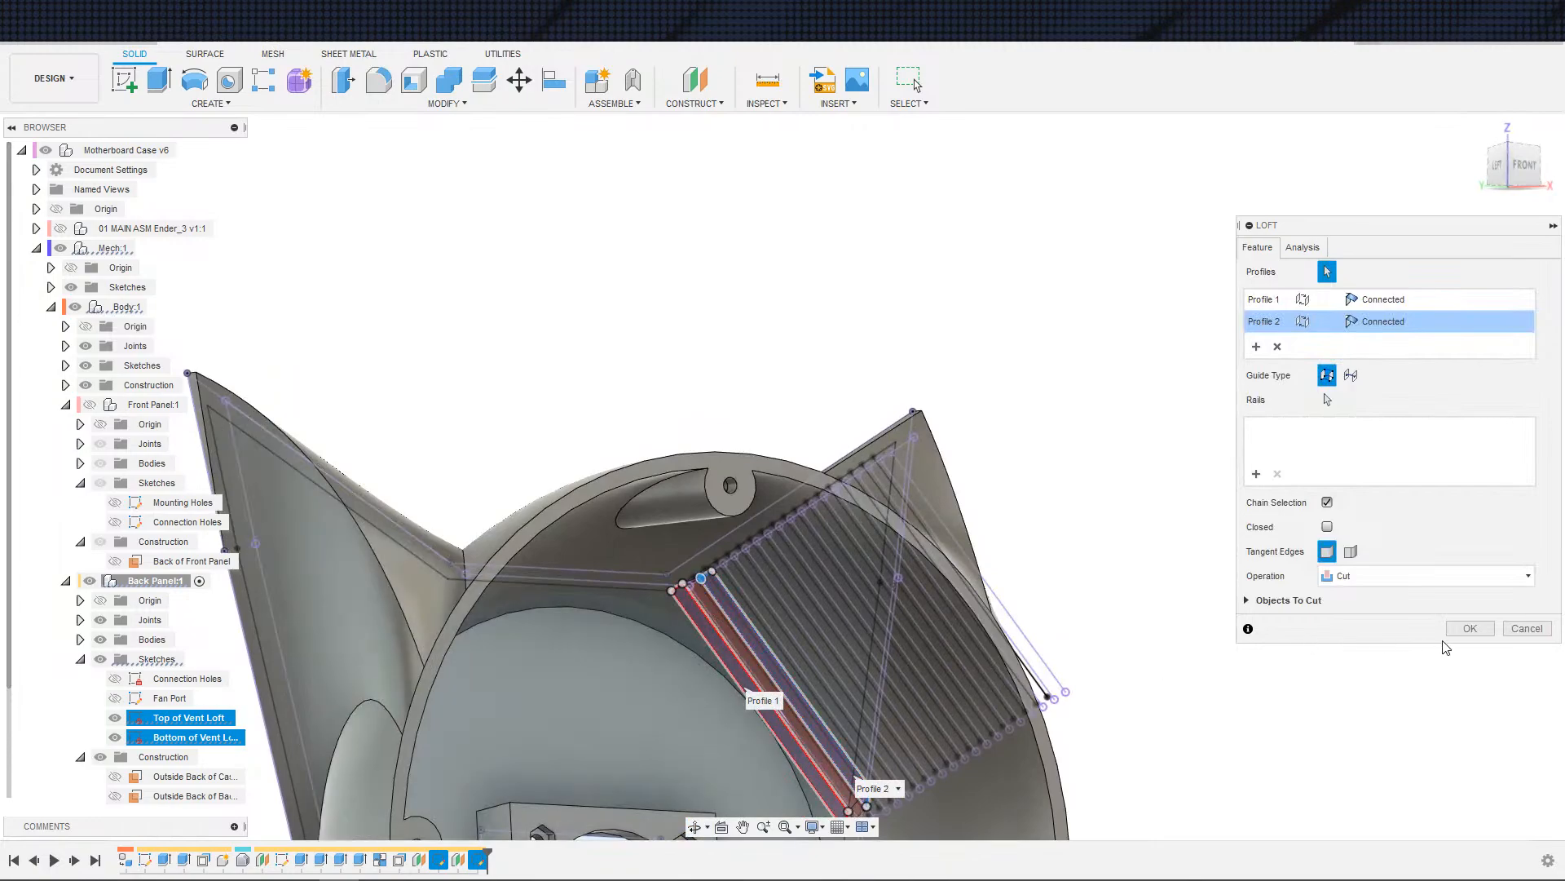
{"action": "middle_click_drag", "start_coordinate": [1306, 713], "coordinate": [482, 553], "text": "shift"}
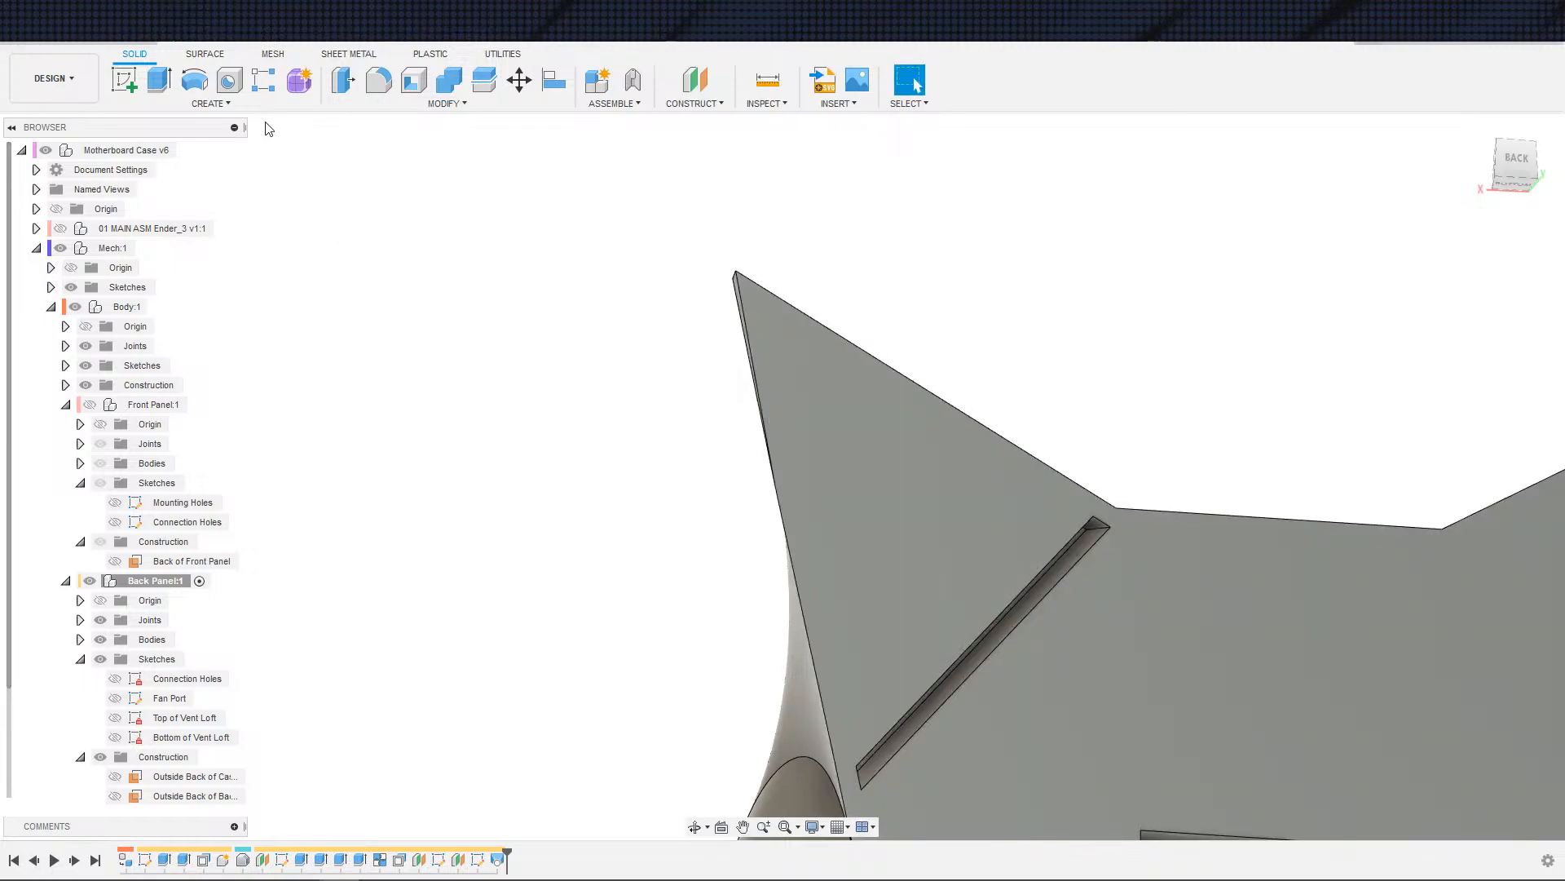
- Begin a path pattern of the vent loft feature along the upper edge of the back panel's spike
{"action": "left_click", "coordinate": [210, 103]}
{"action": "mouse_move", "coordinate": [200, 470]}
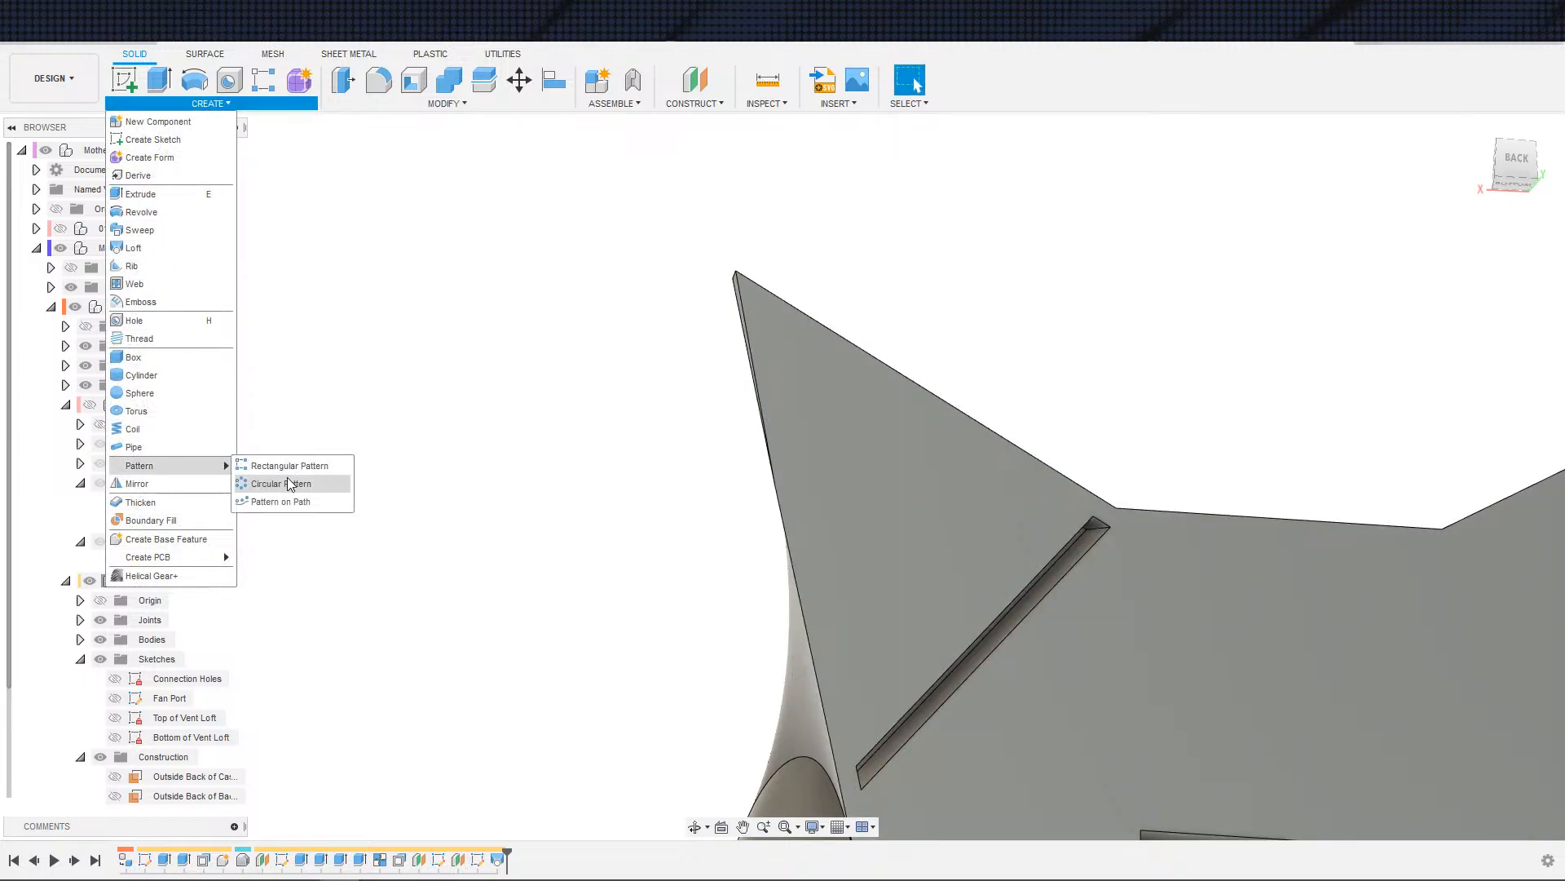
{"action": "left_click", "coordinate": [279, 501]}
{"action": "left_click", "coordinate": [1452, 276]}
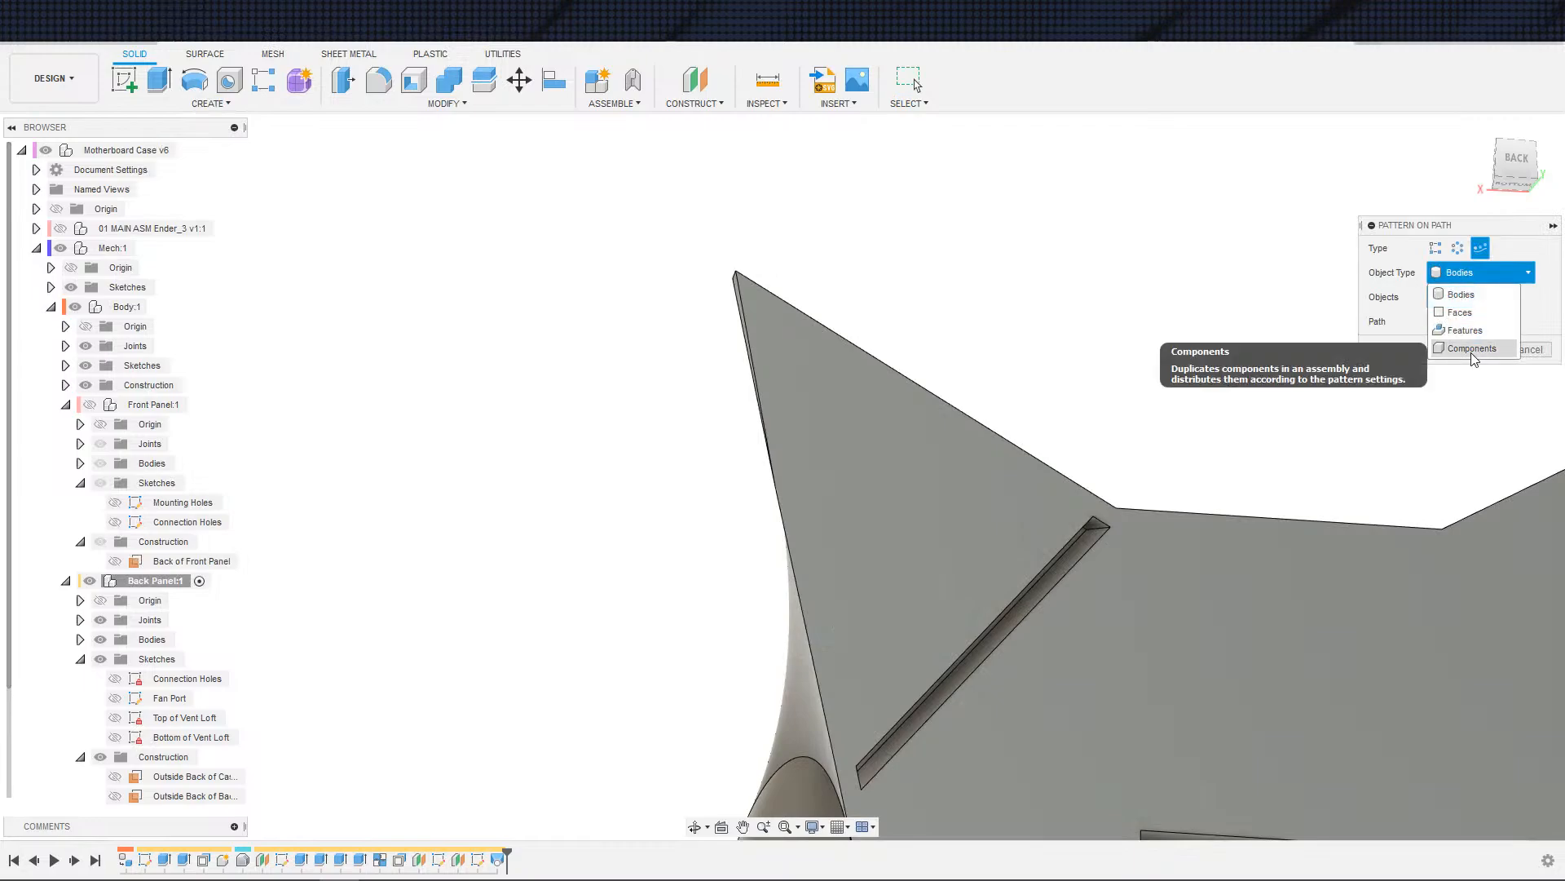
{"action": "left_click", "coordinate": [1463, 336]}
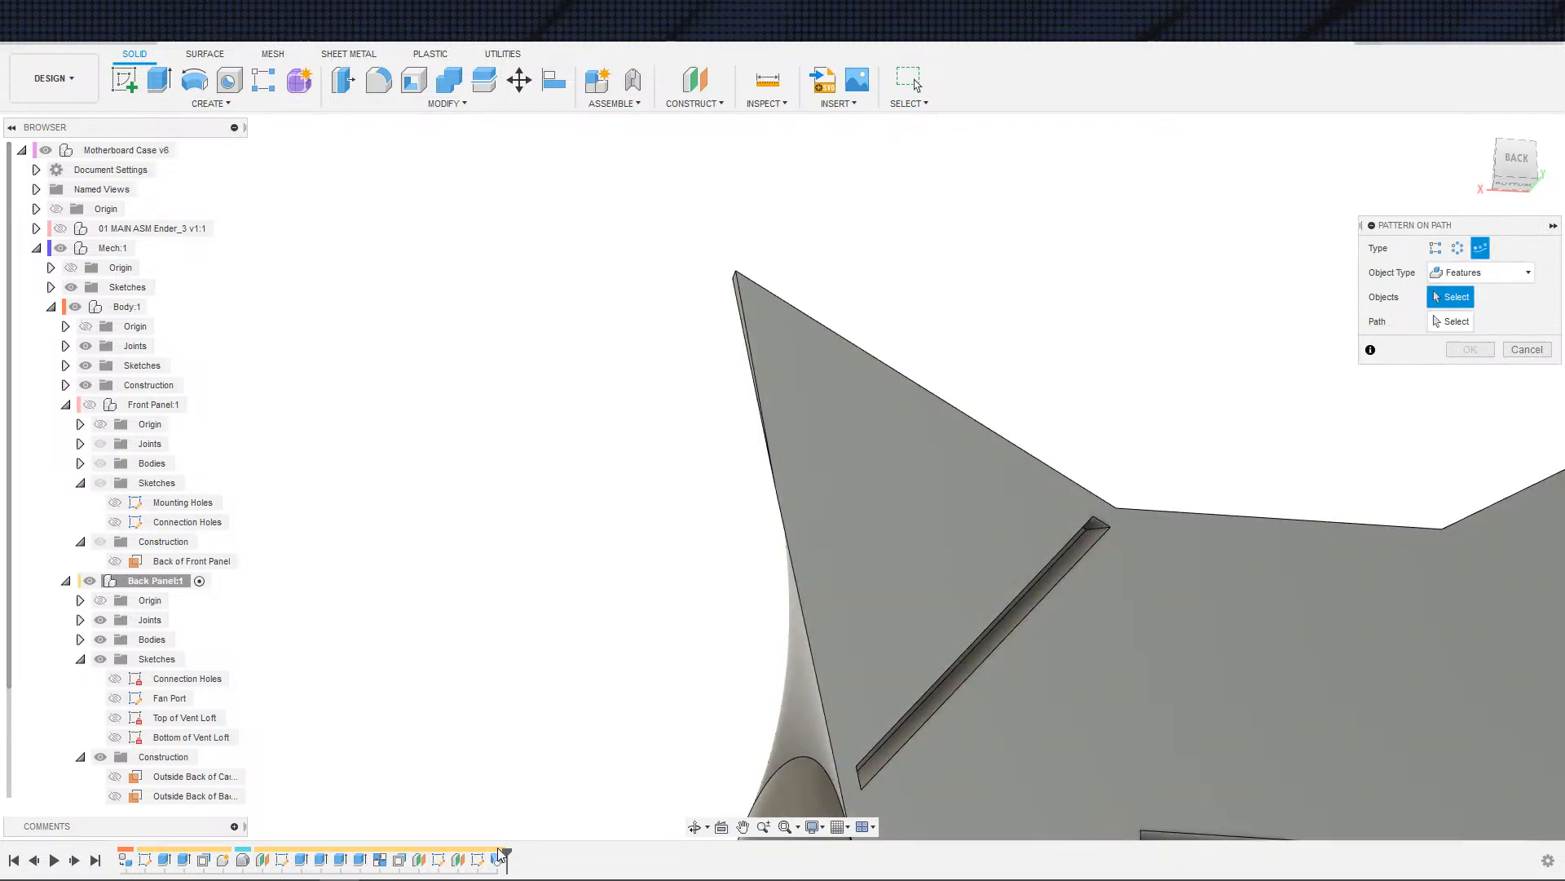
{"action": "left_click", "coordinate": [496, 860]}
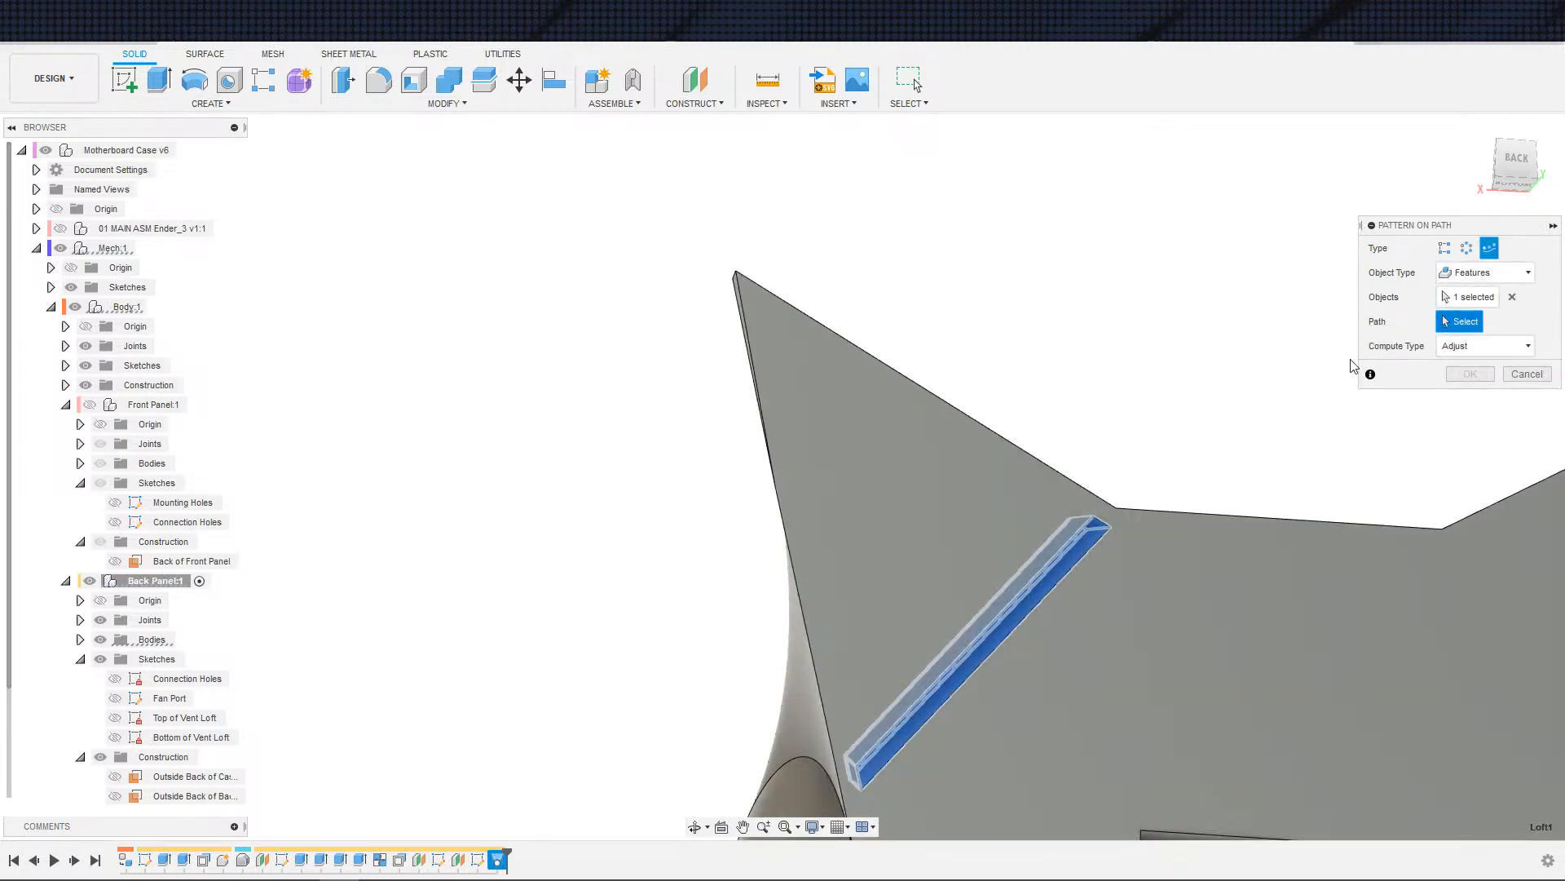
{"action": "left_click", "coordinate": [1063, 473]}
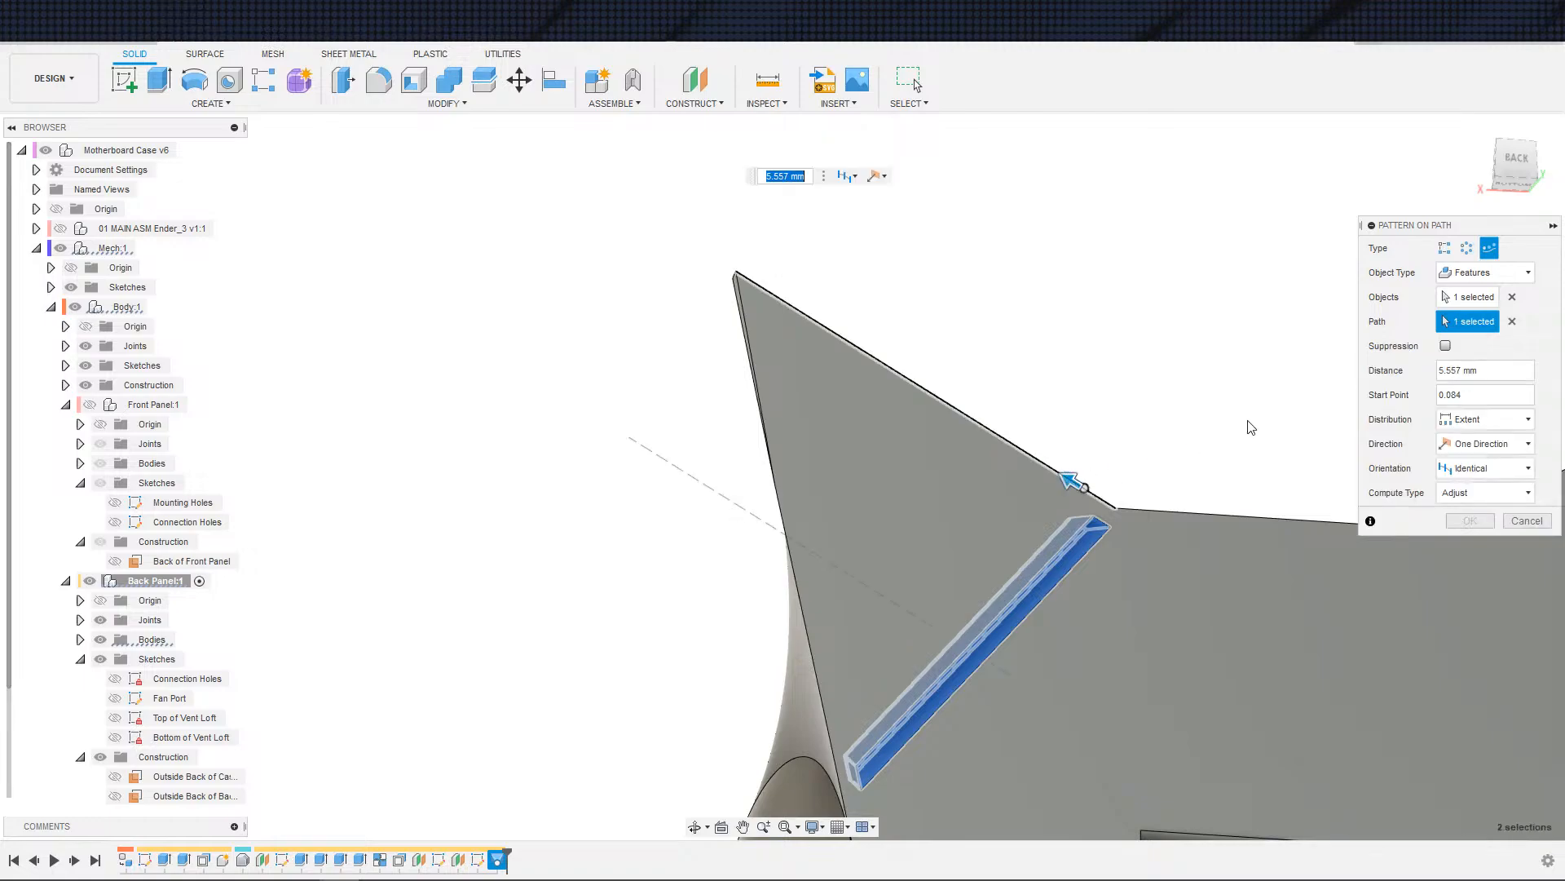
- Set the path pattern to Spacing distribution with a 6 mm distance and a start point of 0
{"action": "left_click", "coordinate": [1486, 371]}
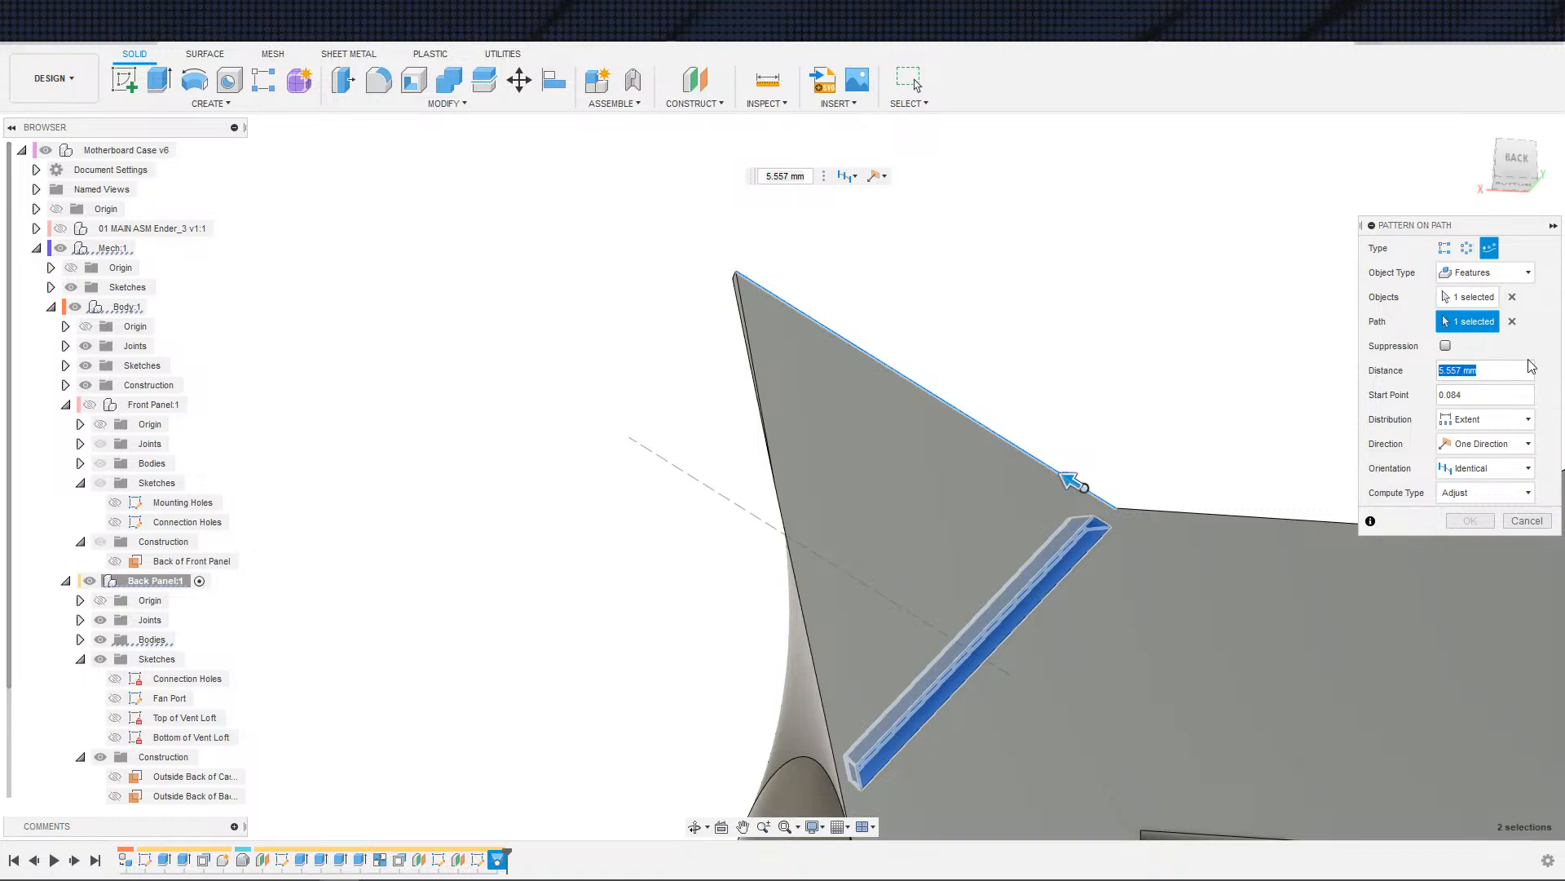
{"action": "type", "text": "6"}
{"action": "key", "text": "Return"}
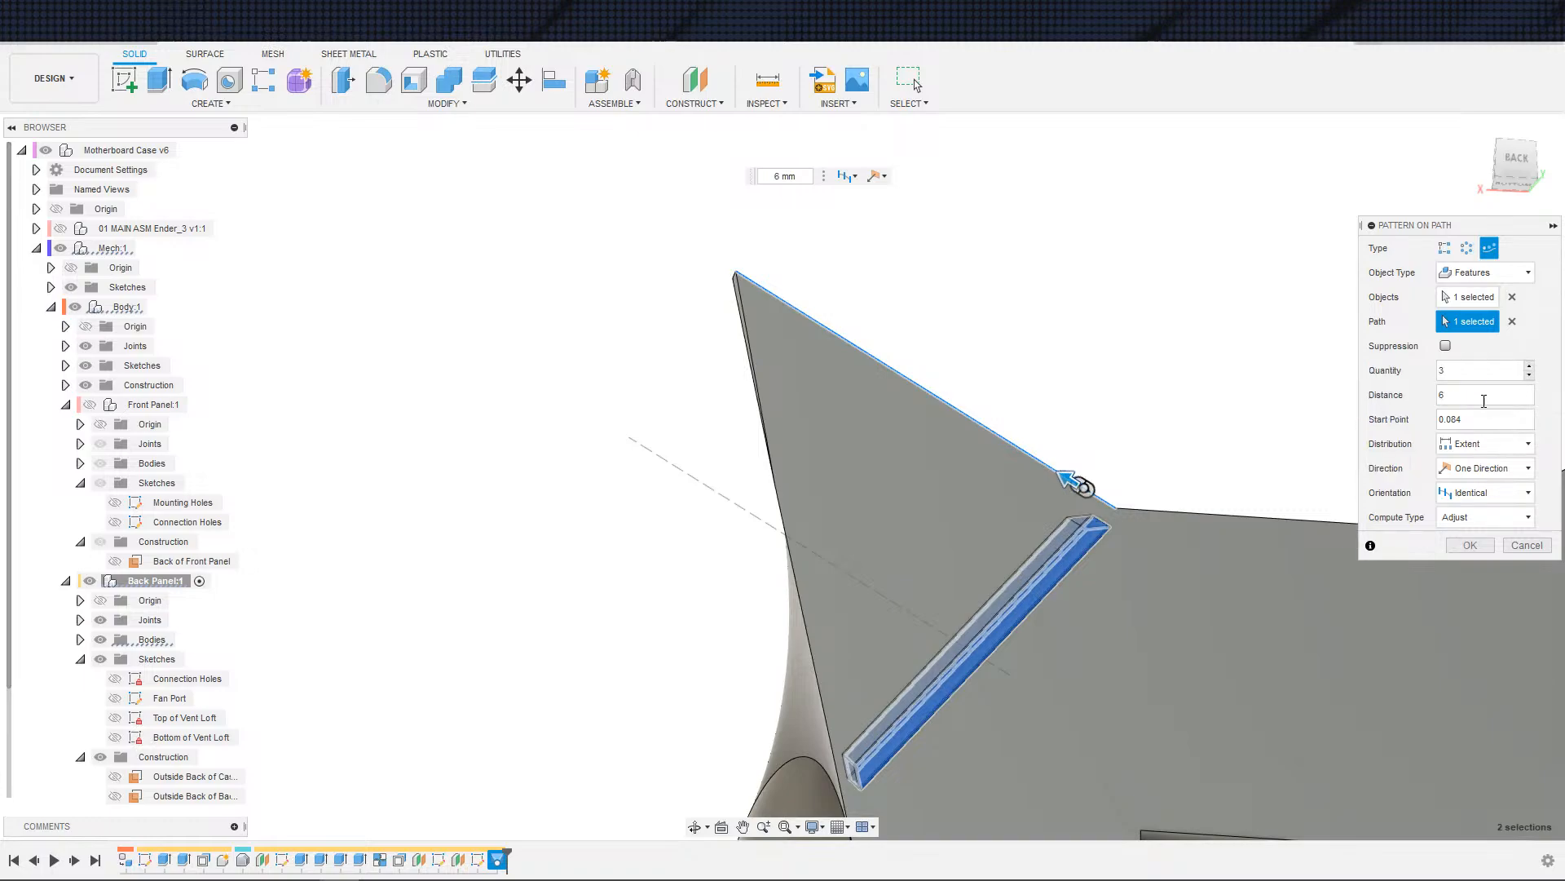
{"action": "left_click", "coordinate": [1489, 441]}
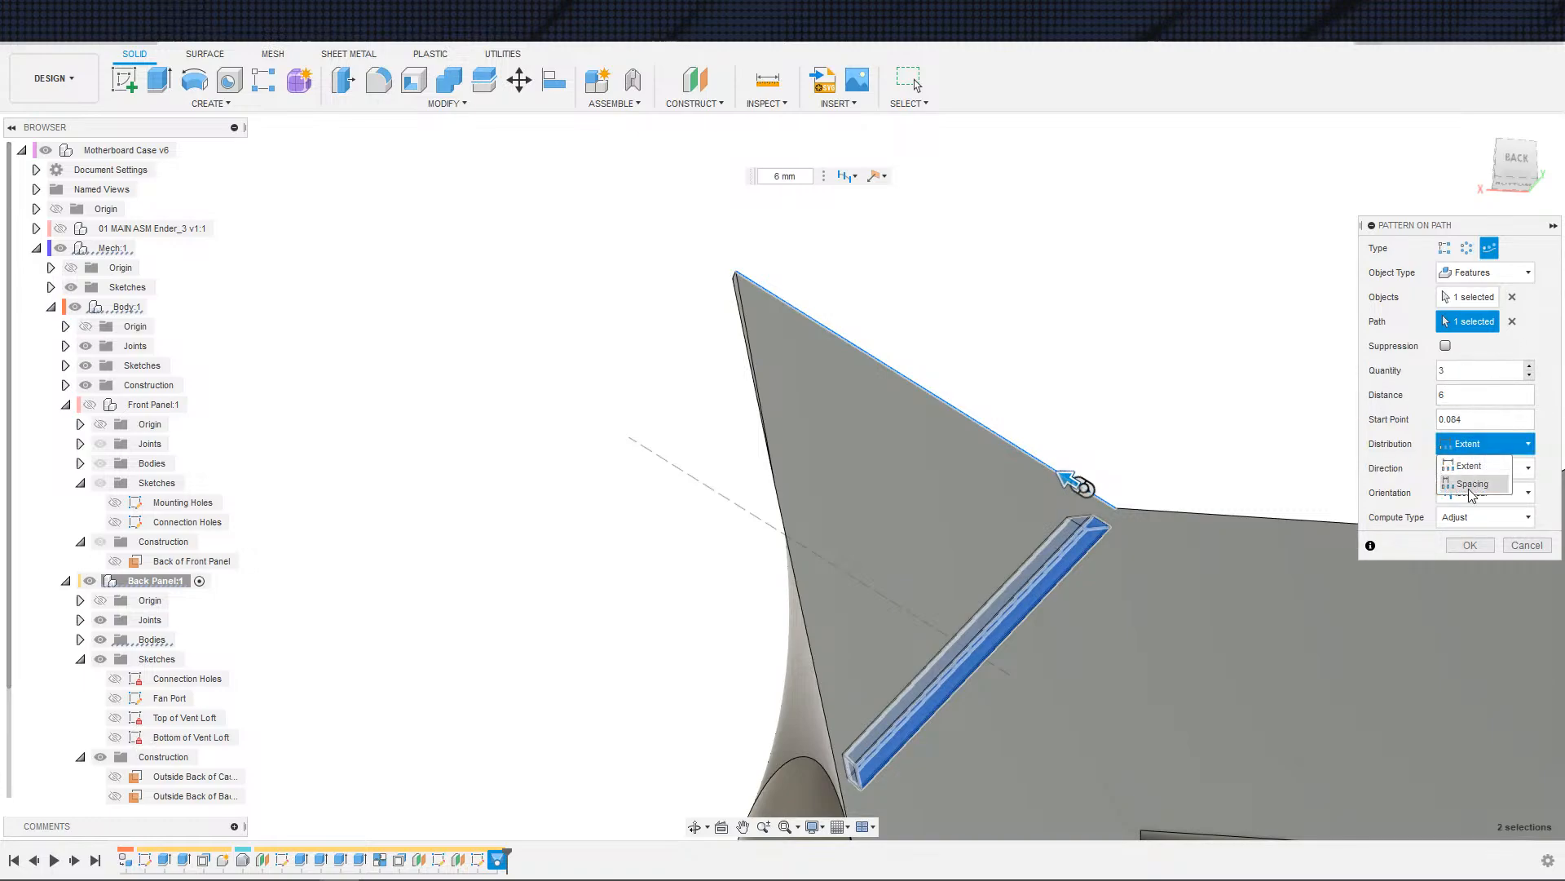
{"action": "left_click", "coordinate": [1468, 481]}
{"action": "left_click_drag", "start_coordinate": [1450, 395], "coordinate": [1339, 398]}
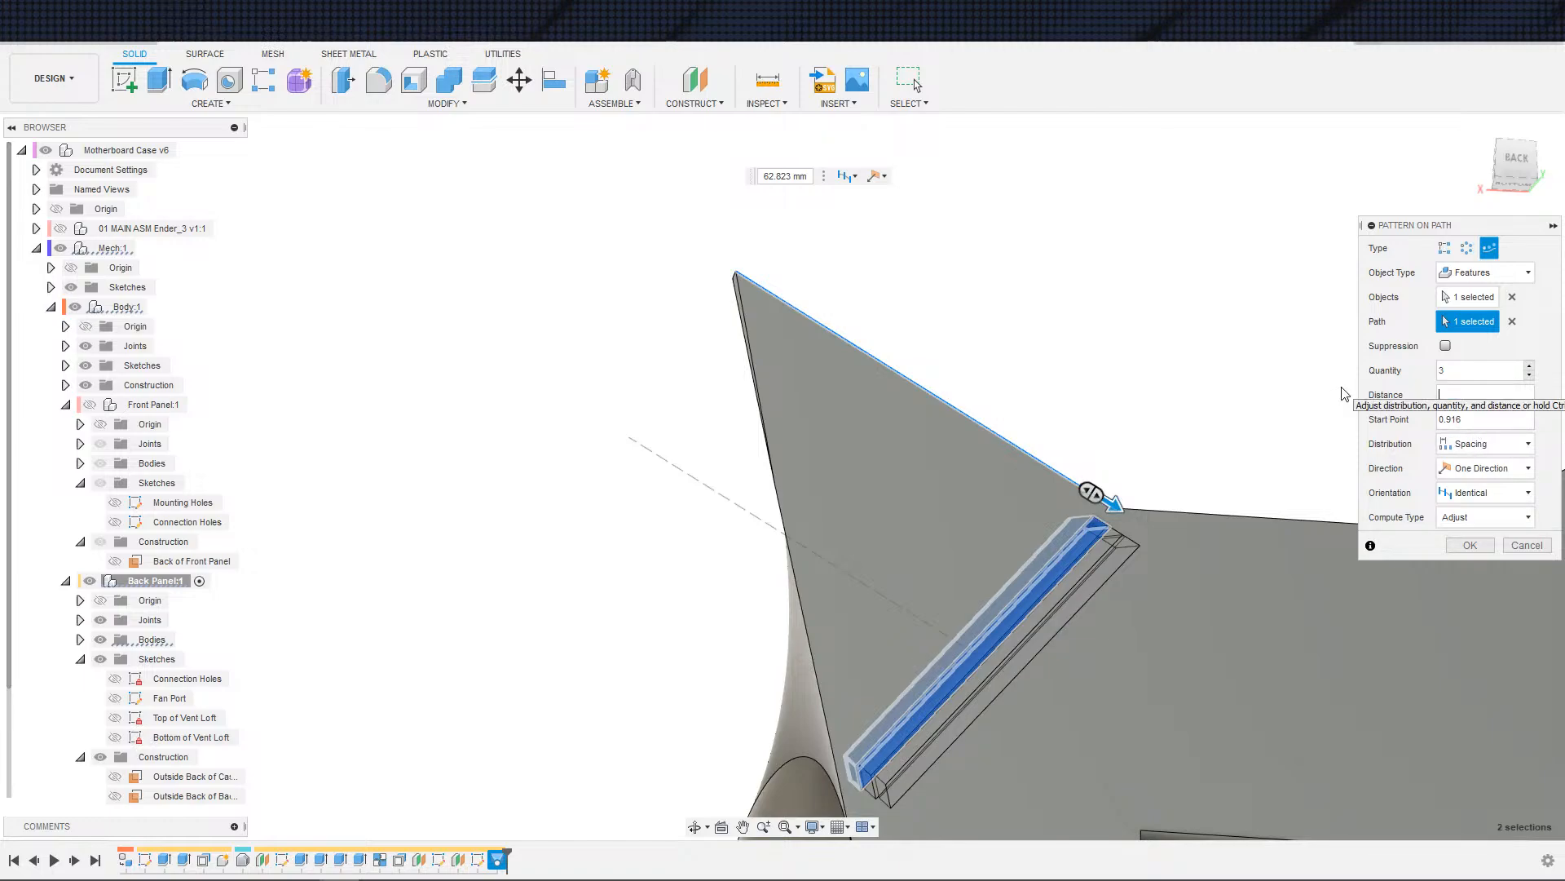
{"action": "type", "text": "6"}
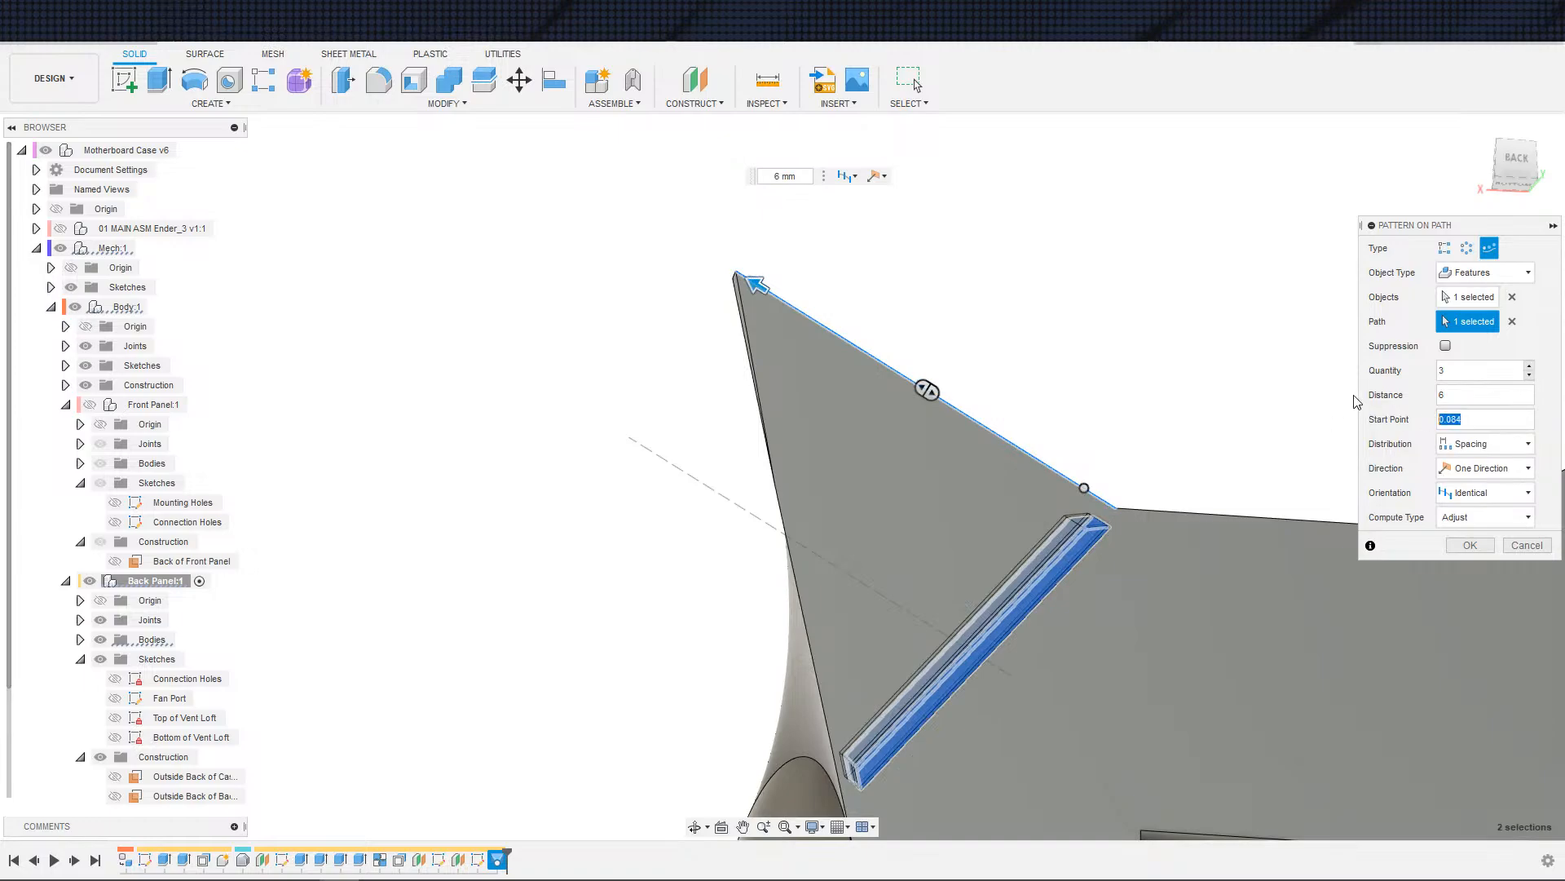
{"action": "type", "text": "0"}
{"action": "mouse_move", "coordinate": [1235, 524]}
{"action": "middle_mouse_down", "text": "shift"}
{"action": "mouse_move", "coordinate": [1220, 503]}
{"action": "mouse_move", "coordinate": [1261, 530]}
{"action": "middle_mouse_up", "text": "shift"}
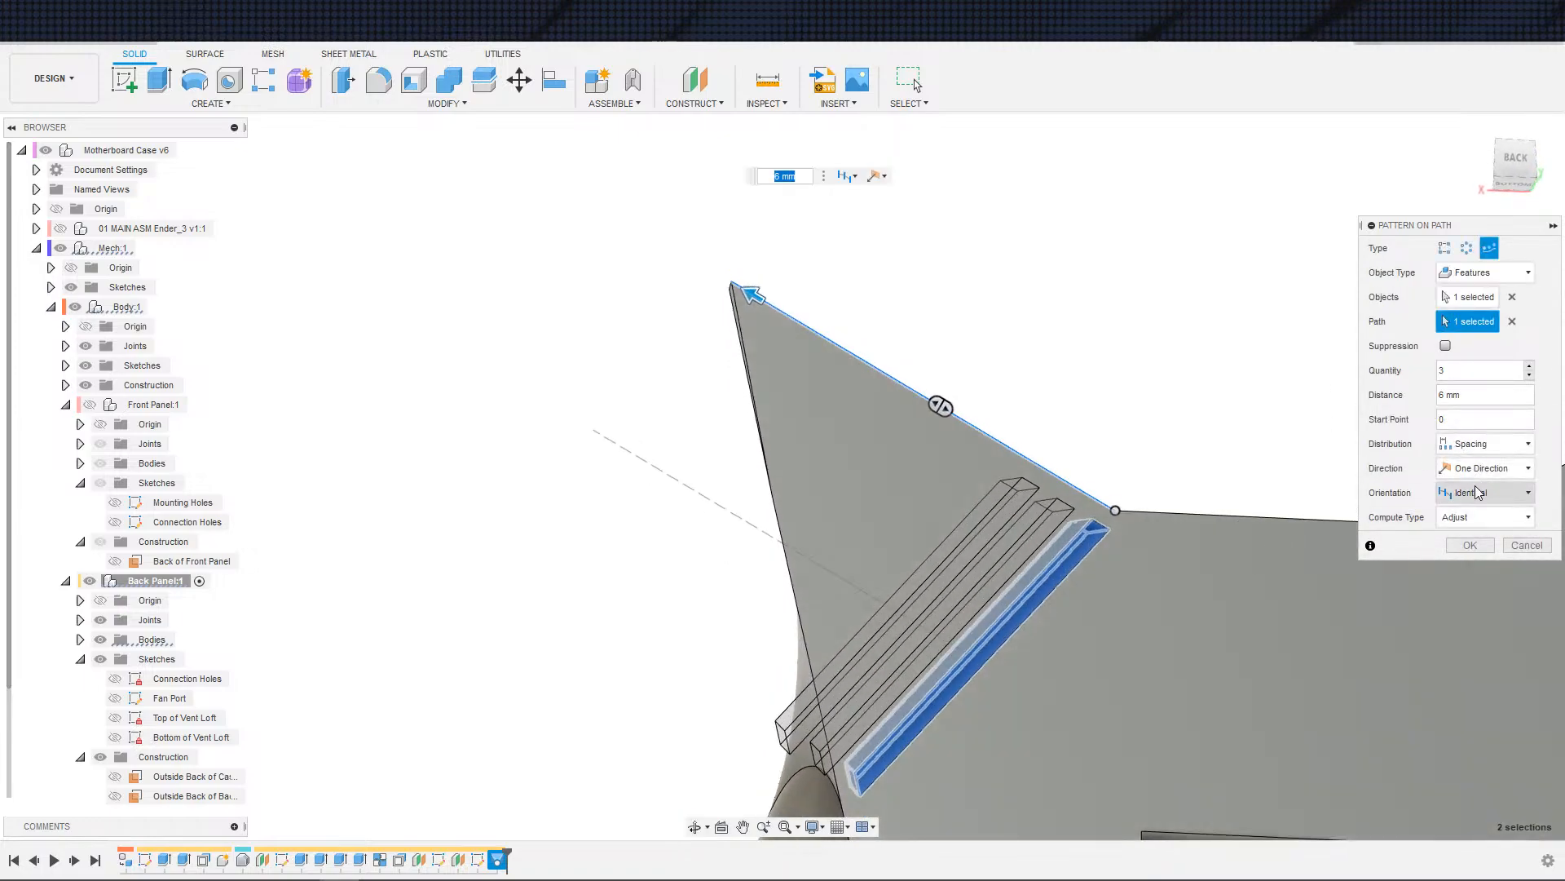
- Raise the vent pattern's quantity to 9, create it, and check the slots cut across the spike
{"action": "left_click", "coordinate": [1530, 366]}
{"action": "left_click", "coordinate": [1530, 366]}
{"action": "left_click", "coordinate": [1531, 366]}
{"action": "left_click", "coordinate": [1531, 366]}
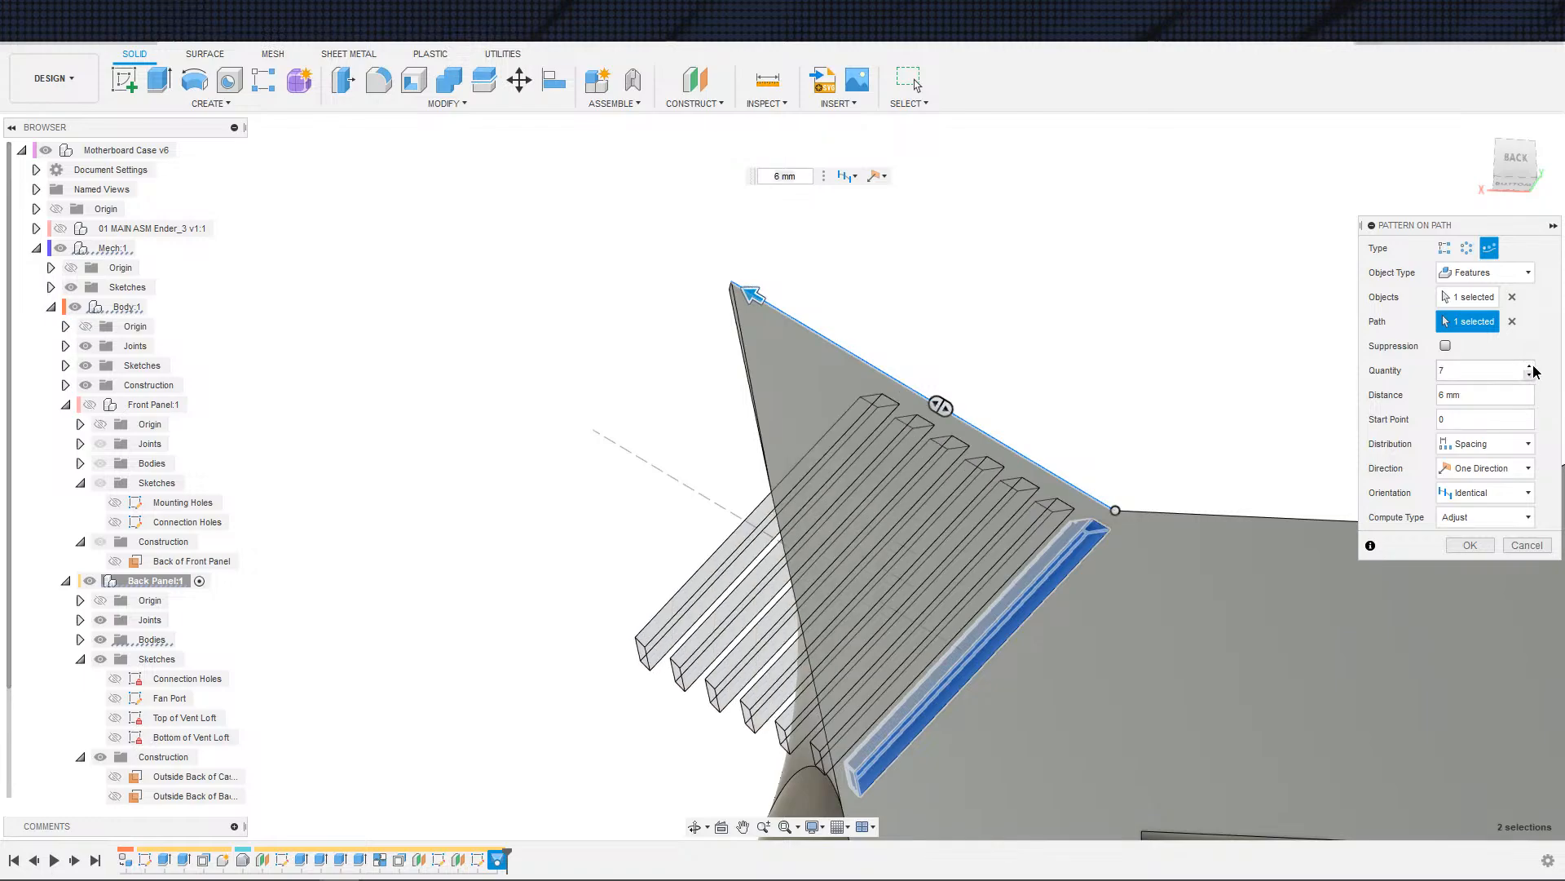
{"action": "left_click", "coordinate": [1531, 366]}
{"action": "left_click", "coordinate": [1530, 366]}
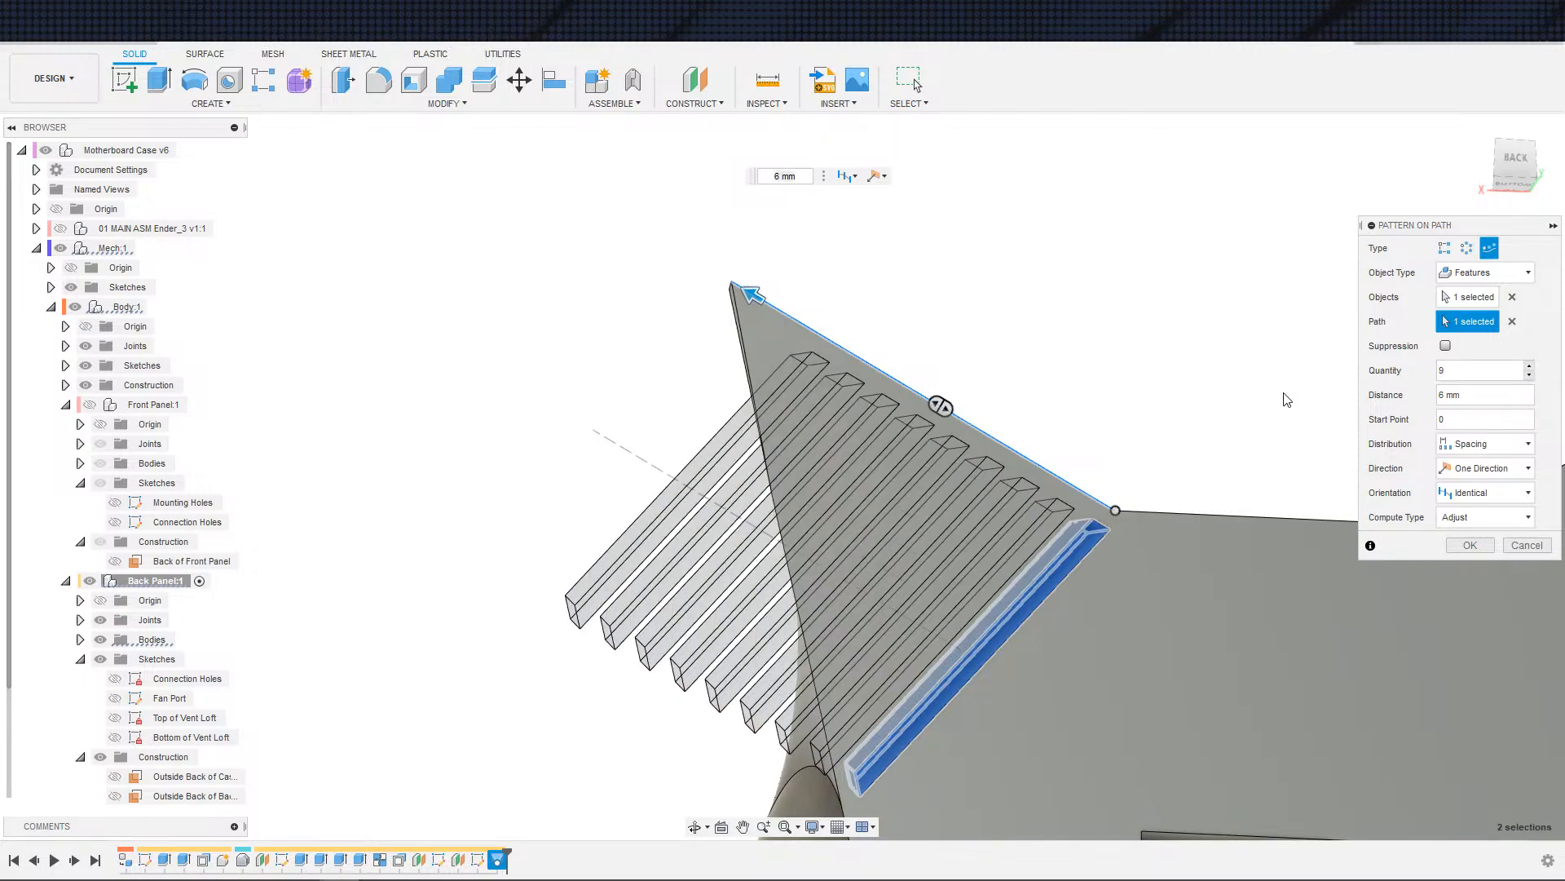
{"action": "mouse_move", "coordinate": [1226, 395]}
{"action": "middle_mouse_down", "text": "shift"}
{"action": "mouse_move", "coordinate": [1223, 364]}
{"action": "mouse_move", "coordinate": [1233, 397]}
{"action": "middle_mouse_up", "text": "shift"}
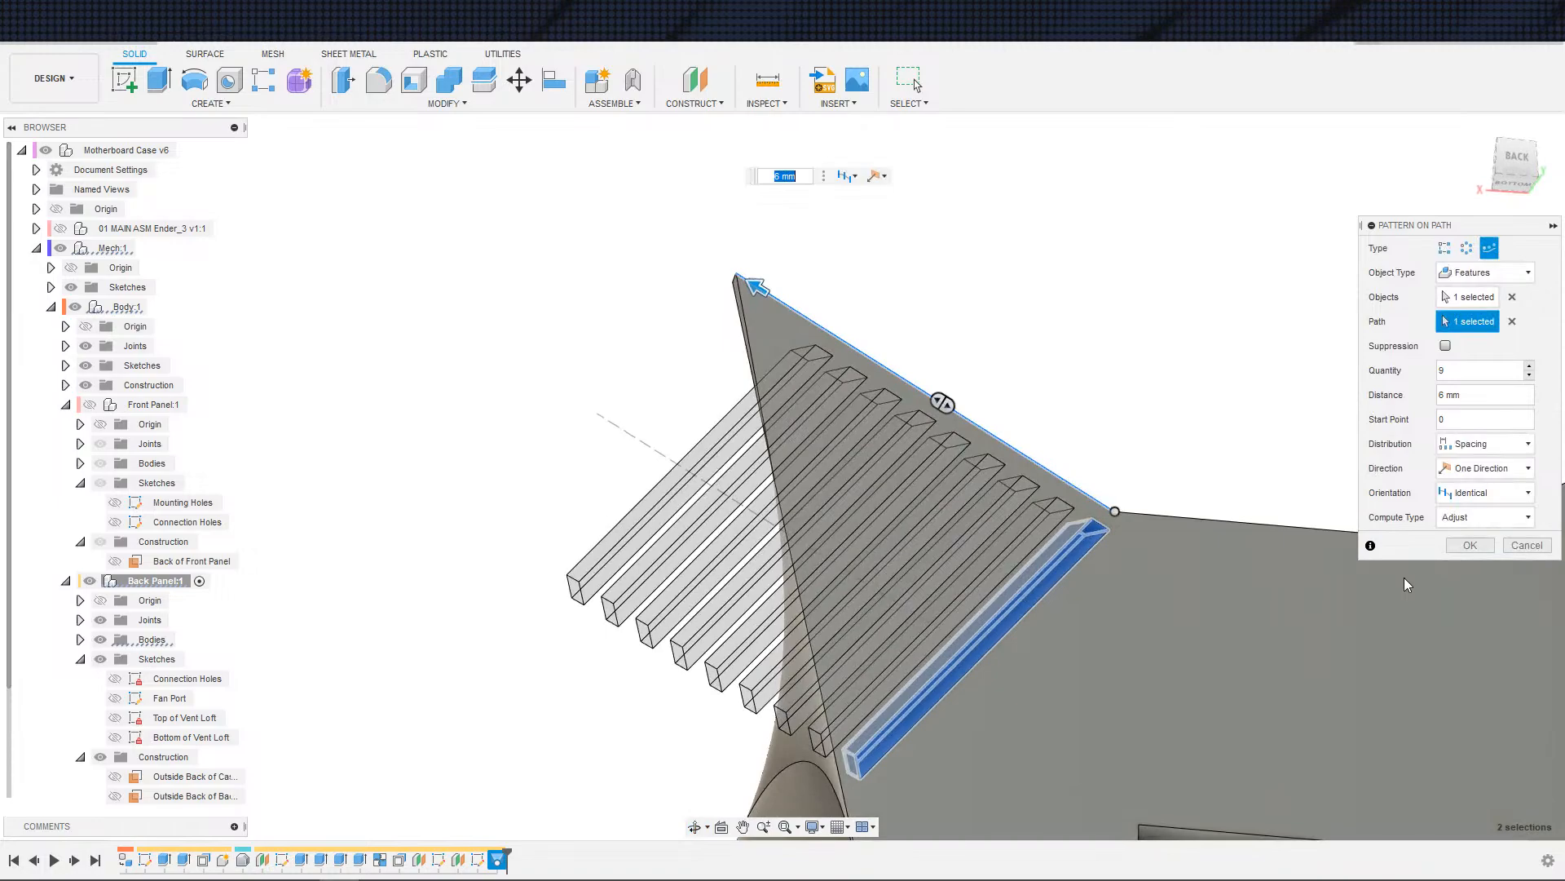
{"action": "left_click", "coordinate": [1454, 545]}
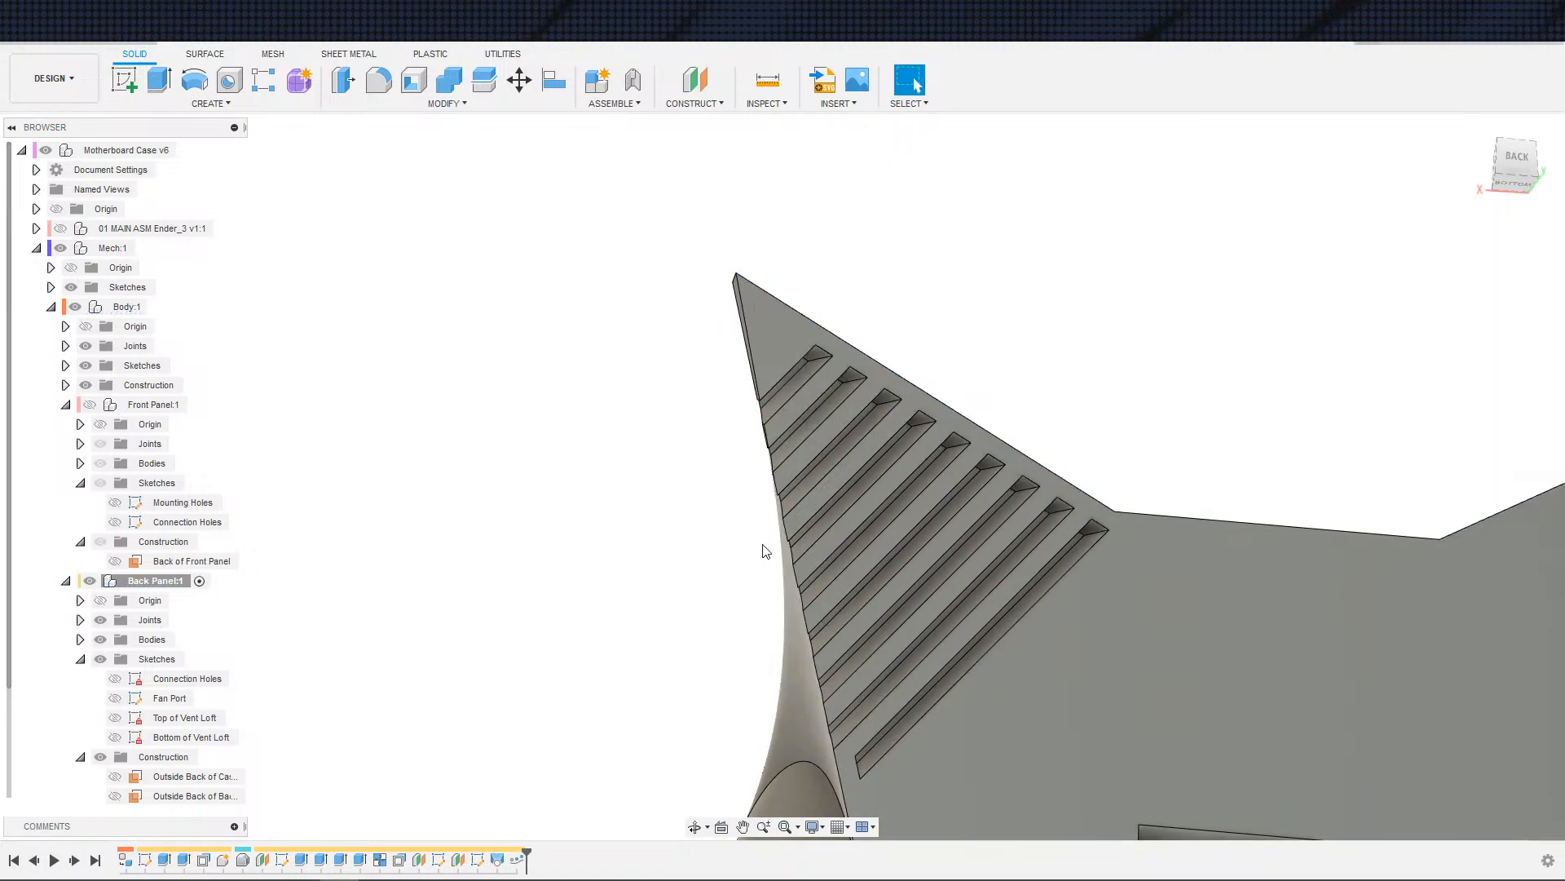
{"action": "middle_click_drag", "start_coordinate": [766, 552], "coordinate": [916, 505], "text": "shift"}
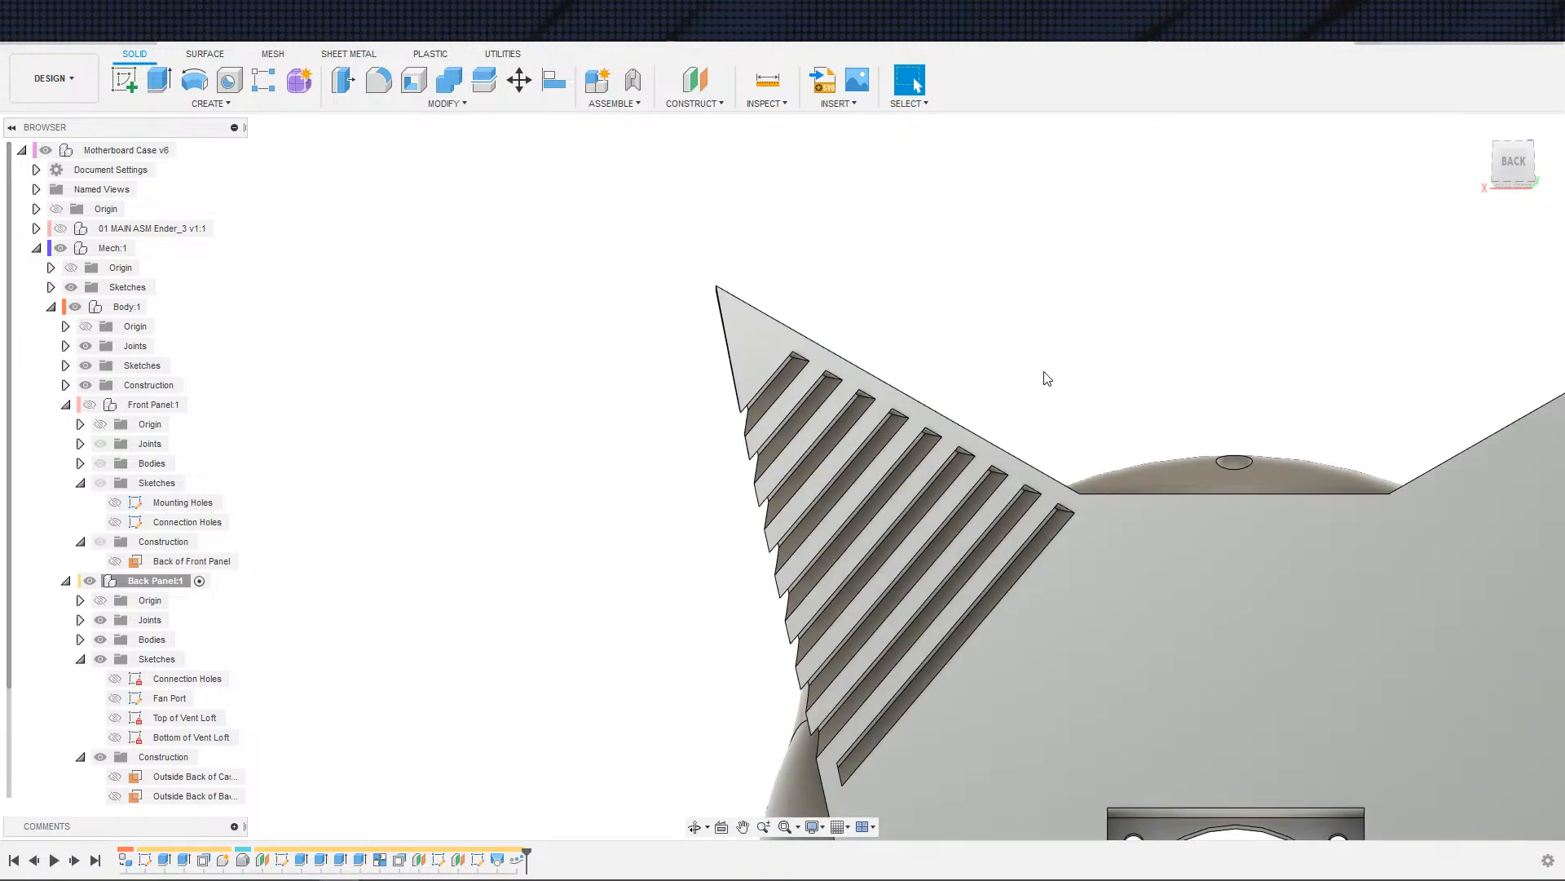
- Undo the vent path pattern and roll the timeline back to just before the vent loft
{"action": "key", "text": "ctrl+z"}
{"action": "middle_click_drag", "start_coordinate": [1037, 430], "coordinate": [1086, 418], "text": "shift"}
{"action": "scroll", "coordinate": [1089, 382], "scroll_direction": "down", "scroll_amount": 2}
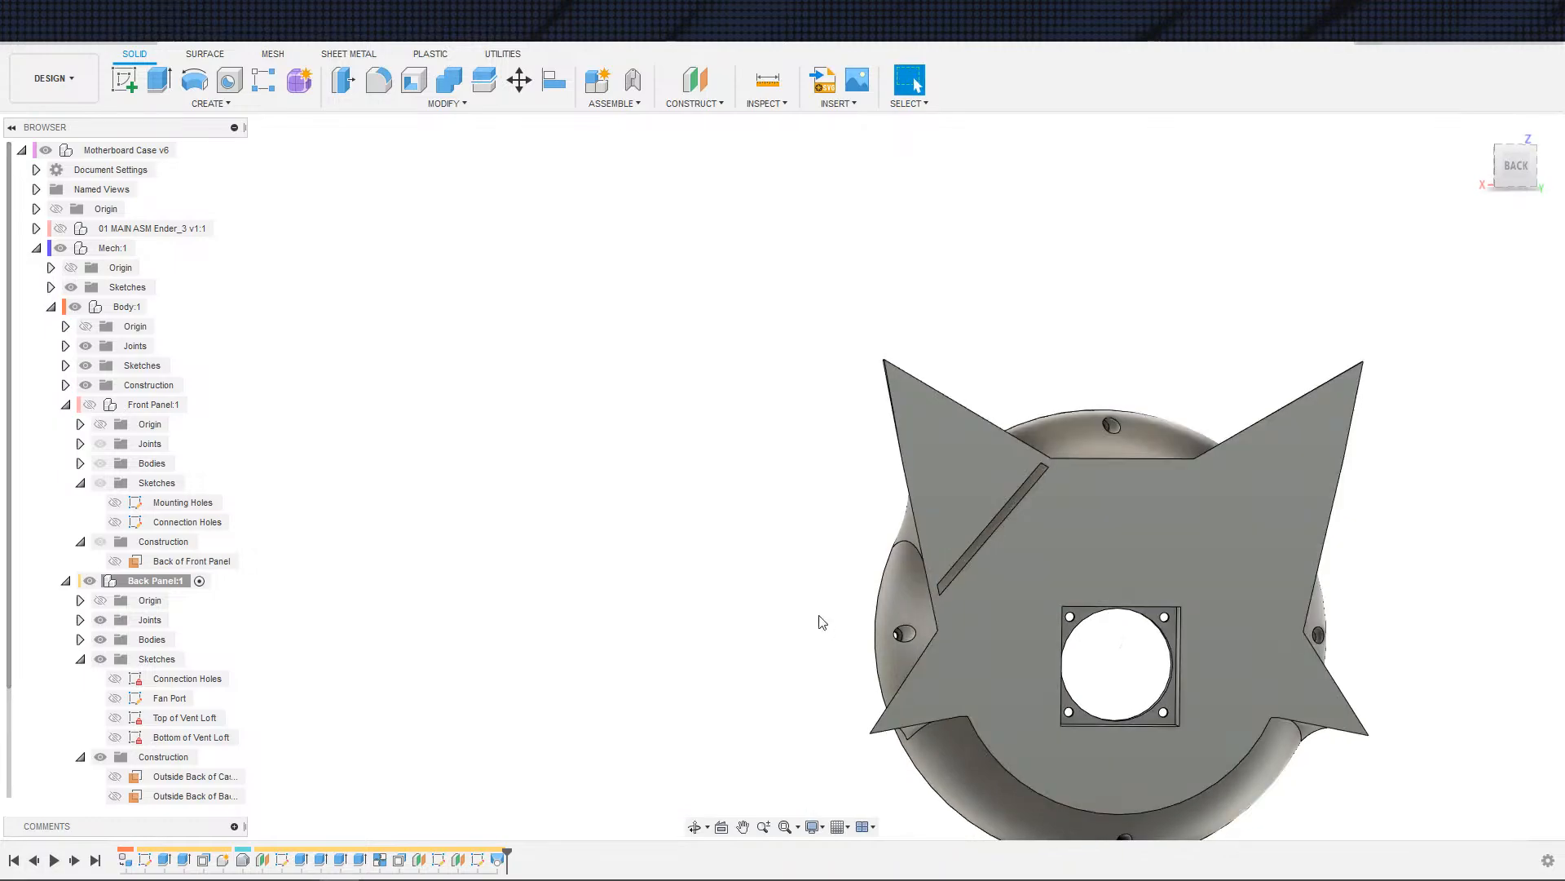
{"action": "left_click_drag", "start_coordinate": [505, 849], "coordinate": [487, 849]}
{"action": "scroll", "coordinate": [709, 689], "scroll_direction": "up", "scroll_amount": 1}
{"action": "middle_click_drag", "start_coordinate": [664, 694], "coordinate": [869, 561], "text": "shift"}
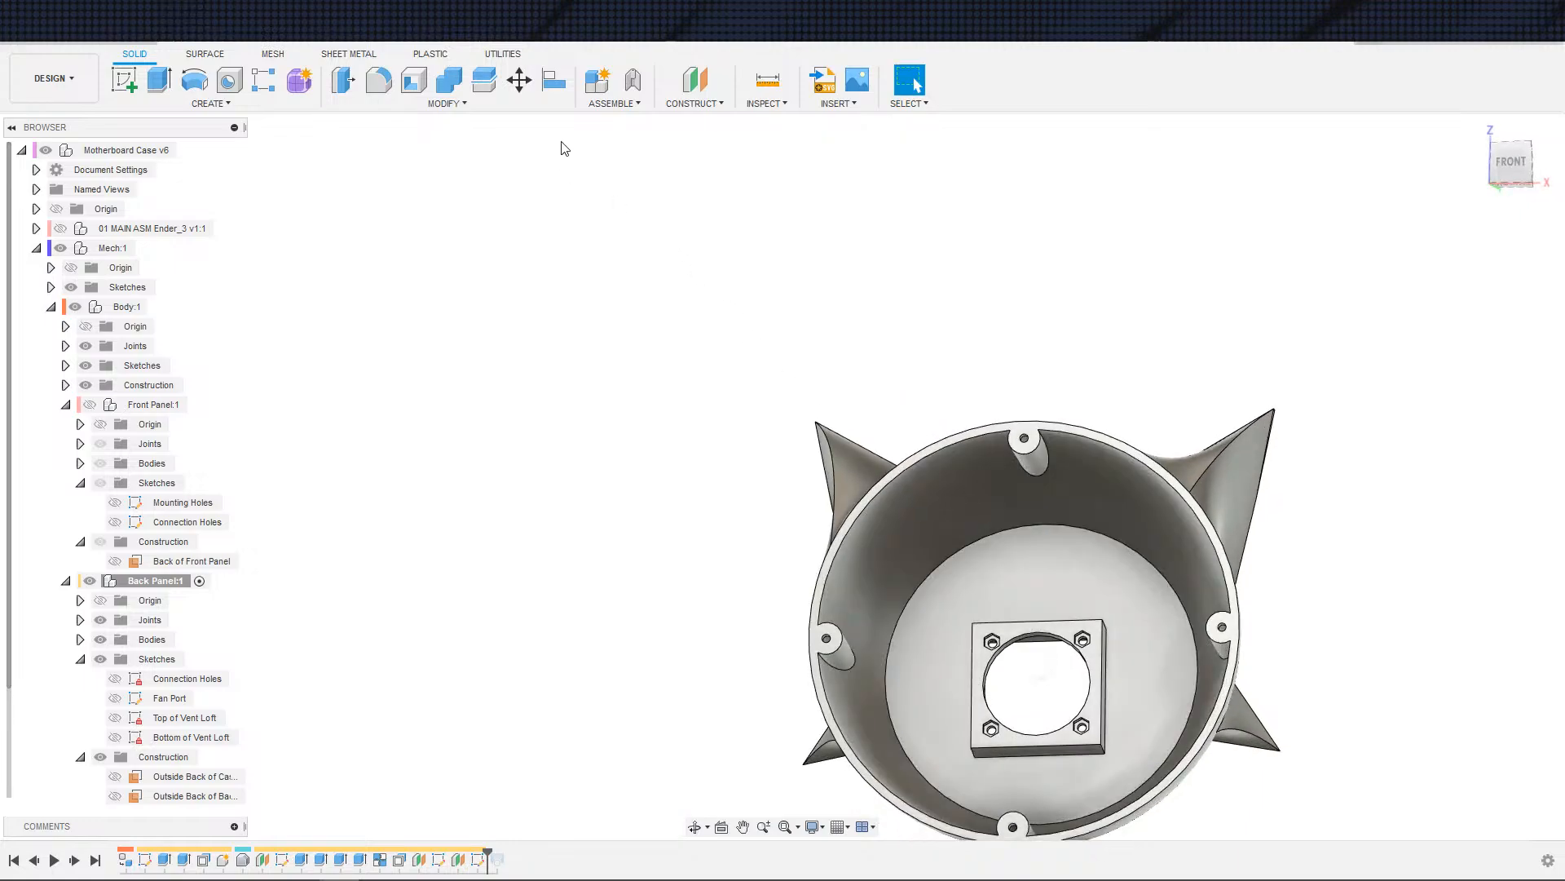
- Try to shell the case from its inner curved wall with a 3 mm inside thickness
{"action": "left_click", "coordinate": [415, 80]}
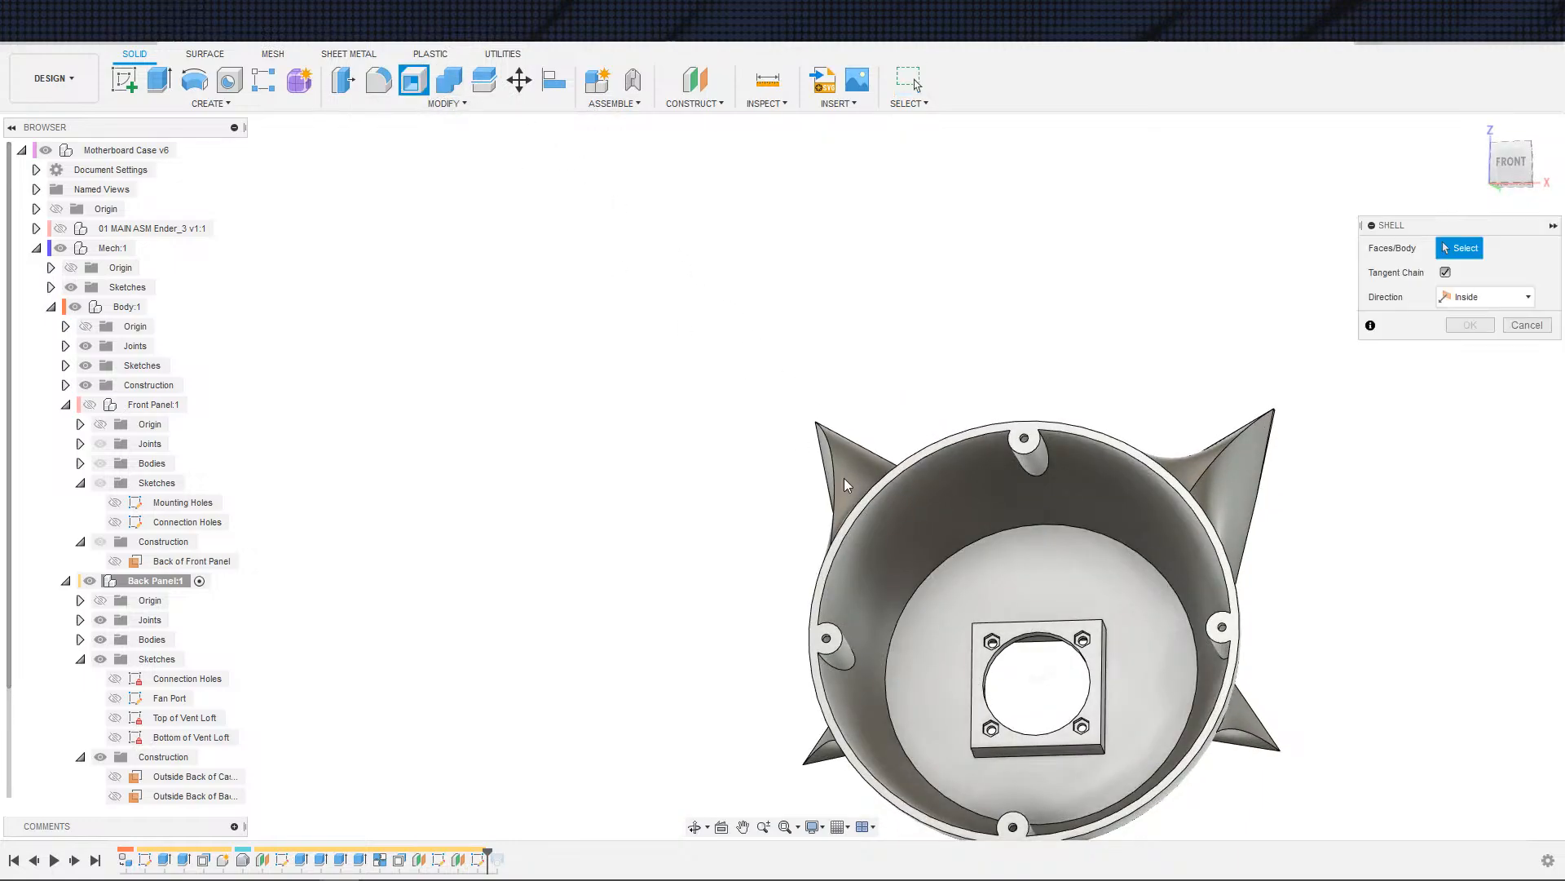
{"action": "left_click", "coordinate": [881, 502]}
{"action": "type", "text": "3"}
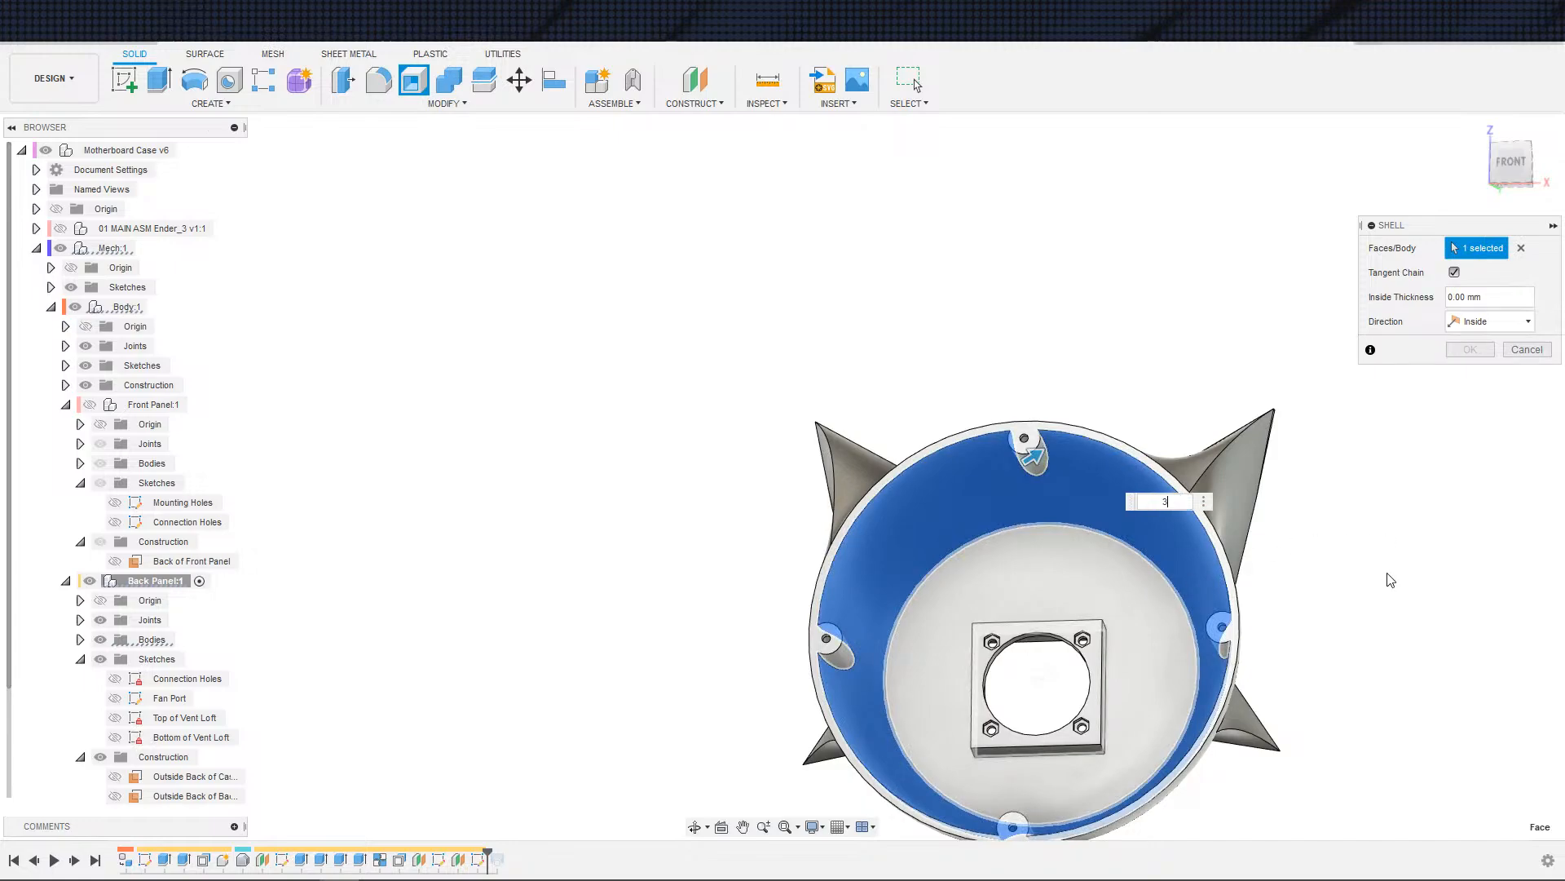
{"action": "middle_click_drag", "start_coordinate": [1145, 587], "coordinate": [1367, 555], "text": "shift"}
{"action": "scroll", "coordinate": [1321, 561], "scroll_direction": "up", "scroll_amount": 2}
{"action": "scroll", "coordinate": [1321, 561], "scroll_direction": "down", "scroll_amount": 2}
{"action": "scroll", "coordinate": [1321, 560], "scroll_direction": "up", "scroll_amount": 1}
{"action": "key", "text": "Escape"}
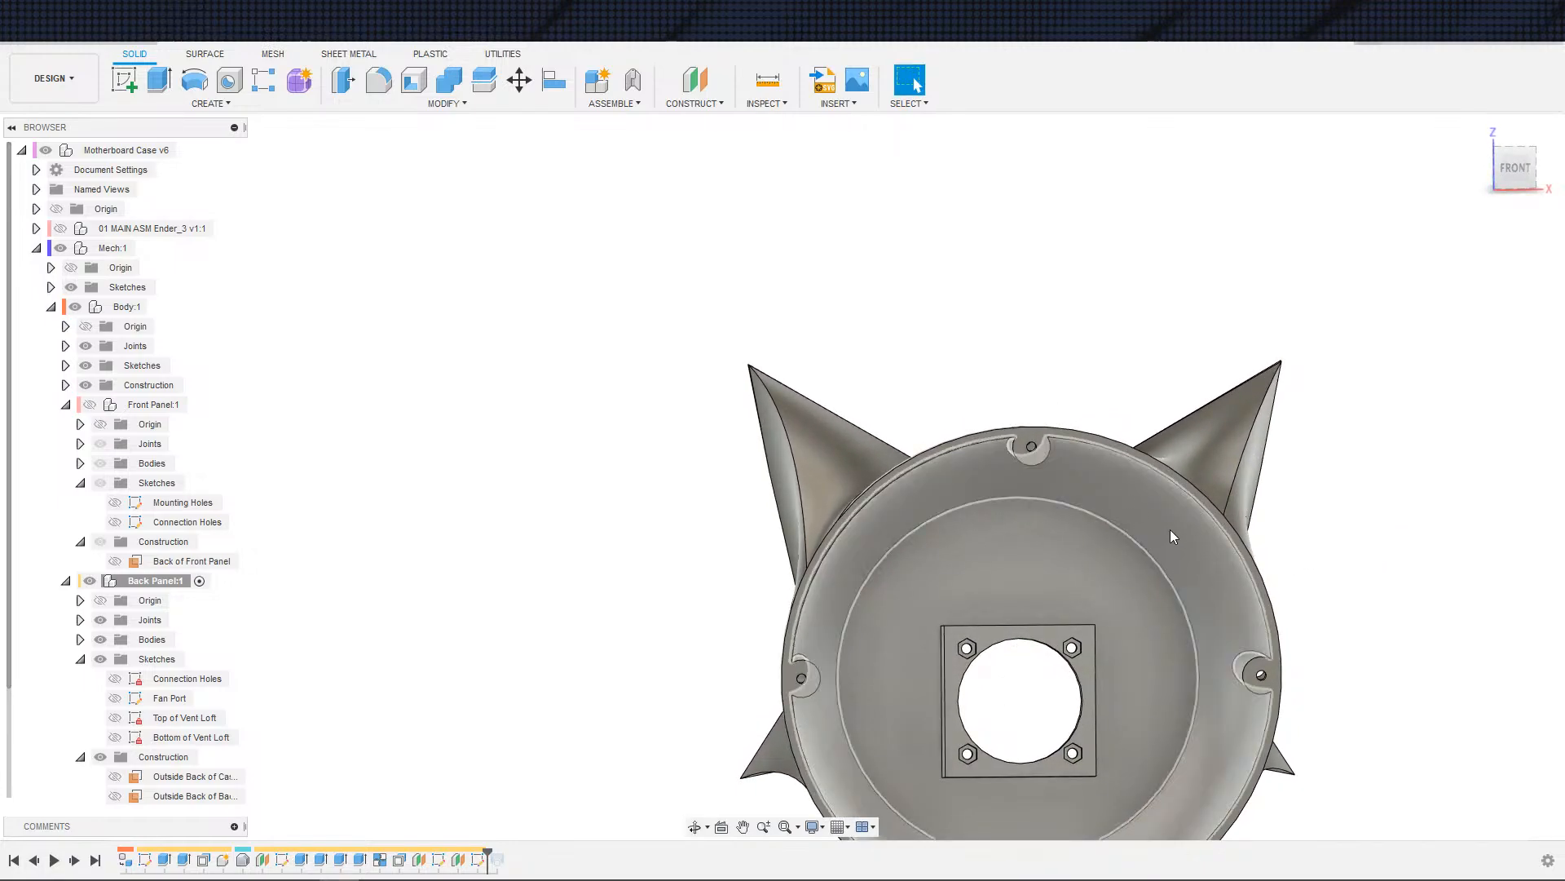
{"action": "left_click", "coordinate": [690, 104]}
{"action": "left_click", "coordinate": [711, 192]}
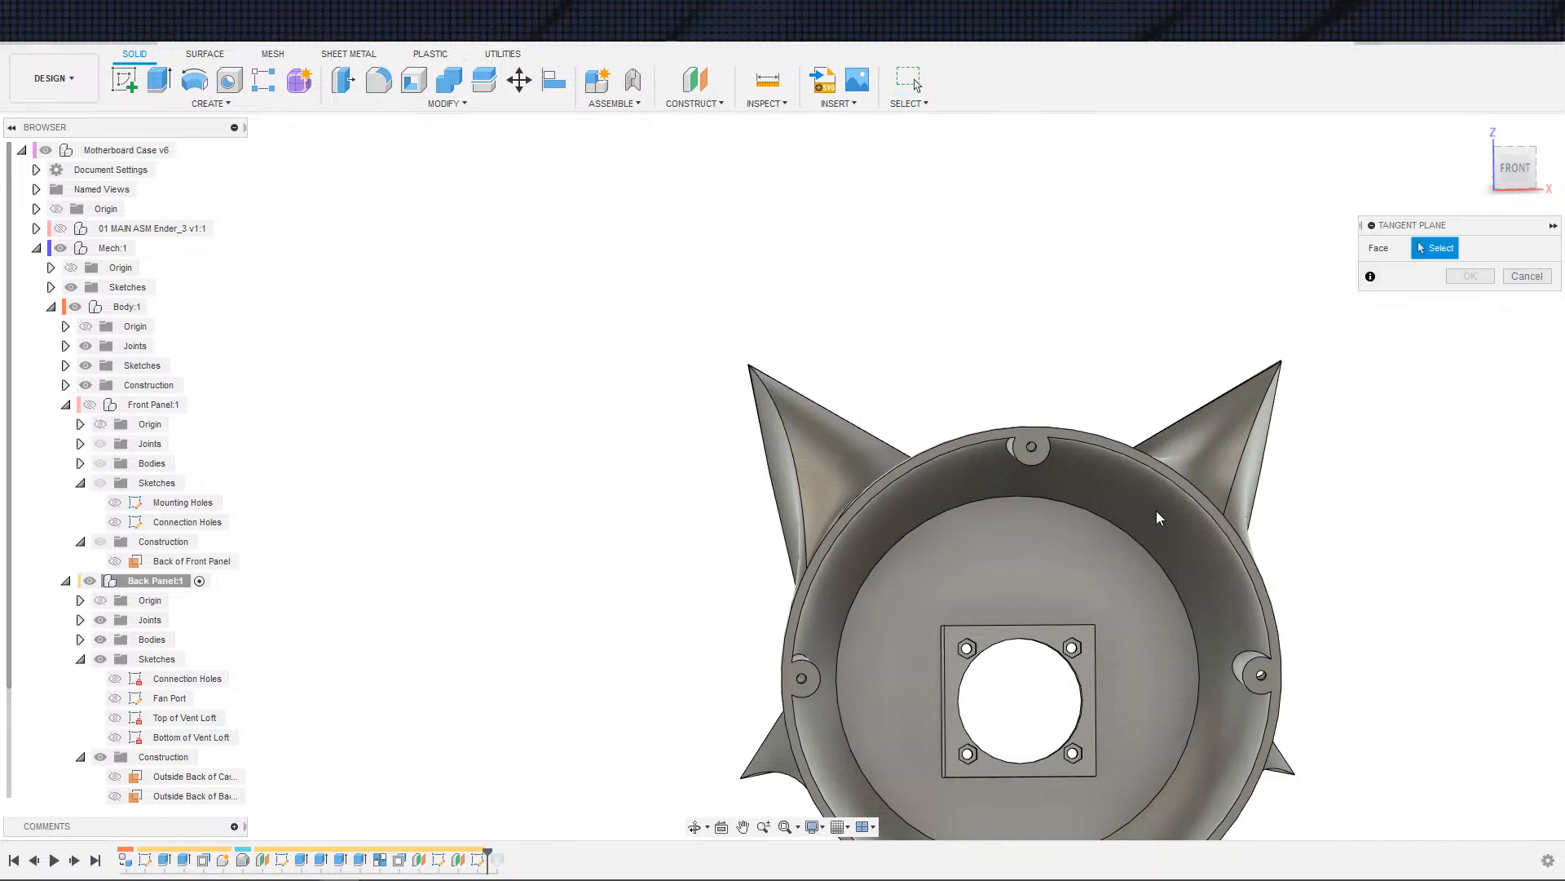
{"action": "mouse_move", "coordinate": [1183, 523]}
{"action": "middle_mouse_down", "text": "shift"}
{"action": "mouse_move", "coordinate": [1373, 541]}
{"action": "mouse_move", "coordinate": [1241, 565]}
{"action": "mouse_move", "coordinate": [1188, 551]}
{"action": "middle_mouse_up", "text": "shift"}
{"action": "left_click_drag", "start_coordinate": [1188, 550], "coordinate": [1221, 510]}
{"action": "key", "text": "Escape"}
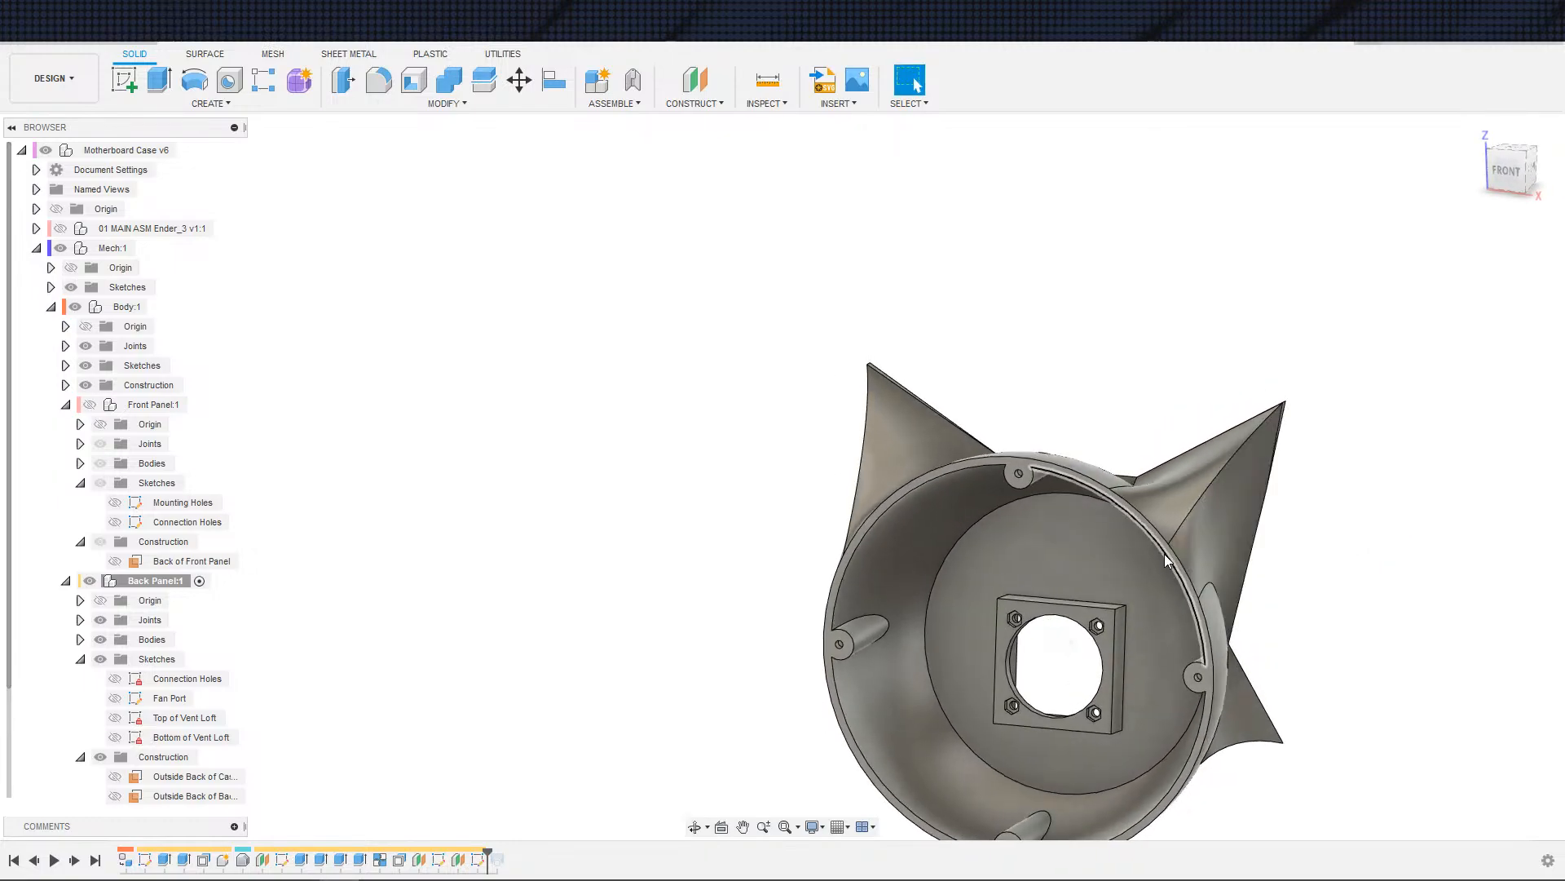
- Create a sketch on the Outside Back of Back Panel plane and project the panel's back face into it
{"action": "middle_click_drag", "start_coordinate": [1165, 554], "coordinate": [1017, 498], "text": "shift"}
{"action": "scroll", "coordinate": [1018, 498], "scroll_direction": "down", "scroll_amount": 1}
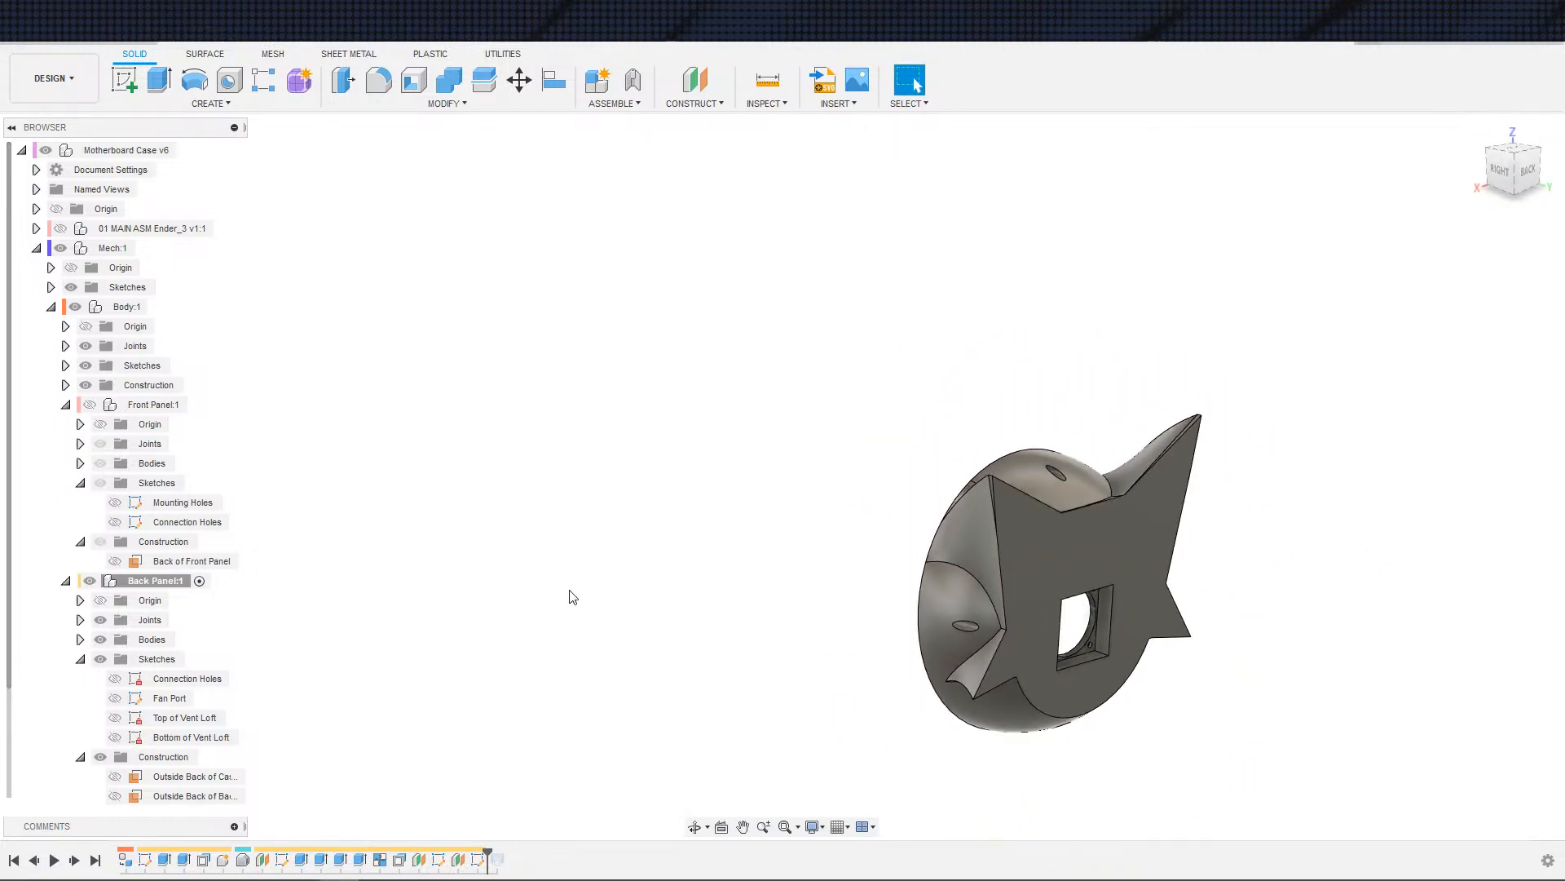
{"action": "scroll", "coordinate": [231, 746], "scroll_direction": "down", "scroll_amount": 2}
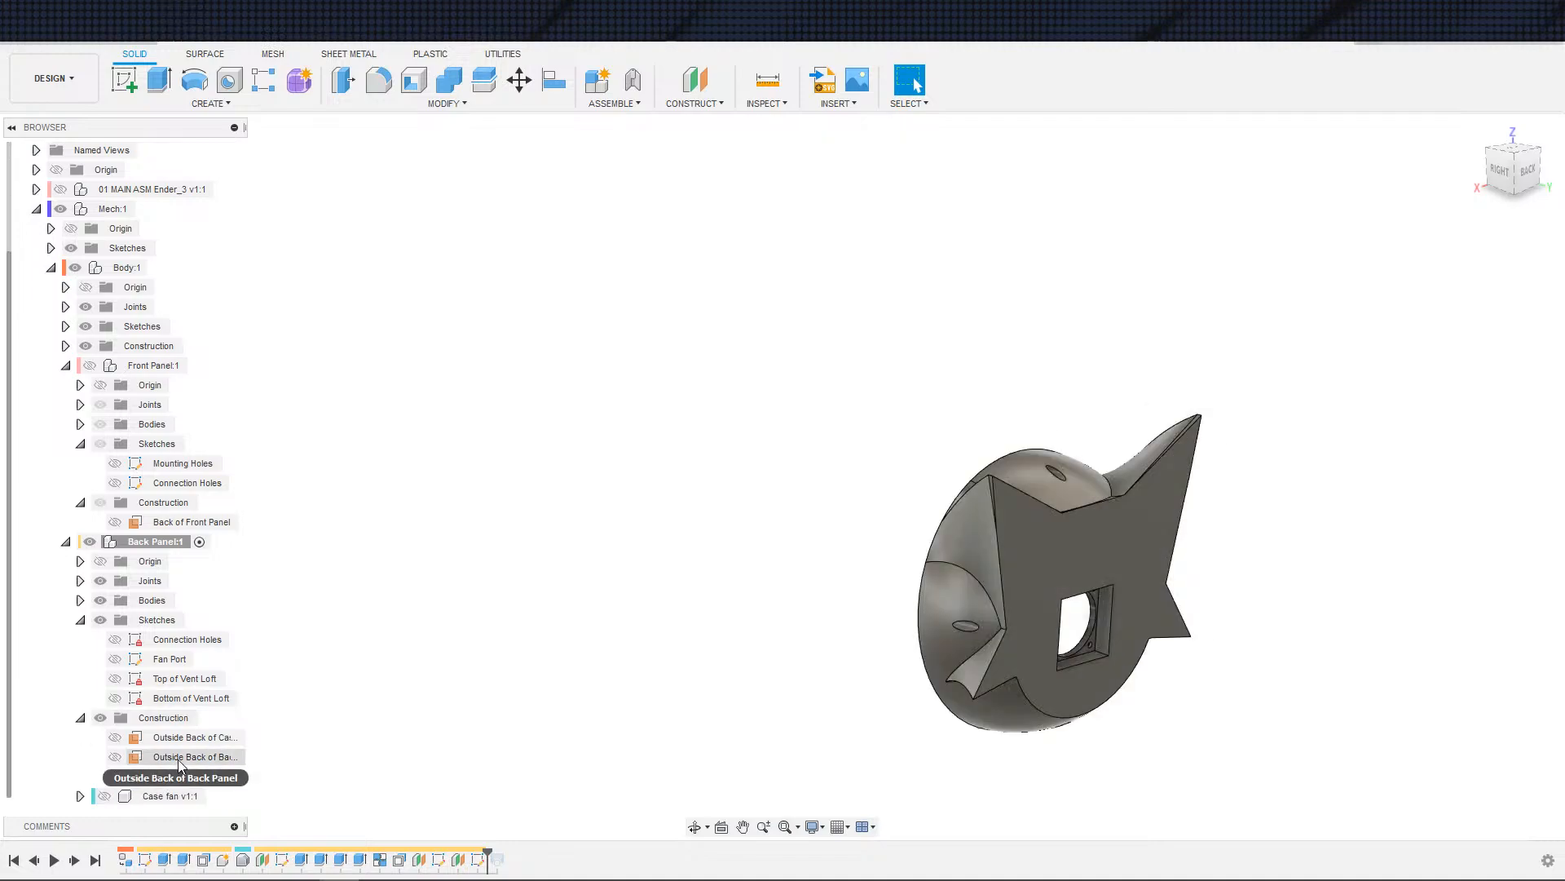
{"action": "left_click", "coordinate": [230, 756]}
{"action": "key", "text": "s"}
{"action": "left_click", "coordinate": [321, 795]}
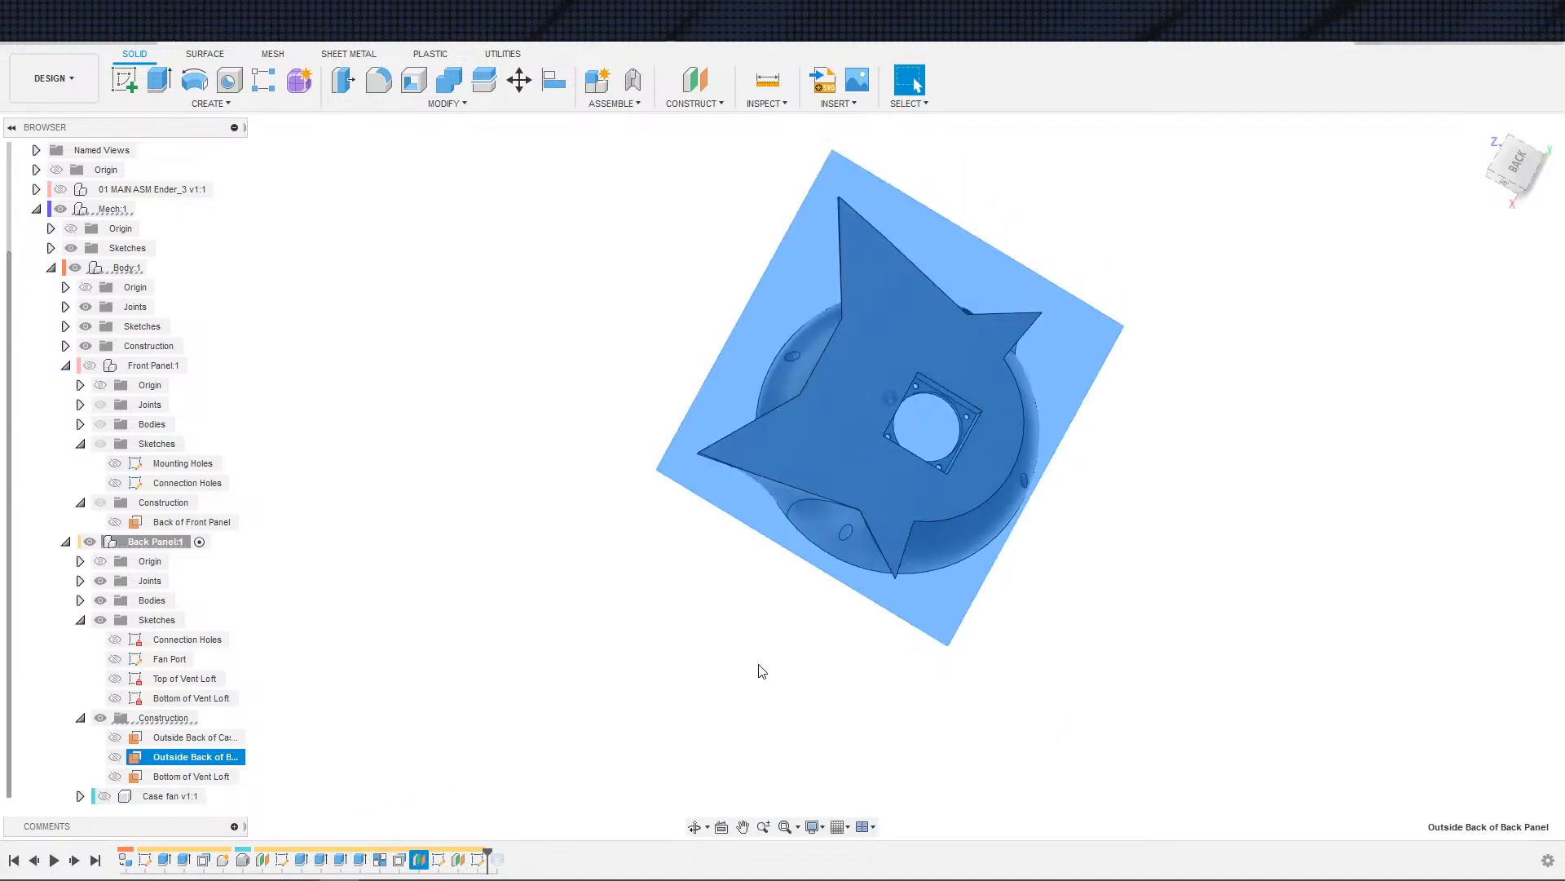
{"action": "key", "text": "s"}
{"action": "left_click", "coordinate": [939, 689]}
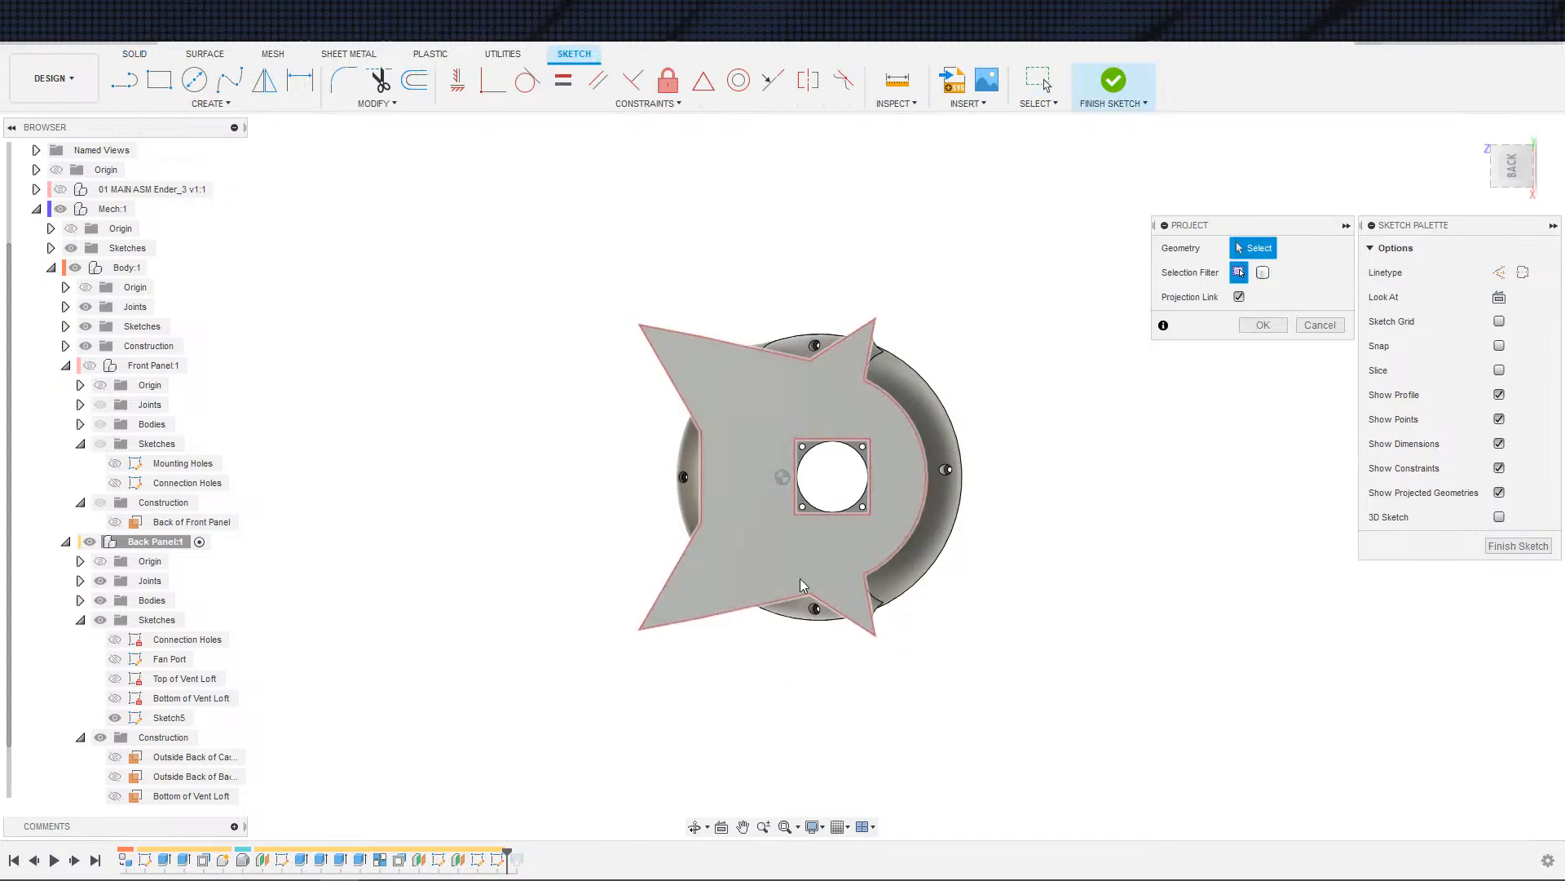
{"action": "left_click", "coordinate": [800, 579]}
{"action": "left_click", "coordinate": [1262, 326]}
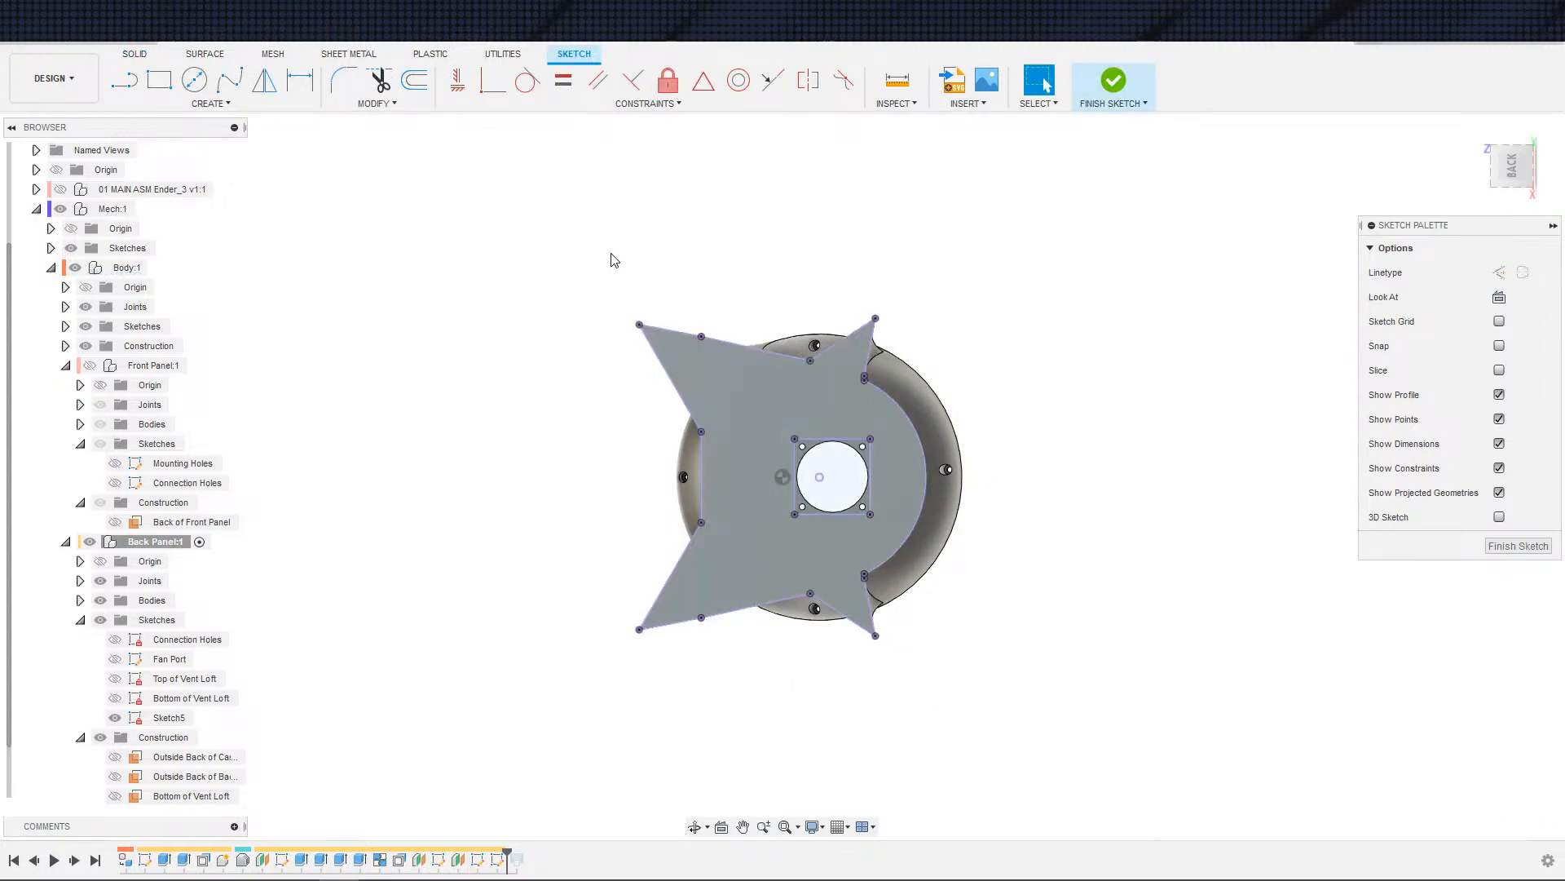
- Offset the projected back panel outline by -3 mm
{"action": "key", "text": "o"}
{"action": "left_click", "coordinate": [687, 550]}
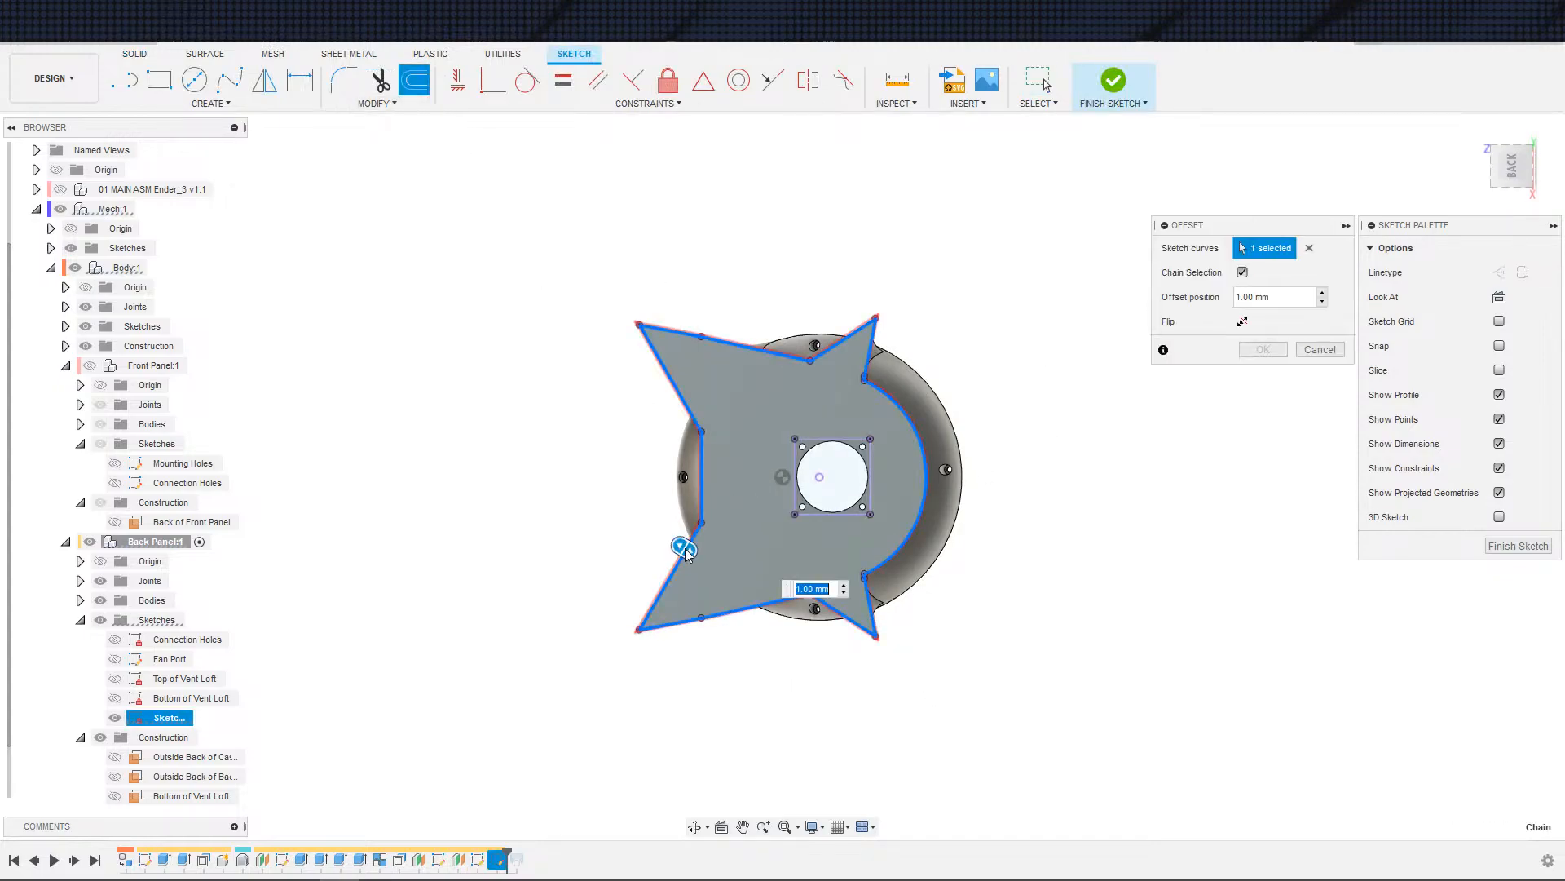
{"action": "type", "text": "-3"}
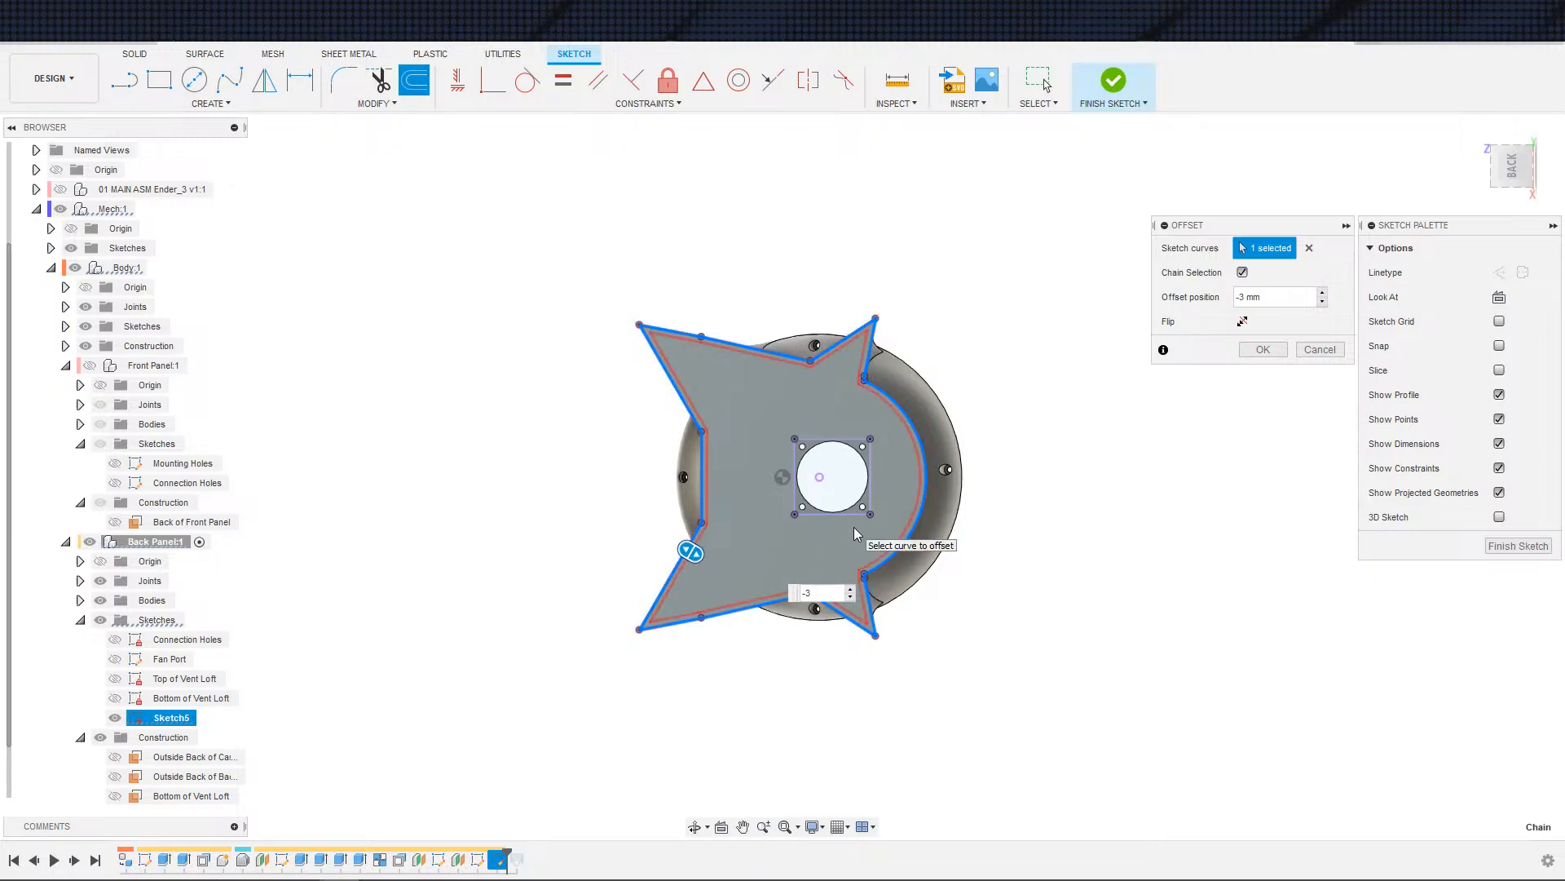
{"action": "key", "text": "Return"}
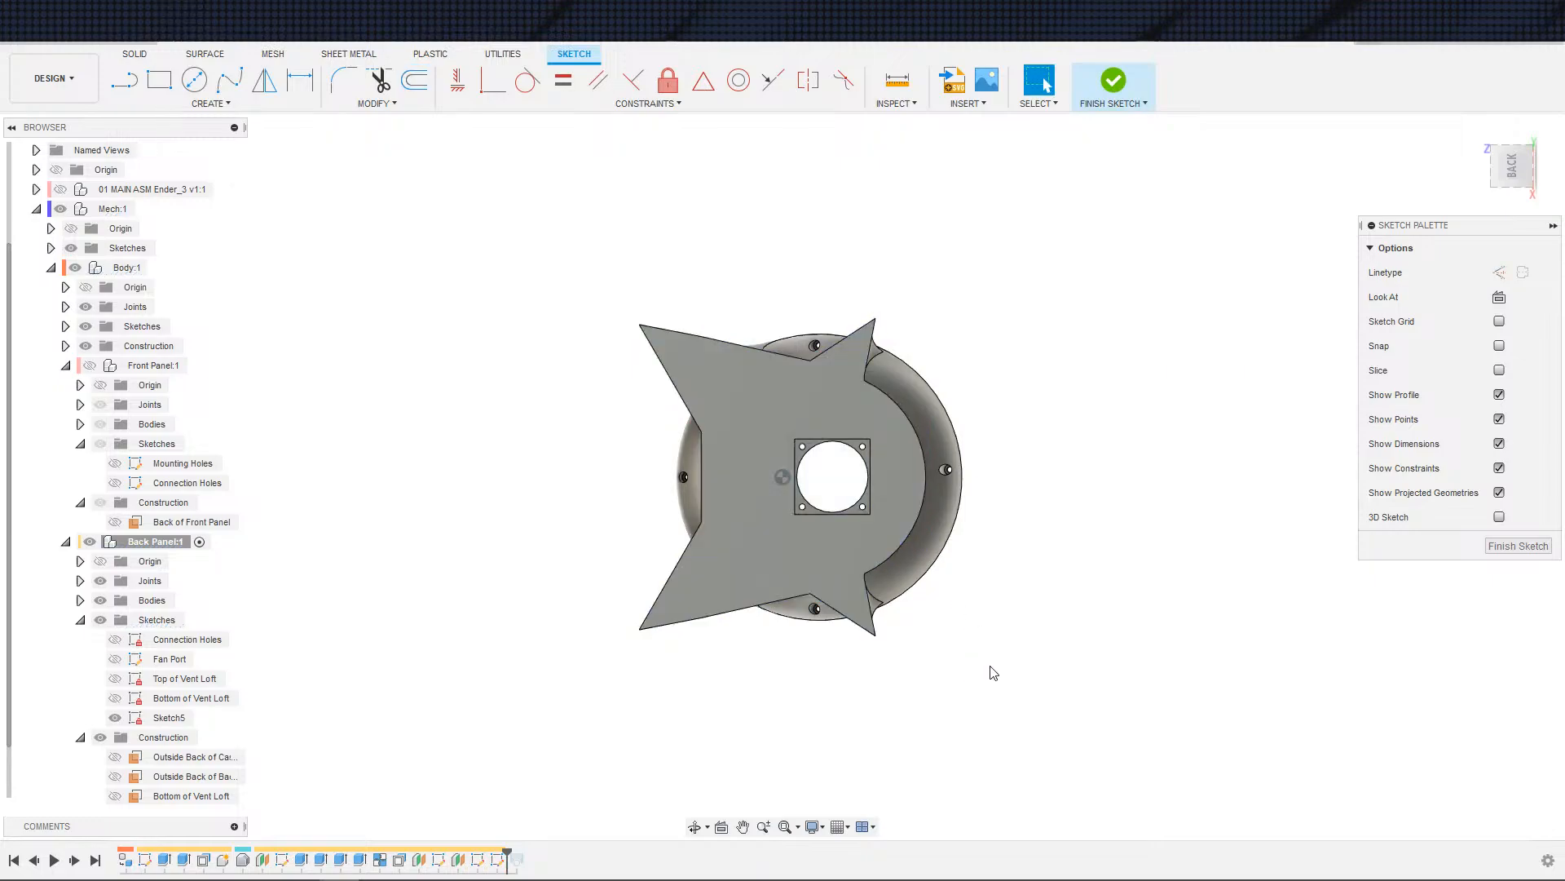
- Undo the outline offset along with the sketch on the Outside Back of Back Panel plane
{"action": "middle_click_drag", "start_coordinate": [769, 724], "coordinate": [834, 716], "text": "shift"}
{"action": "key", "text": "ctrl+z"}
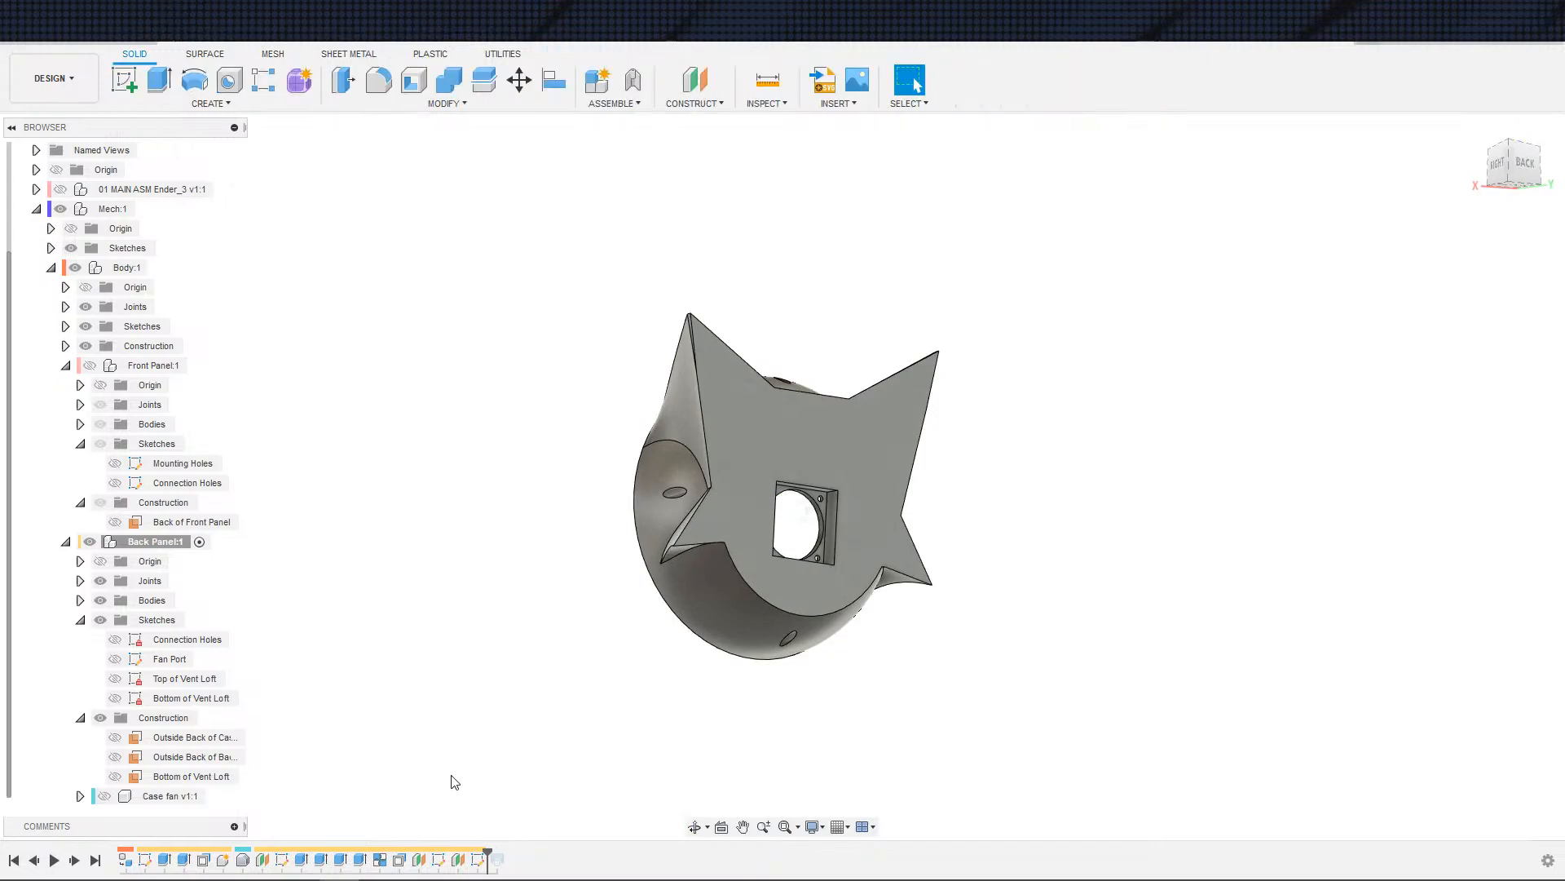
{"action": "middle_click_drag", "start_coordinate": [417, 759], "coordinate": [436, 758], "text": "shift"}
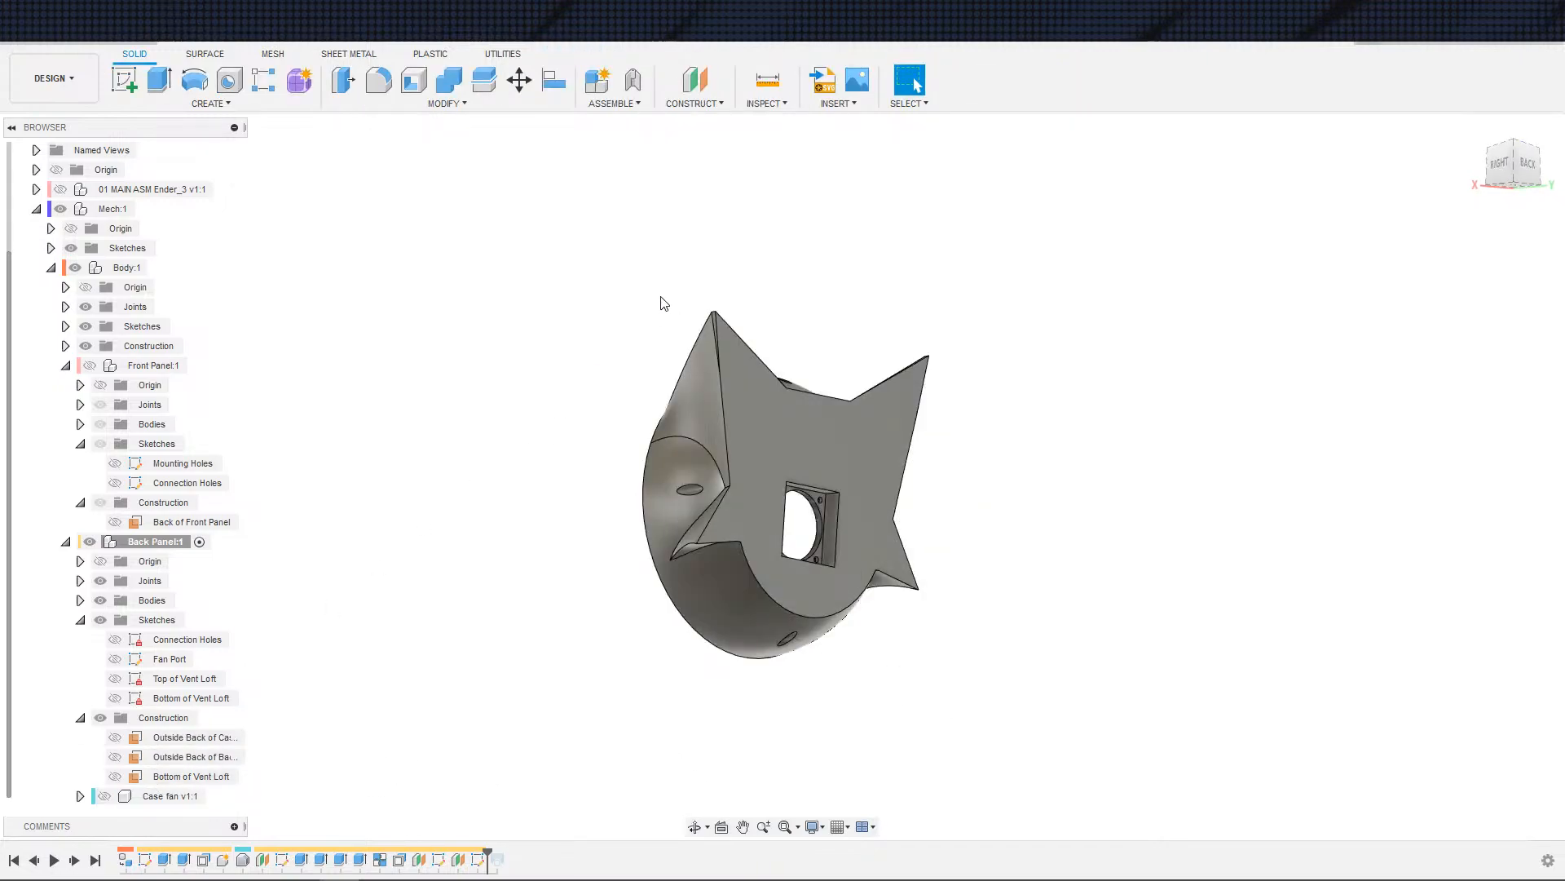
- Create a construction plane offset -3 mm from the panel's flat outer back face
{"action": "left_click", "coordinate": [691, 84]}
{"action": "left_click", "coordinate": [775, 573]}
{"action": "middle_click_drag", "start_coordinate": [775, 573], "coordinate": [779, 458], "text": "shift"}
{"action": "type", "text": "-3"}
{"action": "key", "text": "Return"}
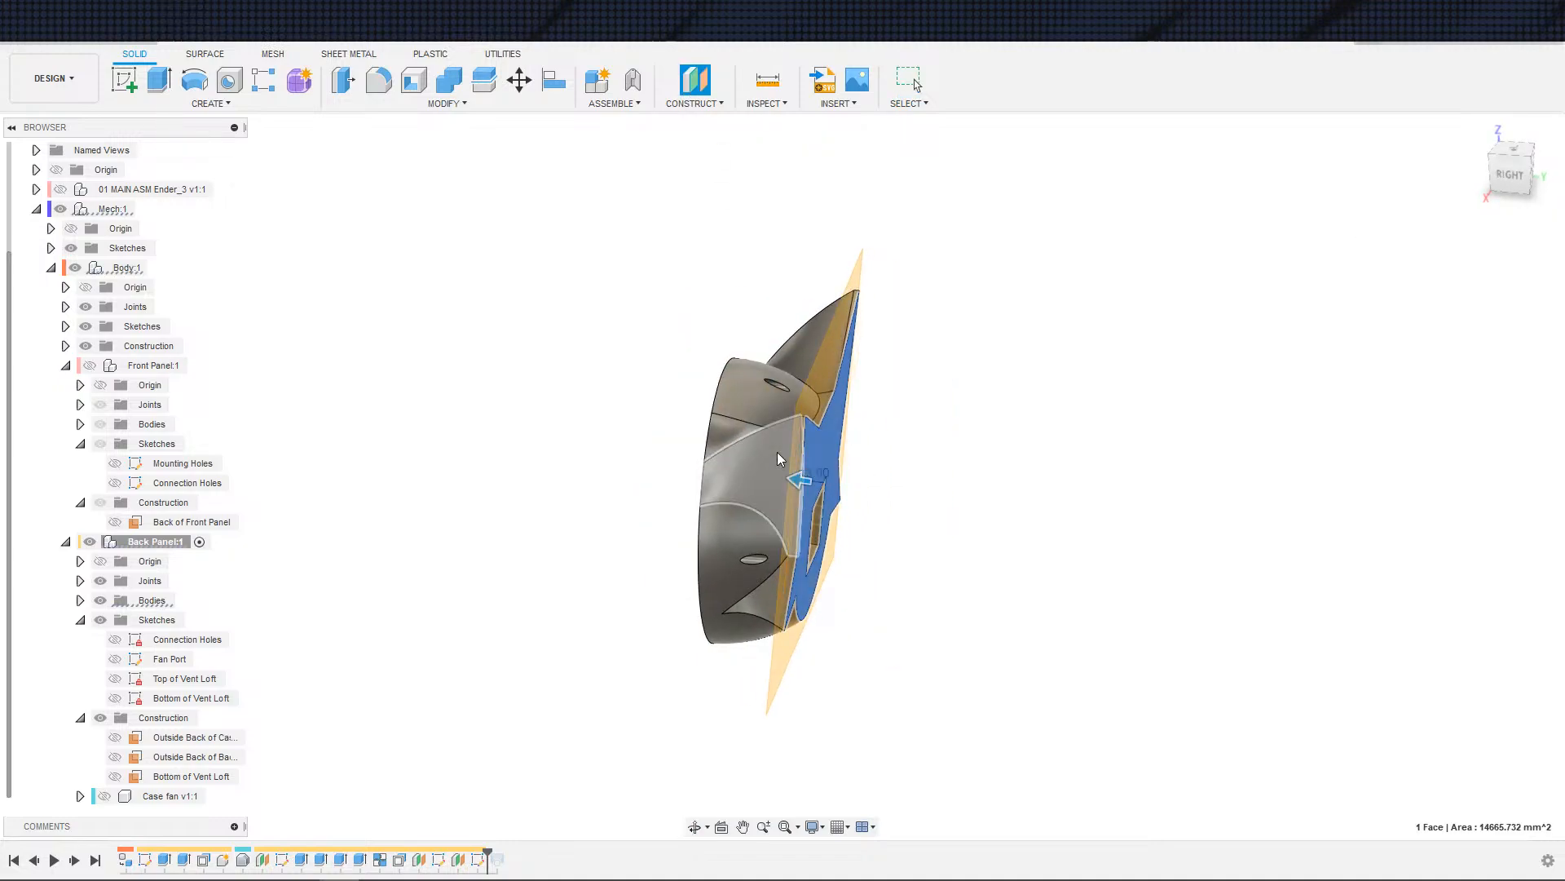
- Create a sketch on the new offset plane and intersect the Back Panel body into it
{"action": "key", "text": "s"}
{"action": "left_click", "coordinate": [926, 509]}
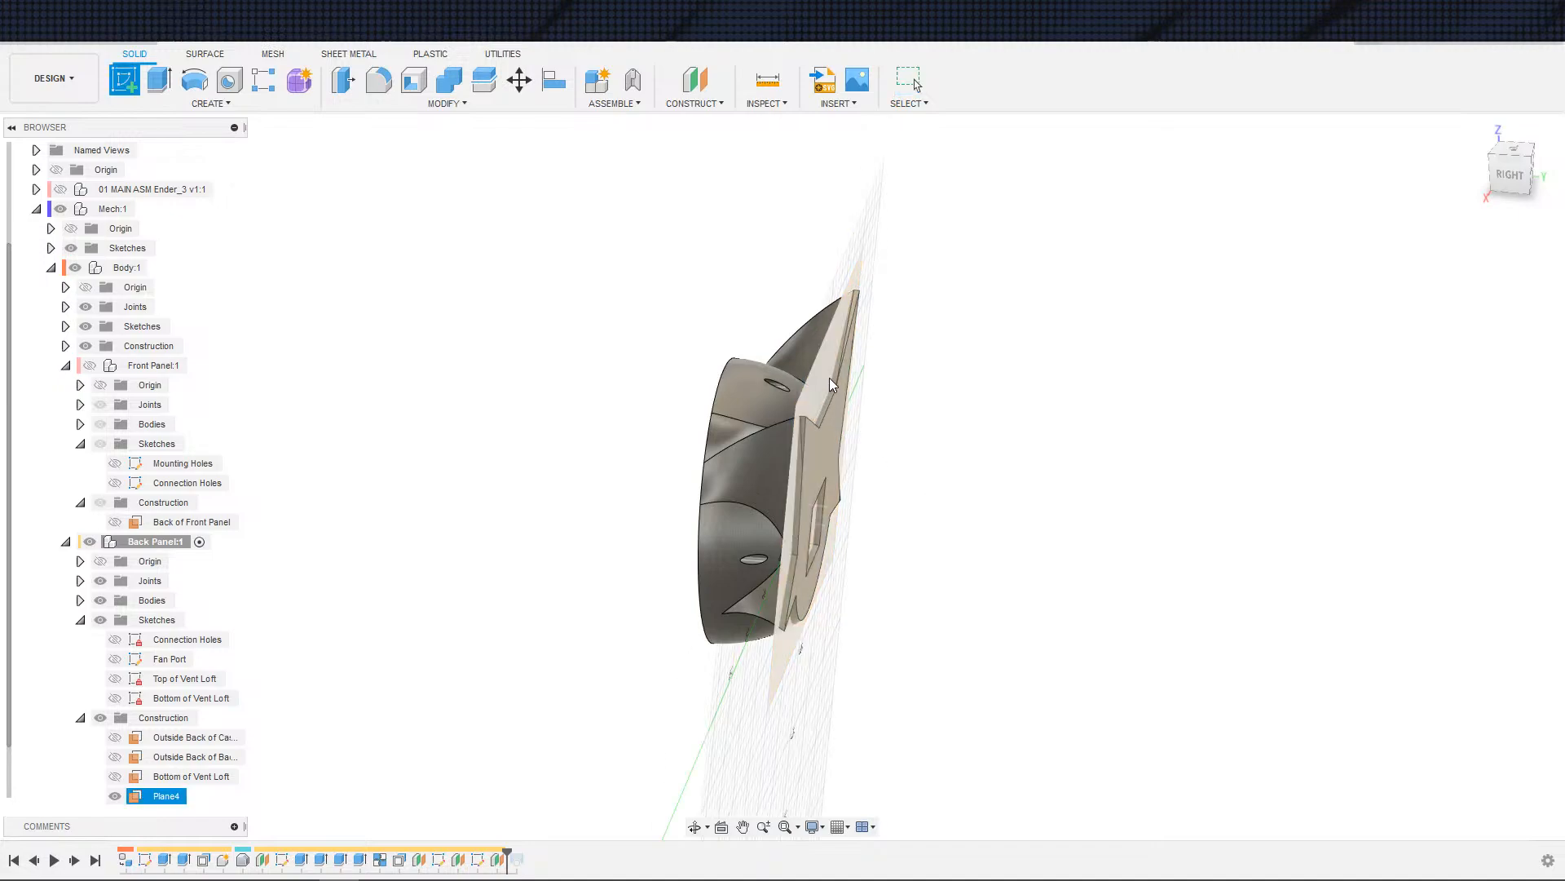
{"action": "left_click", "coordinate": [826, 403]}
{"action": "key", "text": "s"}
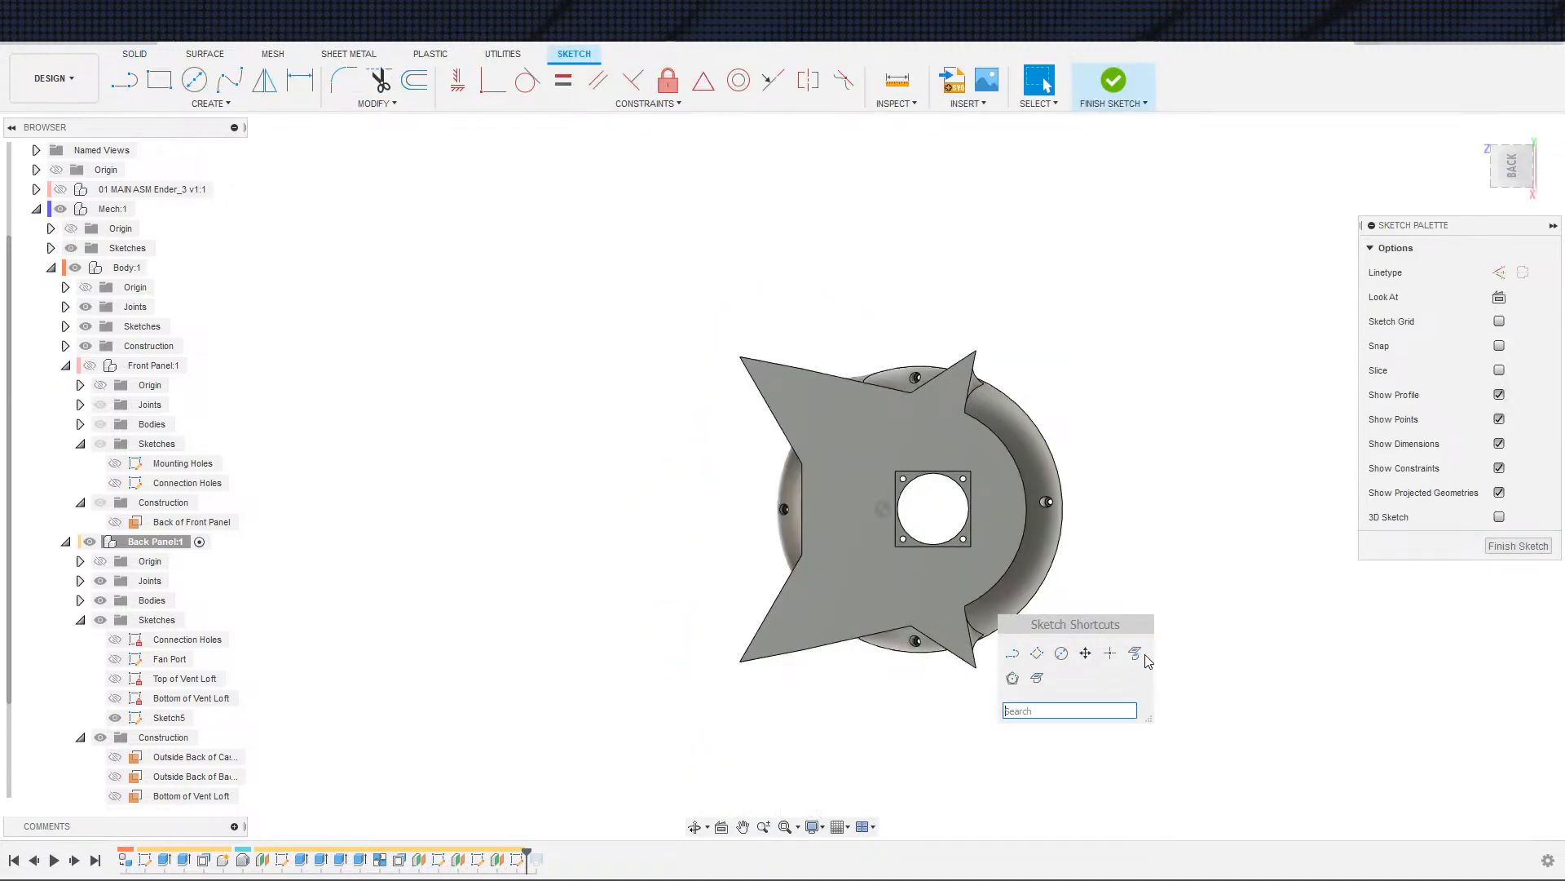
{"action": "left_click", "coordinate": [1037, 677]}
{"action": "left_click", "coordinate": [903, 577]}
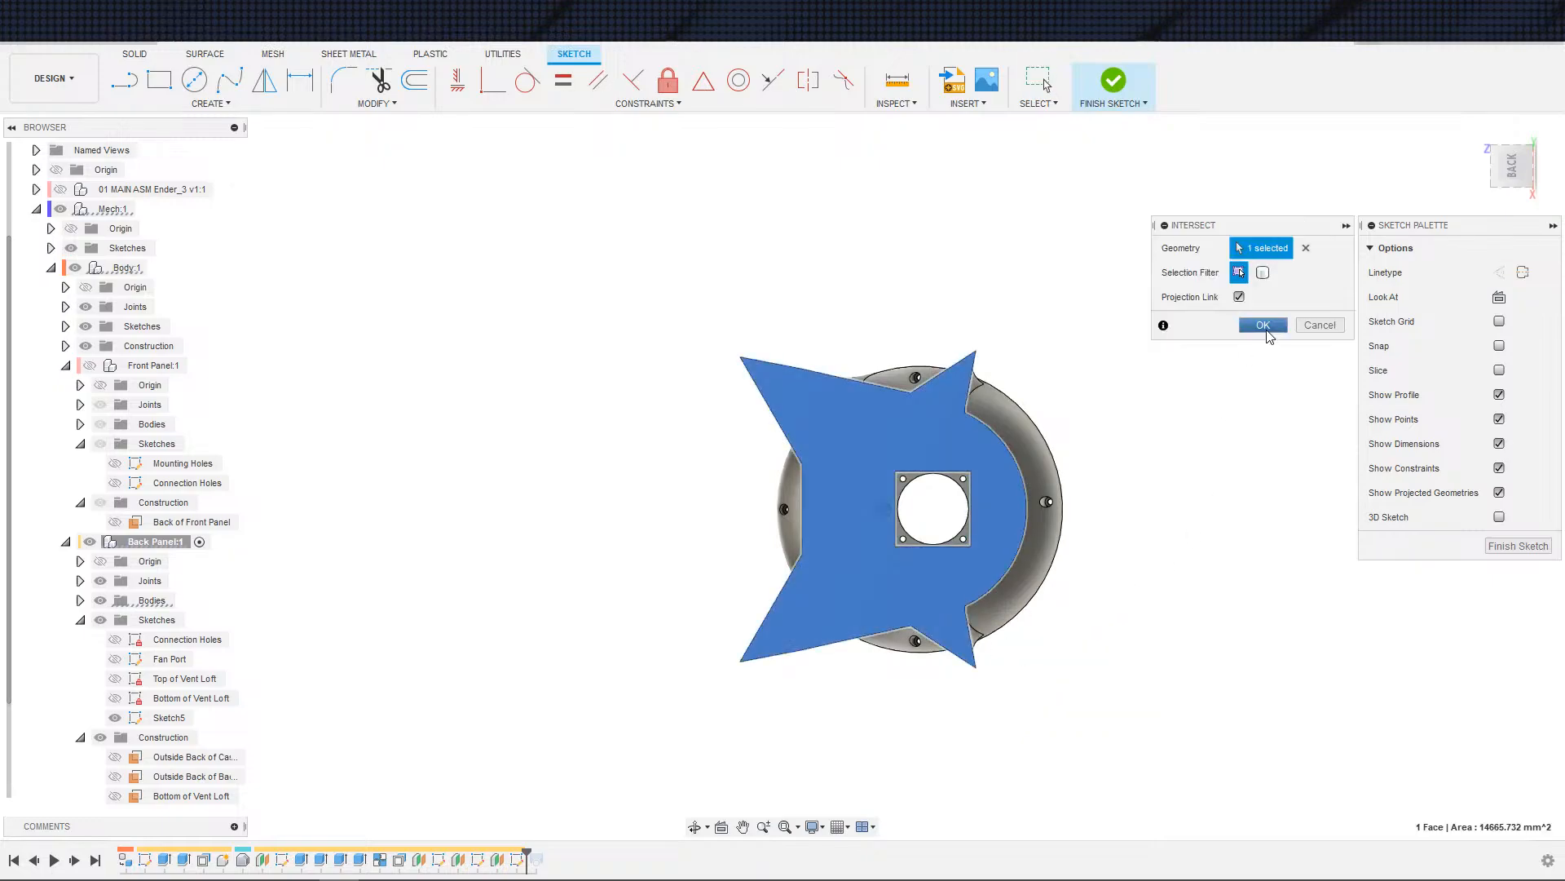
{"action": "left_click", "coordinate": [1263, 273]}
{"action": "left_click", "coordinate": [817, 612]}
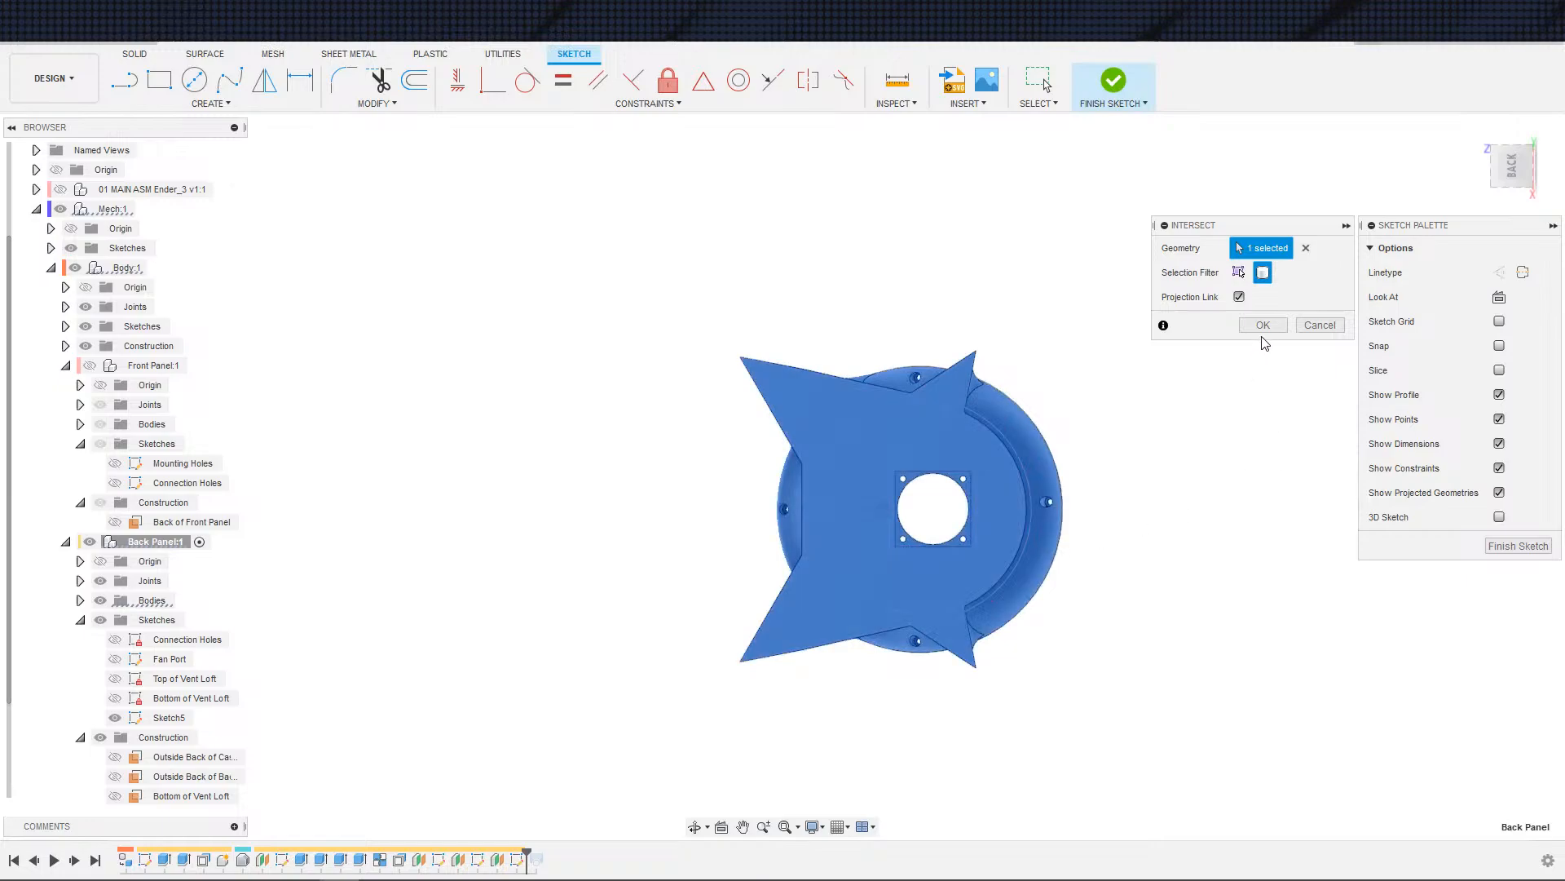
{"action": "scroll", "coordinate": [866, 532], "scroll_direction": "up", "scroll_amount": 2}
{"action": "scroll", "coordinate": [793, 529], "scroll_direction": "down", "scroll_amount": 3}
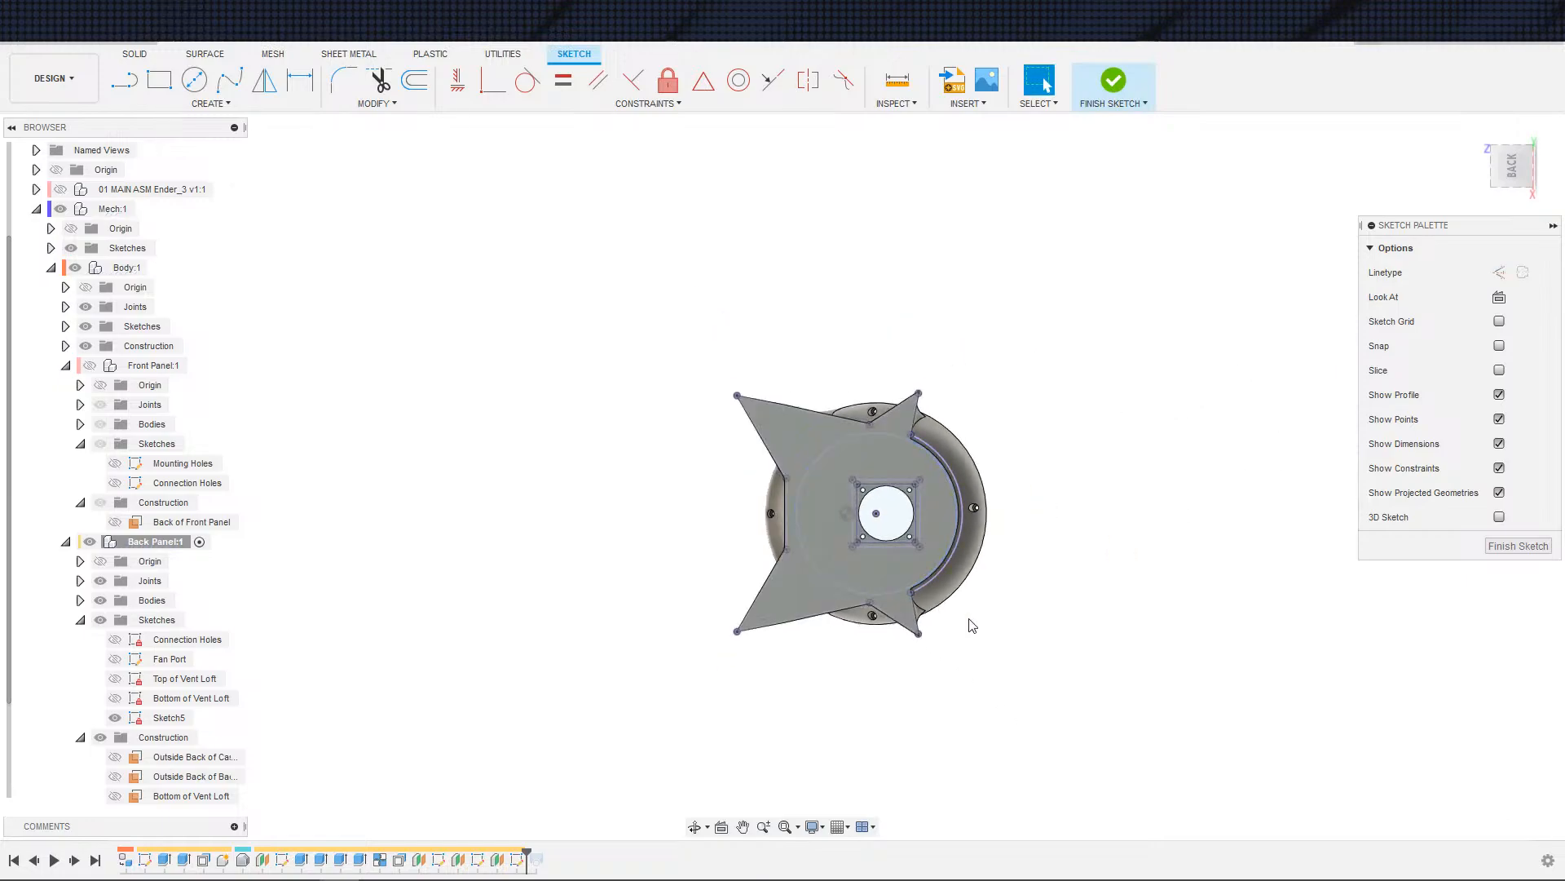
- Hide the Back Panel bodies and offset the intersected spiked outline by -3 mm
{"action": "mouse_move", "coordinate": [972, 626]}
{"action": "middle_mouse_down", "text": "shift"}
{"action": "mouse_move", "coordinate": [1017, 584]}
{"action": "mouse_move", "coordinate": [1038, 622]}
{"action": "mouse_move", "coordinate": [1015, 638]}
{"action": "middle_mouse_up", "text": "shift"}
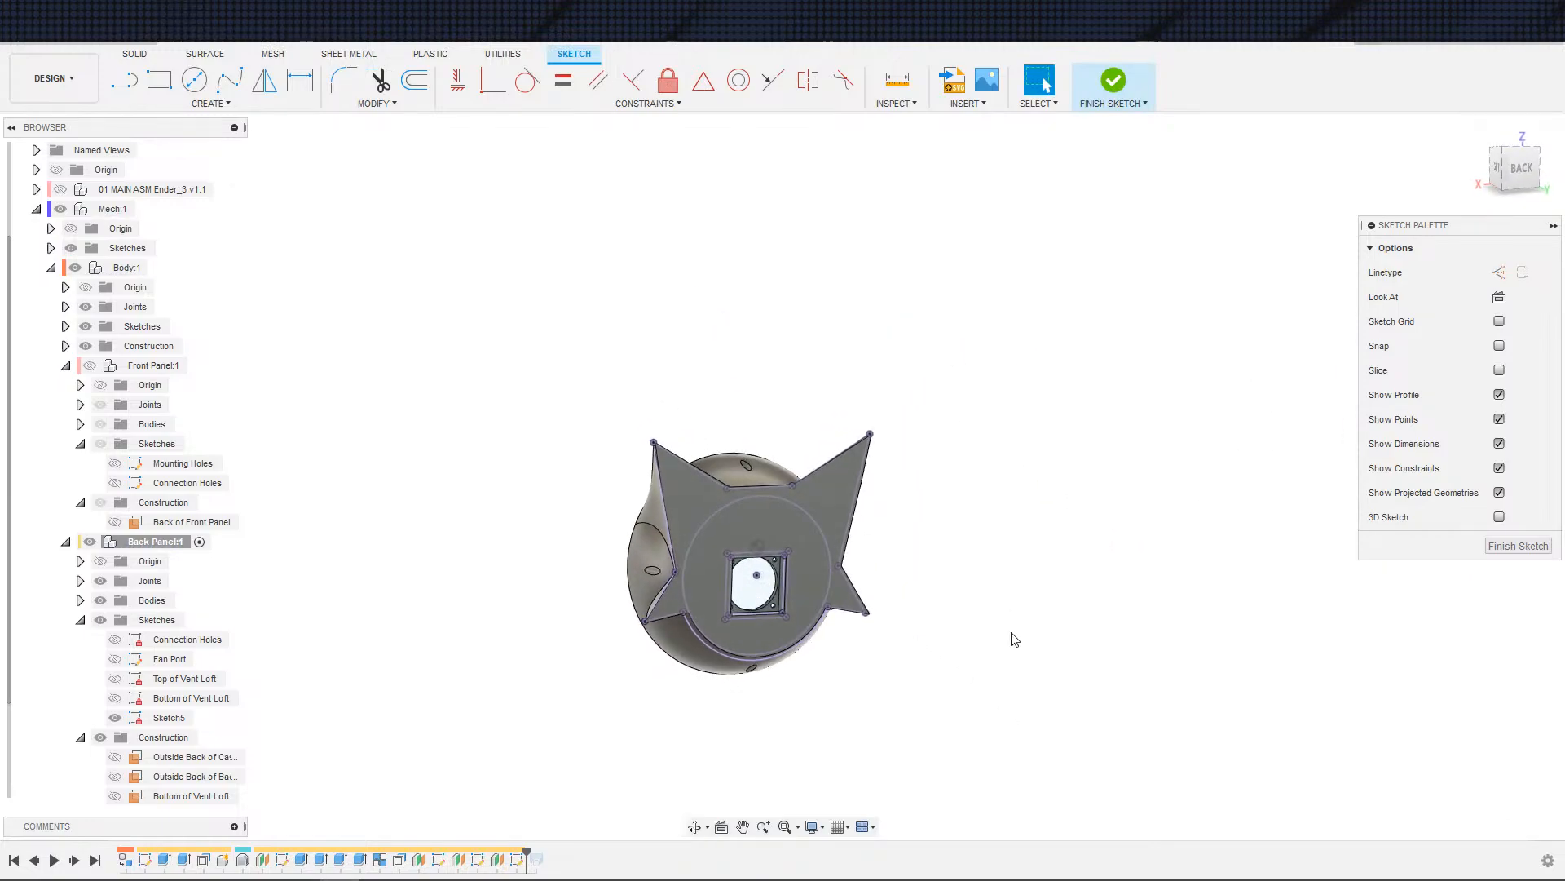
{"action": "left_click", "coordinate": [100, 600]}
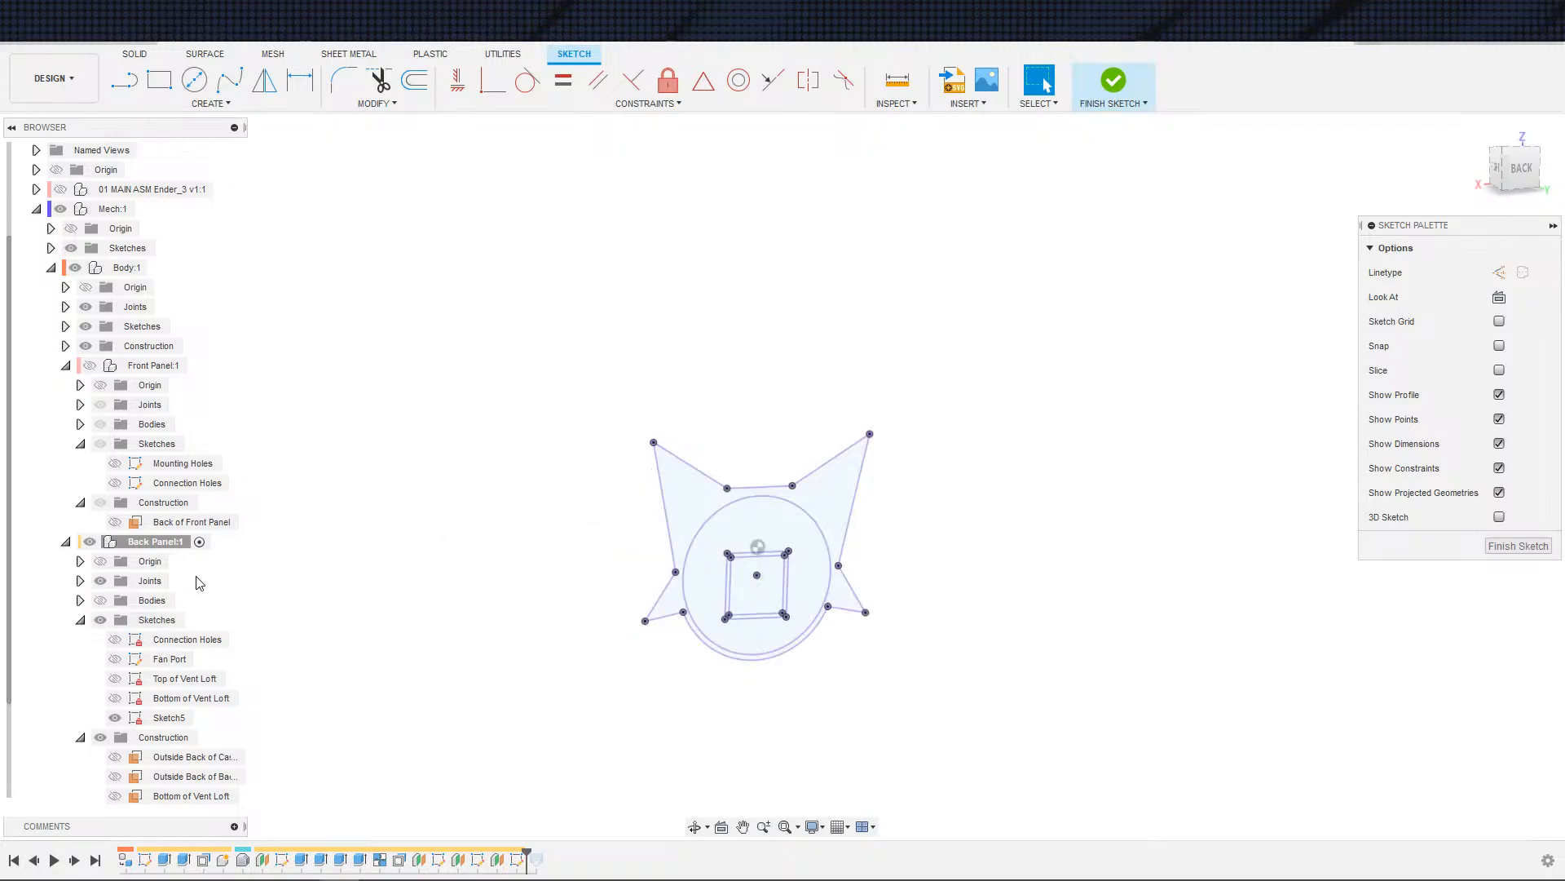
{"action": "left_click", "coordinate": [414, 80]}
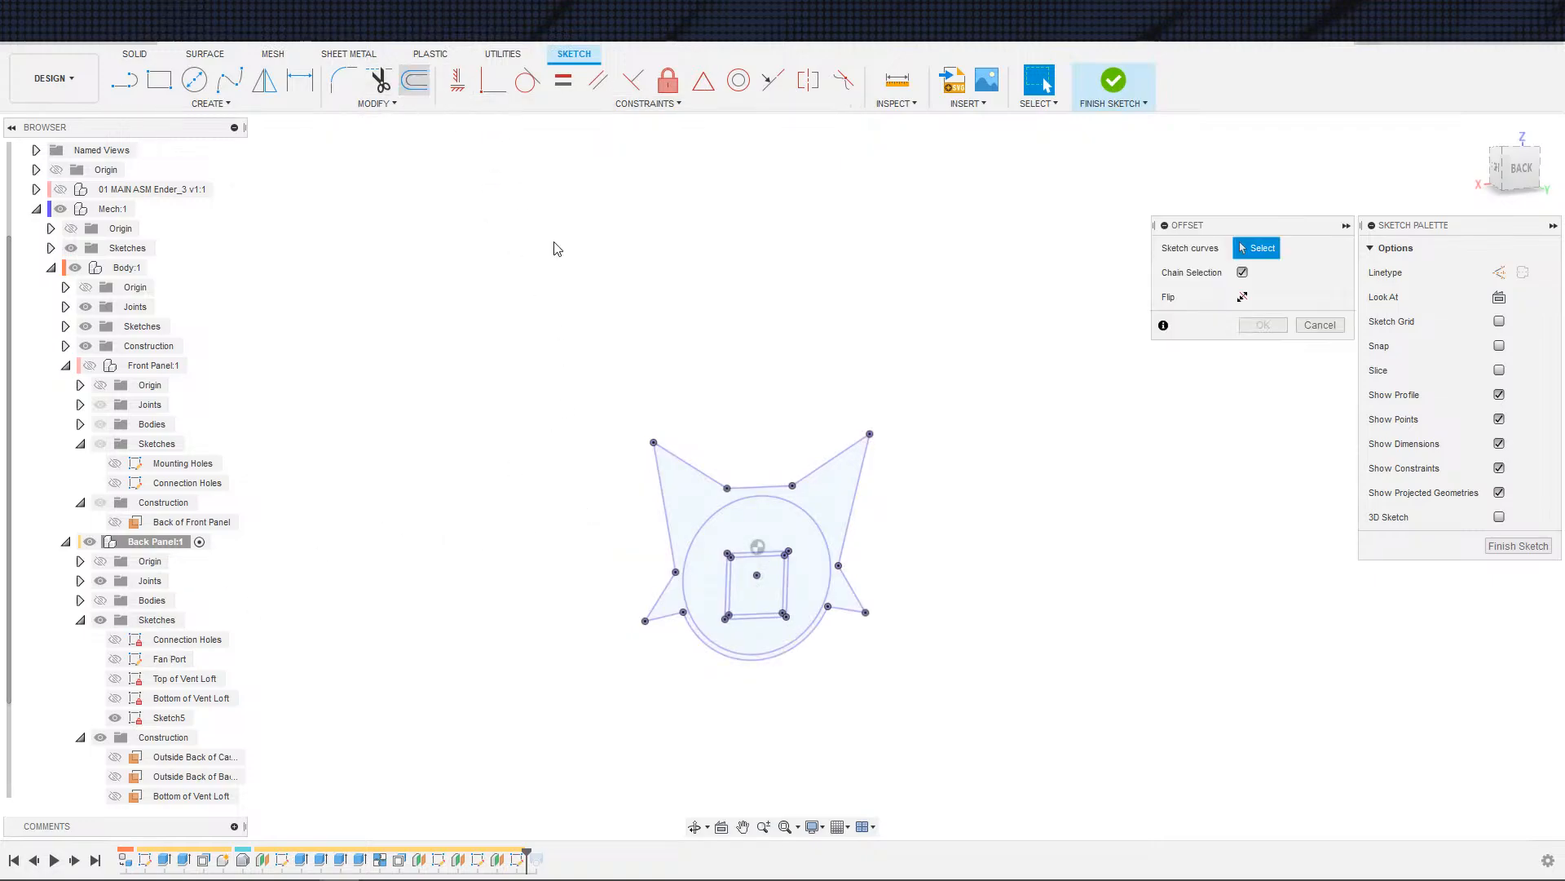
{"action": "left_click", "coordinate": [661, 512]}
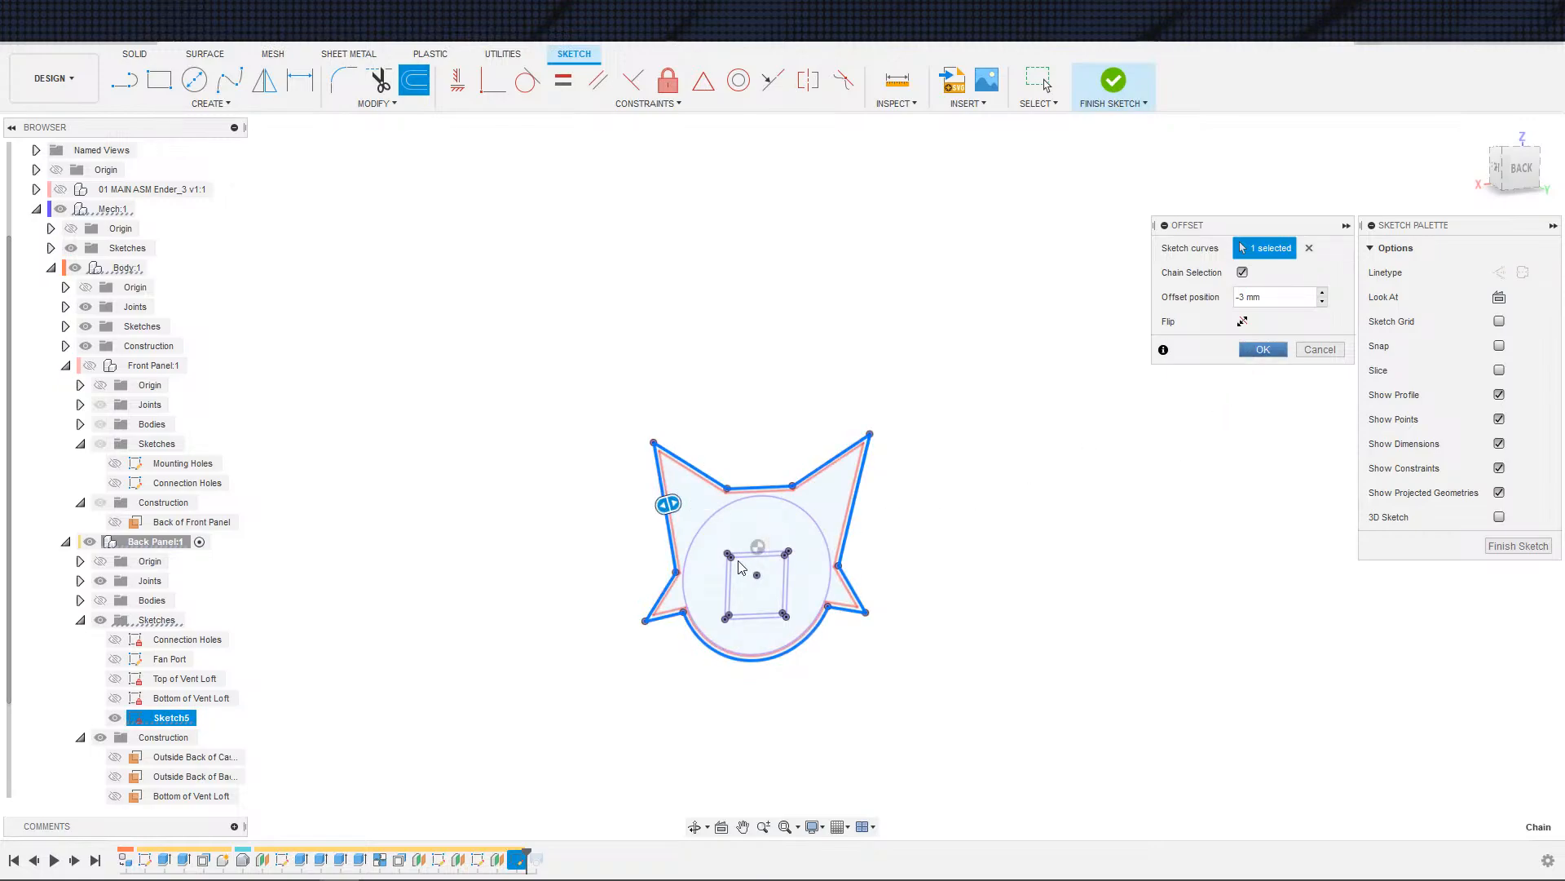
{"action": "key", "text": "Return"}
- Draw a line about 64 mm long across one large spike's base, joining the two inner corners of the offset outline
{"action": "scroll", "coordinate": [708, 559], "scroll_direction": "up", "scroll_amount": 4}
{"action": "key", "text": "s"}
{"action": "left_click", "coordinate": [678, 613]}
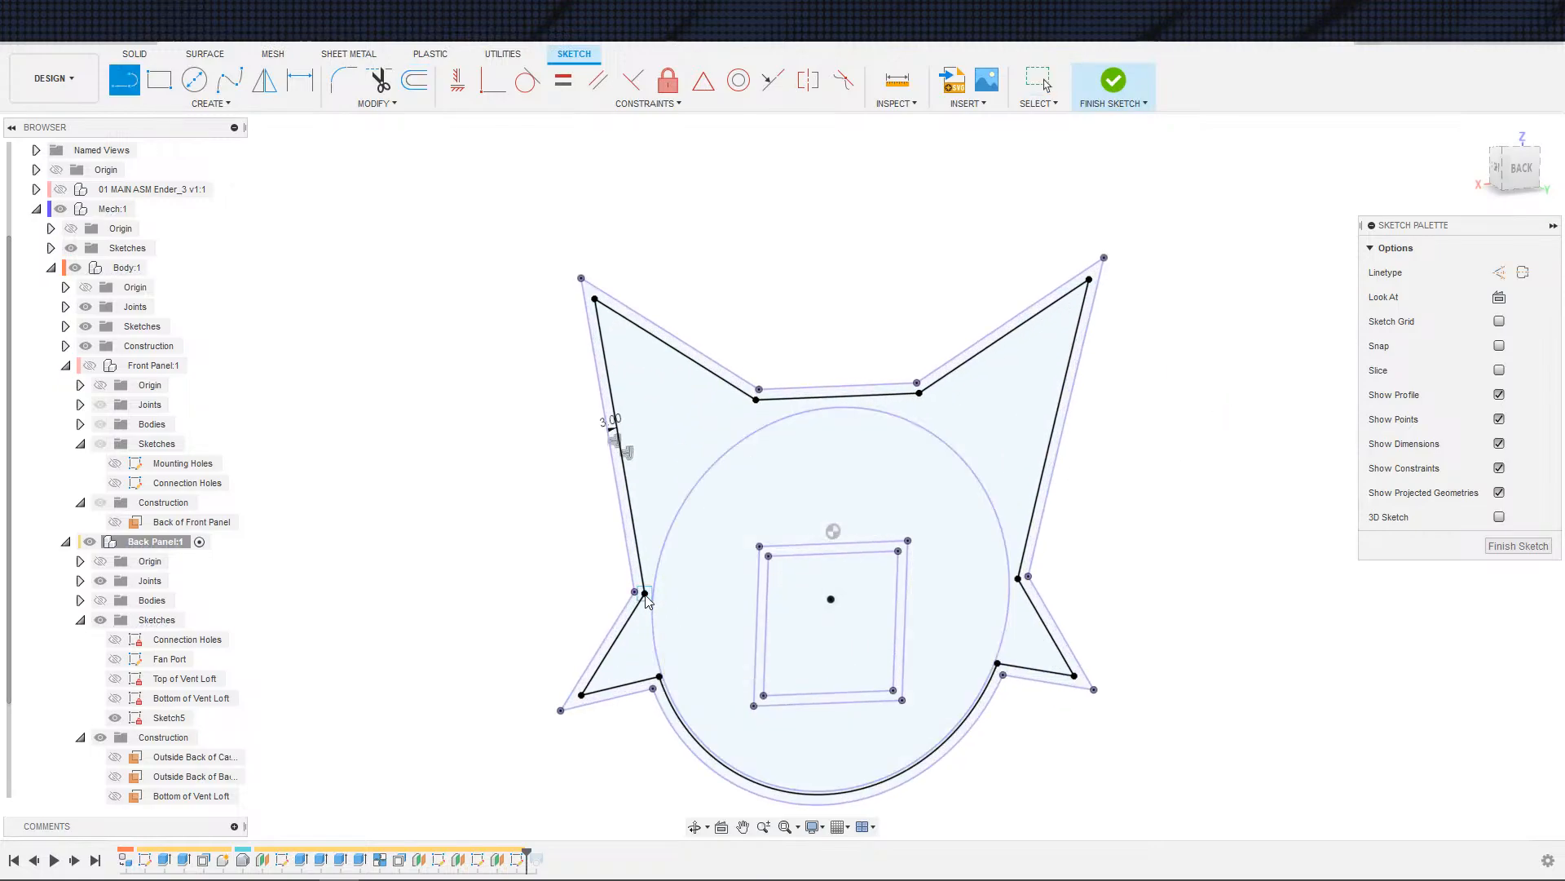
{"action": "left_click", "coordinate": [645, 594]}
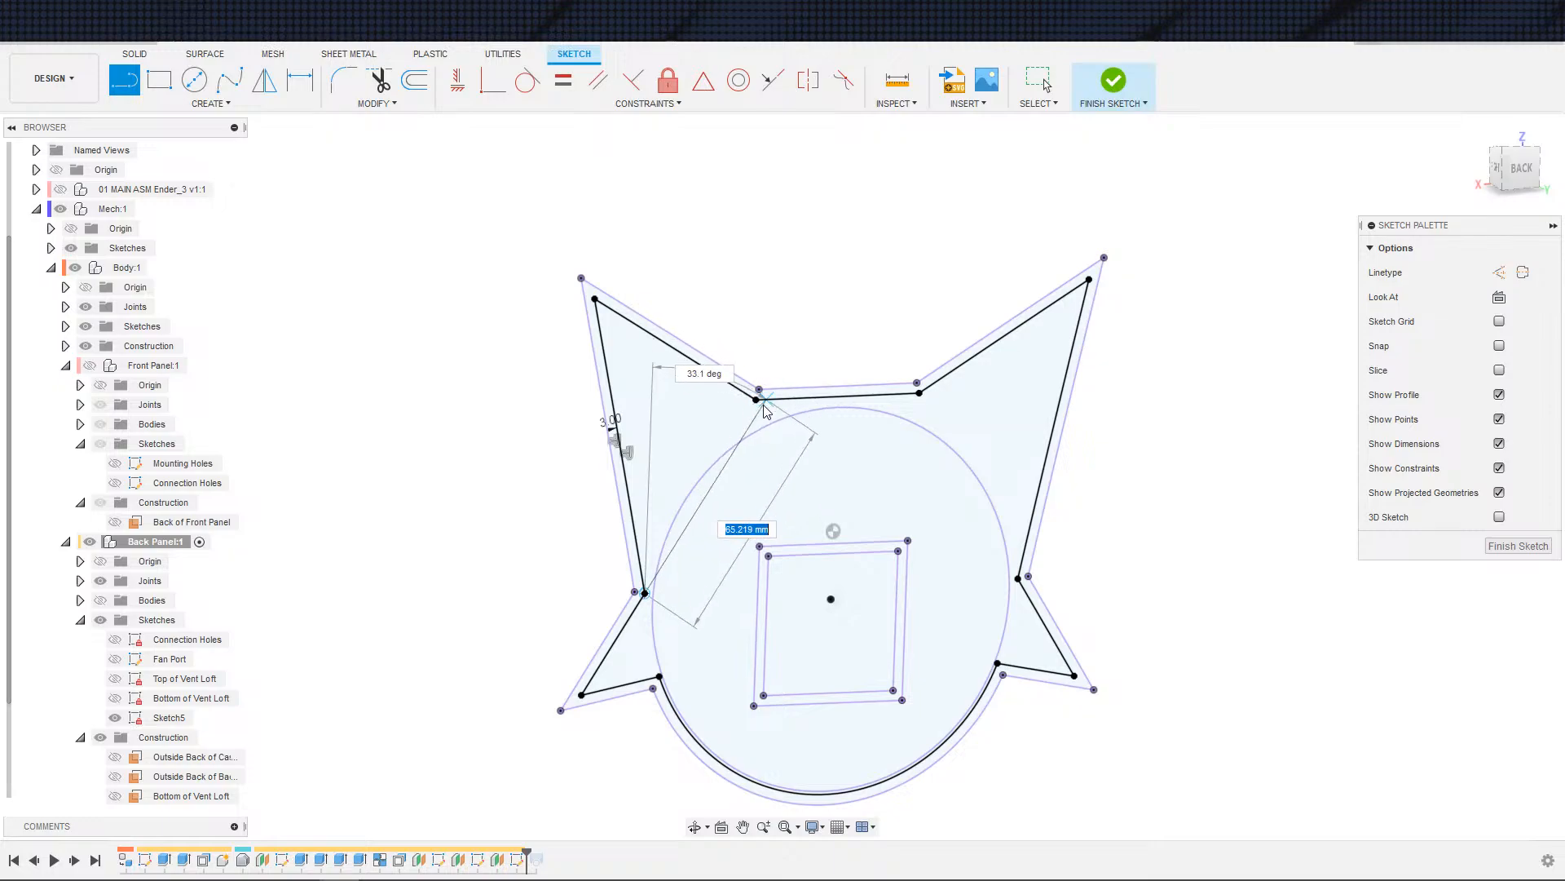
{"action": "left_click", "coordinate": [757, 399]}
{"action": "key", "text": "Escape"}
- Convert the large circular curve around the fan opening to construction geometry
{"action": "left_click", "coordinate": [680, 514]}
{"action": "key", "text": "x"}
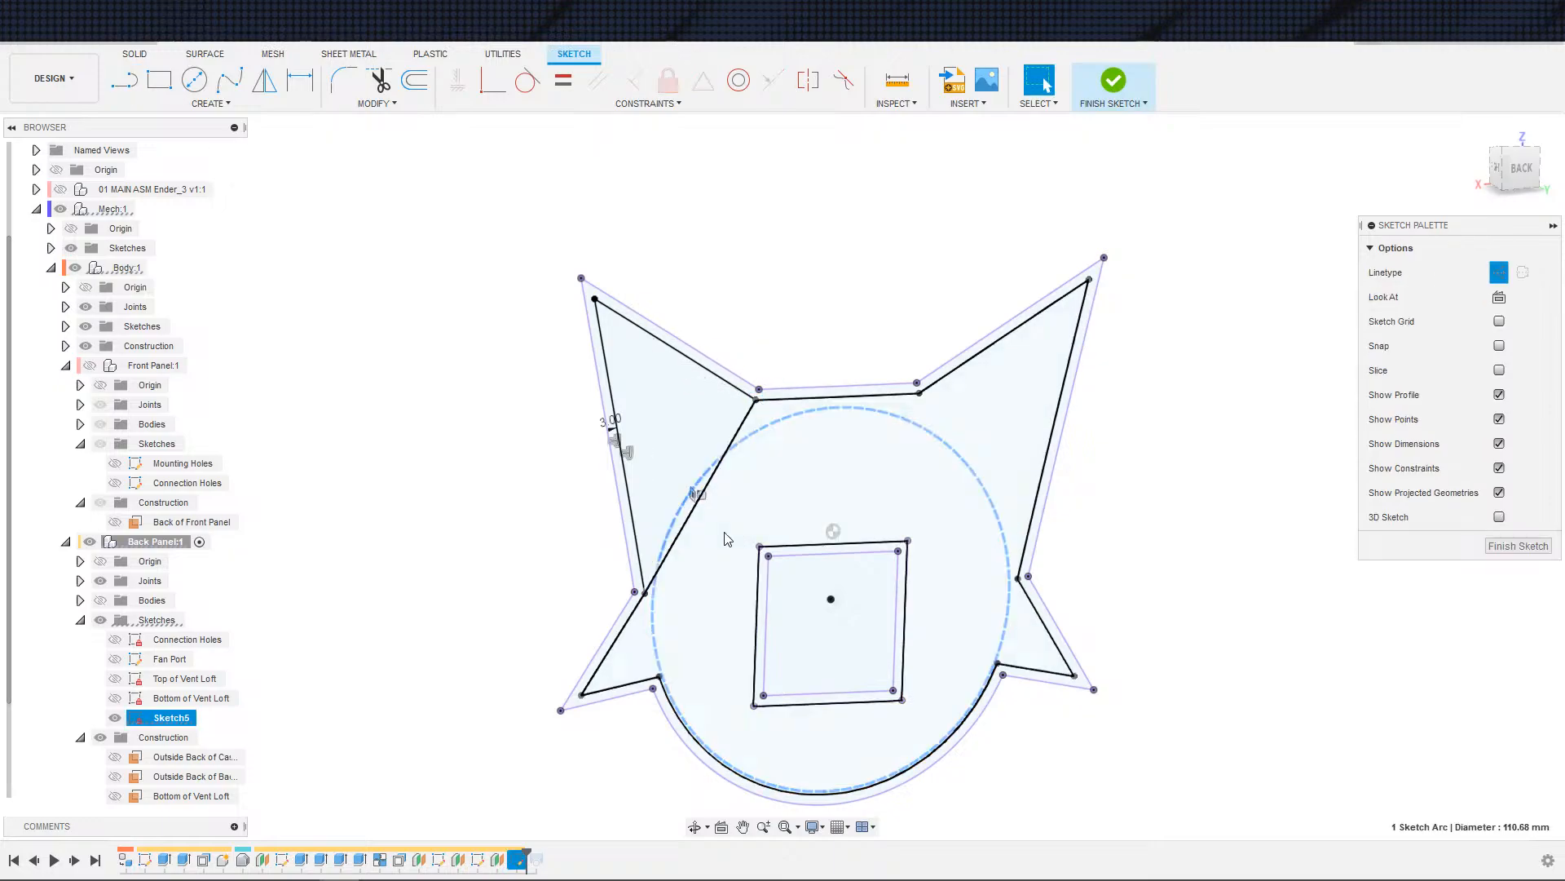
{"action": "left_click", "coordinate": [1143, 530]}
{"action": "mouse_move", "coordinate": [1142, 531]}
{"action": "middle_mouse_down", "text": "shift"}
{"action": "mouse_move", "coordinate": [1084, 535]}
{"action": "mouse_move", "coordinate": [1172, 559]}
{"action": "middle_mouse_up", "text": "shift"}
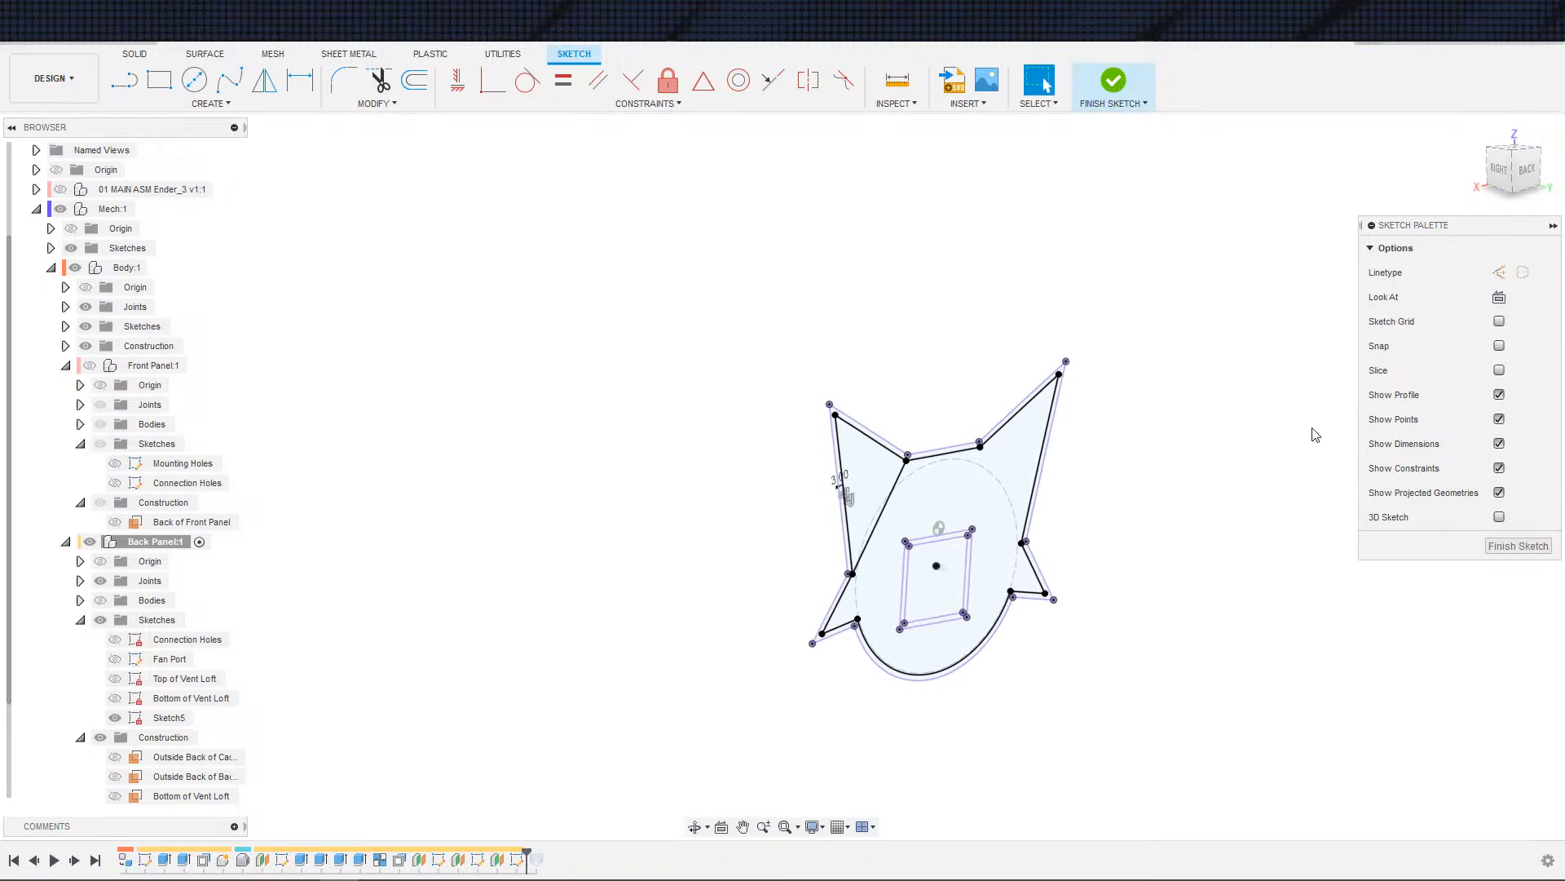
- Finish the outline sketch and show the Back Panel bodies again
{"action": "left_click", "coordinate": [1097, 75]}
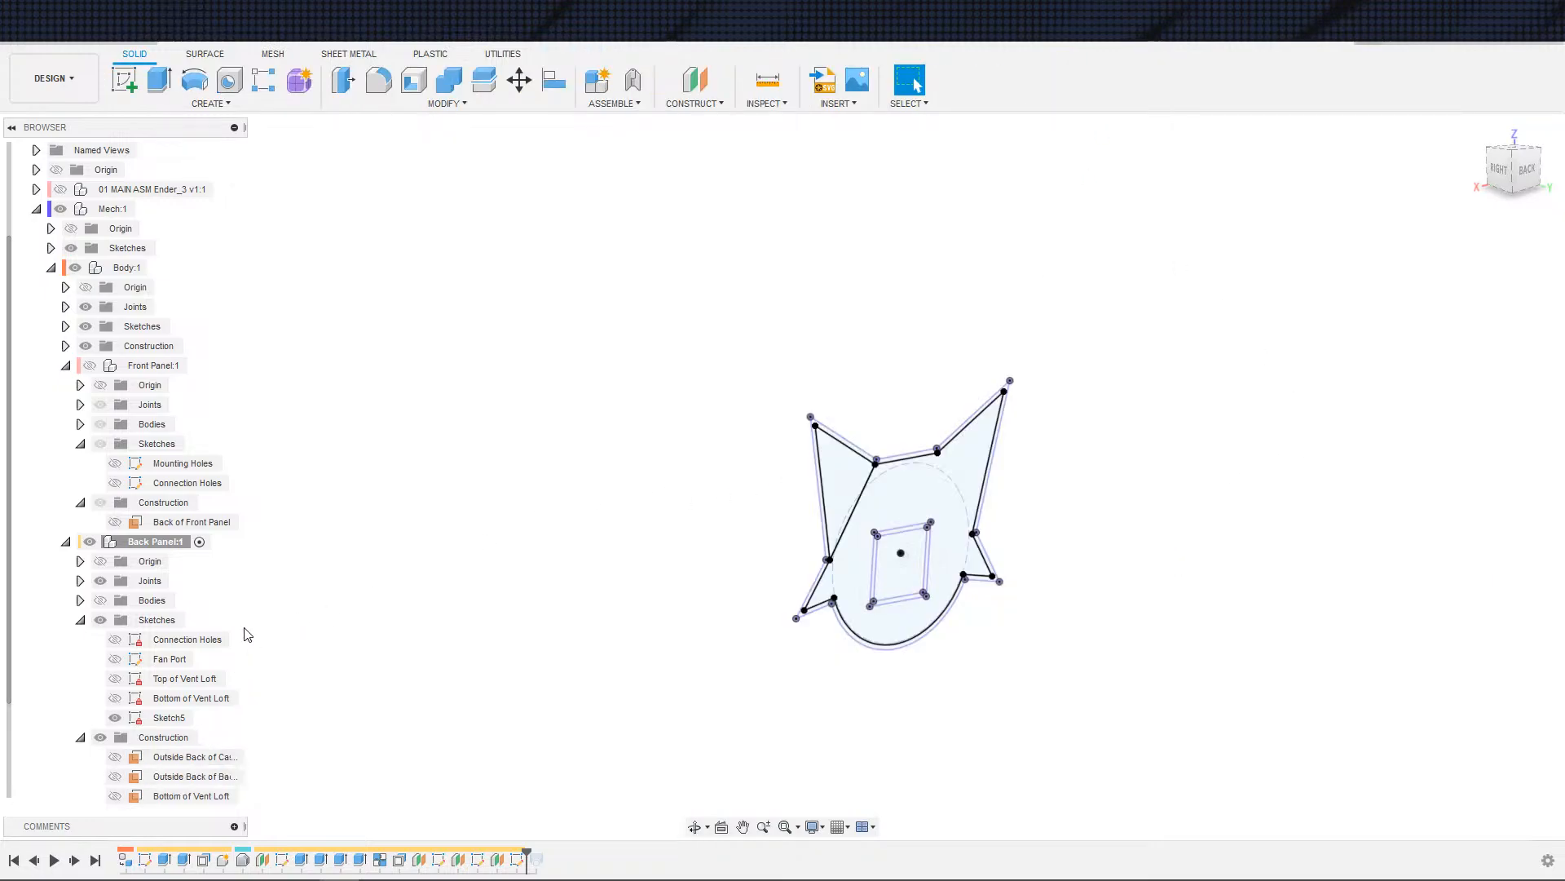
{"action": "left_click", "coordinate": [101, 601]}
{"action": "middle_click_drag", "start_coordinate": [534, 601], "coordinate": [615, 616], "text": "shift"}
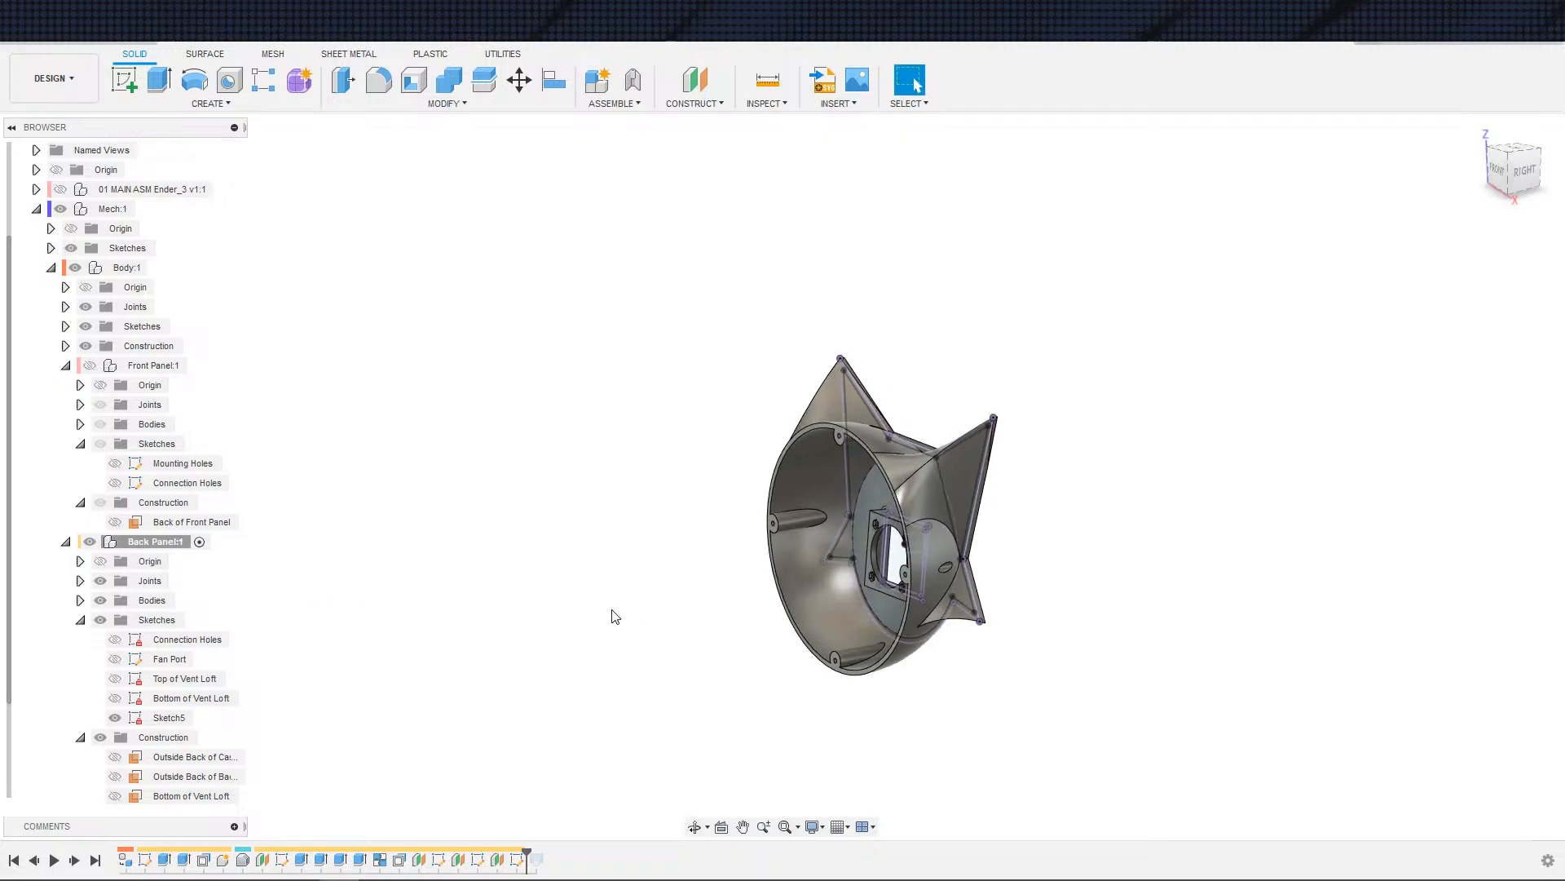
- Create a sketch on the Back of Front Panel plane
{"action": "left_click", "coordinate": [112, 523]}
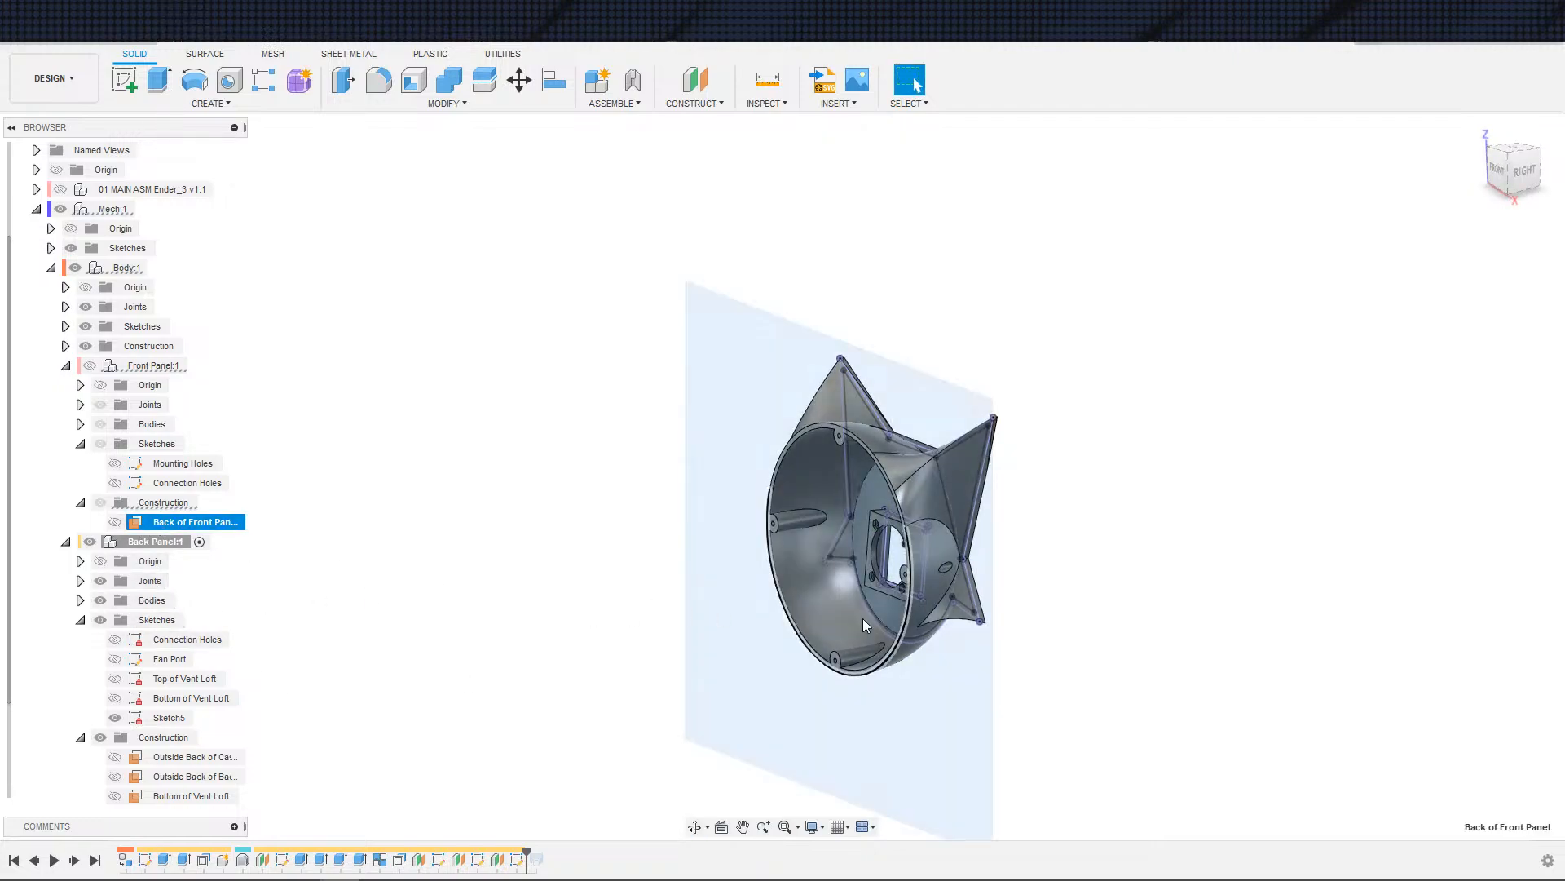
{"action": "mouse_move", "coordinate": [863, 618]}
{"action": "middle_mouse_down", "text": "shift"}
{"action": "mouse_move", "coordinate": [688, 616]}
{"action": "mouse_move", "coordinate": [771, 629]}
{"action": "middle_mouse_up", "text": "shift"}
{"action": "key", "text": "s"}
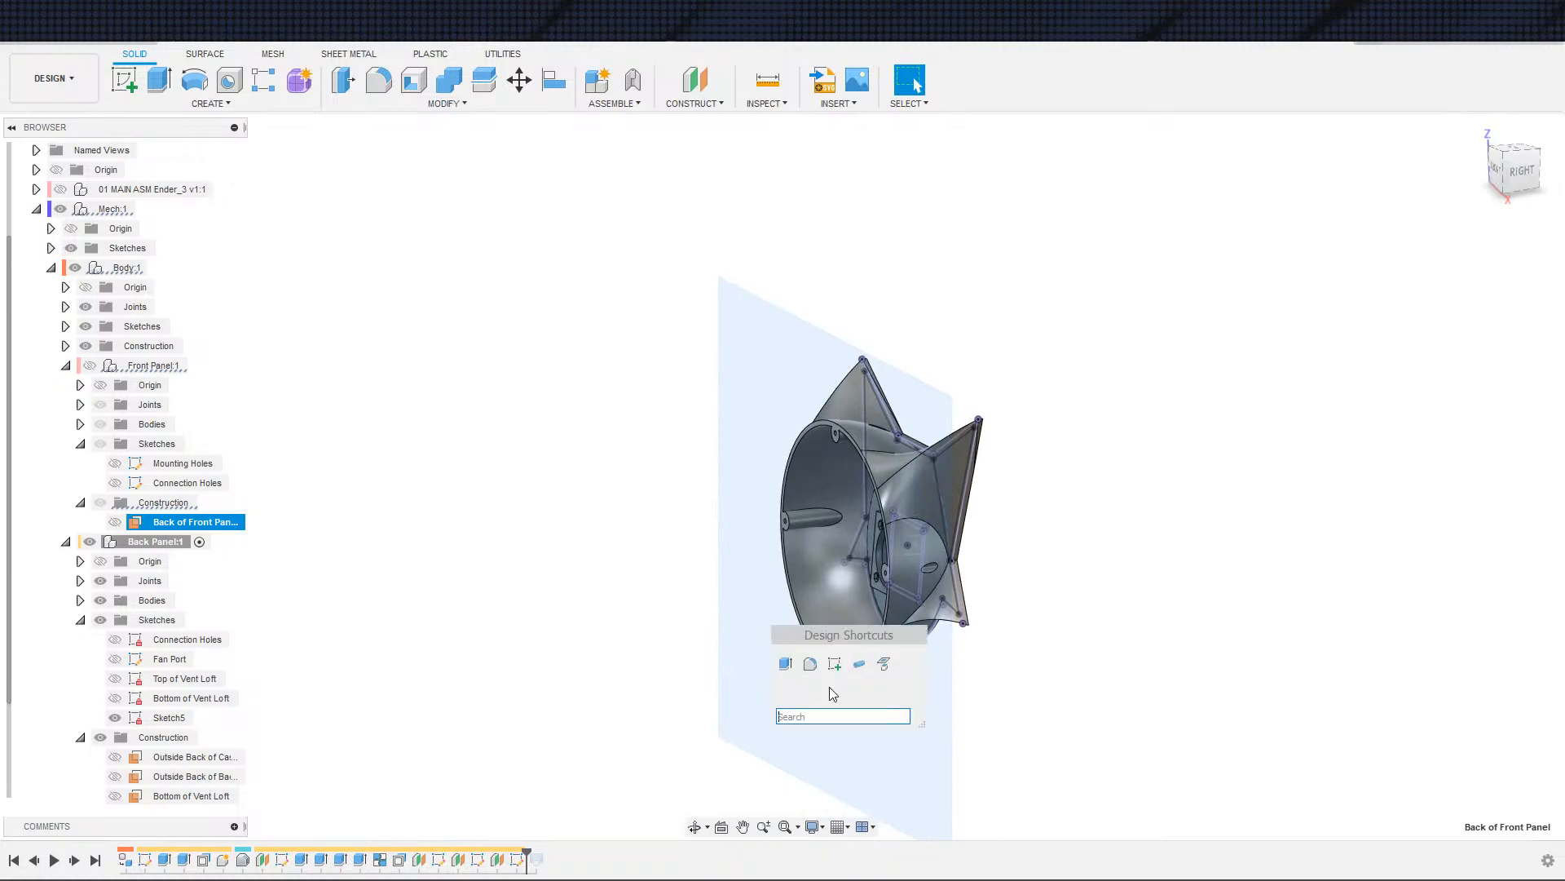
{"action": "left_click", "coordinate": [839, 663]}
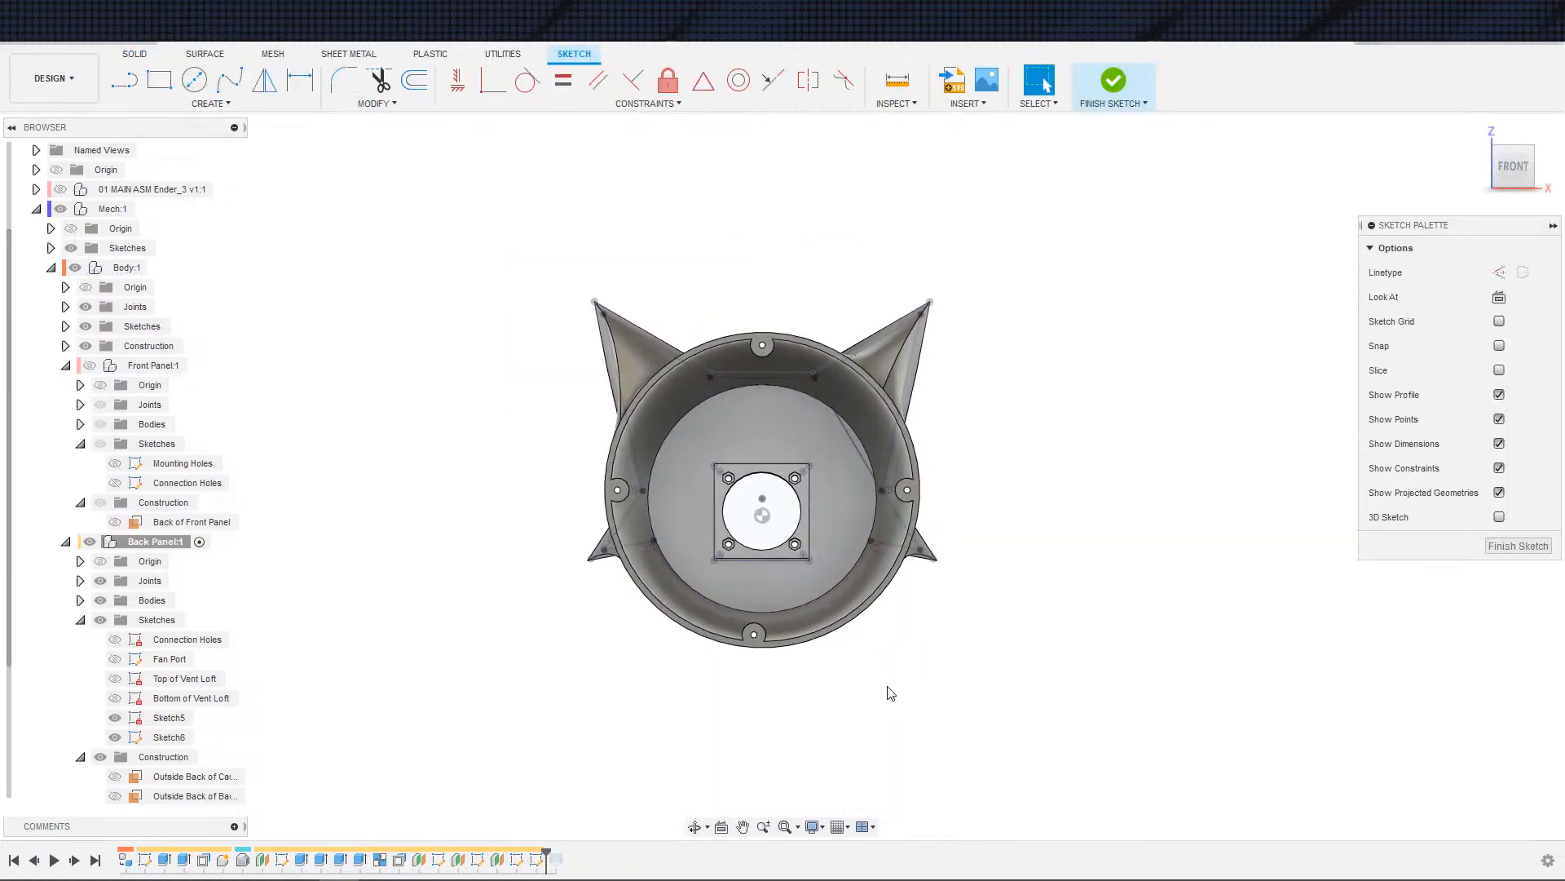
- Intersect the Back Panel body into the front sketch to capture its rim outline
{"action": "key", "text": "s"}
{"action": "left_click", "coordinate": [1033, 677]}
{"action": "key", "text": "Escape"}
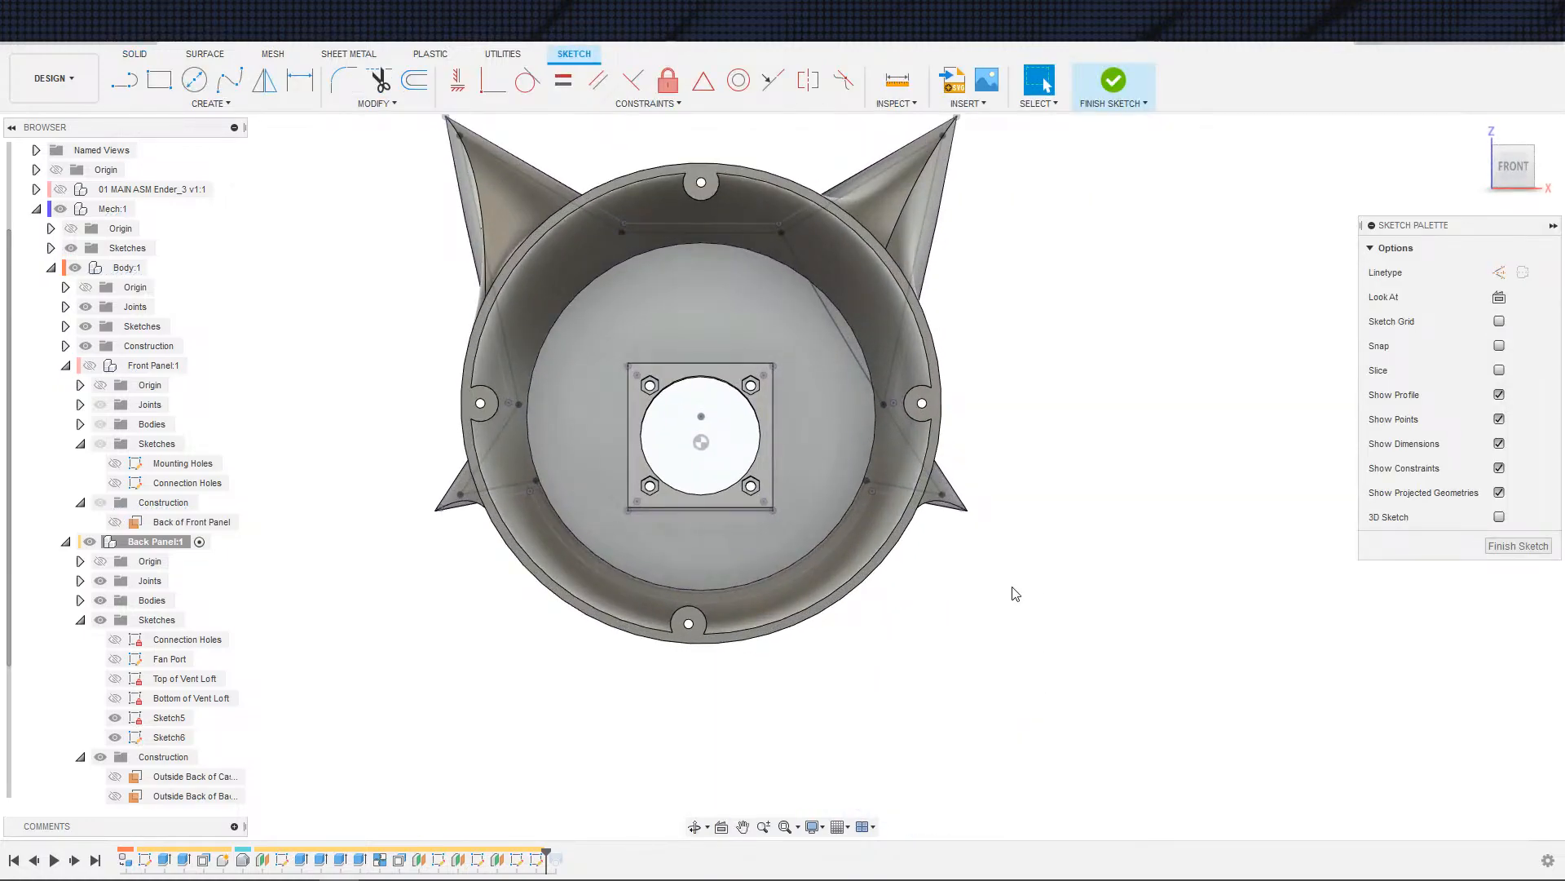
{"action": "key", "text": "s"}
{"action": "mouse_move", "coordinate": [993, 526]}
{"action": "middle_mouse_down", "text": "shift"}
{"action": "mouse_move", "coordinate": [1035, 493]}
{"action": "mouse_move", "coordinate": [965, 443]}
{"action": "mouse_move", "coordinate": [884, 243]}
{"action": "middle_mouse_up", "text": "shift"}
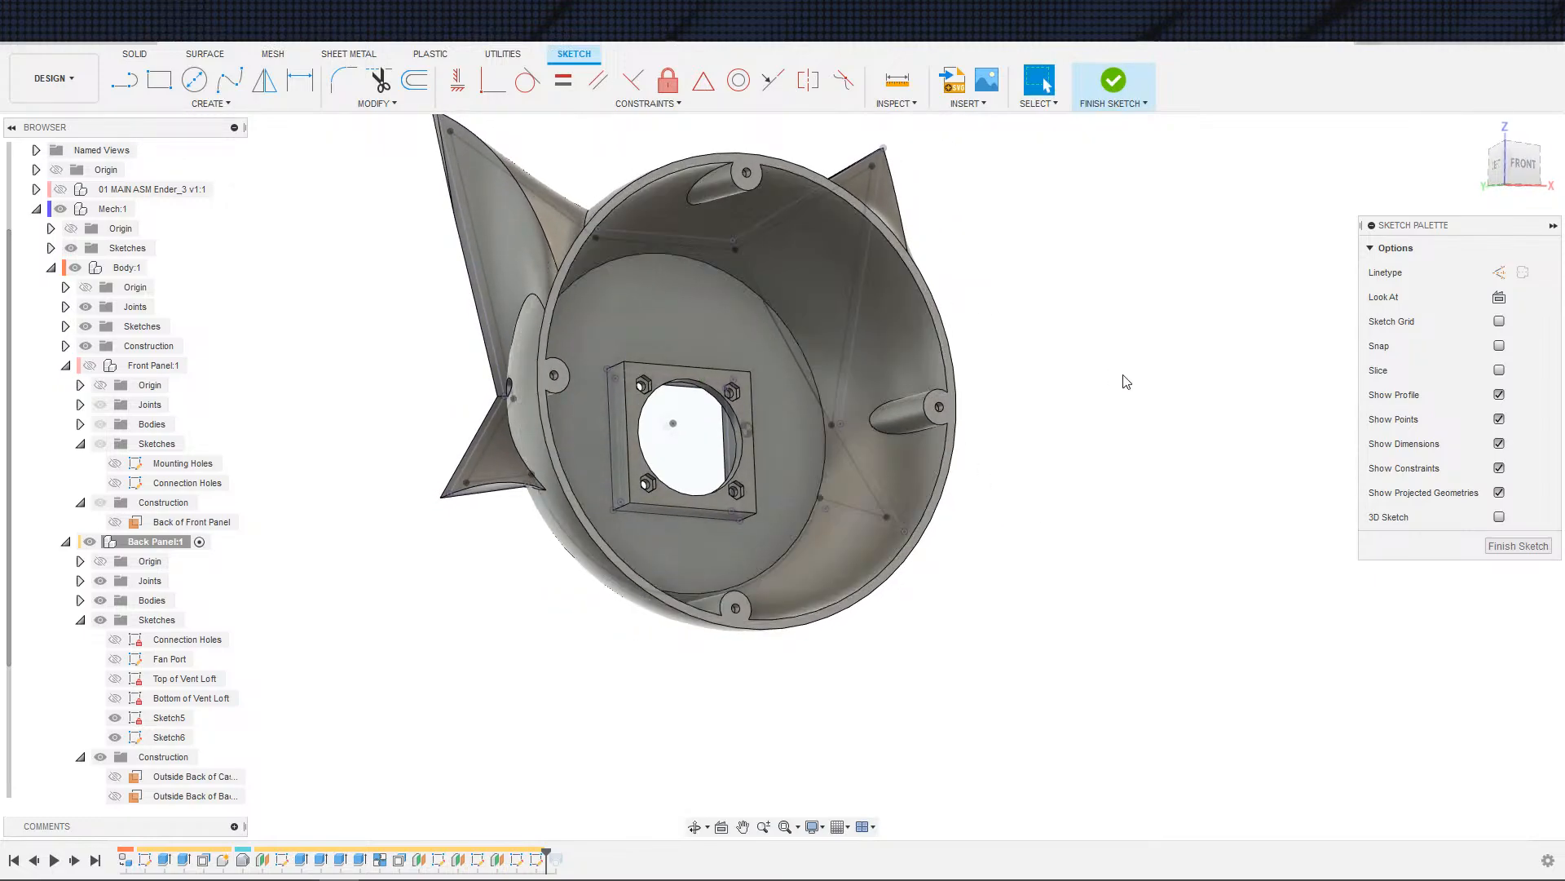
{"action": "key", "text": "s"}
{"action": "left_click", "coordinate": [1165, 439]}
{"action": "left_click", "coordinate": [927, 310]}
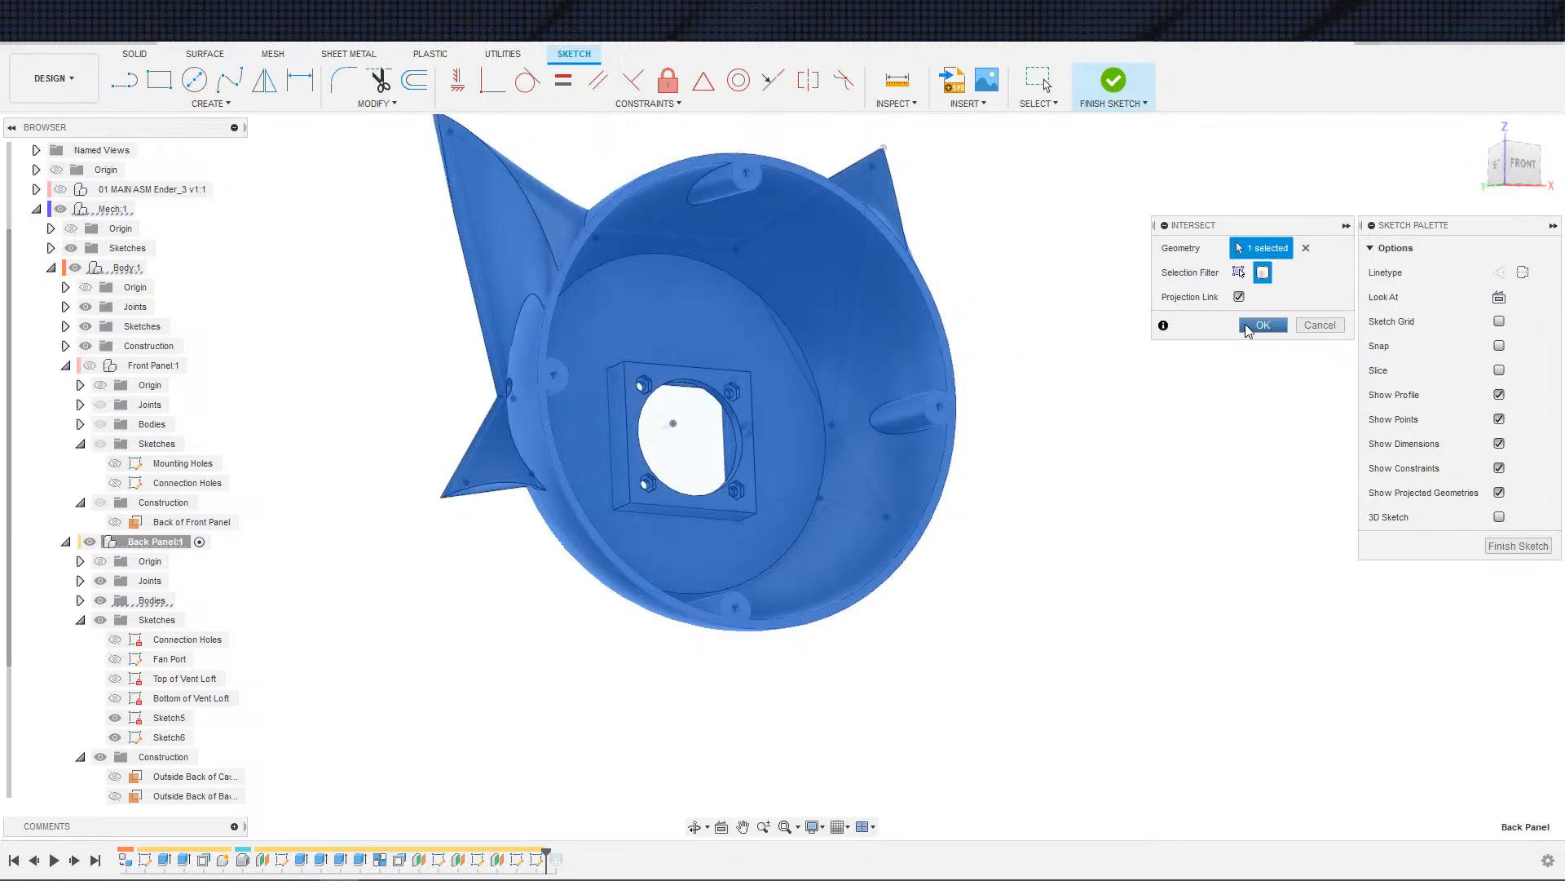
{"action": "key", "text": "Return"}
- Try to project the diagonal inner edge of Sketch5's upper ear spike into the front sketch
{"action": "mouse_move", "coordinate": [1119, 352]}
{"action": "middle_mouse_down", "text": "shift"}
{"action": "mouse_move", "coordinate": [1087, 377]}
{"action": "mouse_move", "coordinate": [1069, 359]}
{"action": "mouse_move", "coordinate": [1049, 378]}
{"action": "middle_mouse_up", "text": "shift"}
{"action": "key", "text": "s"}
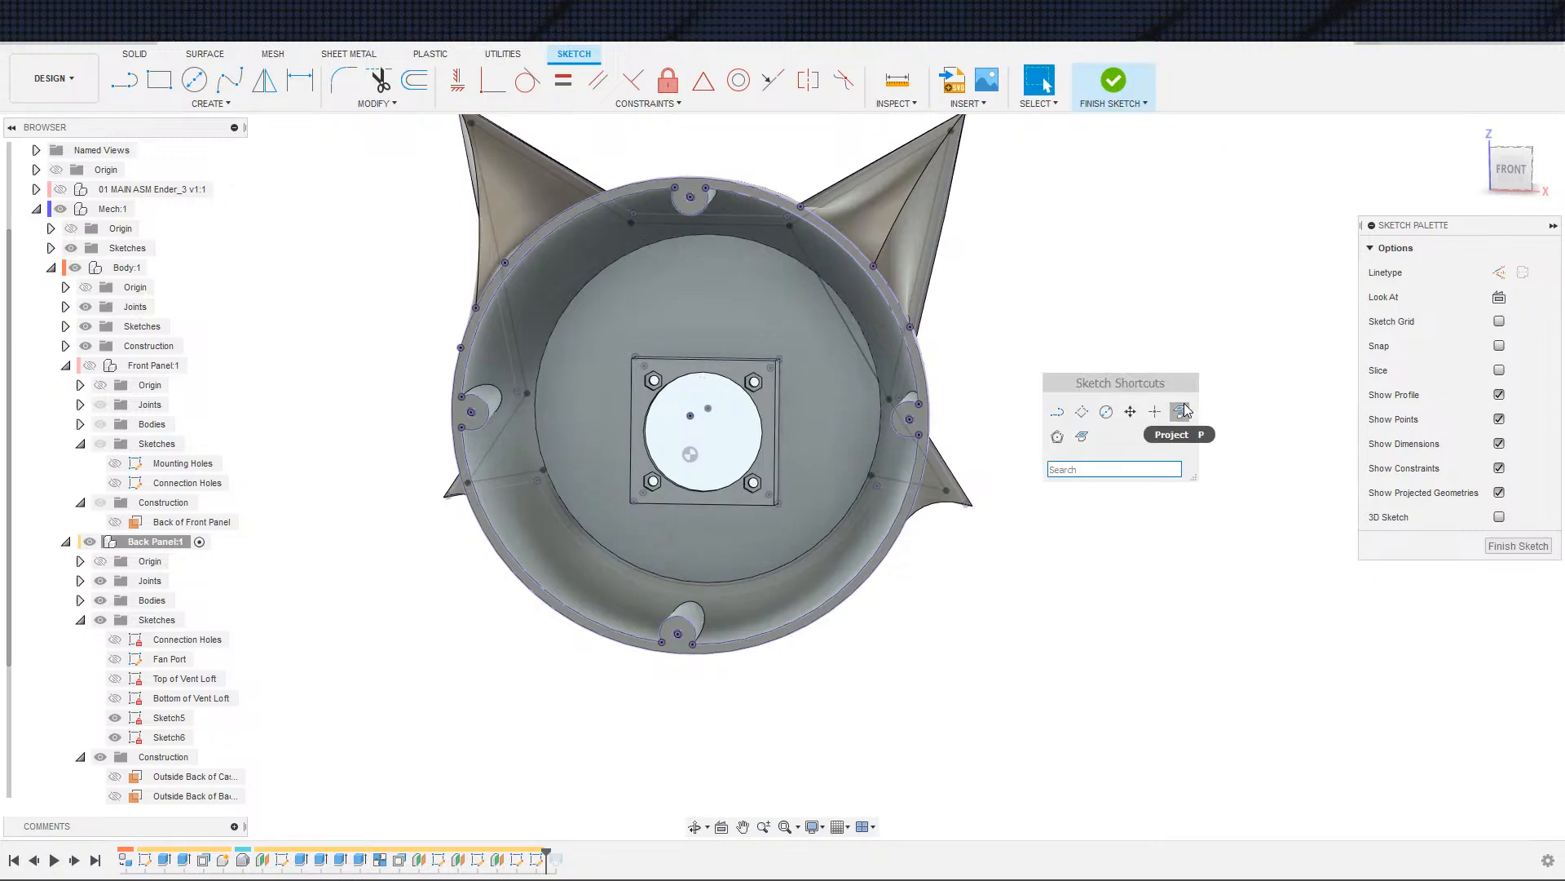
{"action": "left_click", "coordinate": [1181, 411]}
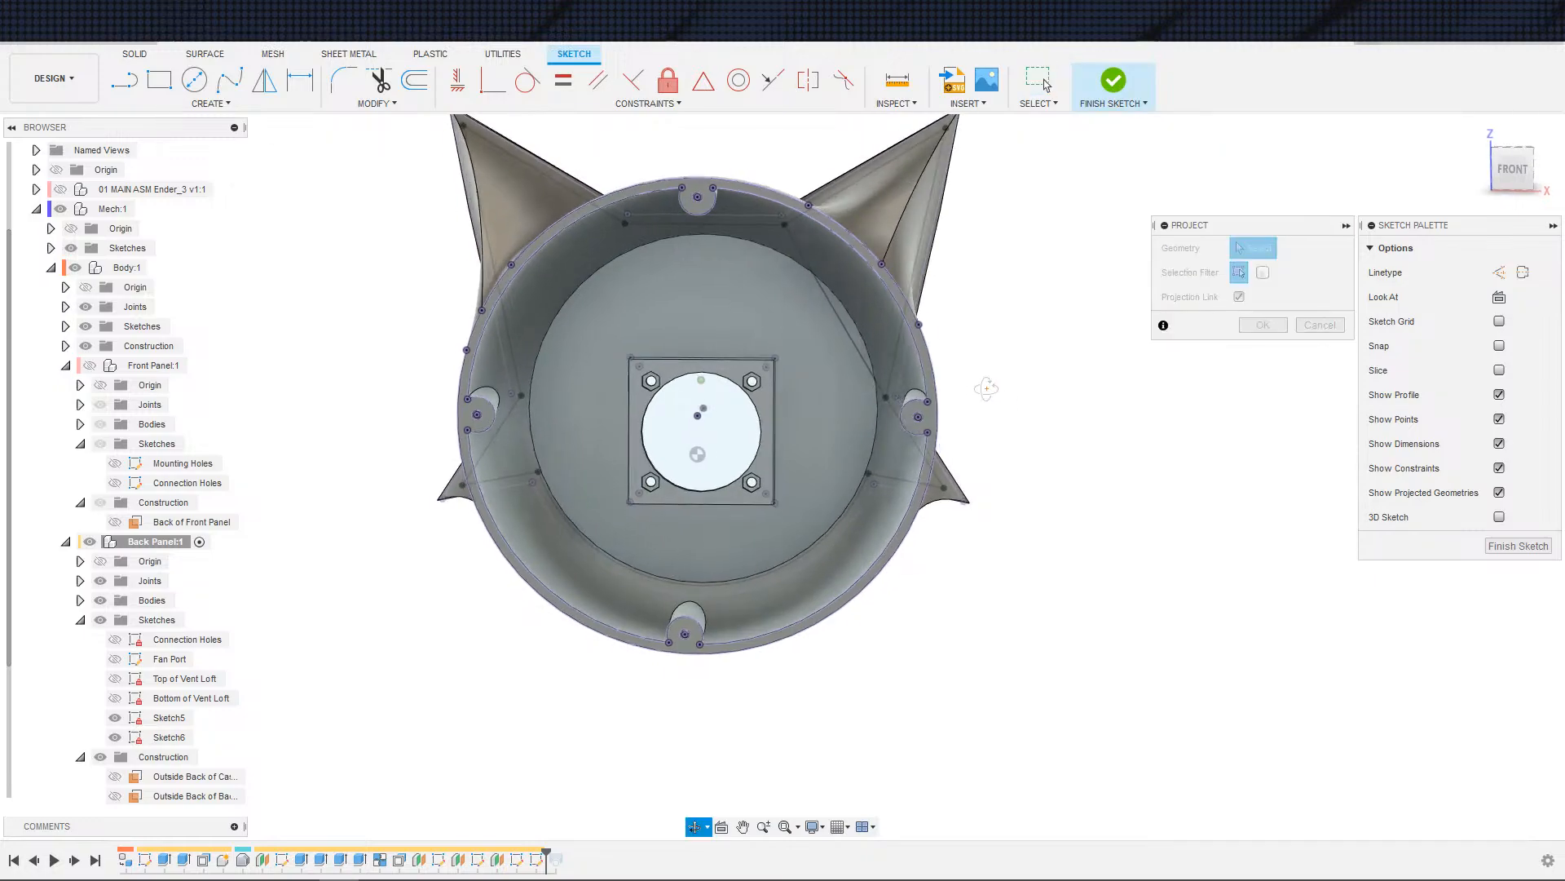
{"action": "middle_click_drag", "start_coordinate": [897, 355], "coordinate": [861, 346], "text": "shift"}
{"action": "left_click", "coordinate": [833, 340]}
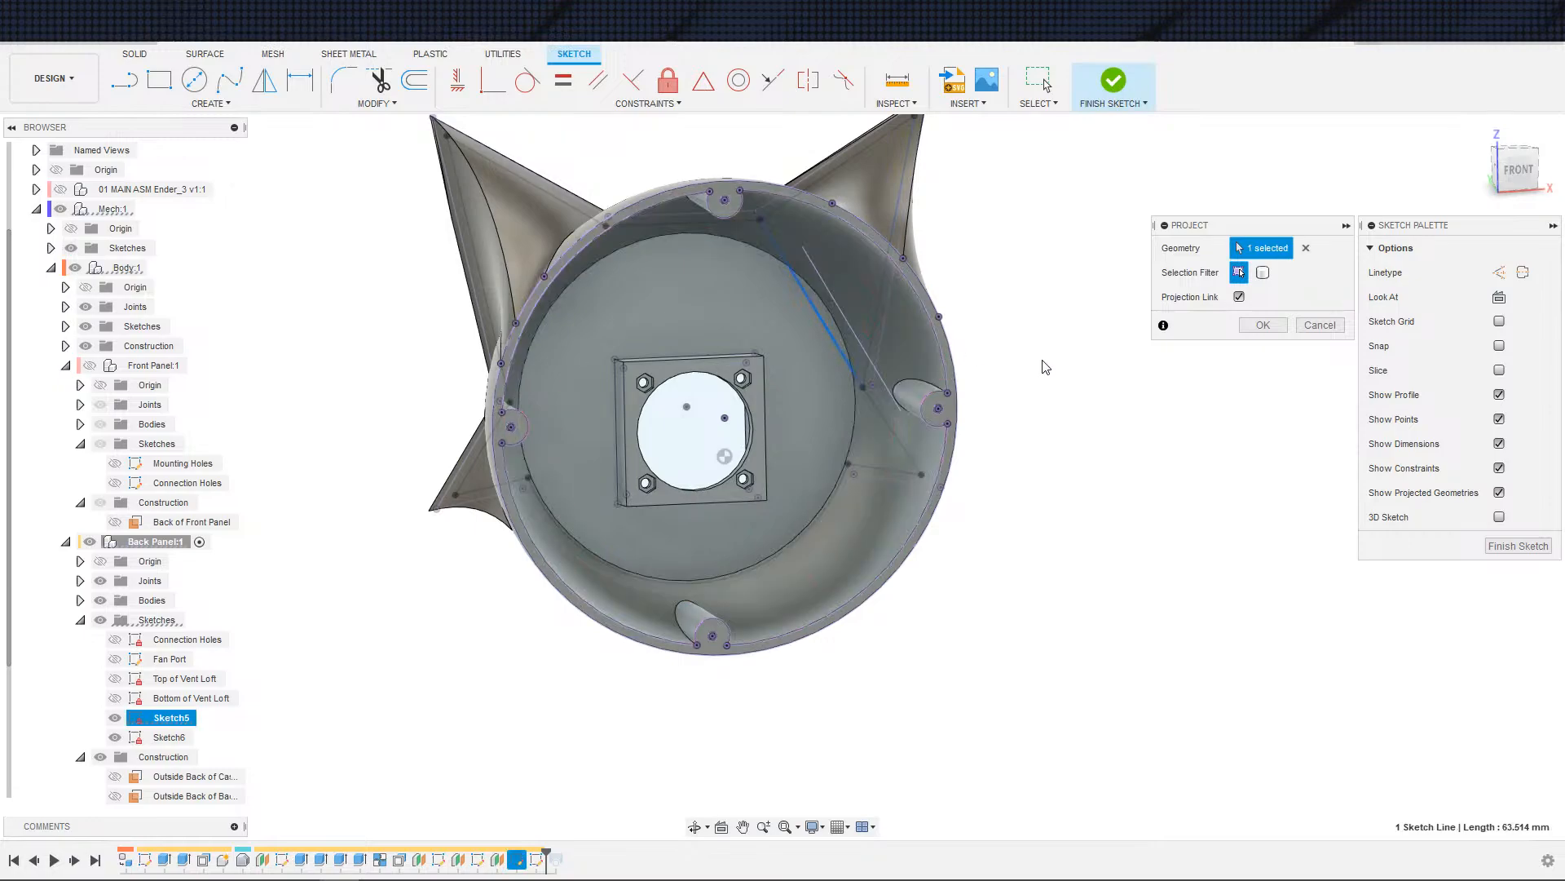
- Examine how the projected spike edge relates to the Back Panel's front rim and curved wall from several angles
{"action": "mouse_move", "coordinate": [1047, 362]}
{"action": "middle_mouse_down", "text": "shift"}
{"action": "mouse_move", "coordinate": [989, 343]}
{"action": "mouse_move", "coordinate": [1041, 335]}
{"action": "mouse_move", "coordinate": [1027, 339]}
{"action": "mouse_move", "coordinate": [1068, 357]}
{"action": "middle_mouse_up", "text": "shift"}
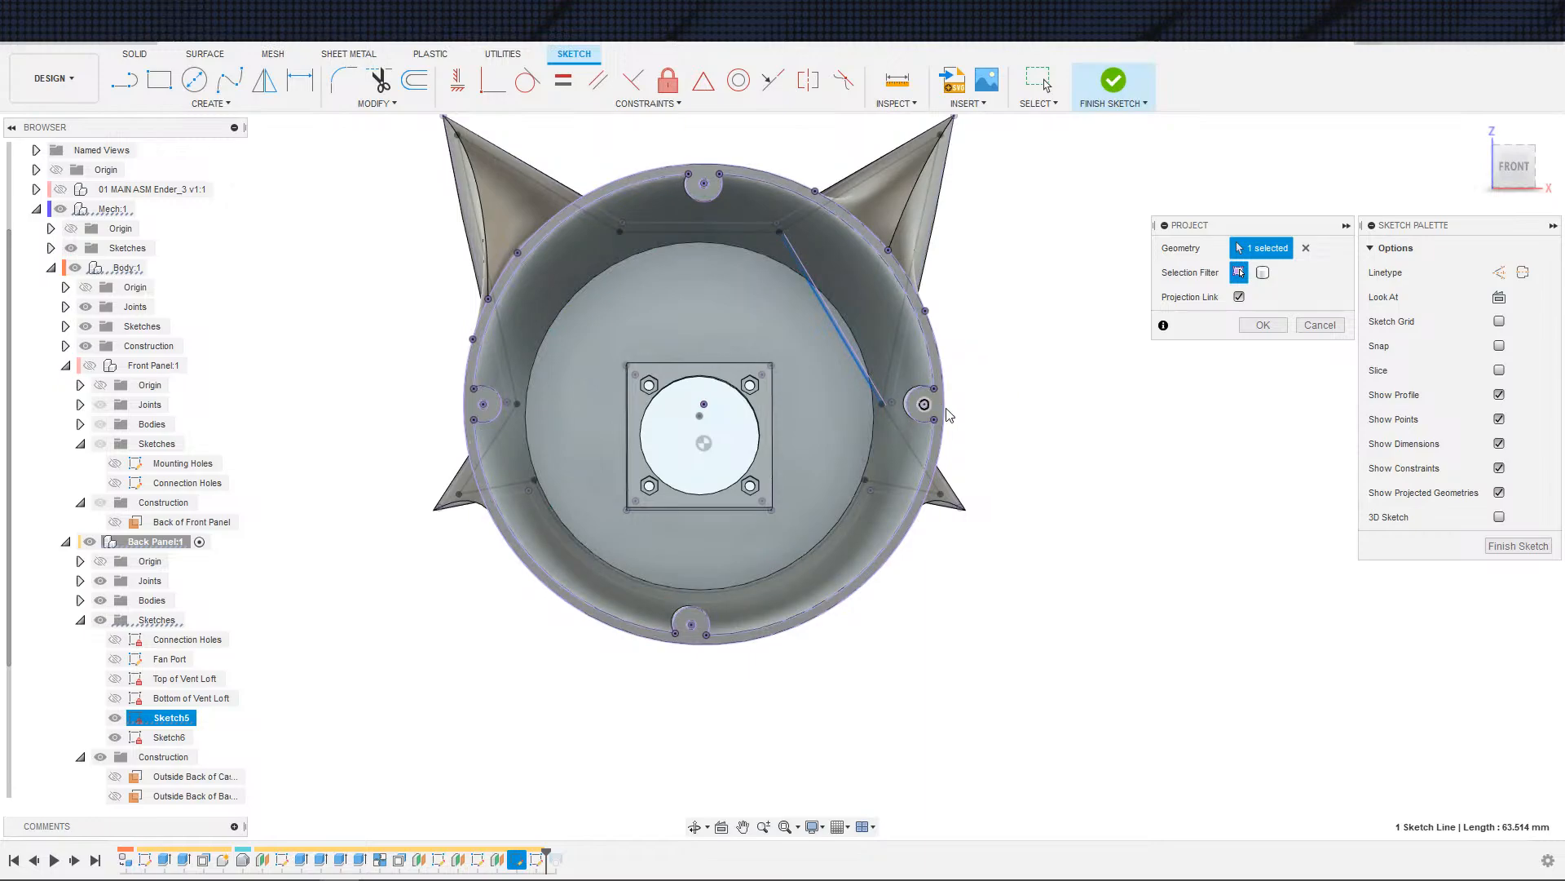
{"action": "scroll", "coordinate": [1015, 402], "scroll_direction": "up", "scroll_amount": 2}
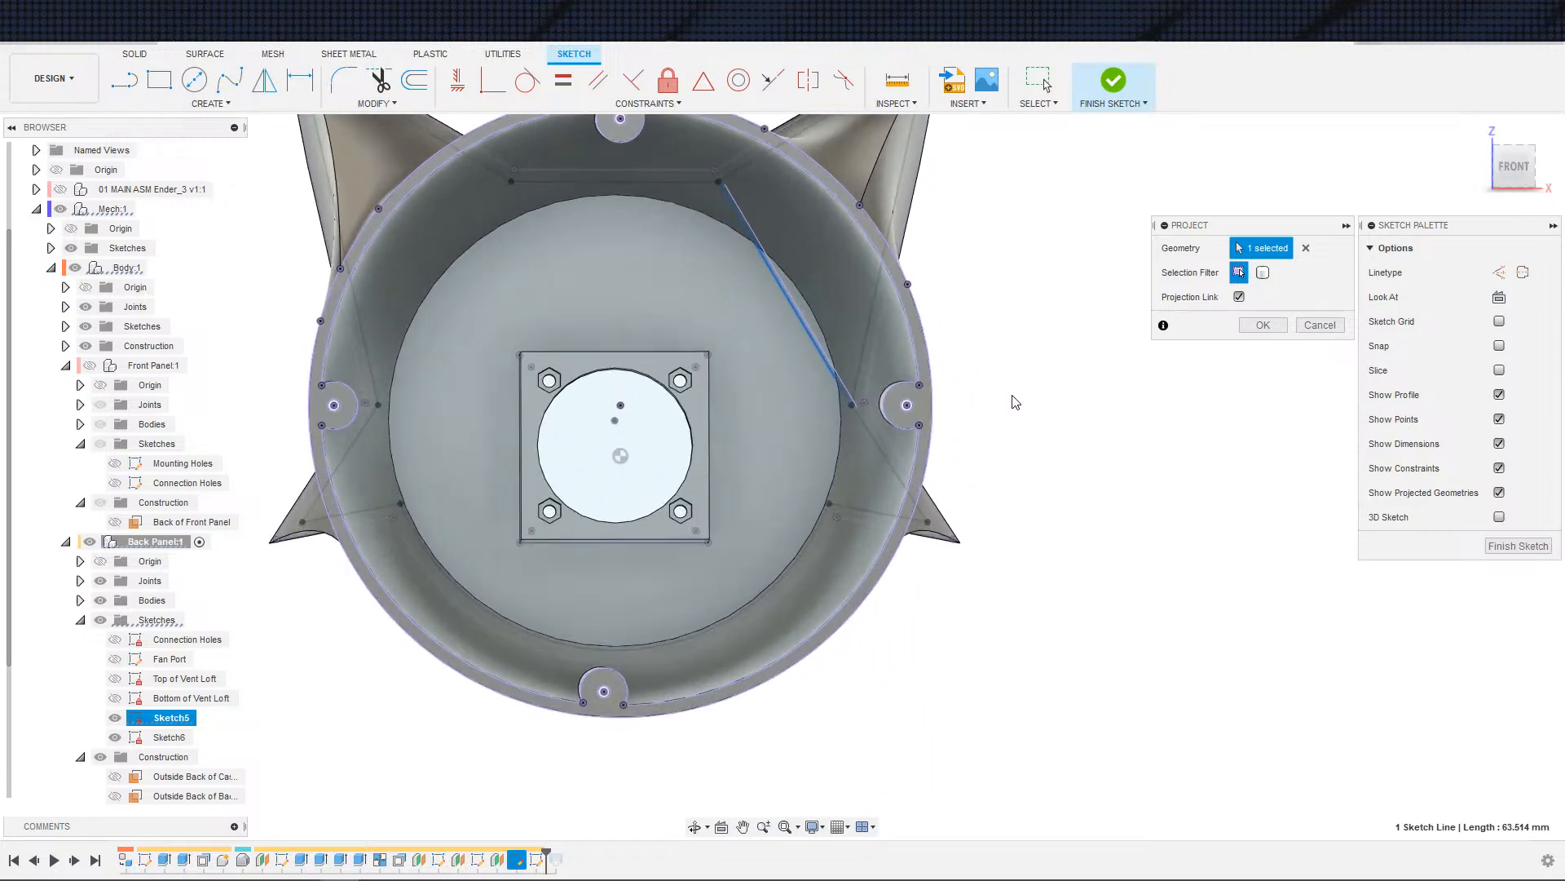
{"action": "scroll", "coordinate": [1025, 395], "scroll_direction": "down", "scroll_amount": 2}
{"action": "middle_click_drag", "start_coordinate": [1025, 395], "coordinate": [1089, 409], "text": "shift"}
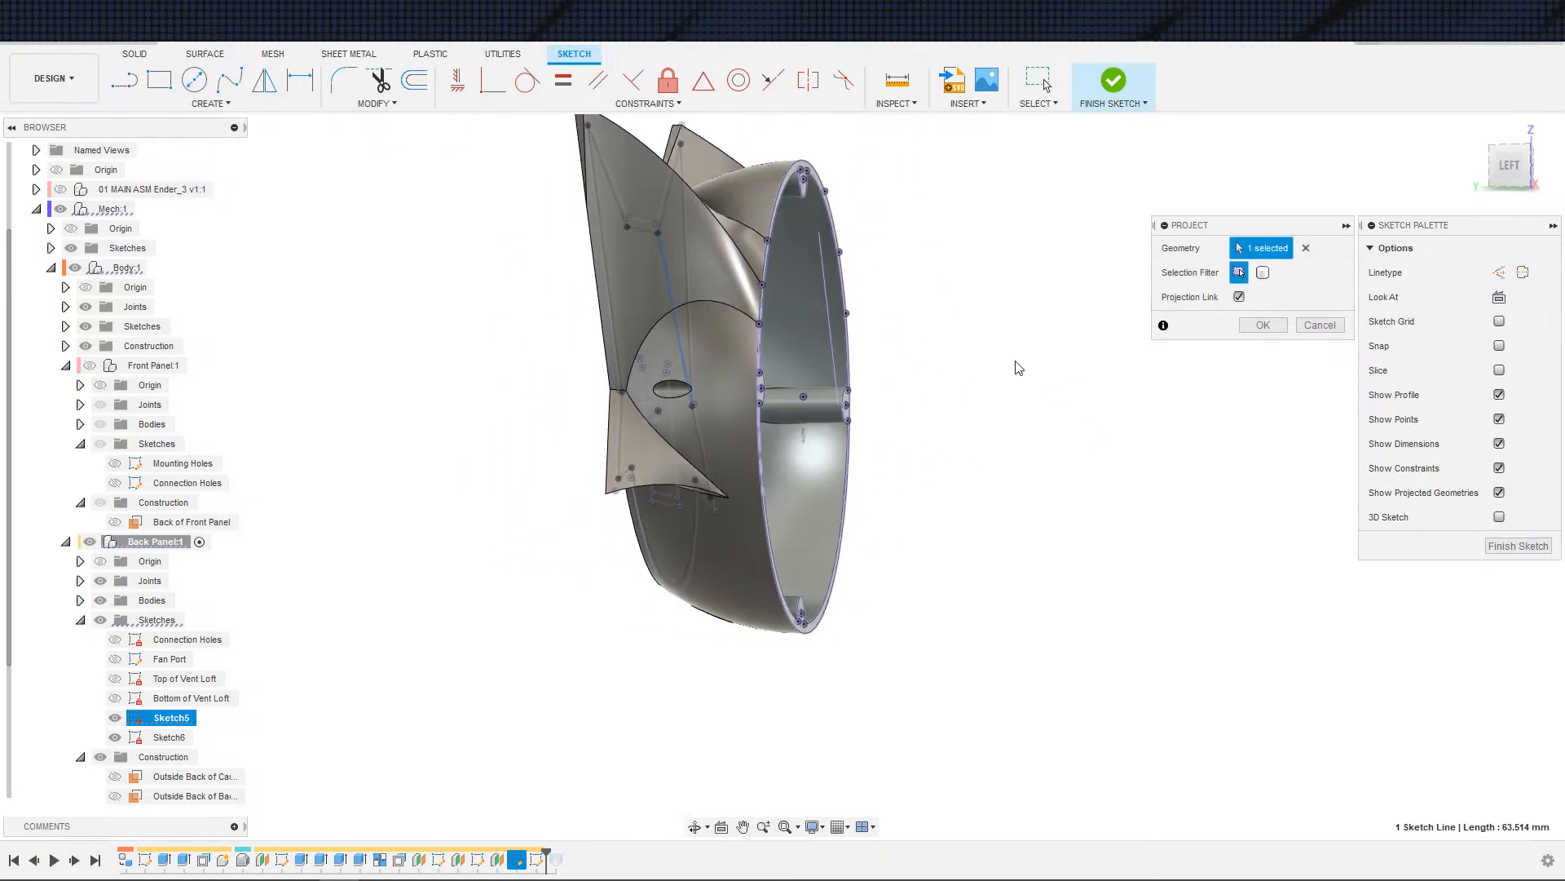
{"action": "middle_click_drag", "start_coordinate": [1020, 367], "coordinate": [789, 304], "text": "shift"}
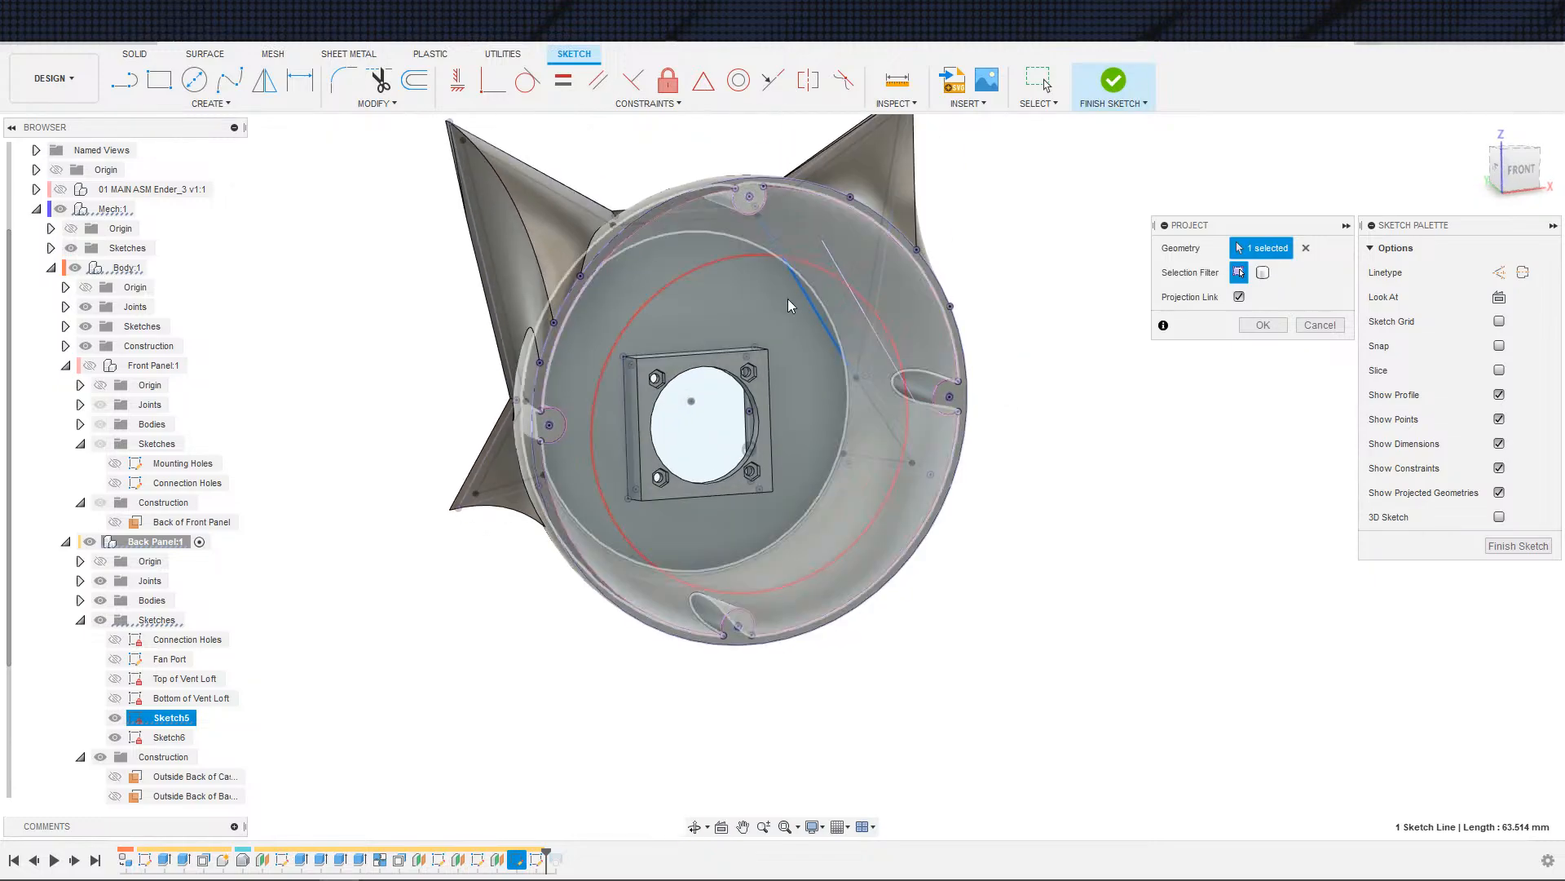
{"action": "middle_click_drag", "start_coordinate": [948, 413], "coordinate": [762, 218], "text": "shift"}
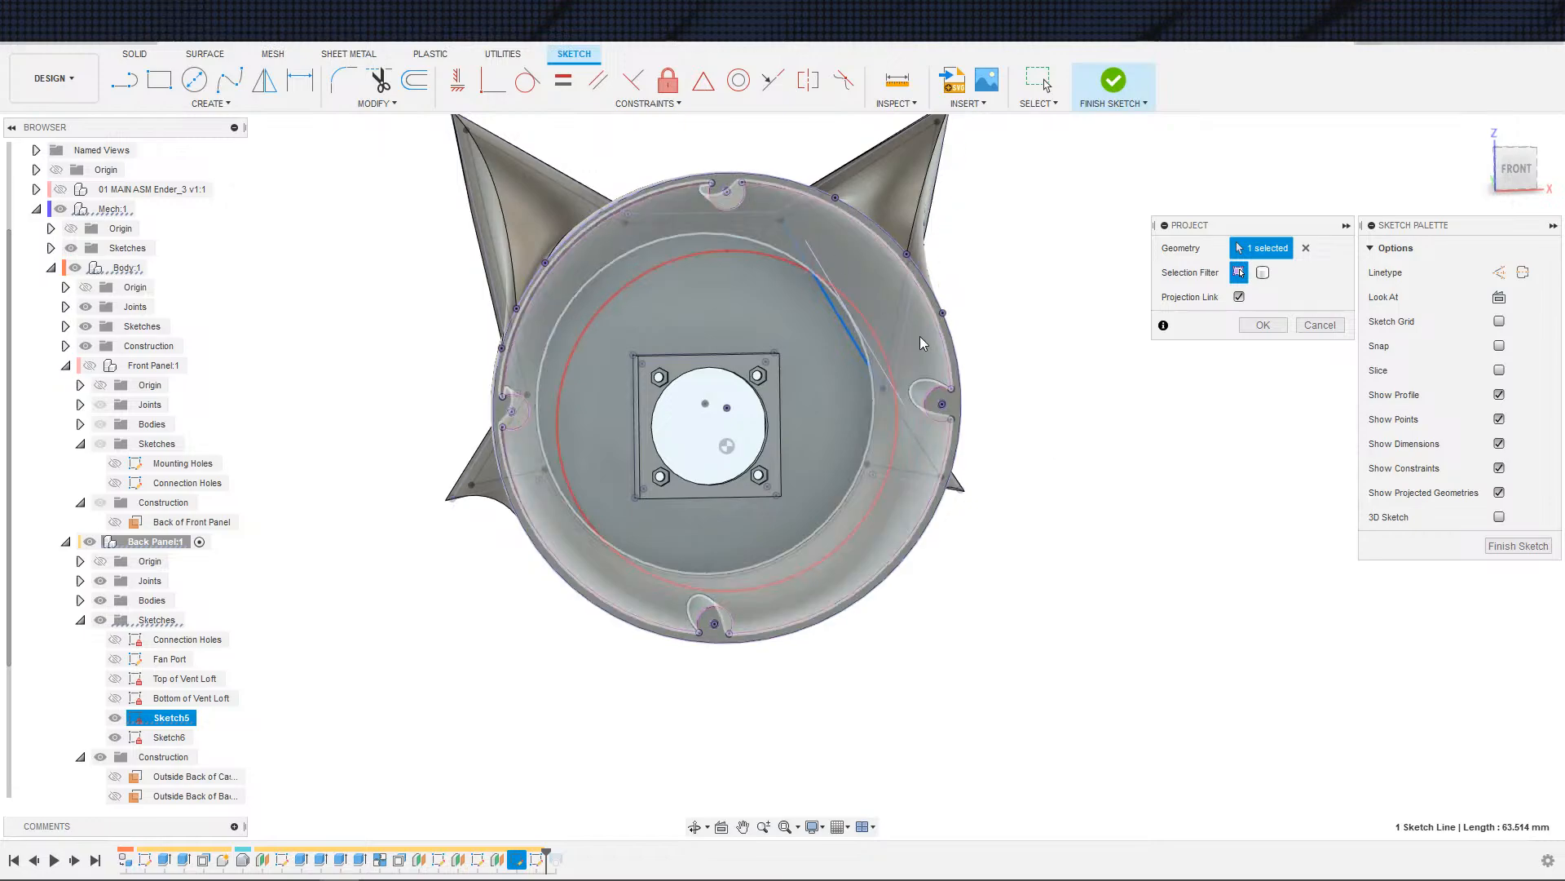
{"action": "middle_click_drag", "start_coordinate": [922, 343], "coordinate": [1149, 318], "text": "shift"}
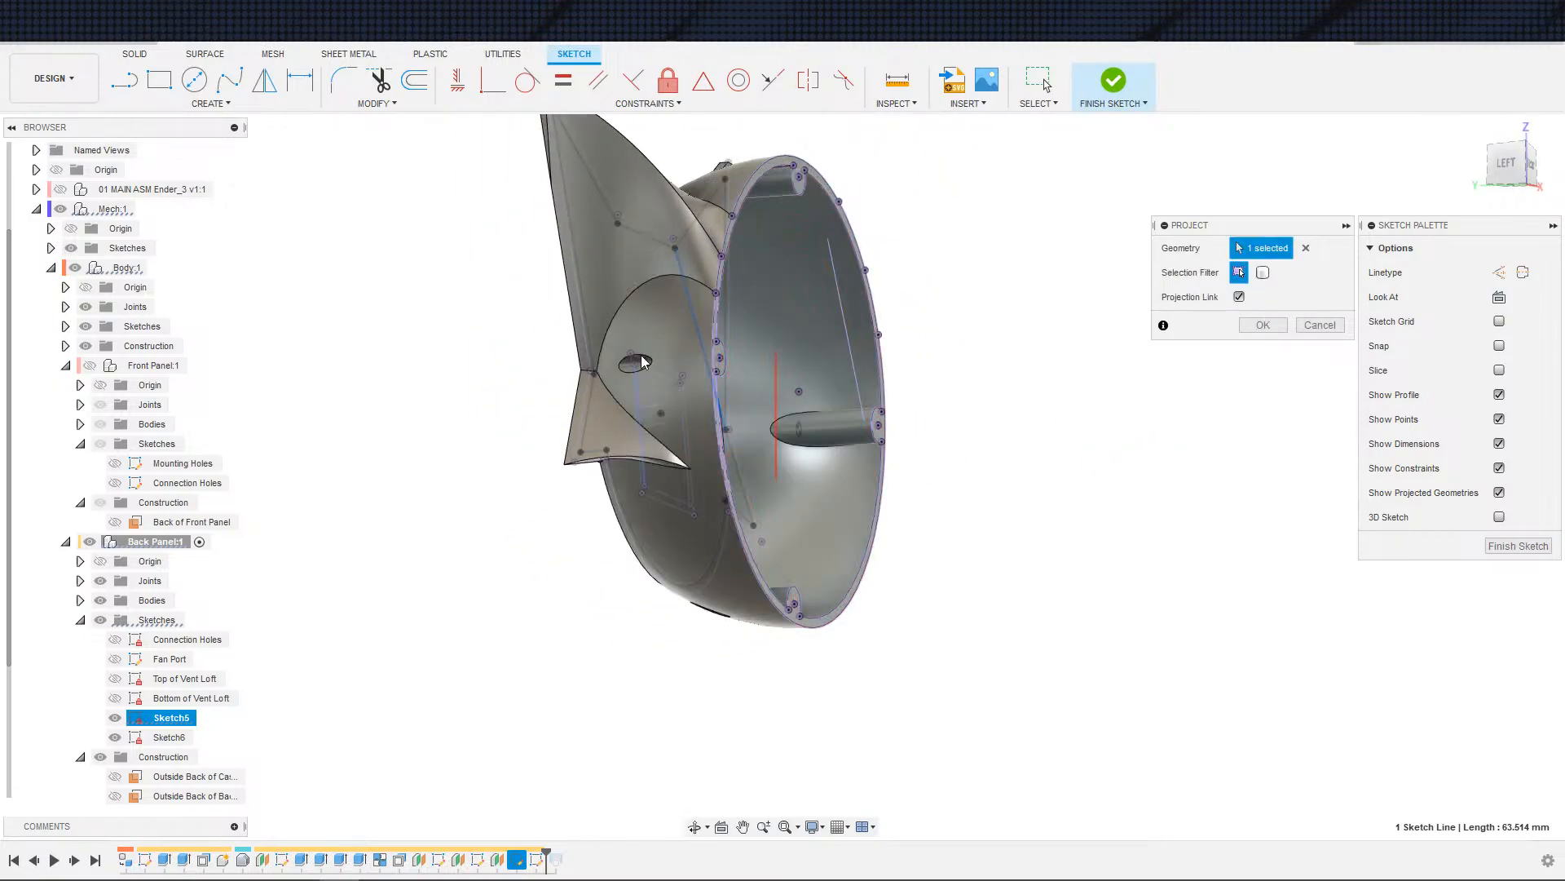
{"action": "middle_click_drag", "start_coordinate": [1011, 273], "coordinate": [851, 316], "text": "shift"}
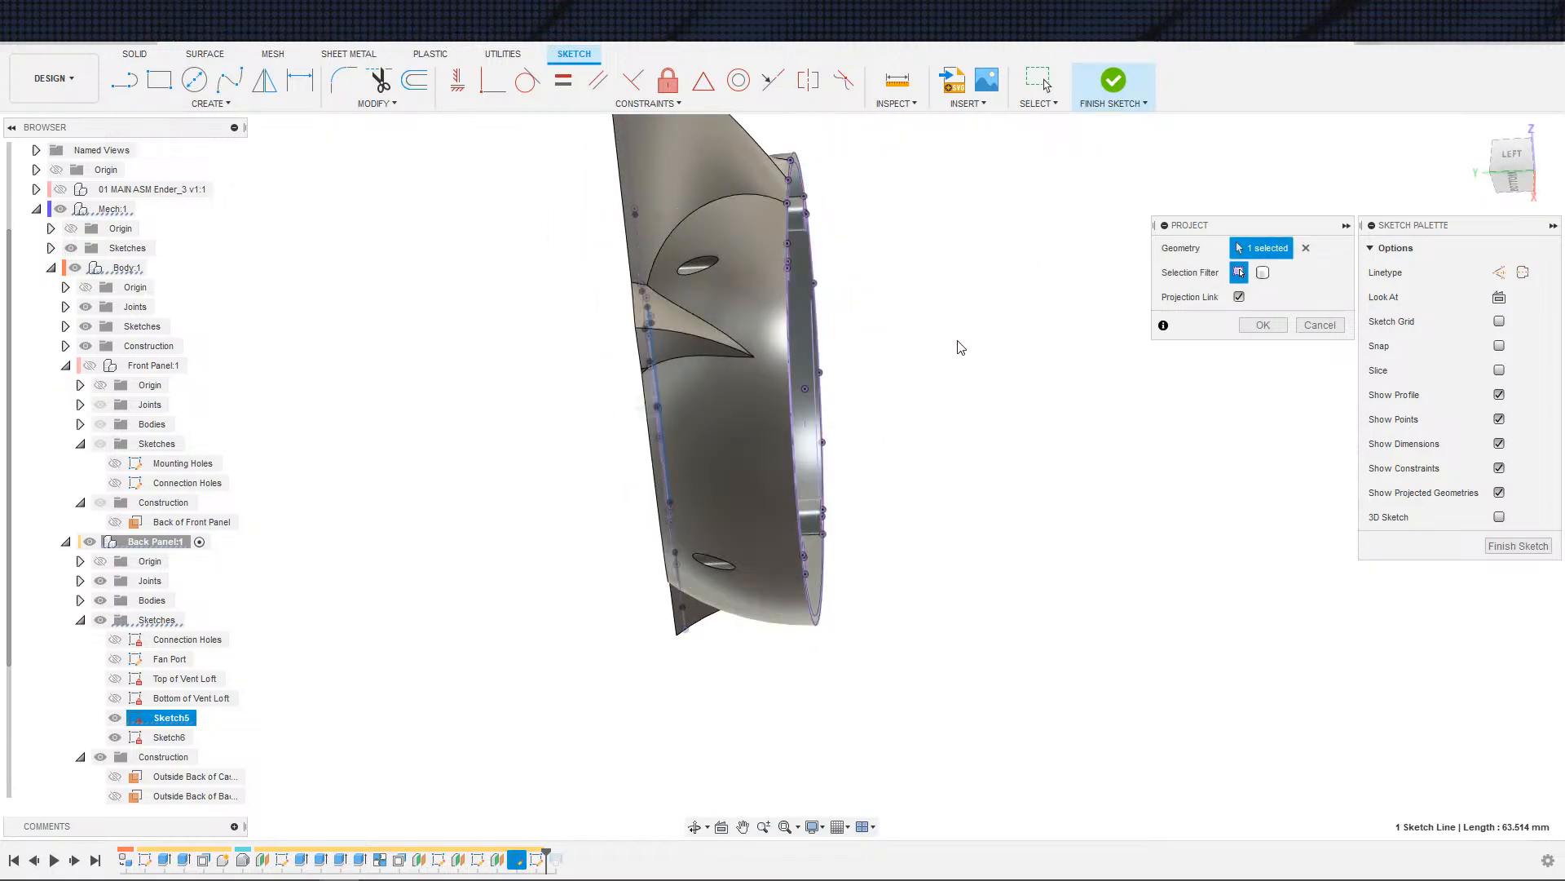
{"action": "scroll", "coordinate": [944, 356], "scroll_direction": "up", "scroll_amount": 2}
{"action": "middle_click_drag", "start_coordinate": [929, 384], "coordinate": [1098, 506], "text": "shift"}
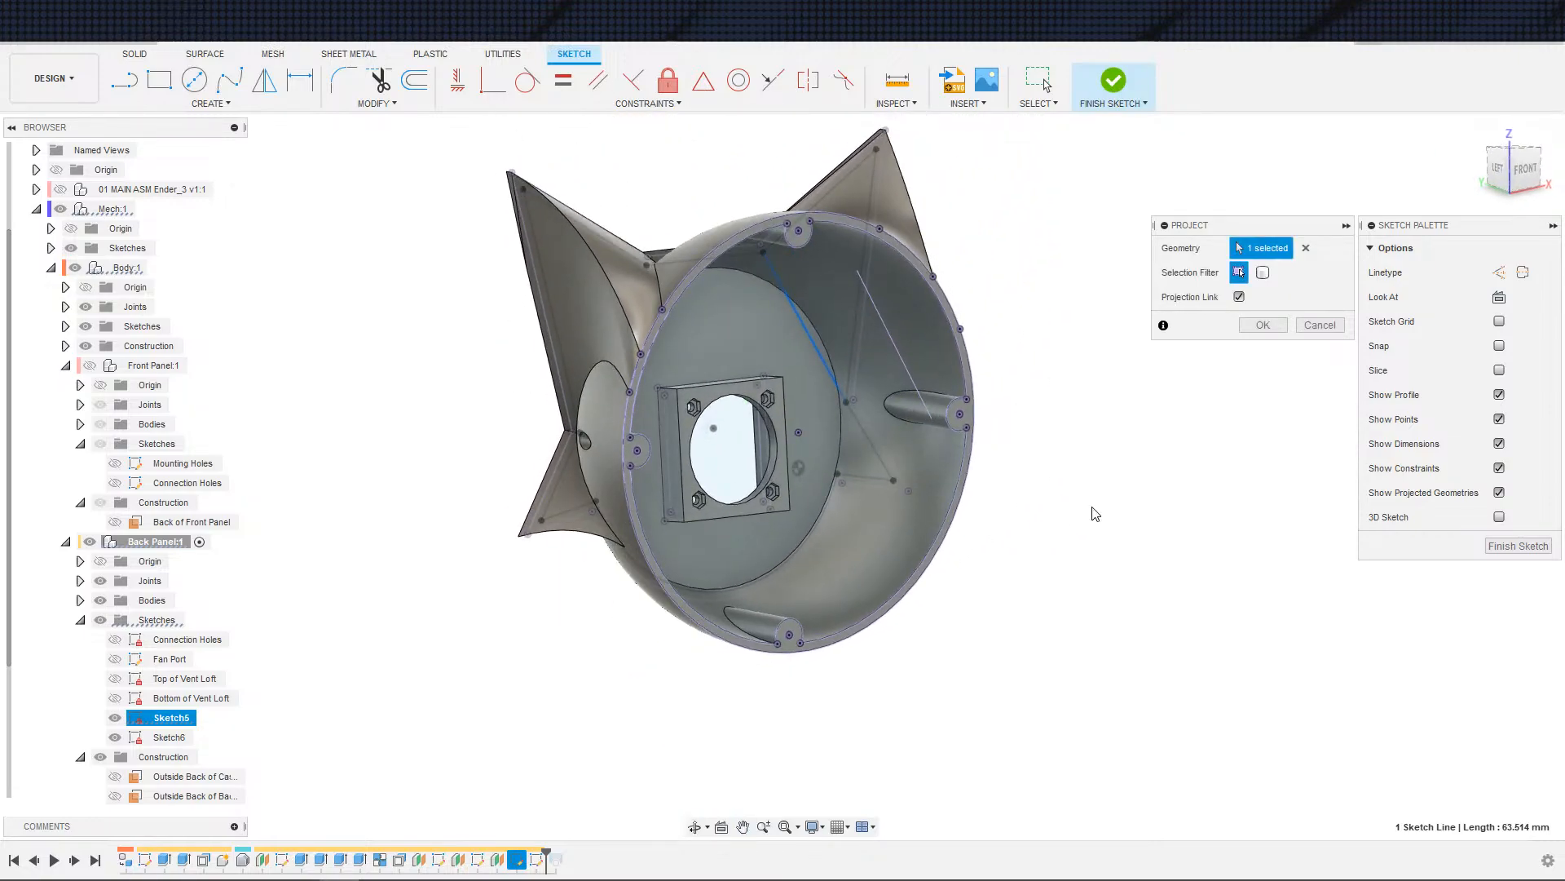
- Cancel the projection and undo the new sketch on the Back of Front Panel plane
{"action": "left_click", "coordinate": [1309, 325]}
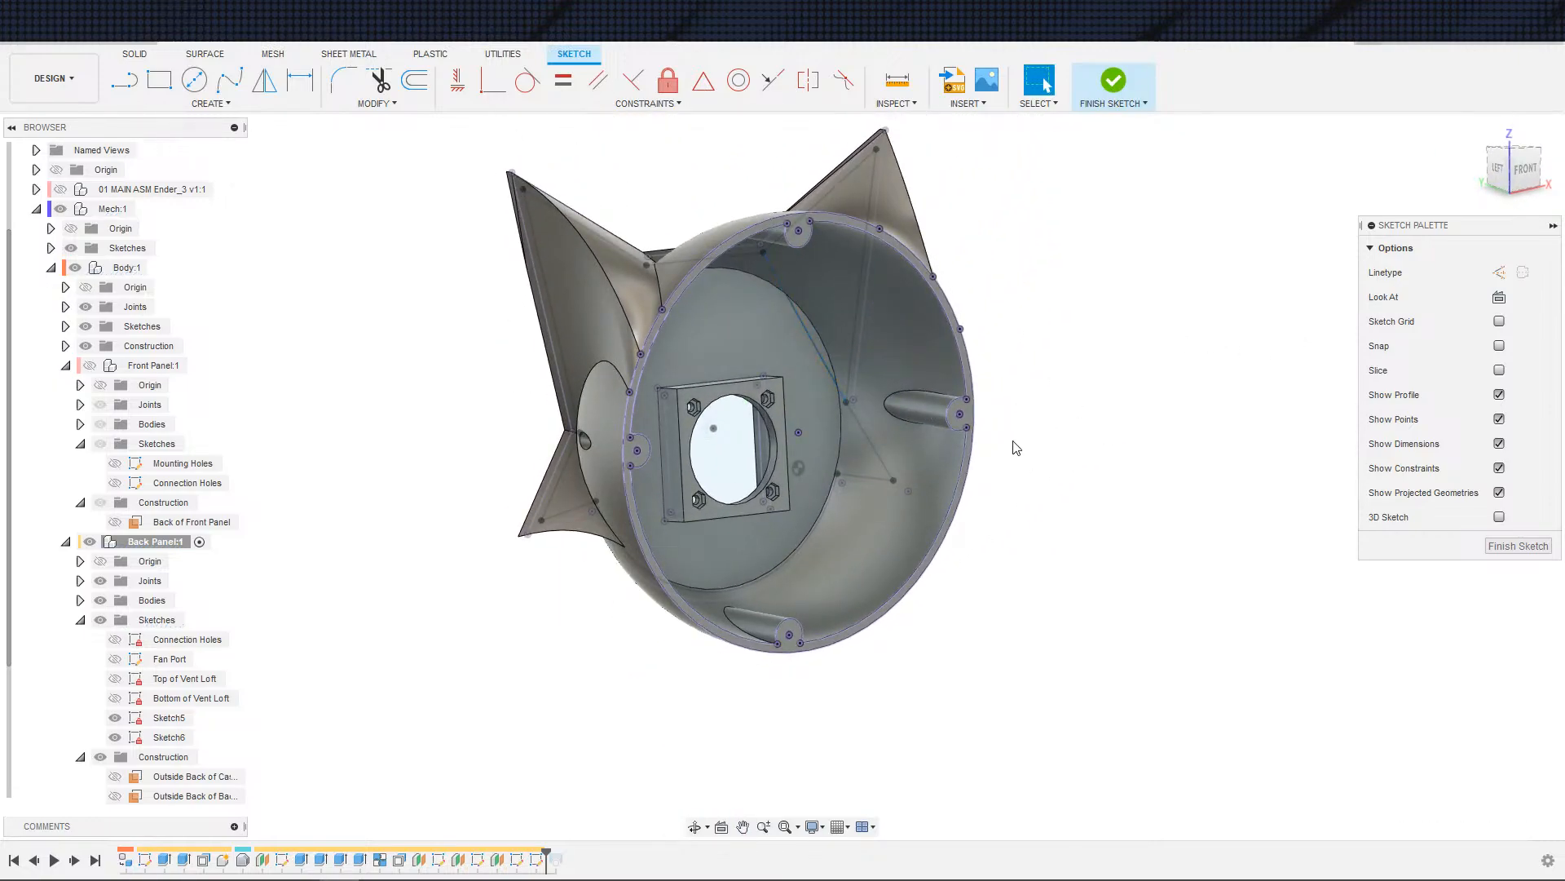
{"action": "scroll", "coordinate": [1102, 543], "scroll_direction": "down", "scroll_amount": 2}
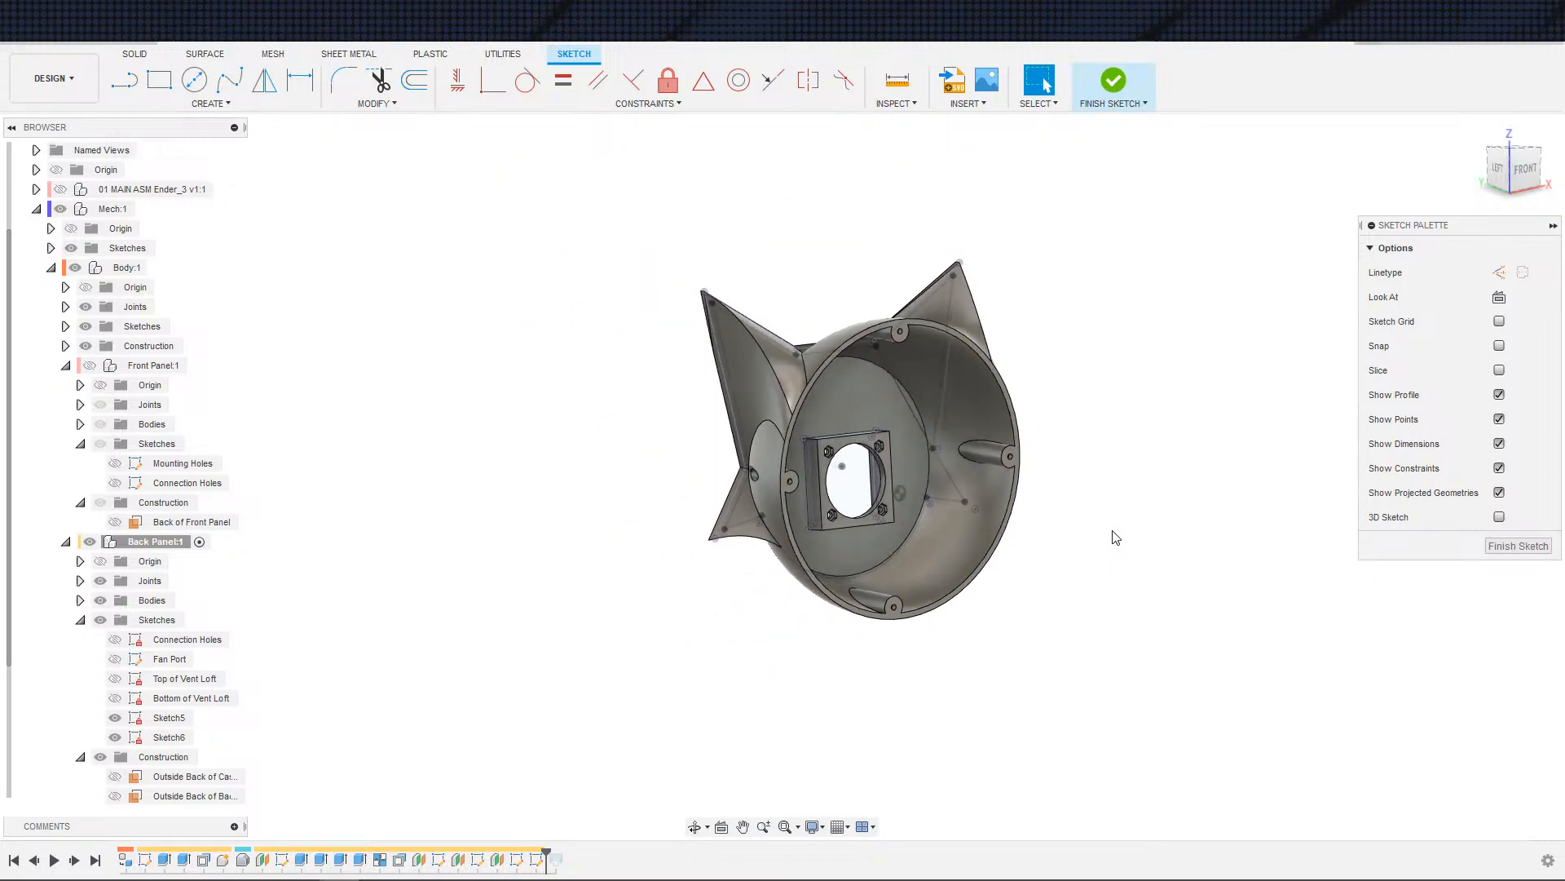
{"action": "key", "text": "ctrl+z"}
{"action": "middle_click_drag", "start_coordinate": [777, 586], "coordinate": [849, 609], "text": "shift"}
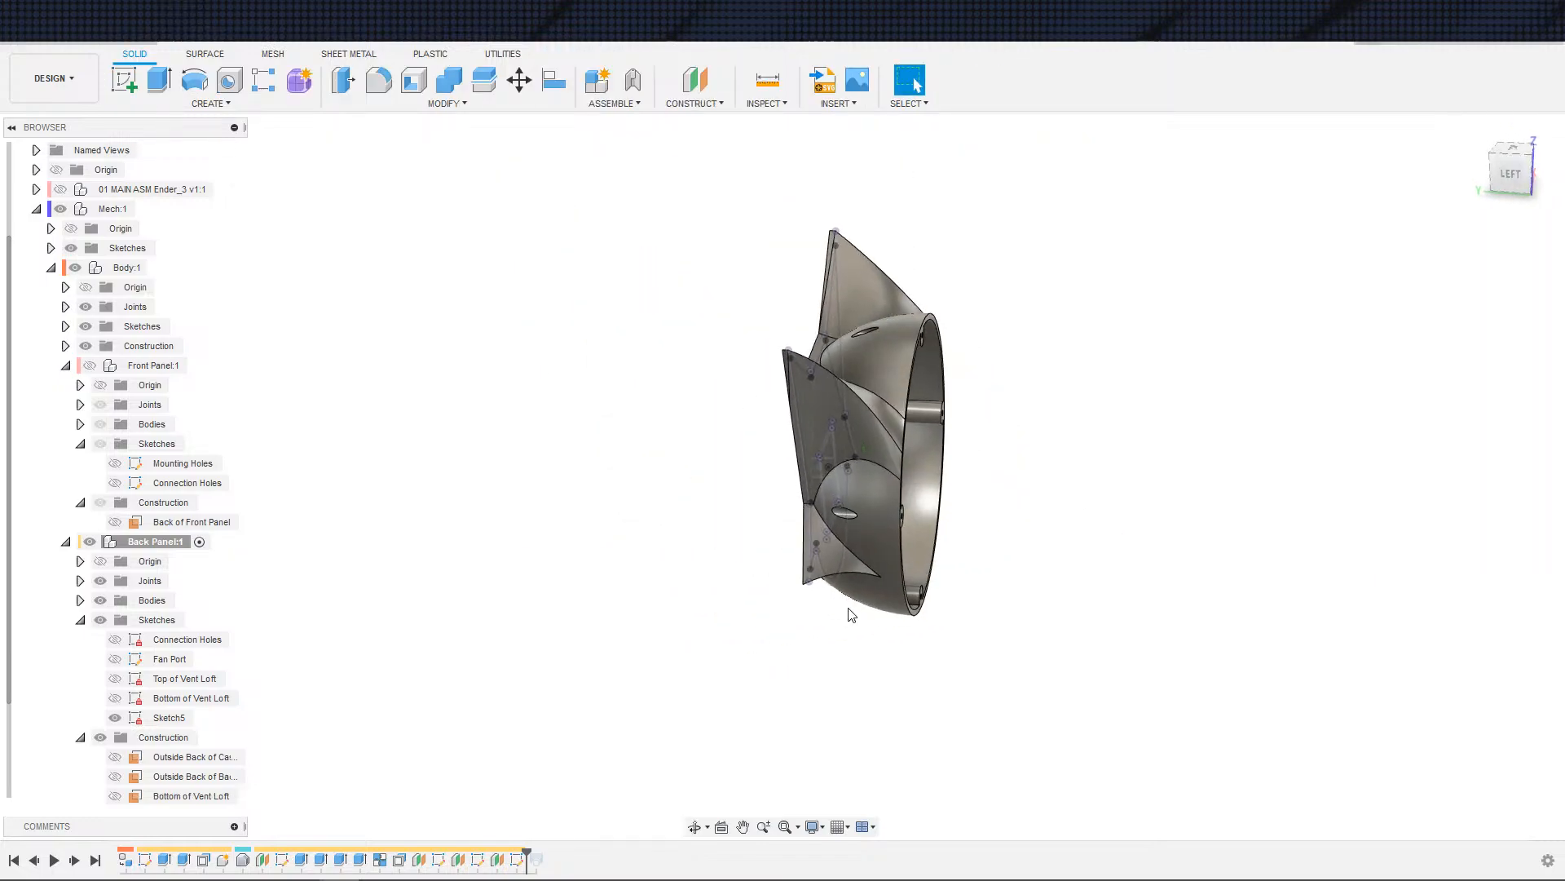
- Pin the Loft command to the toolbar
{"action": "left_click", "coordinate": [220, 104]}
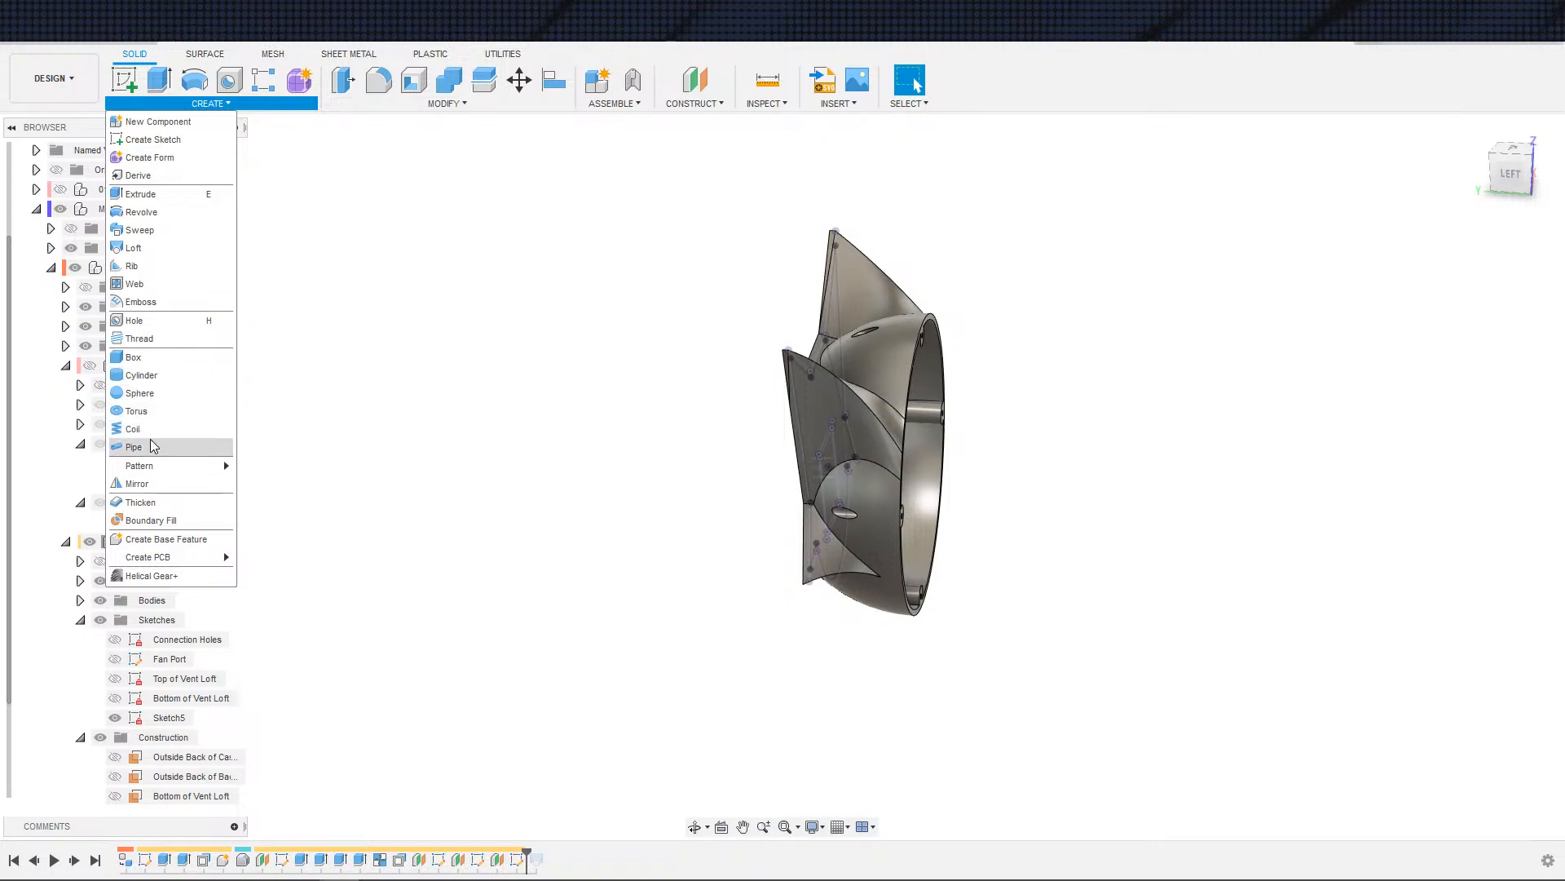
{"action": "left_click", "coordinate": [225, 247]}
{"action": "left_click", "coordinate": [249, 252]}
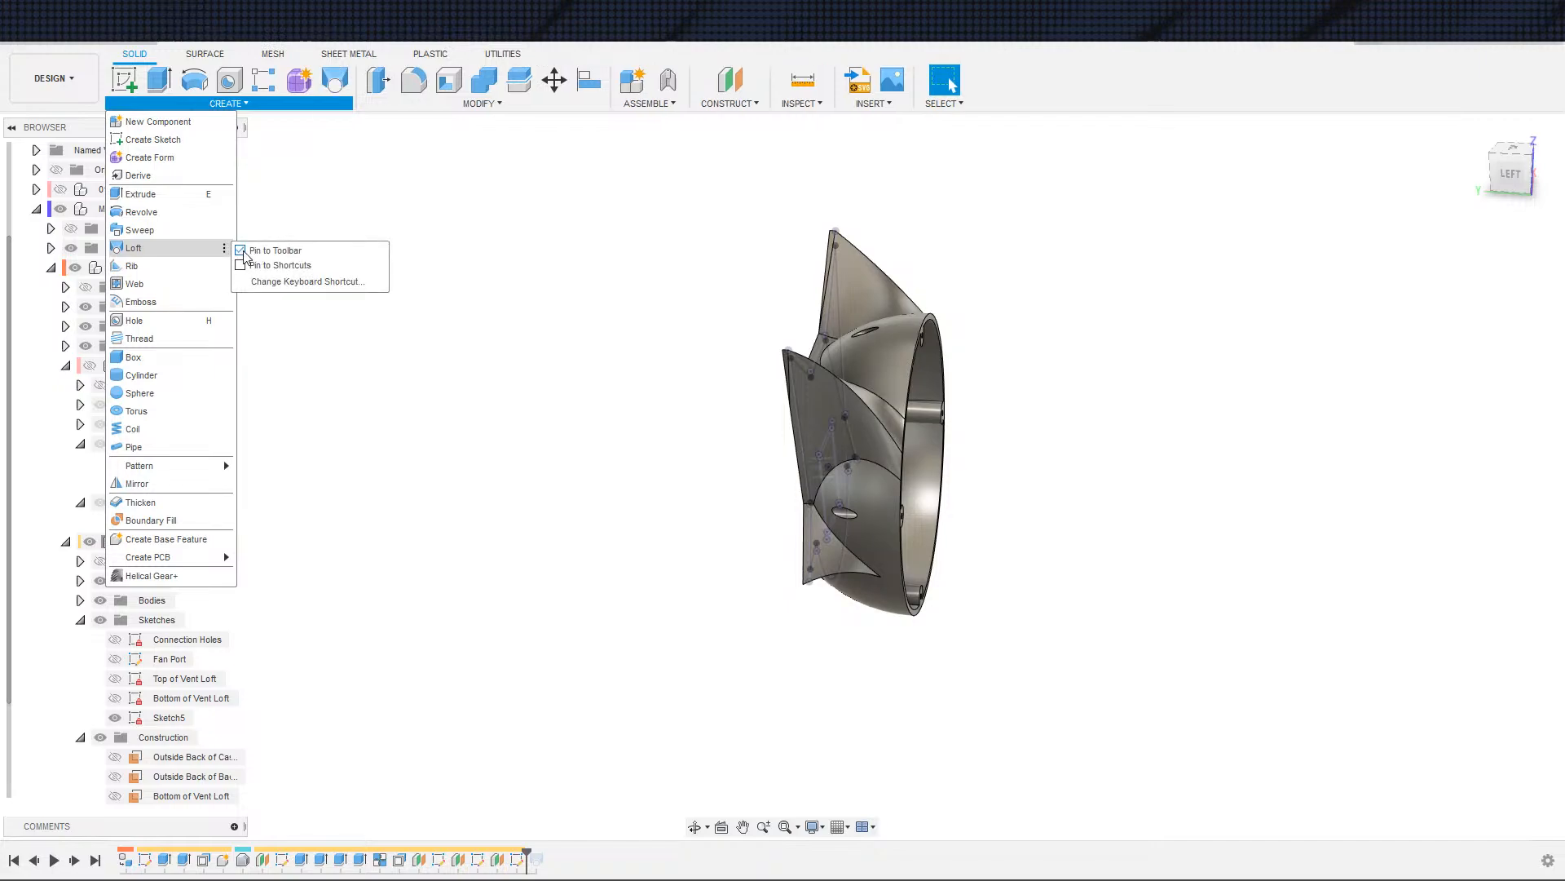
- Unpin the Create Form command from the toolbar
{"action": "right_click", "coordinate": [300, 84]}
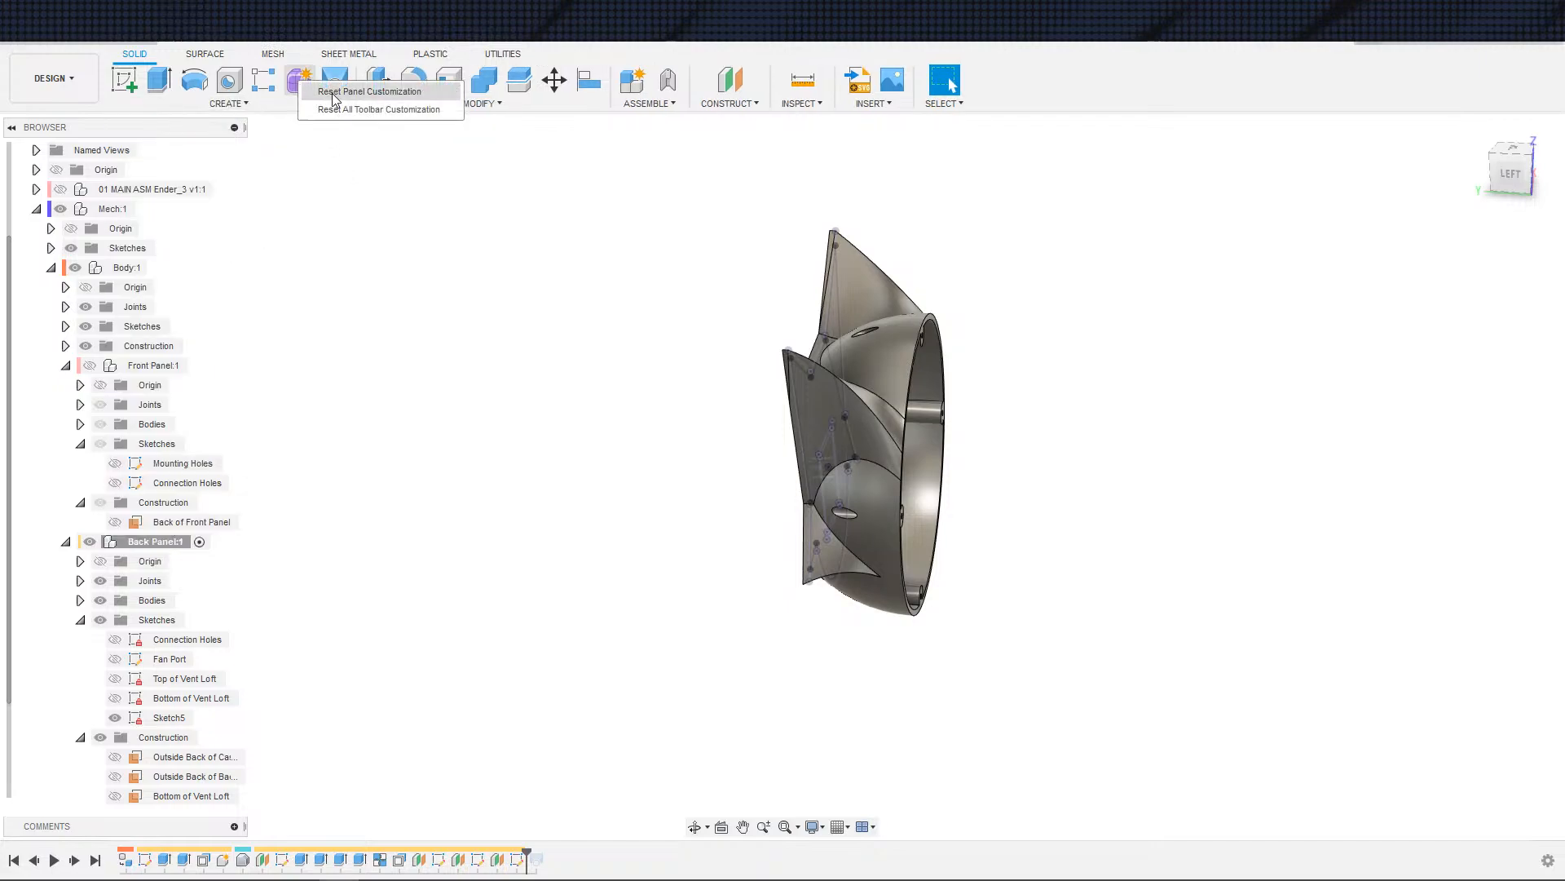
{"action": "left_click", "coordinate": [285, 149]}
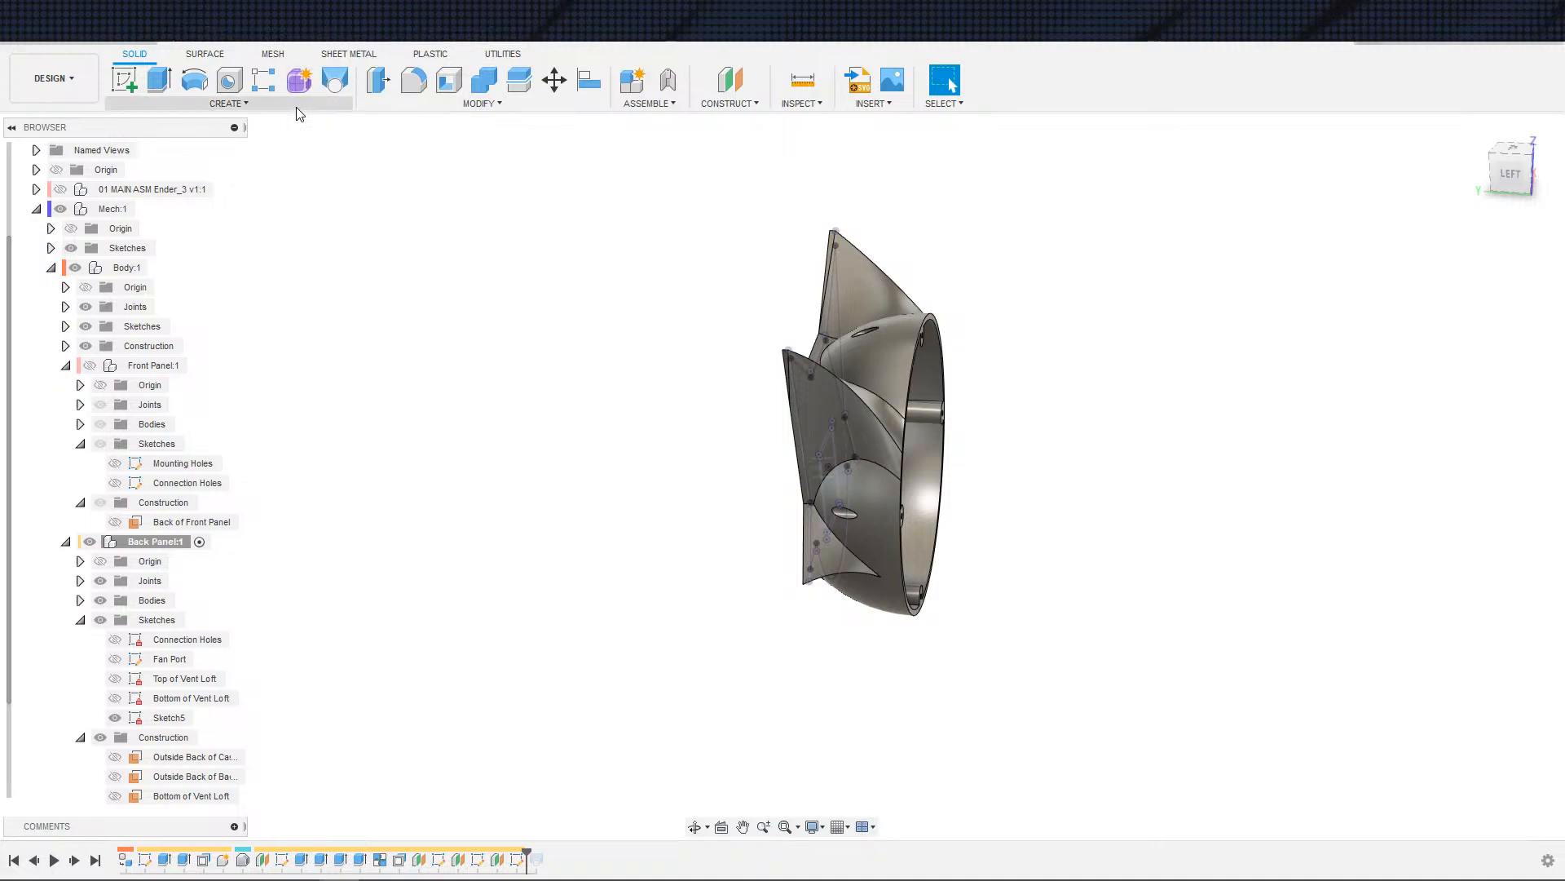
{"action": "right_click", "coordinate": [301, 85]}
{"action": "left_click", "coordinate": [268, 154]}
{"action": "left_click", "coordinate": [269, 104]}
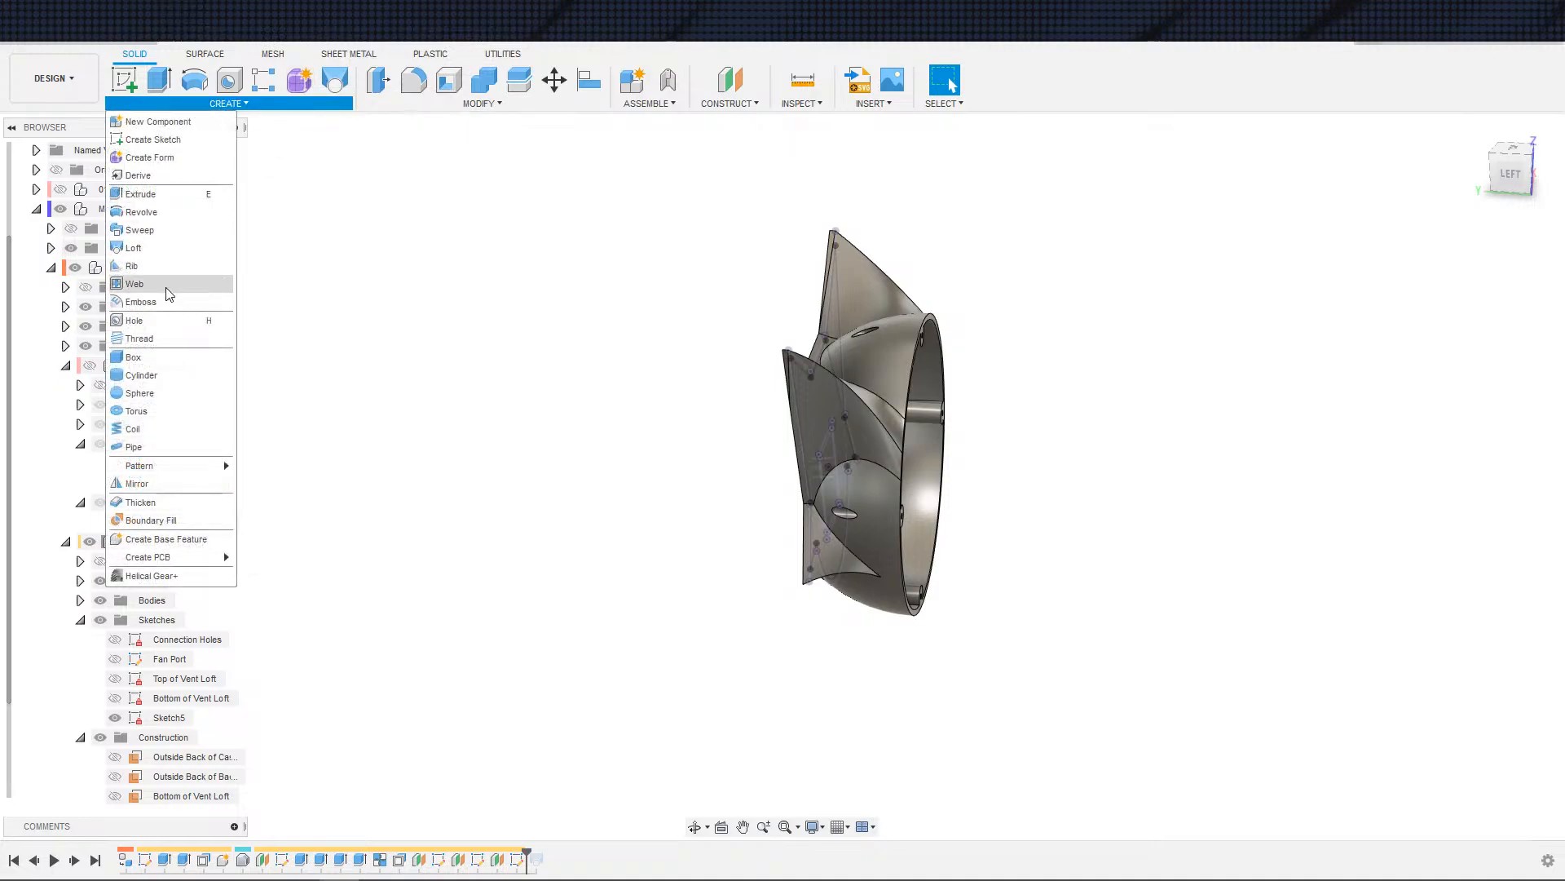
{"action": "left_click", "coordinate": [226, 159]}
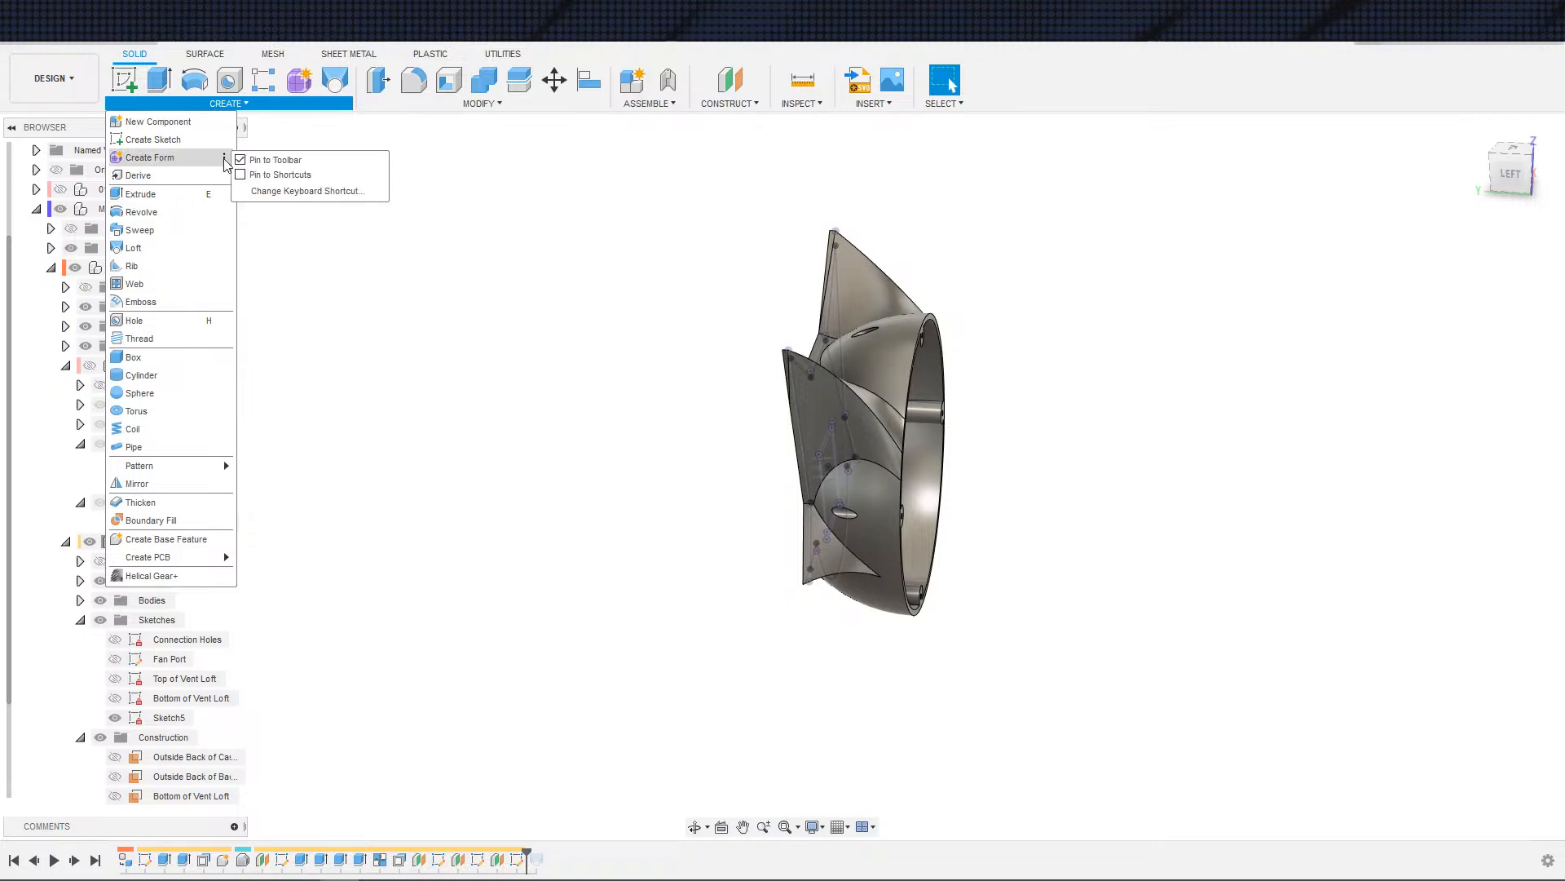
{"action": "left_click", "coordinate": [261, 161]}
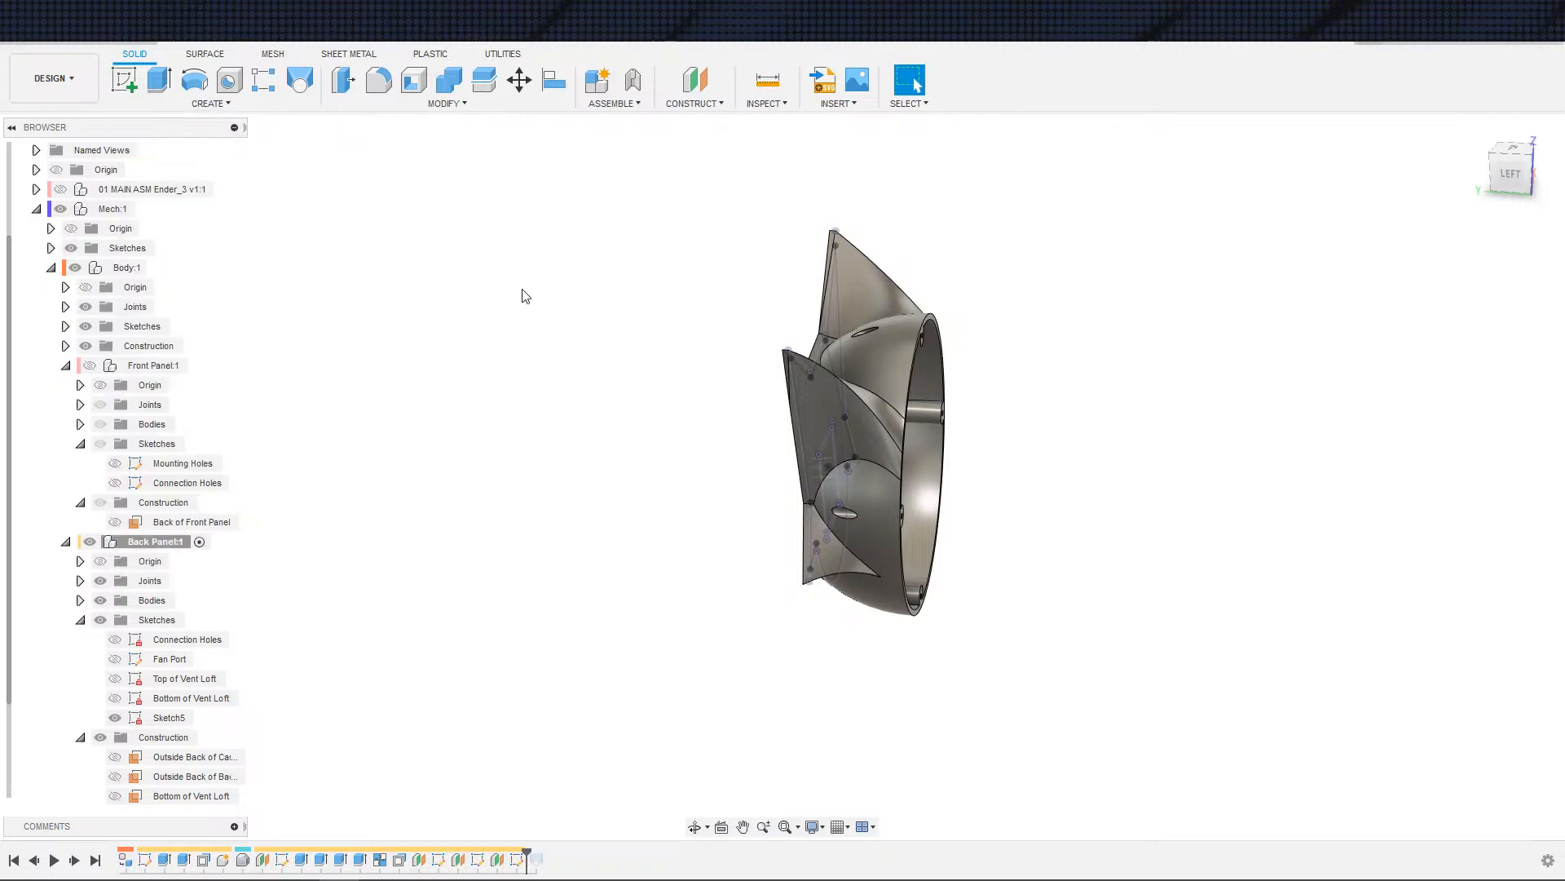
- Unpin the Hole command from the toolbar
{"action": "scroll", "coordinate": [485, 338], "scroll_direction": "down", "scroll_amount": 1}
{"action": "middle_click_drag", "start_coordinate": [590, 349], "coordinate": [526, 285], "text": "shift"}
{"action": "middle_click_drag", "start_coordinate": [526, 285], "coordinate": [413, 286]}
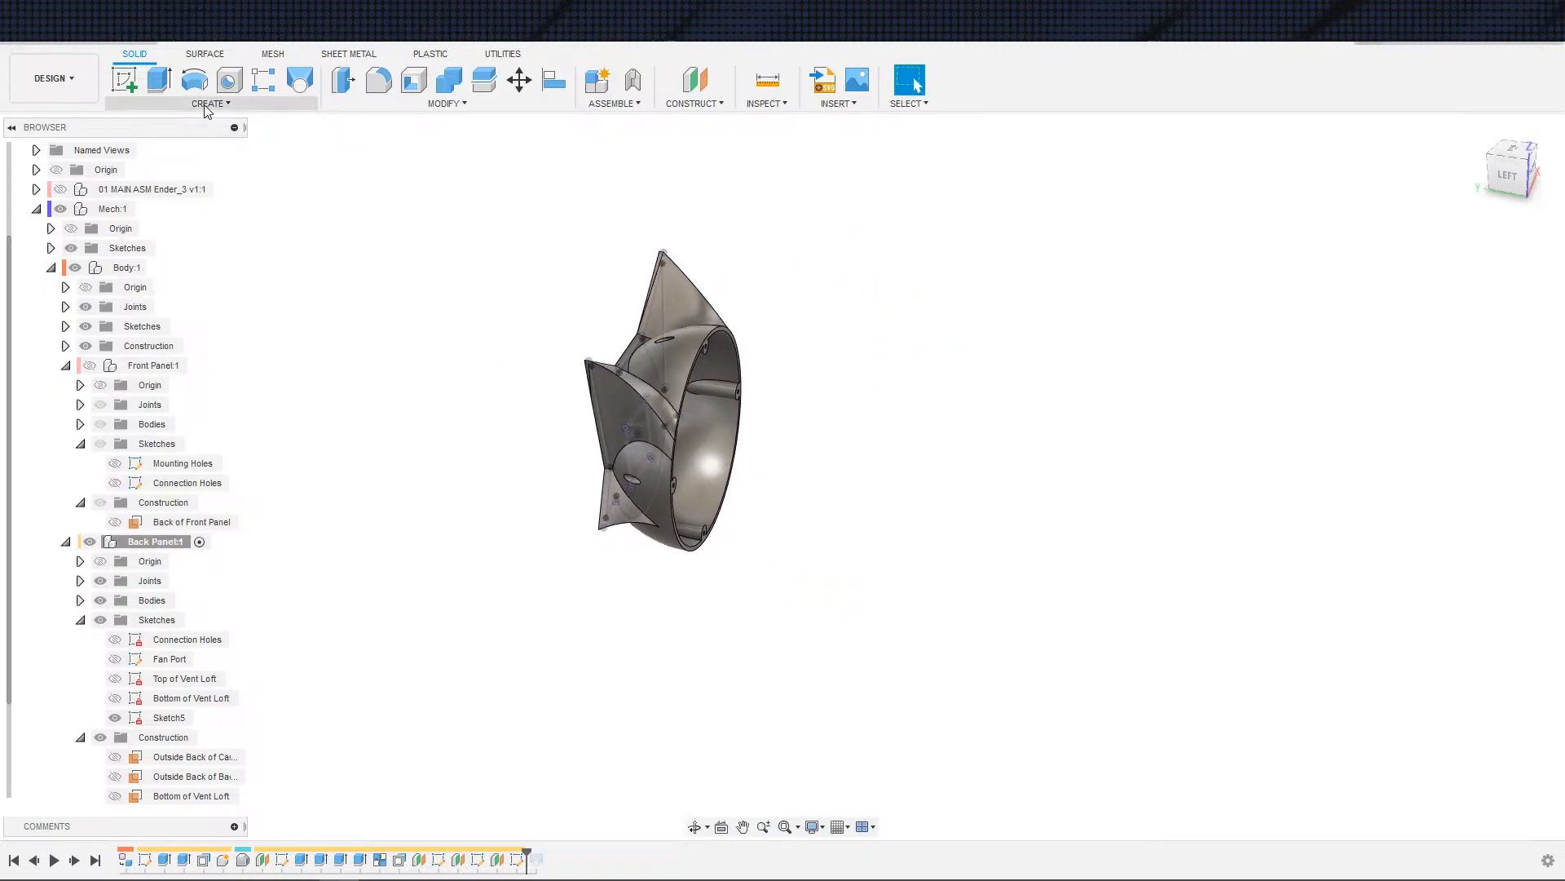
{"action": "left_click", "coordinate": [227, 104]}
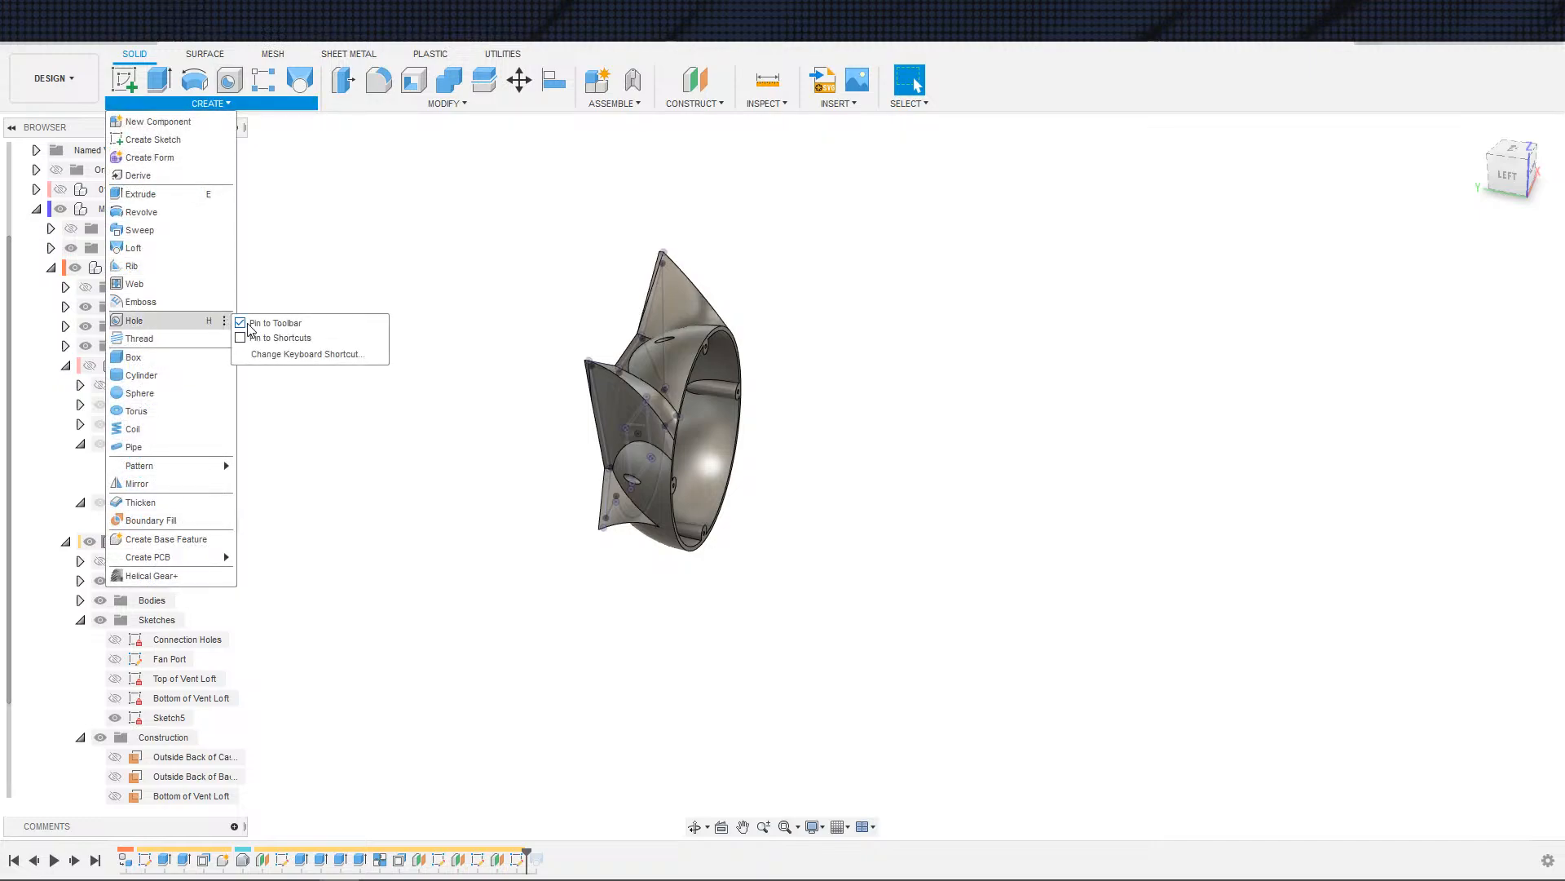
{"action": "left_click", "coordinate": [249, 325]}
- Start a Loft with Sketch5's triangular upper ear spike as the first profile, hiding the Back Panel bodies for the selection and showing them again
{"action": "left_click", "coordinate": [272, 85]}
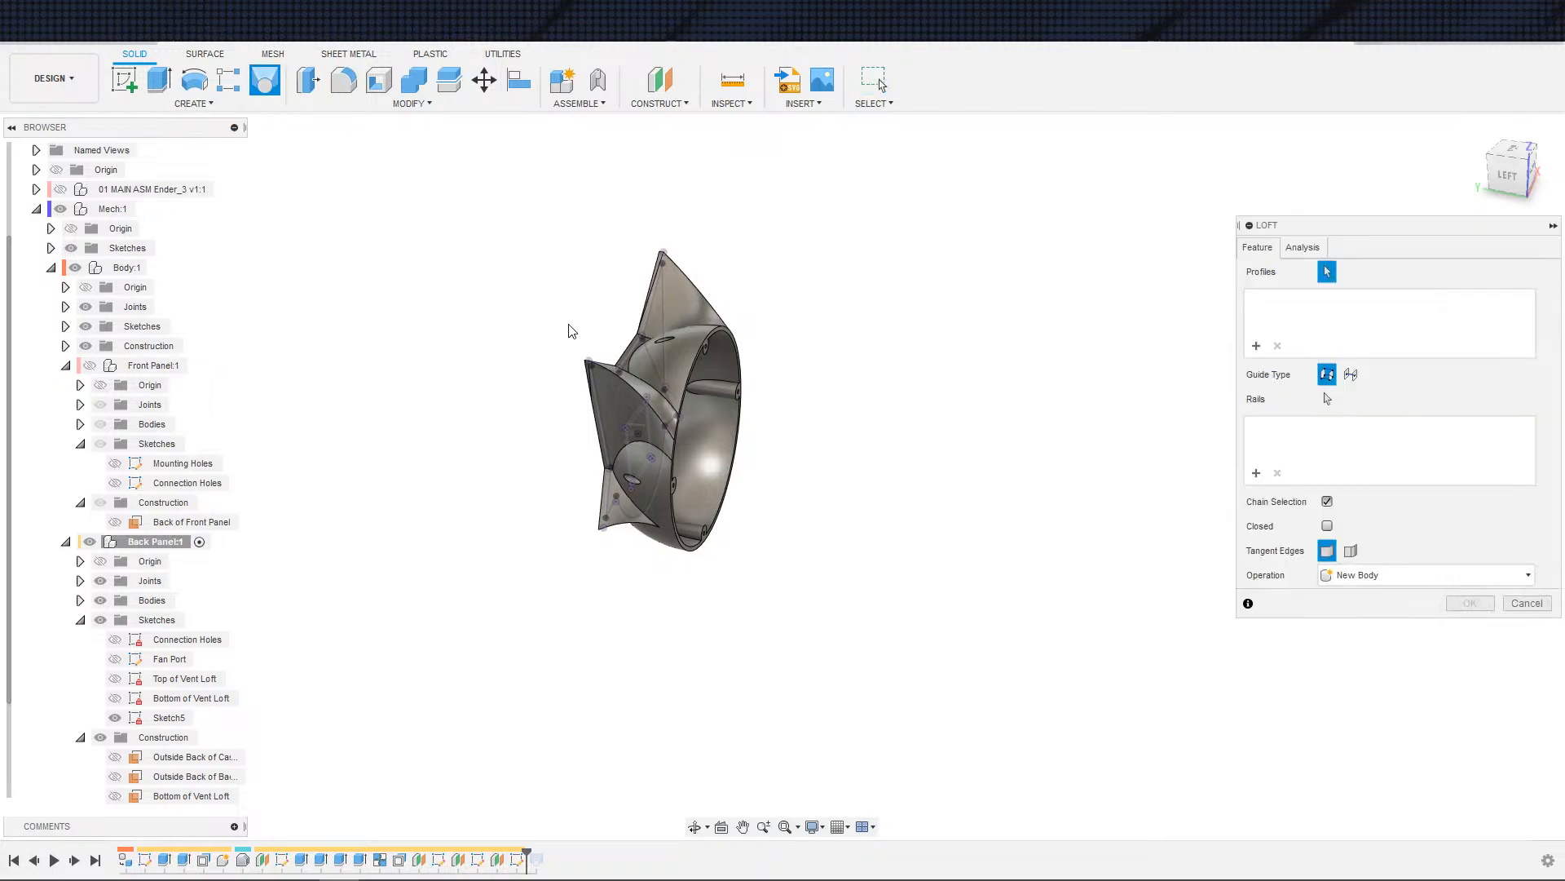
{"action": "middle_click_drag", "start_coordinate": [643, 308], "coordinate": [803, 343], "text": "shift"}
{"action": "scroll", "coordinate": [573, 377], "scroll_direction": "up", "scroll_amount": 3}
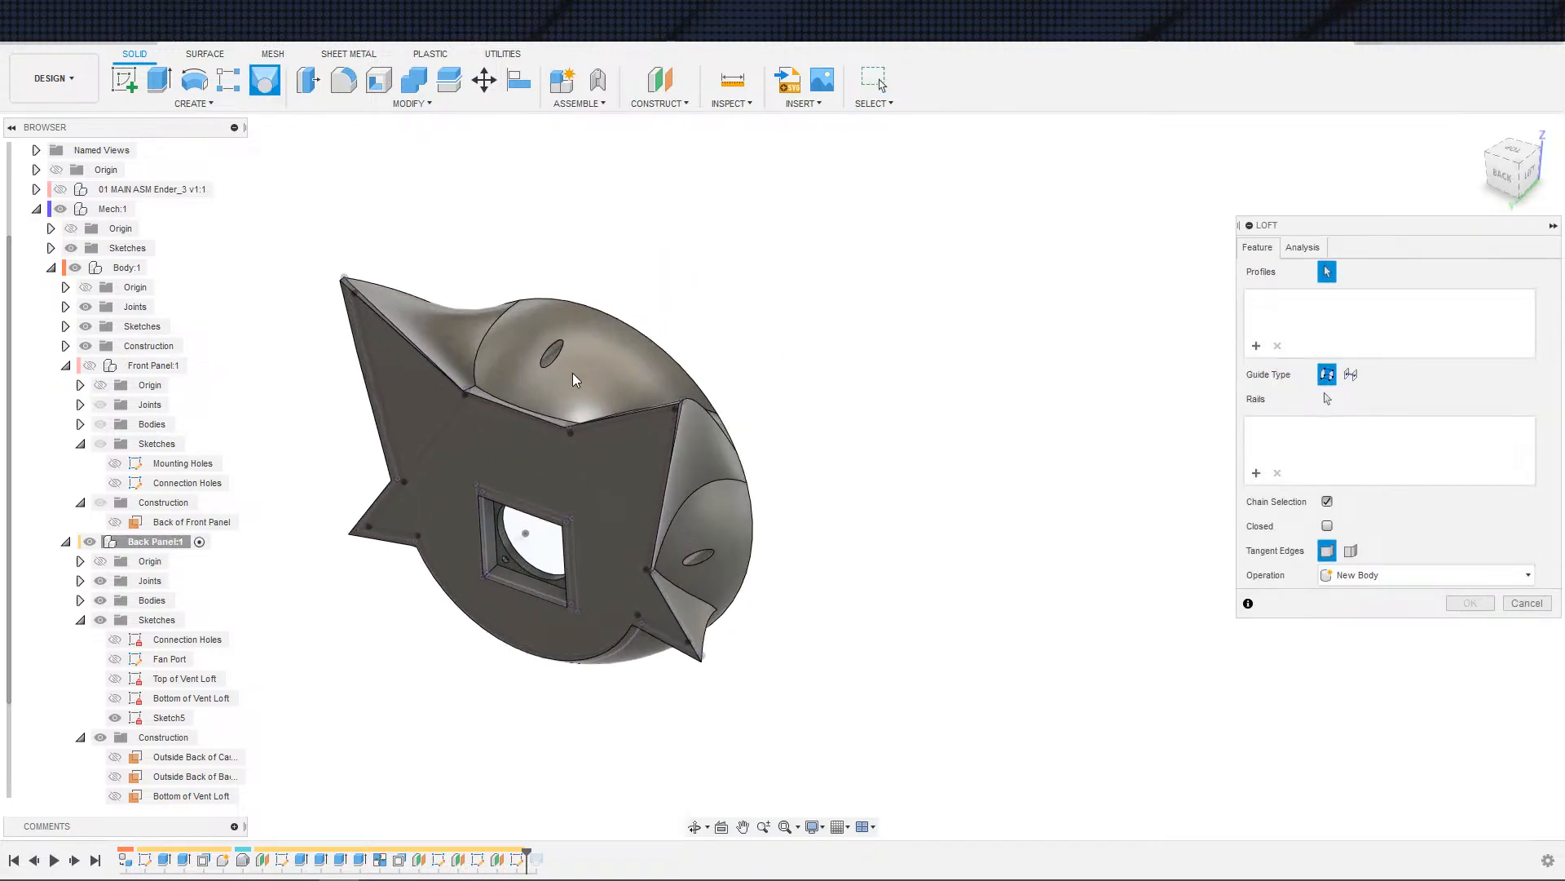
{"action": "left_click", "coordinate": [101, 600]}
{"action": "left_click", "coordinate": [410, 418]}
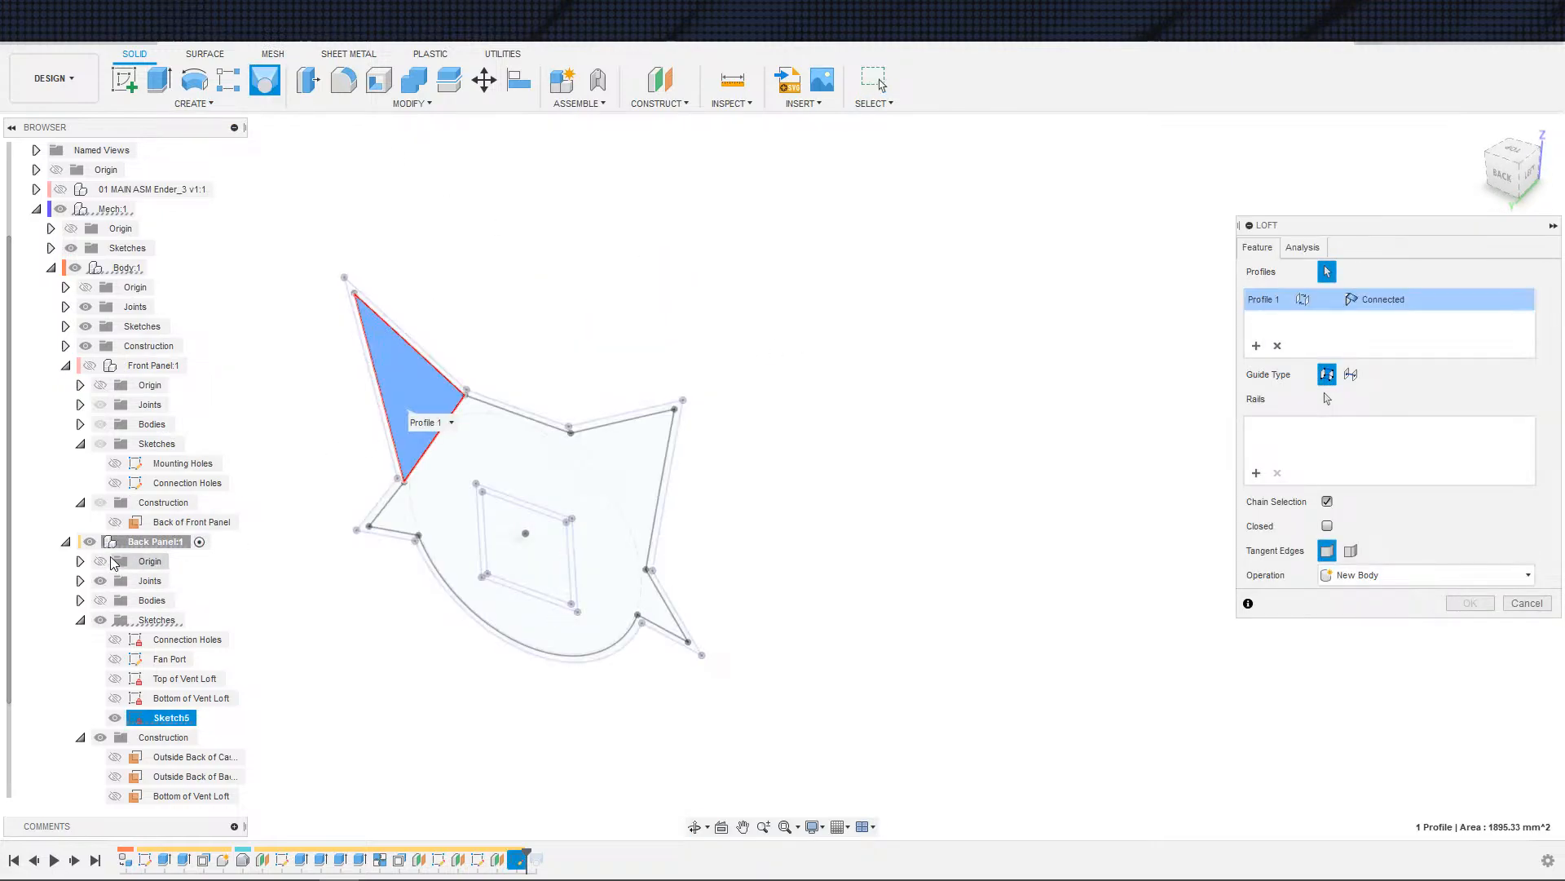
{"action": "middle_click_drag", "start_coordinate": [570, 505], "coordinate": [343, 530], "text": "shift"}
{"action": "scroll", "coordinate": [424, 489], "scroll_direction": "up", "scroll_amount": 3}
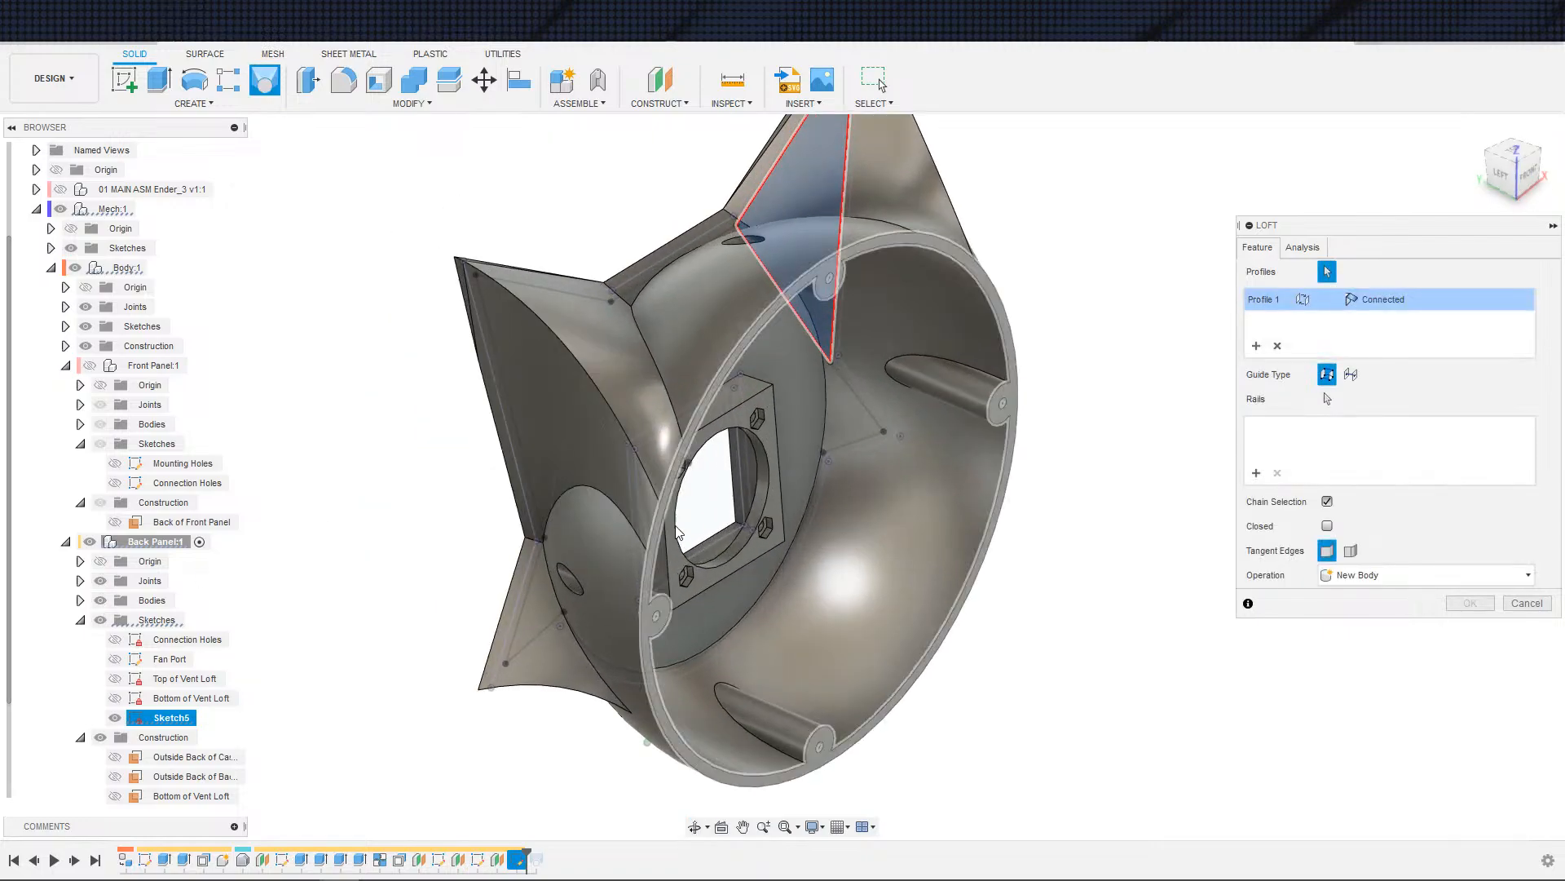
{"action": "middle_click_drag", "start_coordinate": [1035, 330], "coordinate": [949, 347], "text": "shift"}
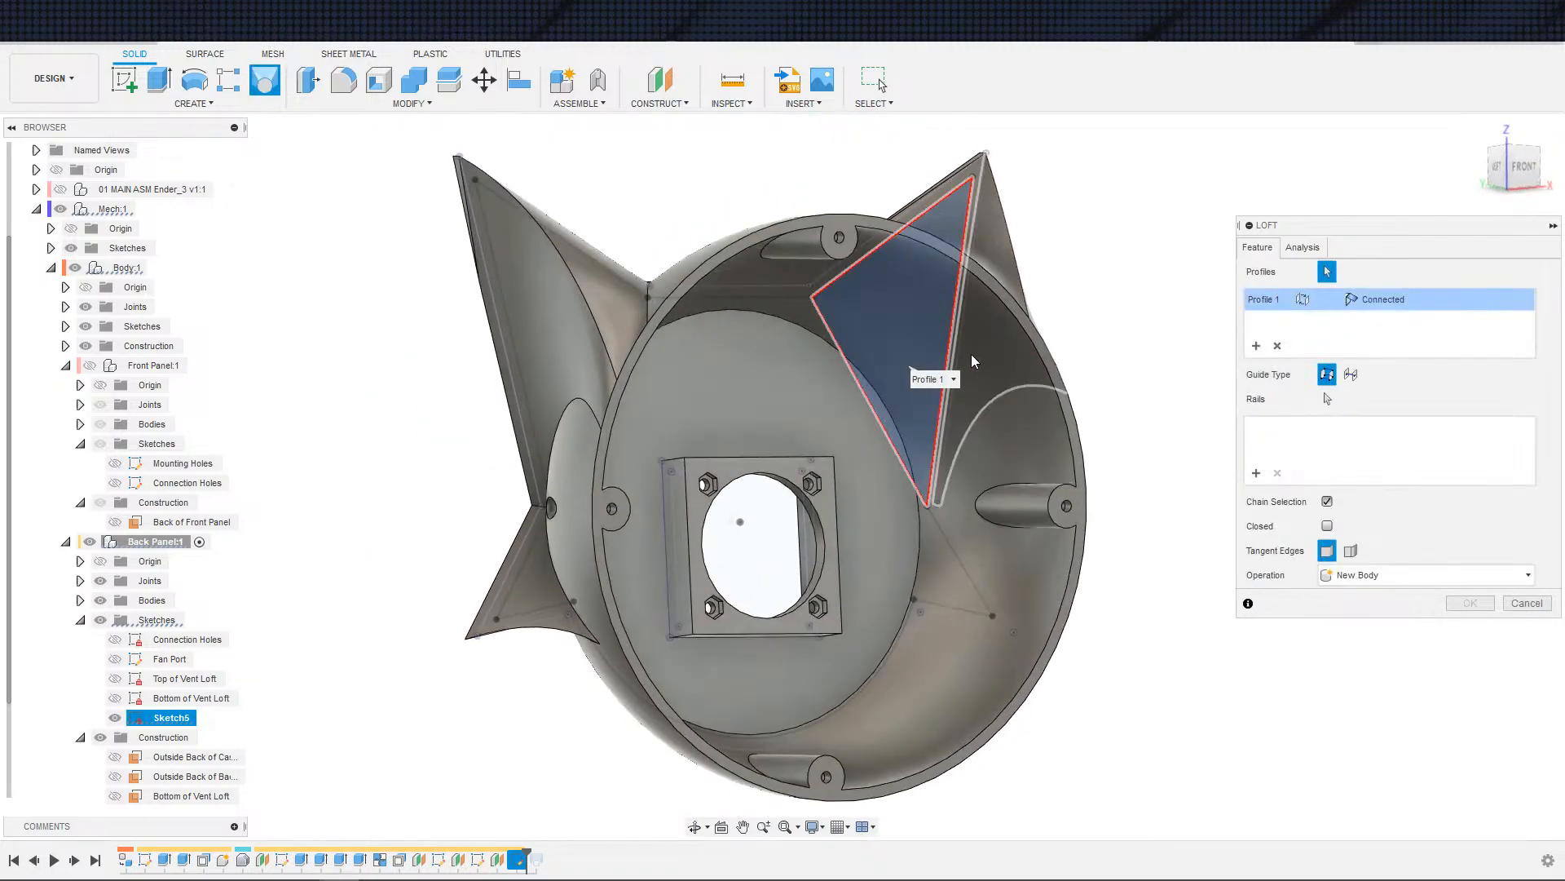
{"action": "middle_click_drag", "start_coordinate": [1019, 405], "coordinate": [891, 299], "text": "shift"}
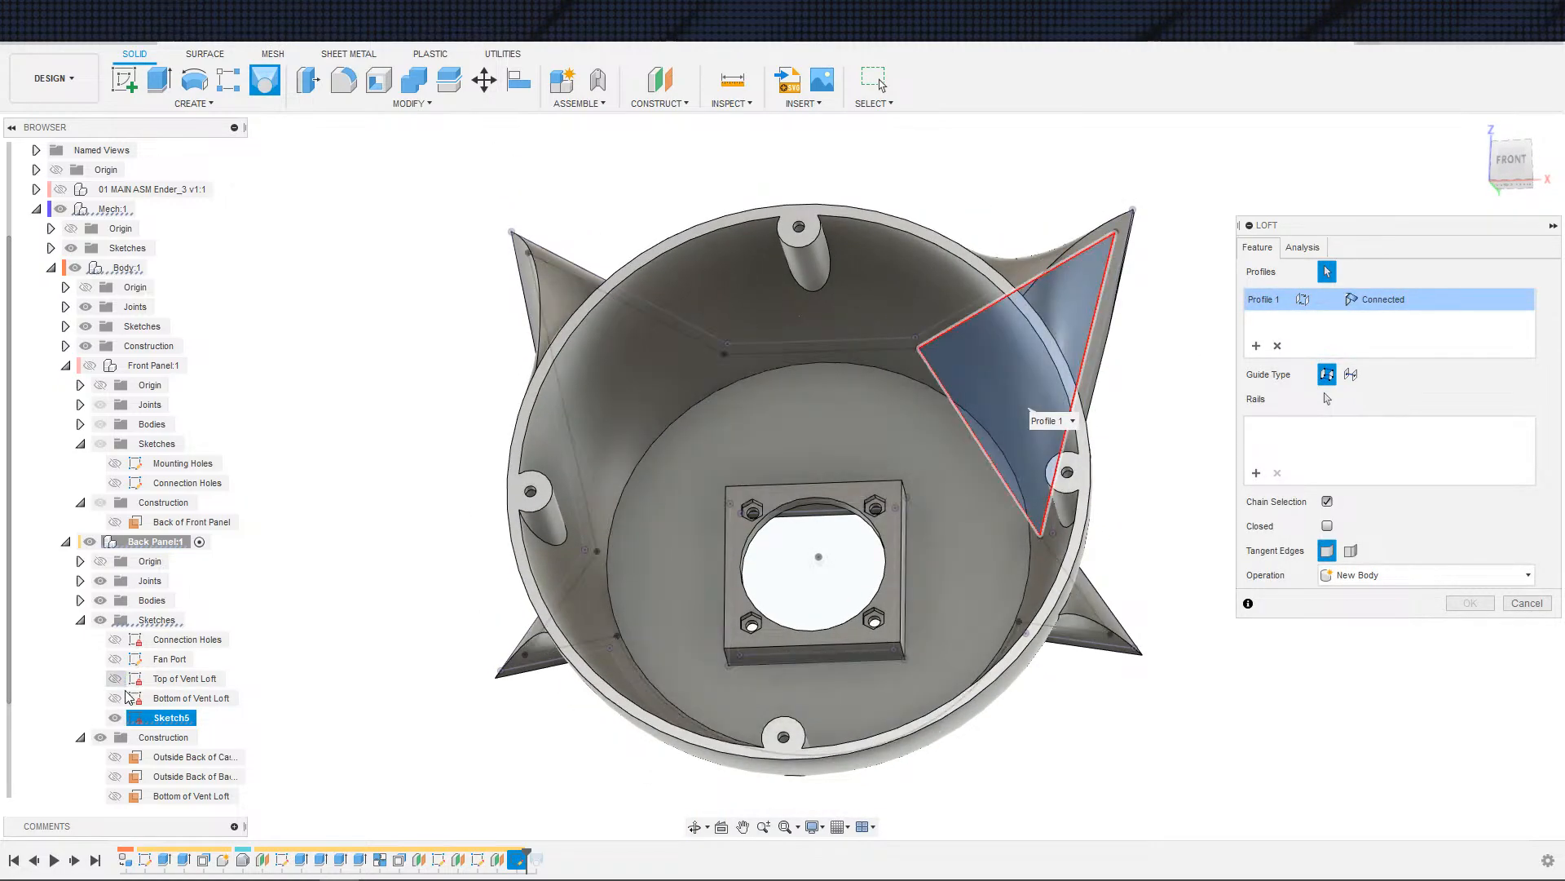
- Try the circular inner floor face around the fan opening as the loft's second profile, and remove it again
{"action": "left_click", "coordinate": [964, 554]}
{"action": "middle_click_drag", "start_coordinate": [964, 554], "coordinate": [930, 561], "text": "shift"}
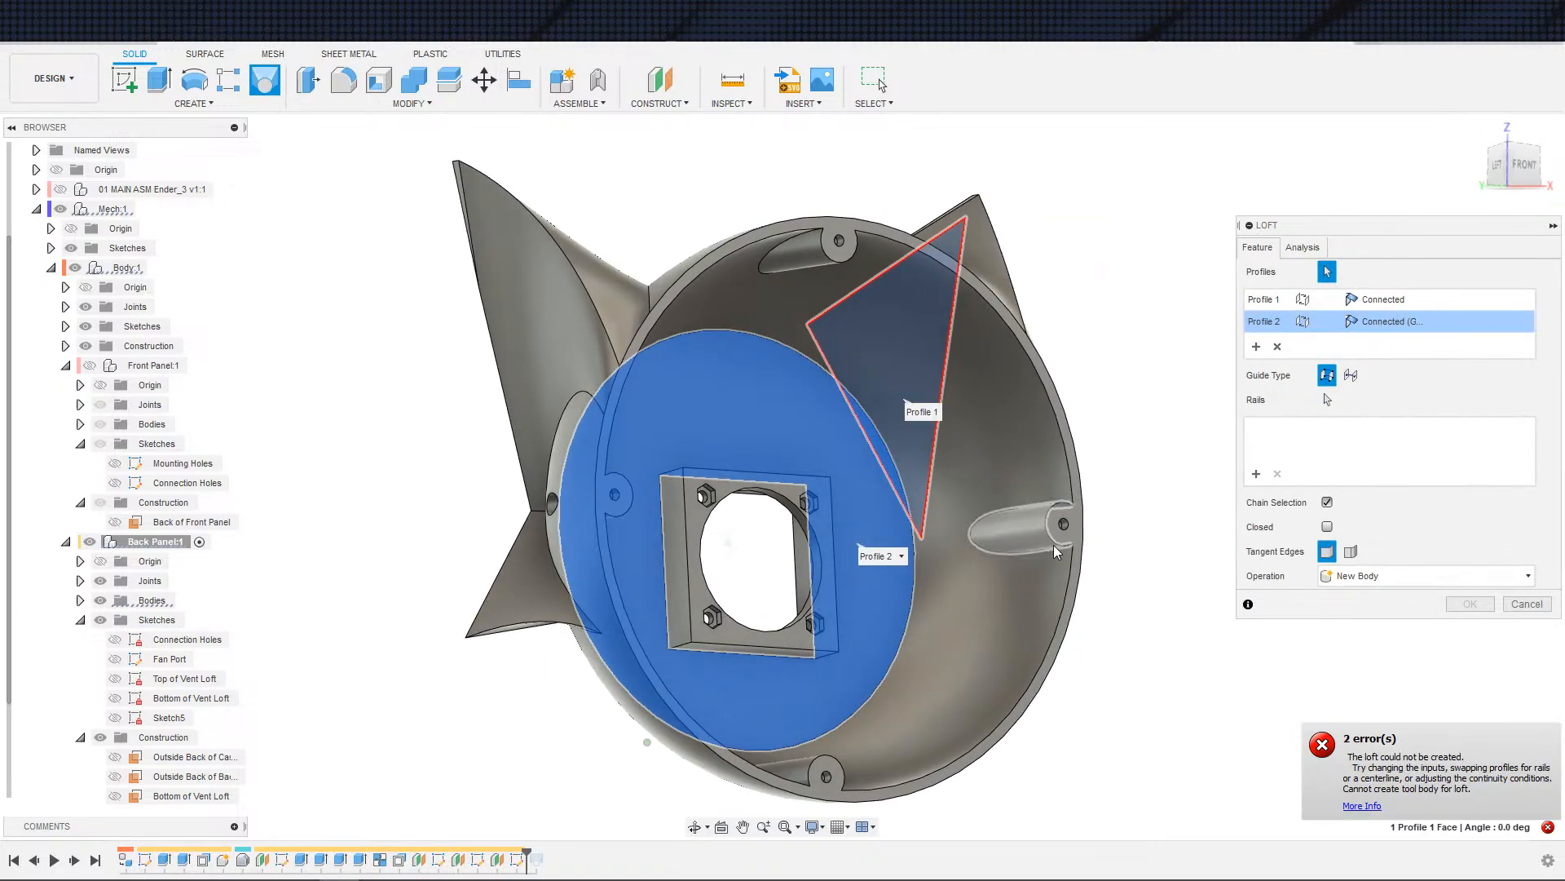
{"action": "left_click", "coordinate": [1278, 345]}
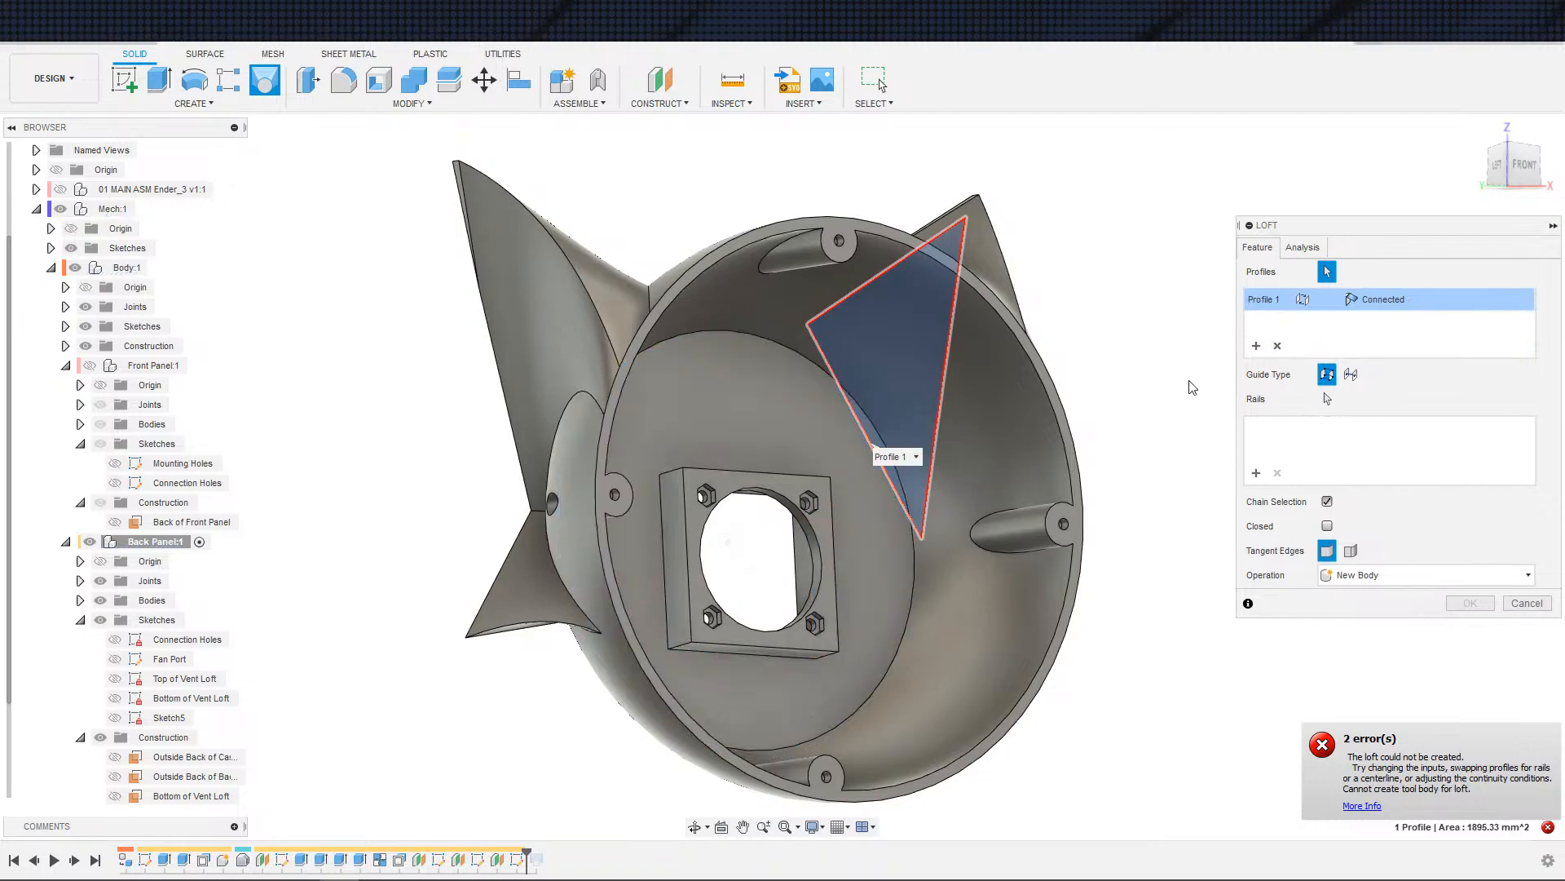
- Try the Back Panel's front rim face as the loft's second profile, and remove it again
{"action": "left_click", "coordinate": [1058, 415]}
{"action": "middle_click_drag", "start_coordinate": [1177, 433], "coordinate": [1237, 391], "text": "shift"}
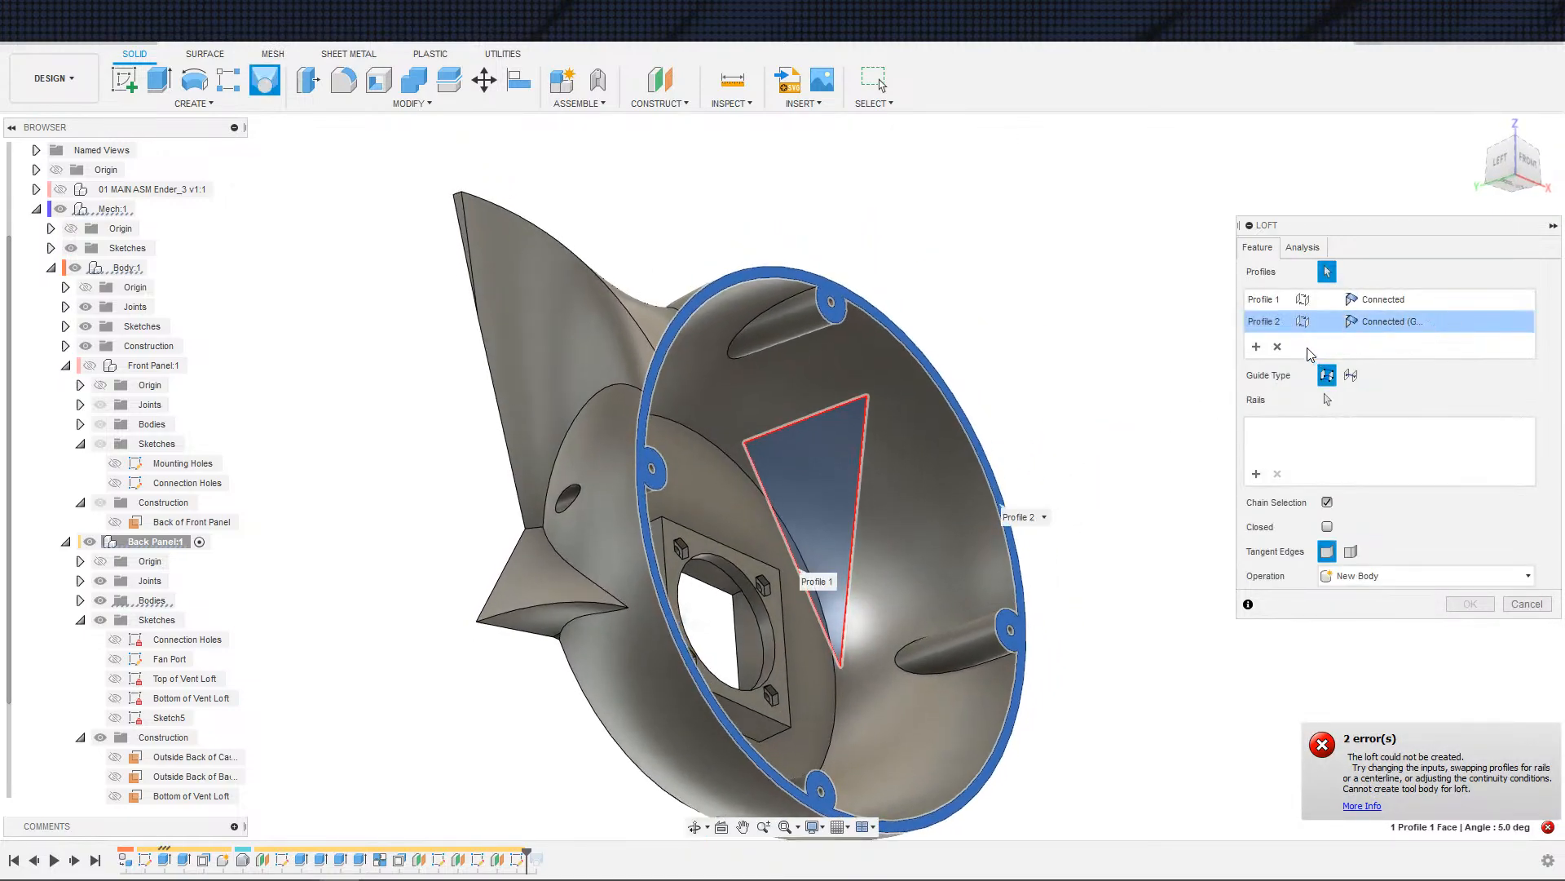
{"action": "left_click", "coordinate": [1277, 345]}
{"action": "middle_click_drag", "start_coordinate": [921, 432], "coordinate": [1029, 481], "text": "shift"}
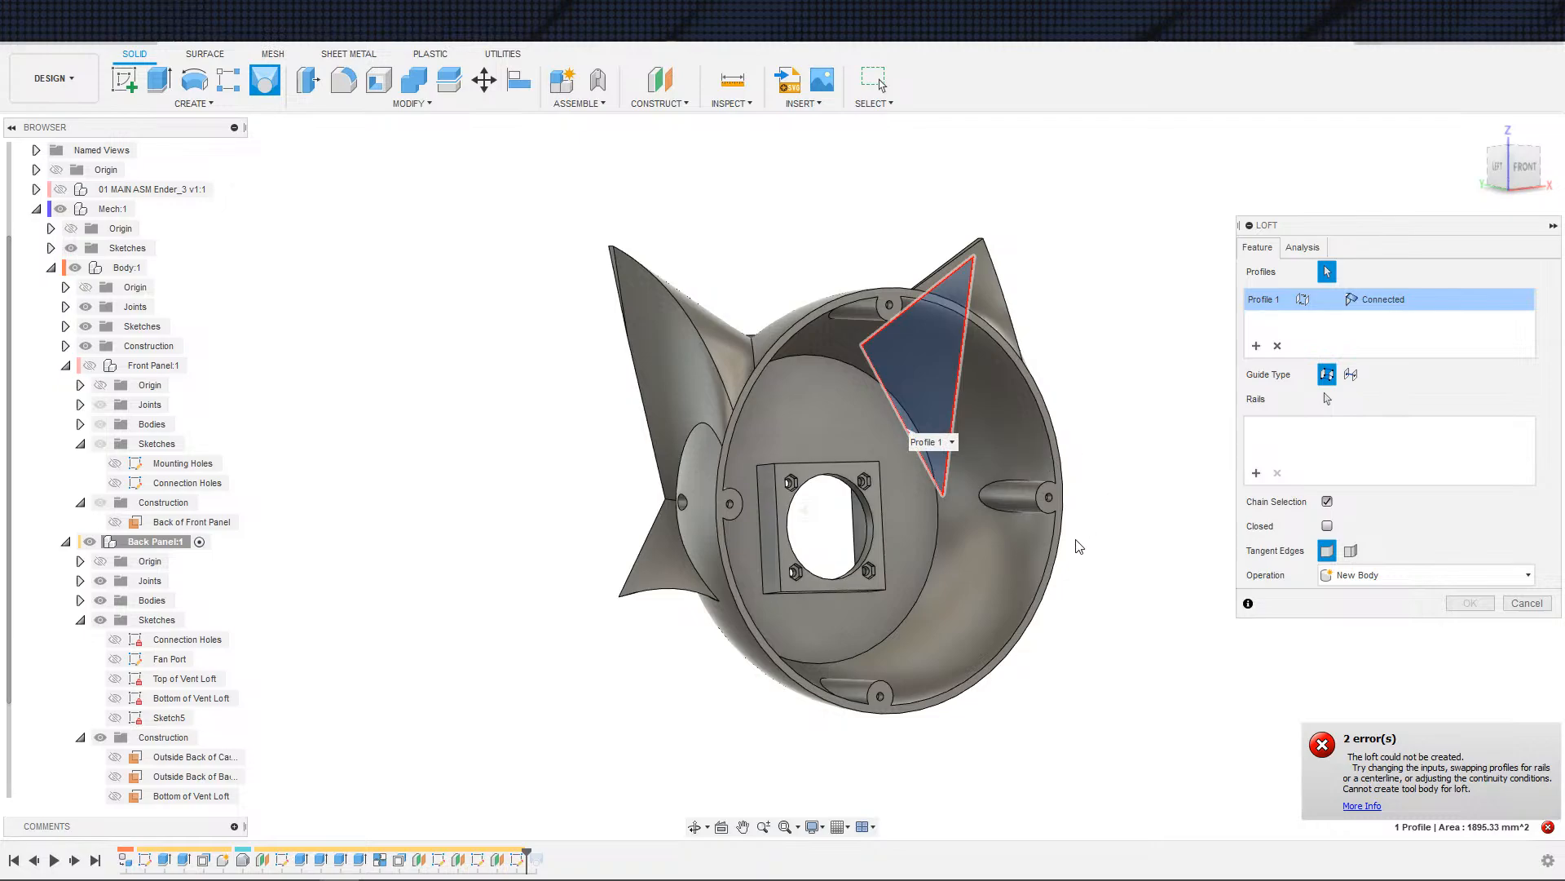
{"action": "scroll", "coordinate": [1095, 509], "scroll_direction": "up", "scroll_amount": 3}
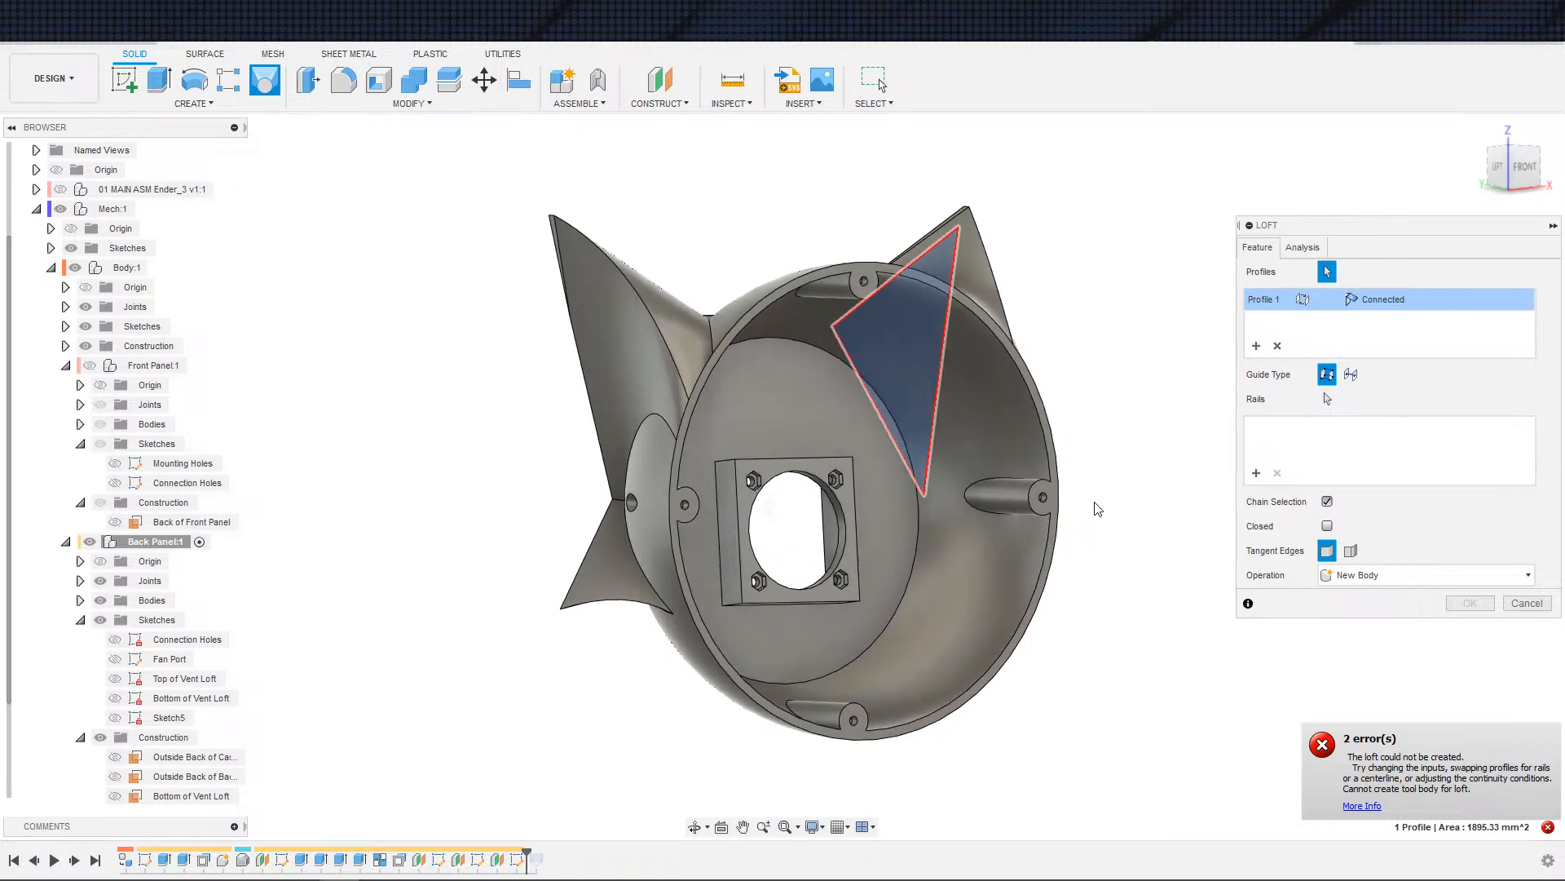
{"action": "middle_click_drag", "start_coordinate": [1095, 509], "coordinate": [1142, 542]}
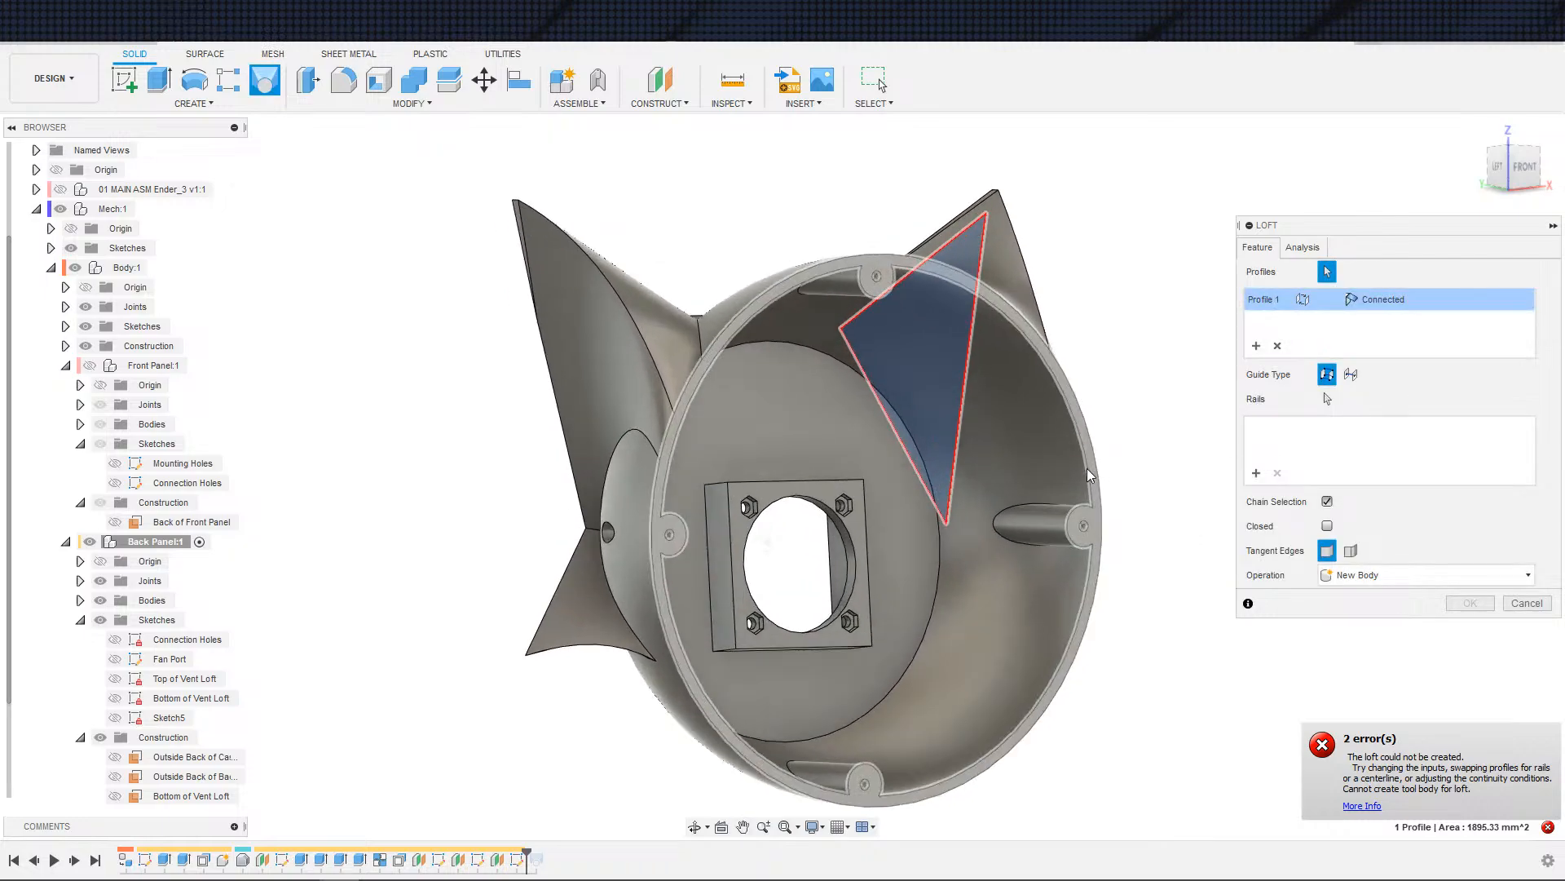
- Cancel the loft and start an Extrude of Sketch5's triangular upper ear spike, hiding the Back Panel bodies for the selection and showing them again
{"action": "key", "text": "Escape"}
{"action": "mouse_move", "coordinate": [1073, 460]}
{"action": "middle_mouse_down", "text": "shift"}
{"action": "mouse_move", "coordinate": [1223, 496]}
{"action": "mouse_move", "coordinate": [1128, 489]}
{"action": "middle_mouse_up", "text": "shift"}
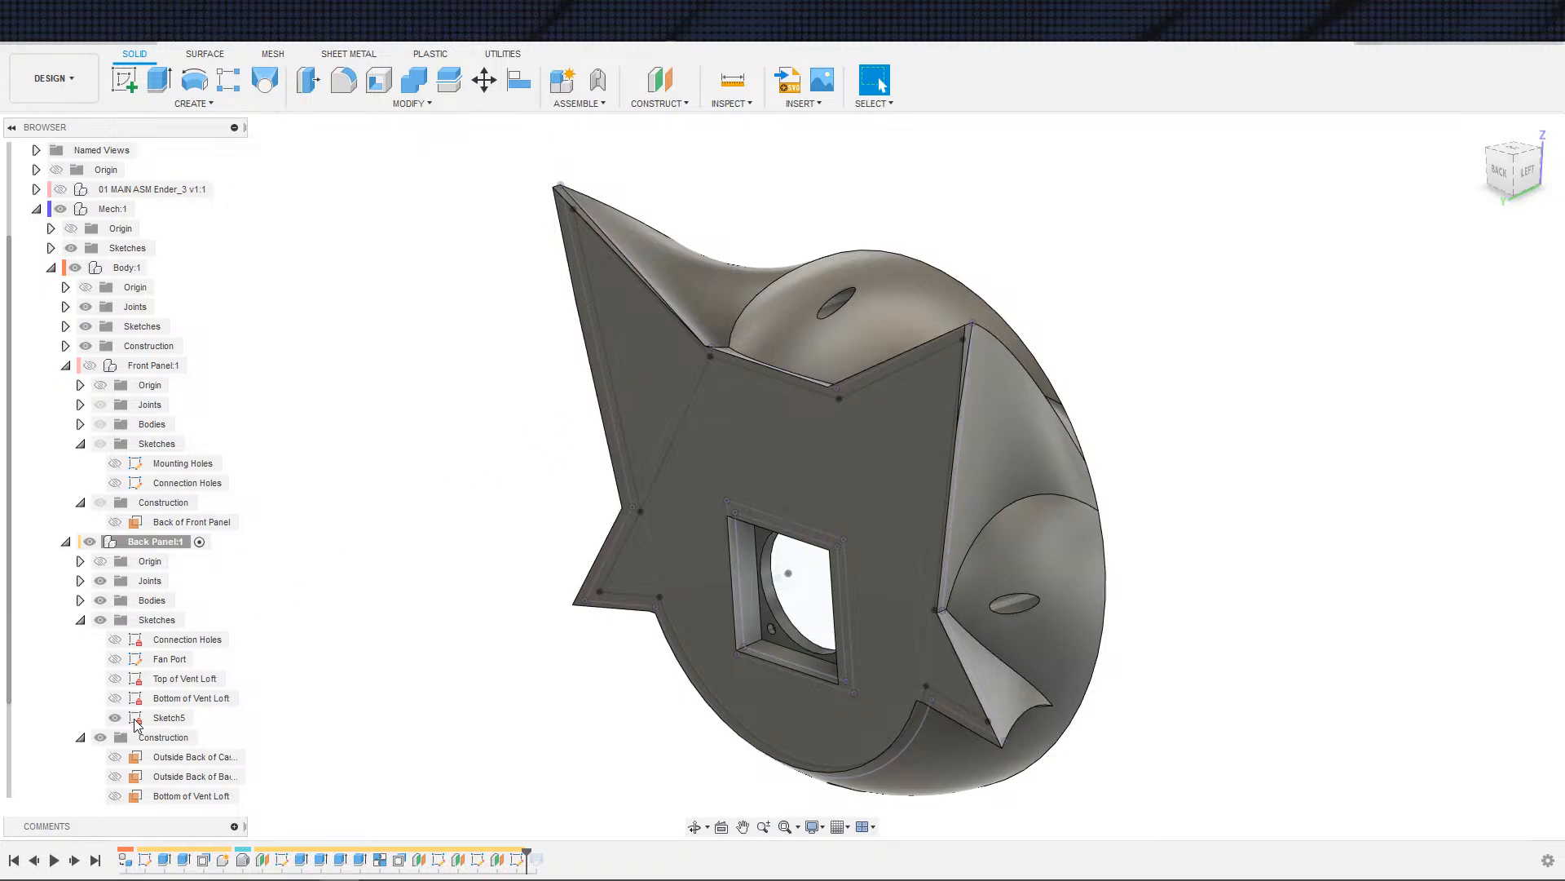
{"action": "key", "text": "e"}
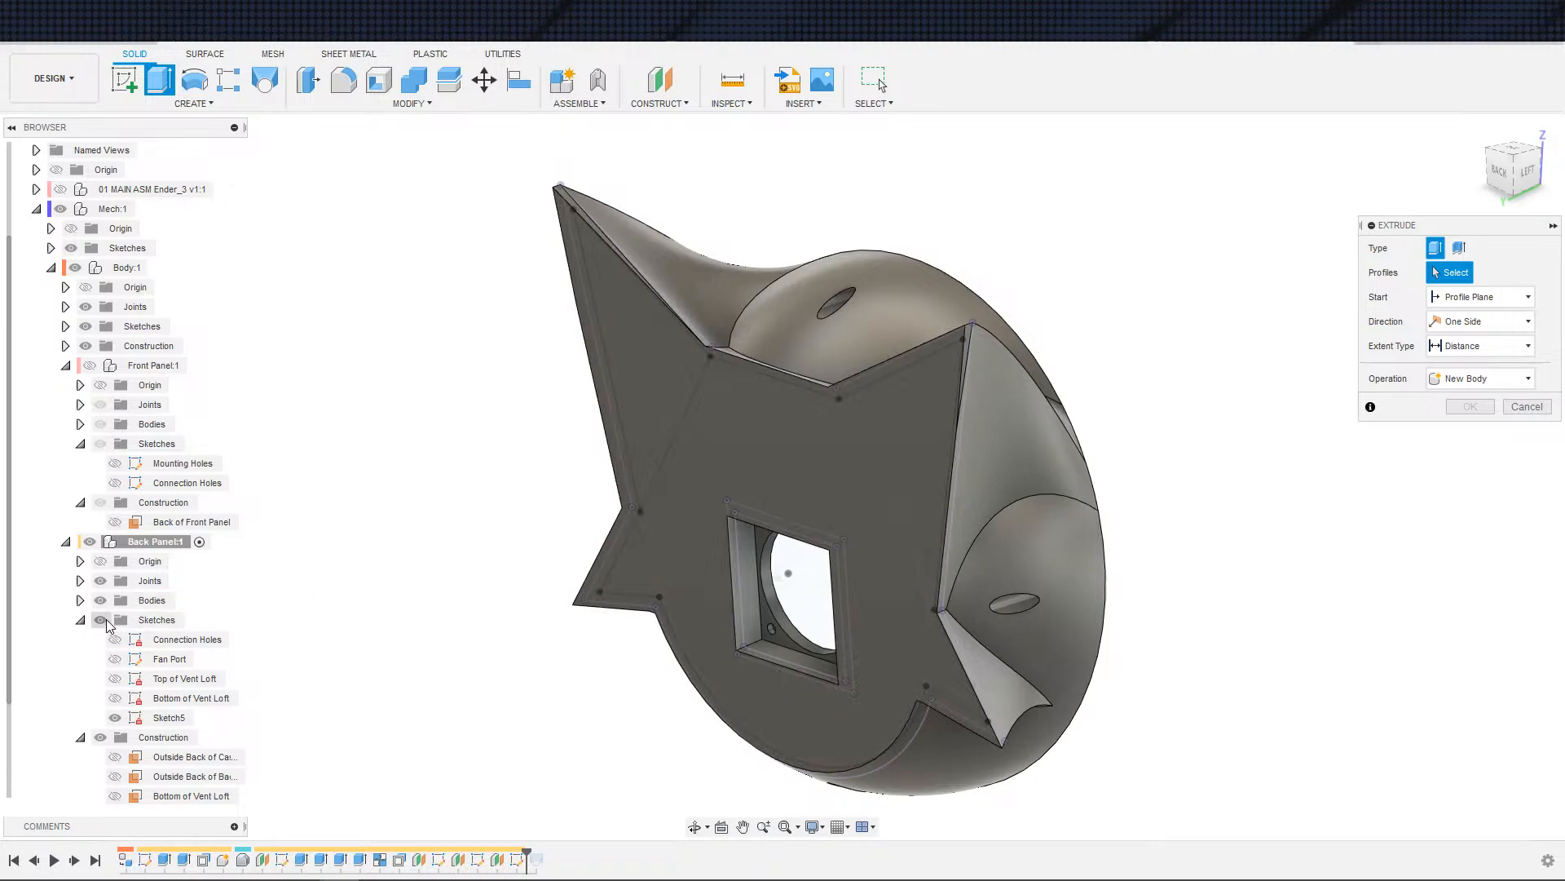
{"action": "left_click", "coordinate": [634, 394]}
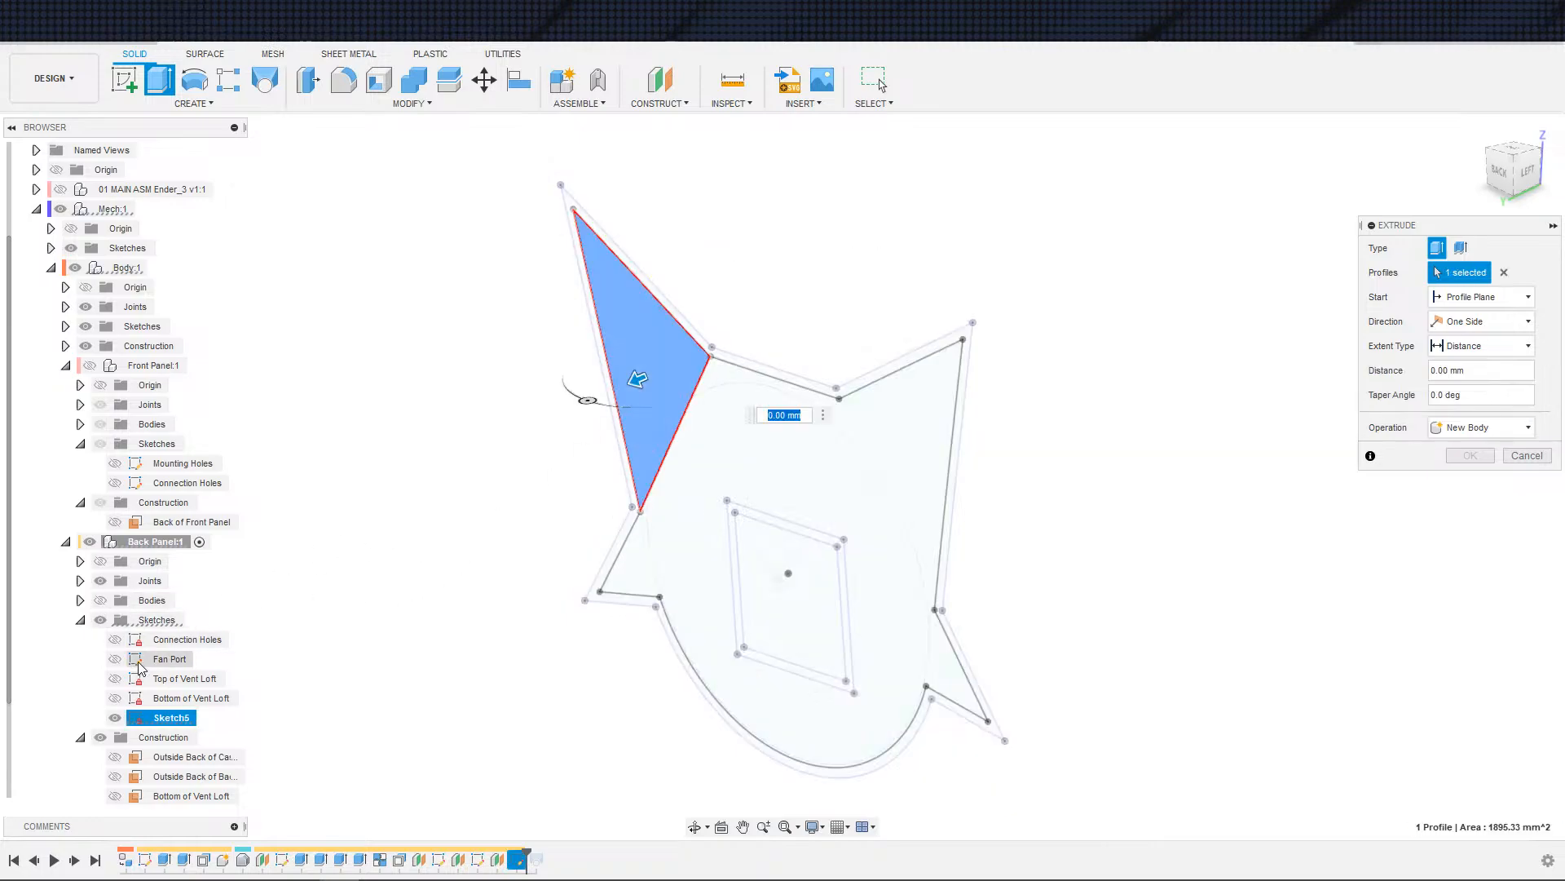
{"action": "left_click", "coordinate": [103, 600]}
- Try cutting the ear spike profile about 18.2 mm toward the front rim, and cancel the extrusion
{"action": "middle_click_drag", "start_coordinate": [552, 522], "coordinate": [374, 556], "text": "shift"}
{"action": "middle_click_drag", "start_coordinate": [777, 628], "coordinate": [603, 577]}
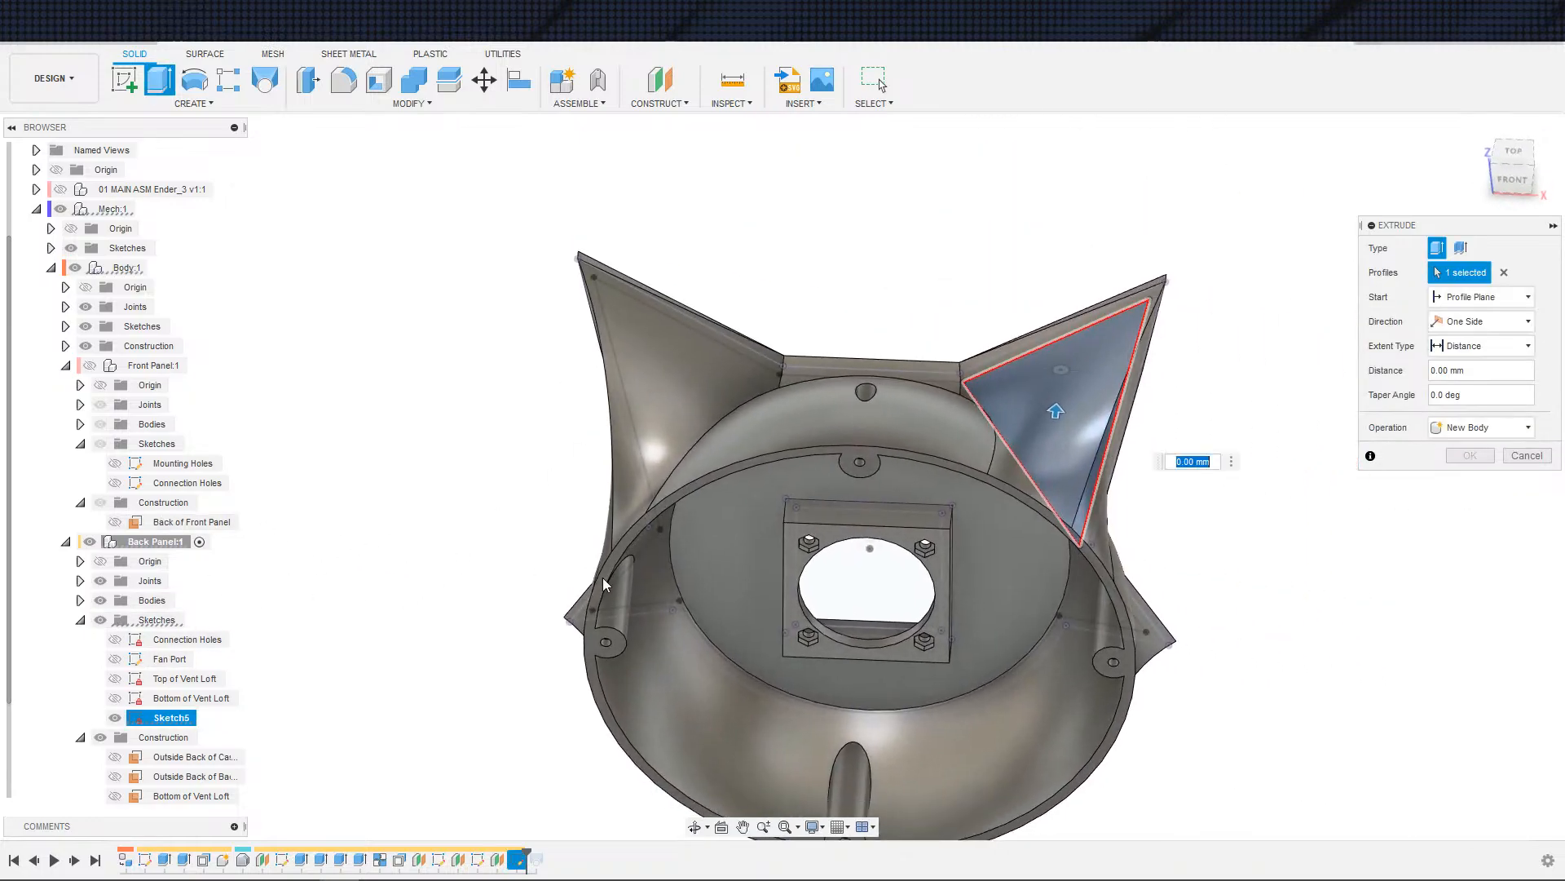
{"action": "scroll", "coordinate": [709, 530], "scroll_direction": "up", "scroll_amount": 3}
{"action": "middle_click_drag", "start_coordinate": [938, 628], "coordinate": [751, 649], "text": "shift"}
{"action": "left_click", "coordinate": [770, 369]}
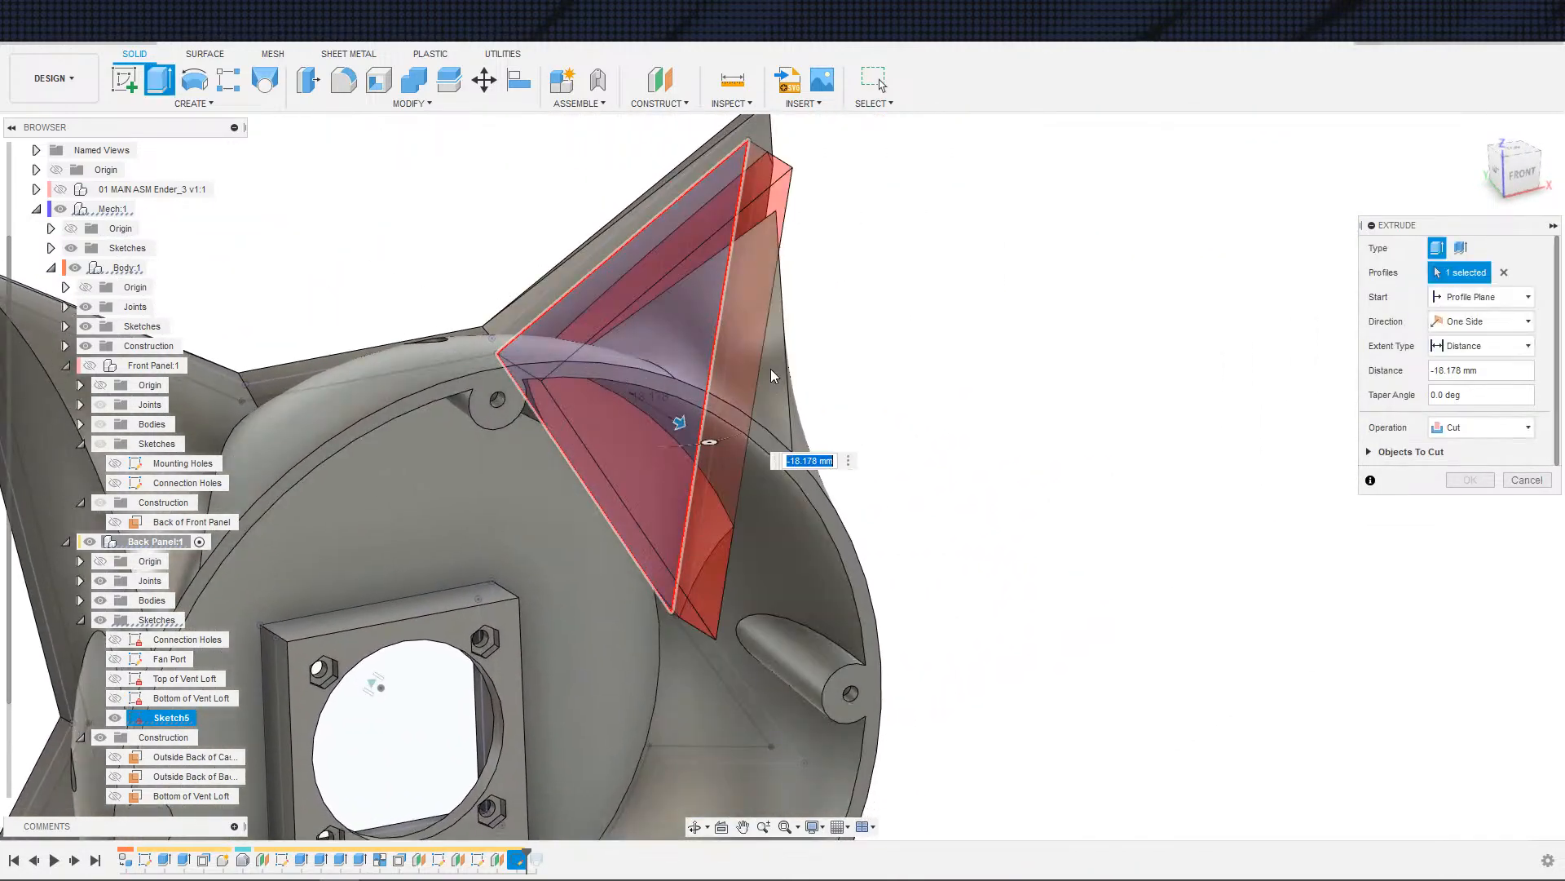
{"action": "middle_click_drag", "start_coordinate": [954, 437], "coordinate": [922, 422], "text": "shift"}
{"action": "middle_click_drag", "start_coordinate": [1024, 445], "coordinate": [1067, 421], "text": "shift"}
{"action": "key", "text": "Escape"}
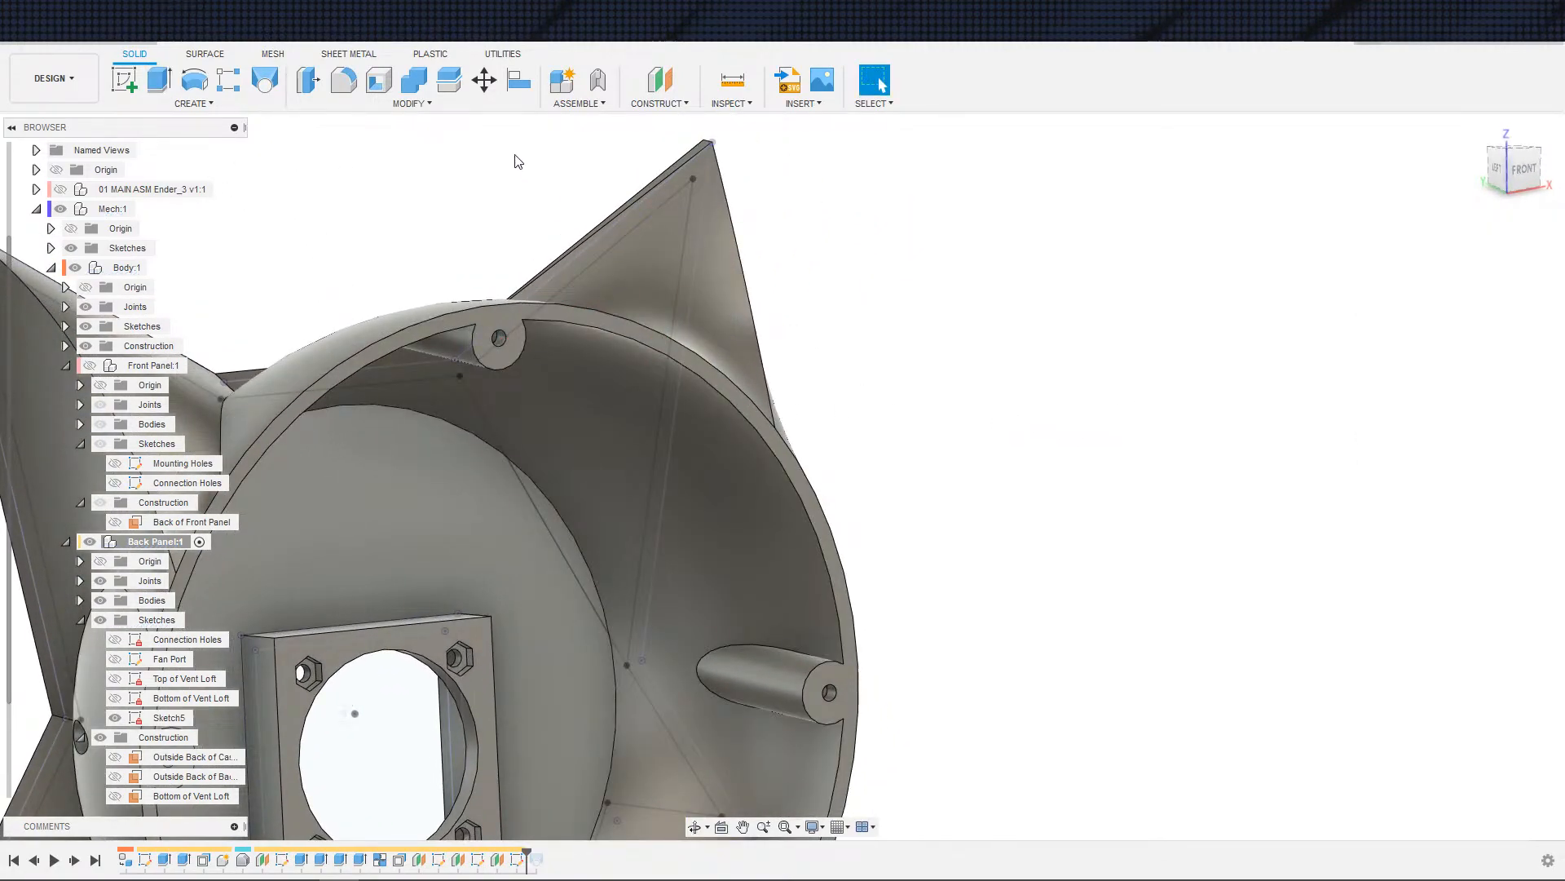
- Try a Cut loft from Sketch5's triangular upper ear spike to the ear's curved front-side face, inspect its preview, and cancel it
{"action": "left_click", "coordinate": [193, 104]}
{"action": "left_click", "coordinate": [163, 256]}
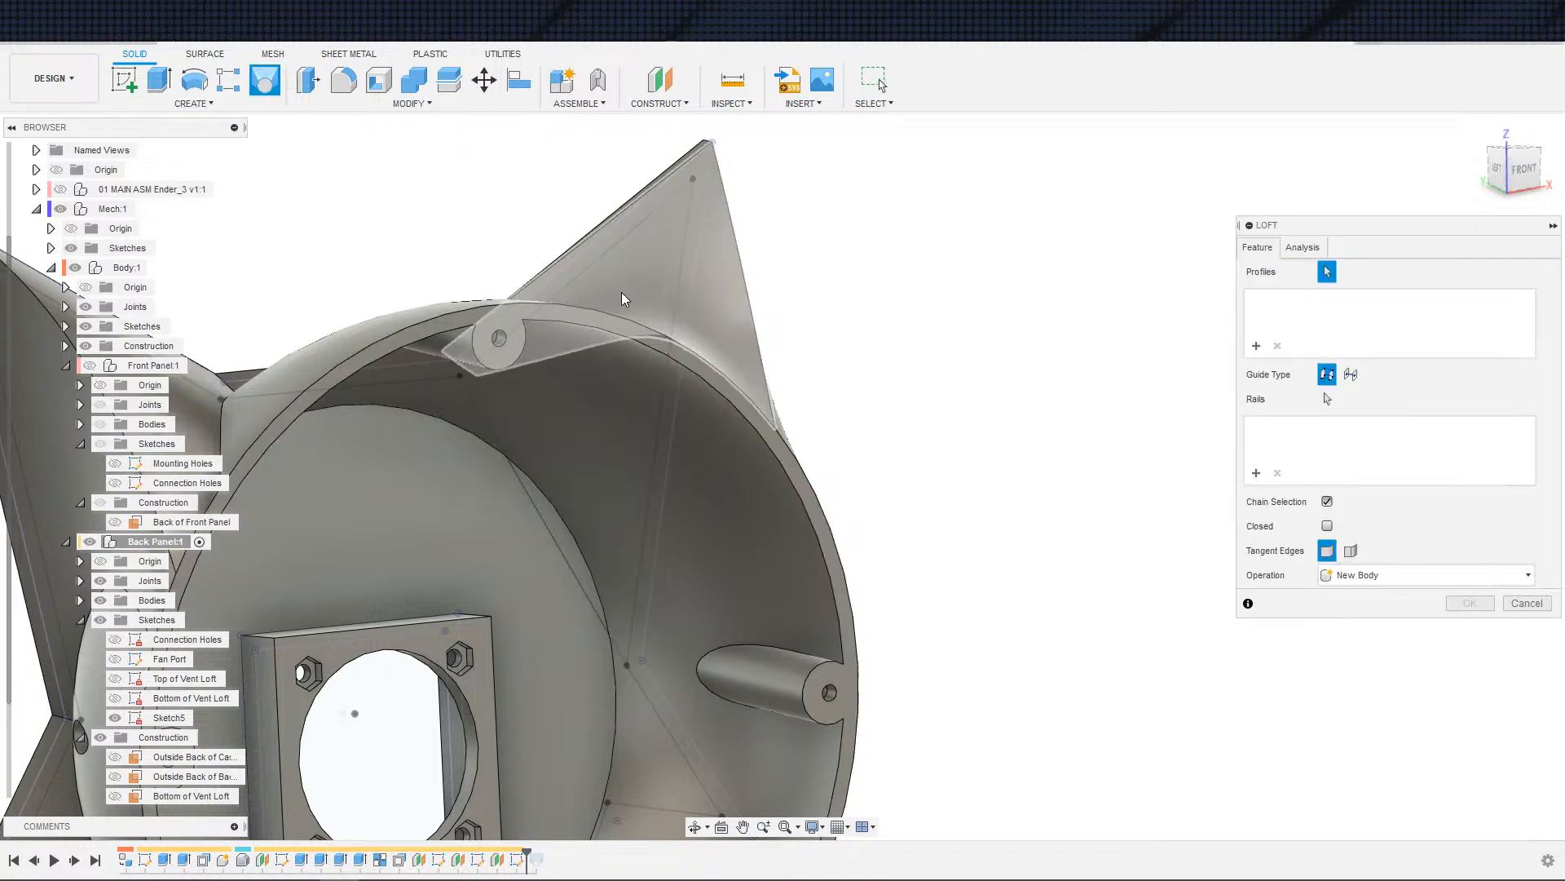
{"action": "left_click", "coordinate": [625, 380]}
{"action": "left_click", "coordinate": [725, 286]}
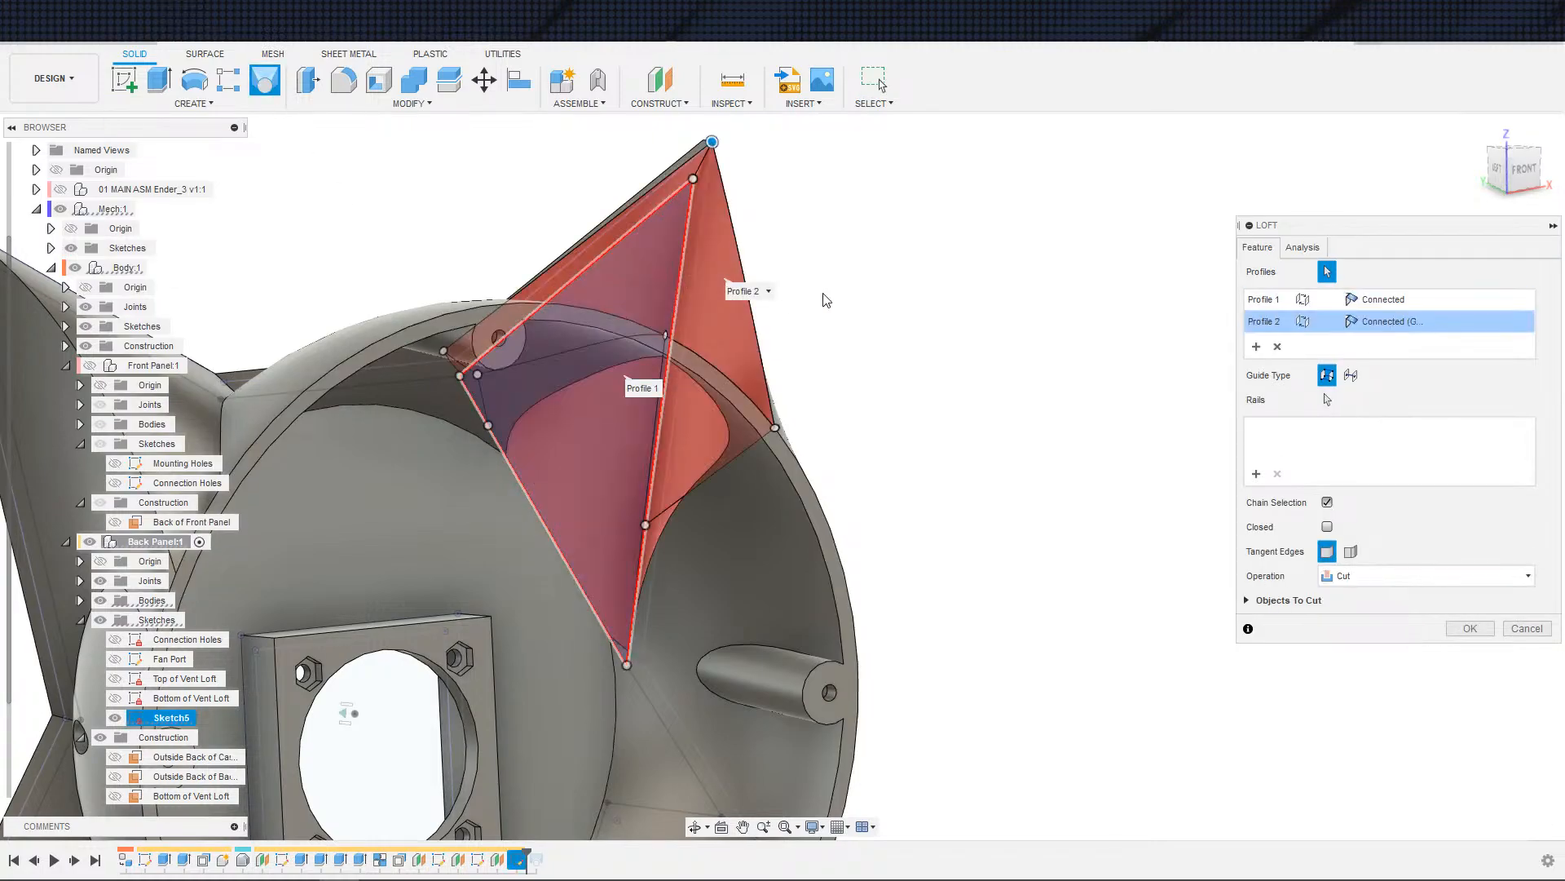
{"action": "middle_click_drag", "start_coordinate": [824, 296], "coordinate": [774, 256], "text": "shift"}
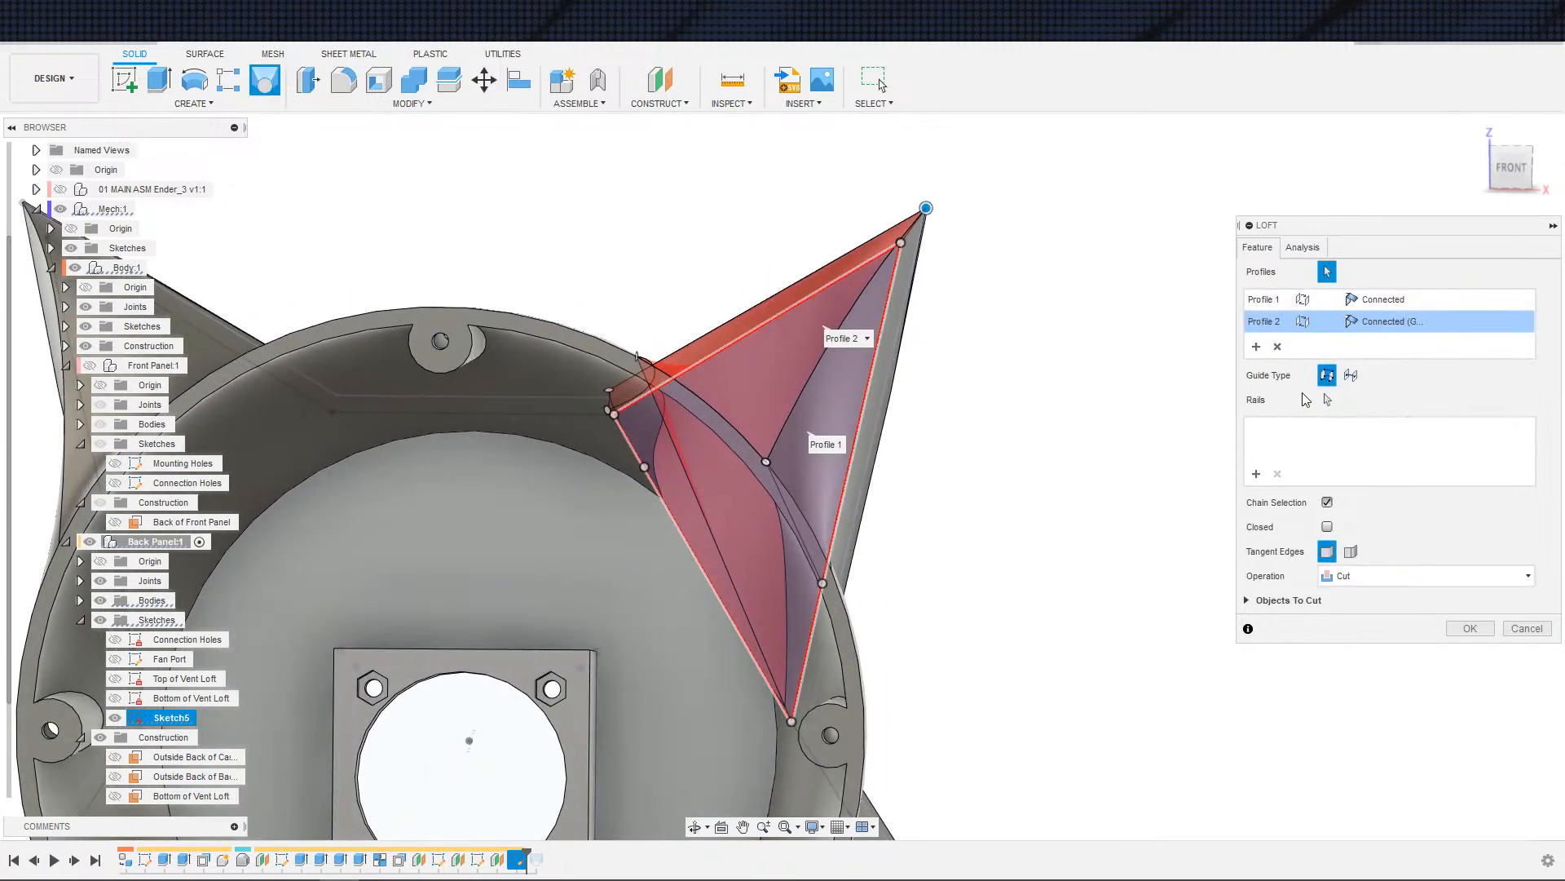
{"action": "middle_click_drag", "start_coordinate": [1027, 458], "coordinate": [948, 492], "text": "shift"}
{"action": "scroll", "coordinate": [899, 473], "scroll_direction": "up", "scroll_amount": 3}
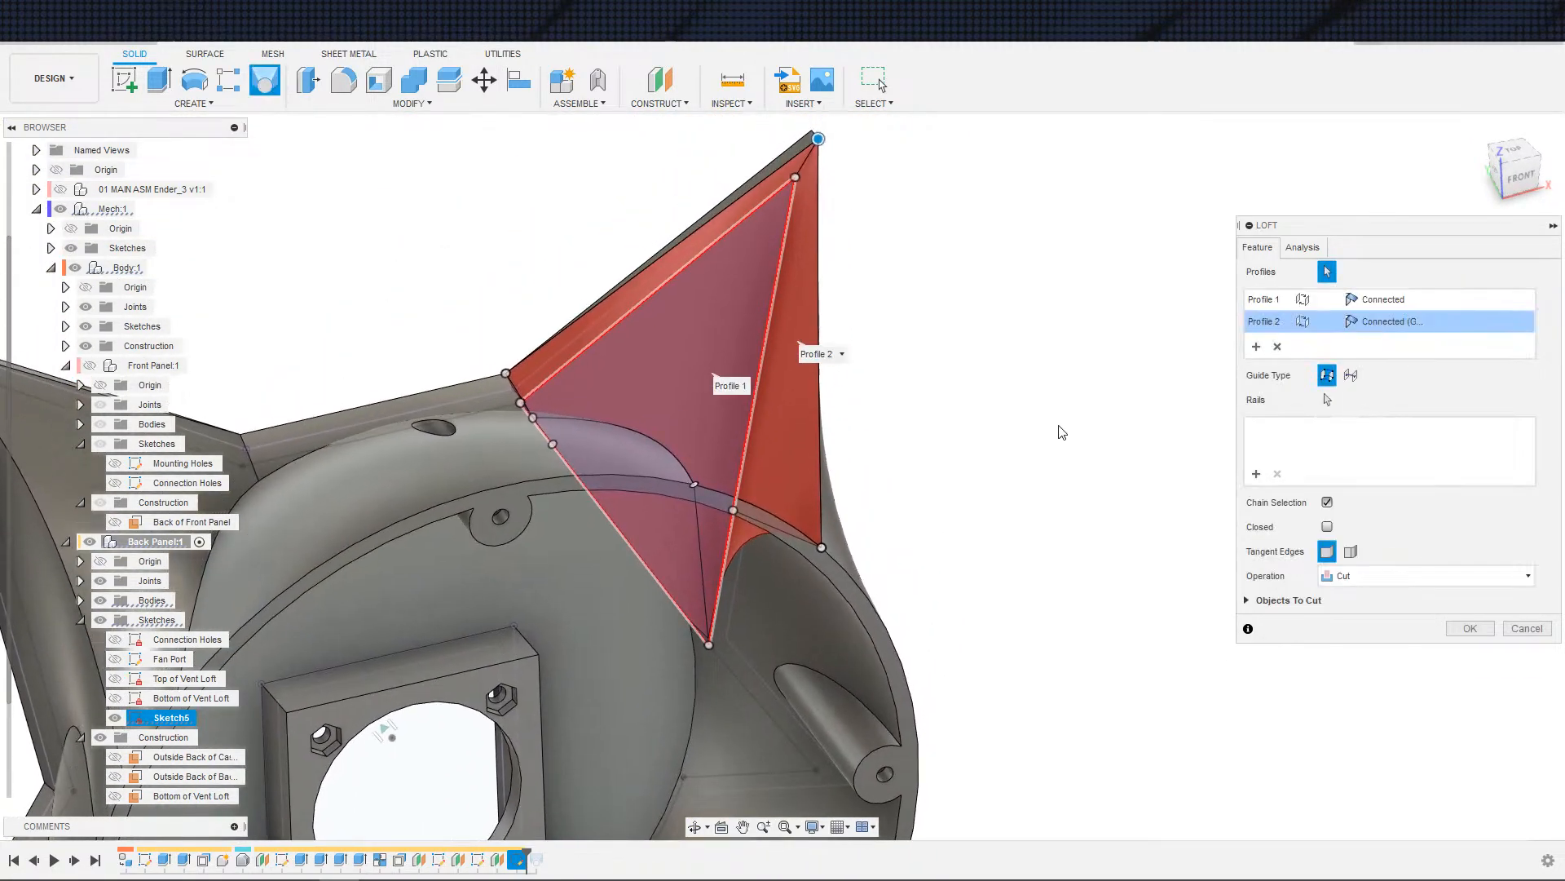
{"action": "mouse_move", "coordinate": [1059, 432]}
{"action": "middle_mouse_down", "text": "shift"}
{"action": "mouse_move", "coordinate": [1069, 408]}
{"action": "mouse_move", "coordinate": [1032, 435]}
{"action": "middle_mouse_up", "text": "shift"}
{"action": "key", "text": "Escape"}
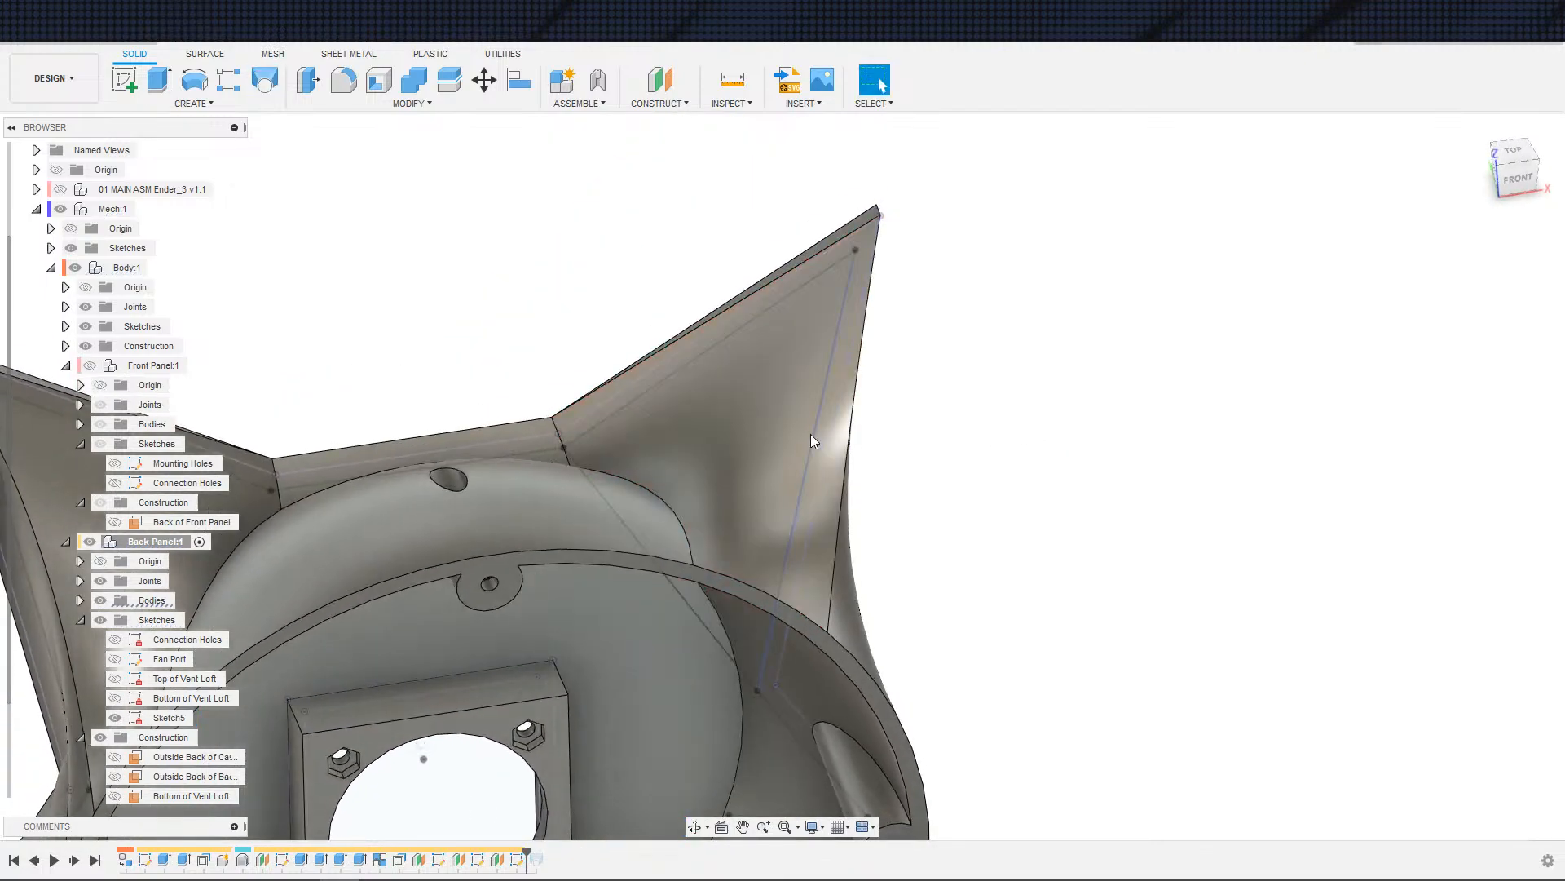
- Try the ear's curved front-side face as the reference for an offset plane, and clear the face selection
{"action": "left_click", "coordinate": [660, 79]}
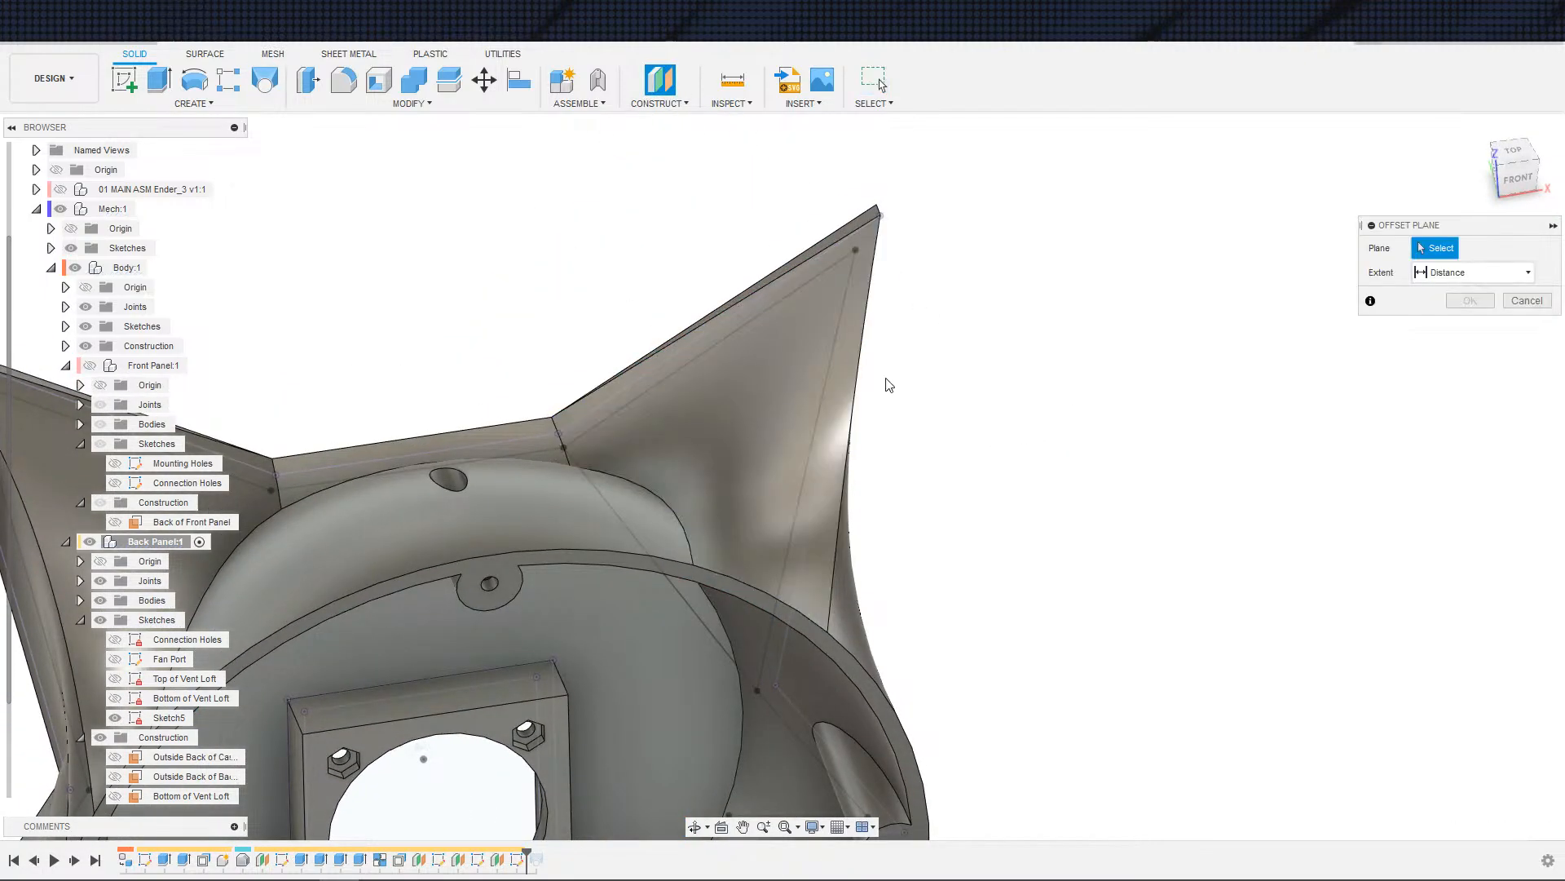
{"action": "left_click", "coordinate": [799, 409]}
{"action": "key", "text": "Escape"}
{"action": "middle_click_drag", "start_coordinate": [923, 381], "coordinate": [853, 330], "text": "shift"}
{"action": "left_click", "coordinate": [744, 378]}
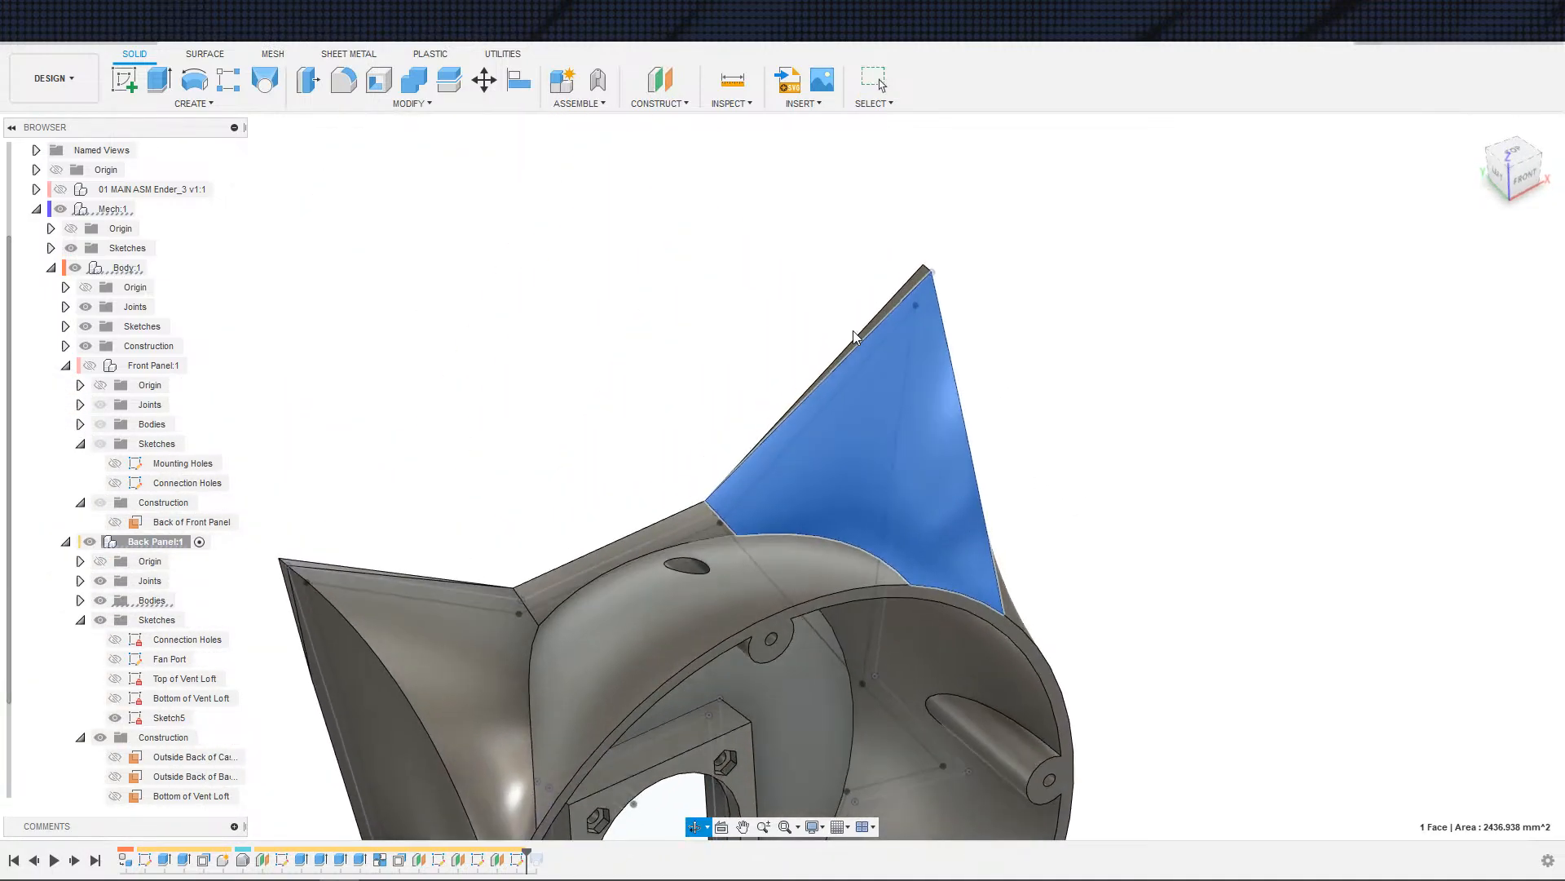
{"action": "key", "text": "Escape"}
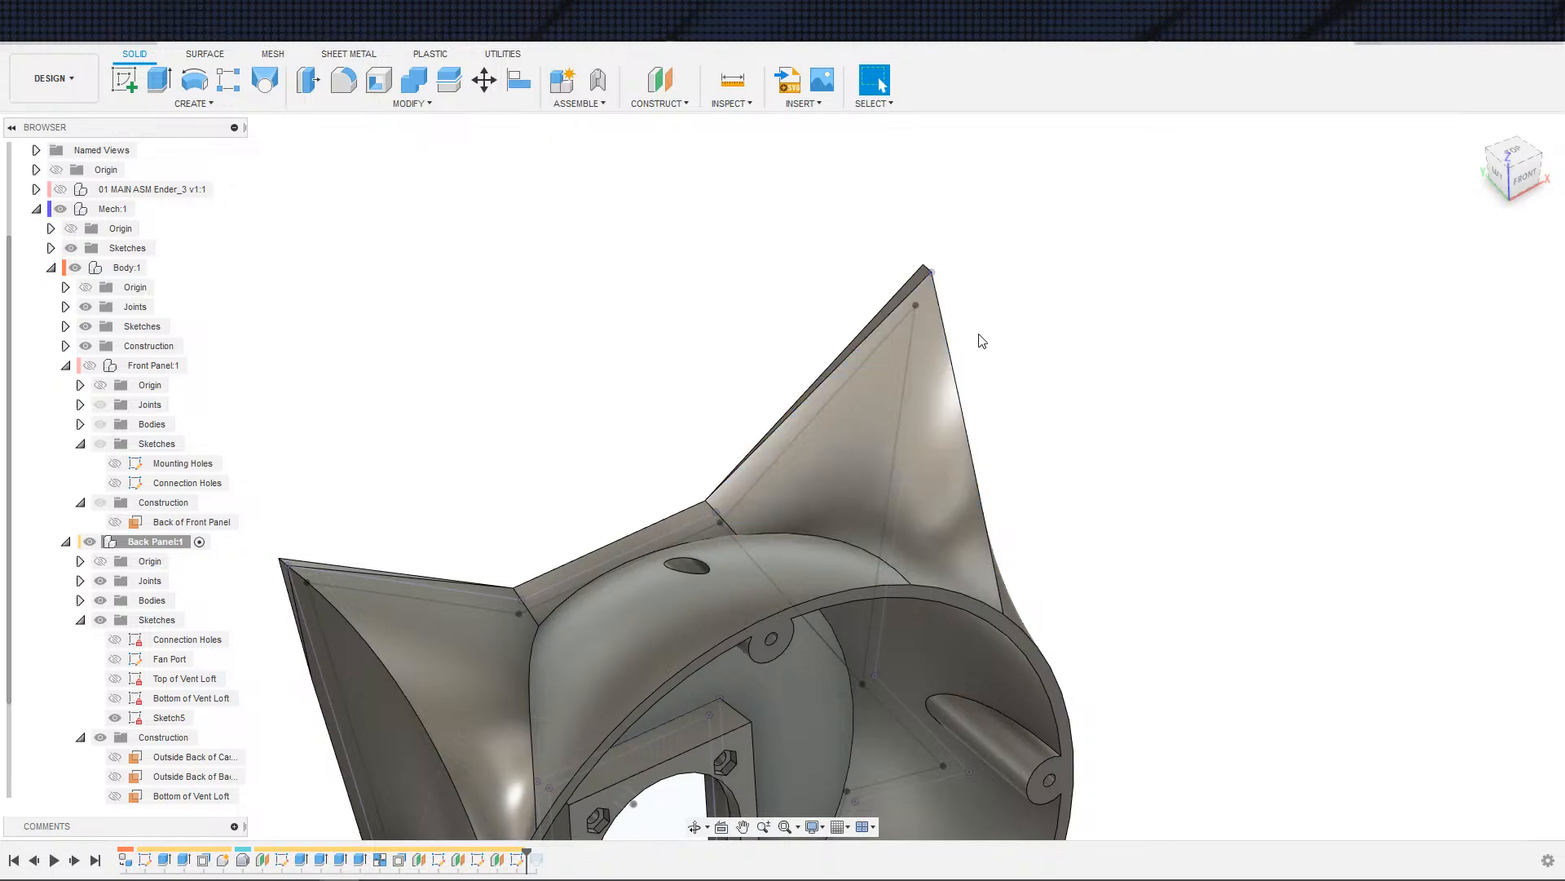
- Try to shell the back panel with its flat rear face removed, using a 3 mm inside thickness and then the outside direction
{"action": "middle_click_drag", "start_coordinate": [1065, 367], "coordinate": [1059, 347], "text": "shift"}
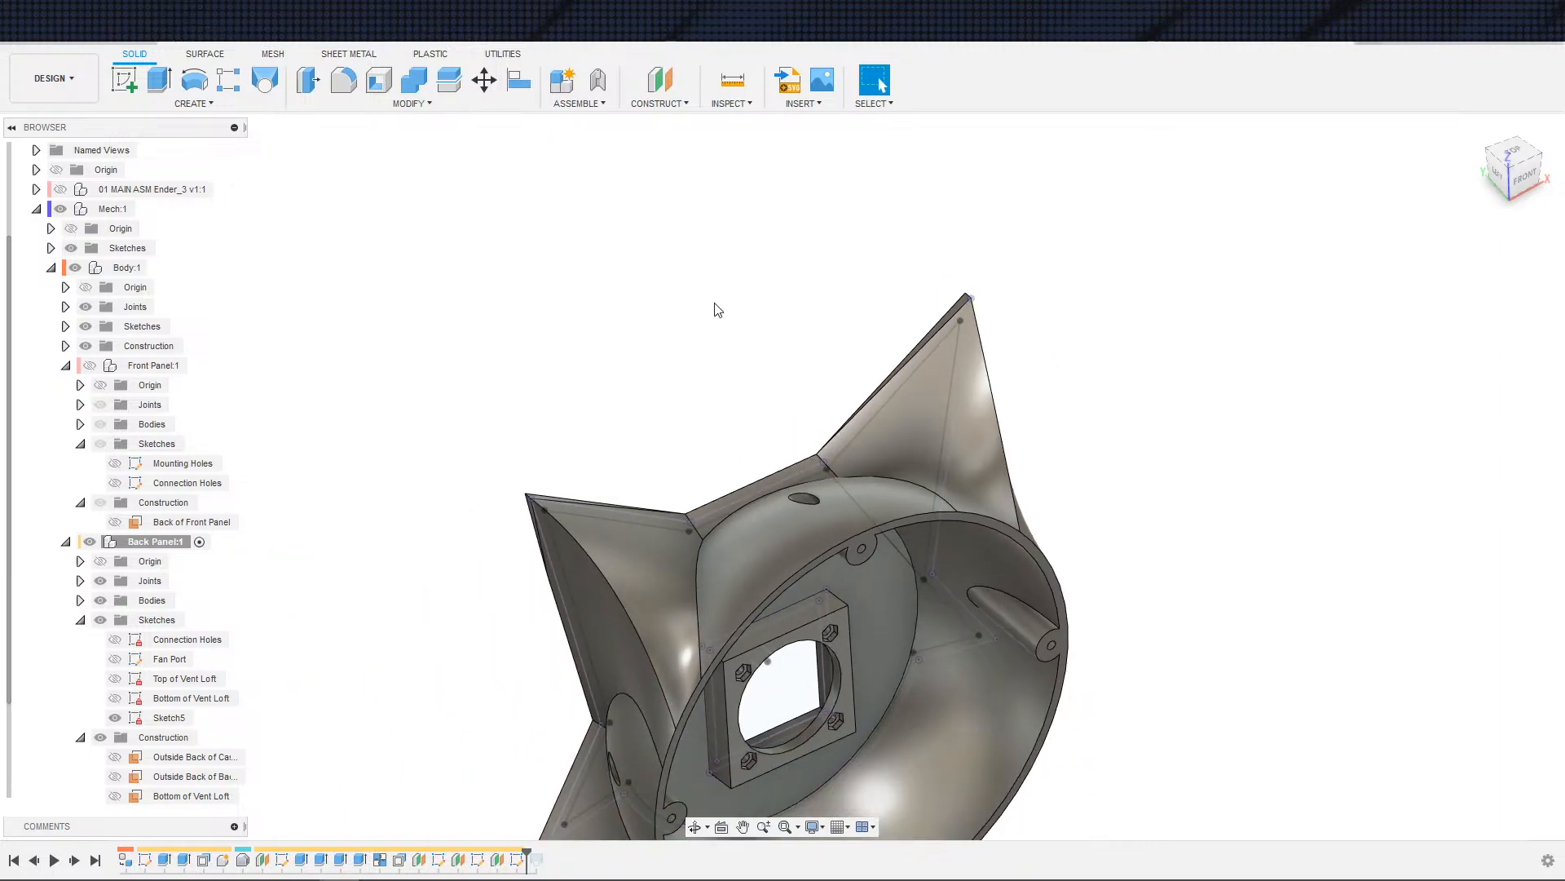
{"action": "middle_click_drag", "start_coordinate": [713, 328], "coordinate": [1074, 289], "text": "shift"}
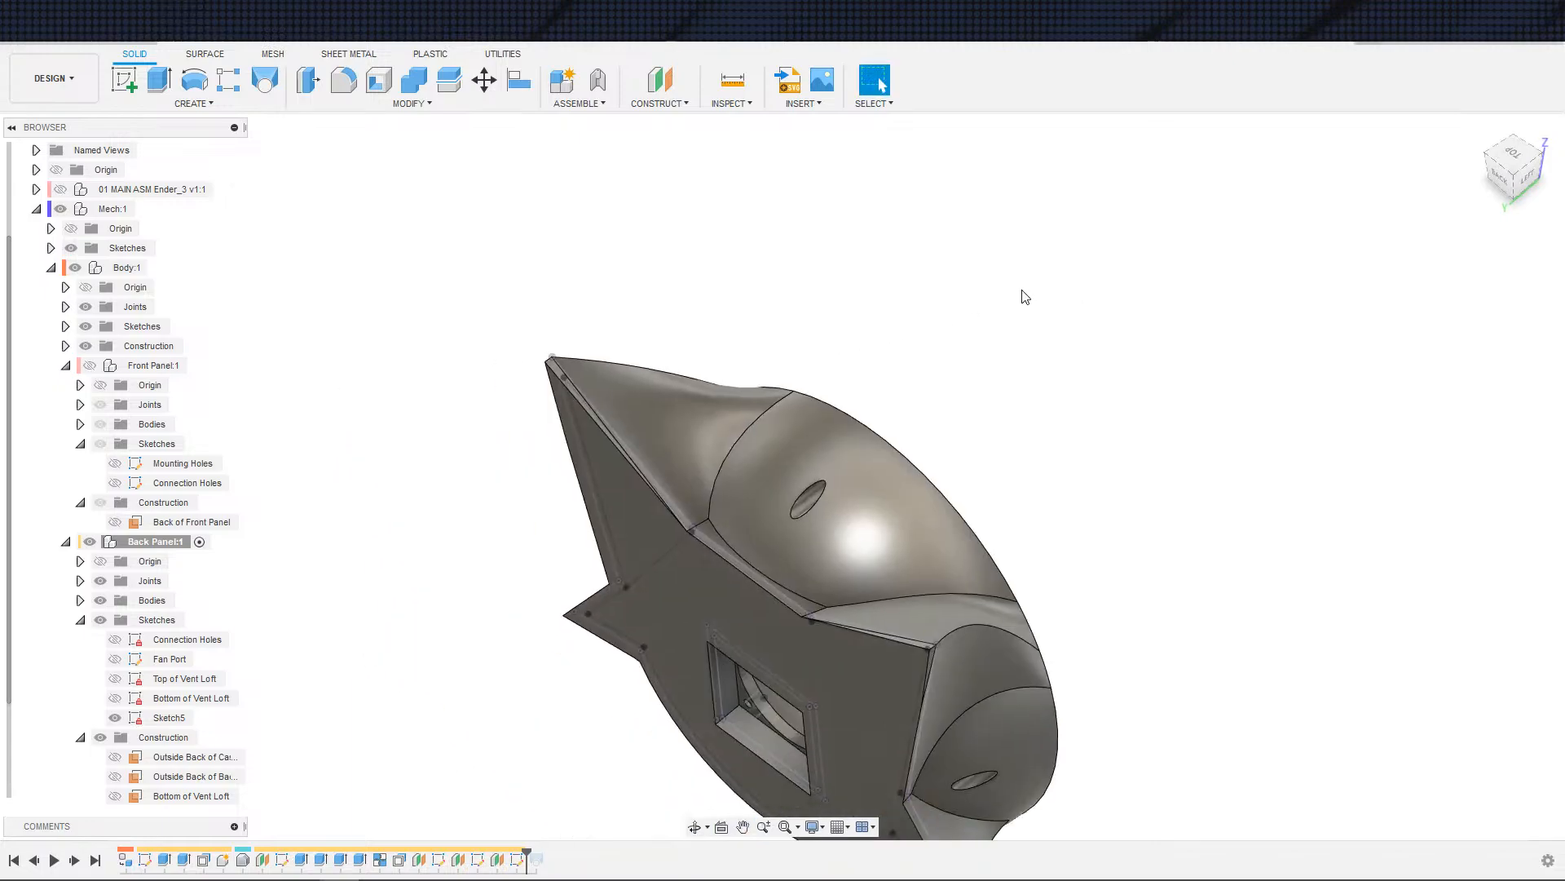
{"action": "left_click", "coordinate": [379, 87]}
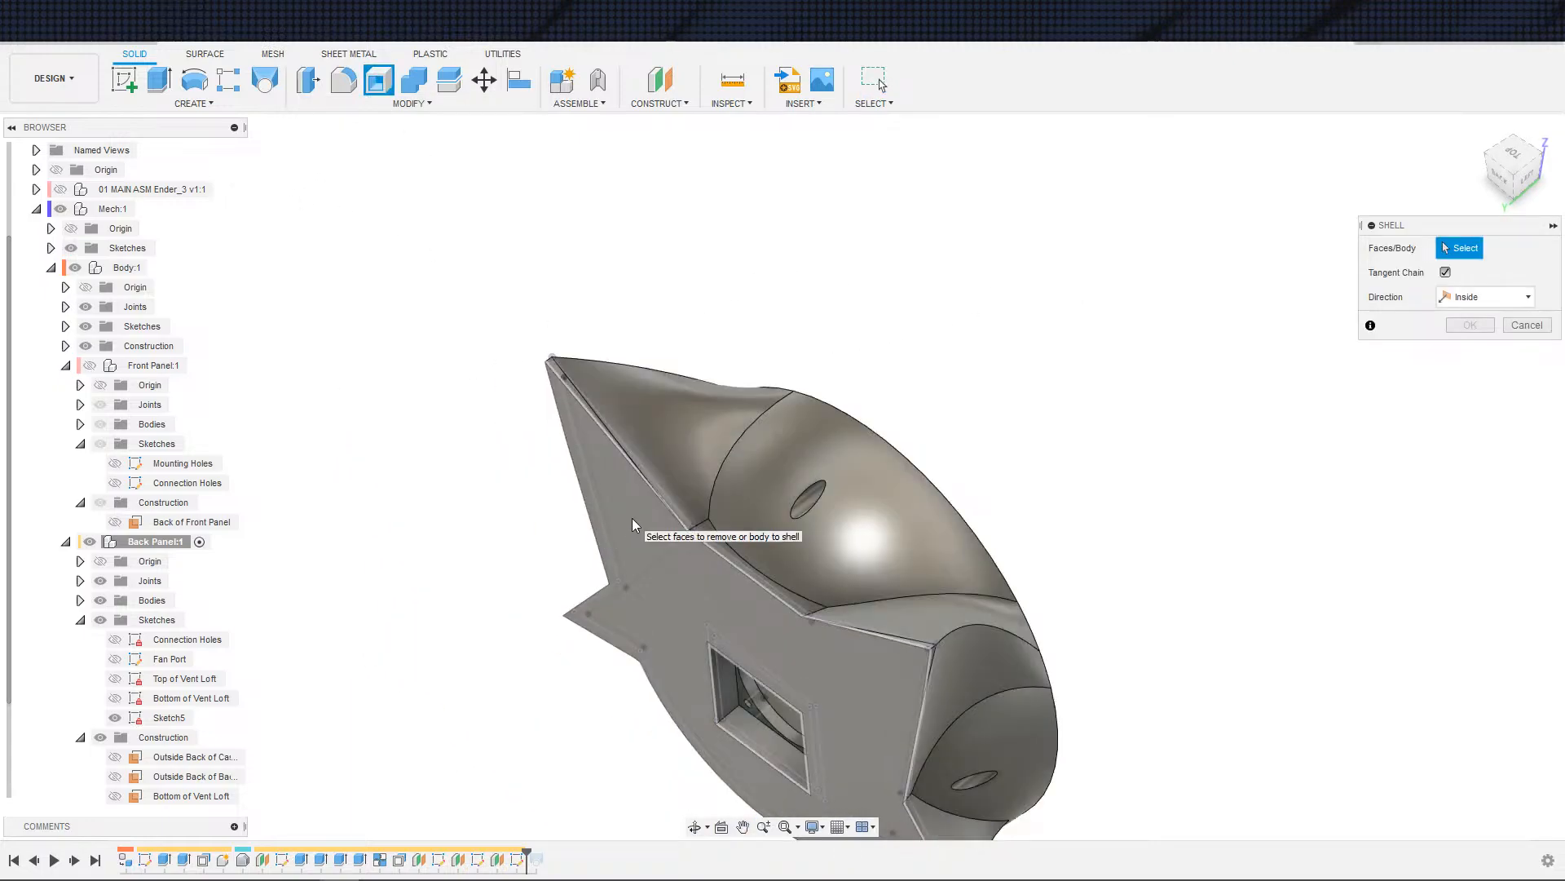
{"action": "left_click", "coordinate": [632, 522]}
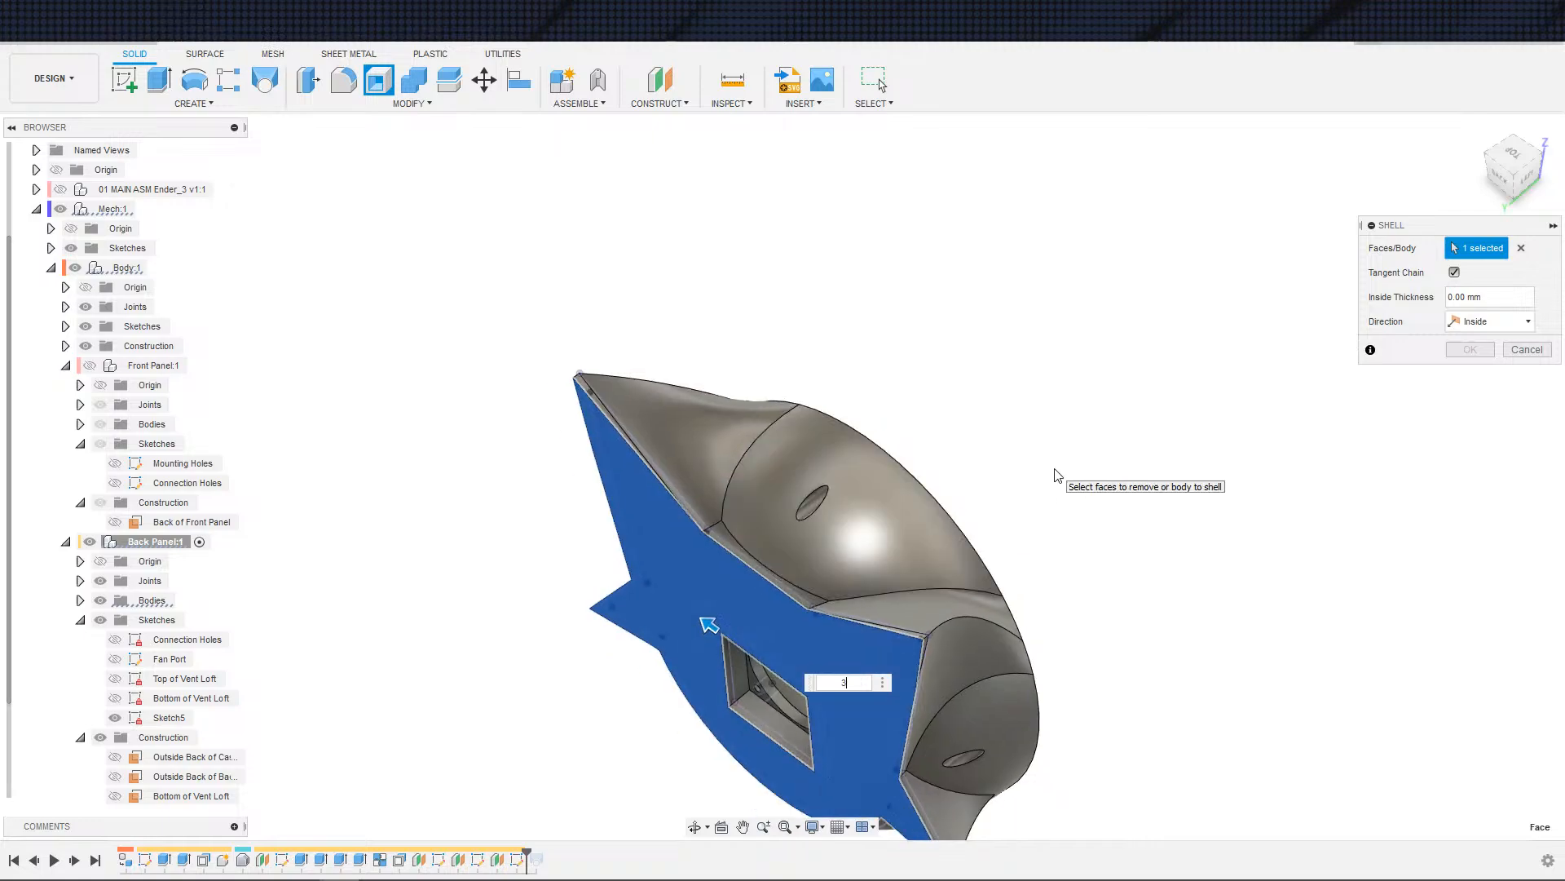
{"action": "type", "text": "3"}
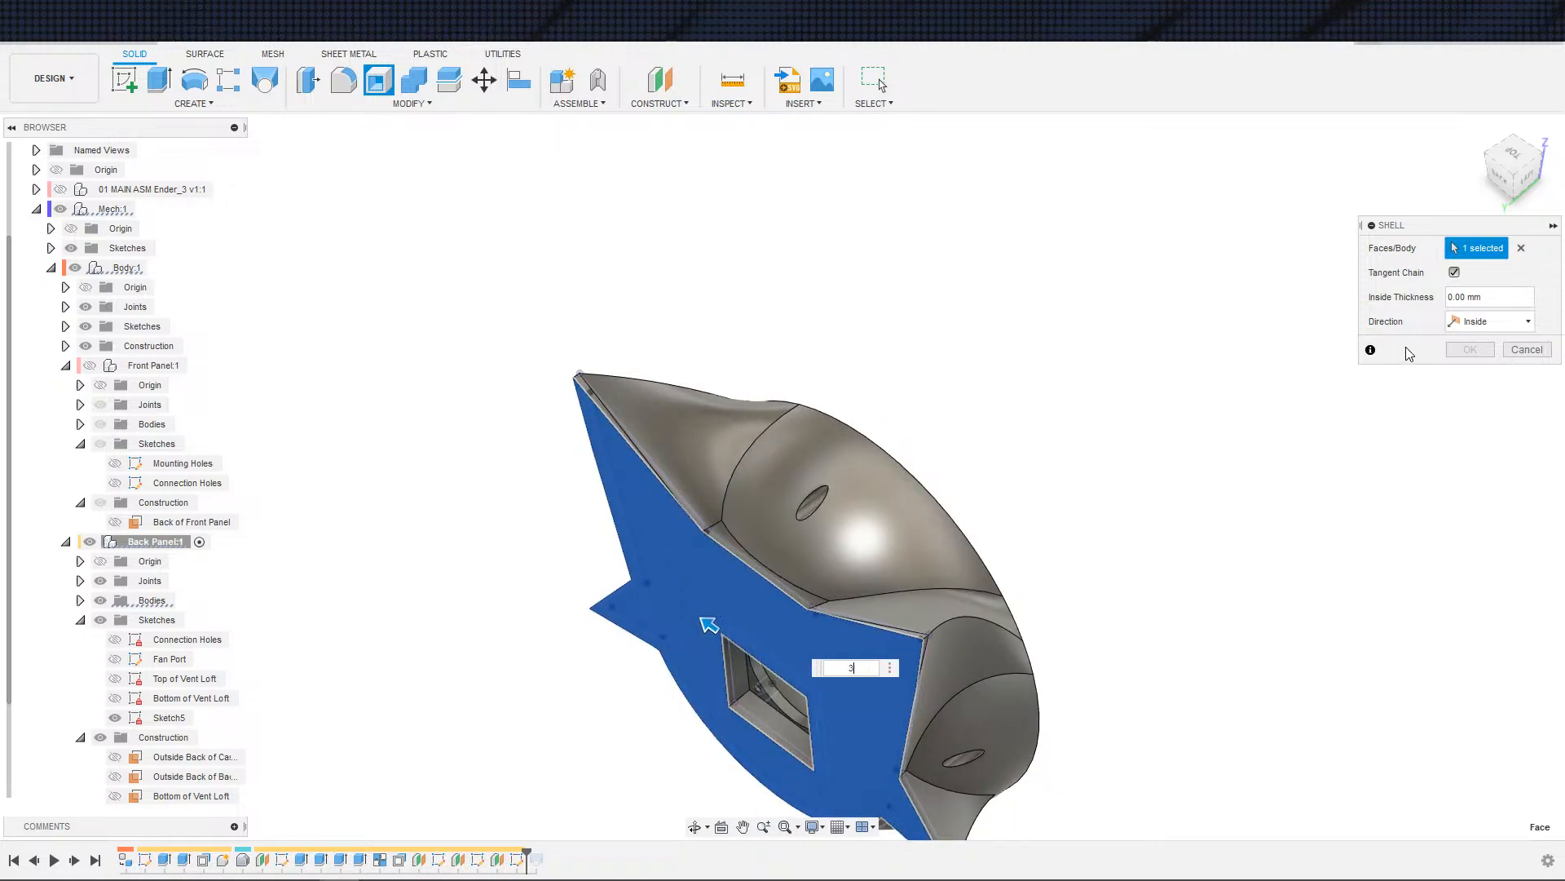
{"action": "left_click", "coordinate": [1476, 321]}
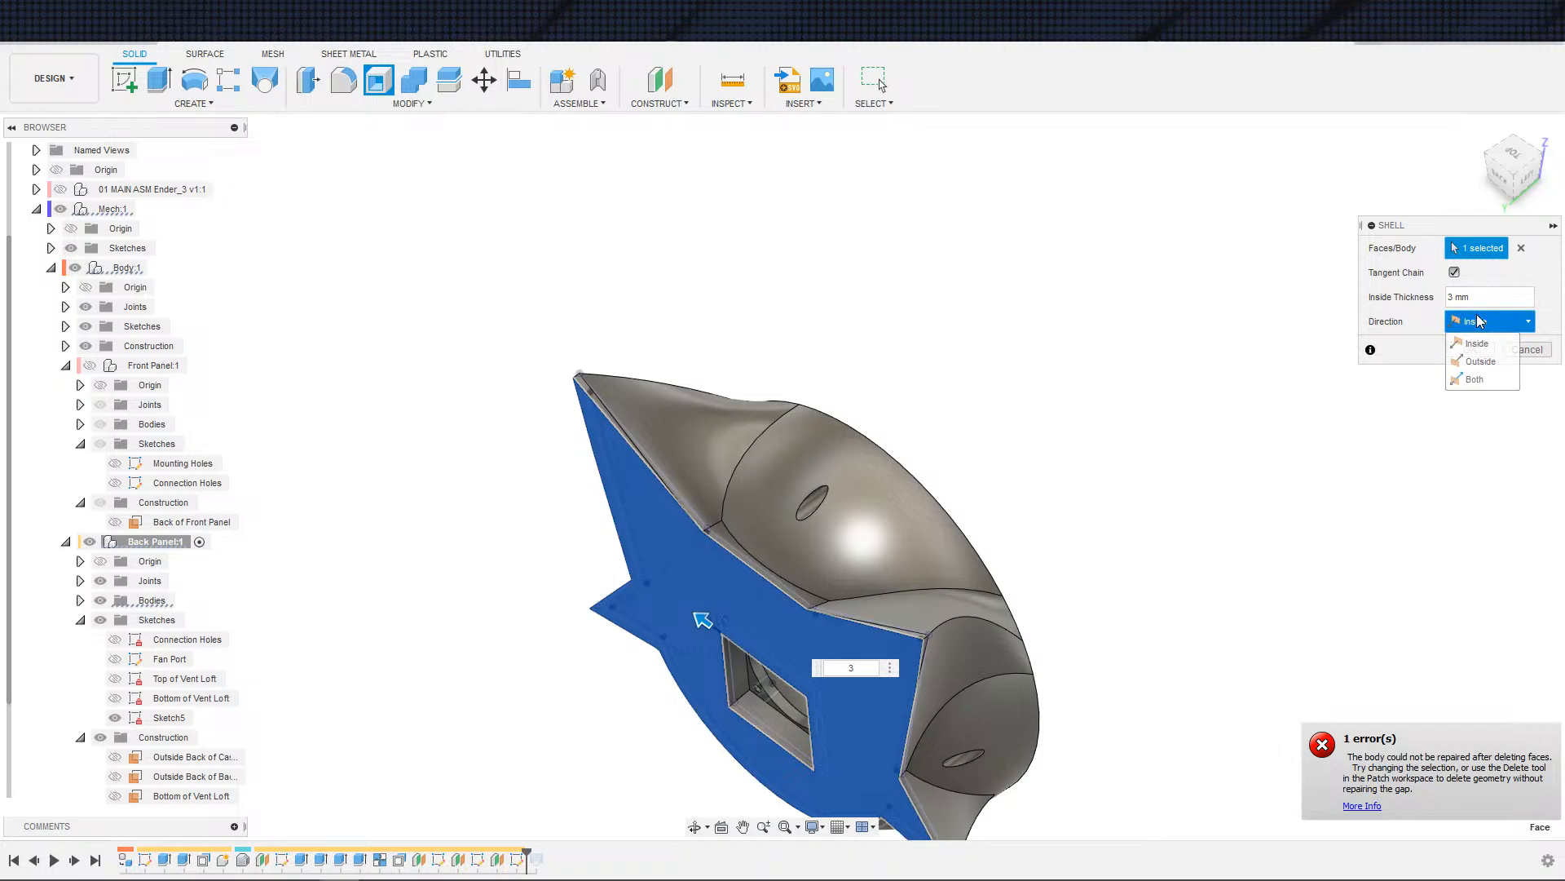
{"action": "left_click", "coordinate": [1460, 367]}
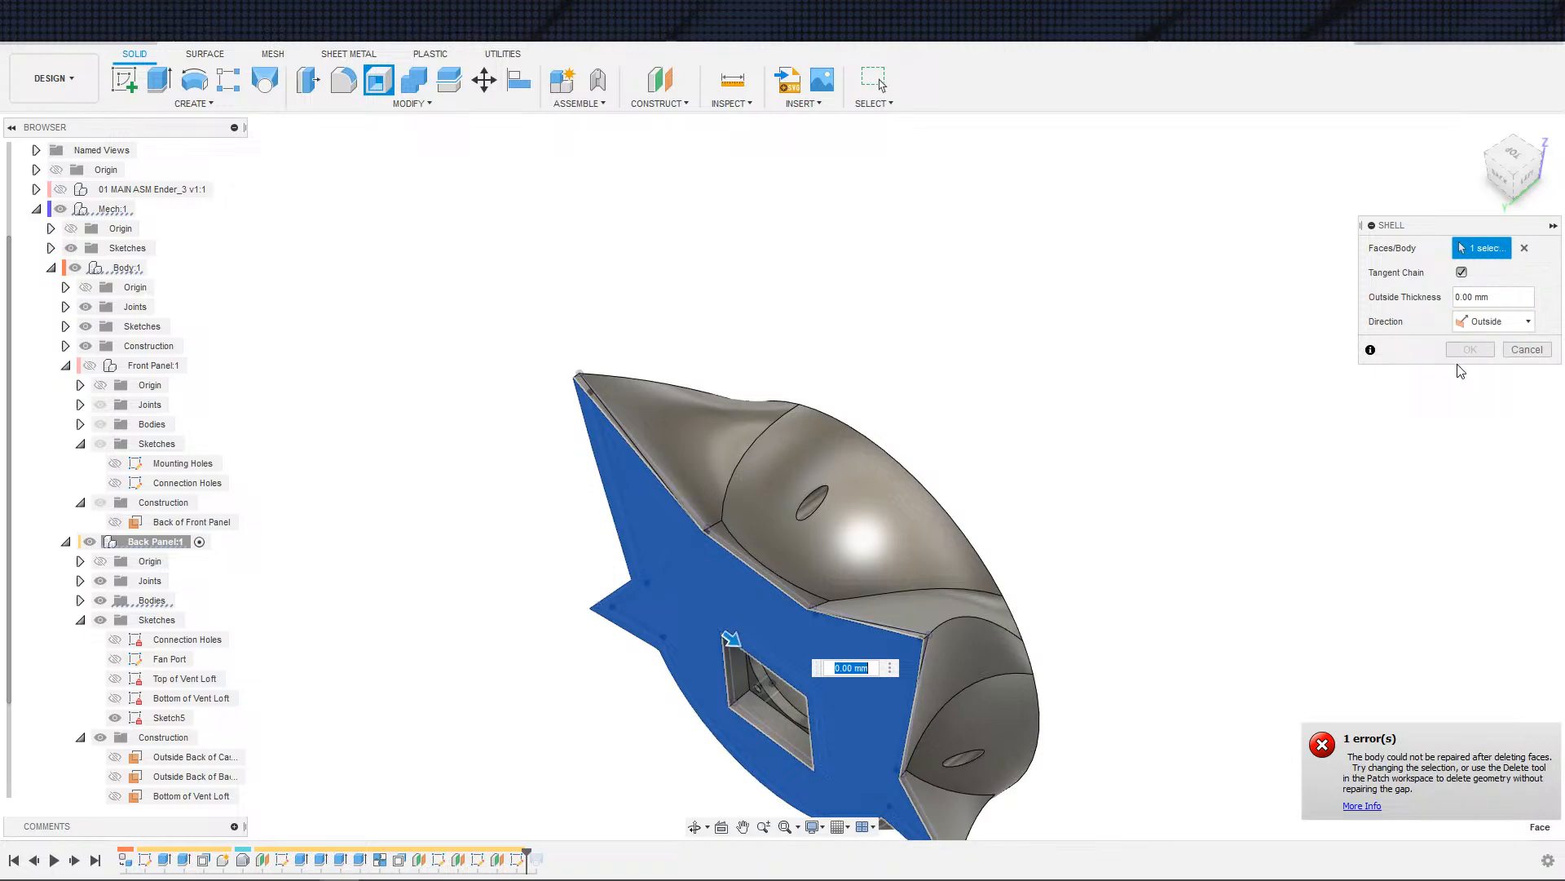
{"action": "left_click", "coordinate": [1475, 326]}
{"action": "left_click", "coordinate": [1258, 404]}
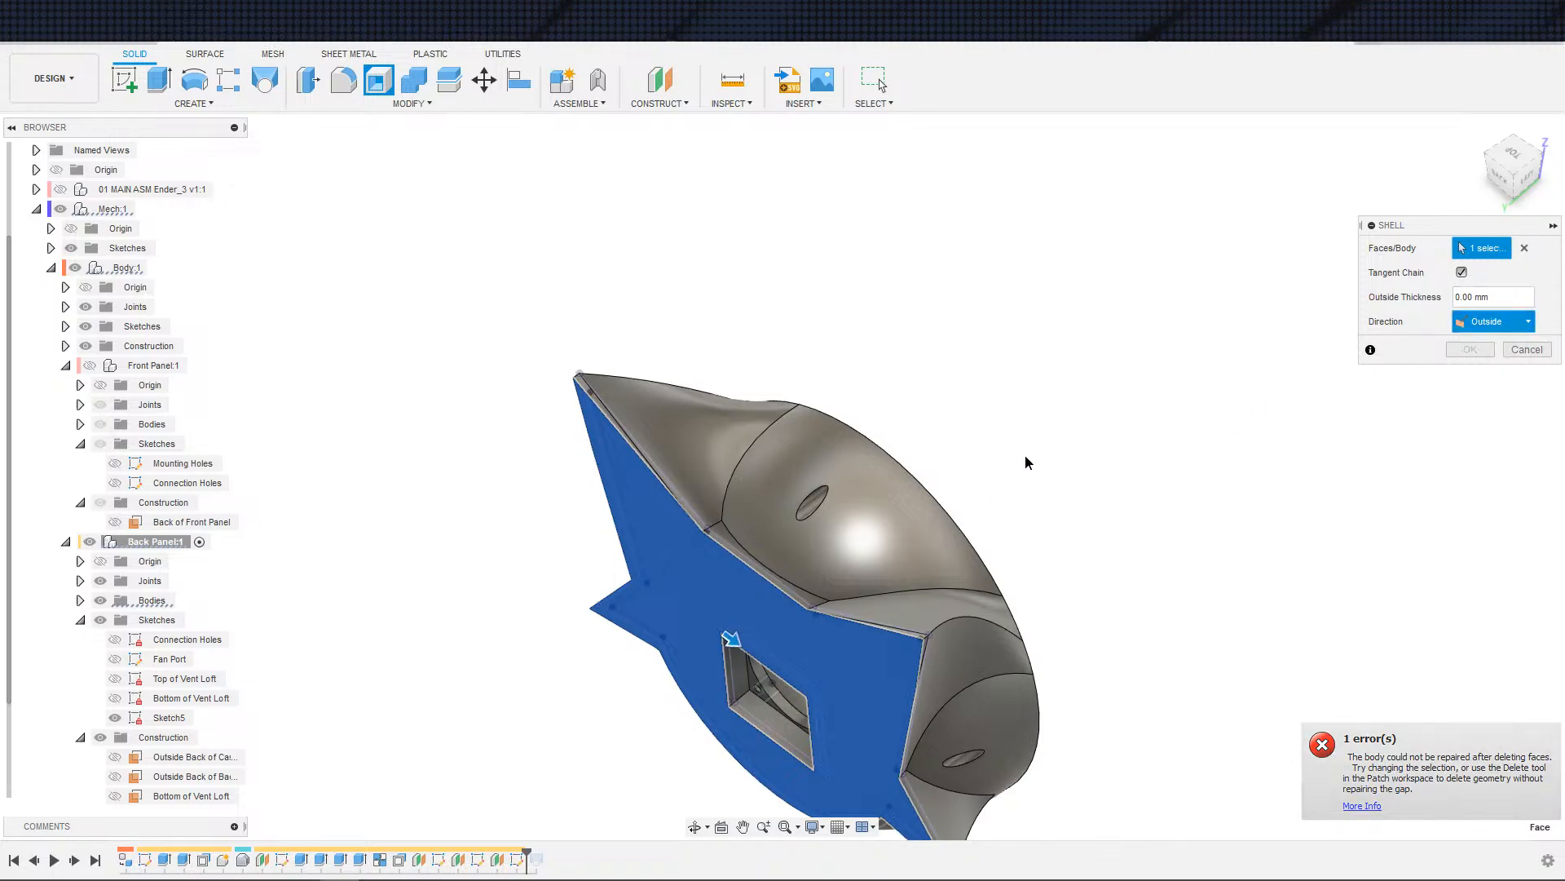
- Try the 3 mm inside shell with the cavity's curved inner wall also removed, and cancel the Shell command
{"action": "middle_click_drag", "start_coordinate": [1011, 458], "coordinate": [1072, 535], "text": "shift"}
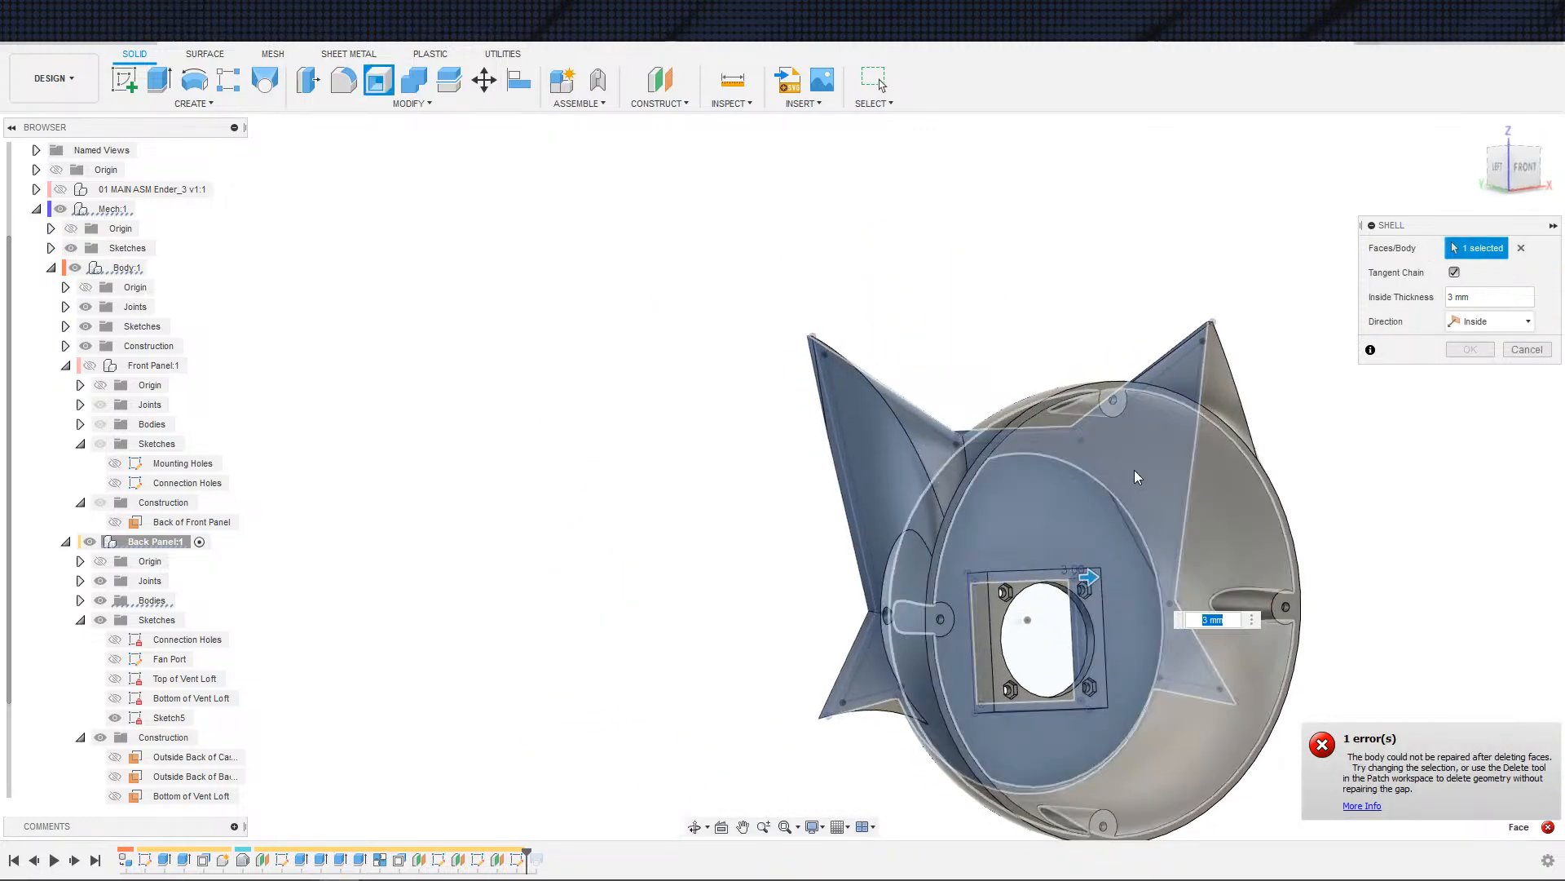
{"action": "left_click", "coordinate": [1167, 482]}
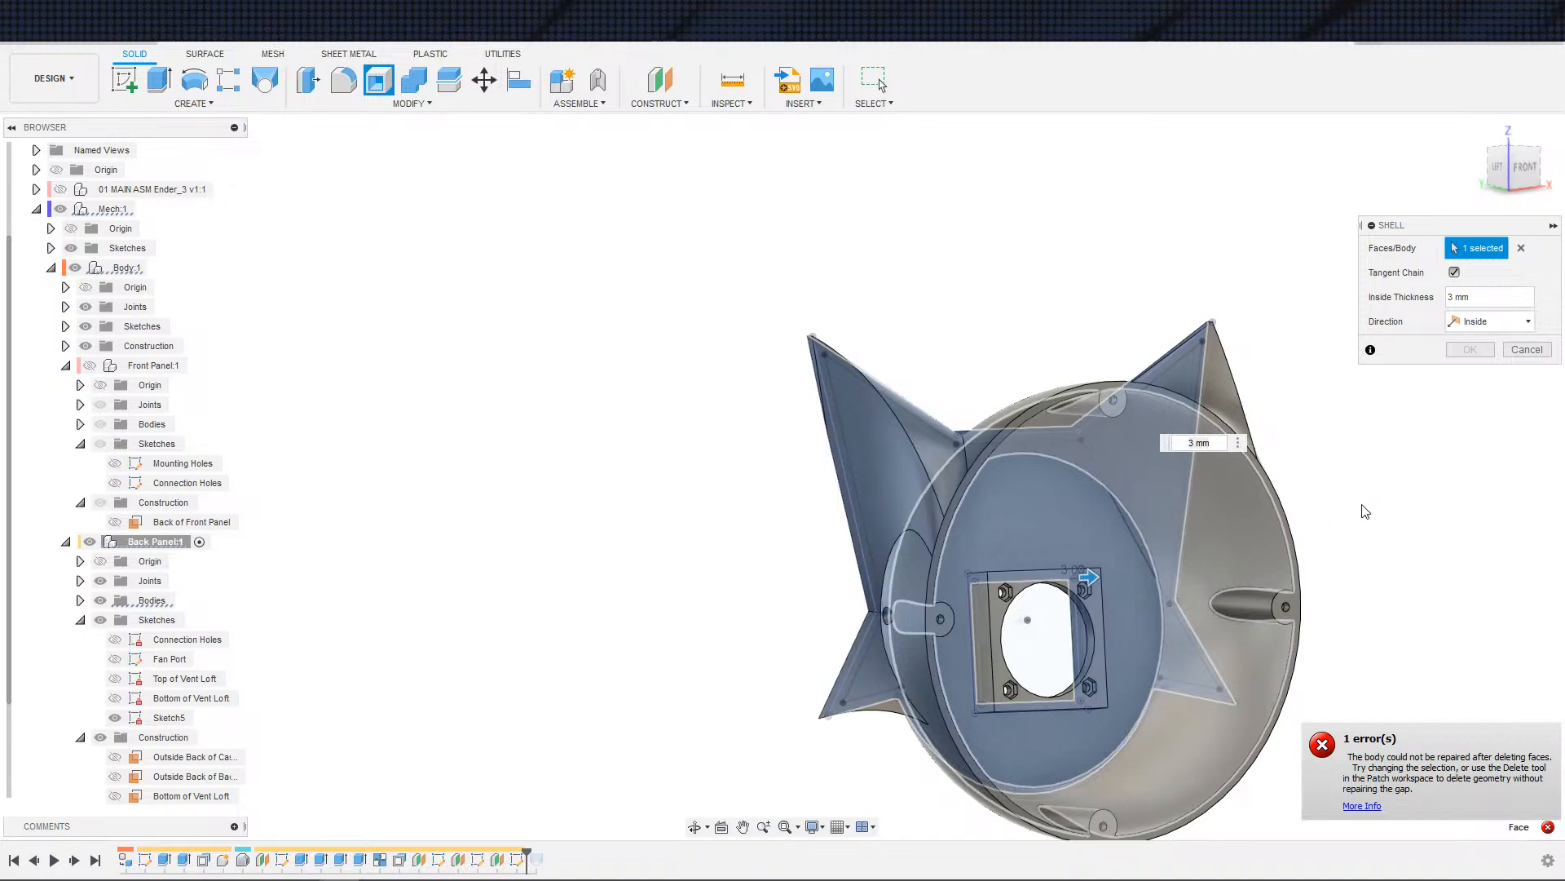
{"action": "middle_click_drag", "start_coordinate": [1378, 499], "coordinate": [1329, 500], "text": "shift"}
{"action": "scroll", "coordinate": [1329, 499], "scroll_direction": "up", "scroll_amount": 2}
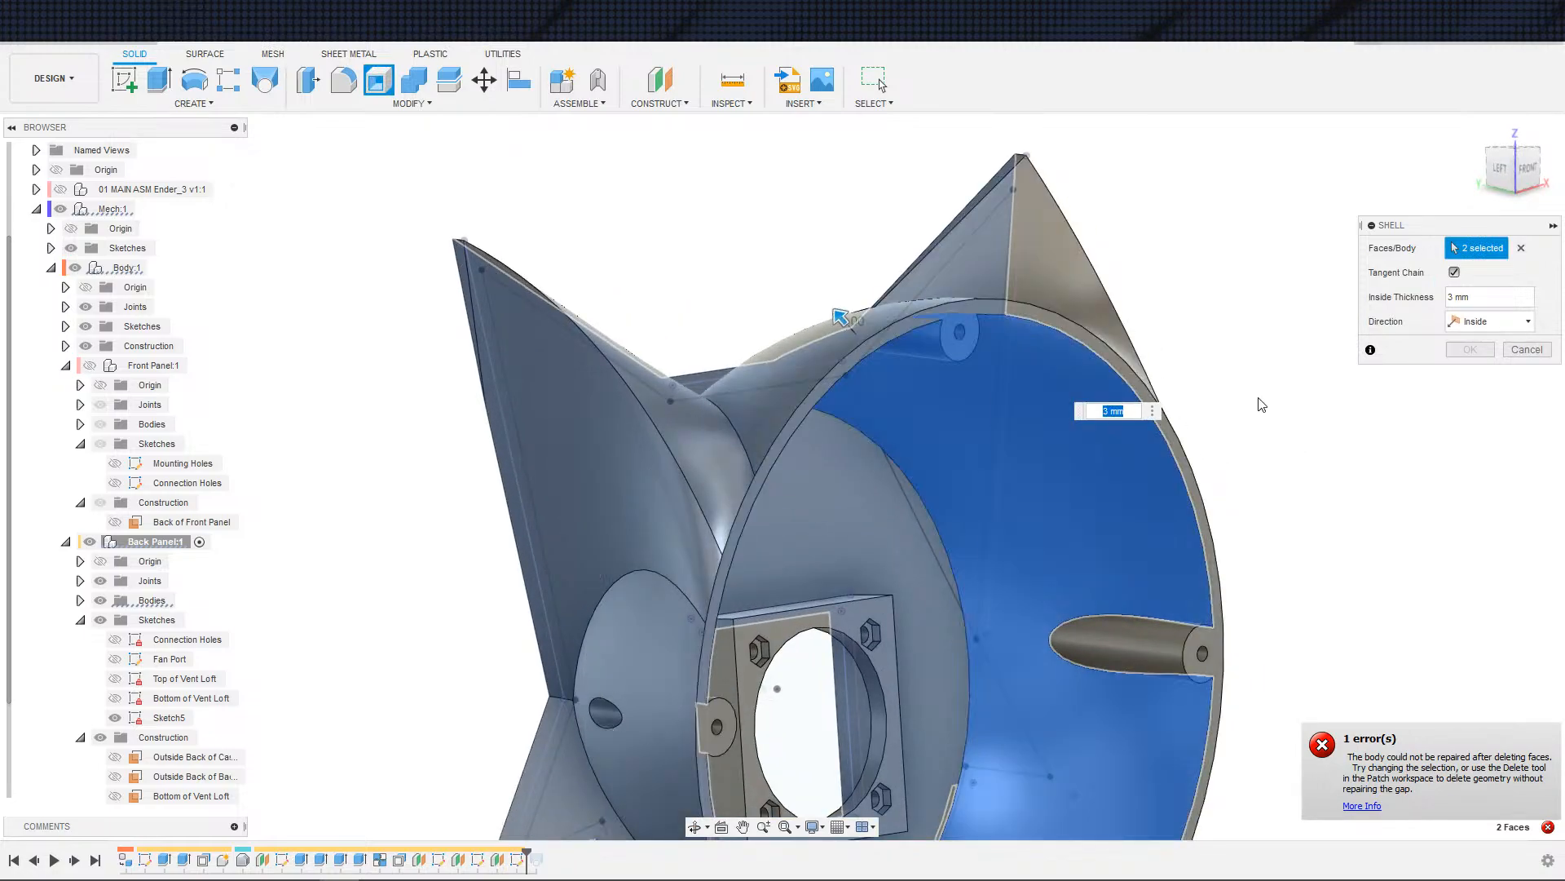
{"action": "scroll", "coordinate": [1293, 393], "scroll_direction": "down", "scroll_amount": 2}
{"action": "scroll", "coordinate": [1240, 363], "scroll_direction": "up", "scroll_amount": 3}
{"action": "key", "text": "Escape"}
{"action": "scroll", "coordinate": [1133, 353], "scroll_direction": "down", "scroll_amount": 2}
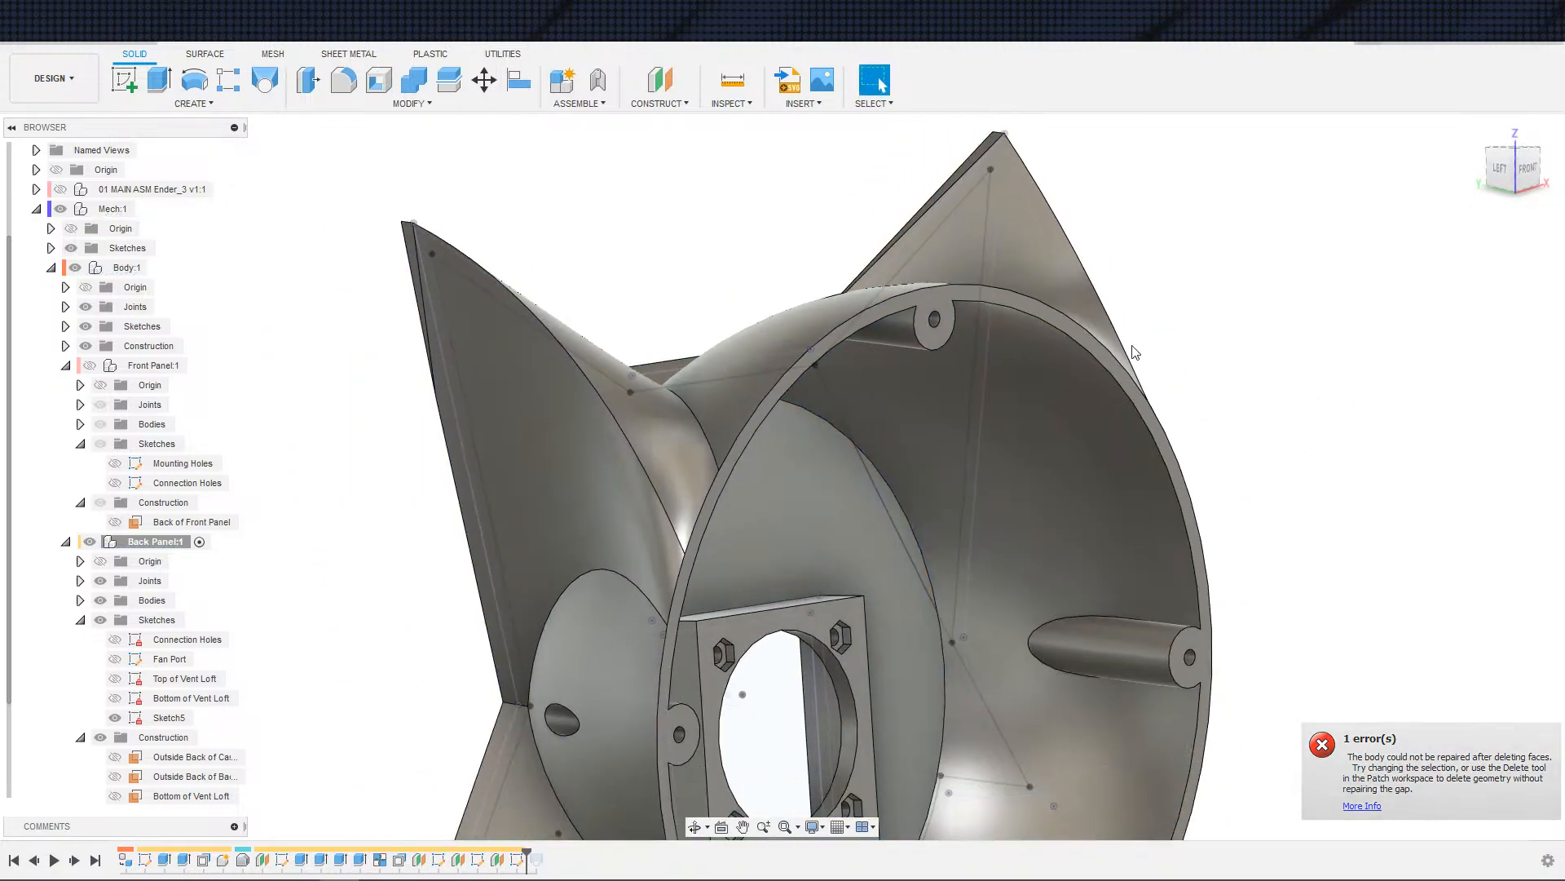
- Examine the back panel's cavity, front rim, ears and flat rear face from several angles
{"action": "scroll", "coordinate": [1133, 353], "scroll_direction": "up", "scroll_amount": 3}
{"action": "middle_click_drag", "start_coordinate": [1202, 318], "coordinate": [1281, 433], "text": "shift"}
{"action": "scroll", "coordinate": [1281, 433], "scroll_direction": "down", "scroll_amount": 2}
{"action": "middle_click_drag", "start_coordinate": [1310, 549], "coordinate": [1408, 446], "text": "shift"}
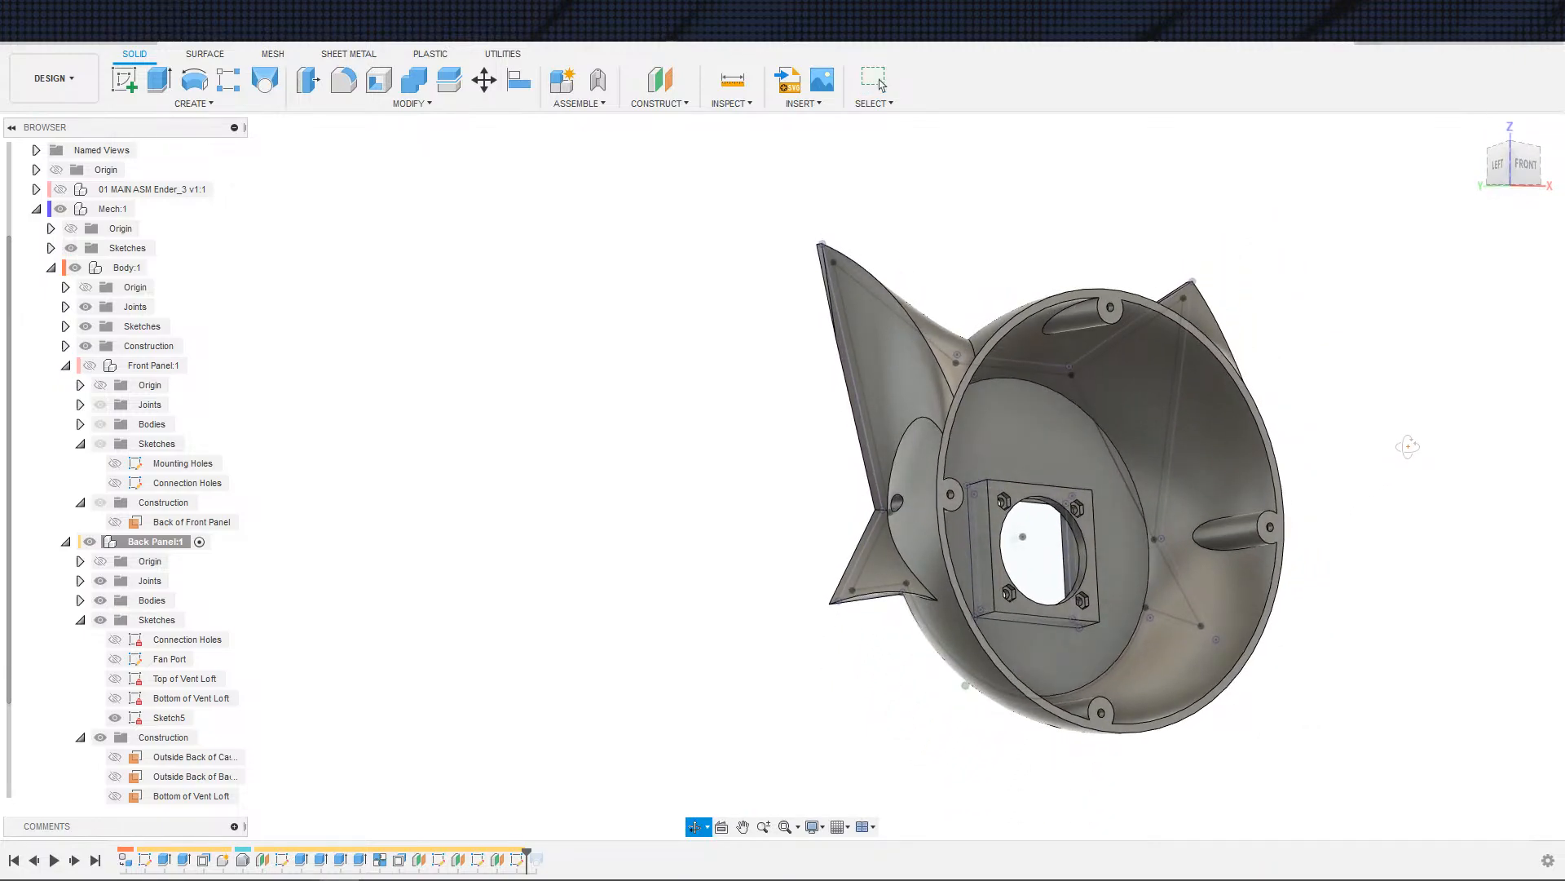
{"action": "middle_click_drag", "start_coordinate": [1408, 446], "coordinate": [1380, 468], "text": "shift"}
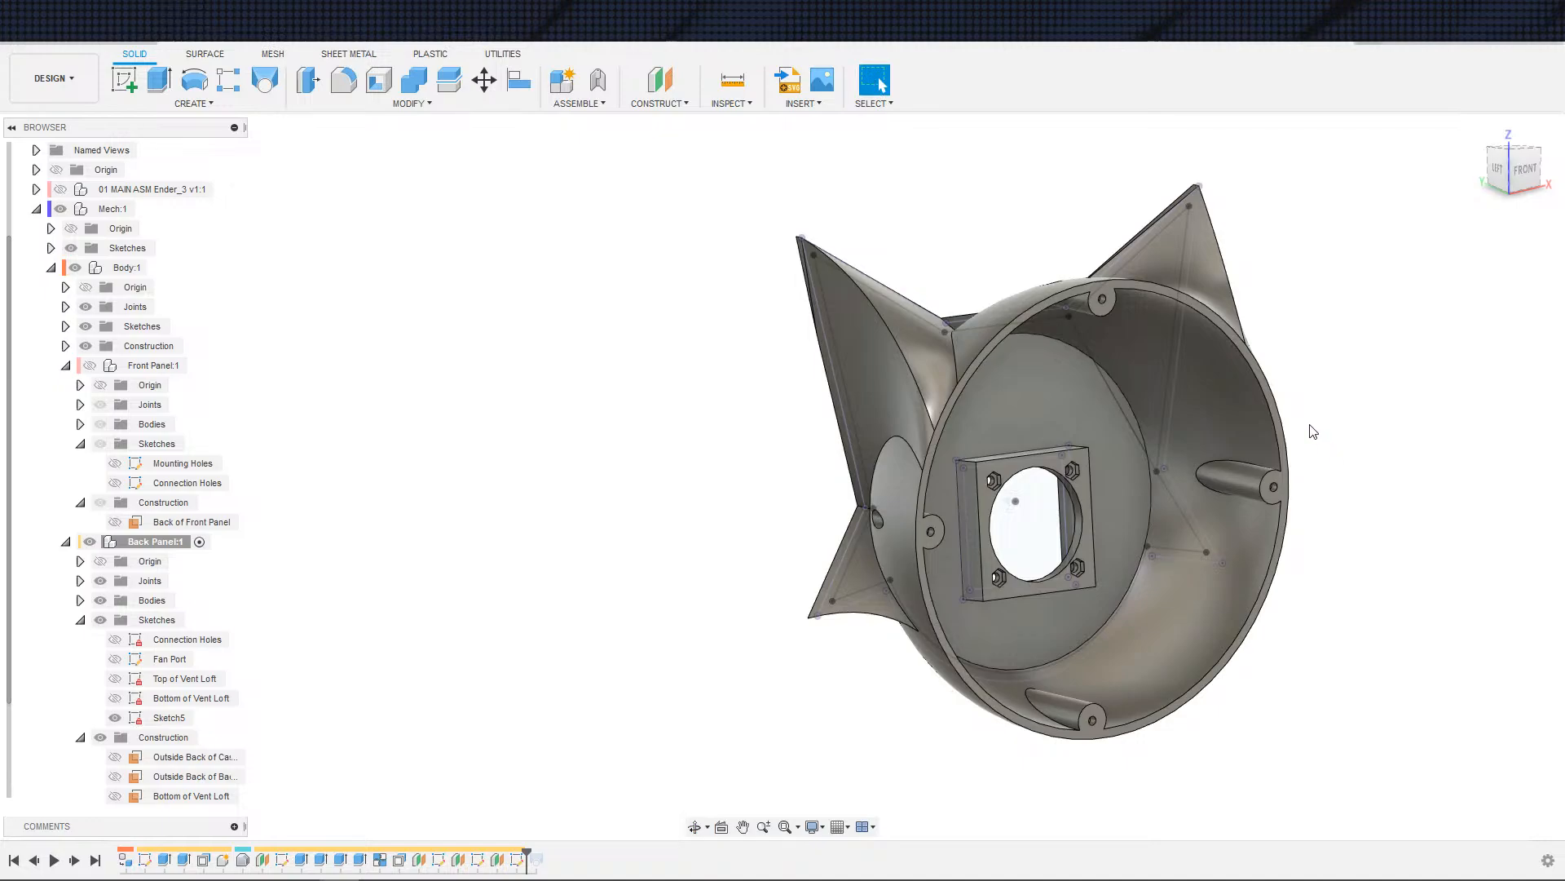
{"action": "scroll", "coordinate": [1298, 448], "scroll_direction": "down", "scroll_amount": 3}
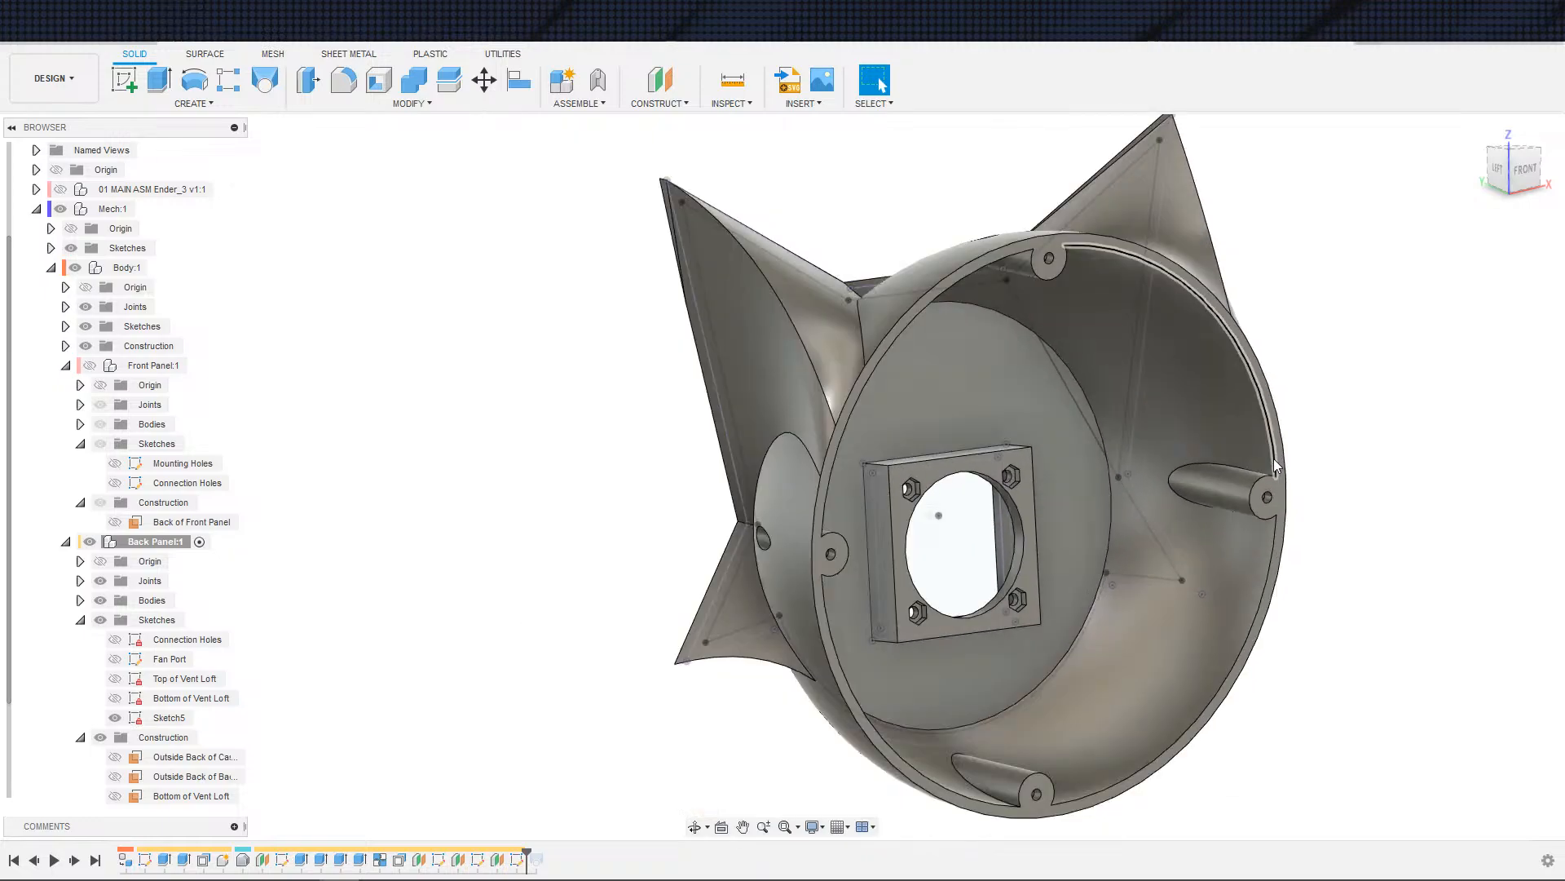
{"action": "scroll", "coordinate": [737, 537], "scroll_direction": "up", "scroll_amount": 5}
{"action": "scroll", "coordinate": [736, 537], "scroll_direction": "down", "scroll_amount": 3}
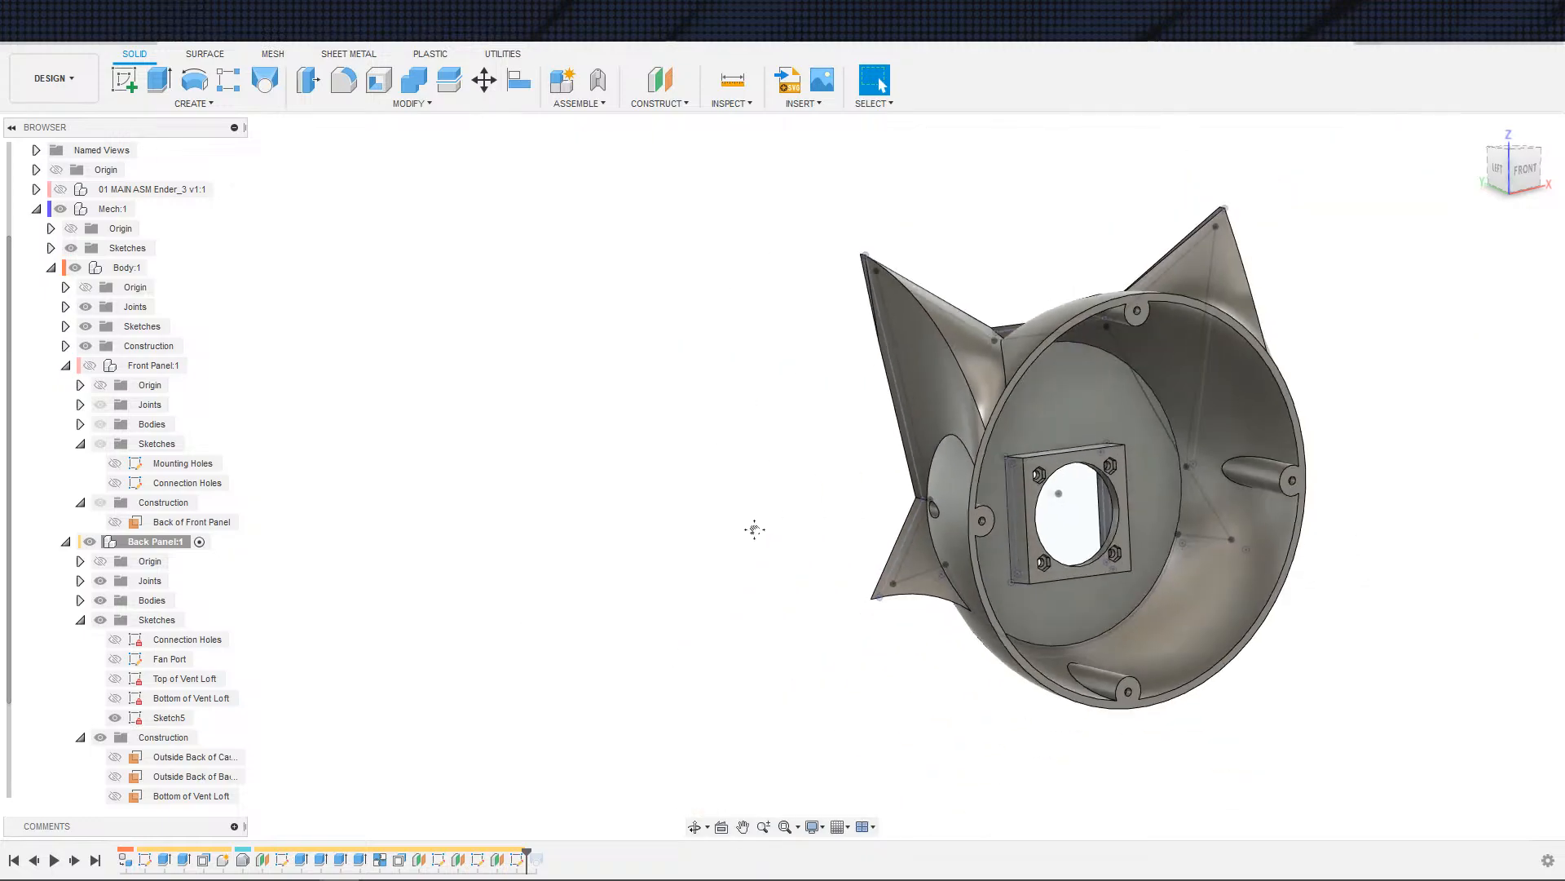
{"action": "middle_click_drag", "start_coordinate": [749, 509], "coordinate": [625, 520], "text": "shift"}
{"action": "middle_click_drag", "start_coordinate": [1135, 551], "coordinate": [1218, 557], "text": "shift"}
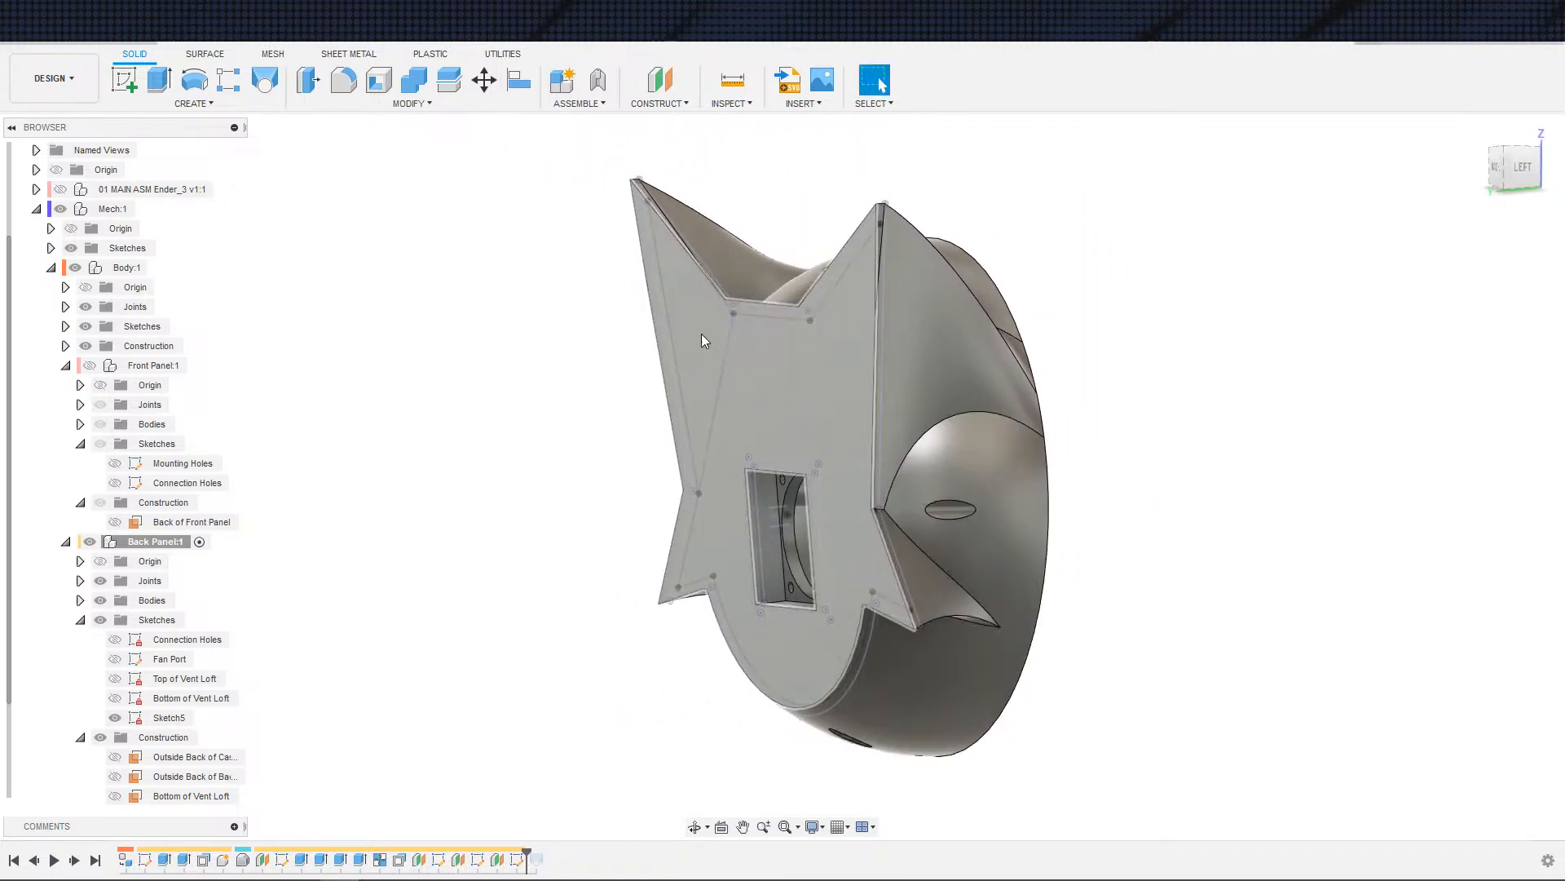
{"action": "middle_click_drag", "start_coordinate": [721, 326], "coordinate": [1338, 468], "text": "shift"}
{"action": "scroll", "coordinate": [1370, 448], "scroll_direction": "up", "scroll_amount": 2}
{"action": "scroll", "coordinate": [1216, 458], "scroll_direction": "down", "scroll_amount": 3}
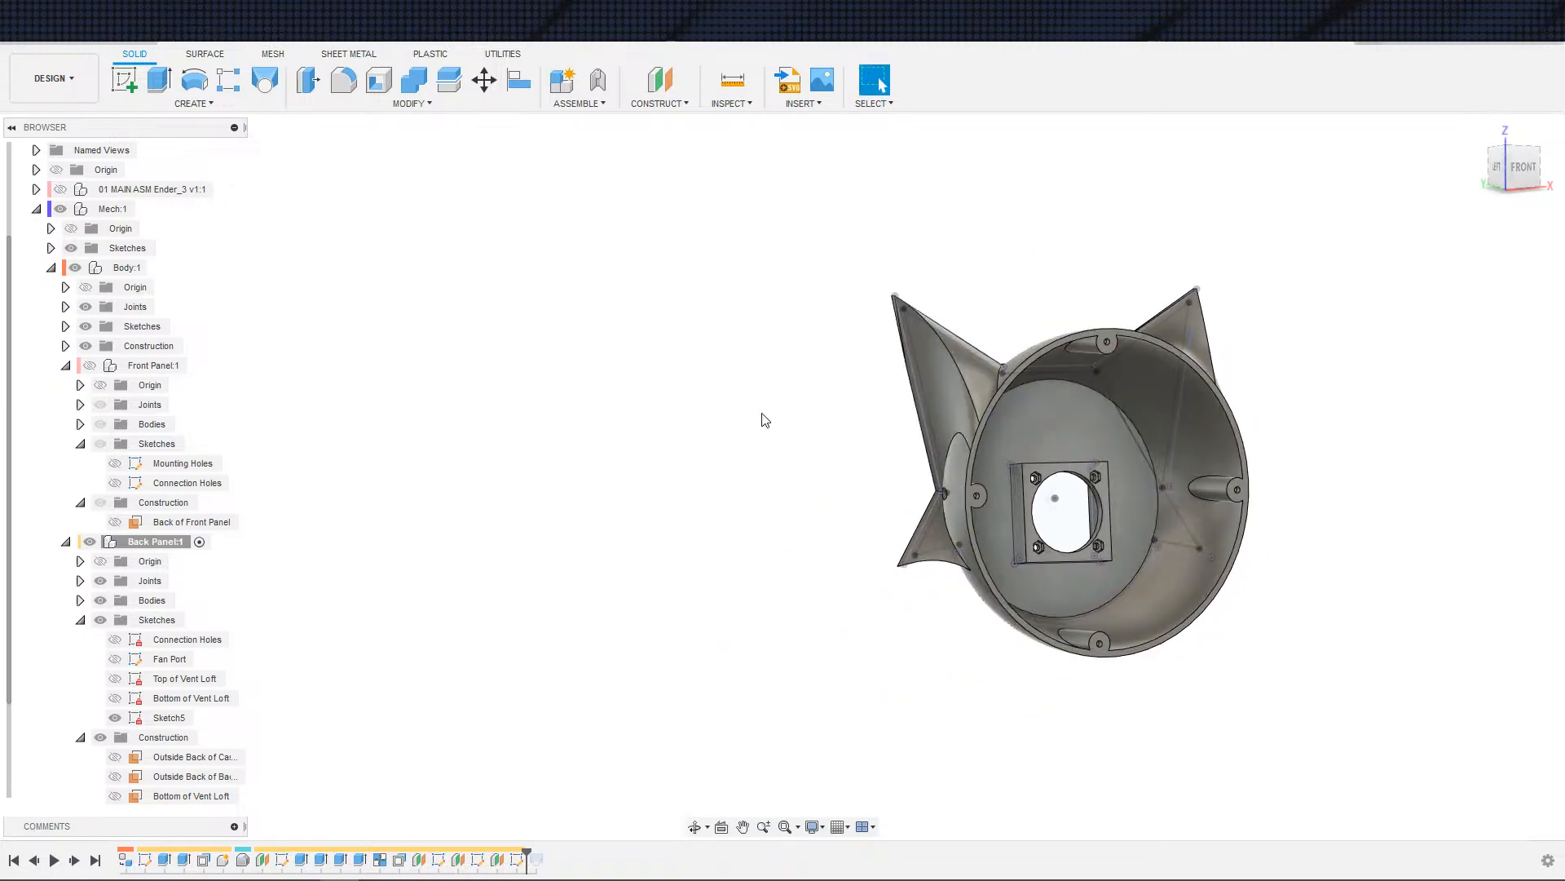
{"action": "scroll", "coordinate": [753, 360], "scroll_direction": "down", "scroll_amount": 1}
{"action": "key", "text": "s"}
{"action": "left_click", "coordinate": [647, 573]}
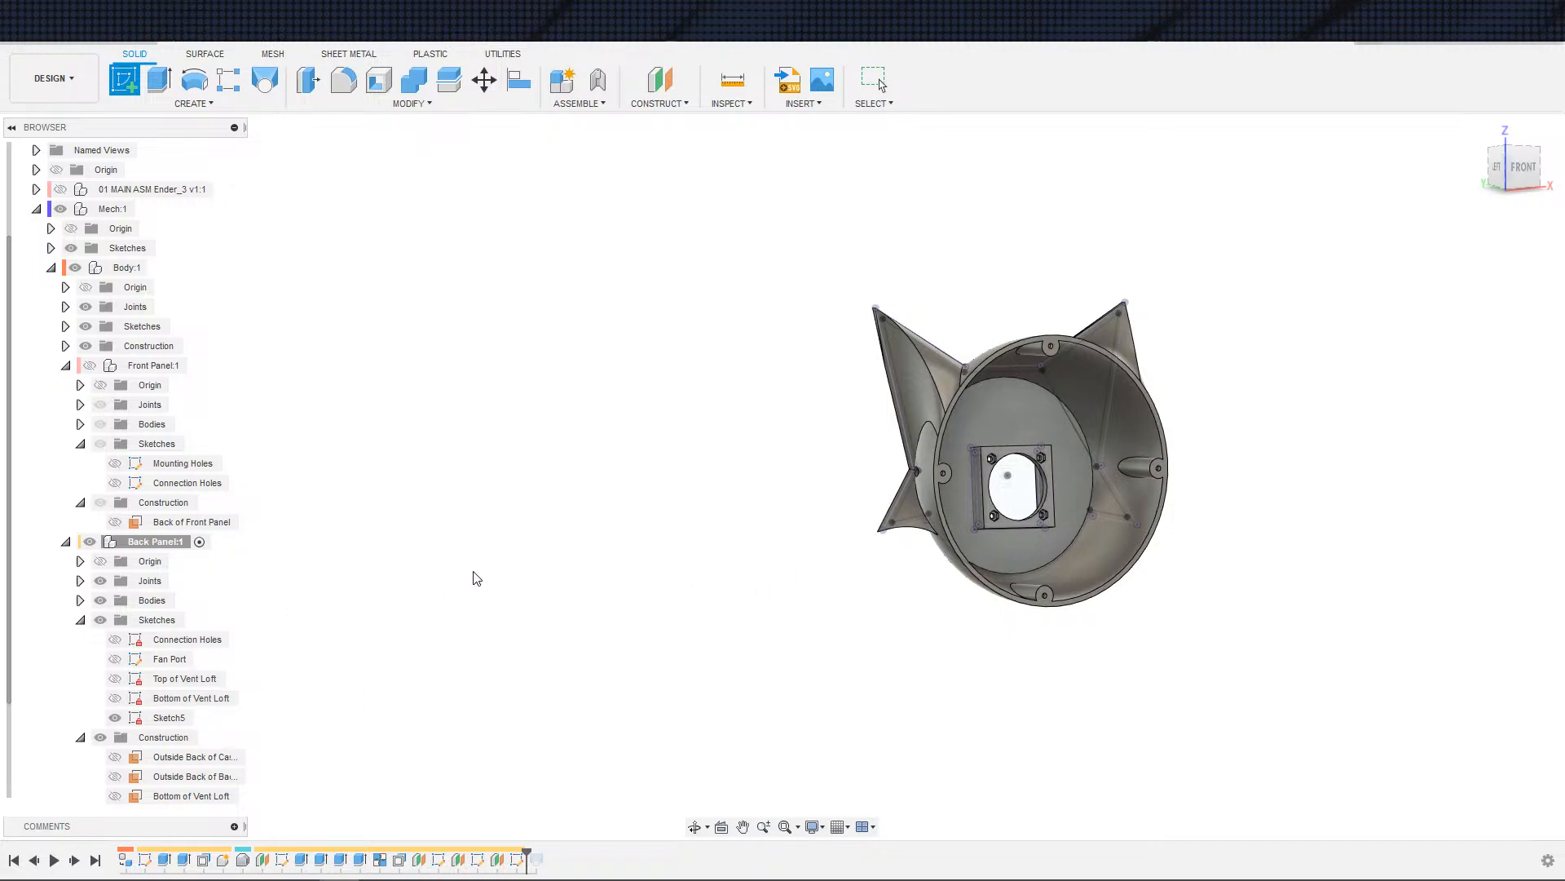
{"action": "key", "text": "ctrl+z"}
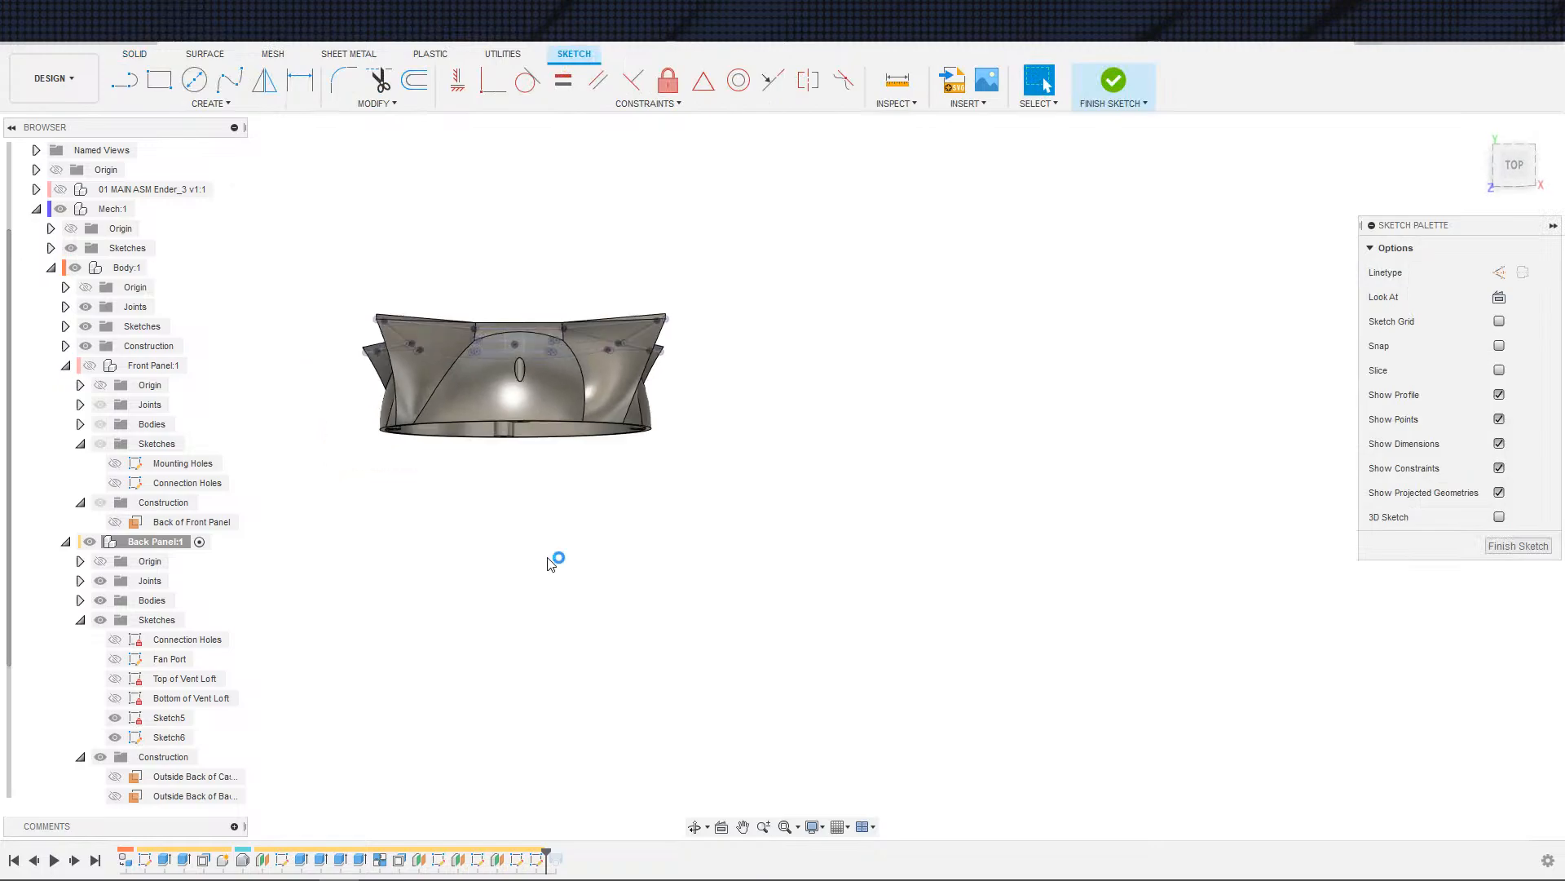
{"action": "key", "text": "ctrl+z"}
- Start a new sketch on the Back of Front Panel construction plane
{"action": "key", "text": "s"}
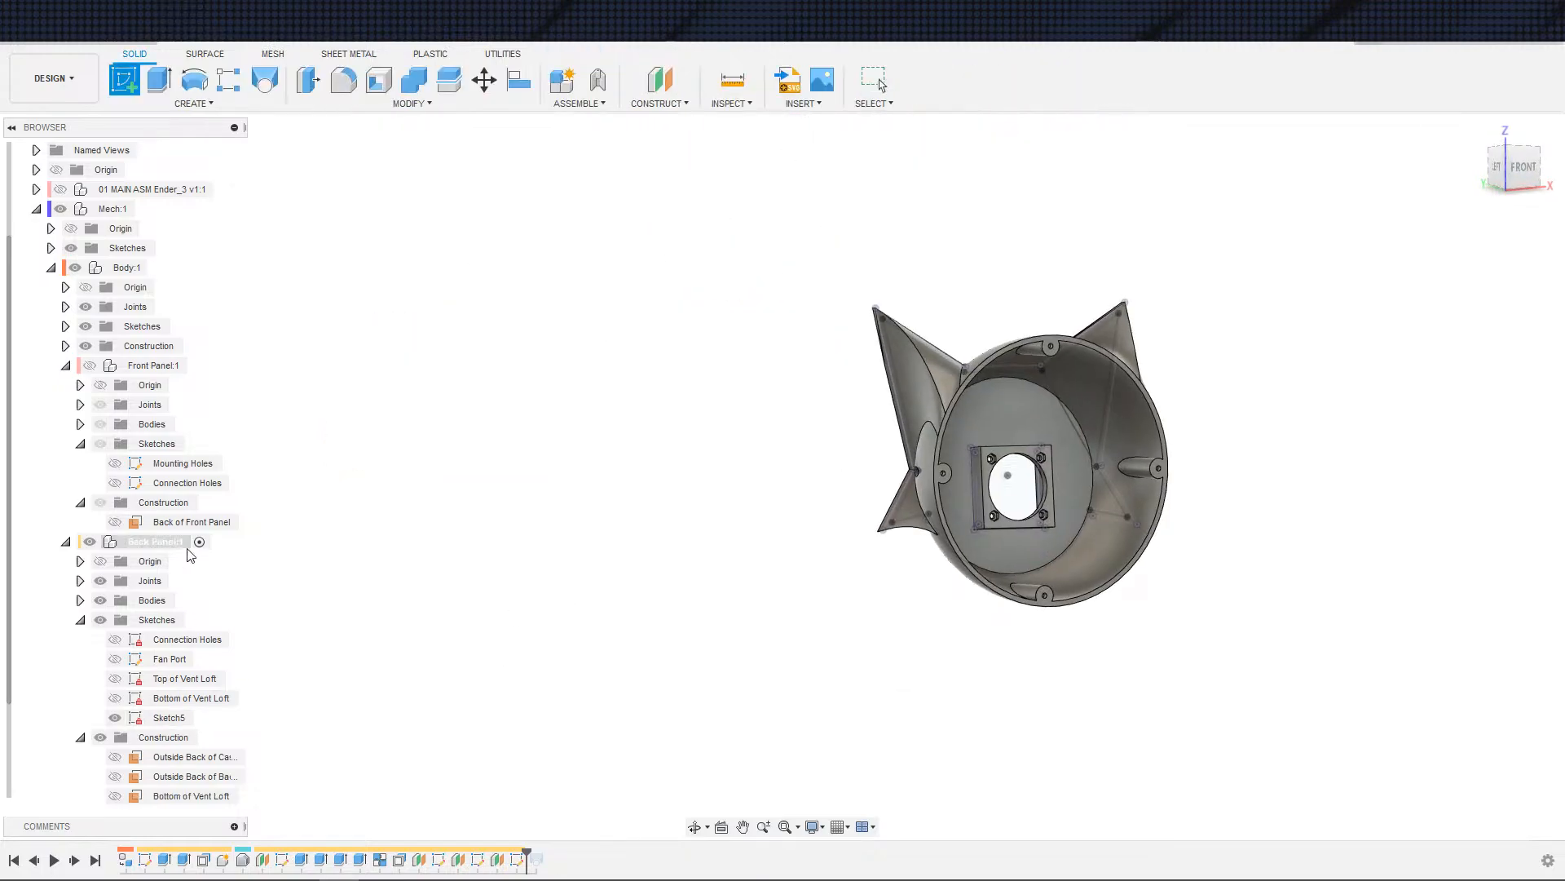
{"action": "left_click", "coordinate": [195, 526]}
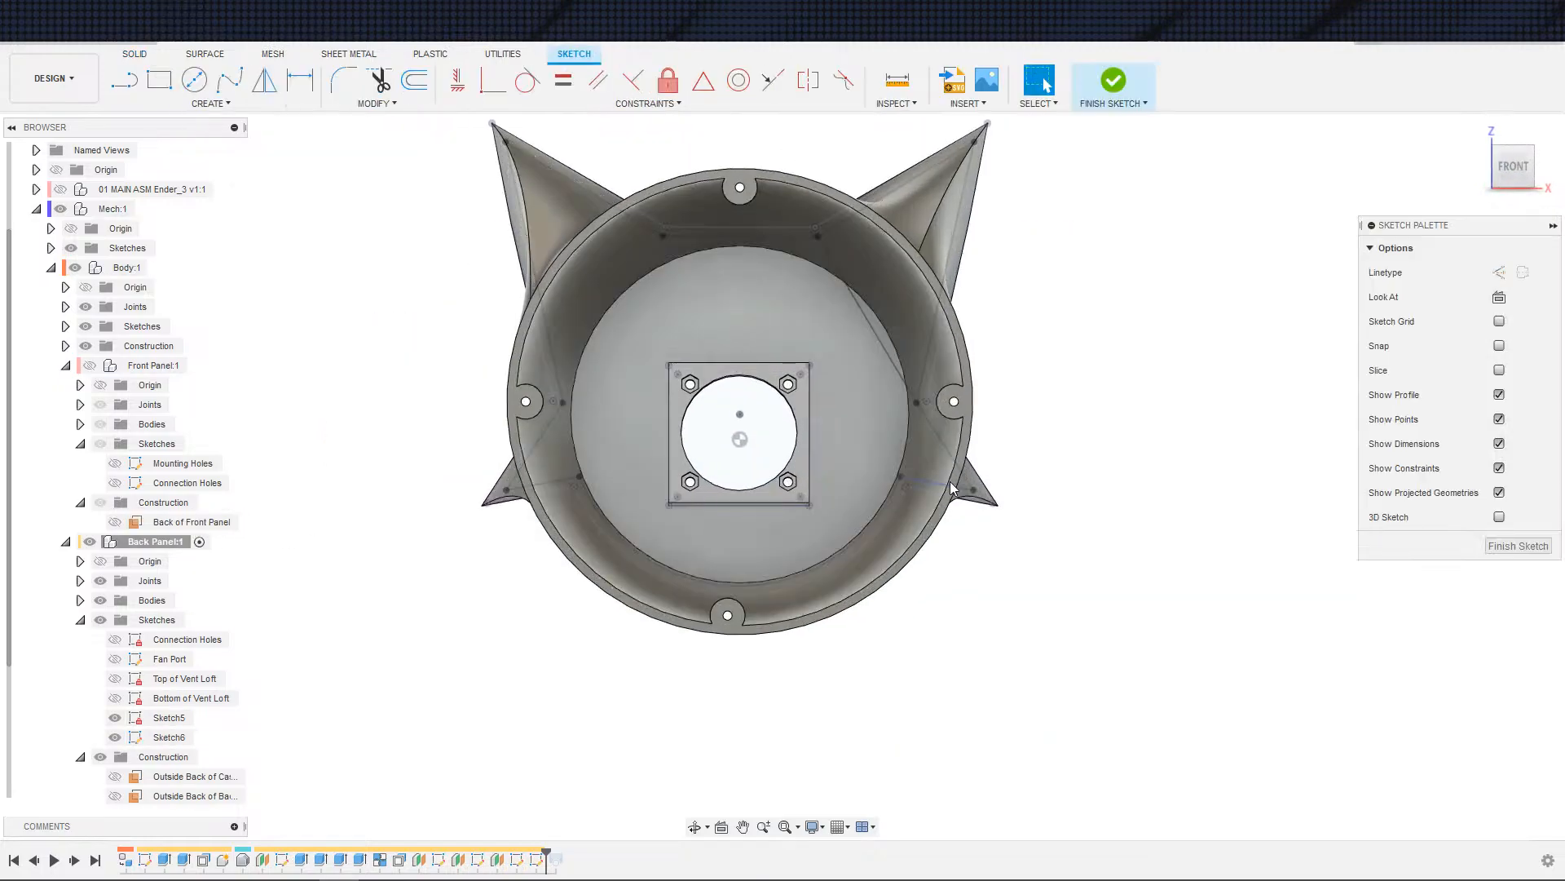
{"action": "key", "text": "s"}
{"action": "left_click", "coordinate": [1062, 520]}
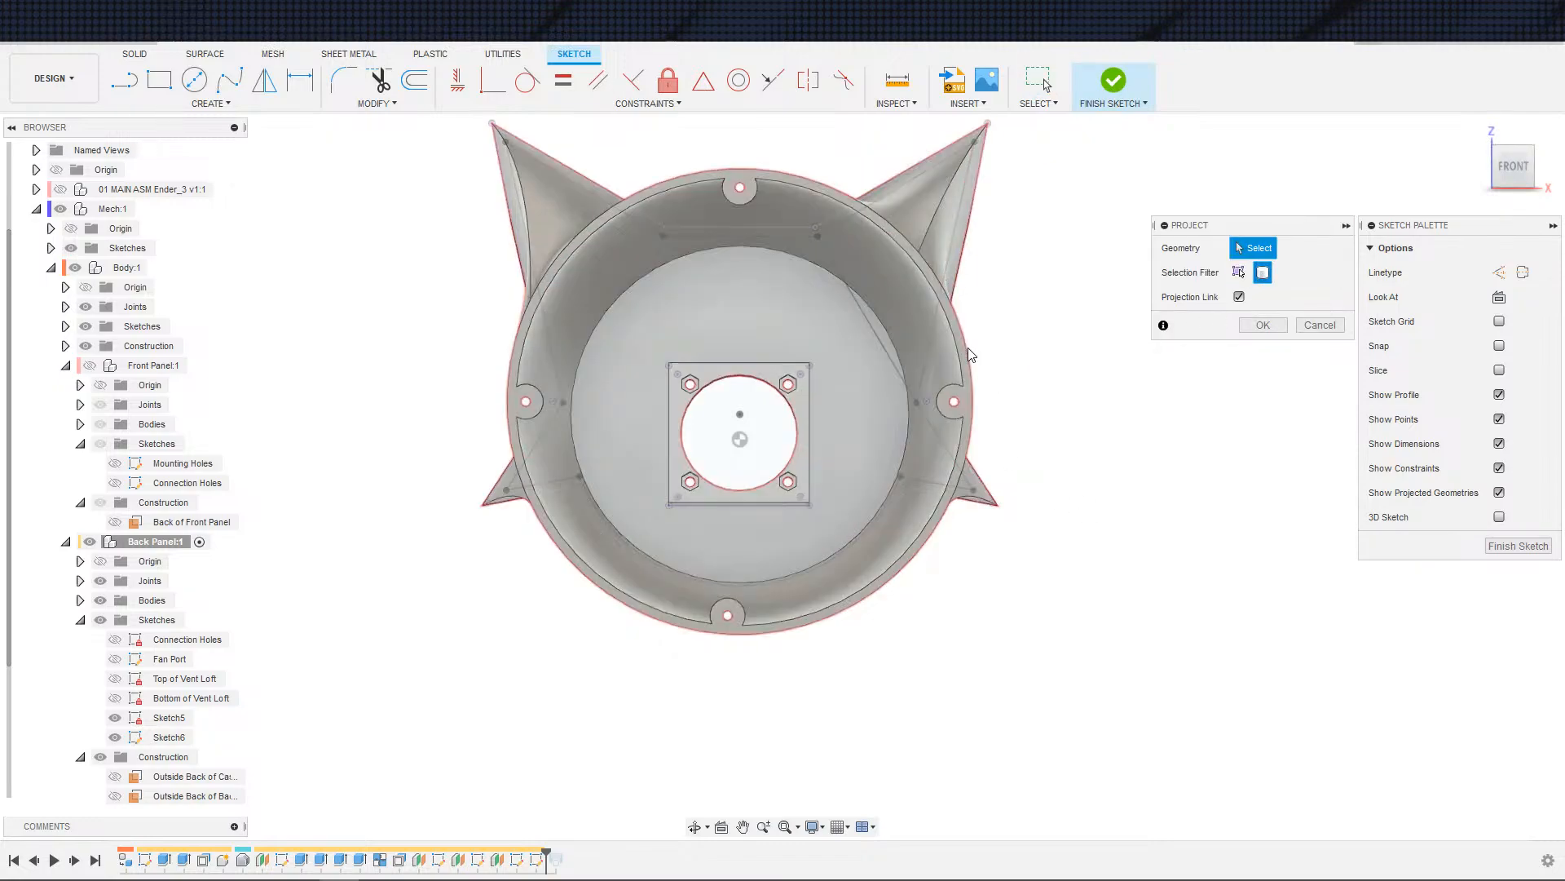
{"action": "left_click", "coordinate": [1320, 325]}
- Intersect the whole back panel body with the sketch plane to bring its rim outline into the sketch
{"action": "key", "text": "s"}
{"action": "left_click", "coordinate": [1075, 455]}
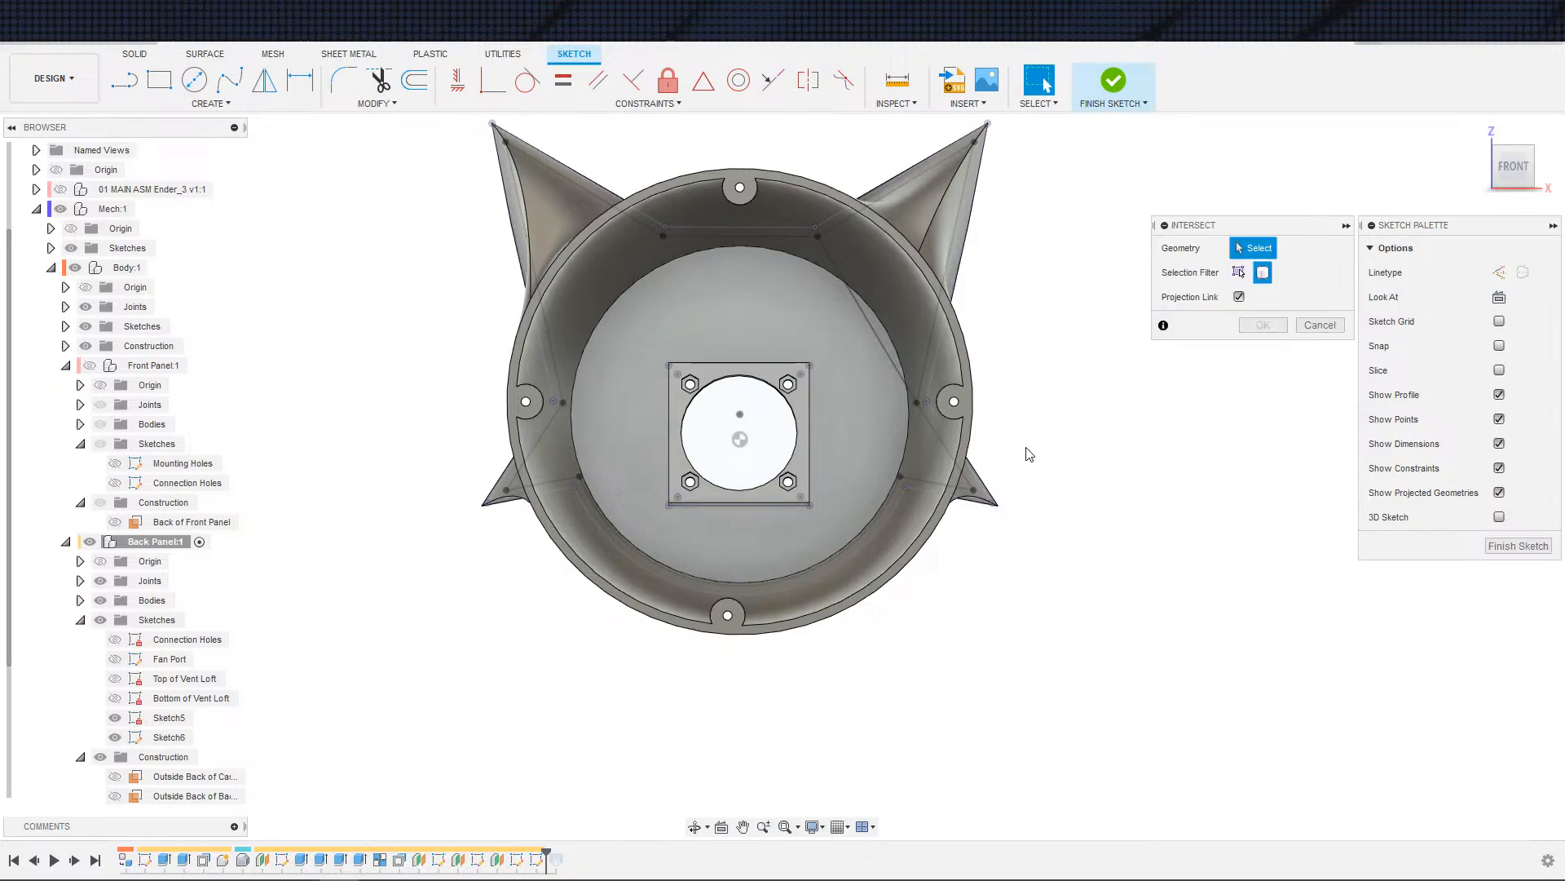
{"action": "left_click", "coordinate": [955, 408]}
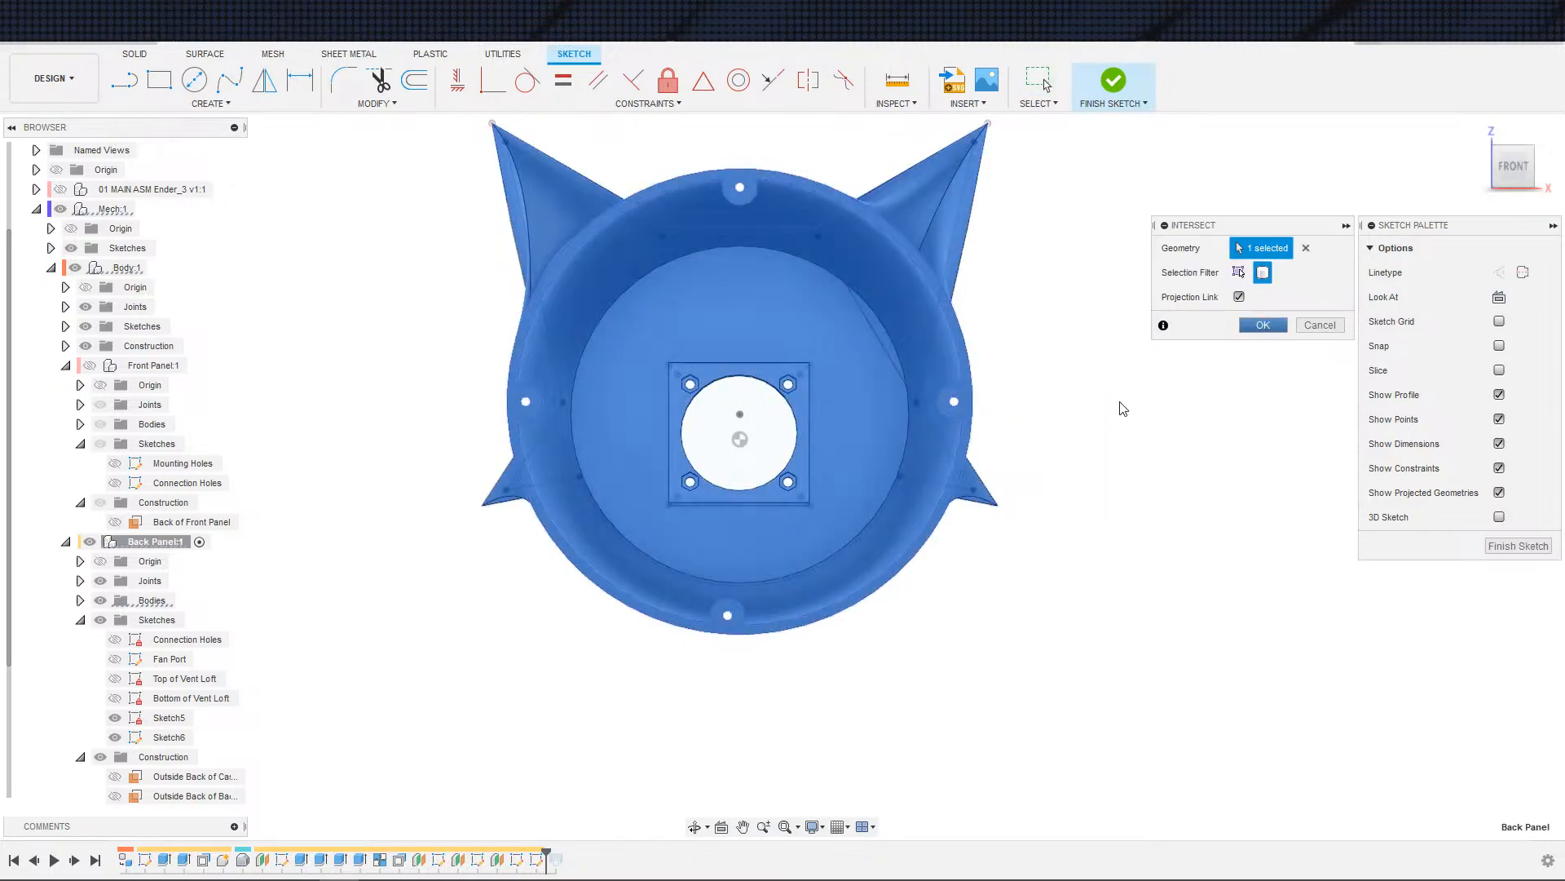
{"action": "left_click", "coordinate": [1263, 324]}
- Sketch a sloping line about 154 mm long across the rim beside the base of the upper-right ear
{"action": "scroll", "coordinate": [1025, 388], "scroll_direction": "up", "scroll_amount": 1}
{"action": "scroll", "coordinate": [1023, 392], "scroll_direction": "down", "scroll_amount": 2}
{"action": "middle_click_drag", "start_coordinate": [1019, 398], "coordinate": [1047, 487]}
{"action": "key", "text": "s"}
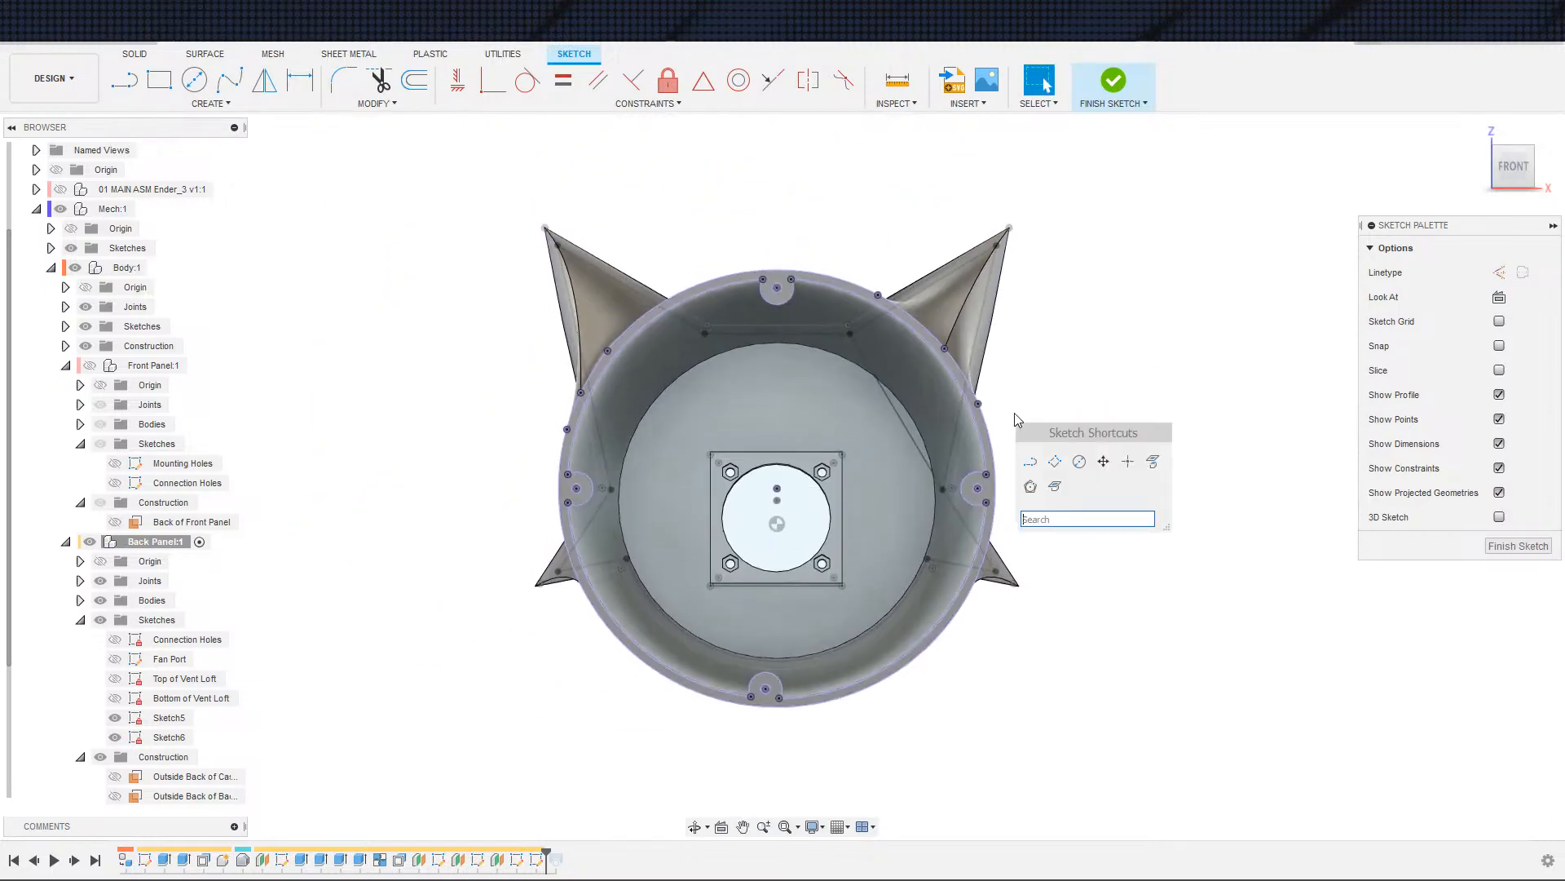
{"action": "left_click", "coordinate": [1029, 461]}
{"action": "left_click", "coordinate": [769, 206]}
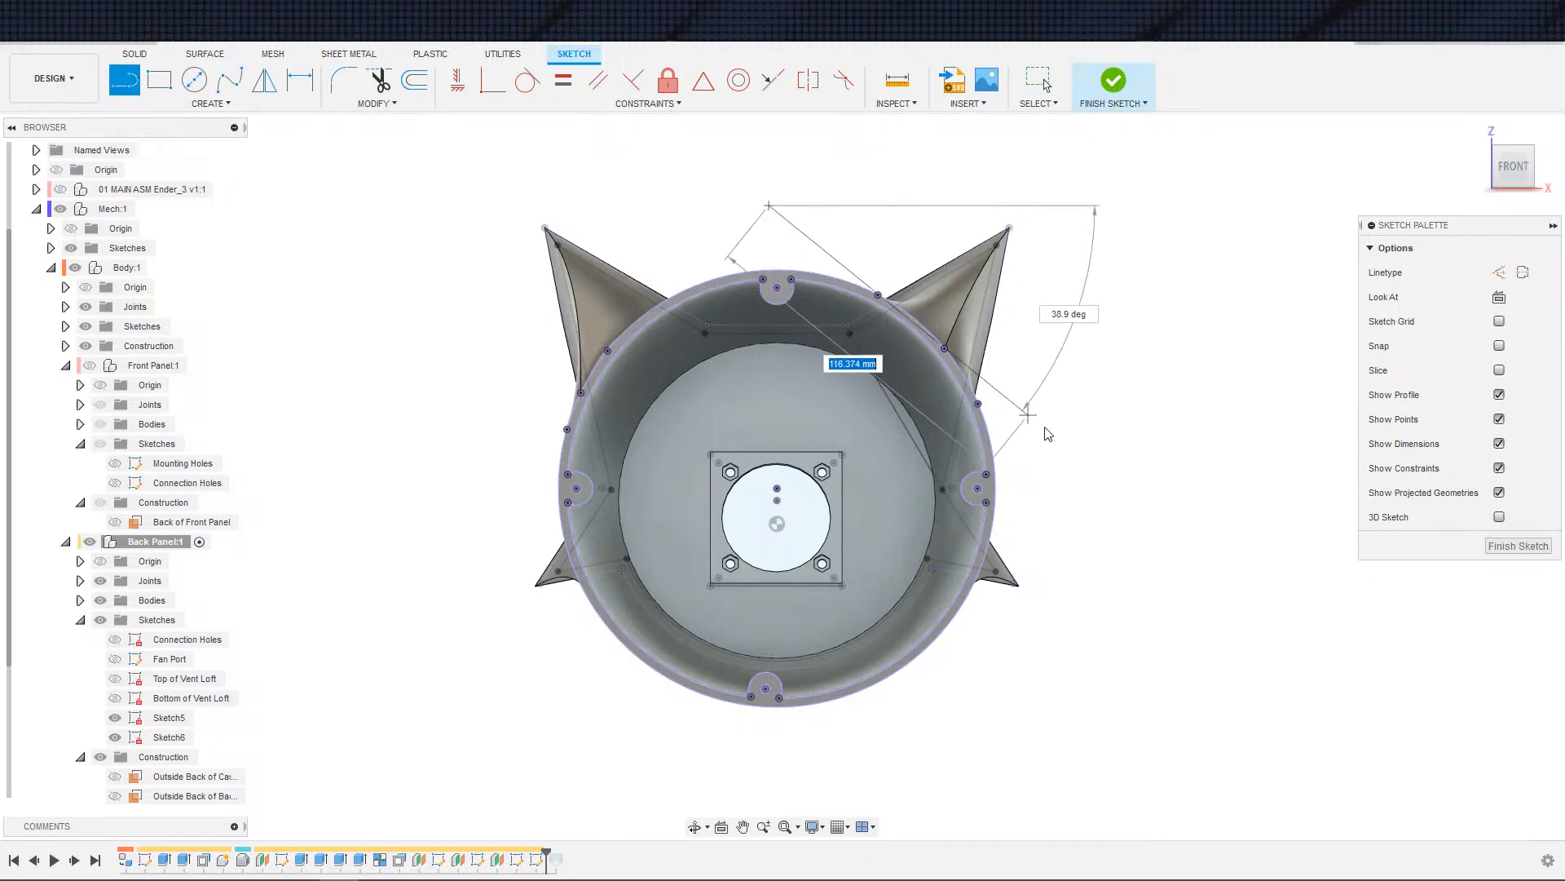
{"action": "left_click", "coordinate": [1099, 496]}
{"action": "key", "text": "Escape"}
- Constrain the sloping line tangent to the inner circle of the rim
{"action": "left_click", "coordinate": [1008, 419]}
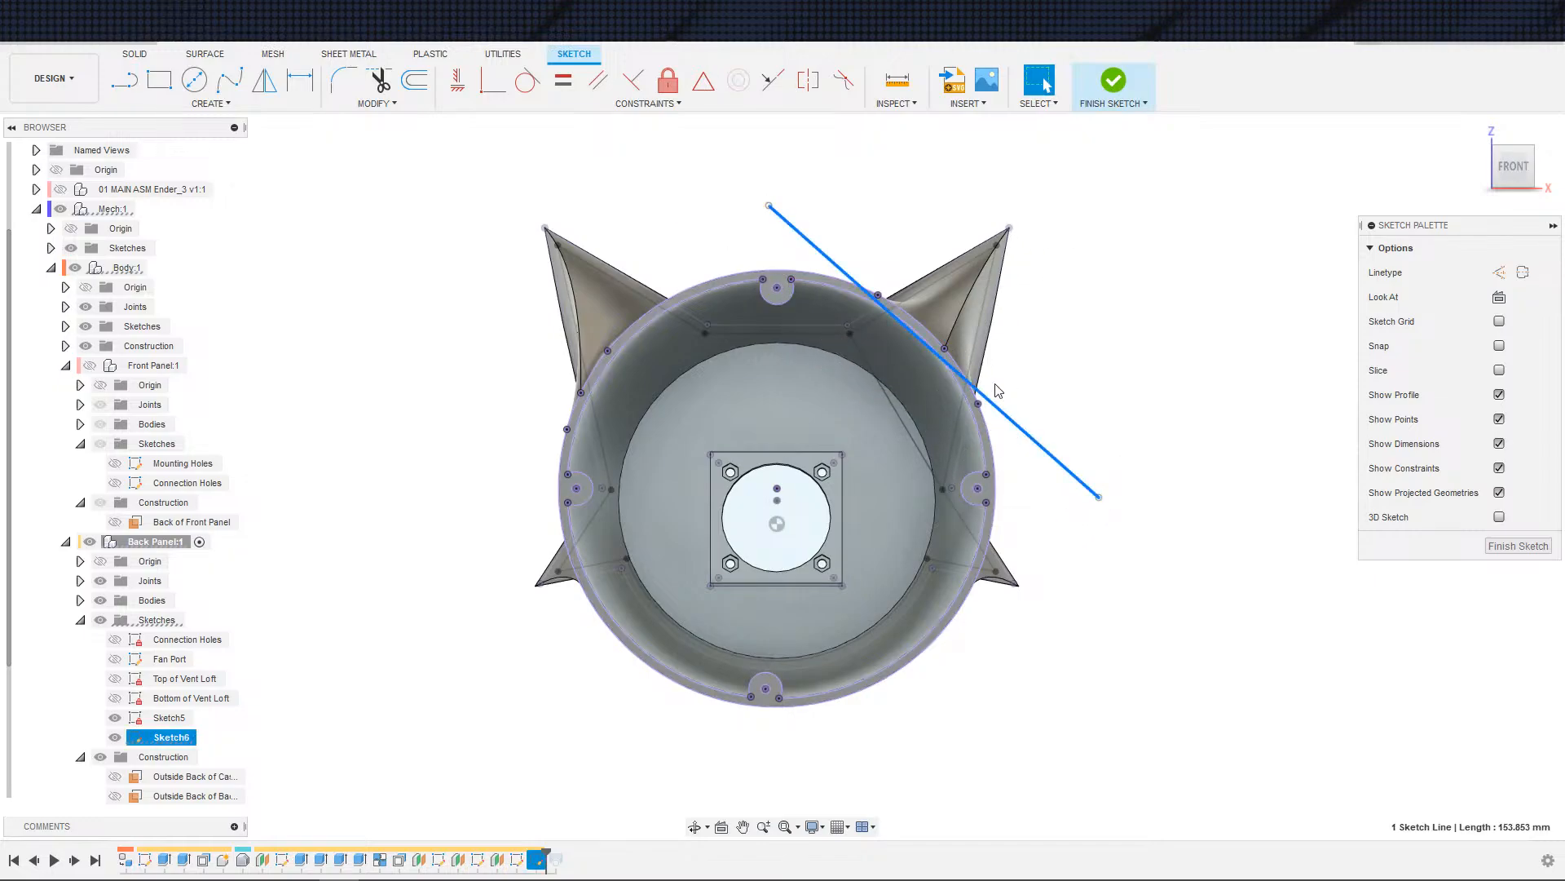
{"action": "left_click", "coordinate": [538, 90]}
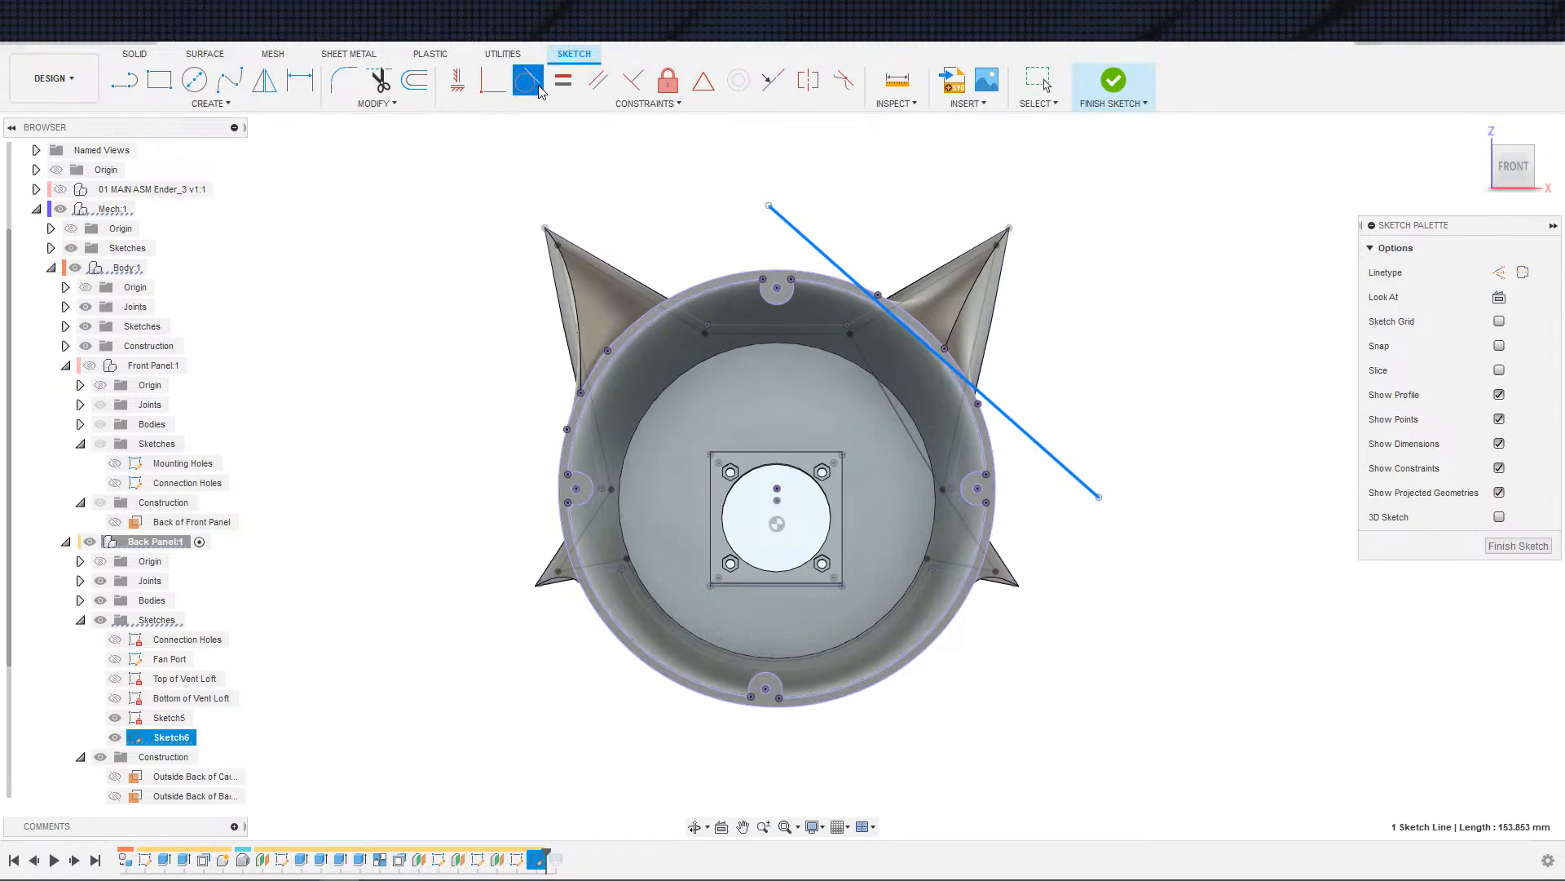
{"action": "left_click", "coordinate": [871, 310]}
{"action": "scroll", "coordinate": [1023, 365], "scroll_direction": "up", "scroll_amount": 3}
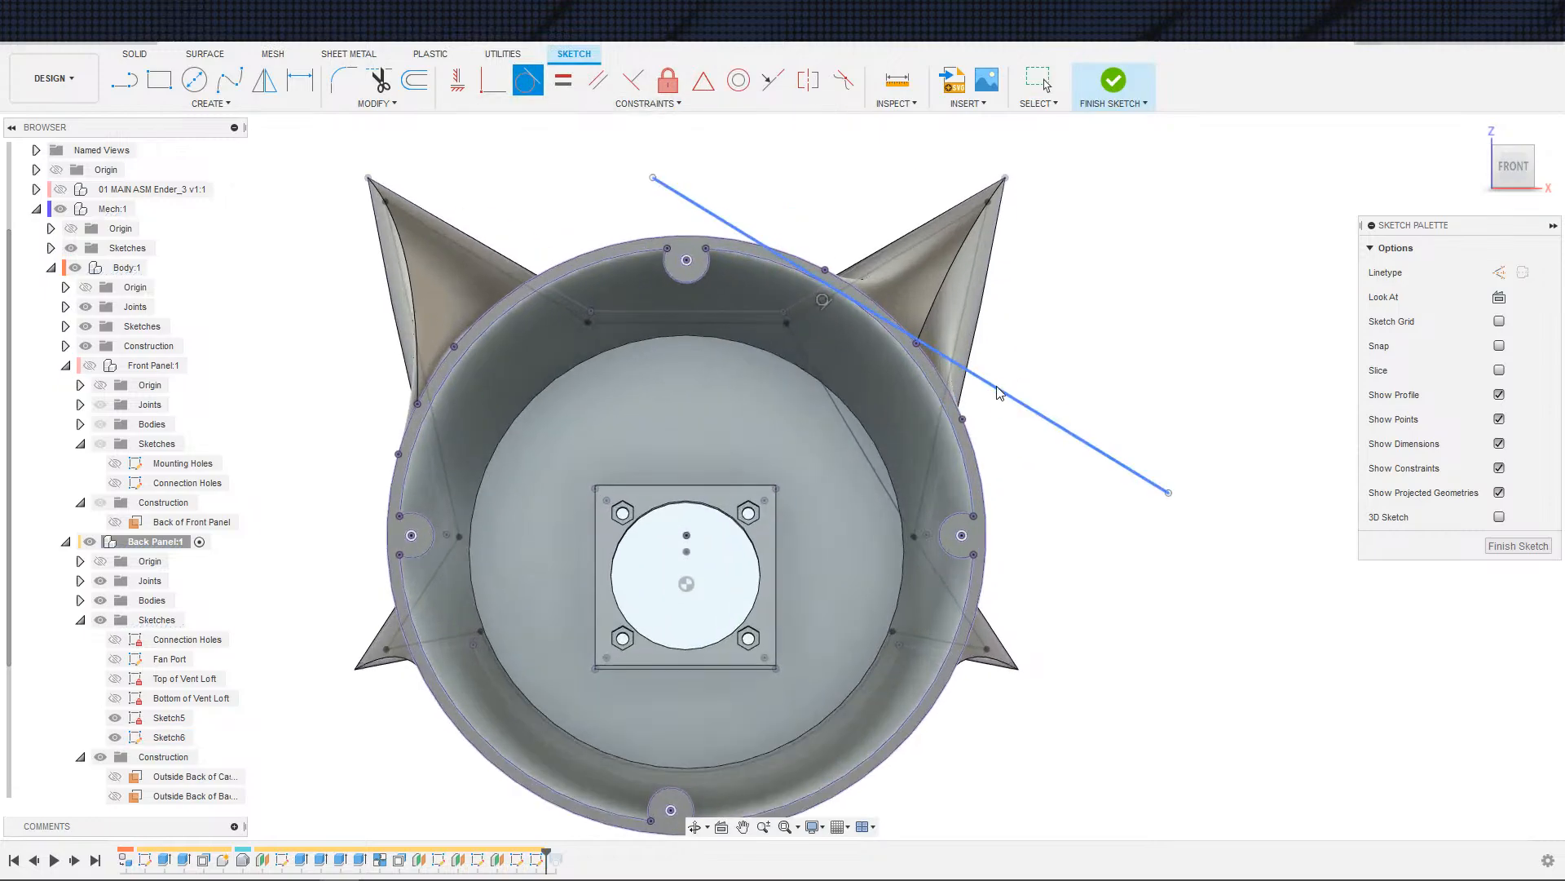
{"action": "key", "text": "Escape"}
- Project the curved ridge edge of the upper-right ear into the sketch
{"action": "key", "text": "s"}
{"action": "left_click", "coordinate": [1069, 343]}
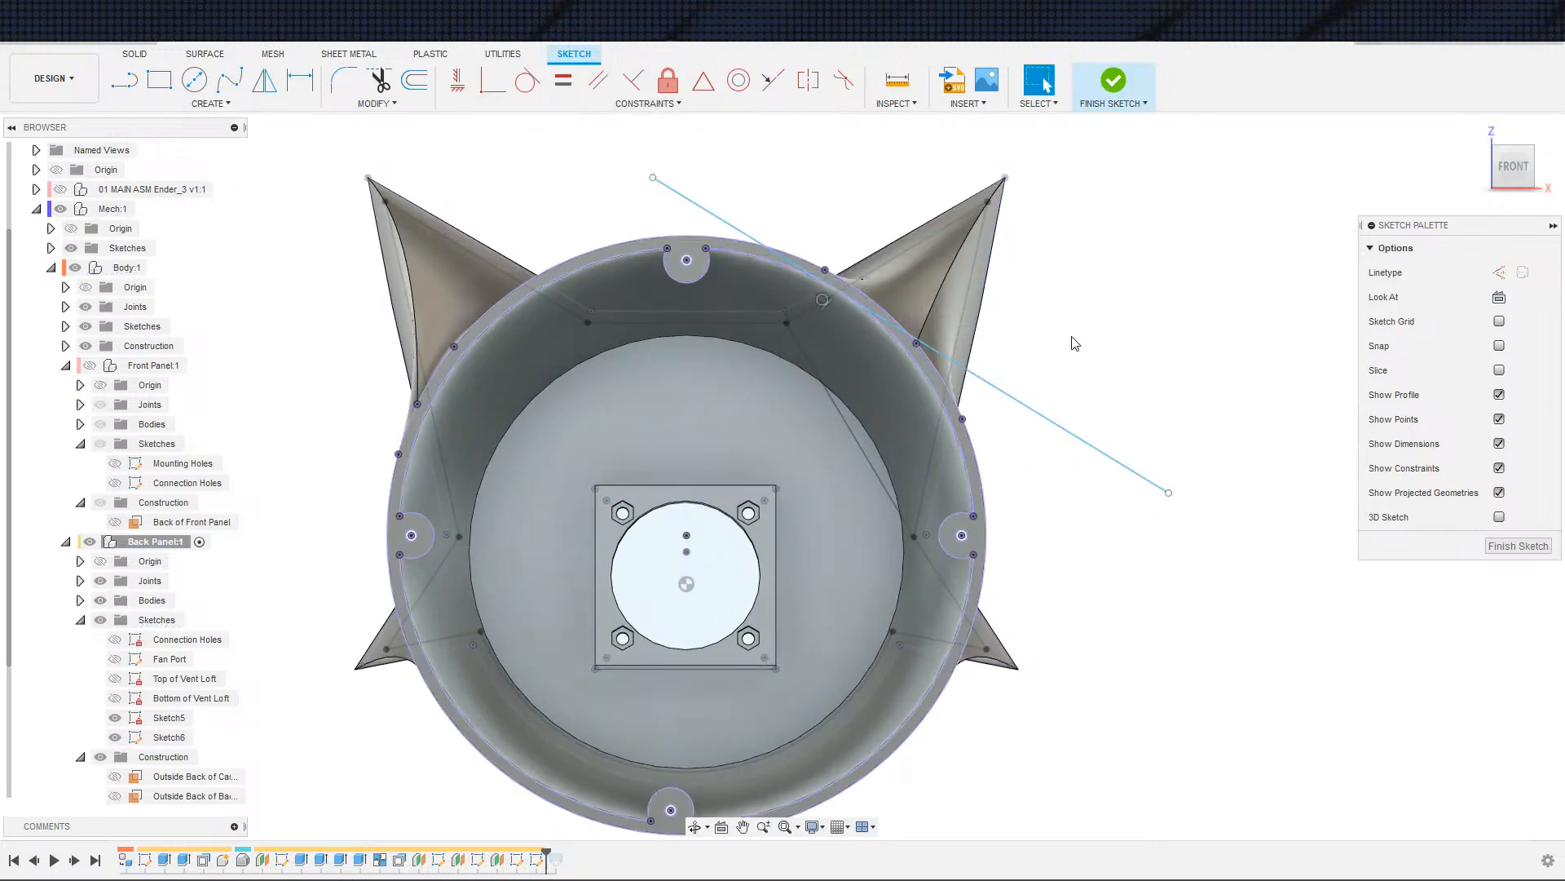
{"action": "key", "text": "Escape"}
{"action": "key", "text": "s"}
{"action": "left_click", "coordinate": [1130, 385]}
{"action": "left_click", "coordinate": [936, 328]}
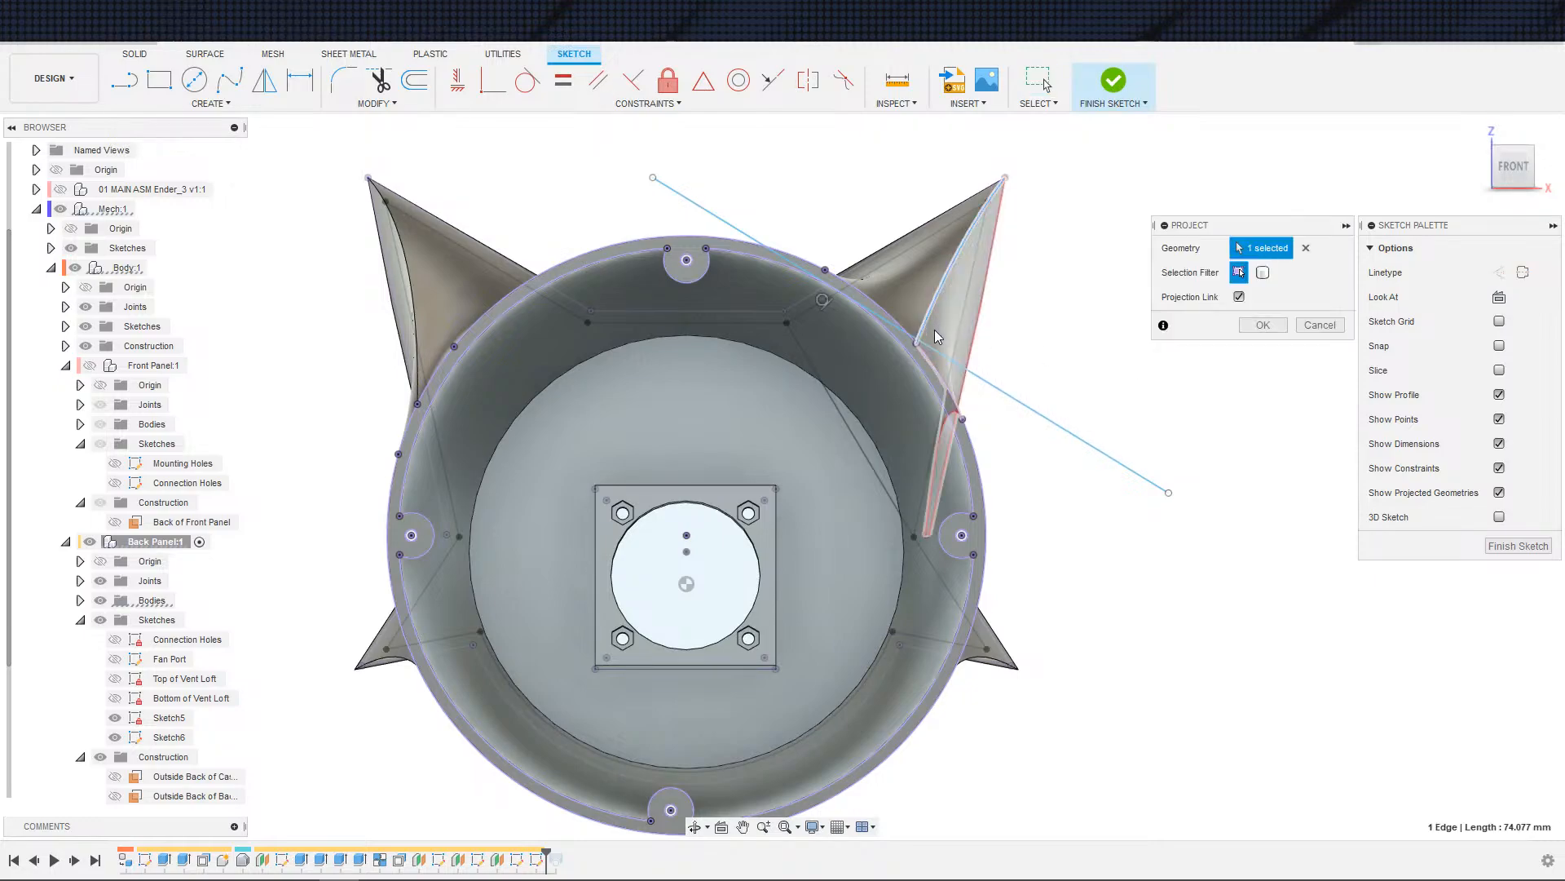
{"action": "key", "text": "Return"}
{"action": "key", "text": "s"}
{"action": "key", "text": "p"}
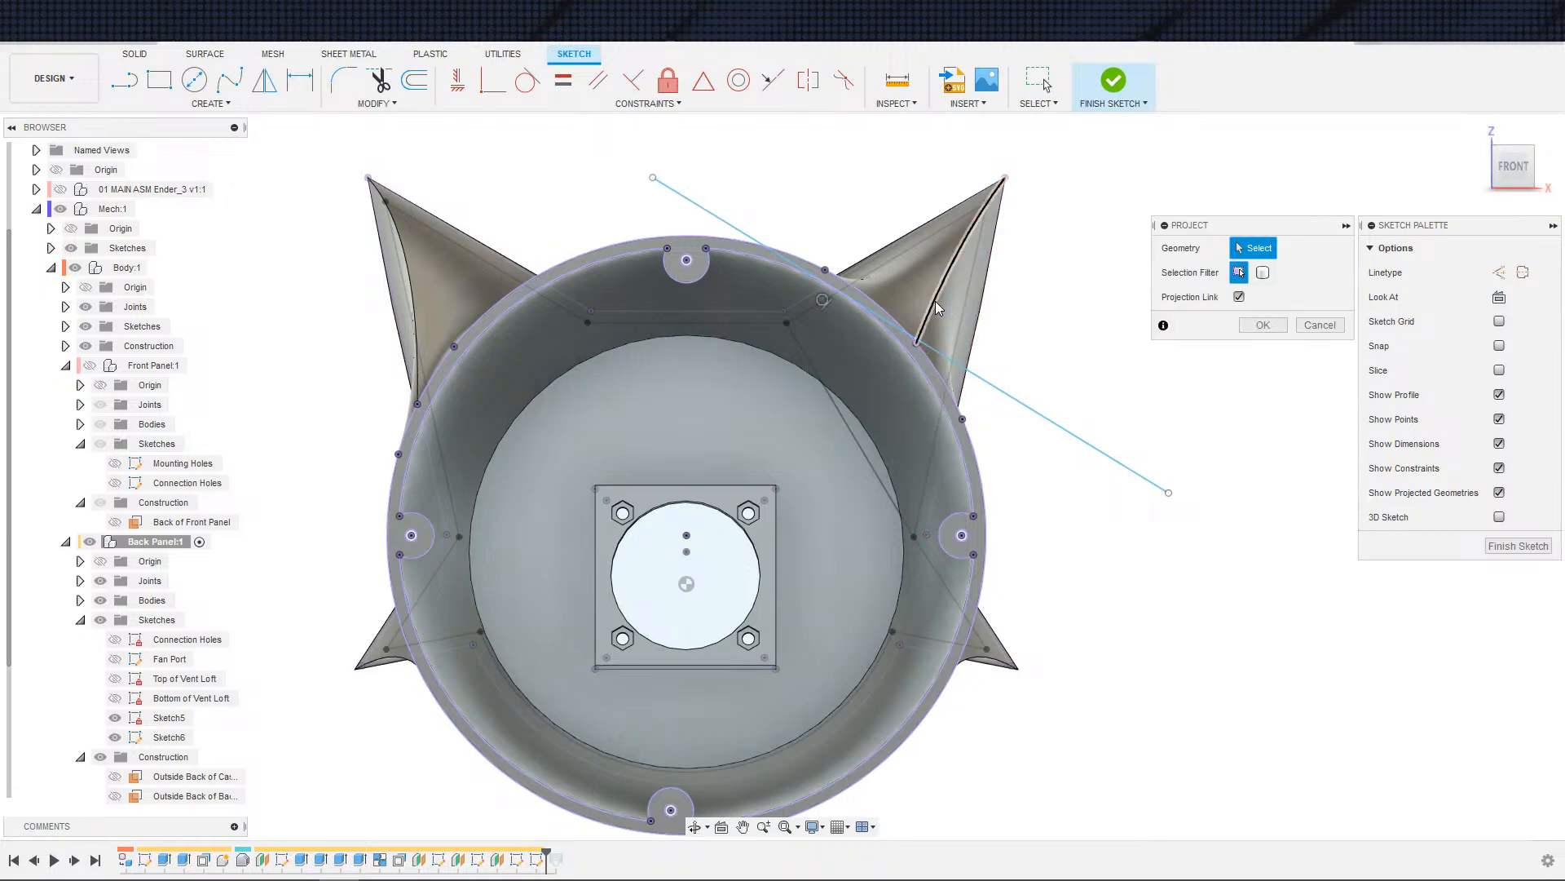
{"action": "left_click", "coordinate": [938, 301]}
{"action": "key", "text": "Return"}
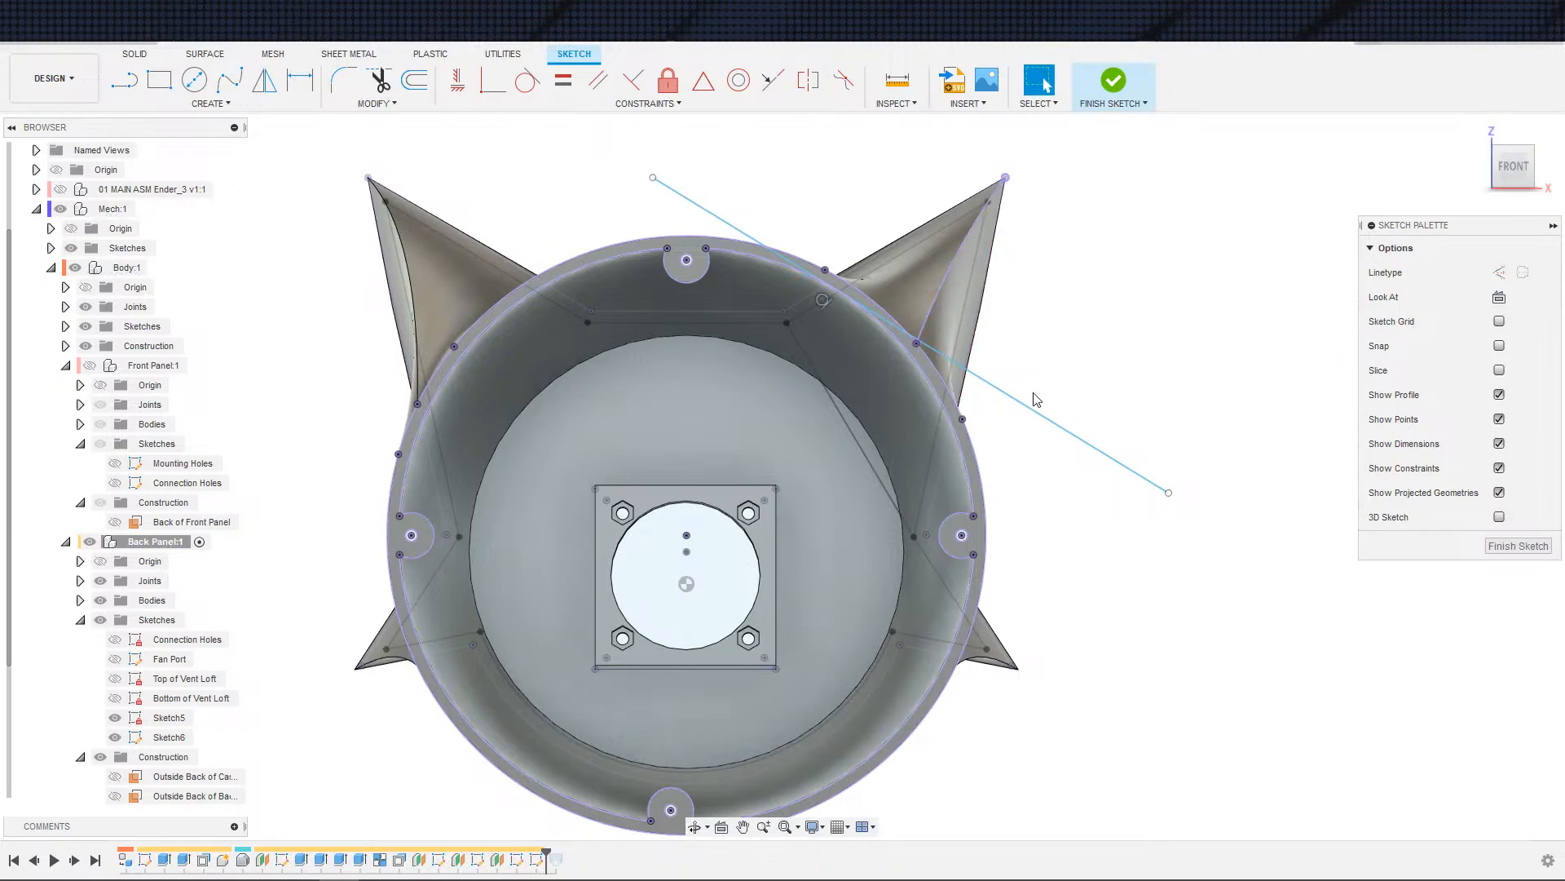
- Try tilting the sloping rim line more steeply, and undo that move together with the projected ear ridge edge
{"action": "left_click_drag", "start_coordinate": [1024, 405], "coordinate": [964, 430]}
{"action": "left_click", "coordinate": [633, 81]}
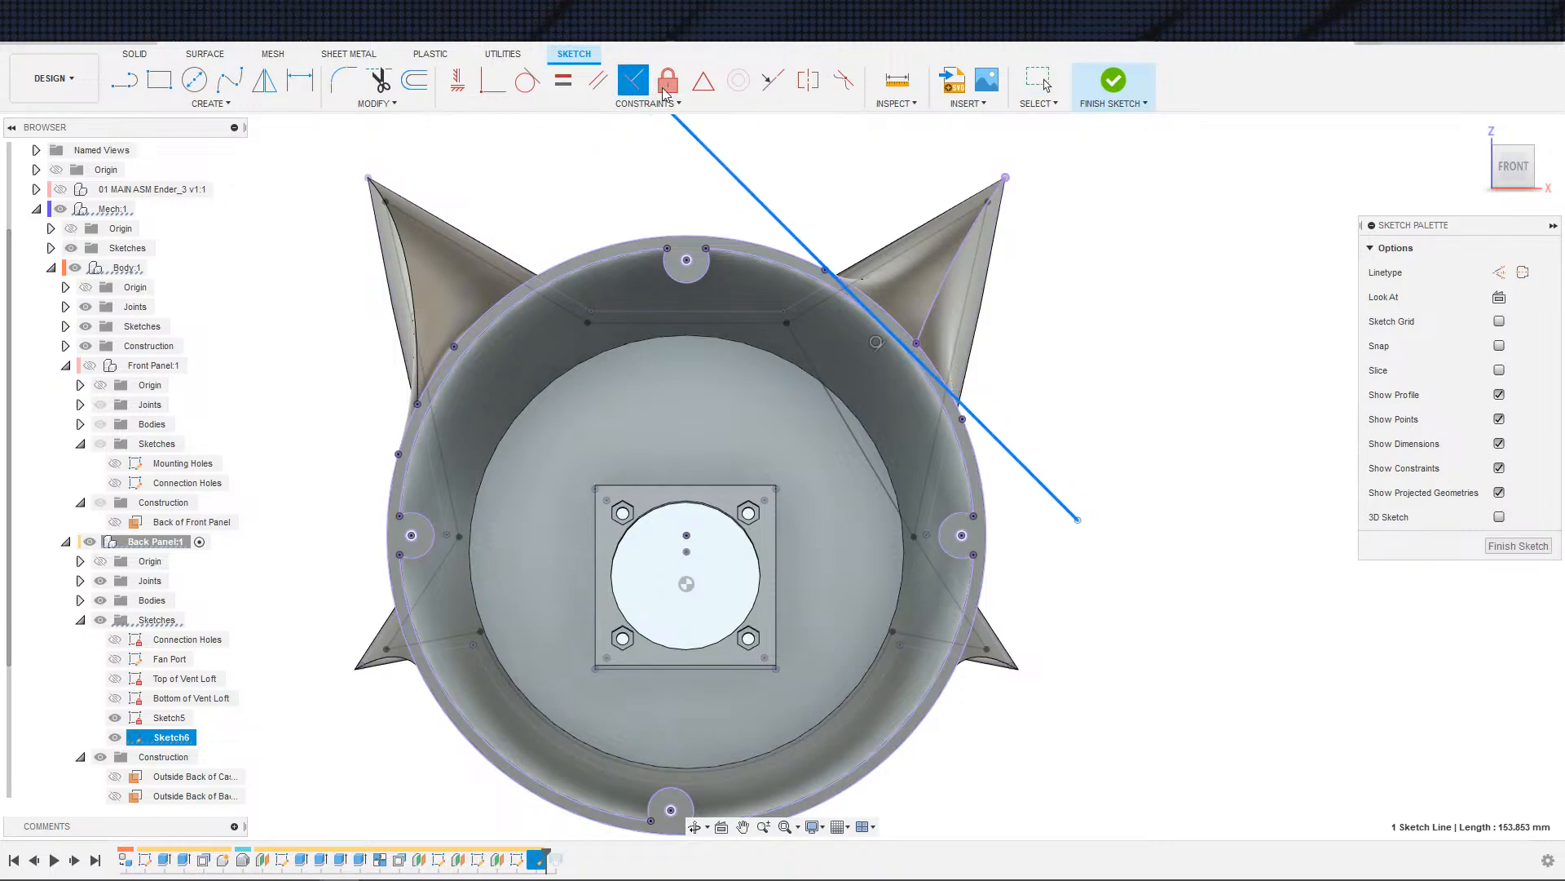
{"action": "key", "text": "Escape"}
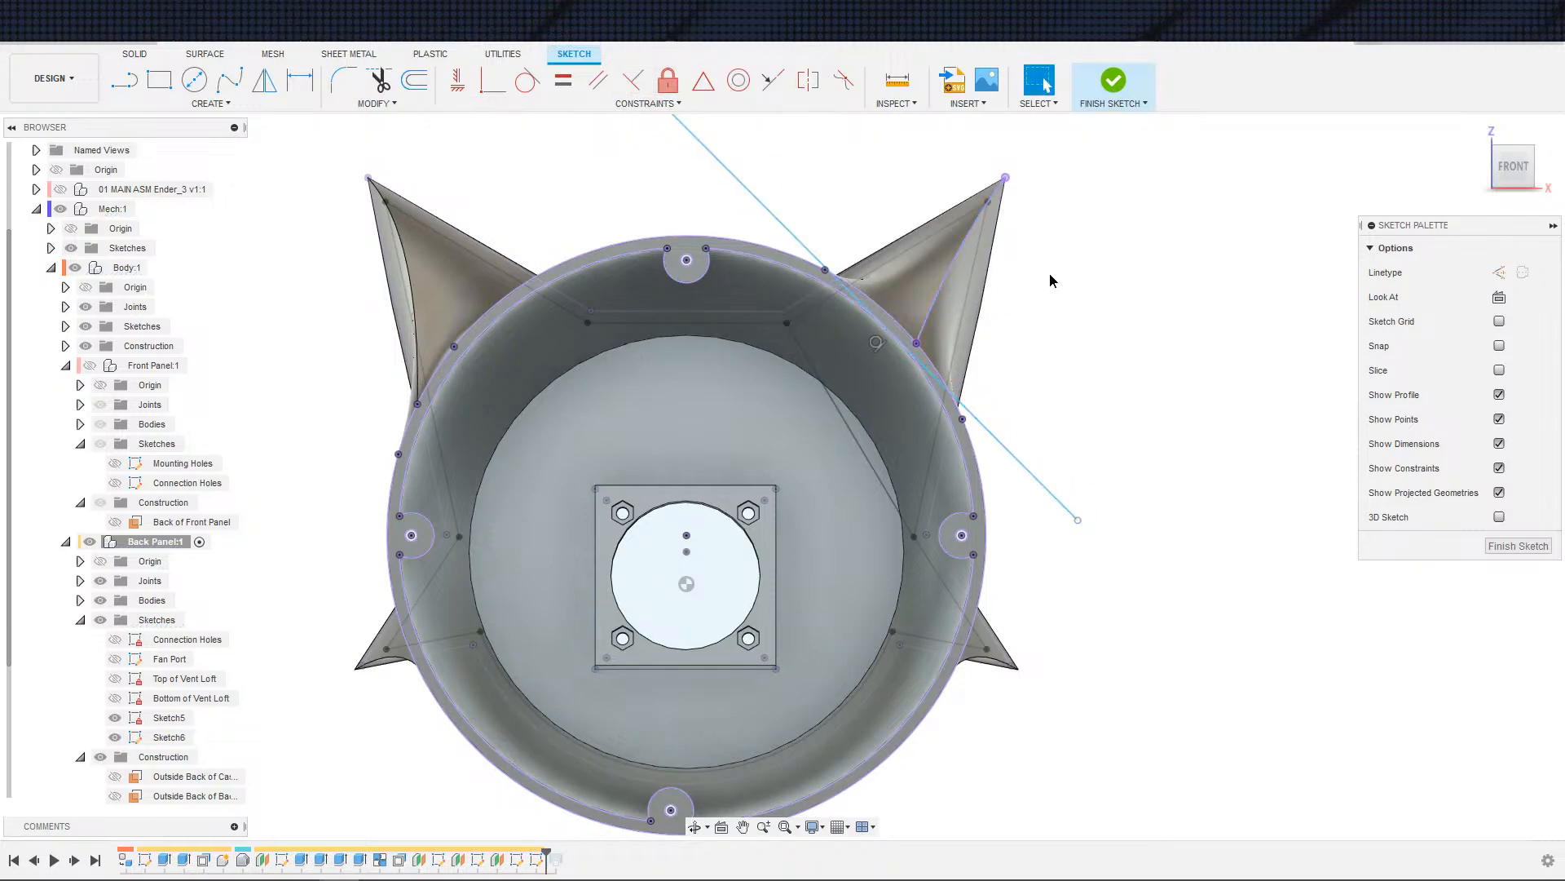
{"action": "key", "text": "ctrl+z"}
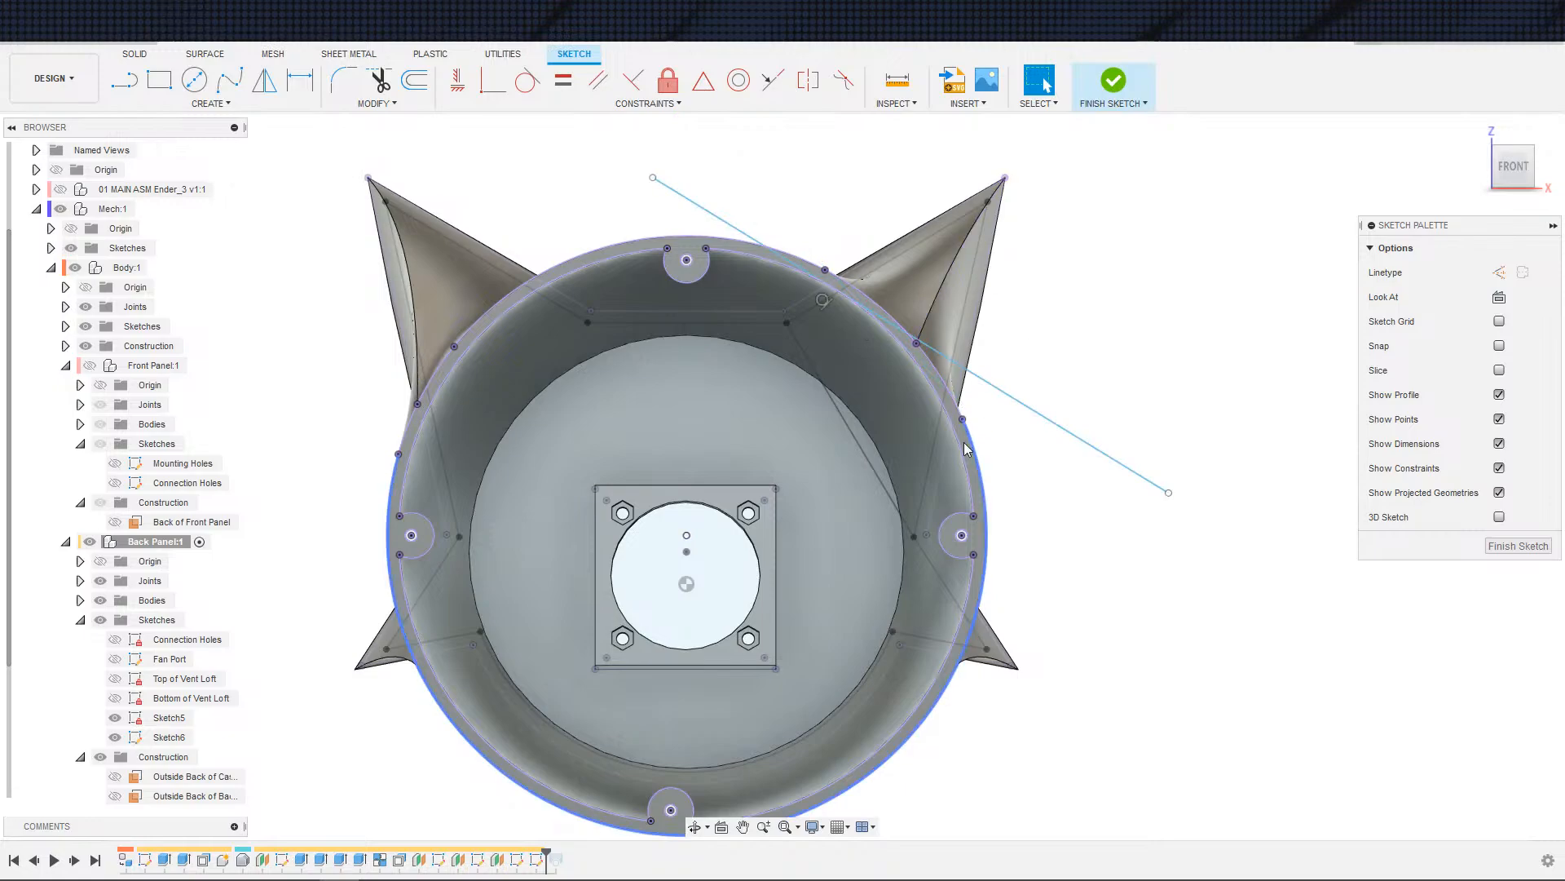
{"action": "scroll", "coordinate": [1027, 399], "scroll_direction": "down", "scroll_amount": 3}
{"action": "scroll", "coordinate": [989, 413], "scroll_direction": "up", "scroll_amount": 2}
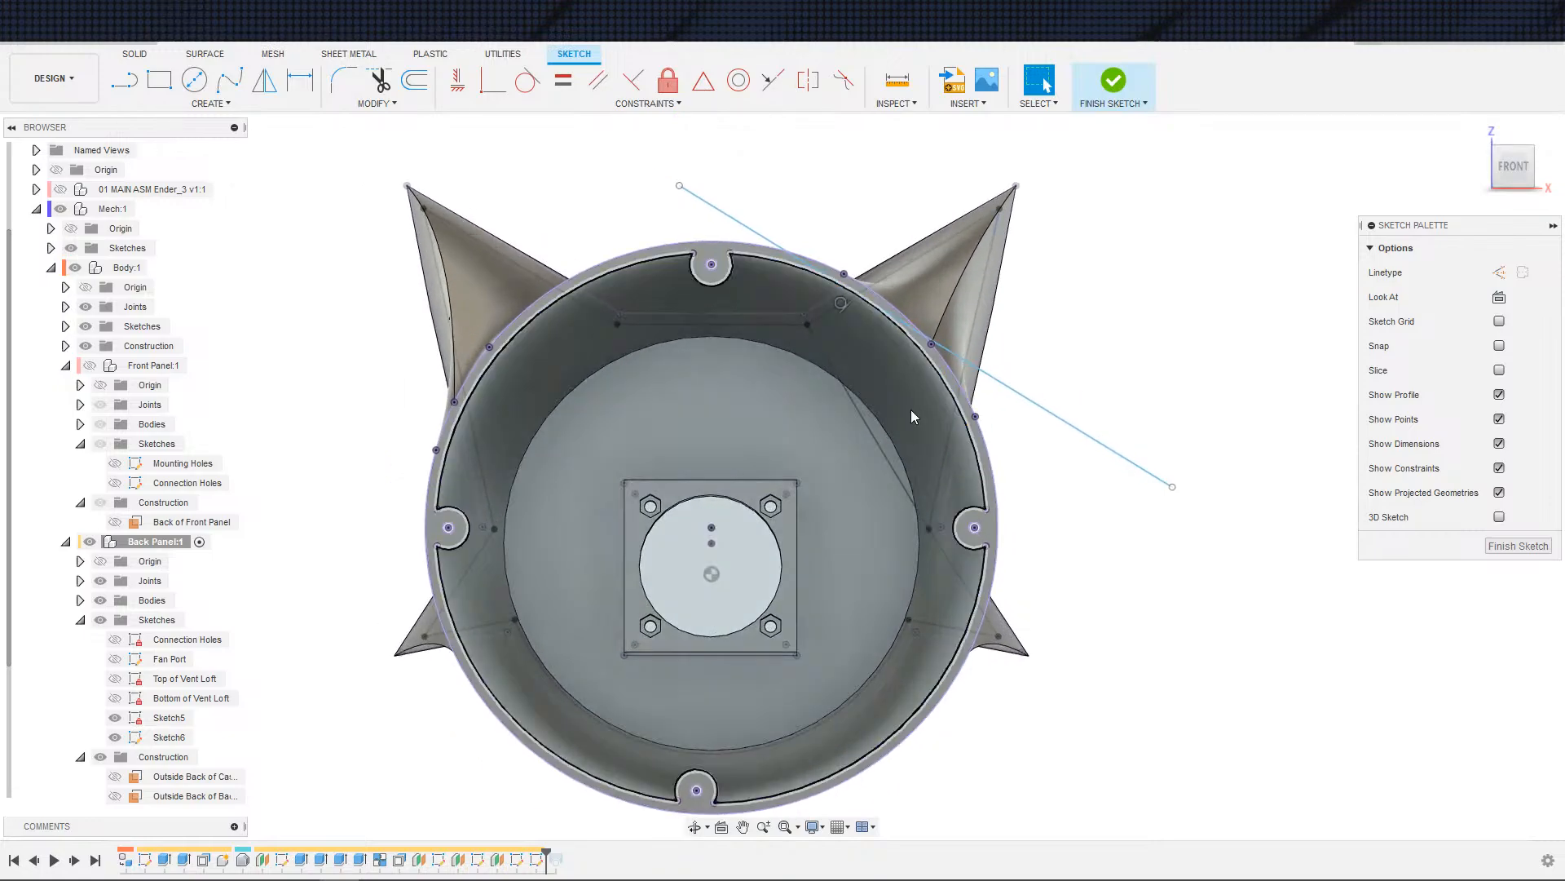
{"action": "key", "text": "s"}
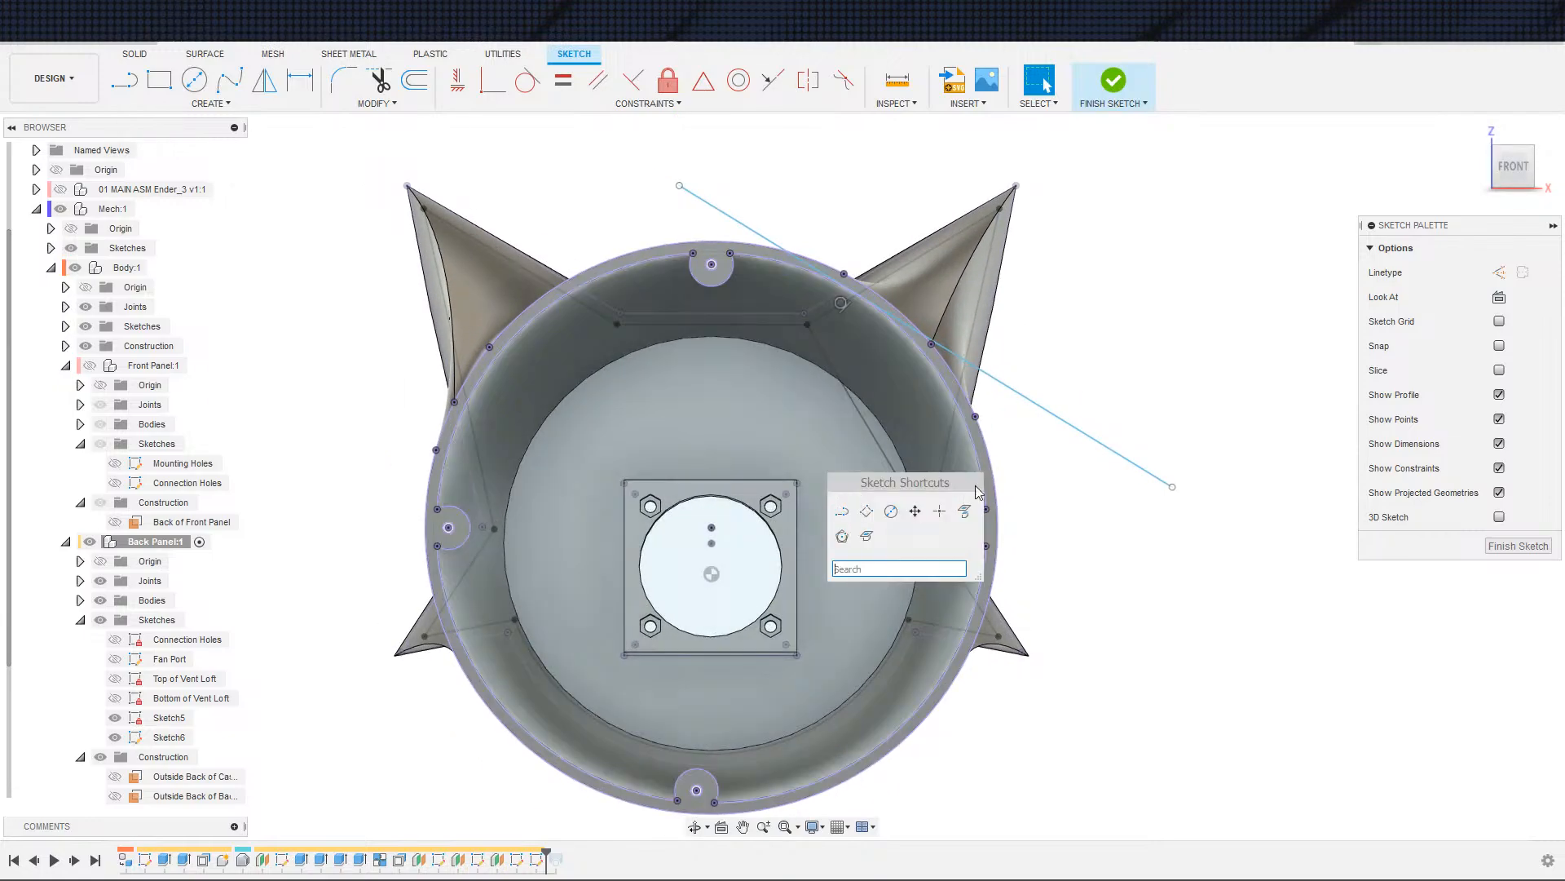
{"action": "scroll", "coordinate": [1084, 441], "scroll_direction": "down", "scroll_amount": 2}
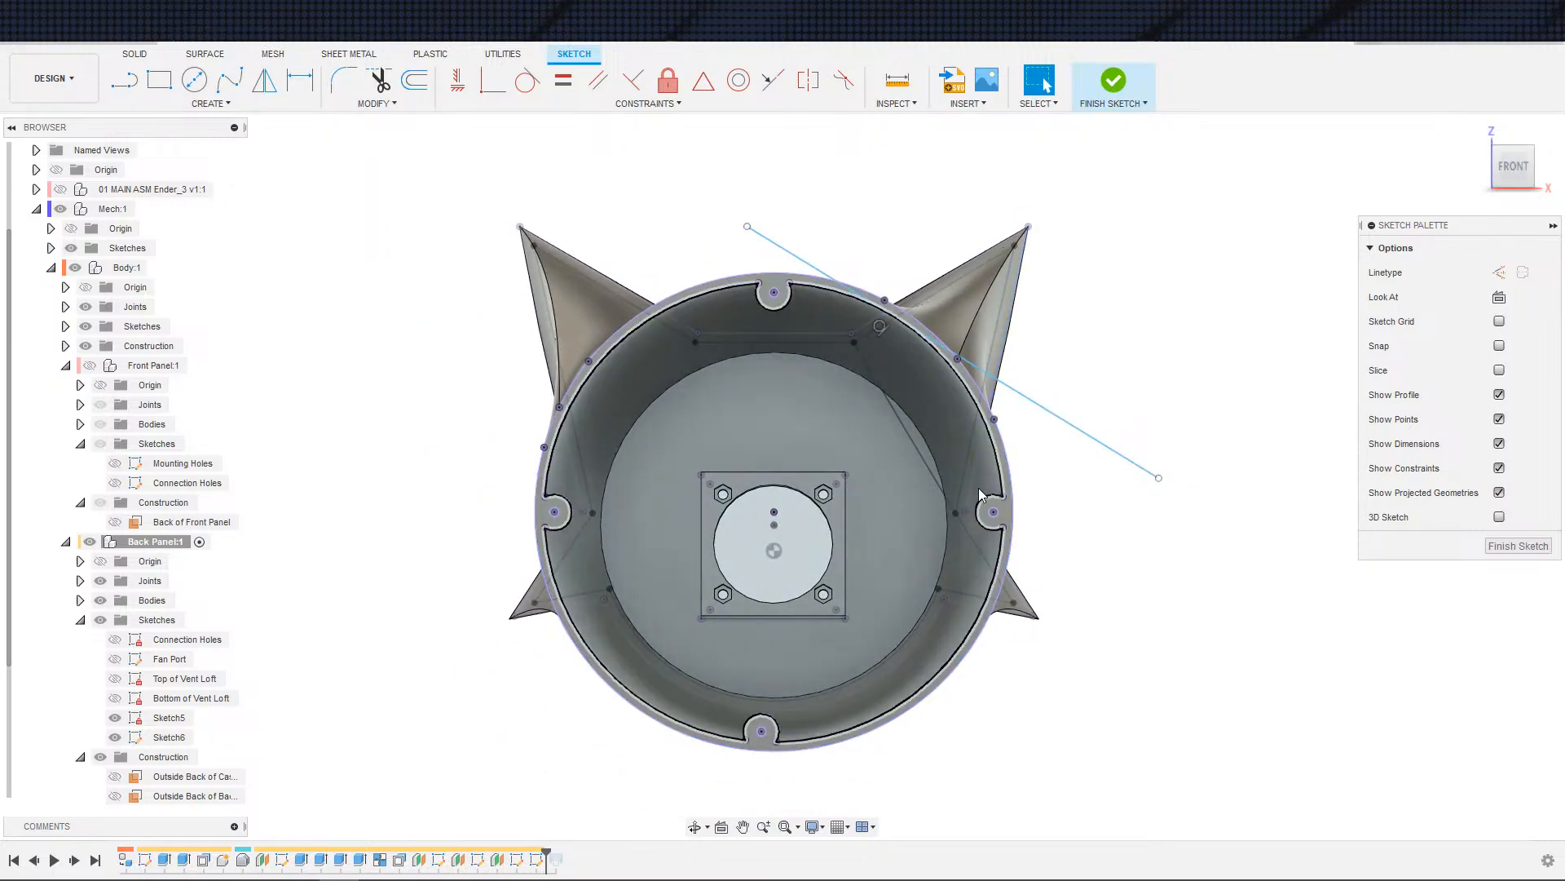
- Try to make the sloping line's lower endpoint coincident with the rim corner point beside the right-hand screw boss
{"action": "left_click", "coordinate": [1160, 478]}
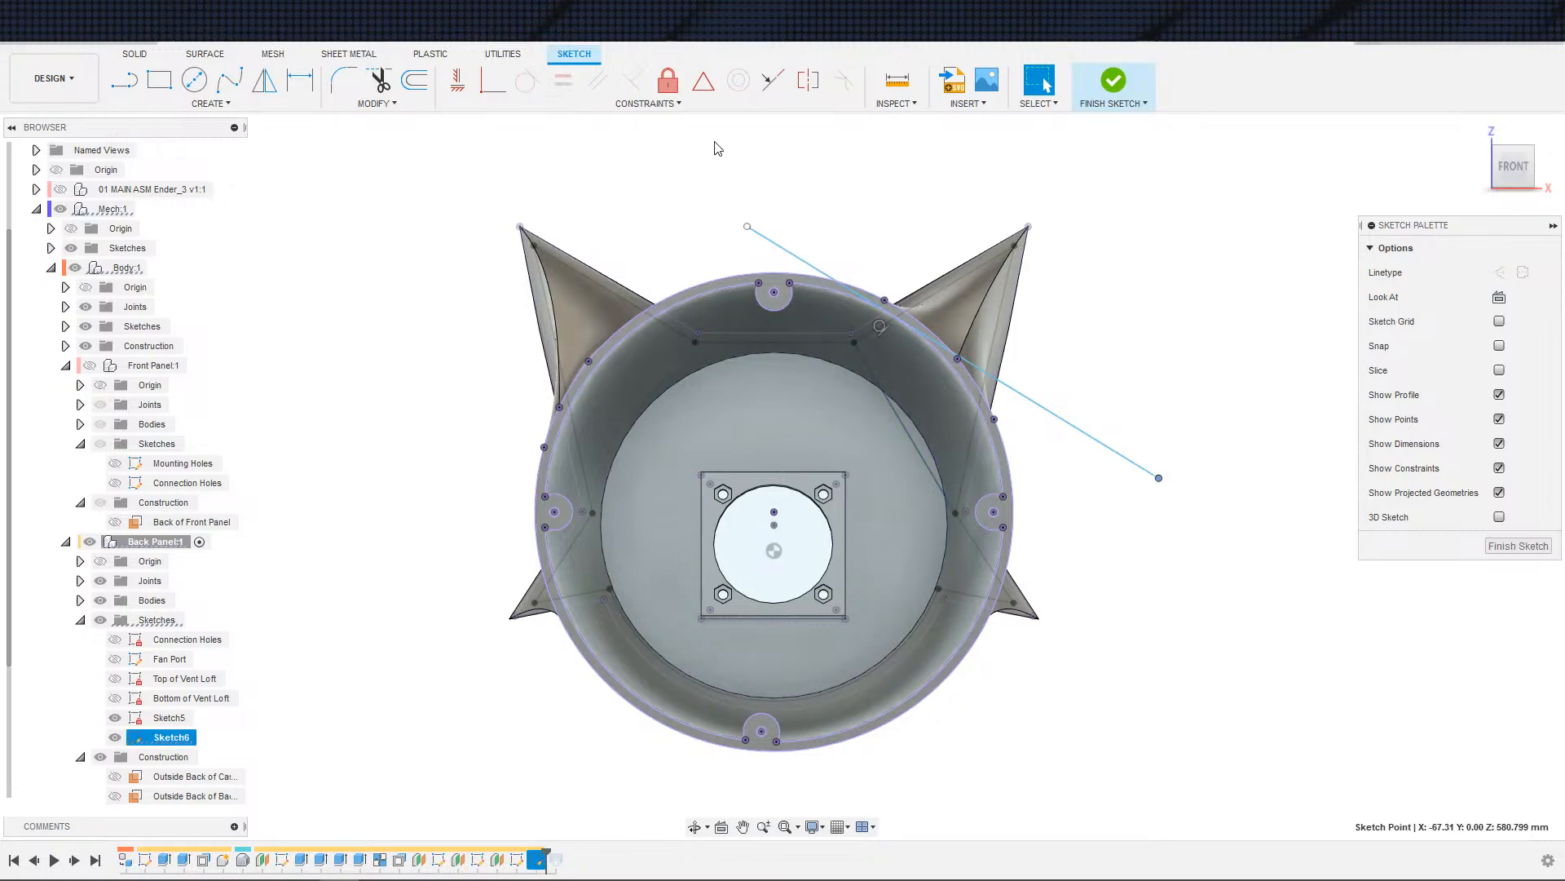
{"action": "left_click", "coordinate": [1002, 499]}
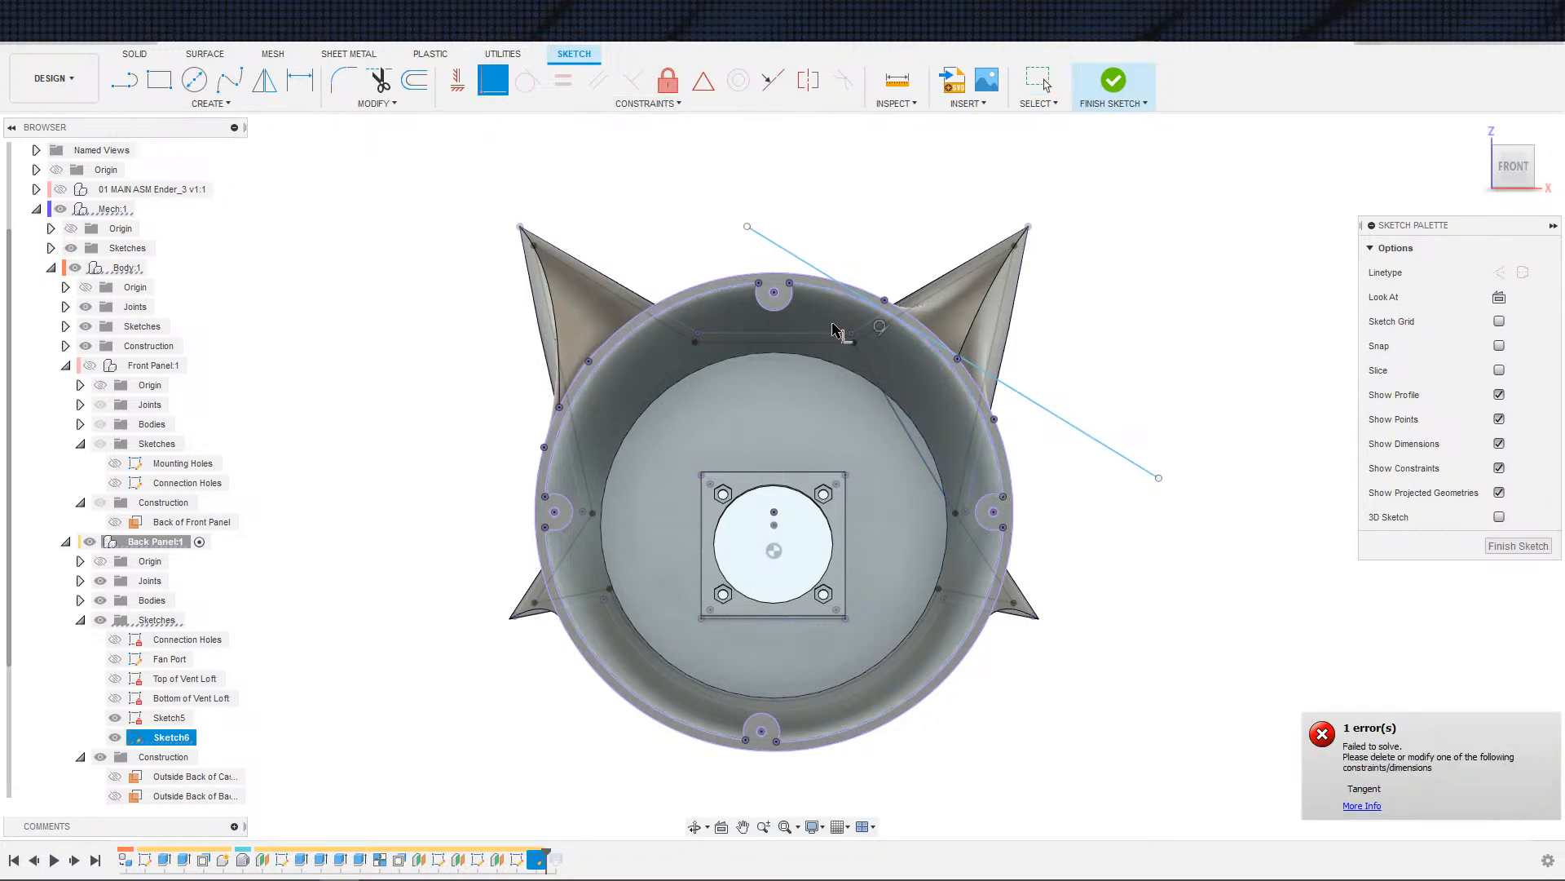
{"action": "left_click", "coordinate": [1158, 479]}
{"action": "left_click", "coordinate": [1003, 497]}
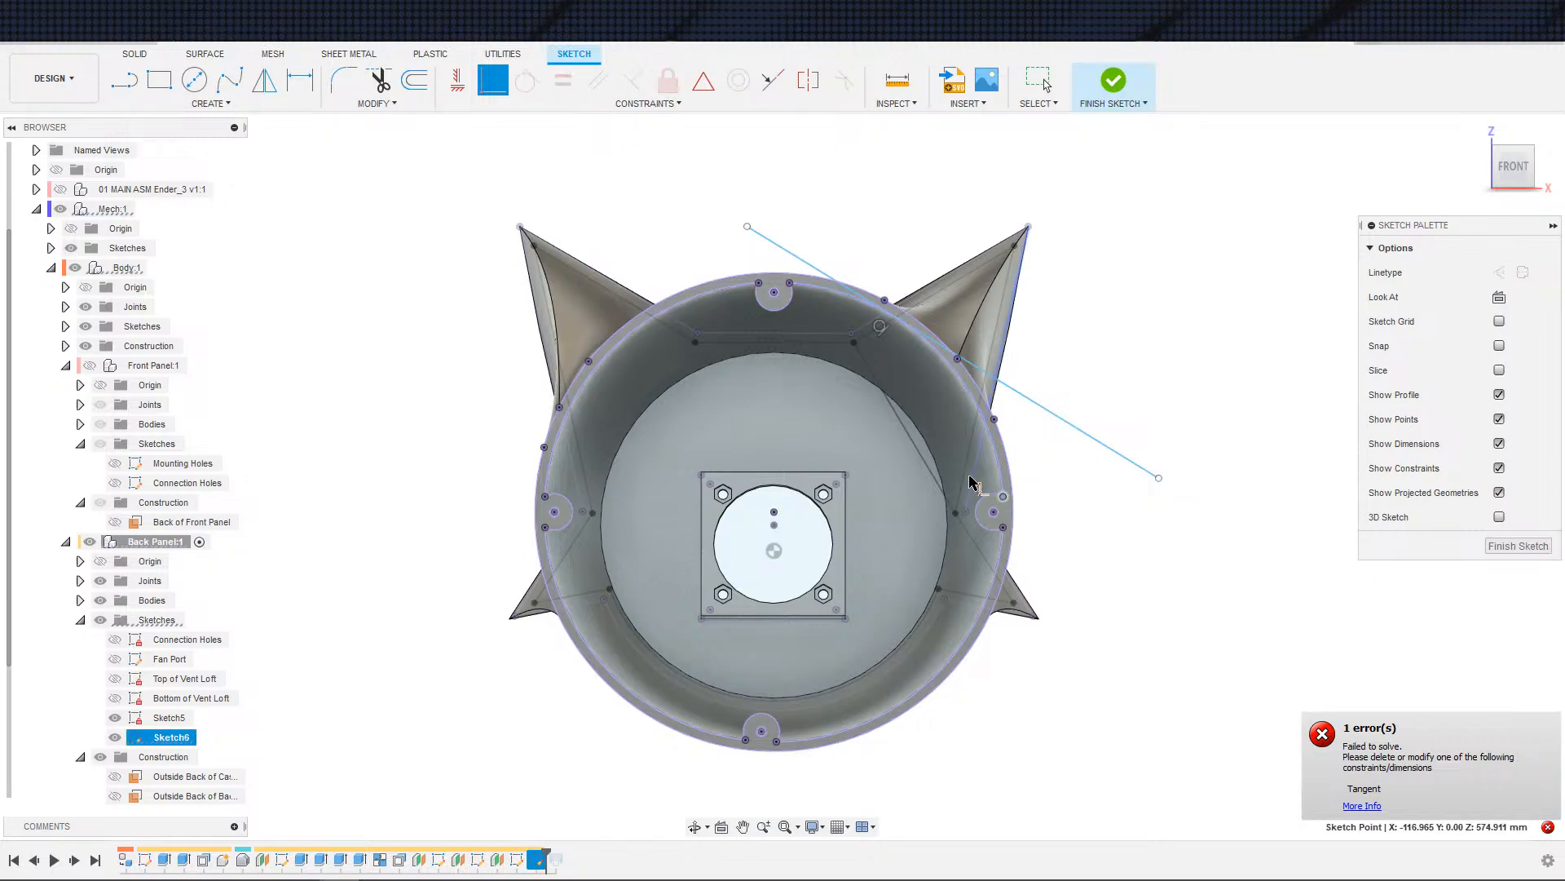
{"action": "left_click", "coordinate": [1166, 490]}
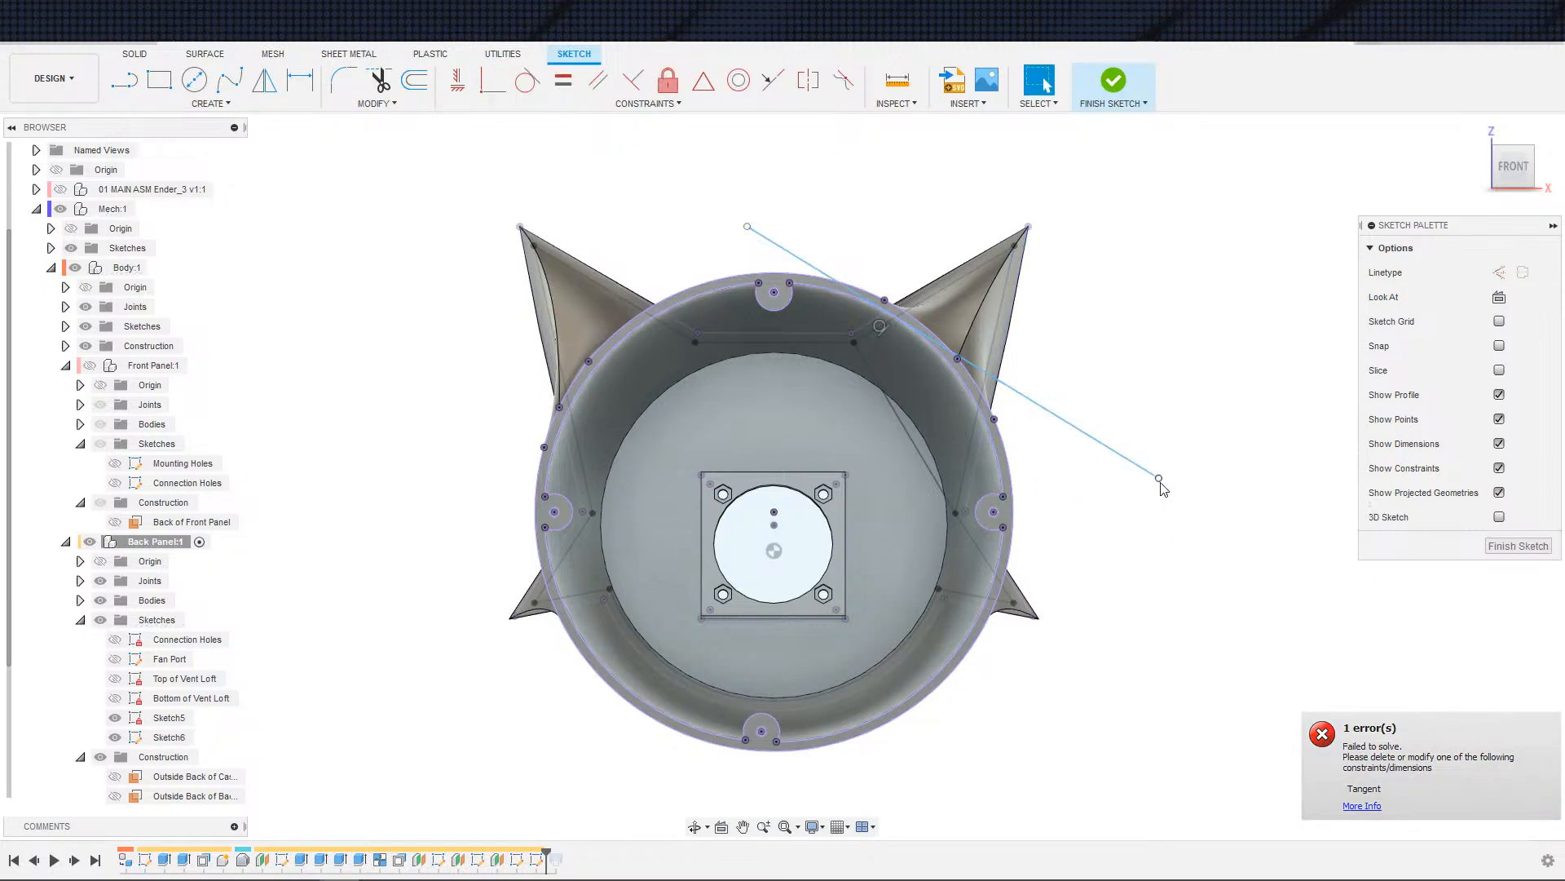
- Remove the line's tangent constraint, attach its endpoints to the rim corner points of the right and top screw bosses, and finish the sketch
{"action": "mouse_move", "coordinate": [1159, 478]}
{"action": "left_mouse_down"}
{"action": "mouse_move", "coordinate": [1008, 507]}
{"action": "mouse_move", "coordinate": [1117, 487]}
{"action": "mouse_move", "coordinate": [1094, 500]}
{"action": "left_mouse_up"}
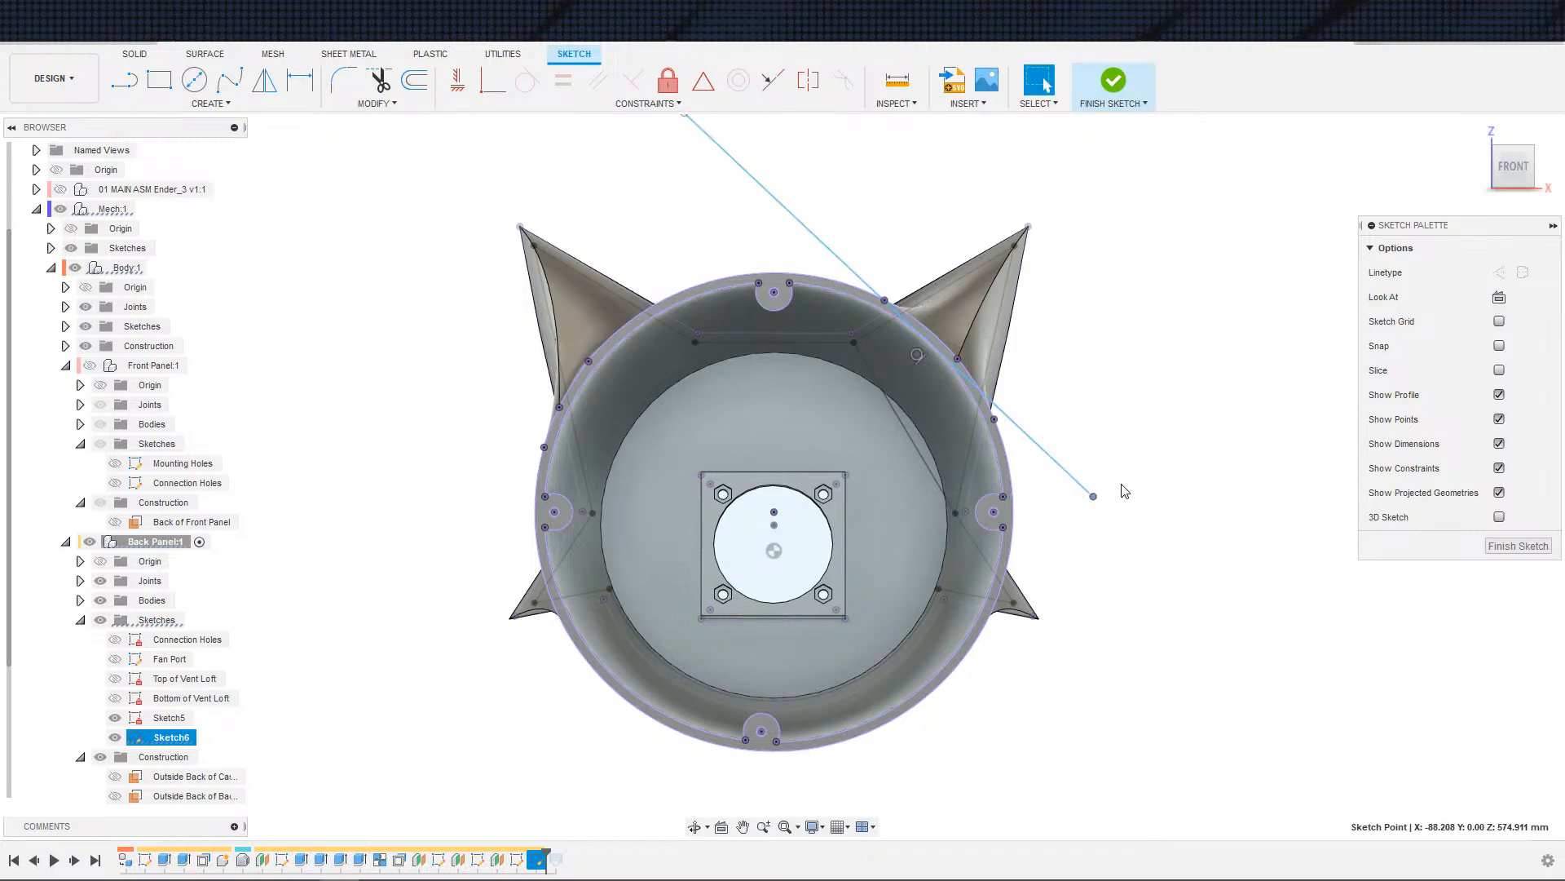
{"action": "left_click", "coordinate": [917, 358]}
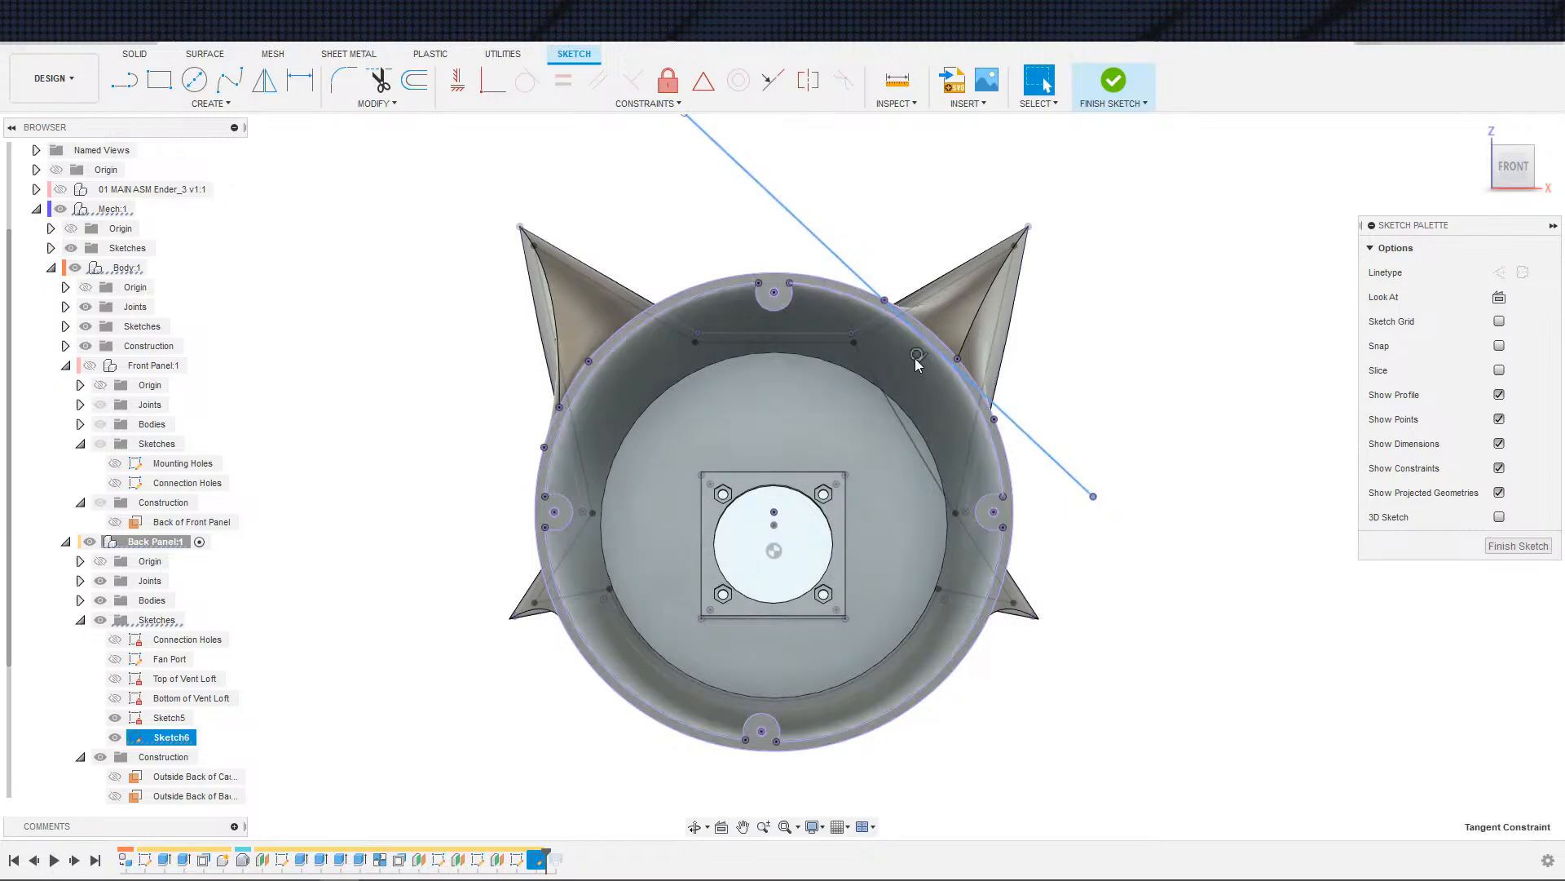
{"action": "left_click", "coordinate": [1093, 496]}
{"action": "left_click", "coordinate": [505, 87]}
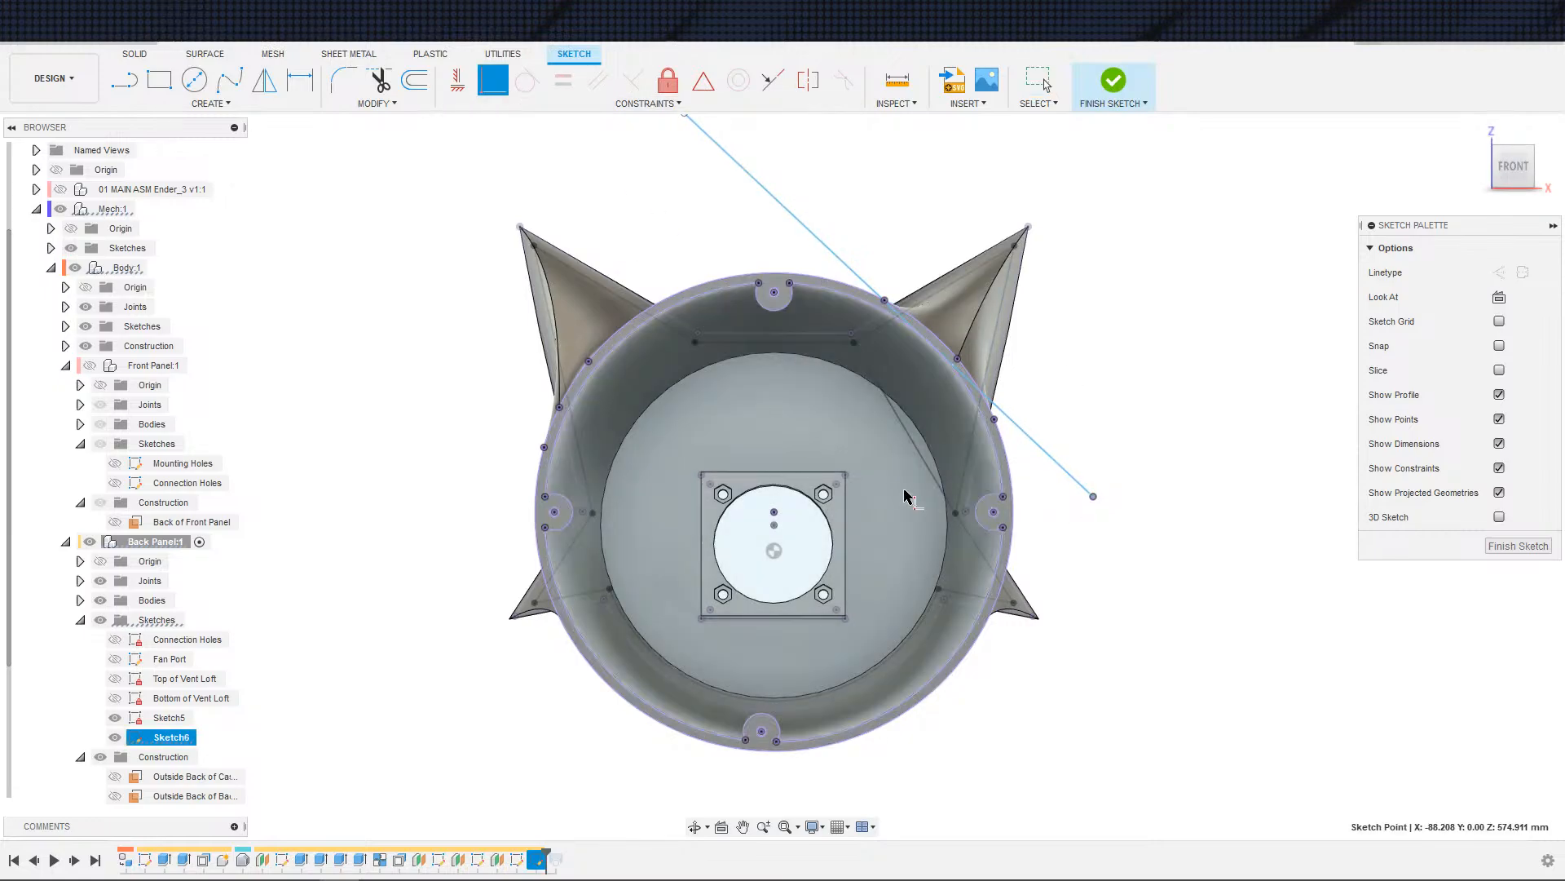
{"action": "left_click", "coordinate": [1004, 497]}
{"action": "scroll", "coordinate": [644, 255], "scroll_direction": "down", "scroll_amount": 3}
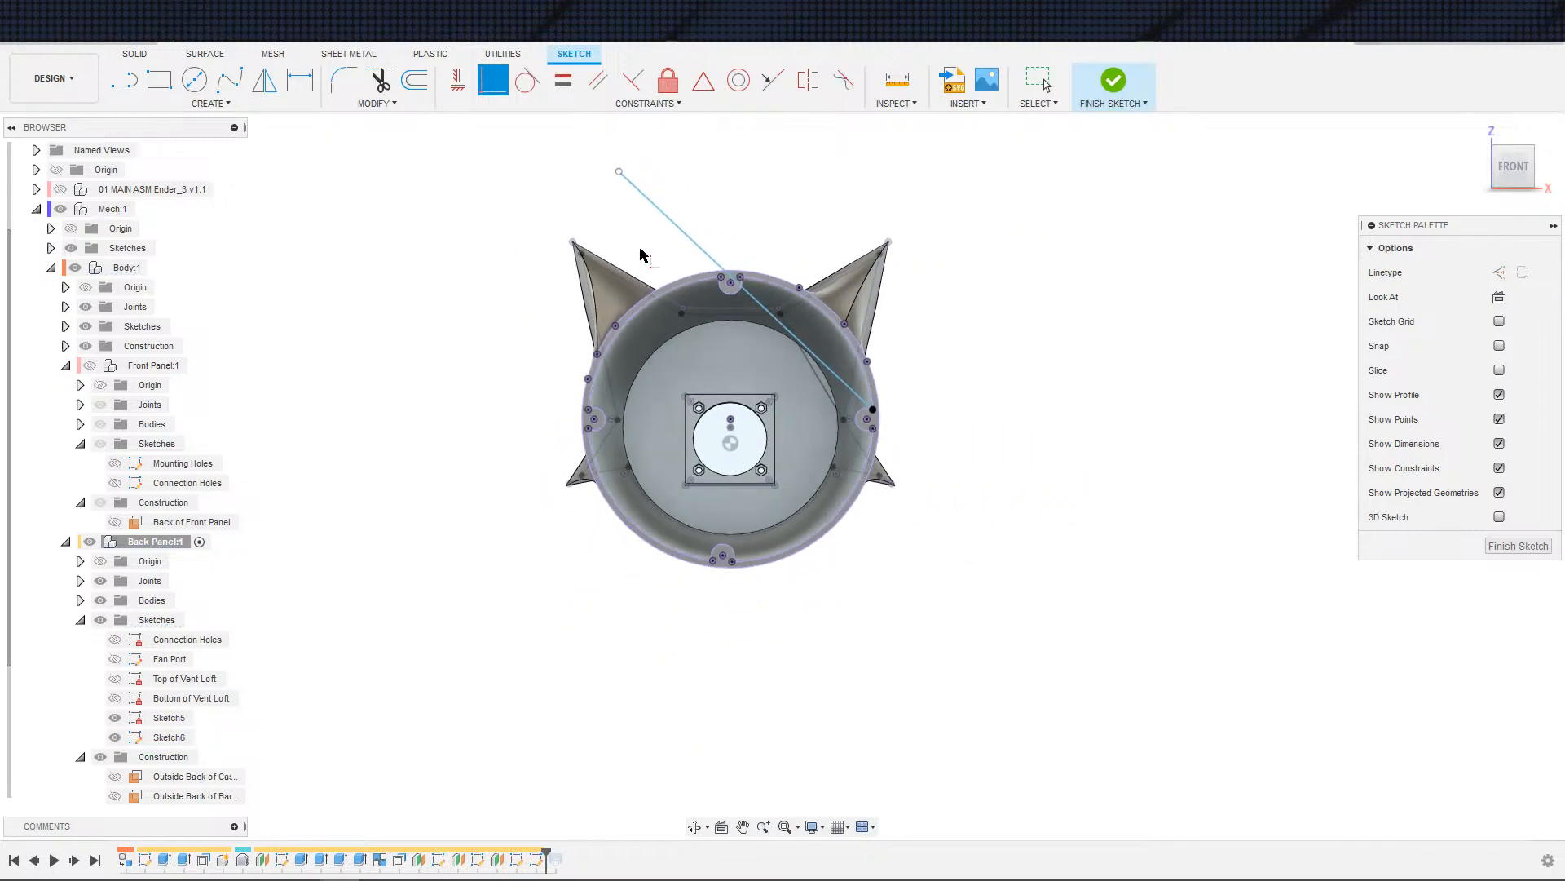
{"action": "left_click", "coordinate": [732, 282]}
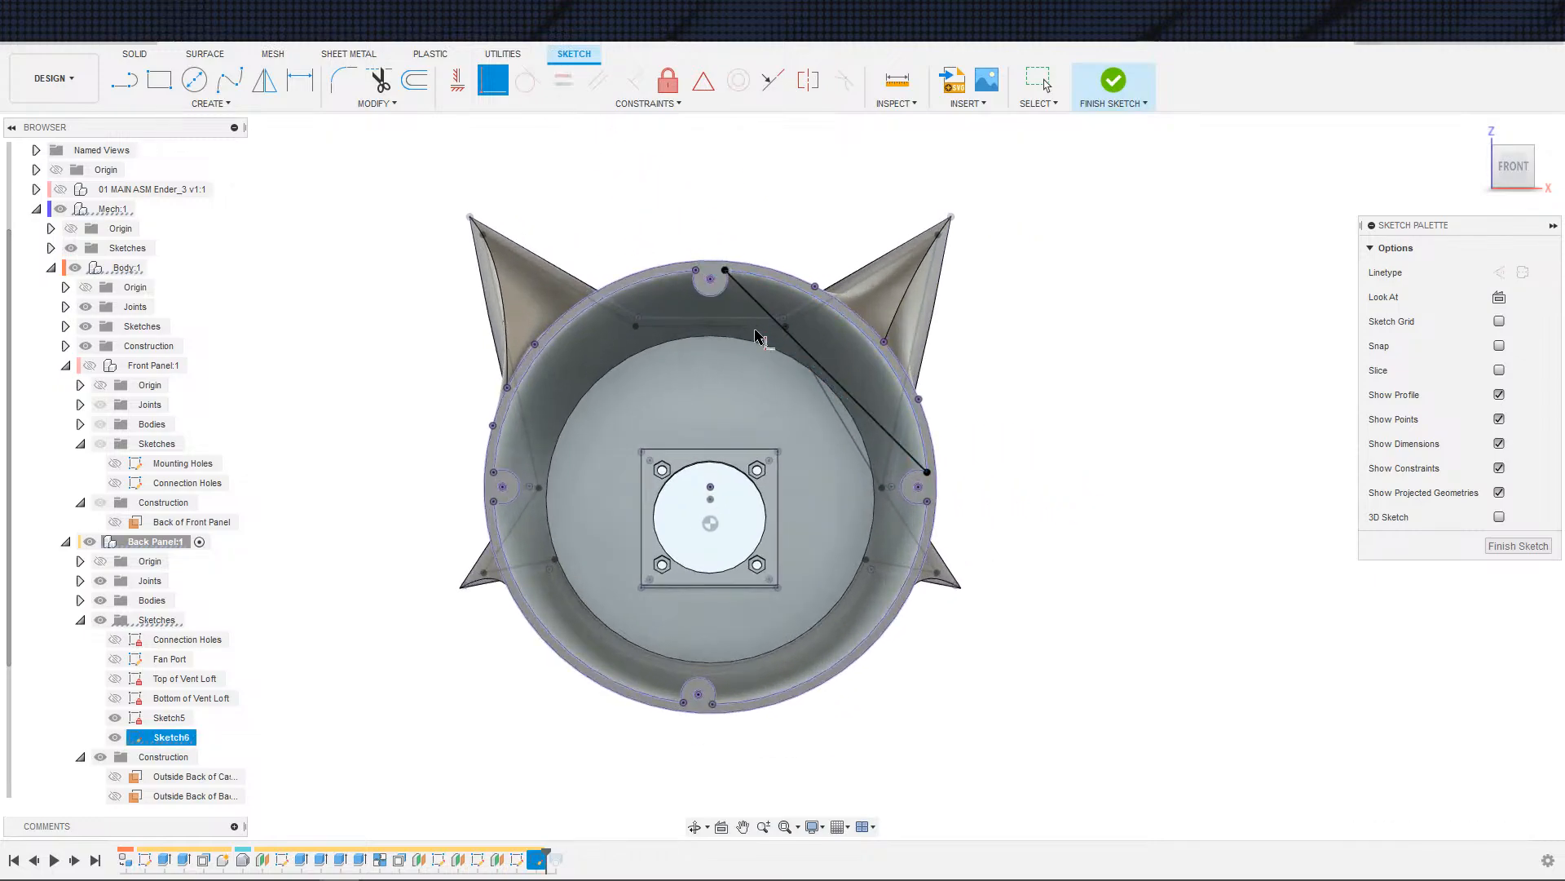
{"action": "scroll", "coordinate": [810, 342], "scroll_direction": "up", "scroll_amount": 2}
{"action": "scroll", "coordinate": [810, 343], "scroll_direction": "up", "scroll_amount": 1}
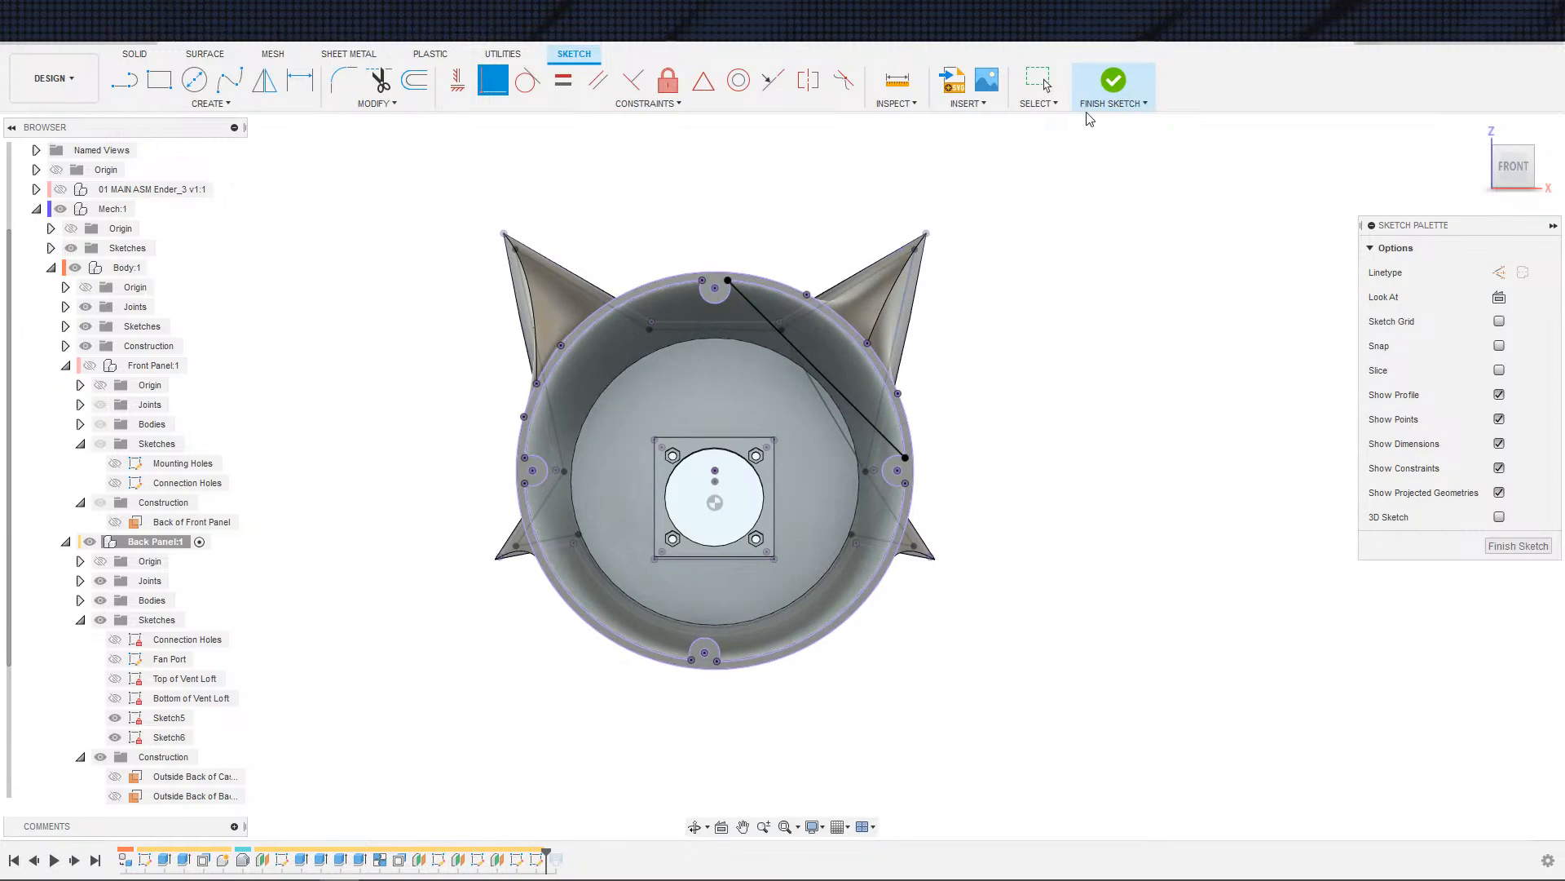
{"action": "left_click", "coordinate": [1111, 83]}
{"action": "left_click", "coordinate": [663, 79]}
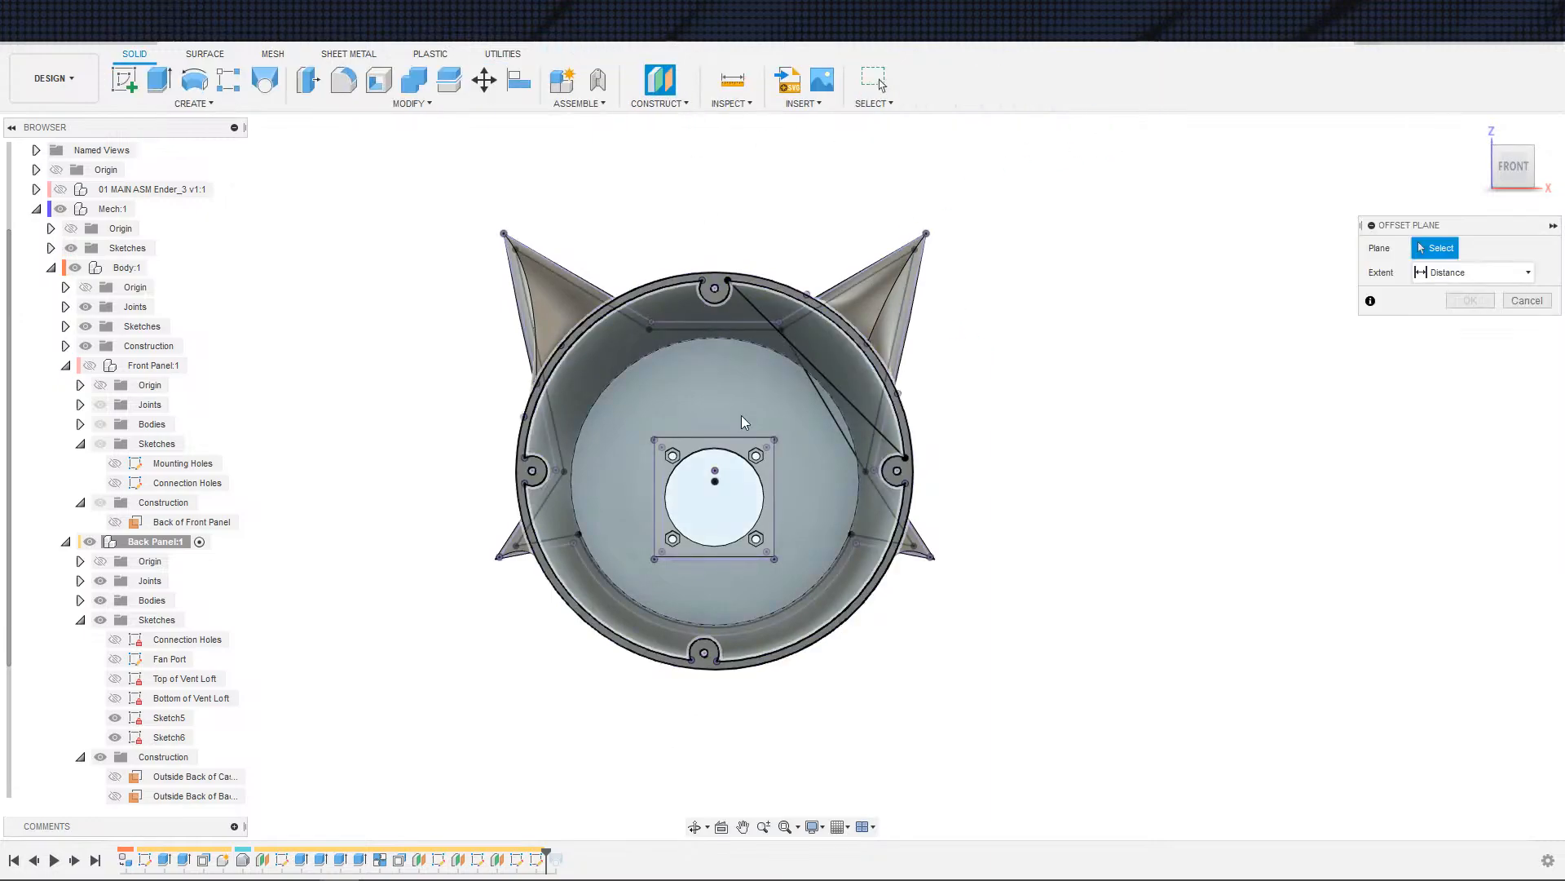
{"action": "left_click", "coordinate": [740, 429]}
{"action": "key", "text": "Escape"}
- Hide Sketch6 and Sketch5, and create an offset plane from the back panel's flat inner face around the fan port
{"action": "left_click", "coordinate": [115, 737]}
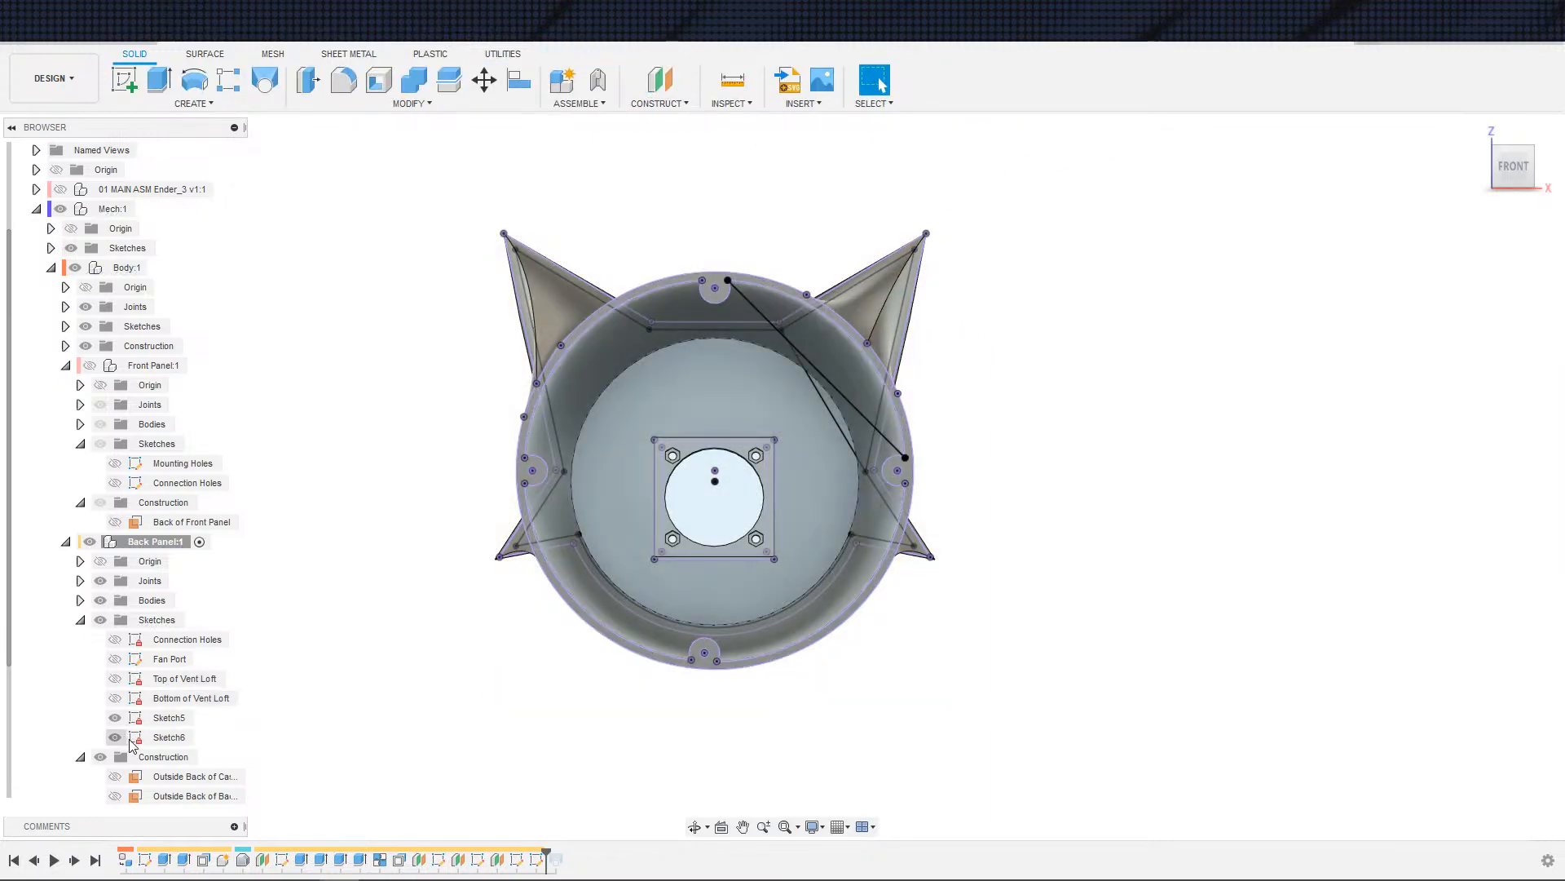
{"action": "left_click", "coordinate": [115, 718]}
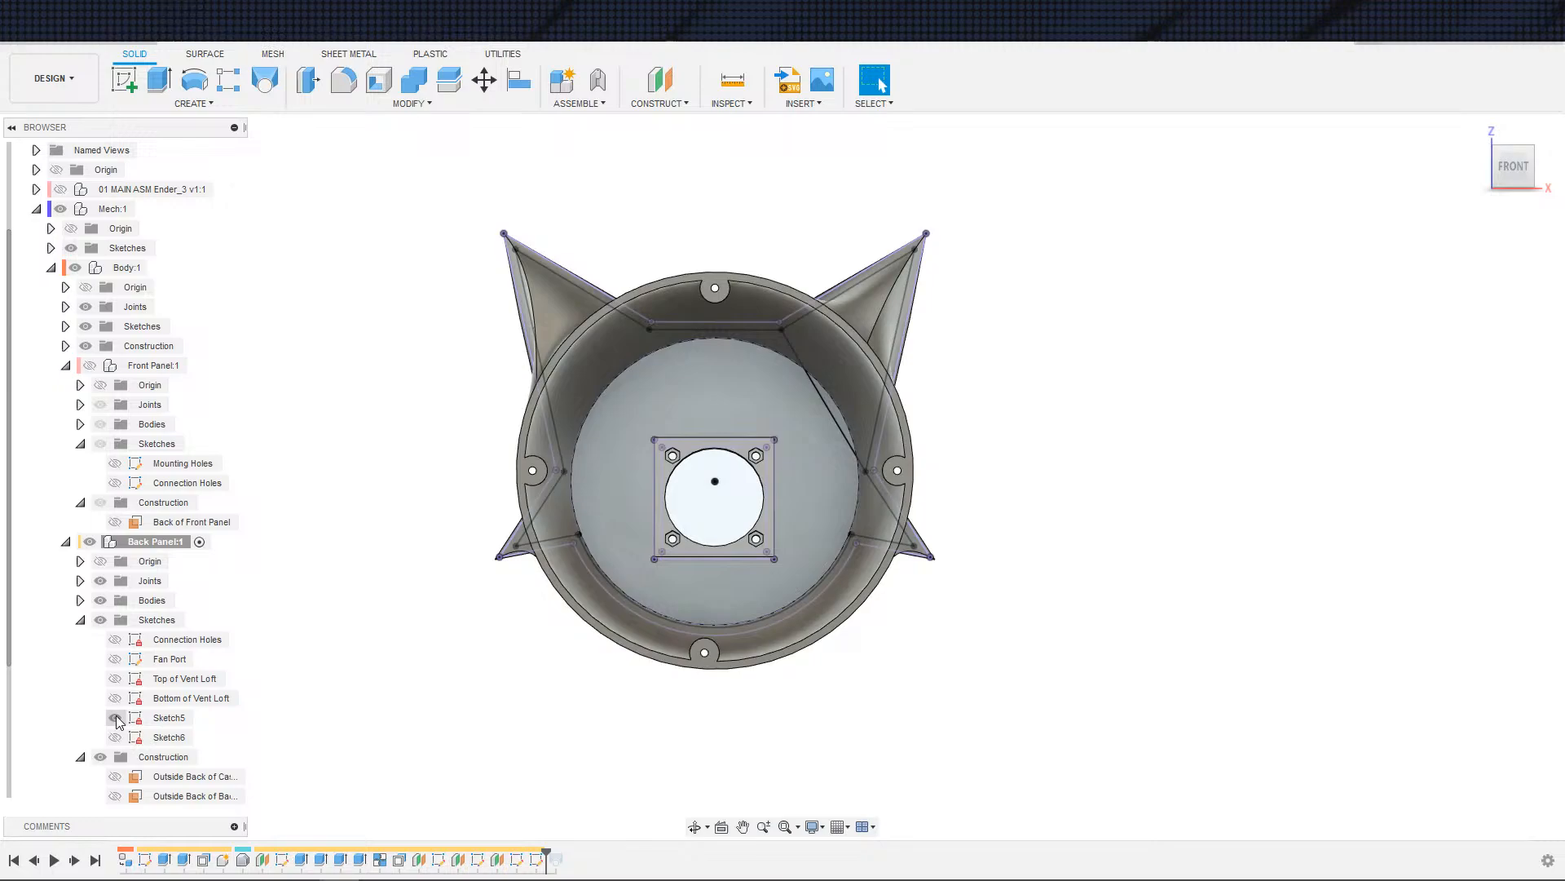
{"action": "left_click", "coordinate": [660, 79]}
{"action": "left_click", "coordinate": [807, 392]}
{"action": "left_click", "coordinate": [1469, 325]}
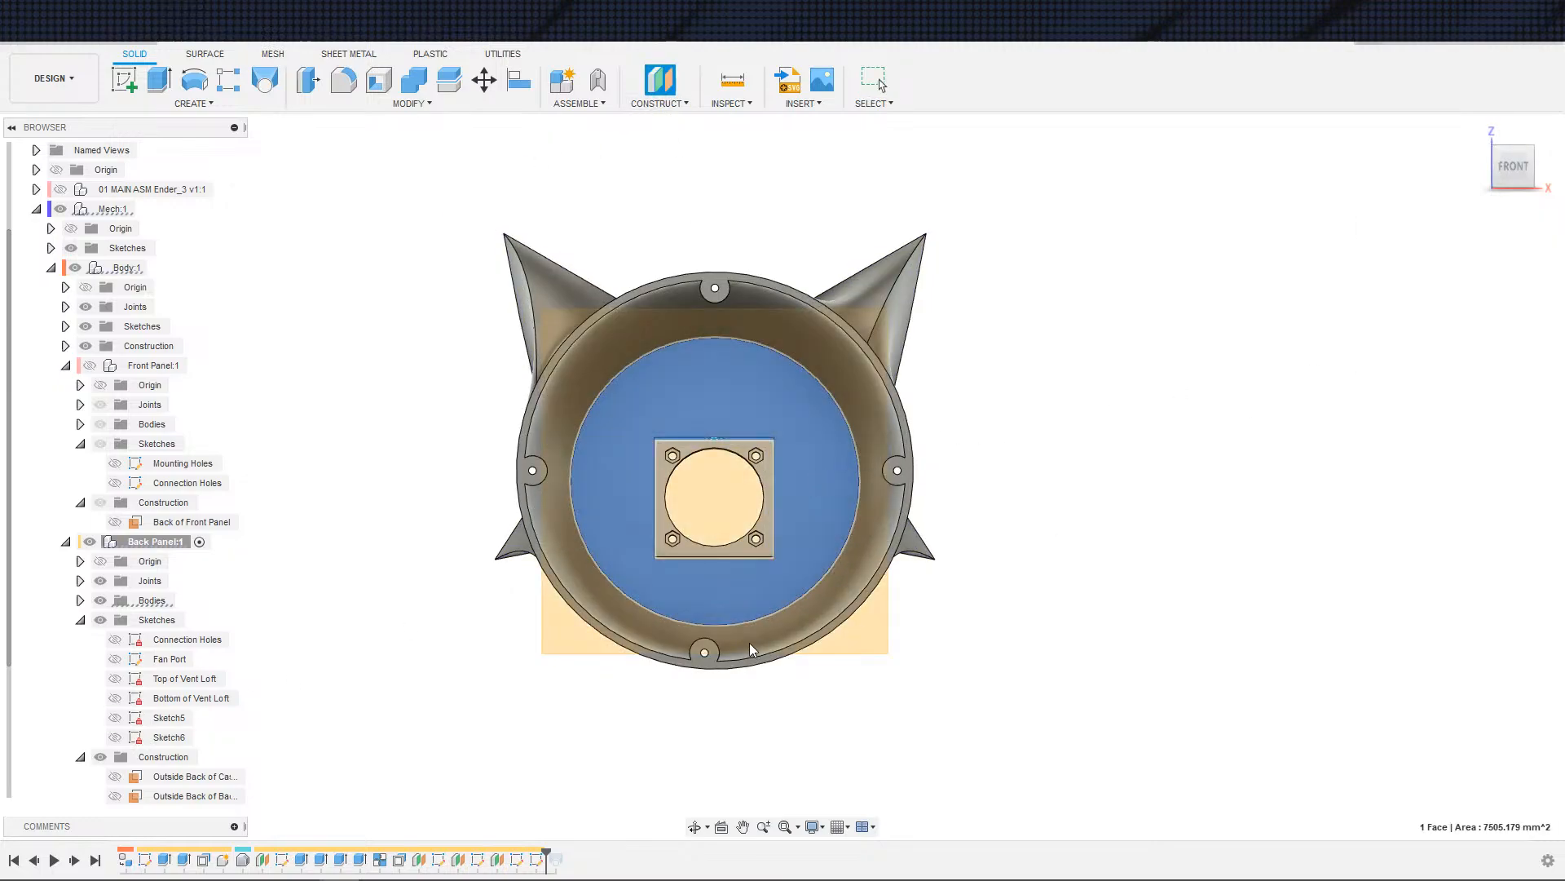
- Rename the new construction plane as Inside Back of Back
{"action": "left_click", "coordinate": [157, 777]}
{"action": "double_click", "coordinate": [161, 777]}
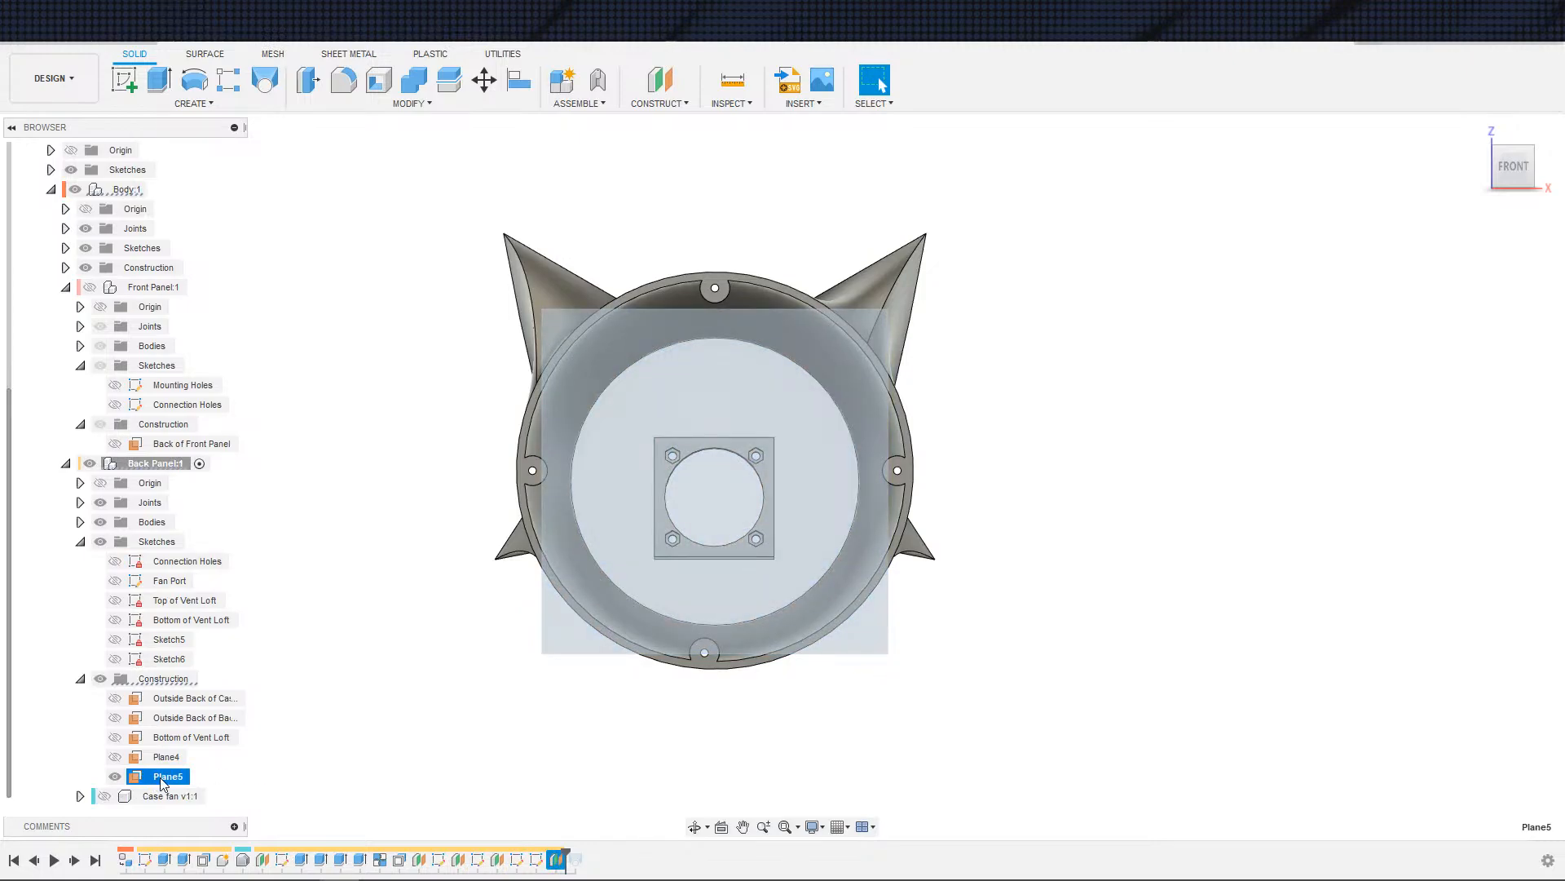
{"action": "type", "text": "Inside Back of Back"}
{"action": "key", "text": "Return"}
- Delete the construction plane Plane4 from the back panel component
{"action": "left_click", "coordinate": [176, 756]}
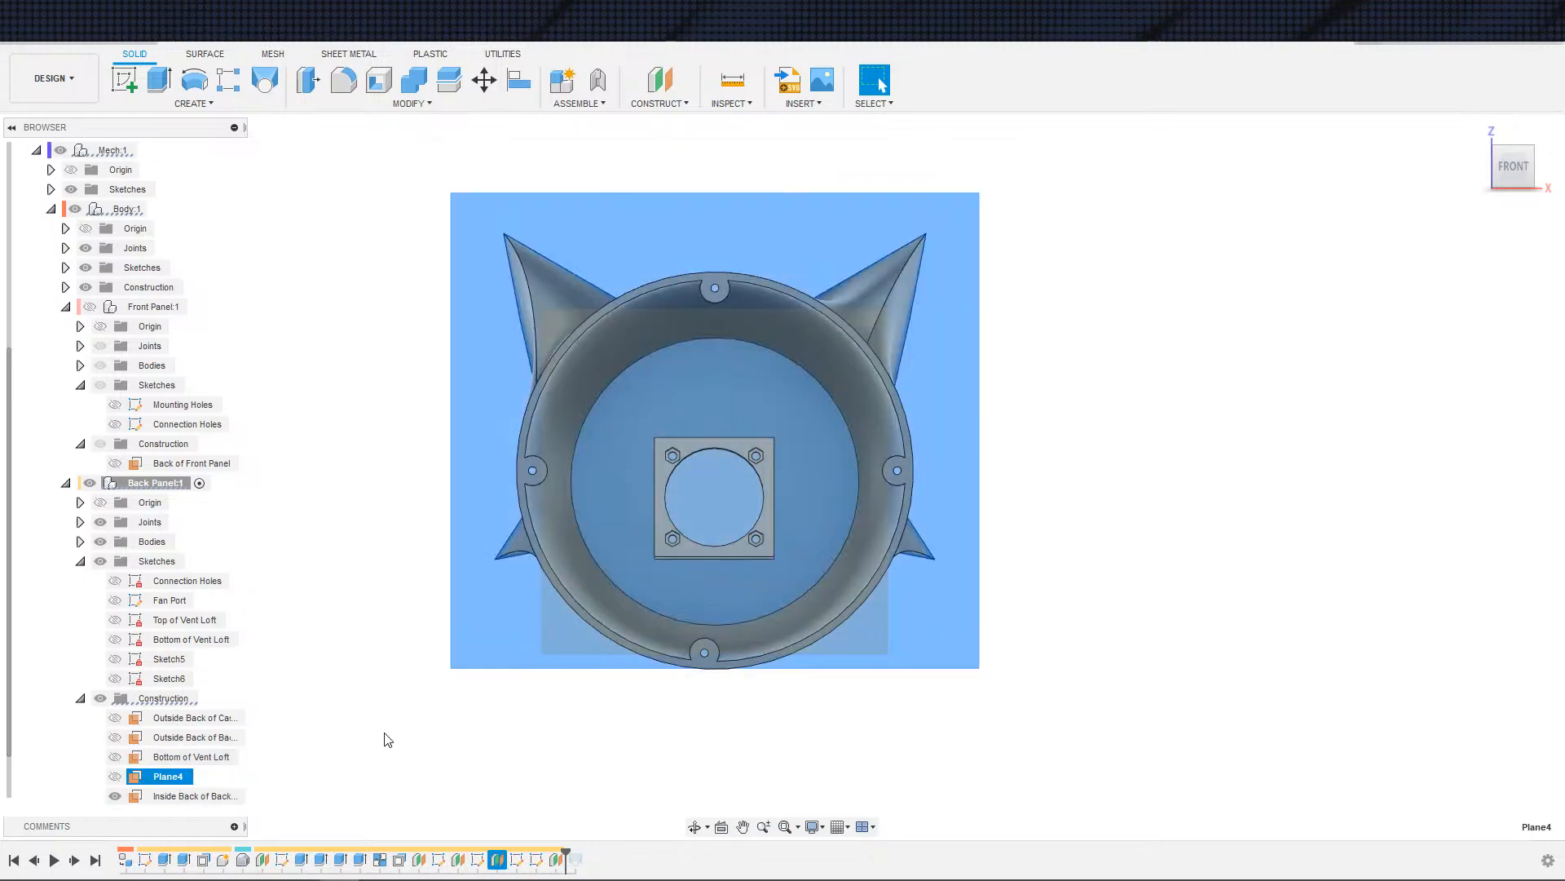
{"action": "middle_click_drag", "start_coordinate": [388, 739], "coordinate": [318, 777], "text": "shift"}
{"action": "left_click", "coordinate": [272, 769]}
{"action": "left_click", "coordinate": [193, 795]}
{"action": "left_click", "coordinate": [169, 776]}
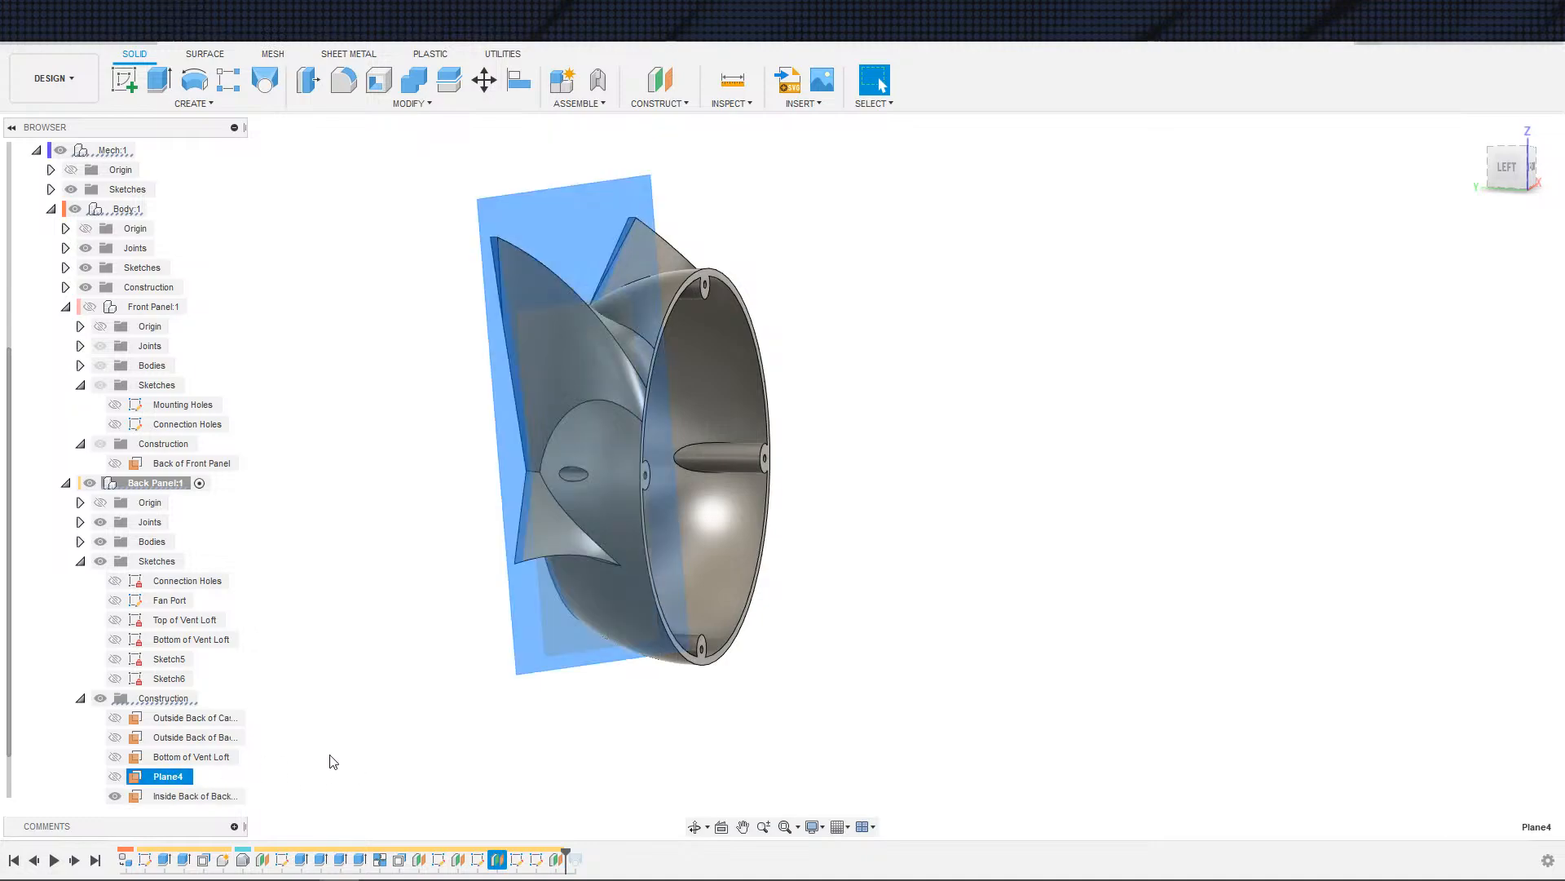
{"action": "key", "text": "Delete"}
{"action": "left_click", "coordinate": [726, 478]}
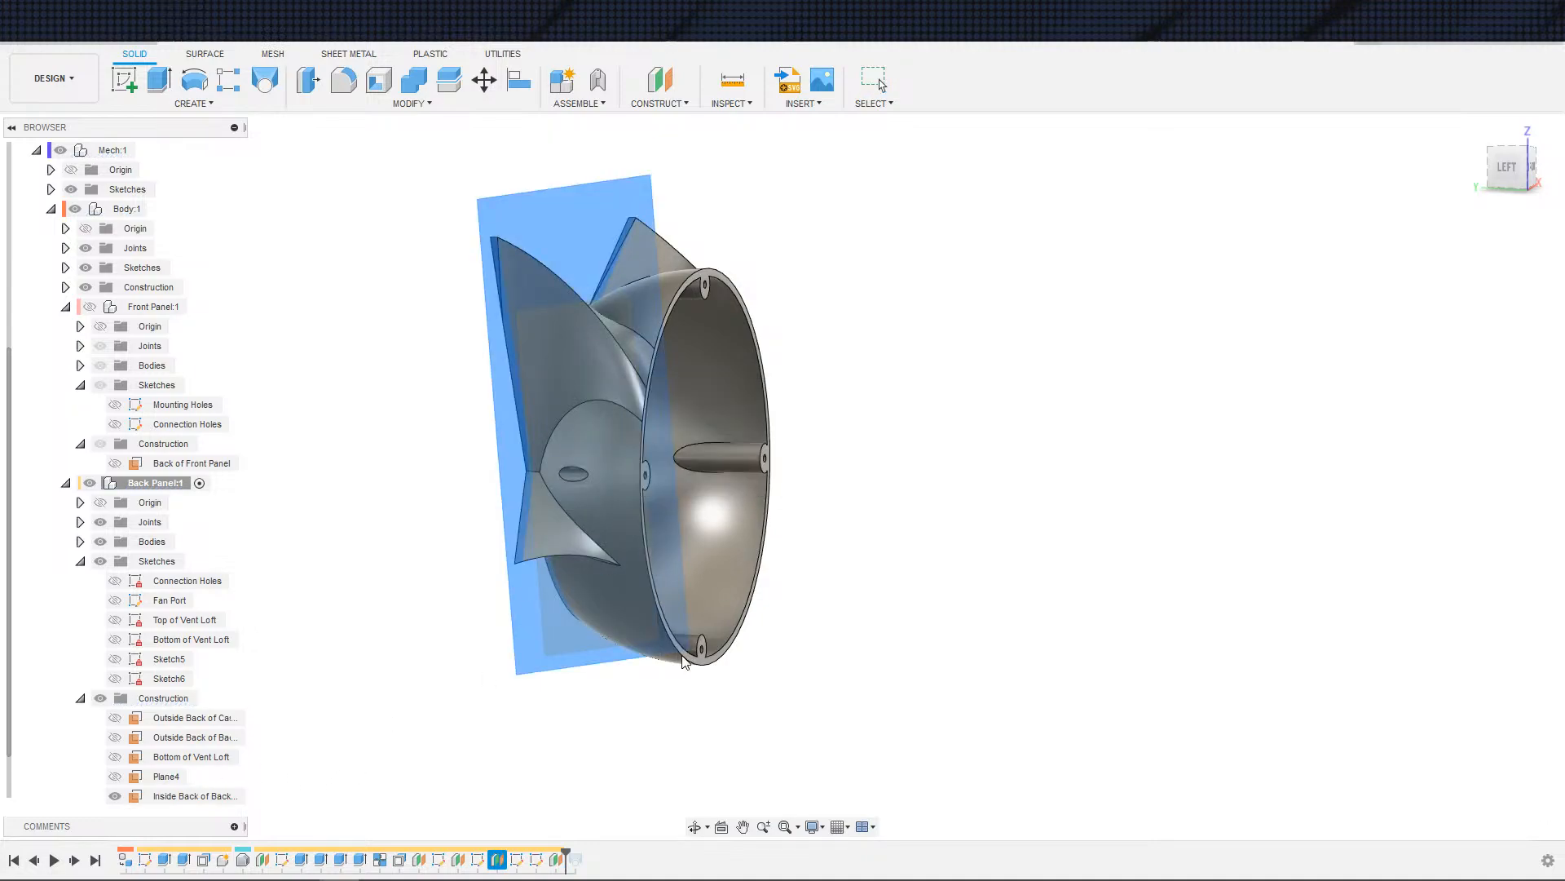
- Delete Sketch5, which was based on the removed plane
{"action": "left_click", "coordinate": [497, 860]}
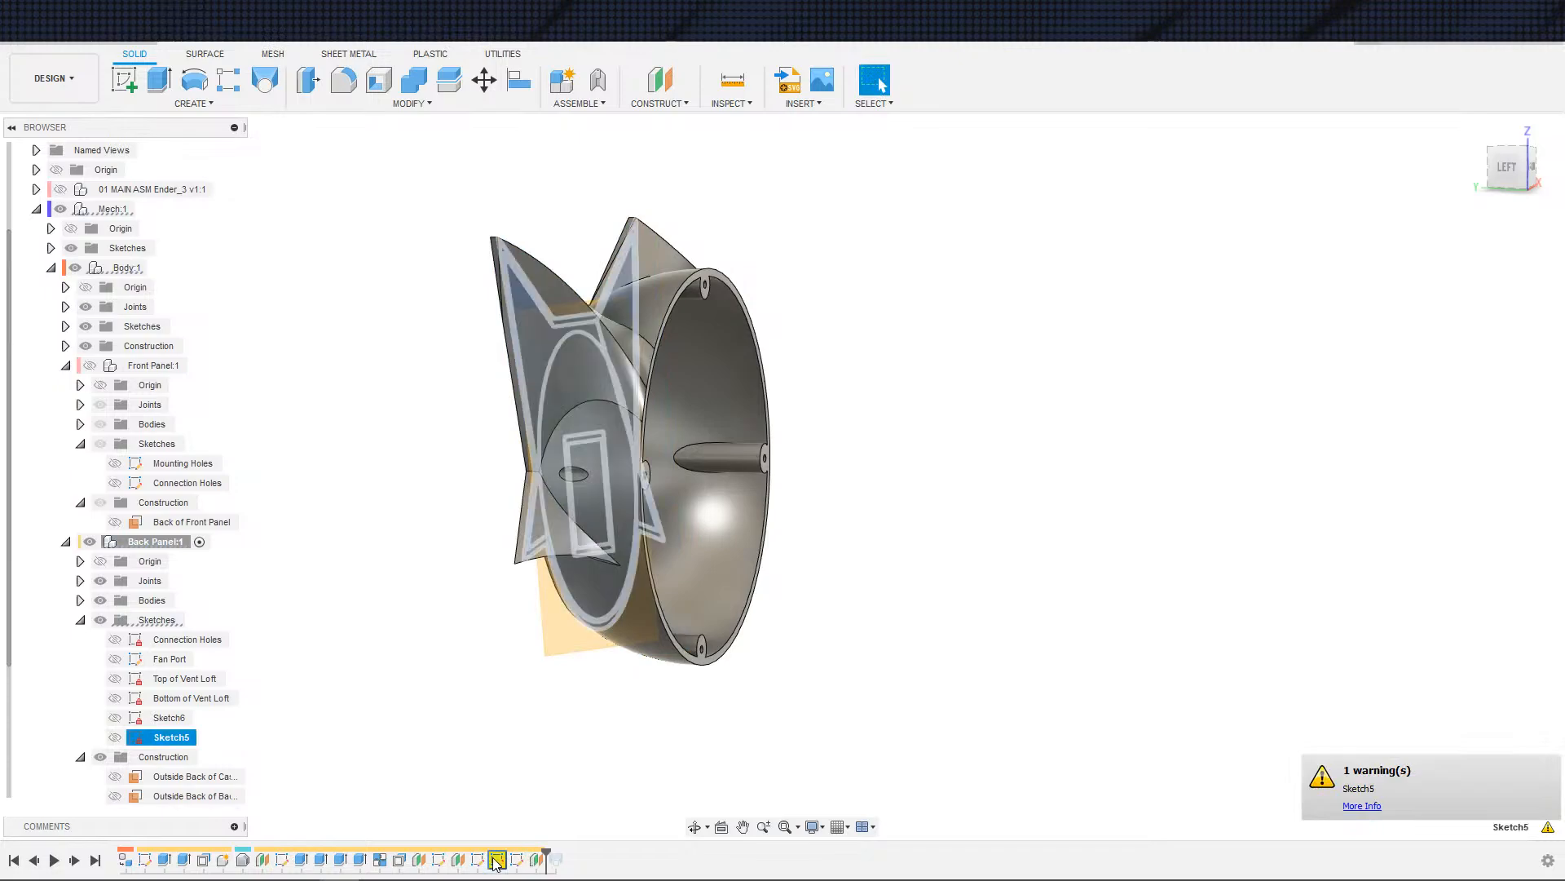
{"action": "scroll", "coordinate": [744, 730], "scroll_direction": "up", "scroll_amount": 2}
{"action": "scroll", "coordinate": [731, 735], "scroll_direction": "down", "scroll_amount": 2}
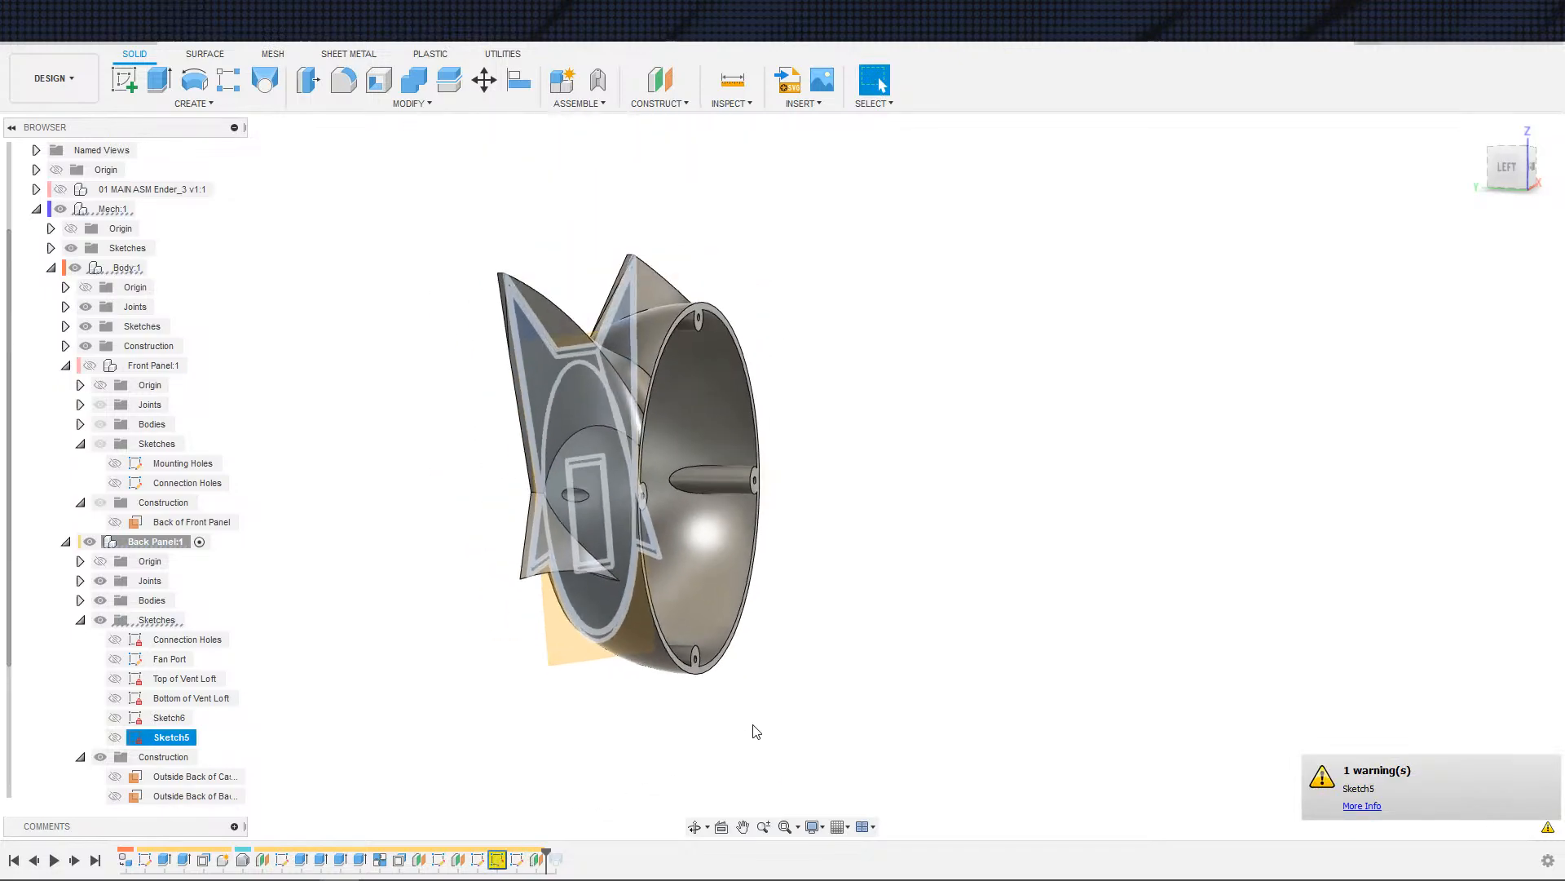
{"action": "key", "text": "Delete"}
- Create a sketch on the Inside Back of Back plane and intersect the whole Back Panel body with it
{"action": "mouse_move", "coordinate": [599, 760]}
{"action": "middle_mouse_down", "text": "shift"}
{"action": "mouse_move", "coordinate": [579, 751]}
{"action": "mouse_move", "coordinate": [794, 760]}
{"action": "middle_mouse_up", "text": "shift"}
{"action": "key", "text": "s"}
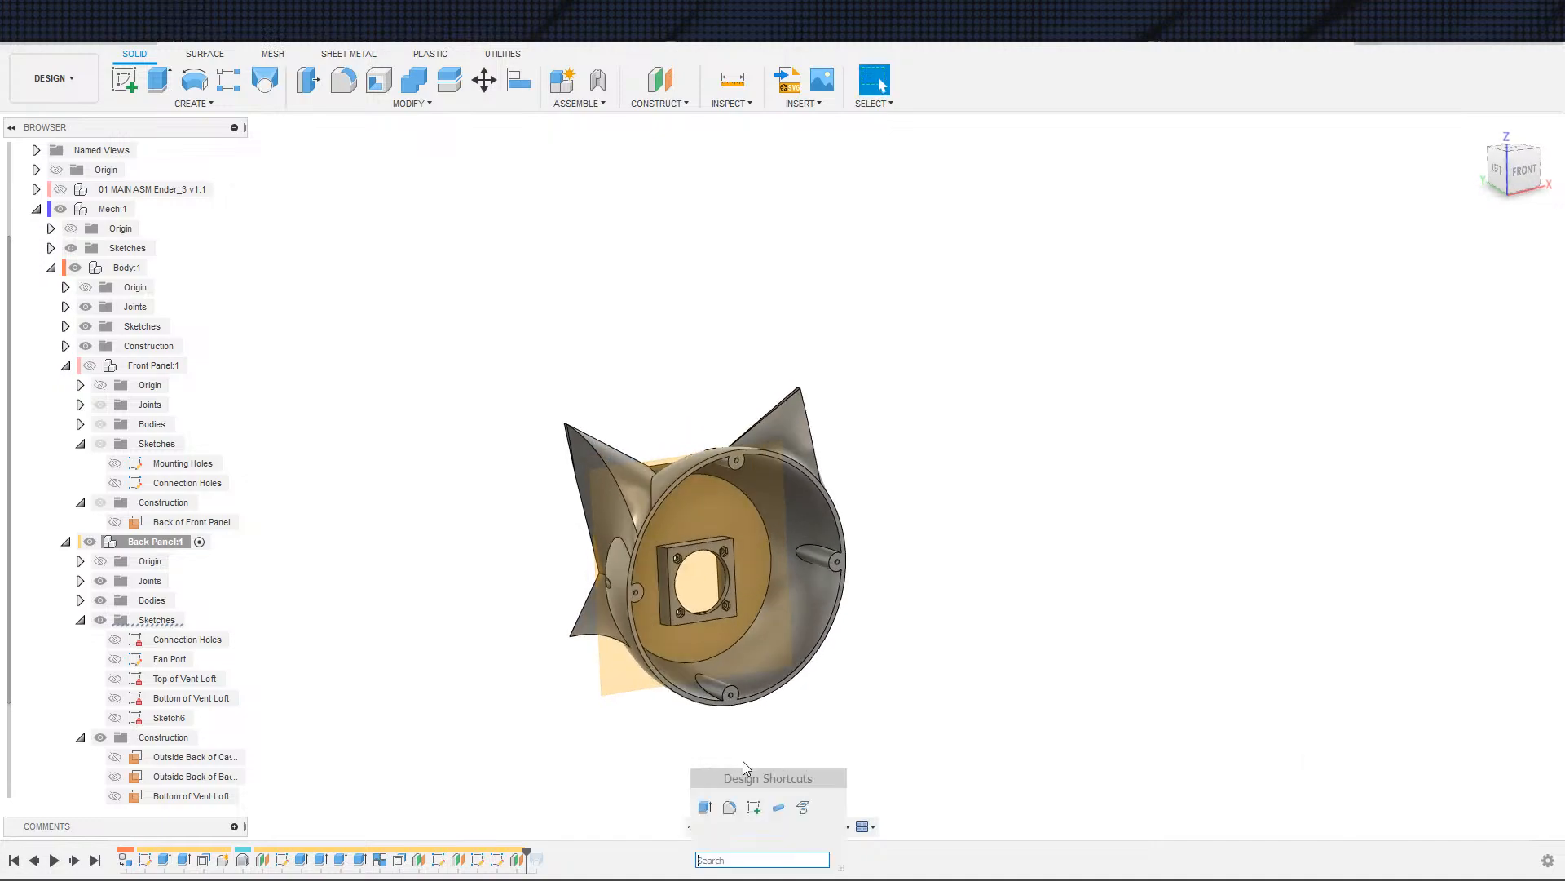
{"action": "left_click", "coordinate": [755, 806]}
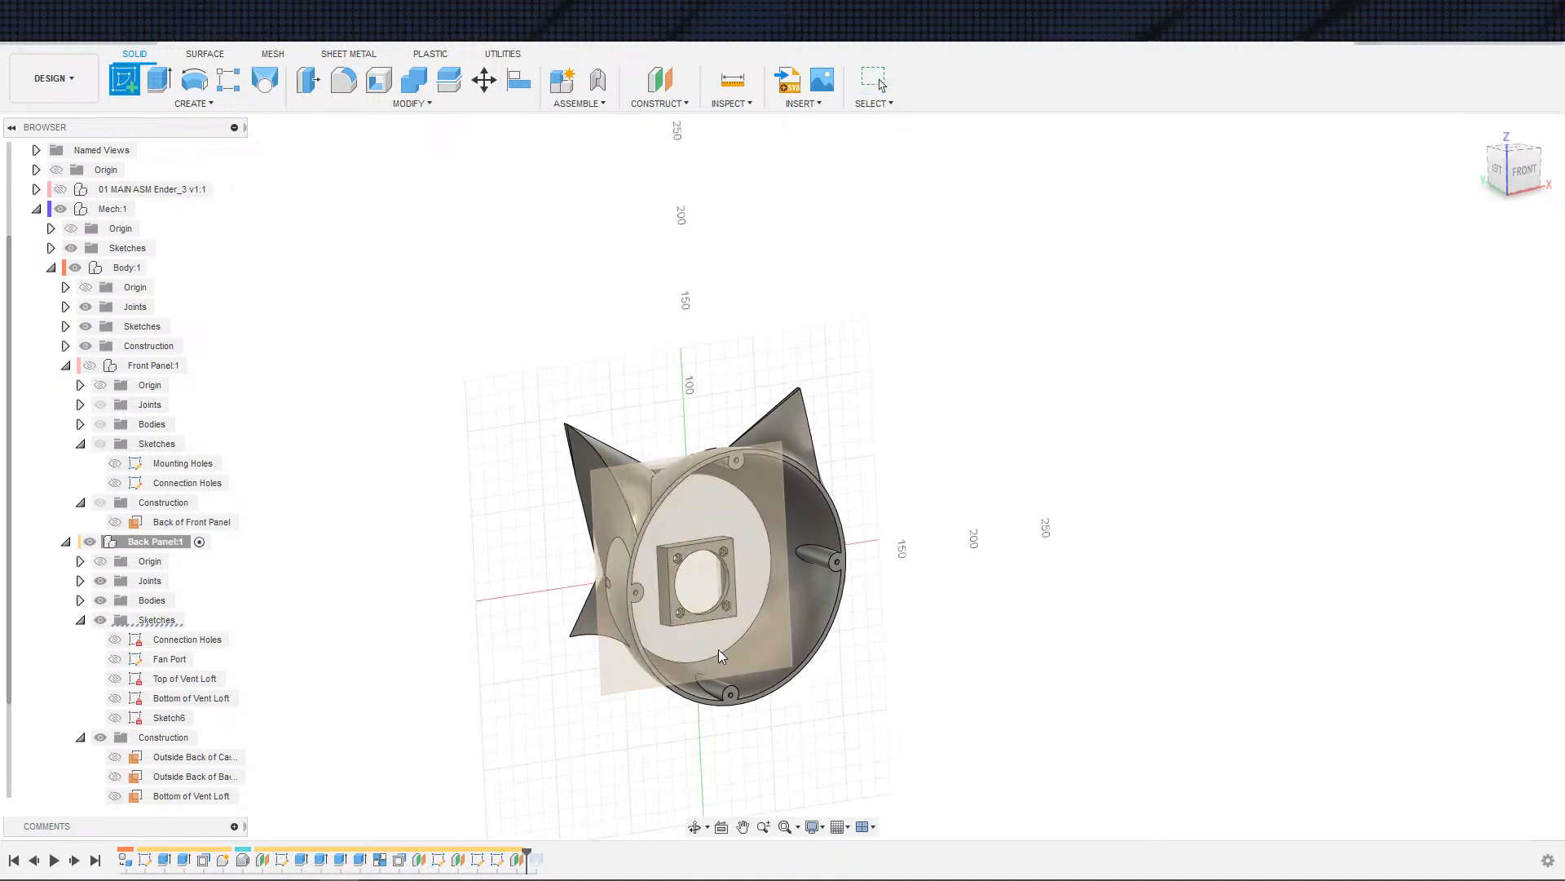
{"action": "left_click", "coordinate": [769, 655]}
{"action": "key", "text": "s"}
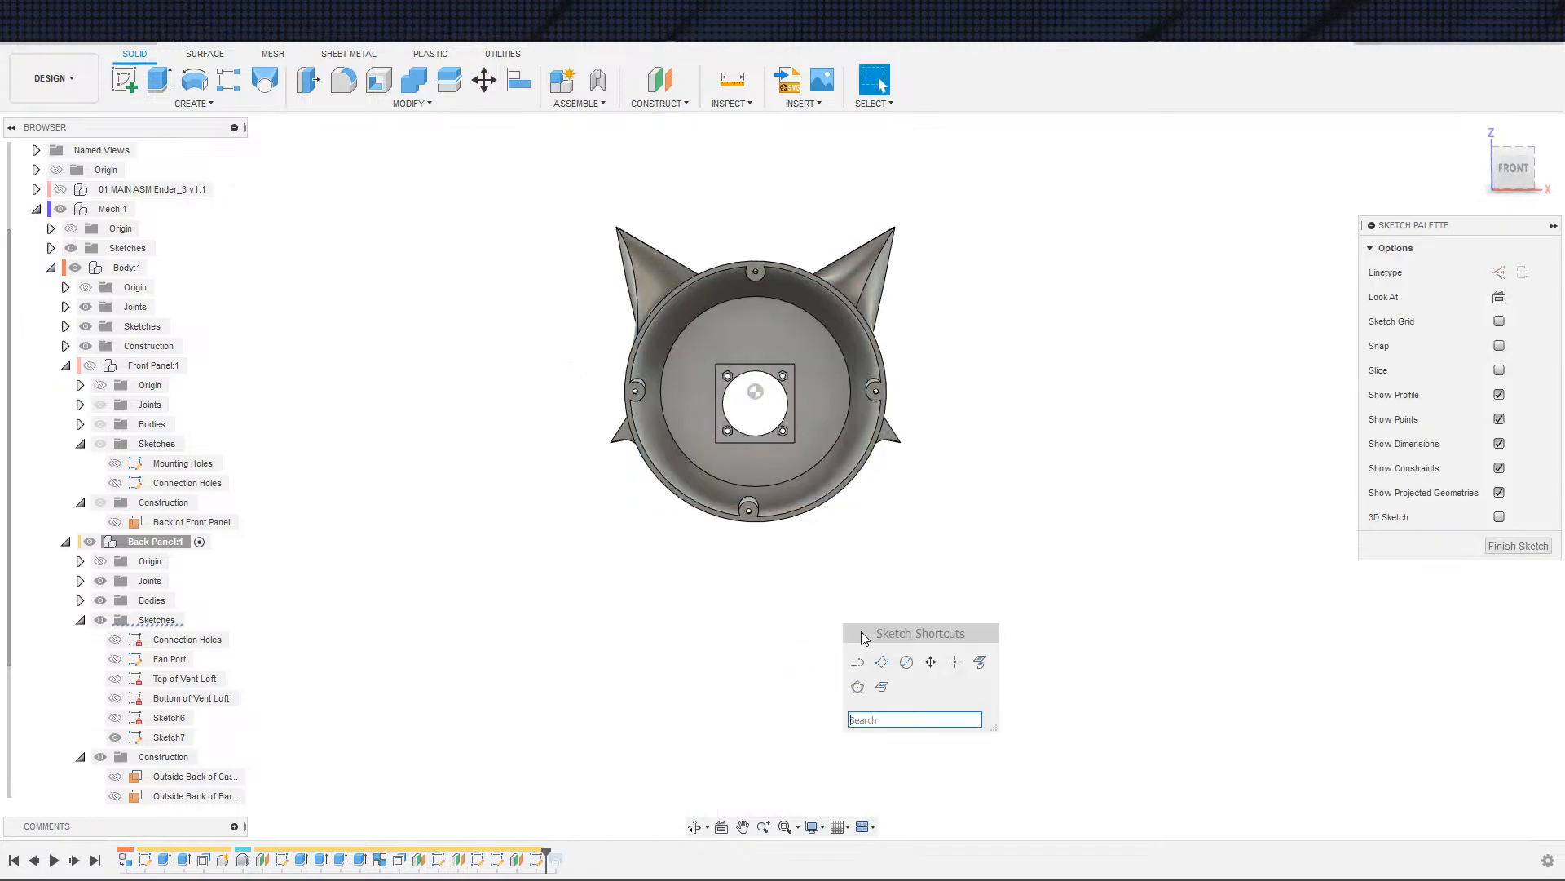
{"action": "left_click", "coordinate": [881, 685]}
{"action": "left_click", "coordinate": [834, 447]}
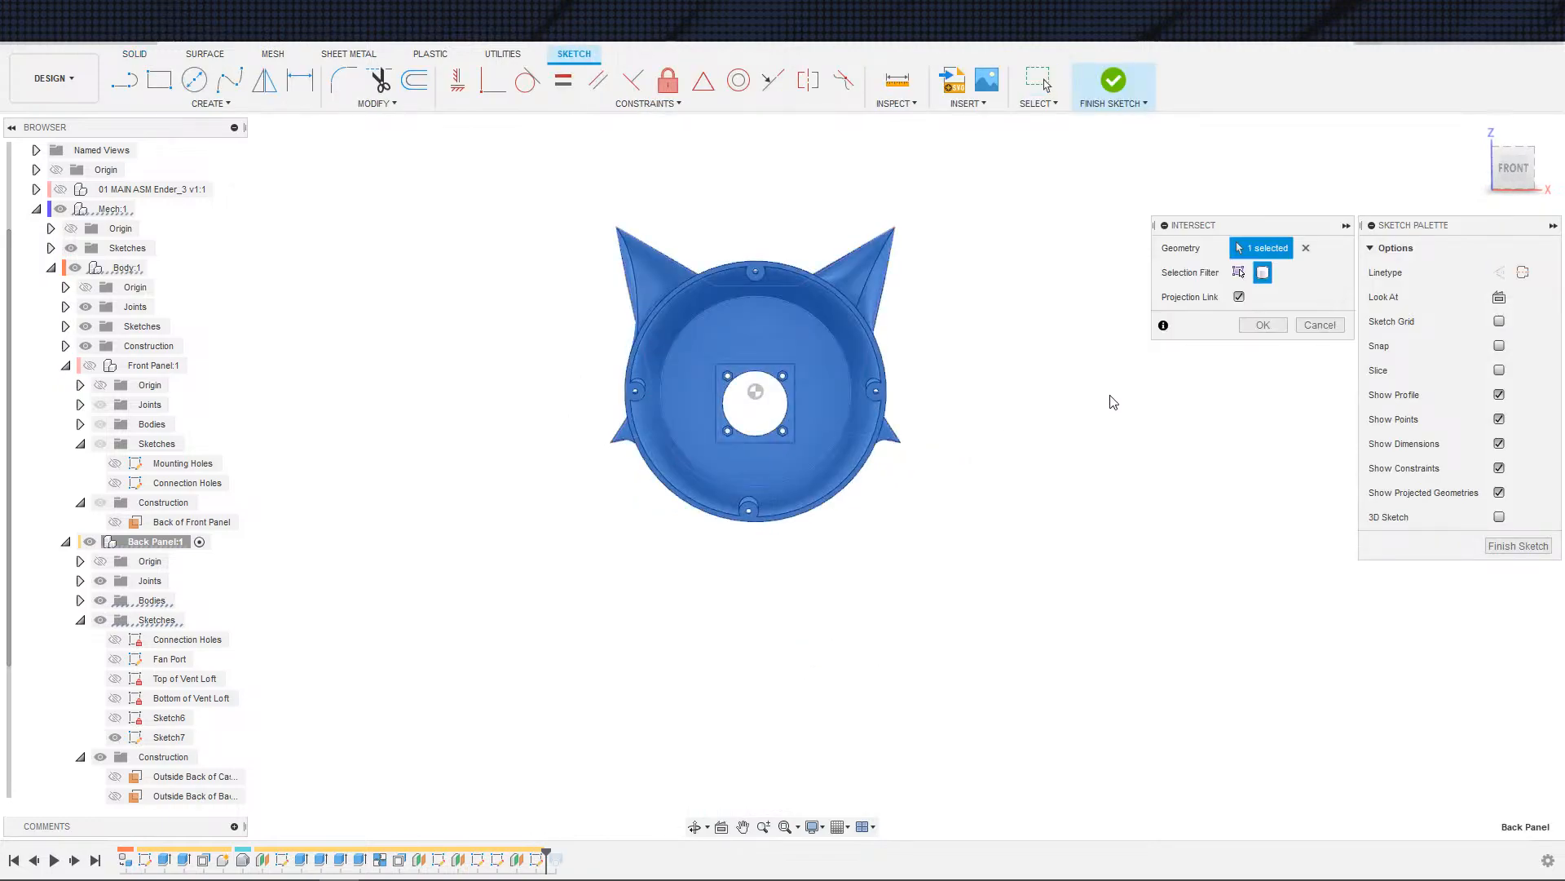
{"action": "left_click", "coordinate": [1262, 325]}
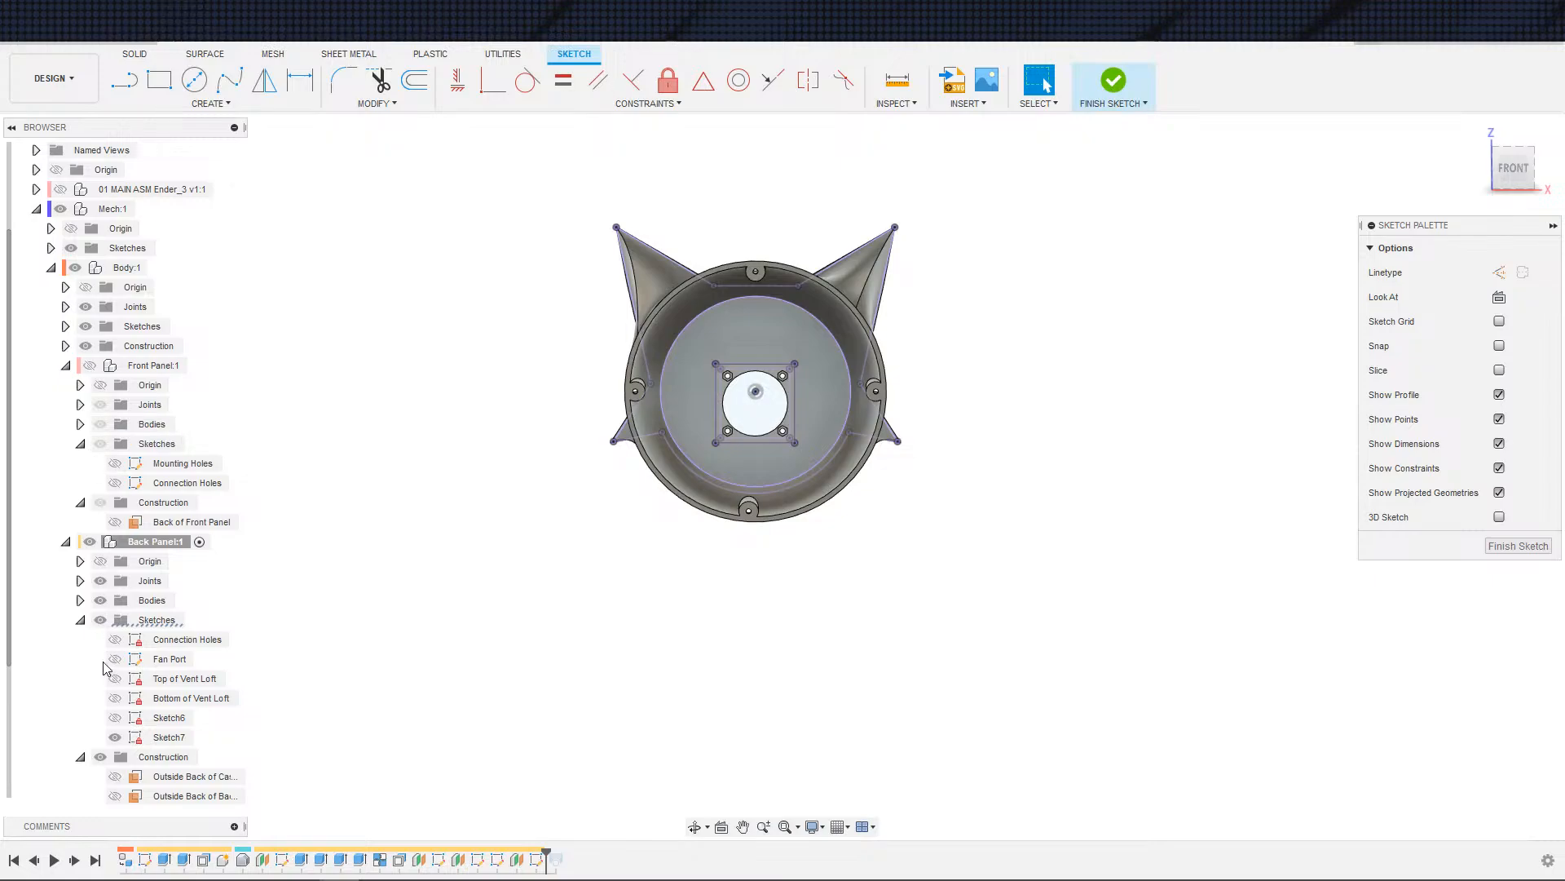
- Hide the back panel's bodies and sketch a line across the base of the upper-right ear between its two corner points
{"action": "left_click", "coordinate": [100, 601]}
{"action": "scroll", "coordinate": [677, 517], "scroll_direction": "up", "scroll_amount": 3}
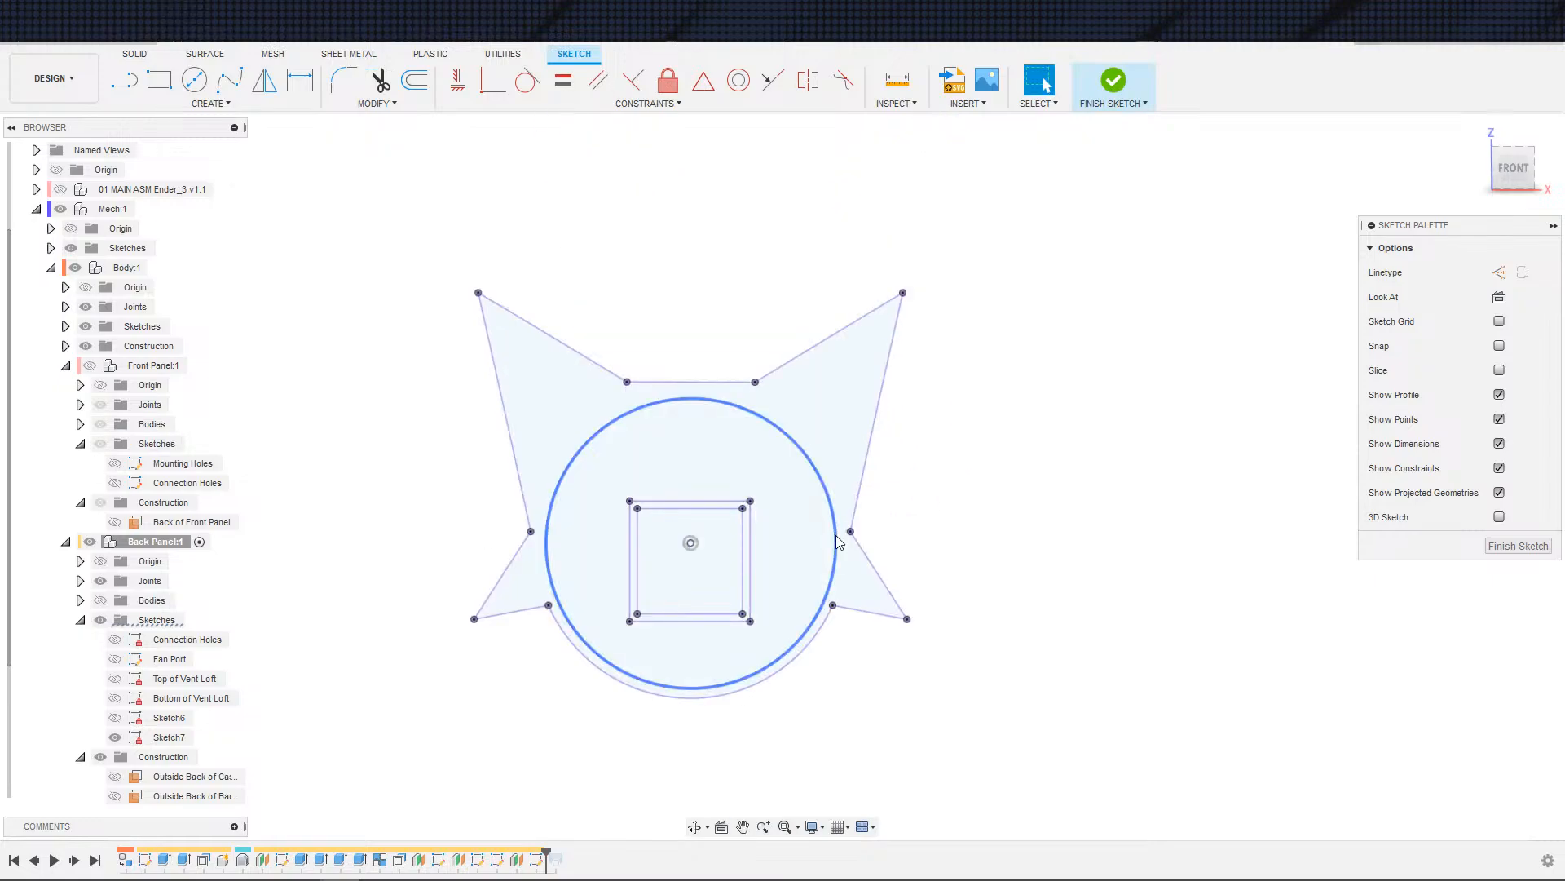
{"action": "key", "text": "s"}
{"action": "left_click", "coordinate": [850, 579]}
{"action": "left_click", "coordinate": [850, 532]}
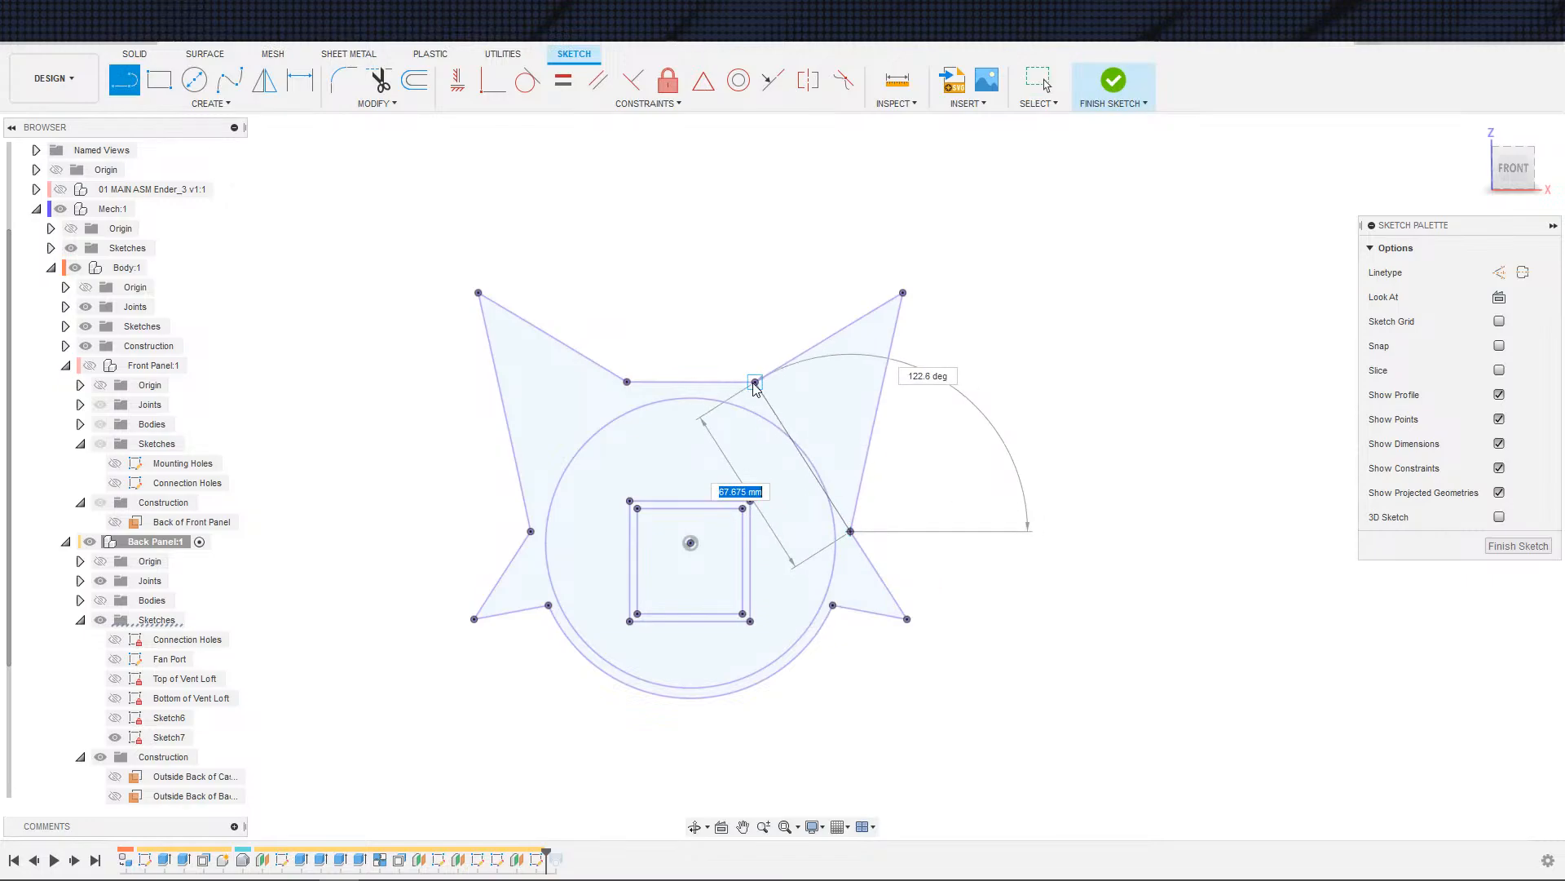
{"action": "left_click", "coordinate": [755, 382]}
{"action": "scroll", "coordinate": [936, 493], "scroll_direction": "down", "scroll_amount": 3}
{"action": "key", "text": "Escape"}
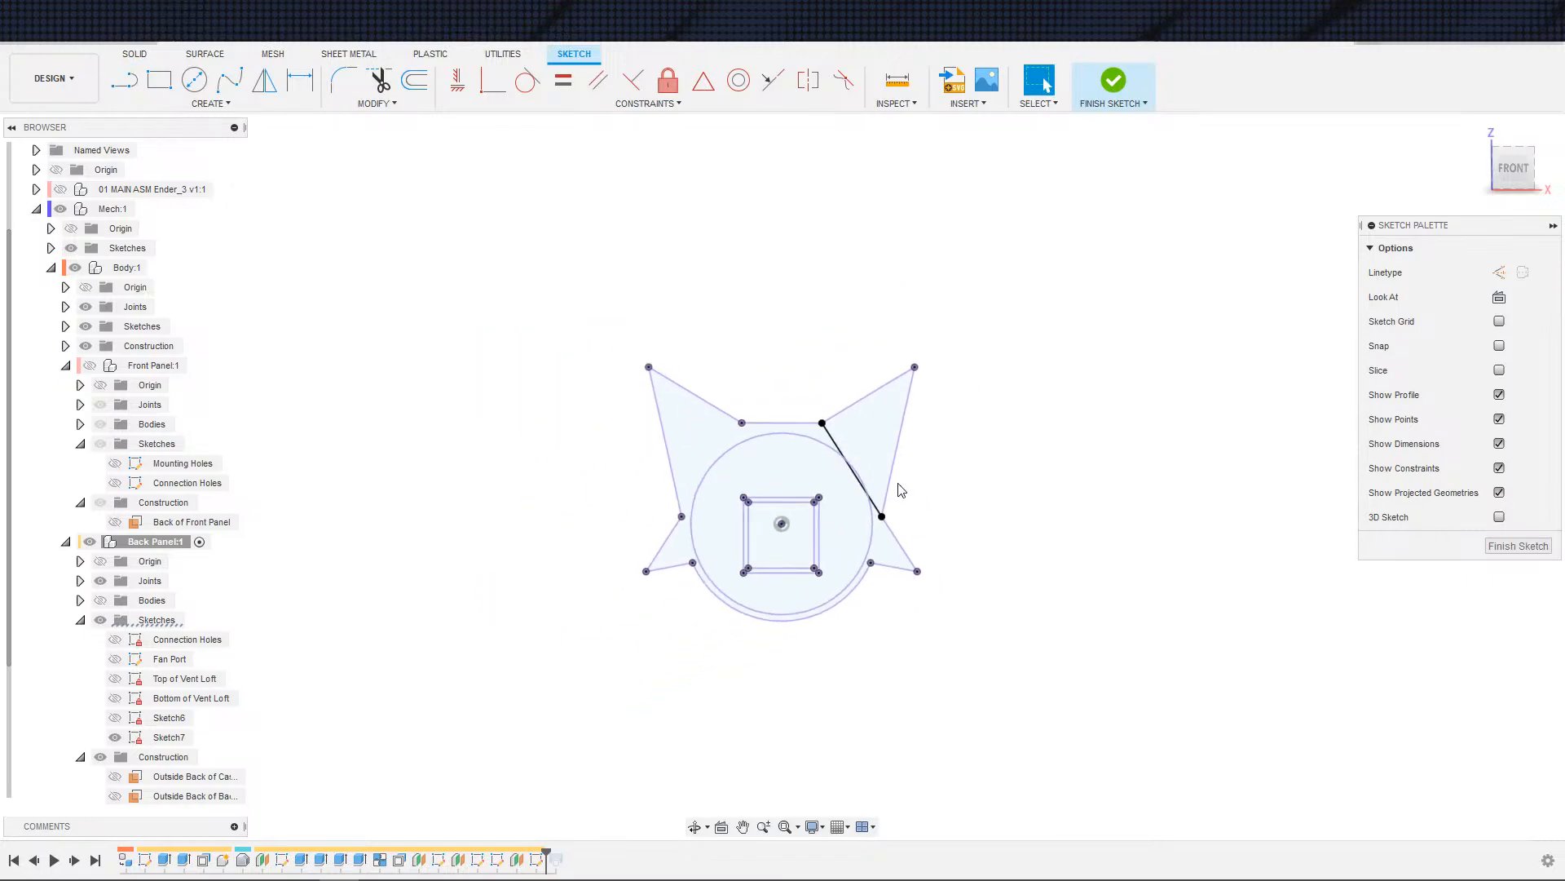
- Convert the intersected outline, circle and square vent curves of Sketch7 to construction lines, keeping the ear-base line solid, and finish the sketch
{"action": "double_click", "coordinate": [890, 485]}
{"action": "key", "text": "x"}
{"action": "left_click", "coordinate": [1006, 506]}
{"action": "left_click", "coordinate": [873, 536]}
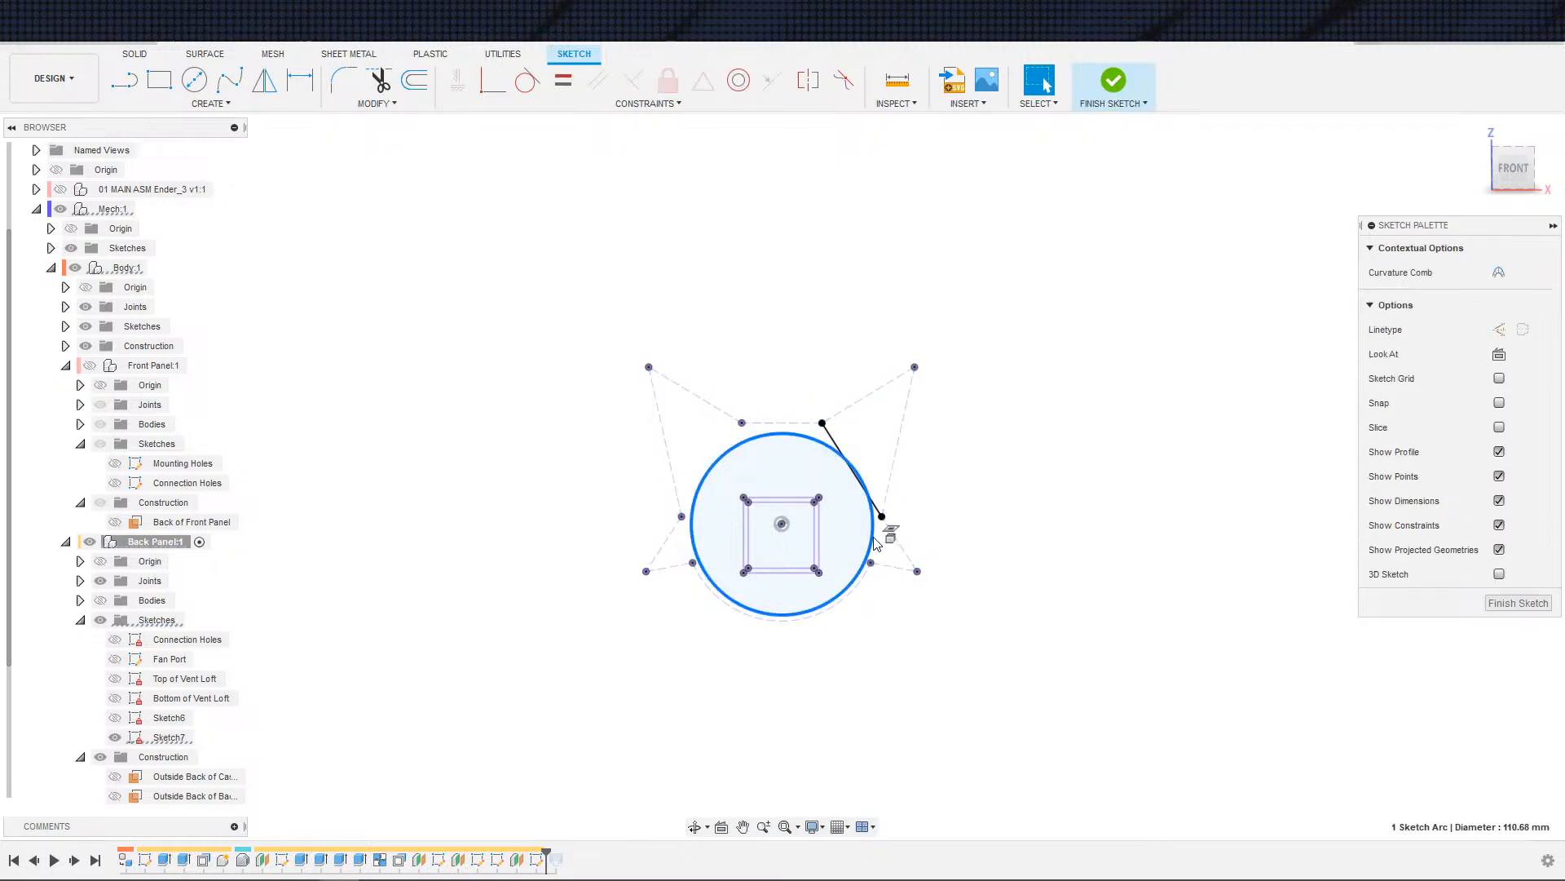
{"action": "key", "text": "x"}
{"action": "double_click", "coordinate": [816, 537]}
{"action": "key", "text": "x"}
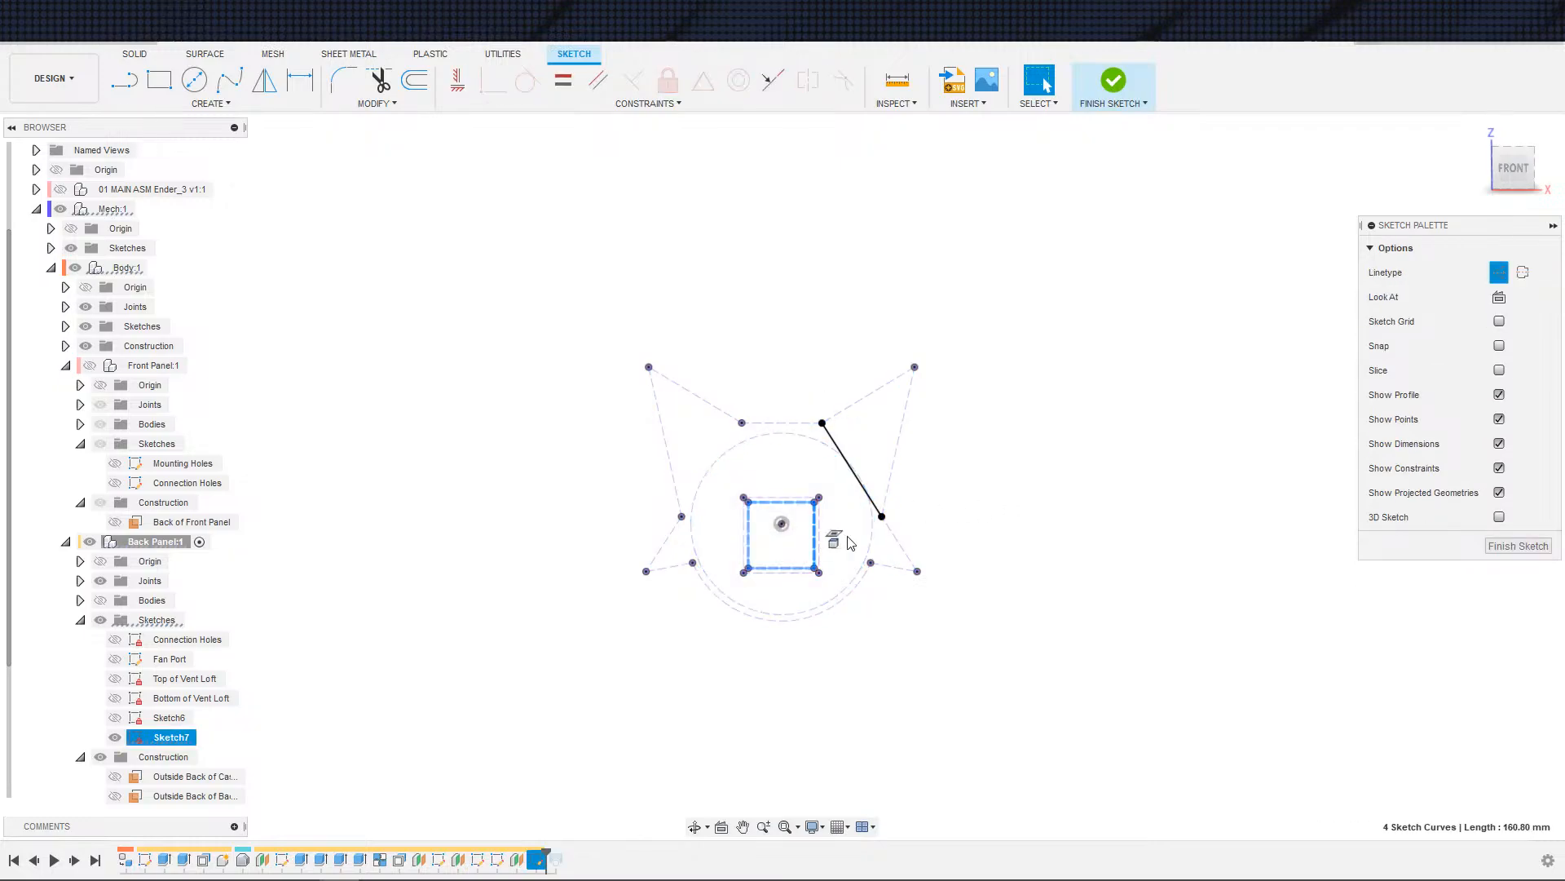
{"action": "left_click", "coordinate": [1065, 413]}
{"action": "left_click", "coordinate": [1092, 84]}
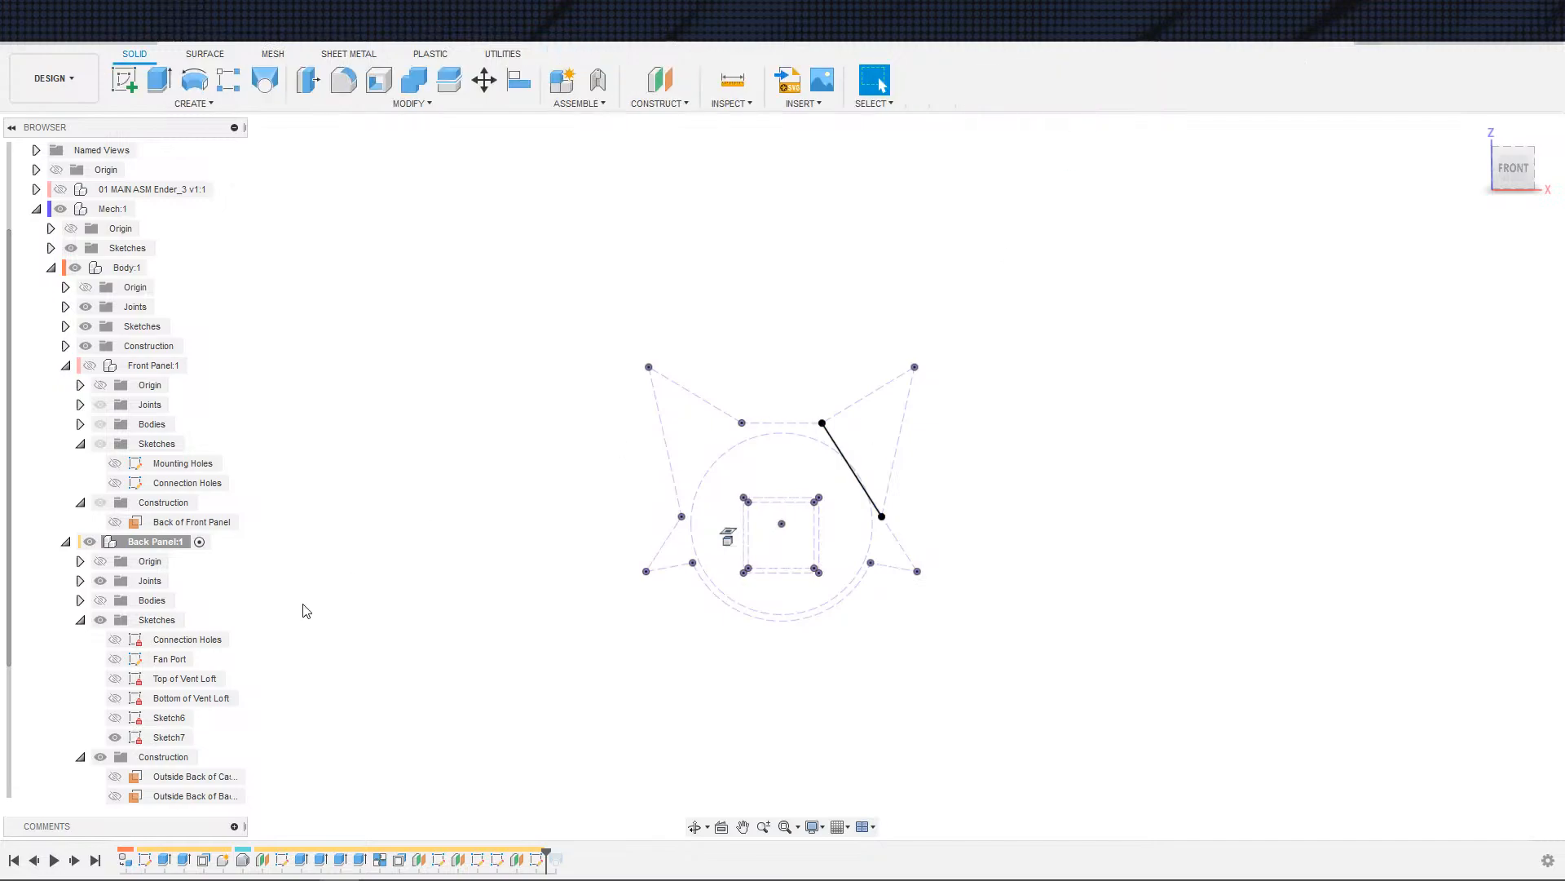
- Show and edit Sketch6, convert its circular rim curves to construction lines while keeping the ear-base line solid, and finish the sketch
{"action": "left_click", "coordinate": [114, 718]}
{"action": "double_click", "coordinate": [168, 717]}
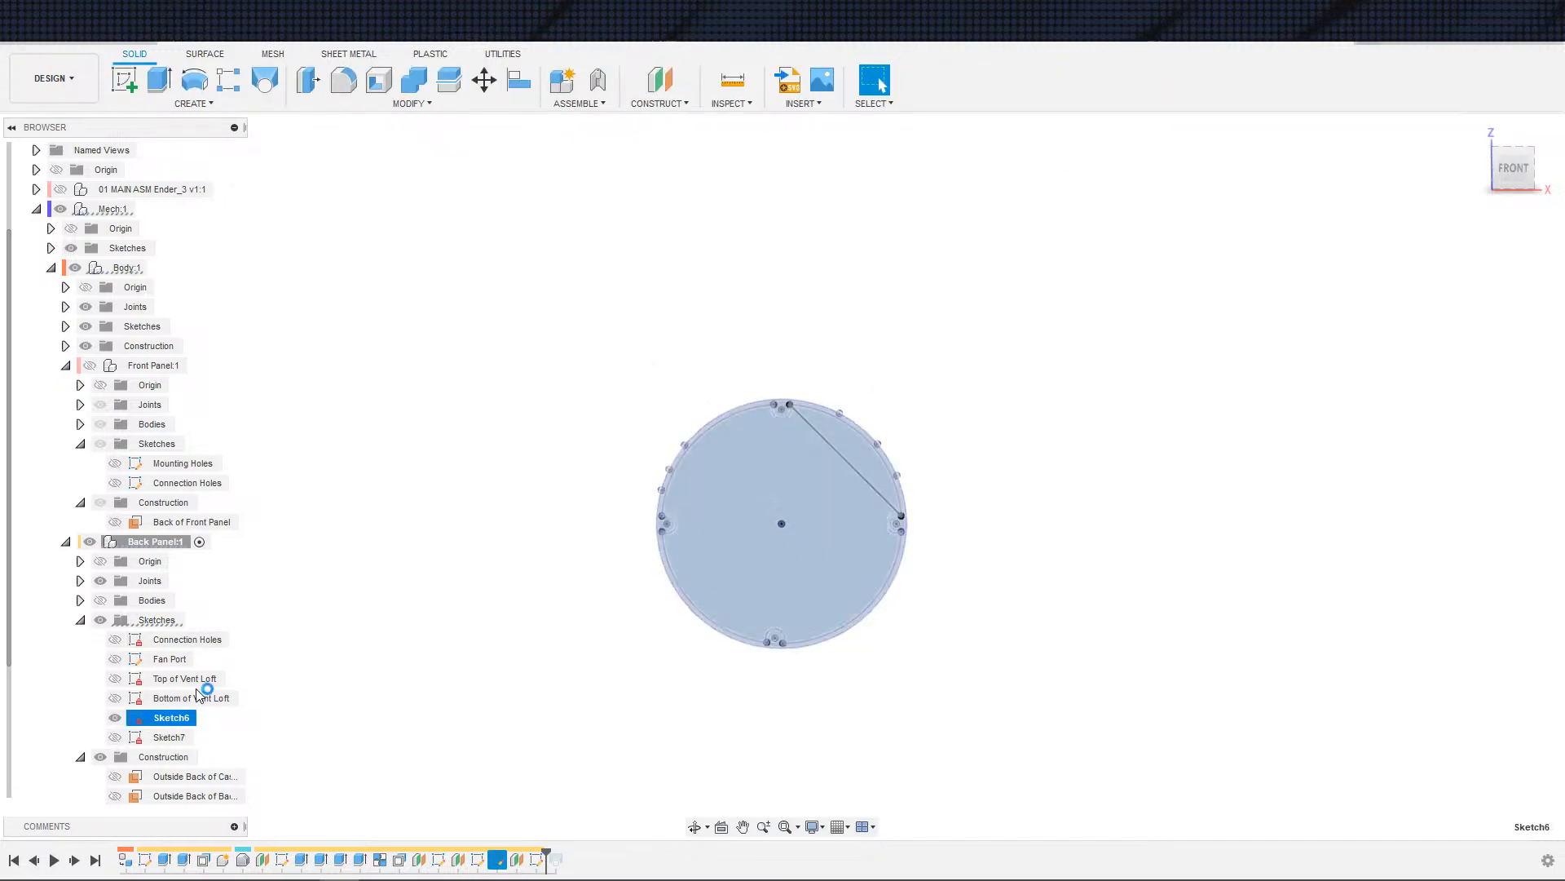
{"action": "double_click", "coordinate": [895, 570]}
{"action": "key", "text": "x"}
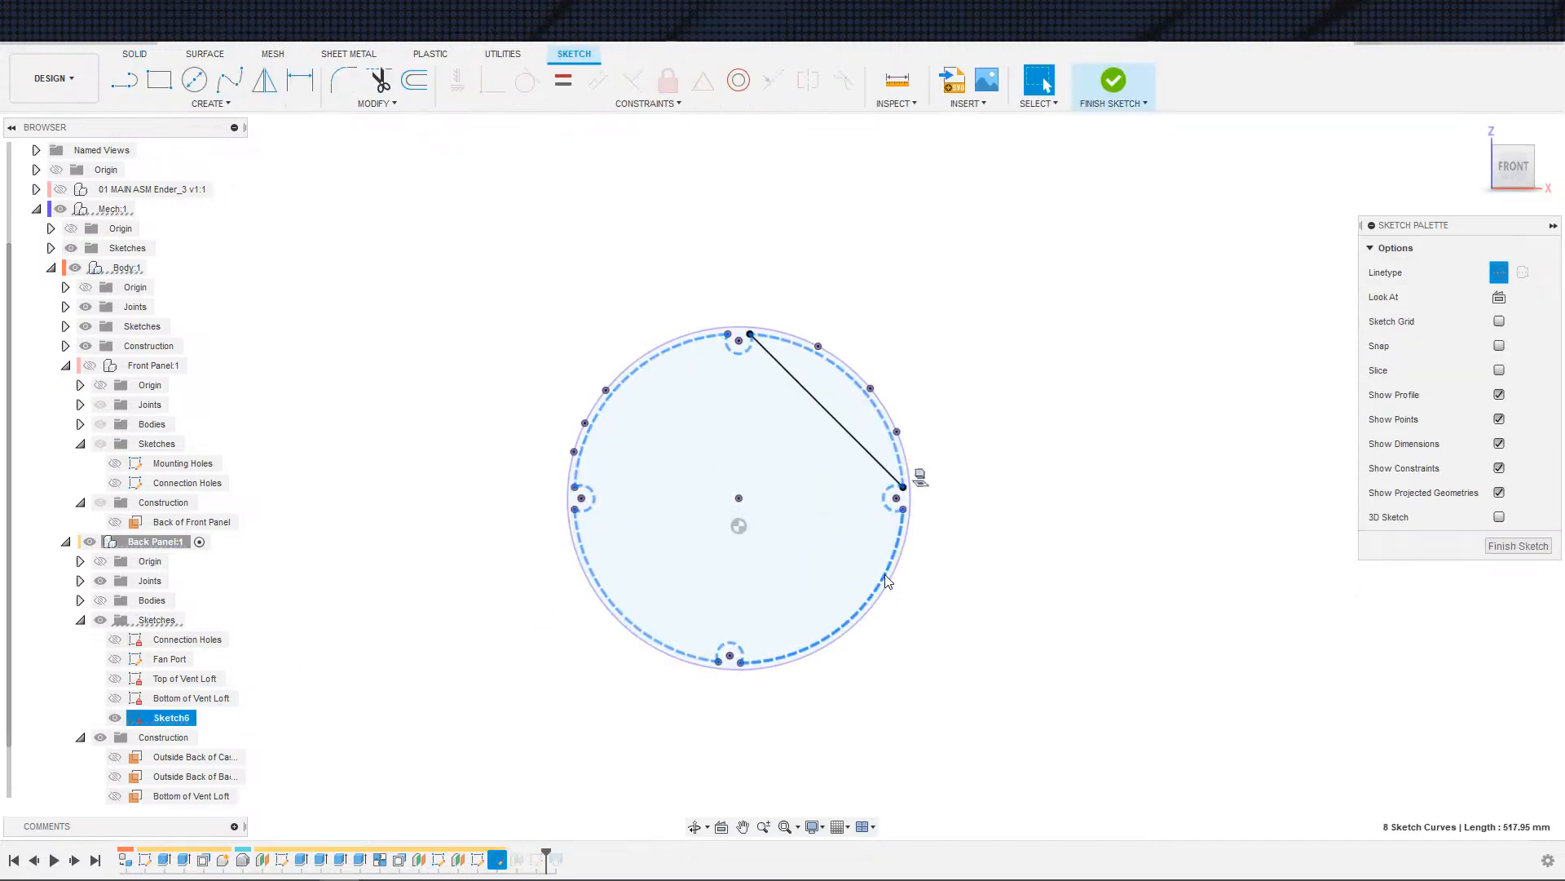
{"action": "key", "text": "Escape"}
{"action": "scroll", "coordinate": [1087, 385], "scroll_direction": "down", "scroll_amount": 2}
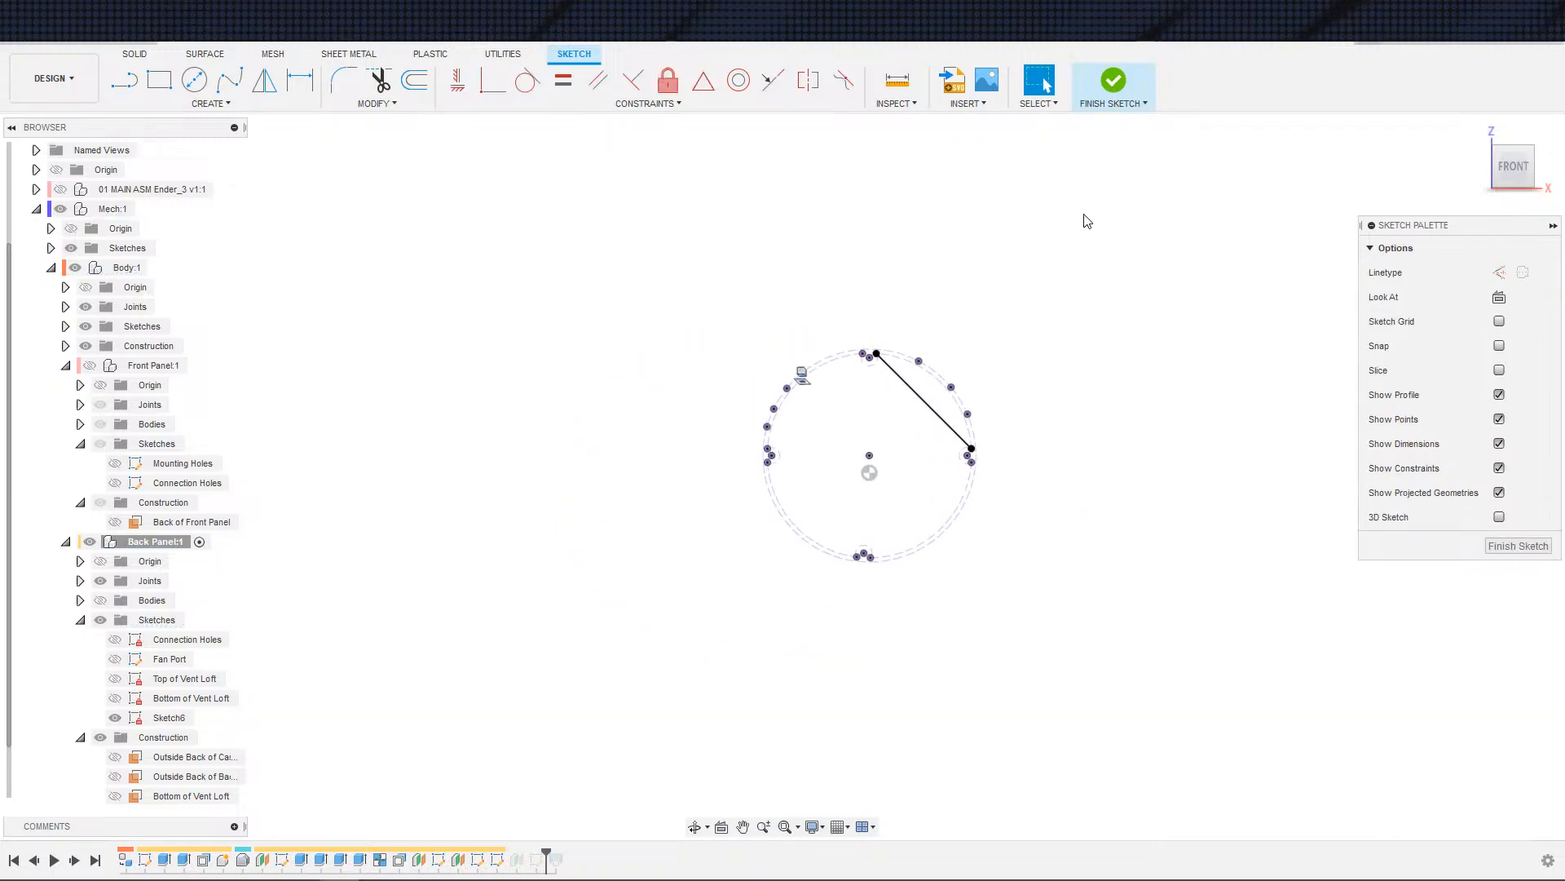
{"action": "left_click", "coordinate": [1114, 82]}
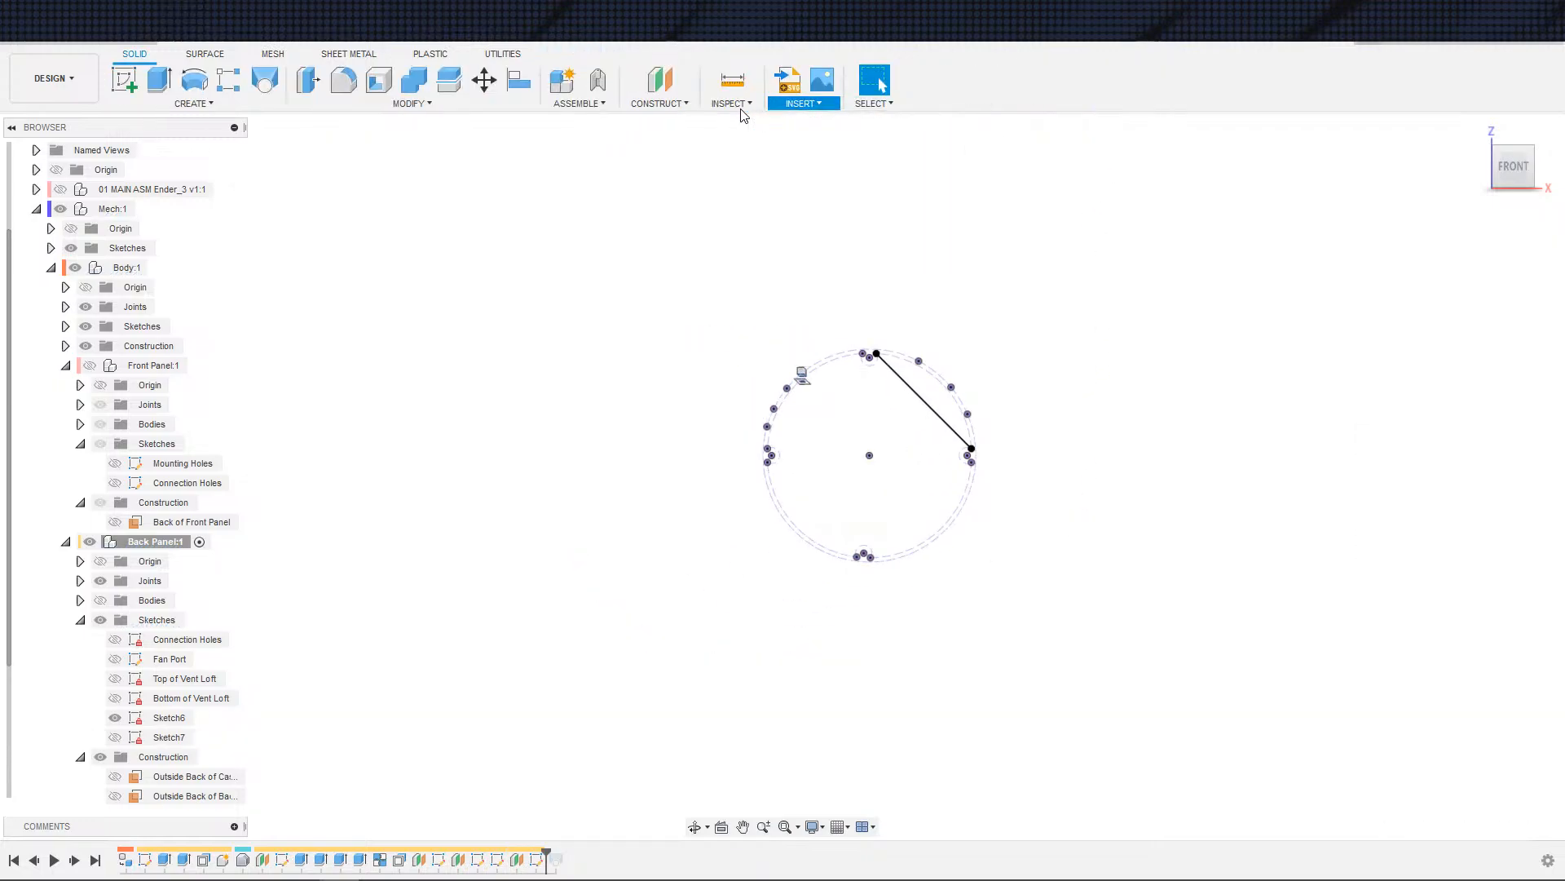
{"action": "left_click", "coordinate": [666, 104]}
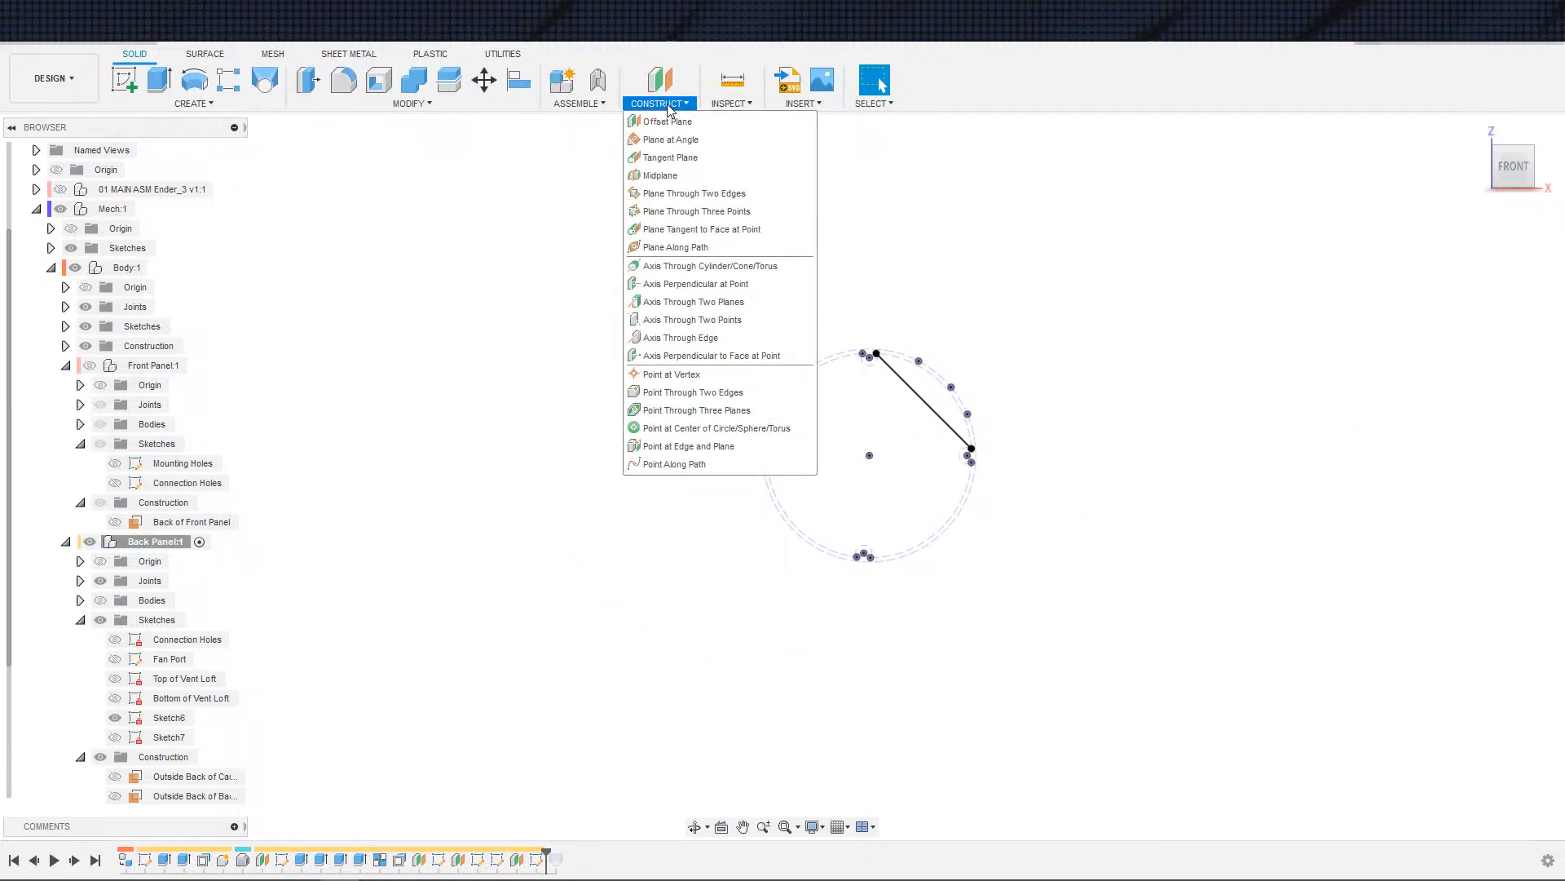
{"action": "left_click", "coordinate": [678, 193]}
{"action": "left_click", "coordinate": [923, 405]}
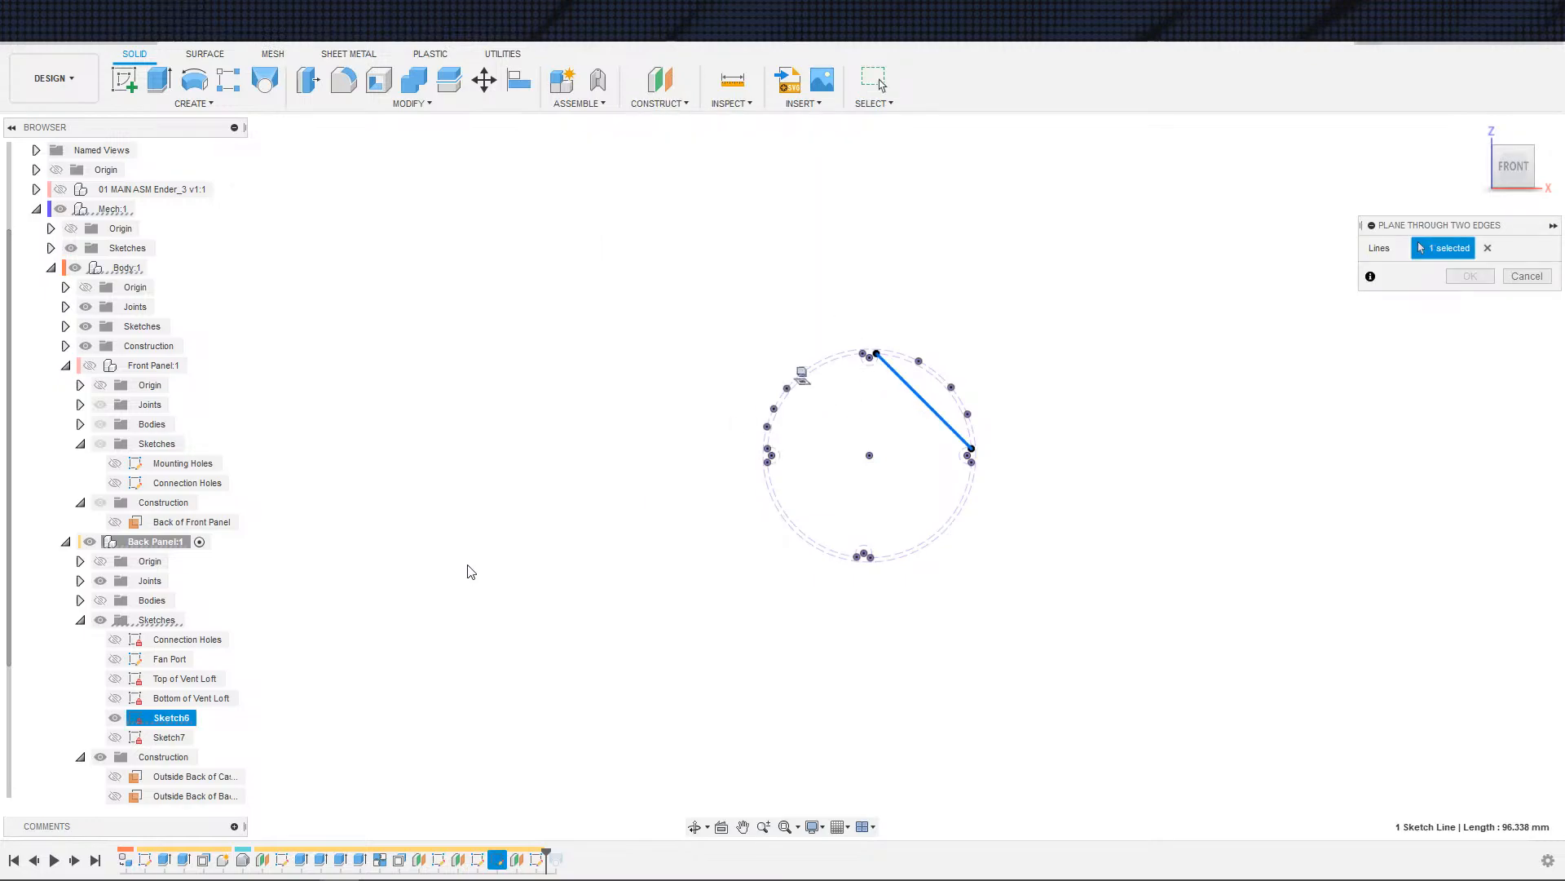
{"action": "mouse_move", "coordinate": [570, 601]}
{"action": "middle_mouse_down", "text": "shift"}
{"action": "mouse_move", "coordinate": [601, 584]}
{"action": "mouse_move", "coordinate": [677, 631]}
{"action": "mouse_move", "coordinate": [787, 383]}
{"action": "middle_mouse_up", "text": "shift"}
{"action": "scroll", "coordinate": [843, 371], "scroll_direction": "up", "scroll_amount": 5}
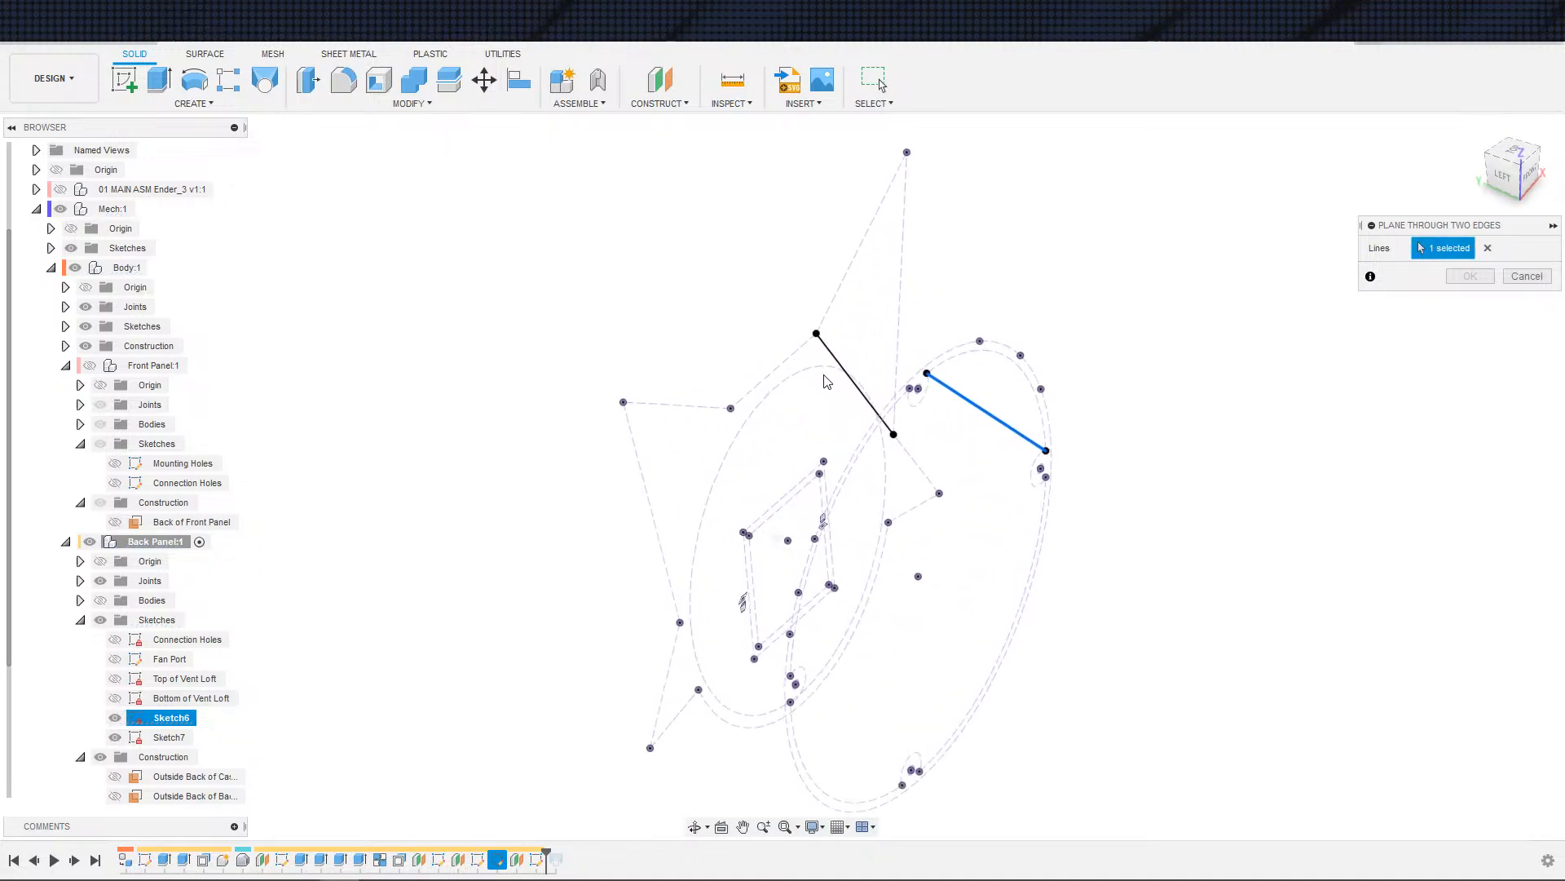
{"action": "mouse_move", "coordinate": [844, 375]}
{"action": "middle_mouse_down", "text": "shift"}
{"action": "mouse_move", "coordinate": [819, 399]}
{"action": "mouse_move", "coordinate": [848, 408]}
{"action": "mouse_move", "coordinate": [777, 373]}
{"action": "middle_mouse_up", "text": "shift"}
{"action": "key", "text": "Escape"}
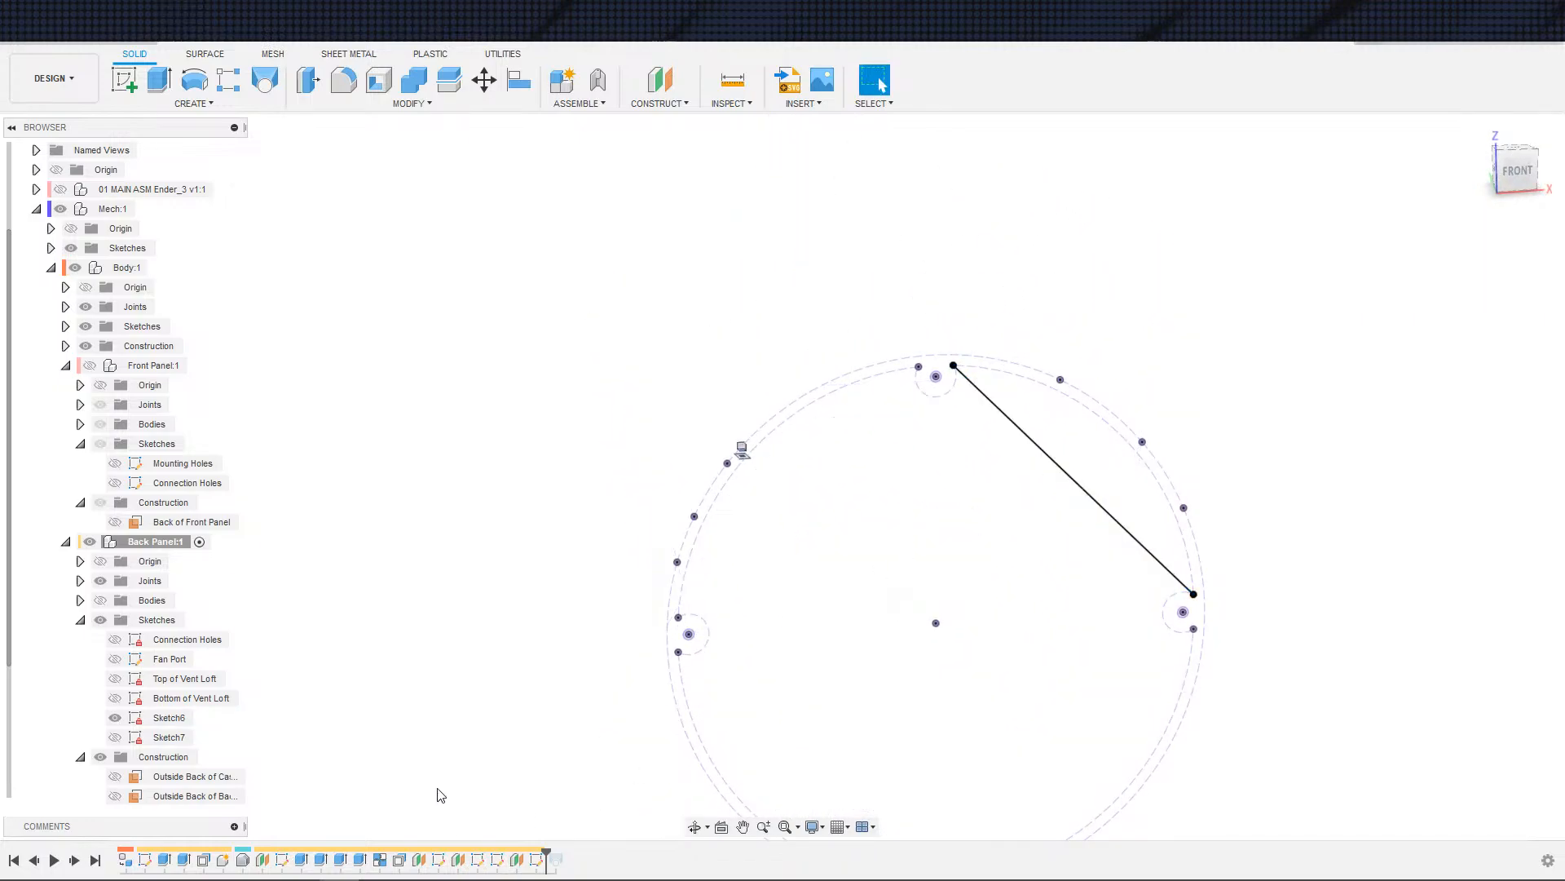
- In Sketch7, replace the ear-base line with a linked projection of the ear-base line from Sketch6 and finish the sketch
{"action": "left_click", "coordinate": [170, 737]}
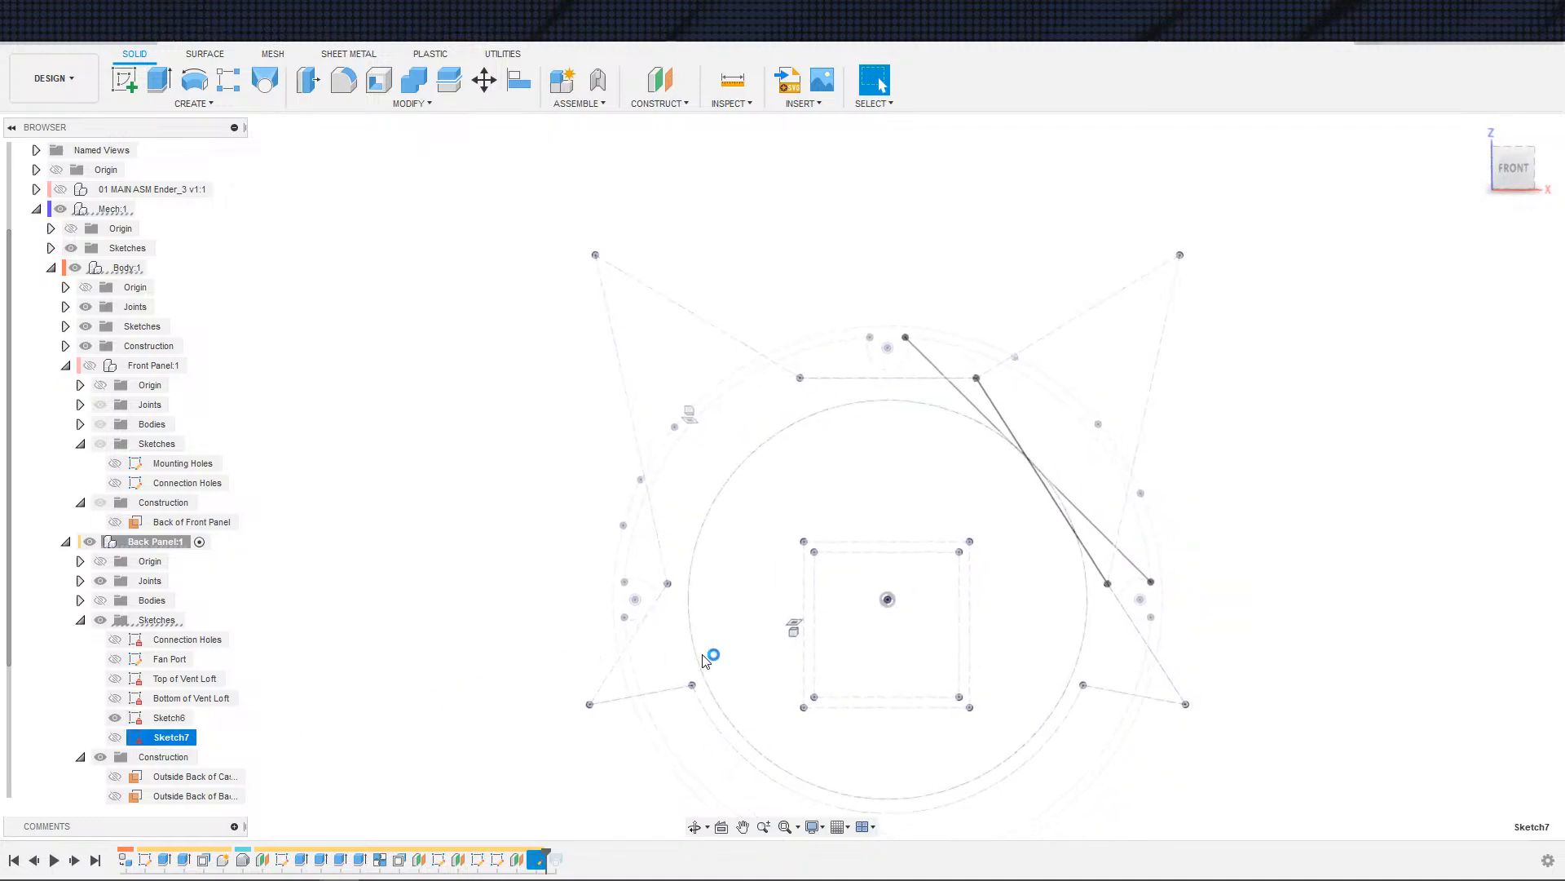
{"action": "left_click", "coordinate": [1082, 545]}
{"action": "key", "text": "Delete"}
{"action": "key", "text": "s"}
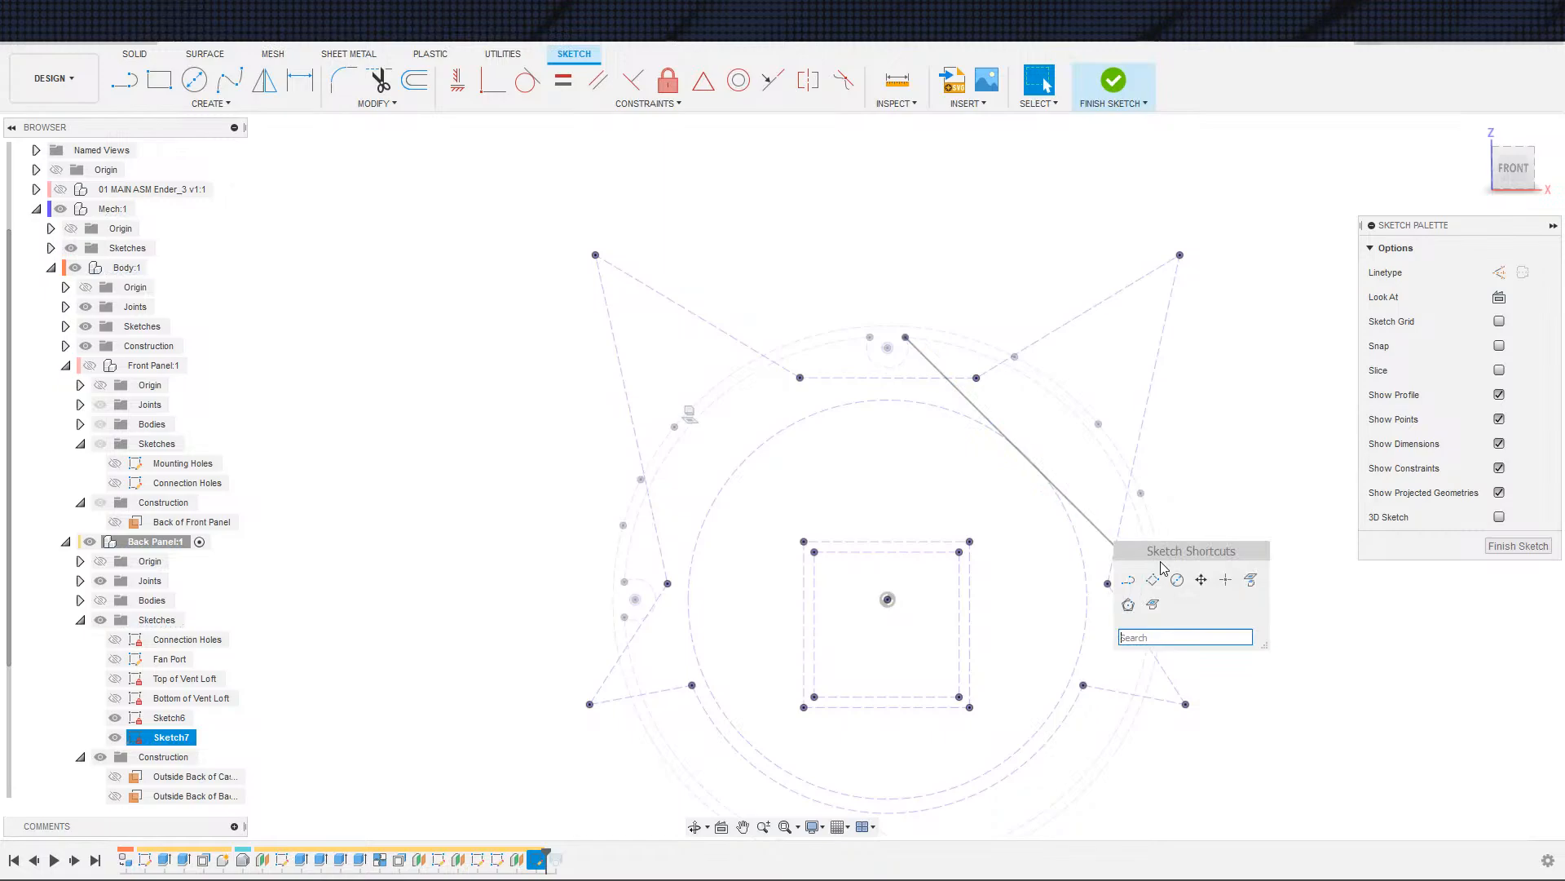
{"action": "left_click", "coordinate": [1251, 579]}
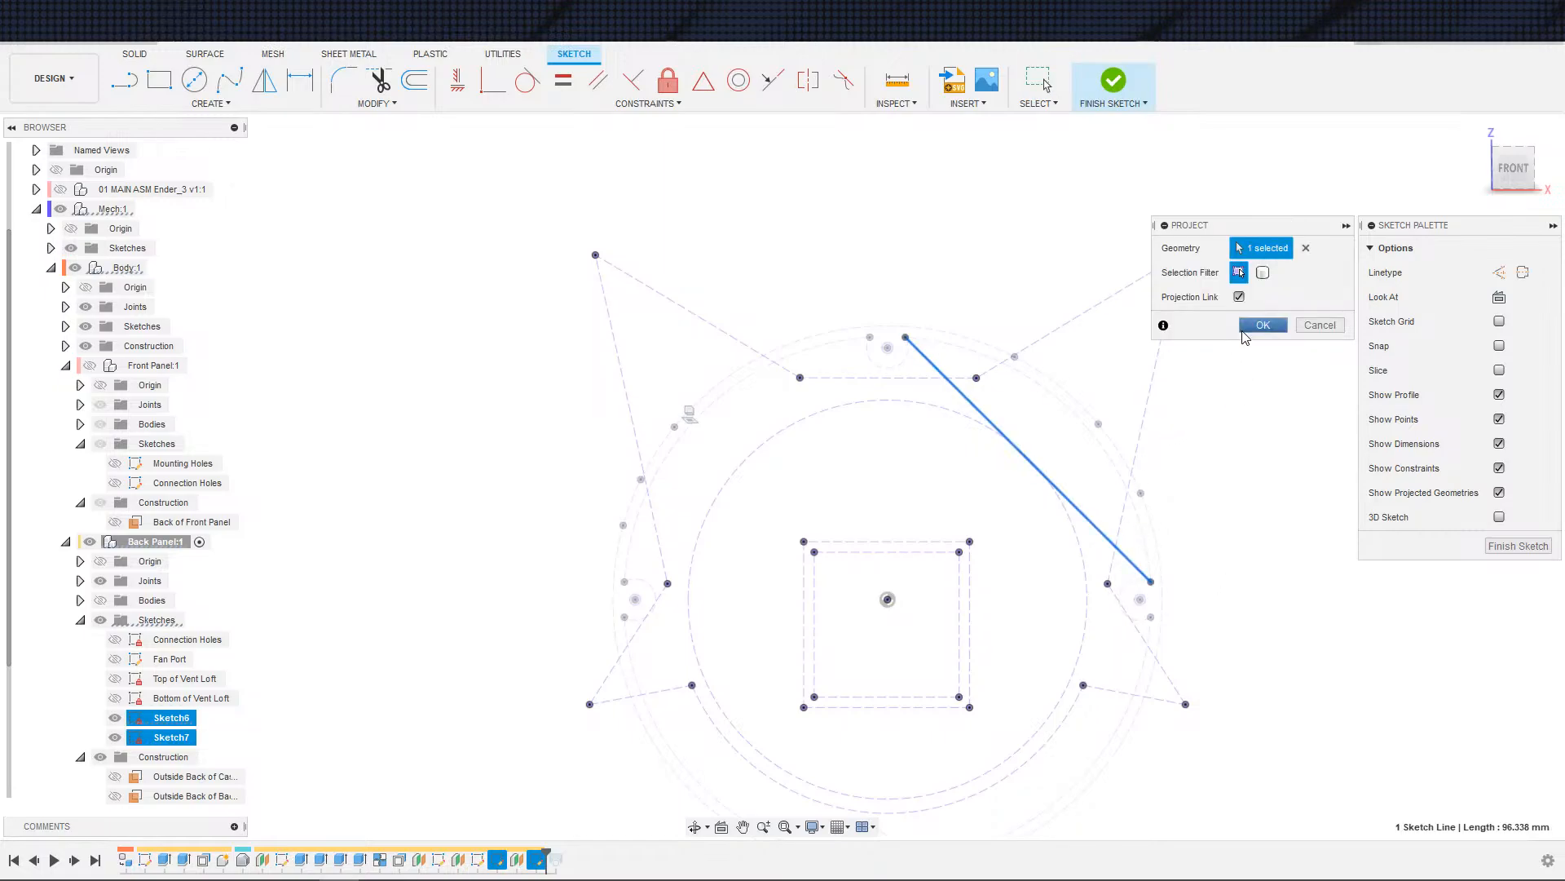
{"action": "left_click", "coordinate": [1262, 326]}
{"action": "scroll", "coordinate": [1117, 490], "scroll_direction": "up", "scroll_amount": 2}
{"action": "scroll", "coordinate": [1116, 489], "scroll_direction": "down", "scroll_amount": 3}
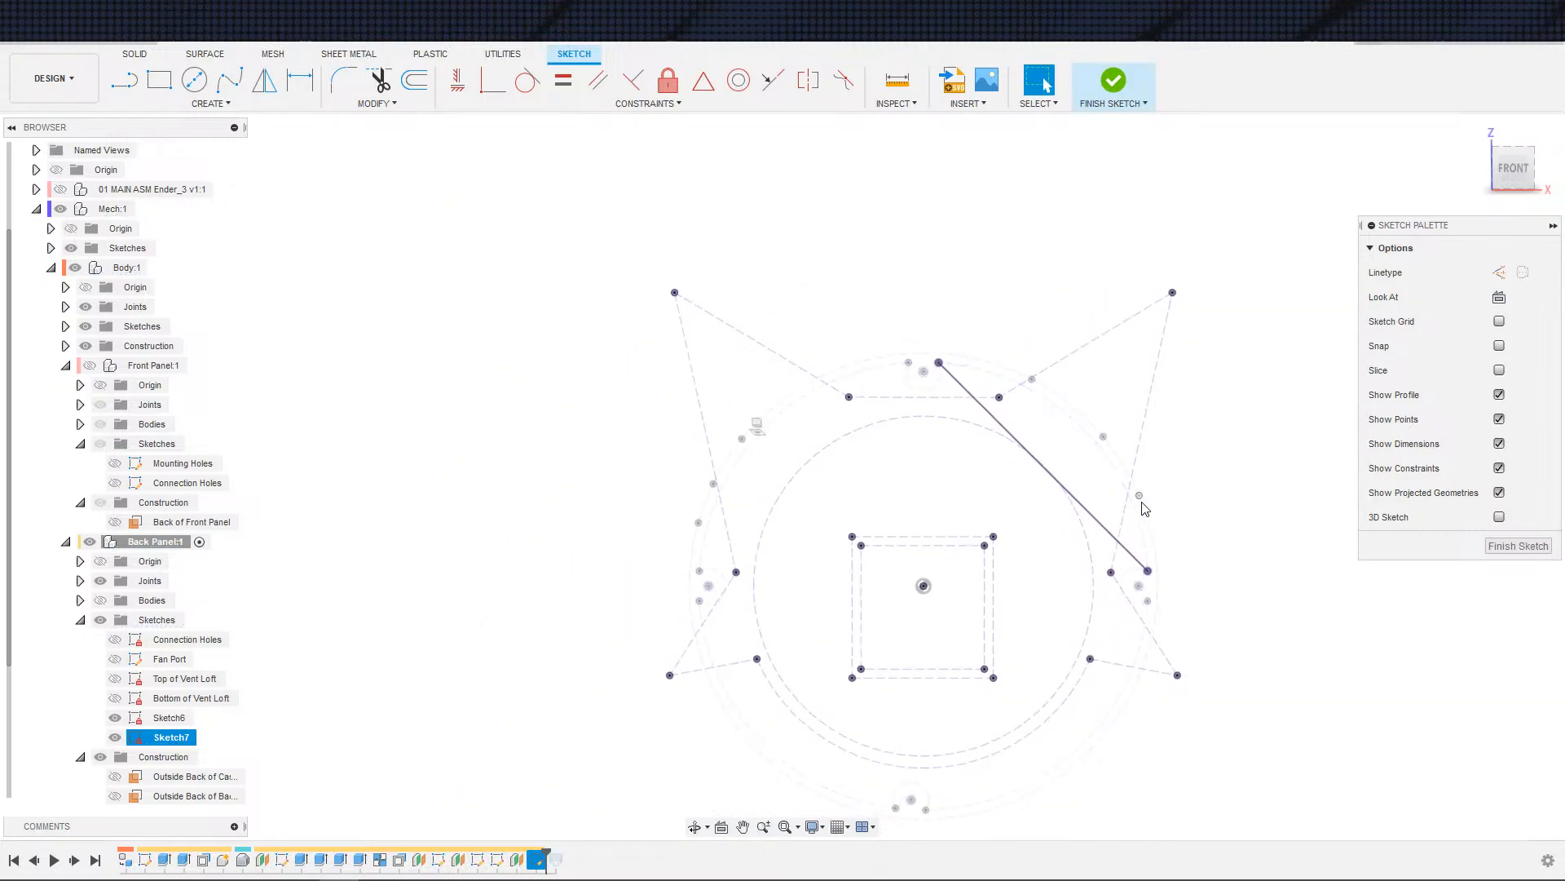
{"action": "key", "text": "s"}
{"action": "key", "text": "Escape"}
{"action": "left_click", "coordinate": [1109, 82]}
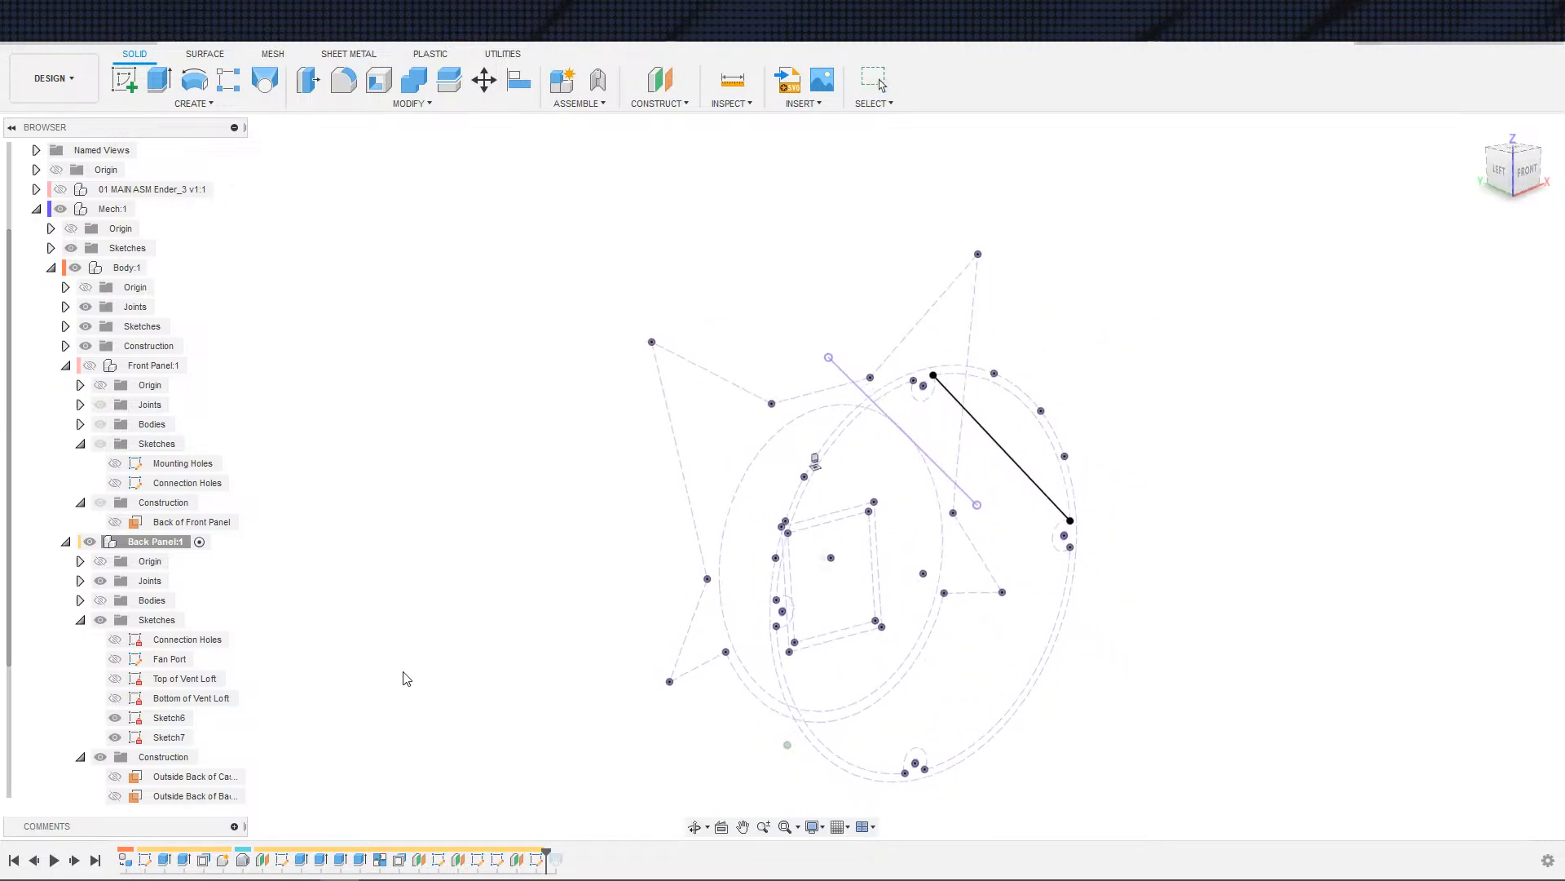
- Create a construction plane through two edges, using the ear-base line of Sketch6 and its projected copy in Sketch7
{"action": "left_click", "coordinate": [659, 104]}
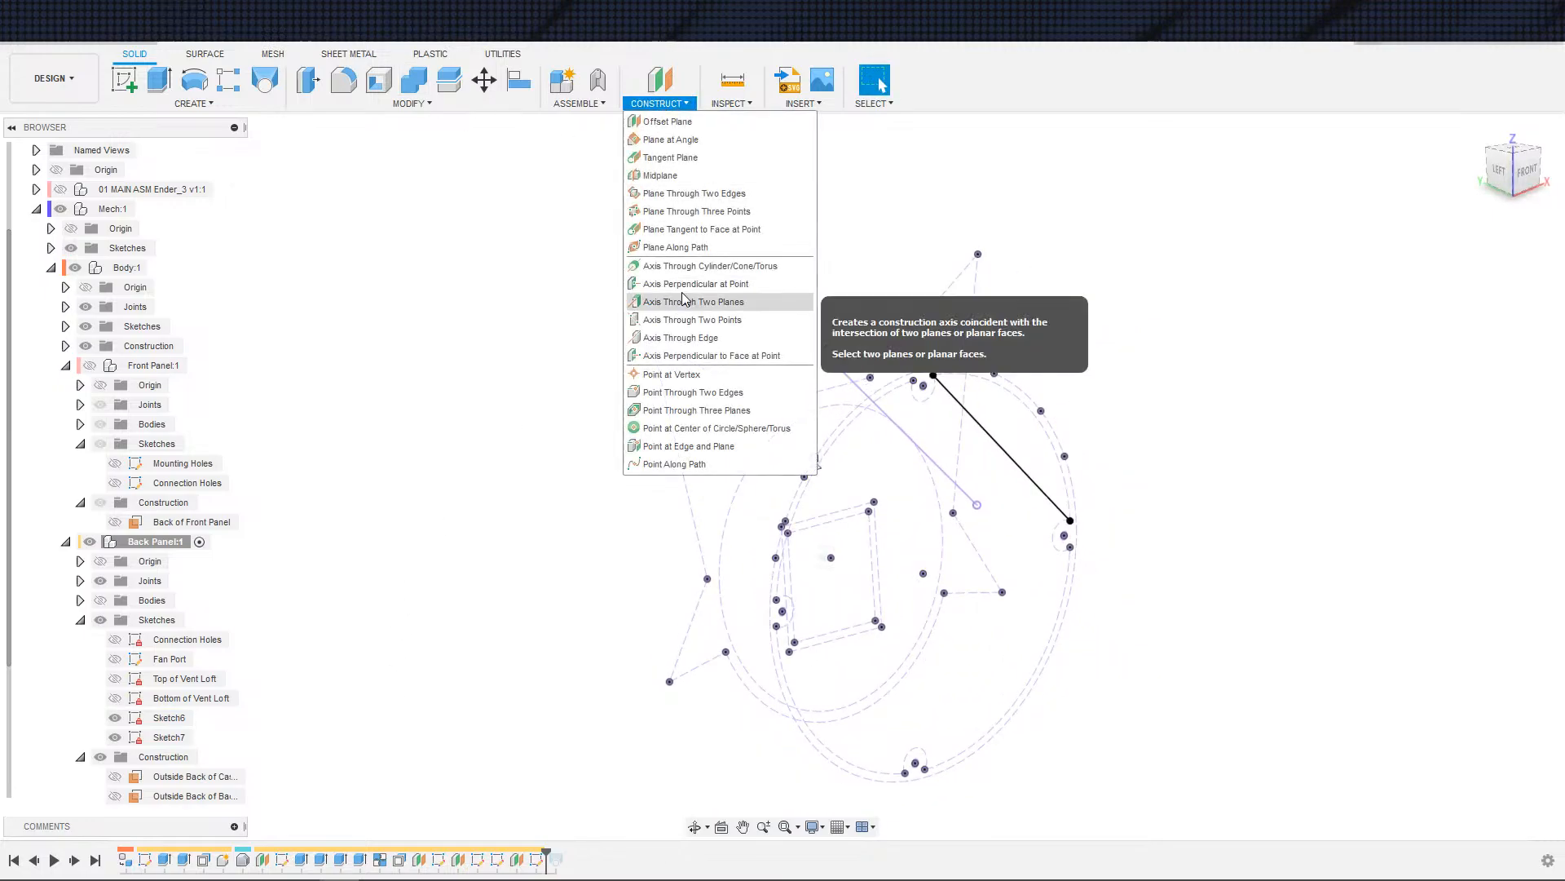
{"action": "left_click", "coordinate": [677, 193]}
{"action": "left_click", "coordinate": [965, 412]}
{"action": "left_click", "coordinate": [906, 435]}
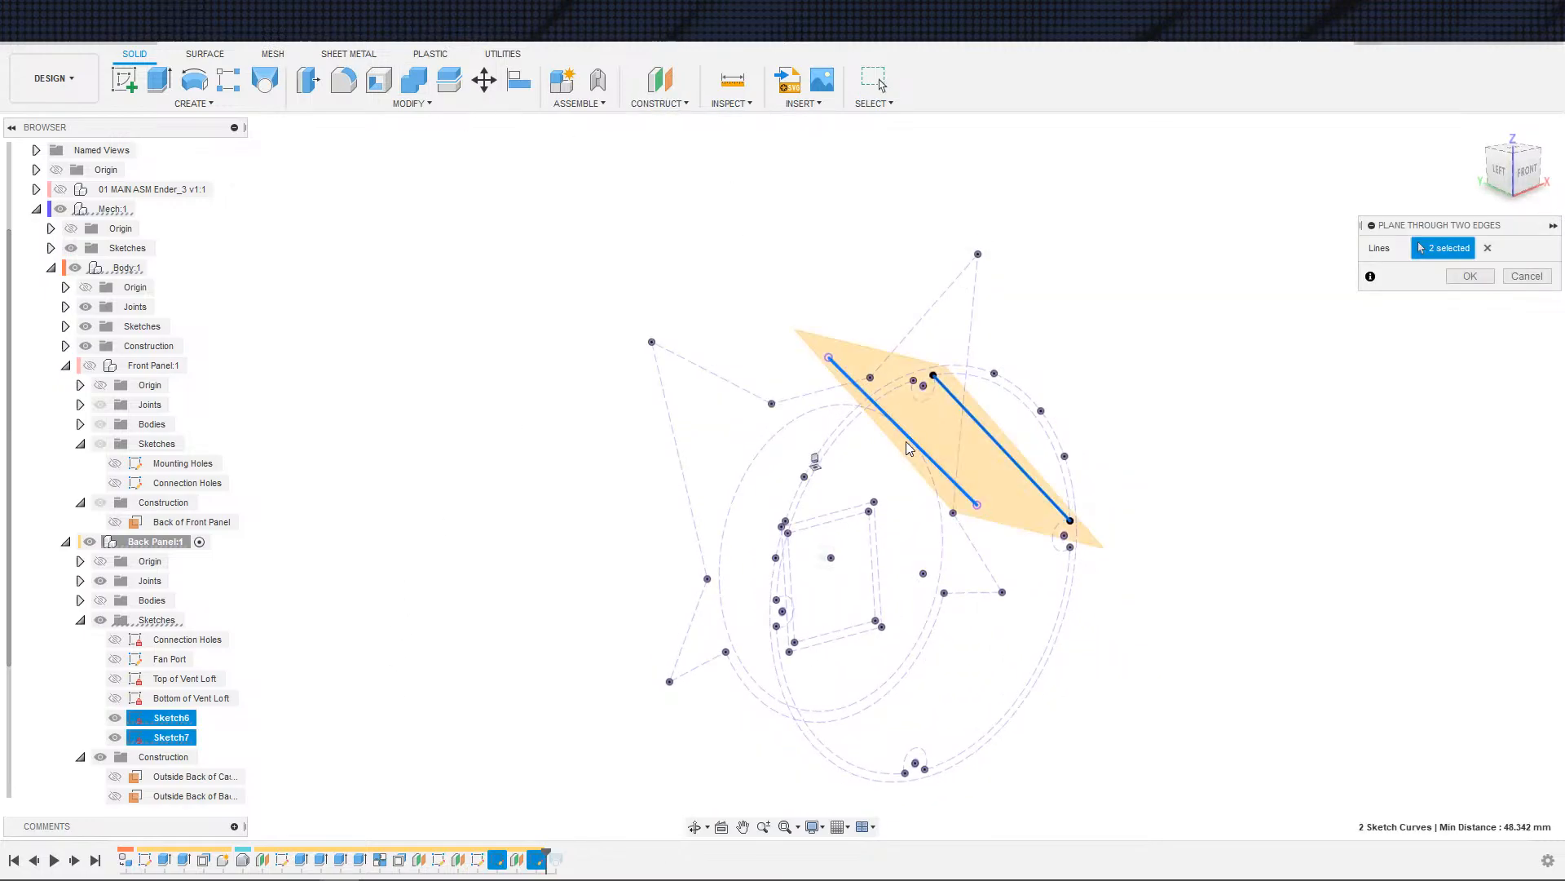
{"action": "scroll", "coordinate": [964, 457], "scroll_direction": "down", "scroll_amount": 2}
{"action": "left_click", "coordinate": [1465, 278]}
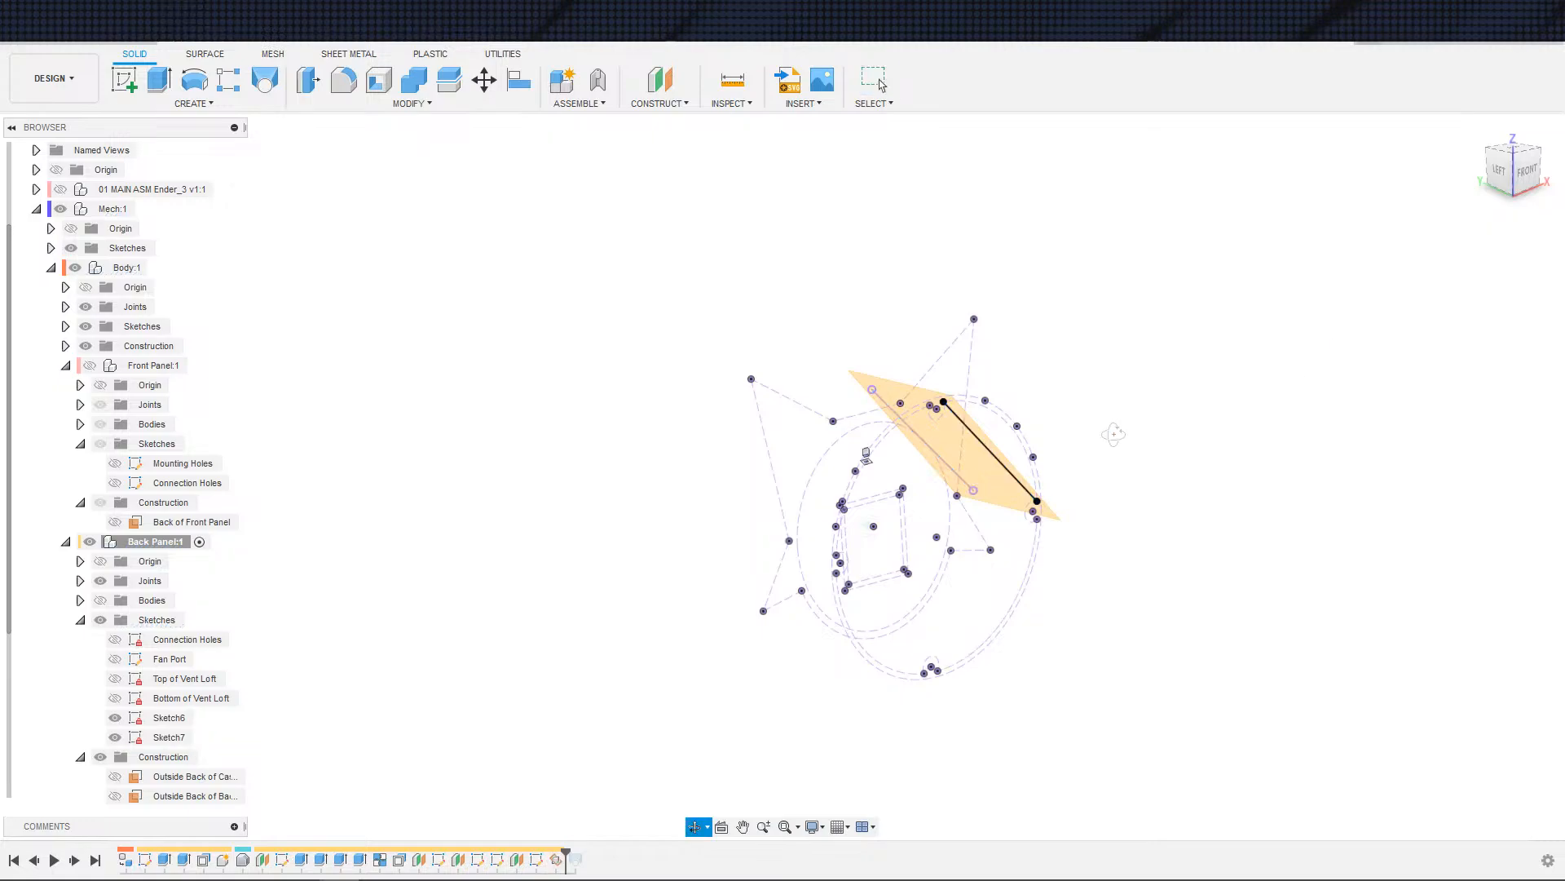
{"action": "middle_click_drag", "start_coordinate": [1115, 433], "coordinate": [1081, 459], "text": "shift"}
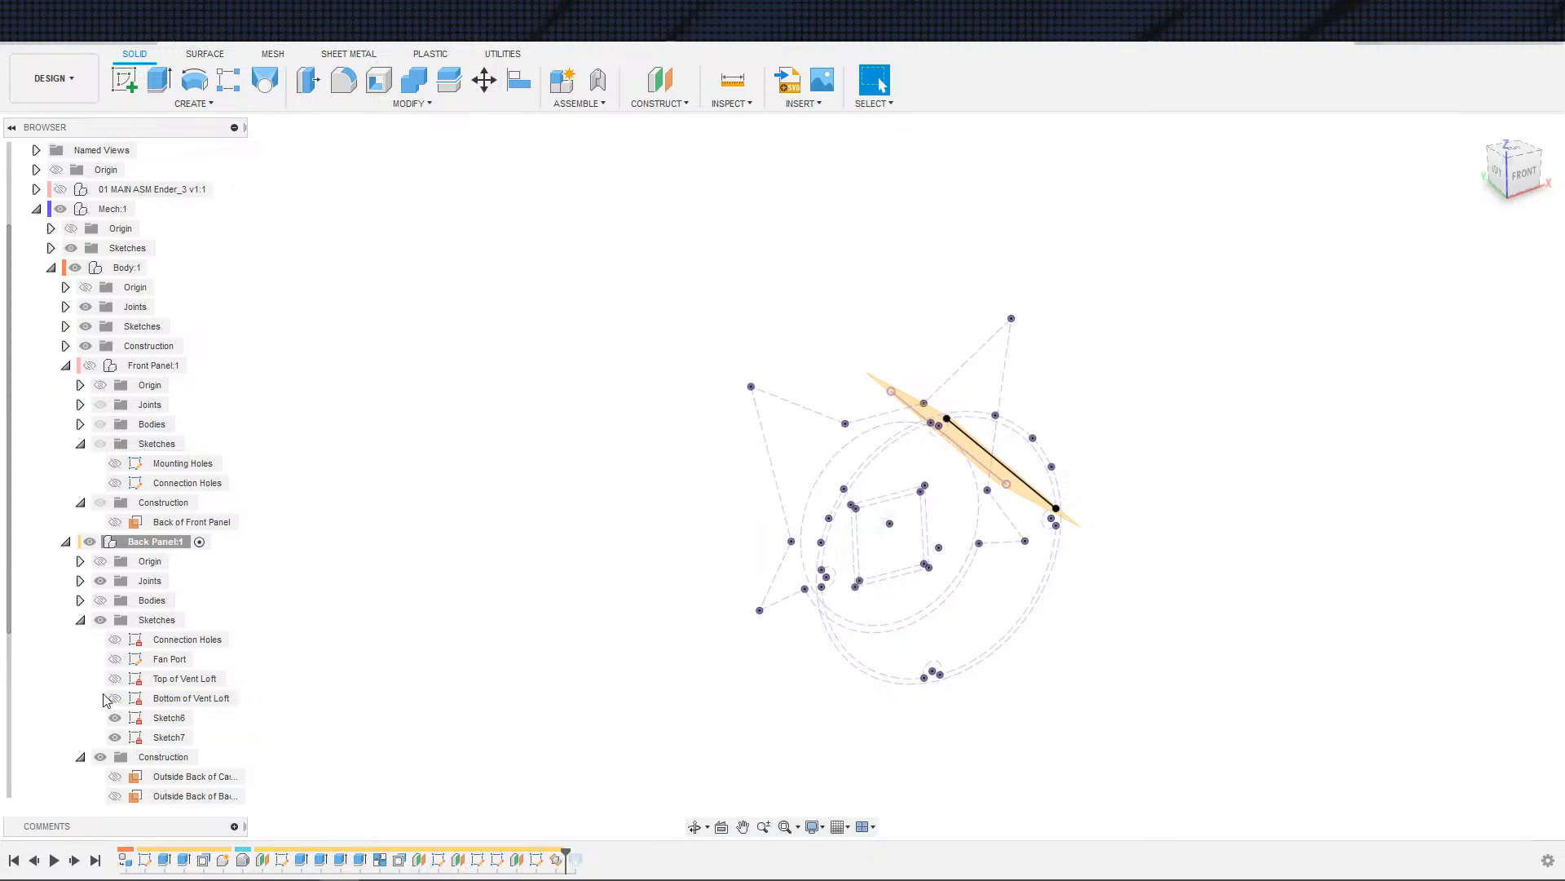
- Rename the new ear-base construction plane in the back panel component as Wing Interior Tangent
{"action": "scroll", "coordinate": [202, 738], "scroll_direction": "down", "scroll_amount": 3}
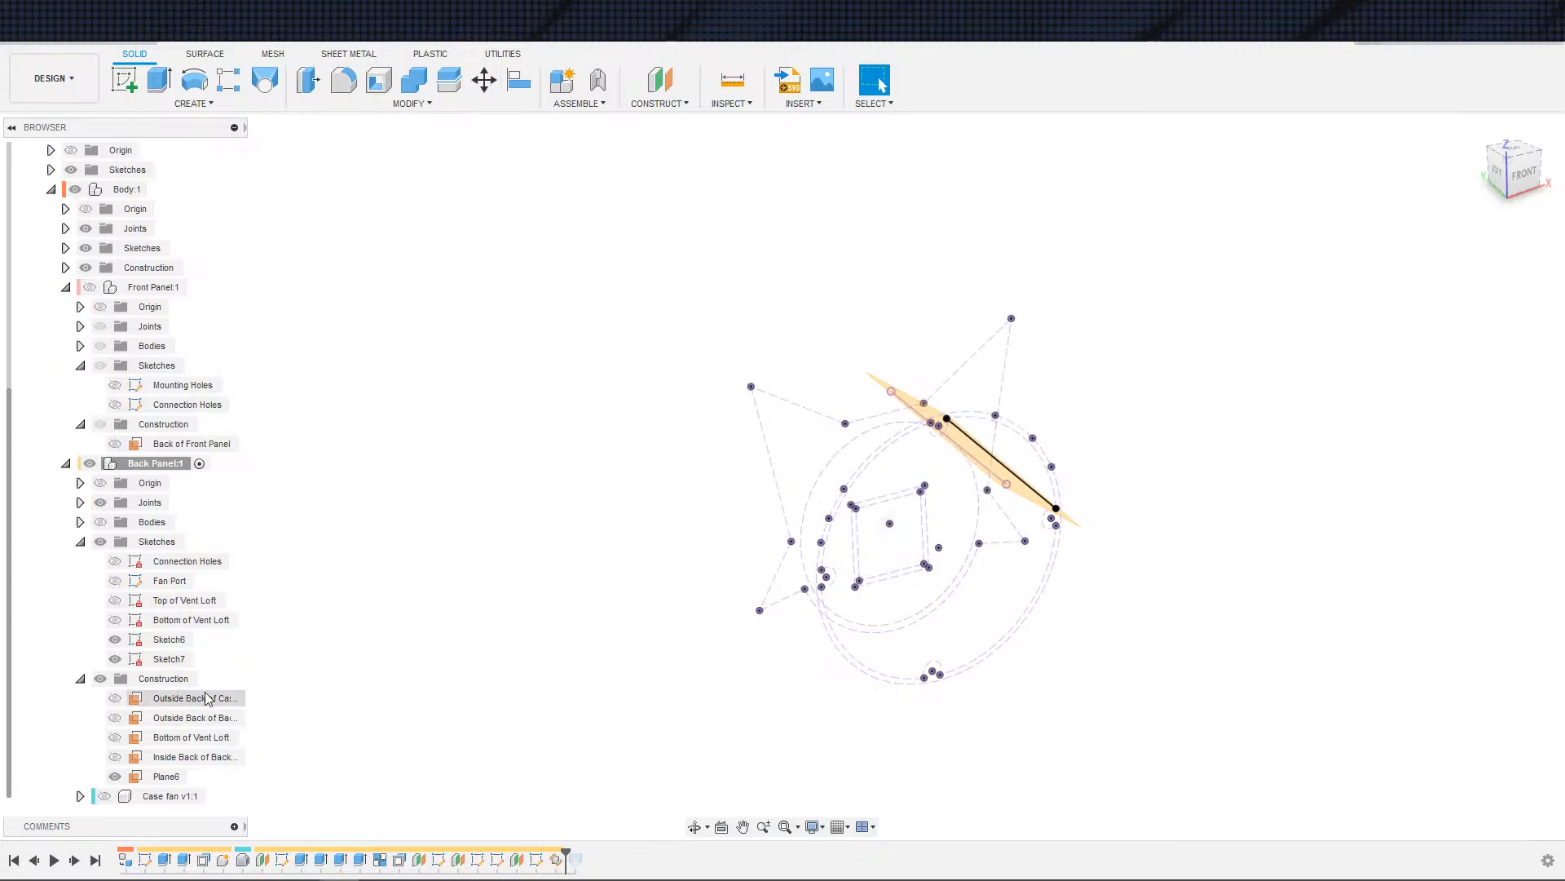
{"action": "scroll", "coordinate": [351, 663], "scroll_direction": "down", "scroll_amount": 1}
{"action": "scroll", "coordinate": [377, 659], "scroll_direction": "up", "scroll_amount": 1}
{"action": "middle_click_drag", "start_coordinate": [483, 671], "coordinate": [498, 774], "text": "shift"}
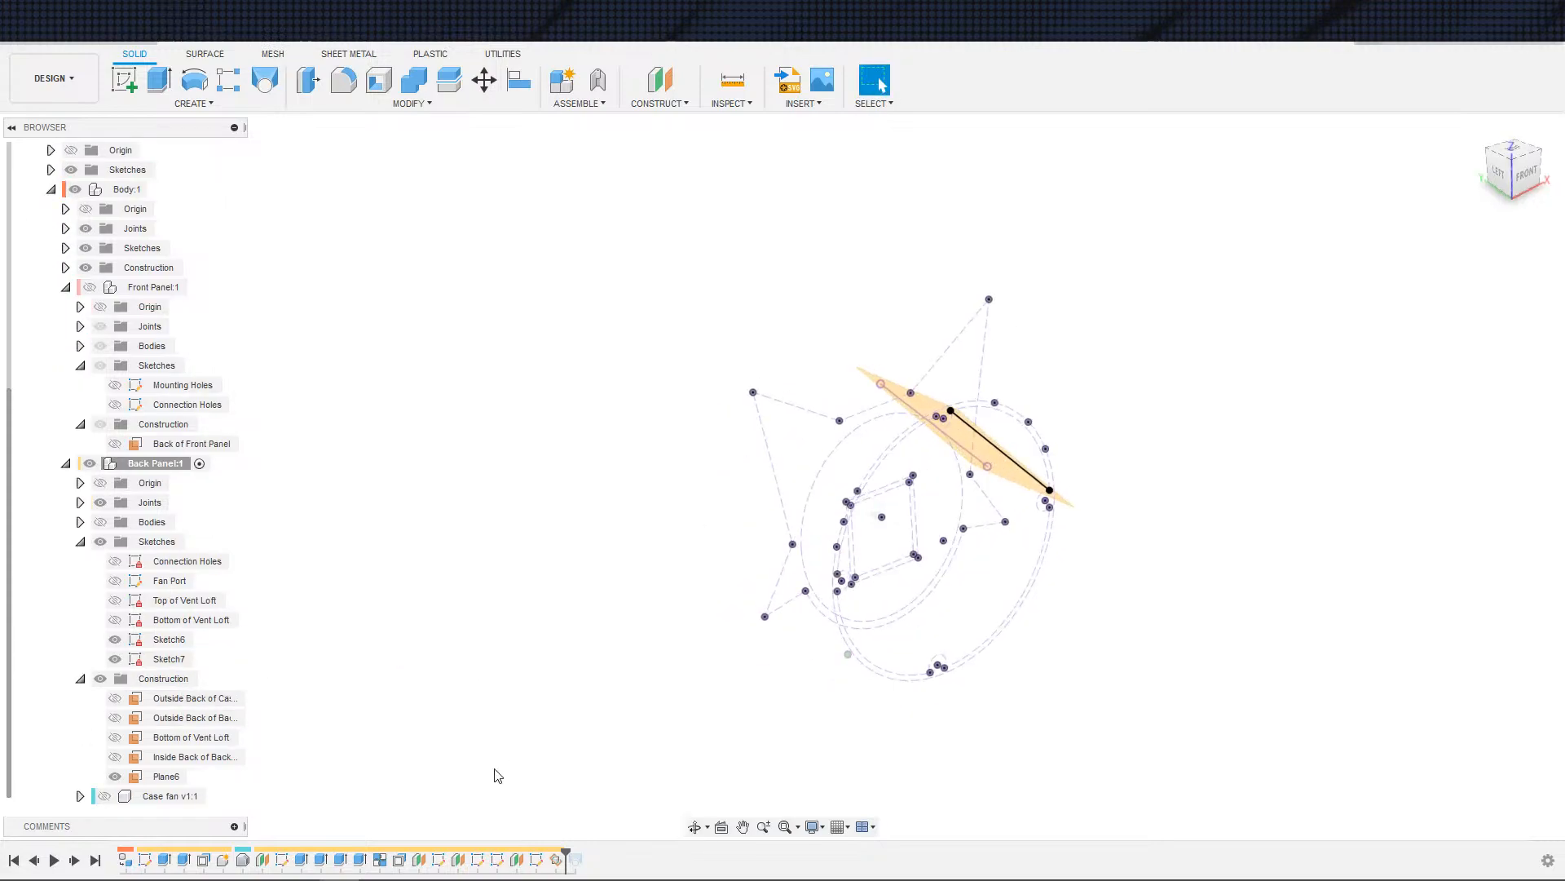
{"action": "left_click", "coordinate": [172, 777]}
{"action": "left_click", "coordinate": [170, 777]}
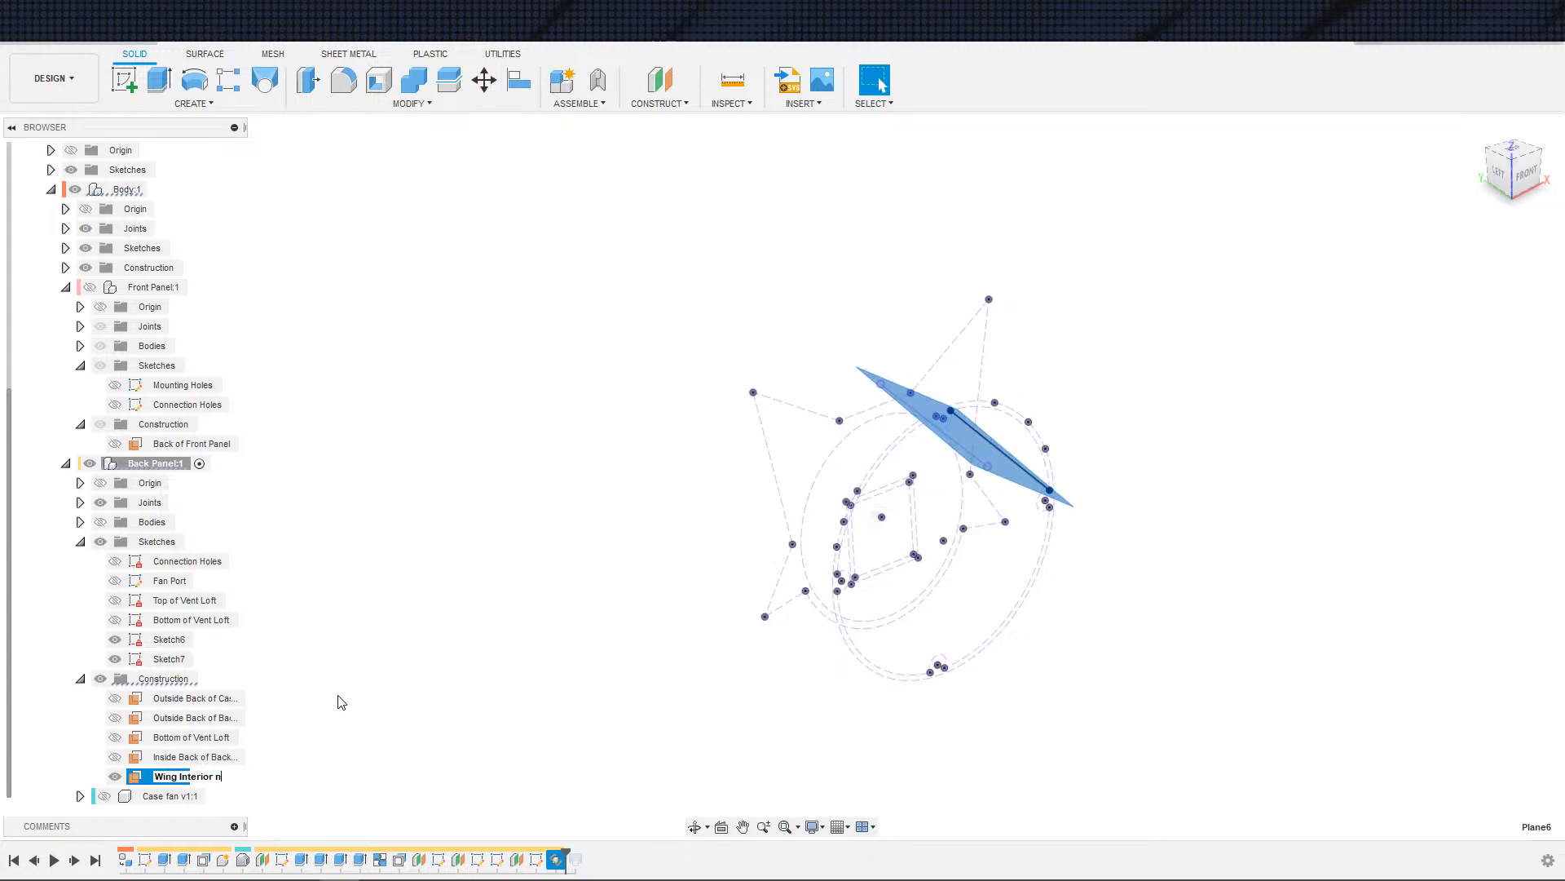
{"action": "key", "text": "Return"}
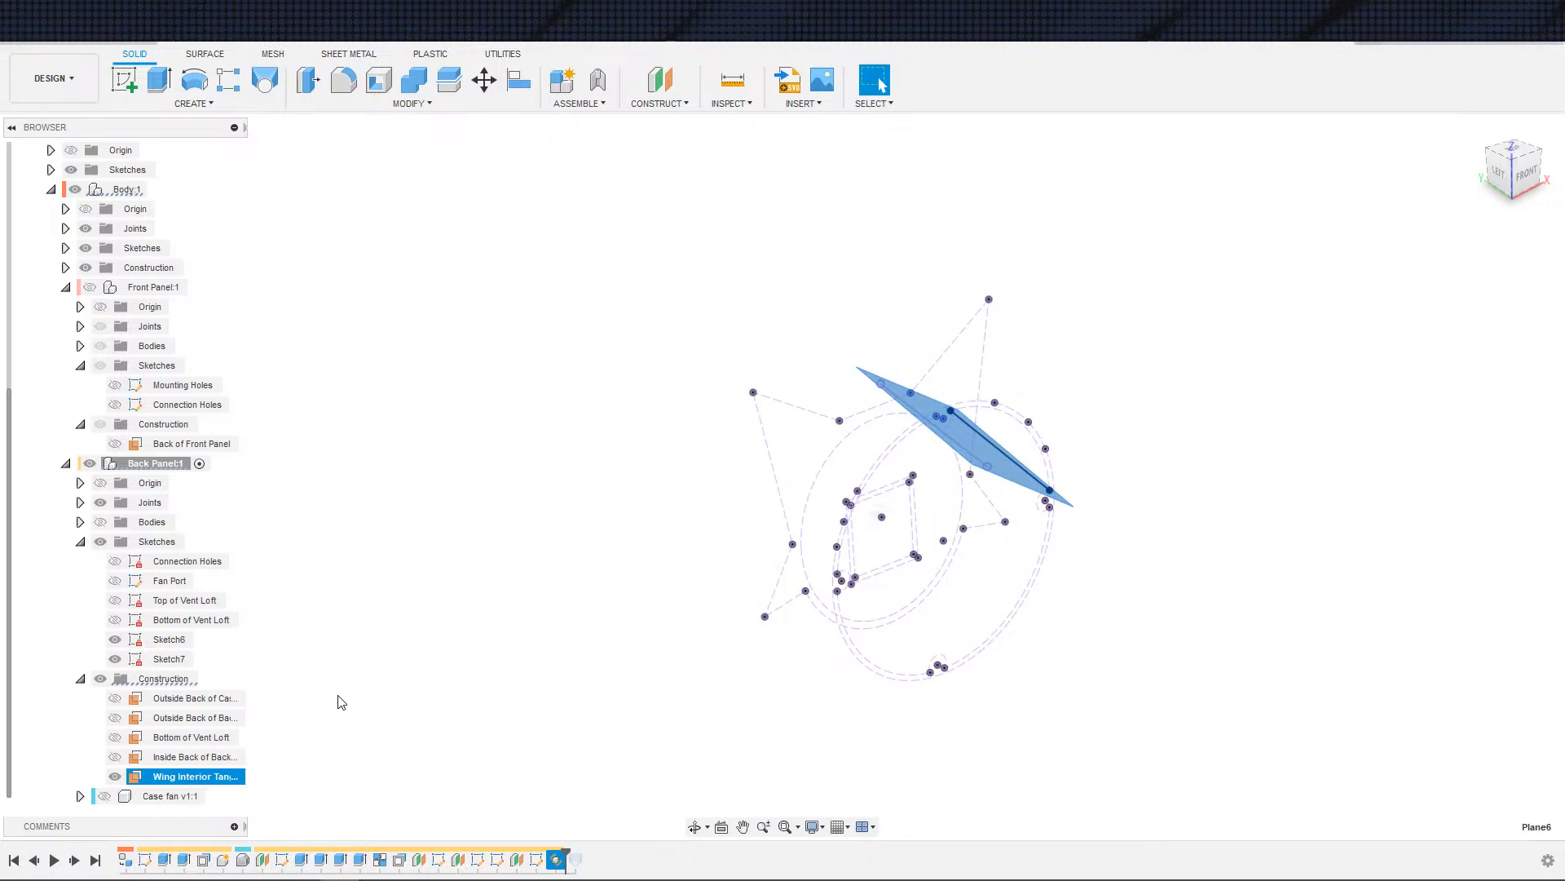
{"action": "left_click", "coordinate": [543, 702]}
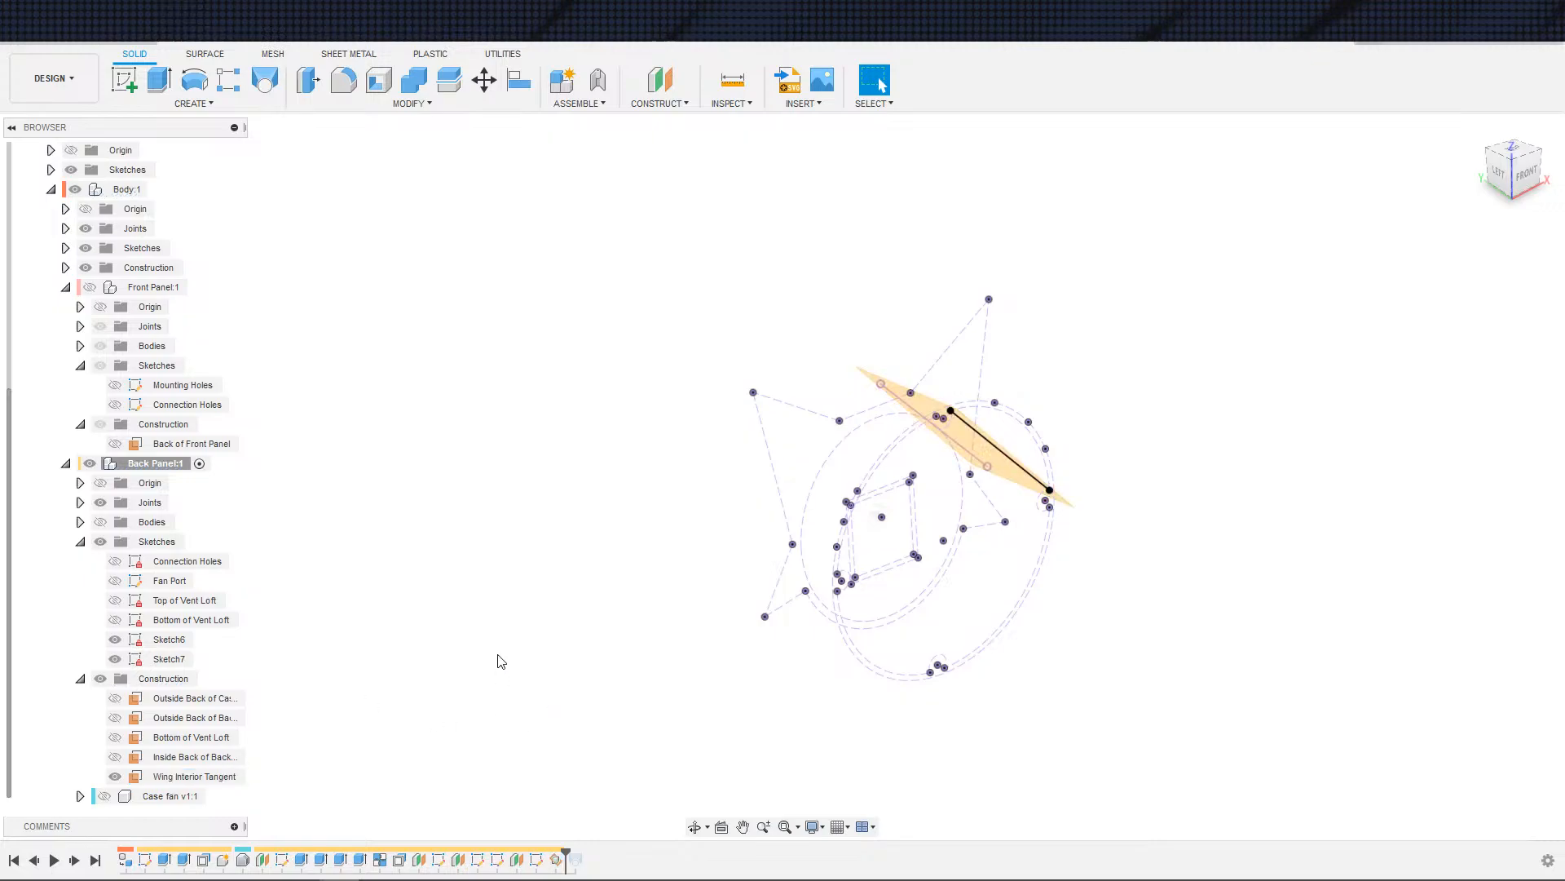
- Show the back panel's bodies and create a sketch on the Inside Back of Back Panel plane
{"action": "left_click", "coordinate": [100, 522]}
{"action": "middle_click_drag", "start_coordinate": [770, 659], "coordinate": [706, 649], "text": "shift"}
{"action": "middle_click_drag", "start_coordinate": [885, 632], "coordinate": [252, 682], "text": "shift"}
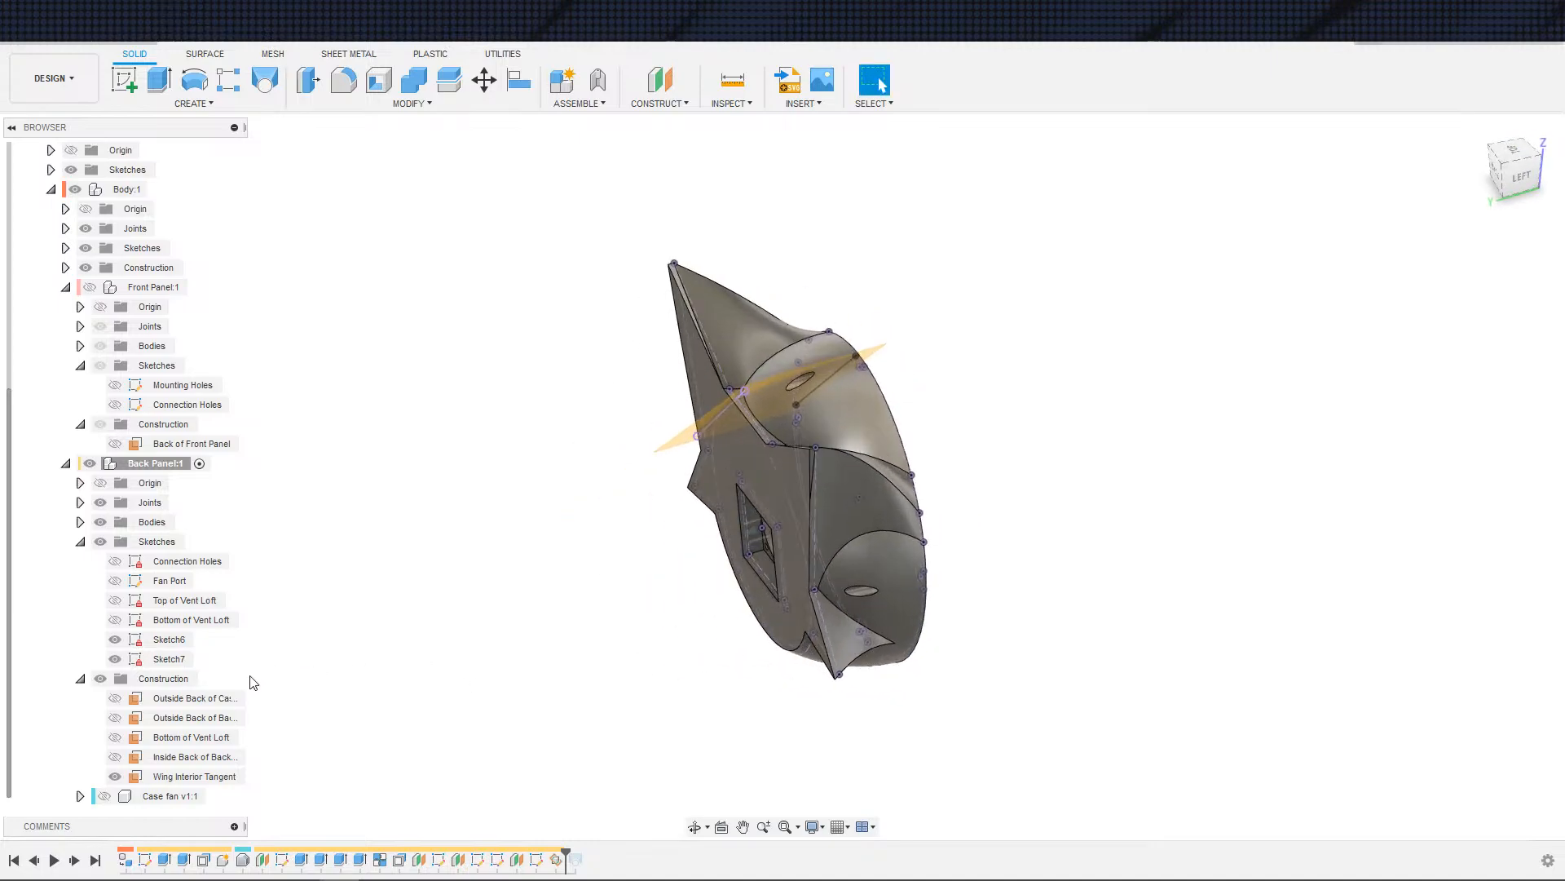
{"action": "left_click", "coordinate": [180, 758]}
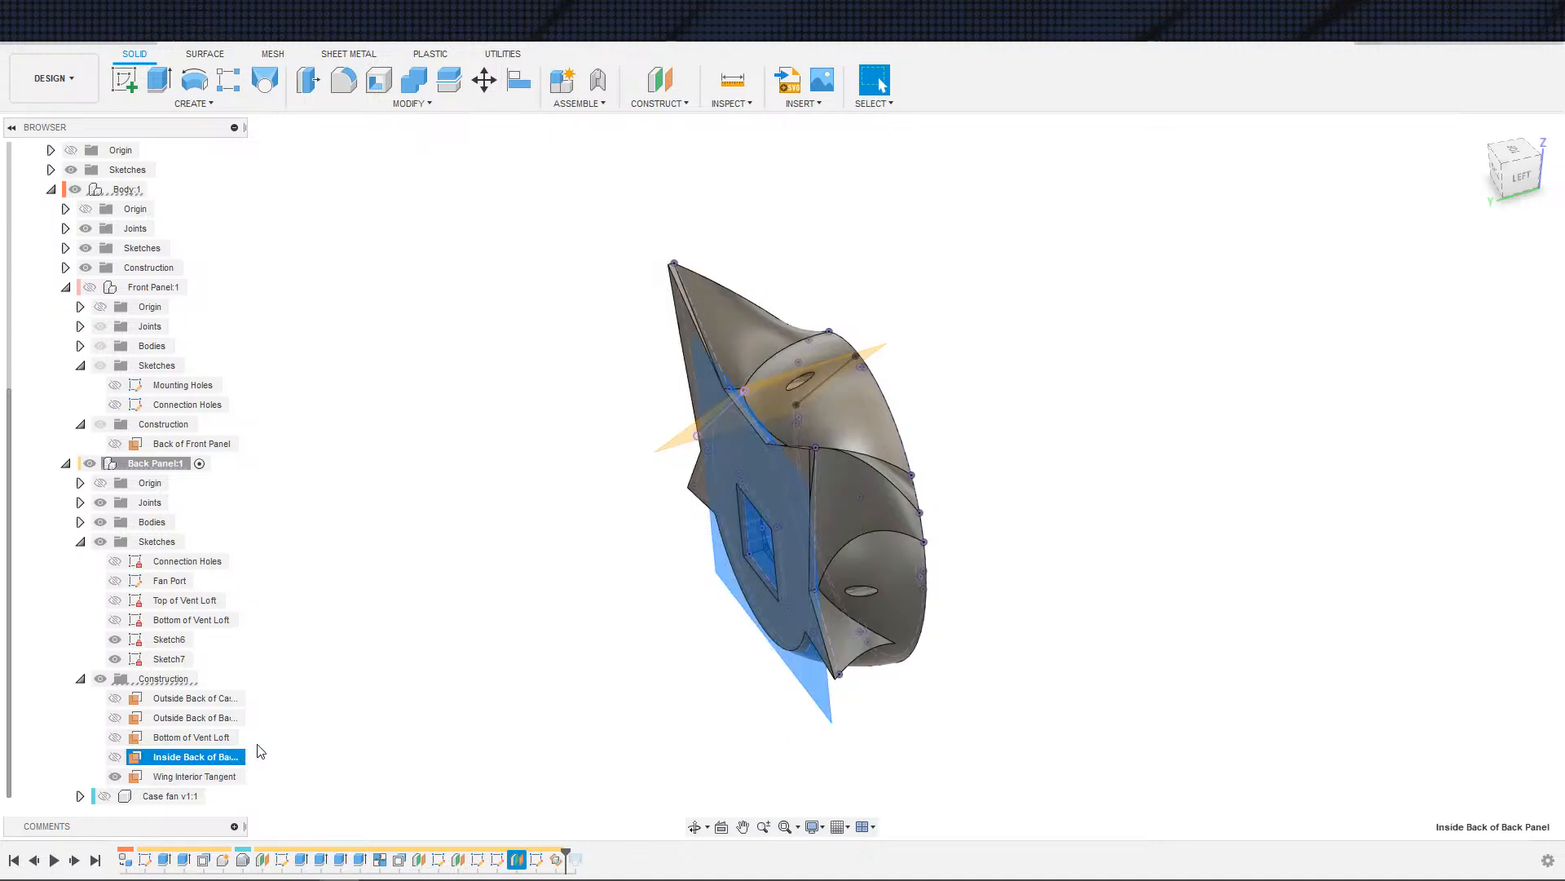
{"action": "mouse_move", "coordinate": [495, 694]}
{"action": "middle_mouse_down", "text": "shift"}
{"action": "mouse_move", "coordinate": [469, 674]}
{"action": "mouse_move", "coordinate": [470, 694]}
{"action": "middle_mouse_up", "text": "shift"}
{"action": "key", "text": "s"}
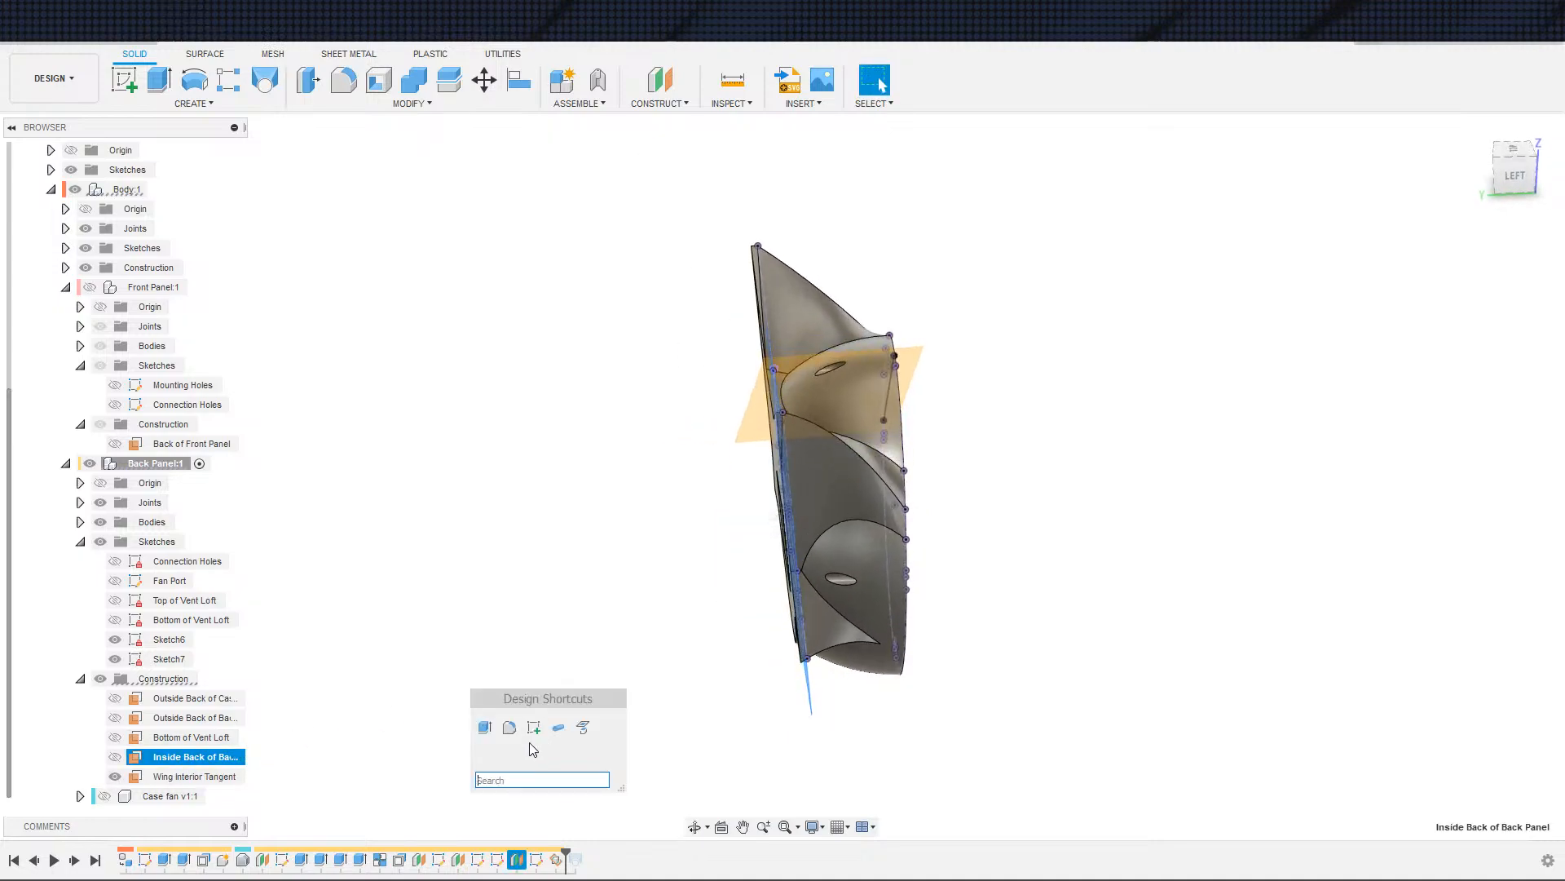
{"action": "left_click", "coordinate": [534, 727]}
{"action": "middle_click_drag", "start_coordinate": [642, 658], "coordinate": [697, 618], "text": "shift"}
{"action": "scroll", "coordinate": [736, 615], "scroll_direction": "down", "scroll_amount": 2}
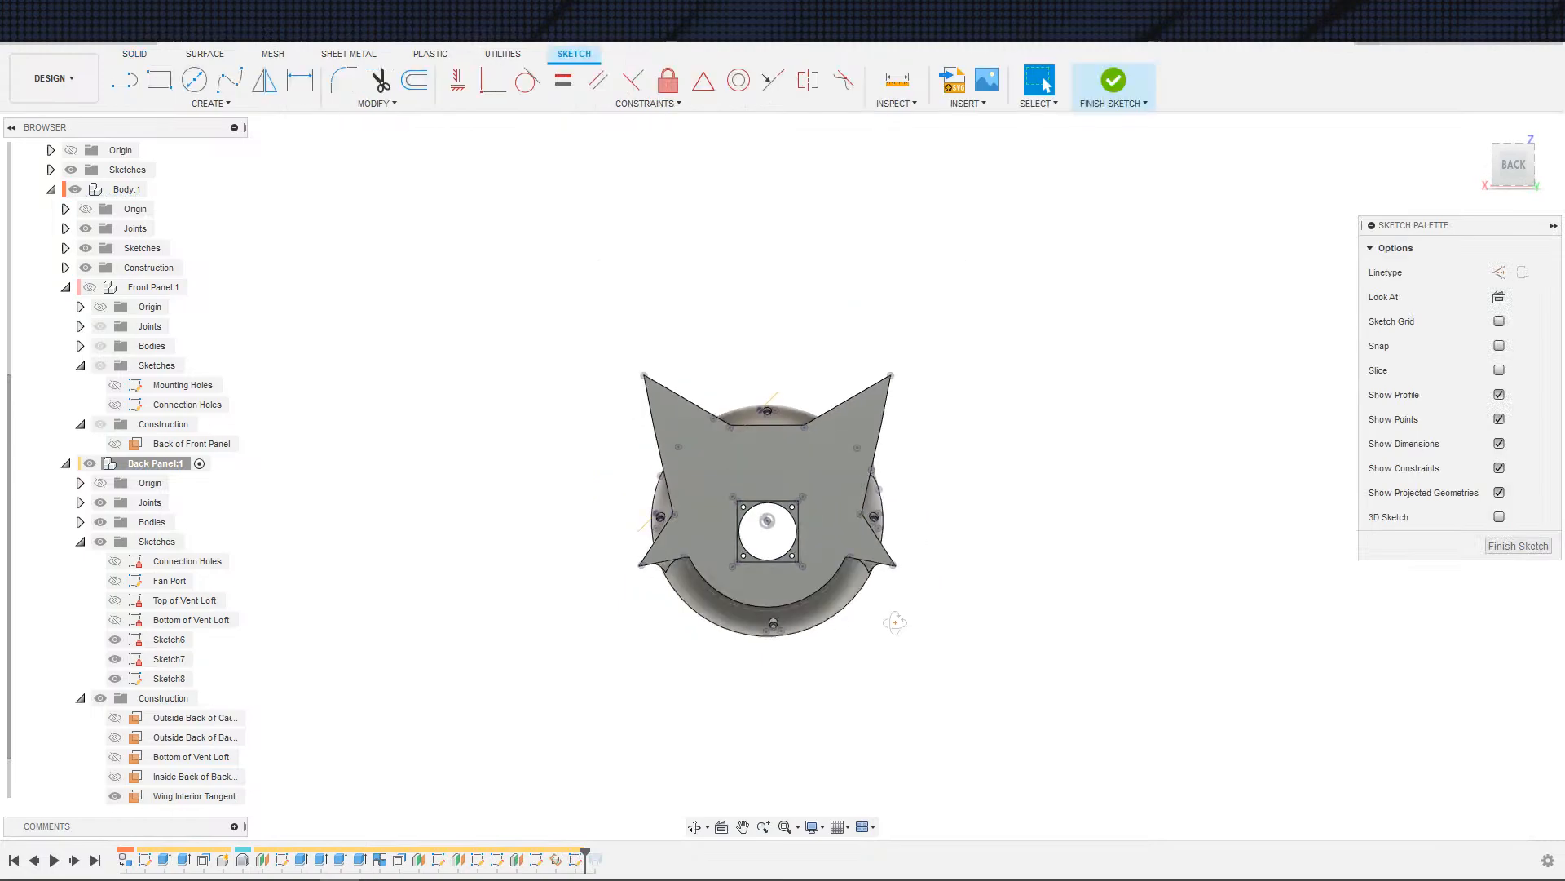
{"action": "mouse_move", "coordinate": [892, 621]}
{"action": "middle_mouse_down", "text": "shift"}
{"action": "mouse_move", "coordinate": [821, 649]}
{"action": "mouse_move", "coordinate": [815, 596]}
{"action": "mouse_move", "coordinate": [724, 633]}
{"action": "mouse_move", "coordinate": [584, 603]}
{"action": "mouse_move", "coordinate": [692, 611]}
{"action": "mouse_move", "coordinate": [683, 484]}
{"action": "middle_mouse_up", "text": "shift"}
{"action": "scroll", "coordinate": [788, 599], "scroll_direction": "up", "scroll_amount": 2}
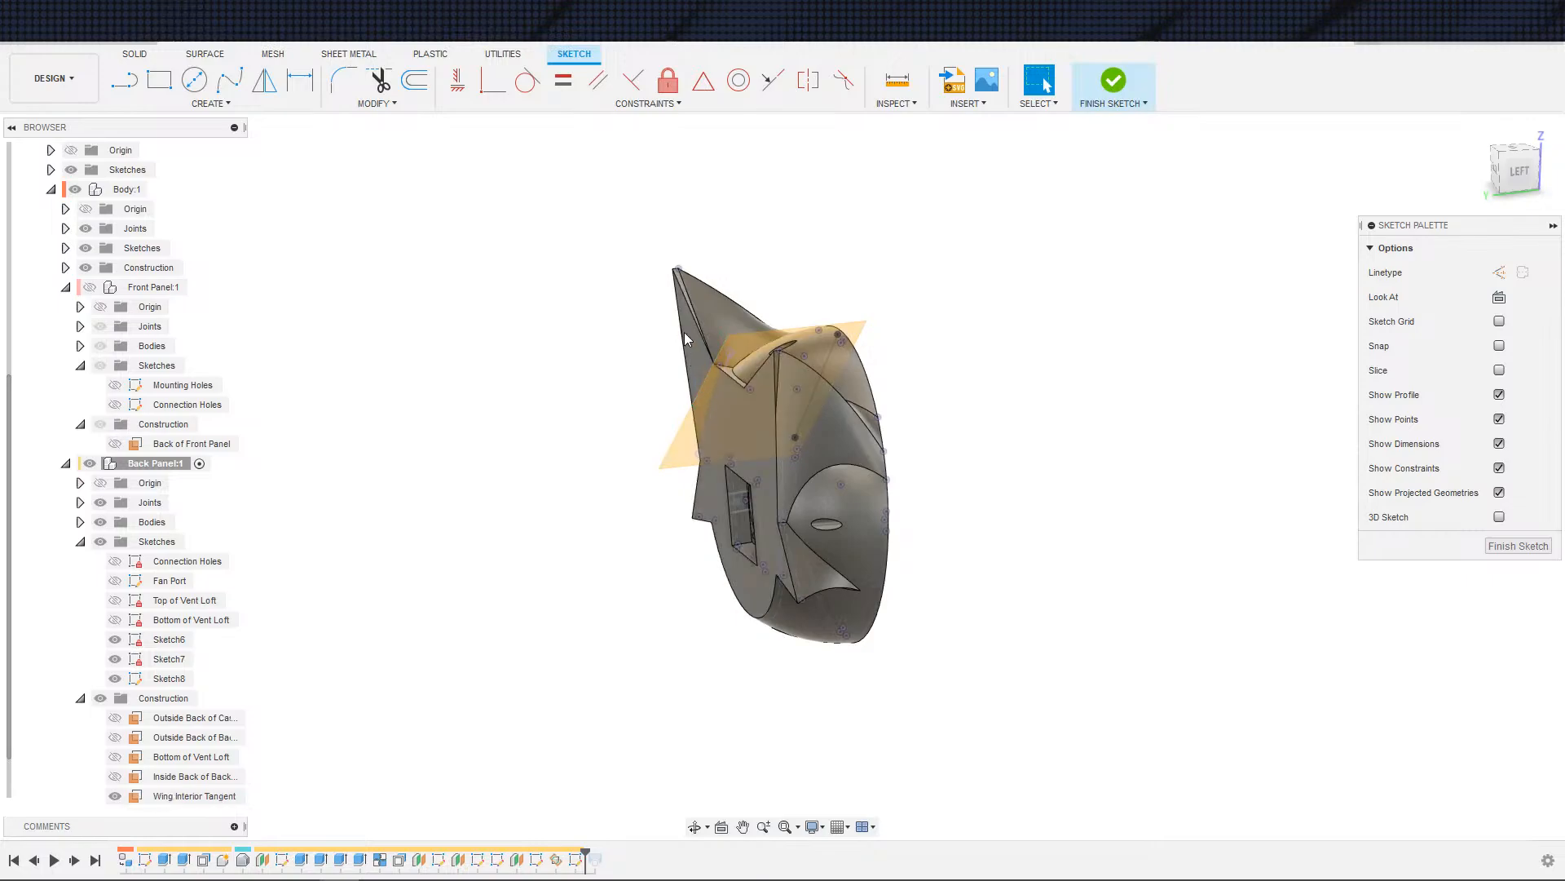
- Intersect the whole Back Panel body with the new sketch, keeping the projection link on
{"action": "middle_click_drag", "start_coordinate": [709, 413], "coordinate": [1002, 522], "text": "shift"}
{"action": "key", "text": "s"}
{"action": "left_click", "coordinate": [1036, 583]}
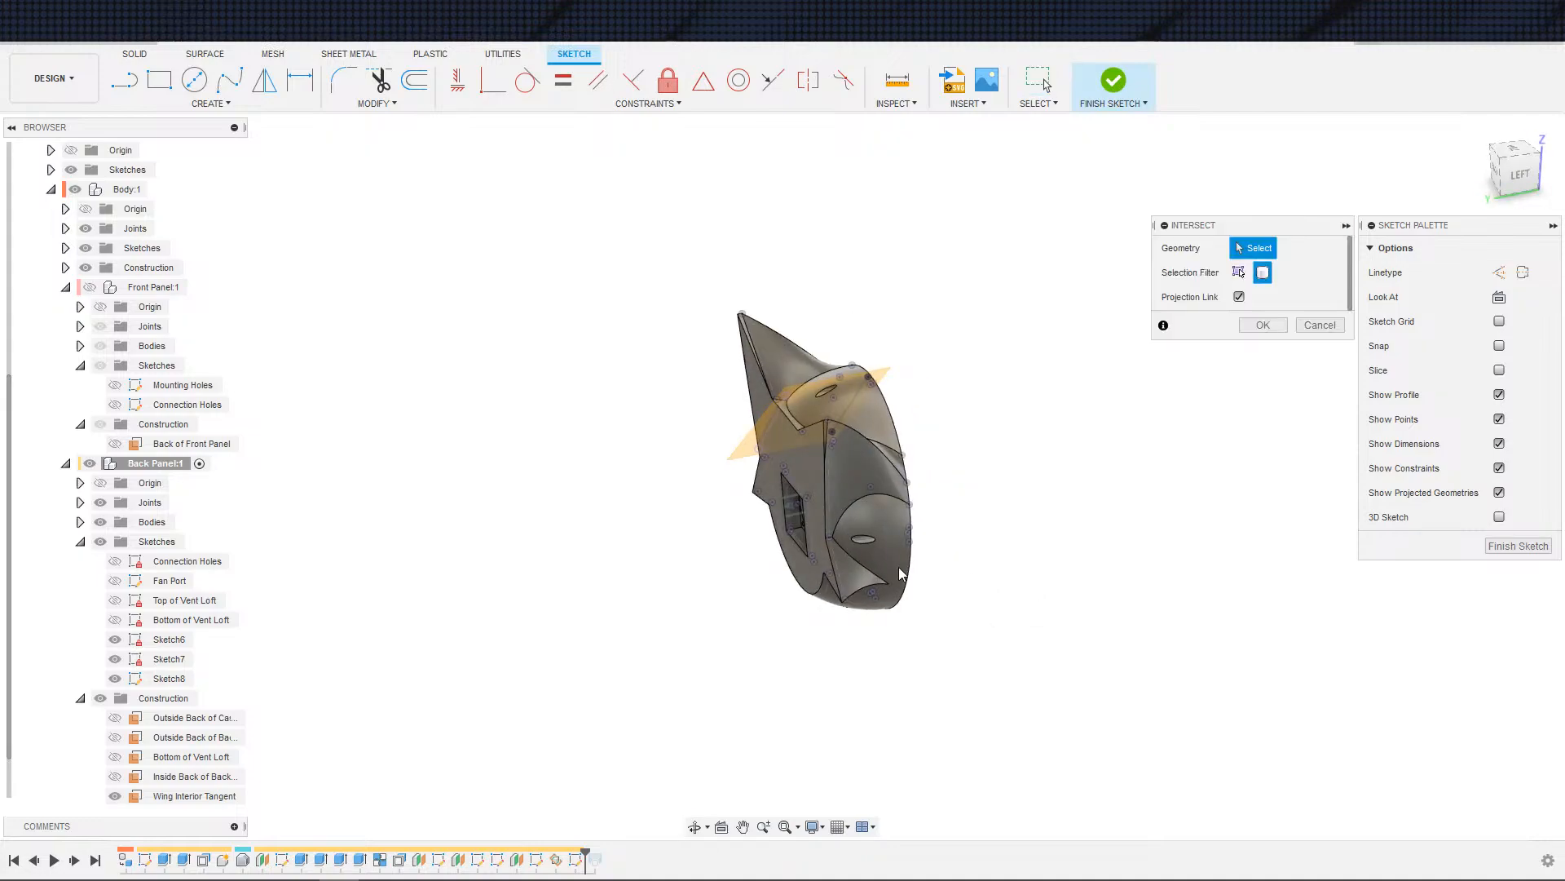
{"action": "left_click", "coordinate": [763, 372]}
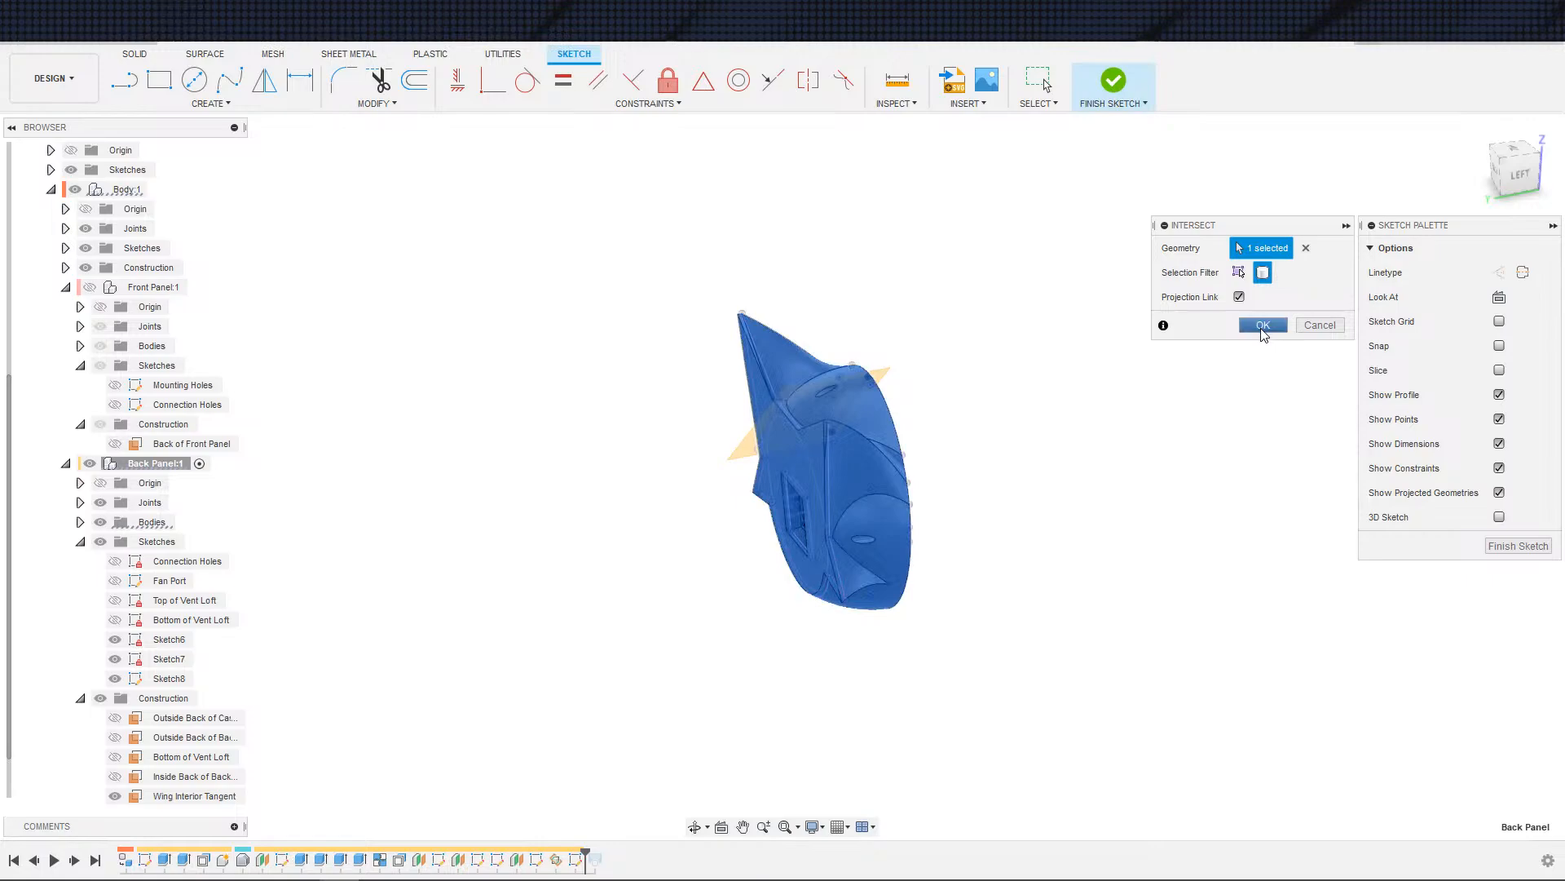
{"action": "key", "text": "Return"}
{"action": "middle_click_drag", "start_coordinate": [1209, 401], "coordinate": [1069, 388], "text": "shift"}
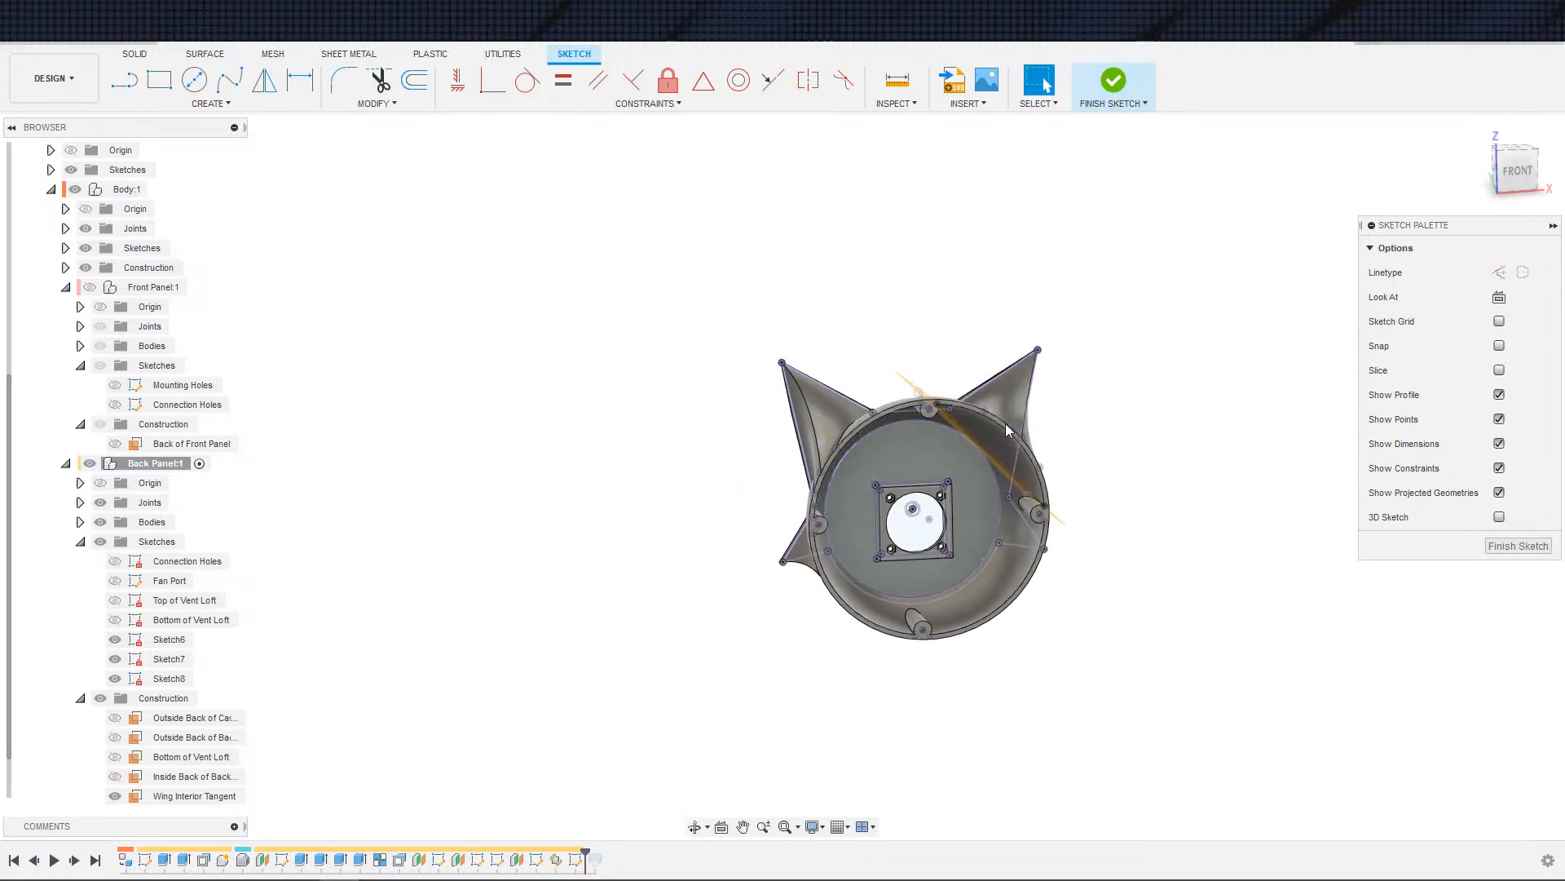
- Draw a line across the base of the ear beside the Wing Interior Tangent plane, joining the ear's two base corners, and finish the sketch
{"action": "key", "text": "s"}
{"action": "left_click", "coordinate": [1009, 478]}
{"action": "scroll", "coordinate": [1007, 490], "scroll_direction": "up", "scroll_amount": 3}
{"action": "left_click", "coordinate": [1011, 501]}
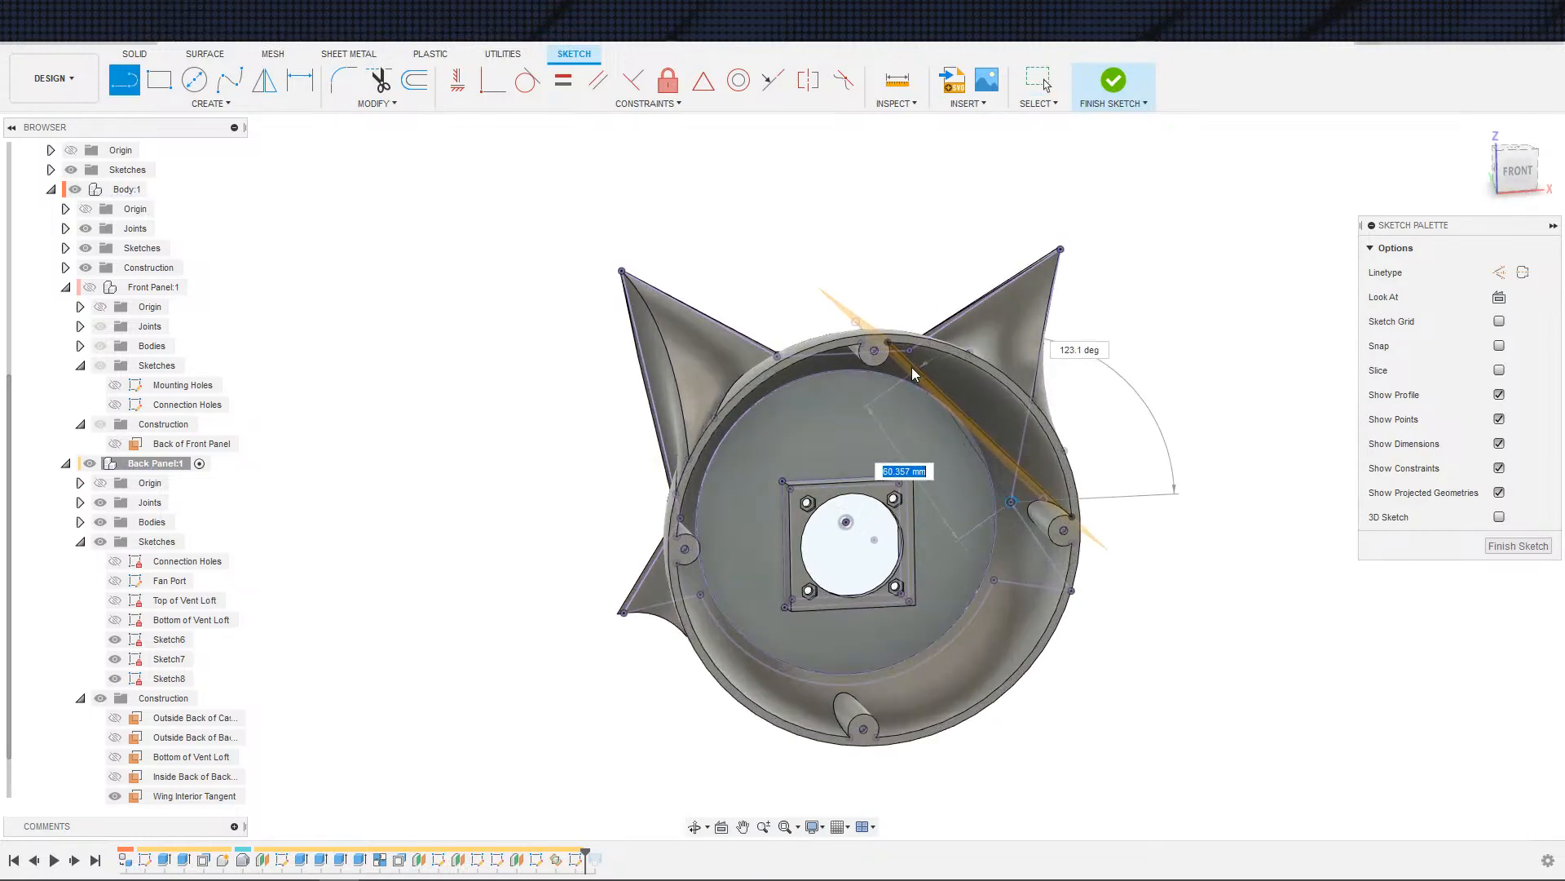
{"action": "scroll", "coordinate": [1088, 453], "scroll_direction": "down", "scroll_amount": 3}
{"action": "scroll", "coordinate": [1087, 453], "scroll_direction": "up", "scroll_amount": 4}
{"action": "scroll", "coordinate": [1085, 448], "scroll_direction": "down", "scroll_amount": 2}
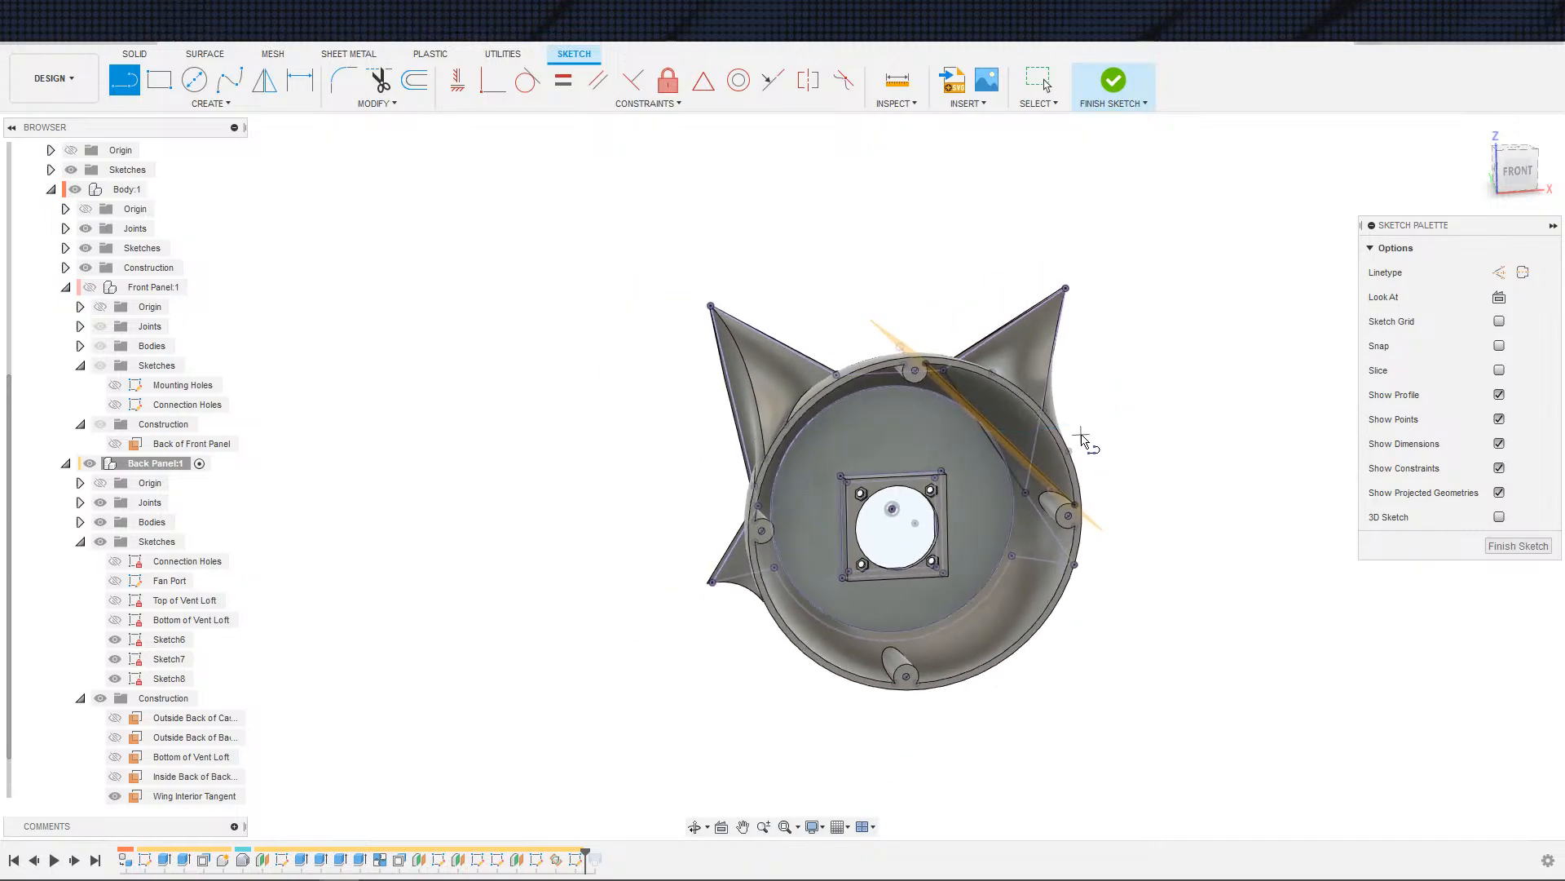
{"action": "middle_click_drag", "start_coordinate": [1089, 432], "coordinate": [1192, 440], "text": "shift"}
{"action": "middle_click_drag", "start_coordinate": [822, 406], "coordinate": [853, 408], "text": "shift"}
{"action": "left_click", "coordinate": [1113, 82]}
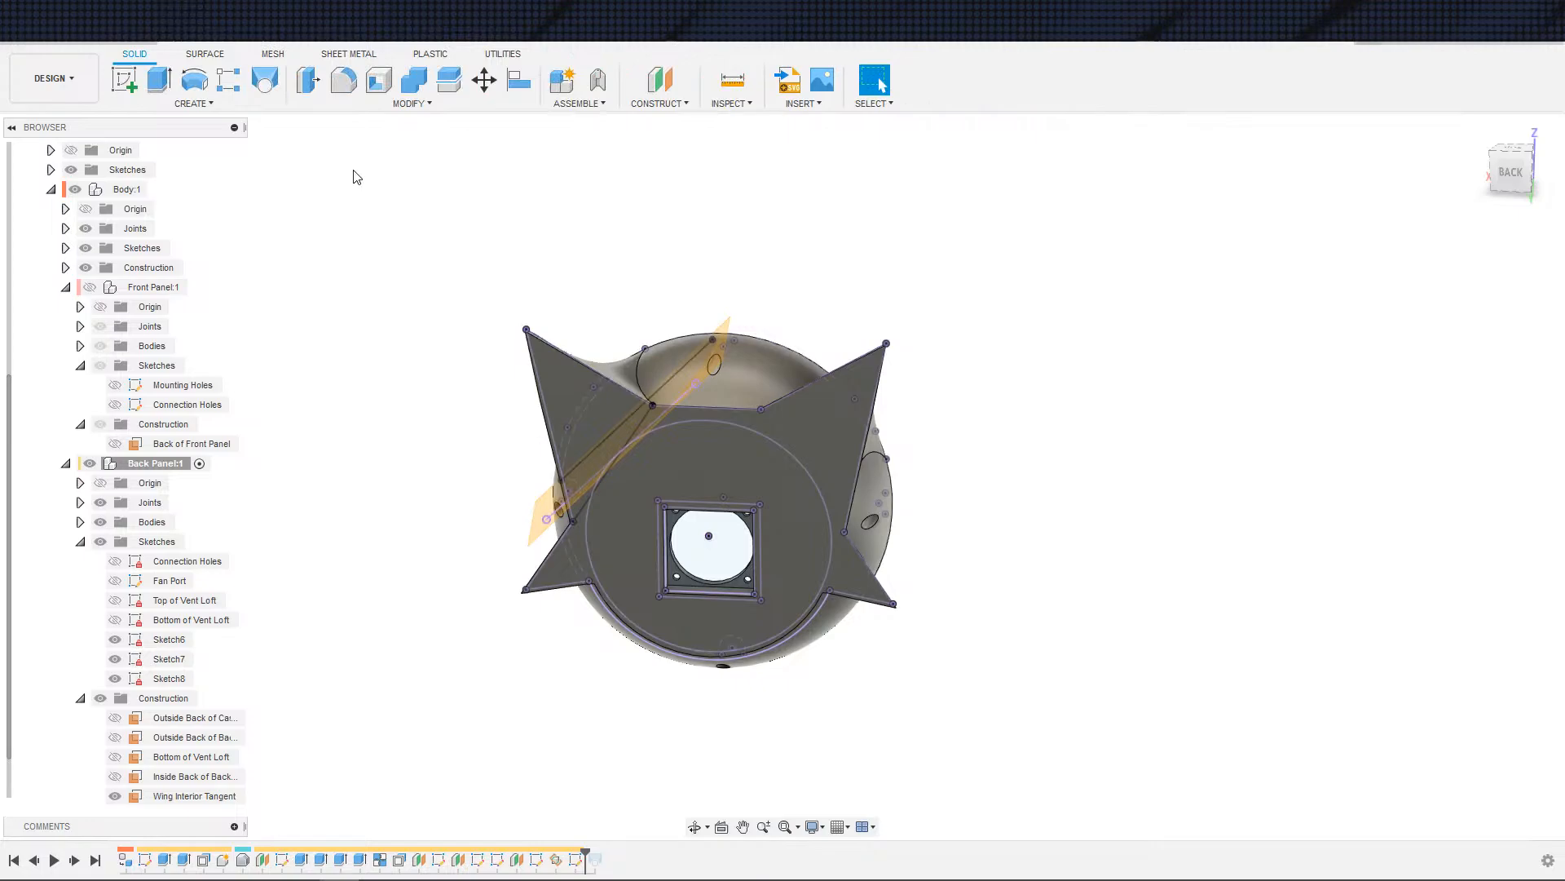
{"action": "left_click", "coordinate": [266, 82]}
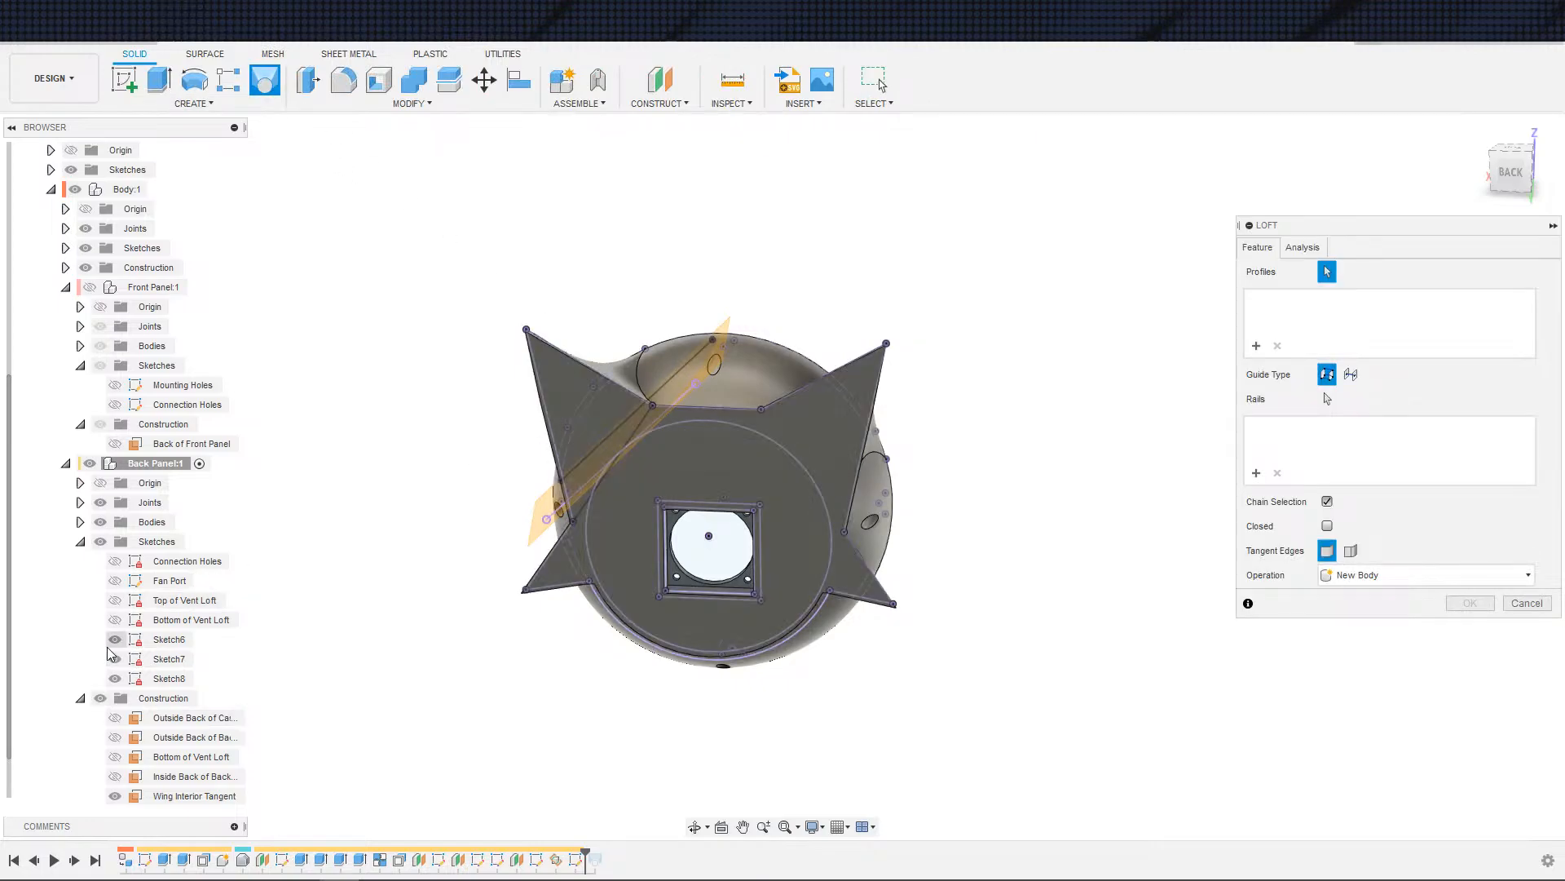
{"action": "left_click", "coordinate": [101, 523]}
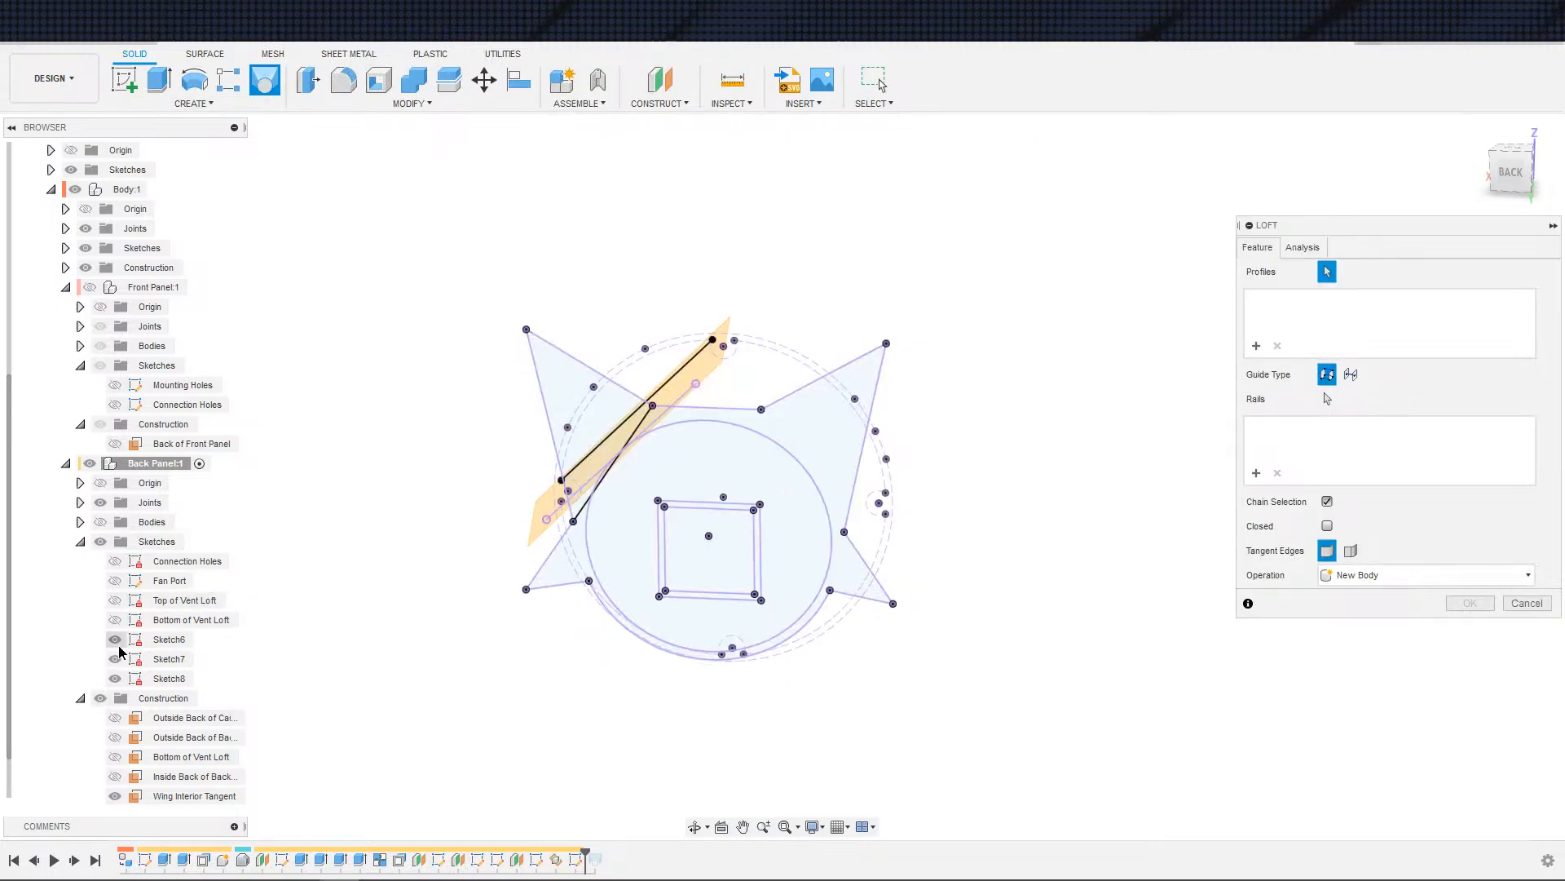
{"action": "left_click", "coordinate": [116, 640]}
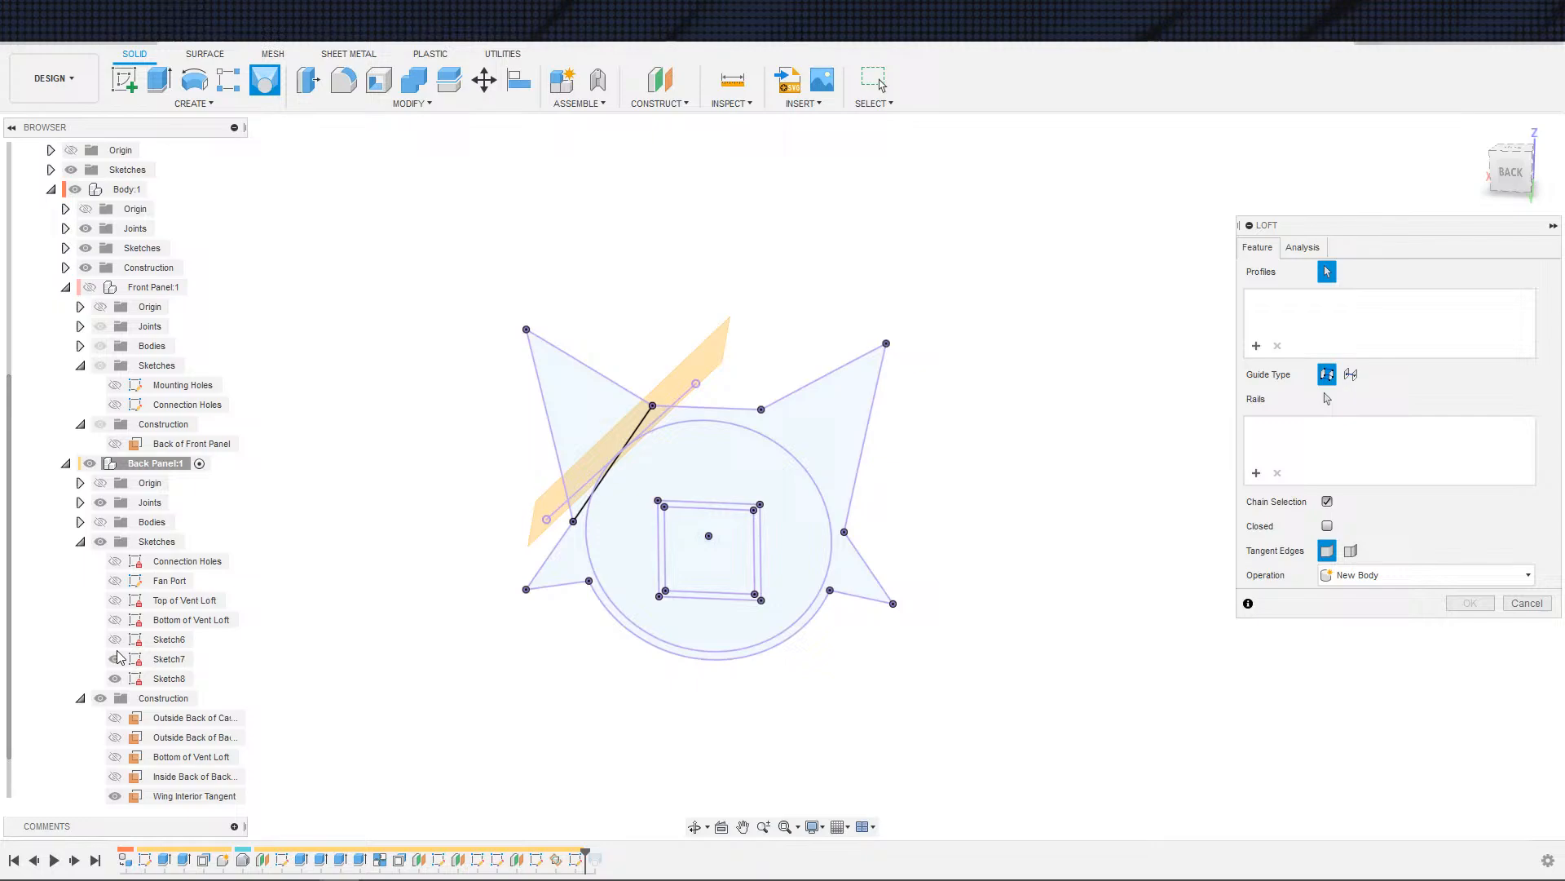
{"action": "left_click", "coordinate": [591, 443]}
{"action": "middle_click_drag", "start_coordinate": [493, 528], "coordinate": [769, 600], "text": "shift"}
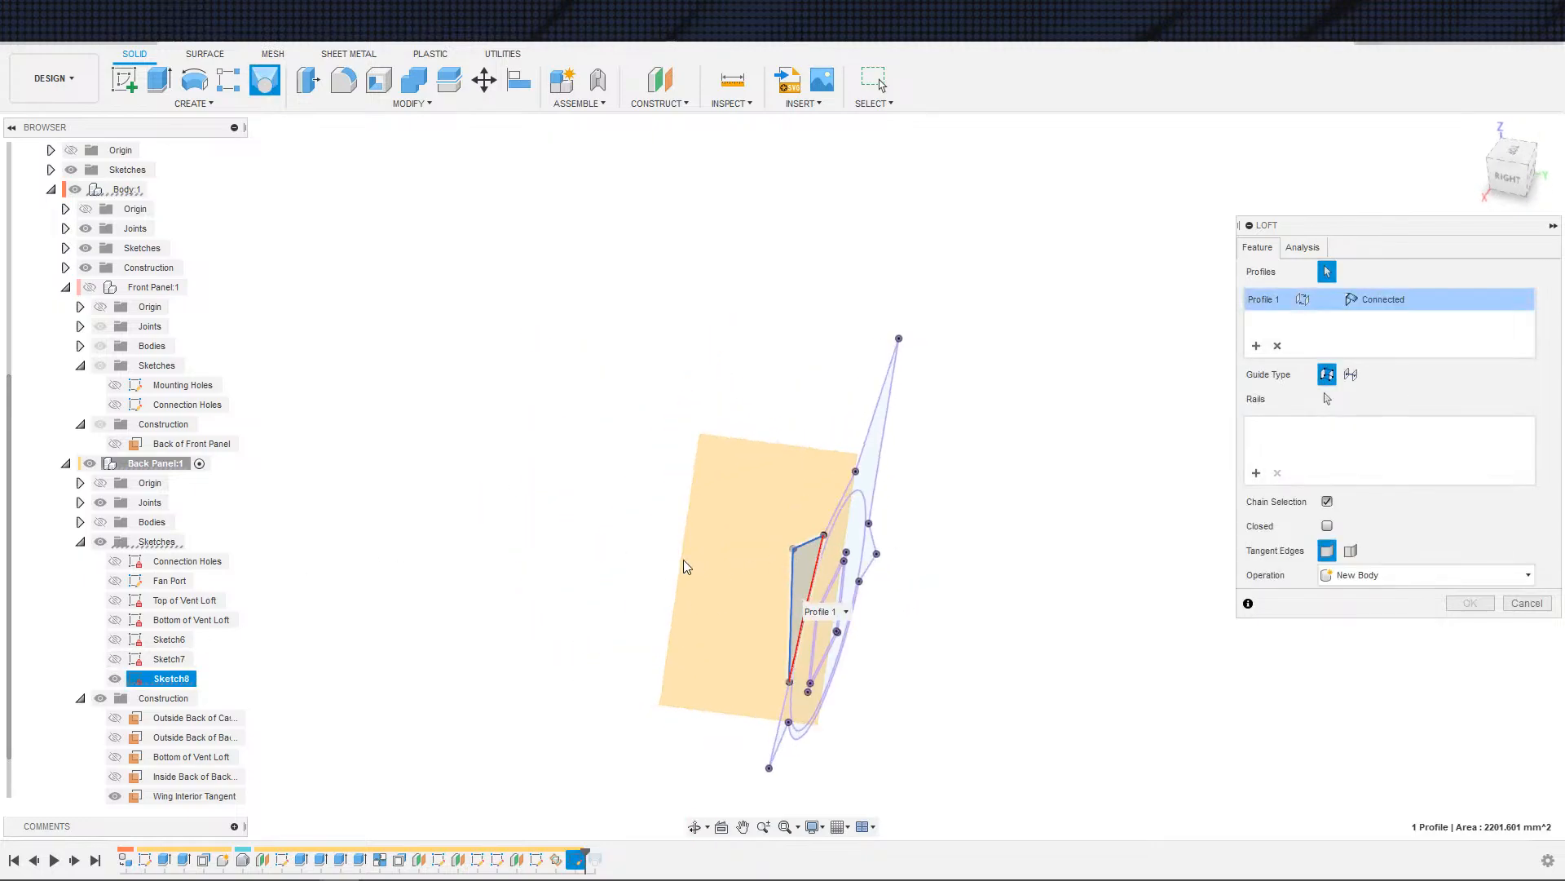
{"action": "key", "text": "Escape"}
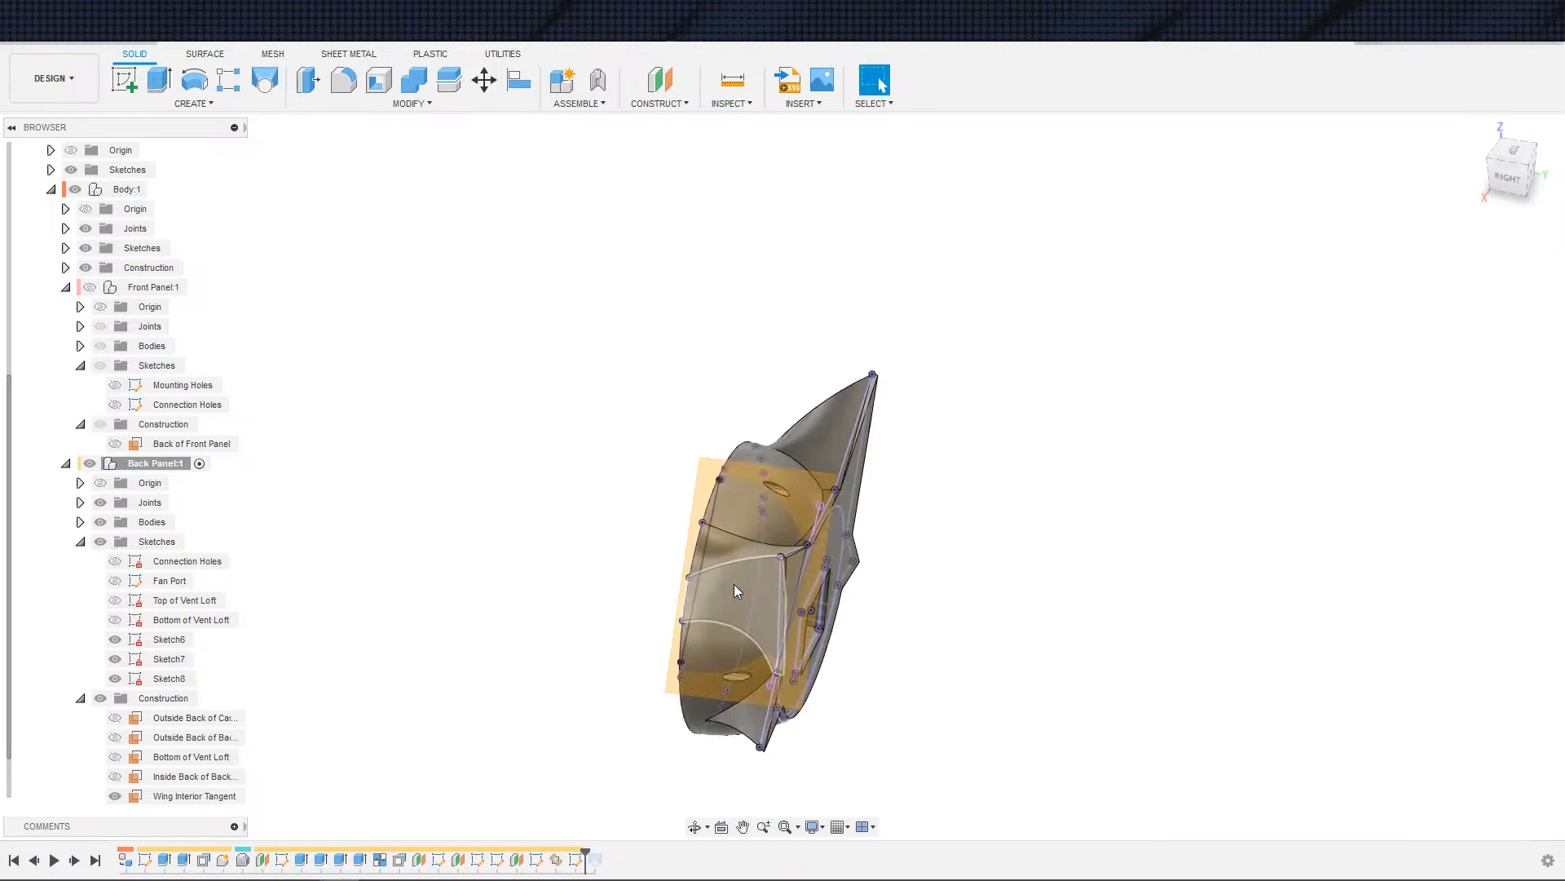
- Create a sketch on the Wing Interior Tangent plane and project the back panel body into it with the projection link on
{"action": "key", "text": "s"}
{"action": "left_click", "coordinate": [719, 631]}
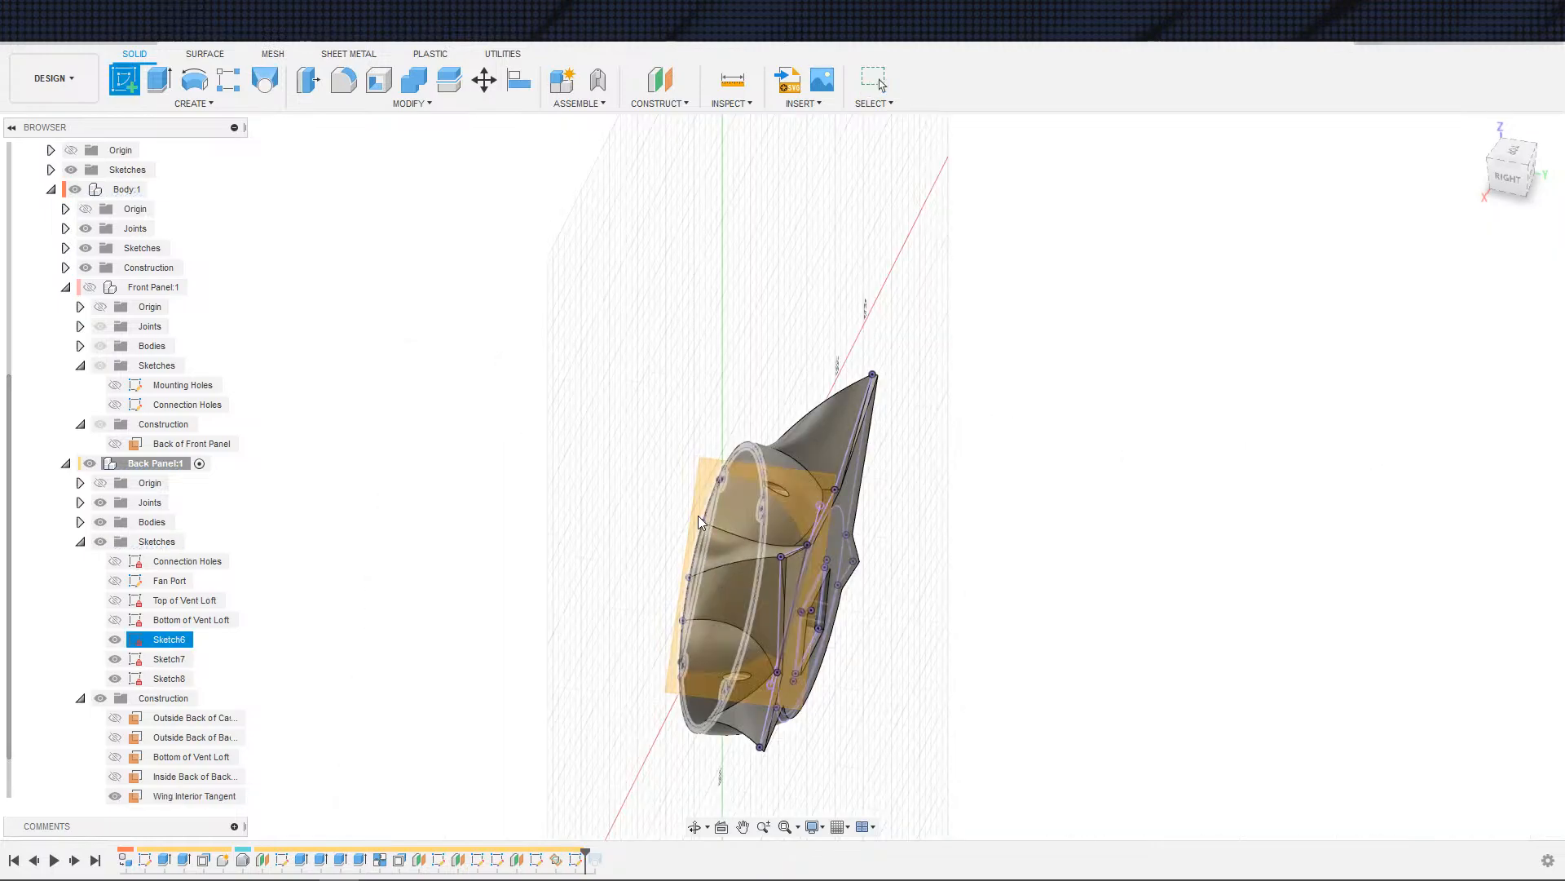
{"action": "left_click", "coordinate": [697, 602]}
{"action": "key", "text": "s"}
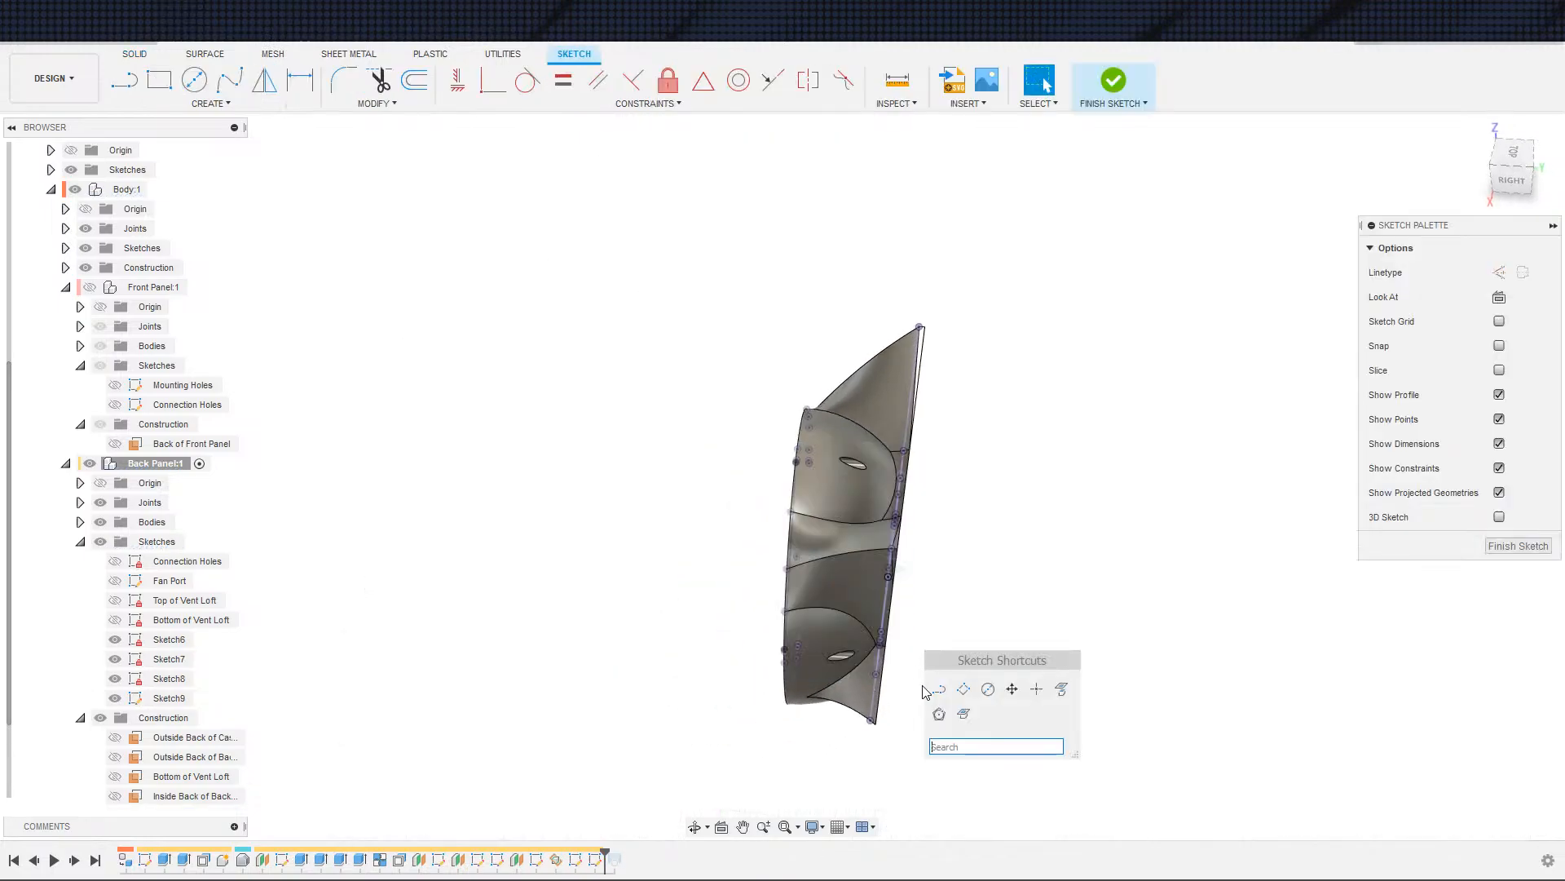
{"action": "key", "text": "s"}
{"action": "middle_click_drag", "start_coordinate": [810, 649], "coordinate": [1076, 640], "text": "shift"}
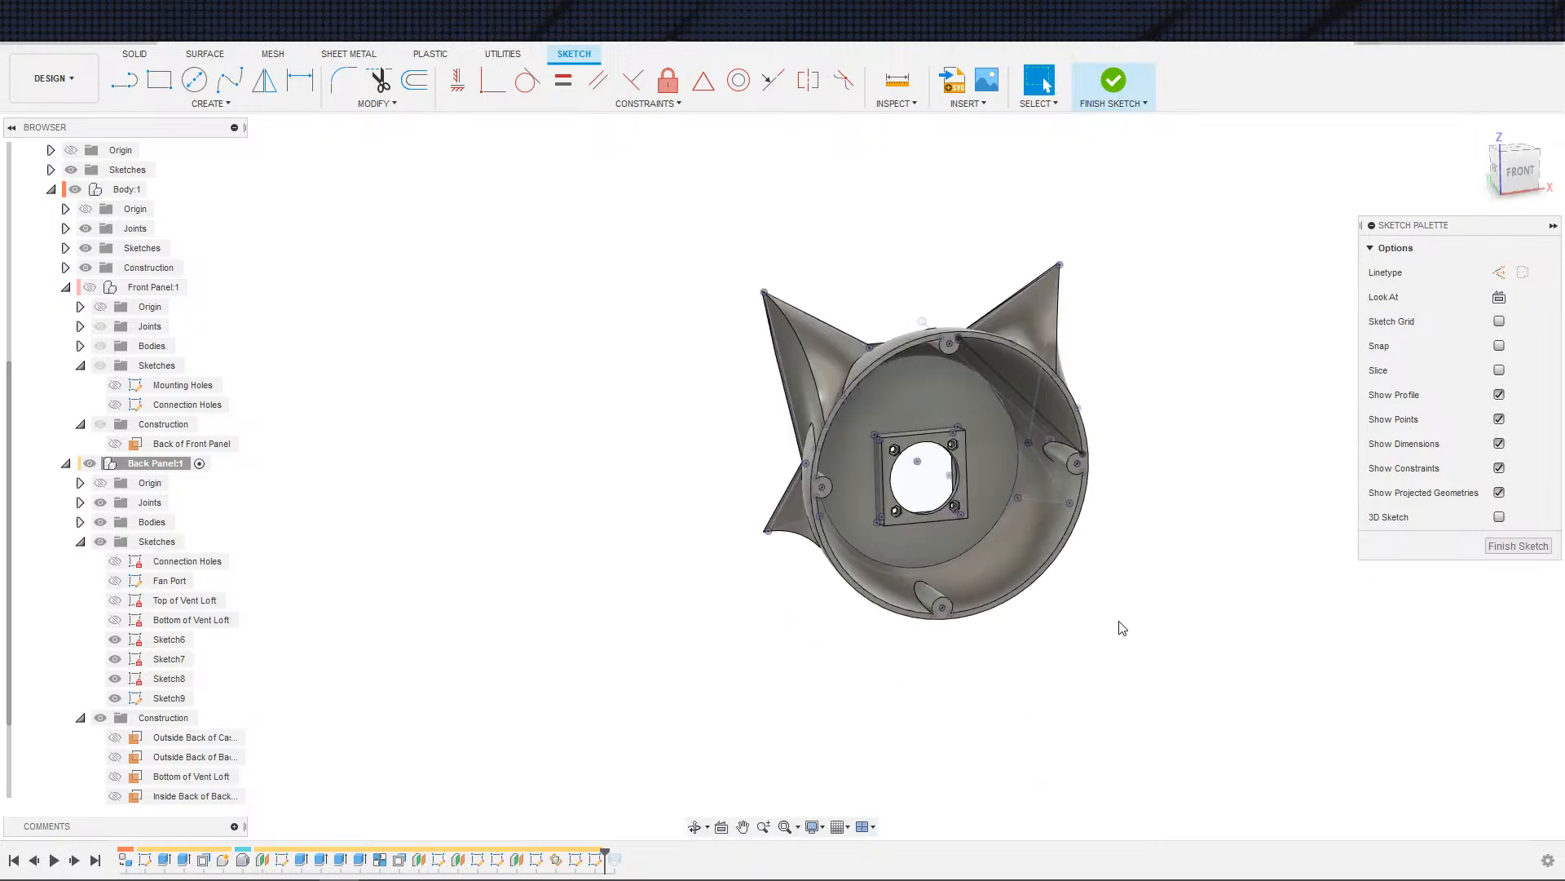
{"action": "key", "text": "s"}
{"action": "key", "text": "p"}
{"action": "middle_click_drag", "start_coordinate": [1133, 485], "coordinate": [1152, 434], "text": "shift"}
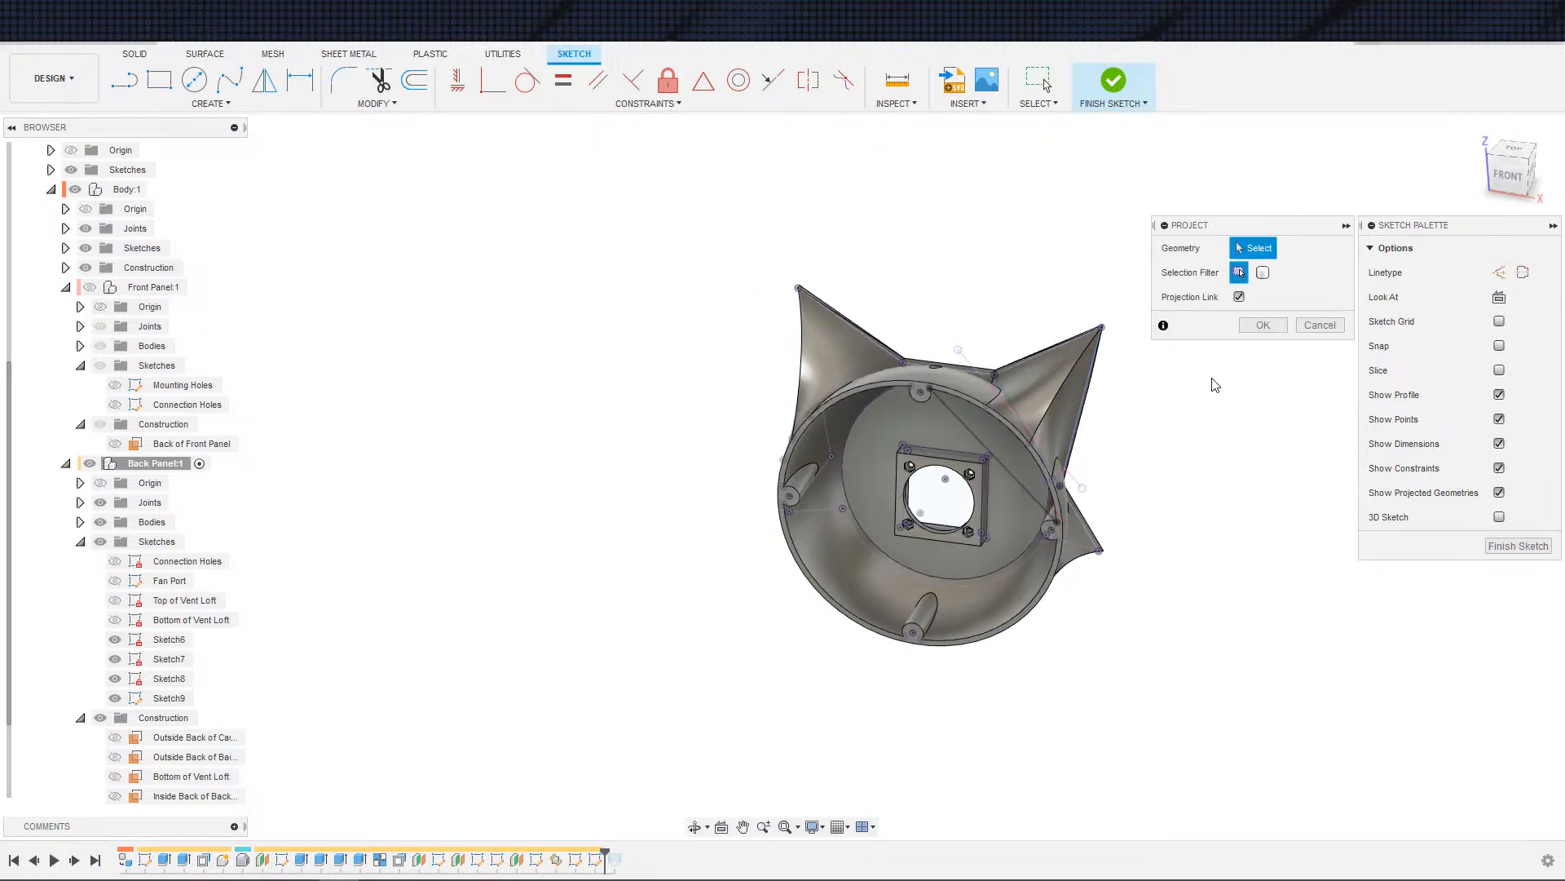
{"action": "left_click", "coordinate": [1058, 458]}
{"action": "middle_click_drag", "start_coordinate": [1217, 481], "coordinate": [1123, 508], "text": "shift"}
{"action": "key", "text": "Return"}
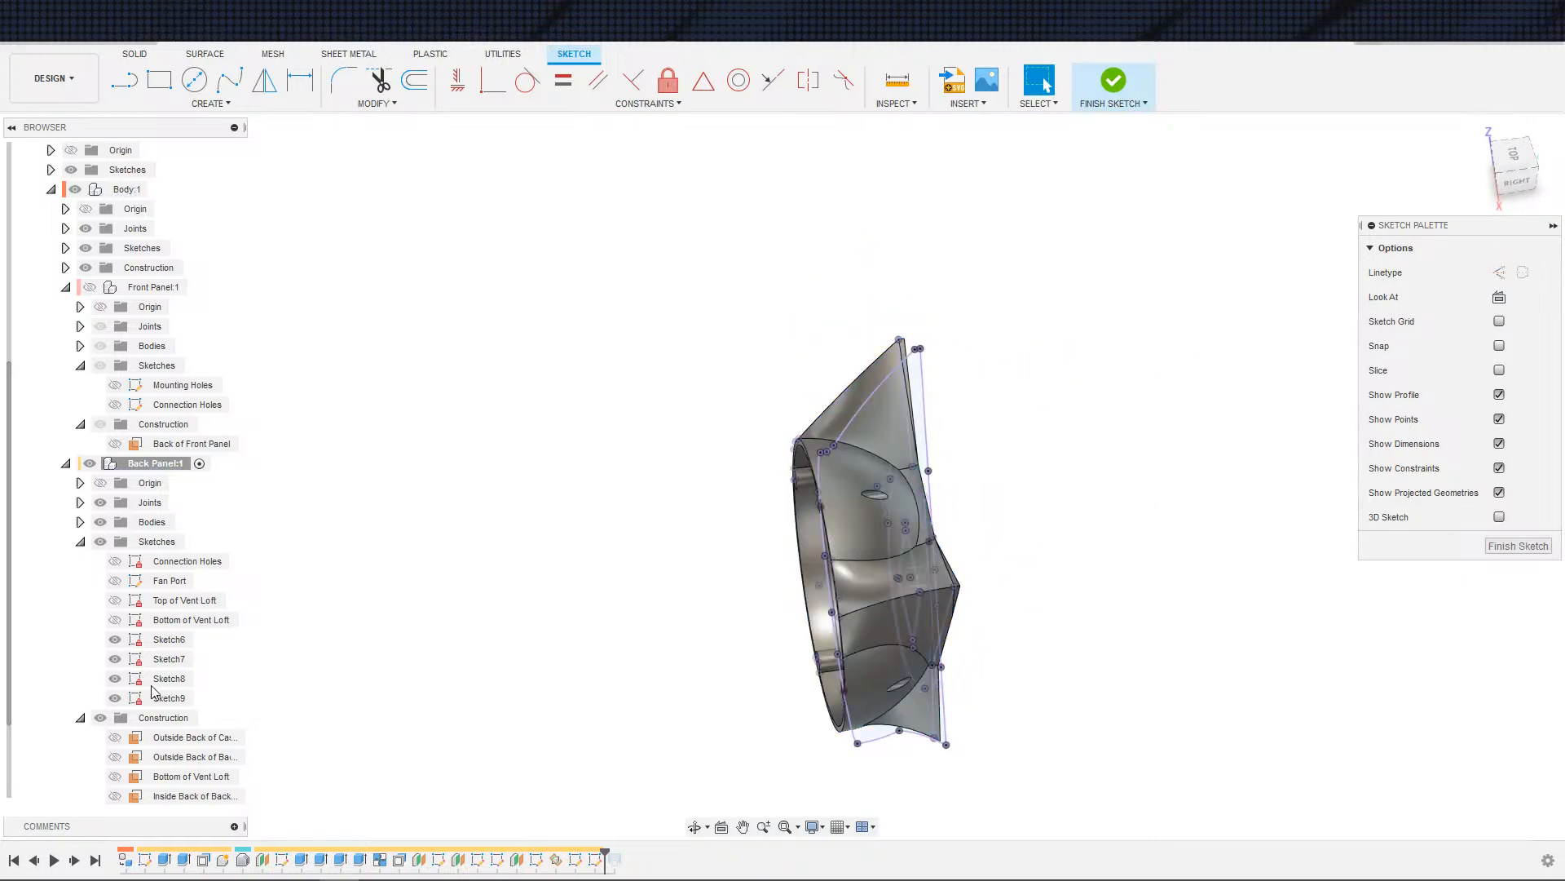
- Hide Sketch6, Sketch7 and Sketch8, and check the projected outline with the back panel's bodies temporarily hidden
{"action": "left_click", "coordinate": [116, 659]}
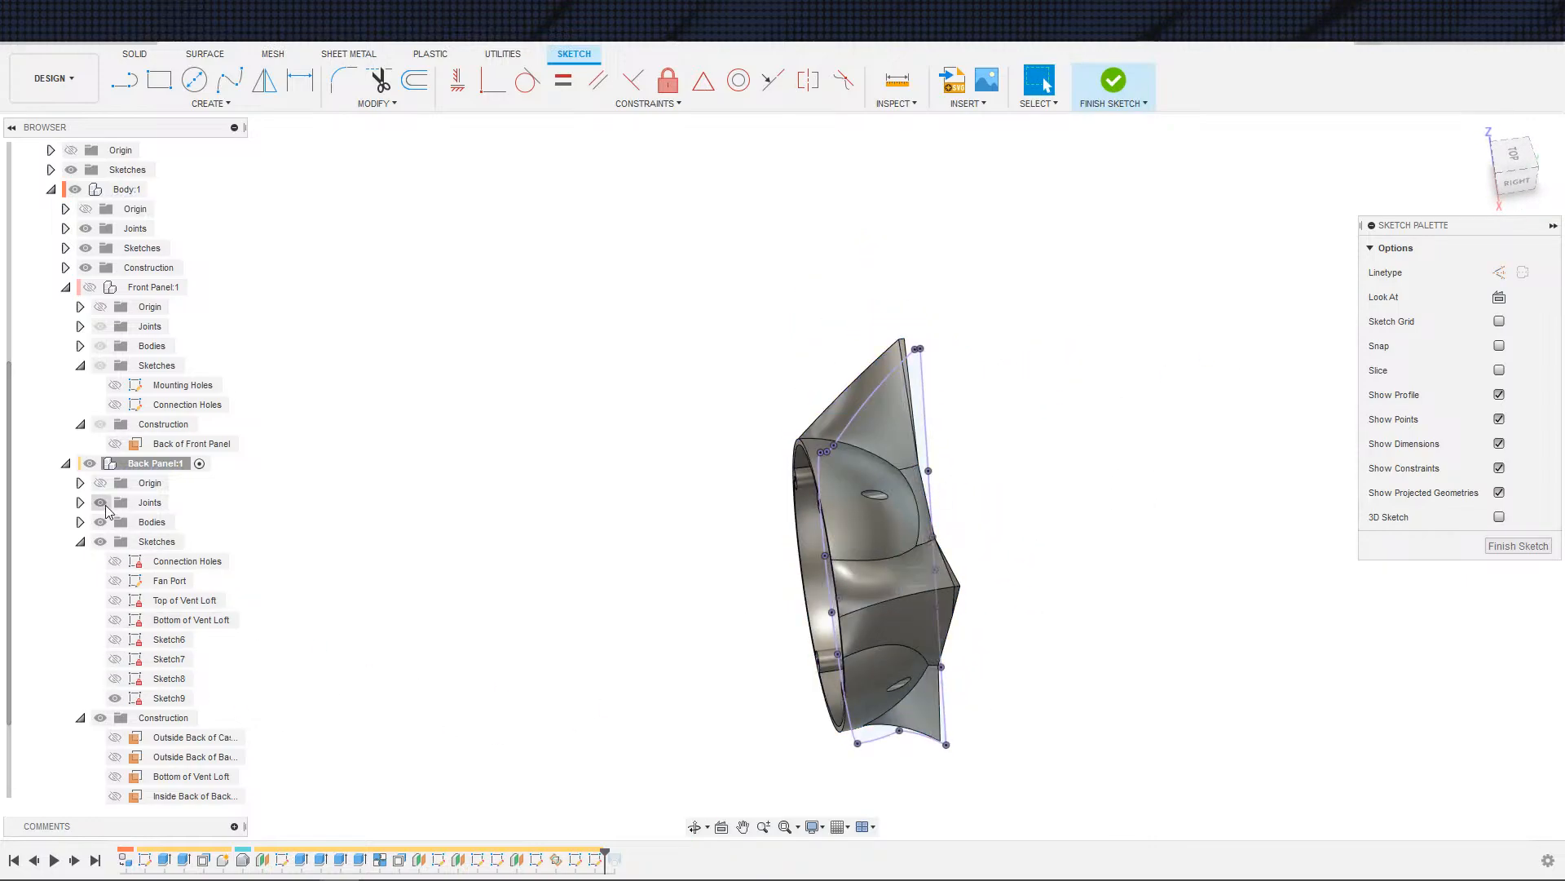
{"action": "left_click", "coordinate": [100, 521]}
{"action": "scroll", "coordinate": [778, 648], "scroll_direction": "up", "scroll_amount": 2}
{"action": "scroll", "coordinate": [858, 660], "scroll_direction": "down", "scroll_amount": 1}
{"action": "middle_click_drag", "start_coordinate": [684, 643], "coordinate": [594, 628]}
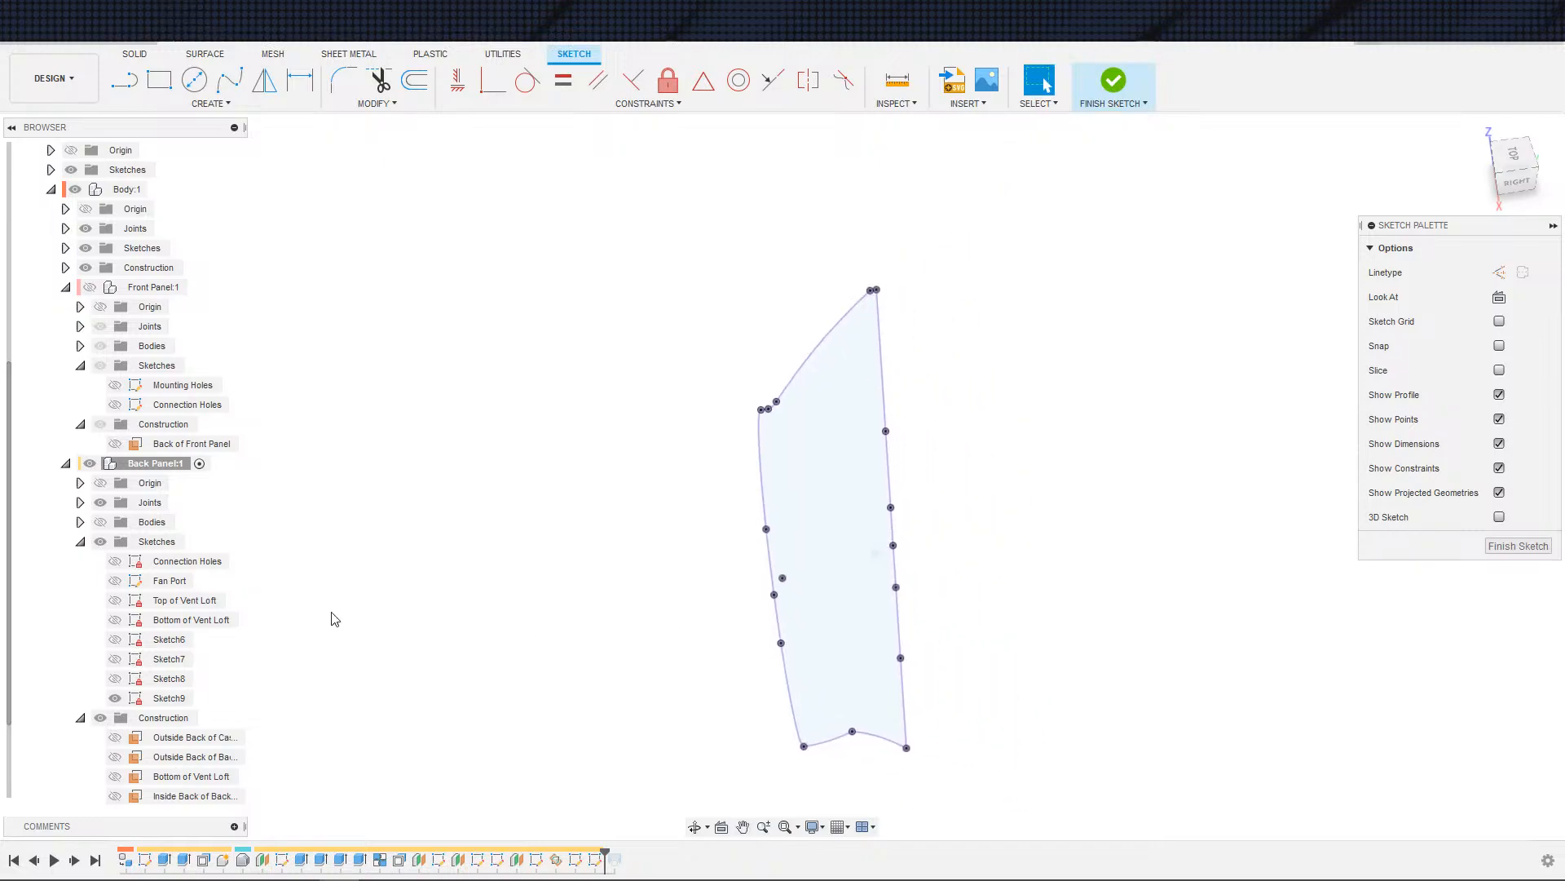
{"action": "left_click", "coordinate": [100, 522]}
{"action": "scroll", "coordinate": [975, 619], "scroll_direction": "down", "scroll_amount": 1}
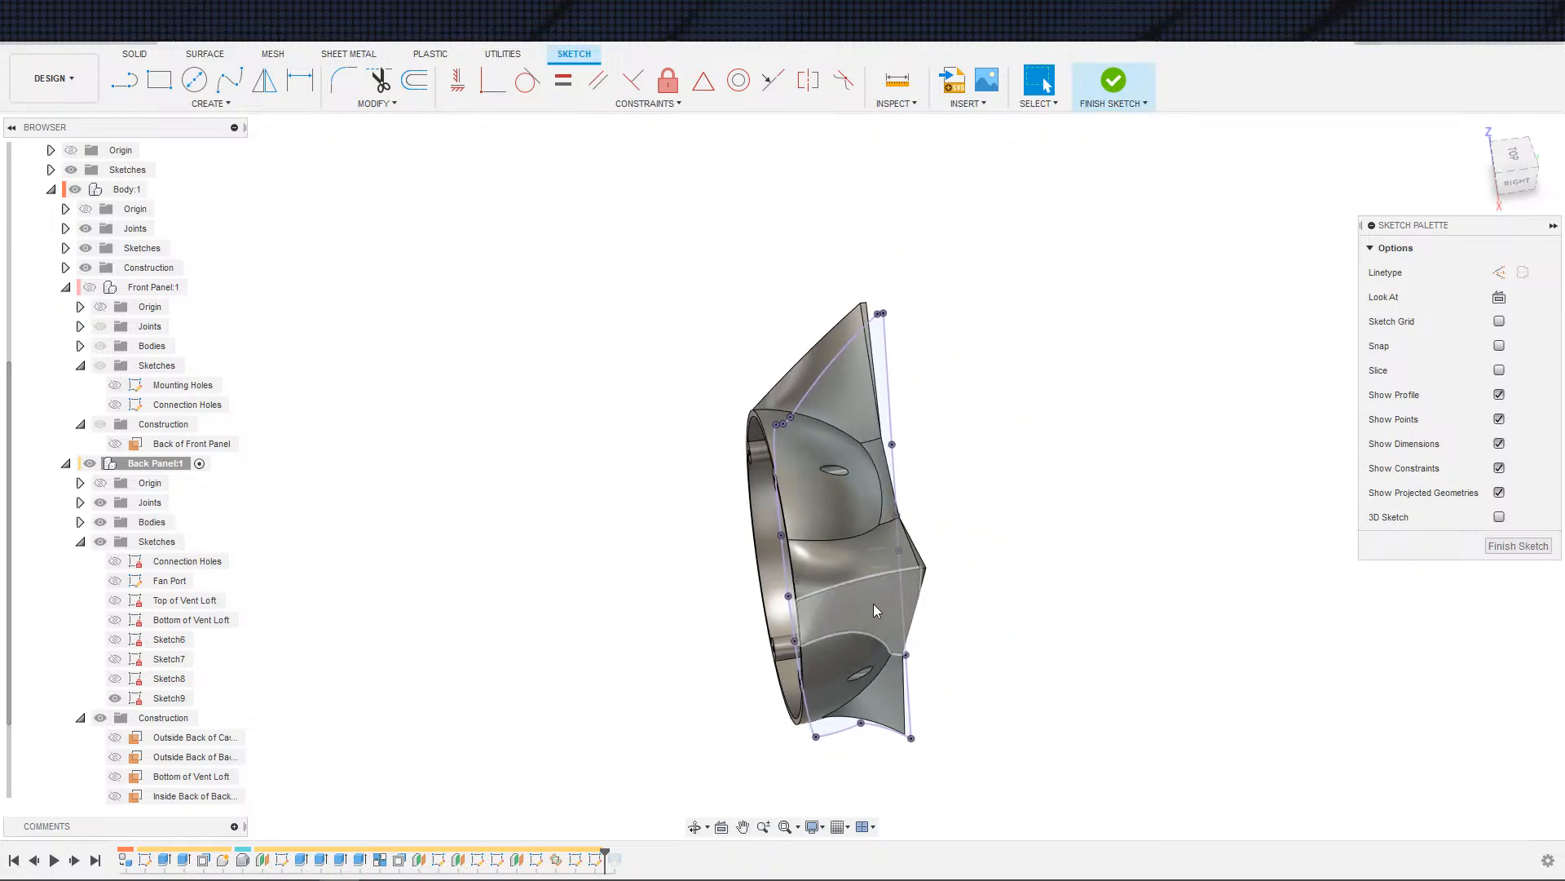
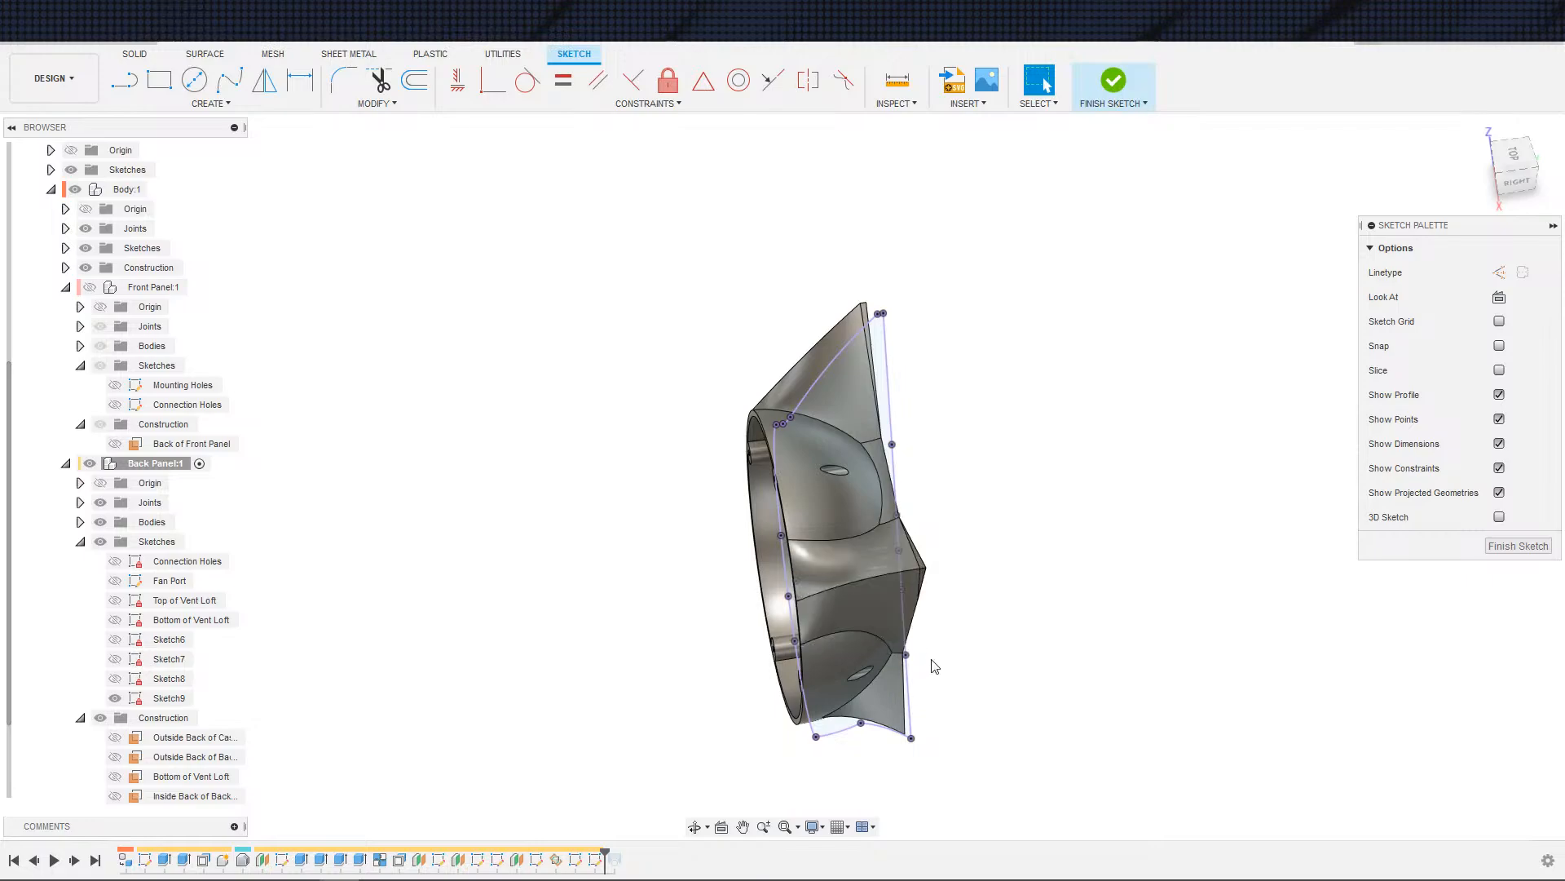
- Draw two lines across the projected outline between its front and back edges to bound the ear-base profile, and finish the sketch
{"action": "key", "text": "s"}
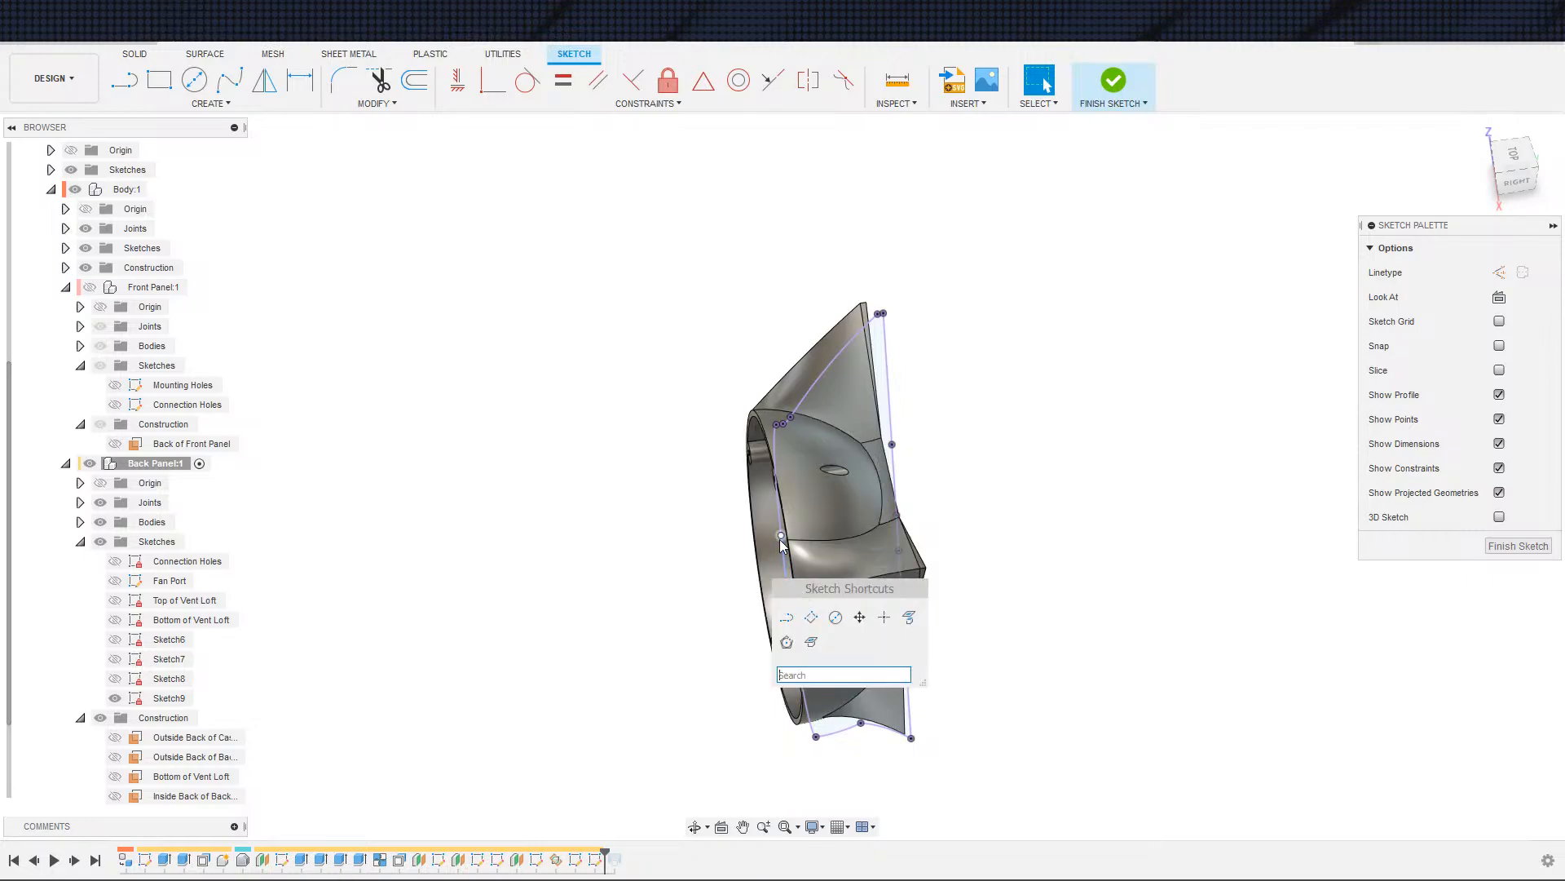
{"action": "left_click", "coordinate": [786, 619]}
{"action": "left_click", "coordinate": [897, 517]}
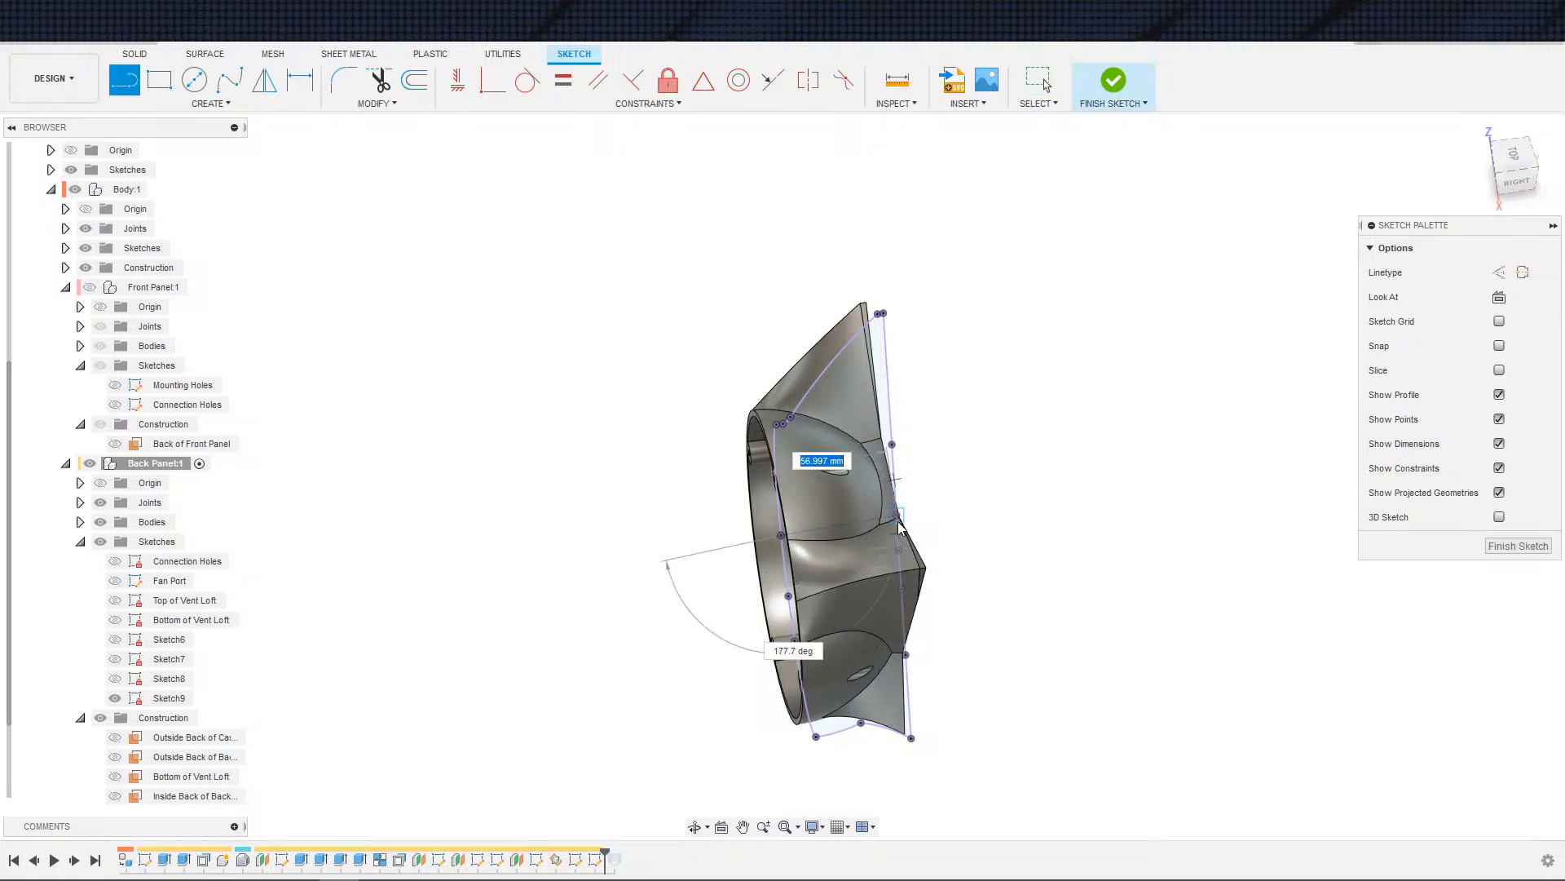
{"action": "left_click", "coordinate": [795, 643]}
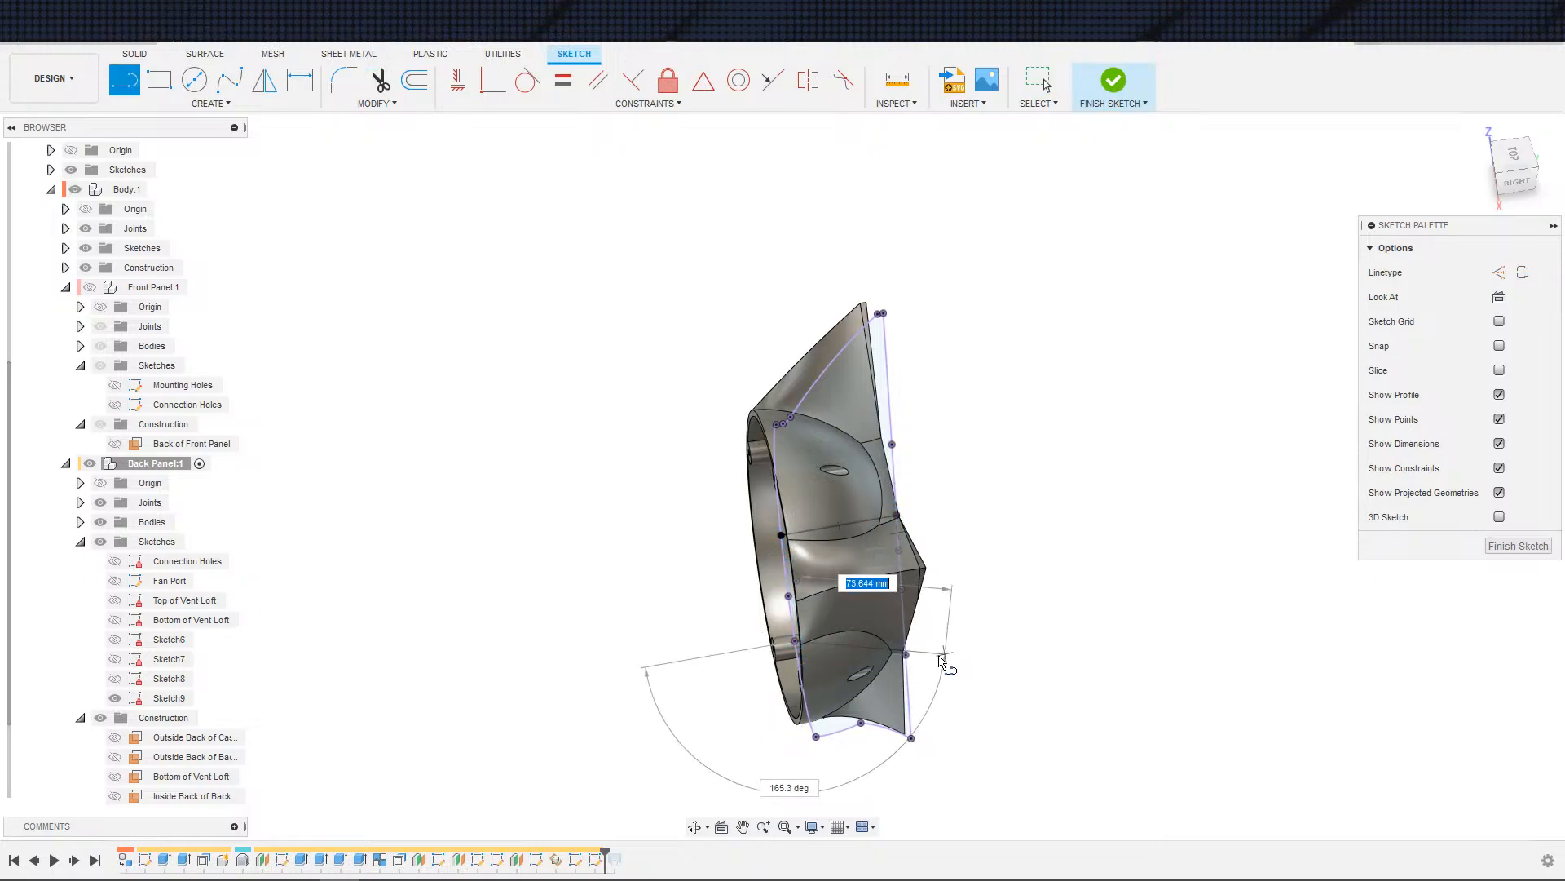
{"action": "scroll", "coordinate": [973, 658], "scroll_direction": "down", "scroll_amount": 2}
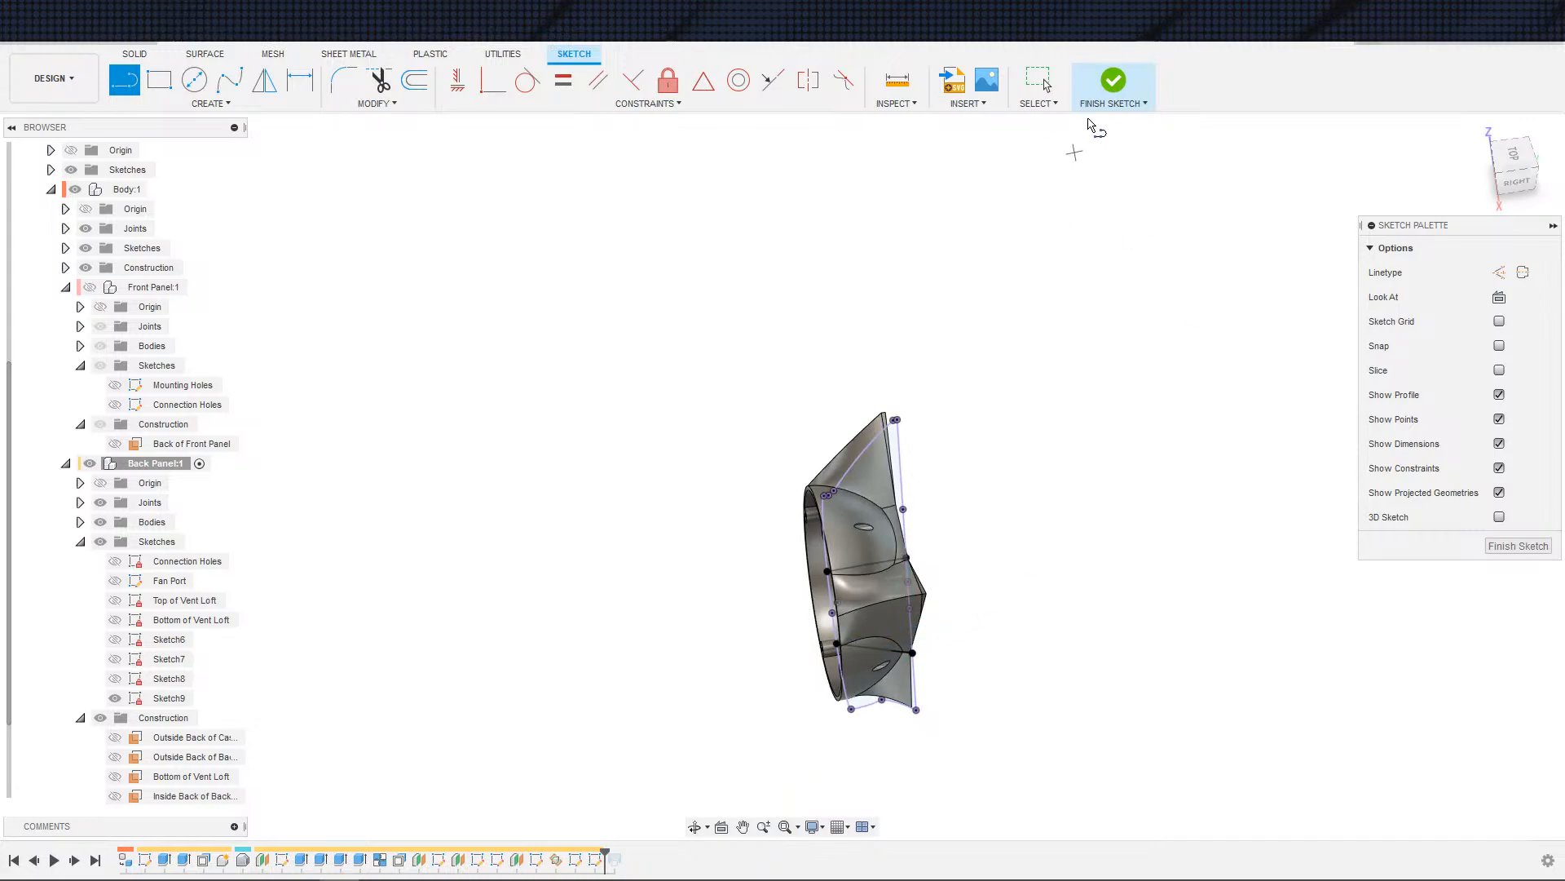
{"action": "left_click", "coordinate": [1114, 82]}
- Show Sketch8 and try to loft its ear profile to the profile between the two lines in Sketch9
{"action": "middle_click_drag", "start_coordinate": [796, 492], "coordinate": [653, 561], "text": "shift"}
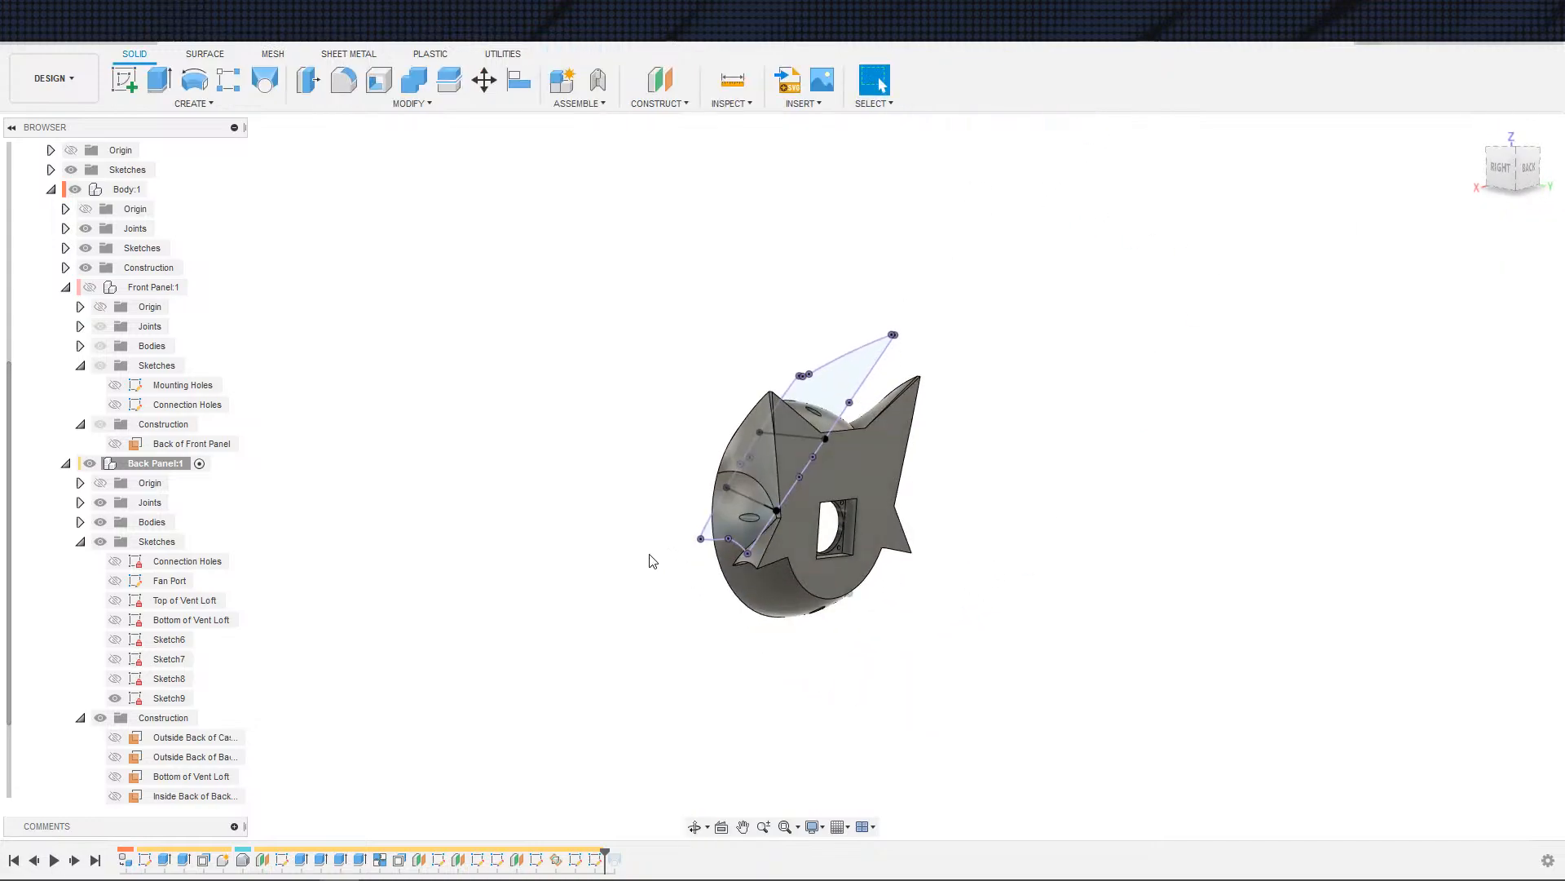
{"action": "left_click", "coordinate": [115, 678]}
{"action": "scroll", "coordinate": [551, 564], "scroll_direction": "up", "scroll_amount": 1}
{"action": "middle_click_drag", "start_coordinate": [530, 553], "coordinate": [382, 563]}
{"action": "left_click", "coordinate": [265, 81]}
{"action": "left_click", "coordinate": [703, 421]}
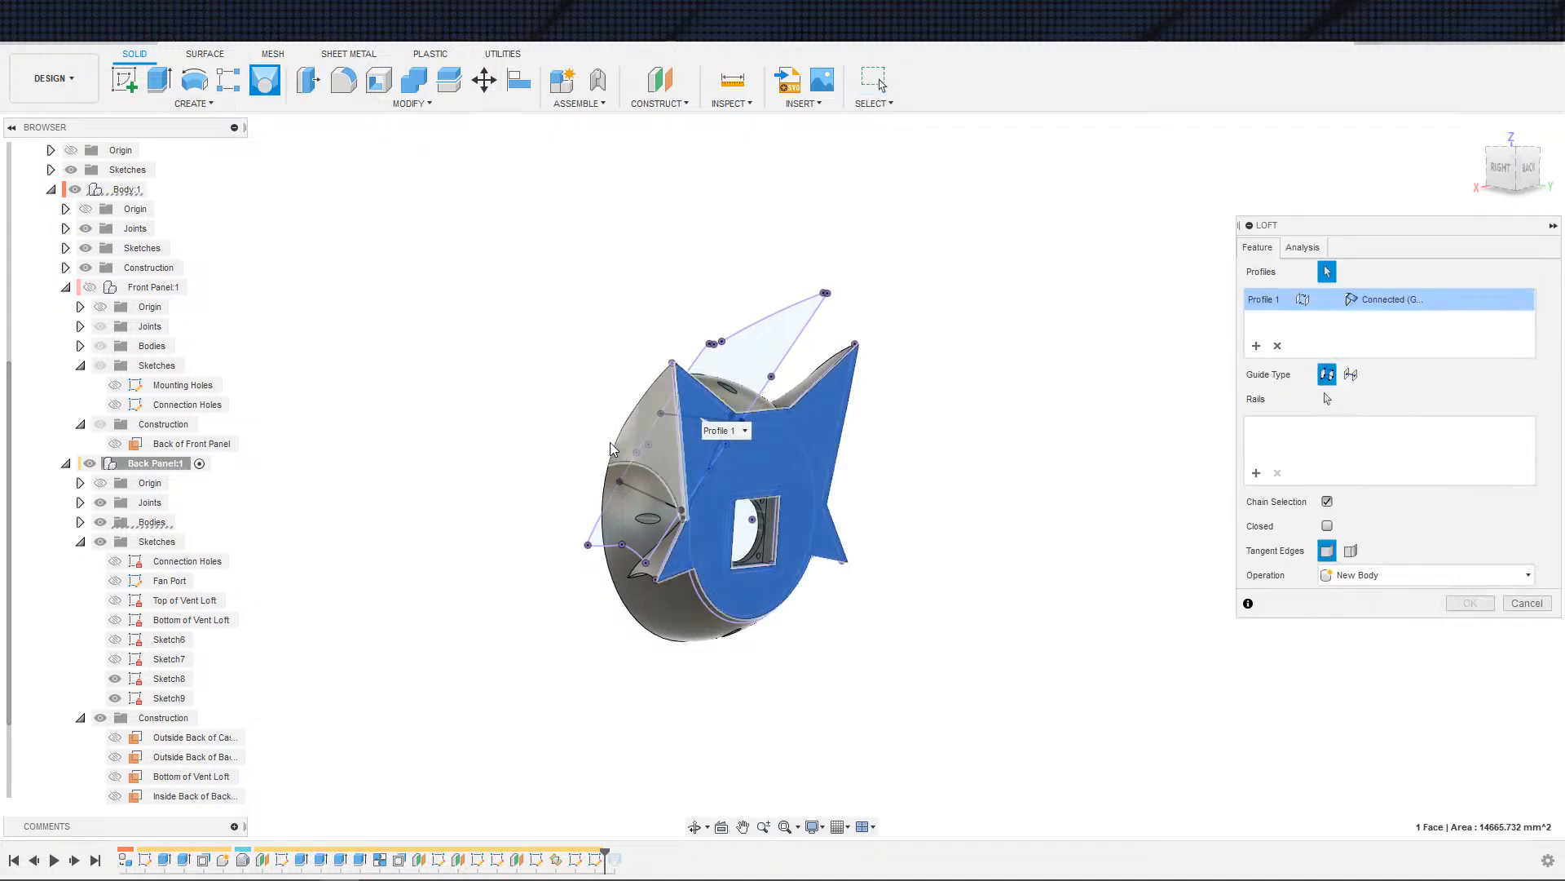
{"action": "middle_click_drag", "start_coordinate": [386, 461], "coordinate": [418, 459], "text": "shift"}
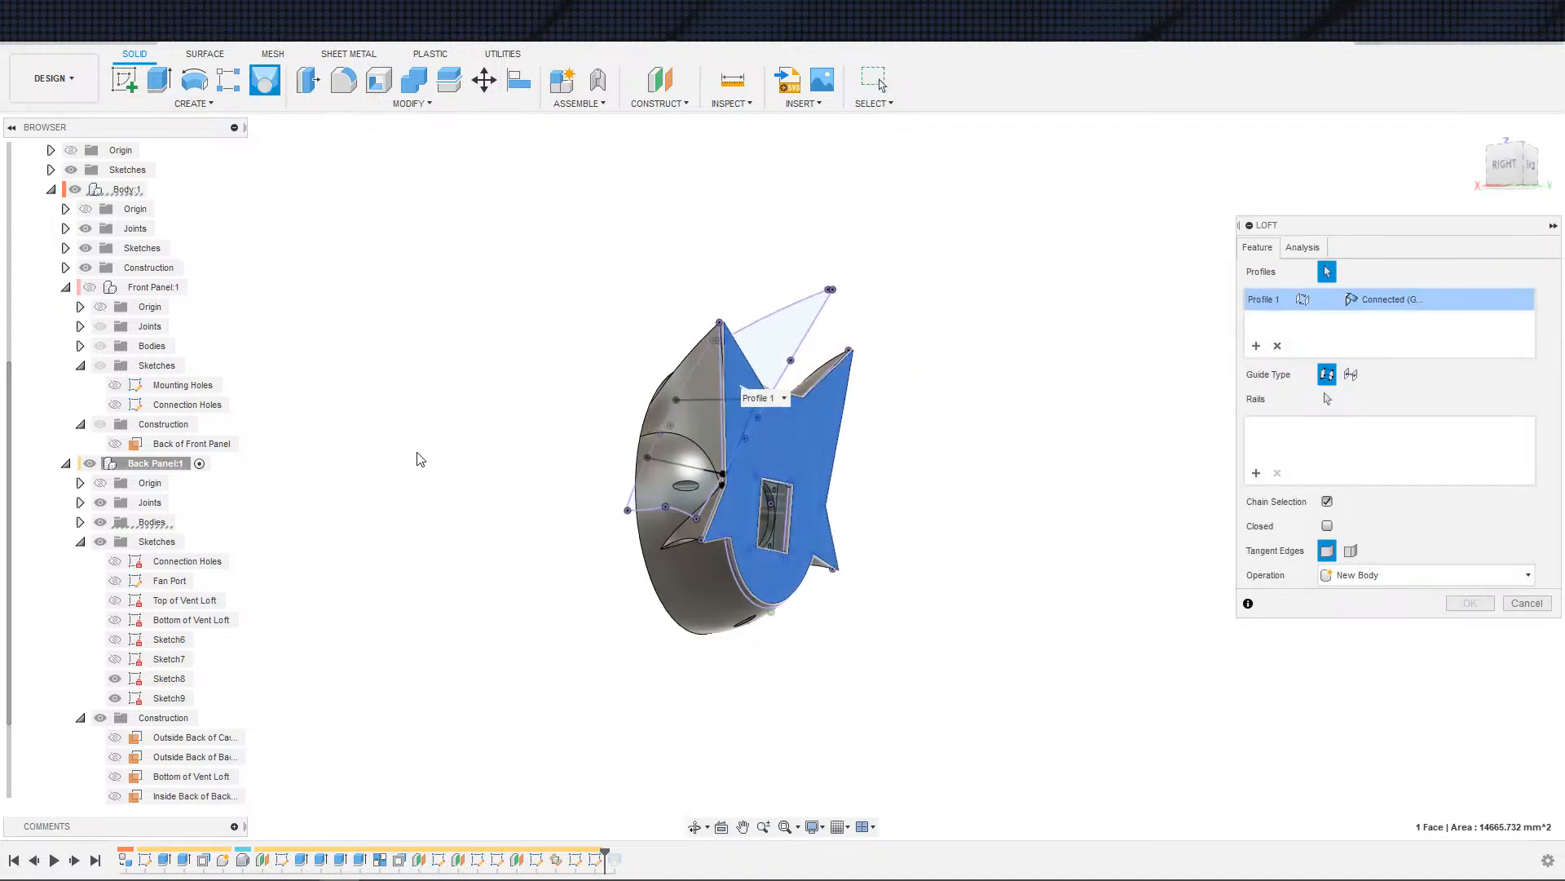
{"action": "left_click", "coordinate": [1277, 346]}
{"action": "left_click", "coordinate": [101, 523]}
{"action": "left_click", "coordinate": [736, 383]}
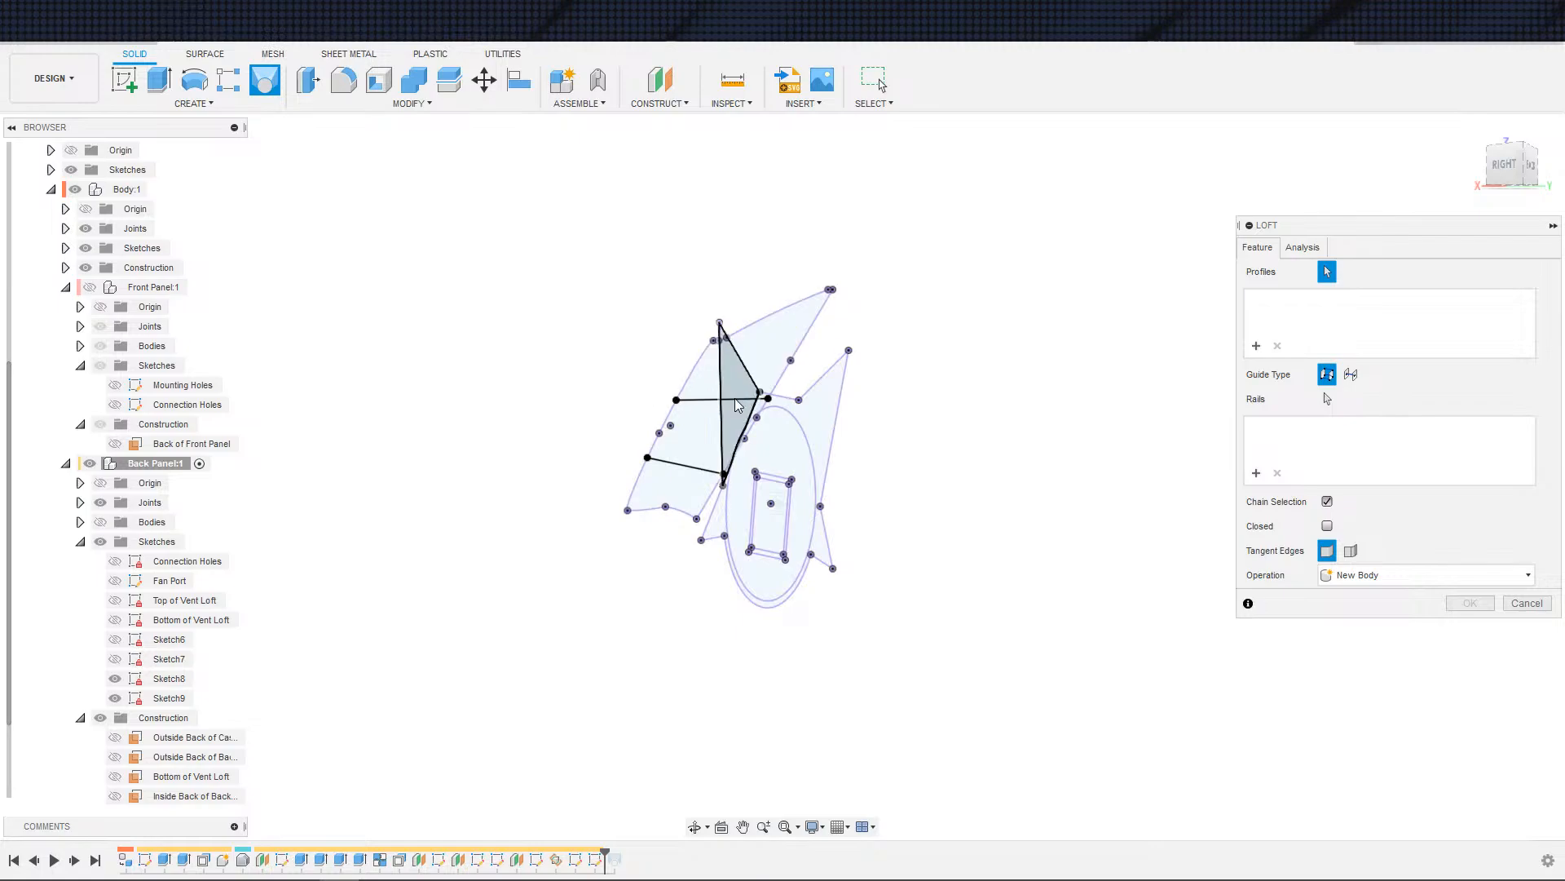
{"action": "left_click", "coordinate": [693, 434]}
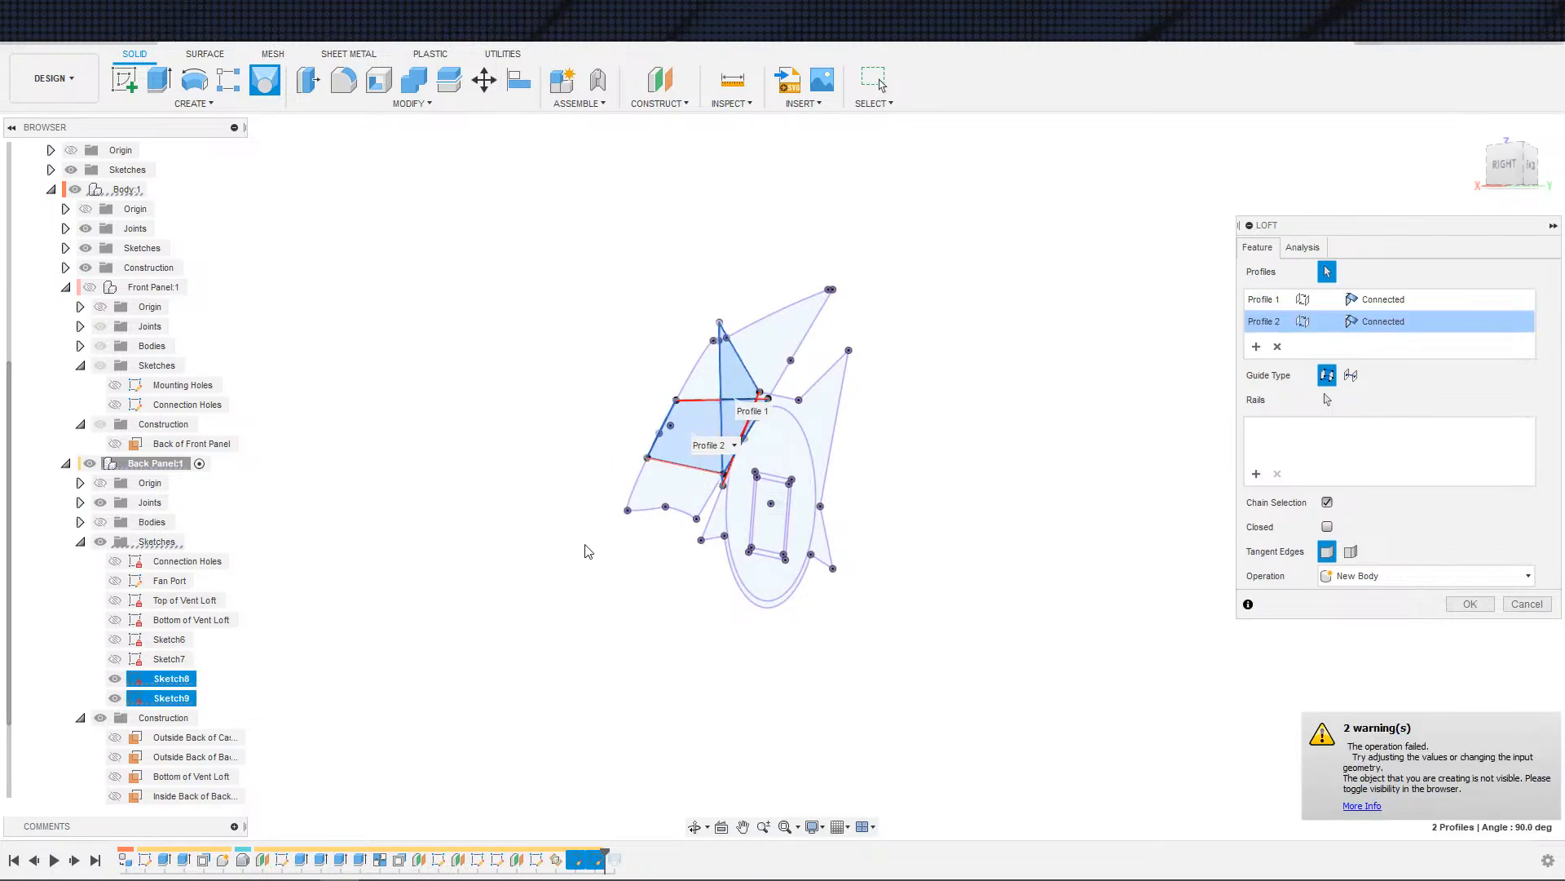
- Try the Direction condition on both loft profiles, Profile 1 and Profile 2
{"action": "middle_click_drag", "start_coordinate": [465, 541], "coordinate": [1010, 562], "text": "shift"}
{"action": "scroll", "coordinate": [1010, 563], "scroll_direction": "up", "scroll_amount": 3}
{"action": "middle_click_drag", "start_coordinate": [1143, 560], "coordinate": [1105, 468], "text": "shift"}
{"action": "scroll", "coordinate": [1077, 535], "scroll_direction": "up", "scroll_amount": 2}
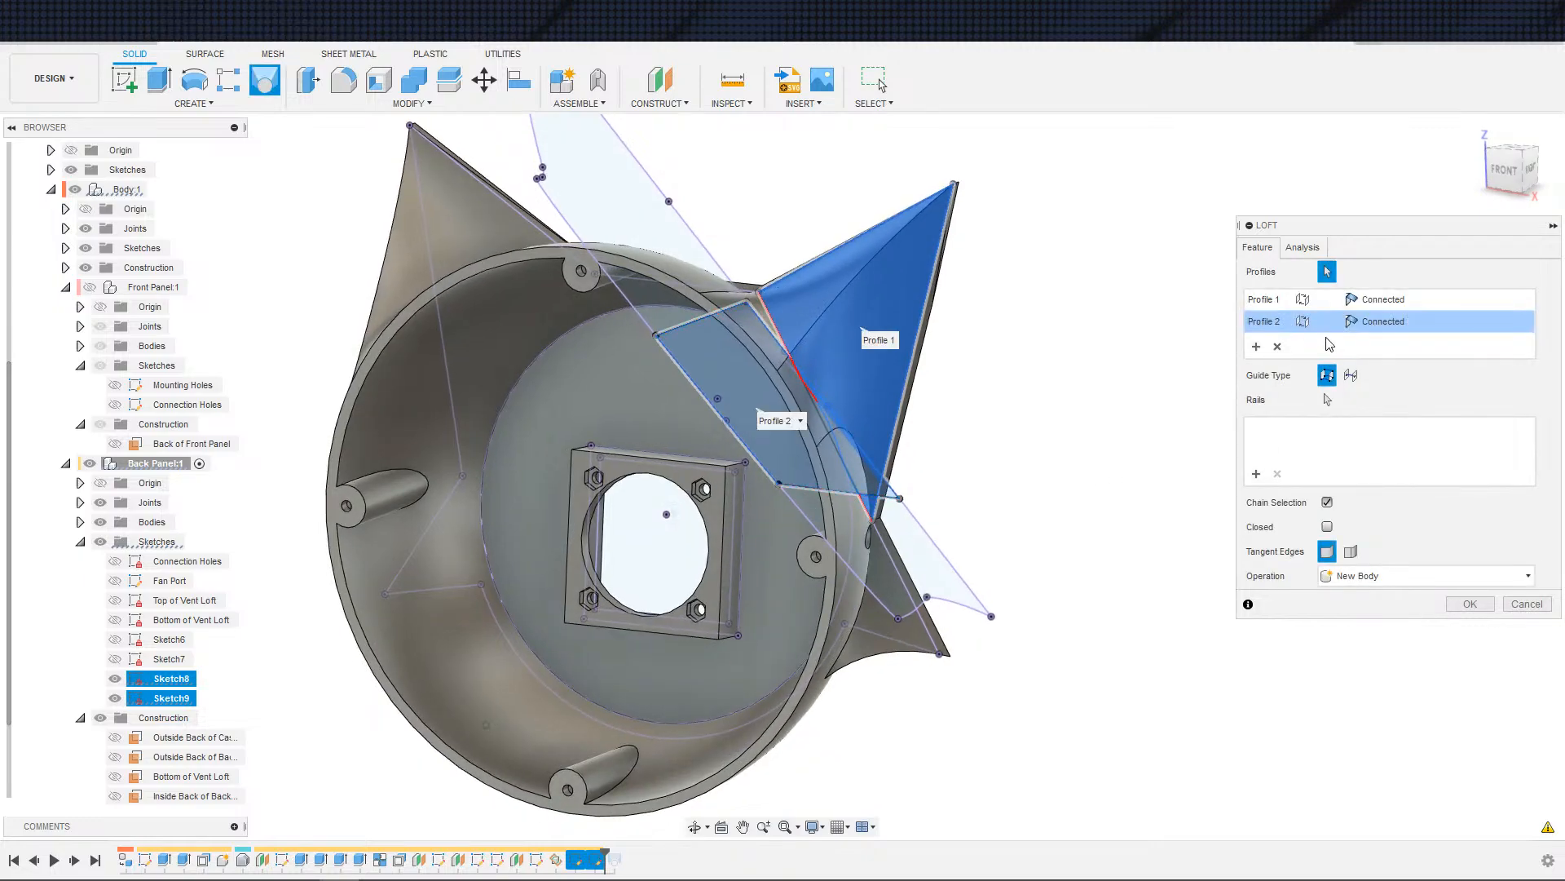
{"action": "left_click", "coordinate": [1384, 300]}
{"action": "left_click", "coordinate": [1385, 339]}
{"action": "left_click", "coordinate": [1384, 325]}
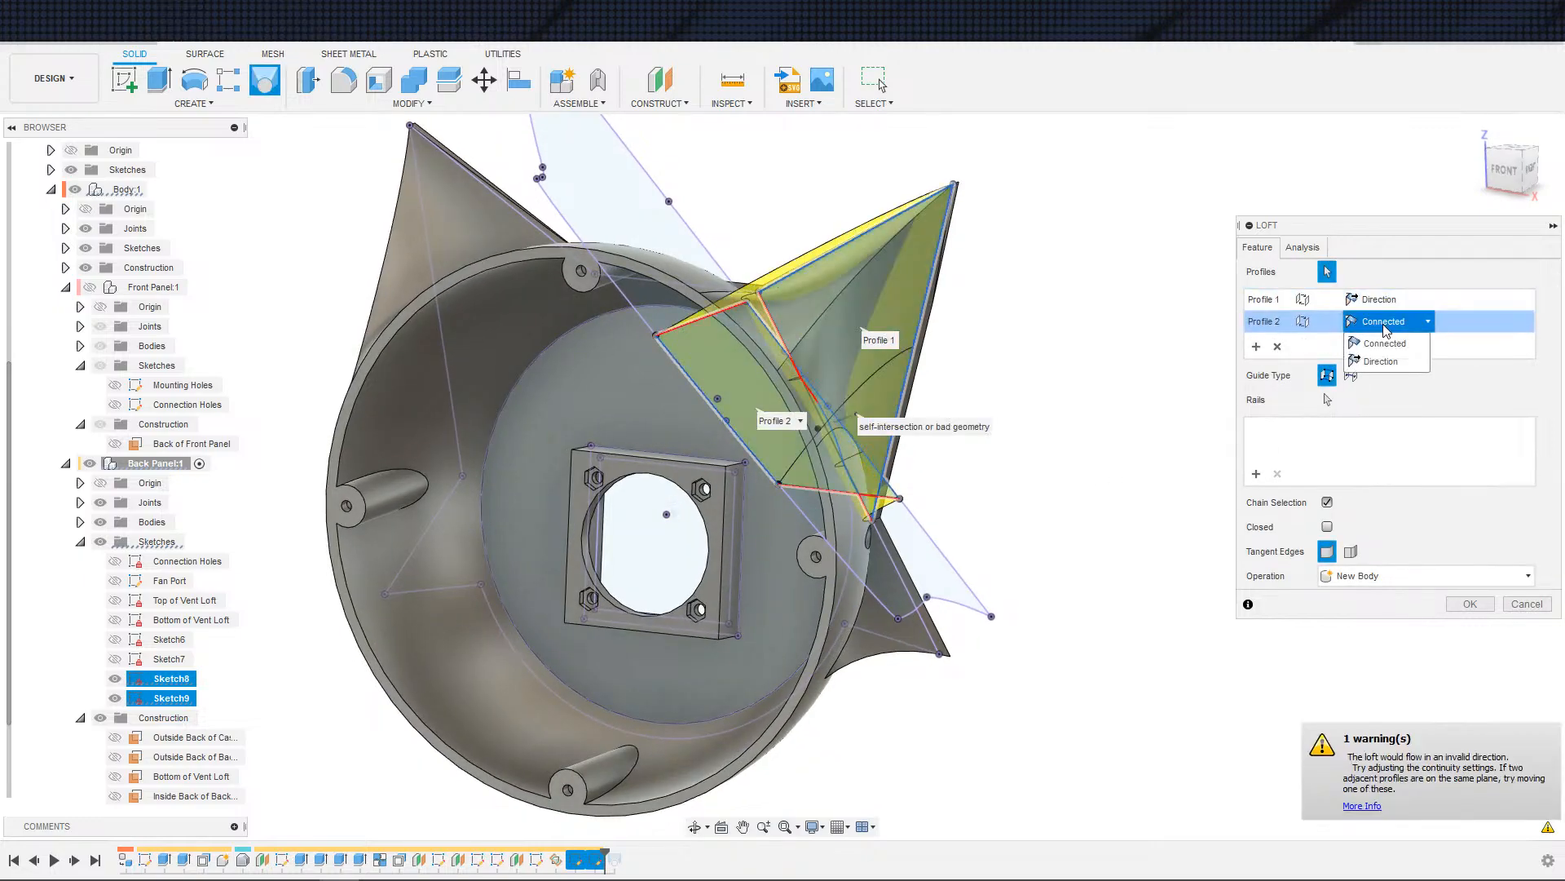
{"action": "left_click", "coordinate": [1378, 361]}
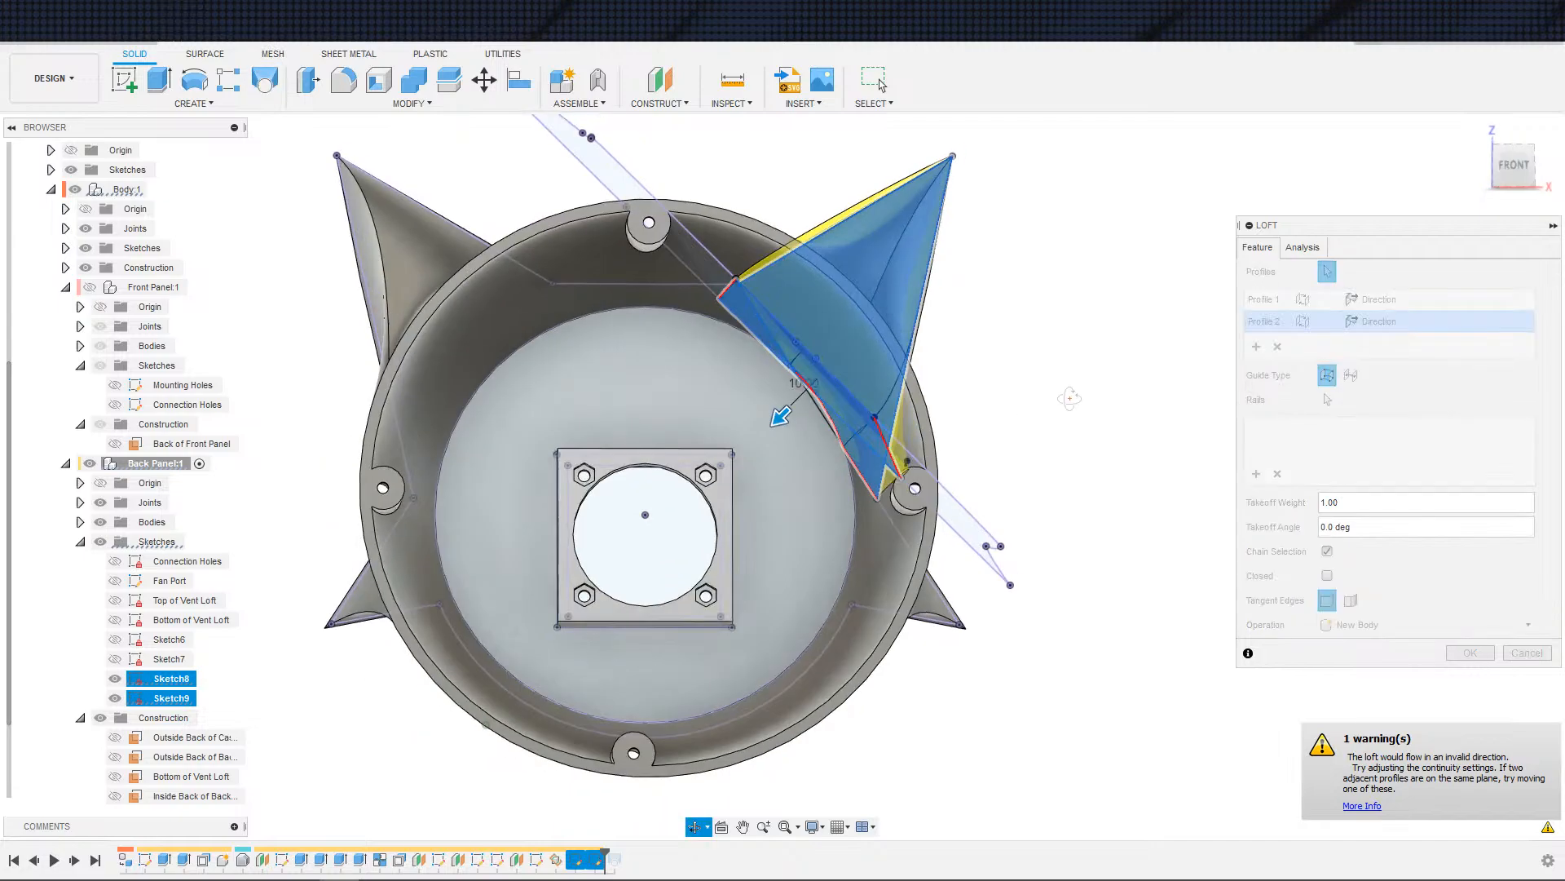
- Try the Connected condition on Profile 1, revisit Profile 2's condition, and cancel the loft
{"action": "left_click", "coordinate": [1384, 300]}
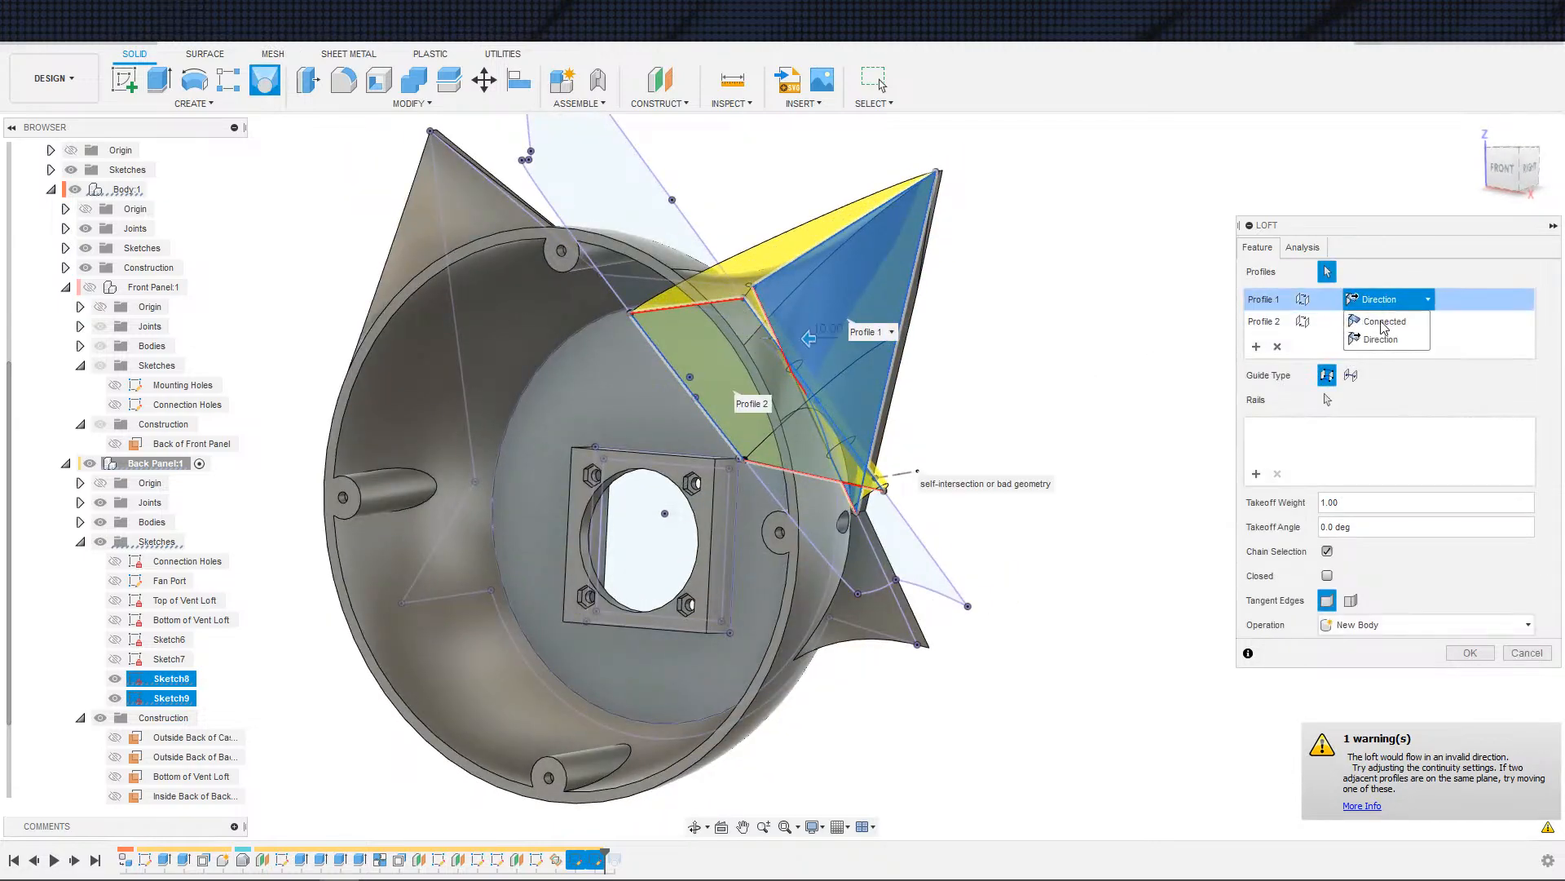
{"action": "left_click", "coordinate": [1384, 319]}
{"action": "middle_click_drag", "start_coordinate": [1142, 423], "coordinate": [1163, 364], "text": "shift"}
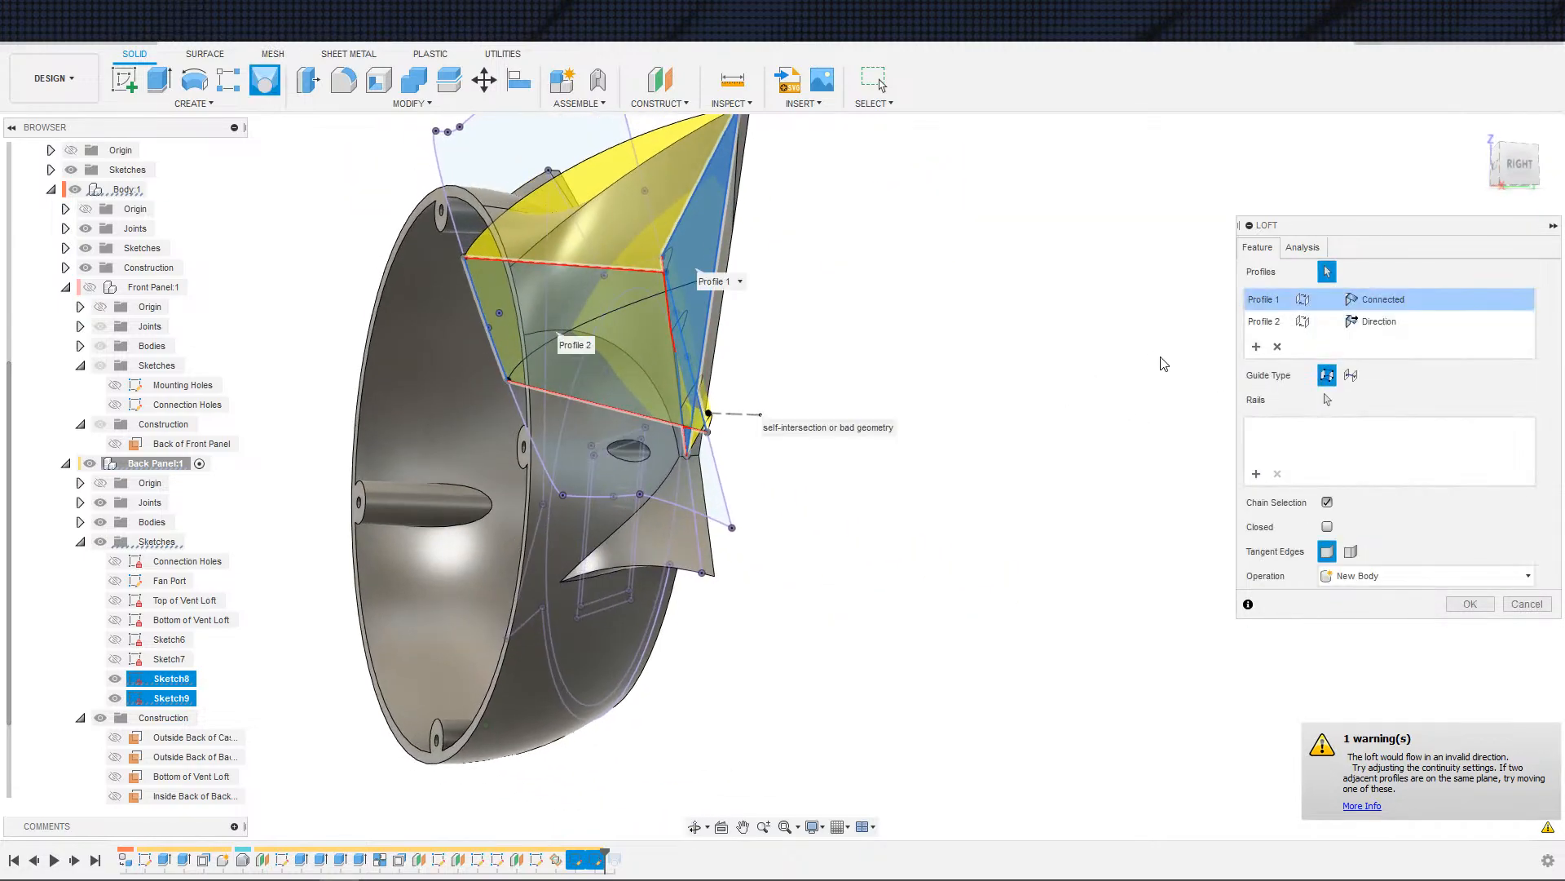
{"action": "left_click", "coordinate": [1390, 319]}
{"action": "left_click", "coordinate": [1386, 321]}
{"action": "left_click", "coordinate": [1380, 322]}
{"action": "key", "text": "Escape"}
- Reopen Sketch8 for editing and intersect the Wing Interior Tangent plane into it as a linked reference line
{"action": "scroll", "coordinate": [931, 487], "scroll_direction": "down", "scroll_amount": 3}
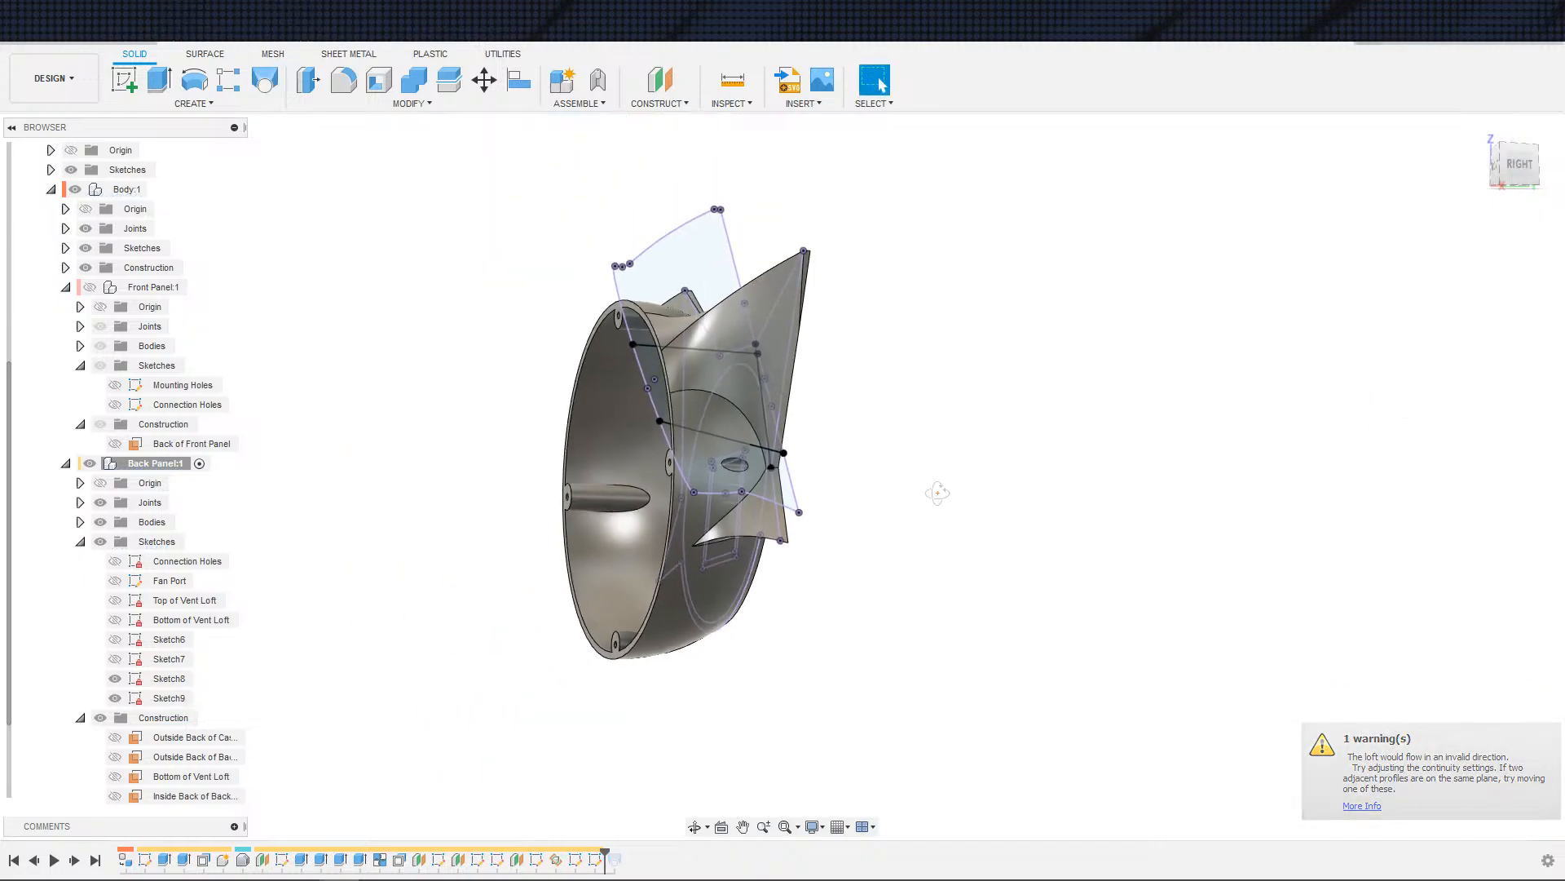
{"action": "middle_click_drag", "start_coordinate": [938, 492], "coordinate": [1043, 488], "text": "shift"}
{"action": "scroll", "coordinate": [803, 503], "scroll_direction": "down", "scroll_amount": 2}
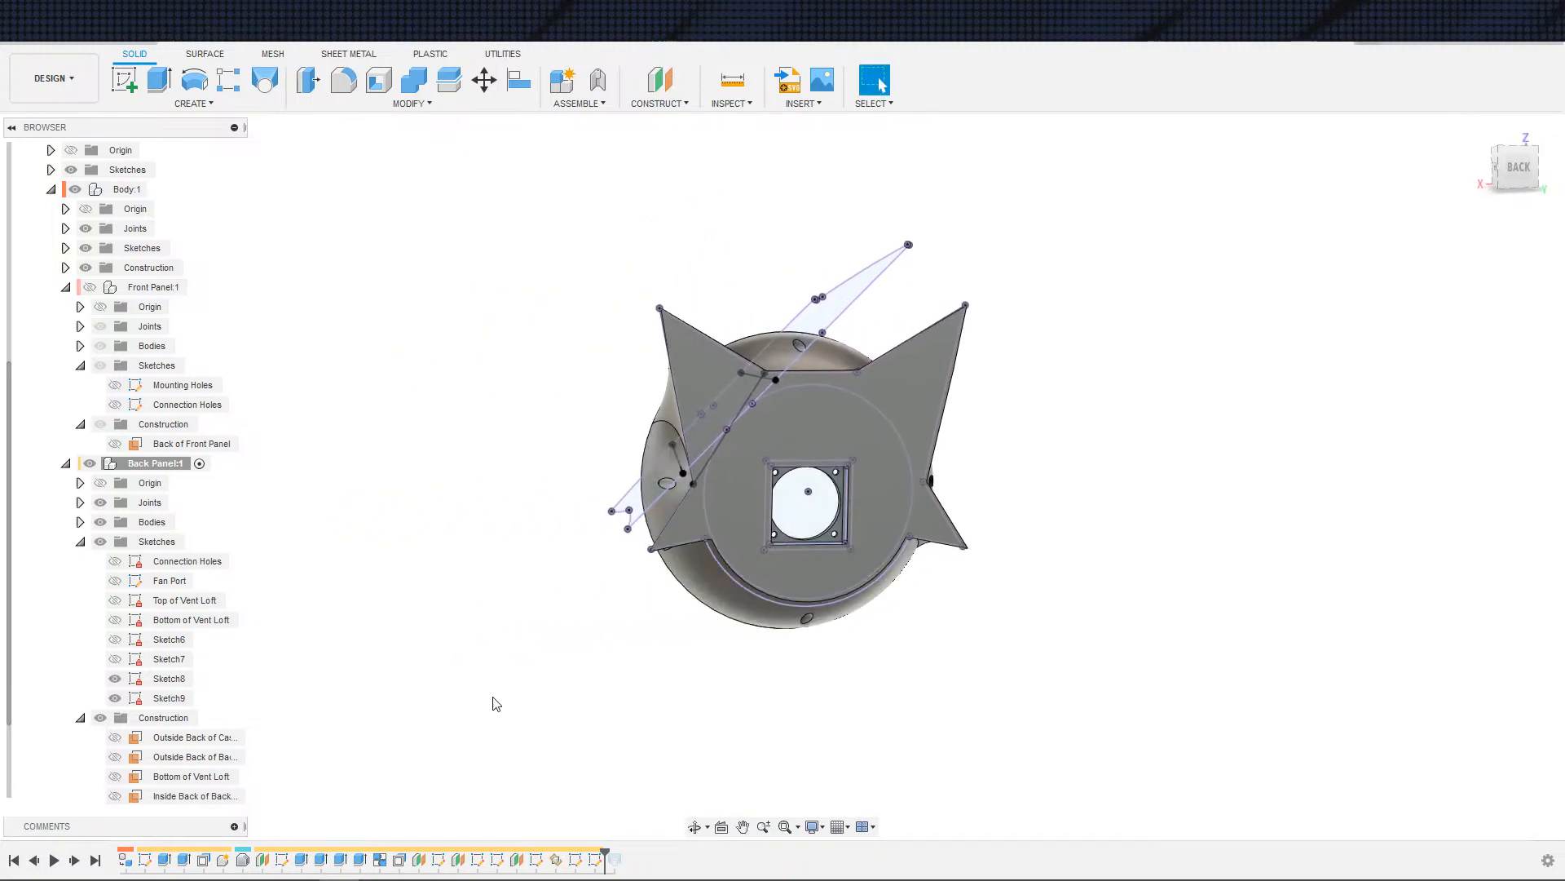
{"action": "double_click", "coordinate": [557, 860]}
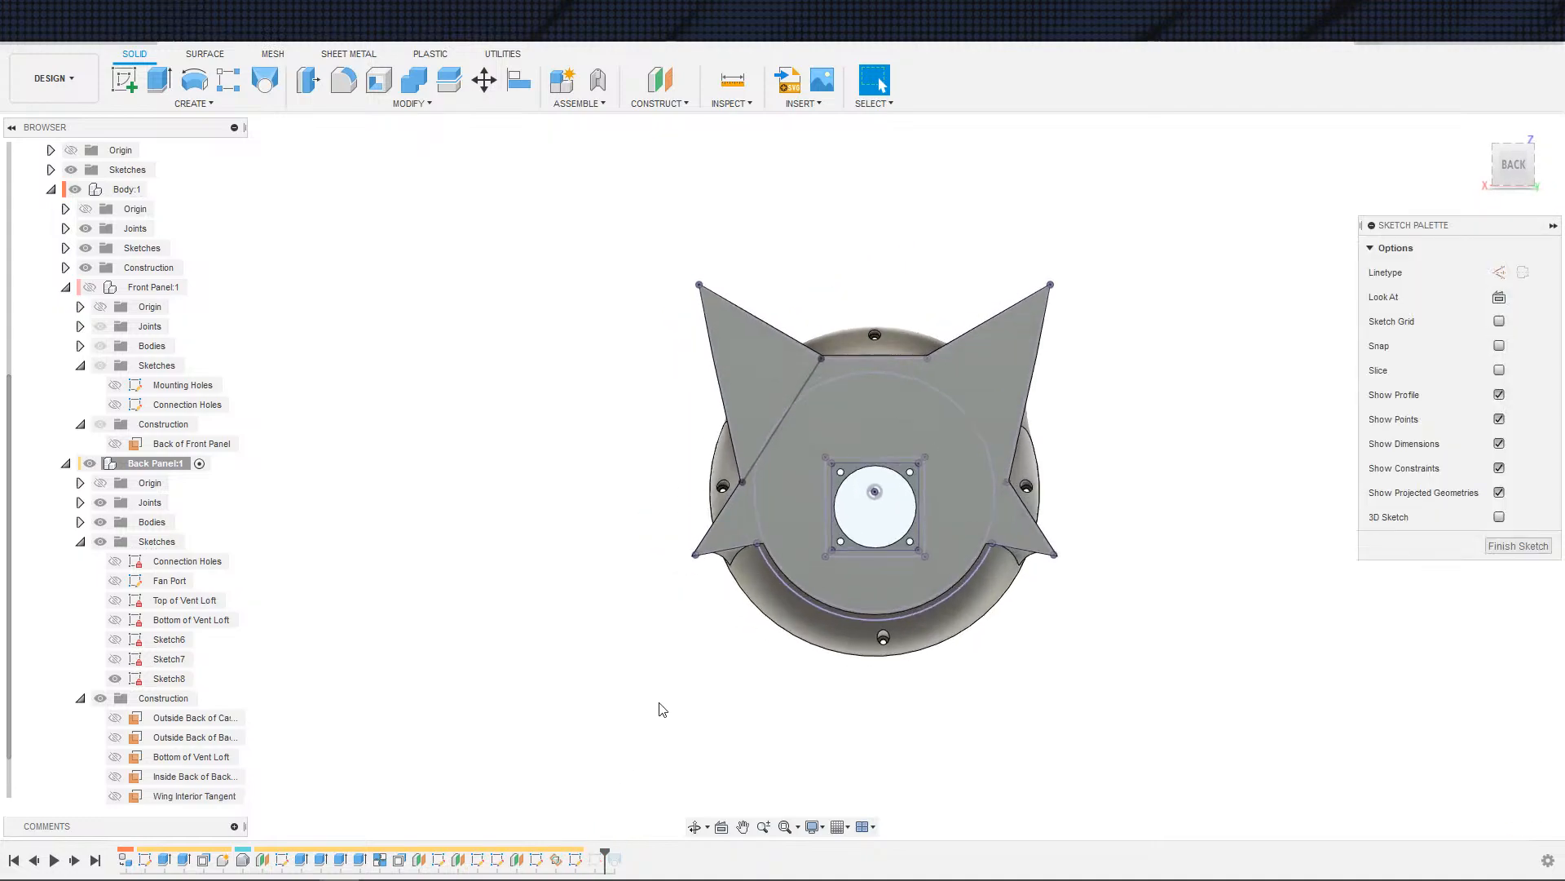
{"action": "key", "text": "s"}
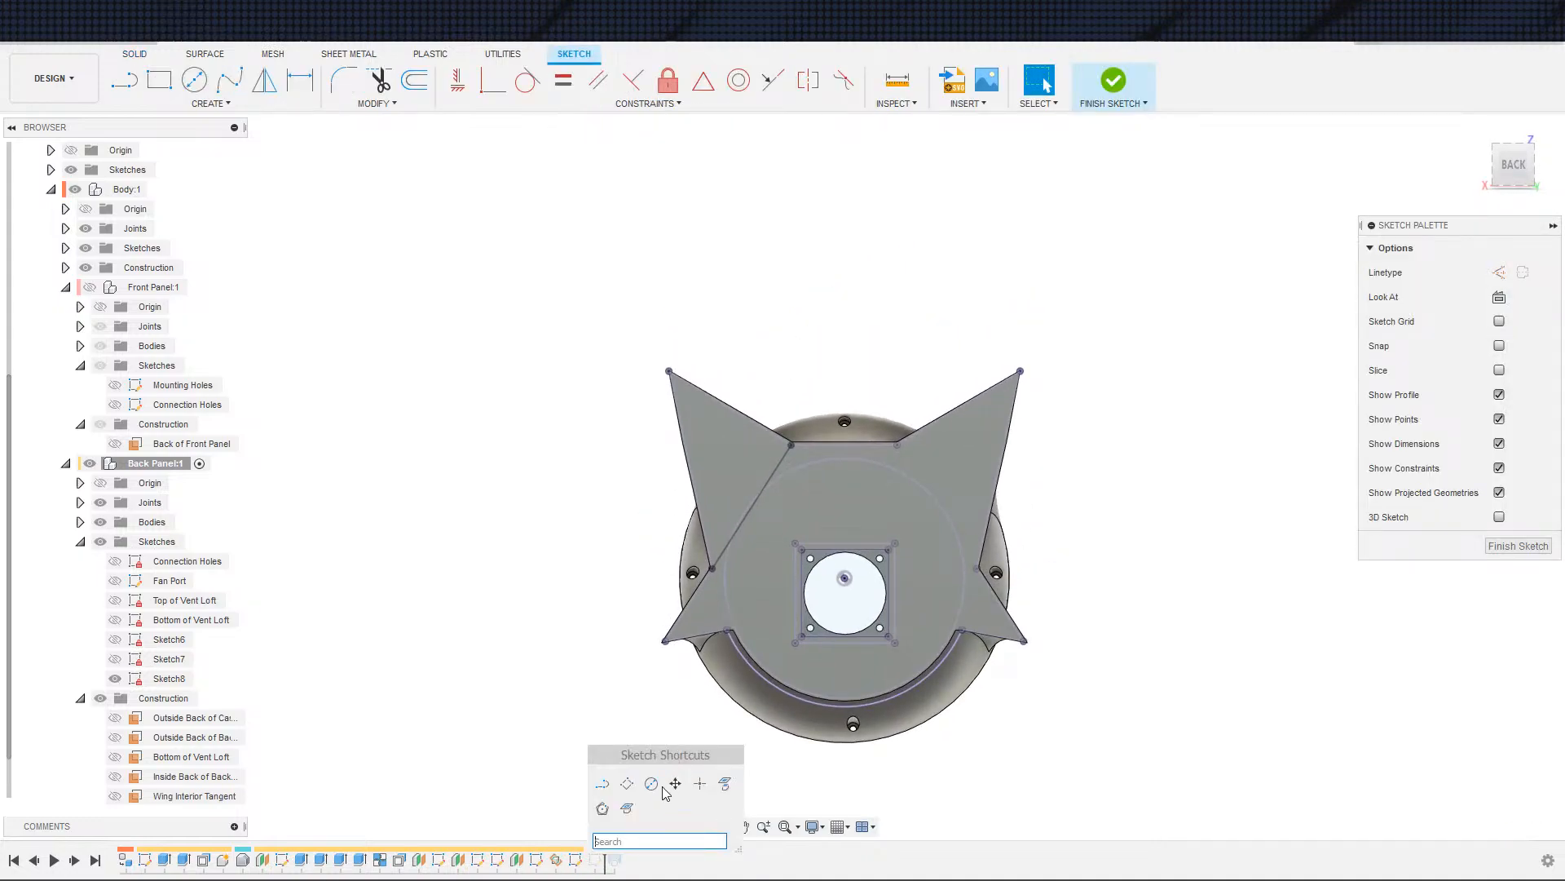
{"action": "left_click", "coordinate": [627, 808]}
{"action": "scroll", "coordinate": [123, 774], "scroll_direction": "down", "scroll_amount": 1}
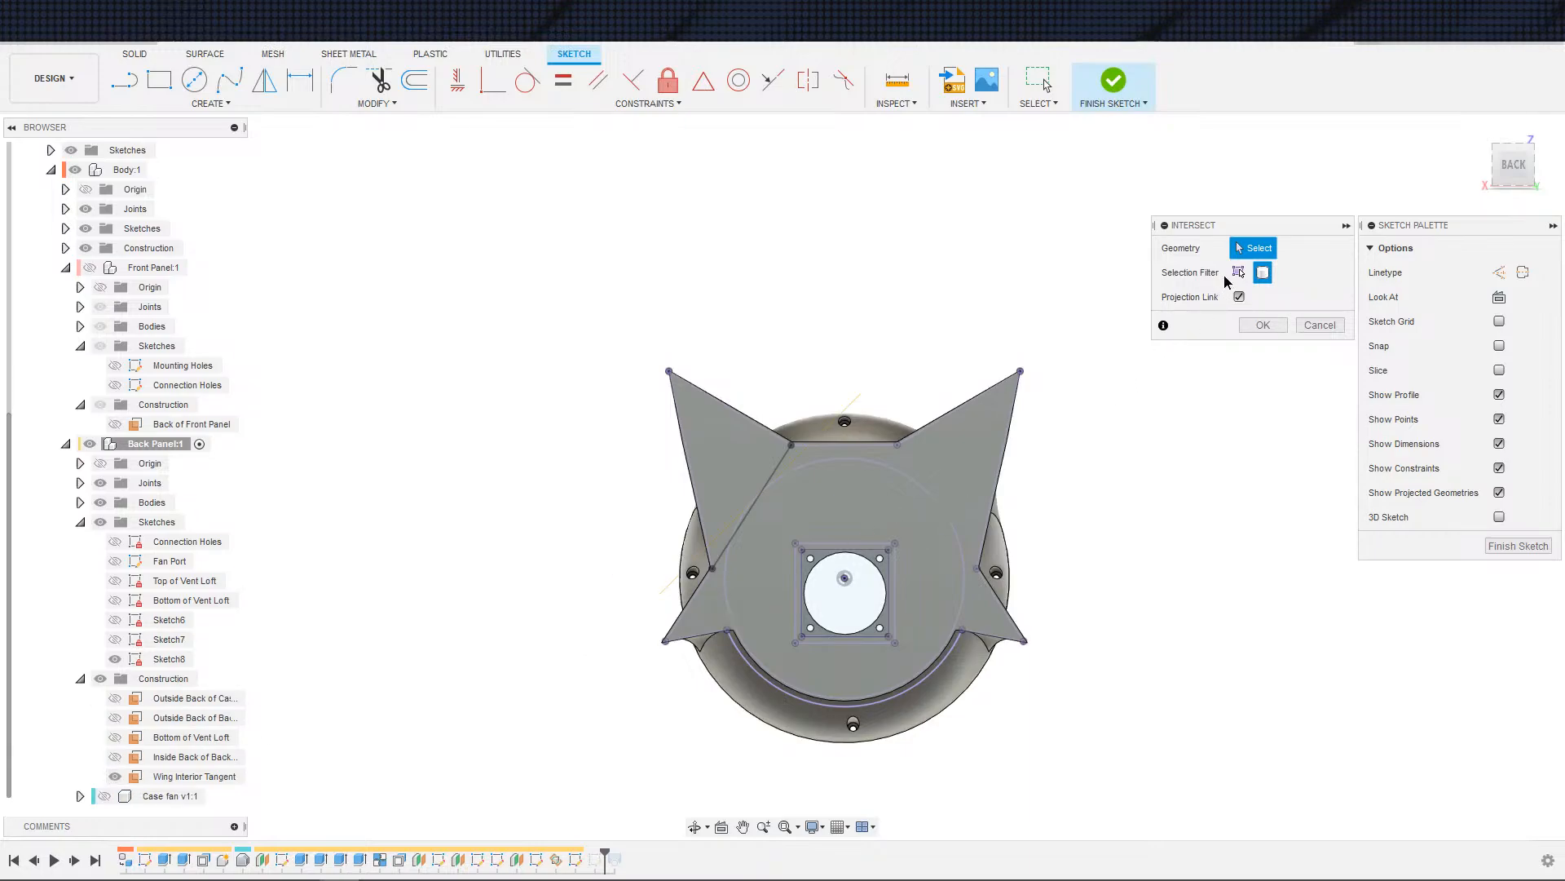
{"action": "left_click", "coordinate": [663, 593]}
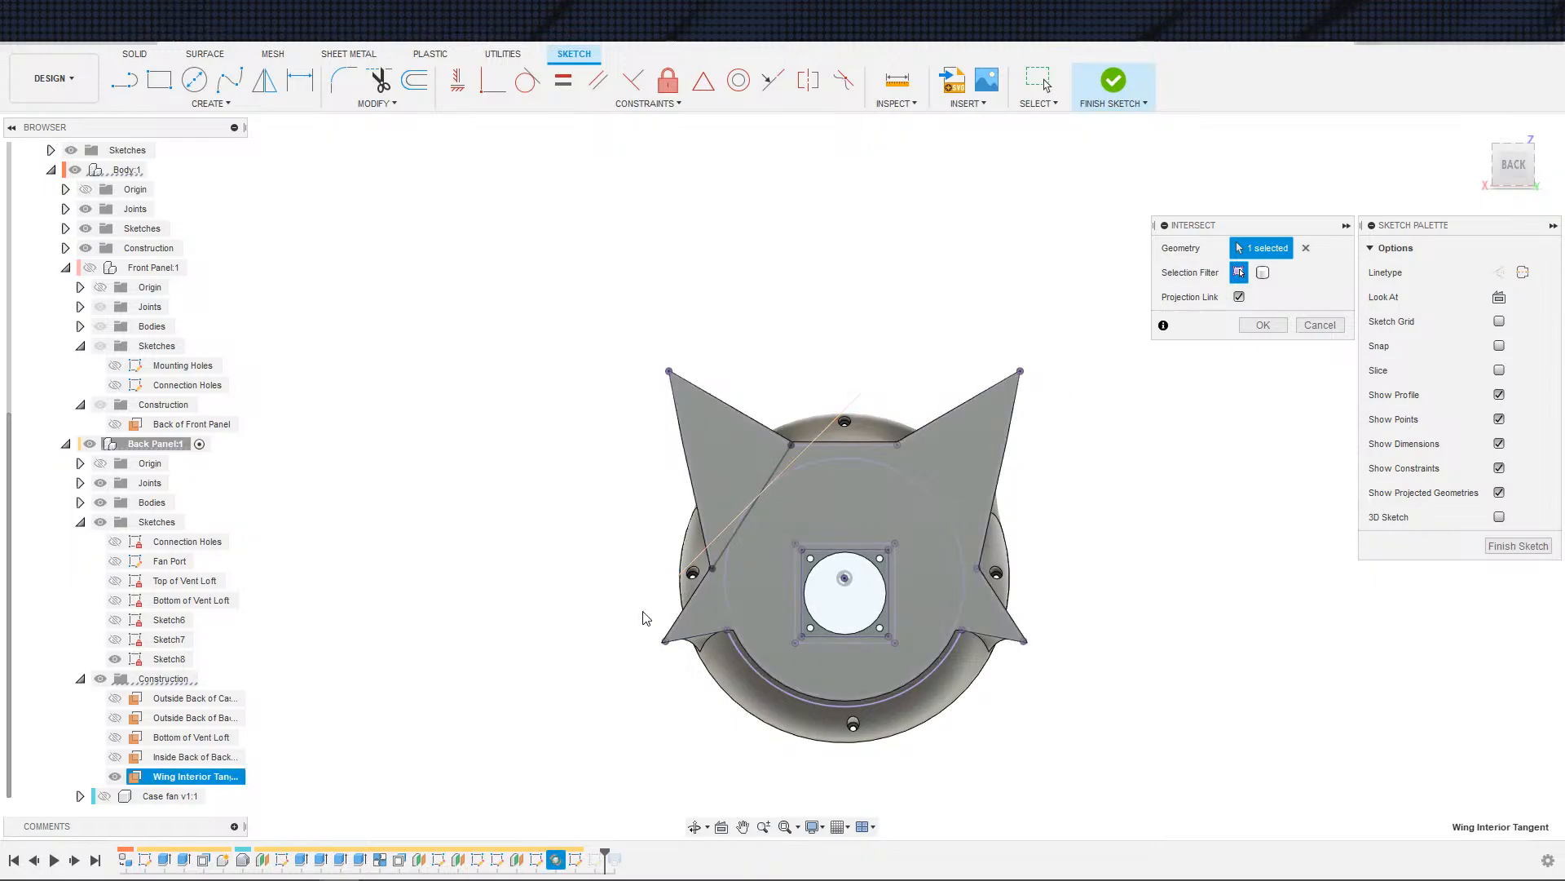
{"action": "left_click", "coordinate": [1262, 324]}
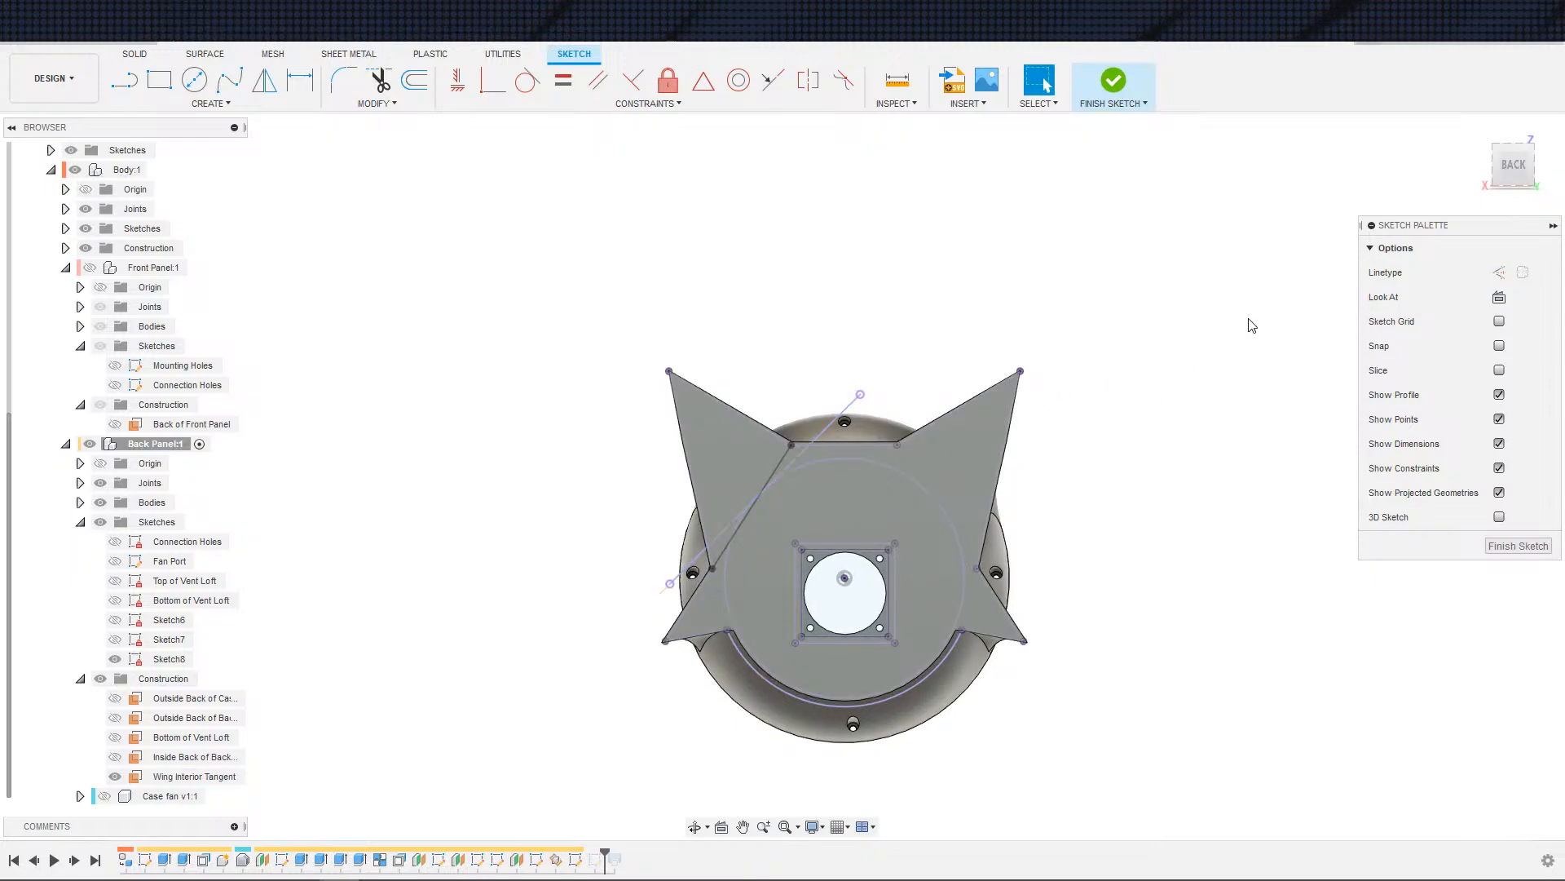
- Place a sketch point on the plane's intersection line and constrain it coincident with the ear's outer edge
{"action": "scroll", "coordinate": [764, 544], "scroll_direction": "up", "scroll_amount": 3}
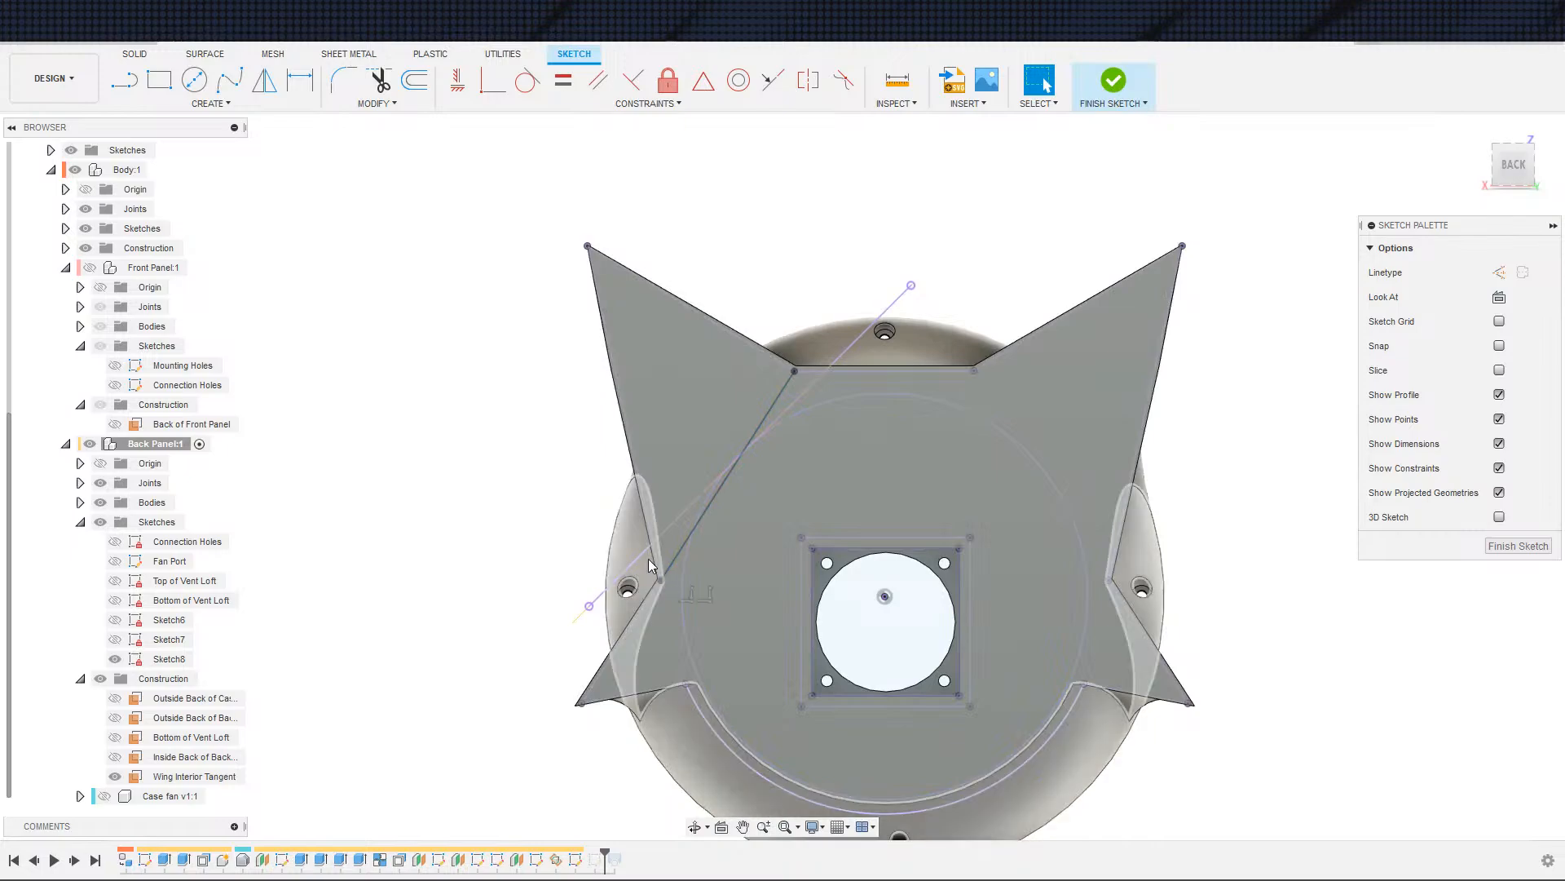
{"action": "key", "text": "s"}
{"action": "left_click", "coordinate": [759, 599]}
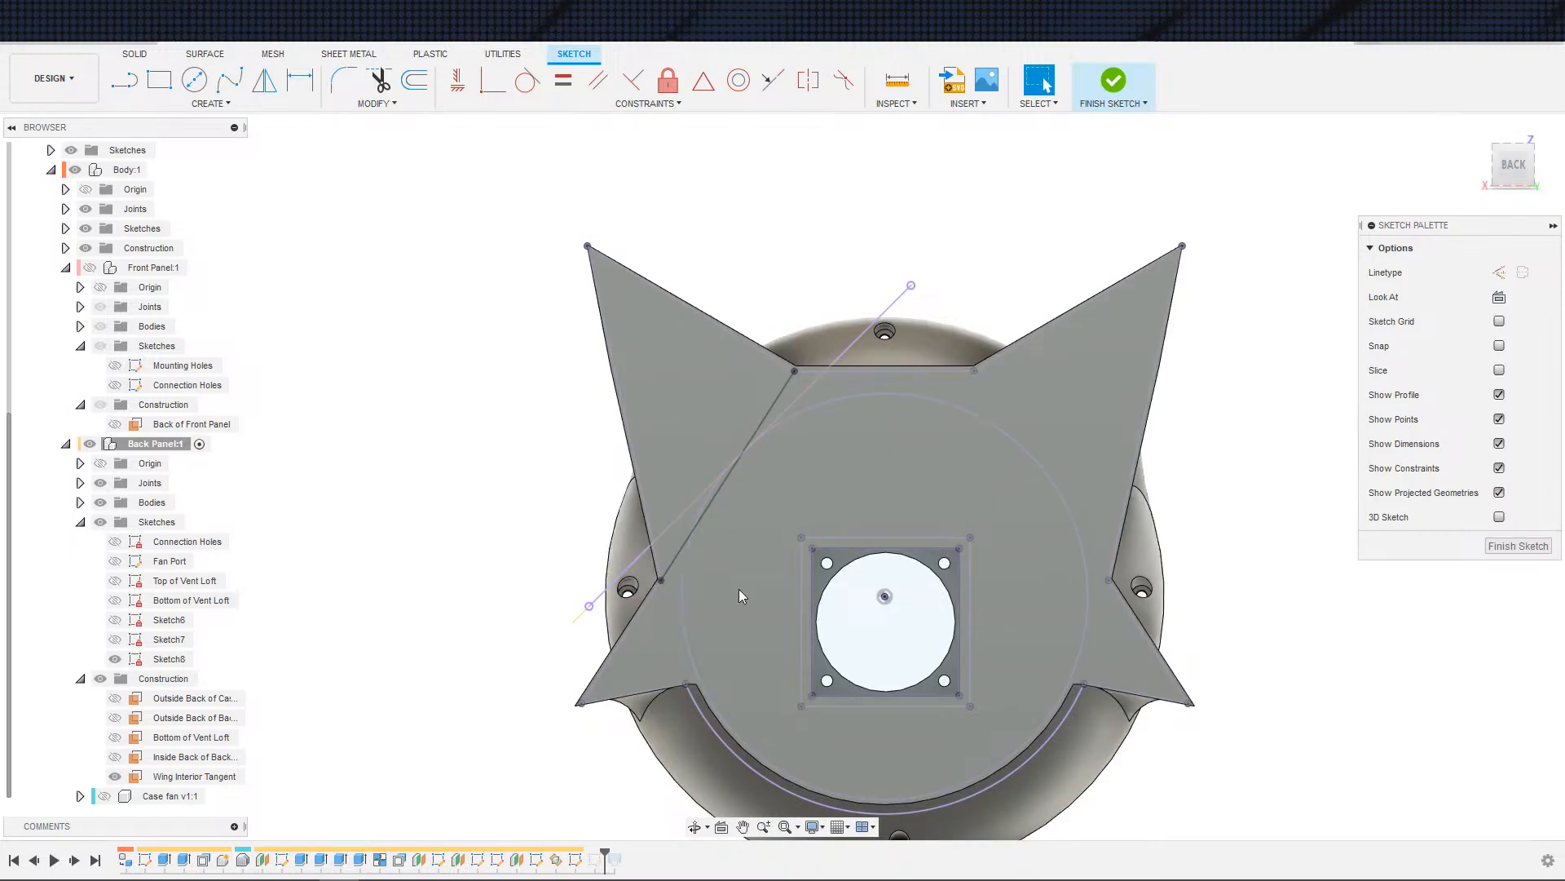
{"action": "left_click", "coordinate": [635, 560]}
{"action": "key", "text": "Escape"}
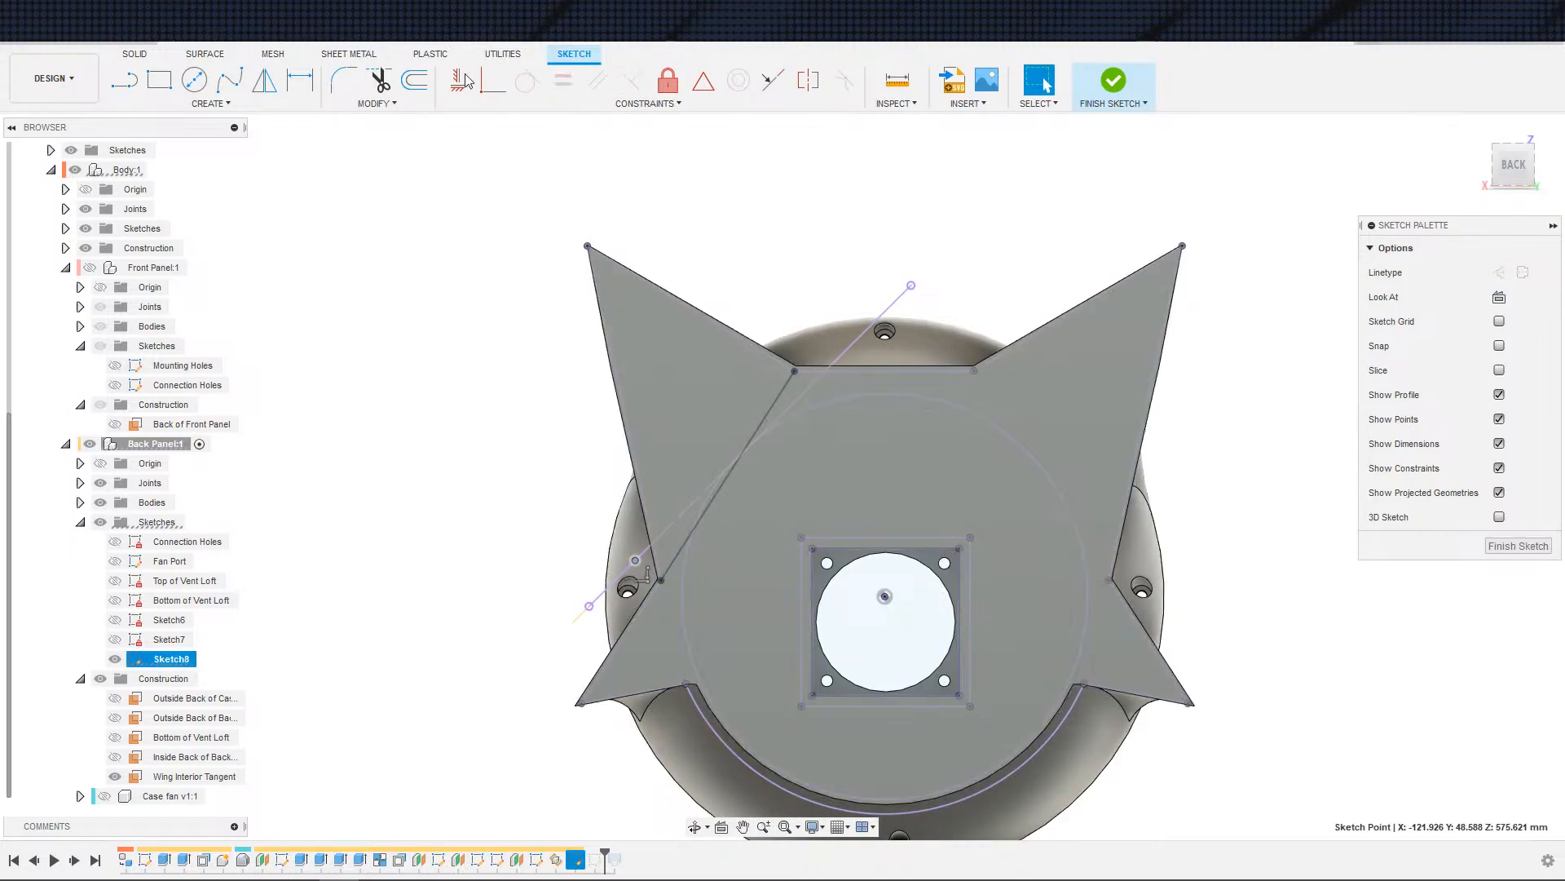
{"action": "left_click", "coordinate": [493, 88]}
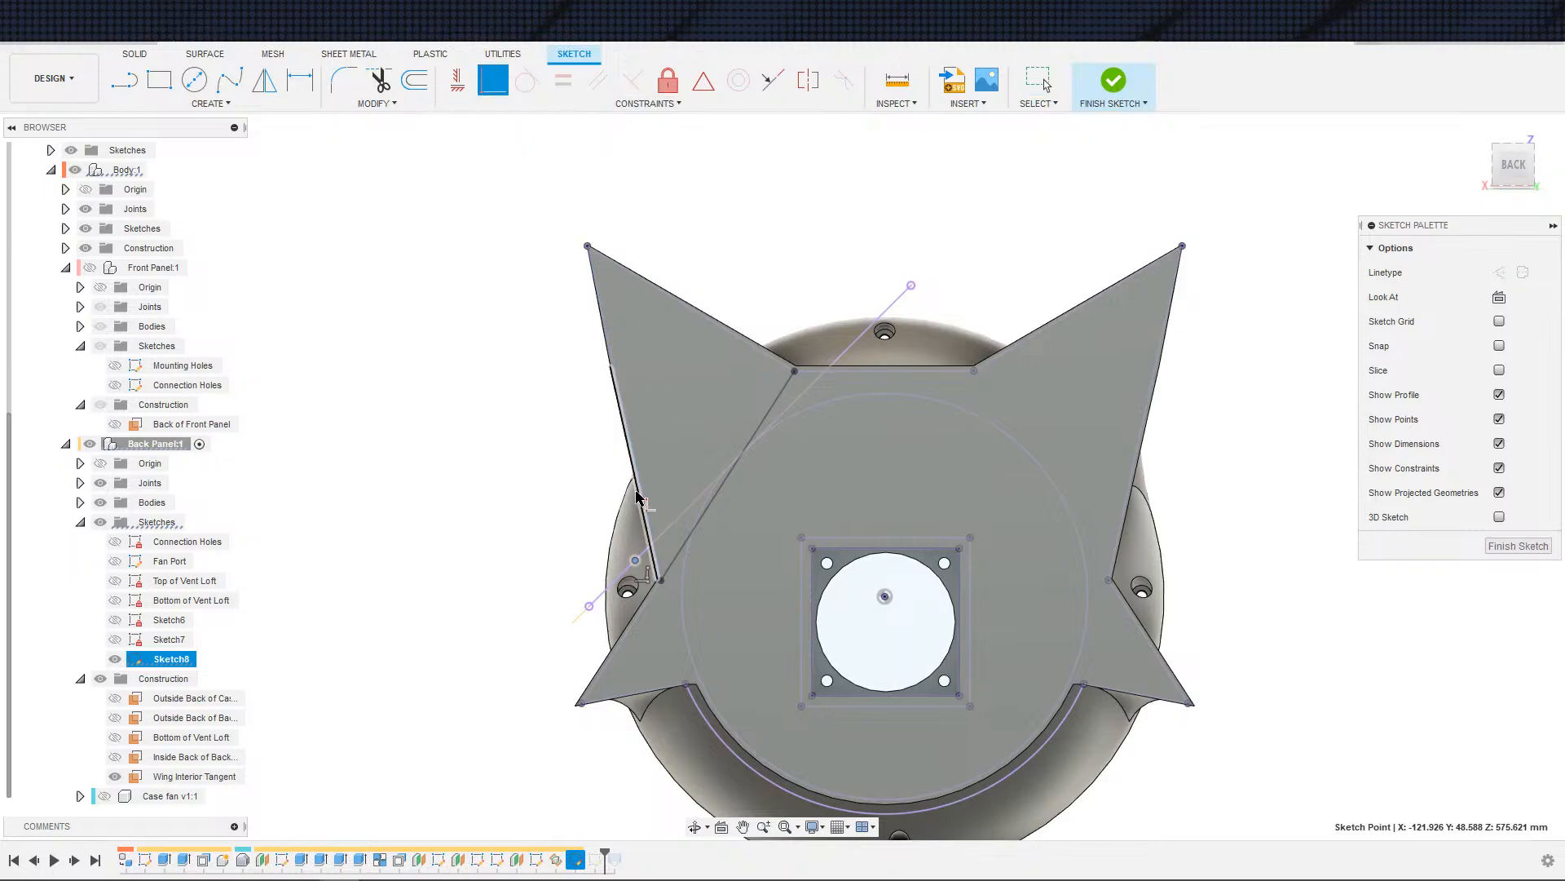
{"action": "left_click", "coordinate": [662, 581]}
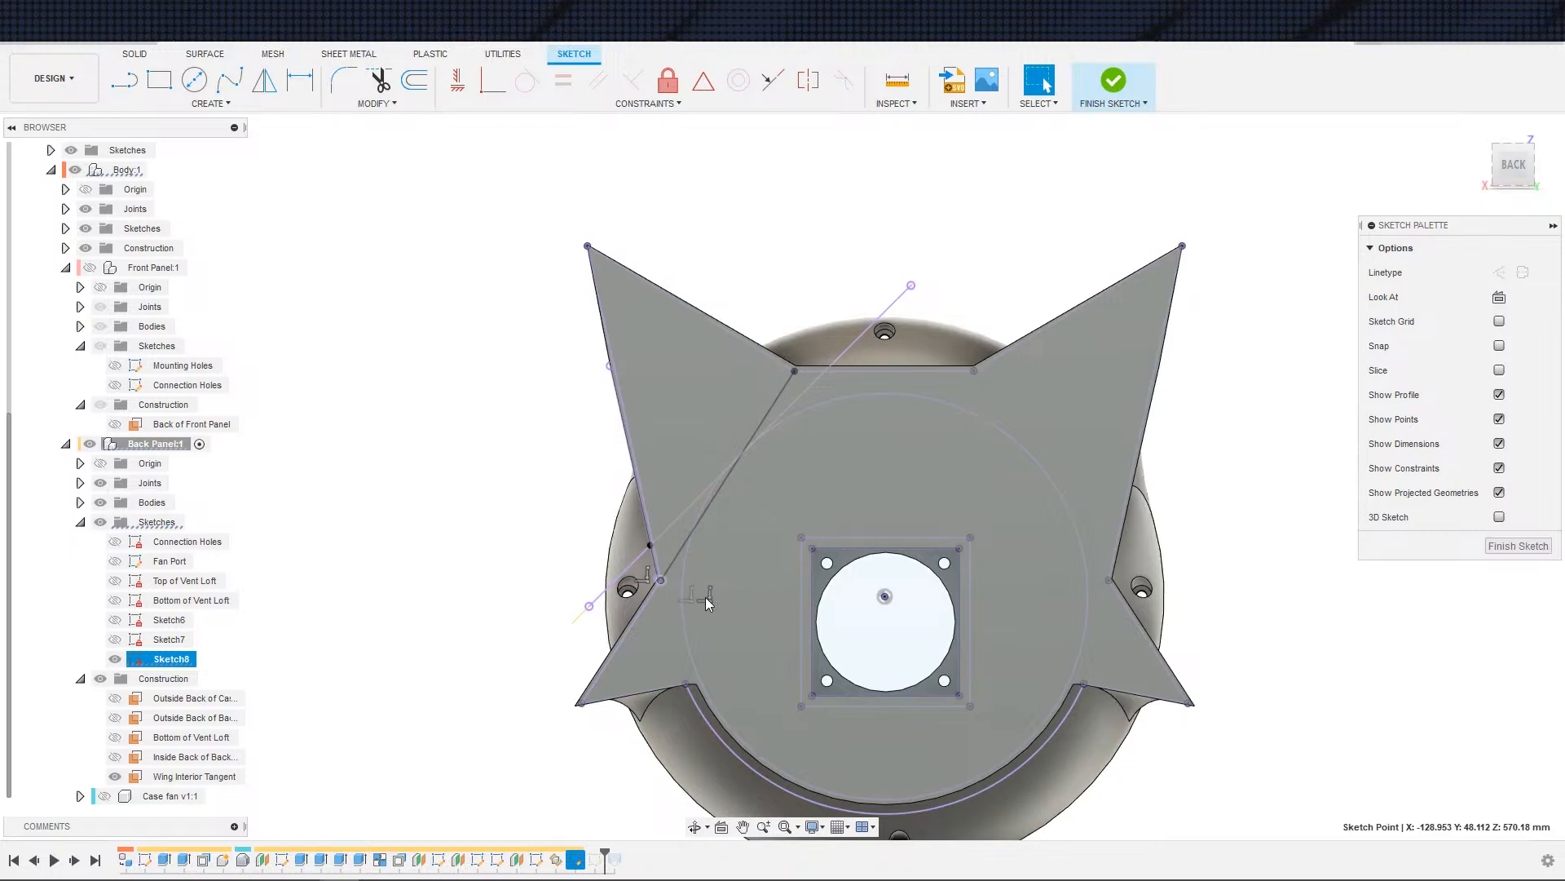
- Detach the ear base line's lower end from the outline corner, make it coincident with the new point, and finish the sketch
{"action": "key", "text": "Delete"}
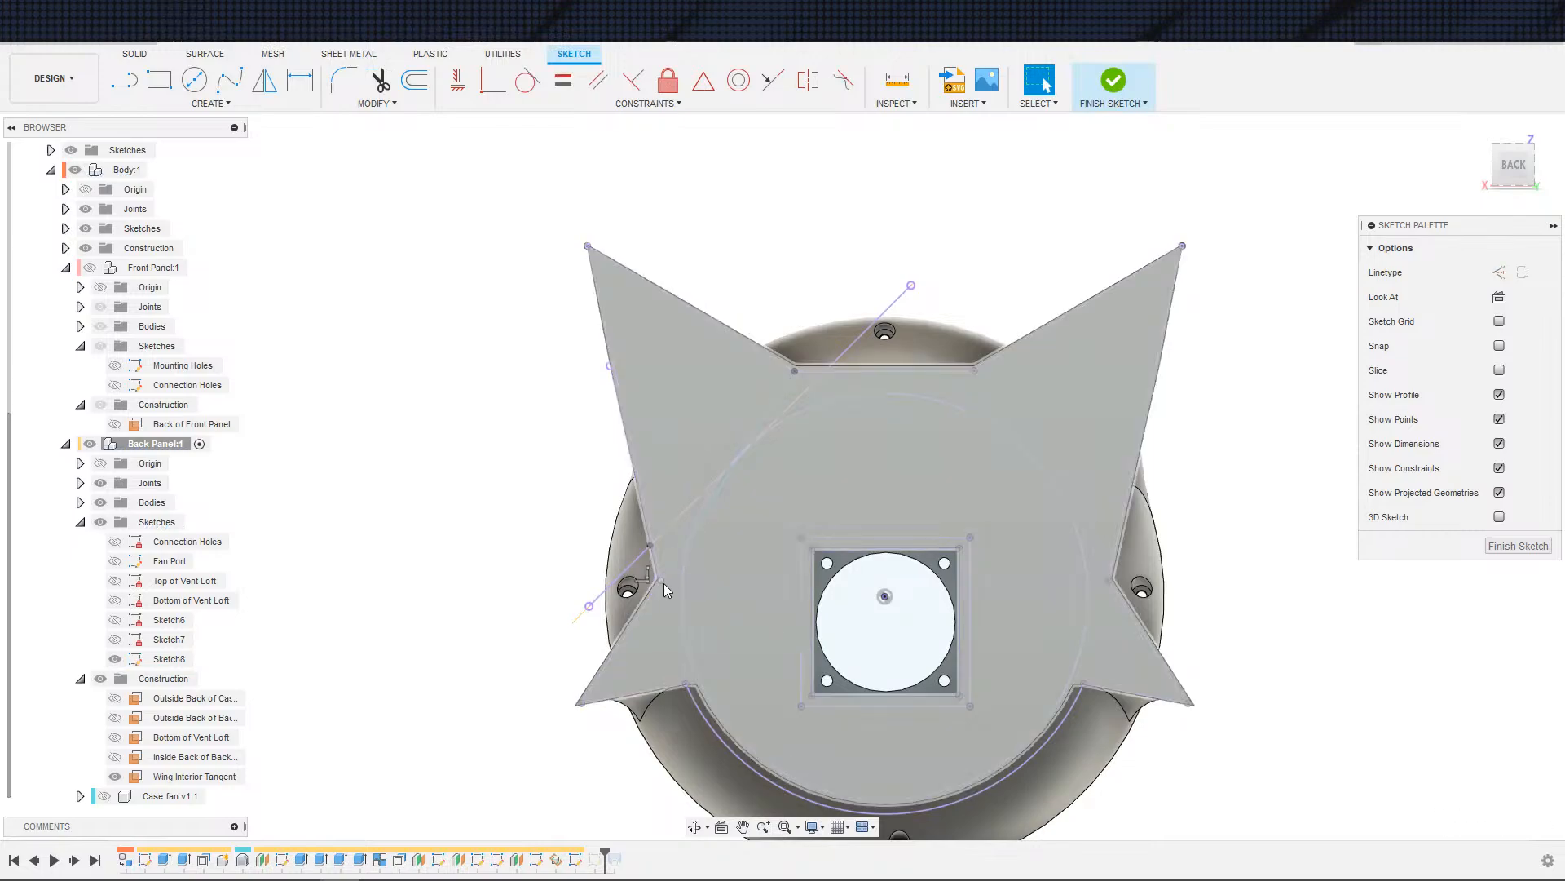
{"action": "left_click", "coordinate": [685, 530]}
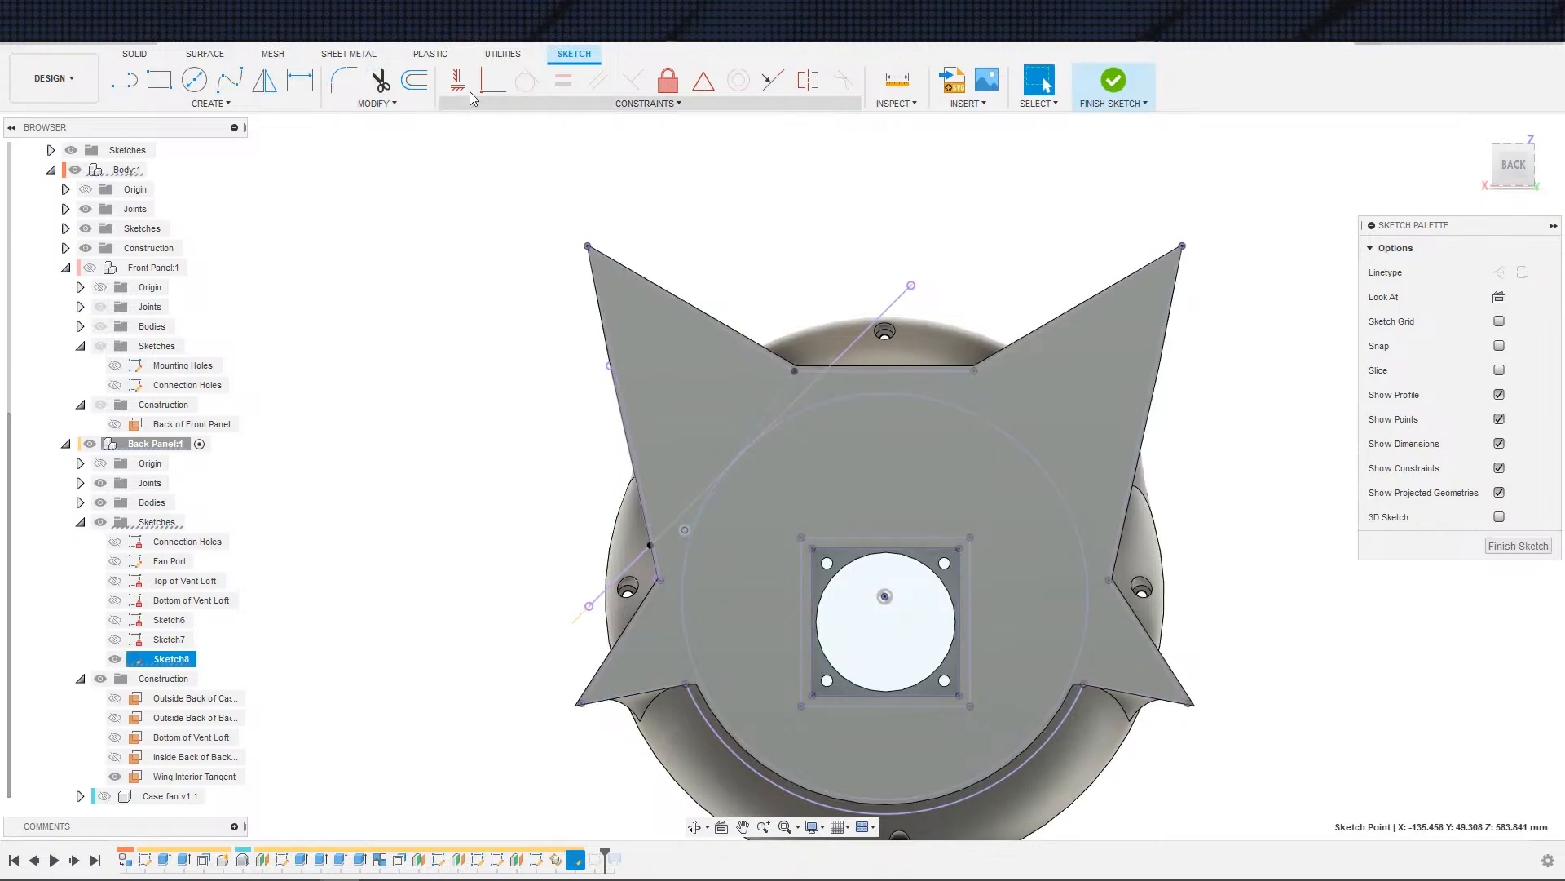
{"action": "left_click", "coordinate": [491, 82]}
{"action": "left_click", "coordinate": [649, 546]}
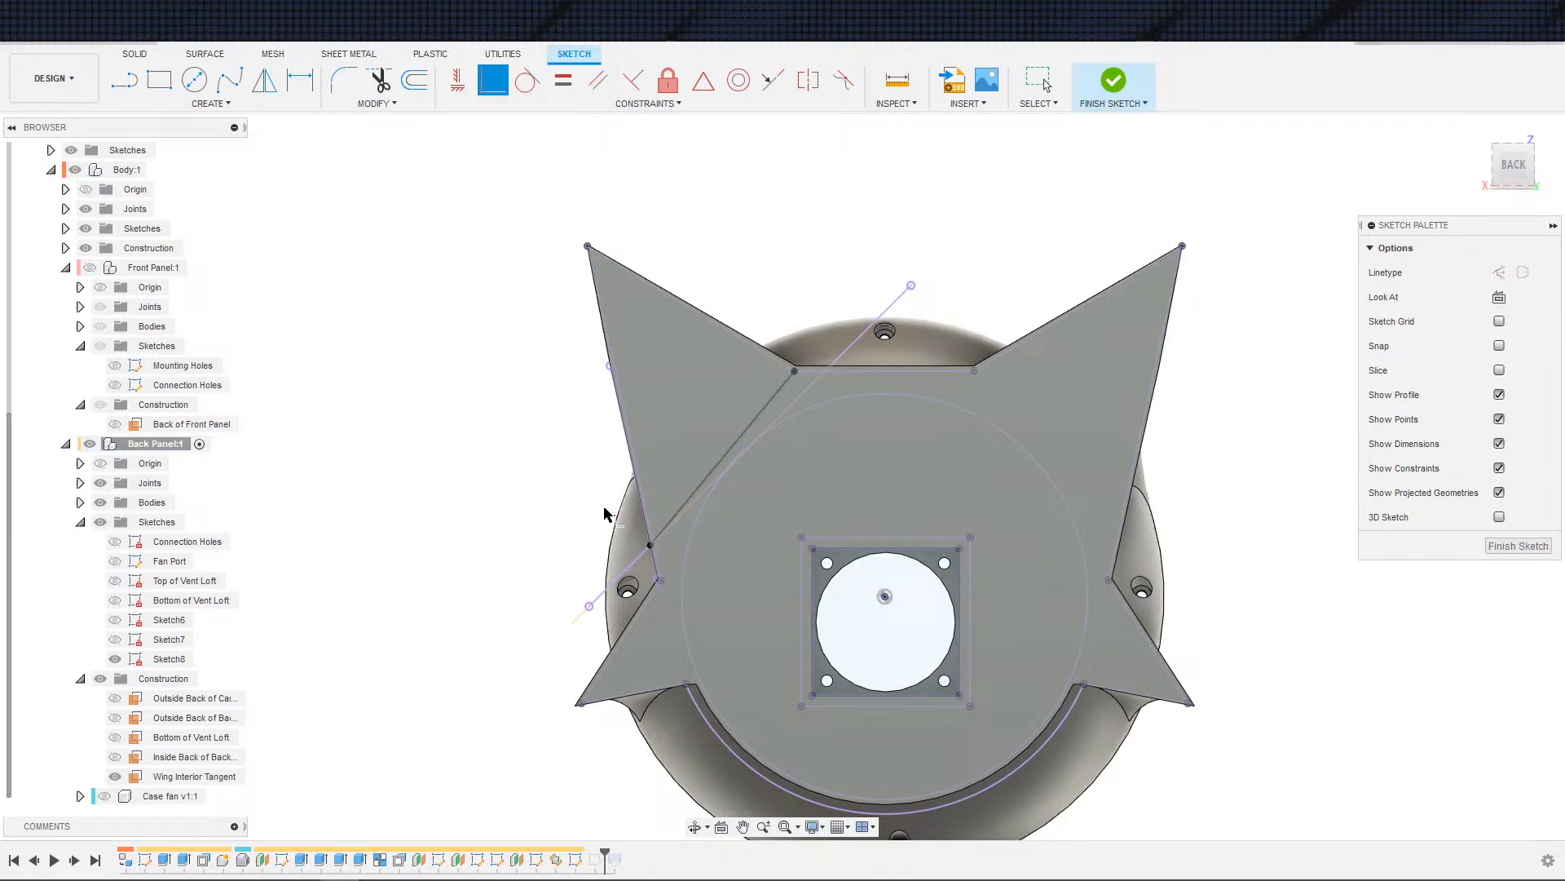
{"action": "scroll", "coordinate": [612, 516], "scroll_direction": "down", "scroll_amount": 5}
{"action": "left_click", "coordinate": [1114, 81]}
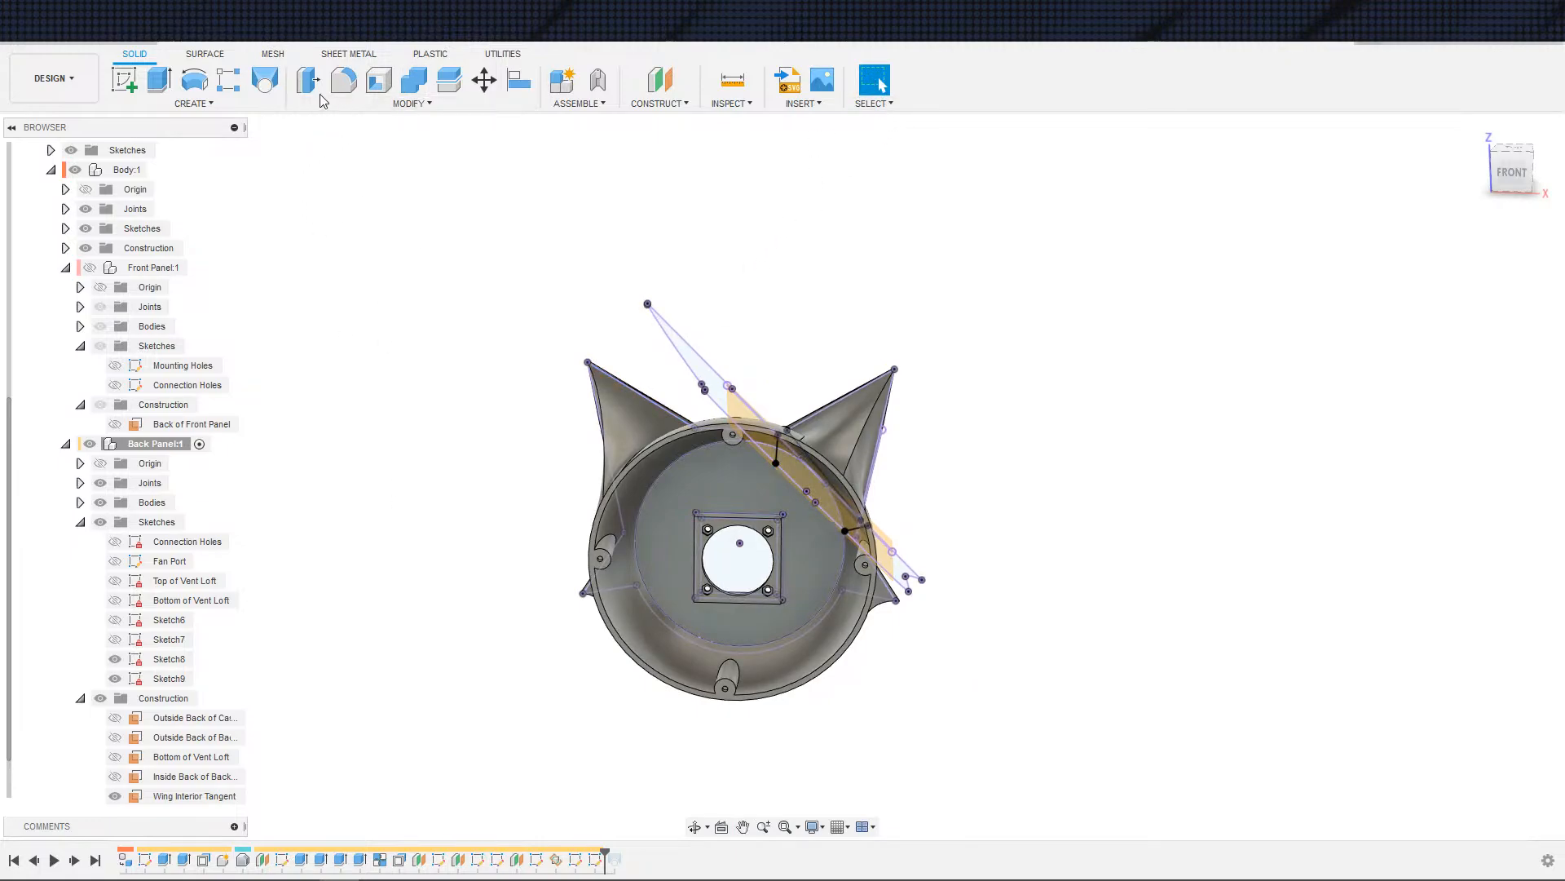
- Start a loft from Sketch8's ear profile to Sketch9's bounded profile, hiding the back panel bodies while selecting the profiles
{"action": "left_click", "coordinate": [266, 80]}
{"action": "scroll", "coordinate": [919, 494], "scroll_direction": "up", "scroll_amount": 3}
{"action": "middle_click_drag", "start_coordinate": [919, 495], "coordinate": [750, 482], "text": "shift"}
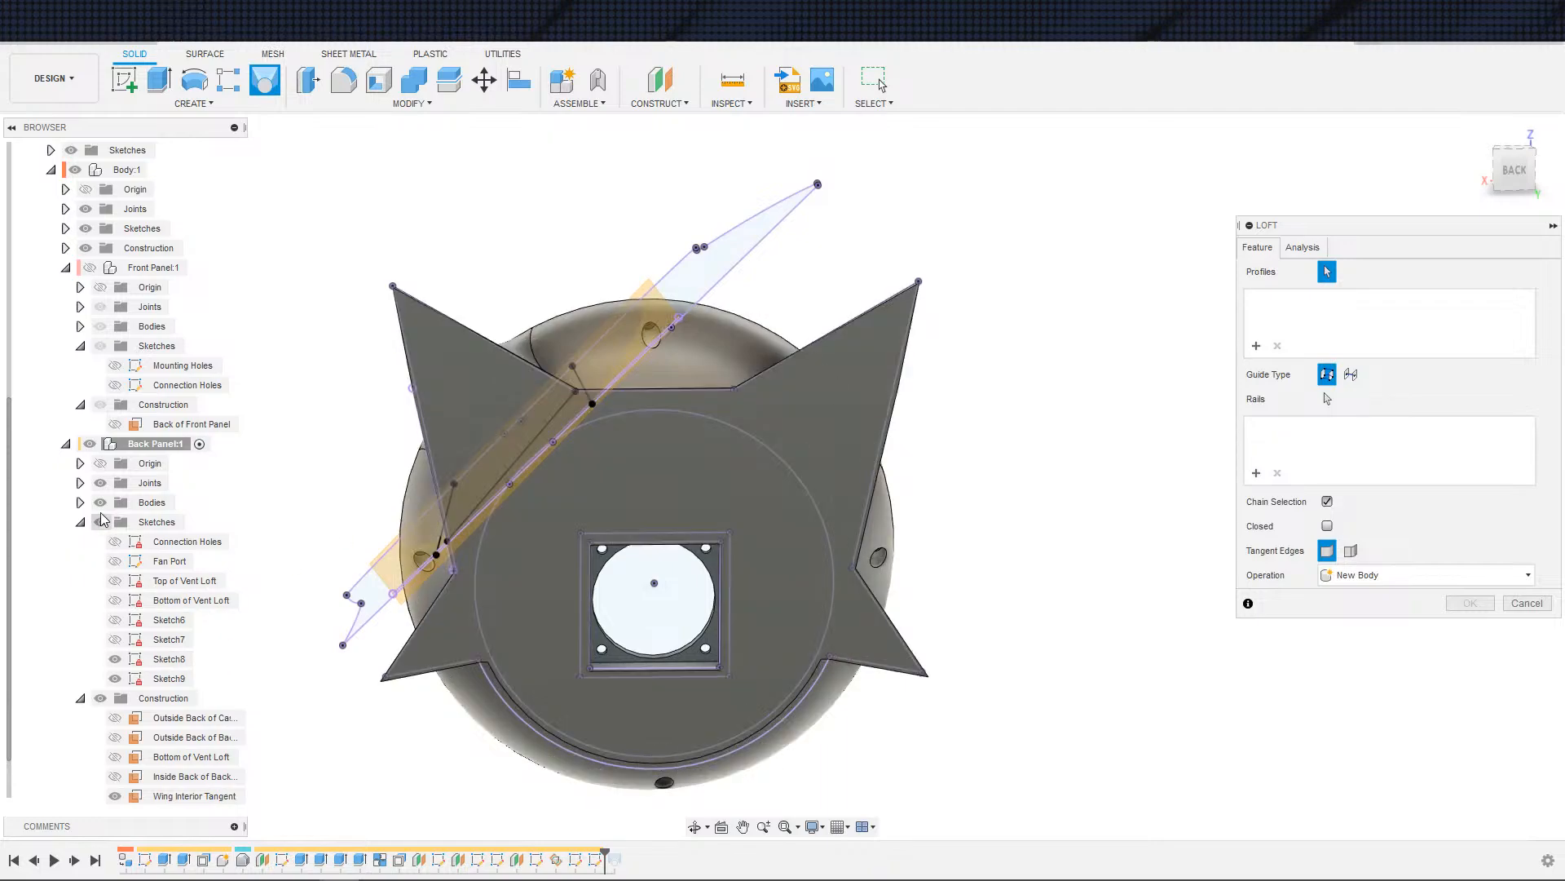
{"action": "left_click", "coordinate": [100, 504]}
{"action": "left_click", "coordinate": [404, 474]}
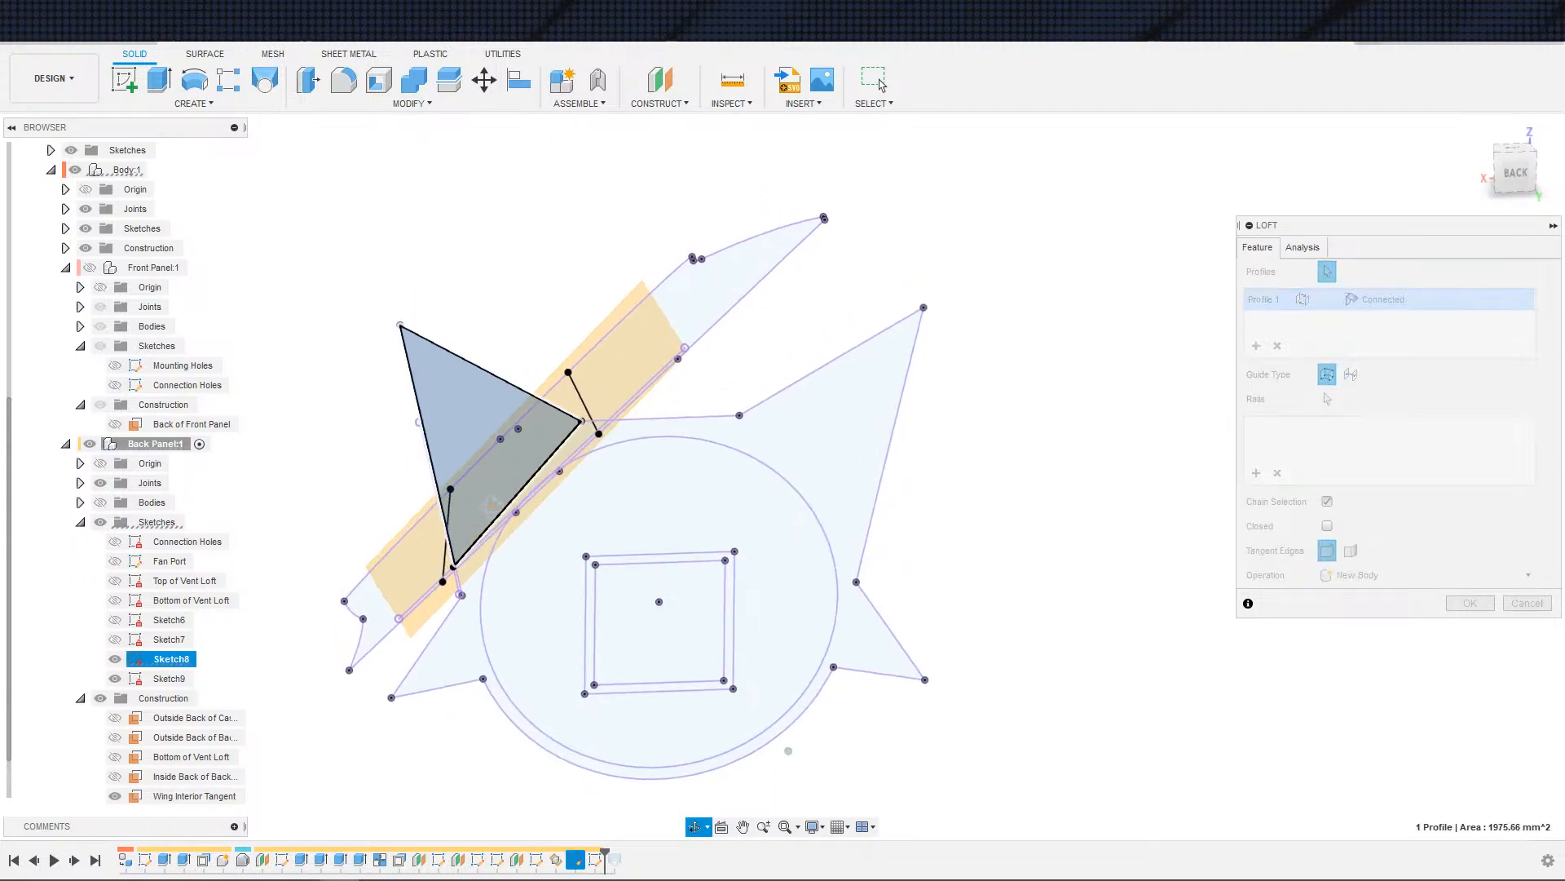
{"action": "middle_click_drag", "start_coordinate": [404, 473], "coordinate": [674, 535], "text": "shift"}
{"action": "left_click", "coordinate": [854, 588]}
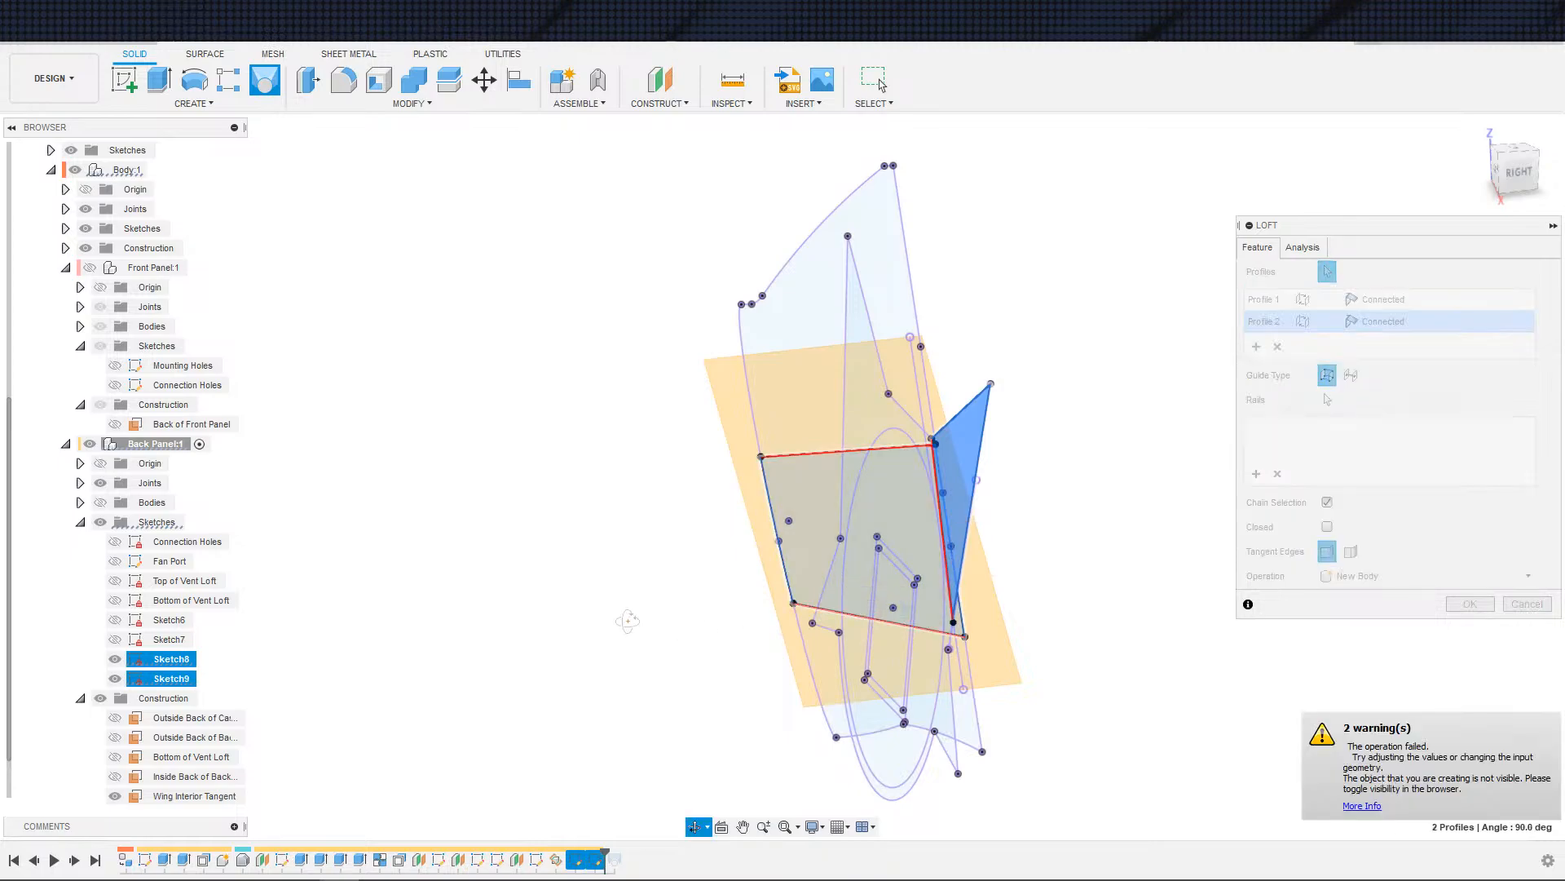
{"action": "middle_click_drag", "start_coordinate": [624, 628], "coordinate": [244, 657], "text": "shift"}
{"action": "left_click", "coordinate": [100, 503]}
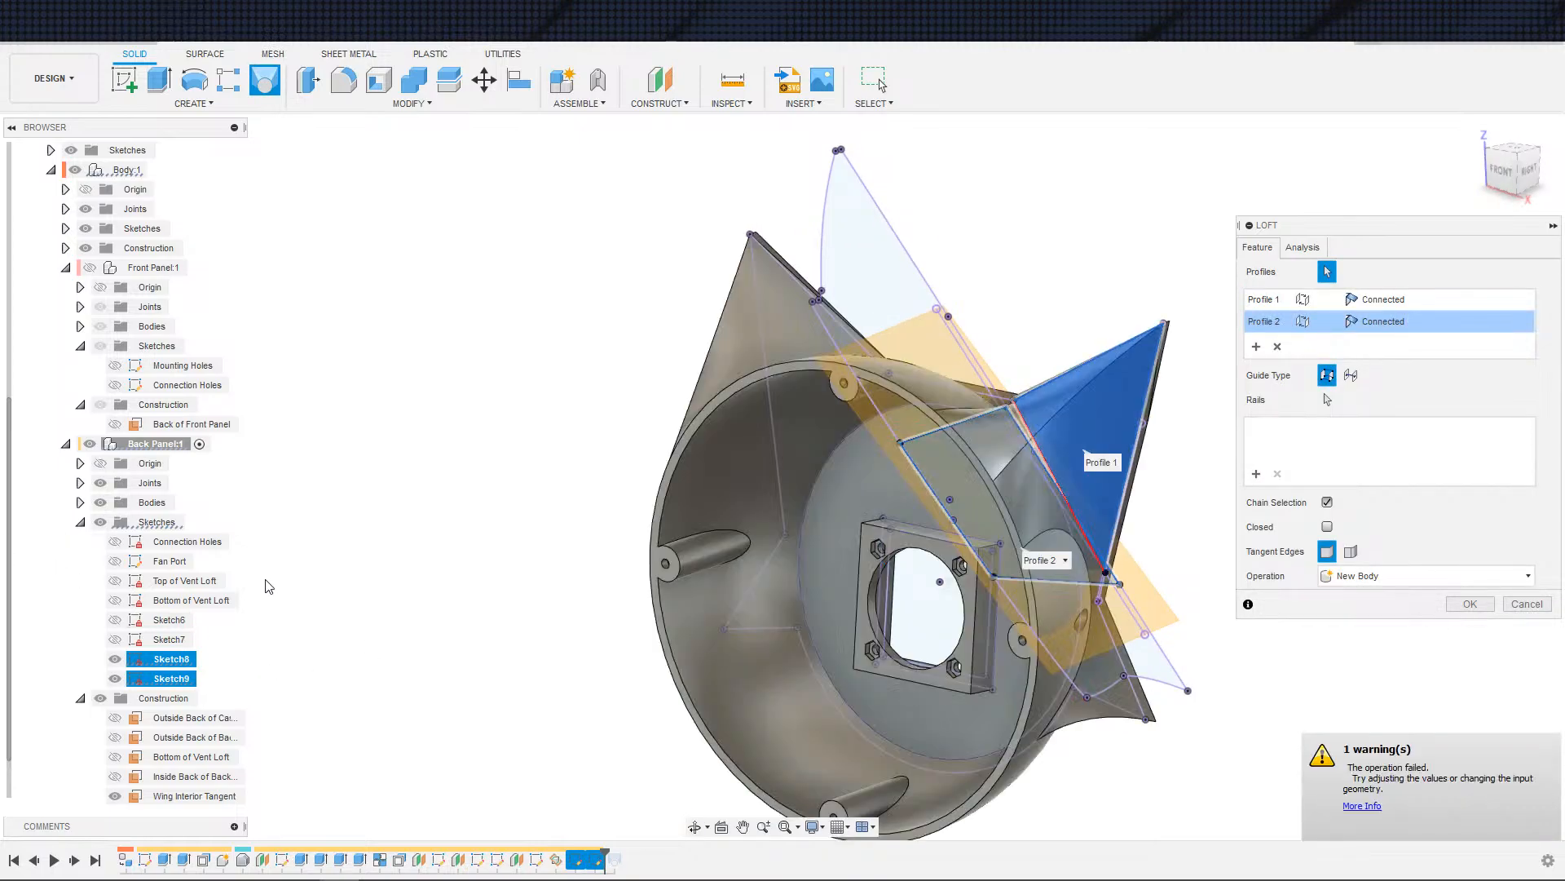
- Try the Direction condition on the loft's Profile 2 and return it to Connected
{"action": "middle_click_drag", "start_coordinate": [269, 587], "coordinate": [529, 584], "text": "shift"}
{"action": "scroll", "coordinate": [531, 587], "scroll_direction": "up", "scroll_amount": 2}
{"action": "middle_click_drag", "start_coordinate": [897, 605], "coordinate": [466, 649]}
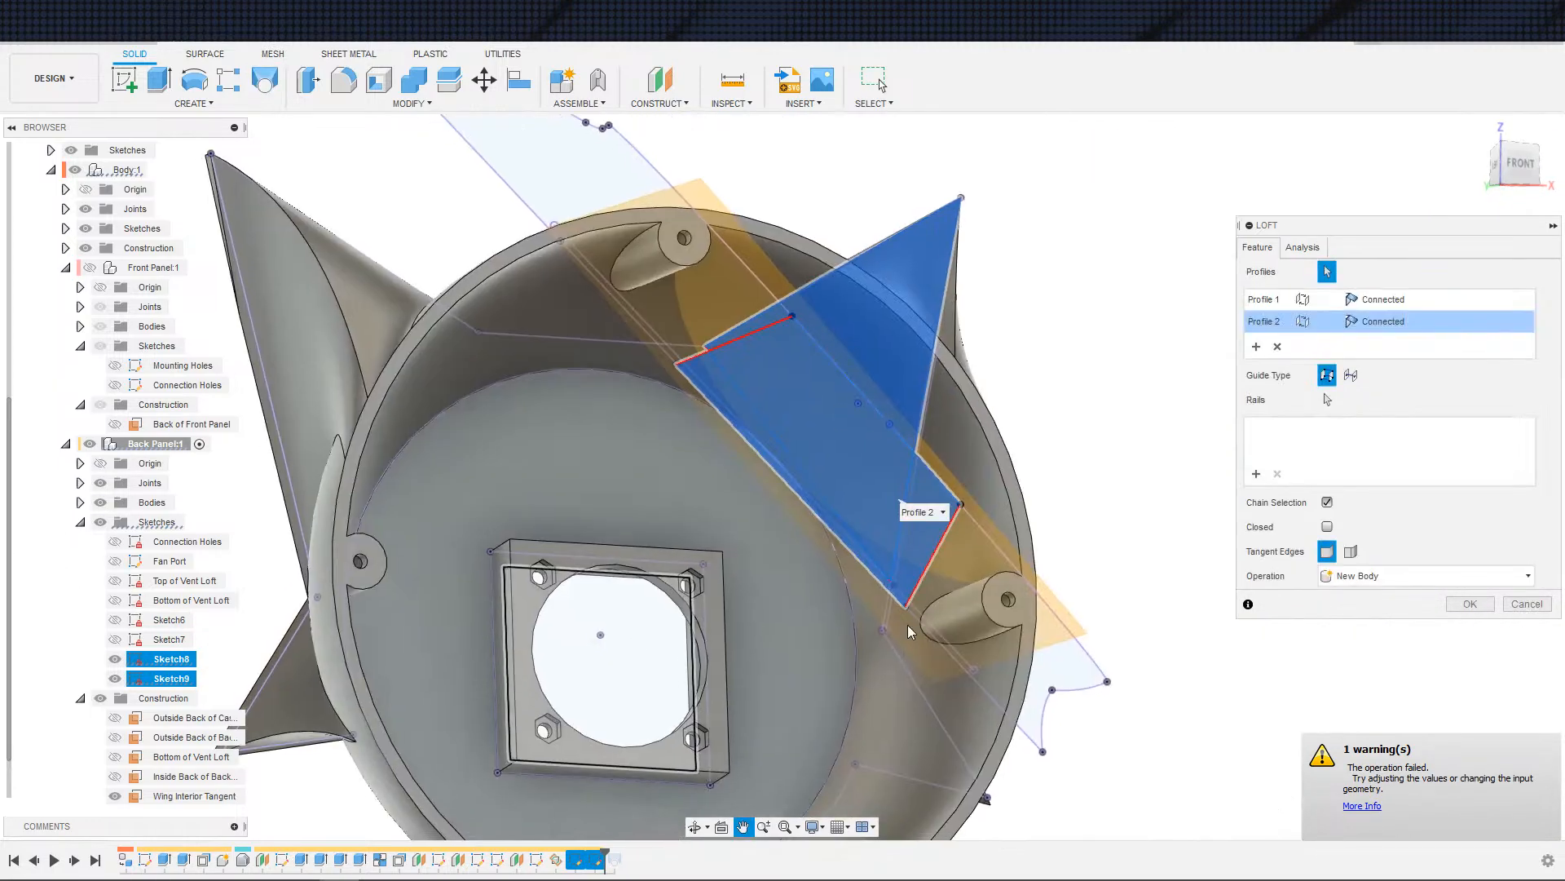
{"action": "middle_click_drag", "start_coordinate": [962, 628], "coordinate": [905, 644], "text": "shift"}
{"action": "left_click", "coordinate": [1383, 321]}
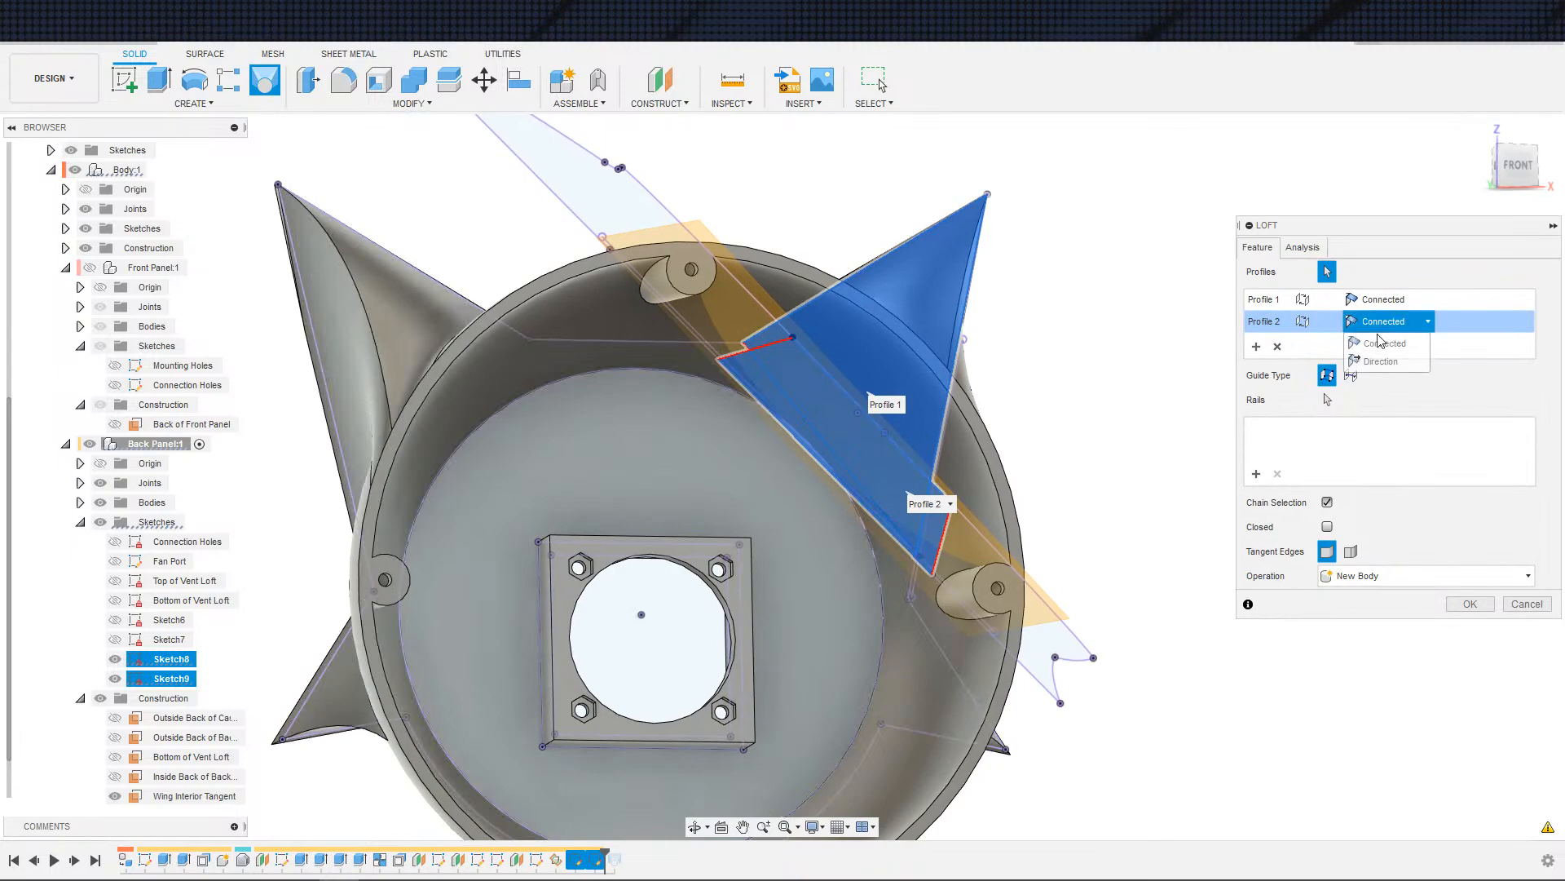
{"action": "left_click", "coordinate": [1386, 340]}
{"action": "middle_click_drag", "start_coordinate": [1141, 424], "coordinate": [1085, 449], "text": "shift"}
{"action": "left_click", "coordinate": [1384, 321]}
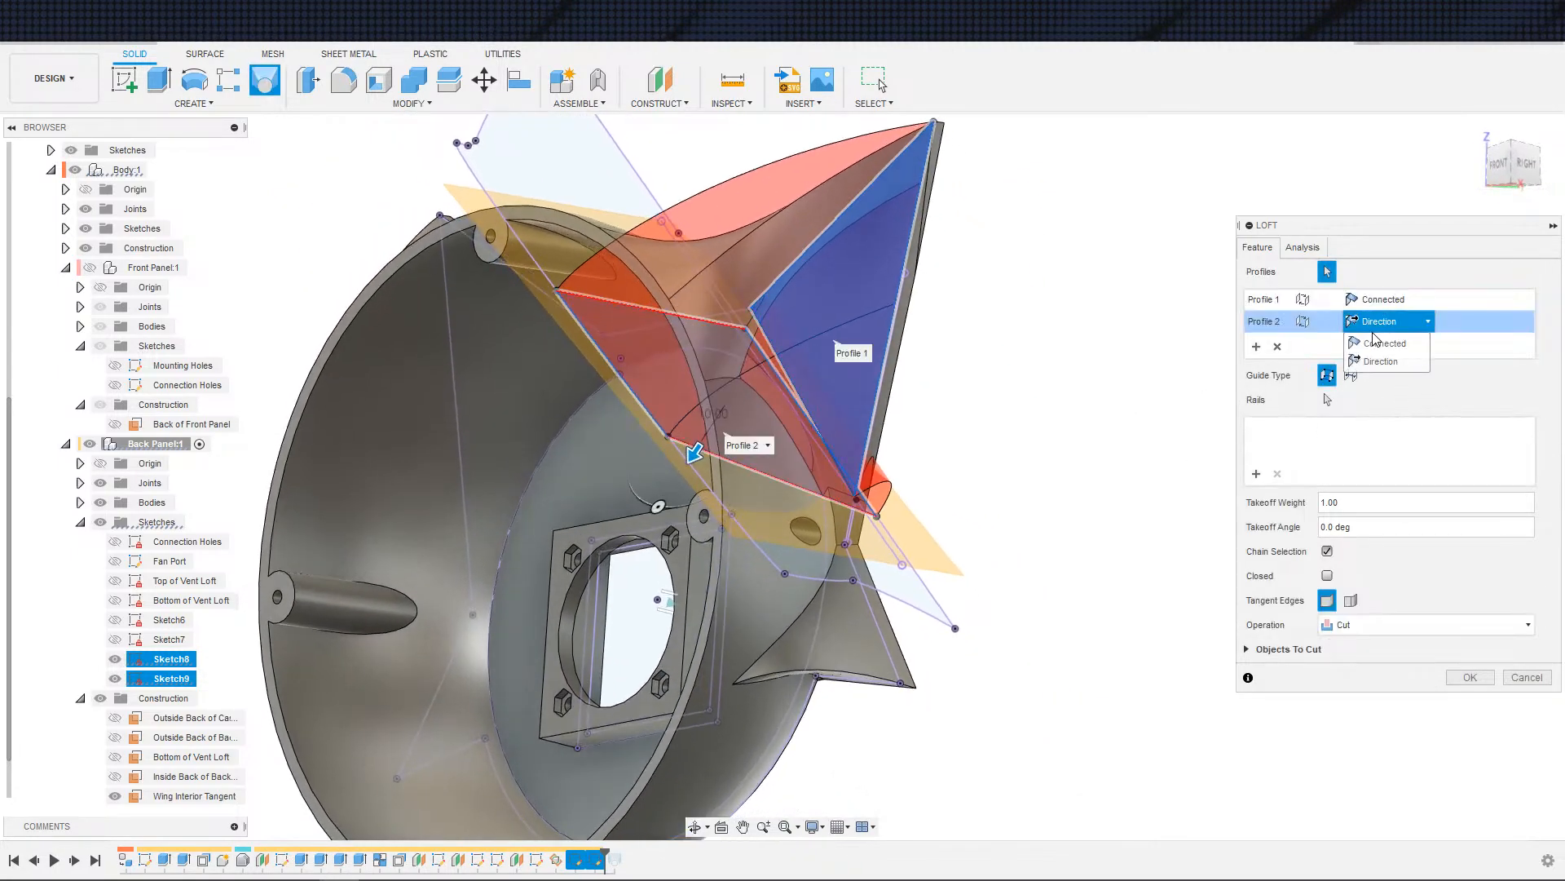
- Try the Direction condition on the loft's Profile 1, return it to Connected, and cancel the loft
{"action": "left_click", "coordinate": [1384, 303]}
{"action": "left_click", "coordinate": [1384, 299]}
{"action": "left_click", "coordinate": [1383, 299]}
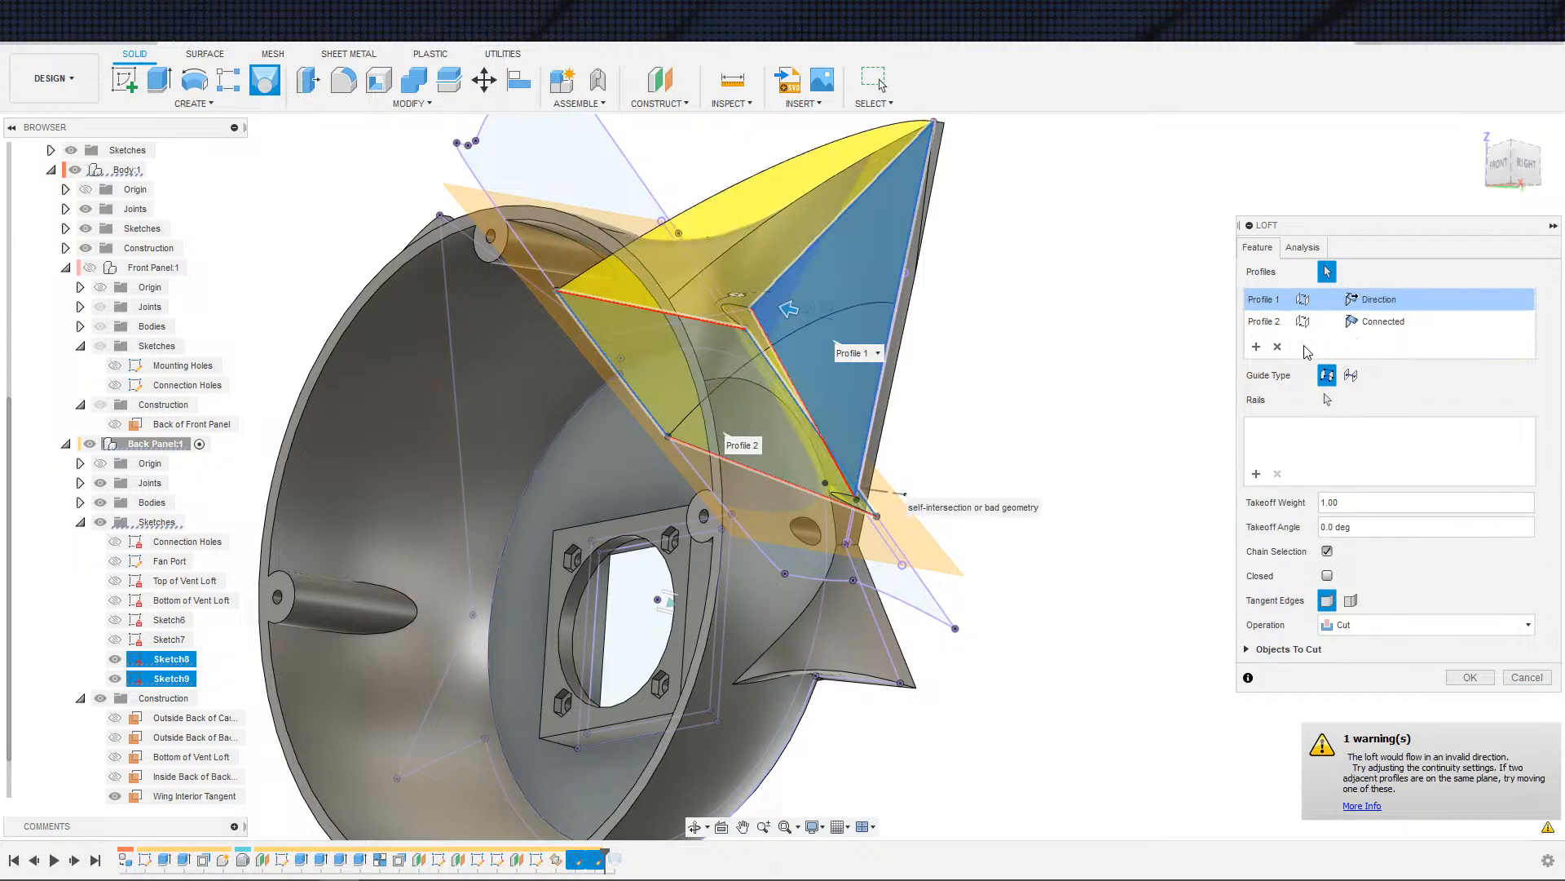
{"action": "left_click", "coordinate": [1384, 301]}
{"action": "left_click", "coordinate": [1379, 321]}
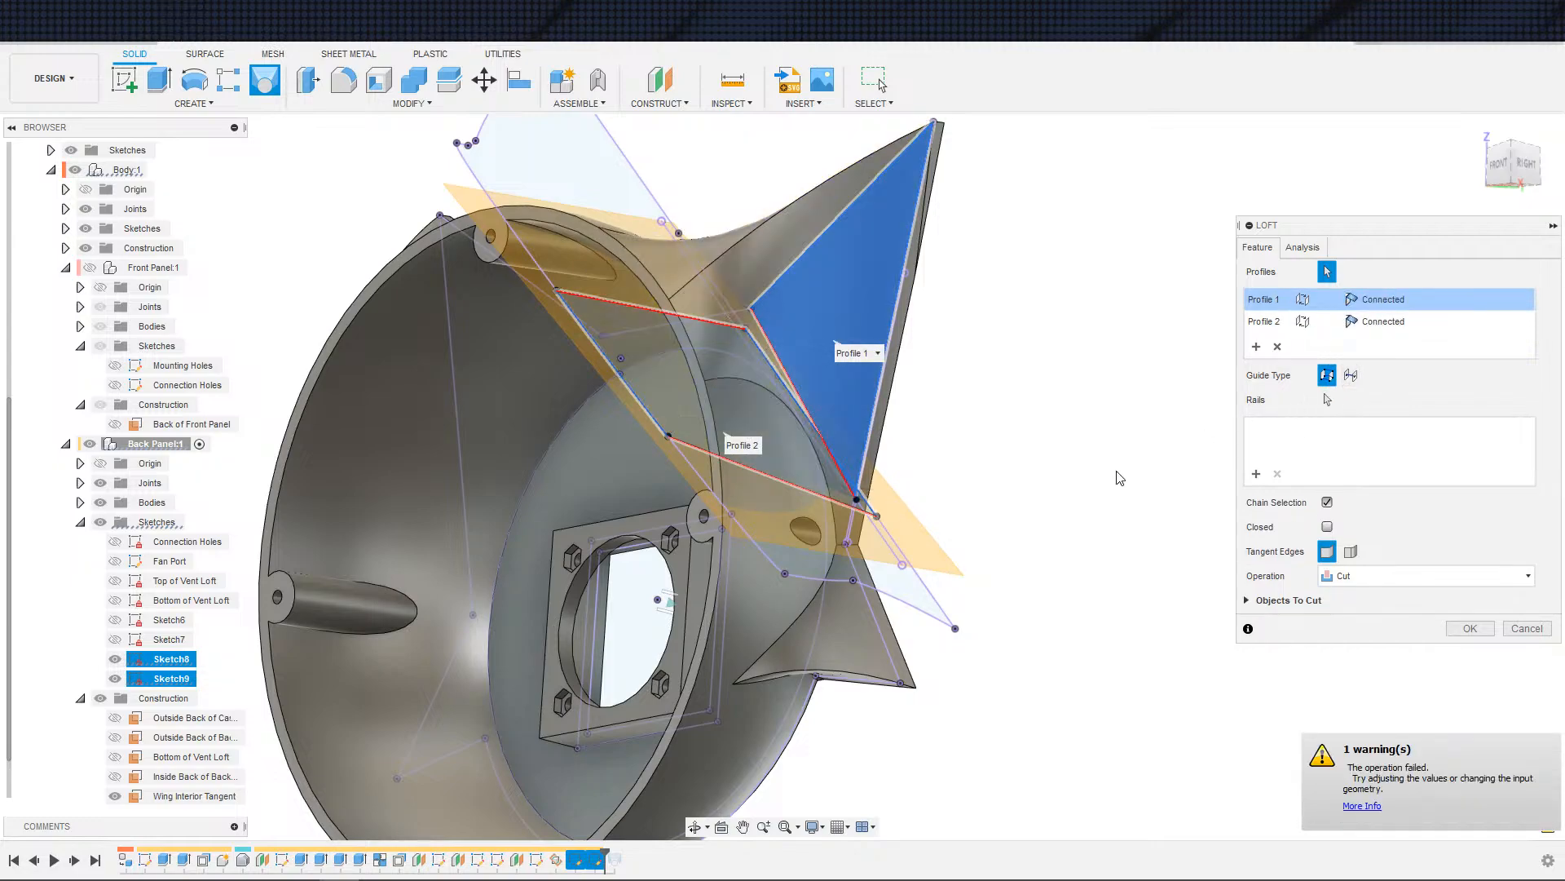
{"action": "middle_click_drag", "start_coordinate": [1121, 478], "coordinate": [1107, 499], "text": "shift"}
{"action": "scroll", "coordinate": [978, 574], "scroll_direction": "up", "scroll_amount": 3}
{"action": "mouse_move", "coordinate": [1049, 560]}
{"action": "middle_mouse_down", "text": "shift"}
{"action": "mouse_move", "coordinate": [1055, 539]}
{"action": "mouse_move", "coordinate": [895, 552]}
{"action": "mouse_move", "coordinate": [1030, 534]}
{"action": "middle_mouse_up", "text": "shift"}
{"action": "scroll", "coordinate": [883, 554], "scroll_direction": "down", "scroll_amount": 3}
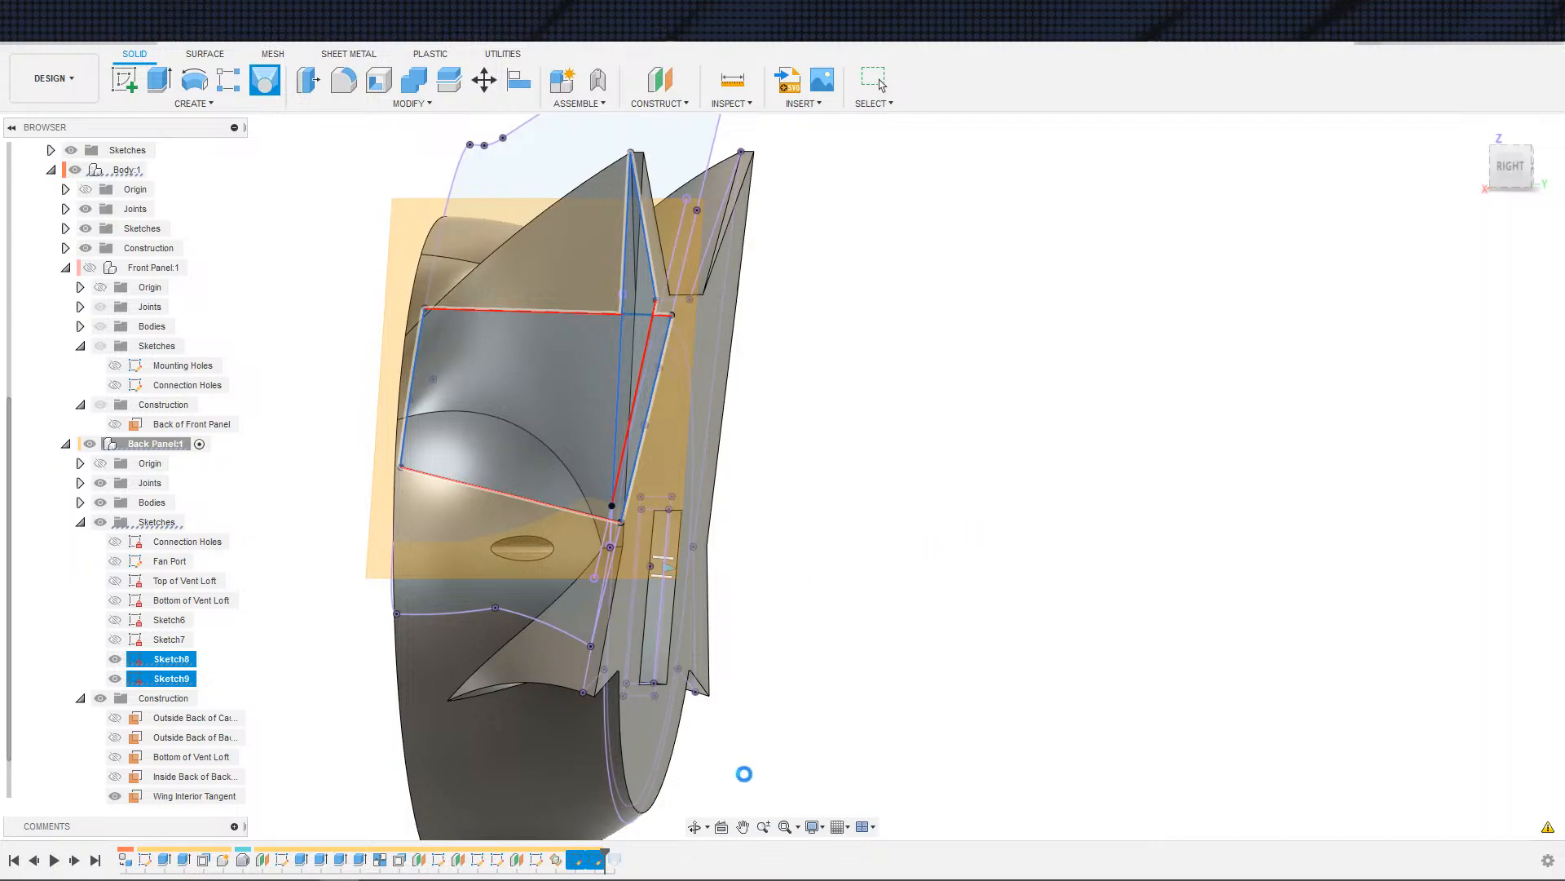
- Reopen Sketch8 and remove the constraints holding the ear base line's lower endpoint to the ear edge and the plane's intersection line
{"action": "double_click", "coordinate": [583, 861]}
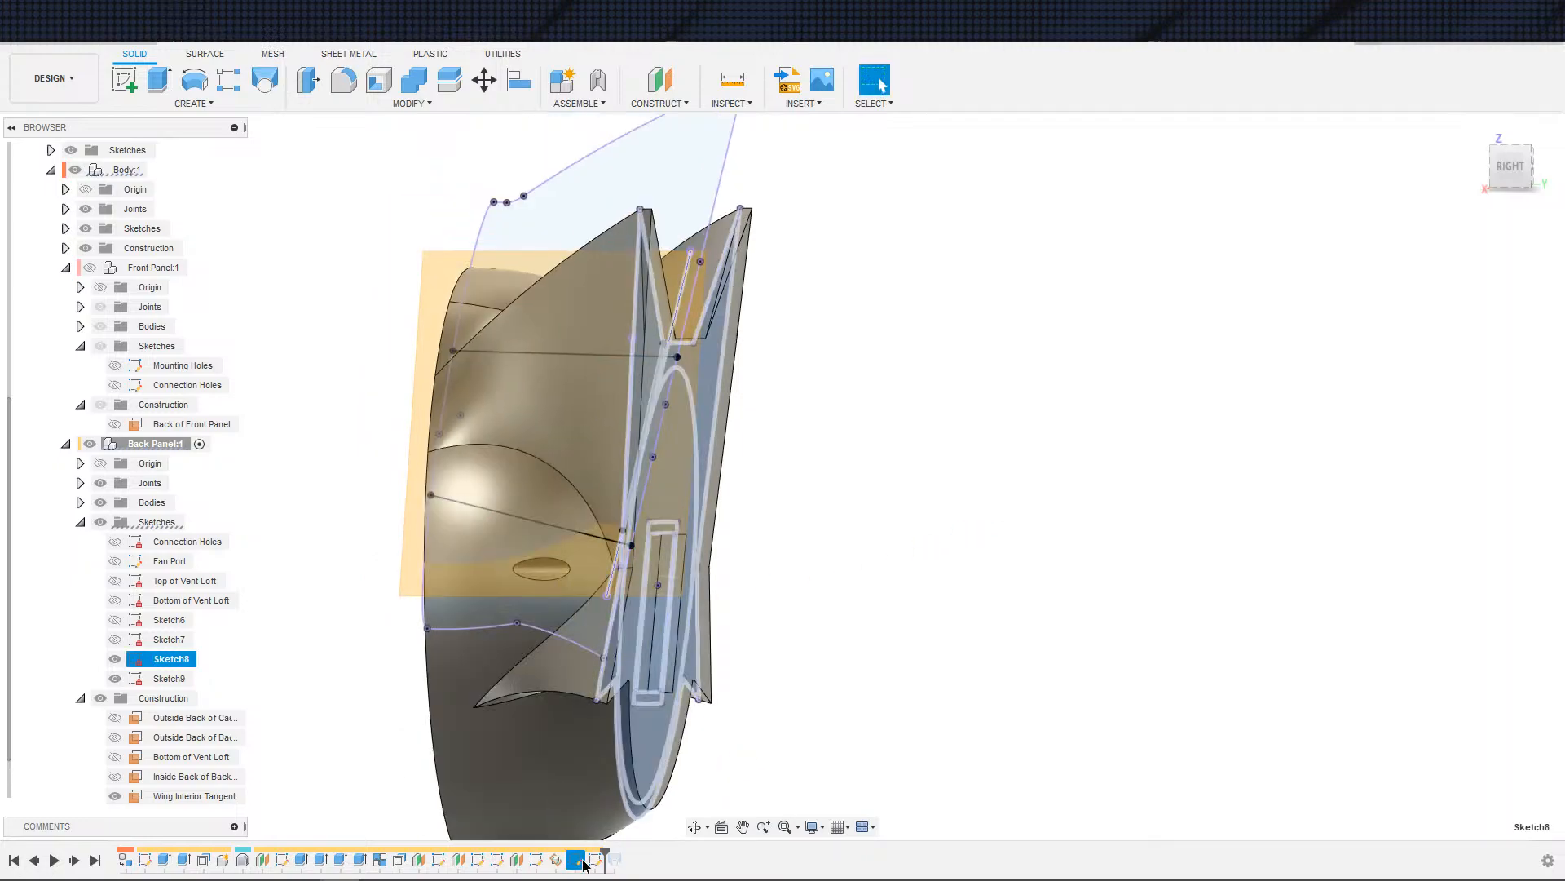
{"action": "key", "text": "s"}
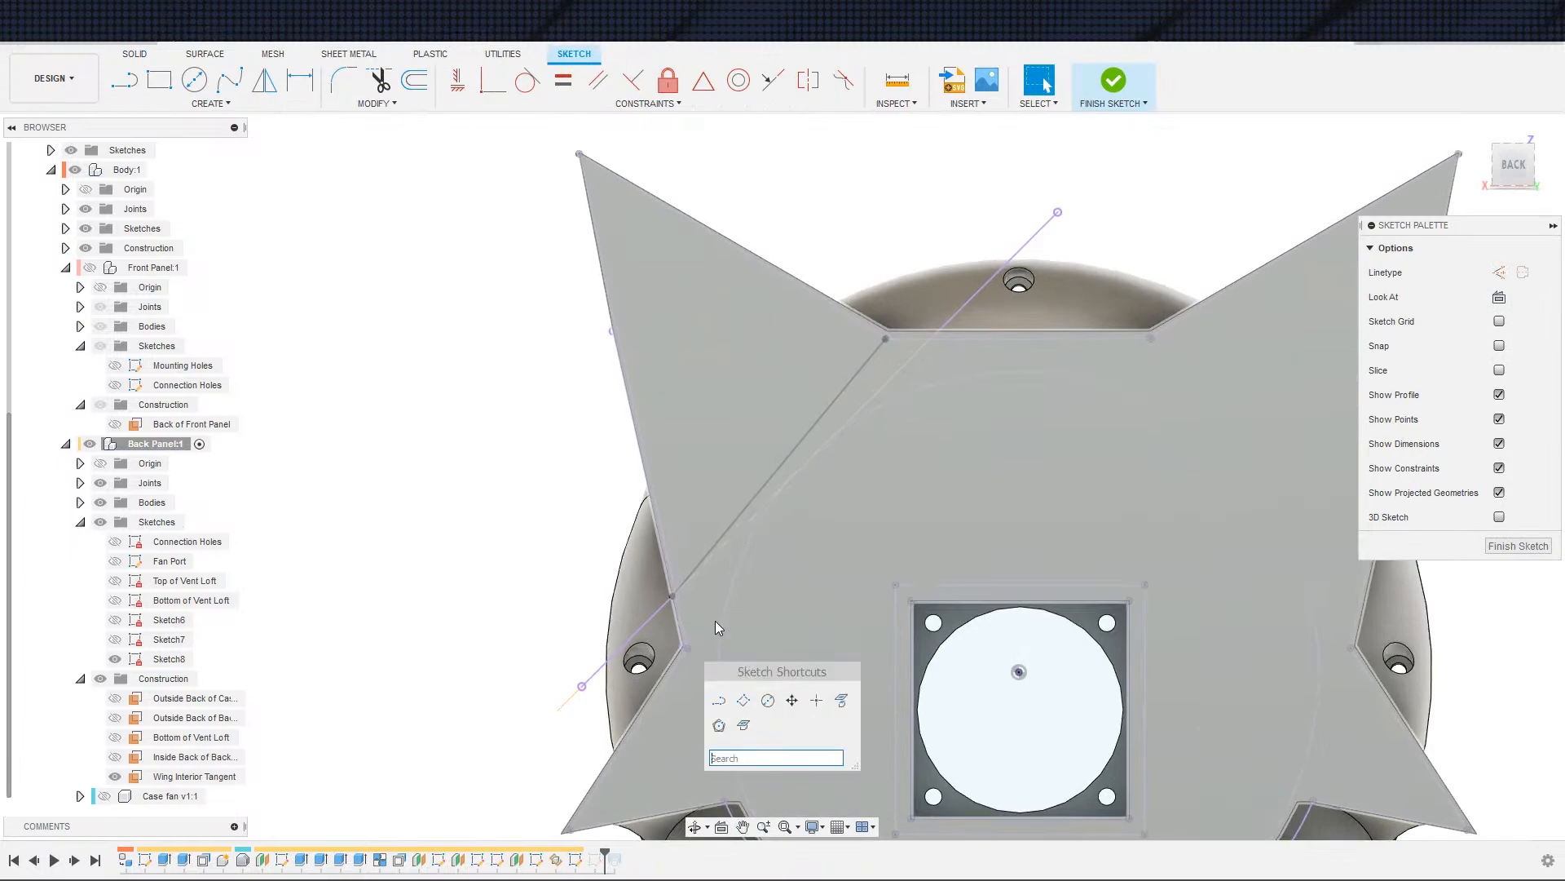
{"action": "left_click", "coordinate": [719, 702]}
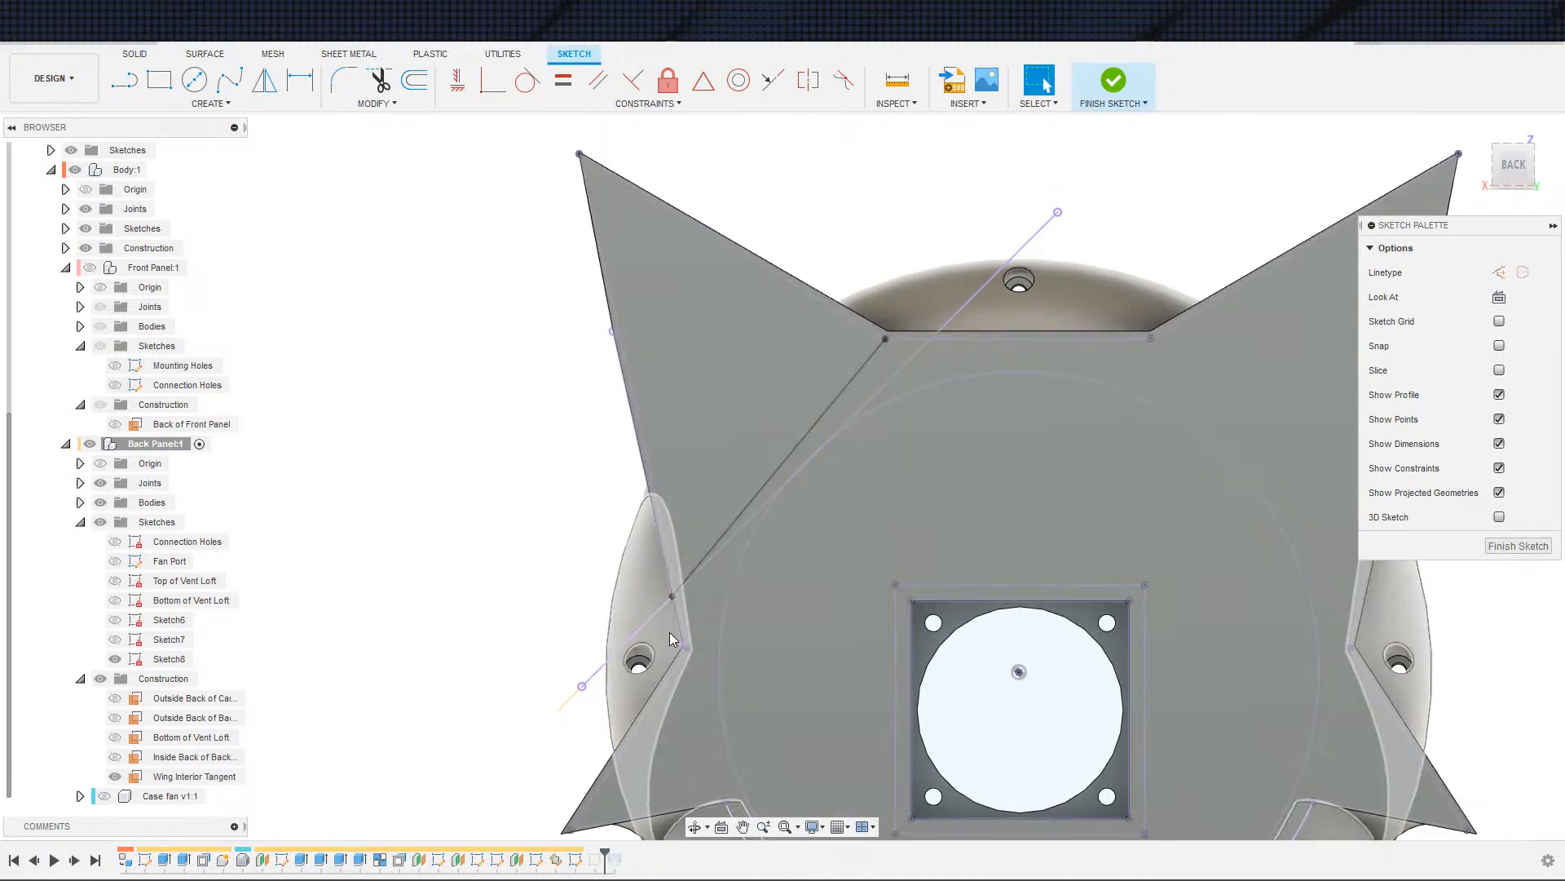
{"action": "scroll", "coordinate": [673, 616], "scroll_direction": "down", "scroll_amount": 3}
{"action": "left_click", "coordinate": [674, 603]}
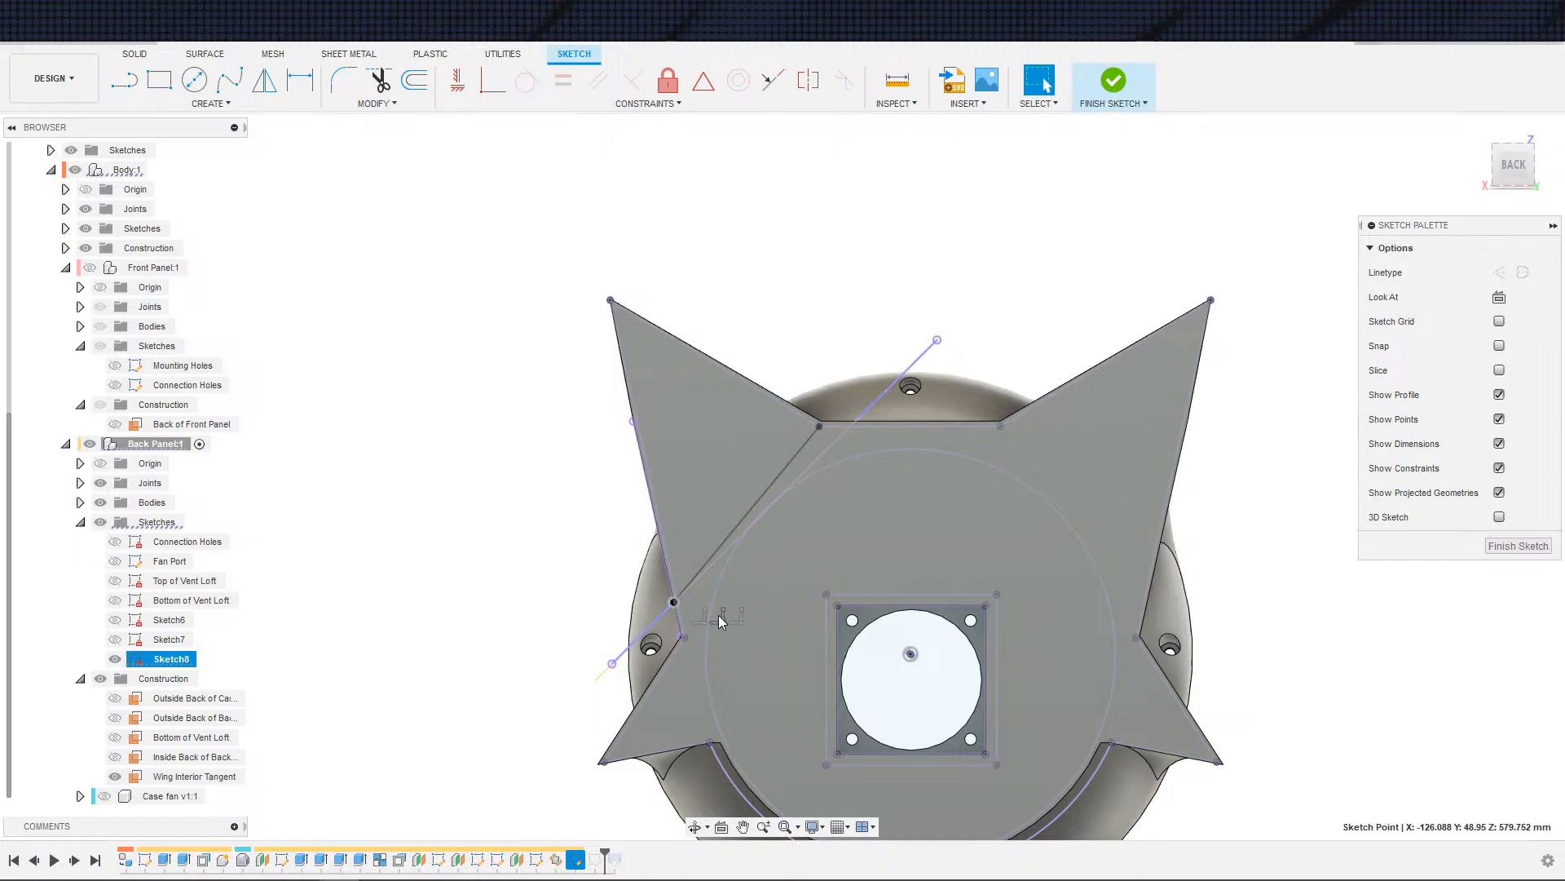
{"action": "key", "text": "Escape"}
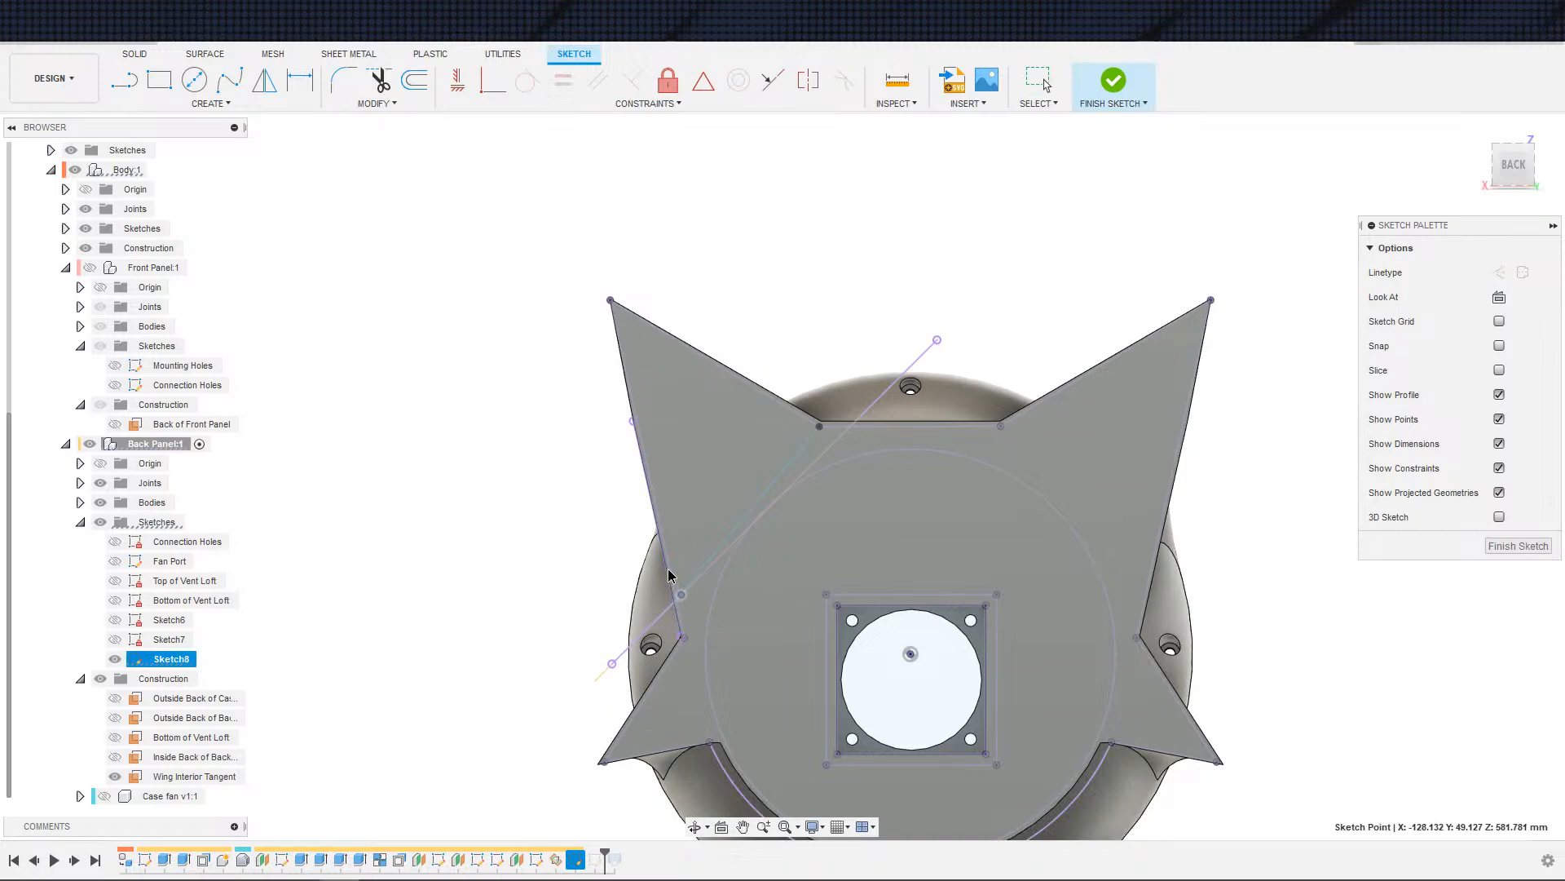
{"action": "key", "text": "Escape"}
{"action": "left_click", "coordinate": [814, 525]}
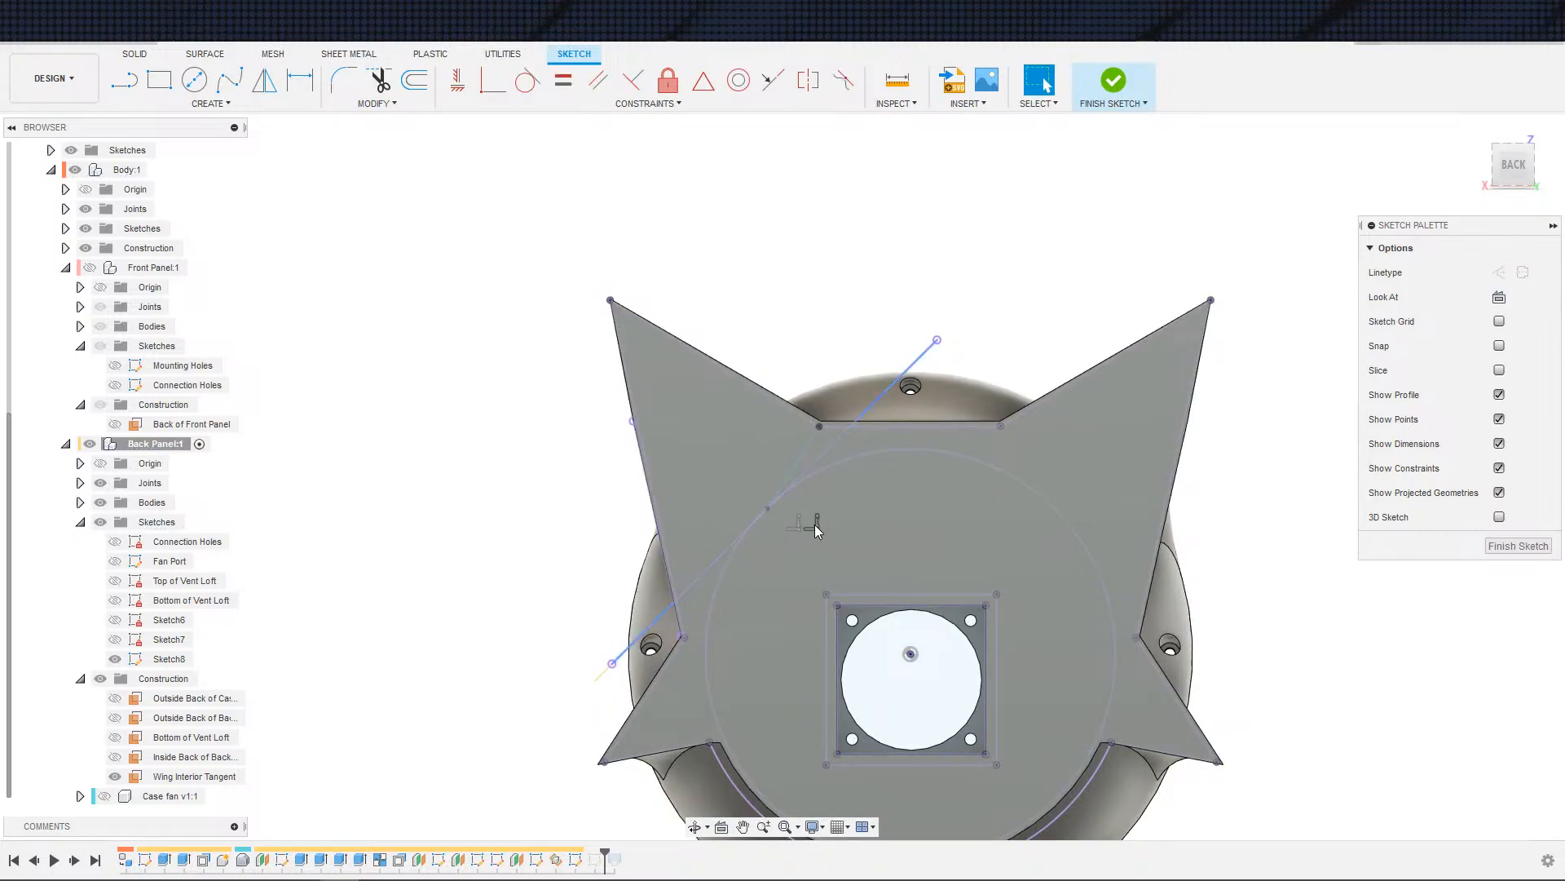
{"action": "key", "text": "Delete"}
- Move the freed endpoint inside the ear, hide the bodies, and make the endpoint coincident with the ear's outer edge
{"action": "mouse_move", "coordinate": [768, 508]}
{"action": "left_mouse_down"}
{"action": "mouse_move", "coordinate": [730, 491]}
{"action": "mouse_move", "coordinate": [699, 512]}
{"action": "left_mouse_up"}
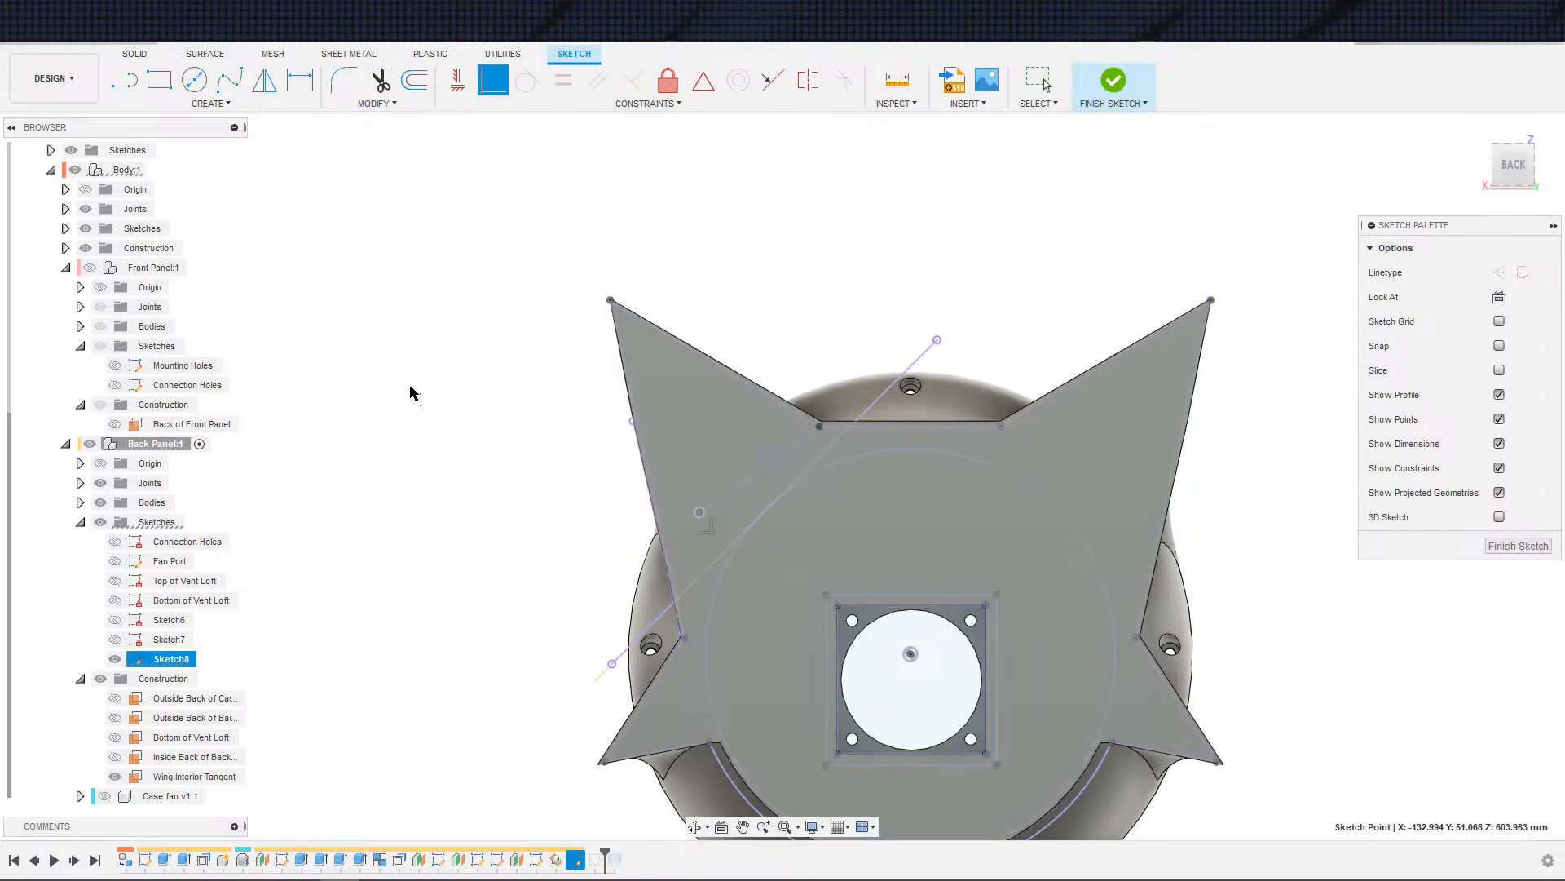
{"action": "left_click", "coordinate": [102, 503]}
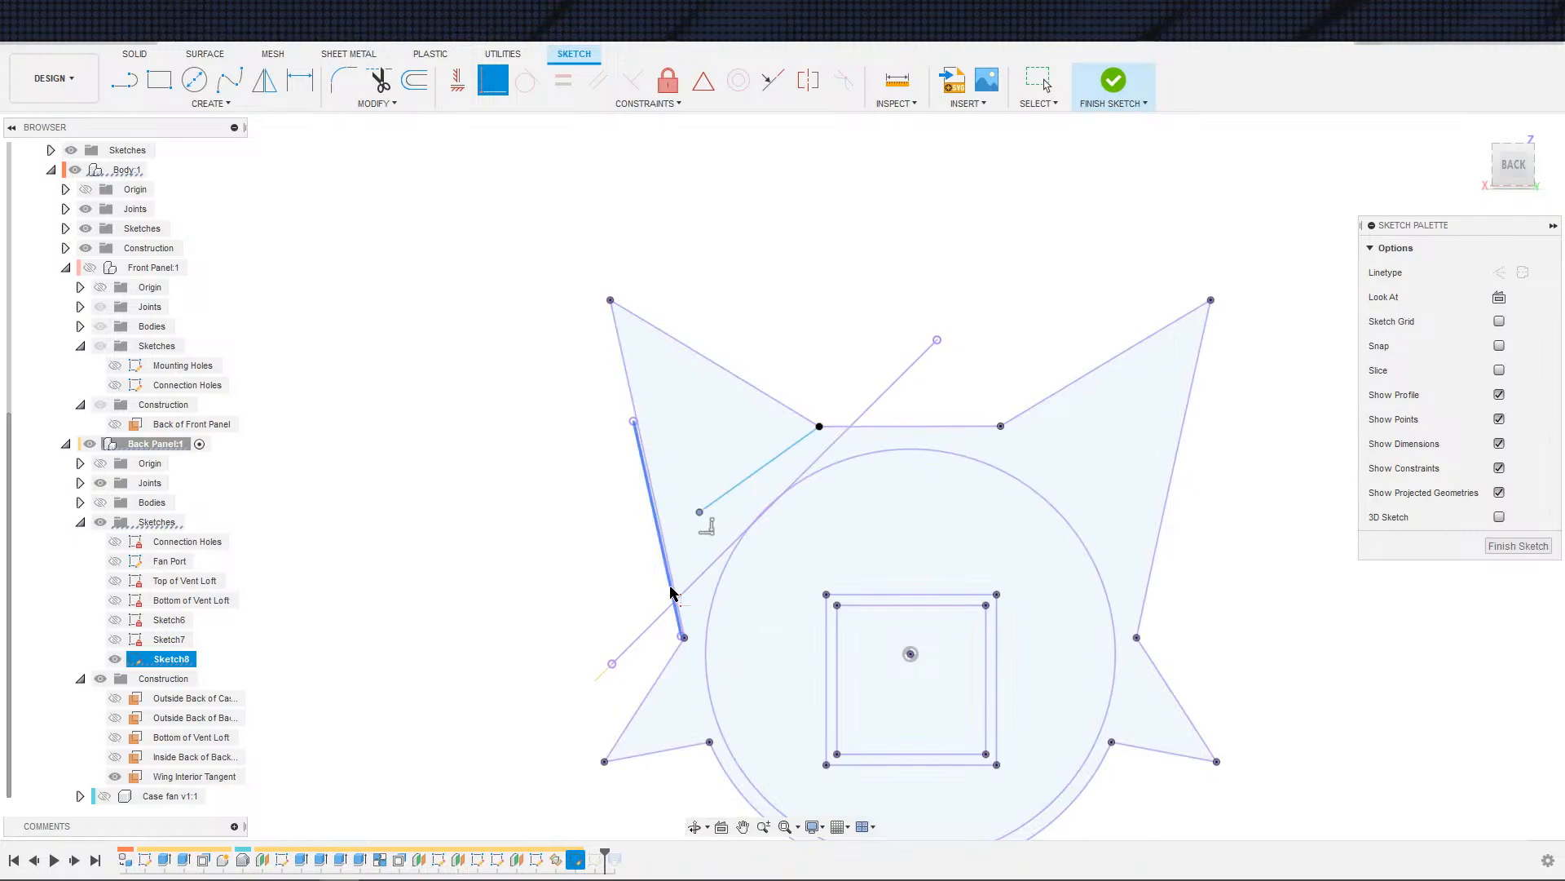
{"action": "scroll", "coordinate": [674, 587], "scroll_direction": "up", "scroll_amount": 4}
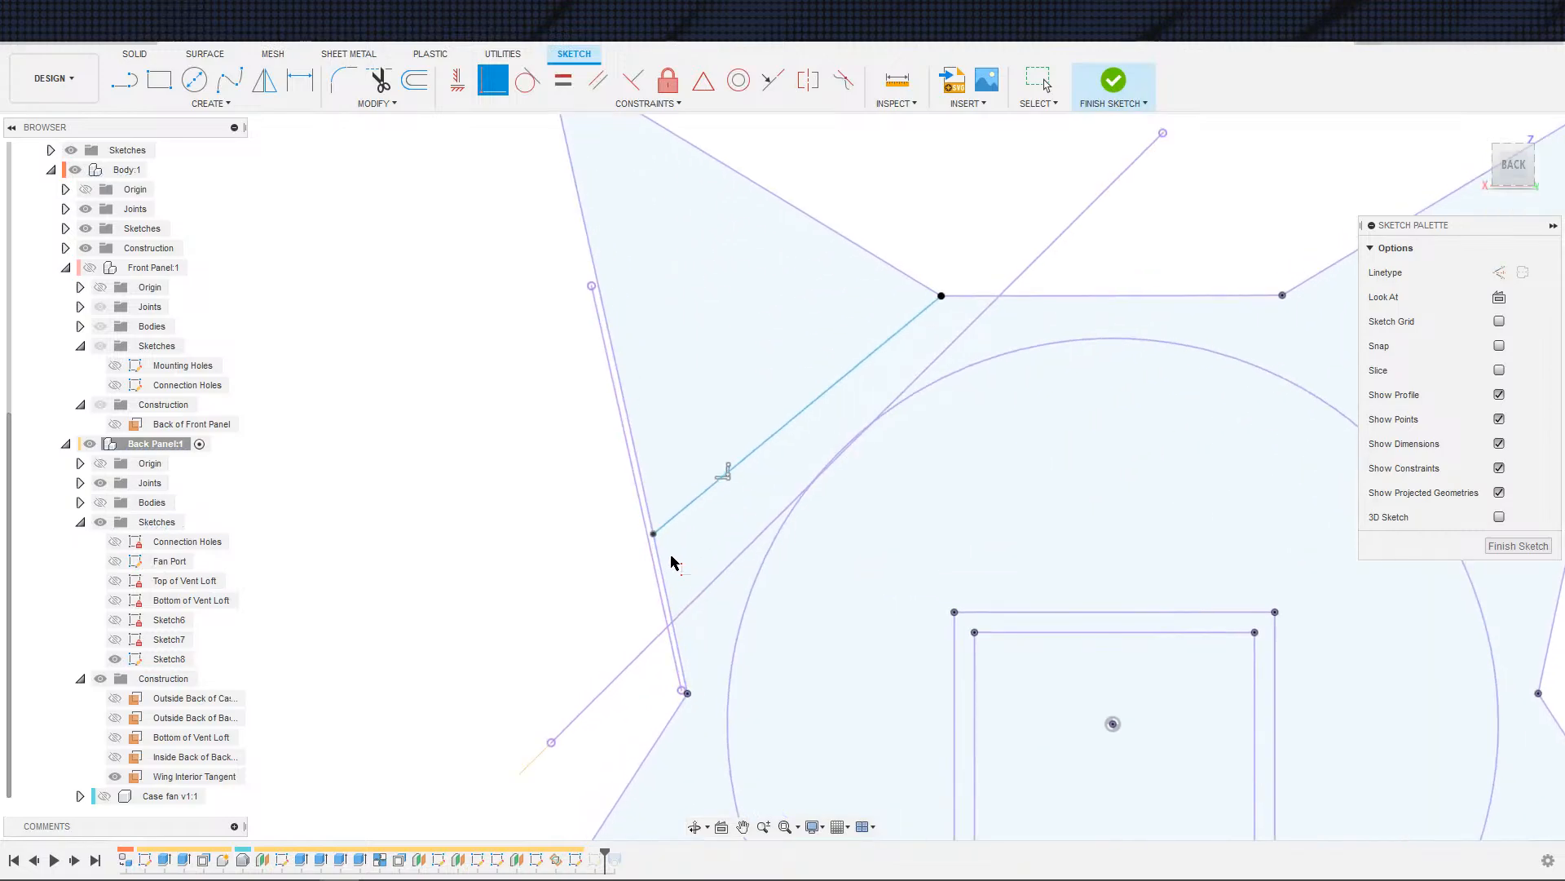
- Place a sketch point on the plane's intersection line beside the ear and make it coincident with the ear's outer edge
{"action": "left_click", "coordinate": [673, 566]}
{"action": "key", "text": "d"}
{"action": "key", "text": "Escape"}
{"action": "key", "text": "s"}
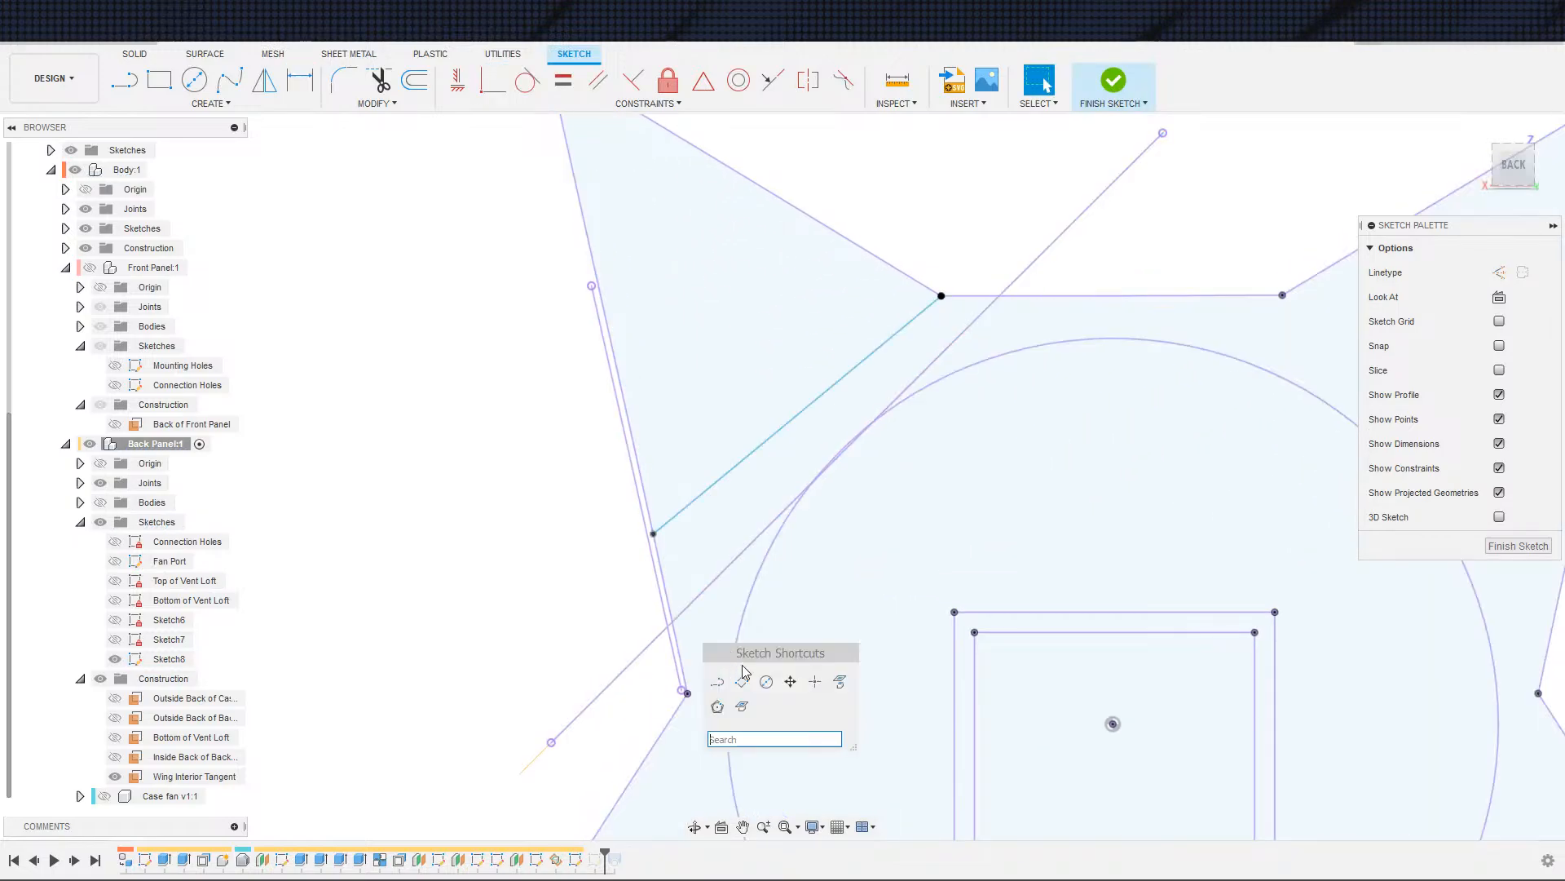
{"action": "left_click", "coordinate": [816, 682]}
{"action": "left_click", "coordinate": [690, 604]}
{"action": "key", "text": "Escape"}
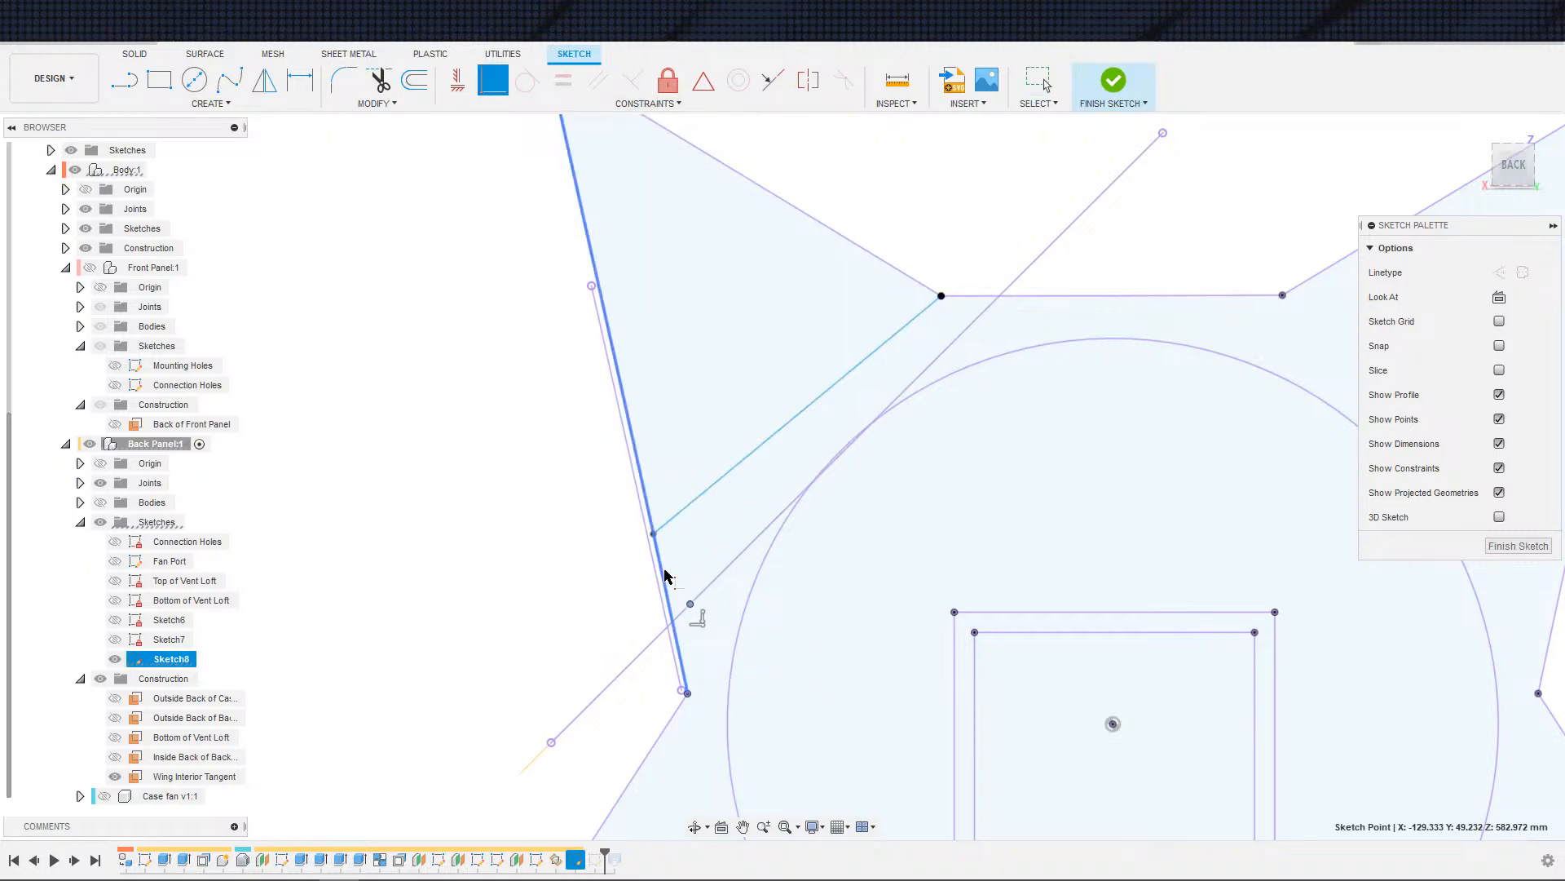
{"action": "left_click", "coordinate": [662, 569]}
{"action": "key", "text": "Escape"}
- Dimension the distance between the new point and the ear base line's lower endpoint to 3 mm and finish the sketch
{"action": "key", "text": "d"}
{"action": "left_click", "coordinate": [673, 623]}
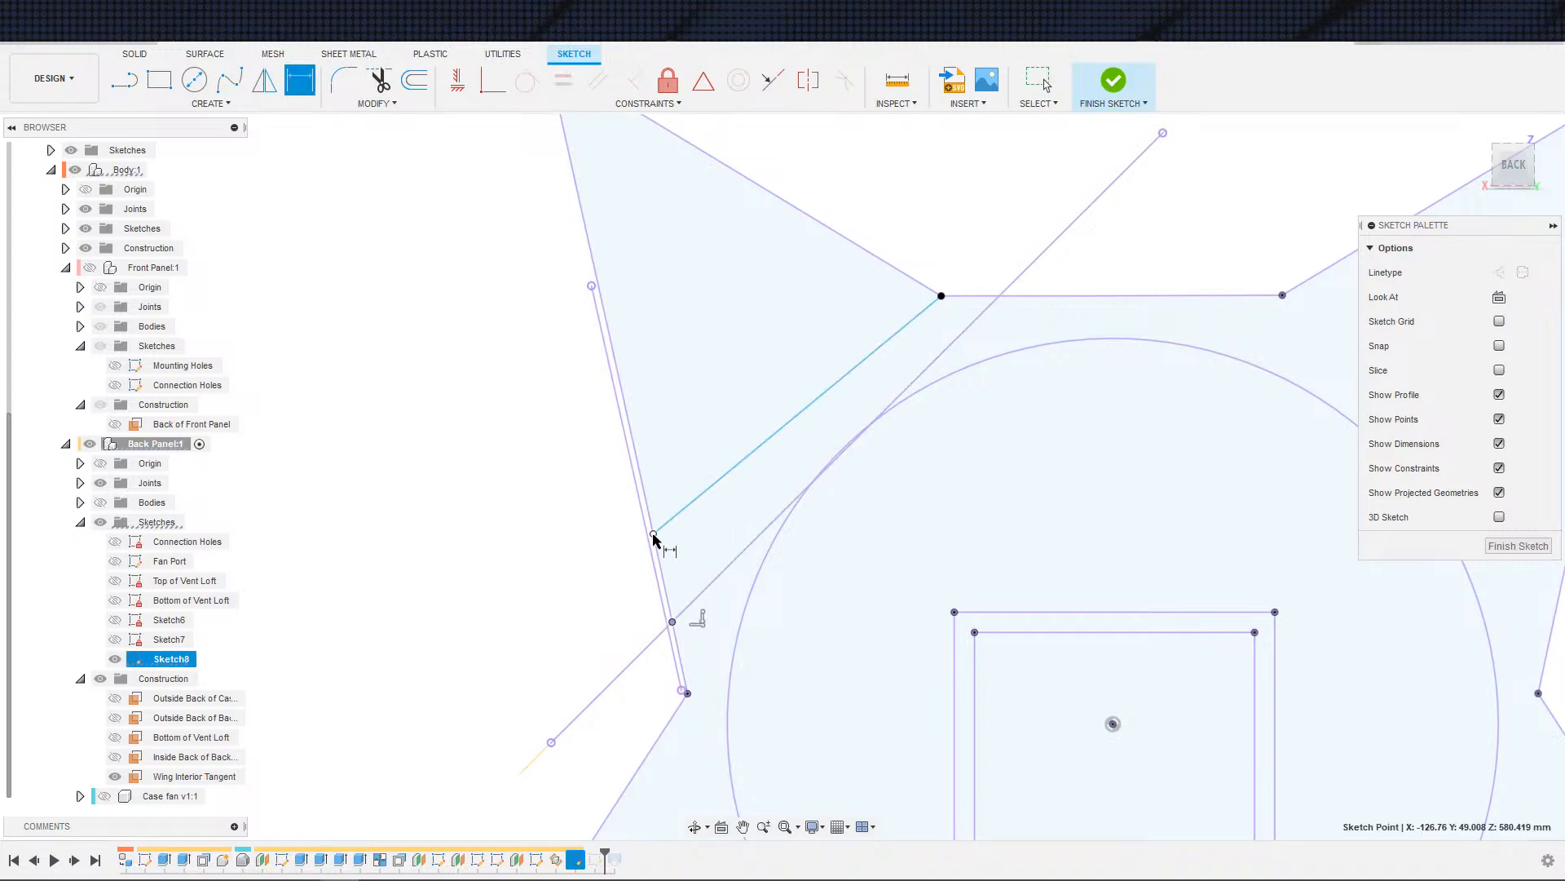
{"action": "left_click", "coordinate": [653, 534]}
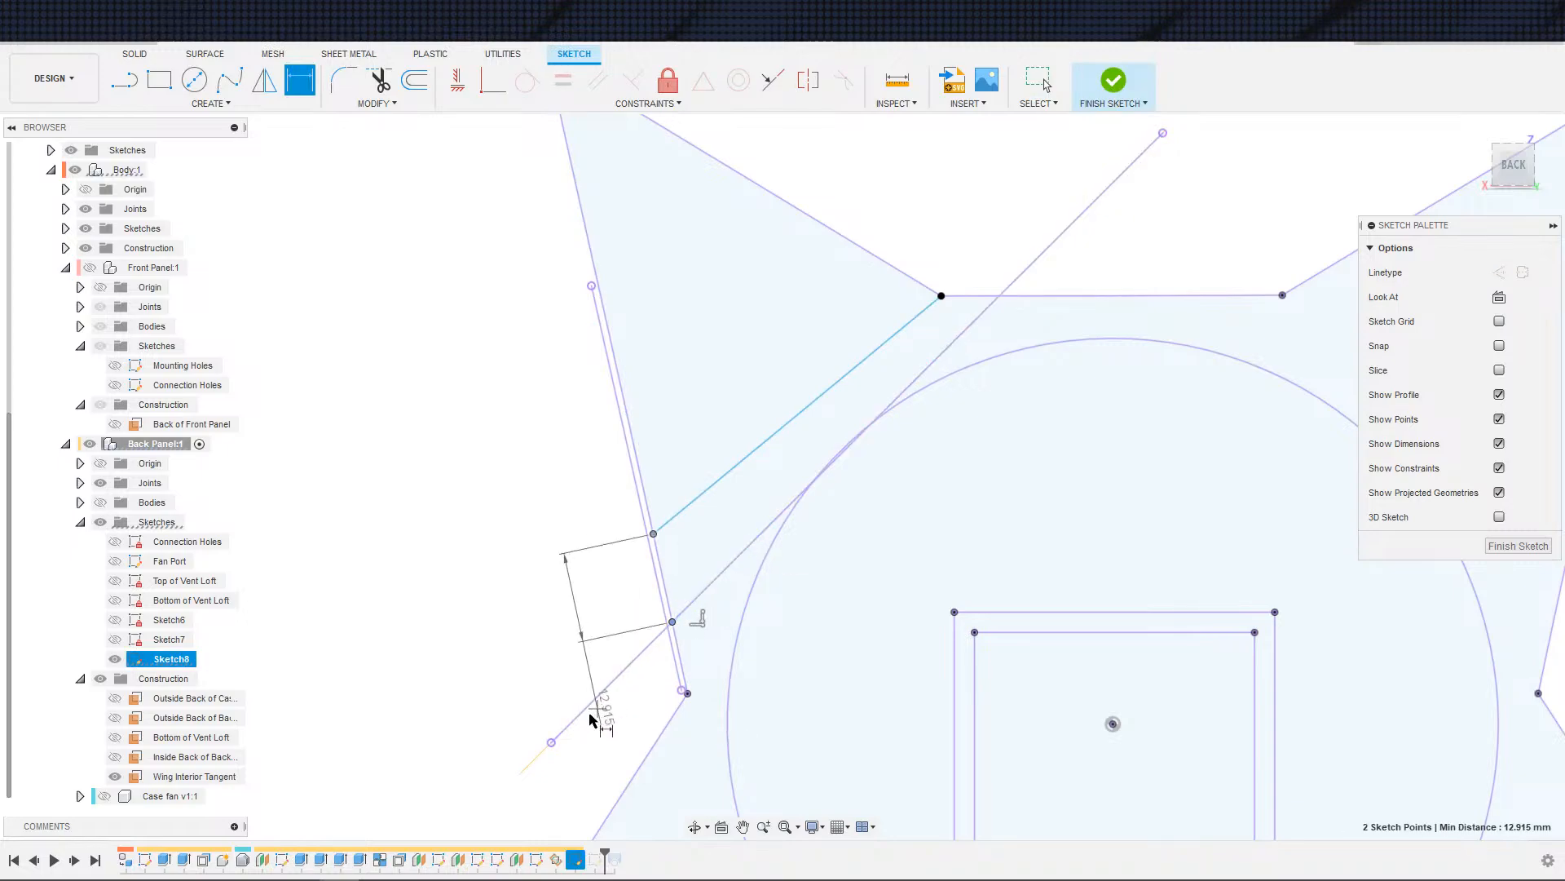
{"action": "left_click", "coordinate": [582, 671]}
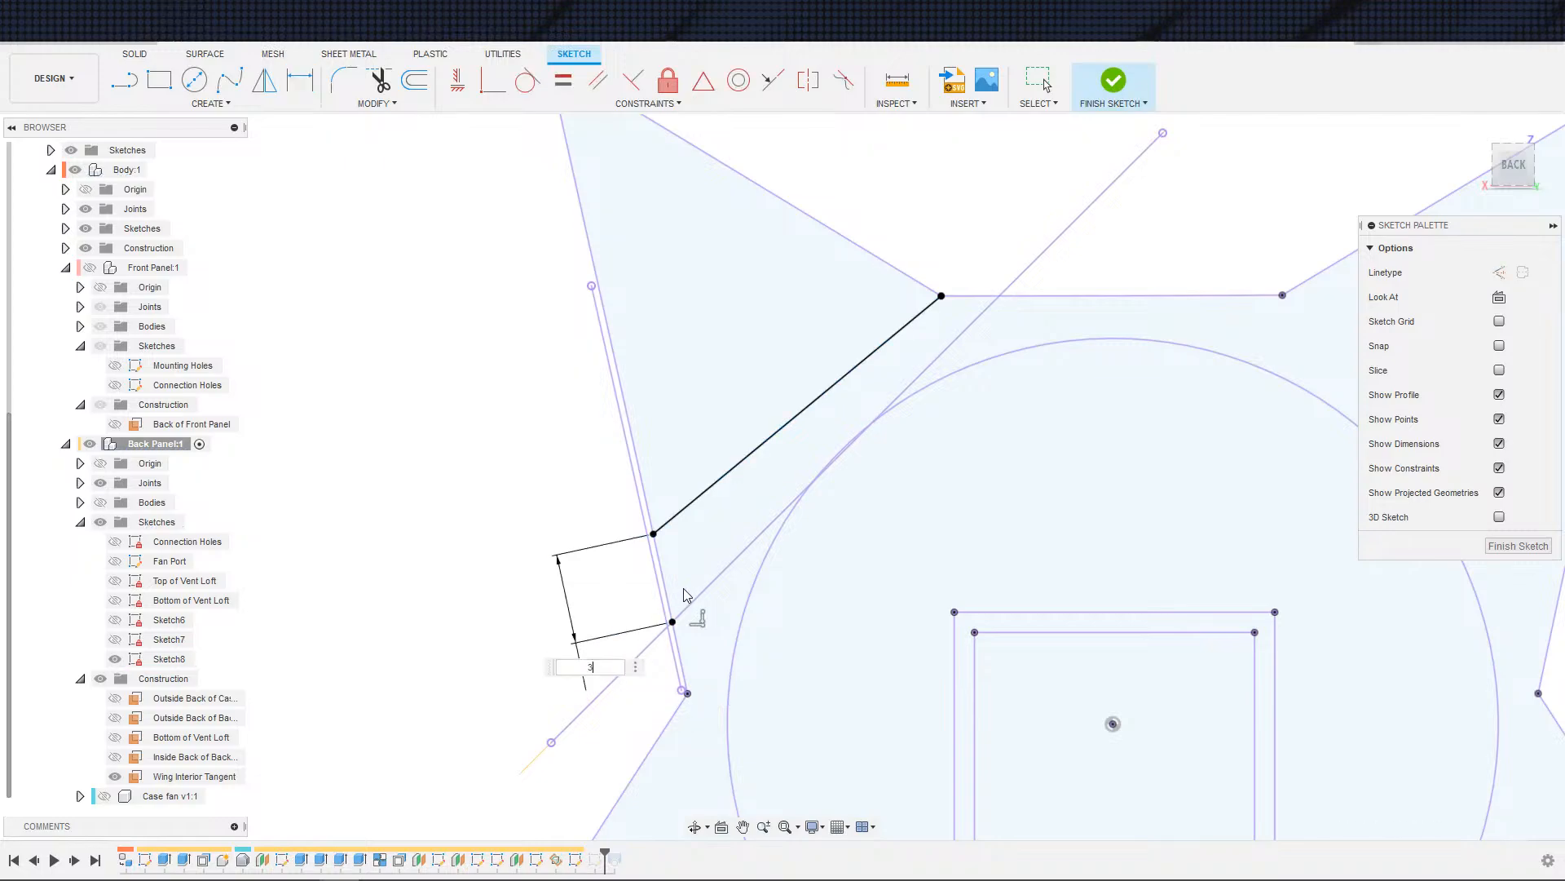
{"action": "type", "text": "3"}
{"action": "key", "text": "Return"}
{"action": "scroll", "coordinate": [701, 570], "scroll_direction": "down", "scroll_amount": 3}
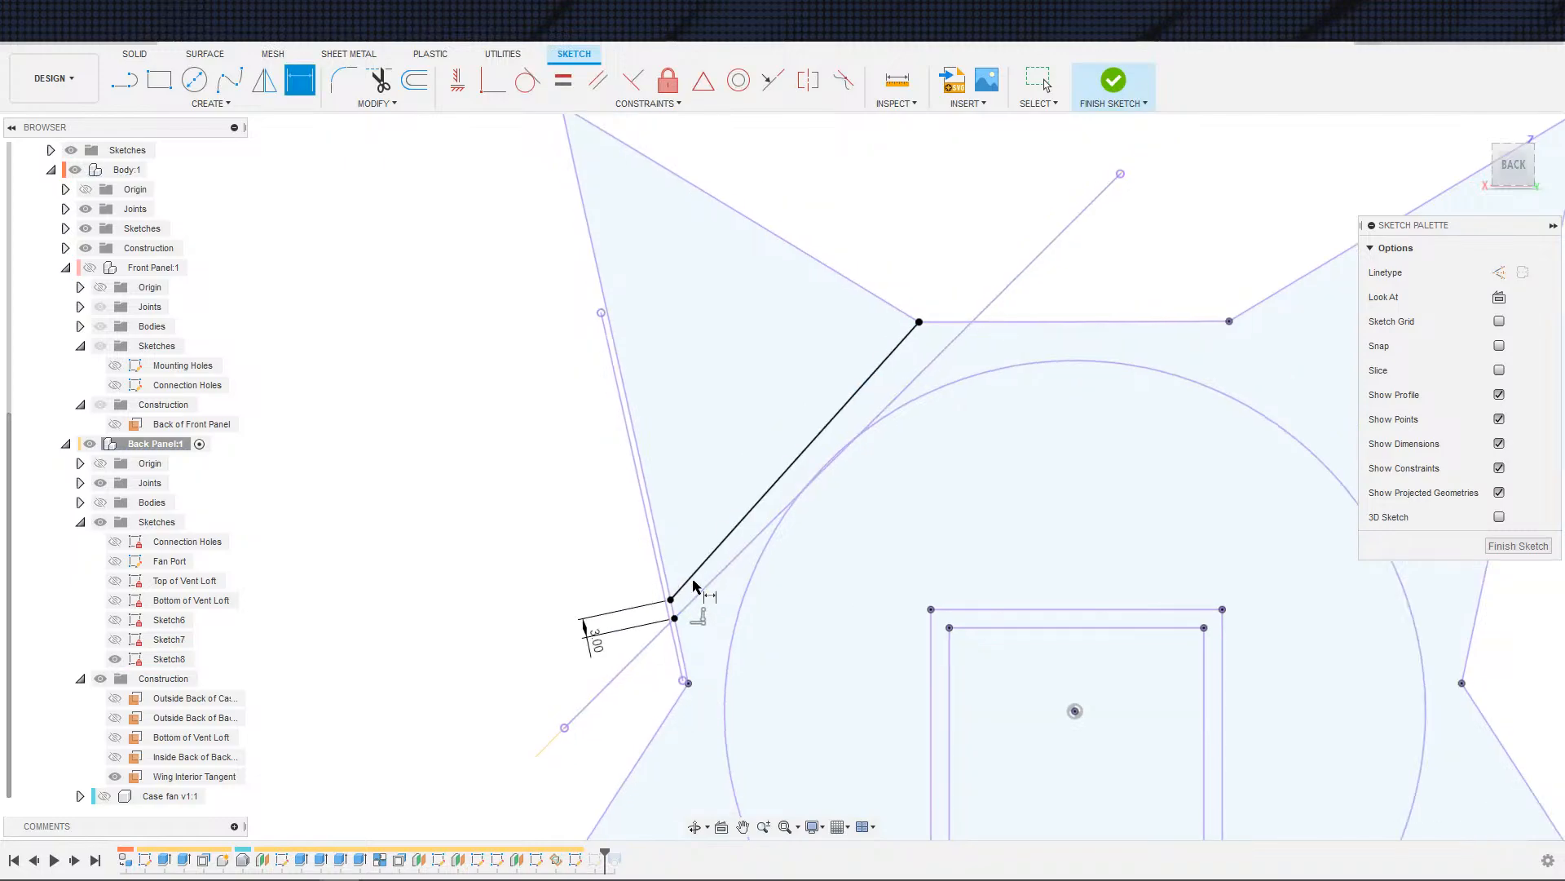
{"action": "left_click", "coordinate": [1114, 82]}
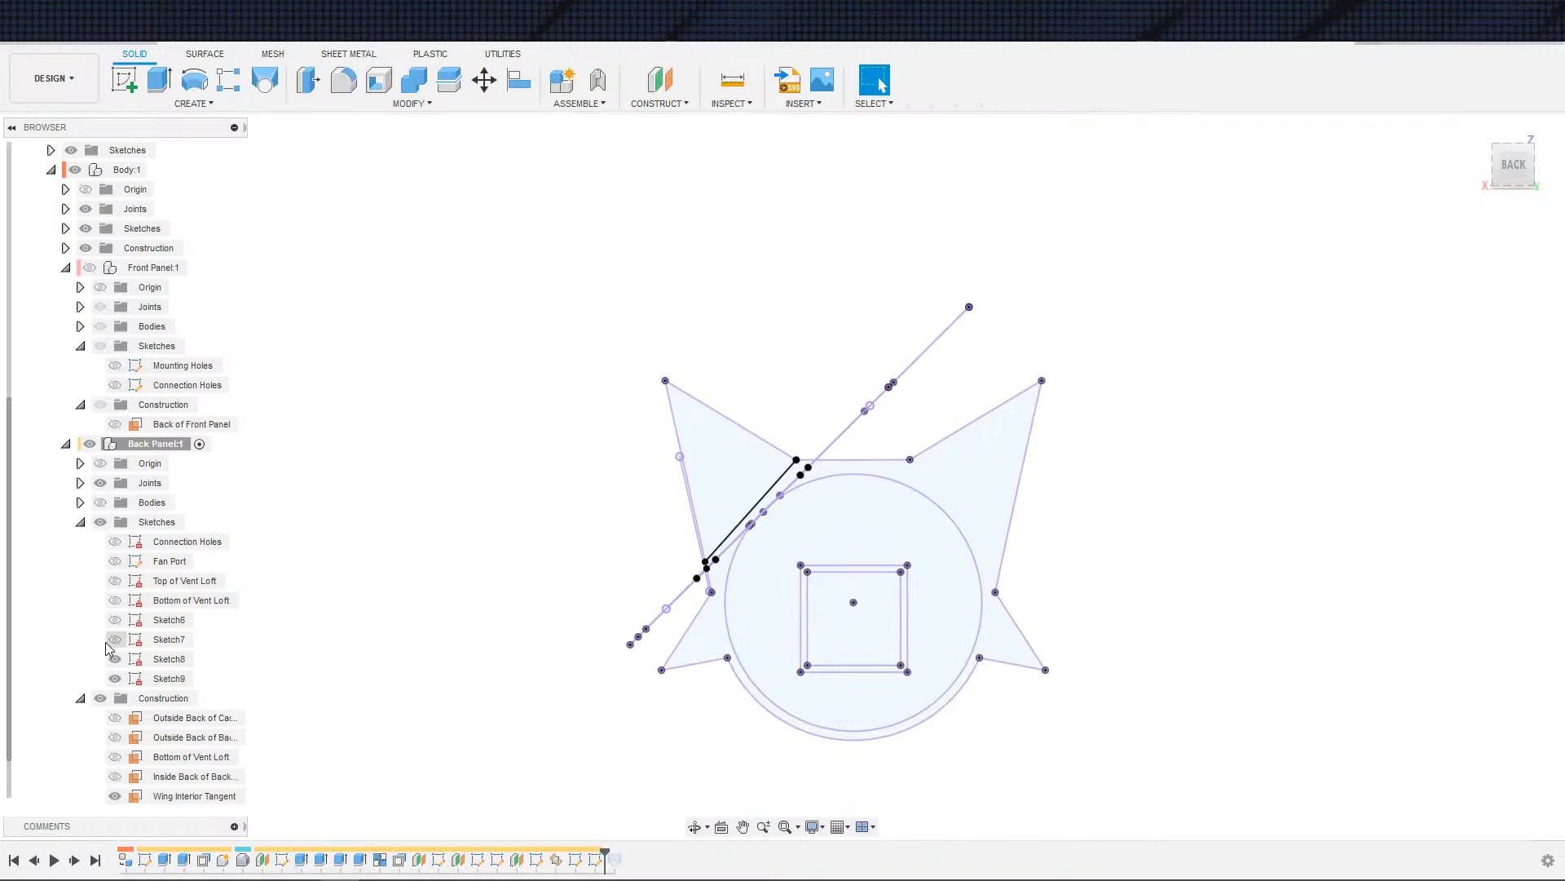
- Try to loft the ear profile of Sketch8 to the Sketch9 profile, with the bodies hidden for selection
{"action": "left_click", "coordinate": [101, 502]}
{"action": "middle_click_drag", "start_coordinate": [546, 398], "coordinate": [571, 399], "text": "shift"}
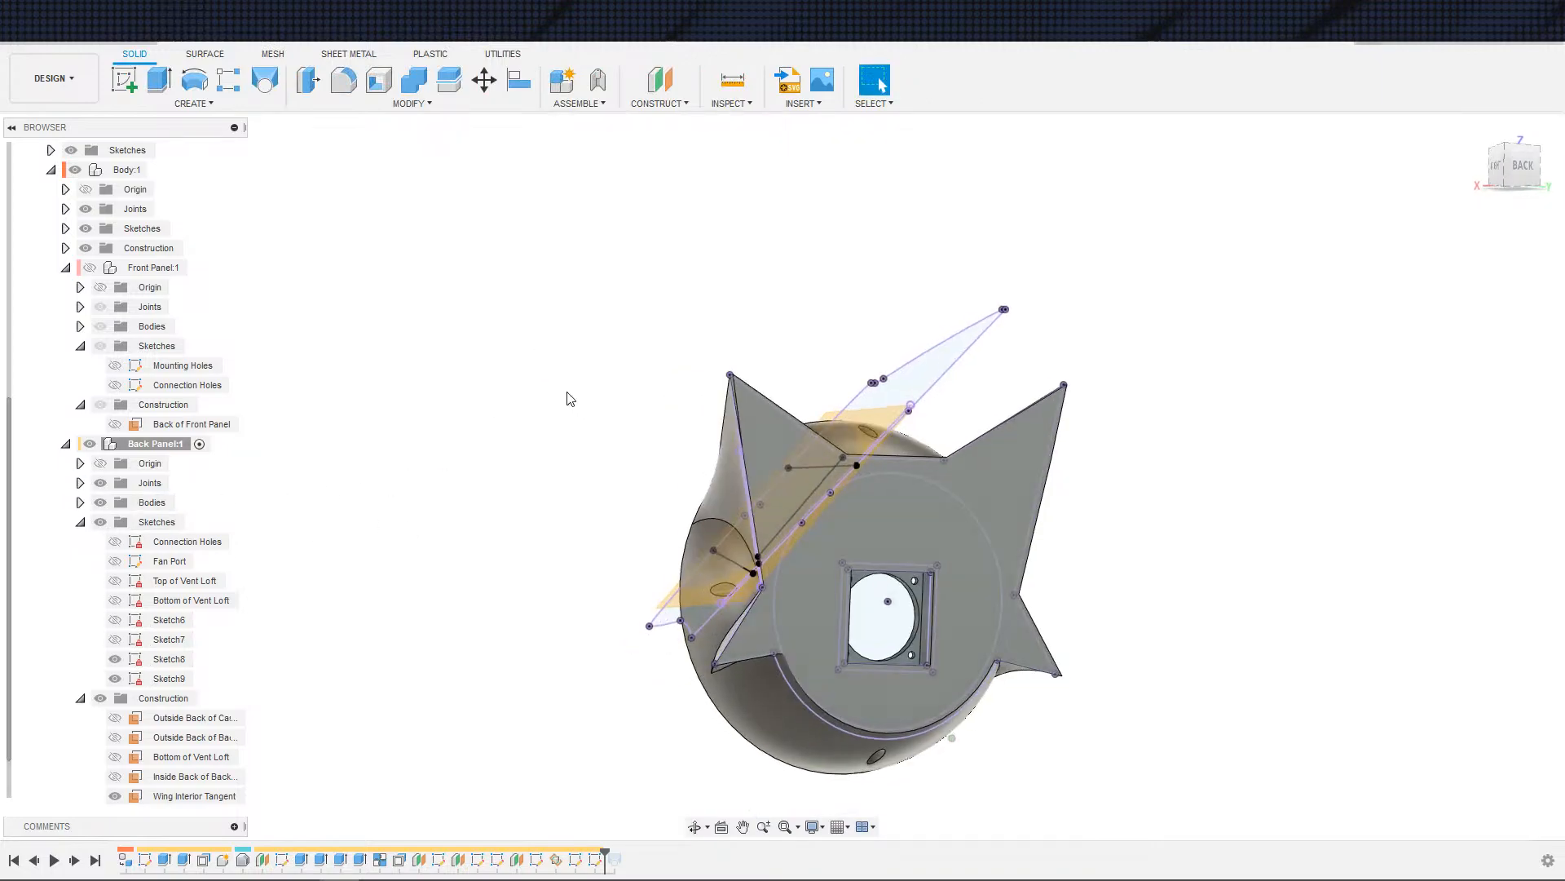
{"action": "left_click", "coordinate": [266, 80]}
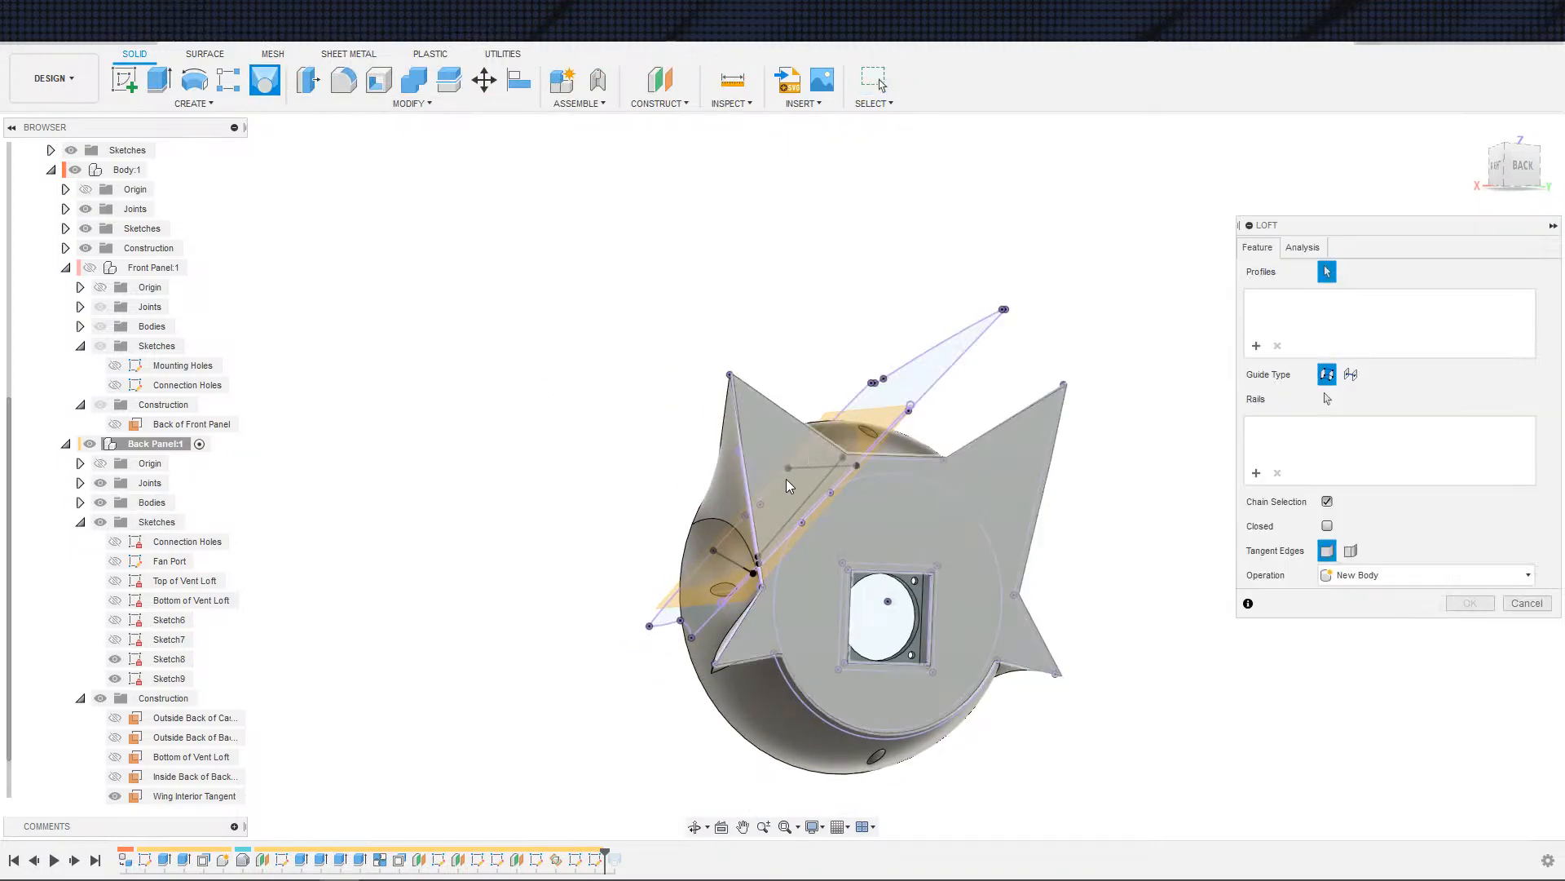
{"action": "left_click", "coordinate": [100, 502]}
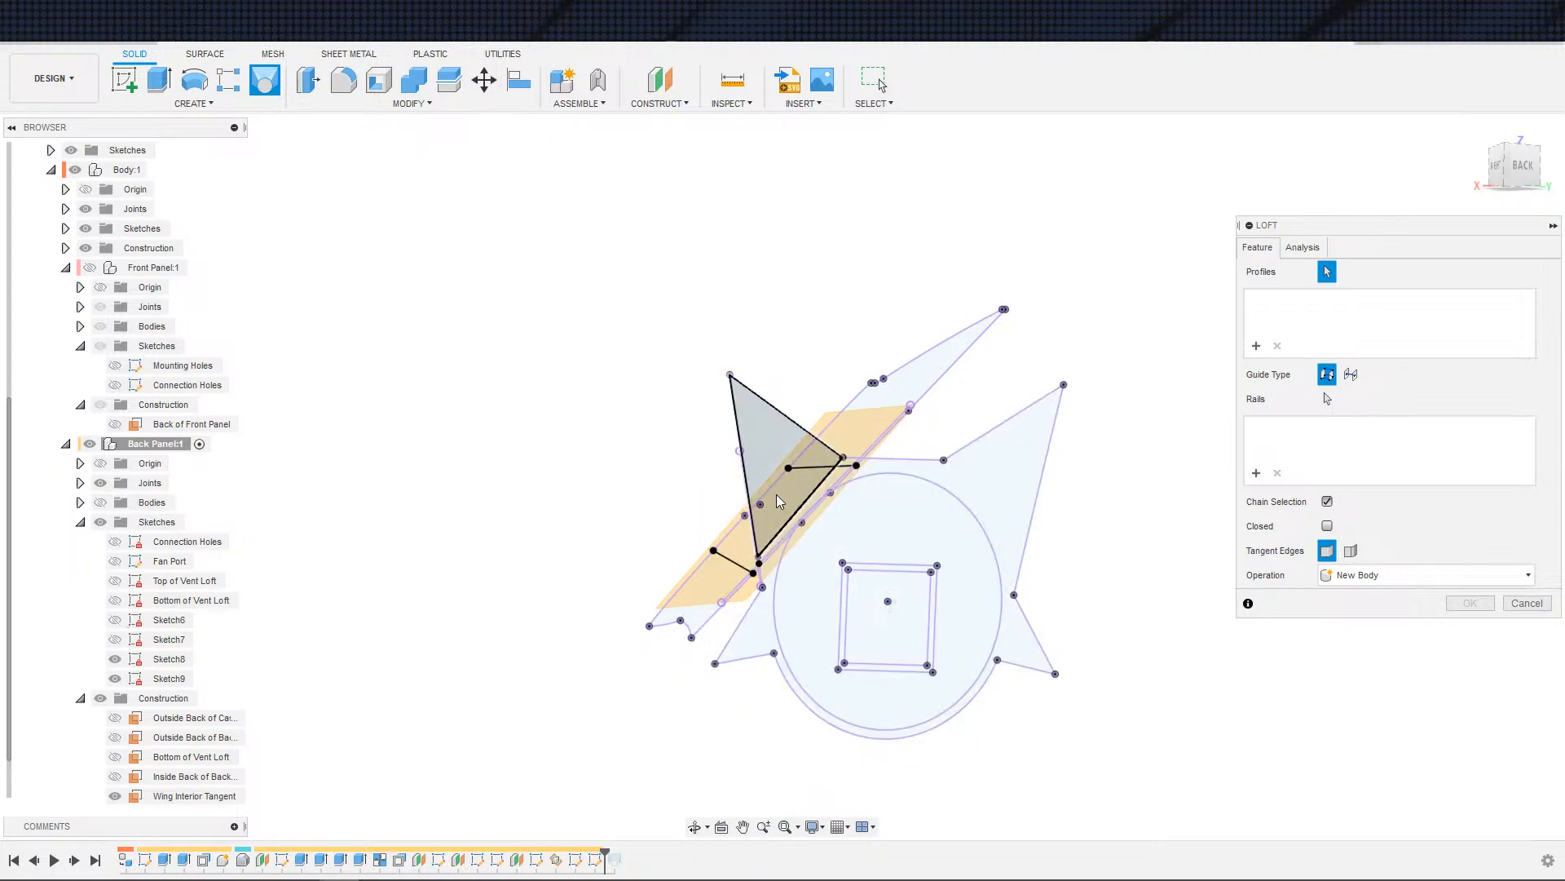
{"action": "left_click", "coordinate": [779, 497]}
{"action": "middle_click_drag", "start_coordinate": [688, 534], "coordinate": [875, 615], "text": "shift"}
{"action": "left_click", "coordinate": [874, 615]}
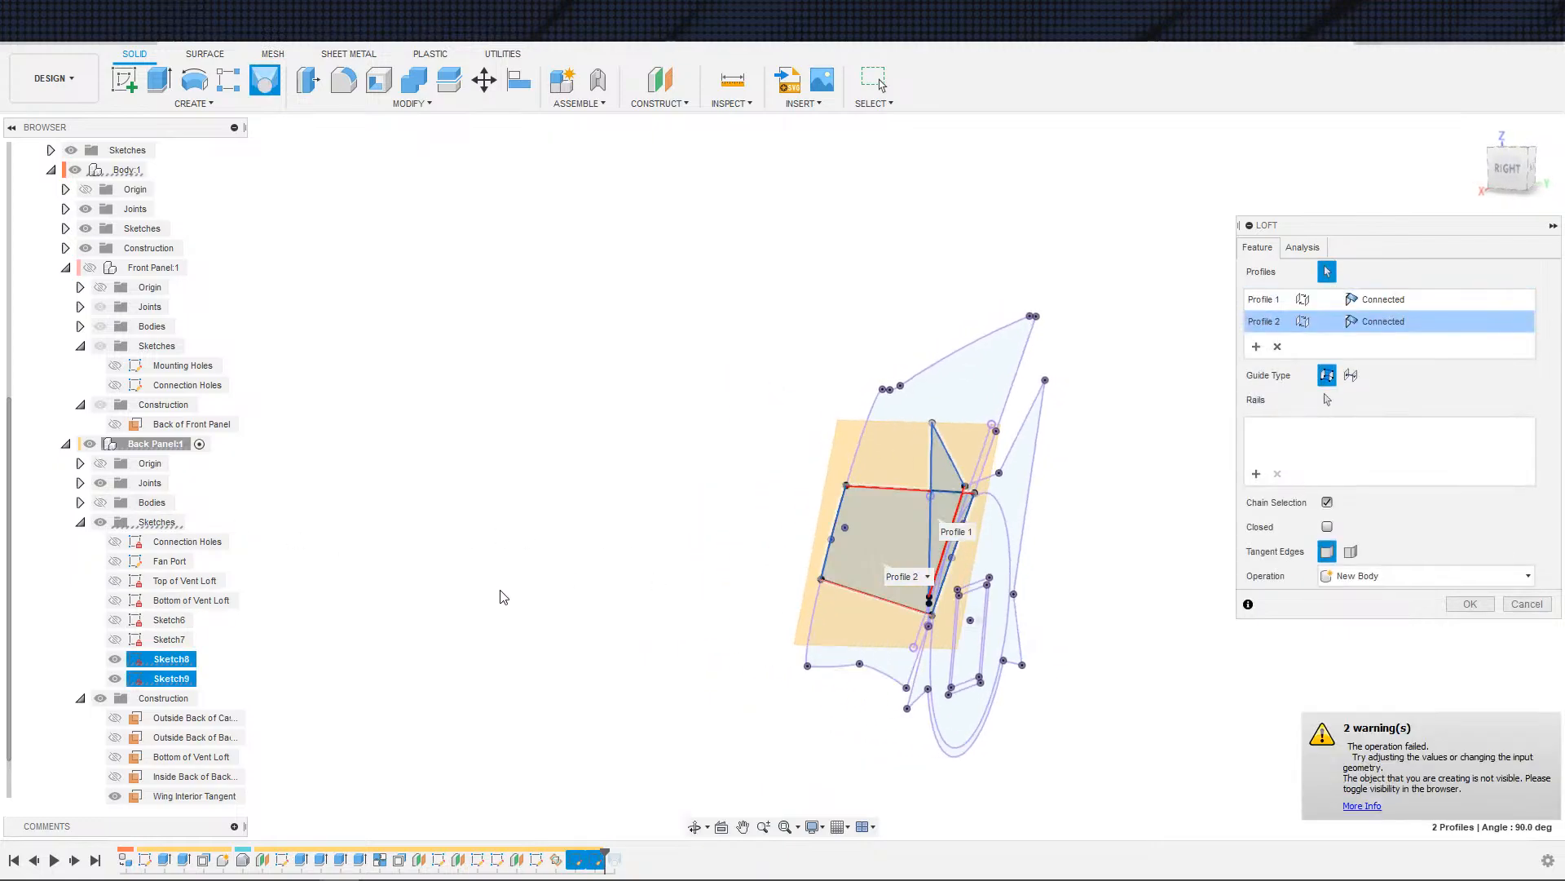
- Show the bodies, examine both loft profiles against the panel from several angles, and cancel the loft
{"action": "left_click", "coordinate": [102, 506]}
{"action": "middle_click_drag", "start_coordinate": [555, 577], "coordinate": [598, 552], "text": "shift"}
{"action": "scroll", "coordinate": [939, 510], "scroll_direction": "up", "scroll_amount": 3}
{"action": "middle_click_drag", "start_coordinate": [1116, 589], "coordinate": [927, 584], "text": "shift"}
{"action": "scroll", "coordinate": [927, 584], "scroll_direction": "up", "scroll_amount": 3}
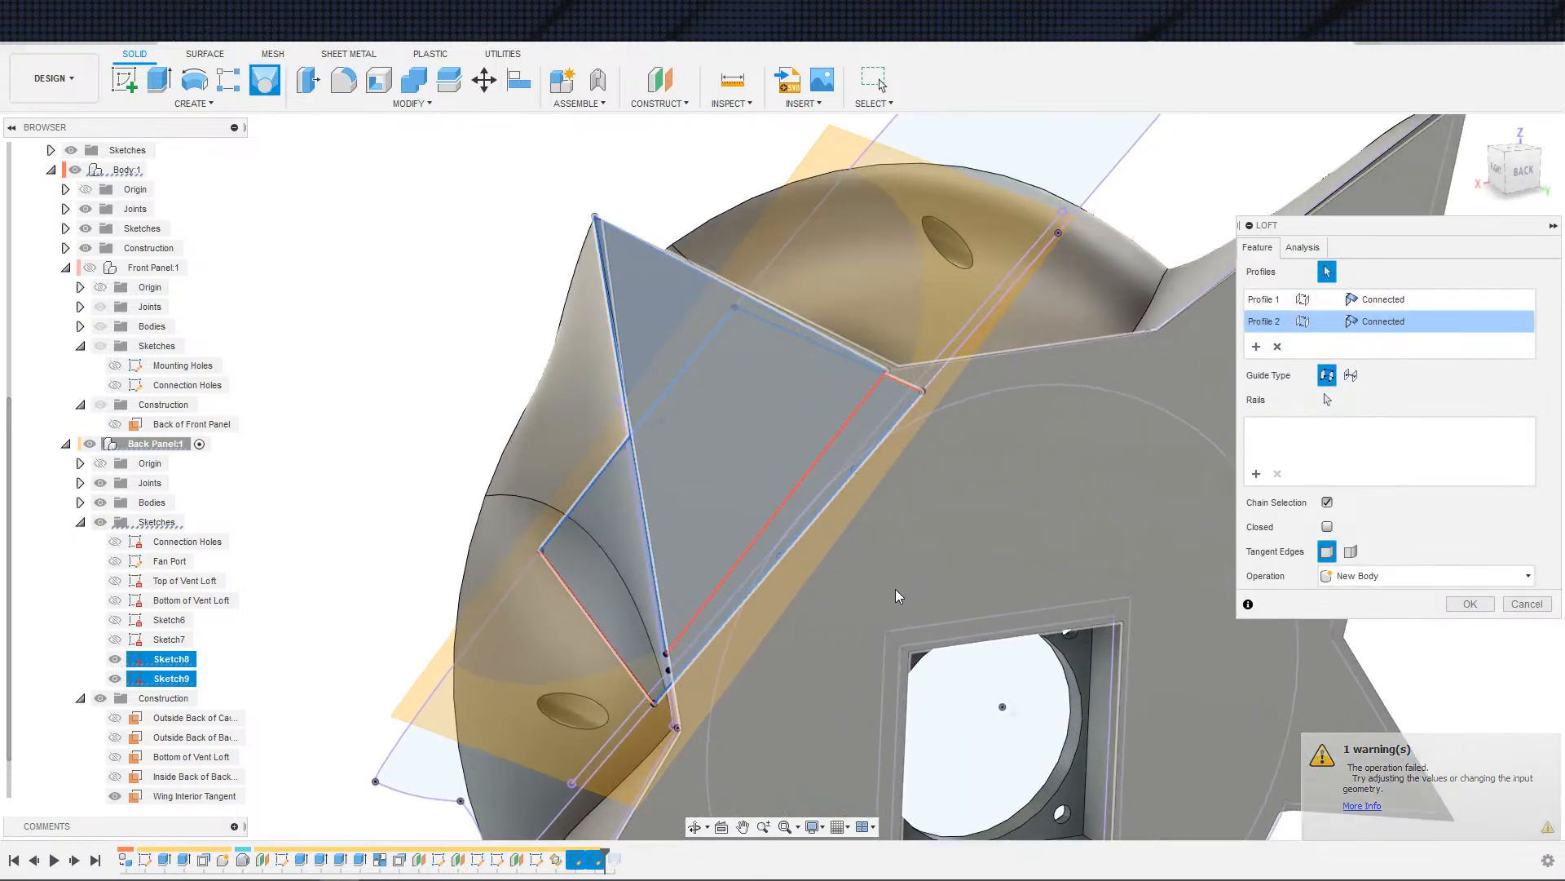
{"action": "scroll", "coordinate": [903, 559], "scroll_direction": "down", "scroll_amount": 3}
{"action": "scroll", "coordinate": [901, 561], "scroll_direction": "down", "scroll_amount": 2}
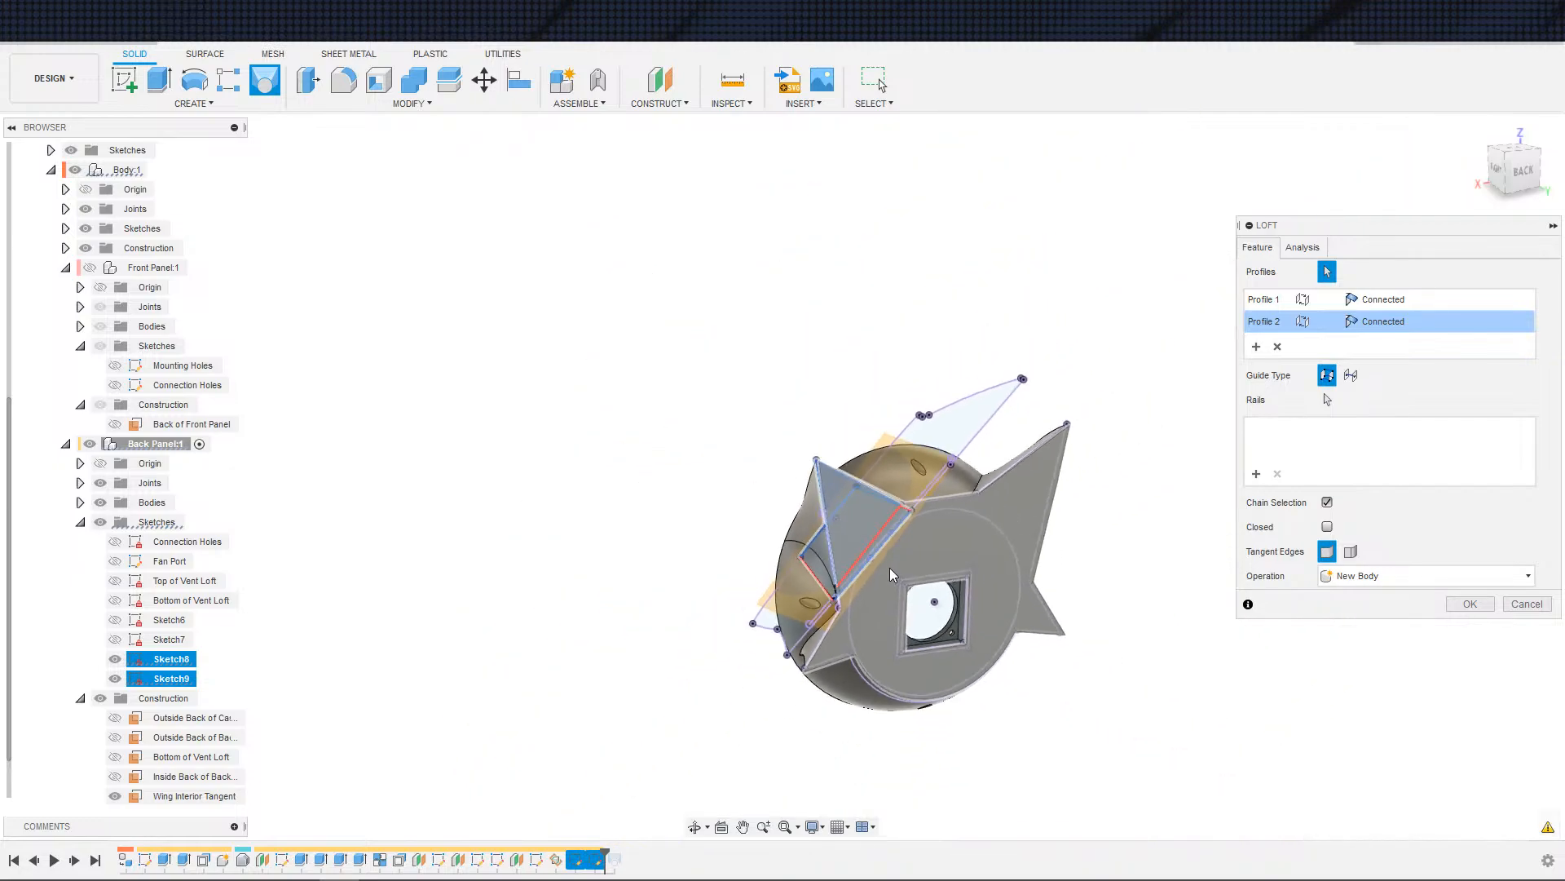
{"action": "scroll", "coordinate": [893, 576], "scroll_direction": "up", "scroll_amount": 3}
{"action": "scroll", "coordinate": [920, 579], "scroll_direction": "down", "scroll_amount": 2}
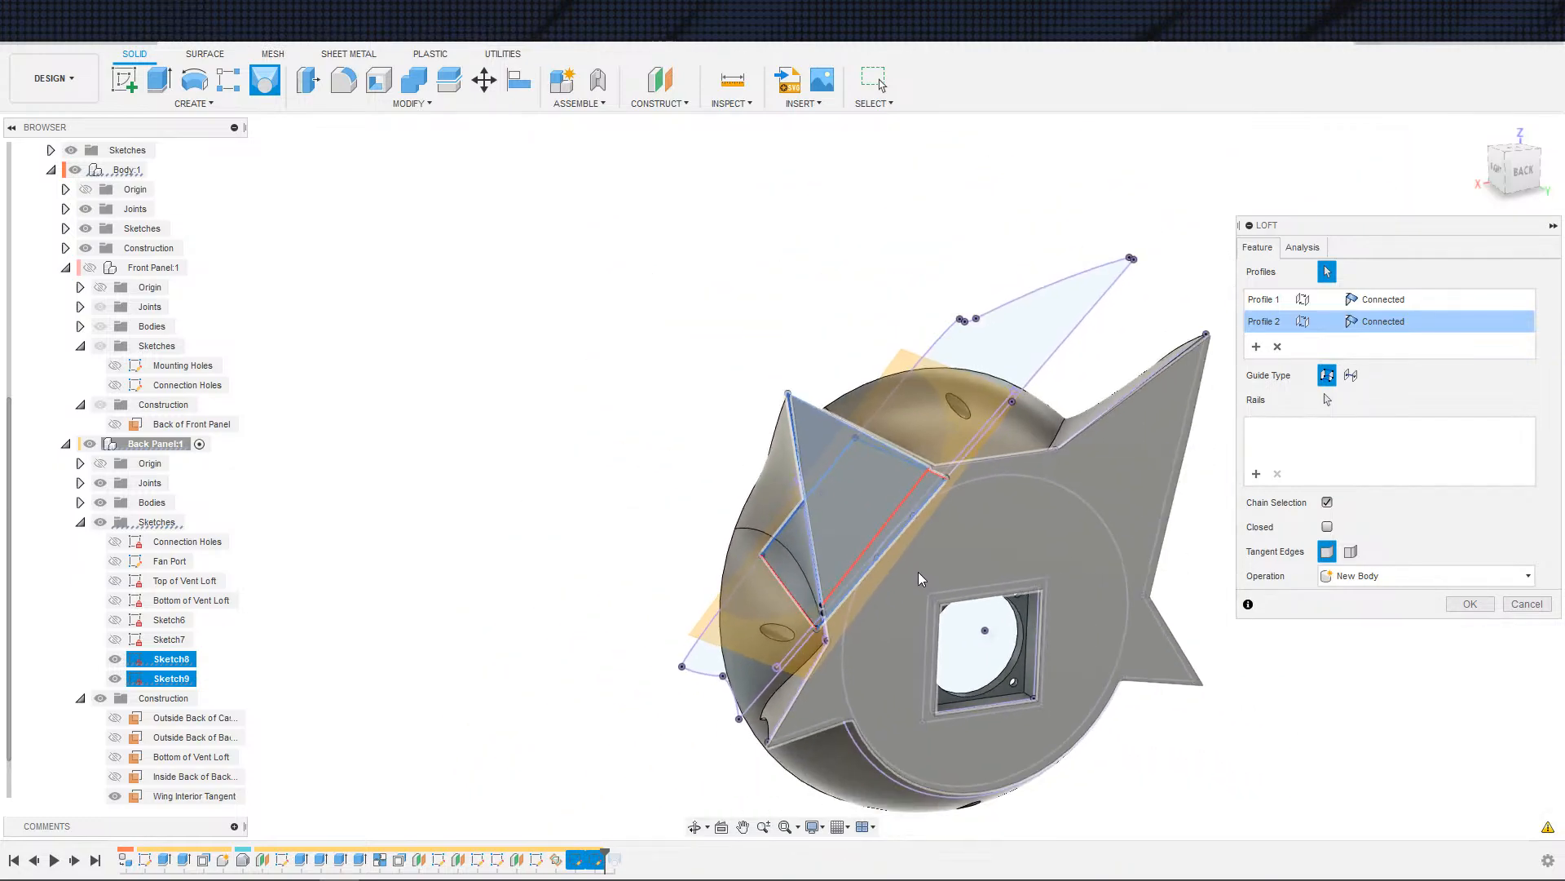
{"action": "middle_click_drag", "start_coordinate": [918, 578], "coordinate": [902, 473], "text": "shift"}
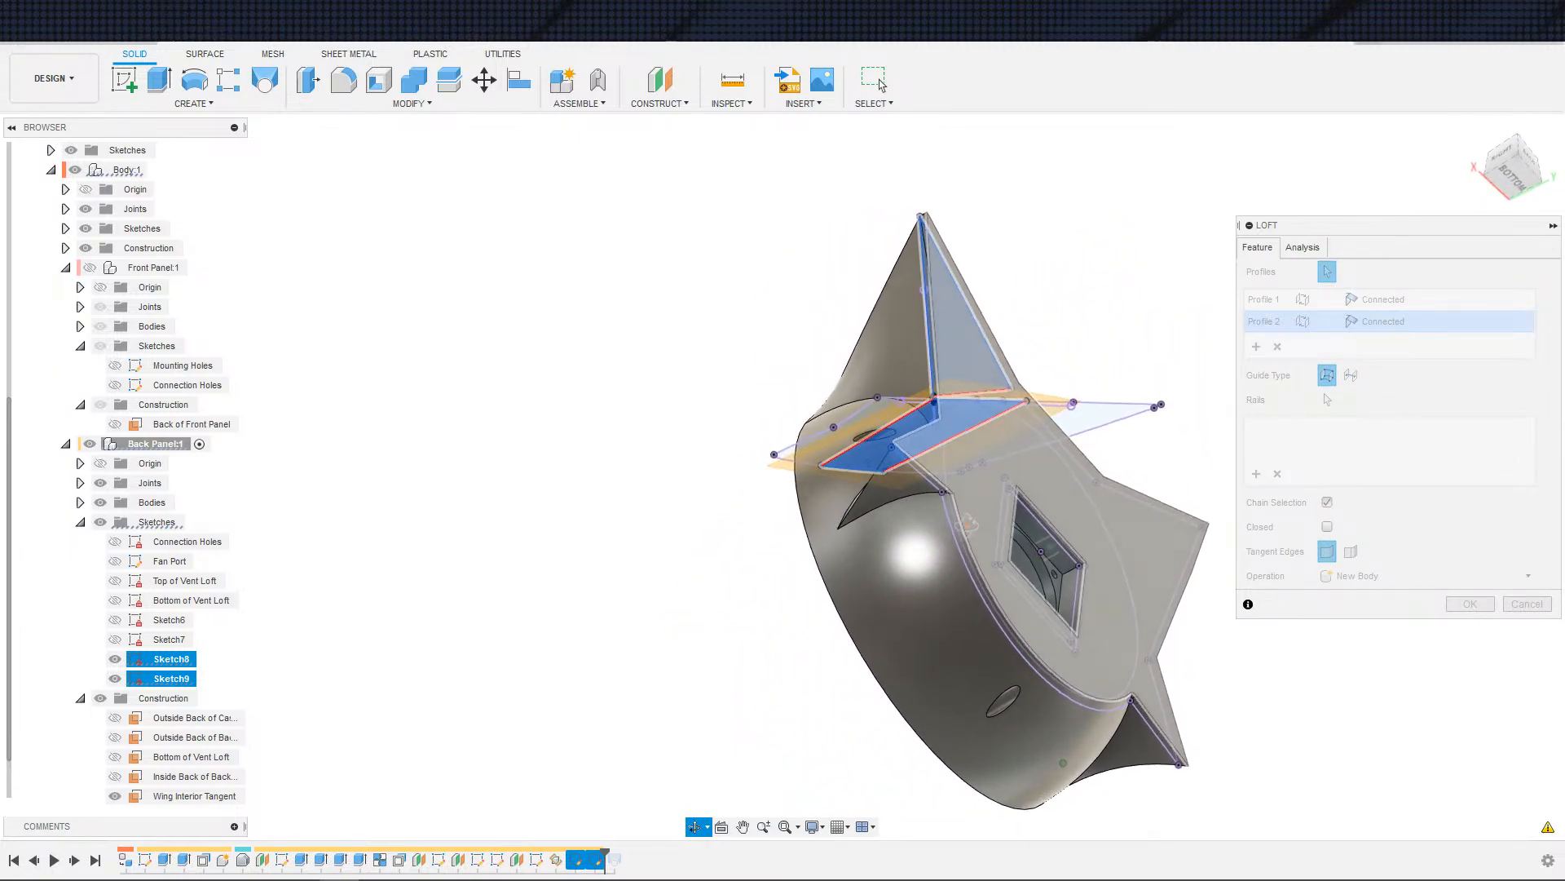
{"action": "mouse_move", "coordinate": [967, 525]}
{"action": "middle_mouse_down", "text": "shift"}
{"action": "mouse_move", "coordinate": [984, 562]}
{"action": "mouse_move", "coordinate": [962, 572]}
{"action": "mouse_move", "coordinate": [987, 538]}
{"action": "mouse_move", "coordinate": [977, 570]}
{"action": "middle_mouse_up", "text": "shift"}
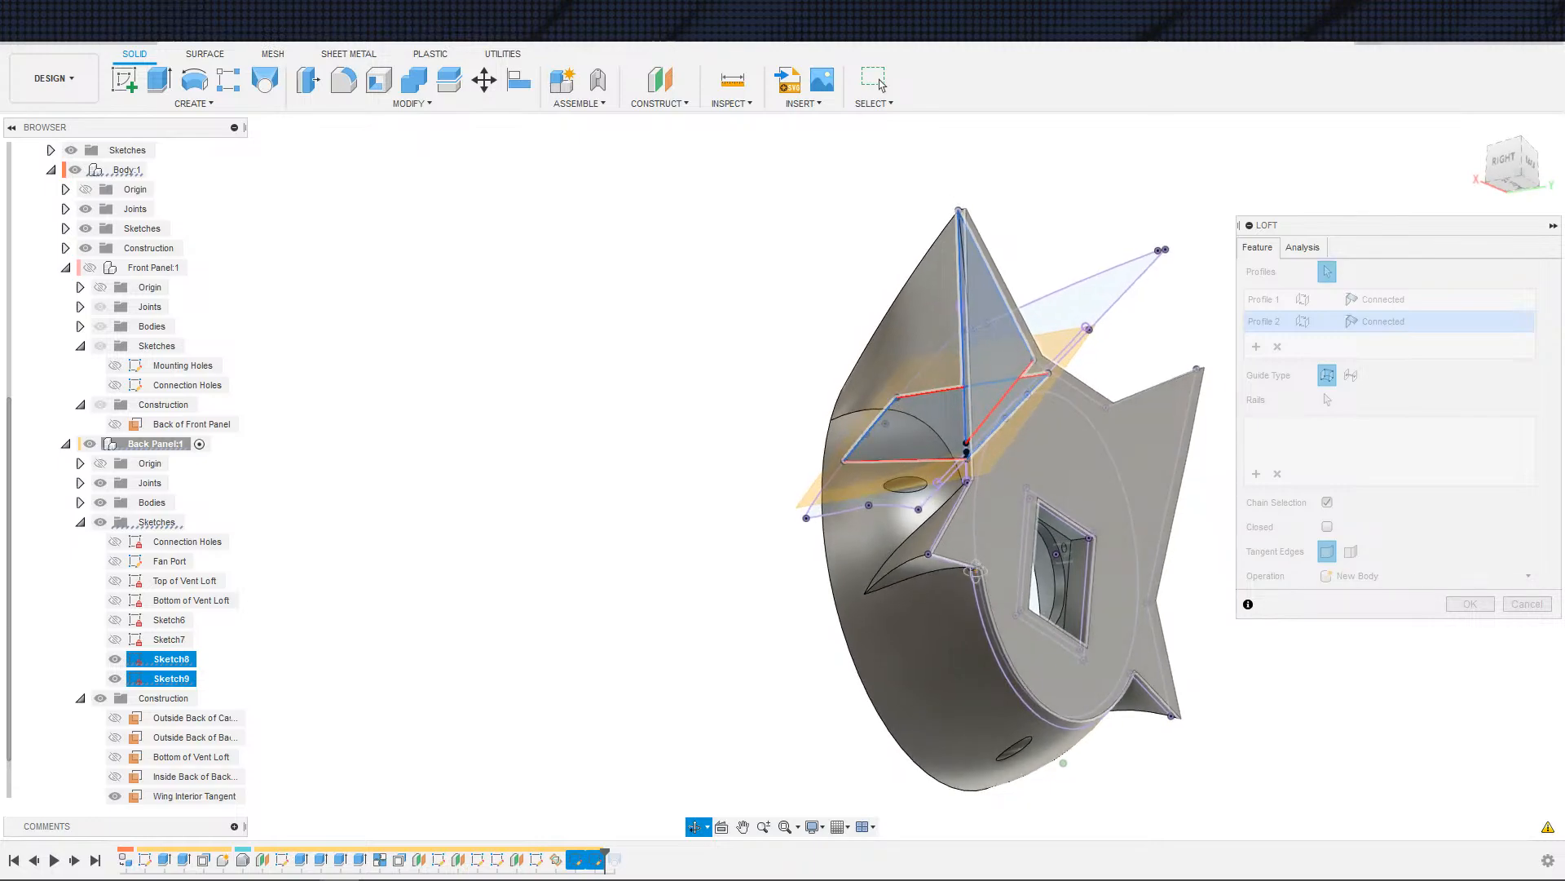
{"action": "mouse_move", "coordinate": [973, 573]}
{"action": "middle_mouse_down", "text": "shift"}
{"action": "mouse_move", "coordinate": [996, 576]}
{"action": "mouse_move", "coordinate": [973, 530]}
{"action": "mouse_move", "coordinate": [1161, 637]}
{"action": "mouse_move", "coordinate": [1138, 579]}
{"action": "mouse_move", "coordinate": [1154, 571]}
{"action": "mouse_move", "coordinate": [1157, 587]}
{"action": "middle_mouse_up", "text": "shift"}
{"action": "scroll", "coordinate": [1156, 601], "scroll_direction": "up", "scroll_amount": 2}
{"action": "scroll", "coordinate": [1157, 587], "scroll_direction": "down", "scroll_amount": 2}
{"action": "key", "text": "Escape"}
{"action": "middle_click_drag", "start_coordinate": [1286, 580], "coordinate": [1212, 622], "text": "shift"}
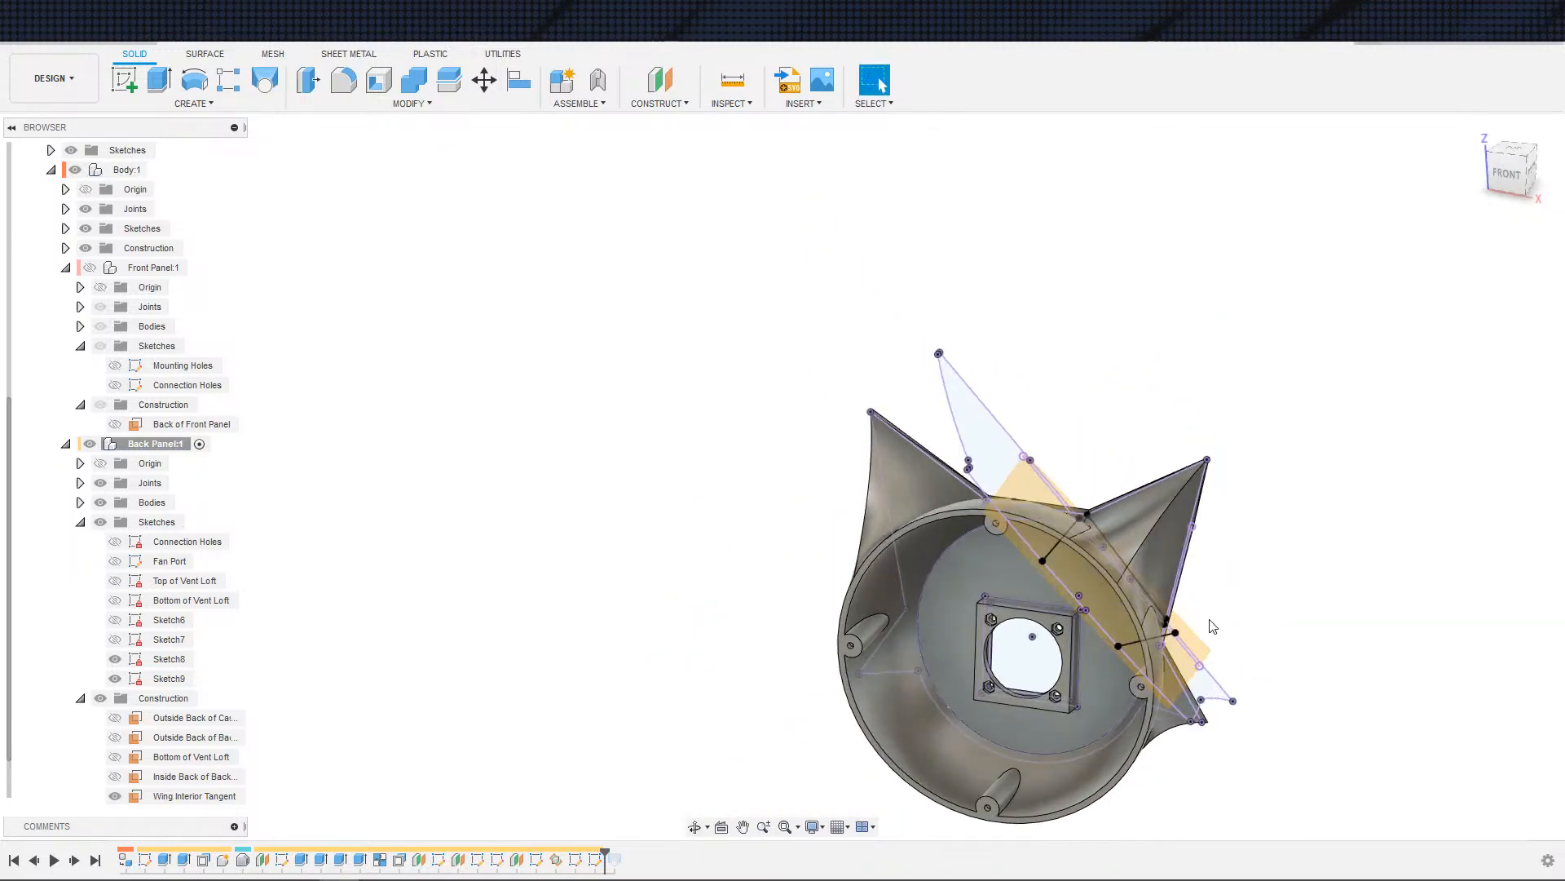
- Delete Sketch9 and the Wing Interior Tangent construction plane
{"action": "left_click", "coordinate": [596, 859]}
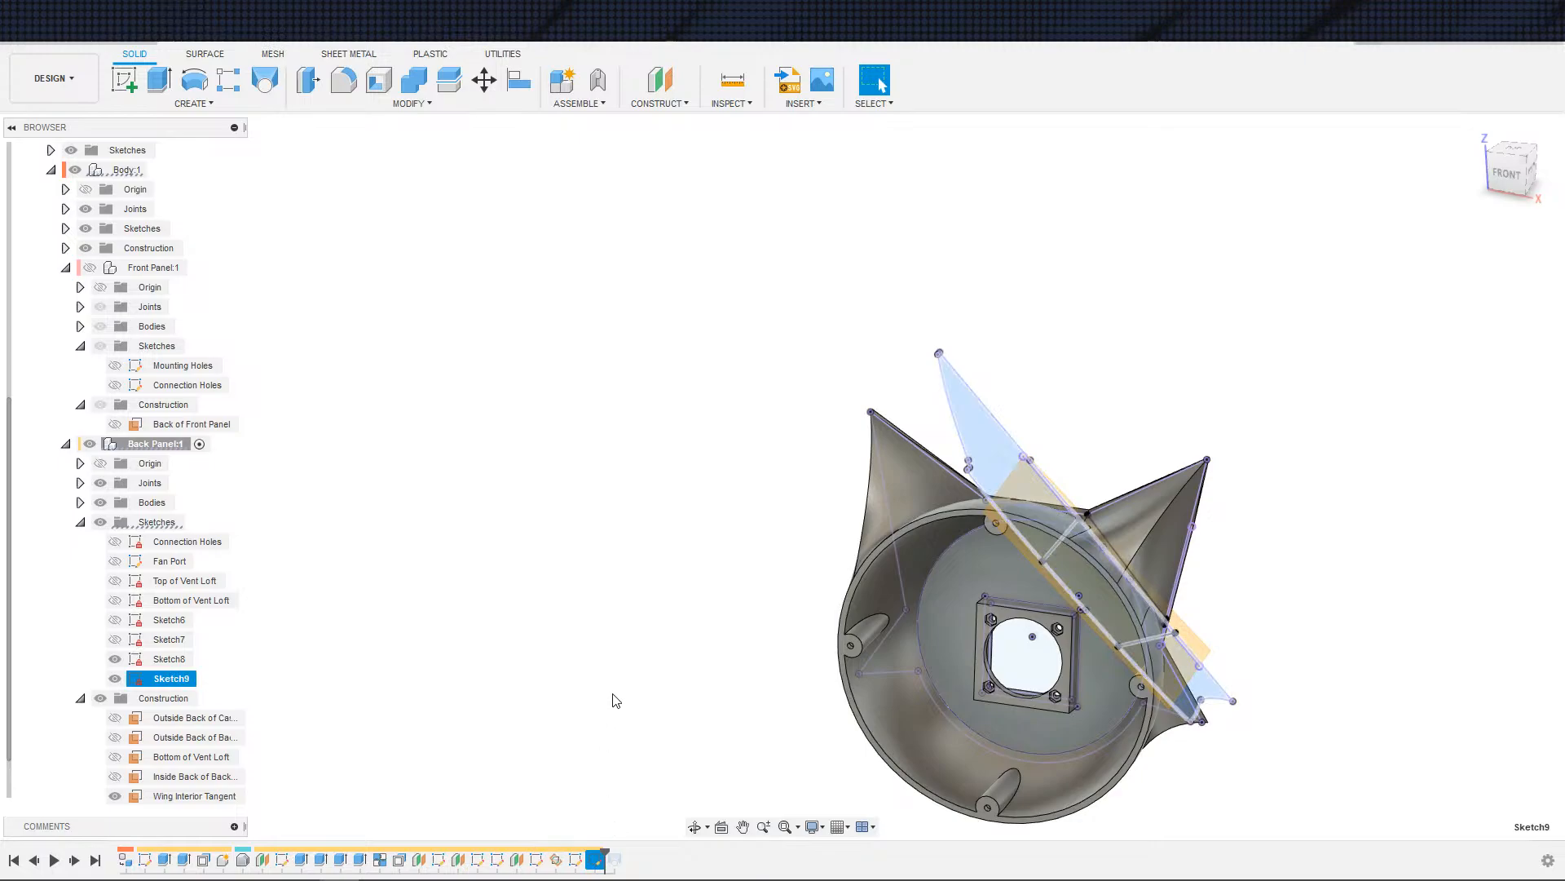
{"action": "key", "text": "Delete"}
{"action": "middle_click_drag", "start_coordinate": [653, 668], "coordinate": [677, 693], "text": "shift"}
{"action": "left_click", "coordinate": [196, 776]}
{"action": "key", "text": "Delete"}
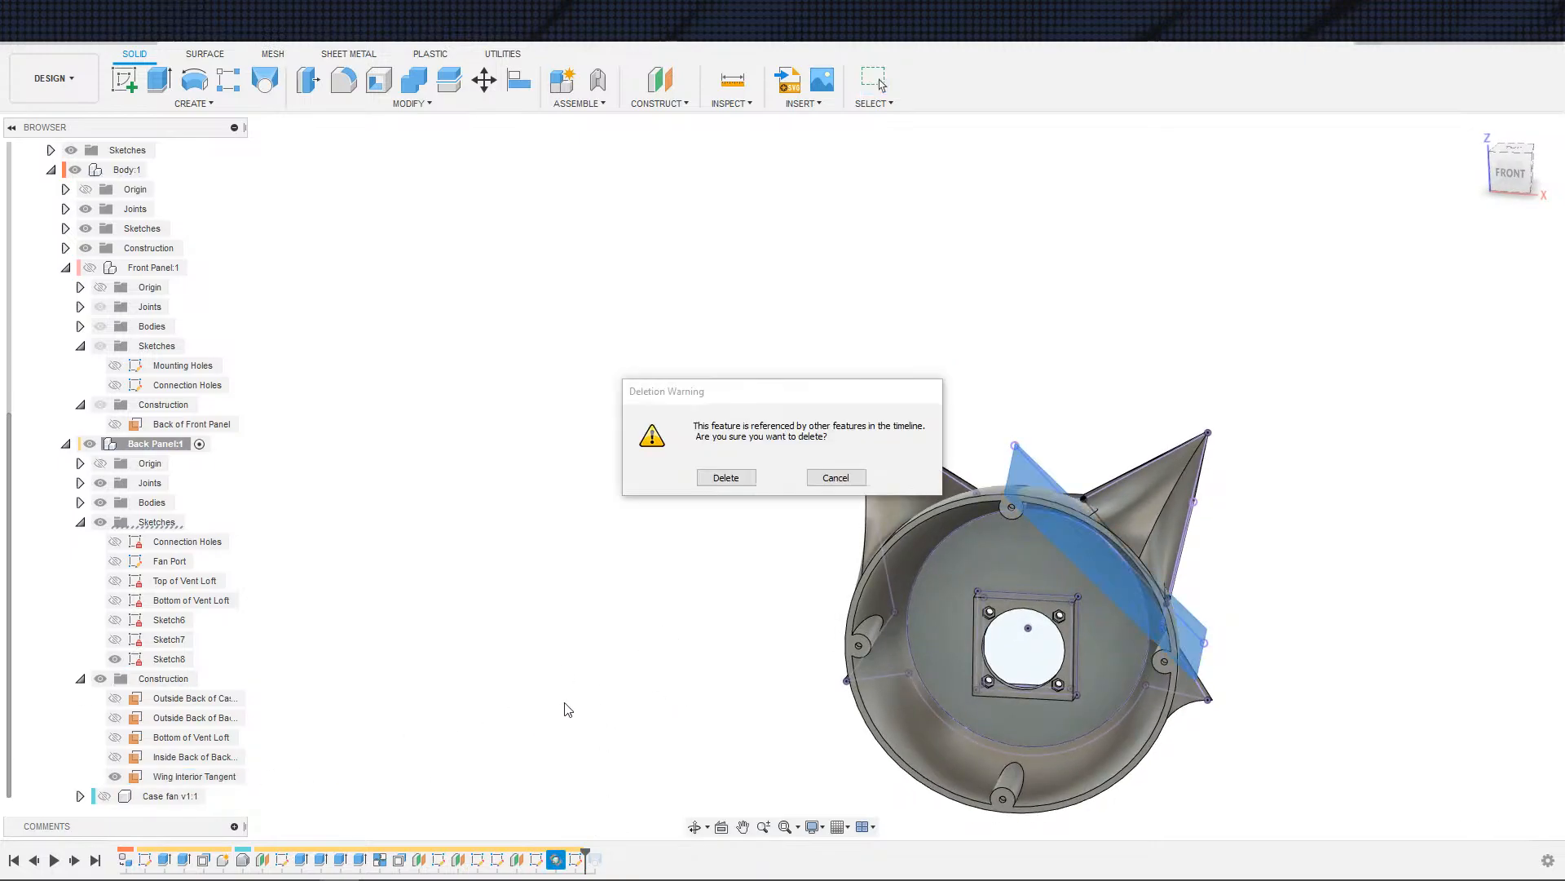
{"action": "left_click", "coordinate": [738, 482]}
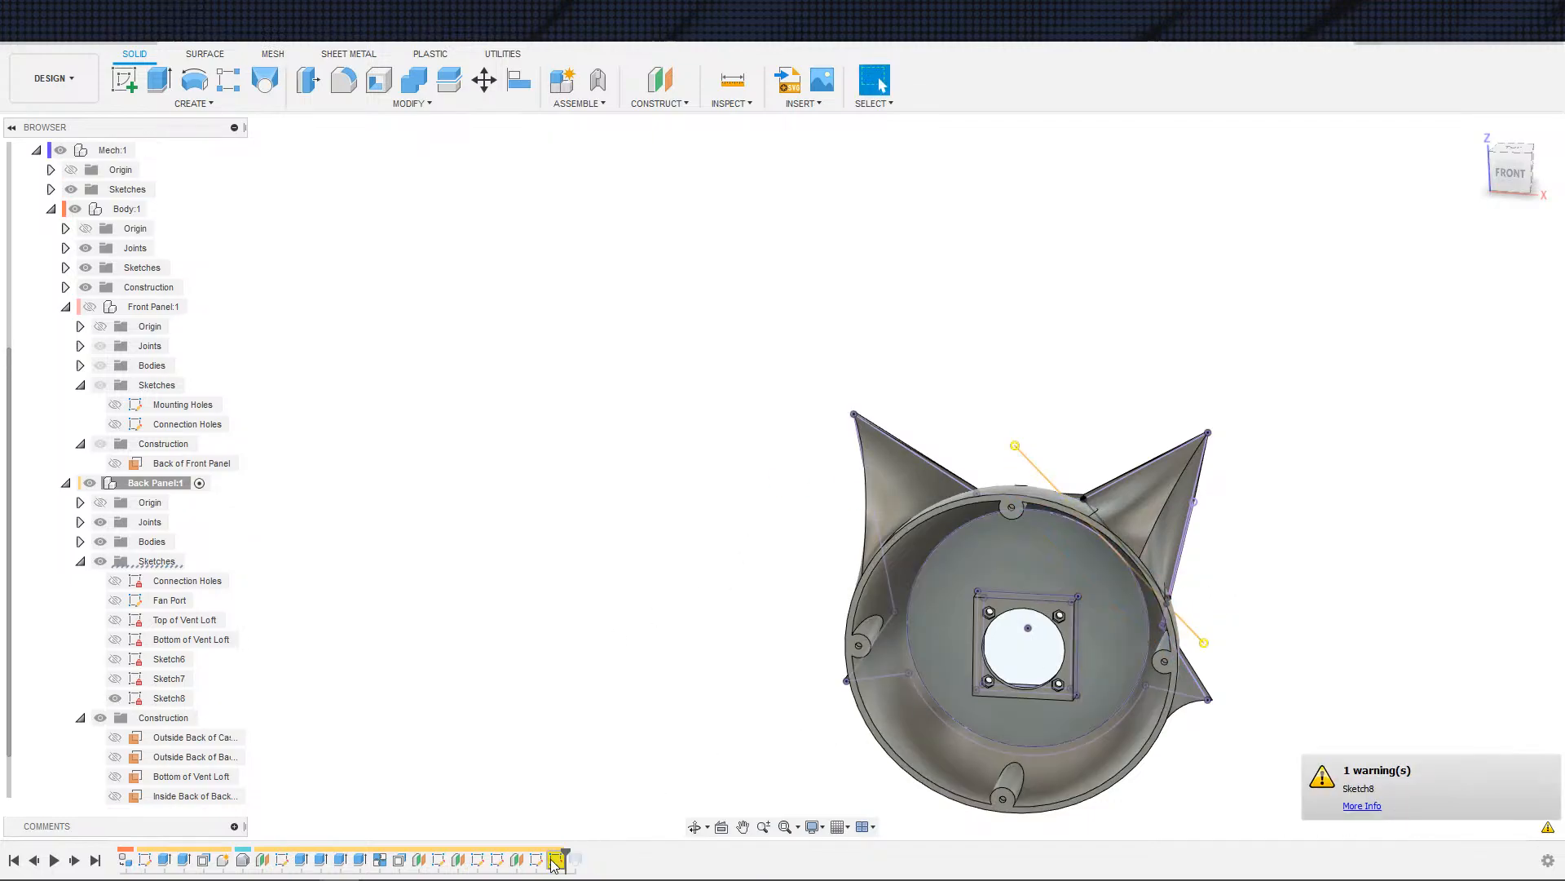
- Reopen Sketch8 and delete the projected intersection line of the removed plane
{"action": "double_click", "coordinate": [555, 859]}
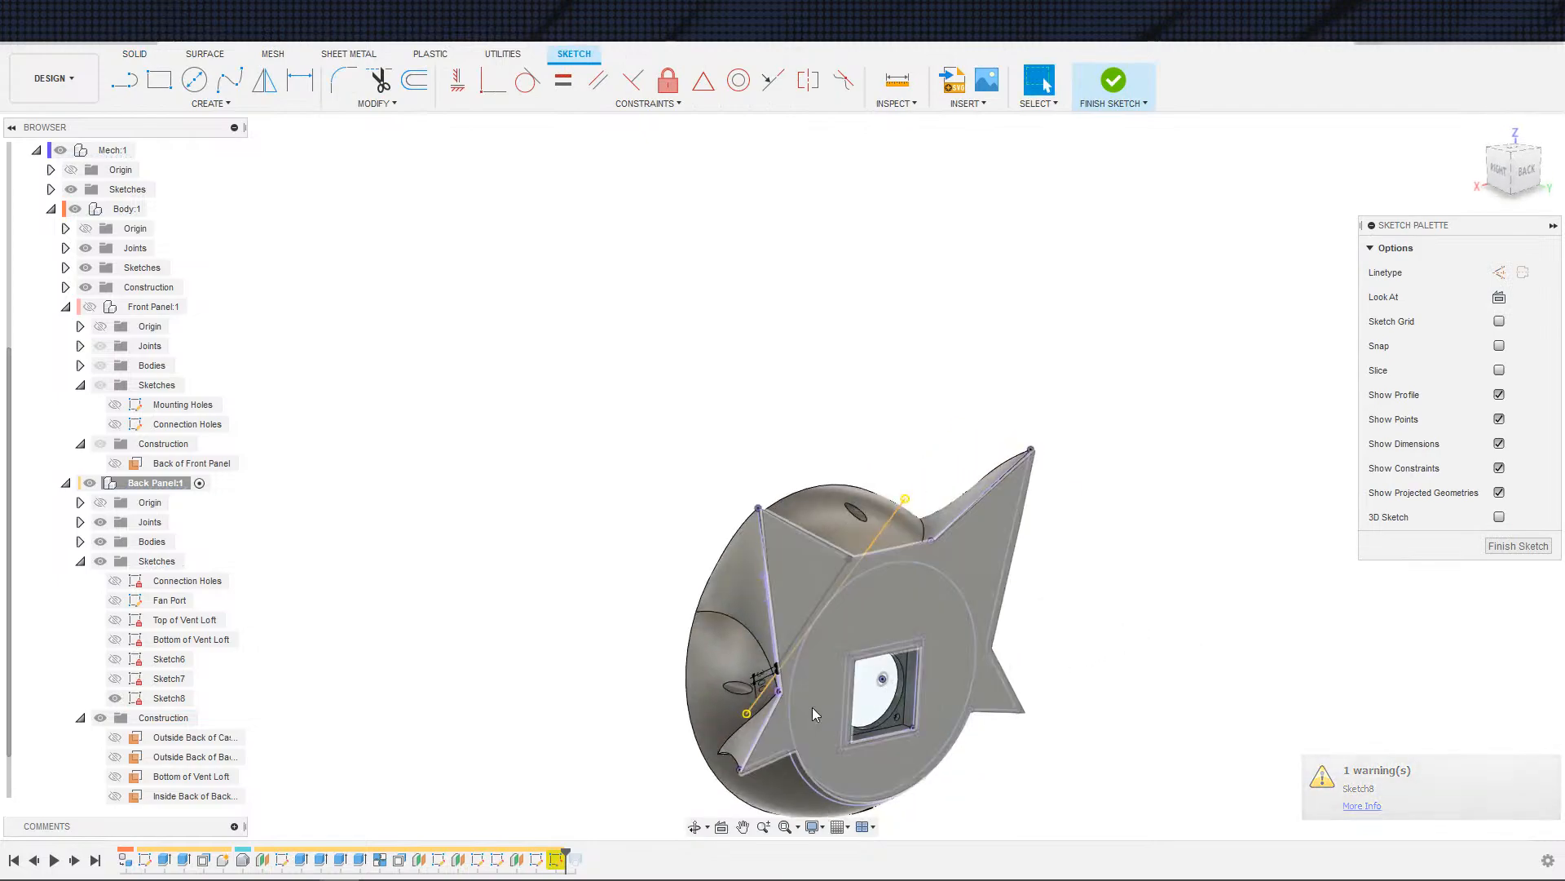
{"action": "left_click", "coordinate": [751, 694]}
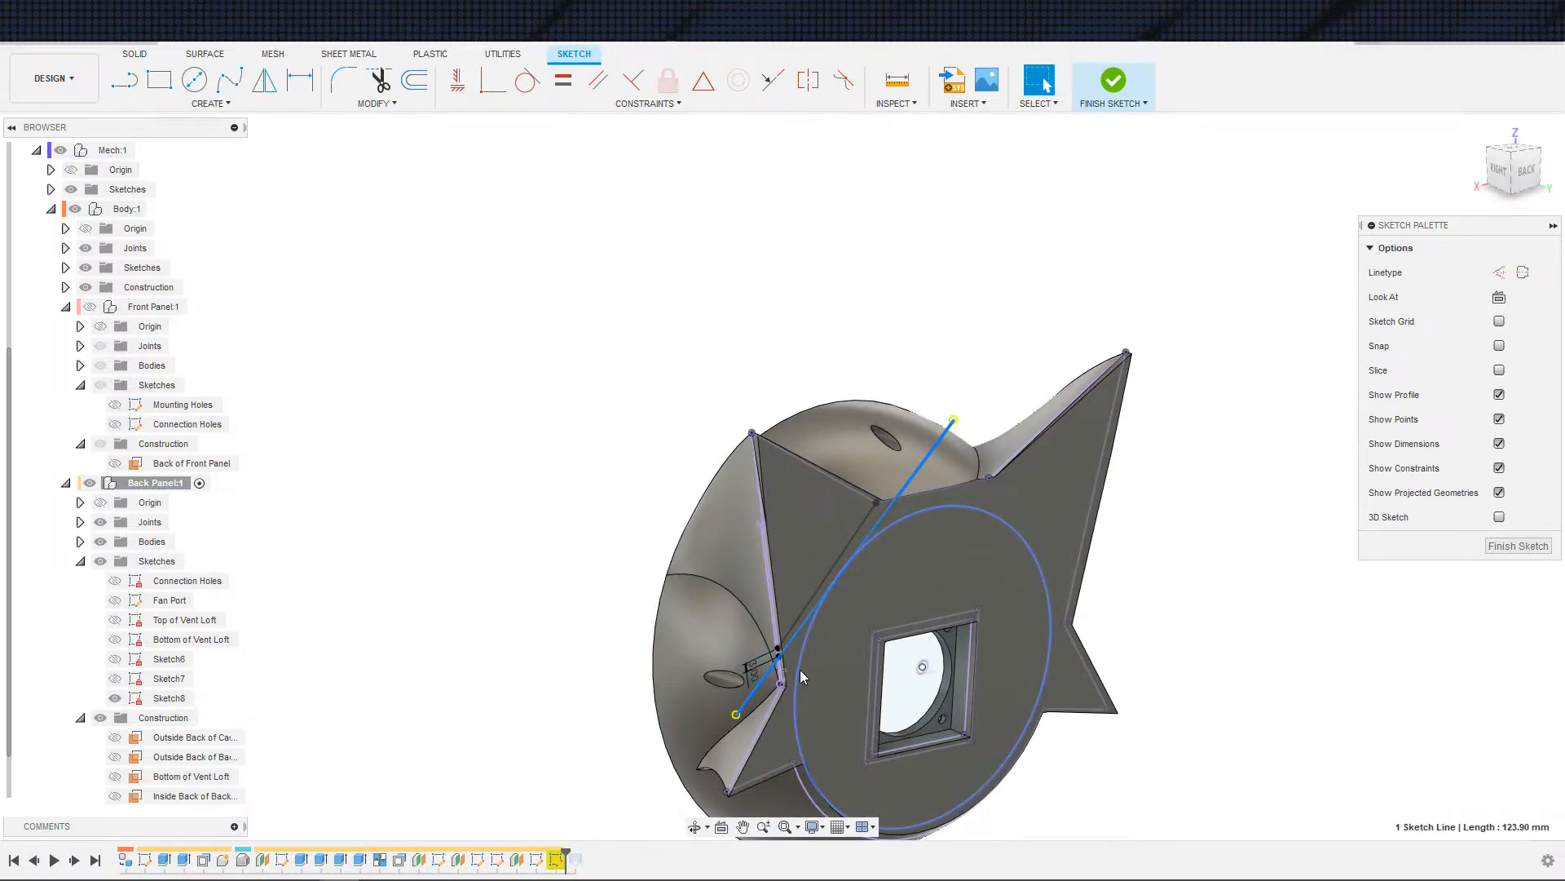
{"action": "key", "text": "Delete"}
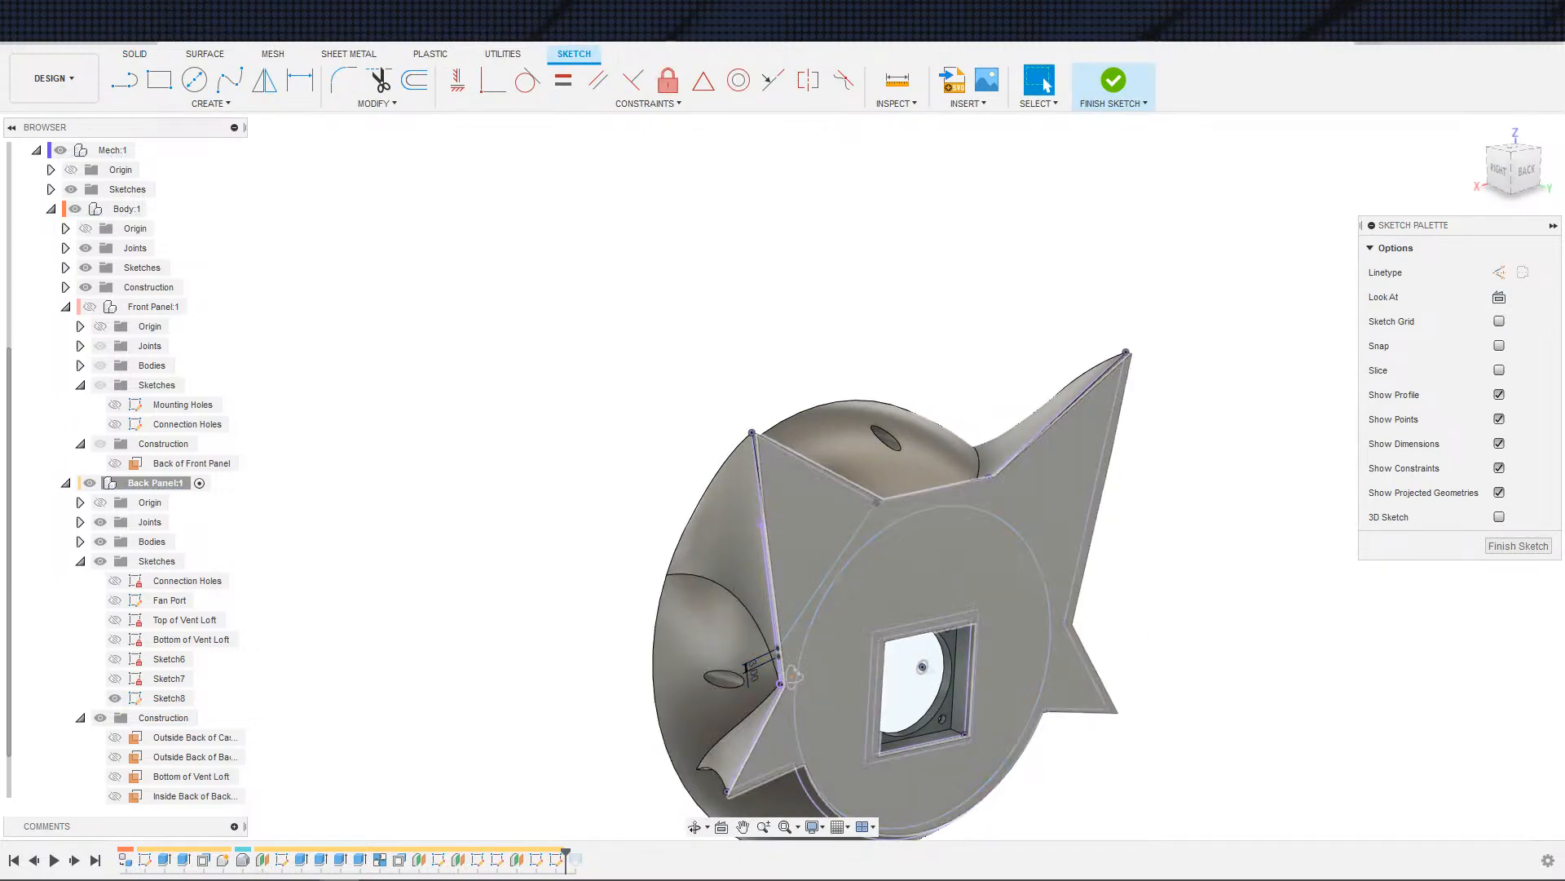
- Move the sketch point with its 3 mm dimension higher along the ear's outer edge and finish the sketch
{"action": "middle_click_drag", "start_coordinate": [807, 669], "coordinate": [799, 633], "text": "shift"}
{"action": "scroll", "coordinate": [799, 633], "scroll_direction": "up", "scroll_amount": 3}
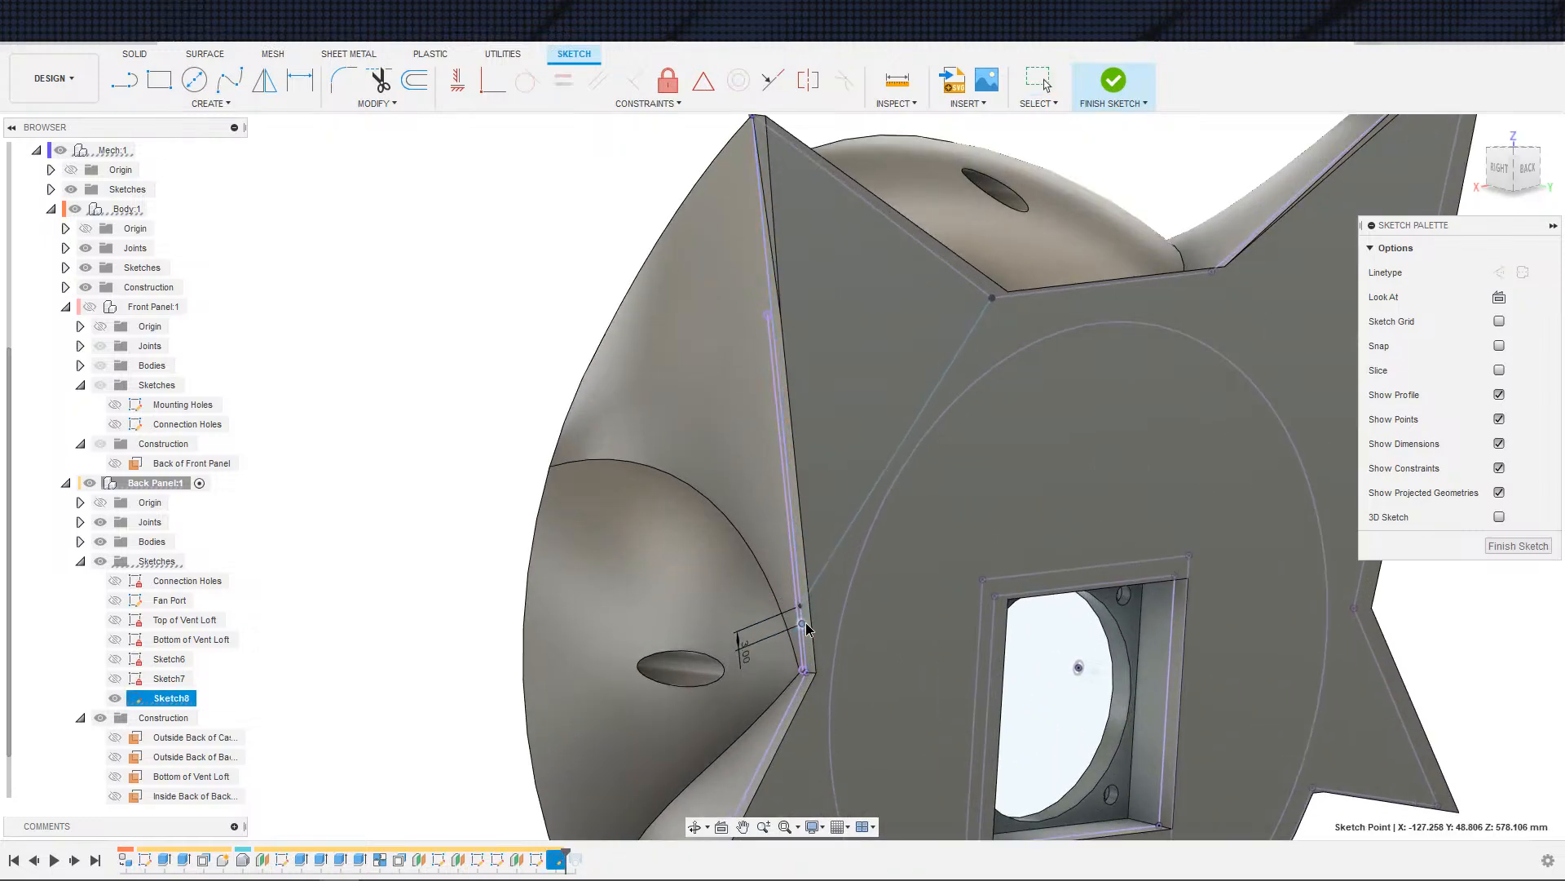
{"action": "mouse_move", "coordinate": [808, 619]}
{"action": "left_mouse_down"}
{"action": "mouse_move", "coordinate": [814, 677]}
{"action": "mouse_move", "coordinate": [786, 569]}
{"action": "mouse_move", "coordinate": [790, 596]}
{"action": "left_mouse_up"}
{"action": "left_click", "coordinate": [1113, 81]}
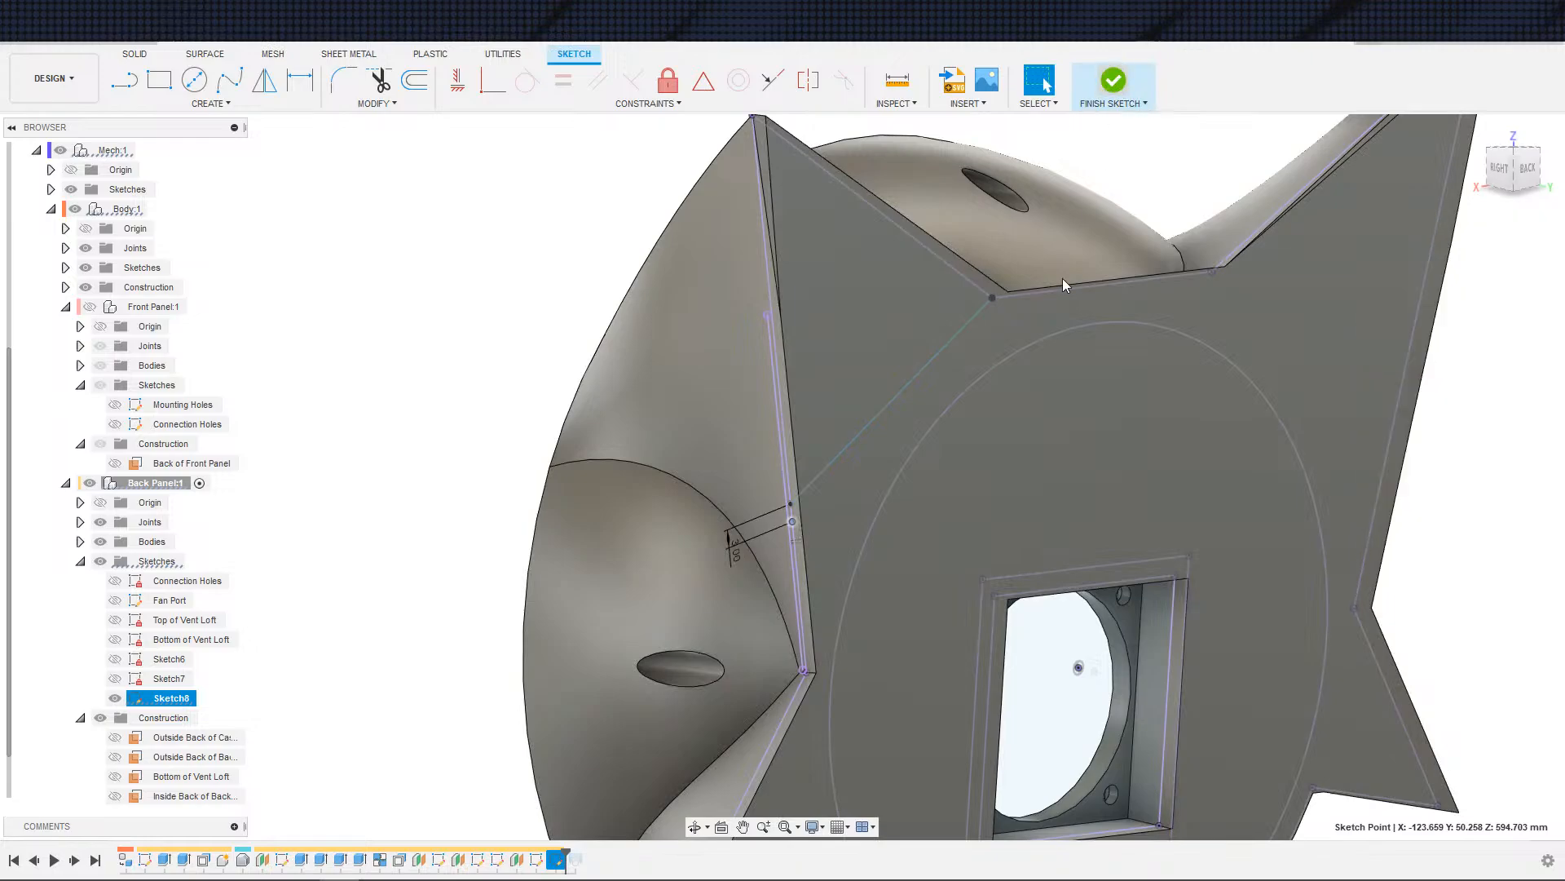
- Undo the Sketch8 edits and the deletions of the plane and Sketch9, back to before the 3 mm dimension
{"action": "middle_click_drag", "start_coordinate": [846, 515], "coordinate": [1277, 454], "text": "shift"}
{"action": "scroll", "coordinate": [1196, 472], "scroll_direction": "down", "scroll_amount": 2}
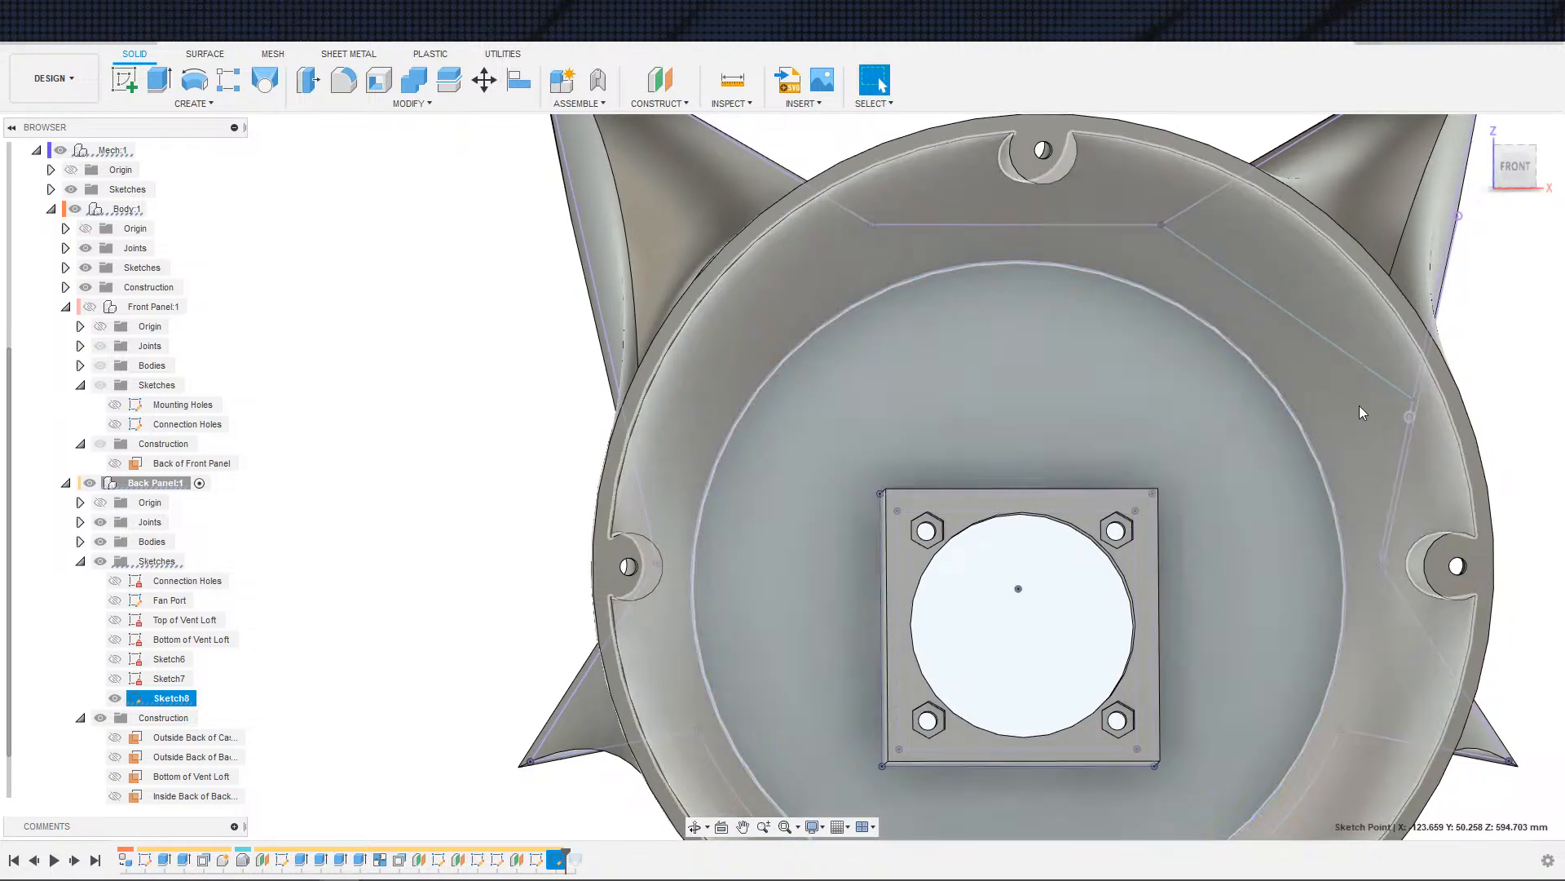
{"action": "scroll", "coordinate": [1358, 405], "scroll_direction": "down", "scroll_amount": 3}
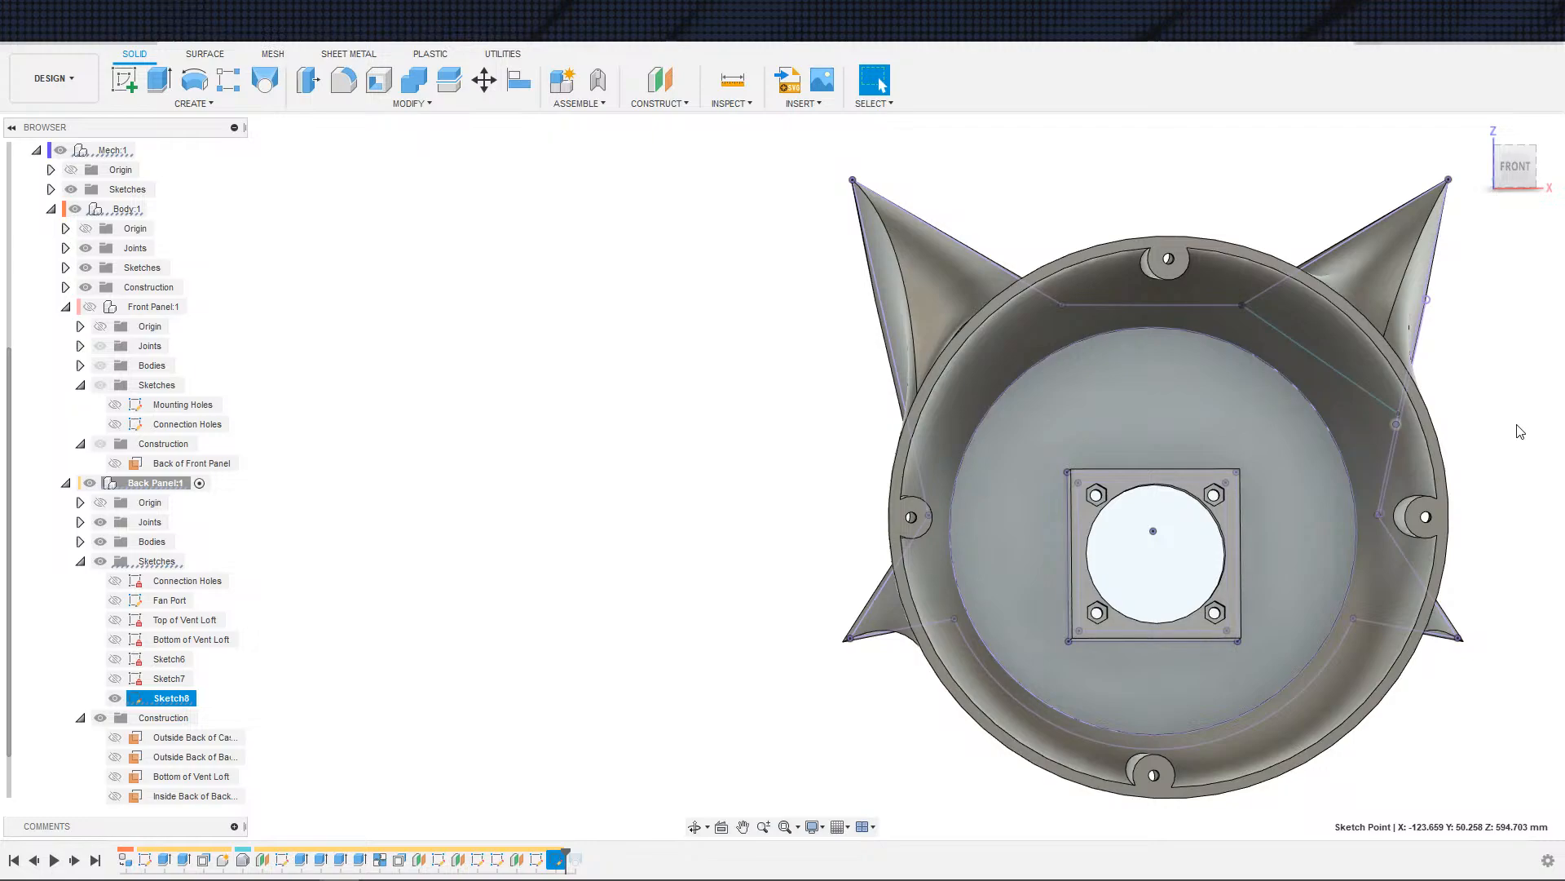
{"action": "left_click", "coordinate": [789, 388]}
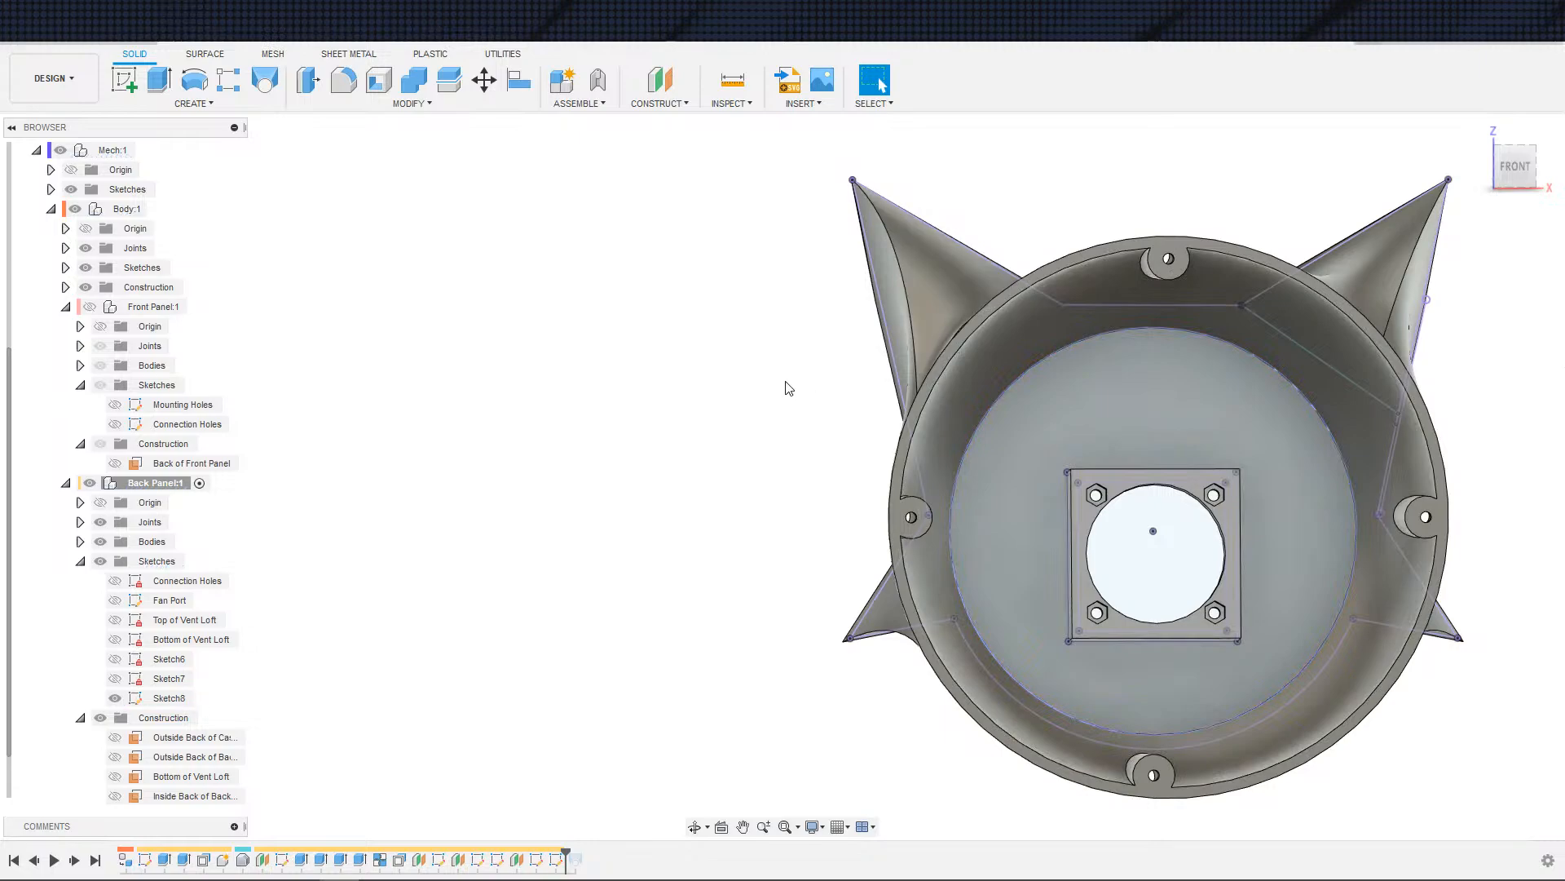
{"action": "key", "text": "ctrl+z"}
{"action": "key", "text": "ctrl+z"}
{"action": "key", "text": "ctrl+z"}
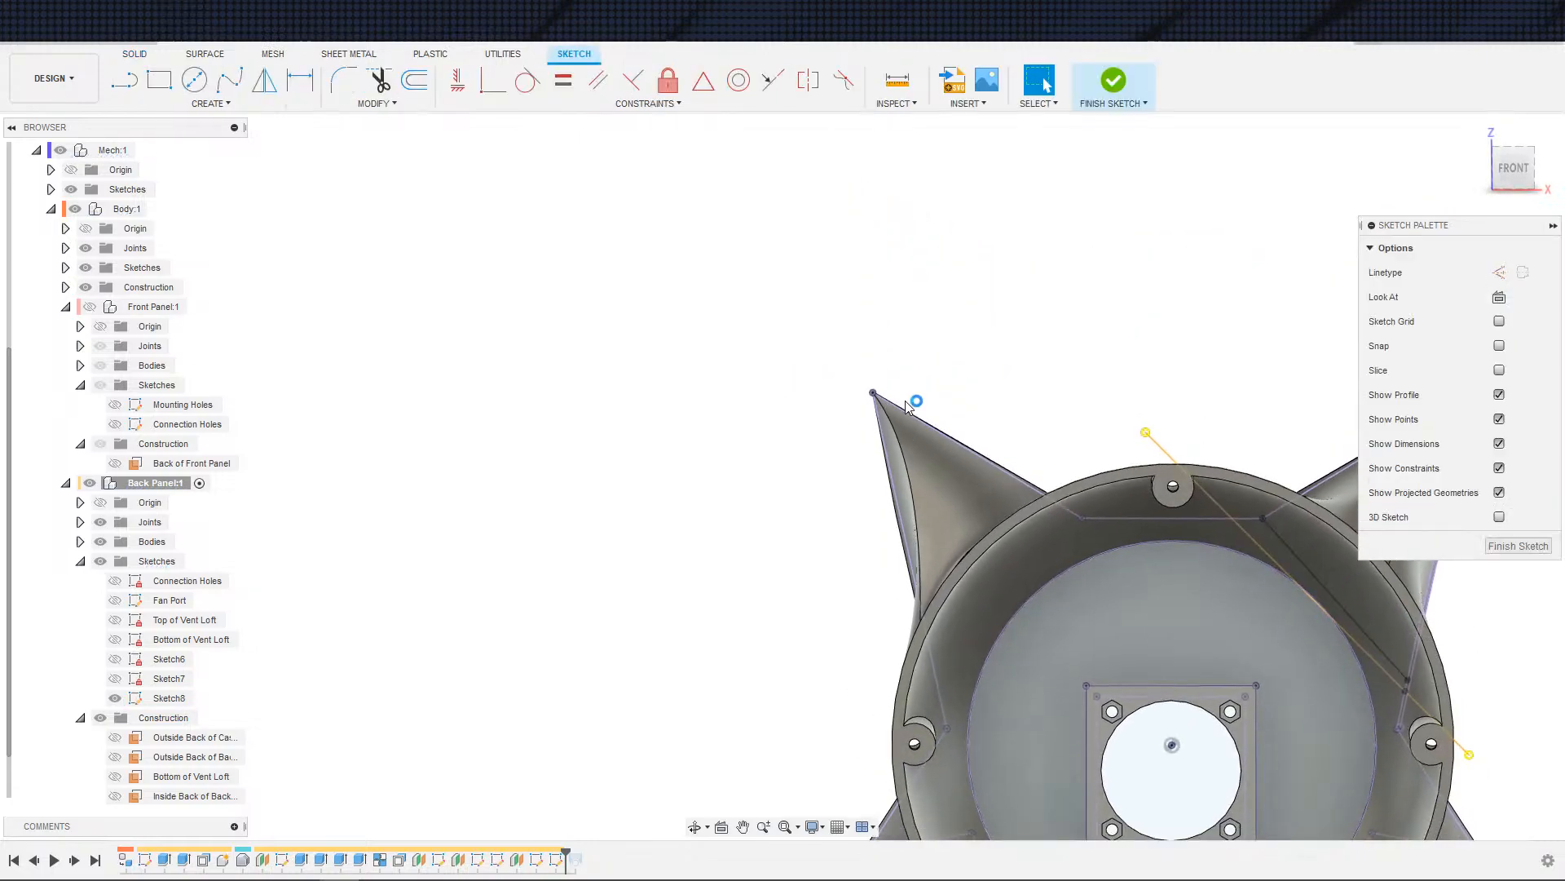
{"action": "key", "text": "ctrl+z"}
{"action": "key", "text": "ctrl+z"}
{"action": "key", "text": "ctrl+z"}
{"action": "key", "text": "ctrl+z"}
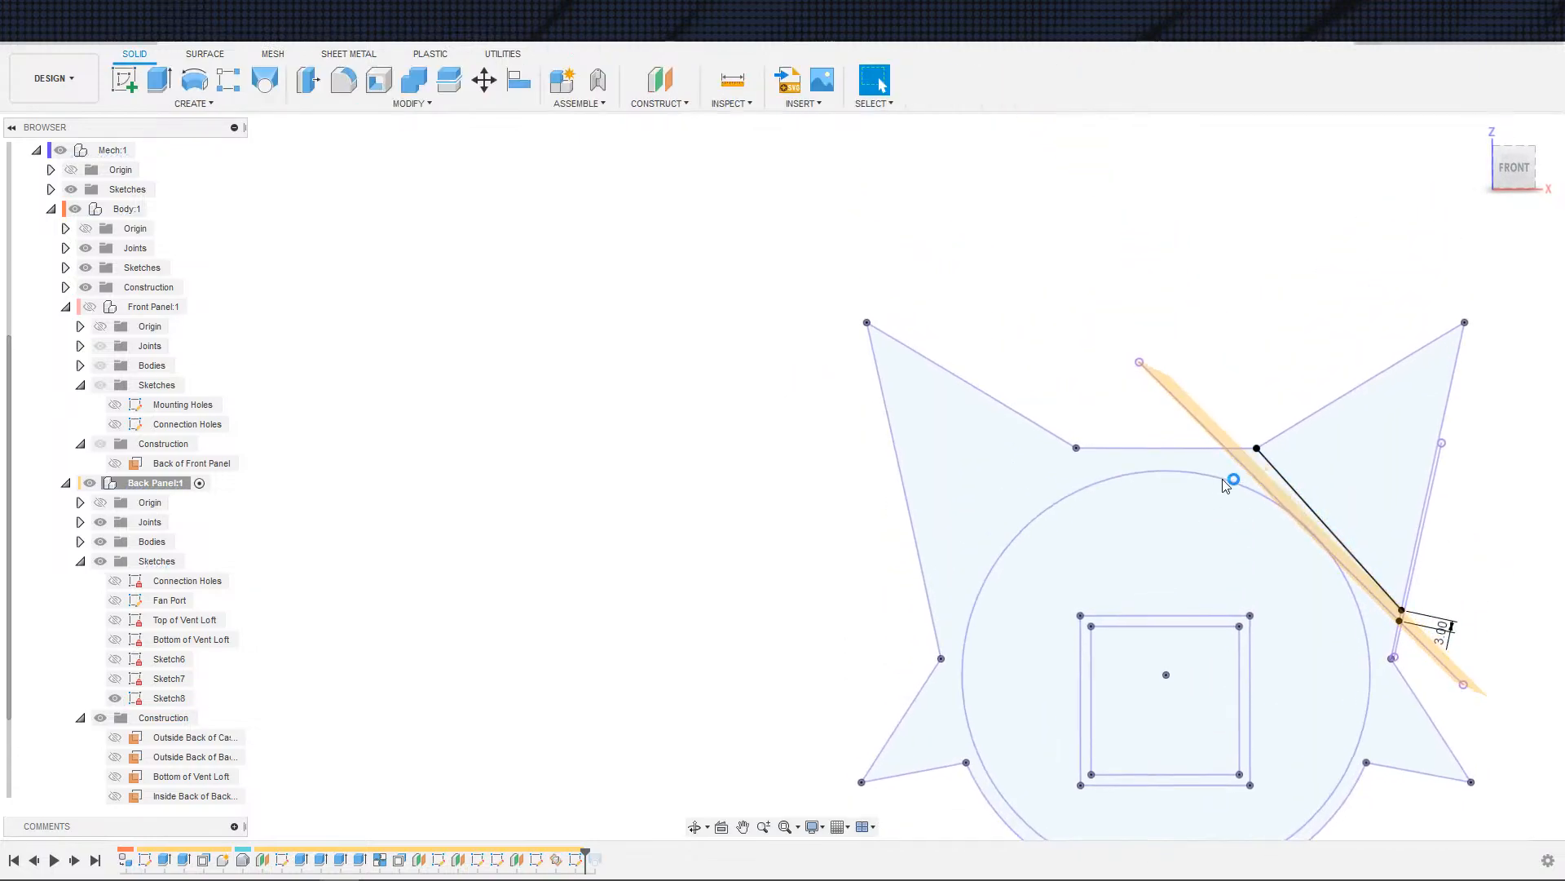
{"action": "key", "text": "ctrl+z"}
{"action": "key", "text": "ctrl+z"}
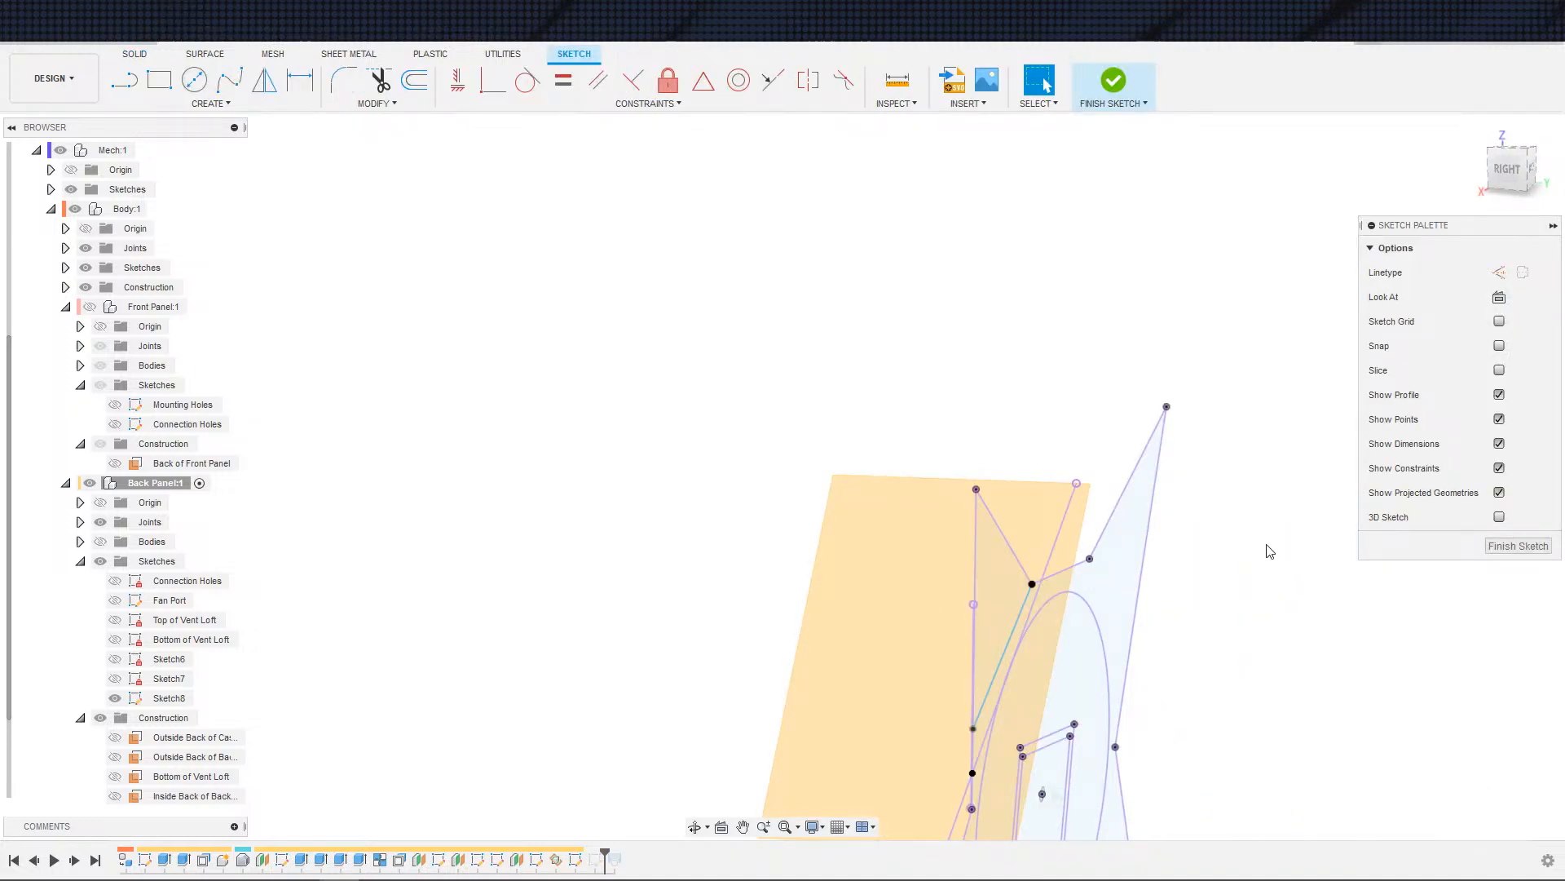
- Redo the 3 mm dimension, the deletions of Sketch9 and the Wing Interior Tangent plane, and the Sketch8 edits
{"action": "key", "text": "ctrl+z"}
{"action": "key", "text": "ctrl+z"}
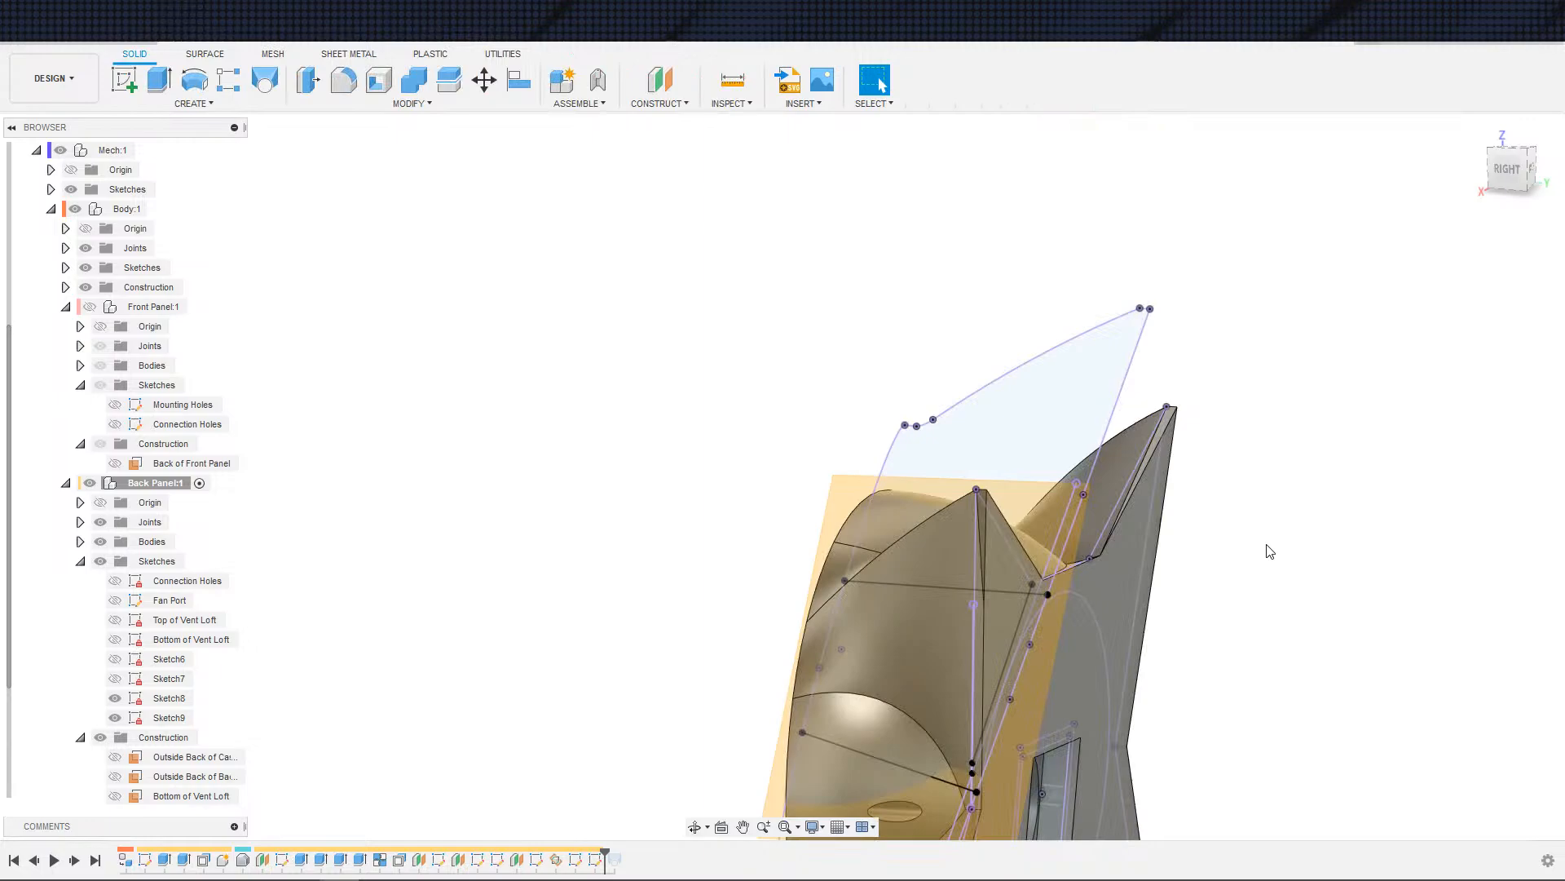
{"action": "key", "text": "ctrl+z"}
{"action": "key", "text": "ctrl+z"}
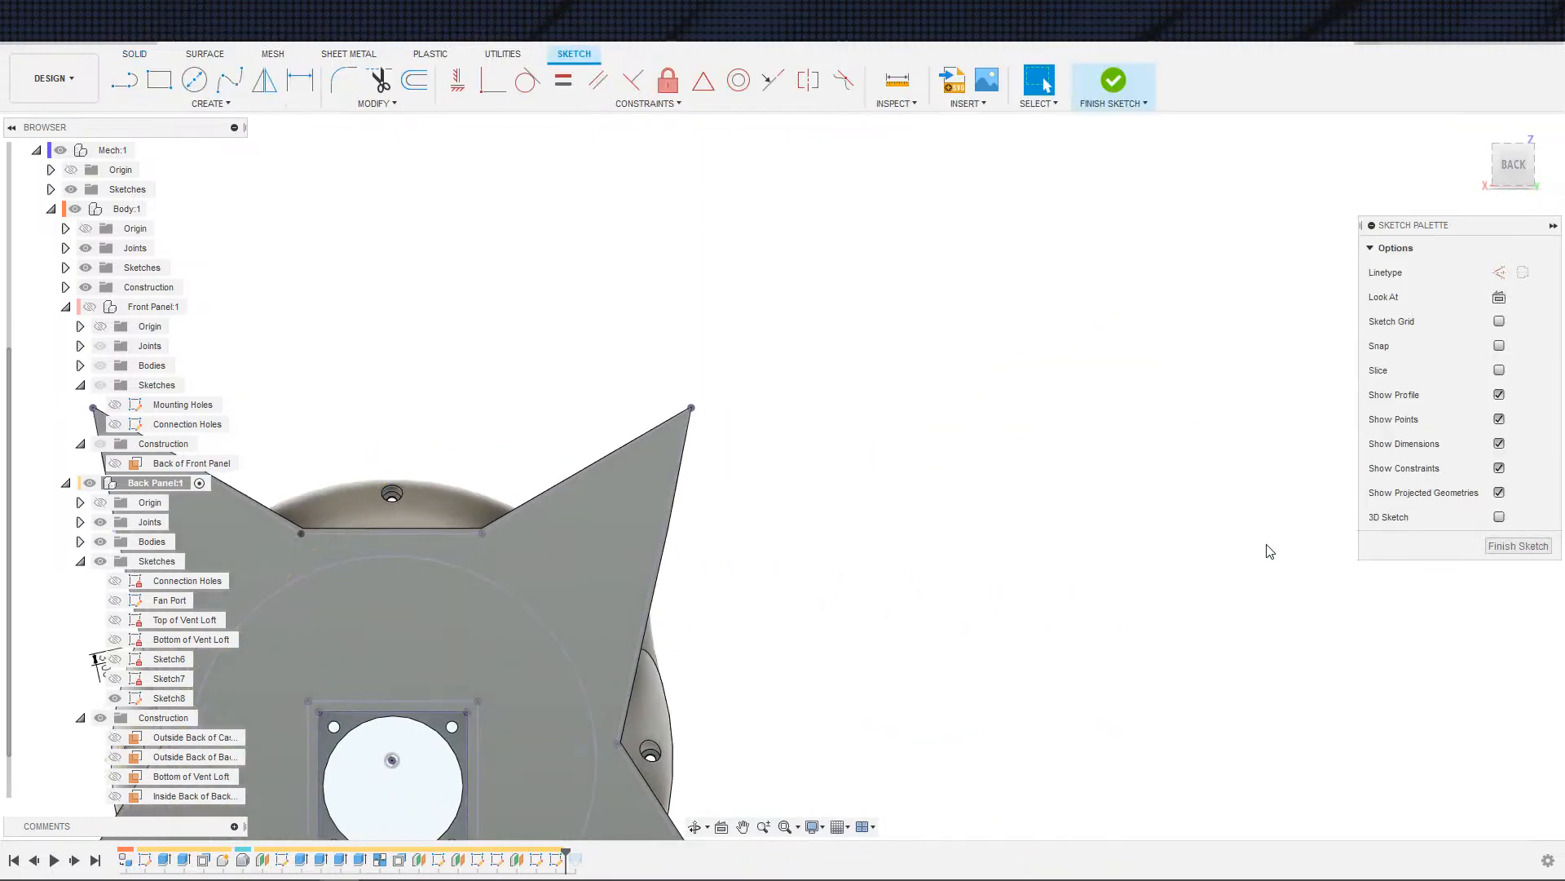
{"action": "key", "text": "ctrl+z"}
{"action": "key", "text": "ctrl+z"}
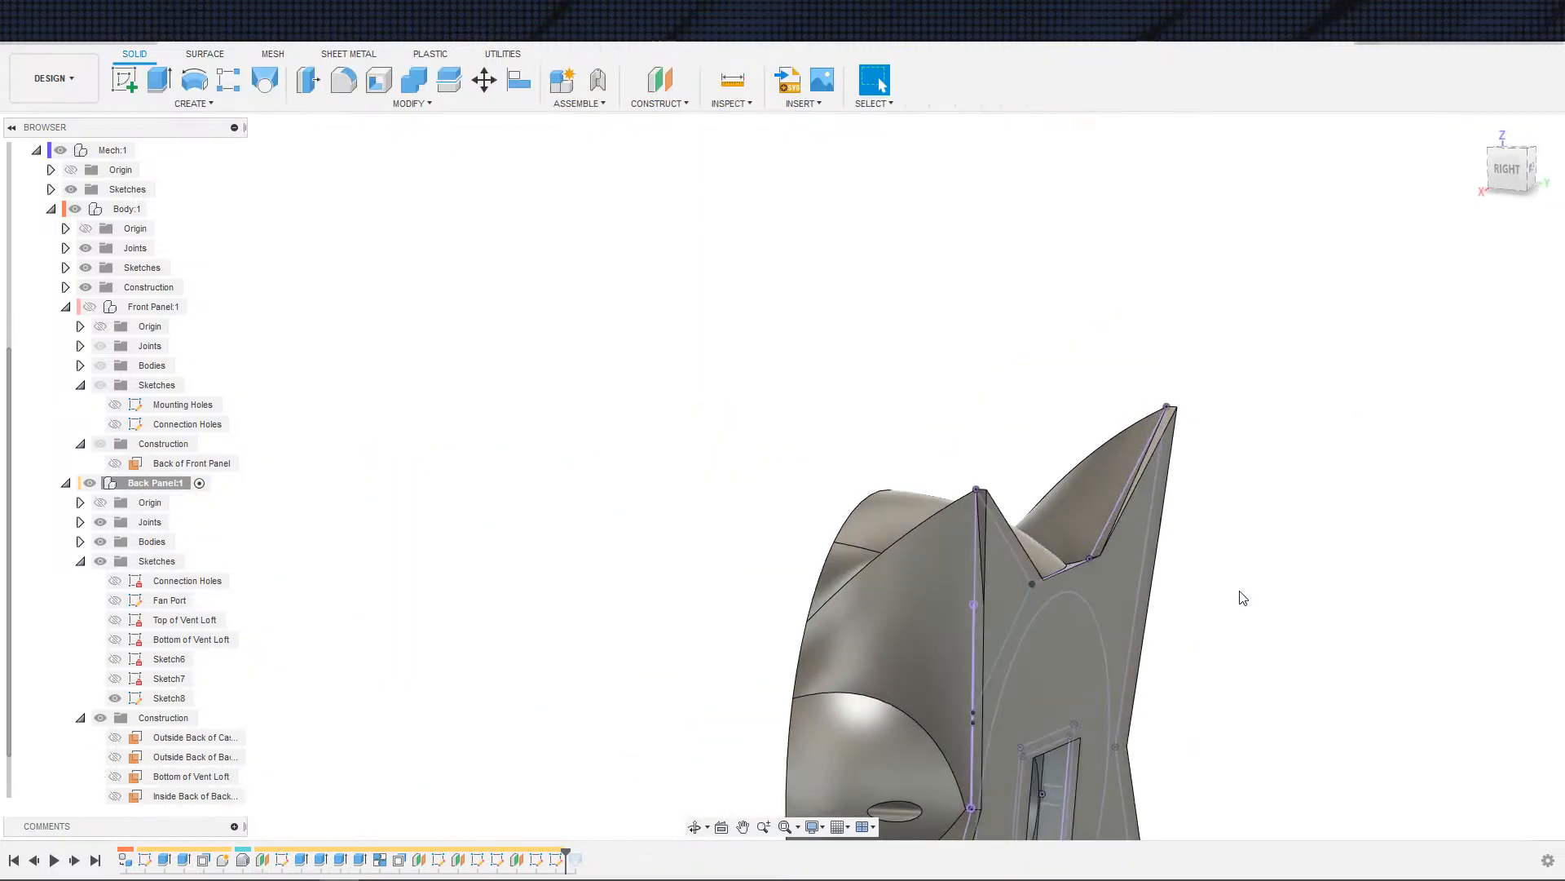
- Construct a plane at a 90 degree angle through Sketch8's diagonal line at the base of the ear
{"action": "scroll", "coordinate": [982, 696], "scroll_direction": "up", "scroll_amount": 3}
{"action": "left_click", "coordinate": [933, 723]}
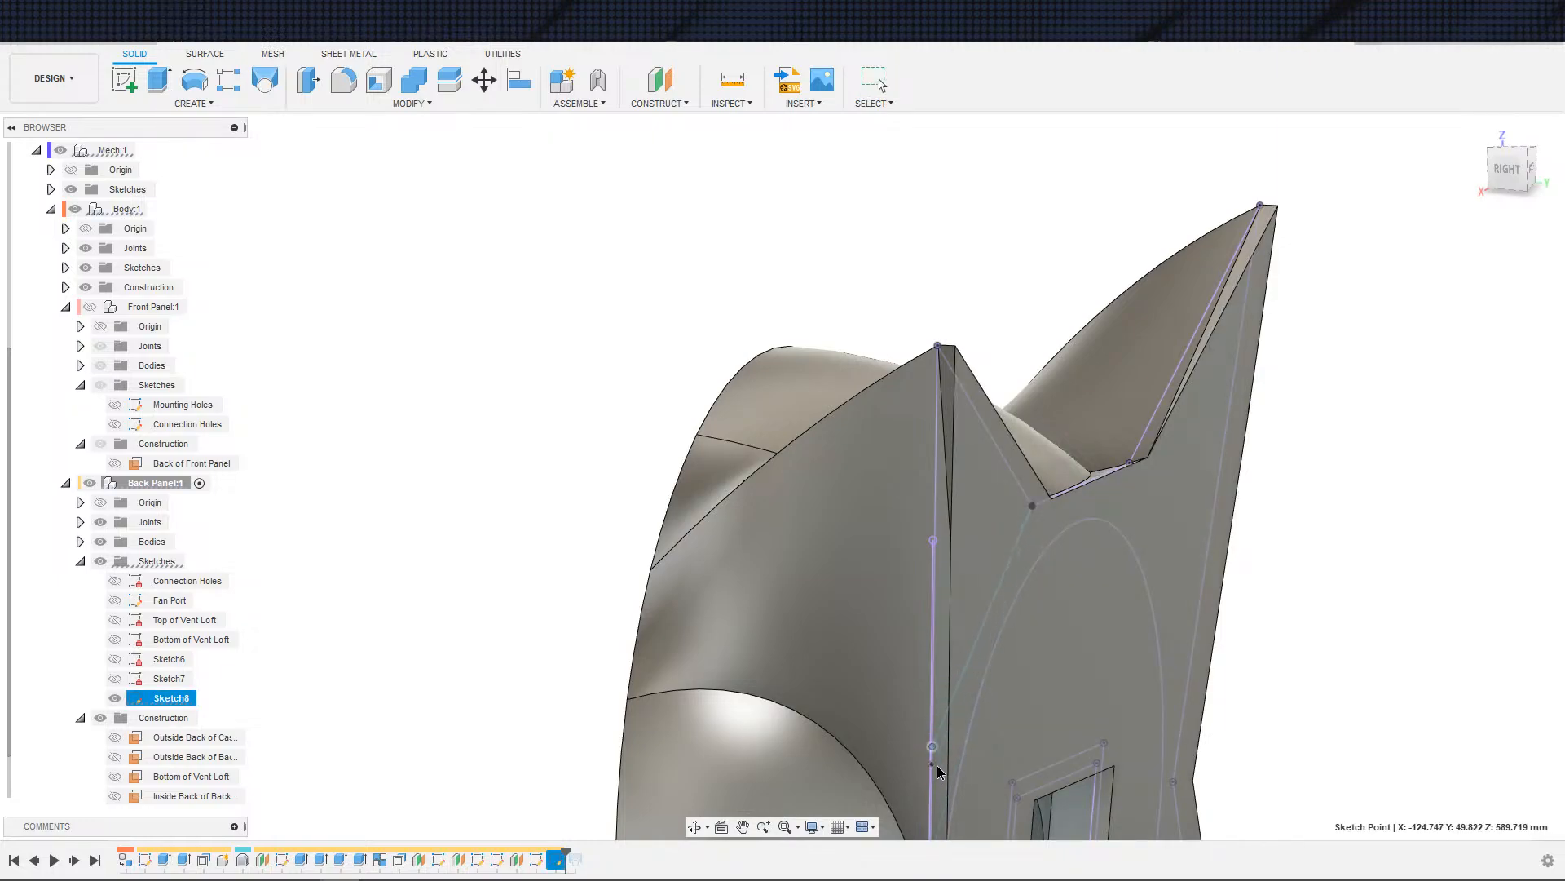
{"action": "left_click", "coordinate": [960, 686]}
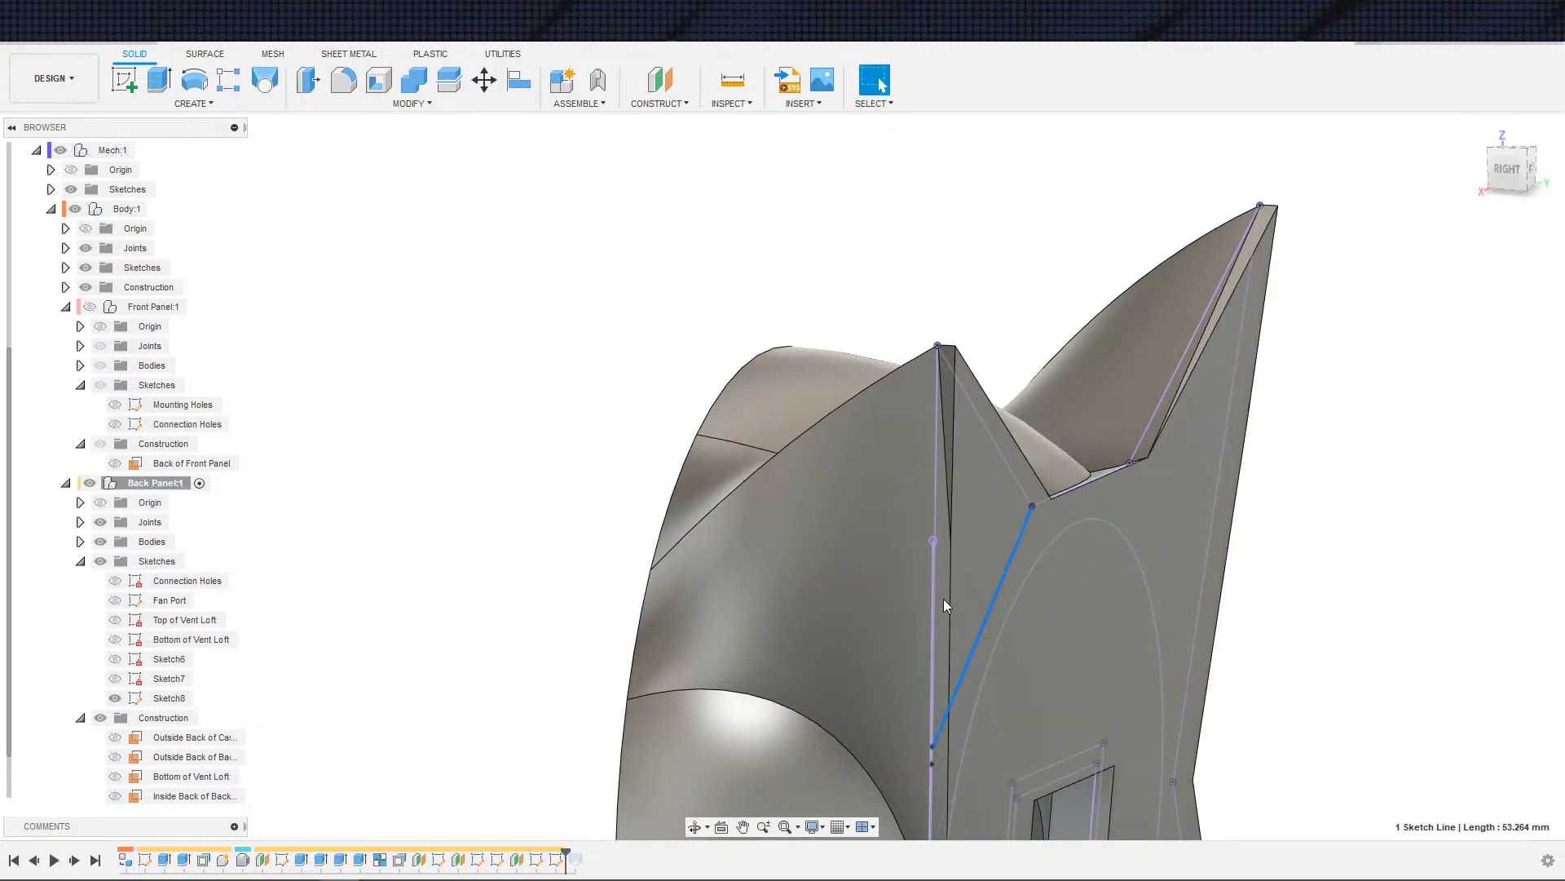
{"action": "left_click", "coordinate": [655, 103]}
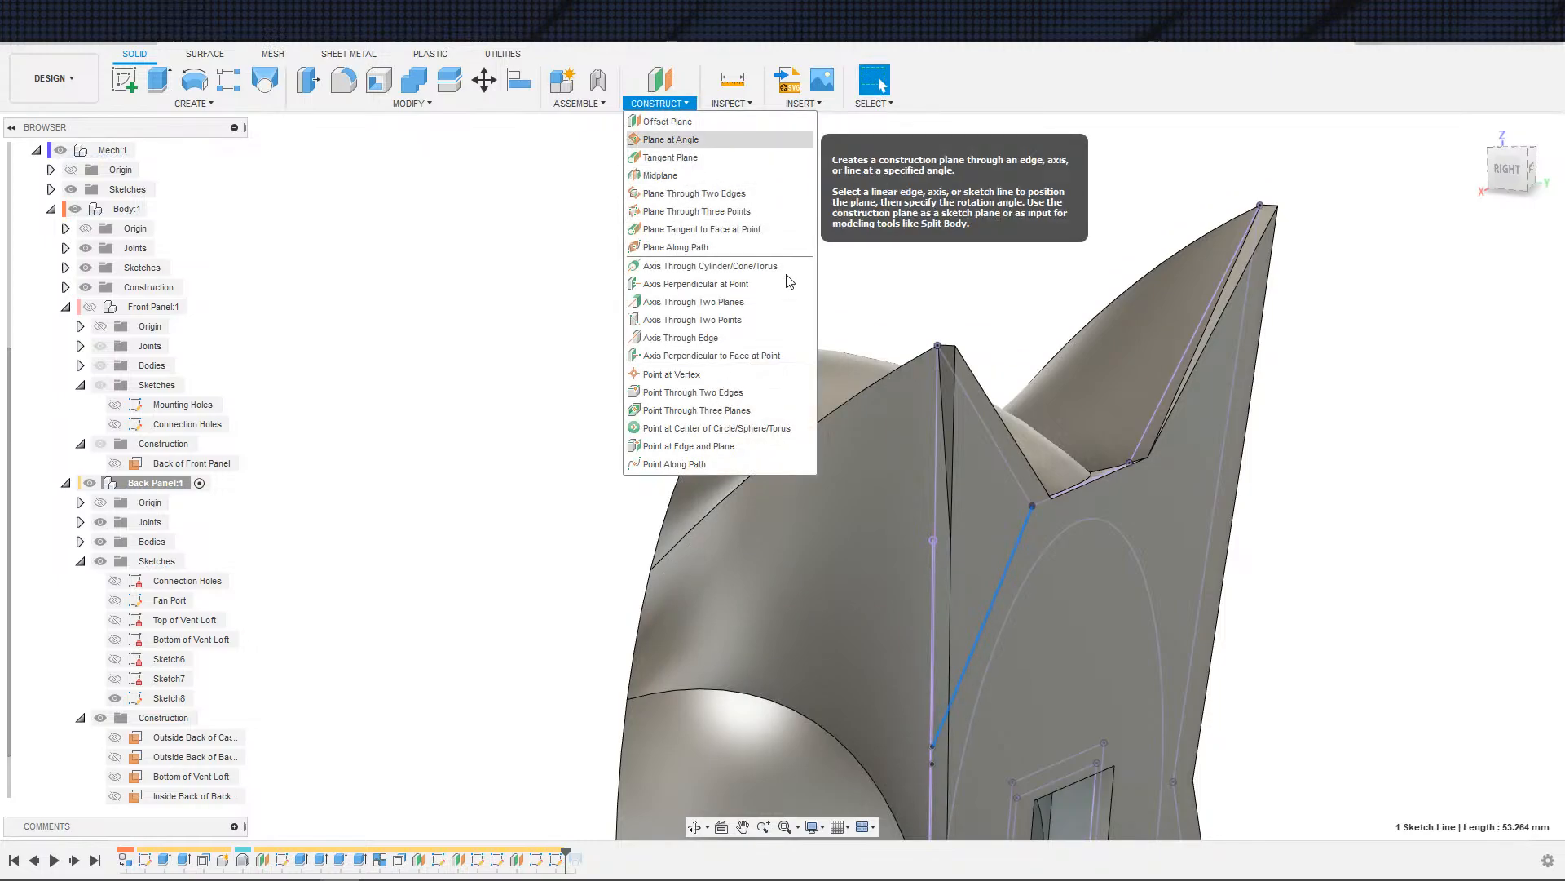
{"action": "left_click", "coordinate": [671, 139]}
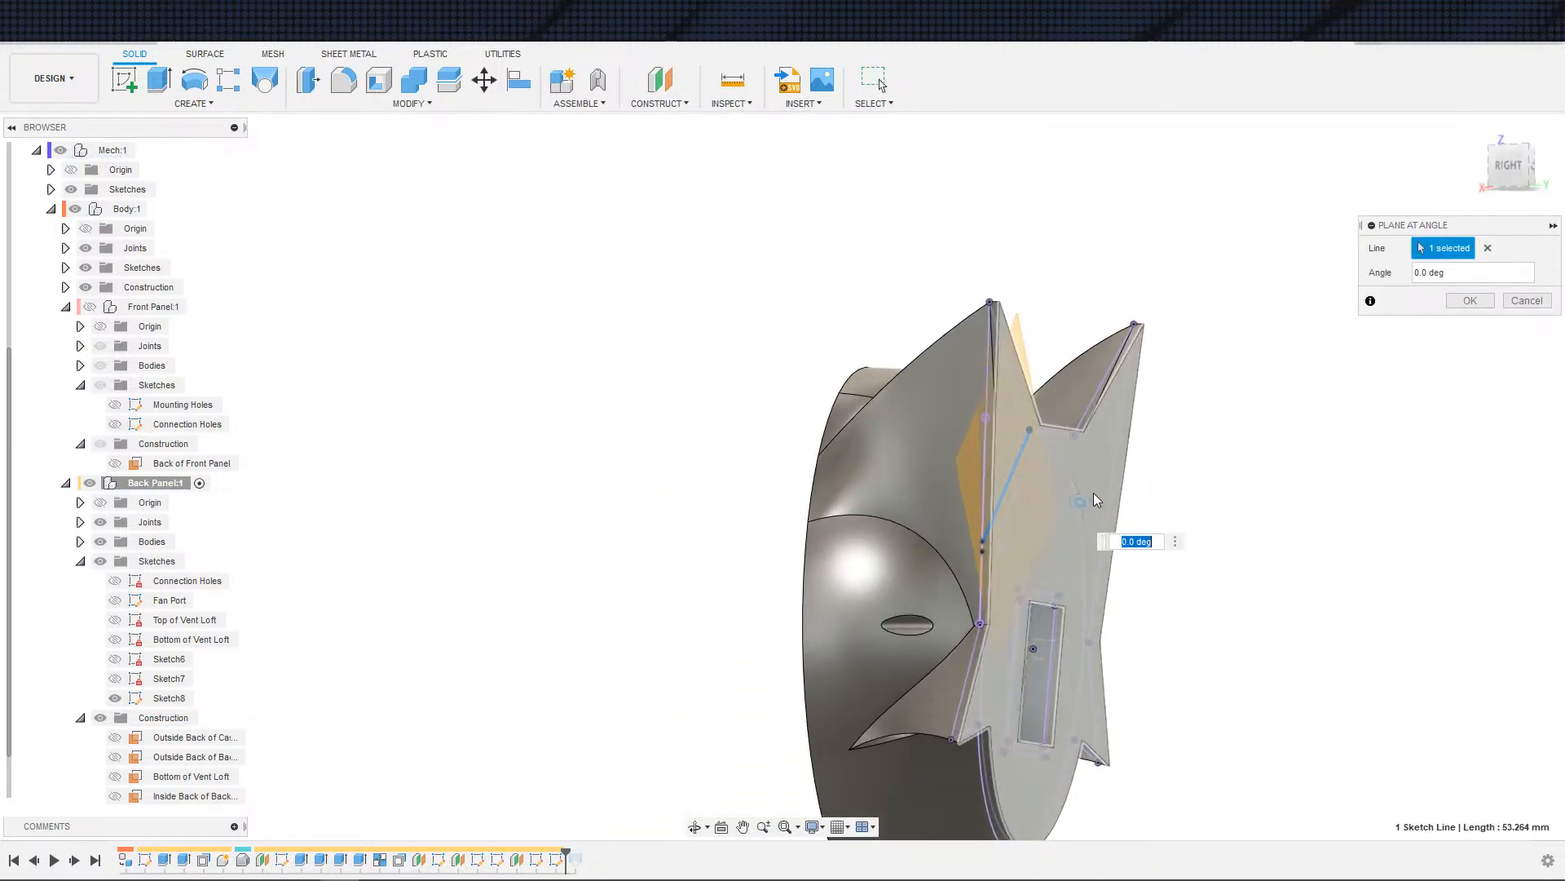
{"action": "type", "text": "90"}
{"action": "key", "text": "Return"}
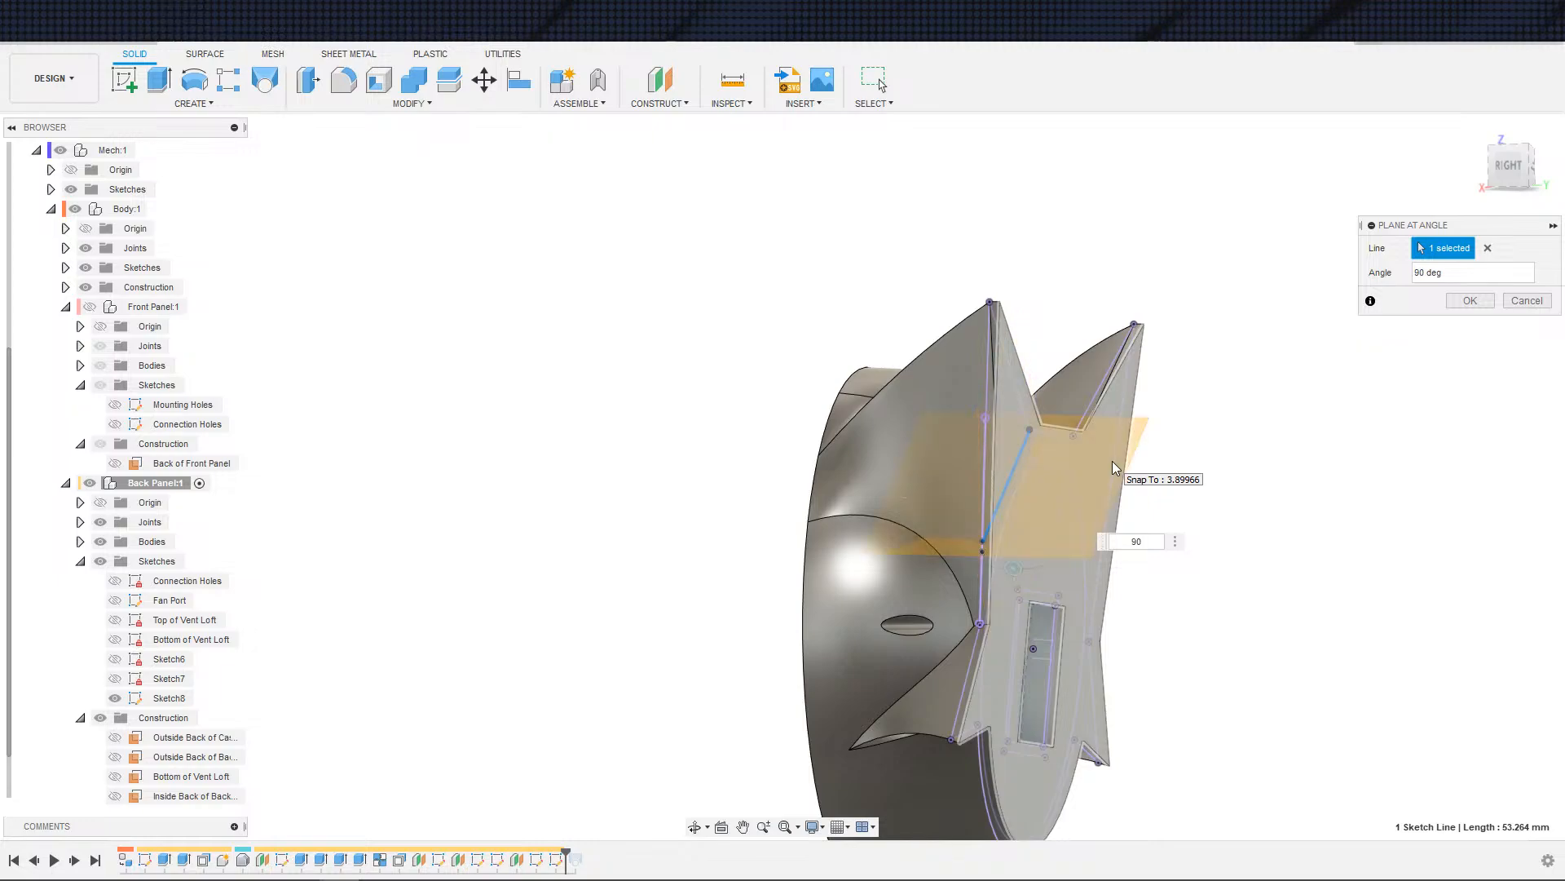
{"action": "key", "text": "Return"}
- Split the Back Panel body using the new angled construction plane as the splitting tool
{"action": "middle_click_drag", "start_coordinate": [1114, 467], "coordinate": [853, 417], "text": "shift"}
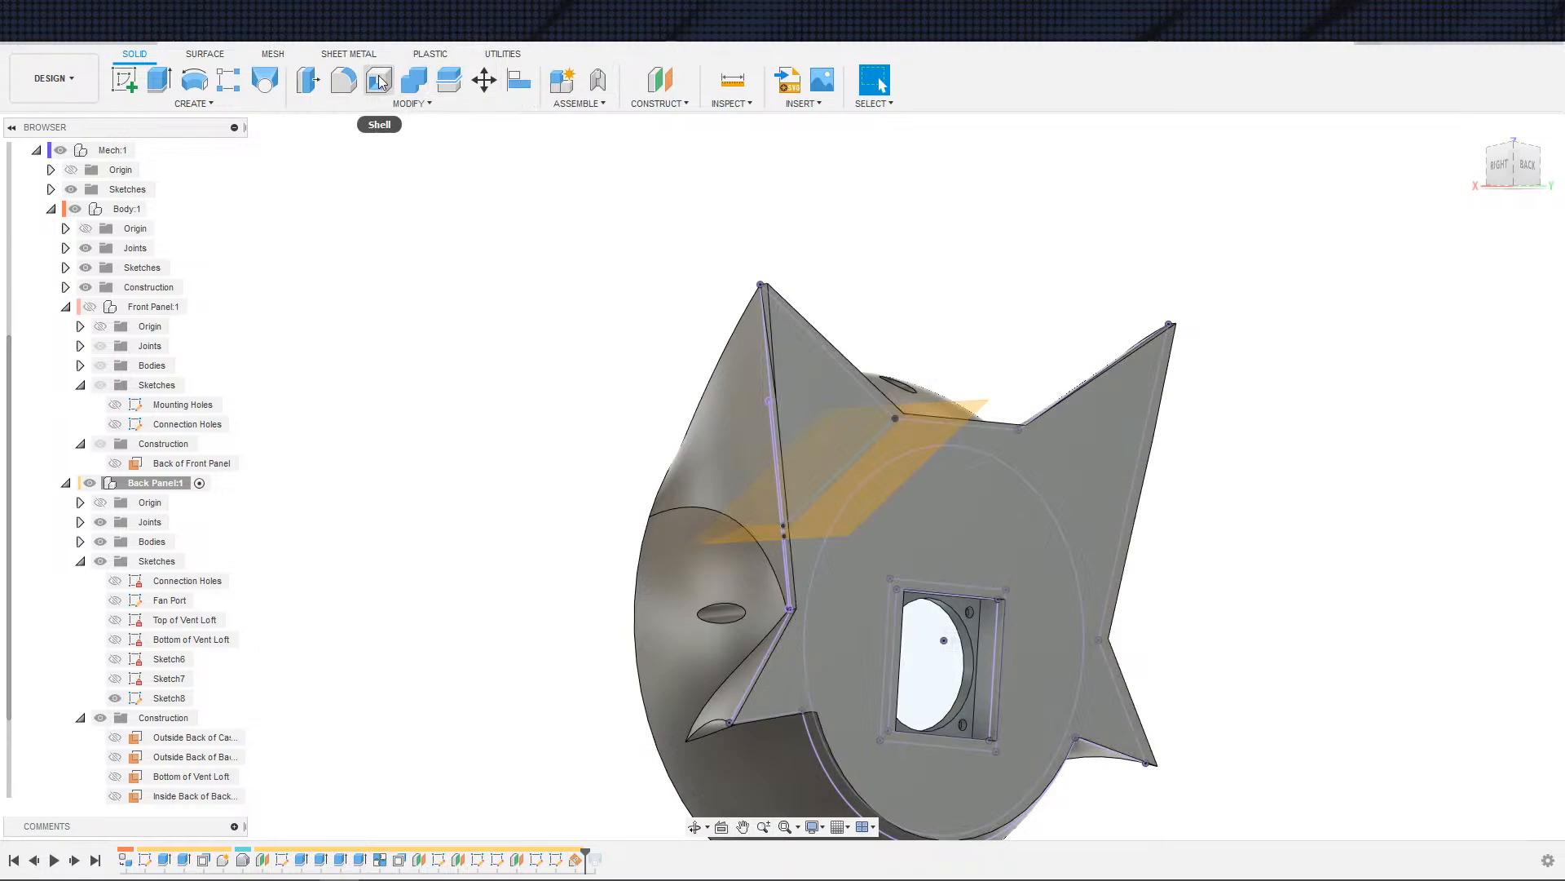
{"action": "left_click", "coordinate": [379, 82]}
{"action": "left_click", "coordinate": [344, 80]}
{"action": "left_click", "coordinate": [449, 80]}
{"action": "left_click", "coordinate": [836, 474]}
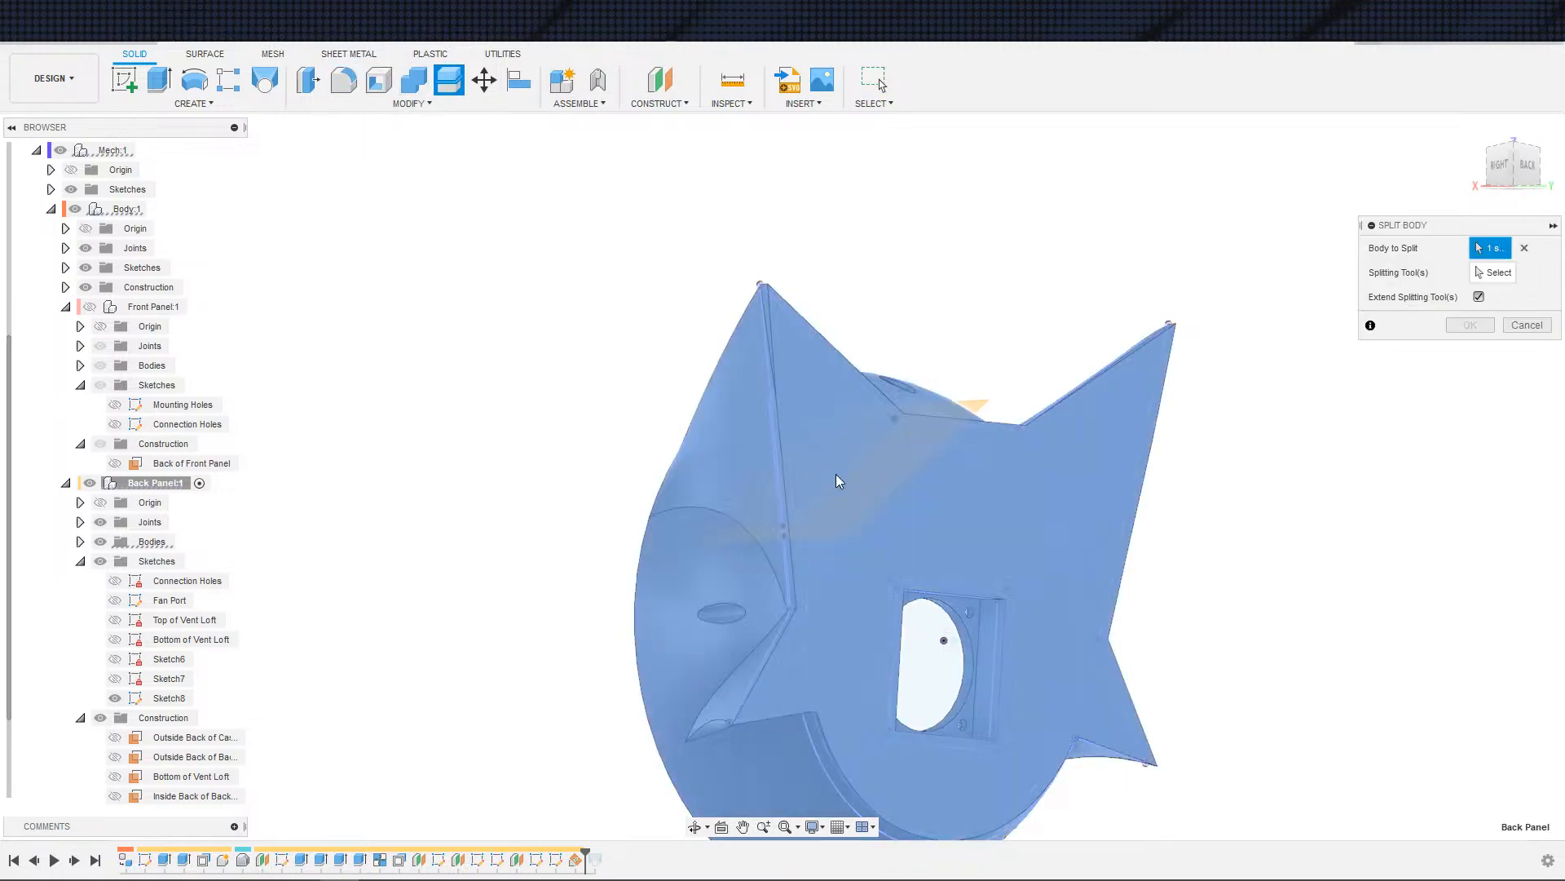
{"action": "left_click", "coordinate": [925, 446]}
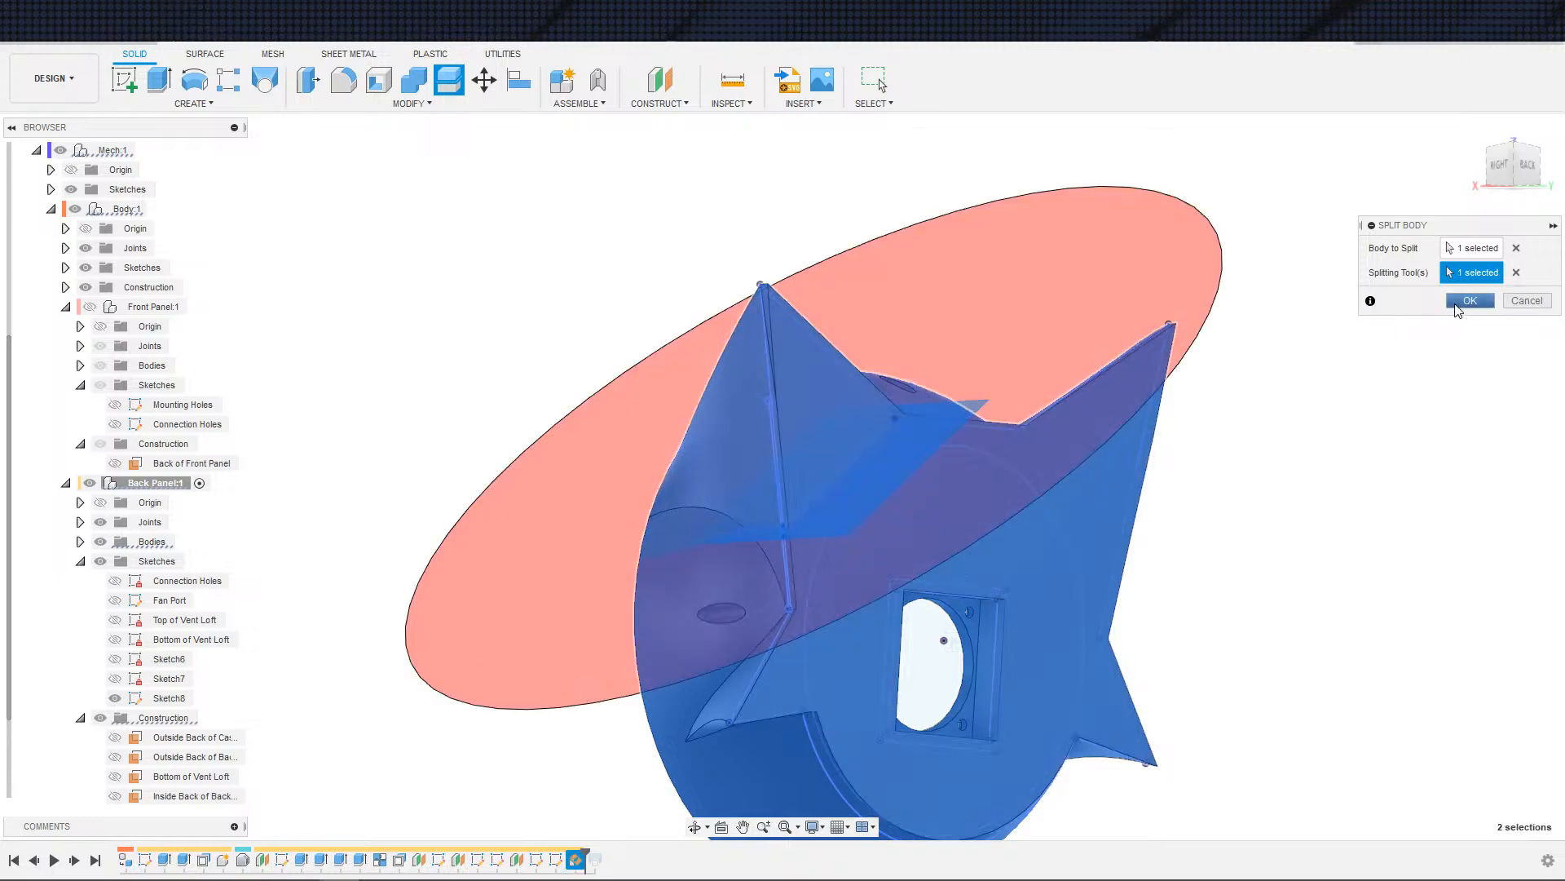
{"action": "key", "text": "Return"}
- Isolate the separated ear body by hiding Back Panel (1) and Sketch8
{"action": "mouse_move", "coordinate": [1132, 400]}
{"action": "middle_mouse_down", "text": "shift"}
{"action": "mouse_move", "coordinate": [1160, 408]}
{"action": "mouse_move", "coordinate": [1147, 419]}
{"action": "middle_mouse_up", "text": "shift"}
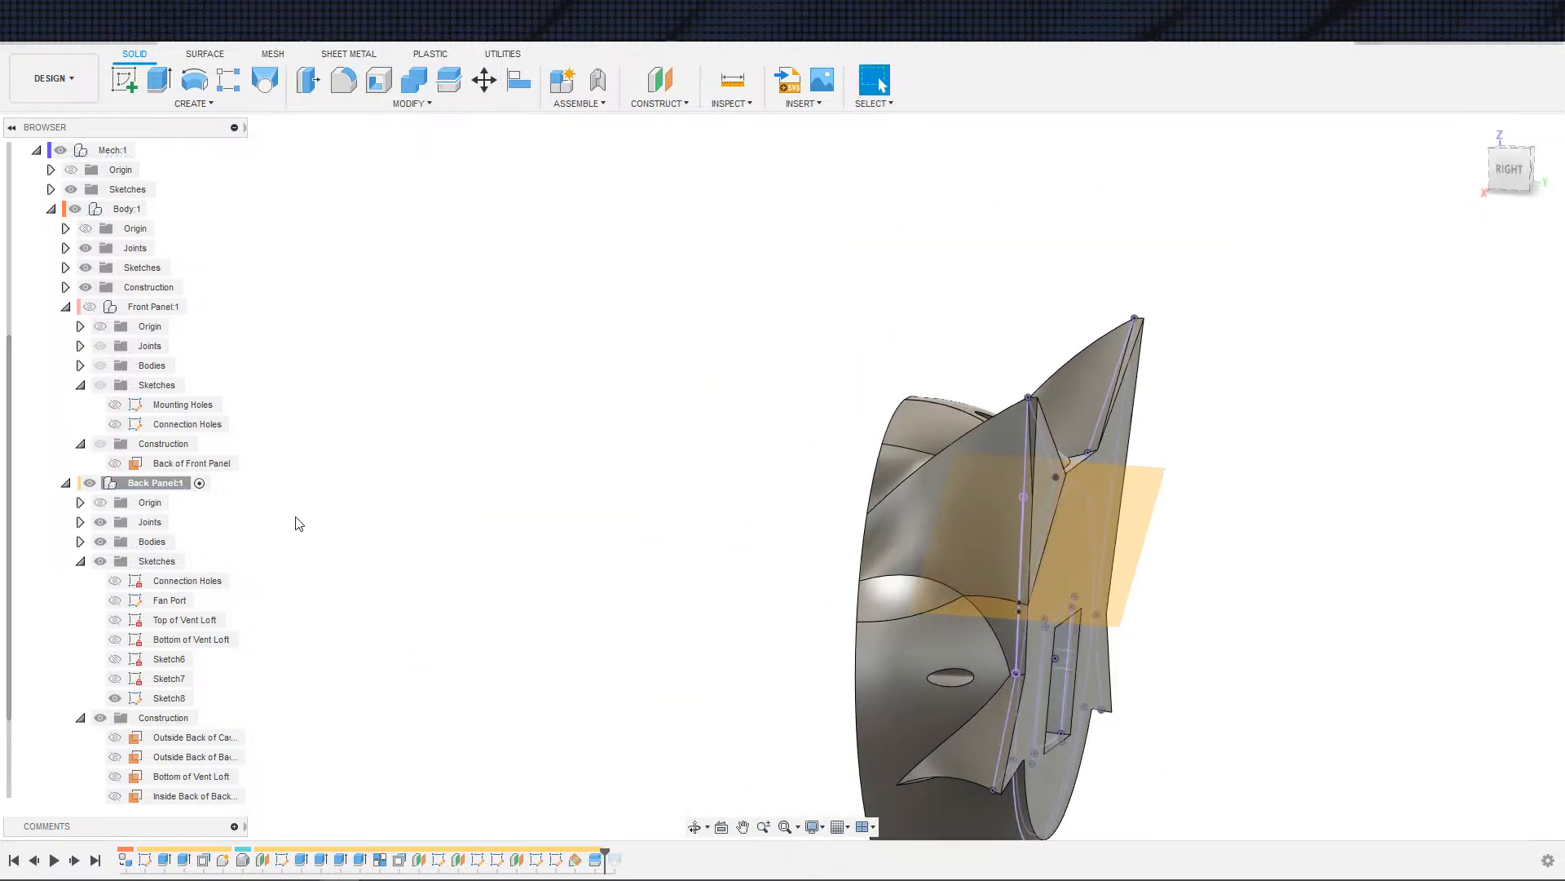
{"action": "left_click", "coordinate": [80, 543]}
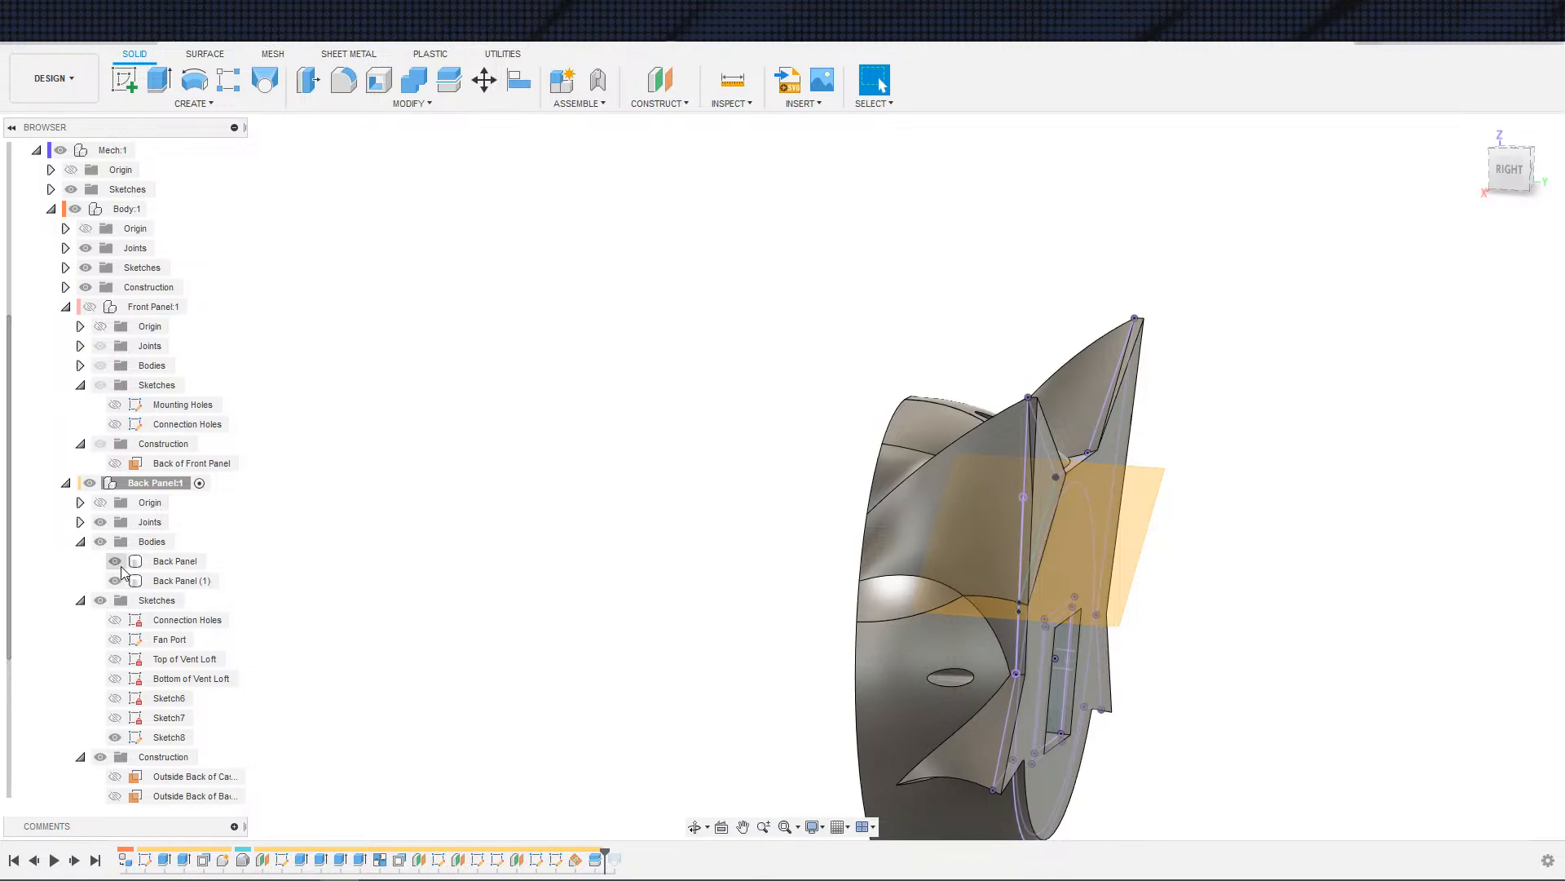
{"action": "left_click", "coordinate": [115, 561]}
{"action": "left_click", "coordinate": [115, 580]}
{"action": "left_click", "coordinate": [115, 561]}
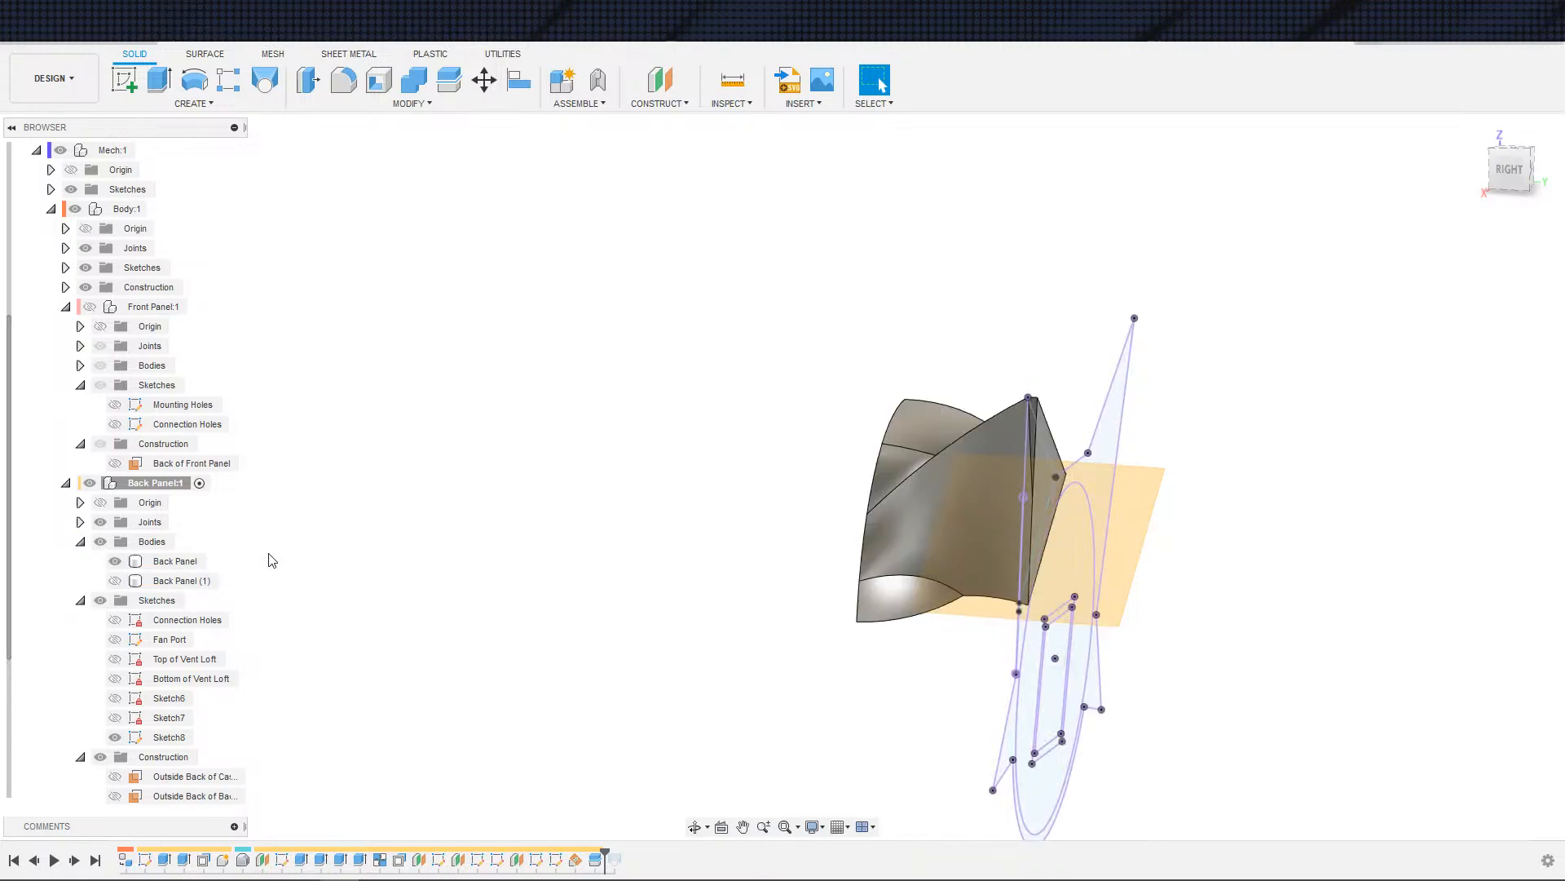
{"action": "left_click", "coordinate": [114, 718]}
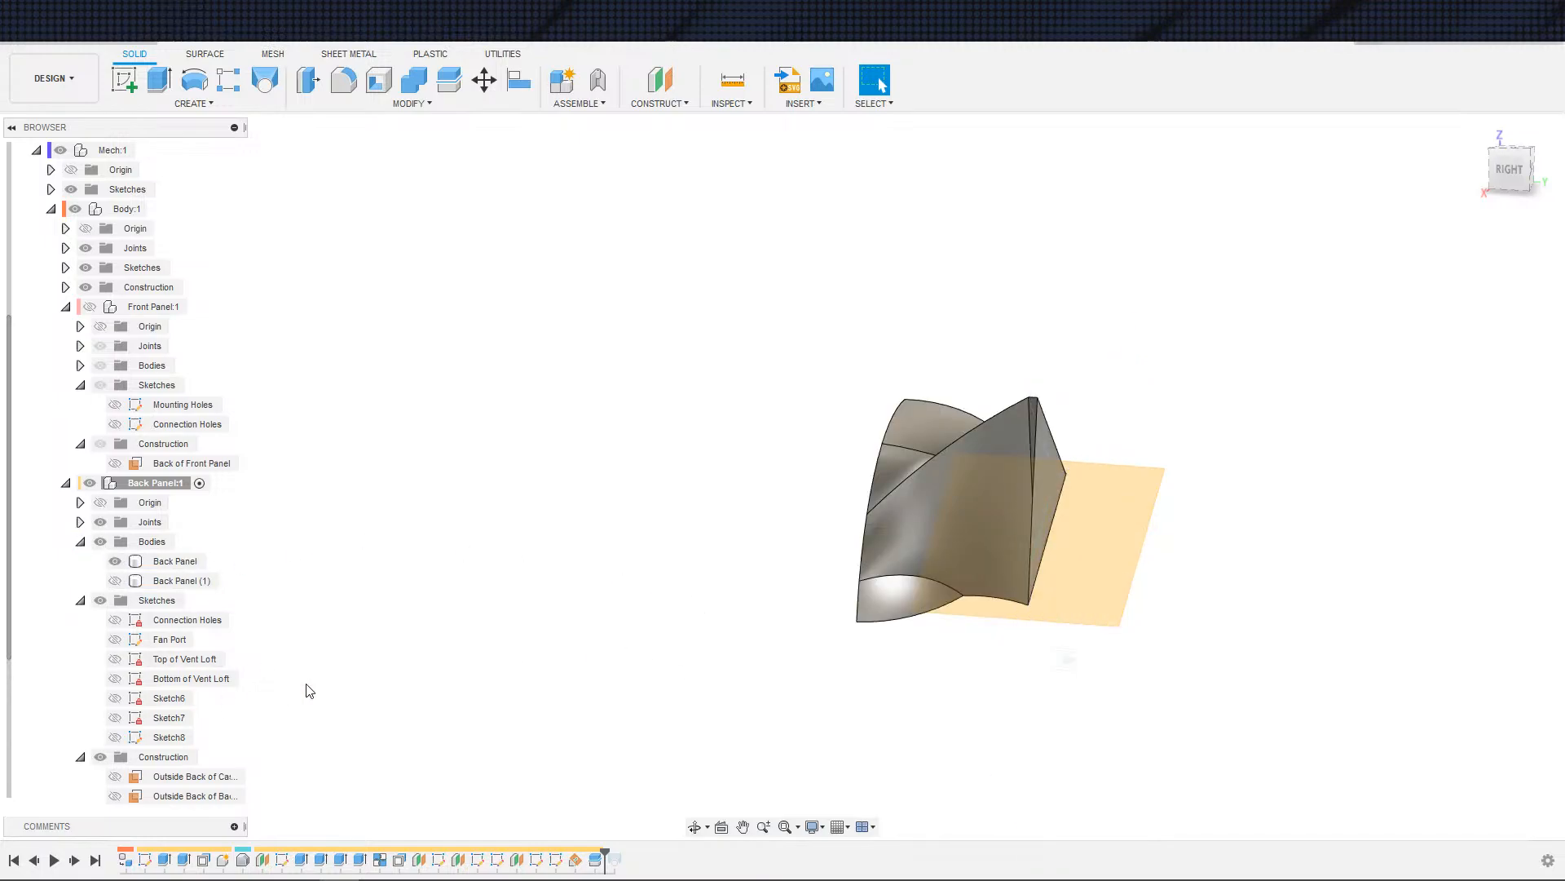
- Shell the separated ear body with a 3 mm inside thickness, opening it at the planar cut face
{"action": "middle_click_drag", "start_coordinate": [874, 691], "coordinate": [894, 636], "text": "shift"}
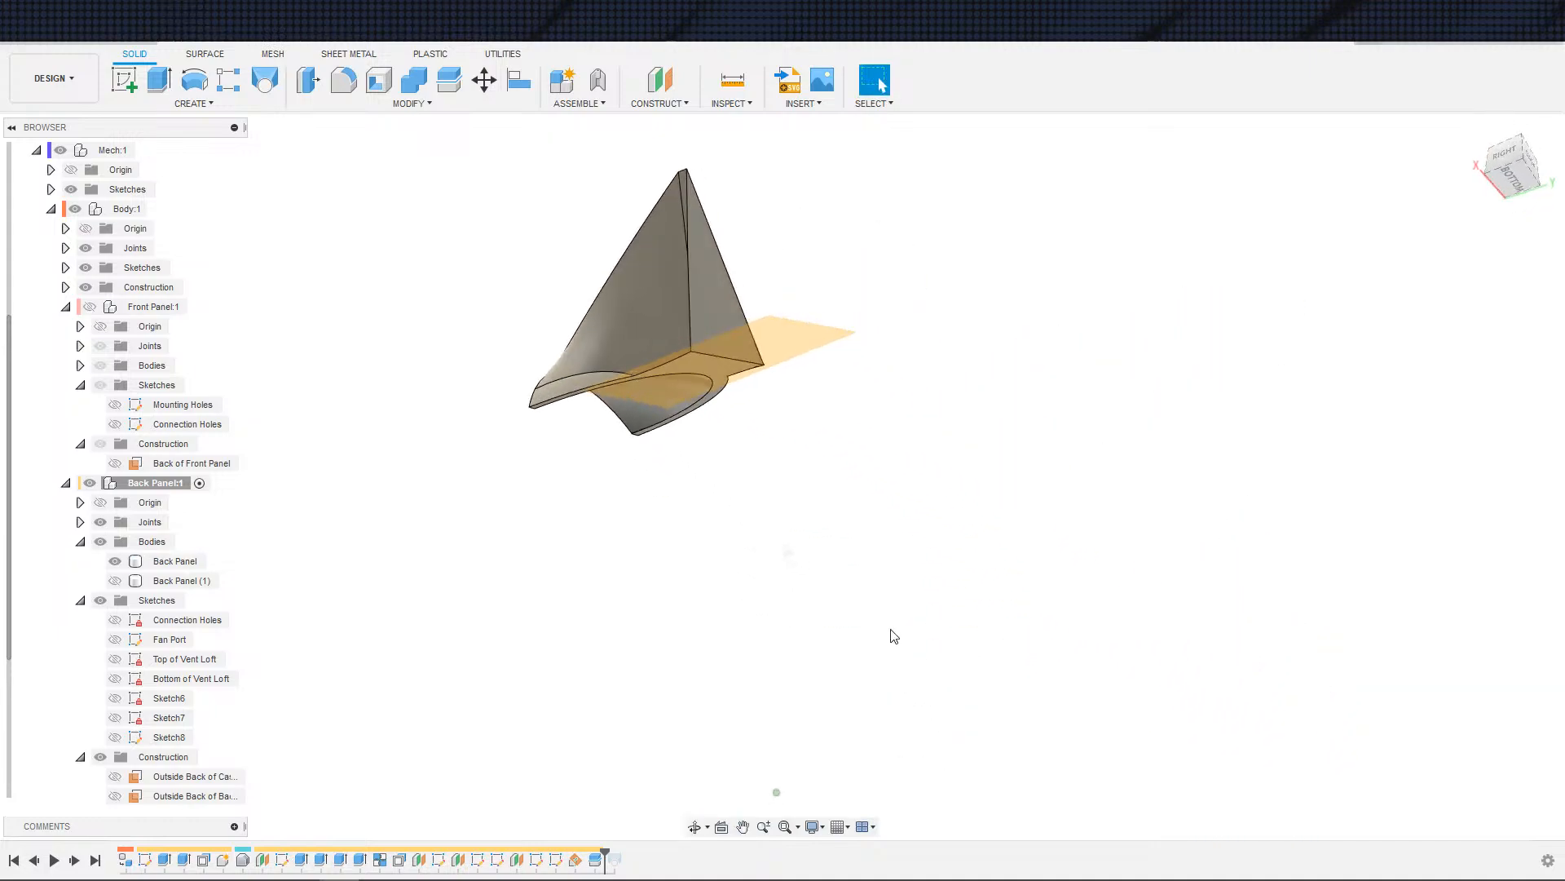
{"action": "left_click", "coordinate": [377, 82]}
{"action": "left_click", "coordinate": [713, 319]}
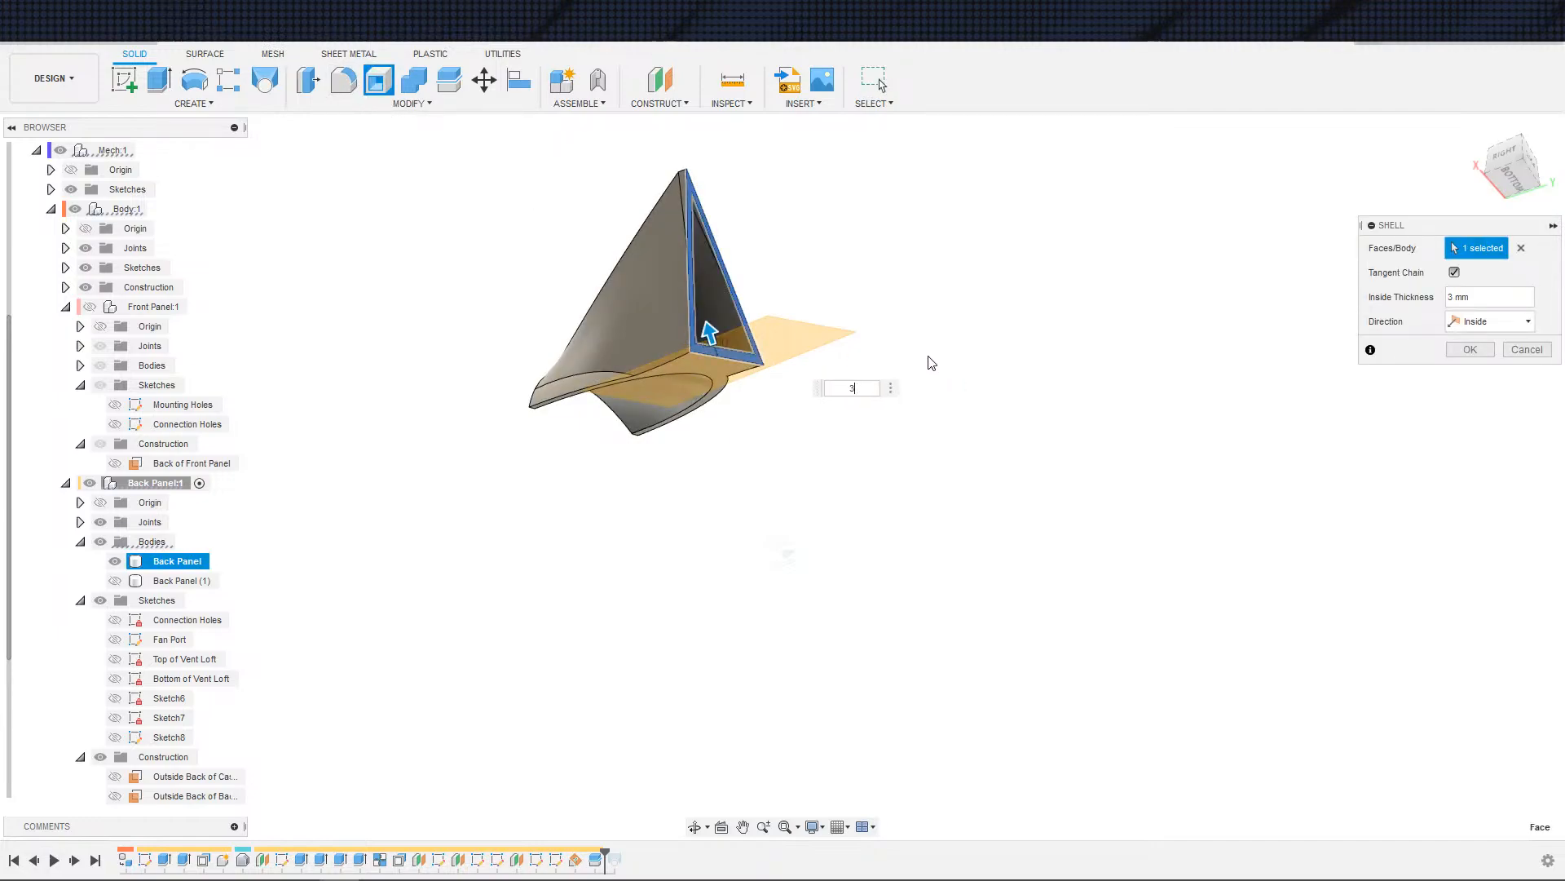
{"action": "middle_click_drag", "start_coordinate": [857, 358], "coordinate": [1049, 374], "text": "shift"}
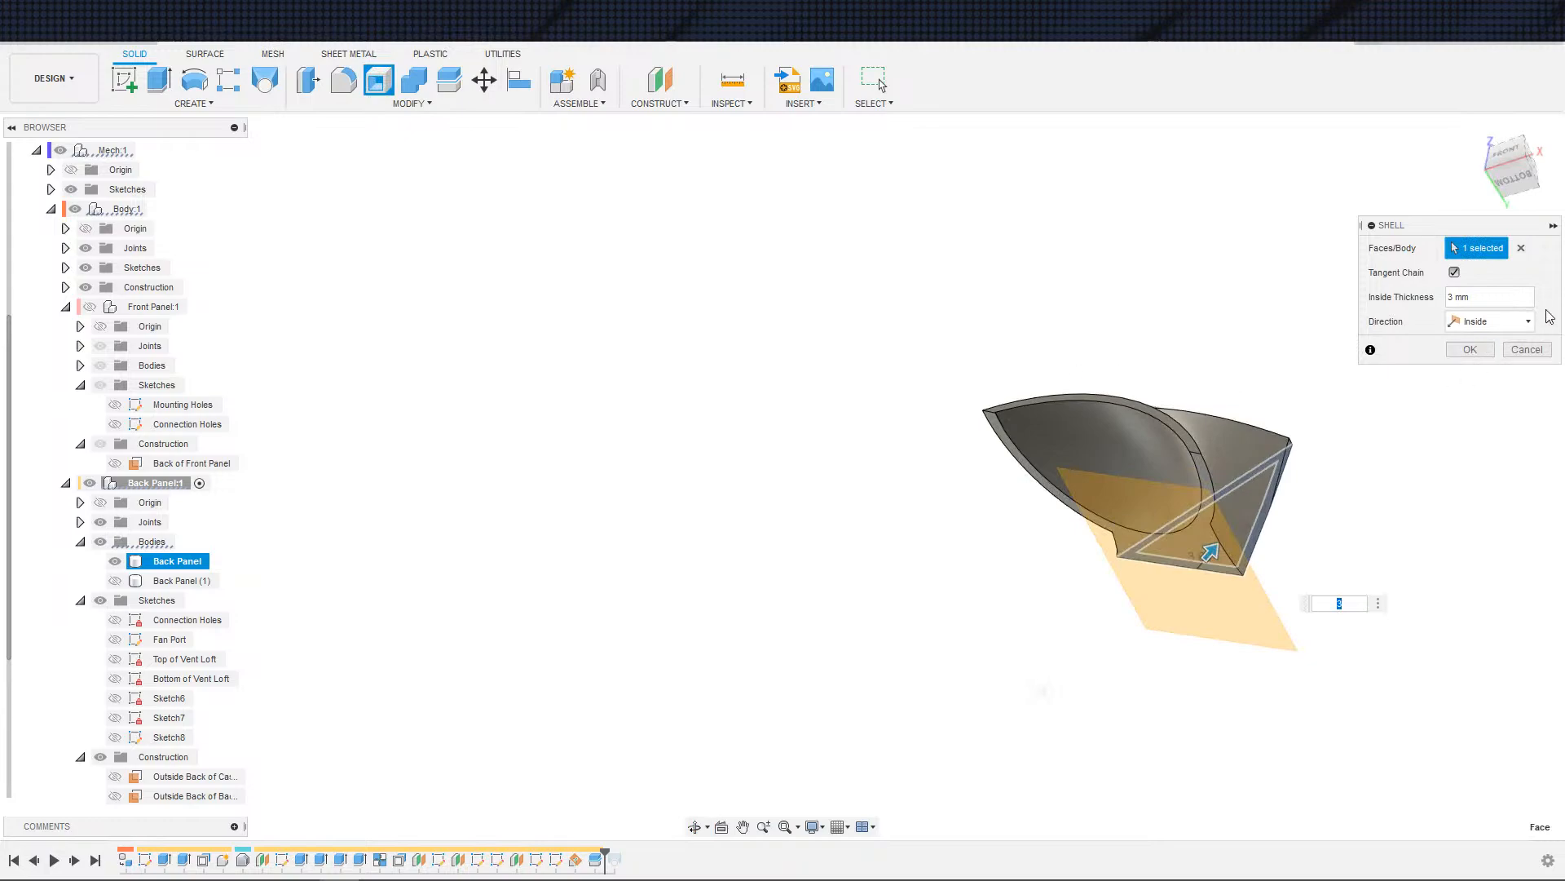
{"action": "left_click", "coordinate": [1523, 249]}
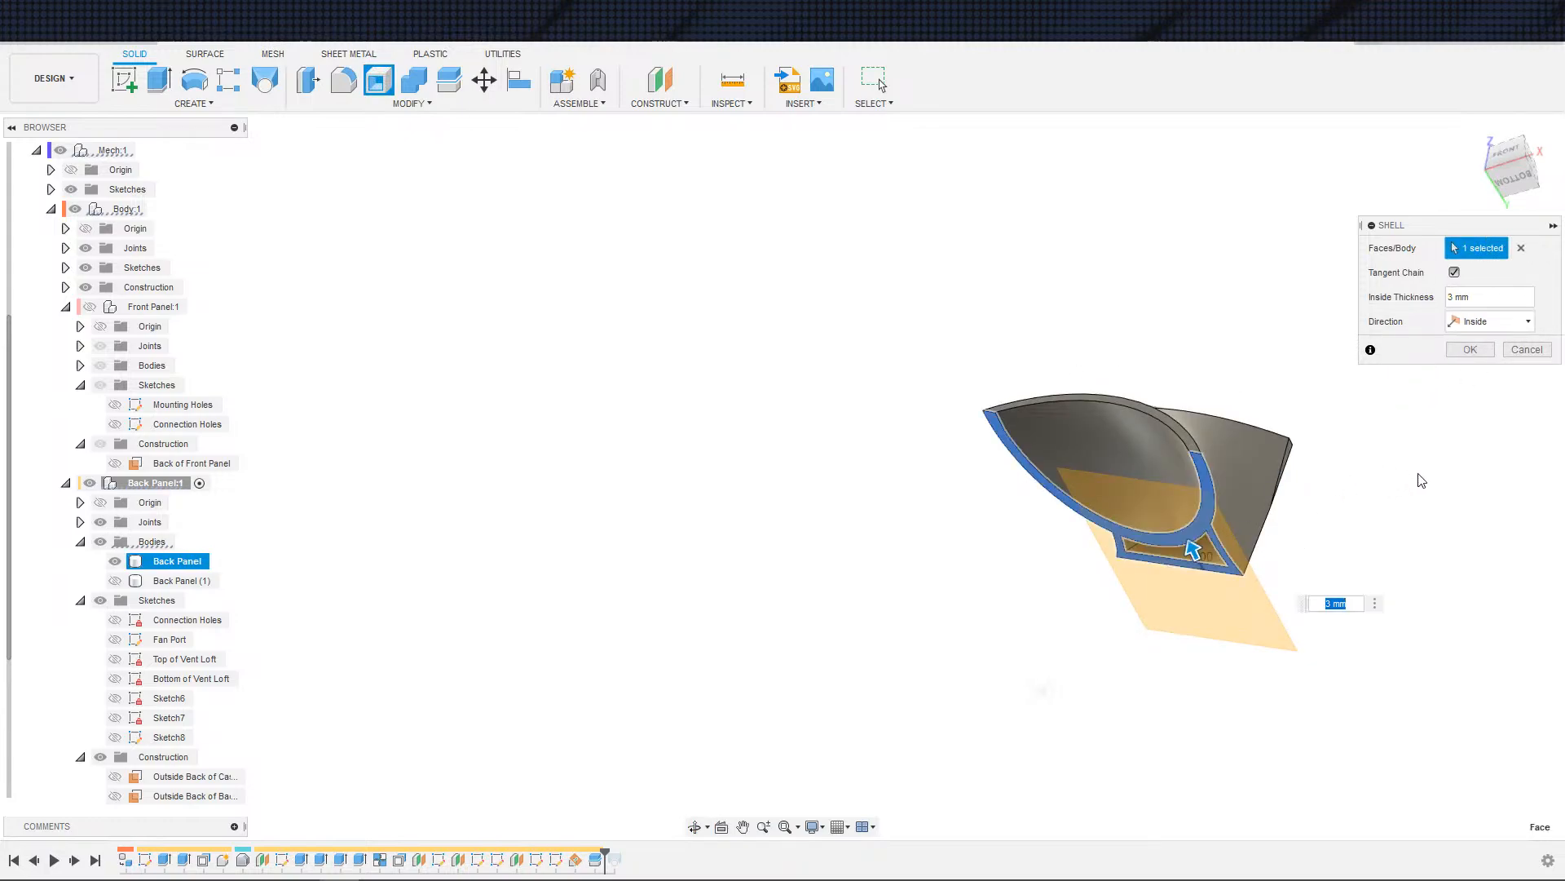
{"action": "middle_click_drag", "start_coordinate": [1422, 480], "coordinate": [1363, 489], "text": "shift"}
{"action": "scroll", "coordinate": [1285, 407], "scroll_direction": "up", "scroll_amount": 3}
{"action": "middle_click_drag", "start_coordinate": [1280, 426], "coordinate": [1191, 474]}
{"action": "middle_click_drag", "start_coordinate": [1190, 474], "coordinate": [1302, 485], "text": "shift"}
{"action": "scroll", "coordinate": [1247, 453], "scroll_direction": "down", "scroll_amount": 2}
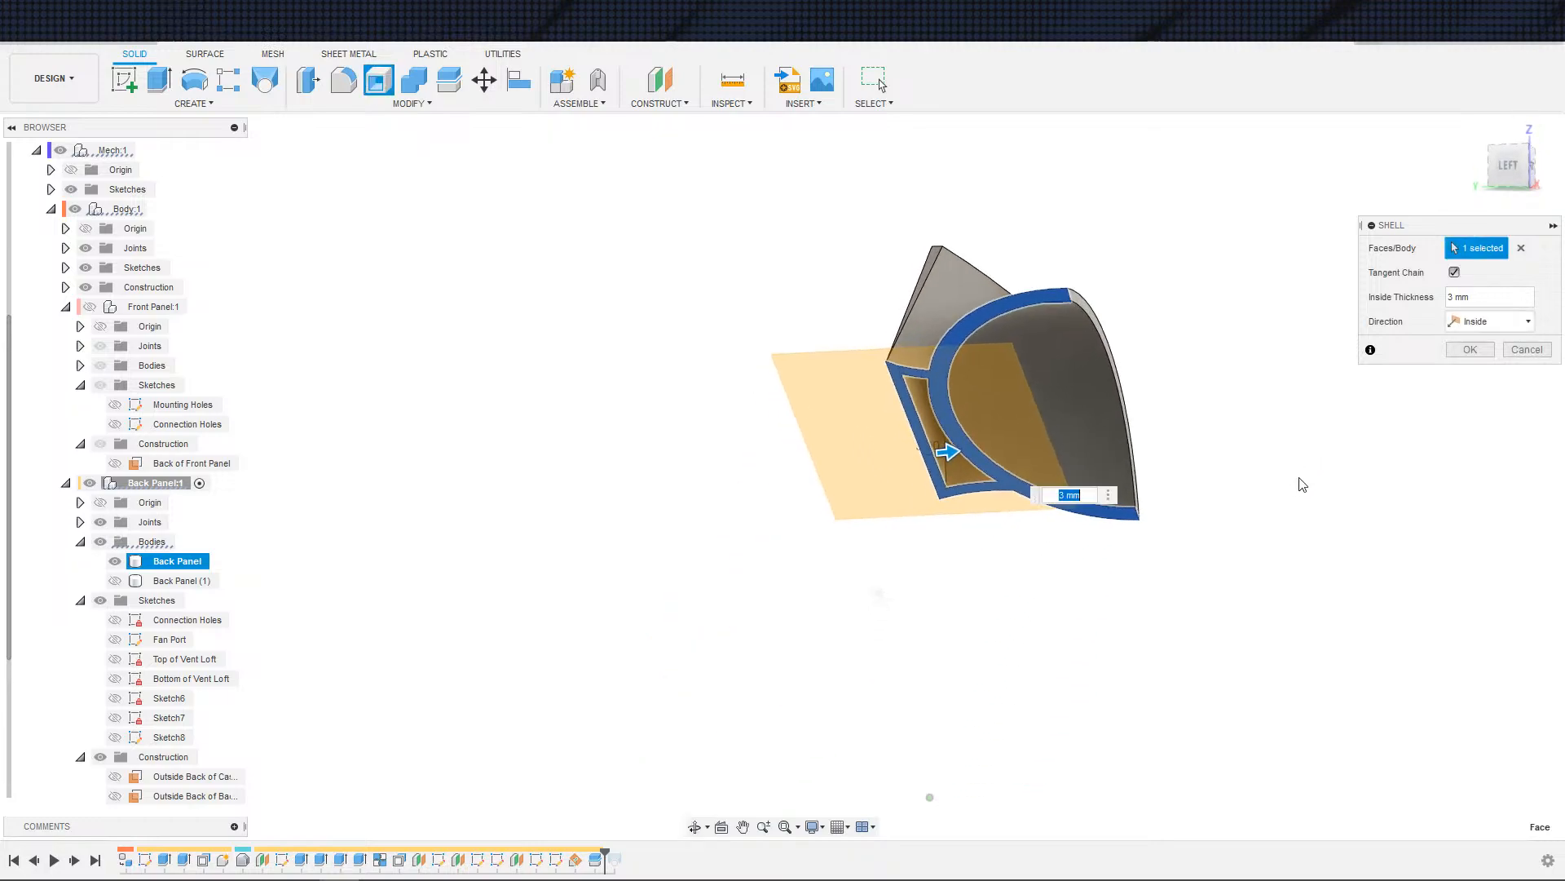
{"action": "middle_click_drag", "start_coordinate": [1163, 514], "coordinate": [1004, 501], "text": "shift"}
{"action": "middle_click_drag", "start_coordinate": [1013, 491], "coordinate": [727, 550]}
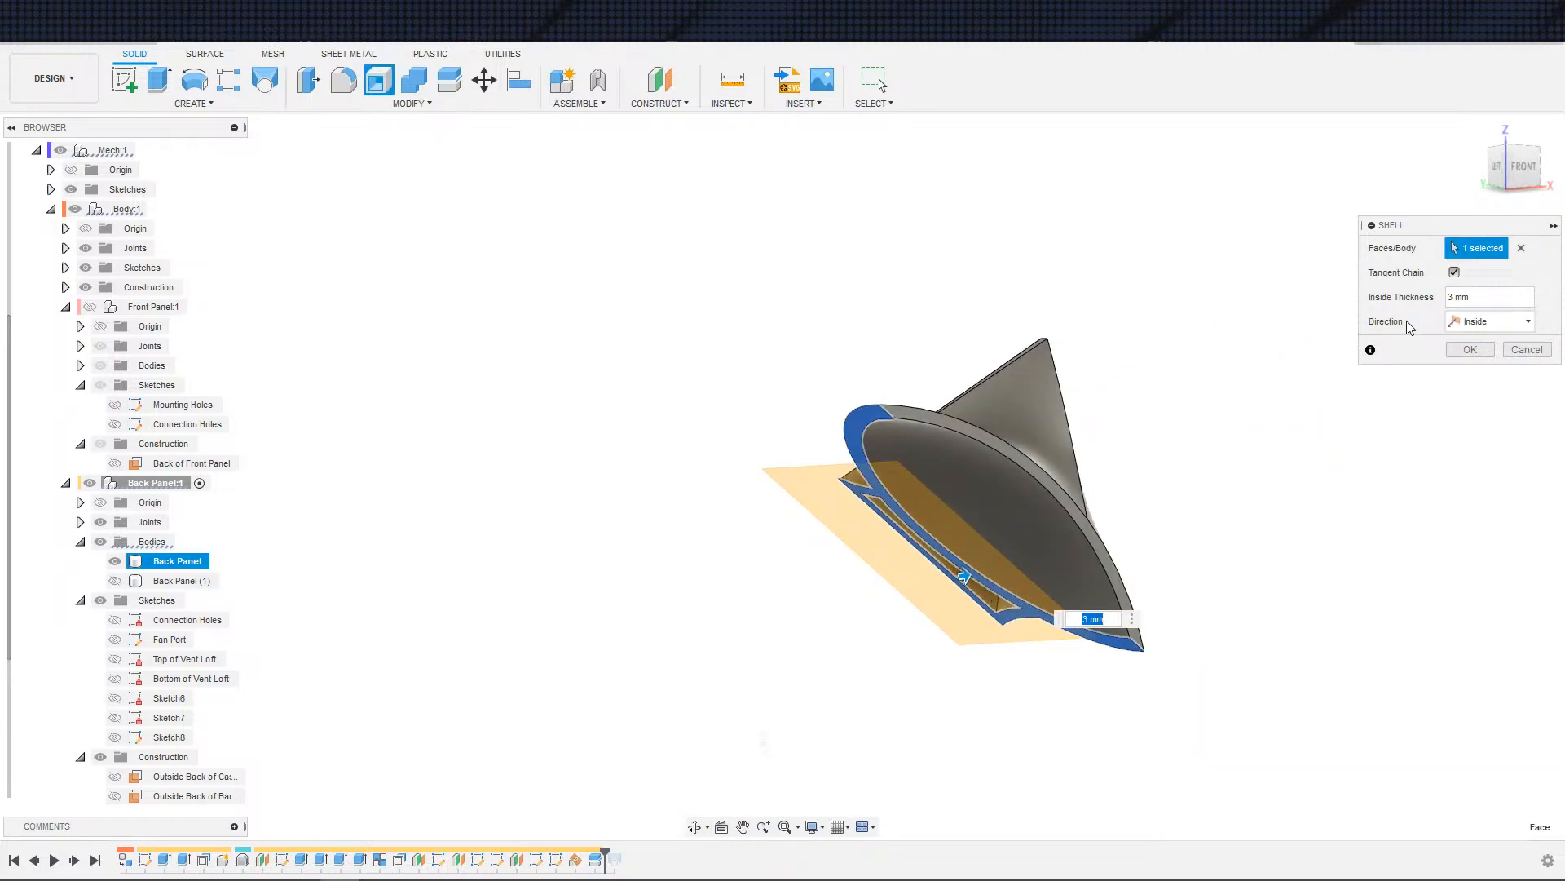
- Reopen Sketch8, move the point with the 3 mm dimension lower along the ear's outer edge, and finish the sketch
{"action": "double_click", "coordinate": [556, 859]}
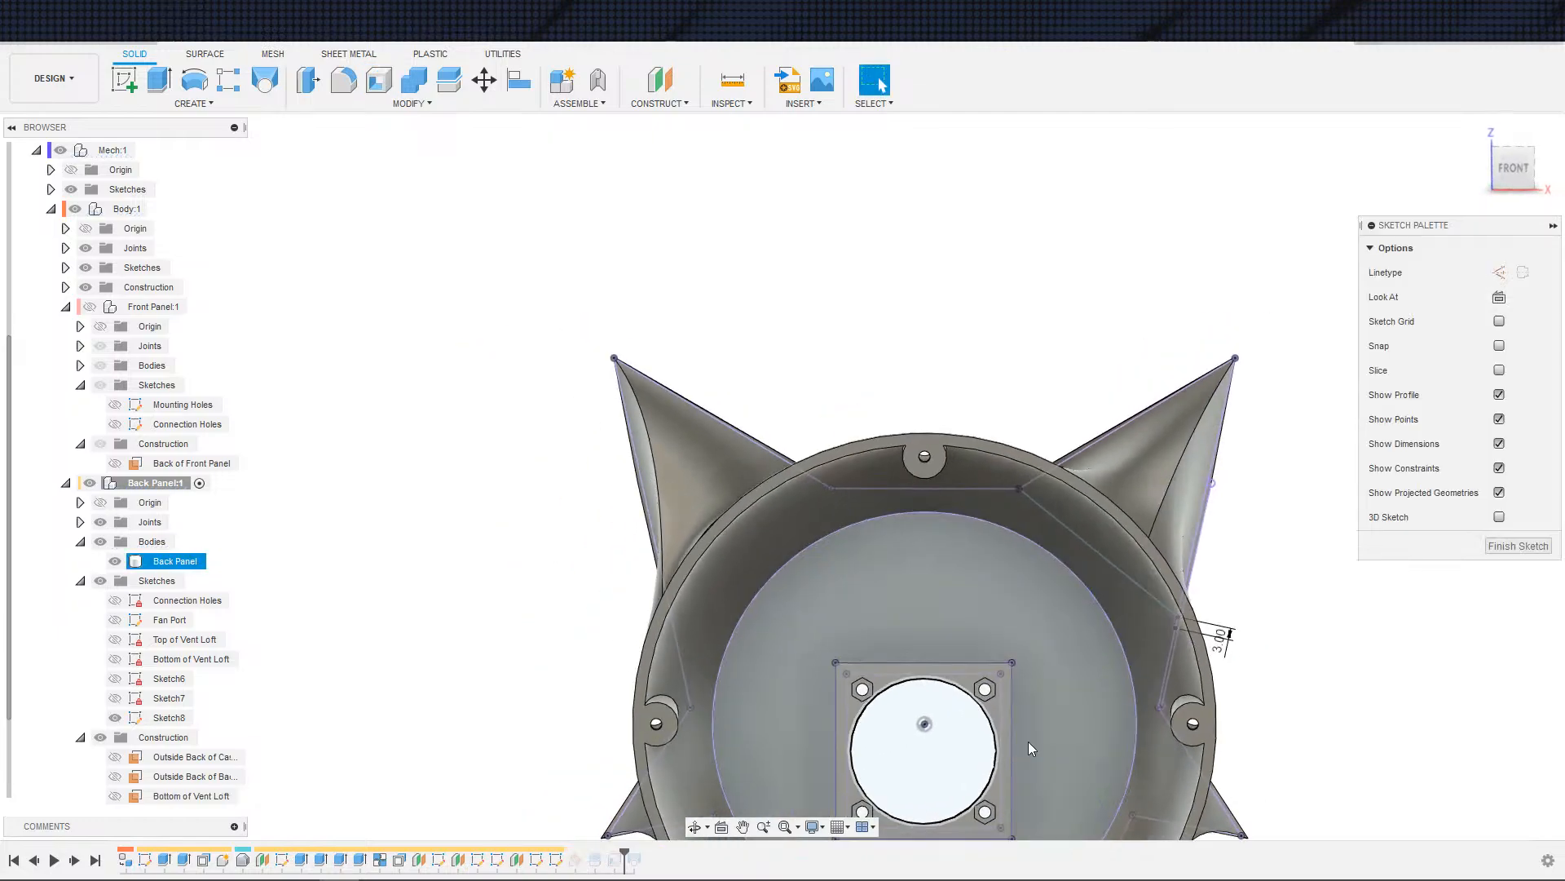
{"action": "scroll", "coordinate": [978, 702], "scroll_direction": "up", "scroll_amount": 3}
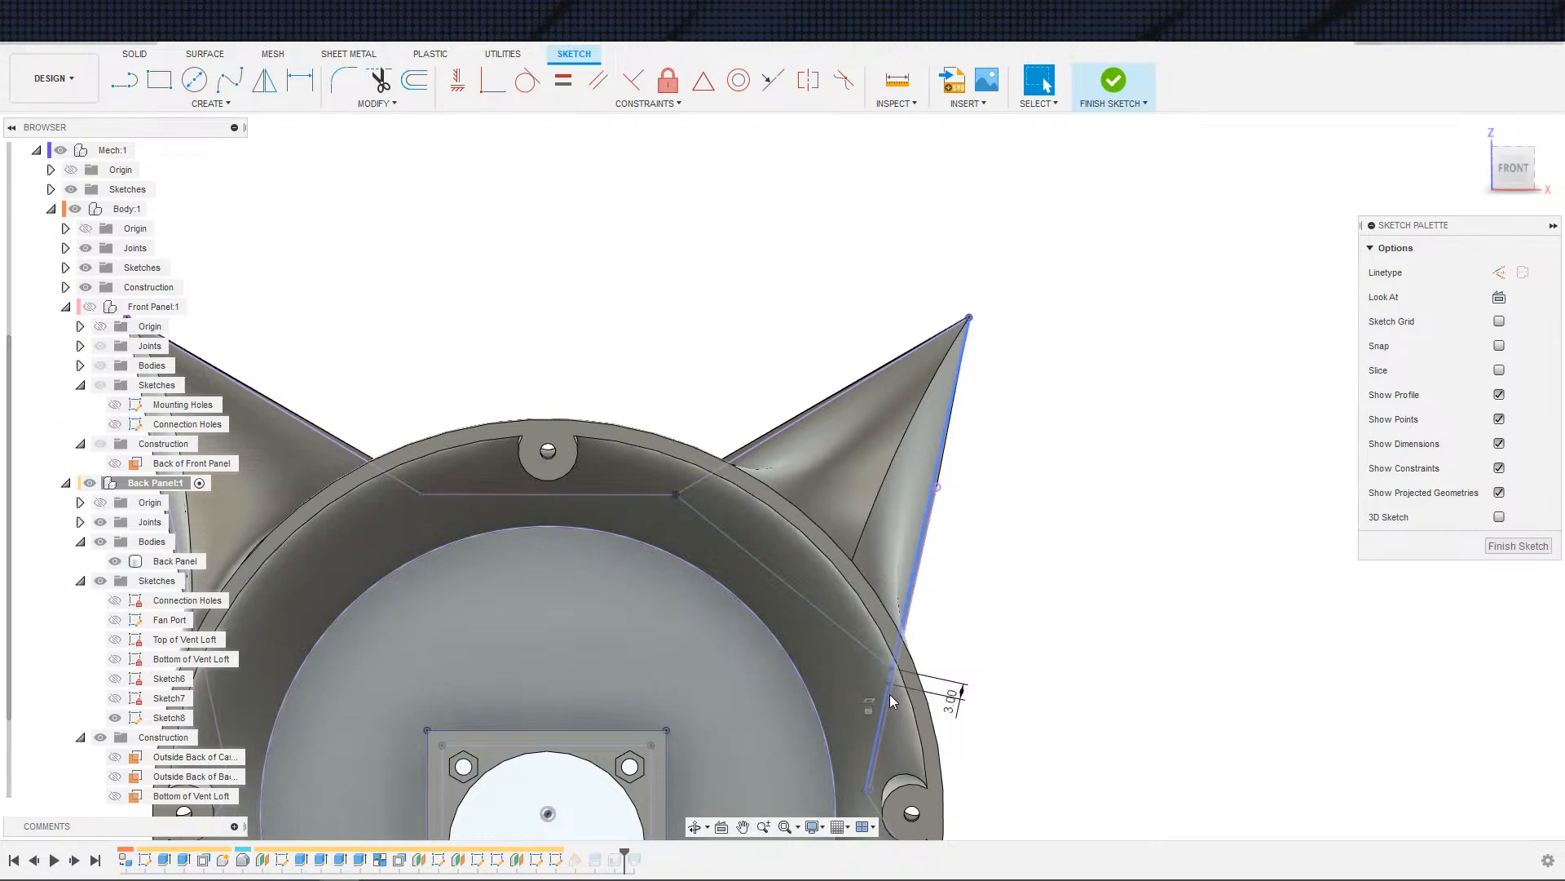
{"action": "left_click_drag", "start_coordinate": [883, 682], "coordinate": [861, 778]}
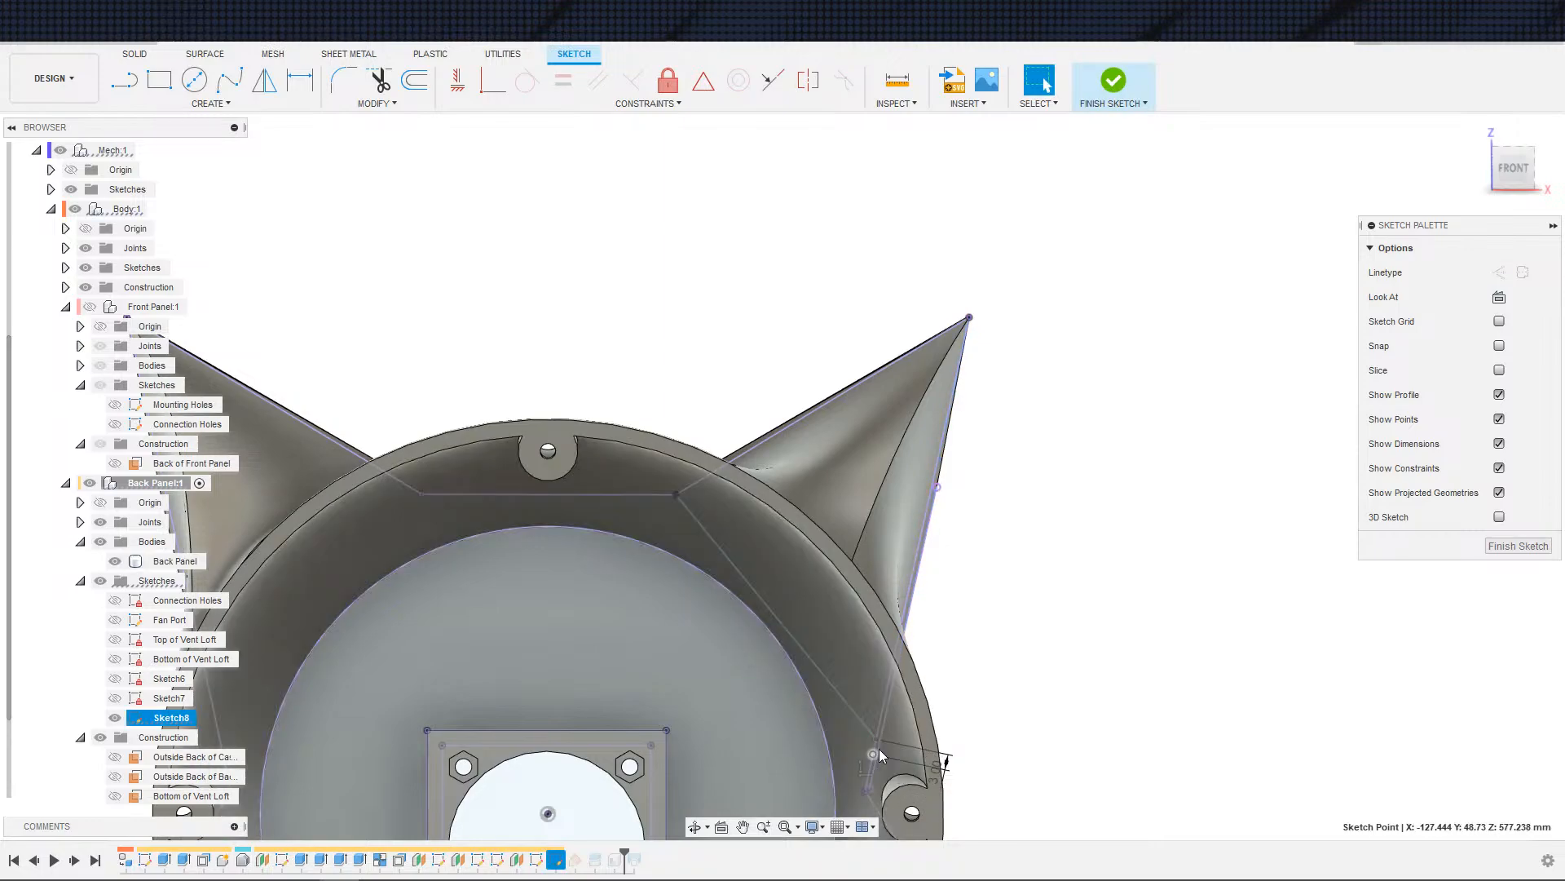
{"action": "key", "text": "Delete"}
{"action": "left_click", "coordinate": [877, 738]}
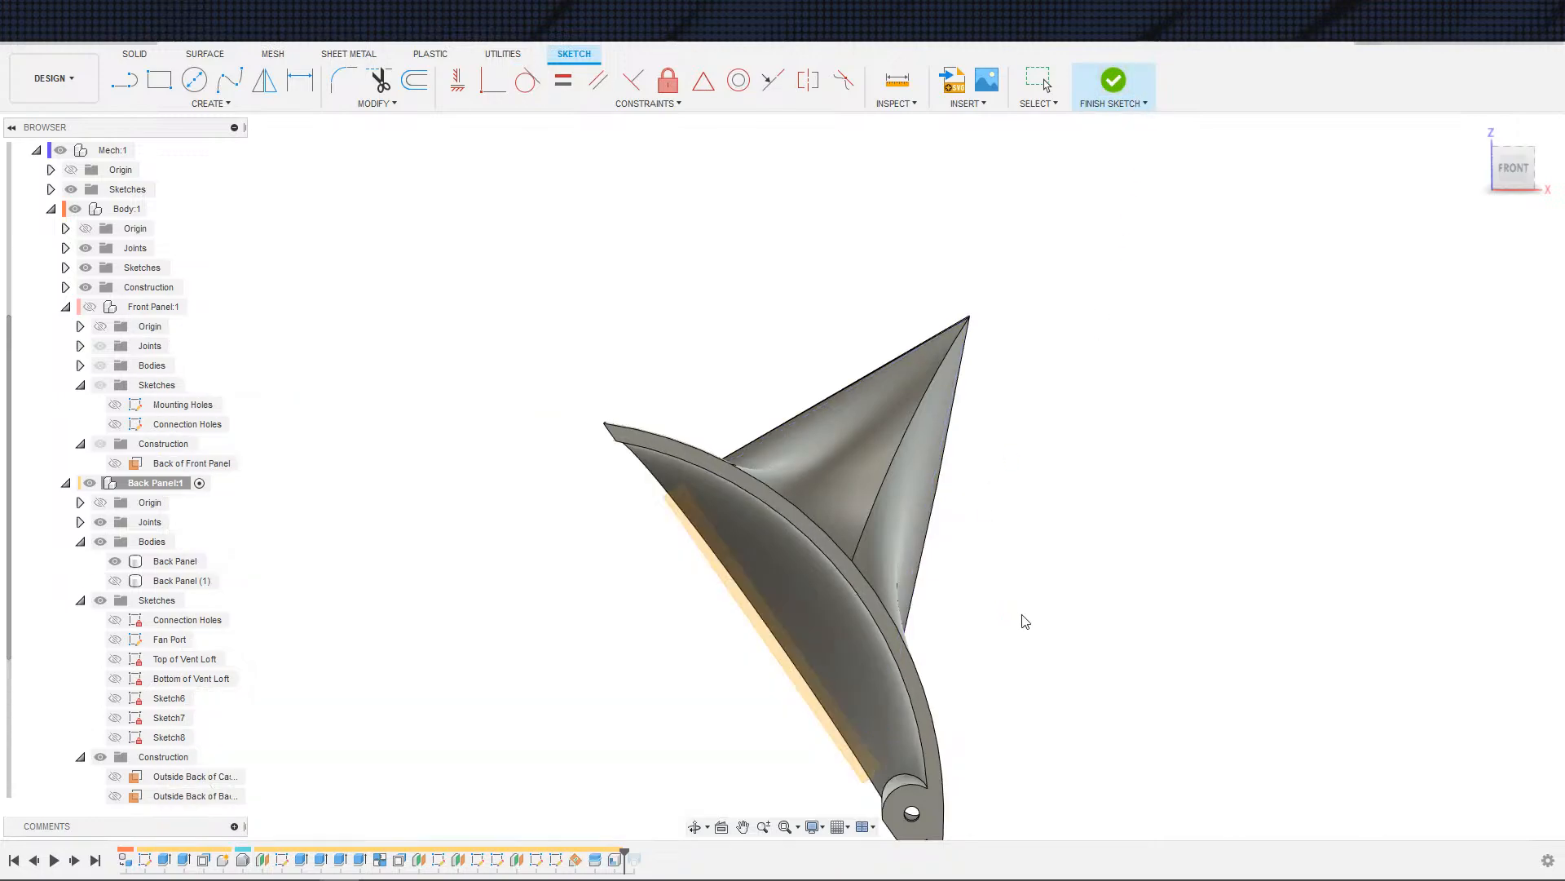
- Examine the shelled ear body's cut face and the cavity openings along its base
{"action": "scroll", "coordinate": [1029, 628], "scroll_direction": "down", "scroll_amount": 3}
{"action": "scroll", "coordinate": [1036, 633], "scroll_direction": "up", "scroll_amount": 1}
{"action": "mouse_move", "coordinate": [1039, 636]}
{"action": "middle_mouse_down", "text": "shift"}
{"action": "mouse_move", "coordinate": [1087, 653]}
{"action": "mouse_move", "coordinate": [1034, 677]}
{"action": "mouse_move", "coordinate": [1239, 637]}
{"action": "middle_mouse_up", "text": "shift"}
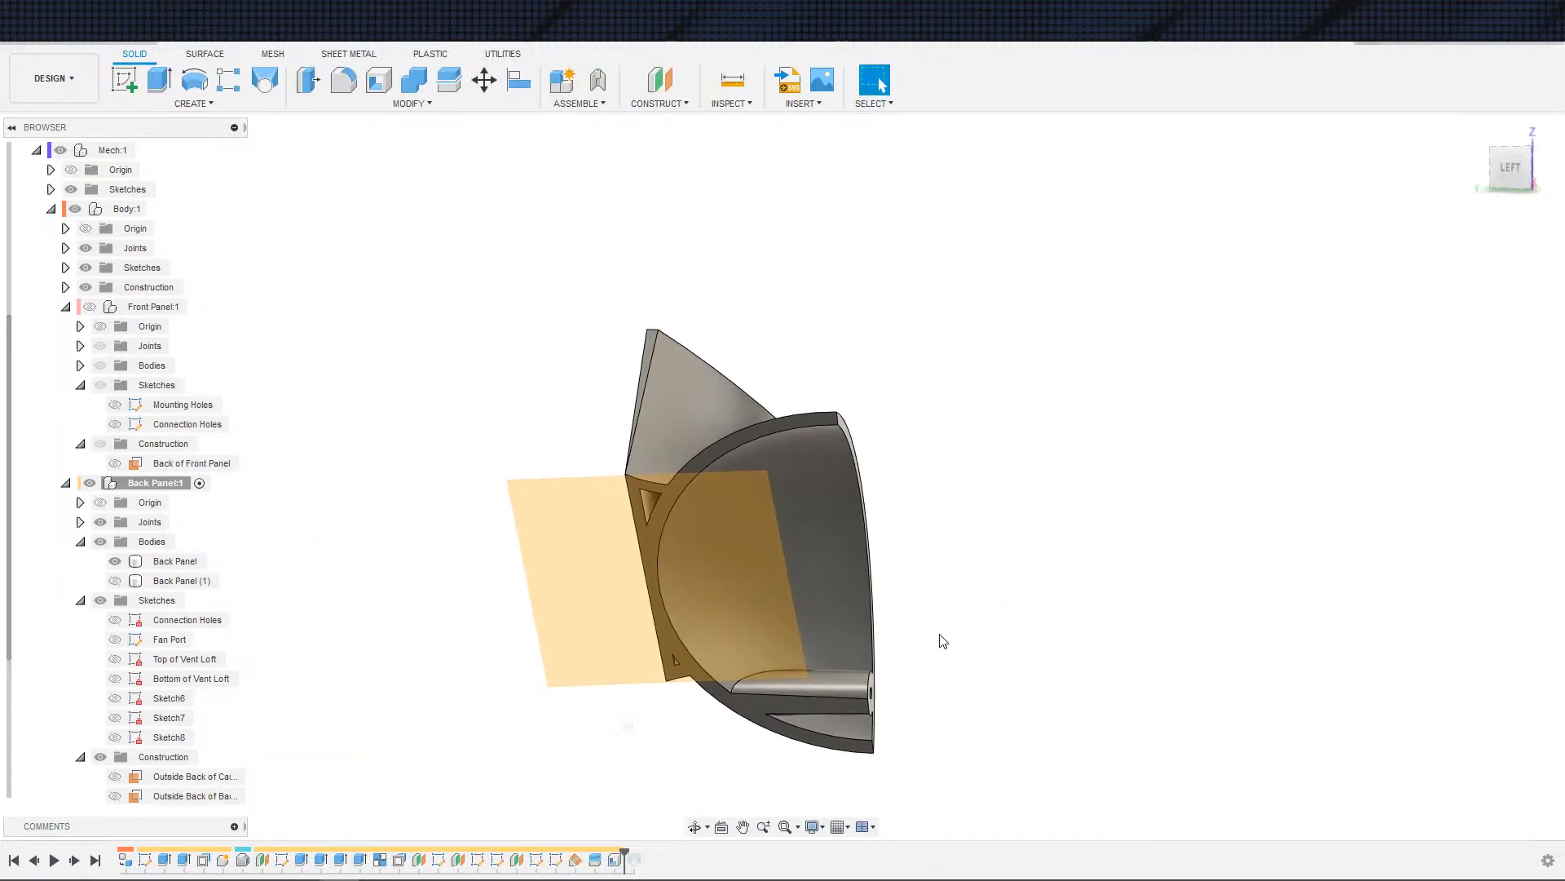
{"action": "mouse_move", "coordinate": [929, 593]}
{"action": "middle_mouse_down", "text": "shift"}
{"action": "mouse_move", "coordinate": [971, 597]}
{"action": "mouse_move", "coordinate": [921, 600]}
{"action": "middle_mouse_up", "text": "shift"}
{"action": "middle_click_drag", "start_coordinate": [921, 600], "coordinate": [1227, 649]}
{"action": "scroll", "coordinate": [914, 583], "scroll_direction": "up", "scroll_amount": 3}
{"action": "scroll", "coordinate": [911, 583], "scroll_direction": "up", "scroll_amount": 2}
{"action": "scroll", "coordinate": [966, 597], "scroll_direction": "down", "scroll_amount": 3}
{"action": "middle_click_drag", "start_coordinate": [1227, 648], "coordinate": [1065, 691]}
{"action": "scroll", "coordinate": [1191, 603], "scroll_direction": "up", "scroll_amount": 2}
{"action": "middle_click_drag", "start_coordinate": [1191, 604], "coordinate": [1068, 654], "text": "shift"}
- Start a new sketch on the angled construction plane at the ear's cut face
{"action": "left_click", "coordinate": [1114, 690]}
{"action": "key", "text": "shift+s"}
{"action": "left_click", "coordinate": [1121, 696]}
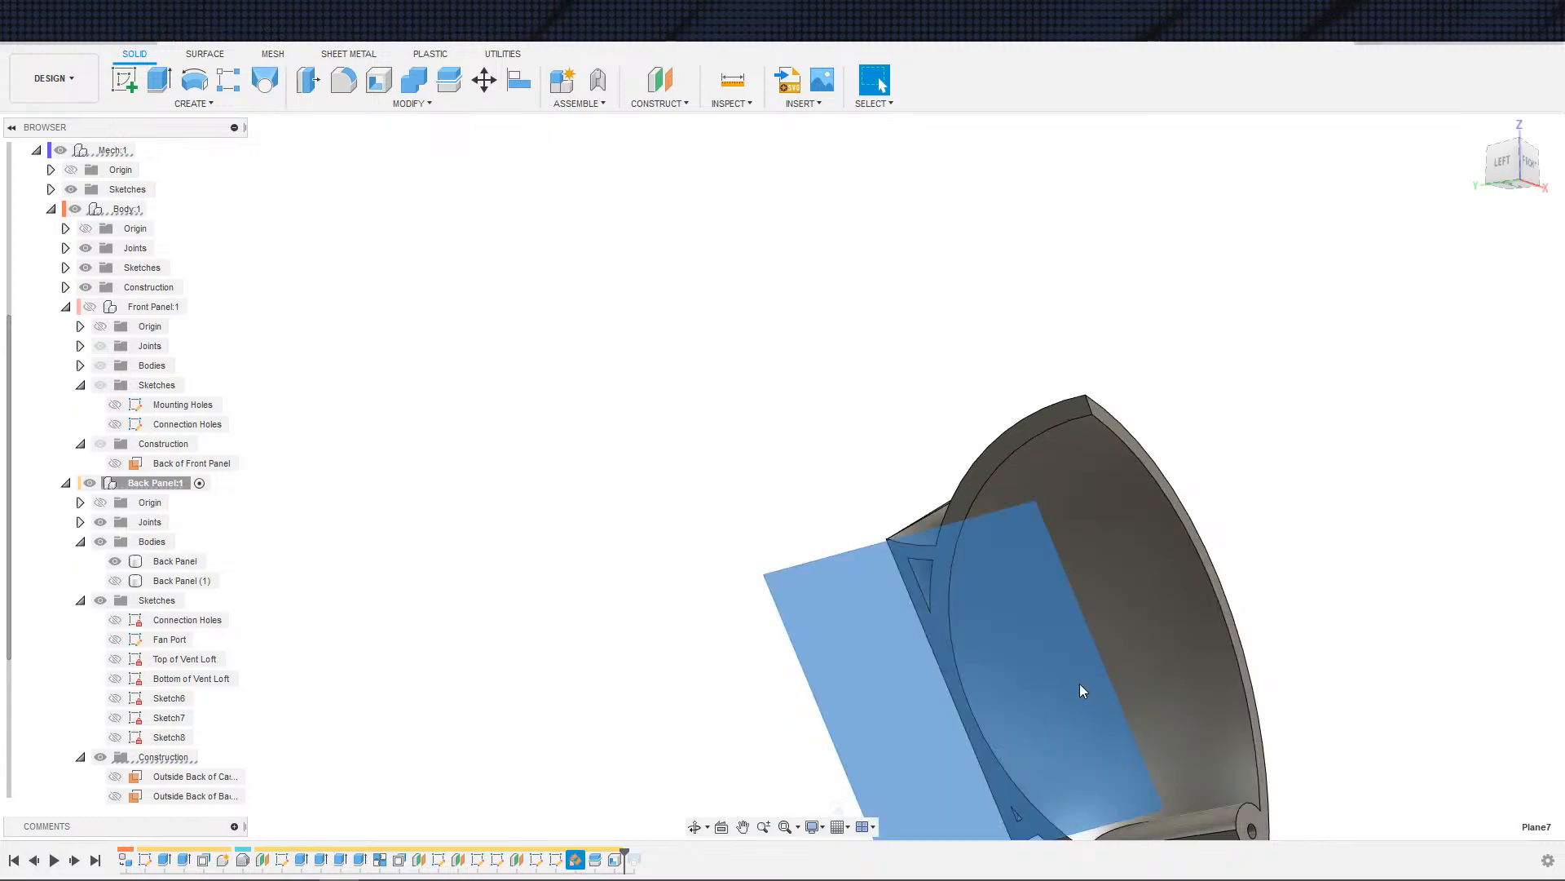
- Try to project the outline of the whole Back Panel ear body into the new sketch
{"action": "key", "text": "shift+s"}
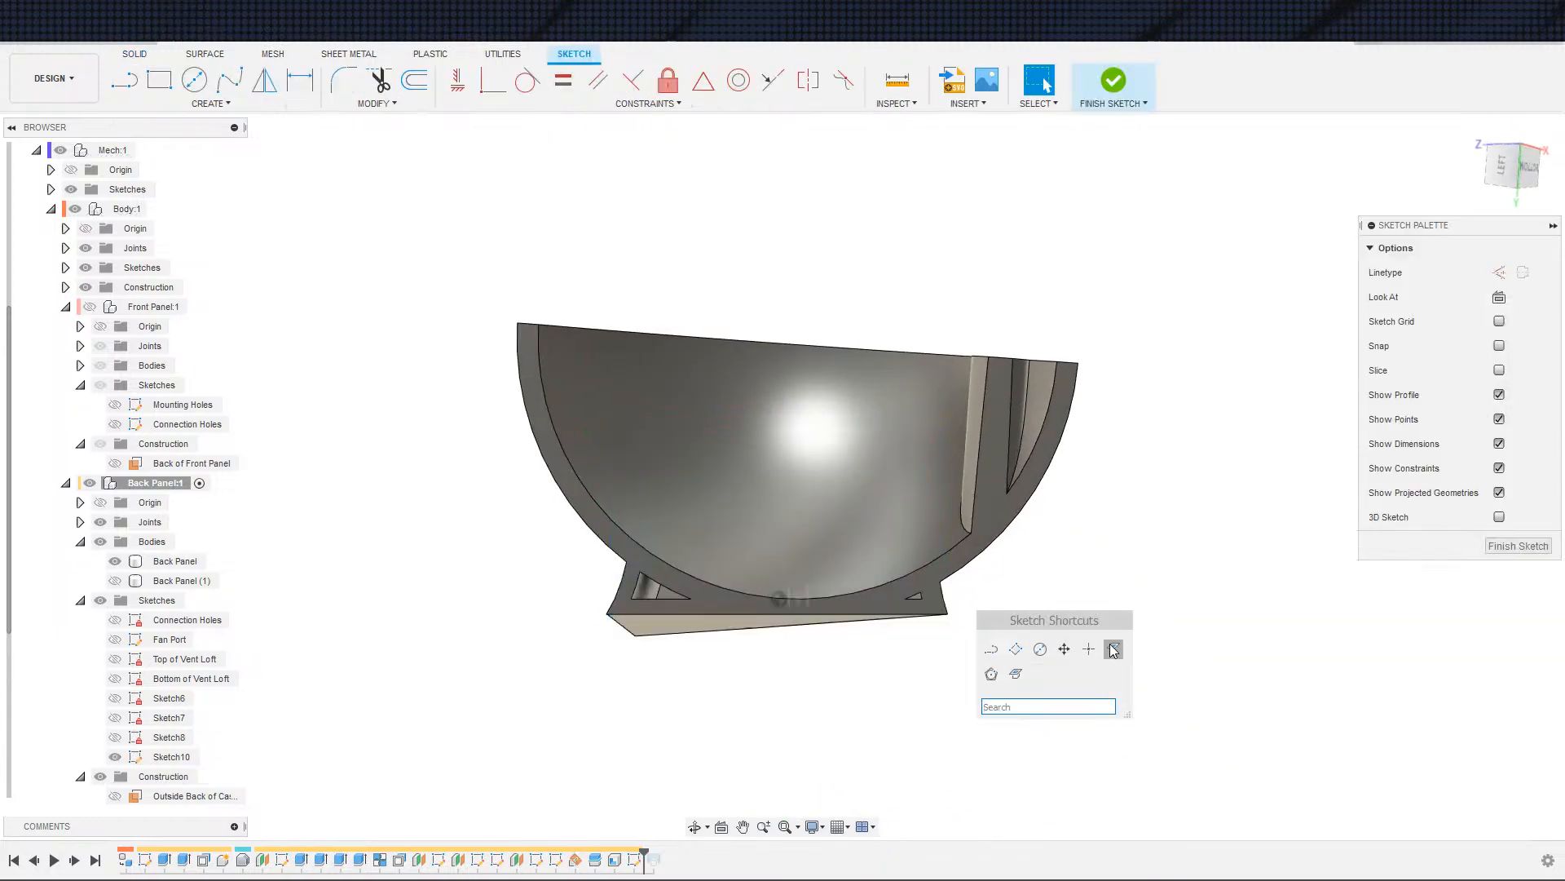
{"action": "left_click", "coordinate": [1113, 649]}
{"action": "left_click", "coordinate": [872, 543]}
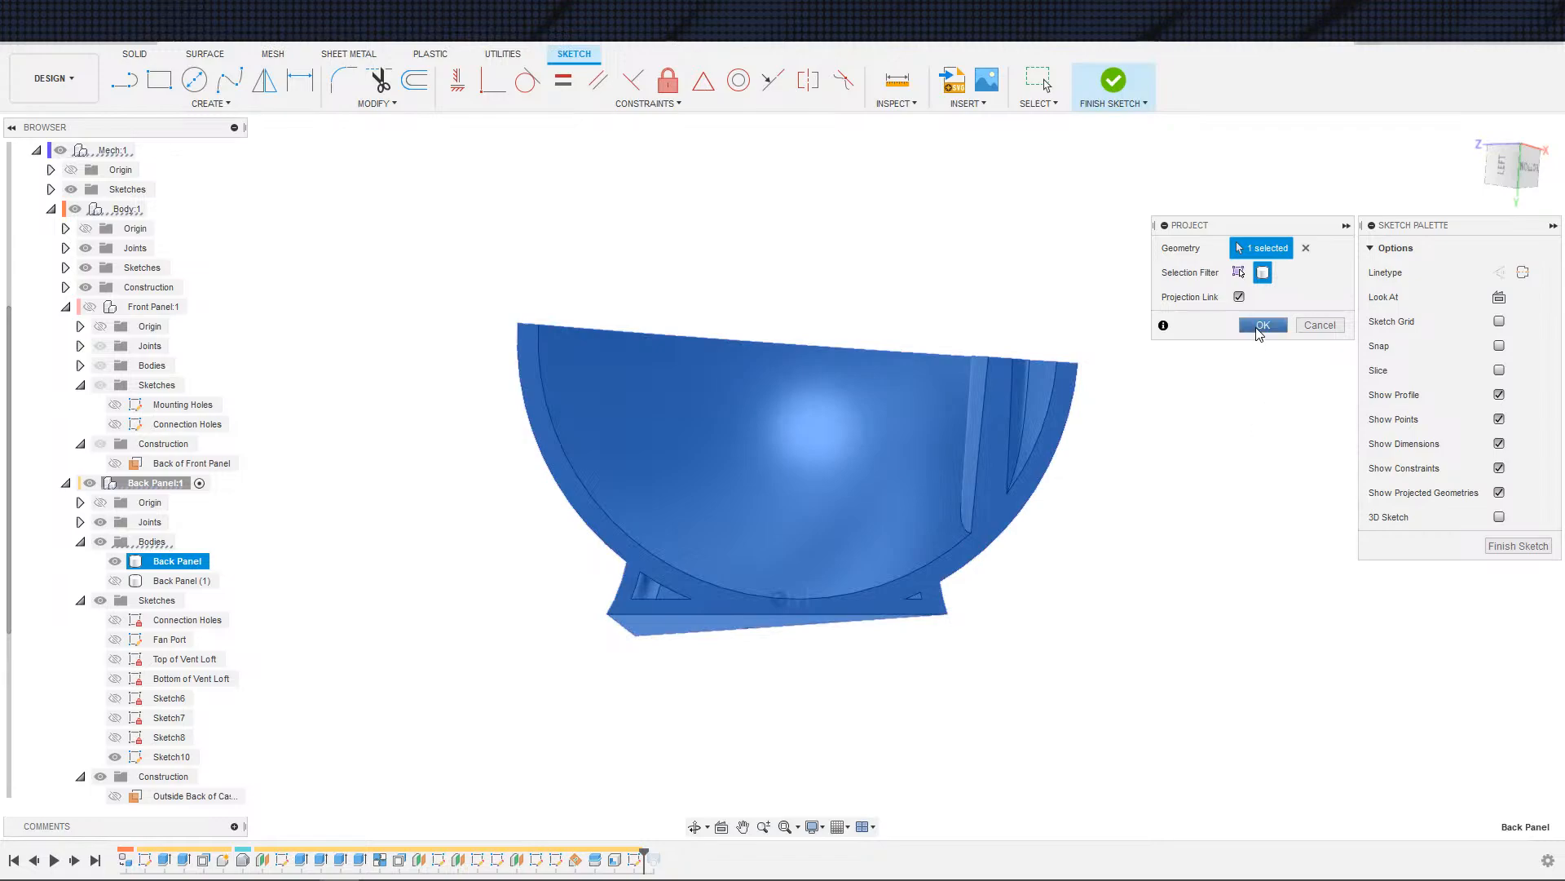
{"action": "left_click", "coordinate": [1262, 324]}
{"action": "scroll", "coordinate": [815, 550], "scroll_direction": "up", "scroll_amount": 4}
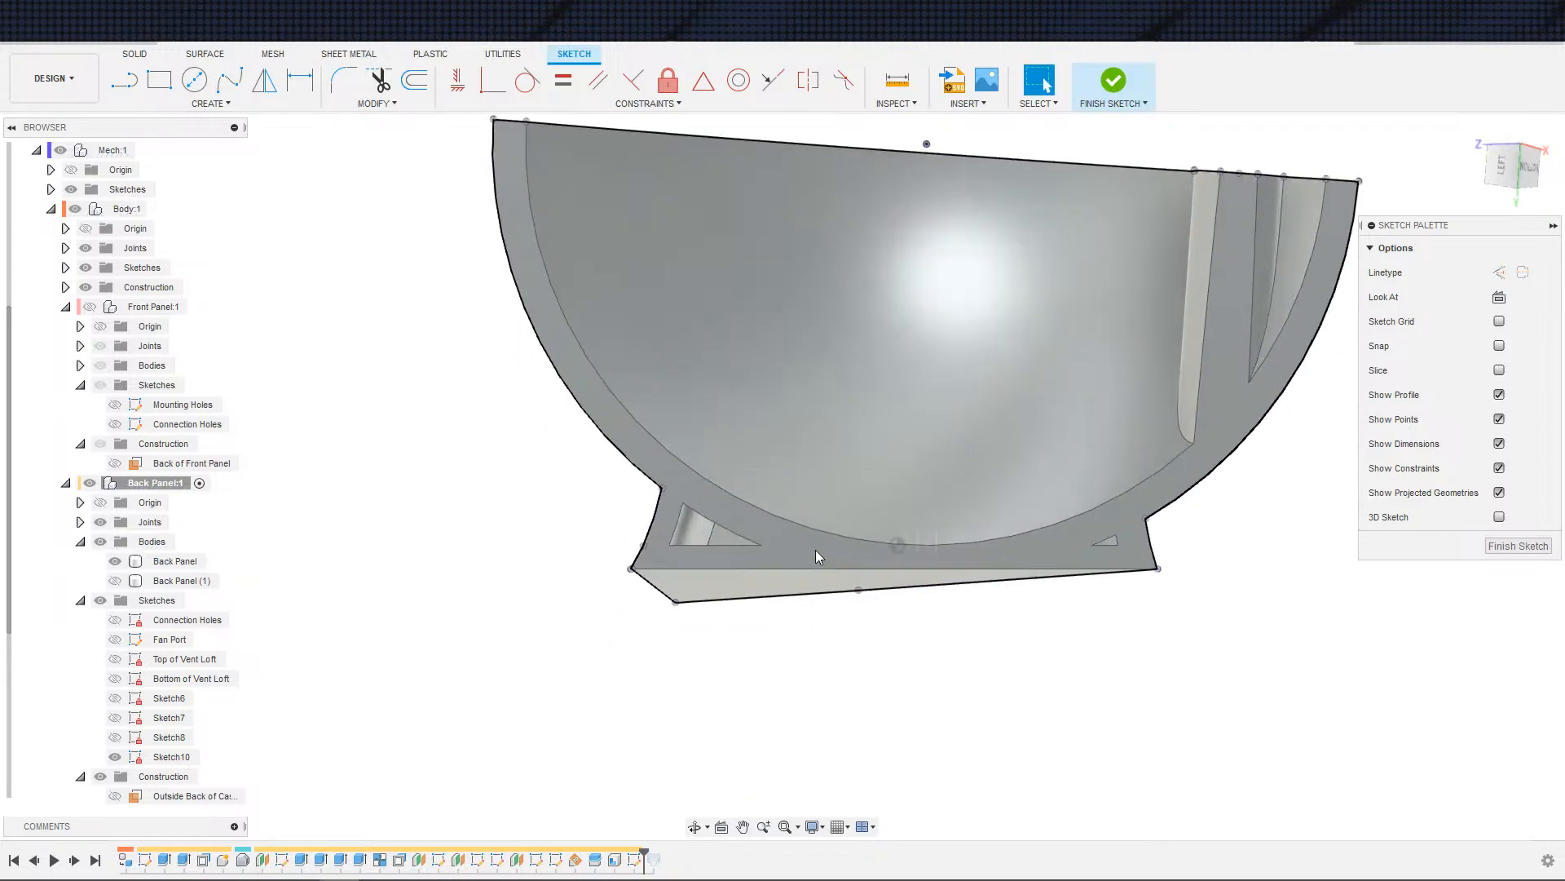
{"action": "key", "text": "shift+s"}
{"action": "left_click", "coordinate": [771, 606]}
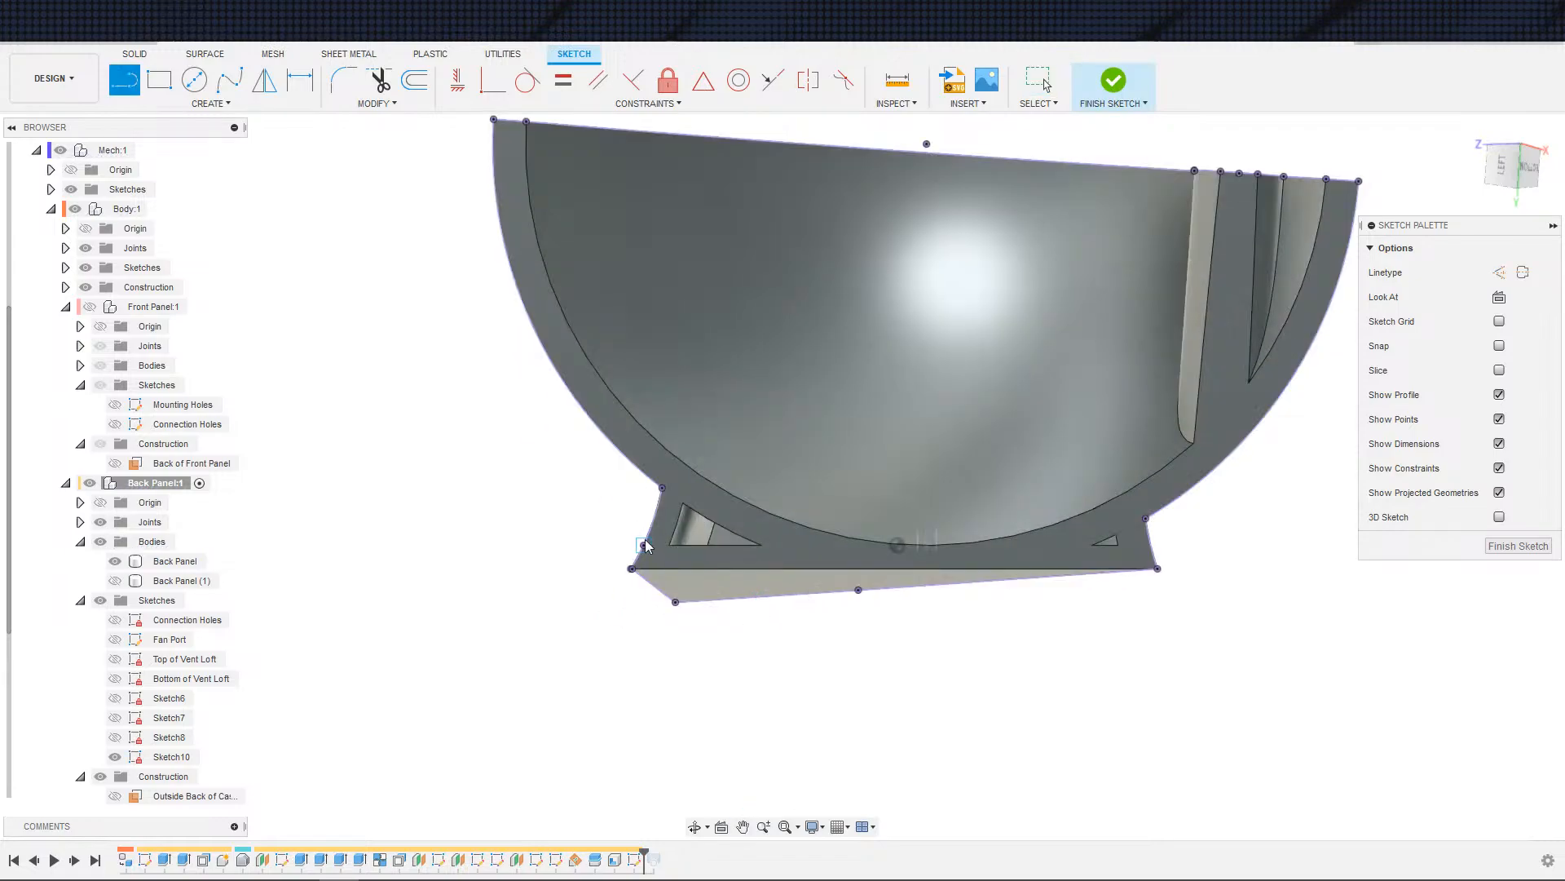
{"action": "left_click", "coordinate": [644, 545]}
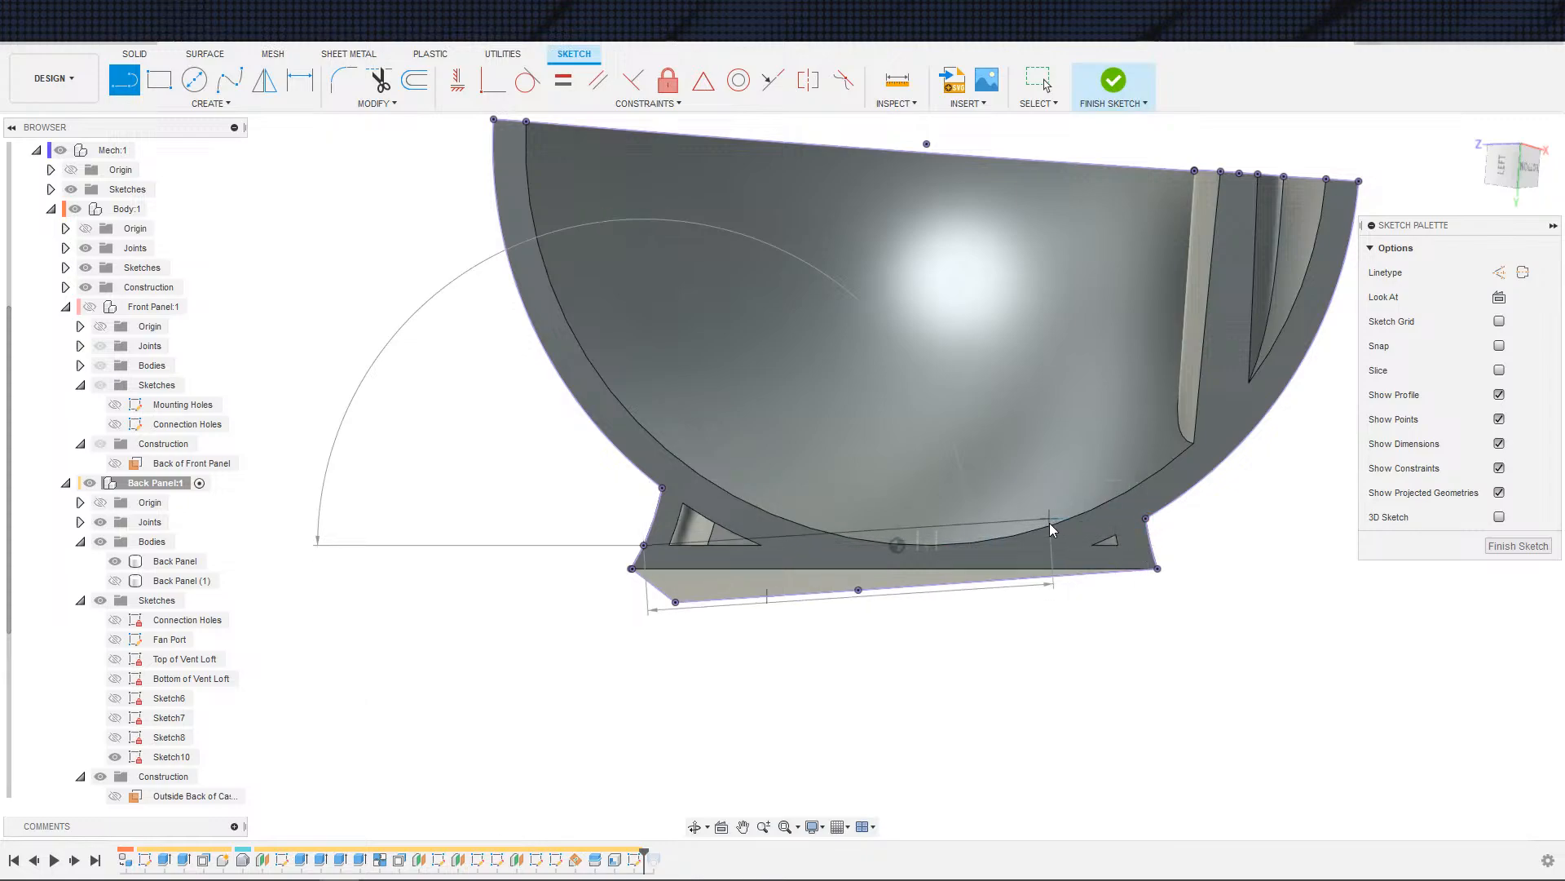
{"action": "key", "text": "Escape"}
{"action": "scroll", "coordinate": [975, 535], "scroll_direction": "up", "scroll_amount": 2}
{"action": "scroll", "coordinate": [975, 535], "scroll_direction": "down", "scroll_amount": 2}
{"action": "key", "text": "s"}
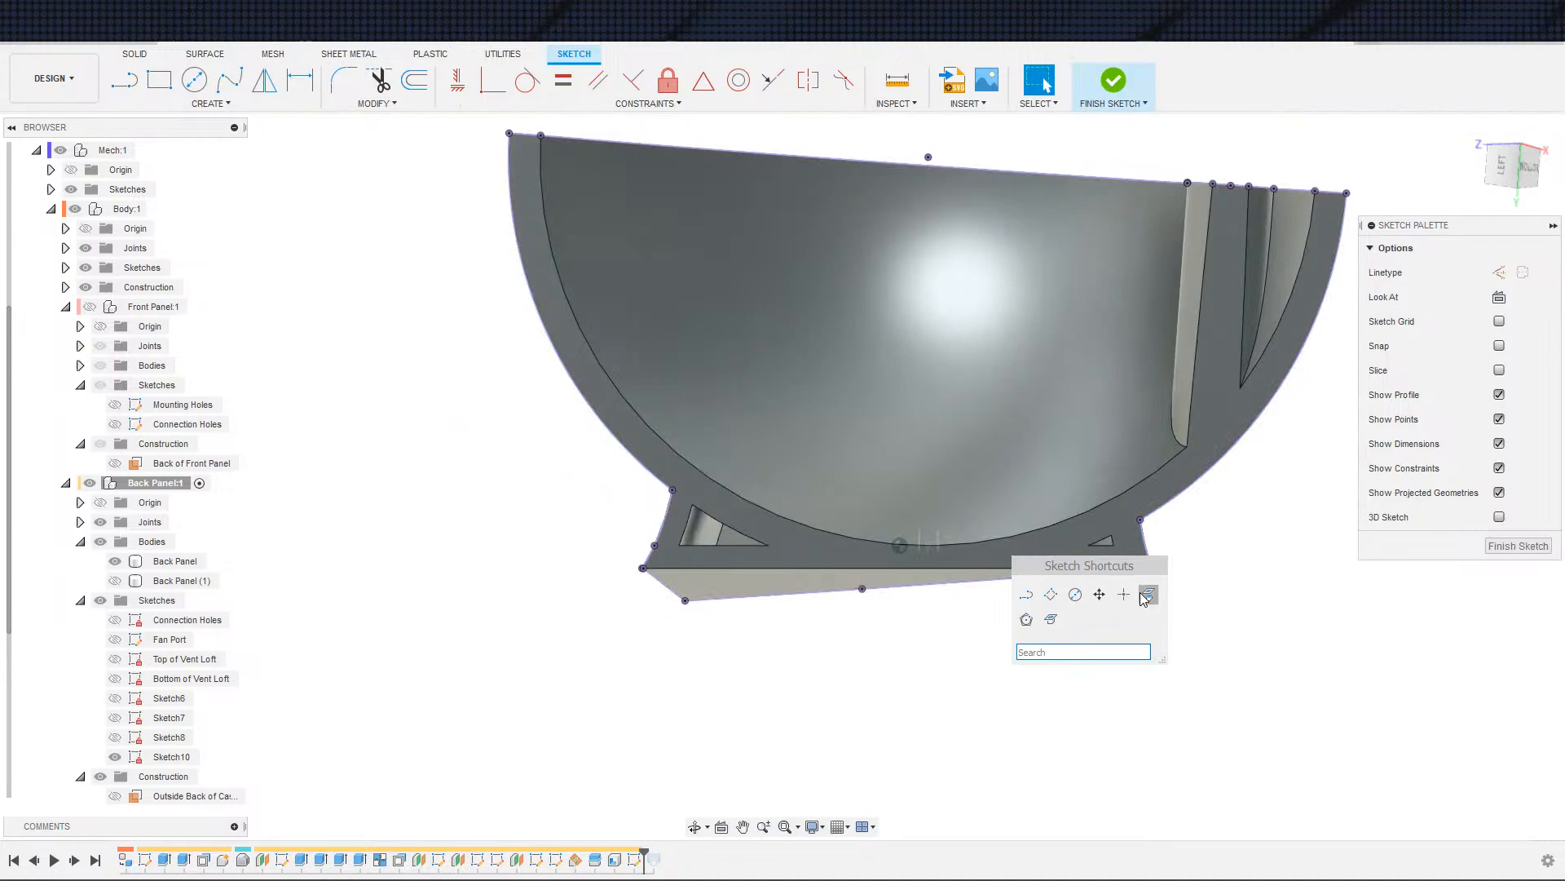
{"action": "left_click", "coordinate": [1147, 595]}
{"action": "left_click", "coordinate": [1263, 326]}
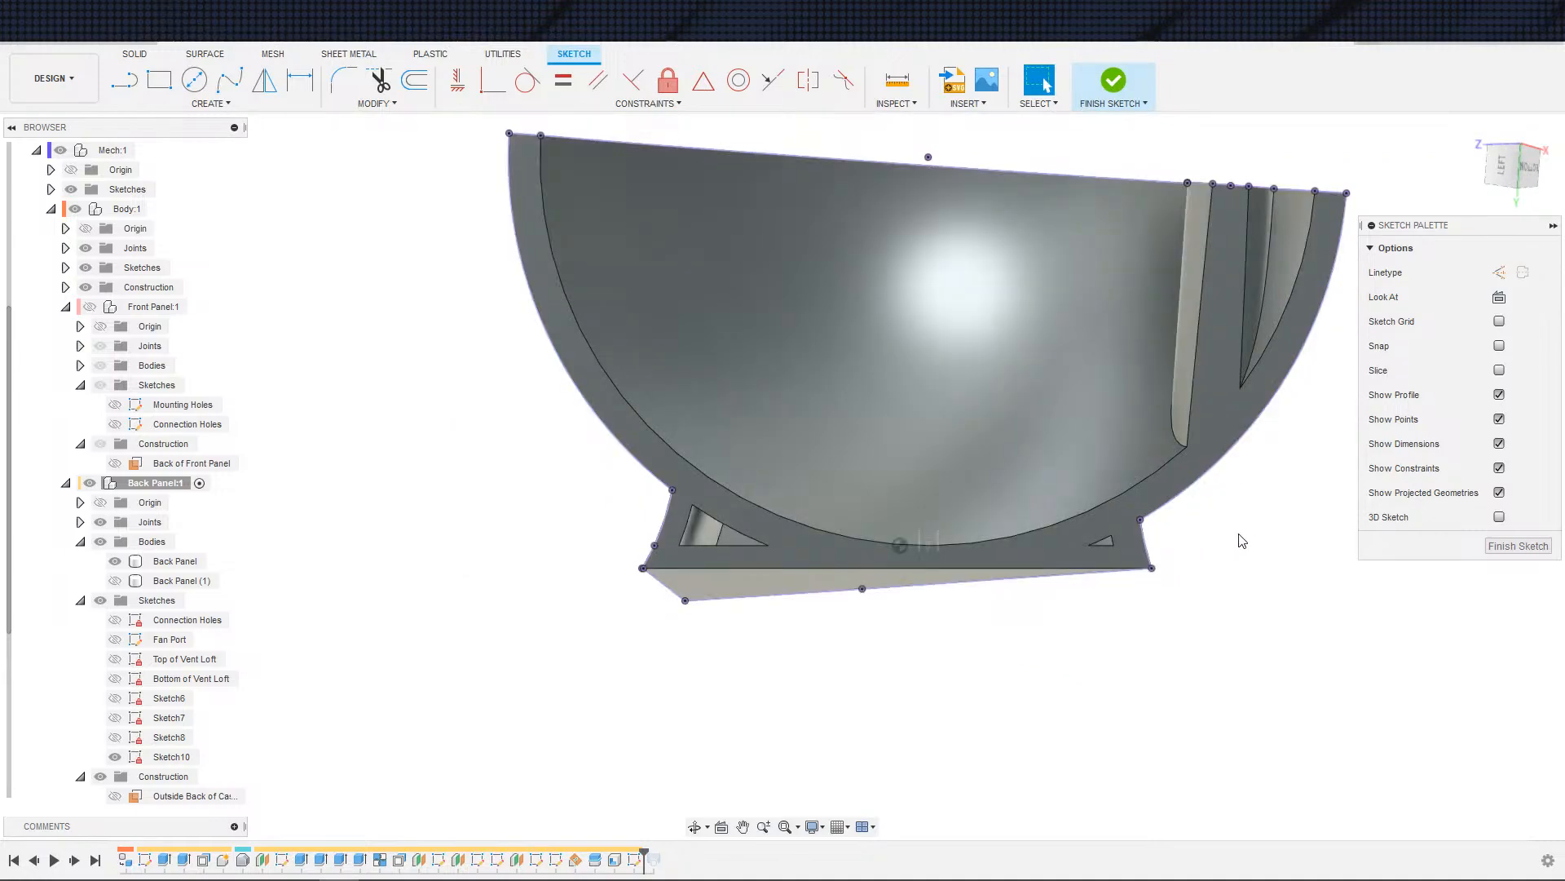
- Project only the ear's cut face into the sketch, filtering for specified entities instead of bodies
{"action": "key", "text": "s"}
{"action": "left_click", "coordinate": [1353, 596]}
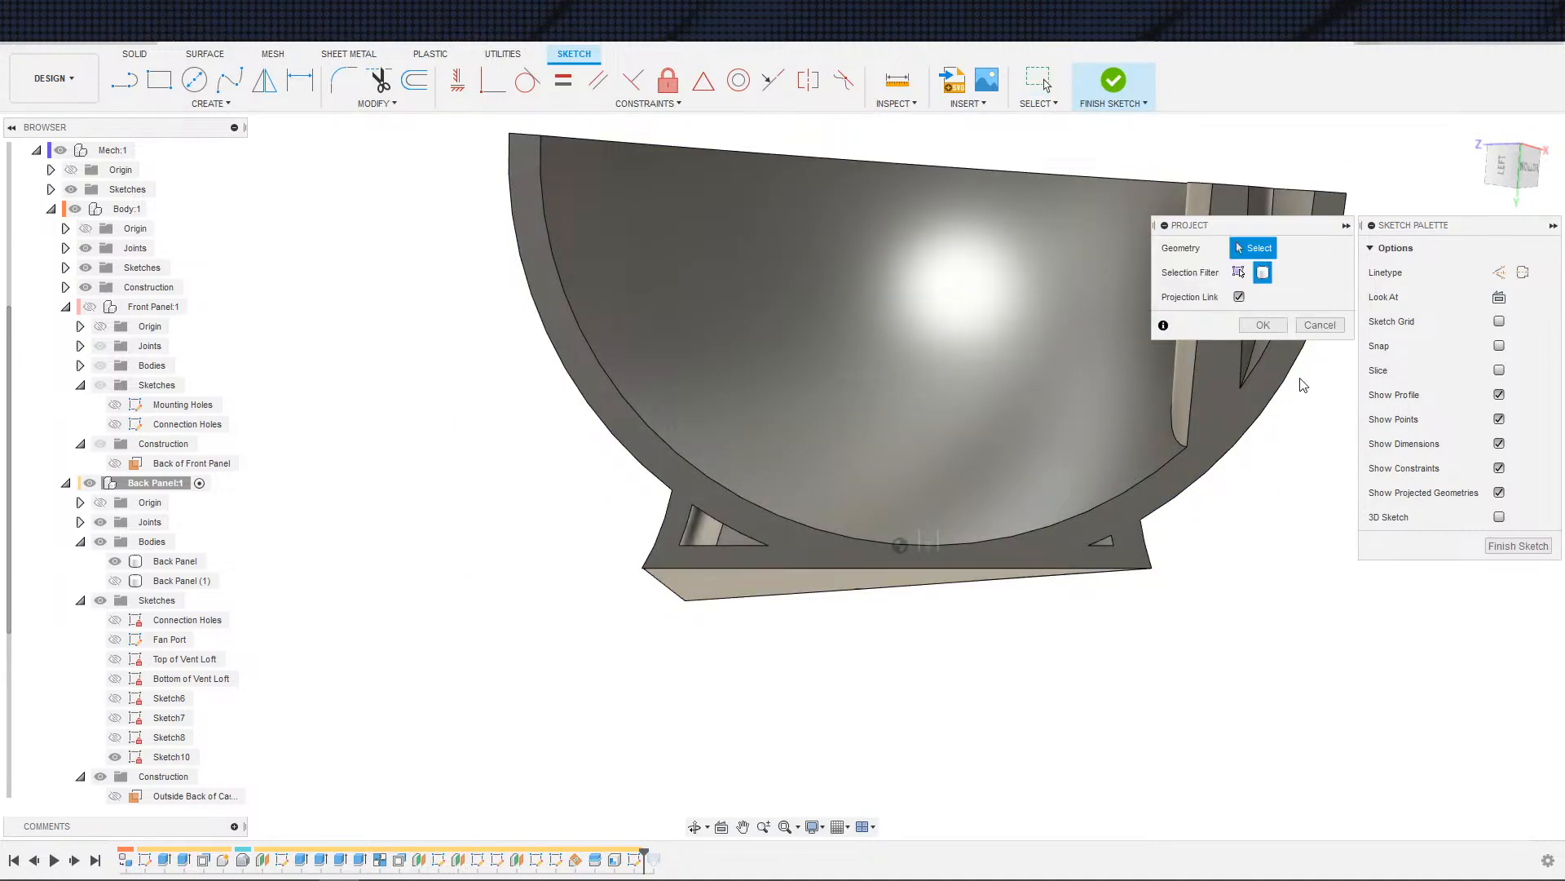
{"action": "left_click", "coordinate": [1039, 558]}
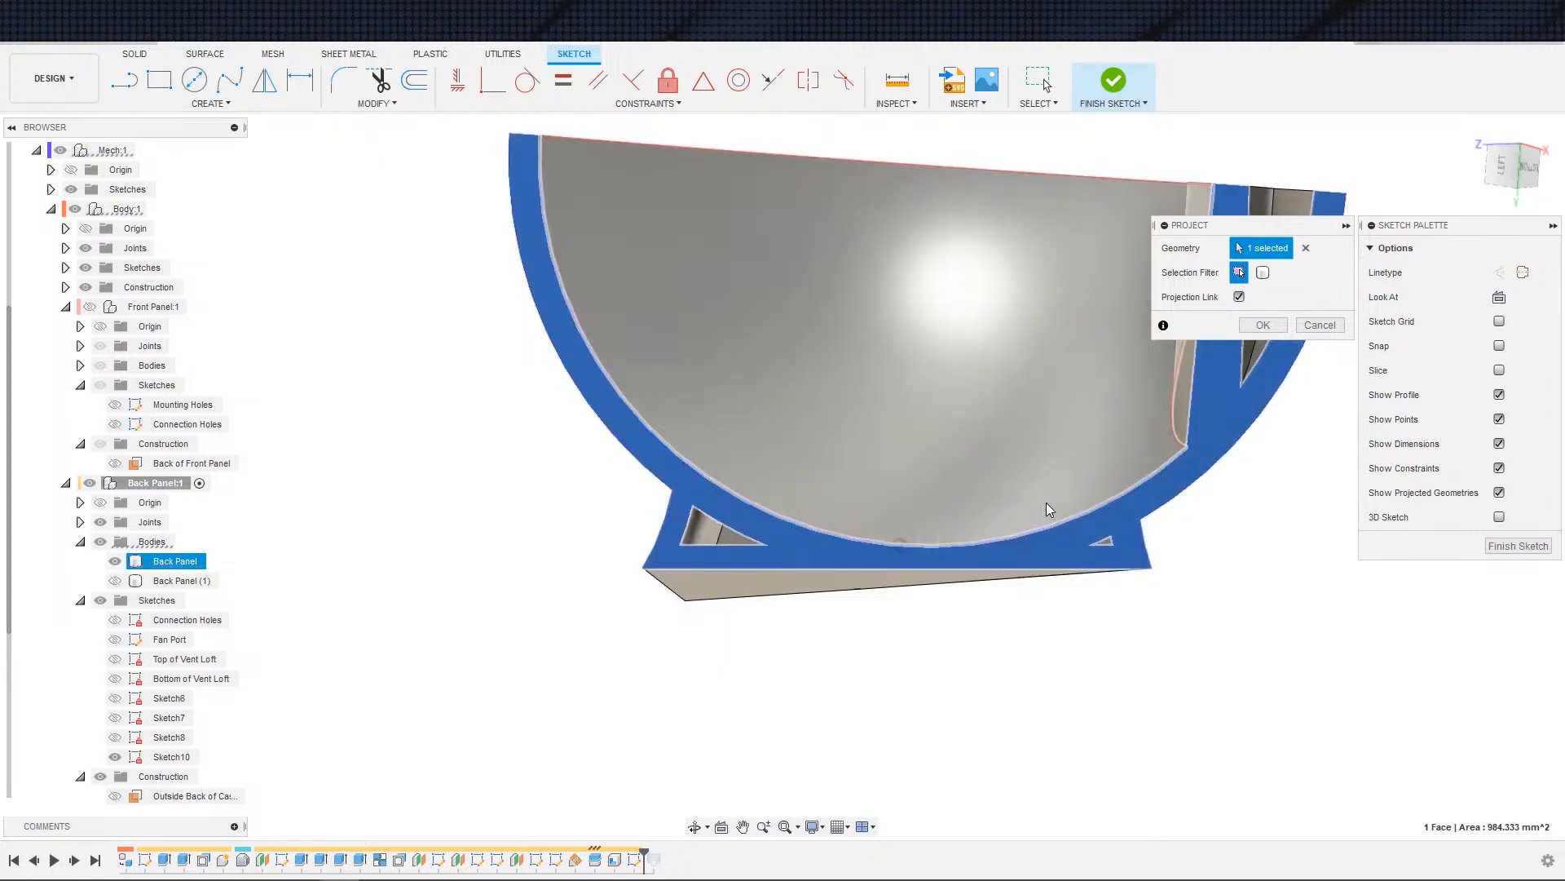
{"action": "key", "text": "Return"}
- Draw a line joining the facing corners of the two small cavity openings along the ear's base
{"action": "key", "text": "s"}
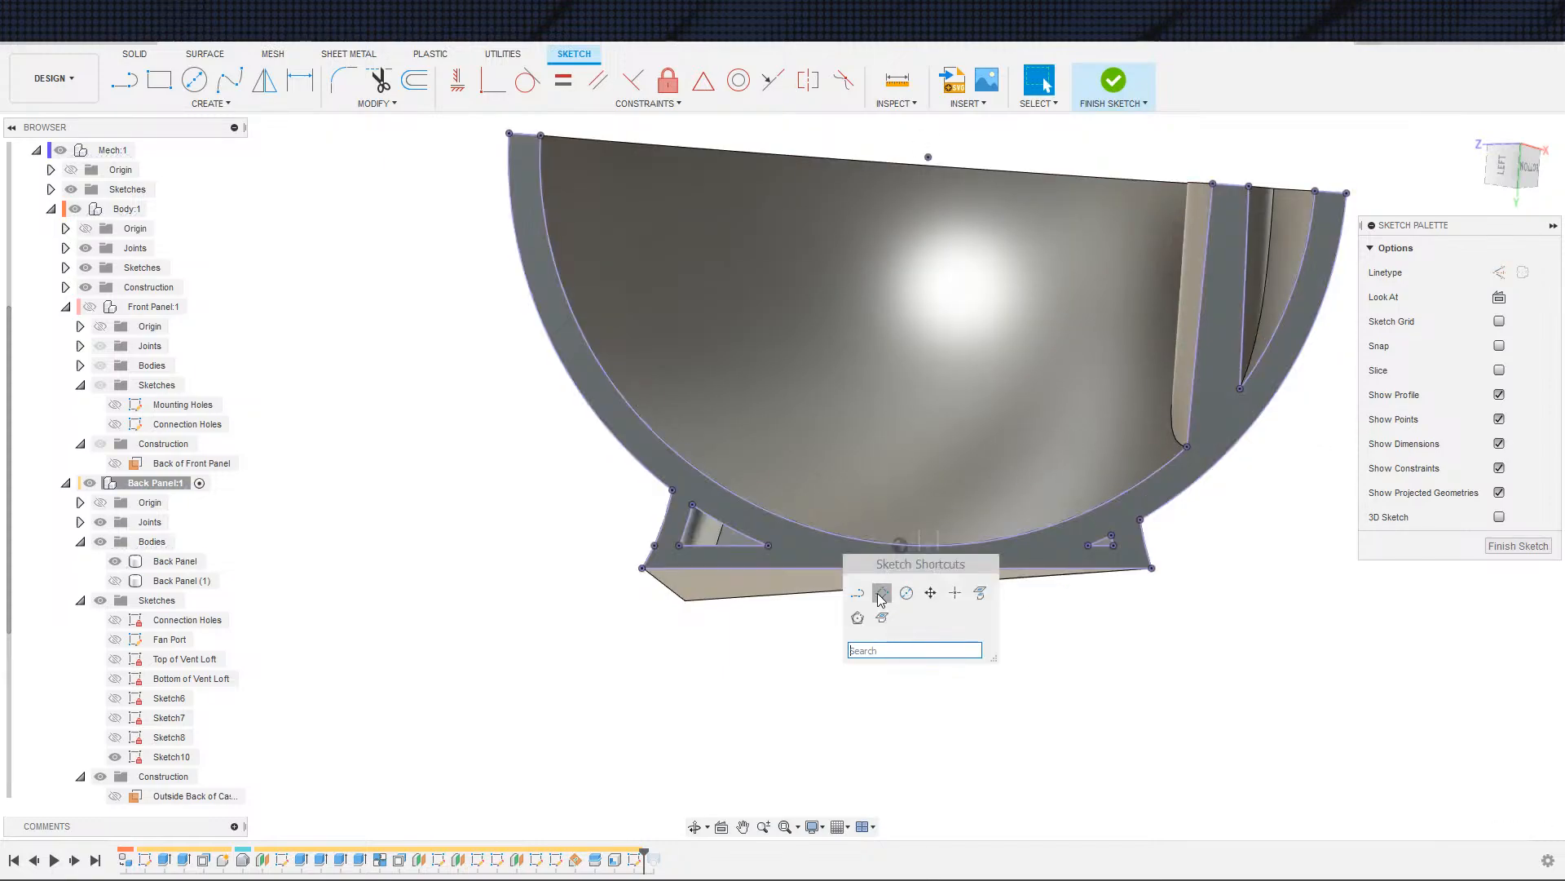
{"action": "left_click", "coordinate": [880, 631]}
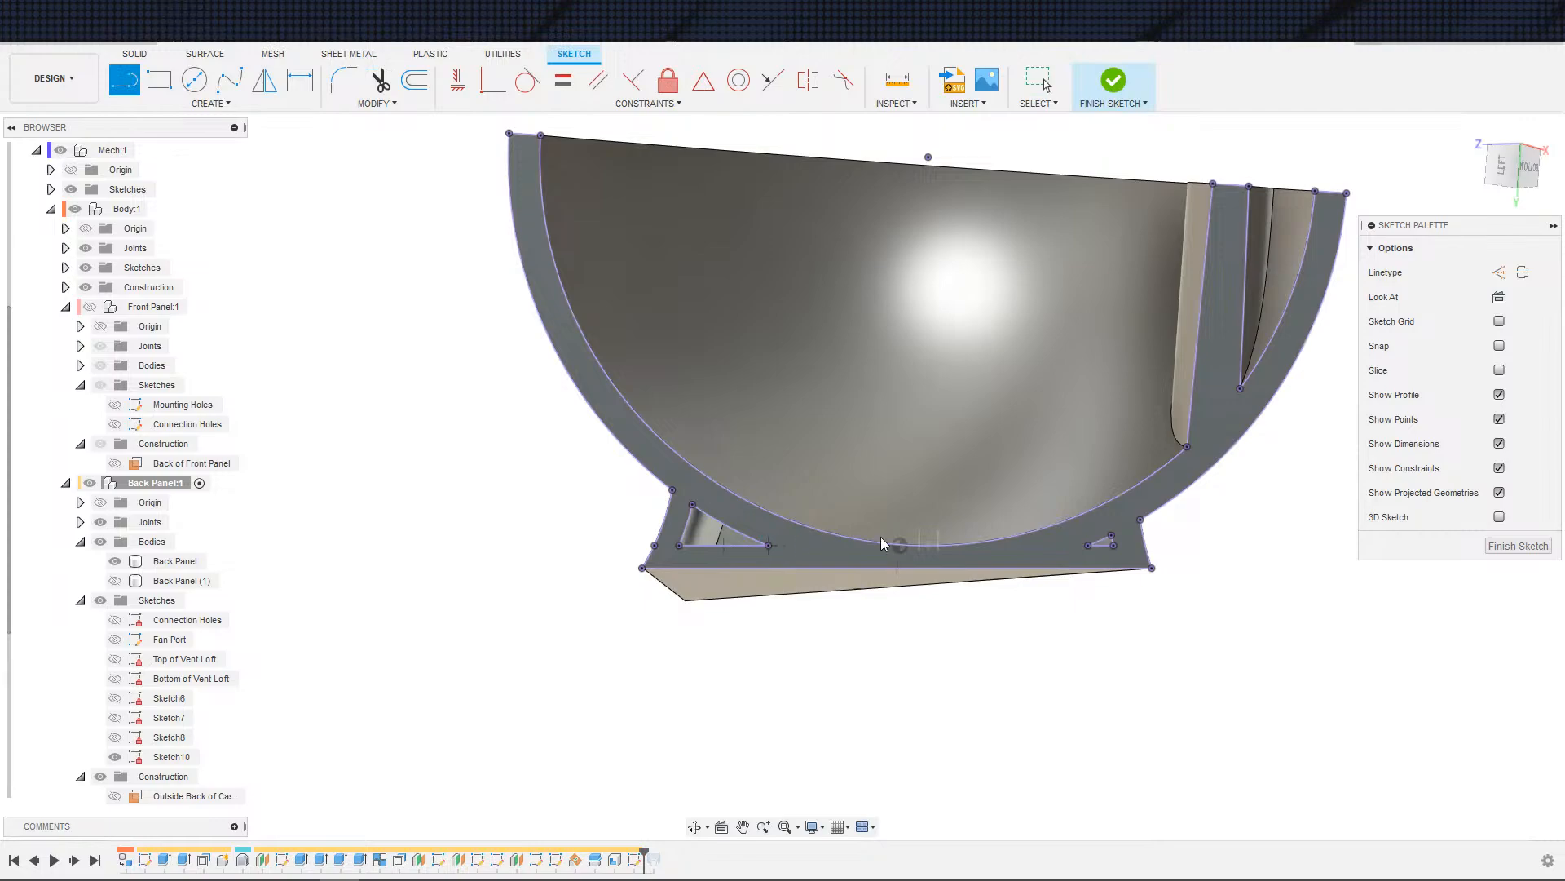
{"action": "left_click", "coordinate": [768, 545]}
{"action": "scroll", "coordinate": [959, 572], "scroll_direction": "down", "scroll_amount": 3}
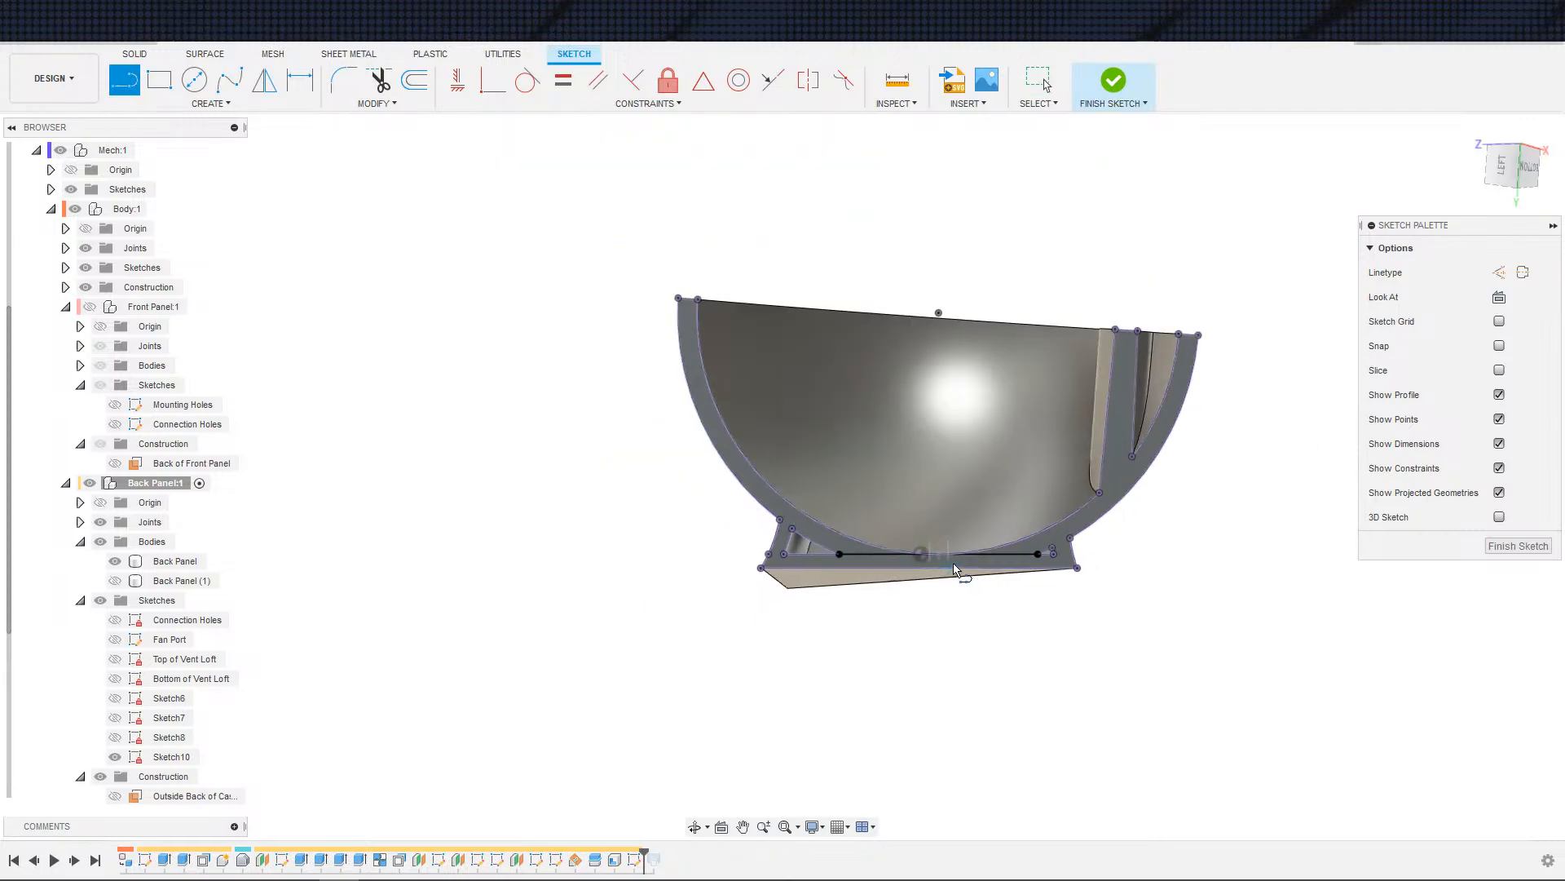
{"action": "scroll", "coordinate": [957, 572], "scroll_direction": "up", "scroll_amount": 3}
{"action": "key", "text": "Escape"}
- Project the large inner face of the ear's cavity, reached through its small opening, into the sketch
{"action": "scroll", "coordinate": [916, 547], "scroll_direction": "down", "scroll_amount": 3}
{"action": "scroll", "coordinate": [916, 548], "scroll_direction": "up", "scroll_amount": 2}
{"action": "mouse_move", "coordinate": [869, 540]}
{"action": "middle_mouse_down", "text": "shift"}
{"action": "mouse_move", "coordinate": [874, 555]}
{"action": "mouse_move", "coordinate": [1040, 528]}
{"action": "middle_mouse_up", "text": "shift"}
{"action": "middle_click_drag", "start_coordinate": [897, 526], "coordinate": [914, 546], "text": "shift"}
{"action": "key", "text": "s"}
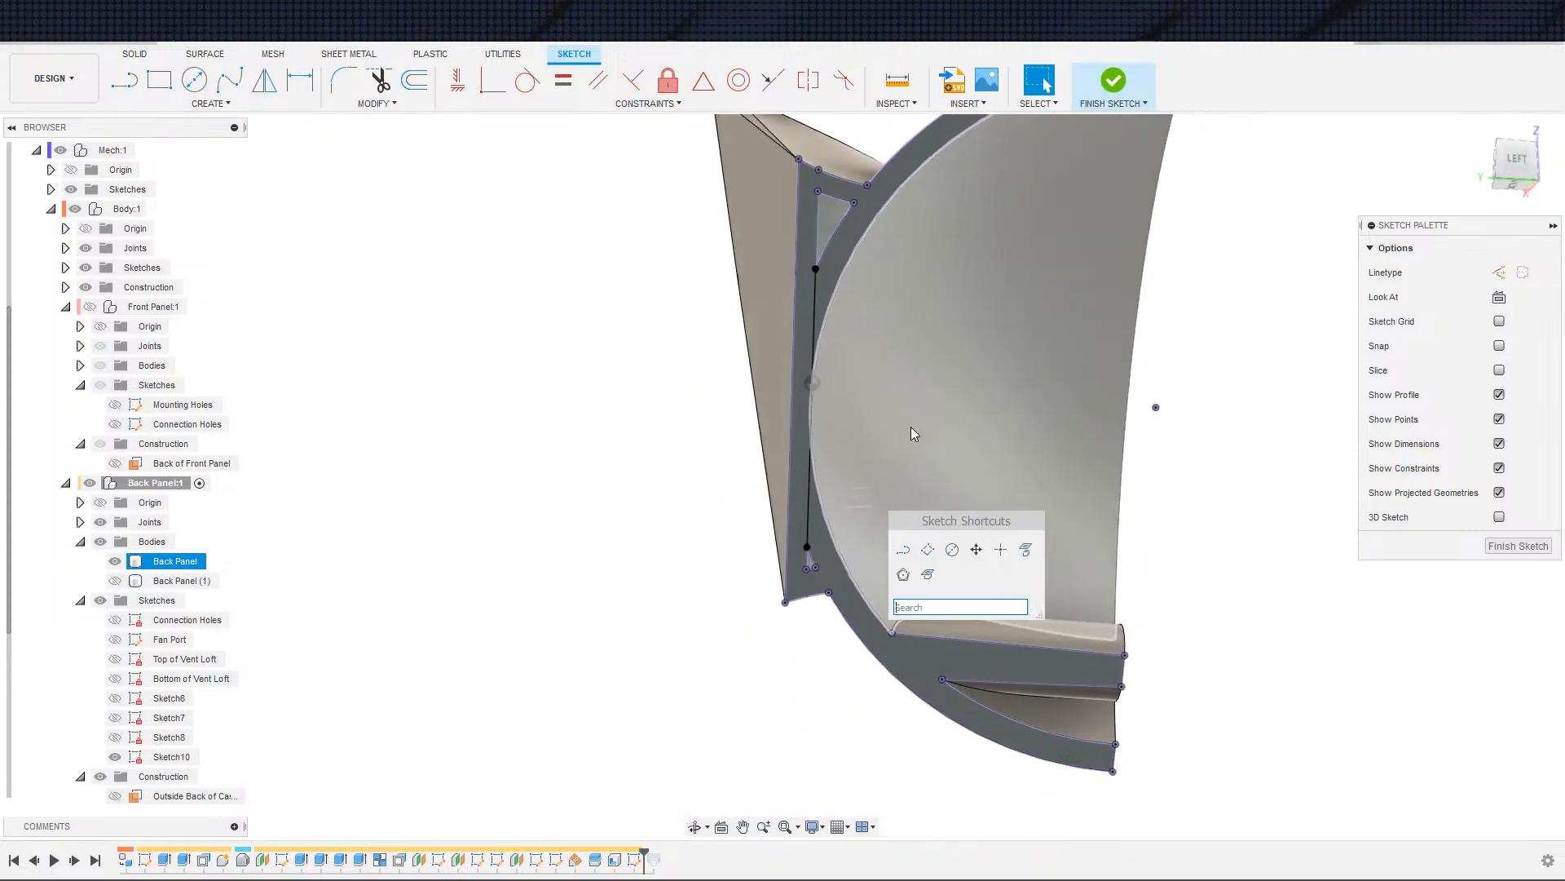
{"action": "left_click", "coordinate": [984, 546]}
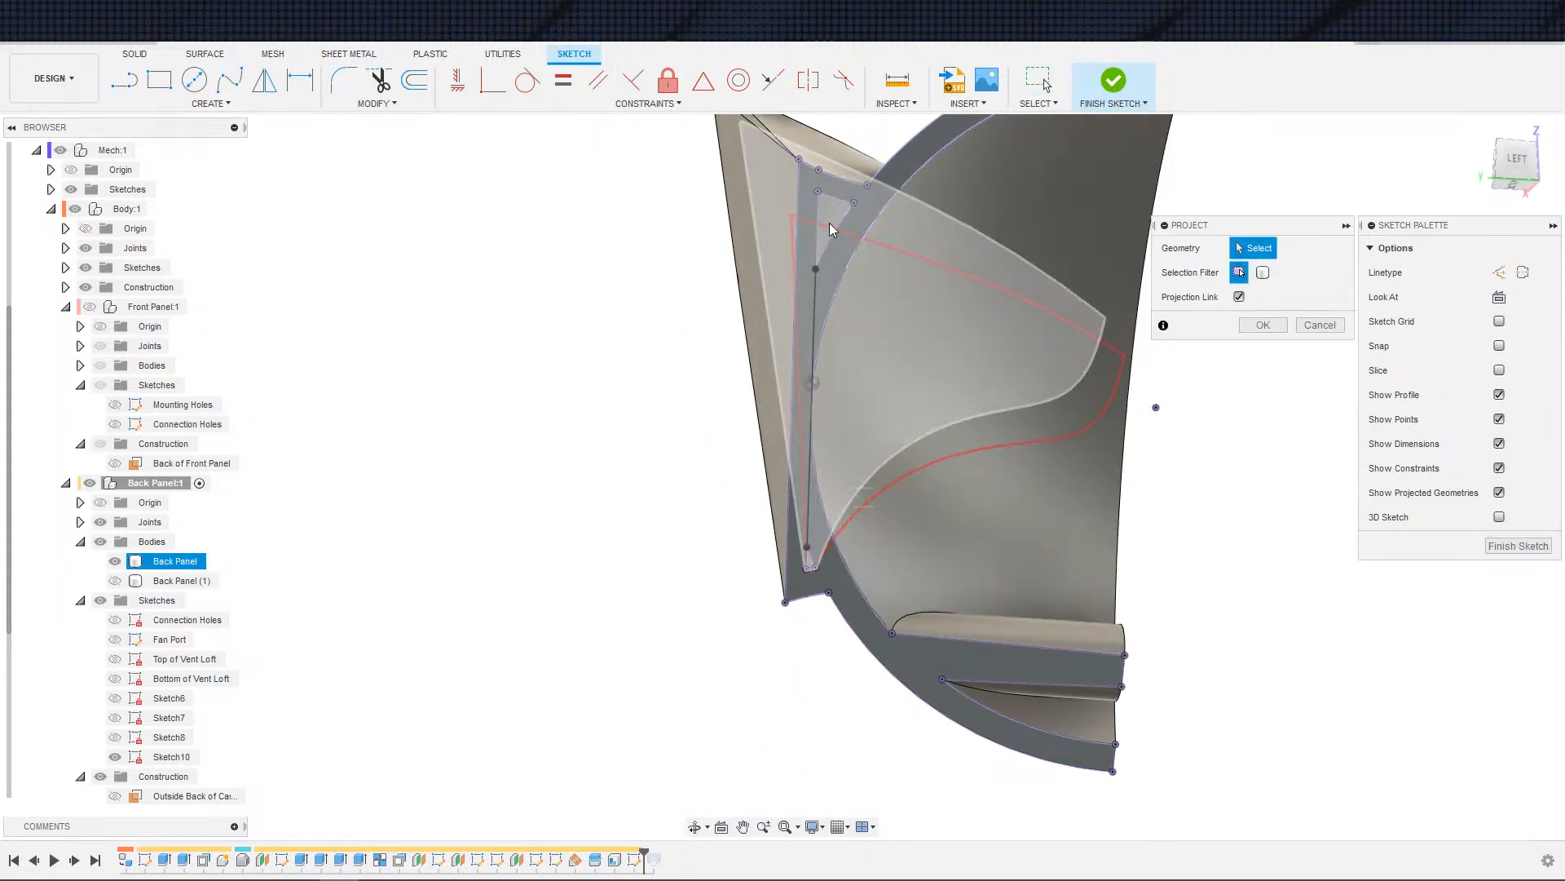
{"action": "left_click", "coordinate": [833, 230]}
{"action": "scroll", "coordinate": [917, 447], "scroll_direction": "down", "scroll_amount": 1}
{"action": "scroll", "coordinate": [917, 447], "scroll_direction": "up", "scroll_amount": 2}
{"action": "mouse_move", "coordinate": [918, 446]}
{"action": "middle_mouse_down", "text": "shift"}
{"action": "mouse_move", "coordinate": [903, 499]}
{"action": "mouse_move", "coordinate": [924, 449]}
{"action": "middle_mouse_up", "text": "shift"}
{"action": "left_click", "coordinate": [1263, 326]}
{"action": "middle_click_drag", "start_coordinate": [1226, 384], "coordinate": [1132, 422], "text": "shift"}
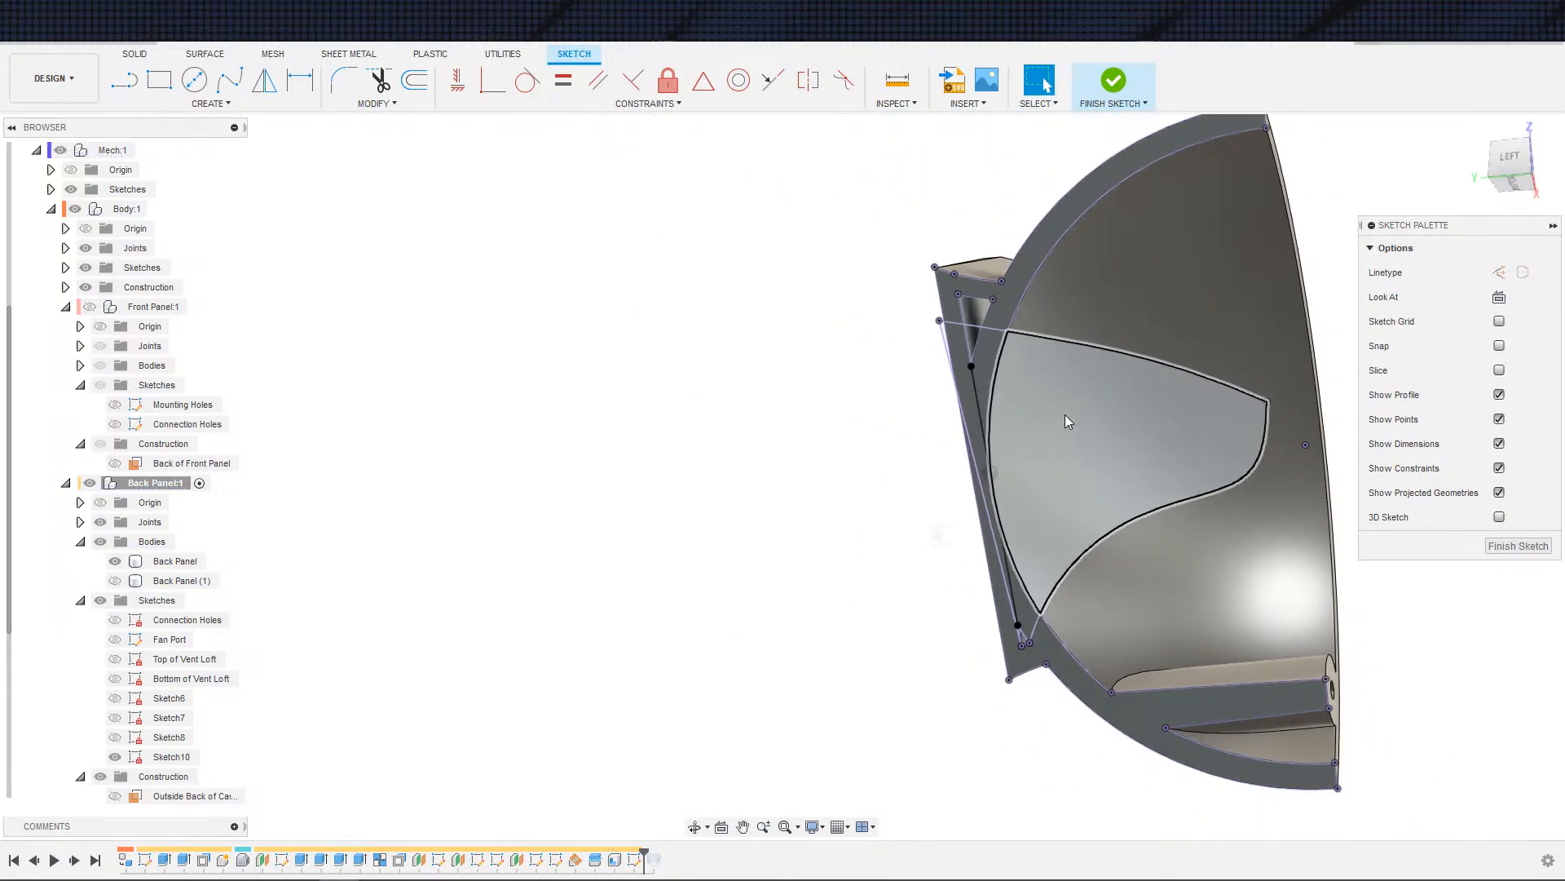
- Try to extrude the three profiles inside the projected cavity outline as a new body up to the cavity's inner face
{"action": "key", "text": "e"}
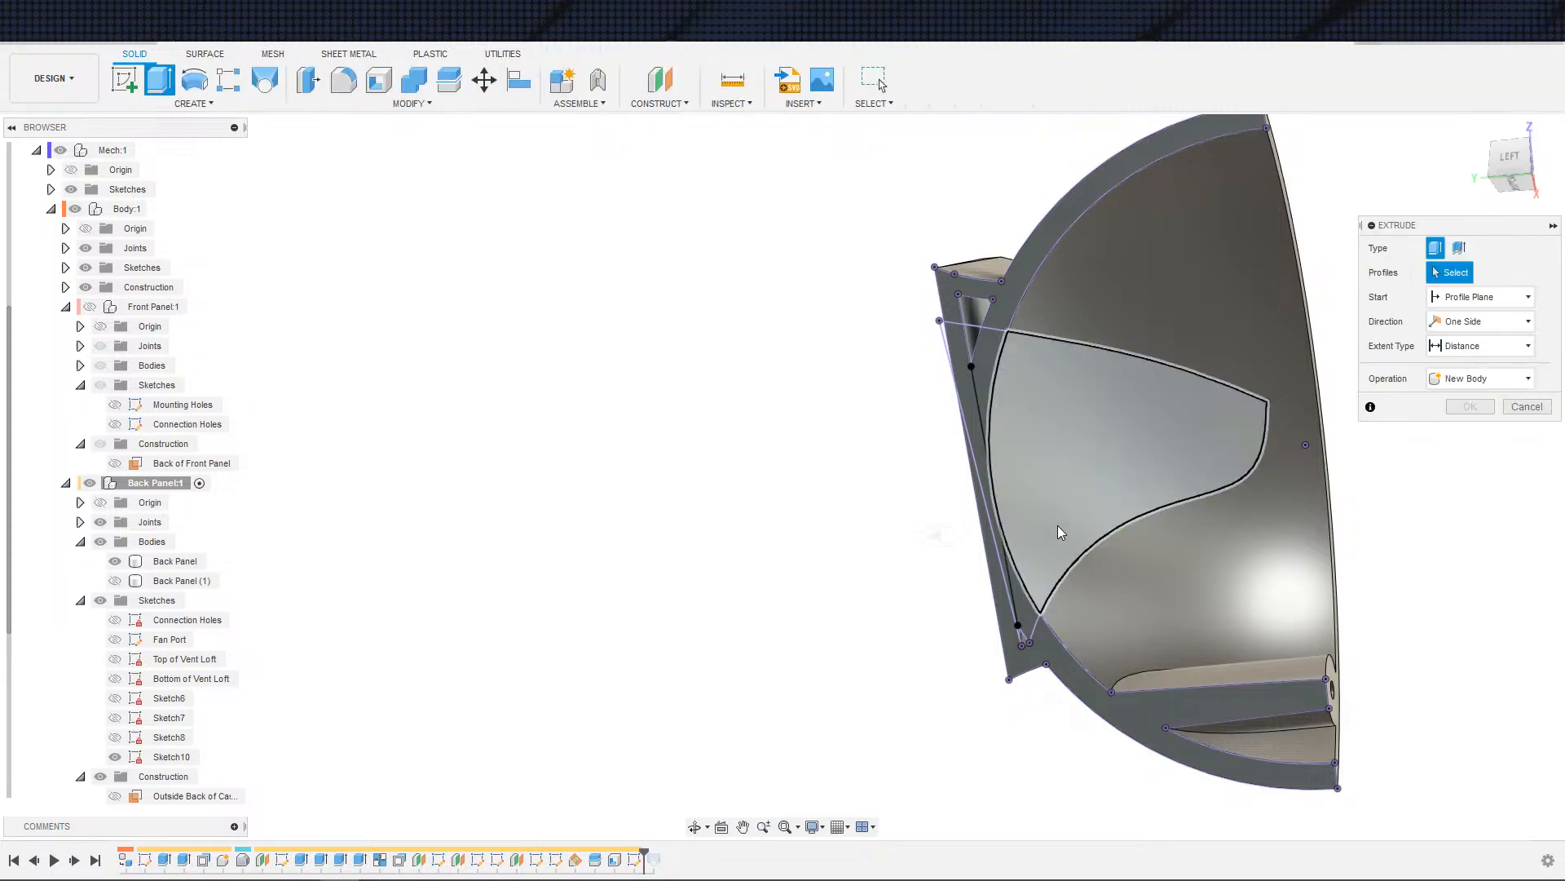
{"action": "left_click", "coordinate": [1058, 525]}
{"action": "left_click", "coordinate": [974, 455]}
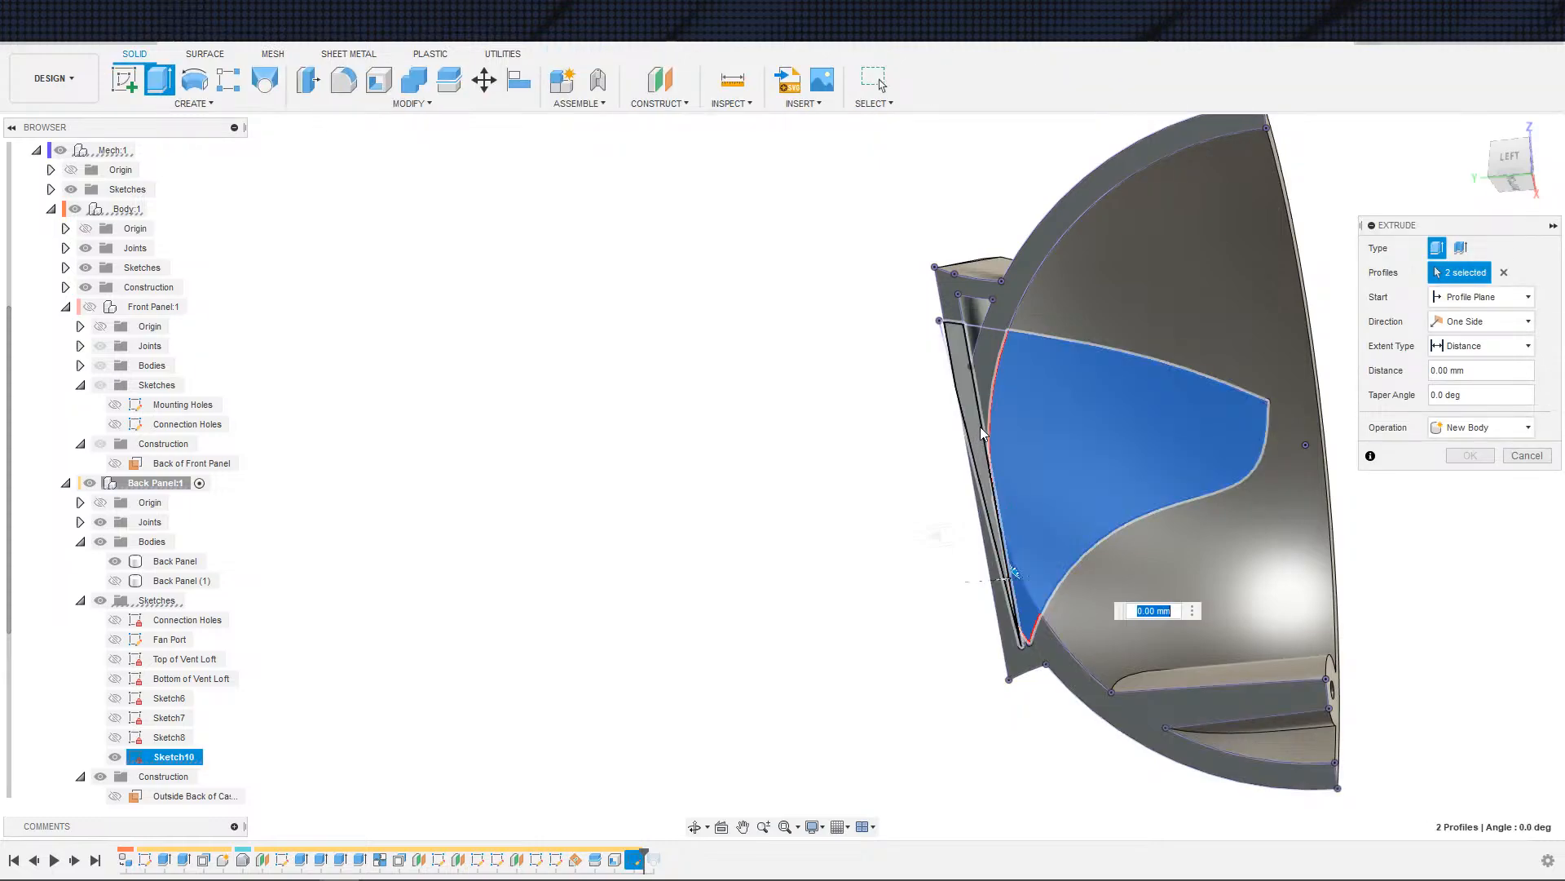
{"action": "left_click", "coordinate": [990, 374]}
{"action": "middle_click_drag", "start_coordinate": [989, 374], "coordinate": [1168, 738], "text": "shift"}
{"action": "scroll", "coordinate": [1002, 514], "scroll_direction": "up", "scroll_amount": 2}
{"action": "middle_click_drag", "start_coordinate": [1013, 546], "coordinate": [1139, 846]}
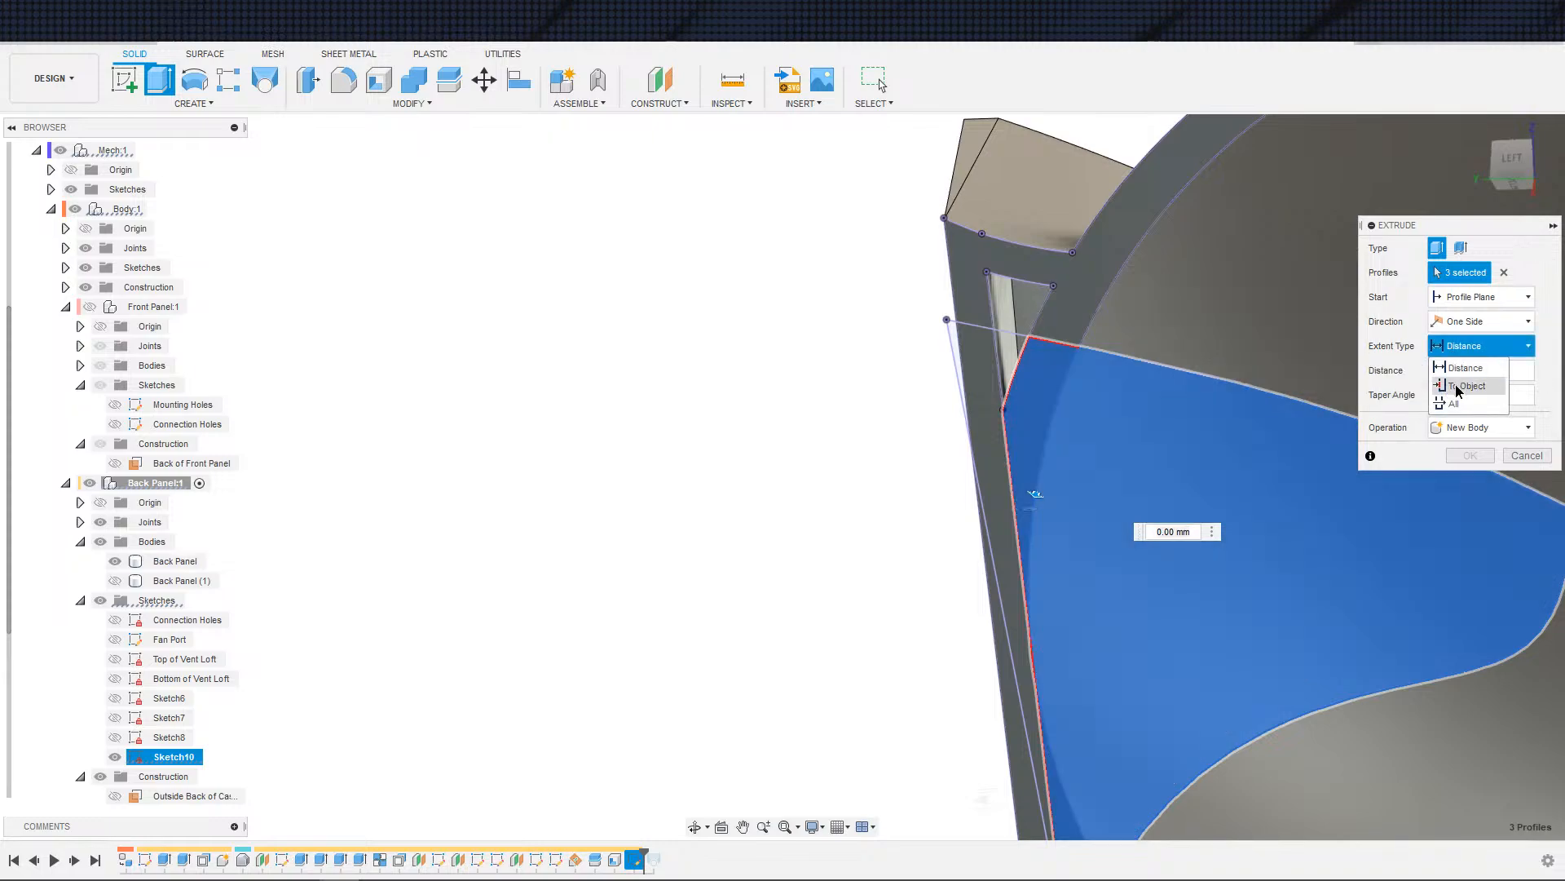
{"action": "left_click", "coordinate": [1463, 385]}
{"action": "left_click", "coordinate": [1055, 330]}
{"action": "left_click", "coordinate": [1020, 305]}
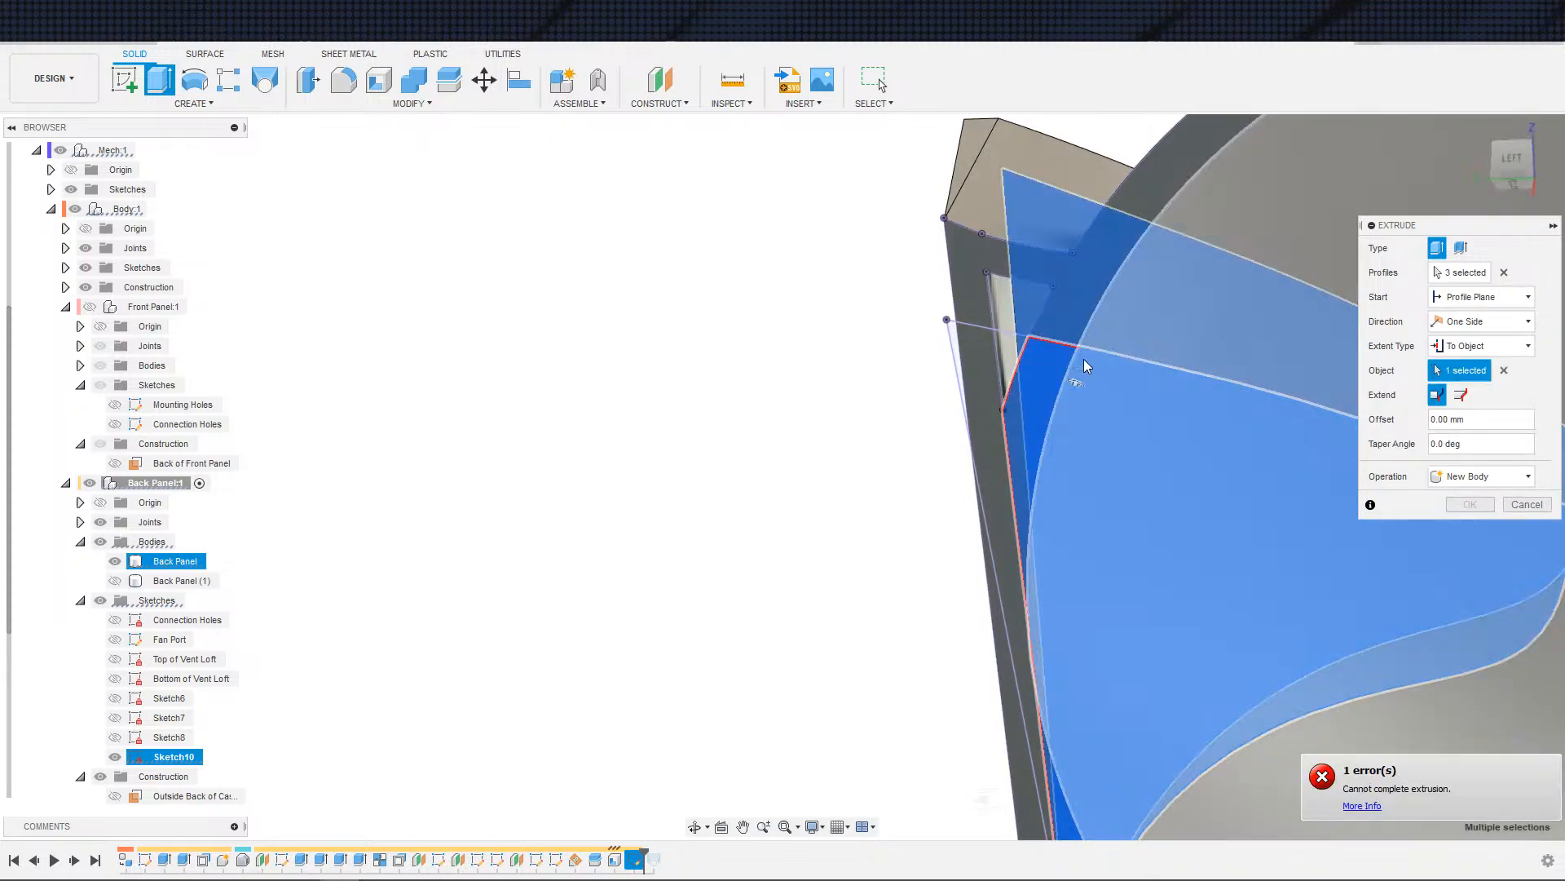
- Try another cavity face as the extrusion's end object, extending to adjacent faces with the Cut operation
{"action": "left_click", "coordinate": [1504, 371]}
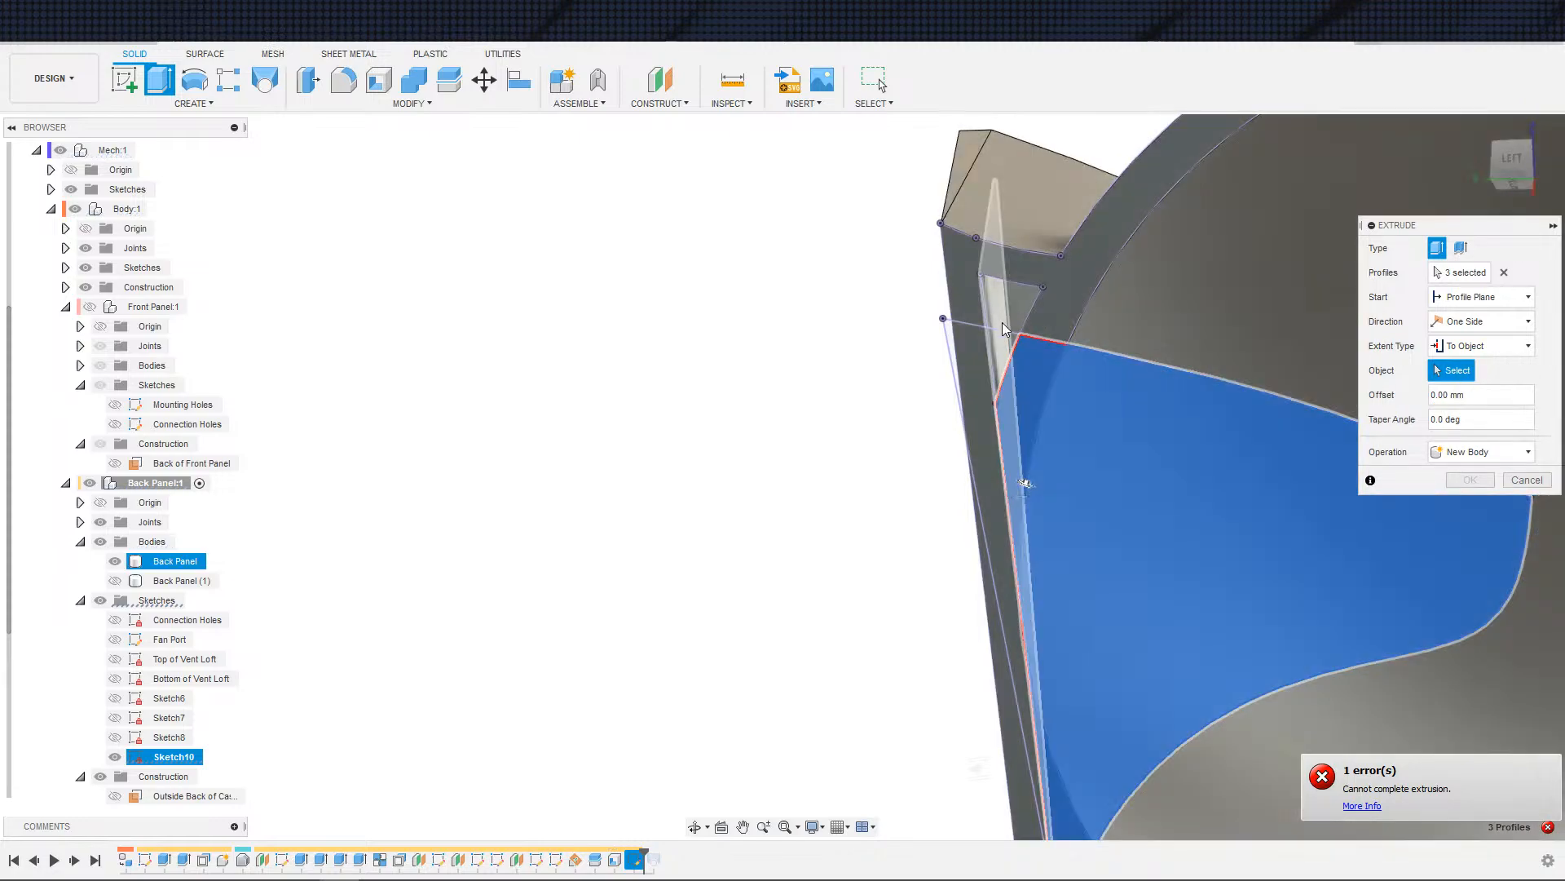
{"action": "left_click", "coordinate": [1048, 334]}
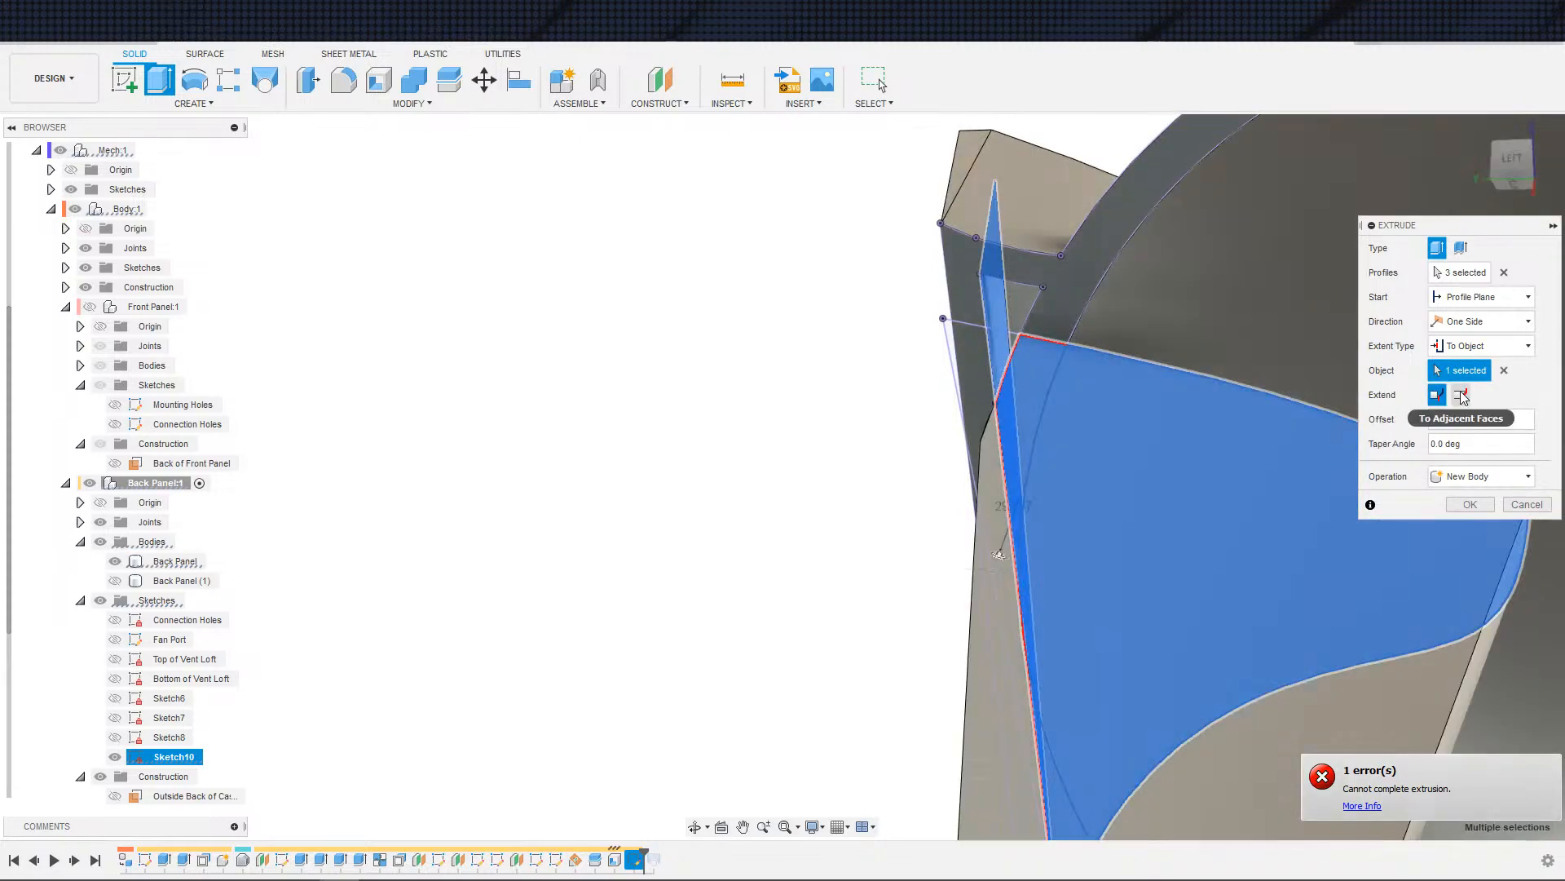
{"action": "left_click", "coordinate": [1462, 396]}
{"action": "left_click", "coordinate": [1474, 478]}
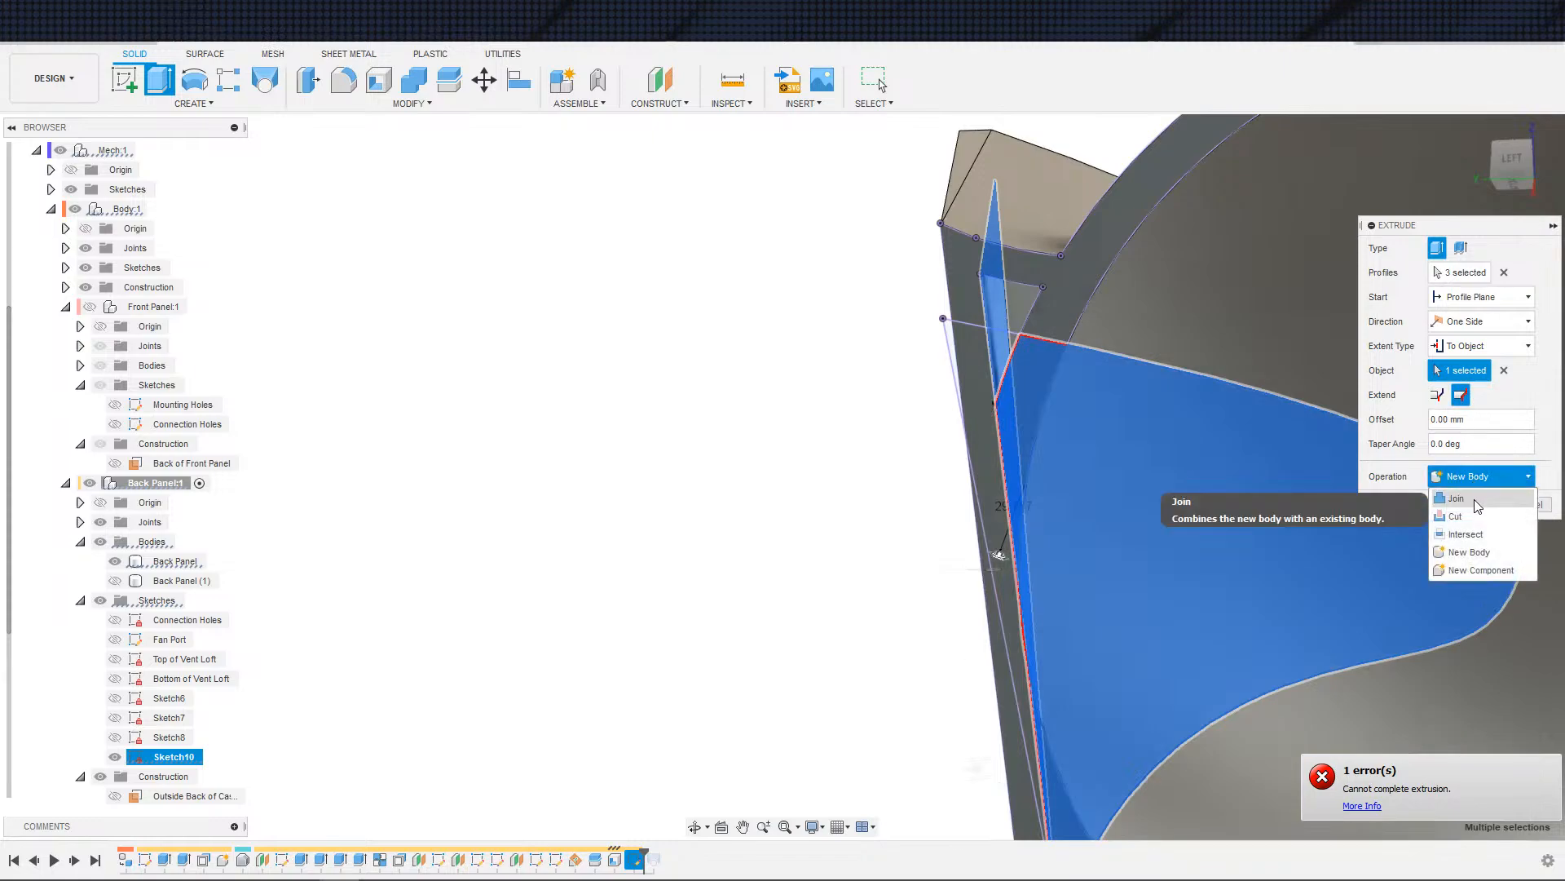
{"action": "left_click", "coordinate": [1472, 512]}
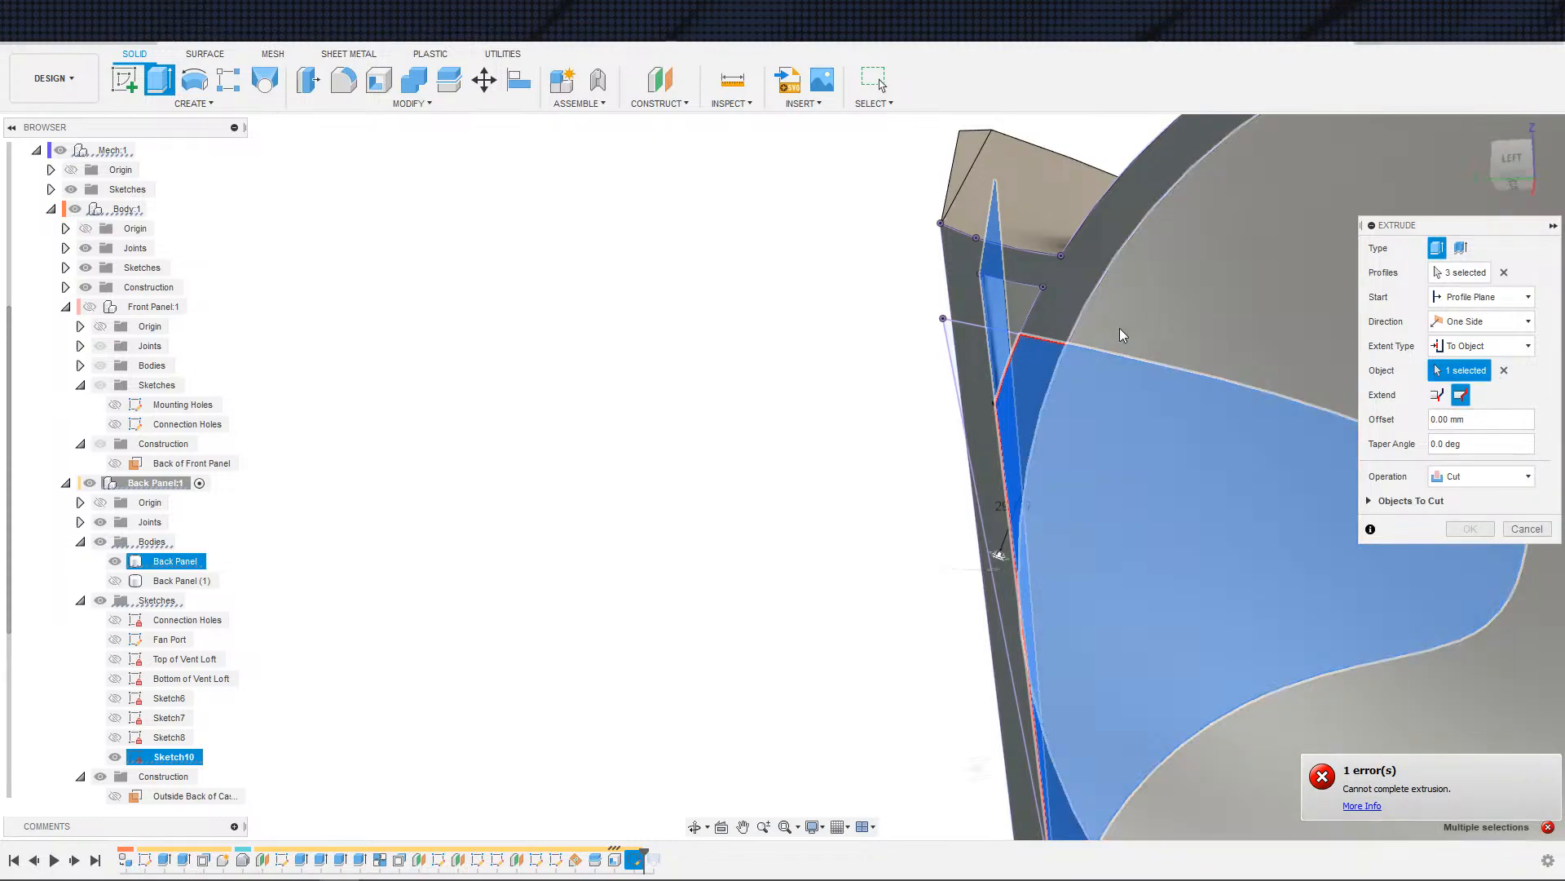
- Try to pick a hidden face behind the ear's flat back as the cut's end object, and cancel the extrusion
{"action": "middle_click_drag", "start_coordinate": [1118, 327], "coordinate": [1129, 324], "text": "shift"}
{"action": "middle_click_drag", "start_coordinate": [1188, 245], "coordinate": [1329, 331]}
{"action": "middle_click_drag", "start_coordinate": [1146, 314], "coordinate": [1135, 311], "text": "shift"}
{"action": "middle_click_drag", "start_coordinate": [1037, 542], "coordinate": [1019, 371], "text": "shift"}
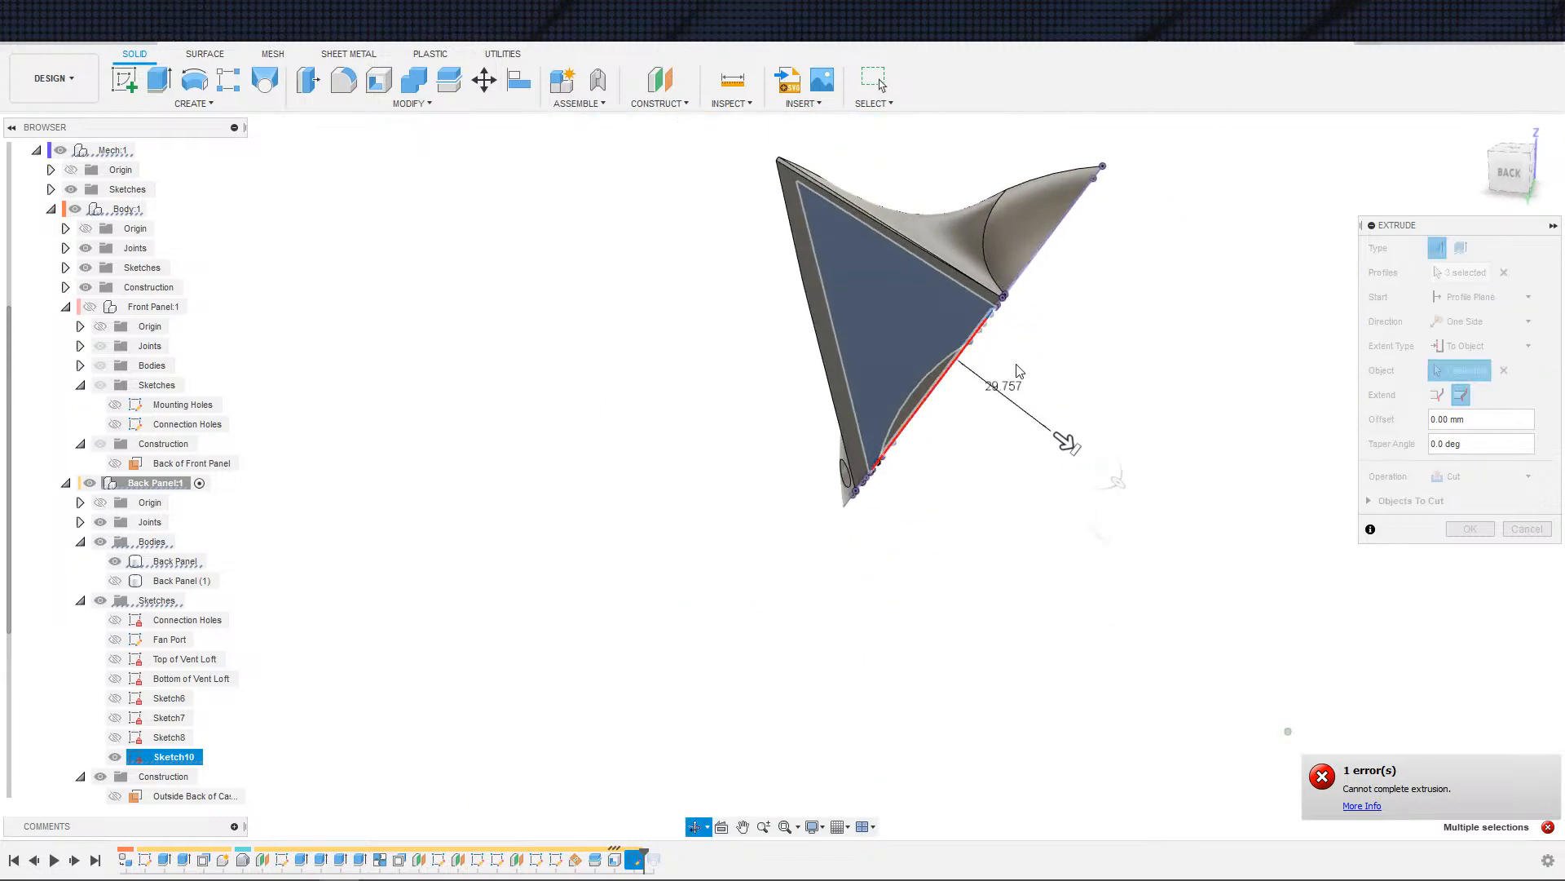
{"action": "left_click", "coordinate": [956, 310]}
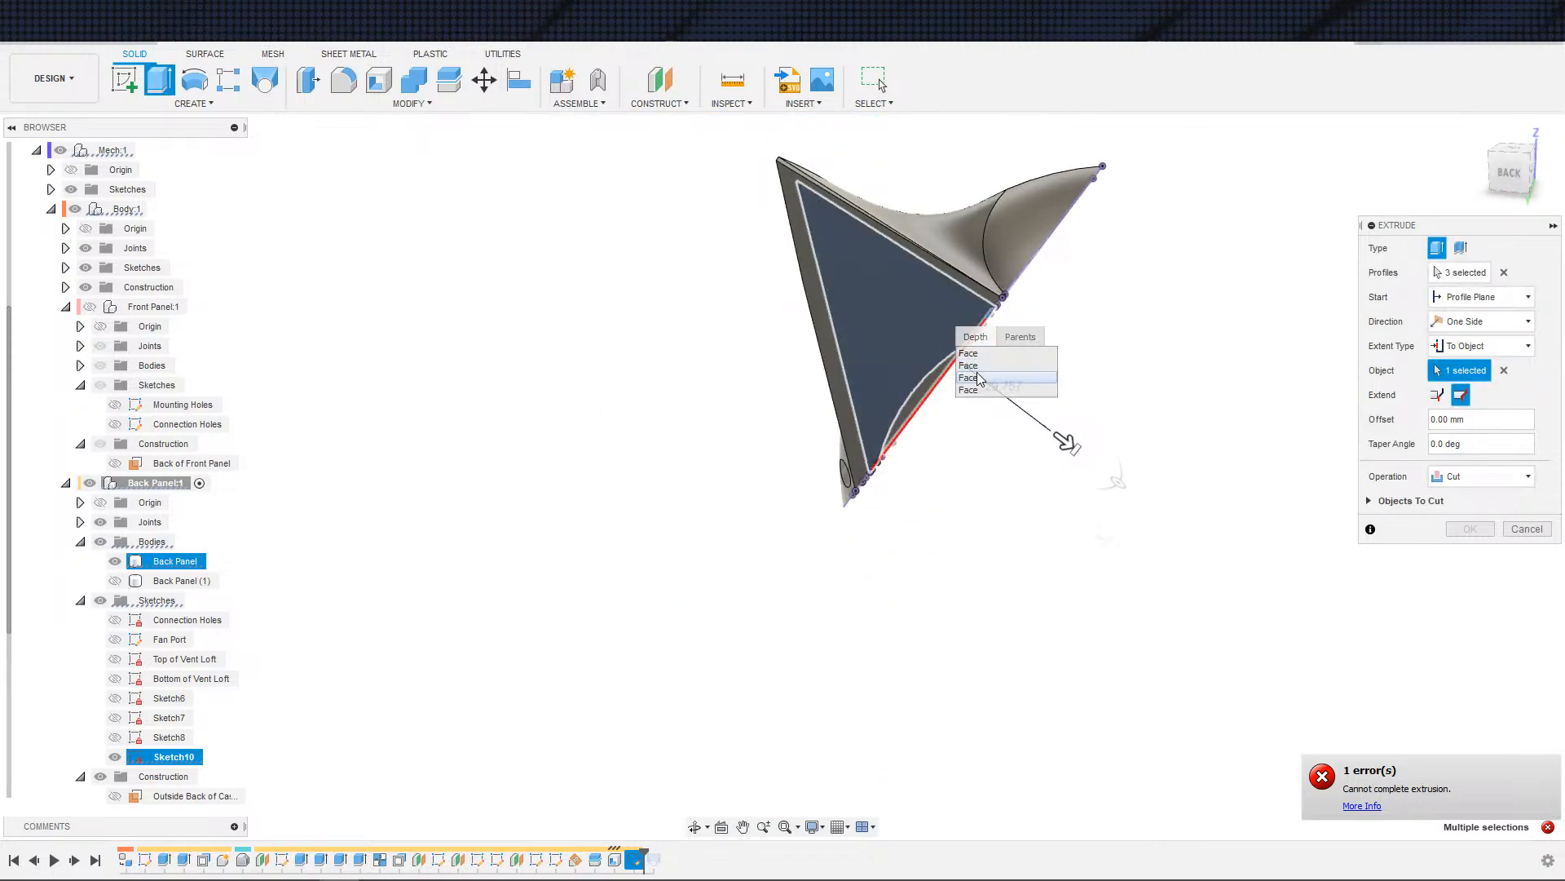
{"action": "left_click", "coordinate": [1059, 372]}
{"action": "mouse_move", "coordinate": [1058, 372]}
{"action": "middle_mouse_down", "text": "shift"}
{"action": "mouse_move", "coordinate": [1090, 356]}
{"action": "mouse_move", "coordinate": [1090, 335]}
{"action": "mouse_move", "coordinate": [1111, 448]}
{"action": "mouse_move", "coordinate": [1171, 405]}
{"action": "mouse_move", "coordinate": [1178, 424]}
{"action": "mouse_move", "coordinate": [1162, 404]}
{"action": "mouse_move", "coordinate": [1048, 389]}
{"action": "mouse_move", "coordinate": [1056, 375]}
{"action": "middle_mouse_up", "text": "shift"}
{"action": "key", "text": "Escape"}
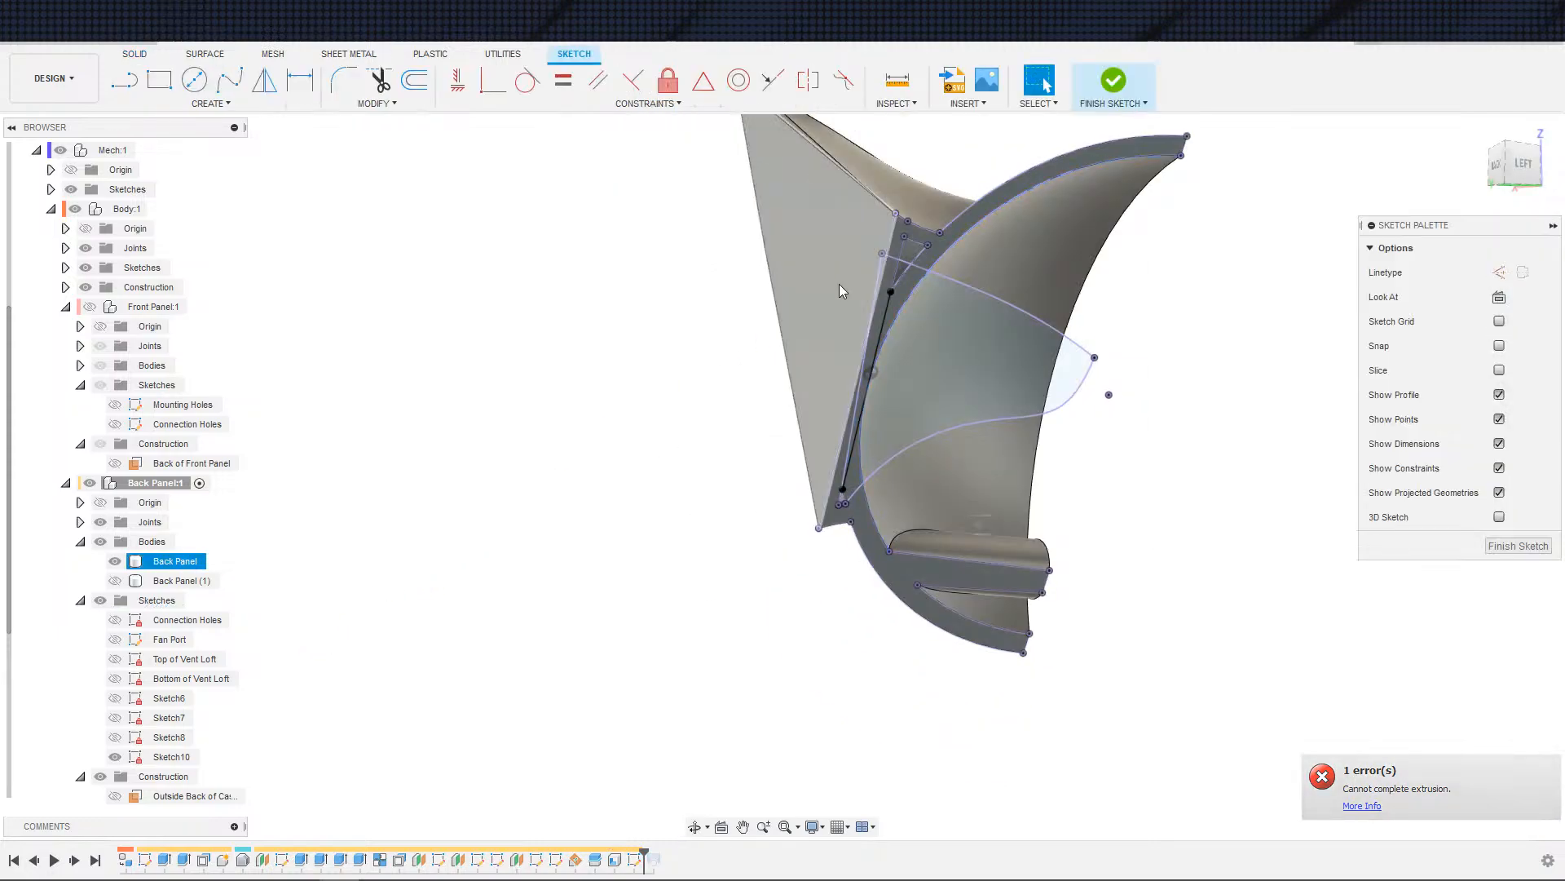
- Finish the sketch on the ear's cut face and hide it
{"action": "left_click", "coordinate": [1104, 101]}
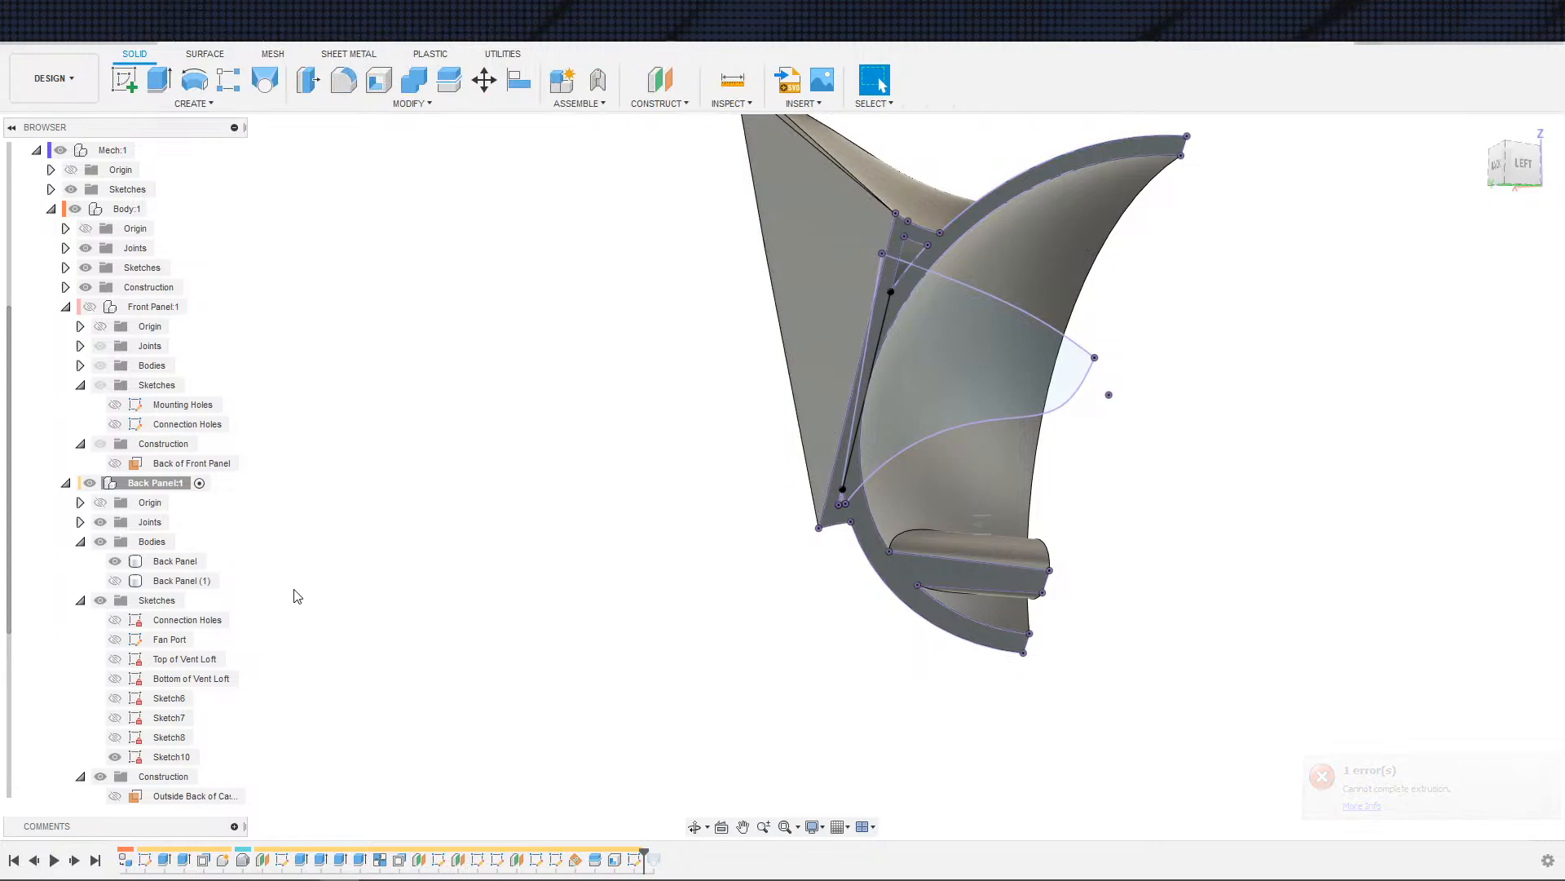
{"action": "left_click", "coordinate": [134, 758]}
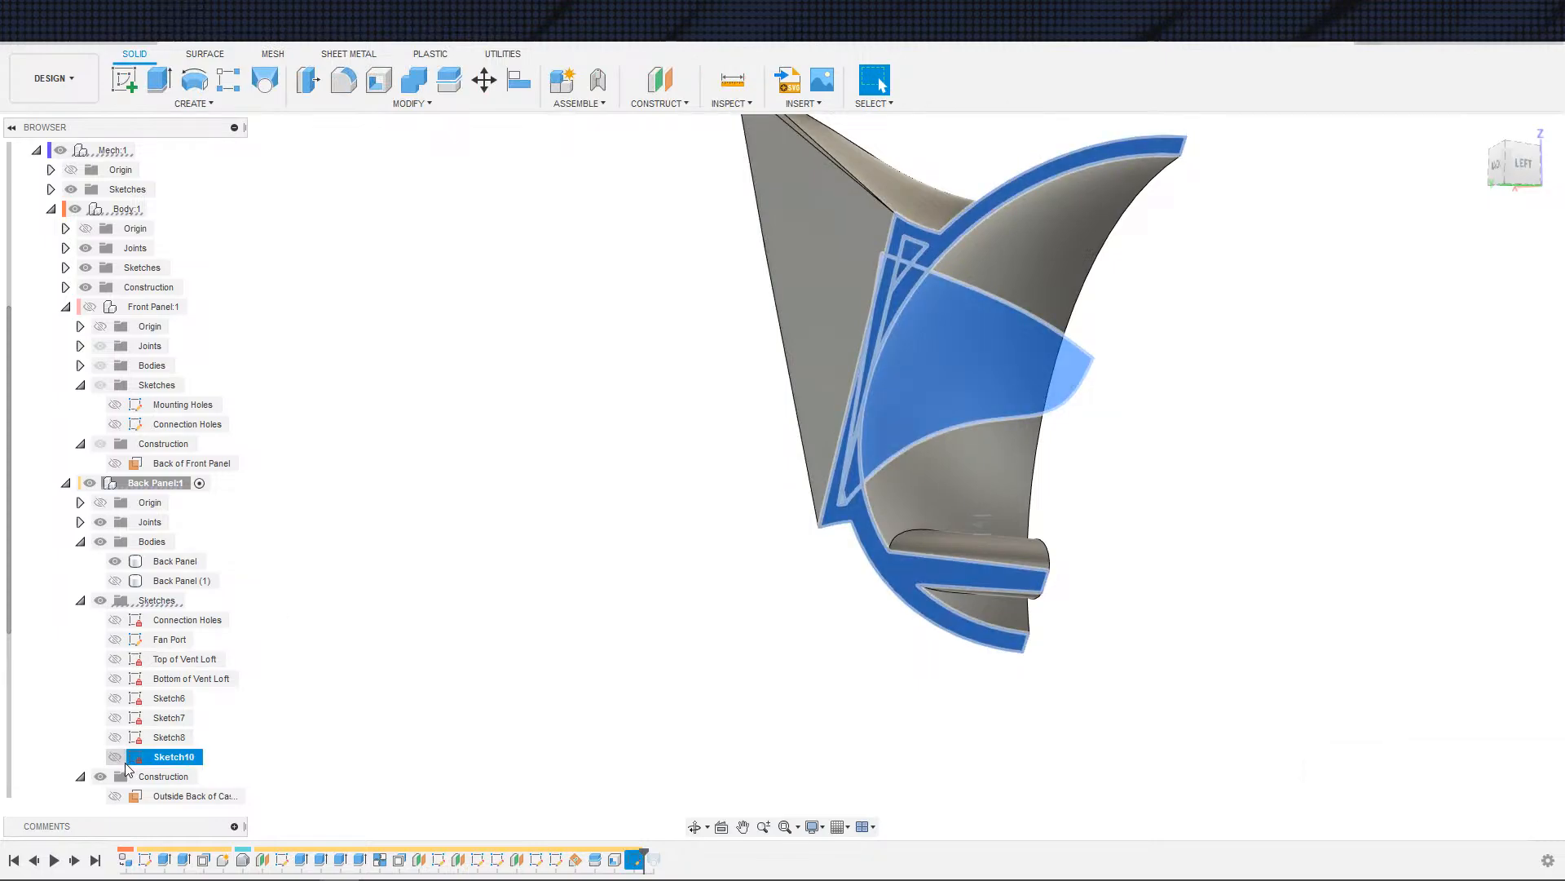
{"action": "left_click", "coordinate": [527, 596]}
{"action": "middle_click_drag", "start_coordinate": [526, 596], "coordinate": [549, 559], "text": "shift"}
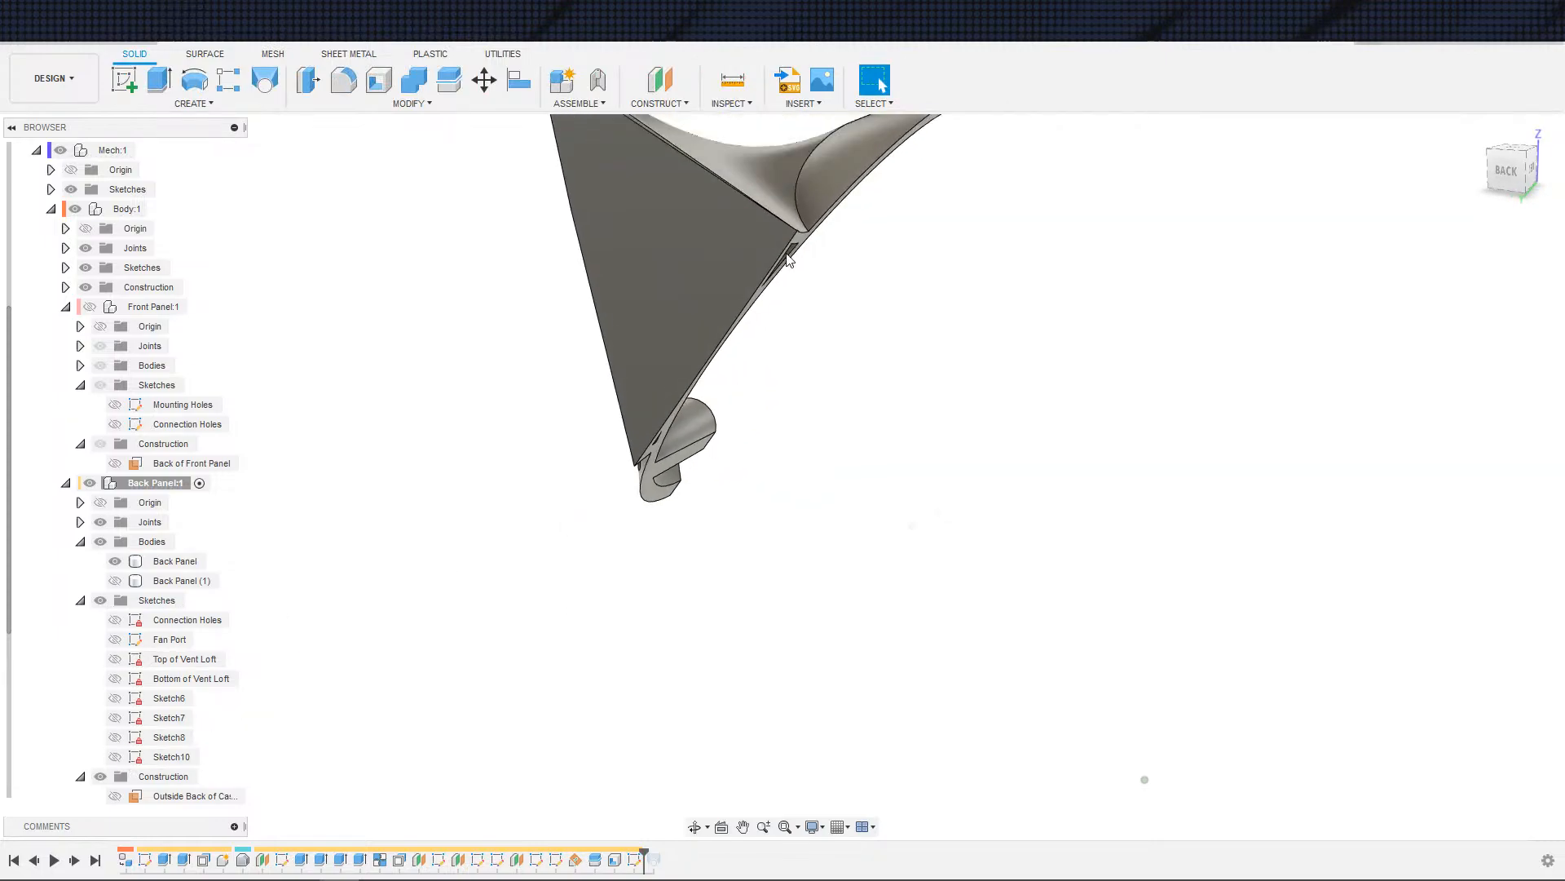
{"action": "key", "text": "e"}
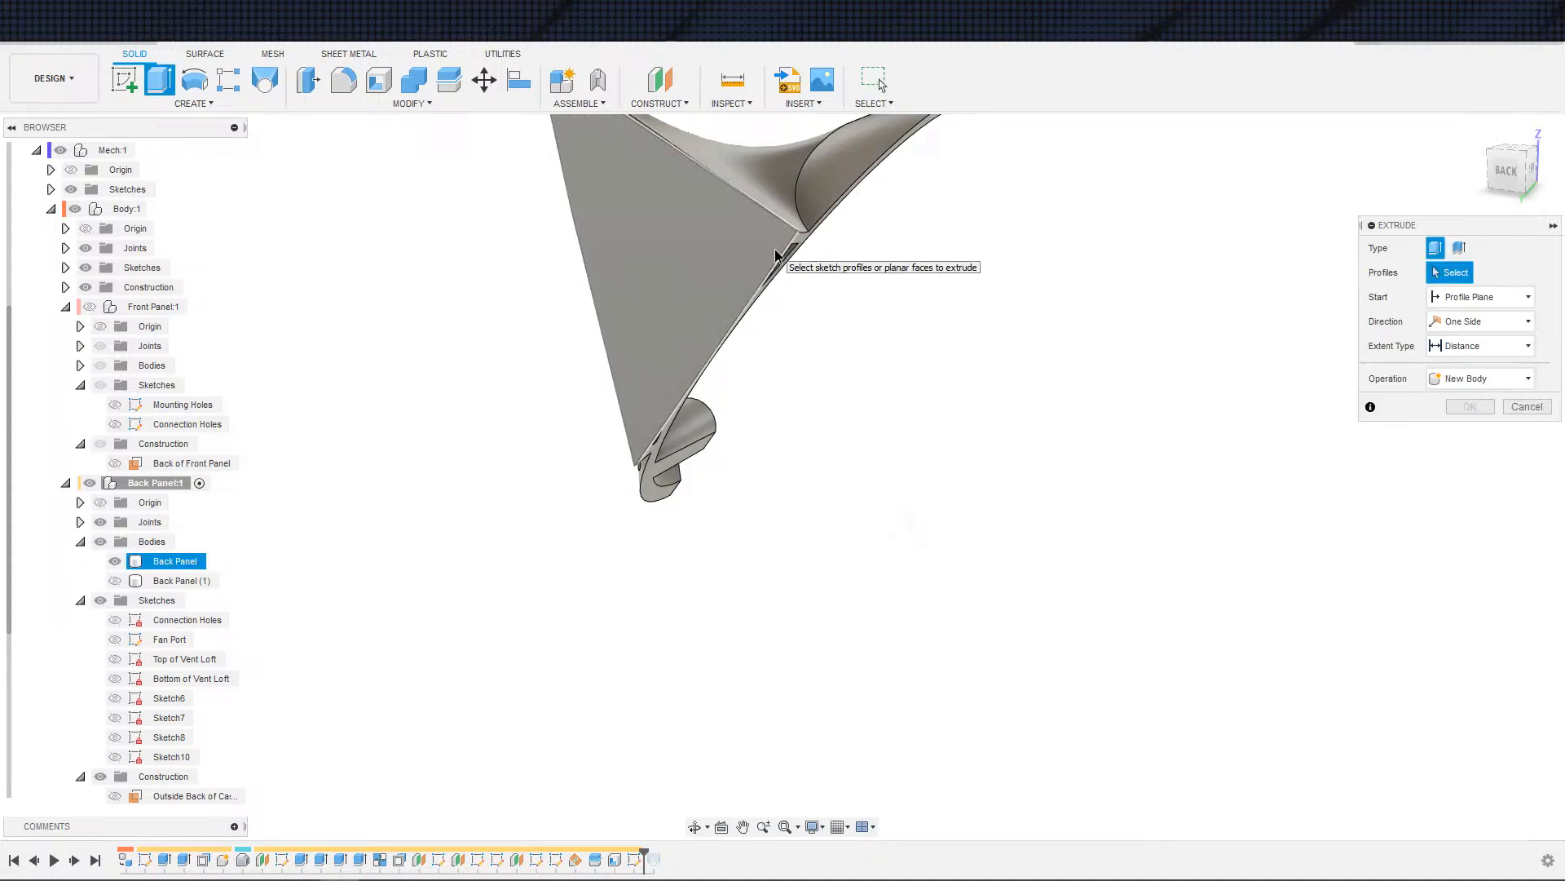
{"action": "left_click", "coordinate": [776, 255]}
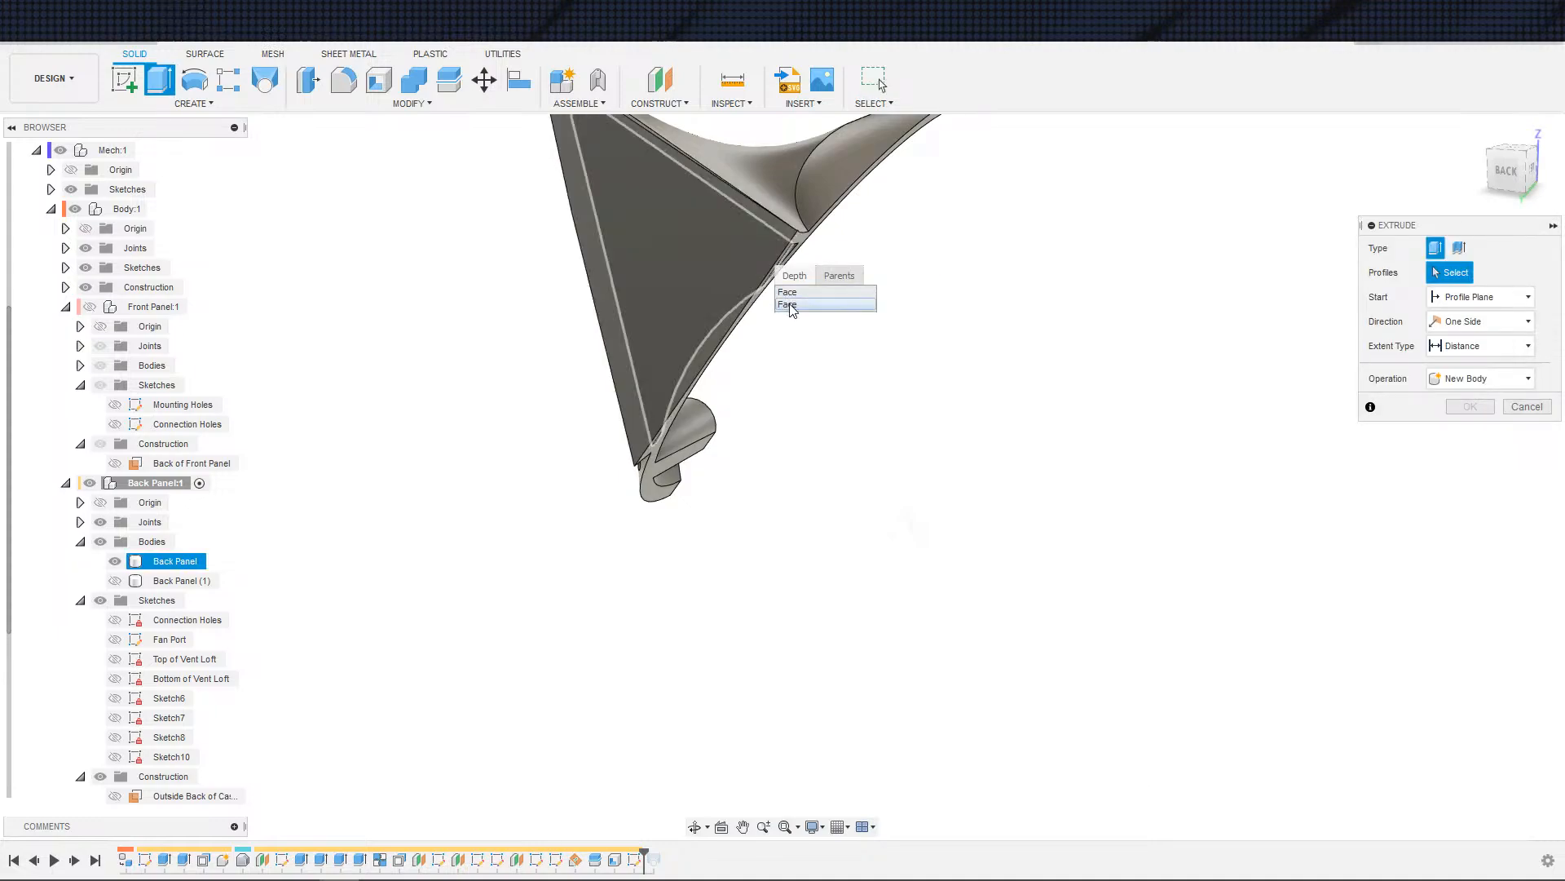
{"action": "key", "text": "Escape"}
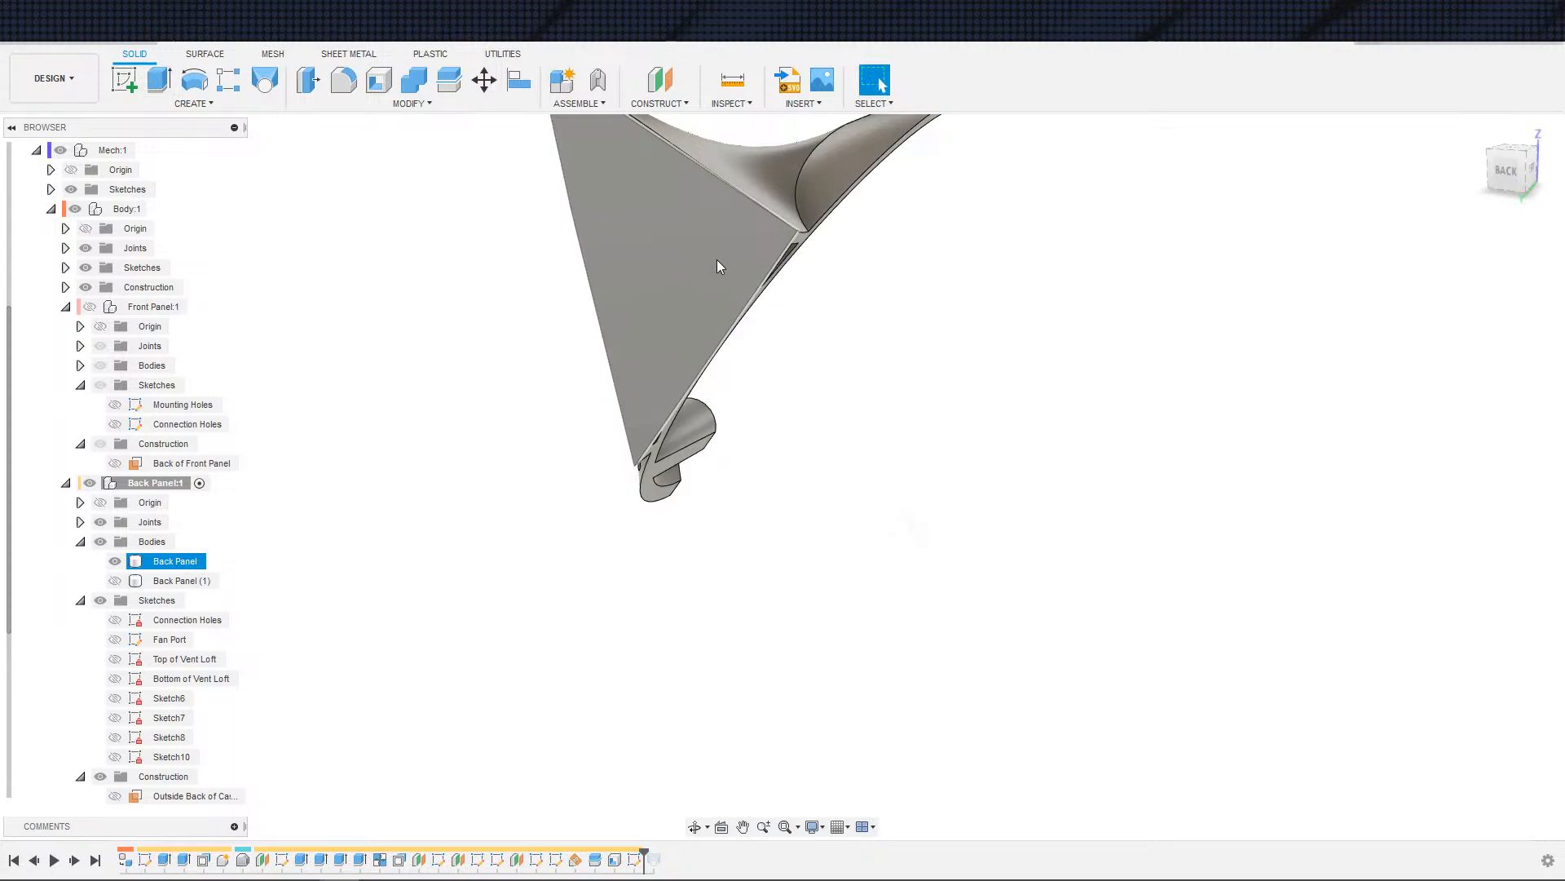
{"action": "key", "text": "e"}
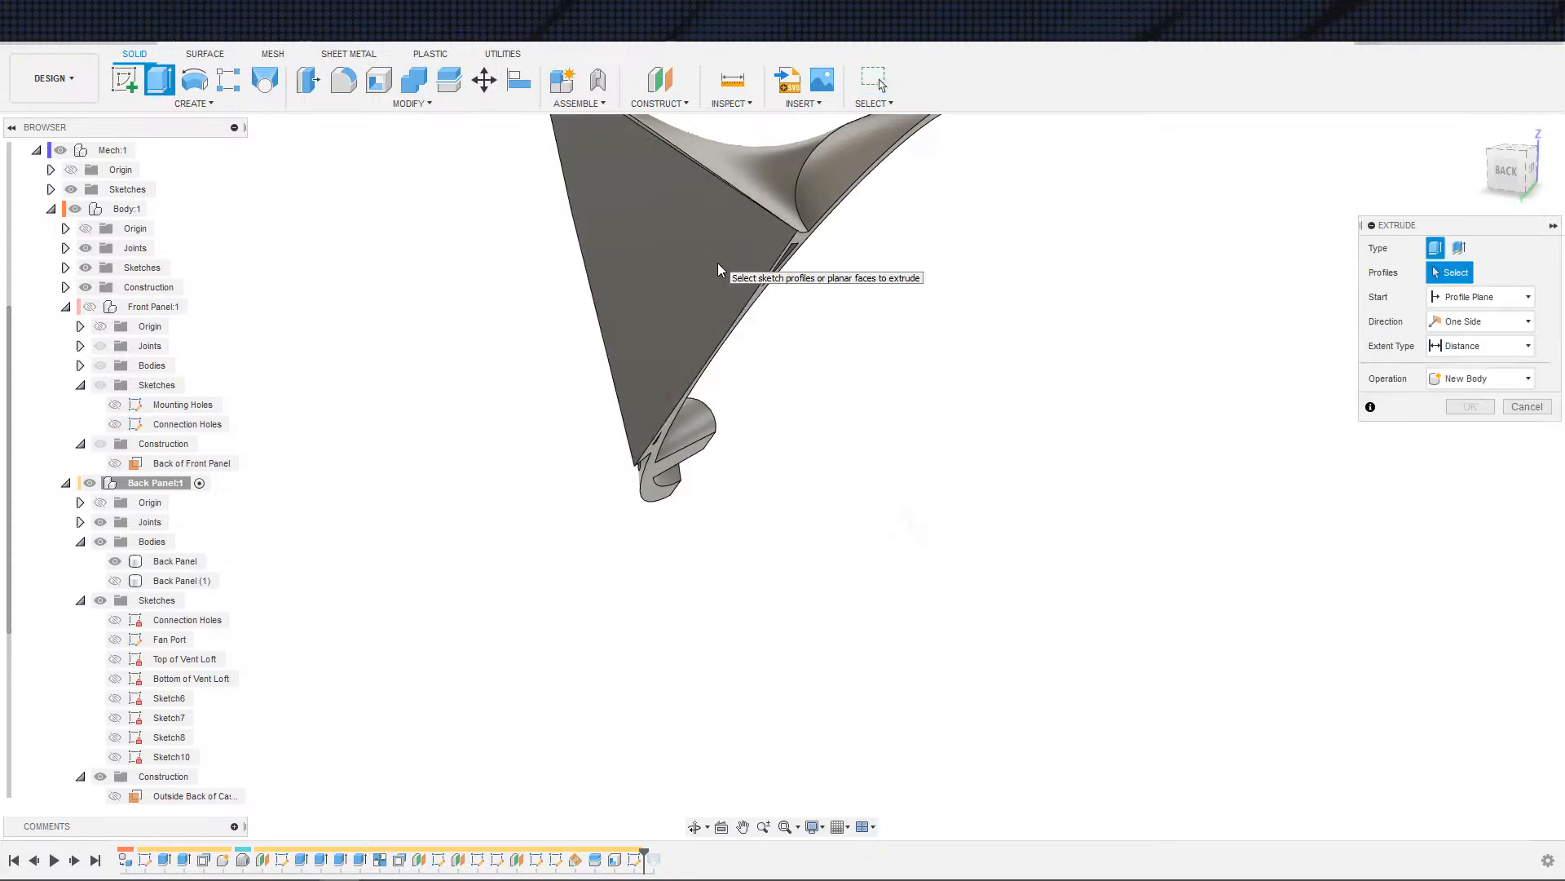
{"action": "left_click", "coordinate": [730, 272]}
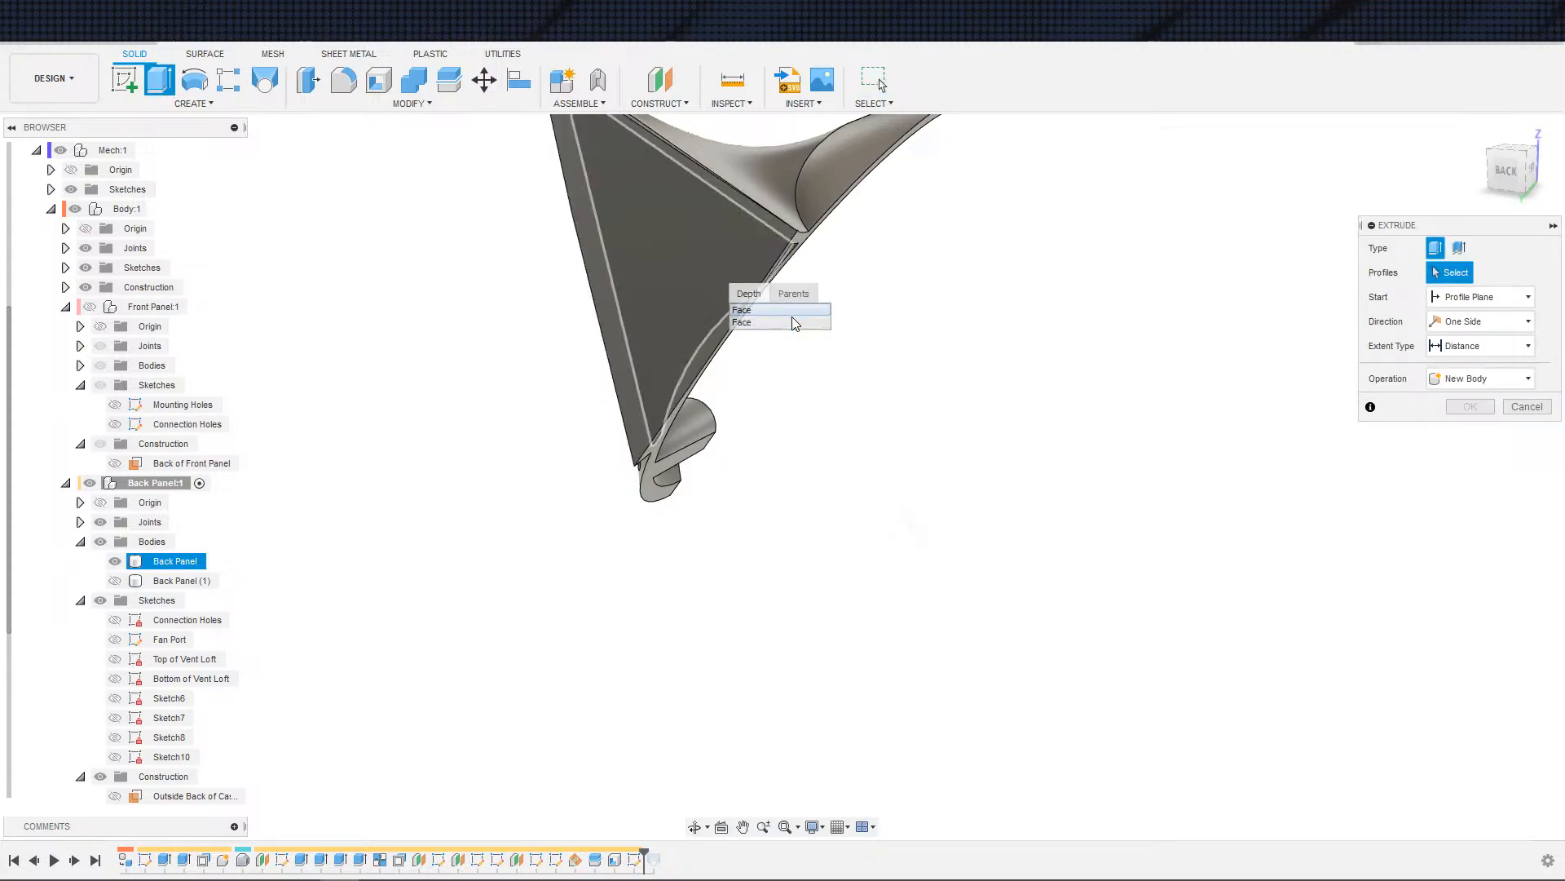
{"action": "key", "text": "Escape"}
- Show the cut-face sketch with the projected cavity outline again
{"action": "middle_click_drag", "start_coordinate": [850, 322], "coordinate": [863, 262], "text": "shift"}
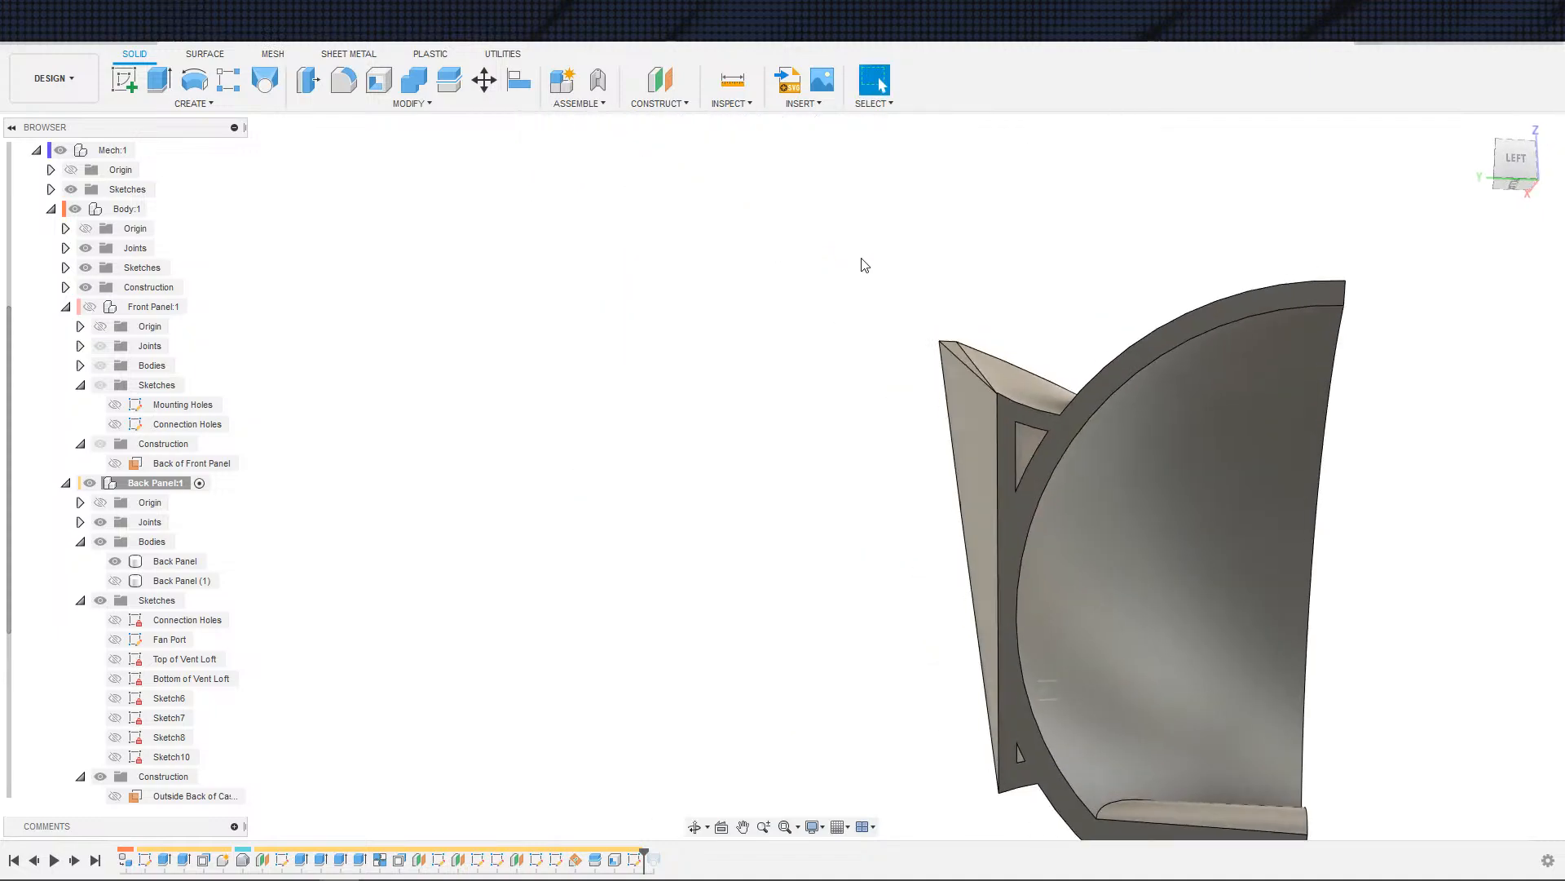
{"action": "scroll", "coordinate": [866, 265], "scroll_direction": "up", "scroll_amount": 3}
{"action": "scroll", "coordinate": [933, 296], "scroll_direction": "down", "scroll_amount": 6}
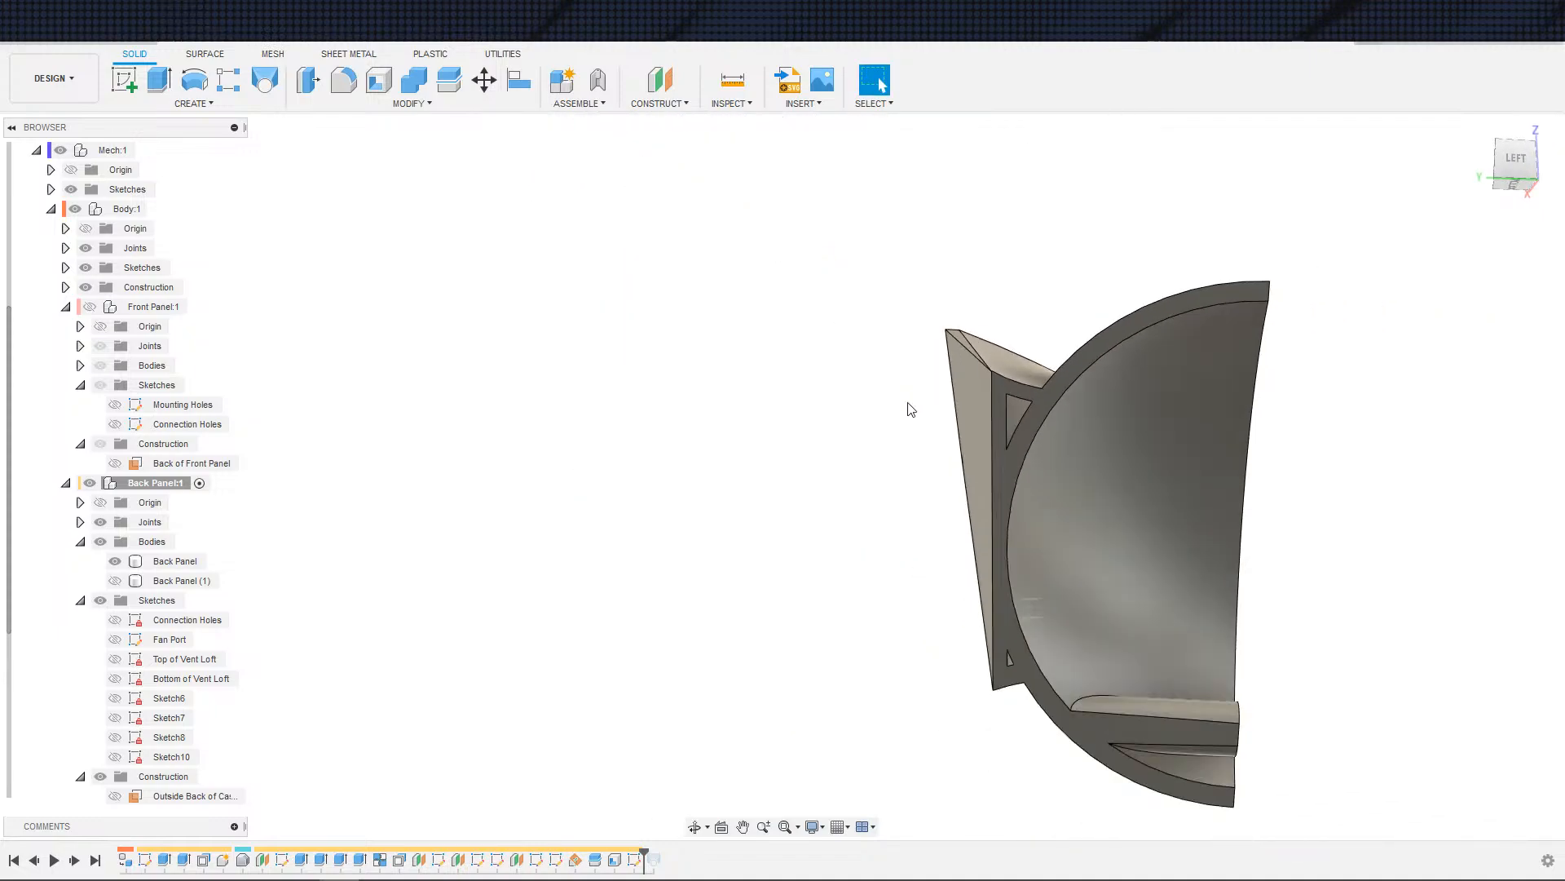
{"action": "middle_click_drag", "start_coordinate": [1272, 465], "coordinate": [1199, 472], "text": "shift"}
{"action": "scroll", "coordinate": [1219, 462], "scroll_direction": "up", "scroll_amount": 2}
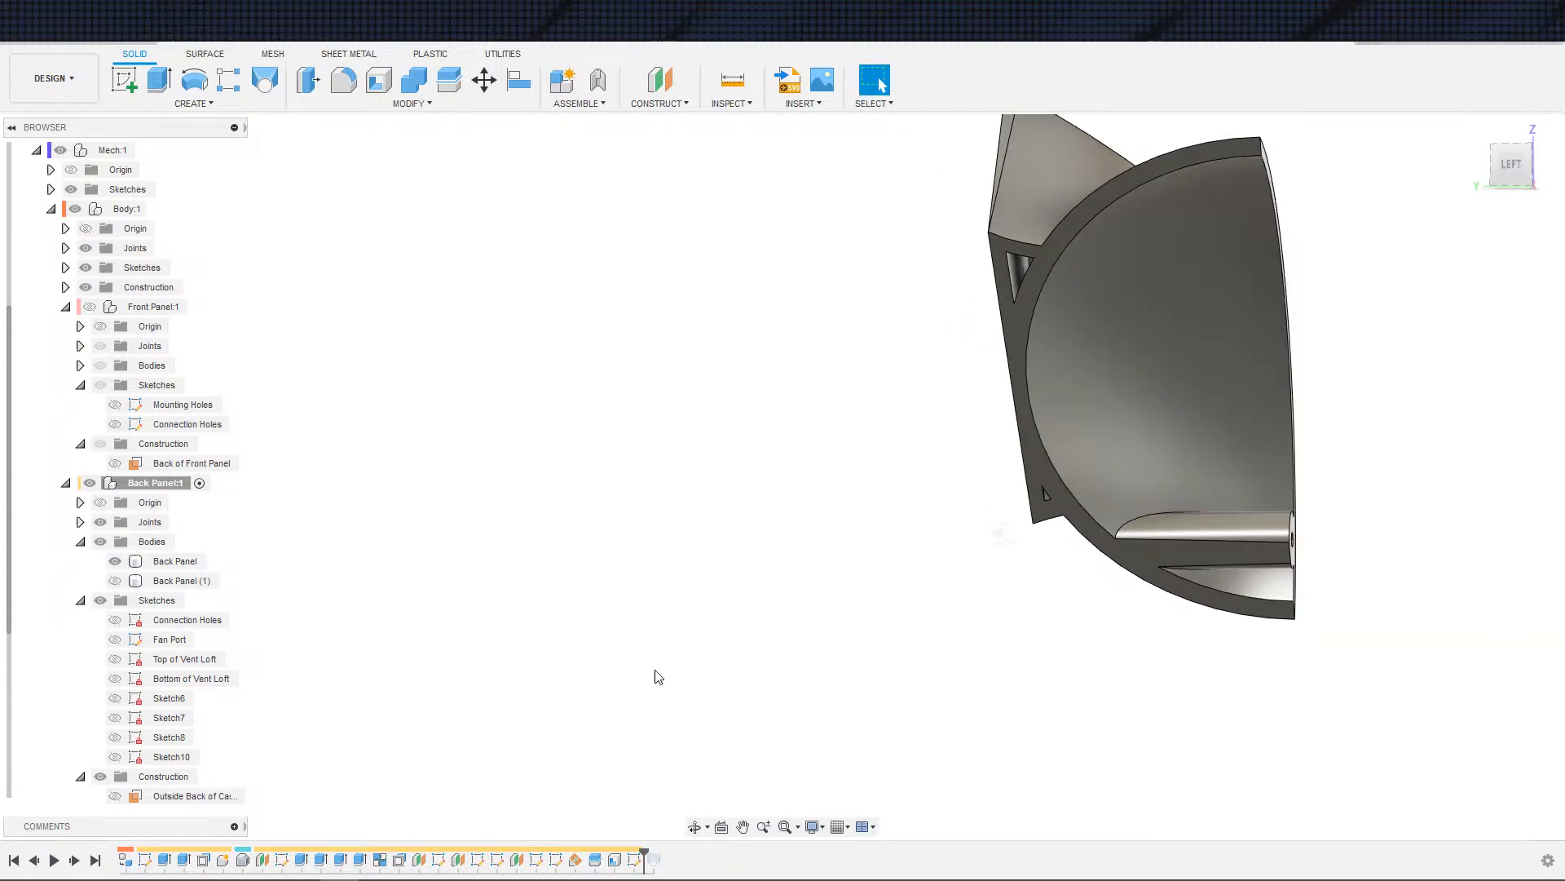
{"action": "left_click", "coordinate": [114, 794]}
{"action": "left_click", "coordinate": [115, 756]}
{"action": "middle_click_drag", "start_coordinate": [883, 616], "coordinate": [771, 700]}
{"action": "scroll", "coordinate": [771, 700], "scroll_direction": "up", "scroll_amount": 1}
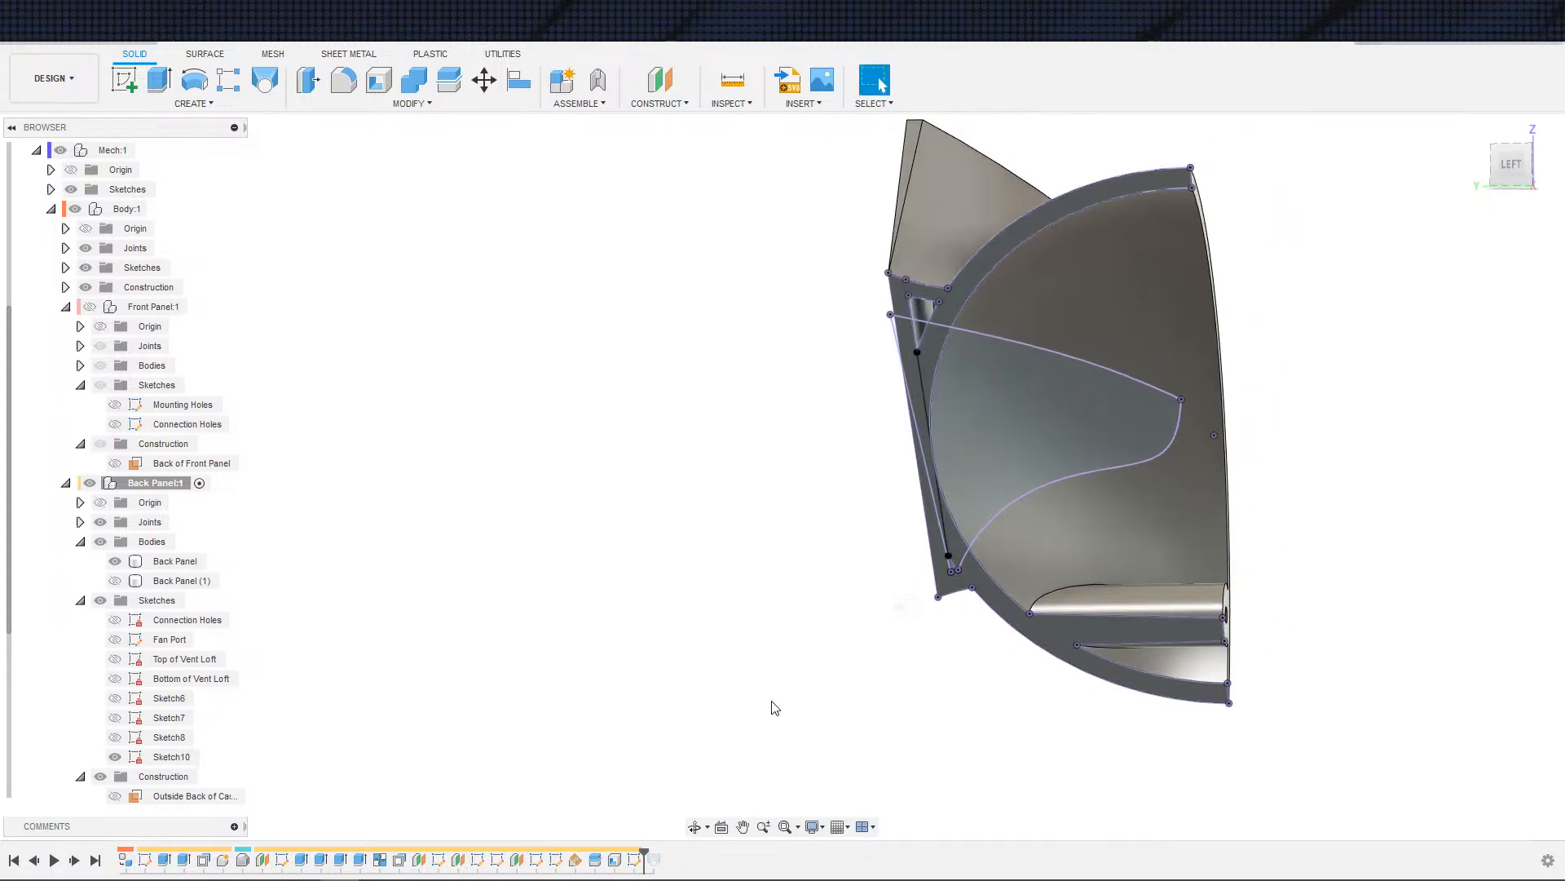
- Extrude the three profiles inside the projected cavity outline into the ear as a cut with a distance of -6 mm
{"action": "key", "text": "e"}
{"action": "scroll", "coordinate": [1008, 432], "scroll_direction": "up", "scroll_amount": 5}
{"action": "left_click", "coordinate": [1006, 438]}
{"action": "scroll", "coordinate": [906, 559], "scroll_direction": "down", "scroll_amount": 4}
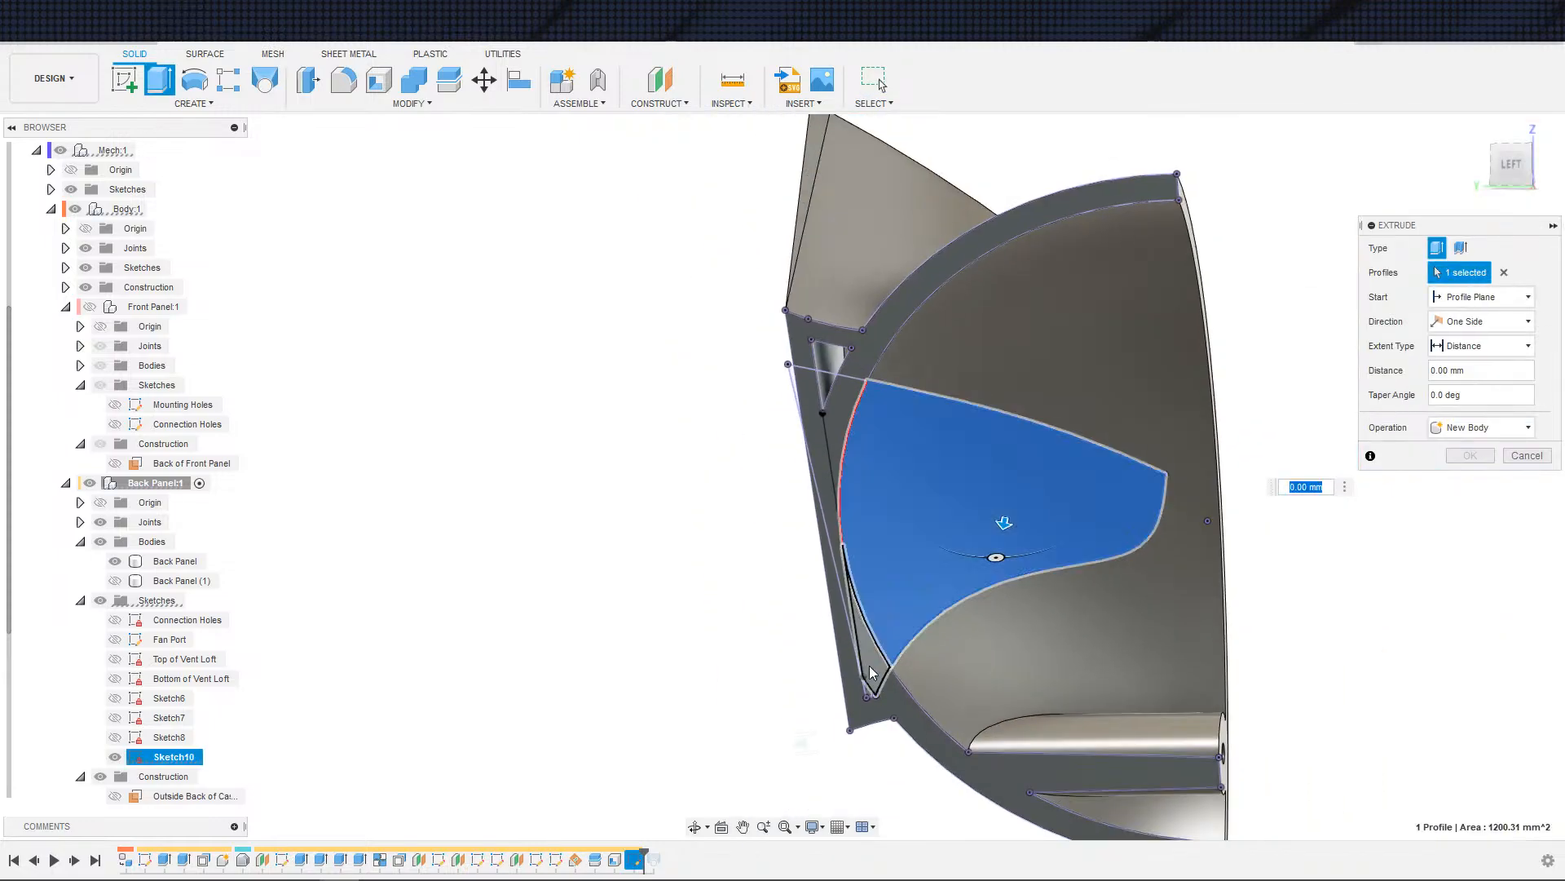
{"action": "left_click", "coordinate": [840, 413]}
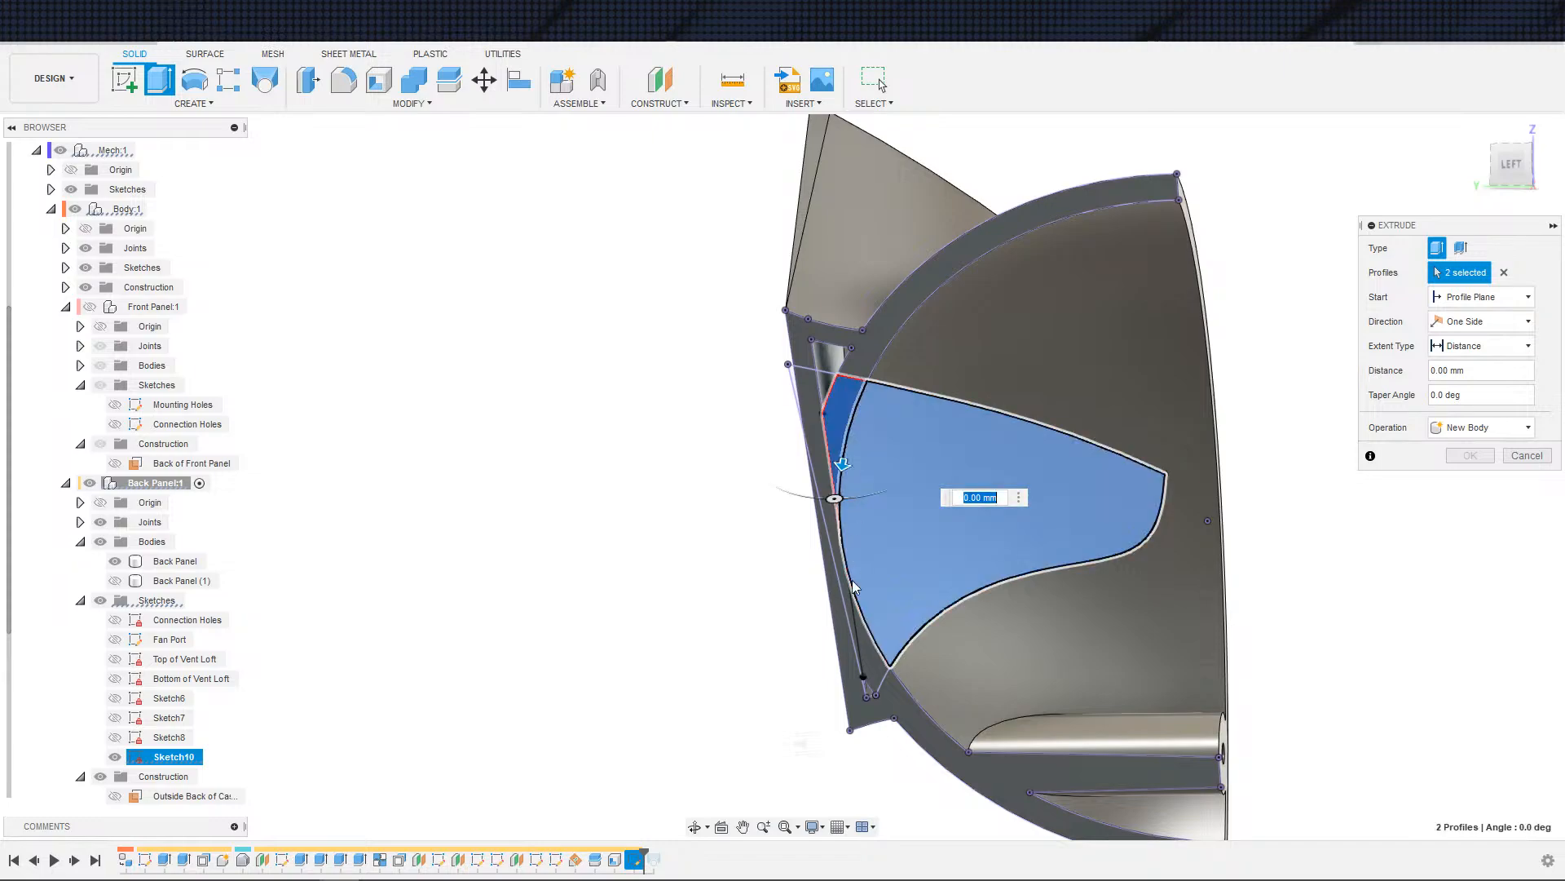
{"action": "left_click", "coordinate": [866, 643]}
{"action": "type", "text": "-6"}
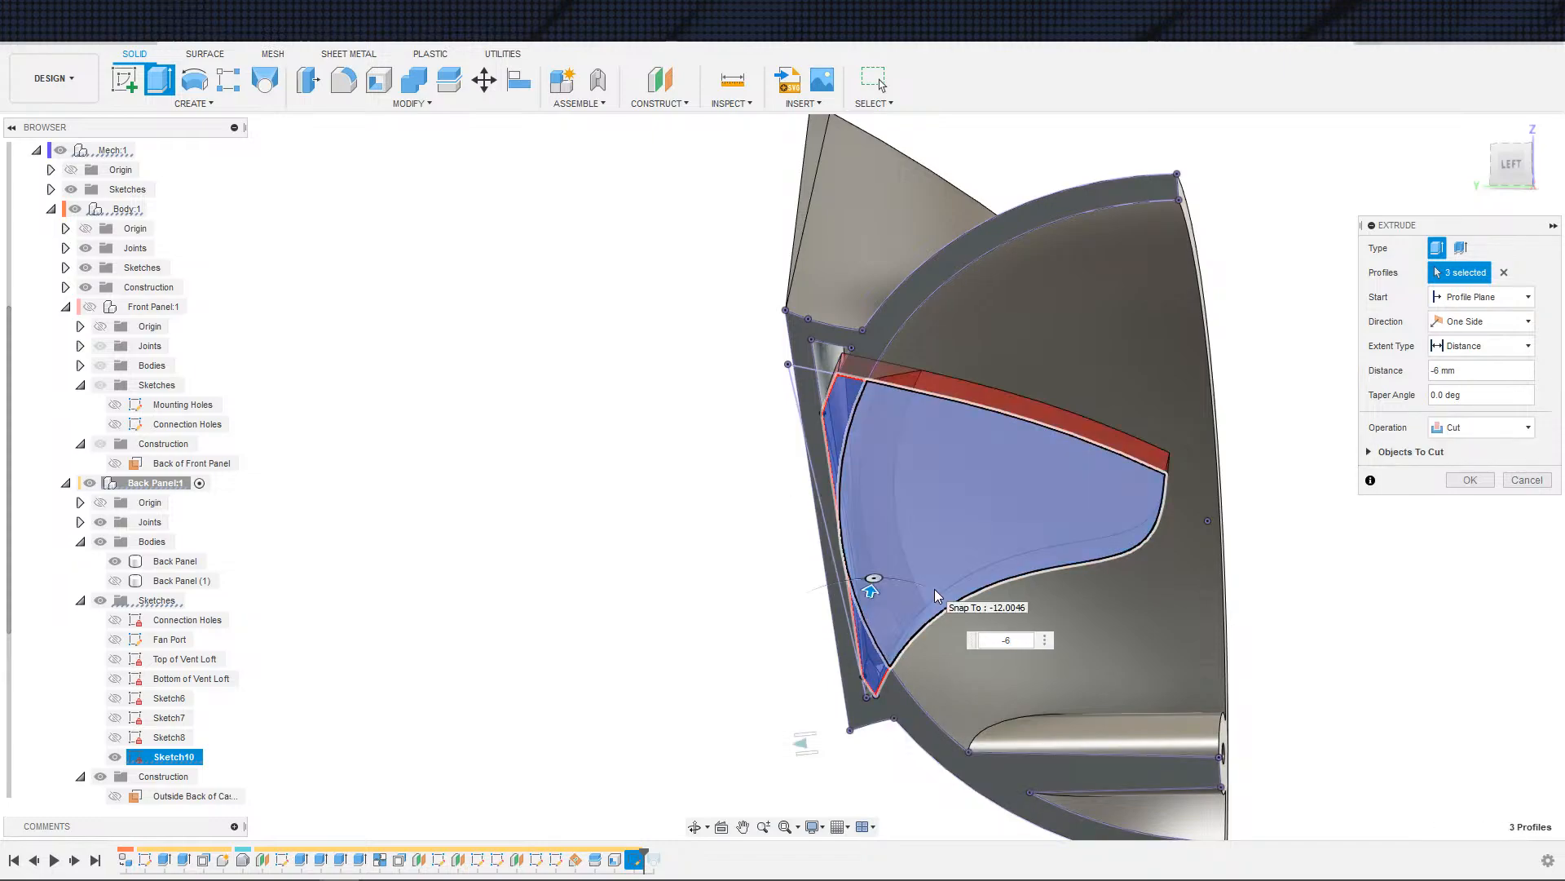
- Set the cut's distance to -20 mm and complete the extrusion of the three profiles into the ear
{"action": "scroll", "coordinate": [980, 526], "scroll_direction": "up", "scroll_amount": 3}
{"action": "scroll", "coordinate": [982, 530], "scroll_direction": "down", "scroll_amount": 3}
{"action": "mouse_move", "coordinate": [1007, 541]}
{"action": "middle_mouse_down", "text": "shift"}
{"action": "mouse_move", "coordinate": [1052, 612]}
{"action": "mouse_move", "coordinate": [1036, 544]}
{"action": "mouse_move", "coordinate": [1019, 551]}
{"action": "mouse_move", "coordinate": [1034, 554]}
{"action": "middle_mouse_up", "text": "shift"}
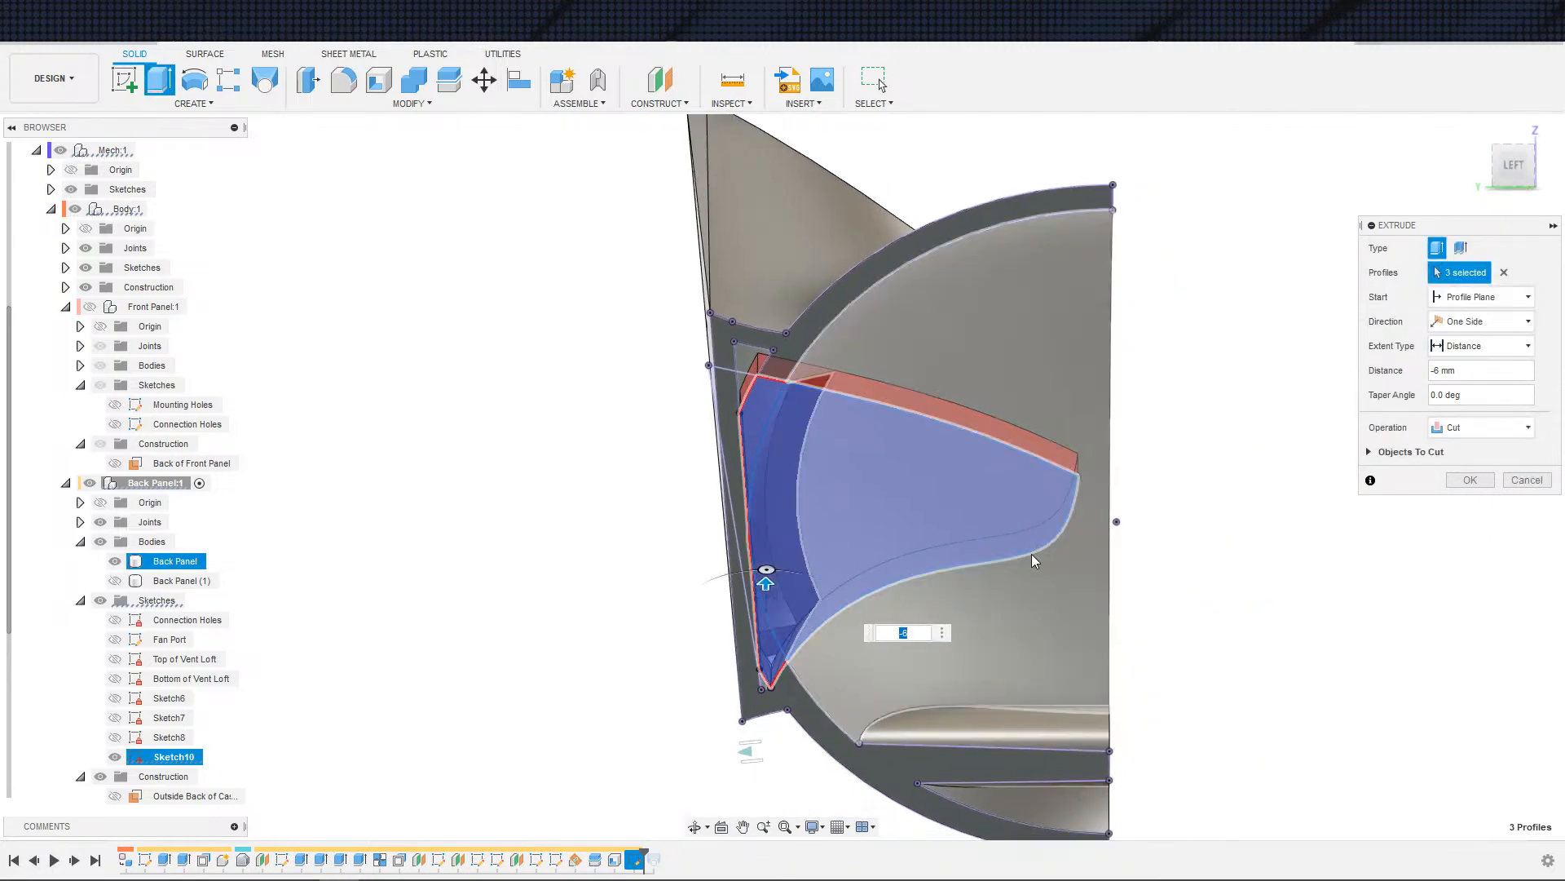
{"action": "type", "text": "-12"}
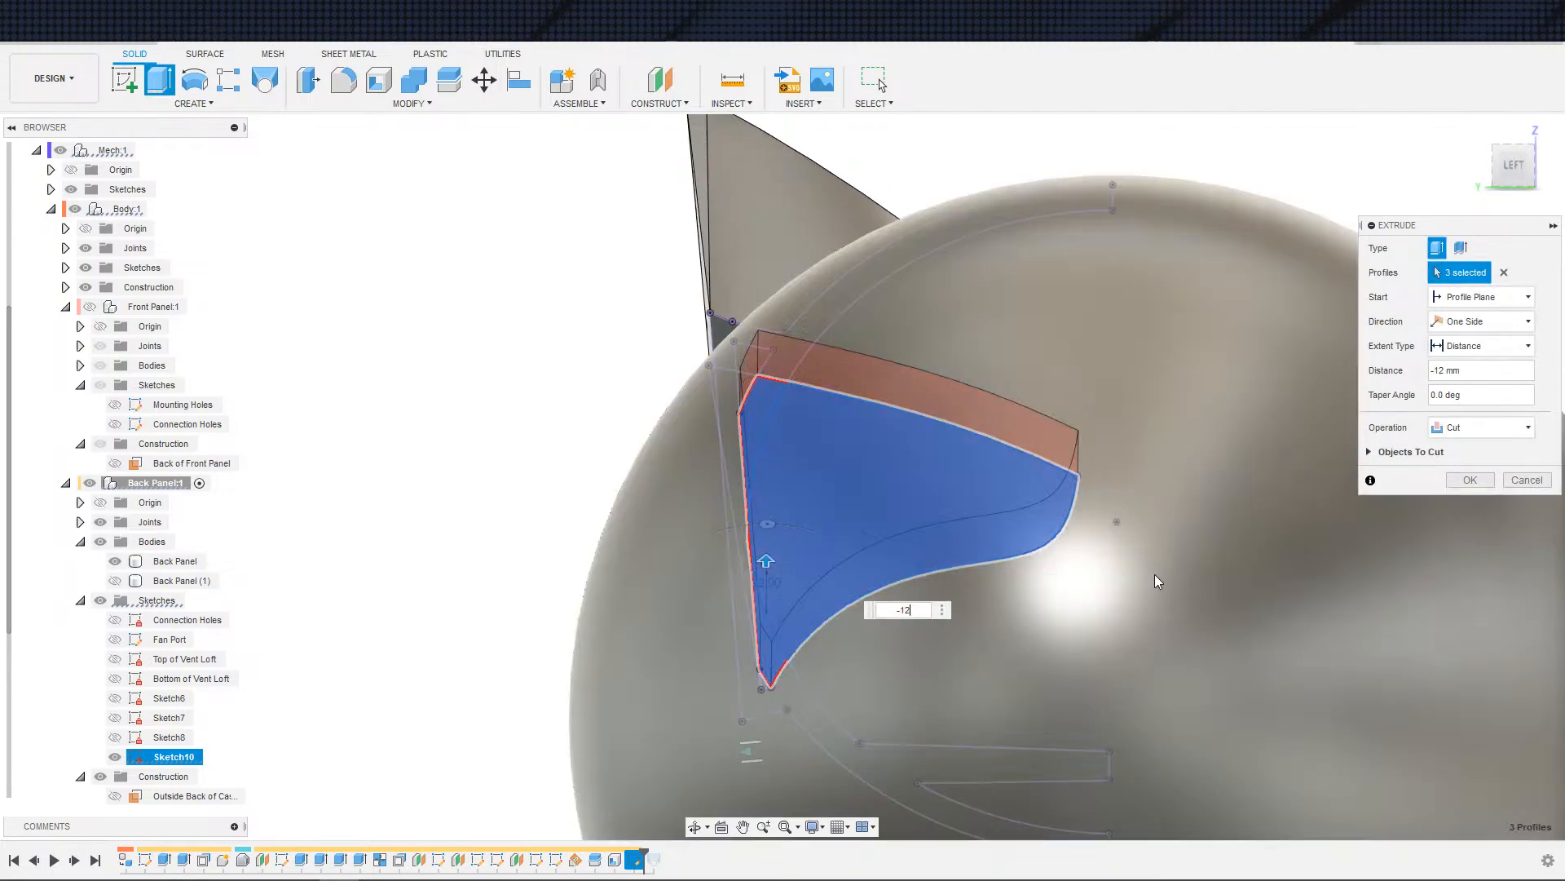
{"action": "middle_click_drag", "start_coordinate": [1155, 576], "coordinate": [1104, 588], "text": "shift"}
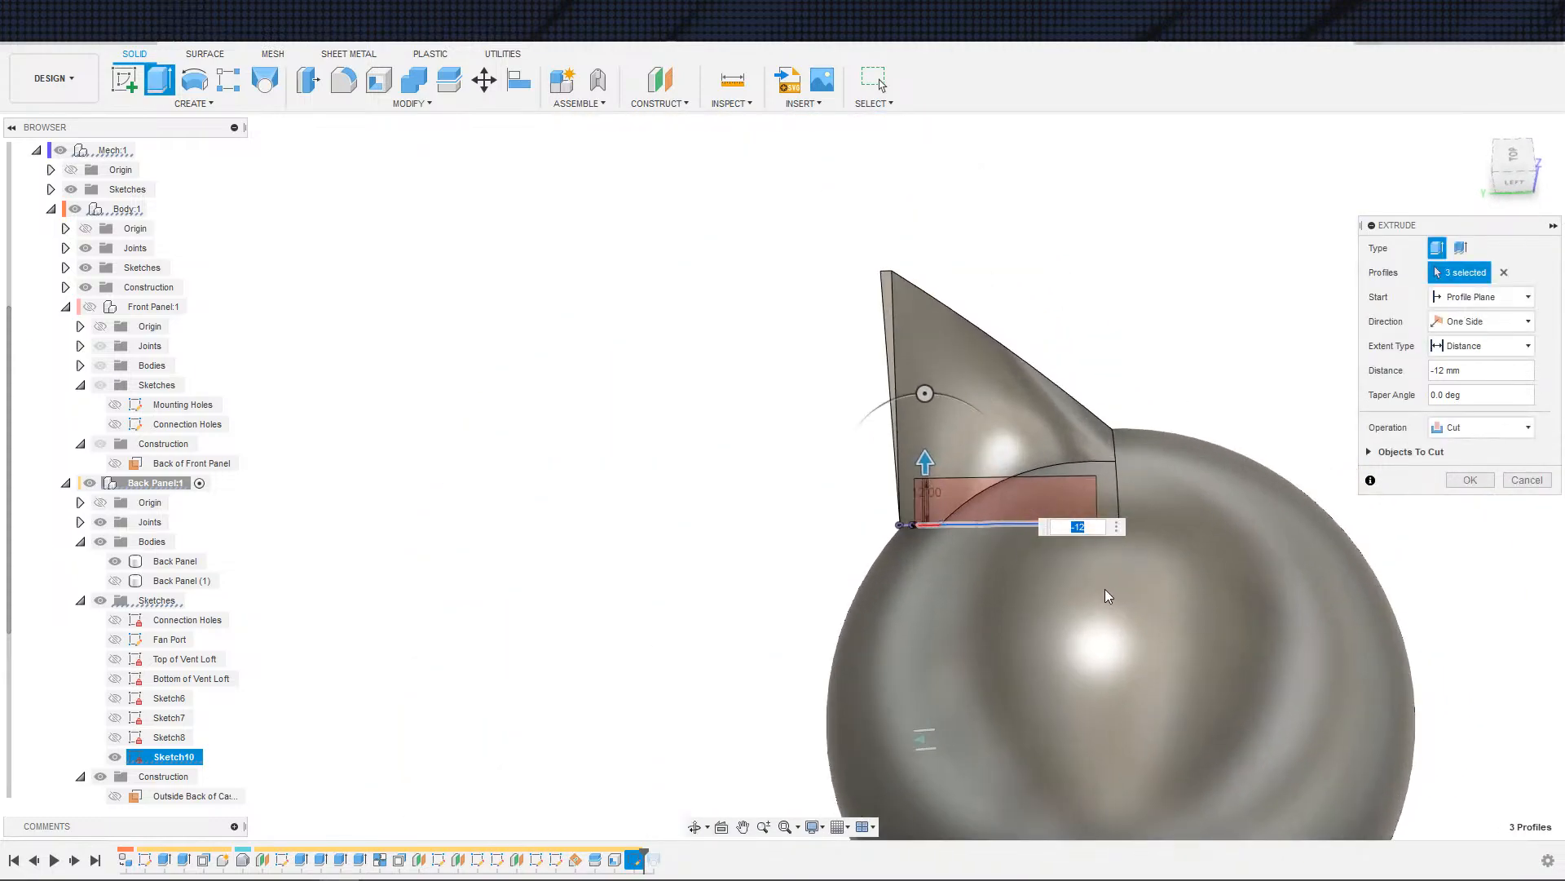
{"action": "scroll", "coordinate": [1093, 584], "scroll_direction": "up", "scroll_amount": 2}
{"action": "left_click_drag", "start_coordinate": [903, 445], "coordinate": [932, 408]}
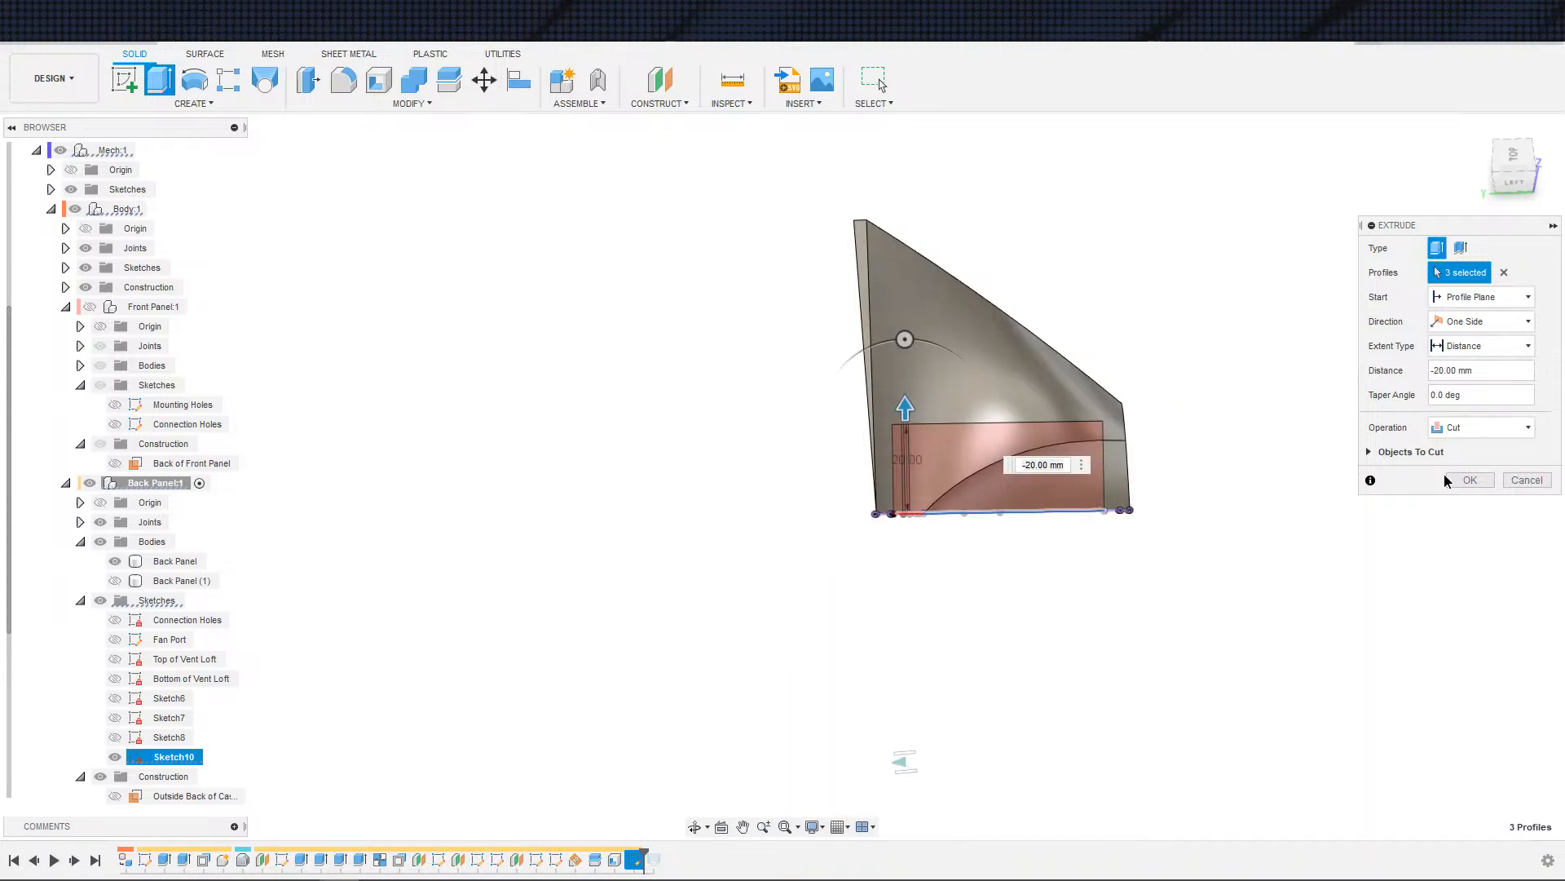
{"action": "key", "text": "Return"}
- Inspect the cut ear from its base and outer side, and undo the -20 mm cut
{"action": "middle_click_drag", "start_coordinate": [1152, 546], "coordinate": [1149, 424], "text": "shift"}
{"action": "middle_click_drag", "start_coordinate": [1154, 420], "coordinate": [1201, 286]}
{"action": "scroll", "coordinate": [1155, 587], "scroll_direction": "down", "scroll_amount": 2}
{"action": "scroll", "coordinate": [1155, 586], "scroll_direction": "up", "scroll_amount": 2}
{"action": "mouse_move", "coordinate": [1338, 479]}
{"action": "middle_mouse_down", "text": "shift"}
{"action": "mouse_move", "coordinate": [1321, 549]}
{"action": "mouse_move", "coordinate": [1310, 413]}
{"action": "mouse_move", "coordinate": [1269, 544]}
{"action": "mouse_move", "coordinate": [1293, 527]}
{"action": "mouse_move", "coordinate": [1326, 560]}
{"action": "mouse_move", "coordinate": [1163, 577]}
{"action": "mouse_move", "coordinate": [1401, 660]}
{"action": "mouse_move", "coordinate": [1412, 632]}
{"action": "mouse_move", "coordinate": [1403, 657]}
{"action": "mouse_move", "coordinate": [1246, 600]}
{"action": "middle_mouse_up", "text": "shift"}
{"action": "scroll", "coordinate": [1269, 577], "scroll_direction": "up", "scroll_amount": 2}
{"action": "scroll", "coordinate": [1335, 636], "scroll_direction": "down", "scroll_amount": 1}
{"action": "key", "text": "ctrl+z"}
{"action": "scroll", "coordinate": [1358, 604], "scroll_direction": "down", "scroll_amount": 2}
{"action": "scroll", "coordinate": [1223, 593], "scroll_direction": "up", "scroll_amount": 3}
{"action": "scroll", "coordinate": [1011, 555], "scroll_direction": "up", "scroll_amount": 2}
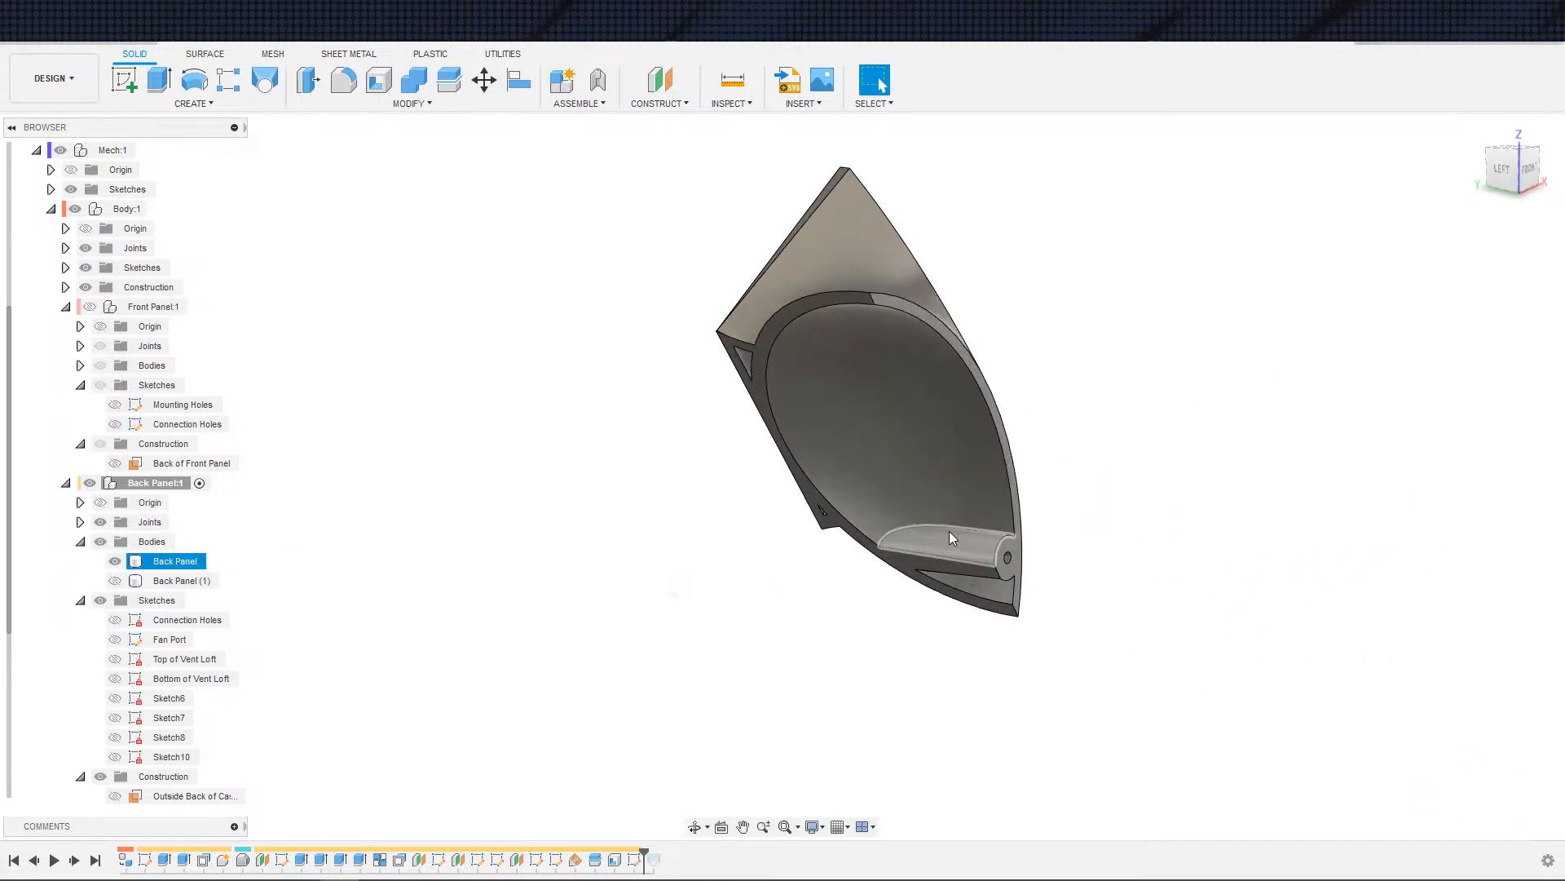
{"action": "left_click", "coordinate": [879, 418]}
{"action": "key", "text": "e"}
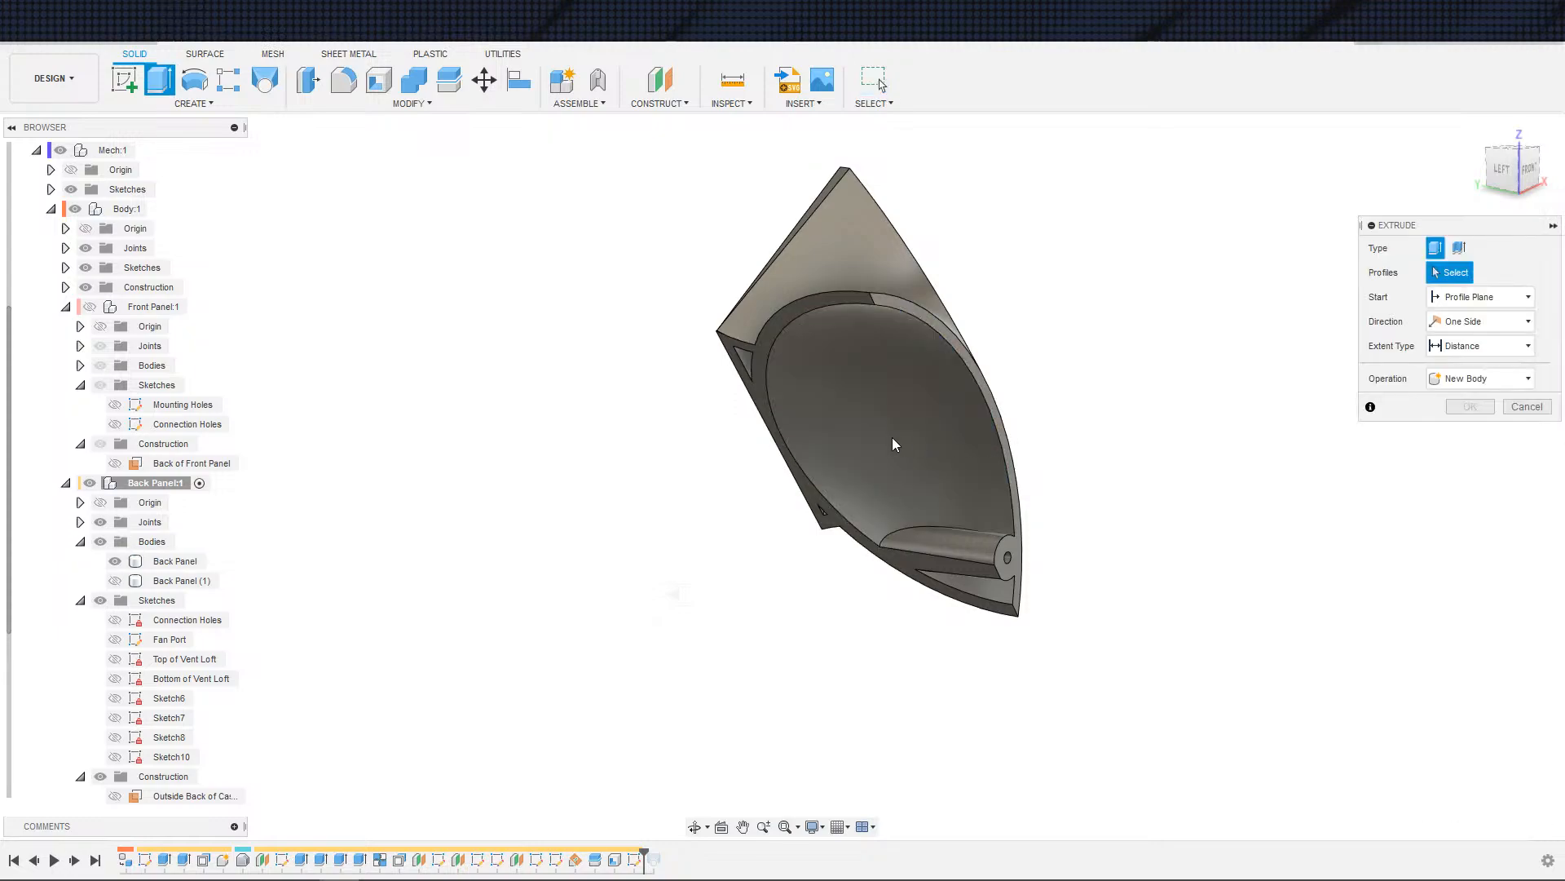
{"action": "key", "text": "Escape"}
{"action": "scroll", "coordinate": [934, 439], "scroll_direction": "down", "scroll_amount": 3}
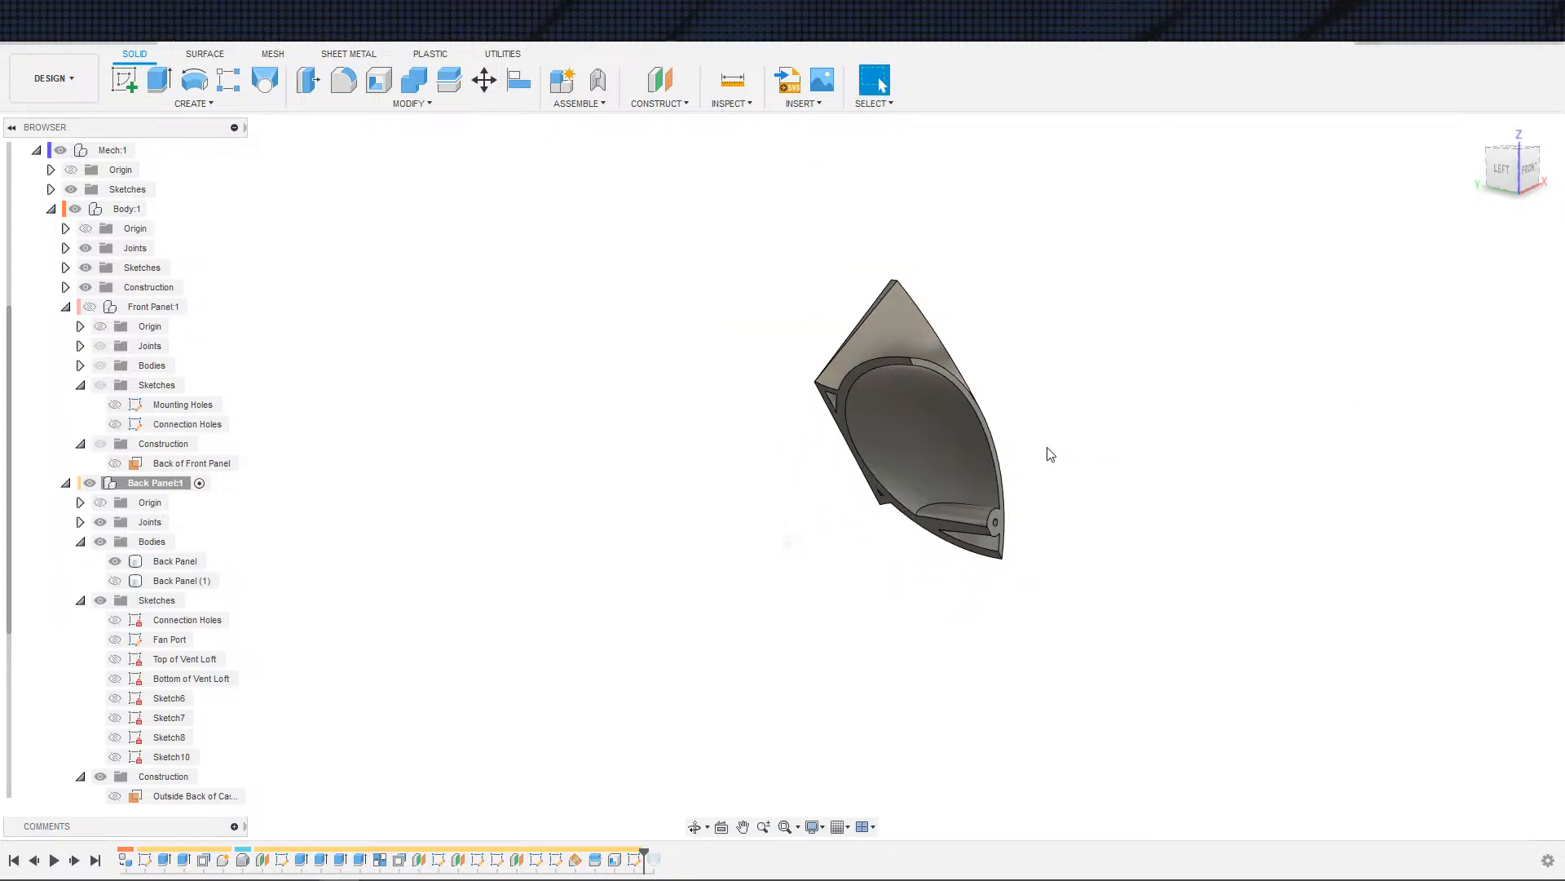
- Try to shell the ear body with an inside thickness of 3 mm, removing the curved inner face, and cancel
{"action": "left_click", "coordinate": [958, 508]}
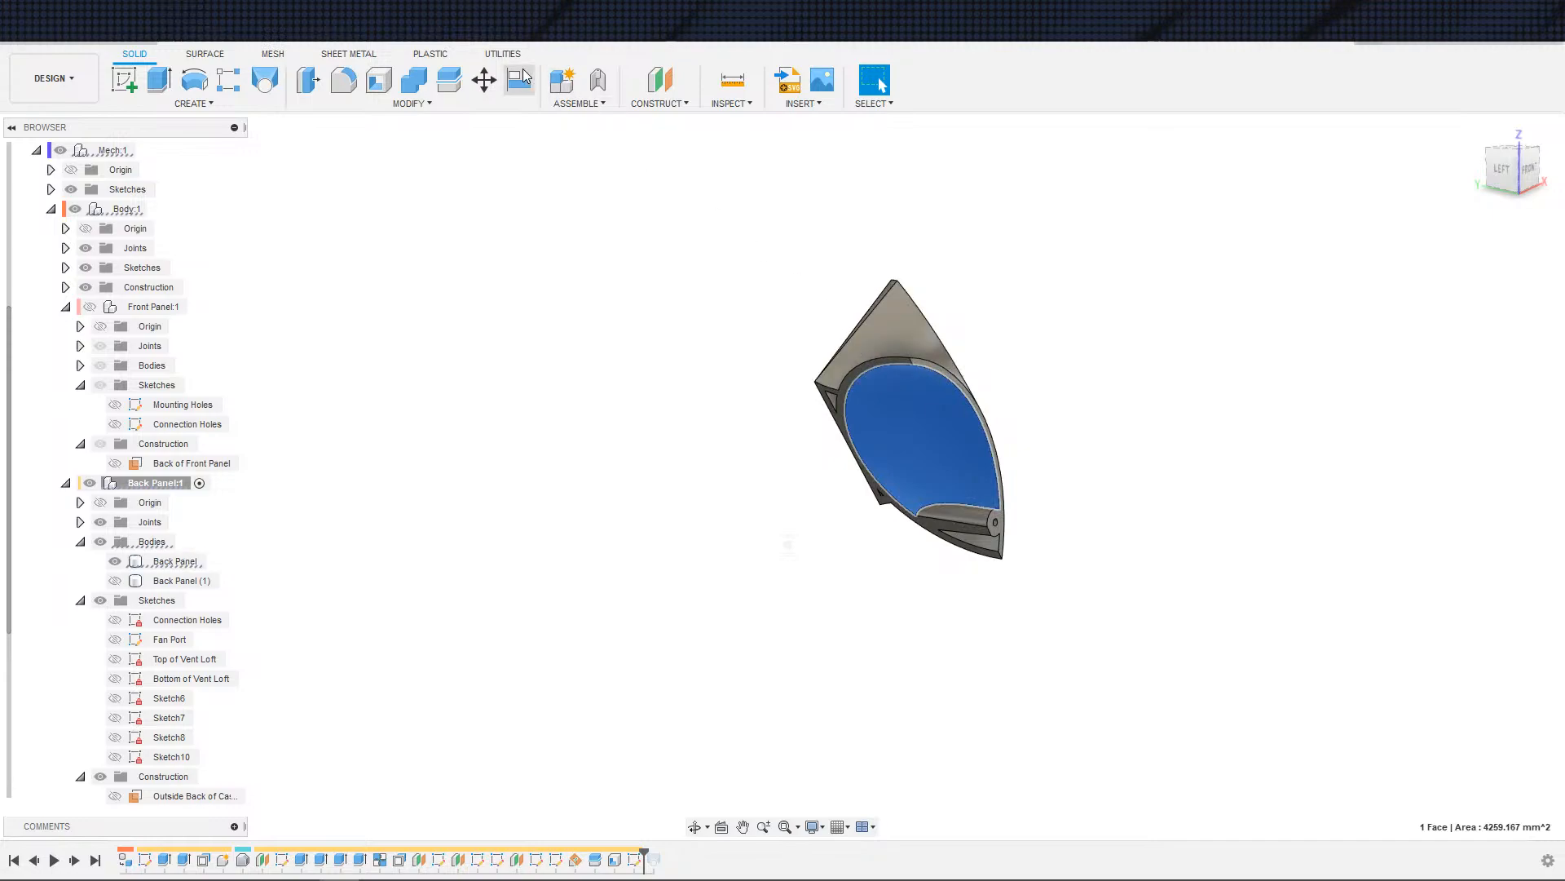
{"action": "left_click", "coordinate": [379, 80]}
{"action": "type", "text": "3"}
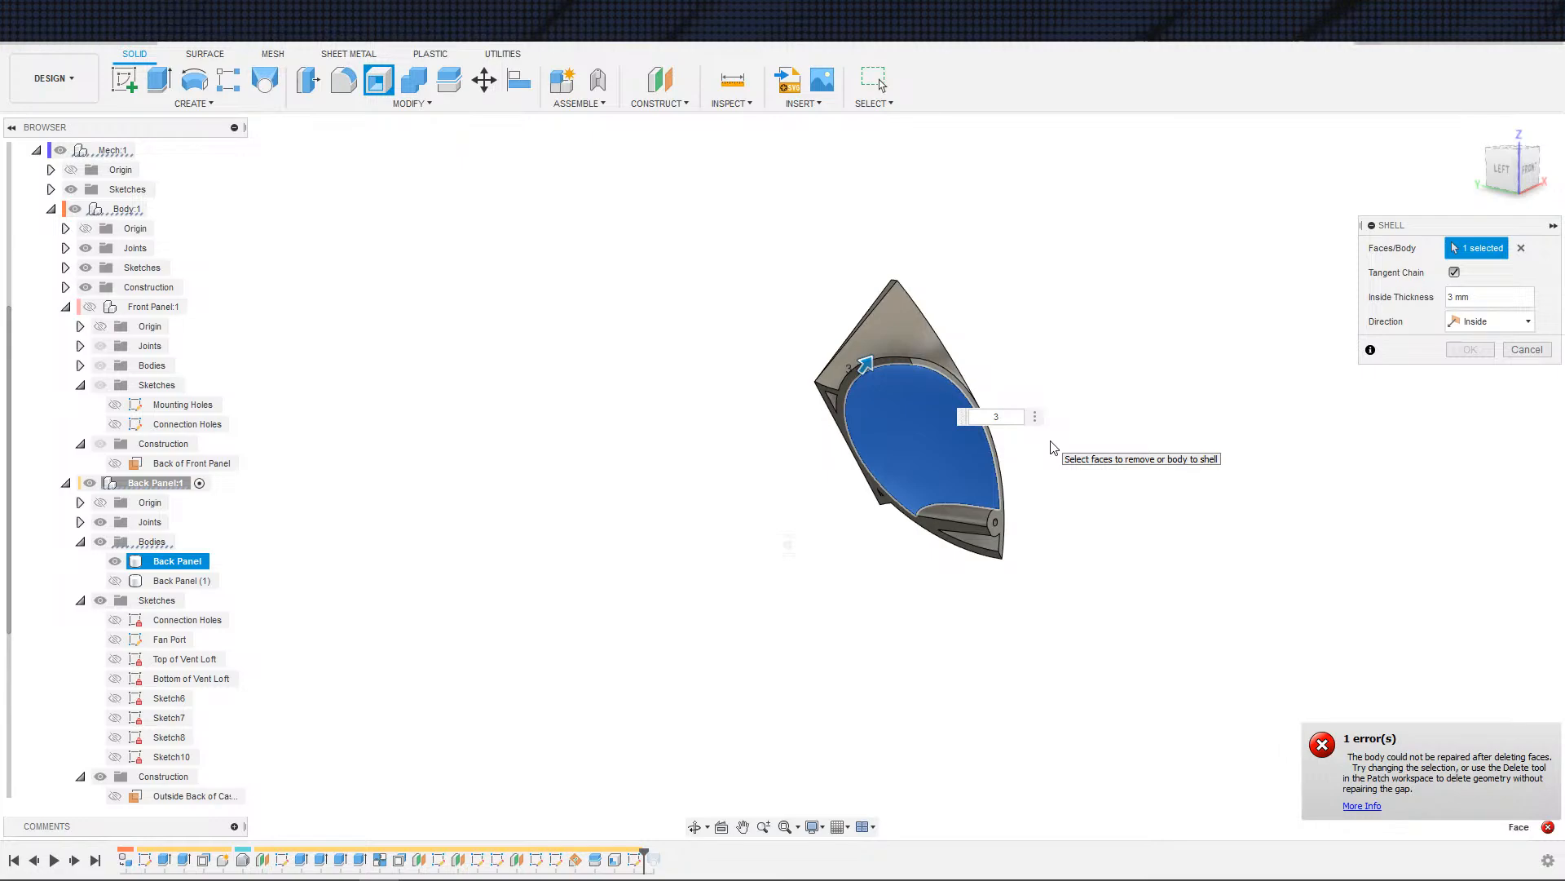
{"action": "scroll", "coordinate": [989, 359], "scroll_direction": "up", "scroll_amount": 5}
{"action": "key", "text": "Escape"}
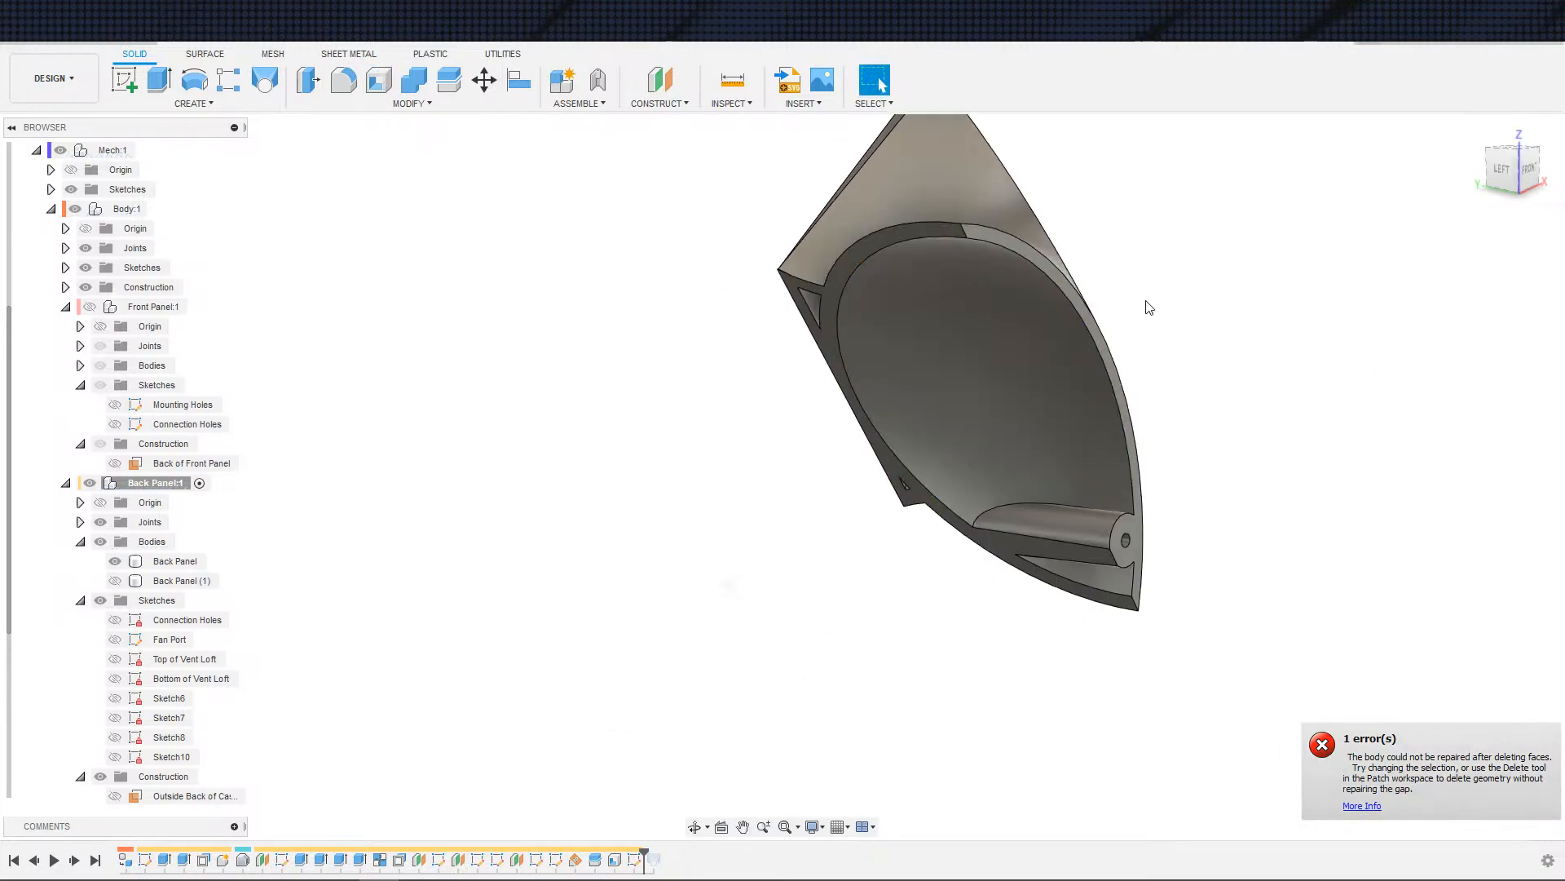
- Undo the cut-face sketch, the ear's shell, the body split and the angled split-line sketch on the back panel
{"action": "scroll", "coordinate": [1157, 308], "scroll_direction": "down", "scroll_amount": 3}
{"action": "mouse_move", "coordinate": [1167, 307]}
{"action": "middle_mouse_down", "text": "shift"}
{"action": "mouse_move", "coordinate": [1230, 307]}
{"action": "mouse_move", "coordinate": [1171, 314]}
{"action": "middle_mouse_up", "text": "shift"}
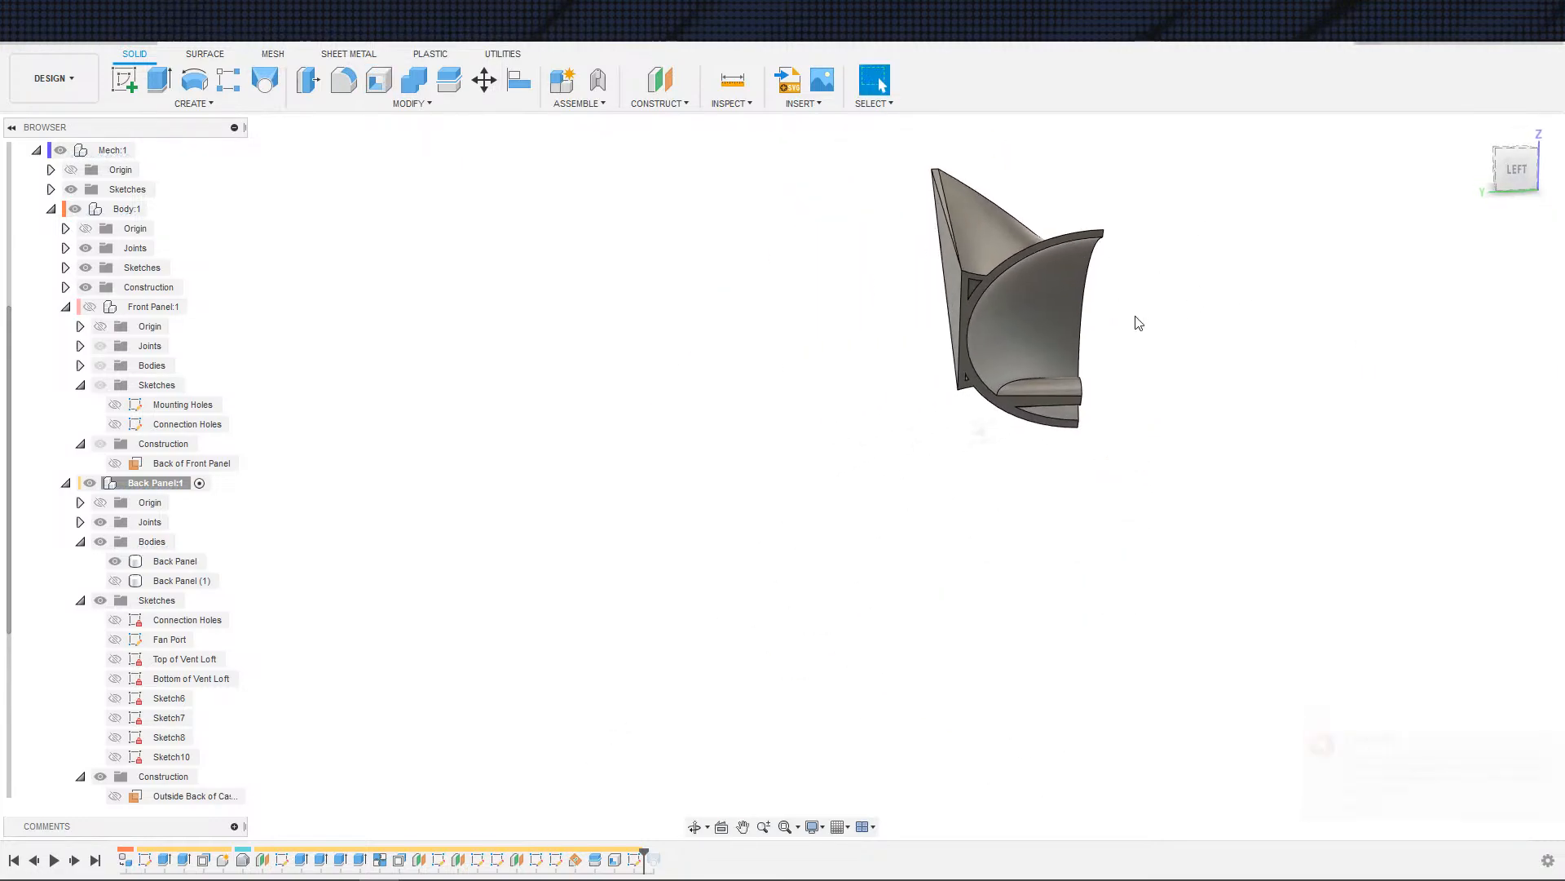
{"action": "key", "text": "ctrl+z"}
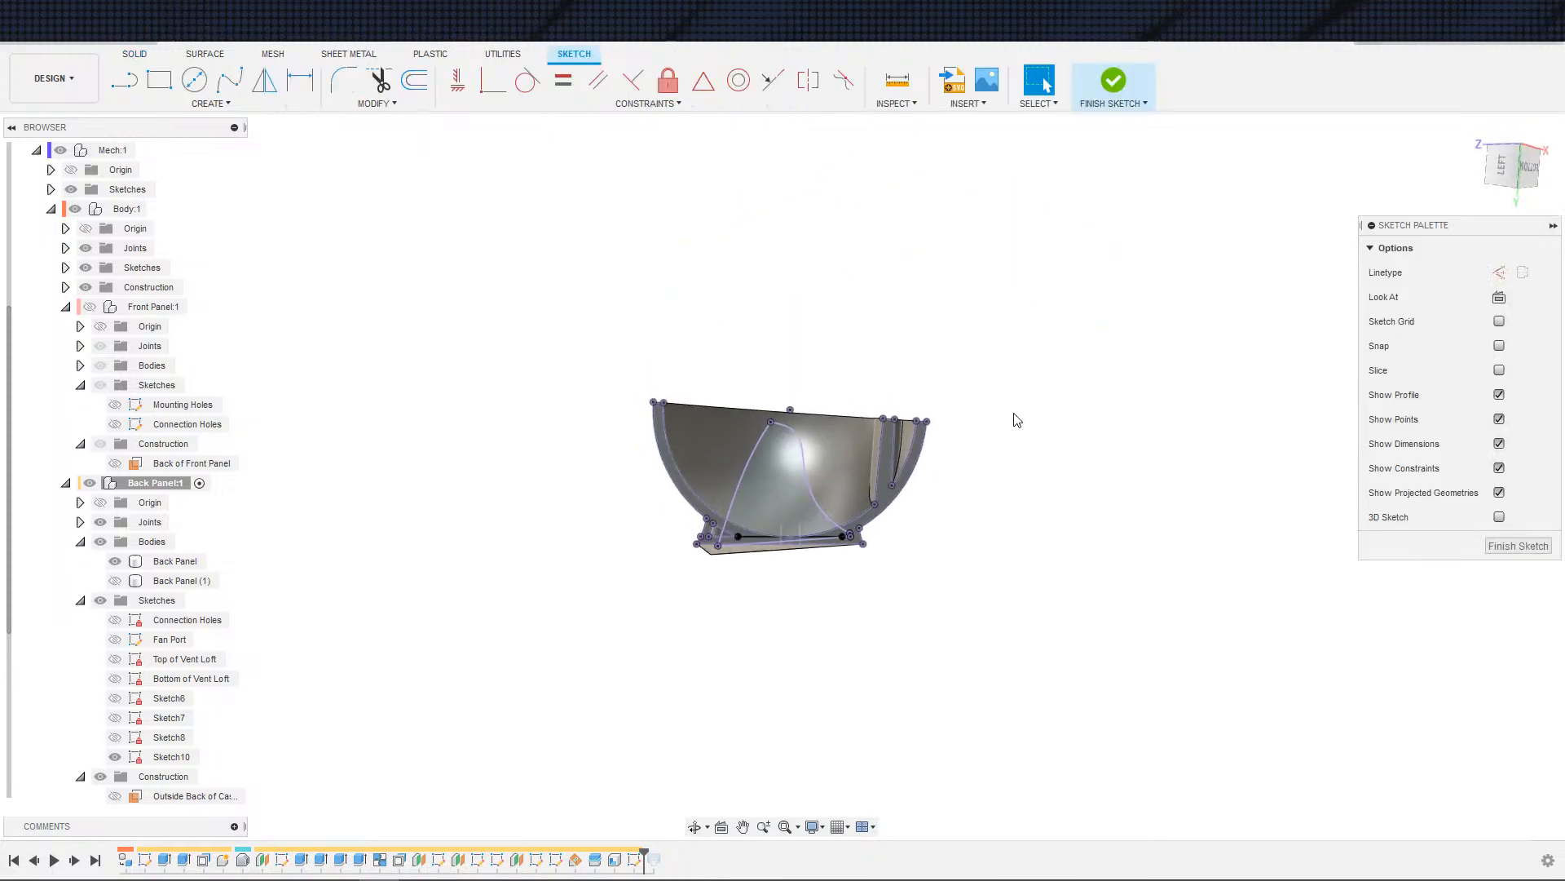
{"action": "key", "text": "ctrl+z"}
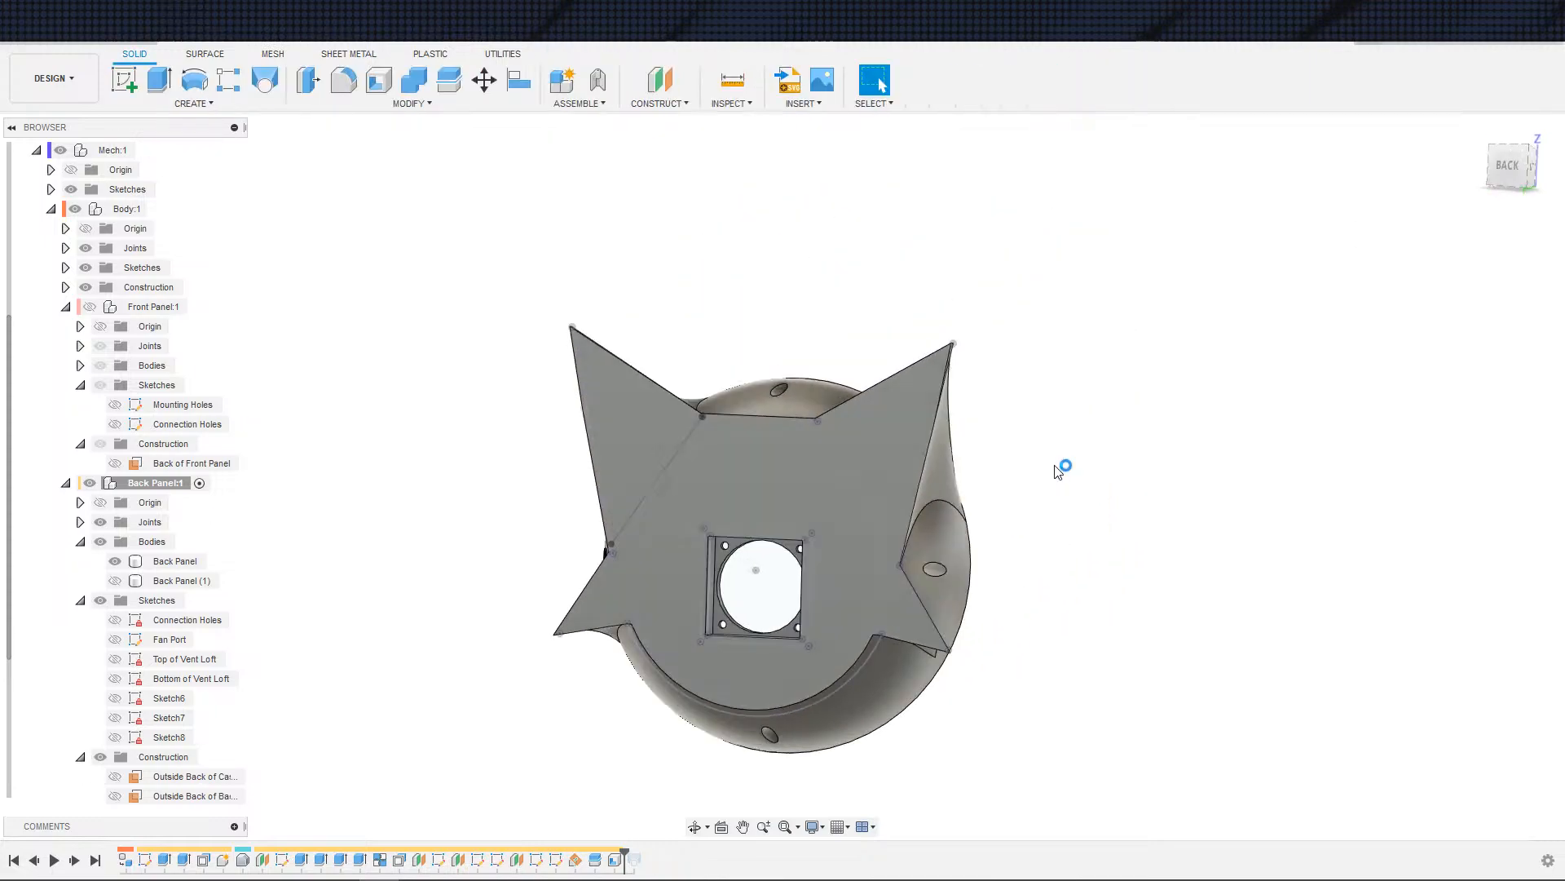
{"action": "key", "text": "ctrl+z"}
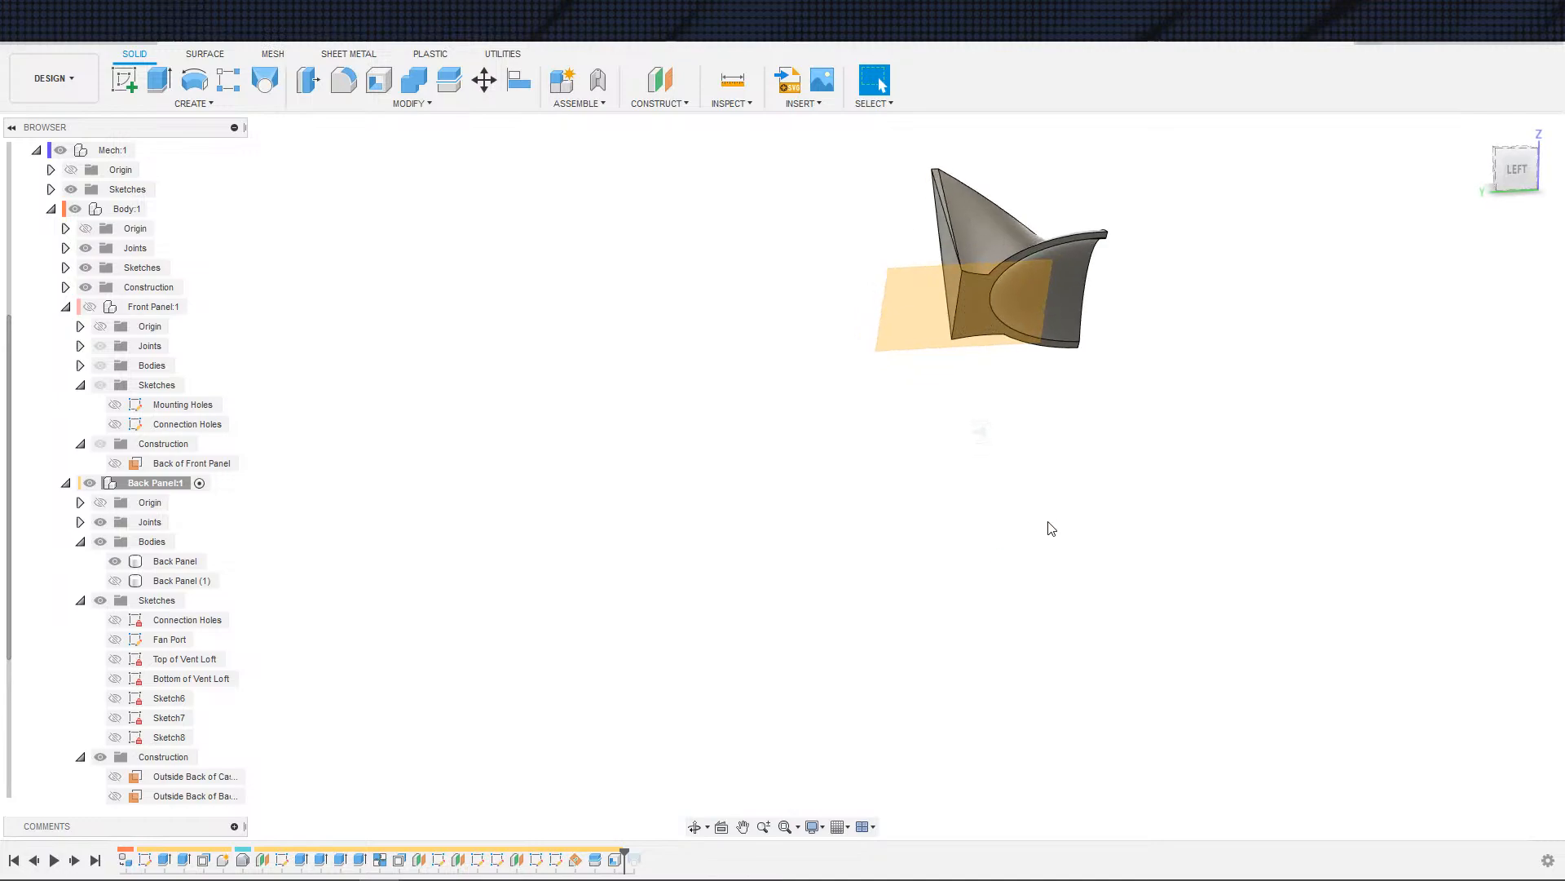
{"action": "key", "text": "ctrl+z"}
{"action": "key", "text": "ctrl+z"}
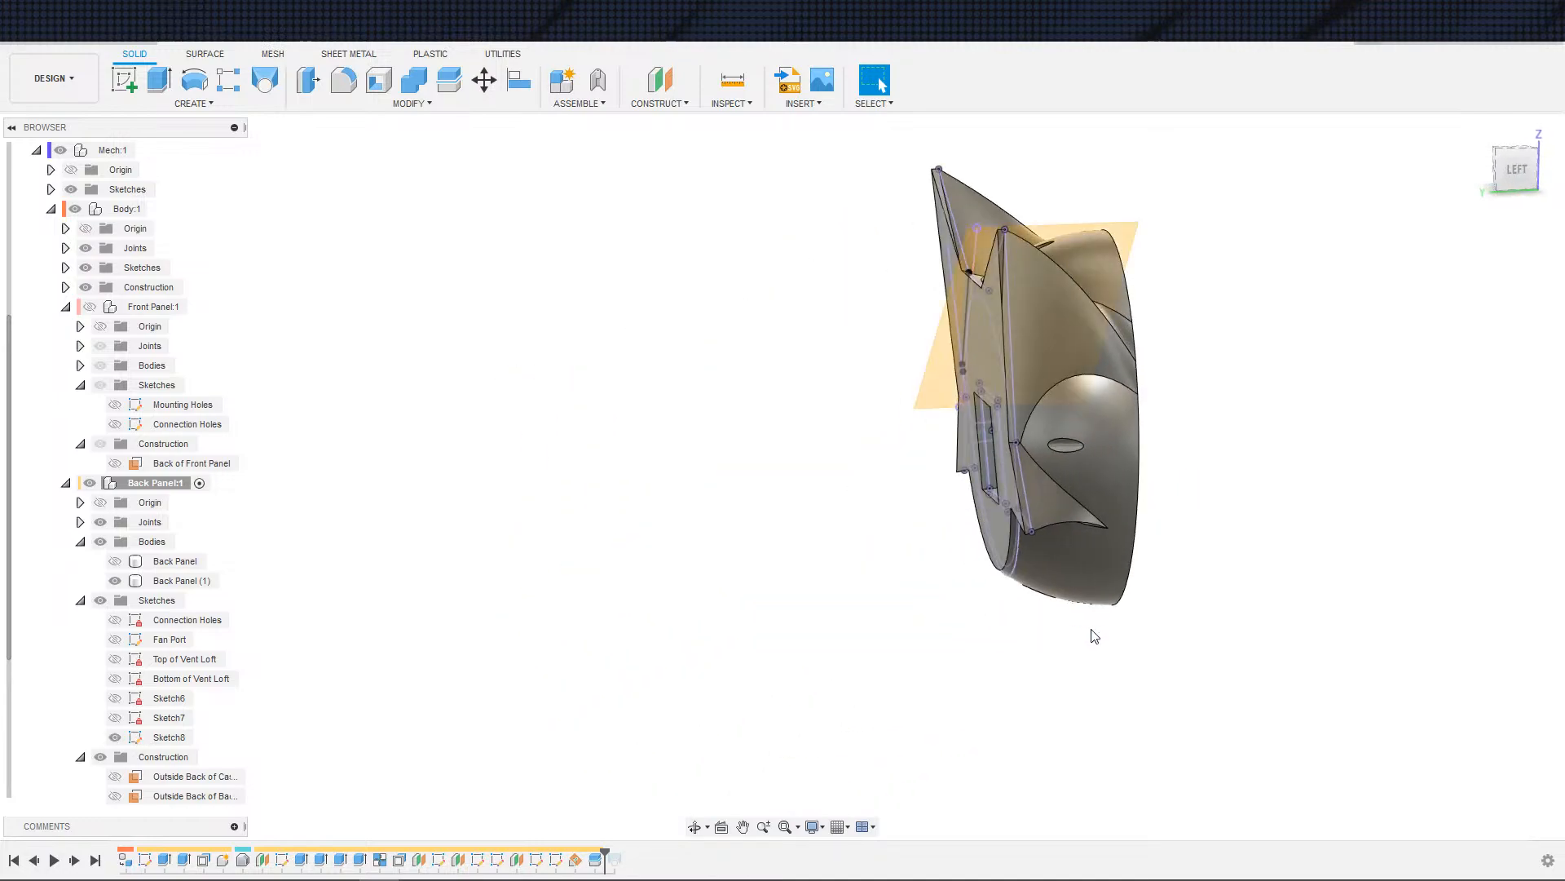
{"action": "key", "text": "ctrl+z"}
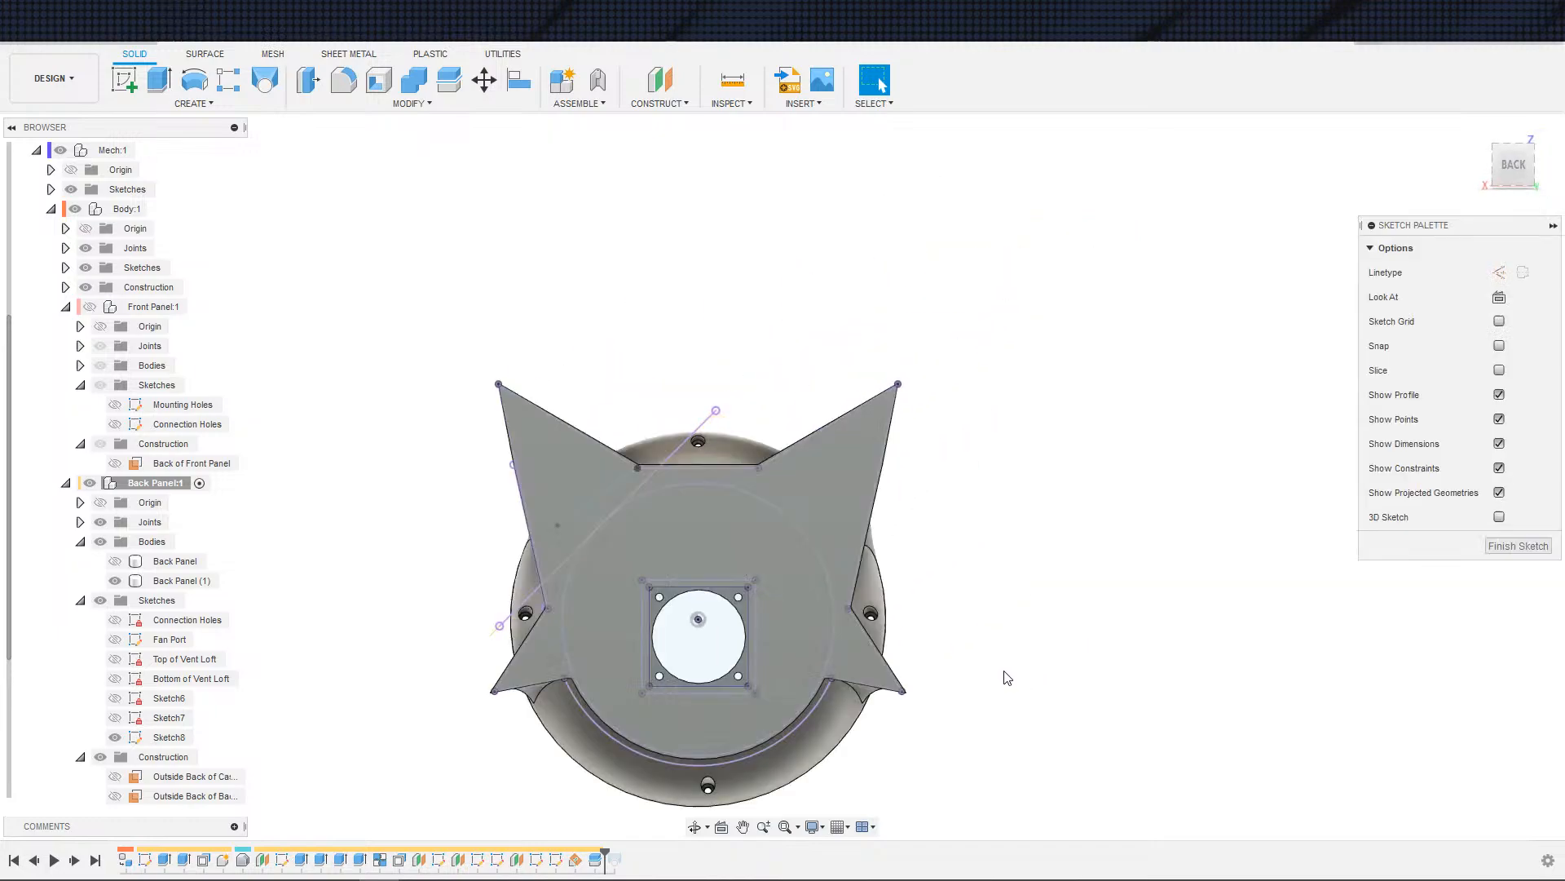
{"action": "key", "text": "ctrl+z"}
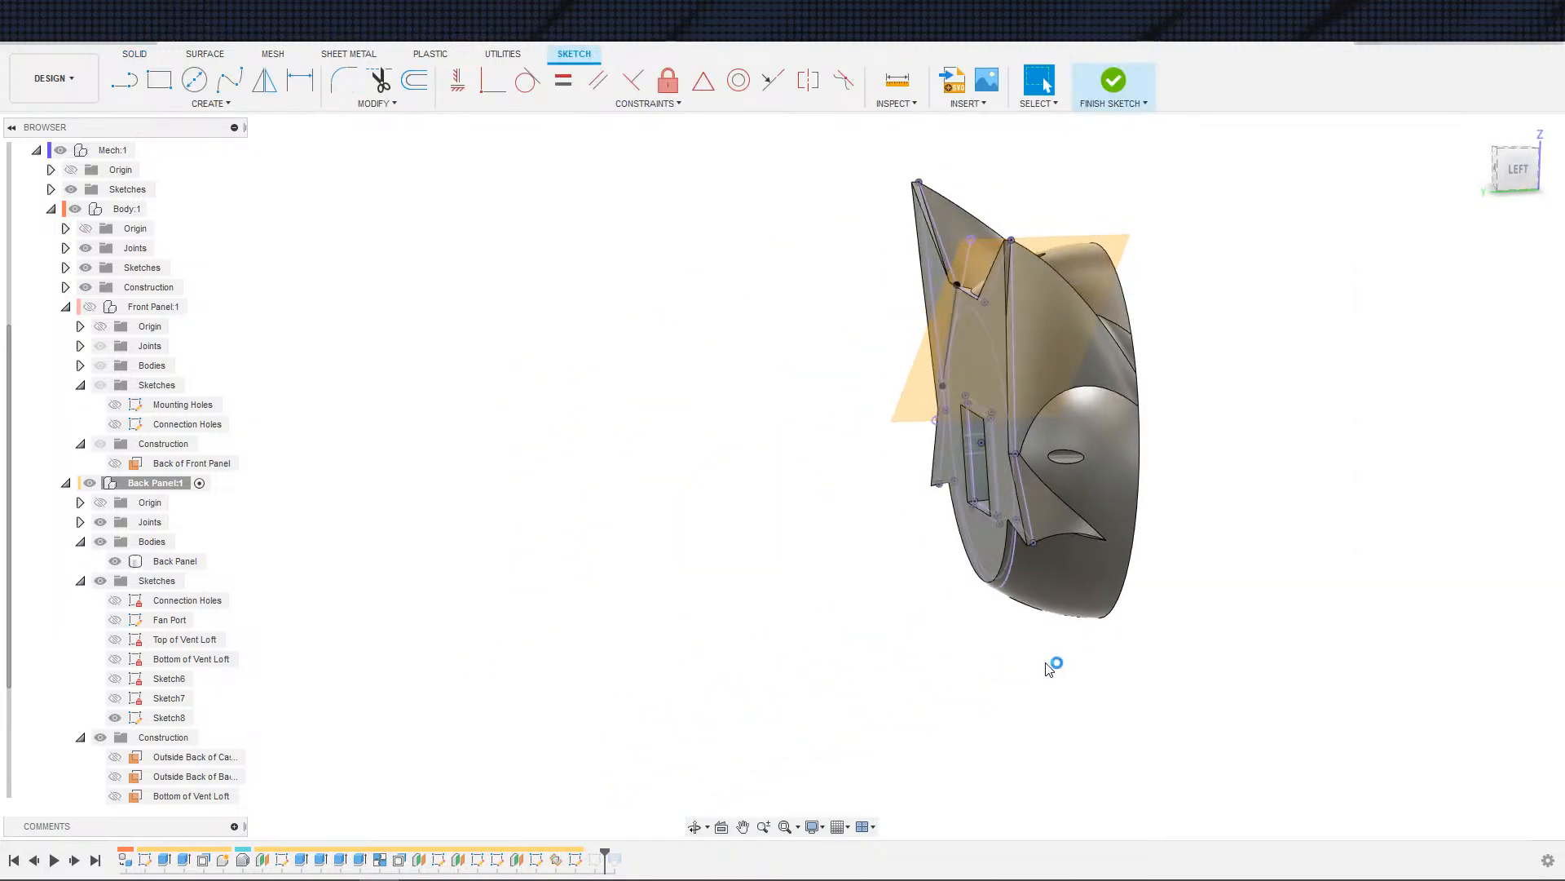
{"action": "key", "text": "ctrl+z"}
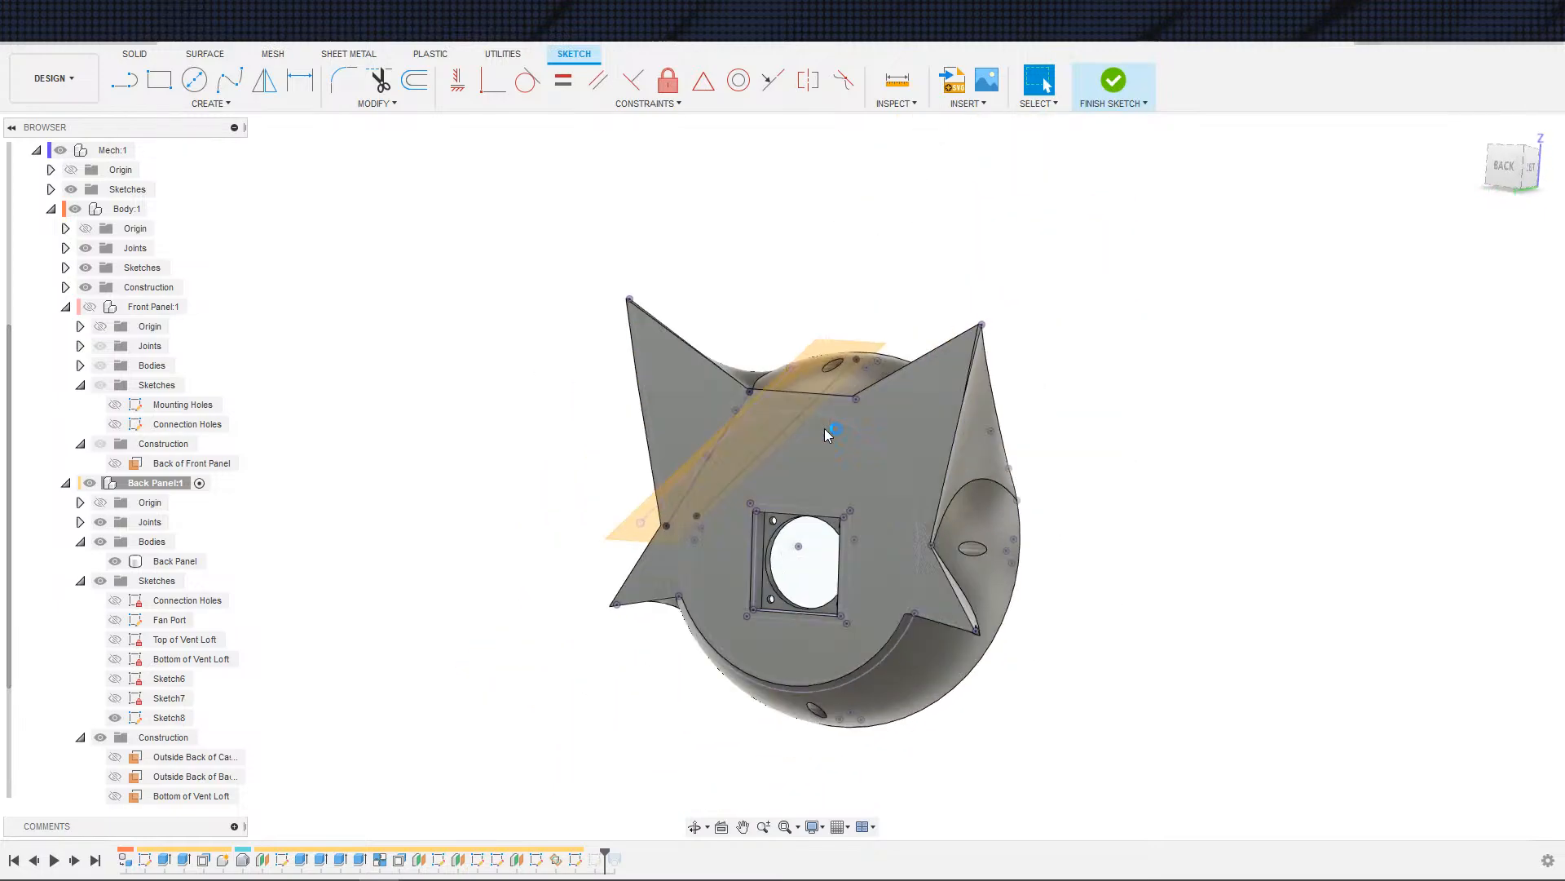
{"action": "key", "text": "ctrl+z"}
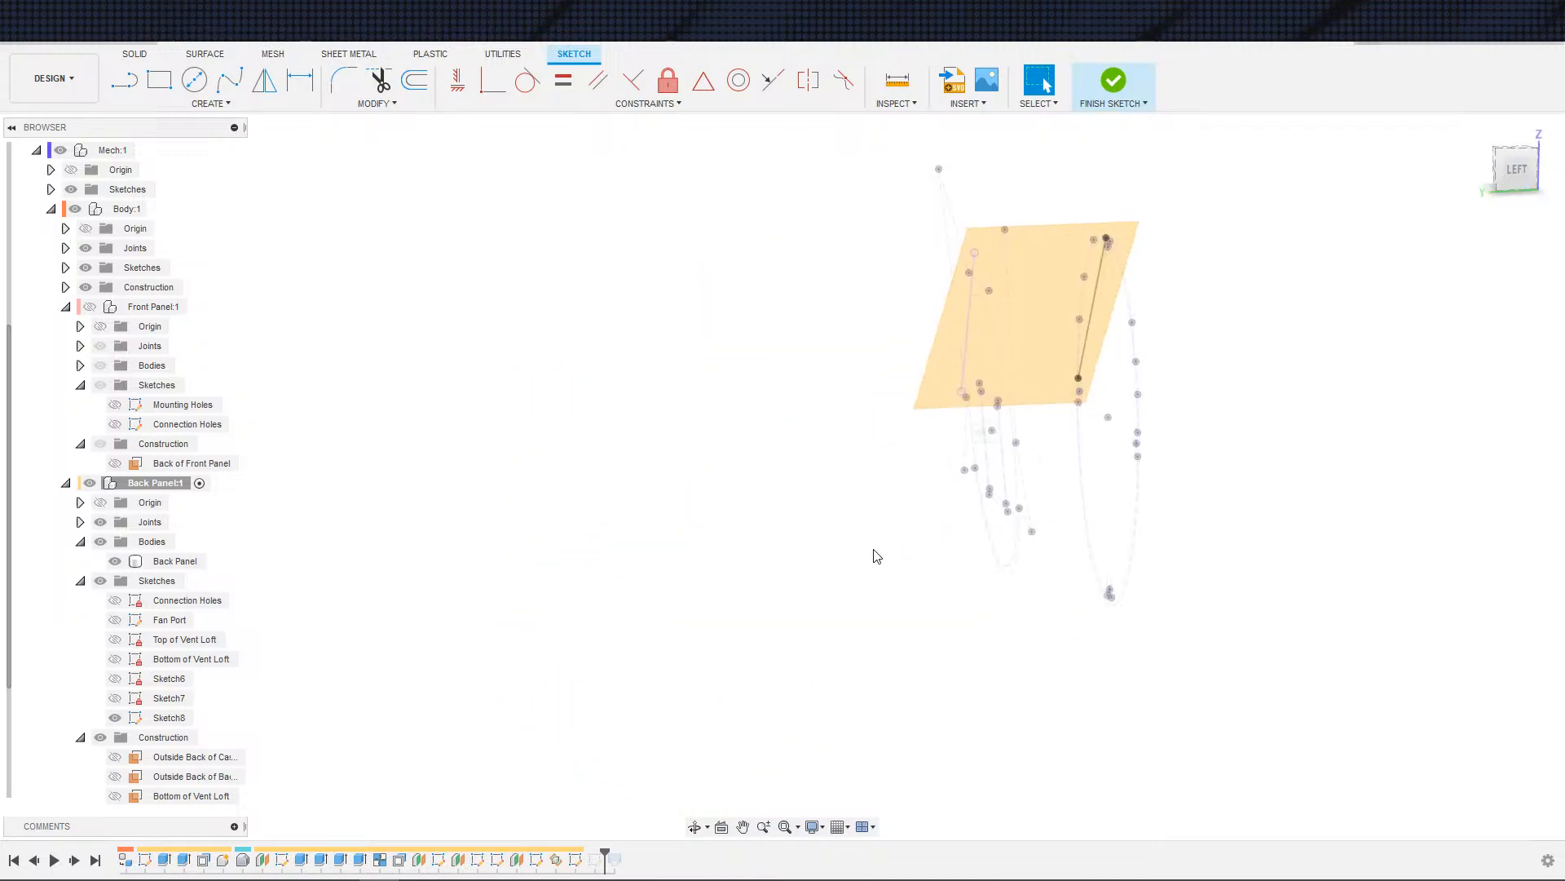
{"action": "key", "text": "ctrl+z"}
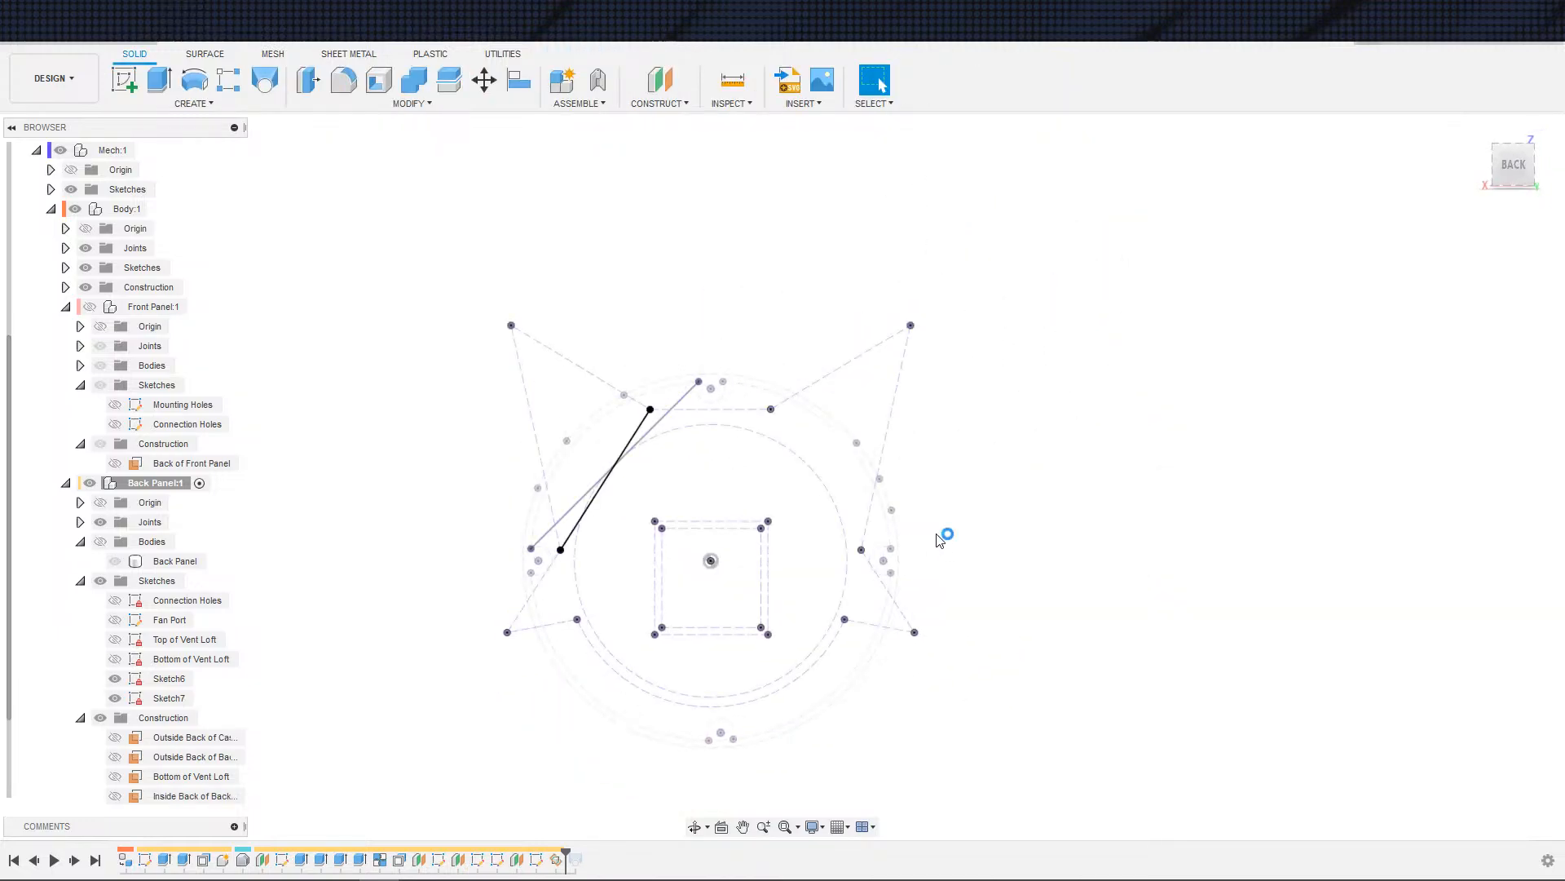
- Undo the earlier construction sketches, loft, offset planes and vent slot pattern, back to the empty vent sketch on the panel's back
{"action": "key", "text": "ctrl+z"}
{"action": "key", "text": "ctrl+z"}
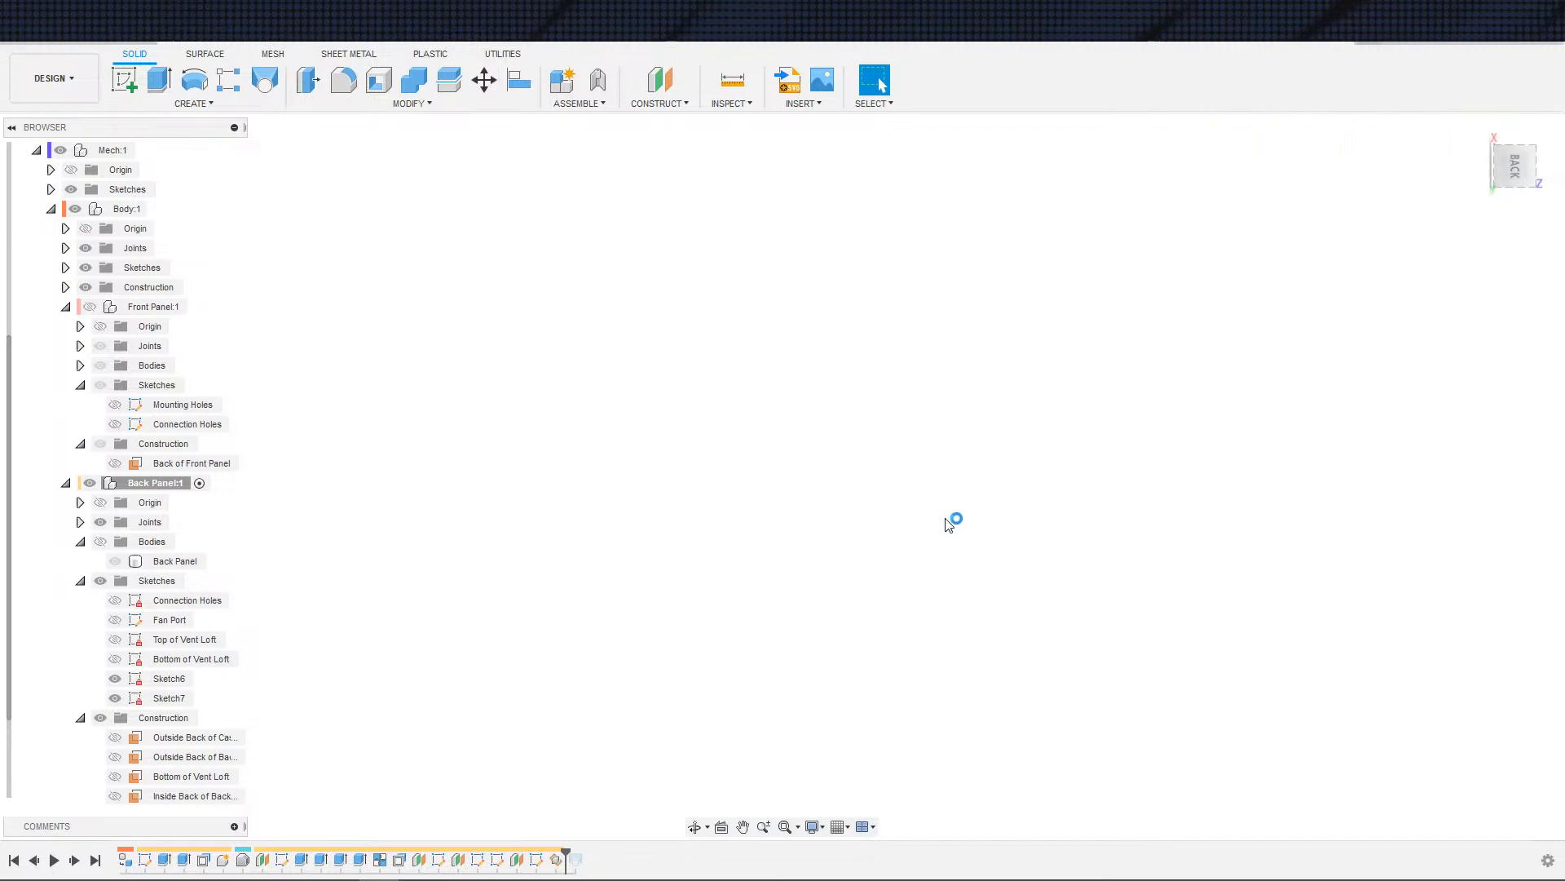
{"action": "key", "text": "ctrl+z"}
{"action": "key", "text": "ctrl+z"}
{"action": "key", "text": "ctrl+z"}
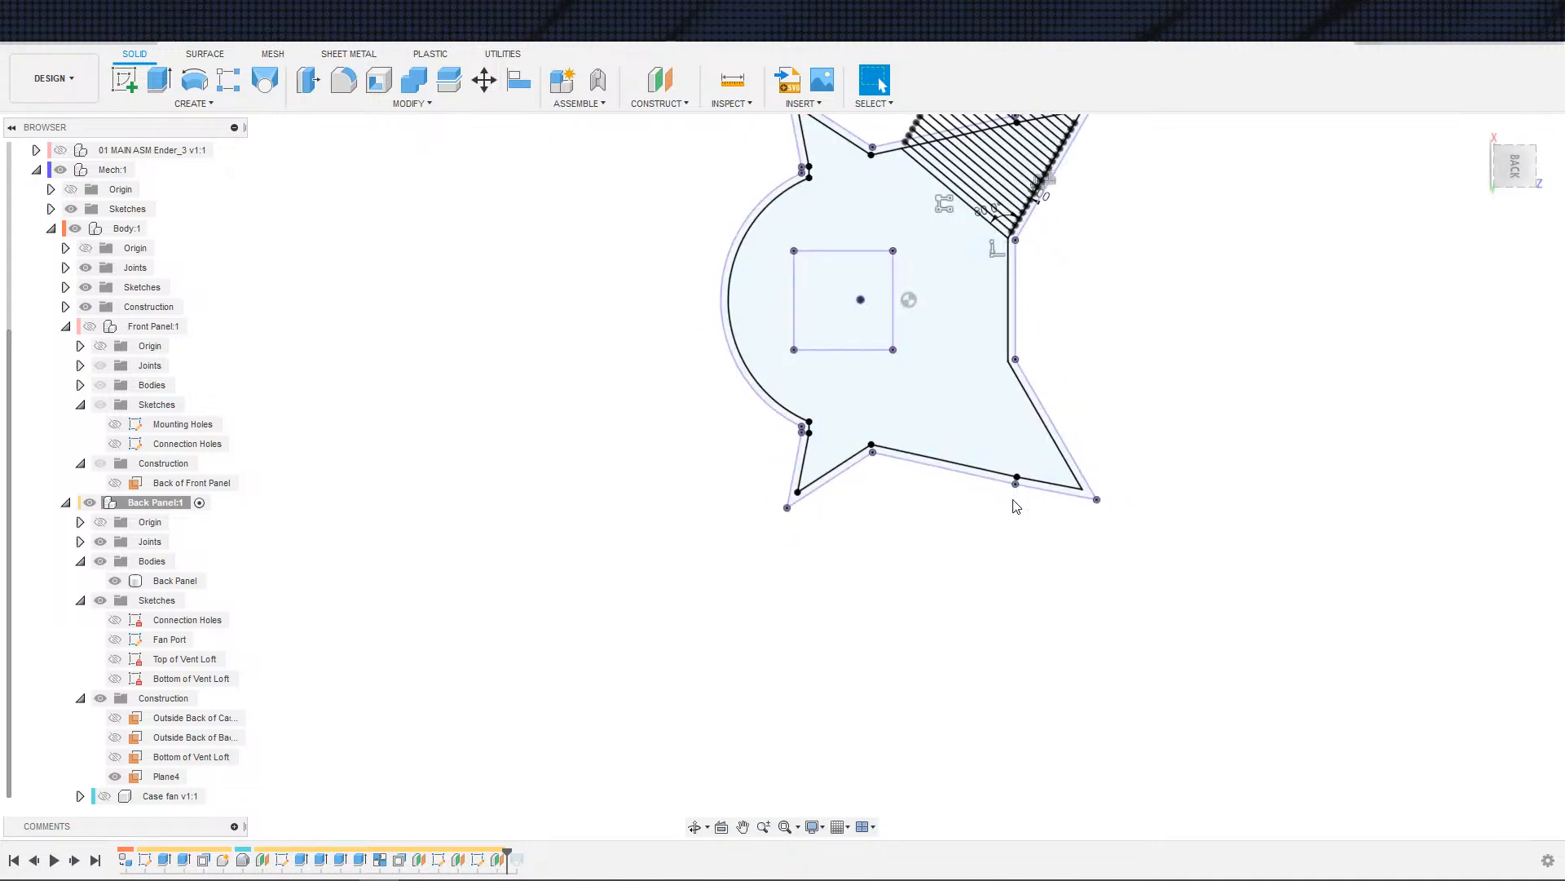
{"action": "key", "text": "ctrl+z"}
{"action": "key", "text": "ctrl+z"}
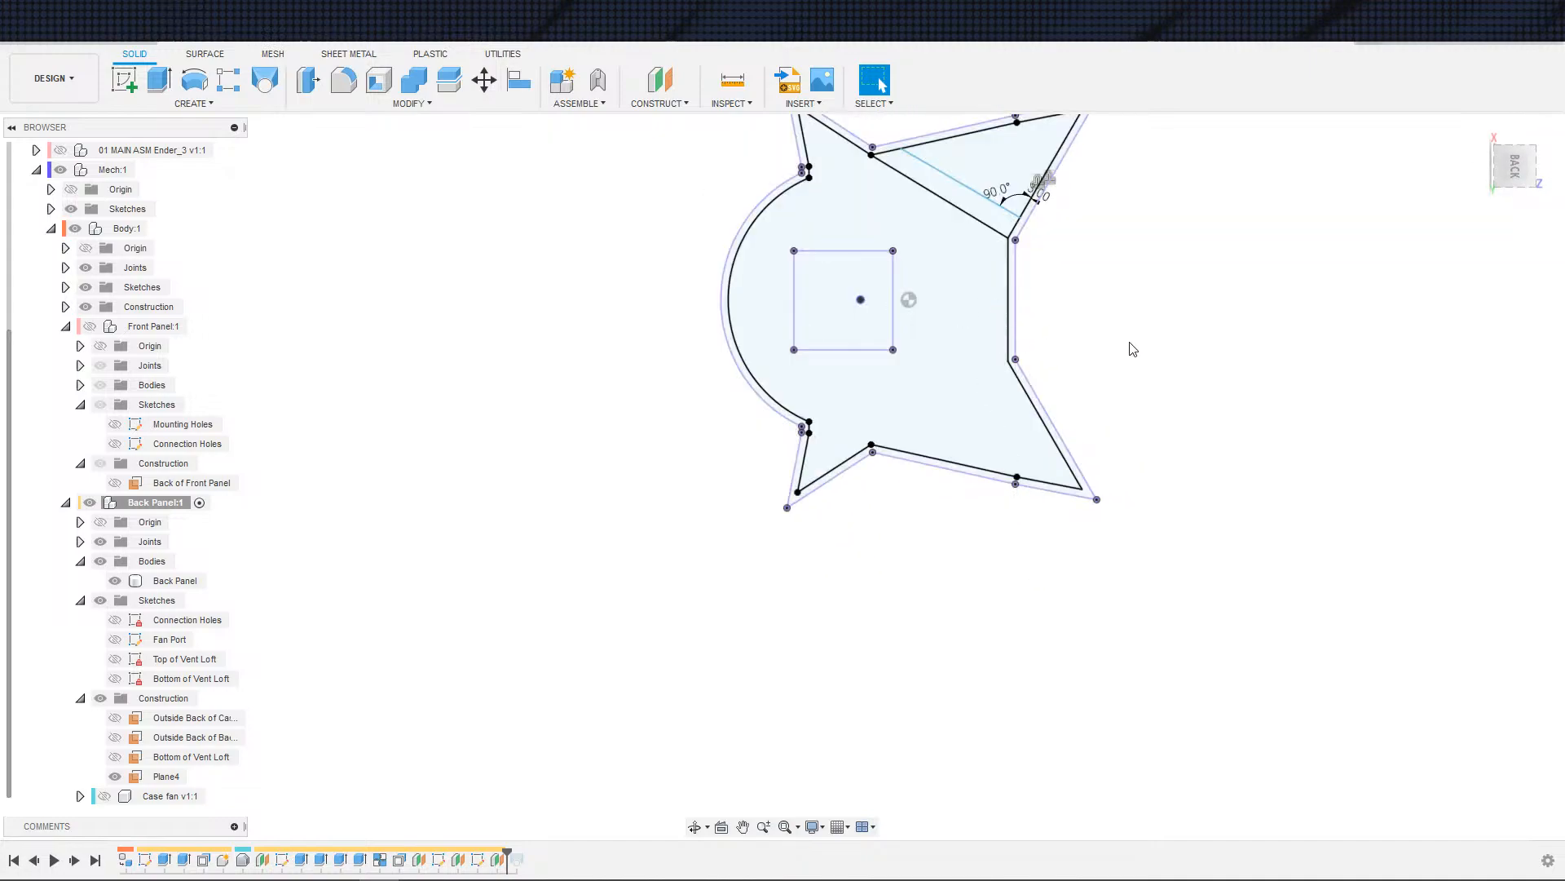
{"action": "key", "text": "ctrl+z"}
{"action": "key", "text": "ctrl+z"}
{"action": "key", "text": "ctrl+z"}
{"action": "key", "text": "ctrl+z"}
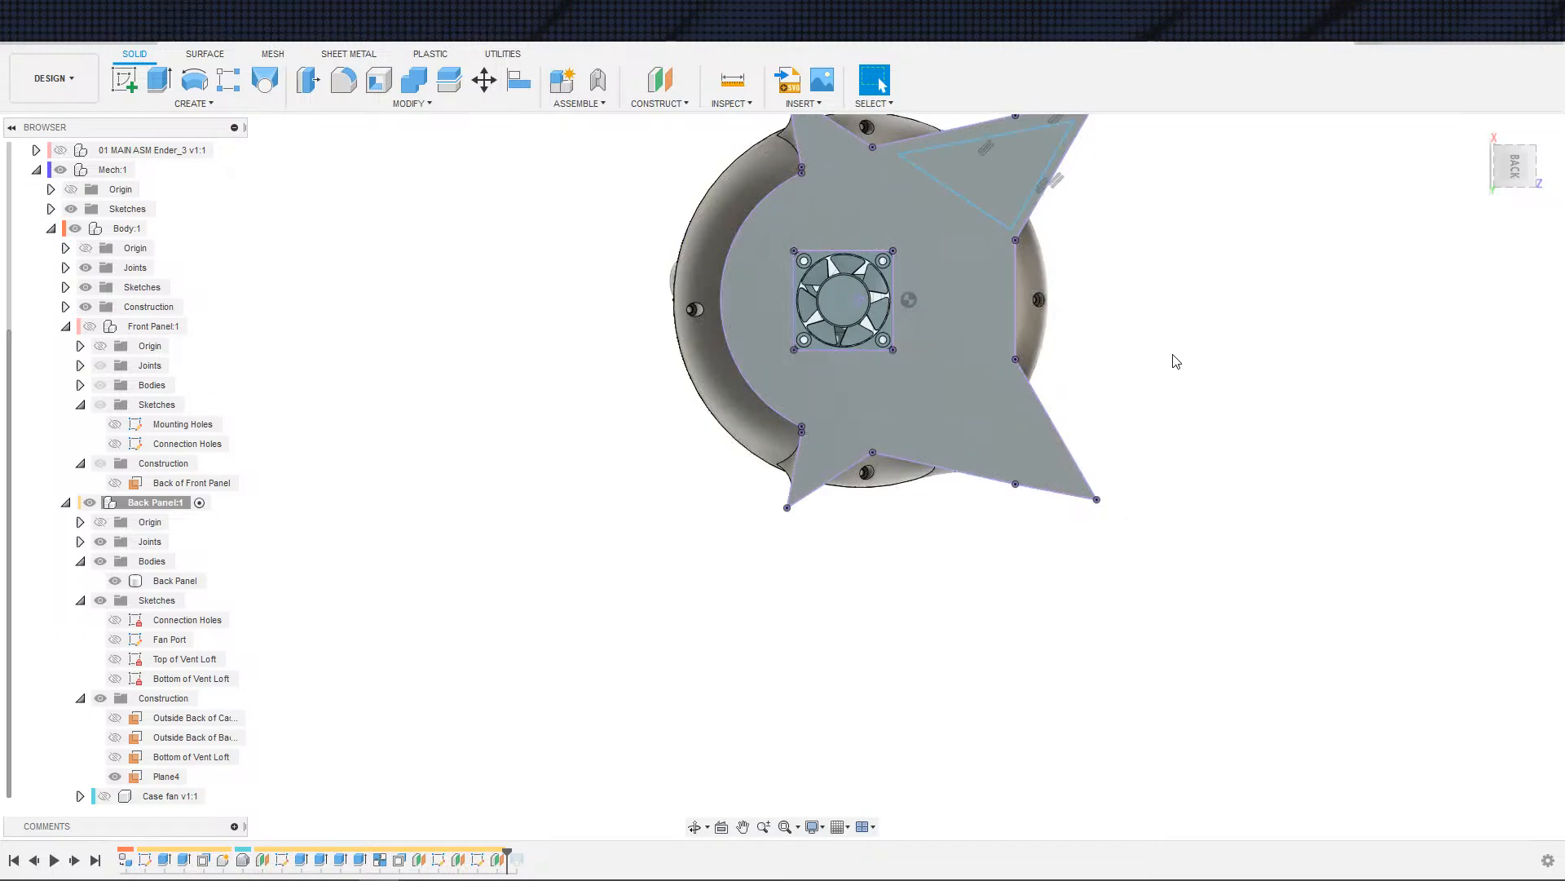
{"action": "key", "text": "ctrl+z"}
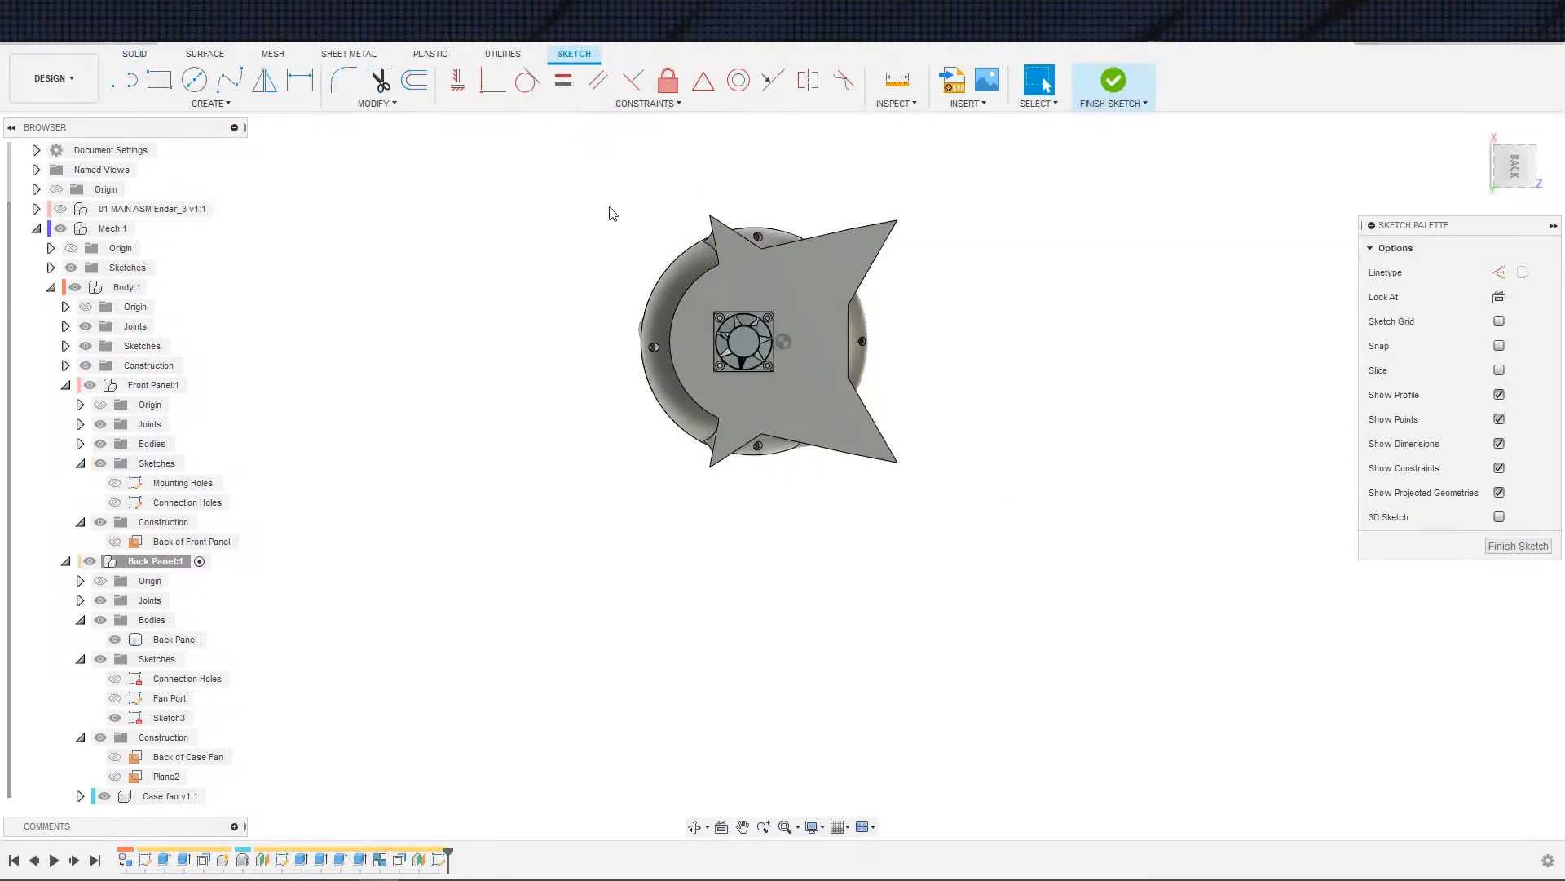
- Redo the vent sketch's edits, including its slot pattern and rename, through the creation of the offset plane
{"action": "left_click", "coordinate": [142, 47]}
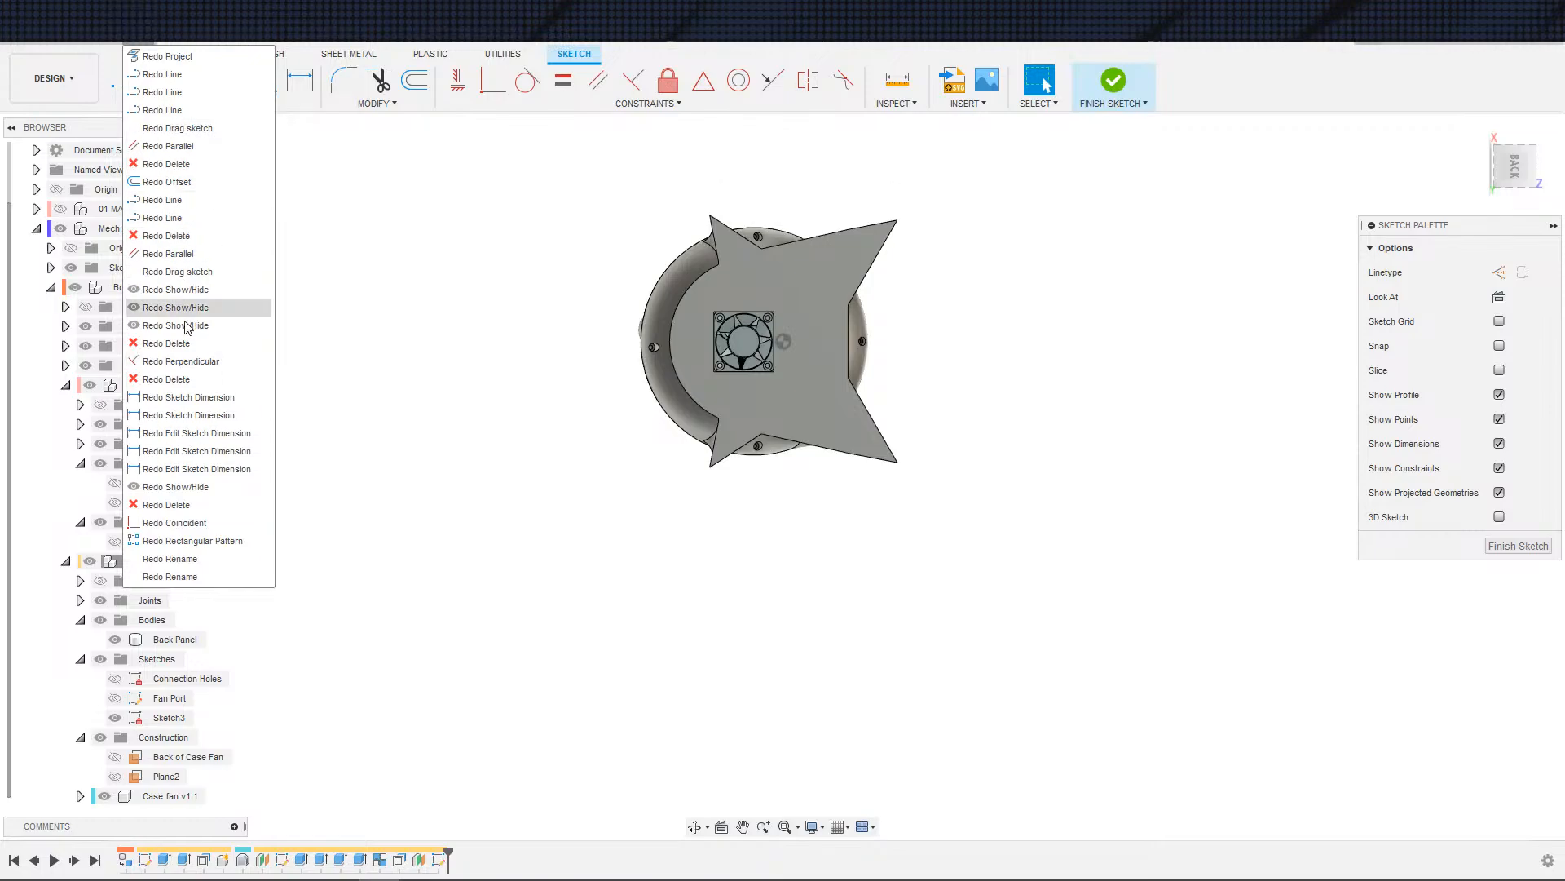
{"action": "left_click", "coordinate": [194, 575]}
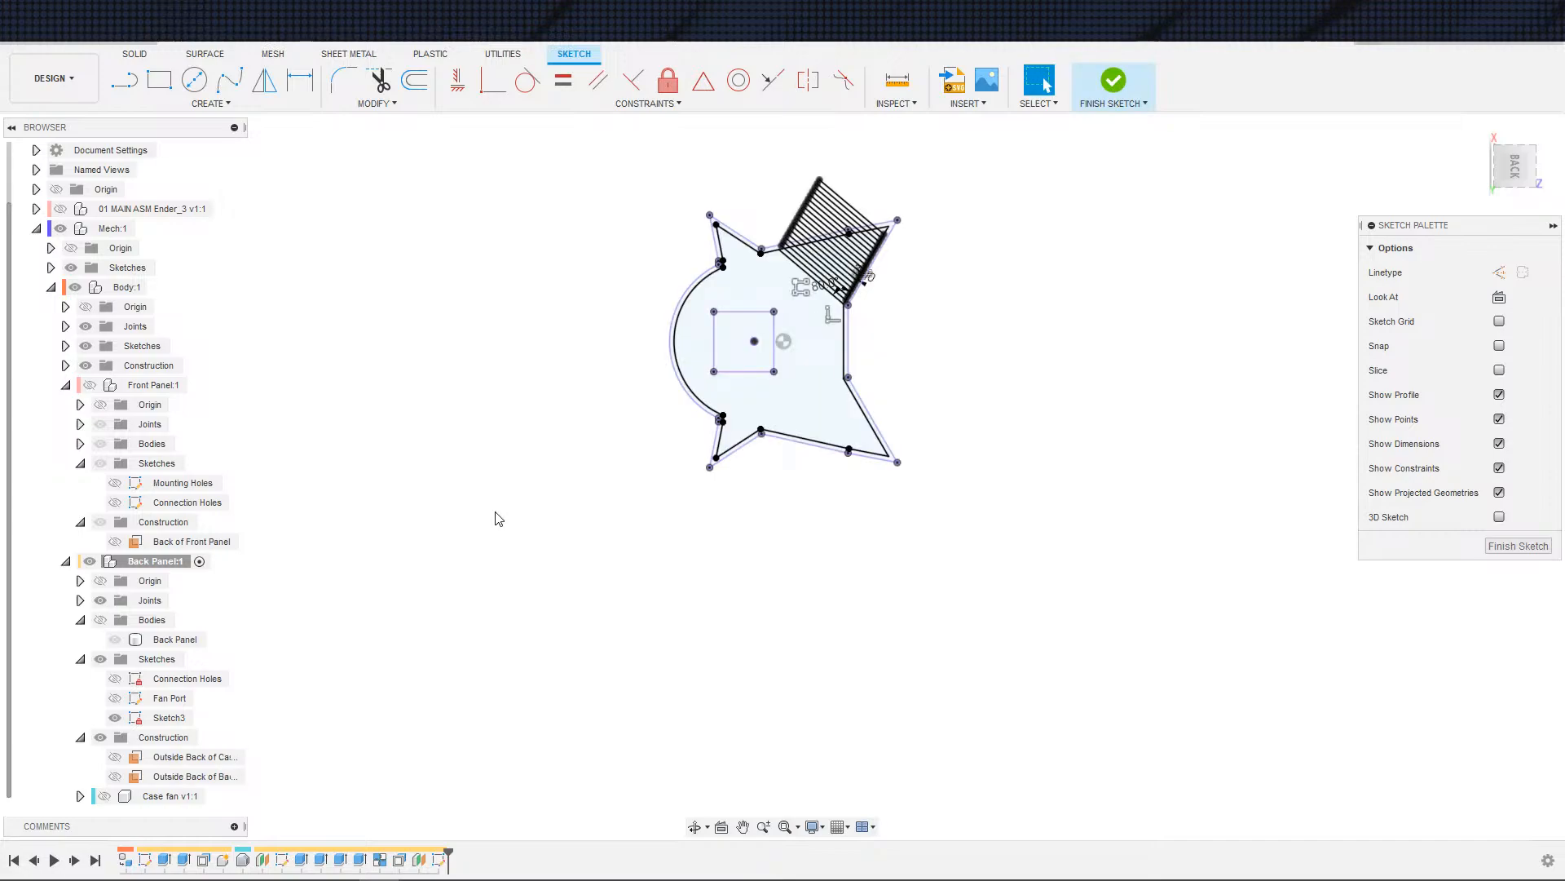
{"action": "left_click", "coordinate": [157, 43]}
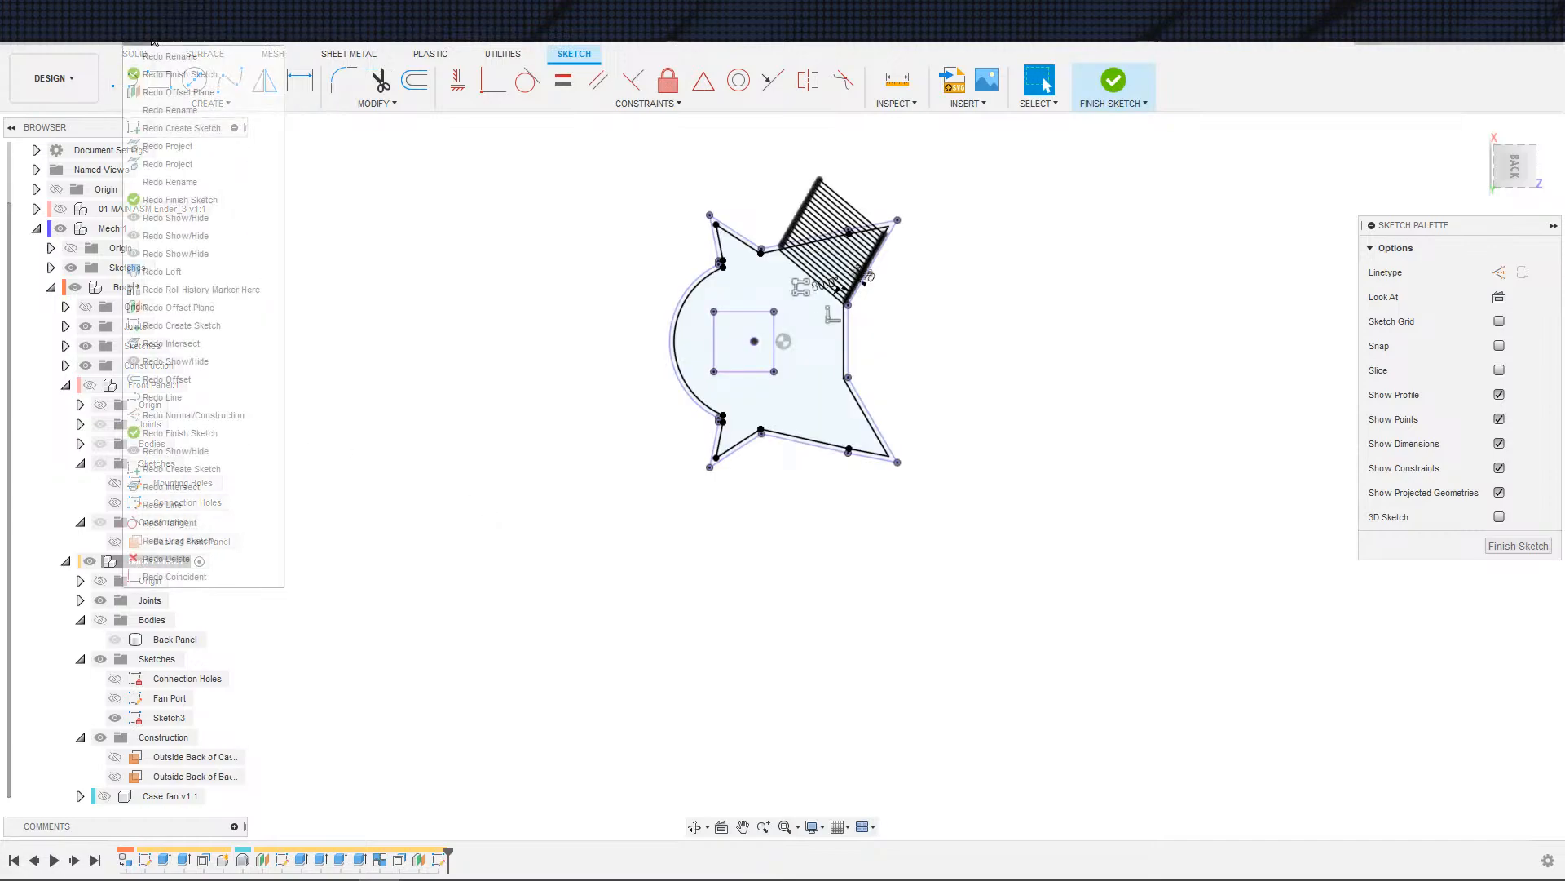
{"action": "left_click", "coordinate": [172, 94]}
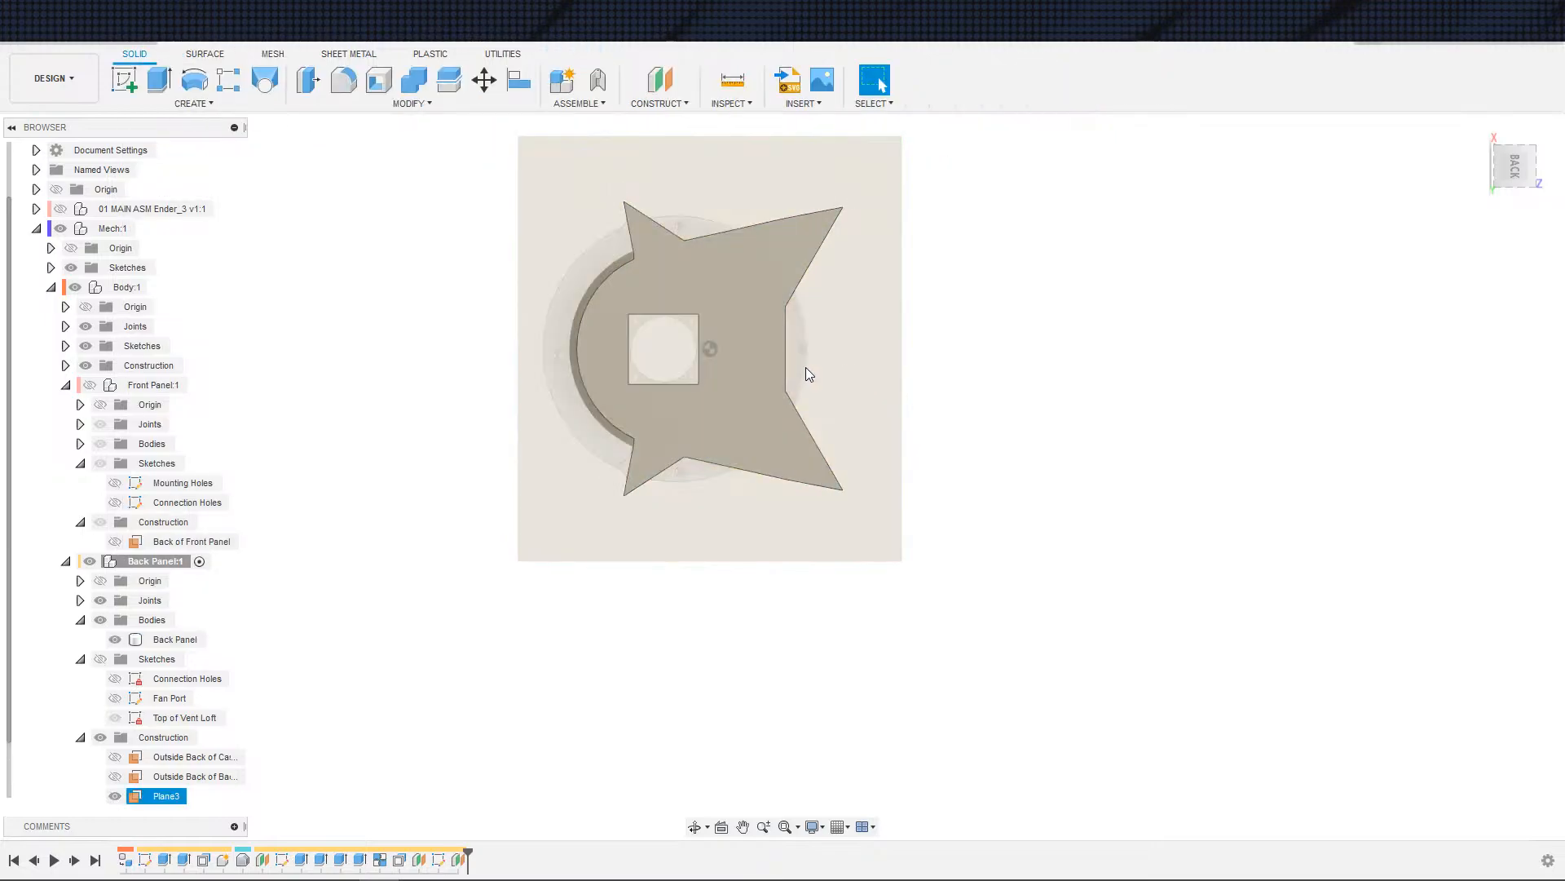
- Redo the edits from the offset plane's rename through the projected Bottom of Vent Loft sketch and the loft
{"action": "middle_click_drag", "start_coordinate": [805, 367], "coordinate": [646, 403], "text": "shift"}
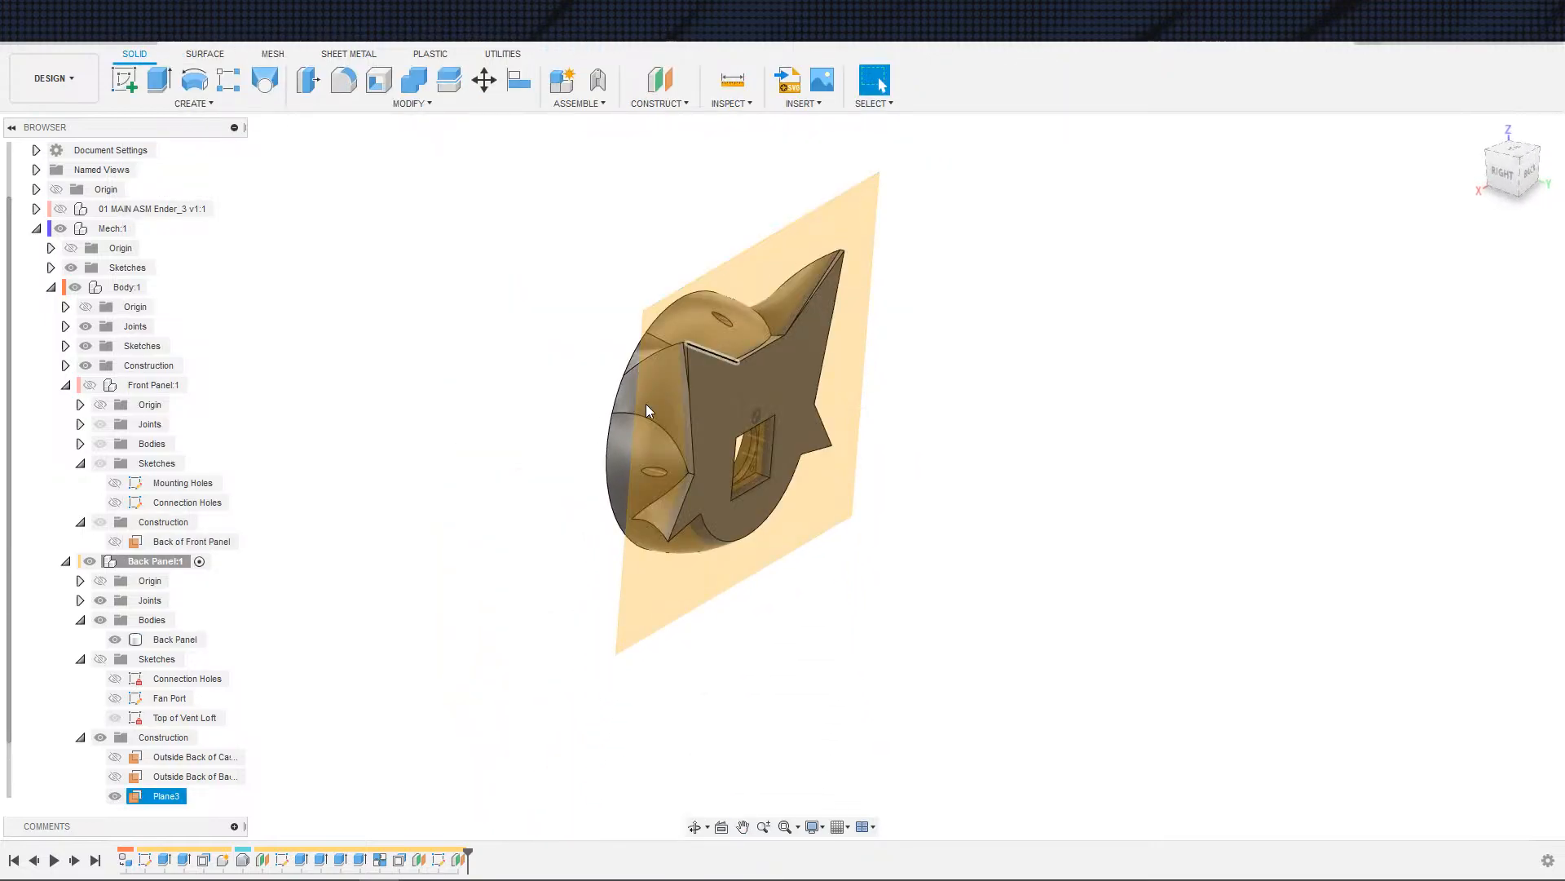
{"action": "left_click", "coordinate": [475, 524]}
{"action": "scroll", "coordinate": [442, 561], "scroll_direction": "up", "scroll_amount": 1}
{"action": "middle_click_drag", "start_coordinate": [445, 554], "coordinate": [463, 512], "text": "shift"}
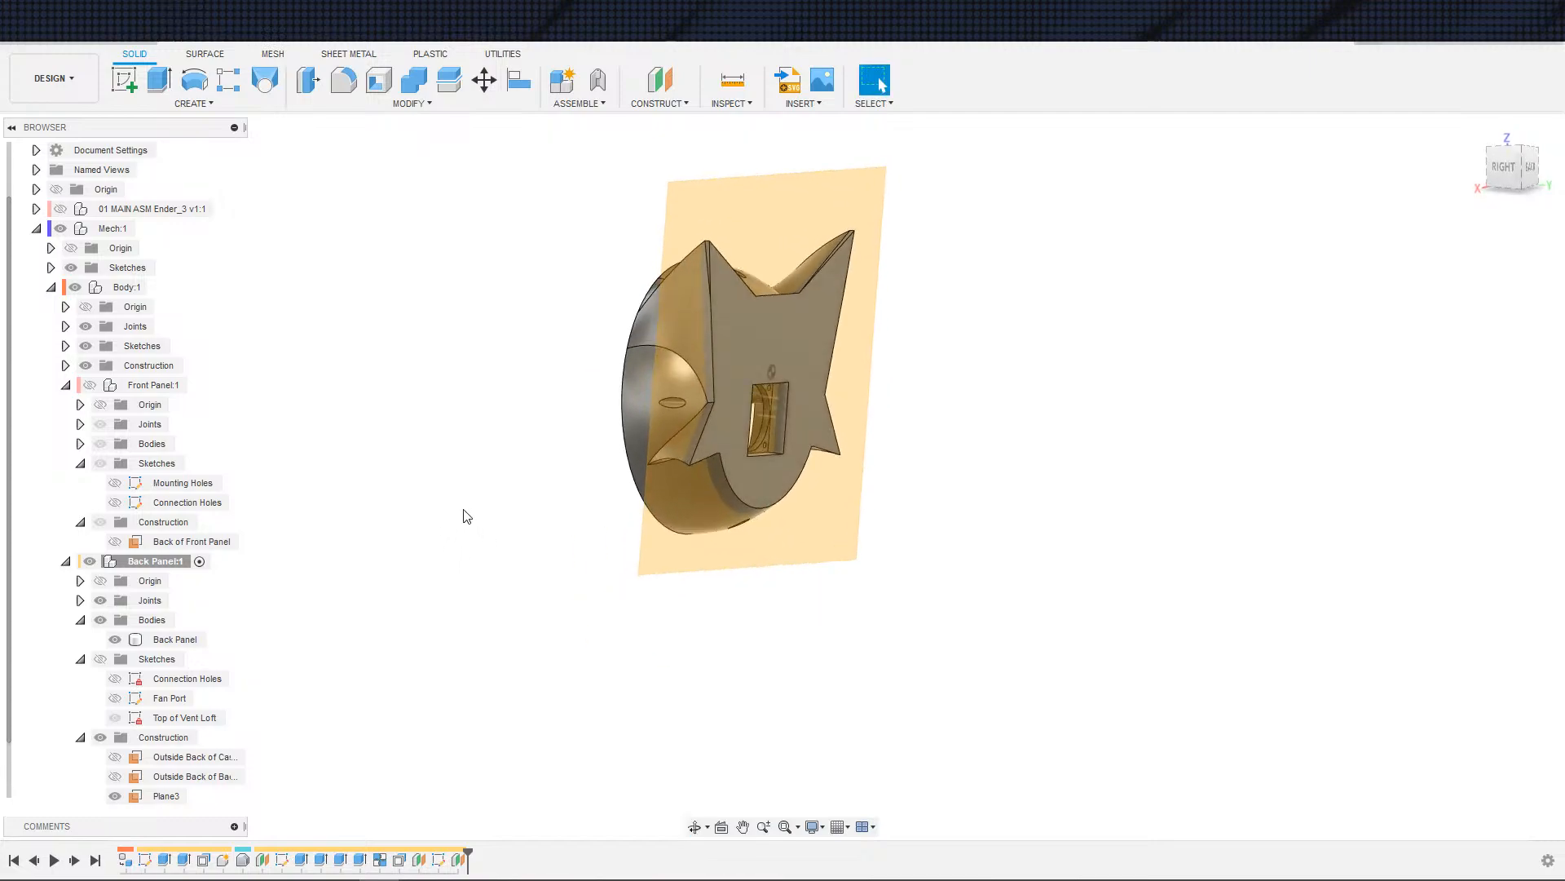
{"action": "scroll", "coordinate": [261, 587], "scroll_direction": "up", "scroll_amount": 1}
{"action": "scroll", "coordinate": [163, 721], "scroll_direction": "down", "scroll_amount": 1}
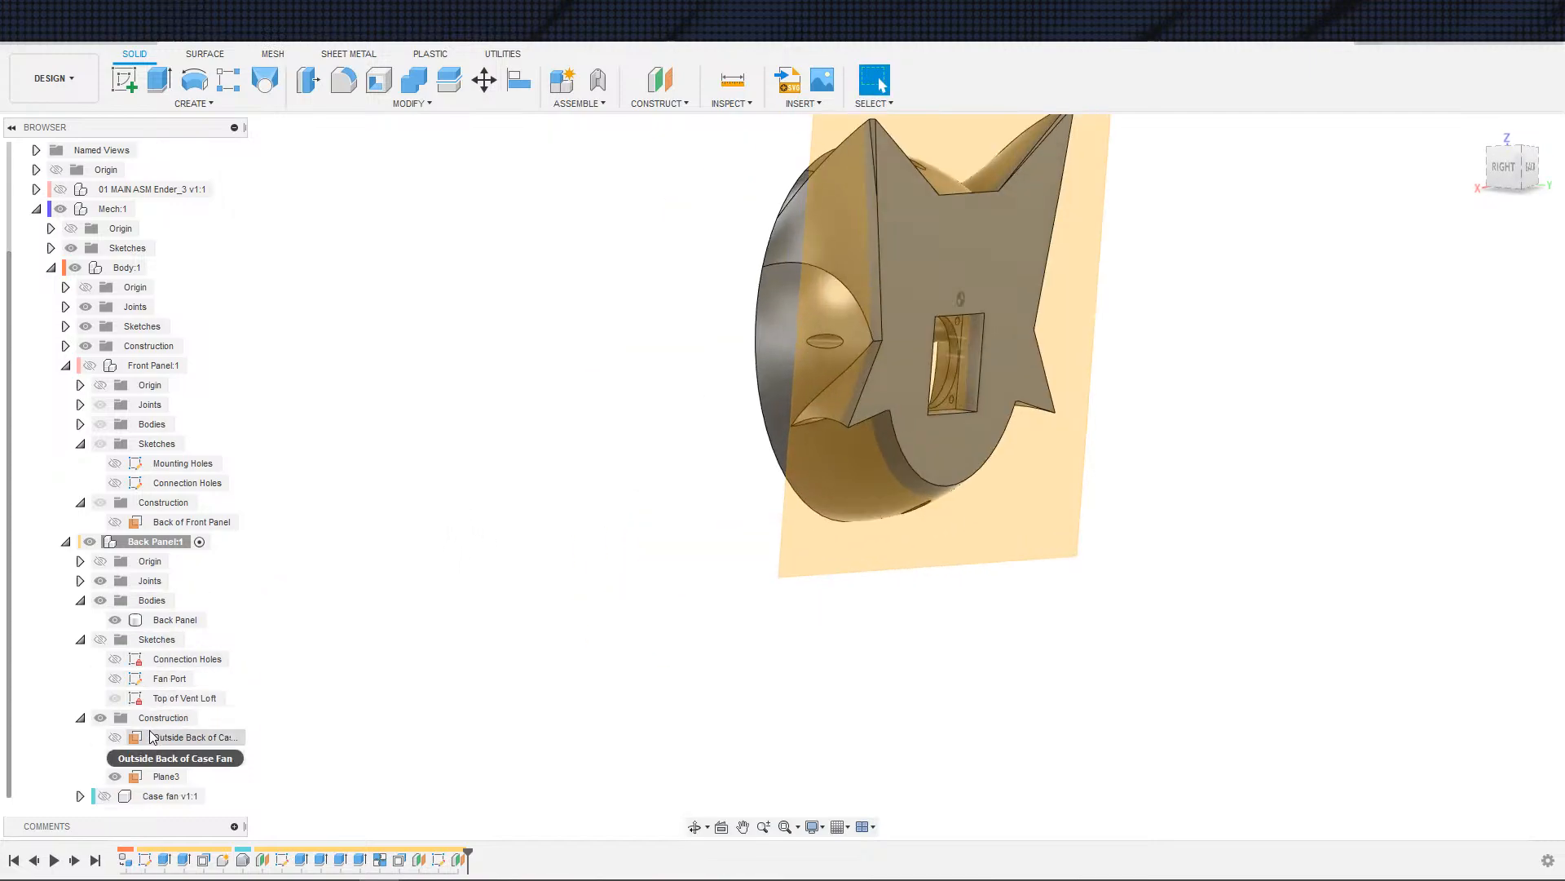
{"action": "scroll", "coordinate": [186, 668], "scroll_direction": "up", "scroll_amount": 2}
{"action": "scroll", "coordinate": [196, 683], "scroll_direction": "down", "scroll_amount": 2}
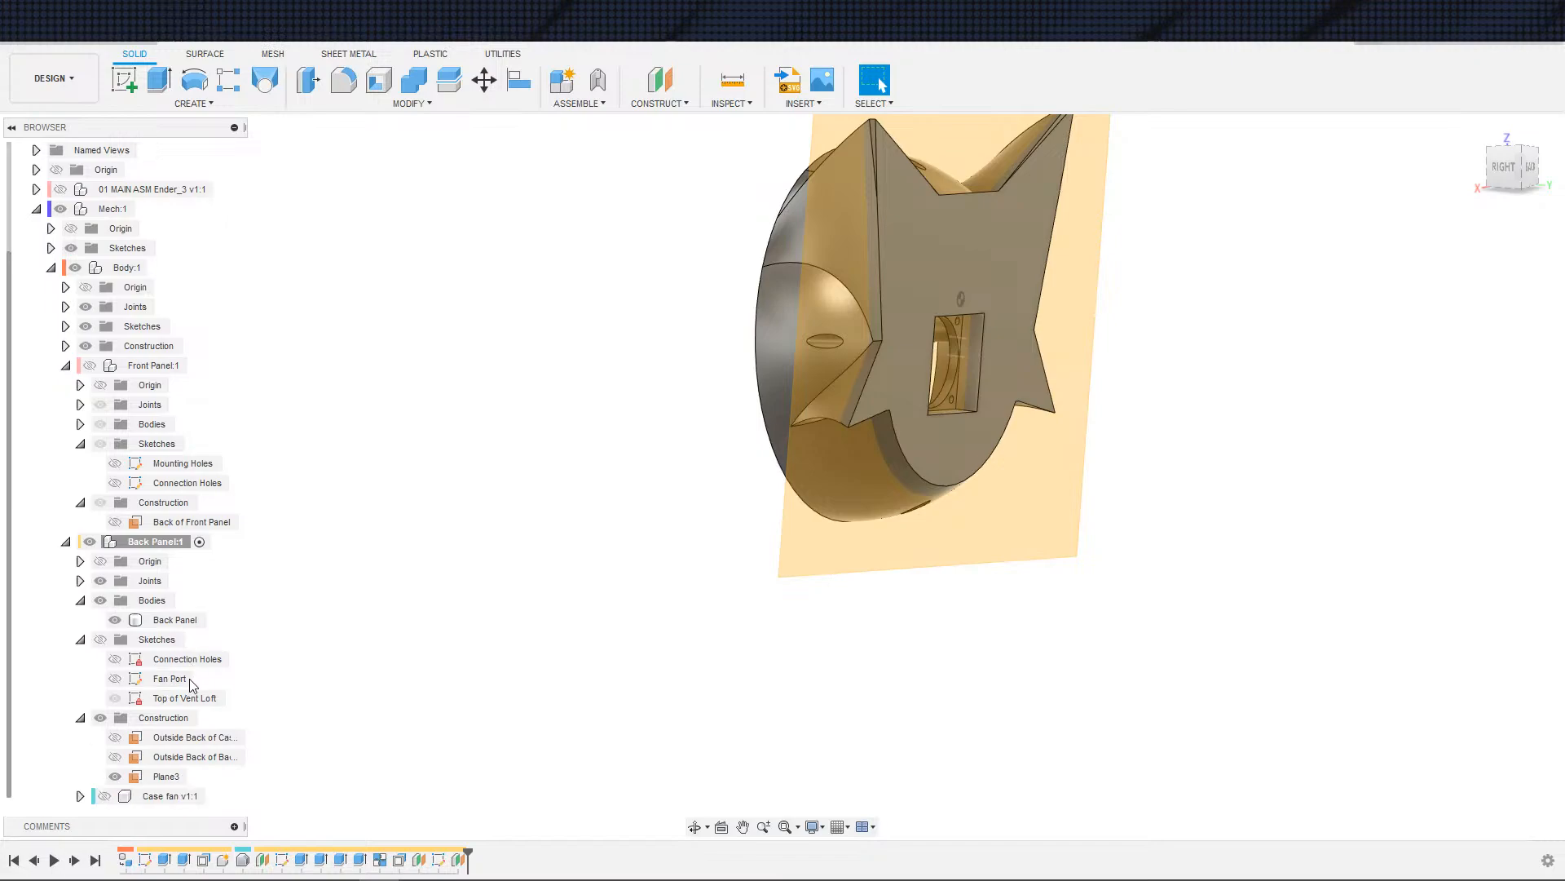
{"action": "left_click", "coordinate": [156, 38]}
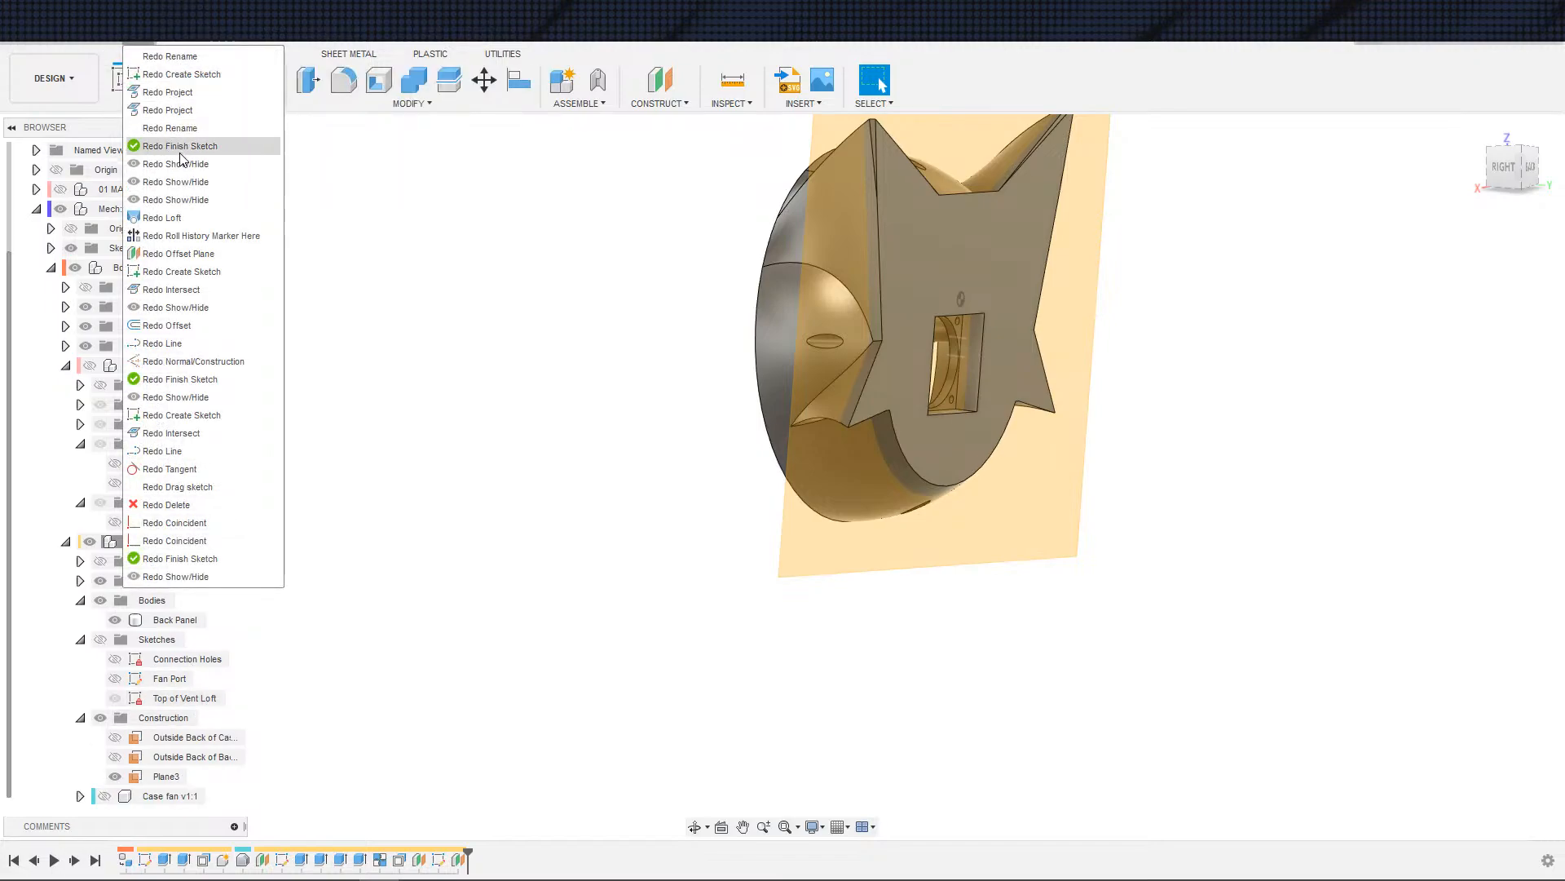
{"action": "left_click", "coordinate": [193, 228]}
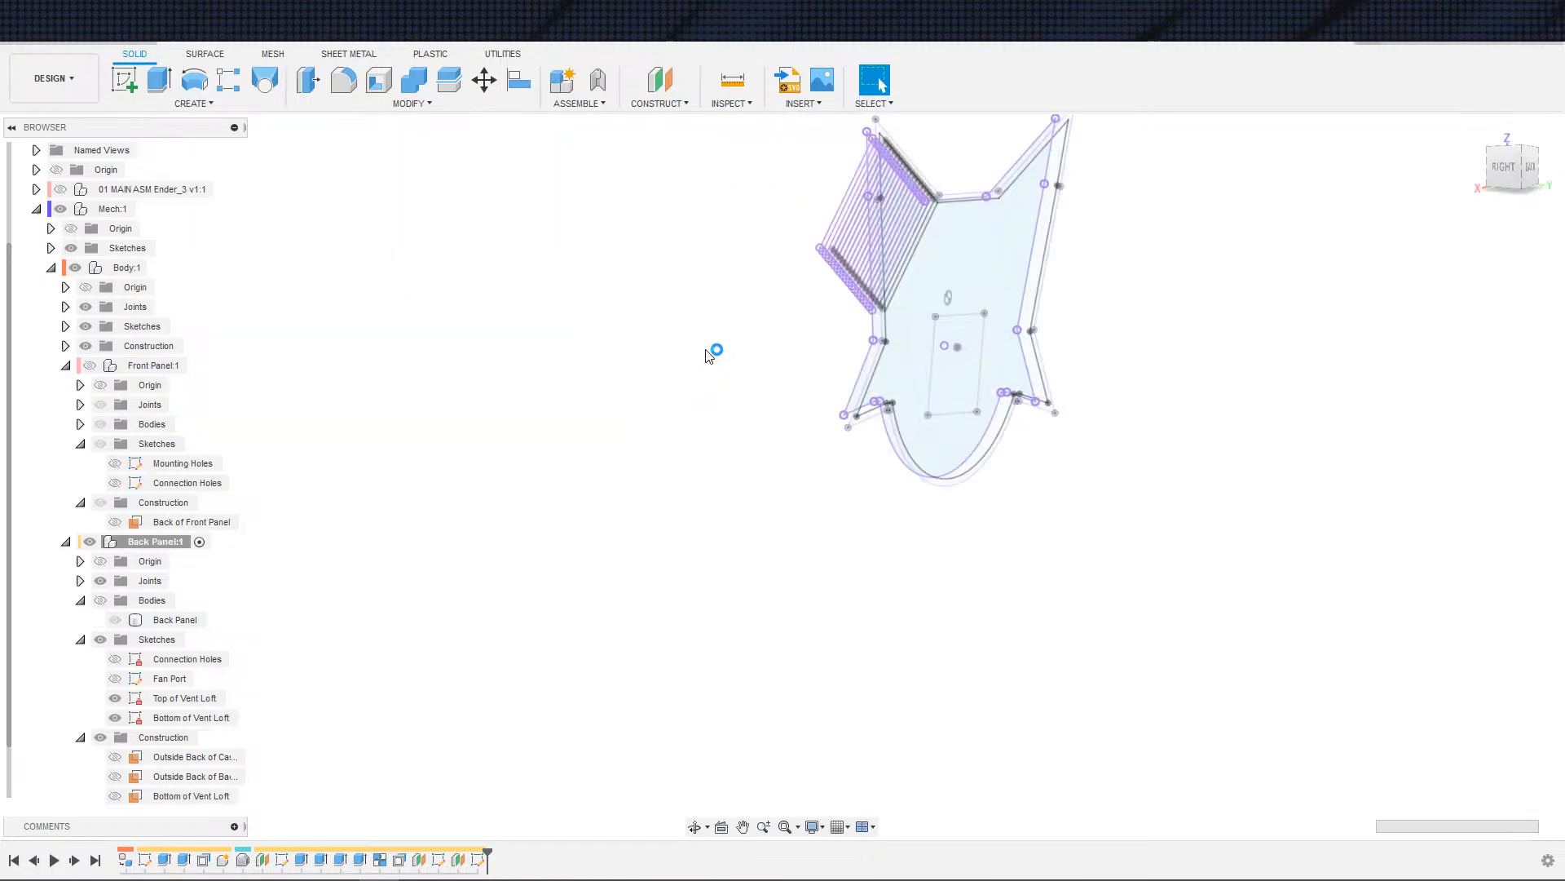
- Examine the back panel's outline, ears and slot from behind and from the side, and review the list of redoable edits
{"action": "middle_click_drag", "start_coordinate": [1171, 402], "coordinate": [1181, 537], "text": "shift"}
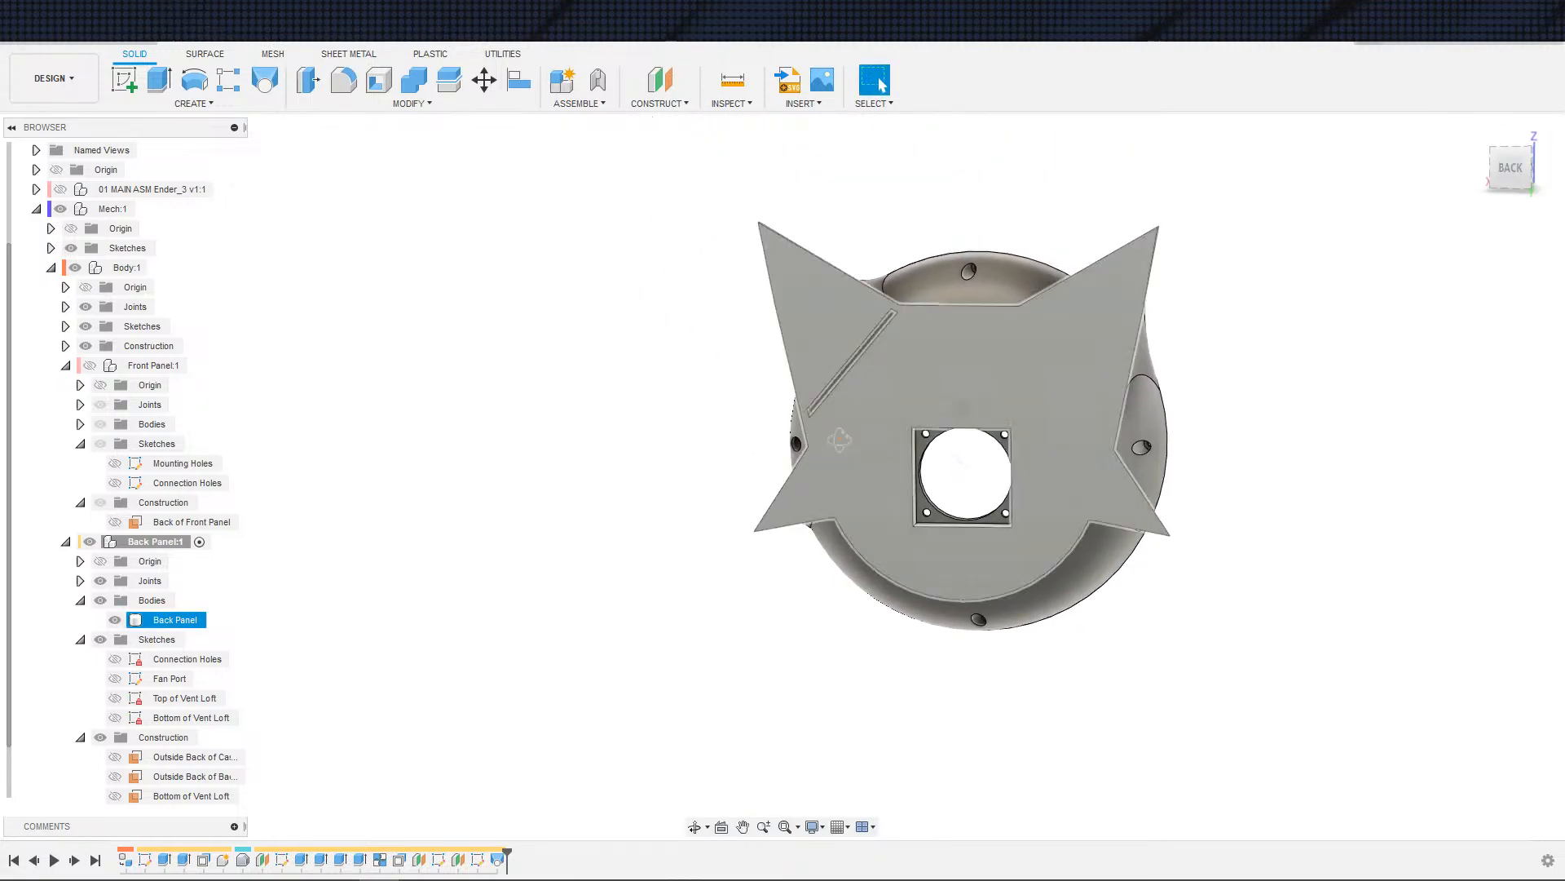
{"action": "middle_click_drag", "start_coordinate": [839, 440], "coordinate": [902, 397], "text": "shift"}
{"action": "scroll", "coordinate": [1001, 386], "scroll_direction": "up", "scroll_amount": 2}
{"action": "middle_click_drag", "start_coordinate": [1002, 386], "coordinate": [910, 425], "text": "shift"}
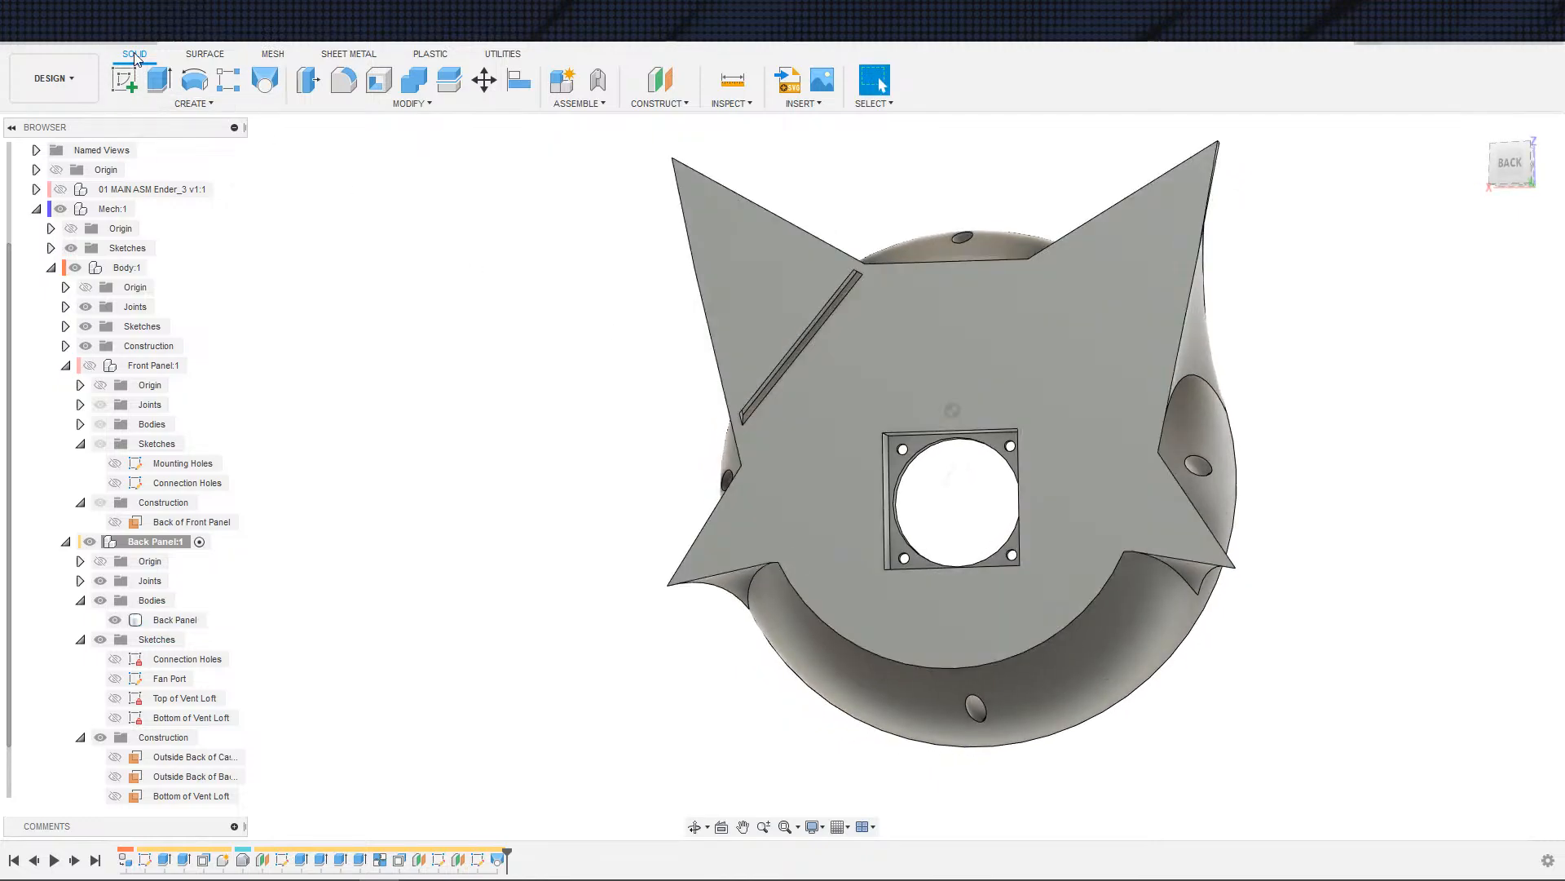
{"action": "left_click", "coordinate": [148, 35]}
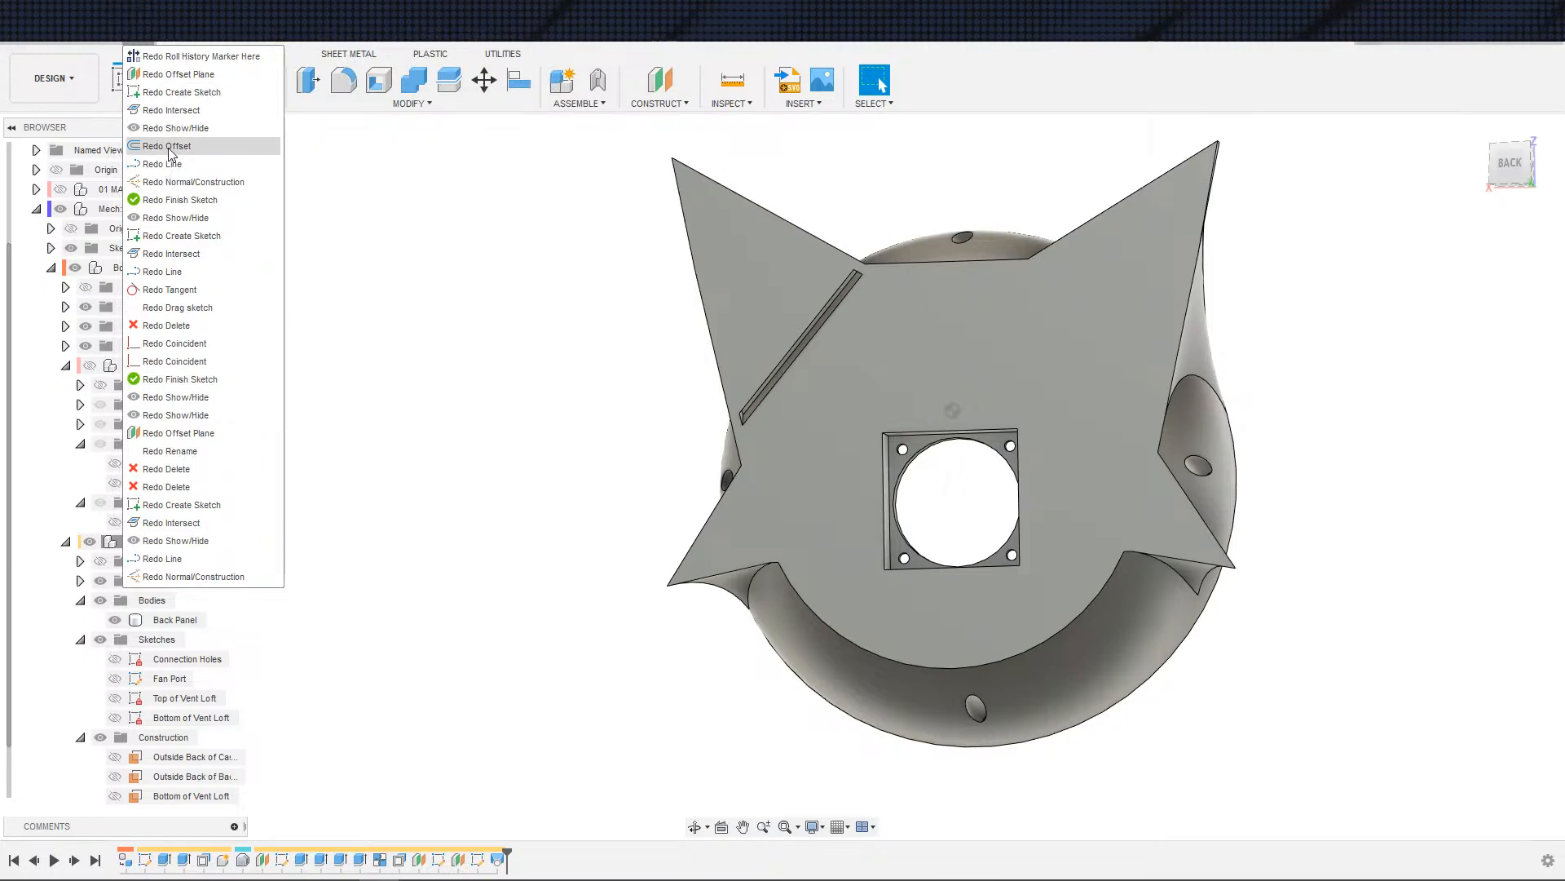
{"action": "scroll", "coordinate": [343, 285], "scroll_direction": "down", "scroll_amount": 2}
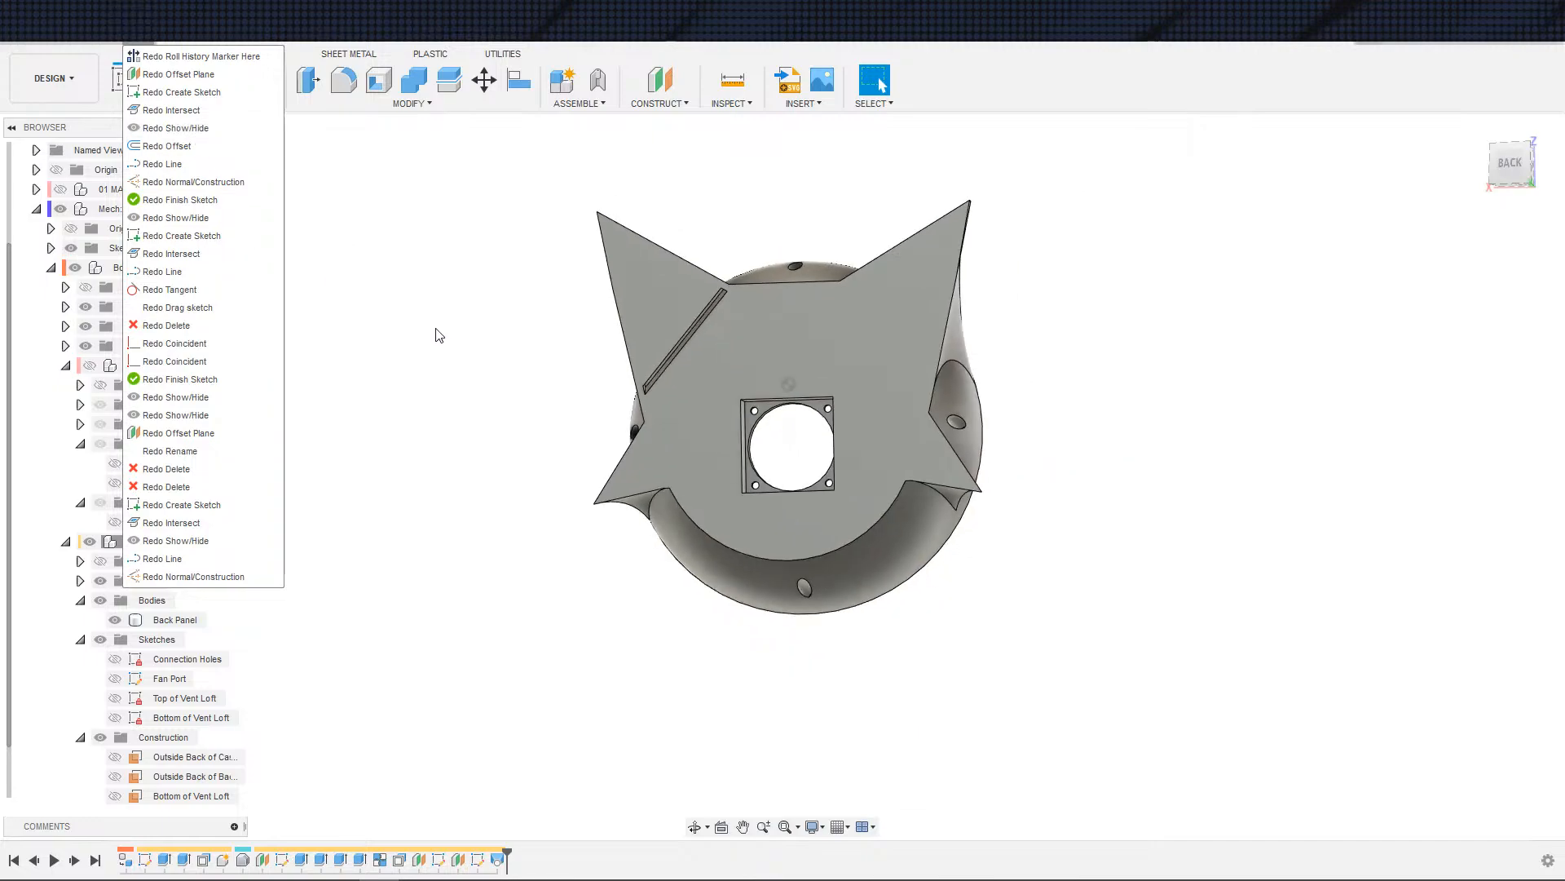
{"action": "scroll", "coordinate": [570, 356], "scroll_direction": "down", "scroll_amount": 1}
{"action": "scroll", "coordinate": [570, 356], "scroll_direction": "up", "scroll_amount": 1}
{"action": "middle_click_drag", "start_coordinate": [563, 367], "coordinate": [617, 417], "text": "shift"}
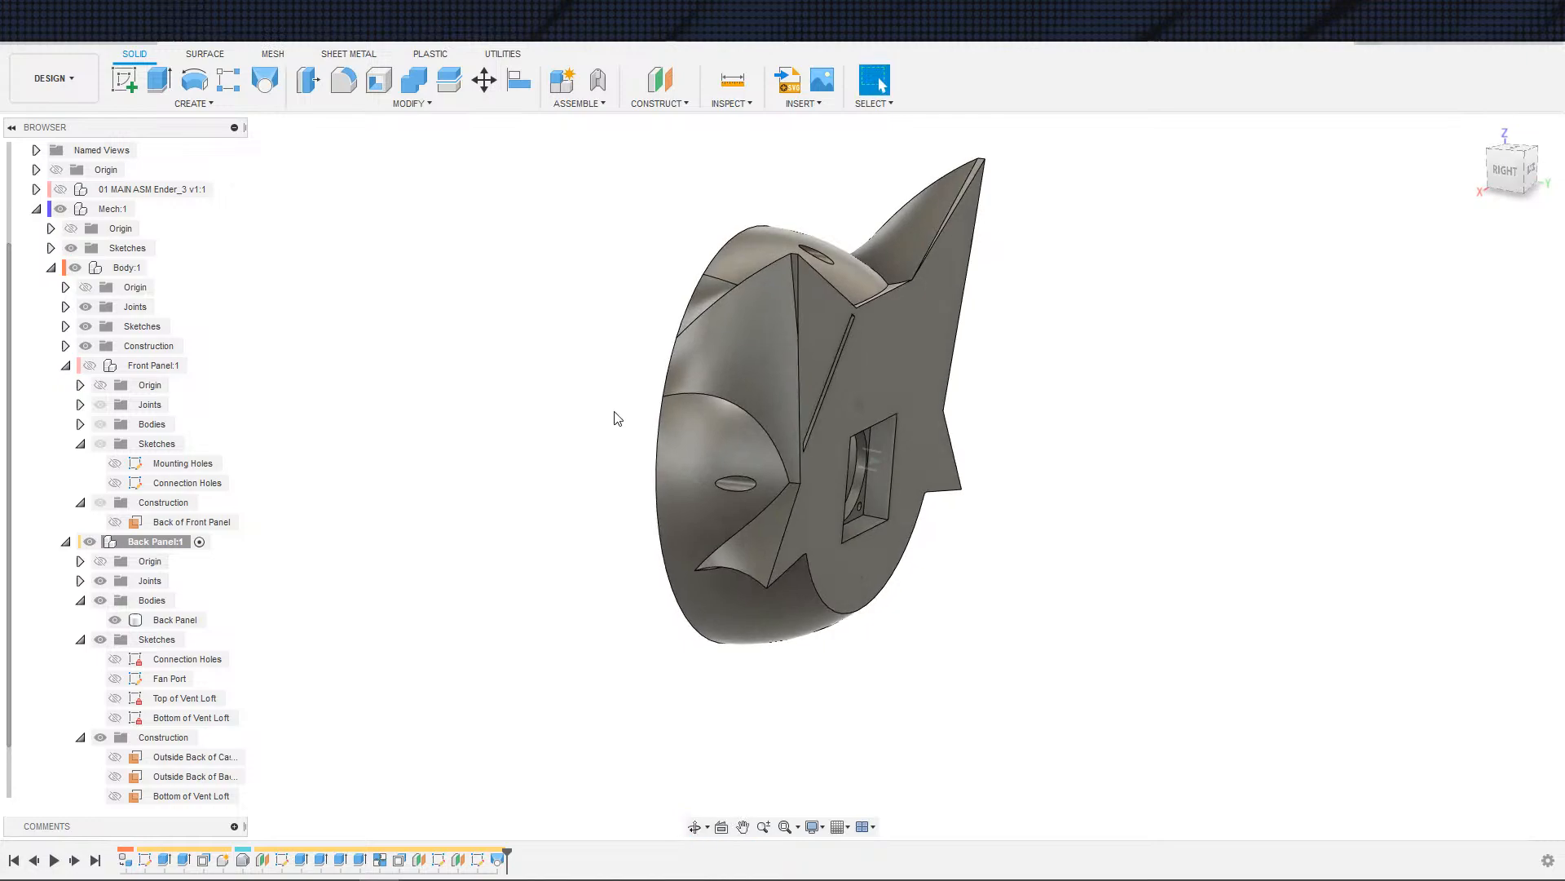
{"action": "left_click", "coordinate": [667, 409]}
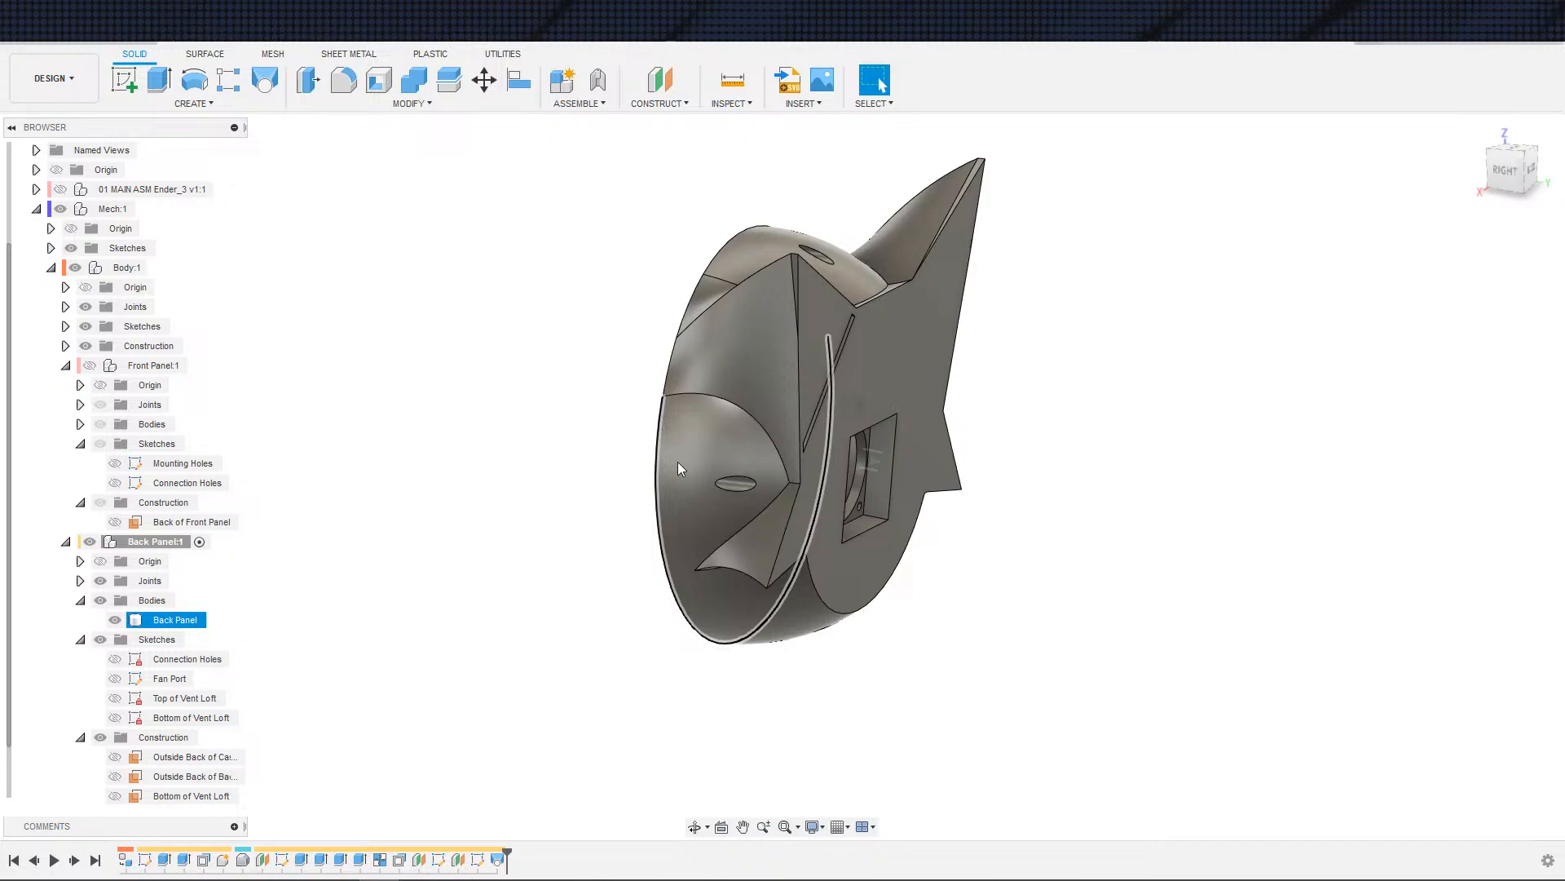
{"action": "left_click", "coordinate": [598, 503]}
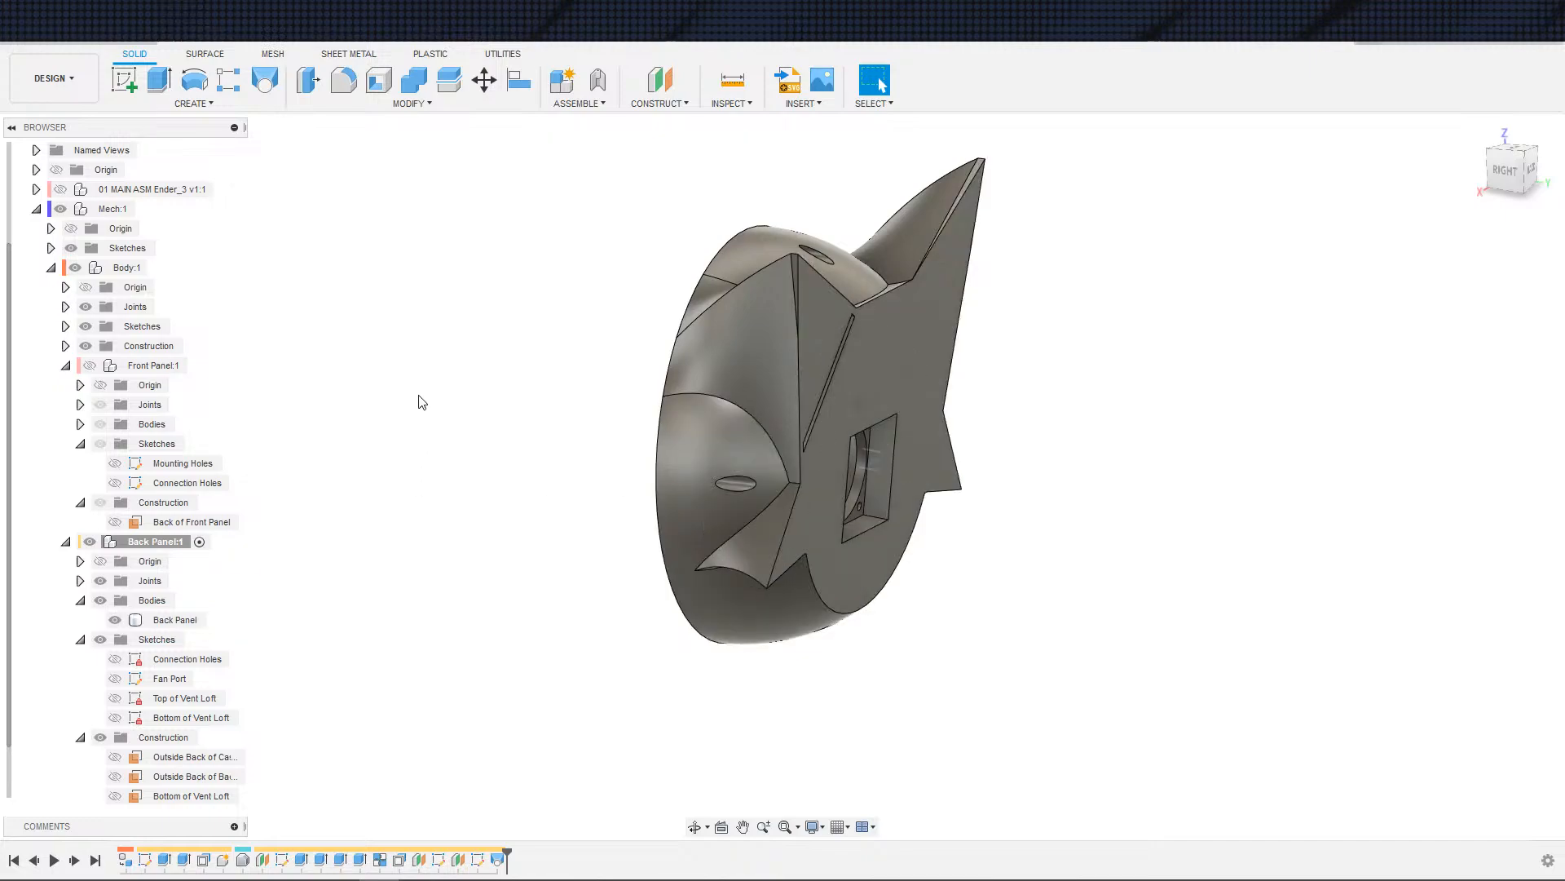
{"action": "middle_click_drag", "start_coordinate": [541, 457], "coordinate": [542, 540], "text": "shift"}
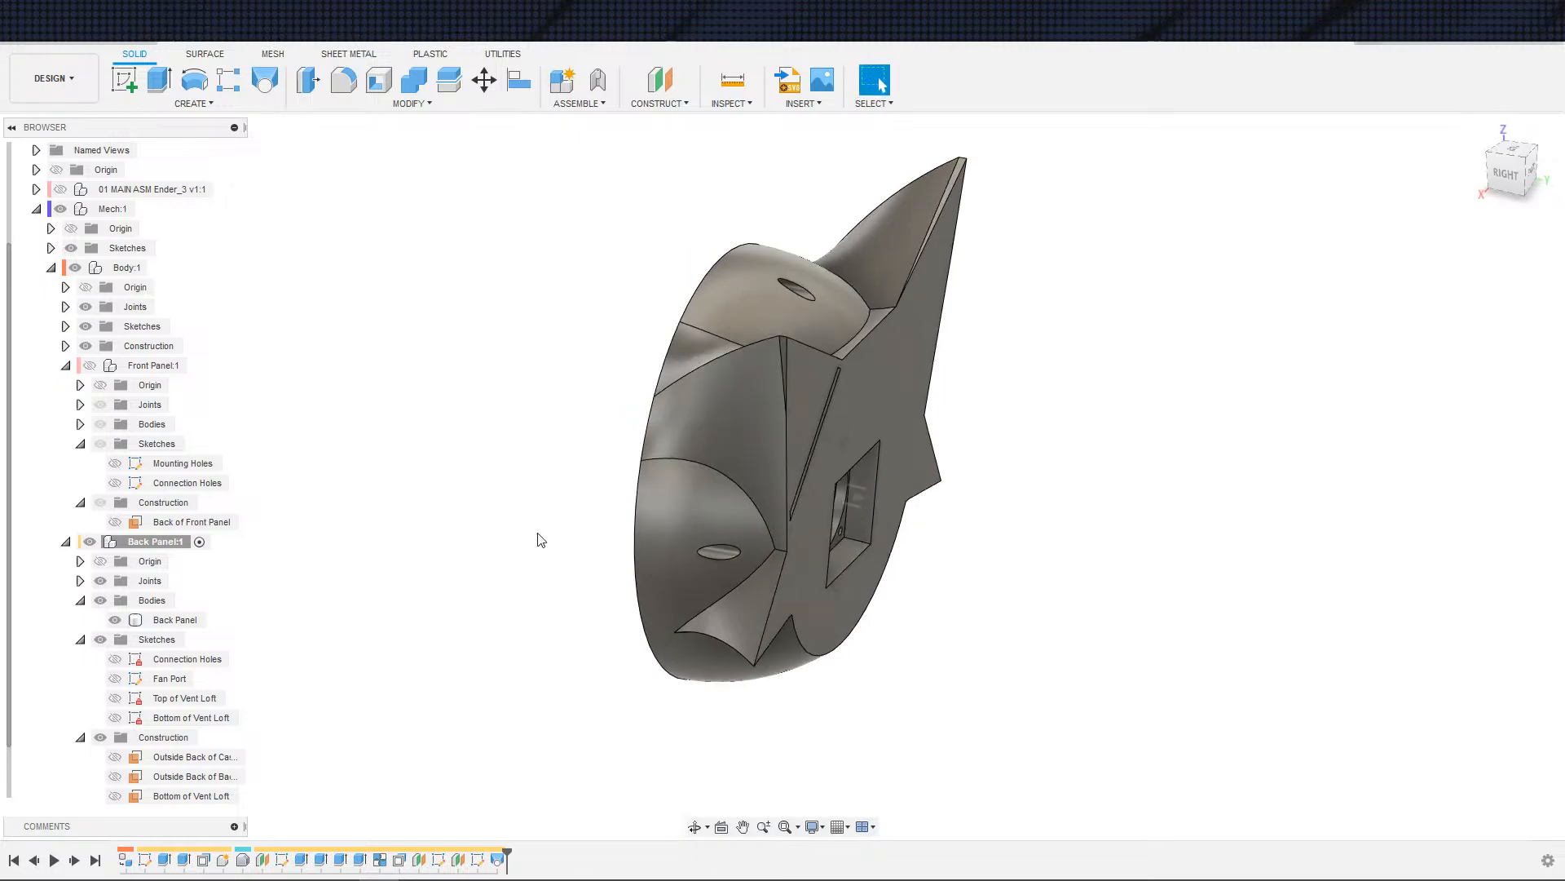
- Activate the top-level Motherboard Case v6 component and roll the history marker back to the Wing Draft Extension feature
{"action": "scroll", "coordinate": [106, 187], "scroll_direction": "up", "scroll_amount": 2}
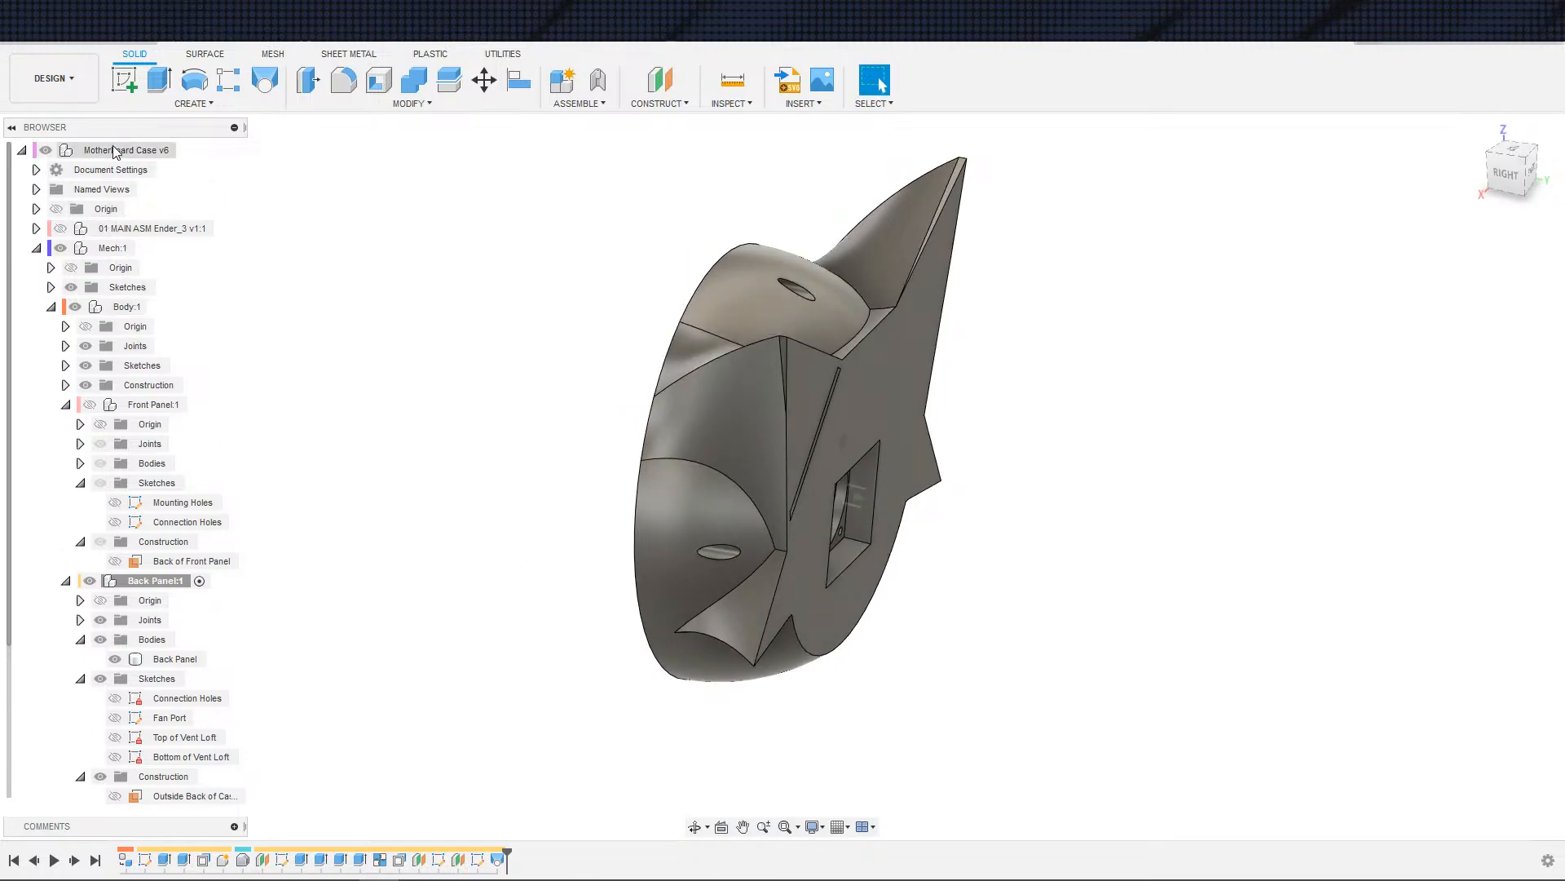
{"action": "left_click", "coordinate": [185, 150]}
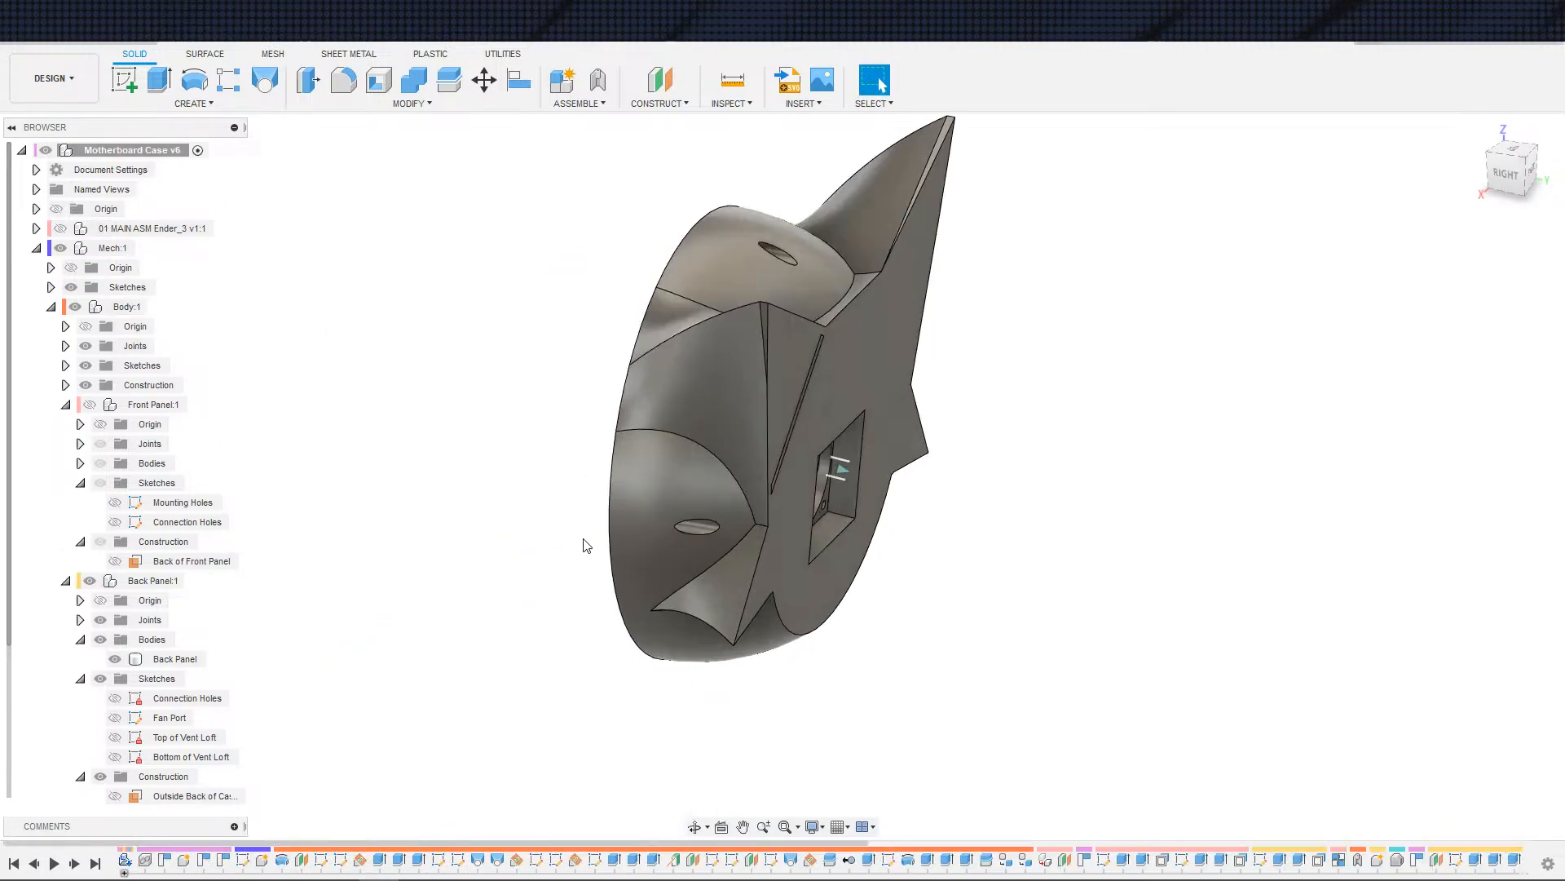
{"action": "scroll", "coordinate": [1029, 674], "scroll_direction": "up", "scroll_amount": 3}
{"action": "scroll", "coordinate": [1020, 677], "scroll_direction": "down", "scroll_amount": 4}
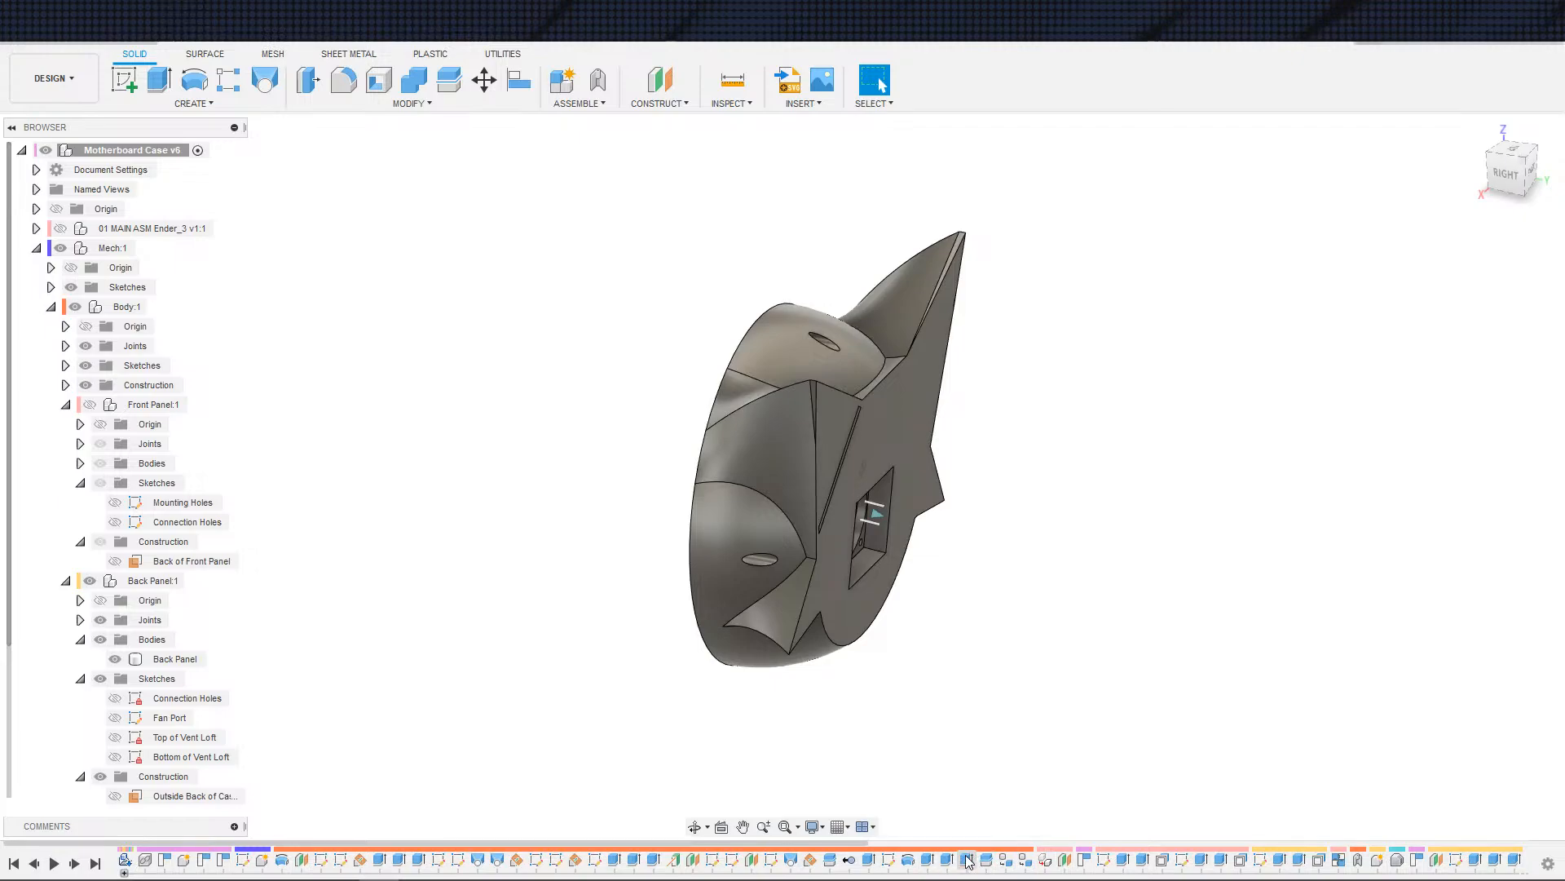
{"action": "right_click", "coordinate": [876, 868]}
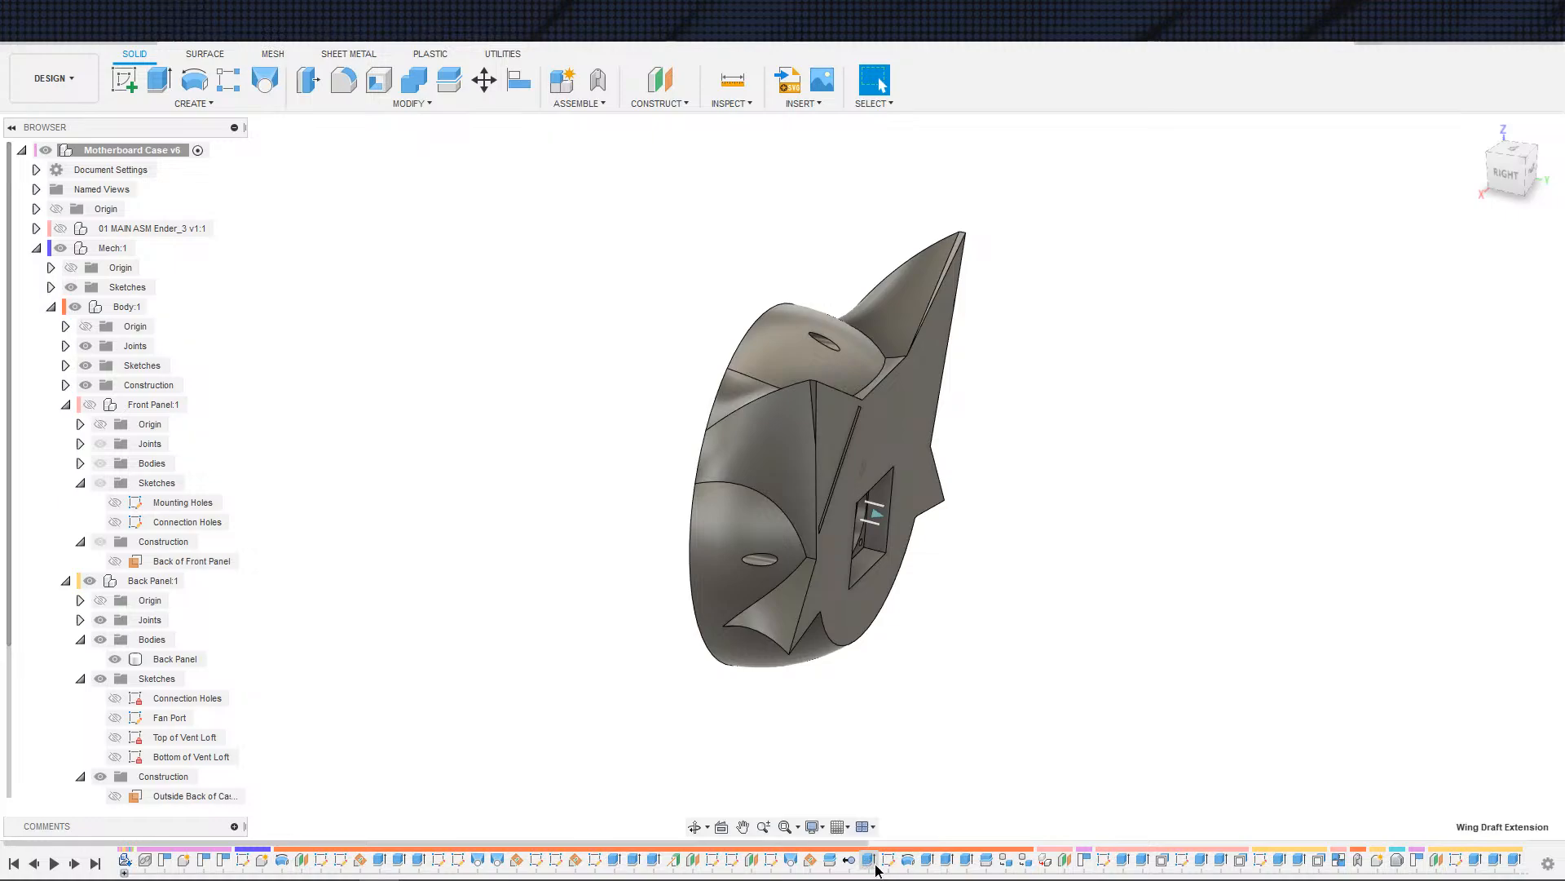
{"action": "left_click", "coordinate": [806, 796]}
{"action": "right_click", "coordinate": [869, 860]}
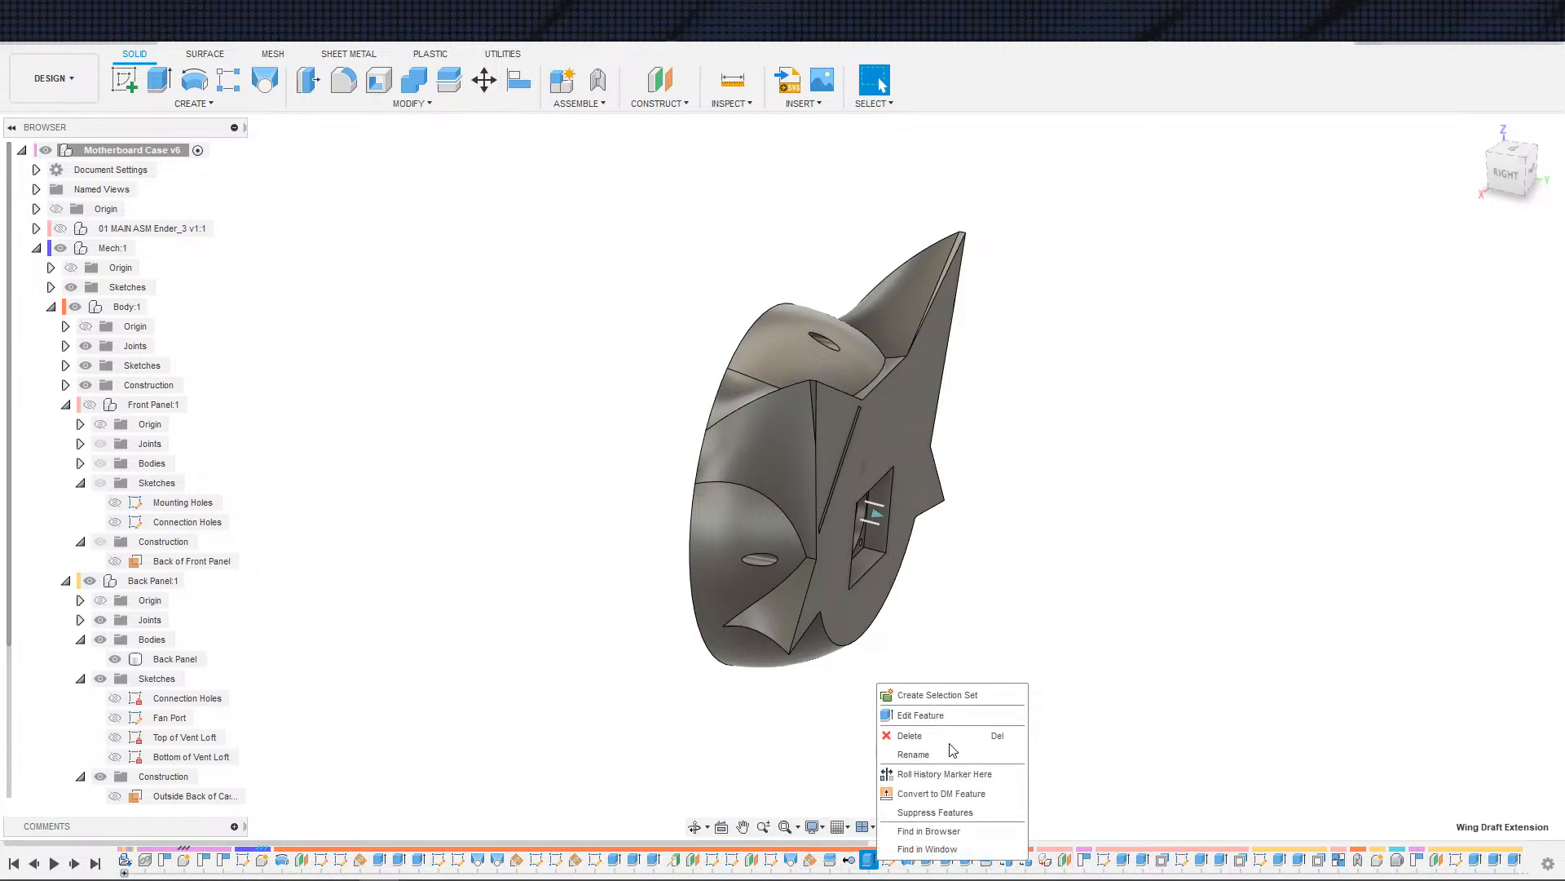
{"action": "left_click", "coordinate": [924, 776]}
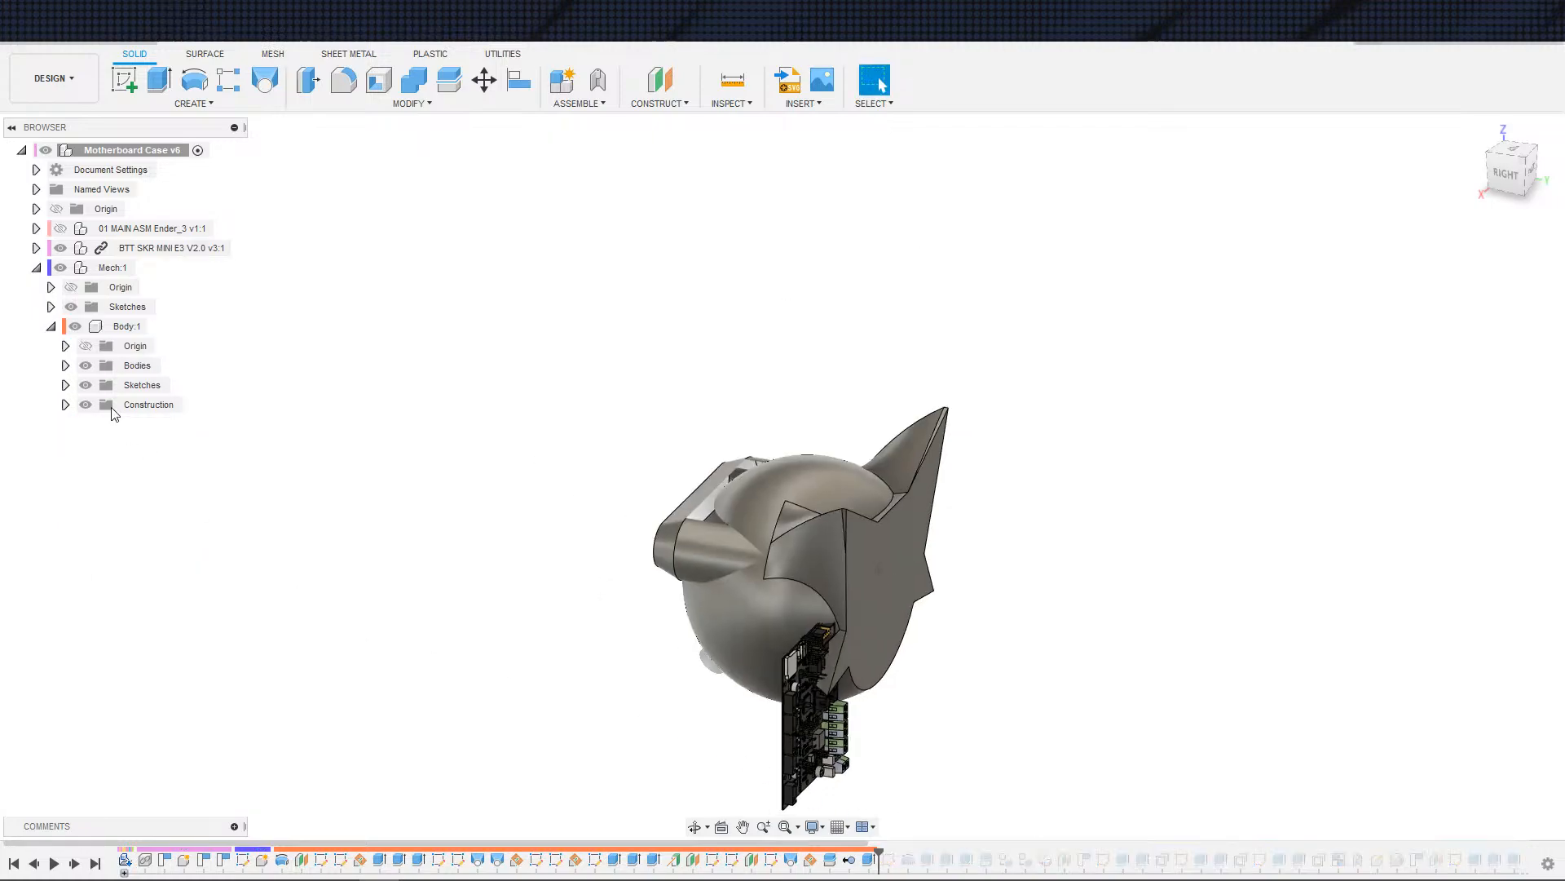
- Edit the three-profile wing loft in the body's history and set its operation to New Body
{"action": "left_click", "coordinate": [66, 366]}
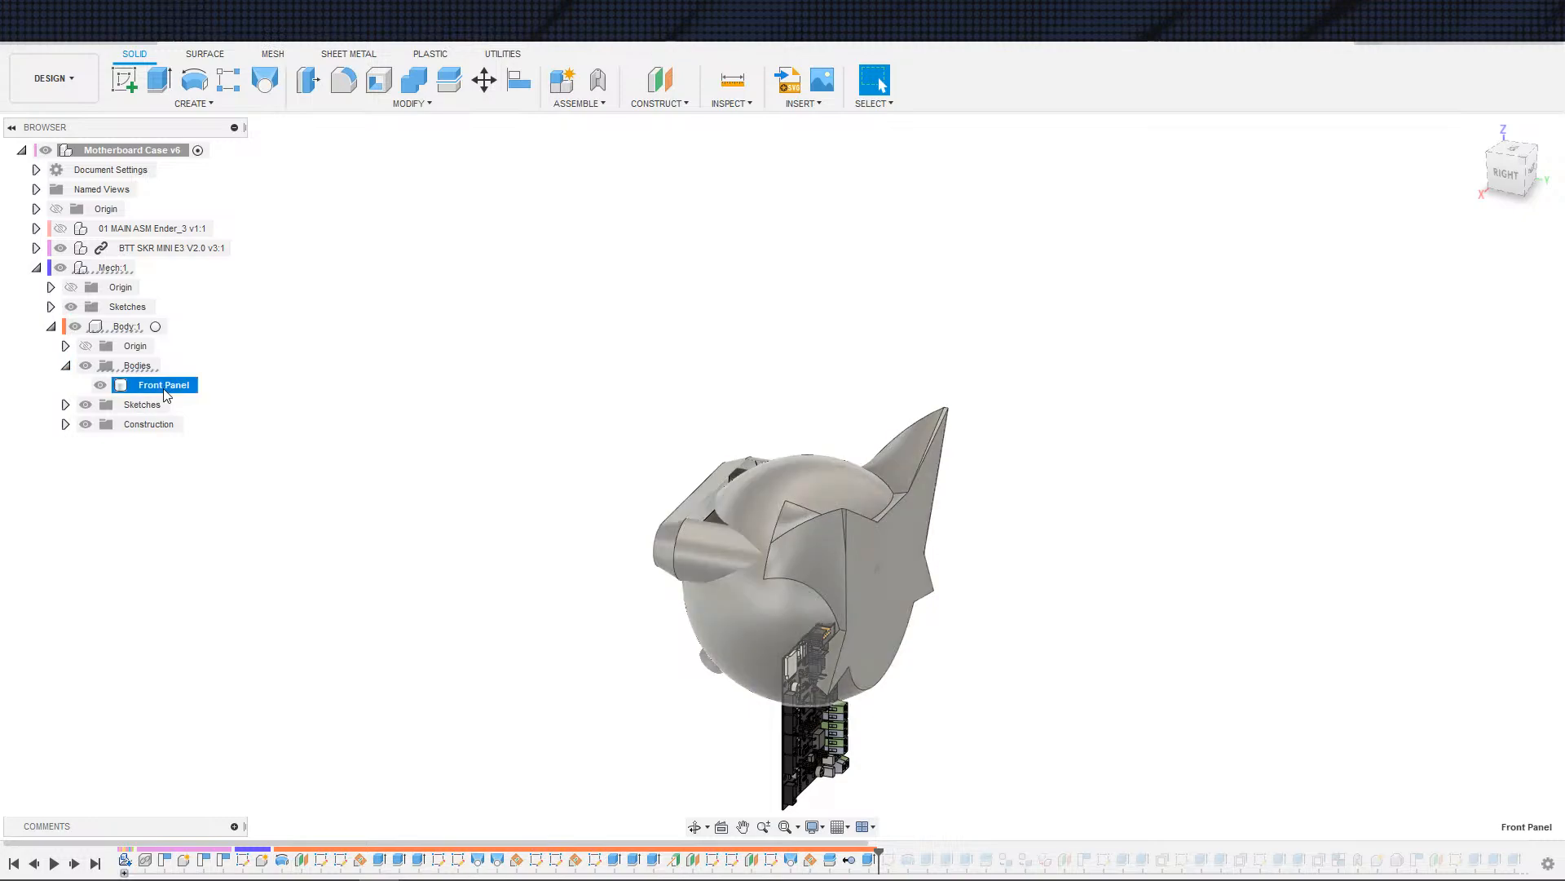
{"action": "middle_click_drag", "start_coordinate": [565, 627], "coordinate": [817, 603], "text": "shift"}
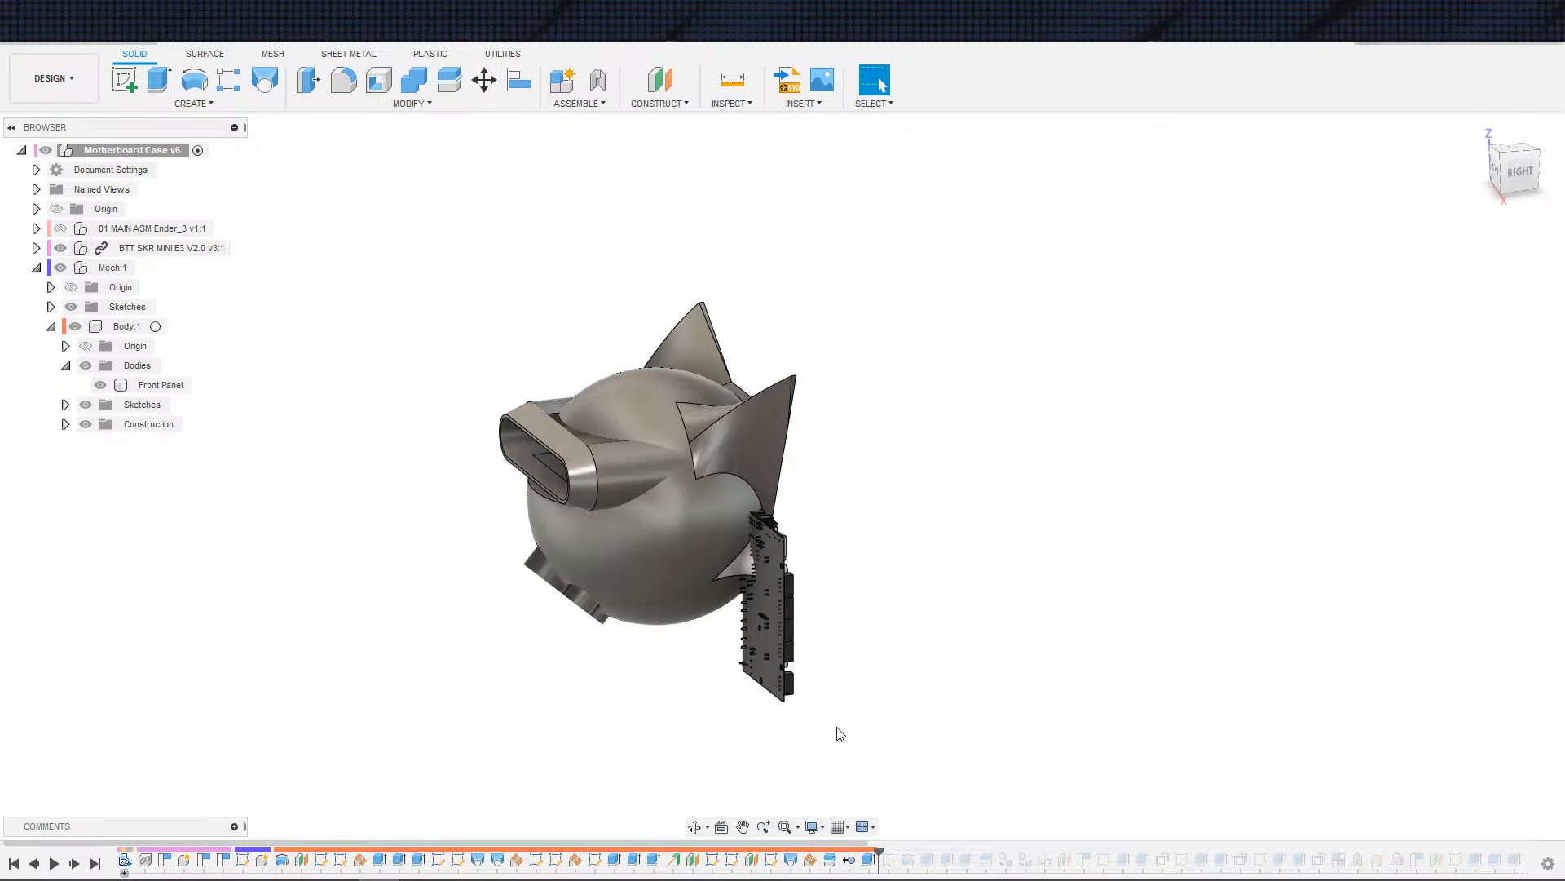
{"action": "double_click", "coordinate": [794, 859]}
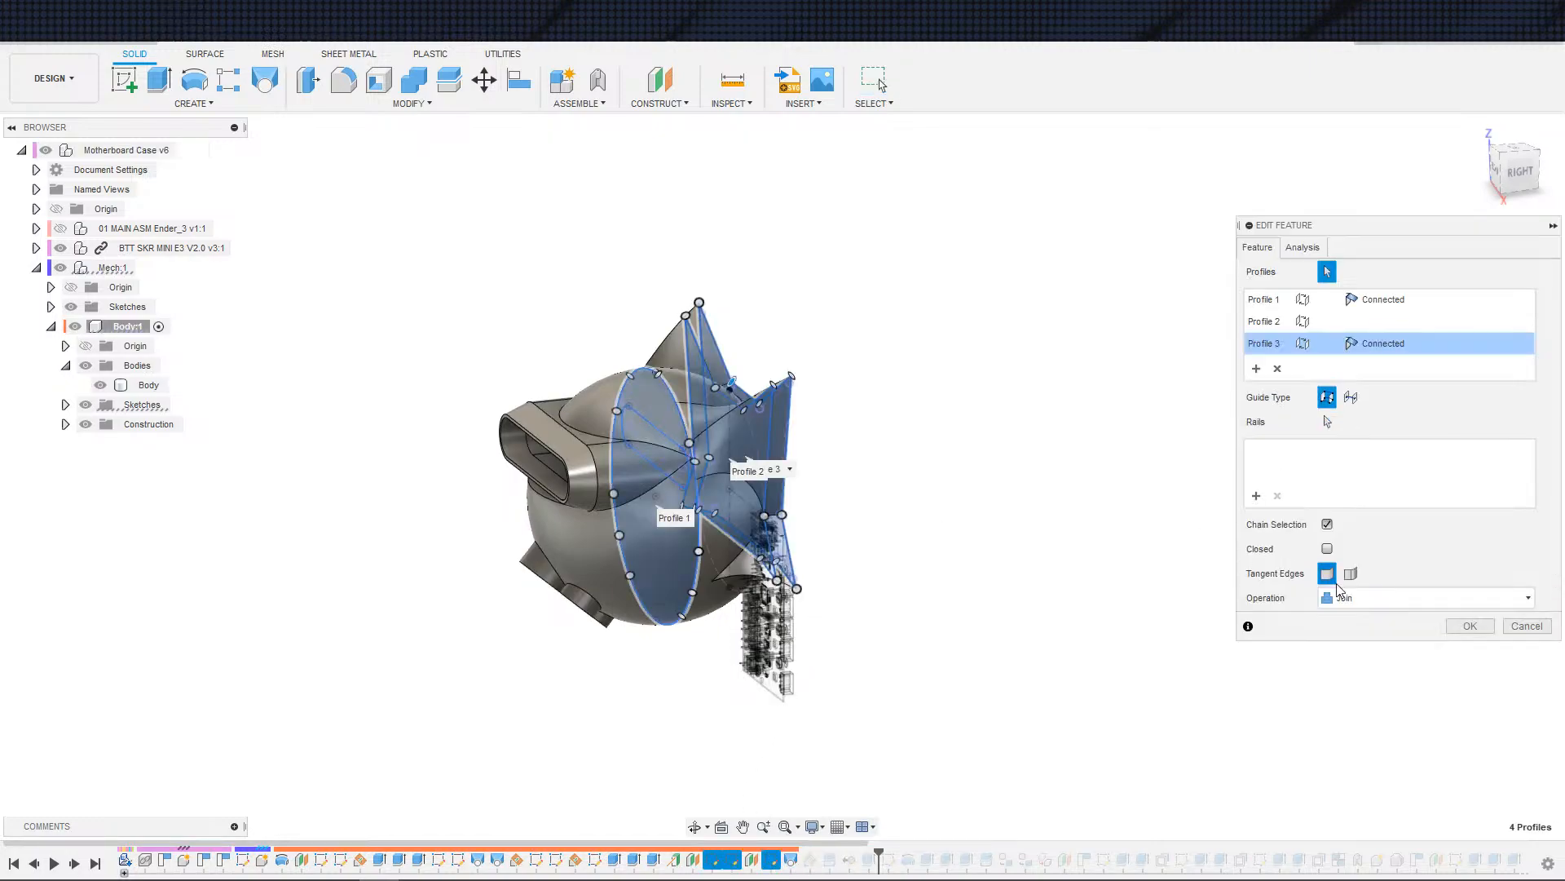
{"action": "left_click", "coordinate": [1341, 598]}
{"action": "left_click", "coordinate": [1350, 651]}
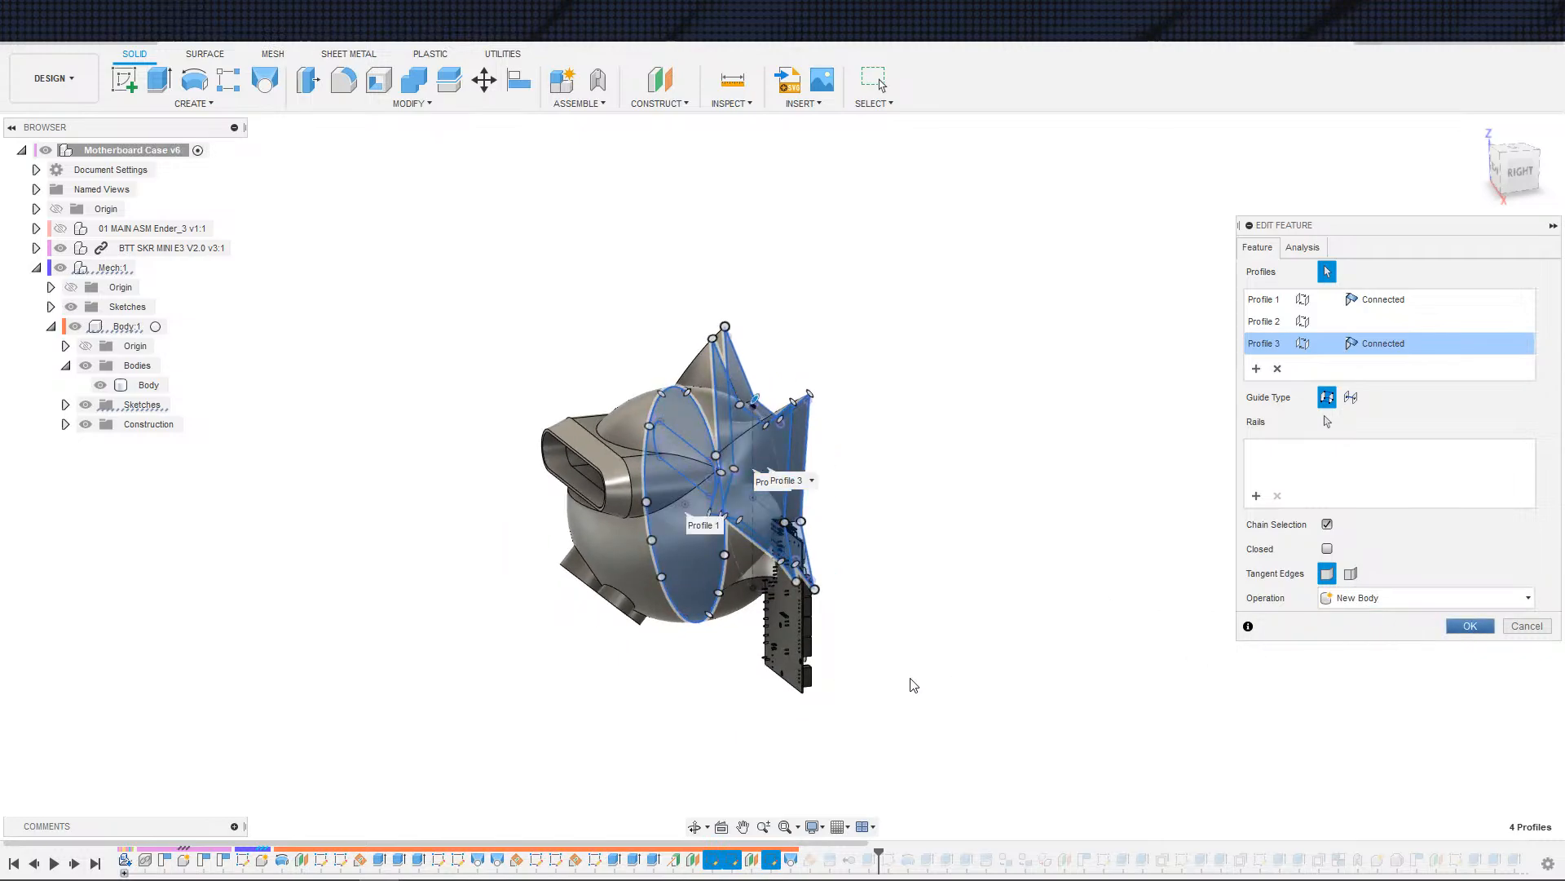
{"action": "key", "text": "Return"}
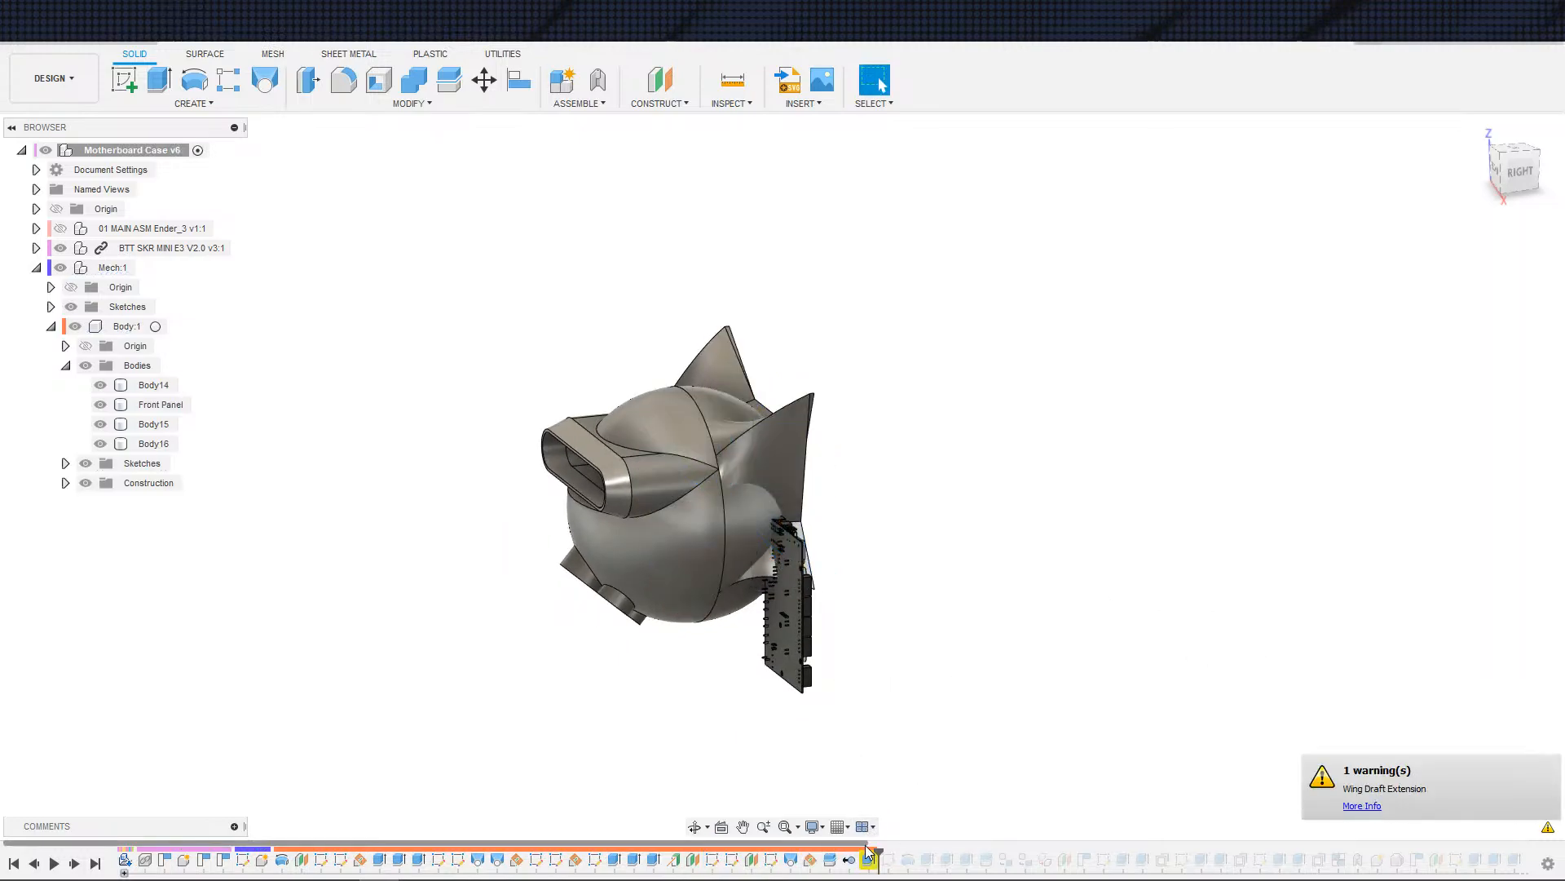
- Edit the Wing Draft Extension extrusion, try the Cut operation, and set it back to Join
{"action": "middle_click_drag", "start_coordinate": [957, 615], "coordinate": [951, 699], "text": "shift"}
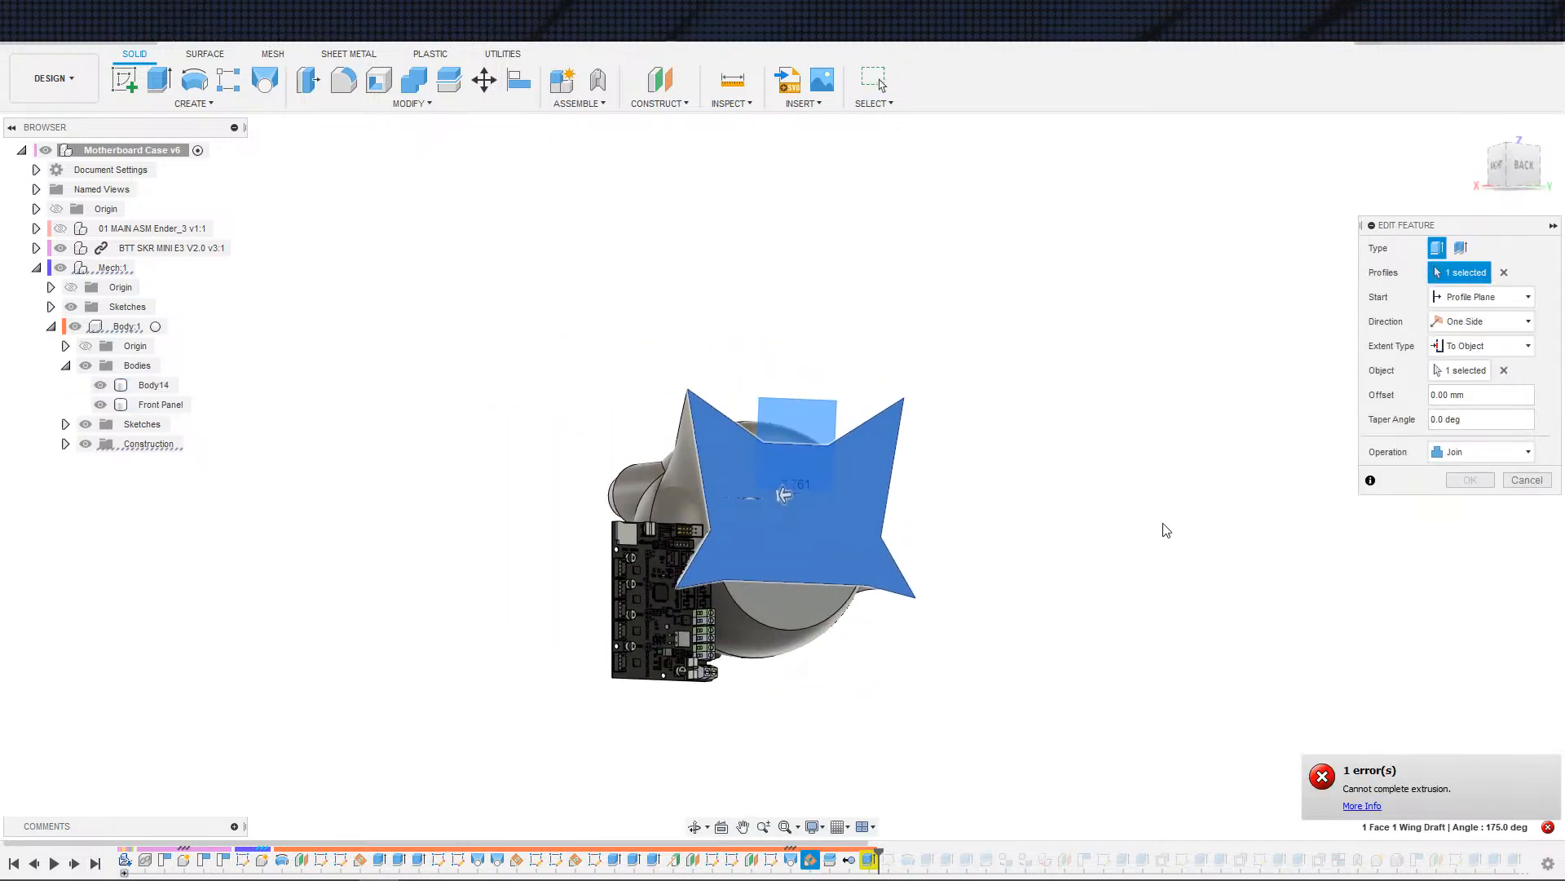
{"action": "middle_click_drag", "start_coordinate": [917, 571], "coordinate": [1079, 531], "text": "shift"}
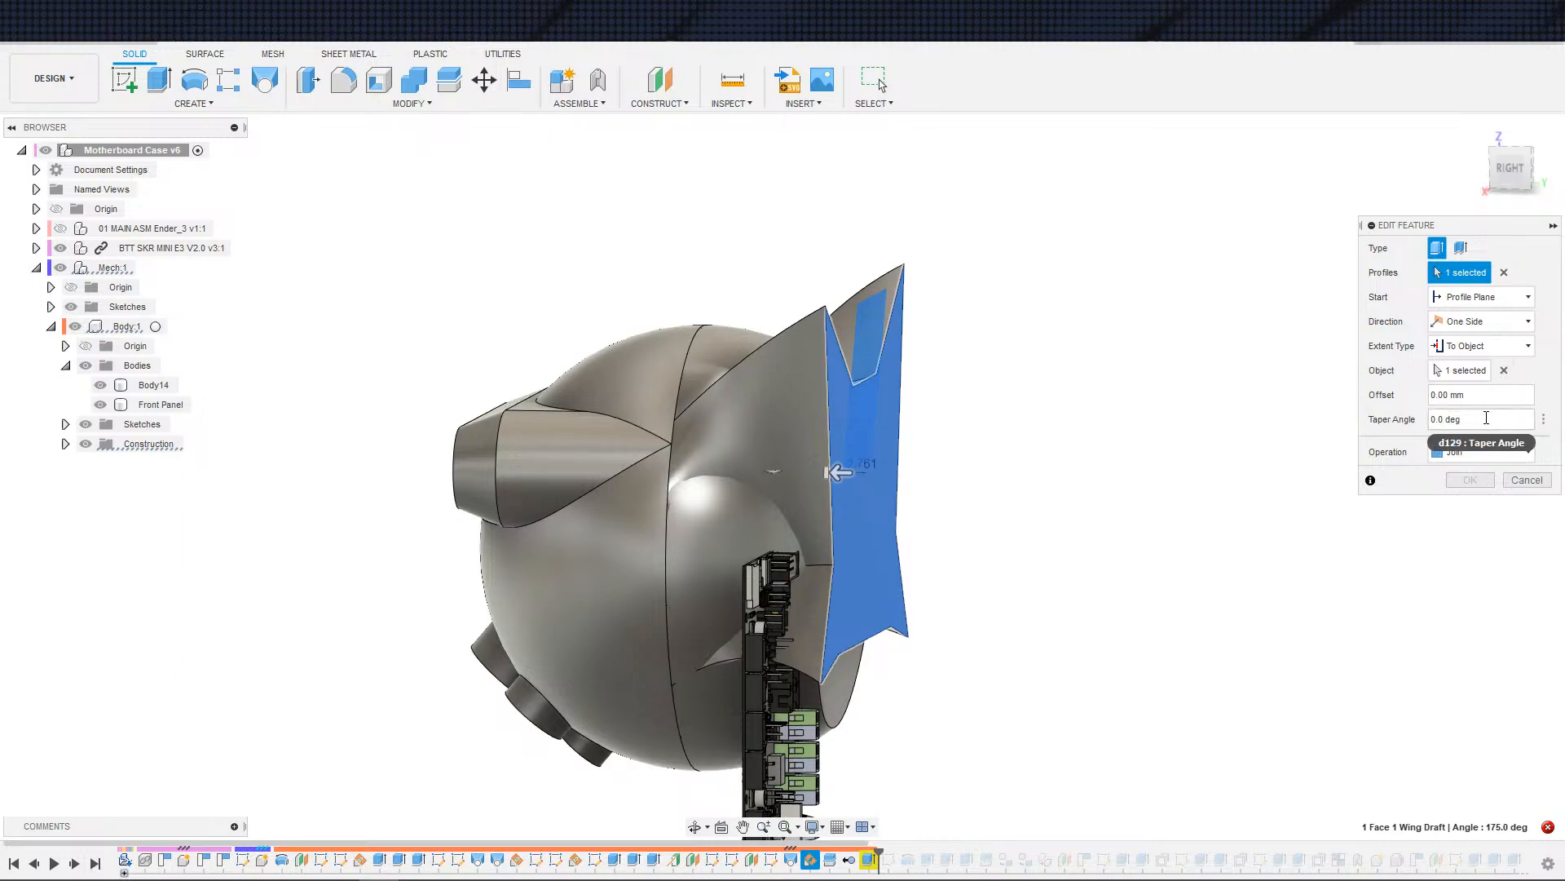
{"action": "left_click", "coordinate": [1477, 451]}
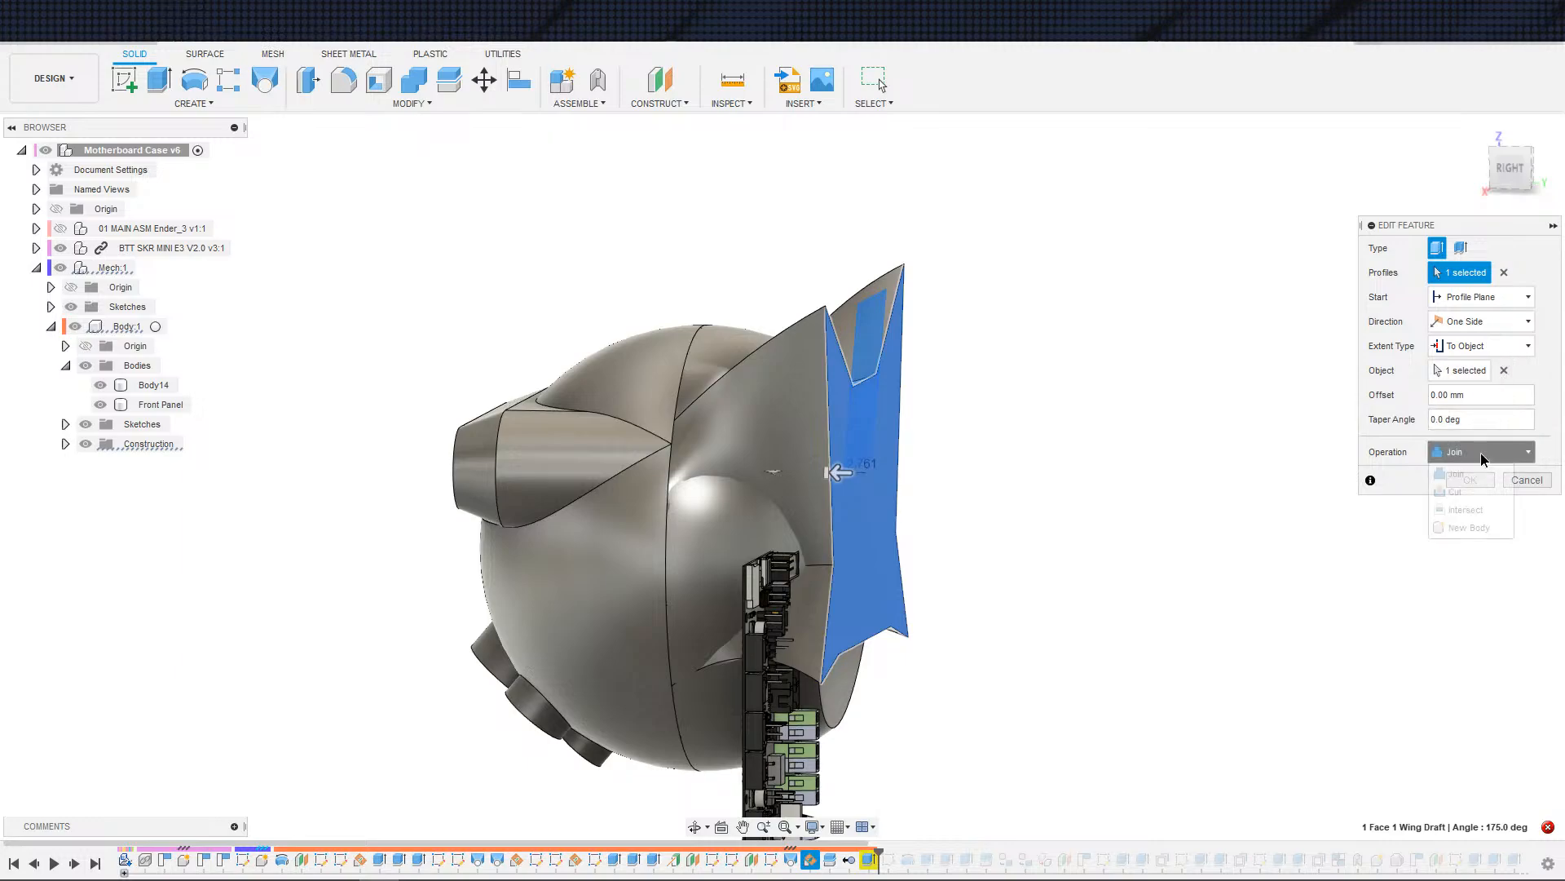
{"action": "left_click", "coordinate": [1460, 487]}
{"action": "left_click", "coordinate": [1467, 459]}
{"action": "left_click", "coordinate": [1461, 471]}
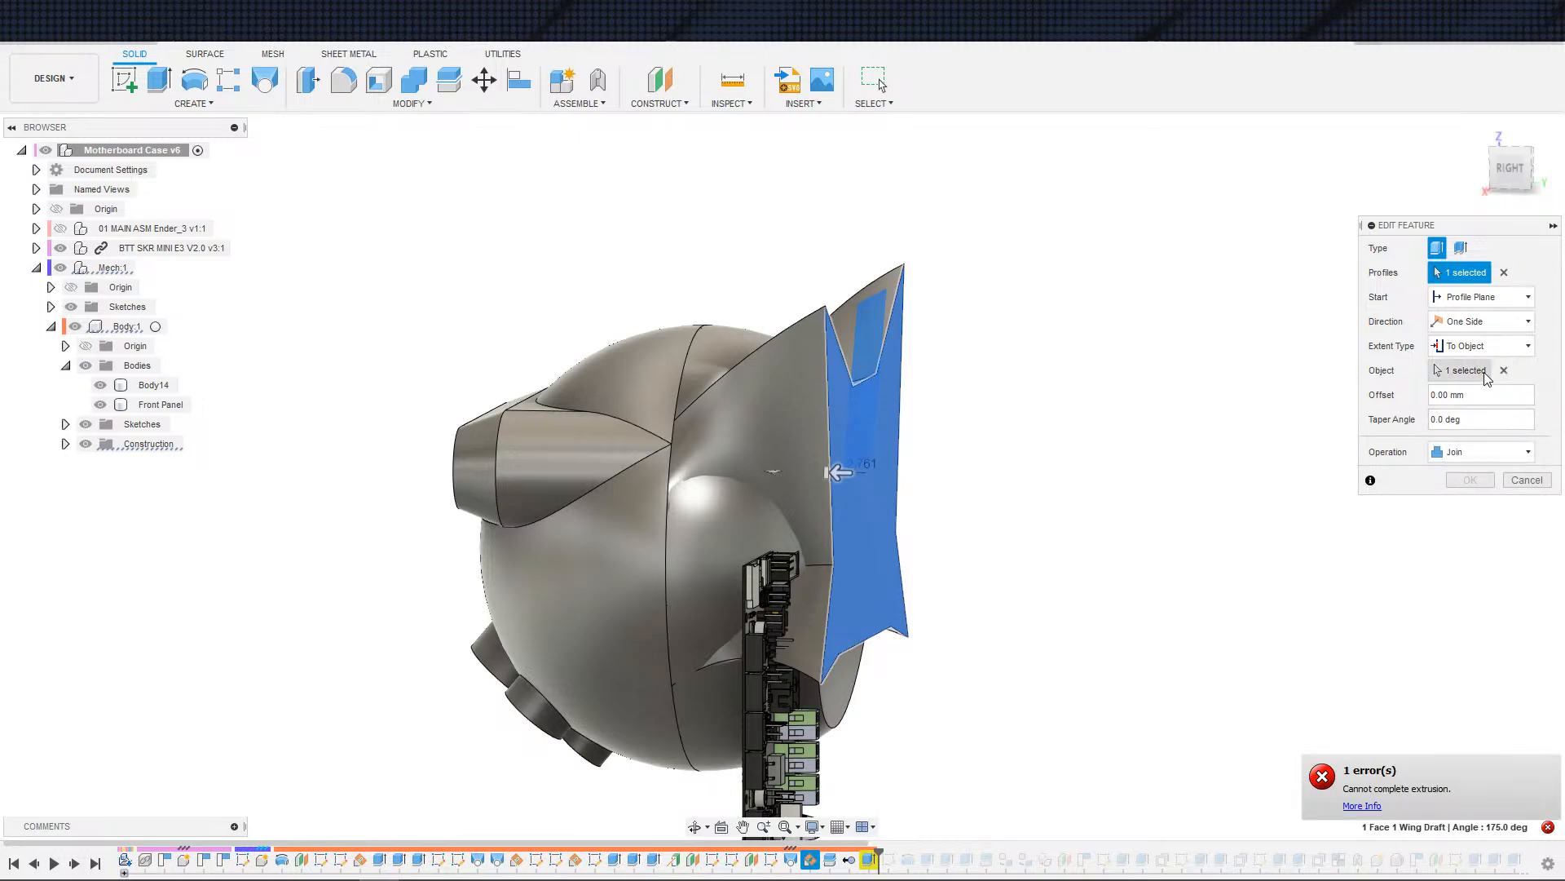
- Reselect the wing's back face as the extrusion profile and the Wing Draft plane as its end object
{"action": "left_click", "coordinate": [1504, 273]}
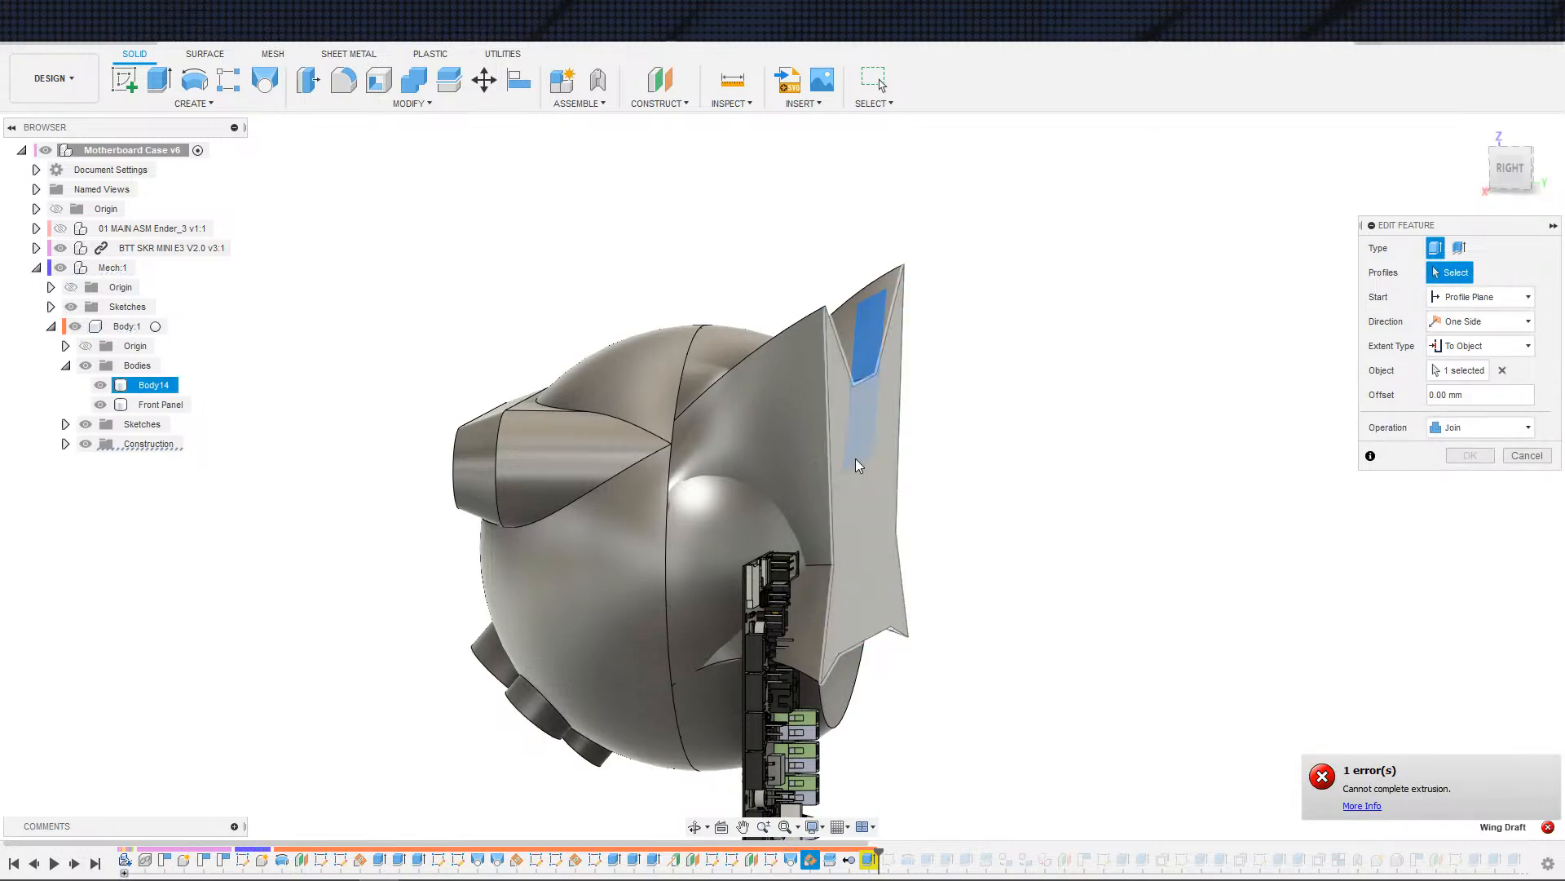
{"action": "left_click", "coordinate": [854, 458]}
{"action": "left_click", "coordinate": [1504, 370]}
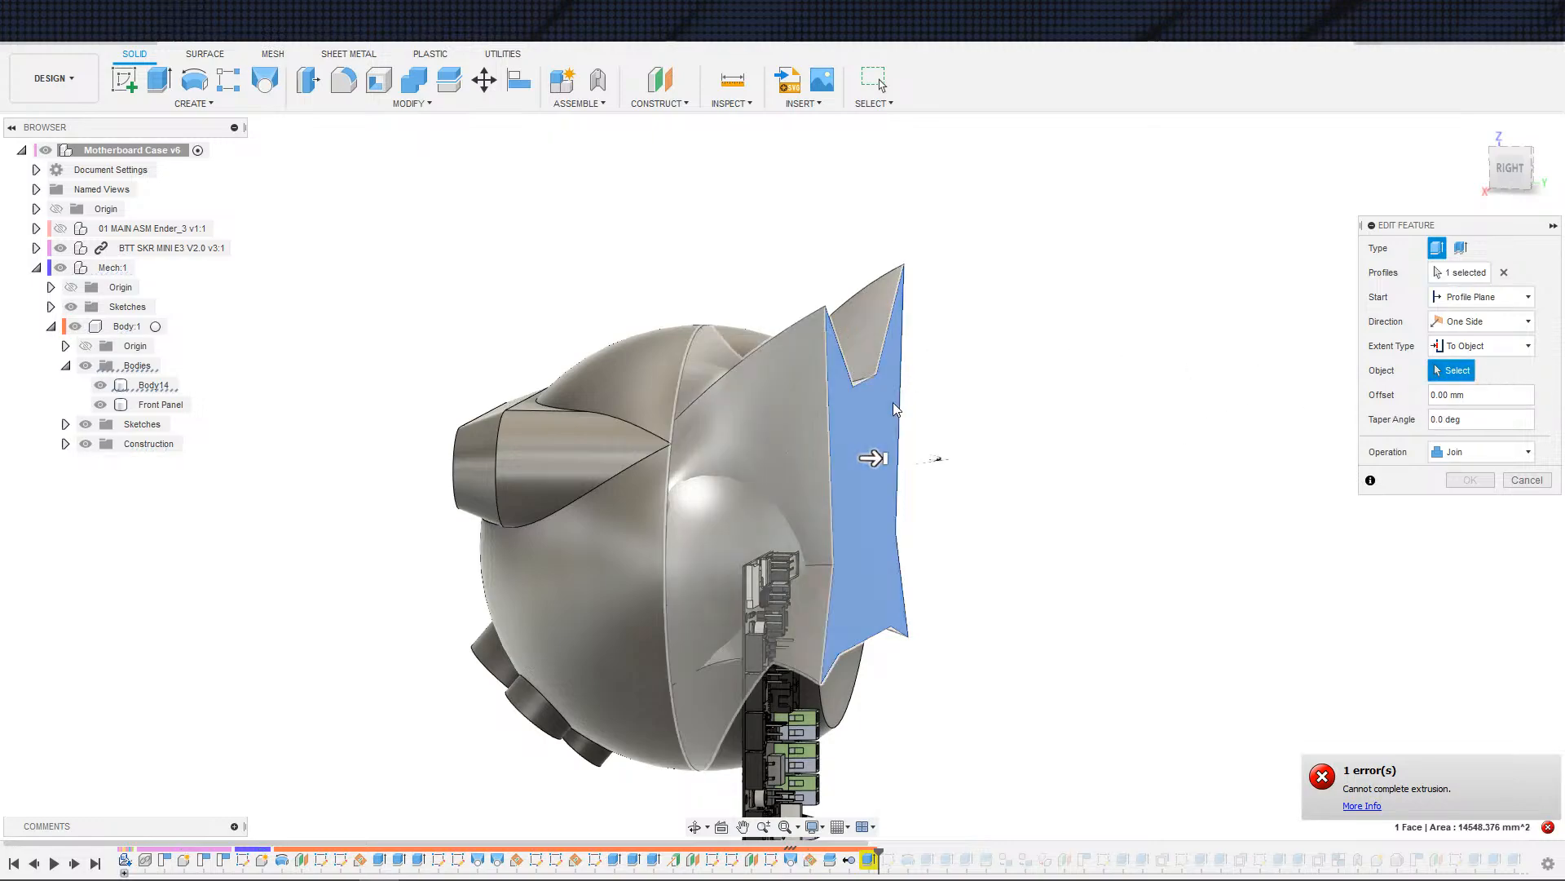
{"action": "left_click", "coordinate": [66, 444]}
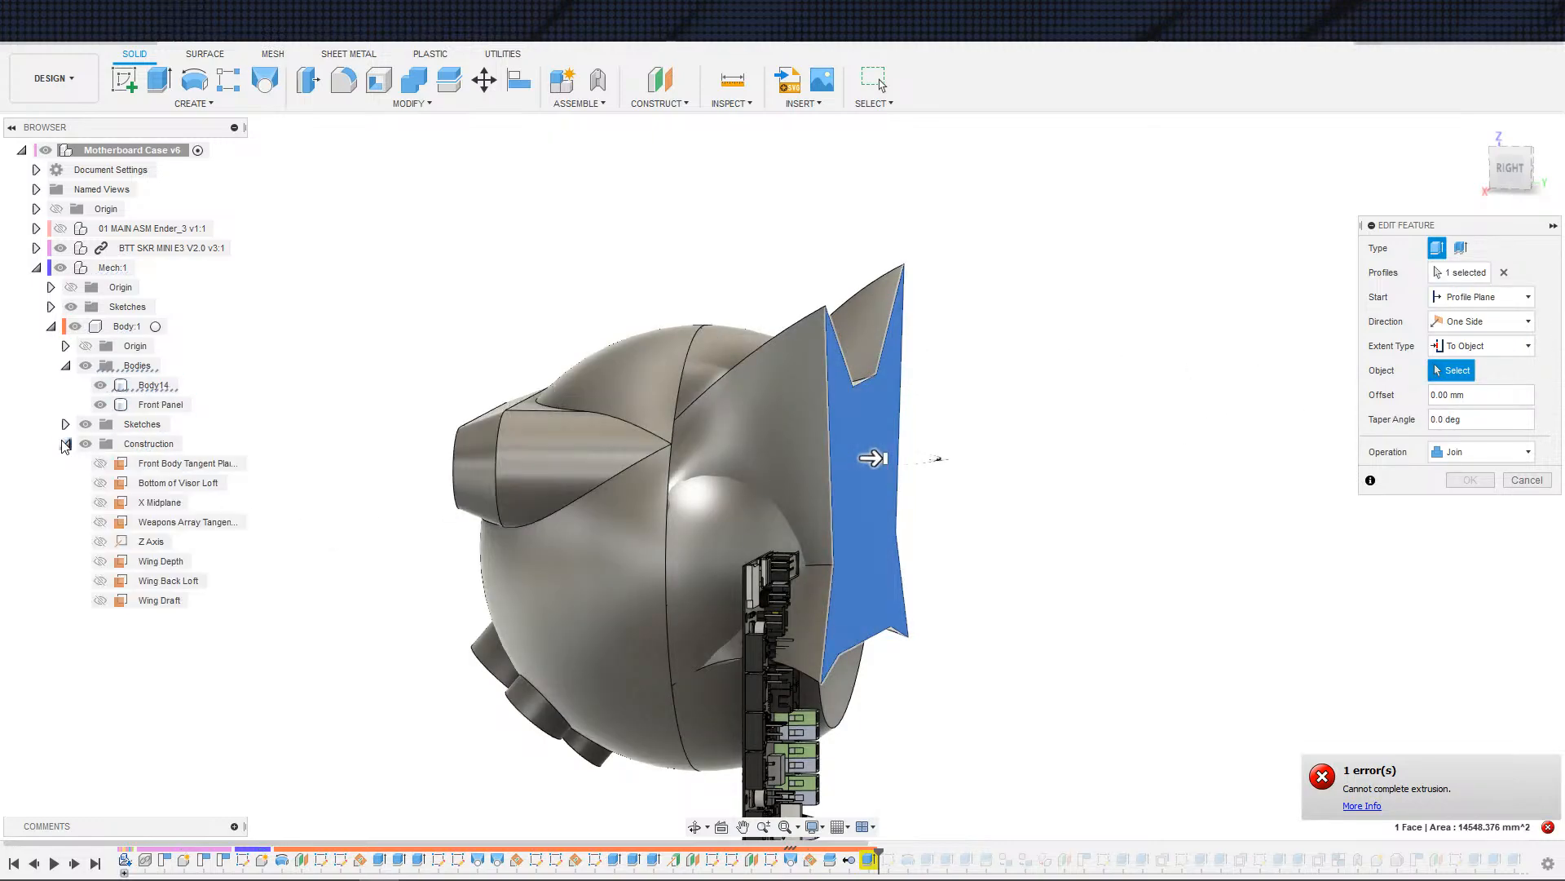
{"action": "left_click", "coordinate": [162, 606]}
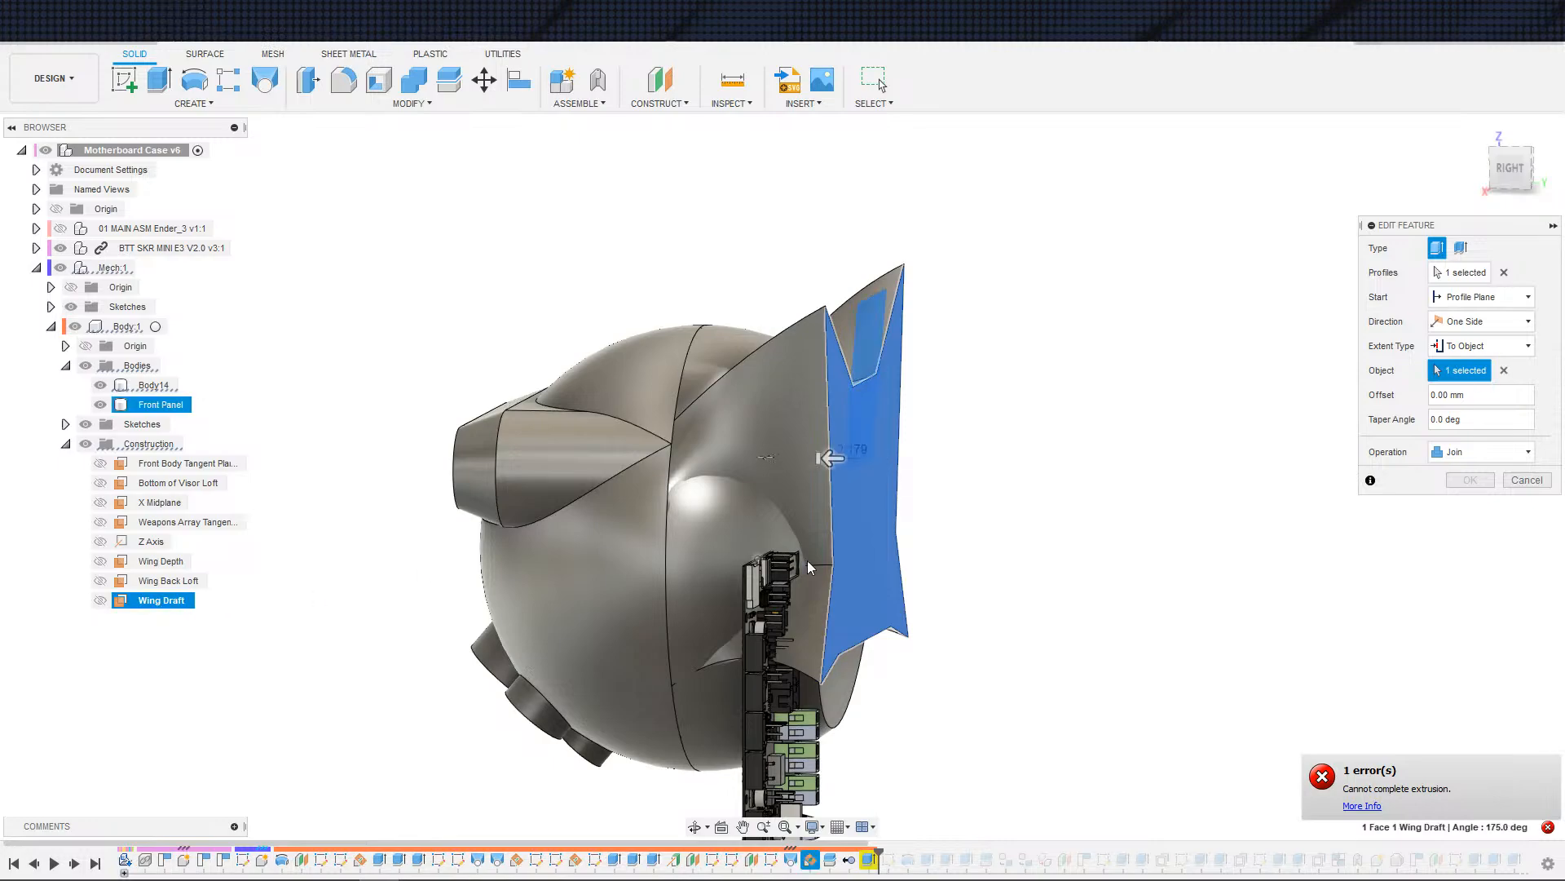
- Hide the Front Panel body to inspect the wing body with the extrusion's target plane, and cancel the feature edit
{"action": "middle_click_drag", "start_coordinate": [1058, 577], "coordinate": [679, 544], "text": "shift"}
{"action": "scroll", "coordinate": [1076, 571], "scroll_direction": "up", "scroll_amount": 3}
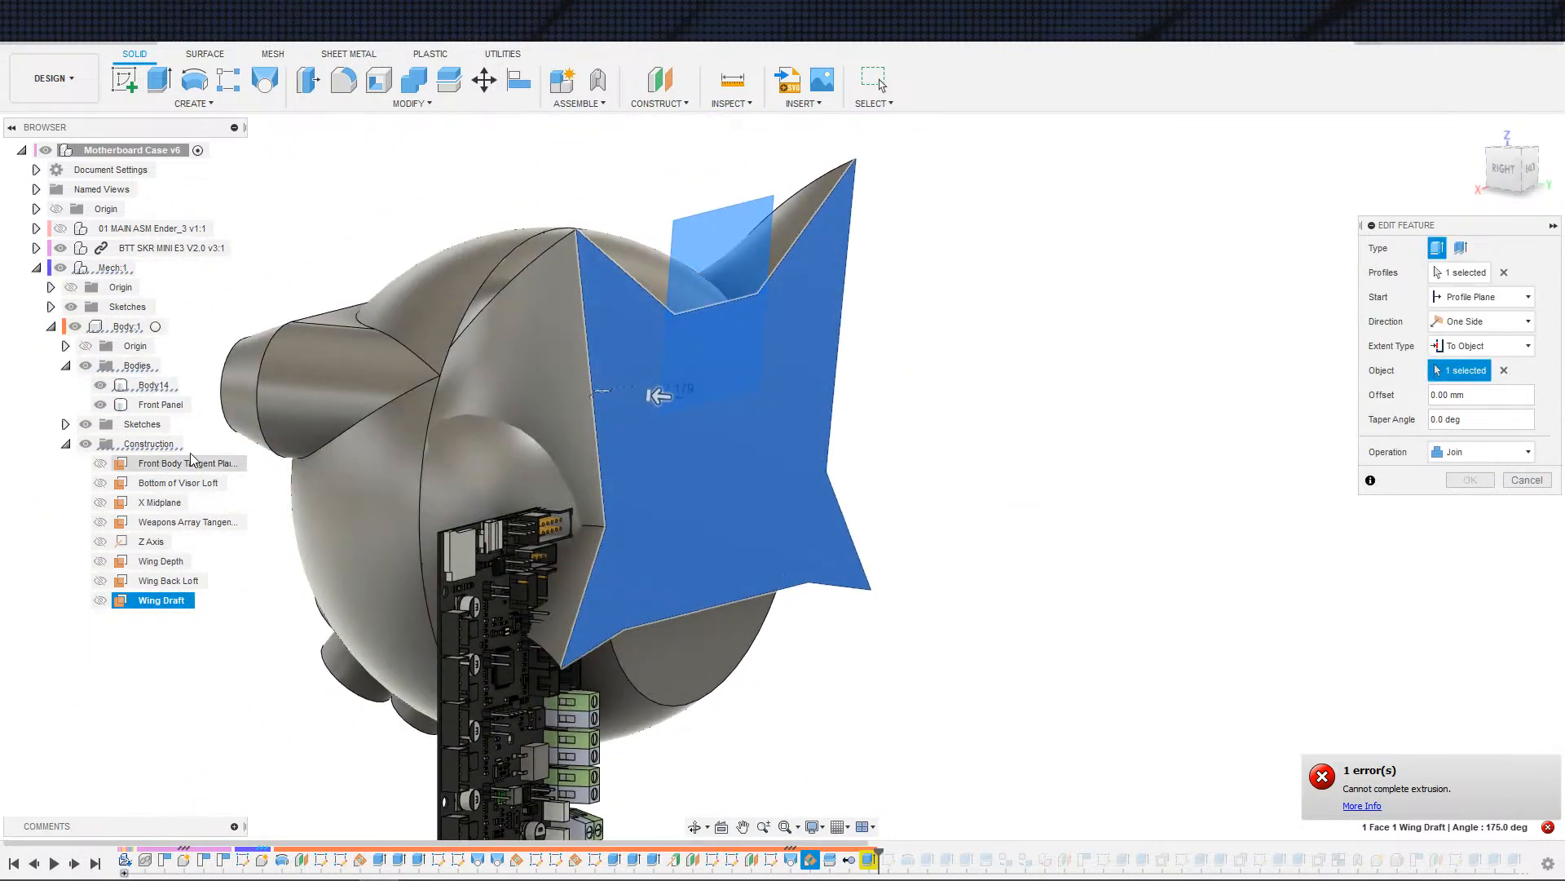
{"action": "left_click", "coordinate": [100, 388]}
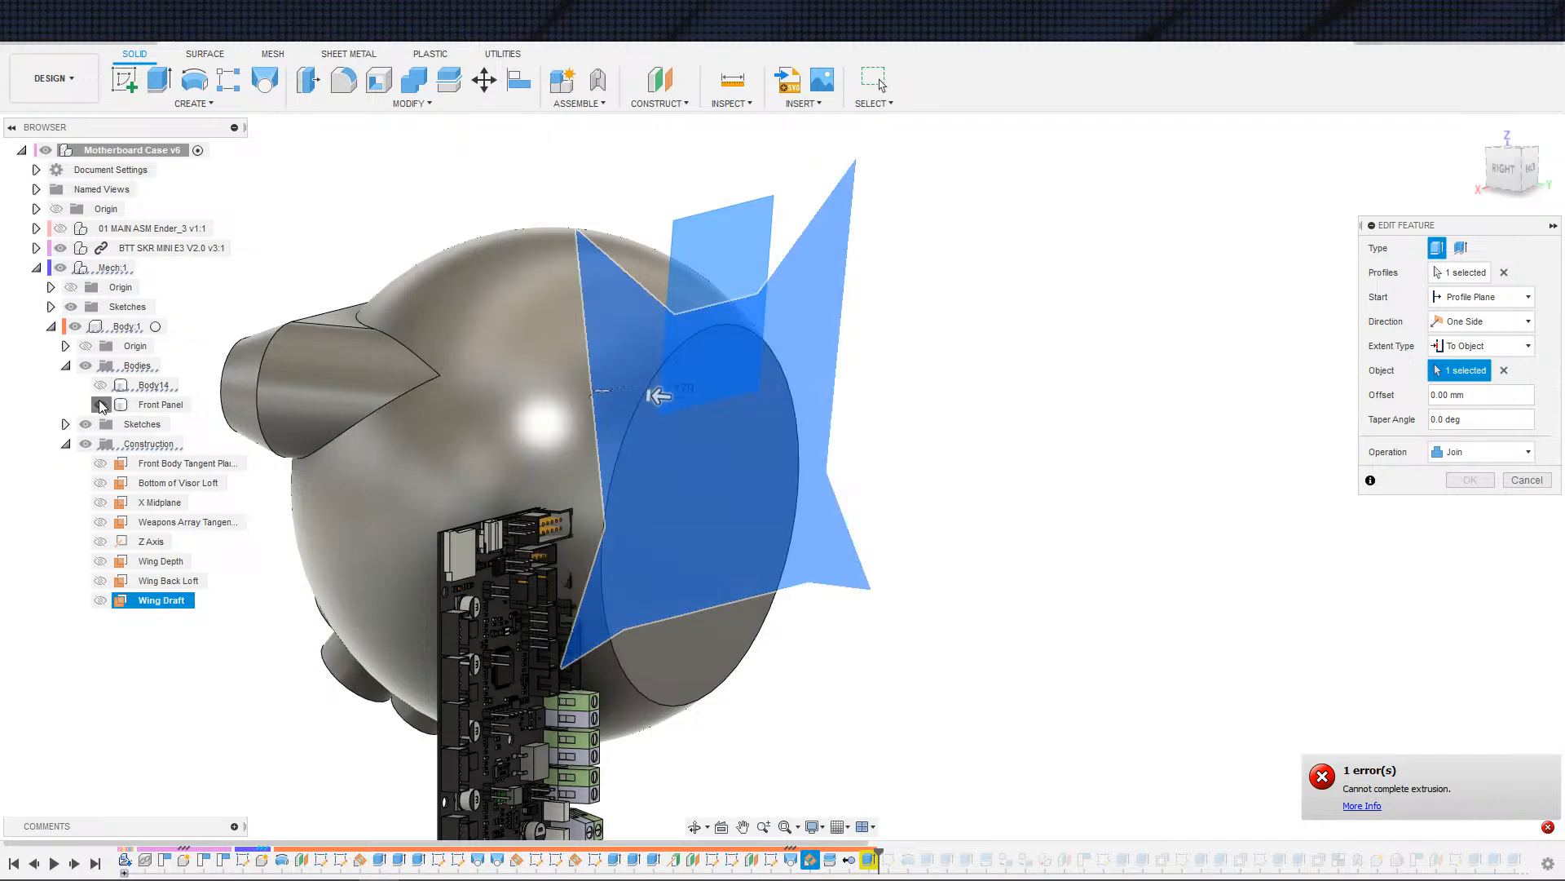
{"action": "left_click", "coordinate": [100, 405]}
{"action": "left_click", "coordinate": [100, 385]}
{"action": "middle_click_drag", "start_coordinate": [905, 561], "coordinate": [864, 524], "text": "shift"}
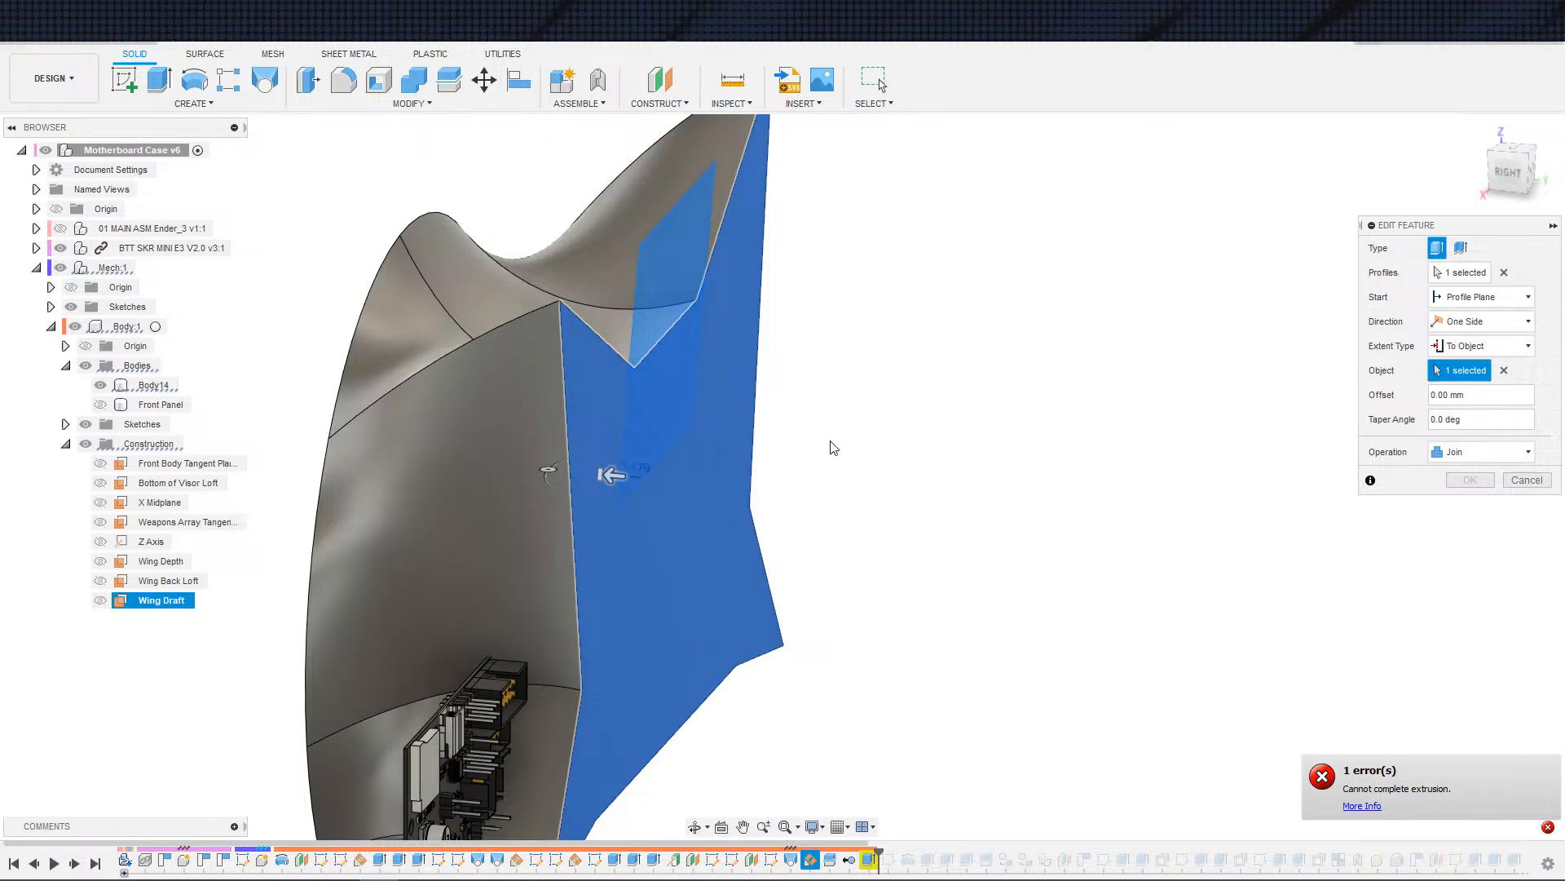
{"action": "scroll", "coordinate": [830, 438], "scroll_direction": "up", "scroll_amount": 2}
{"action": "key", "text": "Escape"}
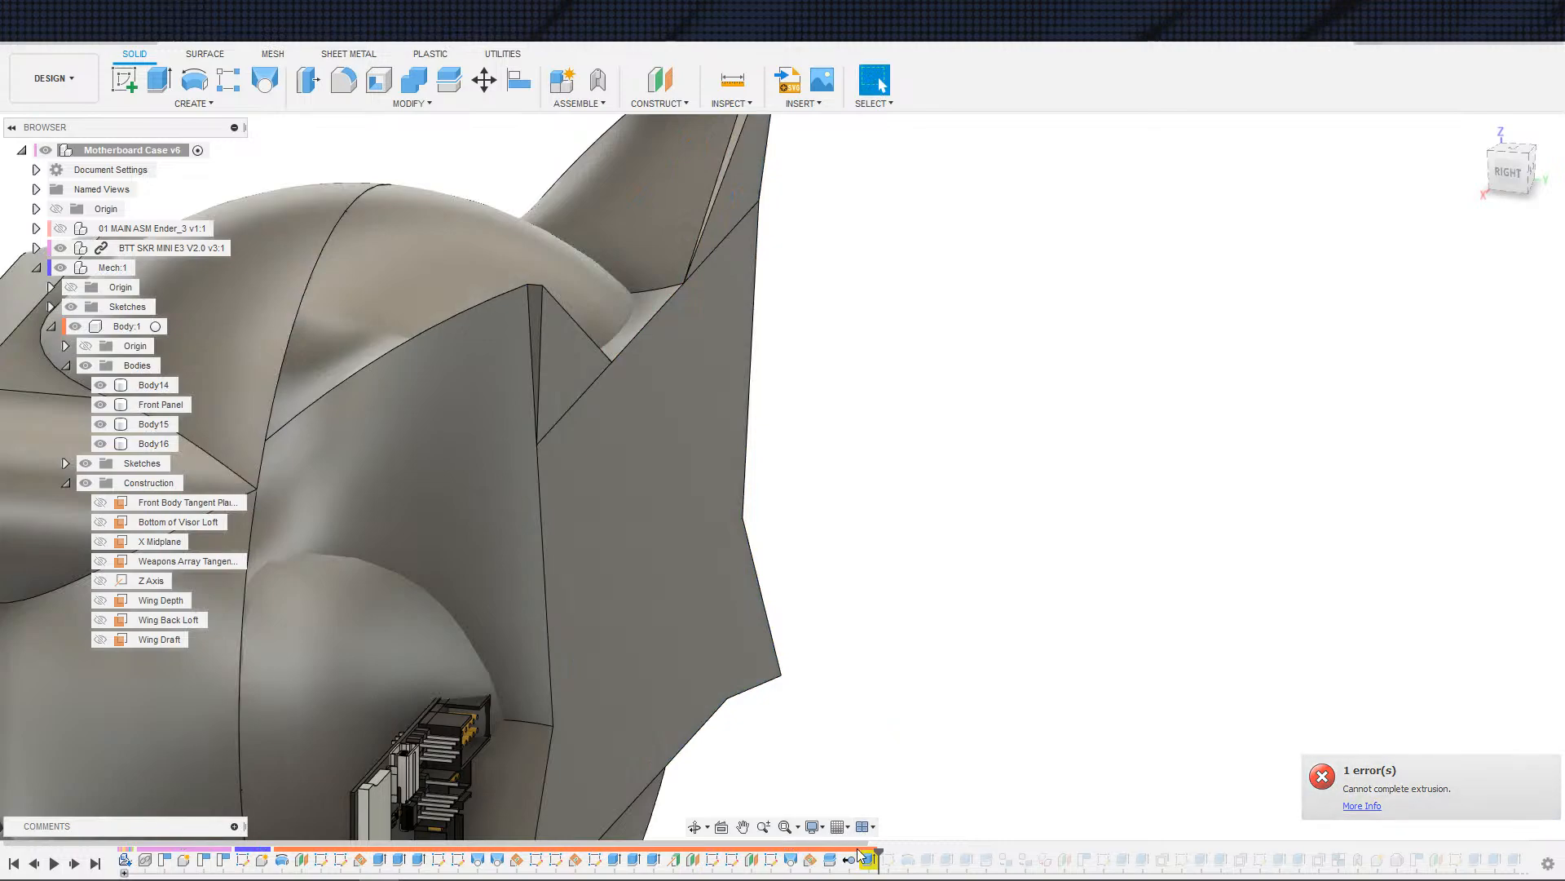
- Examine the Wing Draft feature before the removal in the history and the circular area it uses on the model's back
{"action": "scroll", "coordinate": [839, 721], "scroll_direction": "down", "scroll_amount": 1}
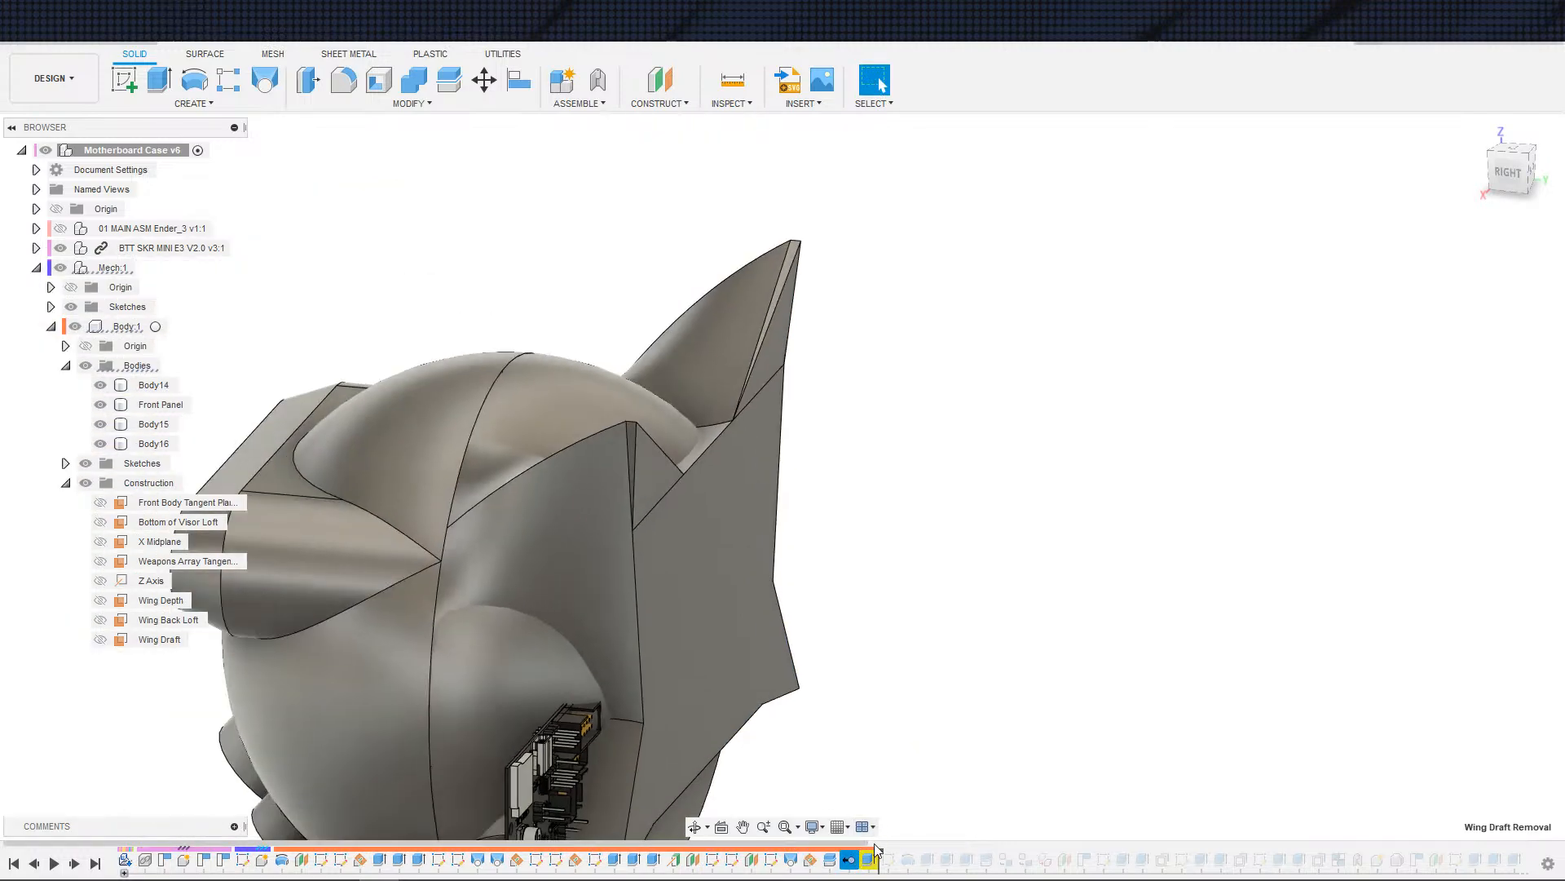
{"action": "left_click", "coordinate": [828, 860]}
{"action": "middle_click_drag", "start_coordinate": [826, 848], "coordinate": [933, 695], "text": "shift"}
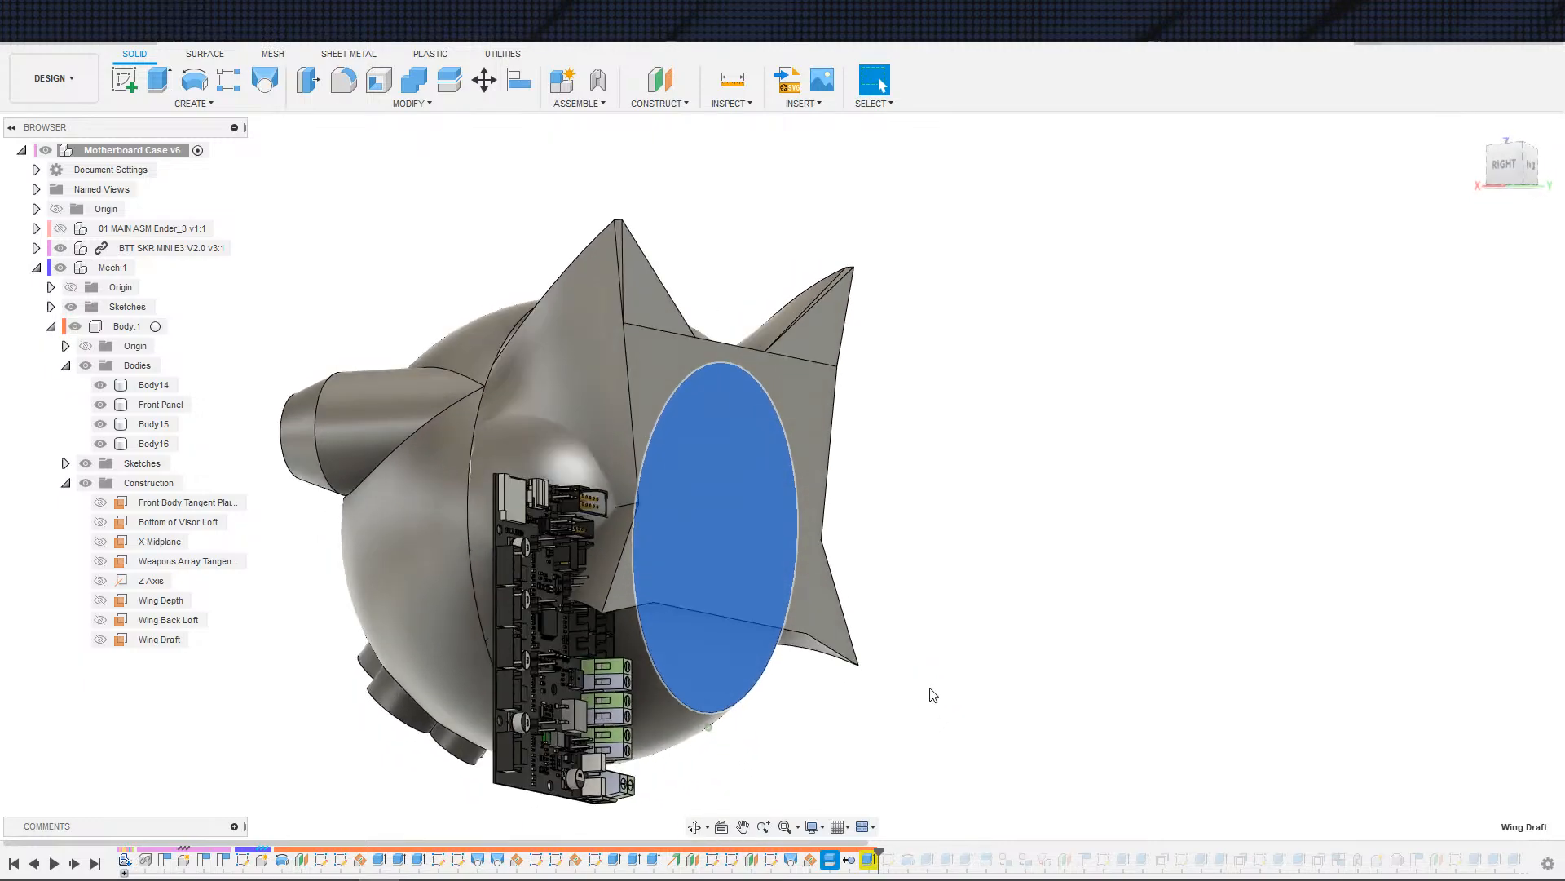
{"action": "left_click", "coordinate": [931, 696]}
{"action": "scroll", "coordinate": [811, 686], "scroll_direction": "up", "scroll_amount": 2}
{"action": "middle_click_drag", "start_coordinate": [807, 689], "coordinate": [837, 708], "text": "shift"}
{"action": "left_click", "coordinate": [829, 859]}
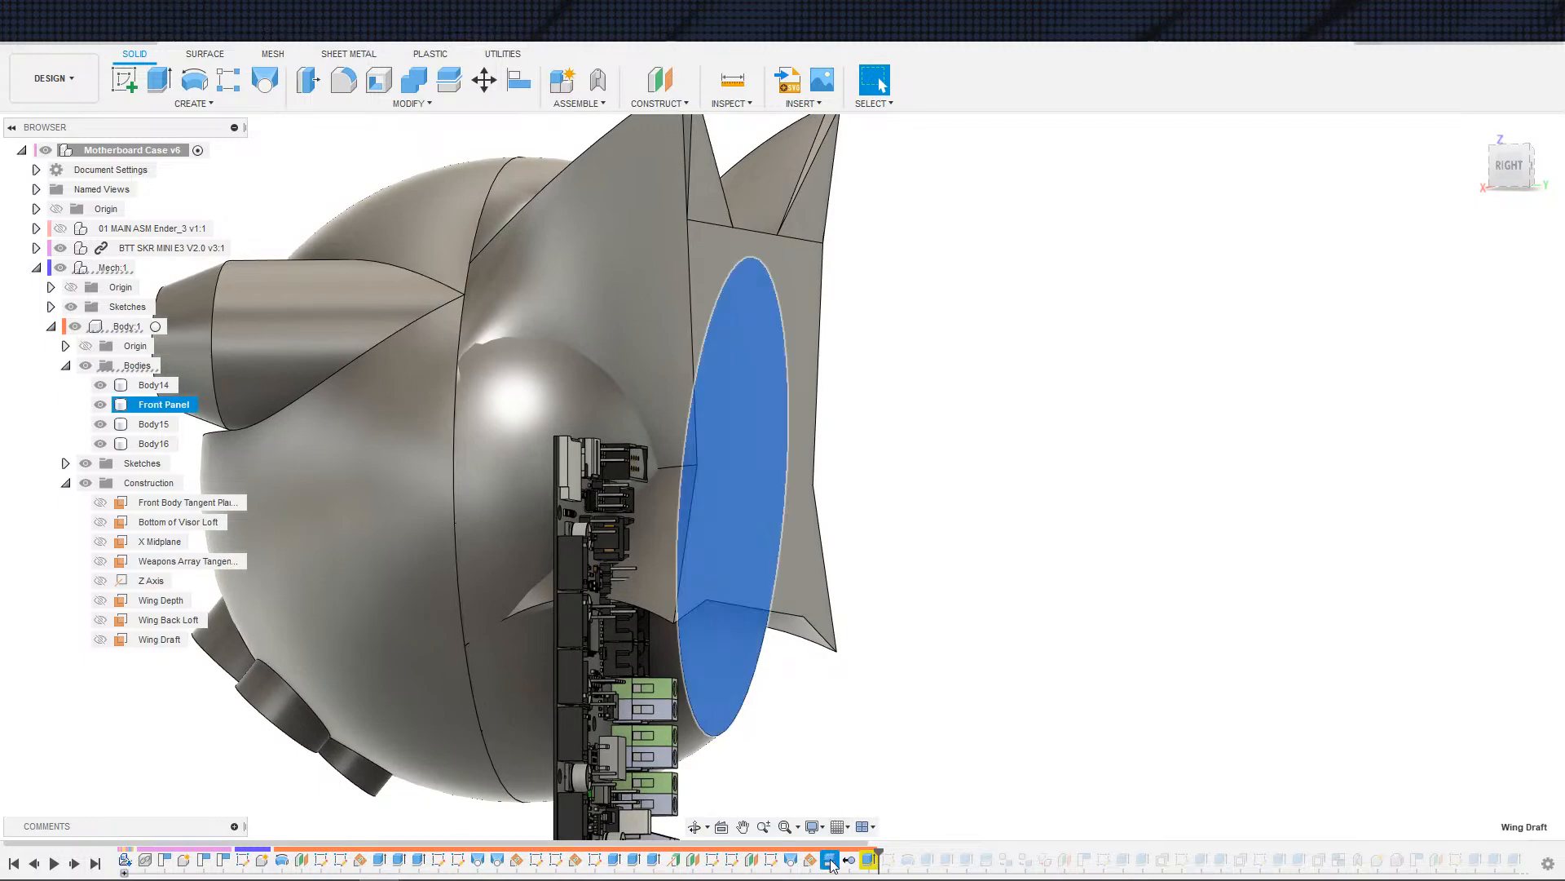
{"action": "mouse_move", "coordinate": [829, 770]}
{"action": "middle_mouse_down", "text": "shift"}
{"action": "mouse_move", "coordinate": [839, 760]}
{"action": "mouse_move", "coordinate": [839, 789]}
{"action": "mouse_move", "coordinate": [814, 762]}
{"action": "middle_mouse_up", "text": "shift"}
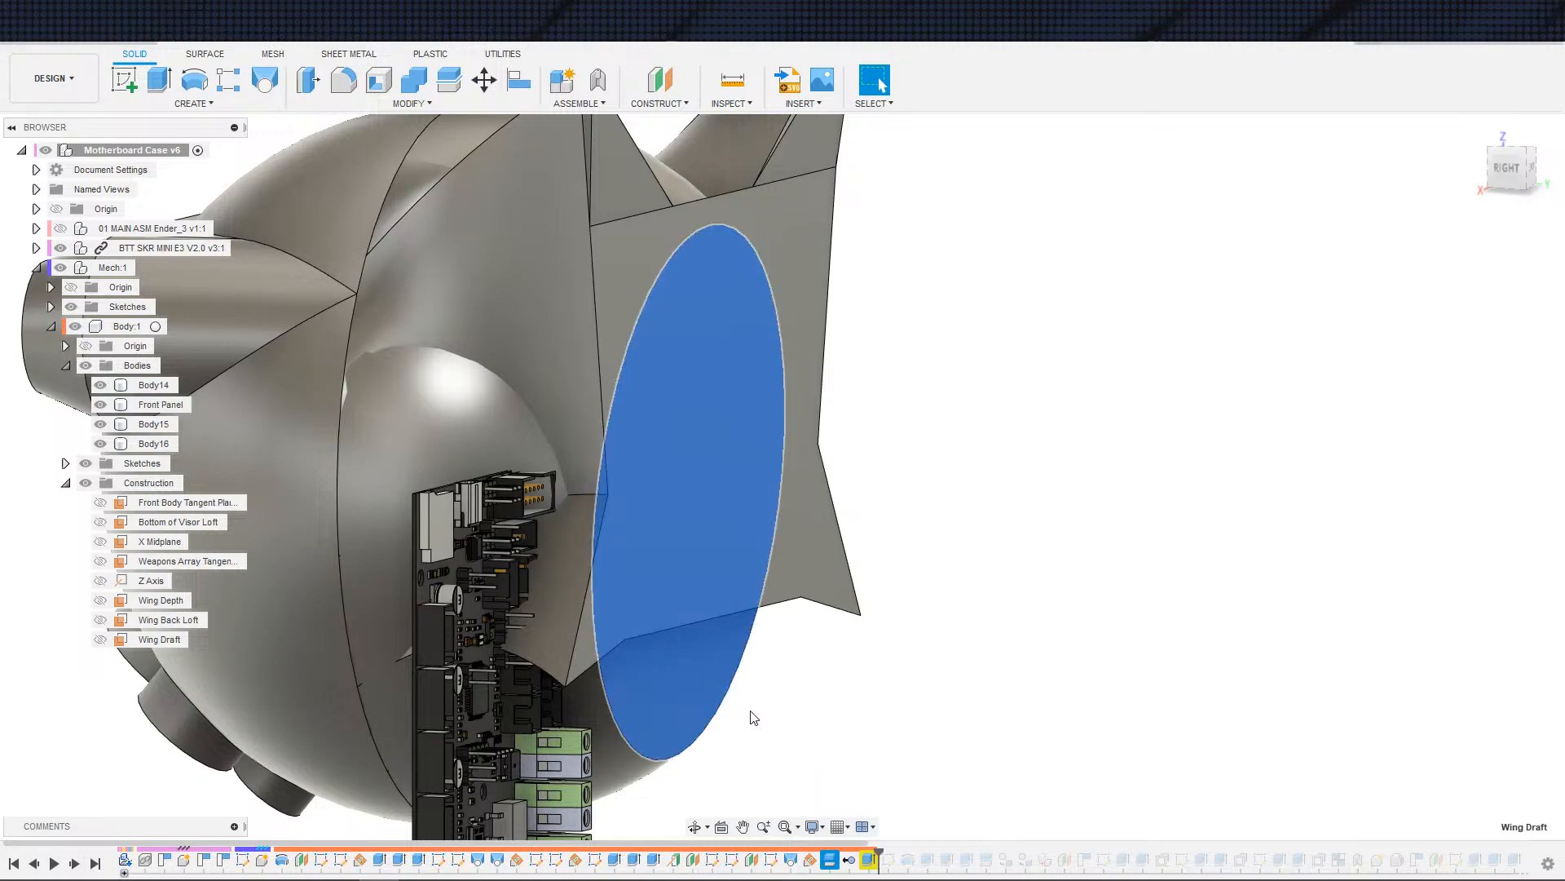
{"action": "key", "text": "ctrl+z"}
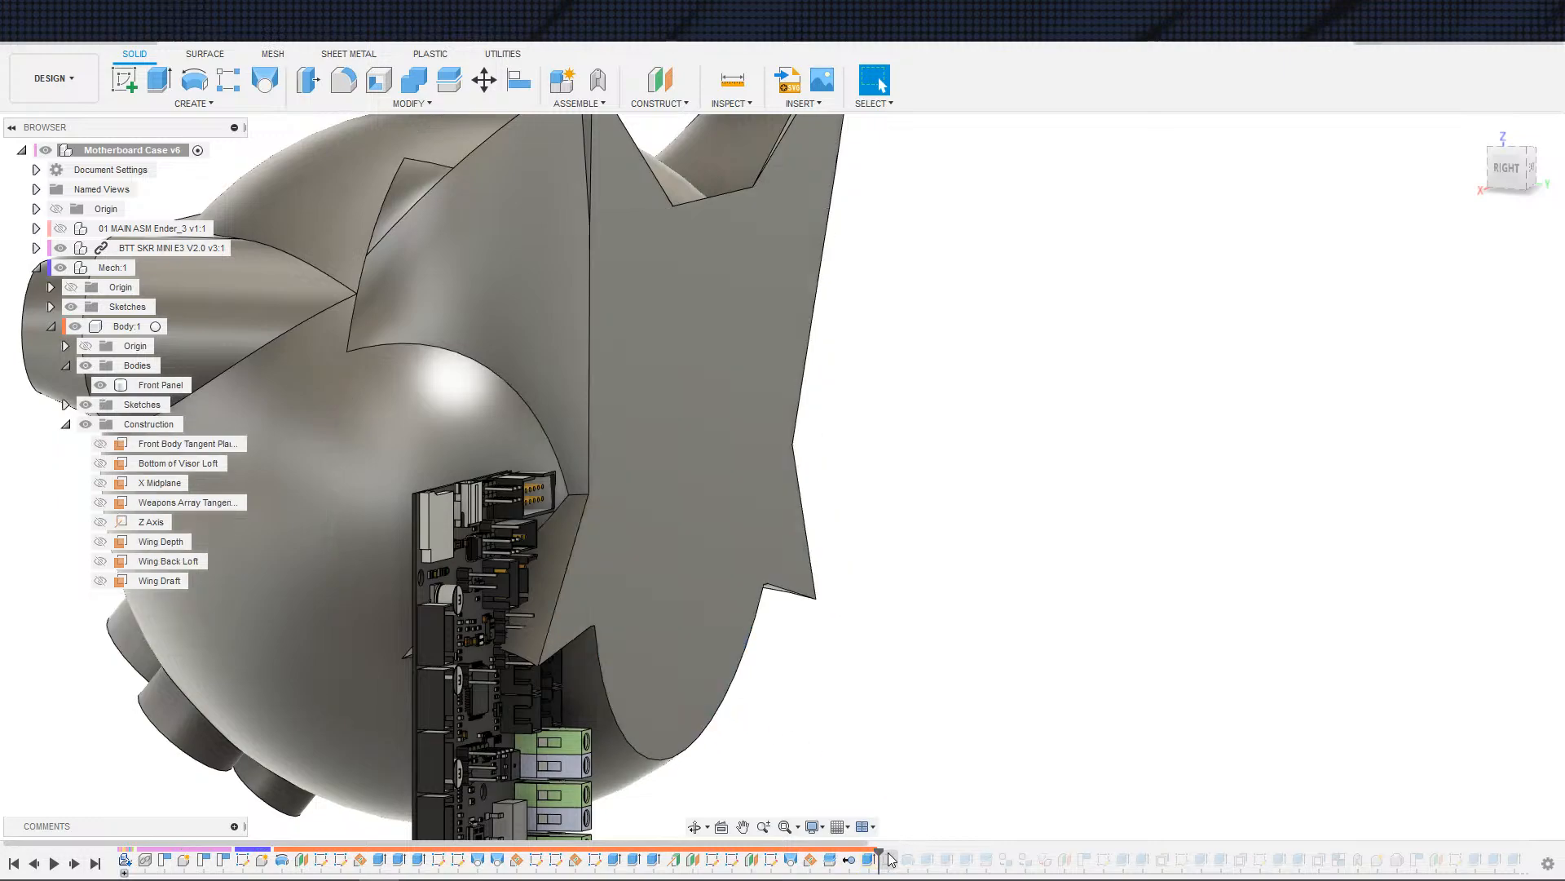
{"action": "key", "text": "ctrl+z"}
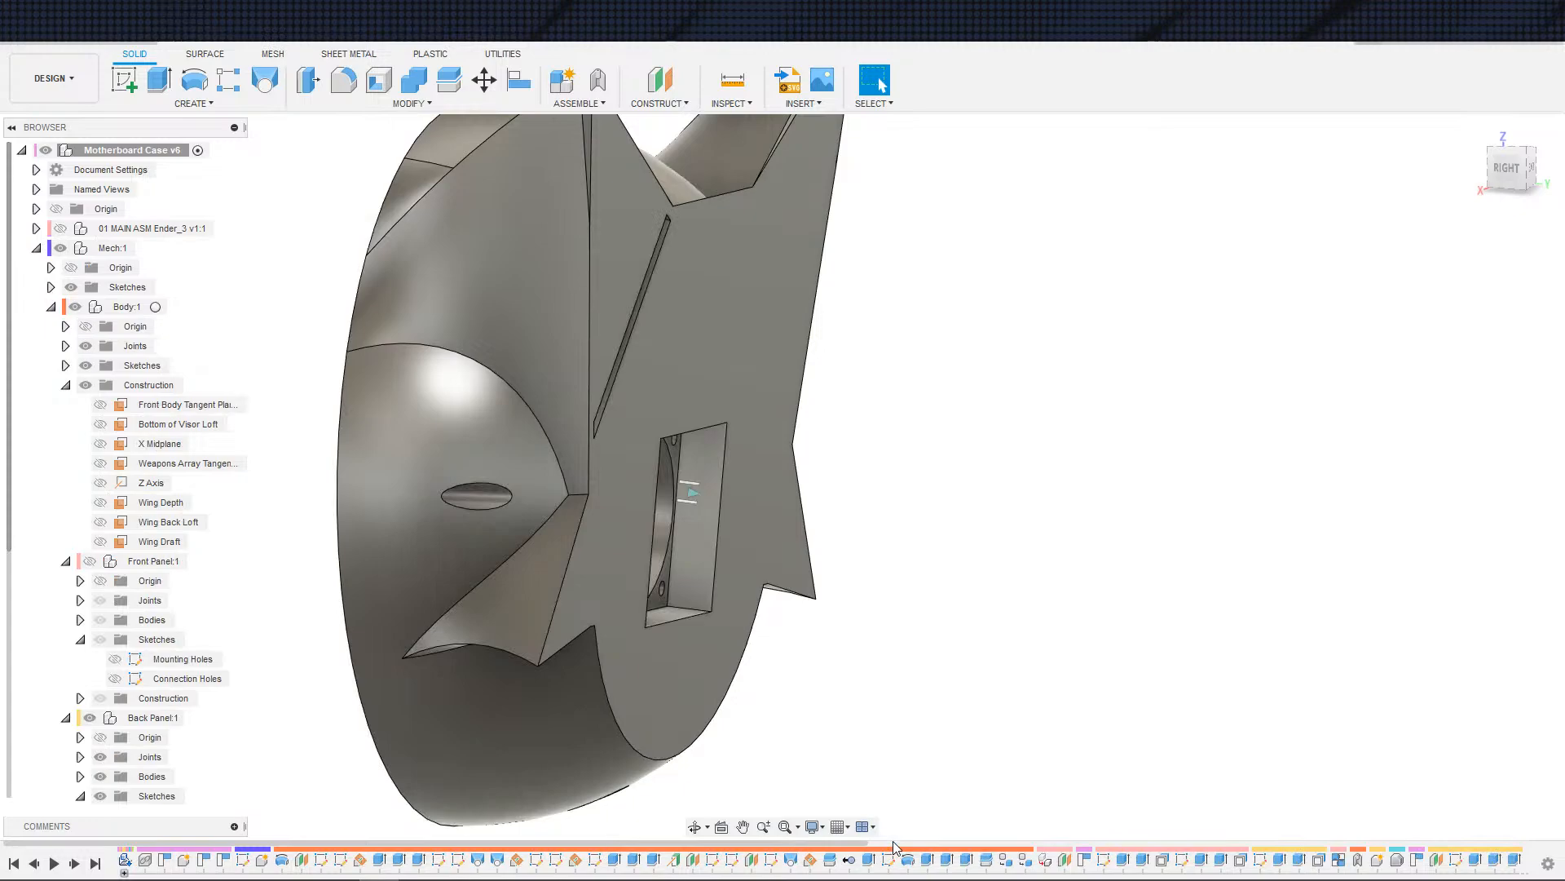
{"action": "key", "text": "ctrl+y"}
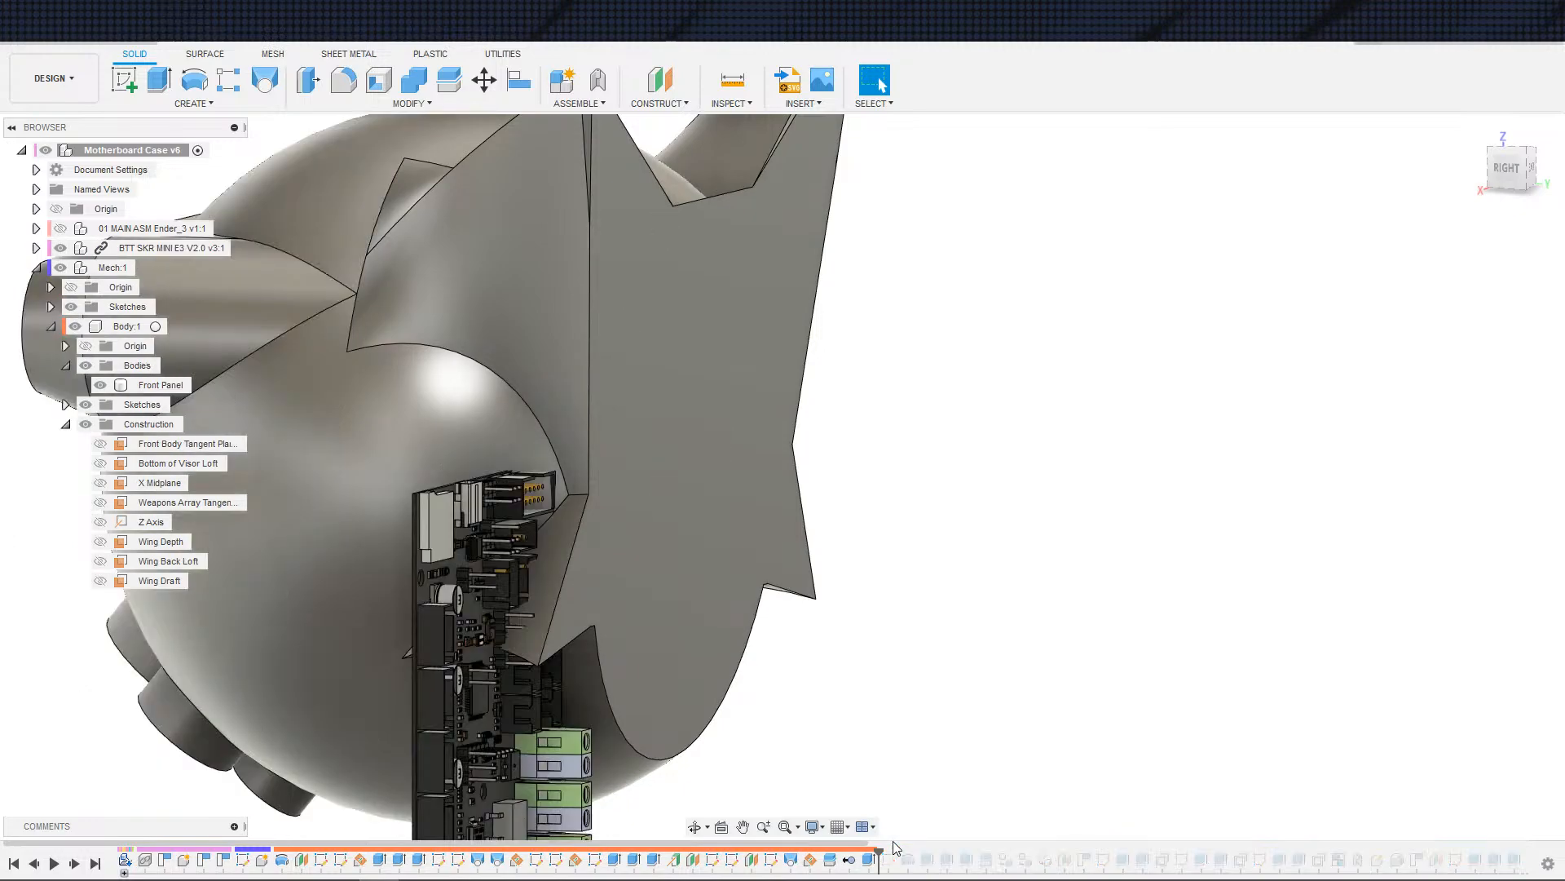
{"action": "key", "text": "ctrl+y"}
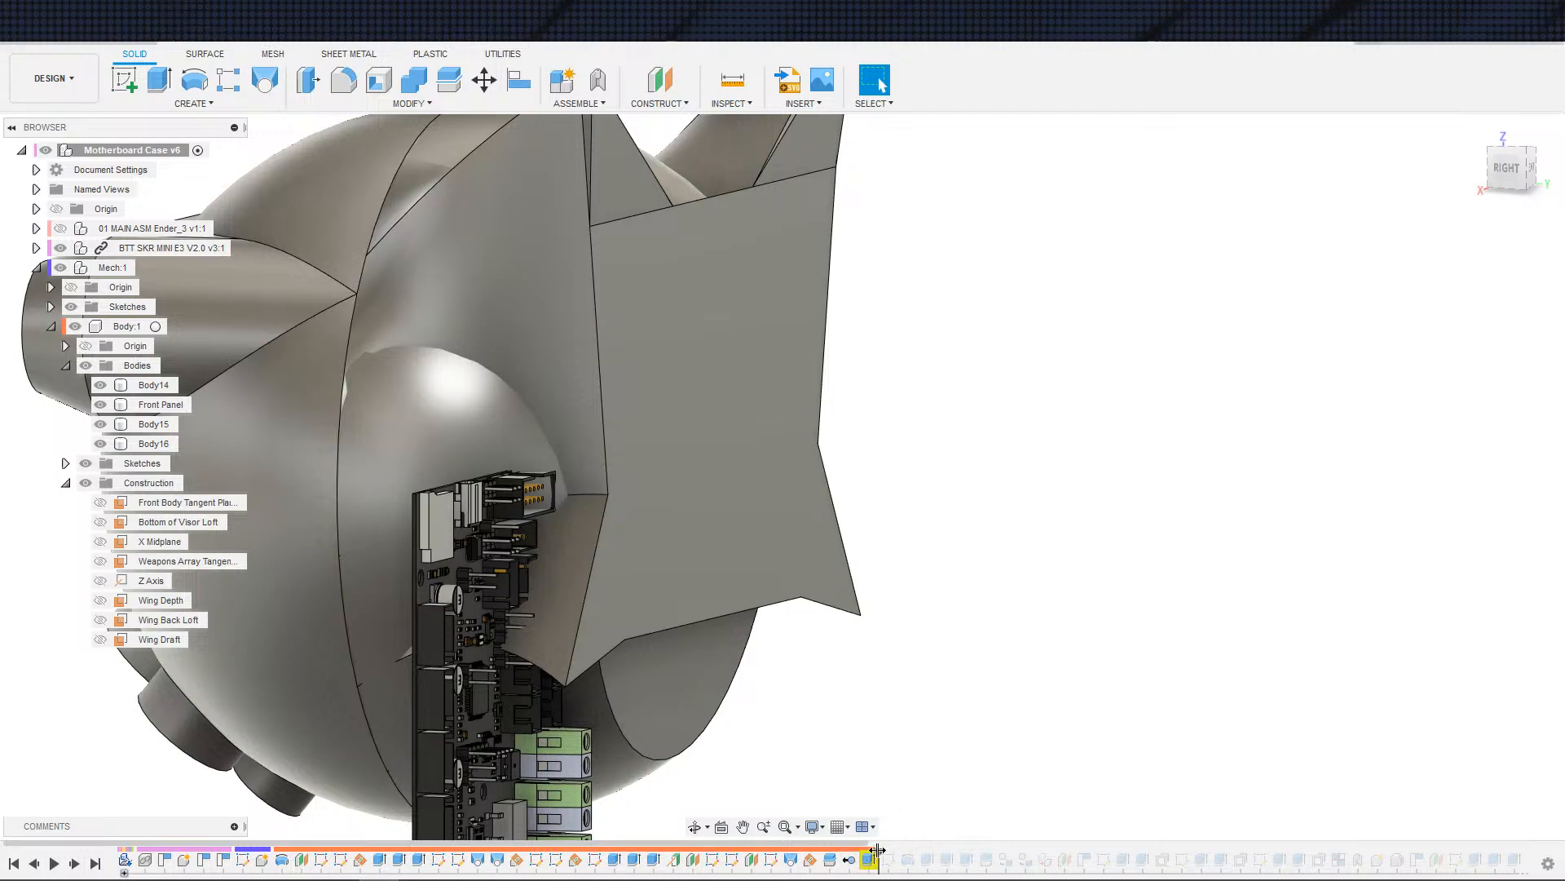
- Roll the history back to just before the body removal, split Body14 with the Wing Draft plane, and step forward past the removal
{"action": "double_click", "coordinate": [850, 859]}
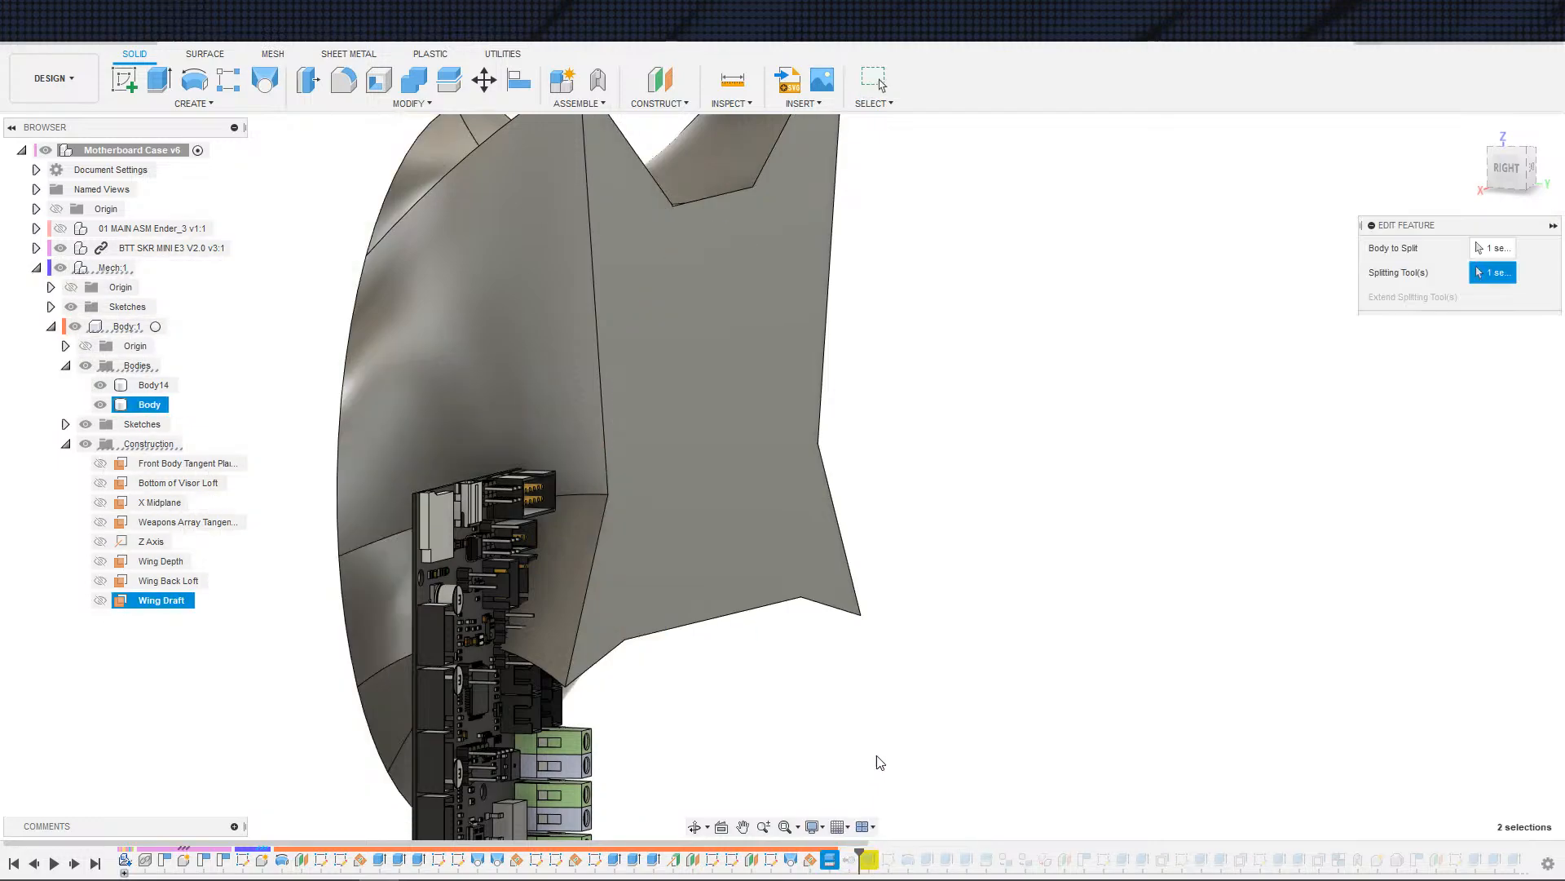
{"action": "key", "text": "Return"}
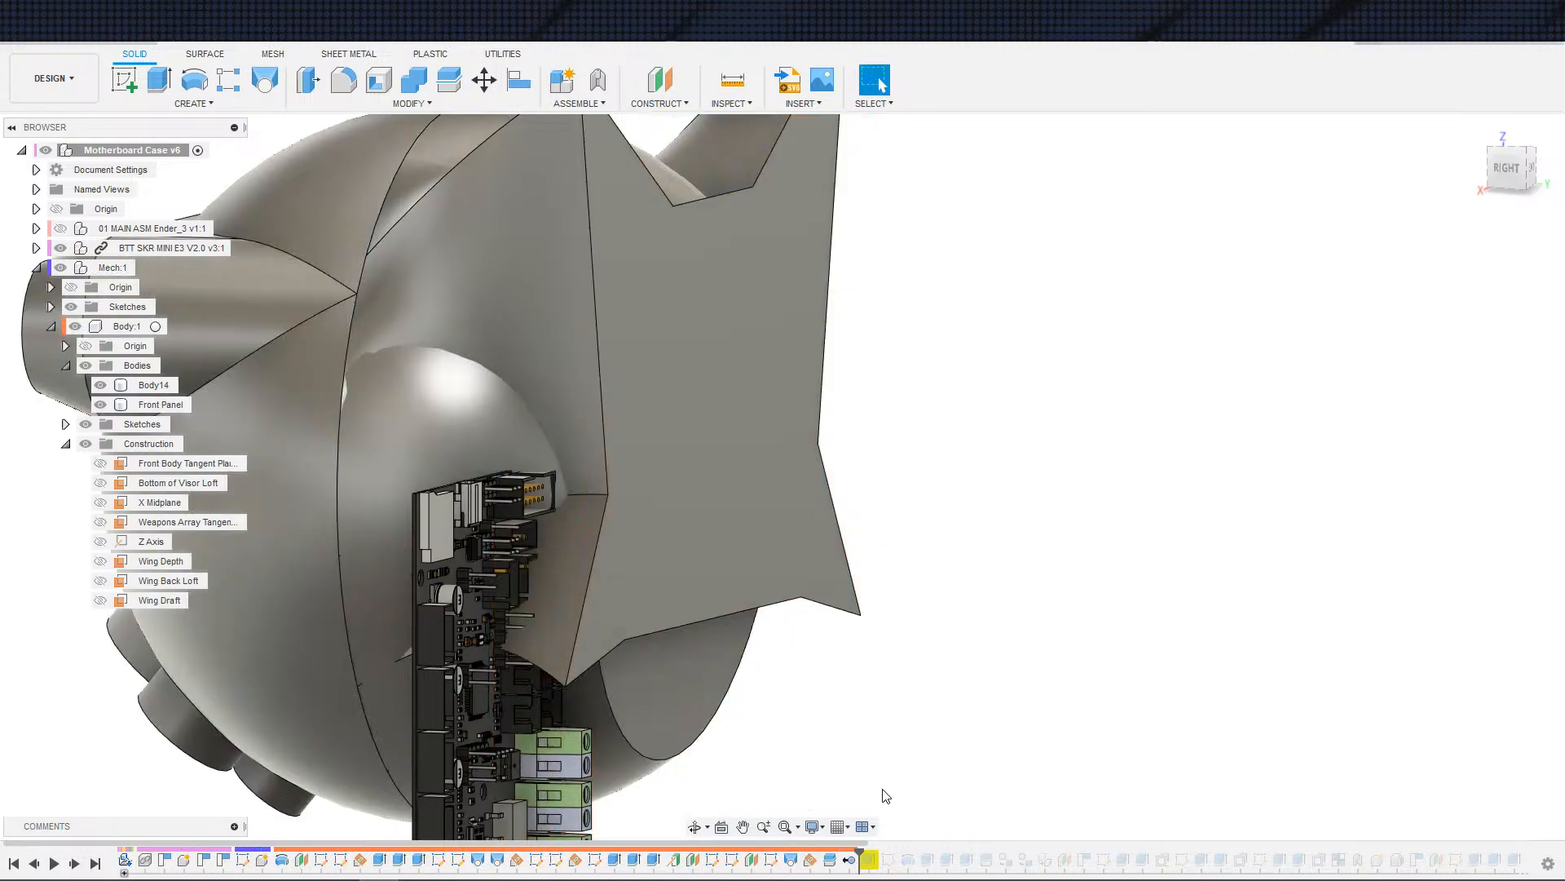
{"action": "left_click_drag", "start_coordinate": [832, 856], "coordinate": [840, 856]}
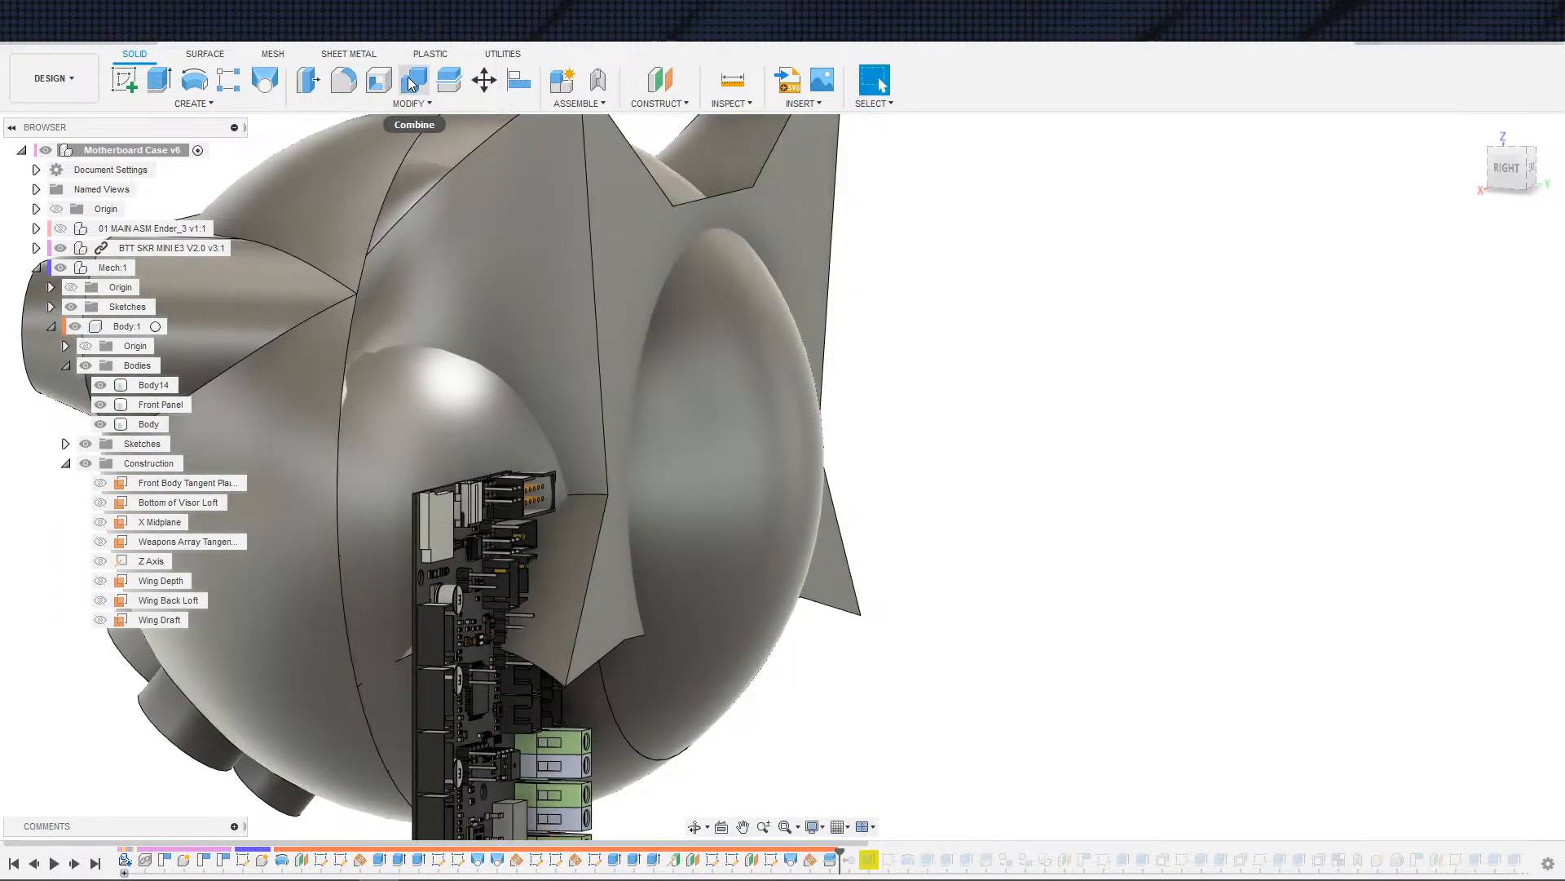
{"action": "left_click", "coordinate": [450, 81]}
{"action": "left_click", "coordinate": [679, 231]}
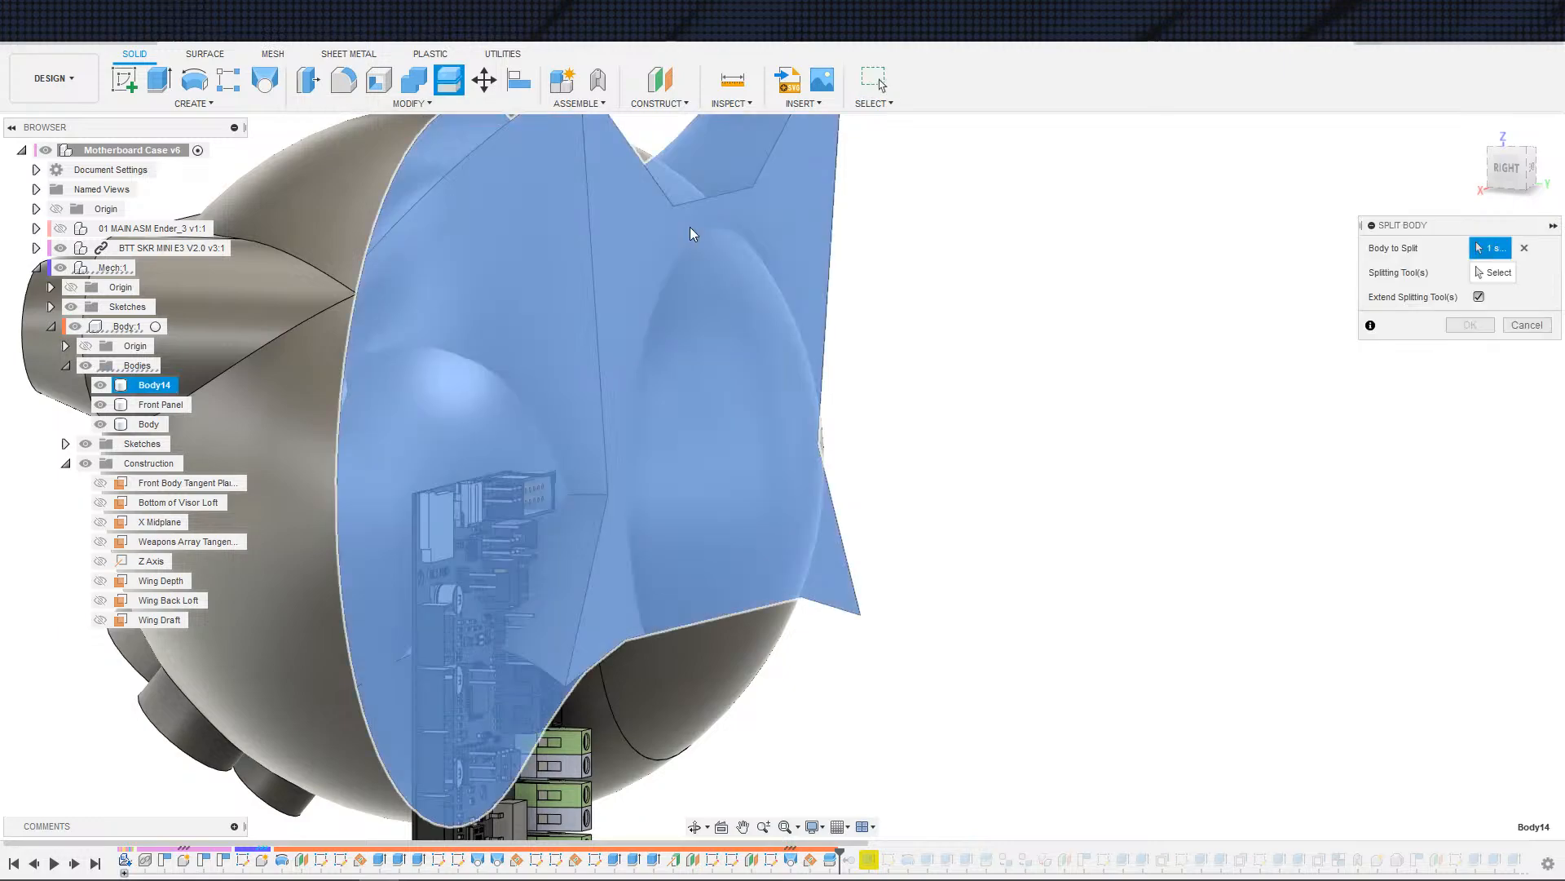
{"action": "left_click", "coordinate": [1510, 273]}
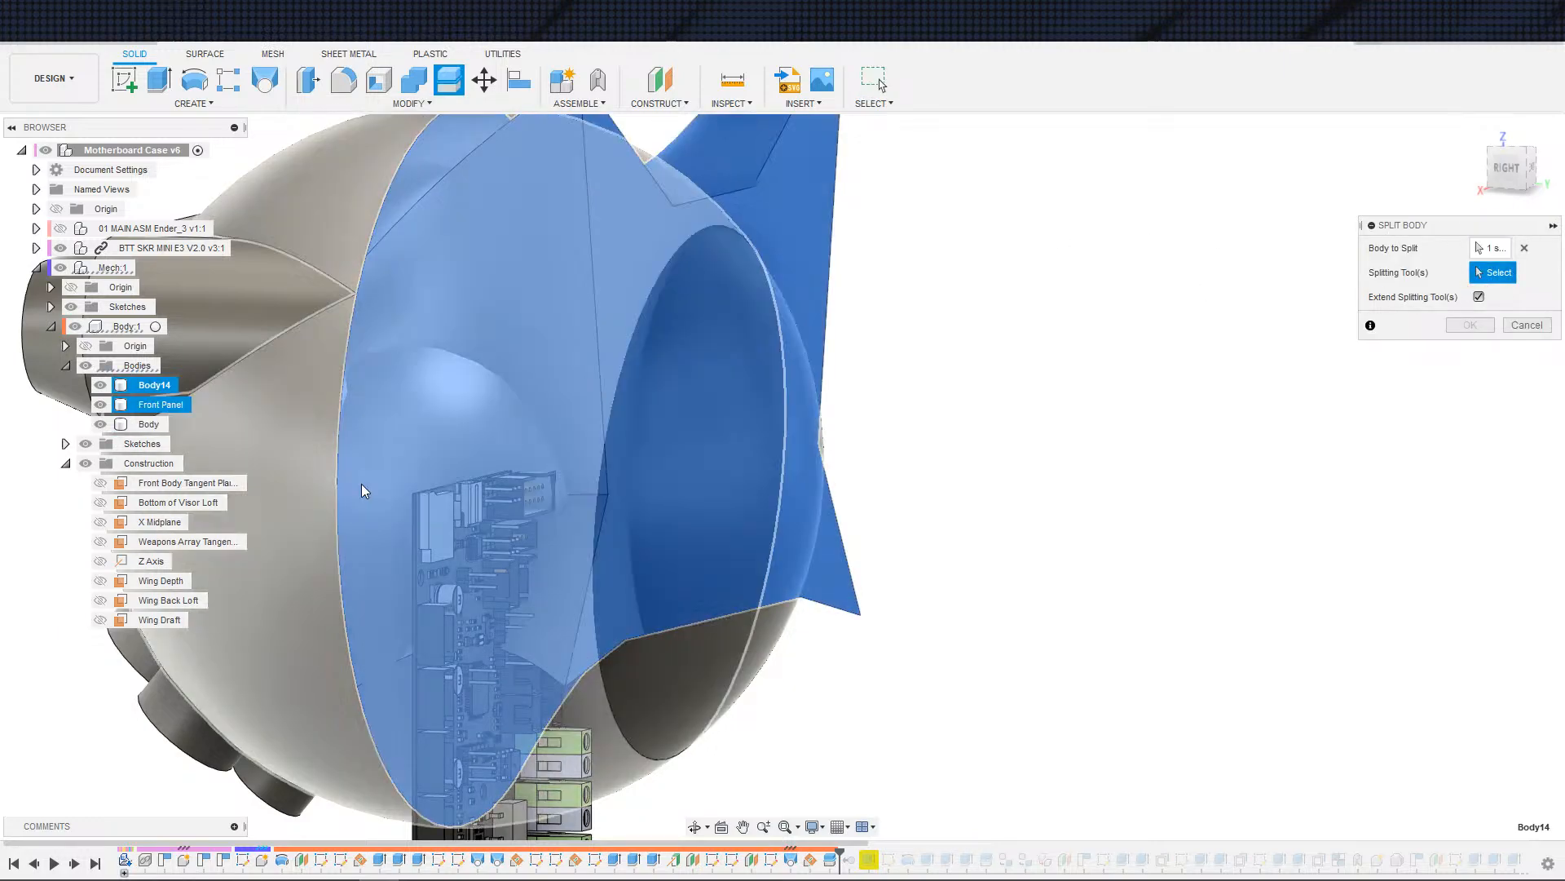
{"action": "left_click", "coordinate": [162, 619]}
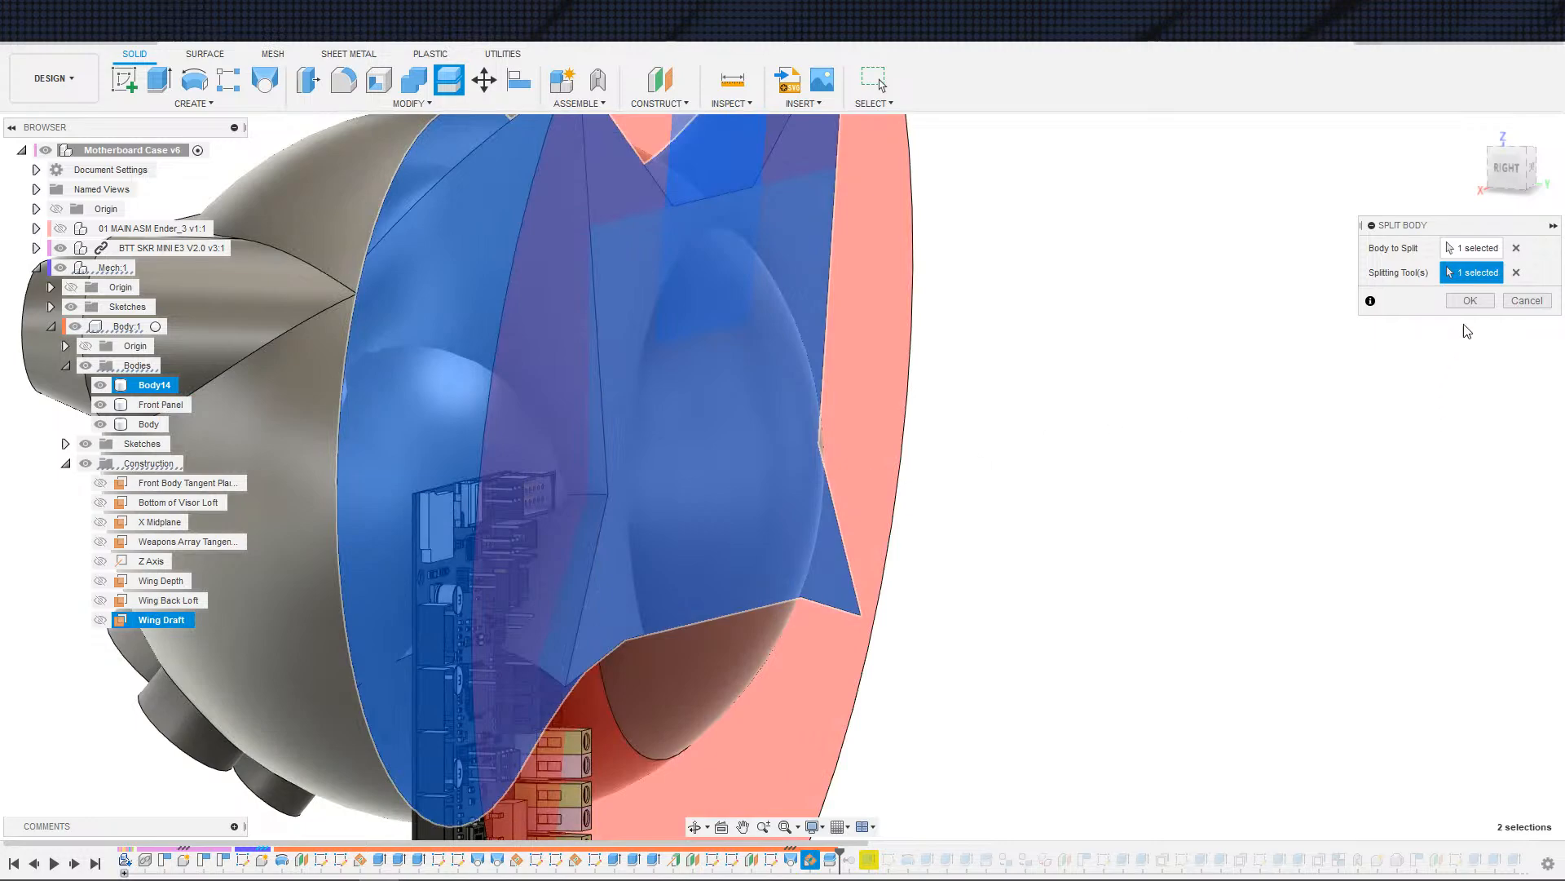
{"action": "key", "text": "Return"}
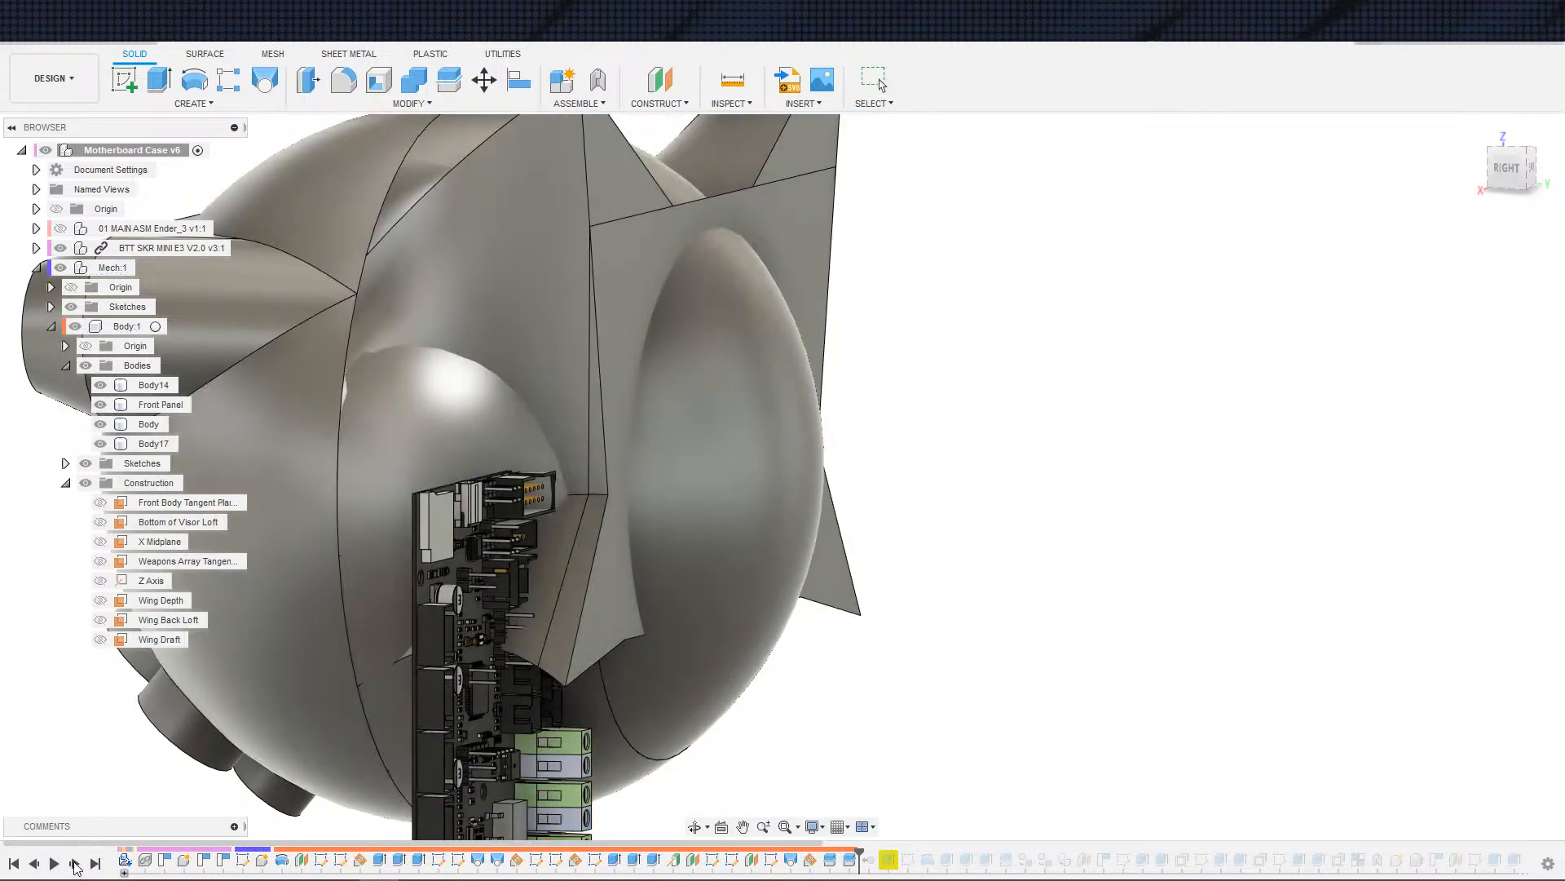
{"action": "left_click", "coordinate": [74, 863]}
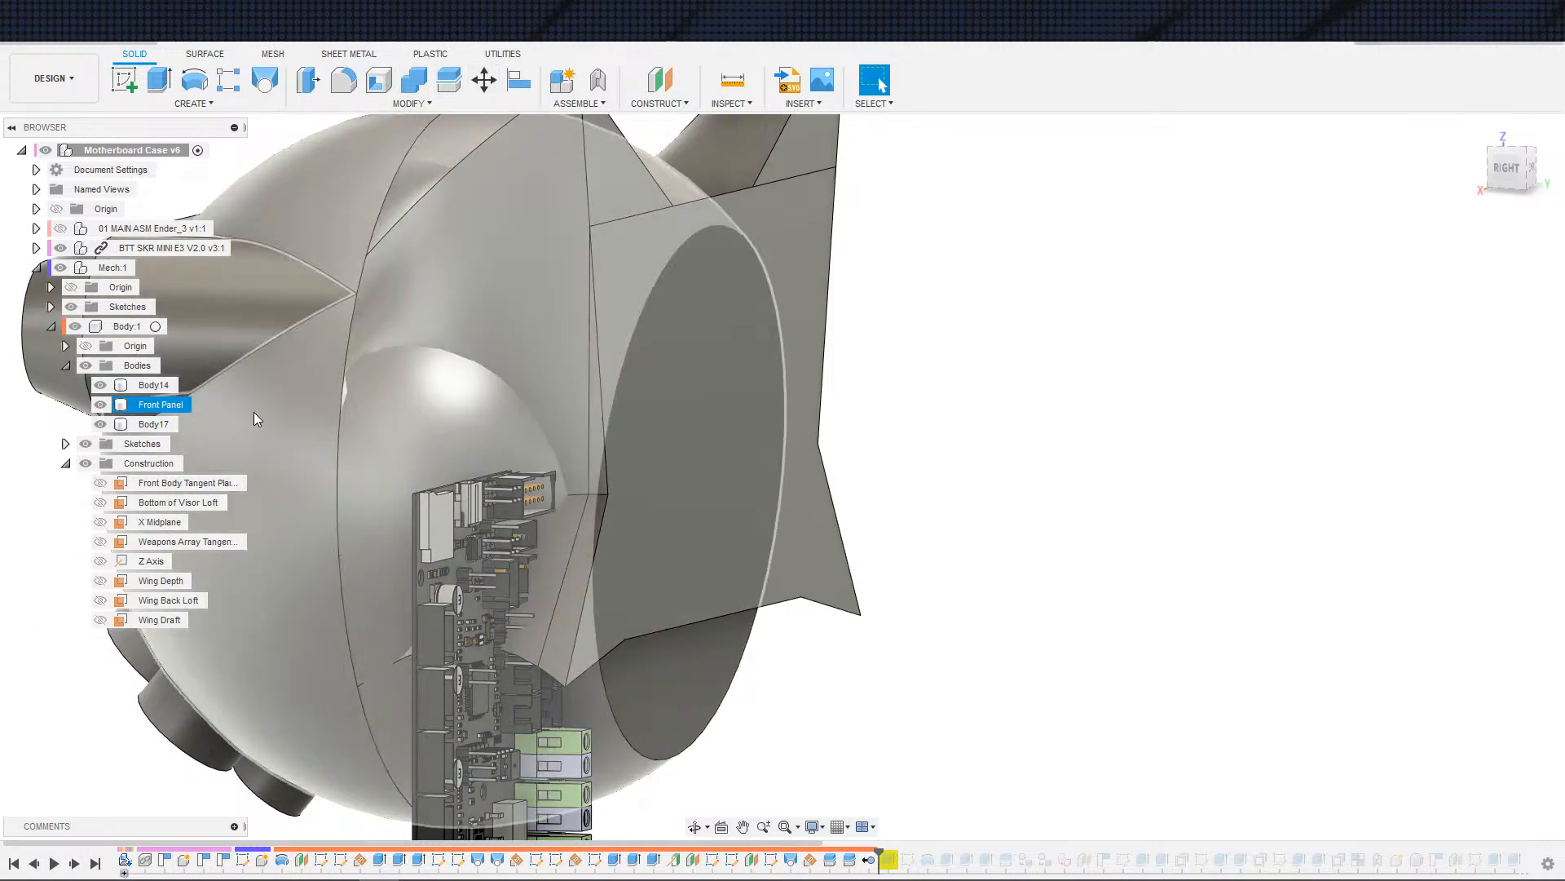
- Try to delete the flat back face of Body14, and undo the deletion
{"action": "left_click", "coordinate": [411, 104]}
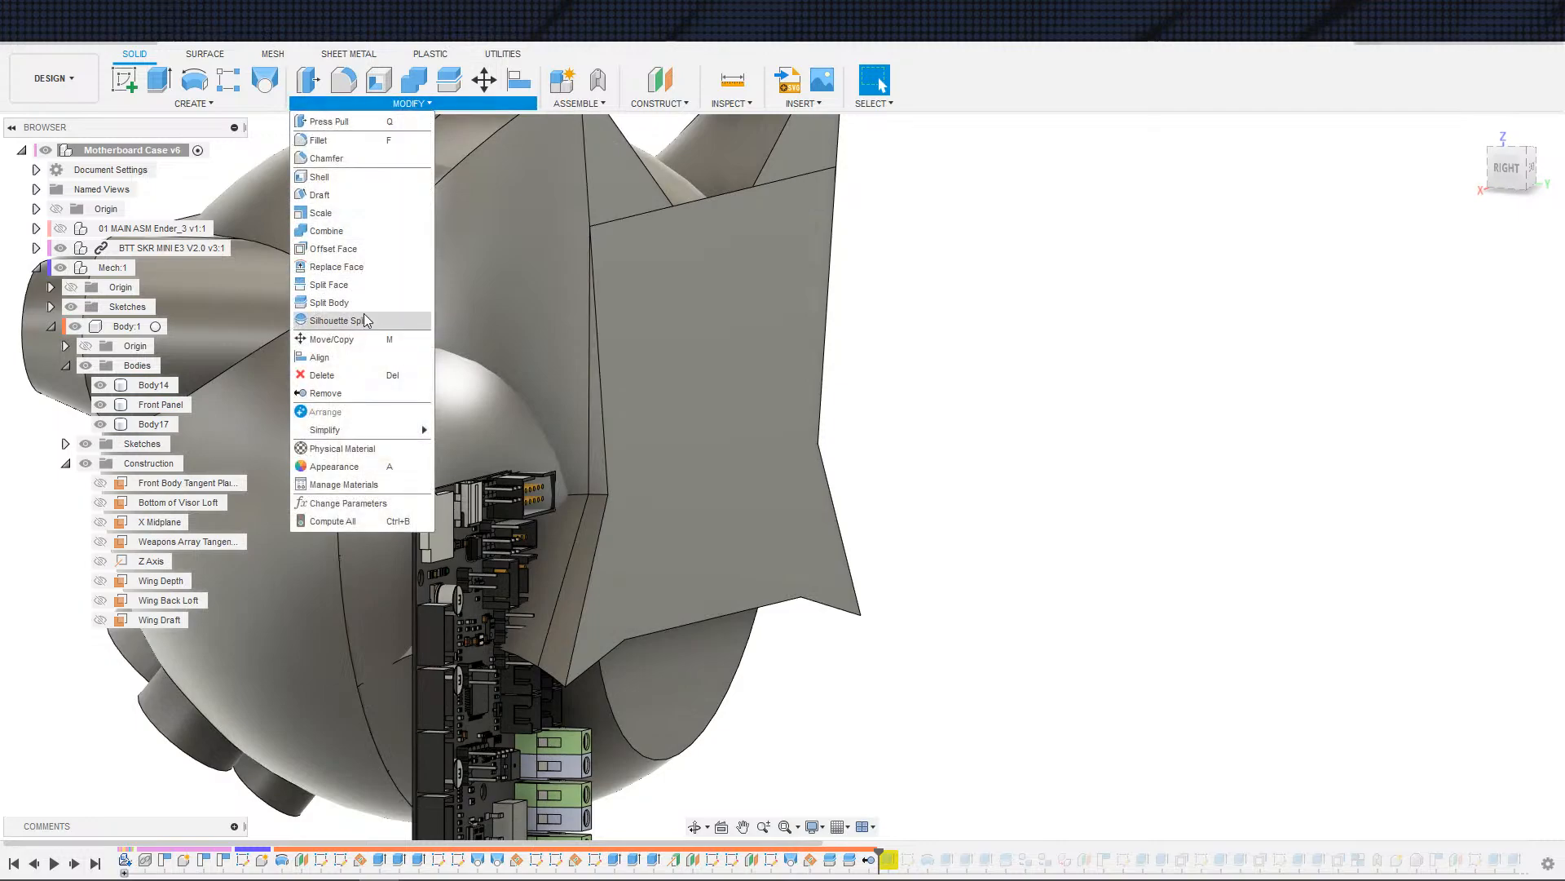
{"action": "left_click", "coordinate": [322, 375]}
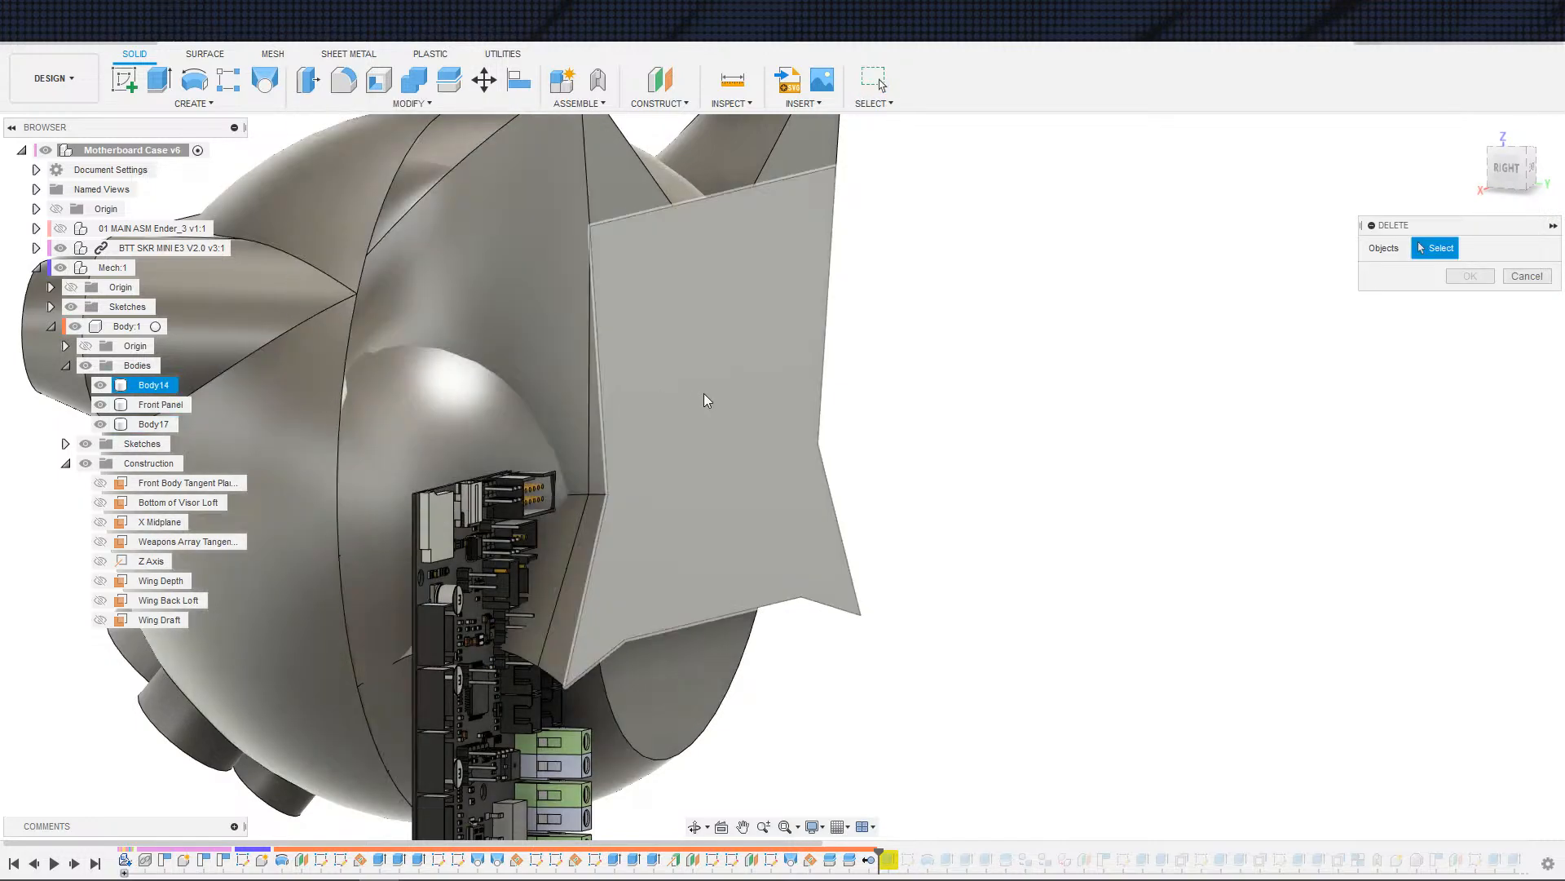
{"action": "left_click", "coordinate": [703, 393]}
{"action": "left_click", "coordinate": [1470, 276]}
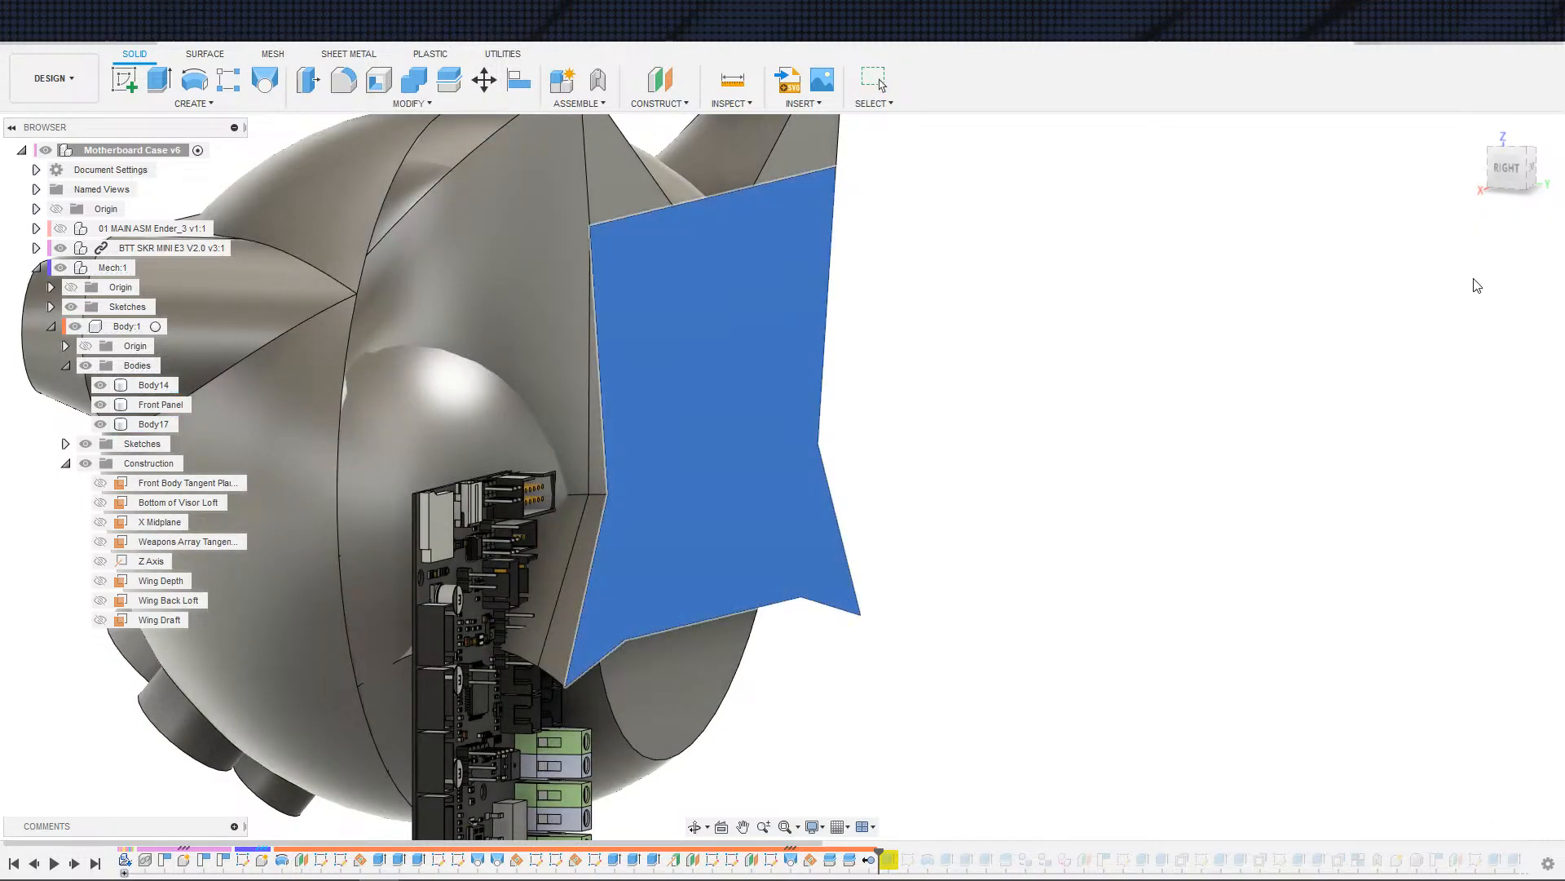
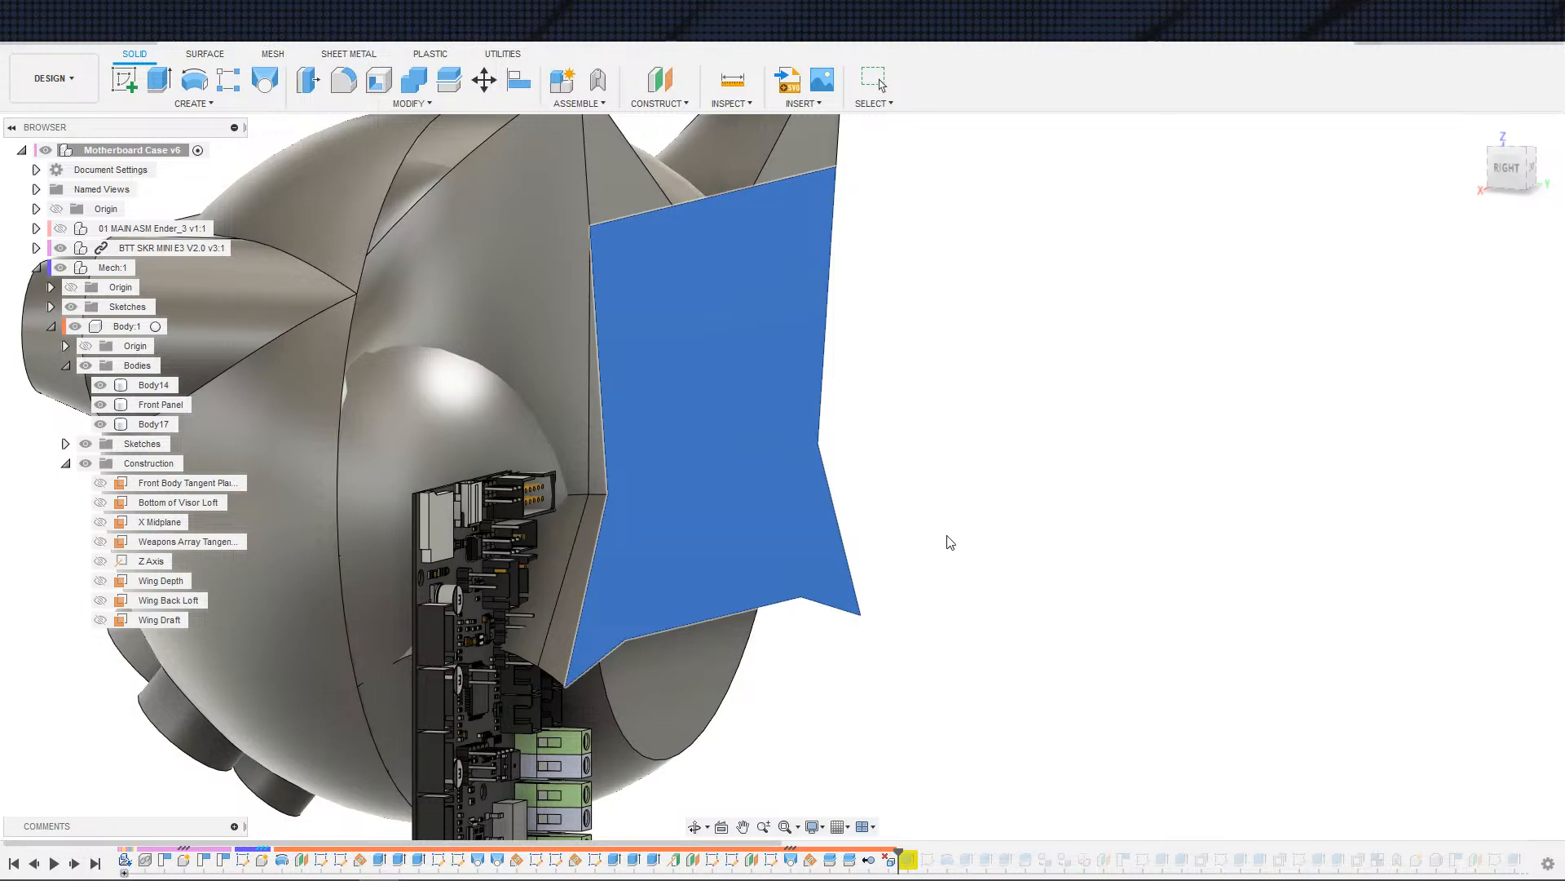
{"action": "key", "text": "ctrl+z"}
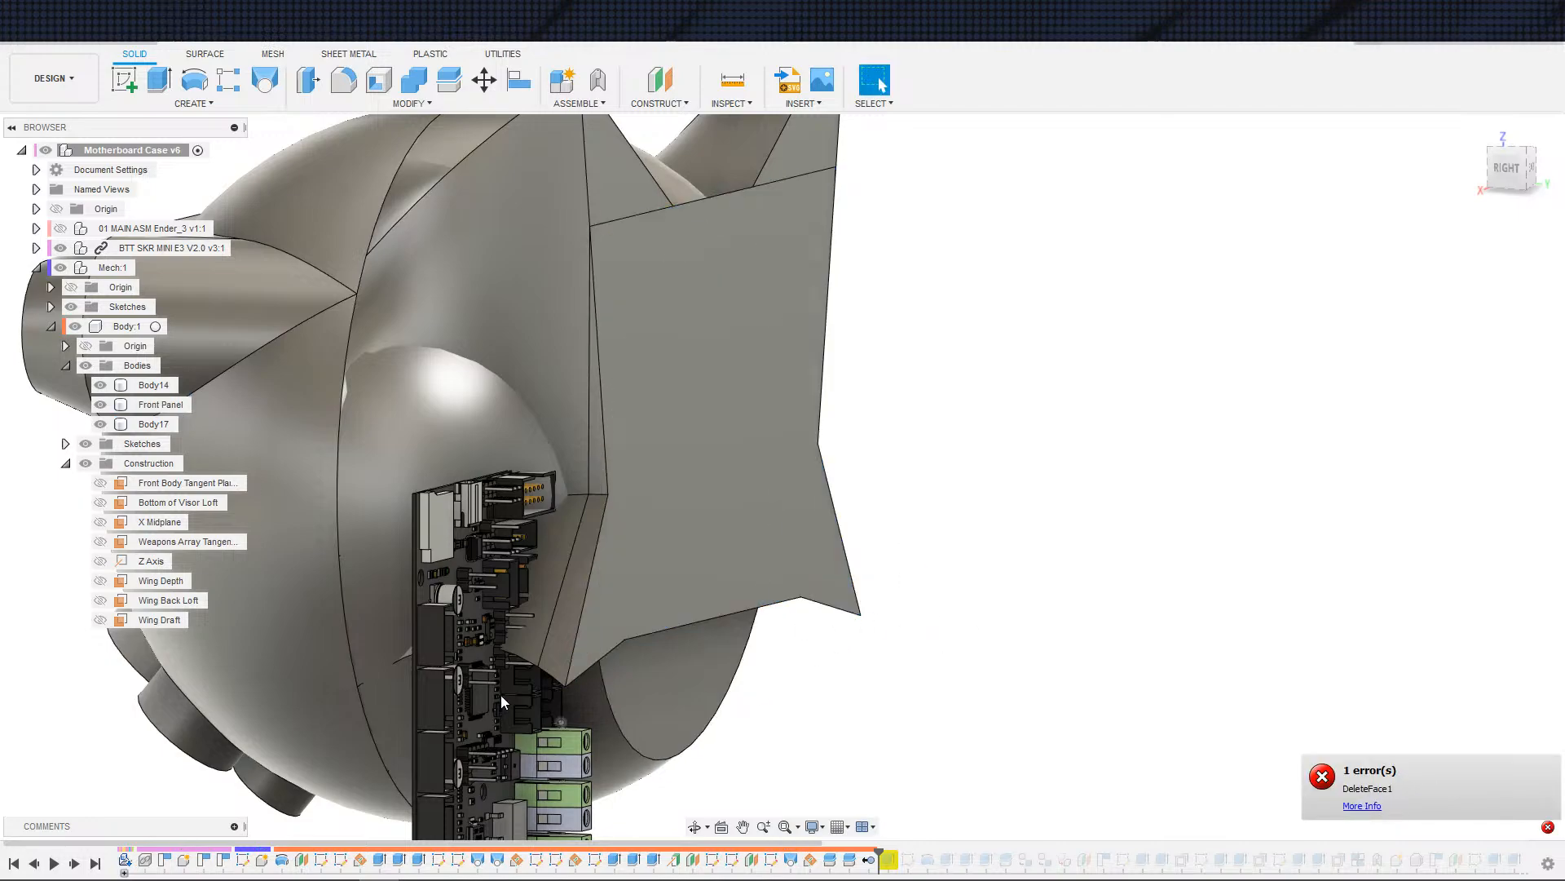
- Remove Body14 as a history feature and roll the history forward past the wing draft extrusion
{"action": "left_click", "coordinate": [151, 387]}
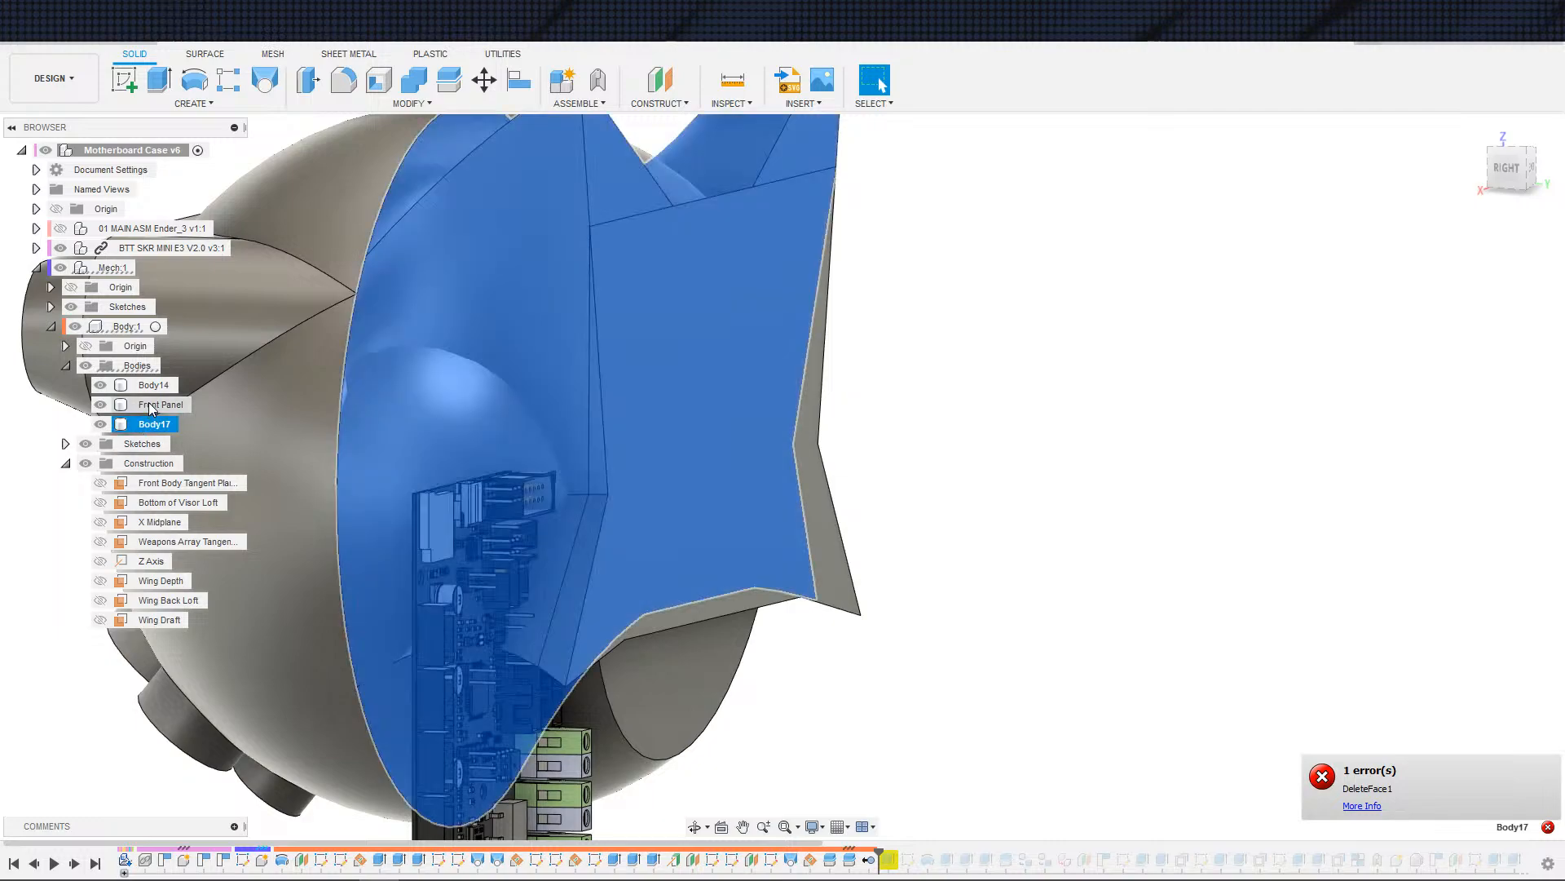
{"action": "right_click", "coordinate": [149, 387]}
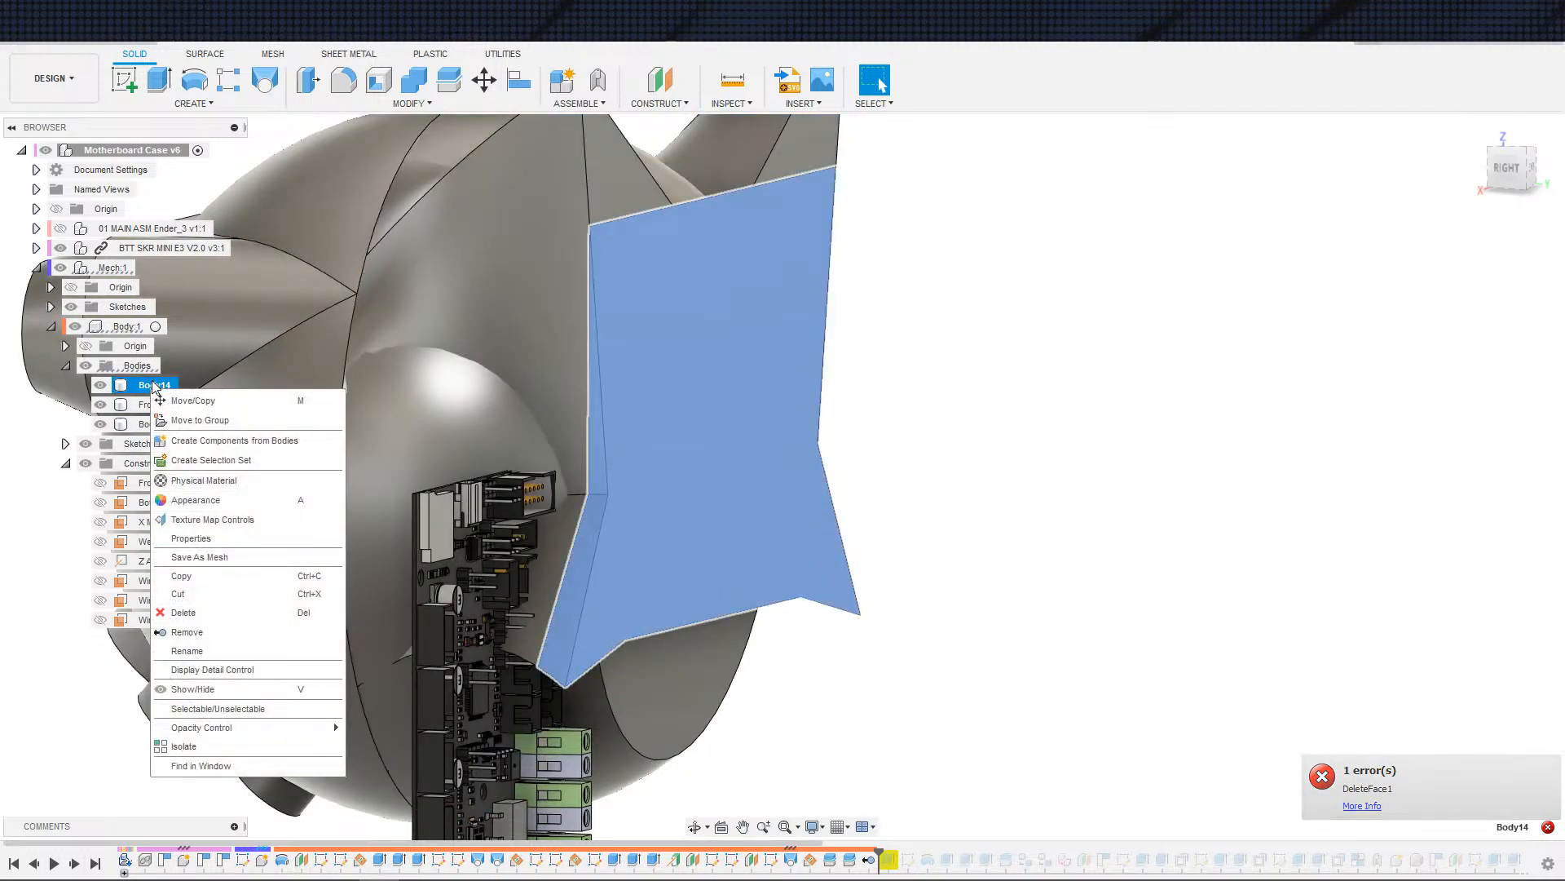
{"action": "left_click", "coordinate": [200, 632]}
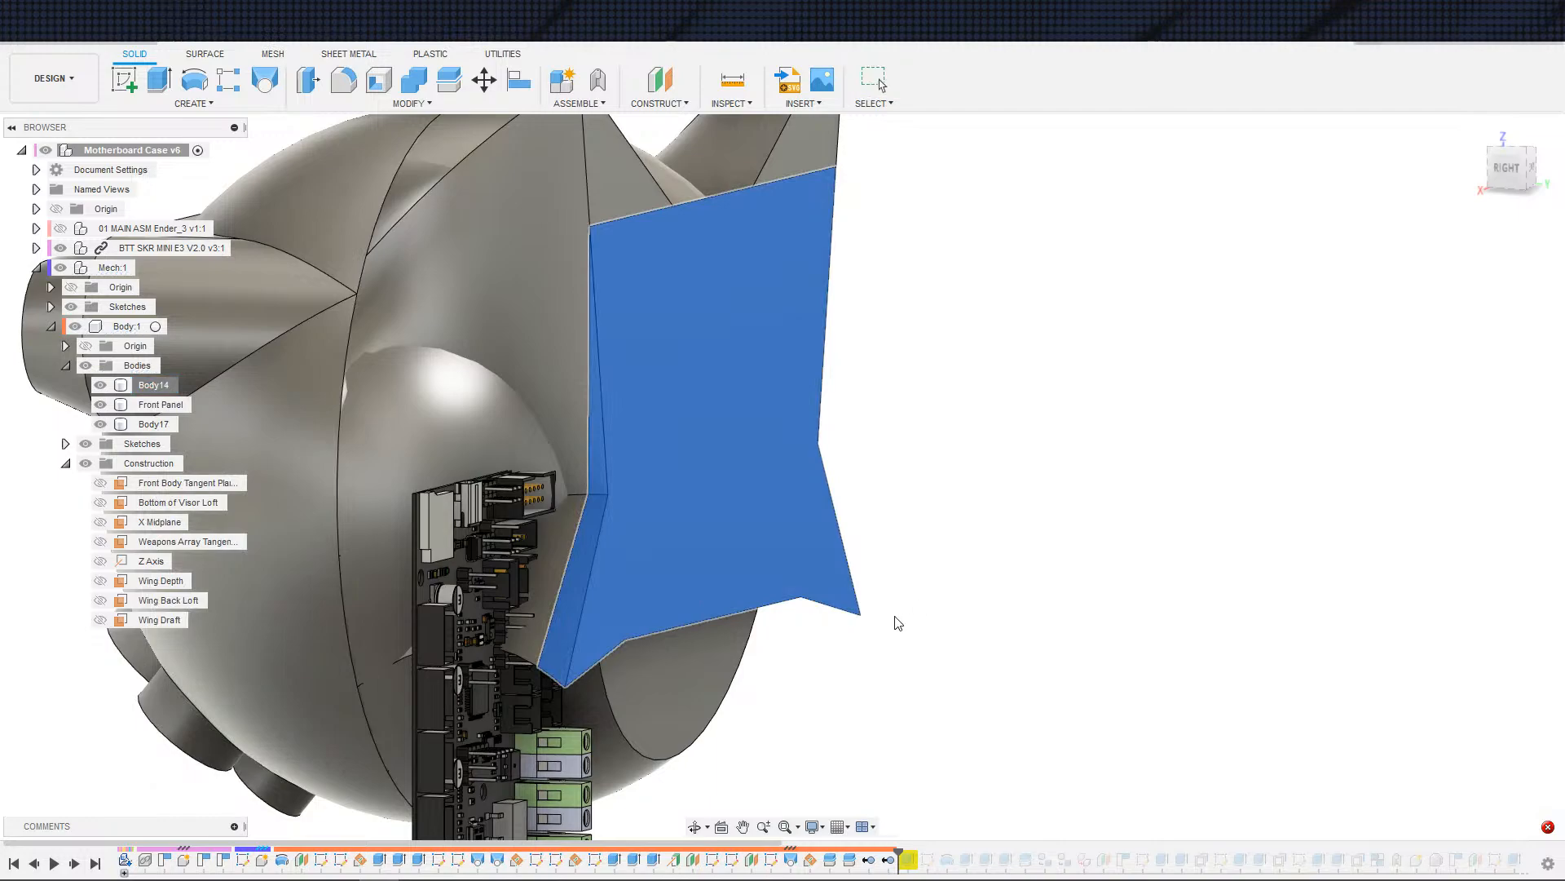
{"action": "scroll", "coordinate": [902, 621], "scroll_direction": "down", "scroll_amount": 1}
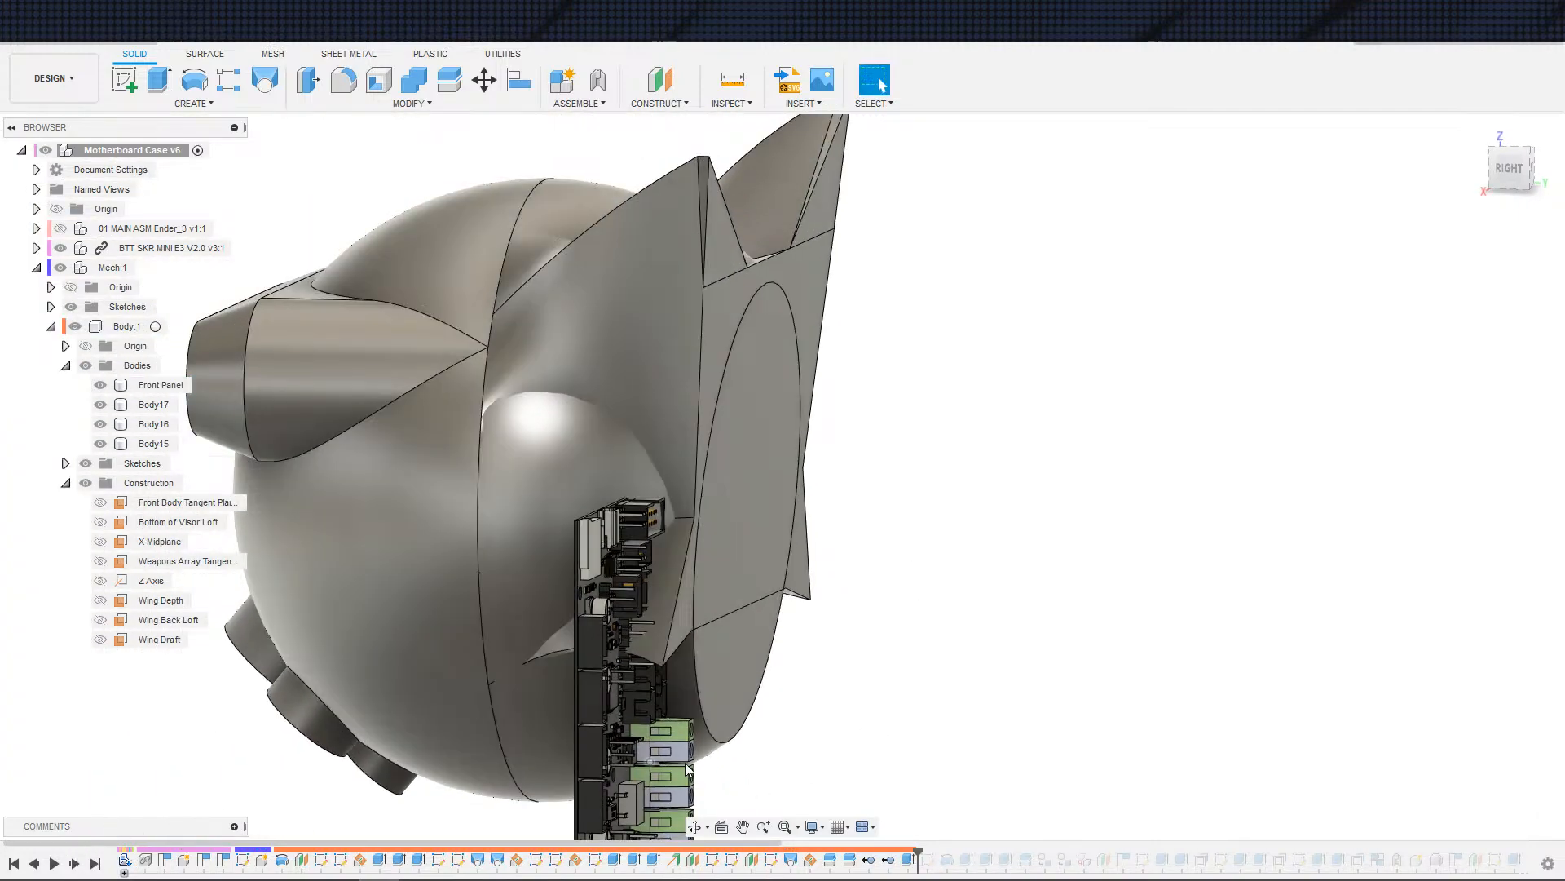
- Check the wing body's visibility, then edit the wing draft extrusion and apply it with the Join operation
{"action": "scroll", "coordinate": [839, 718], "scroll_direction": "up", "scroll_amount": 3}
{"action": "middle_click_drag", "start_coordinate": [836, 719], "coordinate": [905, 766]}
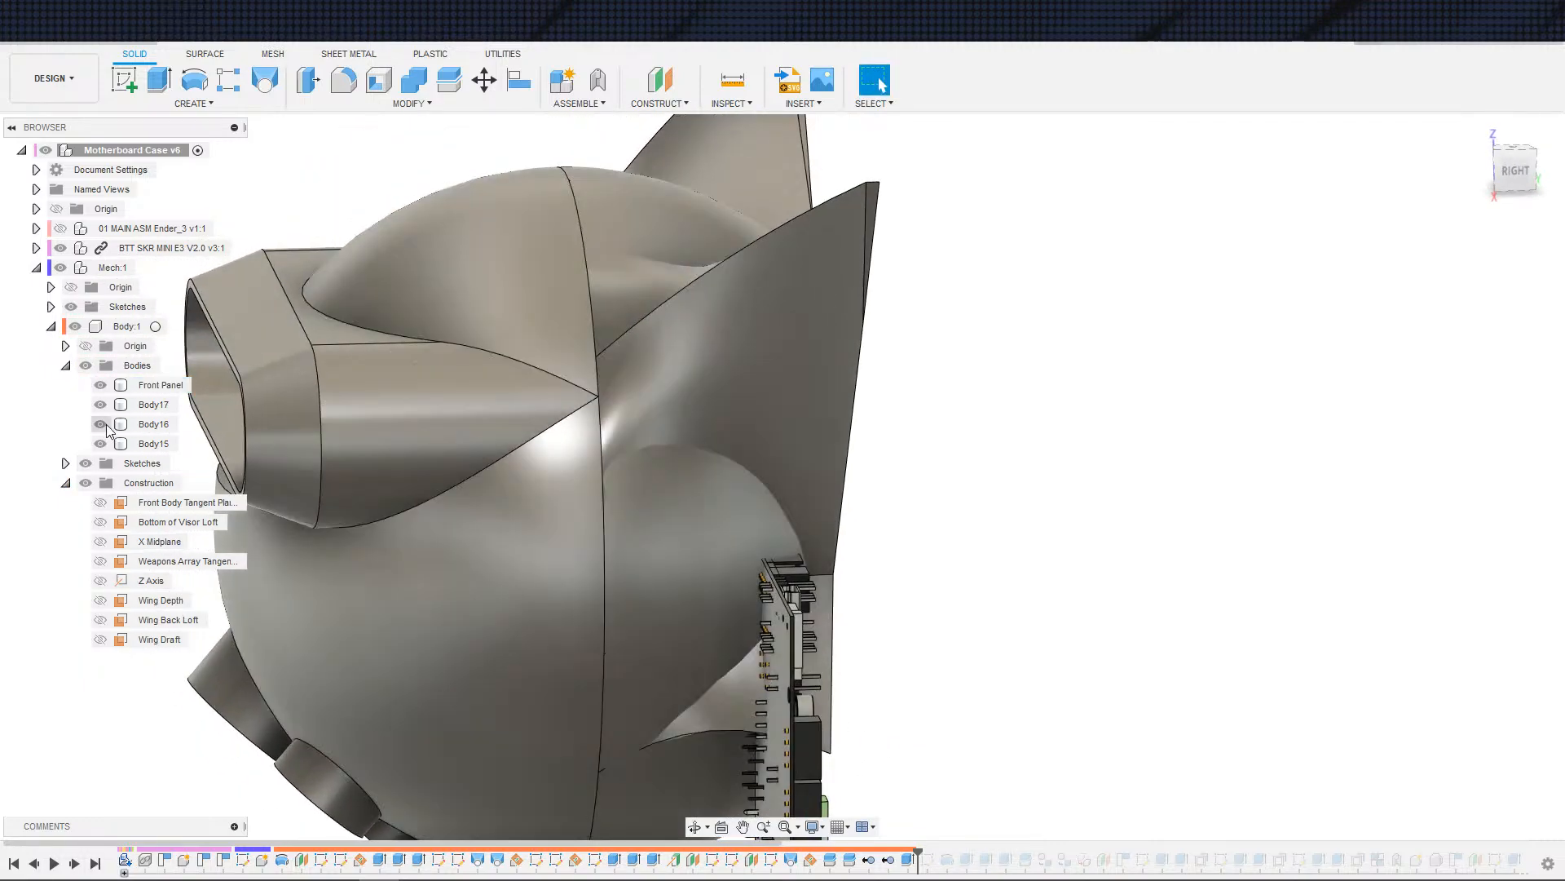
{"action": "left_click", "coordinate": [101, 404]}
{"action": "left_click", "coordinate": [101, 405]}
{"action": "double_click", "coordinate": [909, 860]}
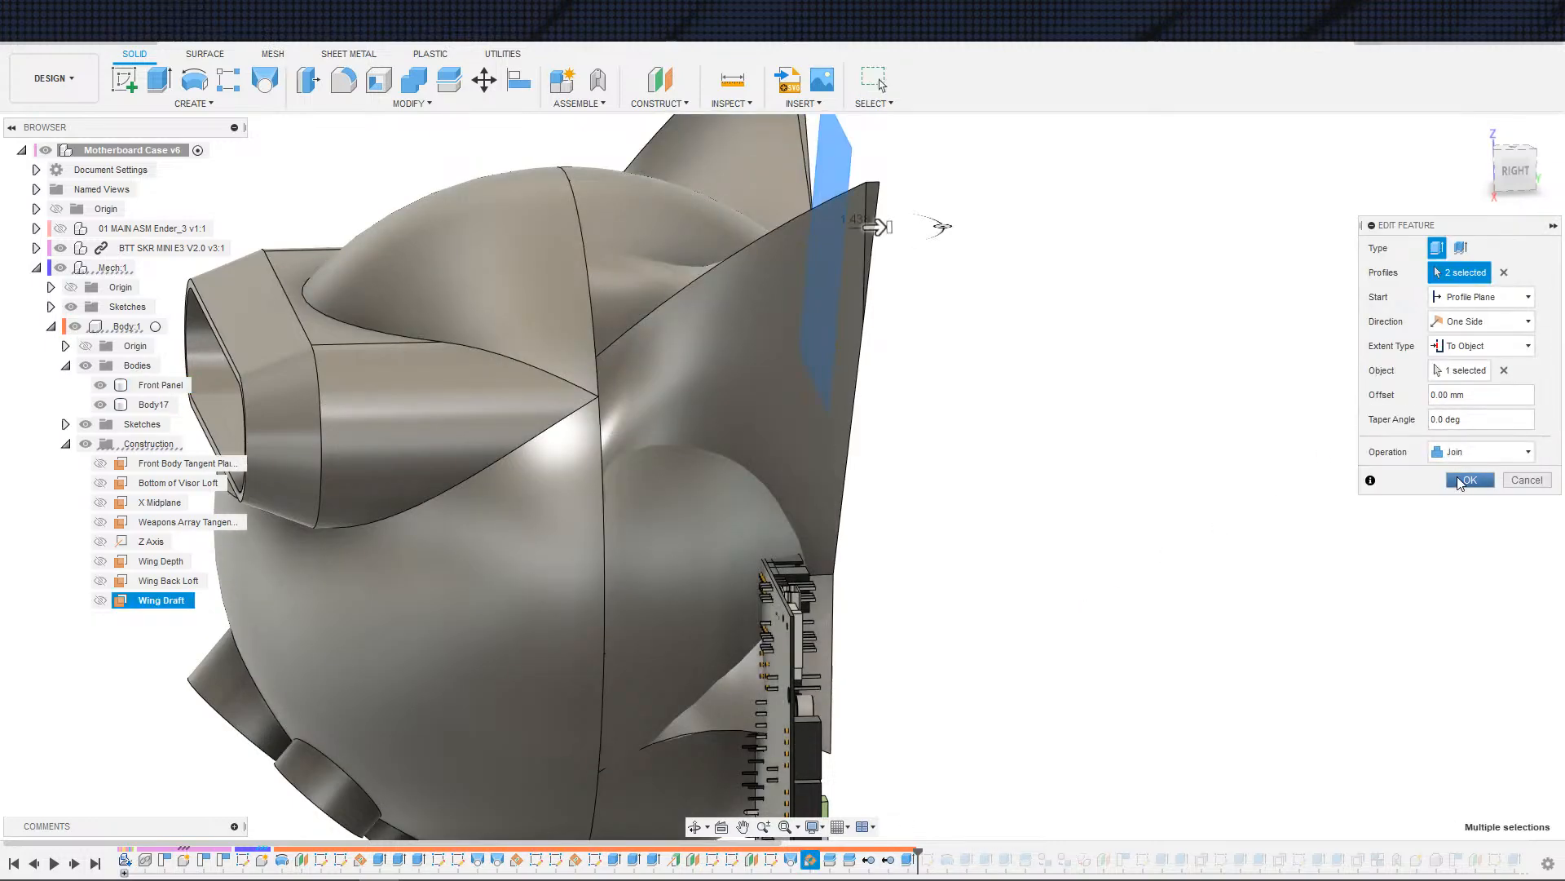
{"action": "left_click", "coordinate": [1457, 480]}
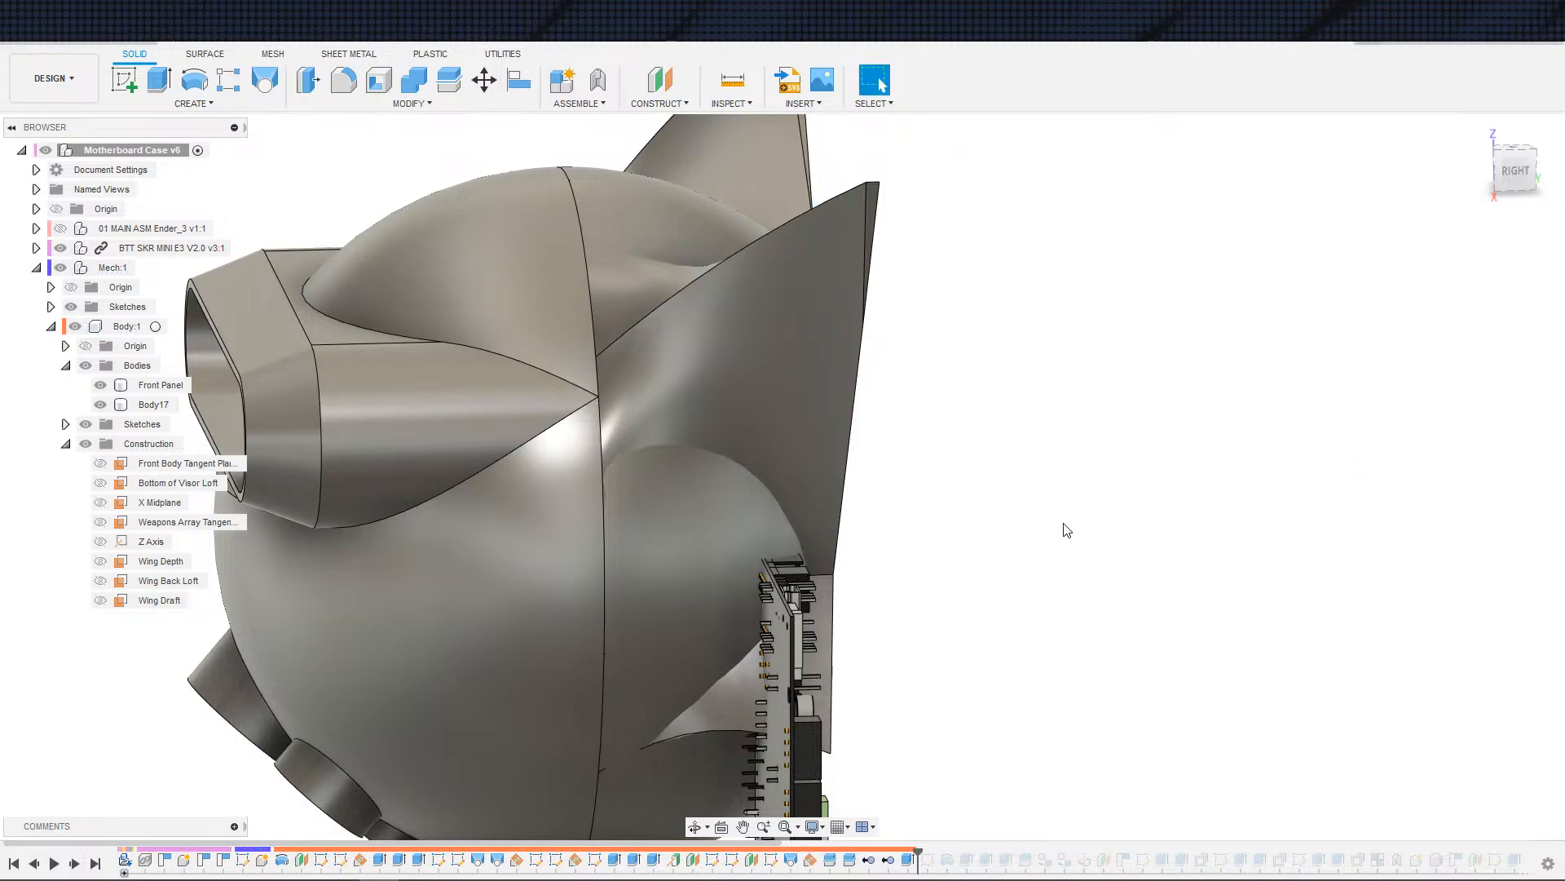
- Hide the Front Panel body and shell the wing body from its circular front face with a 3 mm inside thickness
{"action": "left_click", "coordinate": [108, 385]}
{"action": "left_click", "coordinate": [102, 385]}
{"action": "middle_click_drag", "start_coordinate": [842, 569], "coordinate": [1044, 618], "text": "shift"}
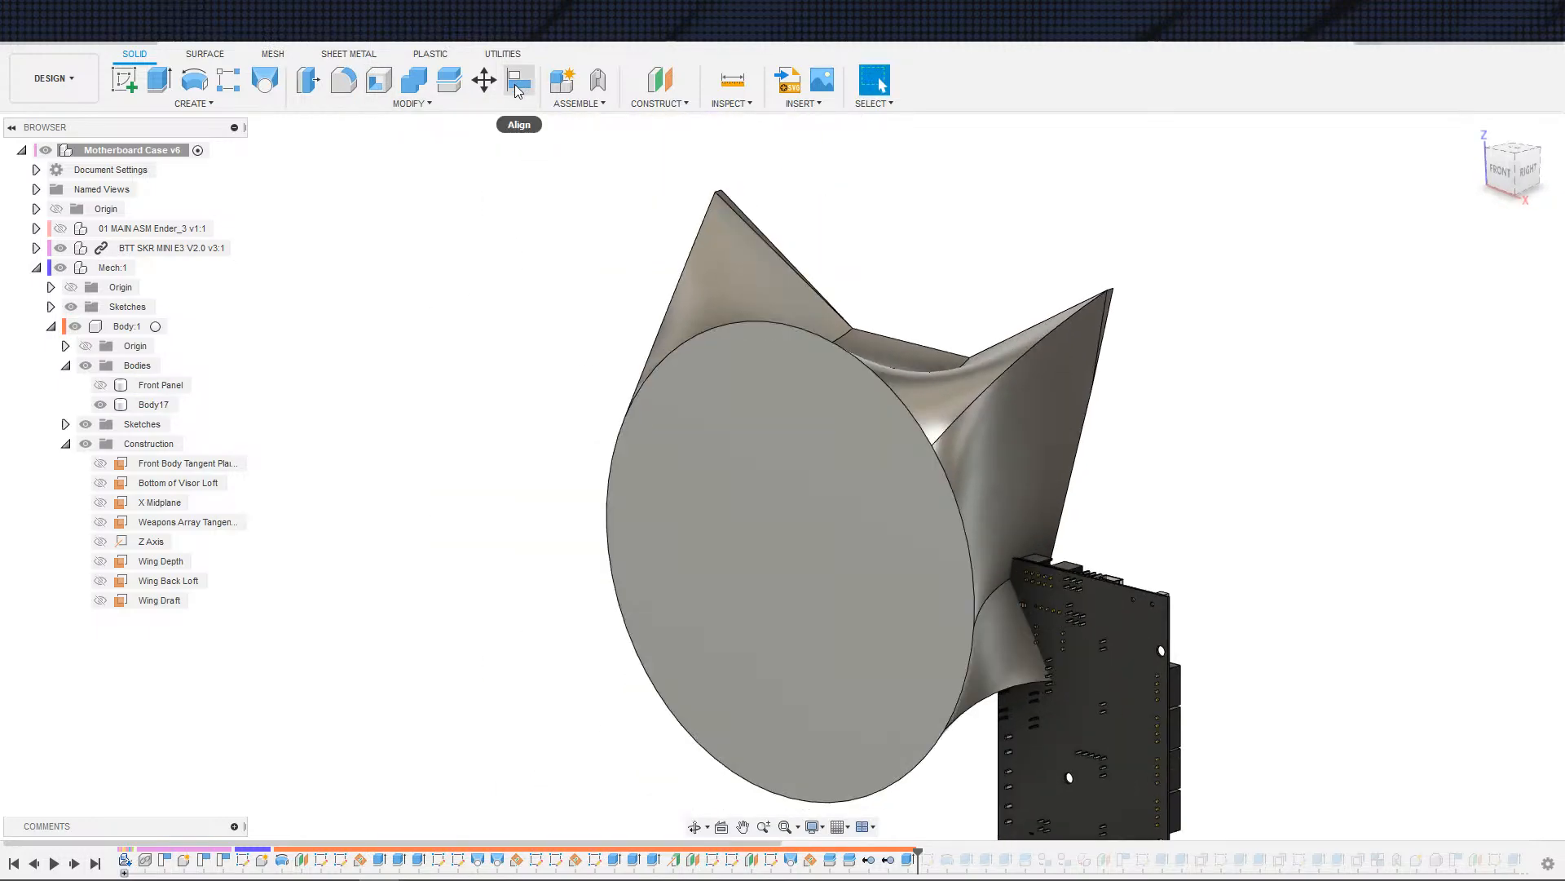
{"action": "left_click", "coordinate": [374, 83]}
{"action": "left_click", "coordinate": [853, 521]}
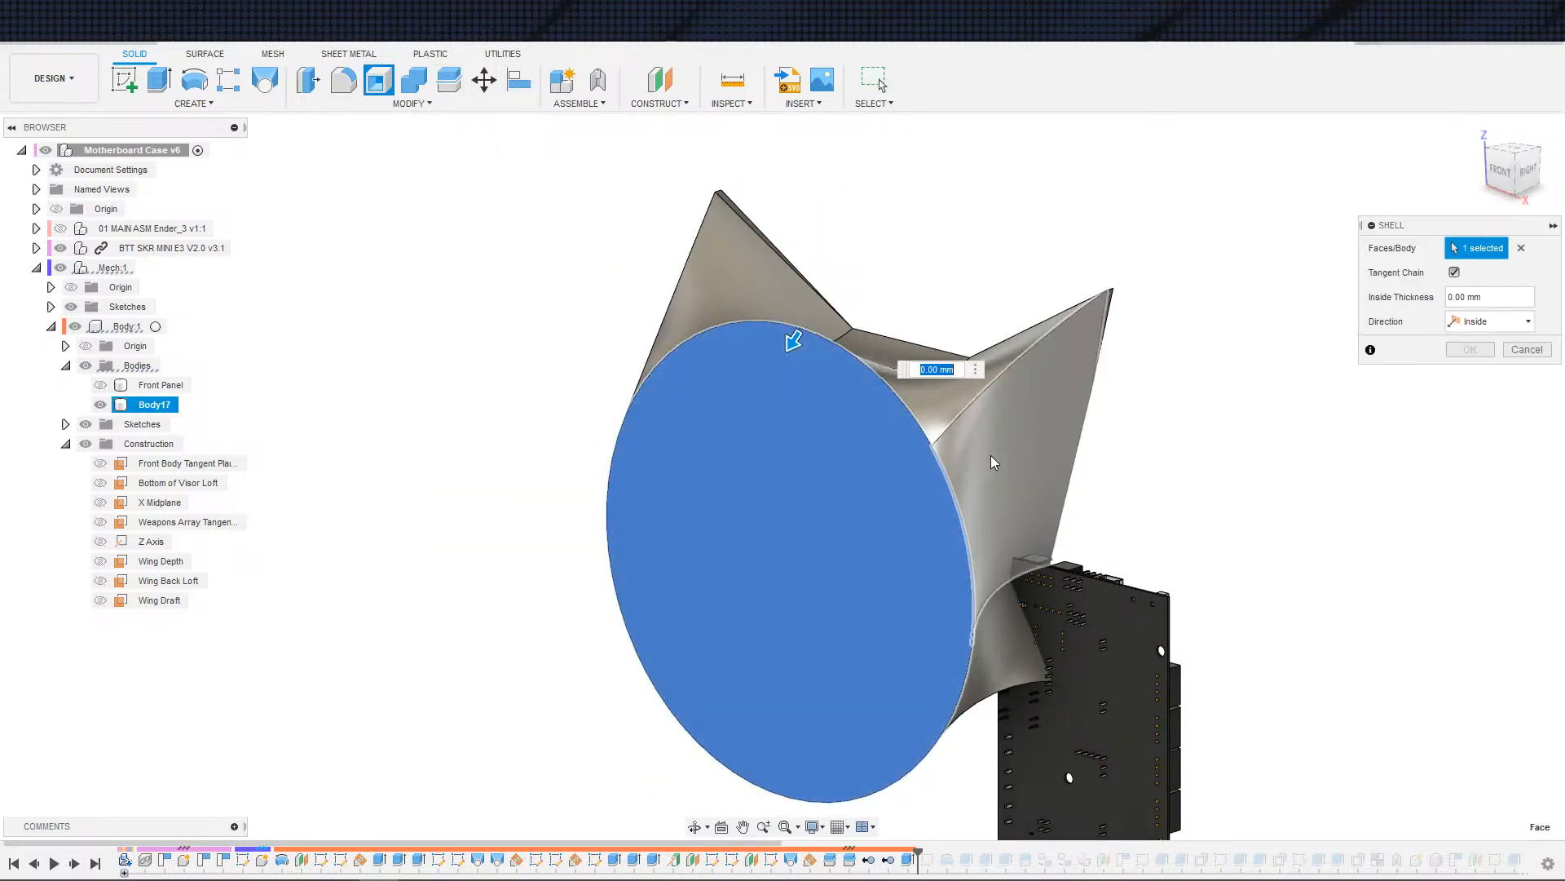
{"action": "type", "text": "3"}
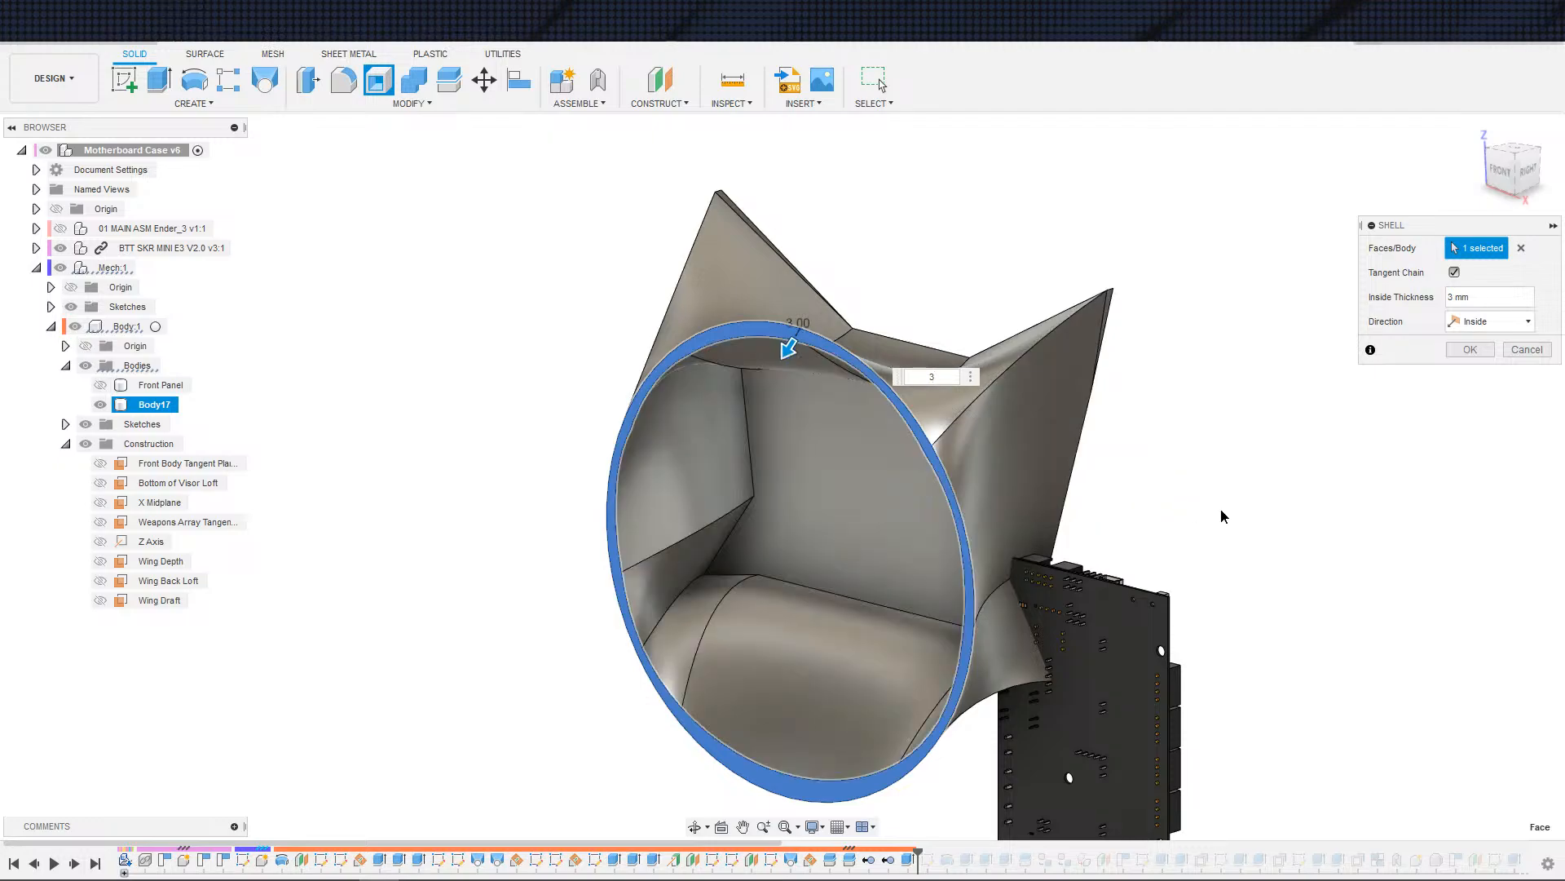
{"action": "middle_click_drag", "start_coordinate": [1221, 516], "coordinate": [1273, 485], "text": "shift"}
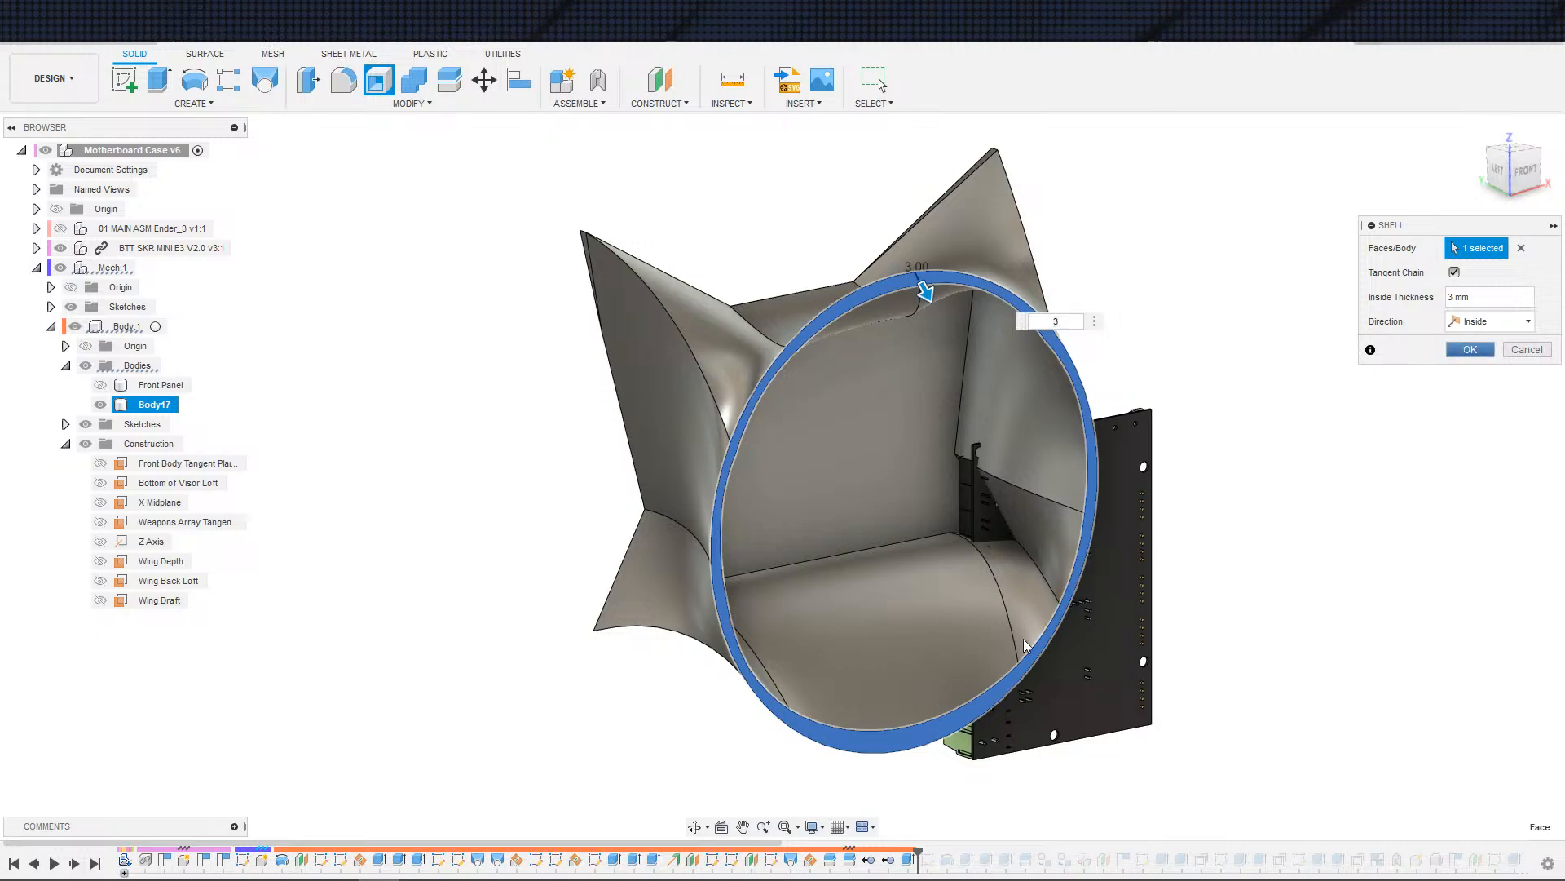
{"action": "key", "text": "Return"}
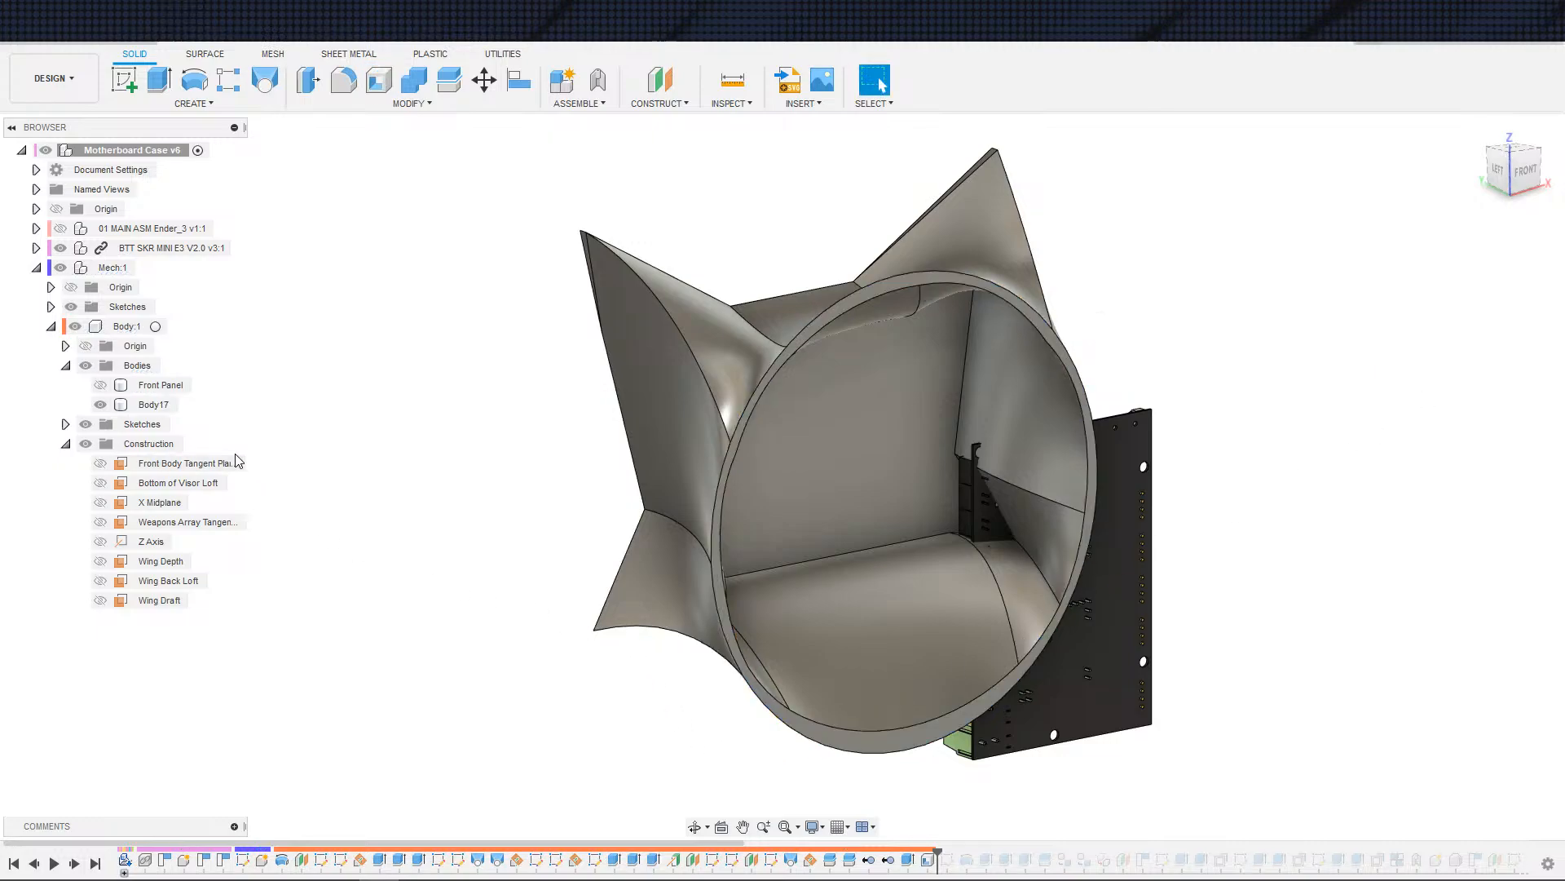
- Show the Front Panel body again in front of the hollowed wing body
{"action": "scroll", "coordinate": [327, 466], "scroll_direction": "up", "scroll_amount": 1}
{"action": "middle_click_drag", "start_coordinate": [311, 464], "coordinate": [284, 471], "text": "shift"}
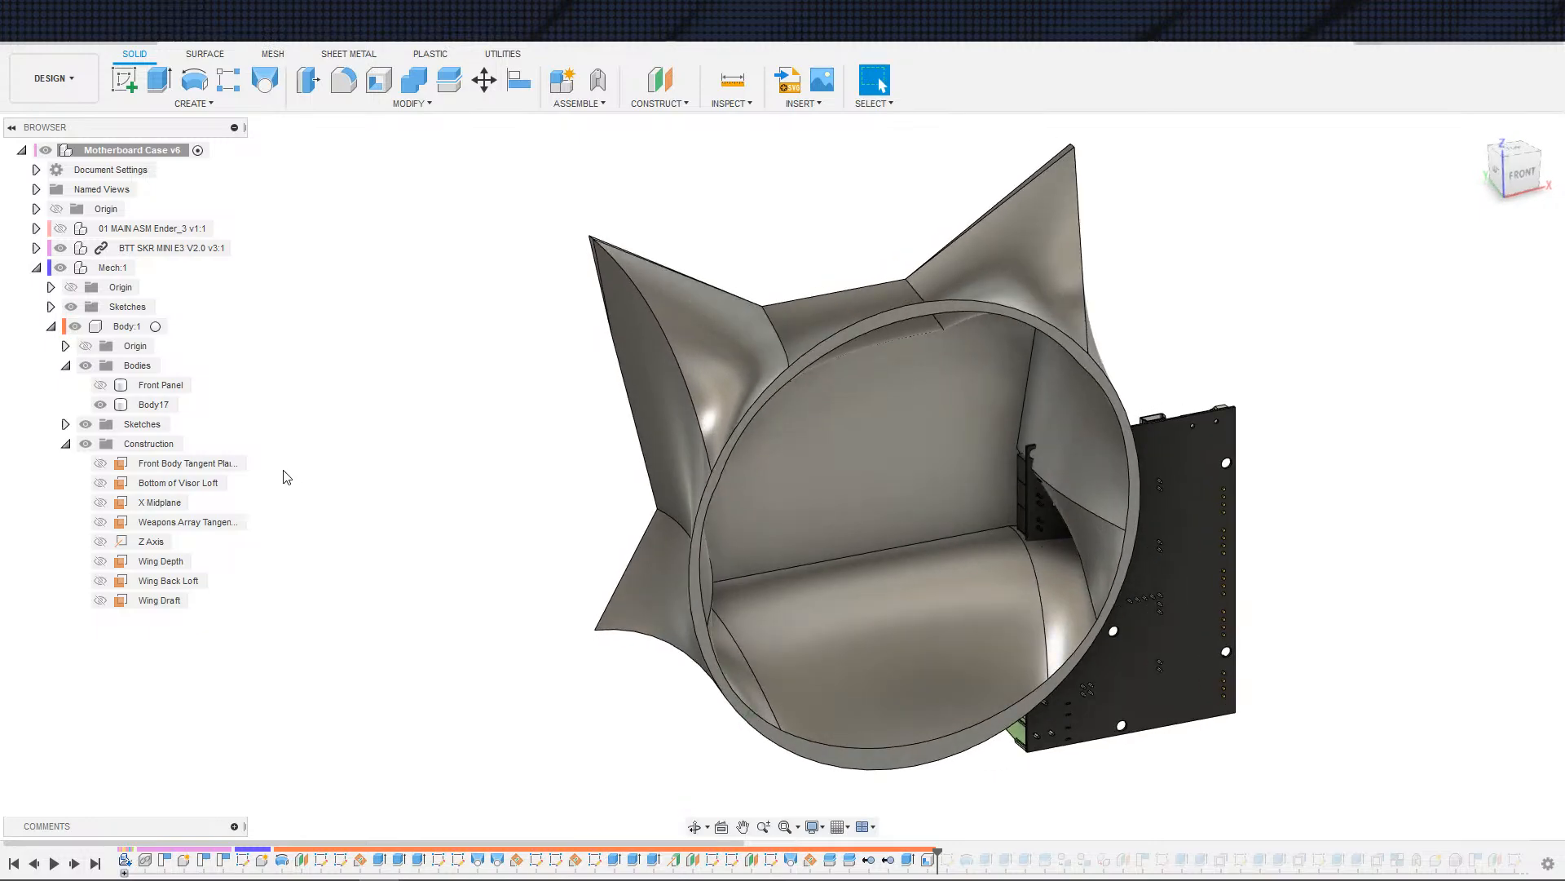
{"action": "left_click", "coordinate": [100, 385]}
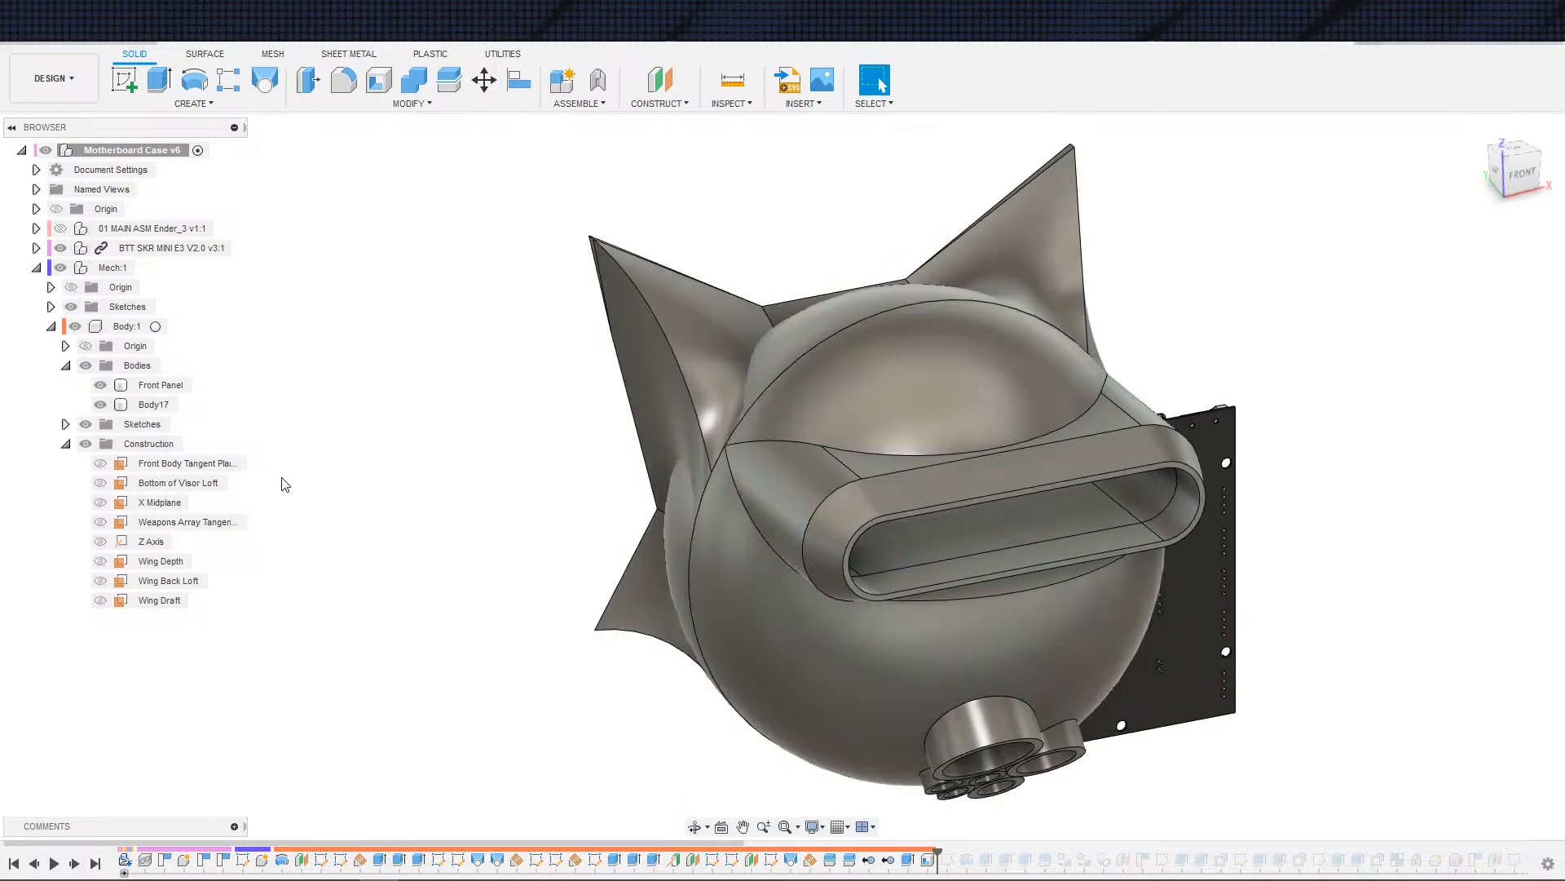
- Examine the seam between the front panel and the wing body, including the lower wing tip along the side
{"action": "scroll", "coordinate": [434, 519], "scroll_direction": "up", "scroll_amount": 4}
{"action": "scroll", "coordinate": [433, 520], "scroll_direction": "down", "scroll_amount": 3}
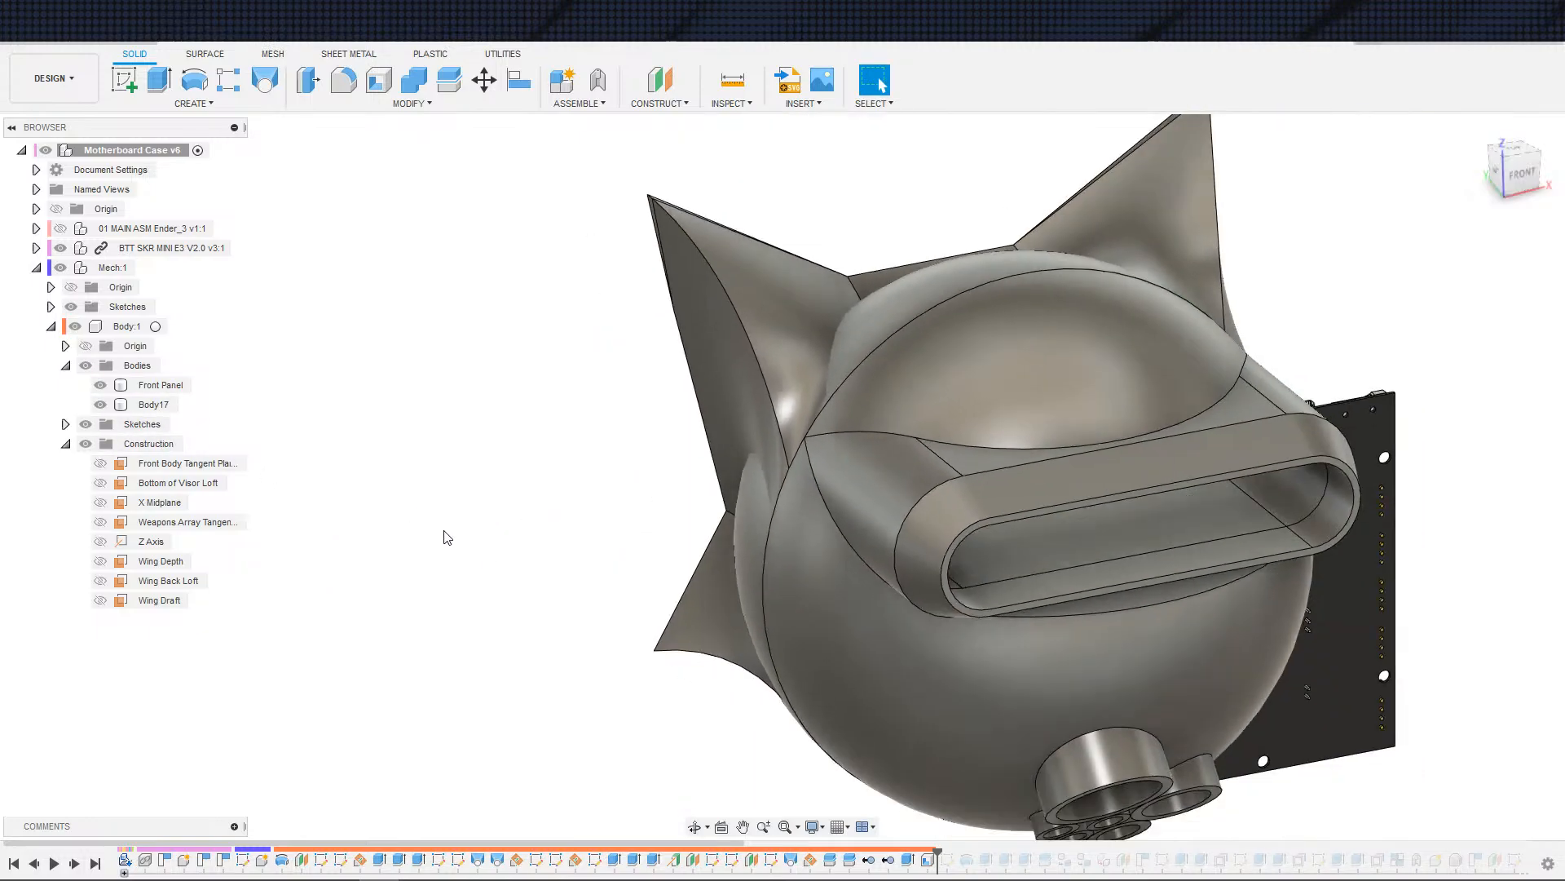
{"action": "scroll", "coordinate": [447, 537], "scroll_direction": "down", "scroll_amount": 1}
{"action": "middle_click_drag", "start_coordinate": [538, 632], "coordinate": [640, 615], "text": "shift"}
{"action": "left_click", "coordinate": [851, 647]}
{"action": "scroll", "coordinate": [851, 647], "scroll_direction": "up", "scroll_amount": 3}
{"action": "scroll", "coordinate": [846, 648], "scroll_direction": "up", "scroll_amount": 4}
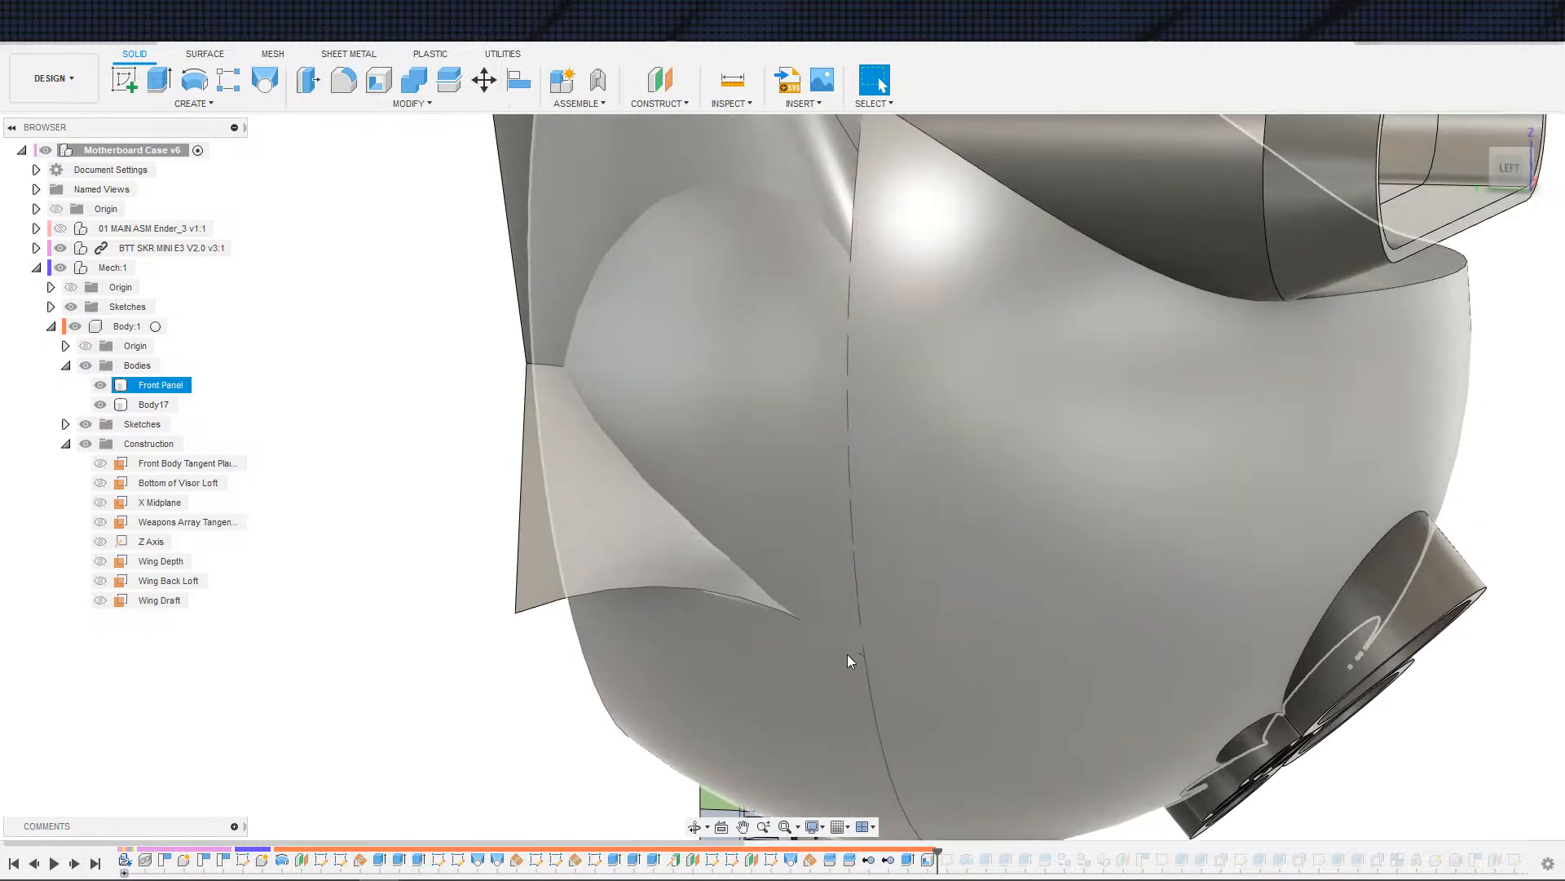
{"action": "scroll", "coordinate": [833, 638], "scroll_direction": "down", "scroll_amount": 5}
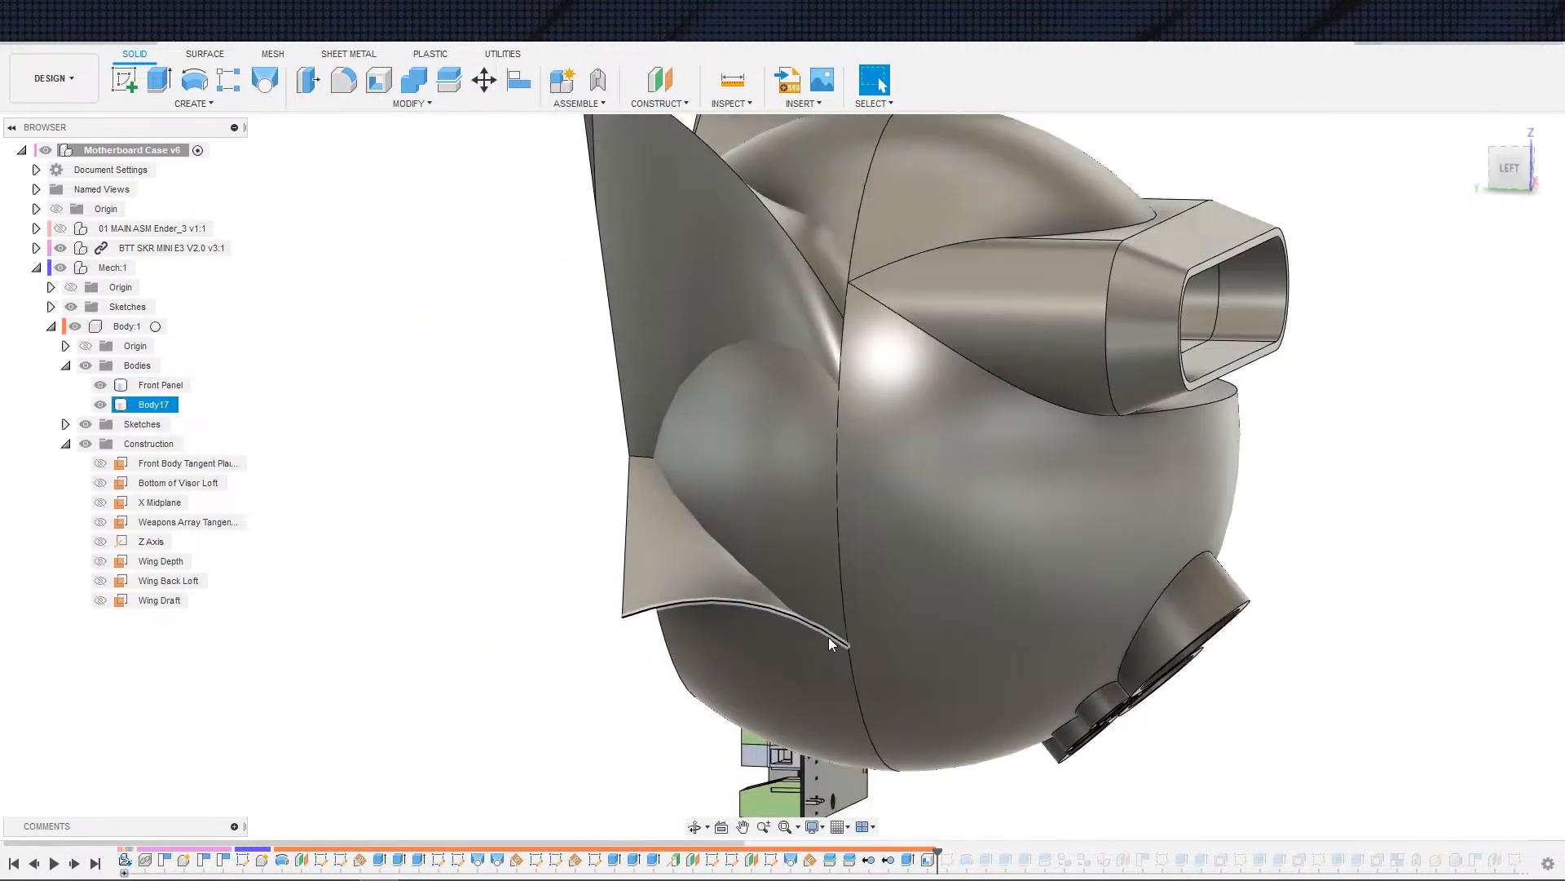
{"action": "middle_click_drag", "start_coordinate": [521, 691], "coordinate": [583, 662], "text": "shift"}
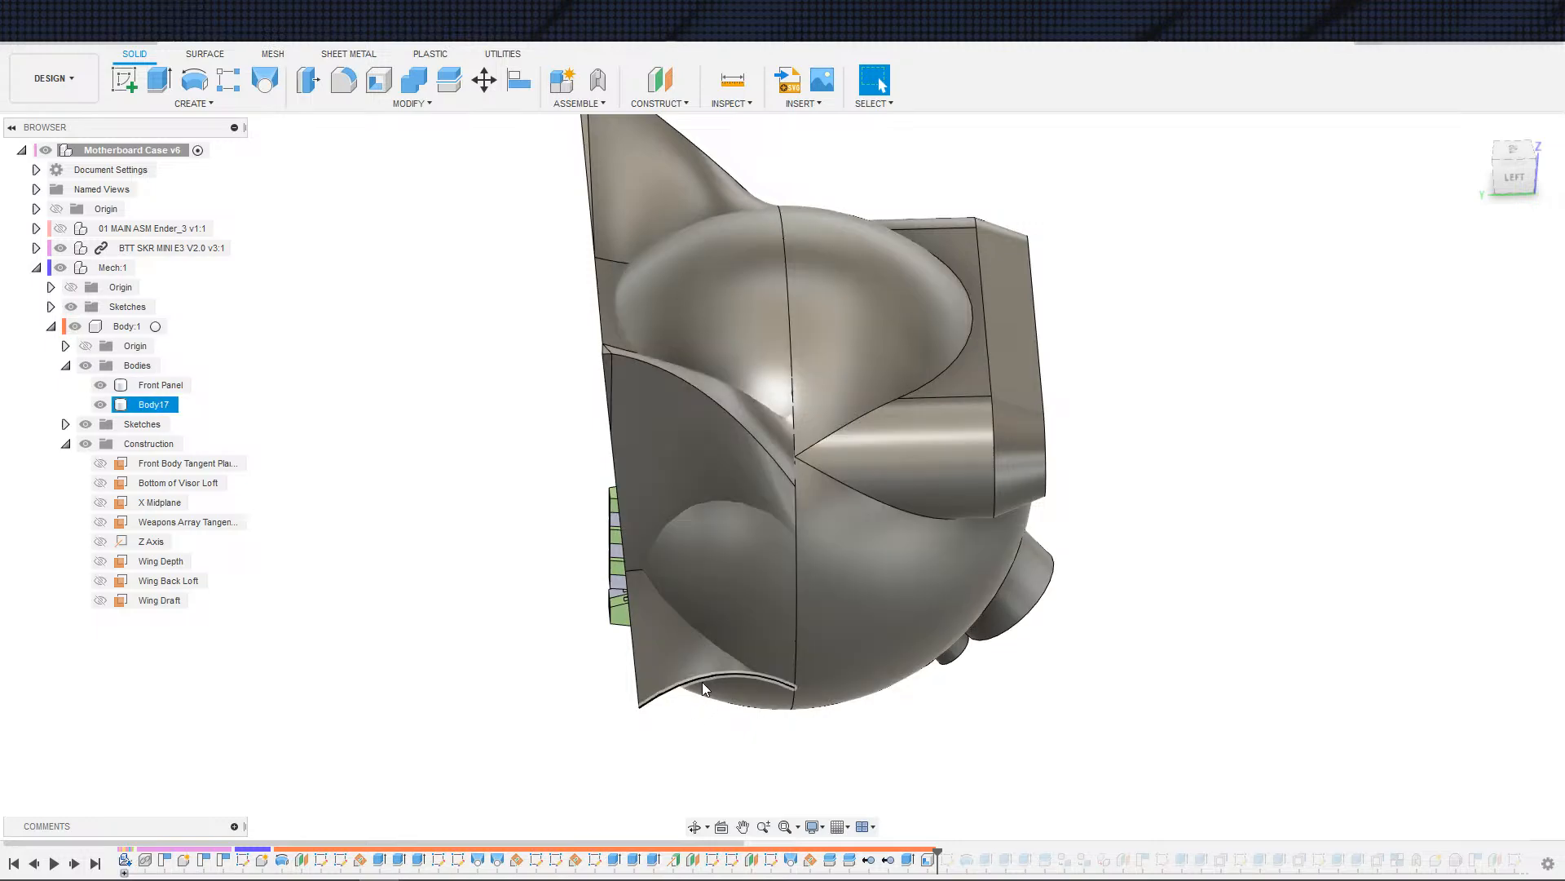
- Cut the wing body Body17 out of the Front Panel with a Combine operation, keeping the tool body
{"action": "scroll", "coordinate": [711, 691], "scroll_direction": "down", "scroll_amount": 1}
{"action": "scroll", "coordinate": [717, 698], "scroll_direction": "up", "scroll_amount": 3}
{"action": "scroll", "coordinate": [722, 699], "scroll_direction": "down", "scroll_amount": 2}
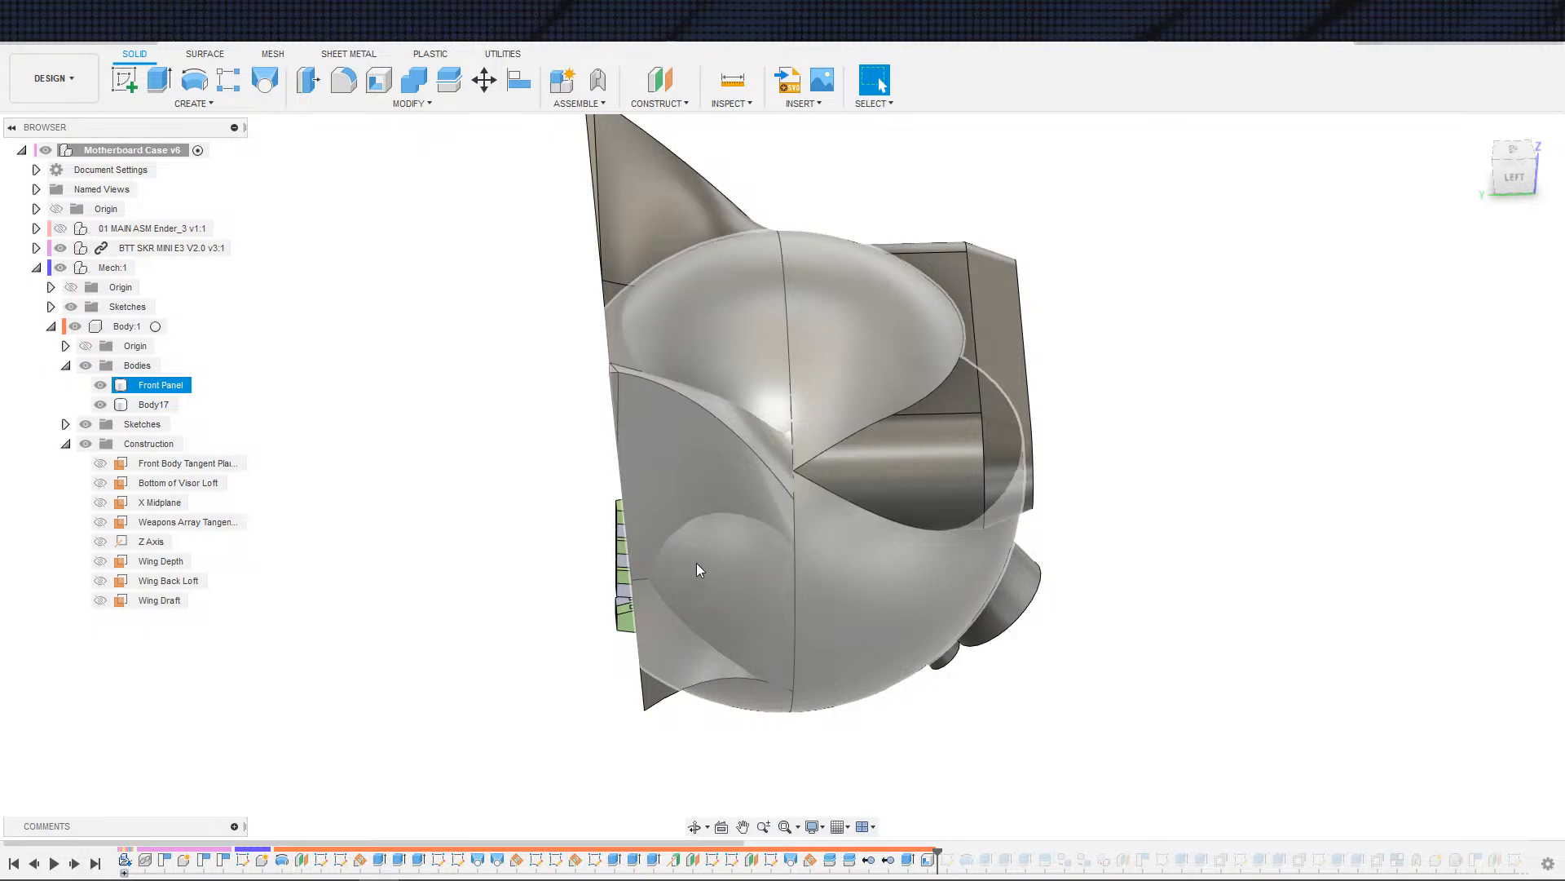
{"action": "left_click", "coordinate": [414, 79]}
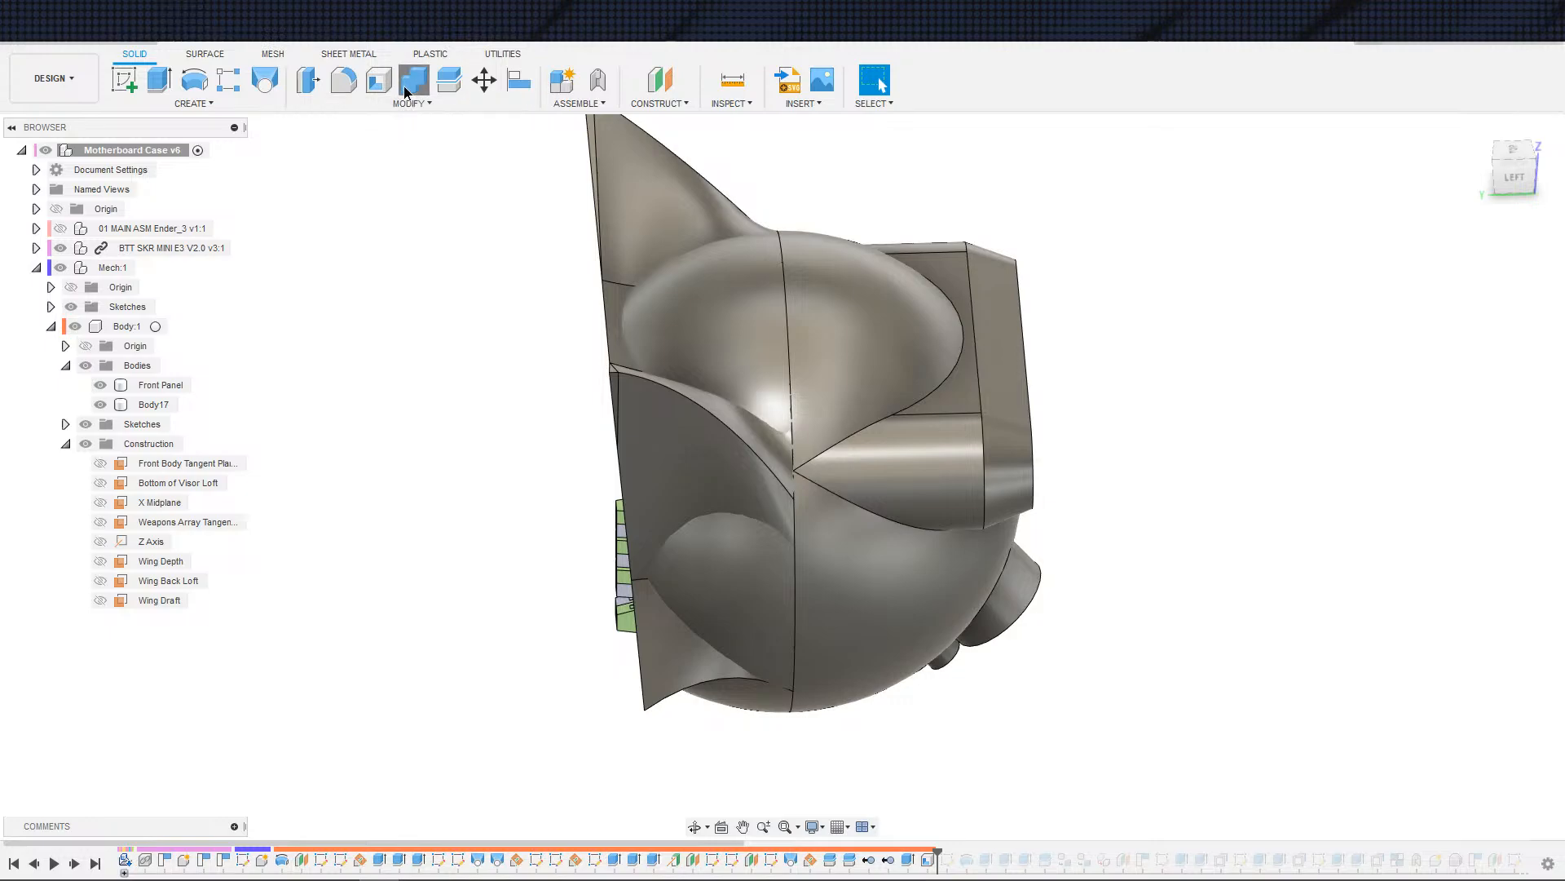
{"action": "left_click", "coordinate": [725, 313]}
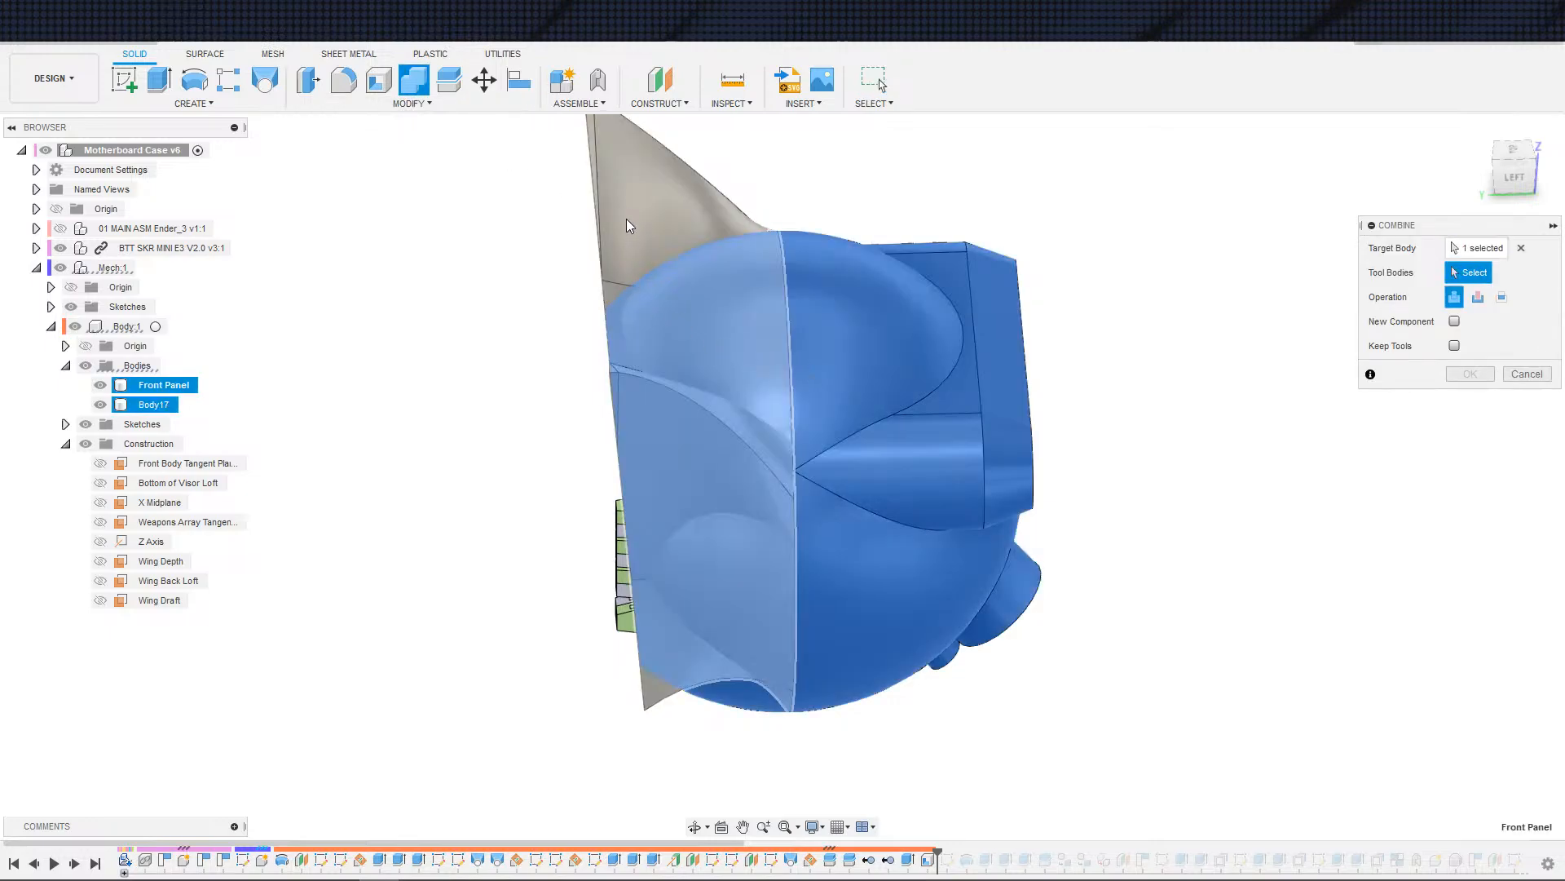
{"action": "left_click", "coordinate": [653, 202]}
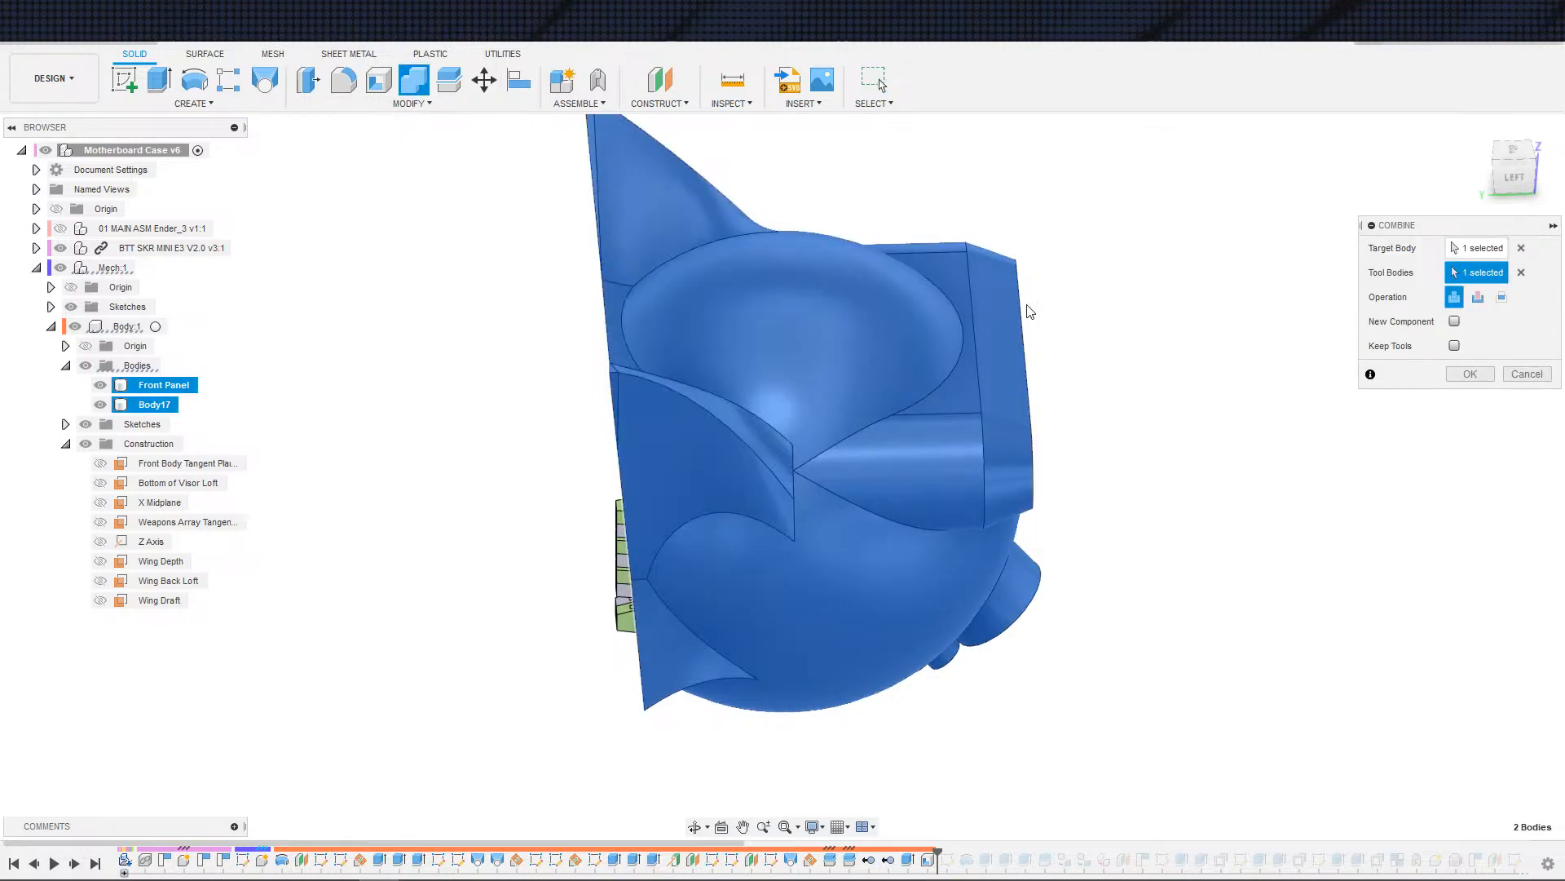
{"action": "left_click", "coordinate": [1476, 297]}
{"action": "left_click", "coordinate": [1456, 345]}
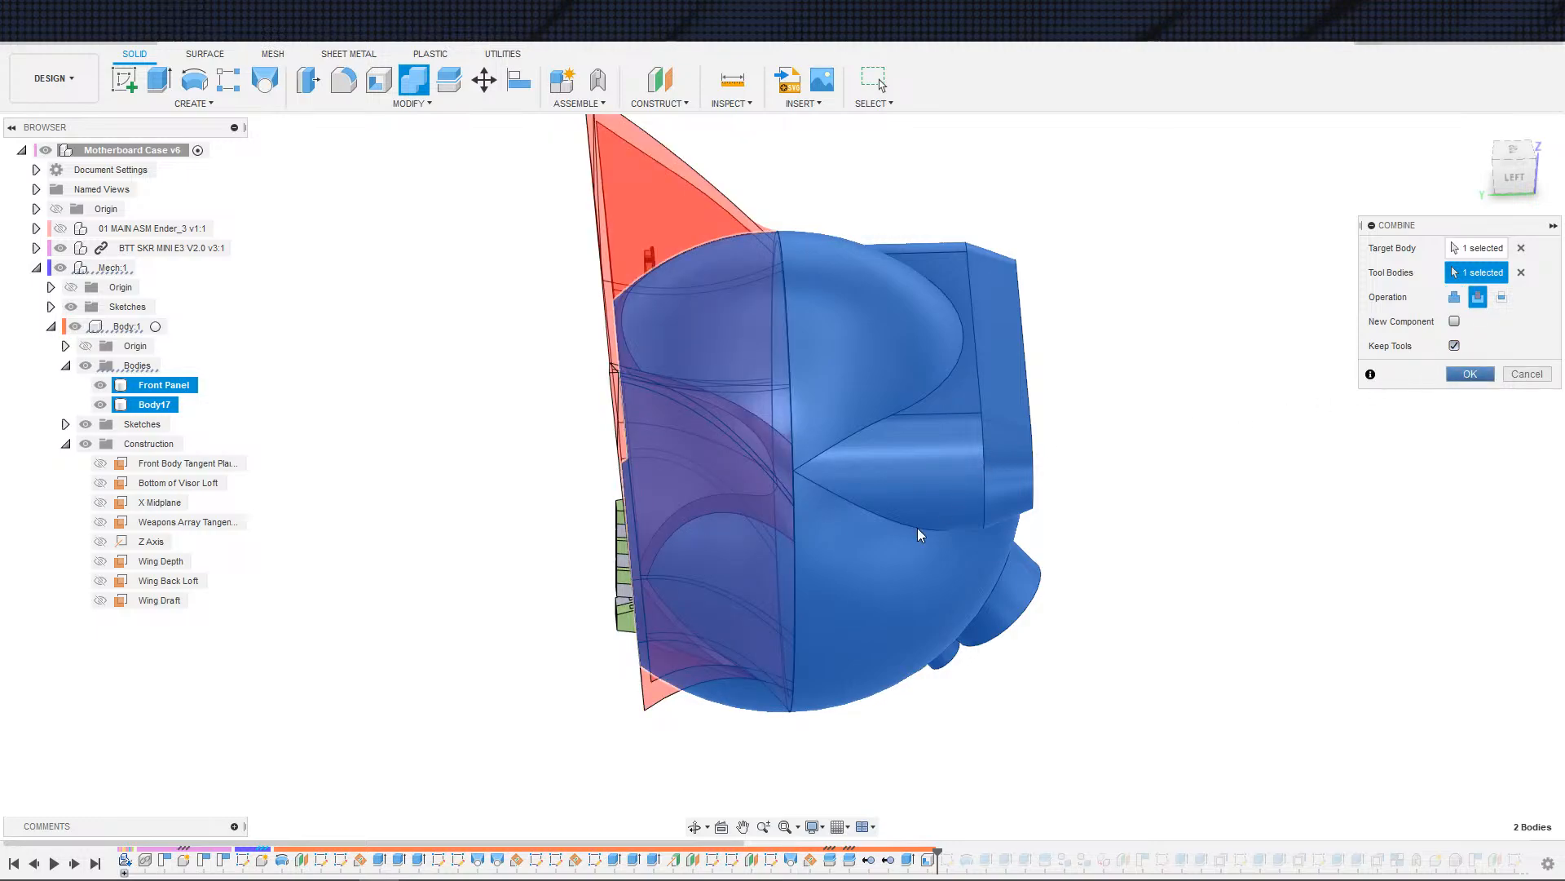
{"action": "key", "text": "Return"}
{"action": "scroll", "coordinate": [387, 525], "scroll_direction": "up", "scroll_amount": 1}
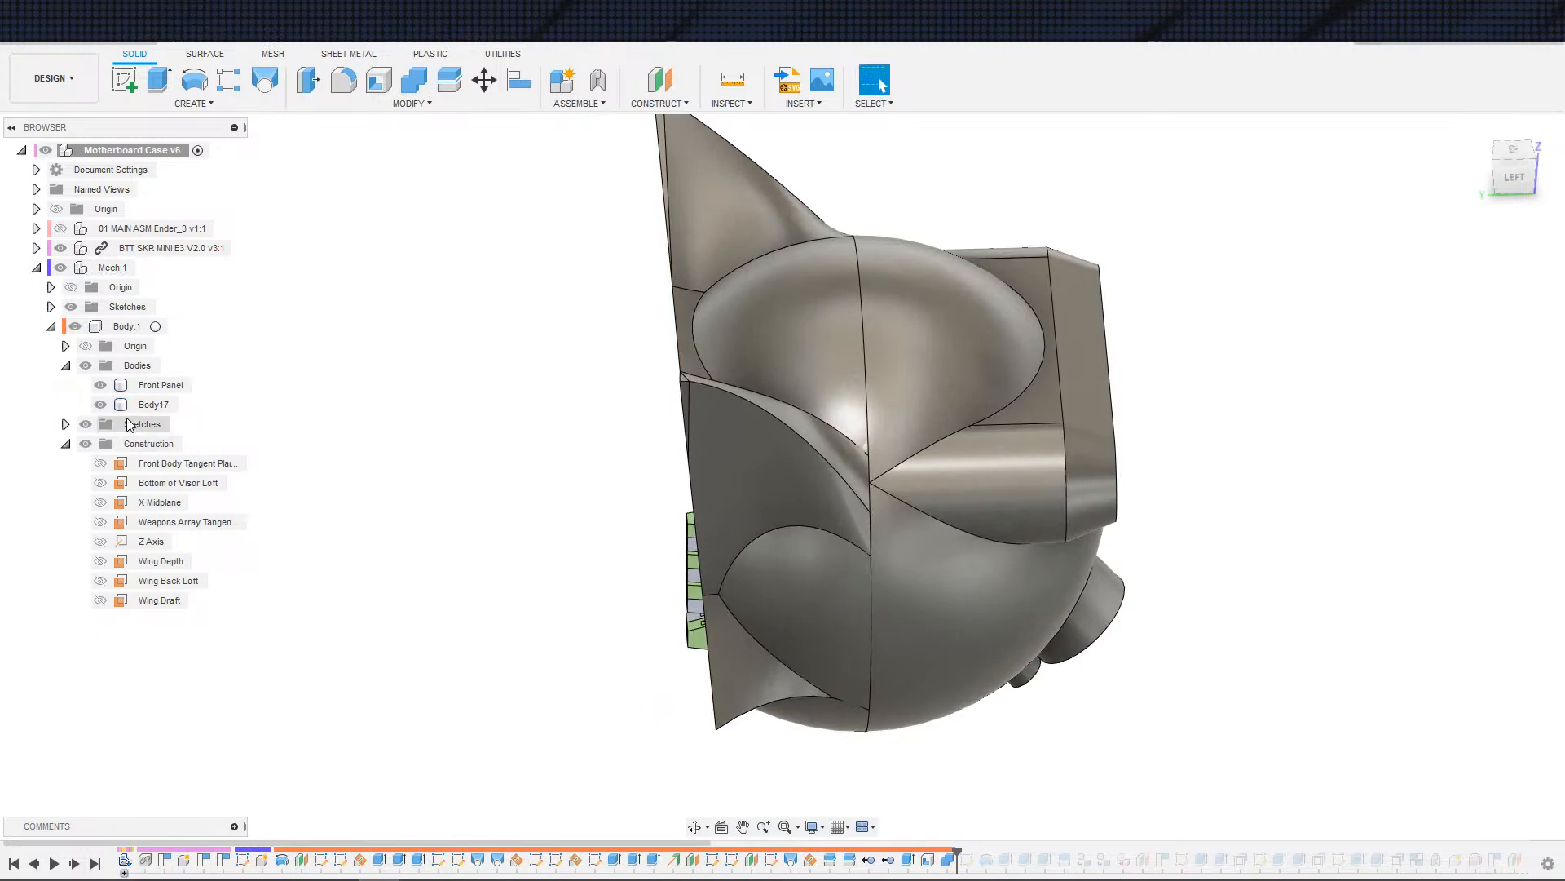
- Hide the wing body Body17 and bring the back of the cut Front Panel into view
{"action": "left_click", "coordinate": [101, 404]}
{"action": "scroll", "coordinate": [633, 542], "scroll_direction": "up", "scroll_amount": 1}
{"action": "scroll", "coordinate": [625, 570], "scroll_direction": "down", "scroll_amount": 2}
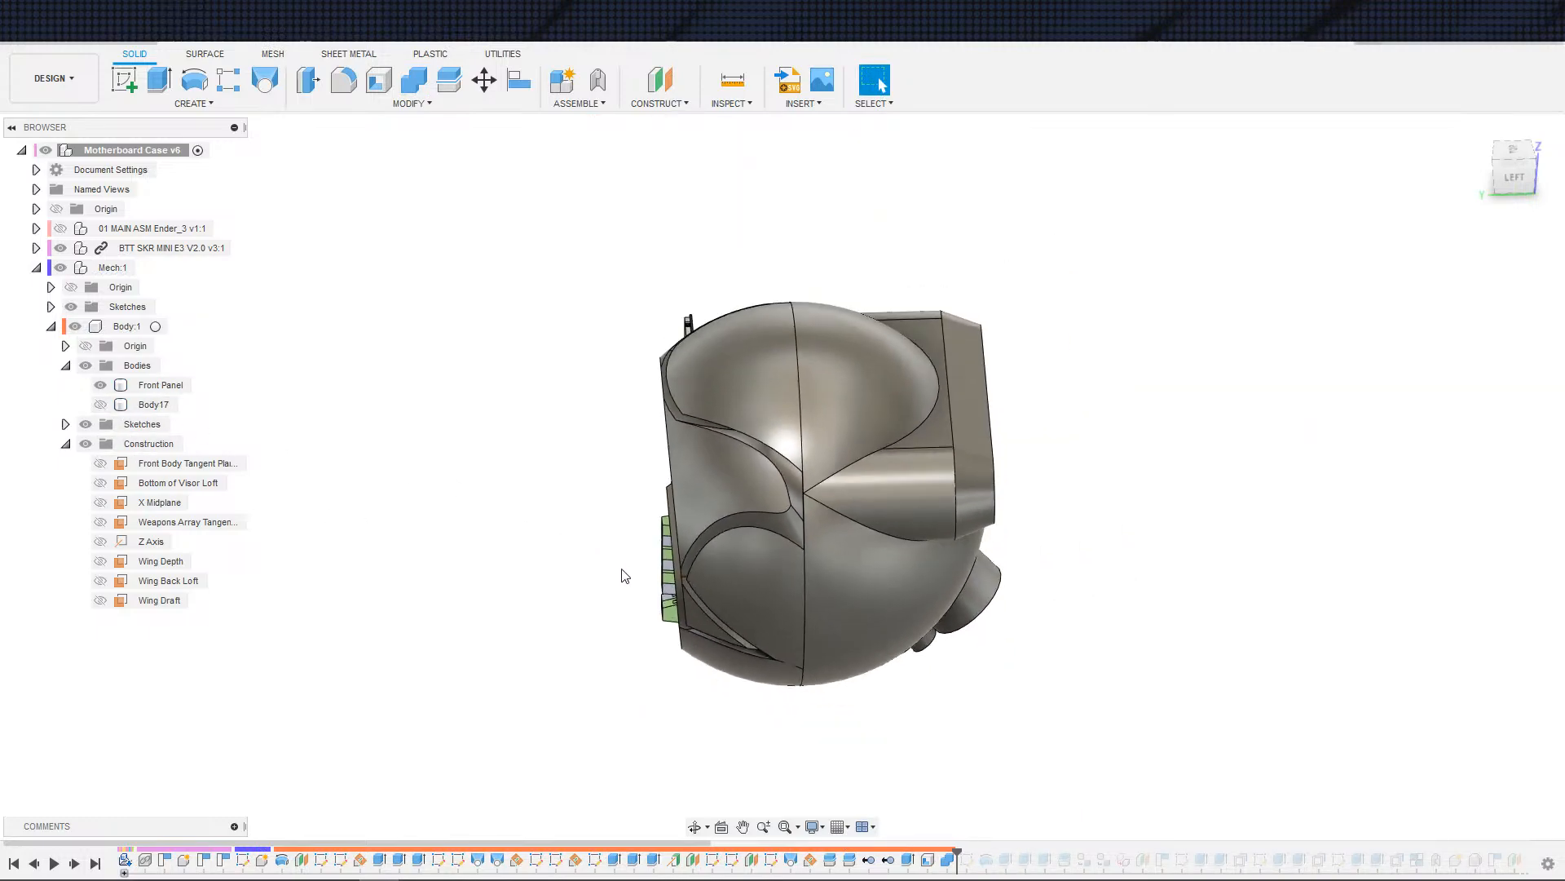
{"action": "middle_click_drag", "start_coordinate": [577, 643], "coordinate": [649, 571], "text": "shift"}
- Extrude the Front Panel's large upper flat back face inward about 49 mm as a cut
{"action": "left_click", "coordinate": [649, 570]}
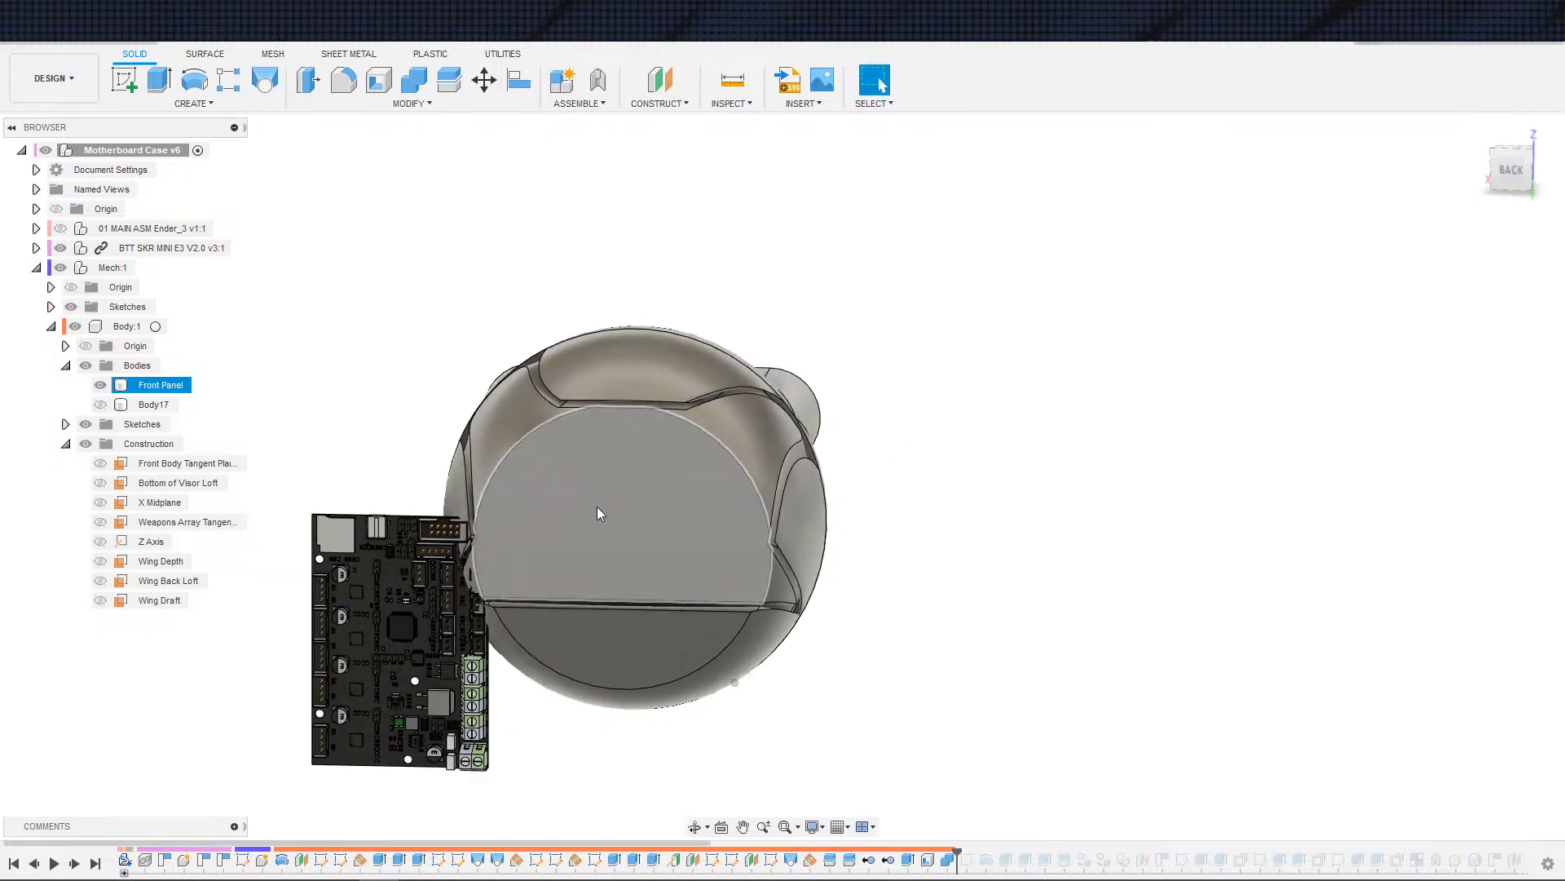
{"action": "key", "text": "e"}
{"action": "middle_click_drag", "start_coordinate": [922, 664], "coordinate": [950, 657], "text": "shift"}
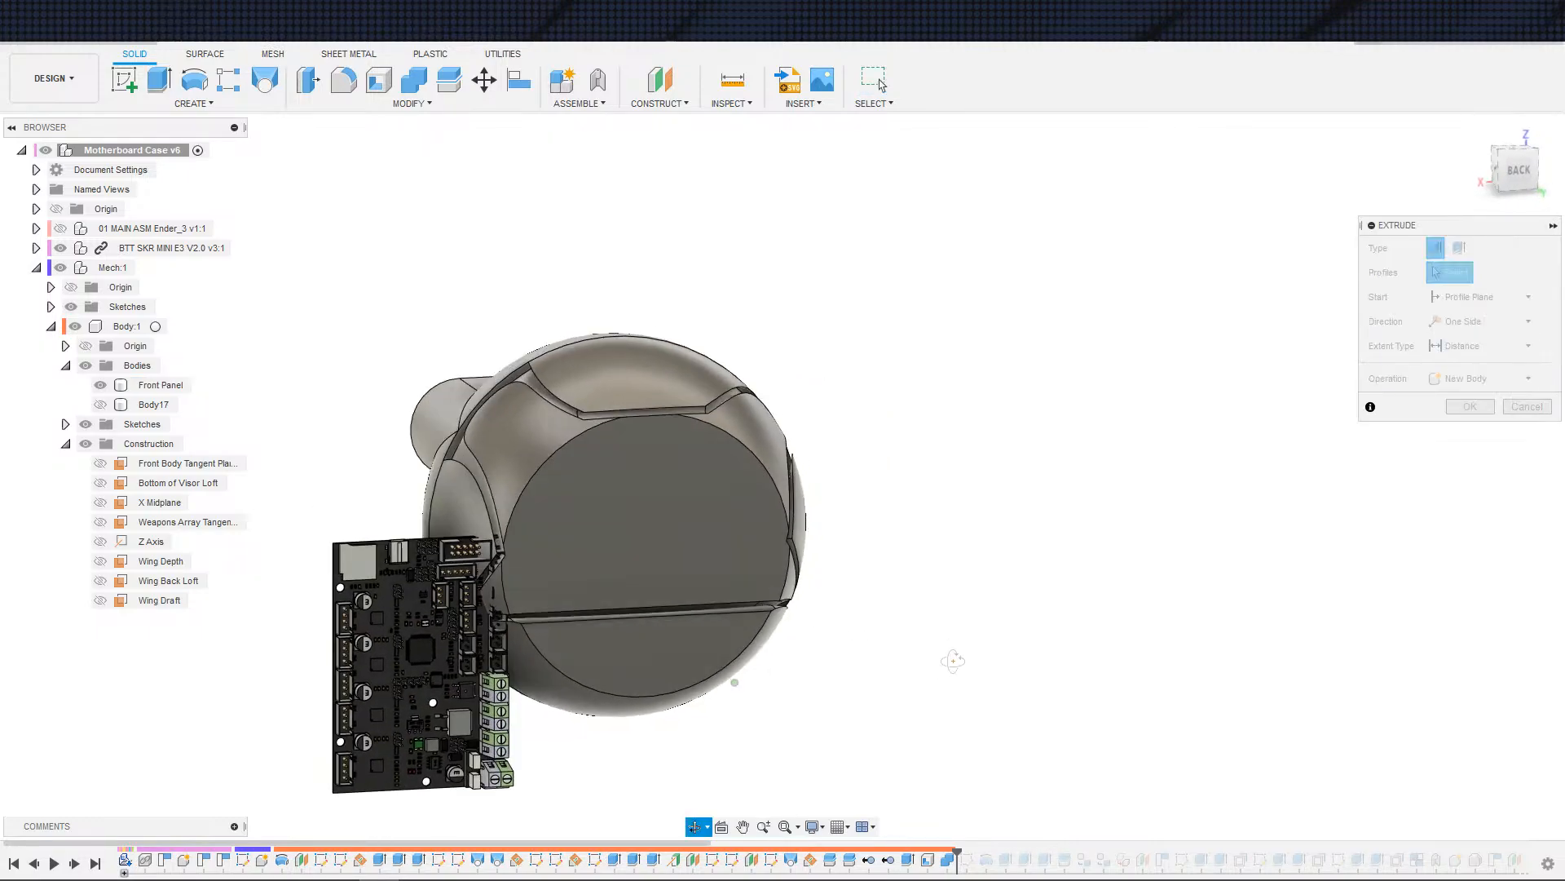
{"action": "left_click", "coordinate": [600, 521]}
{"action": "left_click_drag", "start_coordinate": [603, 525], "coordinate": [588, 460]}
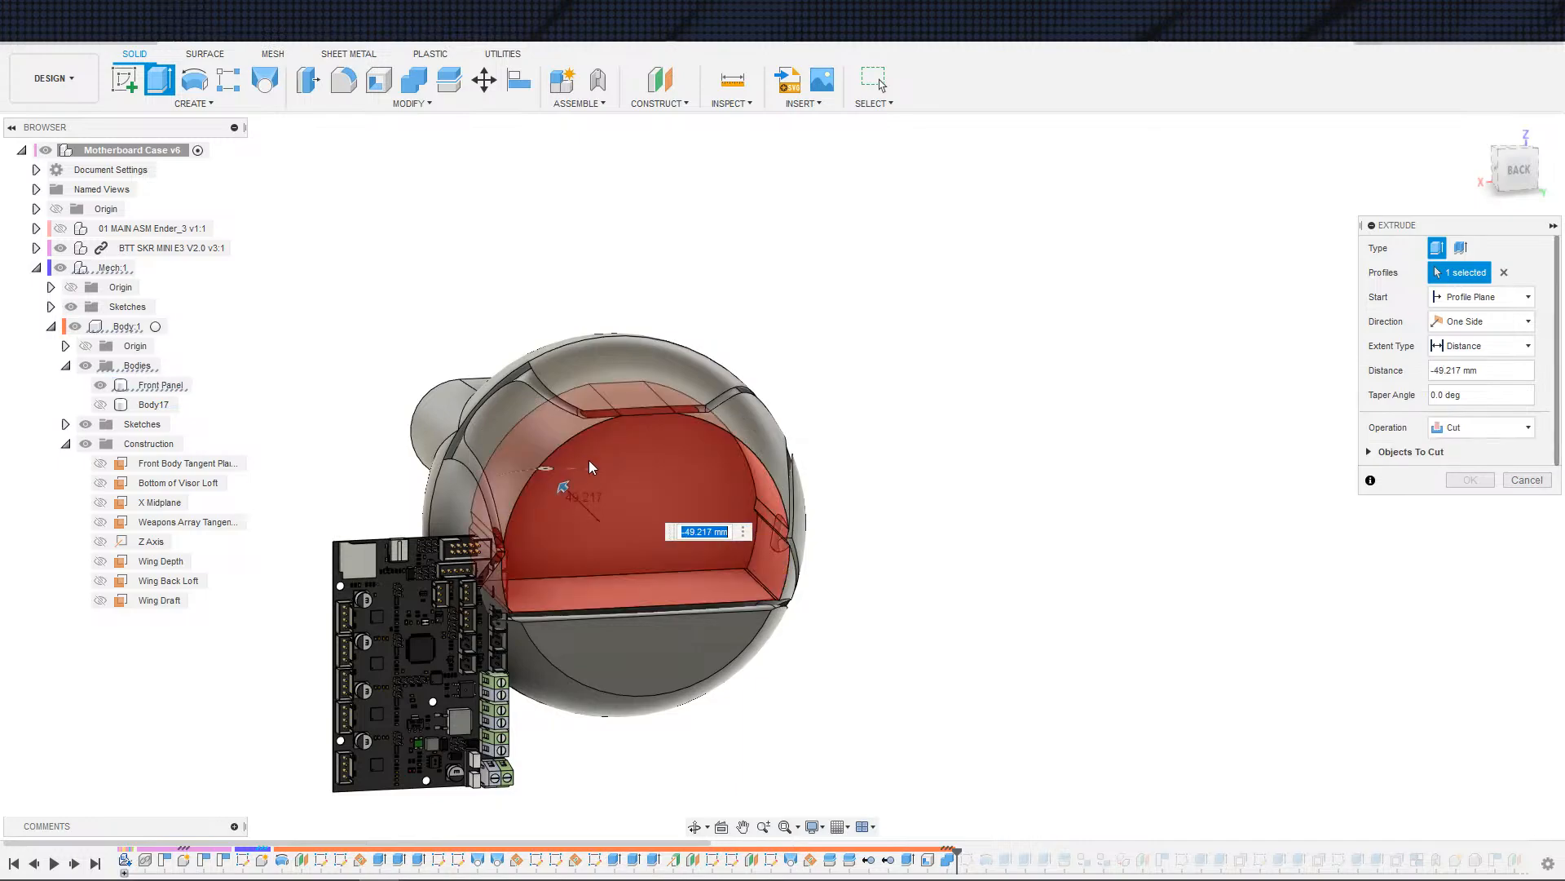
{"action": "middle_click_drag", "start_coordinate": [669, 539], "coordinate": [709, 540], "text": "shift"}
{"action": "left_click_drag", "start_coordinate": [605, 497], "coordinate": [726, 489]}
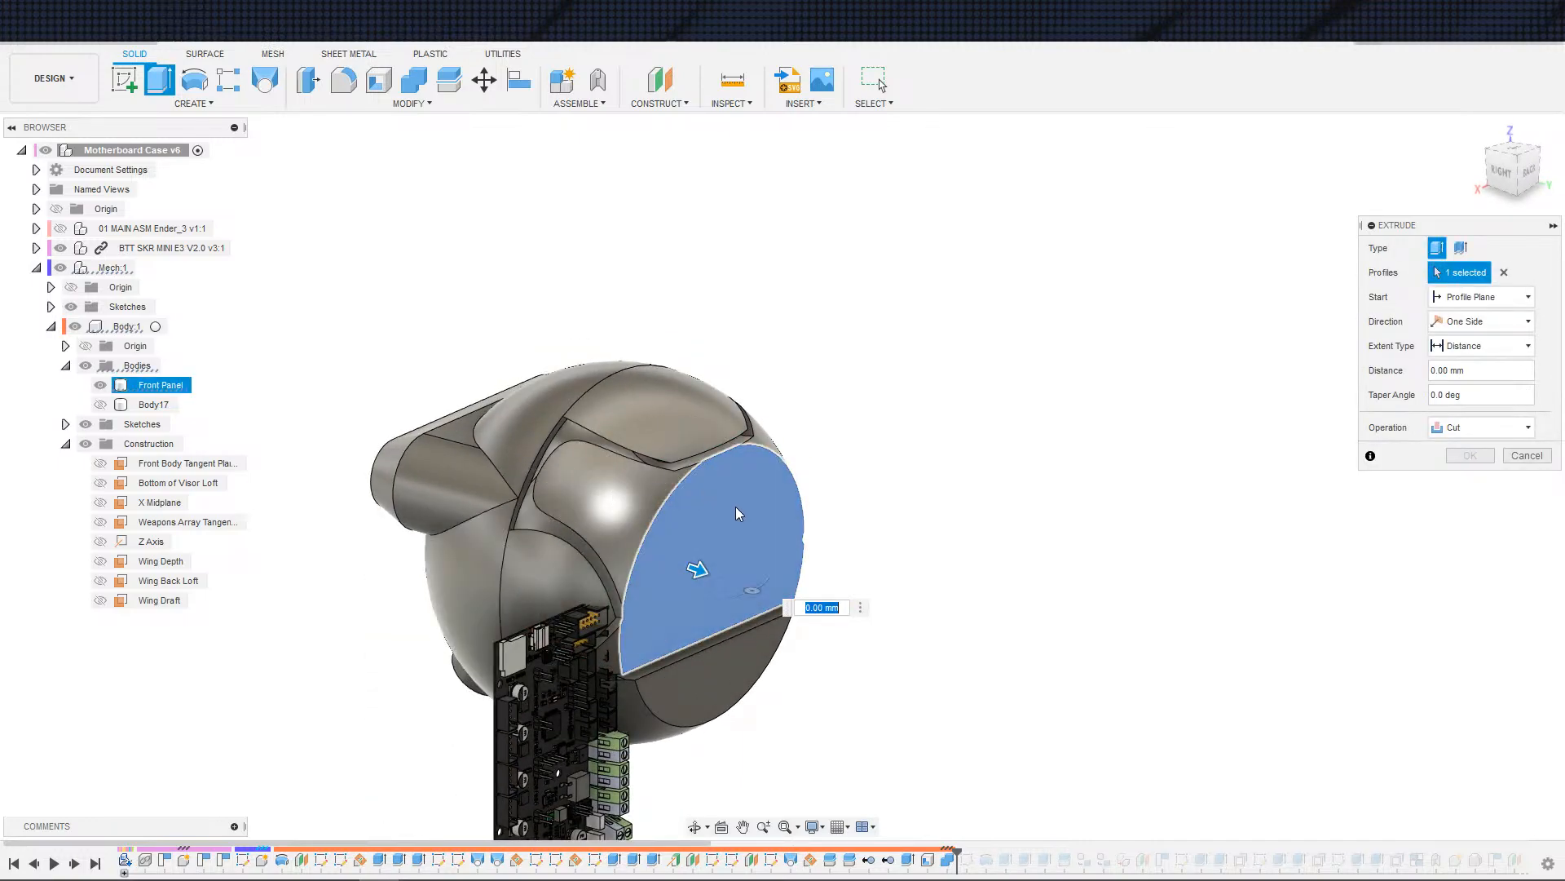
{"action": "middle_click_drag", "start_coordinate": [736, 506], "coordinate": [710, 607], "text": "shift"}
{"action": "key", "text": "Escape"}
- Delete 15 faces on the back of the Front Panel body: the large flat face plus the surrounding curved panel and groove faces
{"action": "scroll", "coordinate": [559, 554], "scroll_direction": "up", "scroll_amount": 3}
{"action": "scroll", "coordinate": [556, 579], "scroll_direction": "down", "scroll_amount": 3}
{"action": "scroll", "coordinate": [820, 611], "scroll_direction": "up", "scroll_amount": 3}
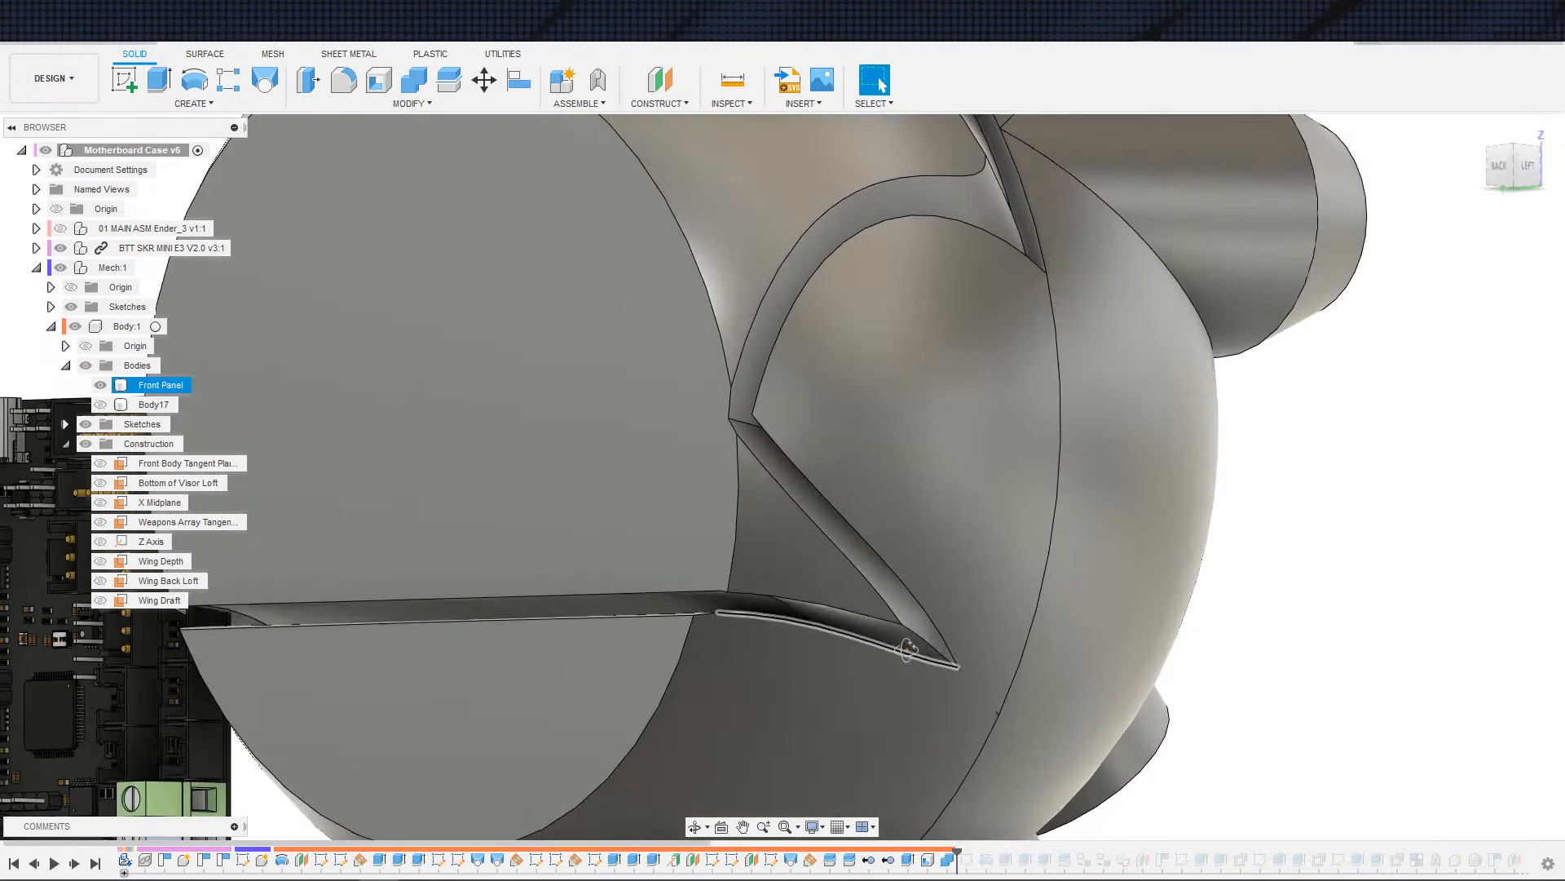
{"action": "middle_click_drag", "start_coordinate": [893, 653], "coordinate": [964, 682], "text": "shift"}
{"action": "scroll", "coordinate": [964, 681], "scroll_direction": "down", "scroll_amount": 3}
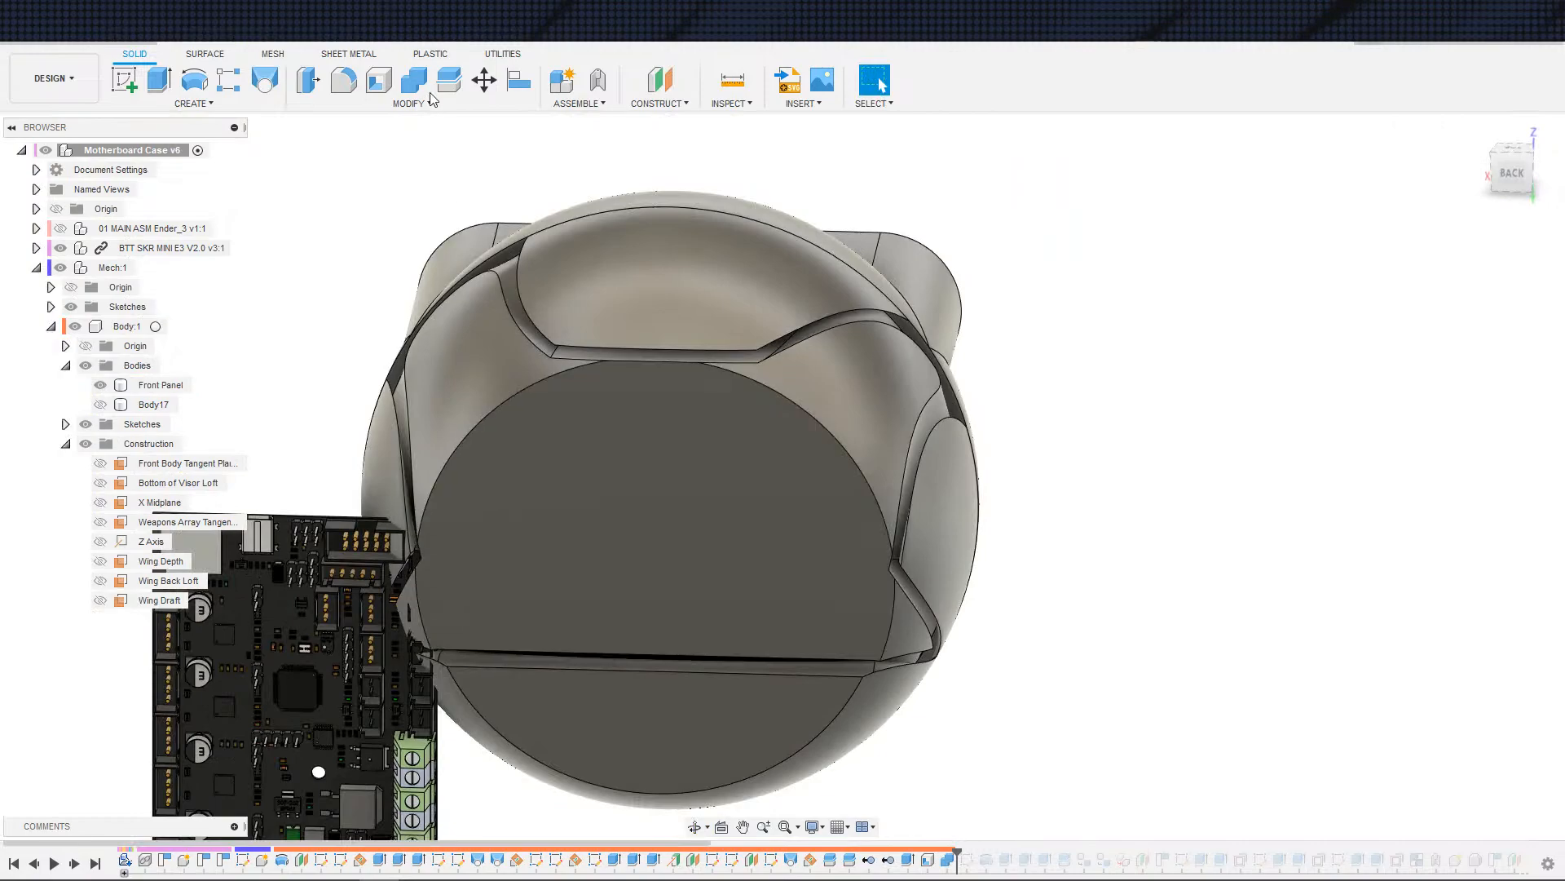
{"action": "left_click", "coordinate": [419, 106]}
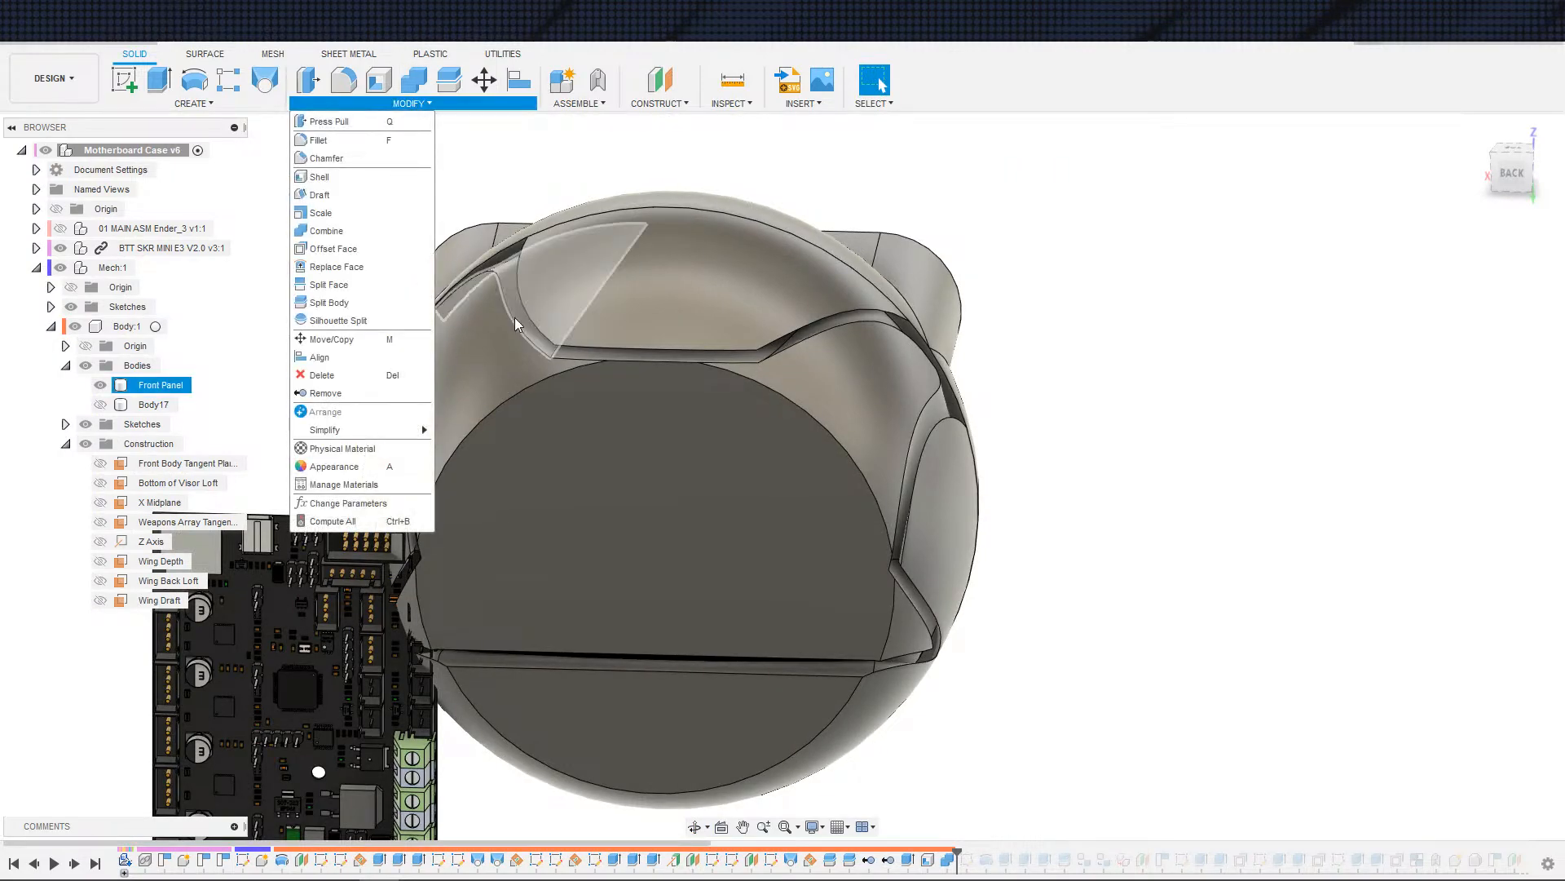
{"action": "left_click", "coordinate": [339, 379]}
{"action": "left_click", "coordinate": [642, 491]}
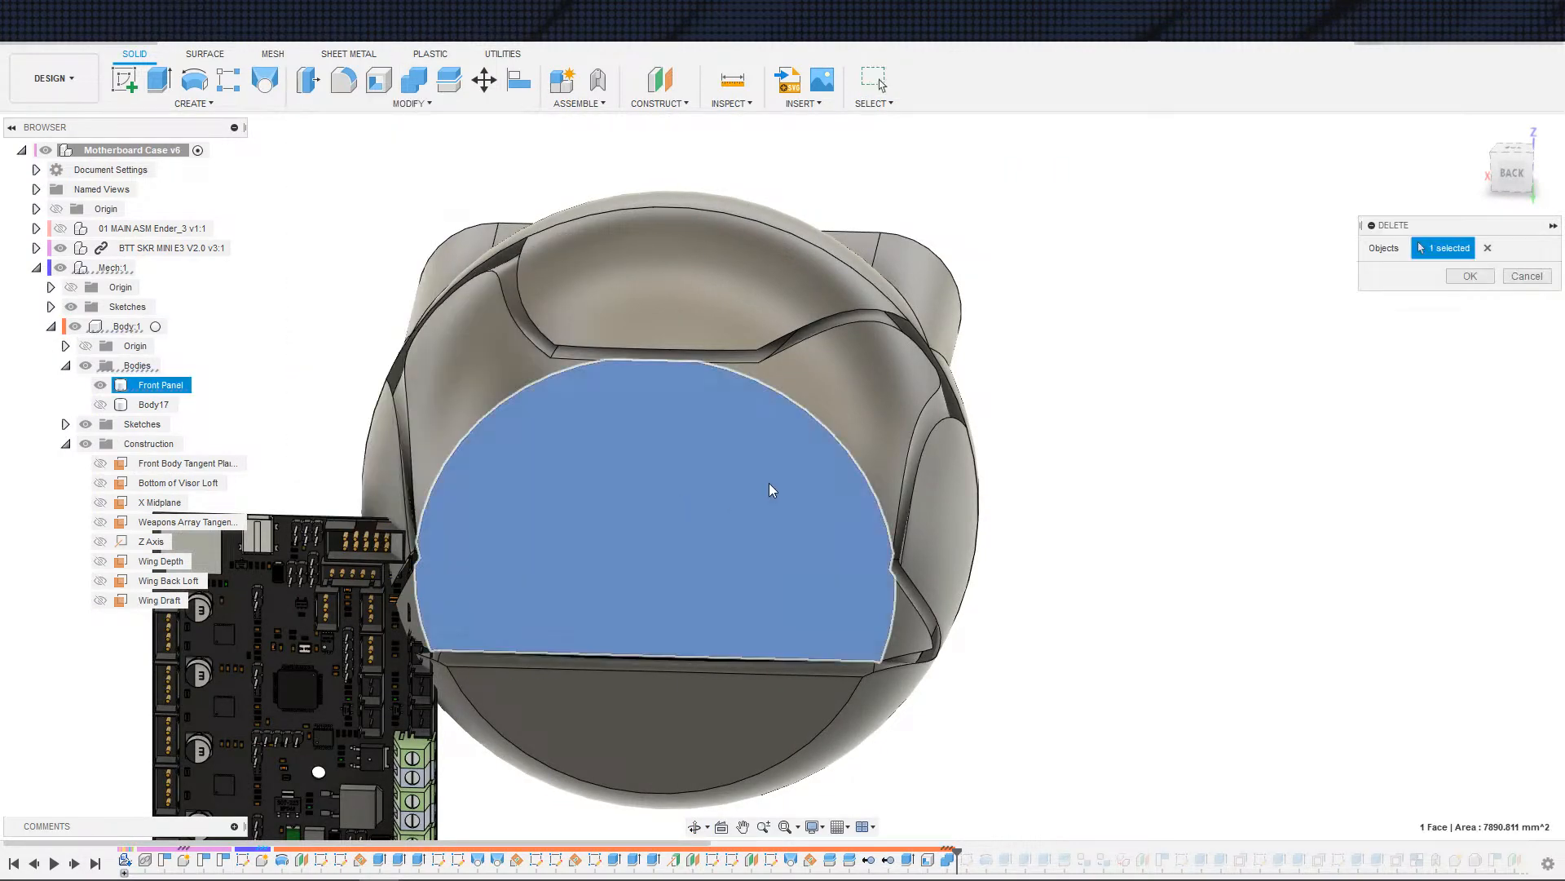
{"action": "left_click", "coordinate": [864, 420]}
{"action": "left_click", "coordinate": [918, 437]}
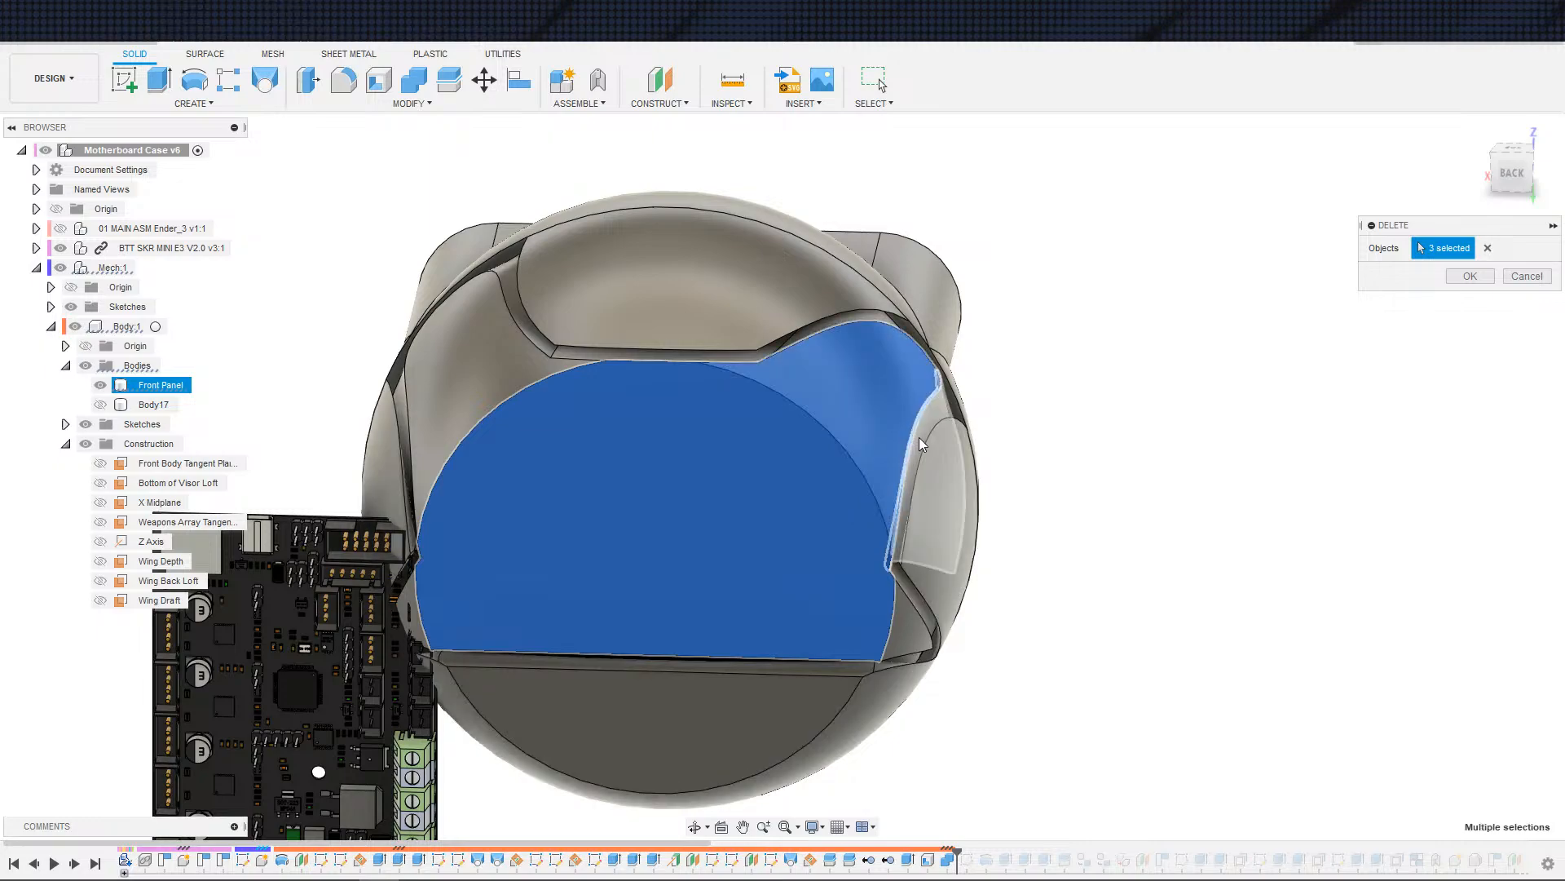
{"action": "left_click", "coordinate": [921, 438]}
{"action": "left_click", "coordinate": [922, 437]}
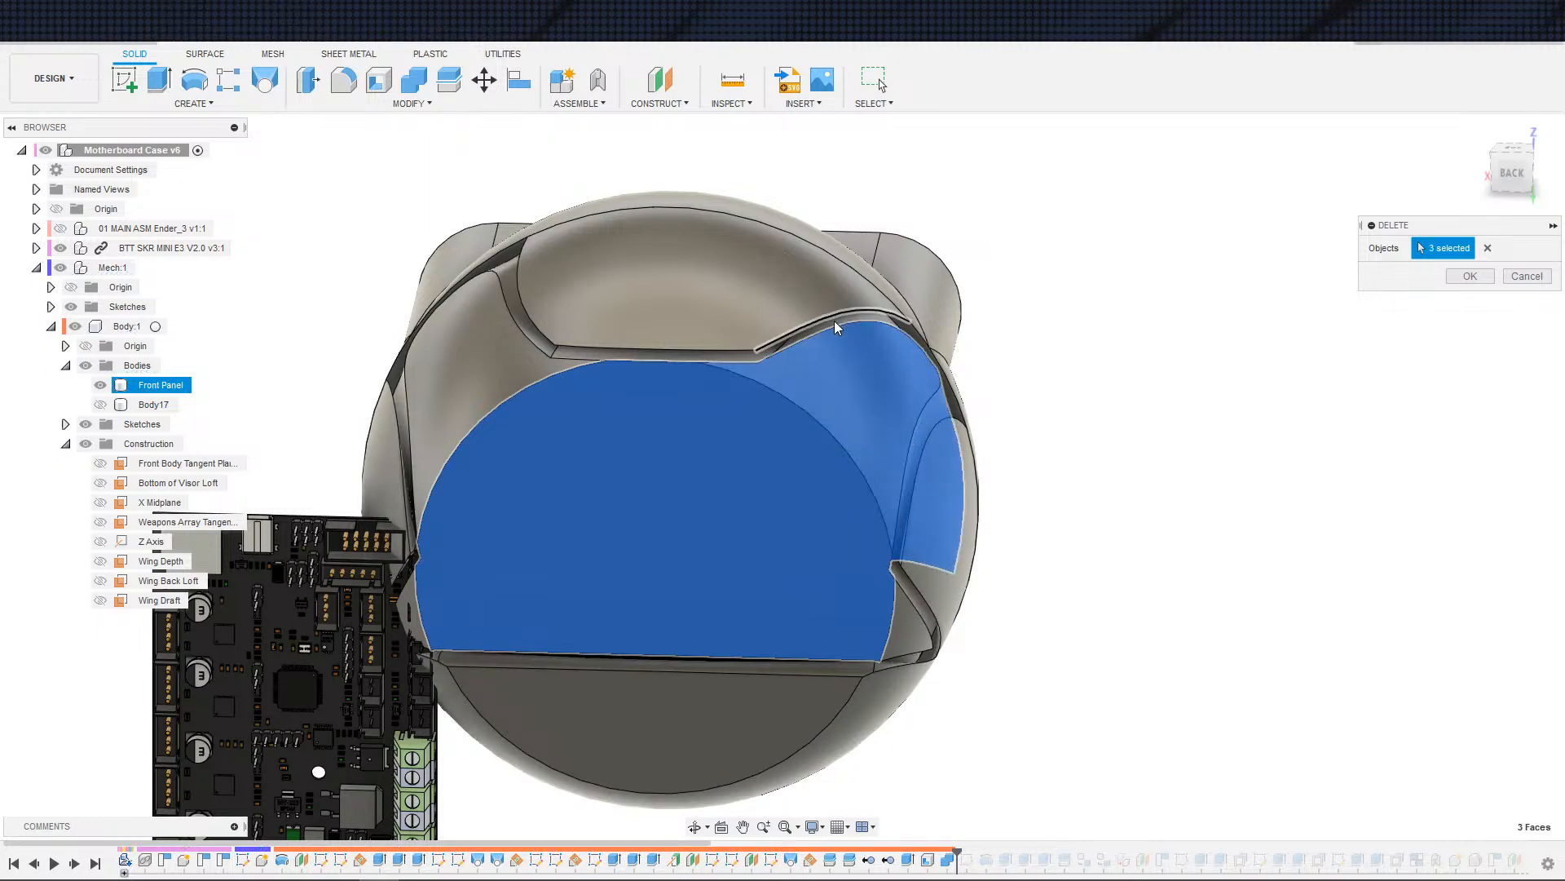
{"action": "scroll", "coordinate": [1032, 381], "scroll_direction": "up", "scroll_amount": 3}
{"action": "middle_click_drag", "start_coordinate": [1031, 381], "coordinate": [923, 404], "text": "shift"}
{"action": "left_click", "coordinate": [921, 404]}
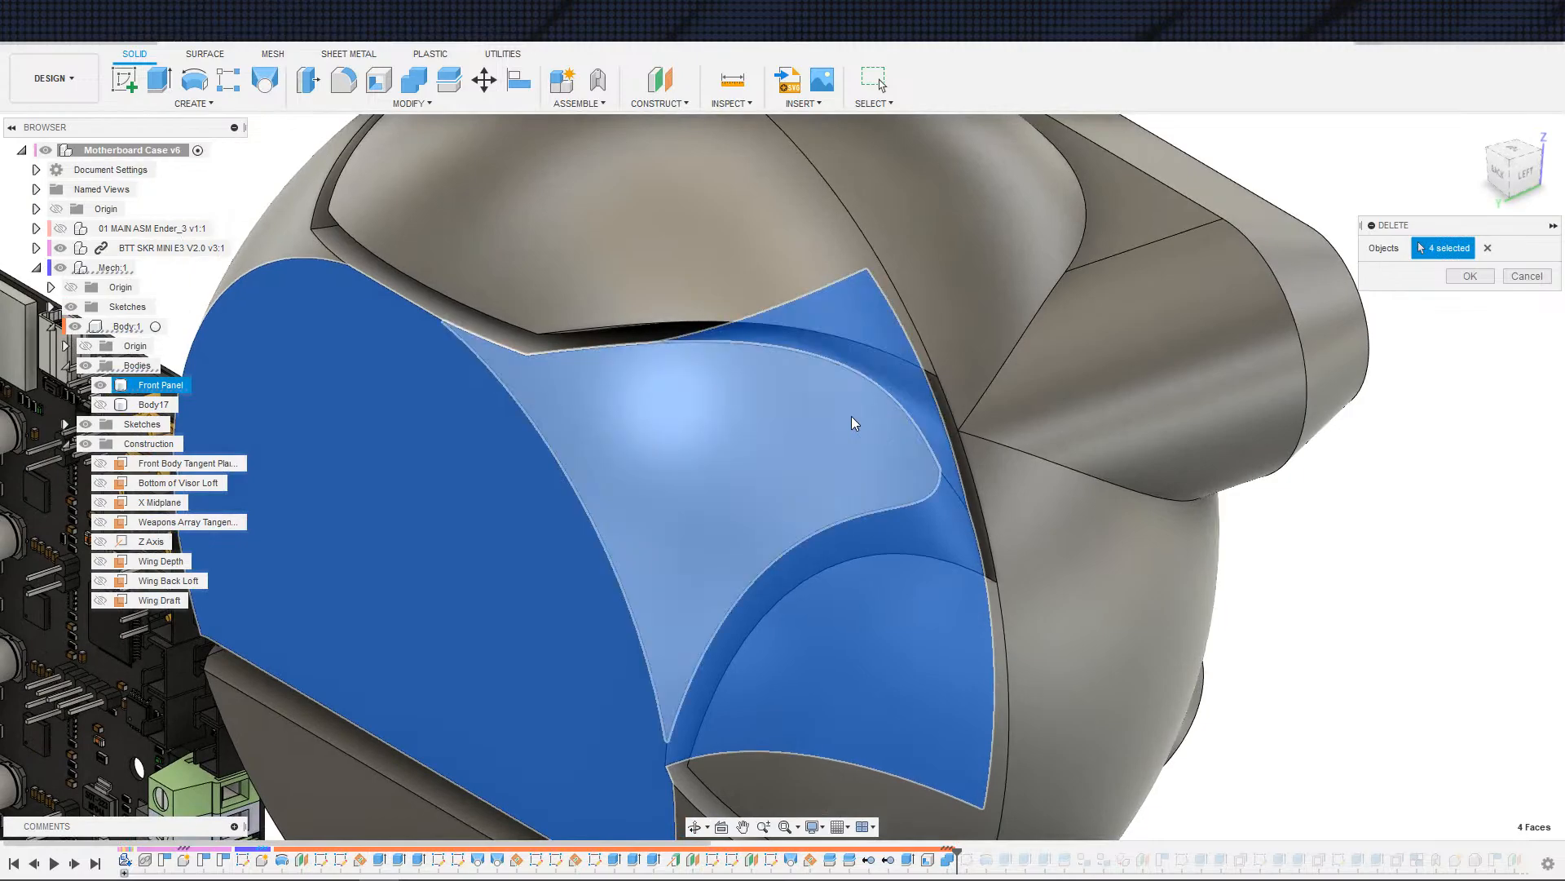
{"action": "middle_click_drag", "start_coordinate": [726, 408], "coordinate": [869, 405], "text": "shift"}
{"action": "scroll", "coordinate": [766, 403], "scroll_direction": "down", "scroll_amount": 3}
{"action": "left_click", "coordinate": [719, 361]}
{"action": "left_click", "coordinate": [648, 461]}
{"action": "left_click", "coordinate": [569, 346]}
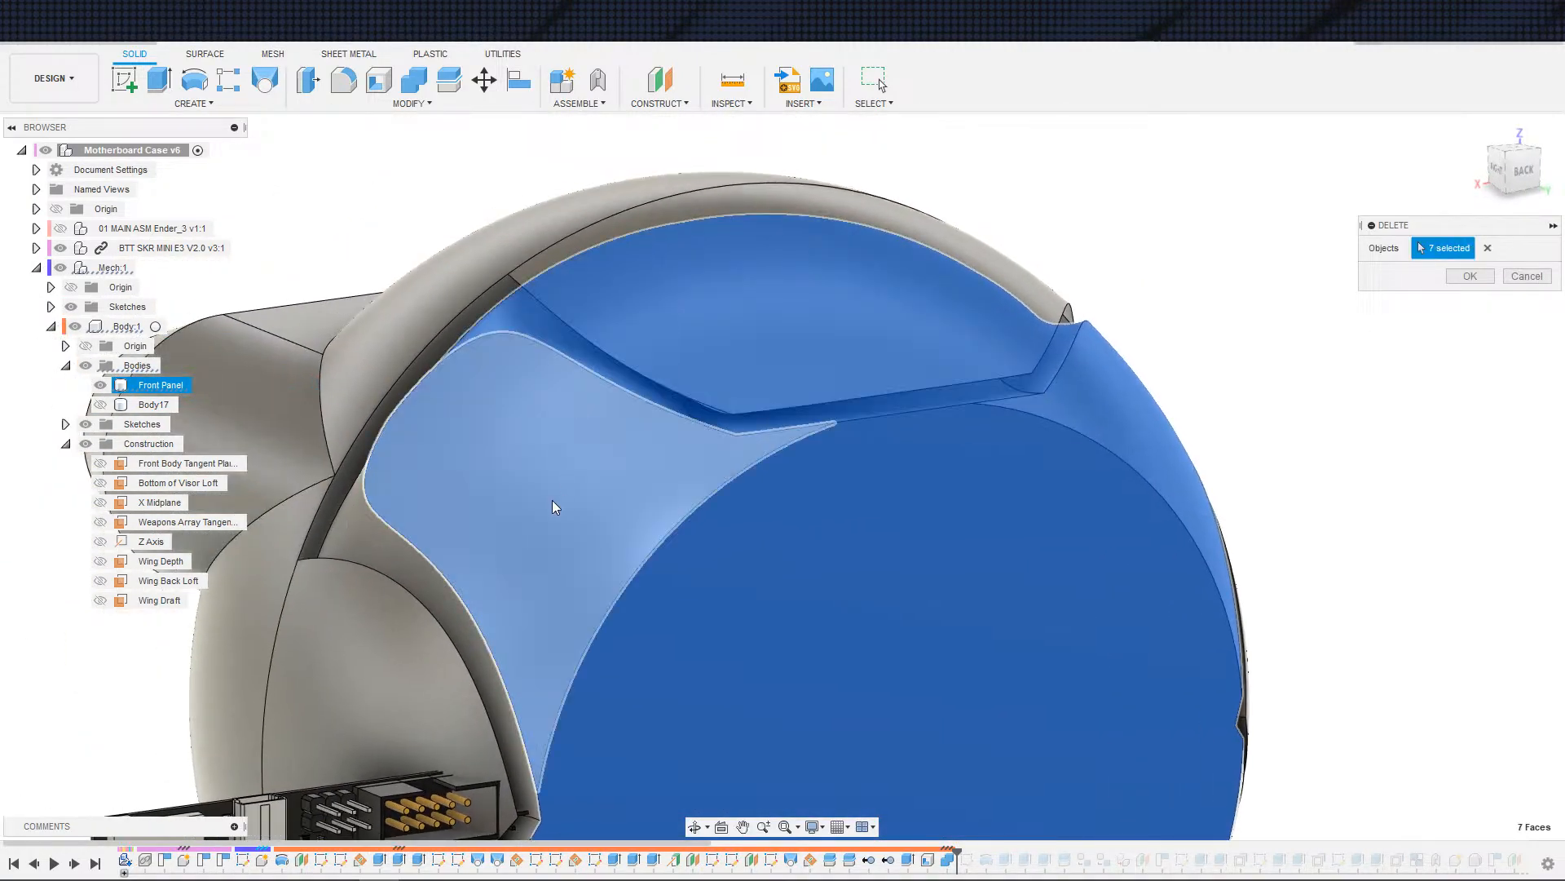
{"action": "scroll", "coordinate": [547, 507], "scroll_direction": "down", "scroll_amount": 3}
{"action": "left_click", "coordinate": [499, 602]}
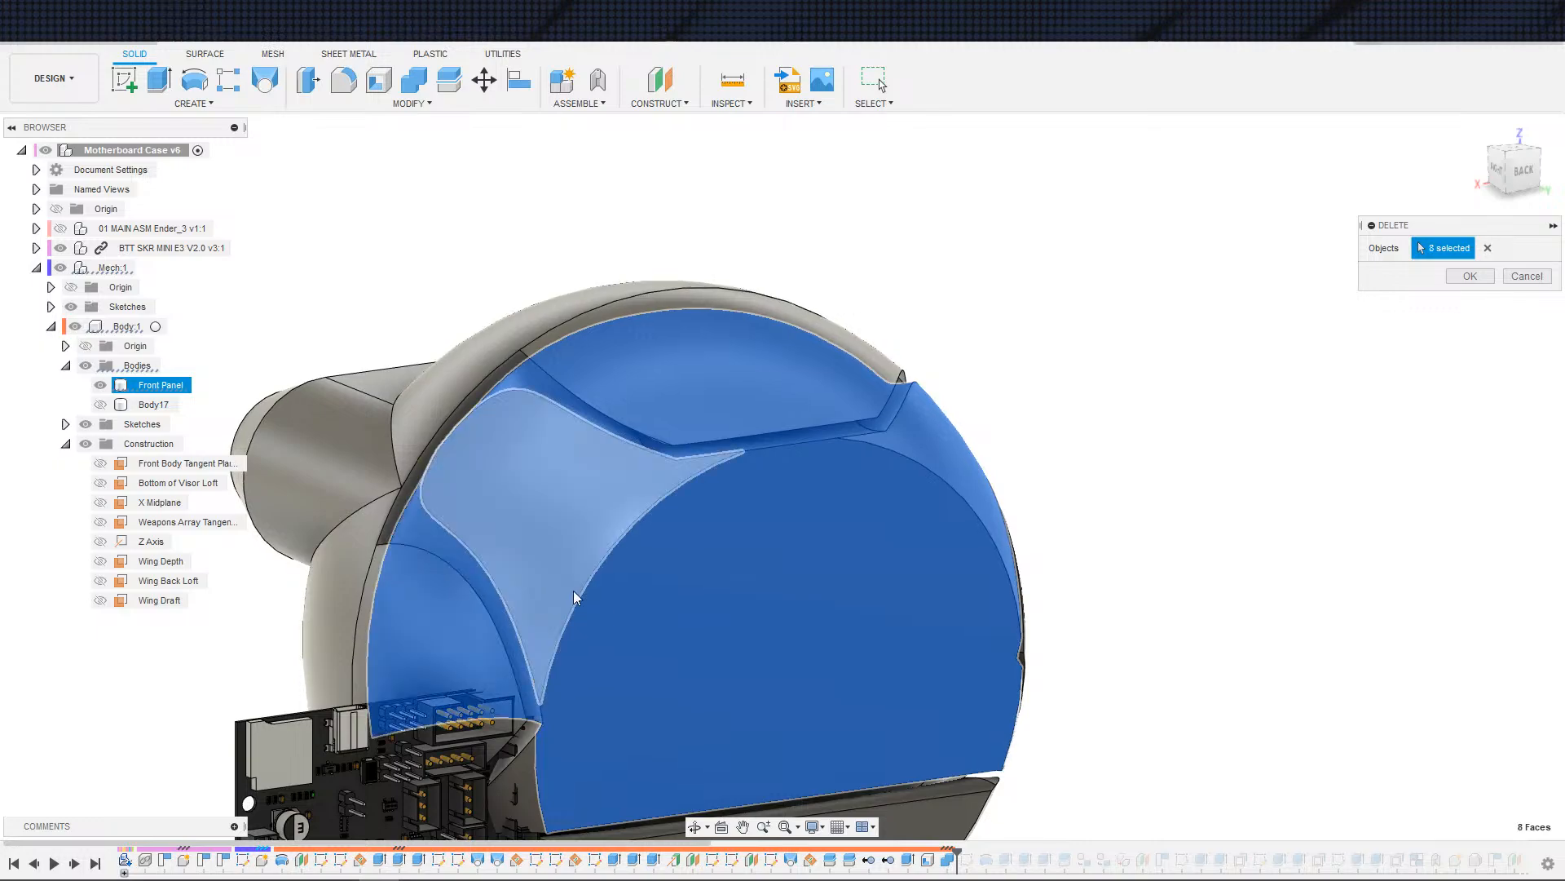
{"action": "middle_click_drag", "start_coordinate": [574, 591], "coordinate": [631, 406]}
{"action": "middle_click_drag", "start_coordinate": [608, 552], "coordinate": [582, 560], "text": "shift"}
{"action": "left_click", "coordinate": [547, 546]}
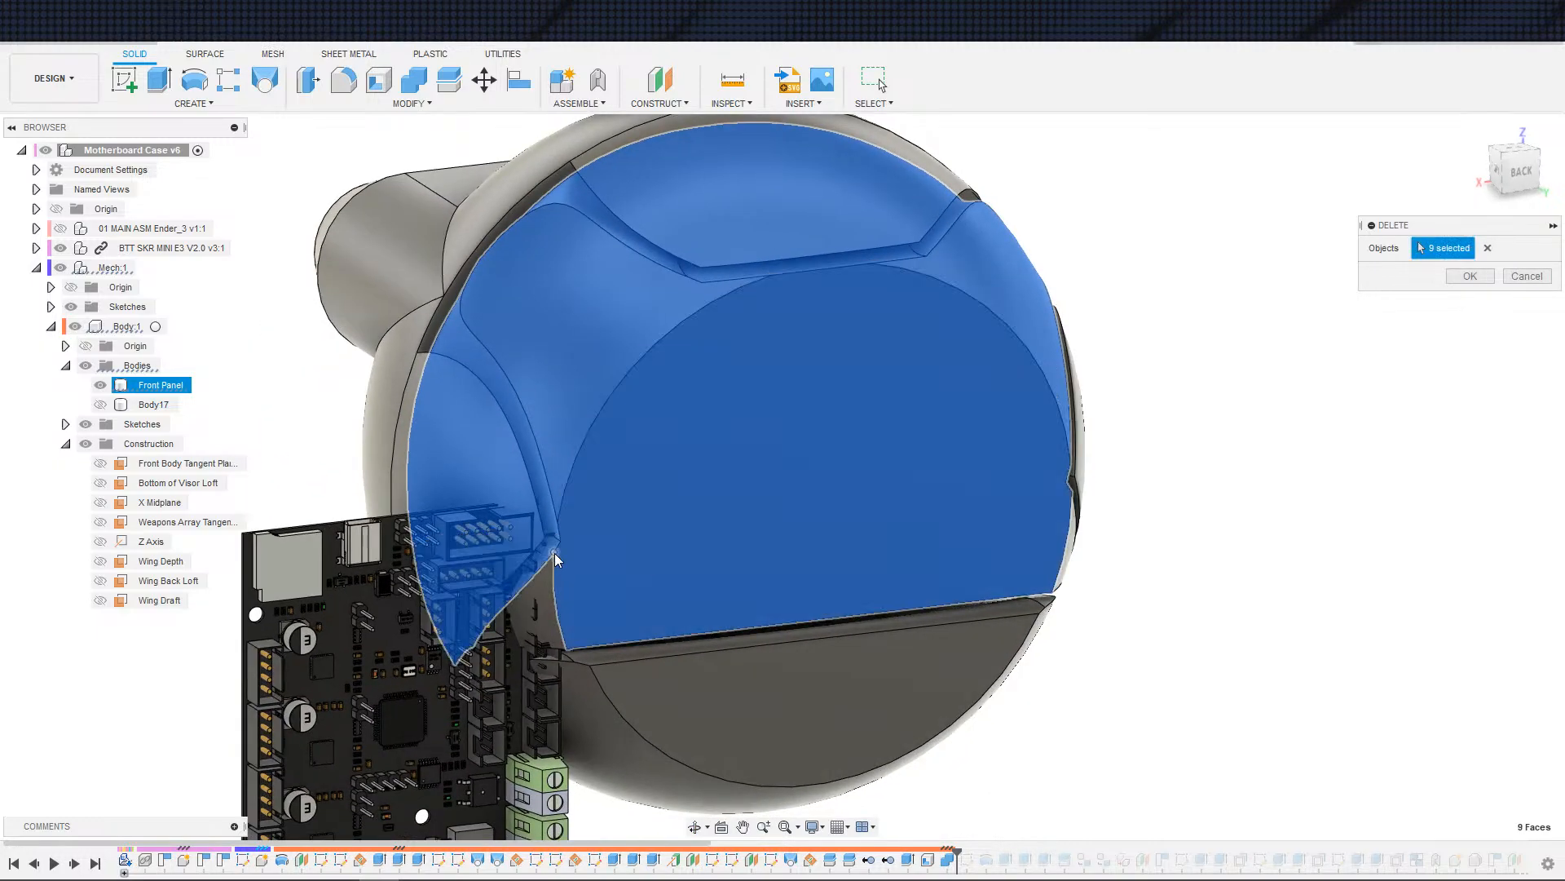
{"action": "middle_click_drag", "start_coordinate": [550, 610], "coordinate": [1030, 590], "text": "shift"}
{"action": "left_click", "coordinate": [471, 550]}
{"action": "left_click", "coordinate": [497, 589]}
{"action": "left_click", "coordinate": [517, 586]}
{"action": "left_click", "coordinate": [580, 584]}
{"action": "left_click", "coordinate": [902, 599]}
{"action": "left_click", "coordinate": [879, 584]}
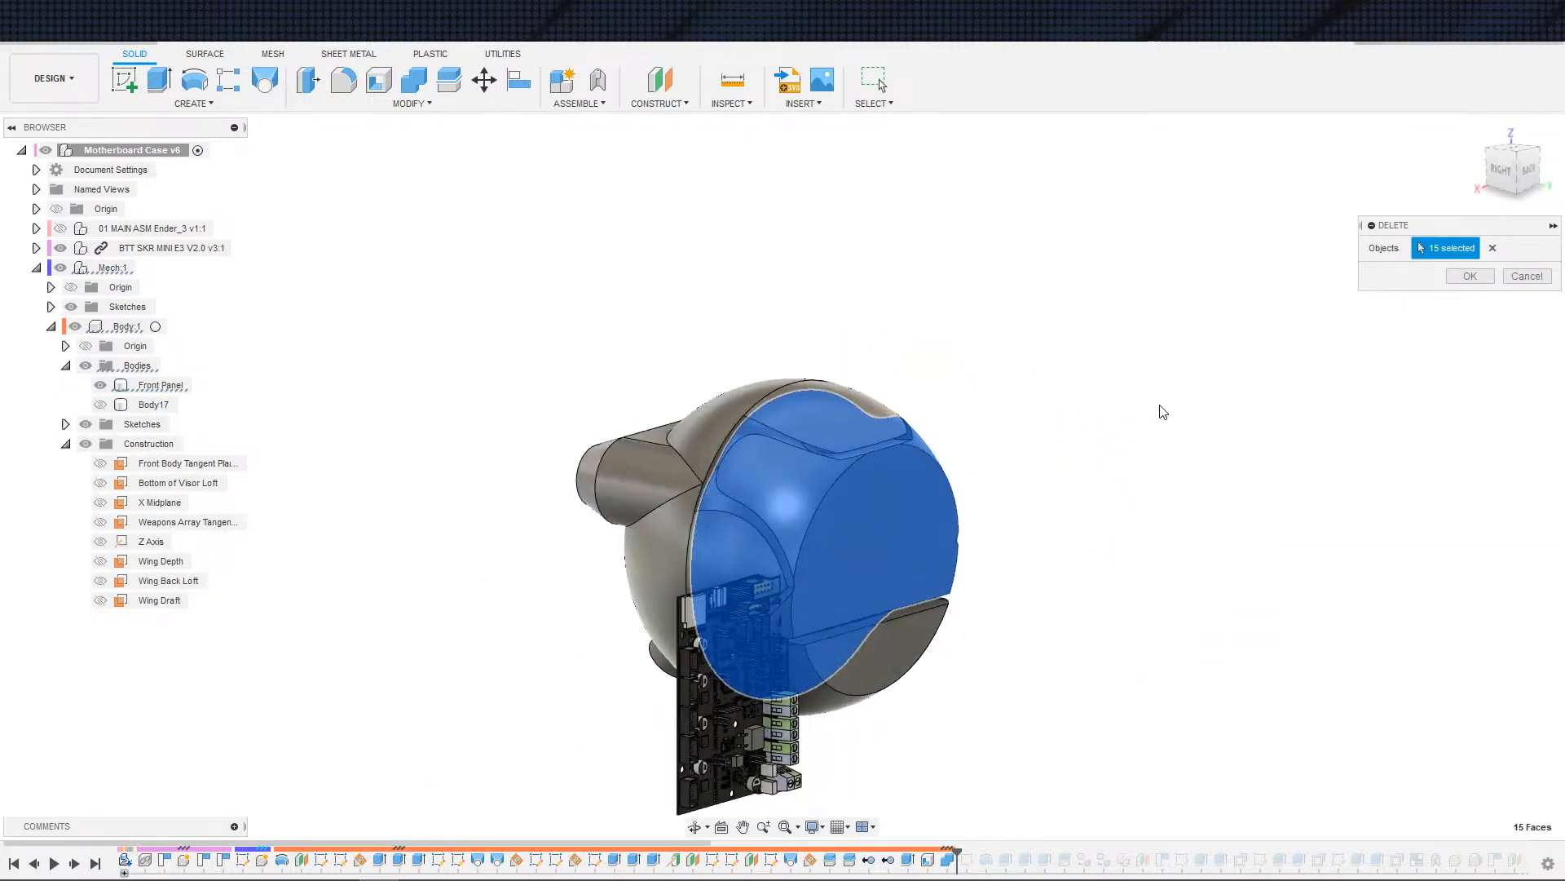
{"action": "left_click", "coordinate": [1465, 277]}
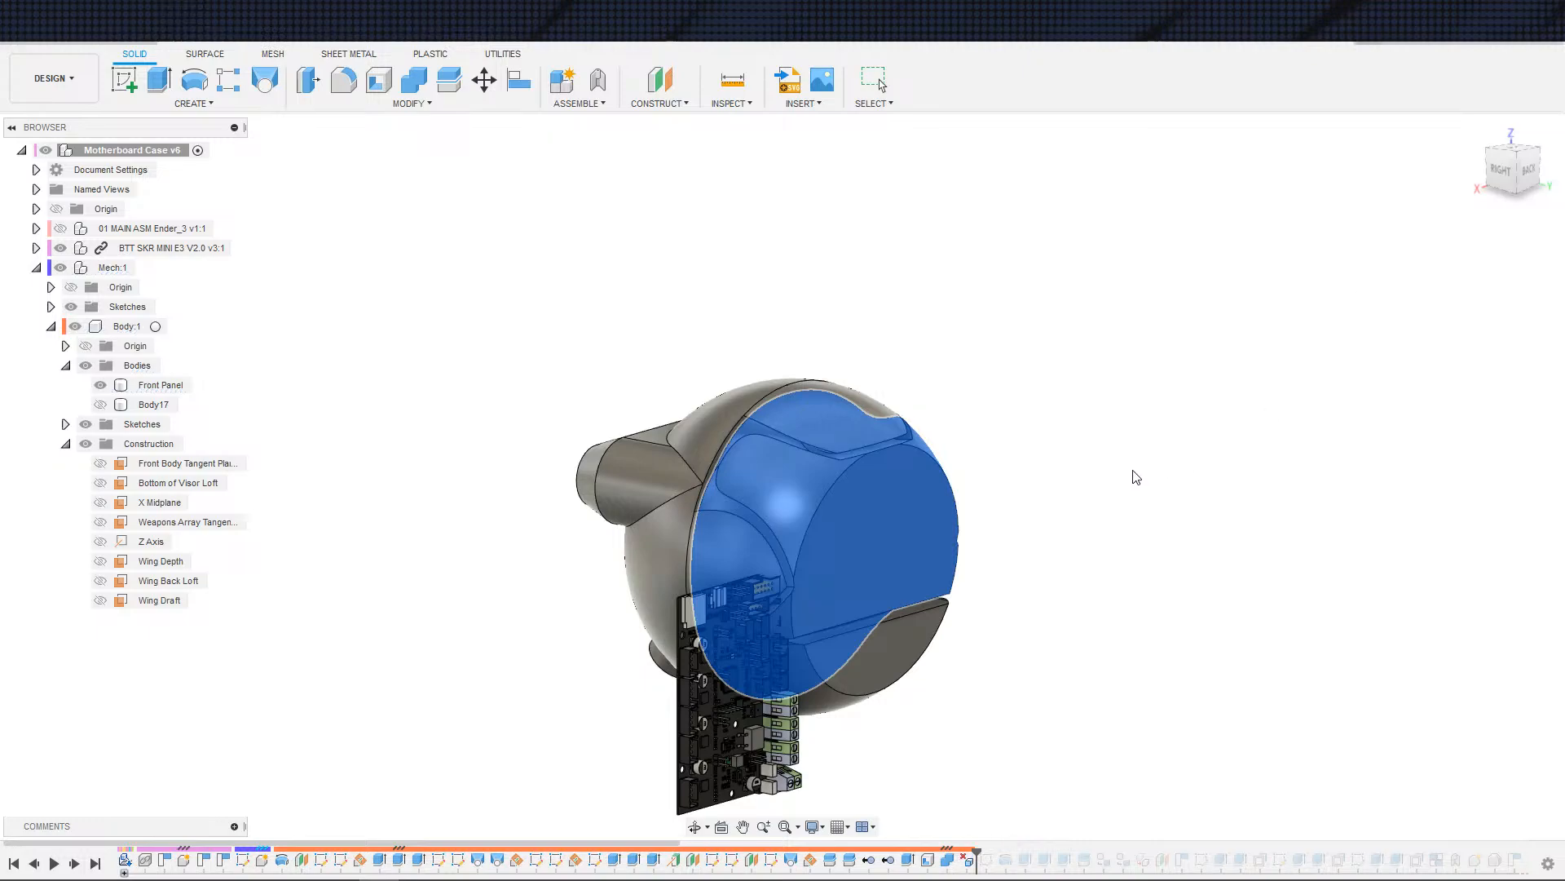
- Show the hidden Body17 body alongside the Front Panel body
{"action": "middle_click_drag", "start_coordinate": [1133, 477], "coordinate": [1084, 489], "text": "shift"}
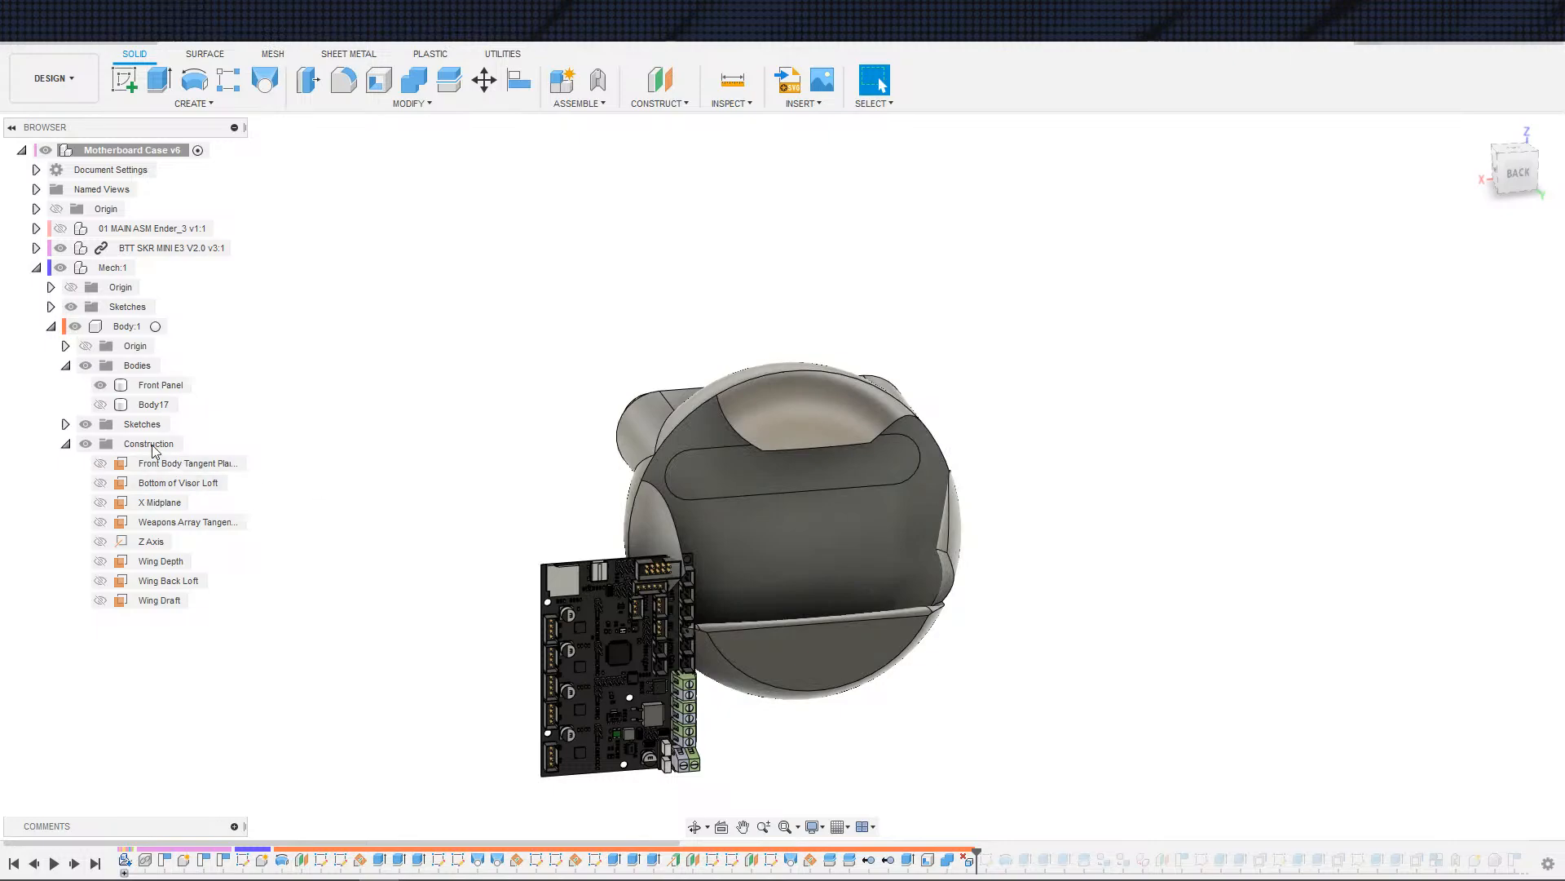
{"action": "left_click", "coordinate": [100, 405]}
{"action": "middle_click_drag", "start_coordinate": [897, 652], "coordinate": [559, 413], "text": "shift"}
- Combine the Front Panel body with Body17 using the Join operation, with Keep Tools turned off
{"action": "left_click", "coordinate": [414, 79]}
{"action": "left_click", "coordinate": [786, 491]}
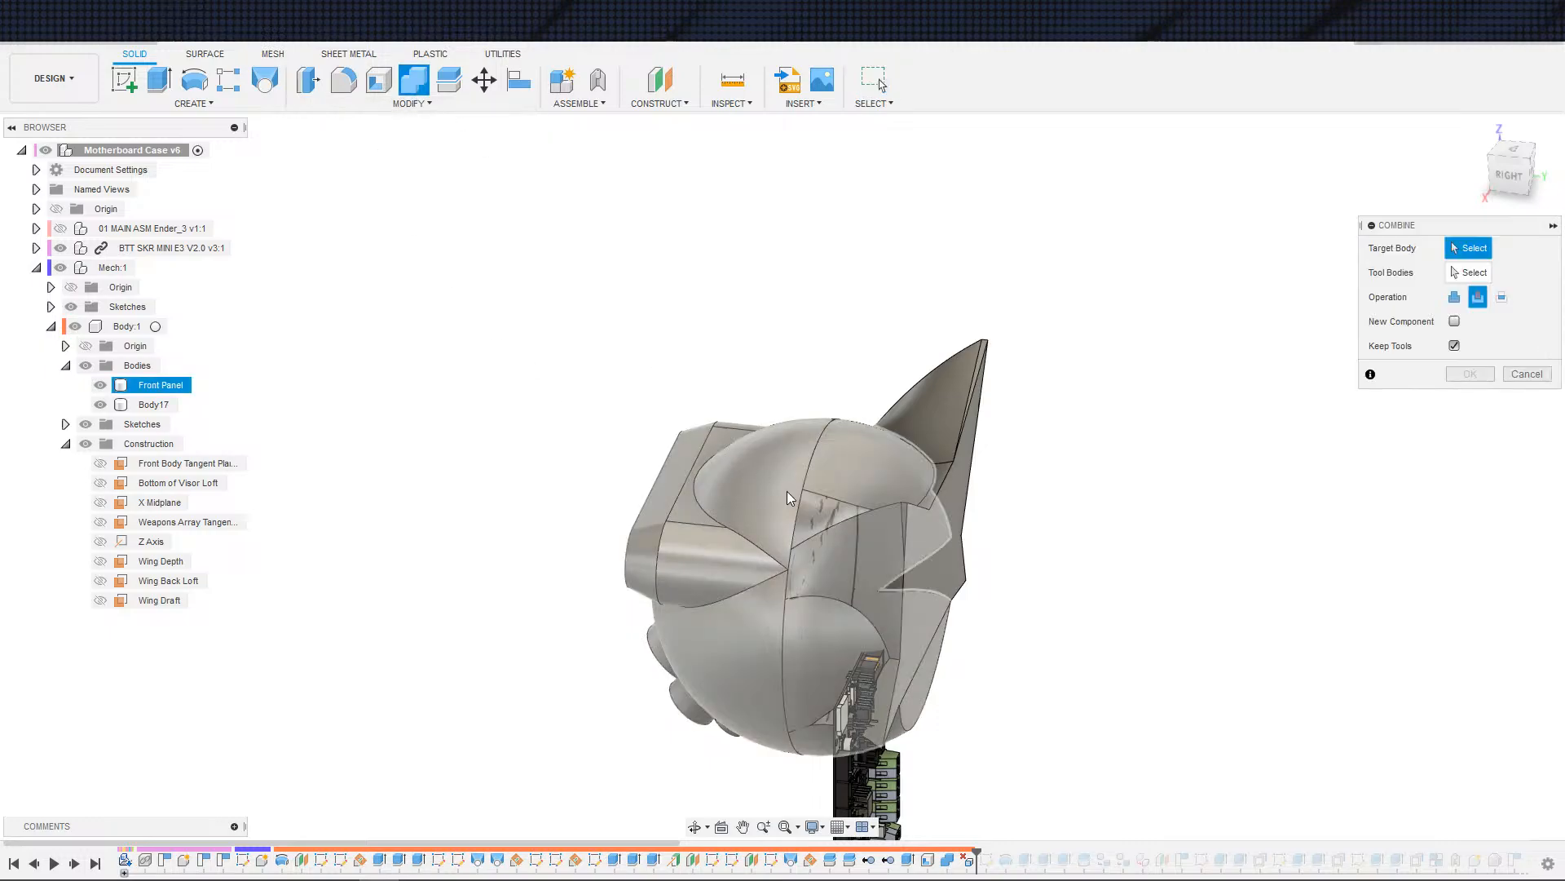
{"action": "left_click", "coordinate": [956, 542]}
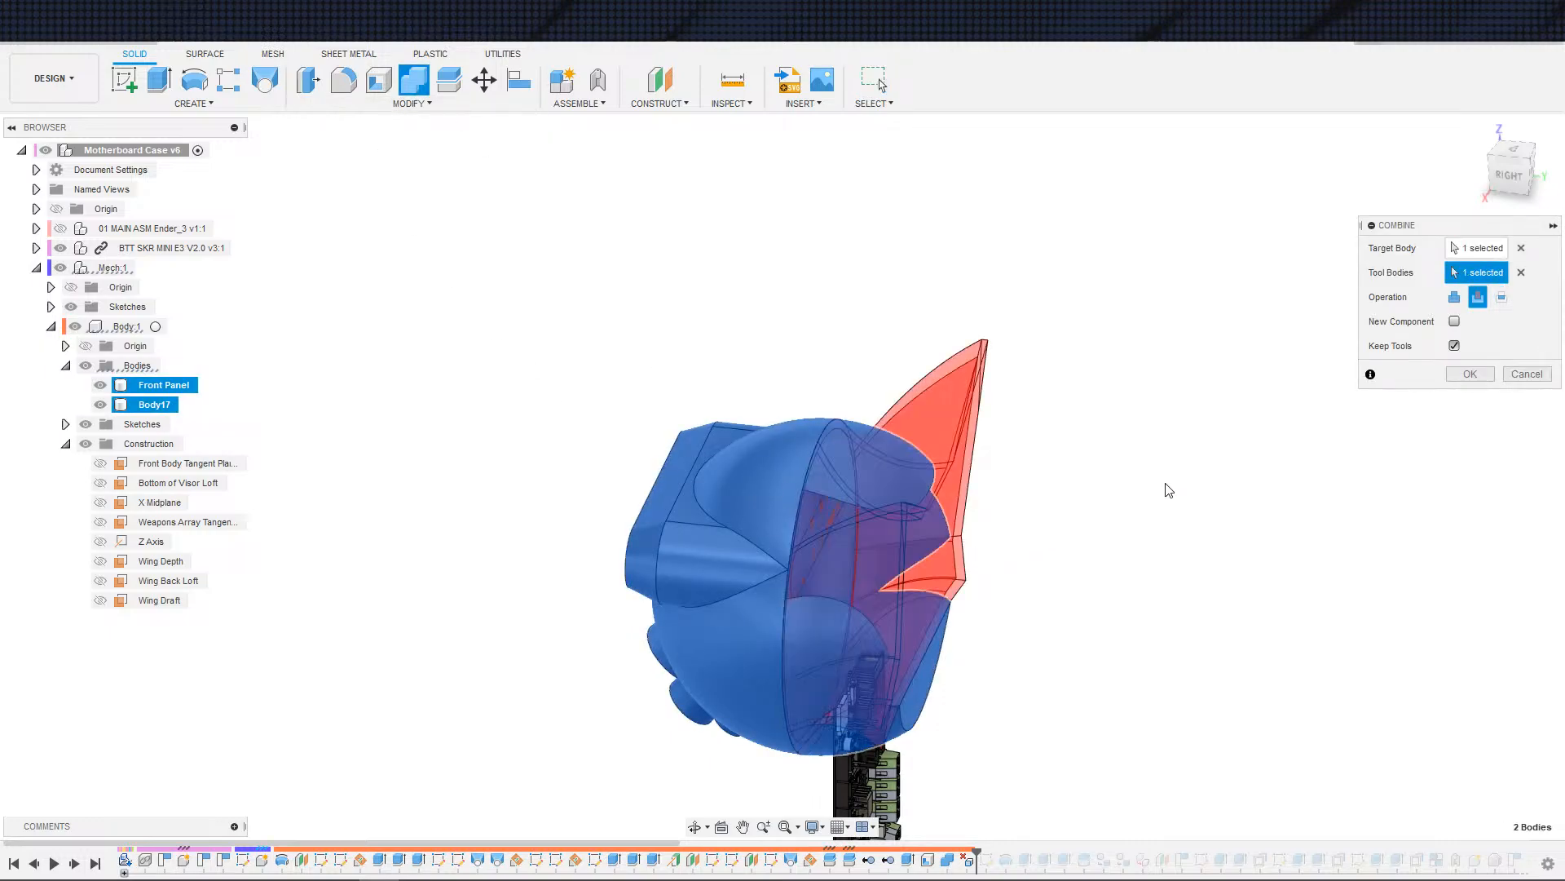
{"action": "left_click", "coordinate": [1454, 297]}
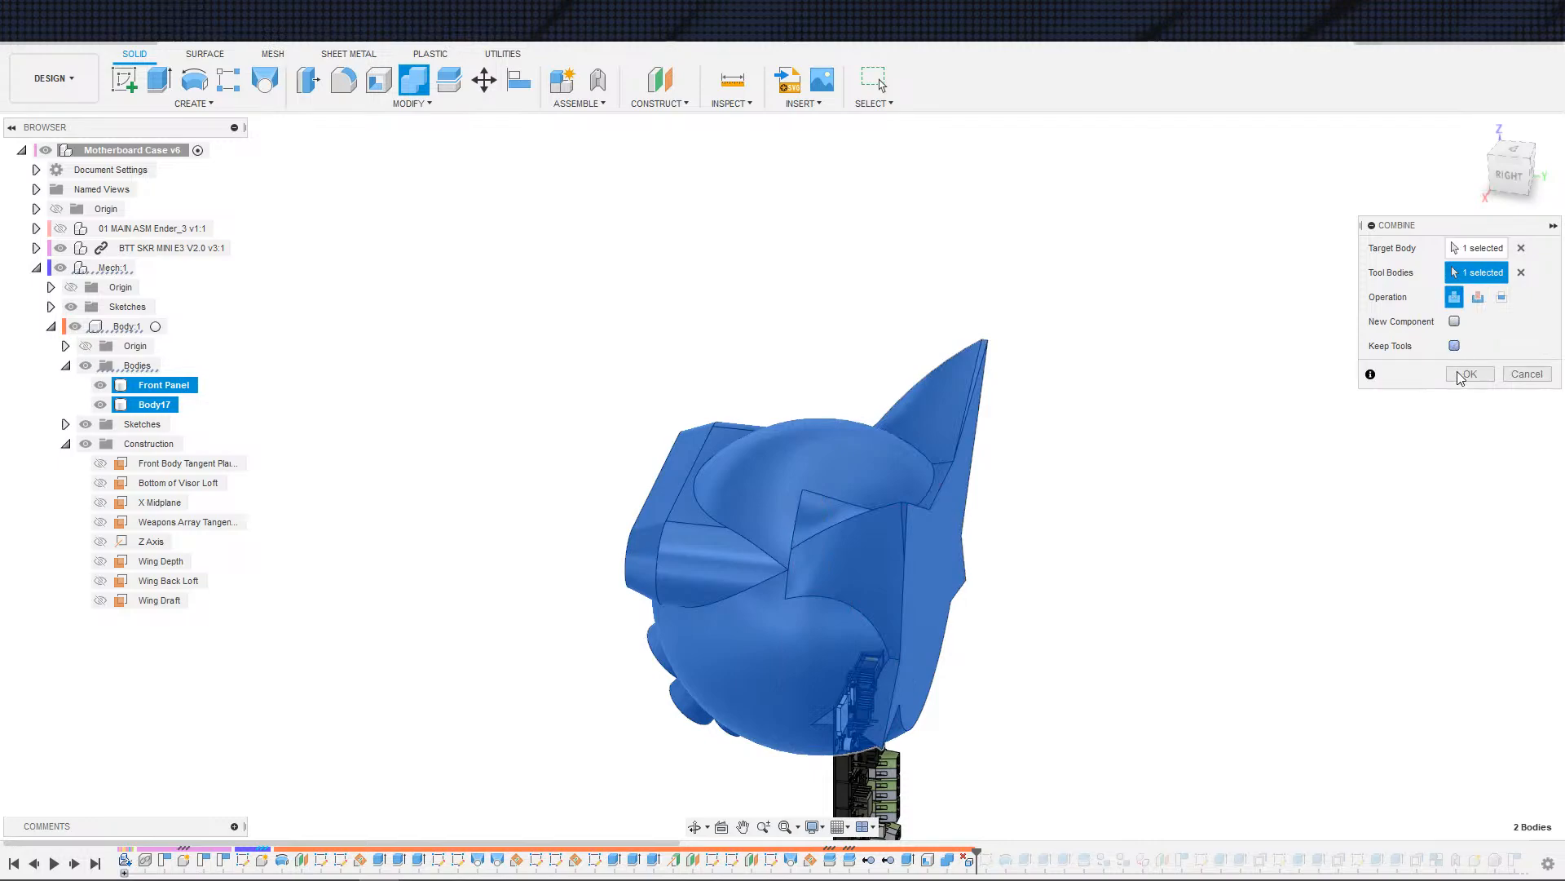
{"action": "key", "text": "Return"}
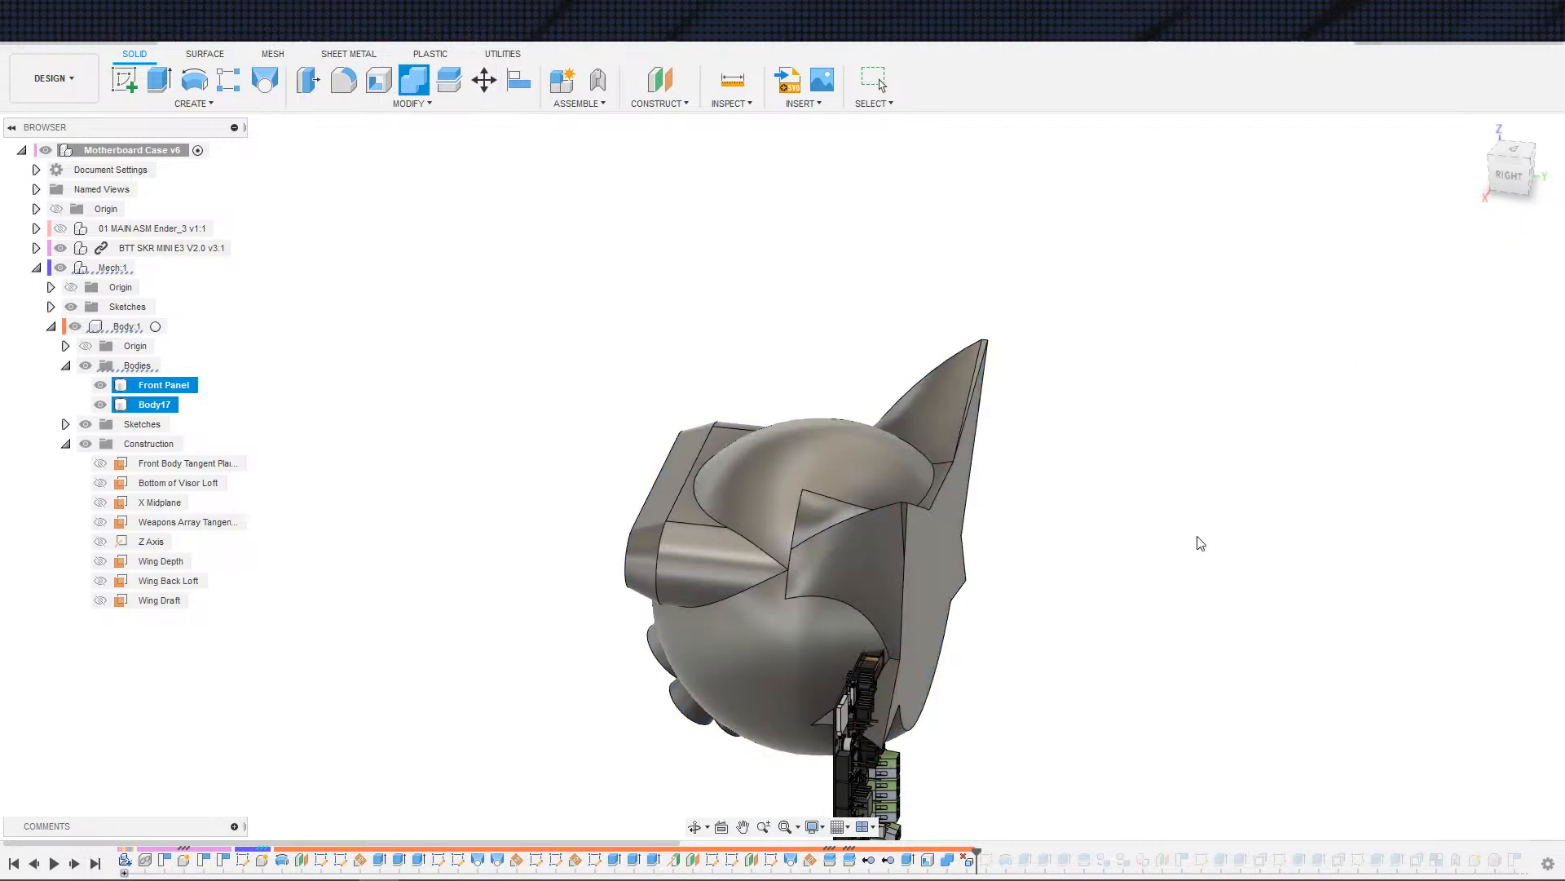
- Delete the Combine feature from the timeline and roll the history forward to include the Shell Correction features
{"action": "middle_click_drag", "start_coordinate": [1198, 542], "coordinate": [1163, 594], "text": "shift"}
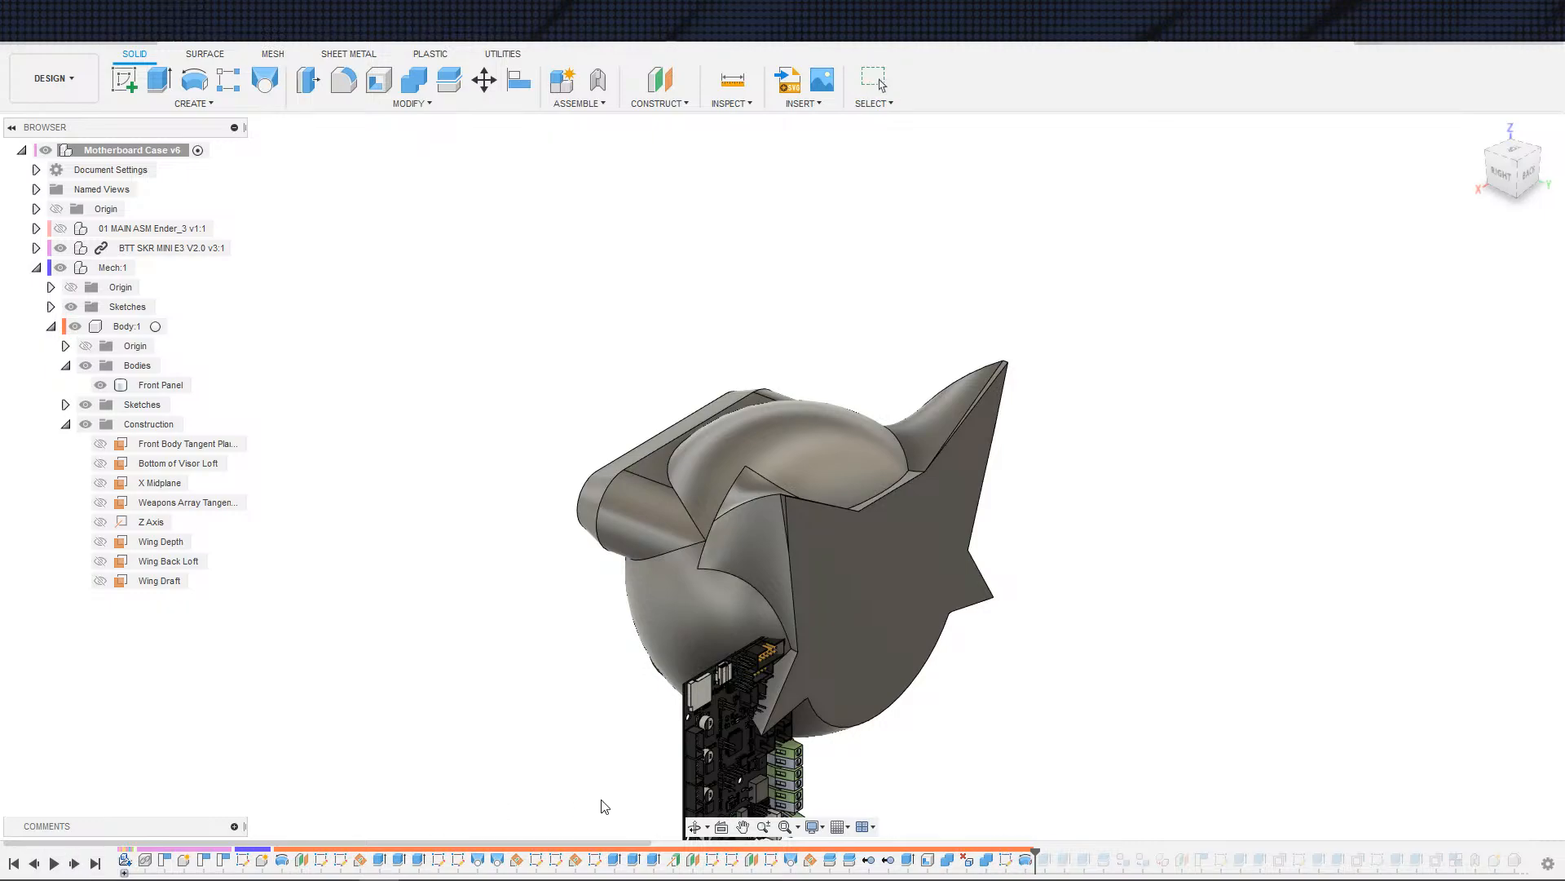
{"action": "middle_click_drag", "start_coordinate": [962, 747], "coordinate": [1017, 798], "text": "shift"}
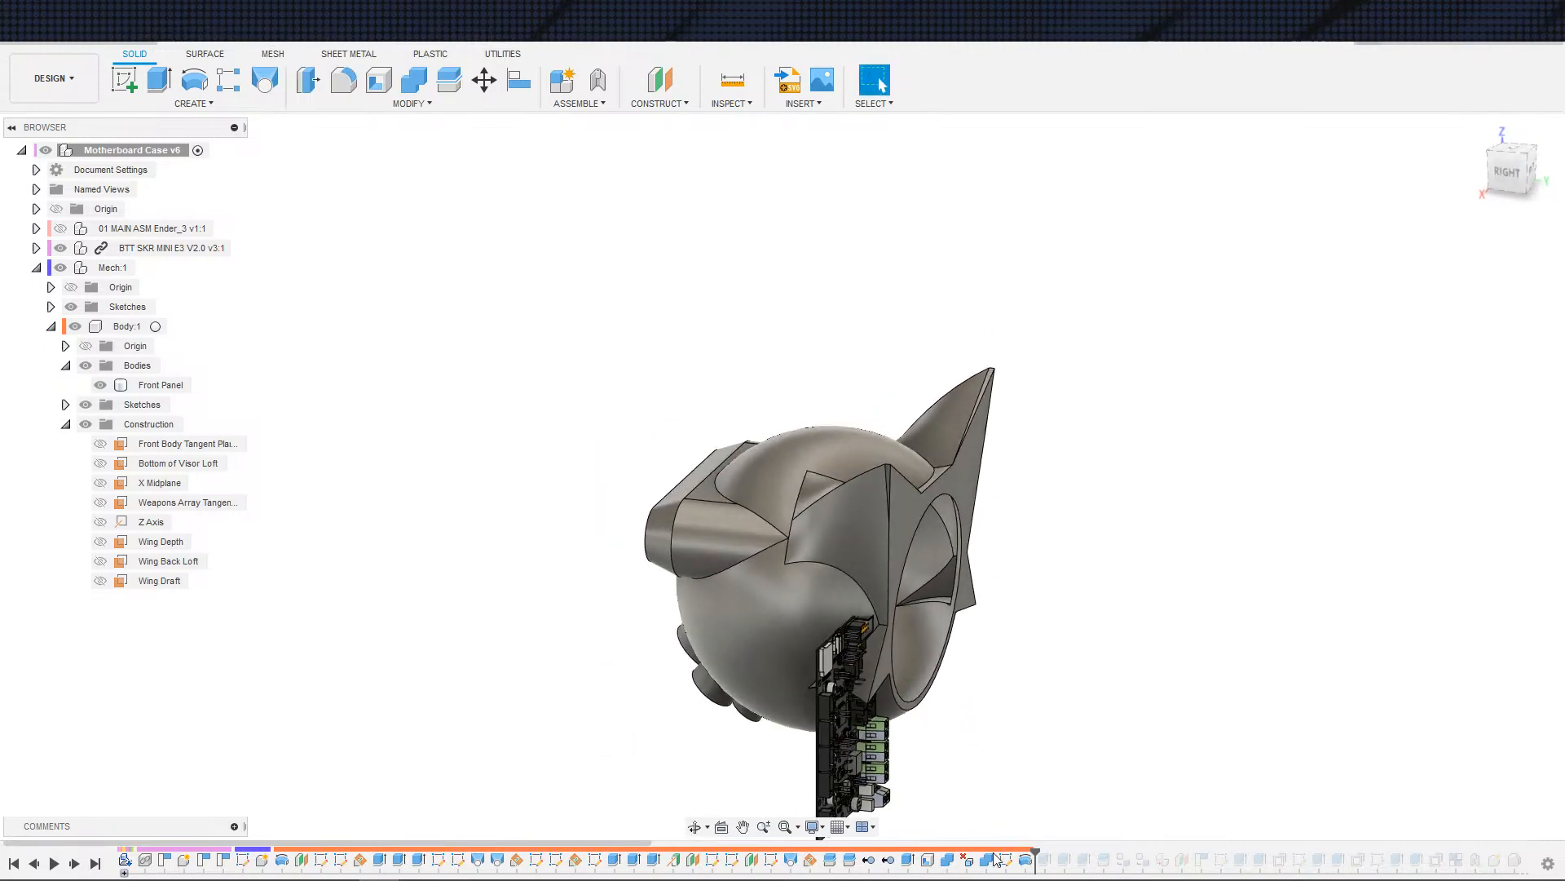
{"action": "left_click", "coordinate": [991, 858]}
{"action": "left_click", "coordinate": [1051, 789]}
{"action": "key", "text": "ctrl+z"}
{"action": "left_click_drag", "start_coordinate": [1016, 849], "coordinate": [1005, 865]}
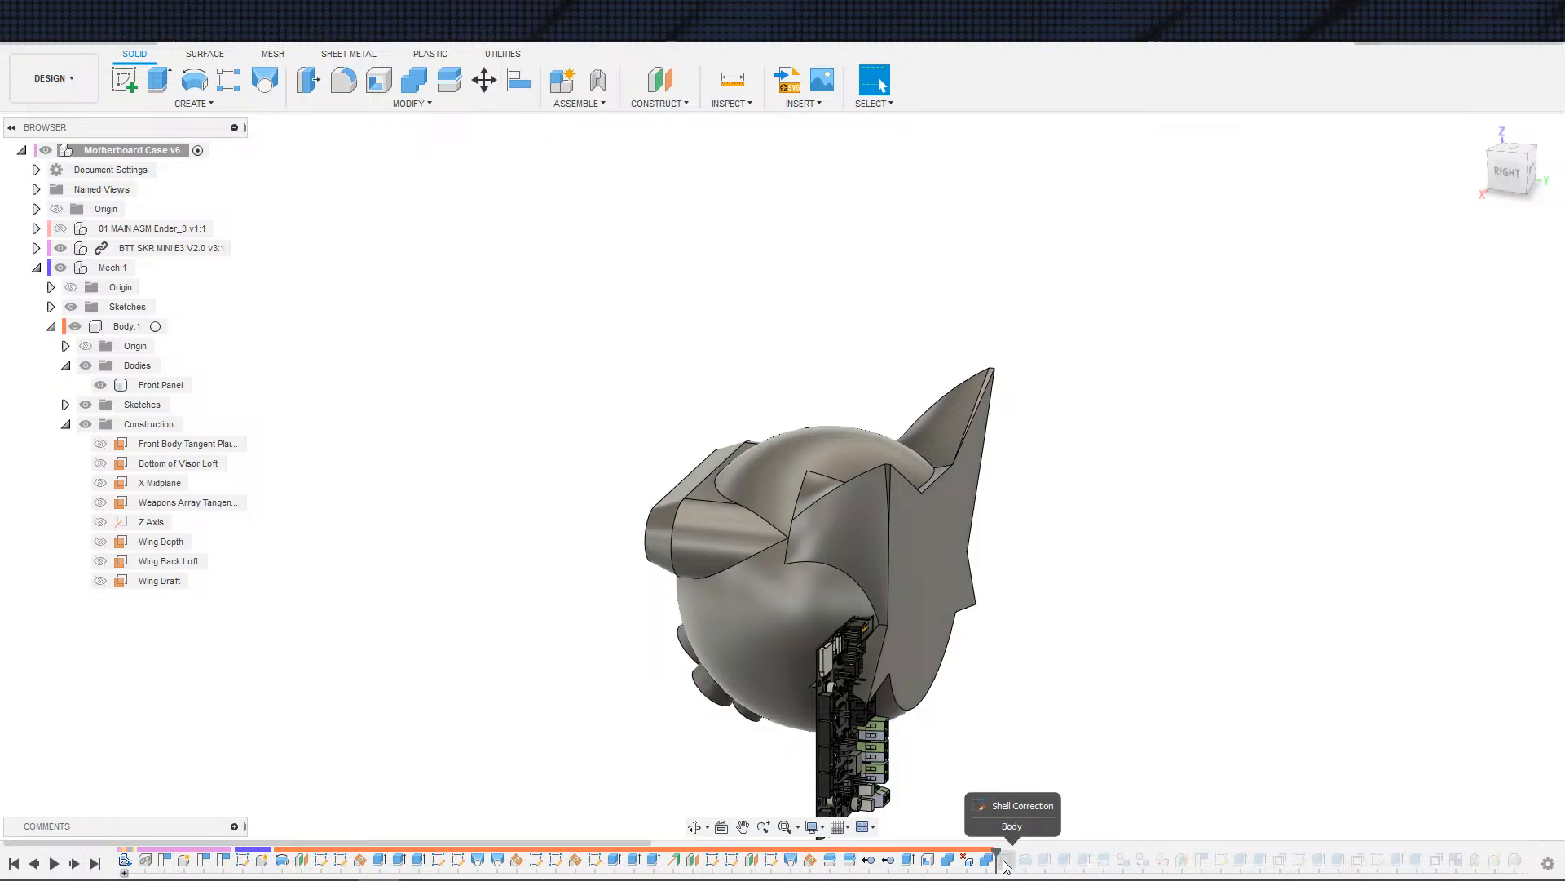
{"action": "left_click", "coordinate": [993, 857]}
{"action": "key", "text": "Delete"}
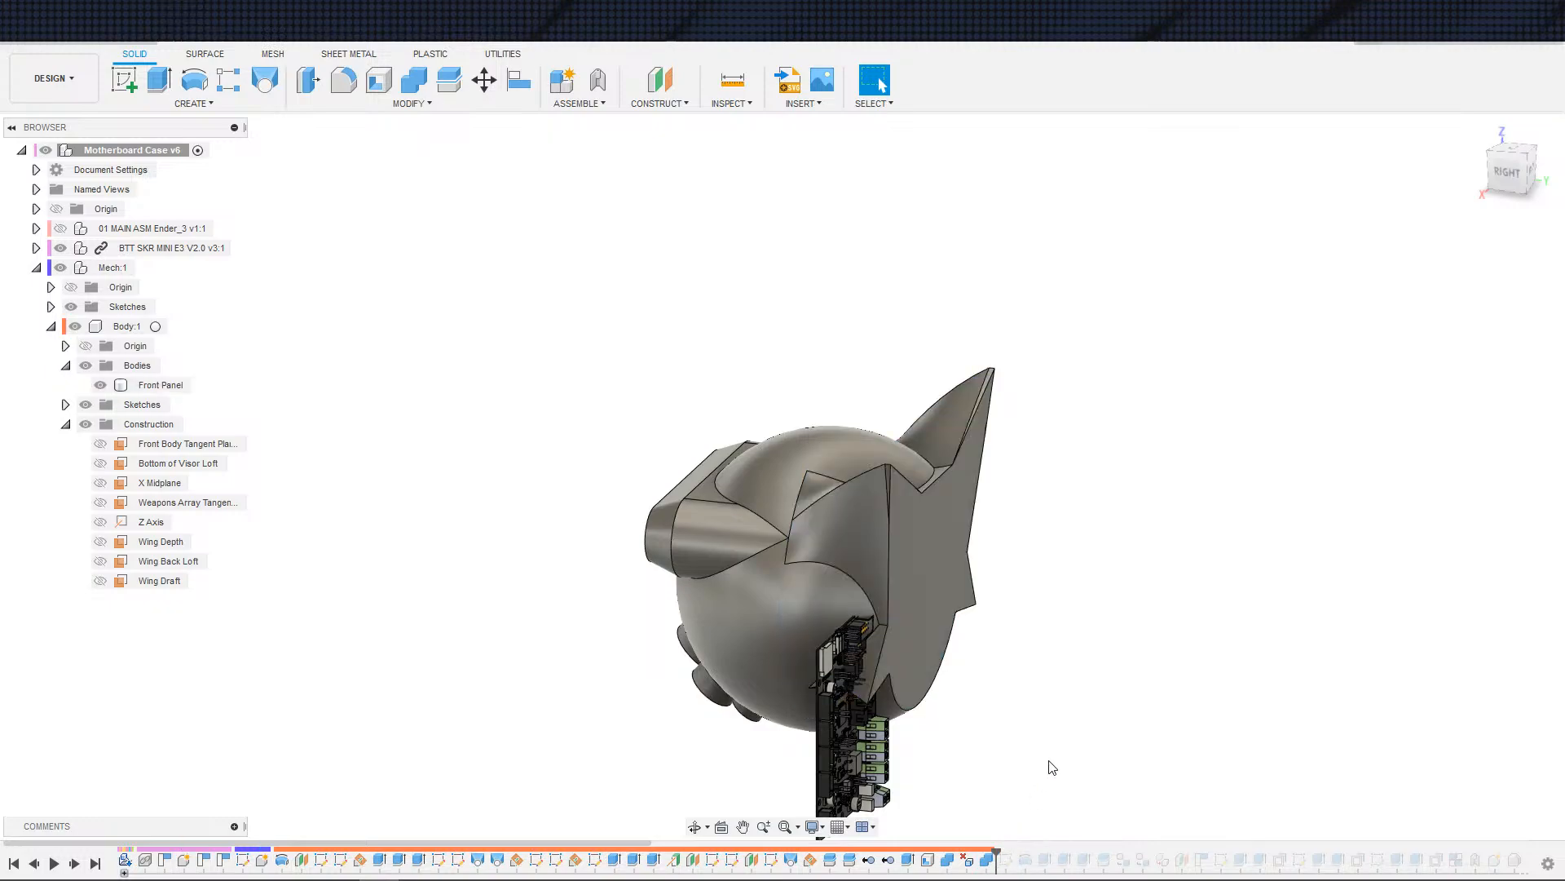
{"action": "left_click_drag", "start_coordinate": [975, 856], "coordinate": [1016, 856]}
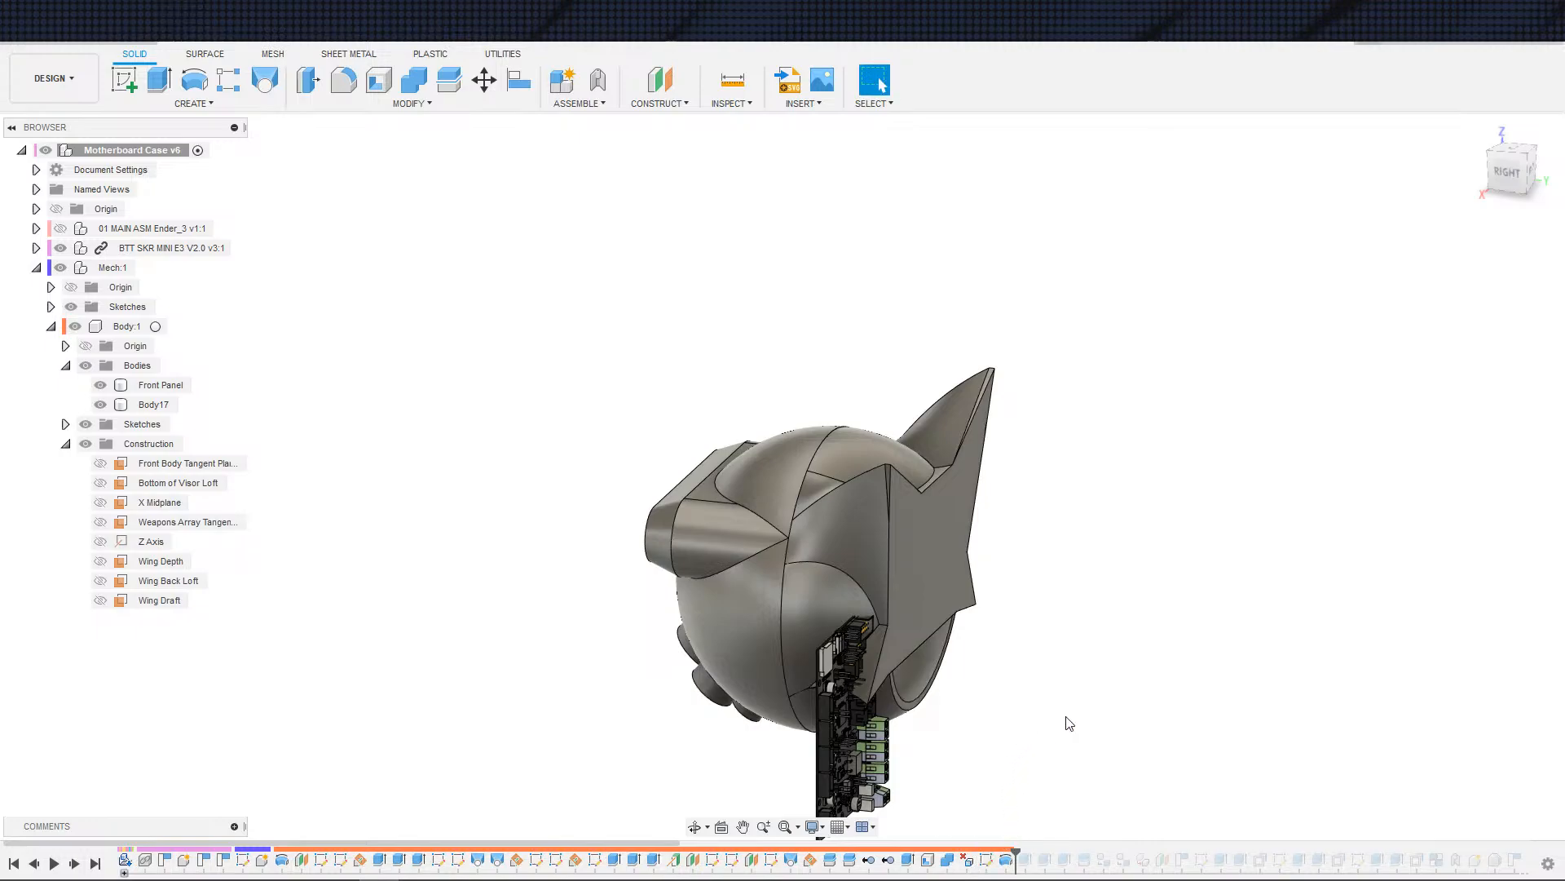
- Reopen the face Delete feature and examine its selected faces with Body17 hidden, keeping the selection as it is
{"action": "middle_click_drag", "start_coordinate": [919, 648], "coordinate": [947, 737], "text": "shift"}
{"action": "double_click", "coordinate": [968, 861]}
{"action": "scroll", "coordinate": [945, 736], "scroll_direction": "up", "scroll_amount": 2}
{"action": "scroll", "coordinate": [939, 732], "scroll_direction": "down", "scroll_amount": 2}
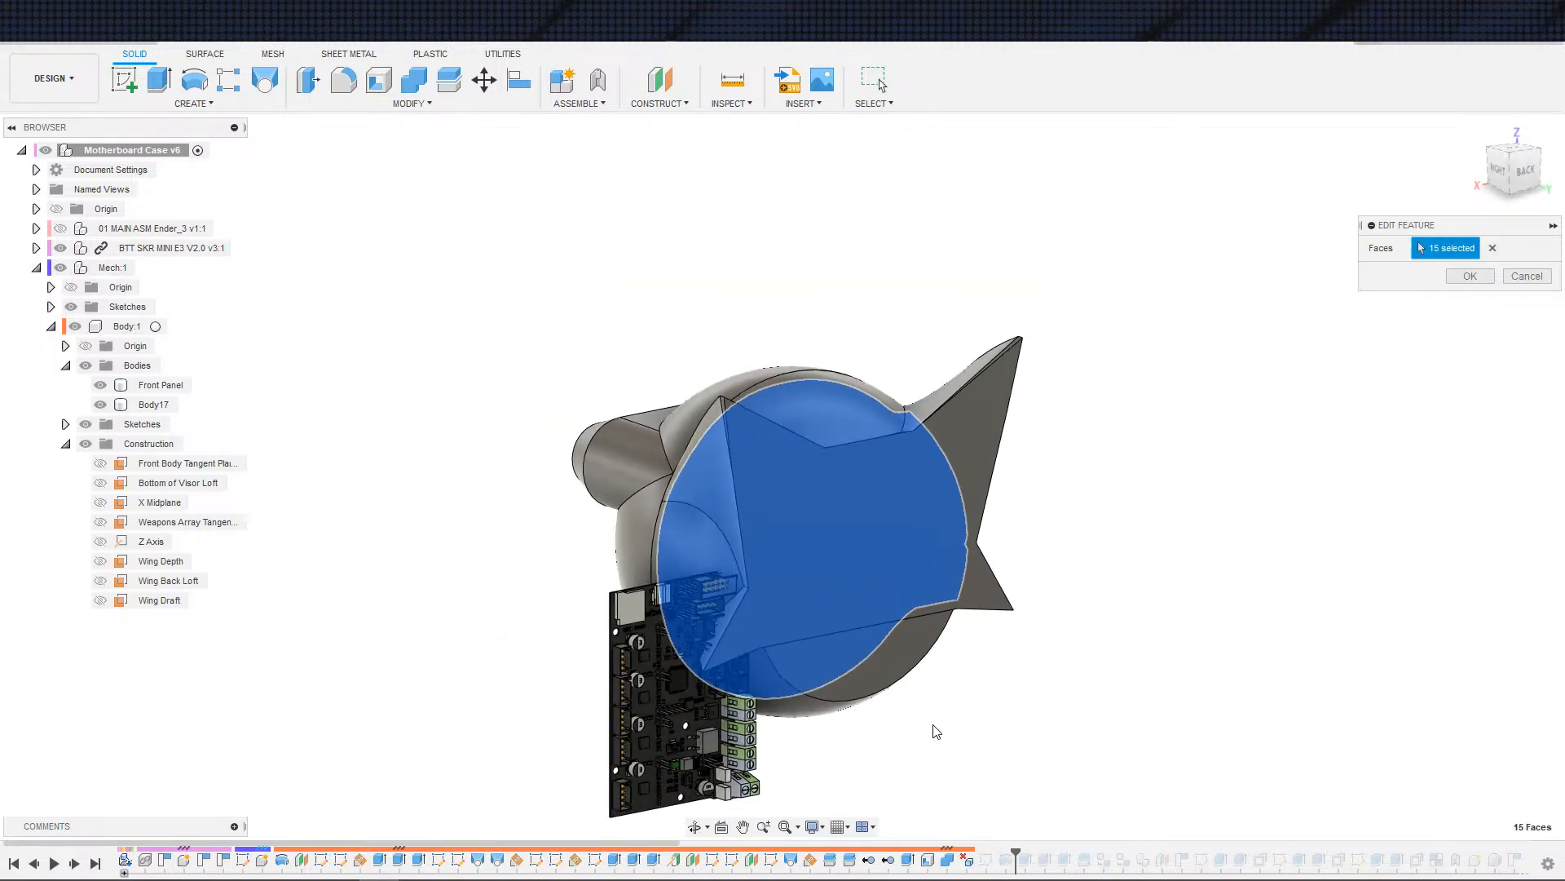
{"action": "left_click", "coordinate": [100, 387]}
{"action": "left_click", "coordinate": [100, 385]}
{"action": "left_click", "coordinate": [100, 405]}
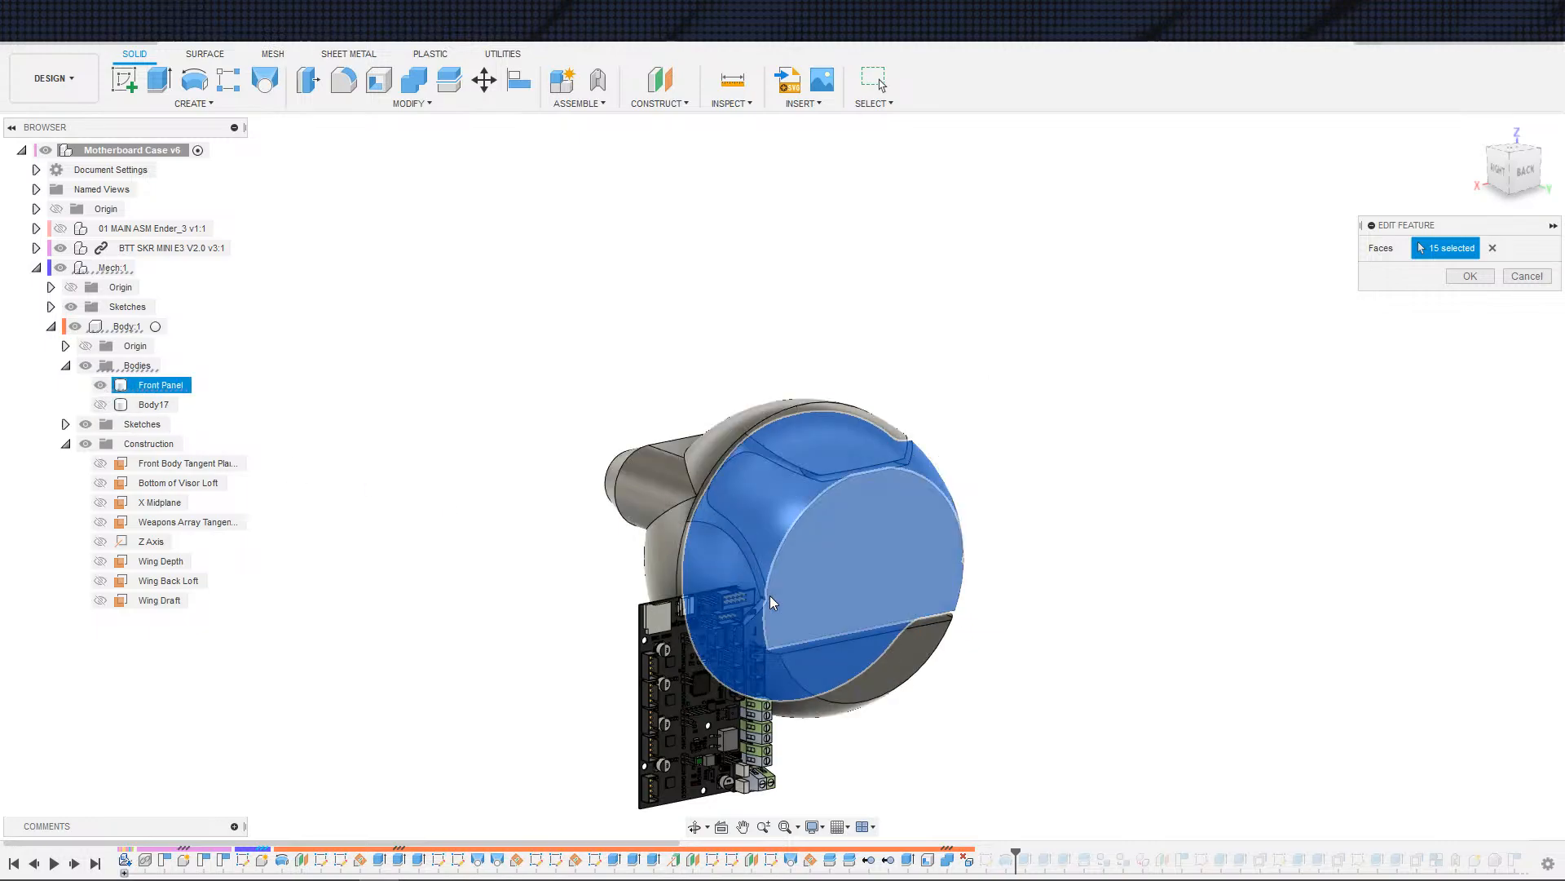
{"action": "mouse_move", "coordinate": [1041, 712]}
{"action": "middle_mouse_down", "text": "shift"}
{"action": "mouse_move", "coordinate": [1064, 659]}
{"action": "mouse_move", "coordinate": [1024, 682]}
{"action": "mouse_move", "coordinate": [824, 643]}
{"action": "mouse_move", "coordinate": [986, 710]}
{"action": "mouse_move", "coordinate": [1041, 685]}
{"action": "mouse_move", "coordinate": [1004, 724]}
{"action": "mouse_move", "coordinate": [1040, 689]}
{"action": "mouse_move", "coordinate": [1030, 658]}
{"action": "mouse_move", "coordinate": [886, 703]}
{"action": "mouse_move", "coordinate": [1059, 689]}
{"action": "mouse_move", "coordinate": [1043, 703]}
{"action": "middle_mouse_up", "text": "shift"}
{"action": "key", "text": "Return"}
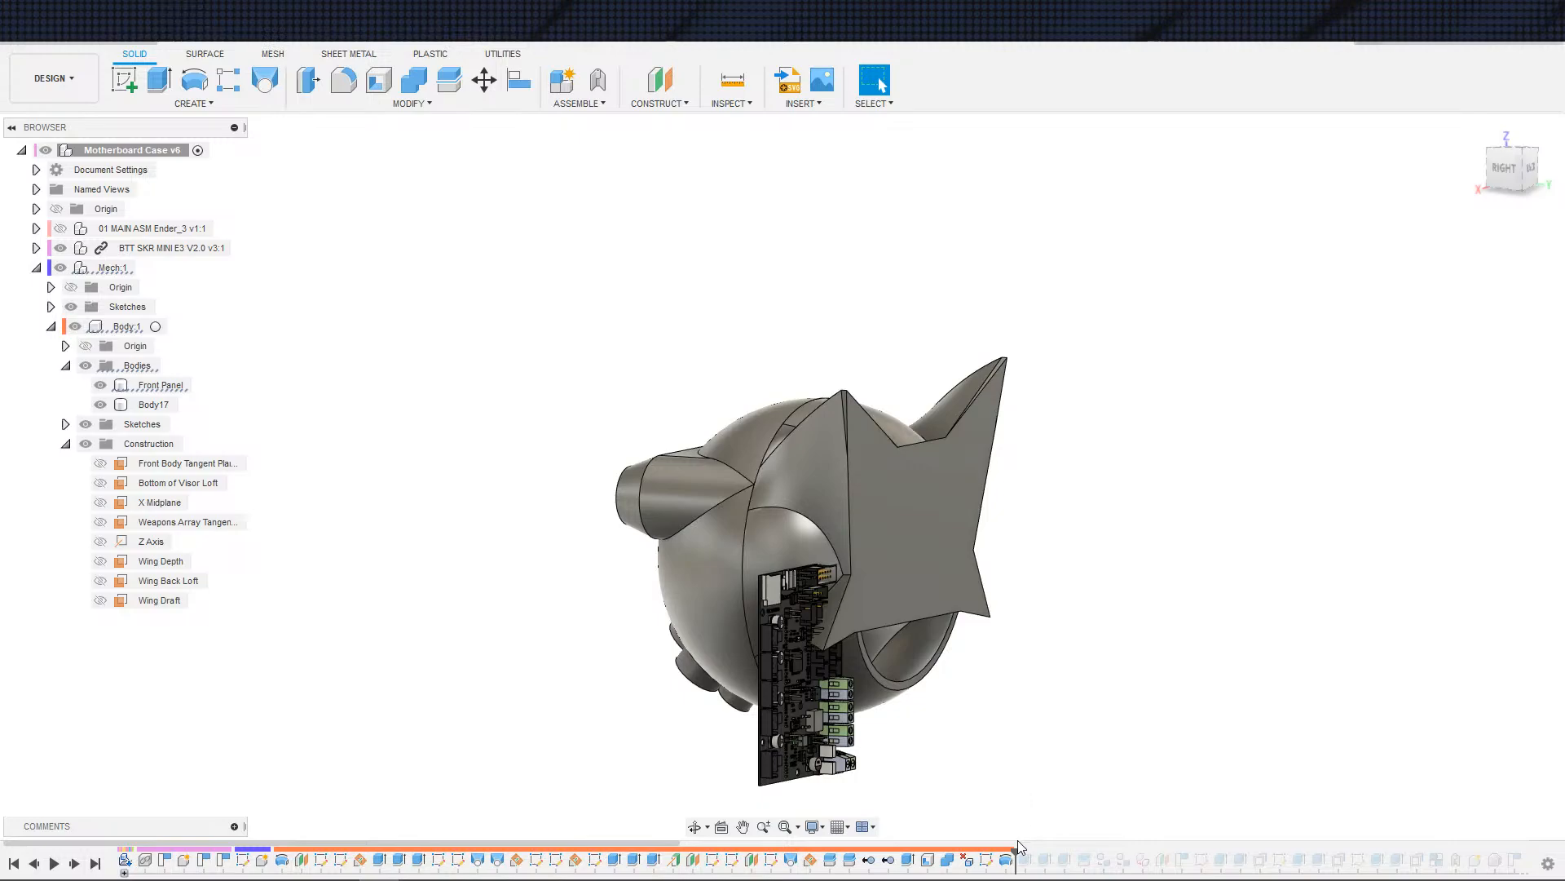
- Roll the timeline back to directly after the face Delete feature, ahead of the Shell Correction sketch
{"action": "left_click_drag", "start_coordinate": [1016, 852], "coordinate": [994, 852]}
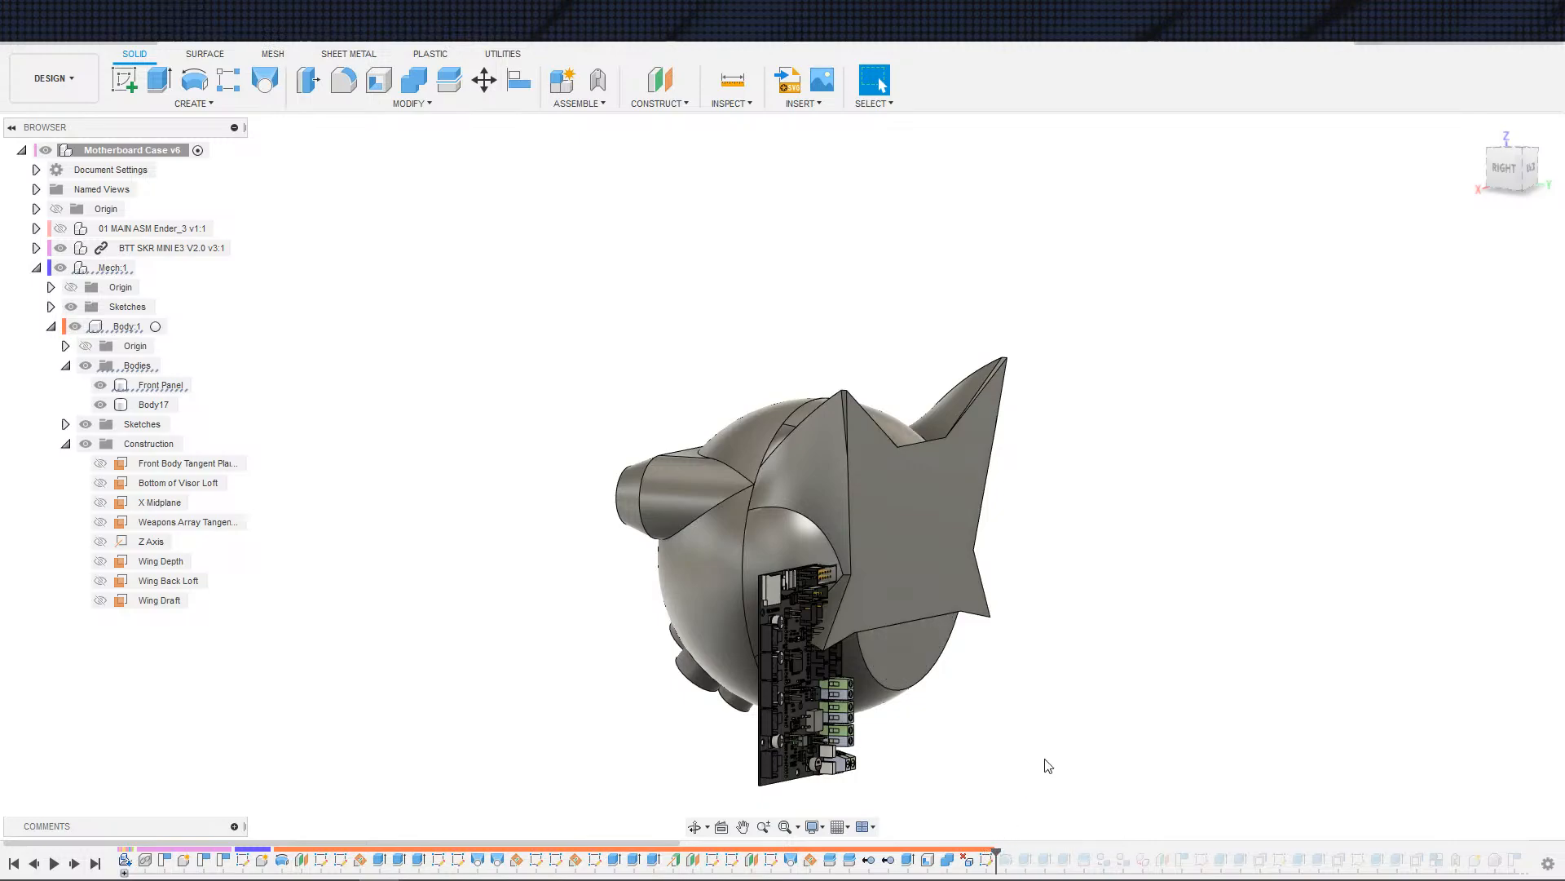
{"action": "scroll", "coordinate": [1011, 746], "scroll_direction": "up", "scroll_amount": 3}
{"action": "middle_click_drag", "start_coordinate": [978, 731], "coordinate": [1002, 724], "text": "shift"}
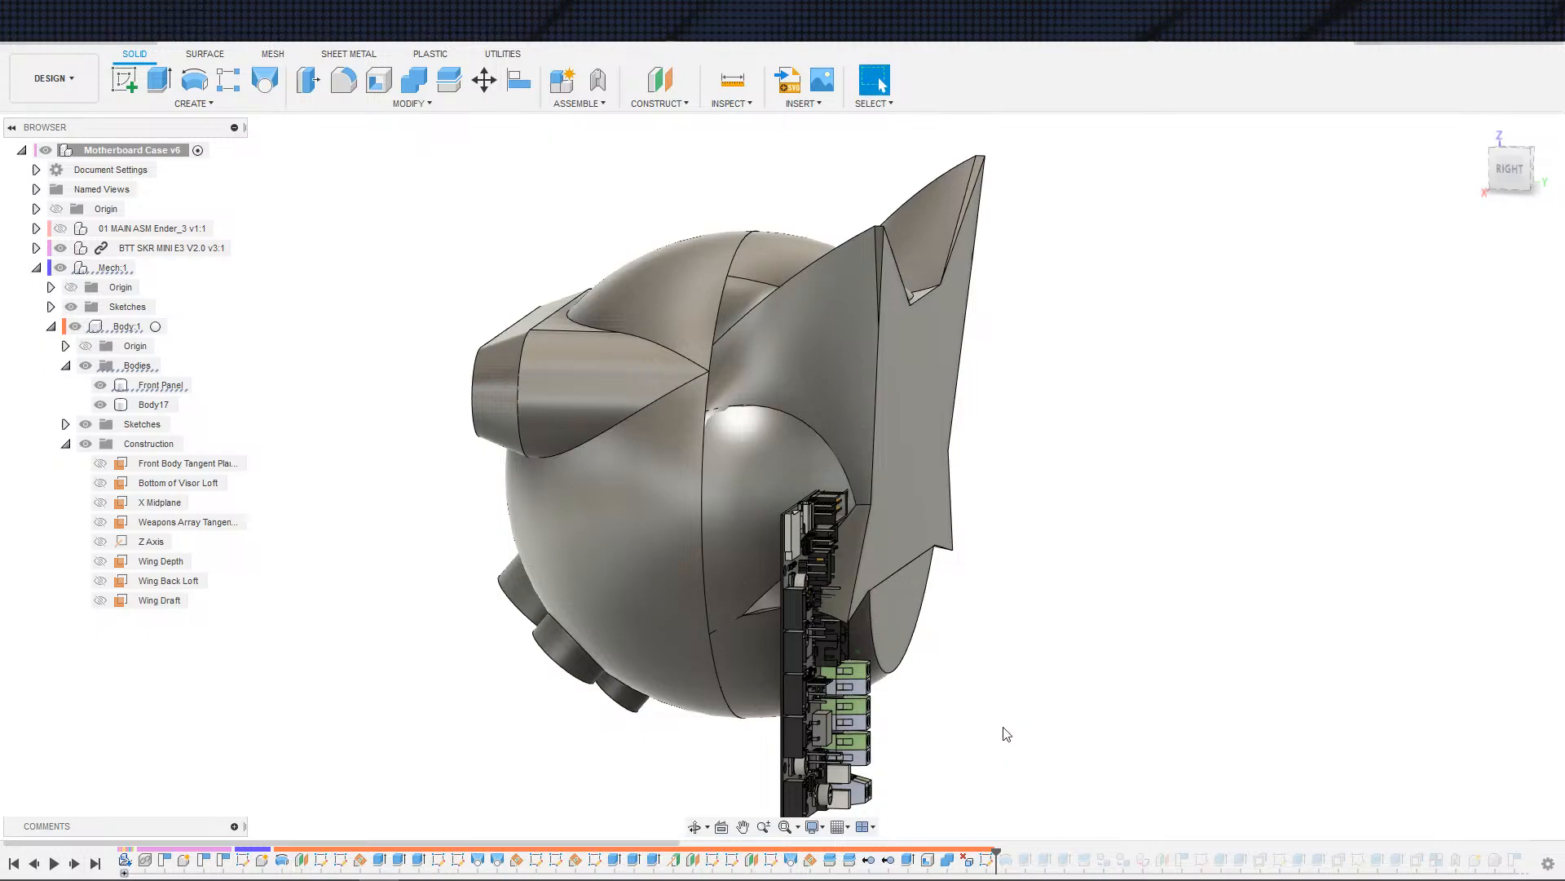
{"action": "scroll", "coordinate": [1004, 726], "scroll_direction": "down", "scroll_amount": 1}
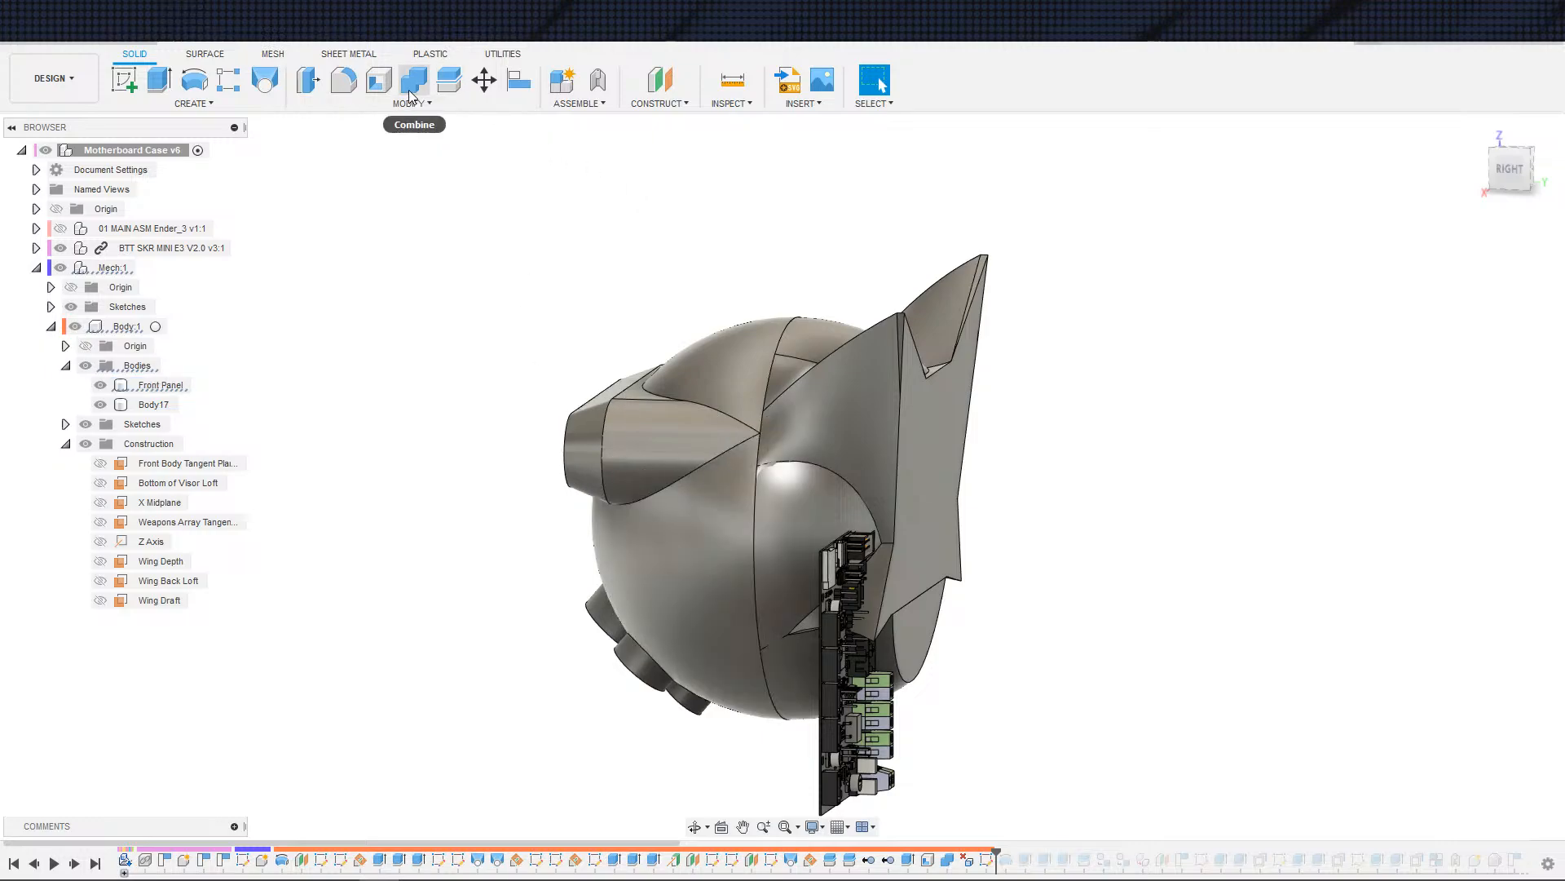
{"action": "left_click", "coordinate": [37, 859]}
- Join the Front Panel body and Body17 into one body with Combine, reselecting target and tool and leaving Keep Tools off
{"action": "left_click", "coordinate": [414, 79]}
{"action": "left_click", "coordinate": [741, 431]}
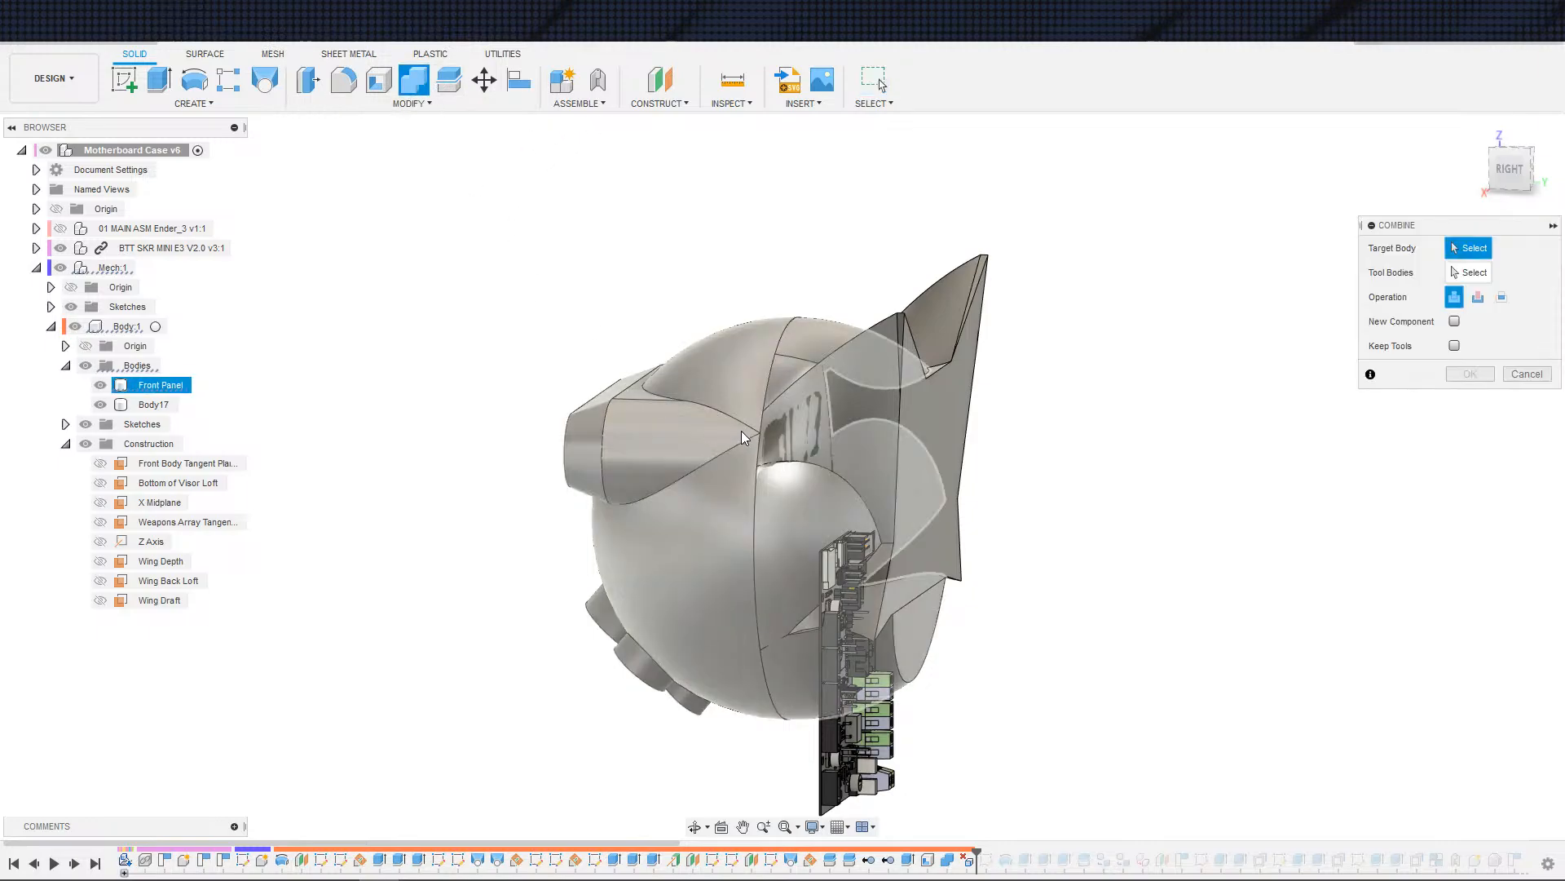
{"action": "left_click", "coordinate": [760, 437]}
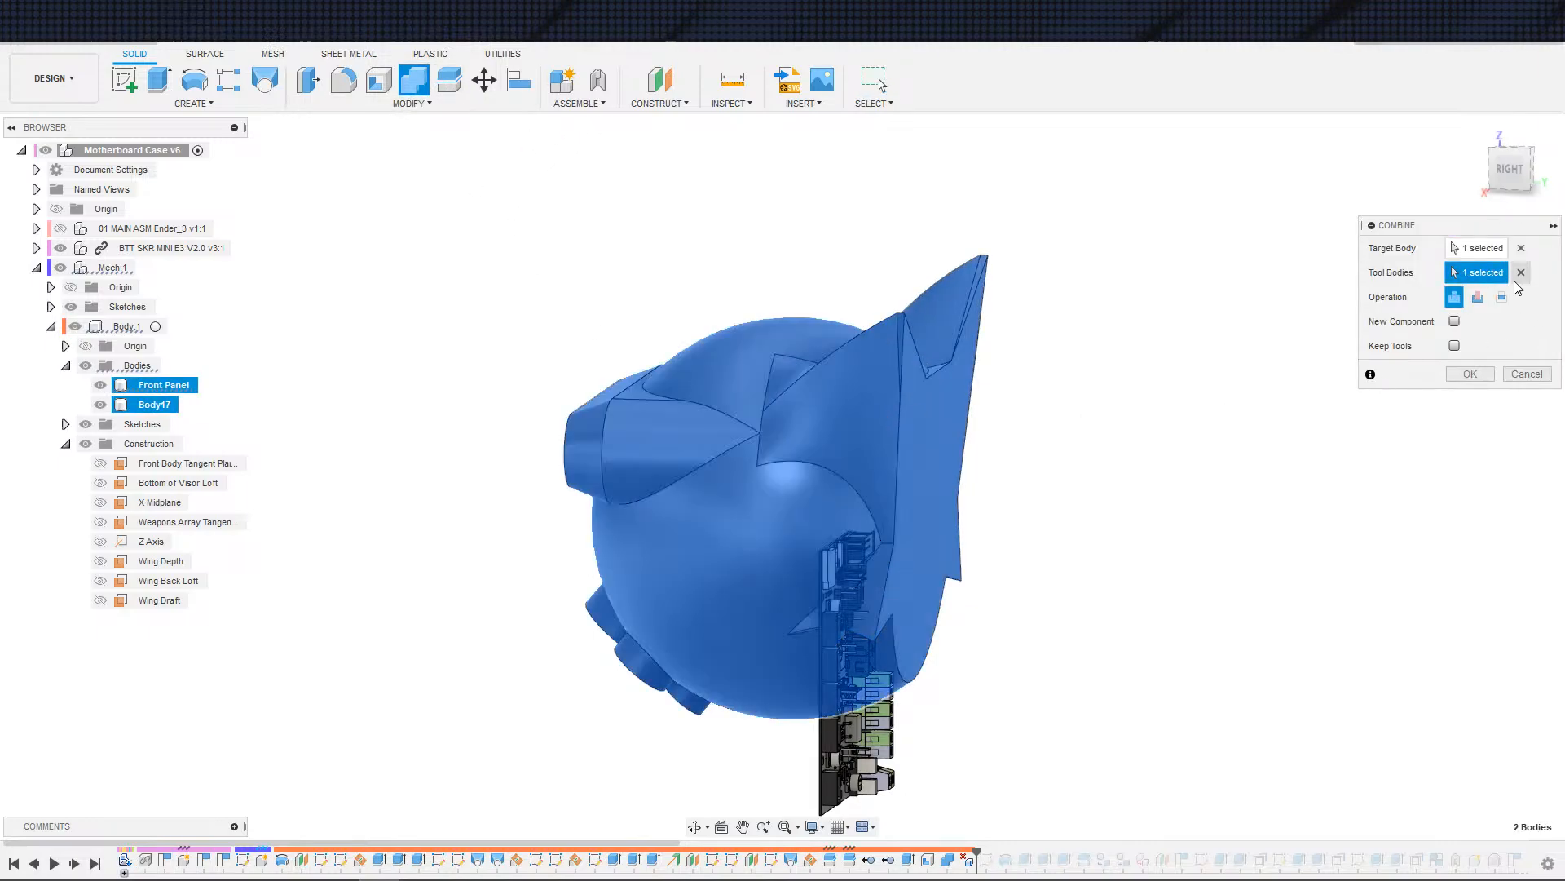
{"action": "left_click", "coordinate": [1521, 248]}
{"action": "left_click", "coordinate": [1520, 272]}
{"action": "left_click", "coordinate": [737, 432]}
{"action": "left_click", "coordinate": [871, 426]}
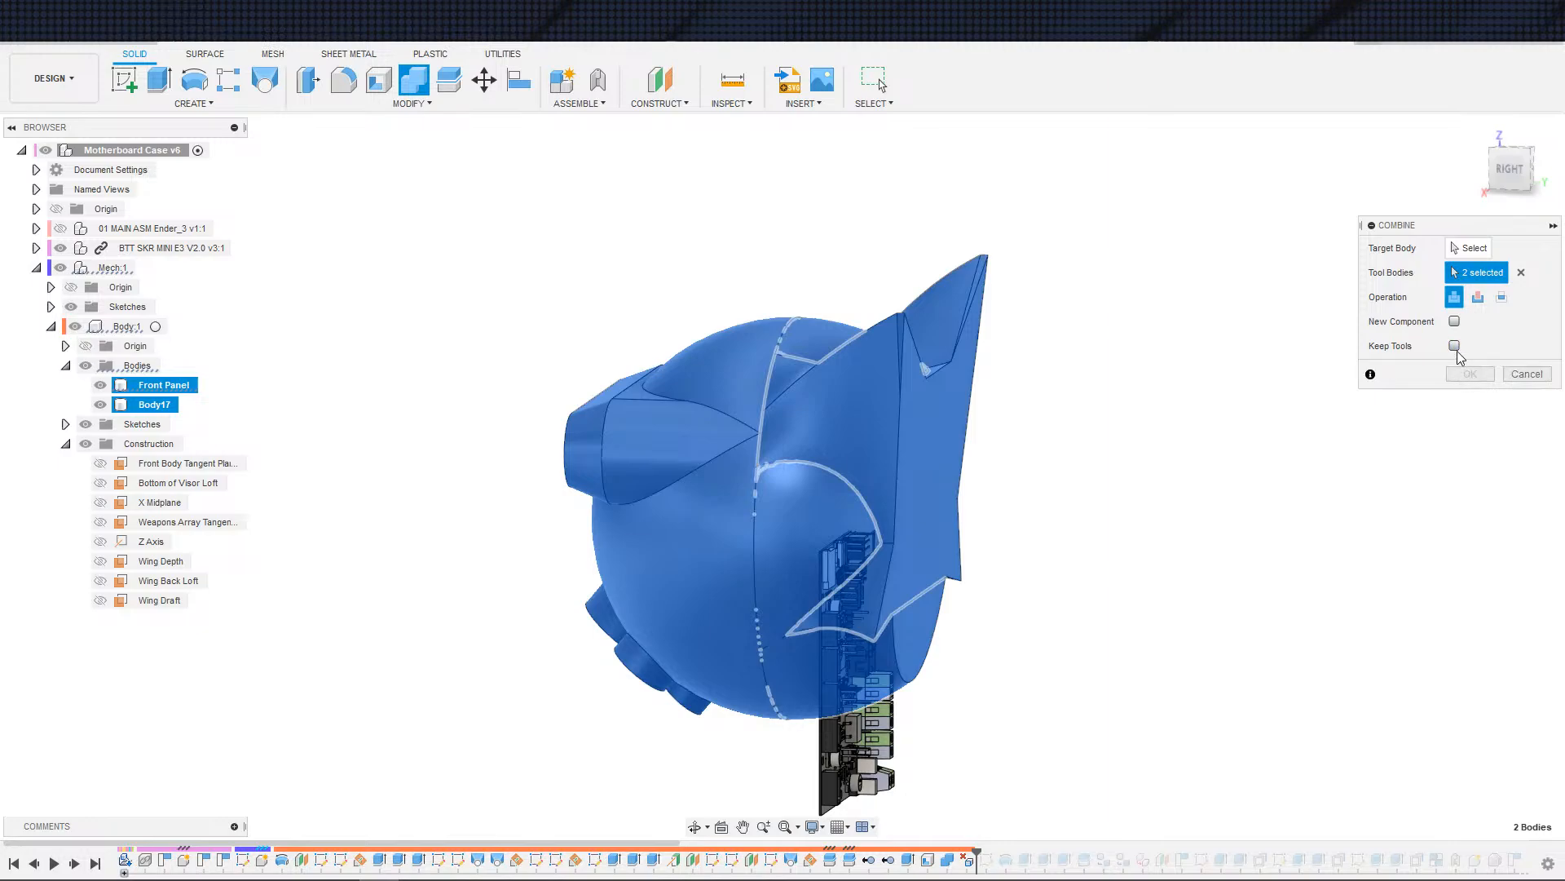
{"action": "left_click", "coordinate": [1521, 272]}
{"action": "left_click", "coordinate": [665, 460]}
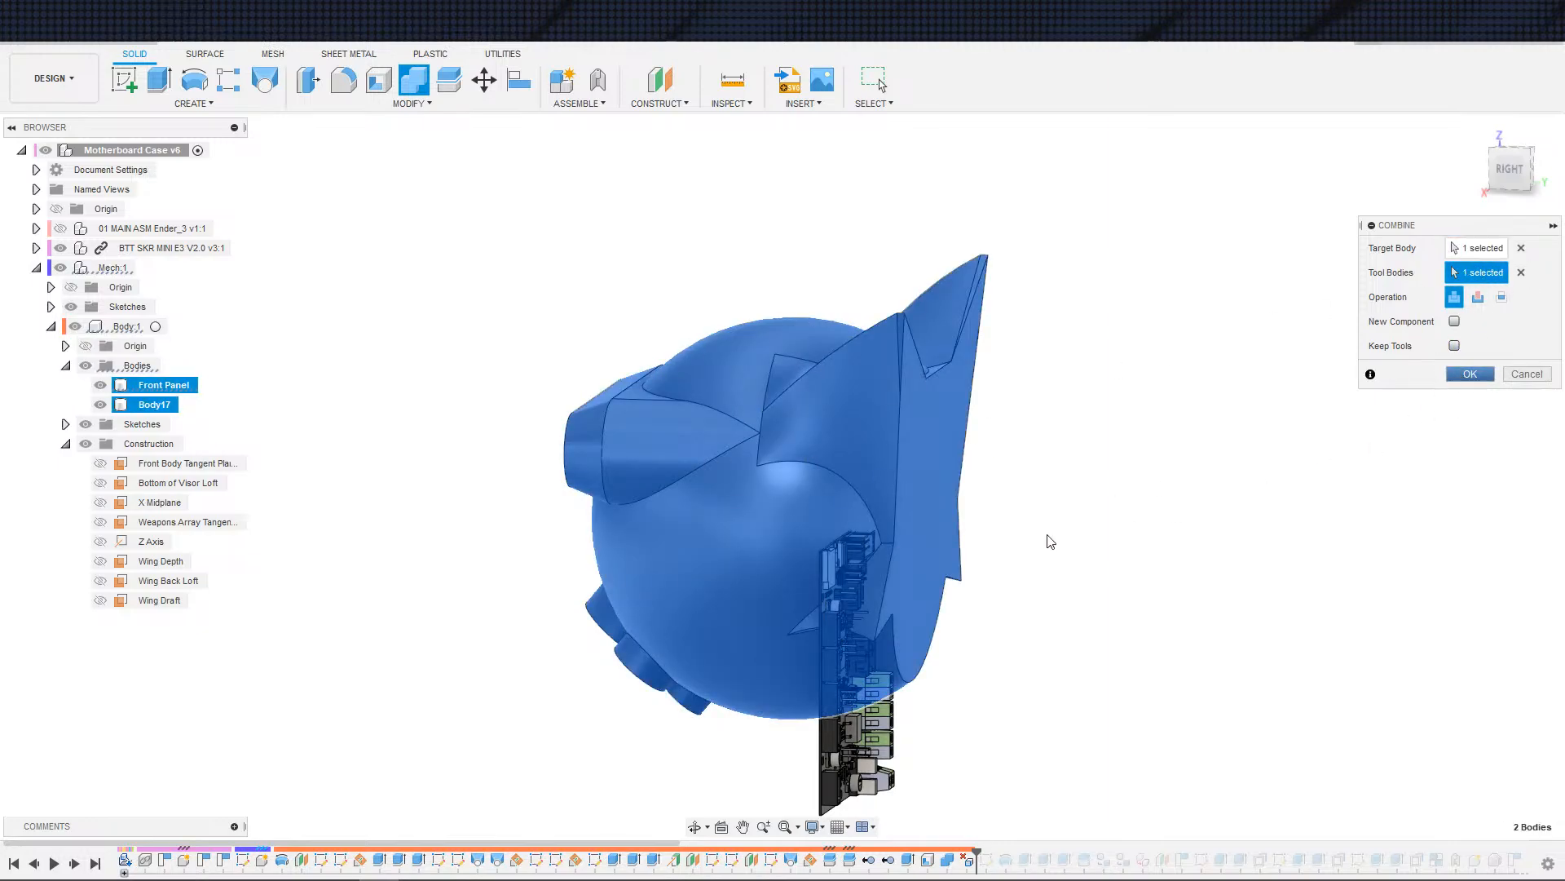
{"action": "key", "text": "Return"}
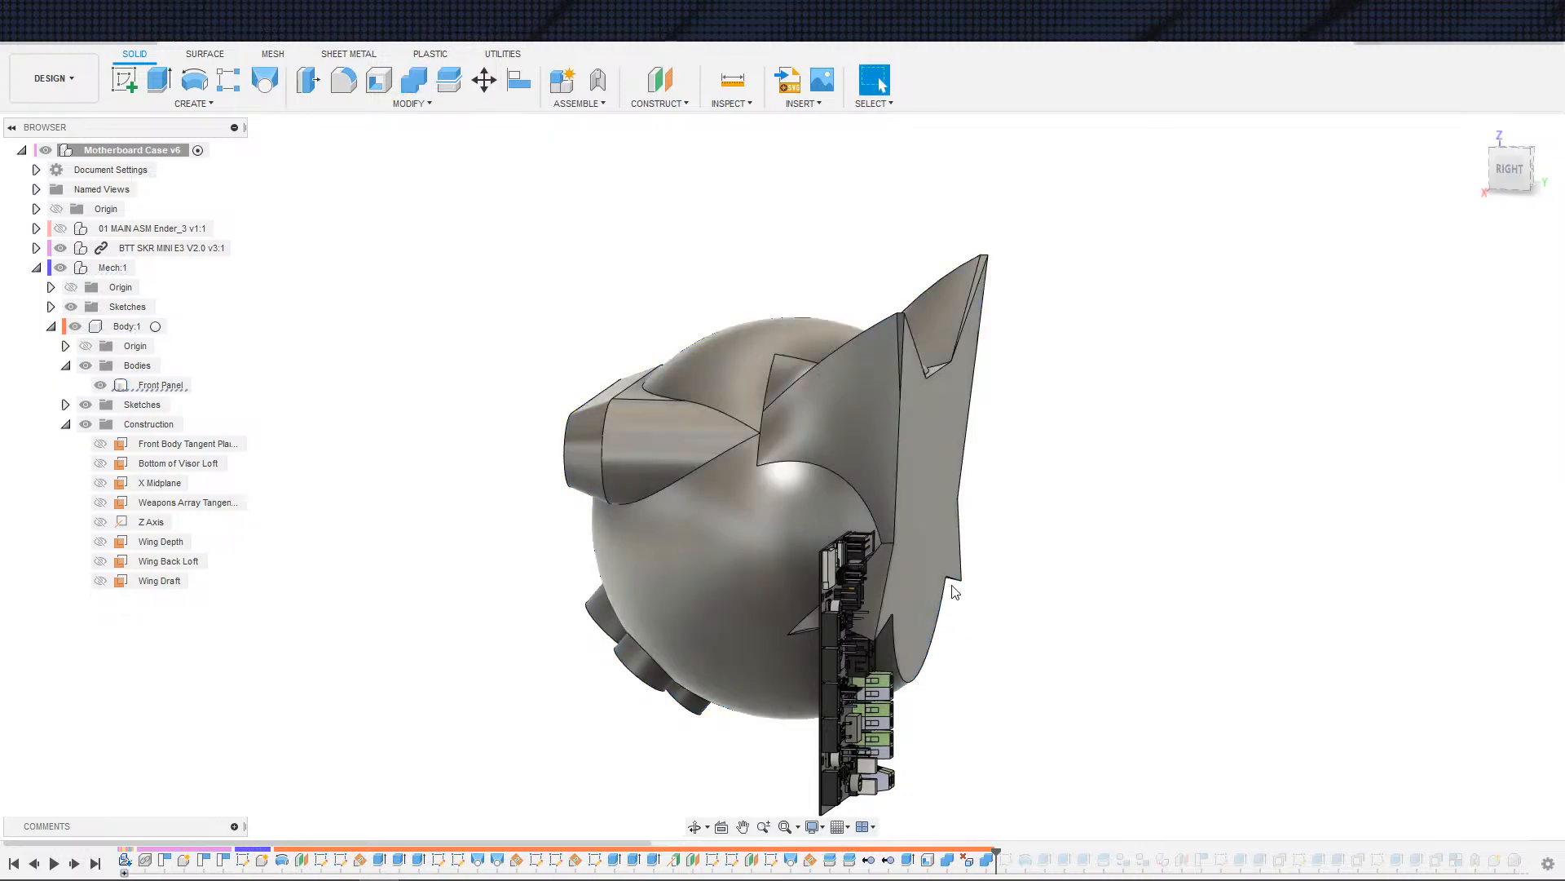
{"action": "scroll", "coordinate": [1035, 613], "scroll_direction": "down", "scroll_amount": 1}
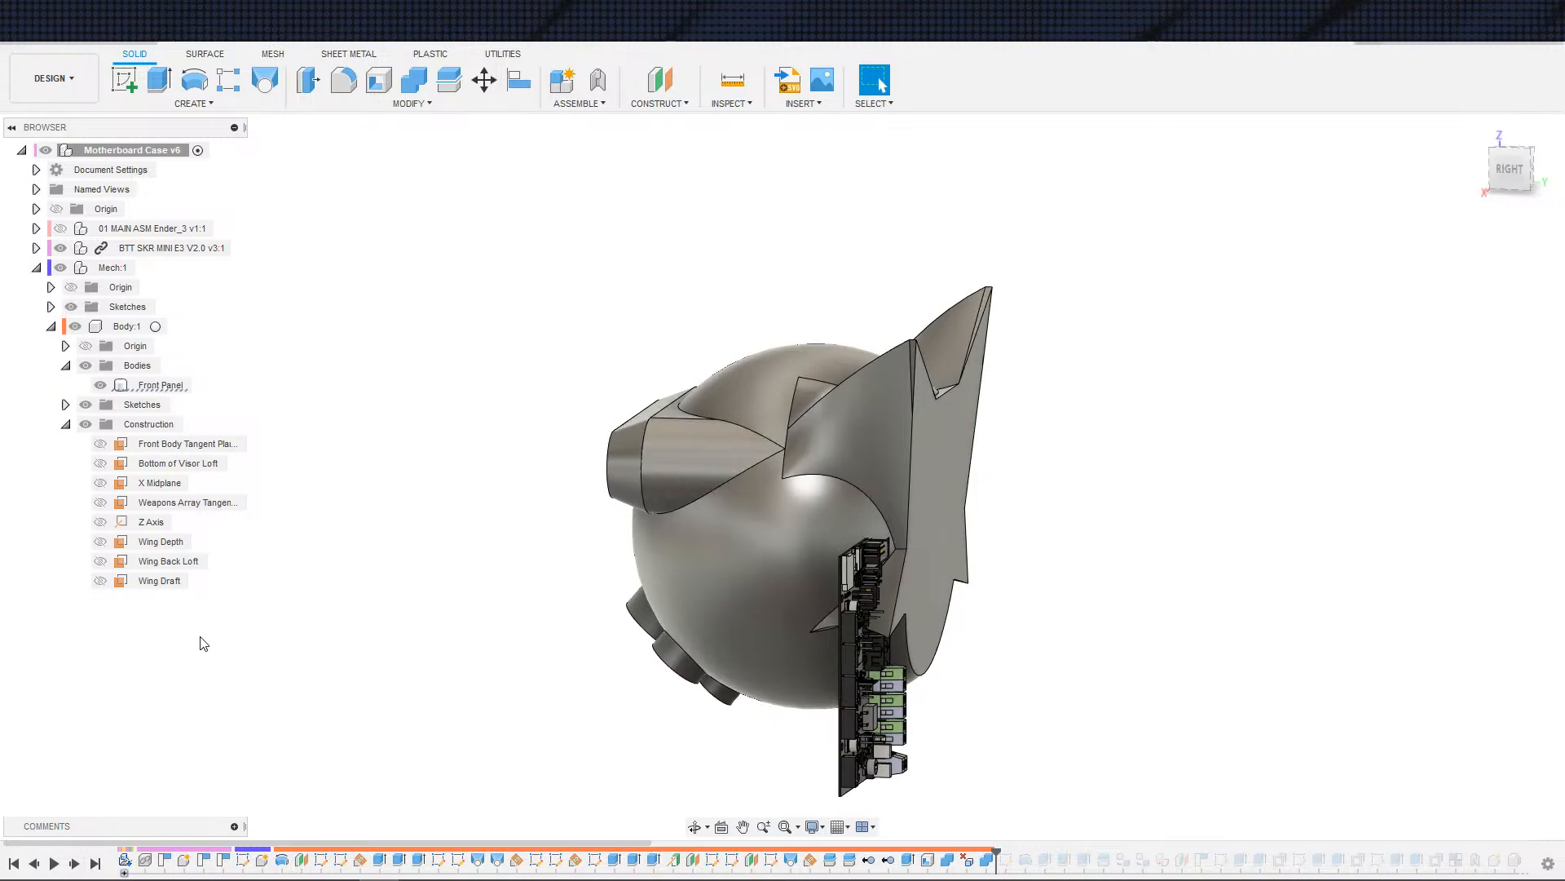
- Construct a plane offset 3 mm from the Wing Draft plane
{"action": "left_click", "coordinate": [161, 581]}
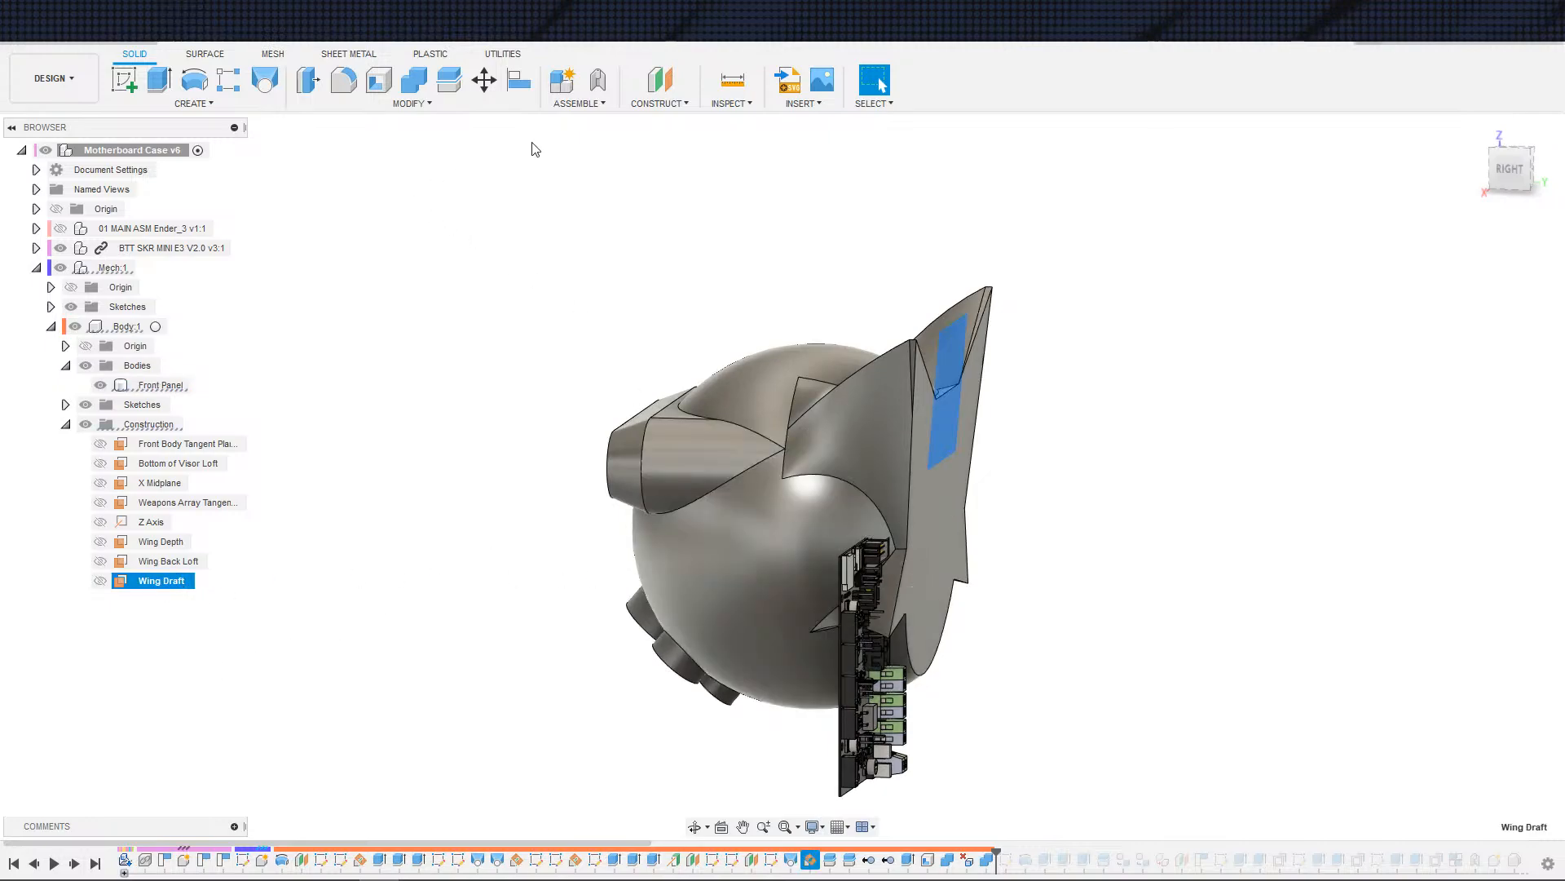
{"action": "left_click", "coordinate": [661, 80]}
{"action": "type", "text": "3"}
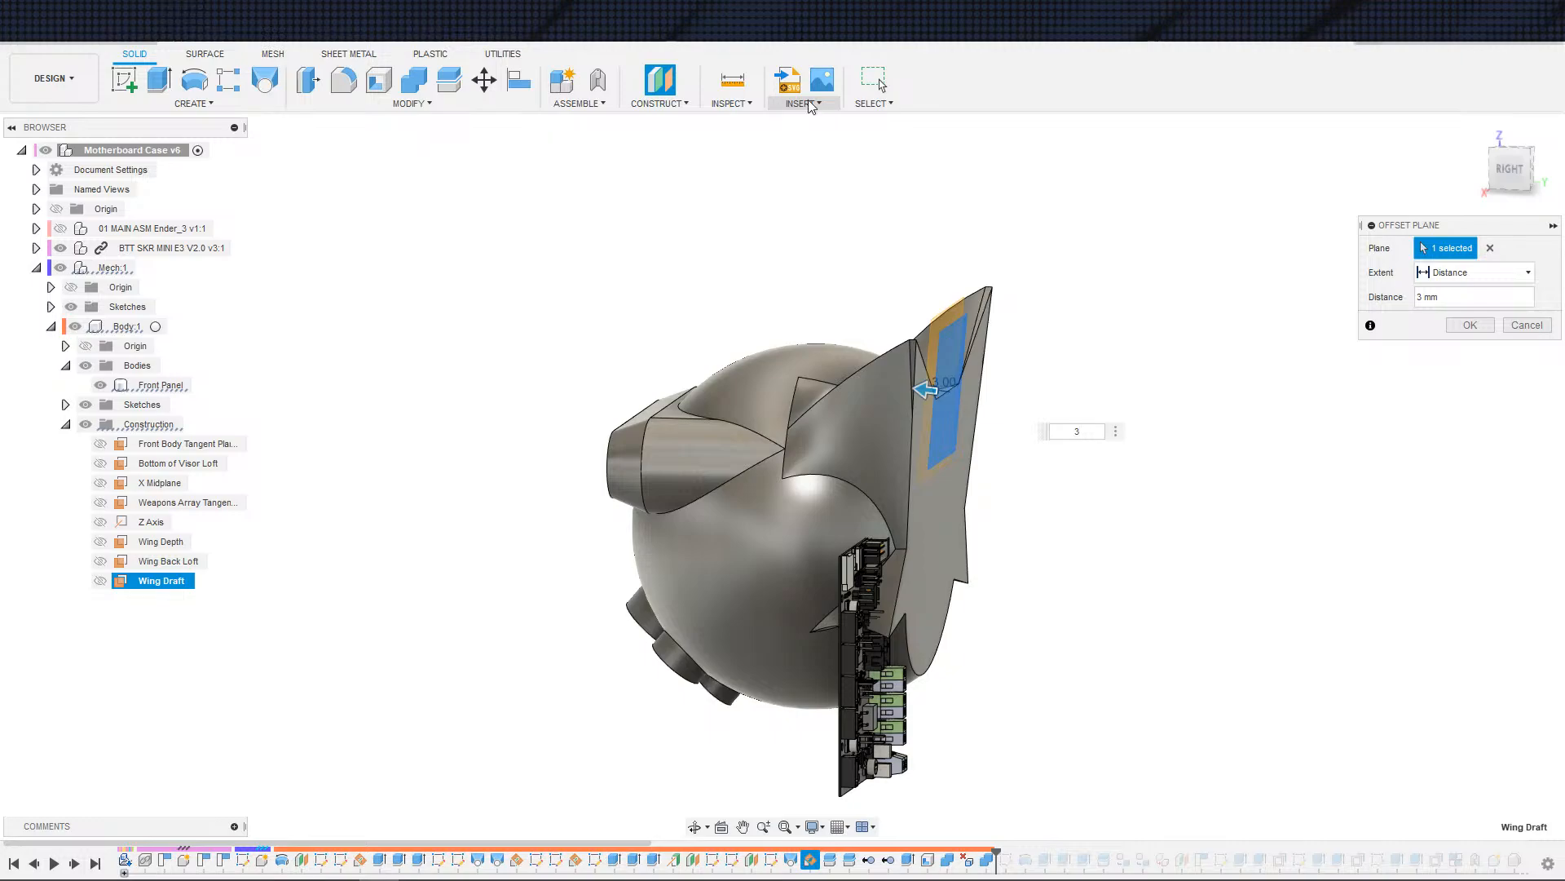
{"action": "key", "text": "Return"}
- Split the Front Panel body using the new offset plane as the splitting tool
{"action": "left_click", "coordinate": [448, 79]}
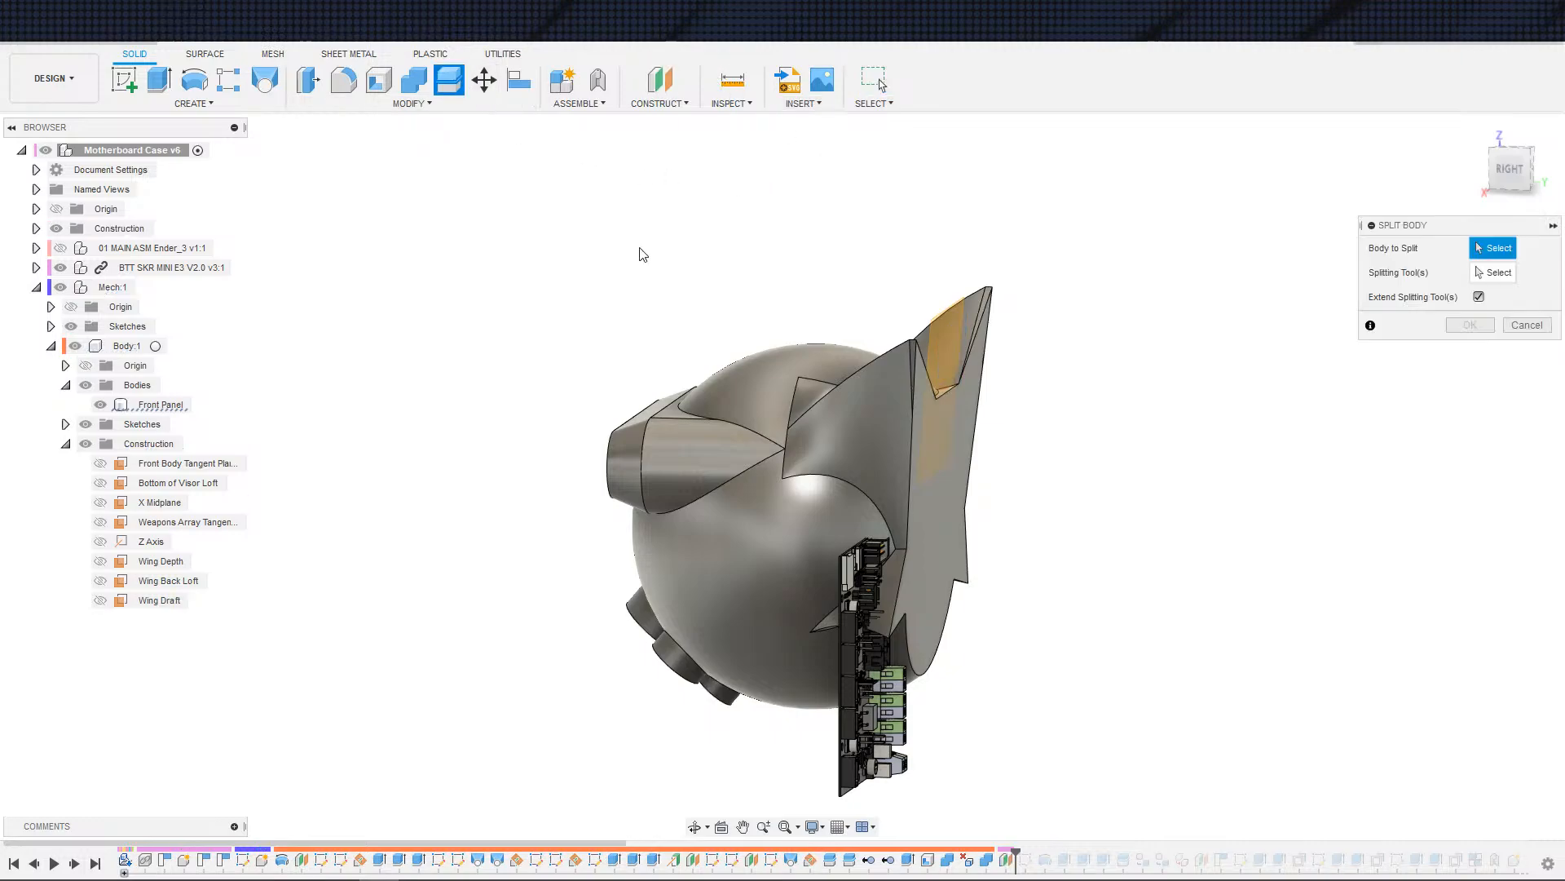
{"action": "left_click", "coordinate": [793, 414]}
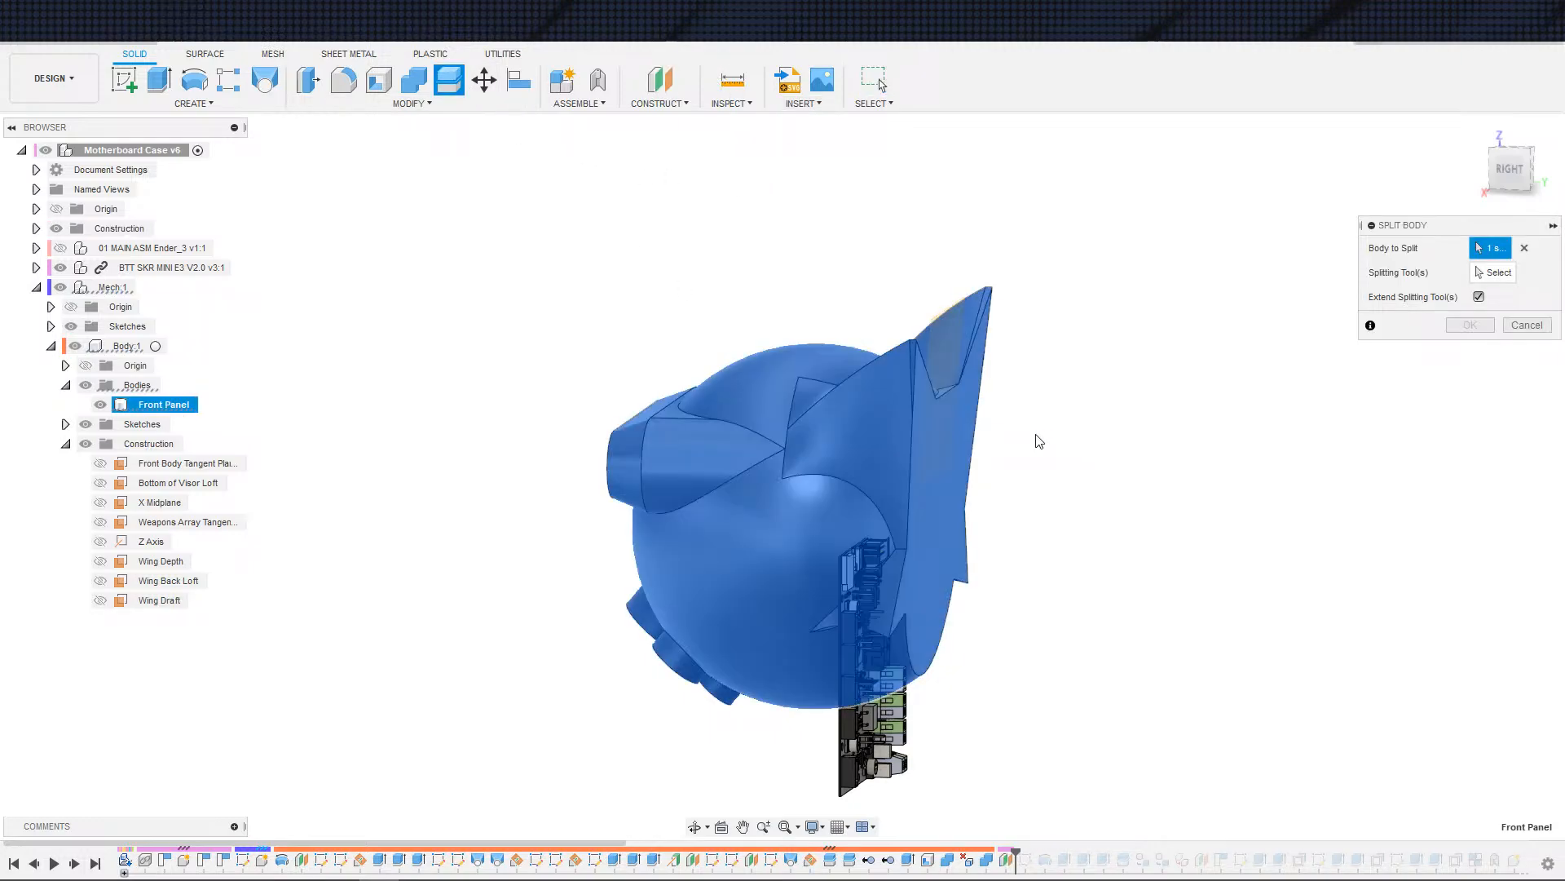
{"action": "left_click", "coordinate": [1489, 274]}
{"action": "left_click", "coordinate": [948, 342]}
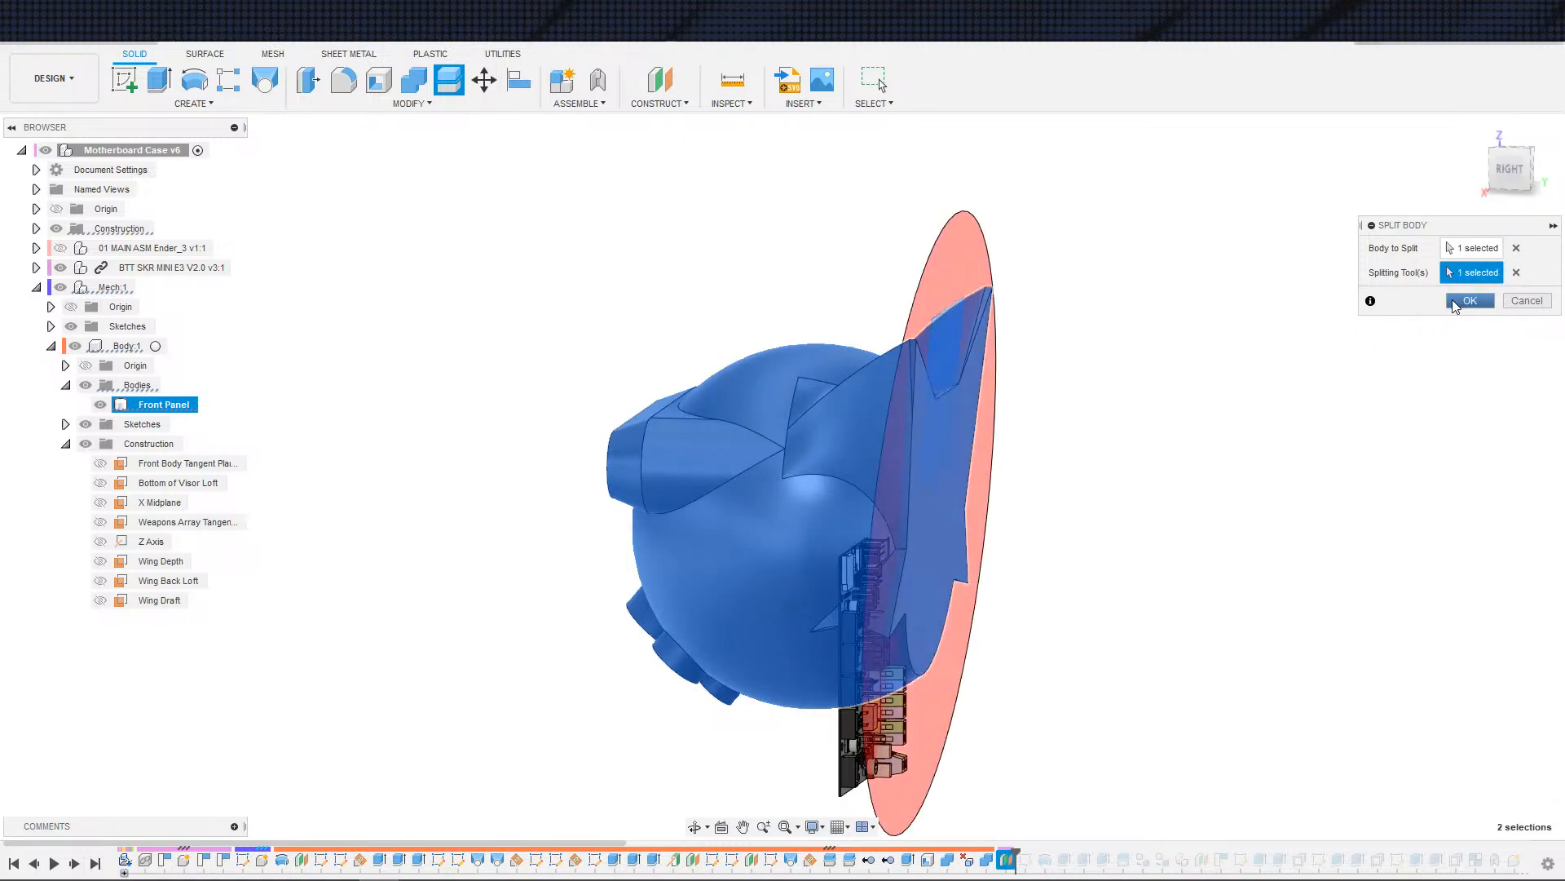
{"action": "left_click", "coordinate": [1463, 300]}
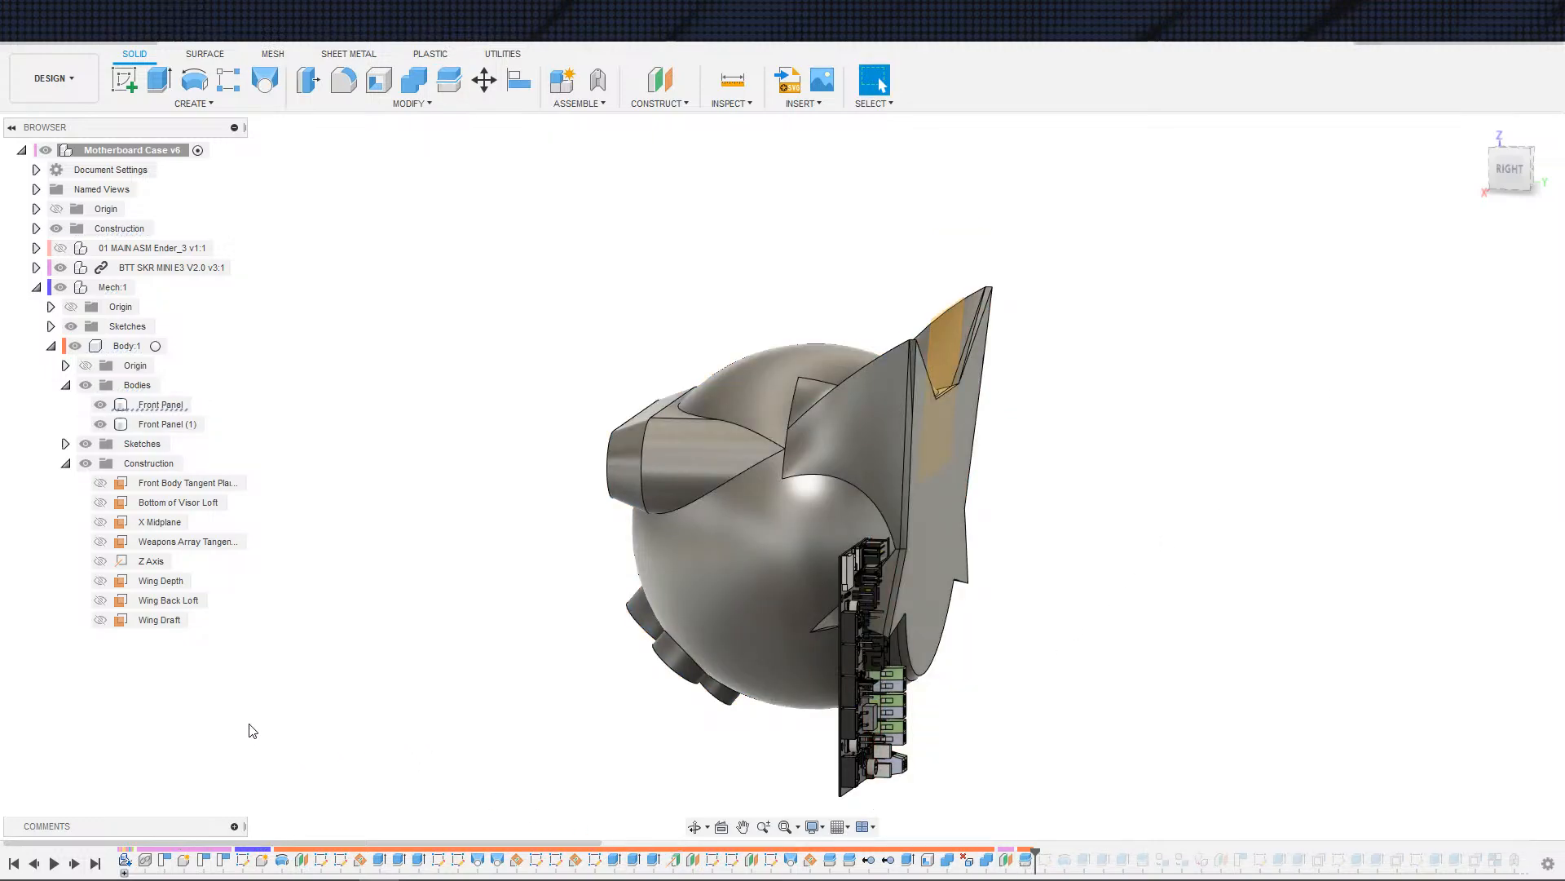
- Undo the body split and the offset plane made outside the Body component
{"action": "left_click", "coordinate": [1004, 860]}
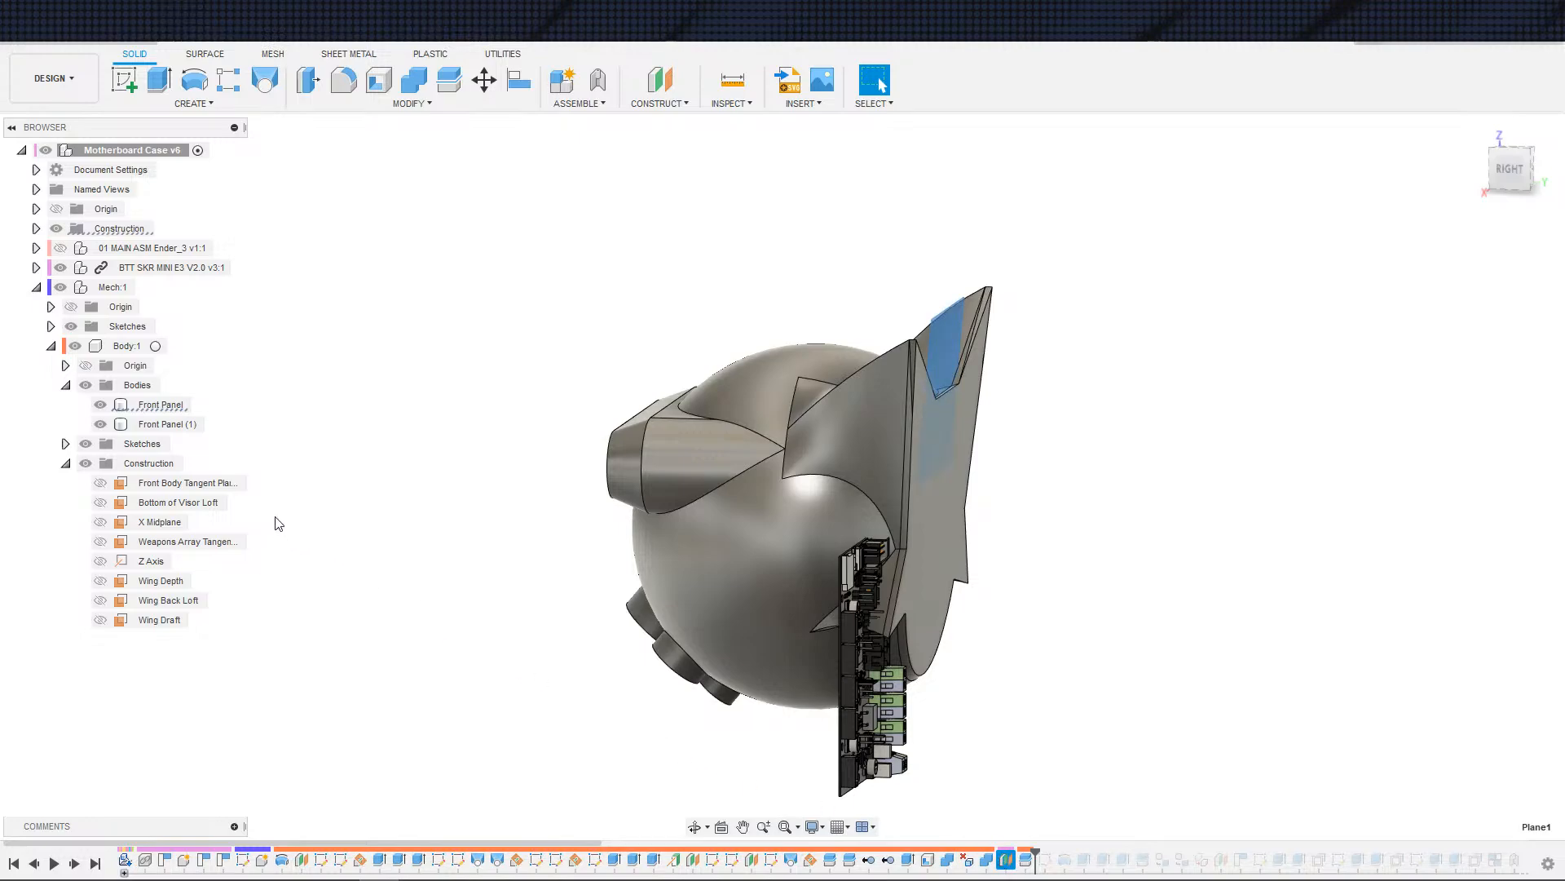
{"action": "left_click", "coordinate": [579, 670]}
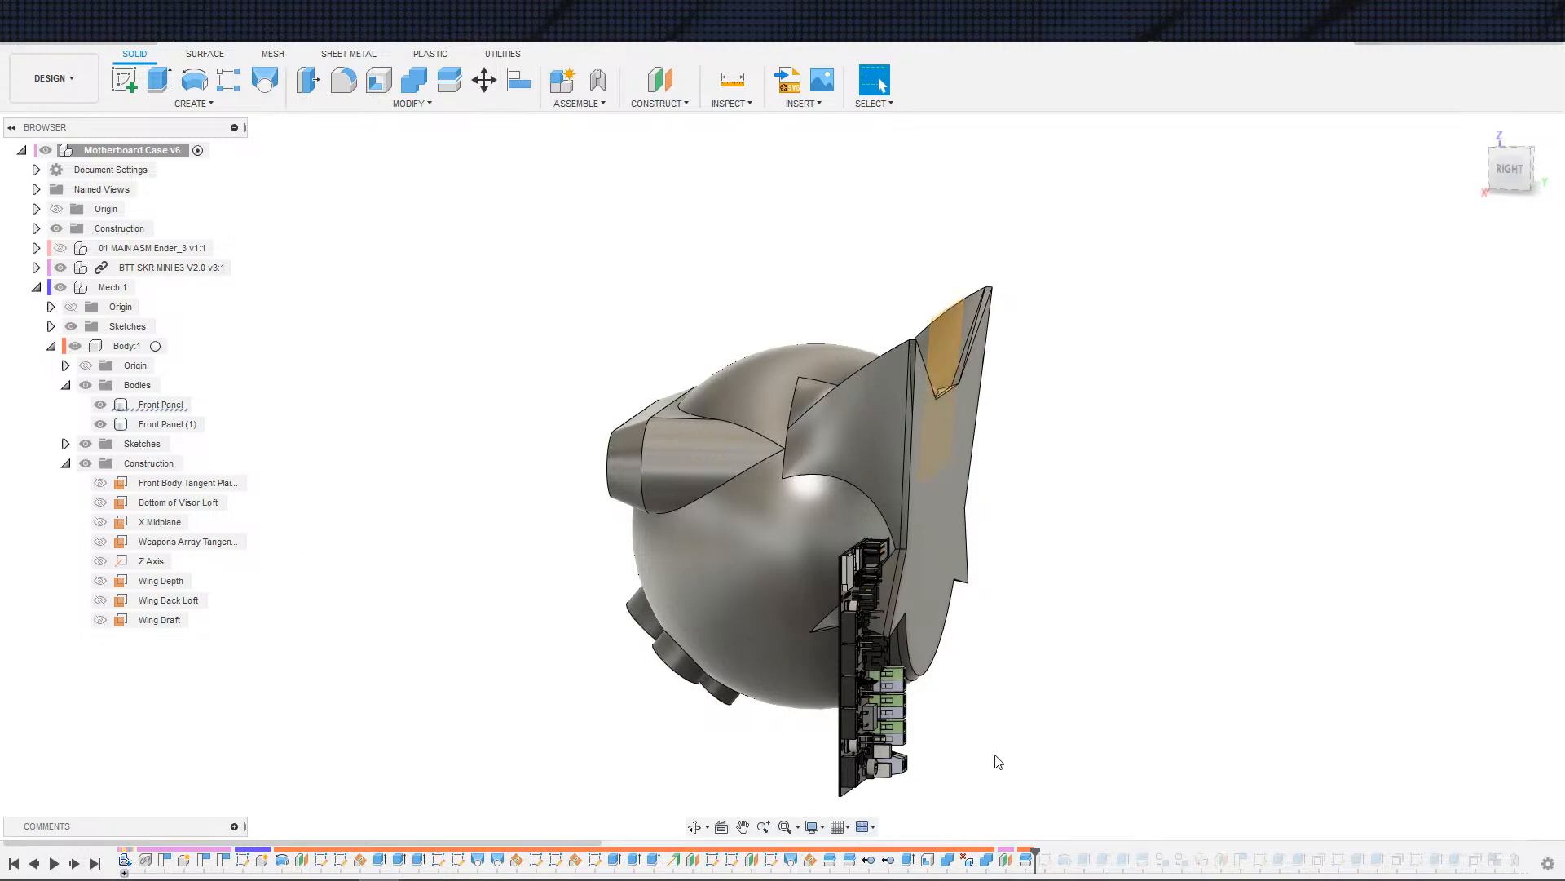
{"action": "key", "text": "ctrl+z"}
{"action": "key", "text": "ctrl+z"}
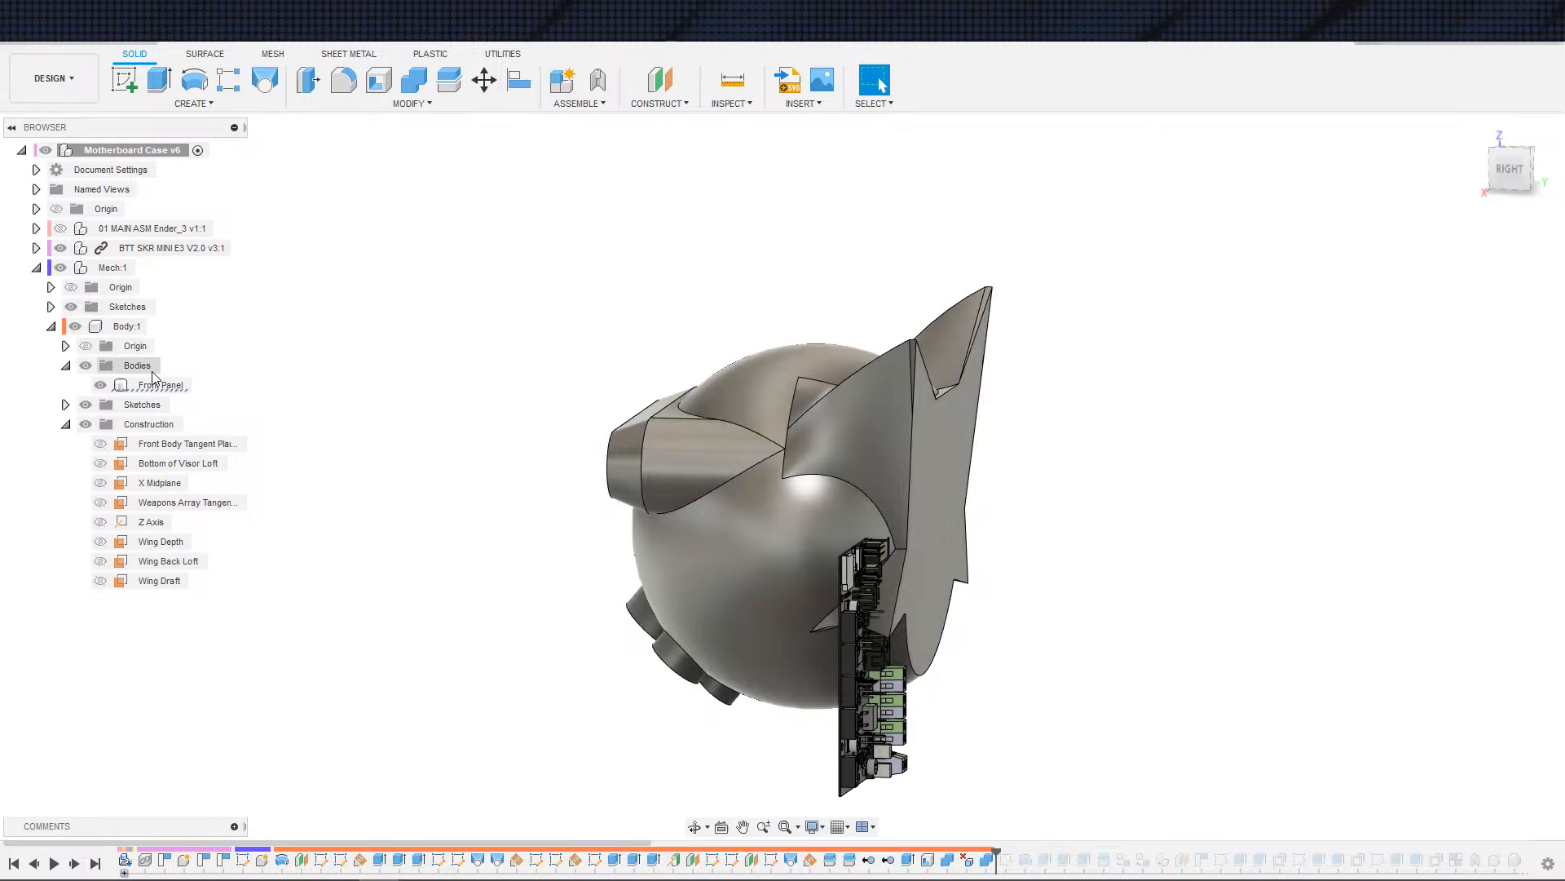
- Activate the Body component and construct a plane offset -3 mm from the flat back face of the Front Panel body
{"action": "double_click", "coordinate": [127, 326]}
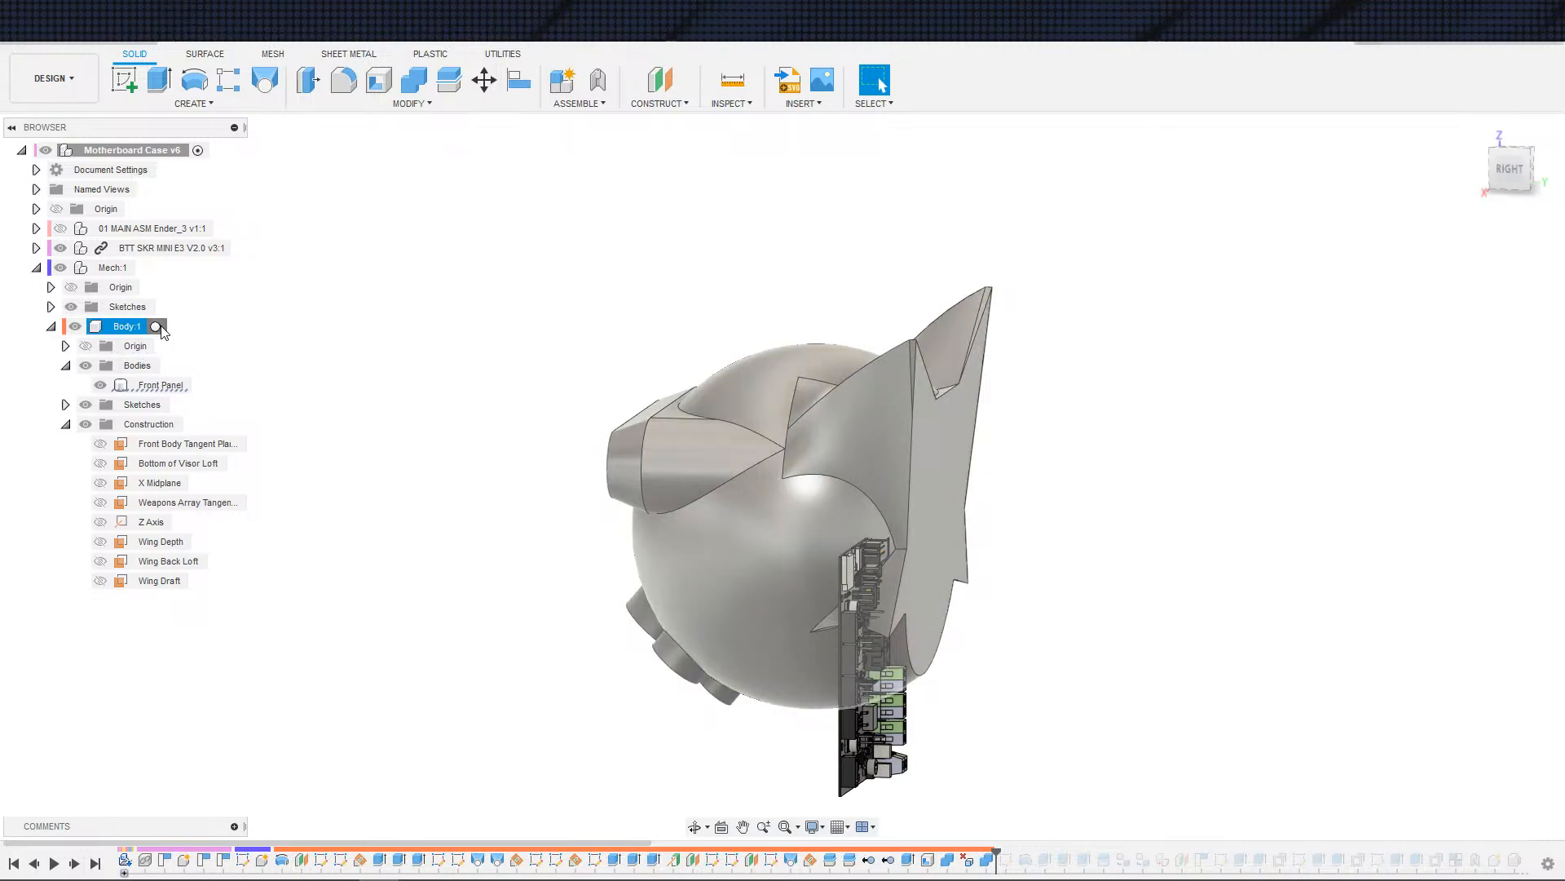
{"action": "left_click", "coordinate": [657, 82]}
{"action": "left_click", "coordinate": [928, 489]}
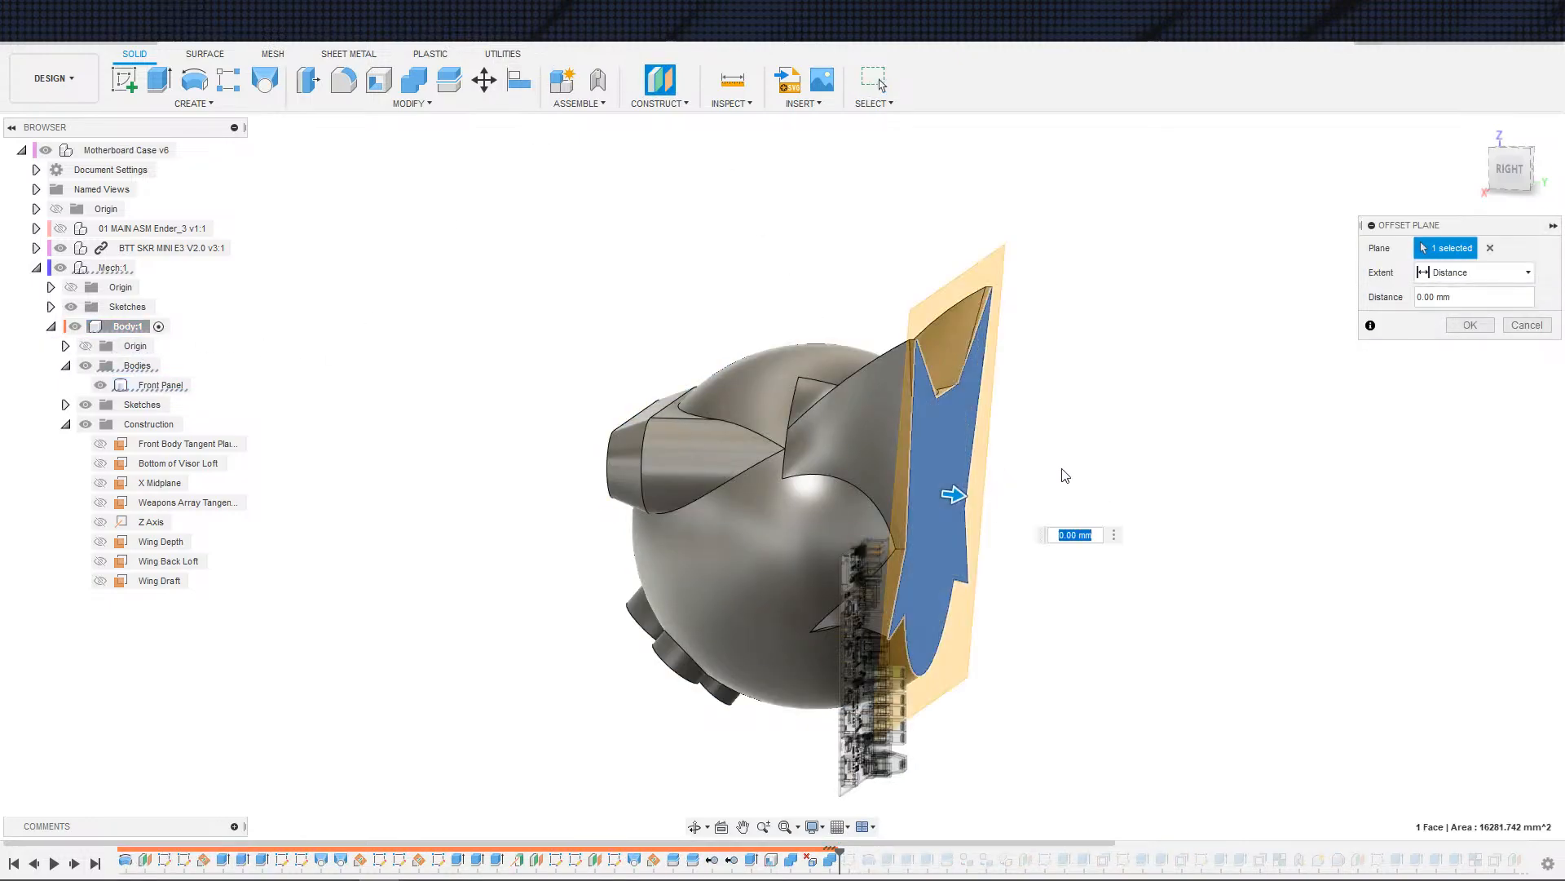
{"action": "type", "text": "3"}
{"action": "key", "text": "Return"}
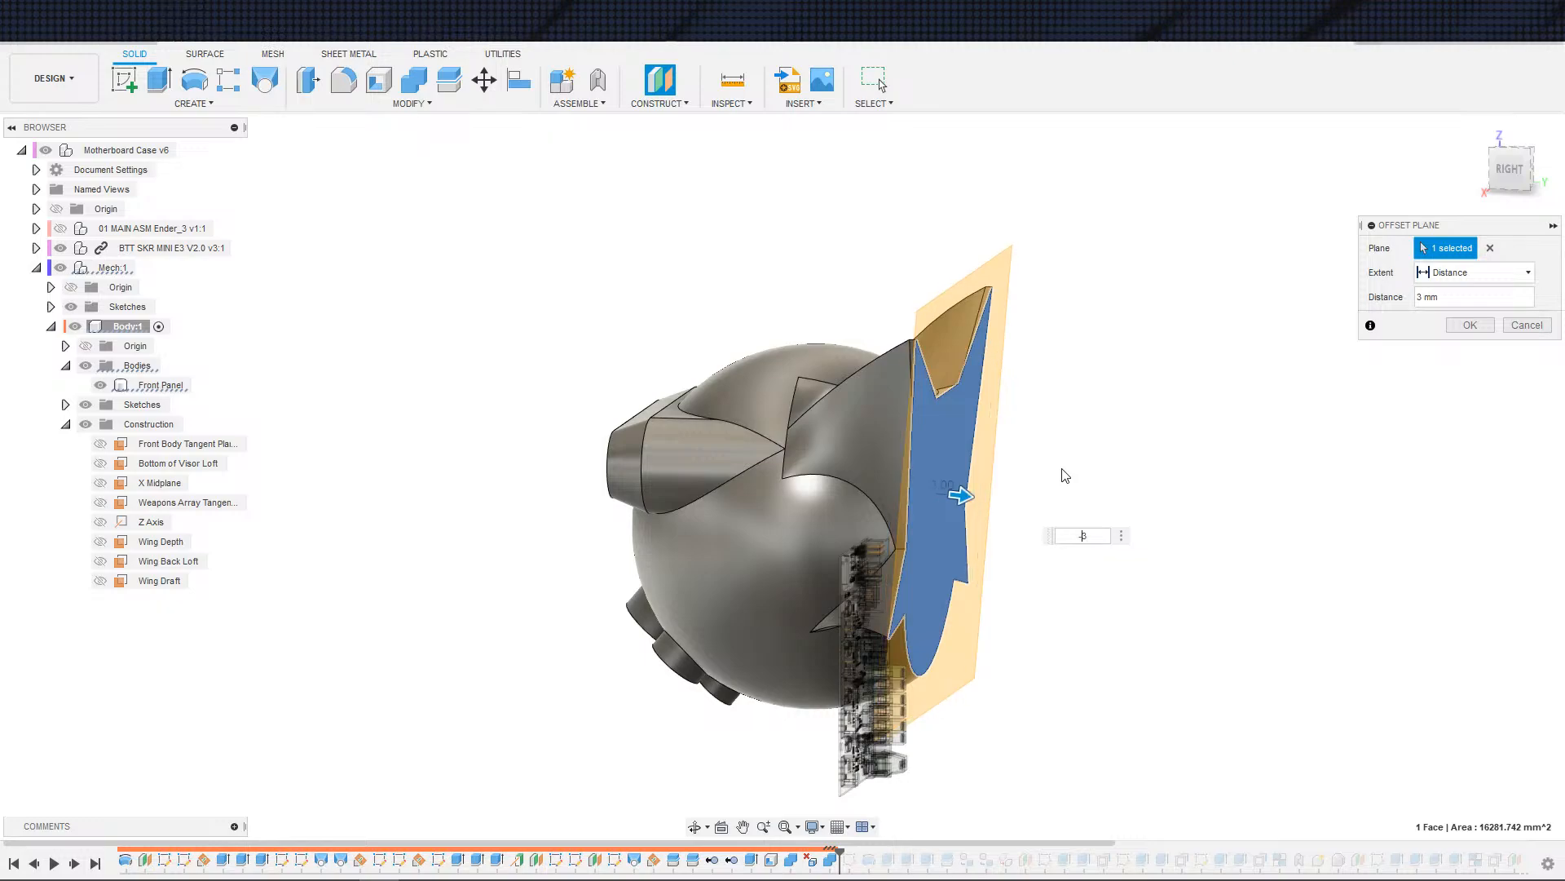
{"action": "type", "text": "-"}
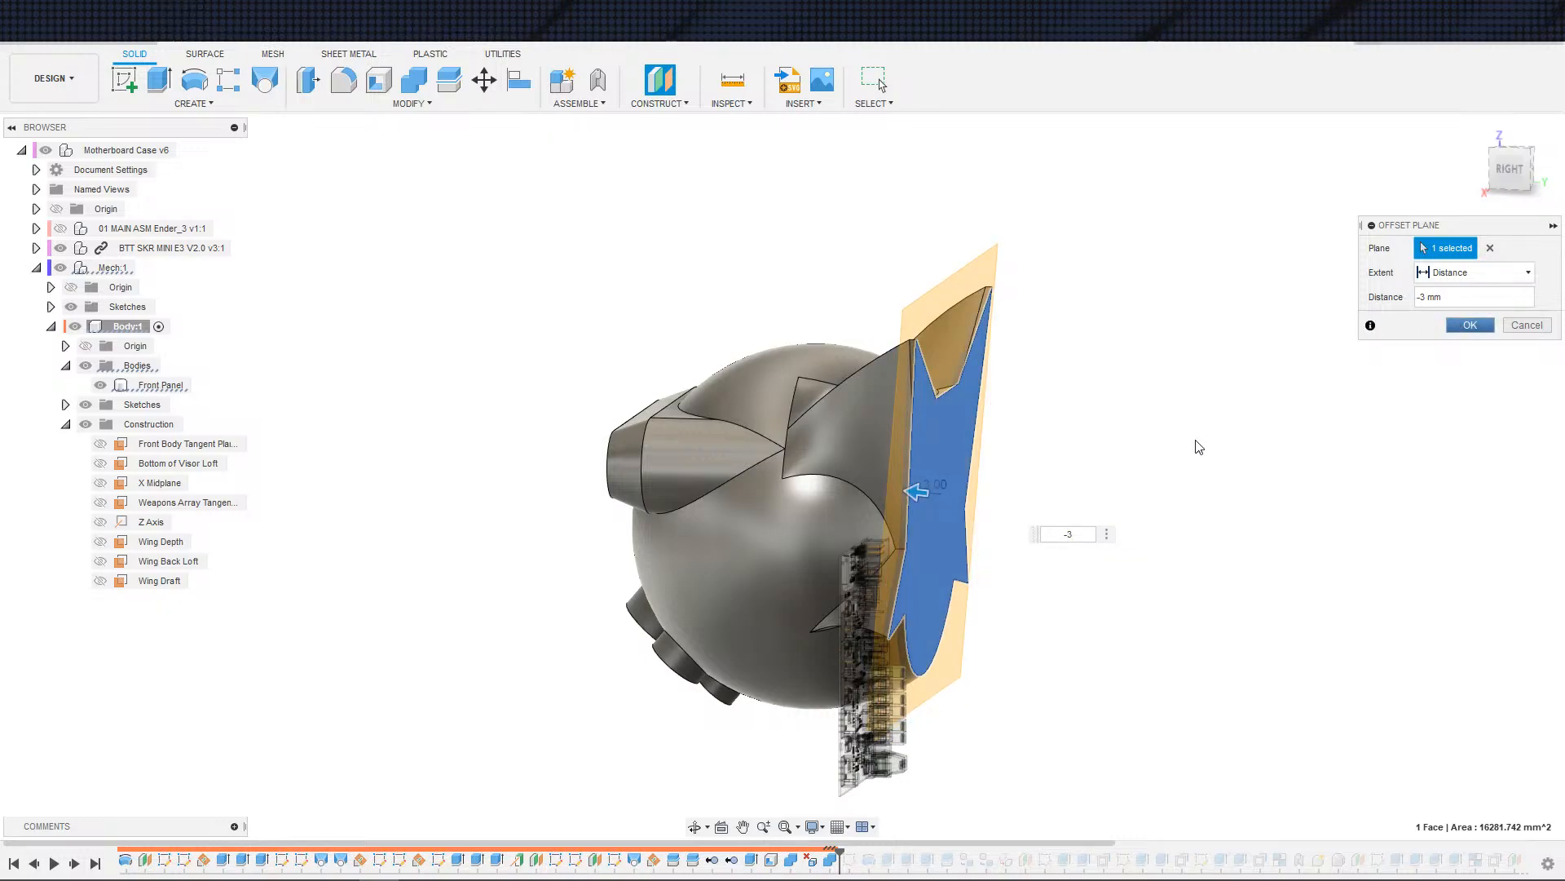
{"action": "key", "text": "Return"}
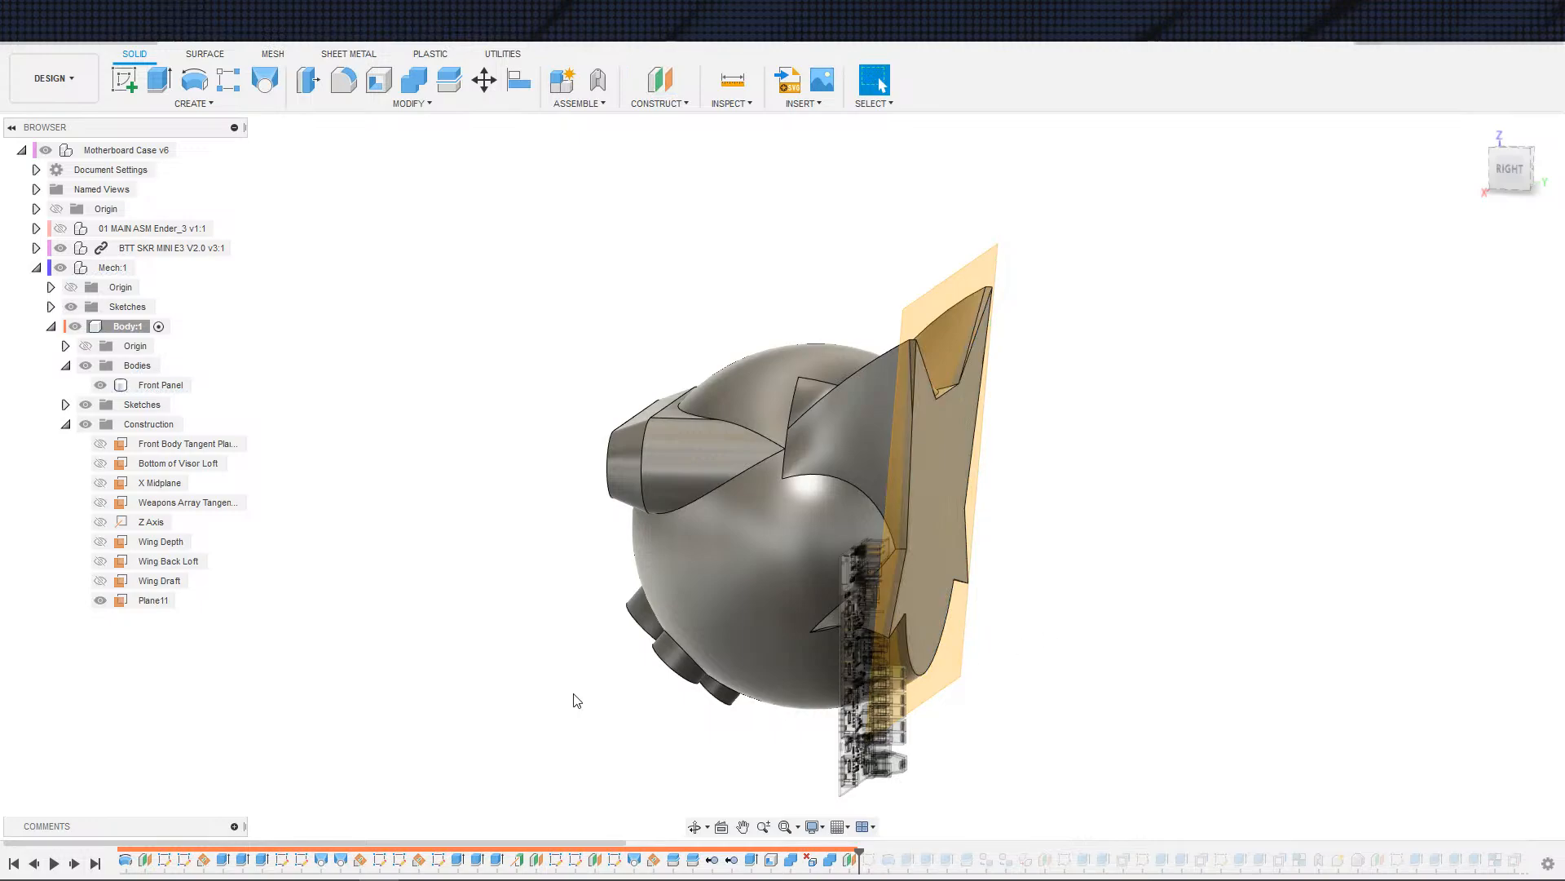
- Split the Front Panel body with the new offset plane, separating the back plate from the rest
{"action": "left_click", "coordinate": [448, 79]}
{"action": "left_click", "coordinate": [832, 456]}
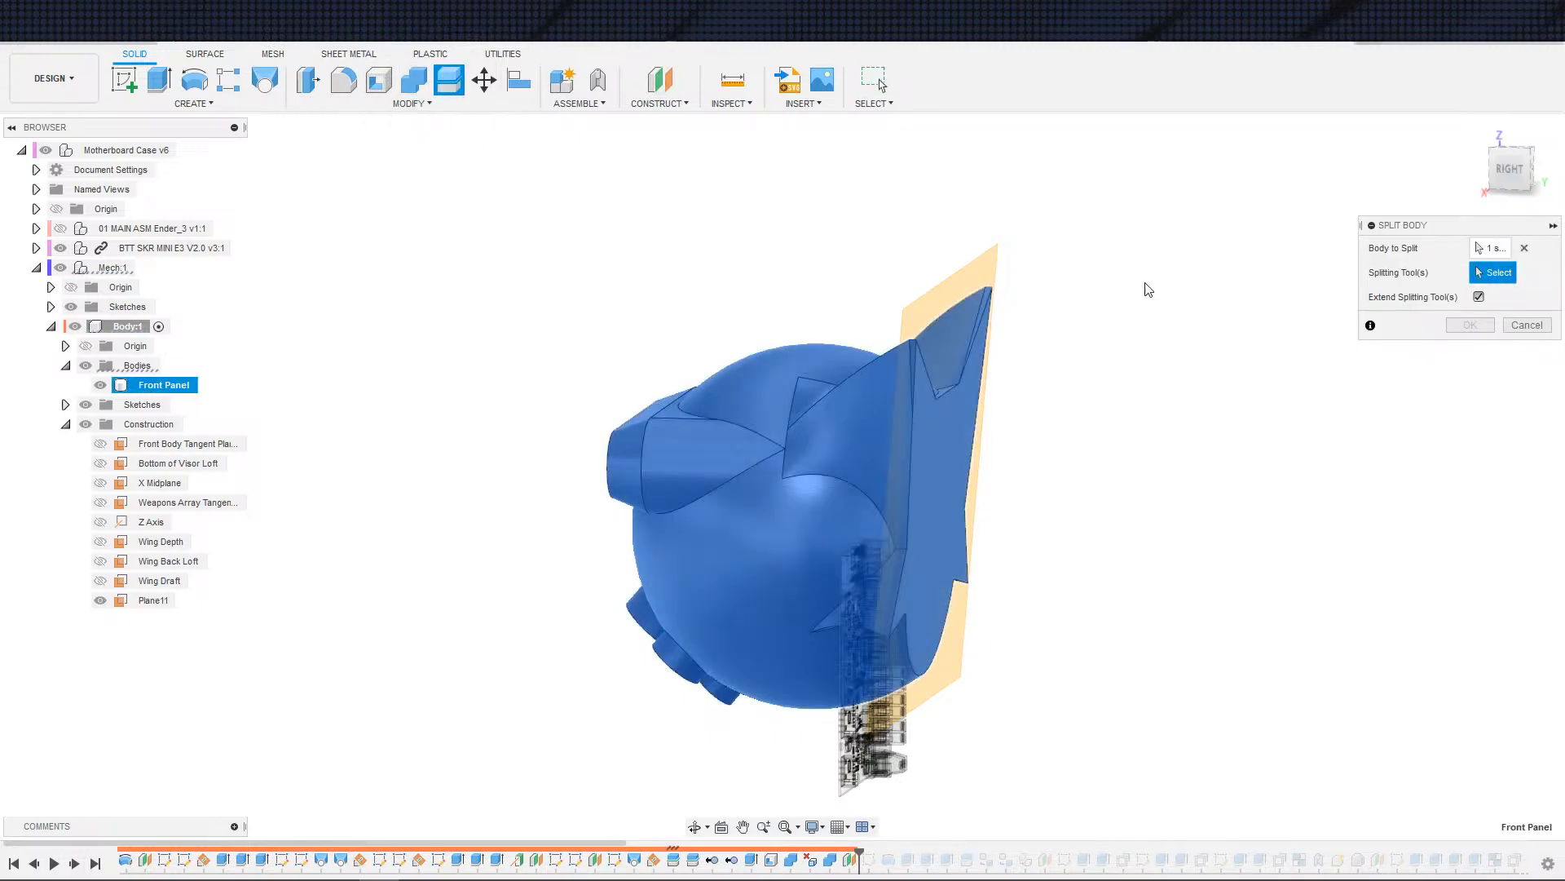
{"action": "left_click", "coordinate": [957, 294]}
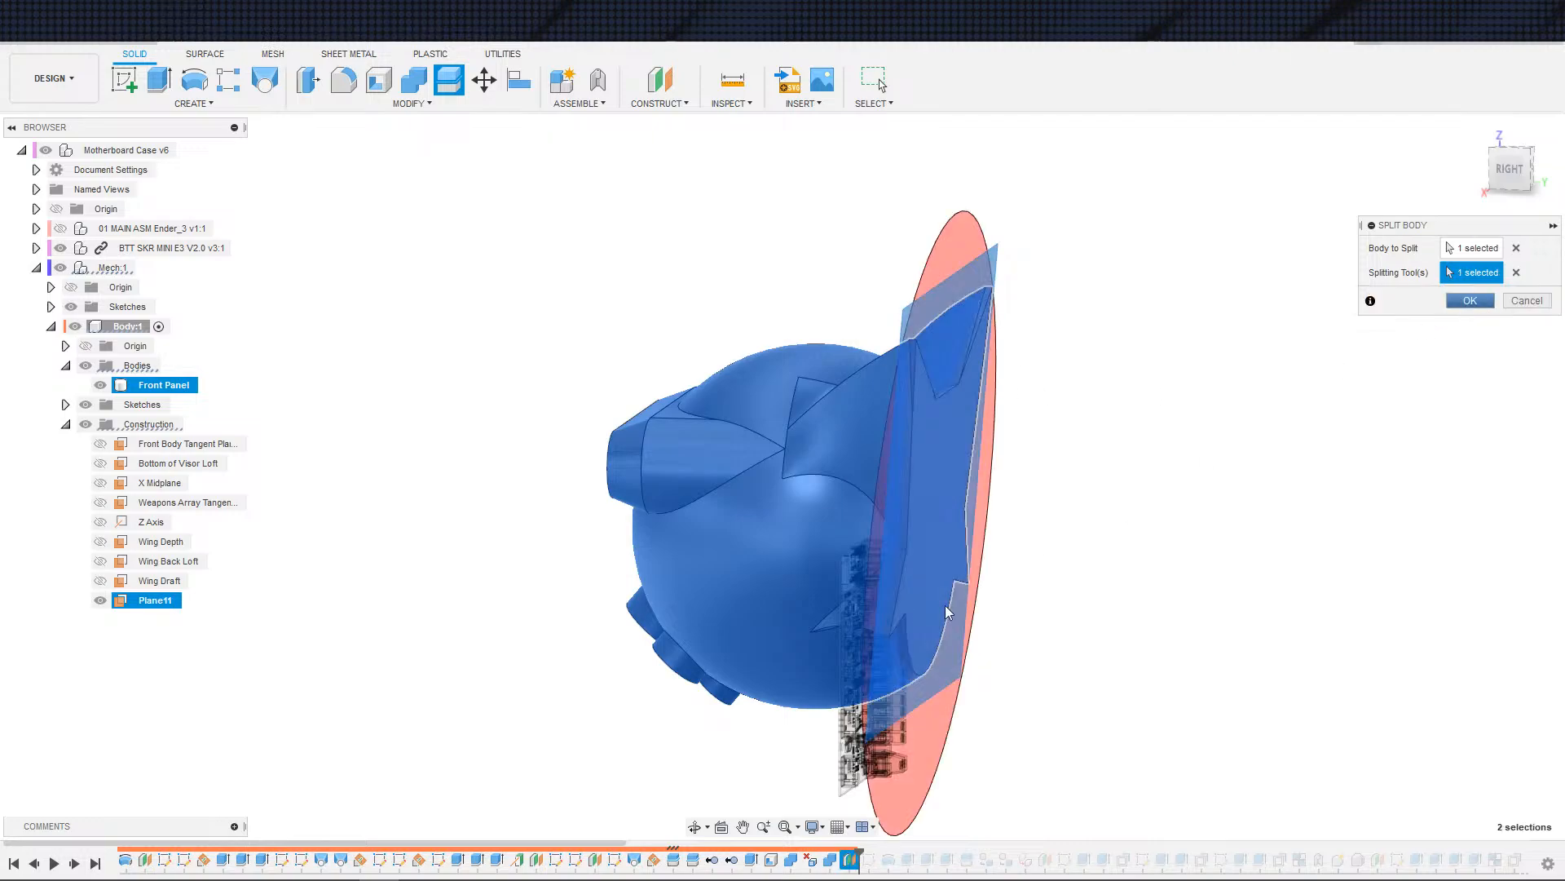
{"action": "key", "text": "Return"}
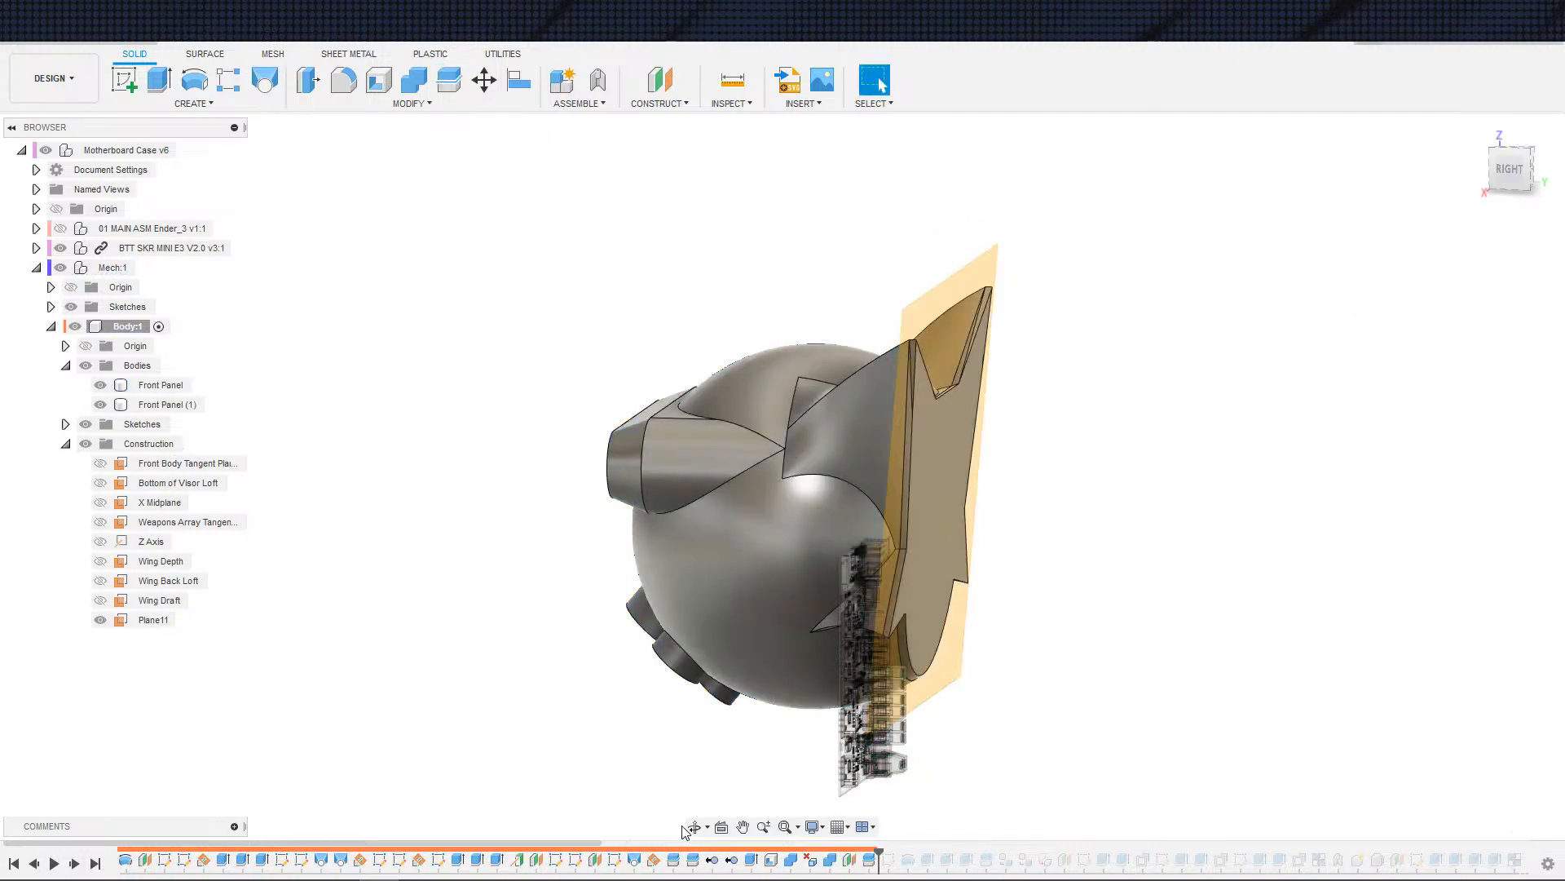
- Advance the timeline two features to include the revolved shell cut, toggling the visibility of Front Panel (1) to compare the bodies
{"action": "left_click", "coordinate": [100, 404]}
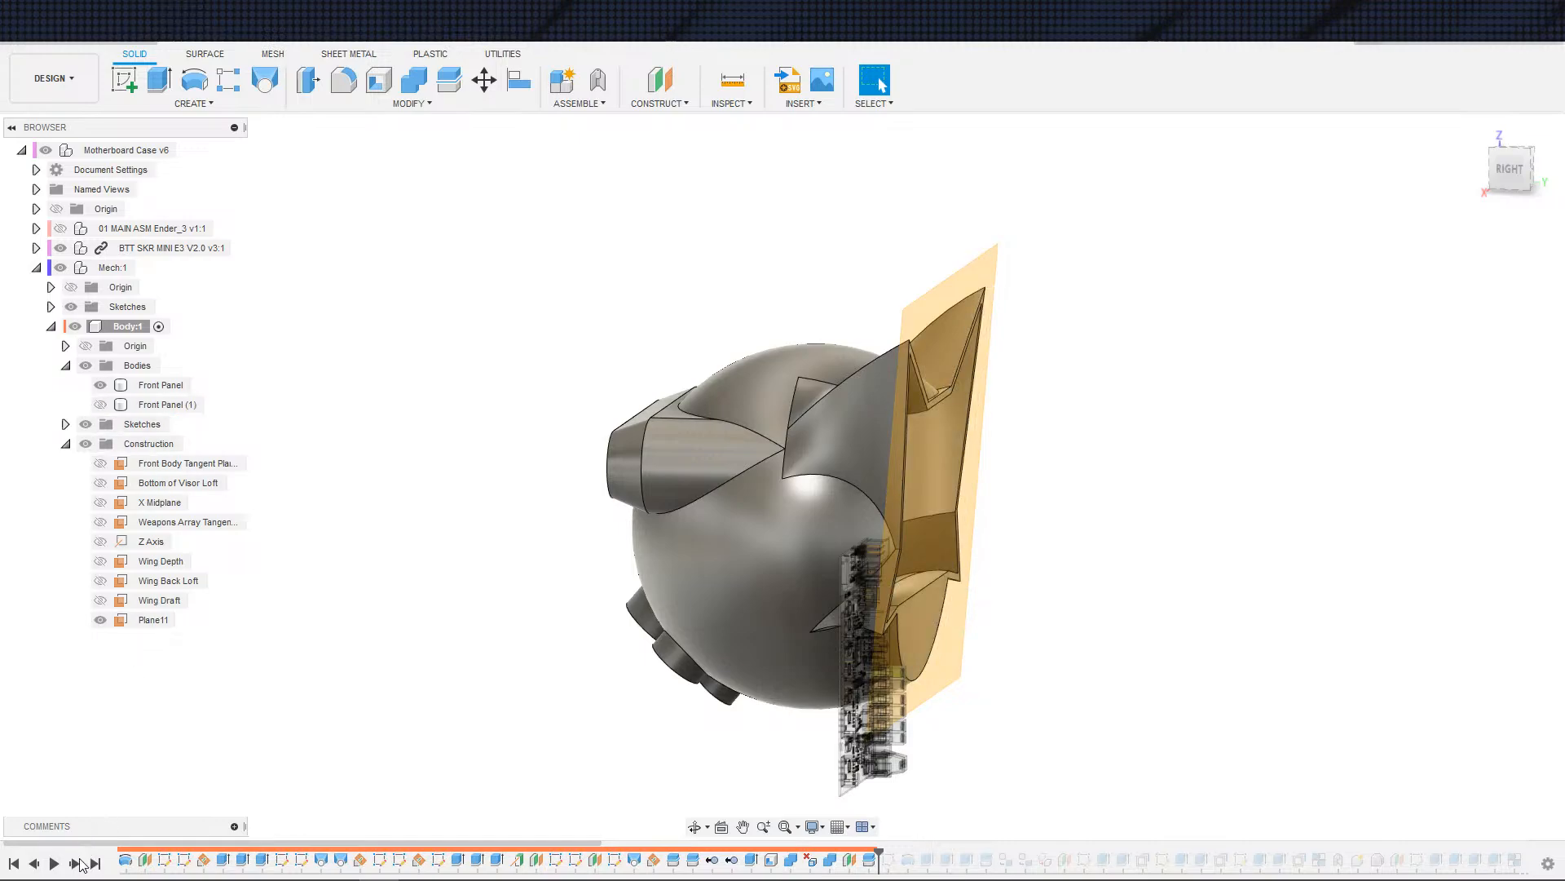
{"action": "left_click", "coordinate": [74, 862]}
{"action": "left_click", "coordinate": [74, 862]}
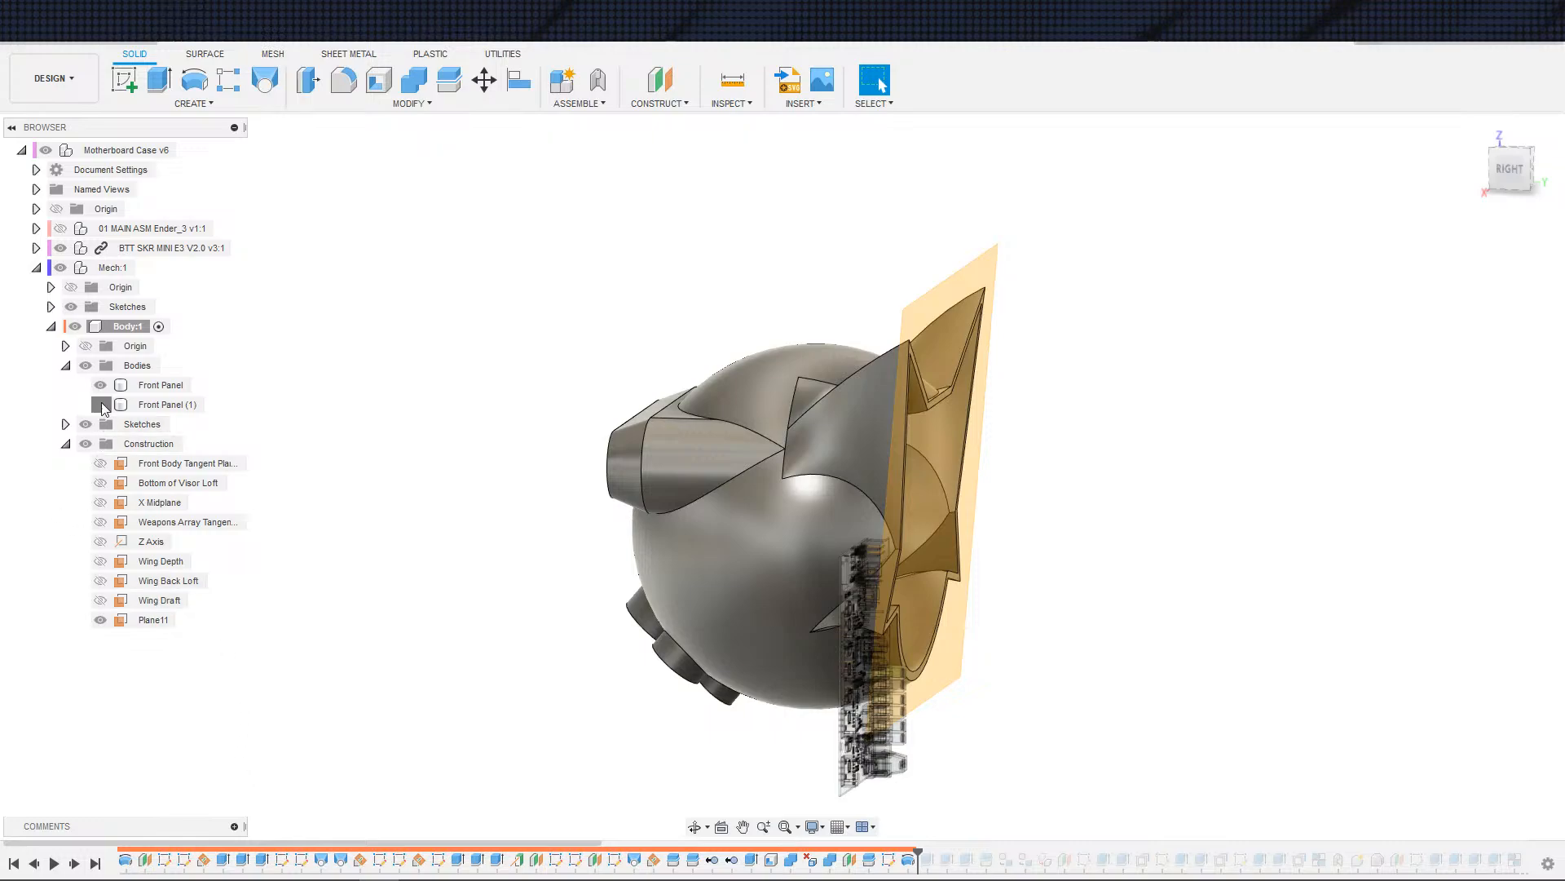
{"action": "left_click", "coordinate": [101, 405]}
{"action": "mouse_move", "coordinate": [1075, 653]}
{"action": "middle_mouse_down", "text": "shift"}
{"action": "mouse_move", "coordinate": [1122, 629]}
{"action": "mouse_move", "coordinate": [1064, 641]}
{"action": "middle_mouse_up", "text": "shift"}
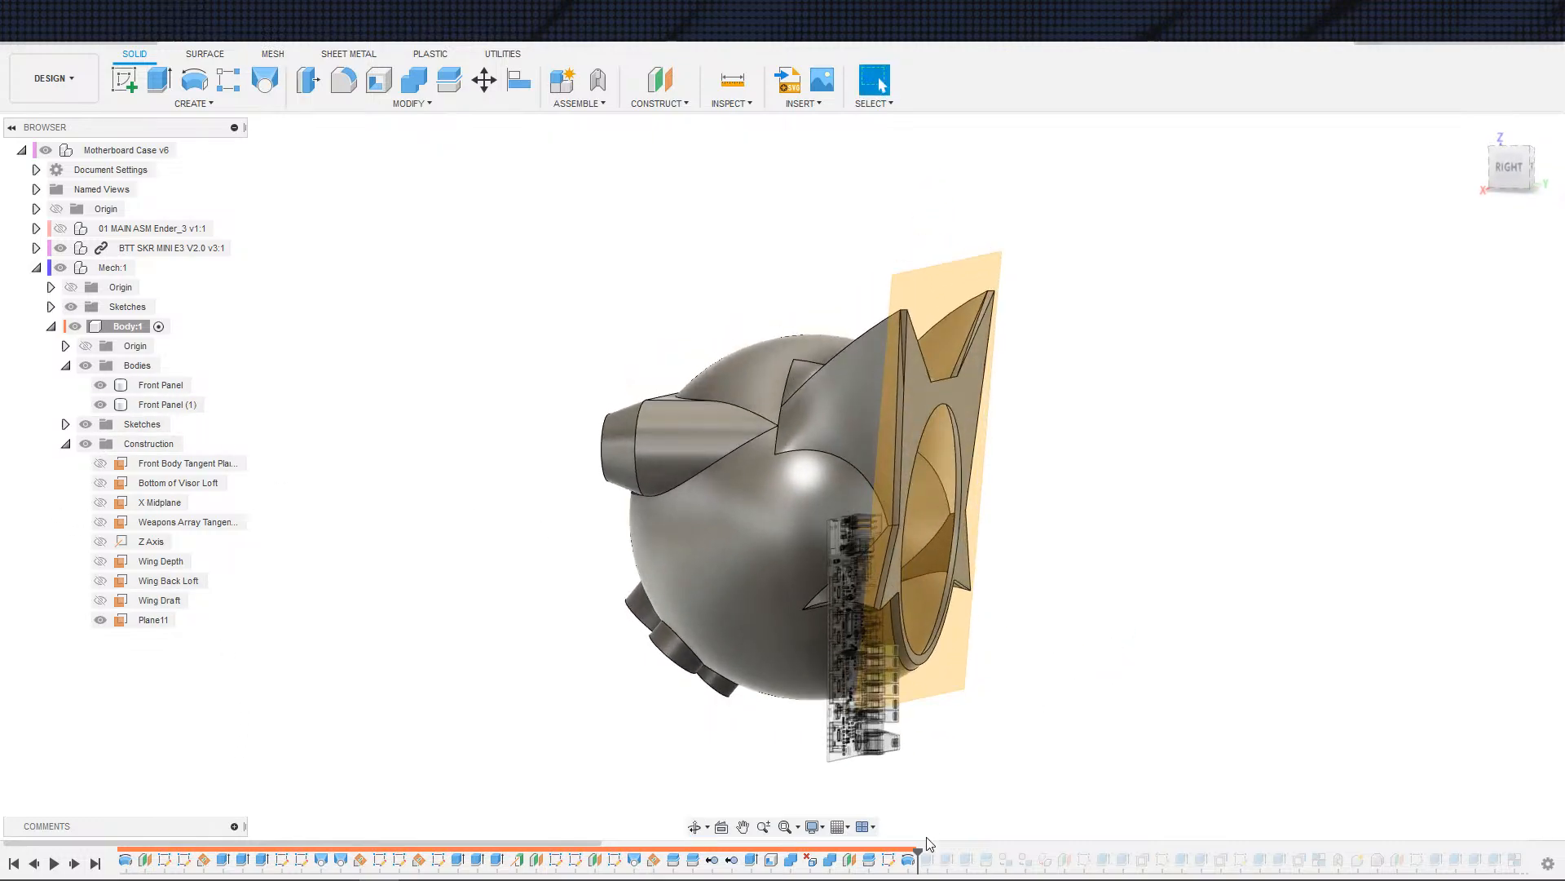
- Edit the revolved cut to exclude the Front Panel (1) back plate from the objects to cut
{"action": "double_click", "coordinate": [907, 859]}
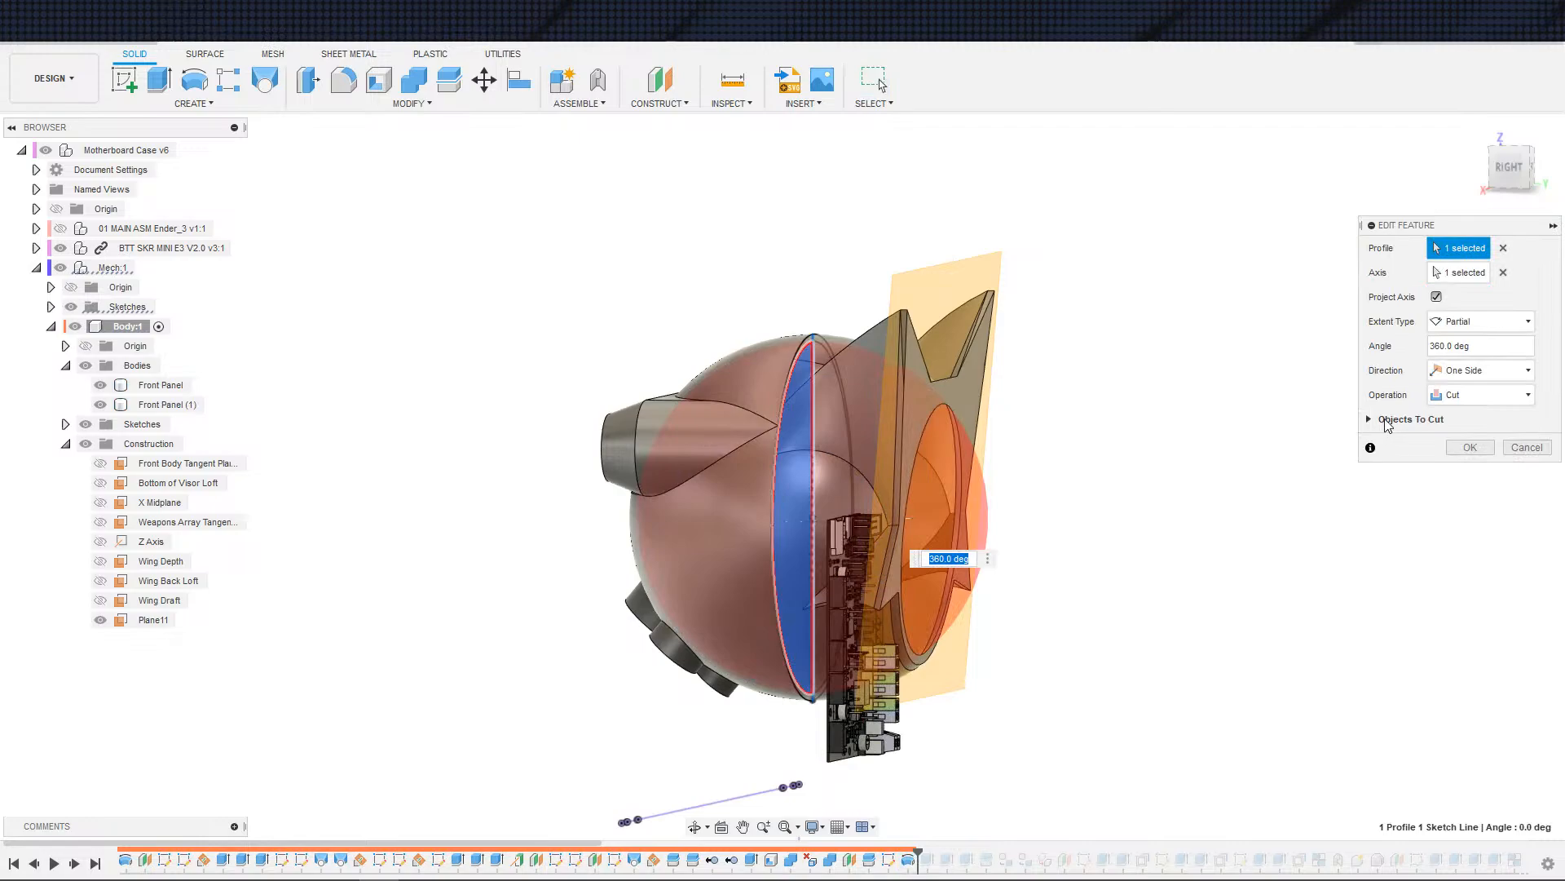
{"action": "left_click", "coordinate": [1382, 422]}
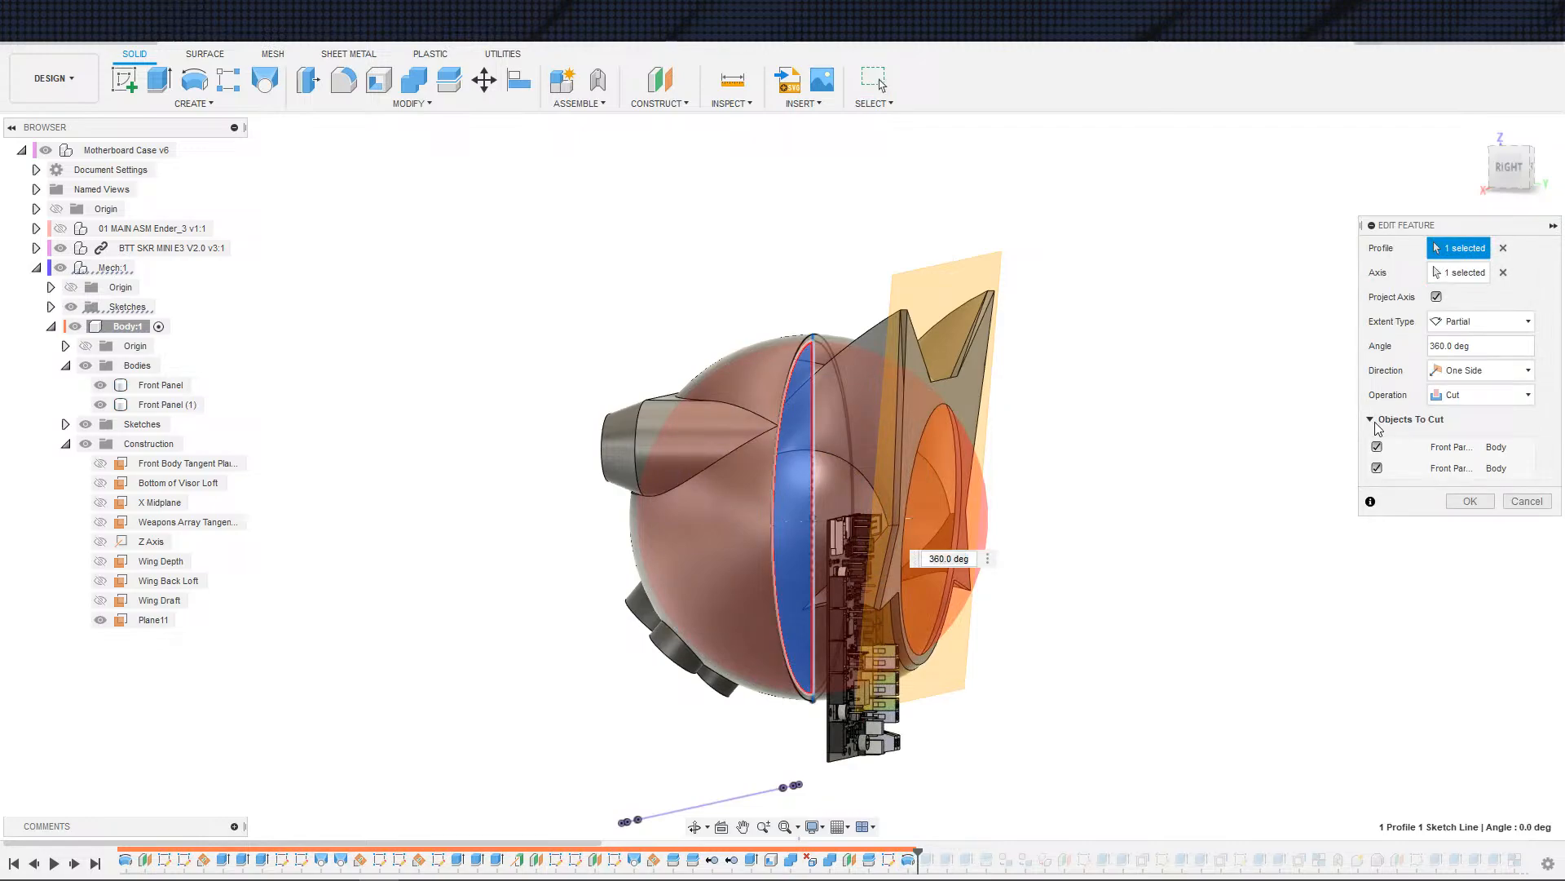
{"action": "left_click", "coordinate": [1377, 470]}
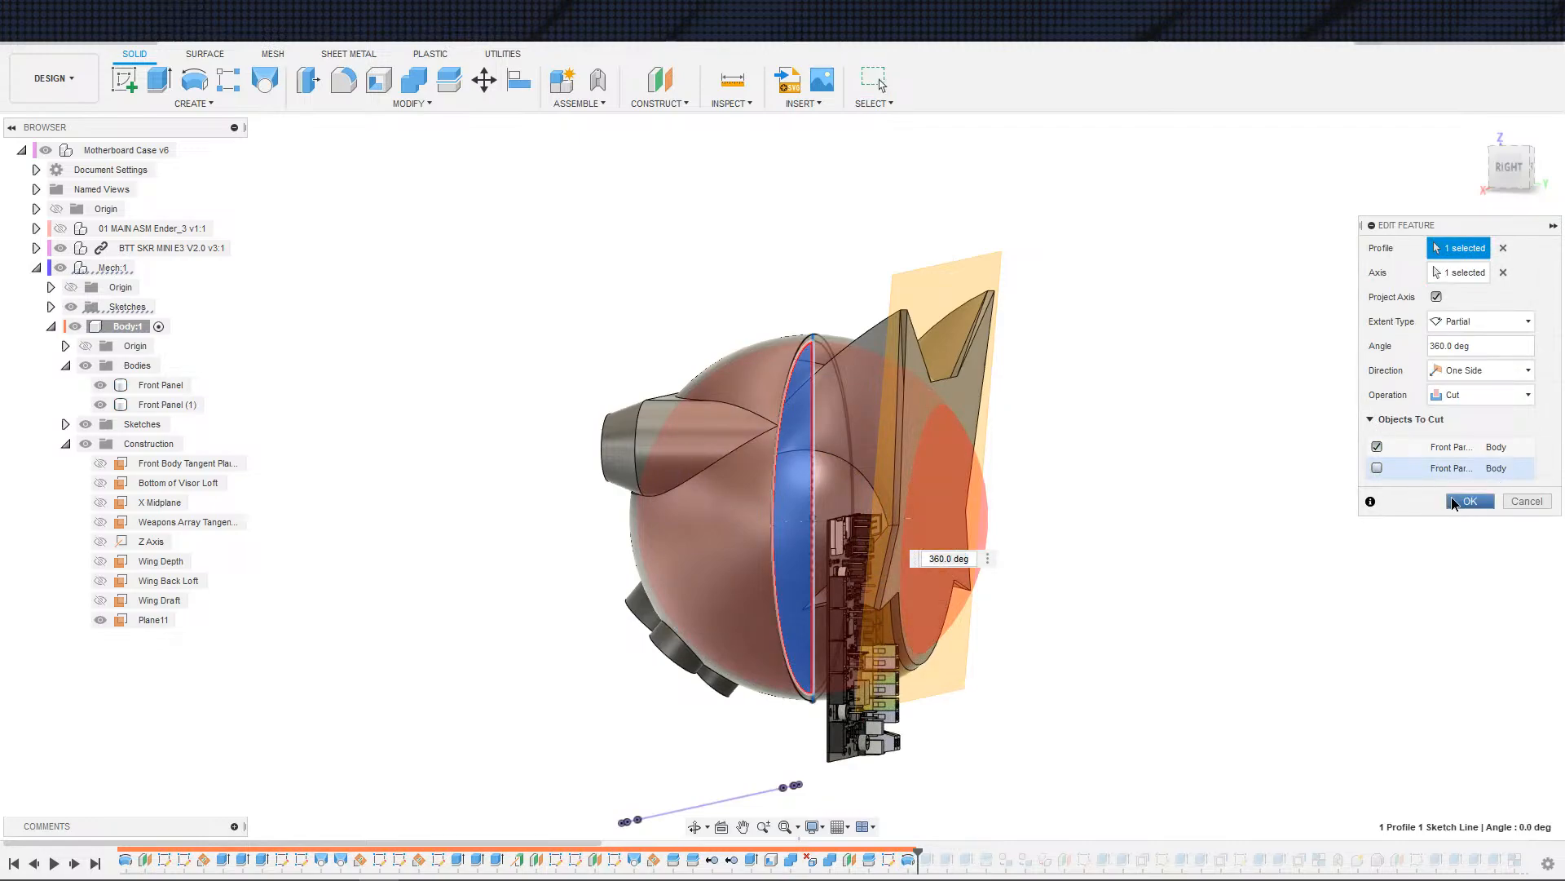
{"action": "left_click", "coordinate": [1452, 498]}
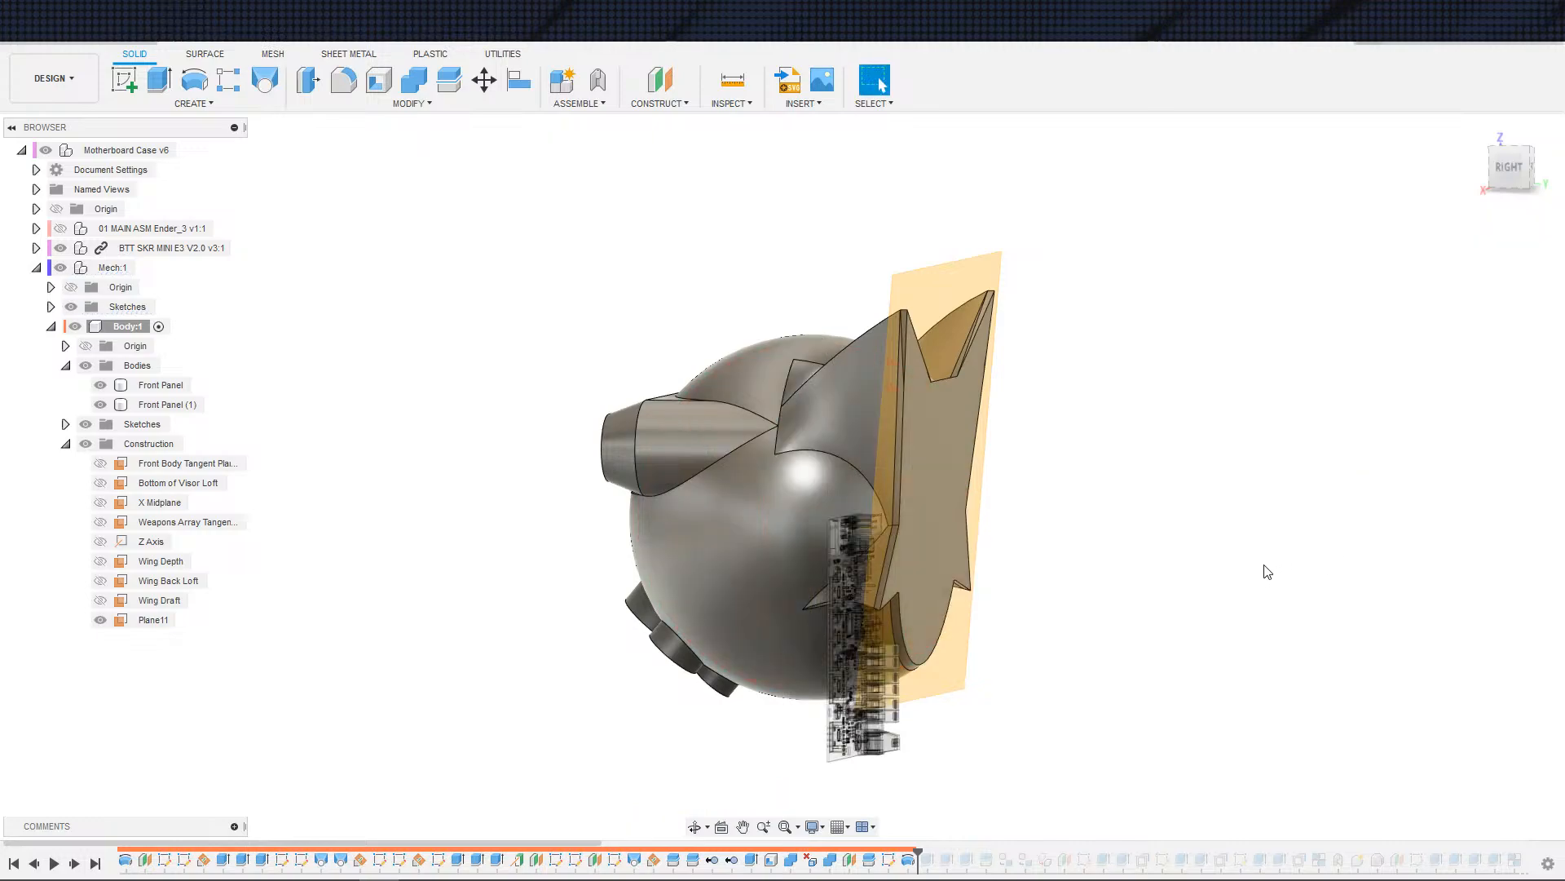
- Join Front Panel (1) to the Front Panel body with Combine, leaving New Component and Keep Tools off
{"action": "left_click", "coordinate": [414, 79]}
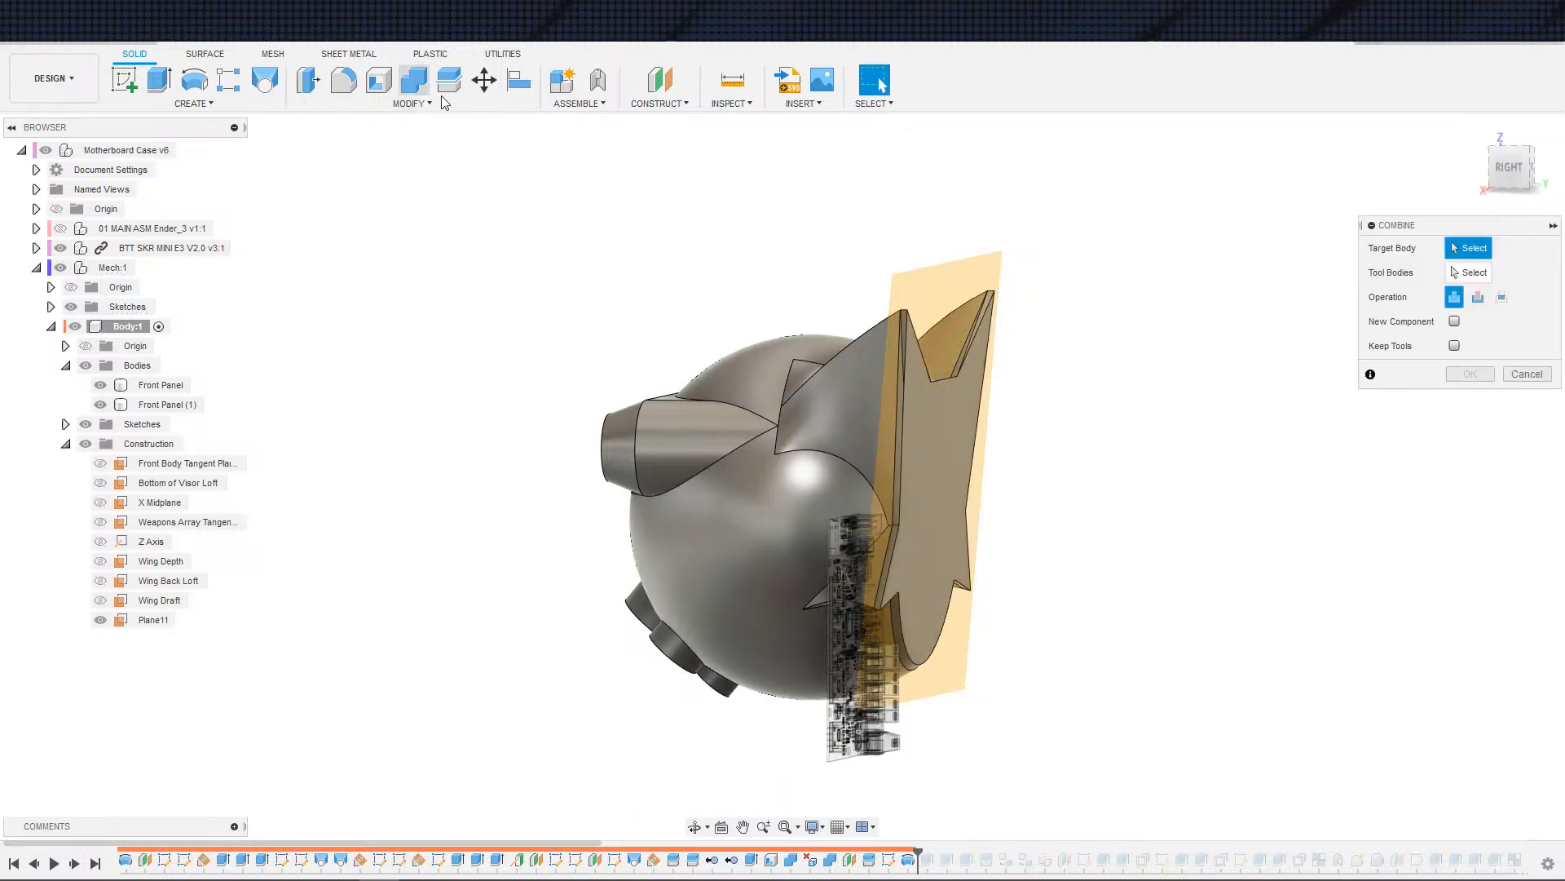
{"action": "left_click", "coordinate": [837, 483]}
{"action": "left_click", "coordinate": [958, 492]}
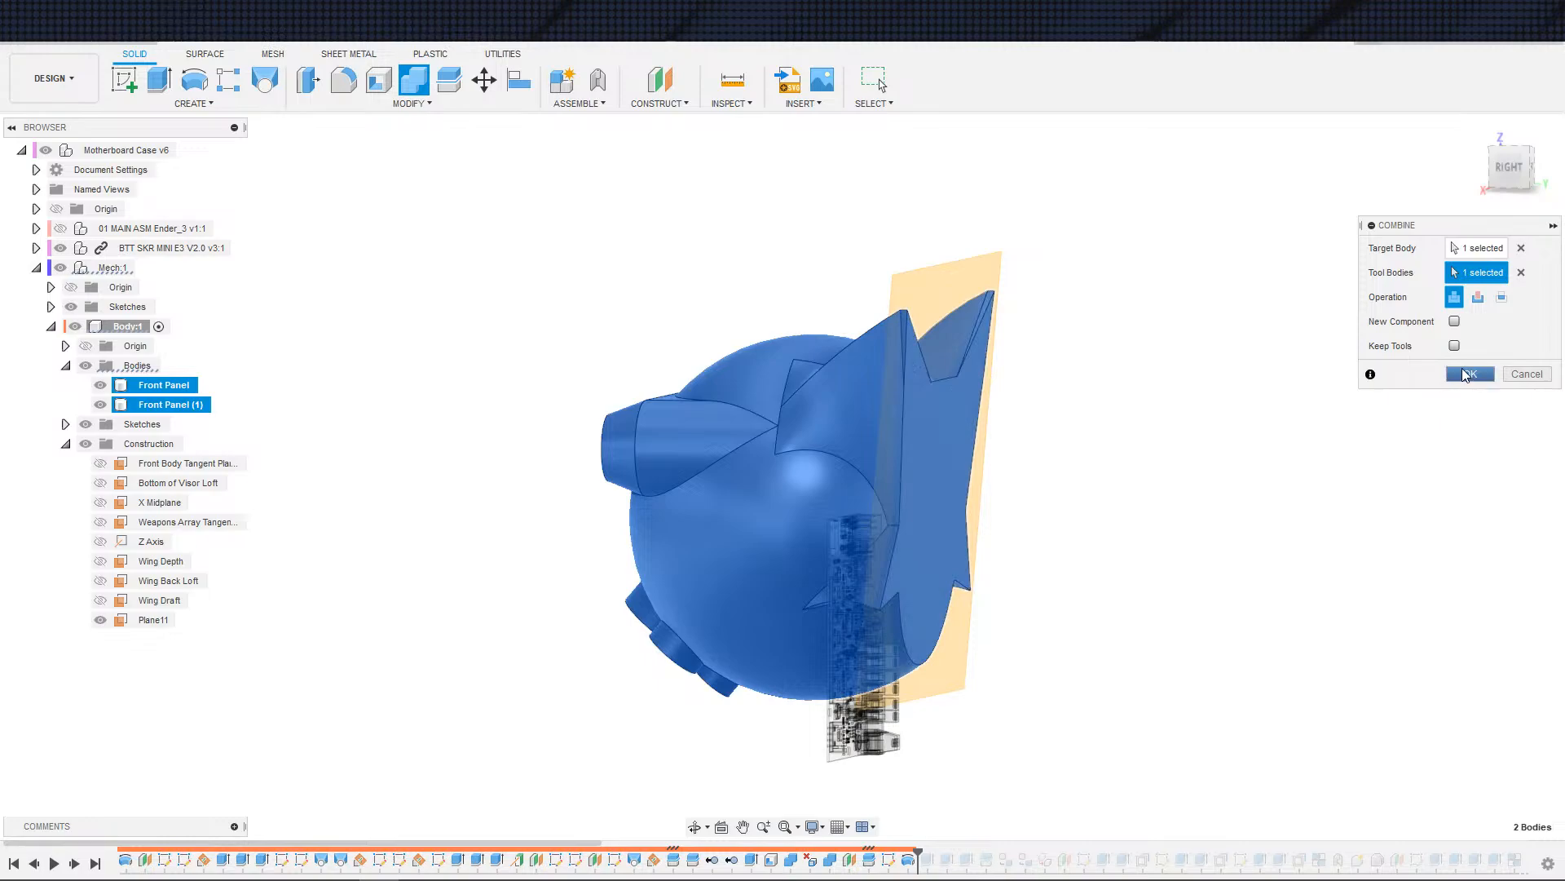
{"action": "key", "text": "Return"}
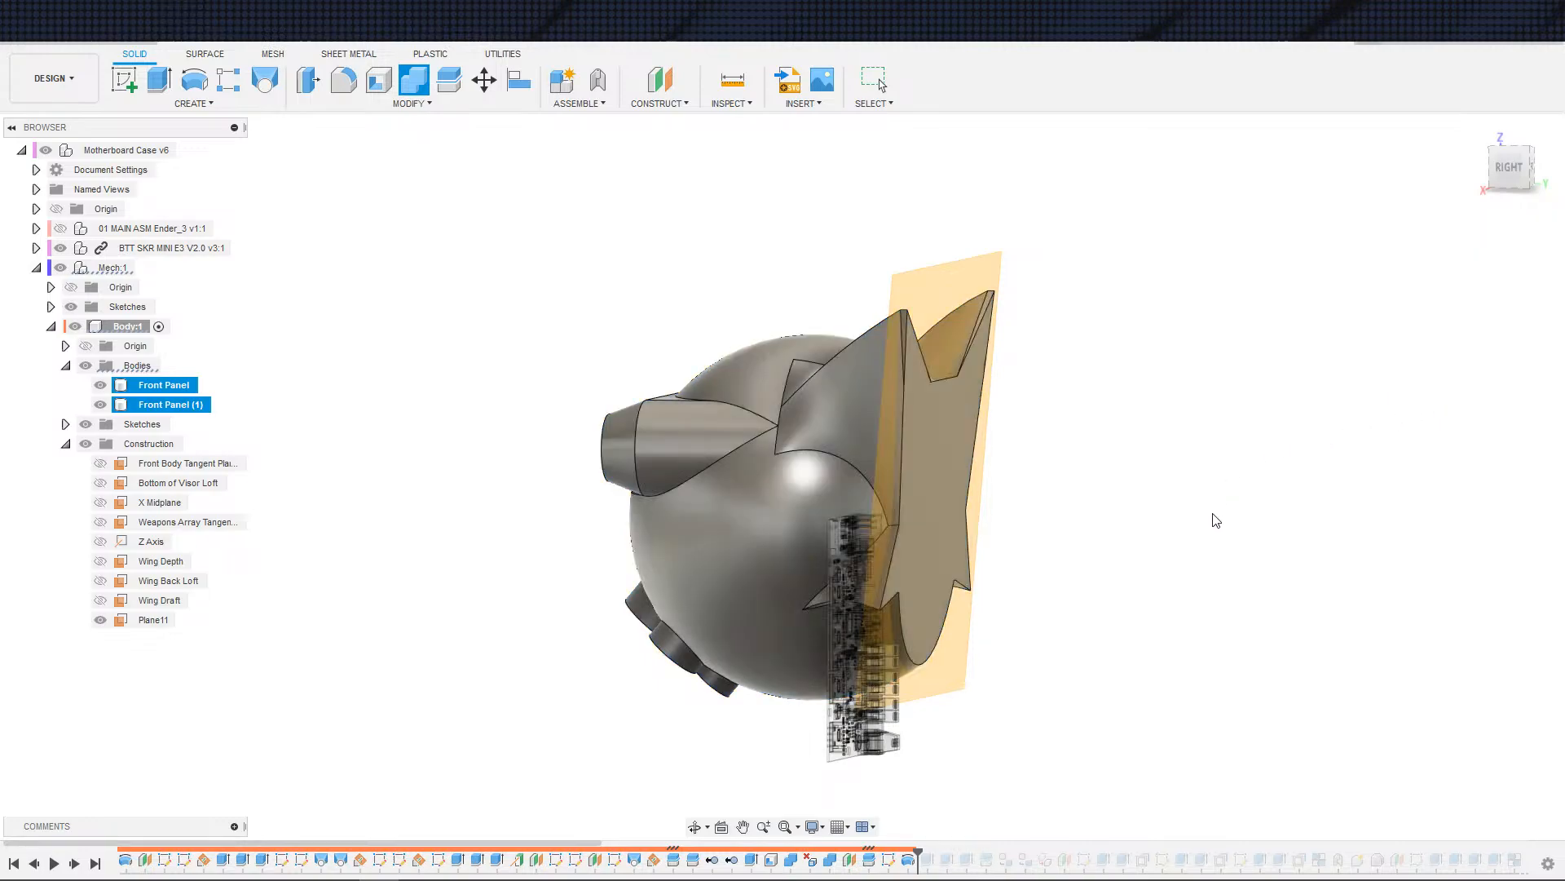
- Rename the new offset construction plane "Inside Back of Back Panel"
{"action": "mouse_move", "coordinate": [1213, 517]}
{"action": "middle_mouse_down", "text": "shift"}
{"action": "mouse_move", "coordinate": [1205, 500]}
{"action": "mouse_move", "coordinate": [1208, 545]}
{"action": "middle_mouse_up", "text": "shift"}
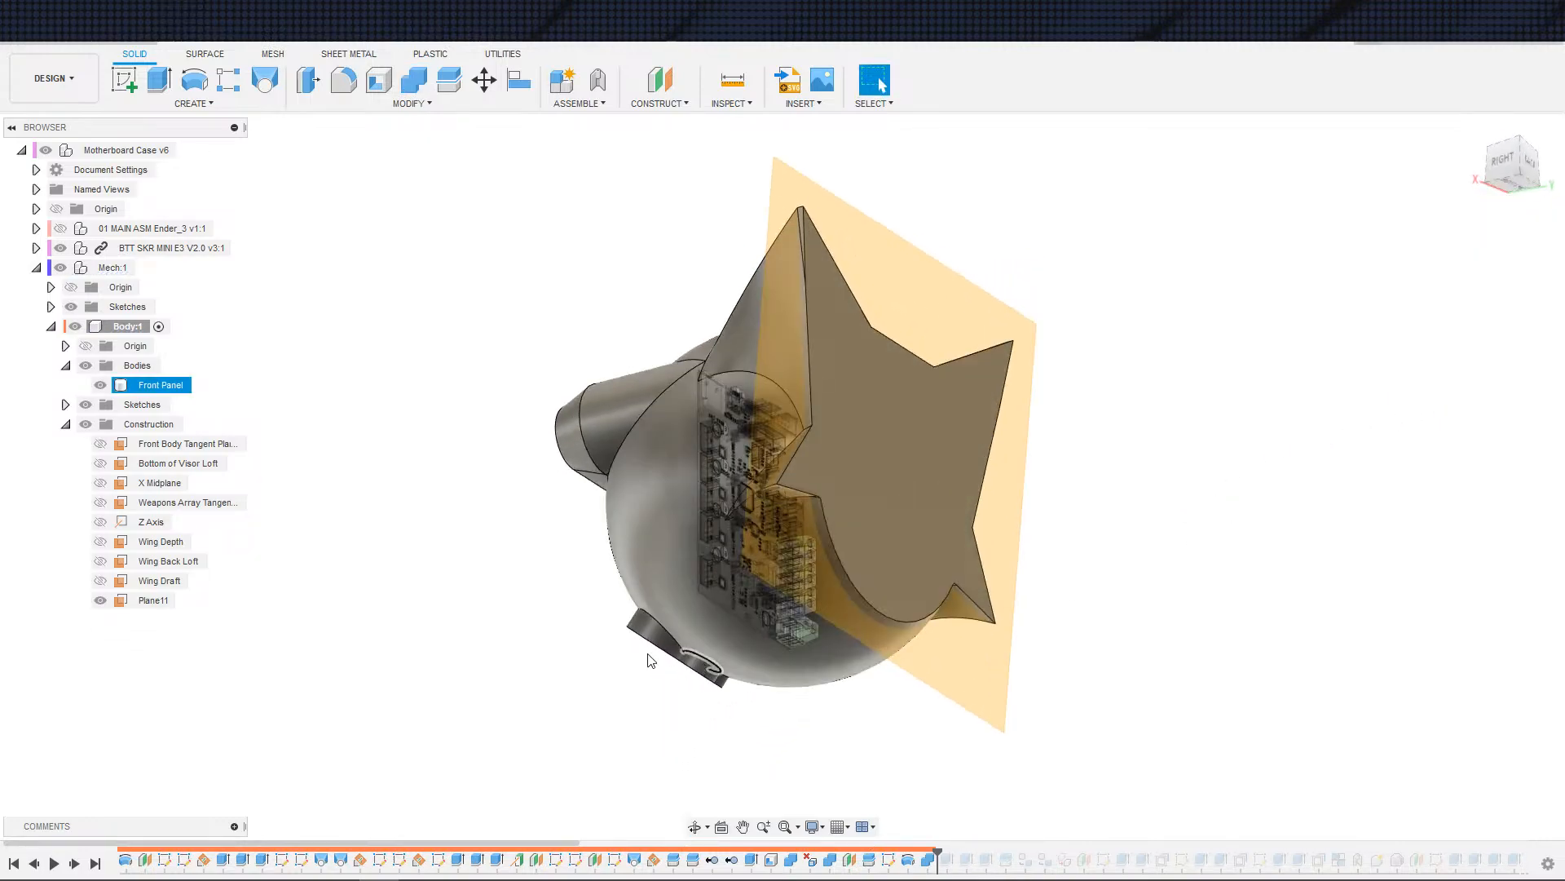
{"action": "double_click", "coordinate": [153, 600]}
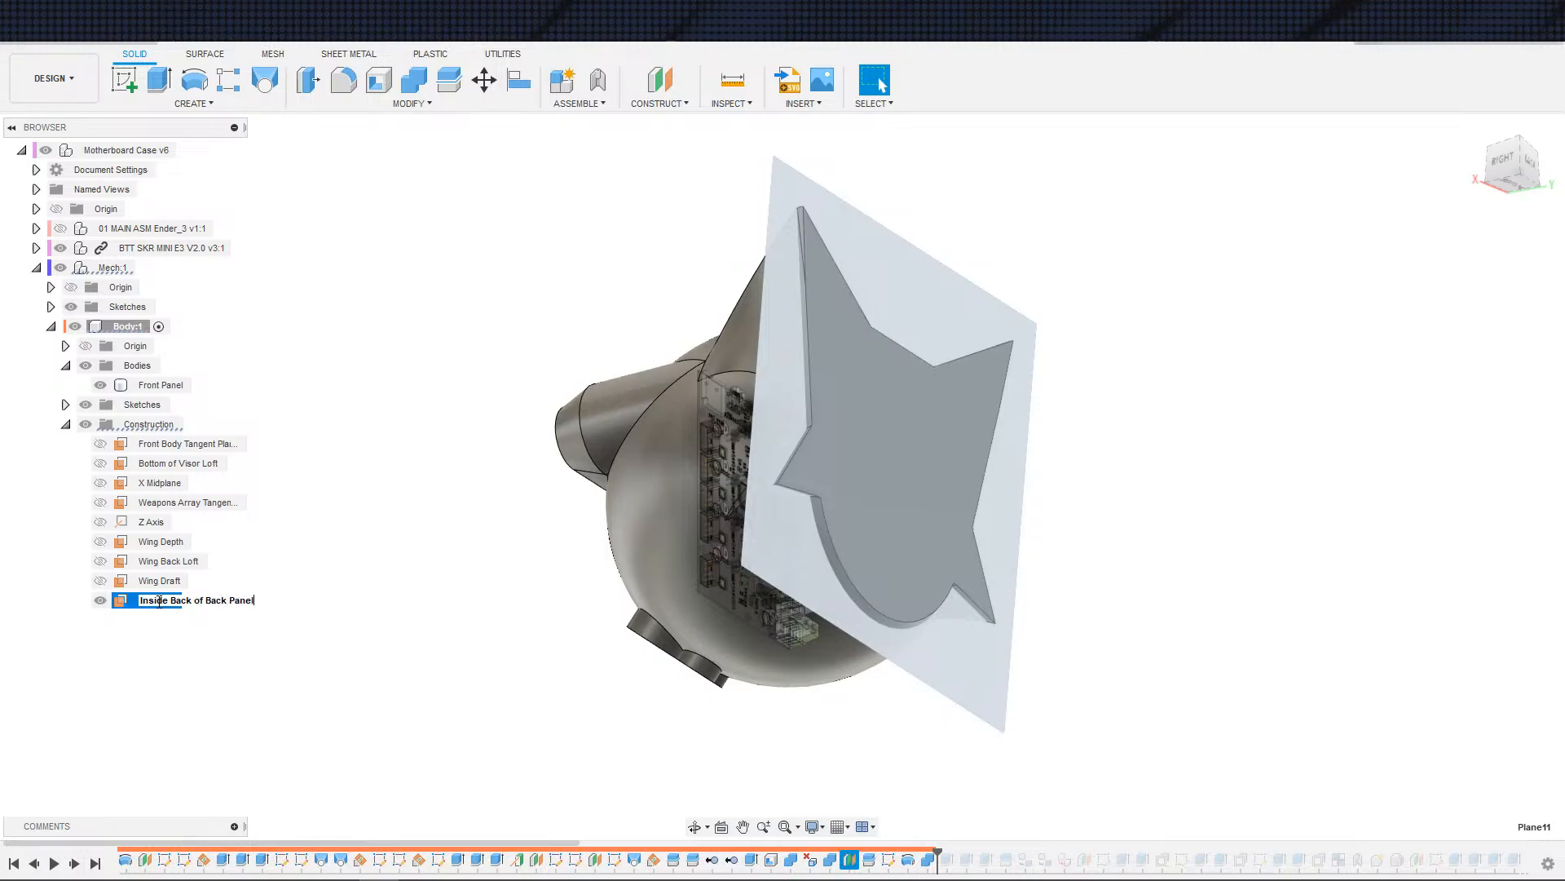
{"action": "key", "text": "Return"}
{"action": "left_click", "coordinate": [446, 713]}
{"action": "middle_click_drag", "start_coordinate": [521, 751], "coordinate": [543, 768], "text": "shift"}
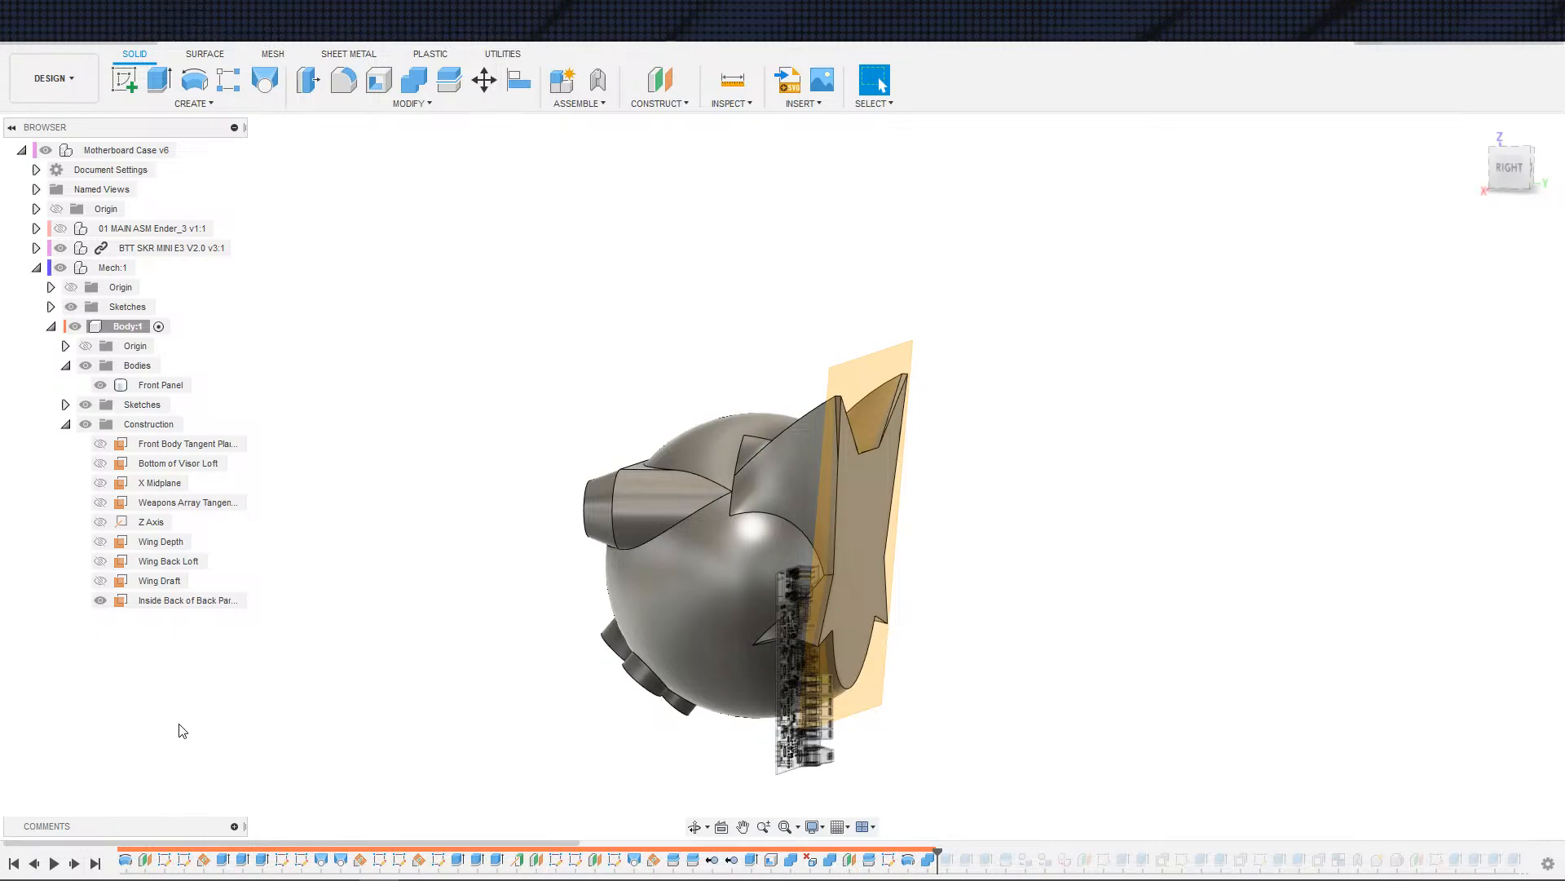
- Roll the timeline to its end, move the history marker back to Connection Holes (1), and activate the Back Panel component
{"action": "left_click", "coordinate": [95, 865]}
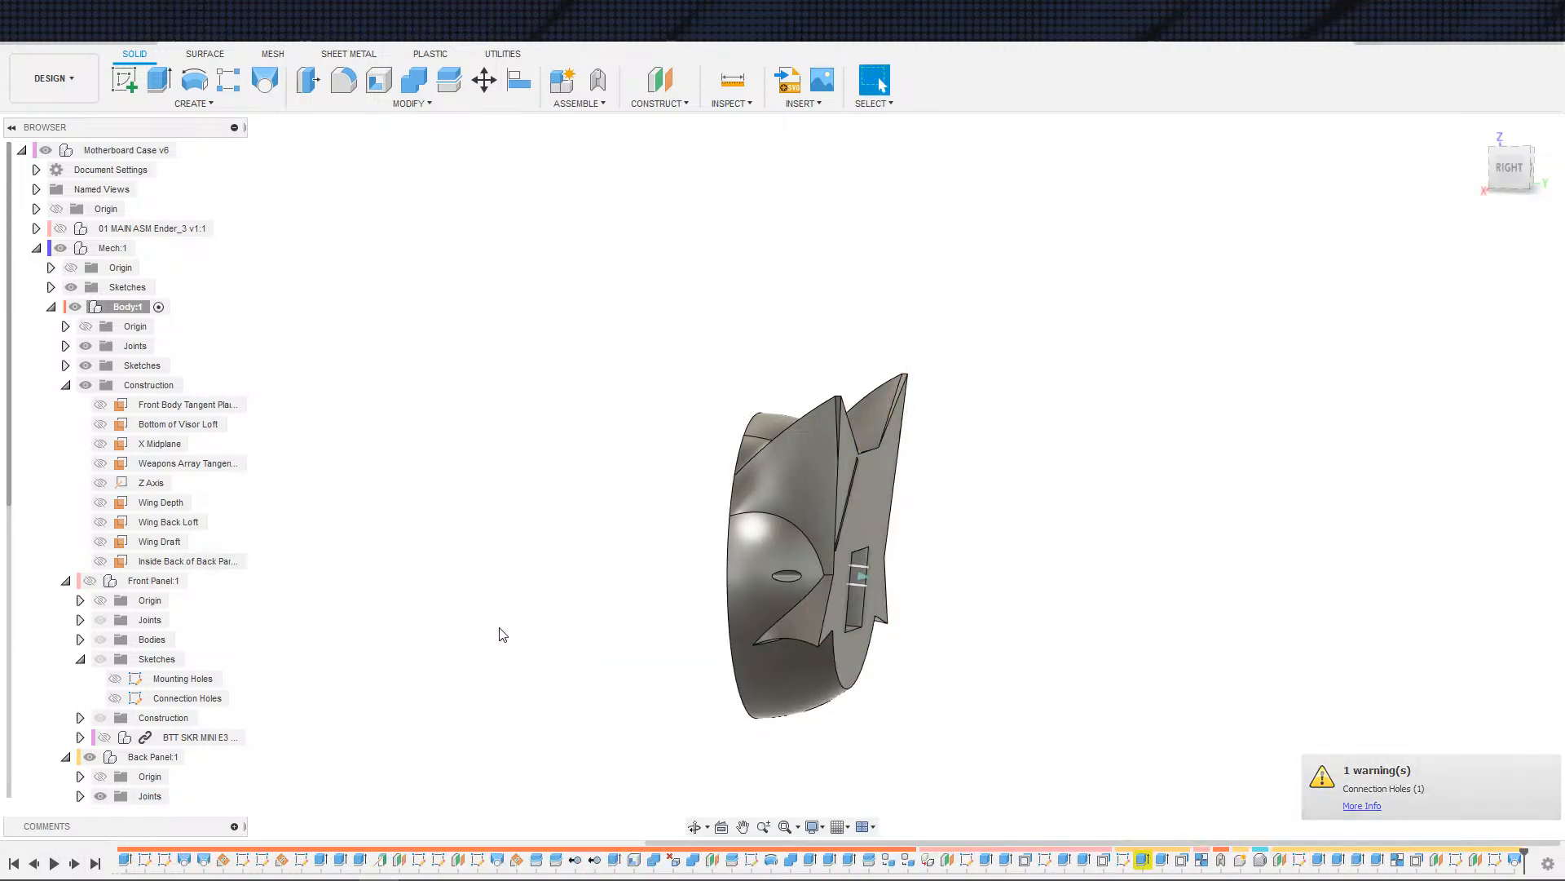
{"action": "right_click", "coordinate": [1142, 860]}
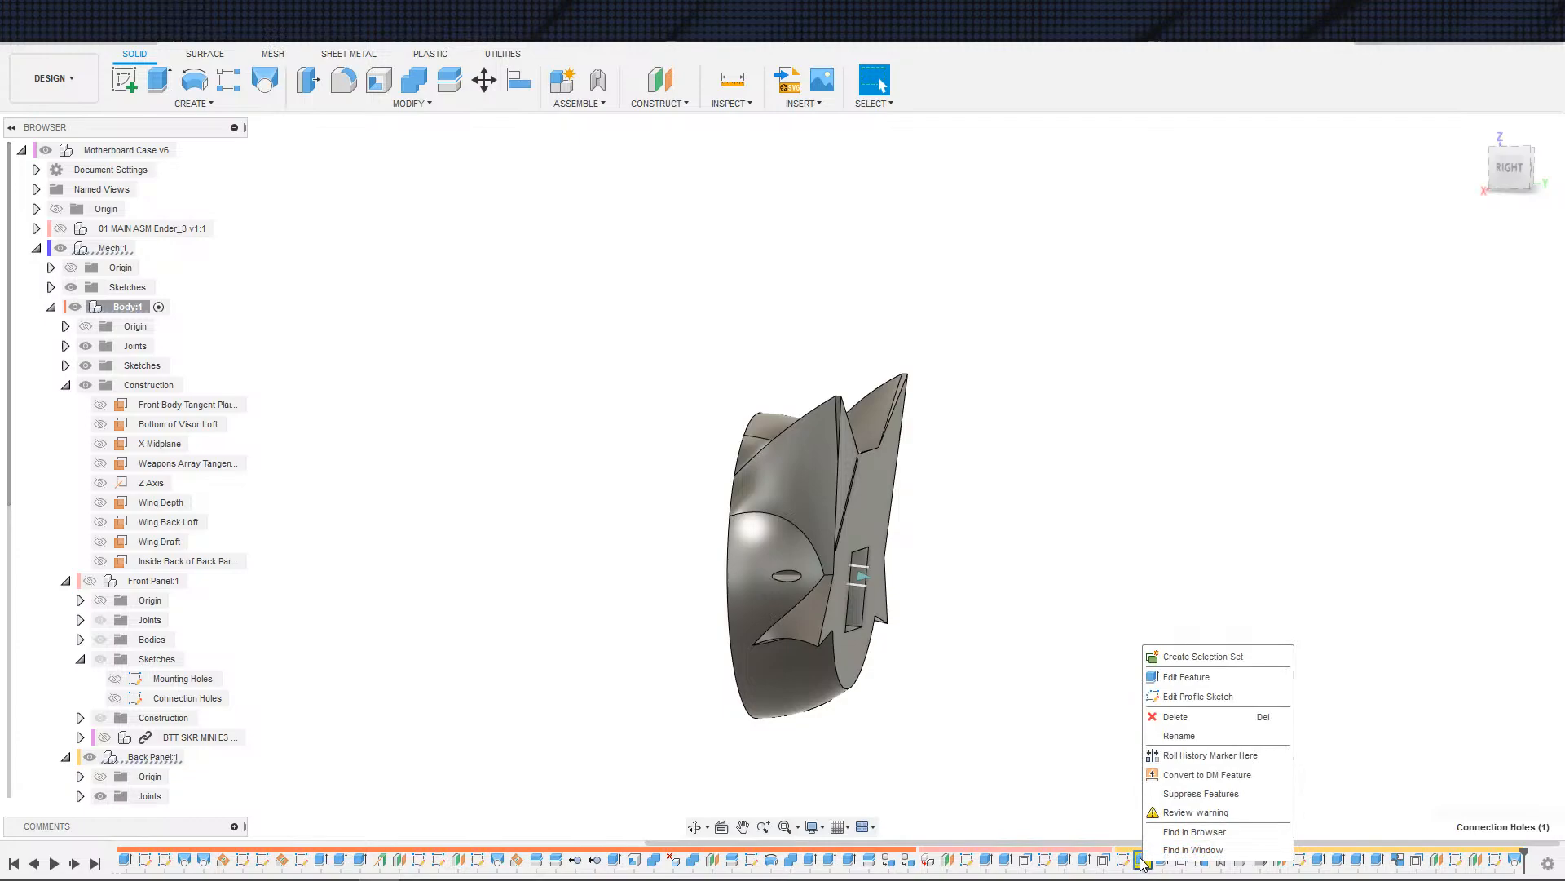
{"action": "left_click", "coordinate": [1173, 755]}
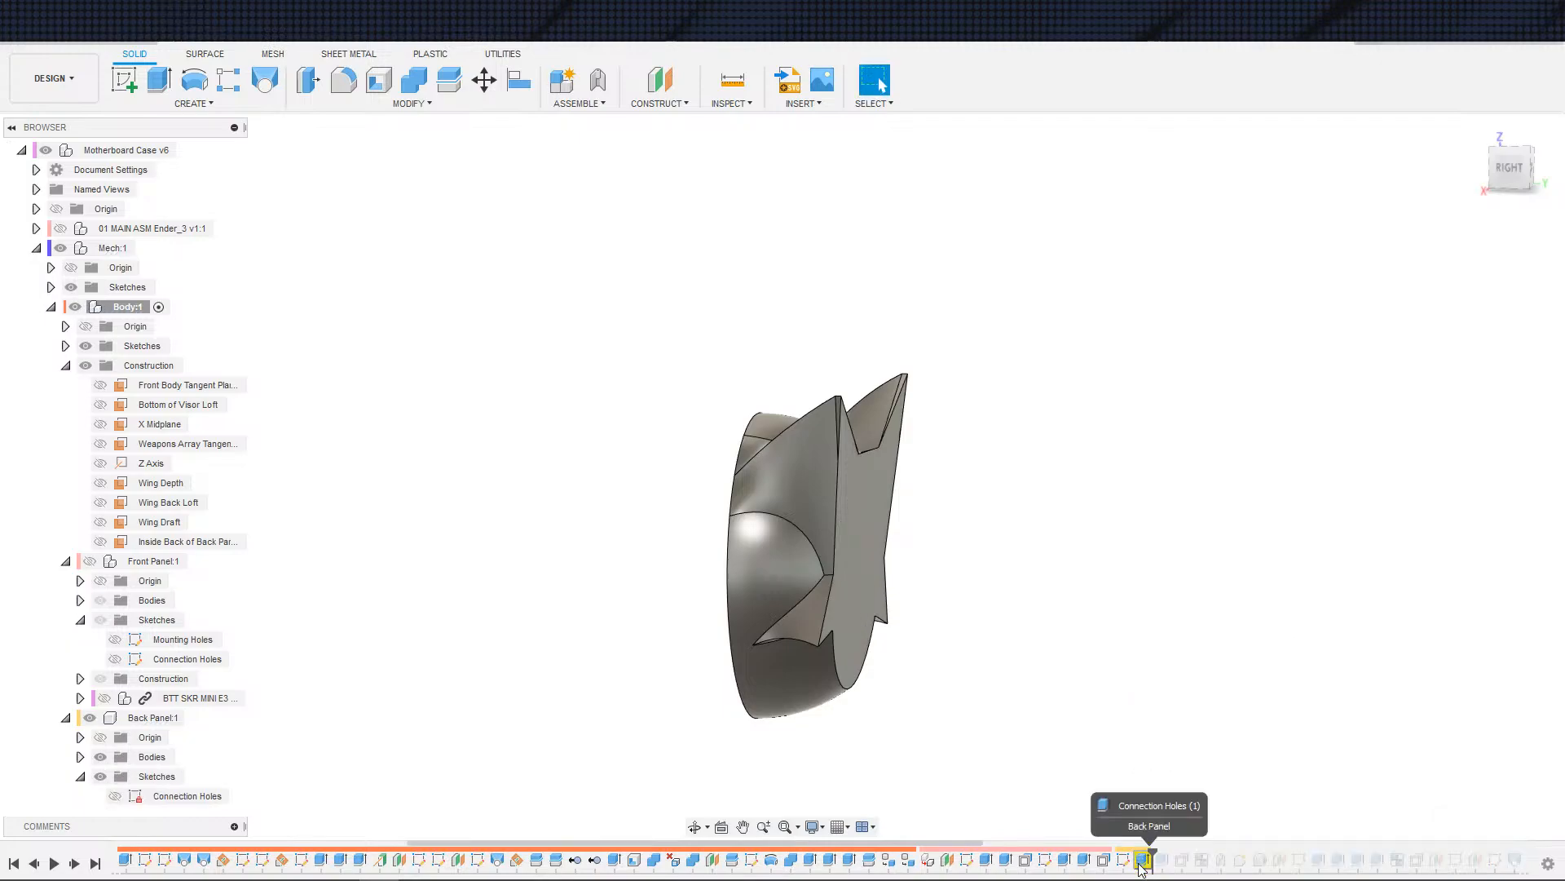
{"action": "middle_click_drag", "start_coordinate": [957, 734], "coordinate": [1060, 746], "text": "shift"}
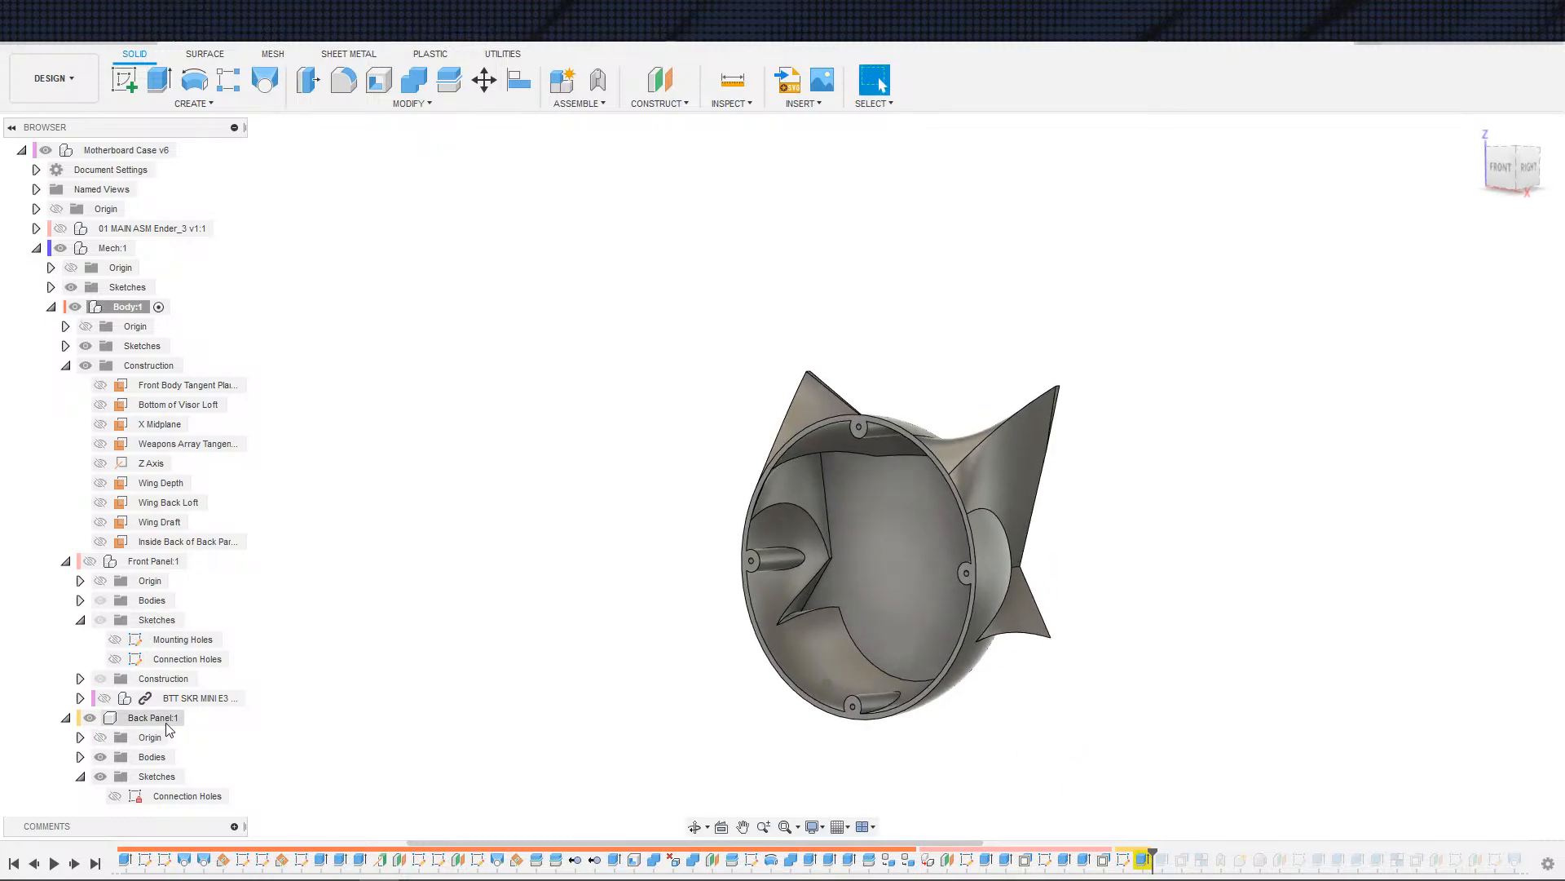
{"action": "left_click", "coordinate": [194, 718]}
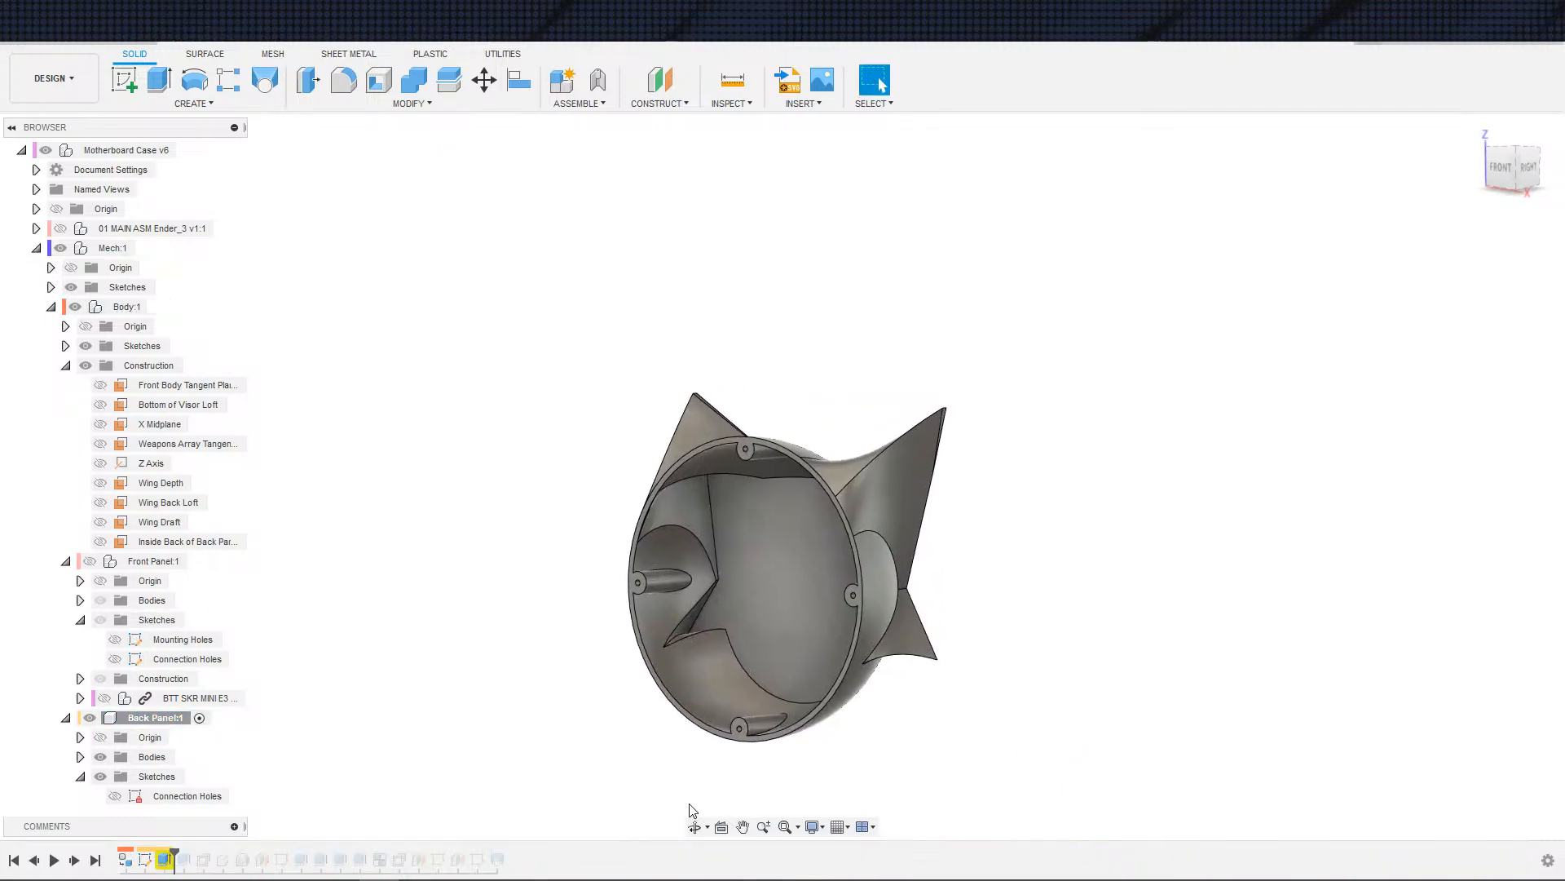
- Edit the Connection Holes (1) extrusion and remove the top boss's profiles from its selection
{"action": "double_click", "coordinate": [164, 860]}
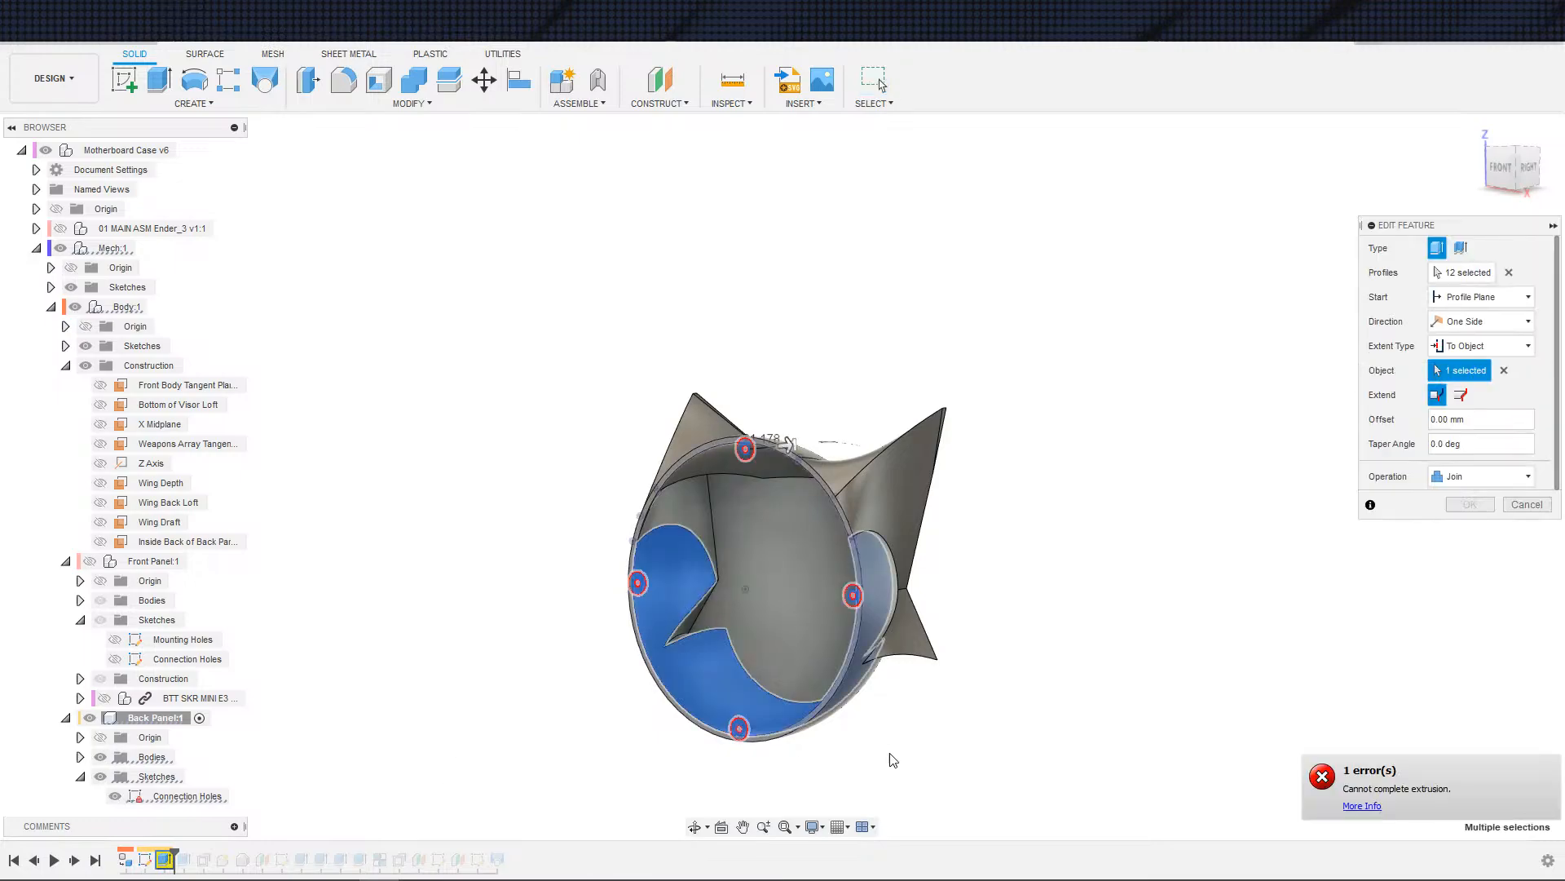
{"action": "middle_click_drag", "start_coordinate": [852, 741], "coordinate": [746, 245], "text": "shift"}
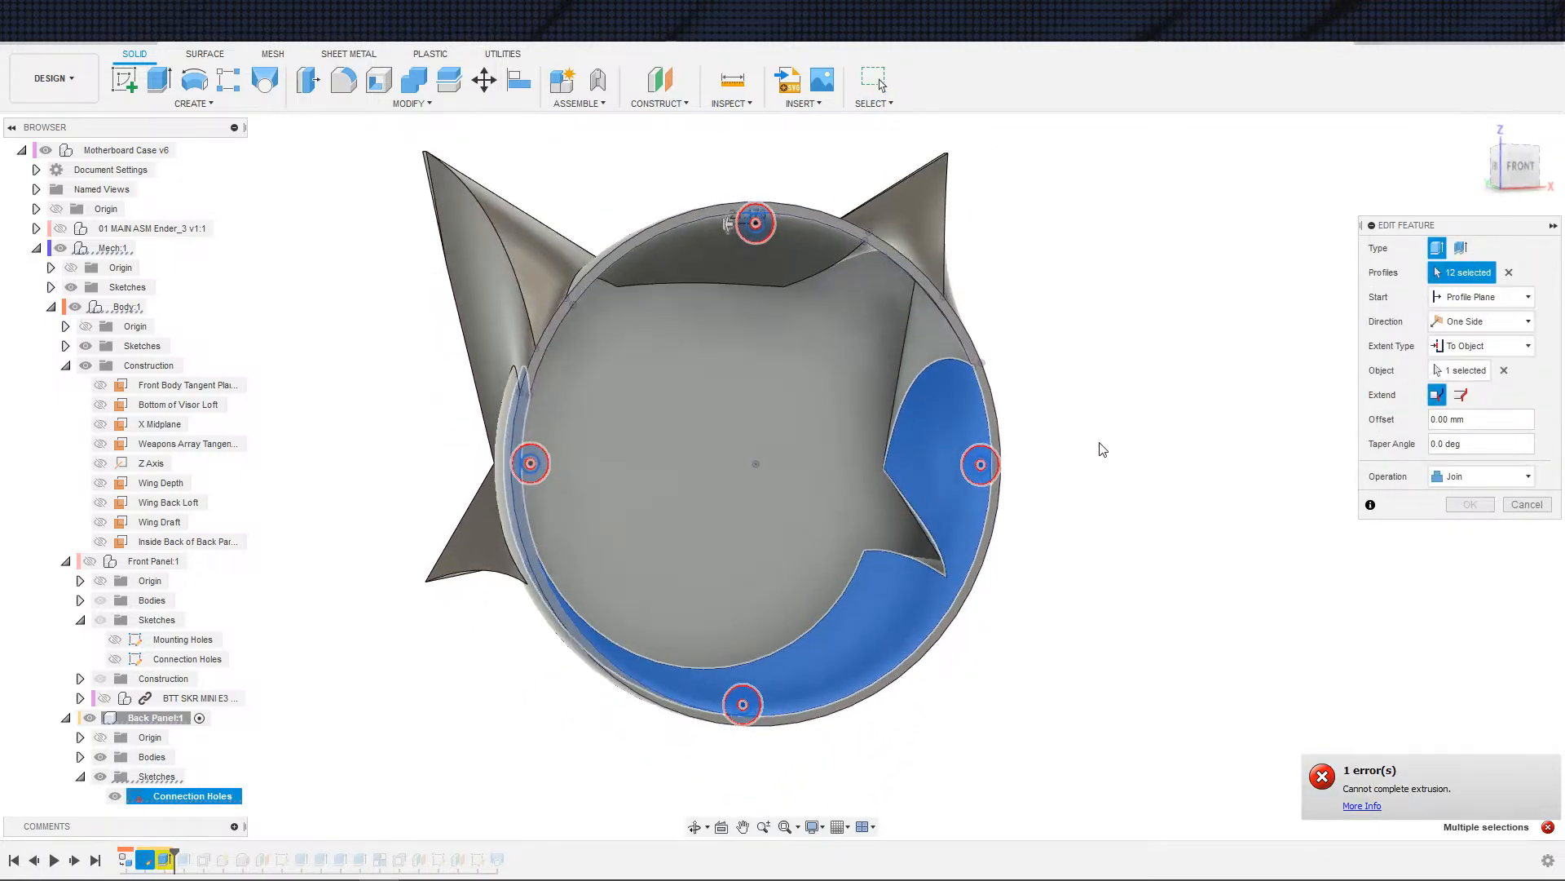
{"action": "scroll", "coordinate": [757, 236], "scroll_direction": "up", "scroll_amount": 3}
{"action": "scroll", "coordinate": [771, 236], "scroll_direction": "up", "scroll_amount": 3}
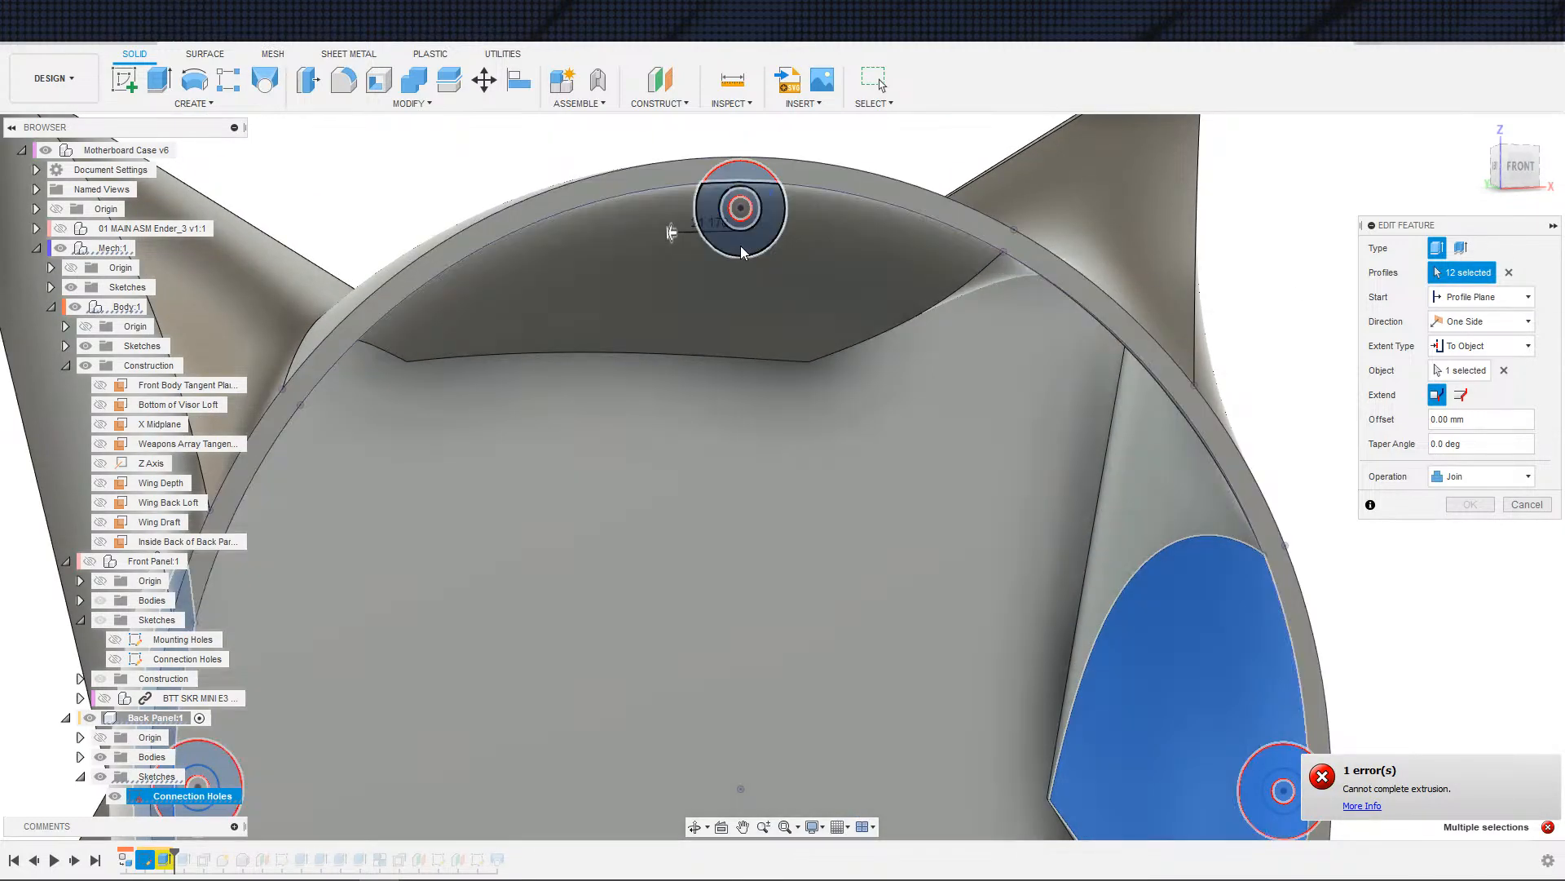
{"action": "left_click", "coordinate": [743, 242]}
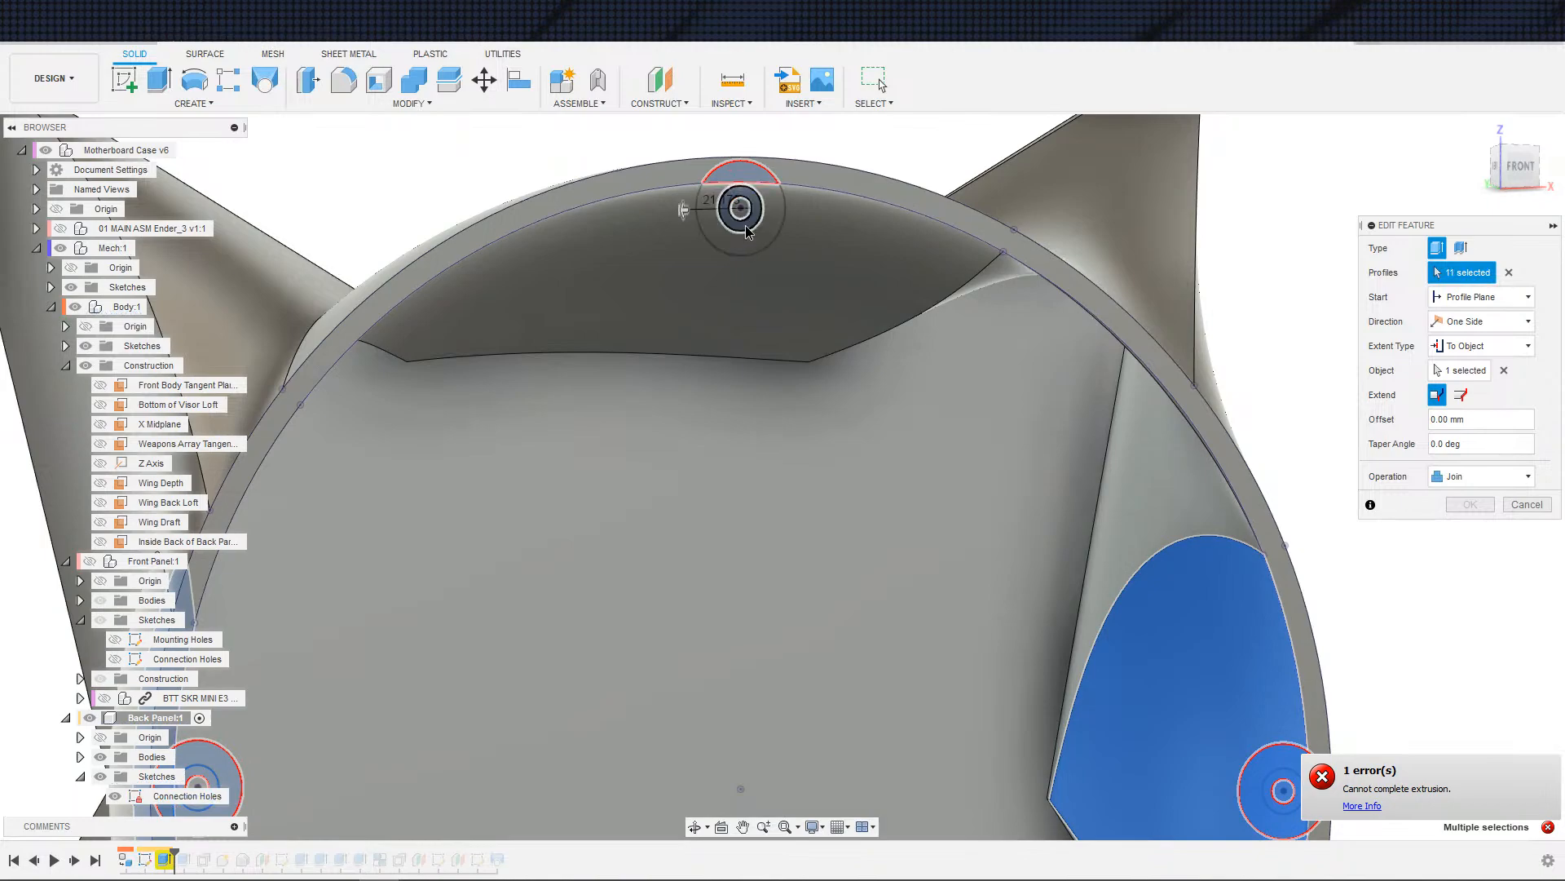
{"action": "left_click", "coordinate": [744, 225]}
{"action": "left_click", "coordinate": [762, 181]}
{"action": "scroll", "coordinate": [812, 325], "scroll_direction": "down", "scroll_amount": 2}
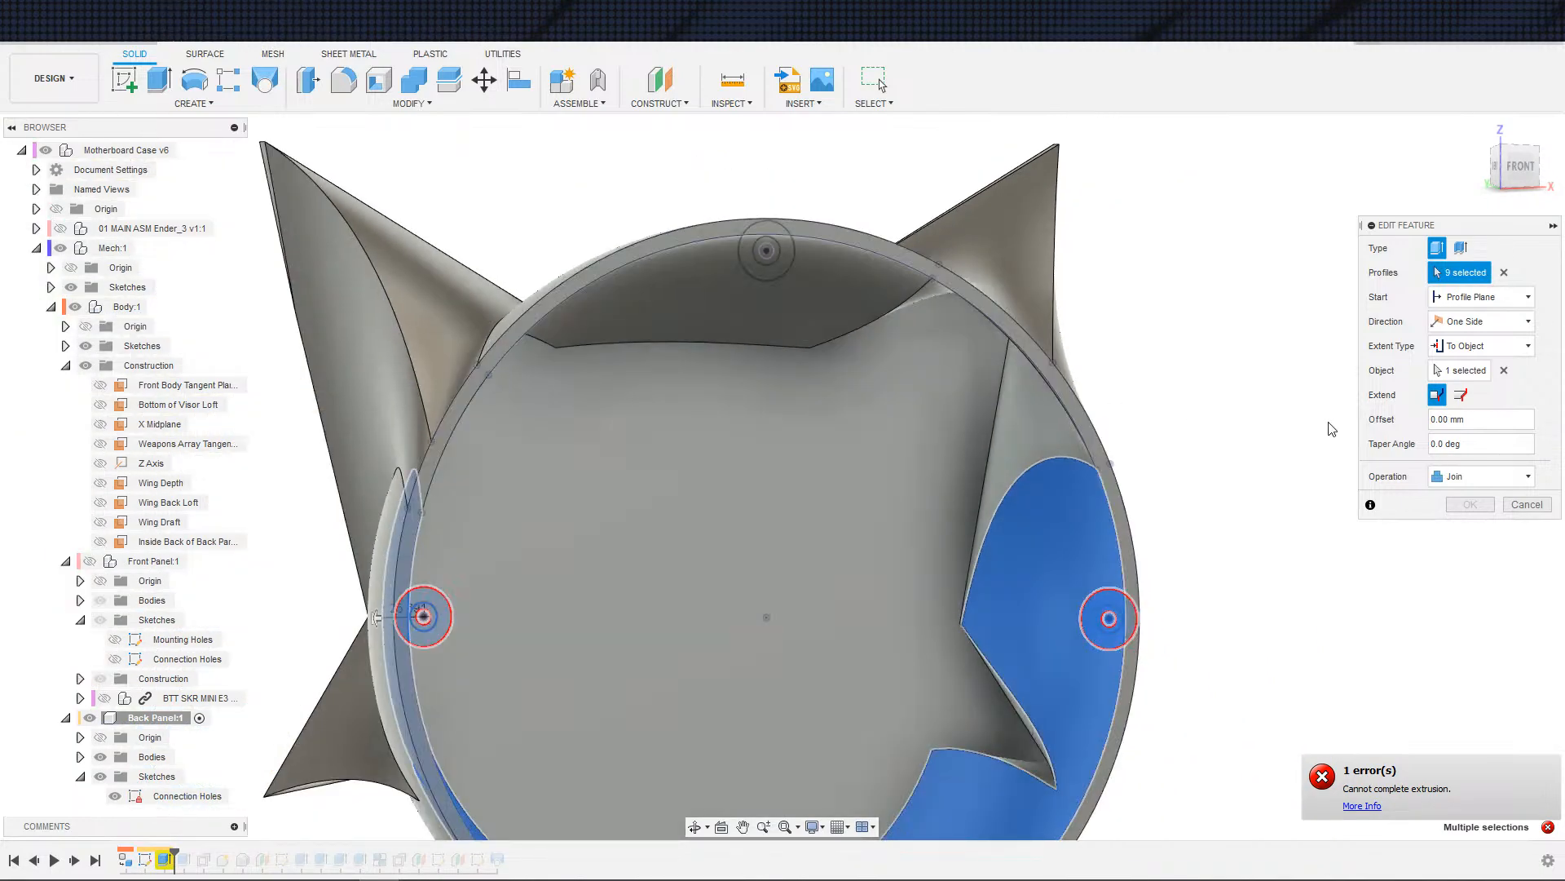
{"action": "scroll", "coordinate": [1314, 515], "scroll_direction": "down", "scroll_amount": 2}
{"action": "mouse_move", "coordinate": [1280, 501]}
{"action": "middle_mouse_down"}
{"action": "mouse_move", "coordinate": [1287, 485]}
{"action": "mouse_move", "coordinate": [1330, 504]}
{"action": "mouse_move", "coordinate": [1318, 527]}
{"action": "mouse_move", "coordinate": [1304, 520]}
{"action": "middle_mouse_up"}
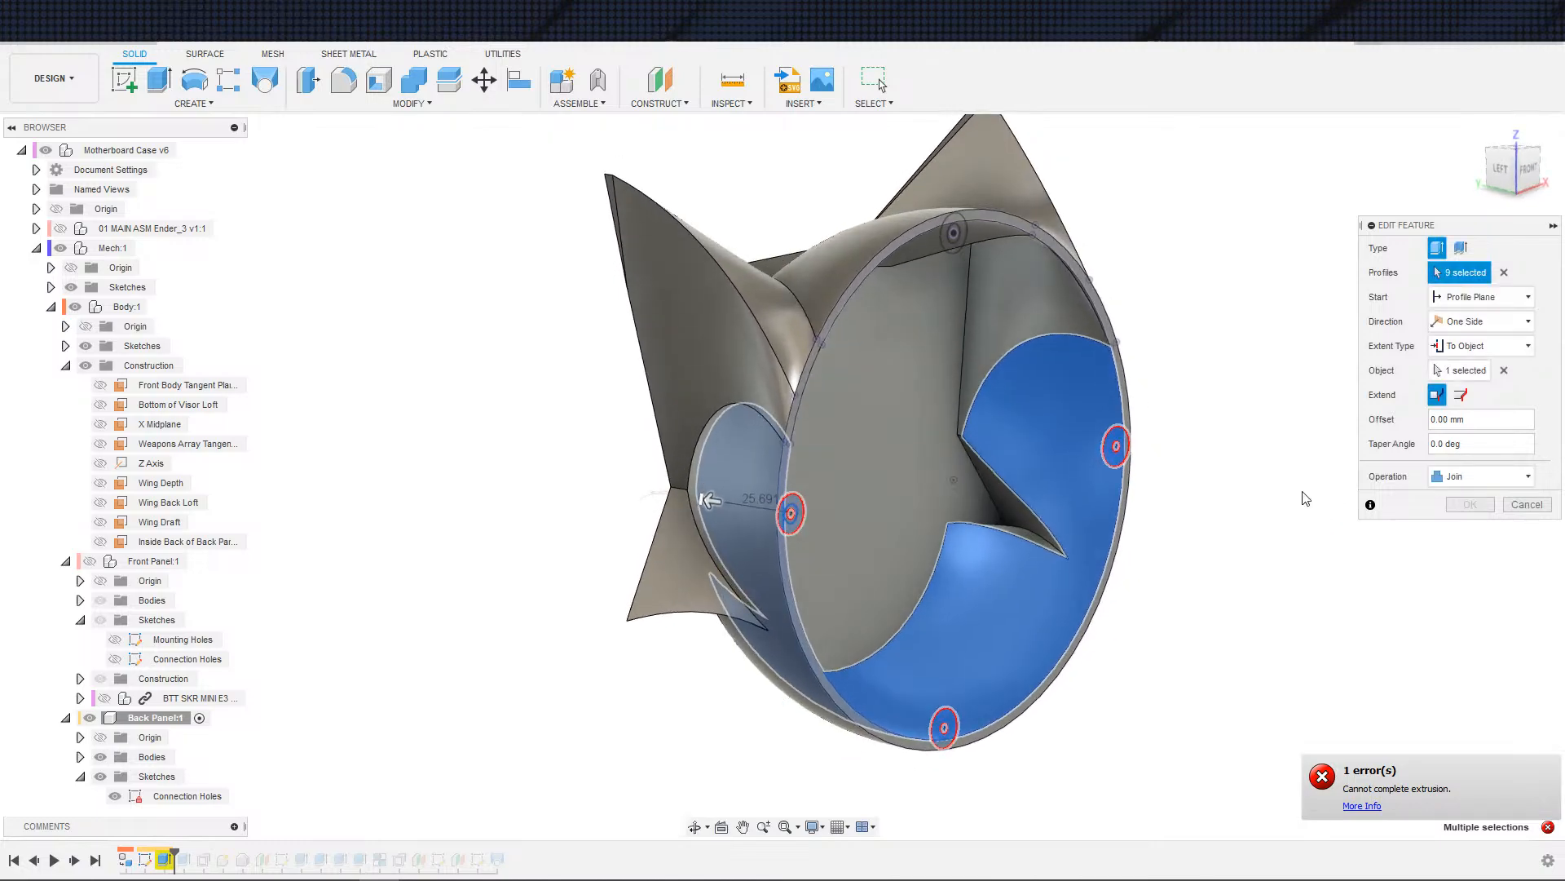
{"action": "mouse_move", "coordinate": [1259, 471]}
{"action": "middle_mouse_down", "text": "shift"}
{"action": "mouse_move", "coordinate": [1223, 464]}
{"action": "mouse_move", "coordinate": [1270, 452]}
{"action": "middle_mouse_up", "text": "shift"}
- Clear the extrusion's profiles and select only the boss rings at both sides and the bottom of the rim
{"action": "left_click", "coordinate": [1503, 273]}
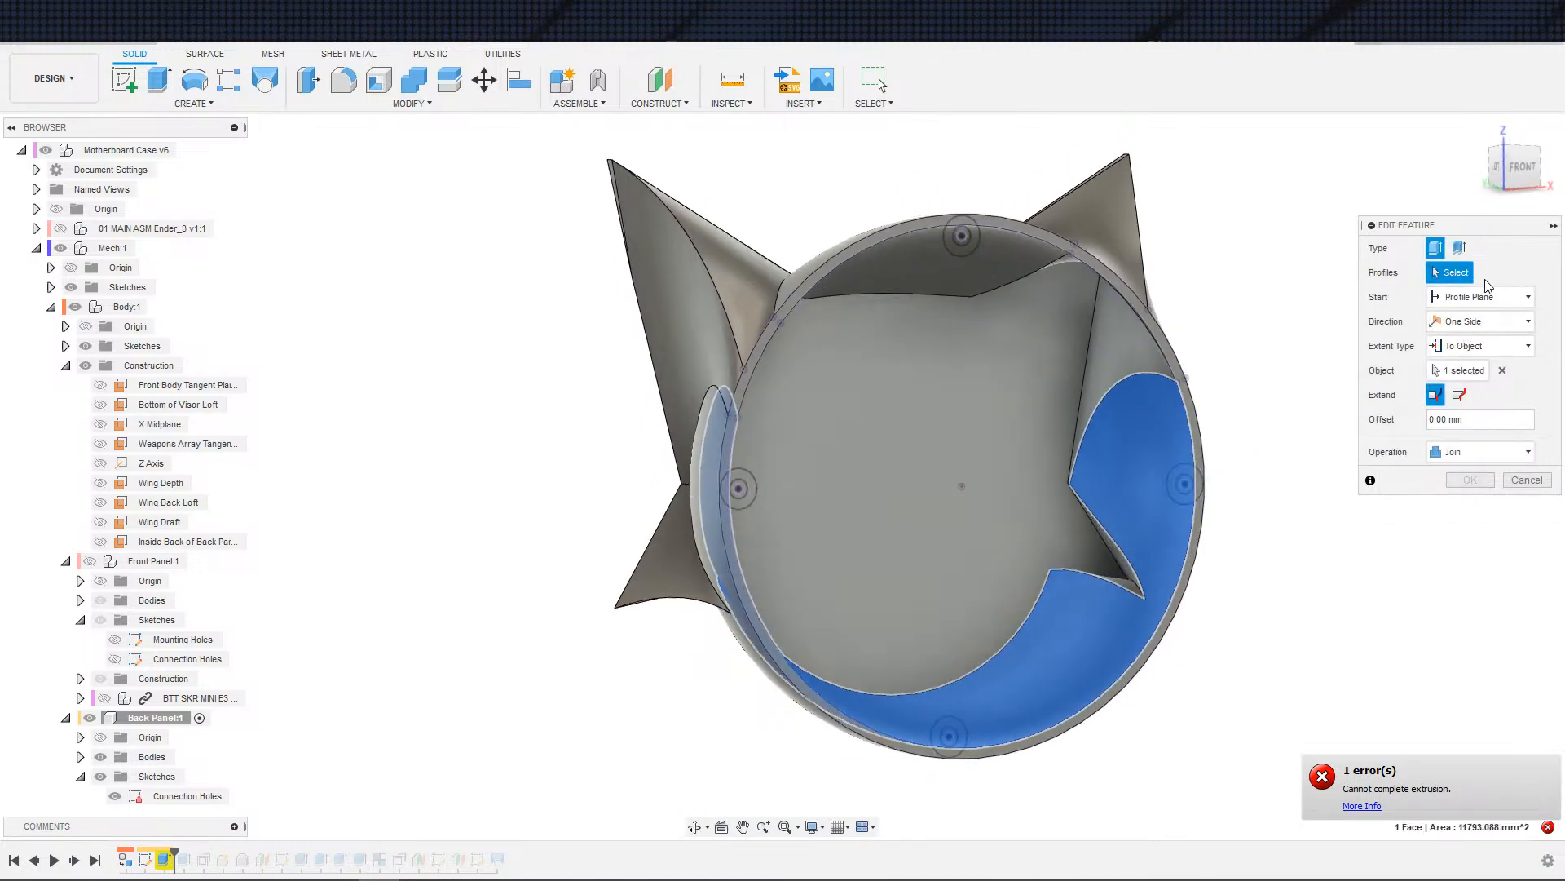
{"action": "scroll", "coordinate": [1223, 509], "scroll_direction": "up", "scroll_amount": 3}
{"action": "left_click", "coordinate": [1182, 497]}
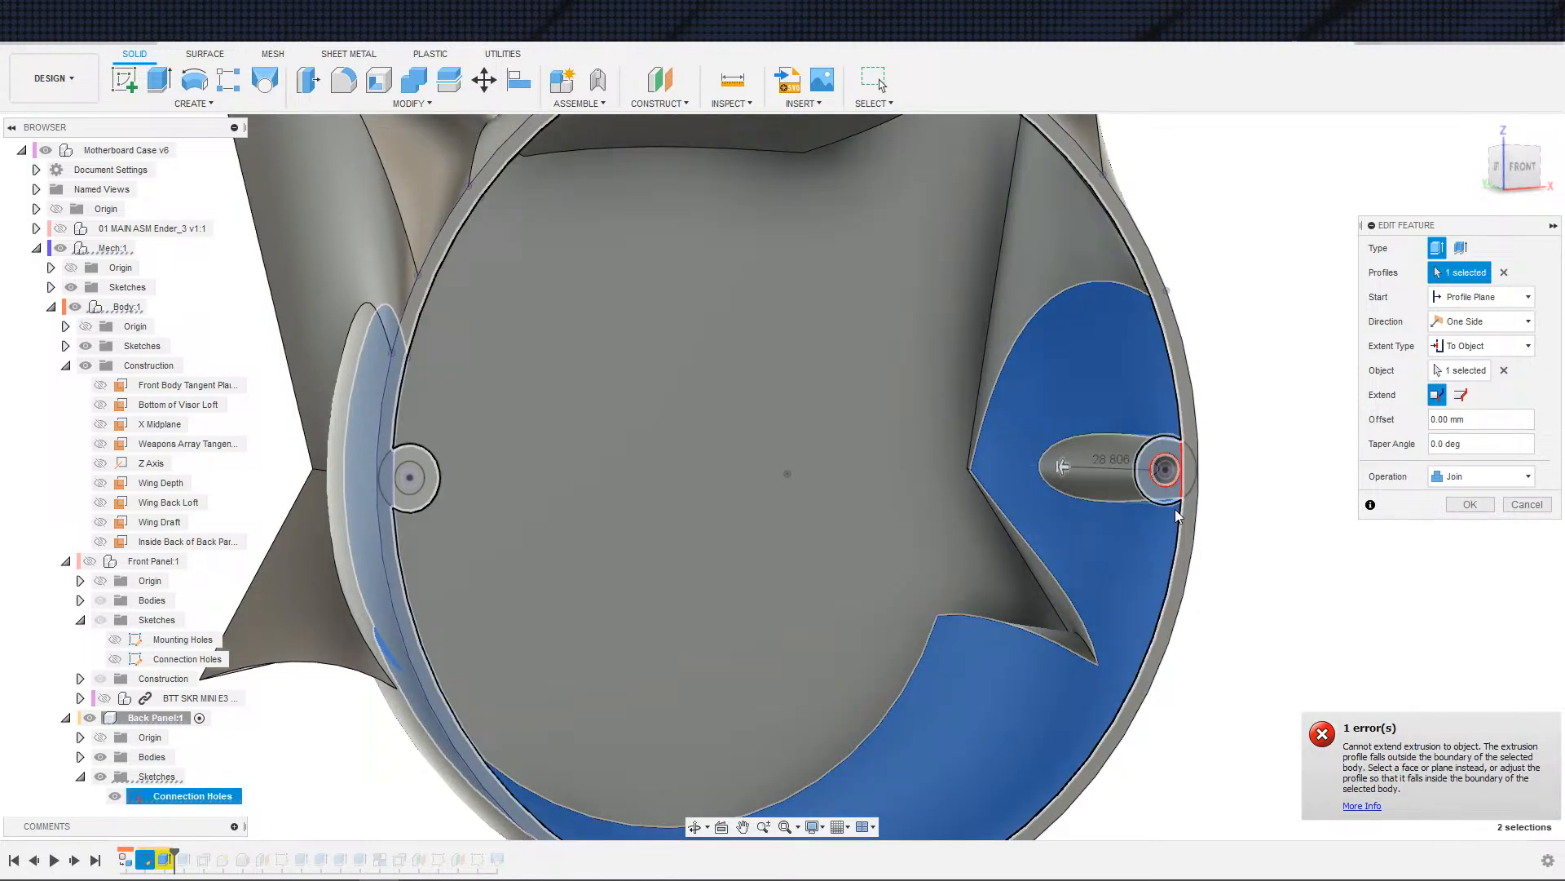
{"action": "scroll", "coordinate": [1174, 497], "scroll_direction": "down", "scroll_amount": 3}
{"action": "left_click", "coordinate": [956, 711]}
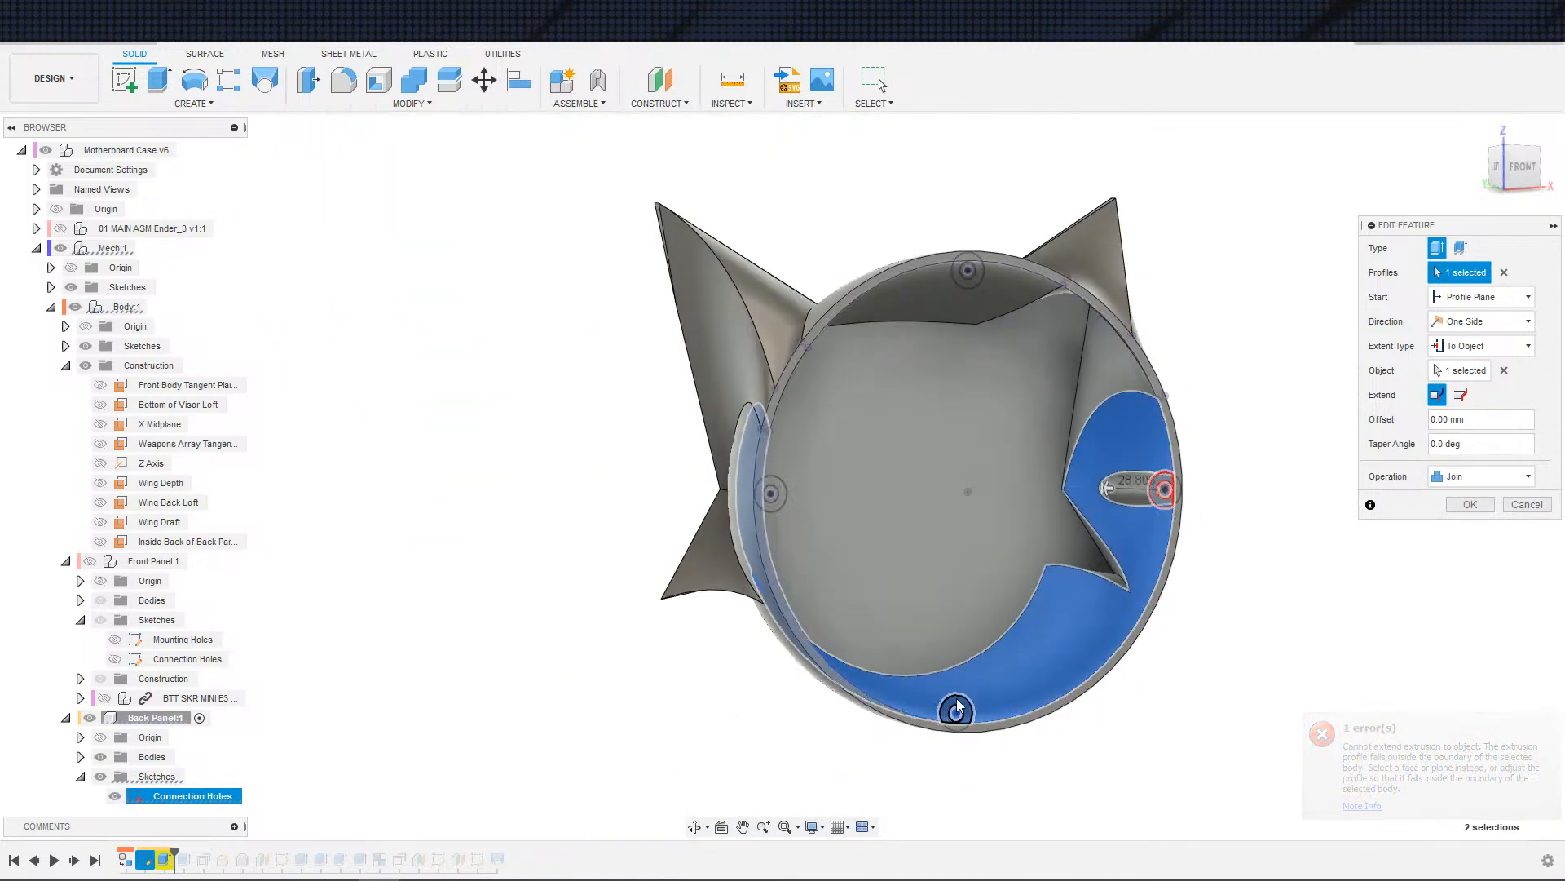
{"action": "middle_click_drag", "start_coordinate": [971, 636], "coordinate": [844, 616], "text": "shift"}
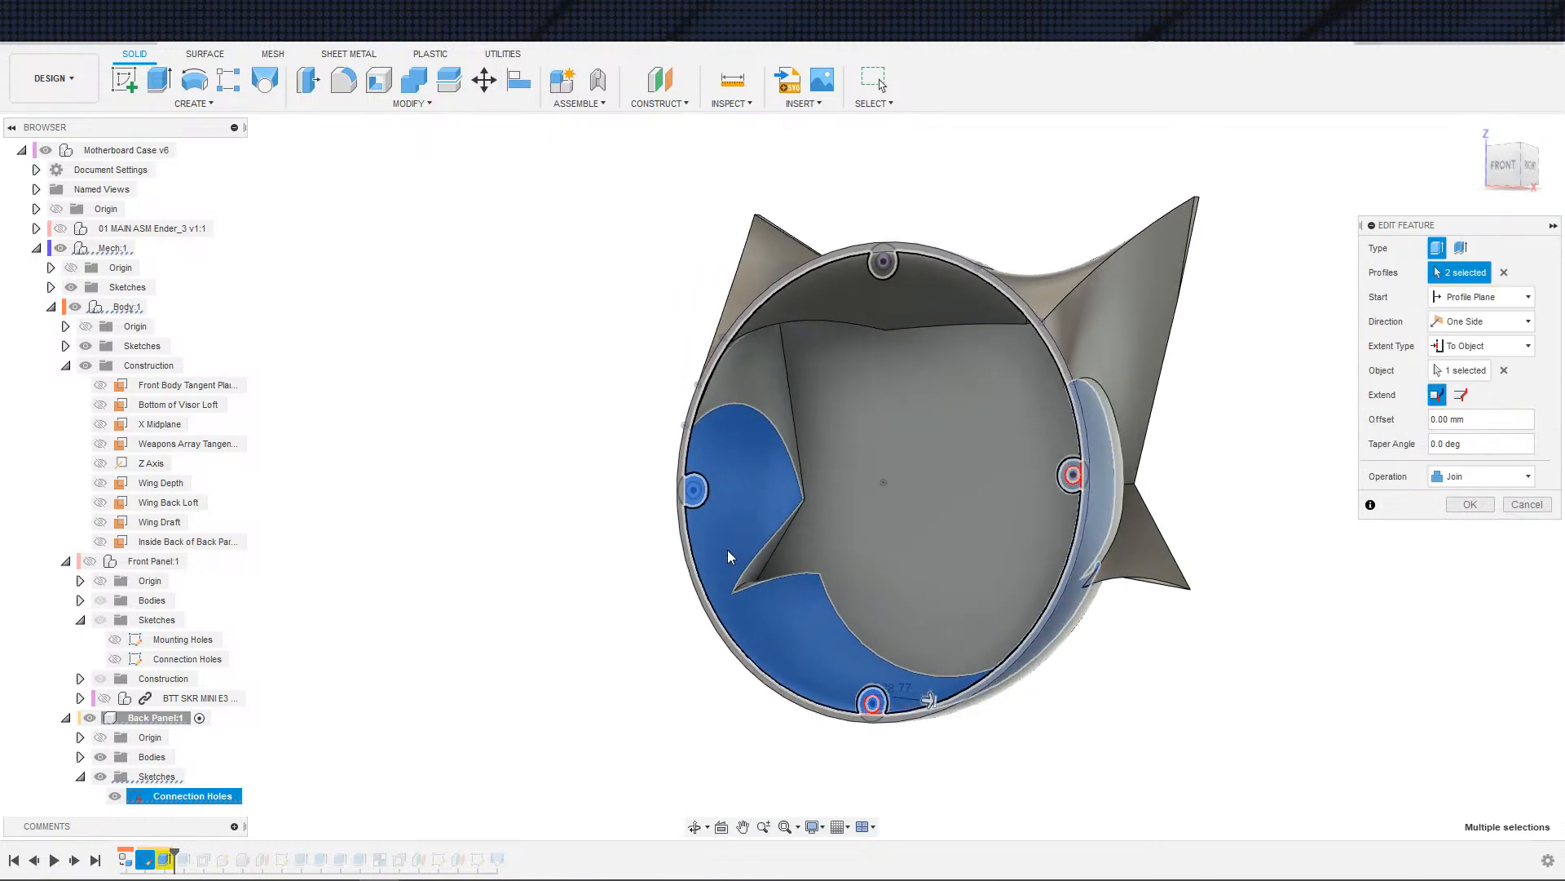
{"action": "left_click", "coordinate": [697, 499]}
{"action": "middle_click_drag", "start_coordinate": [1176, 662], "coordinate": [1247, 633], "text": "shift"}
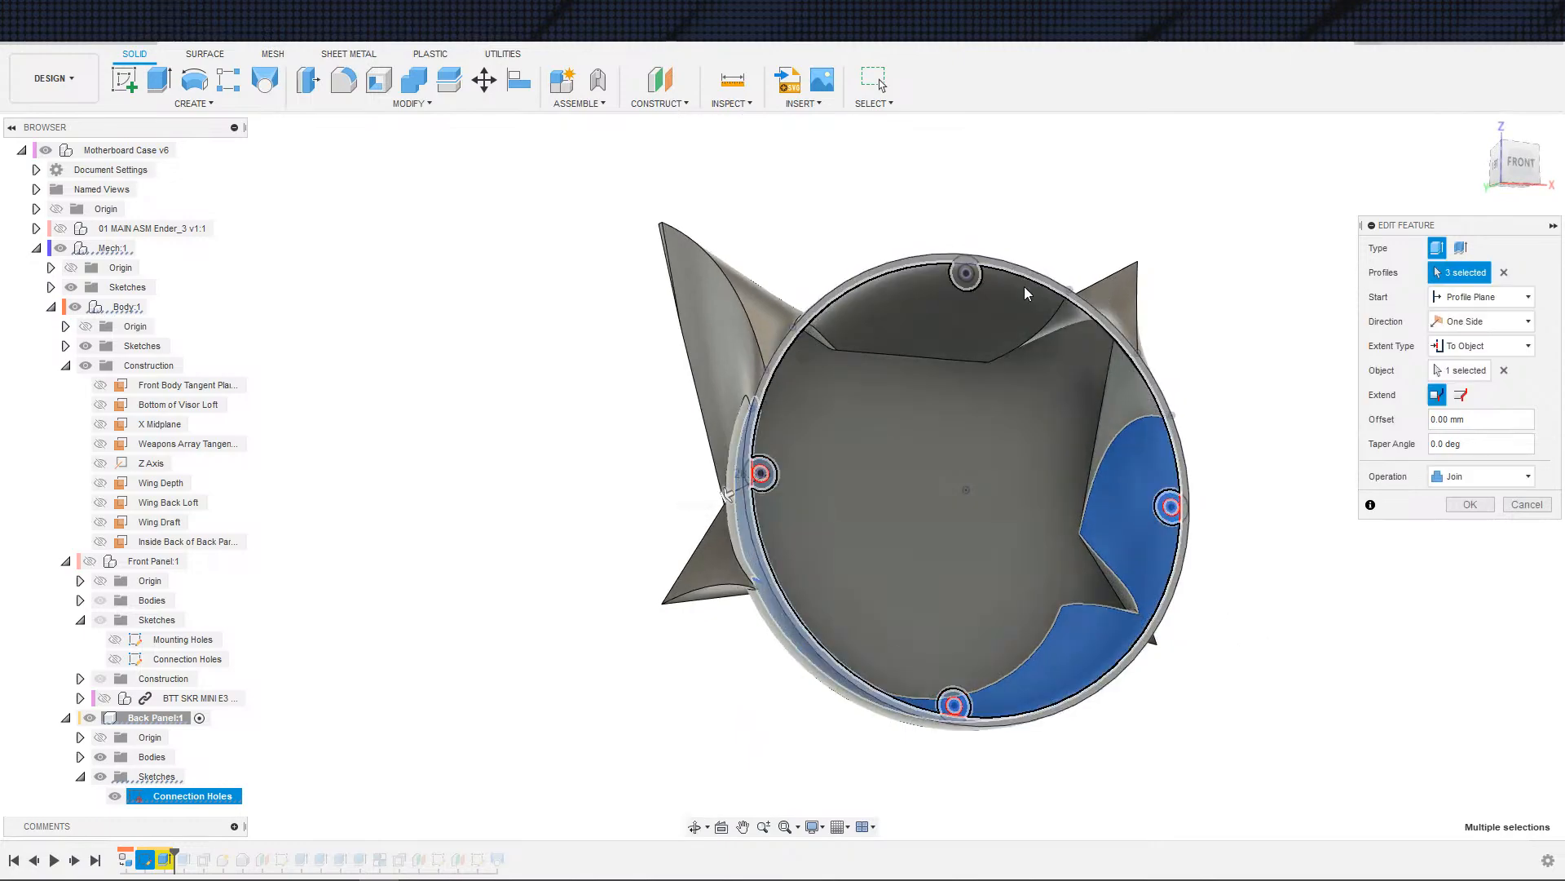
- Try adding the top boss ring to the profiles, deselect it again, and apply the edited extrusion
{"action": "left_click", "coordinate": [974, 292]}
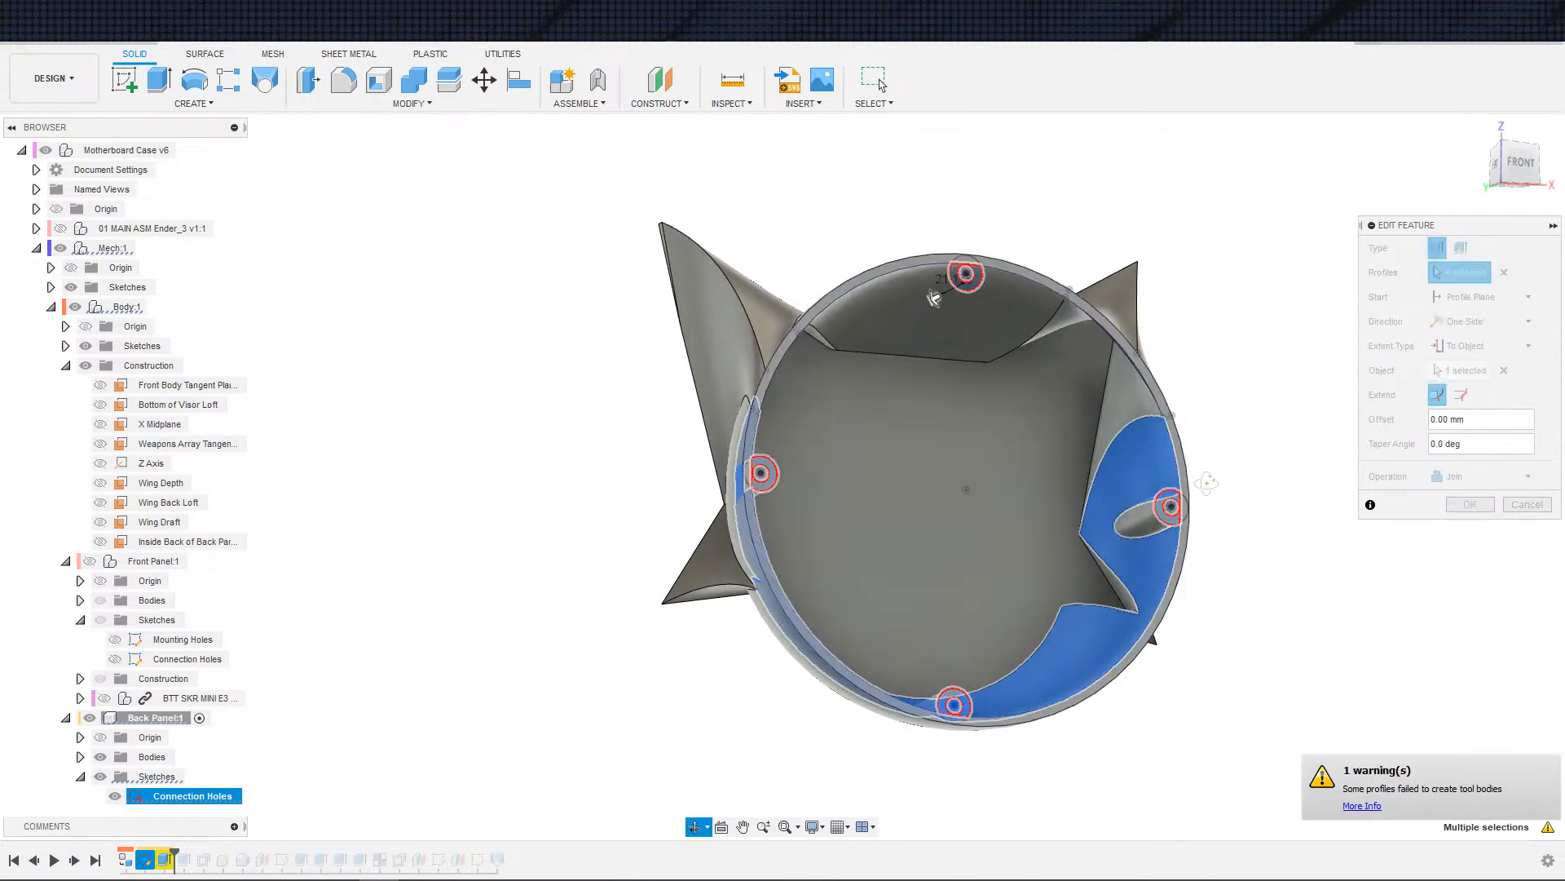
{"action": "scroll", "coordinate": [1036, 351], "scroll_direction": "up", "scroll_amount": 4}
{"action": "left_click", "coordinate": [900, 202]}
{"action": "scroll", "coordinate": [1063, 489], "scroll_direction": "down", "scroll_amount": 4}
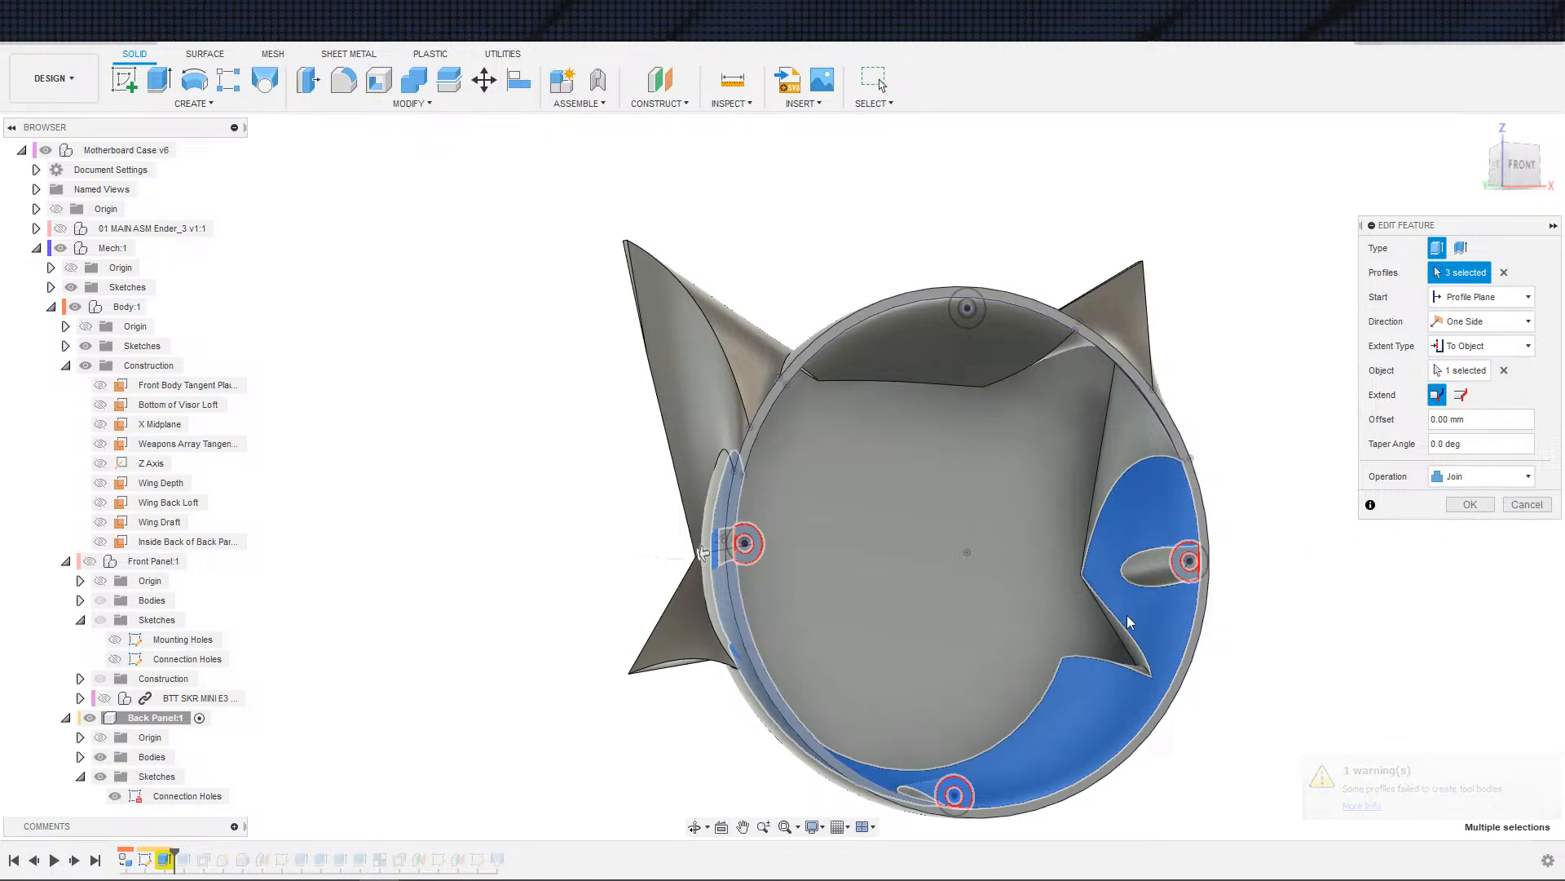
{"action": "key", "text": "Return"}
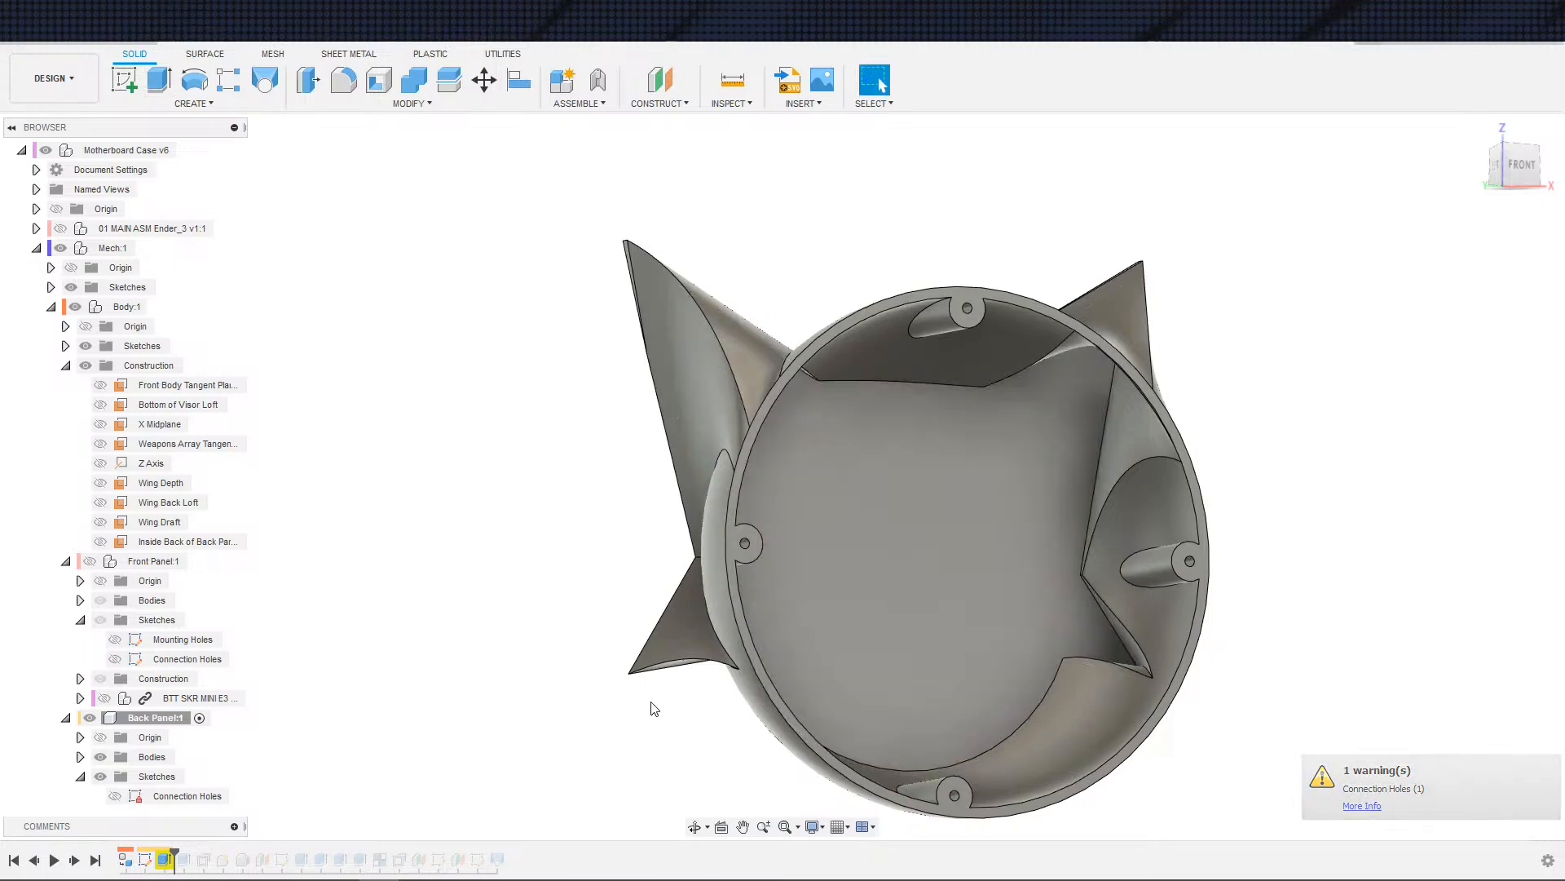
- Re-edit the Connection Holes (1) extrusion, replacing all its profiles with the two side boss rings and the bottom boss ring
{"action": "double_click", "coordinate": [167, 861]}
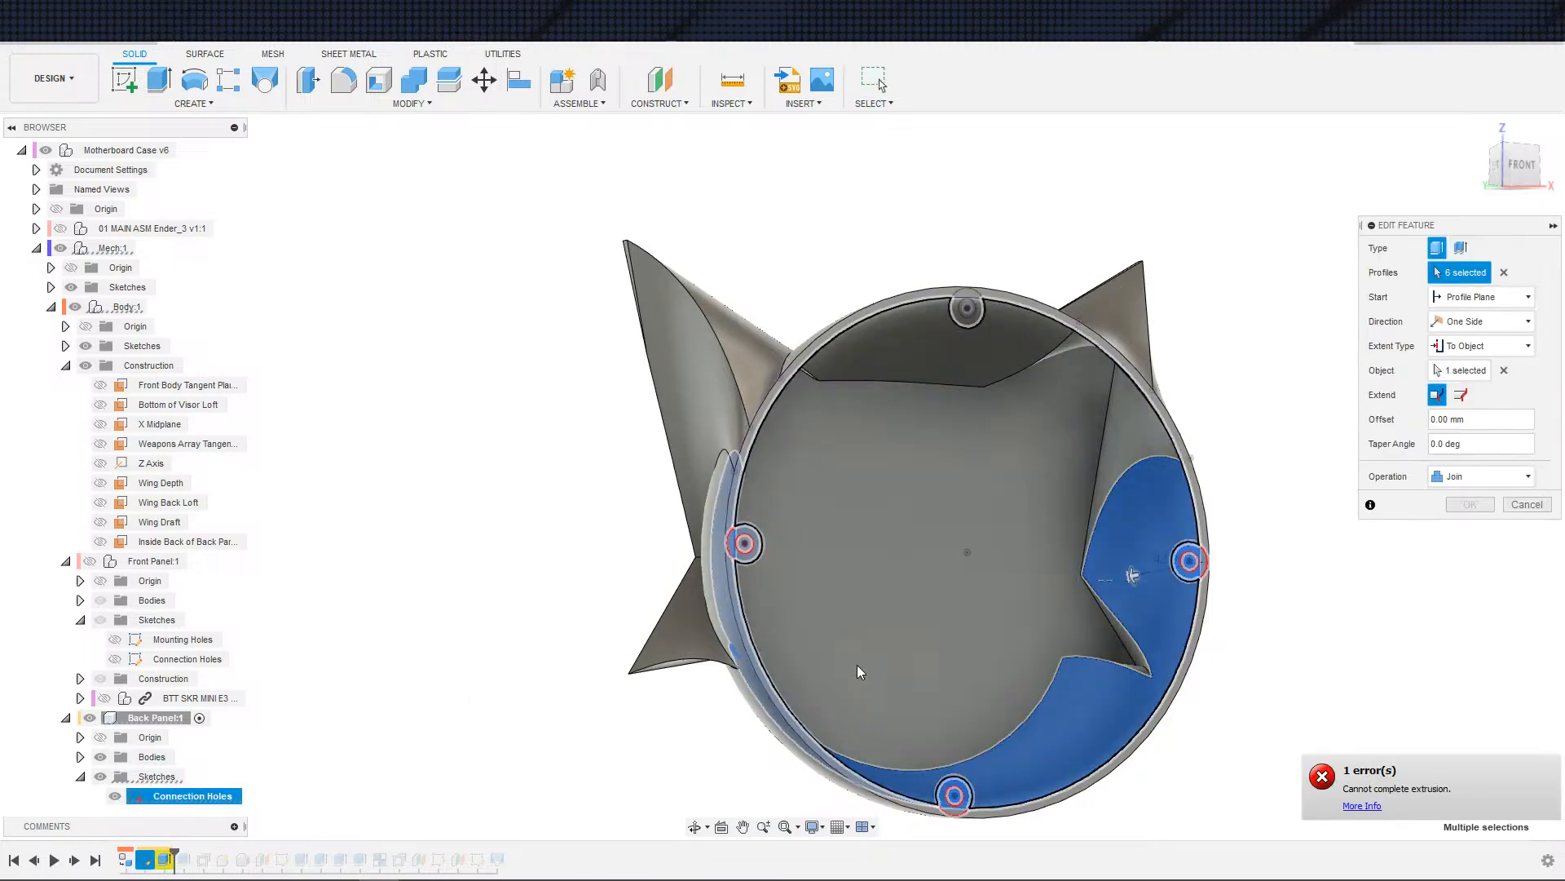
{"action": "middle_click_drag", "start_coordinate": [1263, 656], "coordinate": [1162, 662], "text": "shift"}
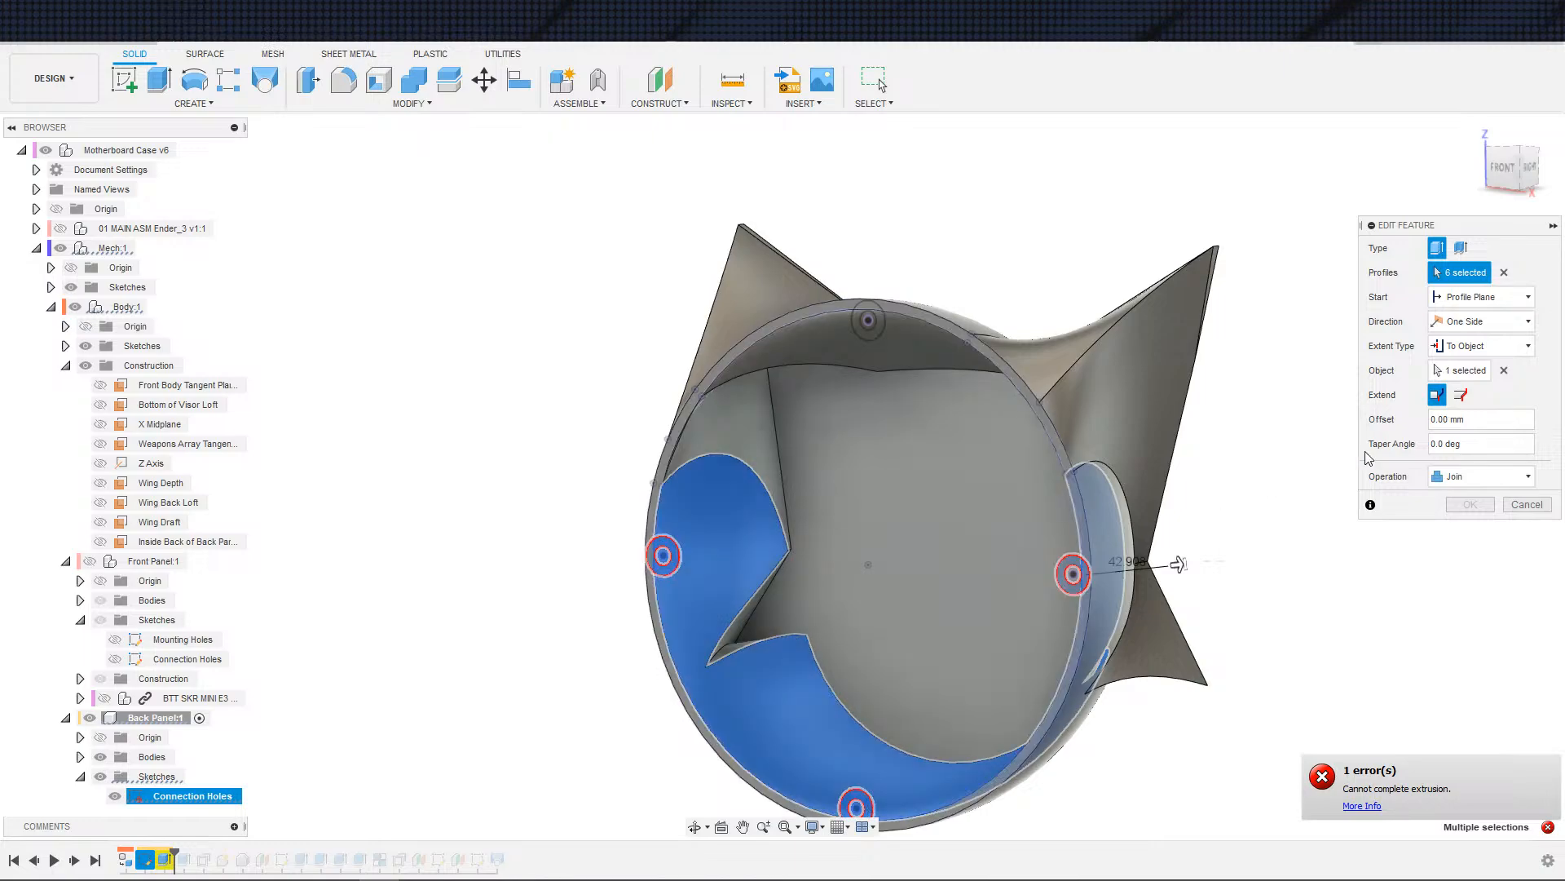
{"action": "left_click", "coordinate": [1504, 272]}
{"action": "middle_click_drag", "start_coordinate": [1226, 577], "coordinate": [1207, 587], "text": "shift"}
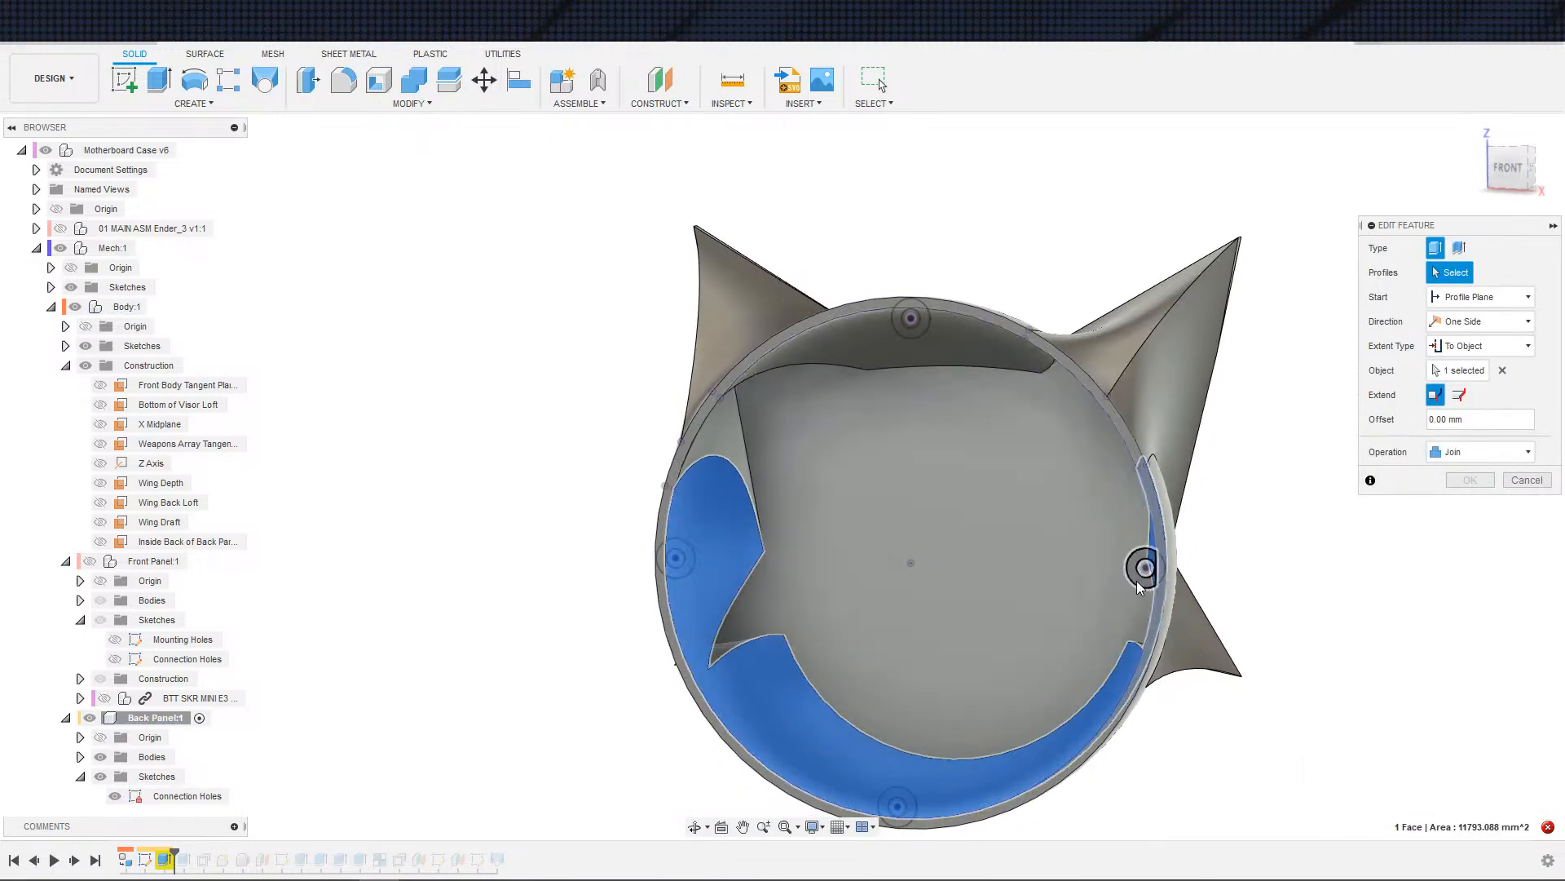
{"action": "left_click", "coordinate": [1145, 566]}
{"action": "left_click", "coordinate": [898, 806]}
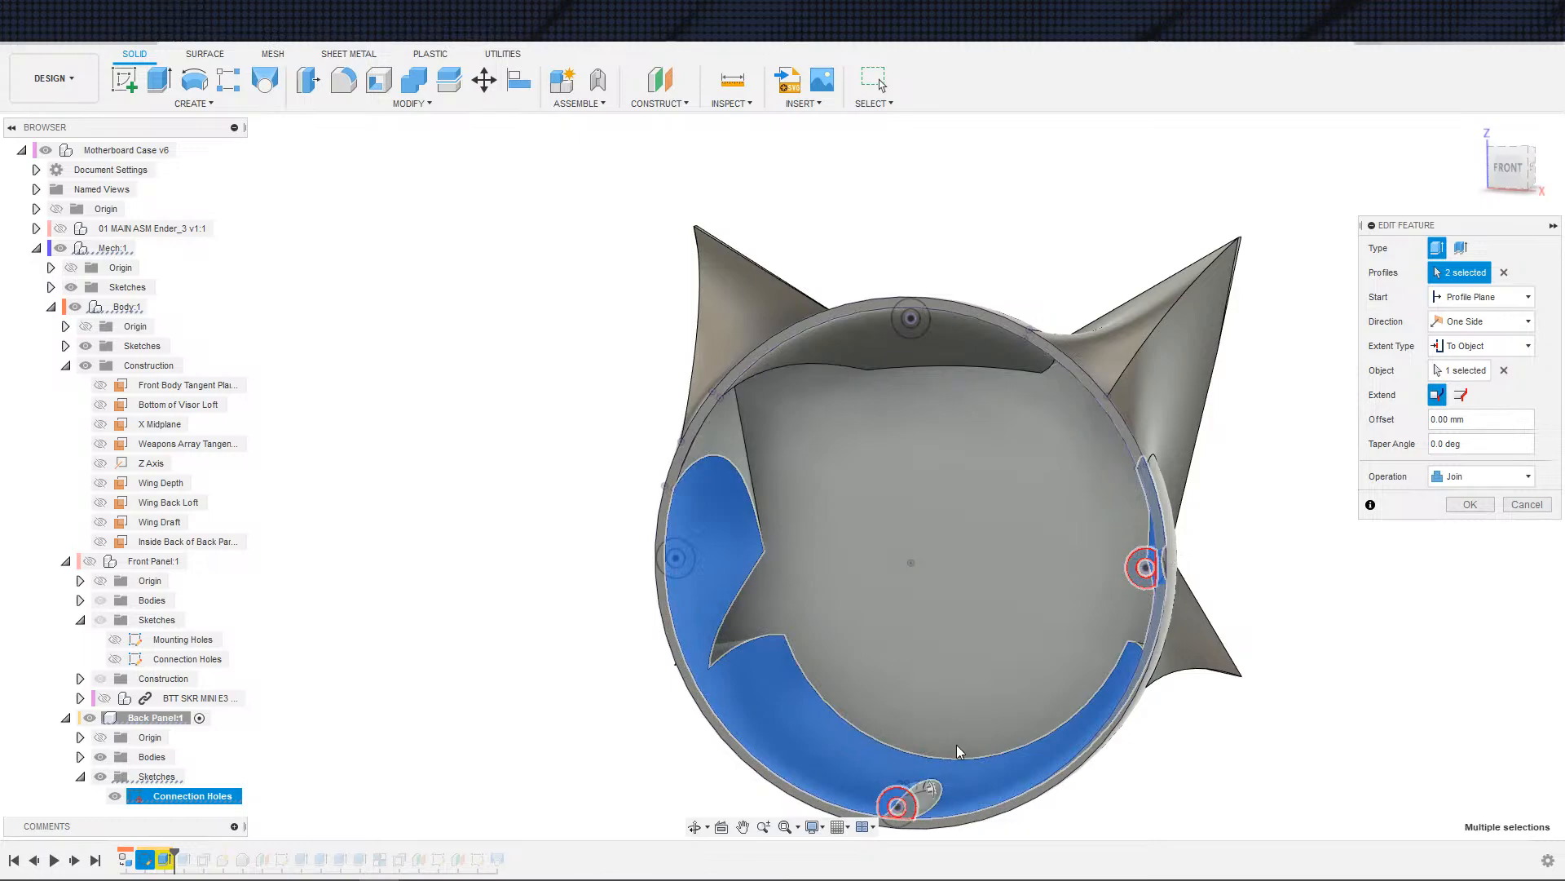
{"action": "middle_click_drag", "start_coordinate": [897, 803], "coordinate": [829, 639], "text": "shift"}
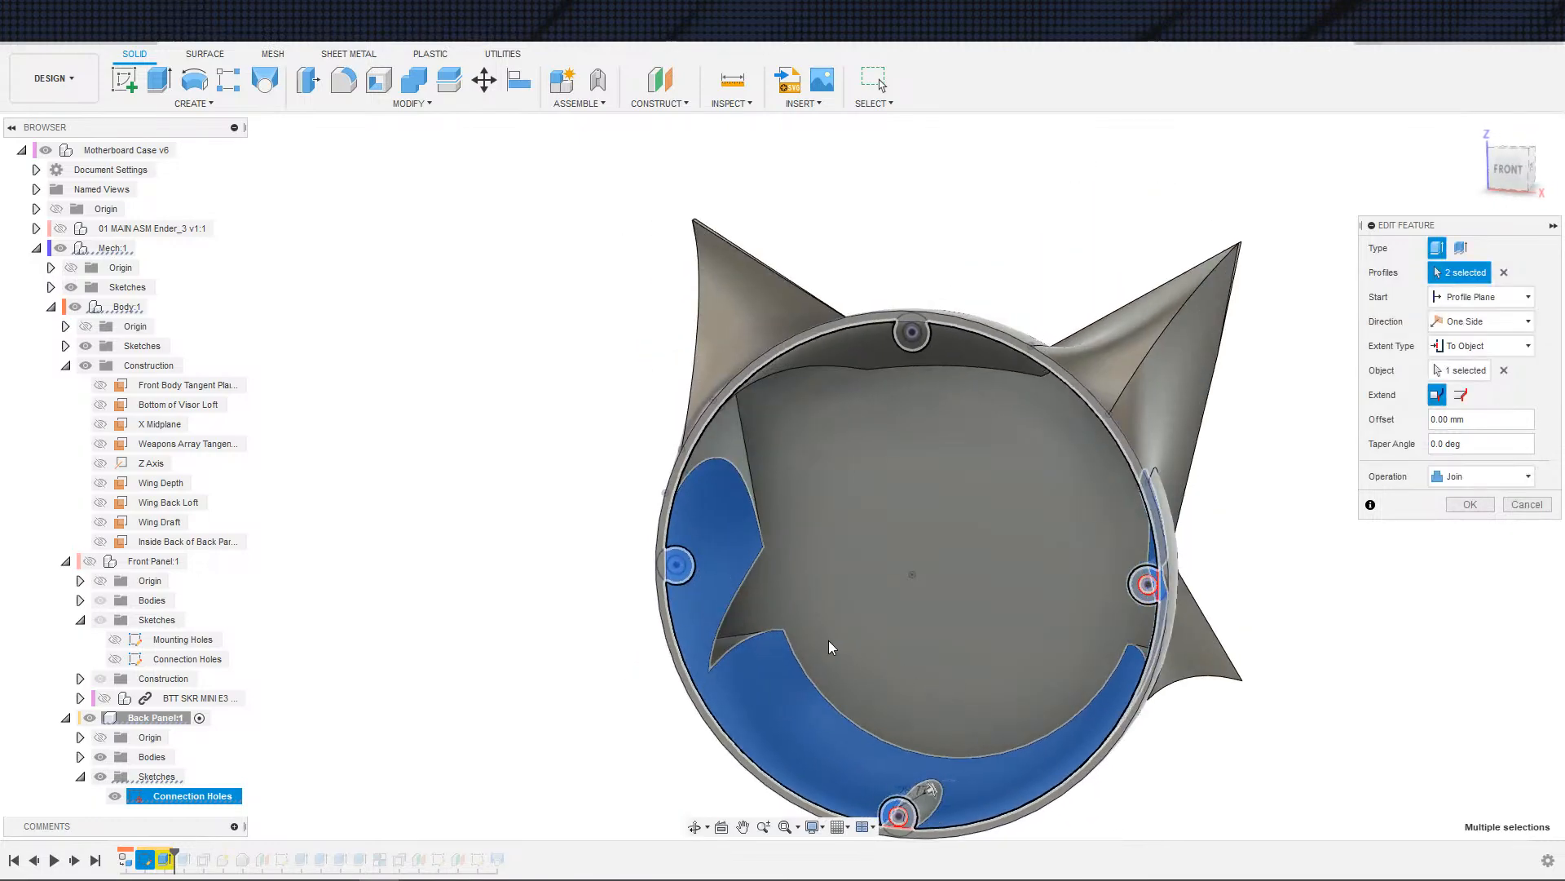
{"action": "left_click", "coordinate": [681, 571]}
{"action": "middle_click_drag", "start_coordinate": [868, 589], "coordinate": [956, 605], "text": "shift"}
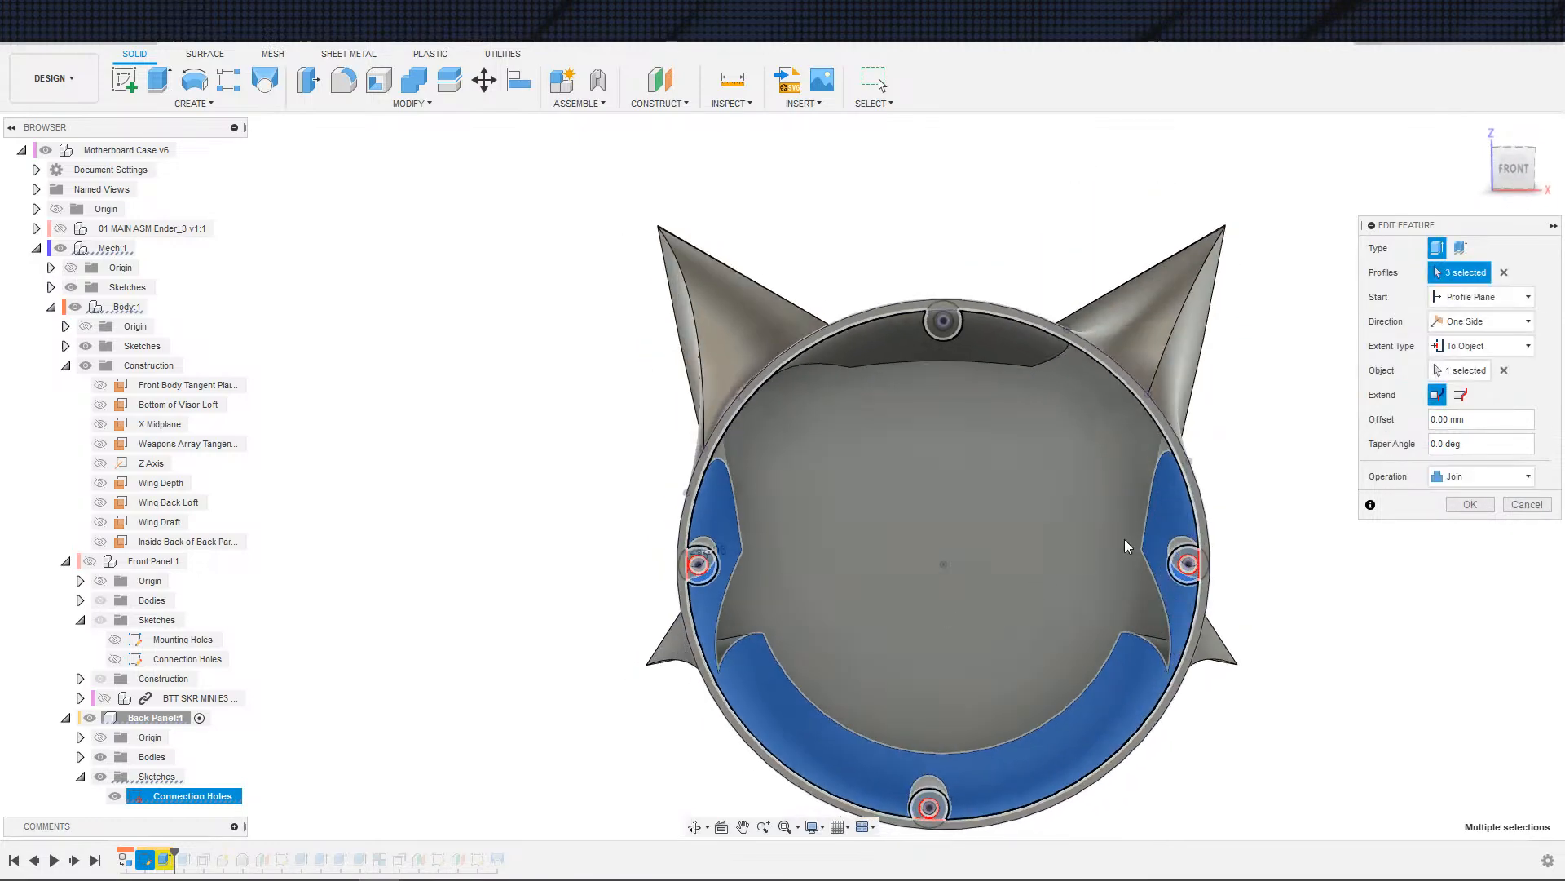
{"action": "key", "text": "Return"}
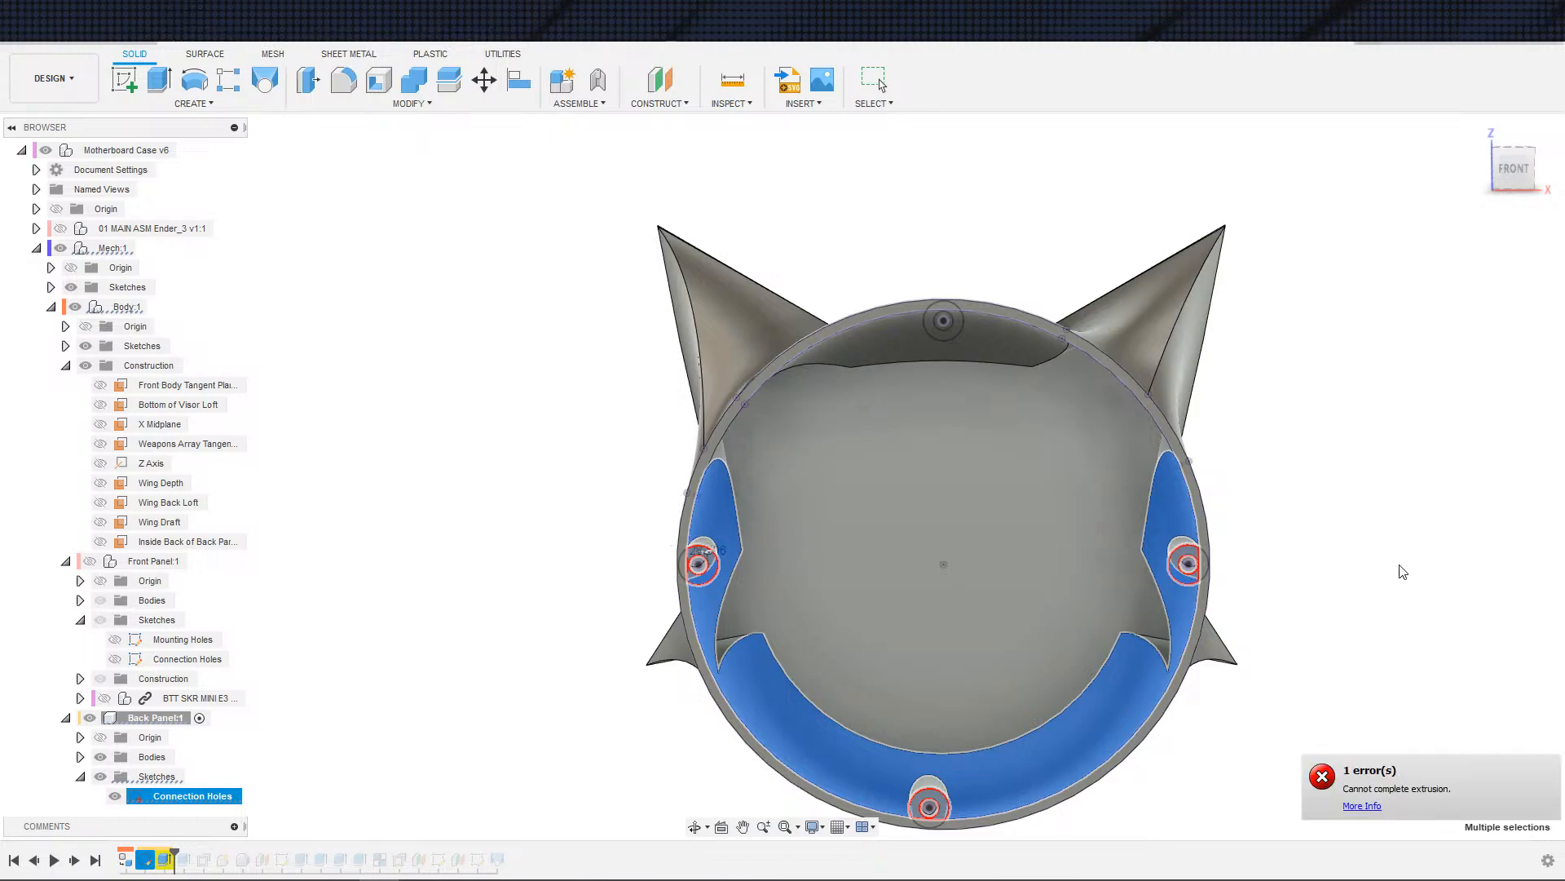
{"action": "middle_click_drag", "start_coordinate": [1269, 594], "coordinate": [1356, 628], "text": "shift"}
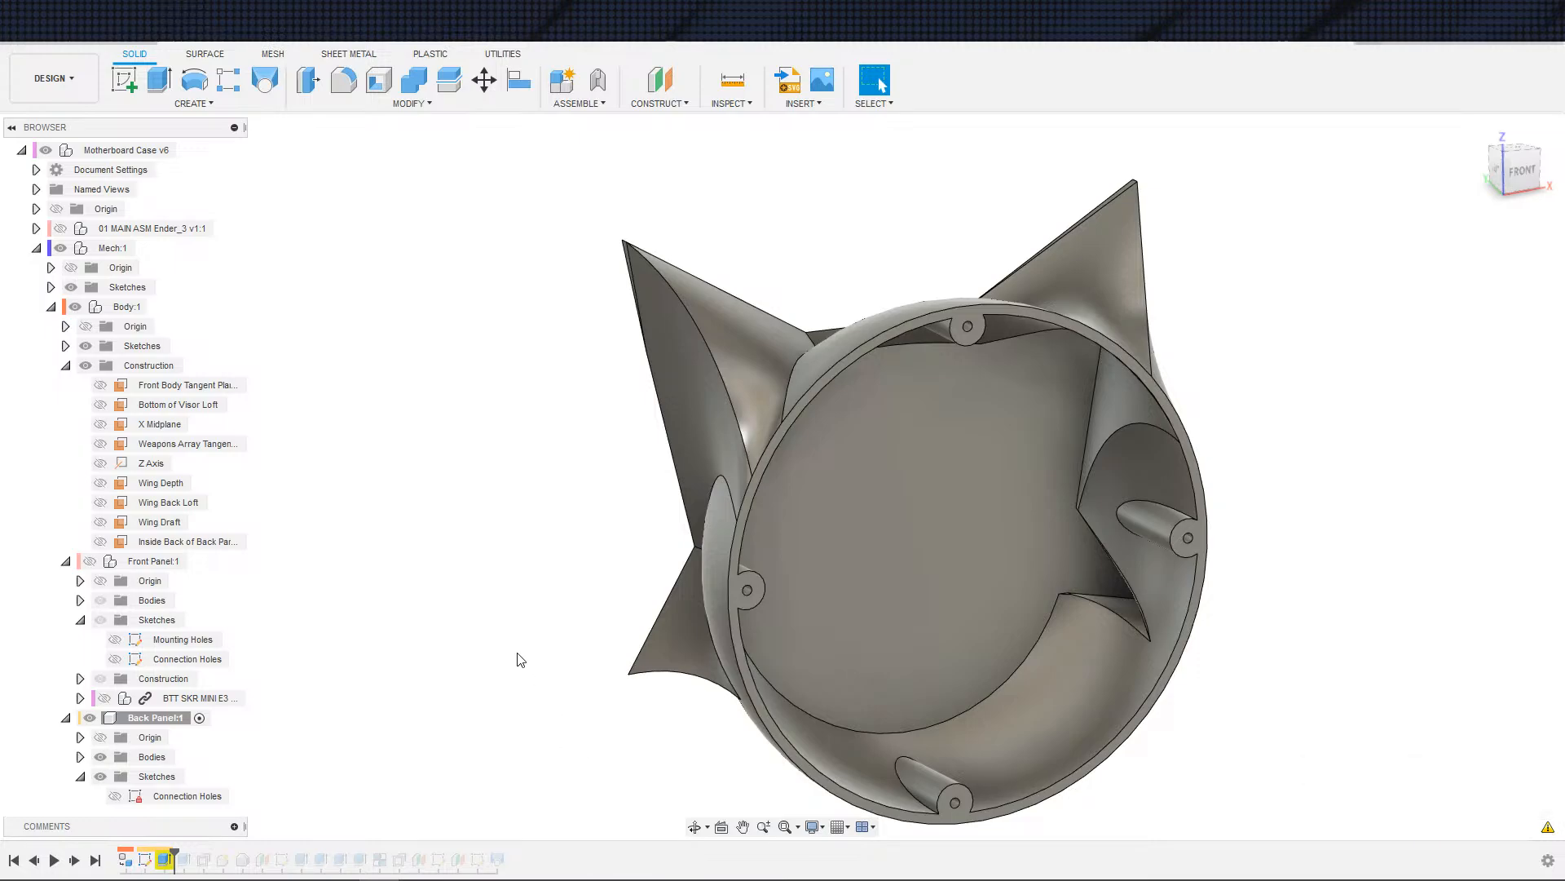
- Roll the timeline forward to its end and examine the vent slot and bosses inside the back panel
{"action": "middle_click_drag", "start_coordinate": [498, 687], "coordinate": [1195, 734], "text": "shift"}
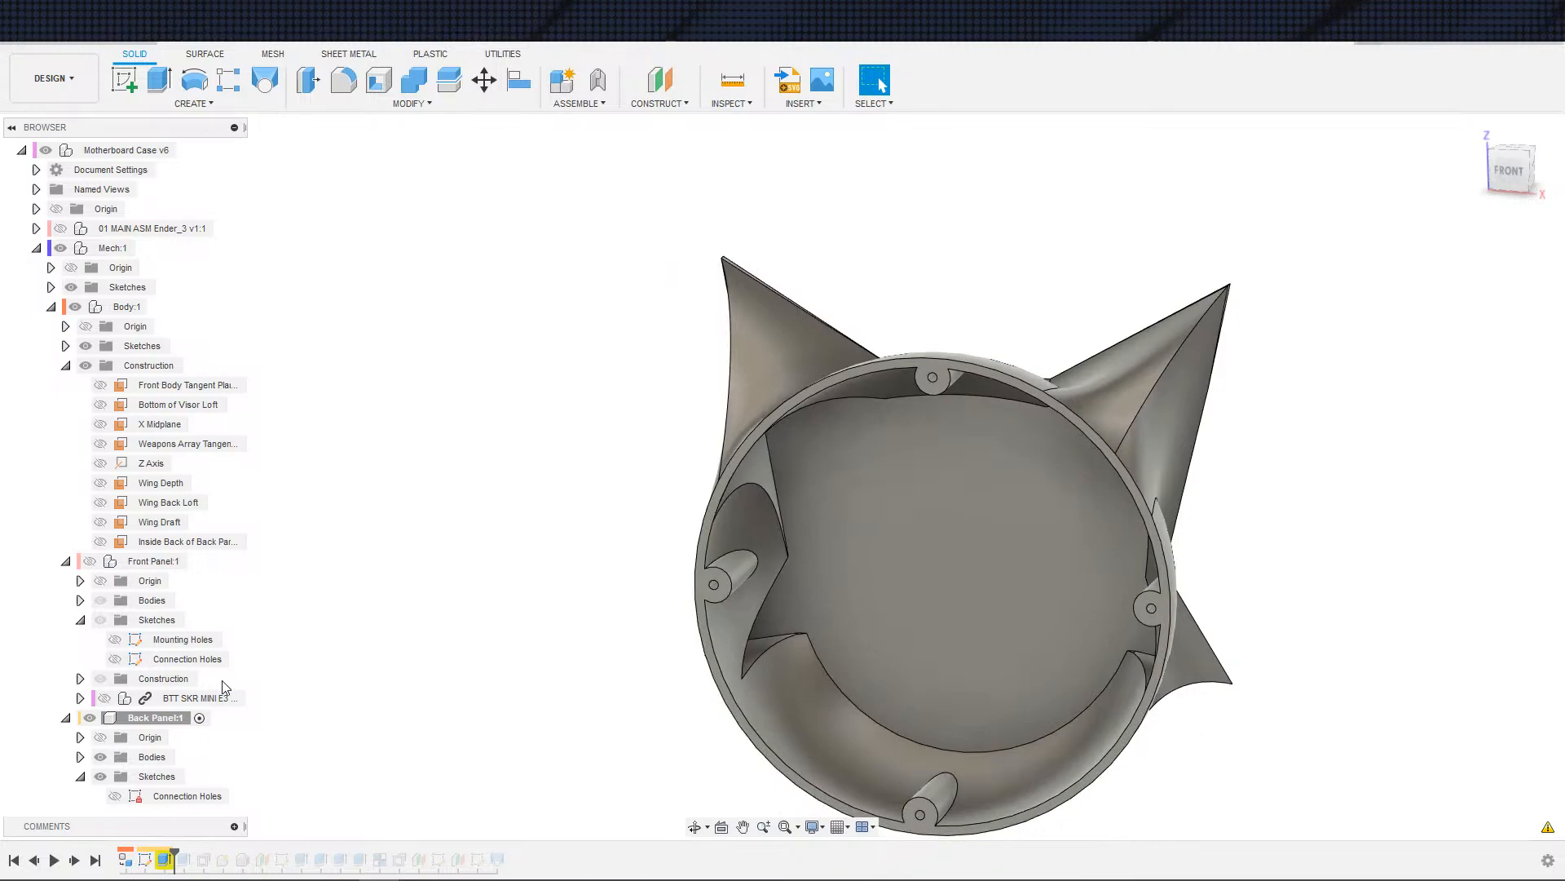
{"action": "left_click", "coordinate": [93, 860]}
{"action": "middle_click_drag", "start_coordinate": [444, 731], "coordinate": [353, 757], "text": "shift"}
{"action": "middle_click_drag", "start_coordinate": [462, 774], "coordinate": [711, 722], "text": "shift"}
{"action": "scroll", "coordinate": [1076, 530], "scroll_direction": "up", "scroll_amount": 3}
{"action": "scroll", "coordinate": [858, 494], "scroll_direction": "up", "scroll_amount": 2}
{"action": "middle_click_drag", "start_coordinate": [858, 494], "coordinate": [760, 680], "text": "shift"}
{"action": "scroll", "coordinate": [819, 634], "scroll_direction": "down", "scroll_amount": 2}
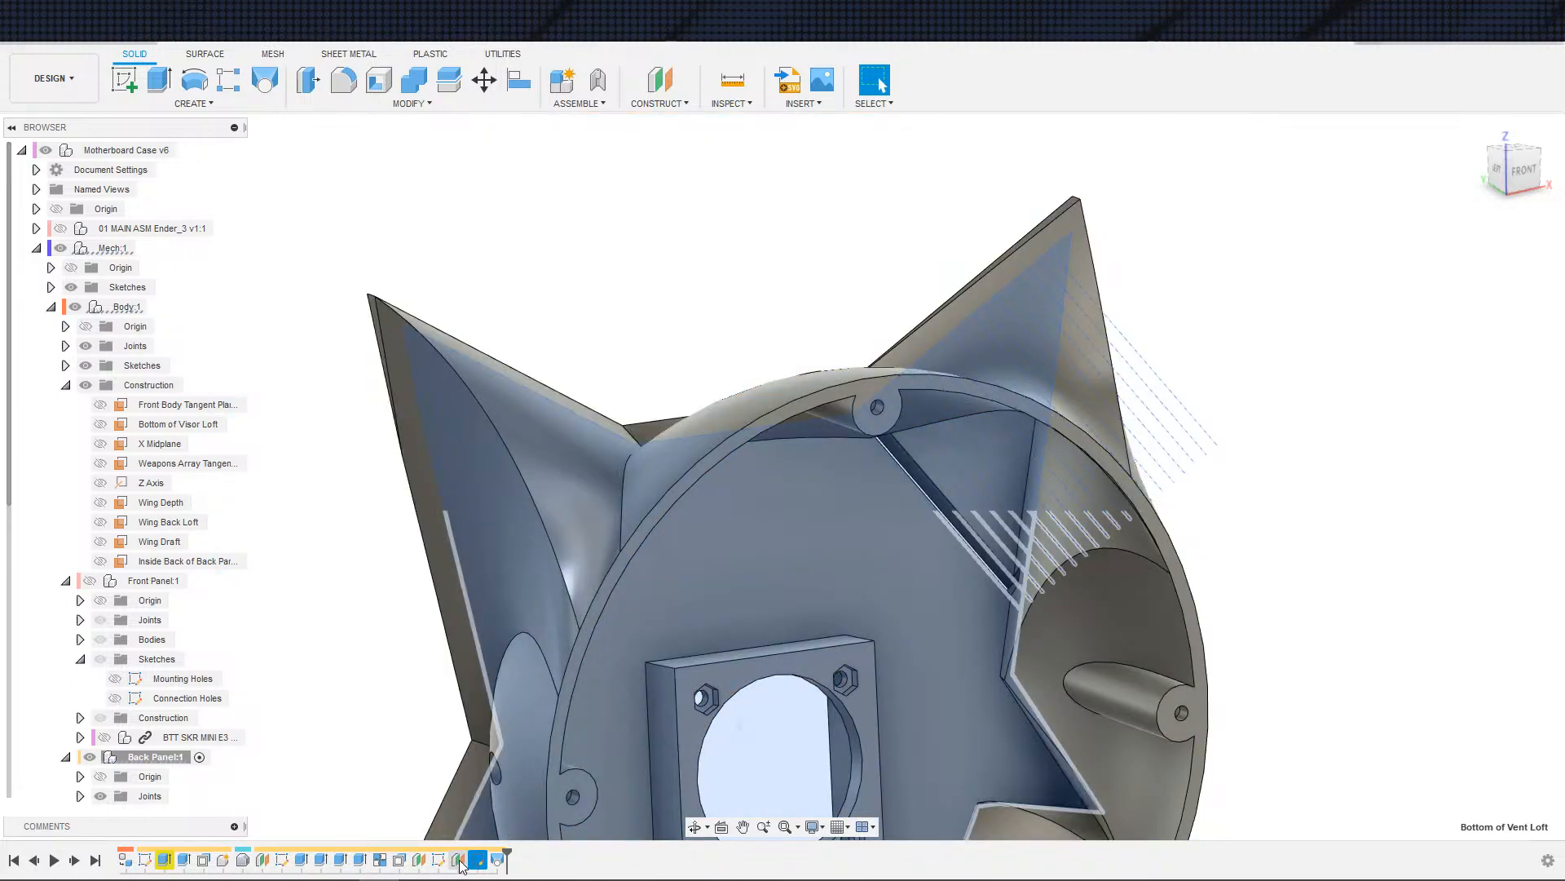
{"action": "left_click", "coordinate": [460, 860], "text": "ctrl"}
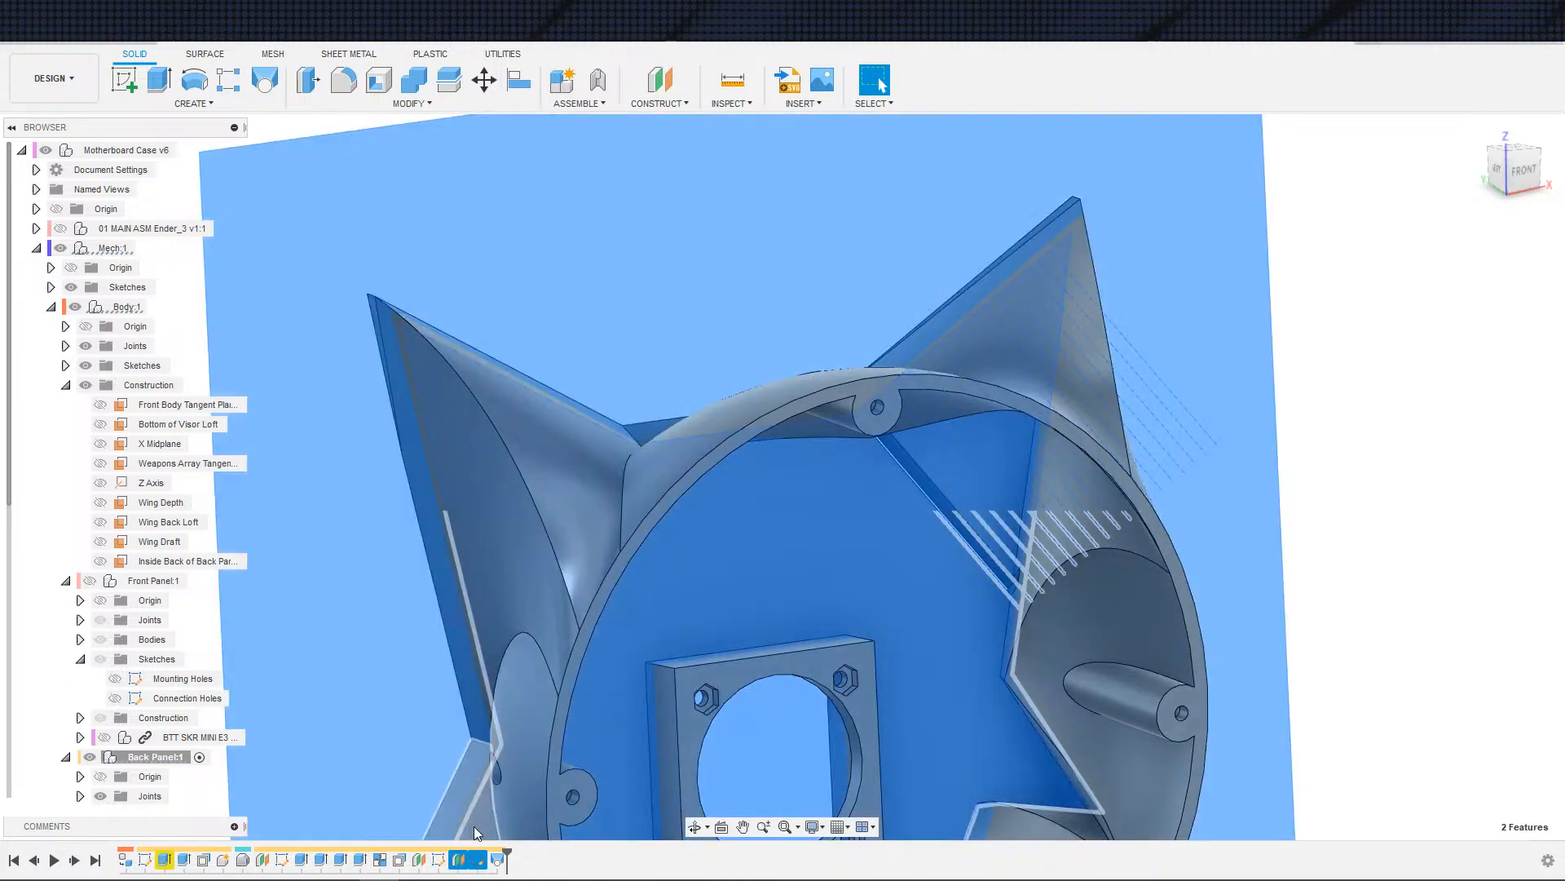
{"action": "key", "text": "Delete"}
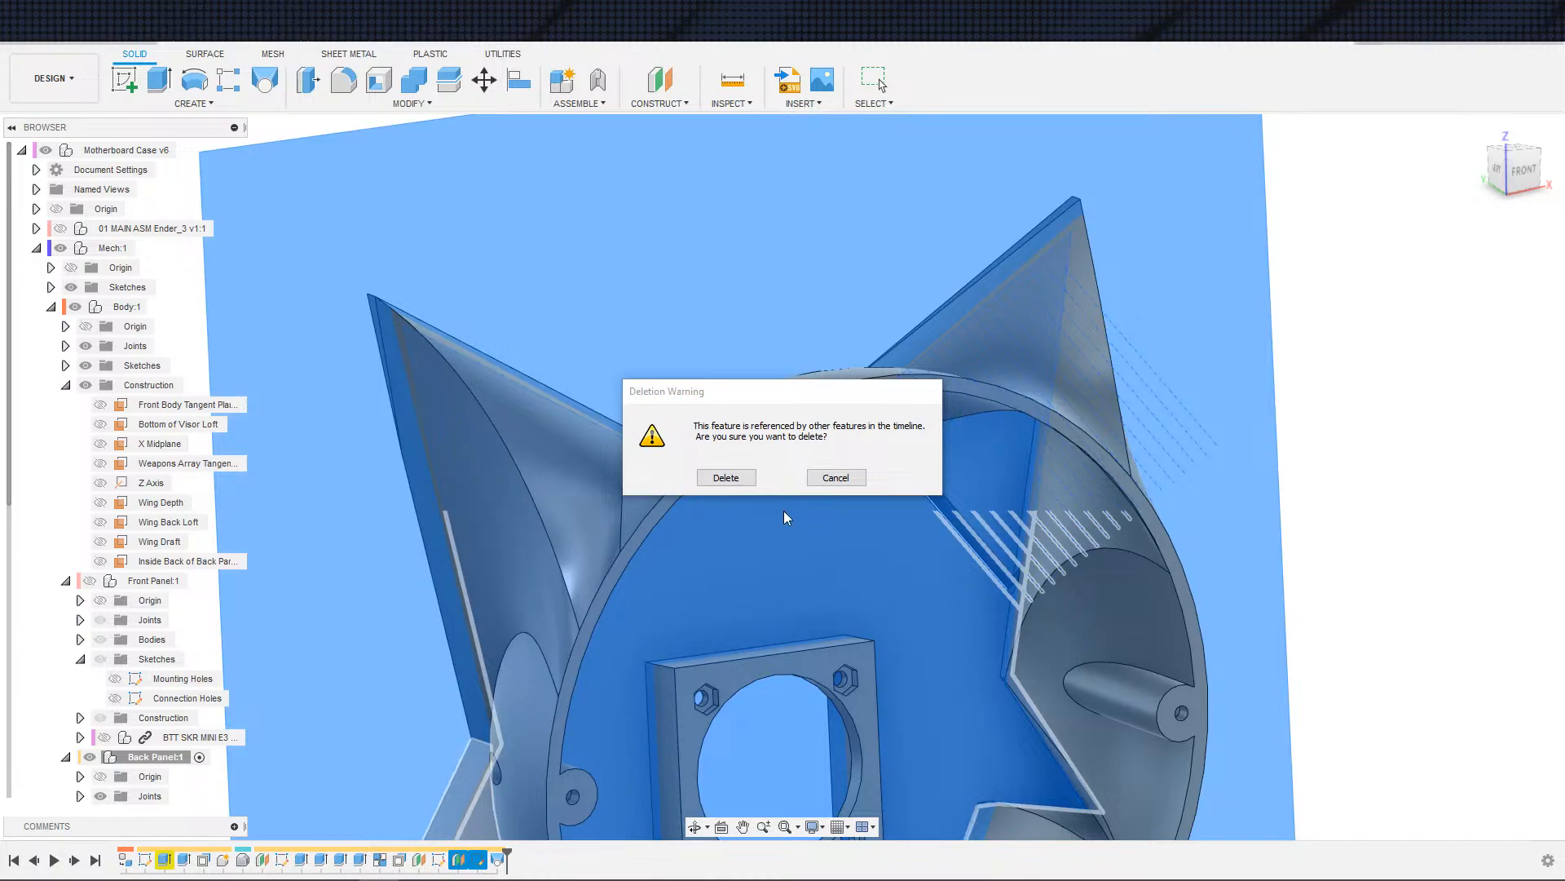
{"action": "left_click", "coordinate": [813, 479]}
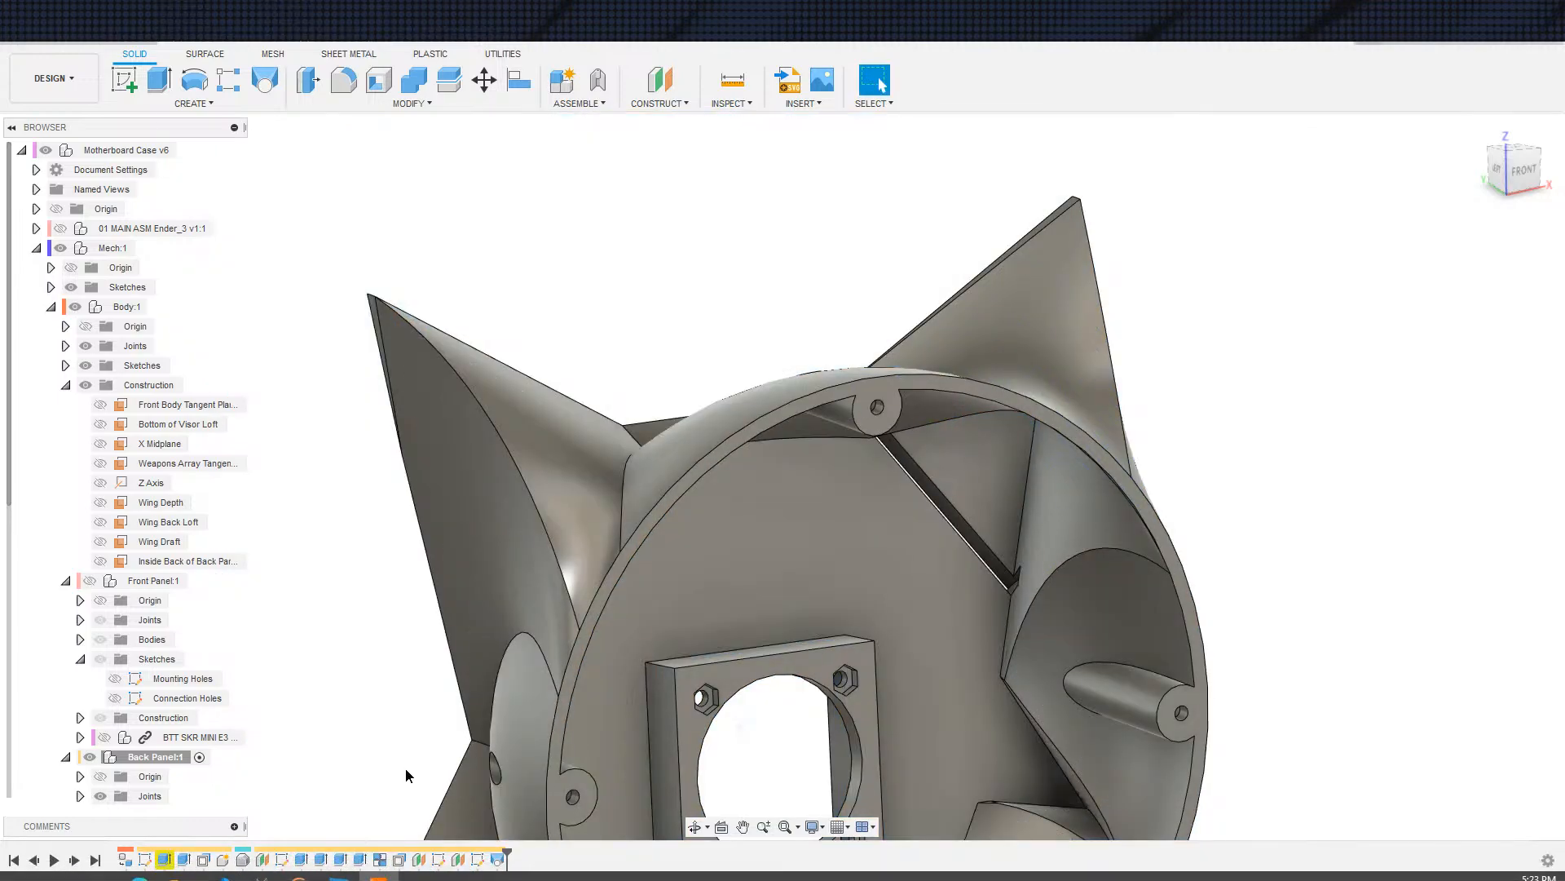
- Delete the vent loft together with its Bottom of Vent Loft sketch and the construction plane before it
{"action": "left_click", "coordinate": [497, 860]}
{"action": "left_click", "coordinate": [459, 860], "text": "shift"}
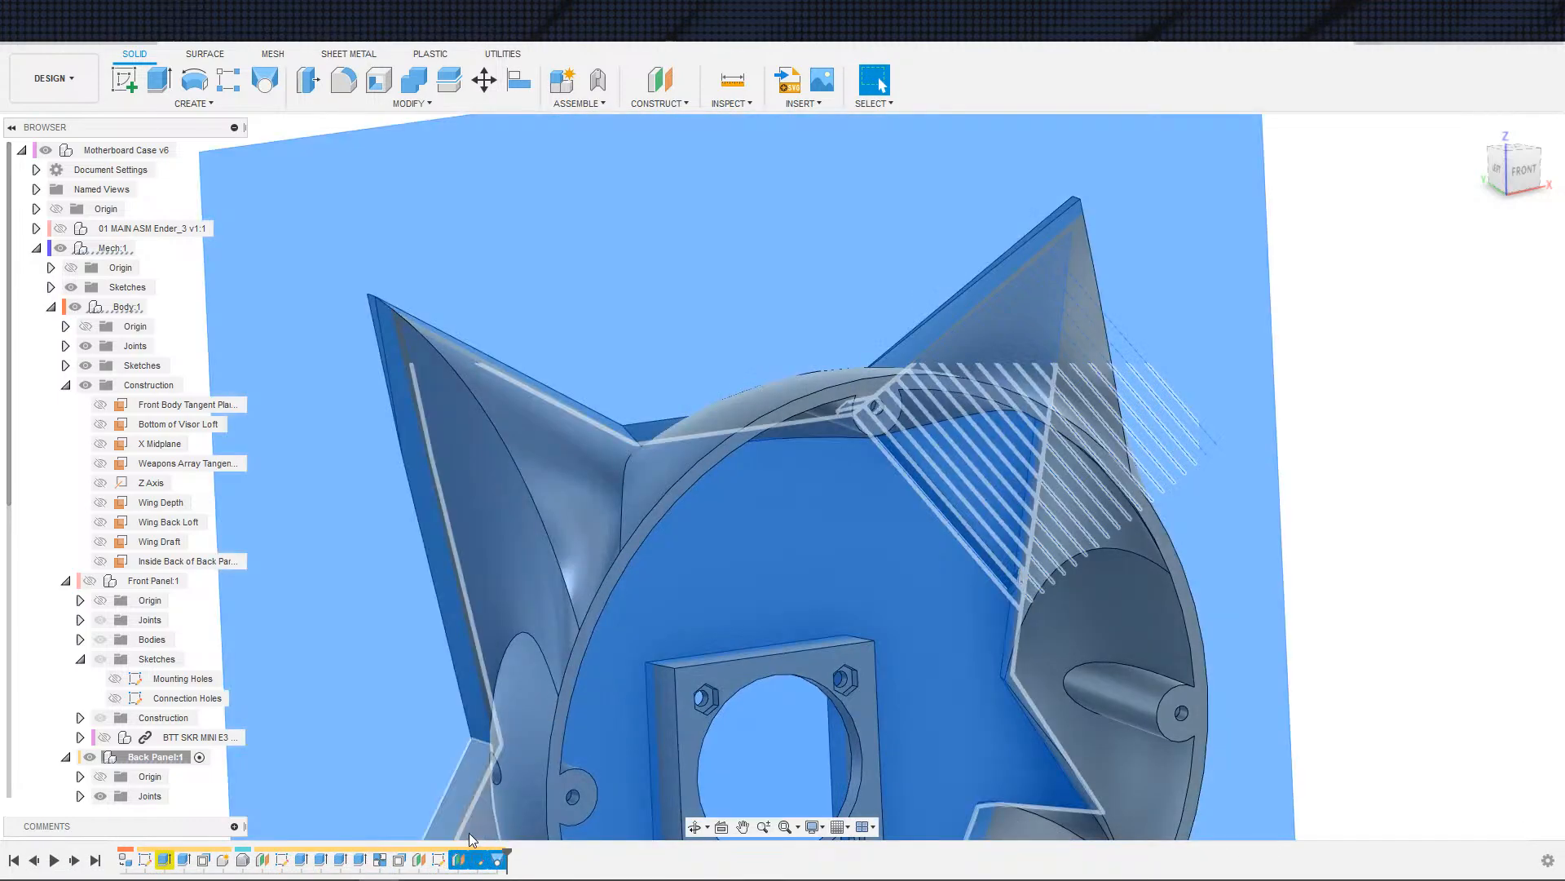
{"action": "key", "text": "Delete"}
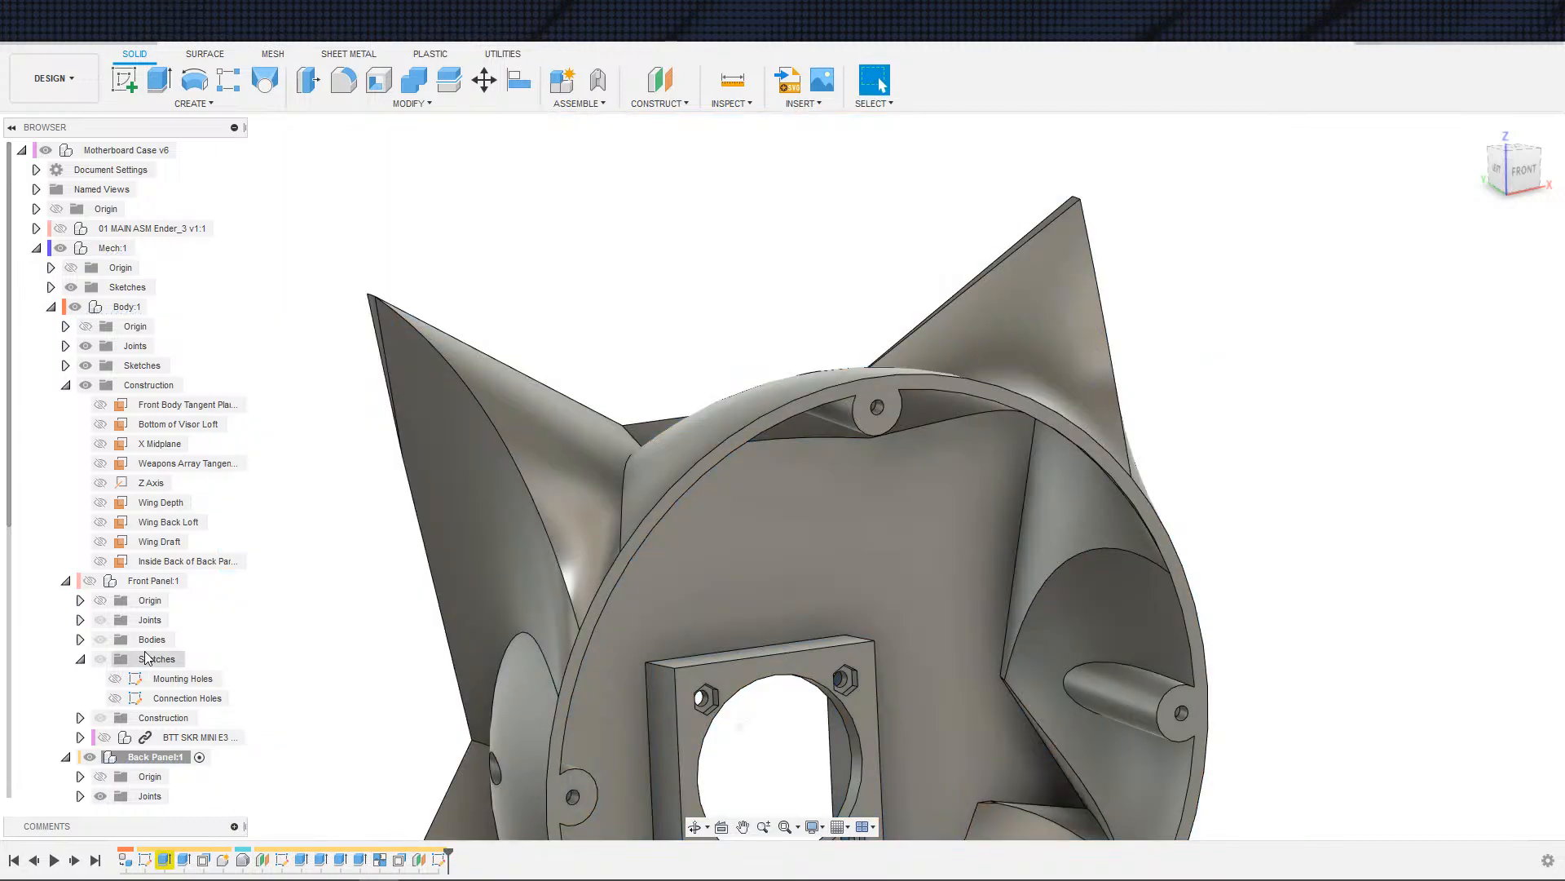
- Create a sketch on the Inside Back of Back Panel plane and start the Project command
{"action": "left_click", "coordinate": [188, 561]}
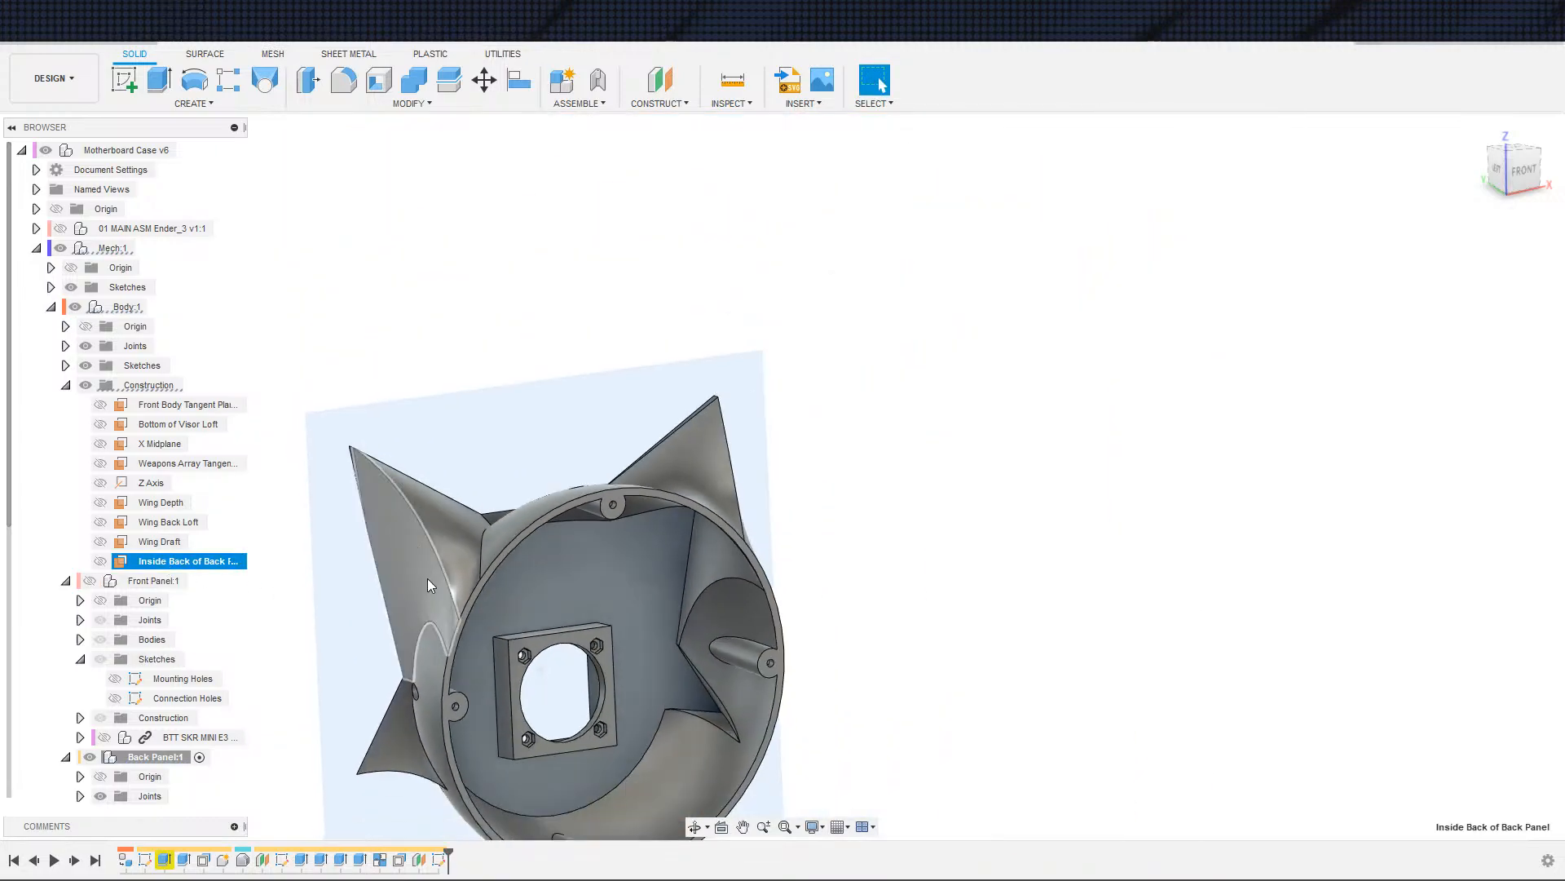
{"action": "key", "text": "s"}
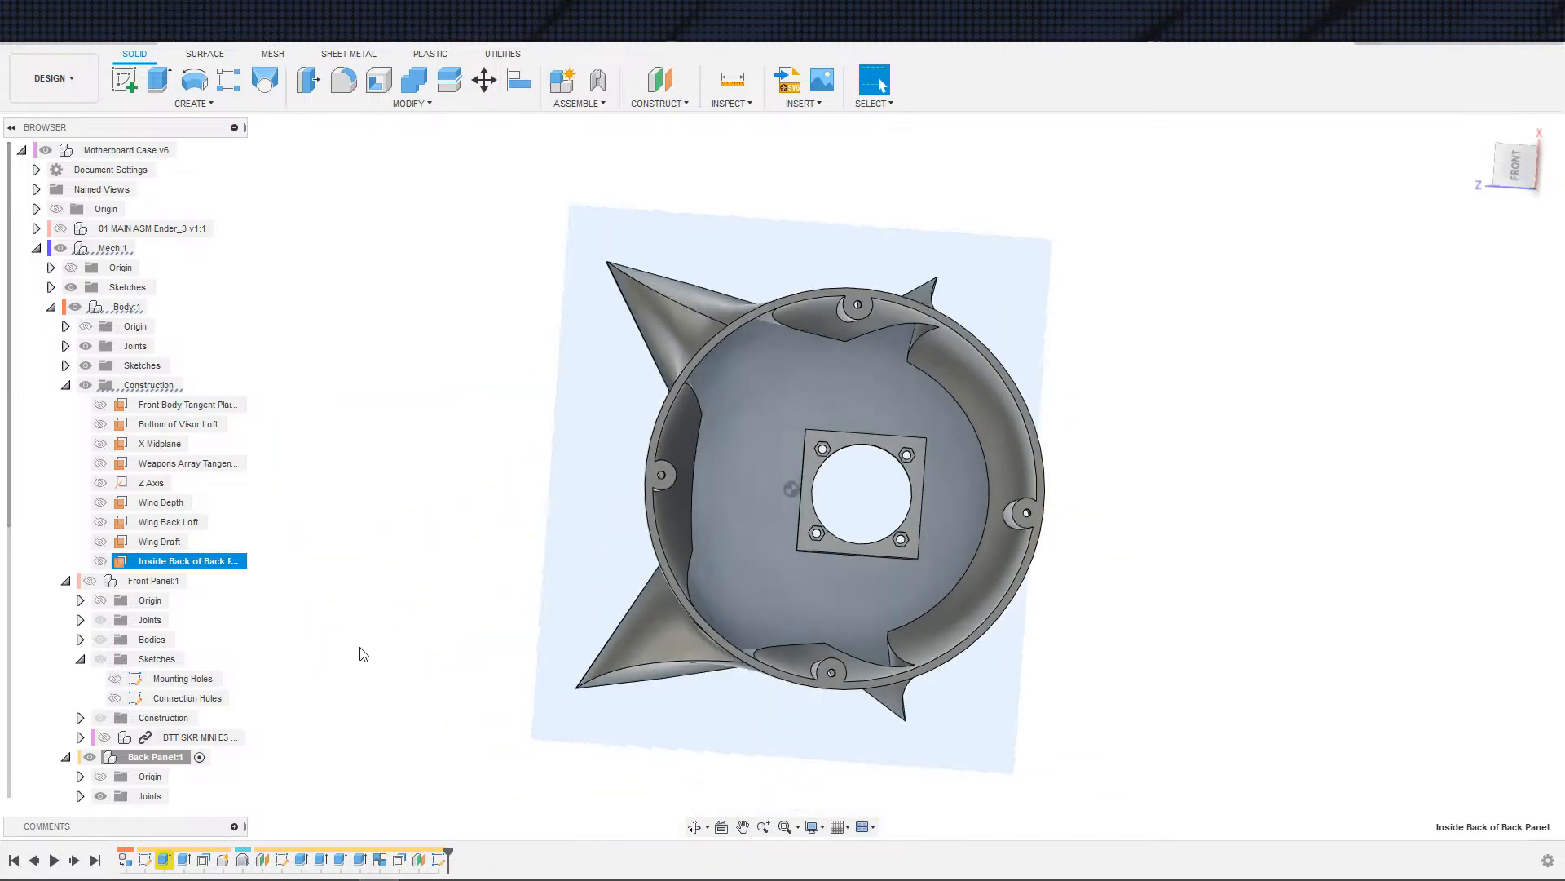
{"action": "key", "text": "s"}
{"action": "left_click", "coordinate": [333, 701]}
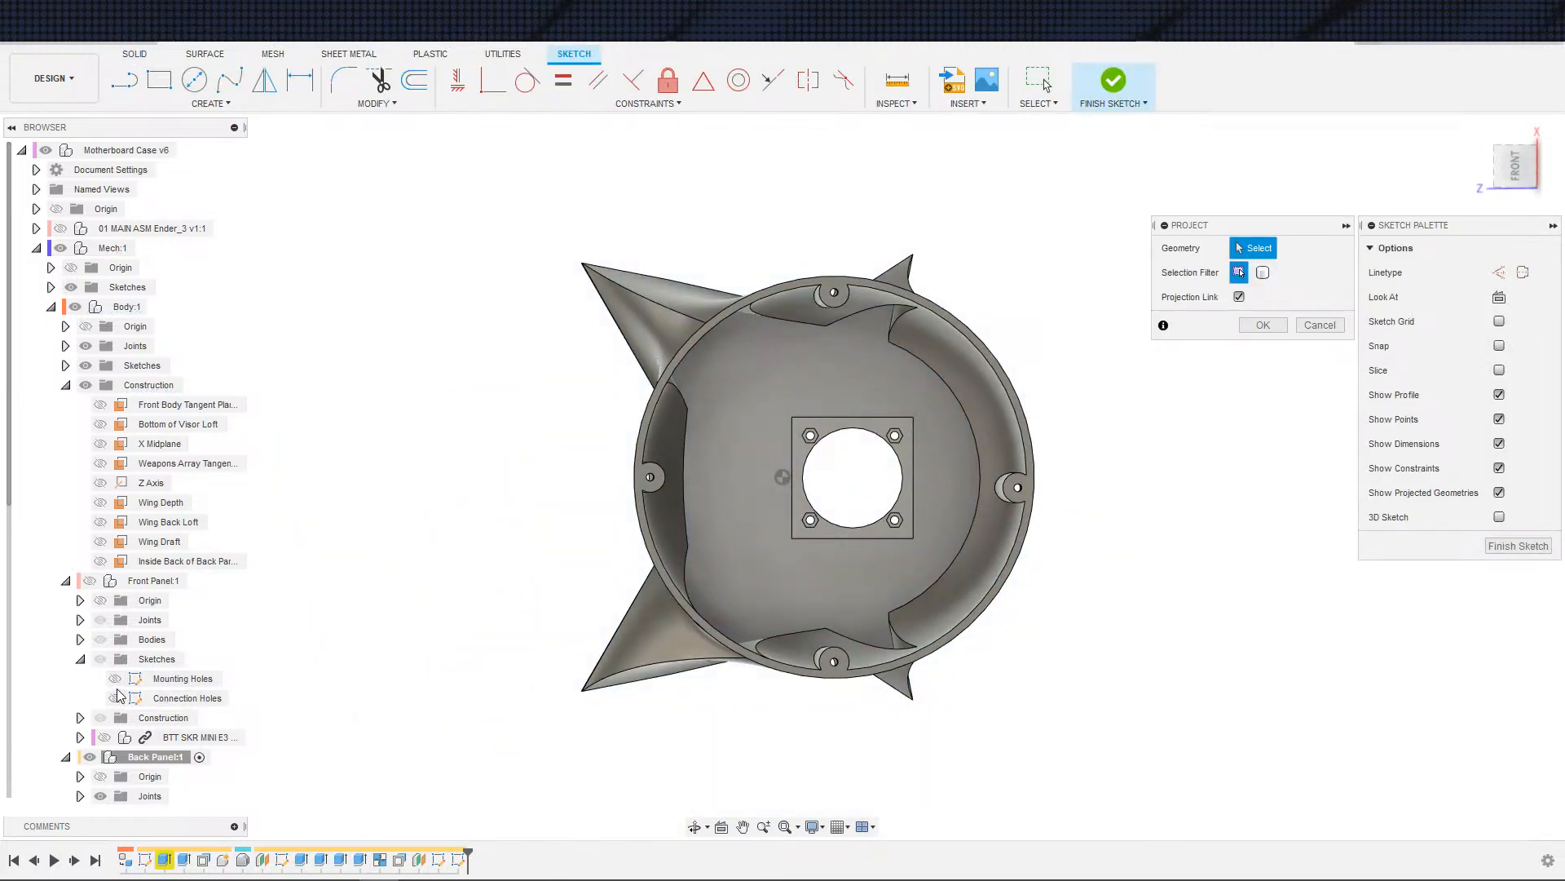
- Show the Top of Vent Loft sketch as the projection source and clear the two trial vent lines from the selection
{"action": "scroll", "coordinate": [97, 738], "scroll_direction": "down", "scroll_amount": 4}
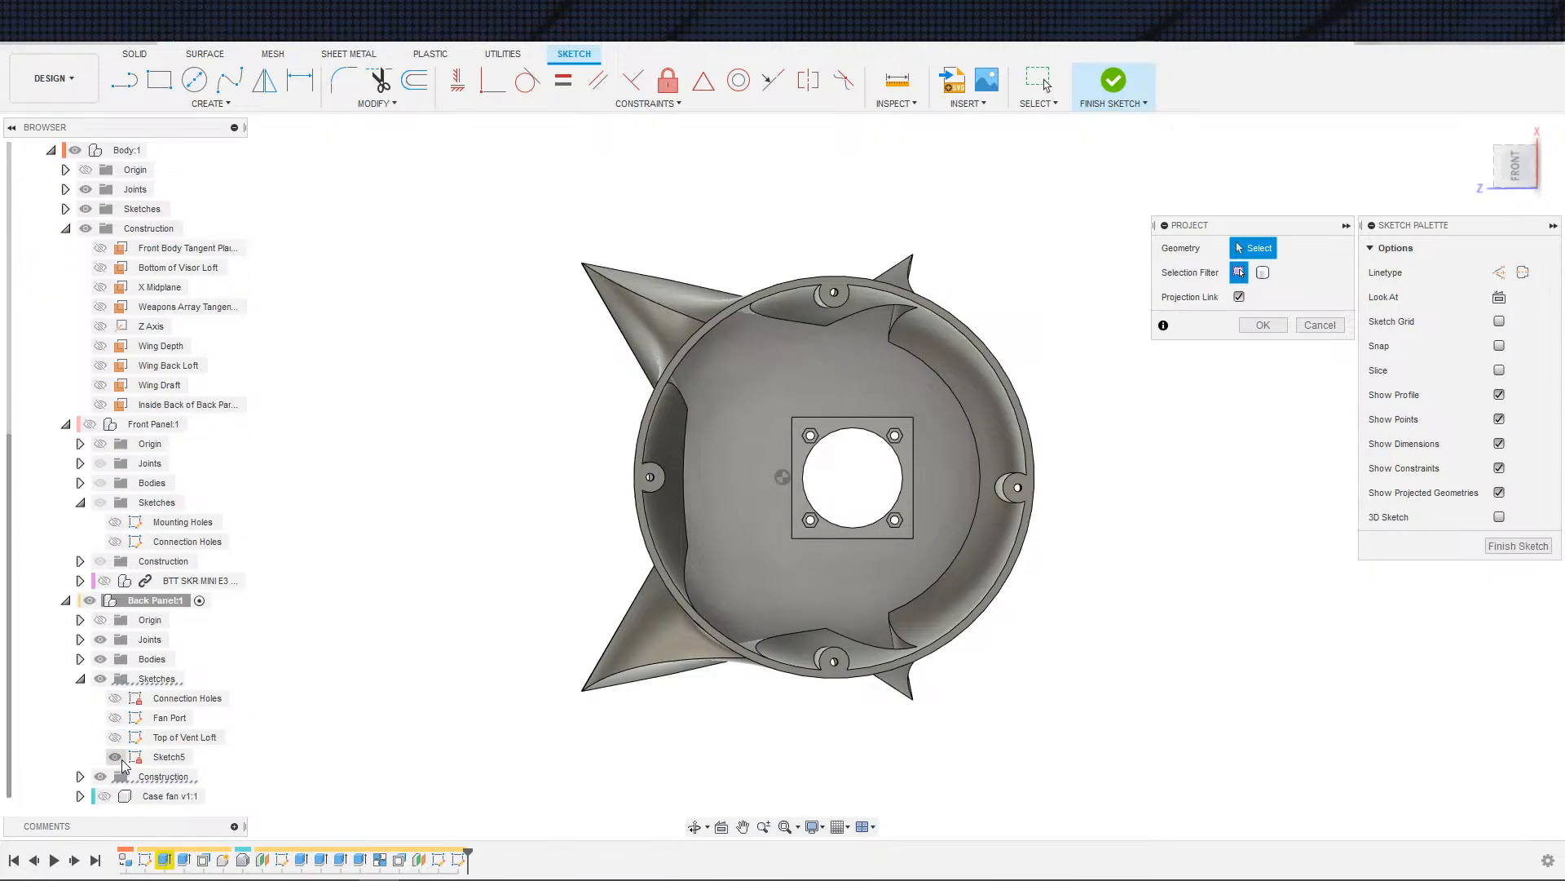
{"action": "left_click", "coordinate": [115, 737]}
{"action": "middle_click_drag", "start_coordinate": [412, 683], "coordinate": [675, 655], "text": "shift"}
{"action": "scroll", "coordinate": [473, 636], "scroll_direction": "down", "scroll_amount": 3}
{"action": "middle_click_drag", "start_coordinate": [438, 623], "coordinate": [583, 722]}
{"action": "scroll", "coordinate": [559, 700], "scroll_direction": "up", "scroll_amount": 5}
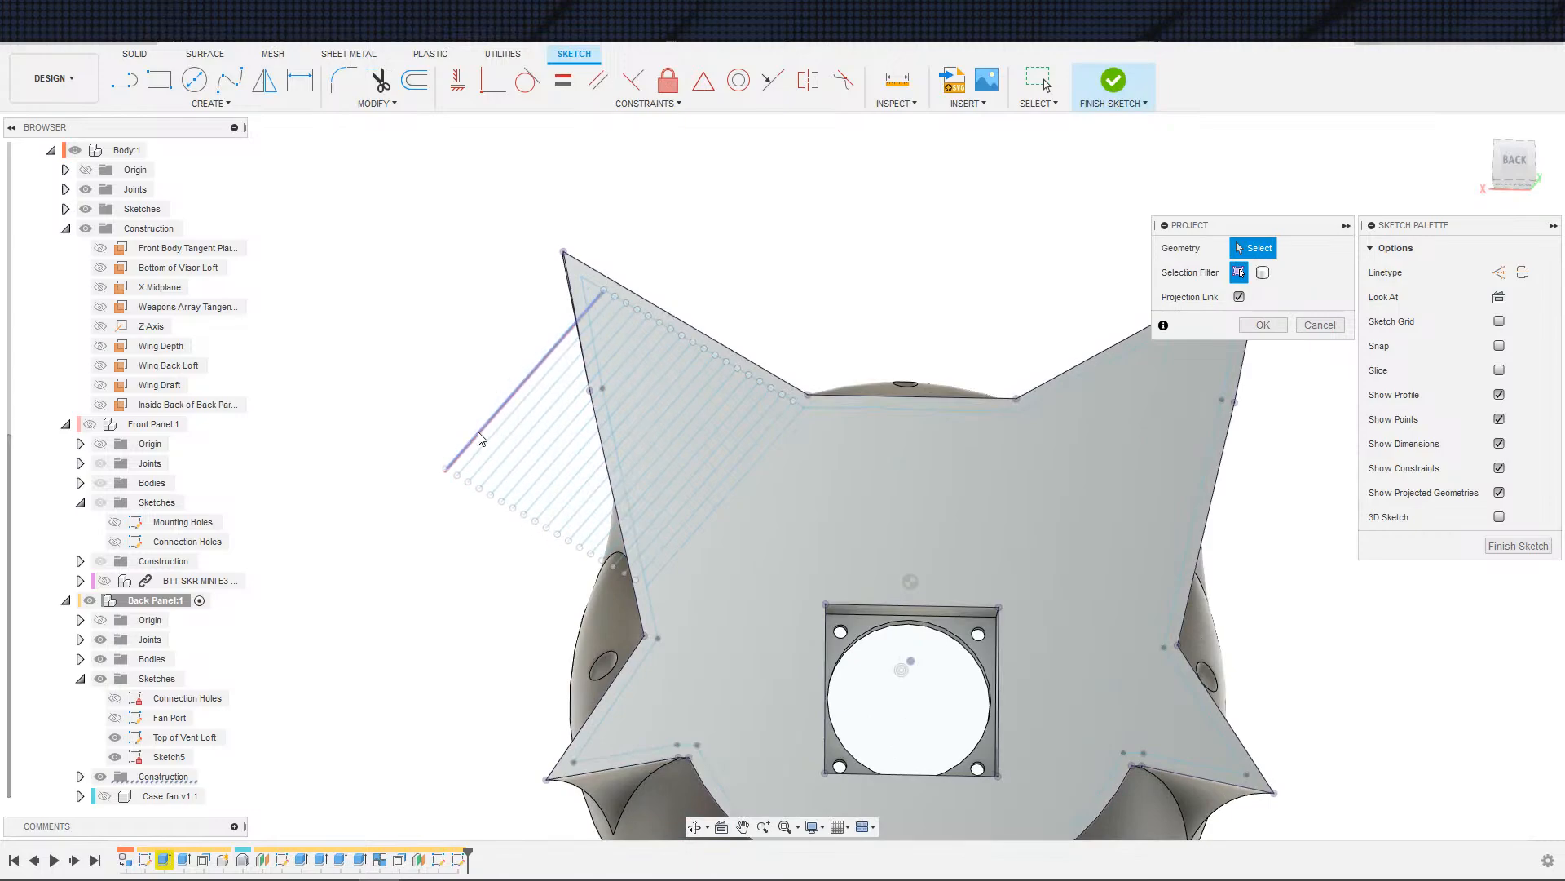
{"action": "left_click", "coordinate": [479, 432]}
{"action": "left_click", "coordinate": [483, 445]}
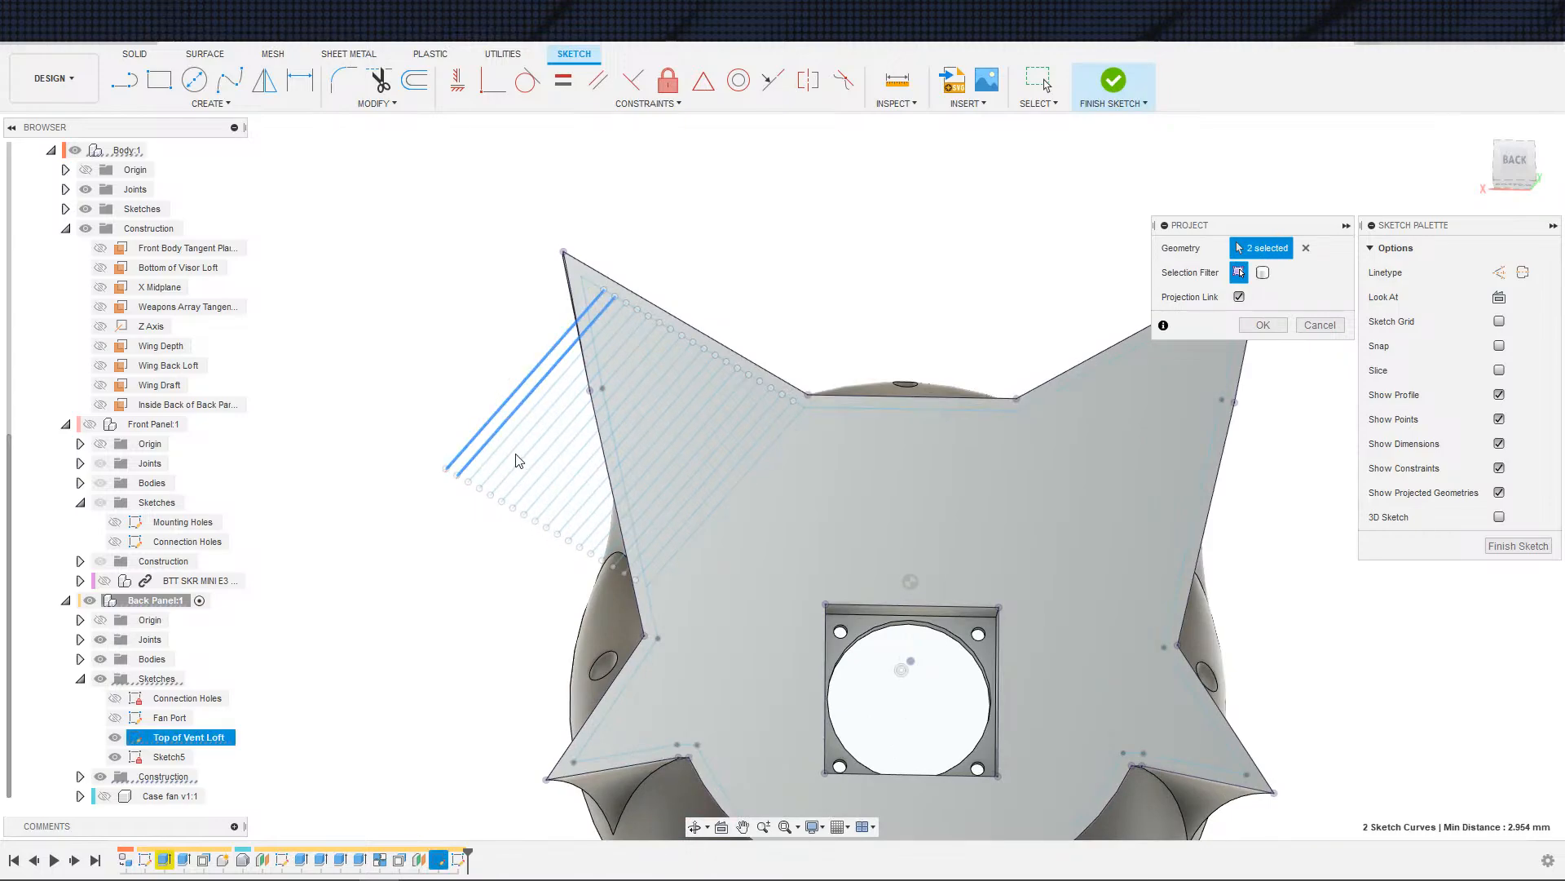
{"action": "left_click", "coordinate": [1305, 247]}
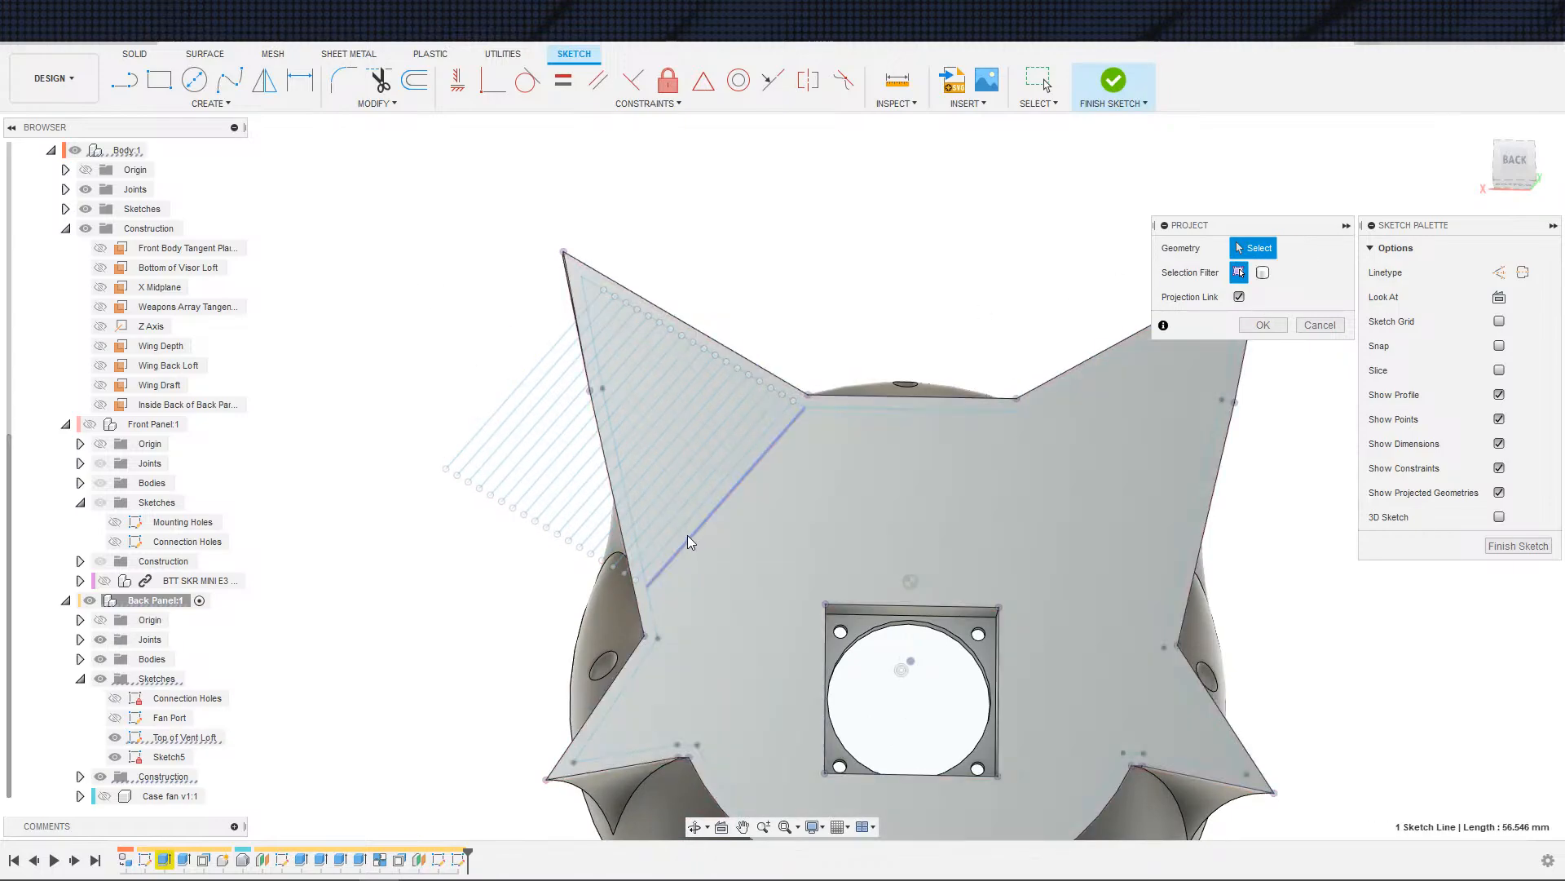
- Select all the parallel vent lines of the Top of Vent Loft sketch as projection geometry
{"action": "left_click", "coordinate": [687, 535]}
{"action": "left_click", "coordinate": [669, 534]}
{"action": "left_click", "coordinate": [648, 535]}
{"action": "left_click", "coordinate": [639, 532]}
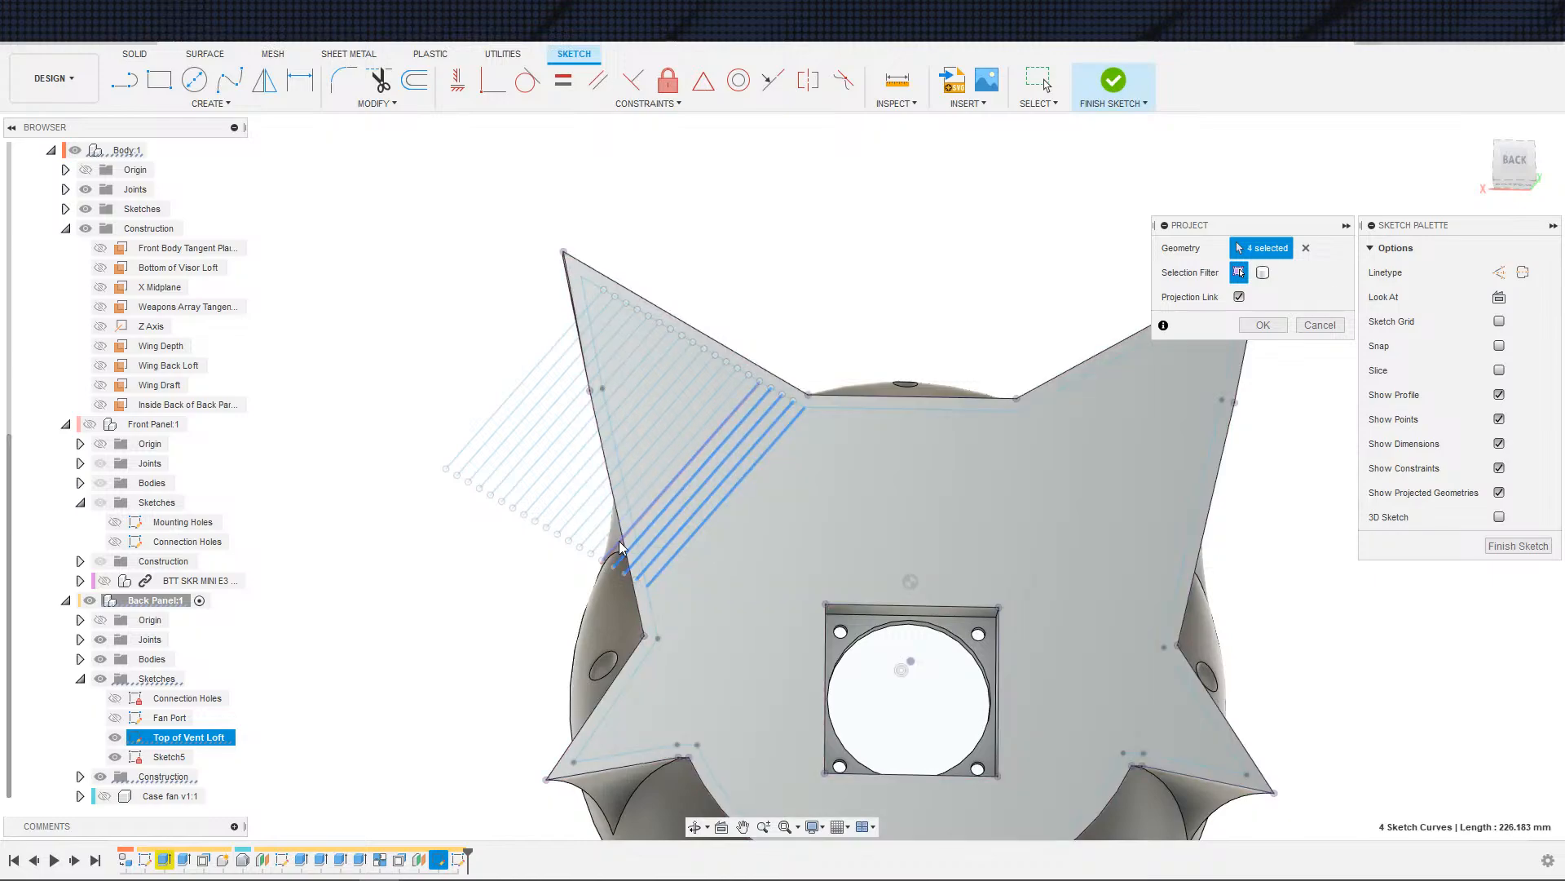
{"action": "left_click", "coordinate": [620, 546]}
{"action": "left_click", "coordinate": [610, 540]}
{"action": "left_click", "coordinate": [600, 534]}
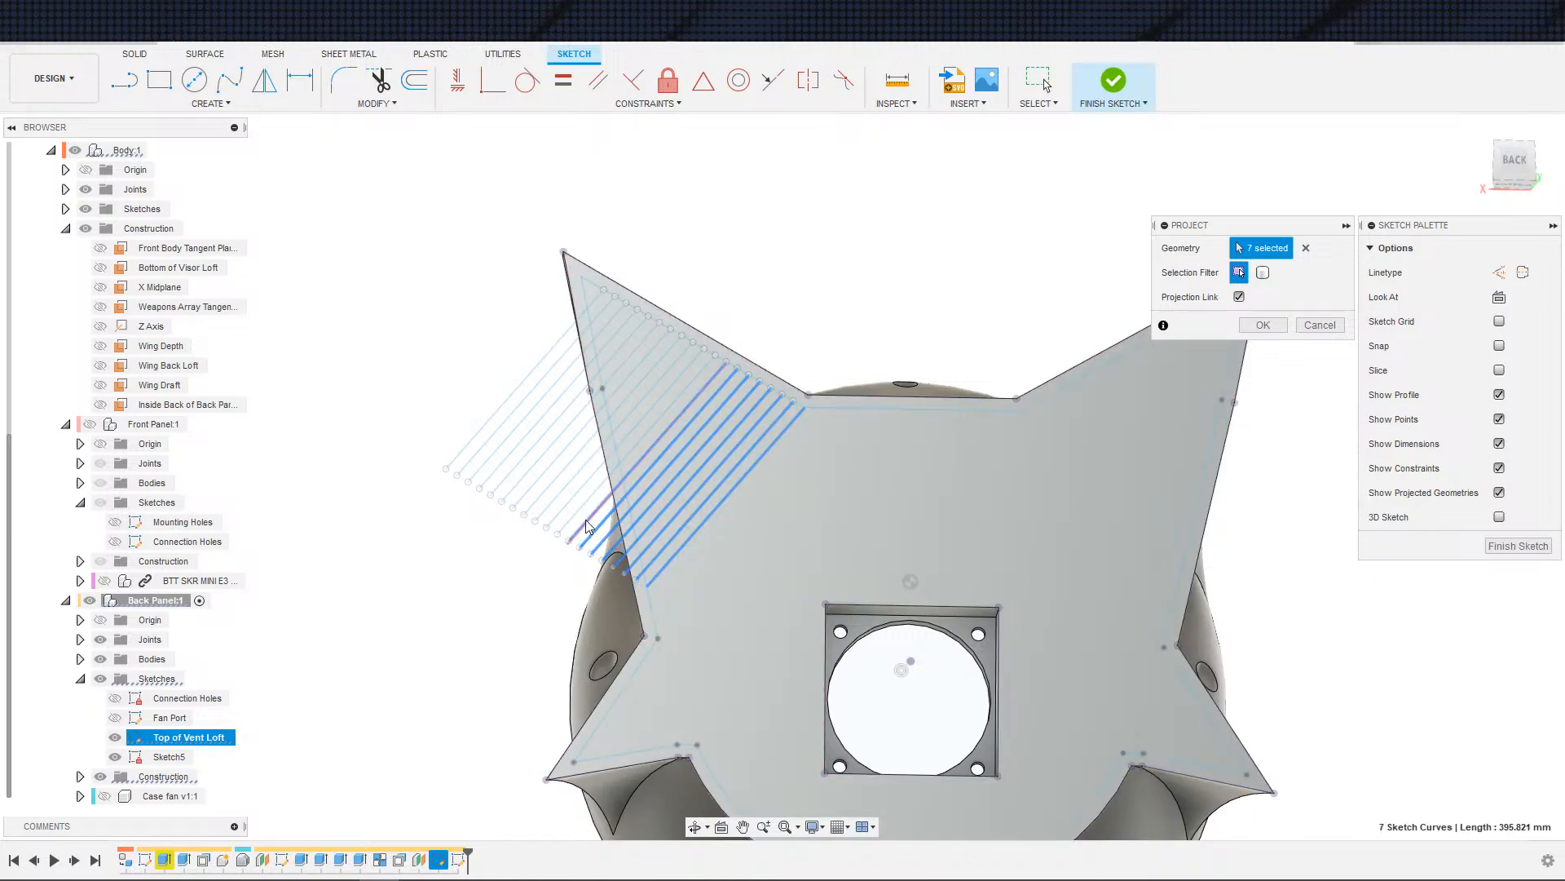
{"action": "left_click", "coordinate": [562, 517]}
{"action": "left_click", "coordinate": [547, 506]}
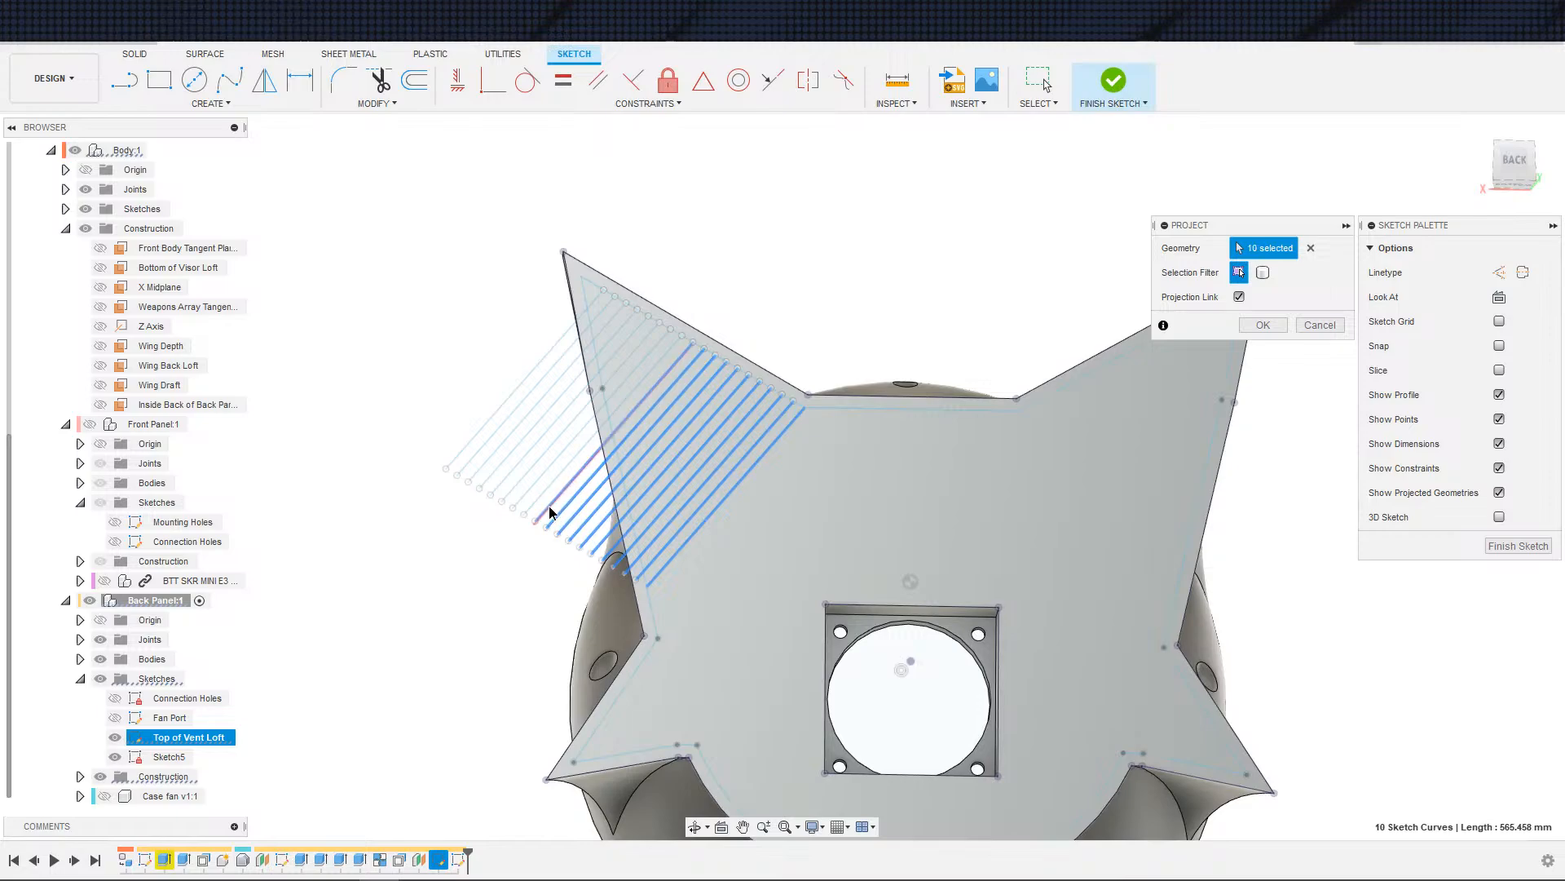
{"action": "left_click", "coordinate": [534, 501]}
{"action": "left_click", "coordinate": [536, 503]}
{"action": "left_click", "coordinate": [522, 494]}
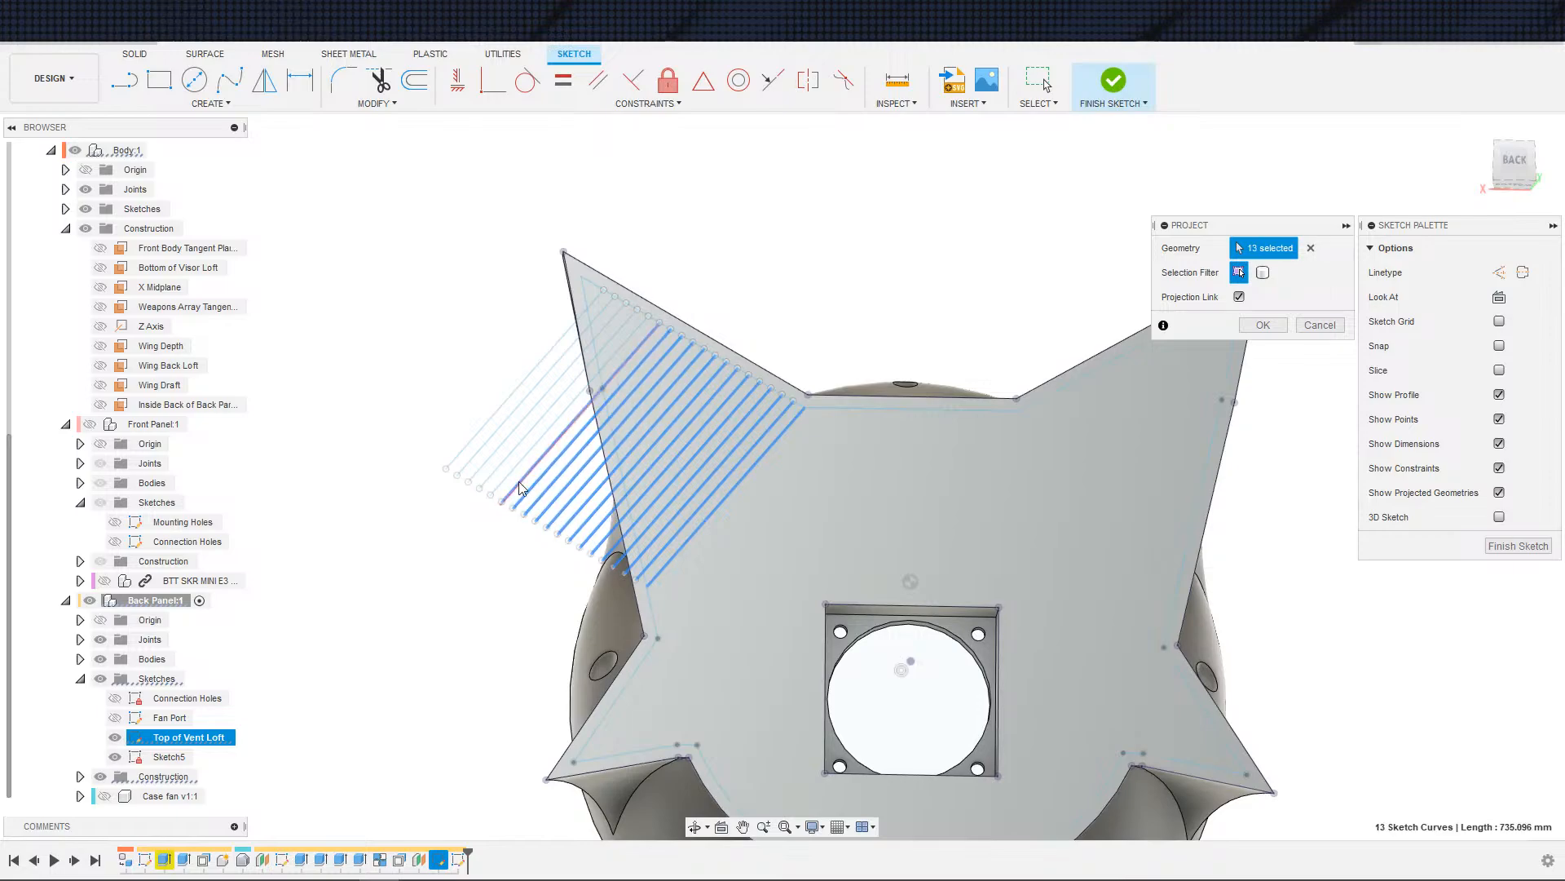
{"action": "left_click", "coordinate": [510, 488]}
{"action": "left_click", "coordinate": [503, 479]}
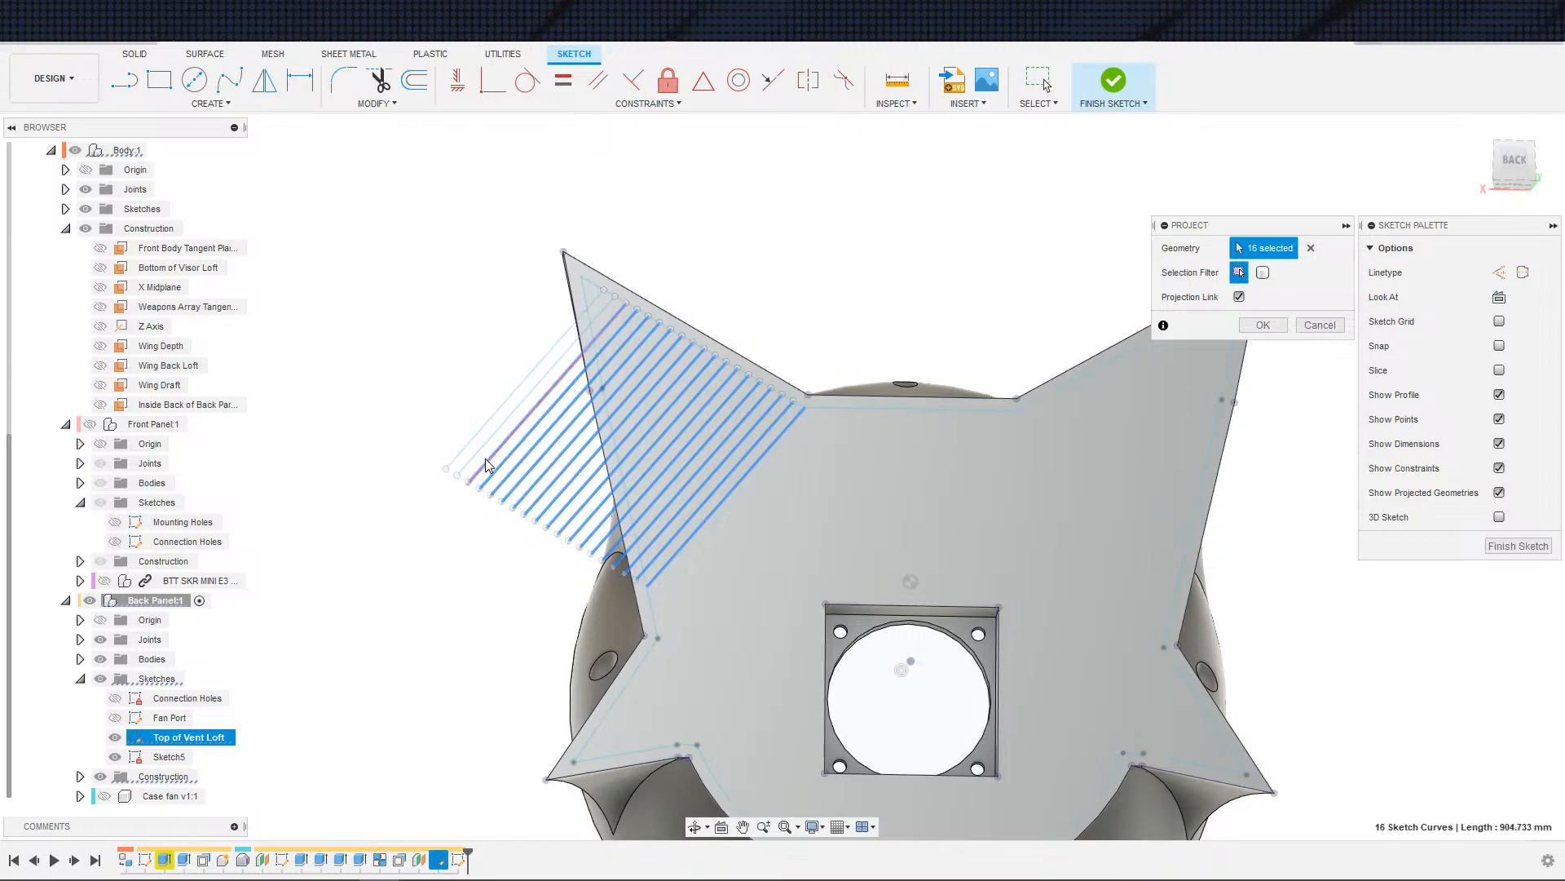
{"action": "left_click", "coordinate": [486, 463]}
{"action": "left_click", "coordinate": [476, 455]}
{"action": "left_click", "coordinate": [467, 446]}
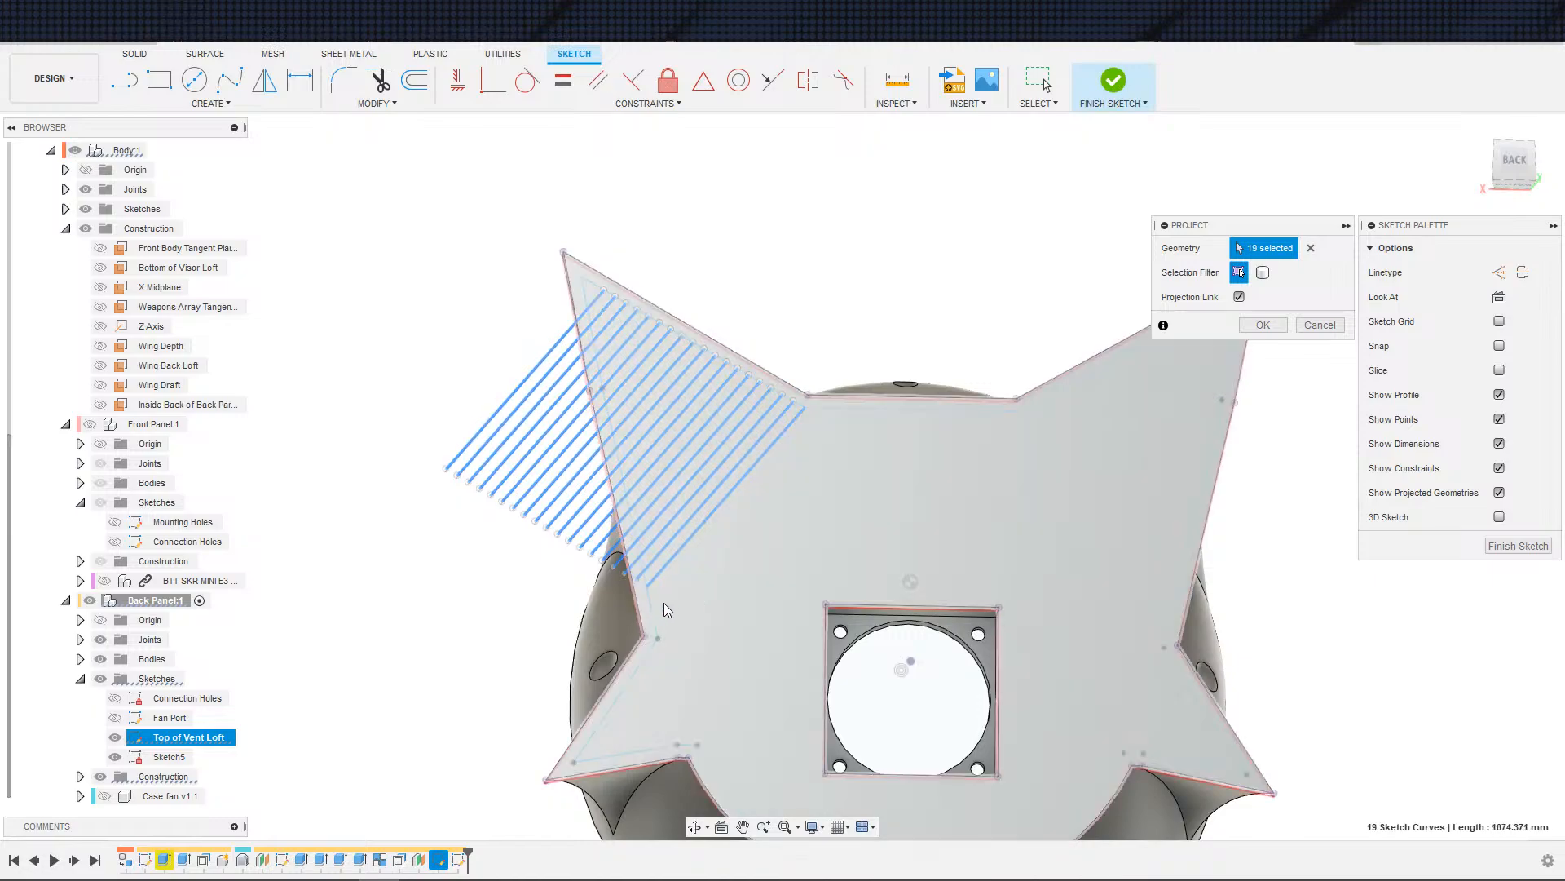
- Add the inner offset outline and the outer panel outline to the selection and project everything into the sketch
{"action": "left_click", "coordinate": [658, 610]}
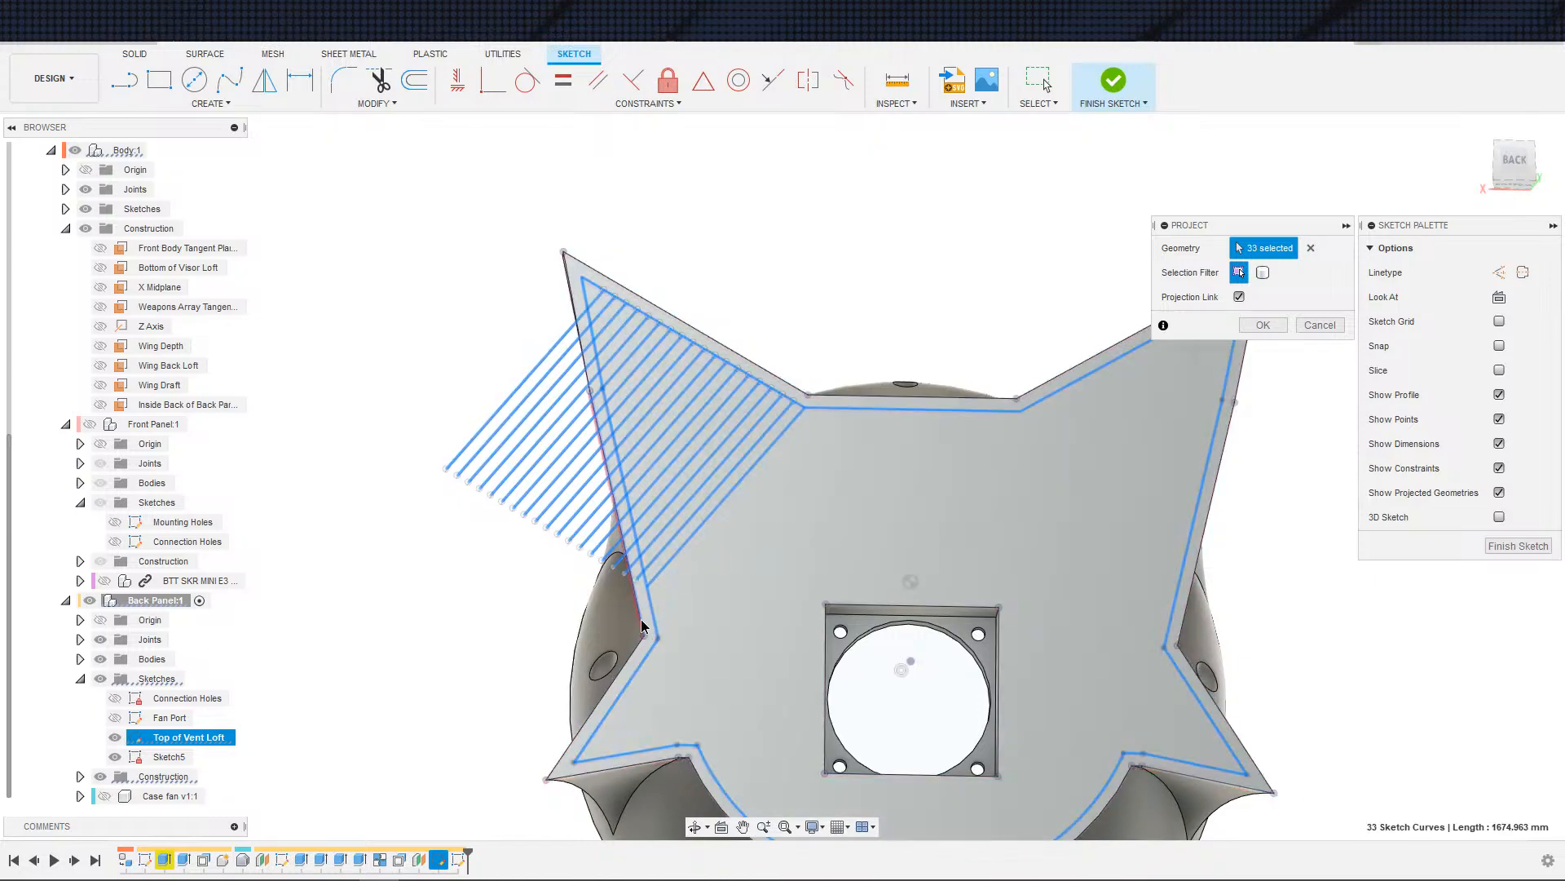
{"action": "left_click", "coordinate": [1011, 555]}
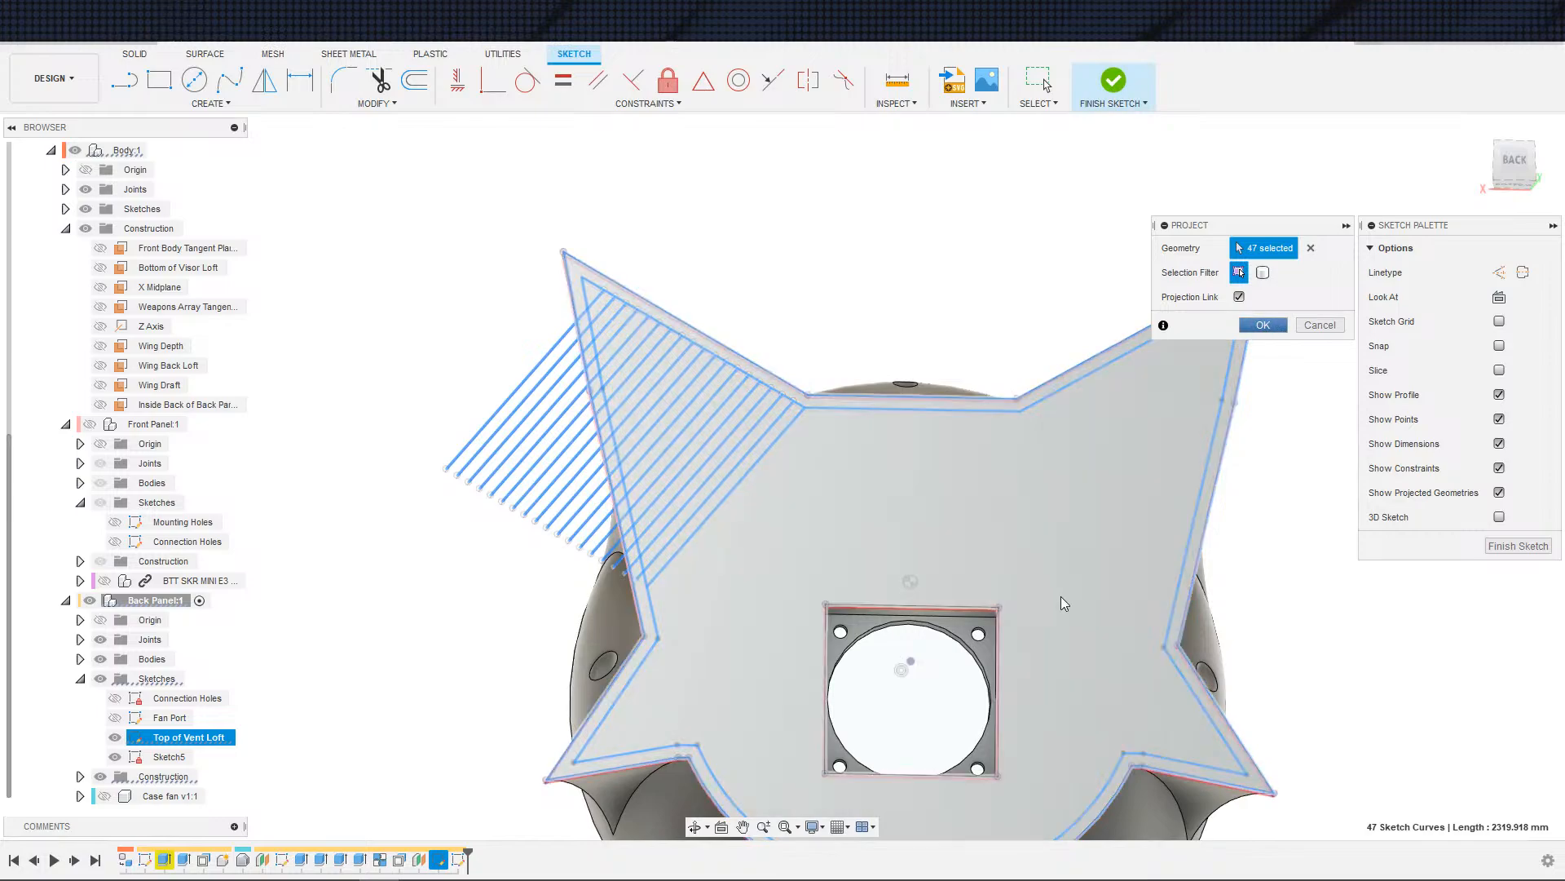
{"action": "key", "text": "Return"}
- Finish the projected sketch and open the Top of Vent Loft sketch for editing
{"action": "scroll", "coordinate": [1019, 560], "scroll_direction": "down", "scroll_amount": 4}
{"action": "scroll", "coordinate": [909, 628], "scroll_direction": "up", "scroll_amount": 2}
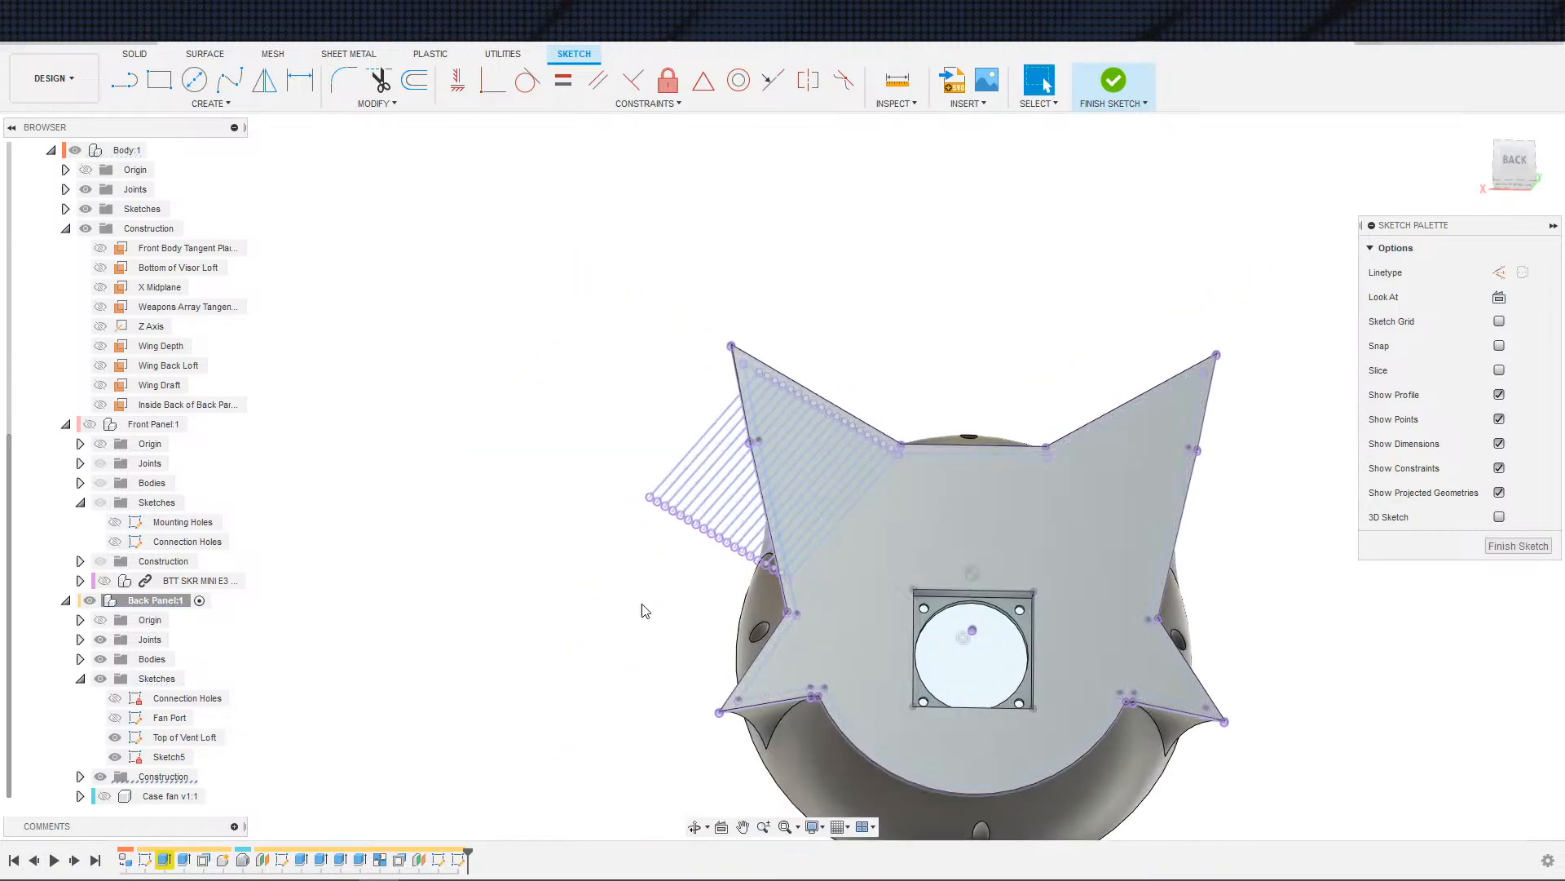
{"action": "left_click", "coordinate": [1105, 104]}
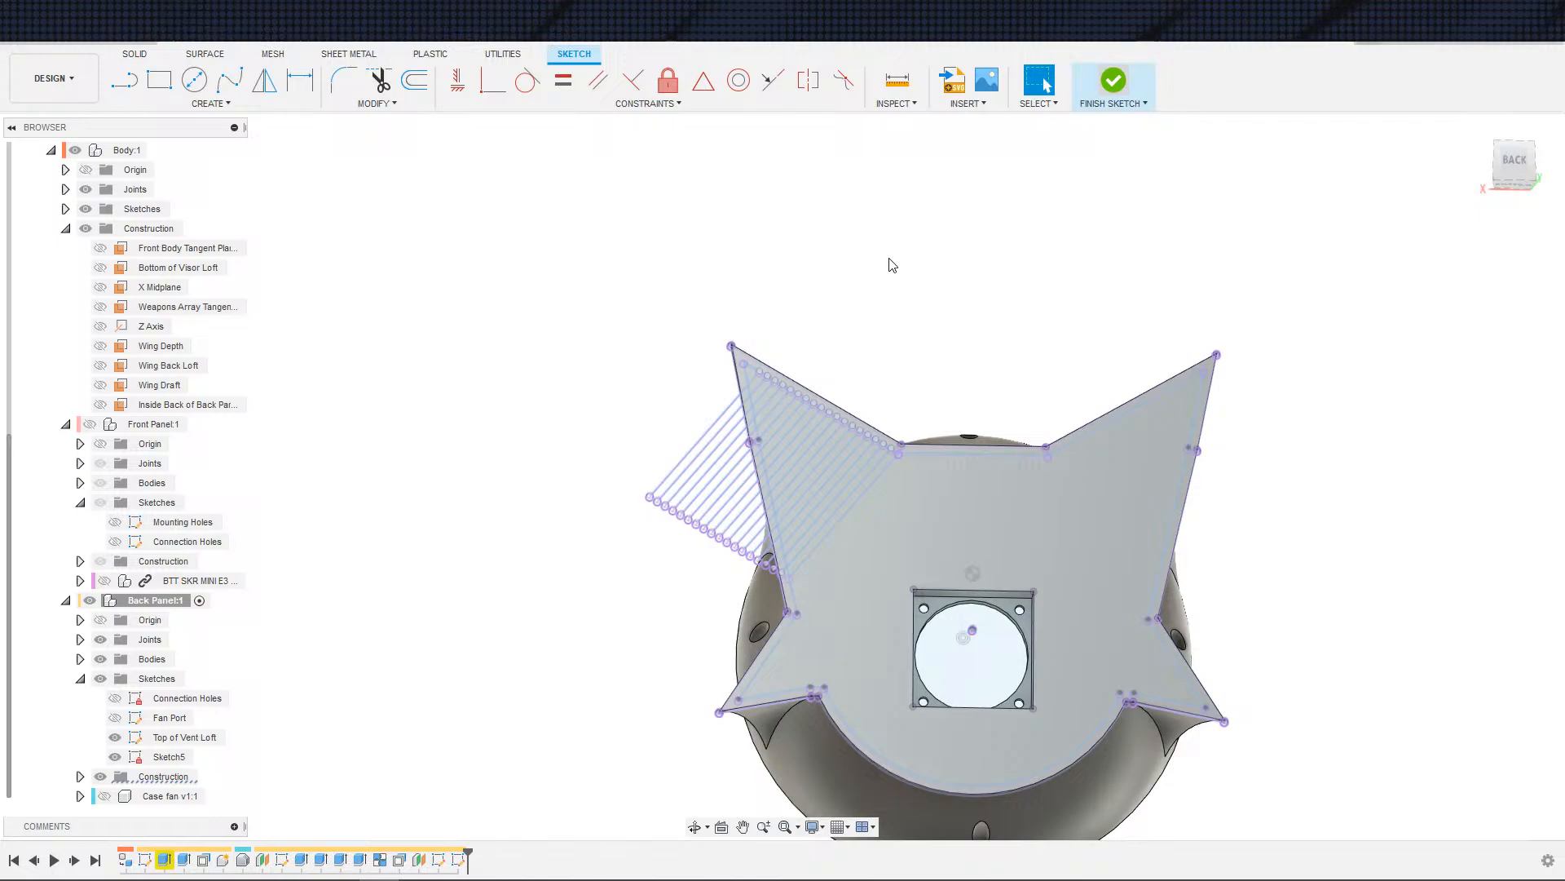
{"action": "double_click", "coordinate": [174, 738]}
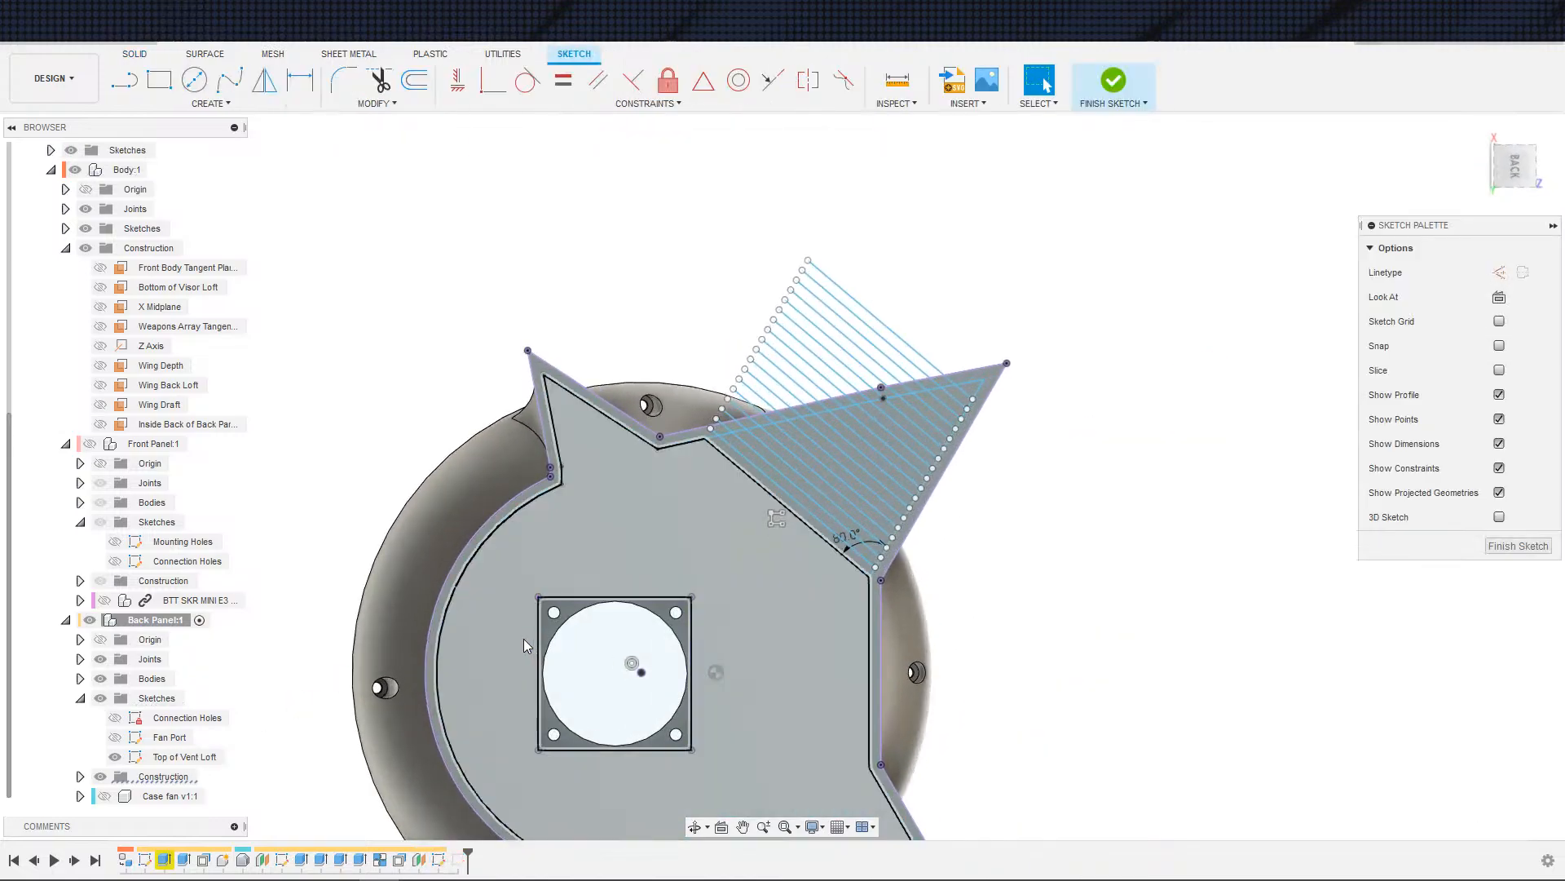
- Try deleting the panel's inner offset outline from the sketch, and undo the deletion
{"action": "key", "text": "d"}
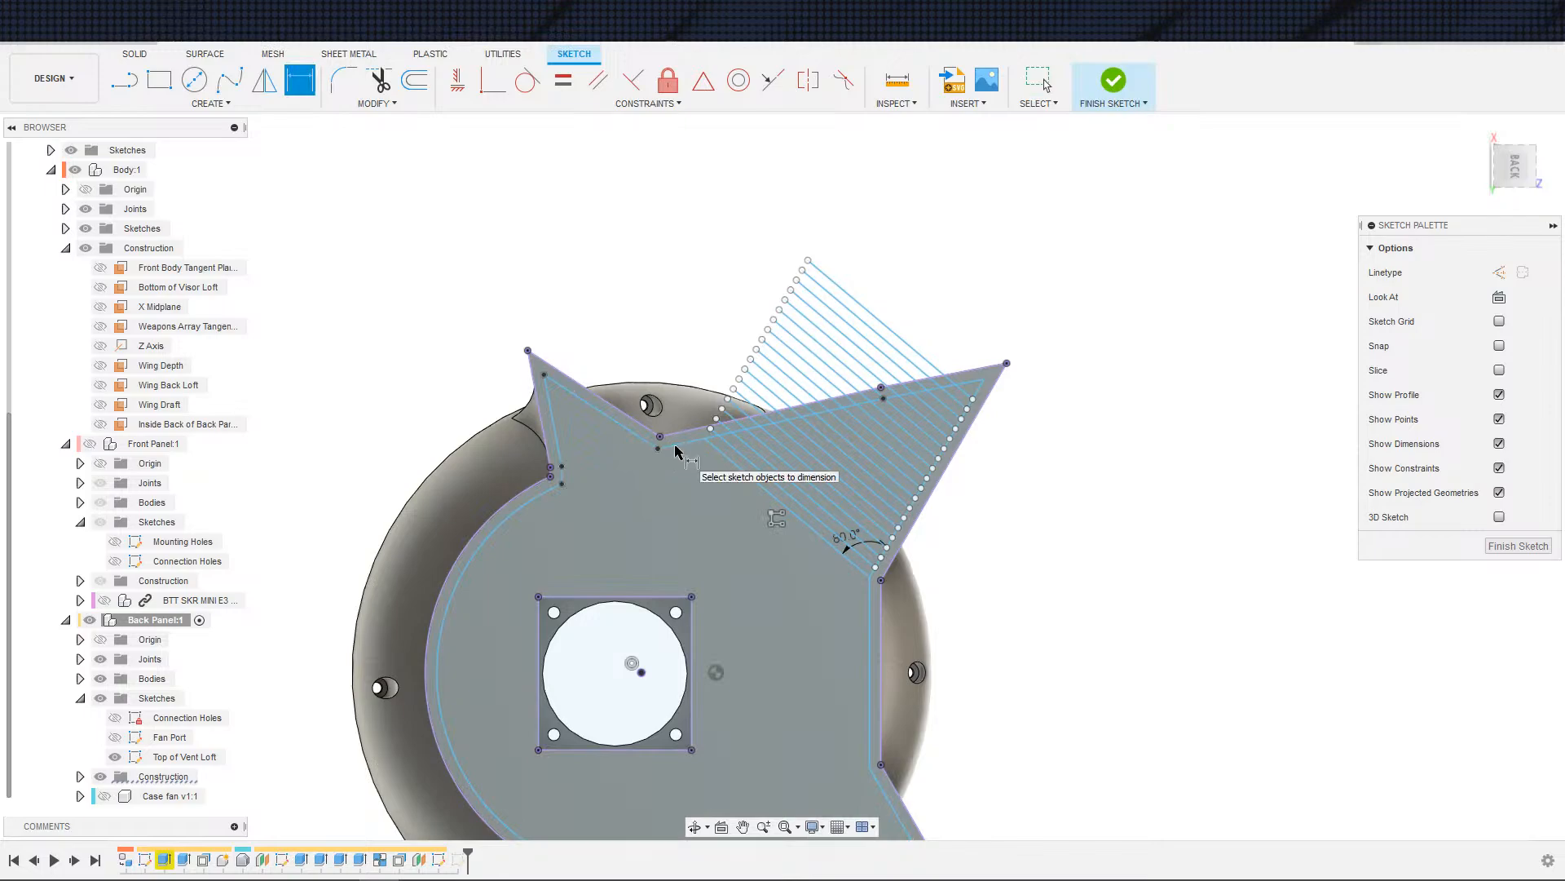
{"action": "key", "text": "Escape"}
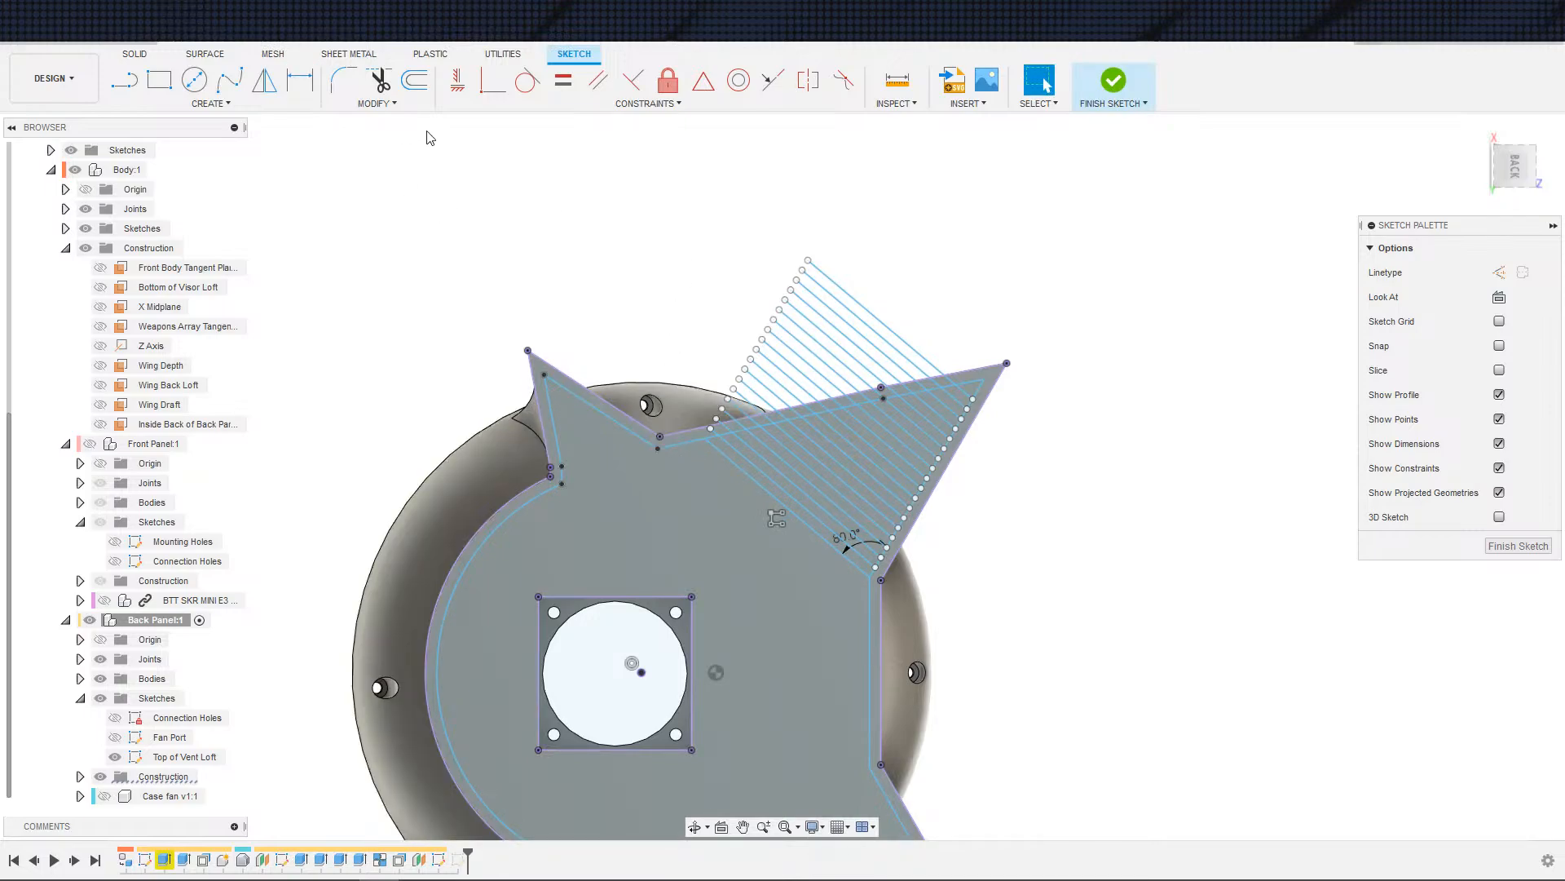
{"action": "left_click", "coordinate": [479, 104]}
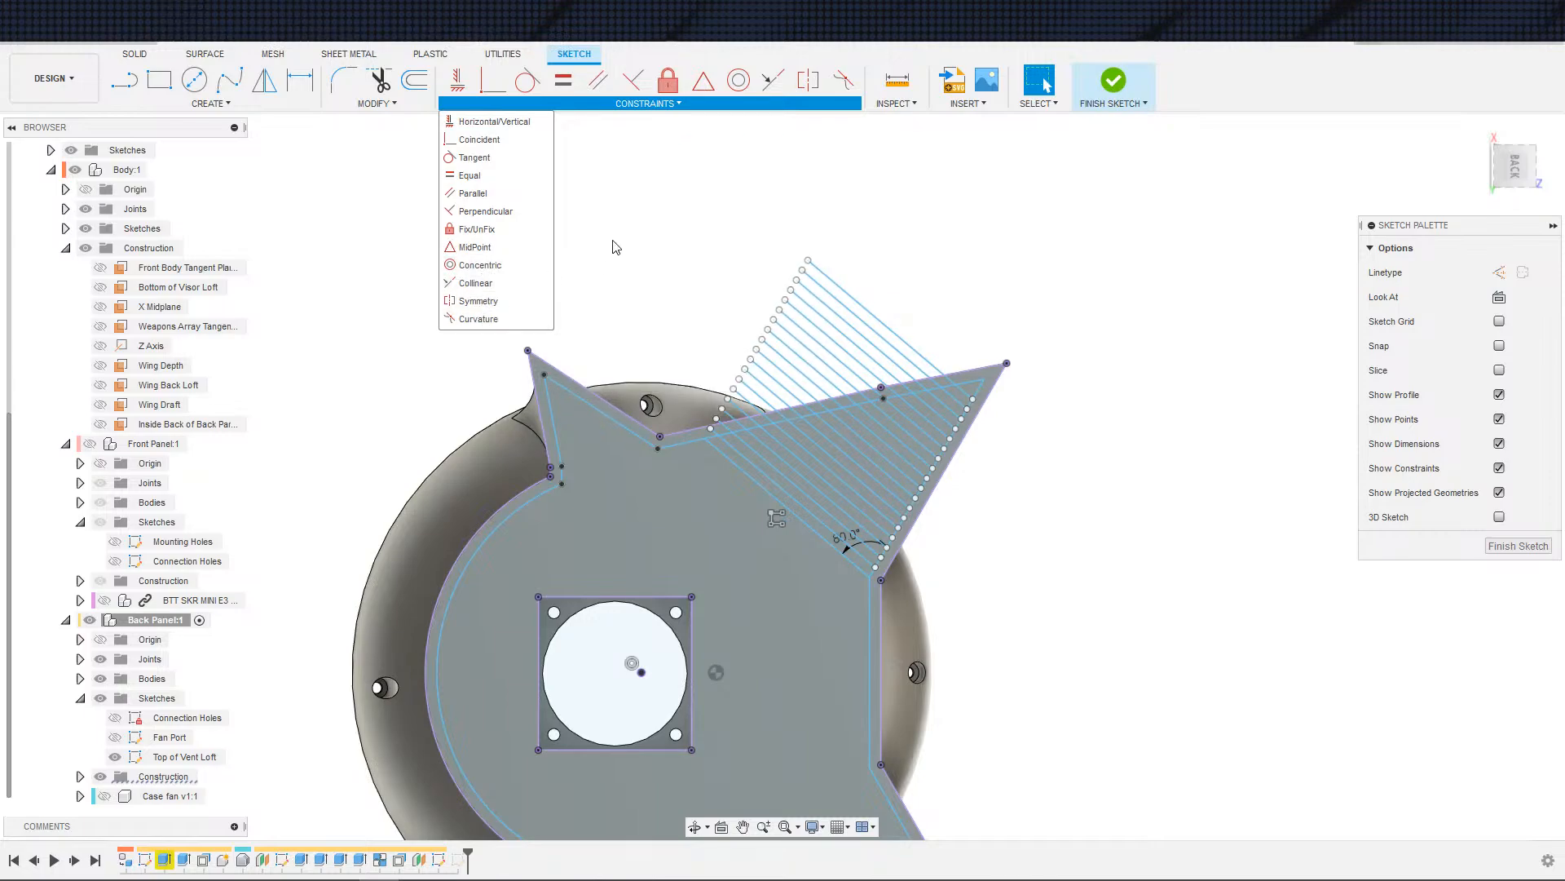
{"action": "double_click", "coordinate": [671, 448]}
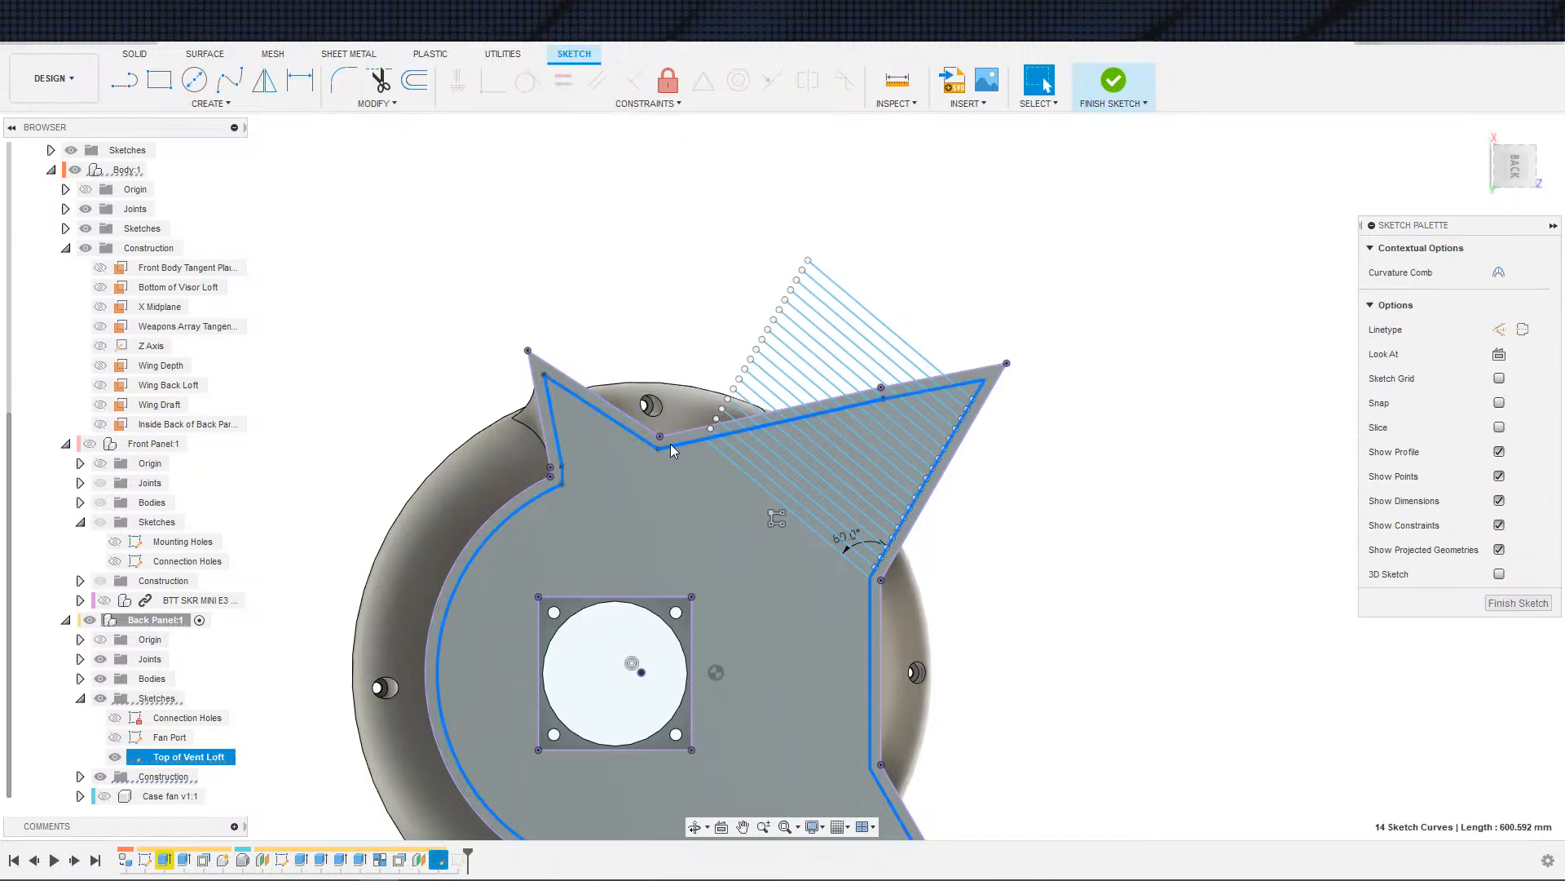
{"action": "key", "text": "Escape"}
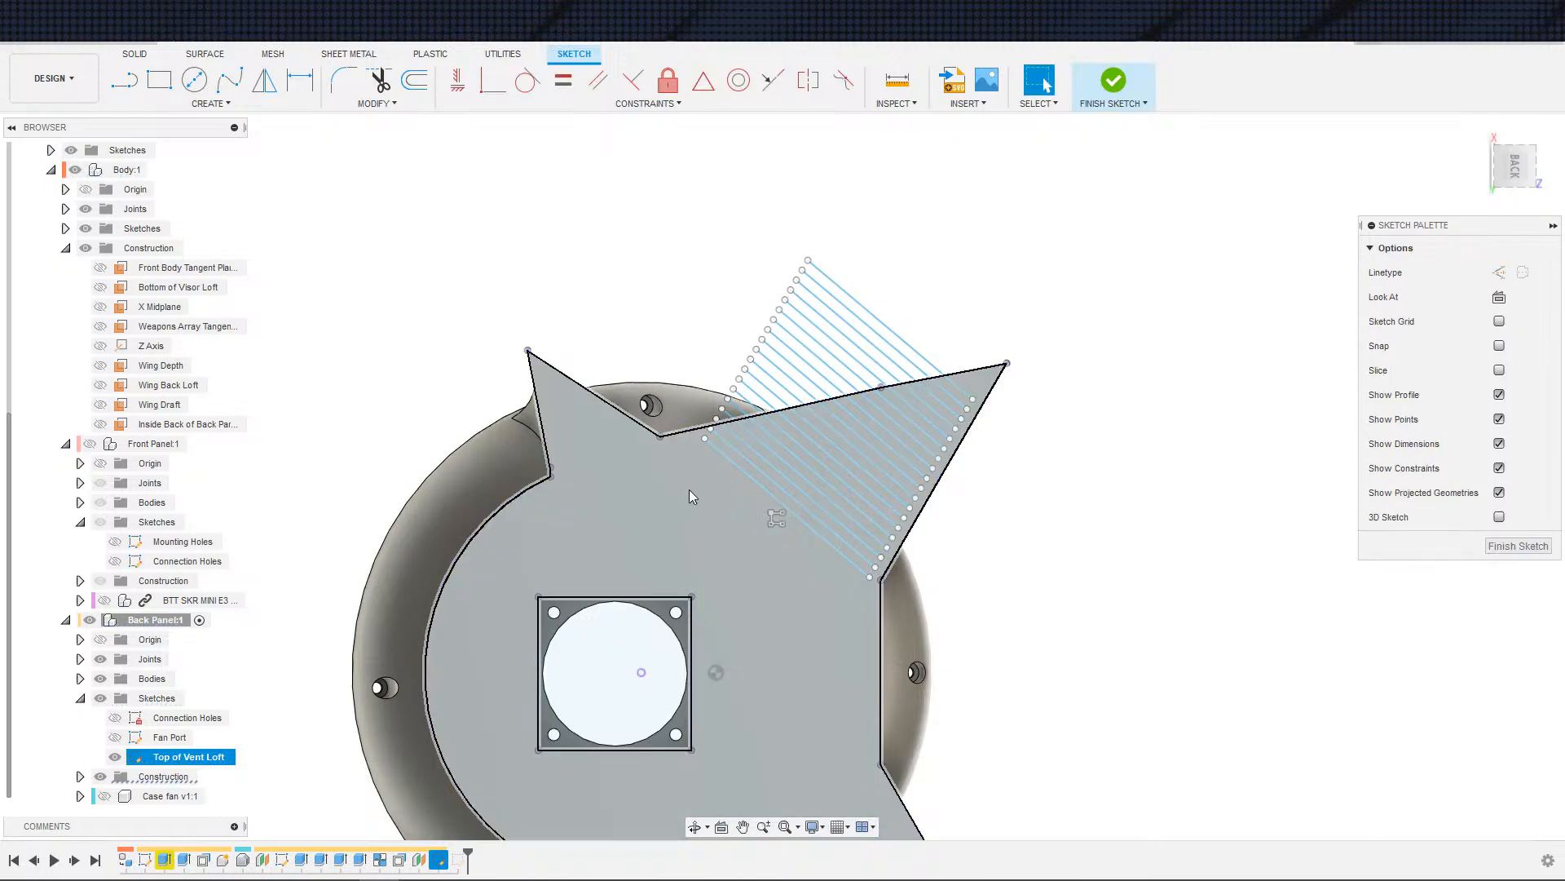
{"action": "key", "text": "ctrl+z"}
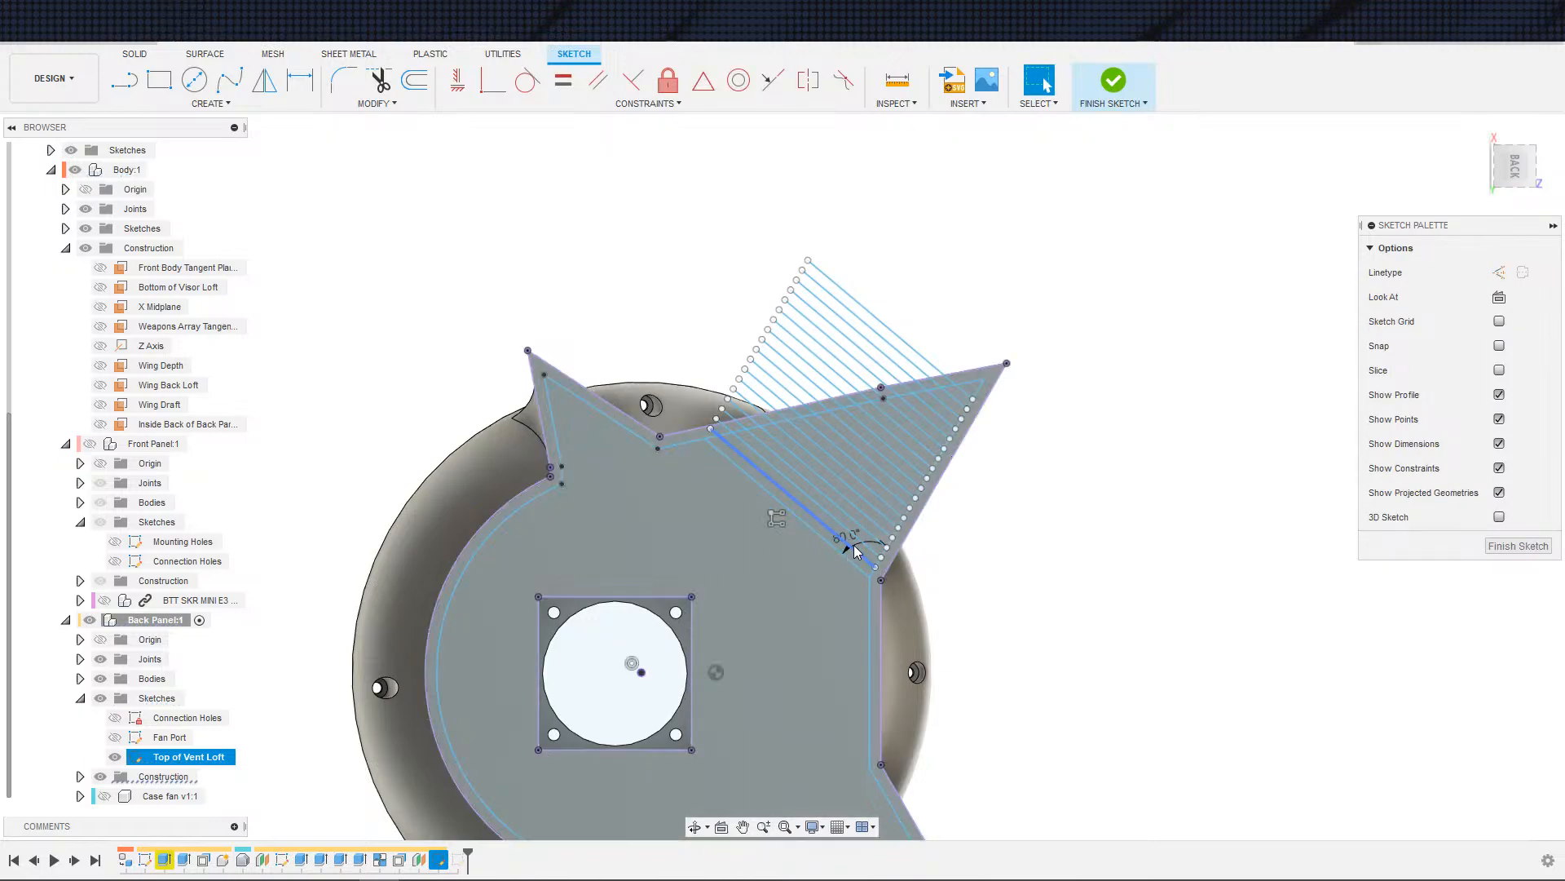
- Delete the panel's inner offset outline and recreate it by offsetting the outer outline inward by 3 mm
{"action": "middle_click_drag", "start_coordinate": [980, 590], "coordinate": [982, 621], "text": "shift"}
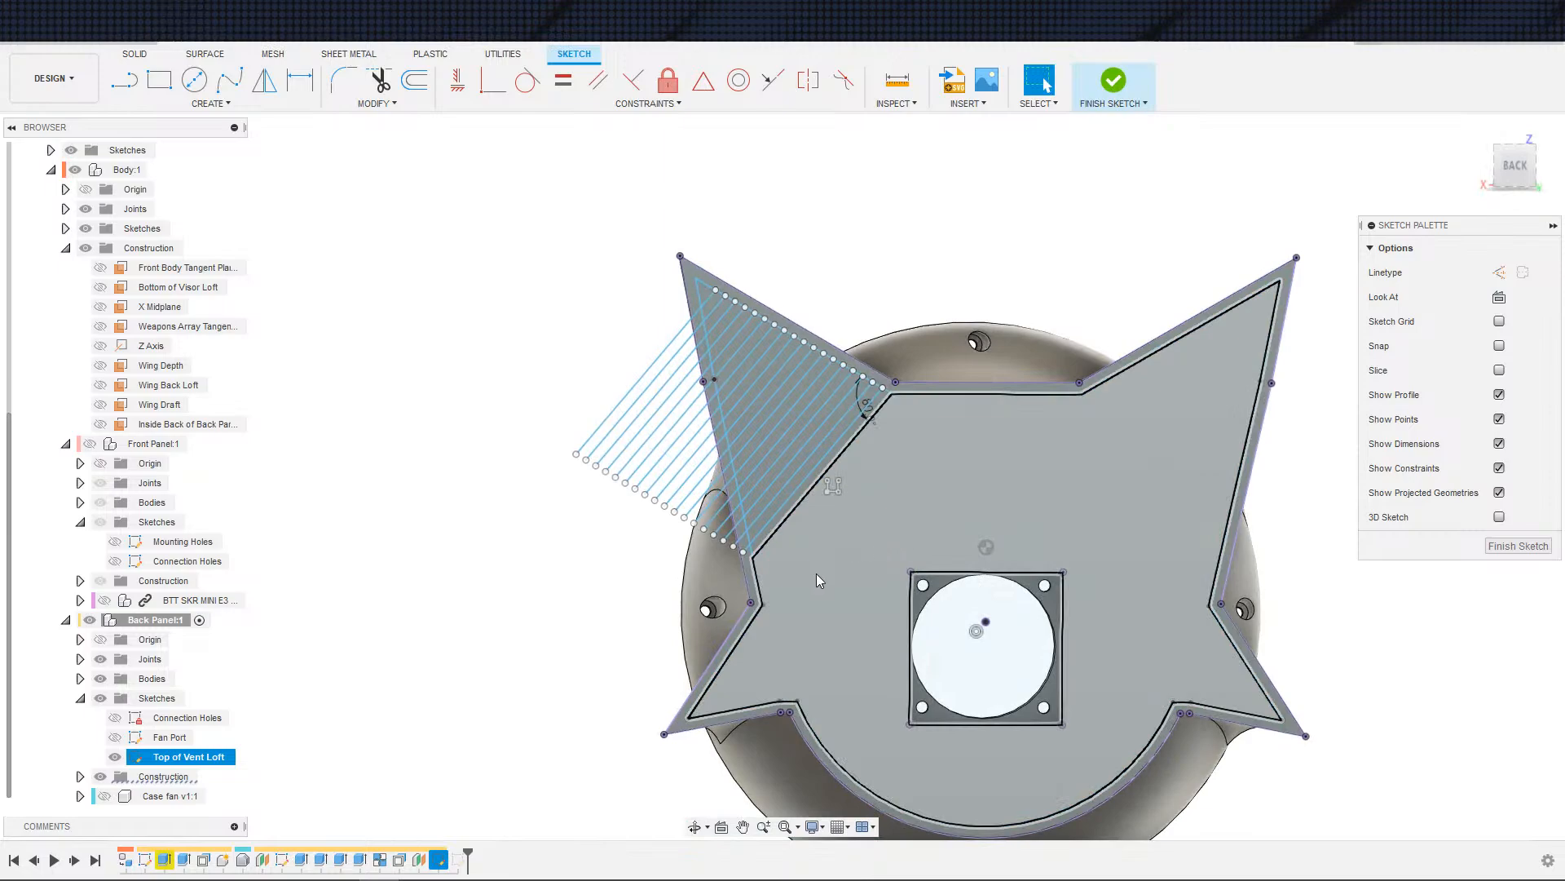
{"action": "key", "text": "ctrl+z"}
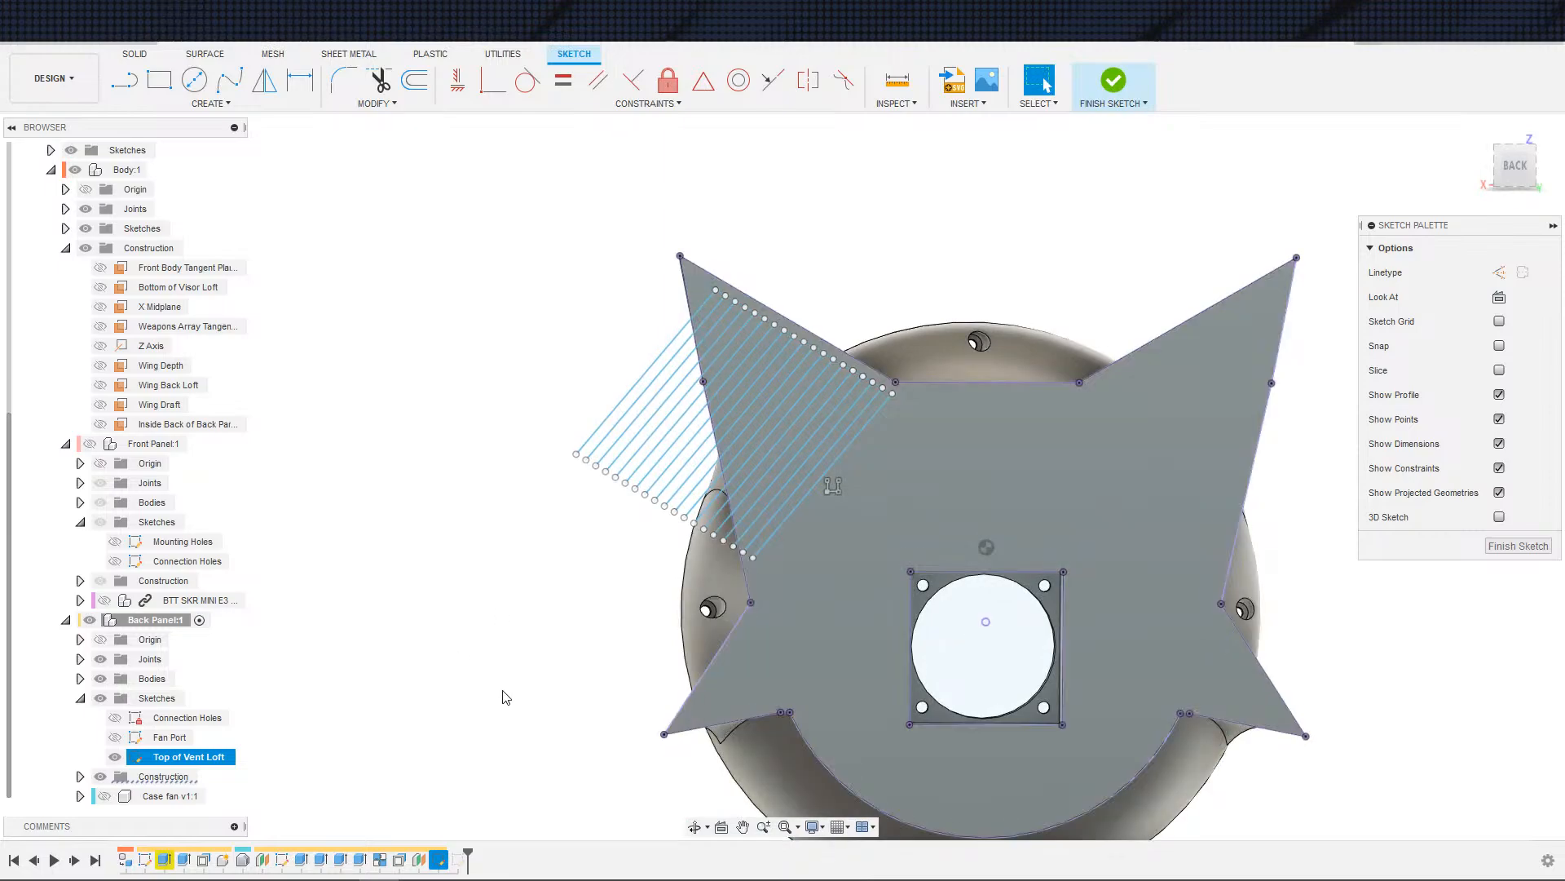
{"action": "left_click", "coordinate": [415, 88]}
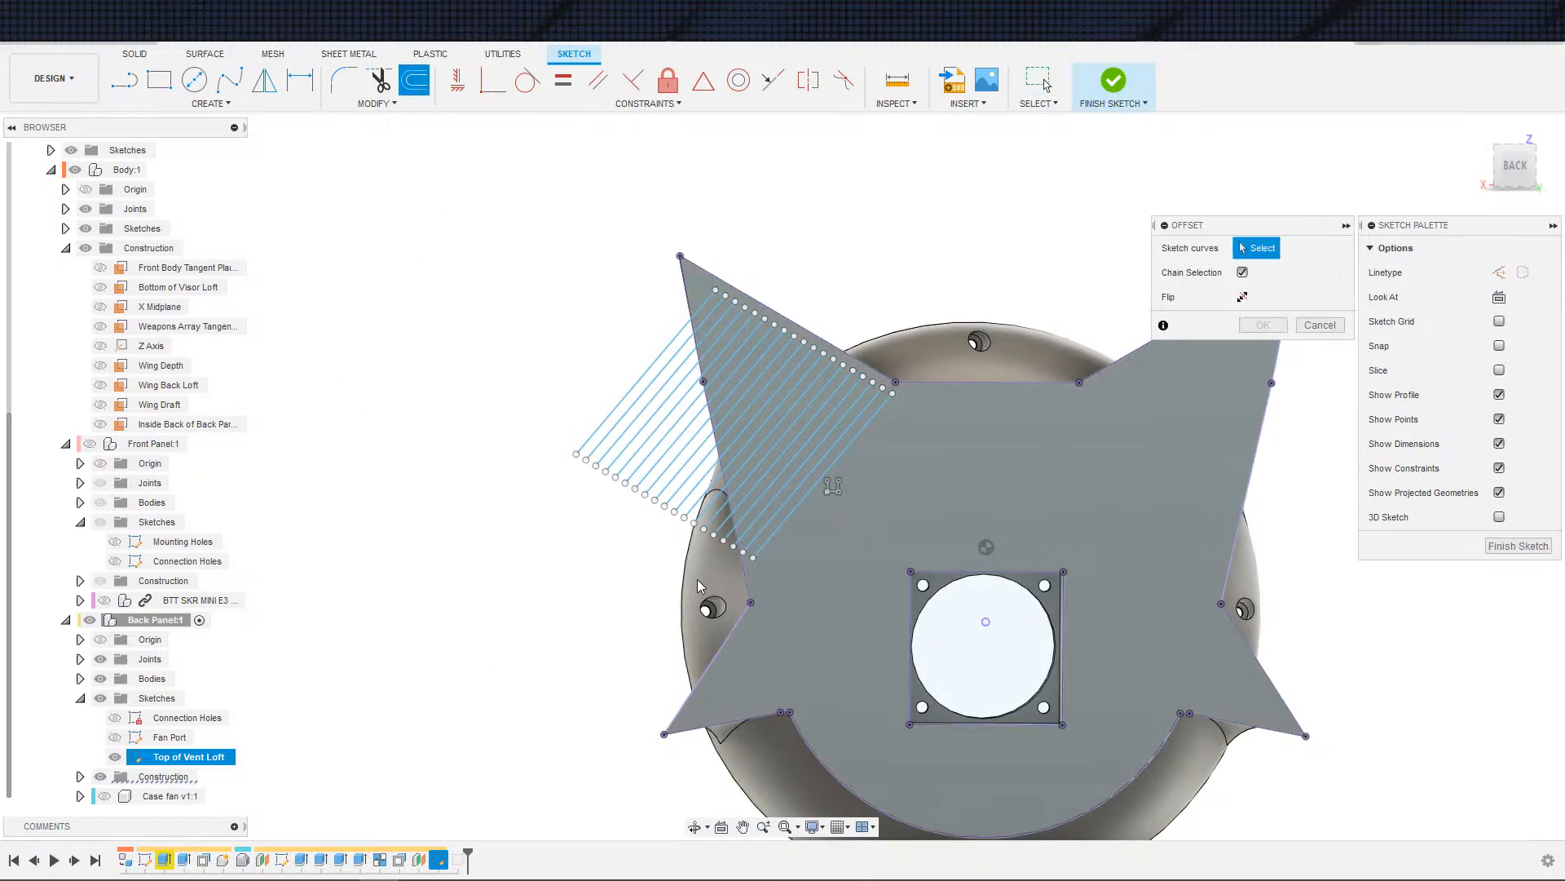
{"action": "left_click", "coordinate": [751, 585]}
{"action": "type", "text": "3"}
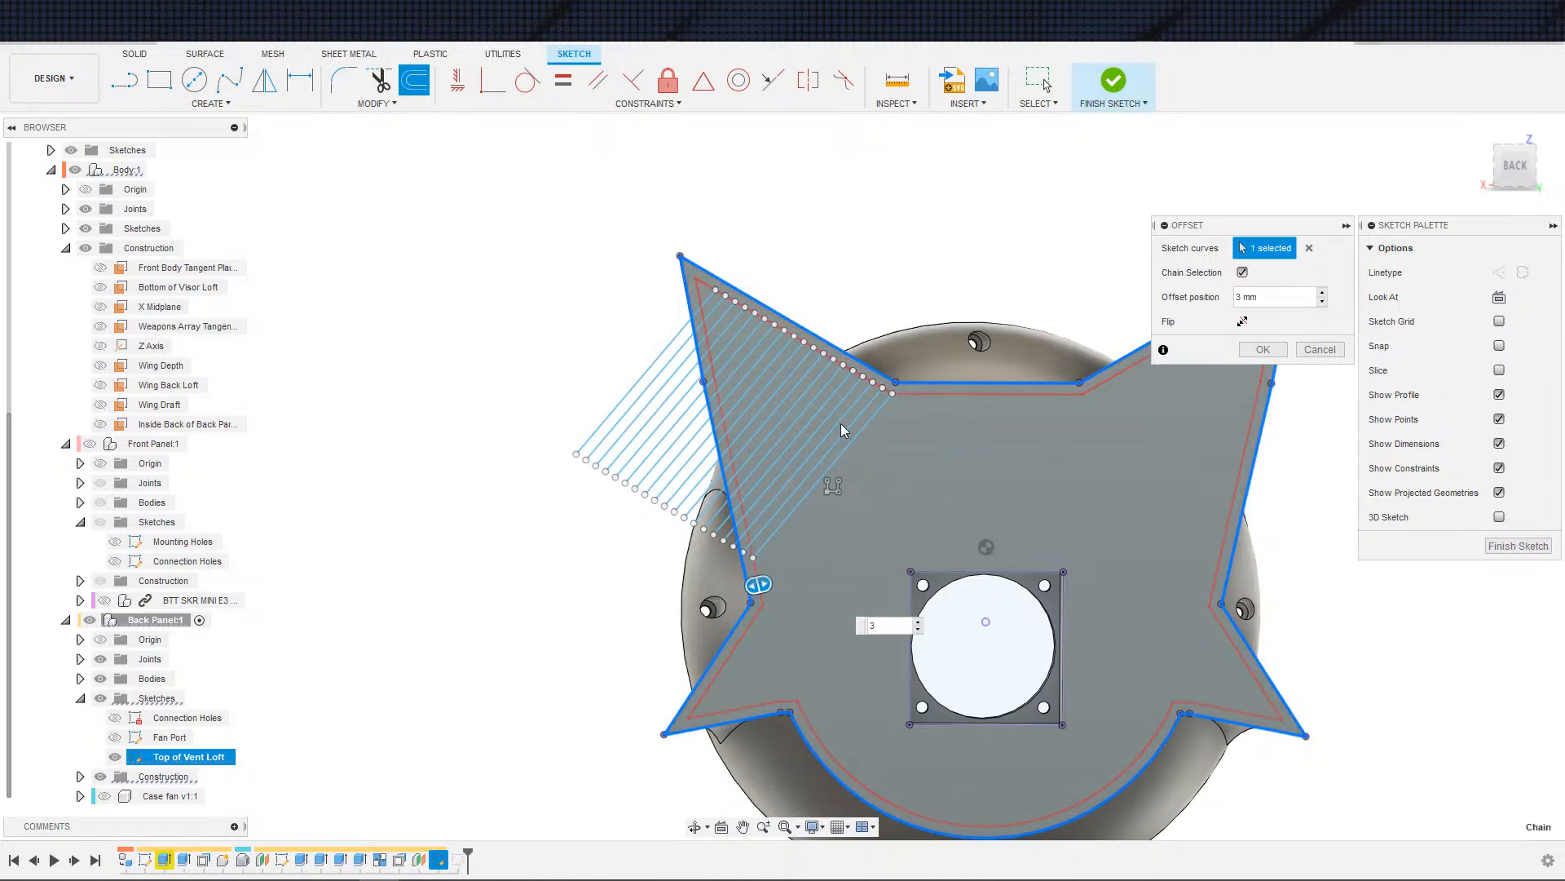
{"action": "key", "text": "Return"}
- Examine the new outline's dimension and offset constraint, and where the vent lines end along it
{"action": "scroll", "coordinate": [775, 577], "scroll_direction": "up", "scroll_amount": 5}
{"action": "scroll", "coordinate": [776, 582], "scroll_direction": "up", "scroll_amount": 2}
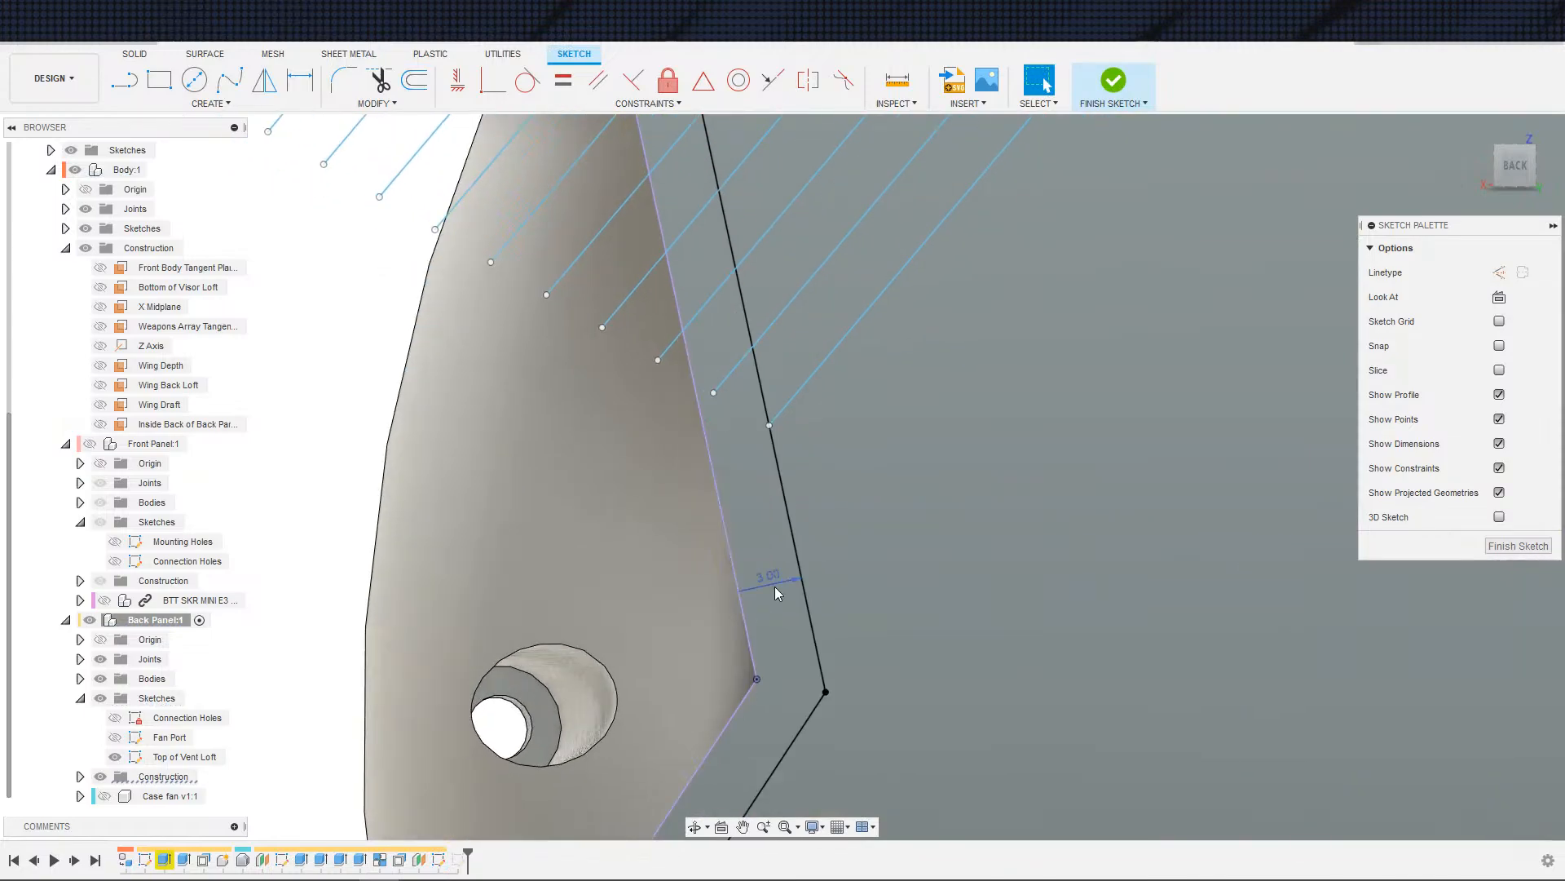
{"action": "scroll", "coordinate": [776, 580], "scroll_direction": "down", "scroll_amount": 7}
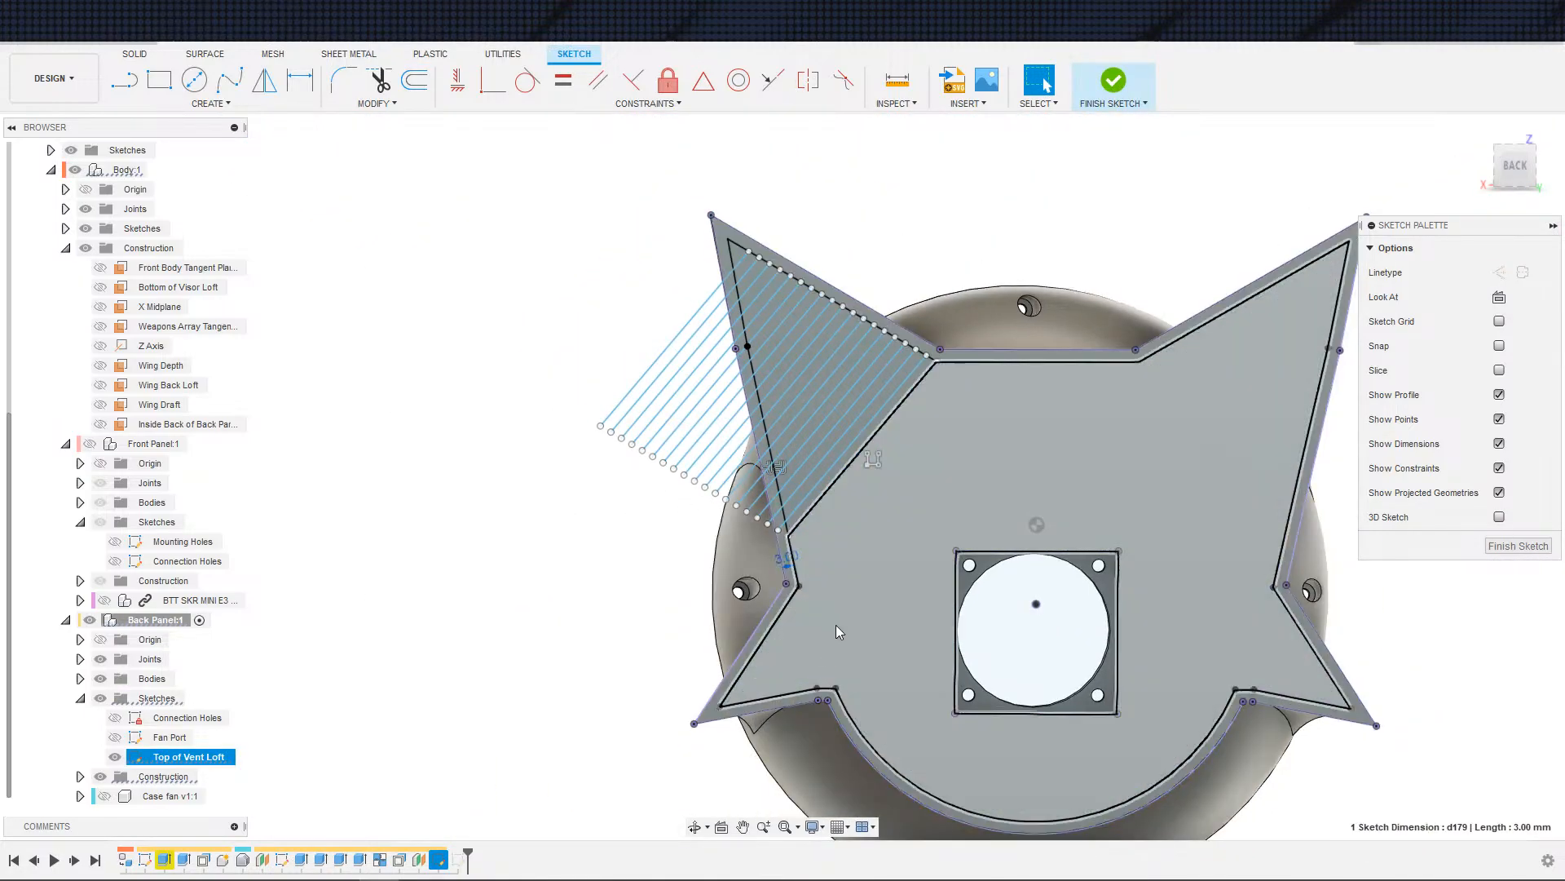
{"action": "scroll", "coordinate": [660, 577], "scroll_direction": "up", "scroll_amount": 3}
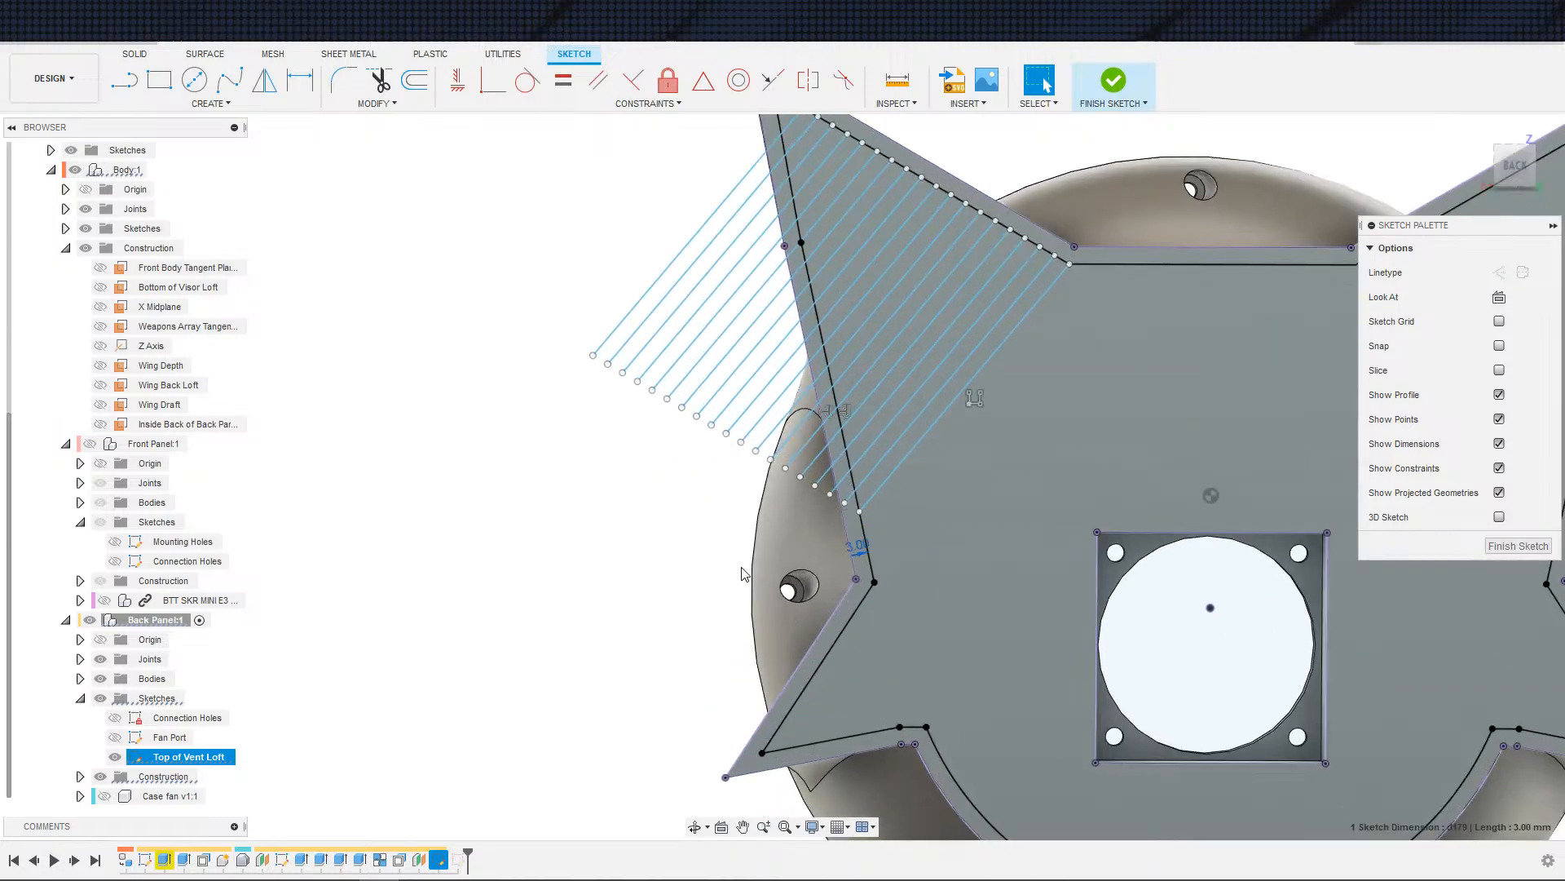
{"action": "scroll", "coordinate": [716, 428], "scroll_direction": "up", "scroll_amount": 5}
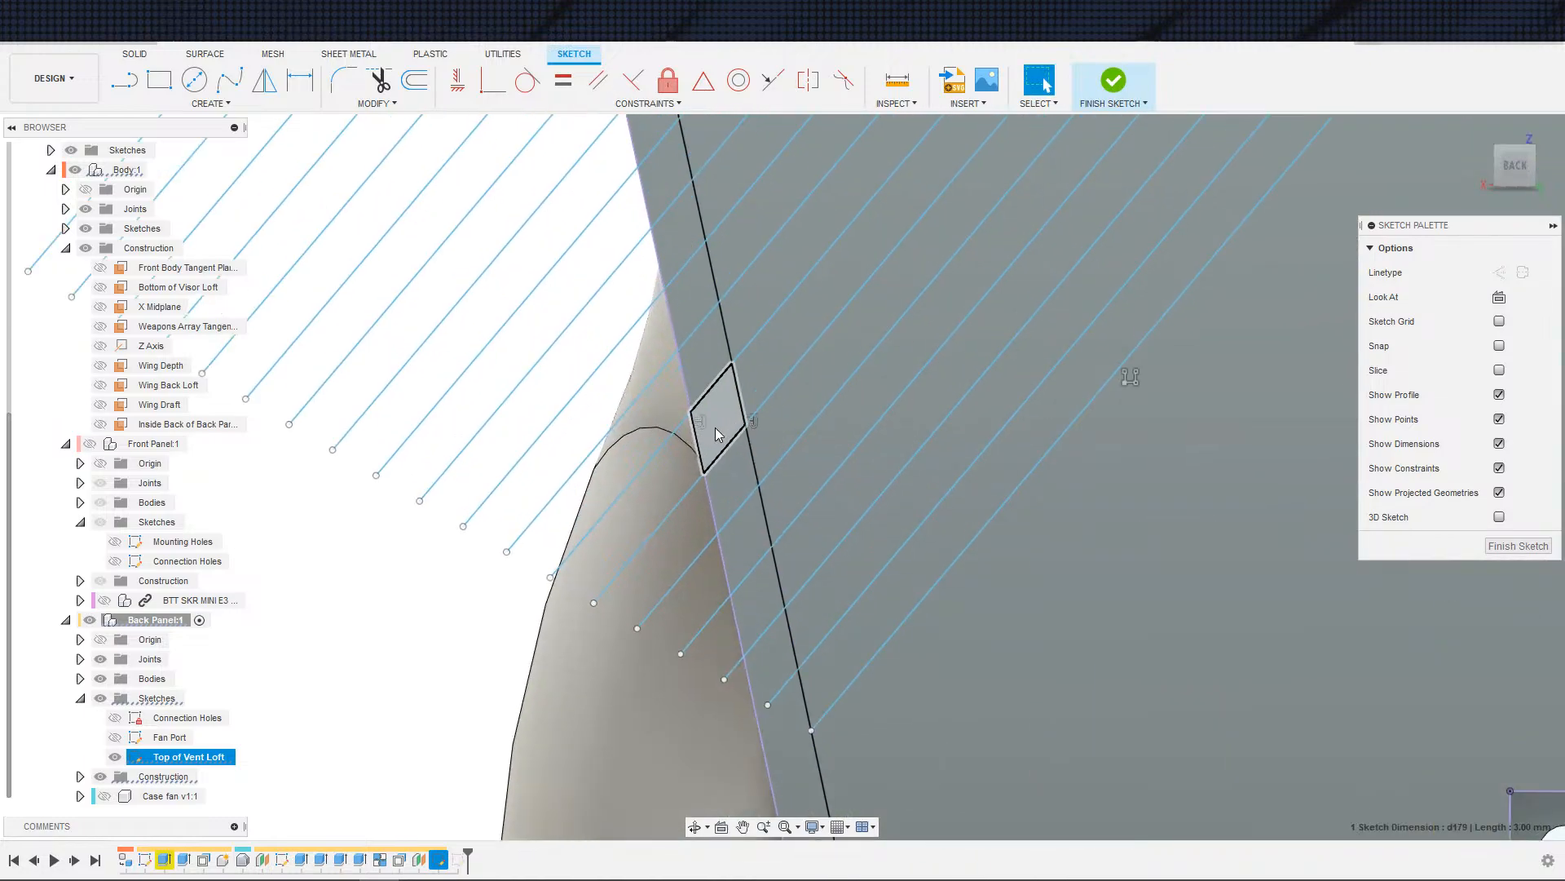
{"action": "left_click", "coordinate": [694, 418]}
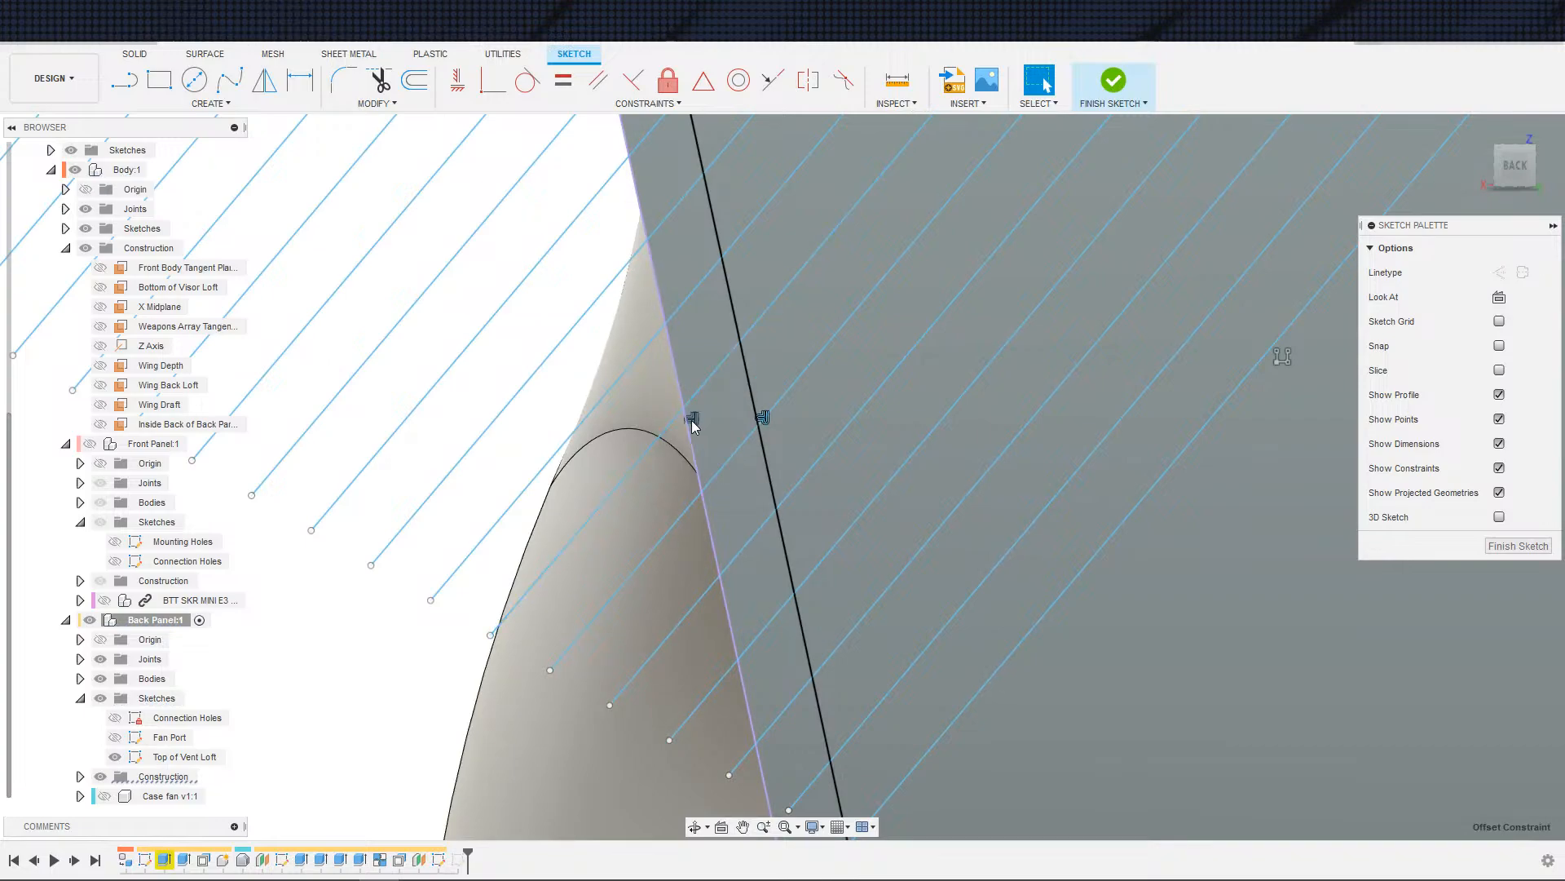
{"action": "scroll", "coordinate": [702, 416], "scroll_direction": "down", "scroll_amount": 1}
{"action": "scroll", "coordinate": [702, 416], "scroll_direction": "down", "scroll_amount": 4}
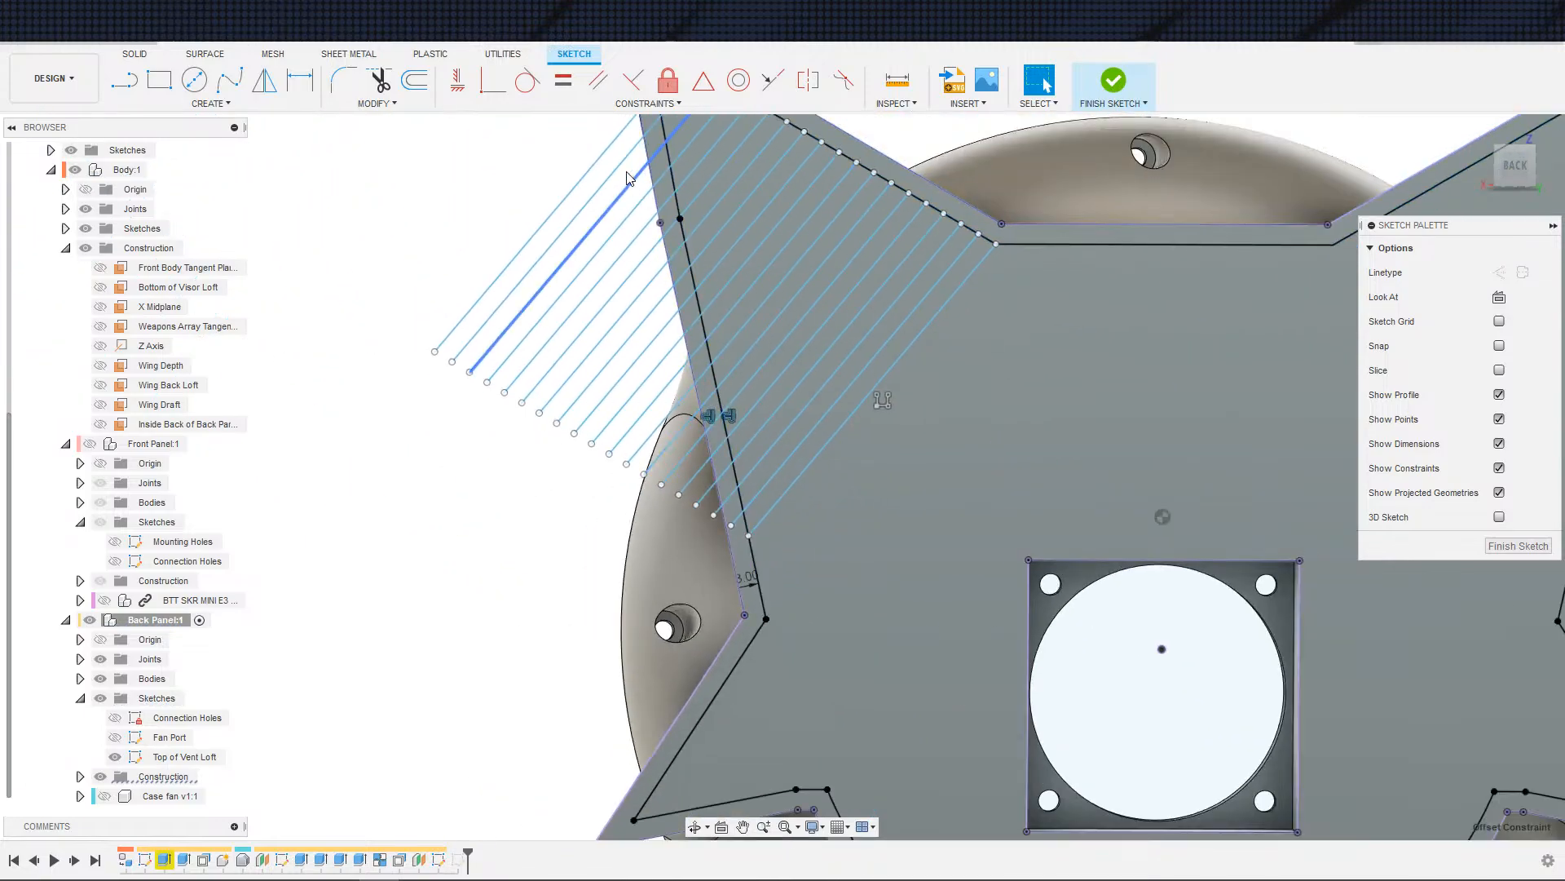
{"action": "left_click", "coordinate": [611, 107]}
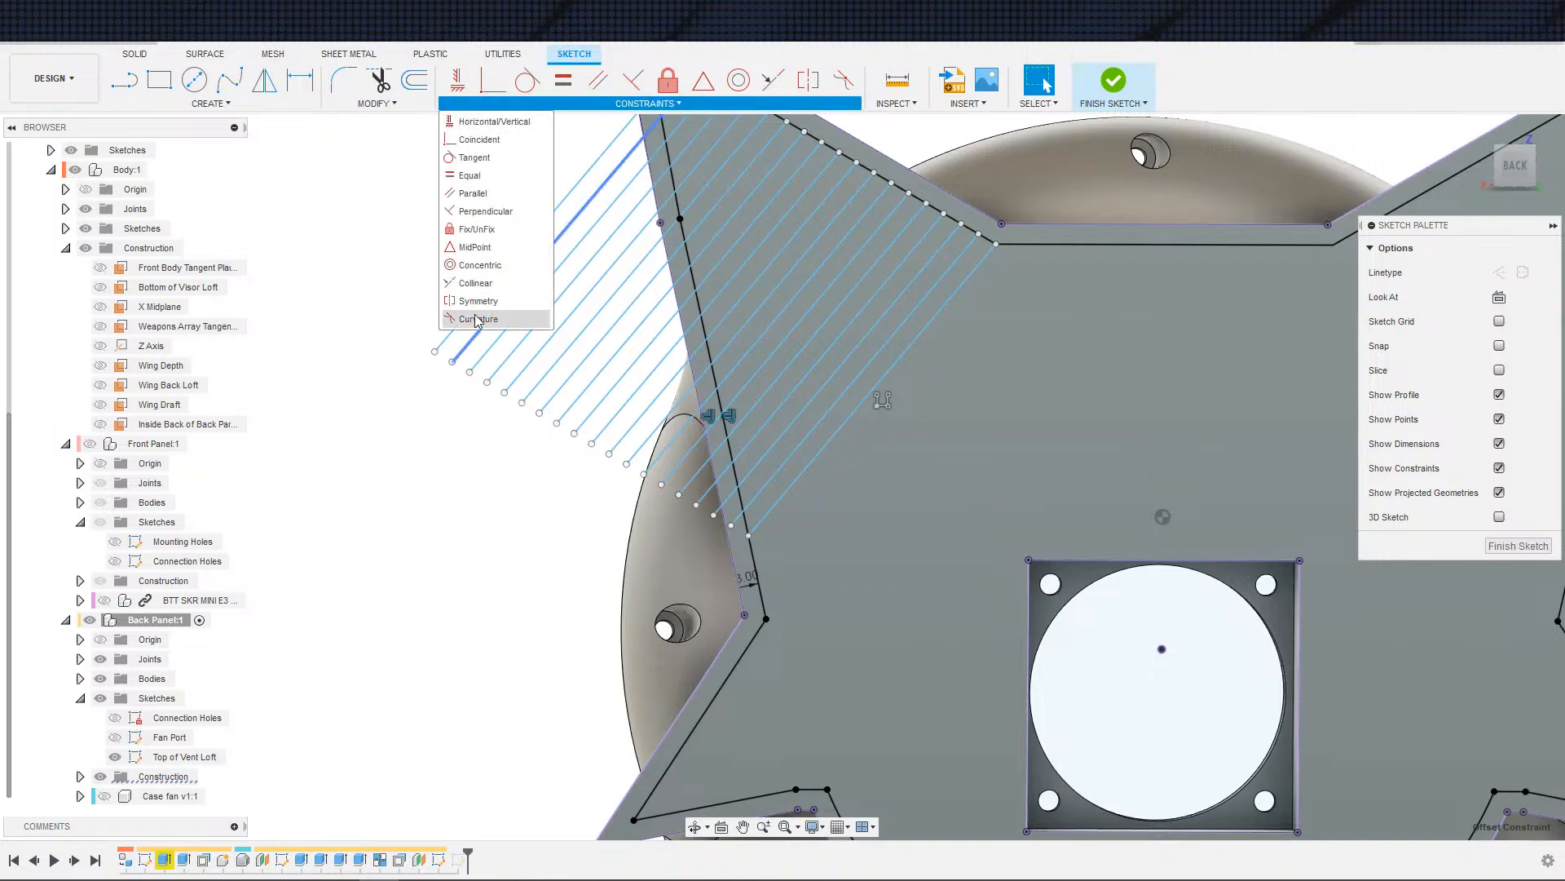
{"action": "left_click", "coordinate": [369, 104]}
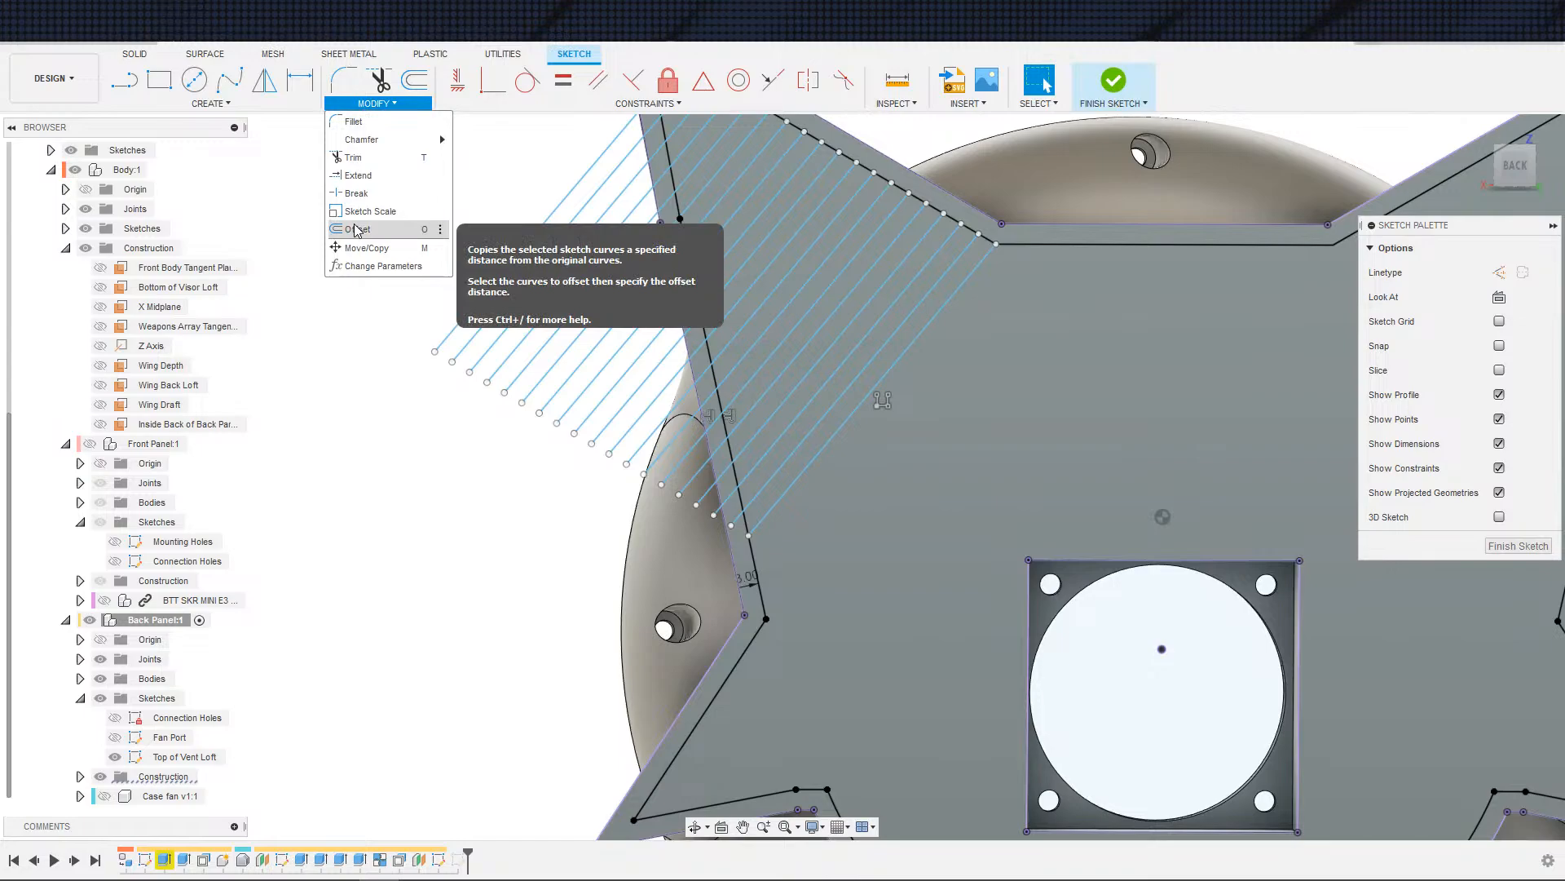
{"action": "left_click", "coordinate": [262, 100]}
{"action": "scroll", "coordinate": [446, 289], "scroll_direction": "down", "scroll_amount": 3}
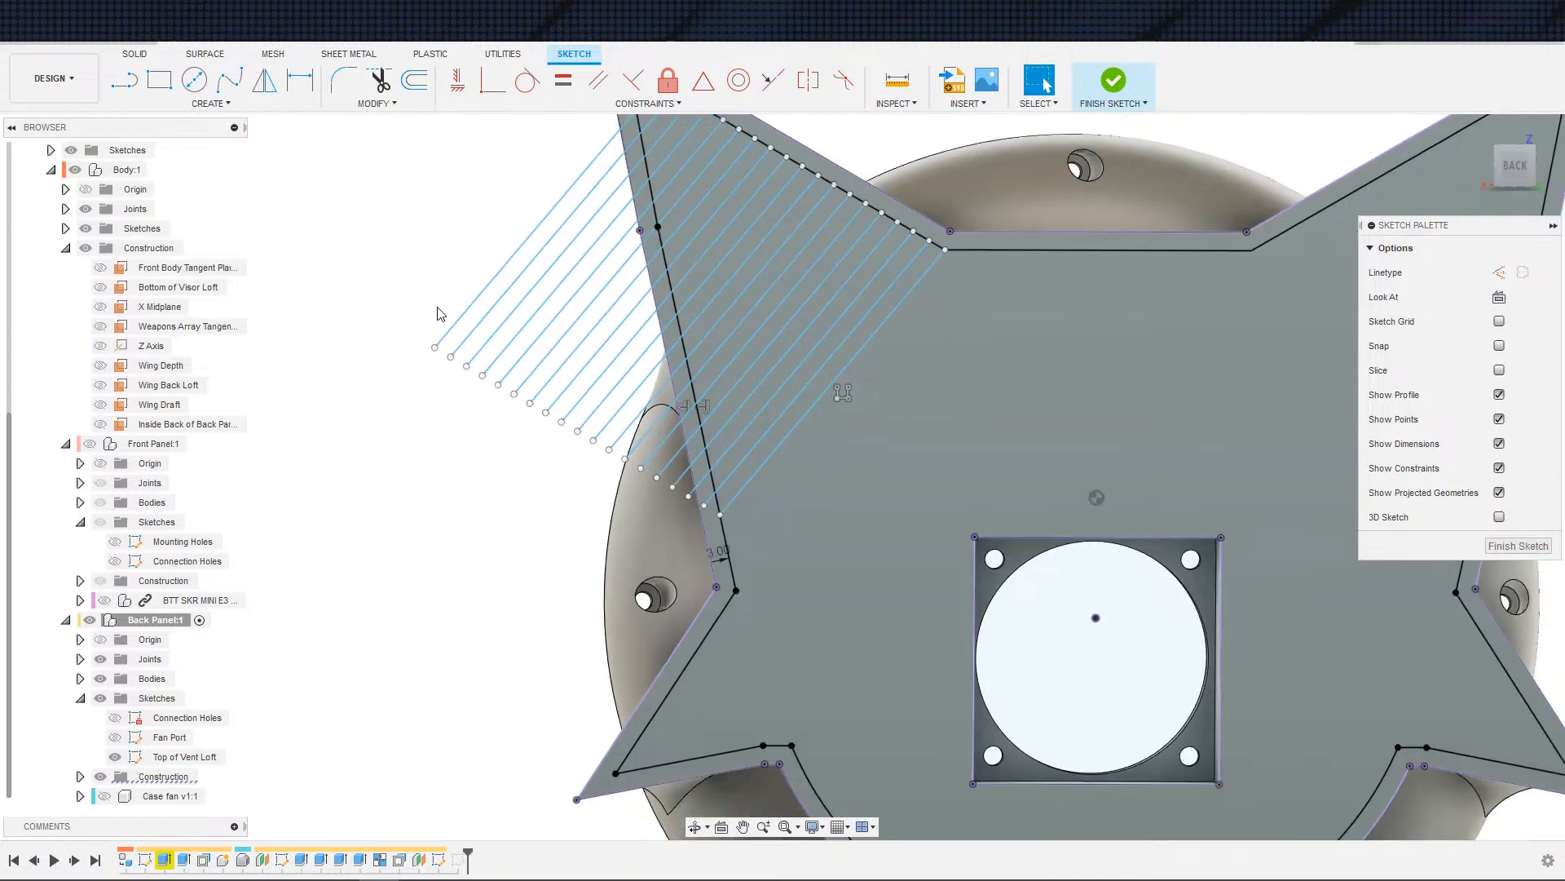
{"action": "scroll", "coordinate": [457, 454], "scroll_direction": "down", "scroll_amount": 3}
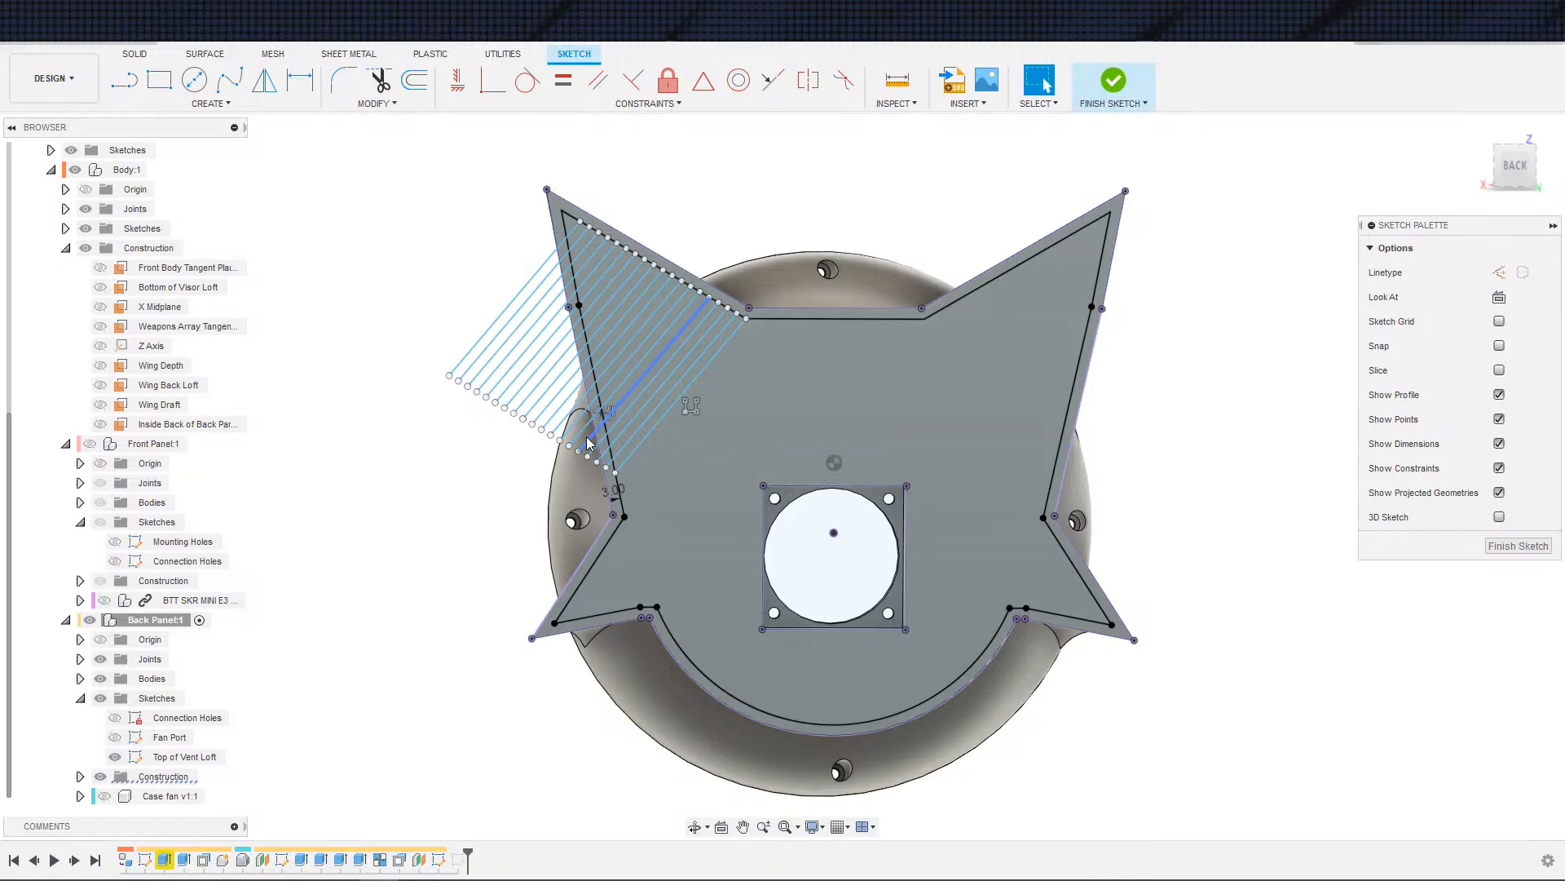
- Attach the upper end of the innermost vent line to the upper inner corner of the new offset outline
{"action": "scroll", "coordinate": [610, 443], "scroll_direction": "up", "scroll_amount": 1}
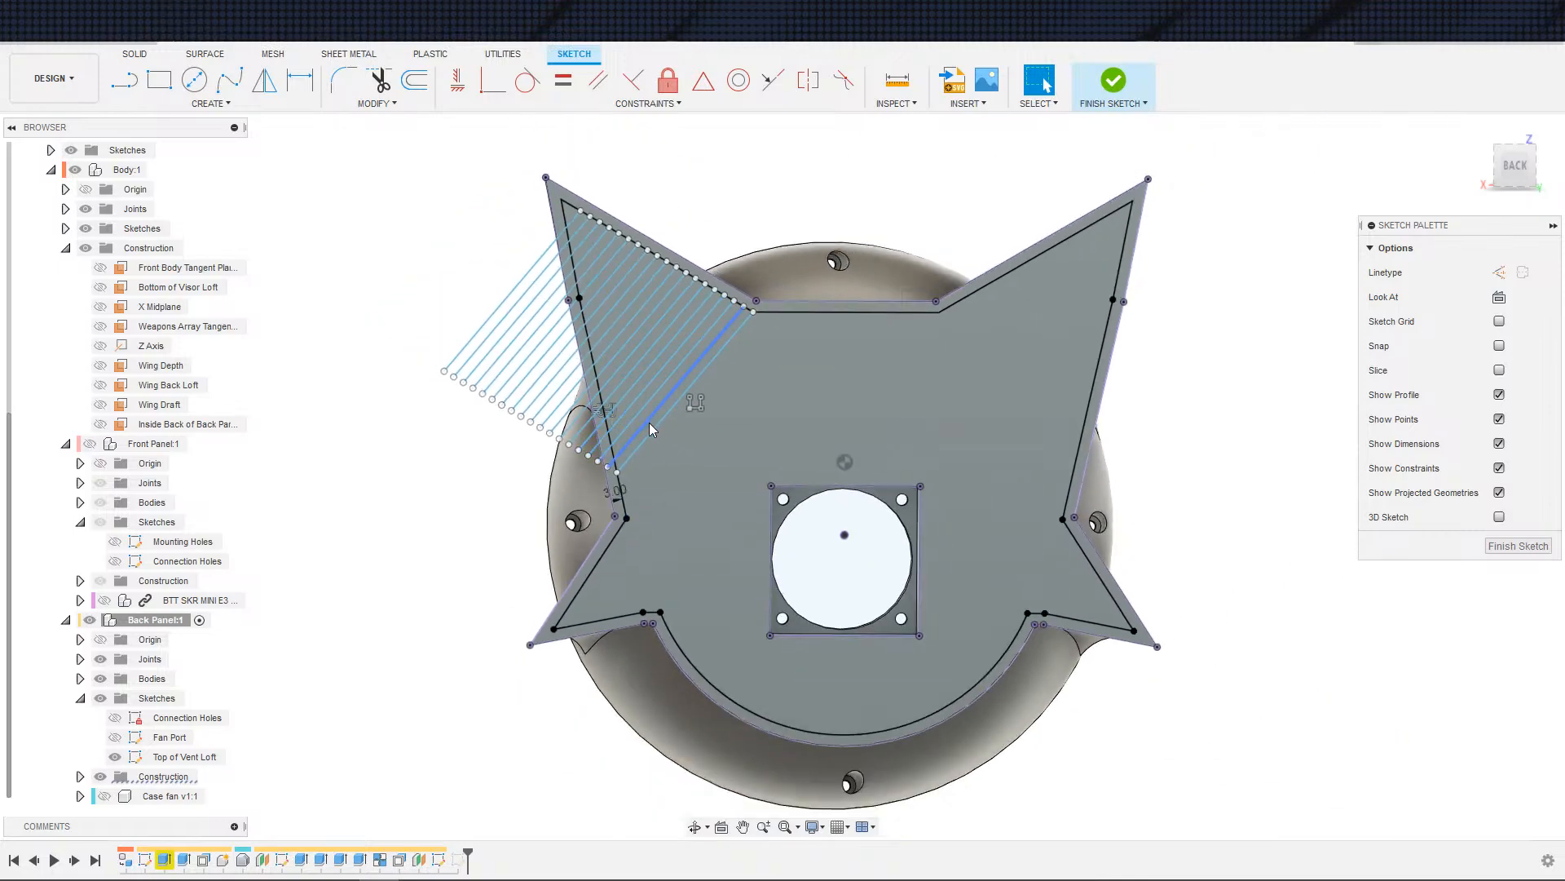
{"action": "scroll", "coordinate": [652, 421], "scroll_direction": "up", "scroll_amount": 1}
{"action": "scroll", "coordinate": [644, 424], "scroll_direction": "down", "scroll_amount": 2}
{"action": "scroll", "coordinate": [749, 322], "scroll_direction": "up", "scroll_amount": 3}
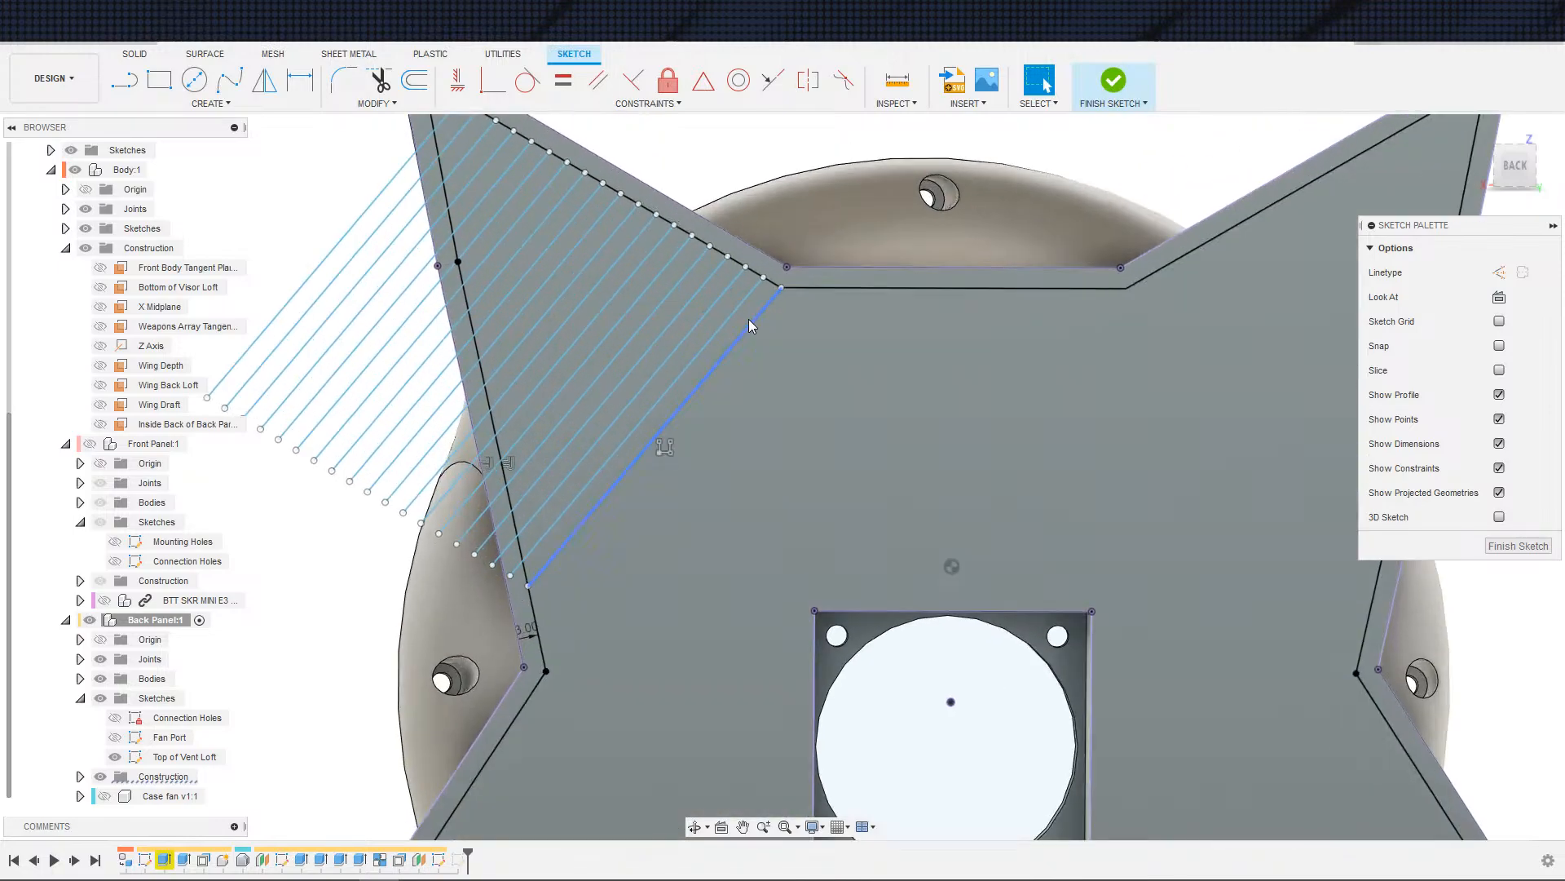
{"action": "scroll", "coordinate": [748, 322], "scroll_direction": "up", "scroll_amount": 1}
{"action": "scroll", "coordinate": [742, 363], "scroll_direction": "down", "scroll_amount": 2}
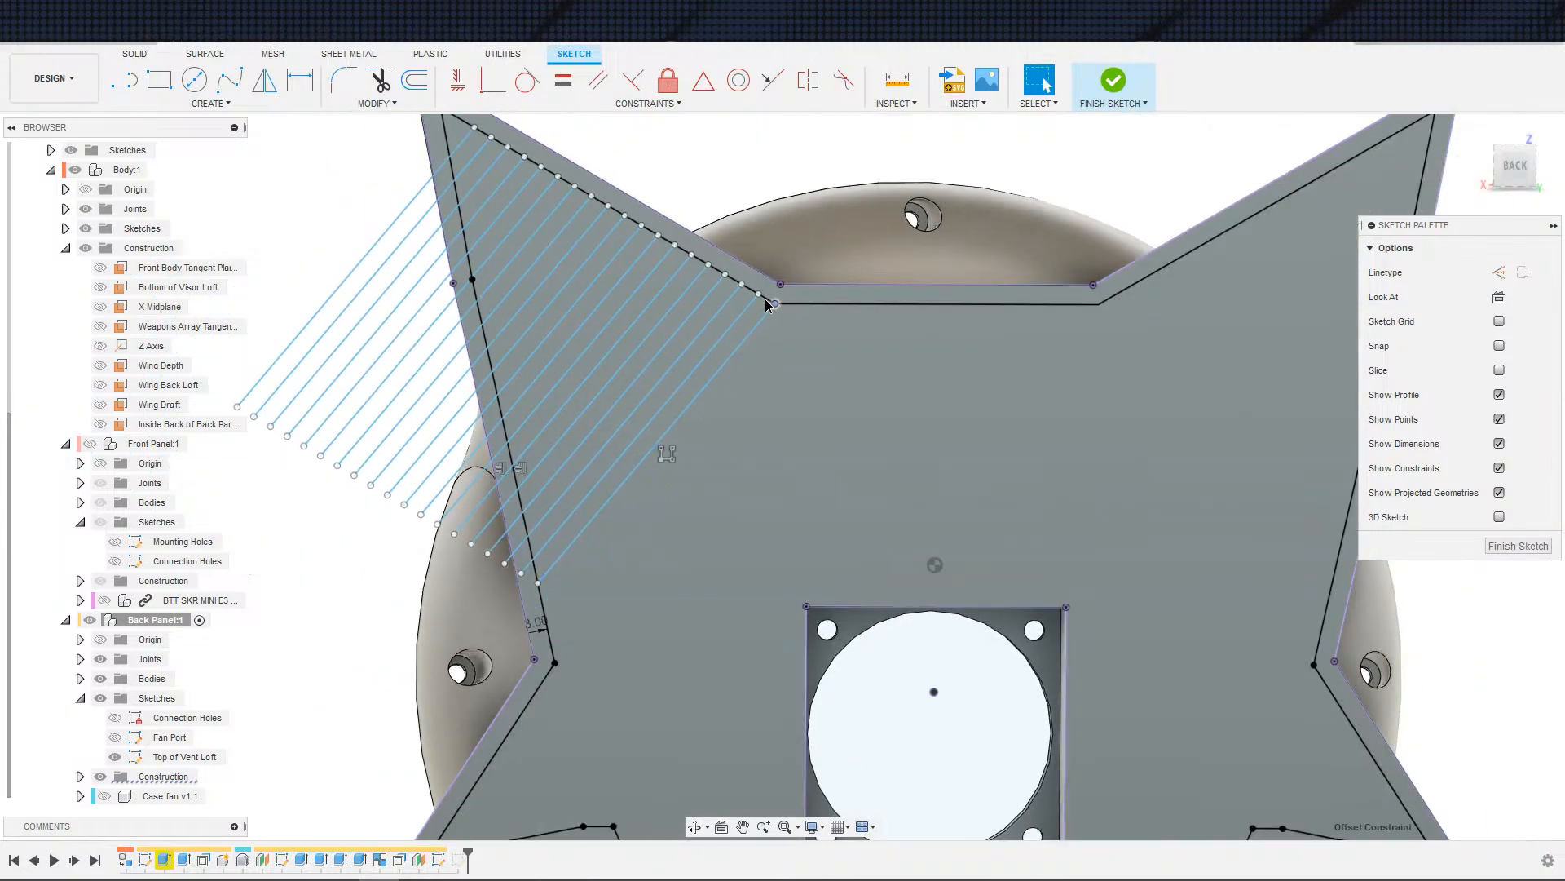
{"action": "left_click", "coordinate": [773, 306]}
{"action": "left_click_drag", "start_coordinate": [761, 312], "coordinate": [733, 347]}
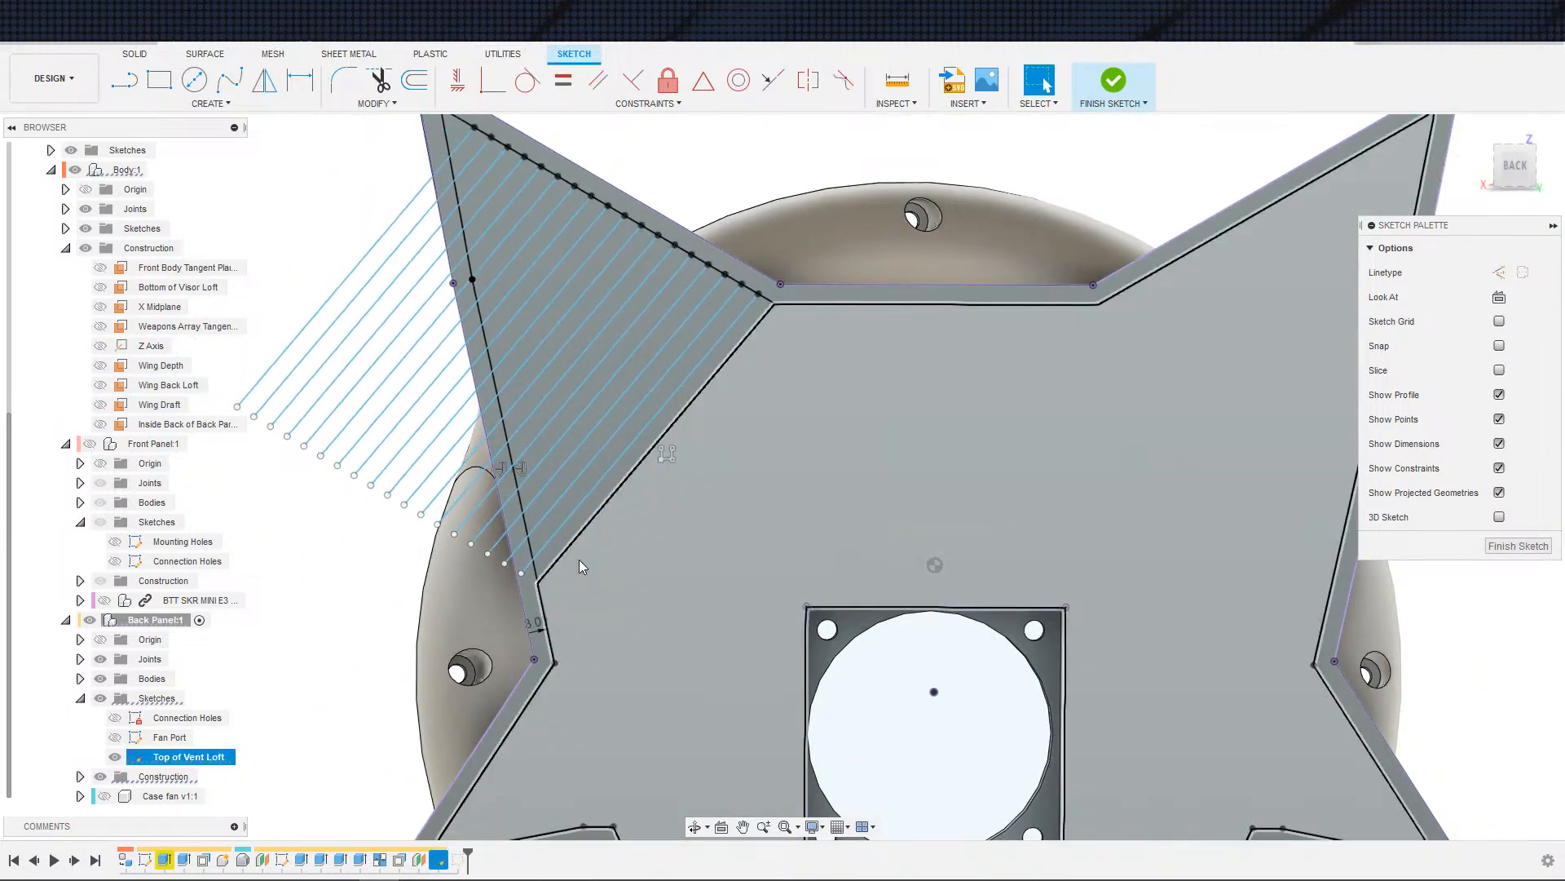
{"action": "scroll", "coordinate": [757, 390], "scroll_direction": "up", "scroll_amount": 1}
{"action": "scroll", "coordinate": [752, 371], "scroll_direction": "down", "scroll_amount": 2}
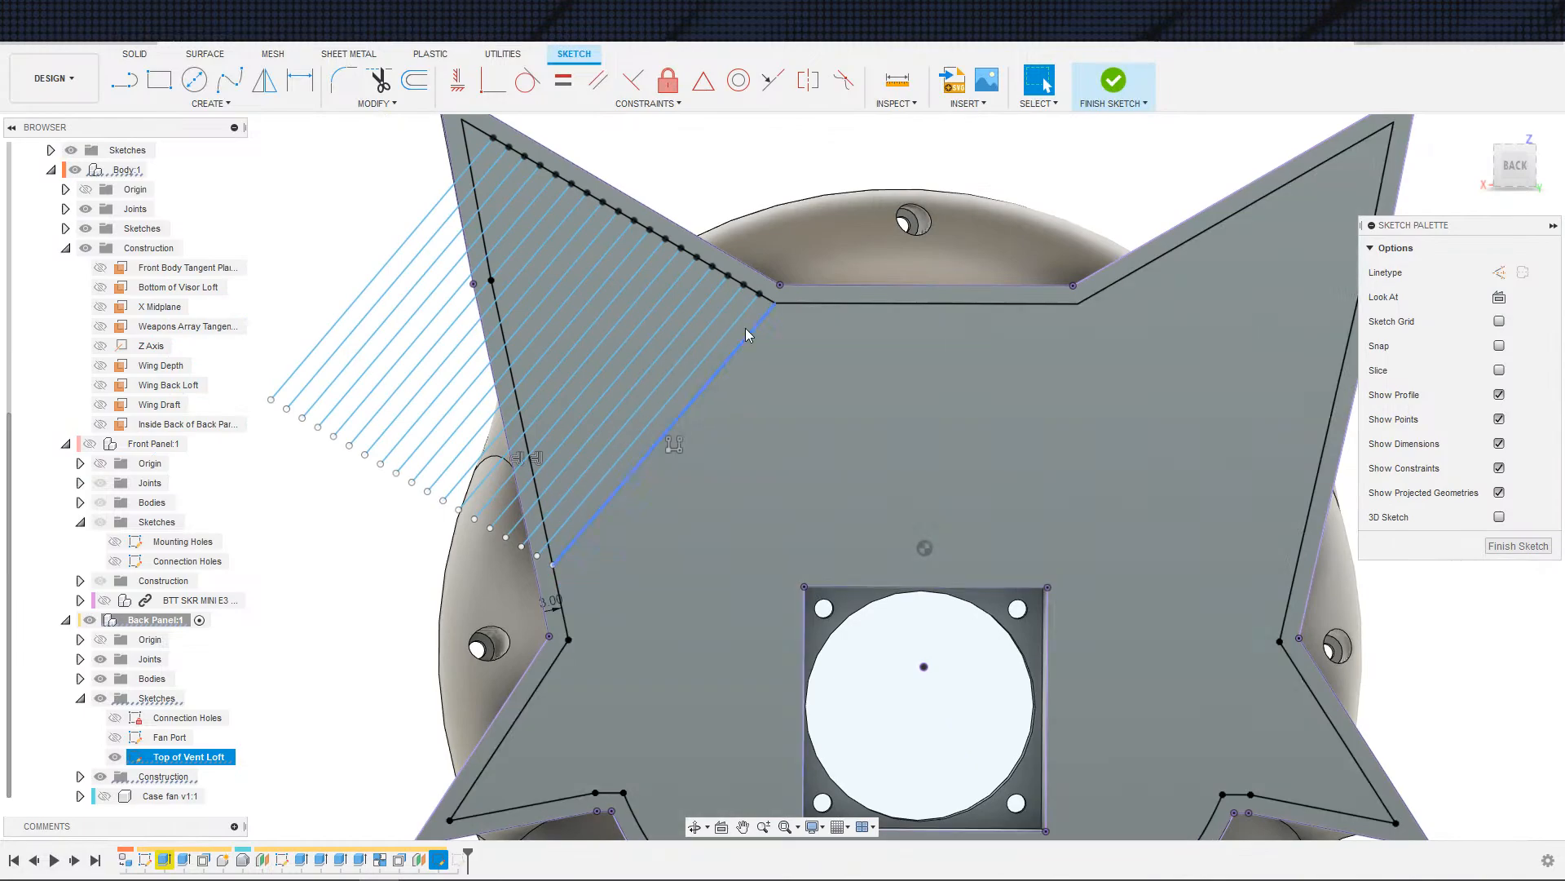
{"action": "key", "text": "d"}
{"action": "left_click", "coordinate": [765, 301]}
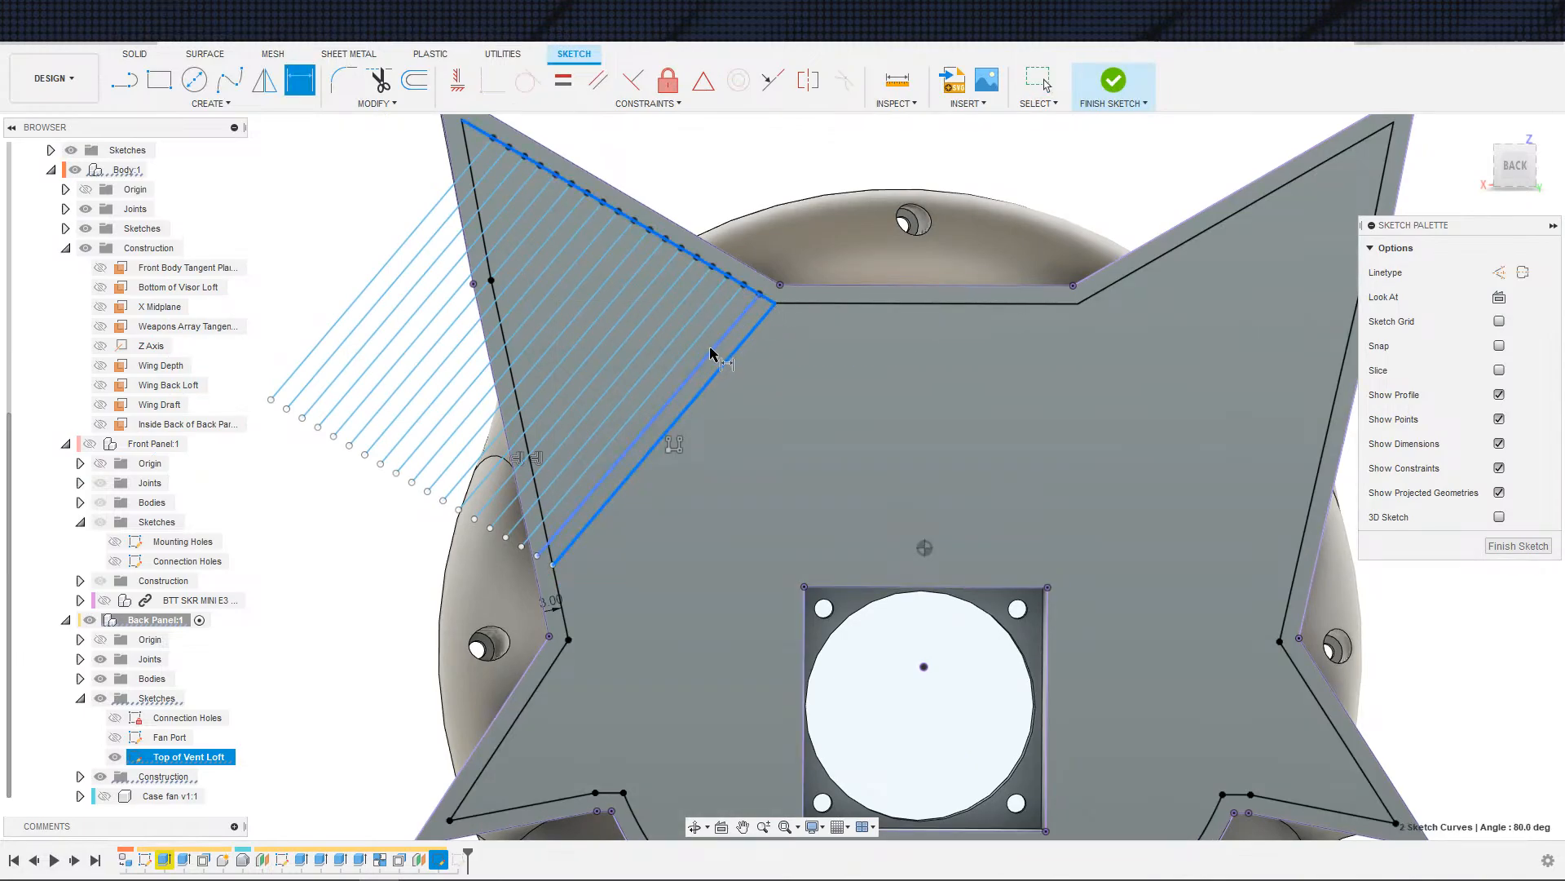
{"action": "left_click", "coordinate": [677, 353]}
{"action": "key", "text": "Escape"}
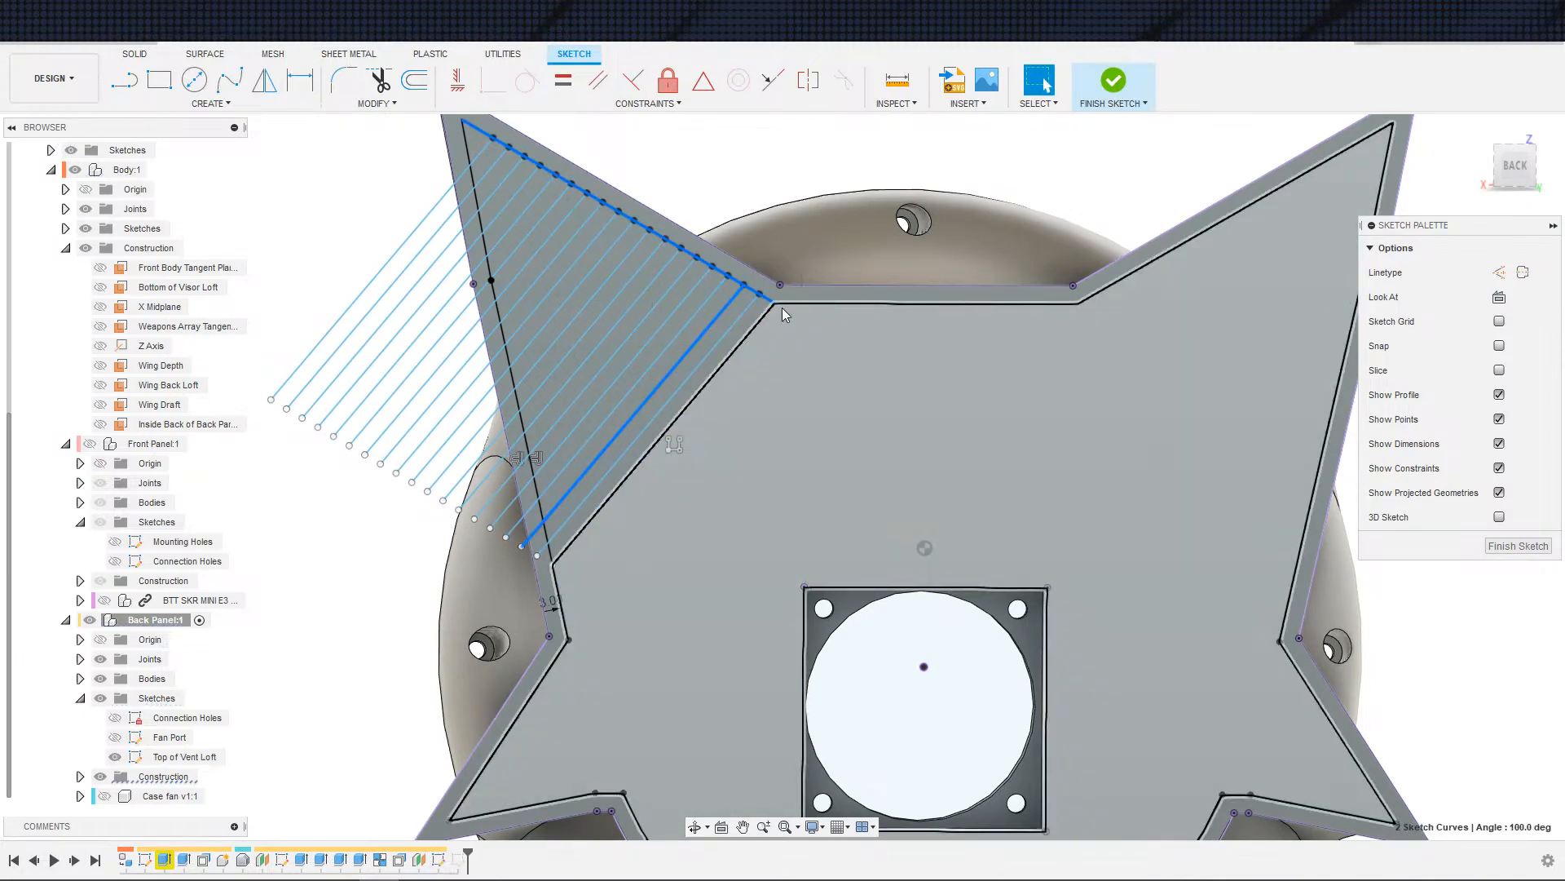
{"action": "key", "text": "Escape"}
- Dimension the angle between the innermost vent line and the sloped upper edge of the inner outline
{"action": "key", "text": "d"}
{"action": "scroll", "coordinate": [767, 330], "scroll_direction": "up", "scroll_amount": 1}
{"action": "left_click", "coordinate": [755, 321]}
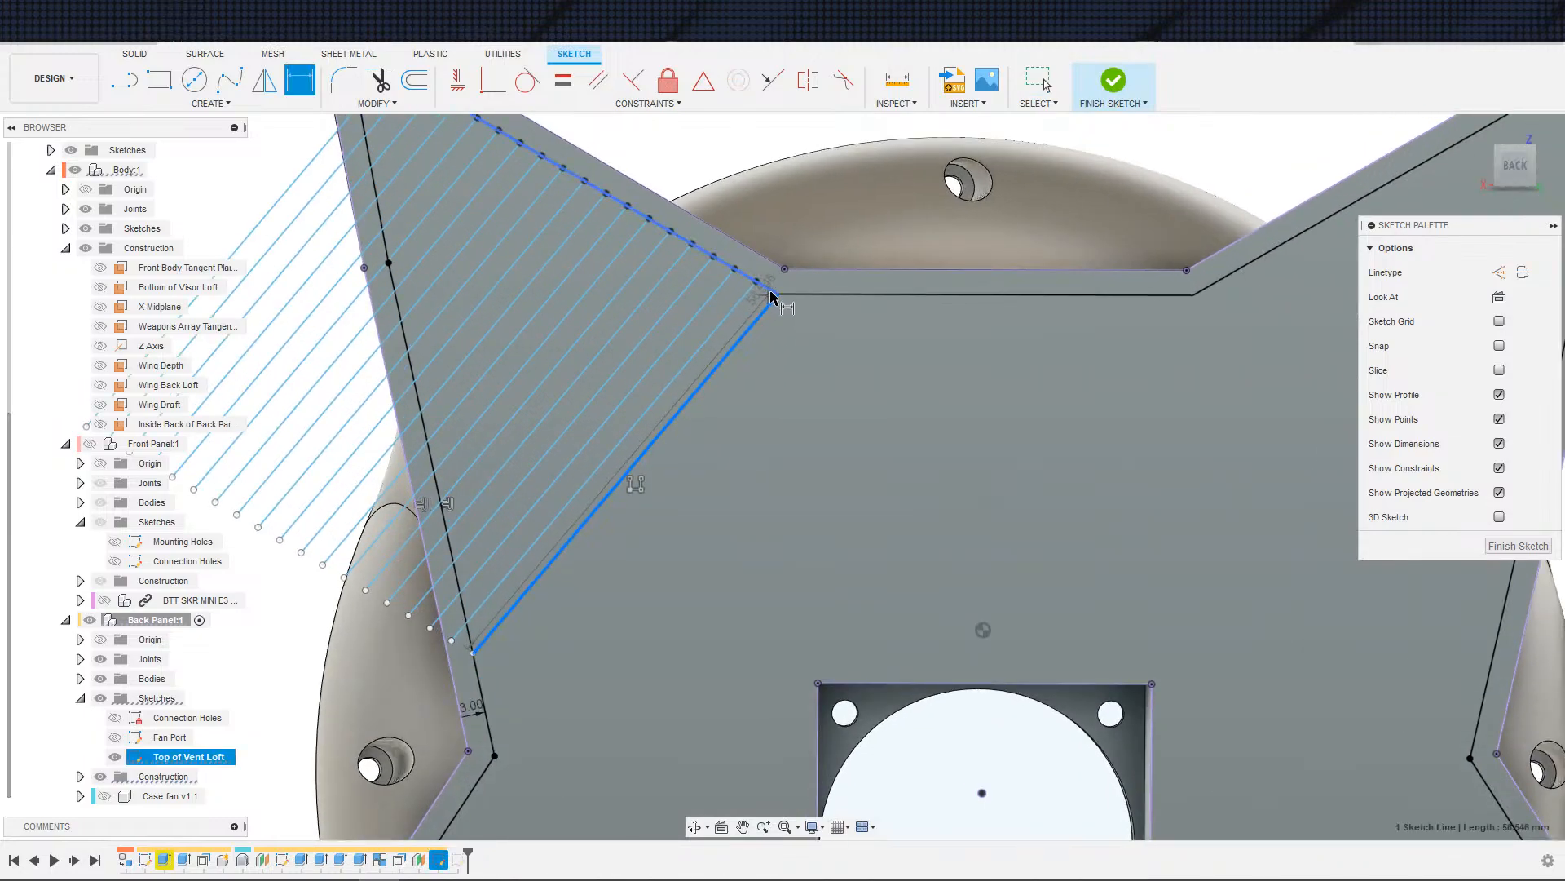
{"action": "left_click", "coordinate": [759, 305]}
{"action": "left_click", "coordinate": [760, 303]}
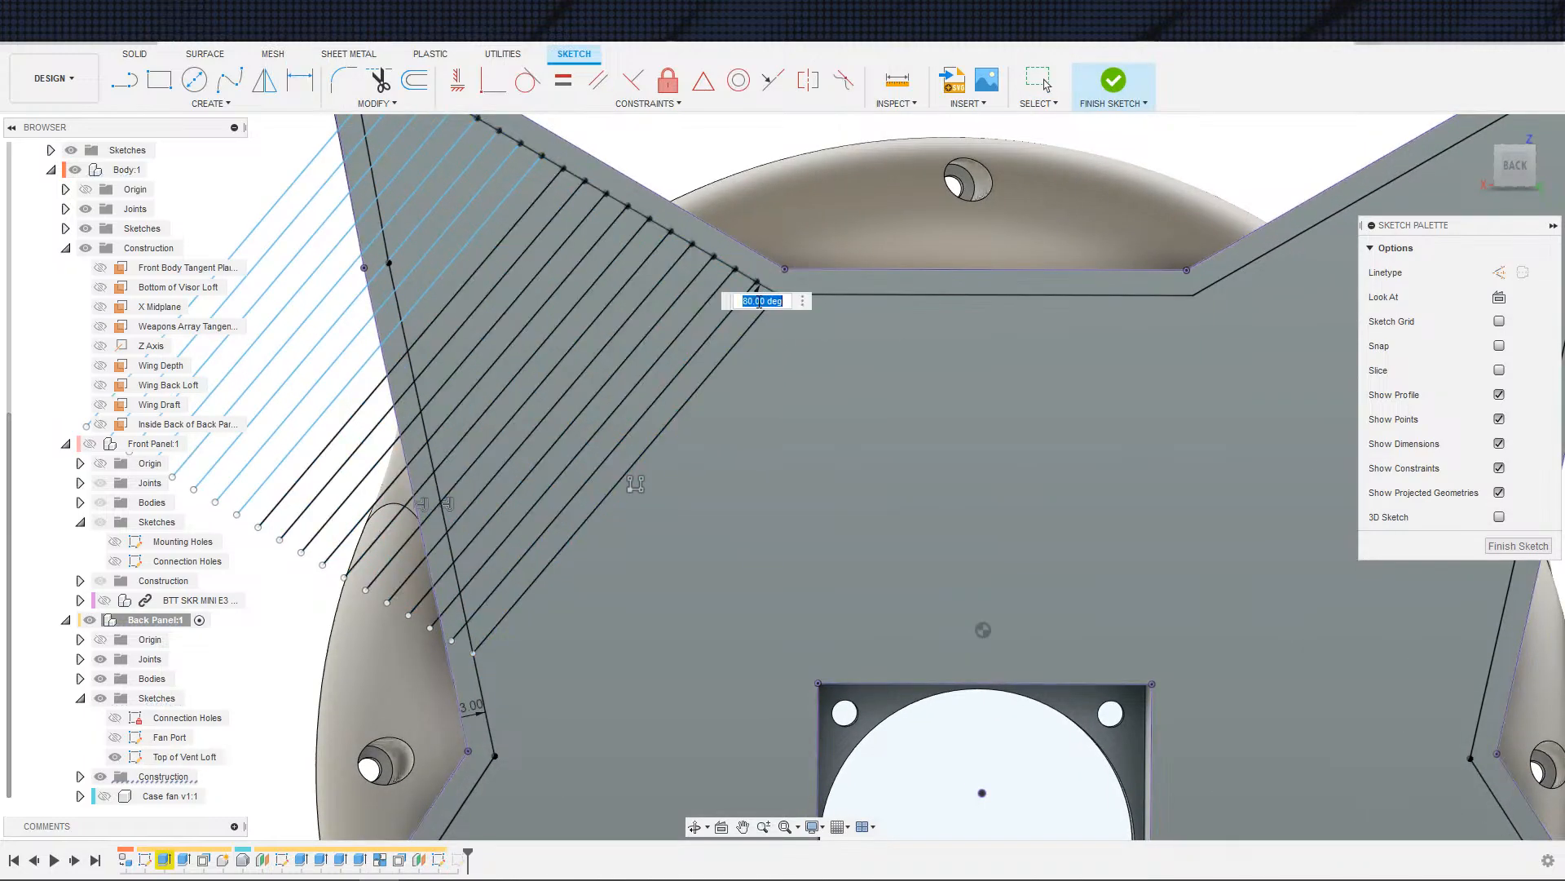
{"action": "scroll", "coordinate": [648, 348], "scroll_direction": "down", "scroll_amount": 2}
{"action": "scroll", "coordinate": [588, 359], "scroll_direction": "up", "scroll_amount": 2}
{"action": "scroll", "coordinate": [561, 339], "scroll_direction": "down", "scroll_amount": 2}
{"action": "middle_click_drag", "start_coordinate": [445, 368], "coordinate": [563, 416]}
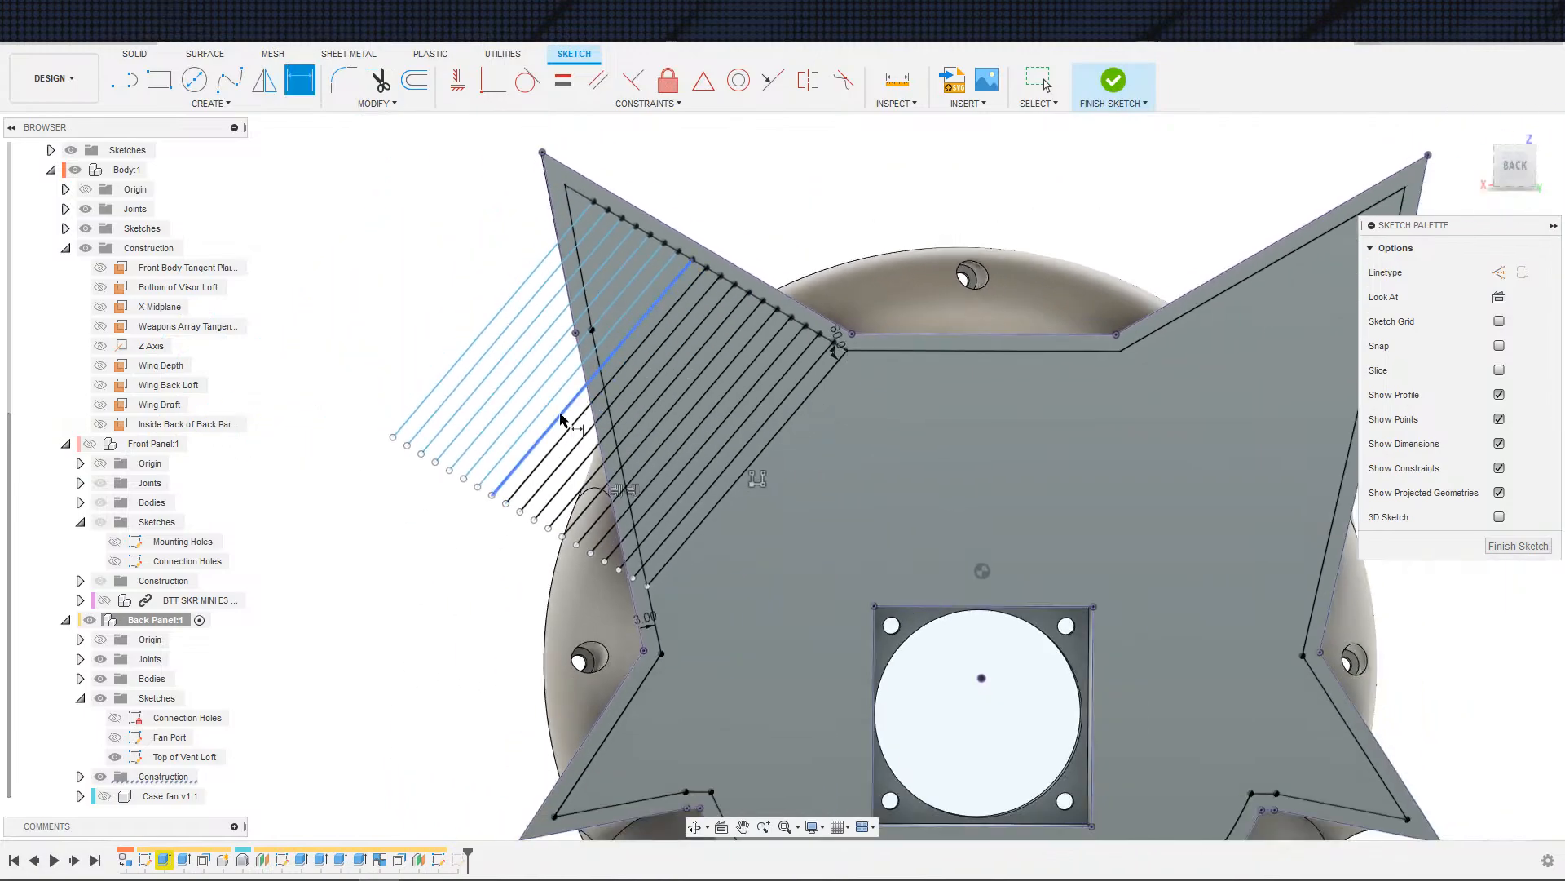
{"action": "key", "text": "Escape"}
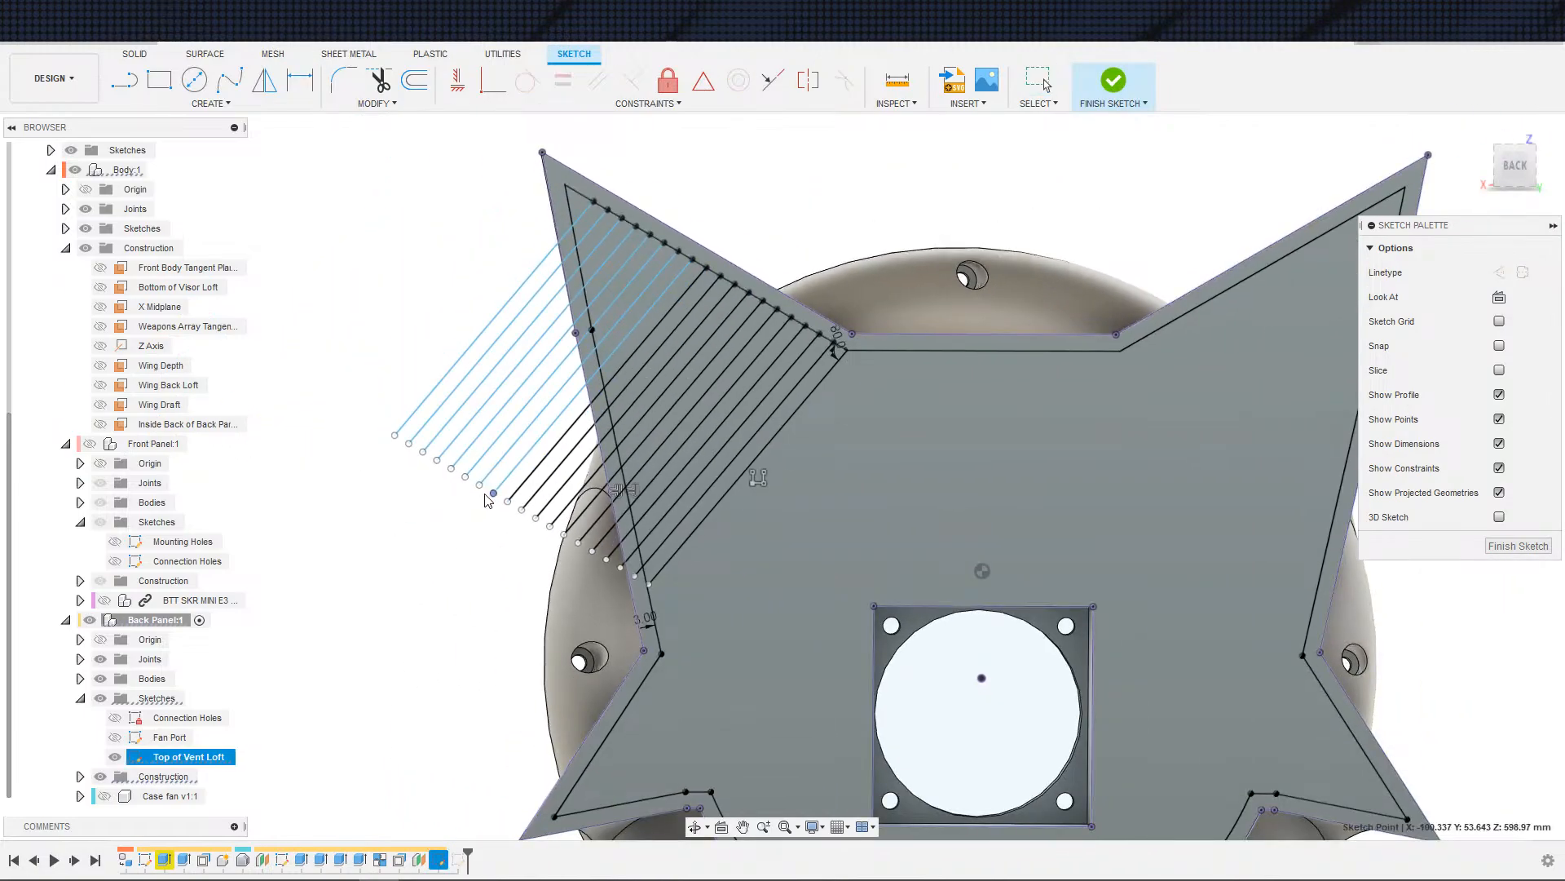
- Make the innermost vent line's lower end coincident with the inner outline's side edge and finish the sketch
{"action": "scroll", "coordinate": [650, 570], "scroll_direction": "up", "scroll_amount": 2}
{"action": "scroll", "coordinate": [648, 569], "scroll_direction": "up", "scroll_amount": 2}
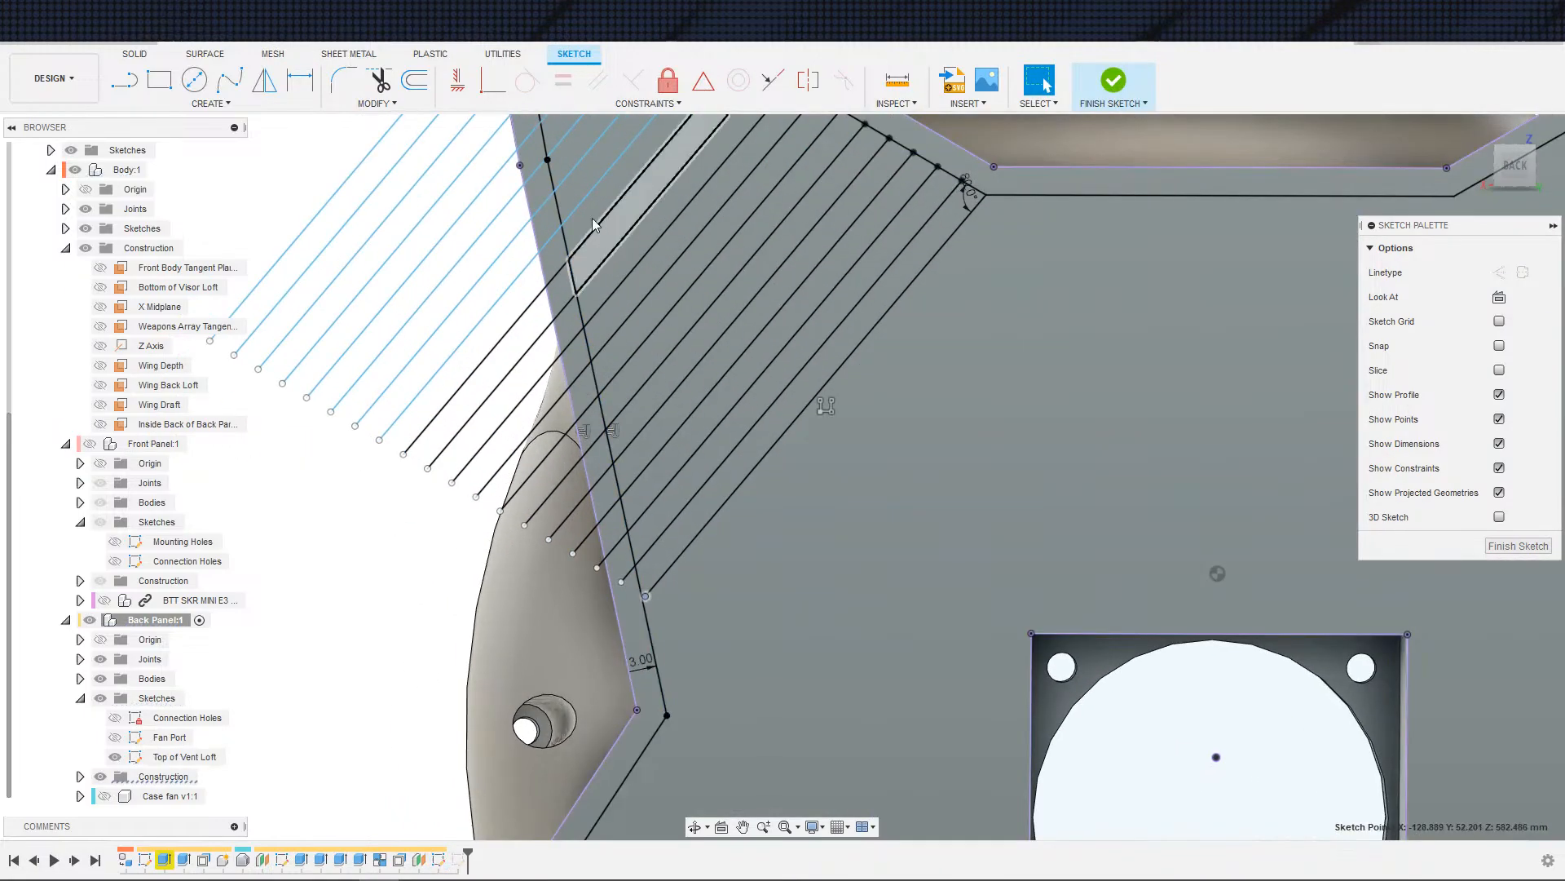
{"action": "left_click", "coordinate": [493, 79]}
{"action": "left_click", "coordinate": [653, 640]}
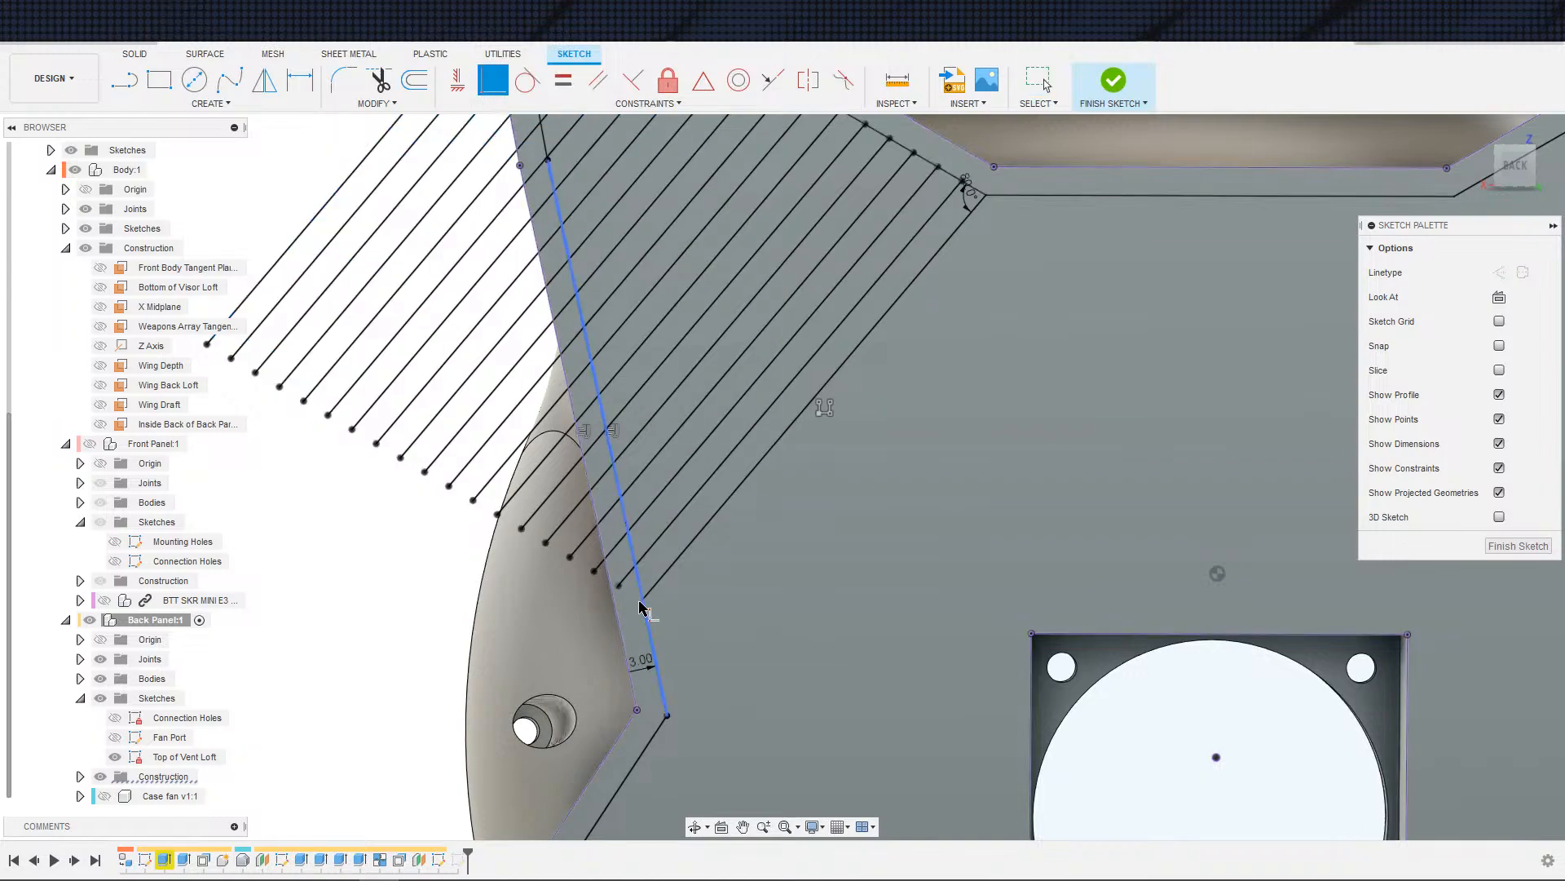
{"action": "scroll", "coordinate": [662, 595], "scroll_direction": "down", "scroll_amount": 4}
{"action": "key", "text": "Escape"}
{"action": "scroll", "coordinate": [839, 471], "scroll_direction": "down", "scroll_amount": 3}
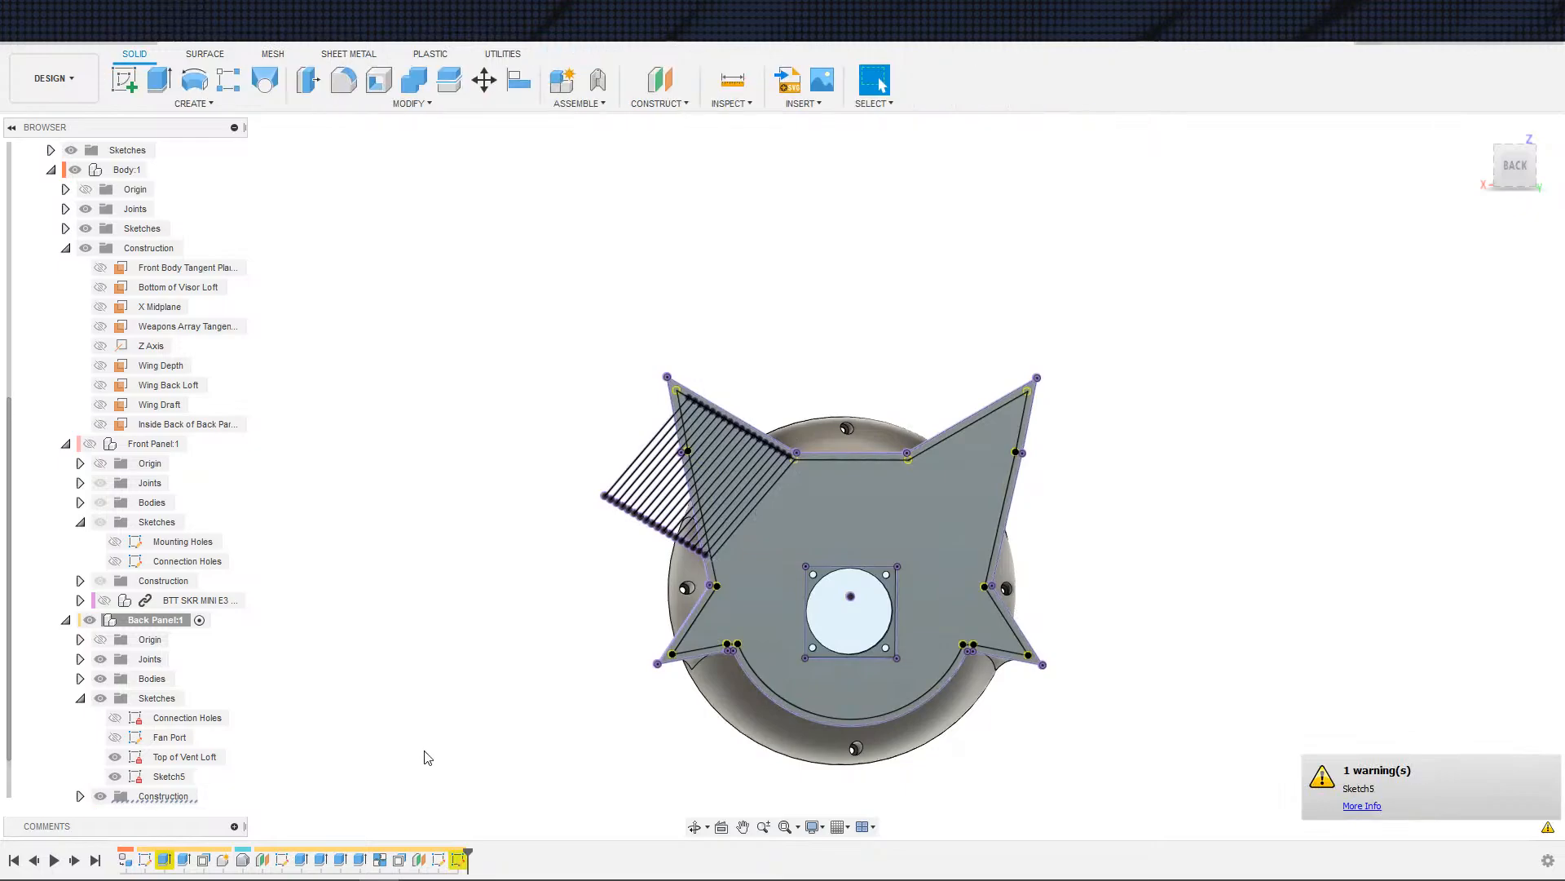
- Open the projected sketch Sketch5, which carries the warning, for editing
{"action": "right_click", "coordinate": [456, 860]}
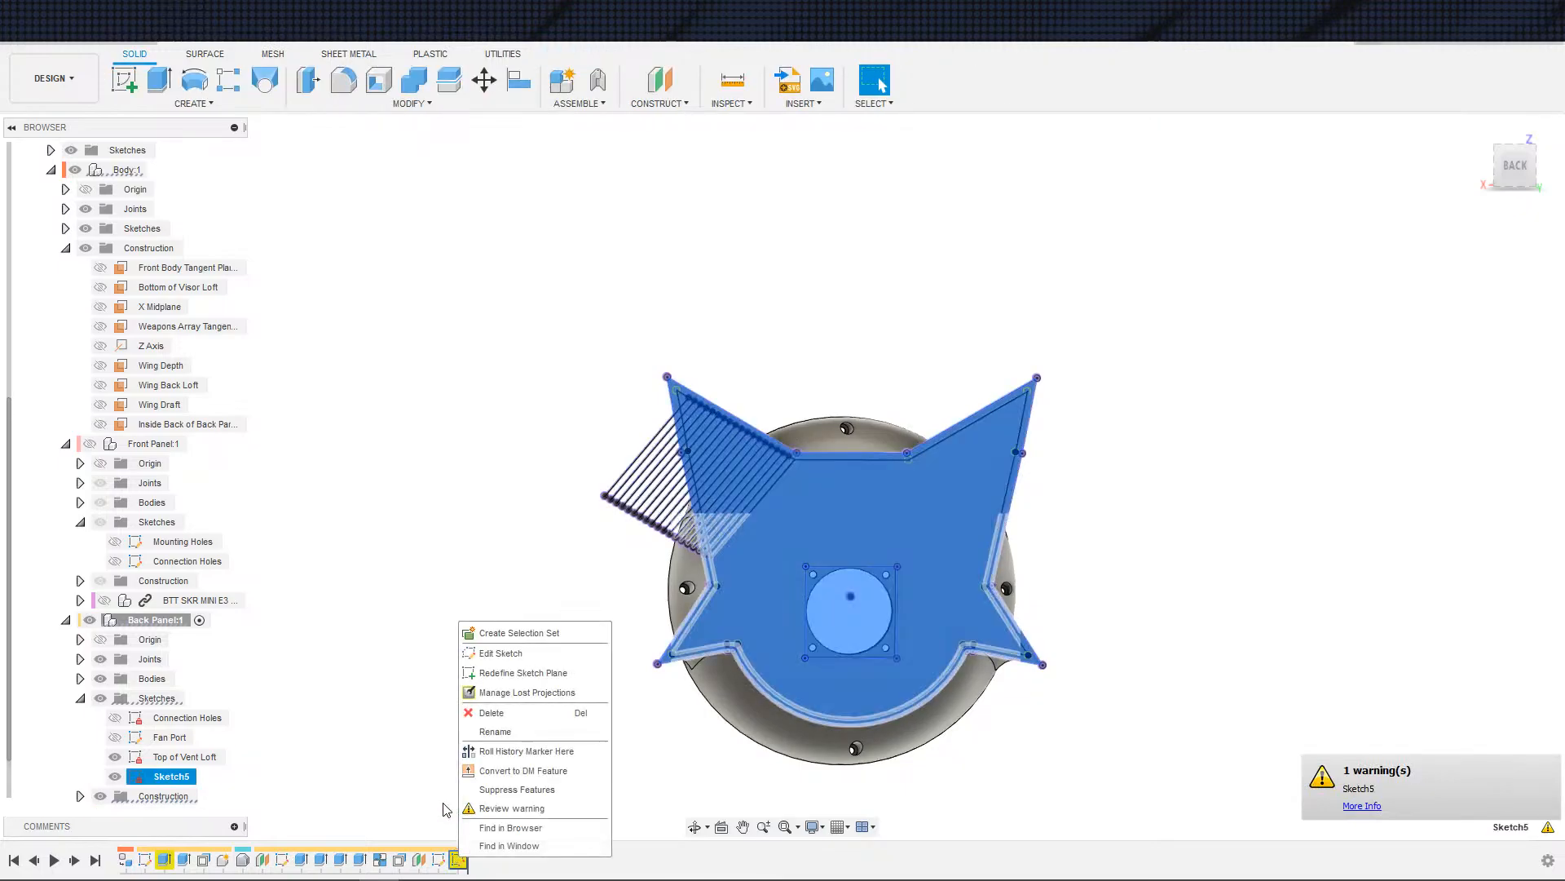
{"action": "left_click", "coordinate": [447, 810]}
{"action": "double_click", "coordinate": [456, 858]}
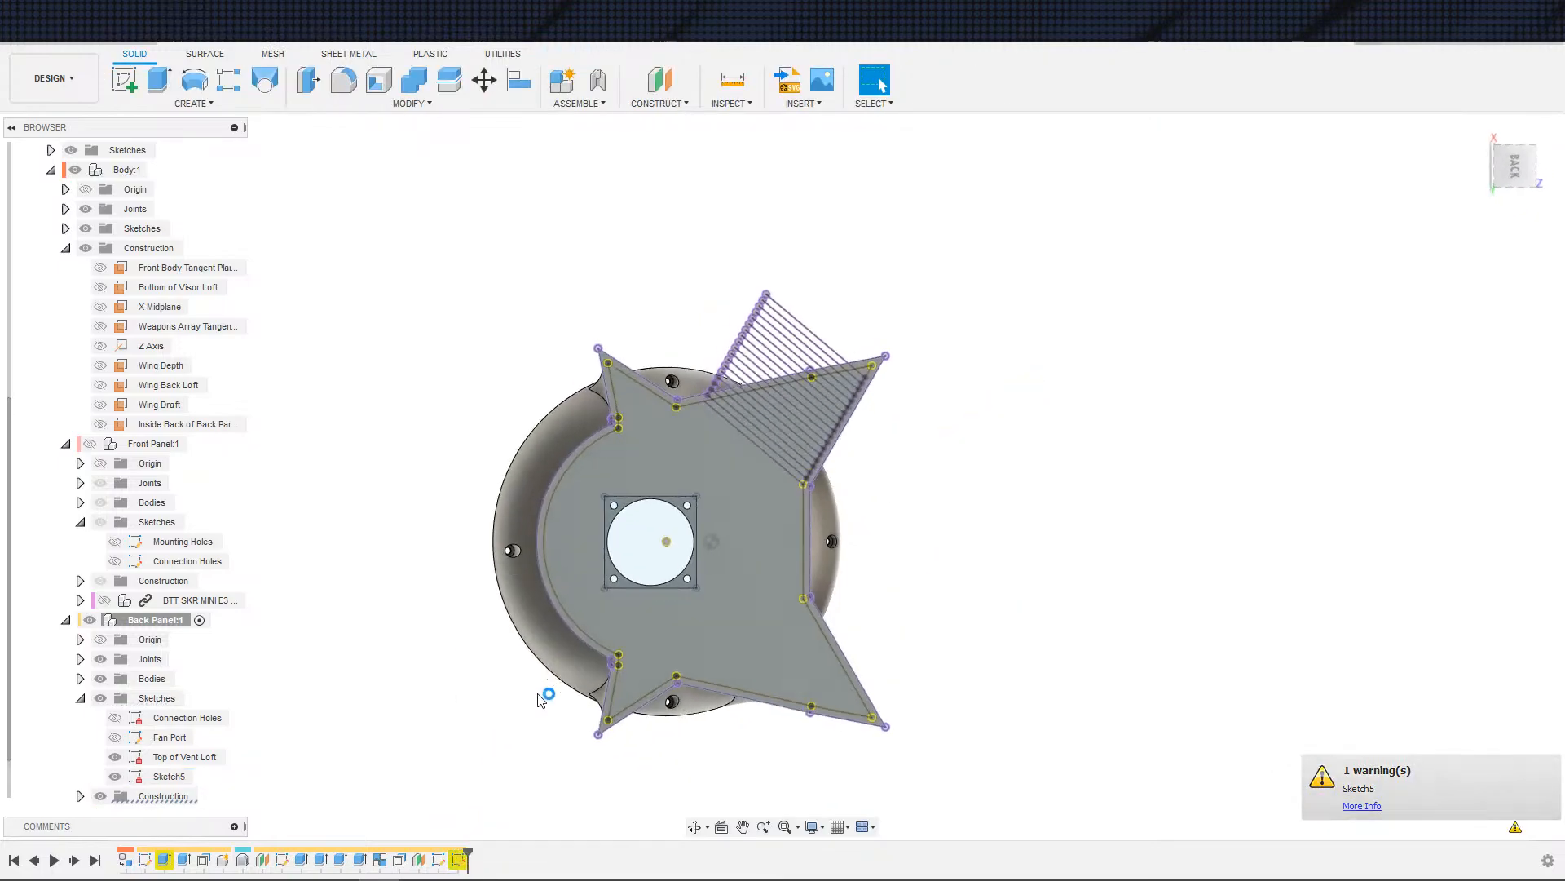
{"action": "key", "text": "s"}
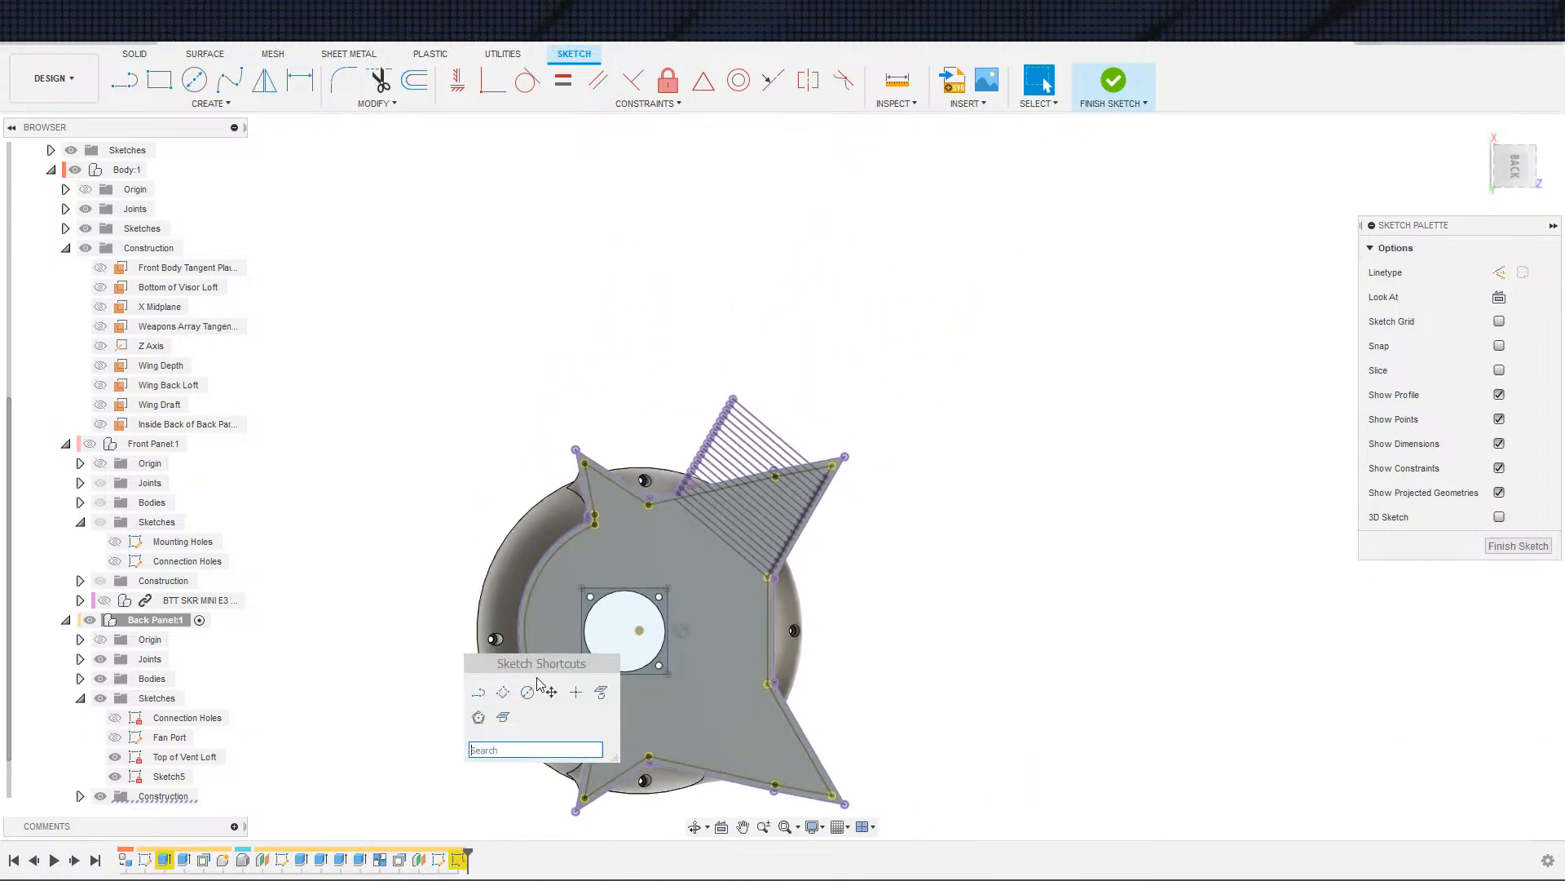
- Try deleting the lost projections Edge 1 and Edge 2 of Sketch5 with Manage Lost Projections
{"action": "right_click", "coordinate": [457, 861]}
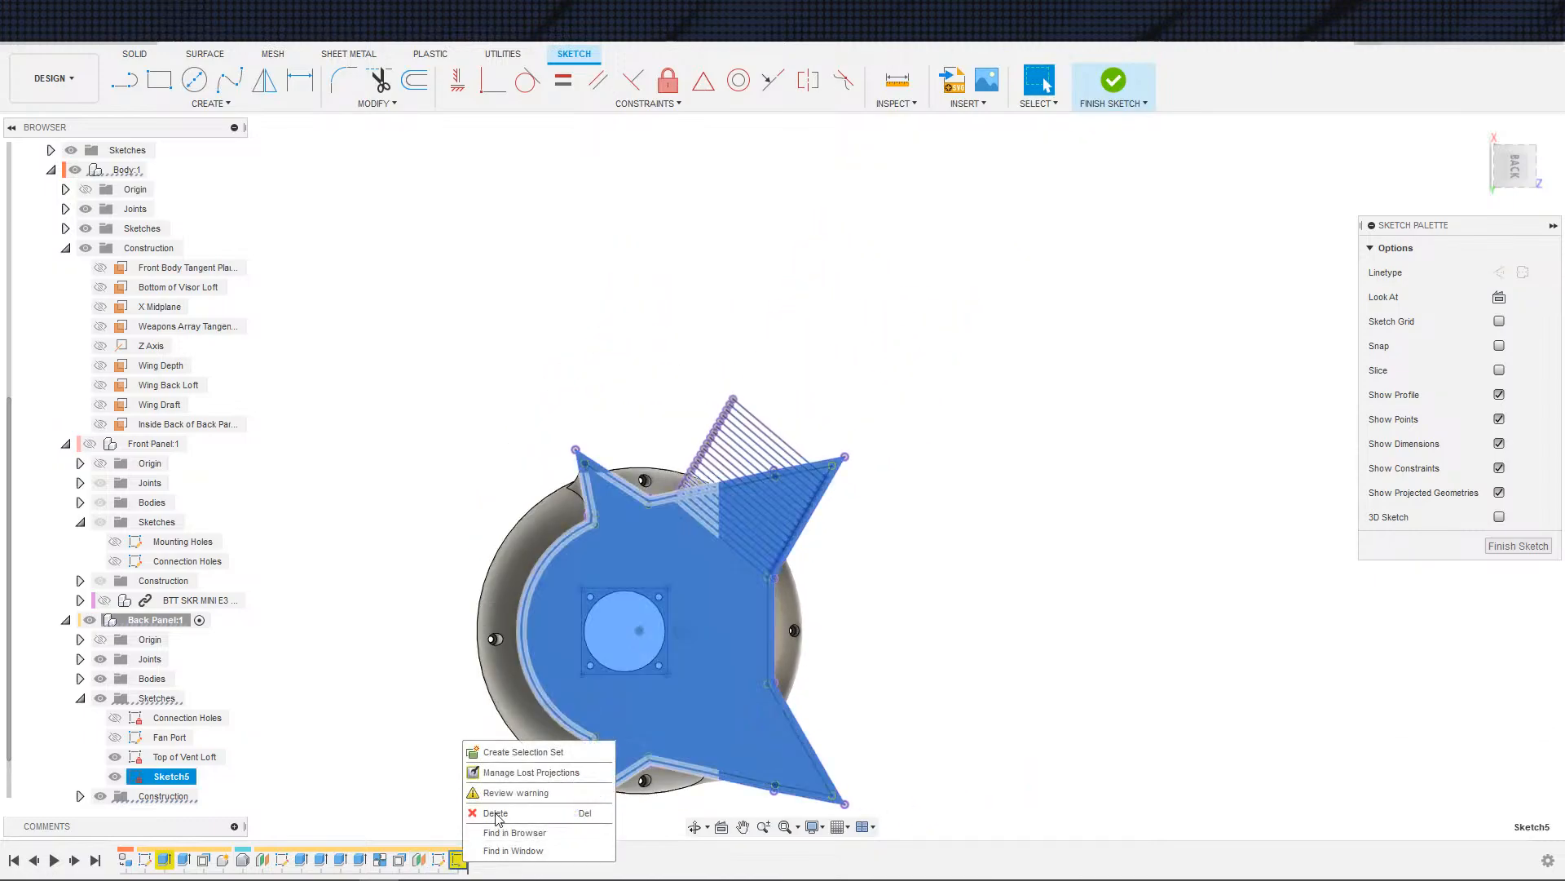
{"action": "left_click", "coordinate": [528, 773]}
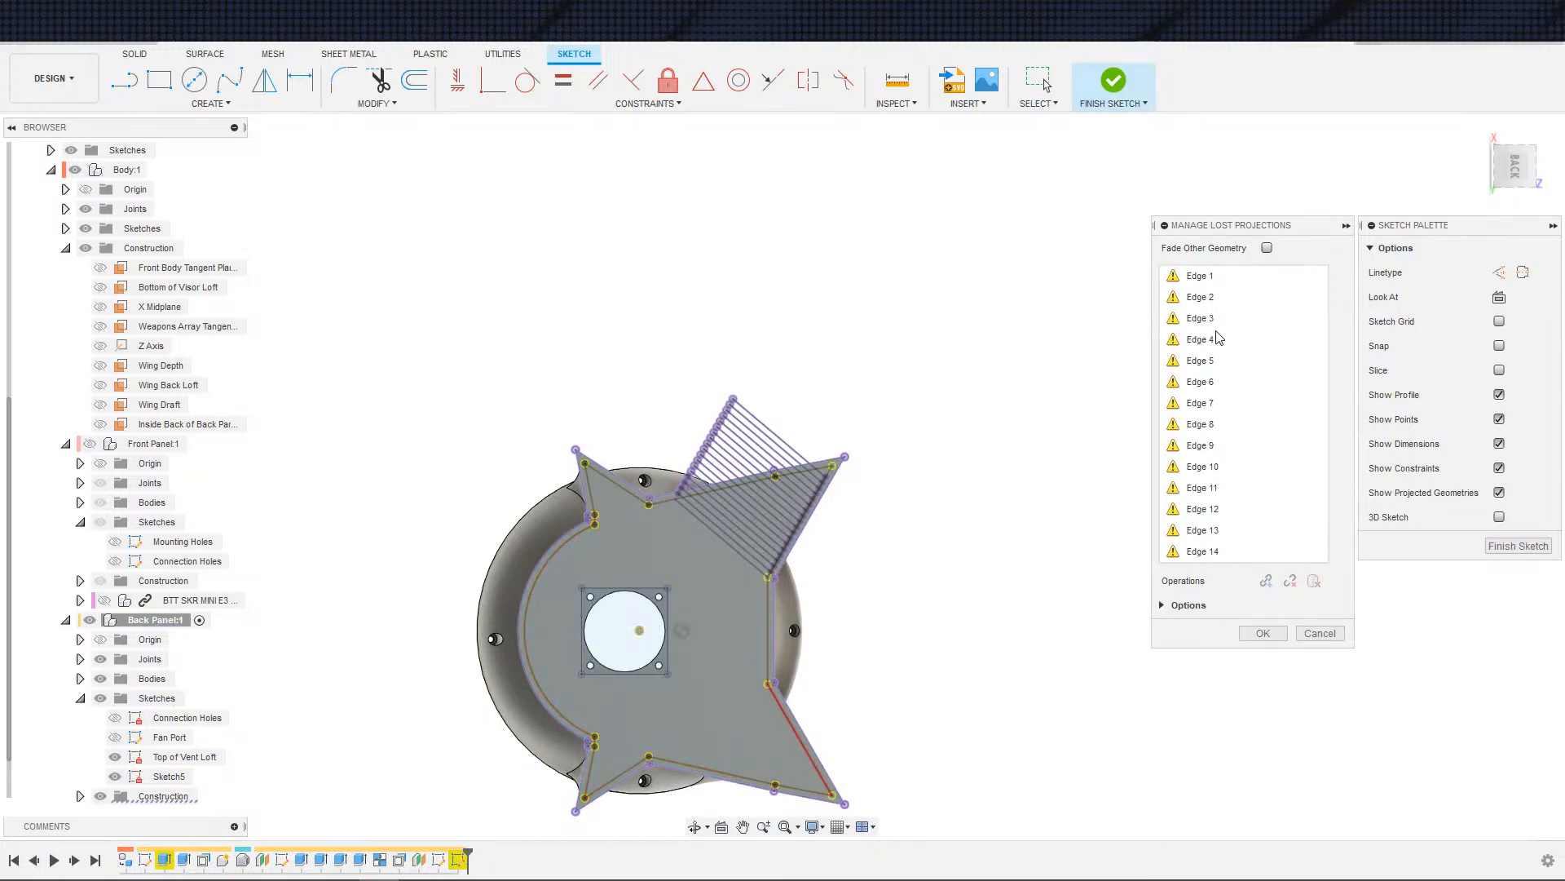
{"action": "left_click", "coordinate": [1206, 281]}
{"action": "left_click", "coordinate": [1260, 552]}
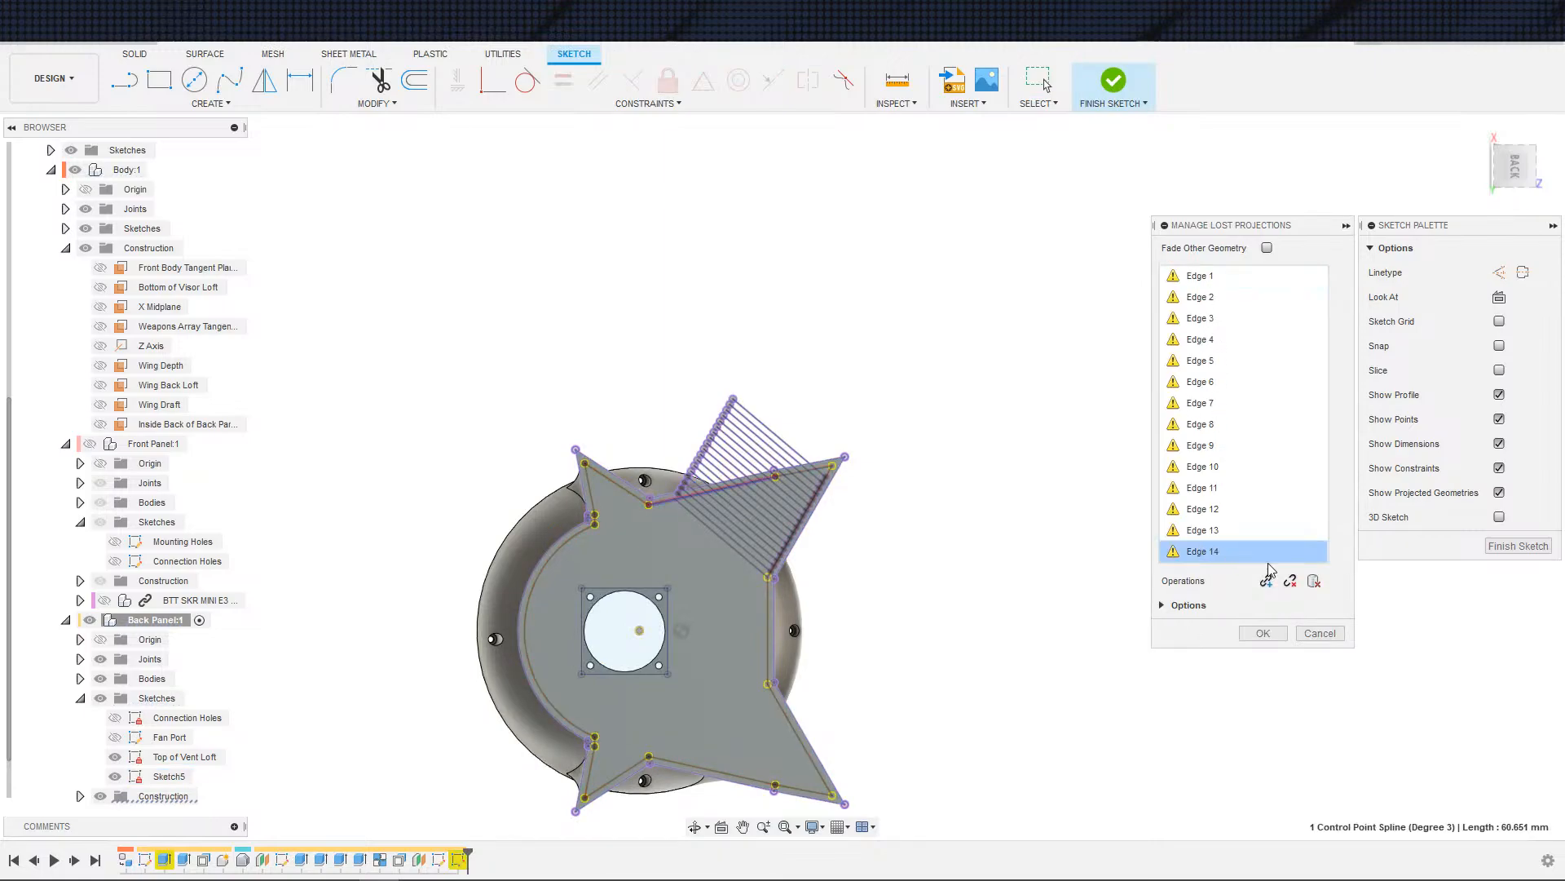
{"action": "left_click", "coordinate": [1206, 276]}
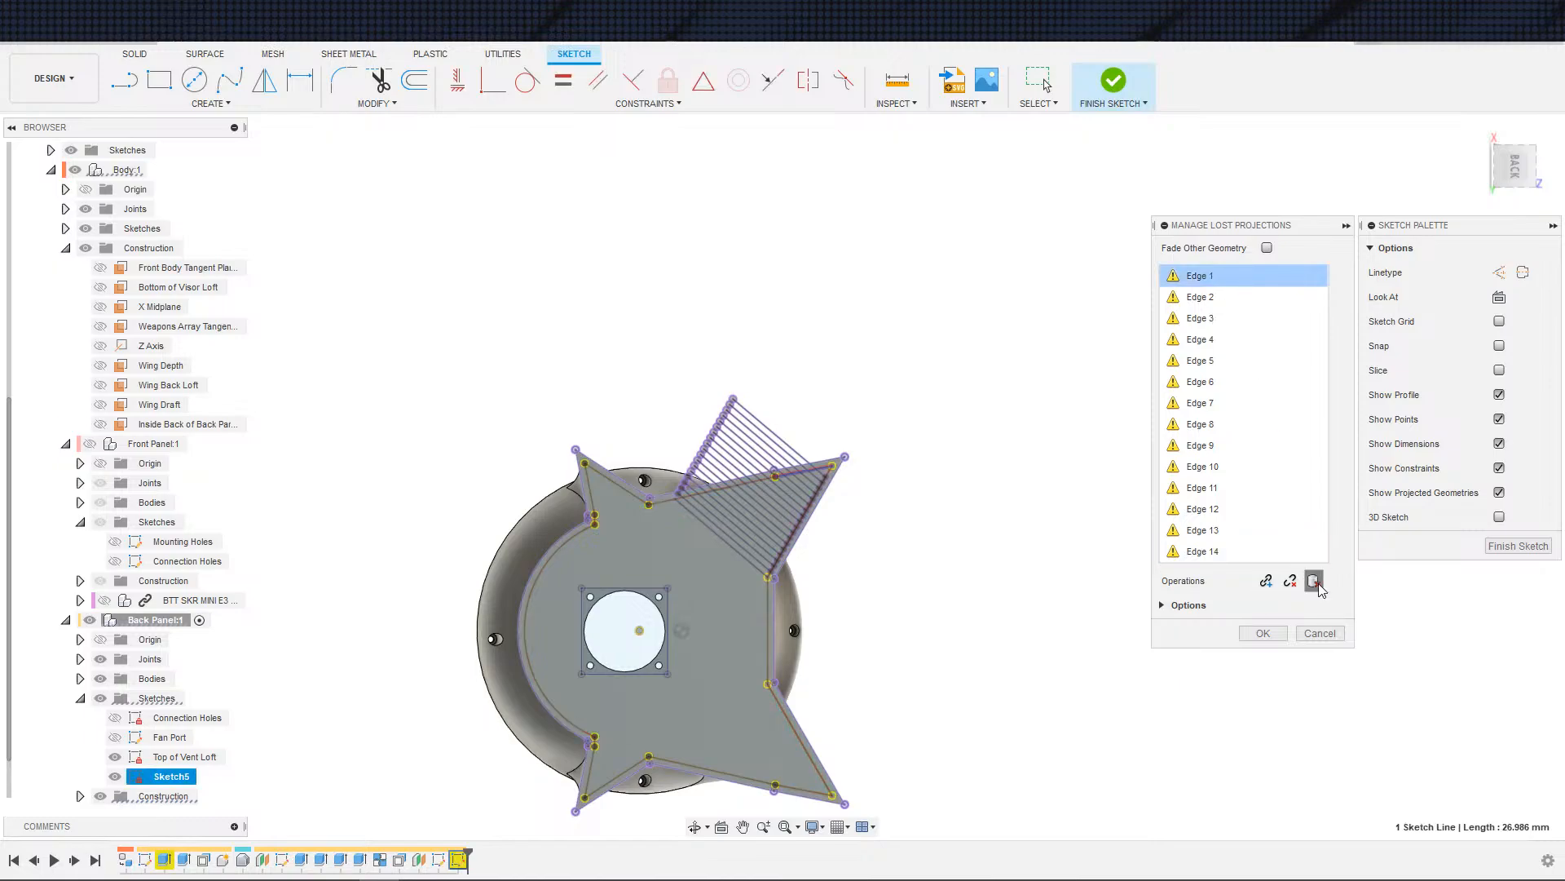
{"action": "left_click", "coordinate": [1314, 580]}
{"action": "left_click", "coordinate": [1220, 299]}
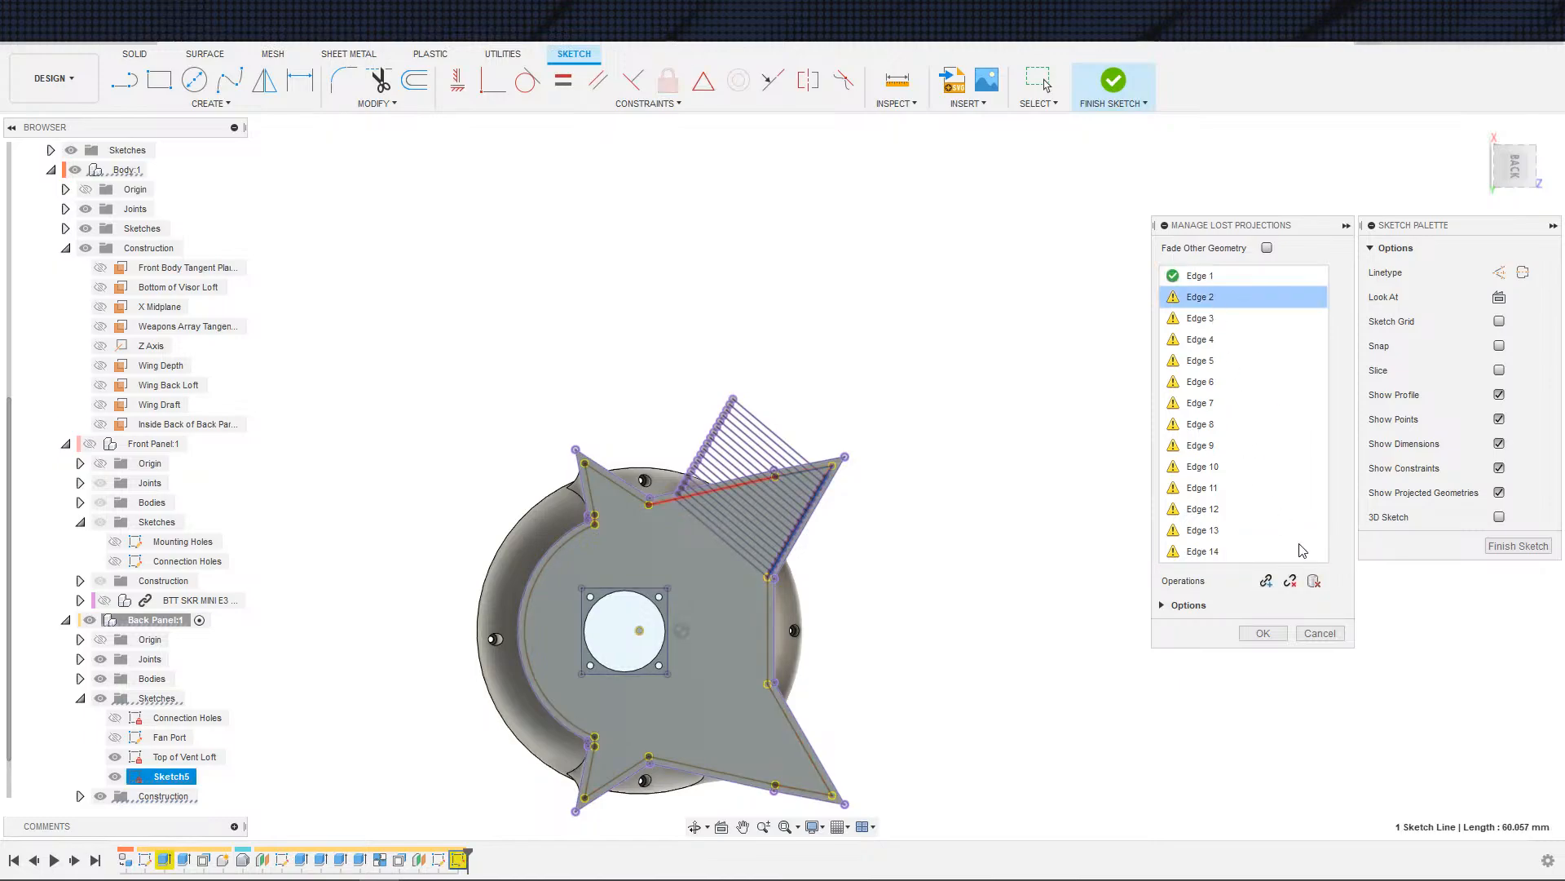
{"action": "left_click", "coordinate": [1313, 581]}
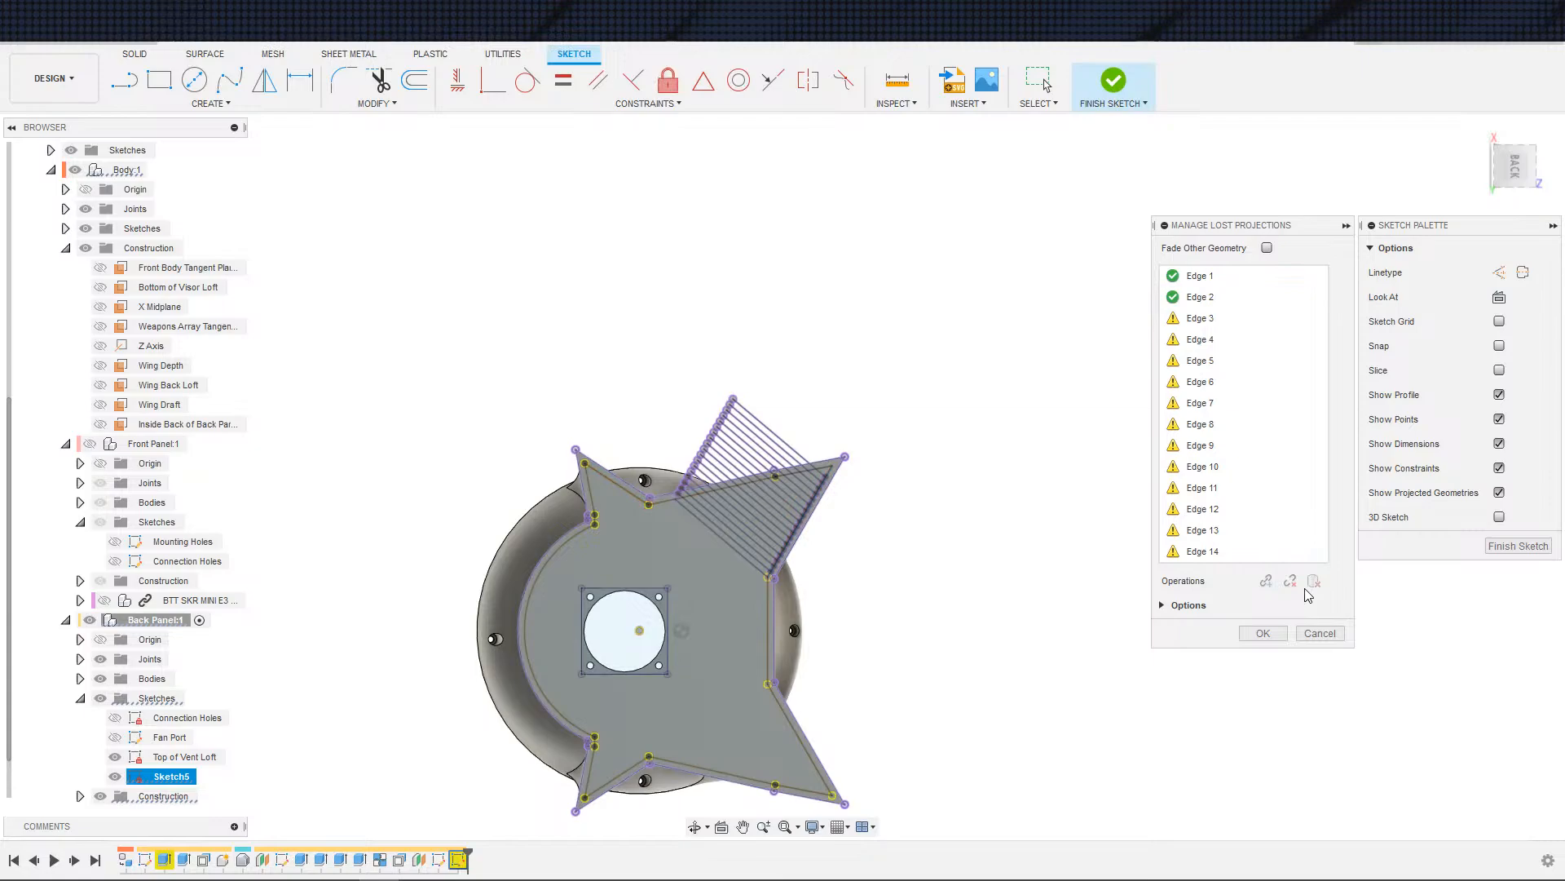
{"action": "left_click", "coordinate": [1207, 326]}
{"action": "key", "text": "Escape"}
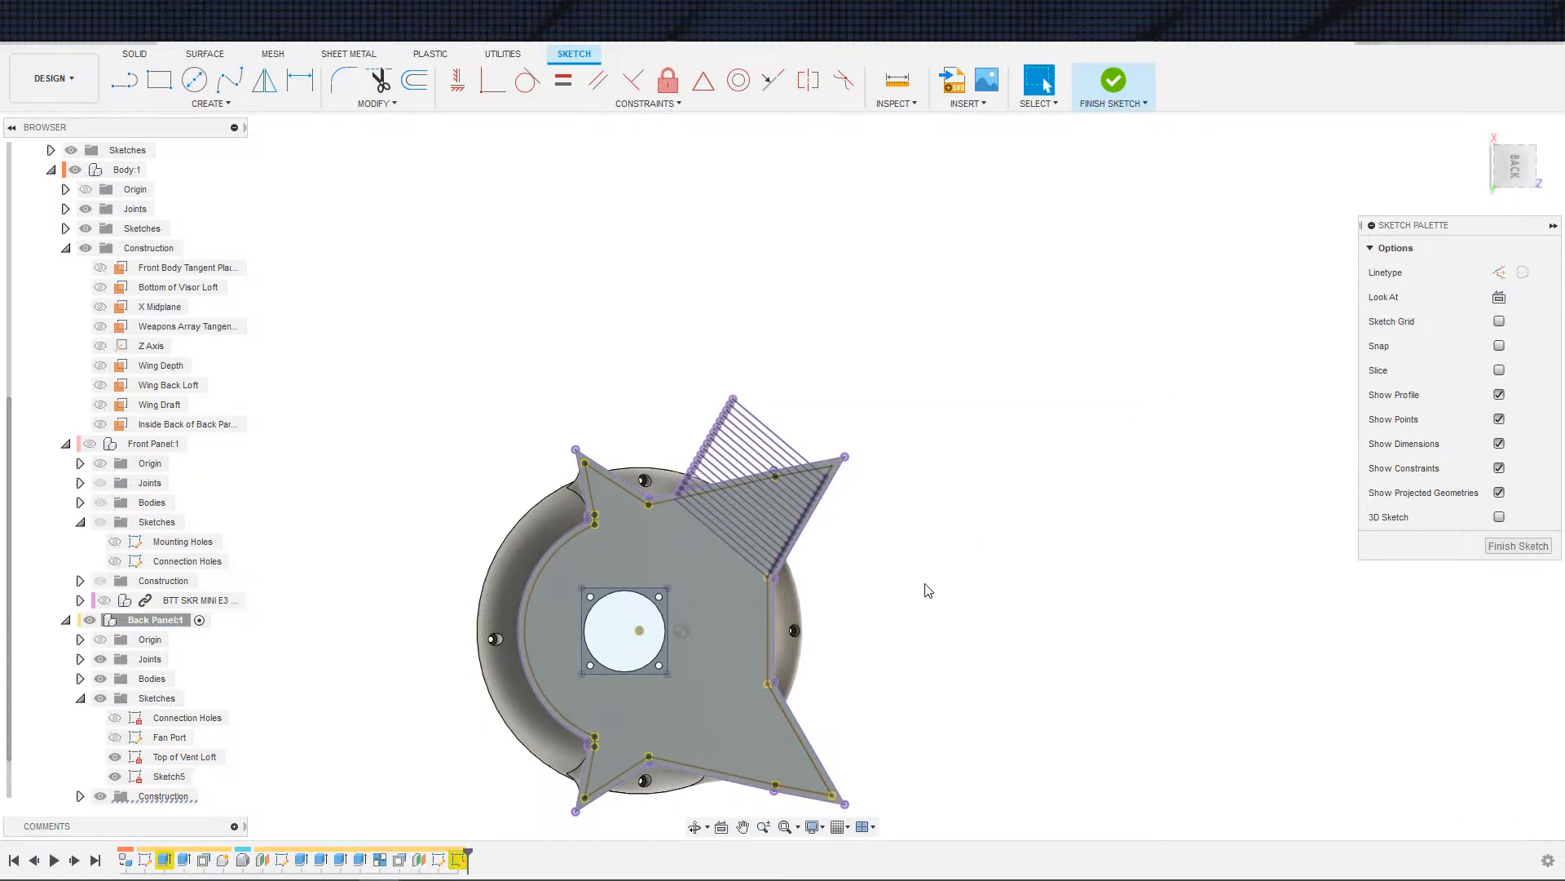
- Hide the Top of Vent Loft sketch and delete the inner outline's lost arc projection from Sketch5
{"action": "left_click", "coordinate": [790, 642]}
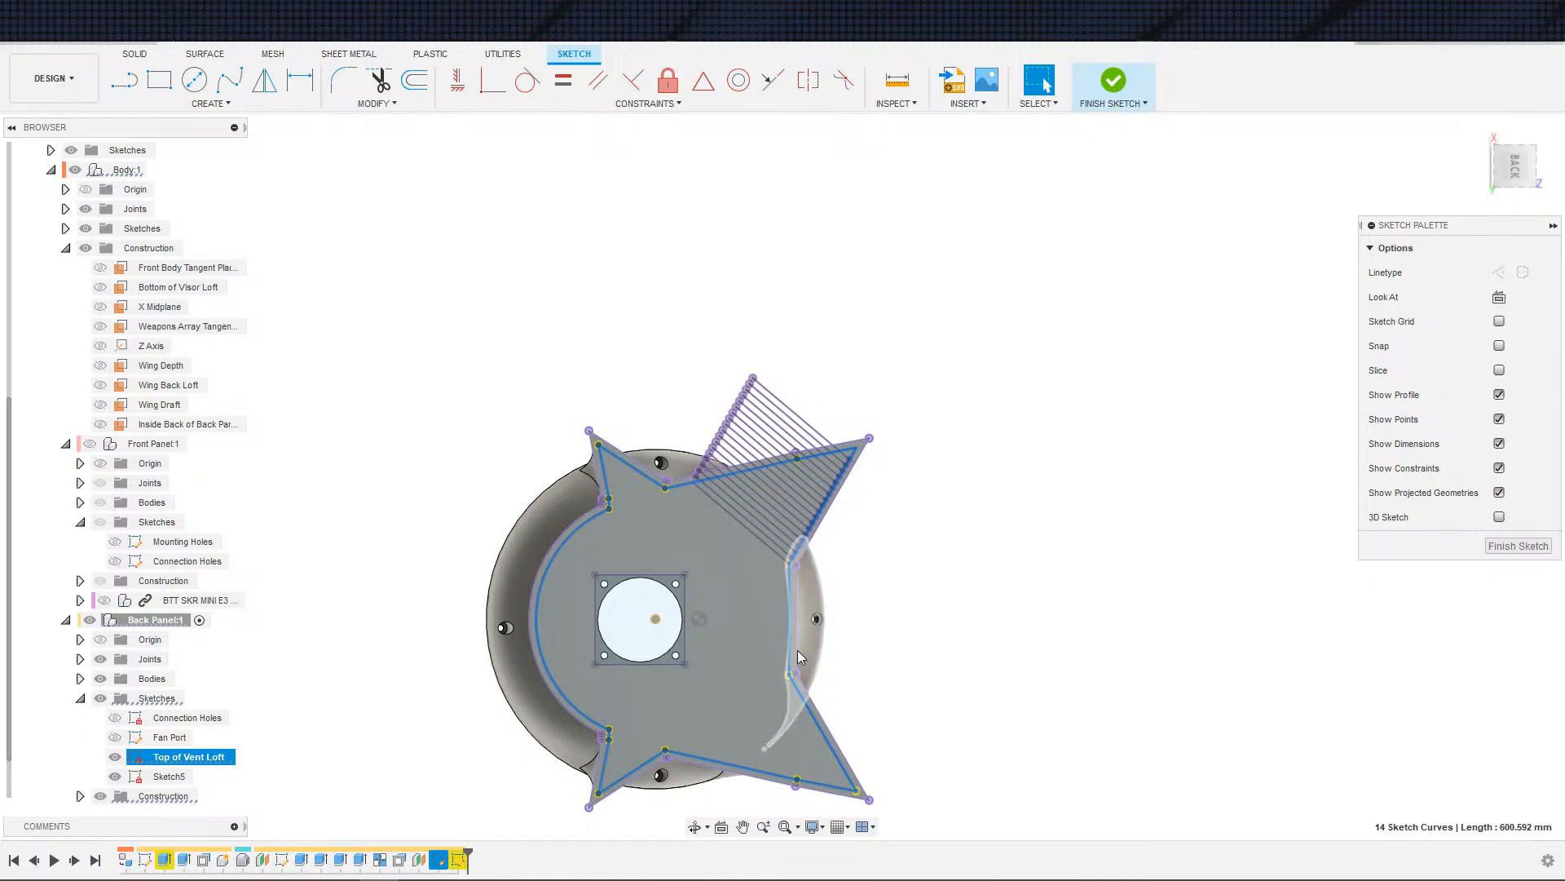
{"action": "left_click", "coordinate": [891, 610]}
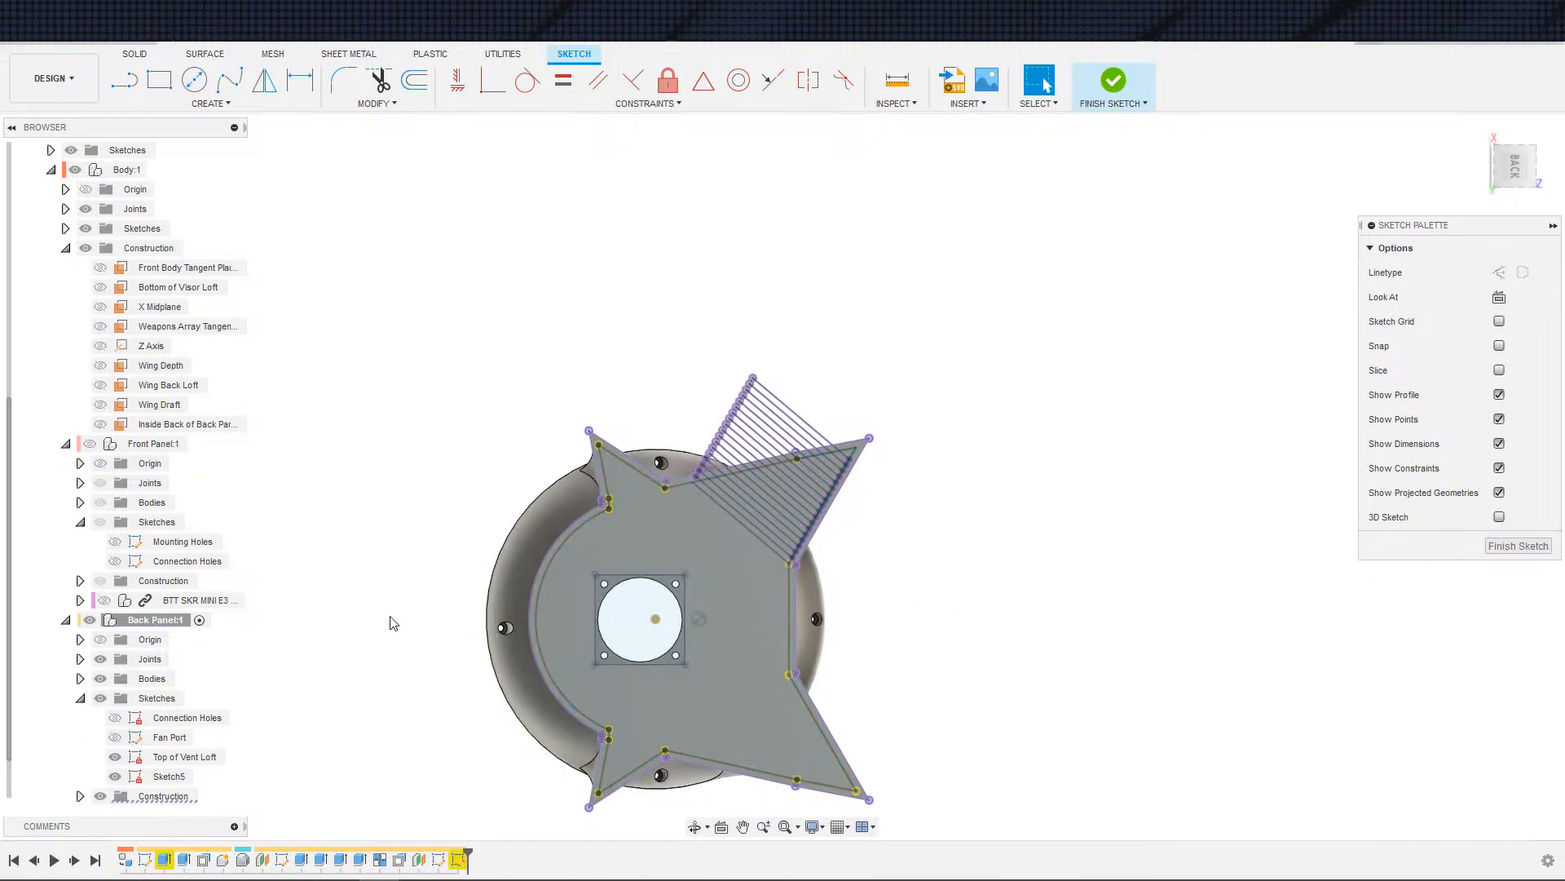
{"action": "left_click", "coordinate": [118, 757]}
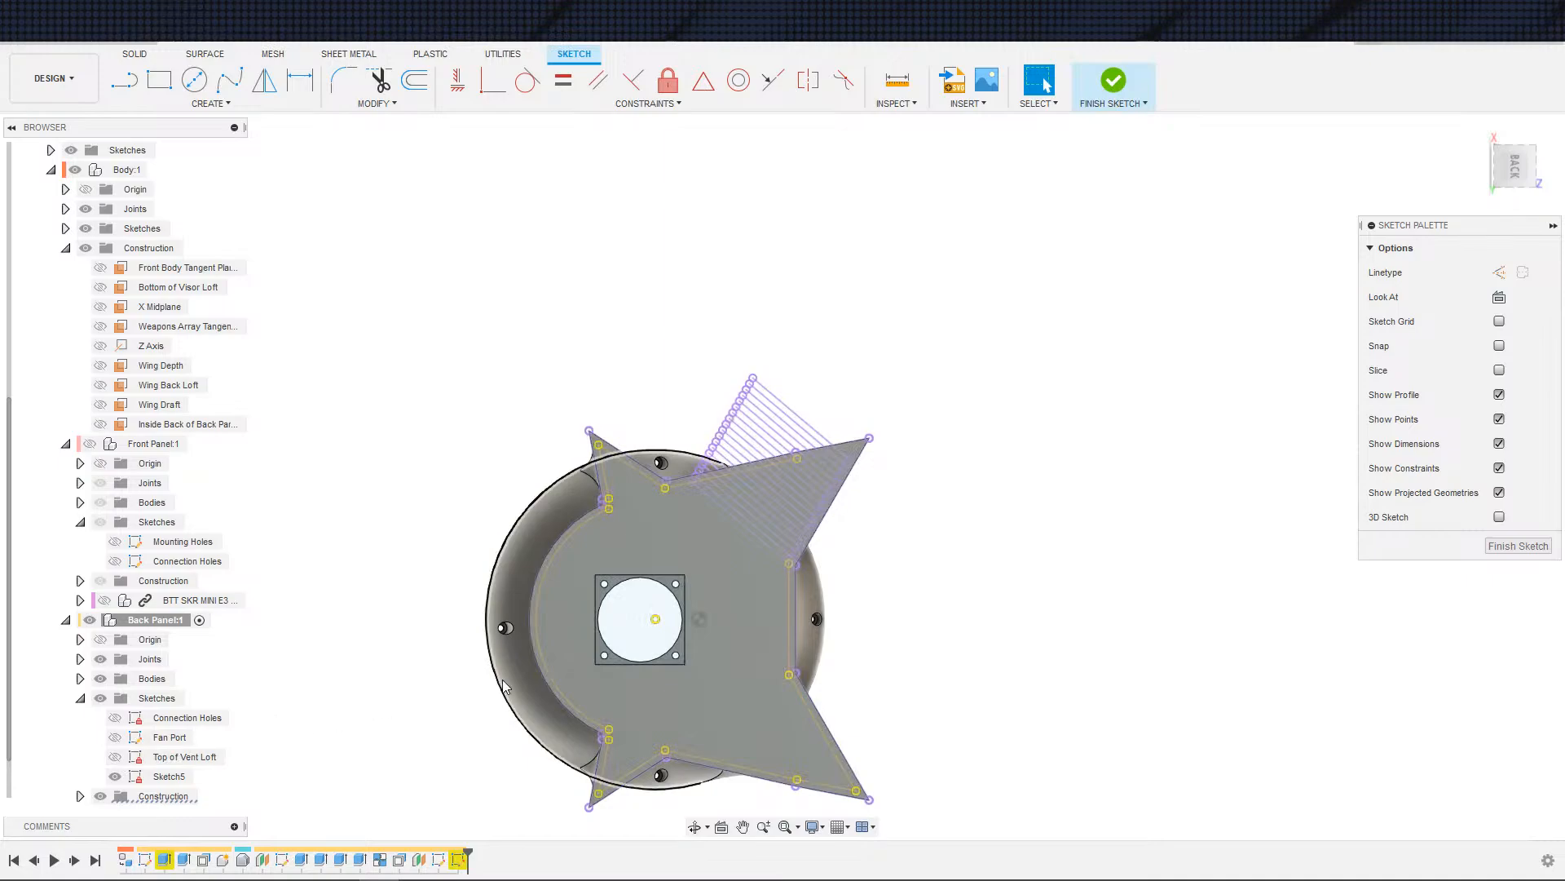
{"action": "left_click", "coordinate": [556, 689]}
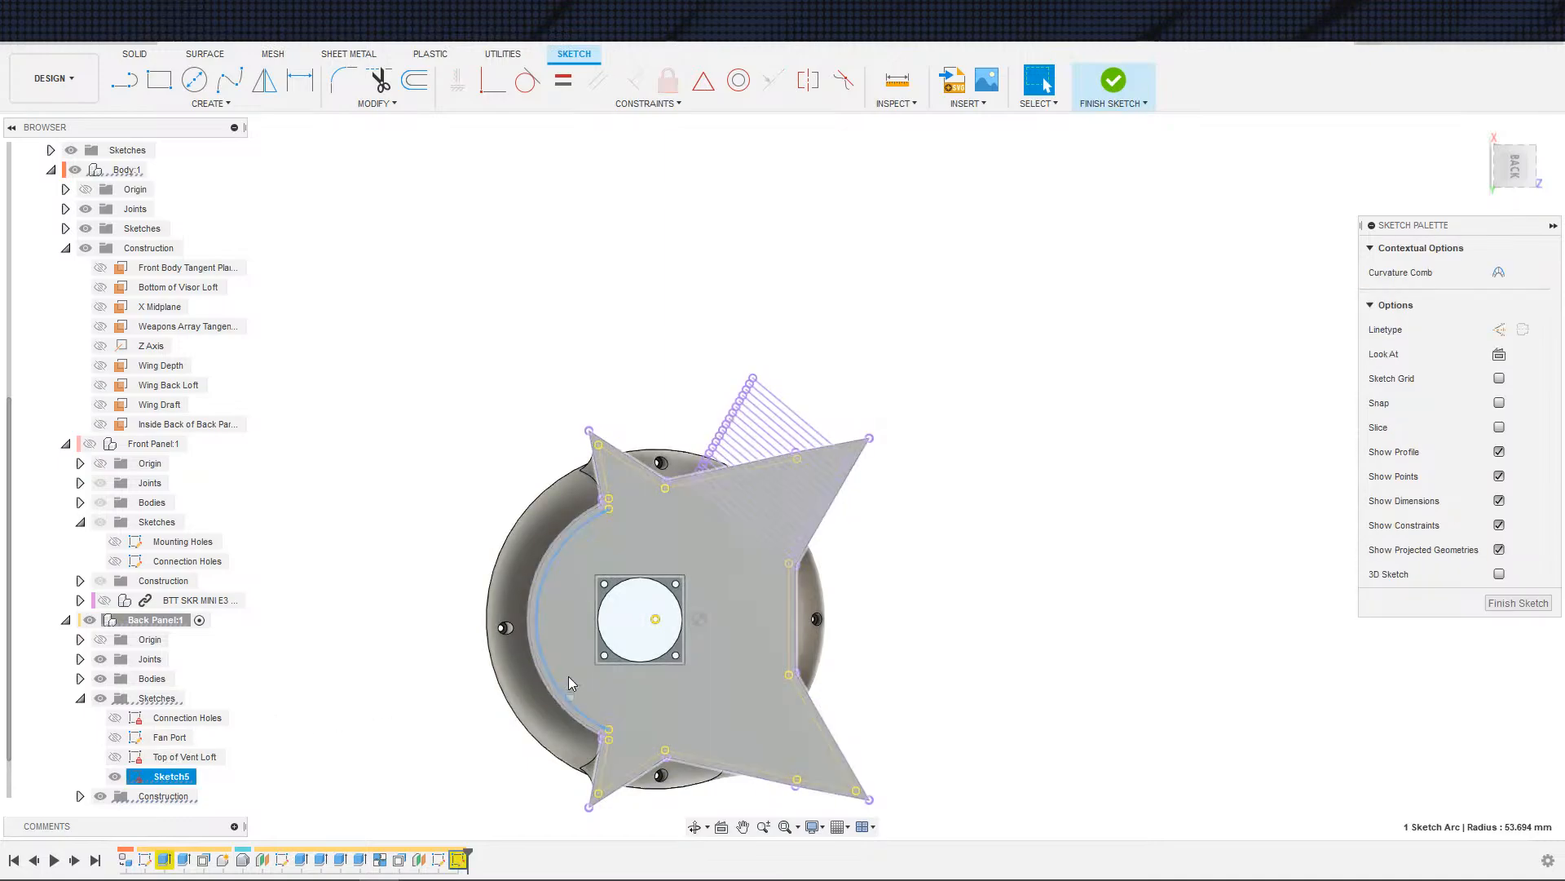
{"action": "key", "text": "Delete"}
{"action": "left_click", "coordinate": [605, 776]}
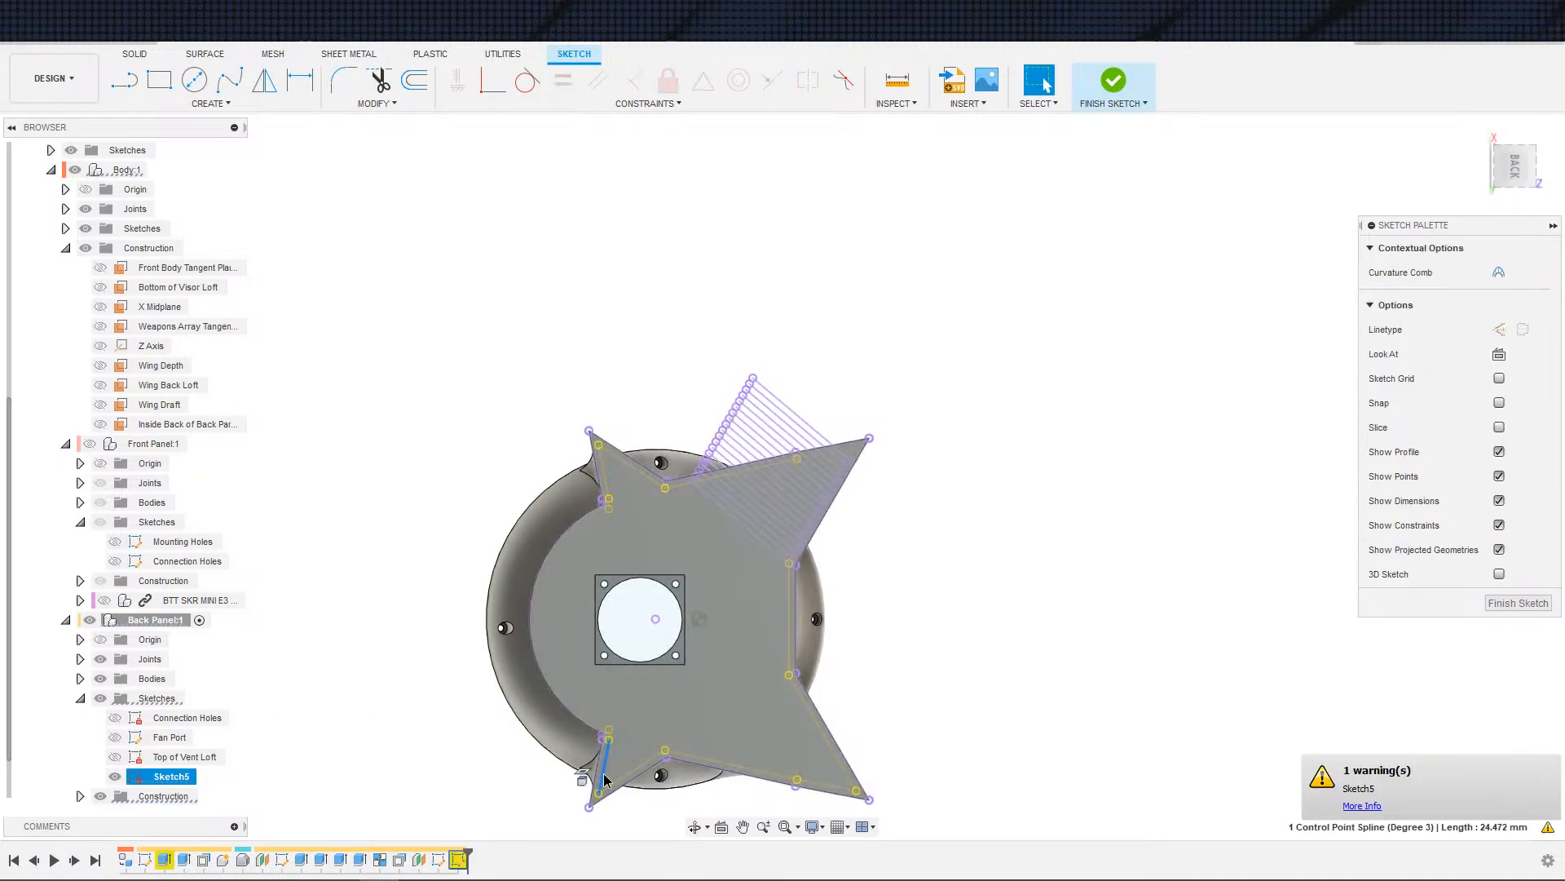
{"action": "key", "text": "Escape"}
{"action": "scroll", "coordinate": [619, 748], "scroll_direction": "up", "scroll_amount": 1}
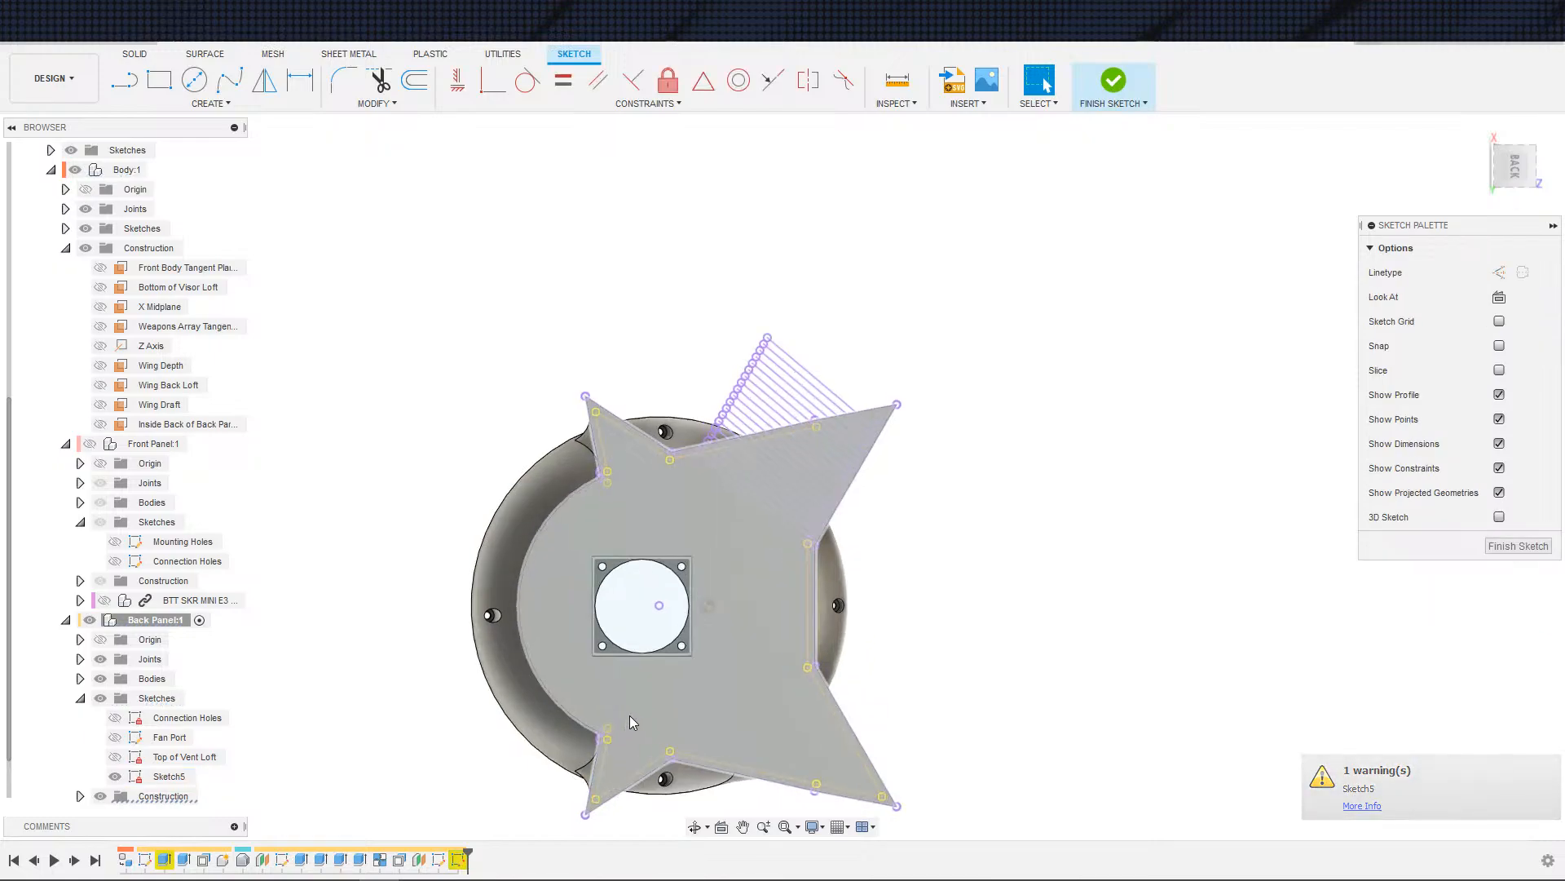
{"action": "left_click_drag", "start_coordinate": [632, 713], "coordinate": [573, 800]}
{"action": "key", "text": "Escape"}
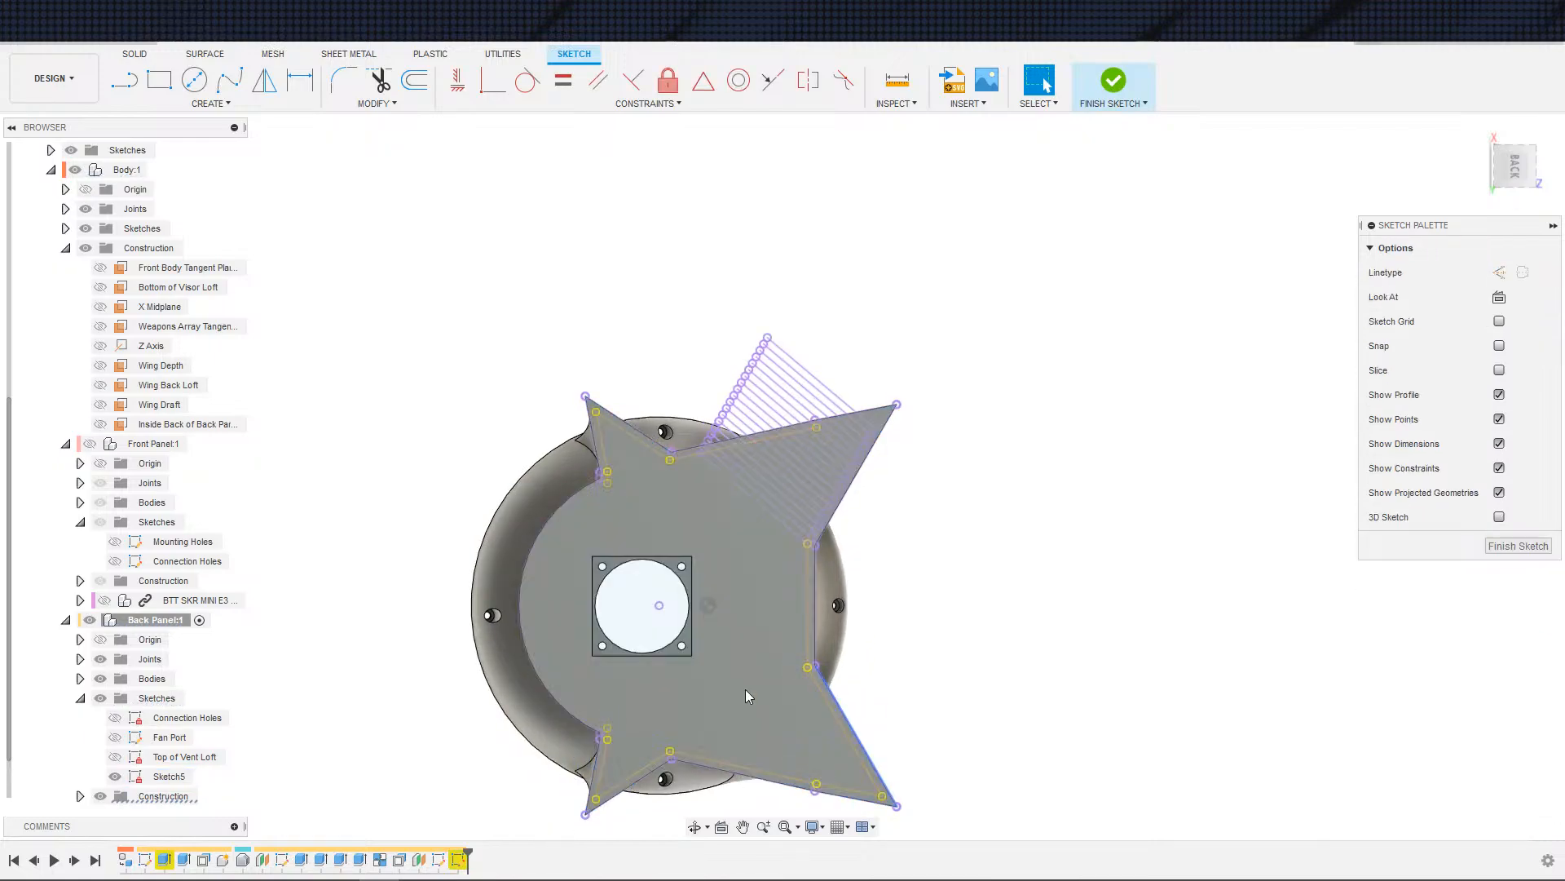
- Hide the Back Panel bodies and delete the two lost projected lines of the inner outline's lower-left wing tip from Sketch5
{"action": "left_click", "coordinate": [101, 679]}
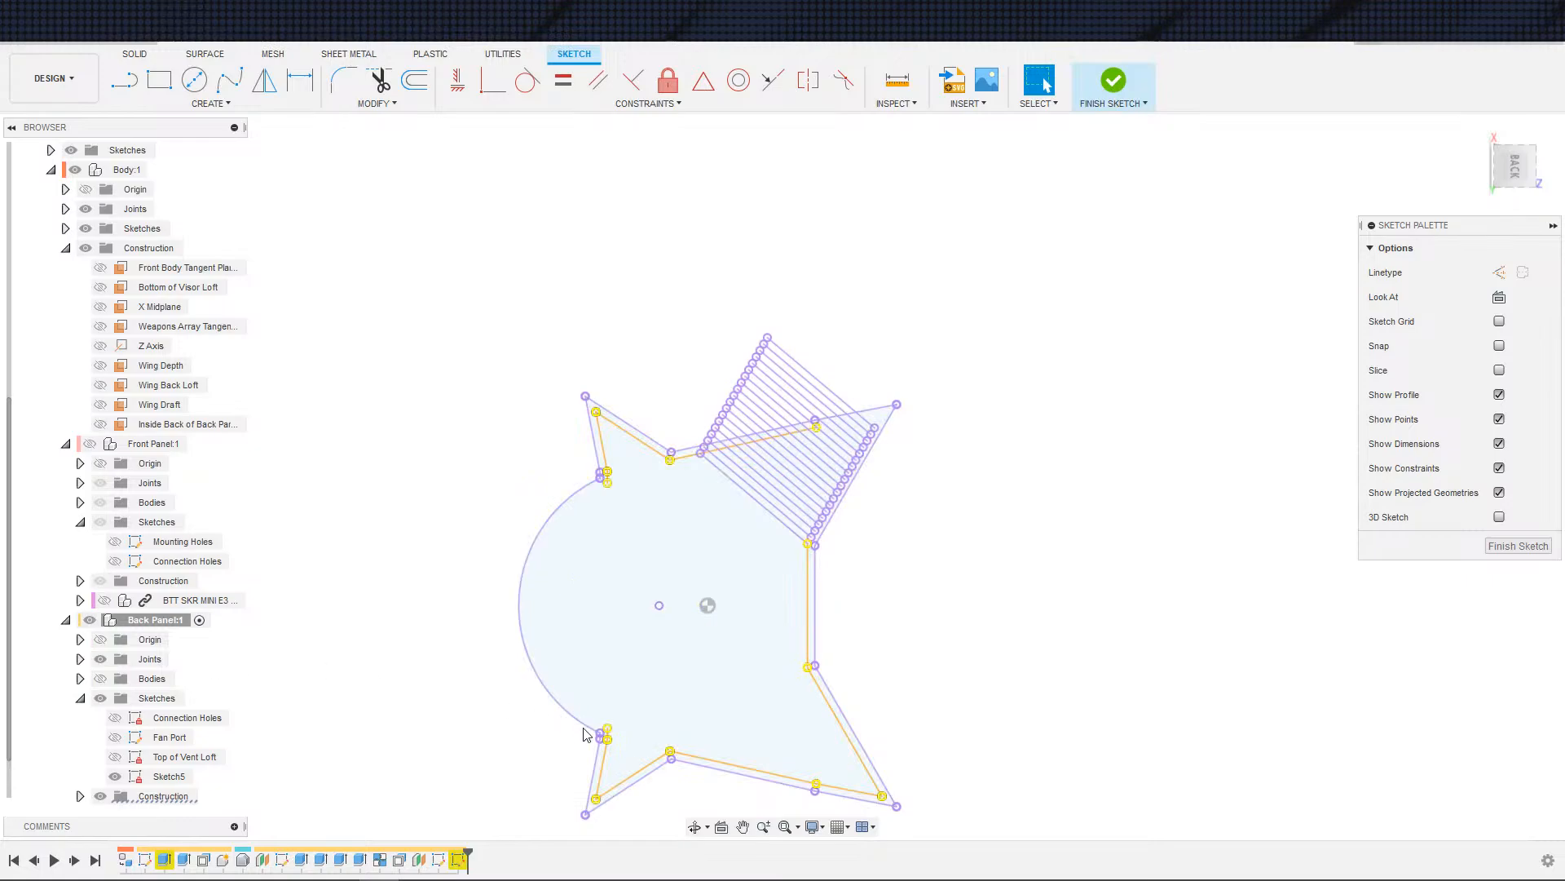
{"action": "mouse_move", "coordinate": [409, 330]}
{"action": "left_mouse_down"}
{"action": "mouse_move", "coordinate": [895, 859]}
{"action": "mouse_move", "coordinate": [934, 840]}
{"action": "left_mouse_up"}
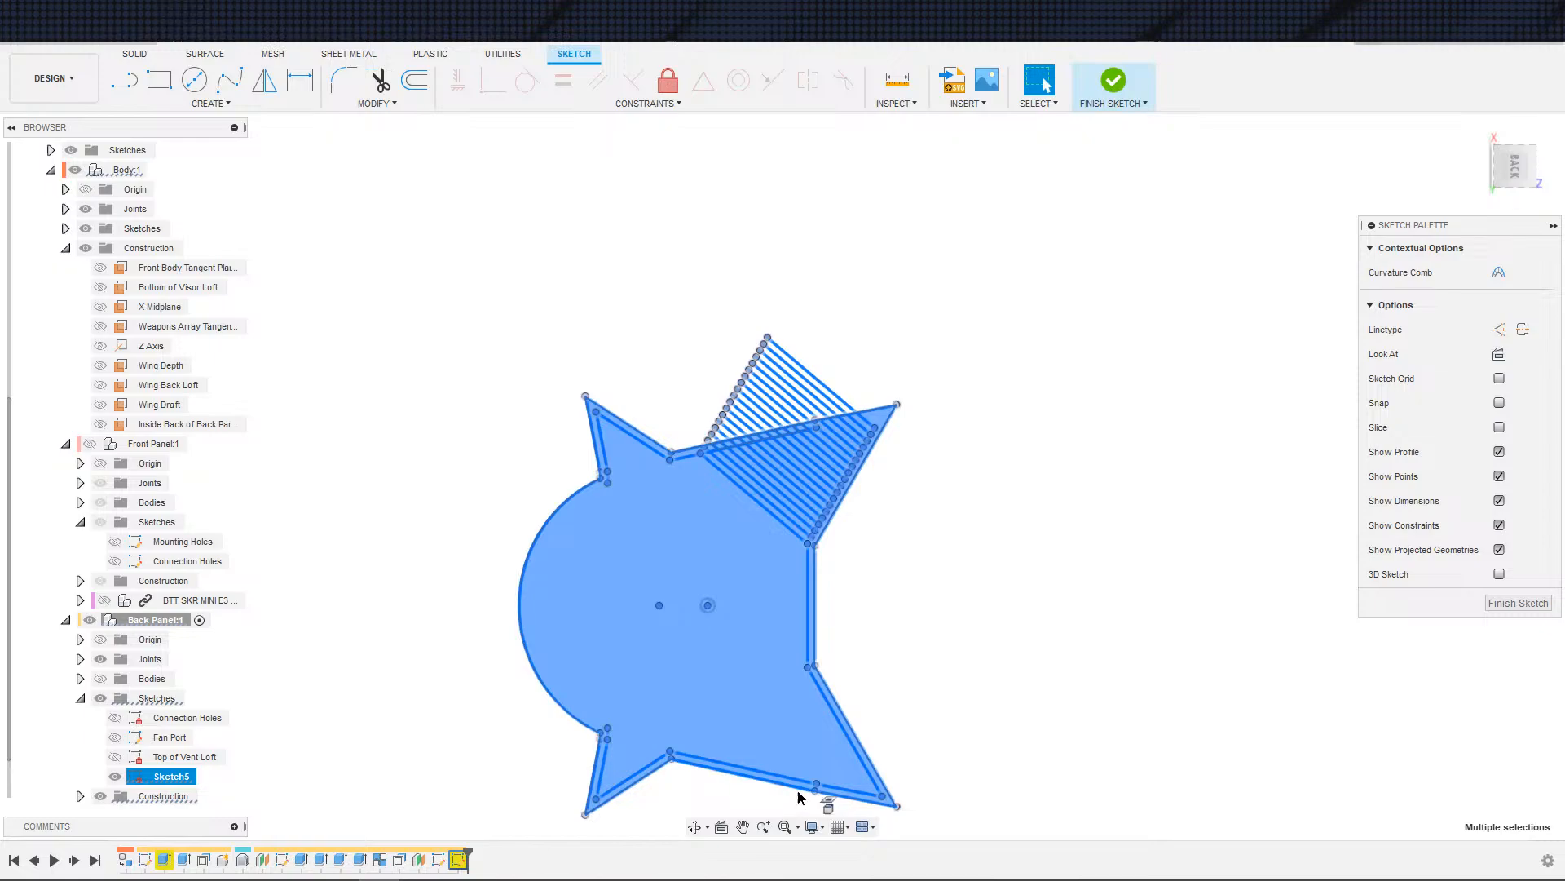
{"action": "left_click", "coordinate": [959, 777]}
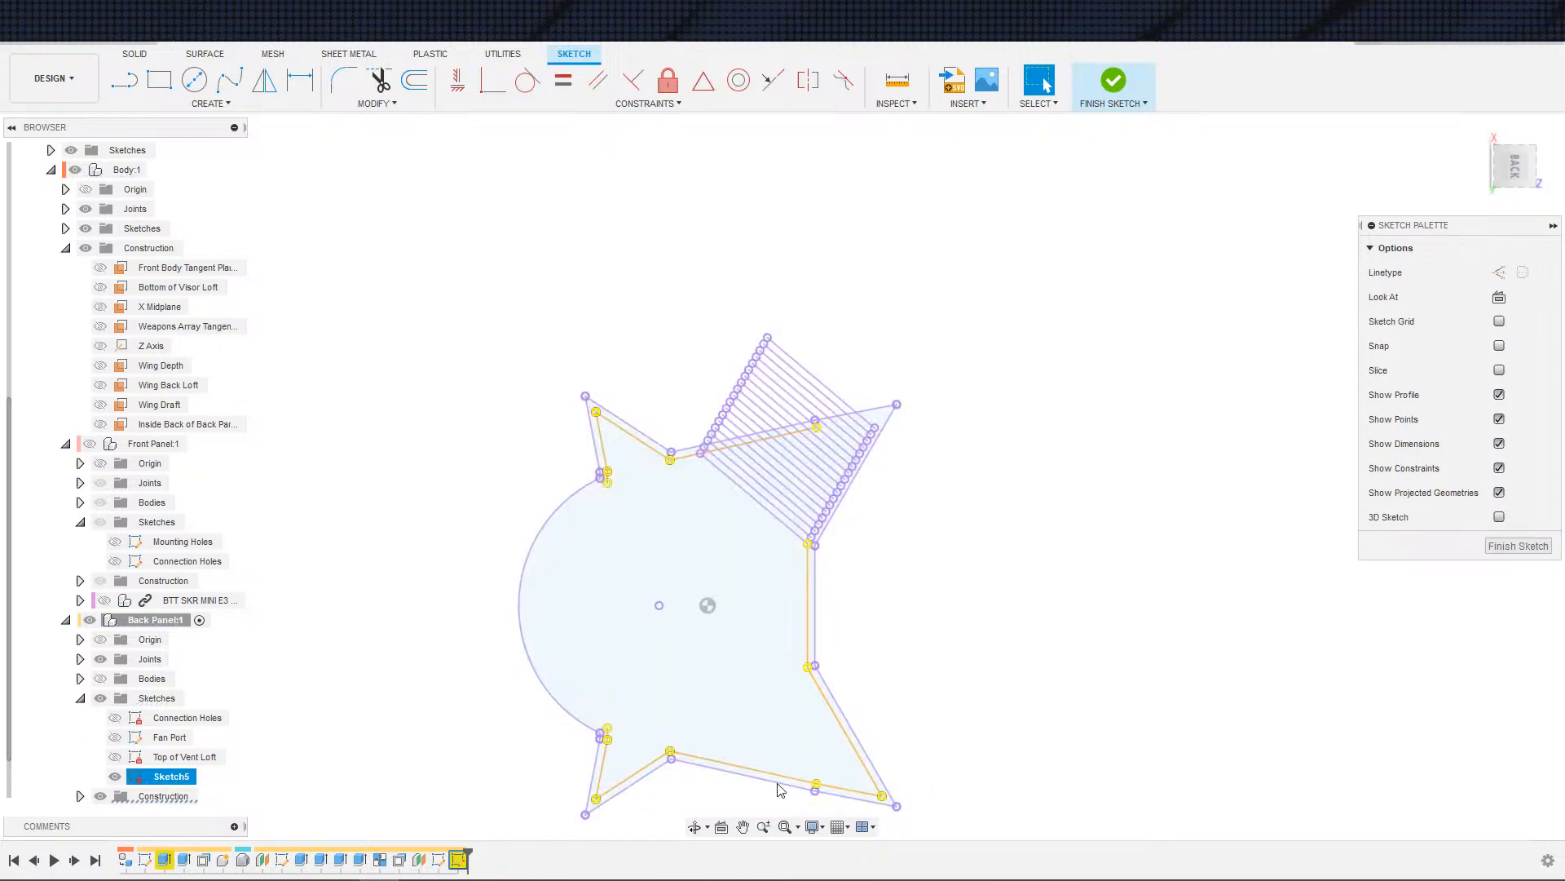
{"action": "left_click", "coordinate": [620, 789]}
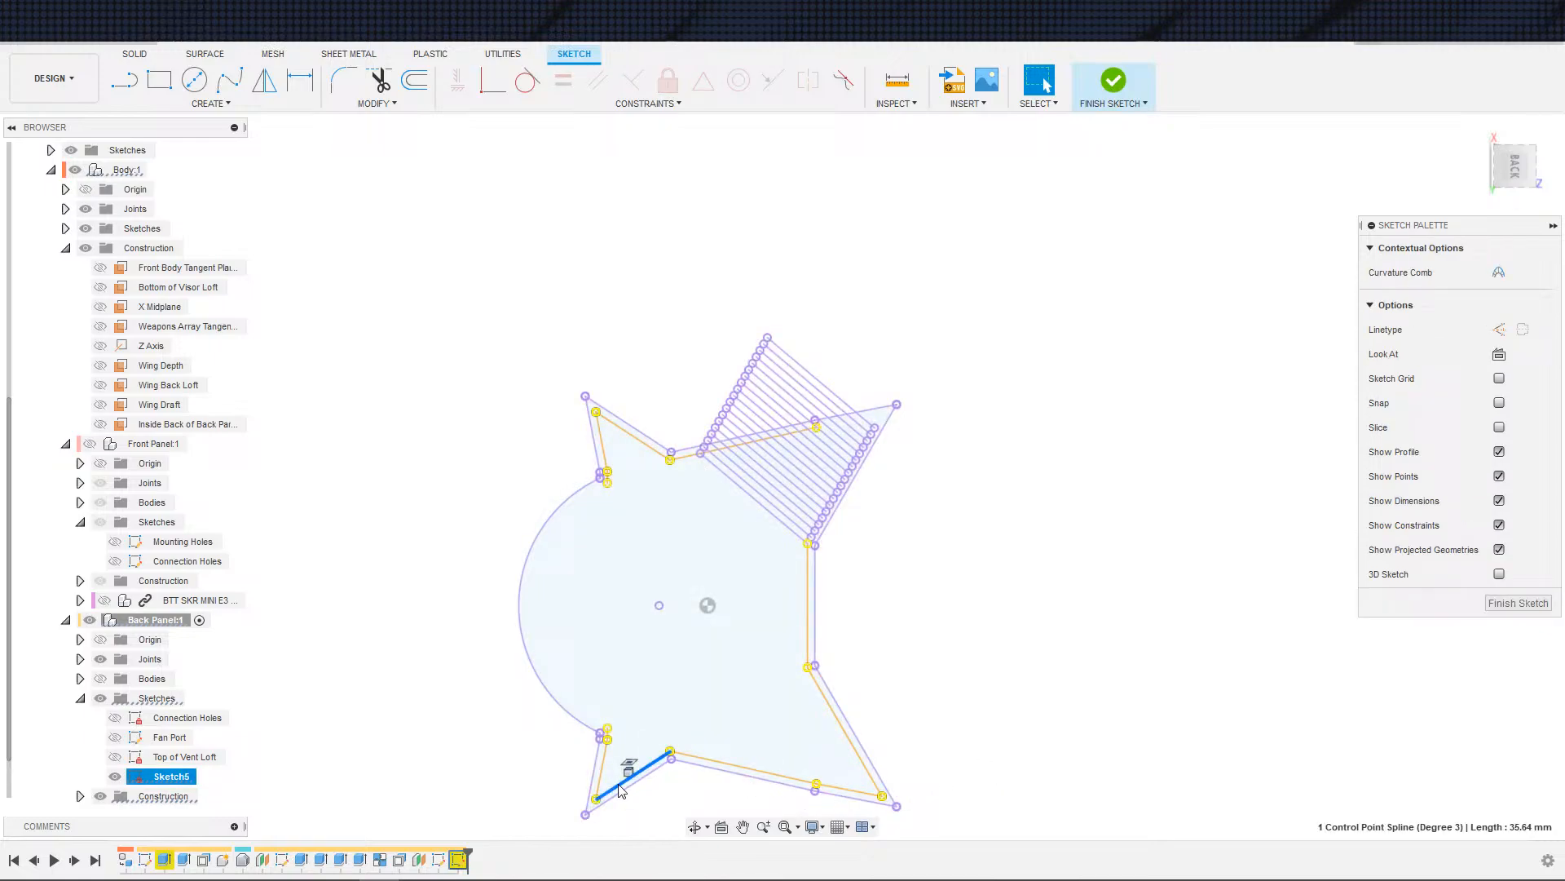
{"action": "key", "text": "Delete"}
{"action": "left_click", "coordinate": [606, 744]}
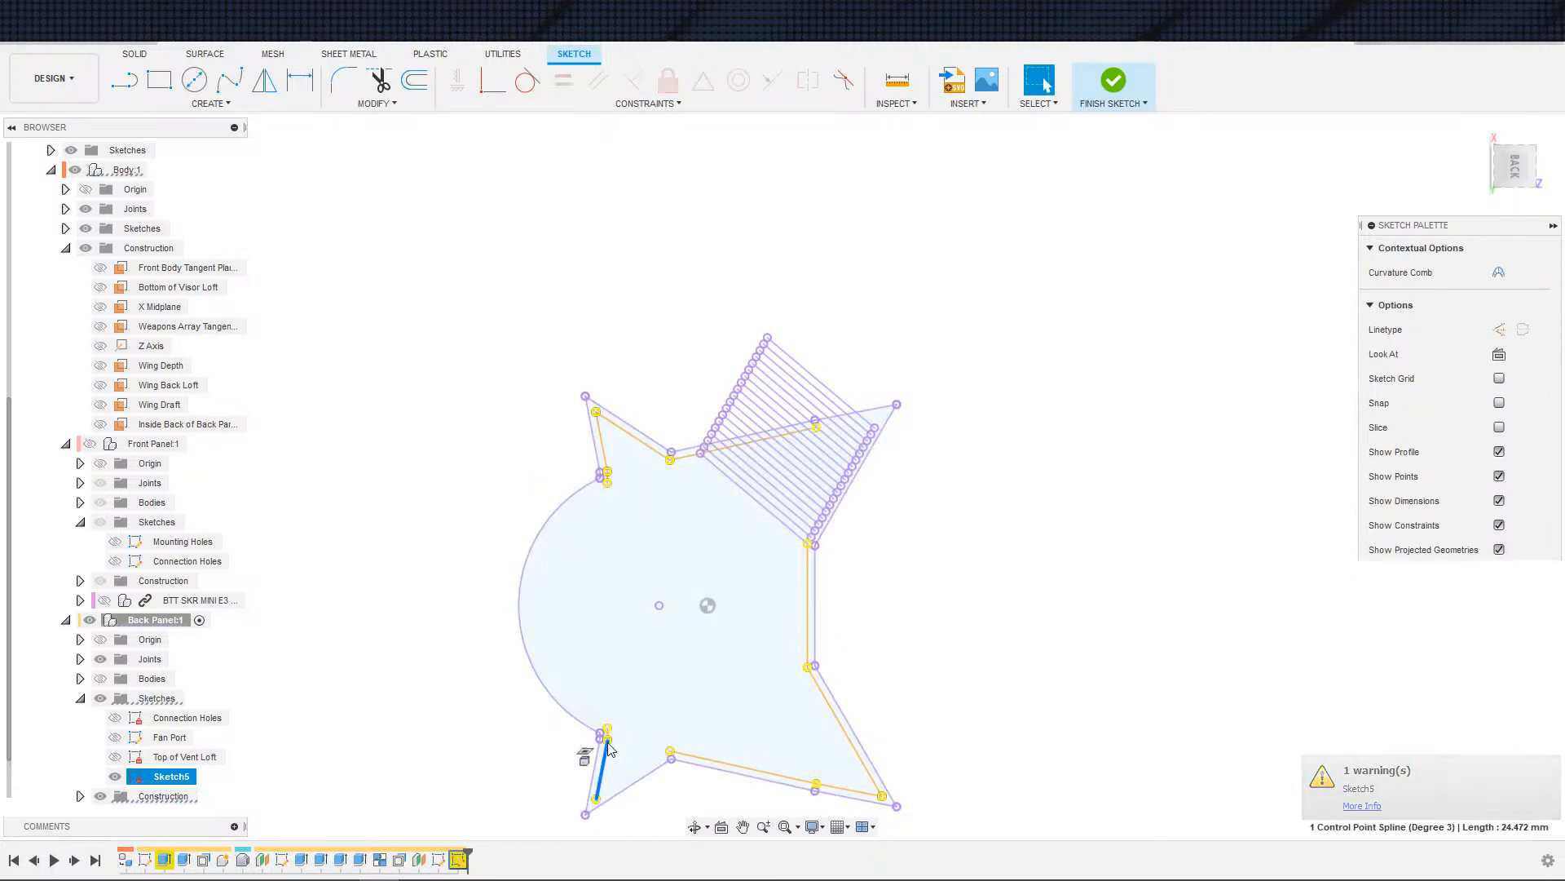
{"action": "key", "text": "Delete"}
- Delete the inner outline's lost projected lines along the lower edge and around the lower-right wing tip from Sketch5
{"action": "scroll", "coordinate": [621, 729], "scroll_direction": "up", "scroll_amount": 3}
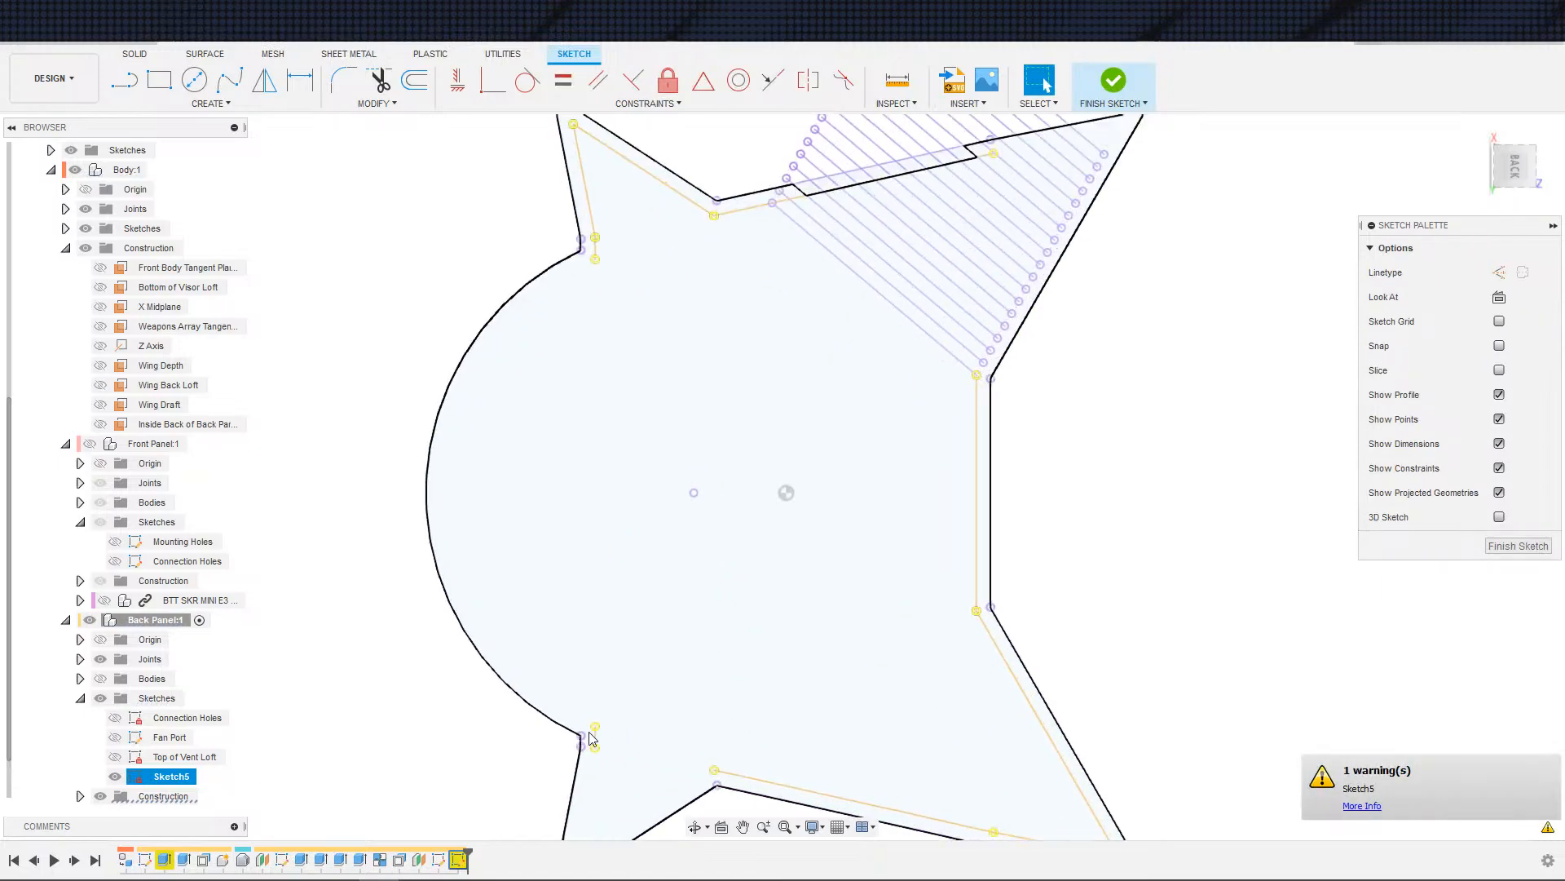
{"action": "left_click", "coordinate": [768, 784]}
{"action": "key", "text": "Delete"}
{"action": "middle_click_drag", "start_coordinate": [1141, 729], "coordinate": [979, 633]}
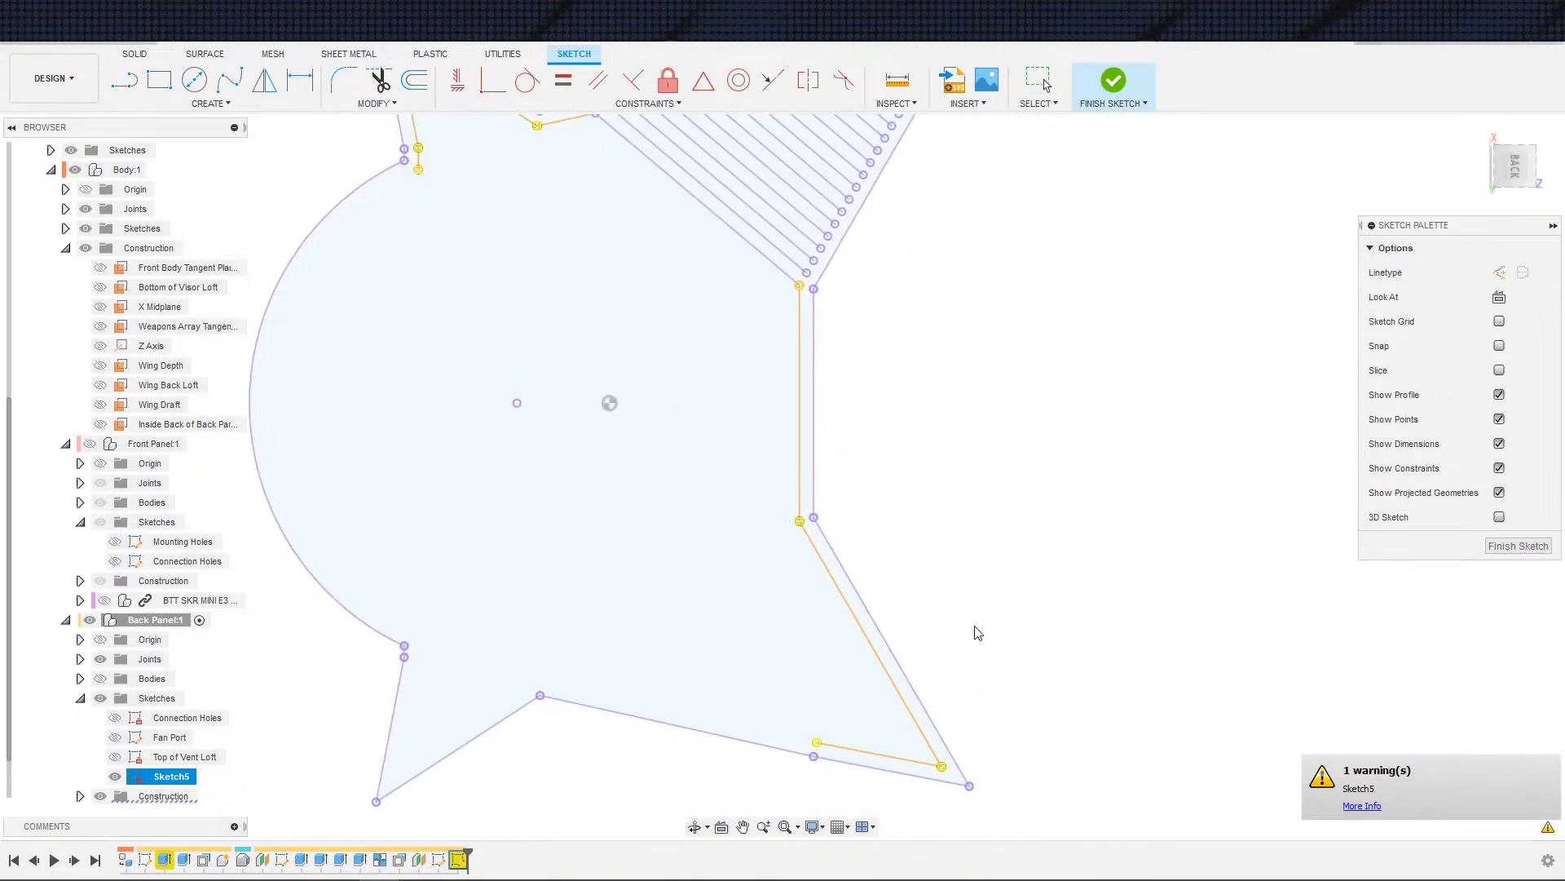
{"action": "left_click", "coordinate": [878, 755]}
{"action": "key", "text": "Delete"}
{"action": "left_click", "coordinate": [892, 681]}
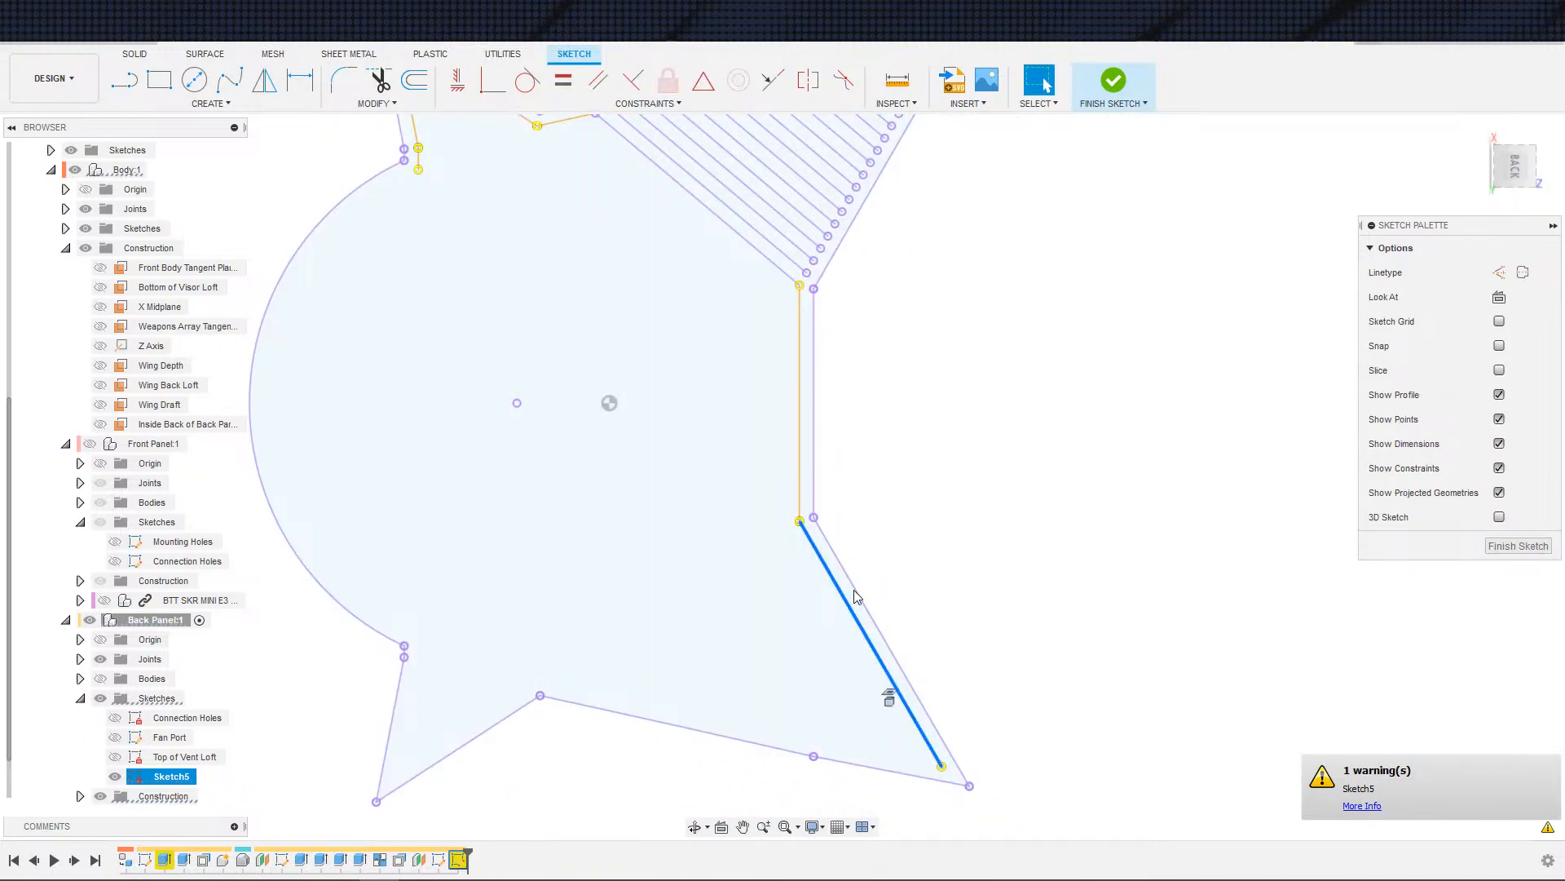
{"action": "key", "text": "Delete"}
- Delete the inner outline's lost vertical side line and its long upper edge line from Sketch5
{"action": "middle_click_drag", "start_coordinate": [839, 609], "coordinate": [888, 815]}
{"action": "left_click", "coordinate": [847, 624]}
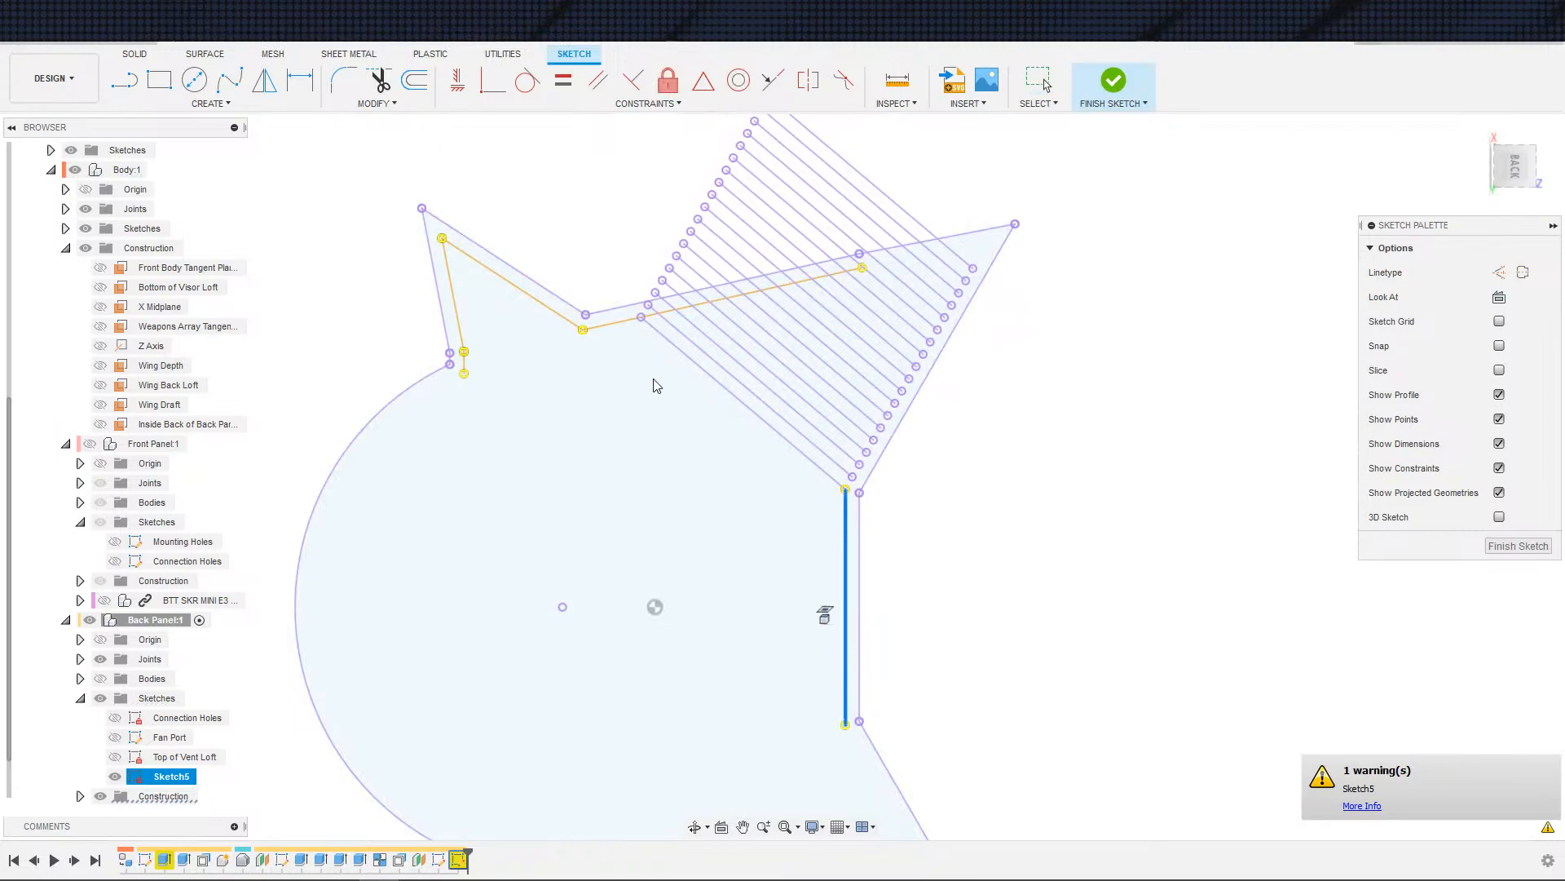
{"action": "key", "text": "Delete"}
{"action": "scroll", "coordinate": [641, 353], "scroll_direction": "down", "scroll_amount": 1}
{"action": "left_click", "coordinate": [605, 329]}
{"action": "key", "text": "Delete"}
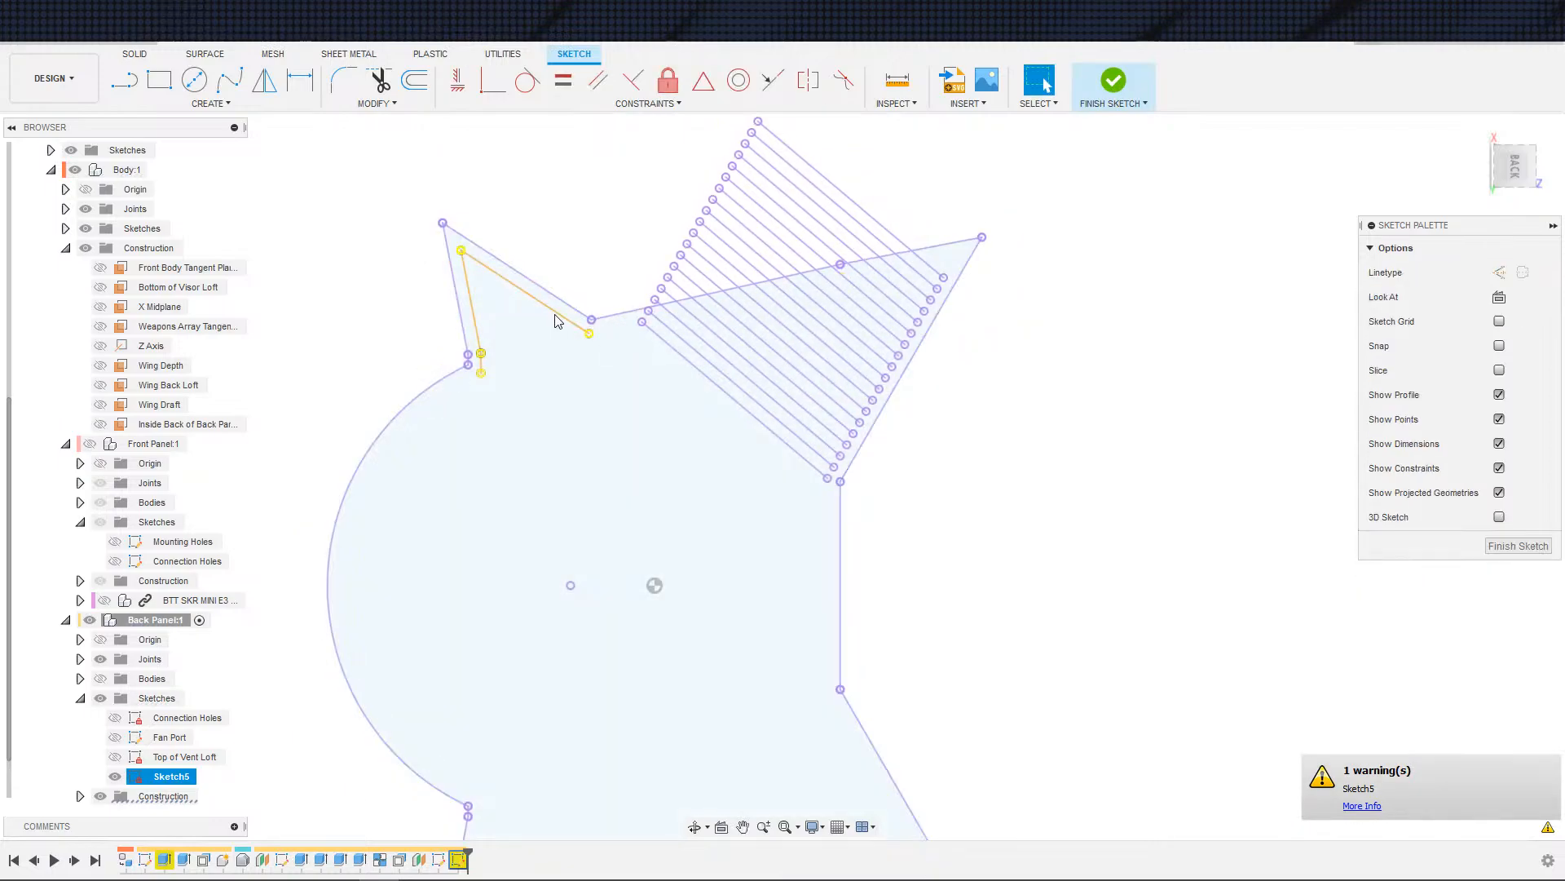
- Delete the remaining lost projected lines around the upper-left wing tip and finish editing Sketch5
{"action": "left_click", "coordinate": [565, 319]}
{"action": "key", "text": "Delete"}
{"action": "left_click", "coordinate": [479, 346]}
{"action": "key", "text": "Delete"}
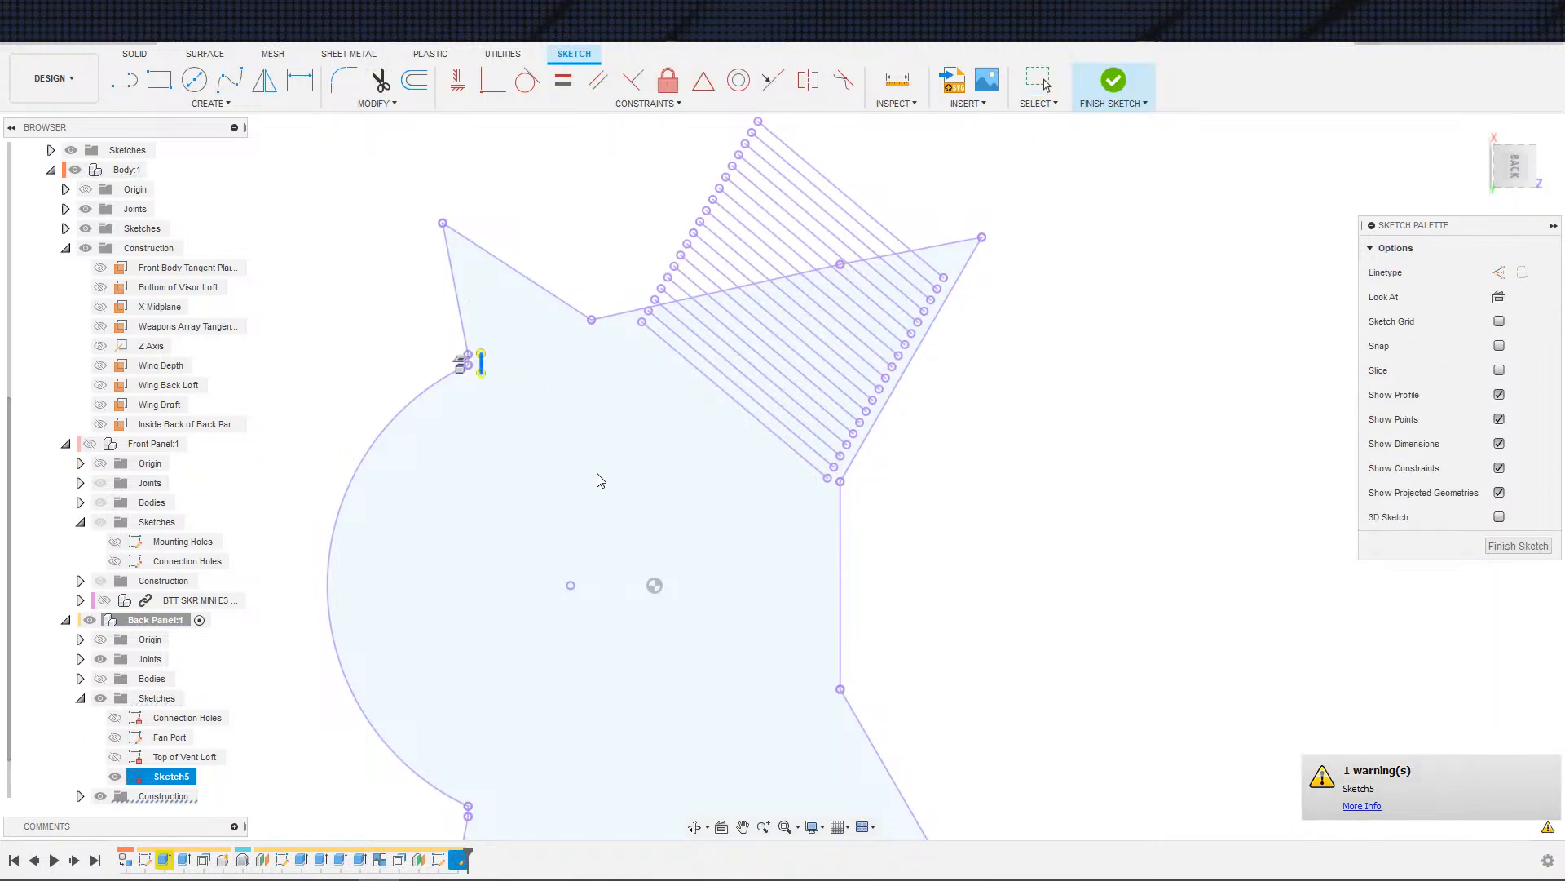
{"action": "scroll", "coordinate": [600, 477], "scroll_direction": "down", "scroll_amount": 3}
{"action": "left_click", "coordinate": [1113, 80]}
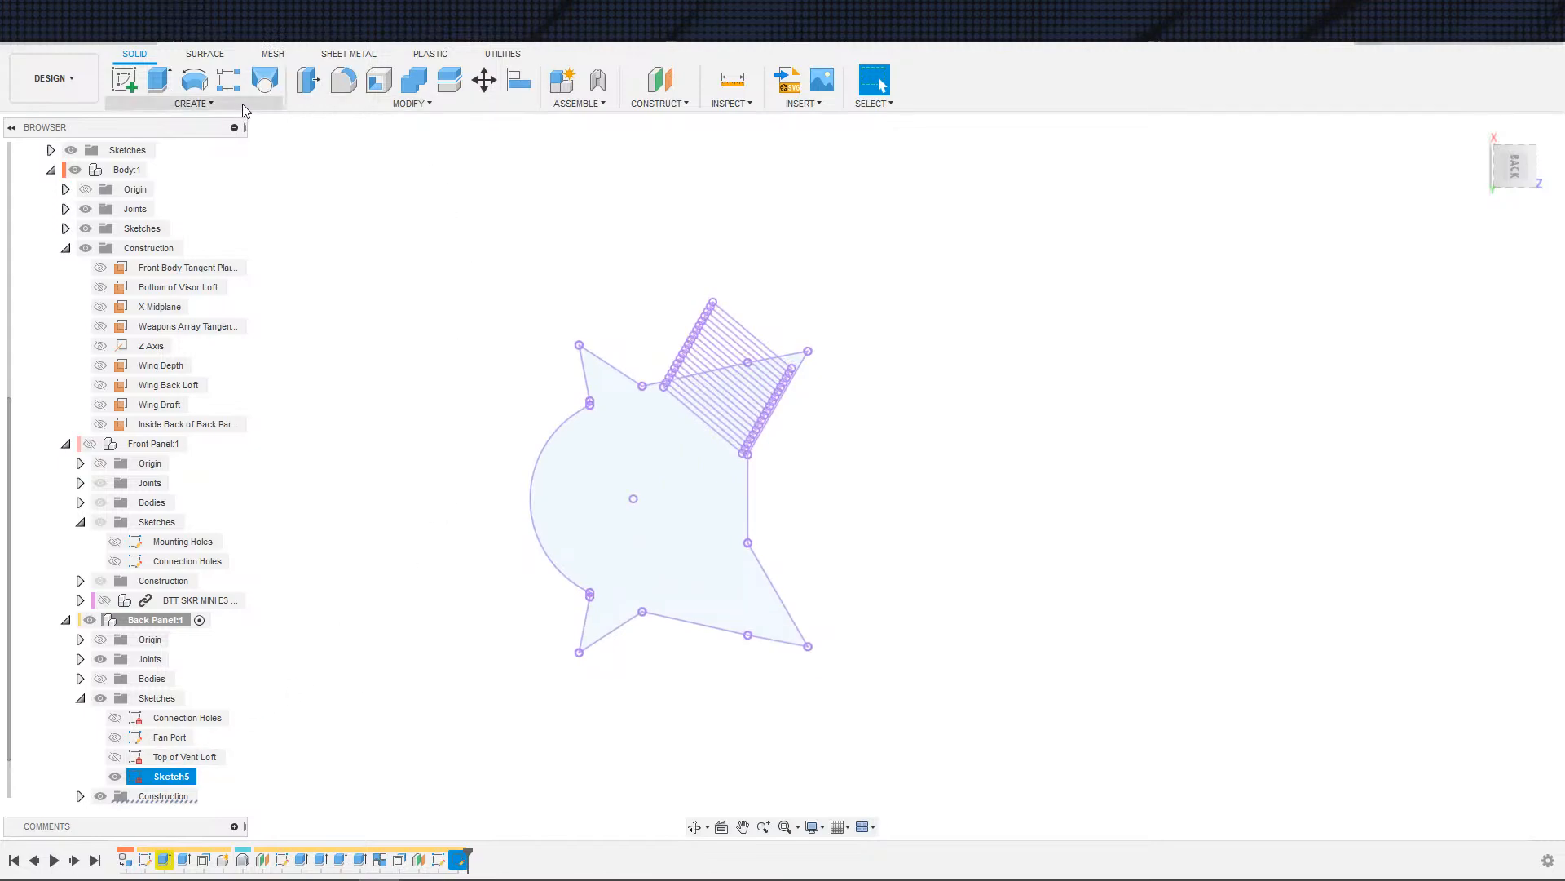
- Display the Top of Vent Loft sketch together with Sketch5
{"action": "key", "text": "s"}
{"action": "left_click", "coordinate": [726, 384]}
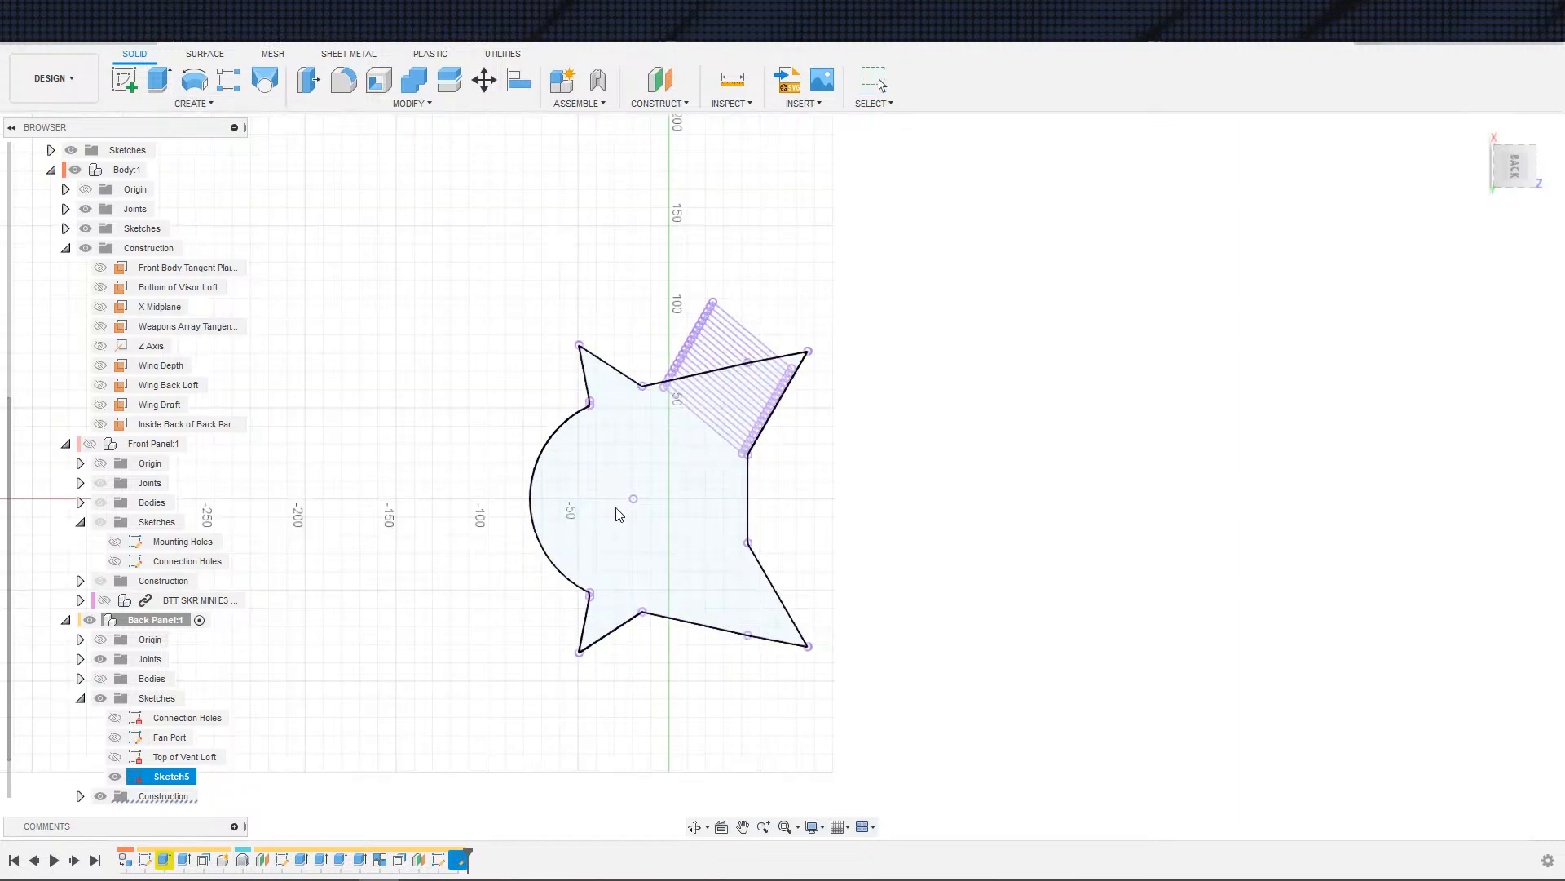
{"action": "left_click", "coordinate": [115, 756]}
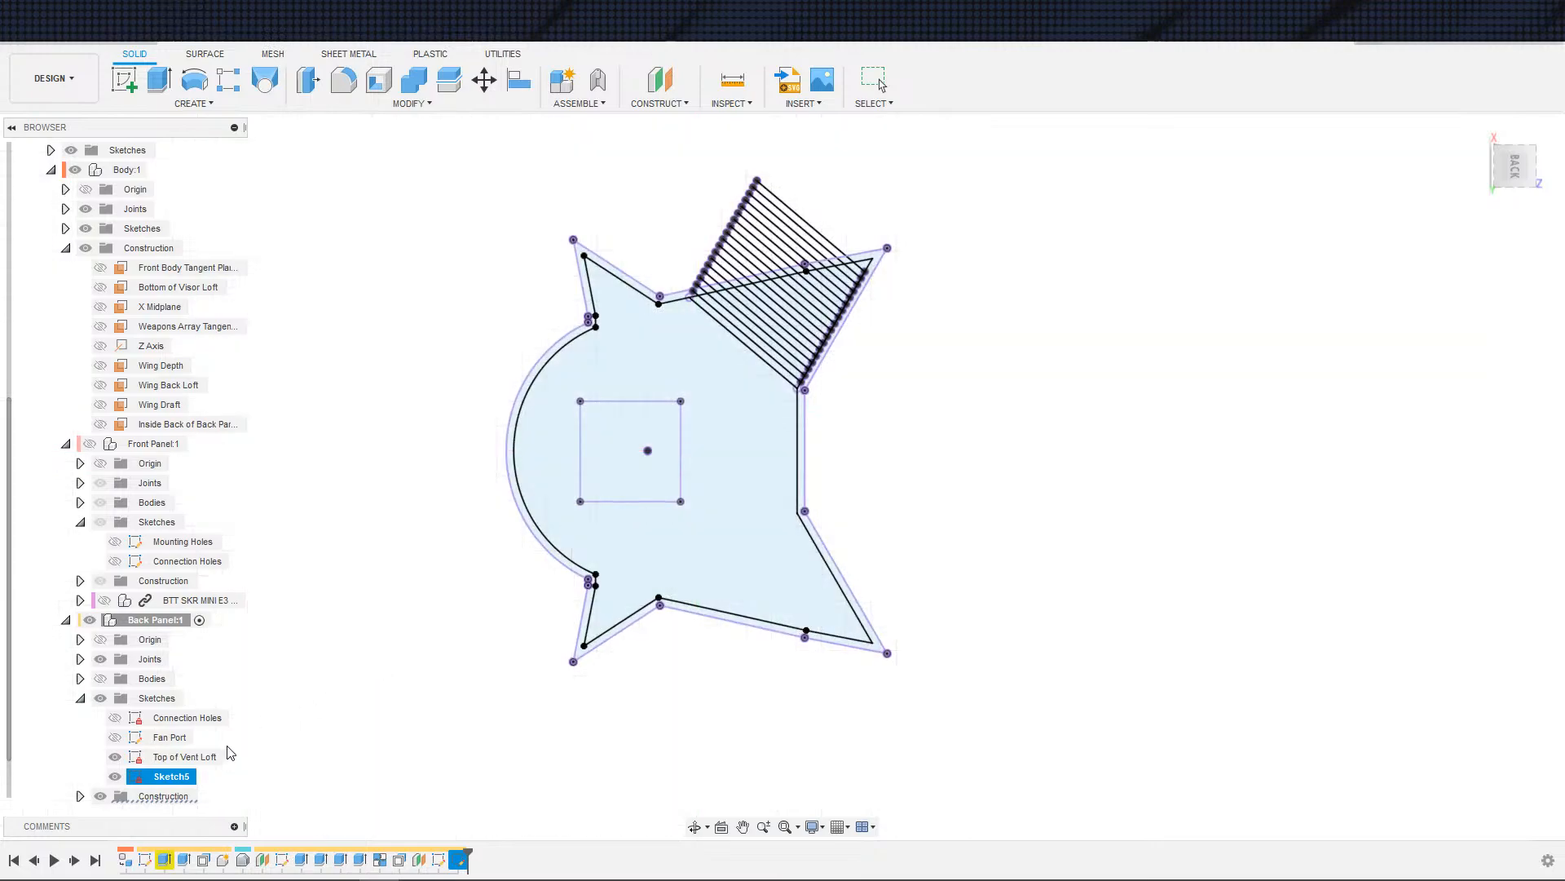
{"action": "scroll", "coordinate": [757, 643], "scroll_direction": "up", "scroll_amount": 3}
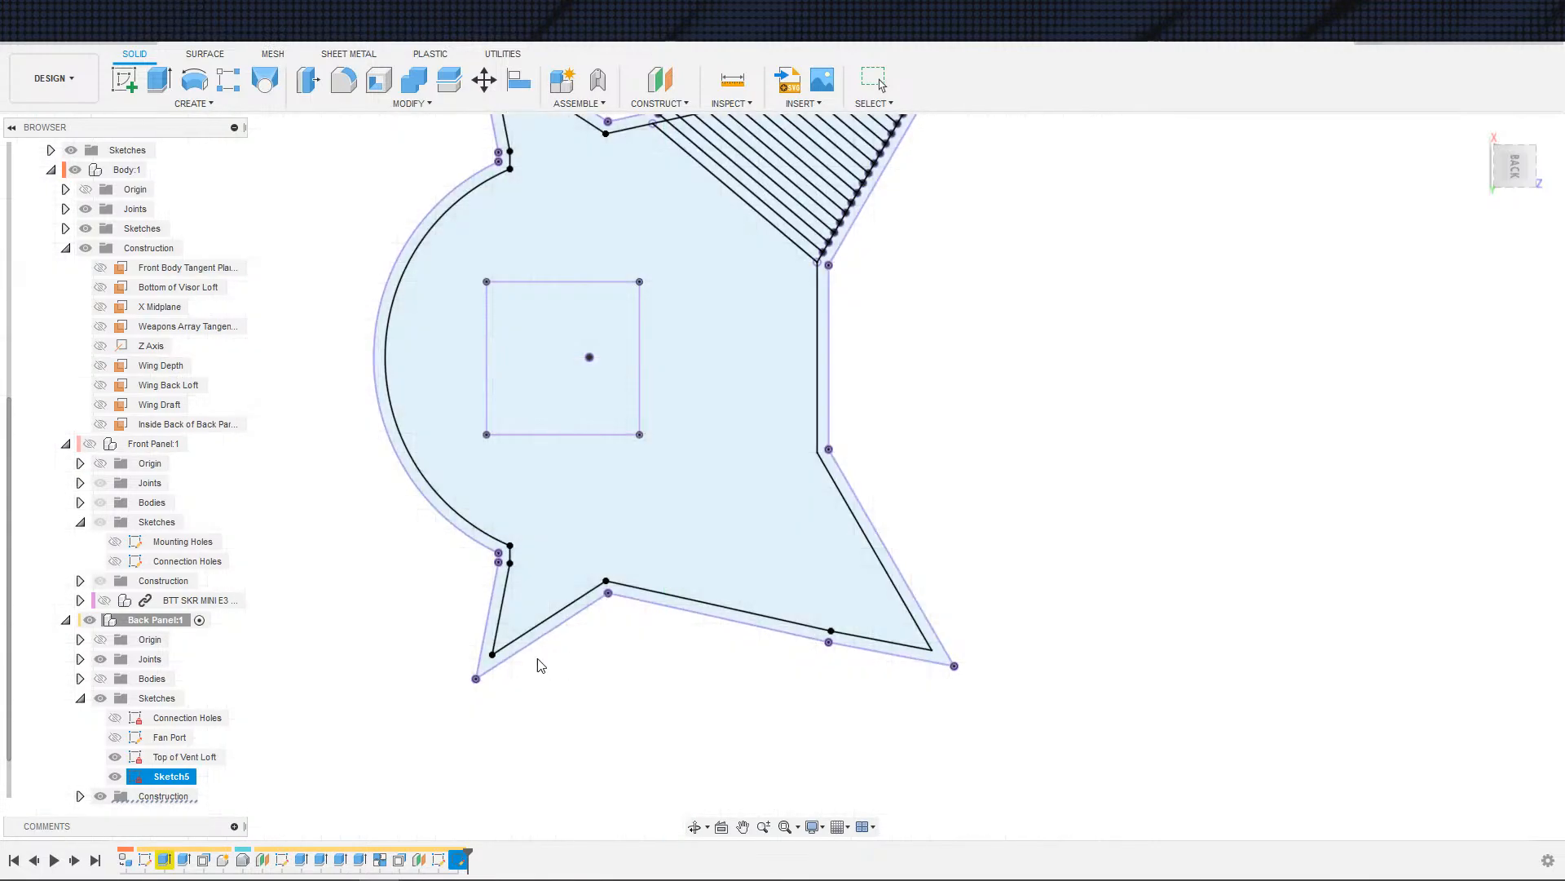
{"action": "key", "text": "s"}
{"action": "key", "text": "Escape"}
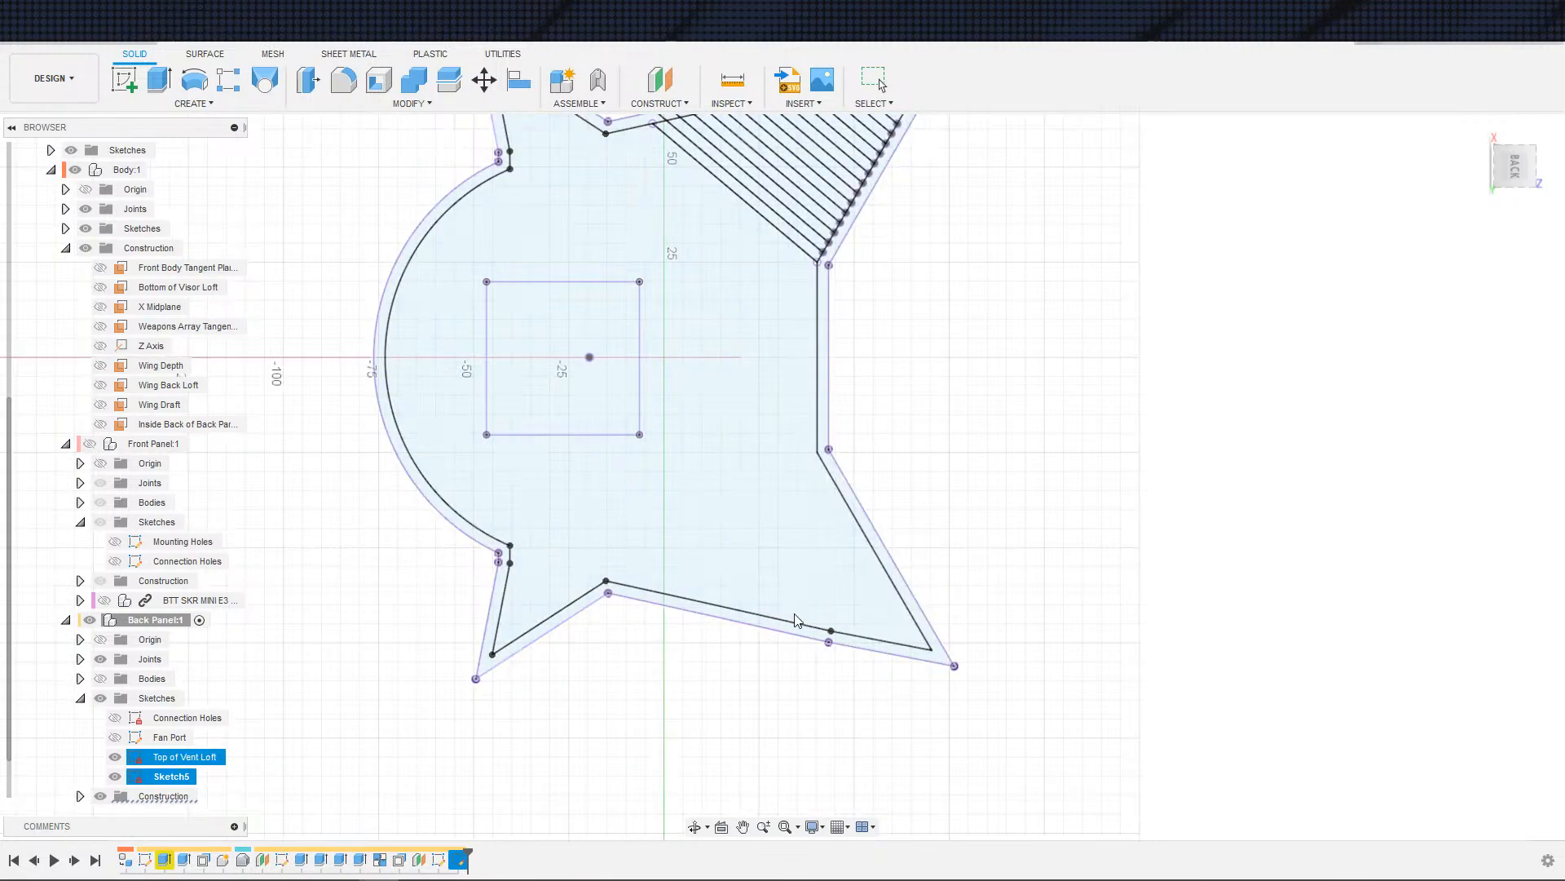
{"action": "scroll", "coordinate": [783, 587], "scroll_direction": "down", "scroll_amount": 4}
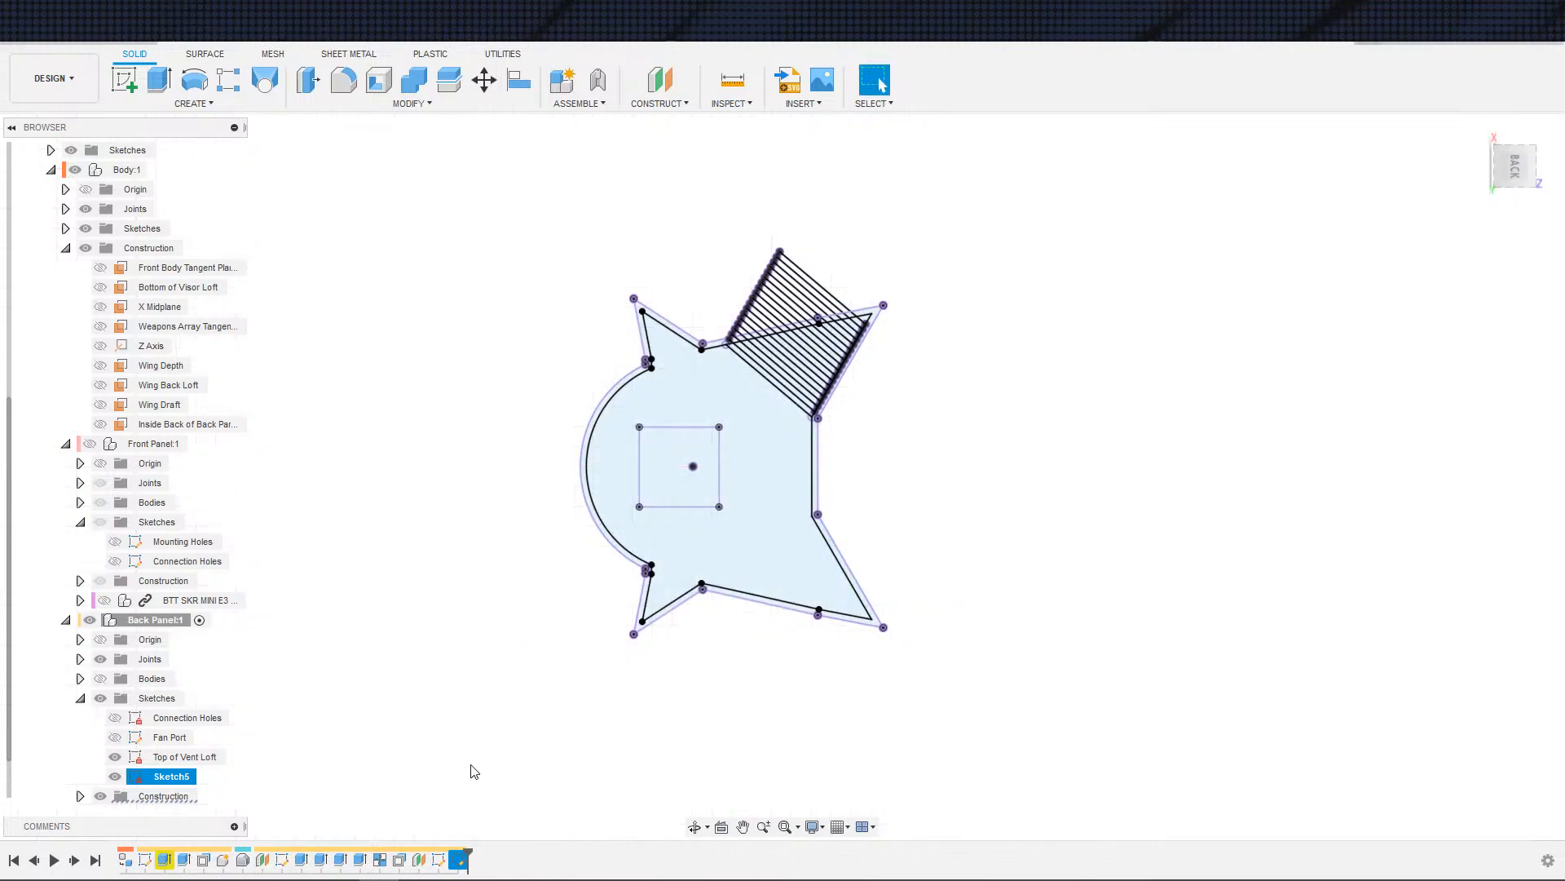
{"action": "left_click", "coordinate": [171, 775]}
{"action": "left_click", "coordinate": [188, 774]}
{"action": "right_click", "coordinate": [173, 784]}
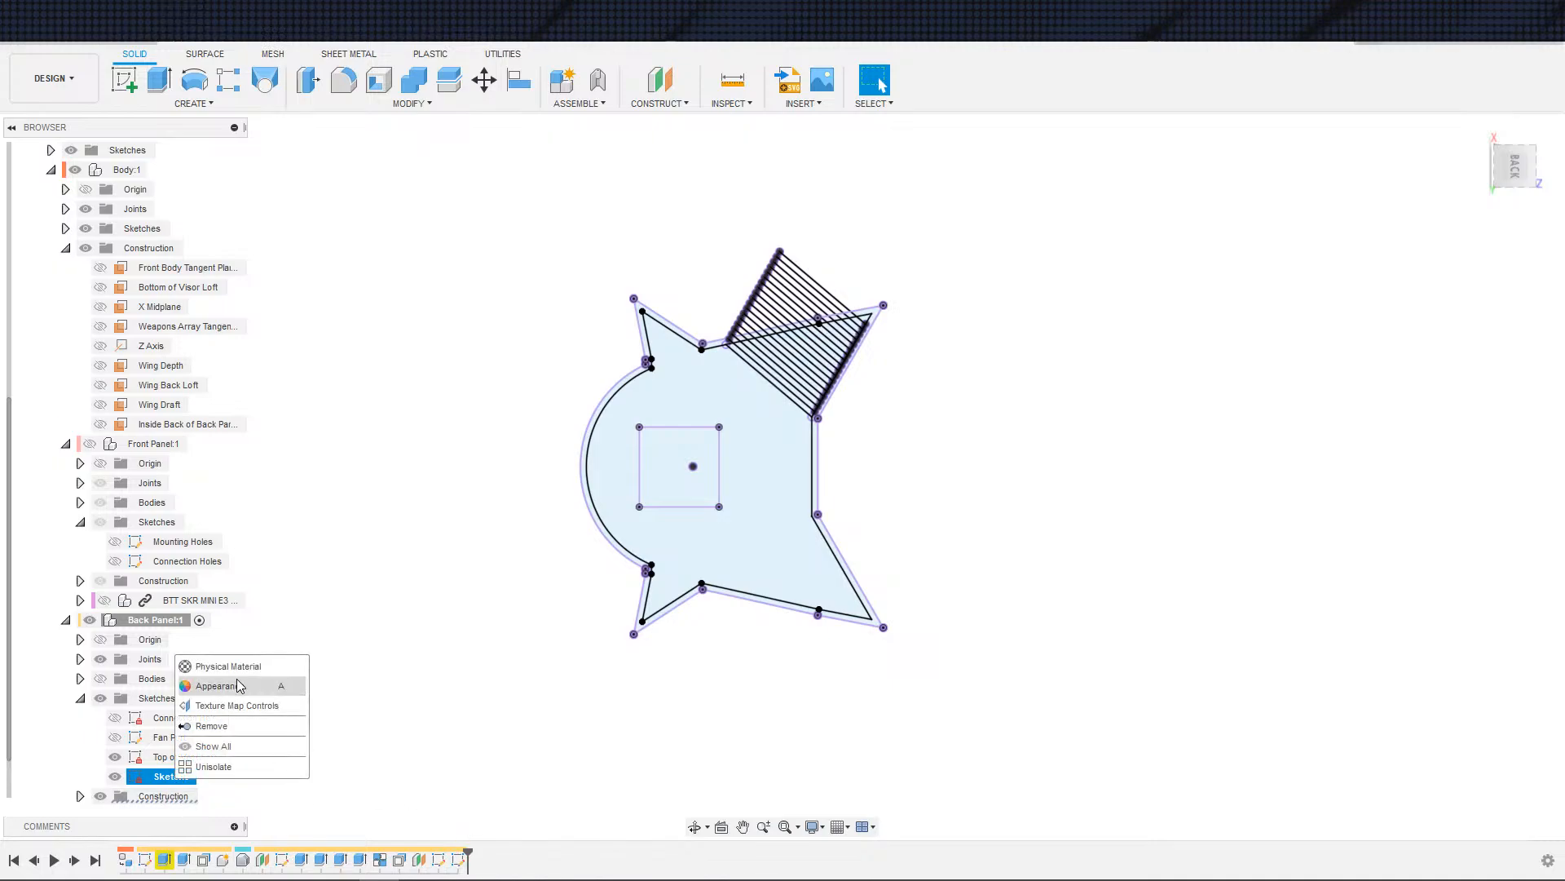
{"action": "left_click", "coordinate": [432, 691]}
{"action": "scroll", "coordinate": [389, 561], "scroll_direction": "down", "scroll_amount": 2}
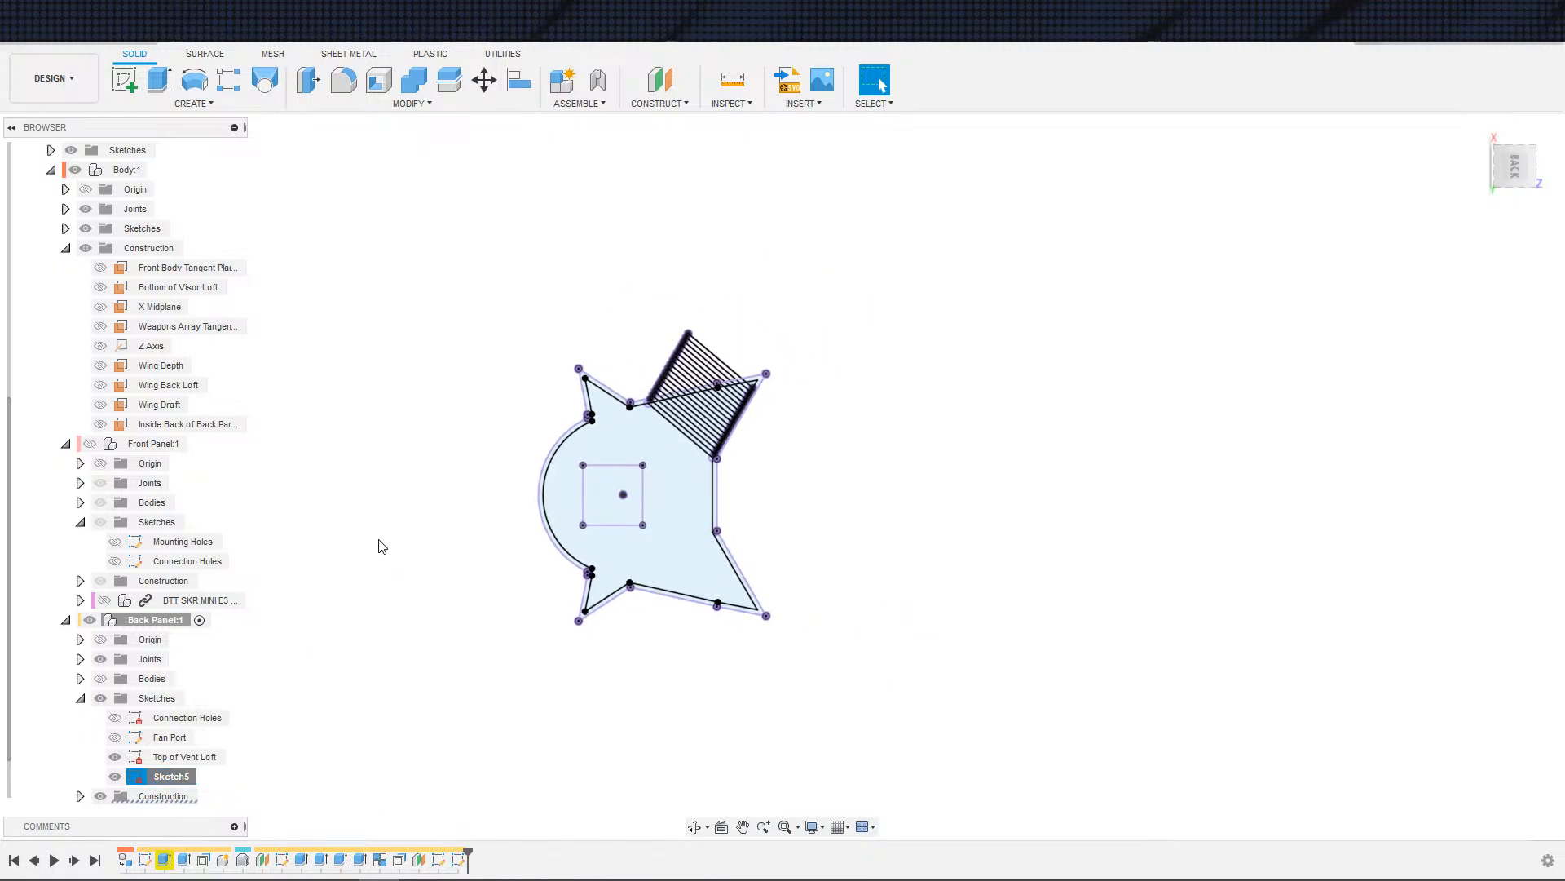
- Save the design with the version description User Saved and finish the open Top of Vent Loft sketch
{"action": "key", "text": "ctrl+s"}
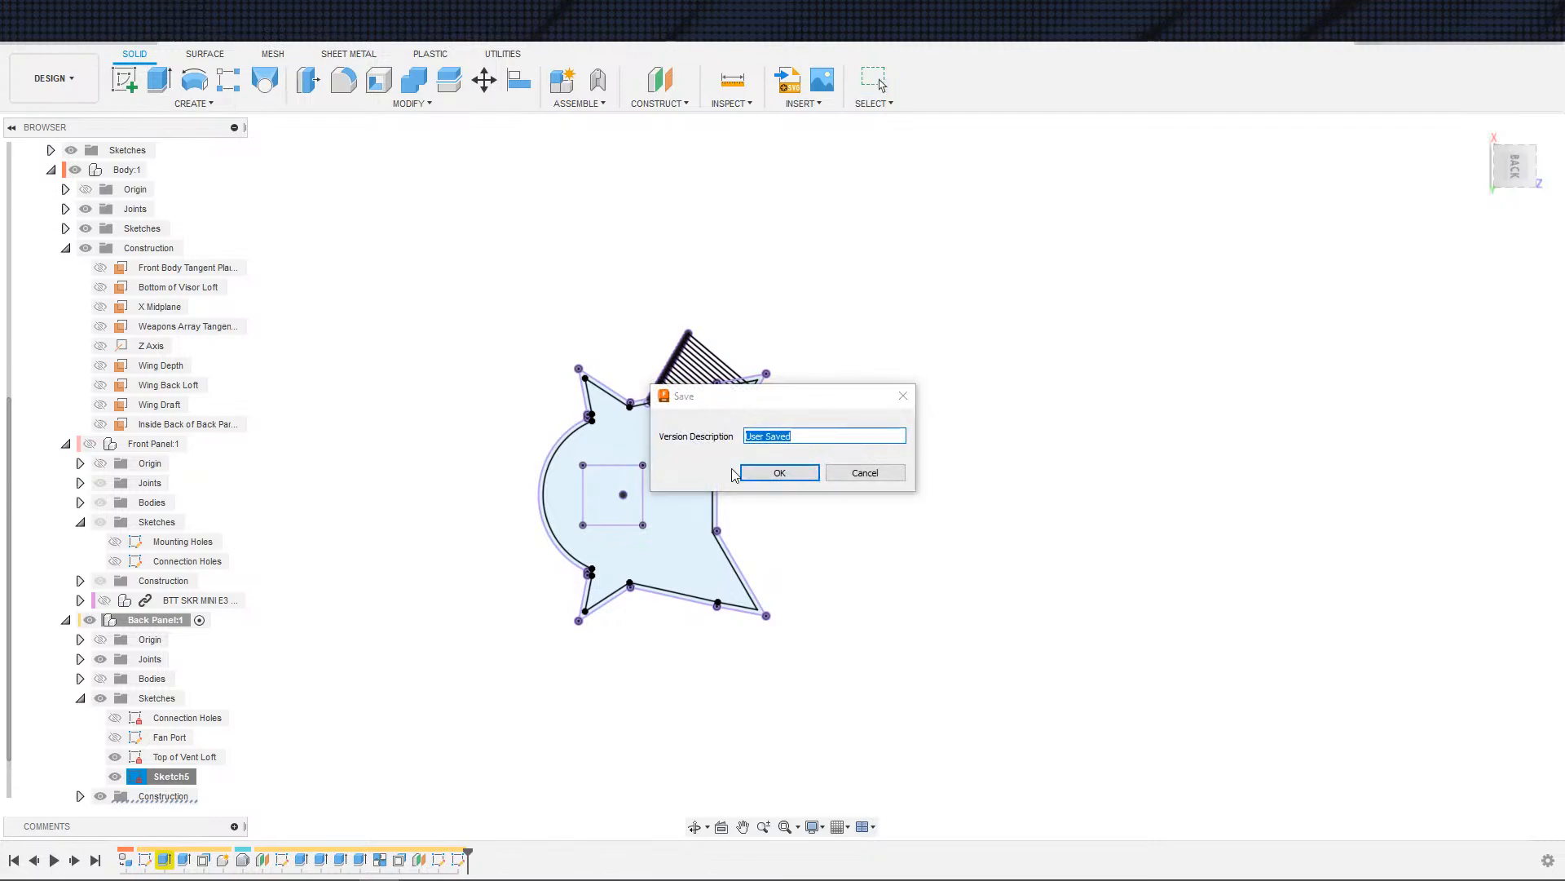
{"action": "left_click", "coordinate": [789, 472]}
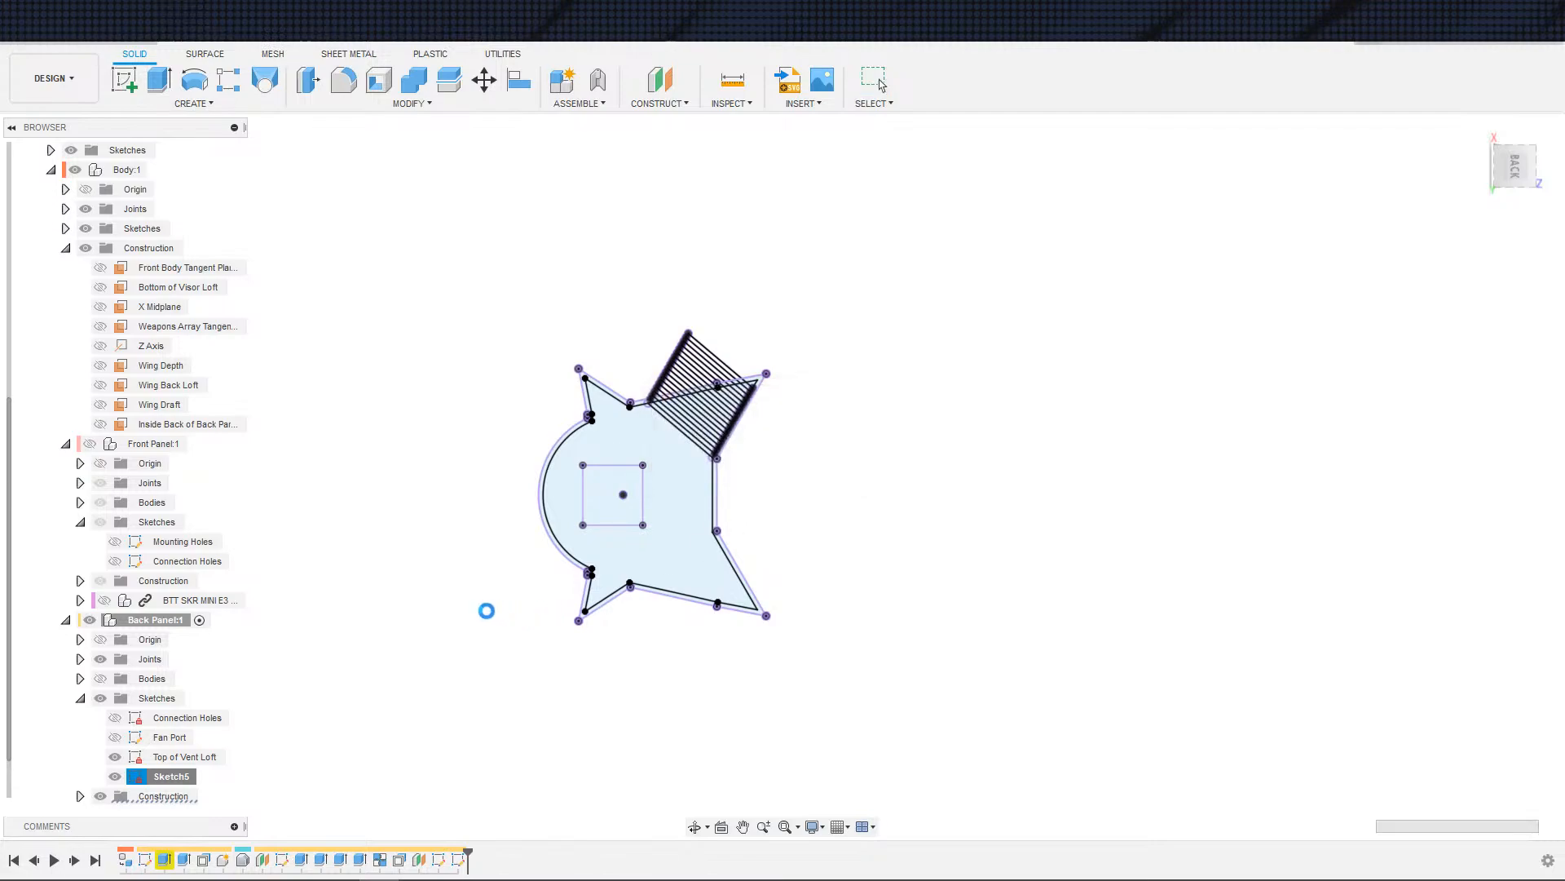
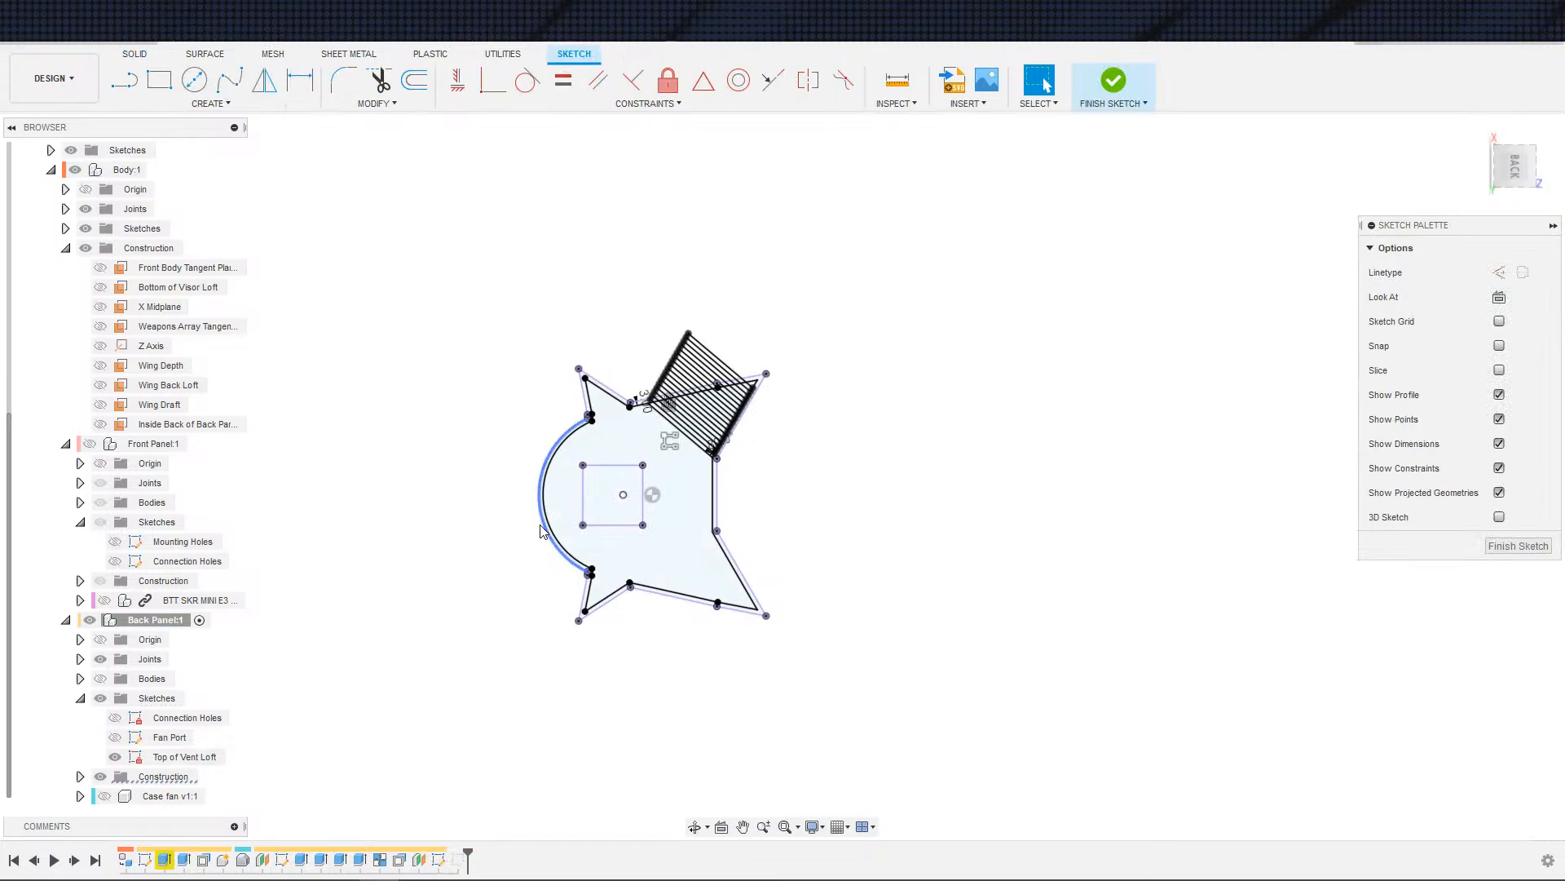
{"action": "left_click", "coordinate": [1108, 82]}
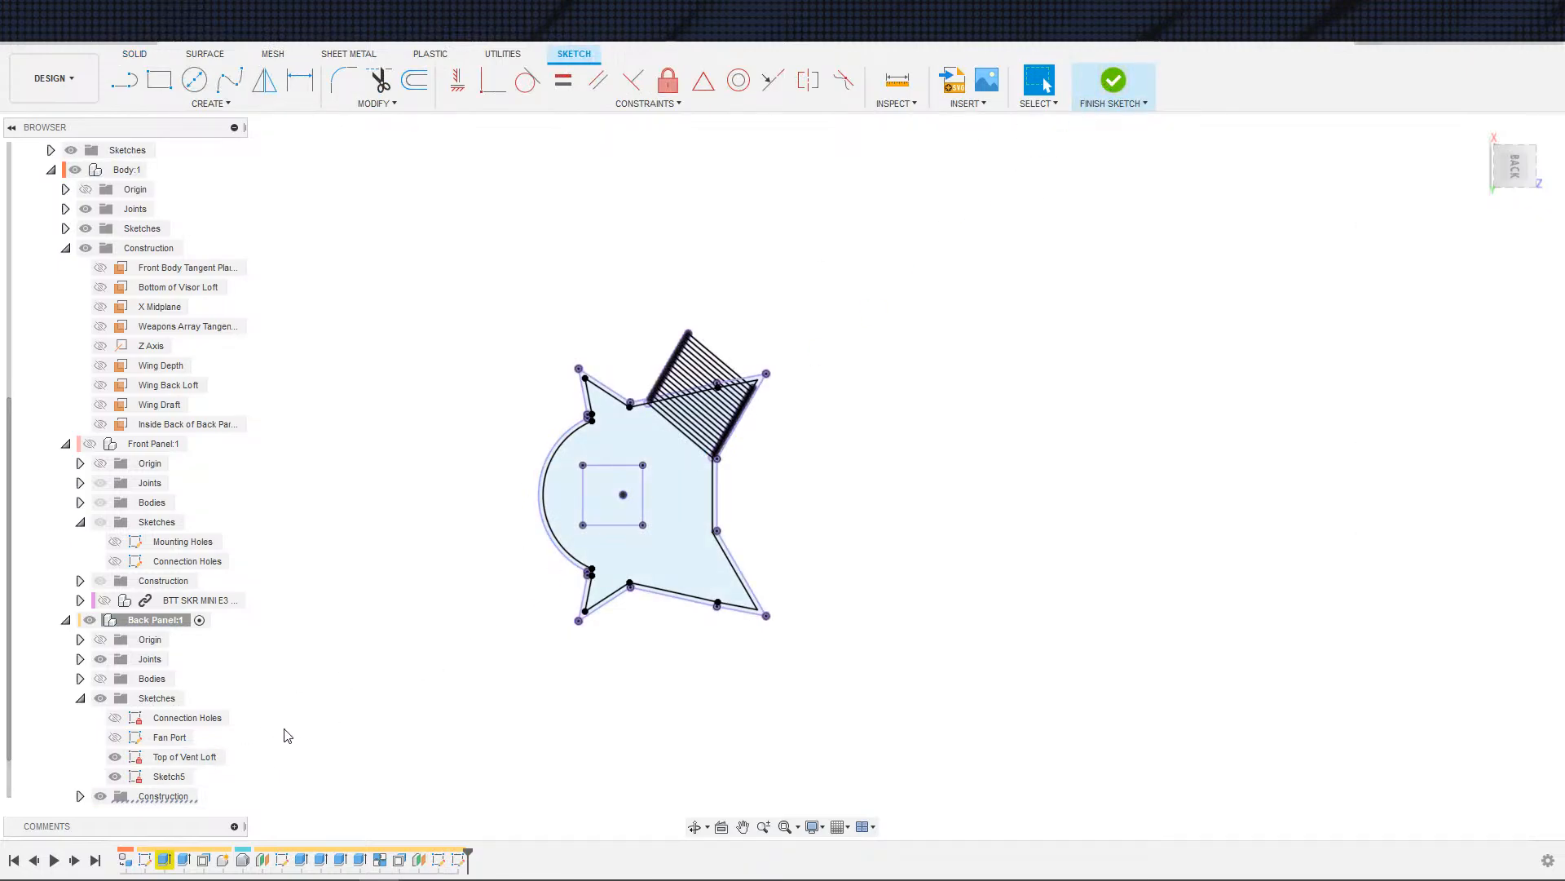
- Project the closed inner outline of the Top of Vent Loft sketch into Sketch5 with Projection Link on, and finish the sketch
{"action": "left_click", "coordinate": [181, 779]}
{"action": "double_click", "coordinate": [181, 778]}
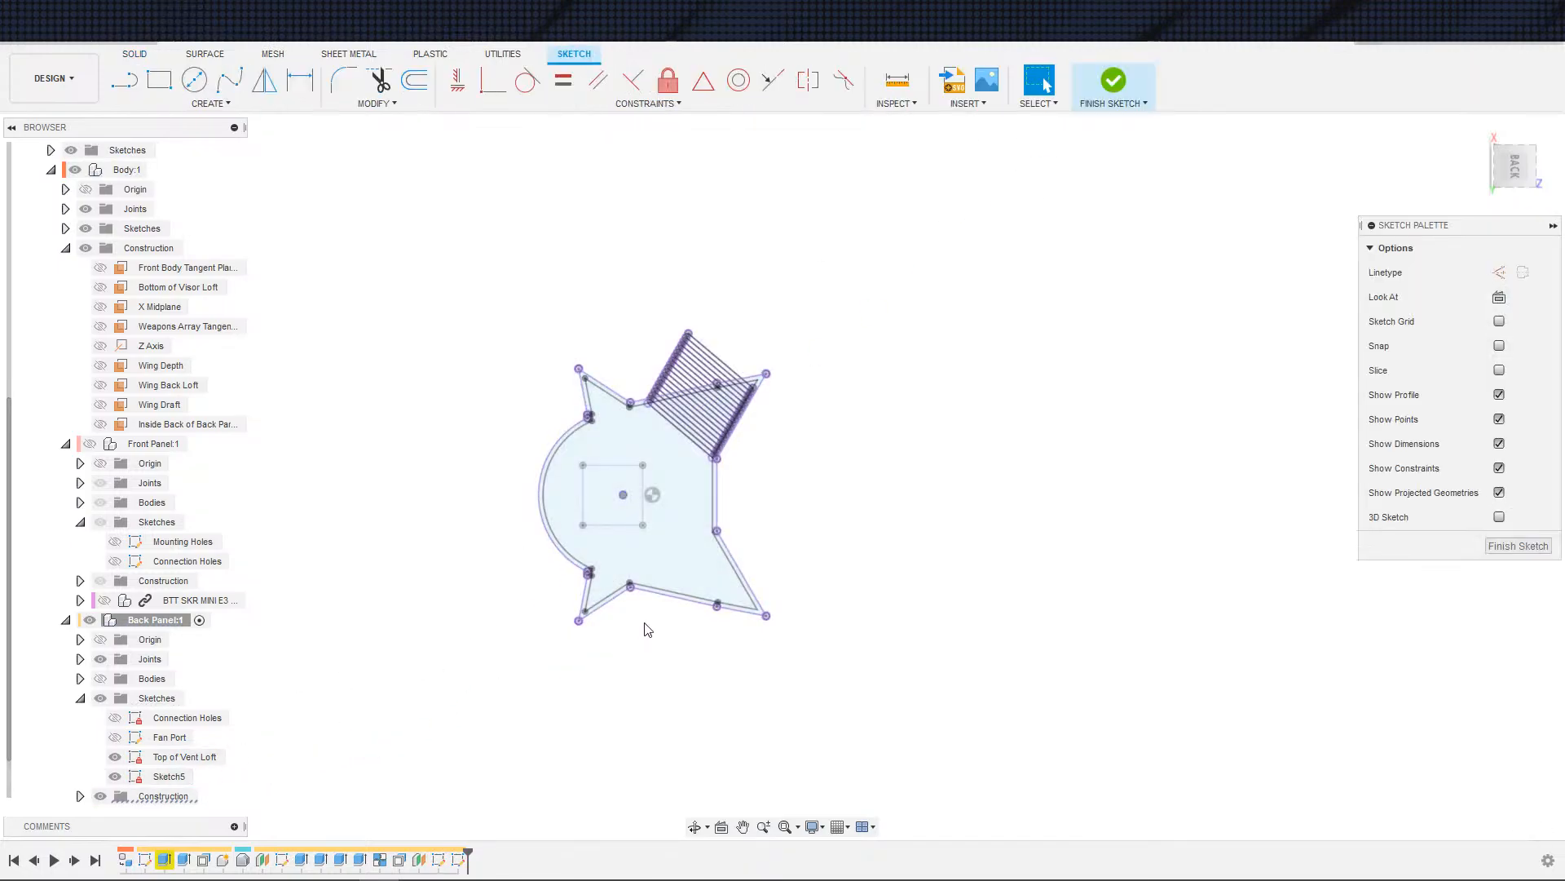
{"action": "key", "text": "s"}
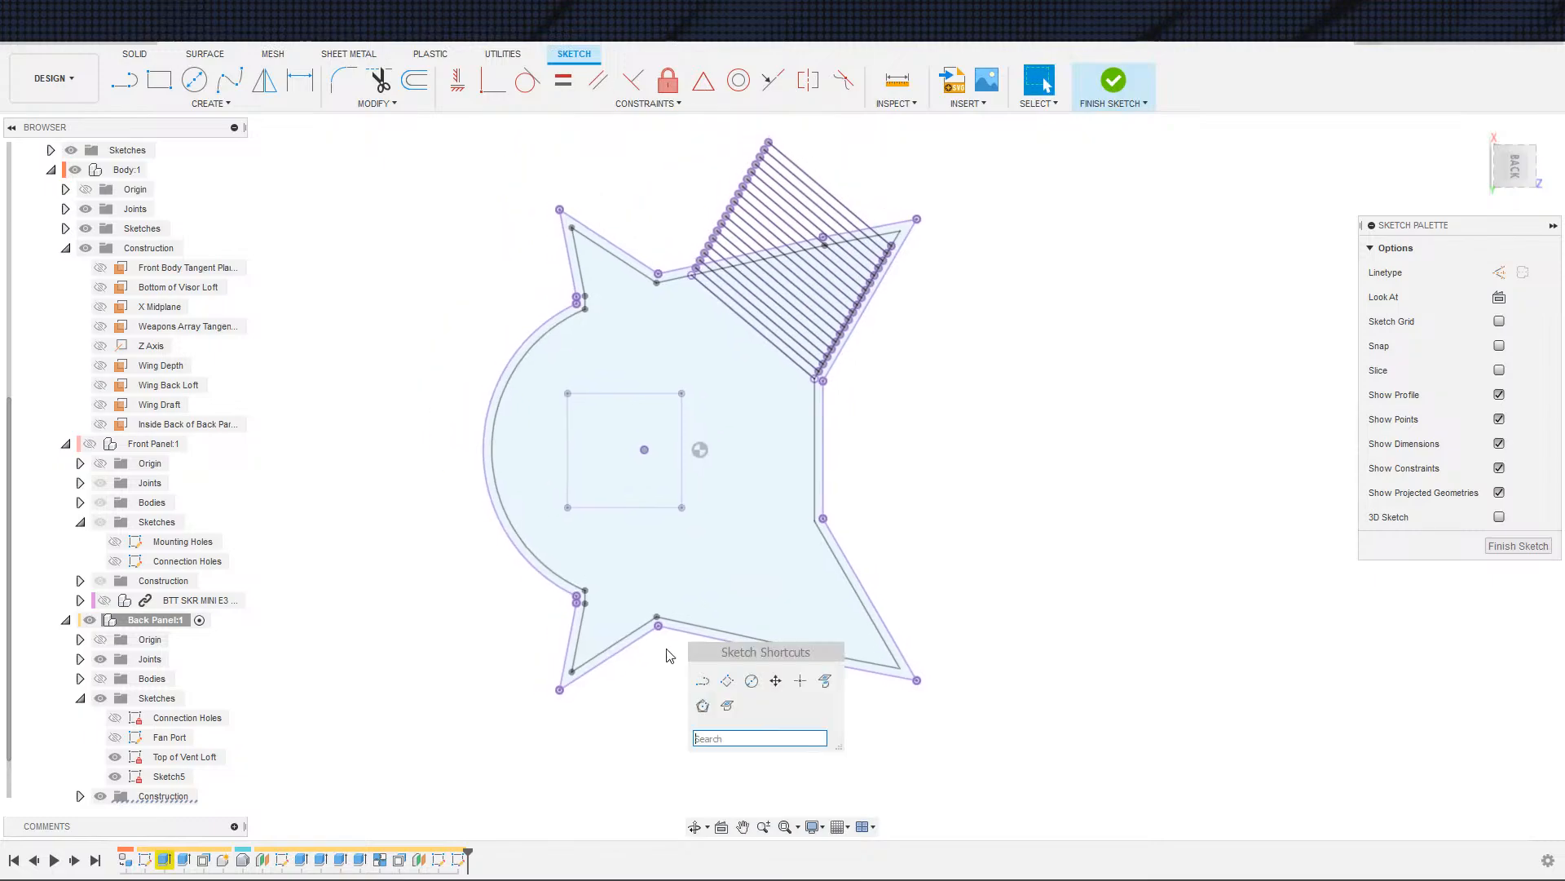
{"action": "left_click", "coordinate": [824, 681]}
{"action": "left_click", "coordinate": [624, 647]}
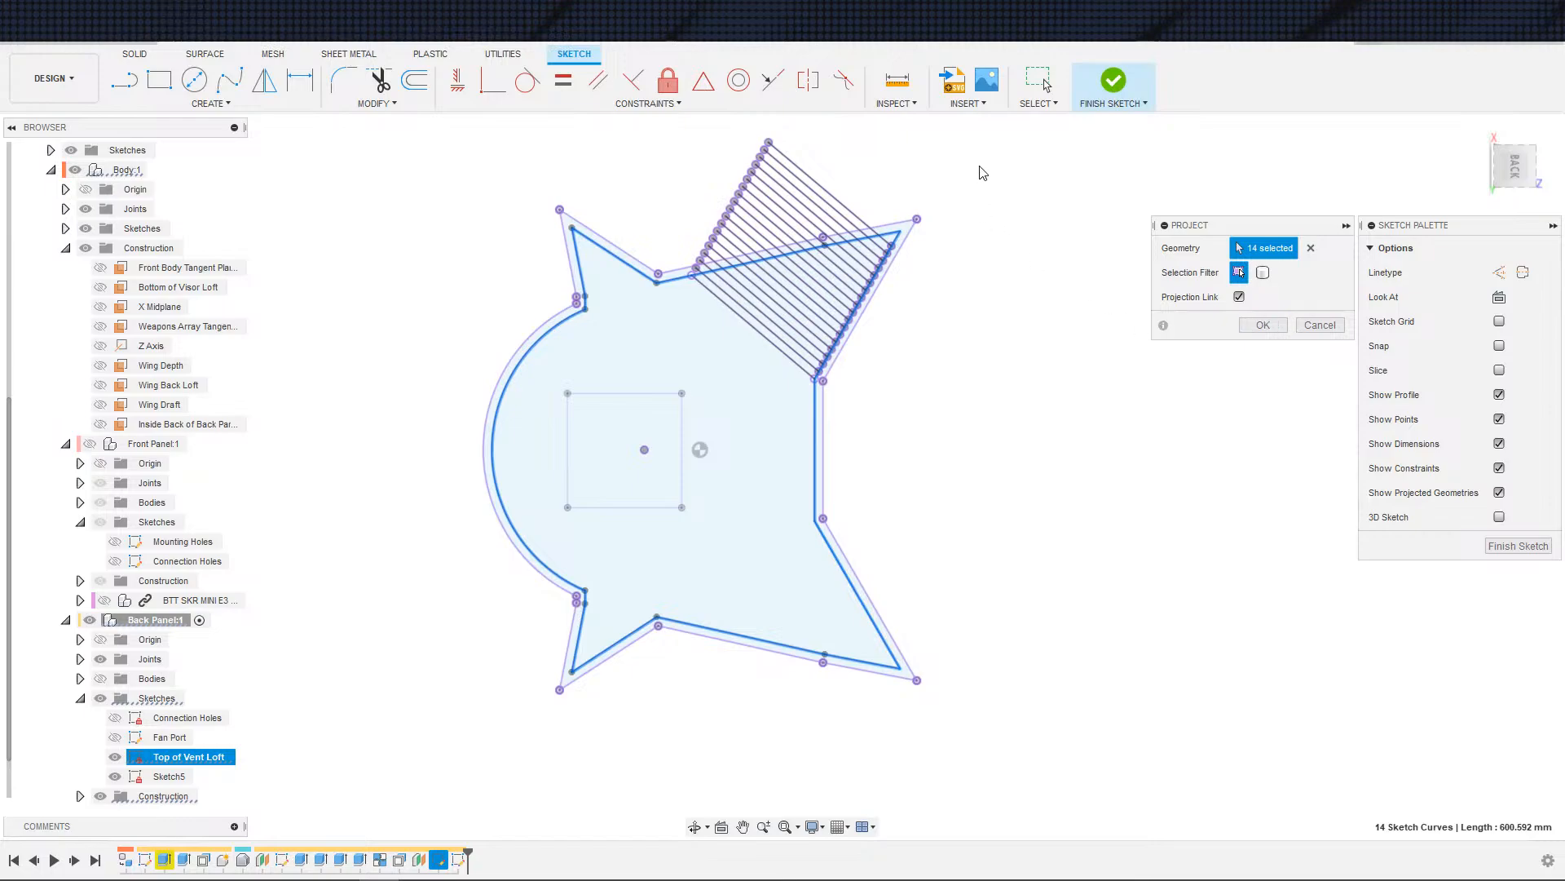
{"action": "key", "text": "Return"}
{"action": "left_click", "coordinate": [1105, 97]}
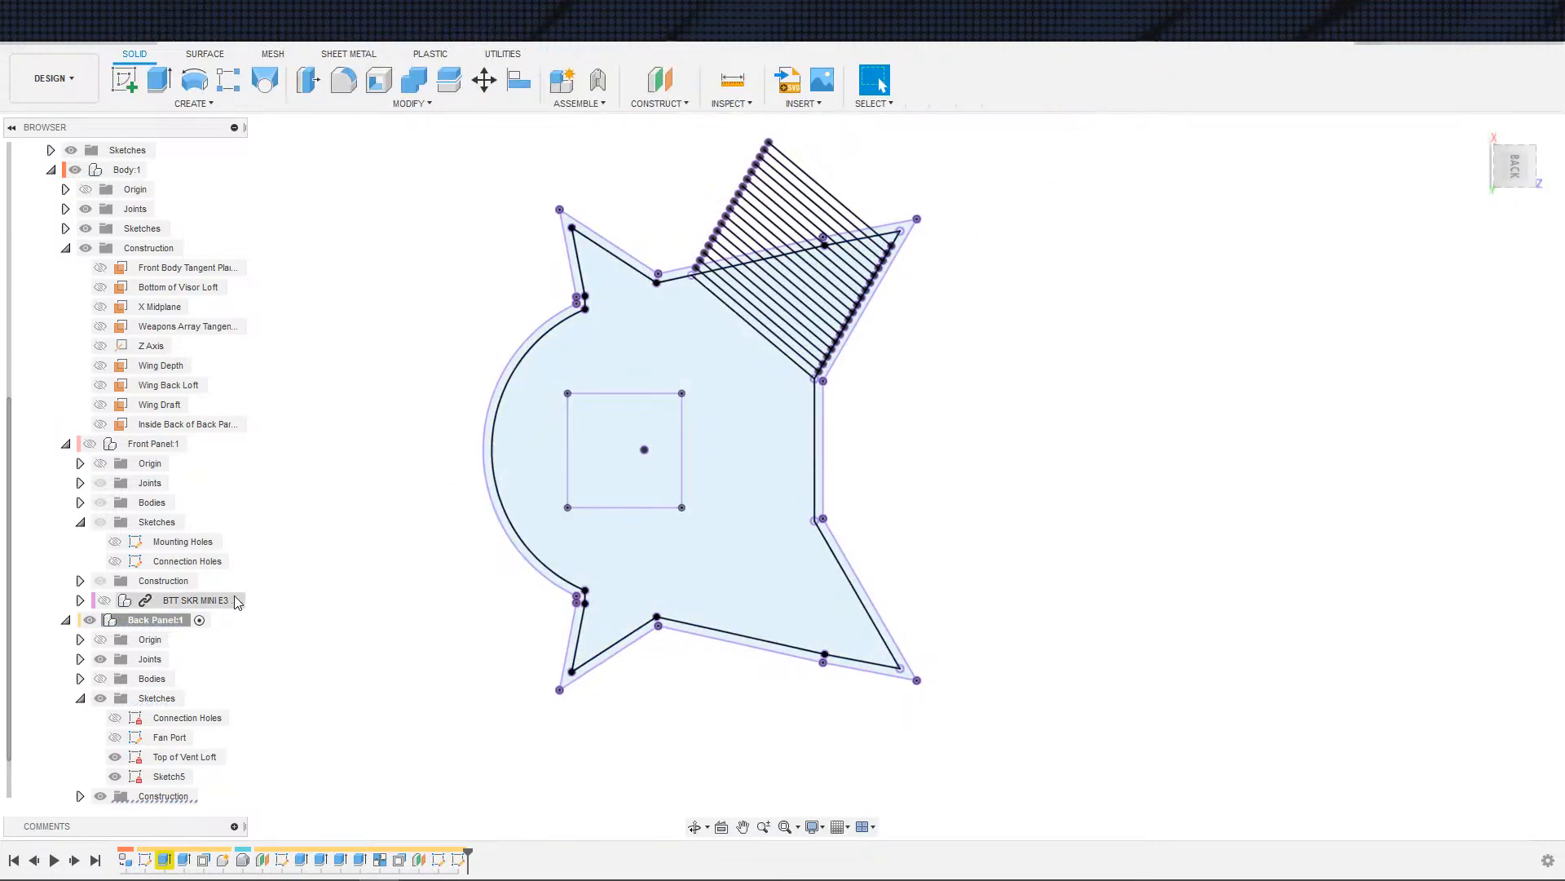
- Show the Back Panel bodies and examine how the inner outline sits on the panel
{"action": "scroll", "coordinate": [163, 652], "scroll_direction": "up", "scroll_amount": 2}
{"action": "left_click", "coordinate": [101, 720]}
{"action": "scroll", "coordinate": [459, 639], "scroll_direction": "up", "scroll_amount": 3}
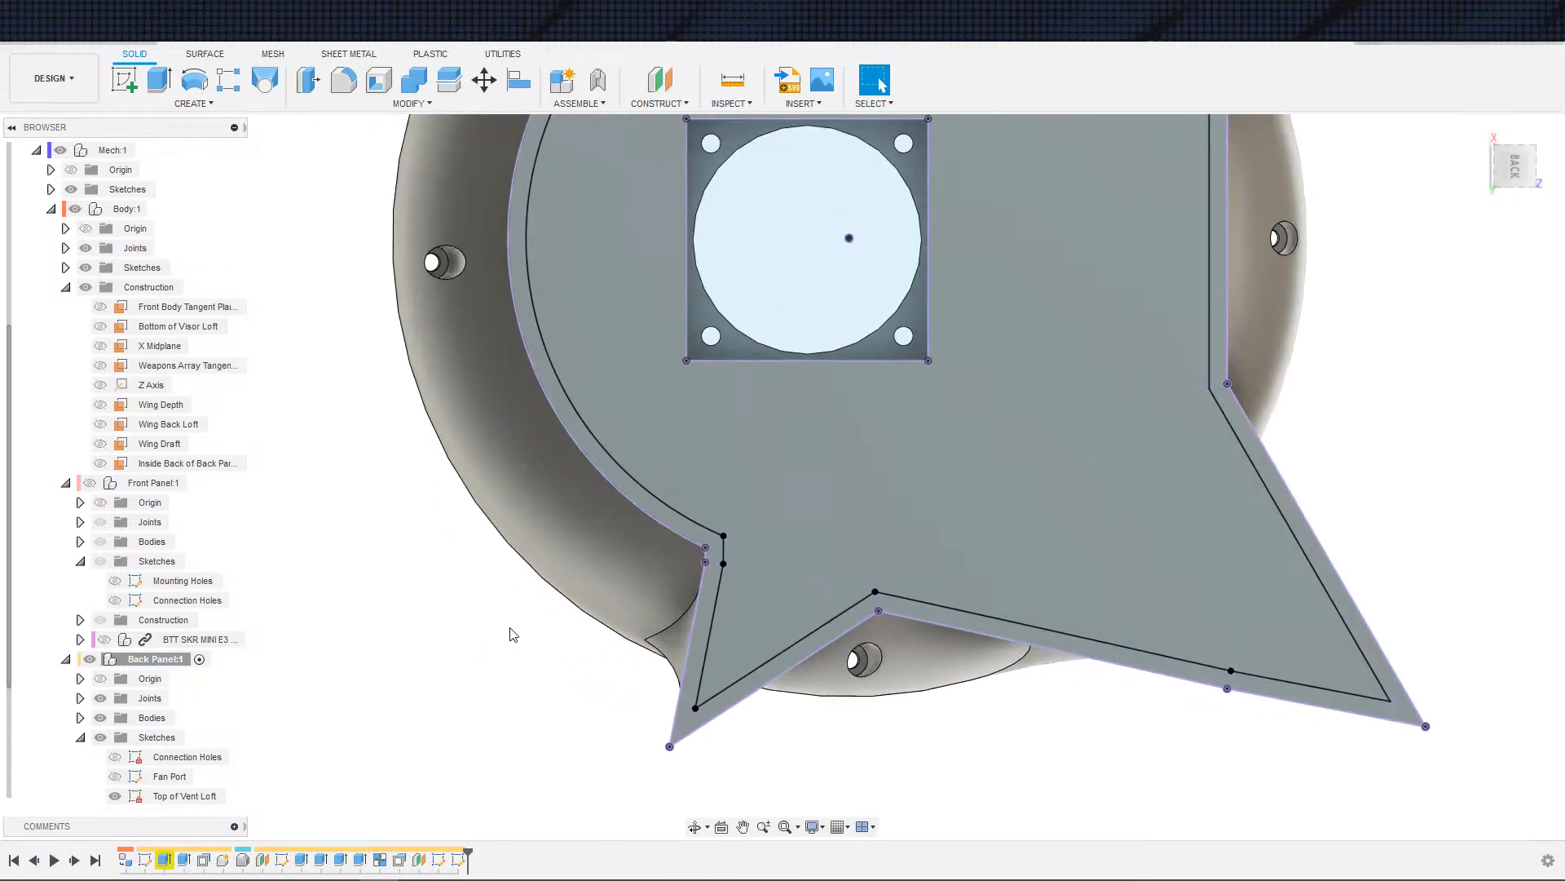
{"action": "scroll", "coordinate": [507, 631], "scroll_direction": "down", "scroll_amount": 2}
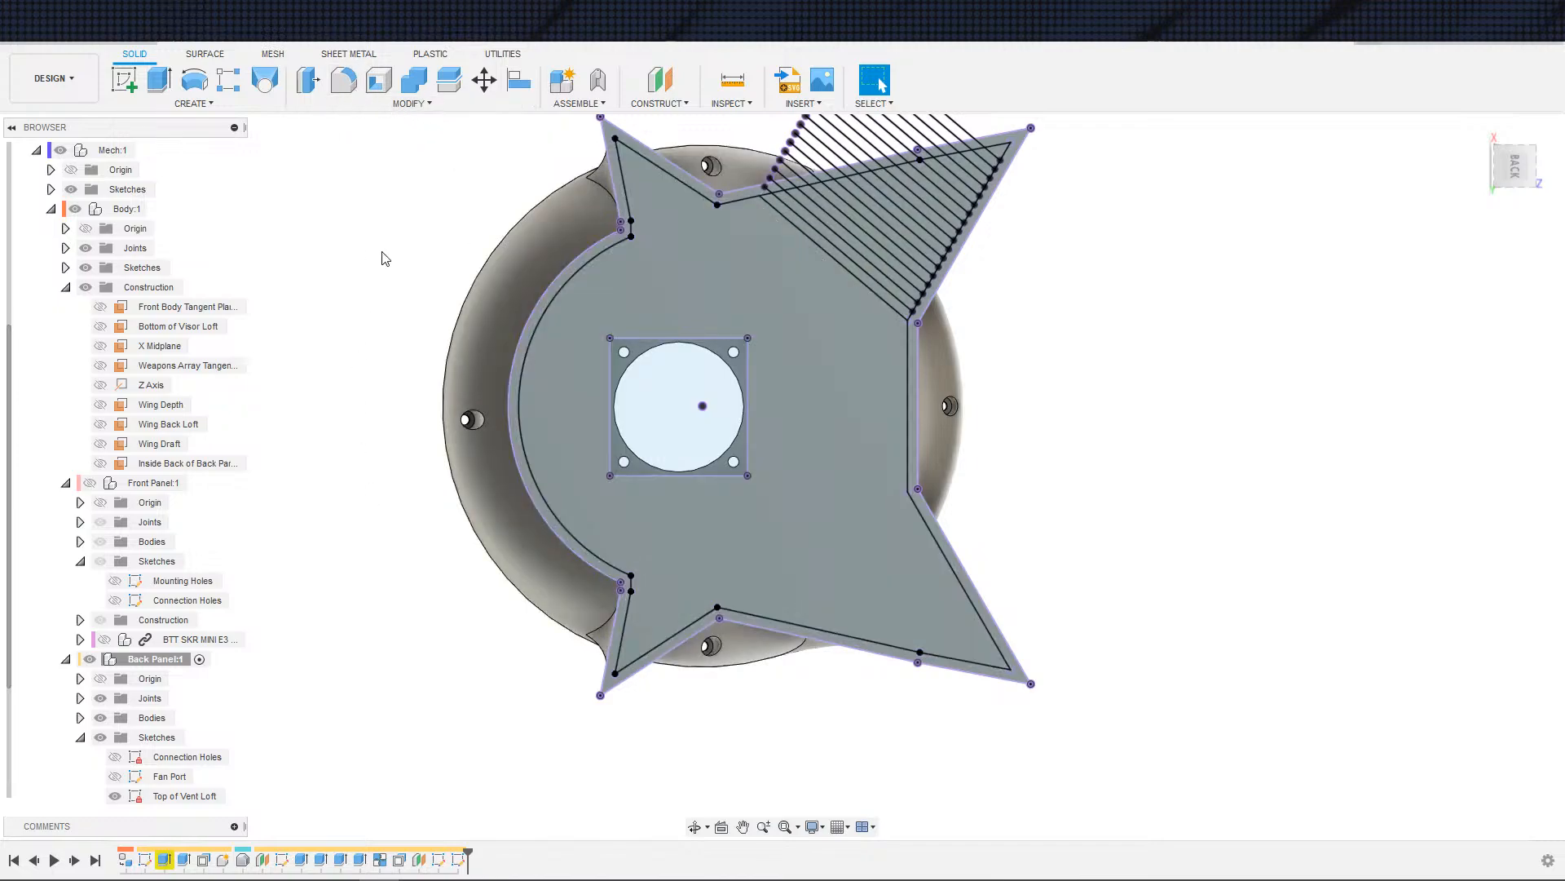
- Start a Loft with the Back Panel bodies hidden, picking the innermost vent strip in Top of Vent Loft and its counterpart in Sketch5 as profiles
{"action": "left_click", "coordinate": [273, 84]}
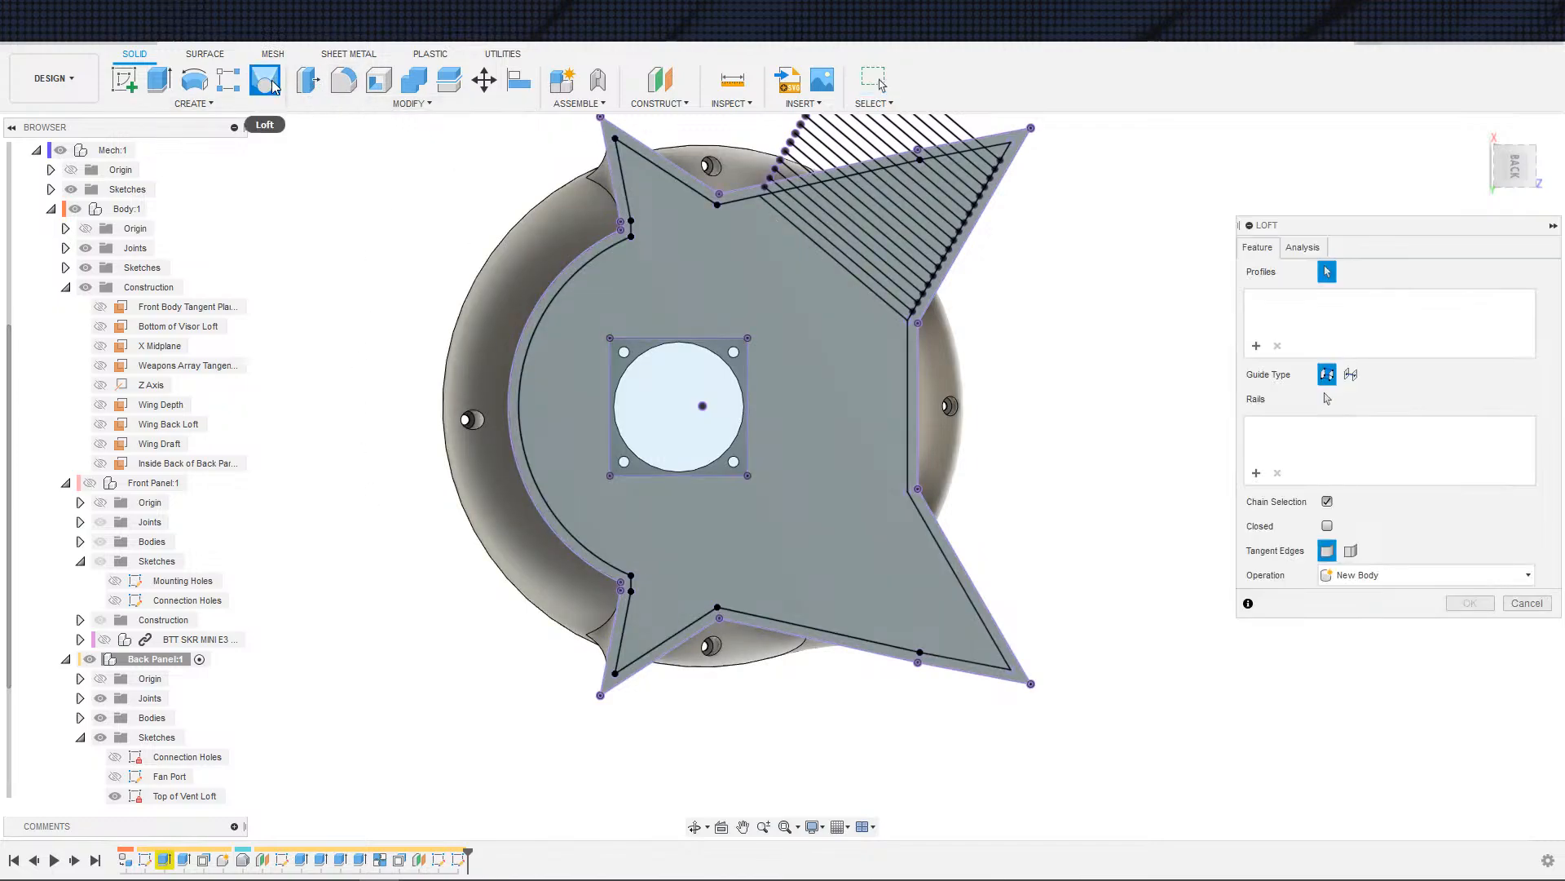
{"action": "scroll", "coordinate": [351, 306], "scroll_direction": "down", "scroll_amount": 2}
{"action": "middle_click_drag", "start_coordinate": [283, 321], "coordinate": [316, 437], "text": "shift"}
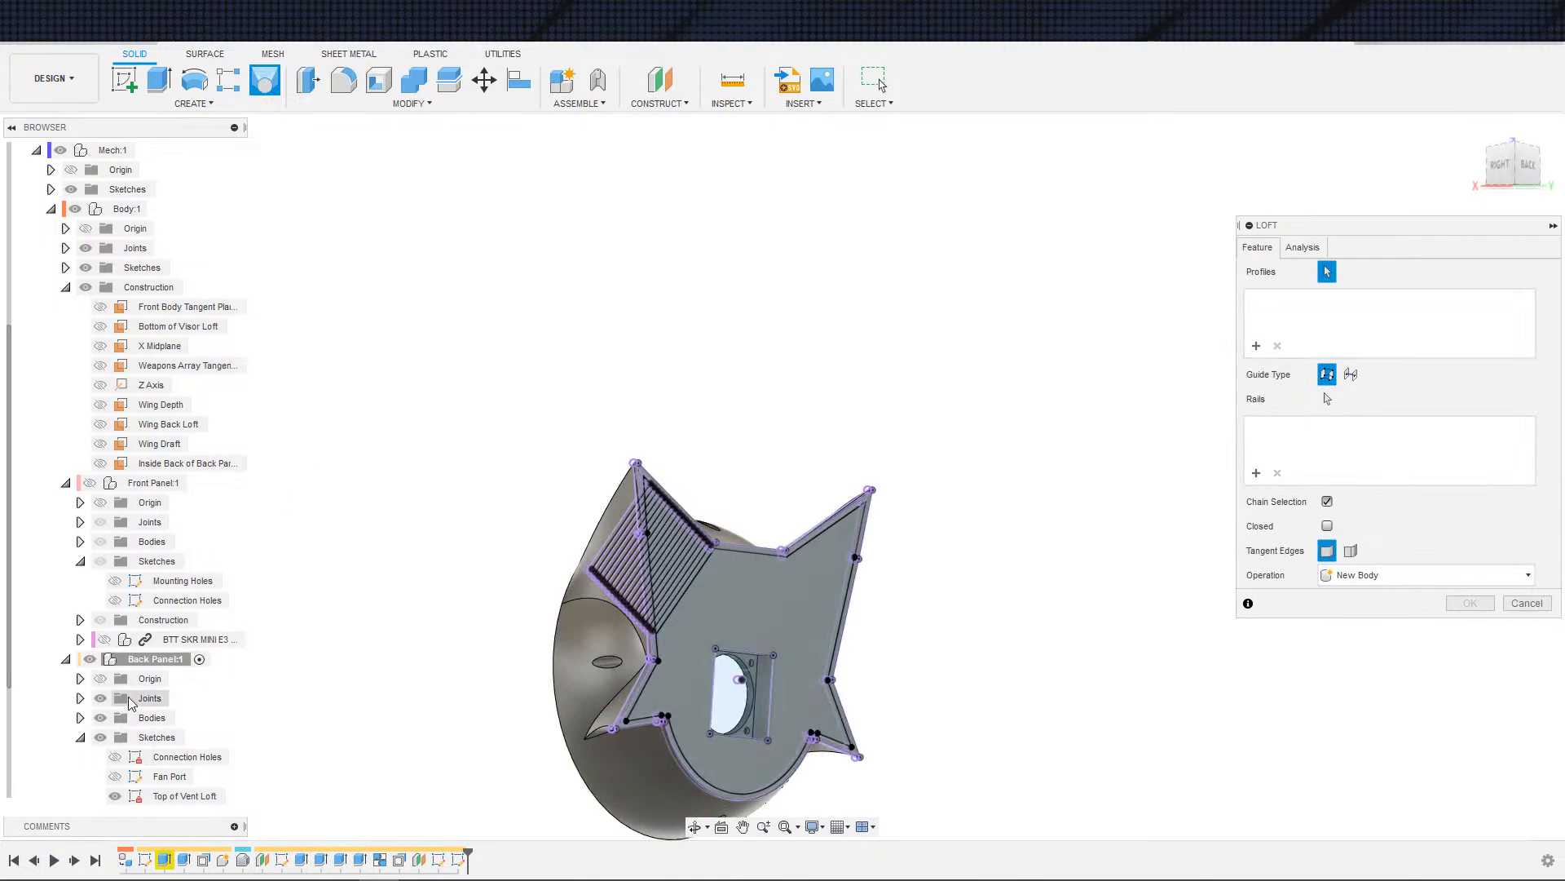
{"action": "left_click", "coordinate": [101, 717]}
{"action": "scroll", "coordinate": [636, 650], "scroll_direction": "up", "scroll_amount": 6}
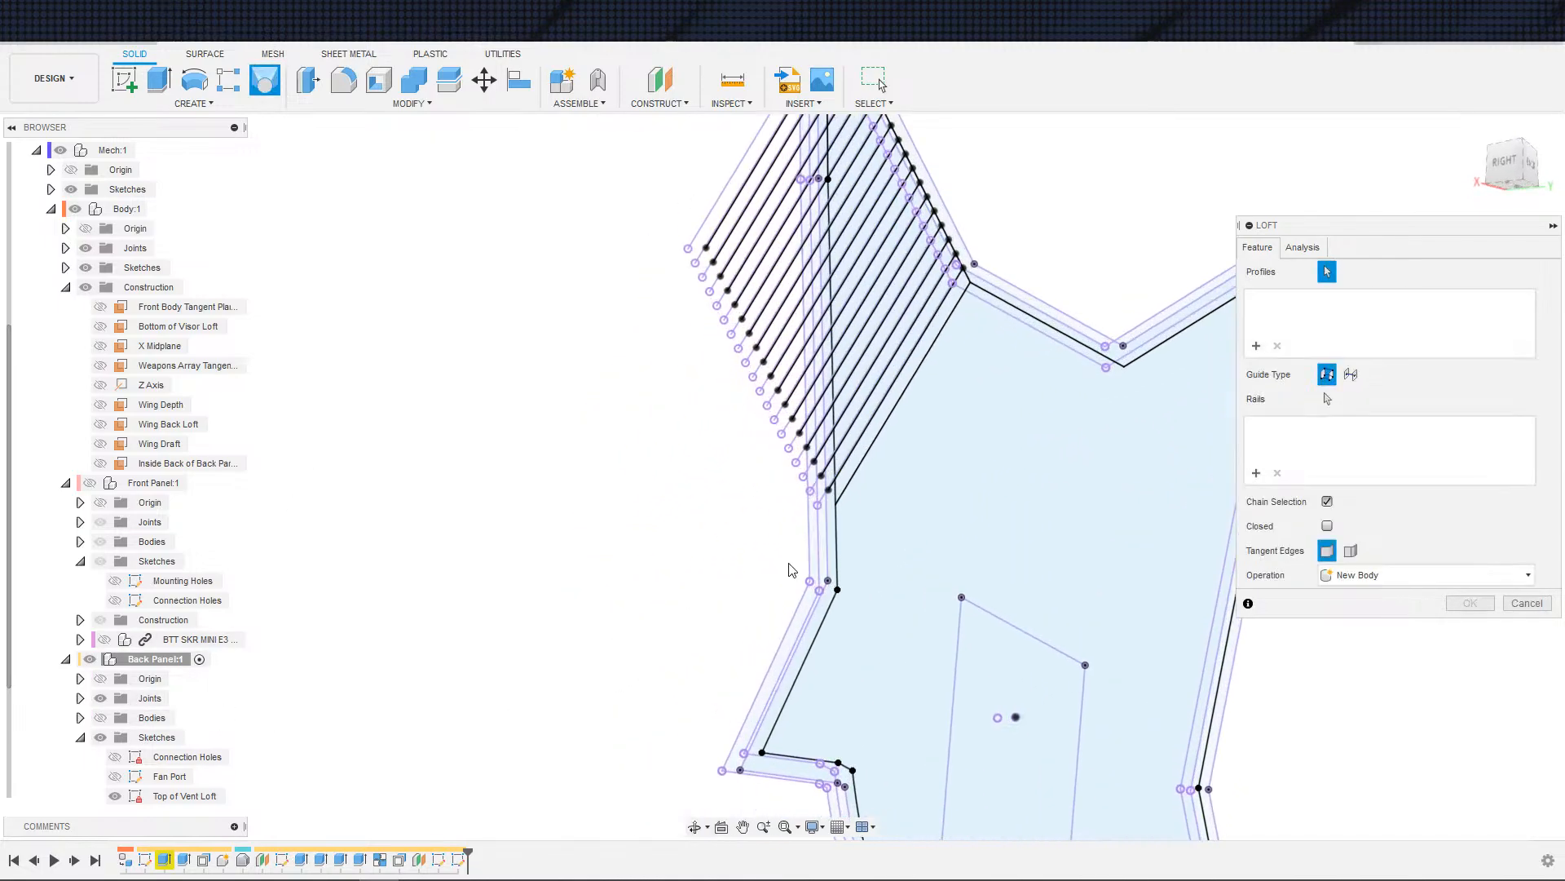
{"action": "scroll", "coordinate": [806, 524], "scroll_direction": "up", "scroll_amount": 2}
{"action": "middle_click_drag", "start_coordinate": [803, 518], "coordinate": [457, 704], "text": "shift"}
{"action": "scroll", "coordinate": [866, 466], "scroll_direction": "up", "scroll_amount": 2}
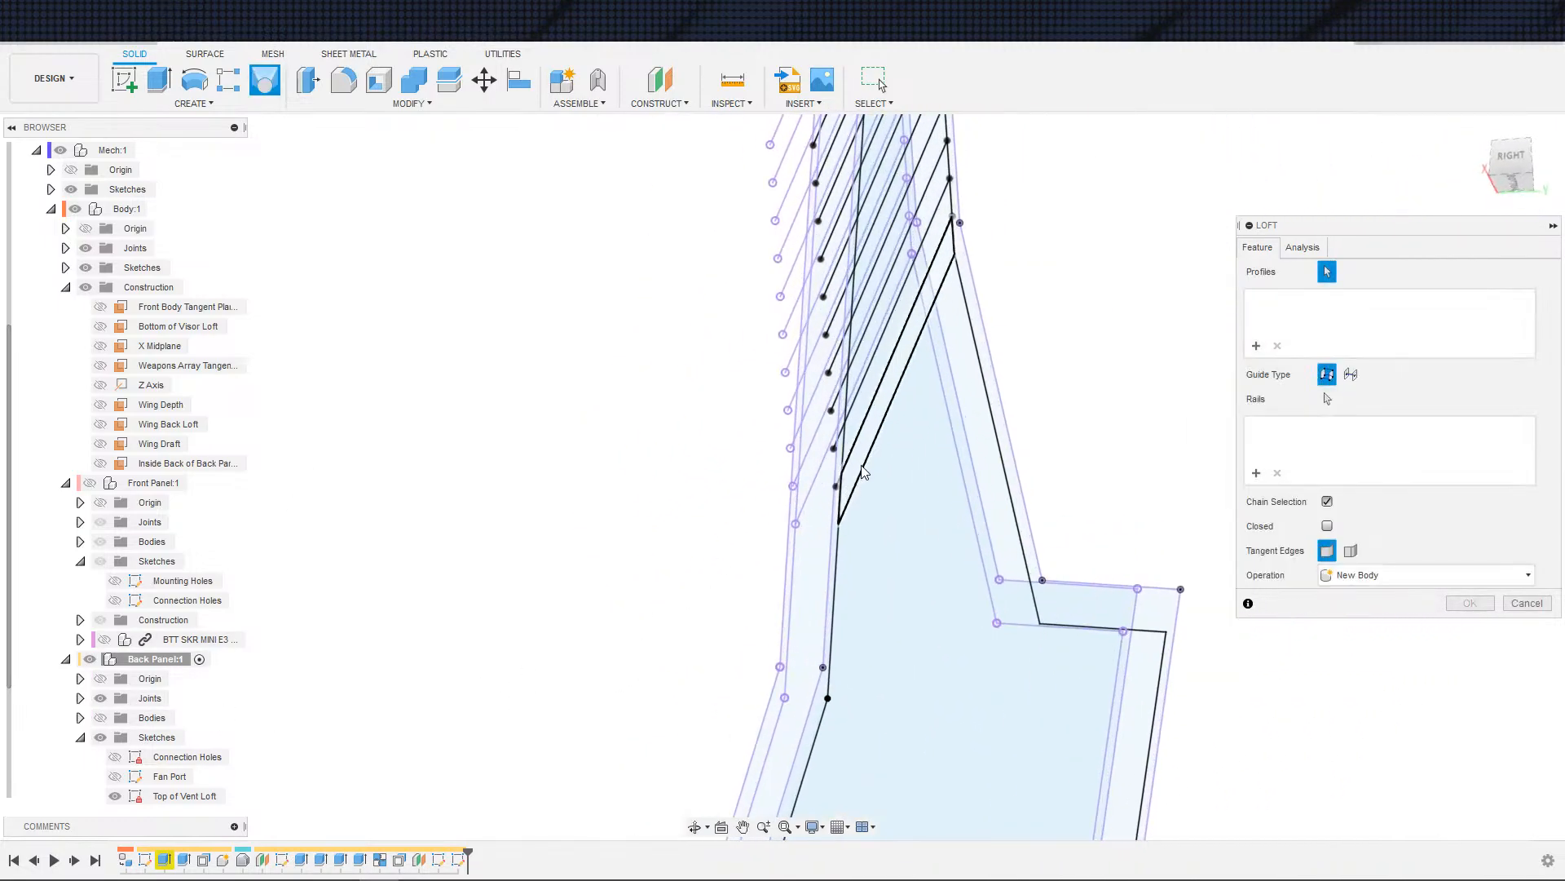
{"action": "left_click", "coordinate": [864, 465]}
{"action": "left_click", "coordinate": [807, 464]}
{"action": "scroll", "coordinate": [781, 512], "scroll_direction": "down", "scroll_amount": 3}
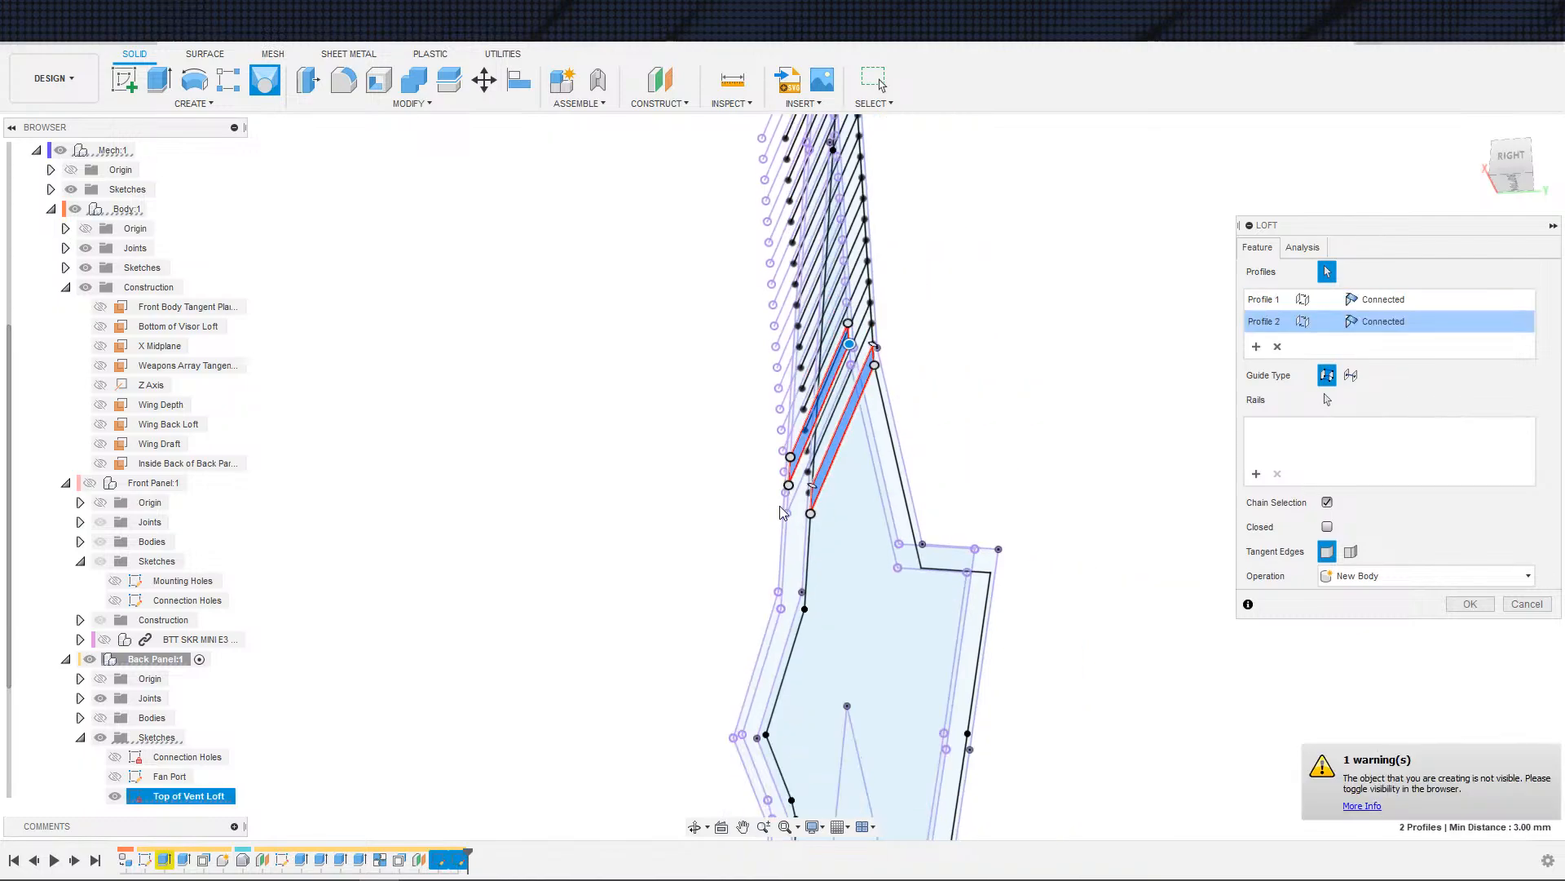
- Show the Back Panel bodies and complete the innermost vent strip loft as a cut
{"action": "left_click", "coordinate": [107, 719]}
{"action": "middle_click_drag", "start_coordinate": [441, 701], "coordinate": [649, 501], "text": "shift"}
{"action": "scroll", "coordinate": [786, 702], "scroll_direction": "up", "scroll_amount": 1}
{"action": "middle_click_drag", "start_coordinate": [1189, 492], "coordinate": [864, 244]}
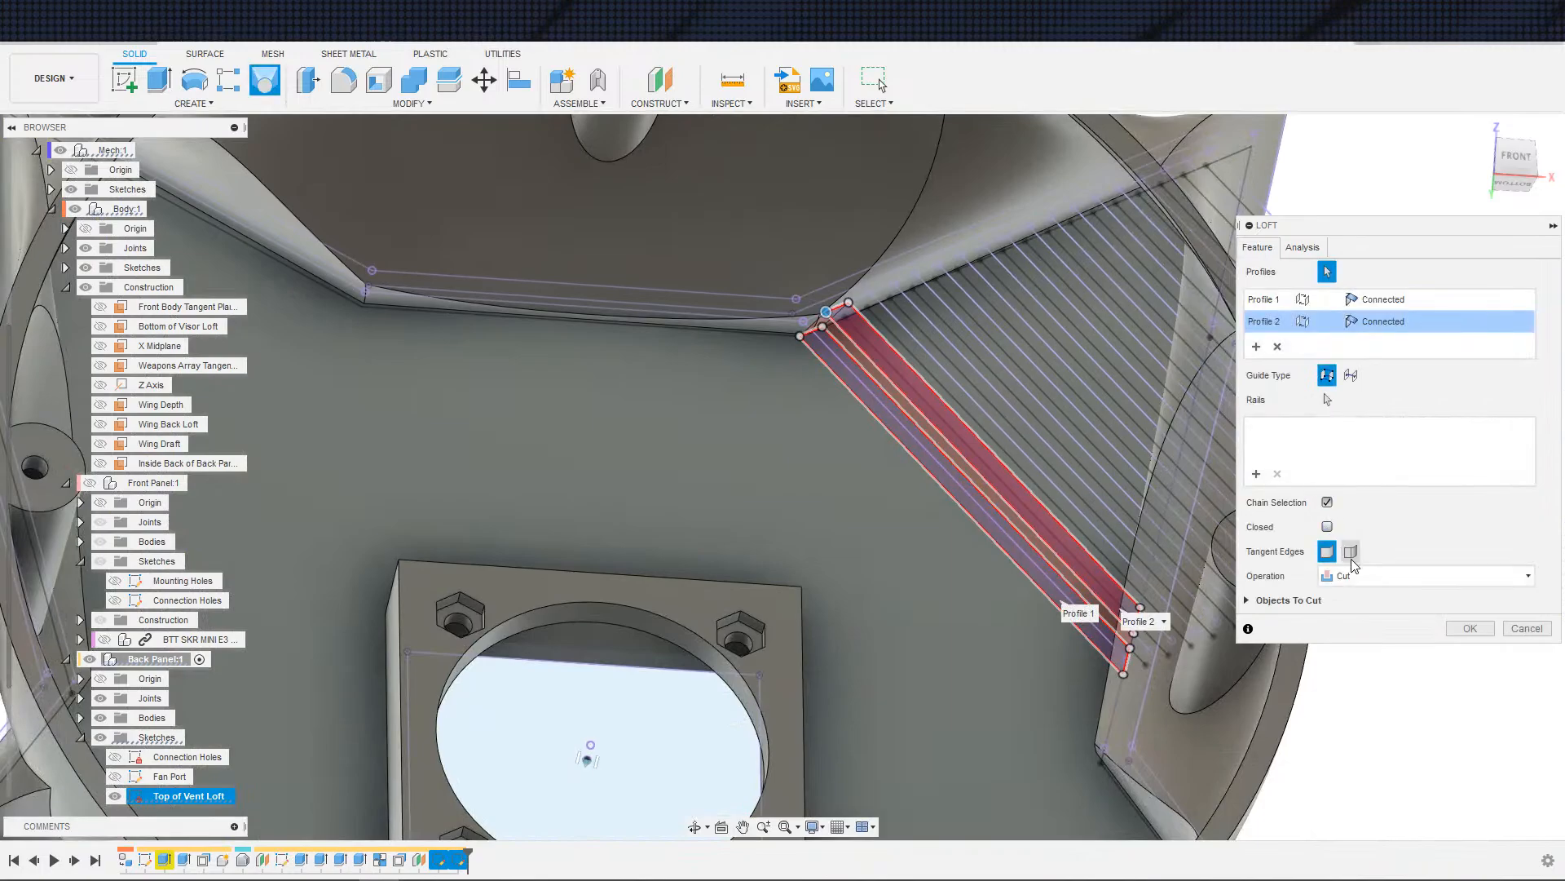
{"action": "left_click", "coordinate": [1469, 628]}
- Examine the loft-cut vent slot inside the Back Panel from several angles
{"action": "middle_click_drag", "start_coordinate": [1228, 651], "coordinate": [1248, 689], "text": "shift"}
{"action": "scroll", "coordinate": [1158, 648], "scroll_direction": "down", "scroll_amount": 3}
{"action": "scroll", "coordinate": [962, 512], "scroll_direction": "up", "scroll_amount": 5}
{"action": "scroll", "coordinate": [952, 522], "scroll_direction": "up", "scroll_amount": 1}
{"action": "middle_click_drag", "start_coordinate": [952, 520], "coordinate": [967, 612], "text": "shift"}
{"action": "scroll", "coordinate": [967, 612], "scroll_direction": "down", "scroll_amount": 2}
{"action": "scroll", "coordinate": [856, 334], "scroll_direction": "down", "scroll_amount": 5}
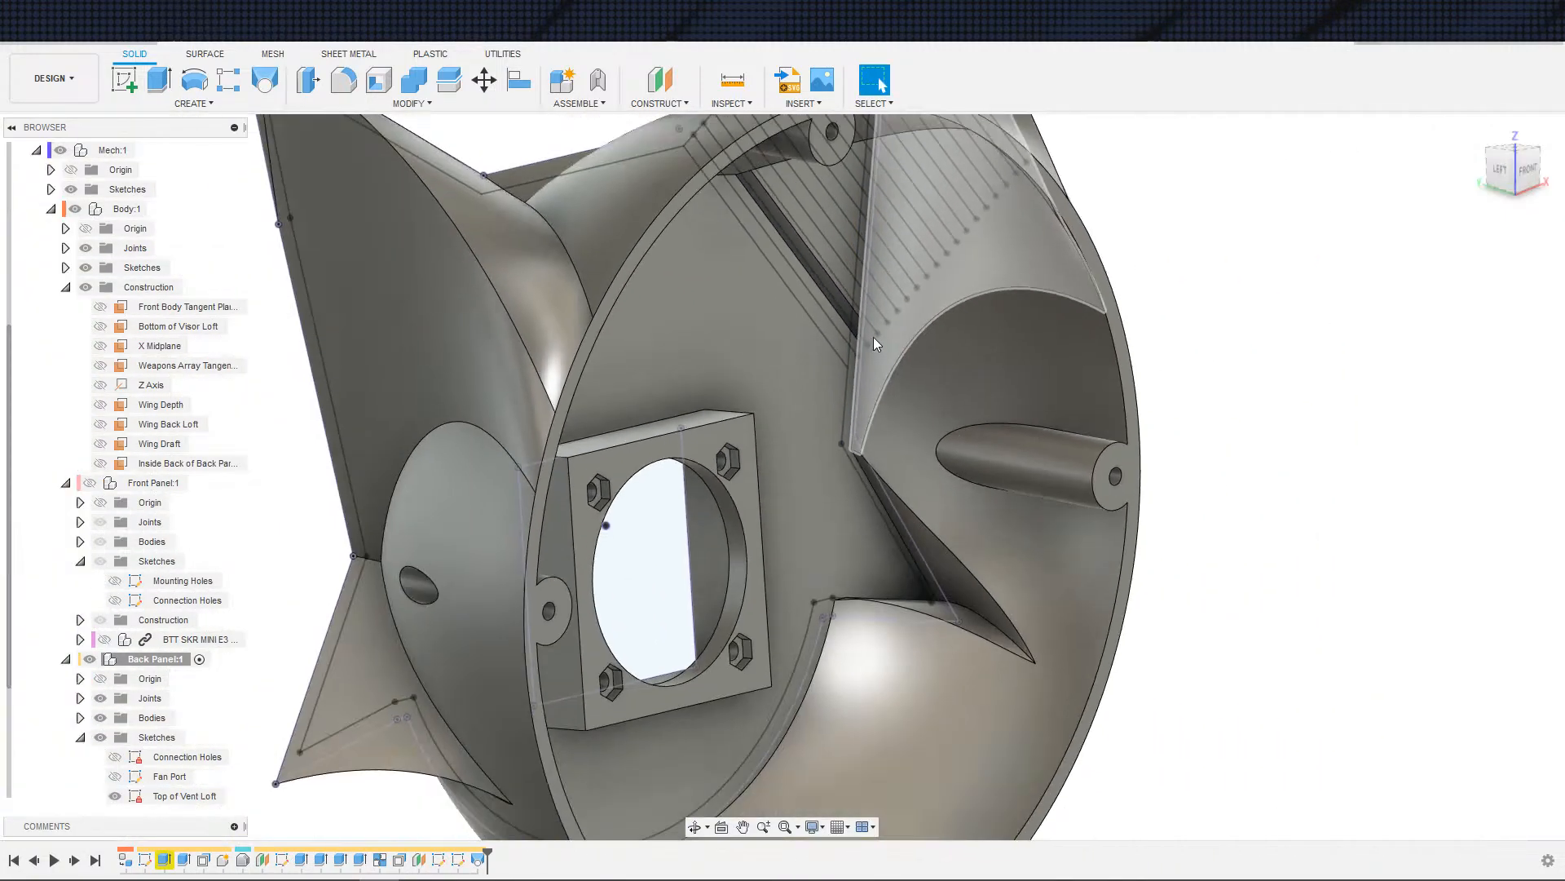
{"action": "middle_click_drag", "start_coordinate": [952, 357], "coordinate": [913, 398], "text": "shift"}
{"action": "scroll", "coordinate": [946, 392], "scroll_direction": "down", "scroll_amount": 3}
{"action": "scroll", "coordinate": [1017, 405], "scroll_direction": "up", "scroll_amount": 3}
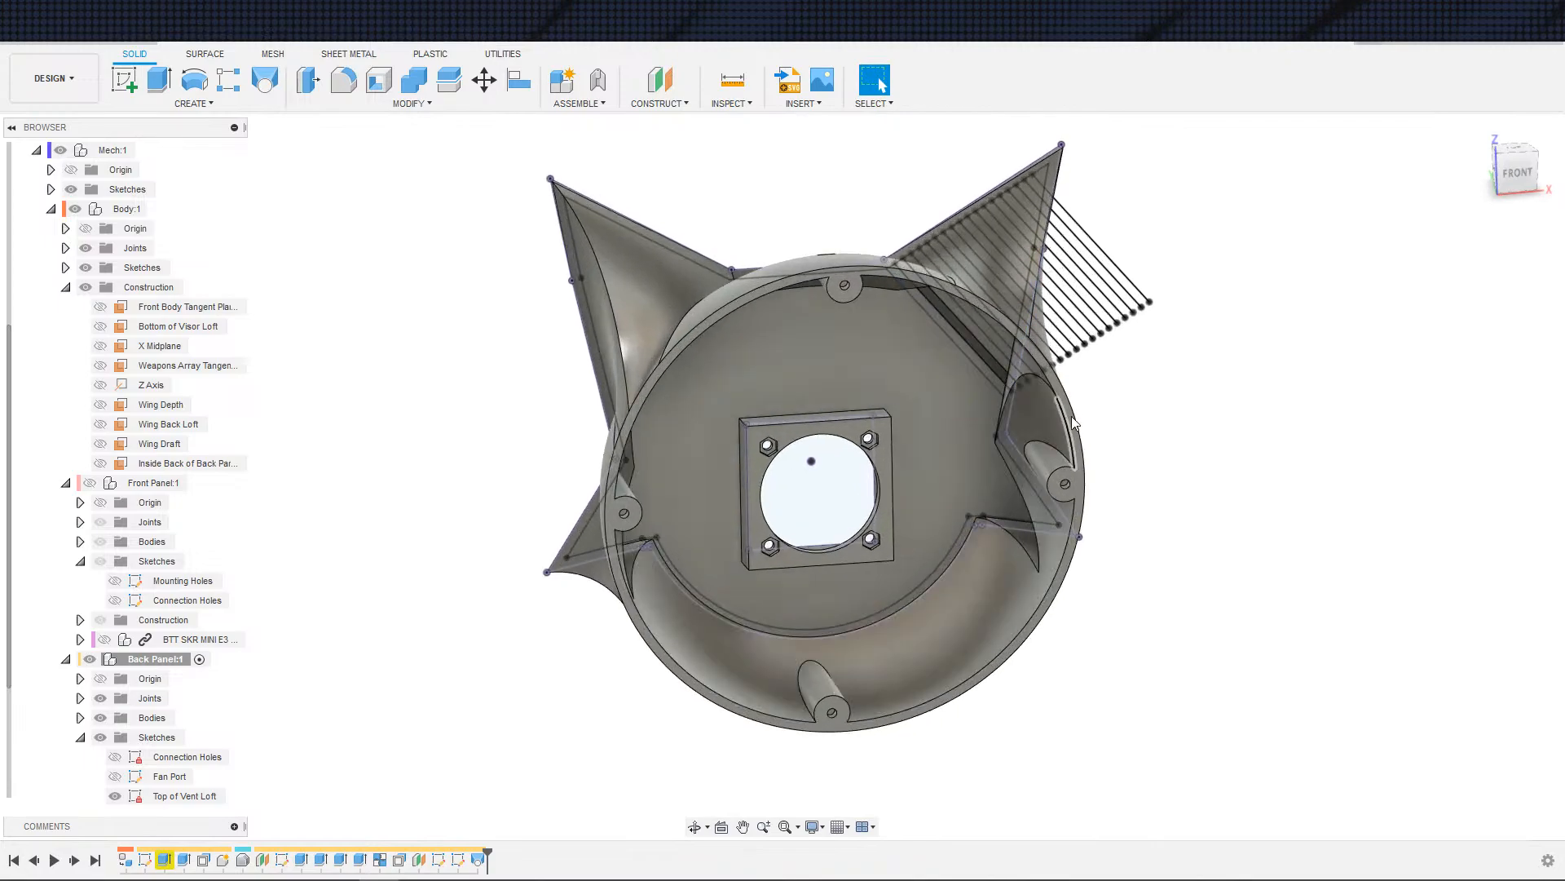
- Undo the vent loft cut and step back into editing Sketch5, hiding the Top of Vent Loft sketch
{"action": "key", "text": "ctrl+z"}
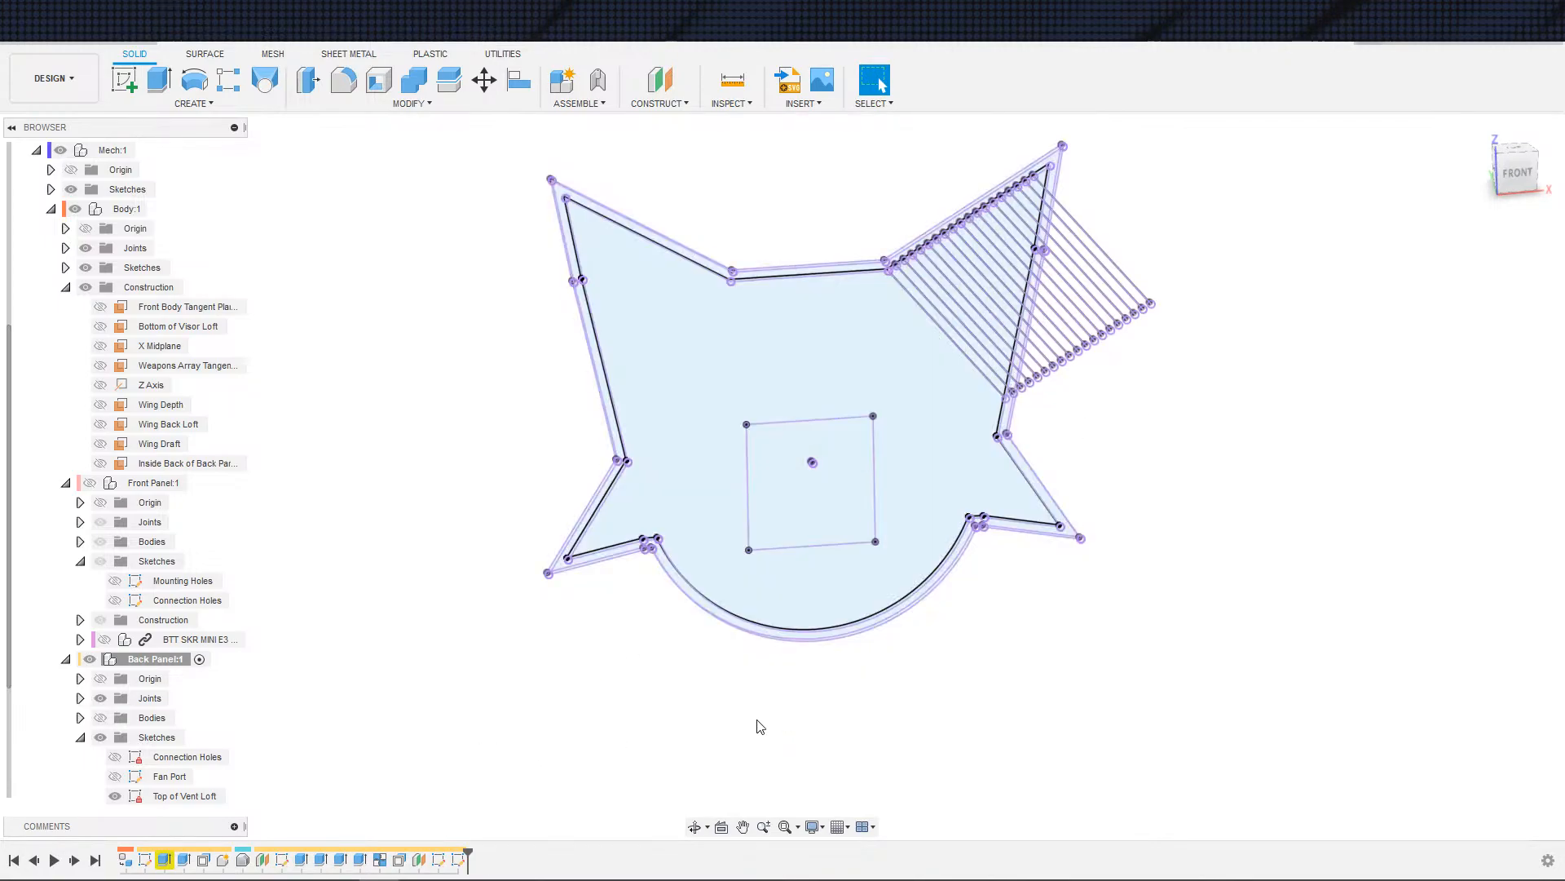
{"action": "key", "text": "ctrl+z"}
{"action": "key", "text": "ctrl+z"}
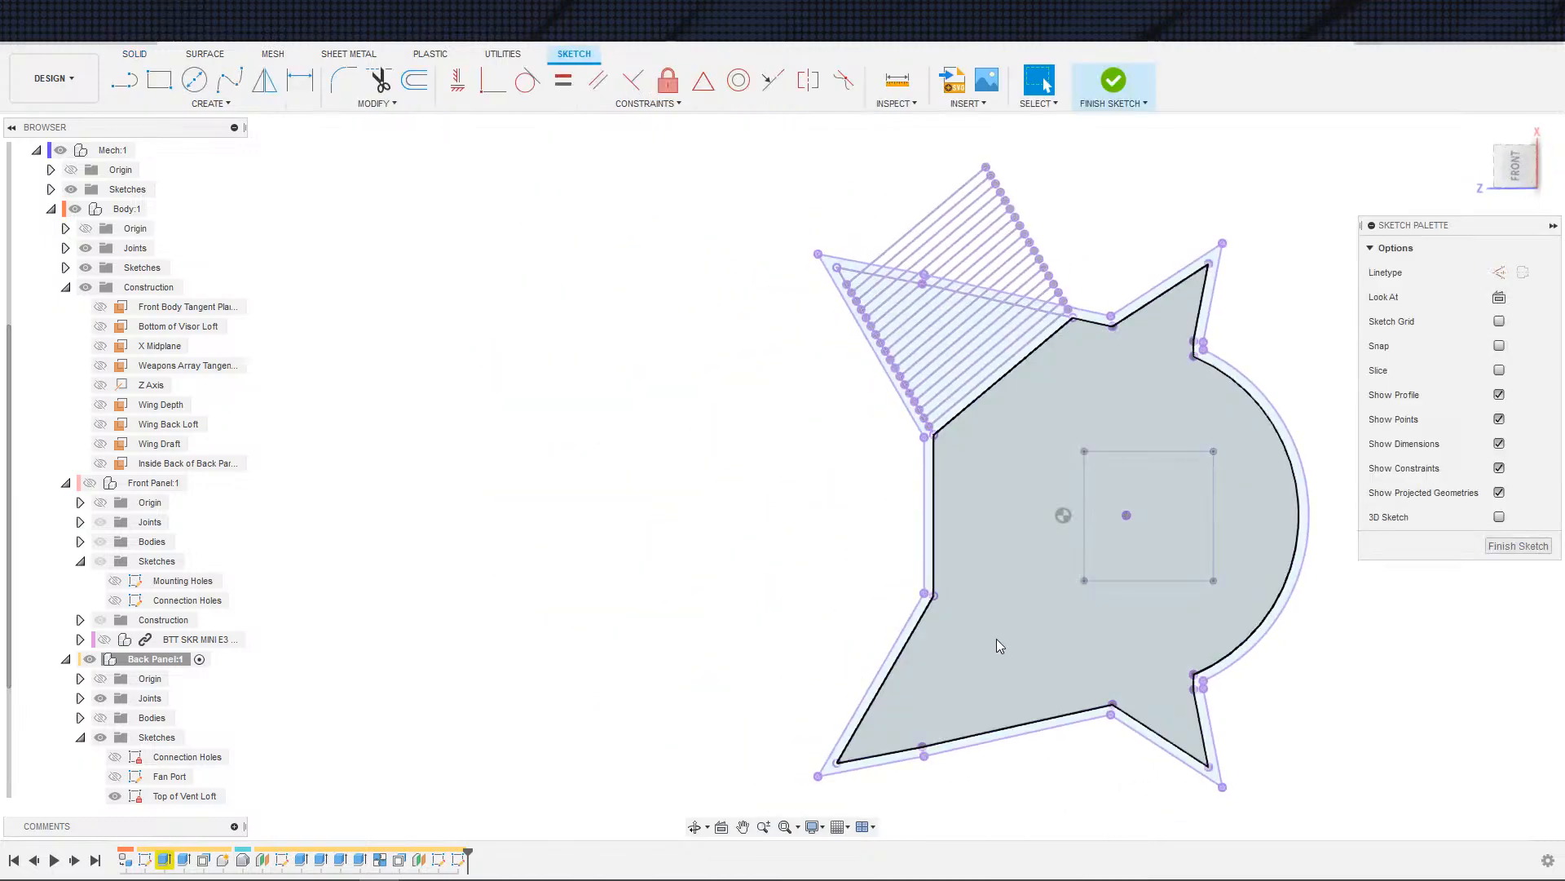
{"action": "scroll", "coordinate": [1220, 701], "scroll_direction": "down", "scroll_amount": 3}
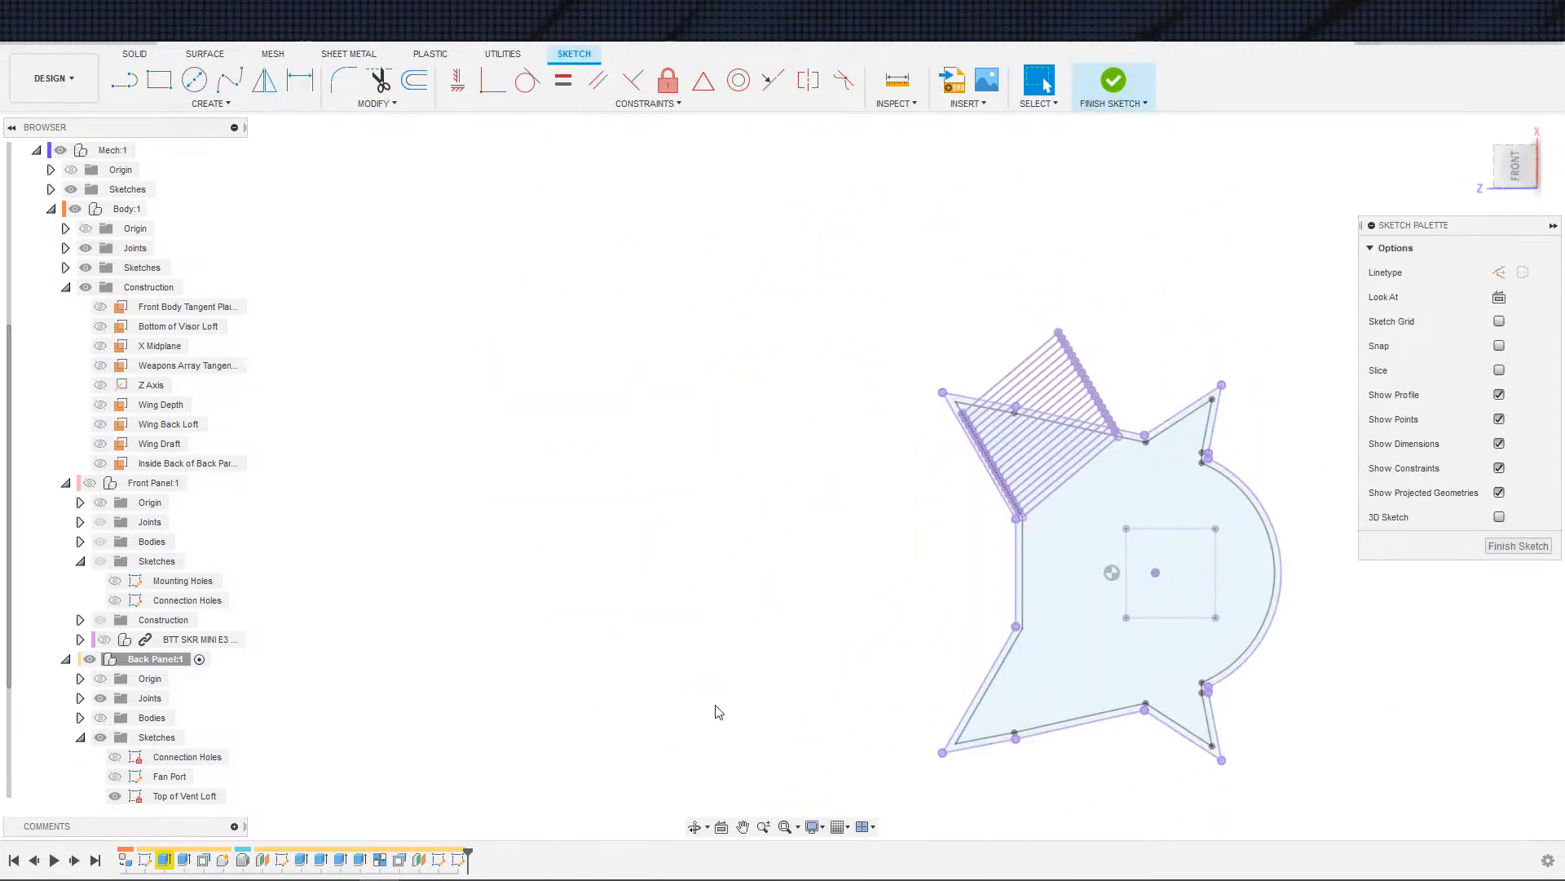
{"action": "scroll", "coordinate": [113, 775], "scroll_direction": "down", "scroll_amount": 1}
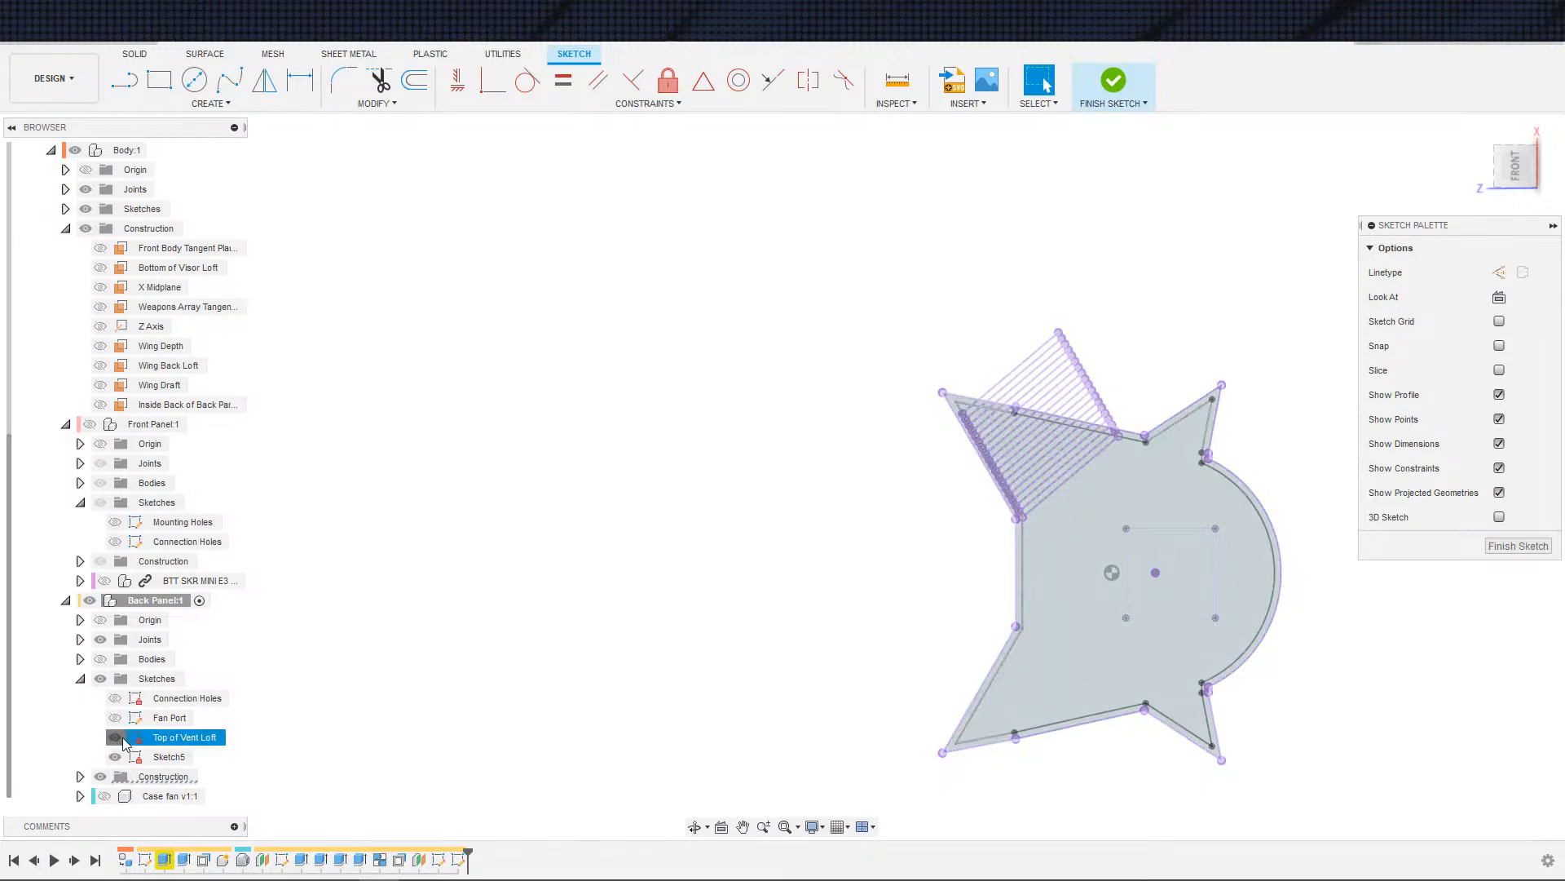
{"action": "left_click", "coordinate": [114, 737]}
{"action": "scroll", "coordinate": [548, 700], "scroll_direction": "down", "scroll_amount": 1}
{"action": "middle_click_drag", "start_coordinate": [849, 680], "coordinate": [499, 697]}
- Show the Back Panel bodies, intersect the whole body into Sketch5 with Projection Link on, and finish the sketch
{"action": "key", "text": "s"}
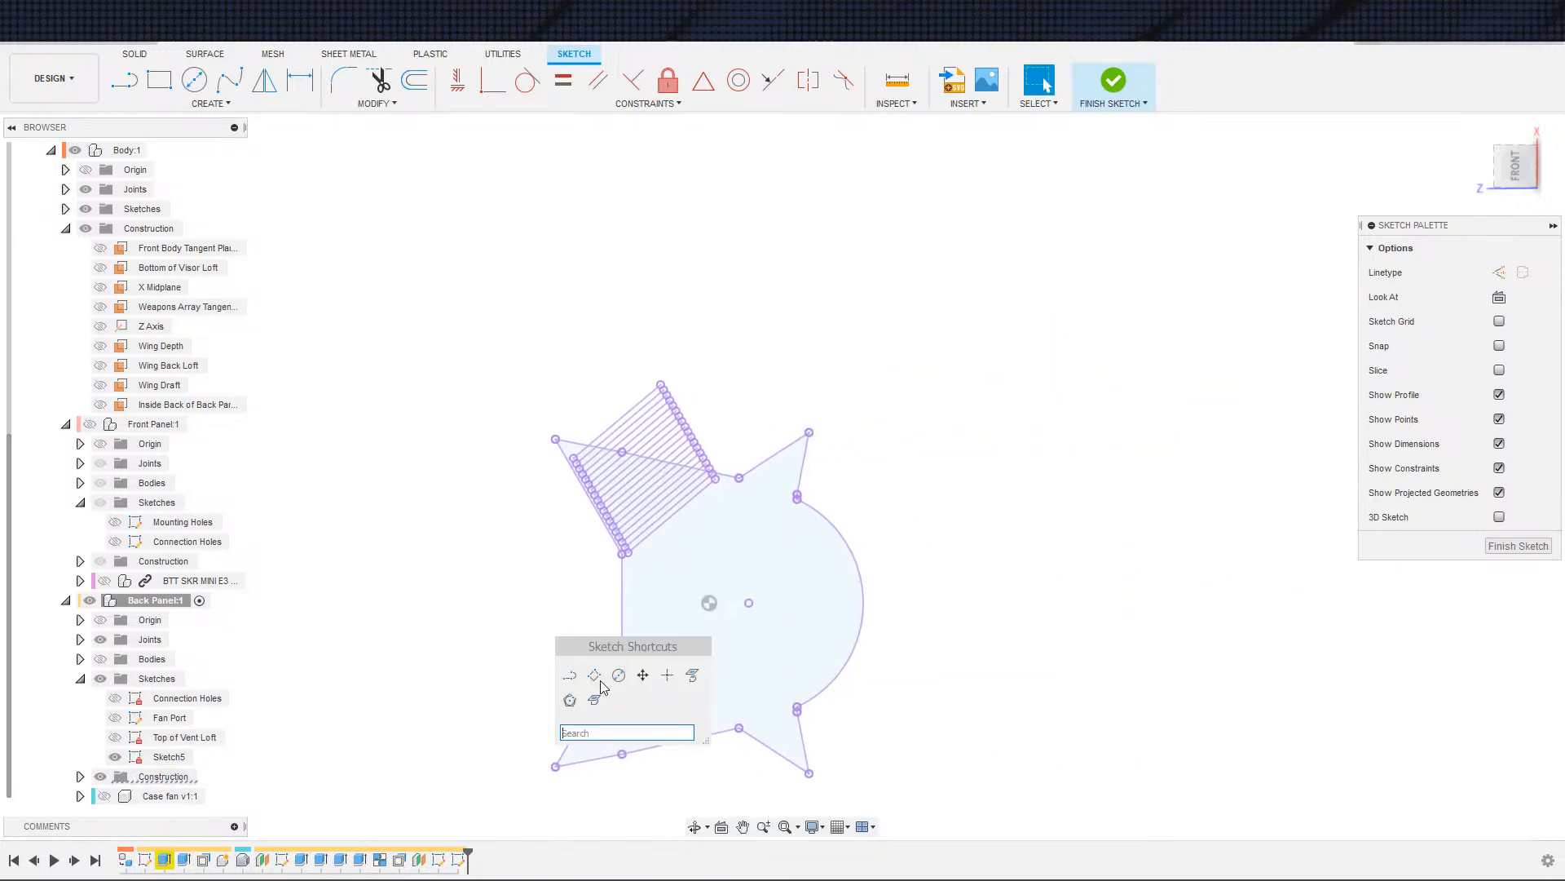
{"action": "left_click", "coordinate": [595, 700]}
{"action": "left_click", "coordinate": [100, 659]}
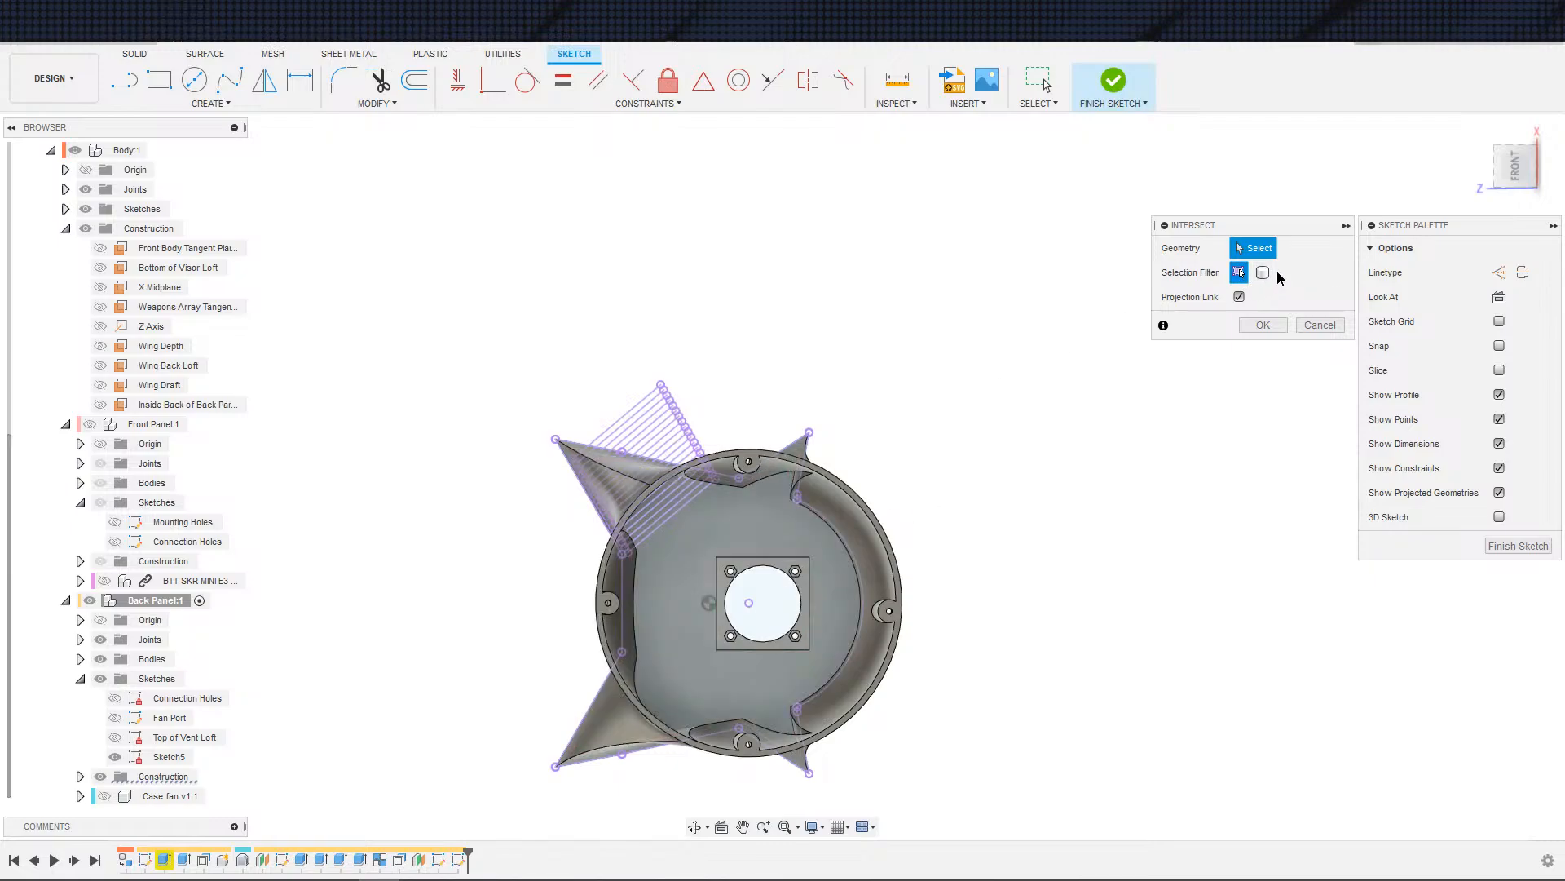
{"action": "left_click", "coordinate": [1263, 275]}
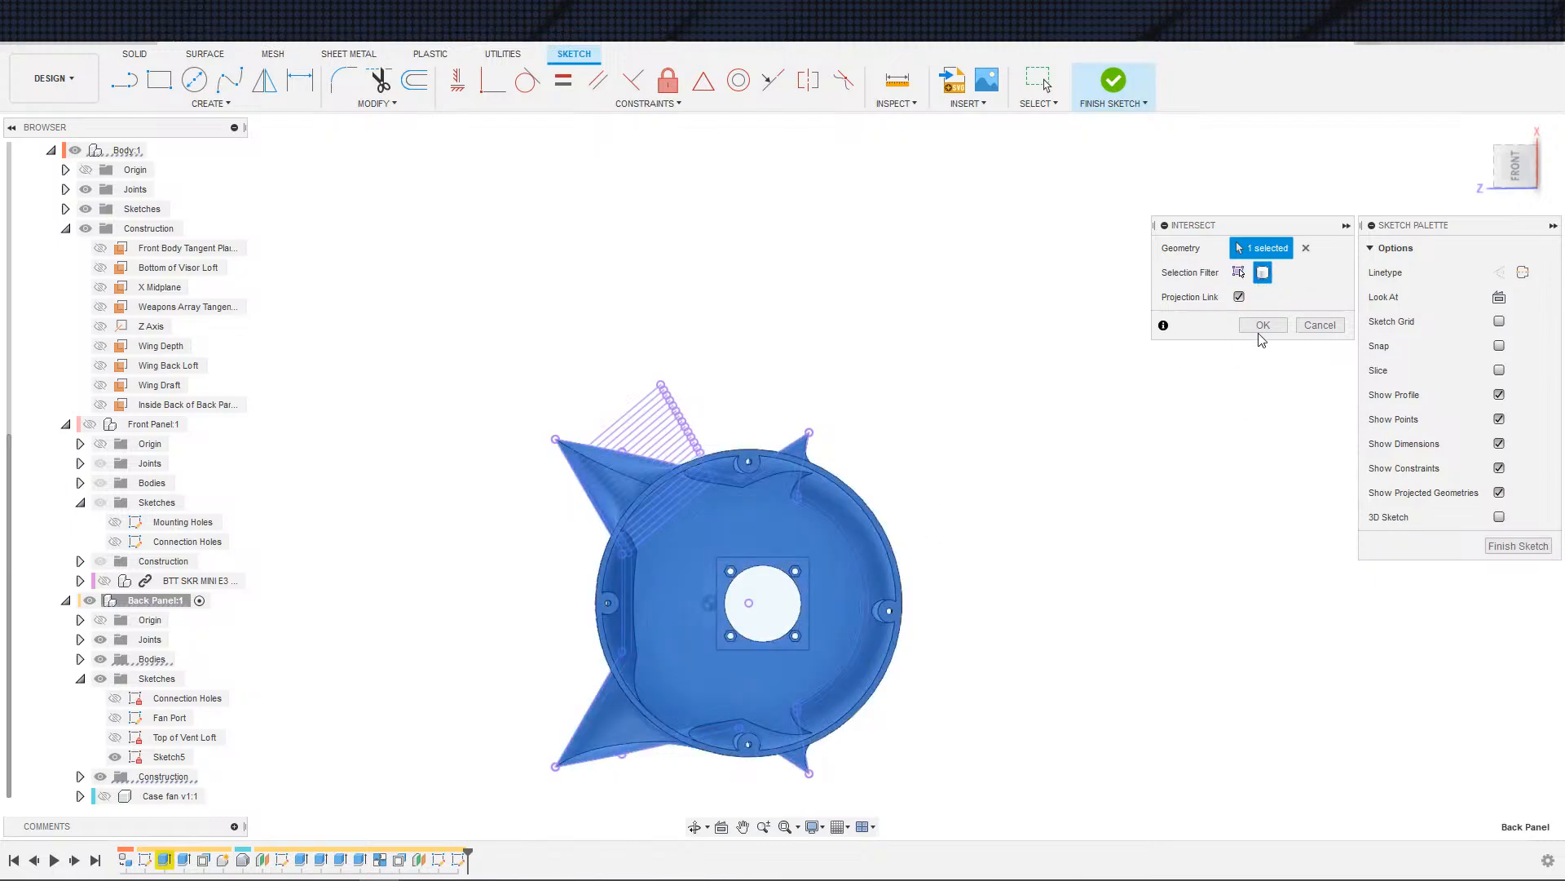
{"action": "key", "text": "Return"}
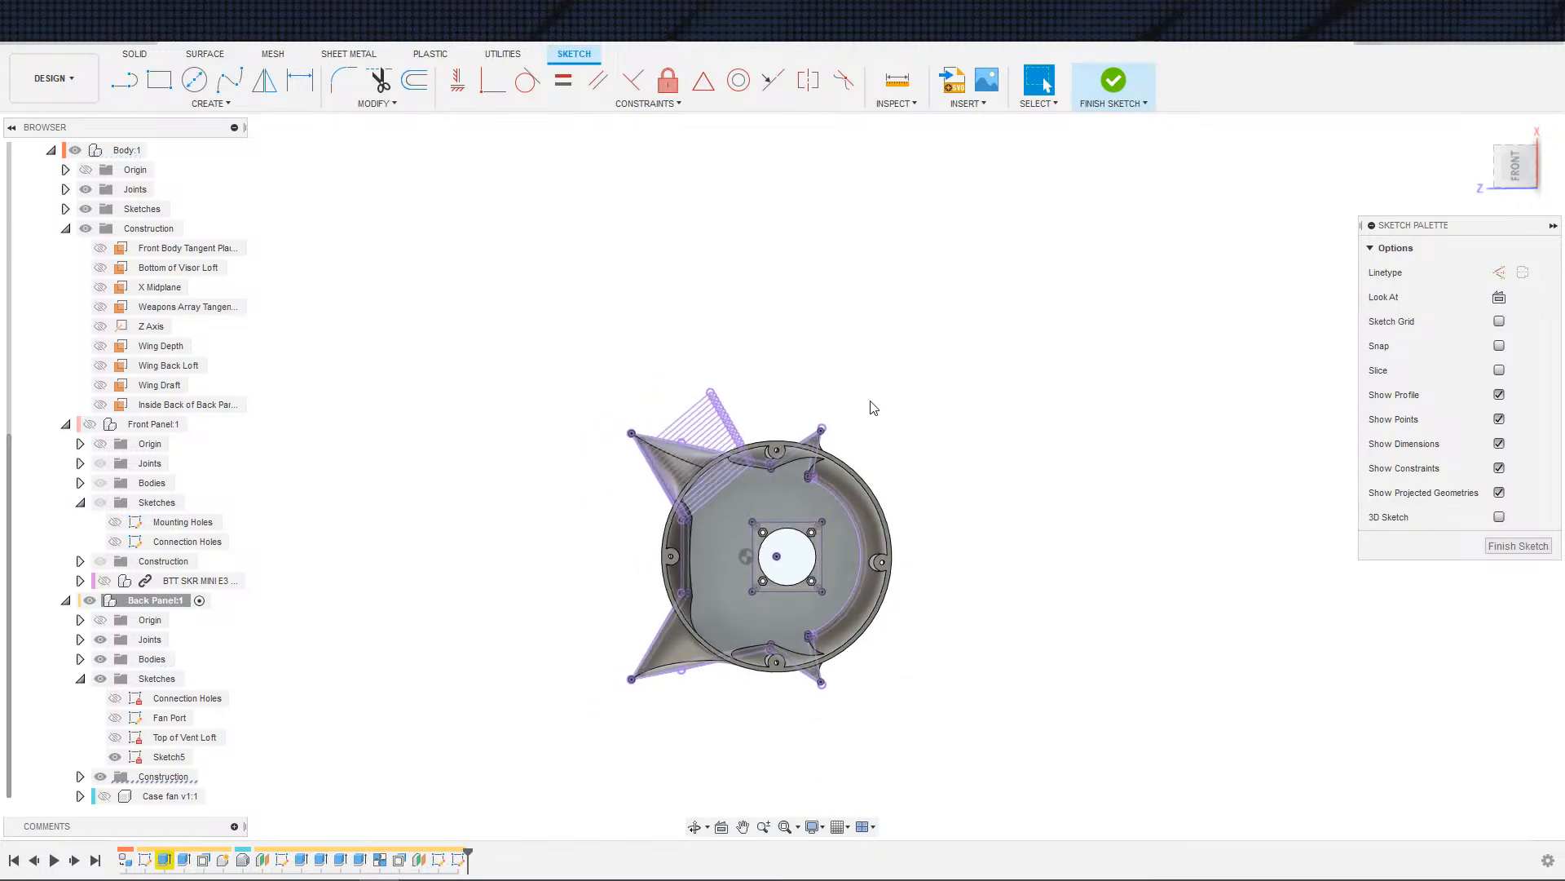
{"action": "left_click", "coordinate": [1114, 85]}
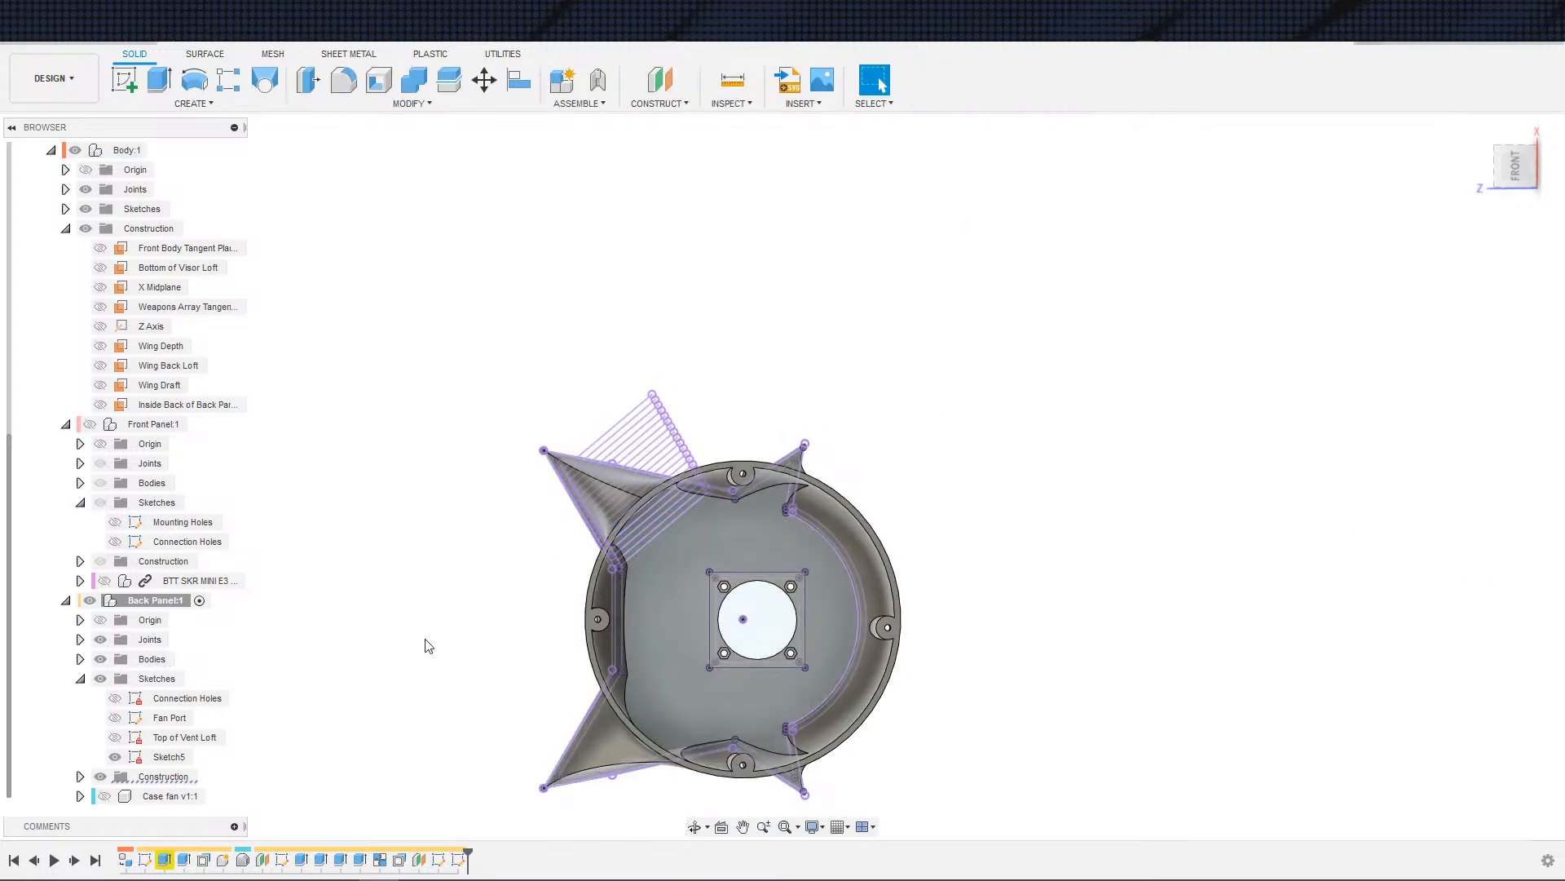
- Show the Top of Vent Loft sketch and hide the Back Panel bodies to expose the vent strips
{"action": "left_click", "coordinate": [125, 738]}
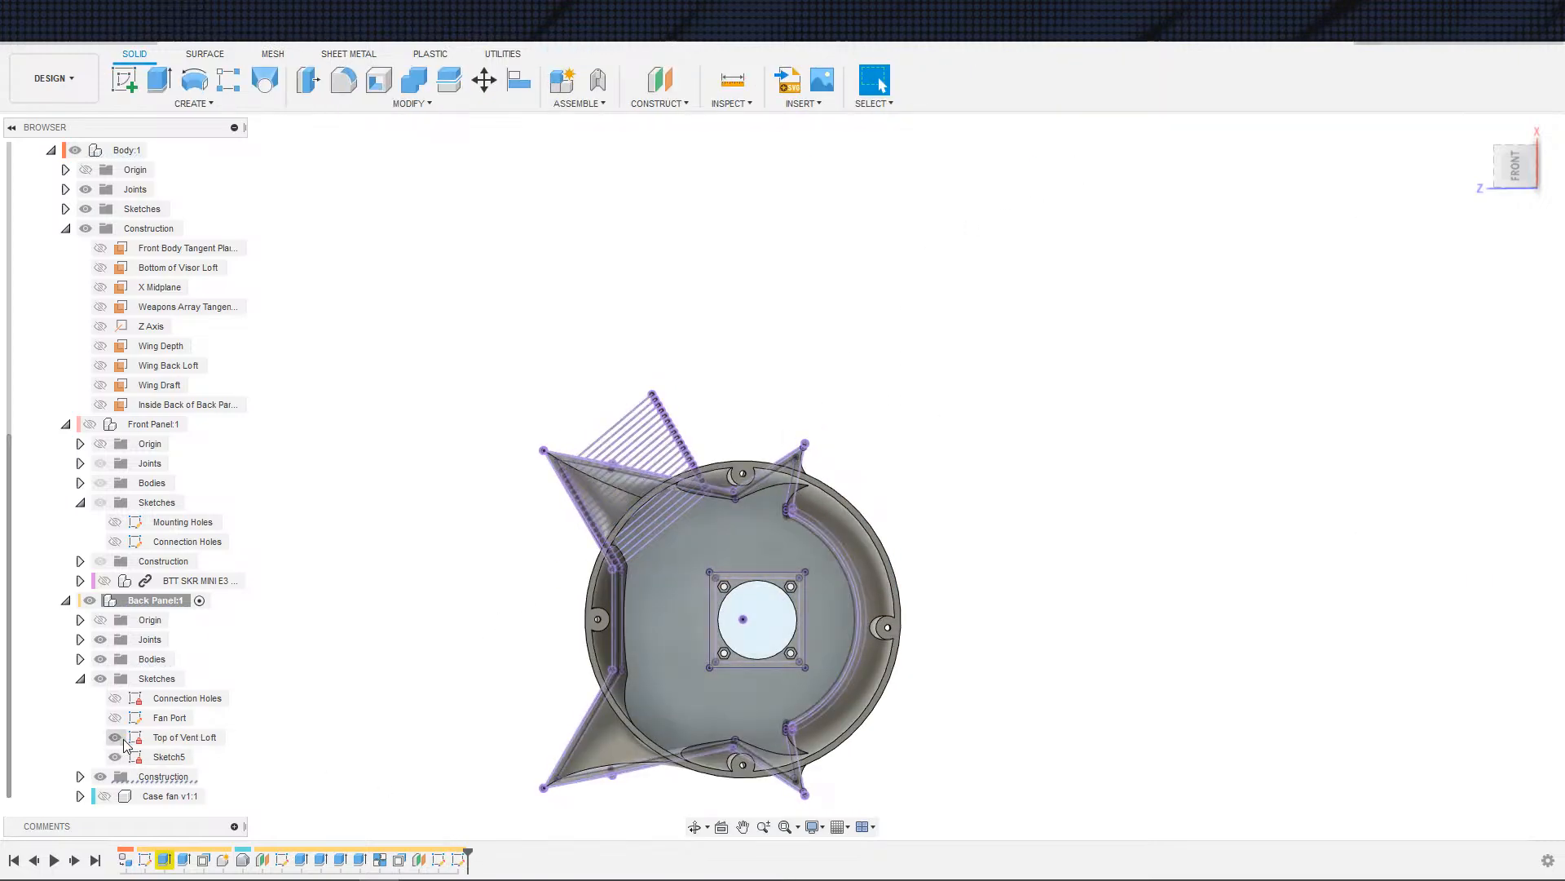
{"action": "left_click", "coordinate": [101, 659]}
{"action": "mouse_move", "coordinate": [283, 653]}
{"action": "middle_mouse_down", "text": "shift"}
{"action": "mouse_move", "coordinate": [531, 622]}
{"action": "mouse_move", "coordinate": [432, 618]}
{"action": "mouse_move", "coordinate": [576, 701]}
{"action": "middle_mouse_up", "text": "shift"}
{"action": "scroll", "coordinate": [479, 580], "scroll_direction": "up", "scroll_amount": 3}
{"action": "middle_click_drag", "start_coordinate": [479, 580], "coordinate": [571, 592], "text": "shift"}
{"action": "mouse_move", "coordinate": [571, 591]}
{"action": "middle_mouse_down"}
{"action": "mouse_move", "coordinate": [627, 658]}
{"action": "mouse_move", "coordinate": [510, 793]}
{"action": "mouse_move", "coordinate": [790, 620]}
{"action": "middle_mouse_up"}
{"action": "scroll", "coordinate": [627, 658], "scroll_direction": "up", "scroll_amount": 1}
{"action": "scroll", "coordinate": [798, 605], "scroll_direction": "up", "scroll_amount": 2}
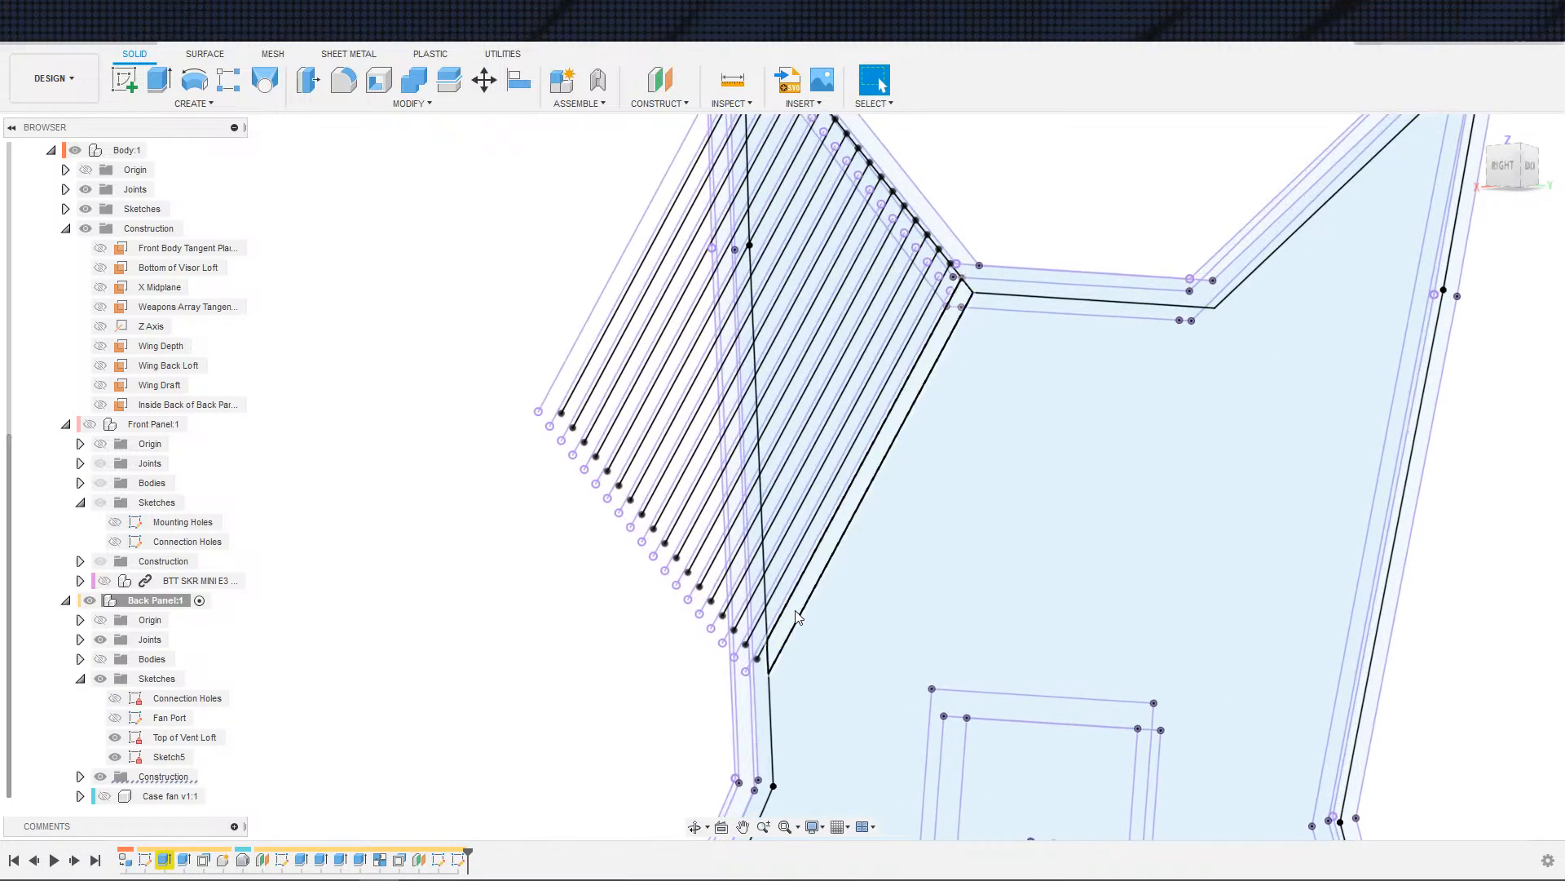
- Try to preselect the innermost vent strip in Top of Vent Loft and, with that sketch hidden, its counterpart in Sketch5
{"action": "left_click", "coordinate": [781, 641]}
{"action": "scroll", "coordinate": [780, 641], "scroll_direction": "down", "scroll_amount": 2}
{"action": "middle_click_drag", "start_coordinate": [781, 641], "coordinate": [688, 687], "text": "shift"}
{"action": "middle_click_drag", "start_coordinate": [688, 686], "coordinate": [405, 792]}
{"action": "left_click", "coordinate": [115, 737]}
{"action": "middle_click_drag", "start_coordinate": [652, 636], "coordinate": [571, 603], "text": "shift"}
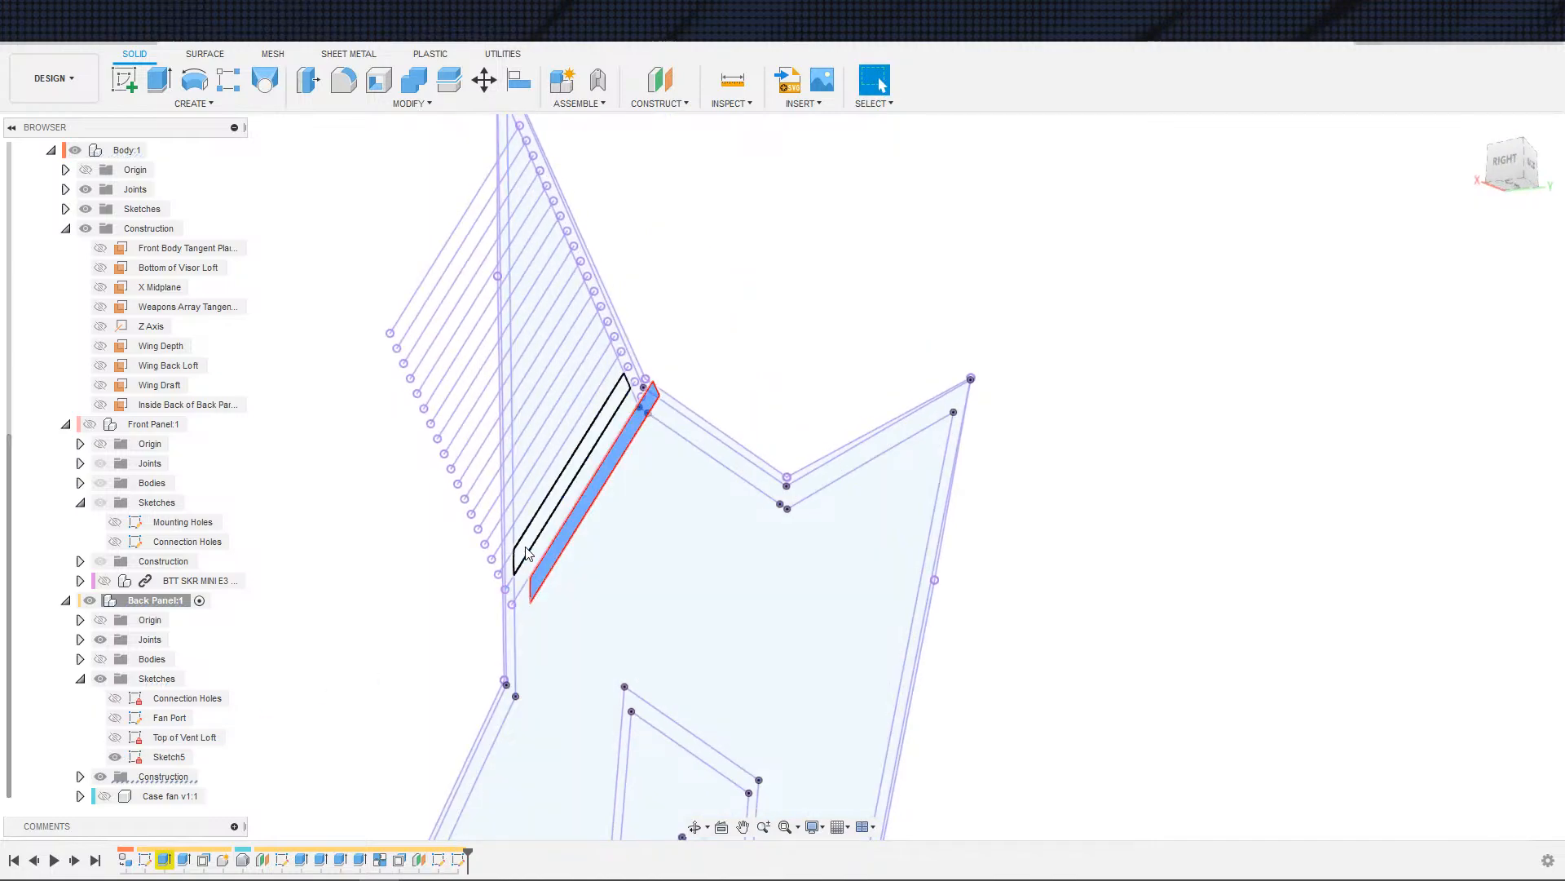
{"action": "left_click", "coordinate": [527, 553]}
{"action": "scroll", "coordinate": [525, 546], "scroll_direction": "down", "scroll_amount": 3}
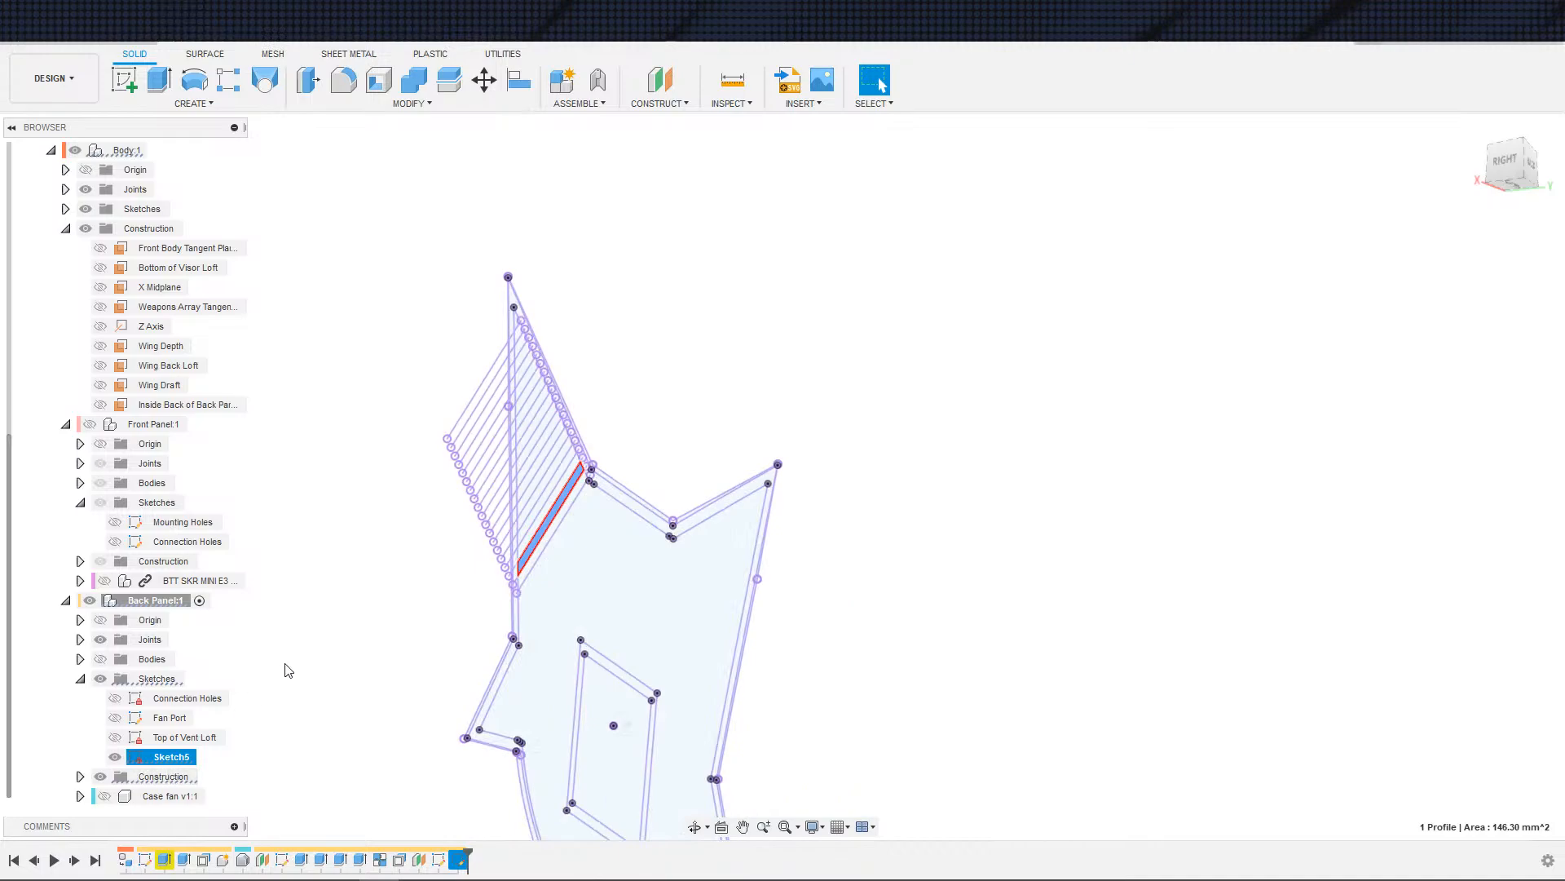
- Loft-cut the Back Panel between the innermost vent strip in Top of Vent Loft and its counterpart in Sketch5
{"action": "key", "text": "s"}
{"action": "left_click", "coordinate": [264, 79]}
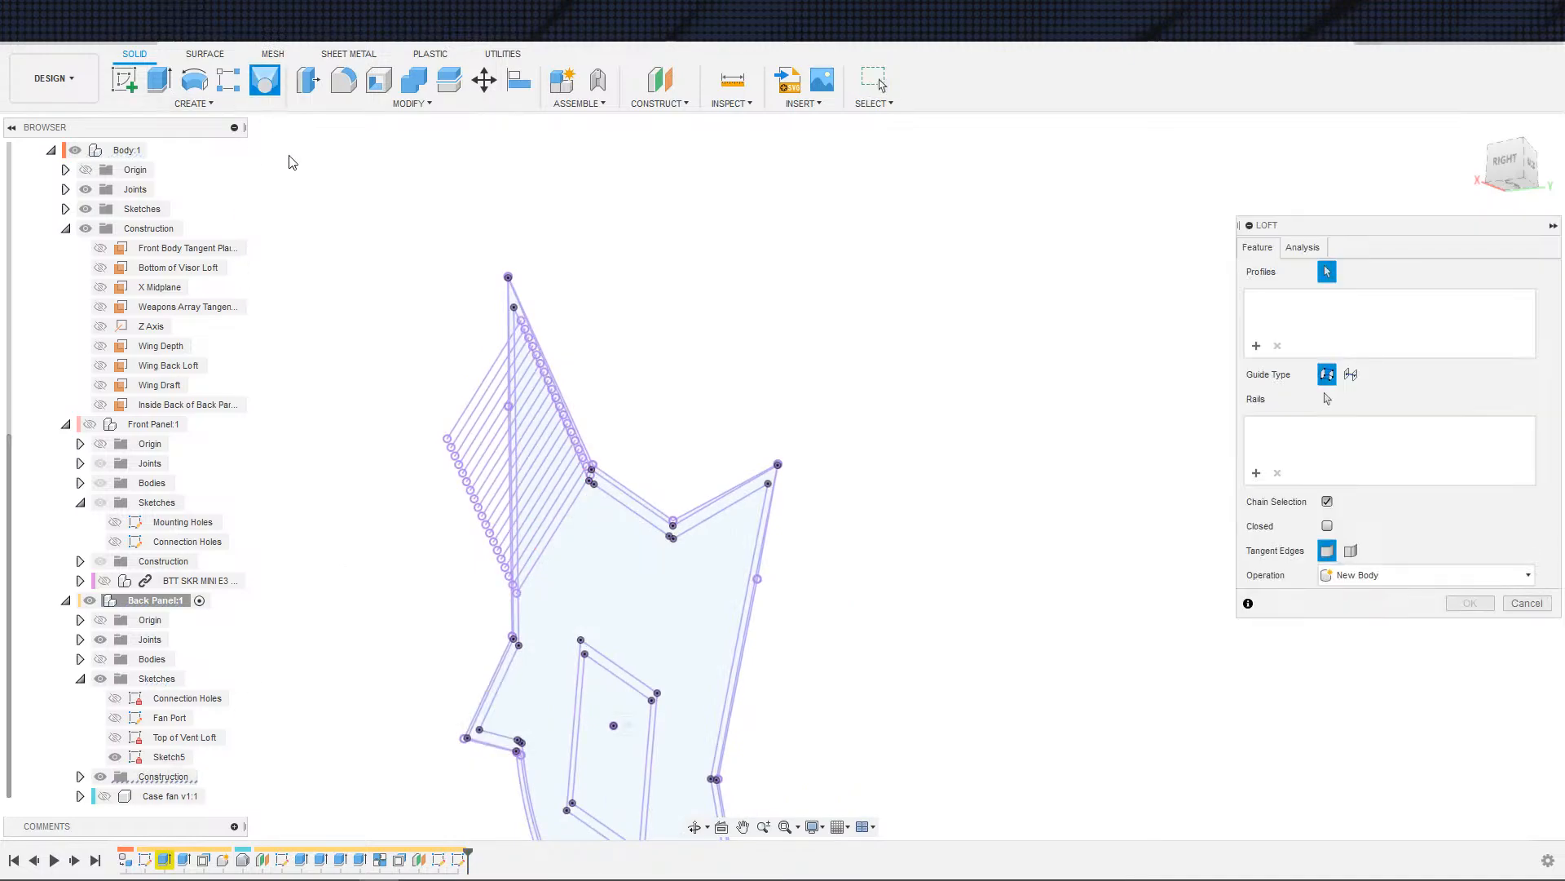
{"action": "left_click", "coordinate": [115, 739]}
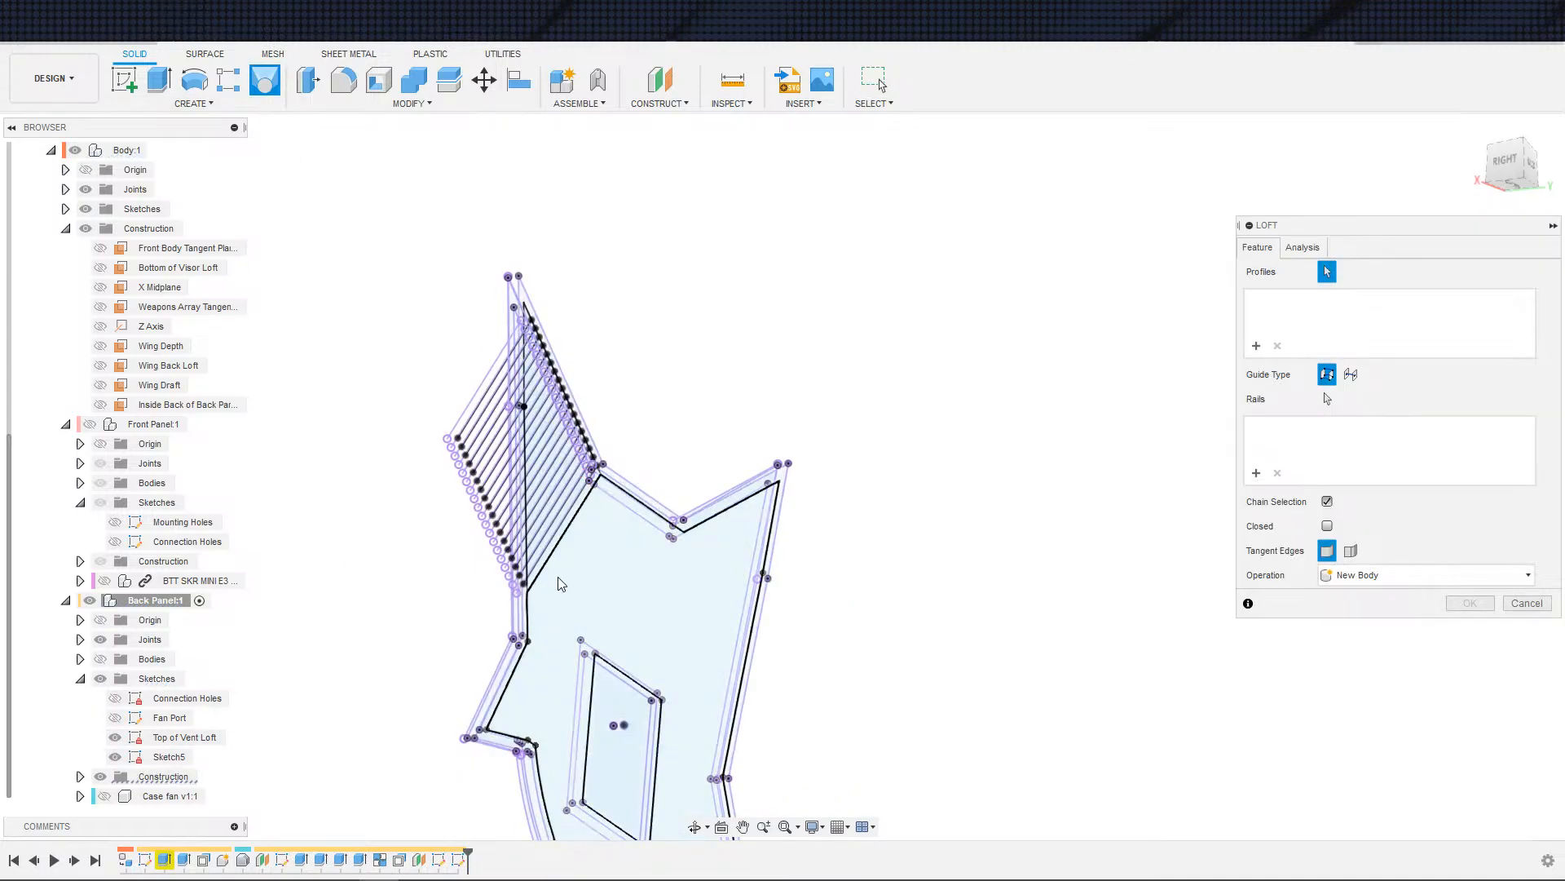
{"action": "scroll", "coordinate": [549, 561], "scroll_direction": "up", "scroll_amount": 3}
{"action": "left_click", "coordinate": [515, 585]}
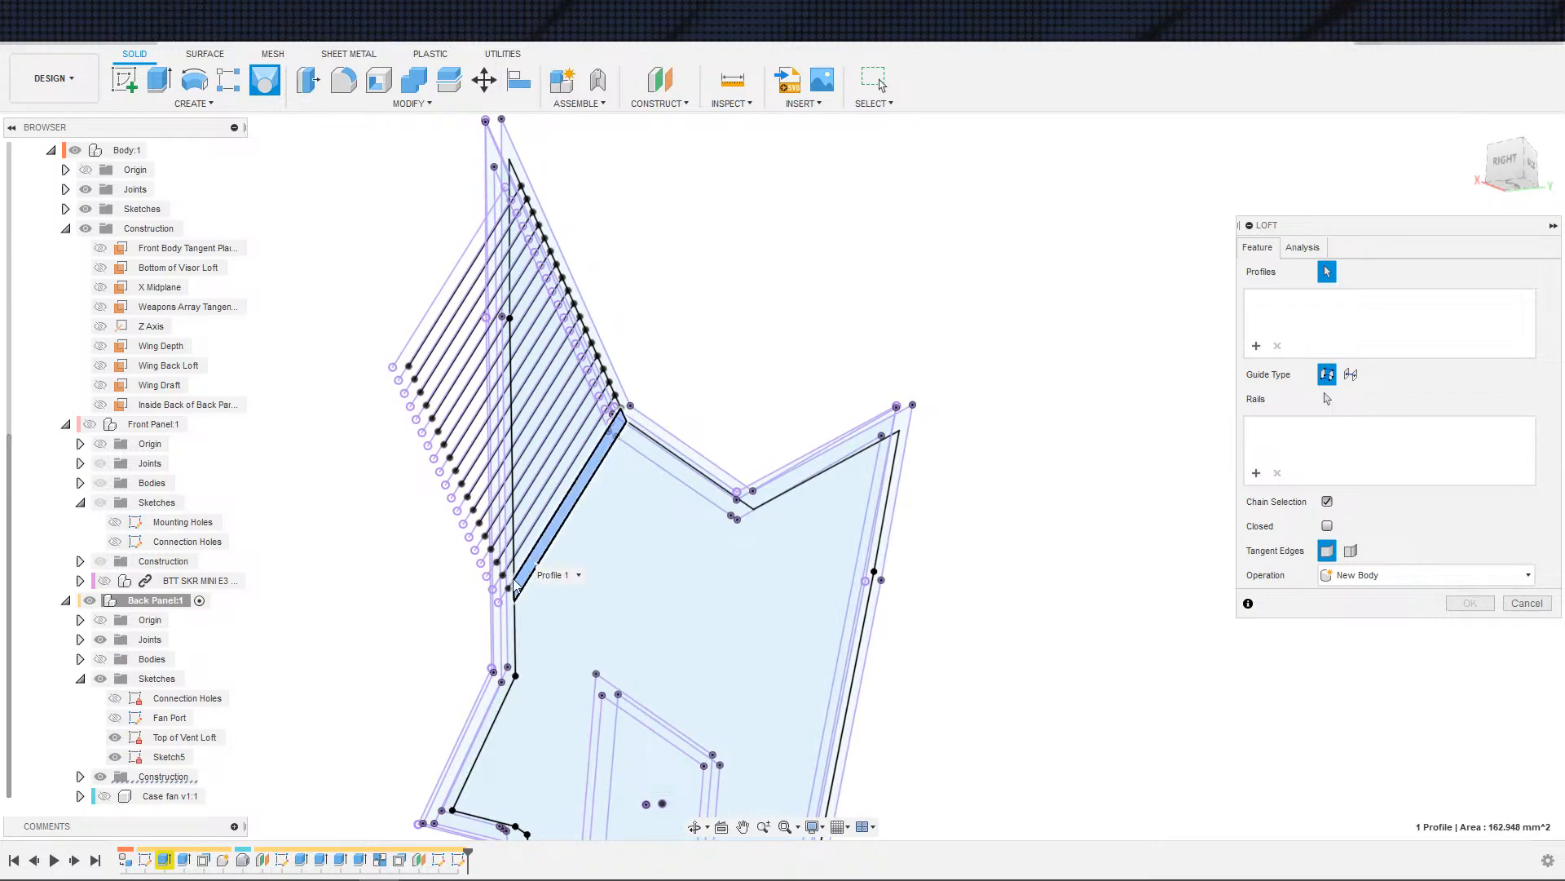
{"action": "left_click", "coordinate": [115, 738]}
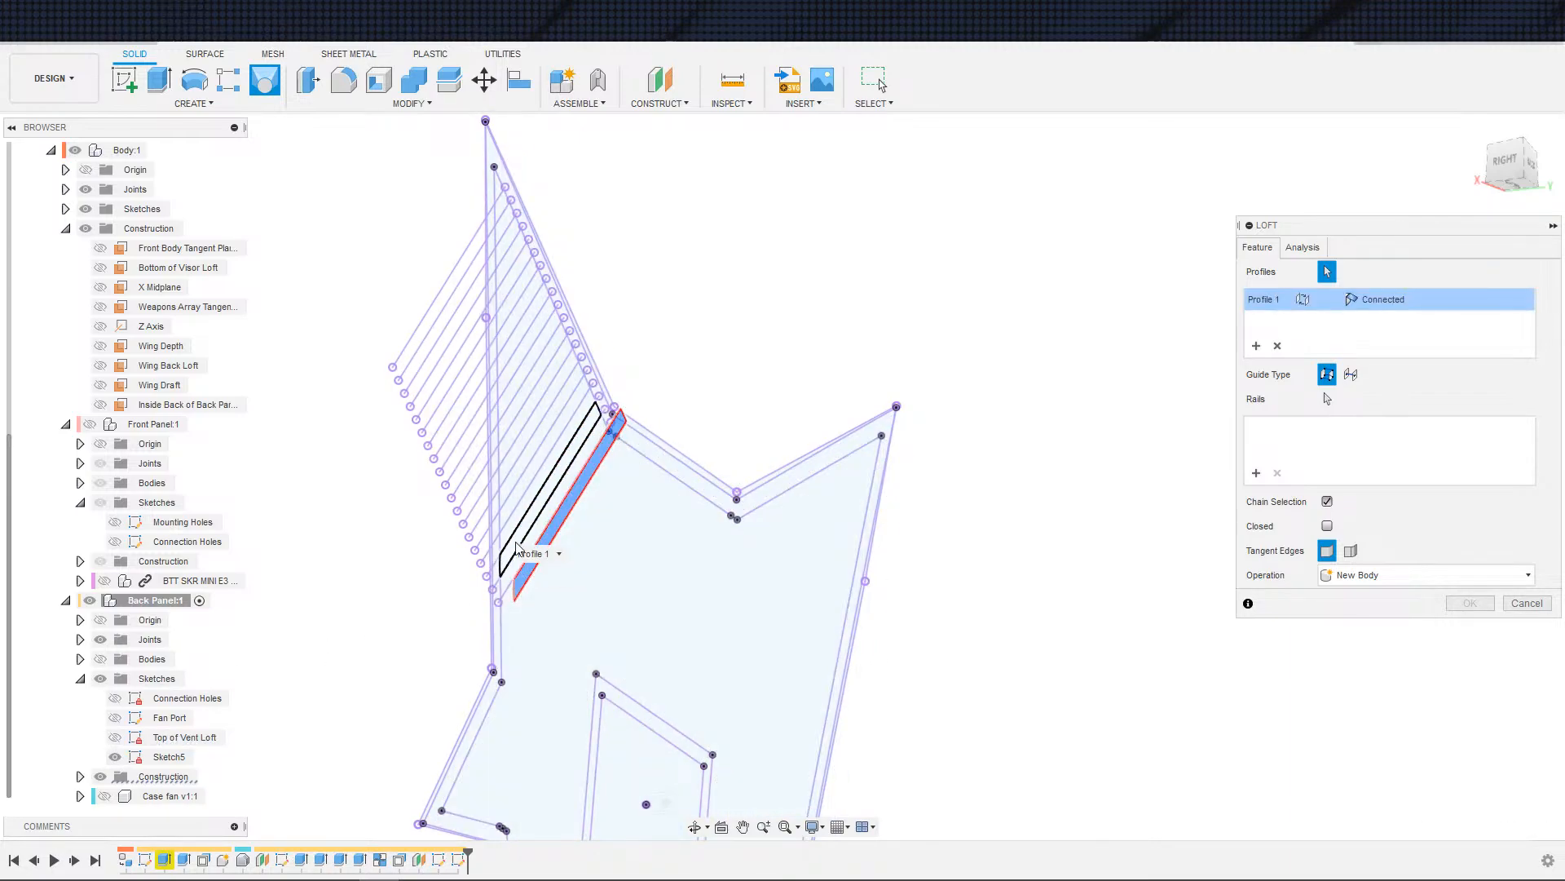
{"action": "left_click", "coordinate": [517, 548]}
{"action": "left_click", "coordinate": [100, 659]}
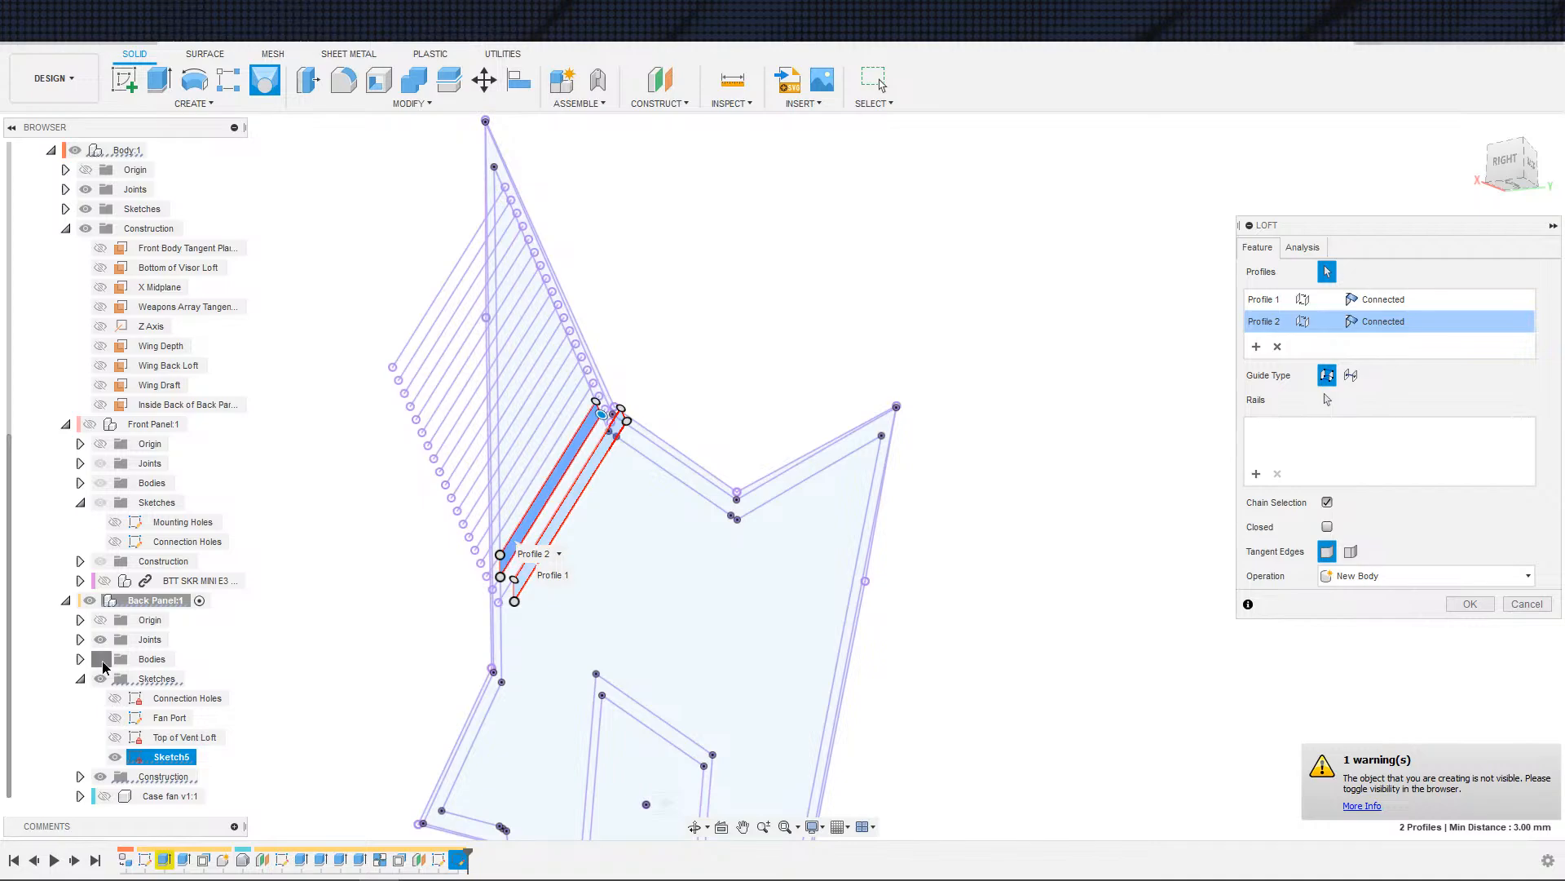
{"action": "middle_click_drag", "start_coordinate": [347, 659], "coordinate": [1005, 583], "text": "shift"}
{"action": "left_click", "coordinate": [1469, 630]}
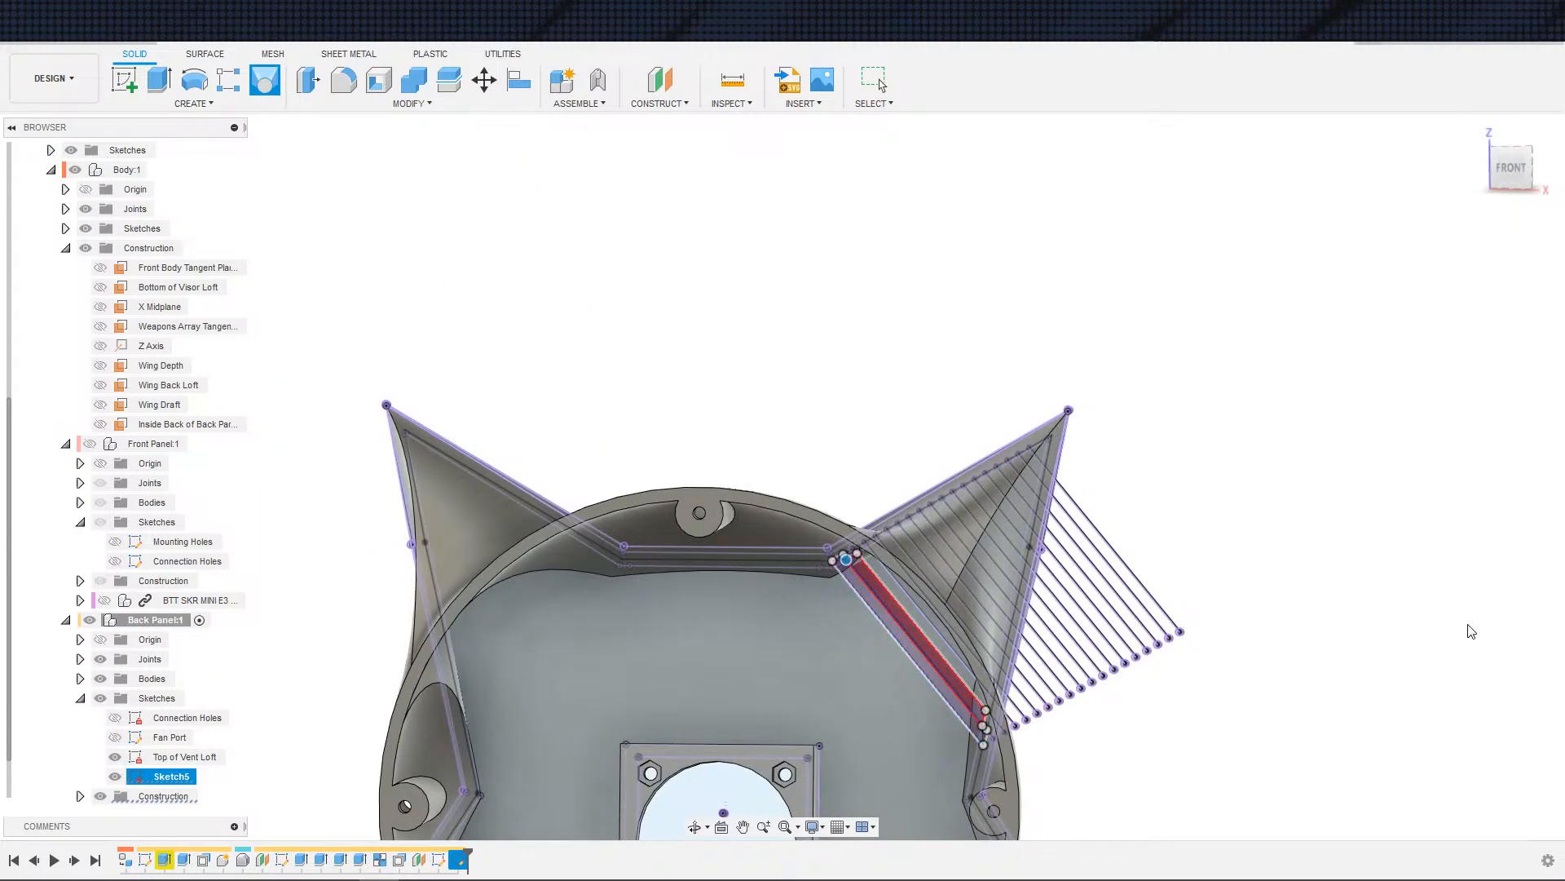
- Hide the Top of Vent Loft sketch and examine both ends of the new vent slot and the panel's back face
{"action": "scroll", "coordinate": [961, 662], "scroll_direction": "up", "scroll_amount": 8}
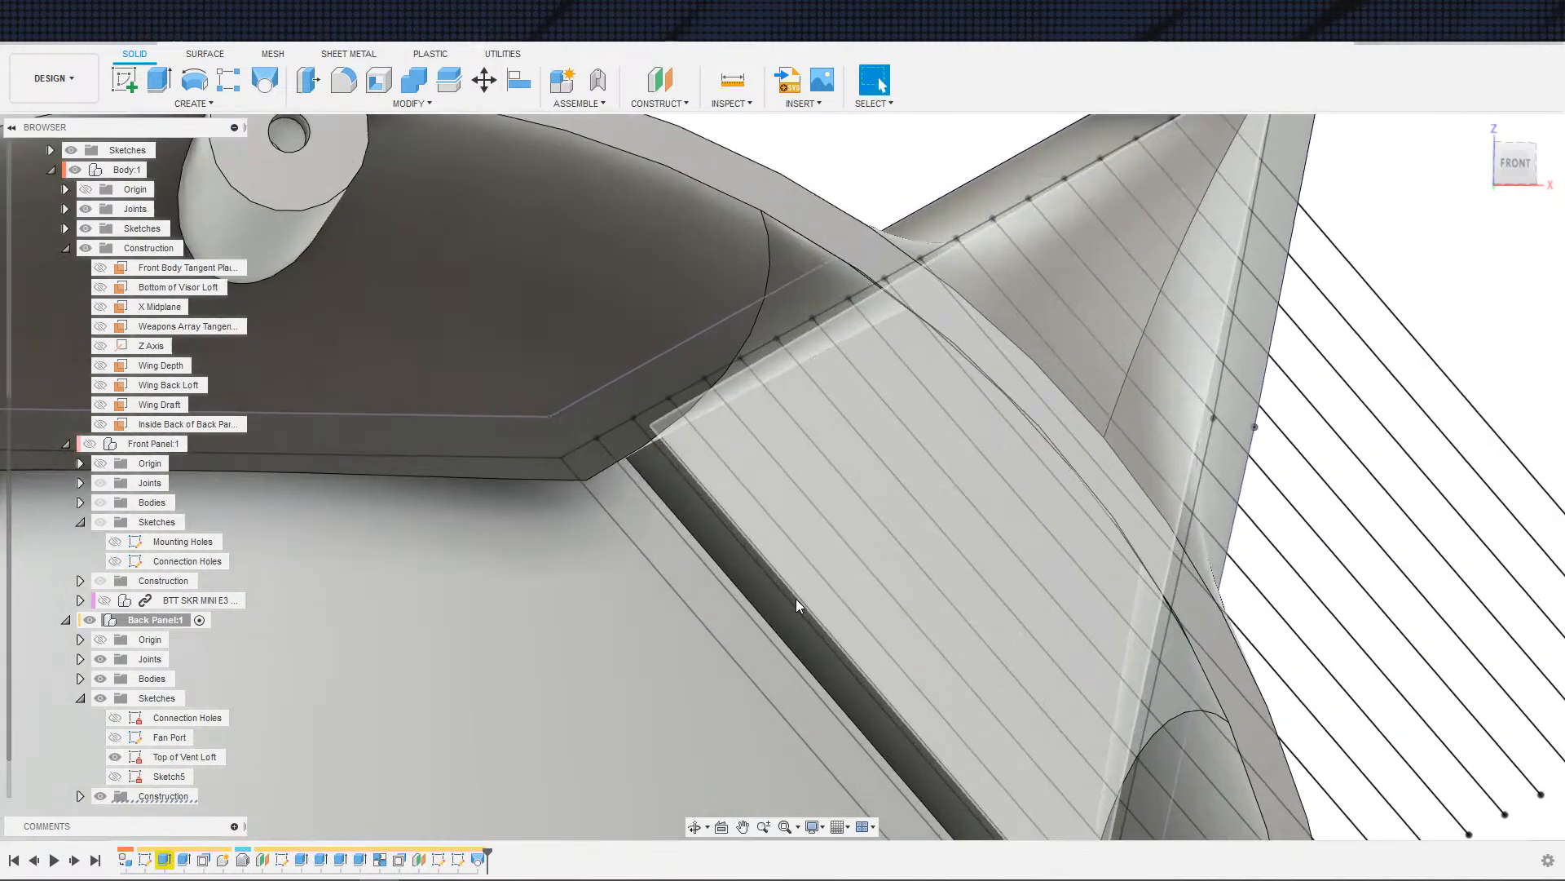
{"action": "middle_click_drag", "start_coordinate": [797, 601], "coordinate": [756, 635], "text": "shift"}
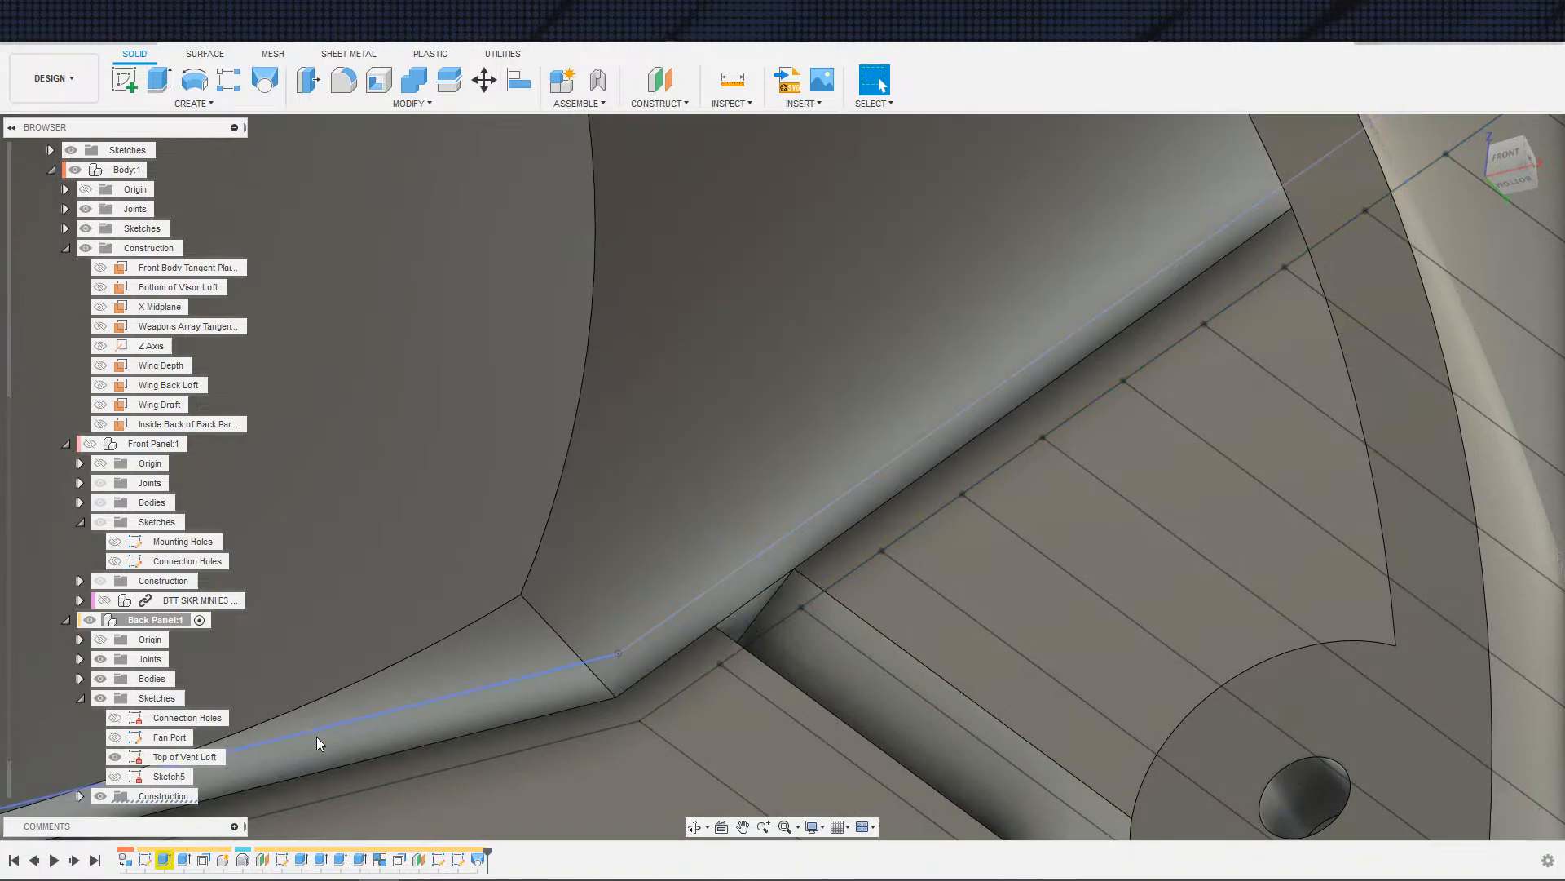
{"action": "left_click", "coordinate": [115, 756]}
{"action": "left_click", "coordinate": [751, 617]}
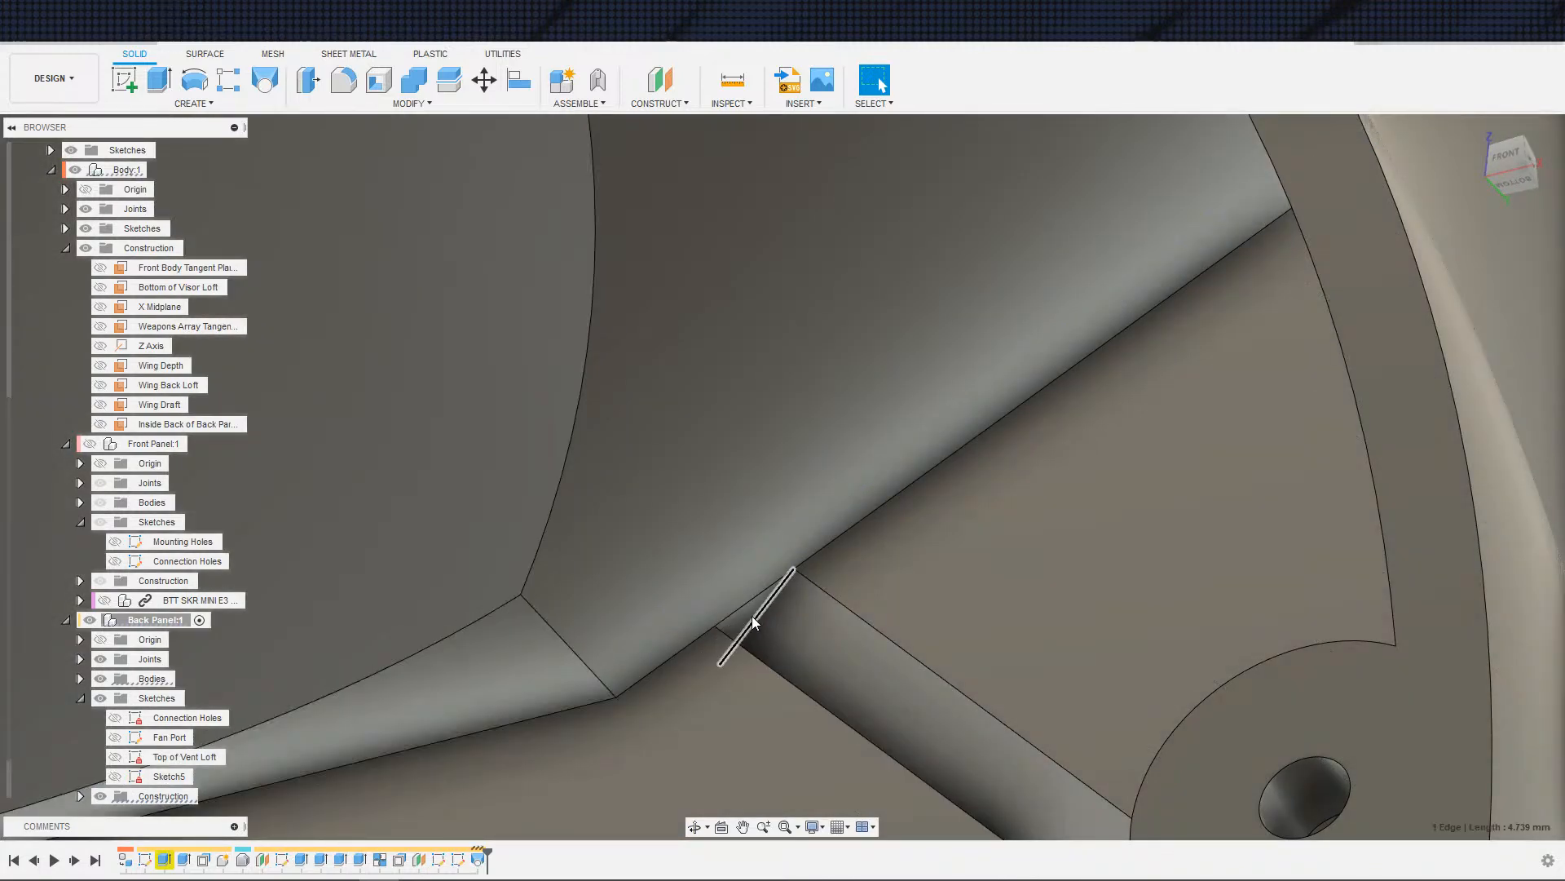
{"action": "middle_click_drag", "start_coordinate": [752, 615], "coordinate": [881, 726], "text": "shift"}
{"action": "scroll", "coordinate": [667, 581], "scroll_direction": "up", "scroll_amount": 4}
{"action": "scroll", "coordinate": [624, 515], "scroll_direction": "down", "scroll_amount": 1}
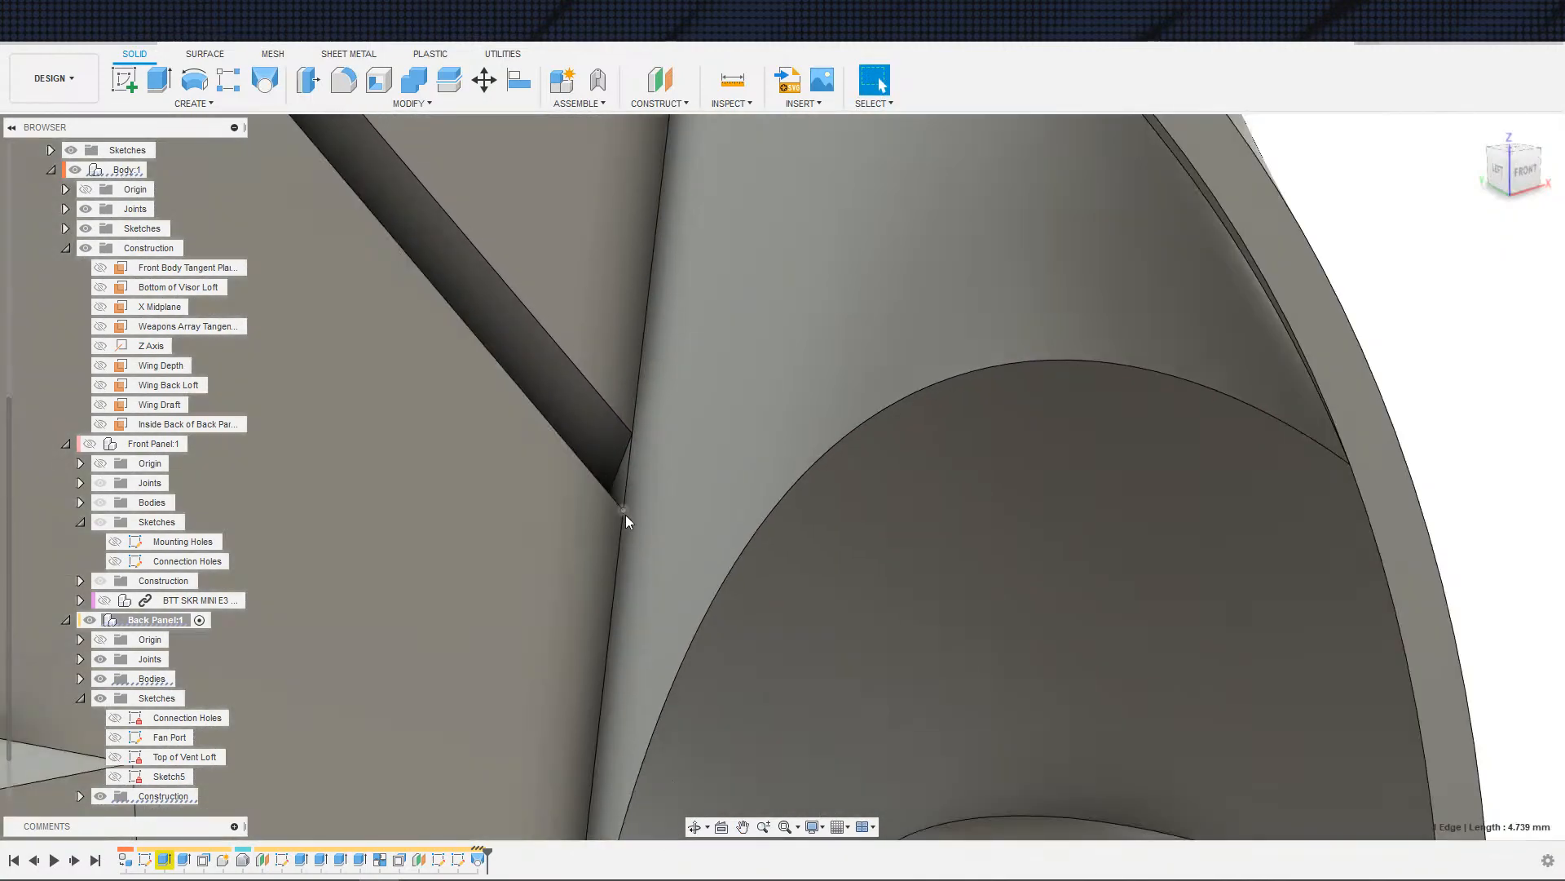
{"action": "scroll", "coordinate": [611, 520], "scroll_direction": "down", "scroll_amount": 4}
{"action": "middle_click_drag", "start_coordinate": [624, 541], "coordinate": [826, 632], "text": "shift"}
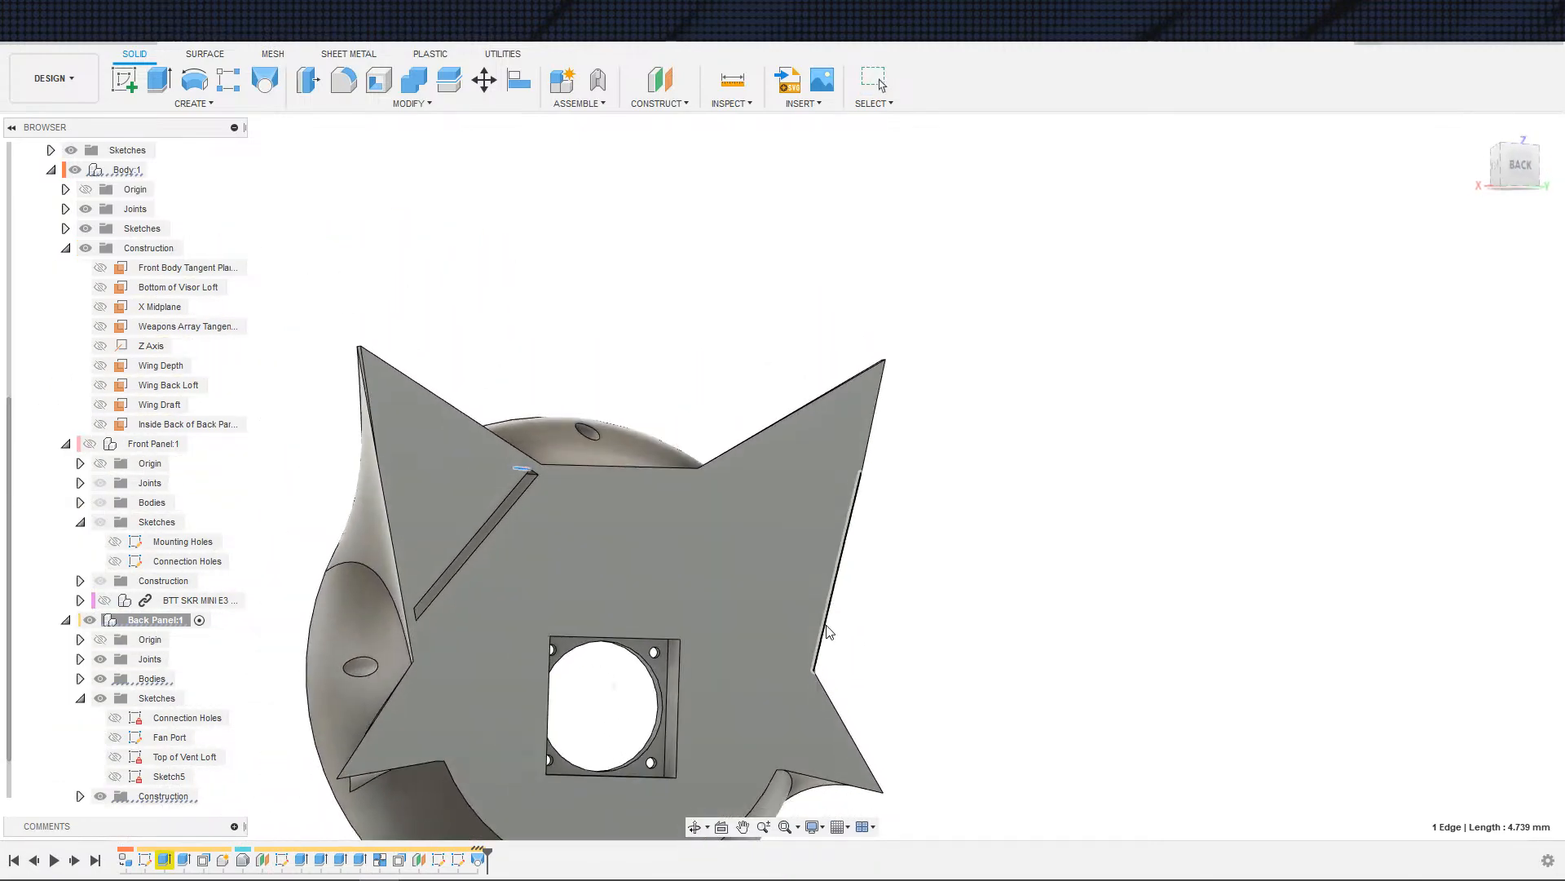
{"action": "scroll", "coordinate": [825, 625], "scroll_direction": "down", "scroll_amount": 2}
{"action": "middle_click_drag", "start_coordinate": [465, 635], "coordinate": [620, 639]}
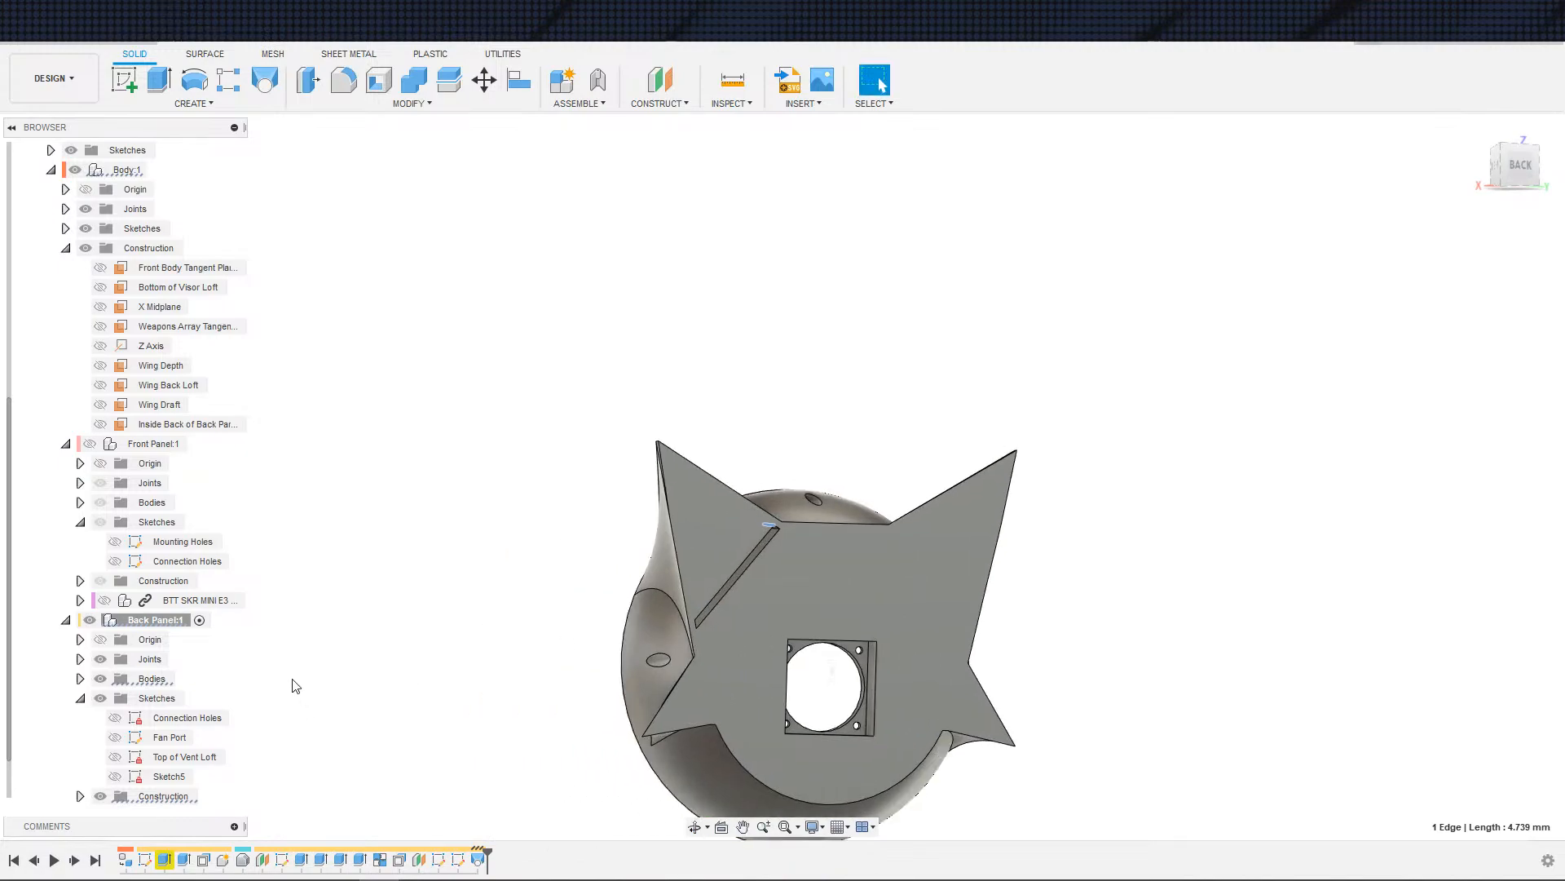
- Start a Loft with Sketch5 and Top of Vent Loft shown, picking the next vent strip in Top of Vent Loft as the first profile
{"action": "left_click", "coordinate": [265, 82]}
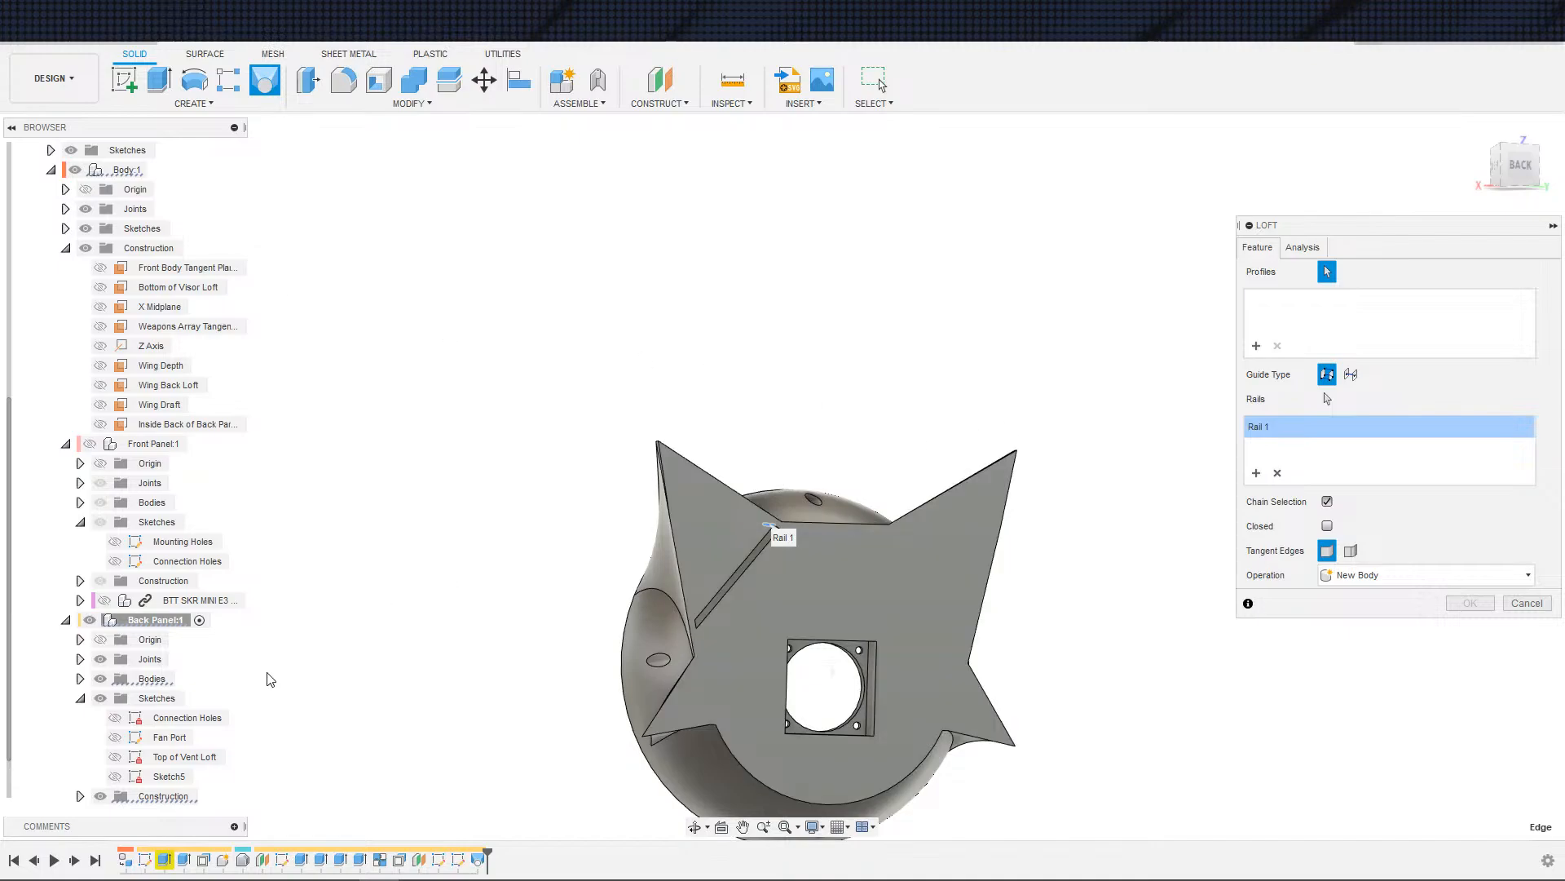
{"action": "left_click", "coordinate": [115, 776]}
{"action": "left_click", "coordinate": [115, 757]}
{"action": "scroll", "coordinate": [605, 699], "scroll_direction": "up", "scroll_amount": 3}
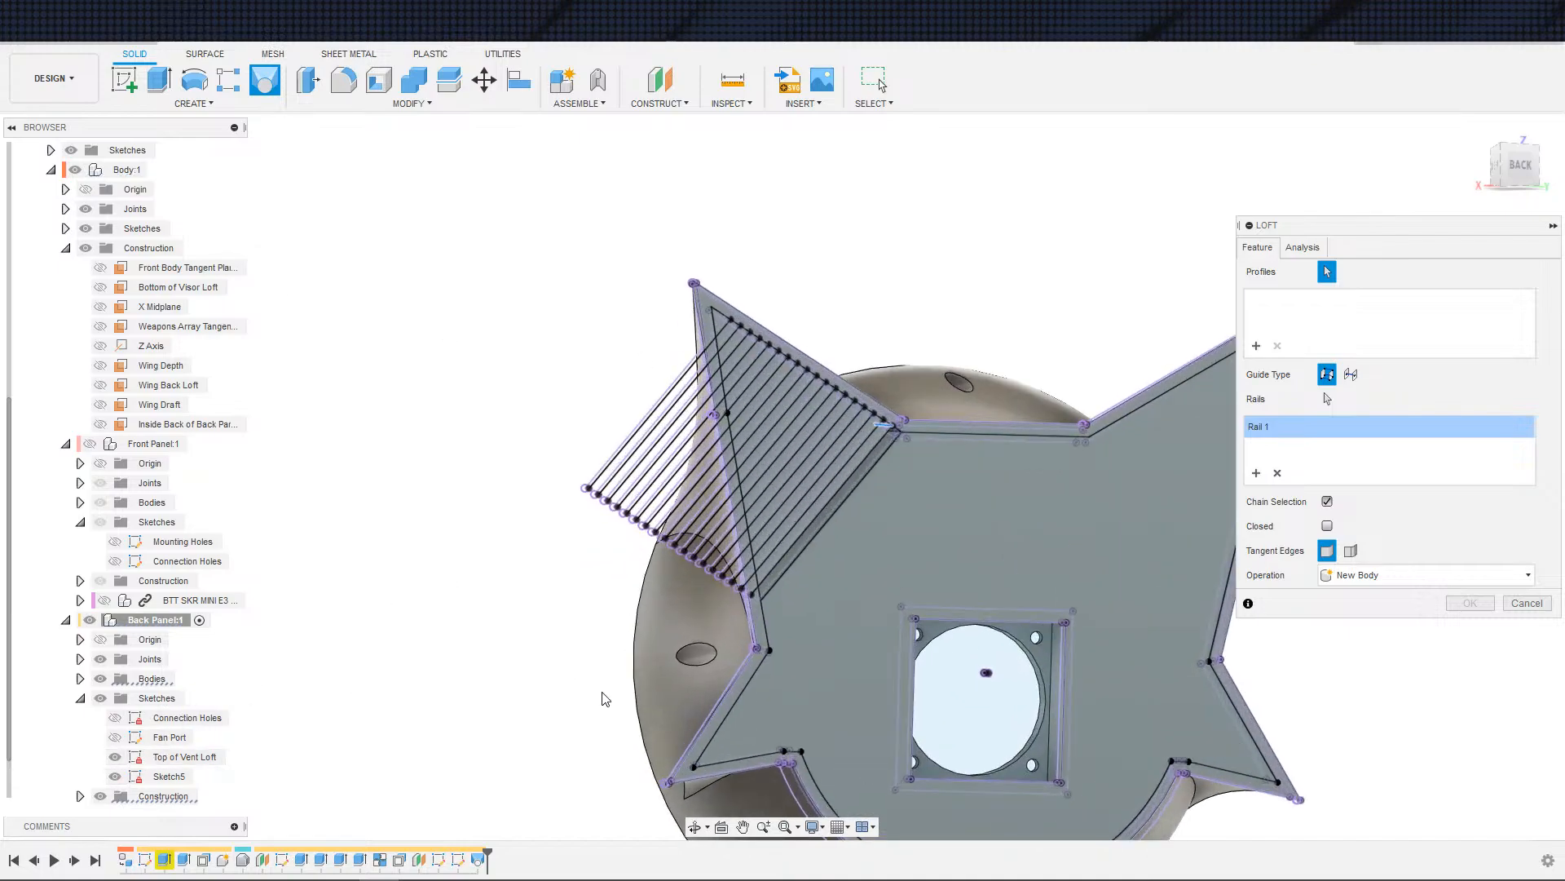
{"action": "middle_click_drag", "start_coordinate": [605, 699], "coordinate": [639, 654], "text": "shift"}
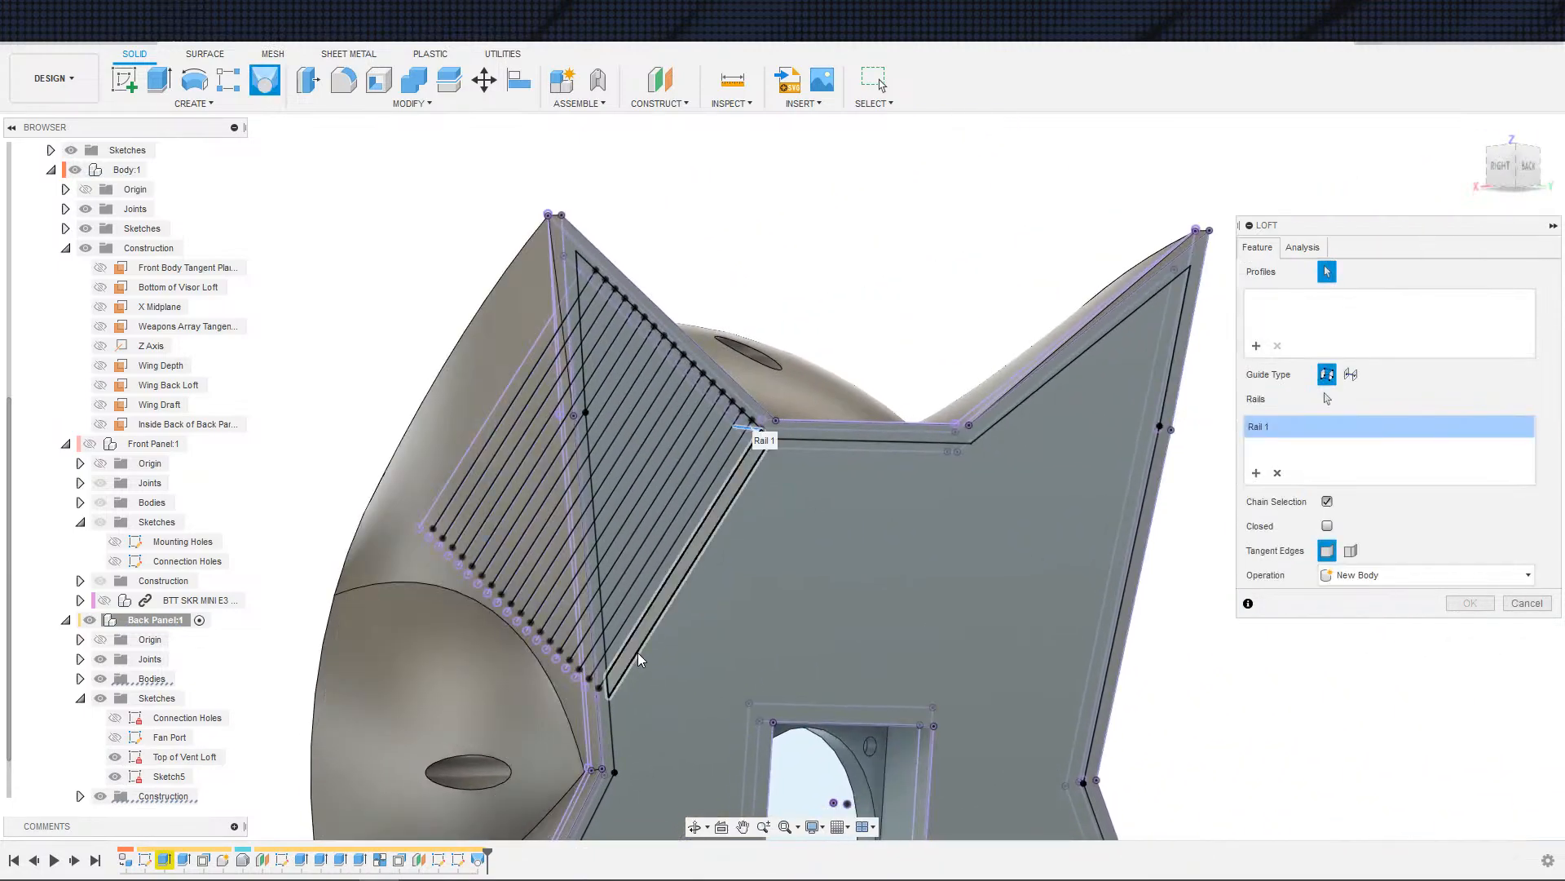
{"action": "scroll", "coordinate": [617, 613], "scroll_direction": "up", "scroll_amount": 3}
{"action": "left_click", "coordinate": [618, 613]}
- Try to pick the matching vent strip in Sketch5 as the loft's second profile with the Back Panel's bodies hidden
{"action": "scroll", "coordinate": [618, 613], "scroll_direction": "down", "scroll_amount": 5}
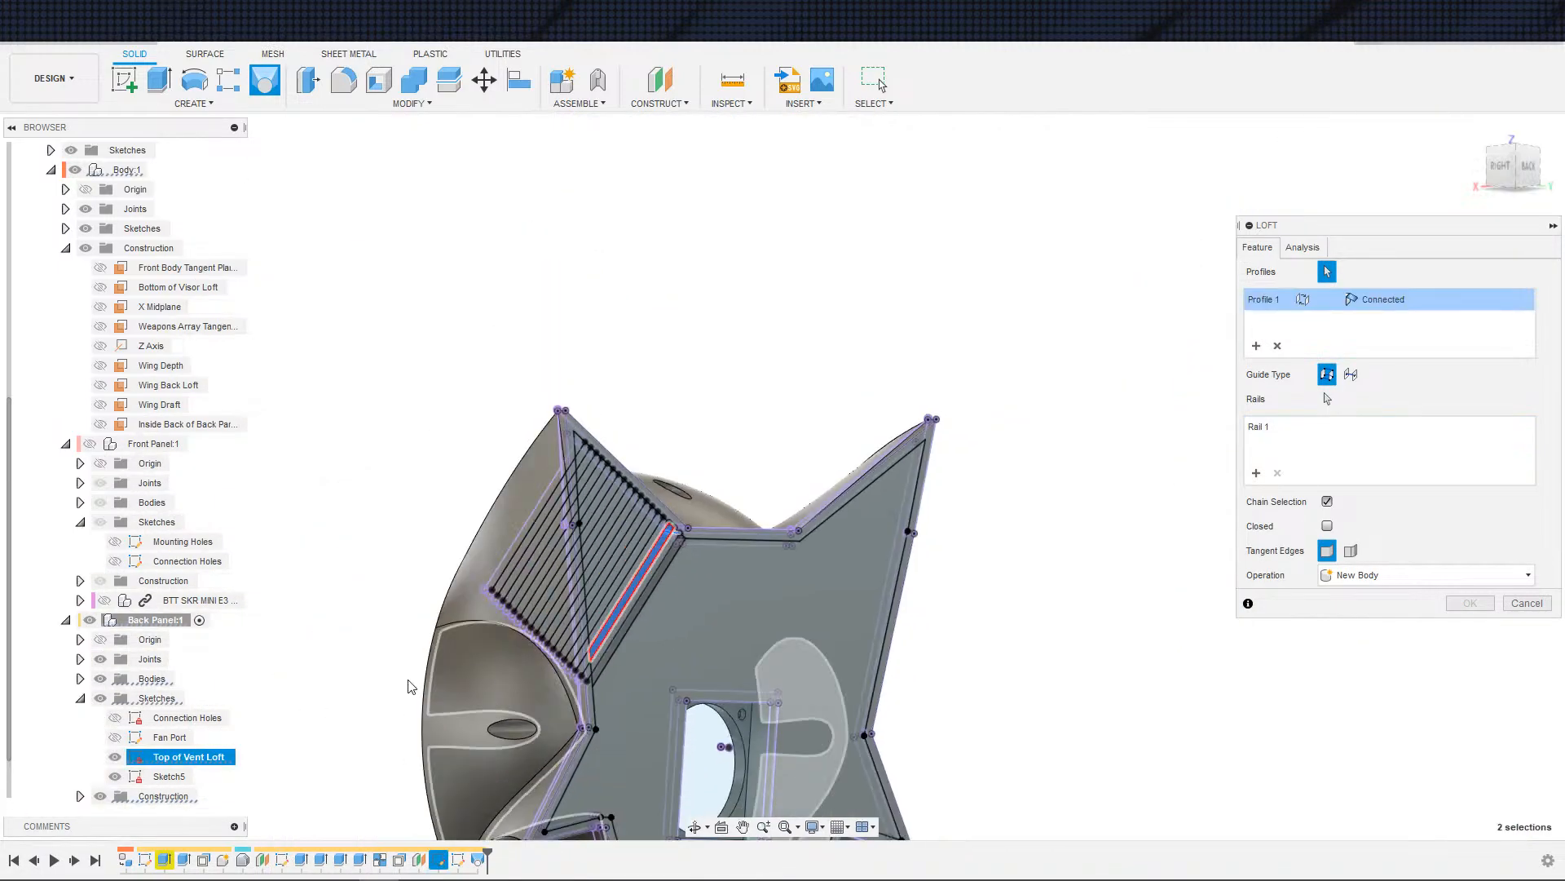
{"action": "scroll", "coordinate": [634, 624], "scroll_direction": "up", "scroll_amount": 6}
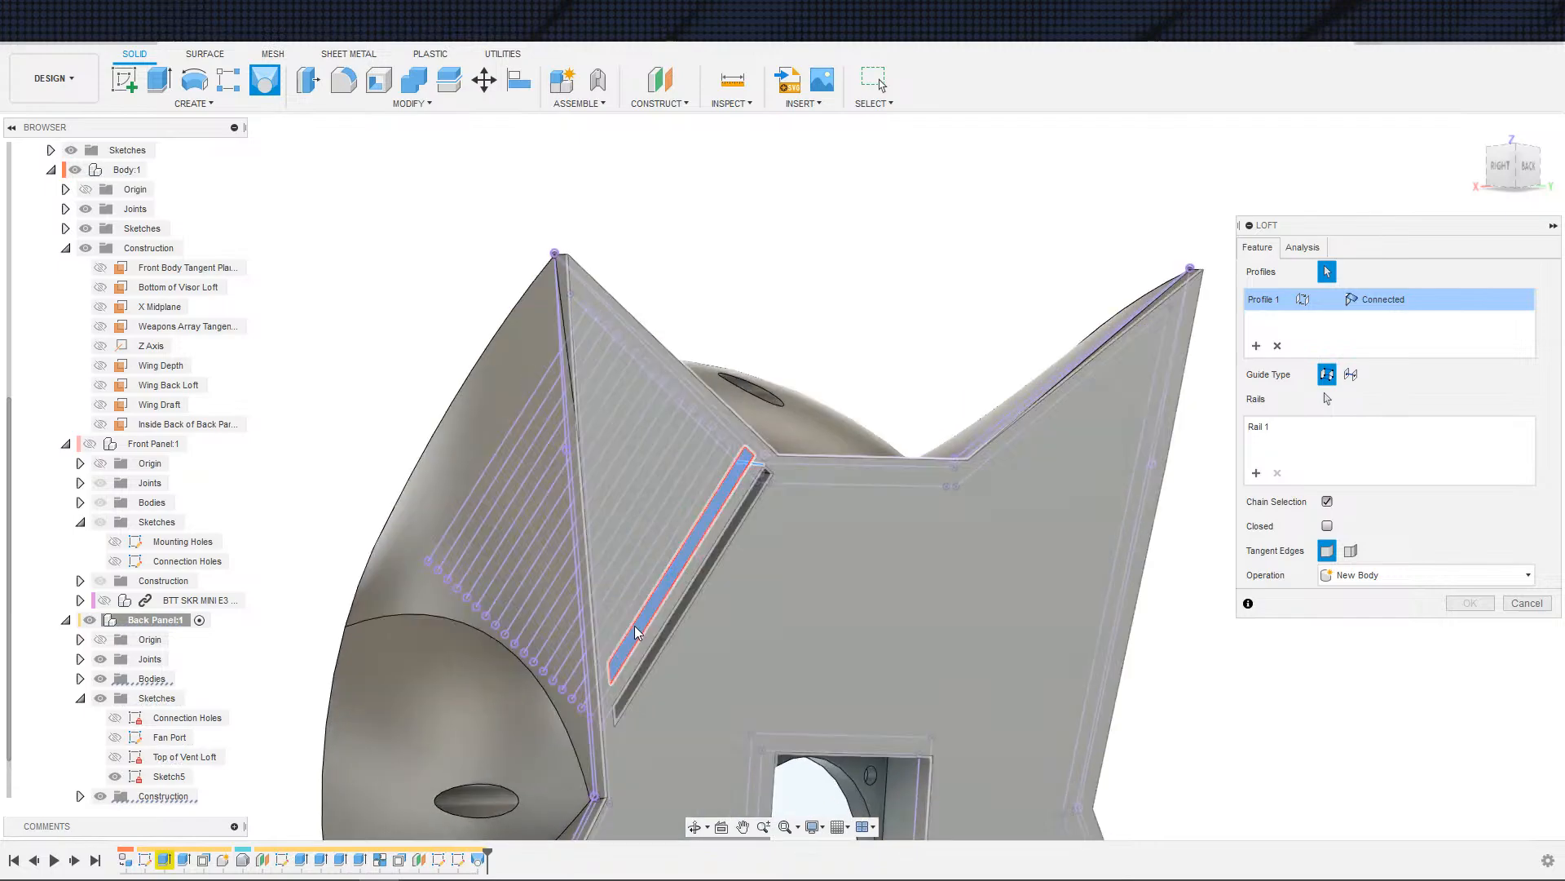
{"action": "left_click", "coordinate": [101, 678]}
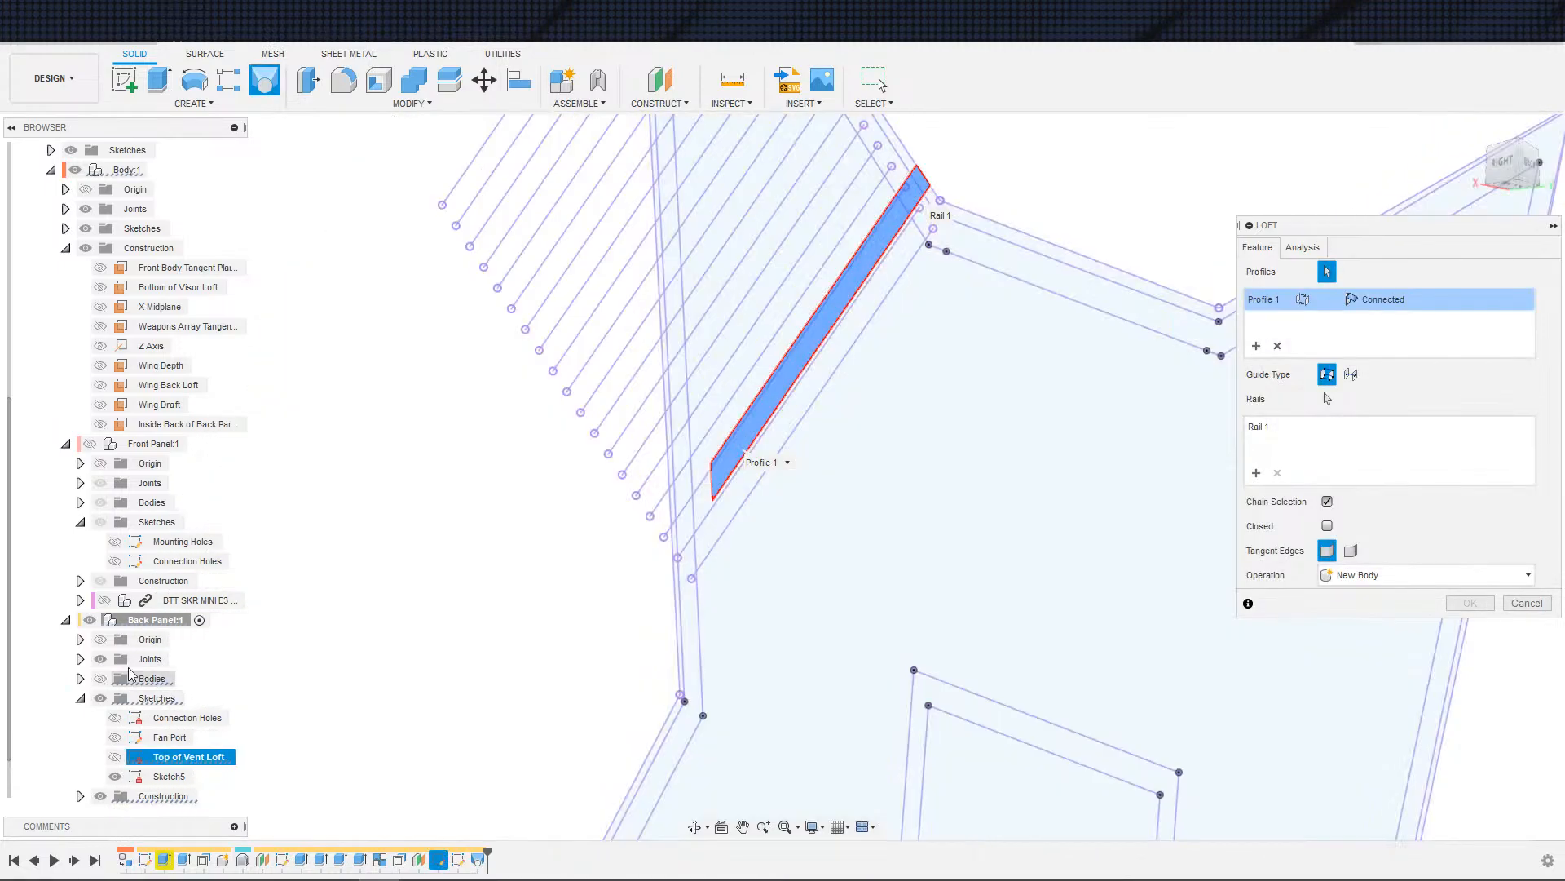
{"action": "left_click", "coordinate": [698, 470]}
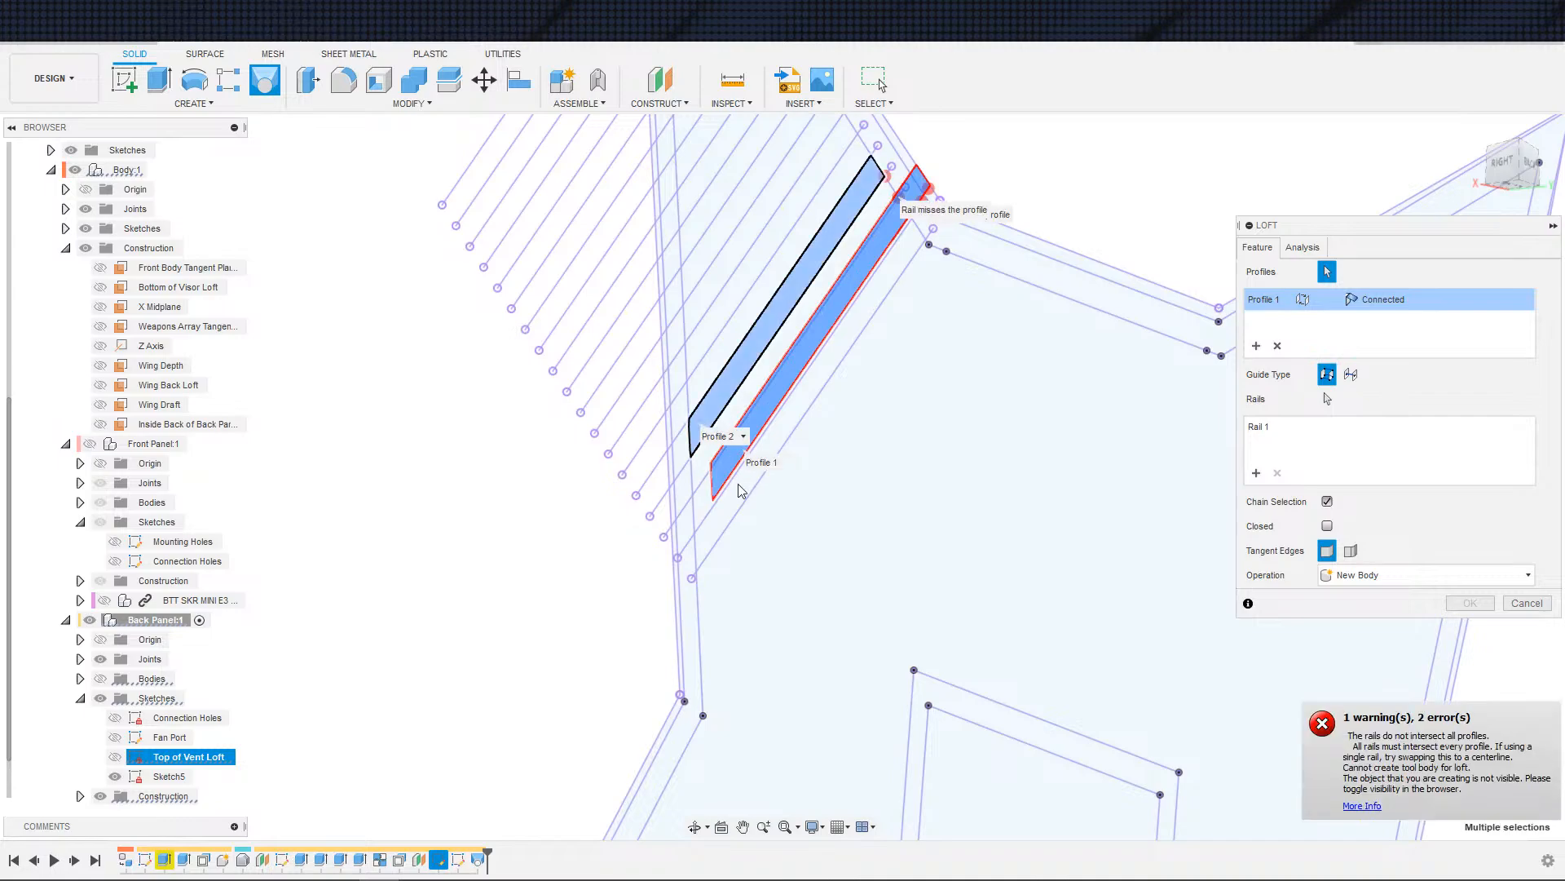
{"action": "scroll", "coordinate": [274, 692], "scroll_direction": "down", "scroll_amount": 2}
{"action": "left_click", "coordinate": [100, 679]}
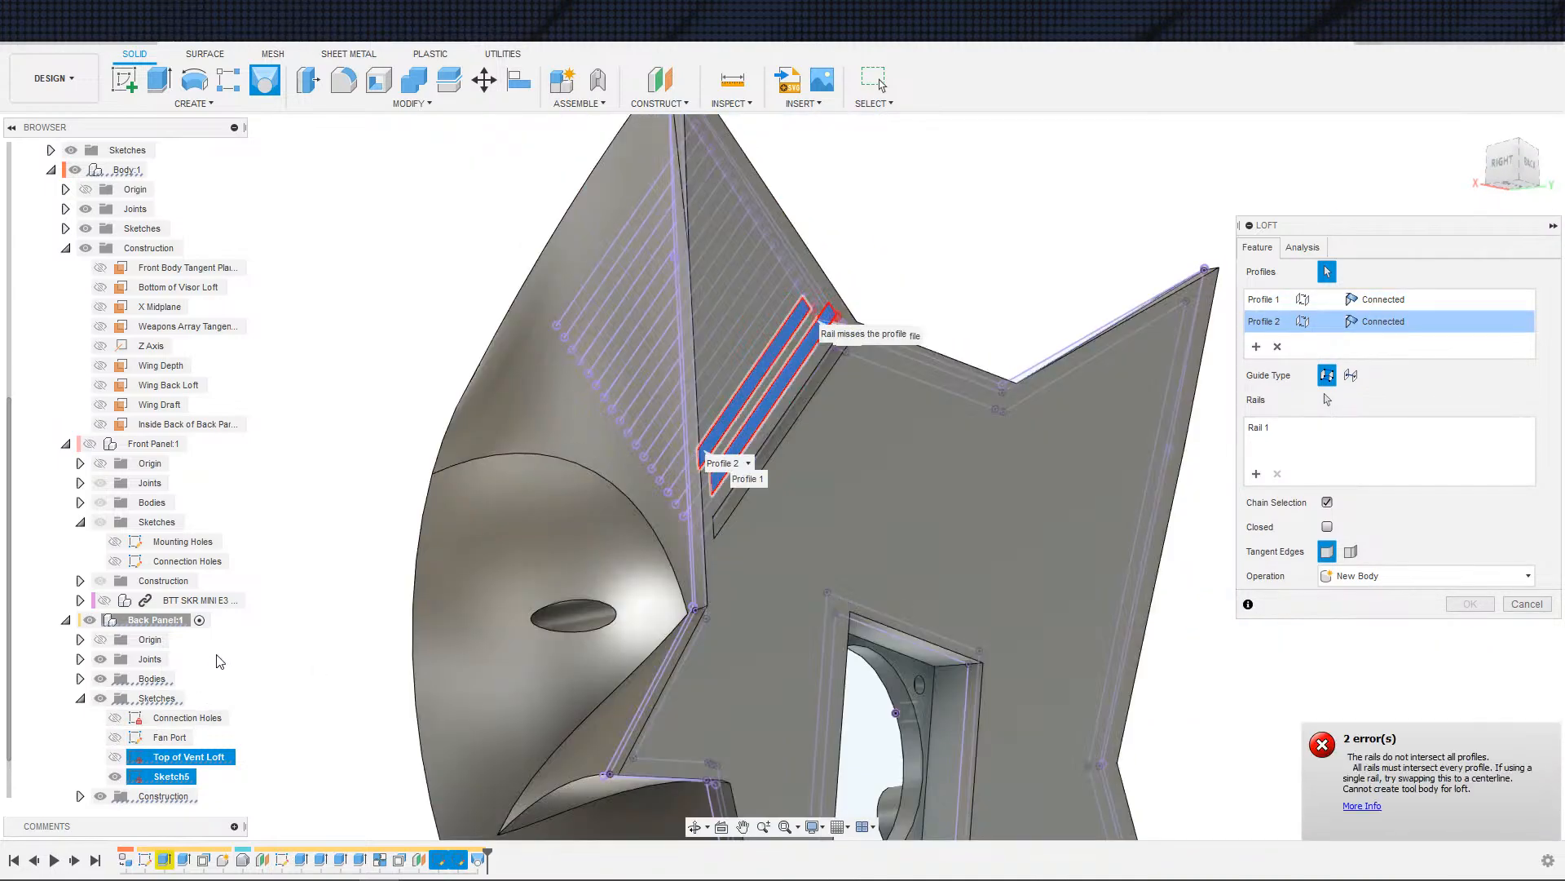
- Set the loft operation to Cut
{"action": "scroll", "coordinate": [217, 661], "scroll_direction": "up", "scroll_amount": 2}
{"action": "middle_click_drag", "start_coordinate": [770, 615], "coordinate": [1182, 579], "text": "shift"}
{"action": "left_click", "coordinate": [1388, 576]}
{"action": "left_click", "coordinate": [1360, 615]}
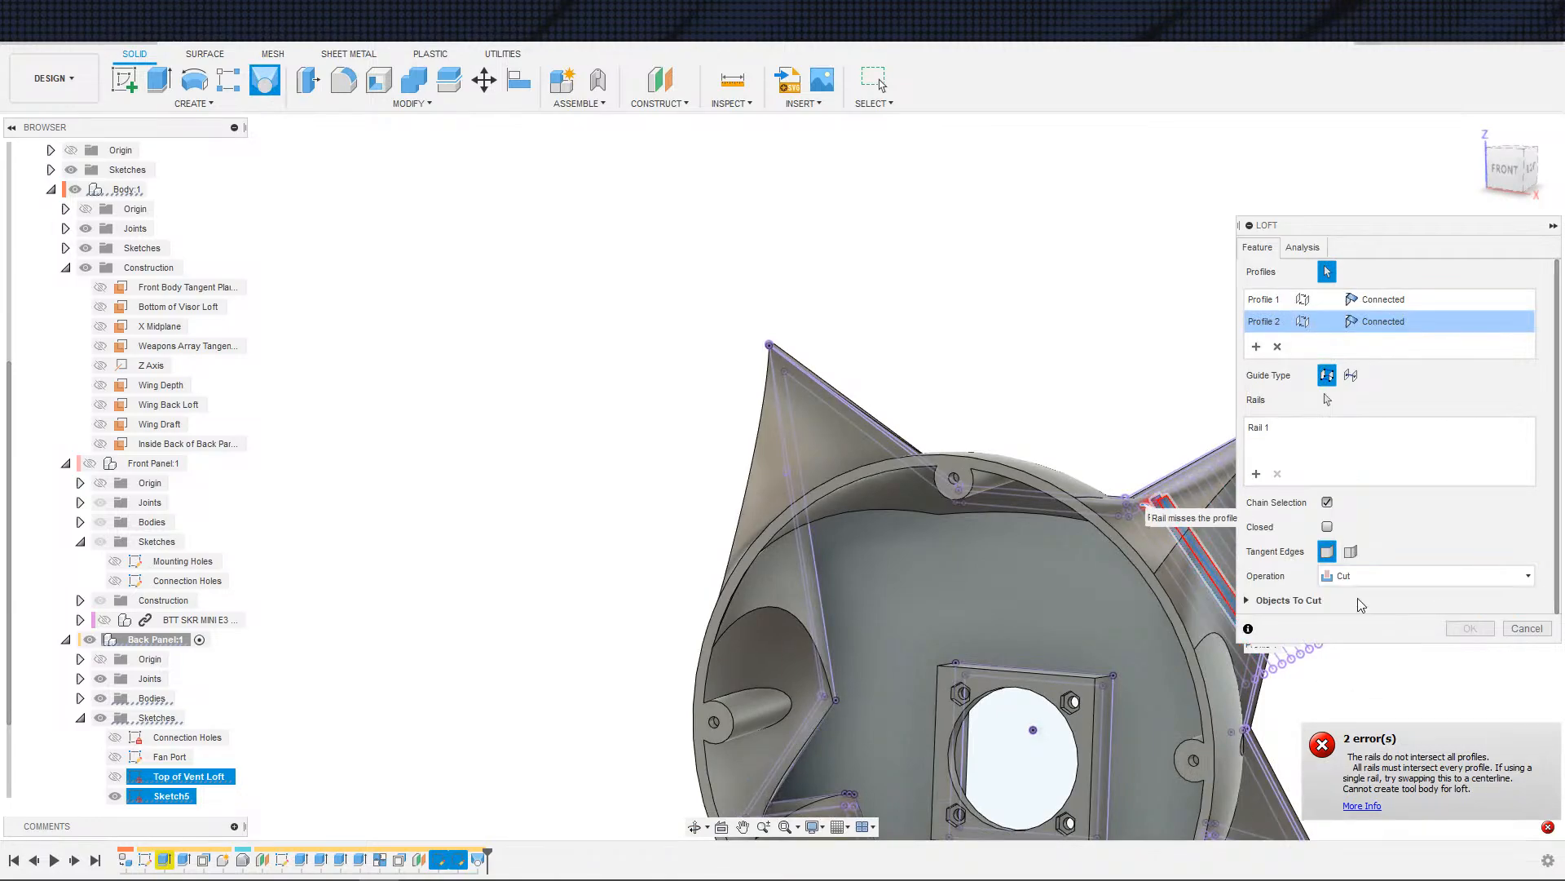
- Examine the two lofted strip profiles and the stray rail at the end of the existing vent slot
{"action": "scroll", "coordinate": [1105, 354], "scroll_direction": "down", "scroll_amount": 2}
{"action": "middle_click_drag", "start_coordinate": [1088, 364], "coordinate": [1037, 404]}
{"action": "scroll", "coordinate": [824, 419], "scroll_direction": "up", "scroll_amount": 3}
{"action": "scroll", "coordinate": [1119, 499], "scroll_direction": "up", "scroll_amount": 2}
{"action": "middle_click_drag", "start_coordinate": [1123, 500], "coordinate": [1044, 468]}
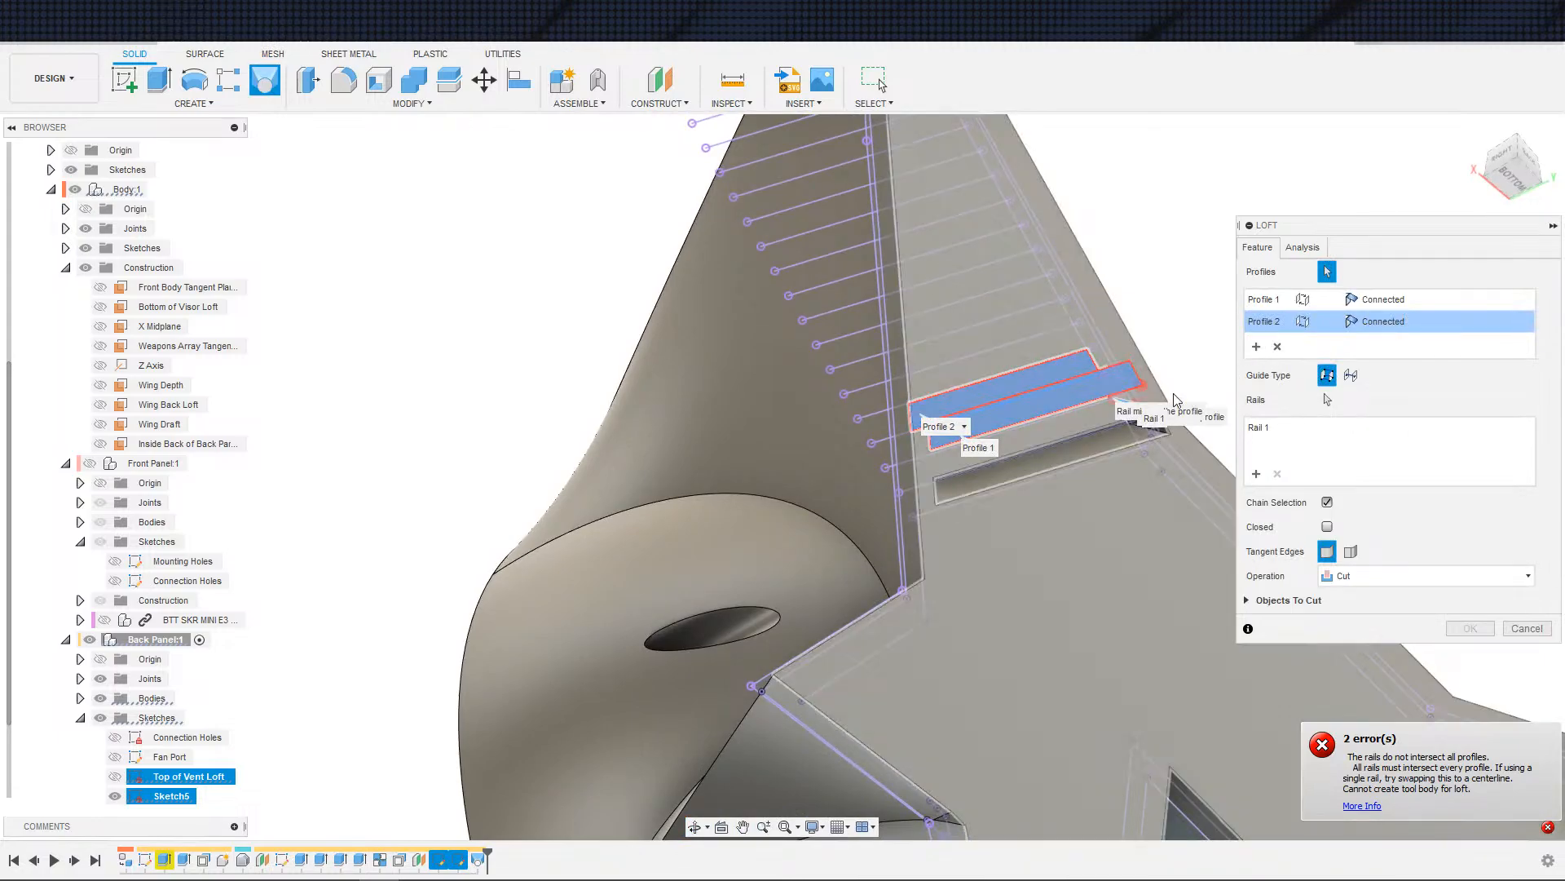
{"action": "scroll", "coordinate": [1181, 377], "scroll_direction": "up", "scroll_amount": 2}
{"action": "middle_click_drag", "start_coordinate": [1132, 281], "coordinate": [1063, 278]}
{"action": "scroll", "coordinate": [1024, 406], "scroll_direction": "down", "scroll_amount": 1}
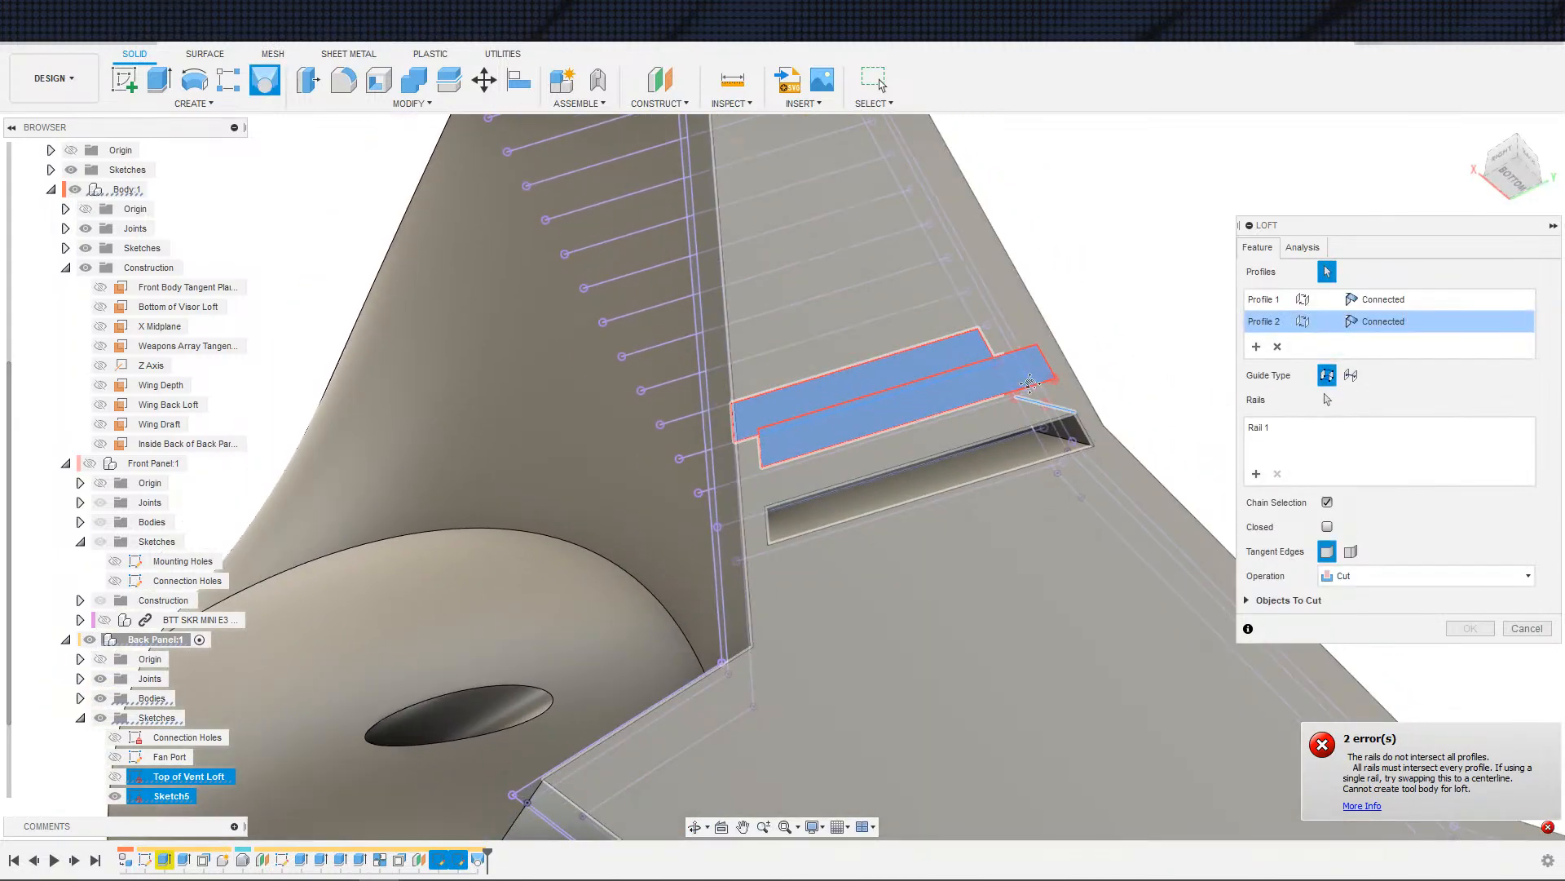
{"action": "middle_click_drag", "start_coordinate": [1025, 405], "coordinate": [964, 359]}
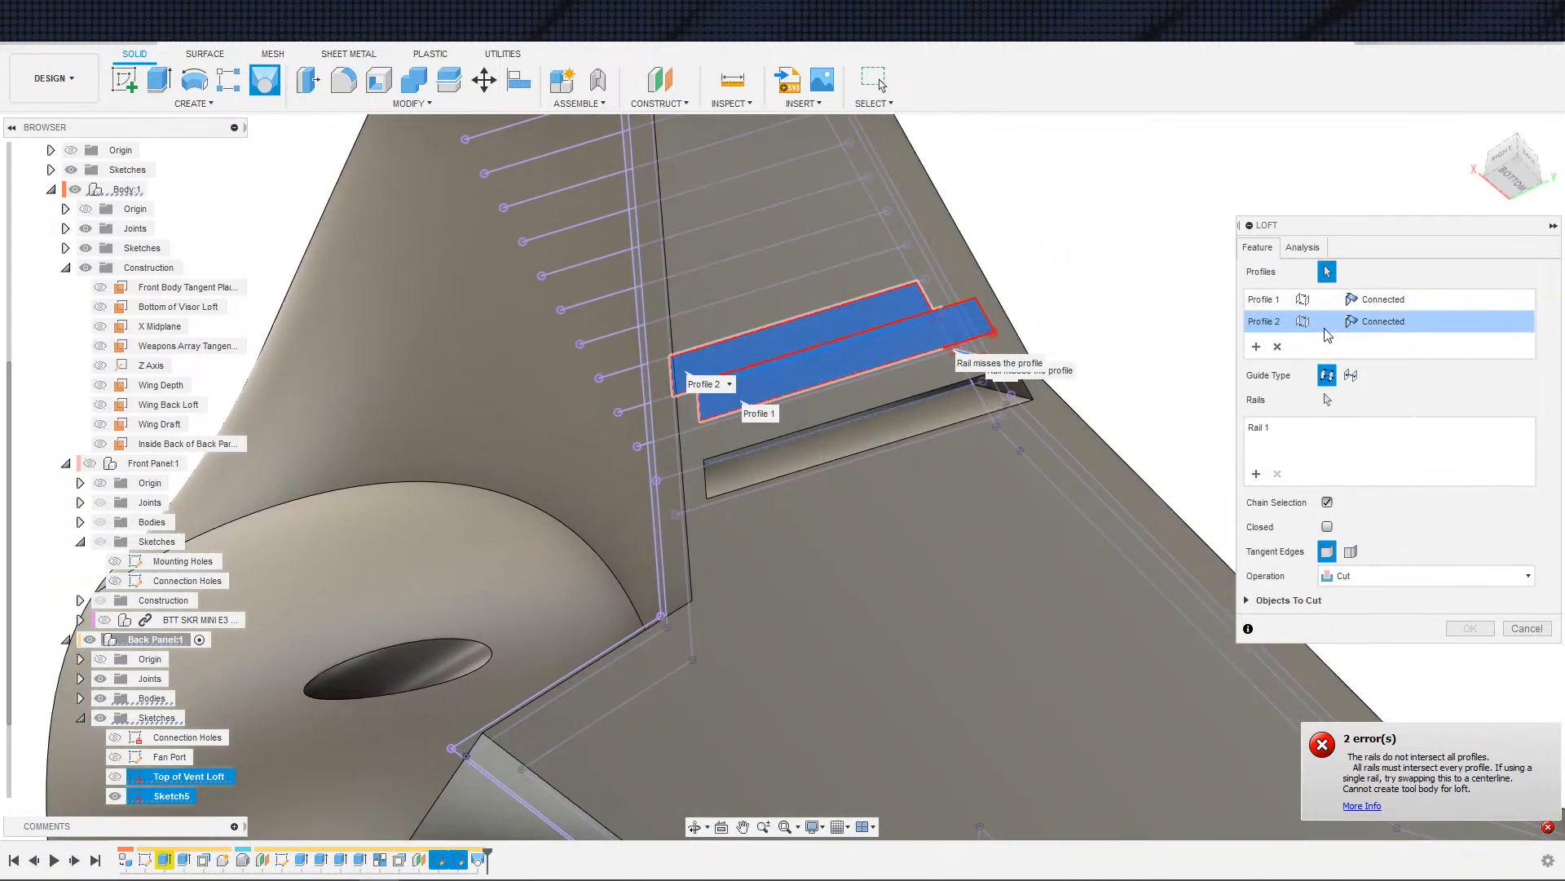
- Clear all profiles and the stray rail from the loft
{"action": "left_click", "coordinate": [1278, 345]}
{"action": "left_click", "coordinate": [962, 377]}
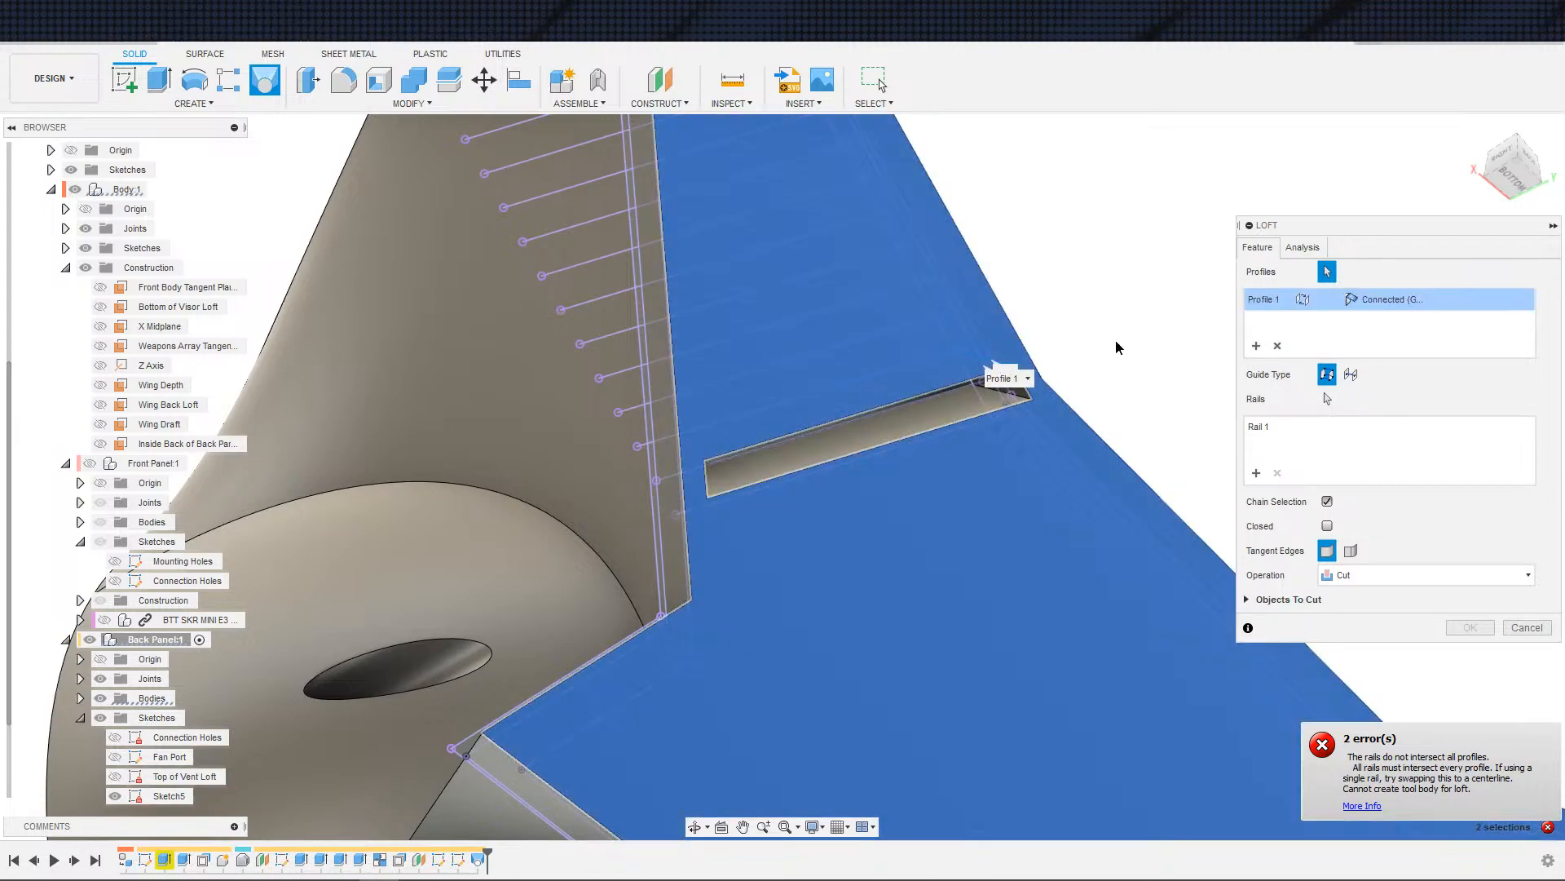
{"action": "left_click", "coordinate": [1277, 429]}
{"action": "left_click", "coordinate": [1277, 474]}
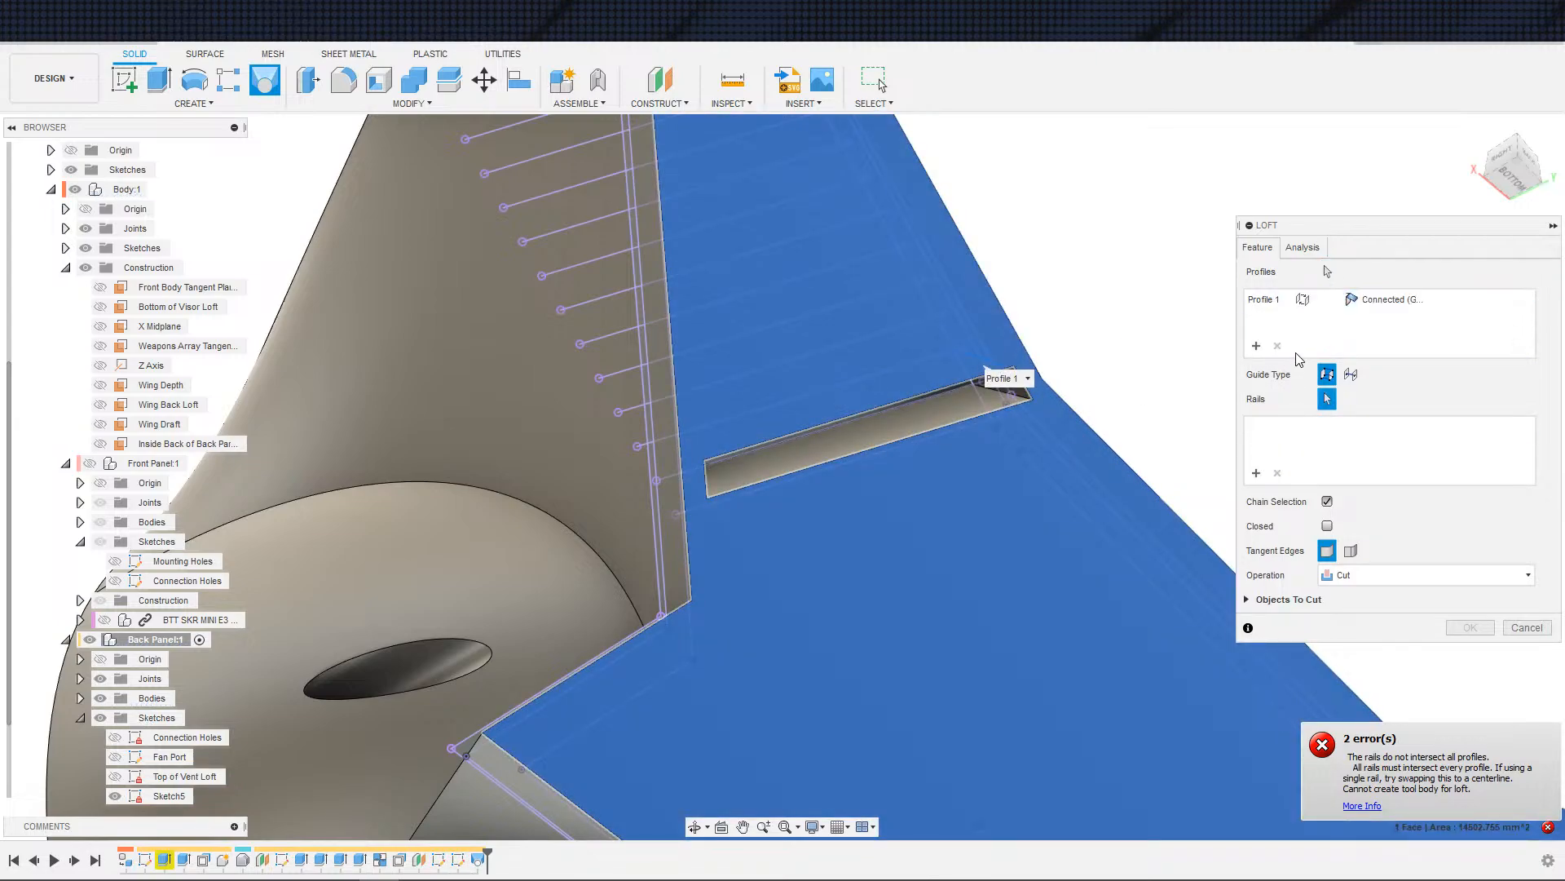
{"action": "left_click", "coordinate": [1302, 303]}
{"action": "left_click", "coordinate": [1278, 346]}
- Loft-cut the Back Panel between the next vent strip in Top of Vent Loft and its counterpart in Sketch5
{"action": "scroll", "coordinate": [996, 398], "scroll_direction": "down", "scroll_amount": 3}
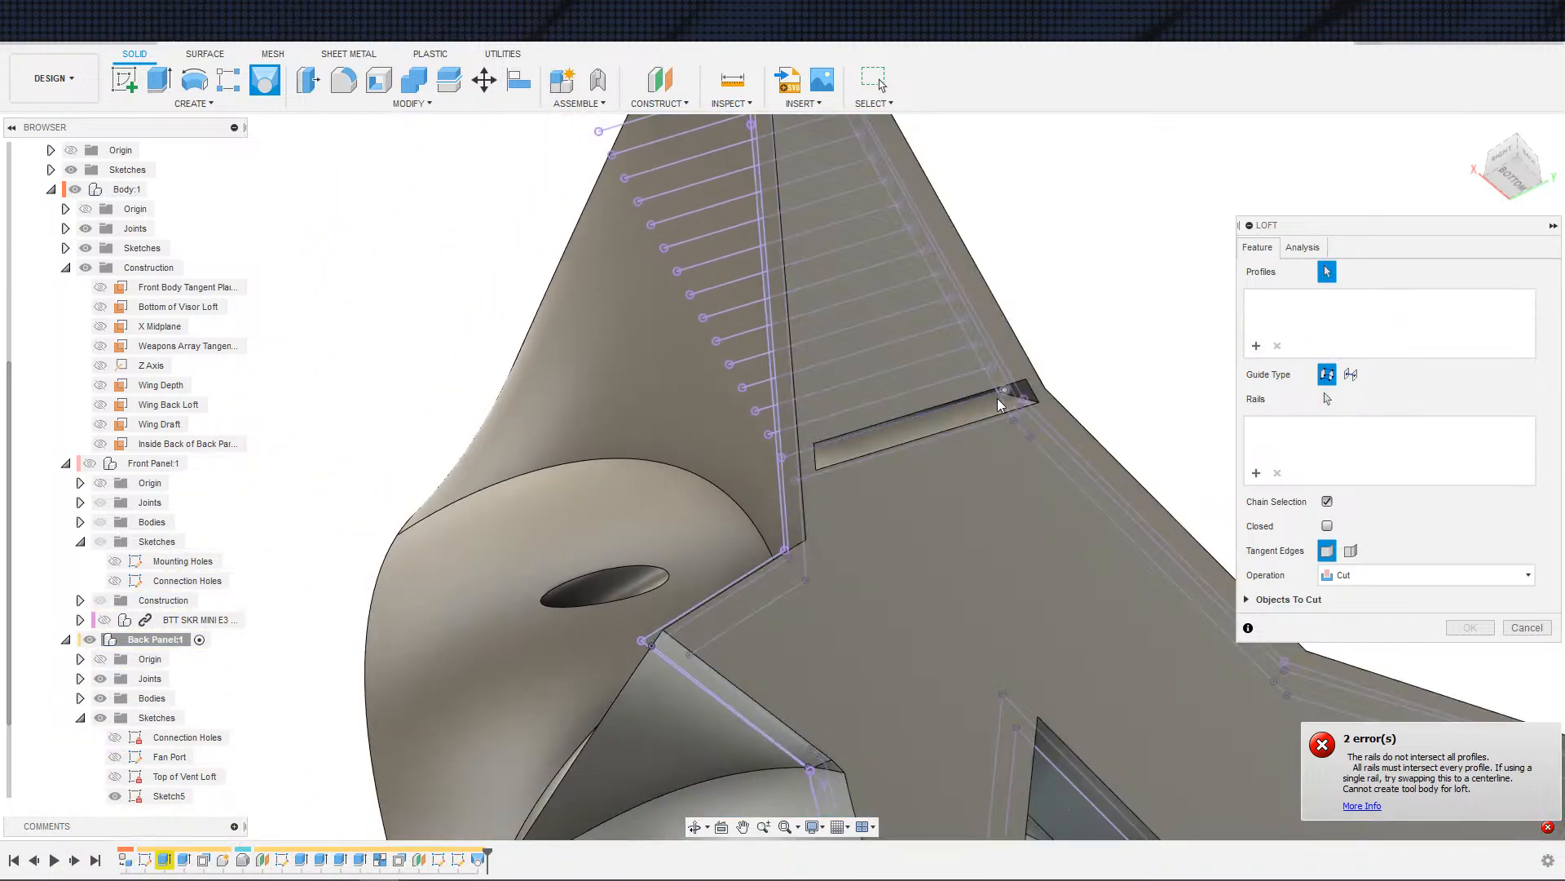
{"action": "left_click", "coordinate": [100, 698]}
{"action": "left_click", "coordinate": [115, 776]}
{"action": "left_click", "coordinate": [115, 796]}
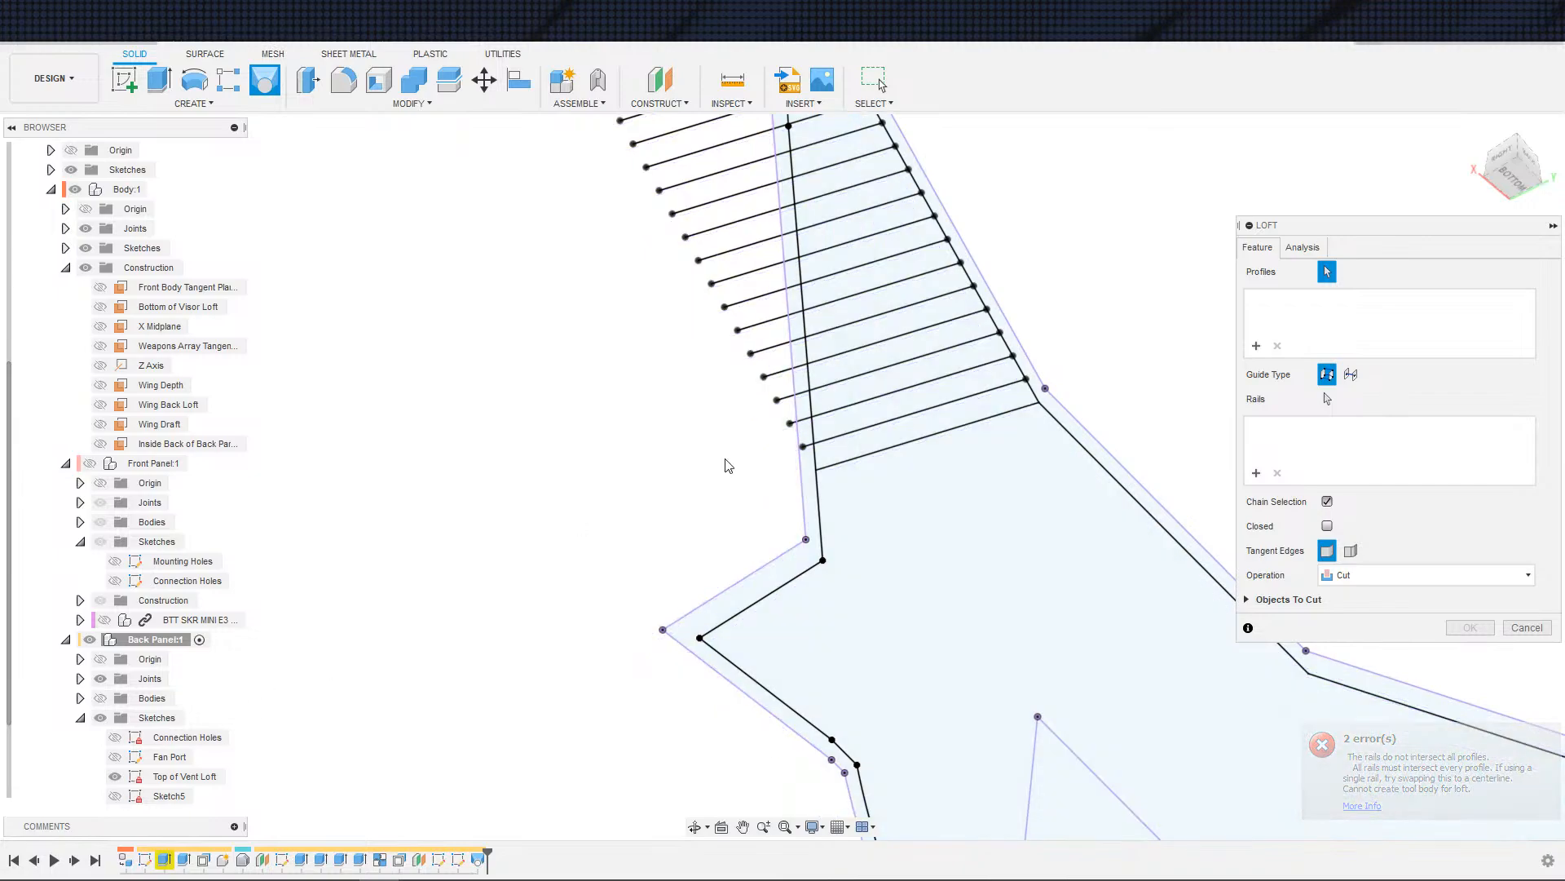
{"action": "left_click", "coordinate": [864, 393]}
{"action": "left_click", "coordinate": [115, 776]}
{"action": "left_click", "coordinate": [115, 796]}
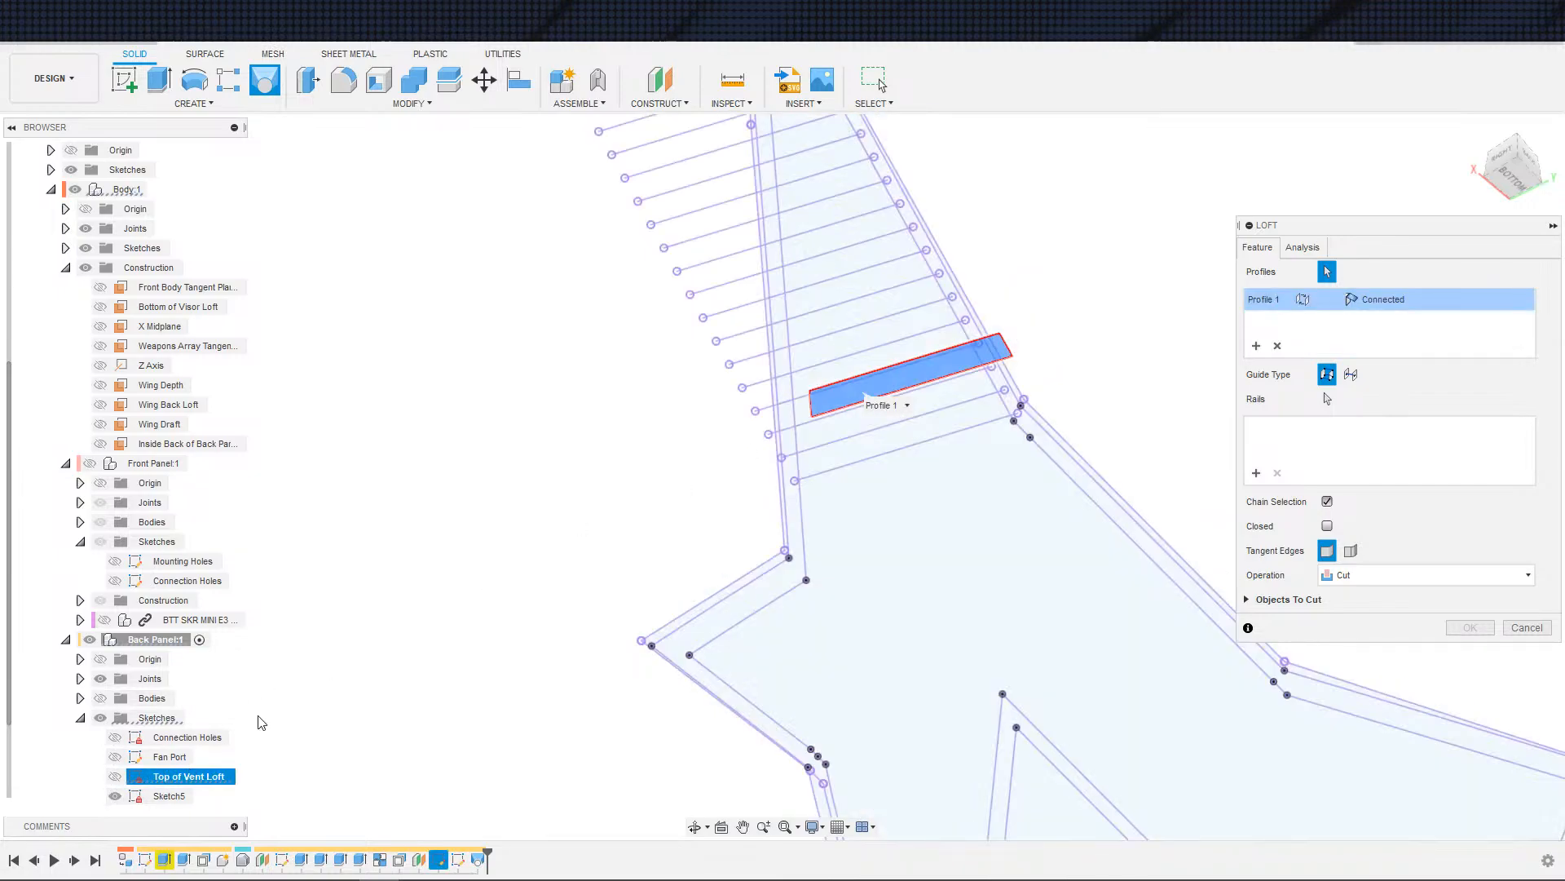
{"action": "left_click", "coordinate": [828, 384]}
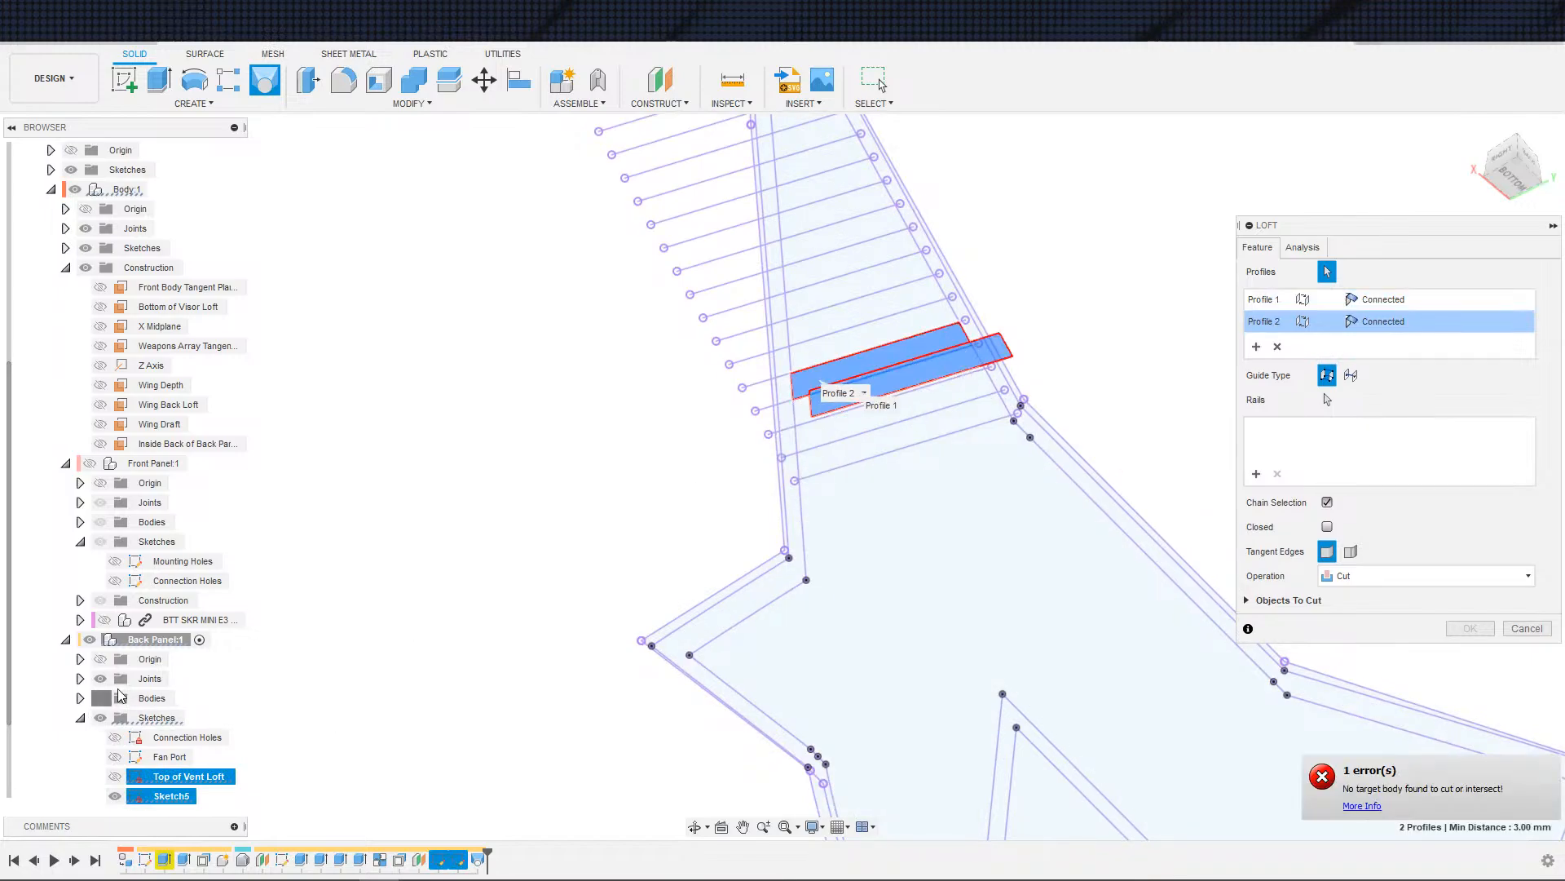
{"action": "left_click", "coordinate": [103, 697]}
{"action": "scroll", "coordinate": [428, 677], "scroll_direction": "down", "scroll_amount": 3}
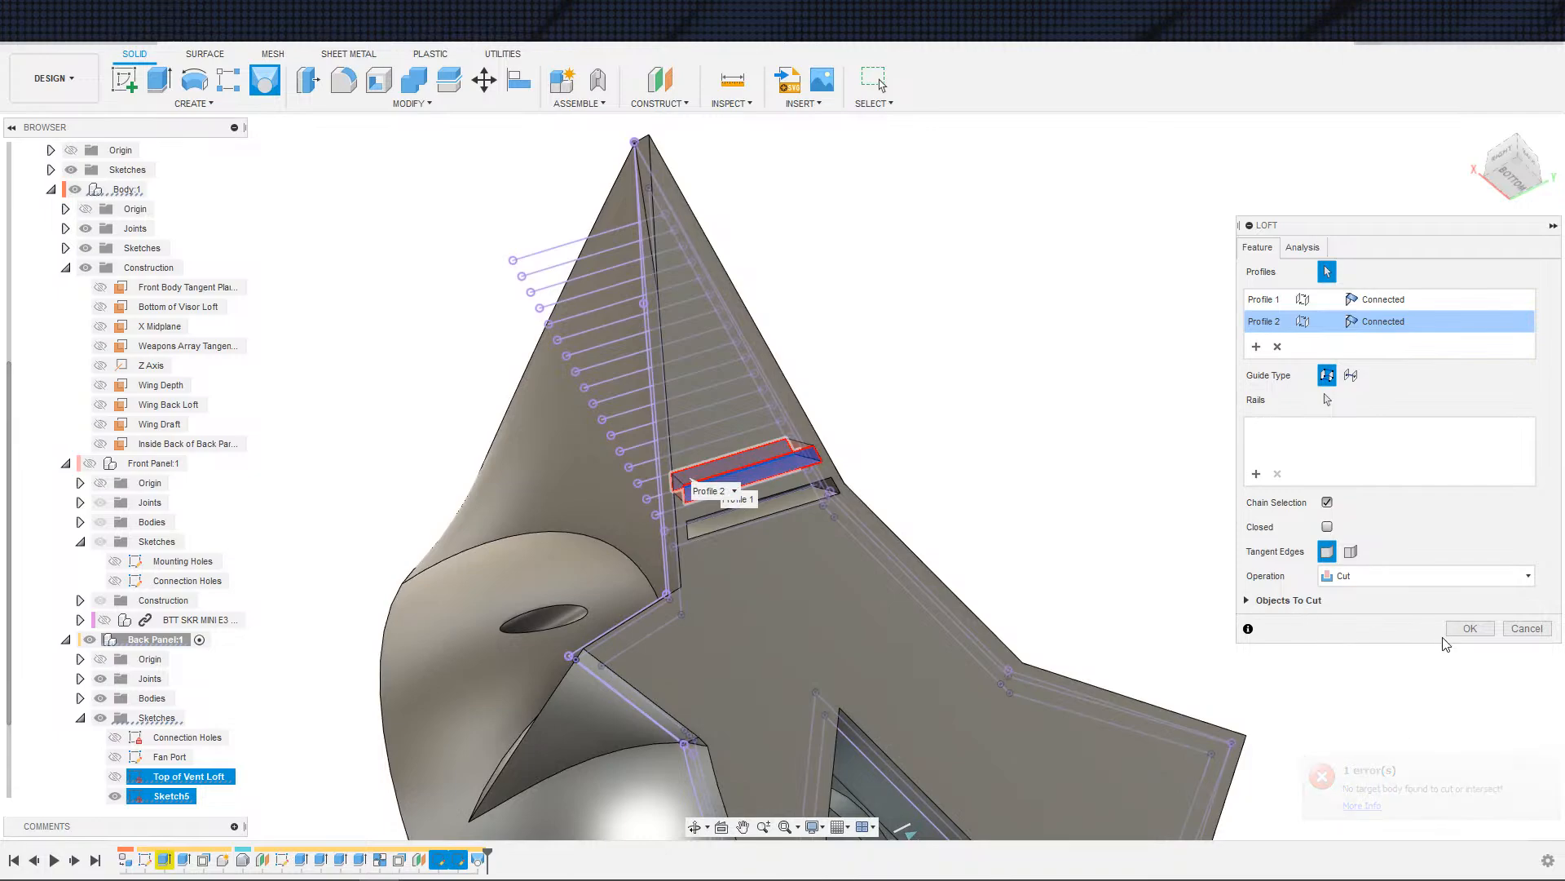
{"action": "left_click", "coordinate": [1470, 629]}
- Extrude the strip between the two vent slots in Top of Vent Loft by 3 mm, joined to the Back Panel
{"action": "scroll", "coordinate": [775, 504], "scroll_direction": "up", "scroll_amount": 5}
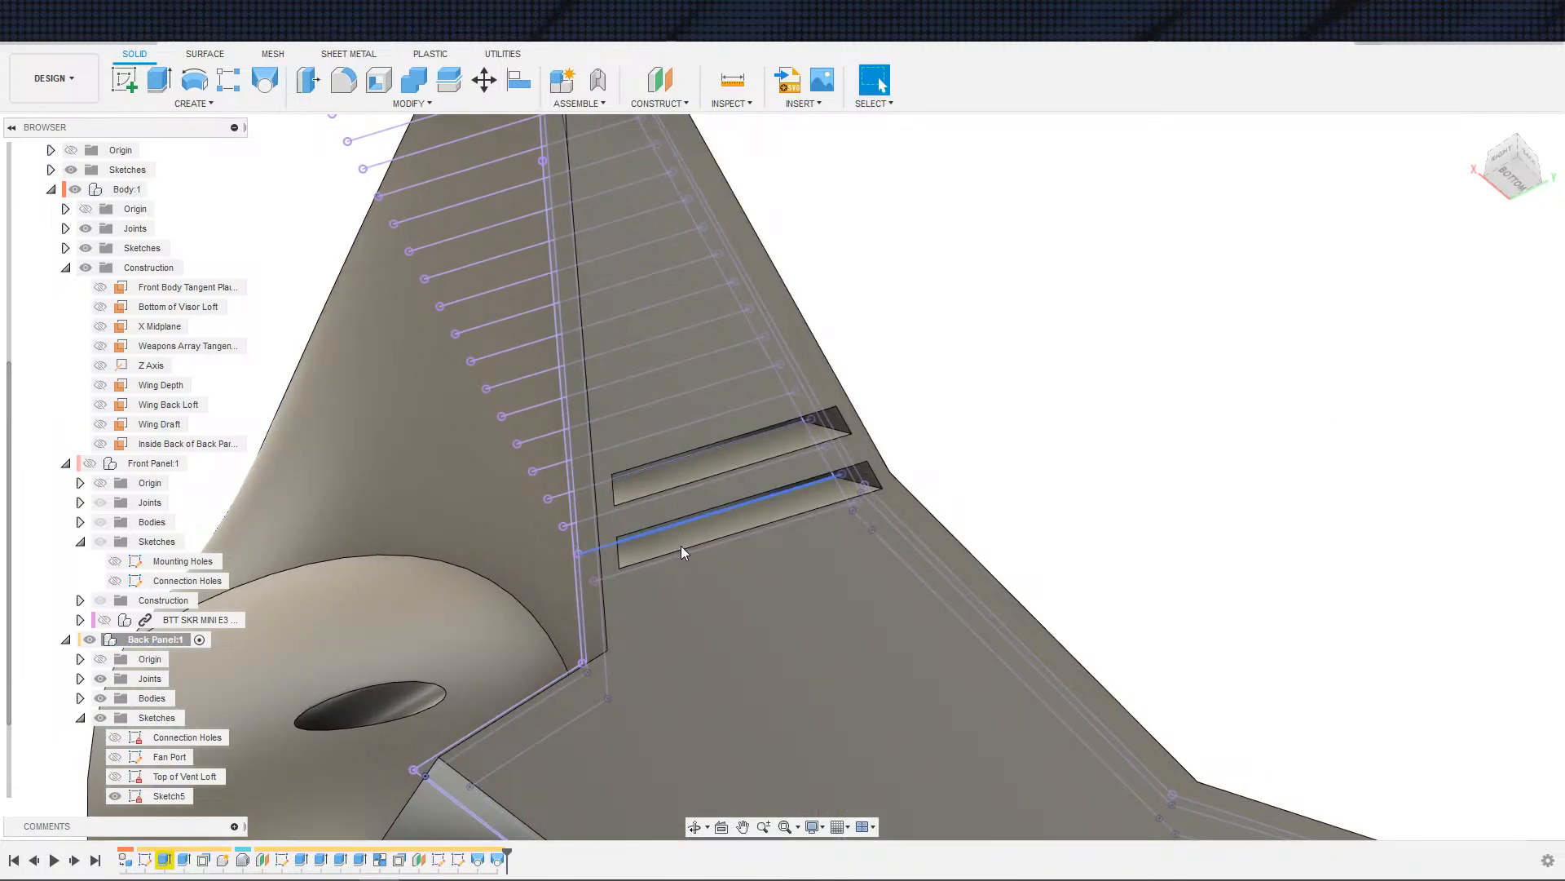
{"action": "key", "text": "e"}
{"action": "scroll", "coordinate": [686, 540], "scroll_direction": "down", "scroll_amount": 3}
{"action": "middle_click_drag", "start_coordinate": [673, 551], "coordinate": [565, 560], "text": "shift"}
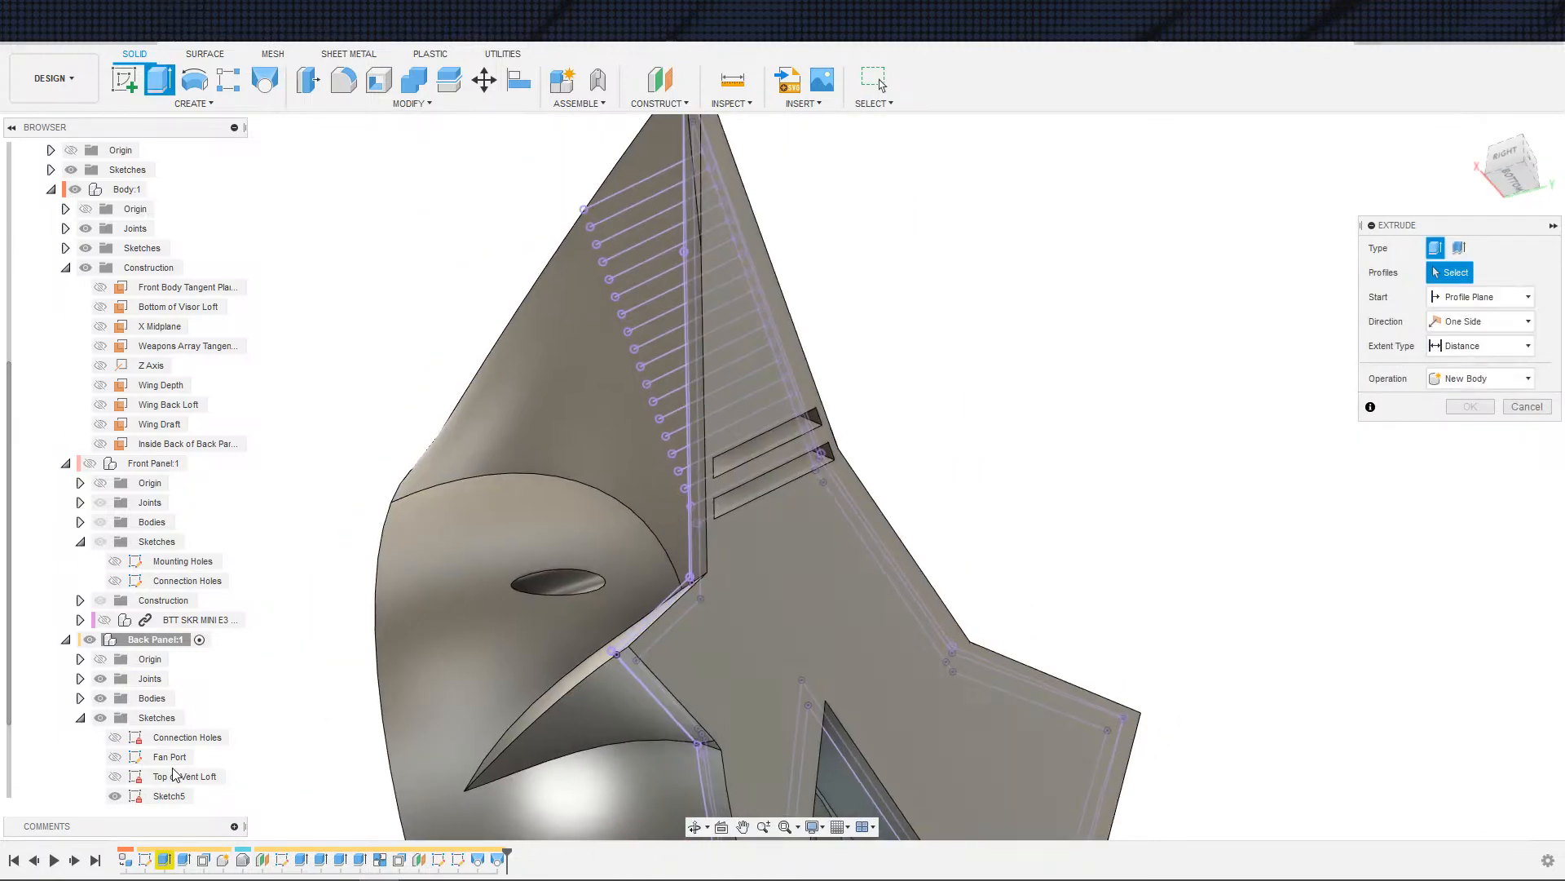
{"action": "left_click", "coordinate": [117, 777]}
{"action": "left_click", "coordinate": [769, 468]}
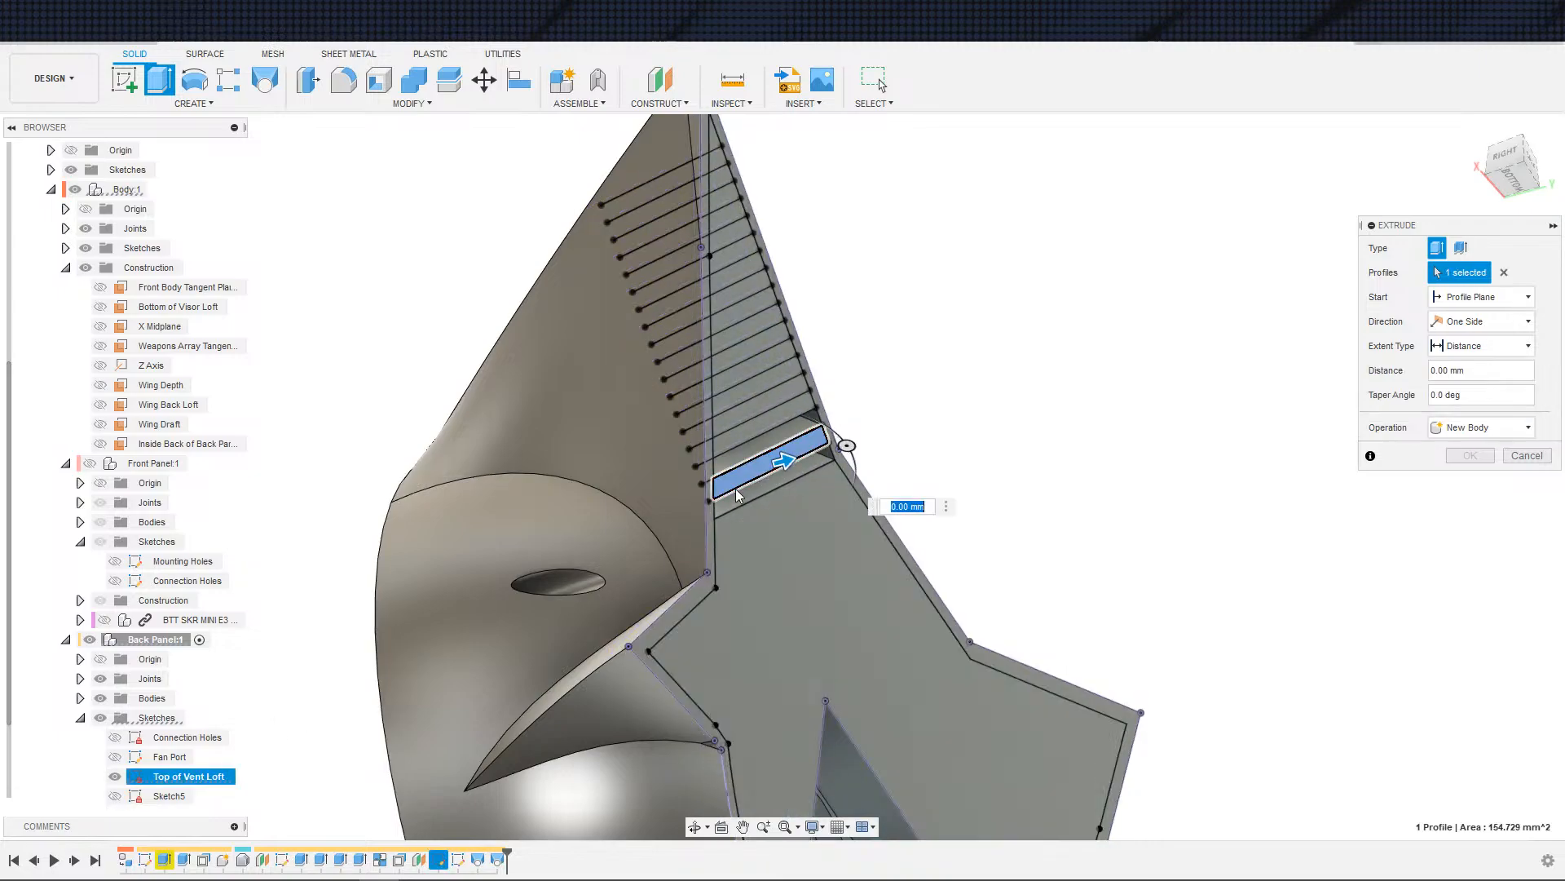
{"action": "type", "text": "3"}
{"action": "middle_click_drag", "start_coordinate": [933, 451], "coordinate": [1305, 465], "text": "shift"}
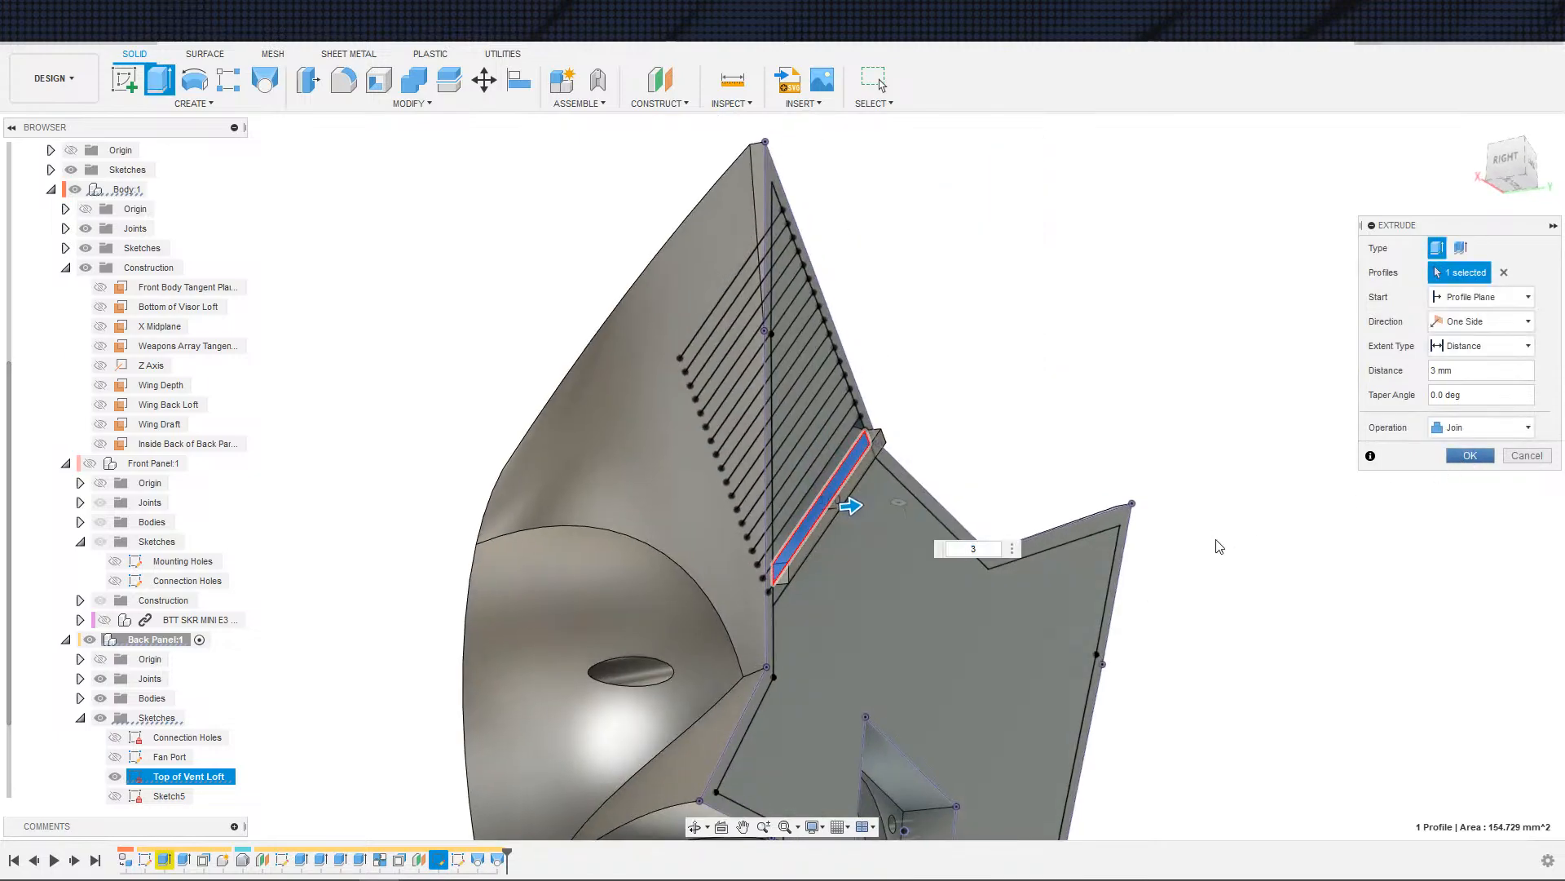
{"action": "key", "text": "Return"}
- Examine the extruded strip and both vent slots from the back, with Top of Vent Loft hidden
{"action": "middle_click_drag", "start_coordinate": [1218, 546], "coordinate": [866, 525], "text": "shift"}
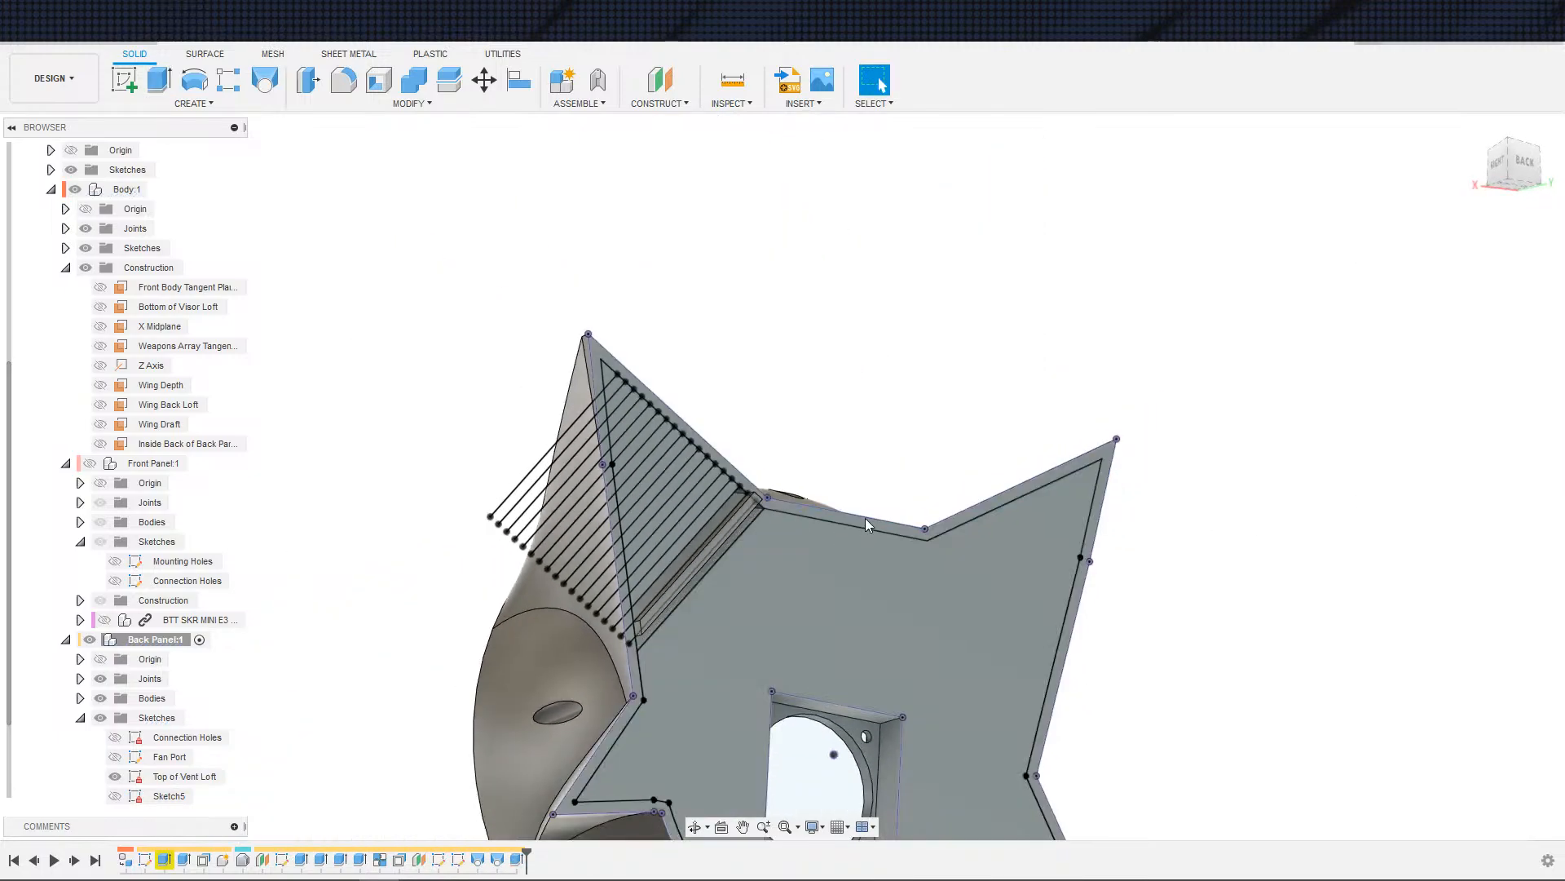
{"action": "left_click", "coordinate": [100, 697]}
{"action": "scroll", "coordinate": [584, 658], "scroll_direction": "up", "scroll_amount": 3}
{"action": "middle_click_drag", "start_coordinate": [571, 664], "coordinate": [579, 673], "text": "shift"}
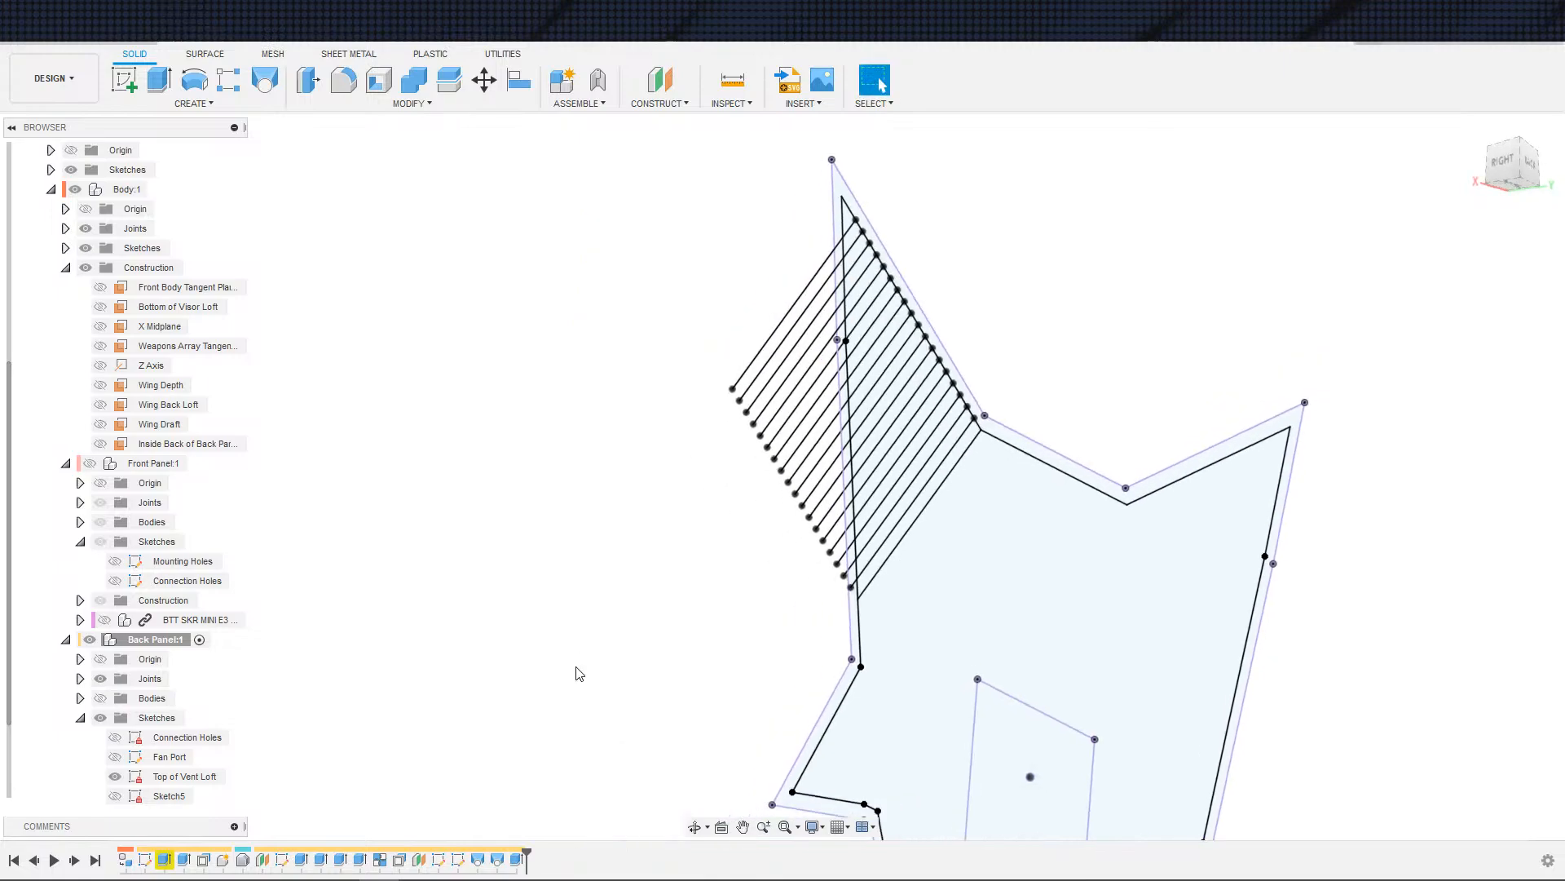
{"action": "scroll", "coordinate": [579, 674], "scroll_direction": "down", "scroll_amount": 2}
{"action": "left_click", "coordinate": [100, 698]}
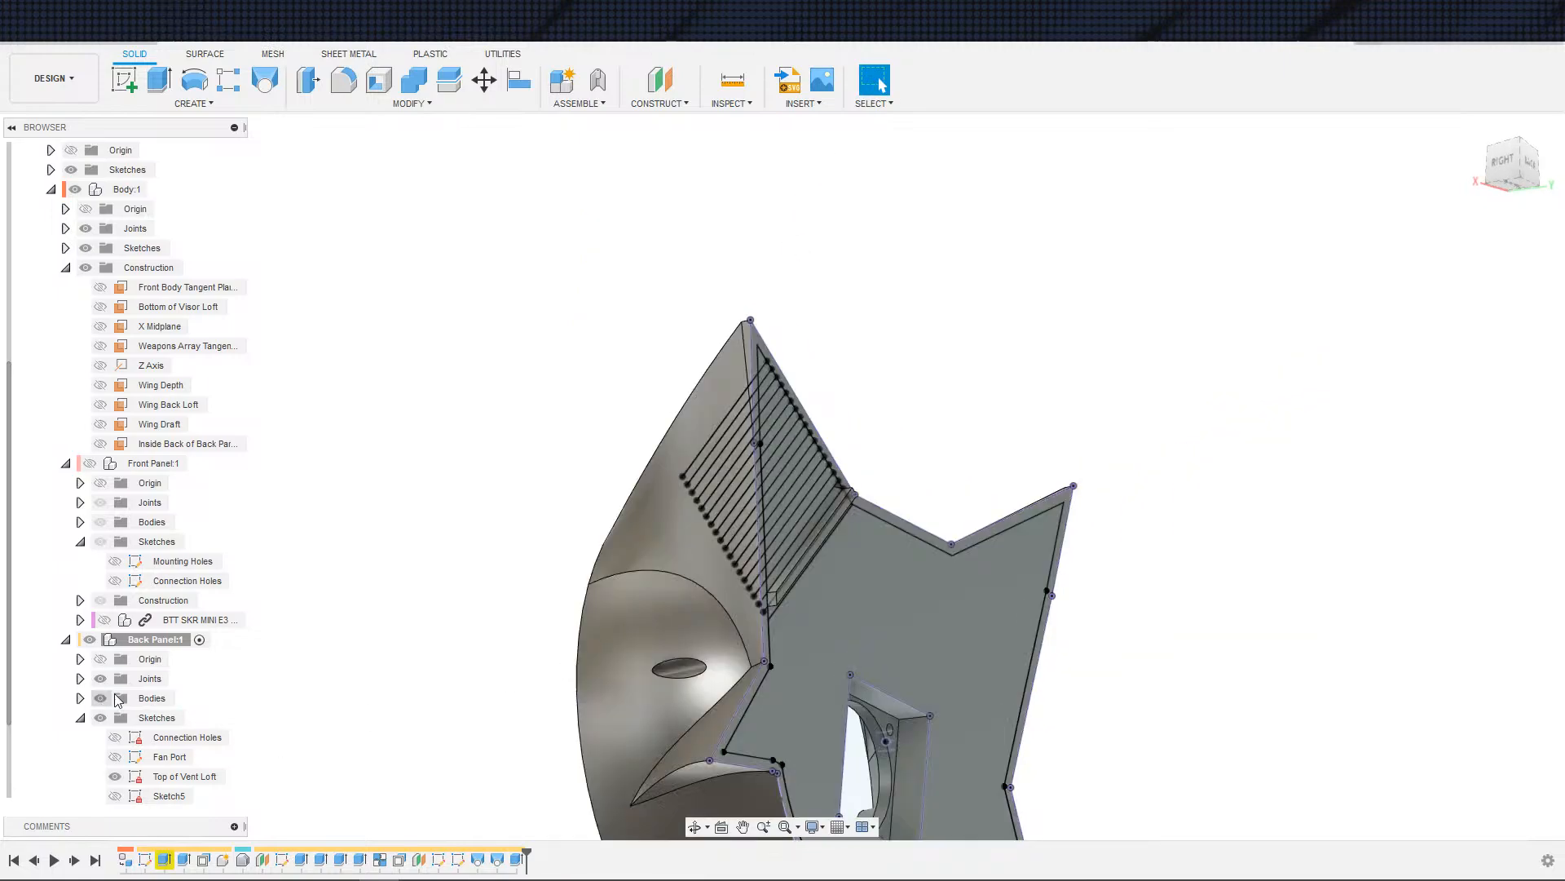
{"action": "left_click", "coordinate": [114, 776]}
{"action": "mouse_move", "coordinate": [468, 737]}
{"action": "middle_mouse_down", "text": "shift"}
{"action": "mouse_move", "coordinate": [545, 734]}
{"action": "mouse_move", "coordinate": [597, 707]}
{"action": "mouse_move", "coordinate": [568, 721]}
{"action": "middle_mouse_up", "text": "shift"}
{"action": "scroll", "coordinate": [564, 713], "scroll_direction": "down", "scroll_amount": 3}
{"action": "scroll", "coordinate": [558, 689], "scroll_direction": "up", "scroll_amount": 3}
{"action": "scroll", "coordinate": [569, 636], "scroll_direction": "down", "scroll_amount": 3}
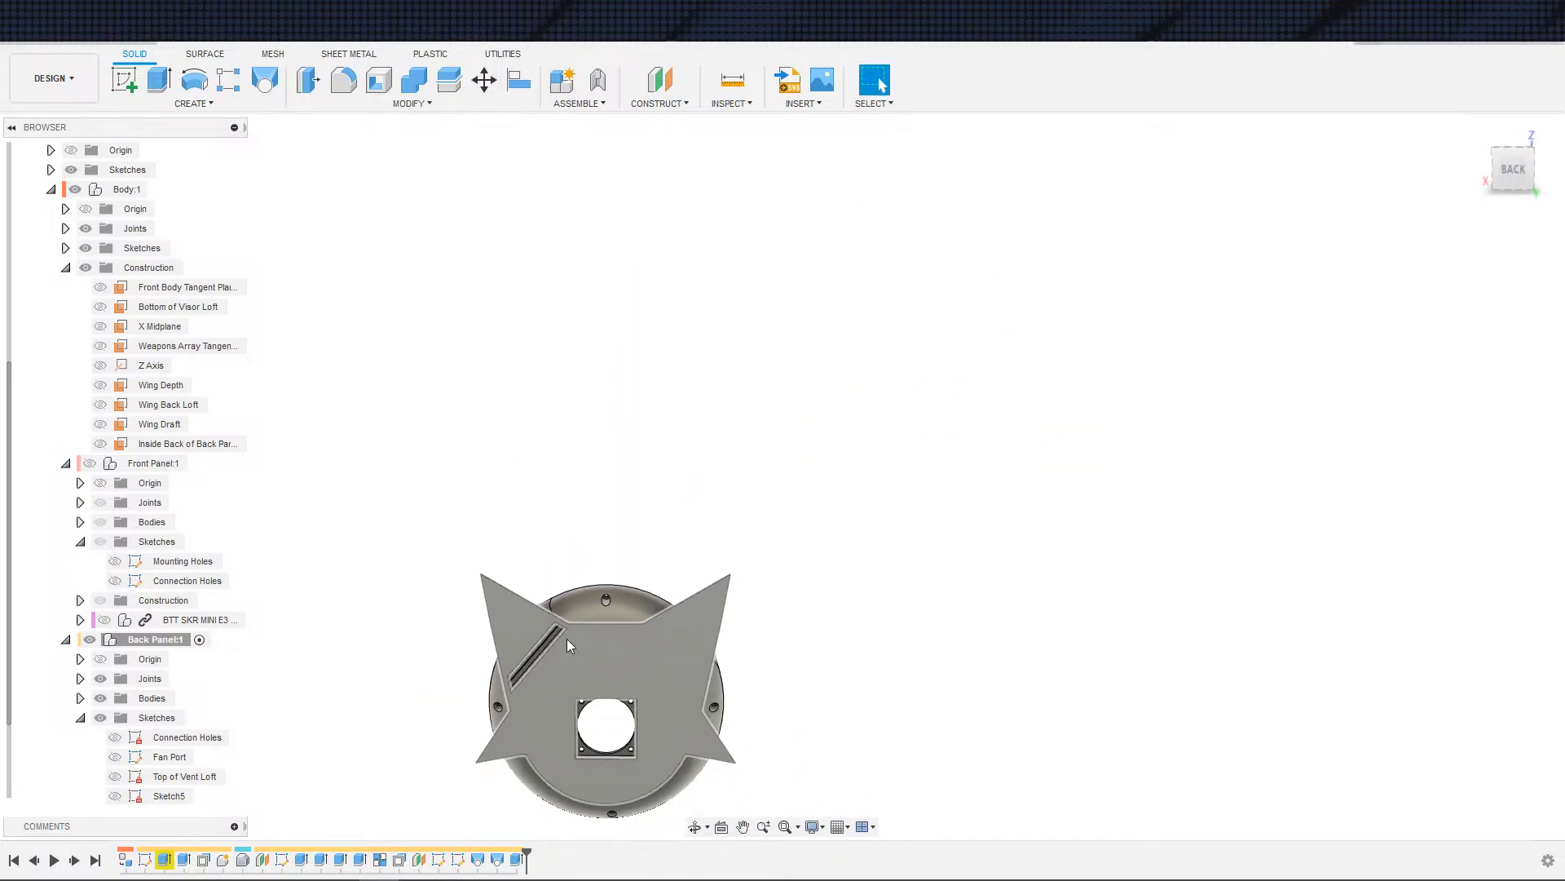
{"action": "scroll", "coordinate": [535, 649], "scroll_direction": "up", "scroll_amount": 2}
{"action": "middle_click_drag", "start_coordinate": [468, 692], "coordinate": [478, 684], "text": "shift"}
{"action": "scroll", "coordinate": [477, 684], "scroll_direction": "down", "scroll_amount": 2}
- Undo the 3 mm strip extrusion
{"action": "key", "text": "ctrl+z"}
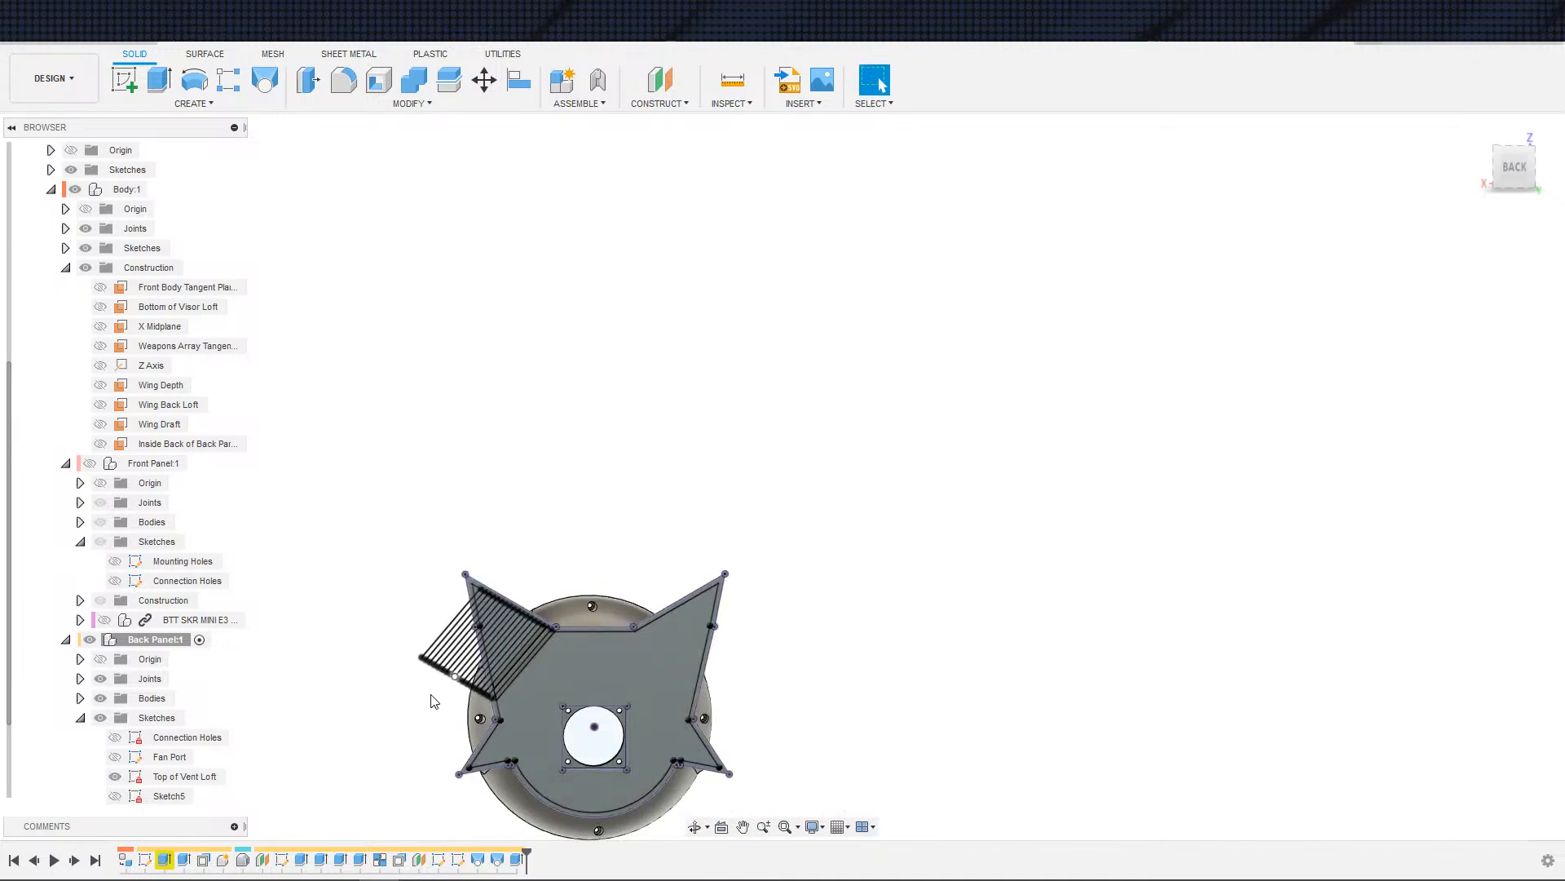
{"action": "scroll", "coordinate": [431, 699], "scroll_direction": "down", "scroll_amount": 3}
{"action": "key", "text": "ctrl+z"}
{"action": "key", "text": "ctrl+z"}
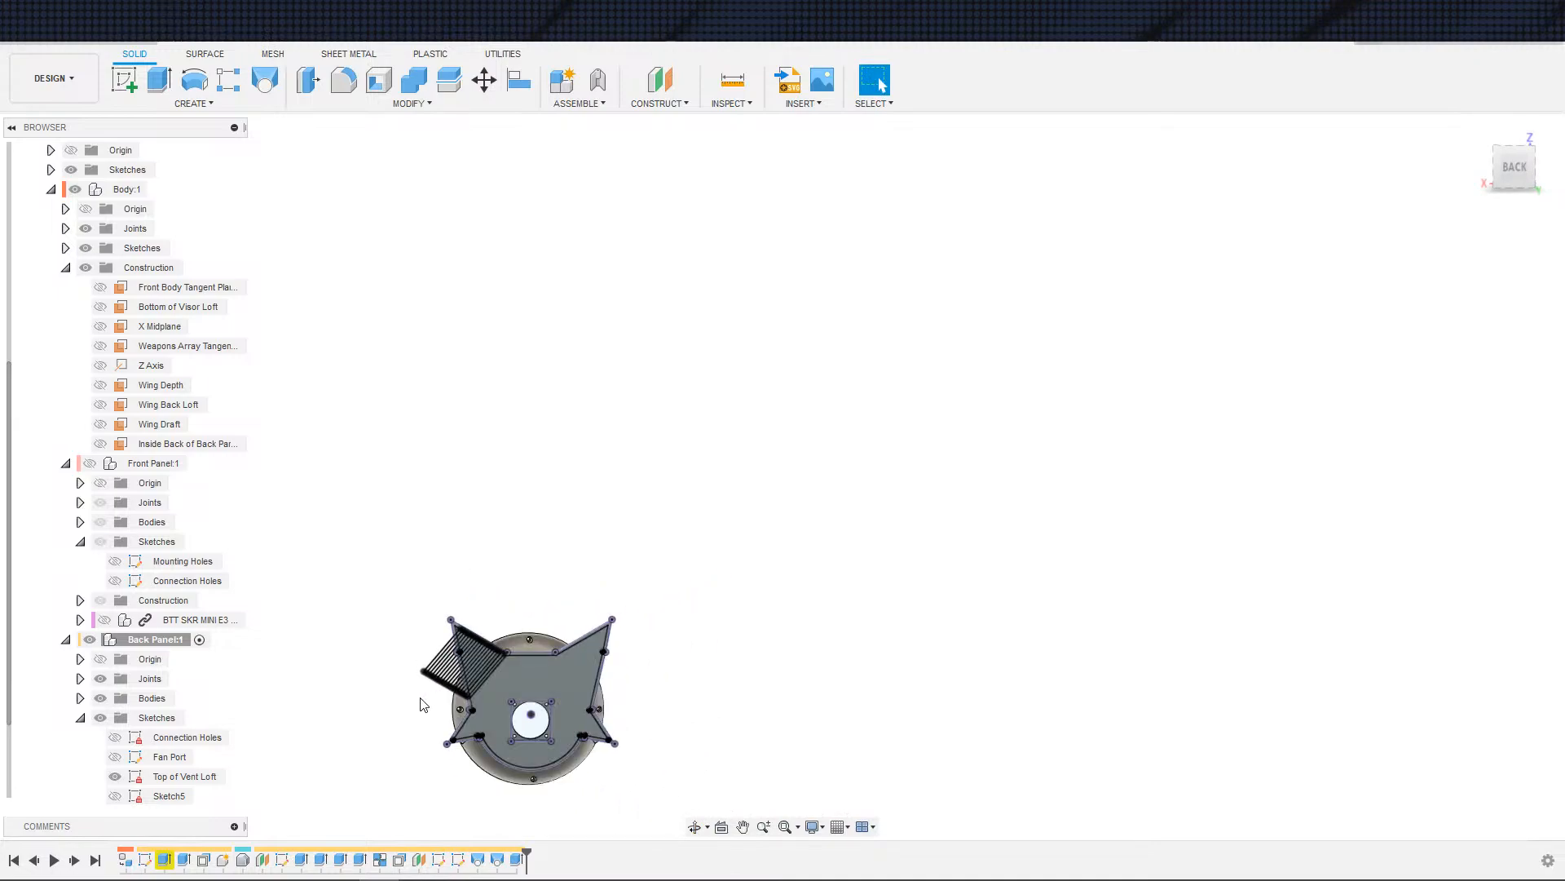
{"action": "key", "text": "ctrl+z"}
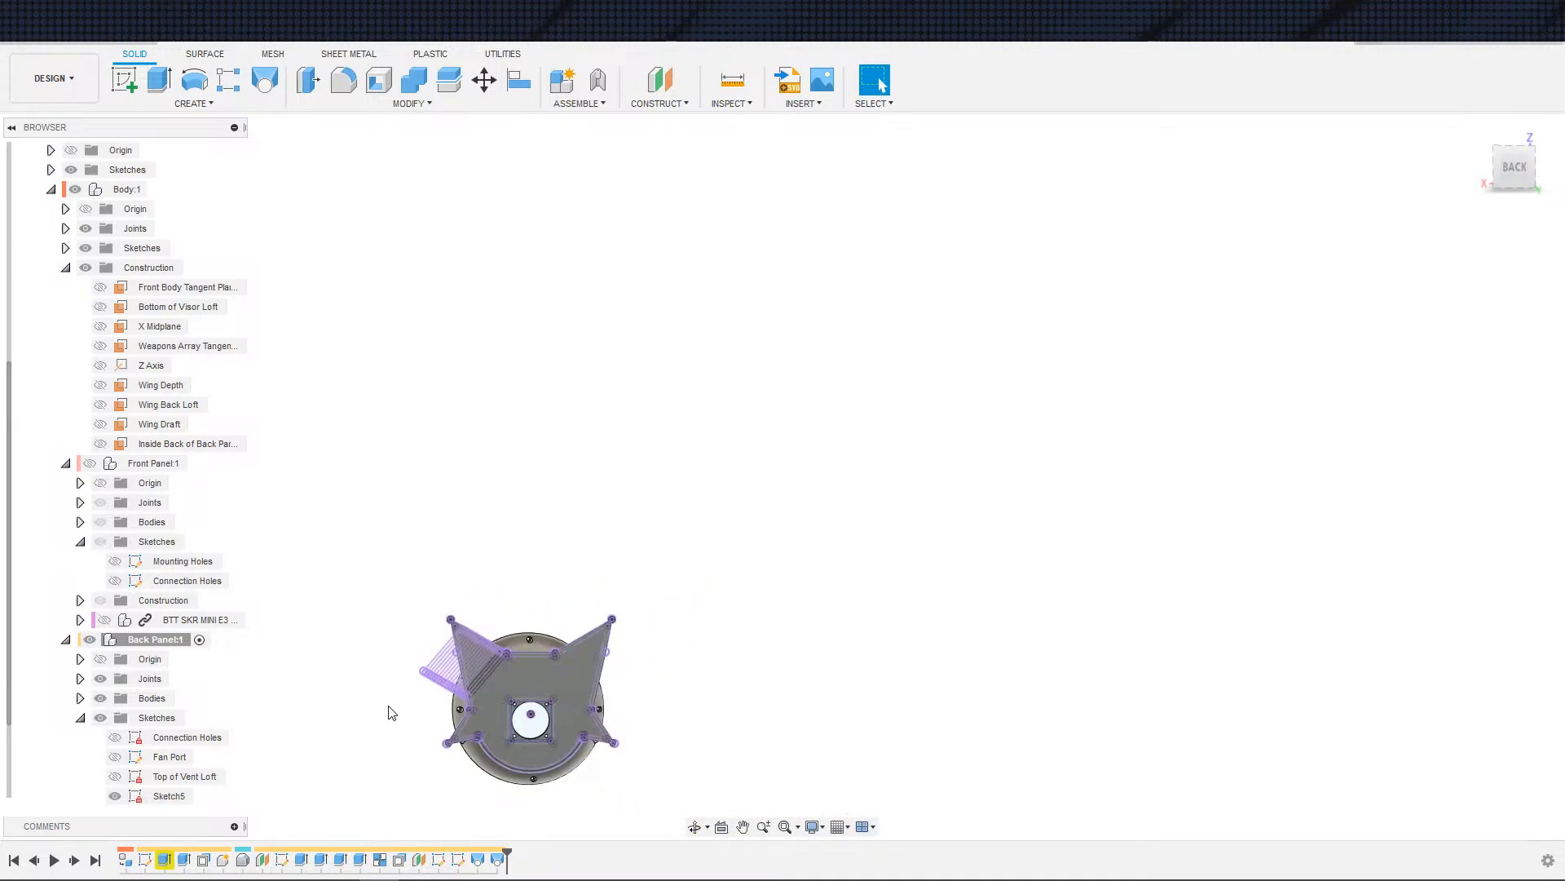
- Hide Sketch5 and create a construction plane offset 3 mm from the Back Panel's rear face
{"action": "mouse_move", "coordinate": [407, 691]}
{"action": "middle_mouse_down", "text": "shift"}
{"action": "mouse_move", "coordinate": [393, 698]}
{"action": "mouse_move", "coordinate": [407, 700]}
{"action": "middle_mouse_up", "text": "shift"}
{"action": "scroll", "coordinate": [156, 738], "scroll_direction": "down", "scroll_amount": 2}
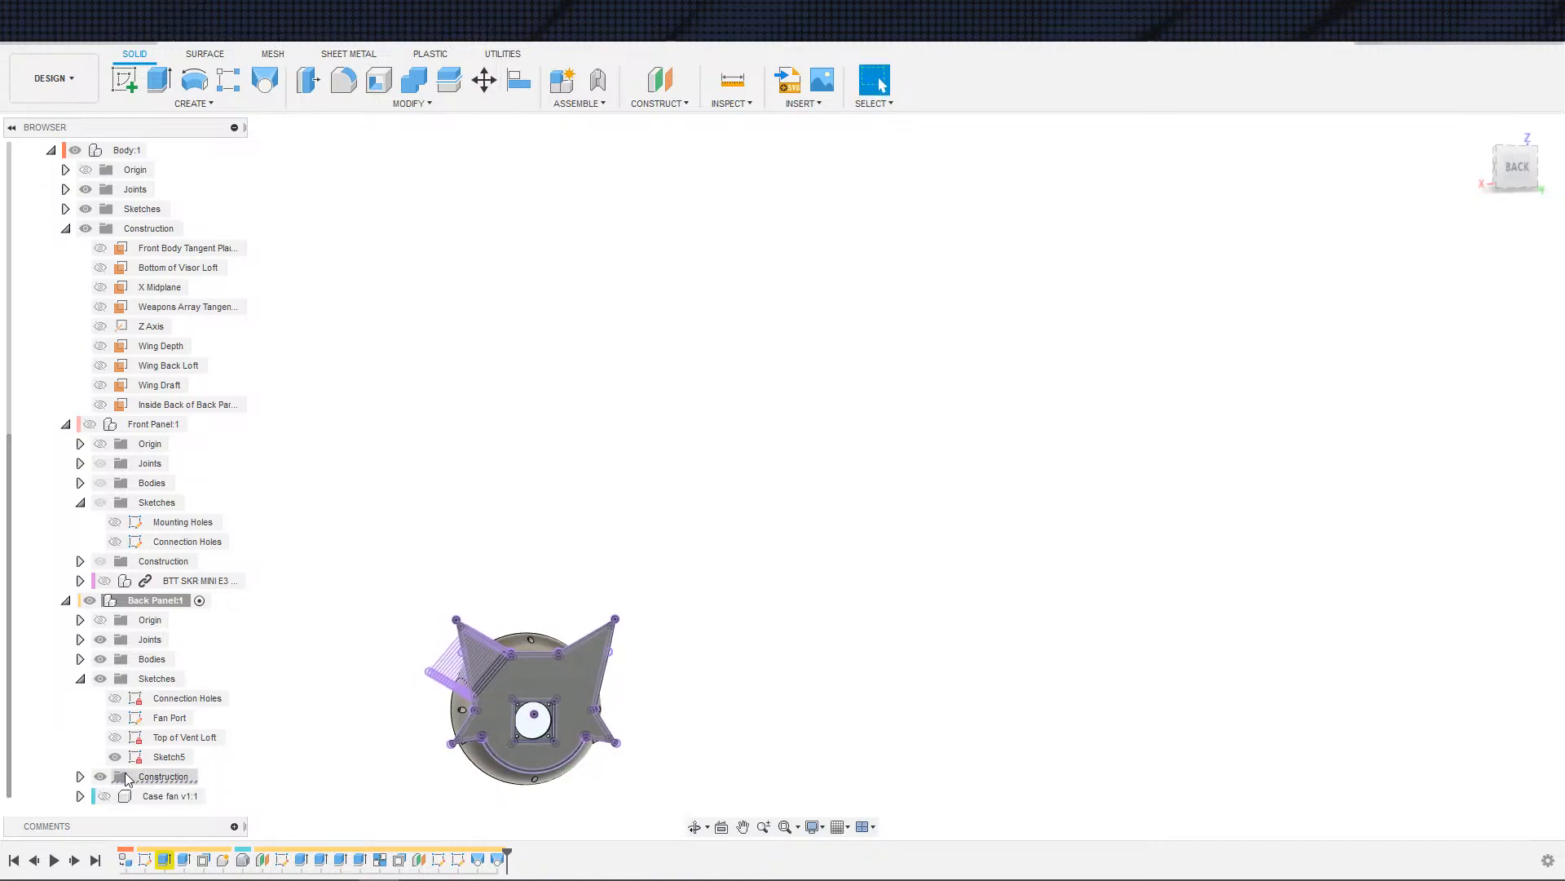
{"action": "left_click", "coordinate": [116, 758]}
{"action": "scroll", "coordinate": [273, 728], "scroll_direction": "up", "scroll_amount": 1}
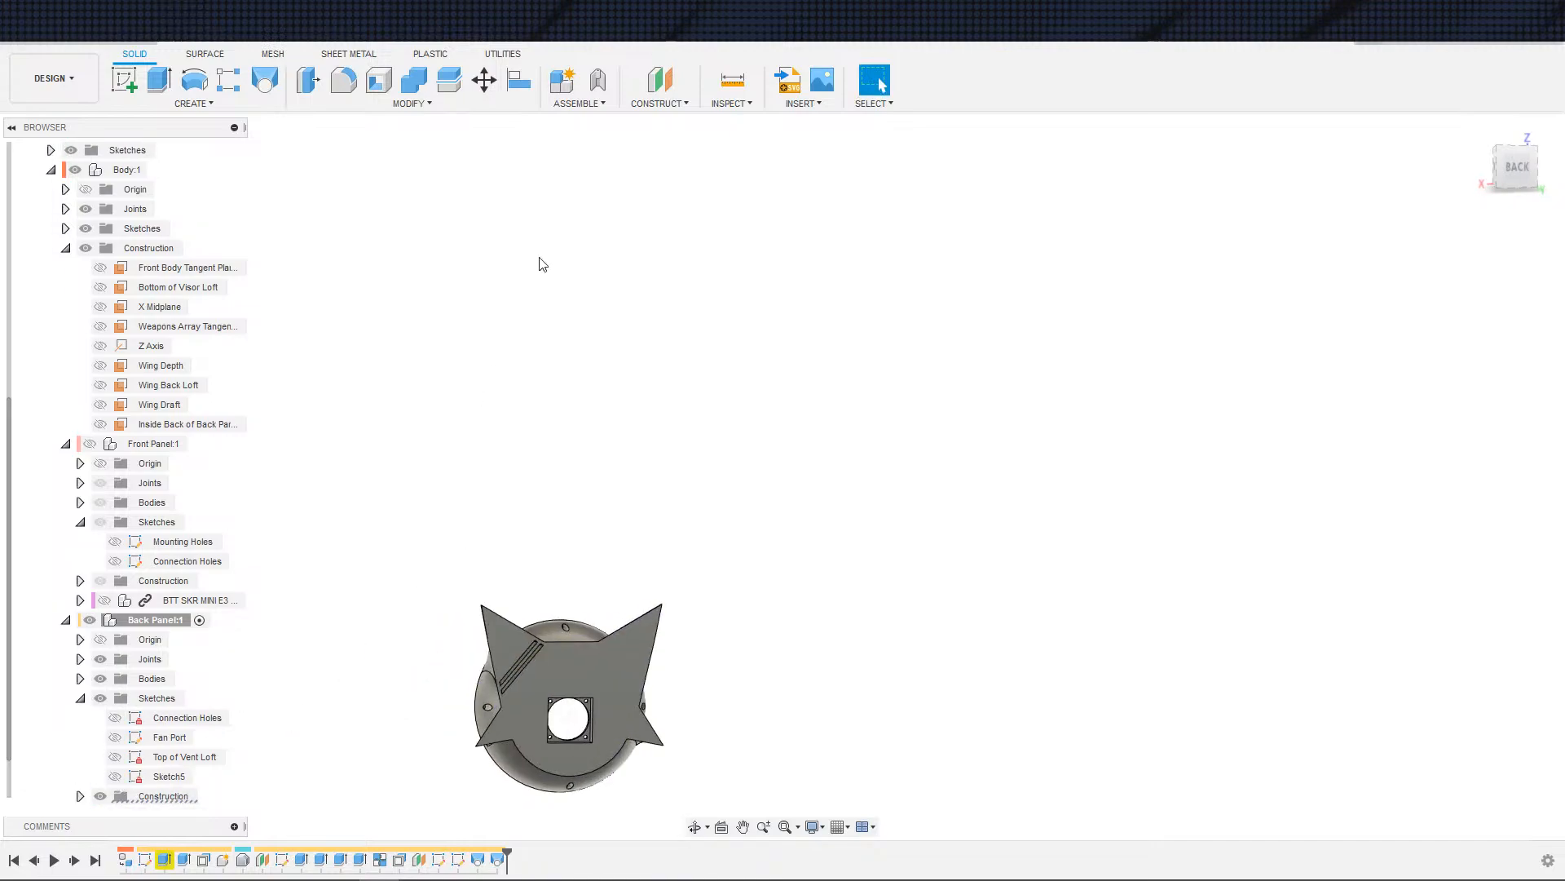
{"action": "left_click", "coordinate": [660, 80]}
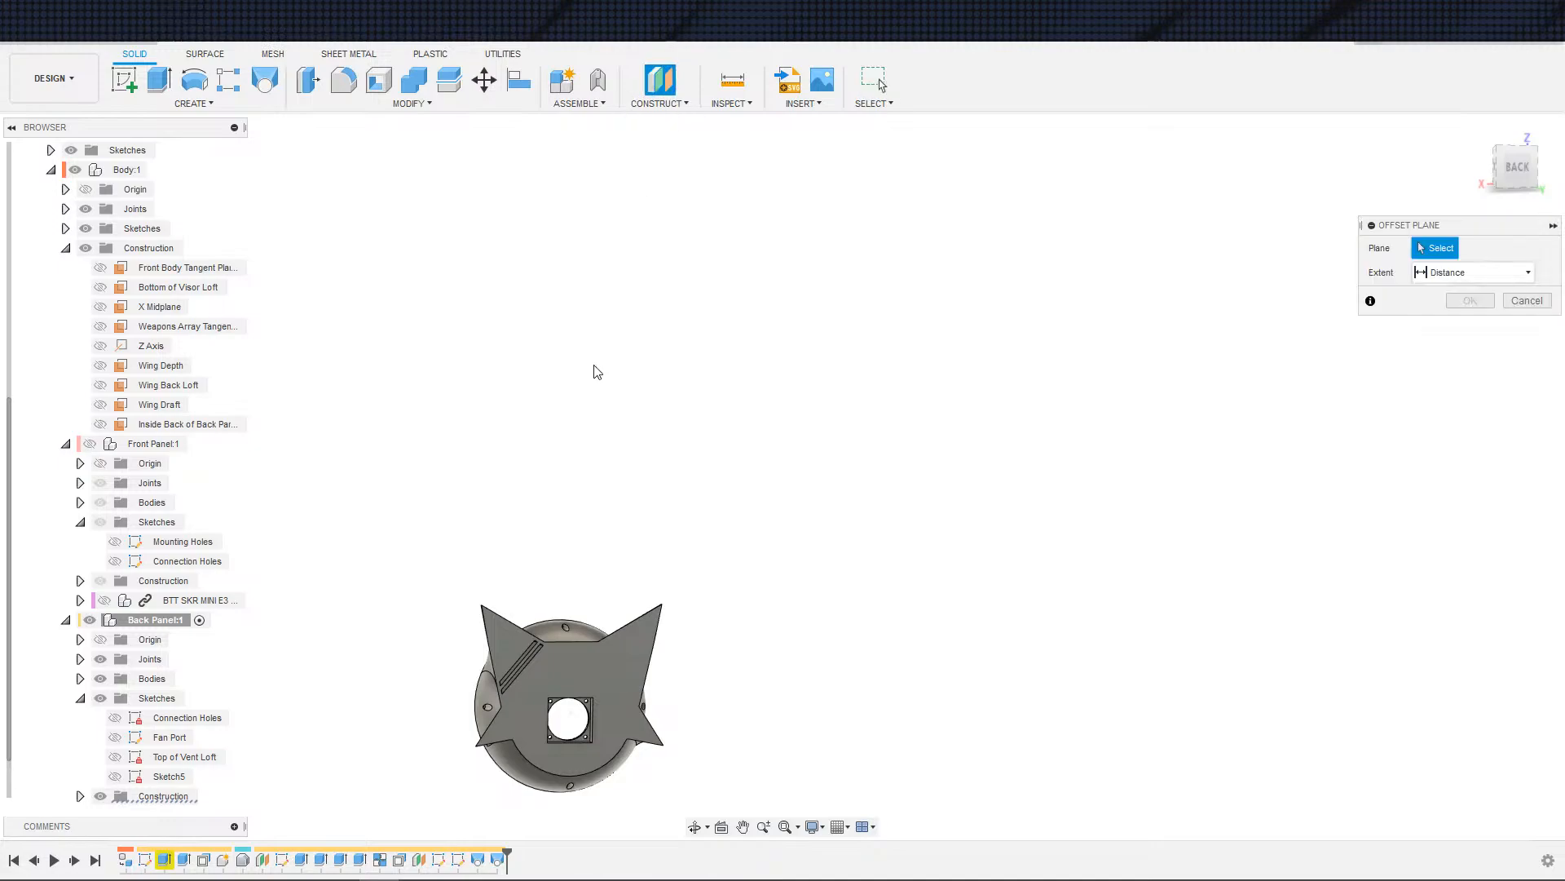
{"action": "middle_click_drag", "start_coordinate": [603, 510], "coordinate": [643, 533], "text": "shift"}
{"action": "scroll", "coordinate": [640, 534], "scroll_direction": "up", "scroll_amount": 3}
{"action": "middle_click_drag", "start_coordinate": [612, 741], "coordinate": [703, 536]}
{"action": "left_click", "coordinate": [703, 535]}
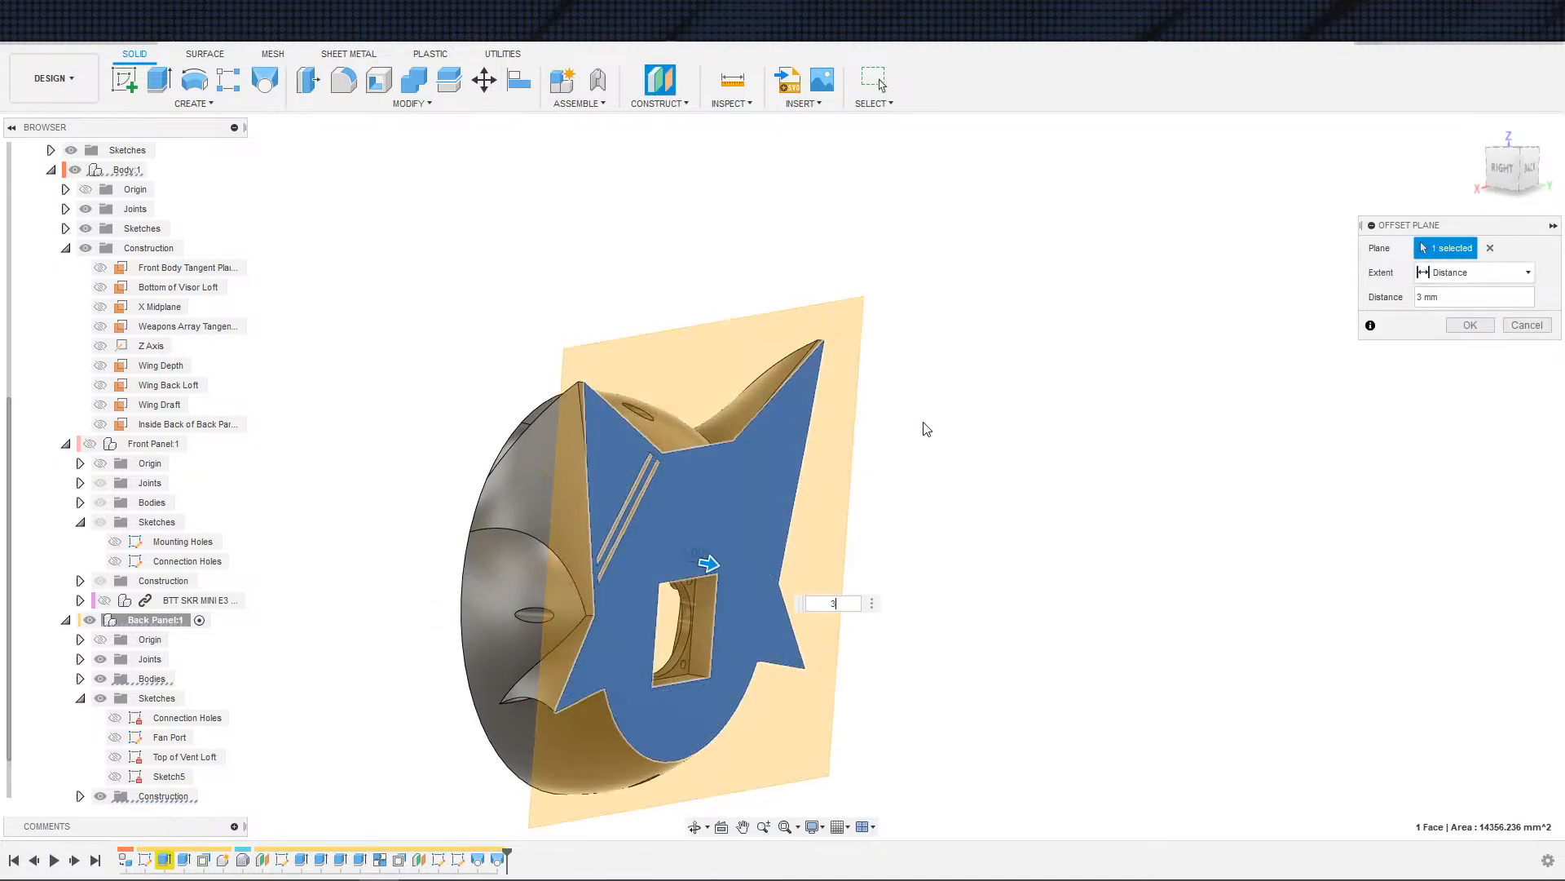
{"action": "key", "text": "Return"}
- Create a sketch on the new offset plane and project the Back Panel's rear face into it
{"action": "key", "text": "s"}
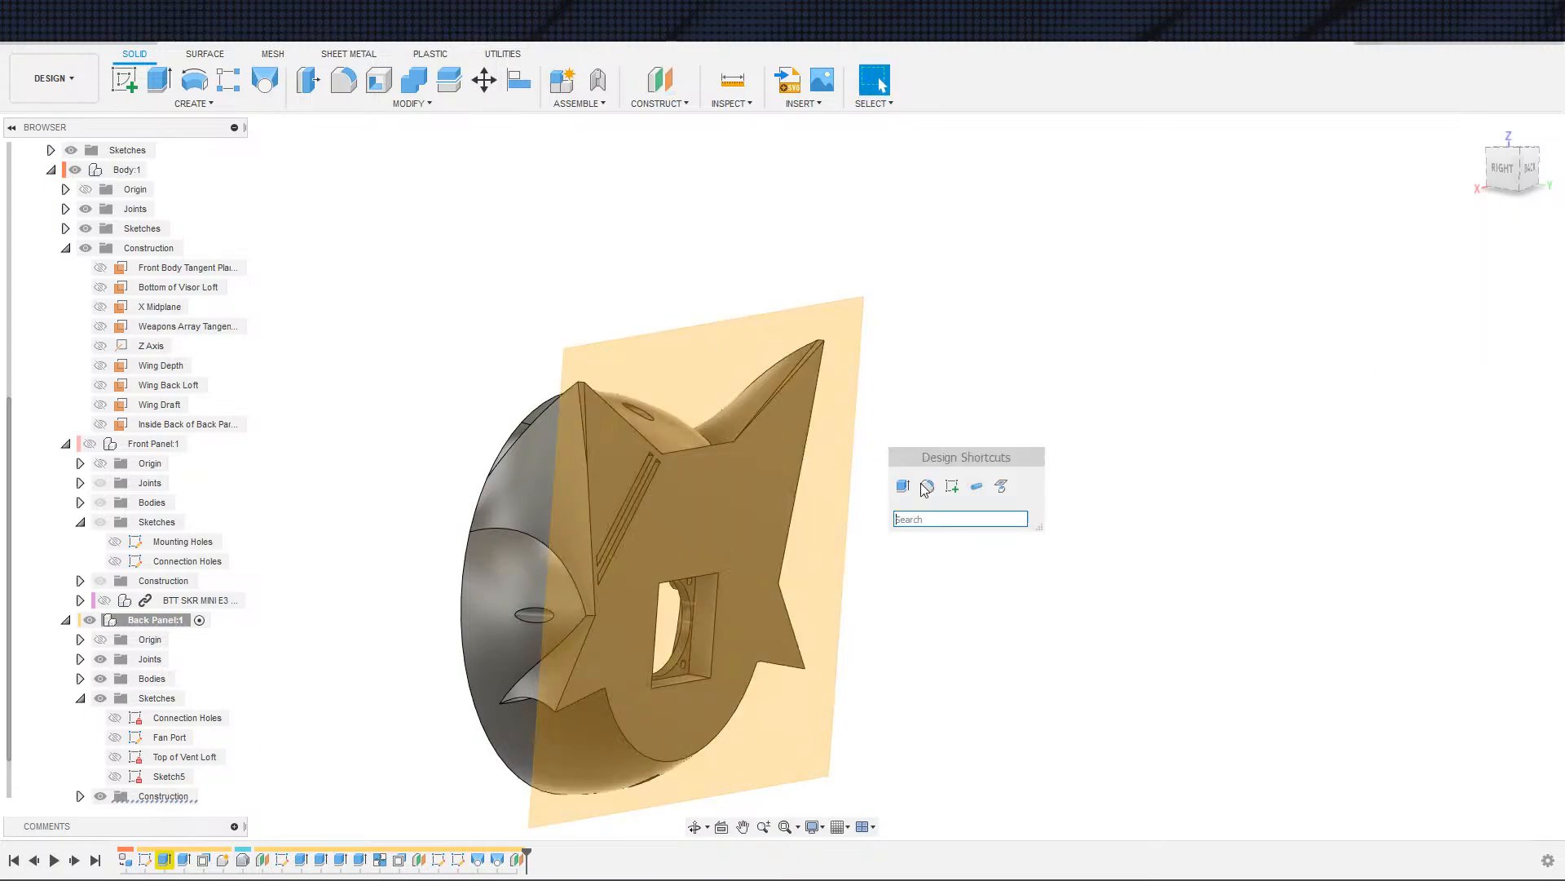
{"action": "left_click", "coordinate": [921, 483]}
{"action": "left_click", "coordinate": [850, 490]}
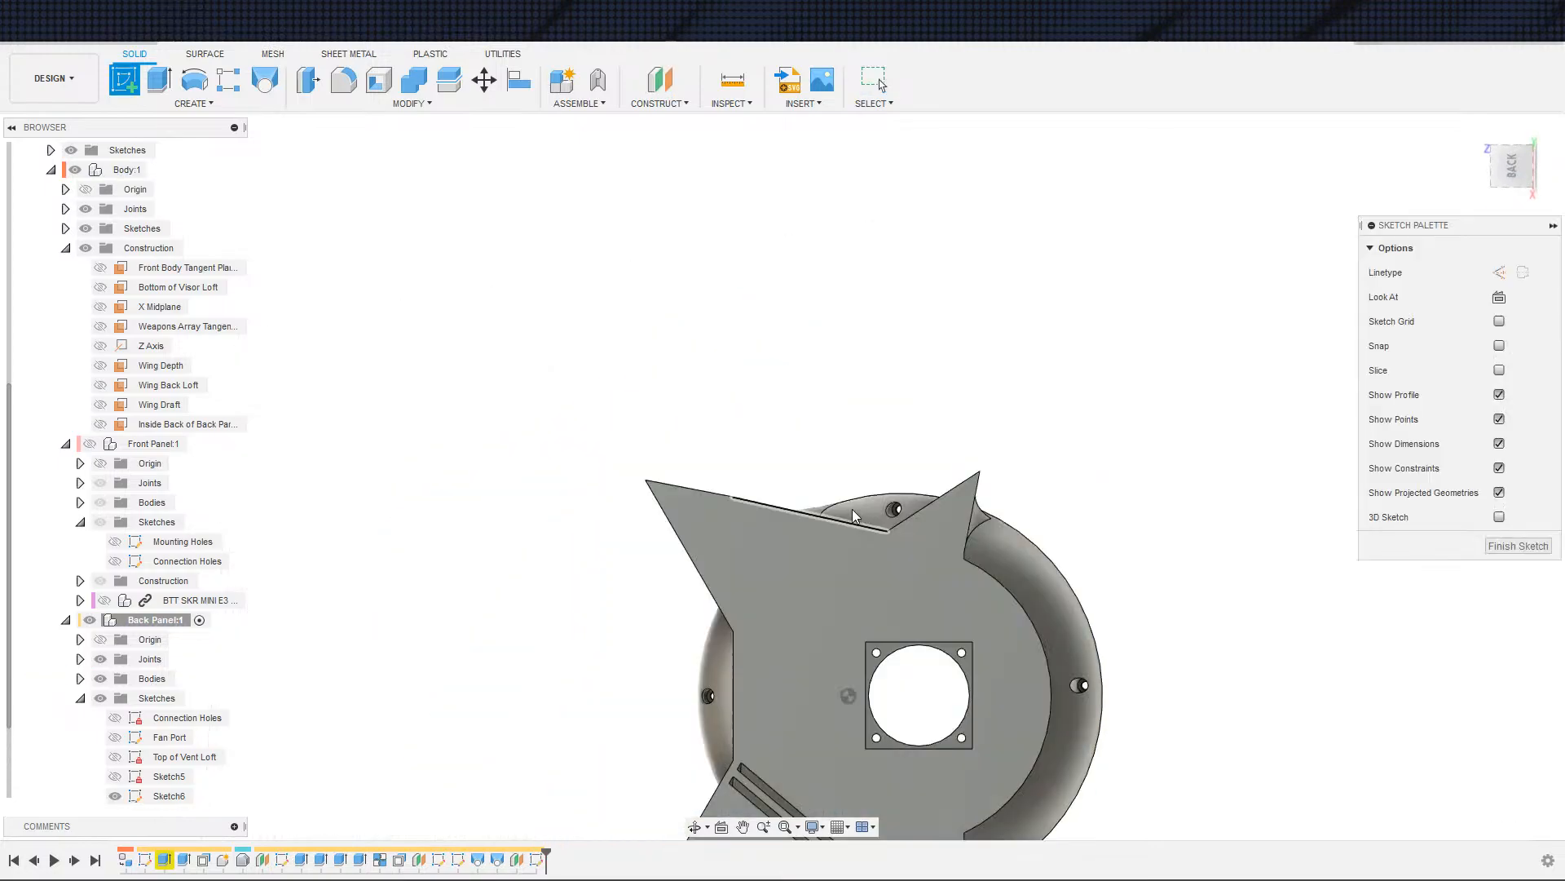
{"action": "middle_click_drag", "start_coordinate": [852, 509], "coordinate": [809, 371]}
{"action": "key", "text": "s"}
{"action": "left_click", "coordinate": [987, 539]}
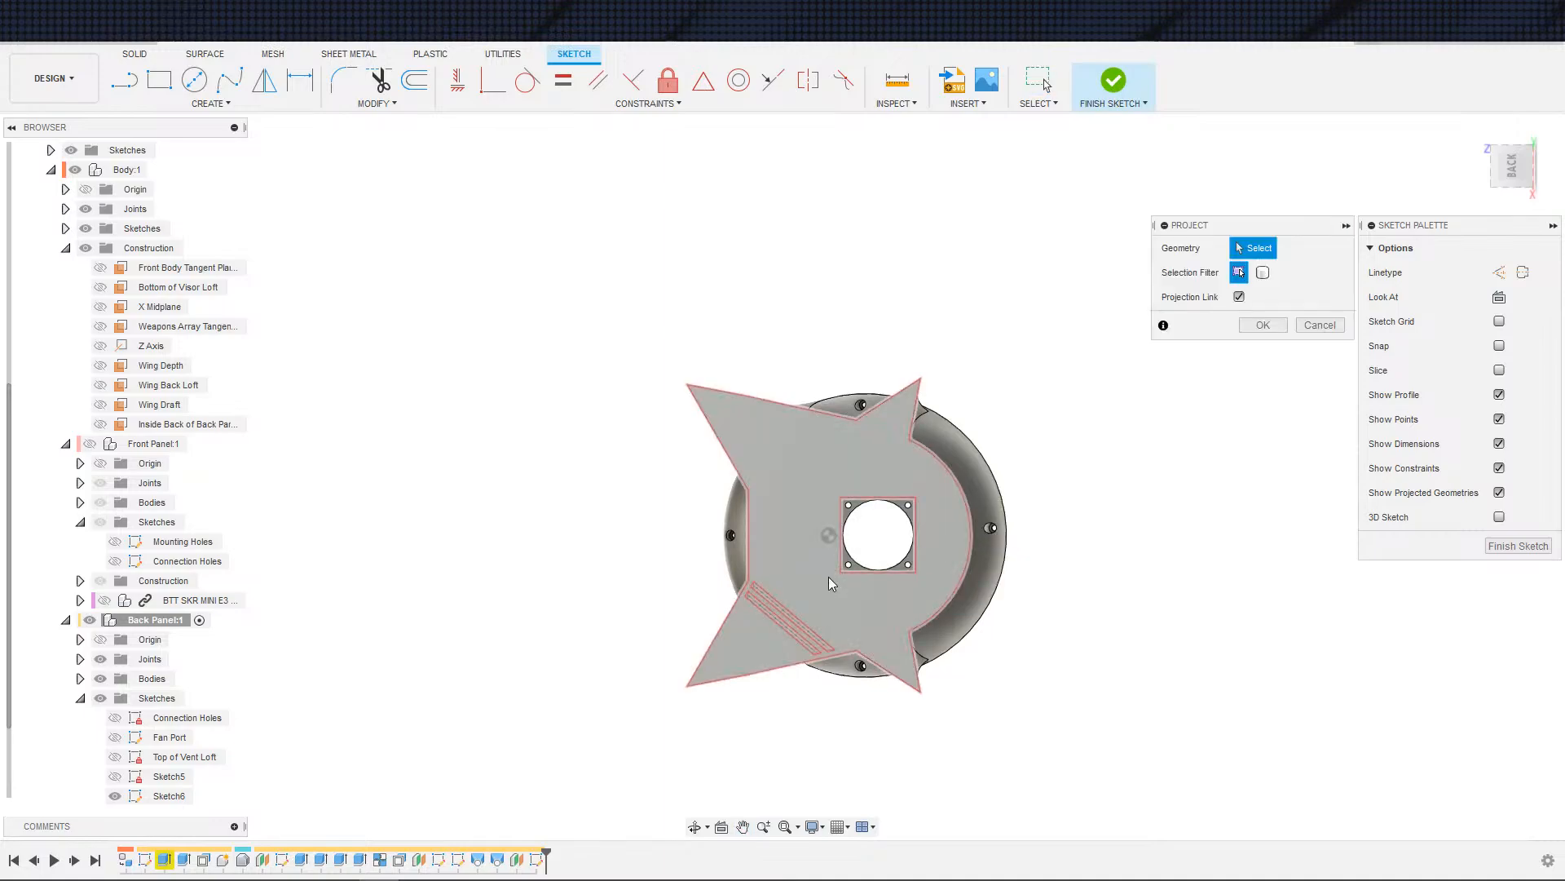
{"action": "left_click", "coordinate": [812, 583]}
{"action": "key", "text": "Return"}
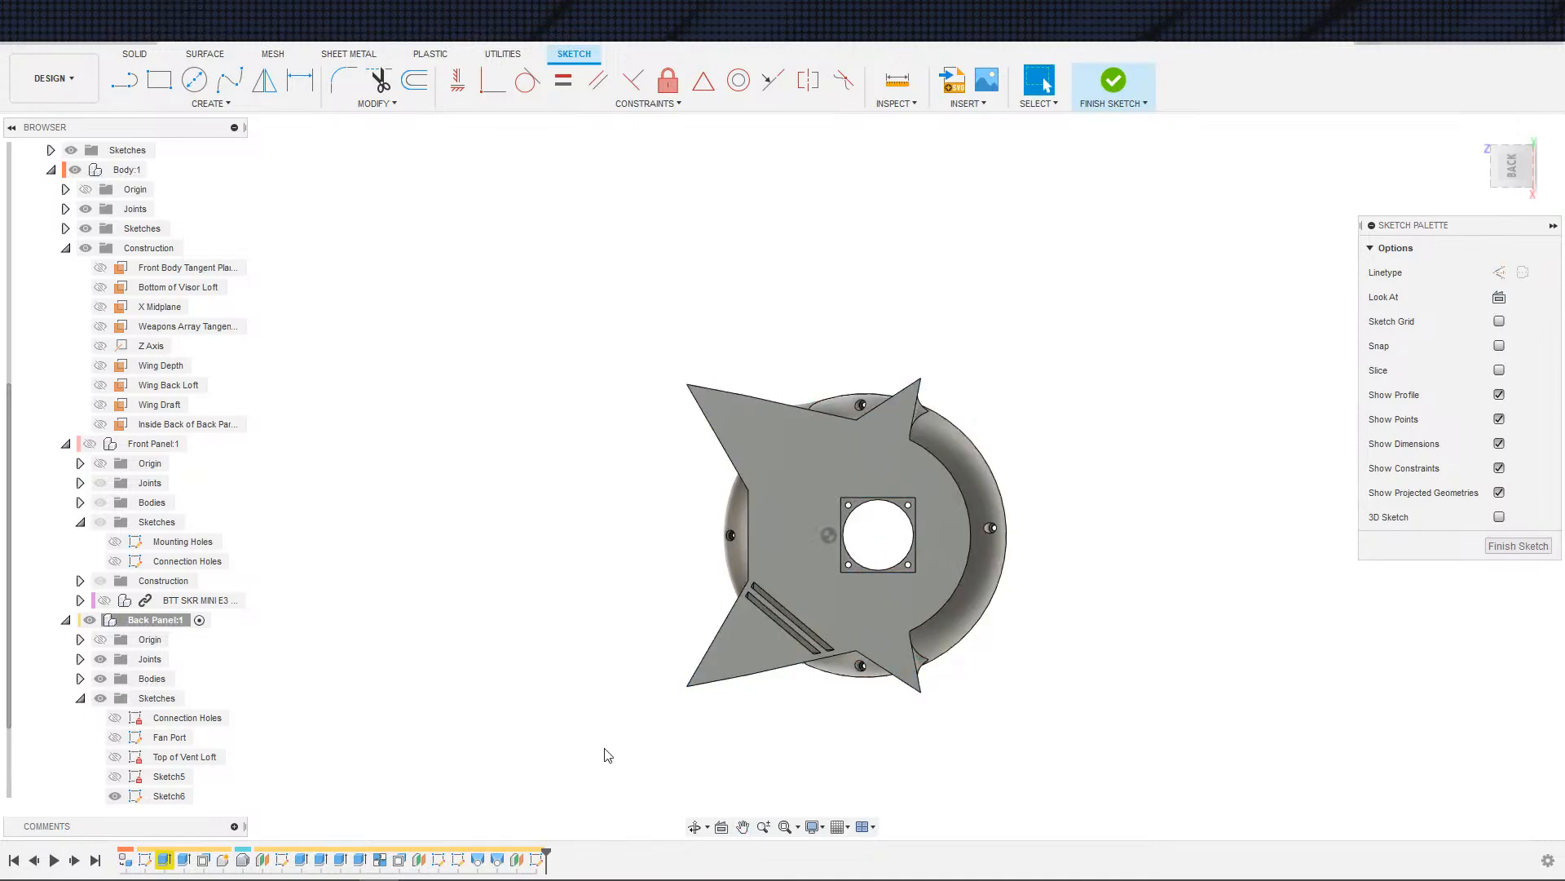
- Undo the new sketch and offset plane, and roll the timeline back to before the two vent loft cuts
{"action": "key", "text": "ctrl+z"}
{"action": "key", "text": "ctrl+z"}
{"action": "key", "text": "ctrl+z"}
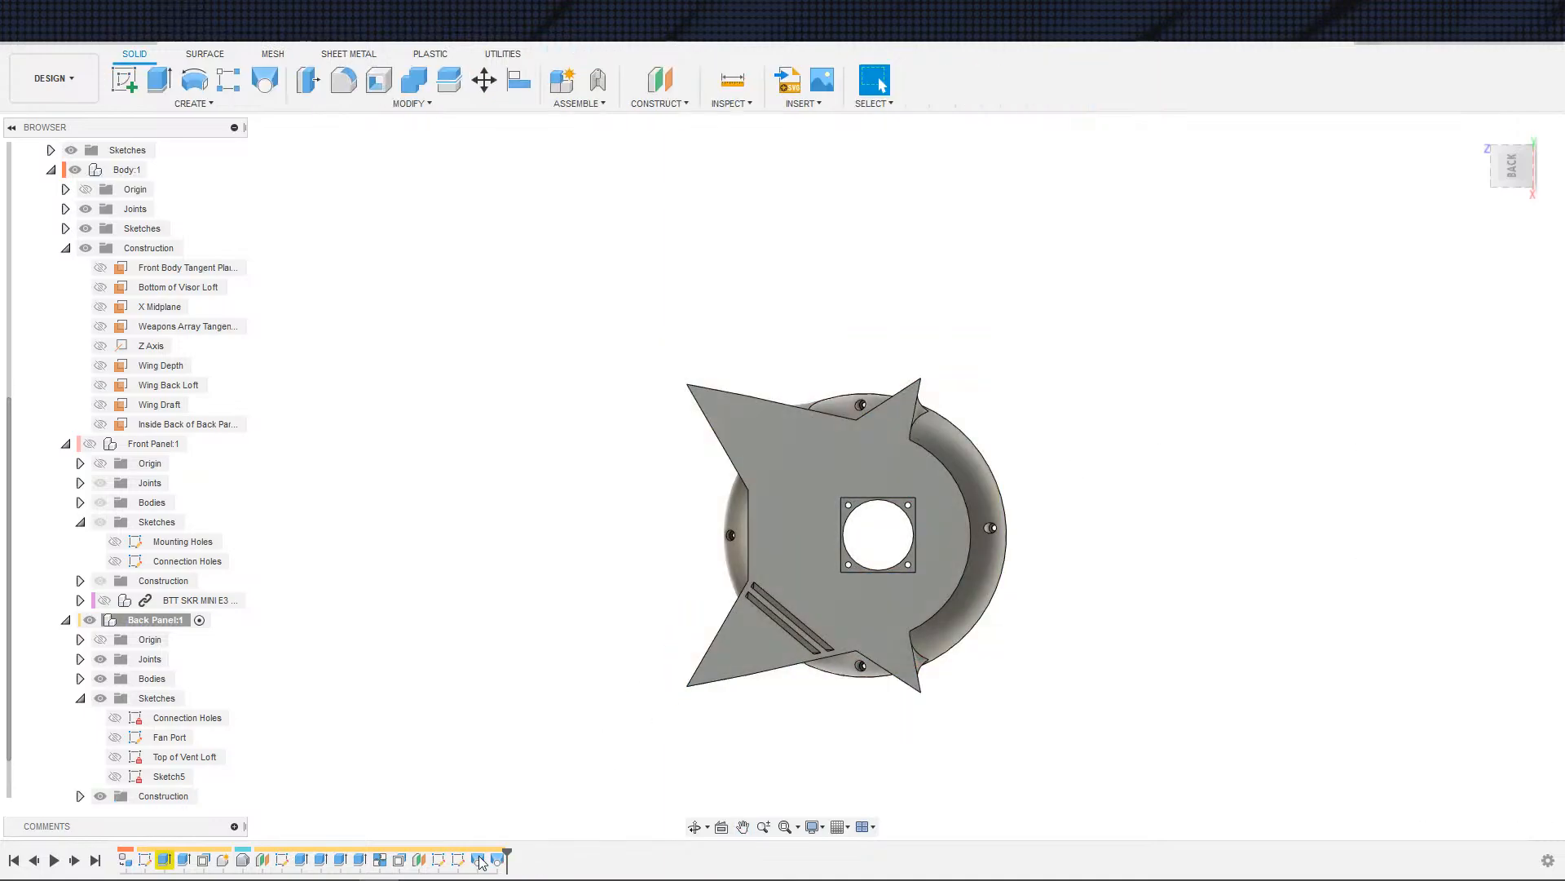
{"action": "left_click_drag", "start_coordinate": [509, 851], "coordinate": [468, 851]}
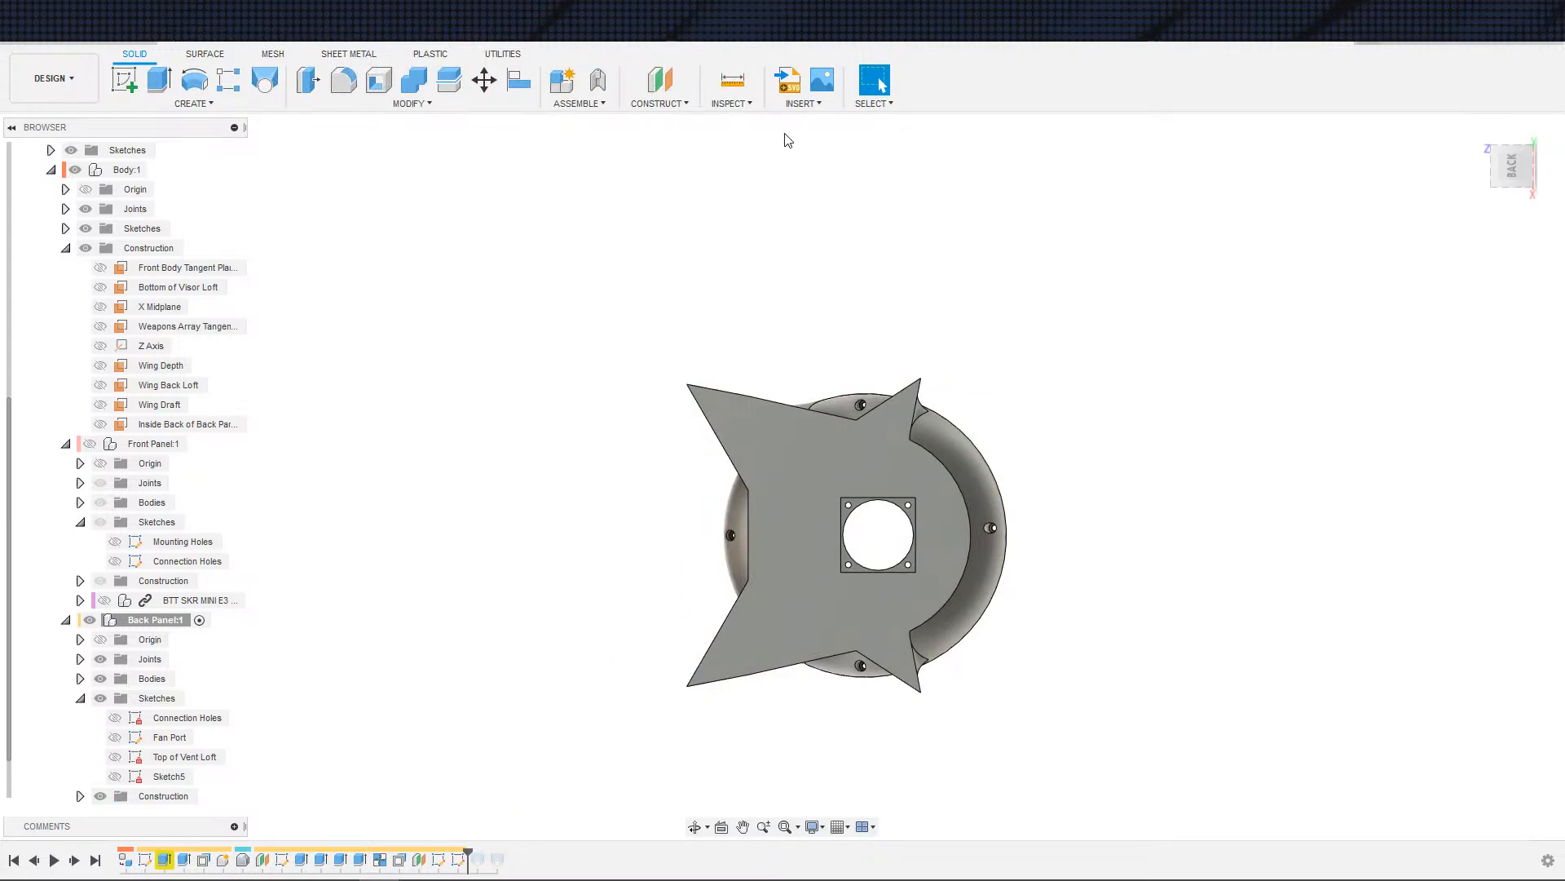
- Create a construction plane offset 3 mm from the Back Panel's rear face
{"action": "left_click", "coordinate": [660, 81]}
{"action": "left_click", "coordinate": [819, 530]}
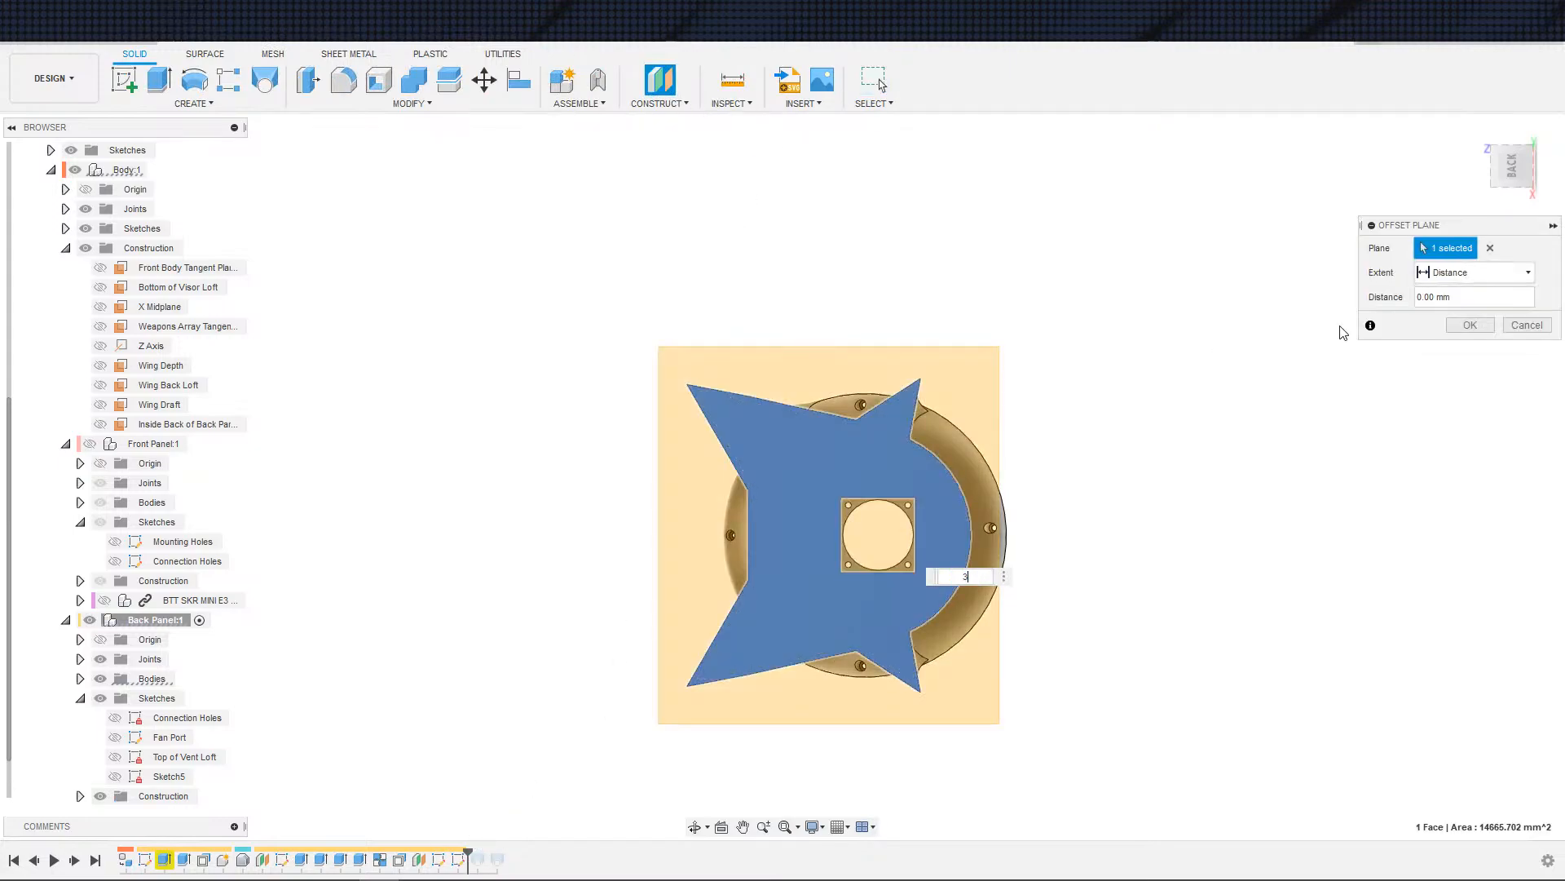
{"action": "type", "text": "3"}
{"action": "key", "text": "Return"}
- Start a sketch on the 3 mm offset plane and project the Back Panel's rear face into it
{"action": "scroll", "coordinate": [1118, 475], "scroll_direction": "down", "scroll_amount": 2}
{"action": "key", "text": "s"}
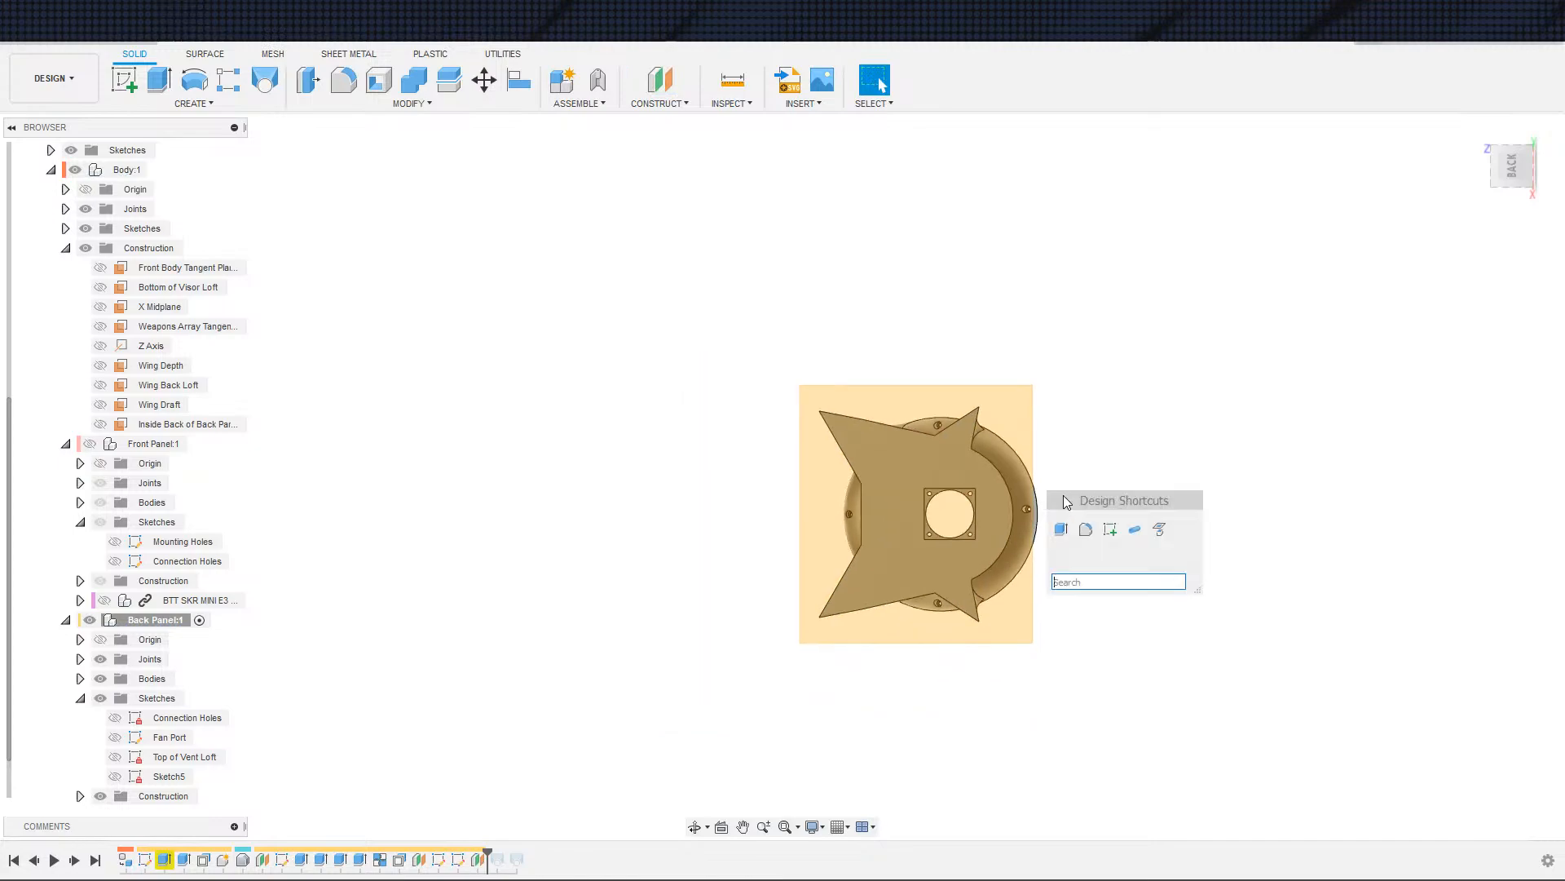
{"action": "left_click", "coordinate": [1140, 528]}
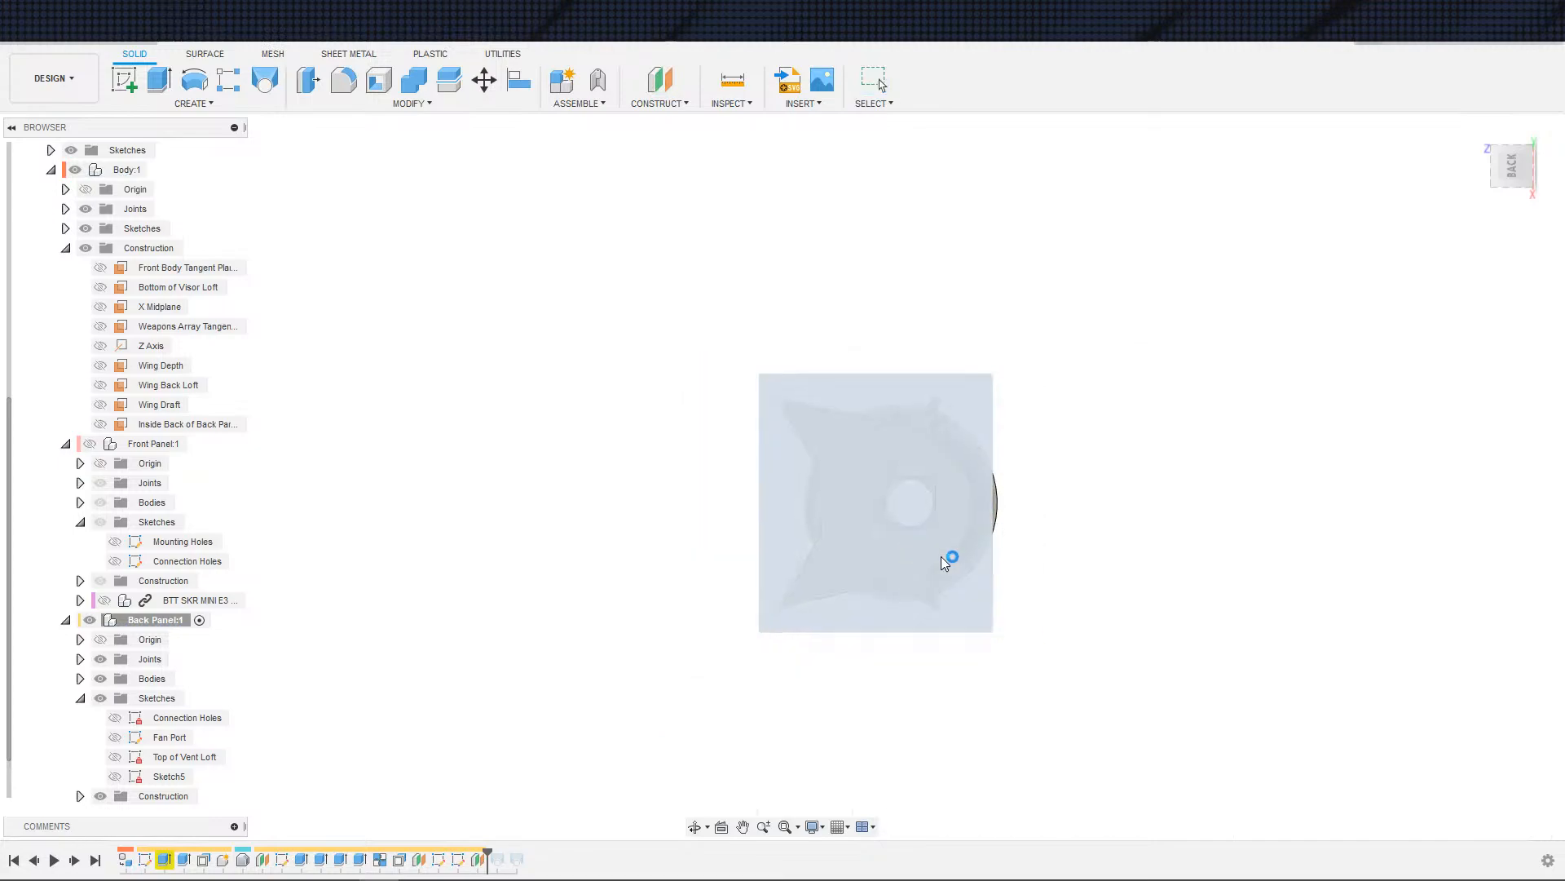
{"action": "key", "text": "s"}
{"action": "key", "text": "Escape"}
{"action": "left_click", "coordinate": [798, 546]}
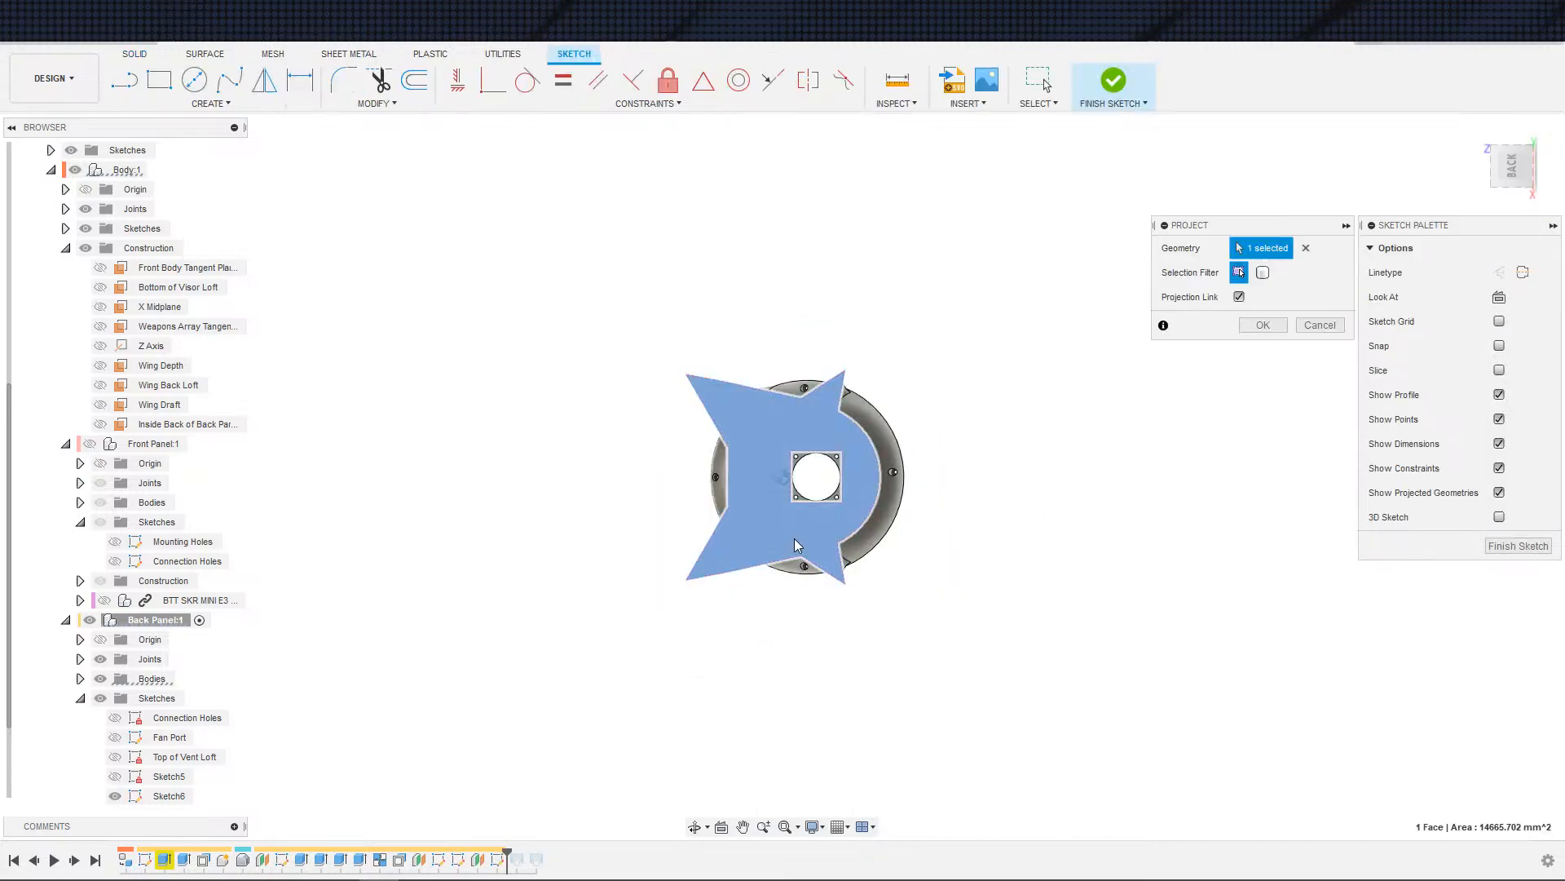
{"action": "left_click", "coordinate": [1263, 329]}
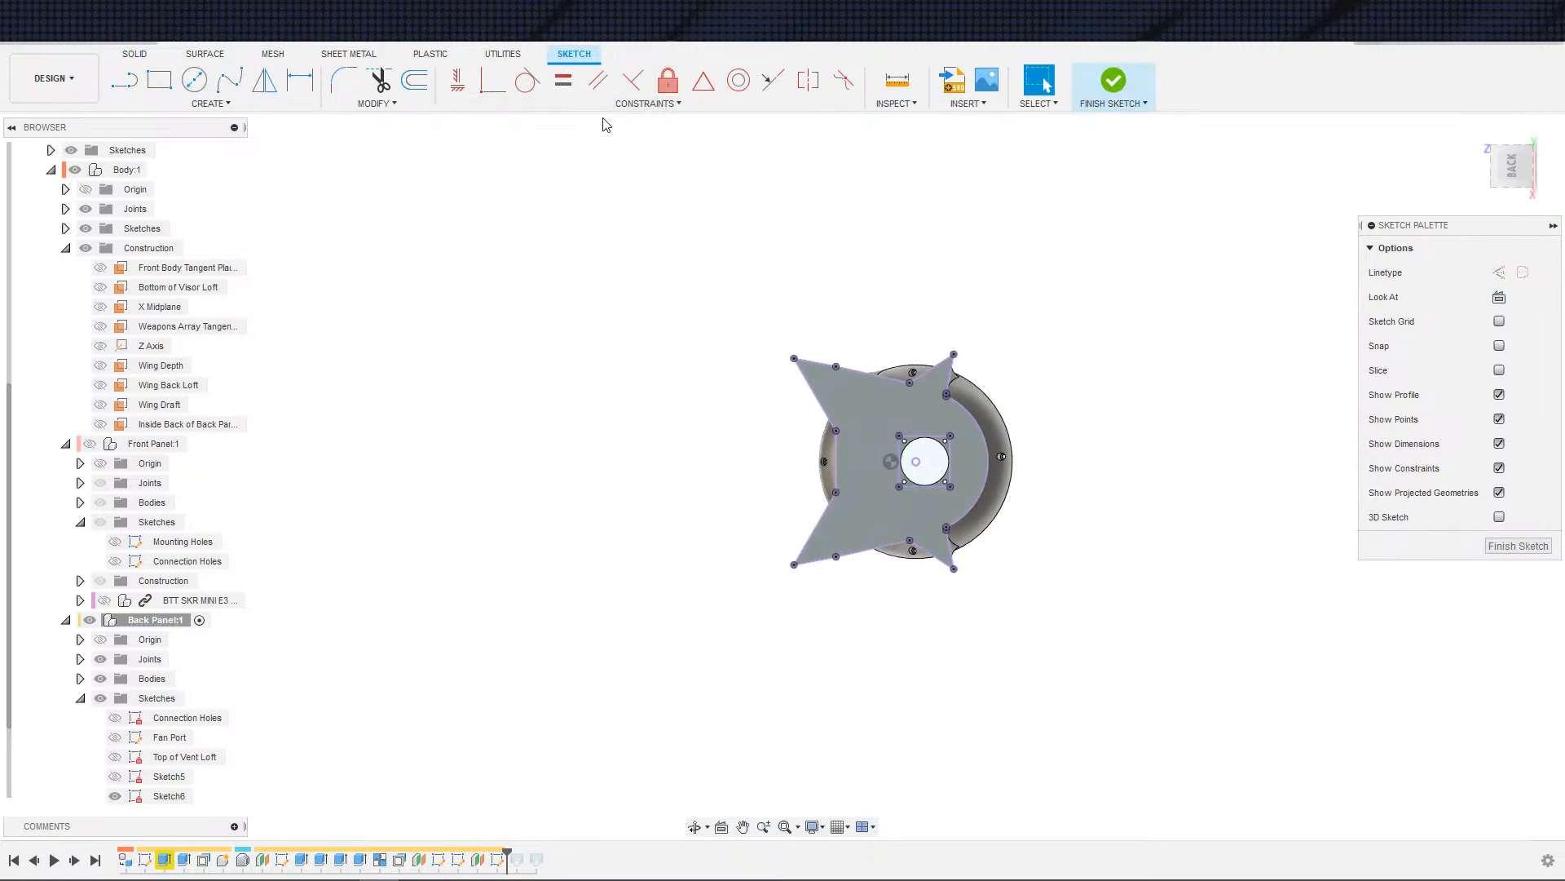
- Offset the projected Back Panel outline inward by setting the offset position to -3 mm
{"action": "left_click", "coordinate": [414, 79]}
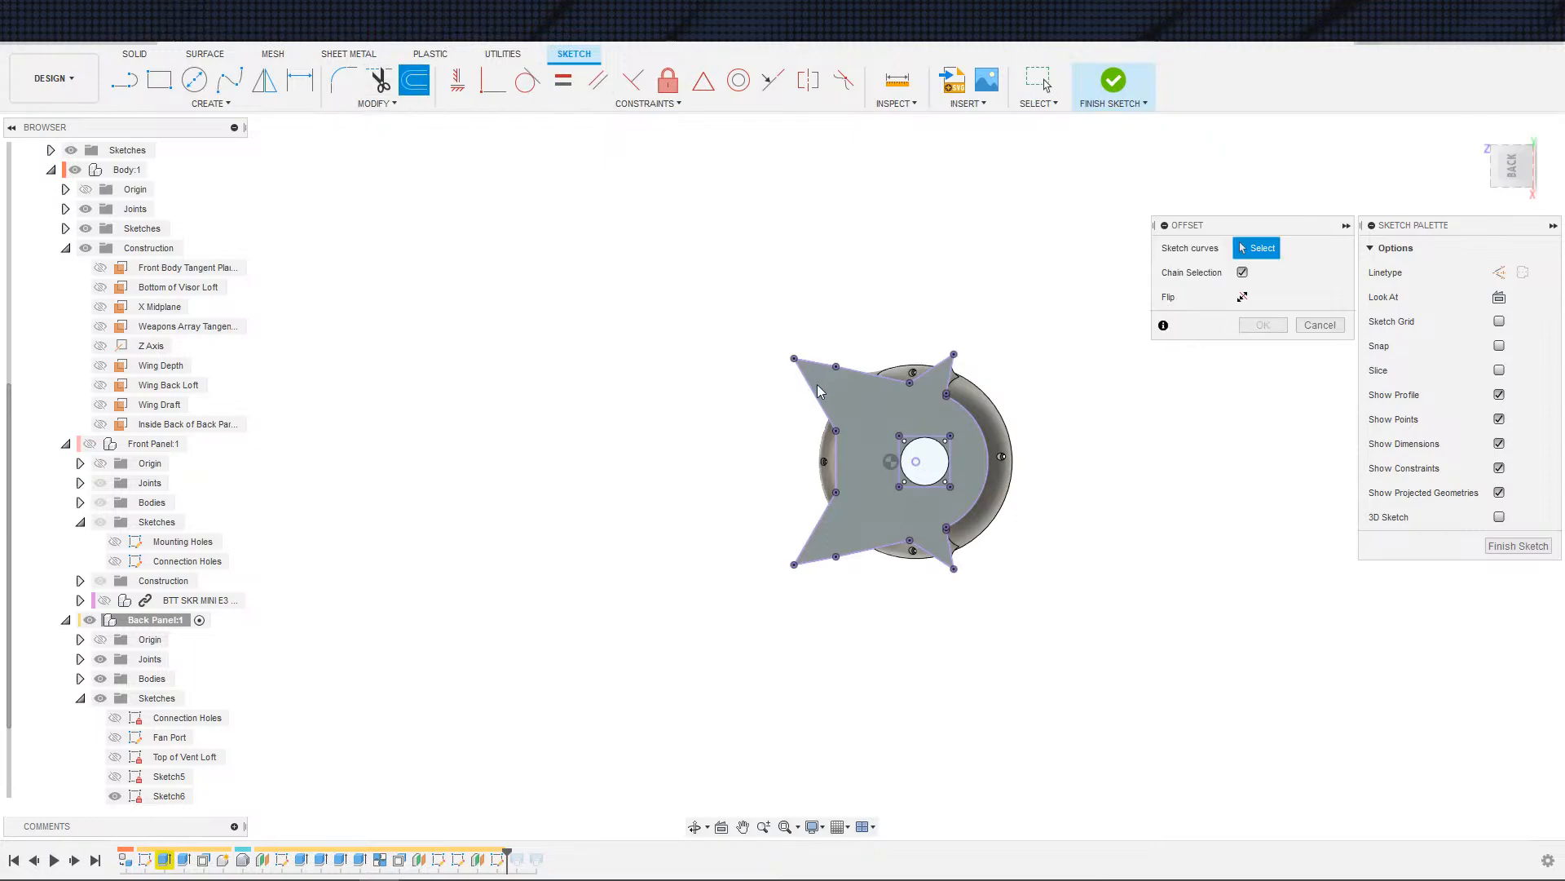
{"action": "left_click", "coordinate": [839, 472]}
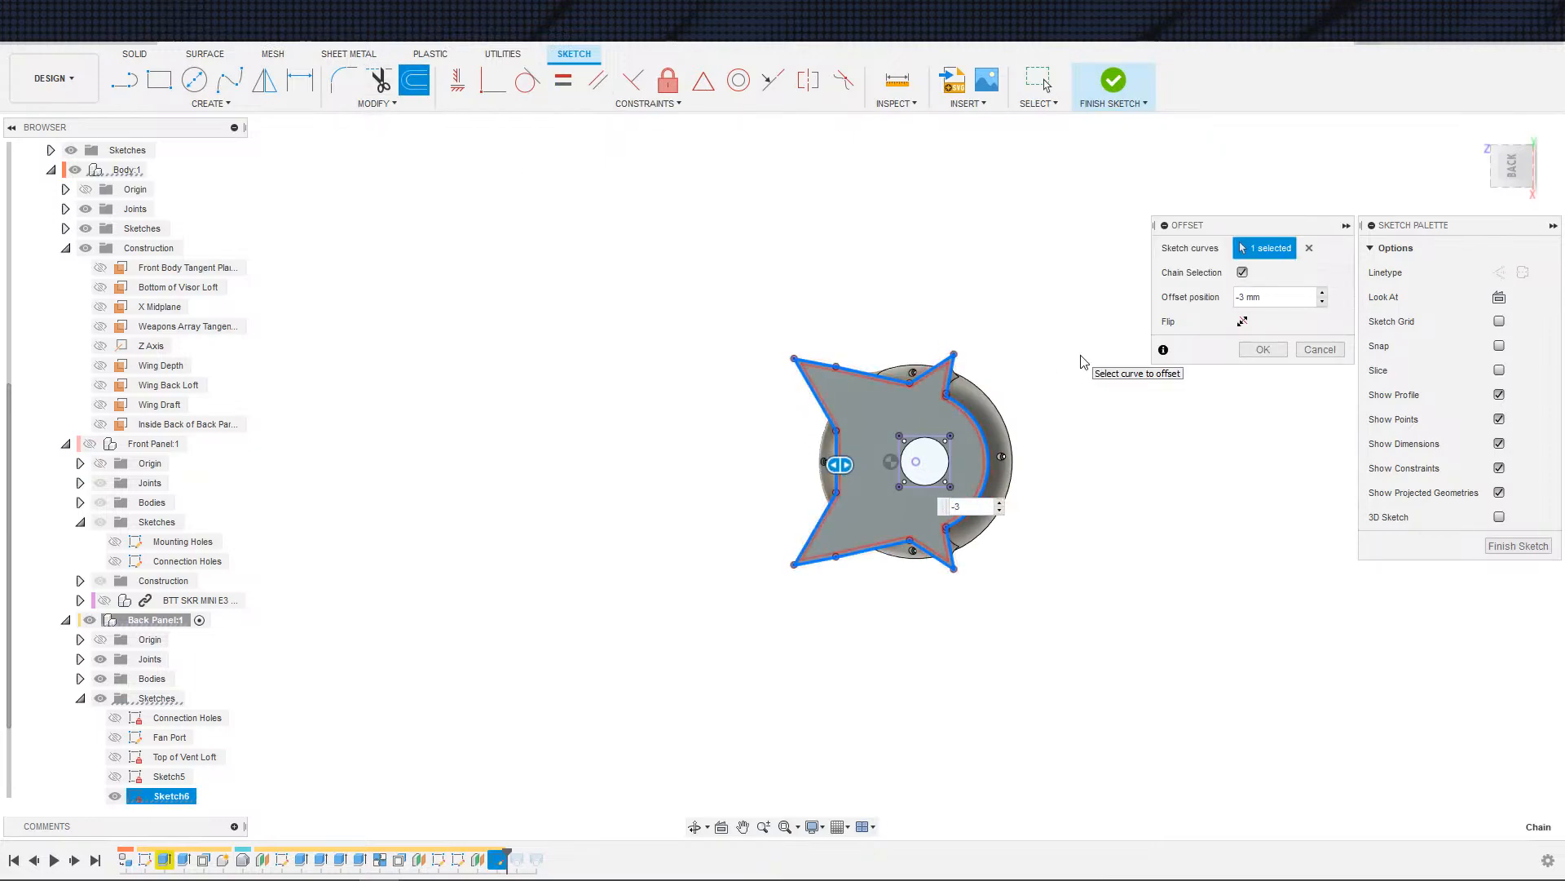
{"action": "key", "text": "Return"}
{"action": "scroll", "coordinate": [790, 570], "scroll_direction": "up", "scroll_amount": 5}
{"action": "middle_click_drag", "start_coordinate": [954, 588], "coordinate": [903, 618]}
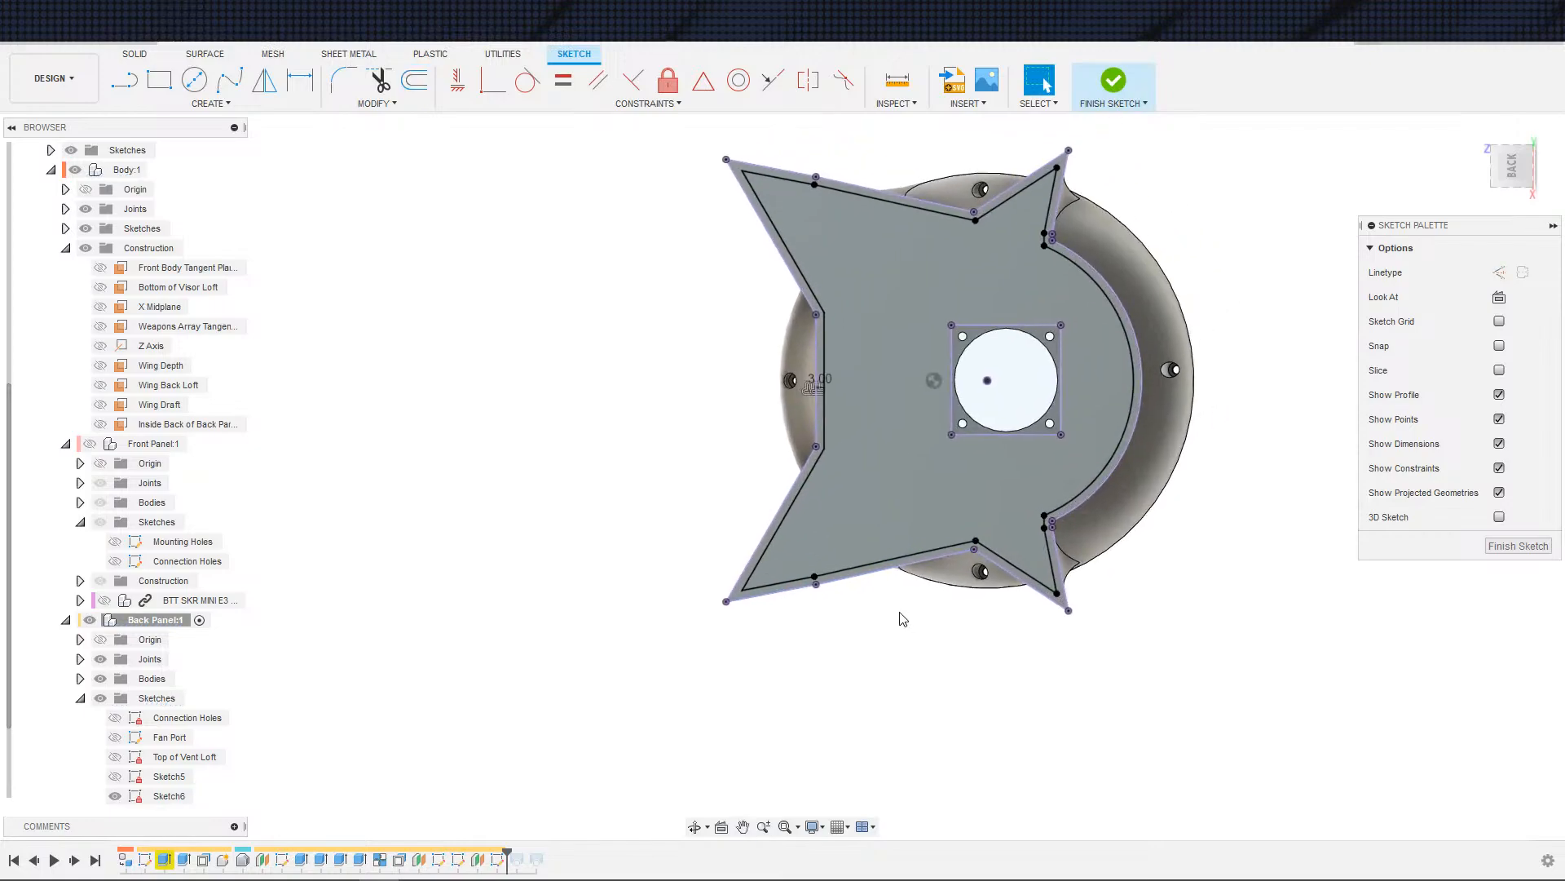
- Show the Top of Vent Loft sketch and project all its parallel slanted vent lines into the current sketch
{"action": "key", "text": "s"}
{"action": "left_click", "coordinate": [692, 717]}
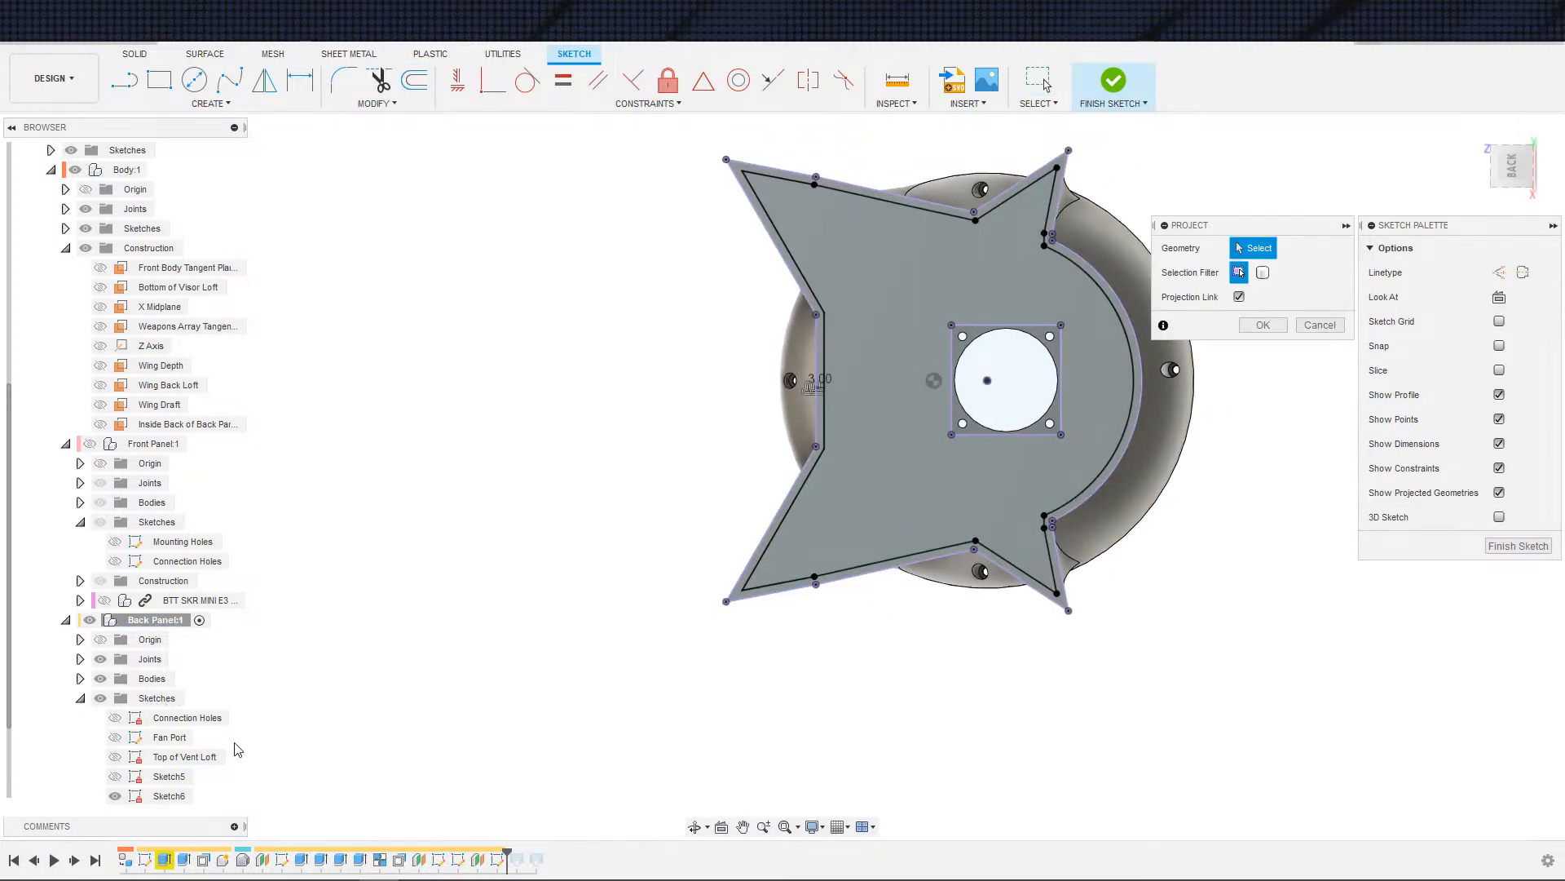
{"action": "scroll", "coordinate": [138, 771], "scroll_direction": "down", "scroll_amount": 1}
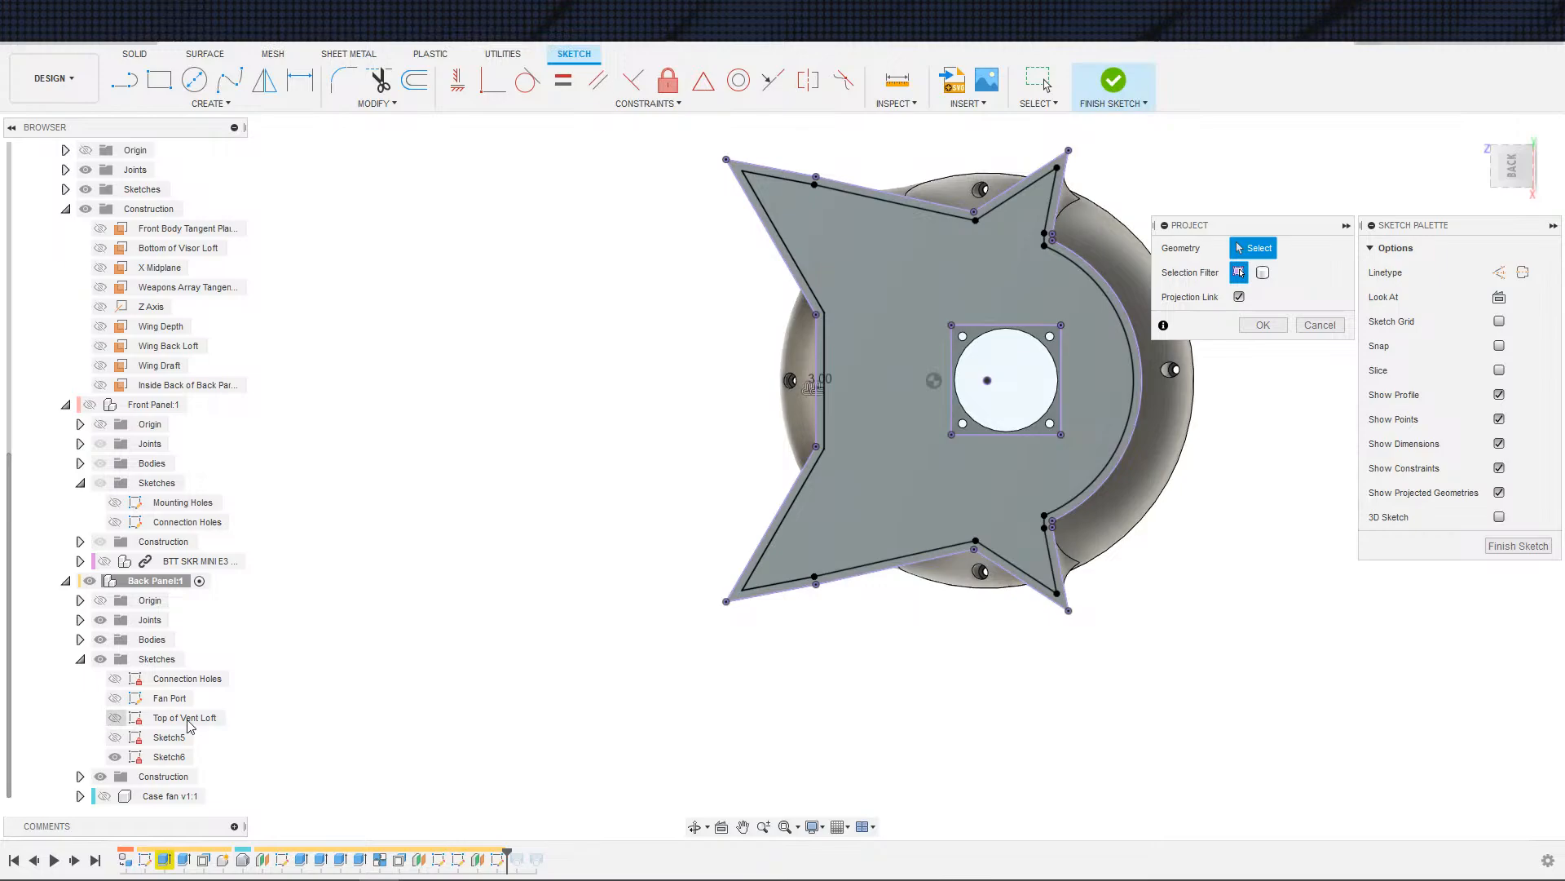
{"action": "left_click", "coordinate": [115, 717]}
{"action": "scroll", "coordinate": [887, 623], "scroll_direction": "up", "scroll_amount": 3}
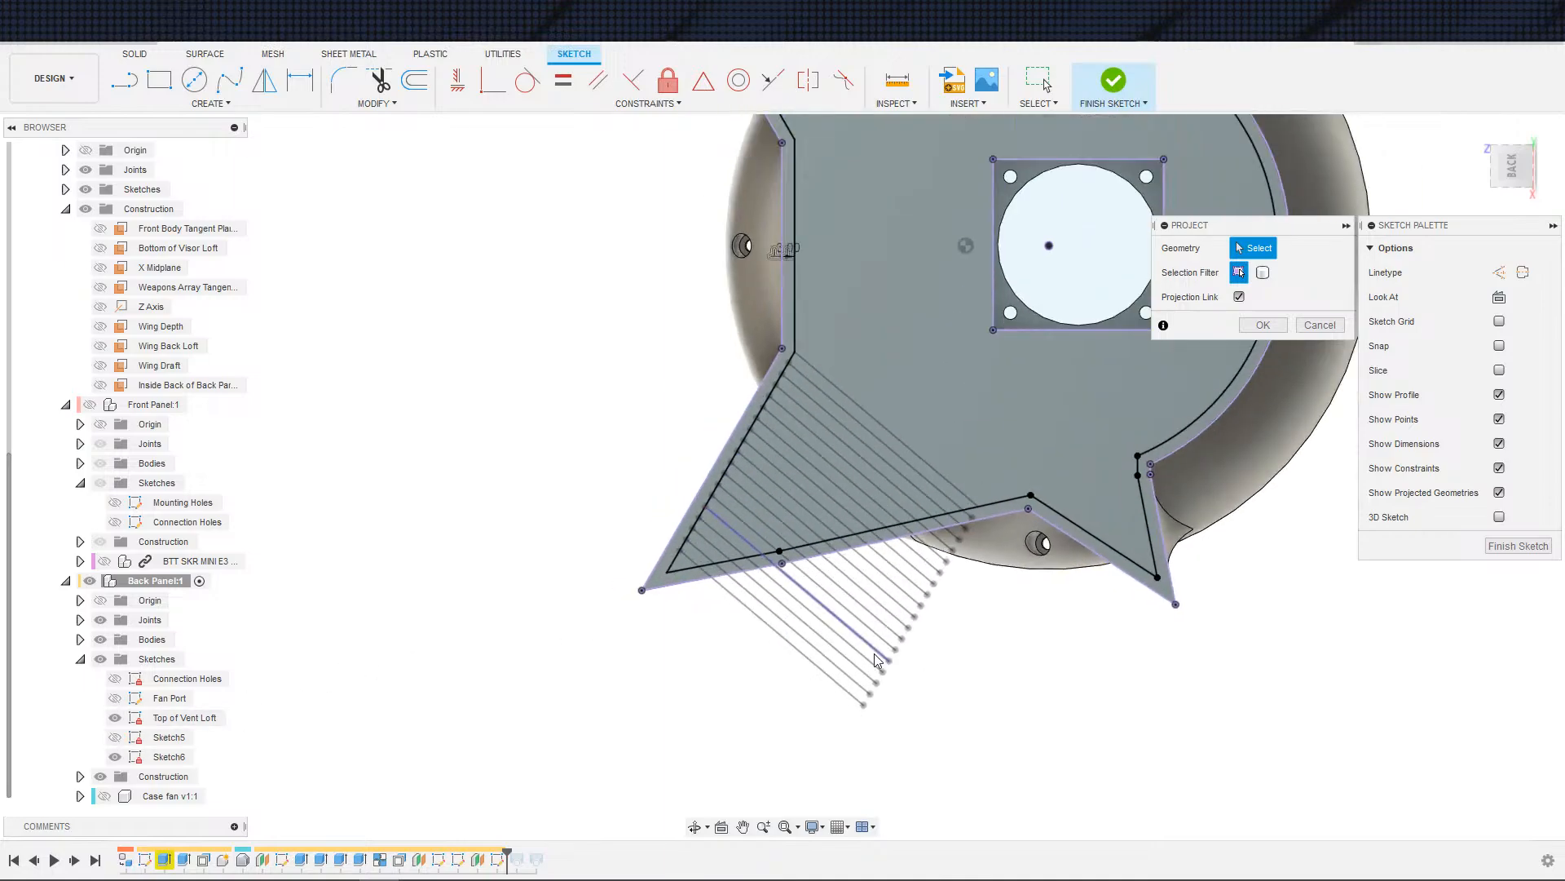
{"action": "scroll", "coordinate": [880, 658], "scroll_direction": "down", "scroll_amount": 2}
{"action": "left_click", "coordinate": [914, 513]}
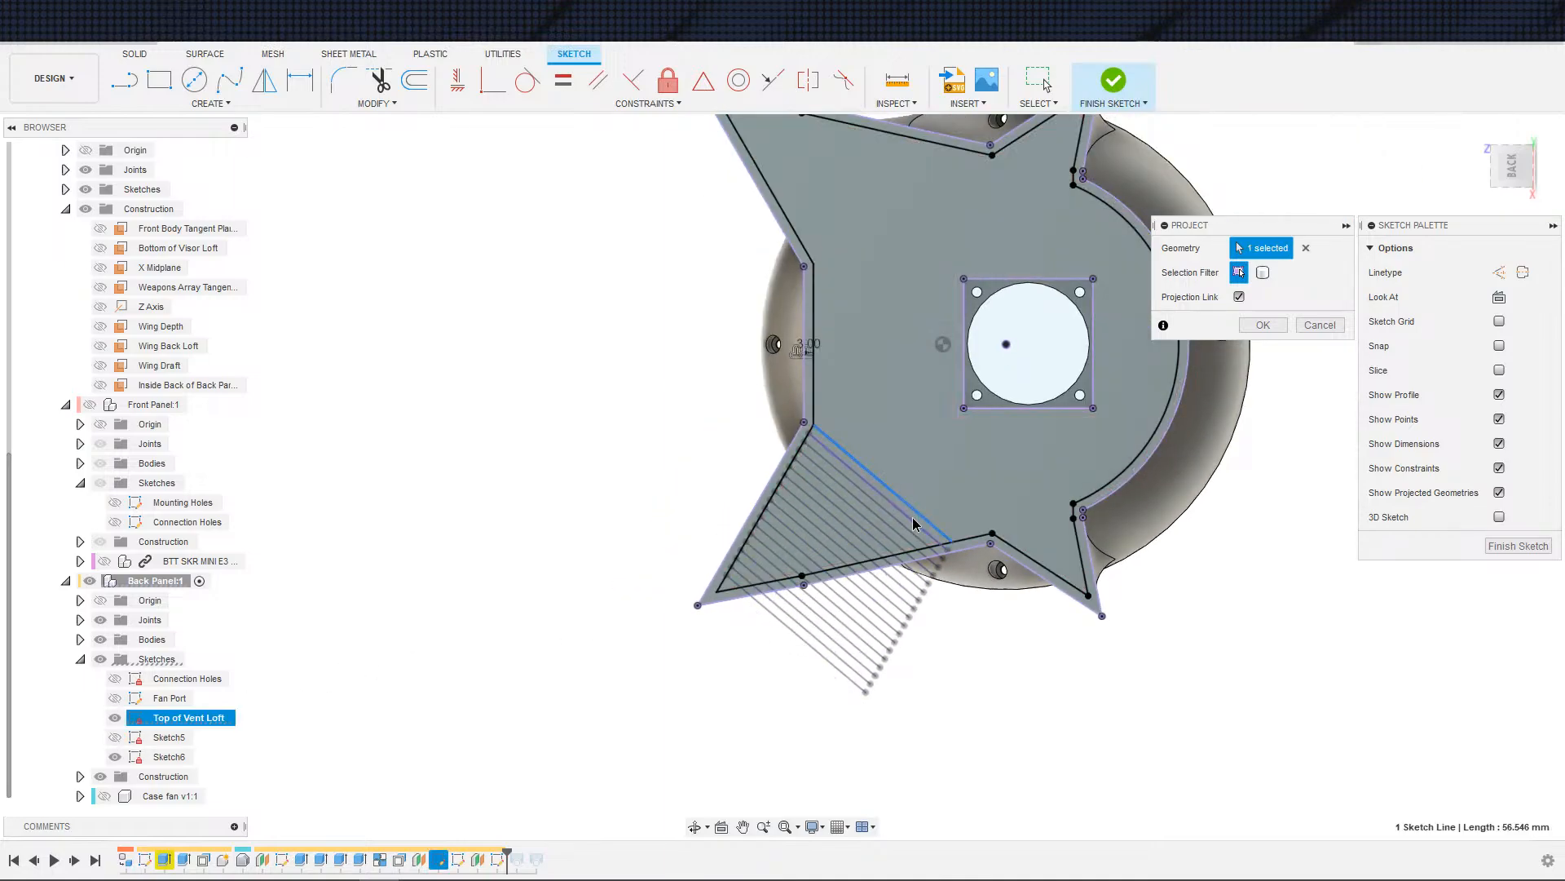
{"action": "left_click", "coordinate": [906, 550]}
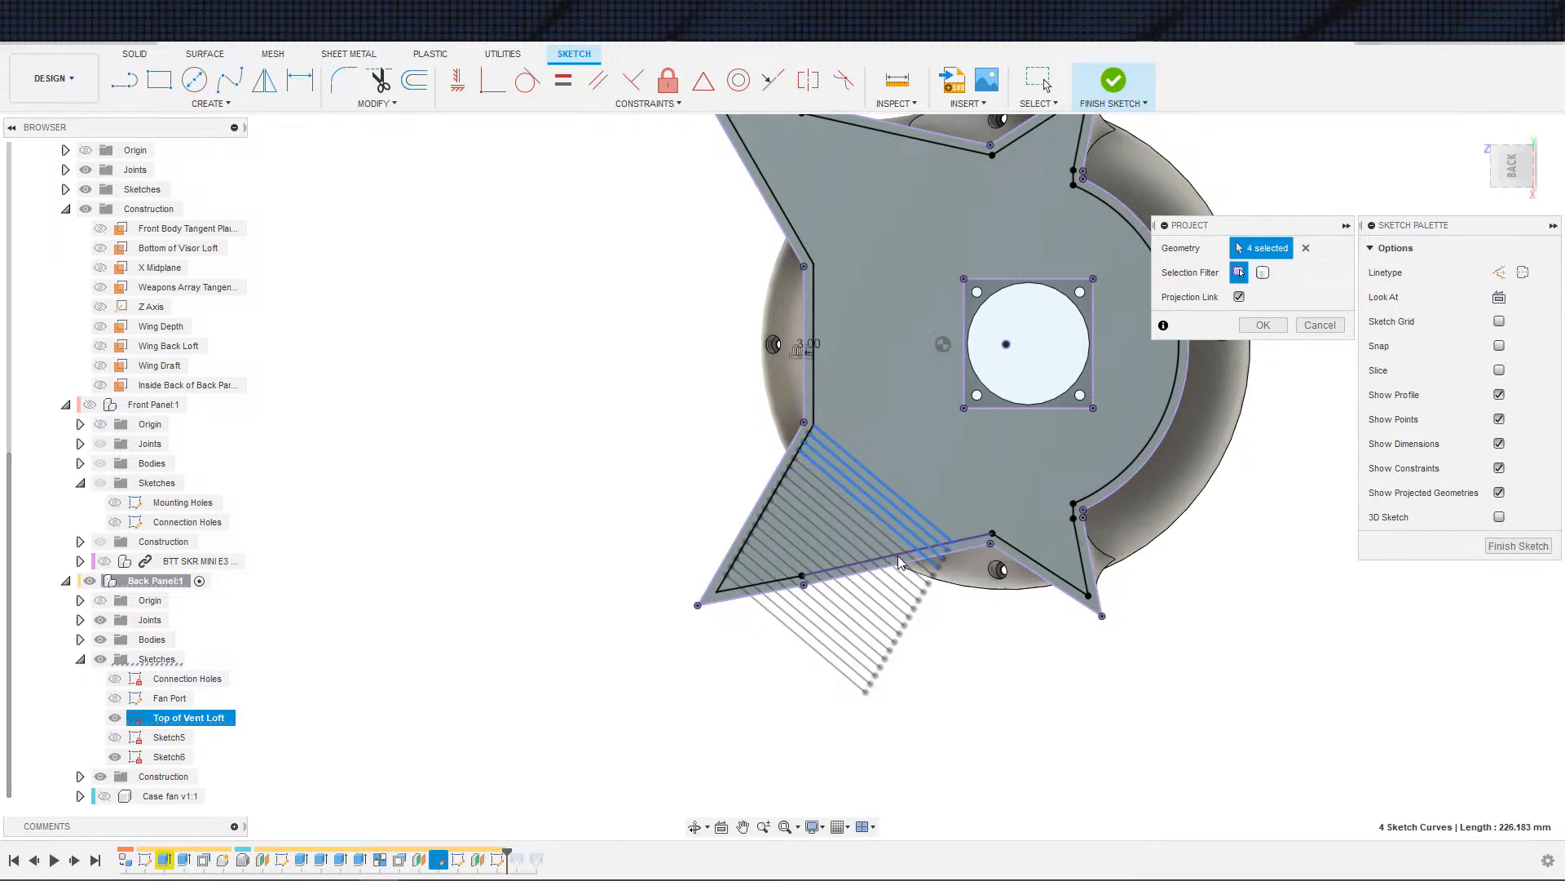
{"action": "left_click", "coordinate": [903, 564]}
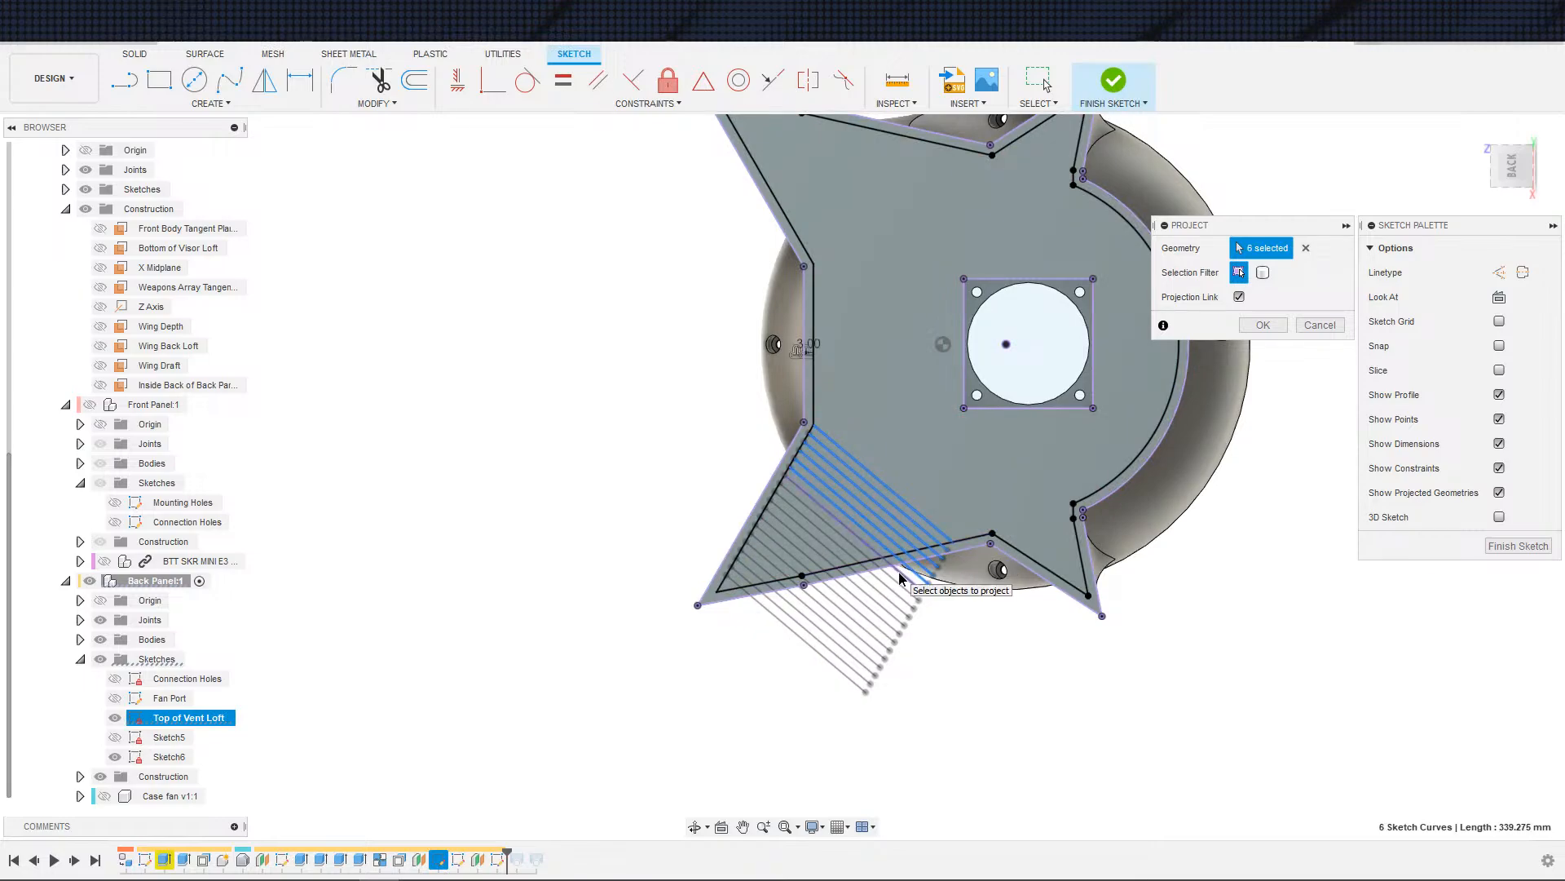
{"action": "left_click", "coordinate": [897, 577]}
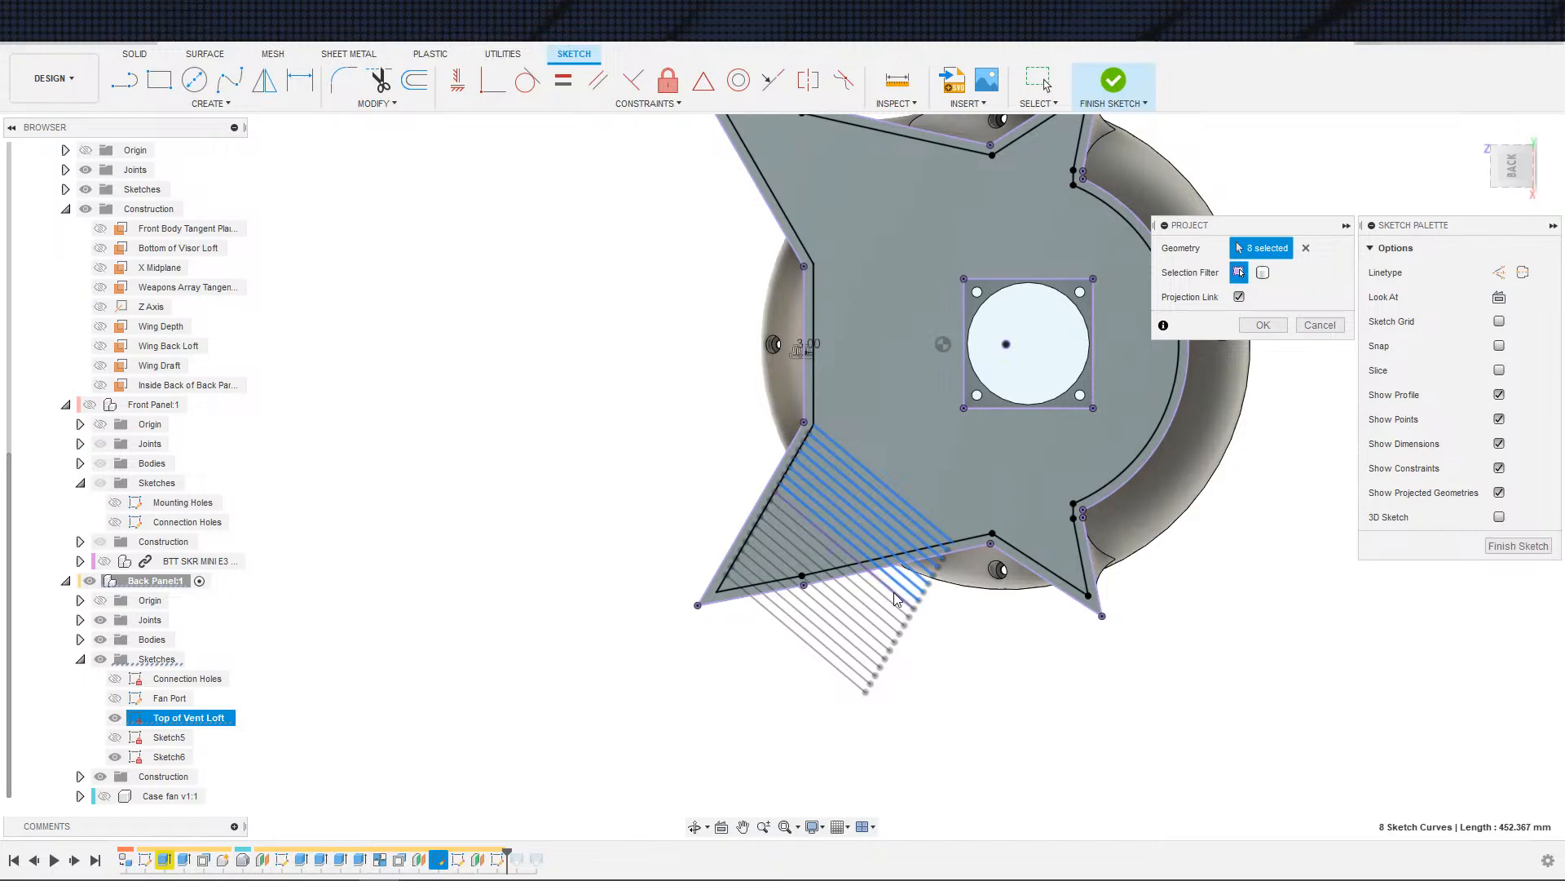
{"action": "left_click", "coordinate": [892, 602]}
{"action": "left_click", "coordinate": [885, 610]}
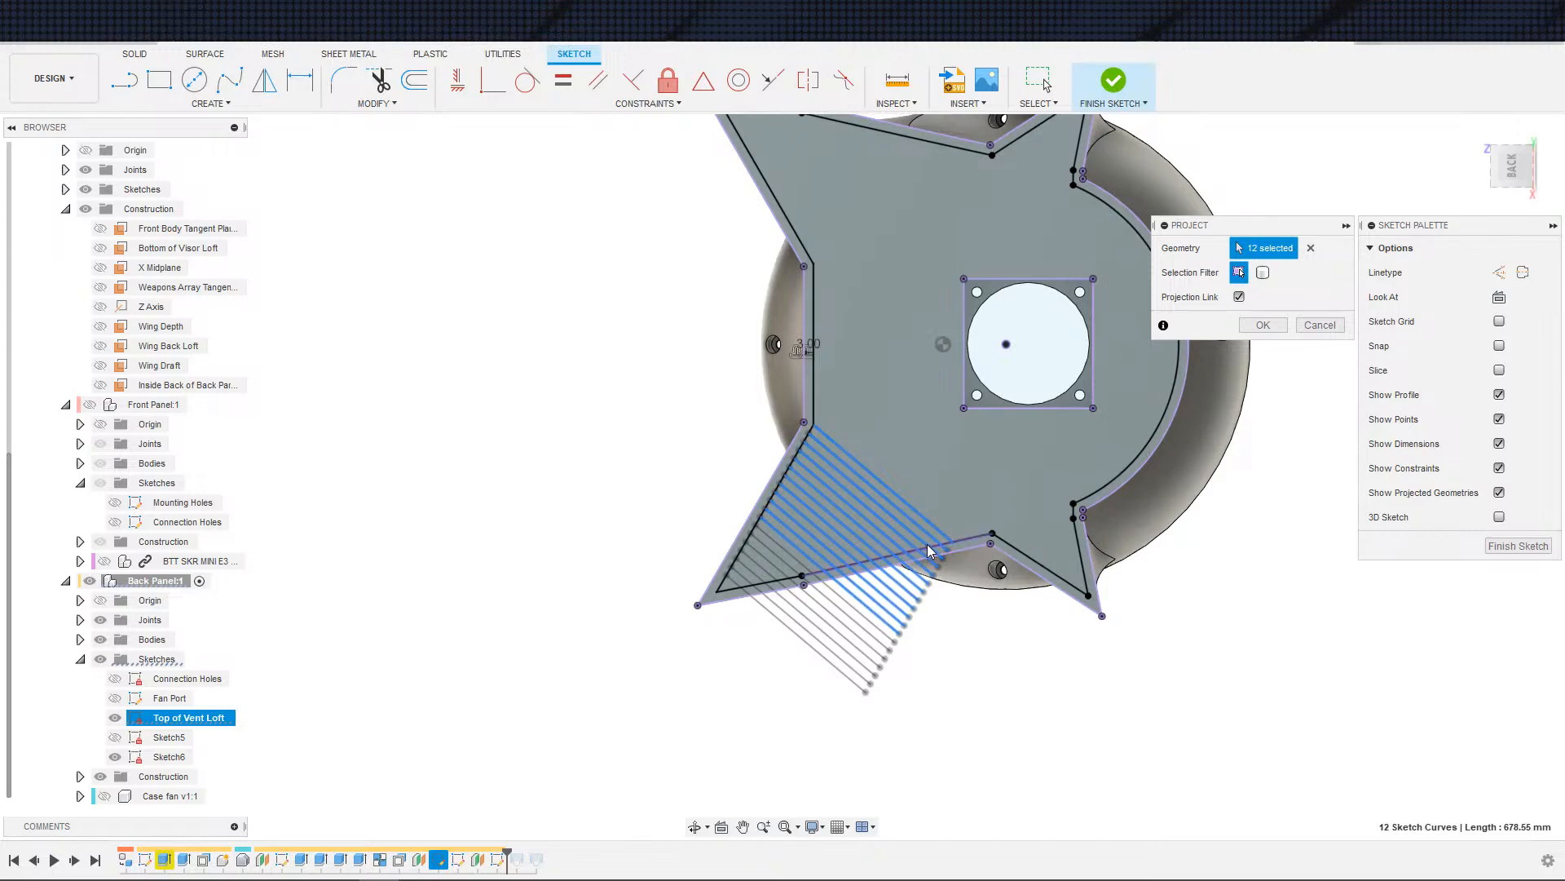
{"action": "left_click", "coordinate": [874, 643]}
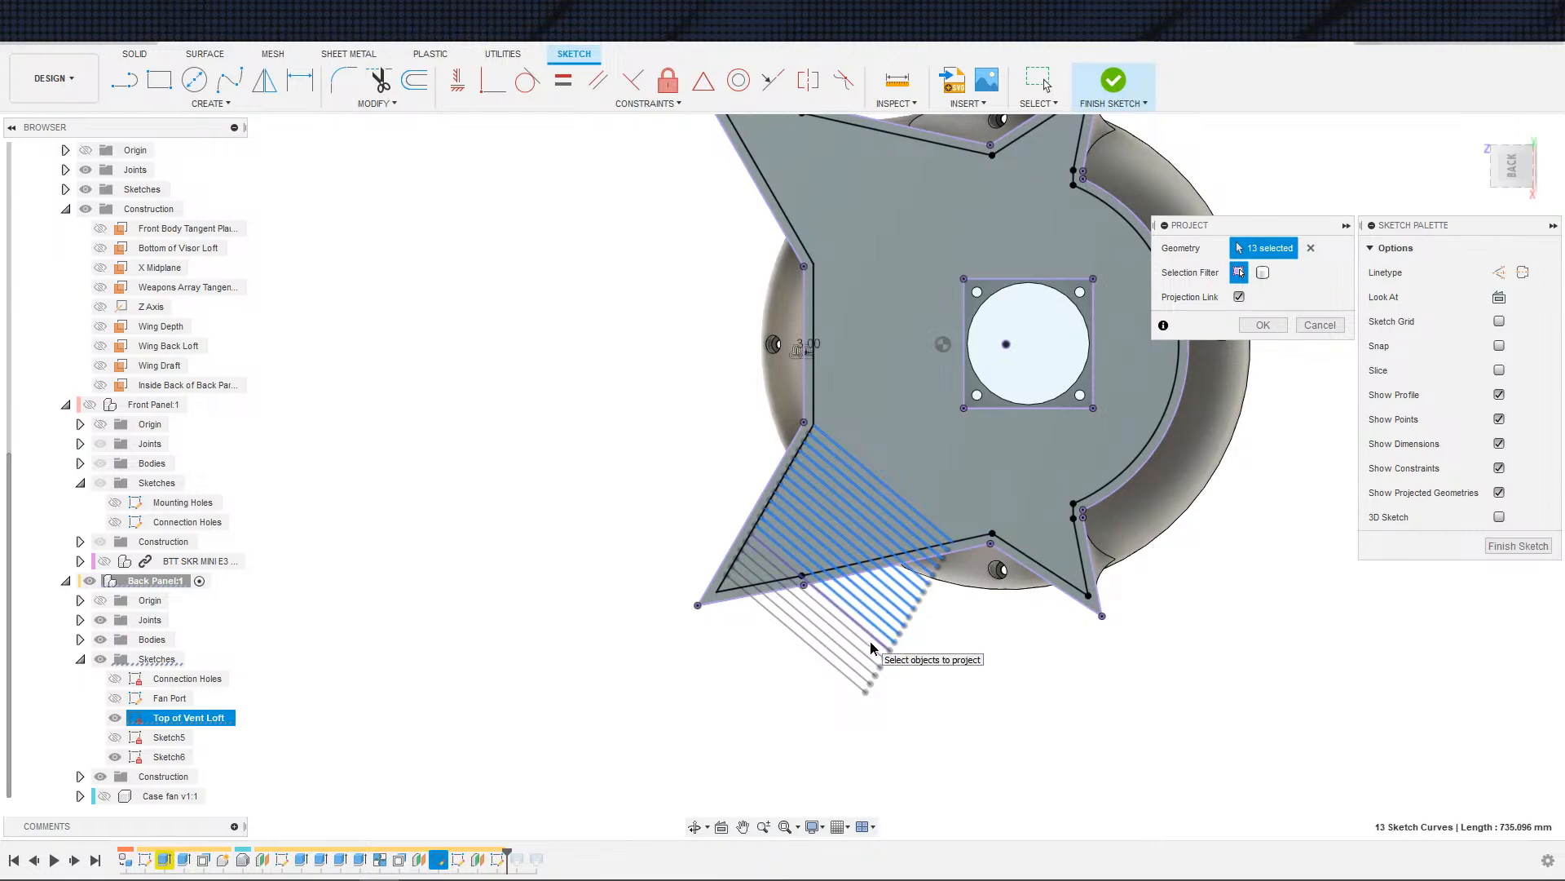
{"action": "left_click", "coordinate": [868, 654]}
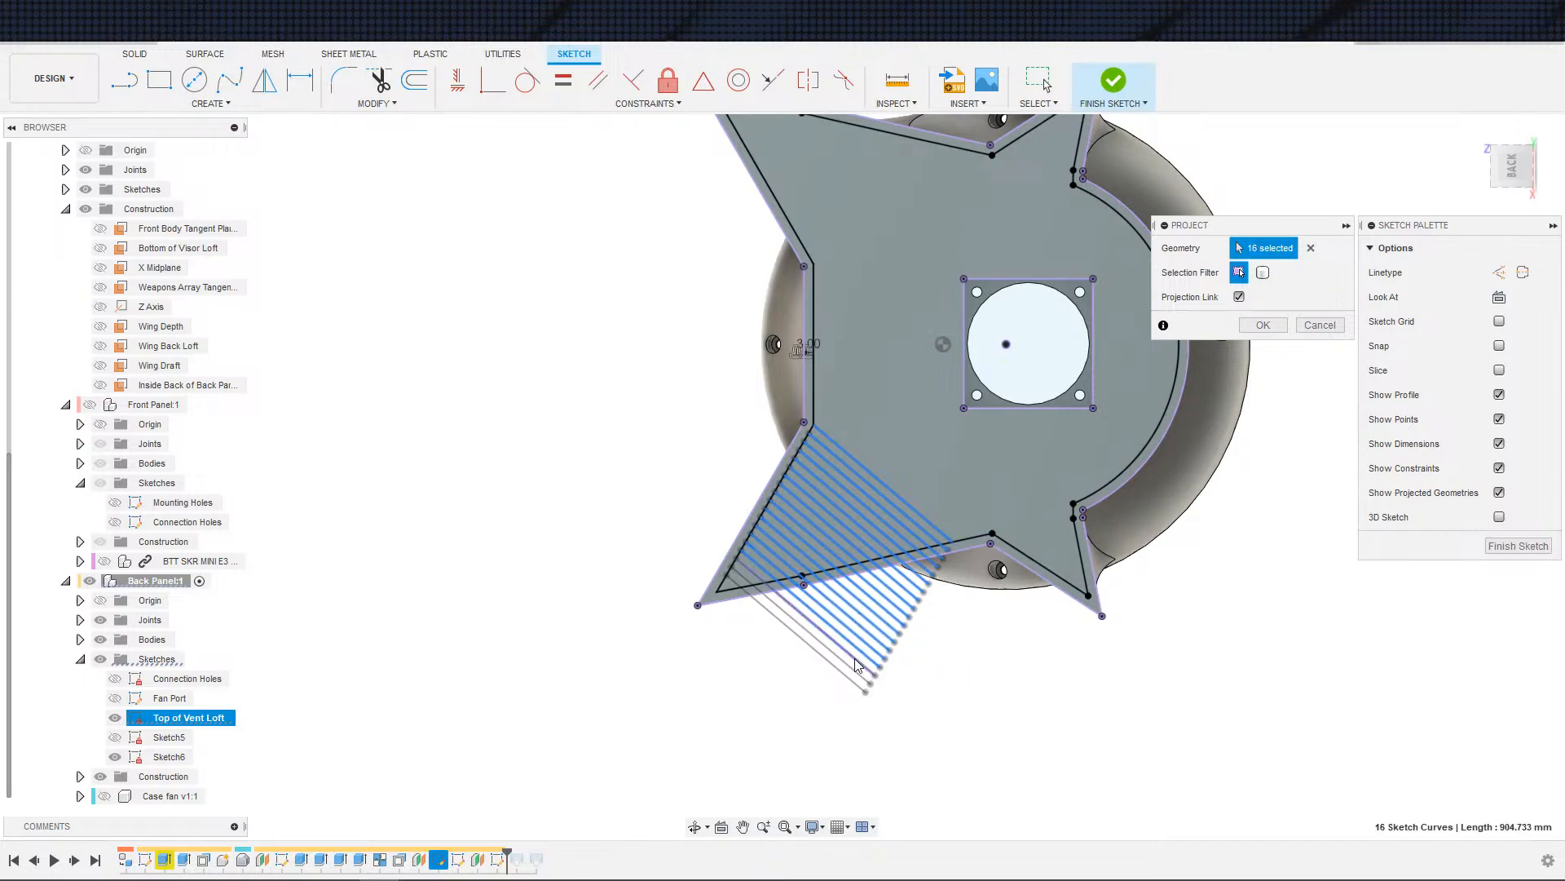
{"action": "left_click", "coordinate": [848, 677]}
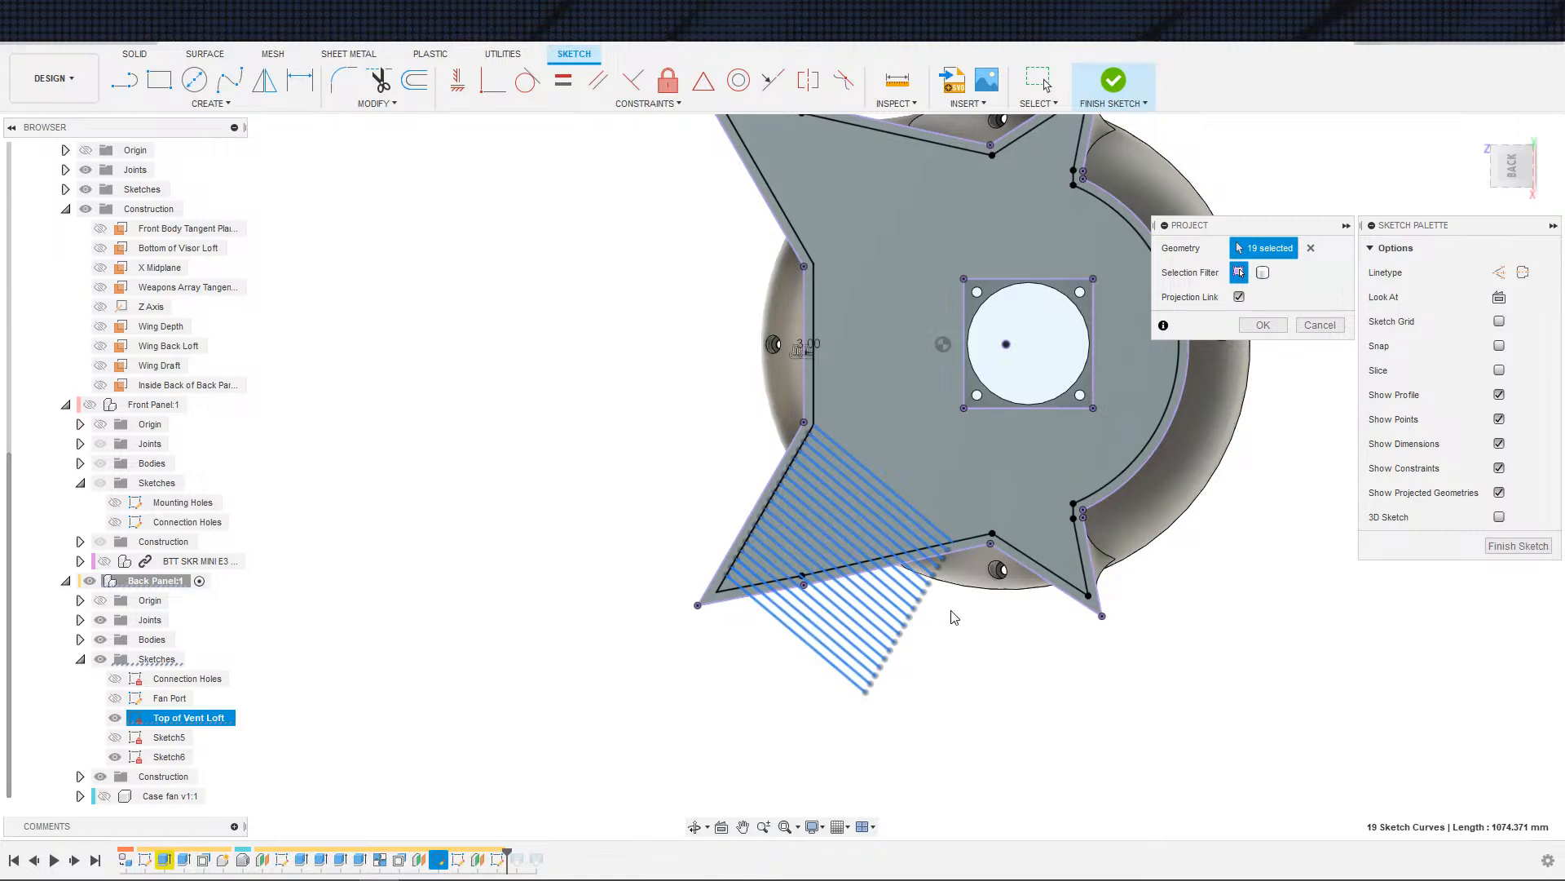
{"action": "left_click", "coordinate": [1262, 324]}
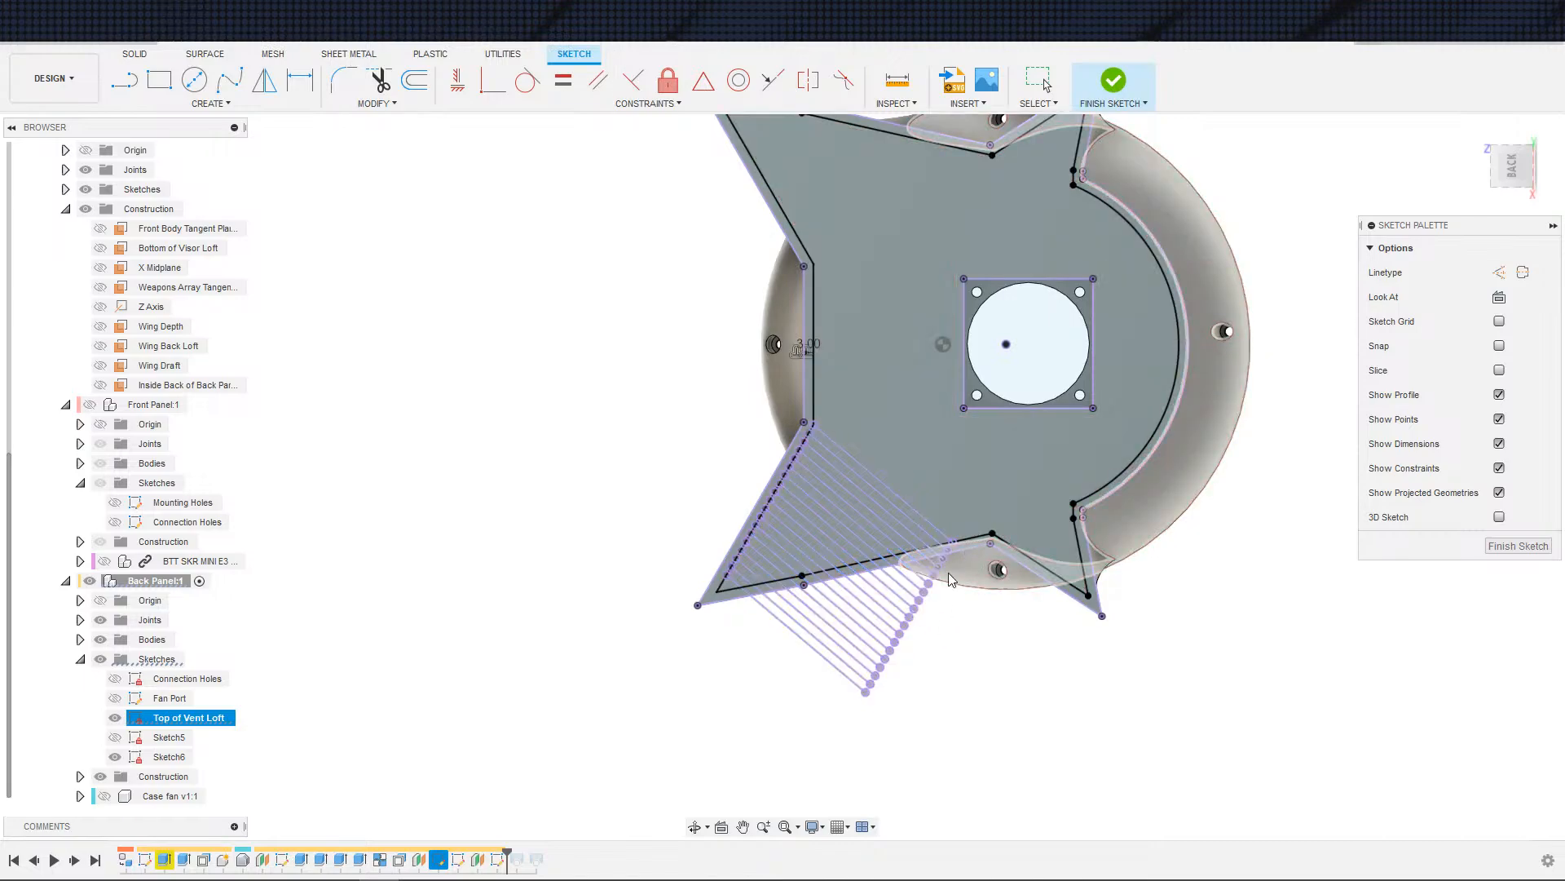
- Finish the sketch and roll the timeline forward to the end, past the vent loft cuts
{"action": "middle_click_drag", "start_coordinate": [948, 573], "coordinate": [1031, 584], "text": "shift"}
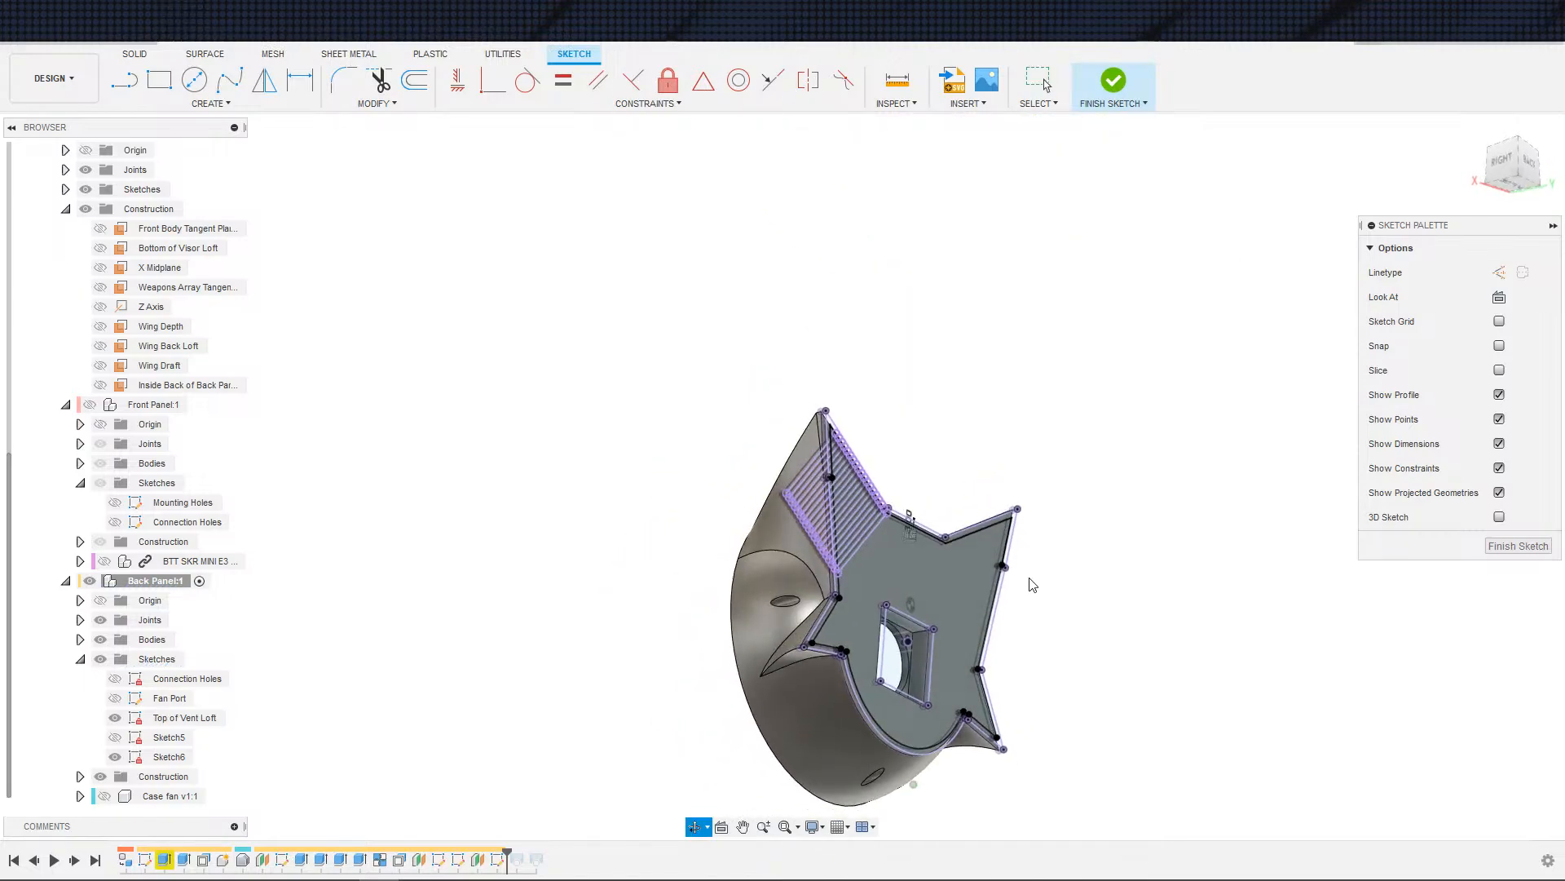
{"action": "scroll", "coordinate": [874, 565], "scroll_direction": "up", "scroll_amount": 5}
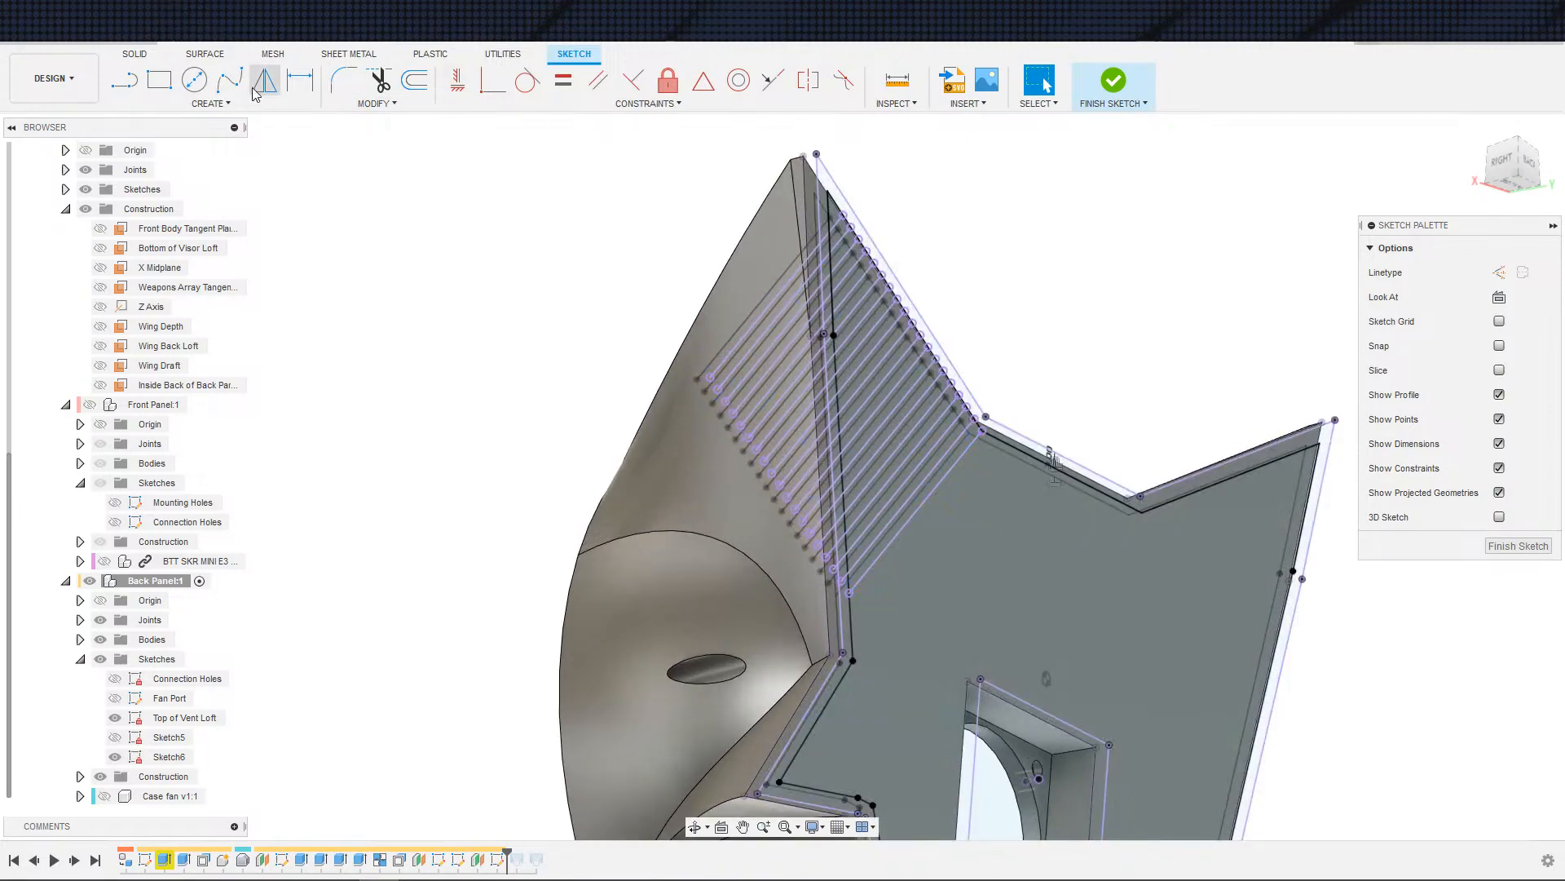
{"action": "left_click", "coordinate": [245, 103]}
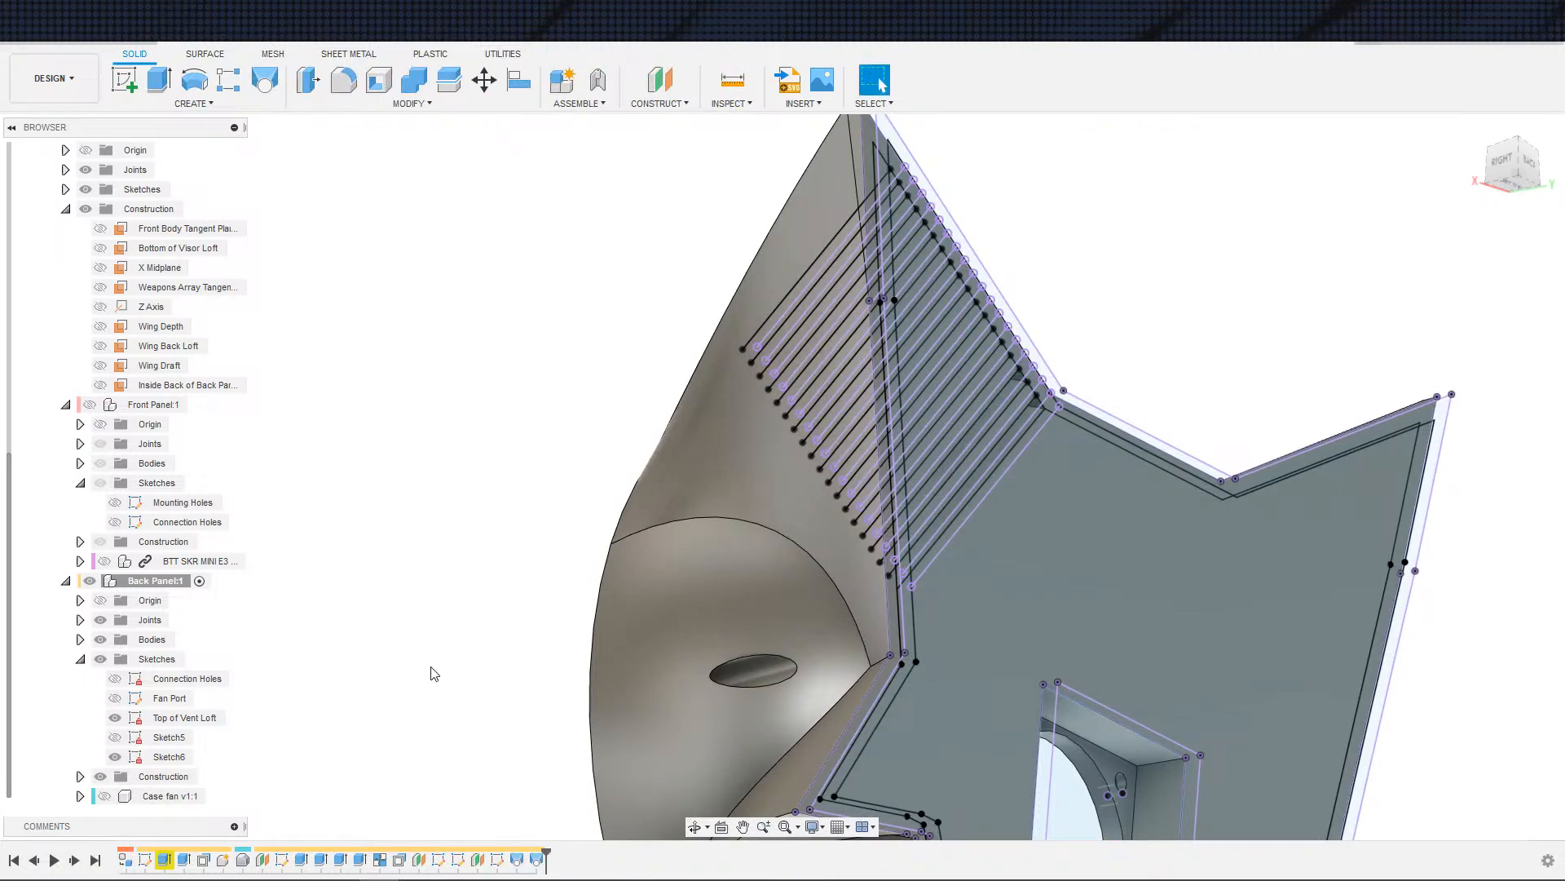
- With the Back Panel's bodies hidden, set up a loft from a vent strip in Top of Vent Loft to the innermost strip in Sketch6
{"action": "middle_click_drag", "start_coordinate": [431, 667], "coordinate": [371, 604], "text": "shift"}
{"action": "scroll", "coordinate": [430, 702], "scroll_direction": "down", "scroll_amount": 2}
{"action": "scroll", "coordinate": [598, 661], "scroll_direction": "up", "scroll_amount": 3}
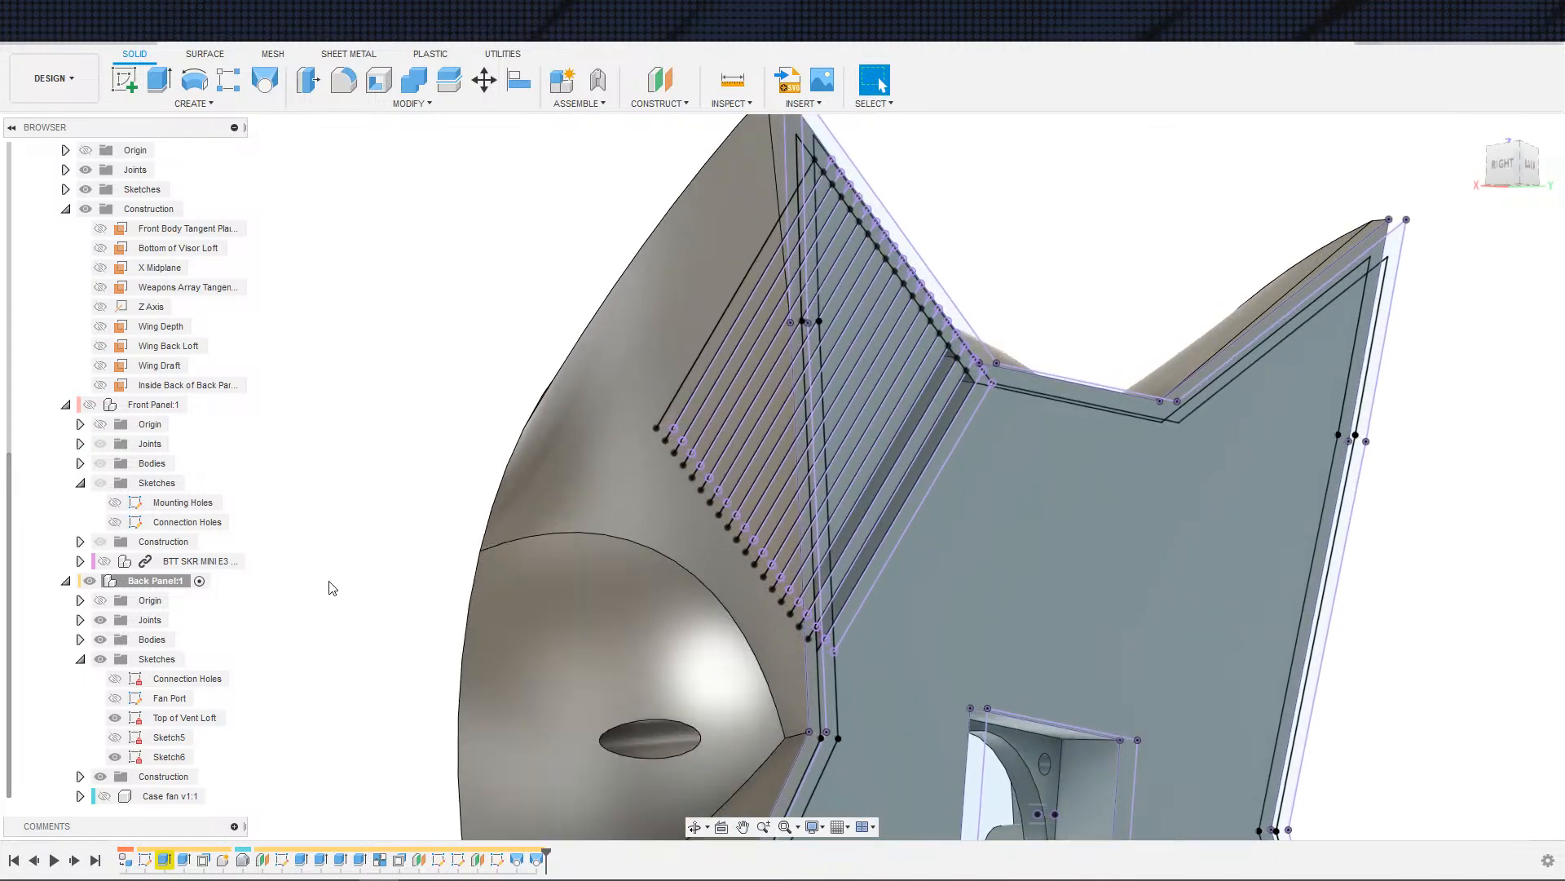
{"action": "left_click", "coordinate": [265, 80]}
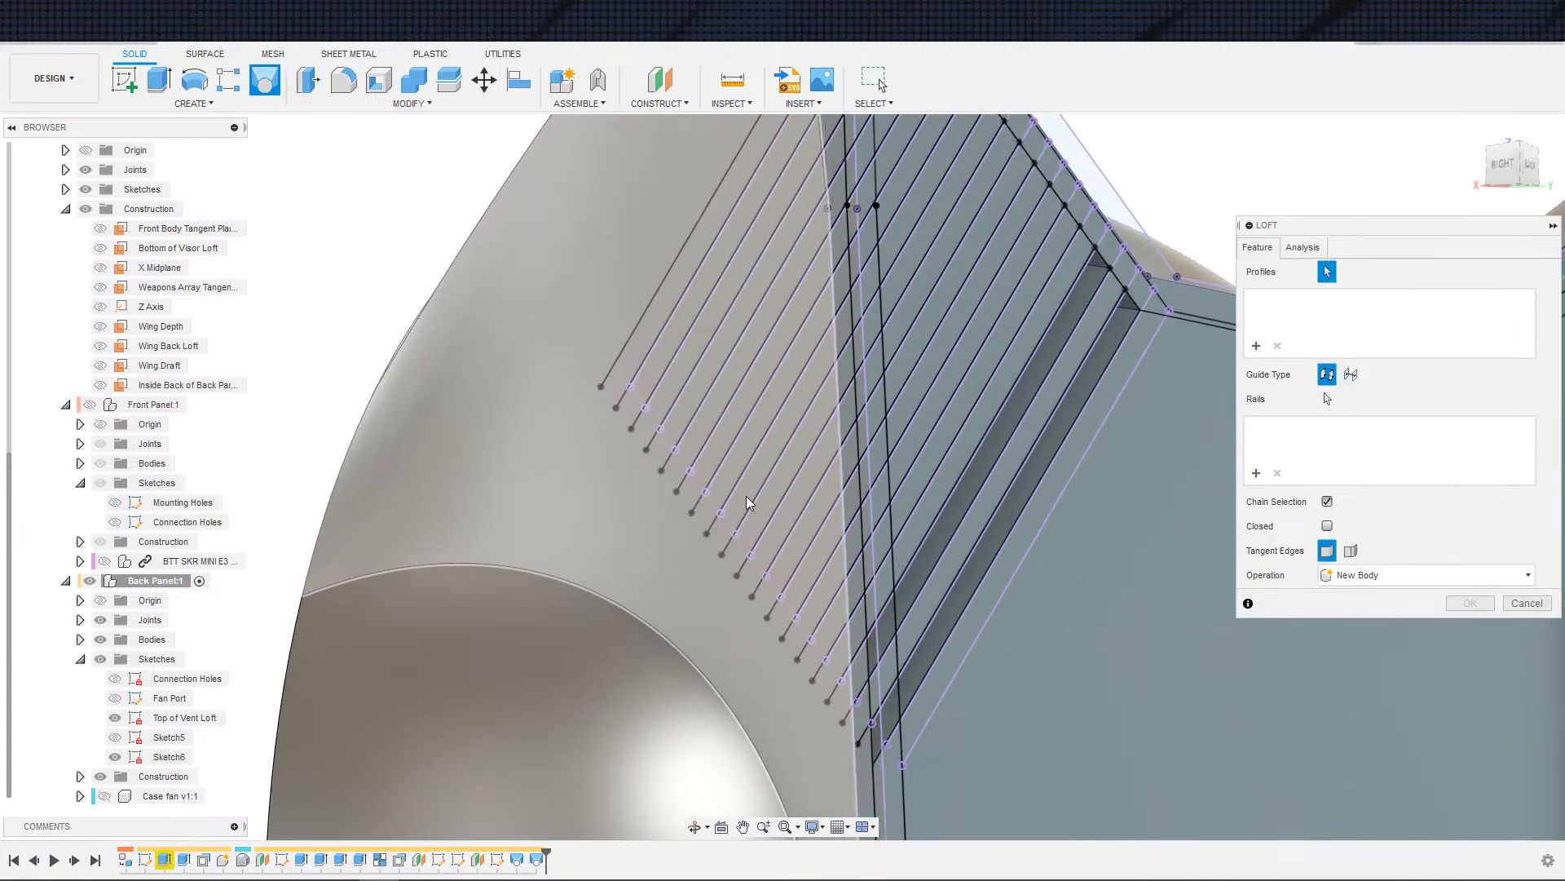
{"action": "middle_click_drag", "start_coordinate": [416, 617], "coordinate": [297, 615]}
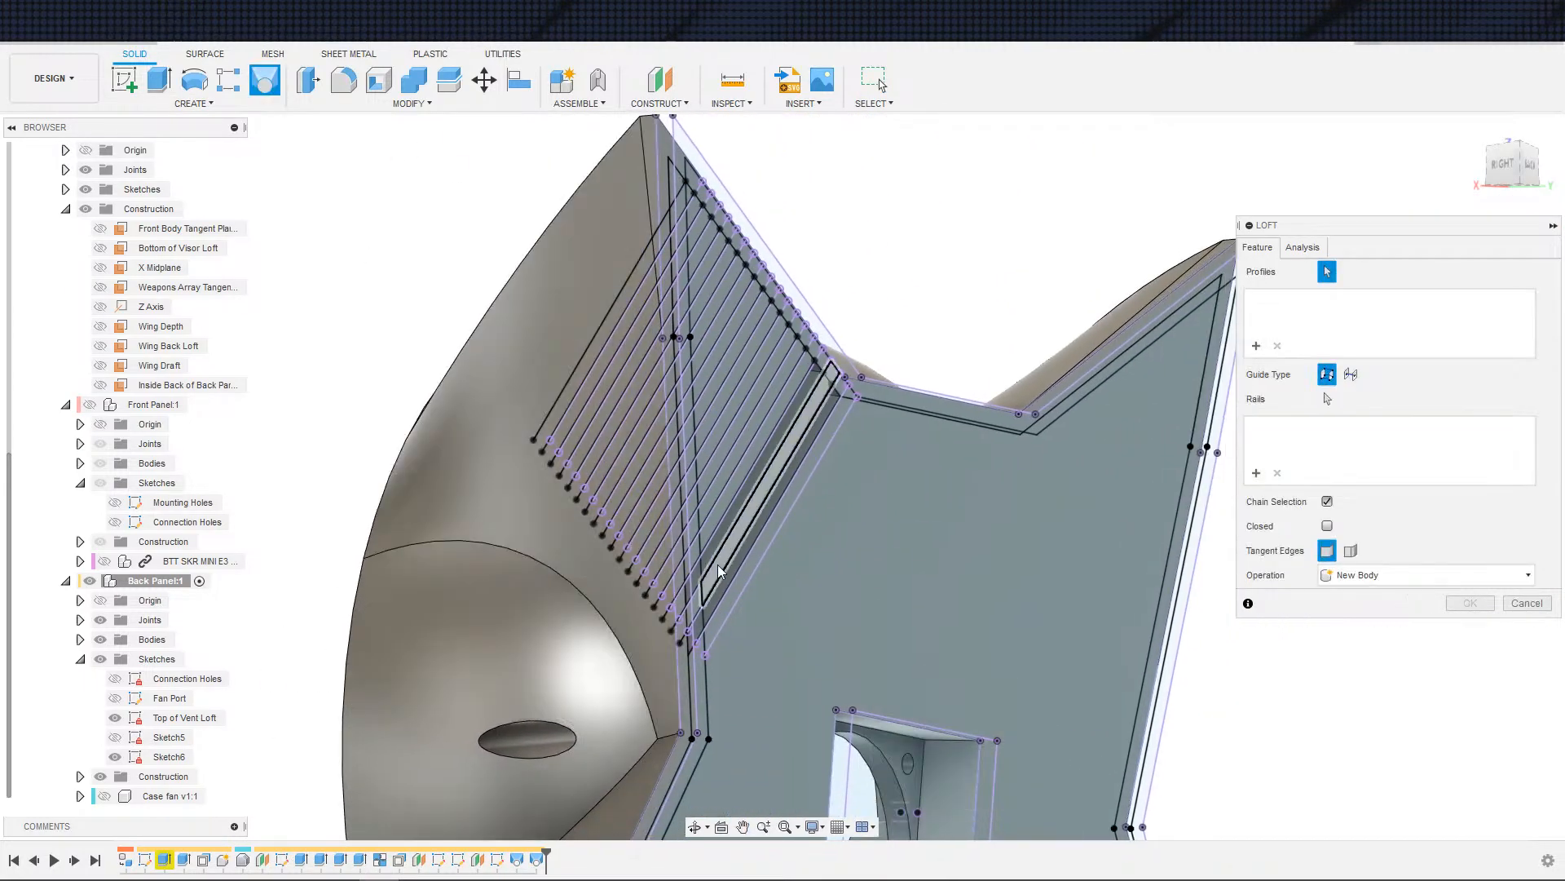
{"action": "scroll", "coordinate": [718, 568], "scroll_direction": "up", "scroll_amount": 3}
{"action": "left_click", "coordinate": [115, 756]}
{"action": "left_click", "coordinate": [101, 639]}
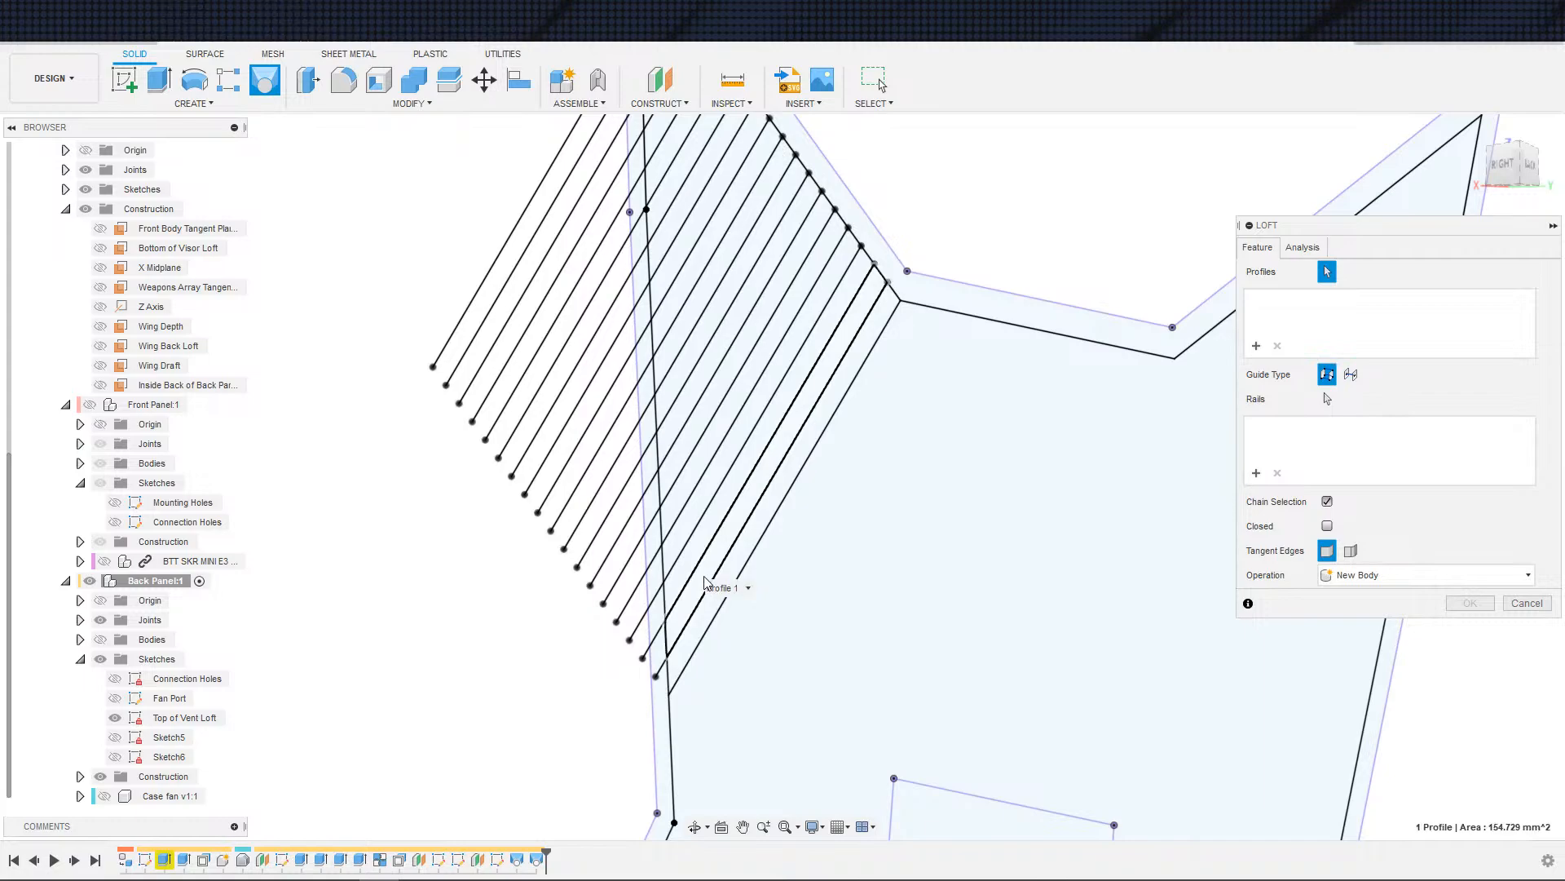
{"action": "left_click", "coordinate": [706, 581]}
{"action": "left_click", "coordinate": [115, 756]}
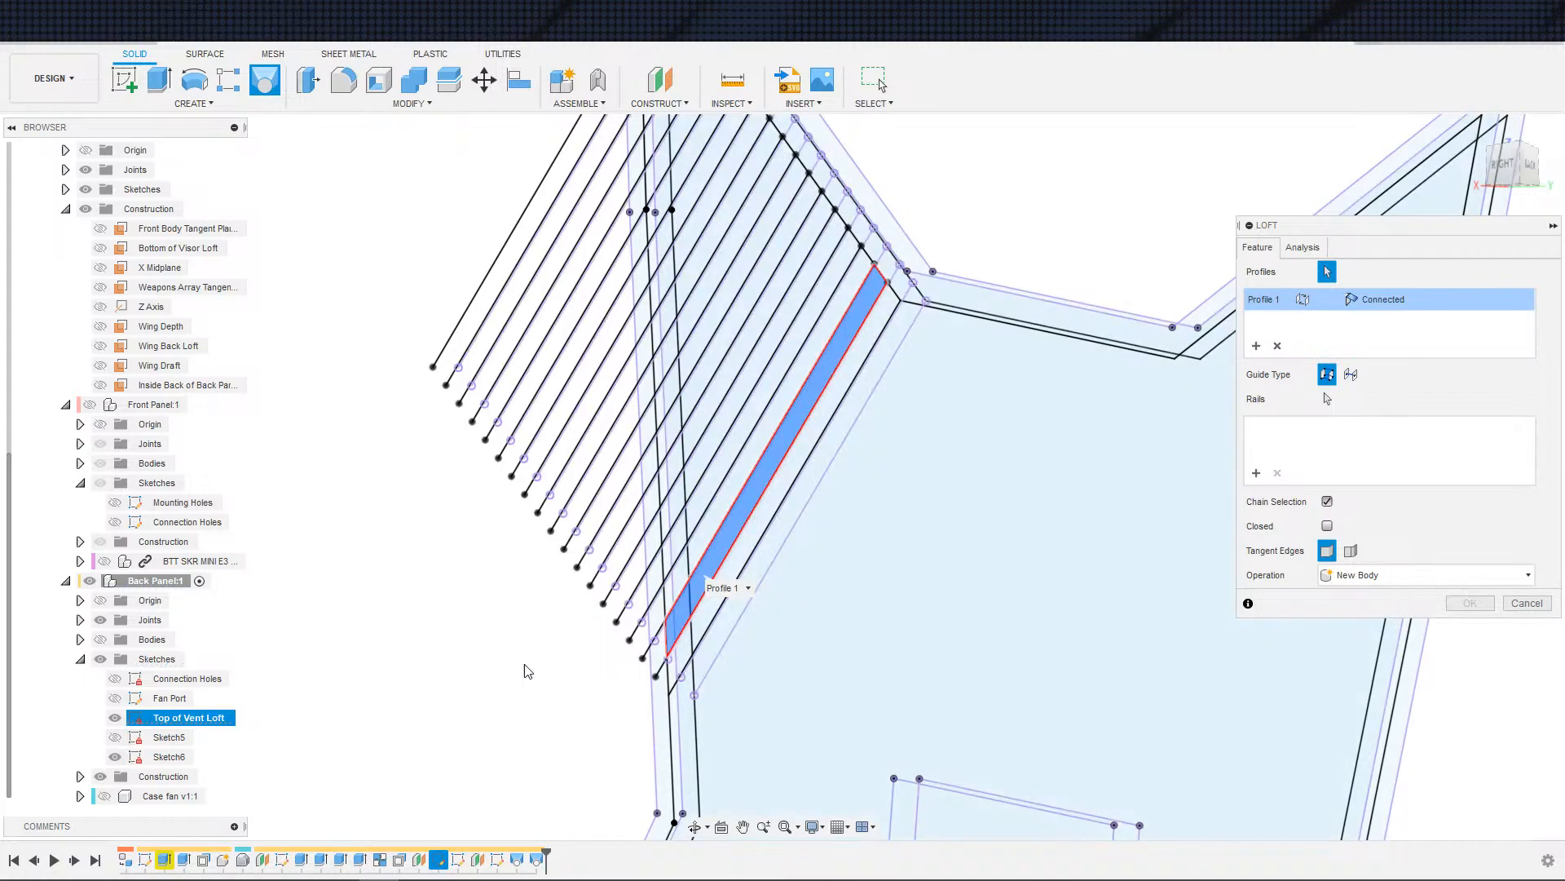
{"action": "left_click", "coordinate": [728, 640]}
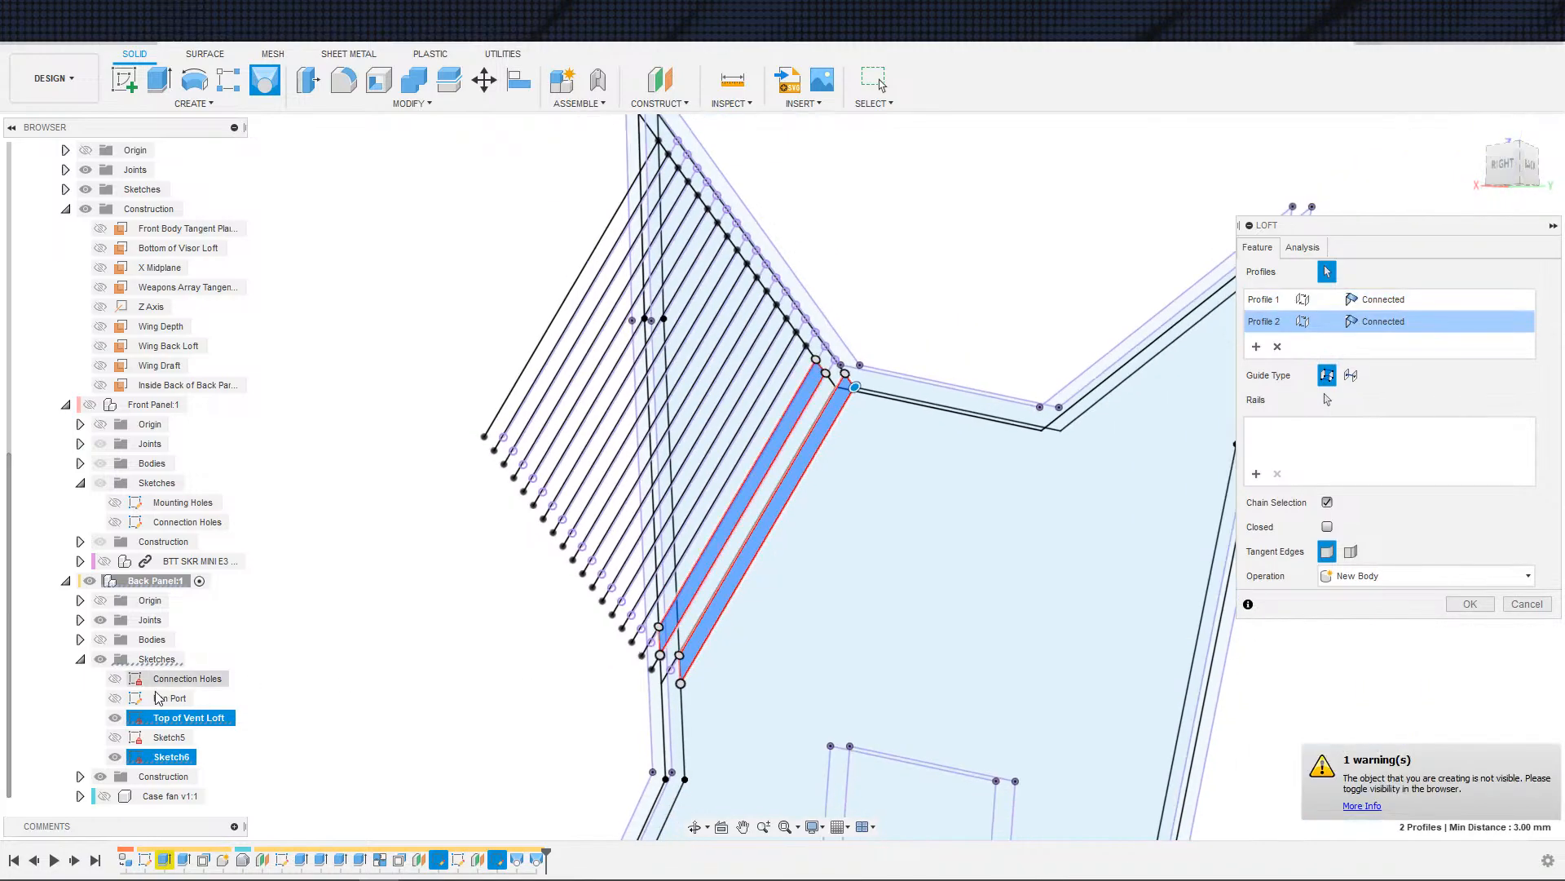
- Show the Back Panel's bodies and complete the vent strip loft with the Join operation
{"action": "left_click", "coordinate": [100, 639]}
{"action": "middle_click_drag", "start_coordinate": [321, 676], "coordinate": [535, 646], "text": "shift"}
{"action": "middle_click_drag", "start_coordinate": [1001, 618], "coordinate": [1226, 535], "text": "shift"}
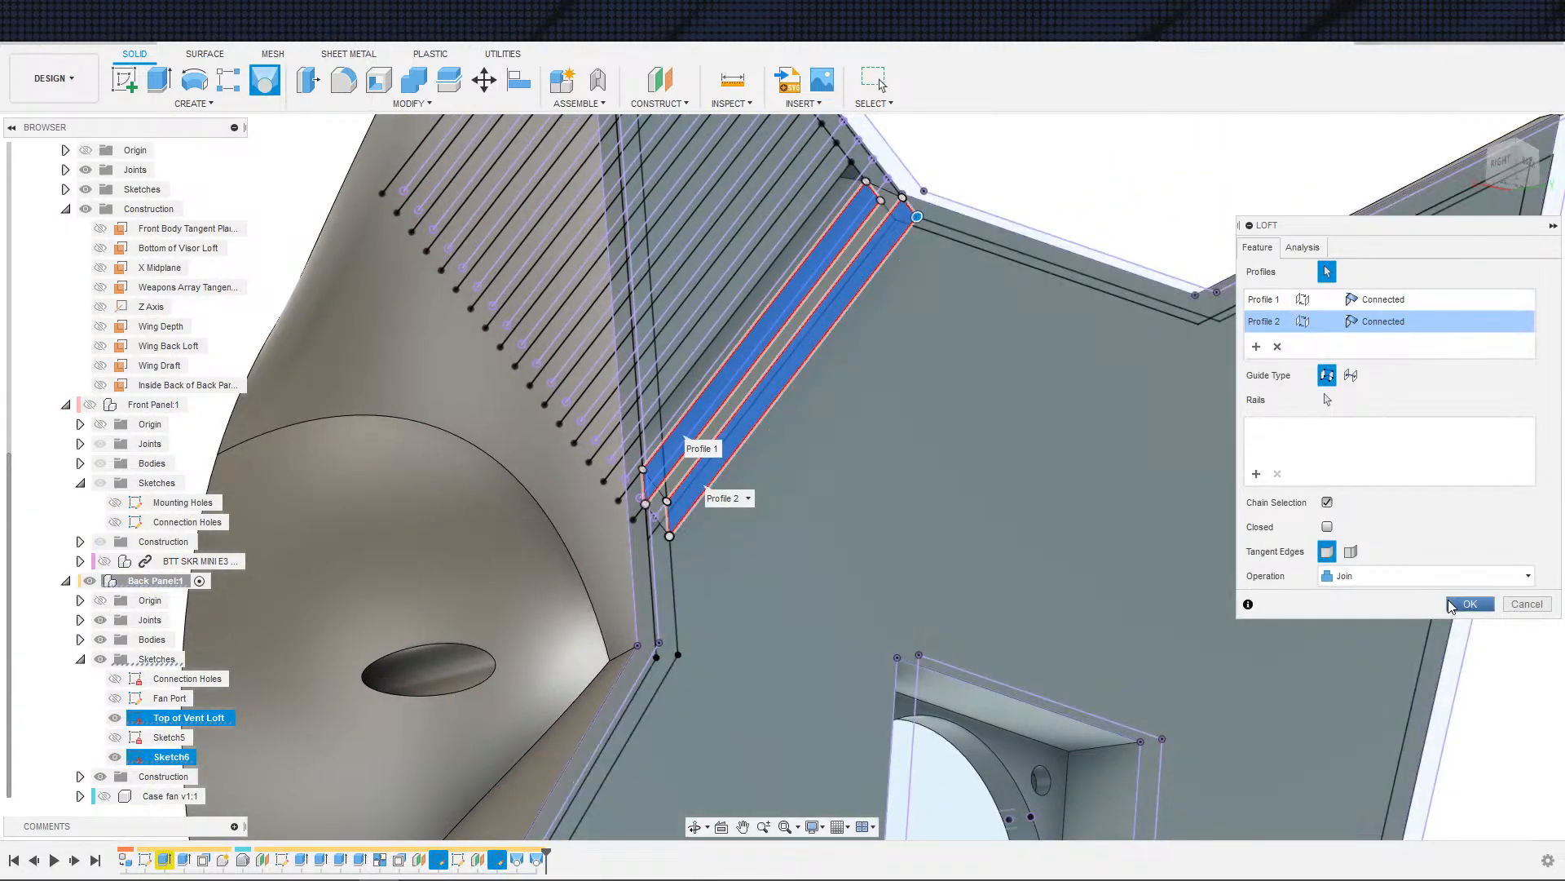
{"action": "left_click", "coordinate": [1450, 604]}
- Examine the joined louver strip and its fit against the vent slots from several angles
{"action": "middle_click_drag", "start_coordinate": [781, 542], "coordinate": [741, 489], "text": "shift"}
{"action": "scroll", "coordinate": [741, 477], "scroll_direction": "up", "scroll_amount": 3}
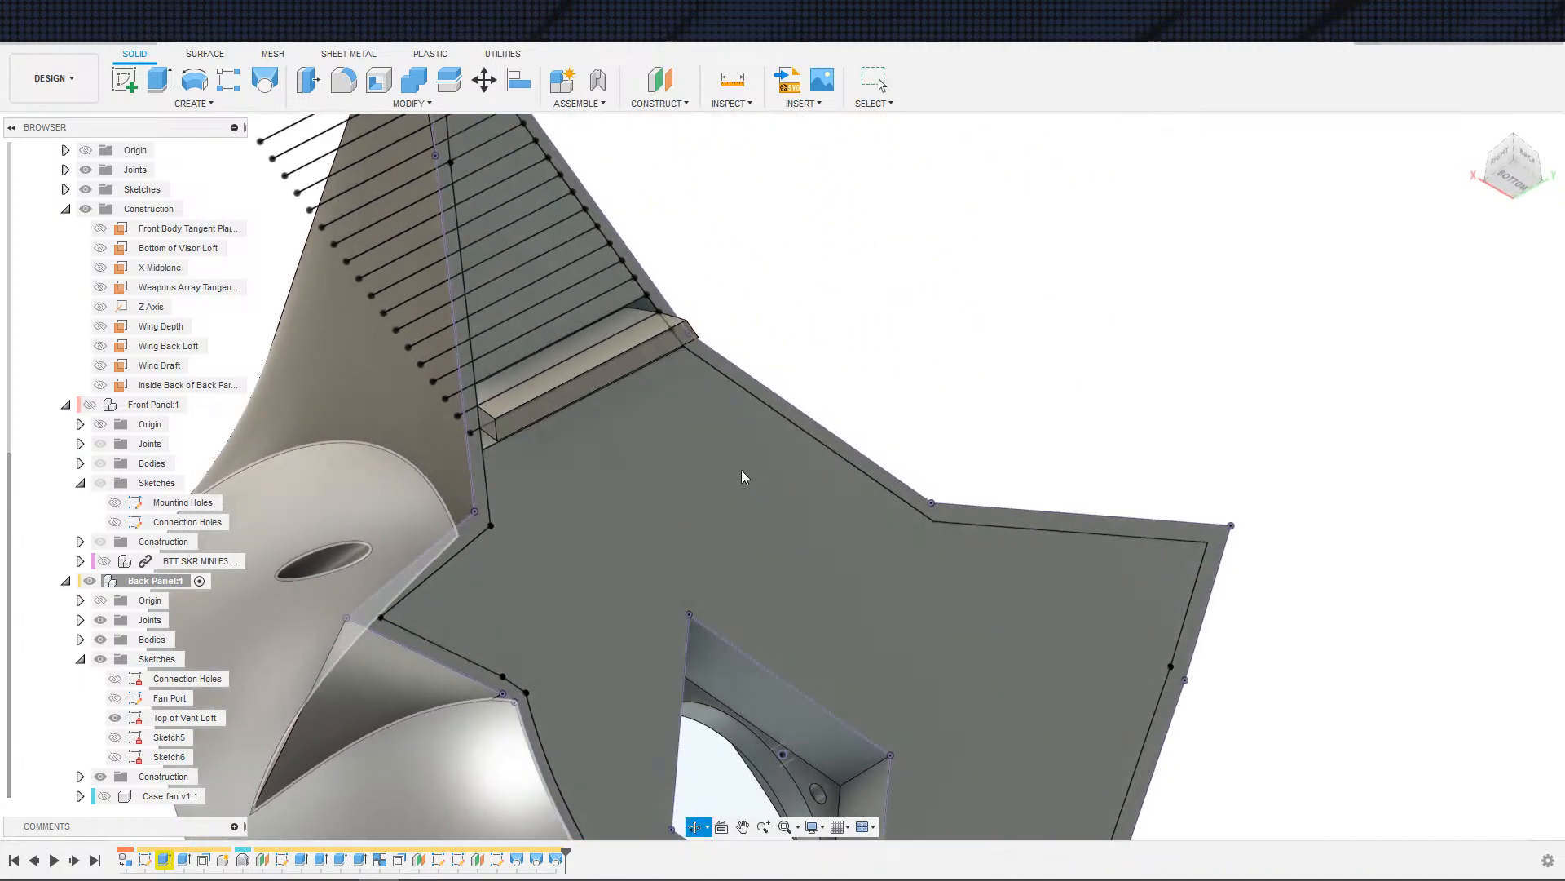
{"action": "scroll", "coordinate": [510, 379], "scroll_direction": "up", "scroll_amount": 5}
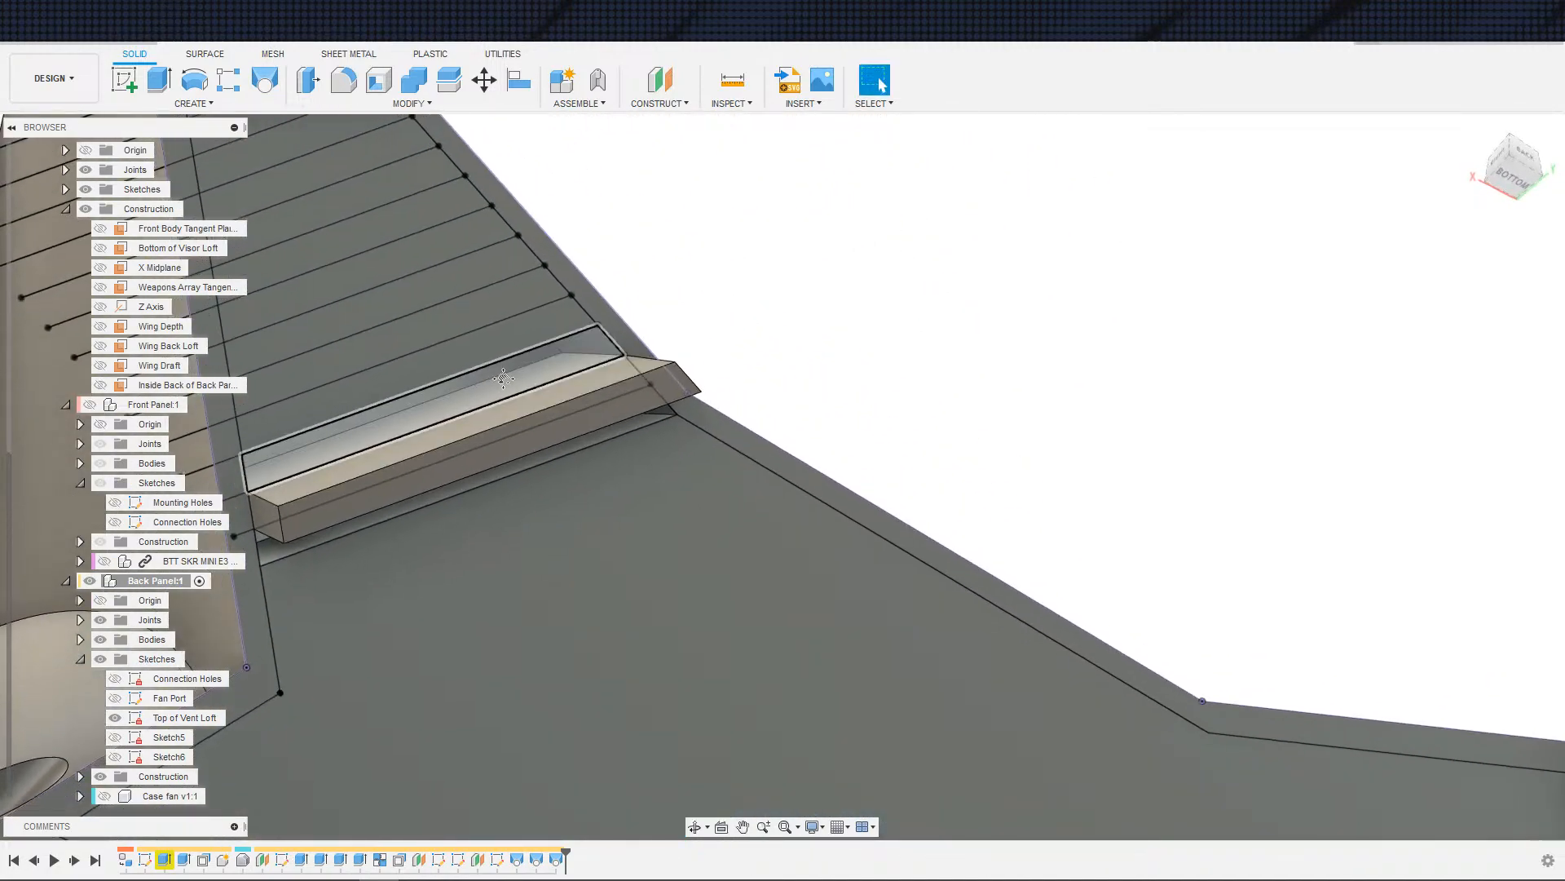
{"action": "middle_click_drag", "start_coordinate": [503, 378], "coordinate": [629, 361]}
{"action": "middle_click_drag", "start_coordinate": [657, 414], "coordinate": [636, 423], "text": "shift"}
{"action": "middle_click_drag", "start_coordinate": [767, 367], "coordinate": [1104, 696]}
{"action": "scroll", "coordinate": [834, 424], "scroll_direction": "up", "scroll_amount": 2}
{"action": "scroll", "coordinate": [908, 551], "scroll_direction": "down", "scroll_amount": 6}
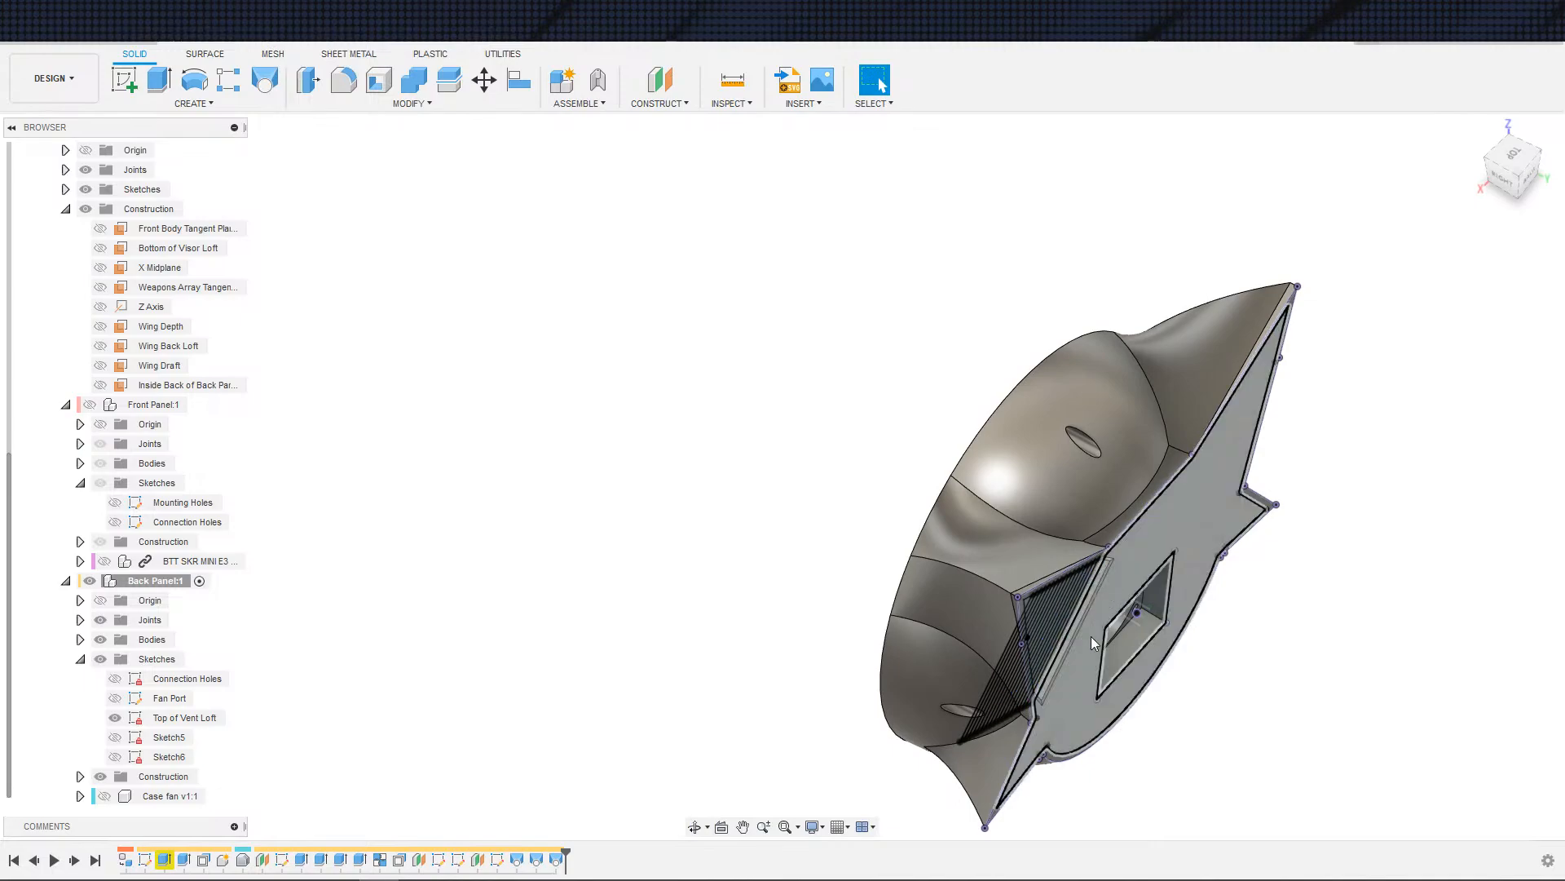
- Set the offset dimension of the panel outline in Sketch6 to -10 mm and finish the sketch
{"action": "middle_click_drag", "start_coordinate": [1091, 636], "coordinate": [728, 764], "text": "shift"}
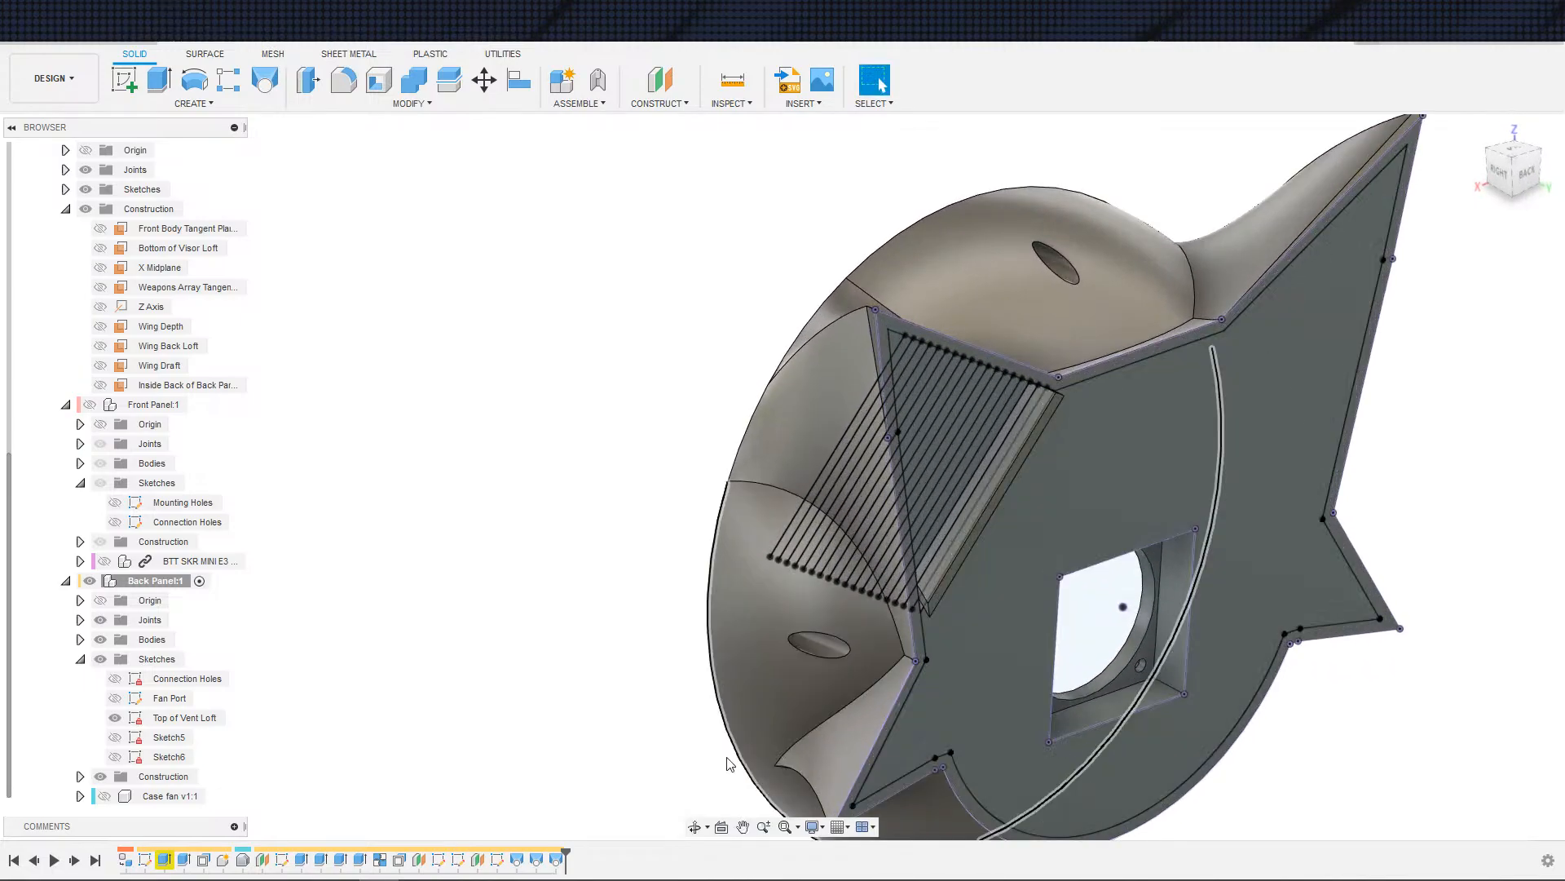
{"action": "scroll", "coordinate": [493, 807], "scroll_direction": "down", "scroll_amount": 3}
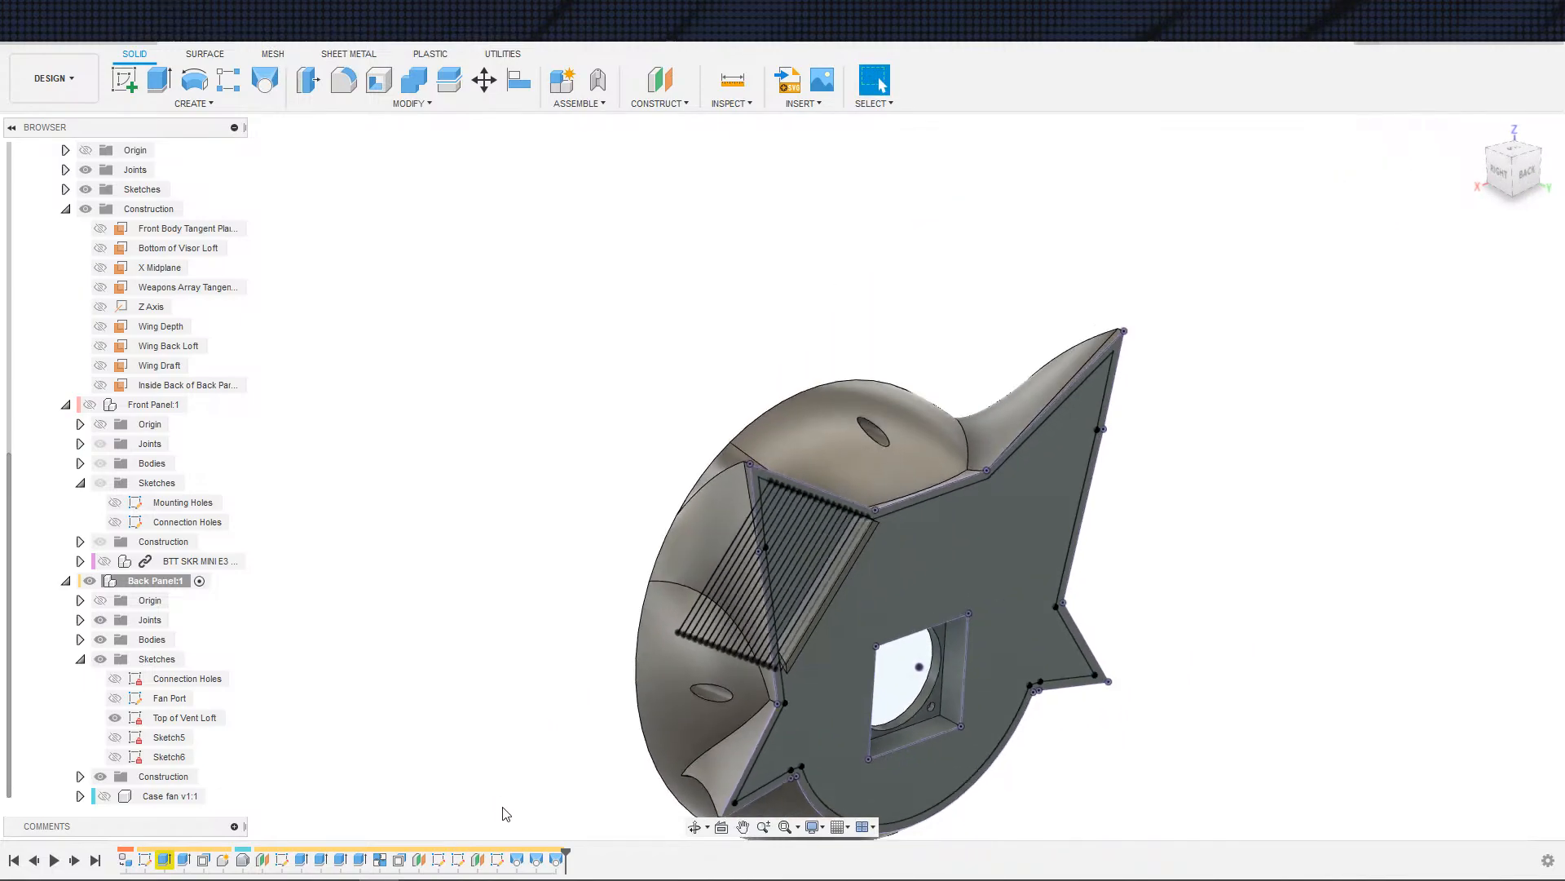
{"action": "double_click", "coordinate": [498, 860]}
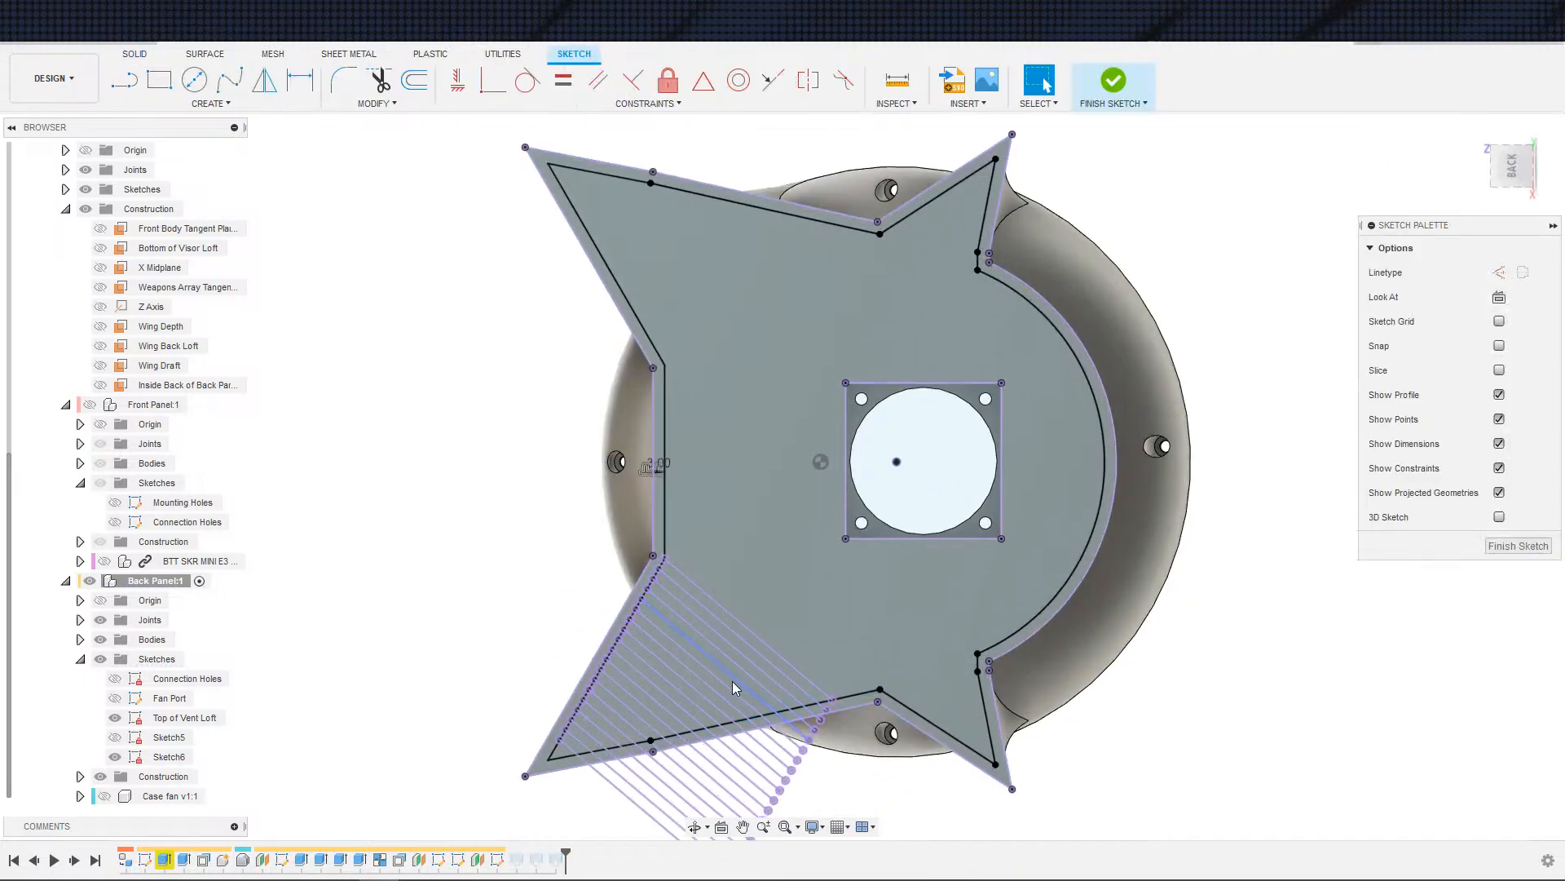
{"action": "double_click", "coordinate": [660, 462]}
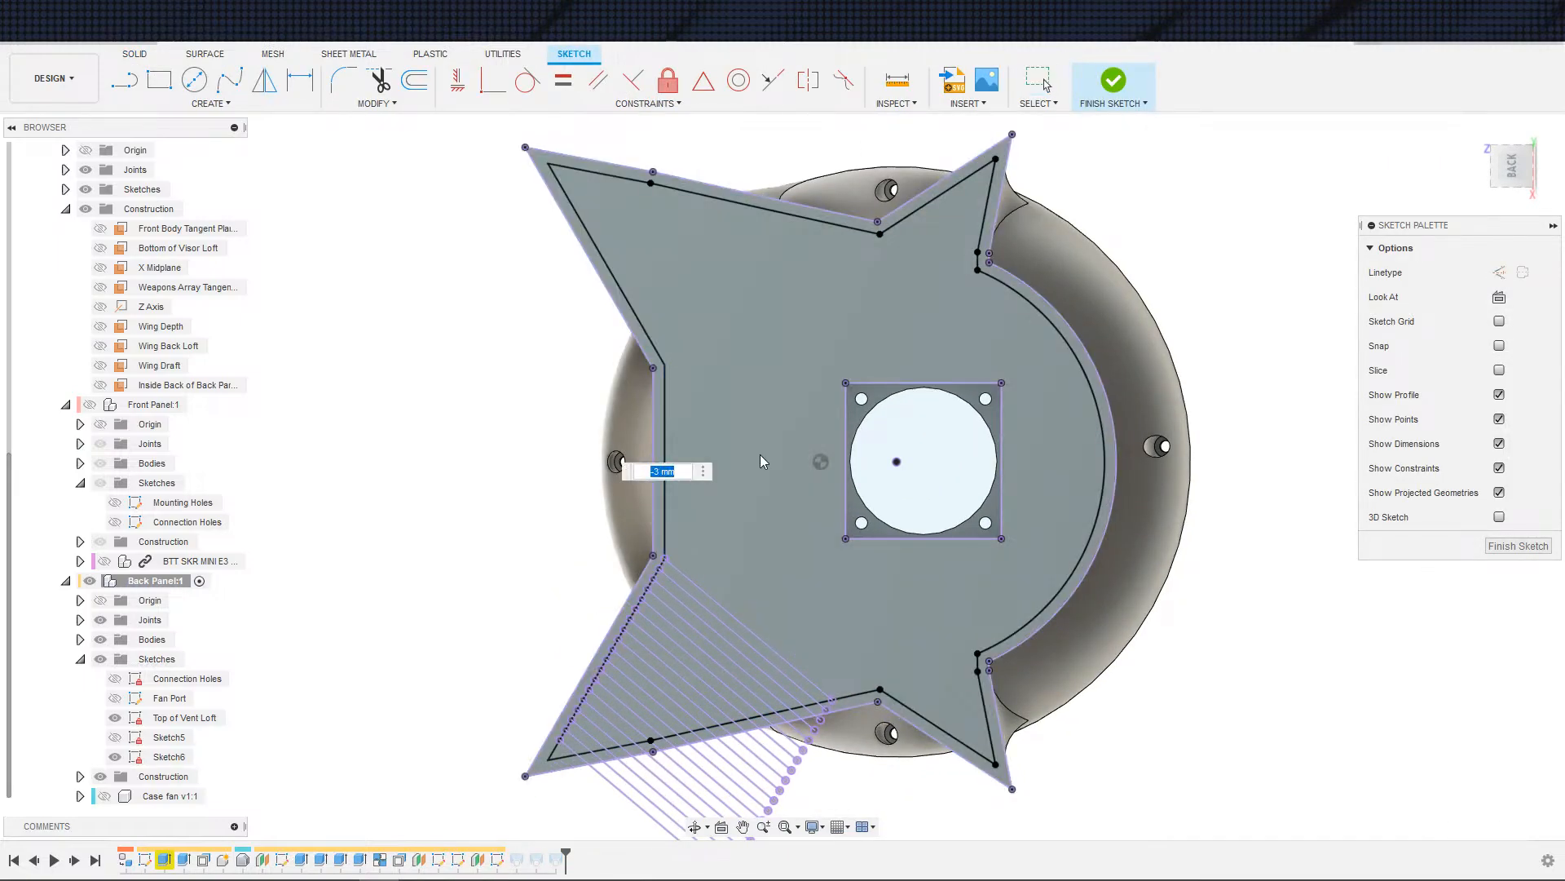
{"action": "type", "text": "-"}
{"action": "type", "text": "10"}
{"action": "key", "text": "Return"}
{"action": "key", "text": "Escape"}
{"action": "scroll", "coordinate": [760, 453], "scroll_direction": "down", "scroll_amount": 3}
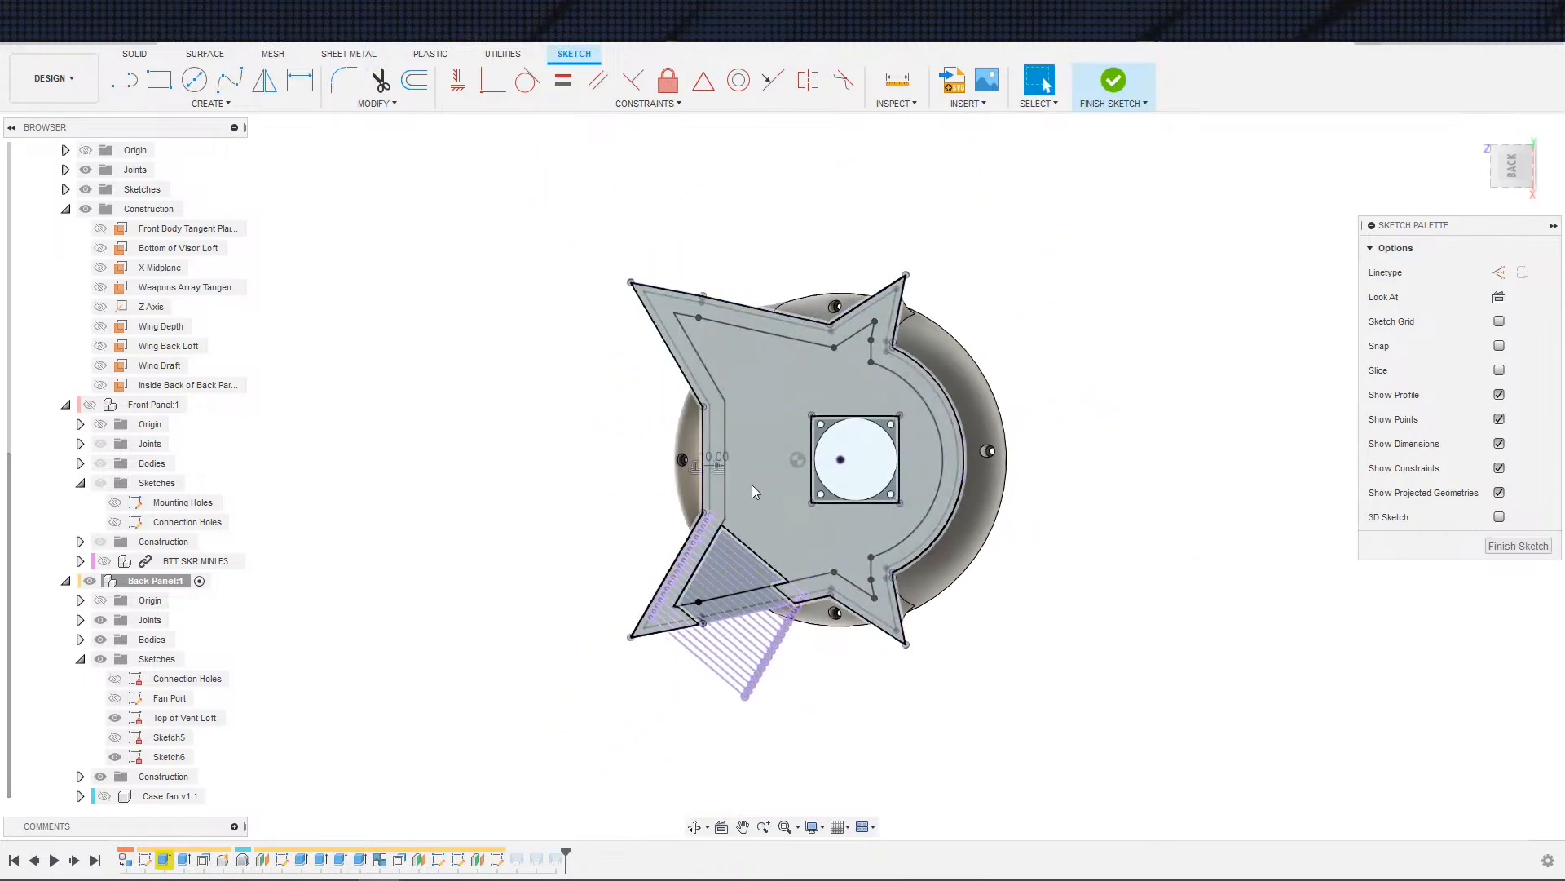
{"action": "scroll", "coordinate": [750, 484], "scroll_direction": "up", "scroll_amount": 4}
{"action": "left_click", "coordinate": [1113, 79]}
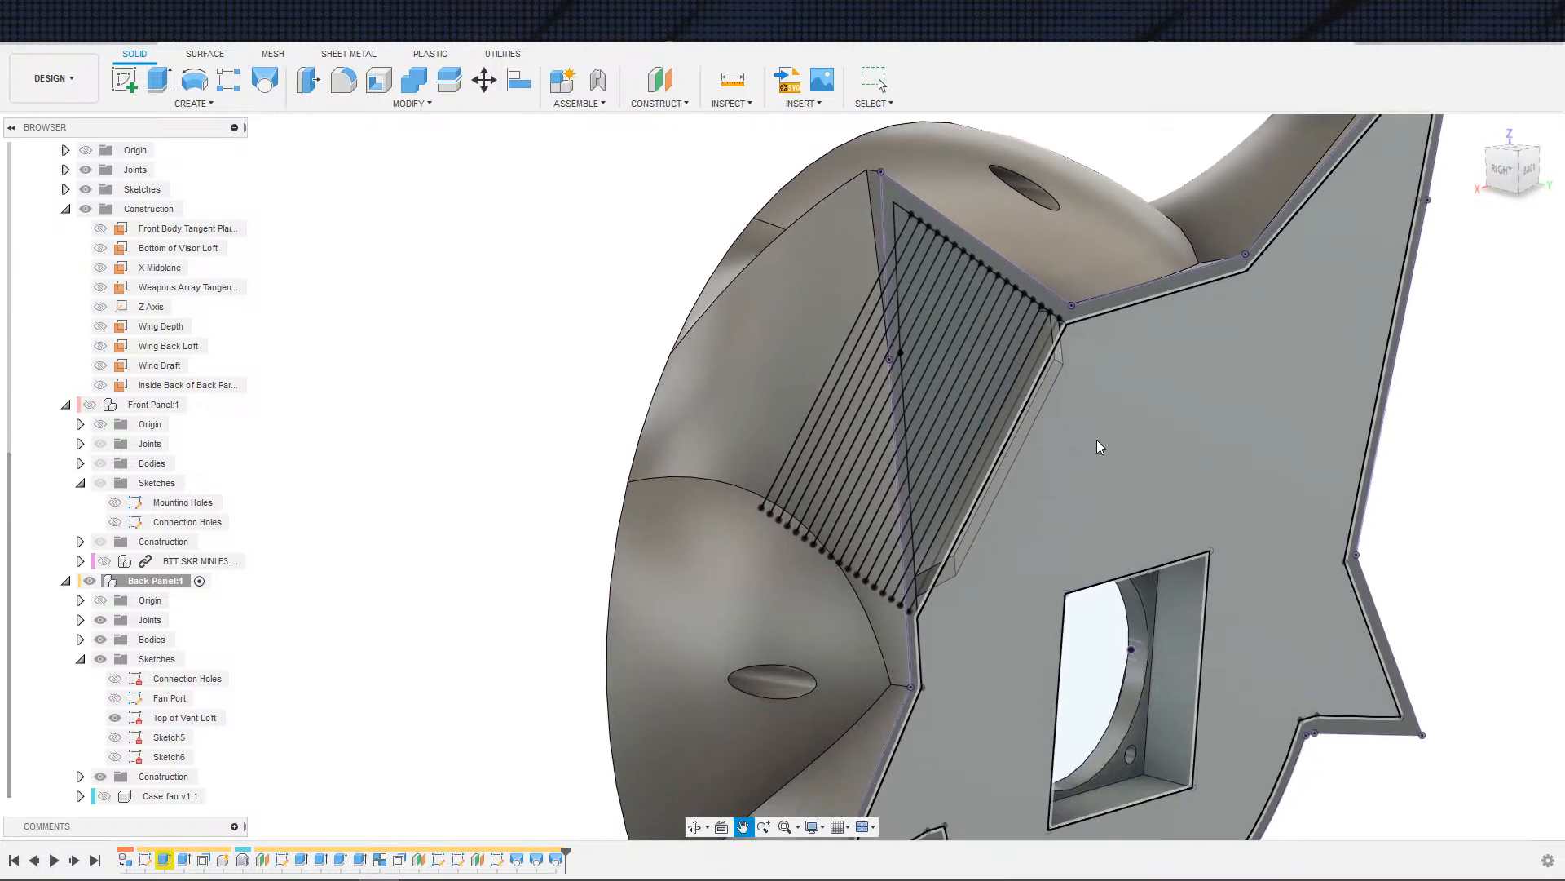
- Hide the Top of Vent Loft sketch and examine the vent louver and the Back Panel from outside and inside
{"action": "left_click", "coordinate": [115, 717]}
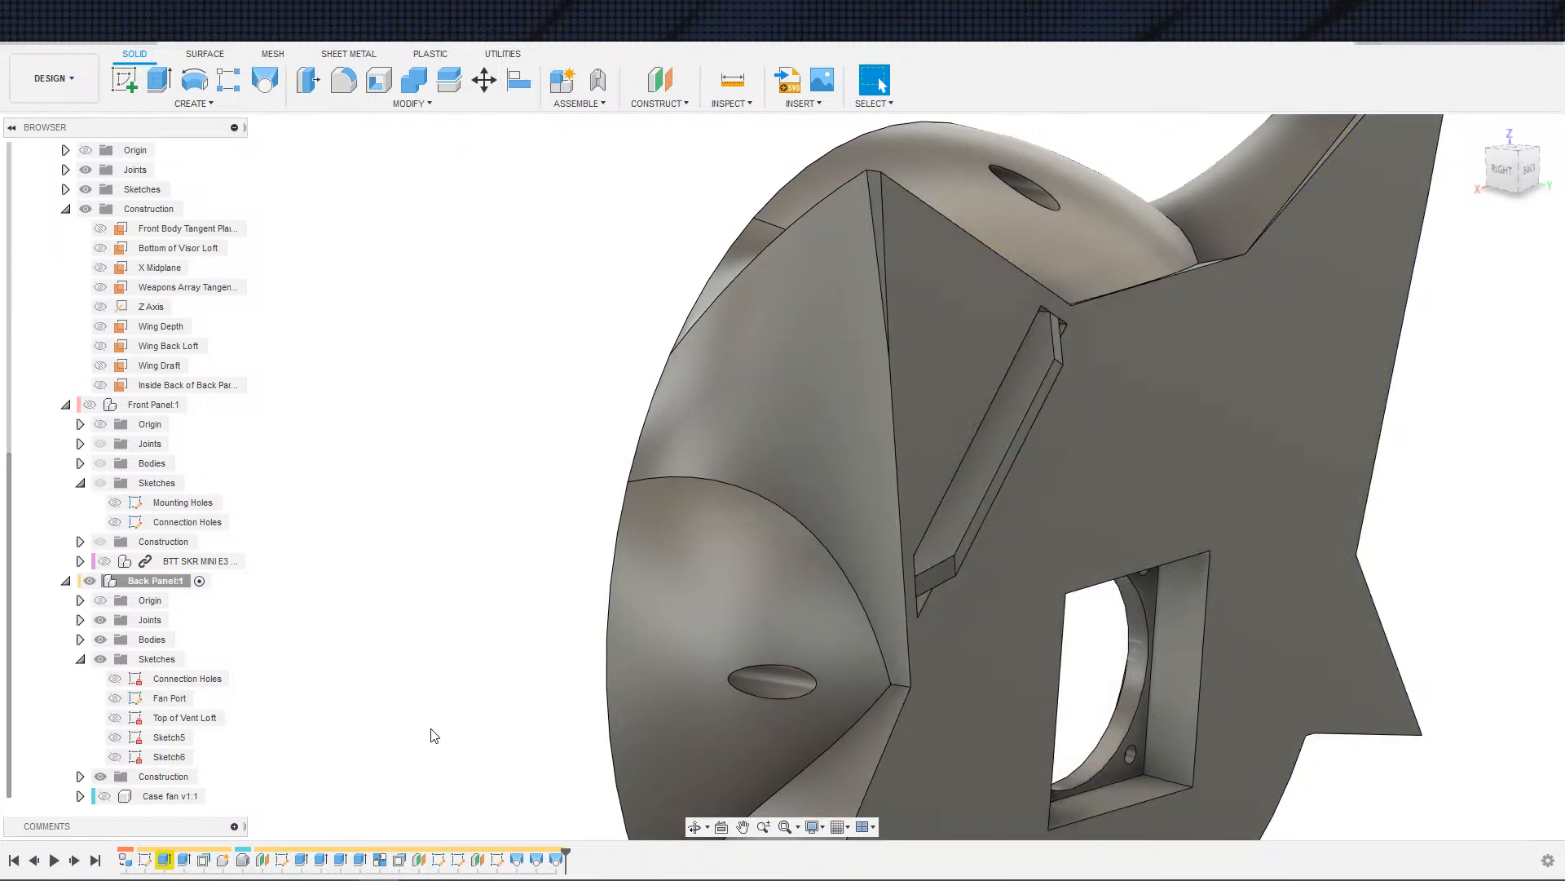
{"action": "middle_click_drag", "start_coordinate": [432, 677], "coordinate": [599, 454], "text": "shift"}
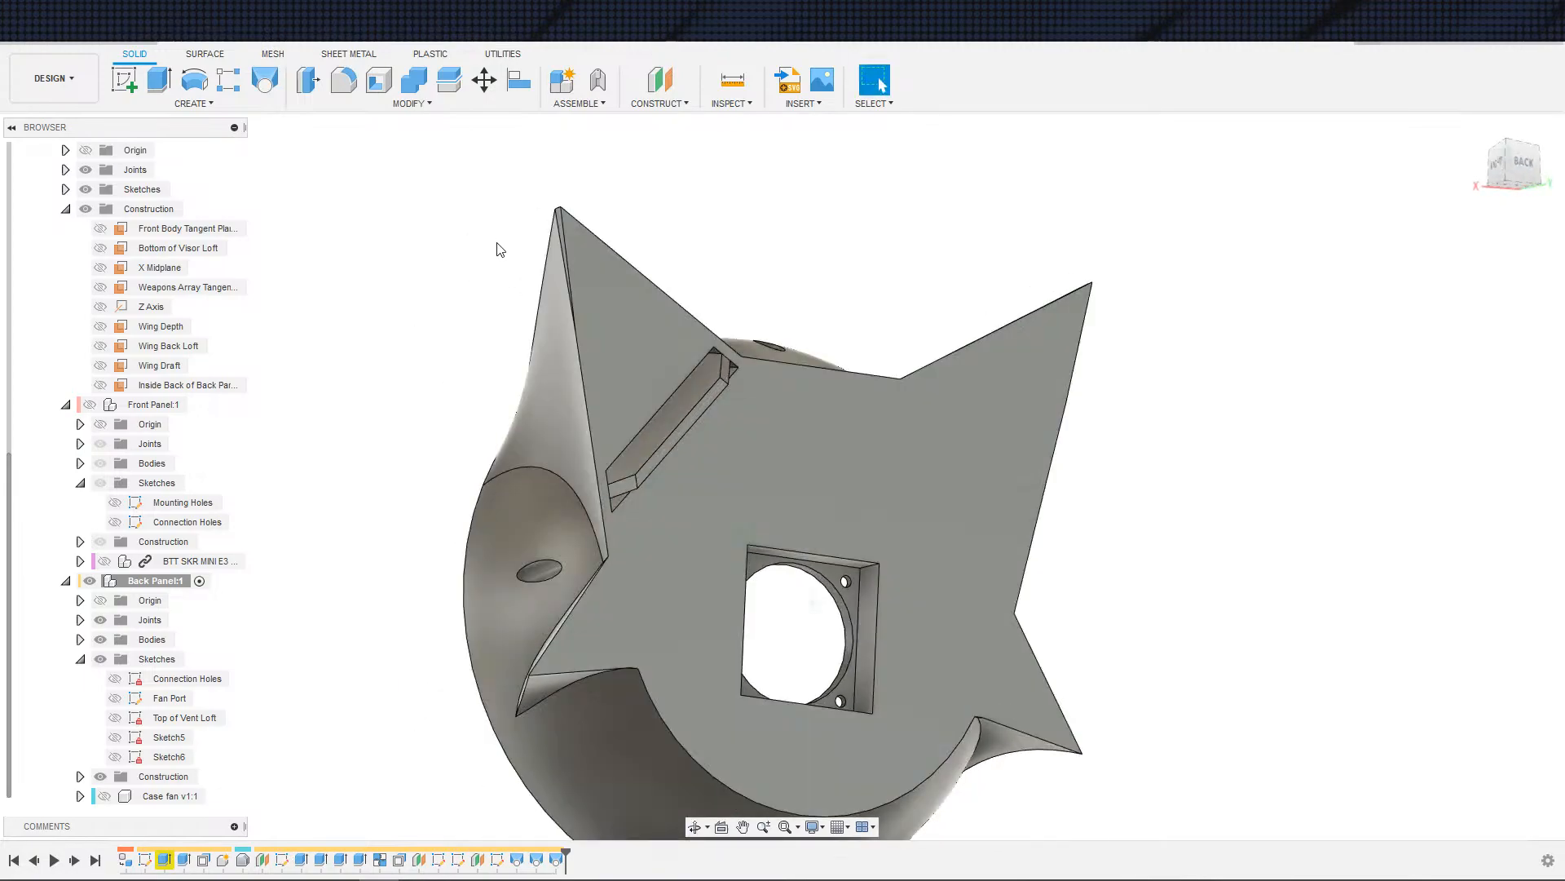
{"action": "scroll", "coordinate": [685, 544], "scroll_direction": "up", "scroll_amount": 1}
{"action": "mouse_move", "coordinate": [686, 543]}
{"action": "middle_mouse_down", "text": "shift"}
{"action": "mouse_move", "coordinate": [799, 522]}
{"action": "mouse_move", "coordinate": [676, 517]}
{"action": "middle_mouse_up", "text": "shift"}
{"action": "left_click", "coordinate": [882, 84]}
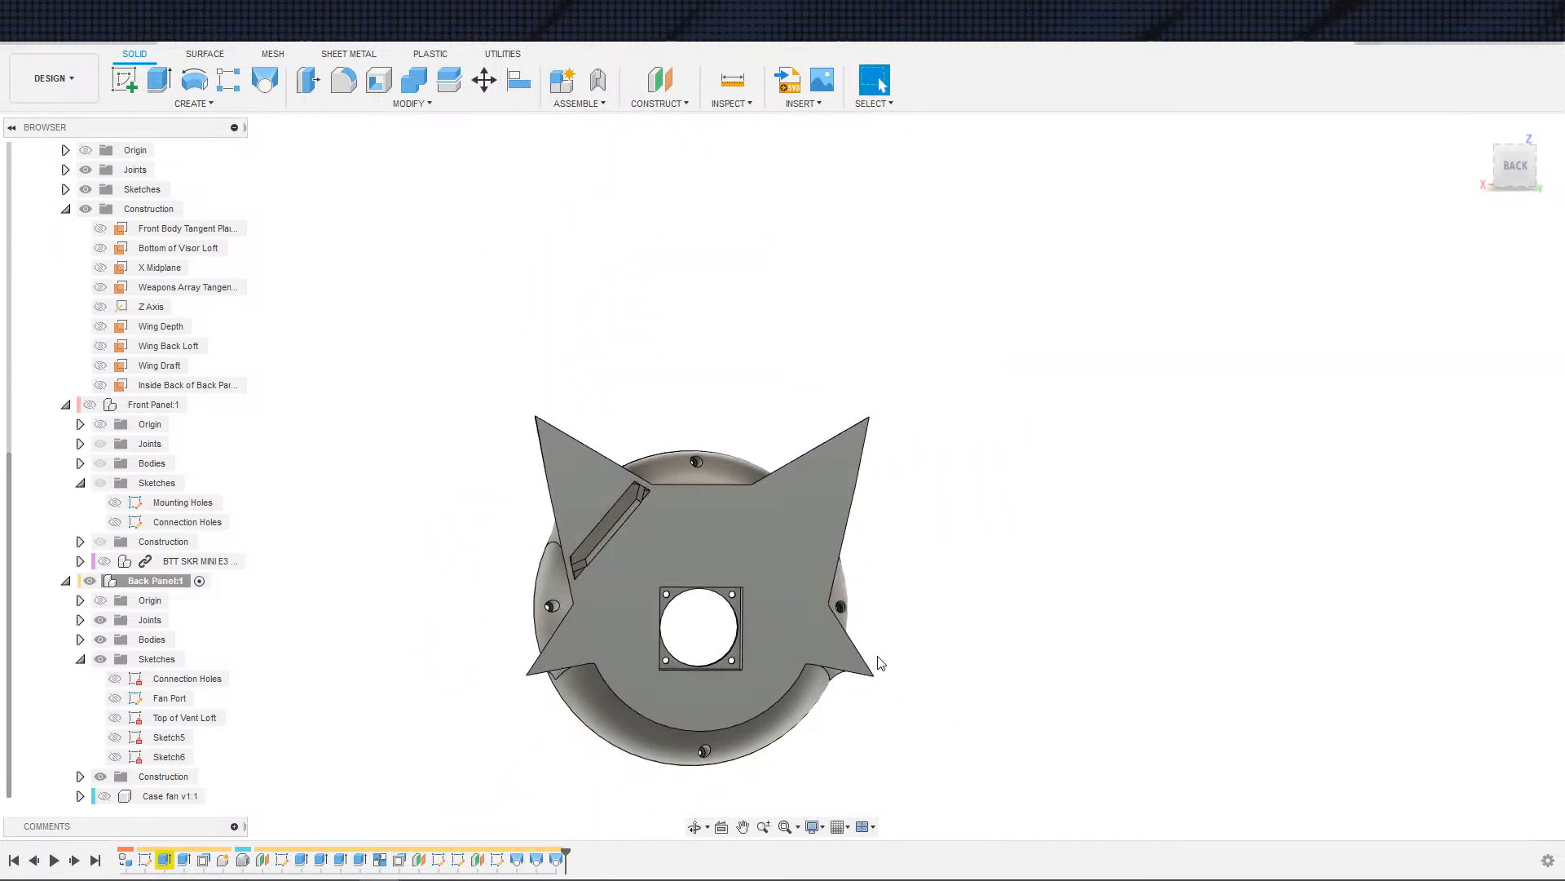
{"action": "scroll", "coordinate": [886, 659], "scroll_direction": "up", "scroll_amount": 2}
{"action": "scroll", "coordinate": [903, 662], "scroll_direction": "down", "scroll_amount": 2}
{"action": "middle_click_drag", "start_coordinate": [903, 664], "coordinate": [1213, 691], "text": "shift"}
{"action": "scroll", "coordinate": [863, 594], "scroll_direction": "up", "scroll_amount": 5}
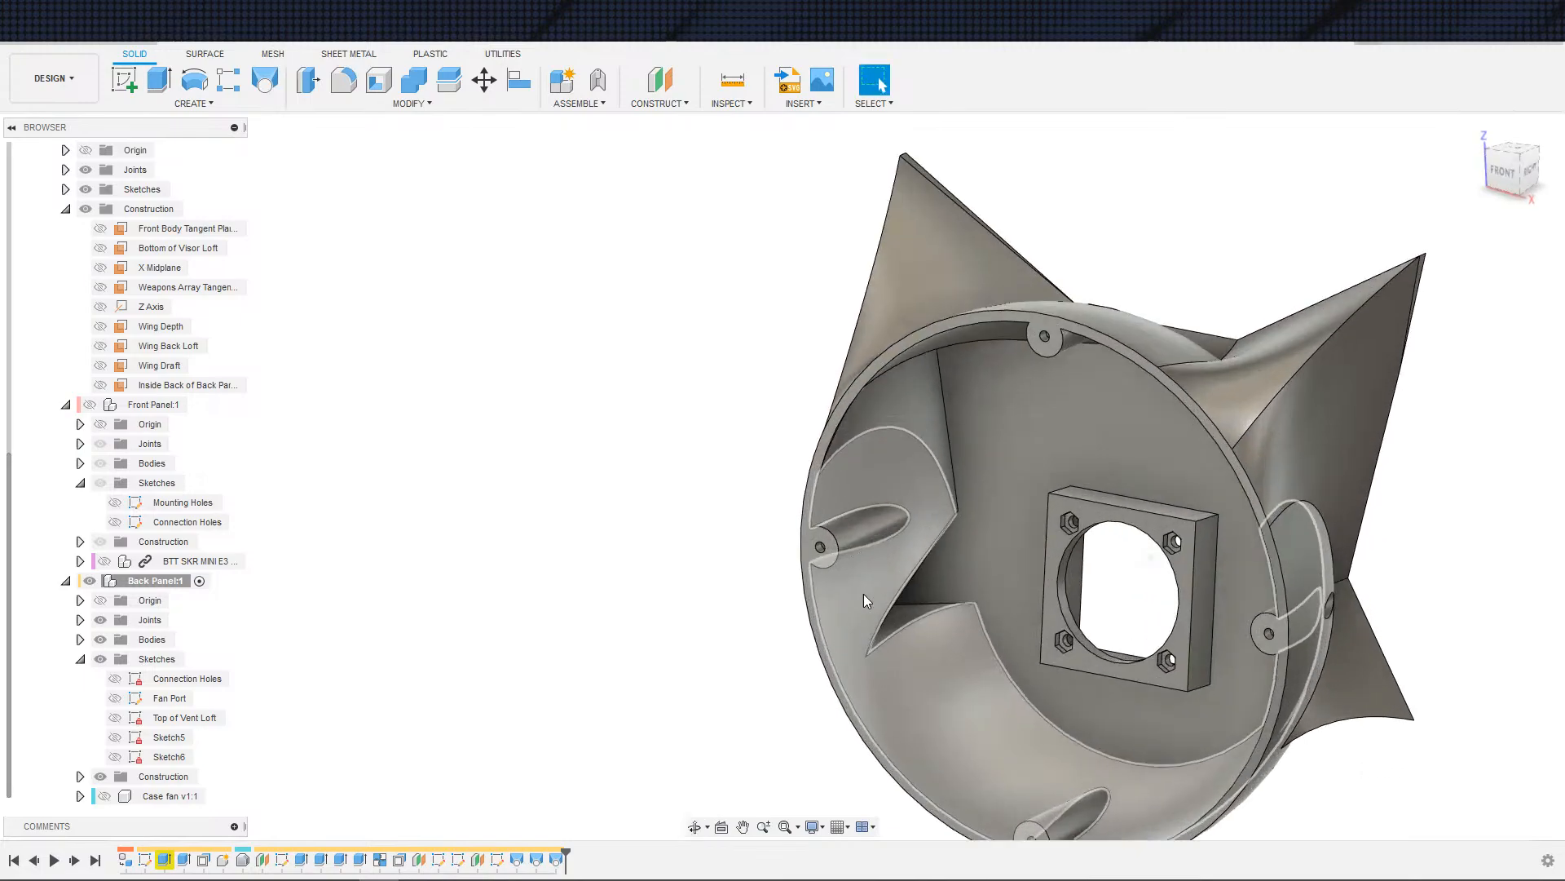
{"action": "scroll", "coordinate": [892, 563], "scroll_direction": "down", "scroll_amount": 3}
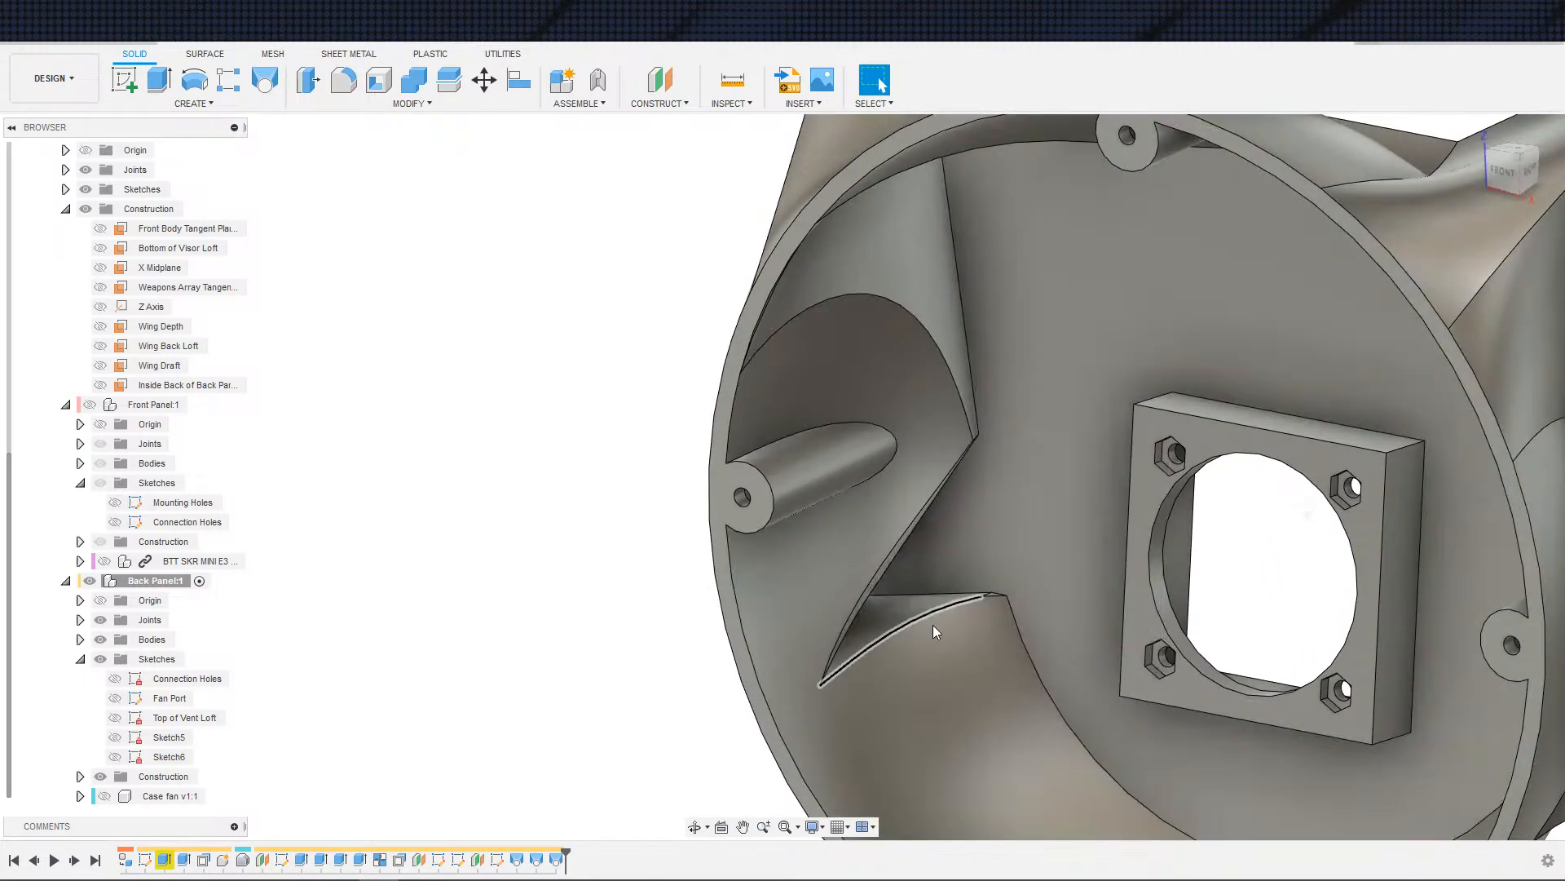
{"action": "middle_click_drag", "start_coordinate": [932, 625], "coordinate": [852, 778], "text": "shift"}
{"action": "scroll", "coordinate": [1179, 689], "scroll_direction": "down", "scroll_amount": 1}
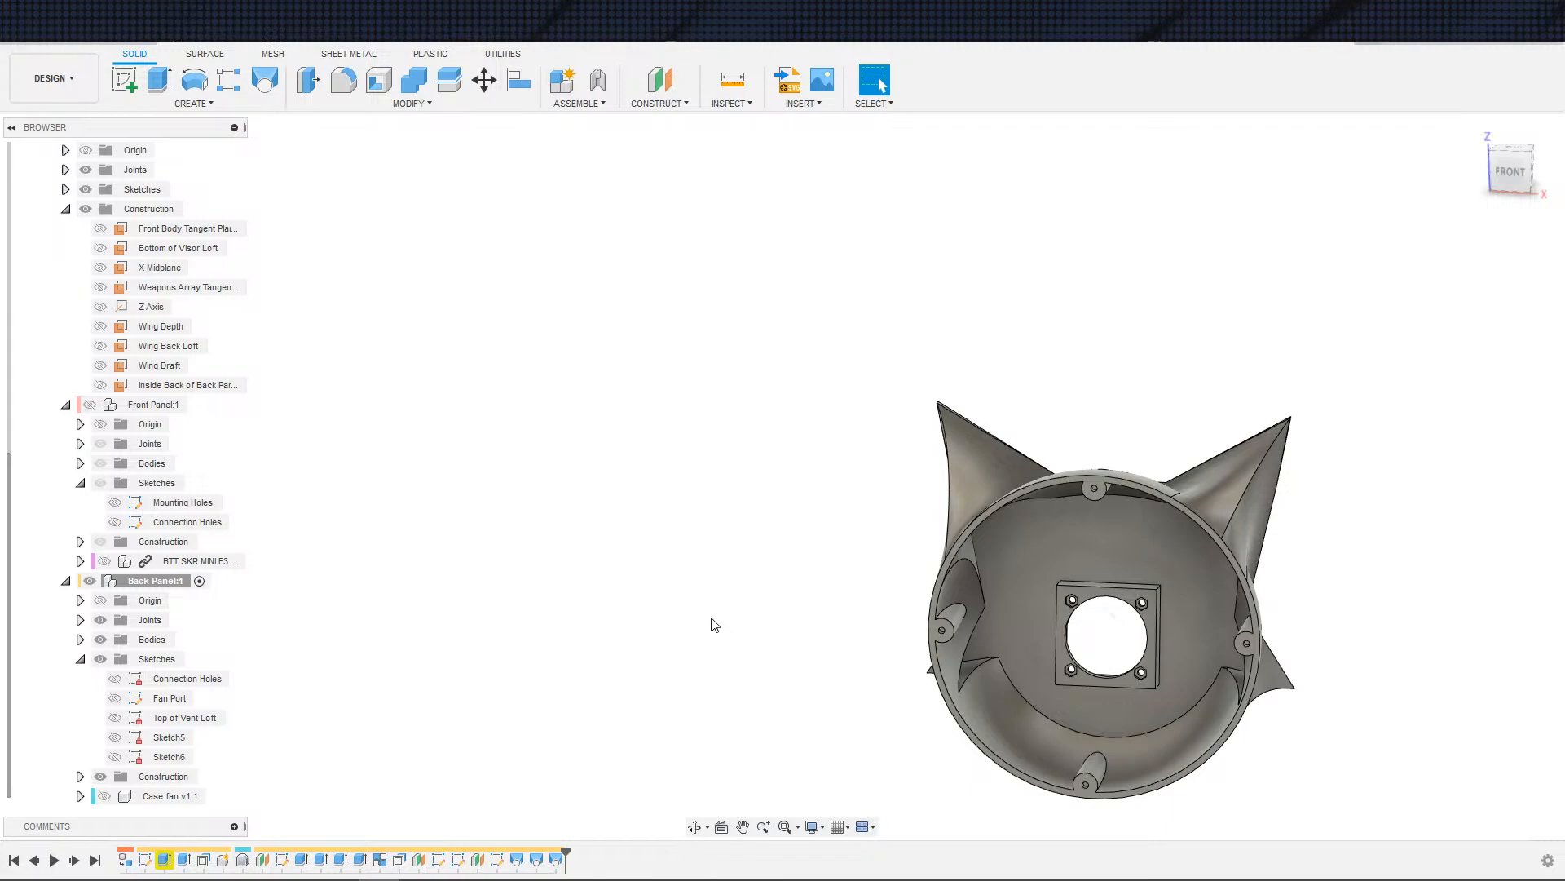
{"action": "scroll", "coordinate": [644, 644], "scroll_direction": "down", "scroll_amount": 2}
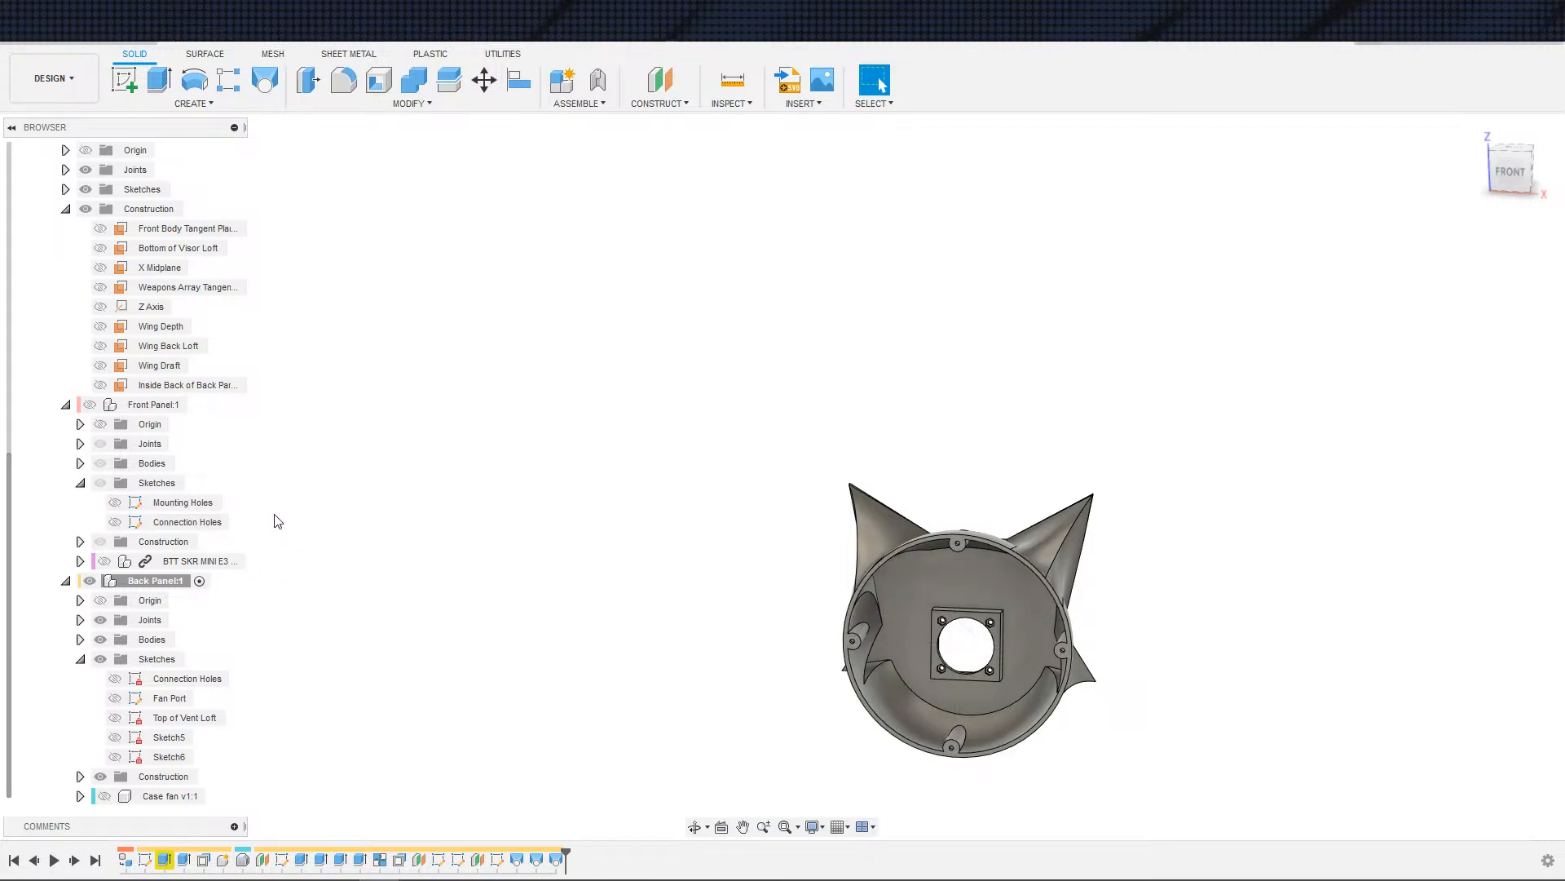
{"action": "scroll", "coordinate": [262, 640], "scroll_direction": "down", "scroll_amount": 2}
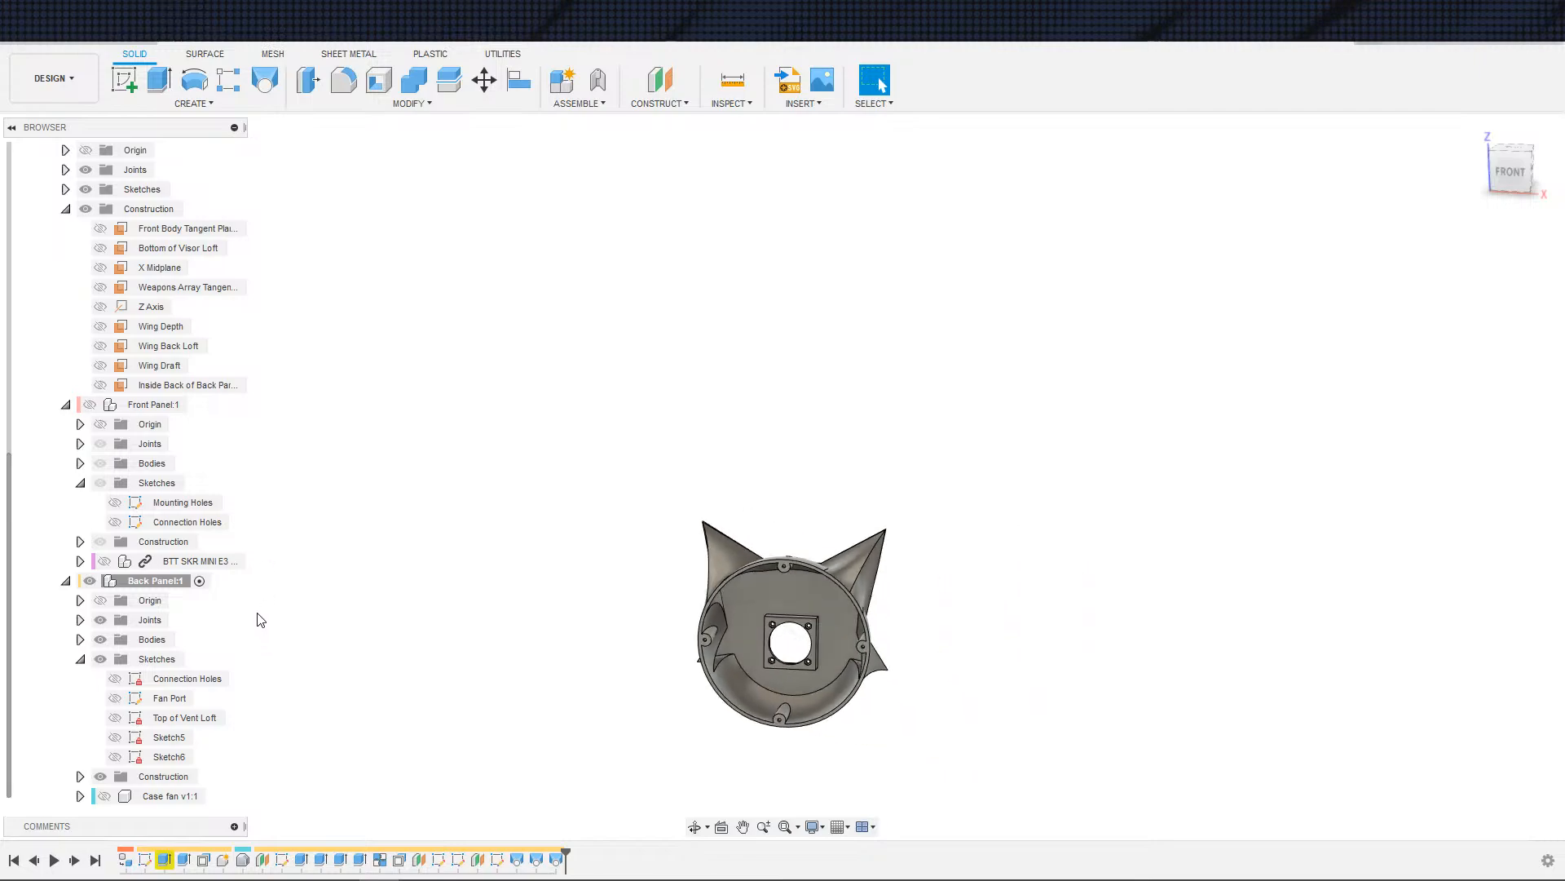
{"action": "scroll", "coordinate": [370, 647], "scroll_direction": "up", "scroll_amount": 3}
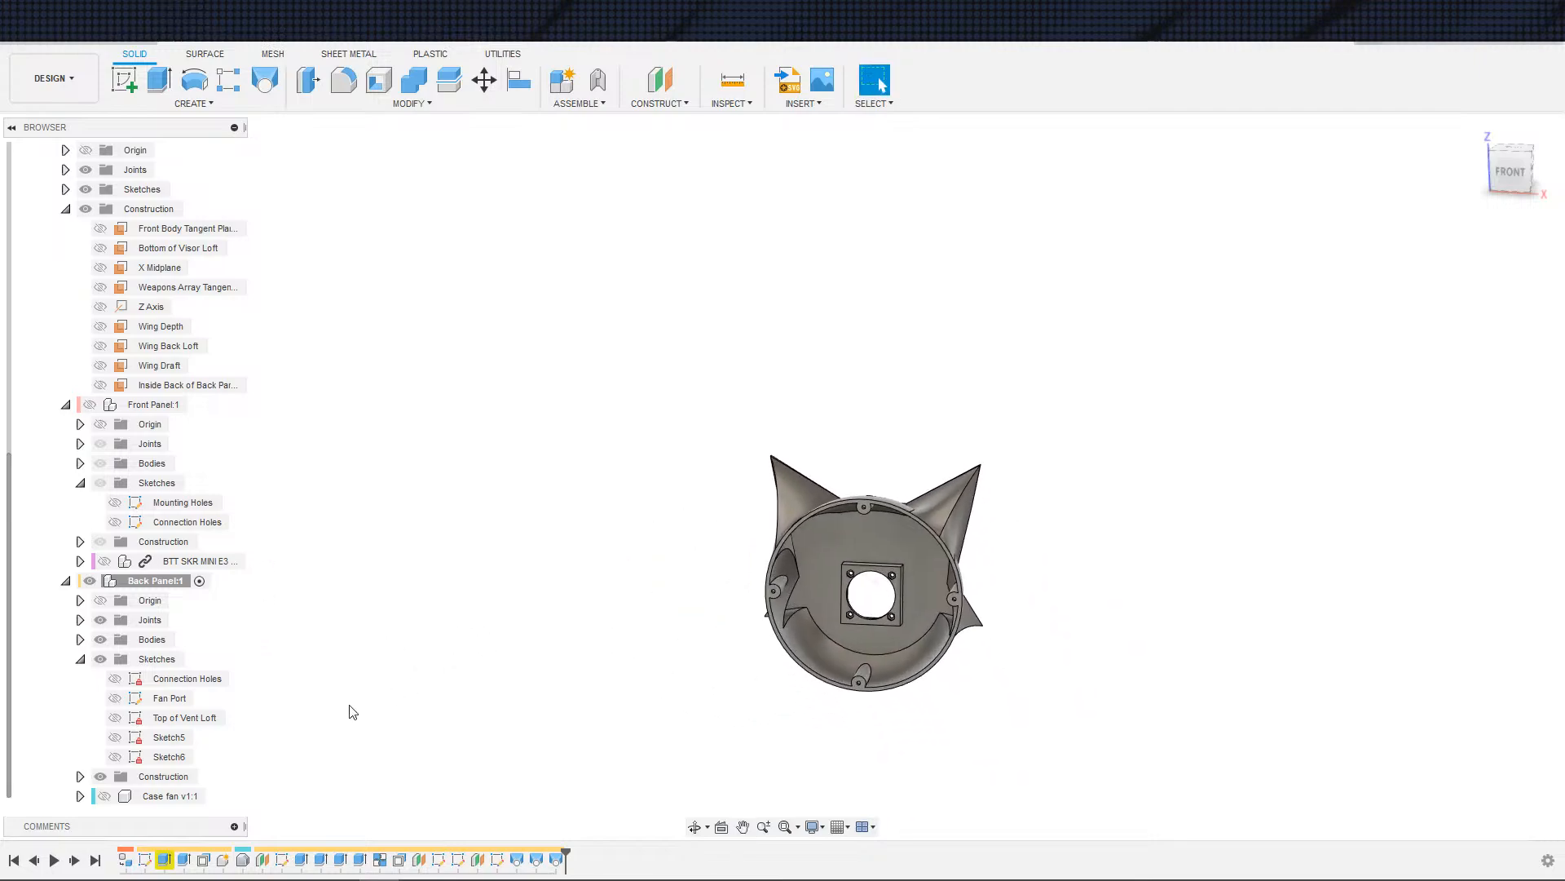
- Rename Sketch5 of the Back Panel as Bottom of Vent Loft
{"action": "middle_click_drag", "start_coordinate": [371, 695], "coordinate": [243, 714], "text": "shift"}
{"action": "double_click", "coordinate": [173, 738]}
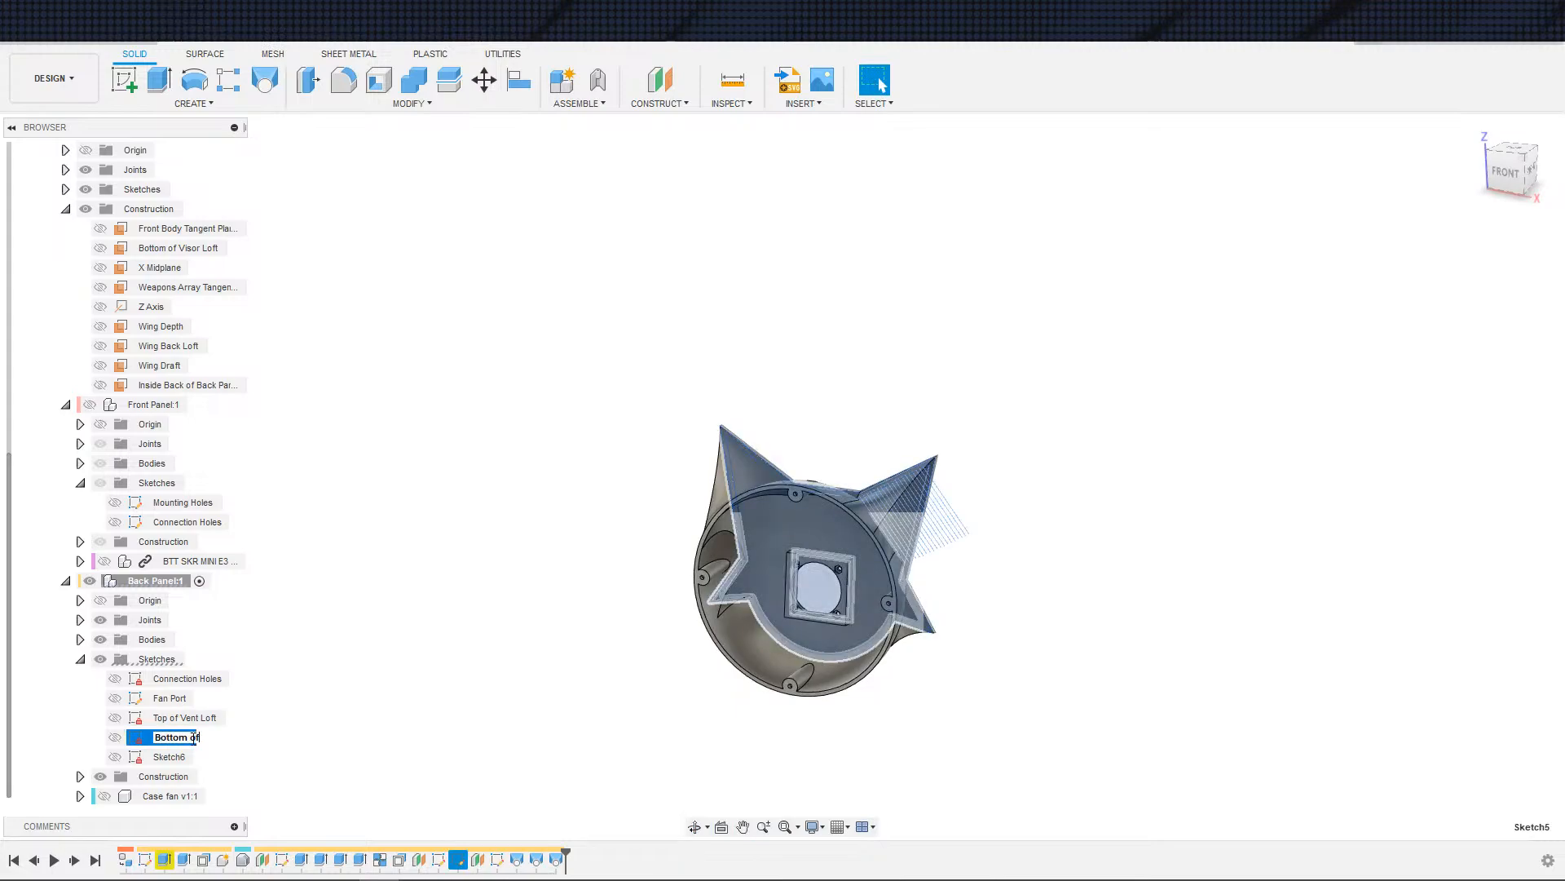
{"action": "key", "text": "Return"}
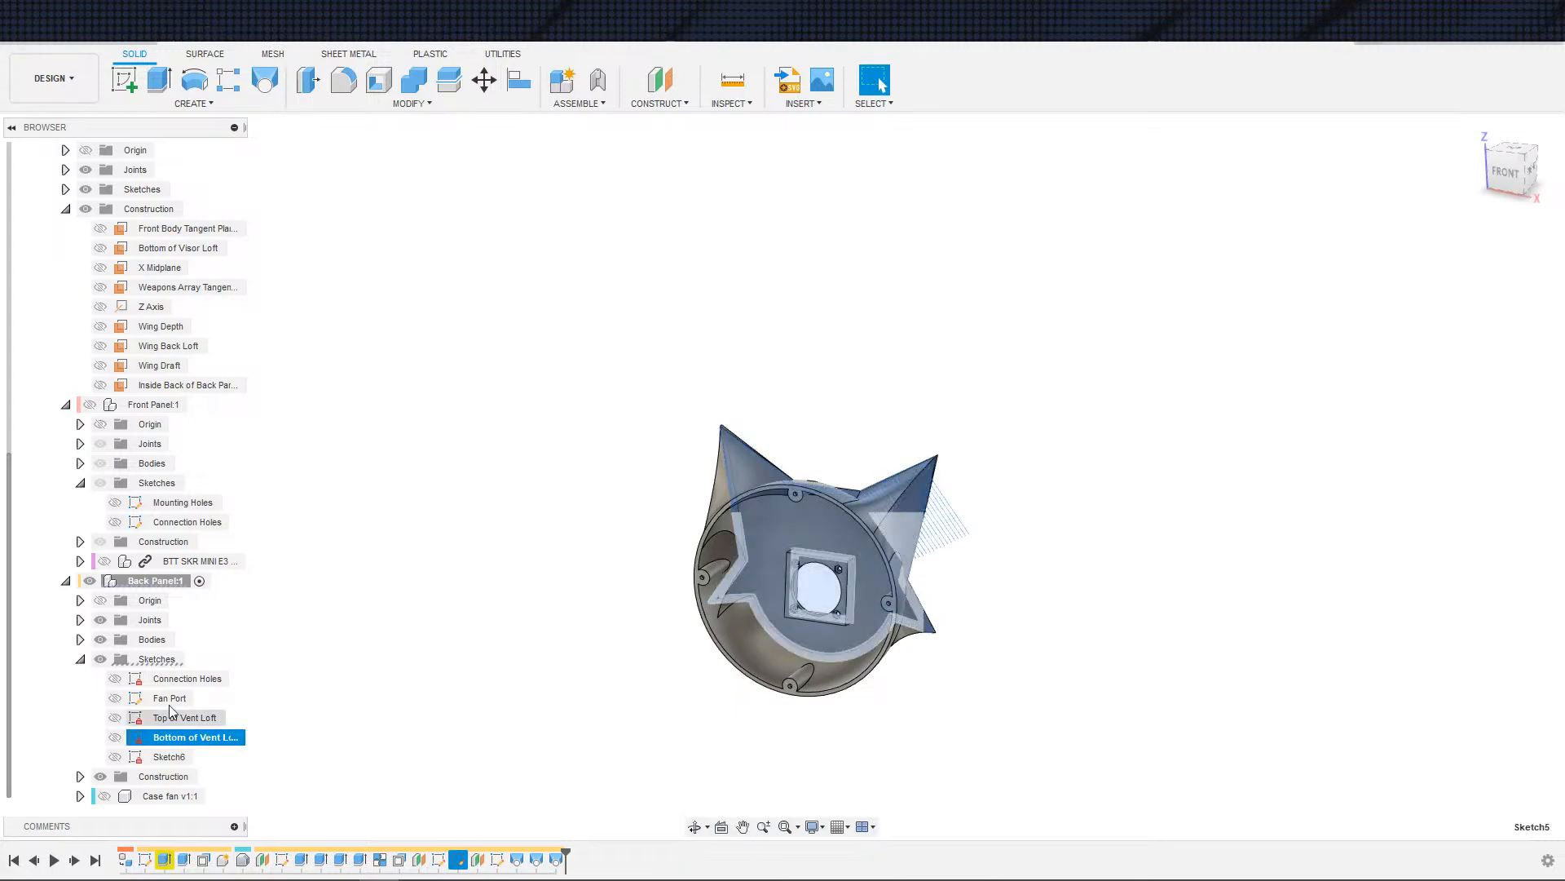
- Rename Sketch6 of the Back Panel as Top of Vent Loft
{"action": "double_click", "coordinate": [172, 755]}
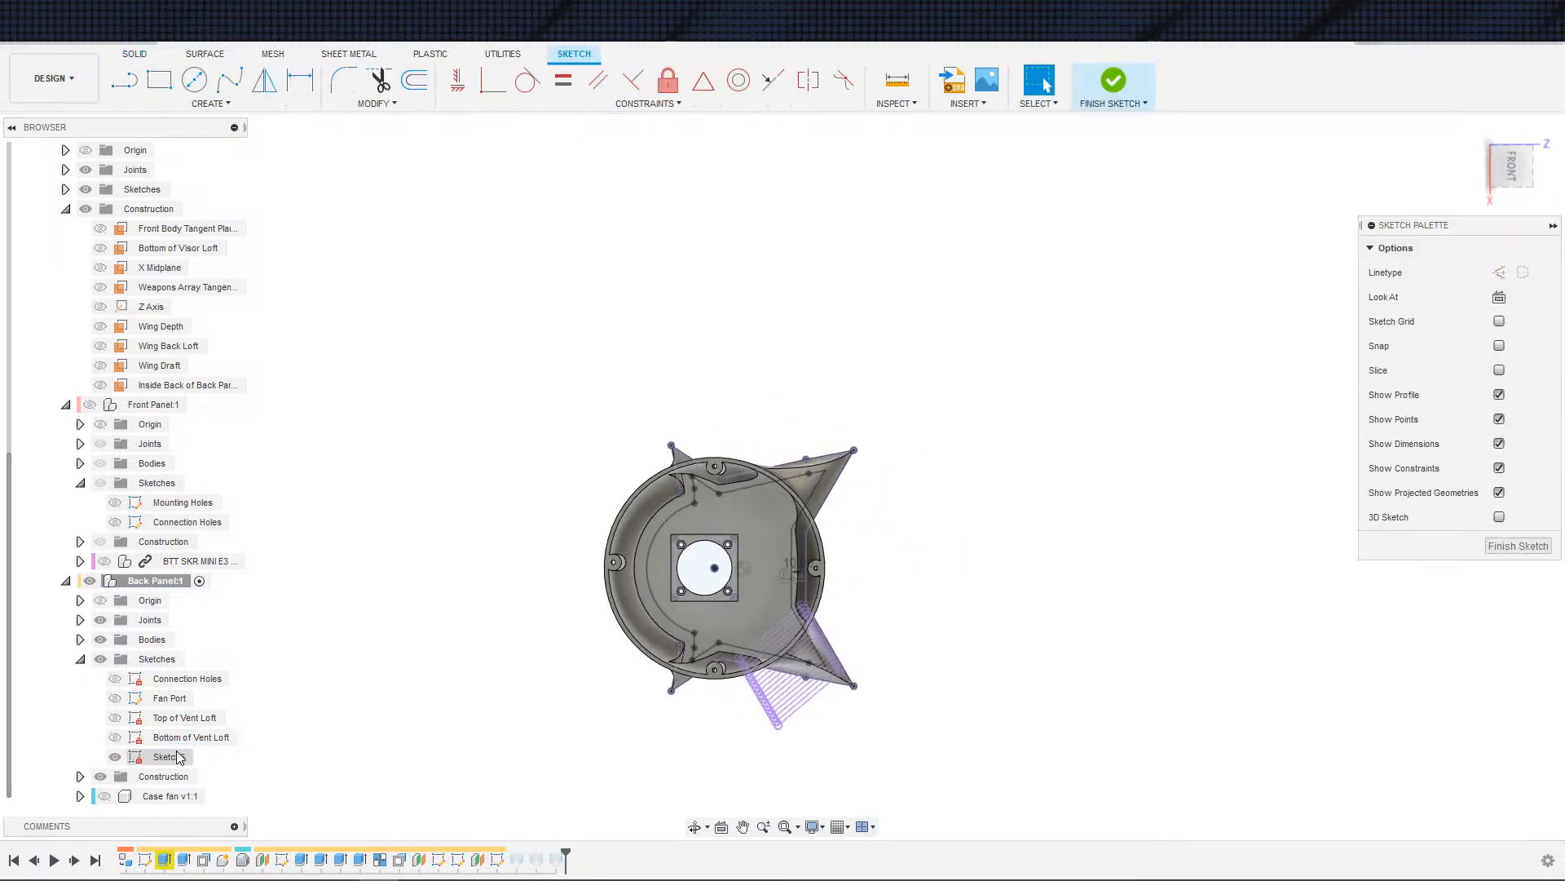
{"action": "key", "text": "ctrl+z"}
{"action": "double_click", "coordinate": [165, 758]}
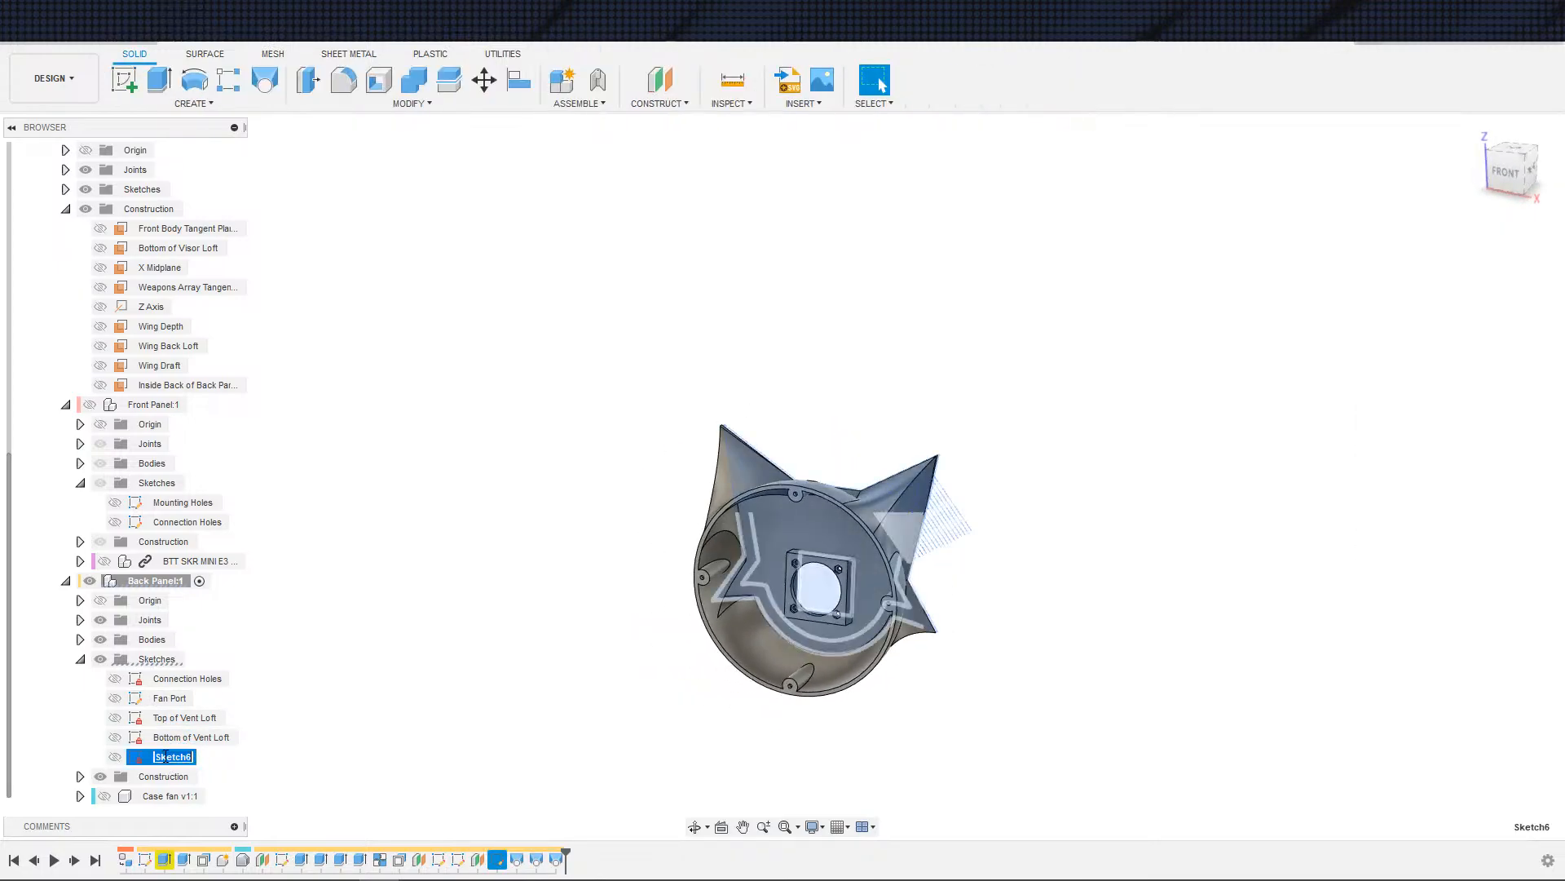
{"action": "type", "text": "Top of Vent L"}
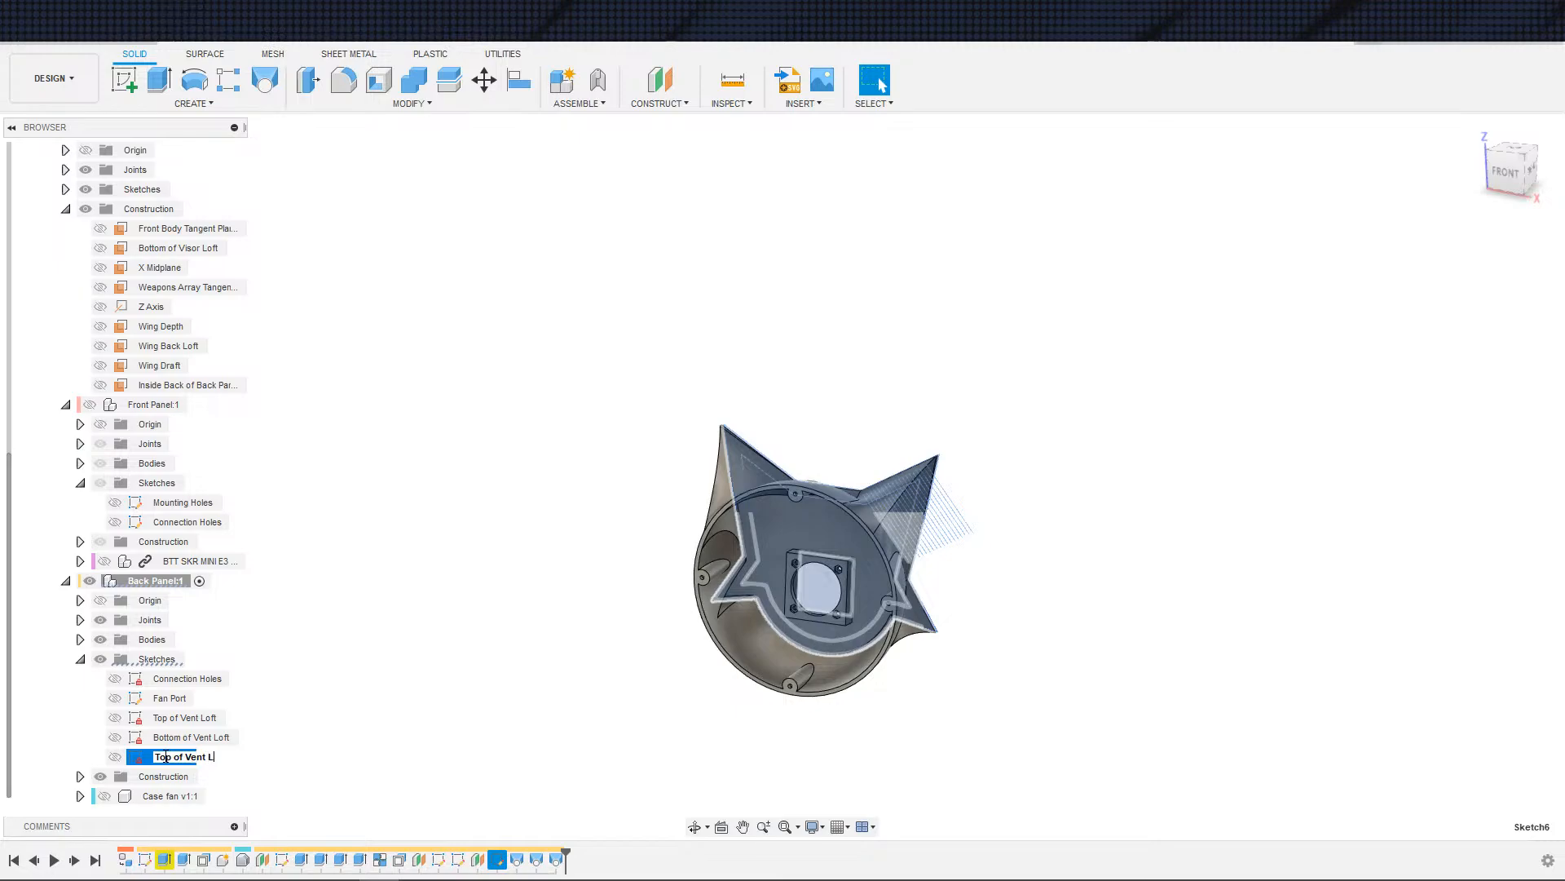
{"action": "type", "text": "oft"}
{"action": "key", "text": "Return"}
- Expand the Back Panel's construction geometry and rename Plane4 as Top of Vent Loft
{"action": "left_click", "coordinate": [80, 776]}
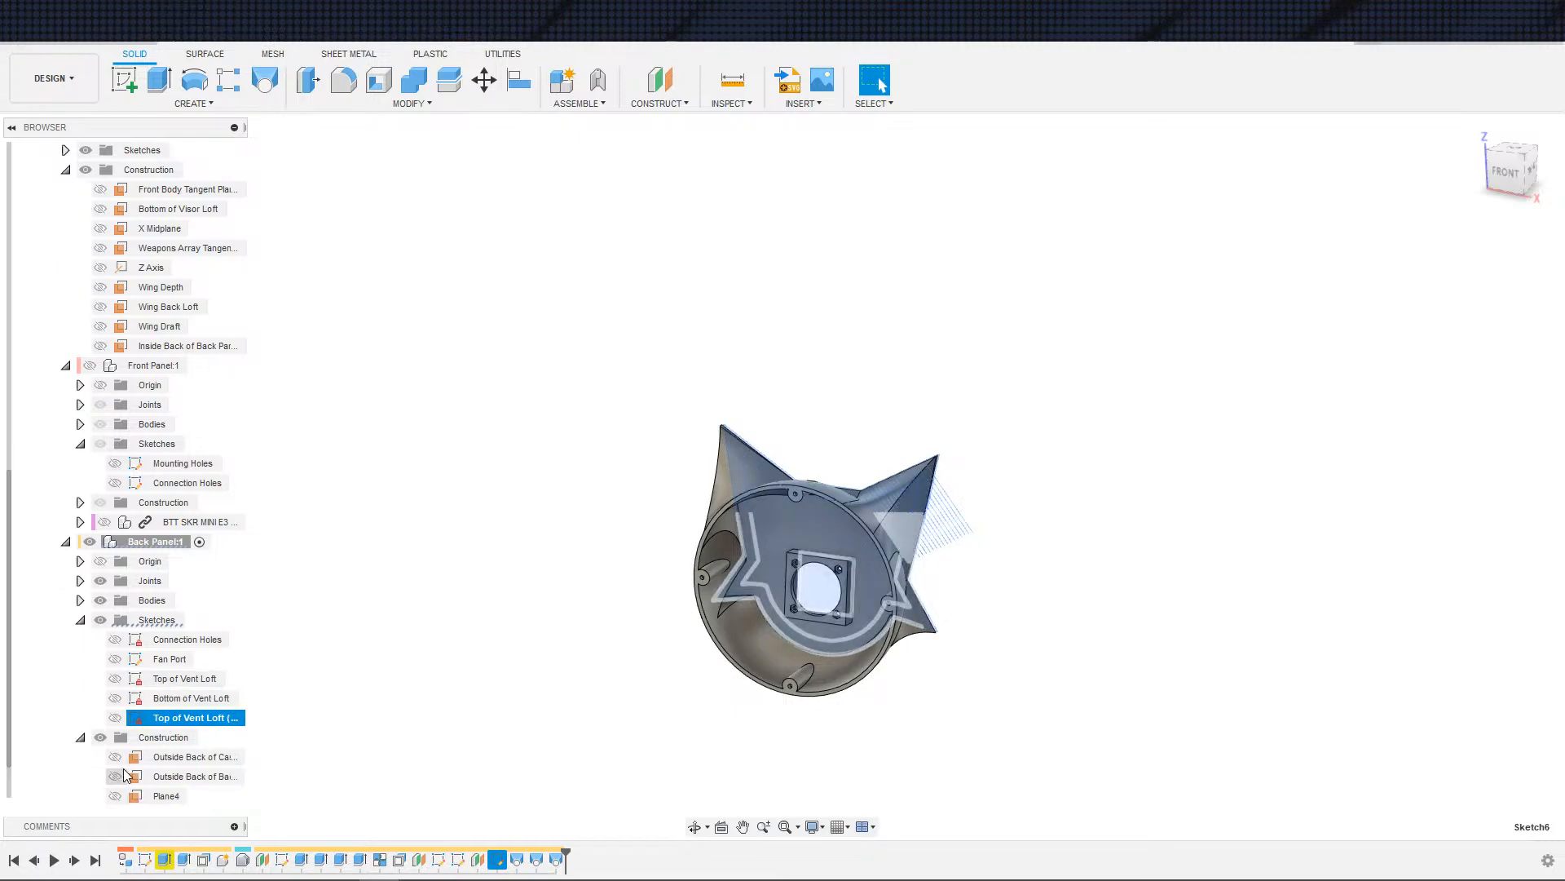
{"action": "left_click", "coordinate": [178, 778]}
{"action": "double_click", "coordinate": [174, 775]}
{"action": "type", "text": "T"}
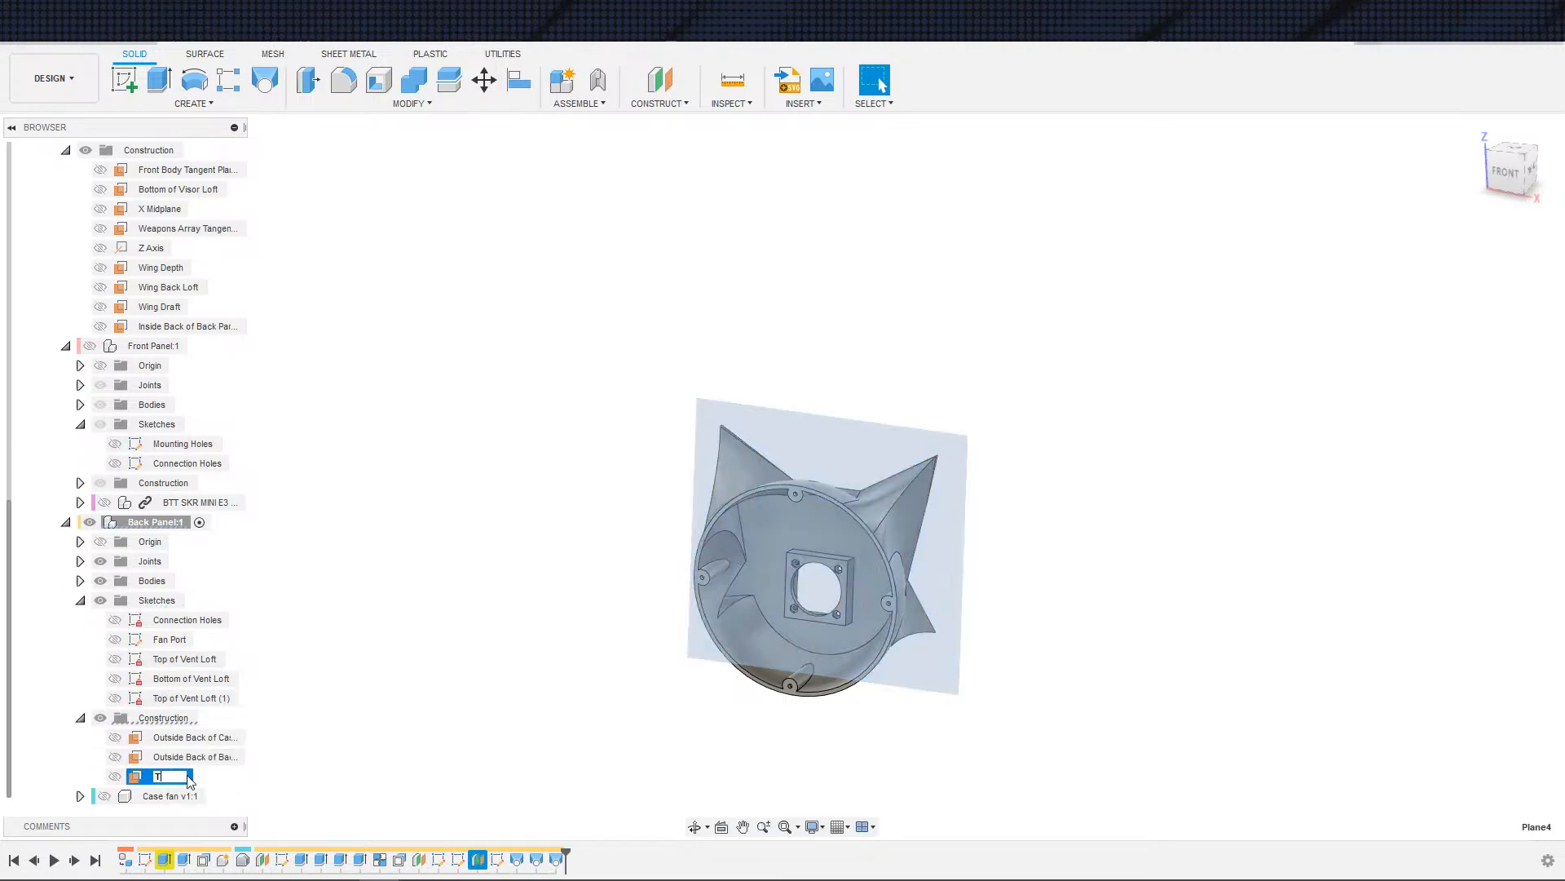
{"action": "type", "text": "op of Vent Loft"}
{"action": "key", "text": "Return"}
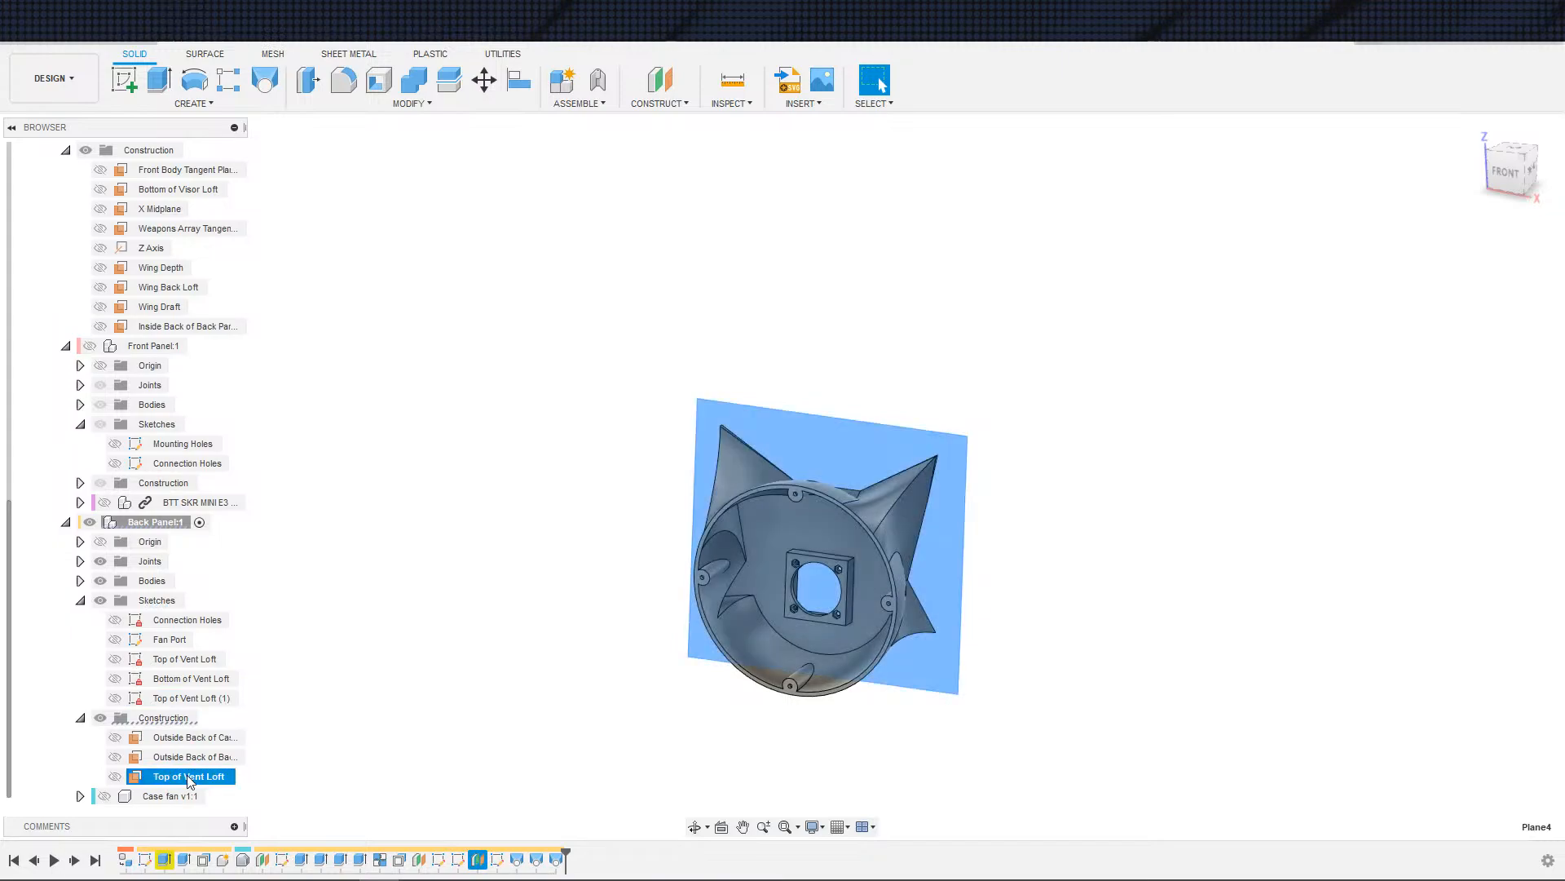
{"action": "left_click", "coordinate": [467, 750]}
- Give the first vent loft cut in the timeline, Loft2, a descriptive name starting with Vent Hole
{"action": "right_click", "coordinate": [504, 858]}
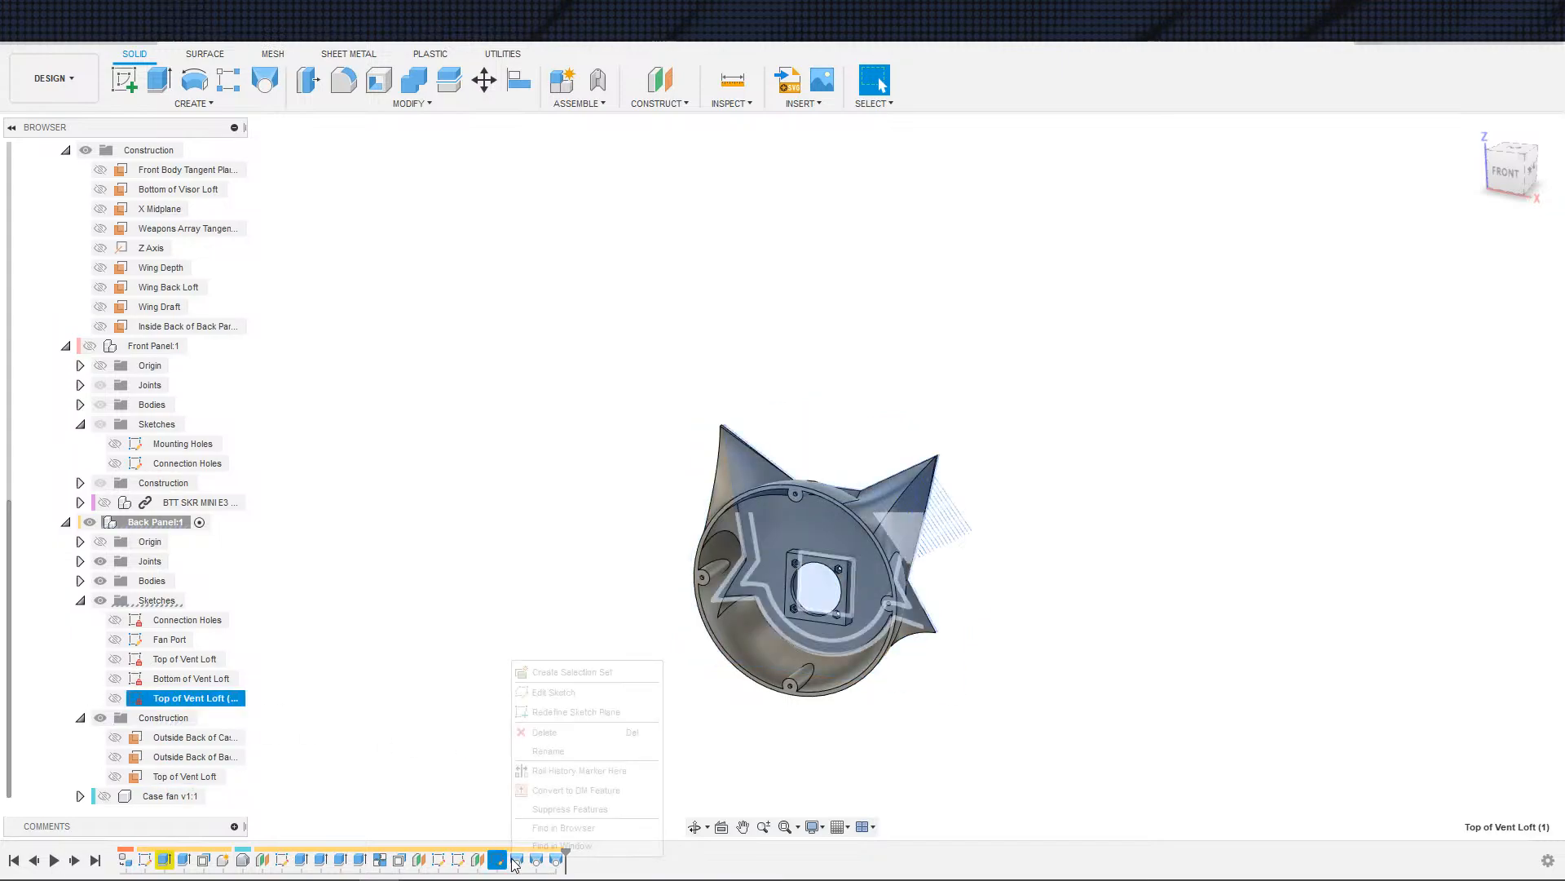
{"action": "right_click", "coordinate": [517, 858]}
{"action": "left_click", "coordinate": [570, 753]}
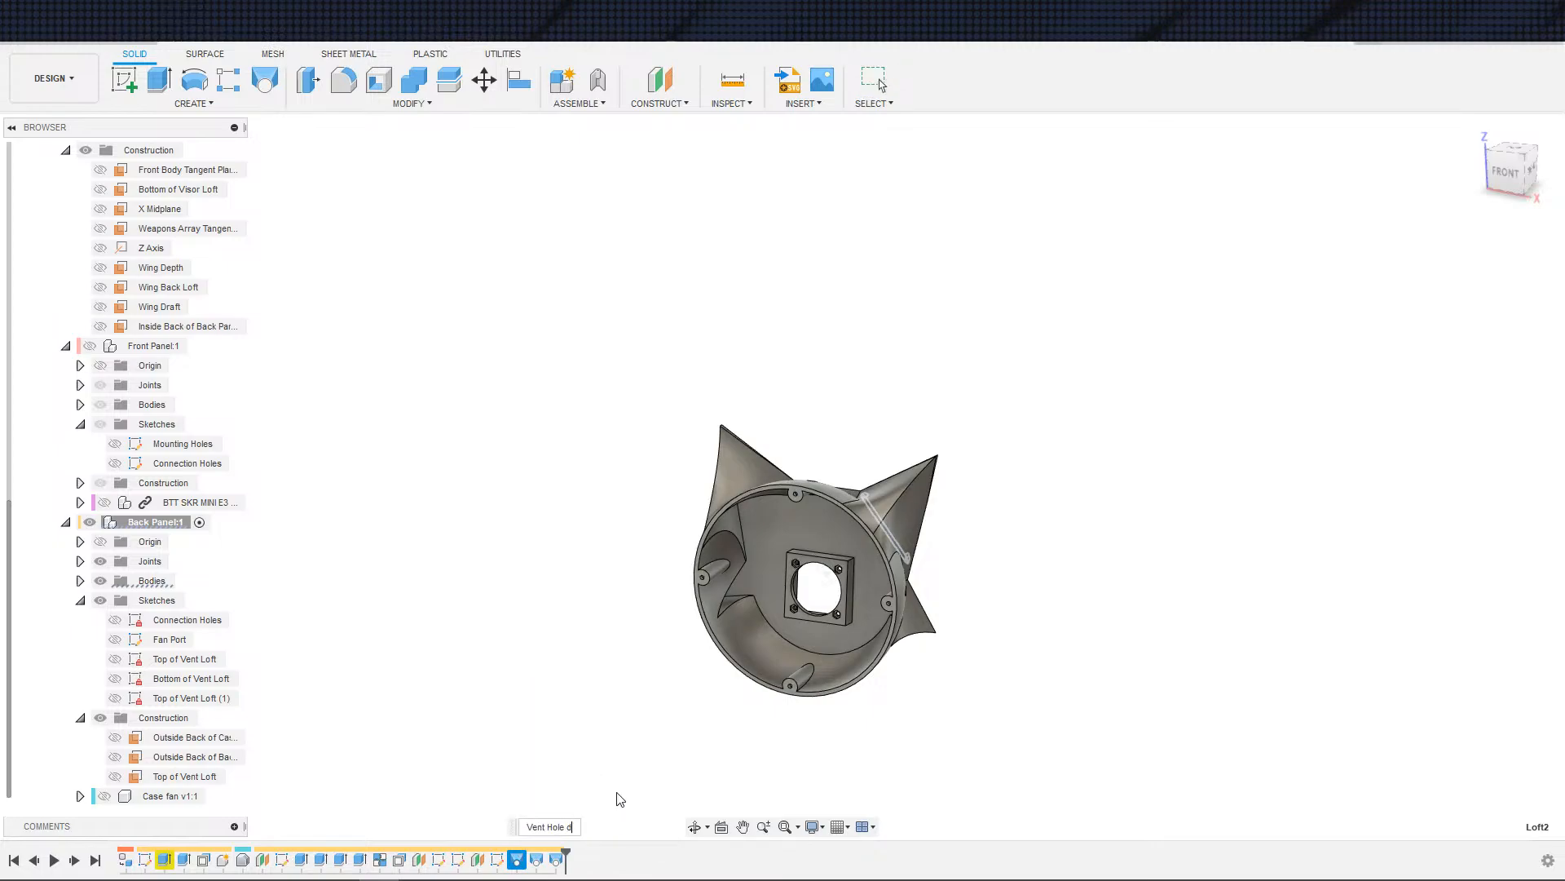
{"action": "key", "text": "Return"}
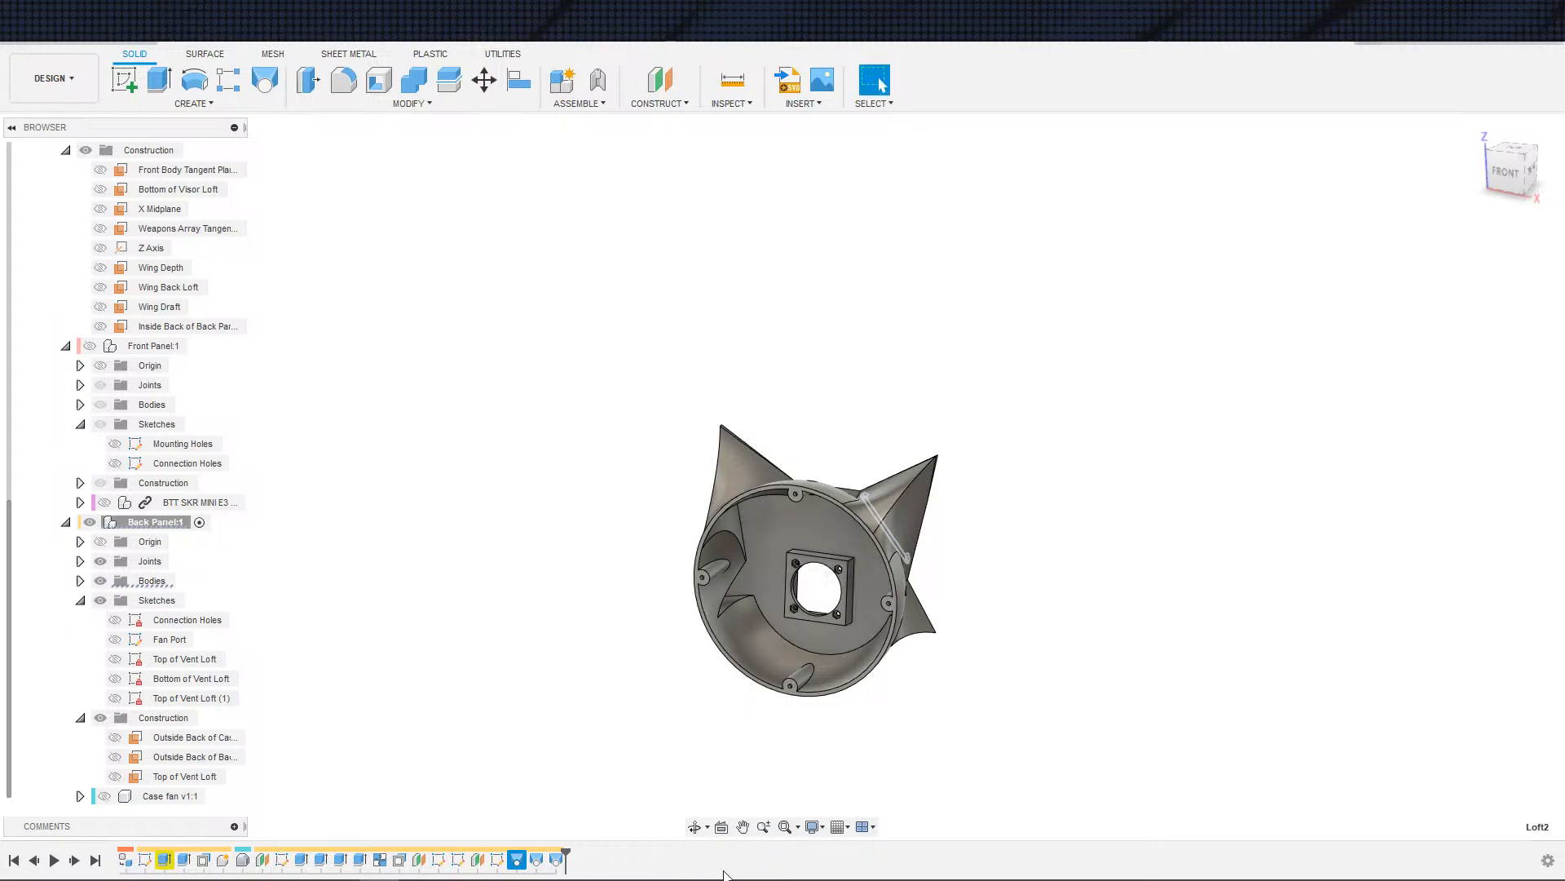
- Rename the Loft3 timeline feature as Vent Hole 3-4
{"action": "right_click", "coordinate": [536, 858]}
{"action": "left_click", "coordinate": [586, 764]}
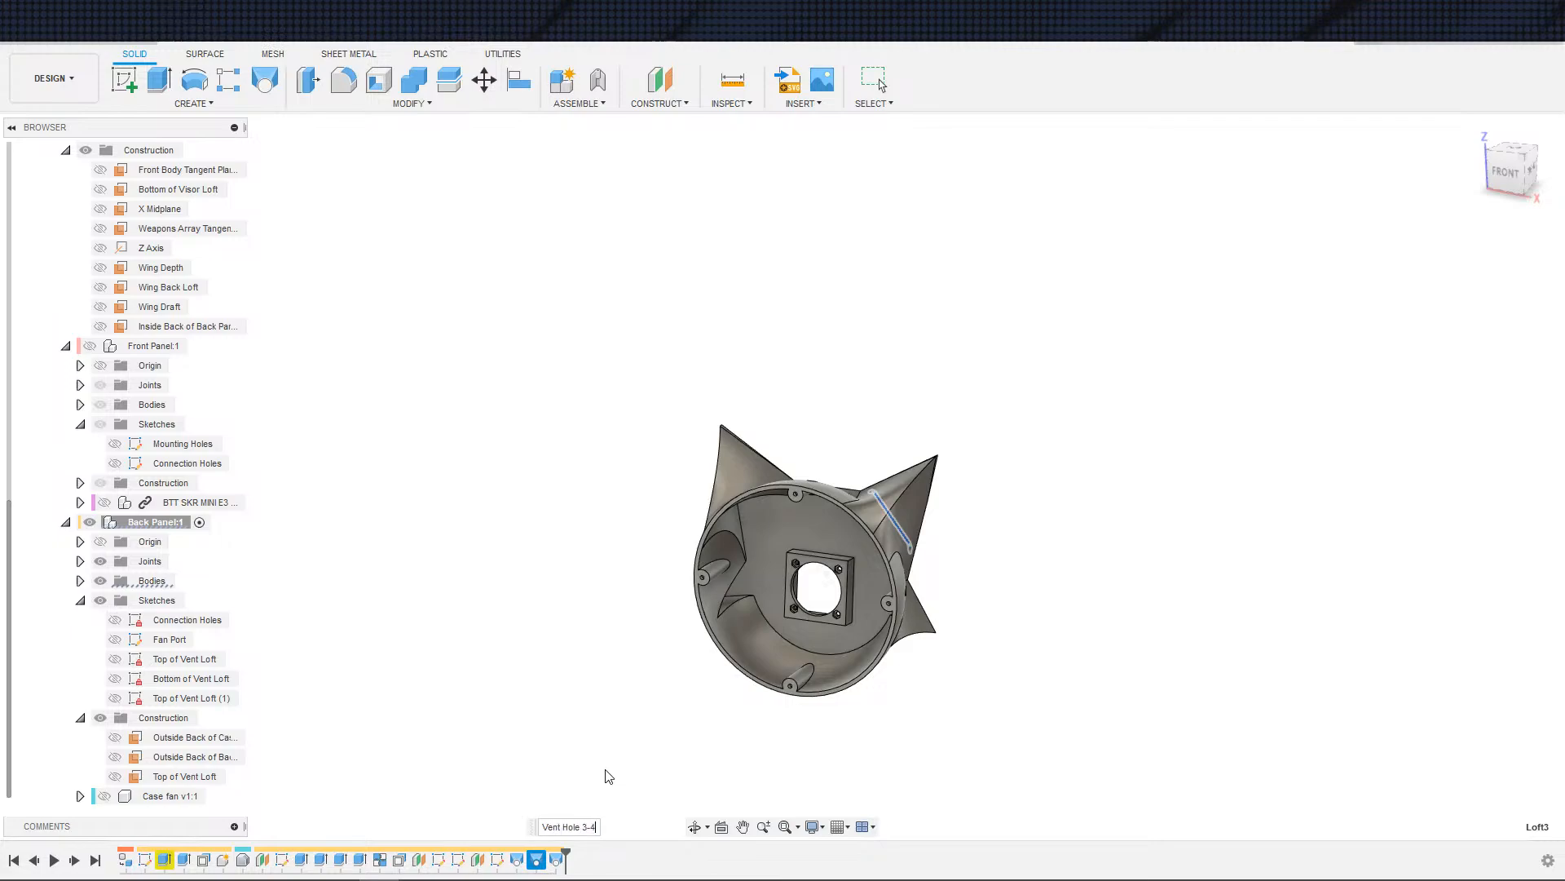
{"action": "type", "text": "Vent Hole 3-4"}
{"action": "key", "text": "Return"}
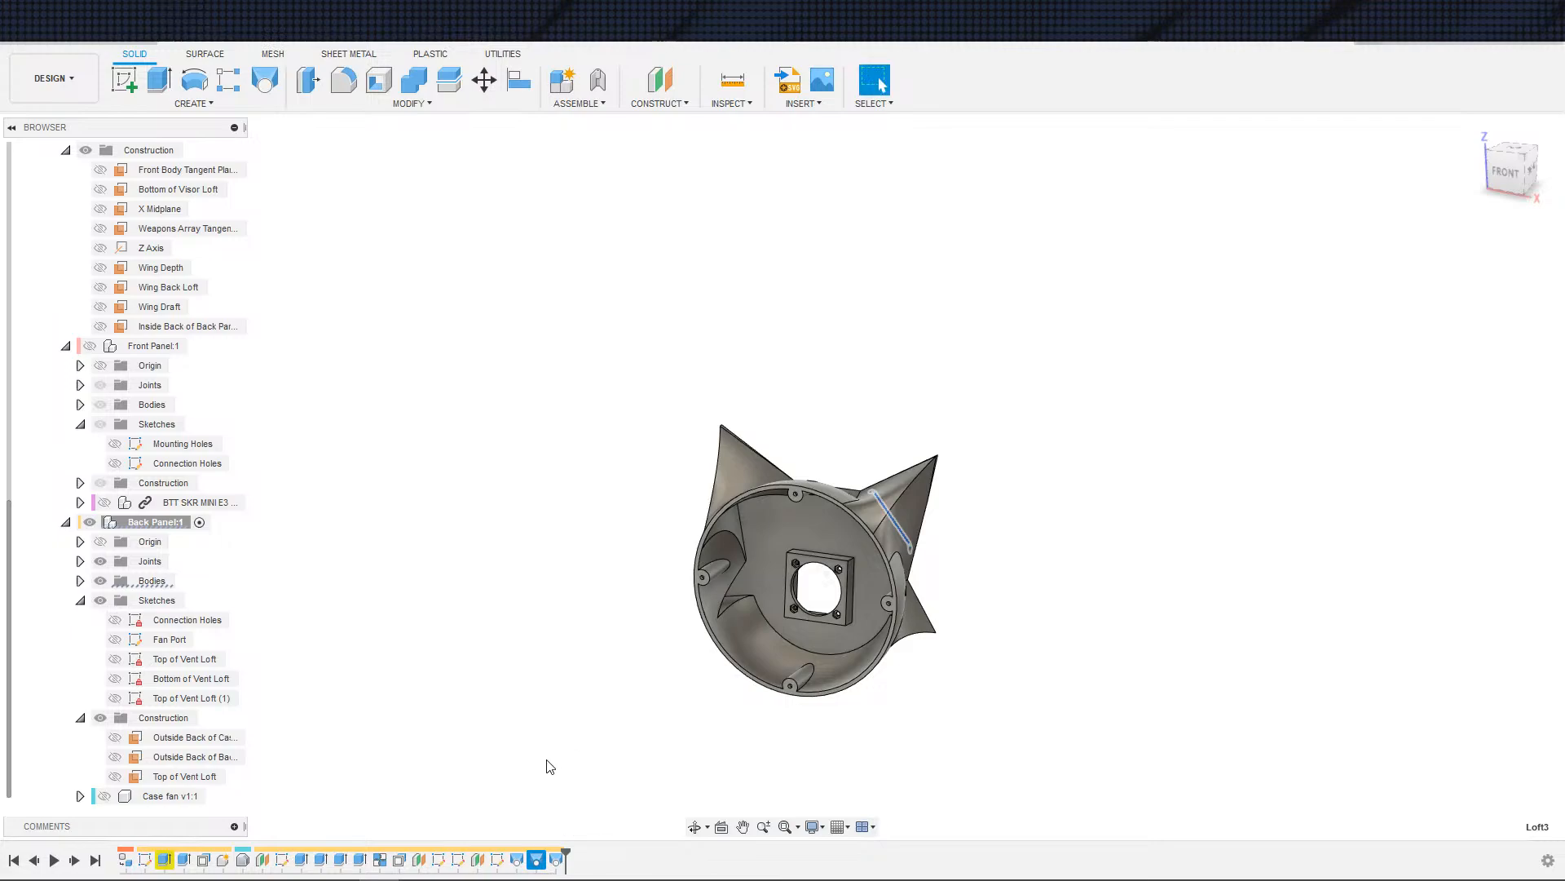
- Rename the joined louver feature, Loft4, as Vent 2-1
{"action": "right_click", "coordinate": [556, 859]}
{"action": "left_click", "coordinate": [620, 768]}
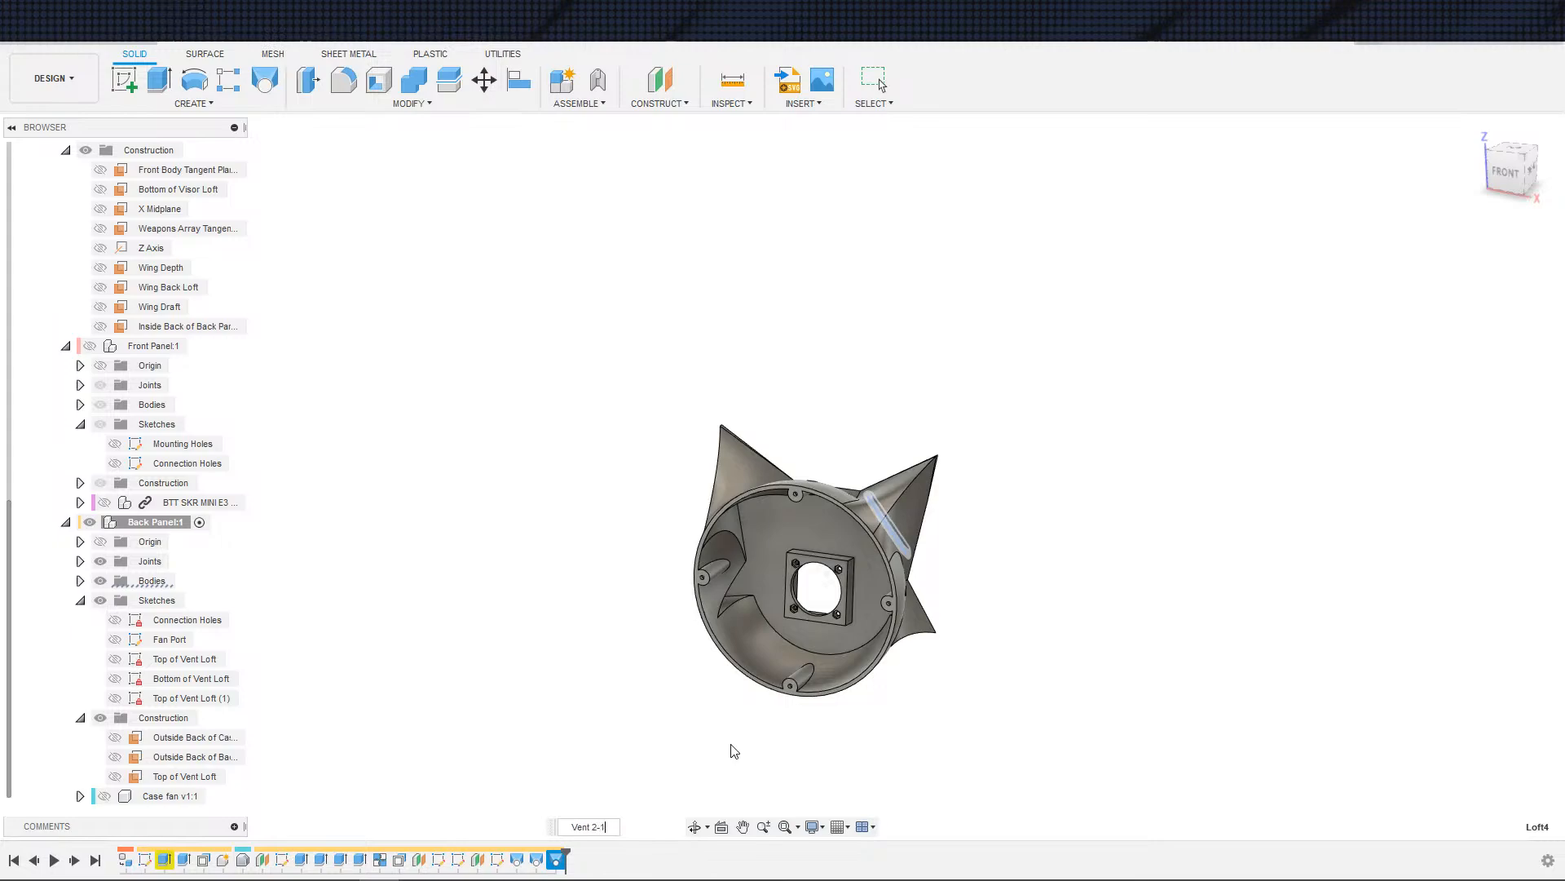
{"action": "type", "text": "Vent 2-1"}
{"action": "key", "text": "Return"}
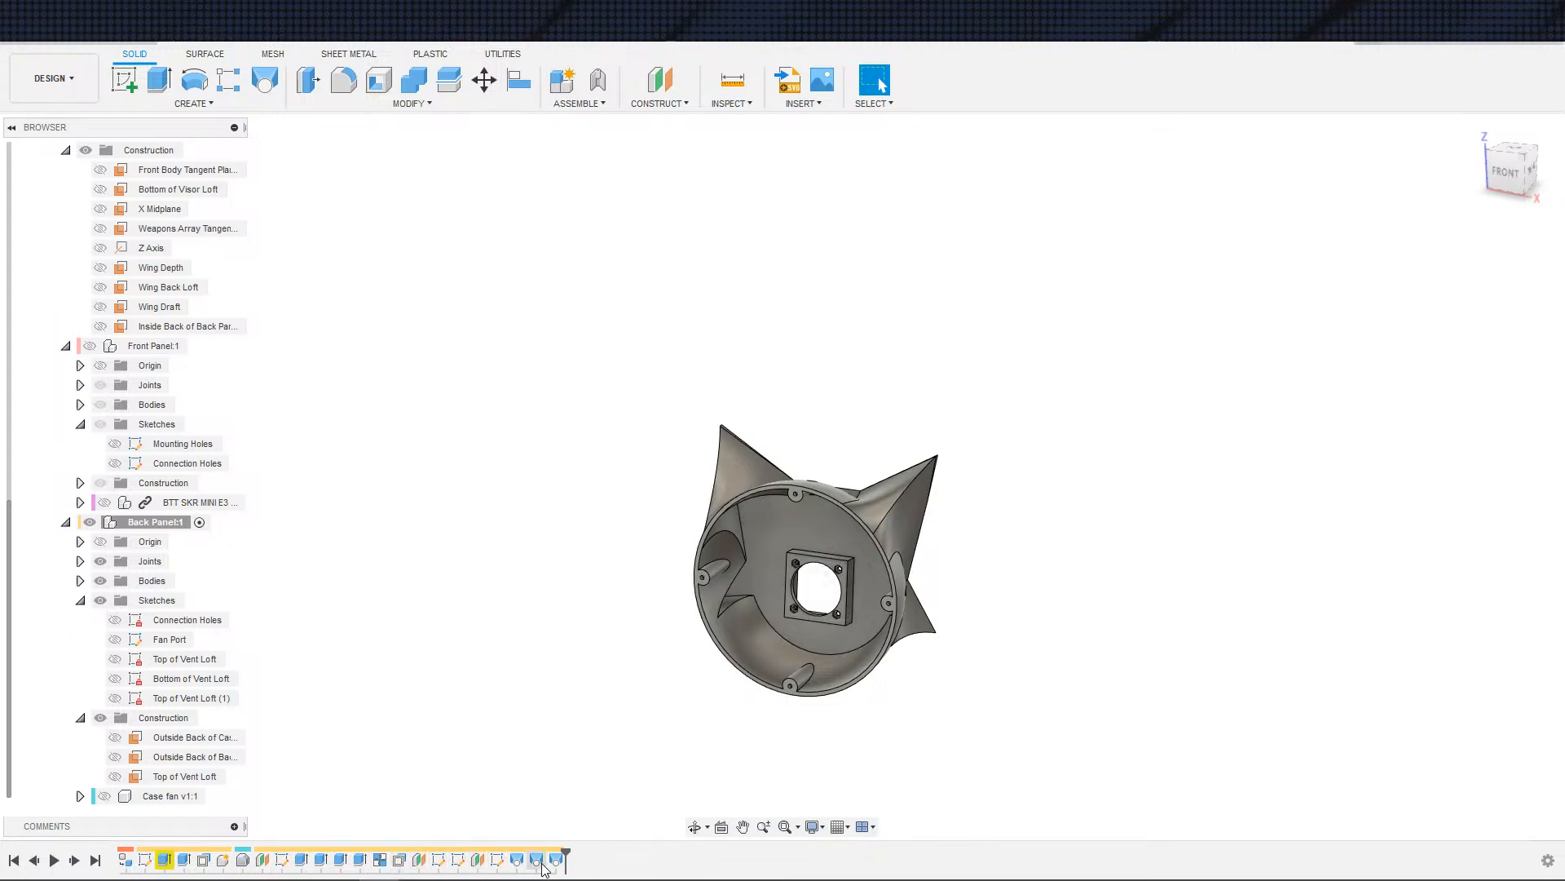
- Check which faces the OffsetFaces2 feature affects and collapse the Back Panel's Sketches and Construction folders
{"action": "scroll", "coordinate": [601, 783], "scroll_direction": "down", "scroll_amount": 1}
{"action": "middle_click_drag", "start_coordinate": [649, 765], "coordinate": [615, 800], "text": "shift"}
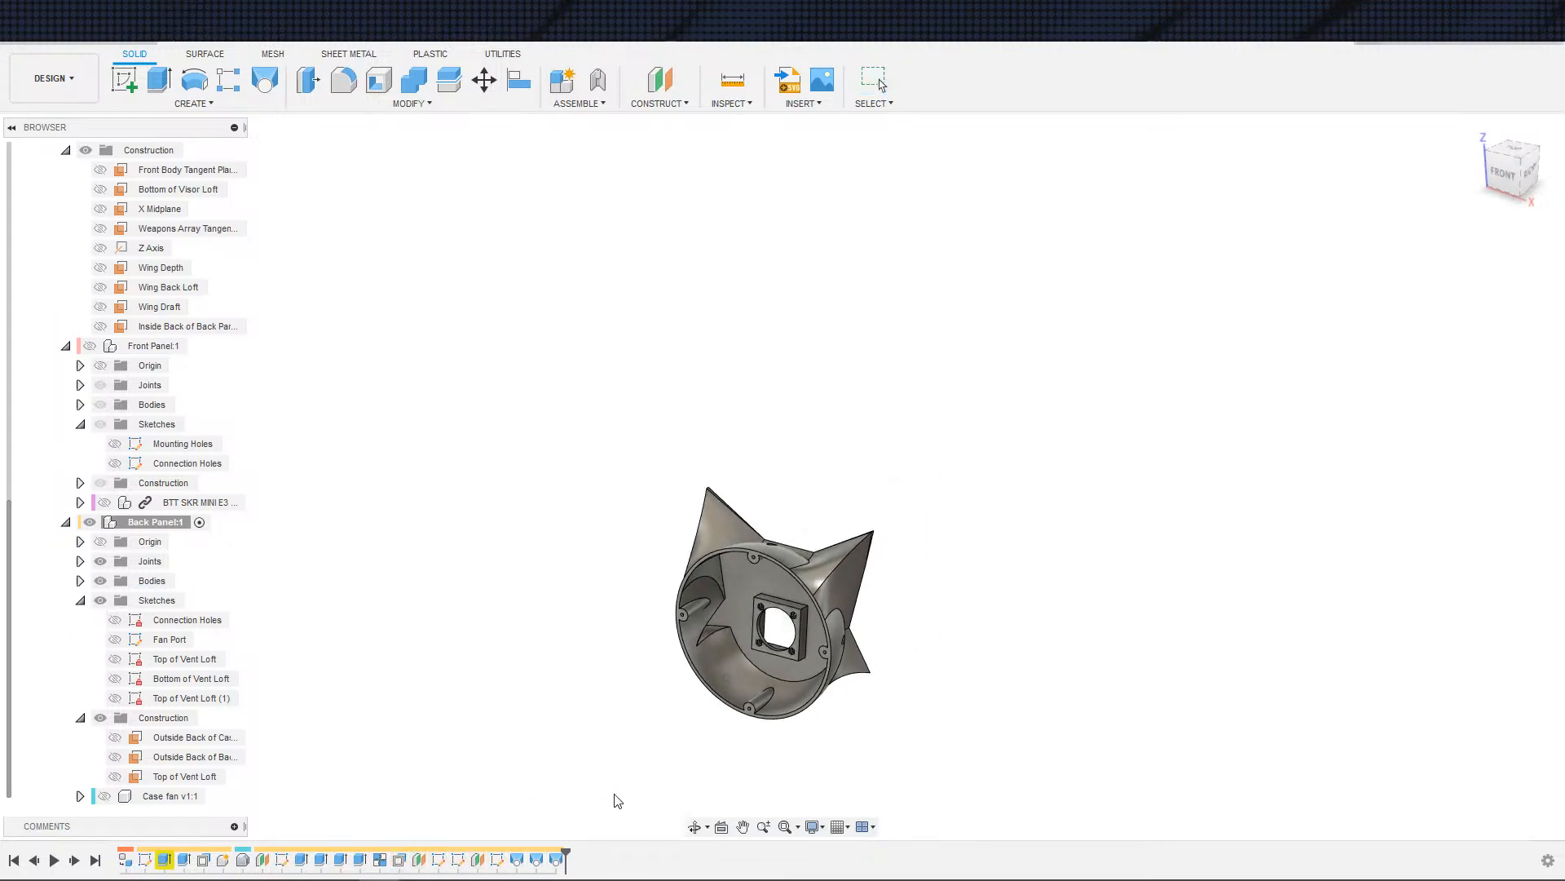
{"action": "left_click", "coordinate": [400, 860]}
{"action": "scroll", "coordinate": [471, 786], "scroll_direction": "down", "scroll_amount": 2}
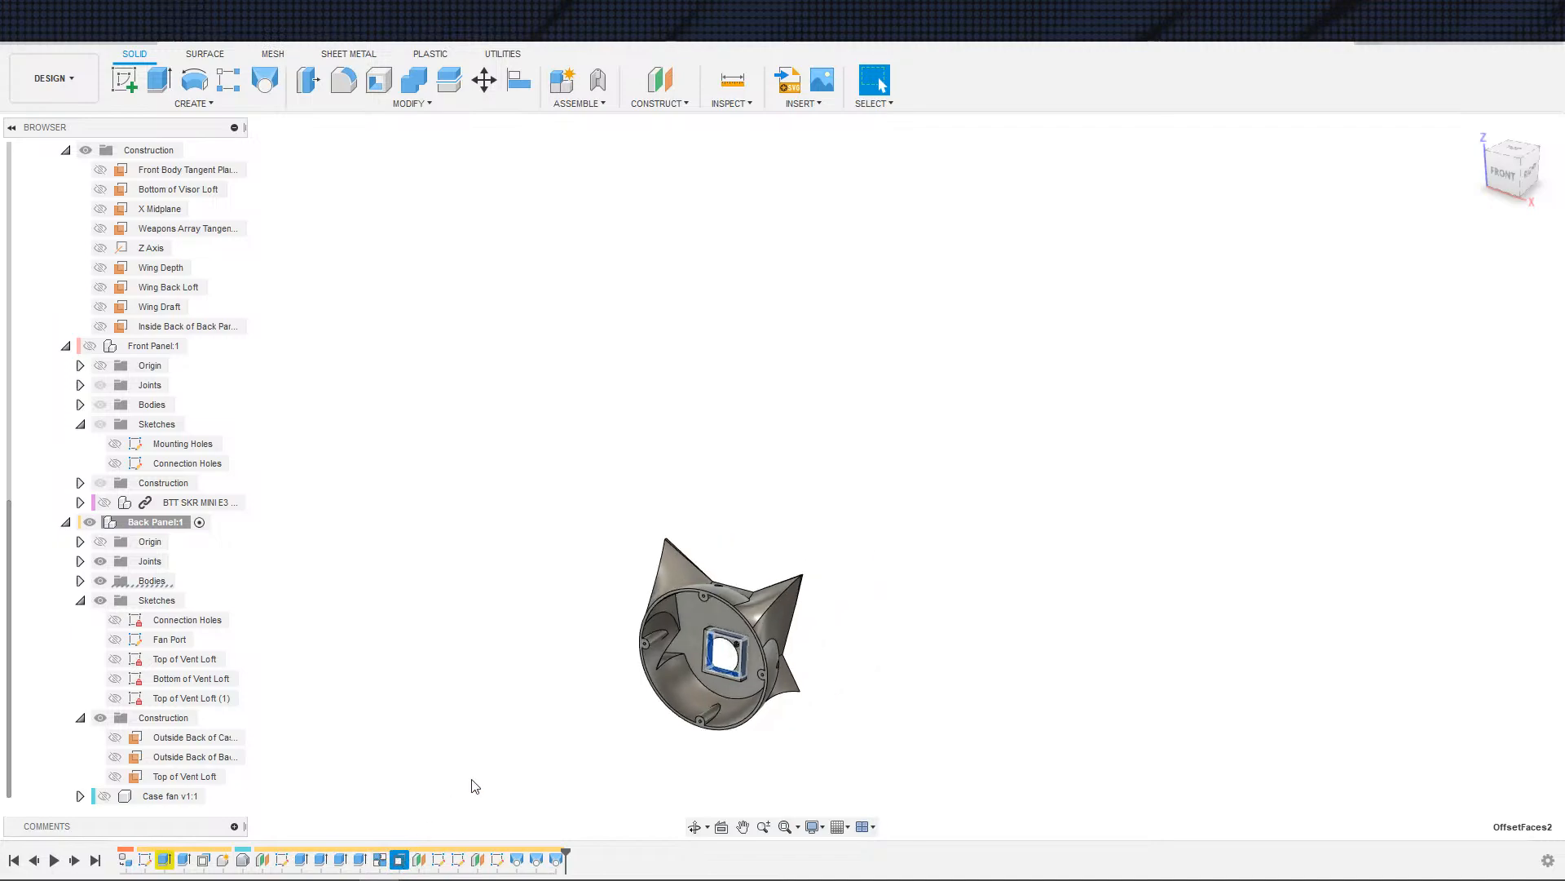
{"action": "left_click", "coordinate": [556, 760]}
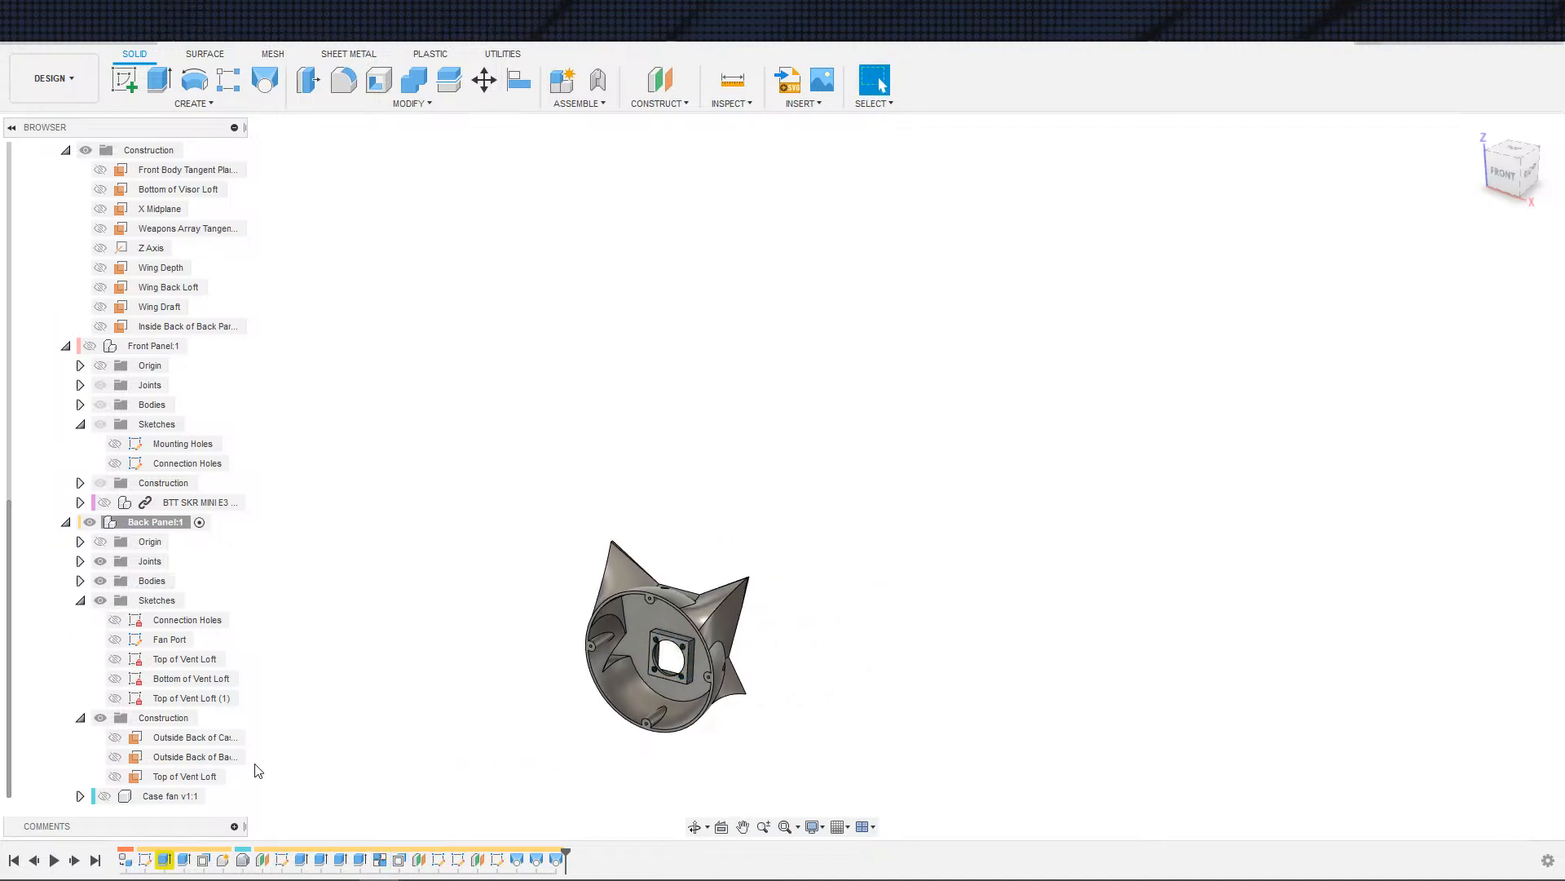
{"action": "left_click", "coordinate": [80, 718]}
{"action": "left_click", "coordinate": [80, 659]}
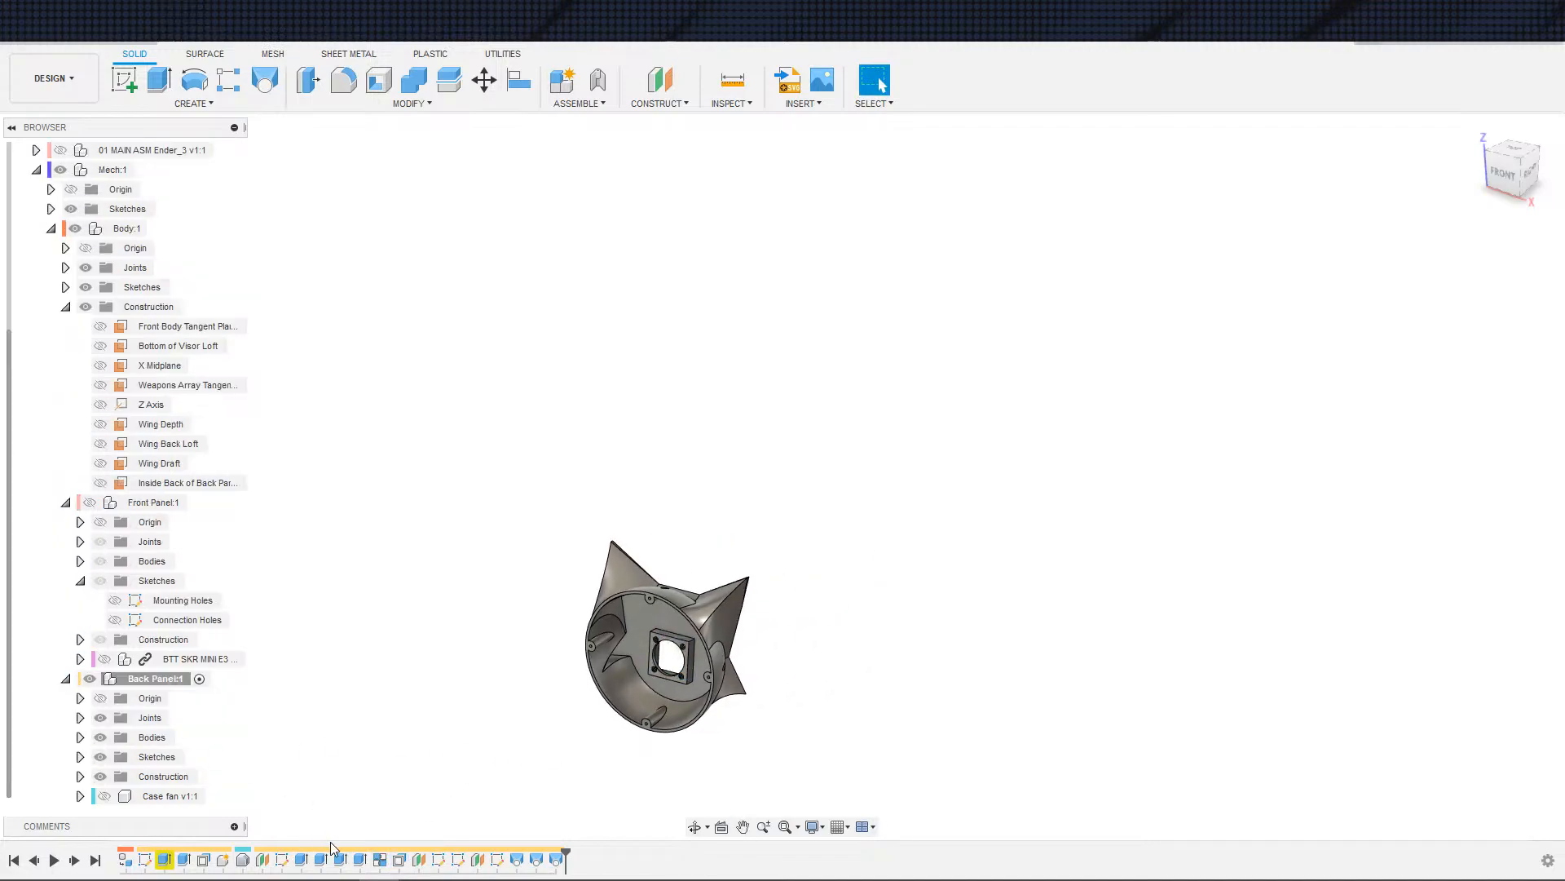
- Give the OffsetFaces2 timeline feature a descriptive name beginning with "offset for"
{"action": "right_click", "coordinate": [398, 860]}
{"action": "left_click", "coordinate": [533, 760]}
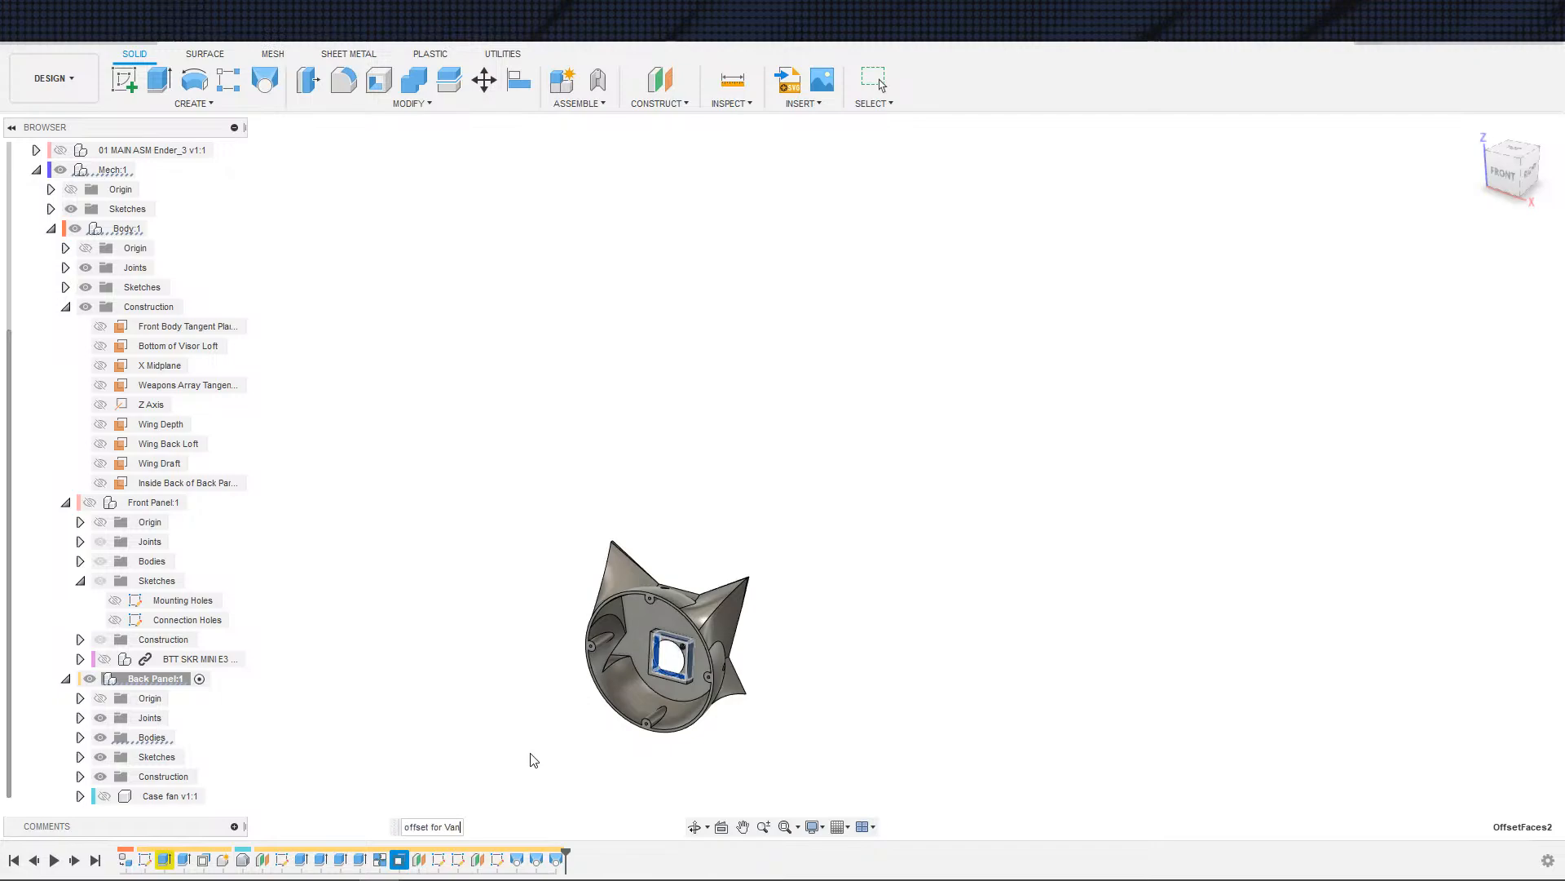
{"action": "key", "text": "Return"}
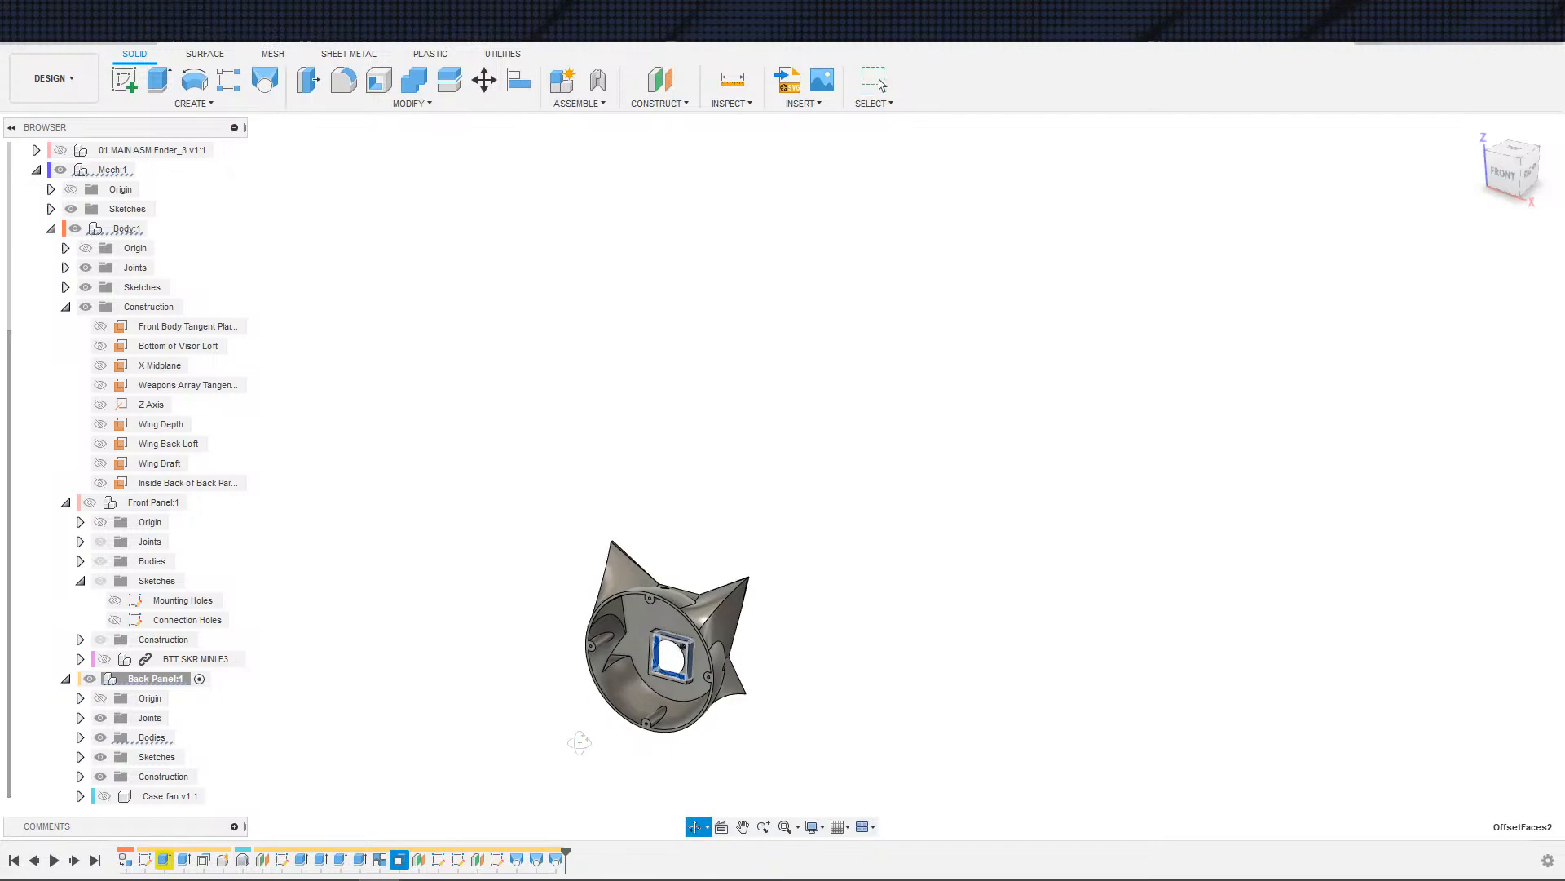
{"action": "middle_click_drag", "start_coordinate": [580, 741], "coordinate": [457, 758], "text": "shift"}
{"action": "right_click", "coordinate": [399, 858]}
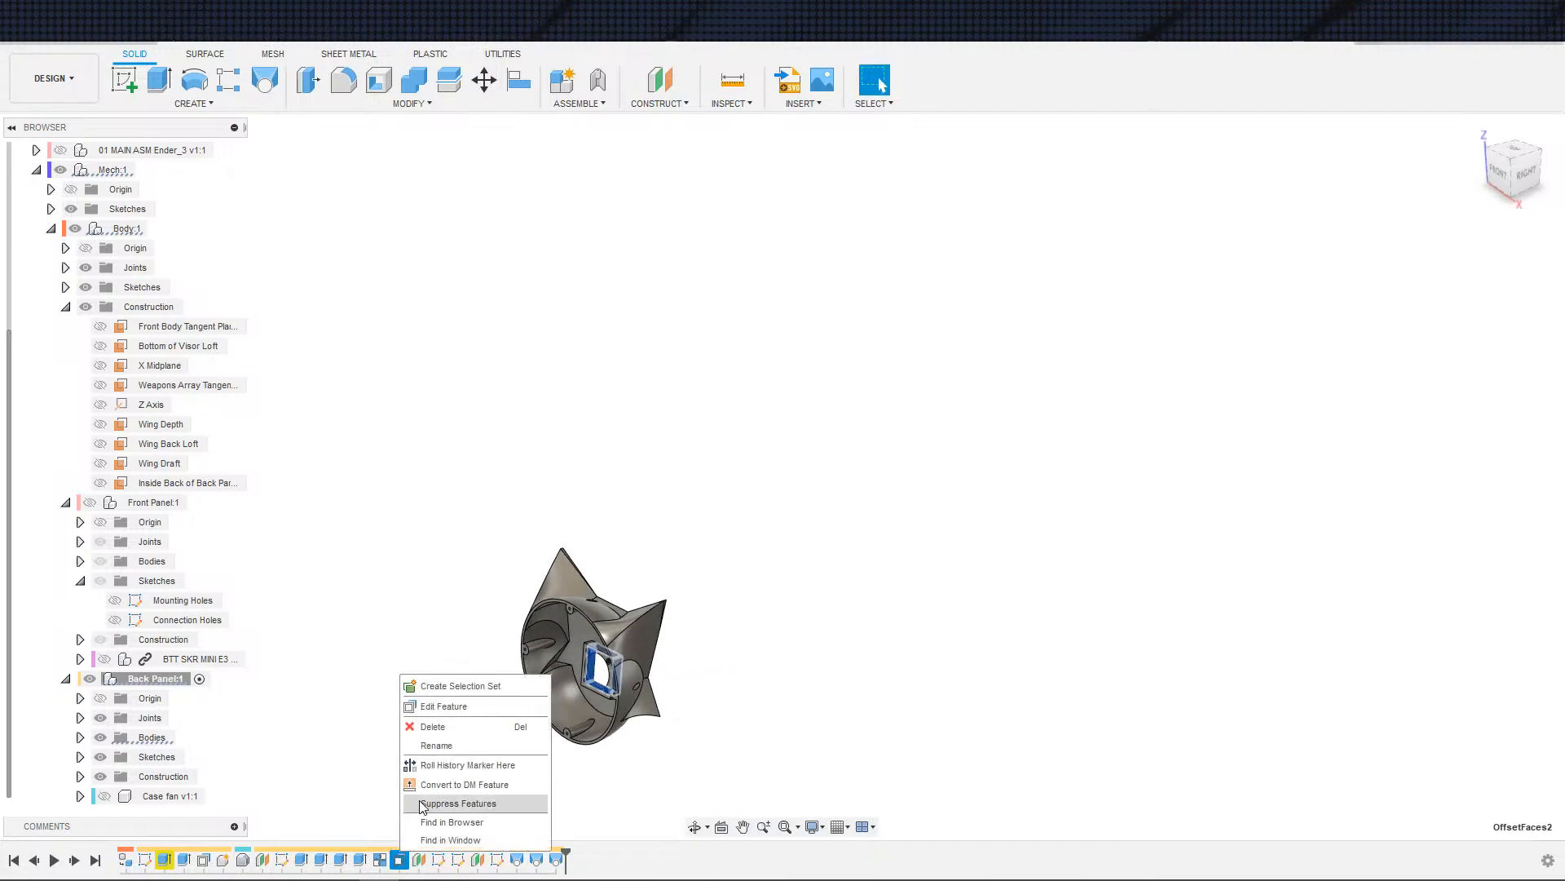
{"action": "left_click", "coordinate": [432, 745]}
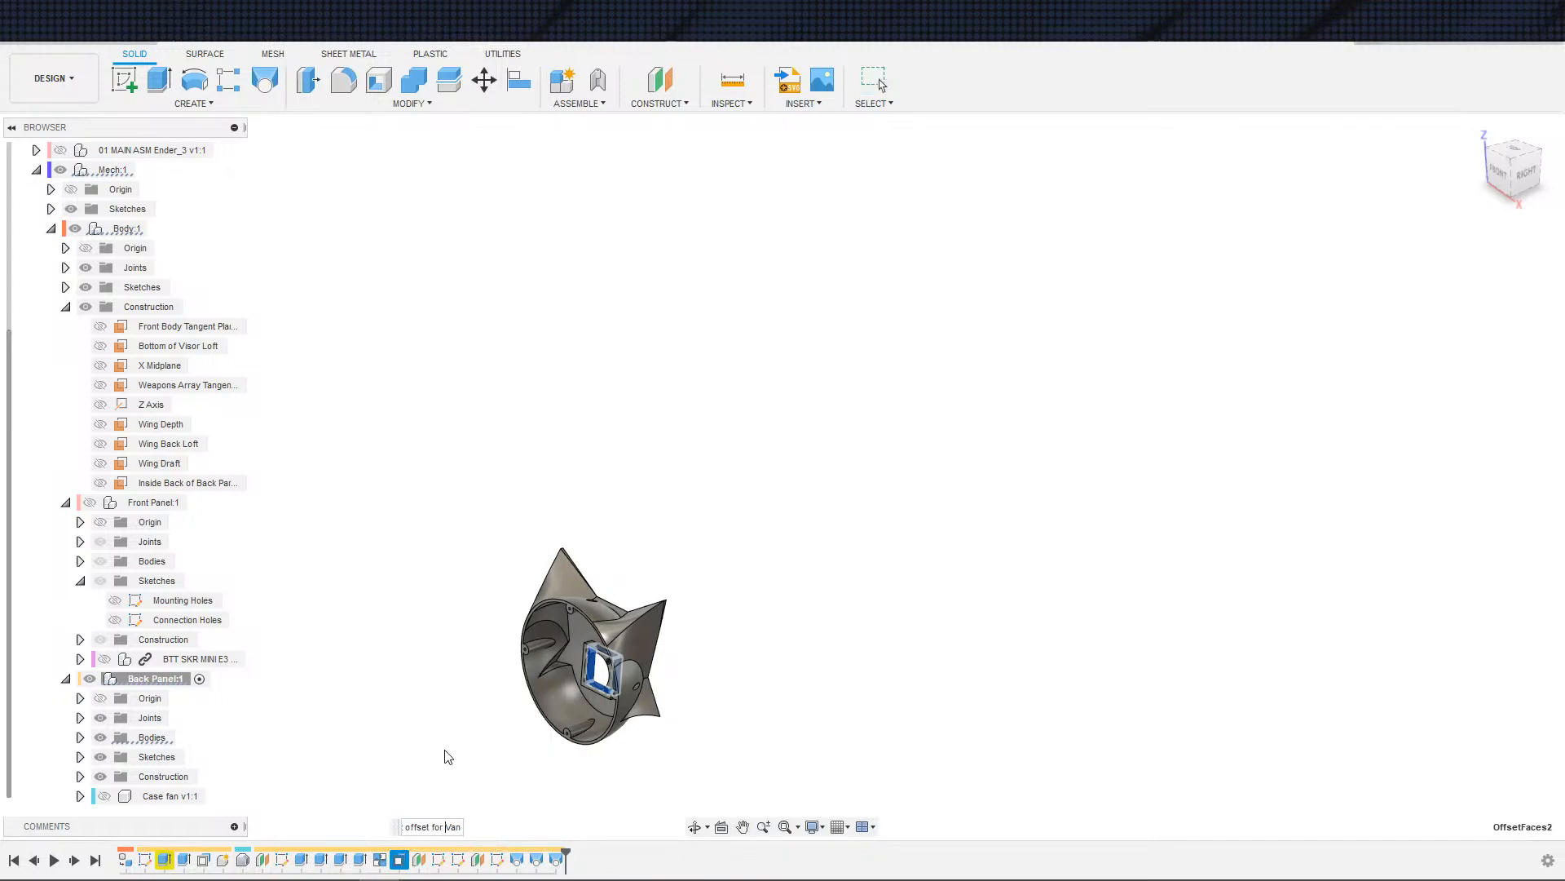
{"action": "key", "text": "Return"}
{"action": "left_click", "coordinate": [343, 757]}
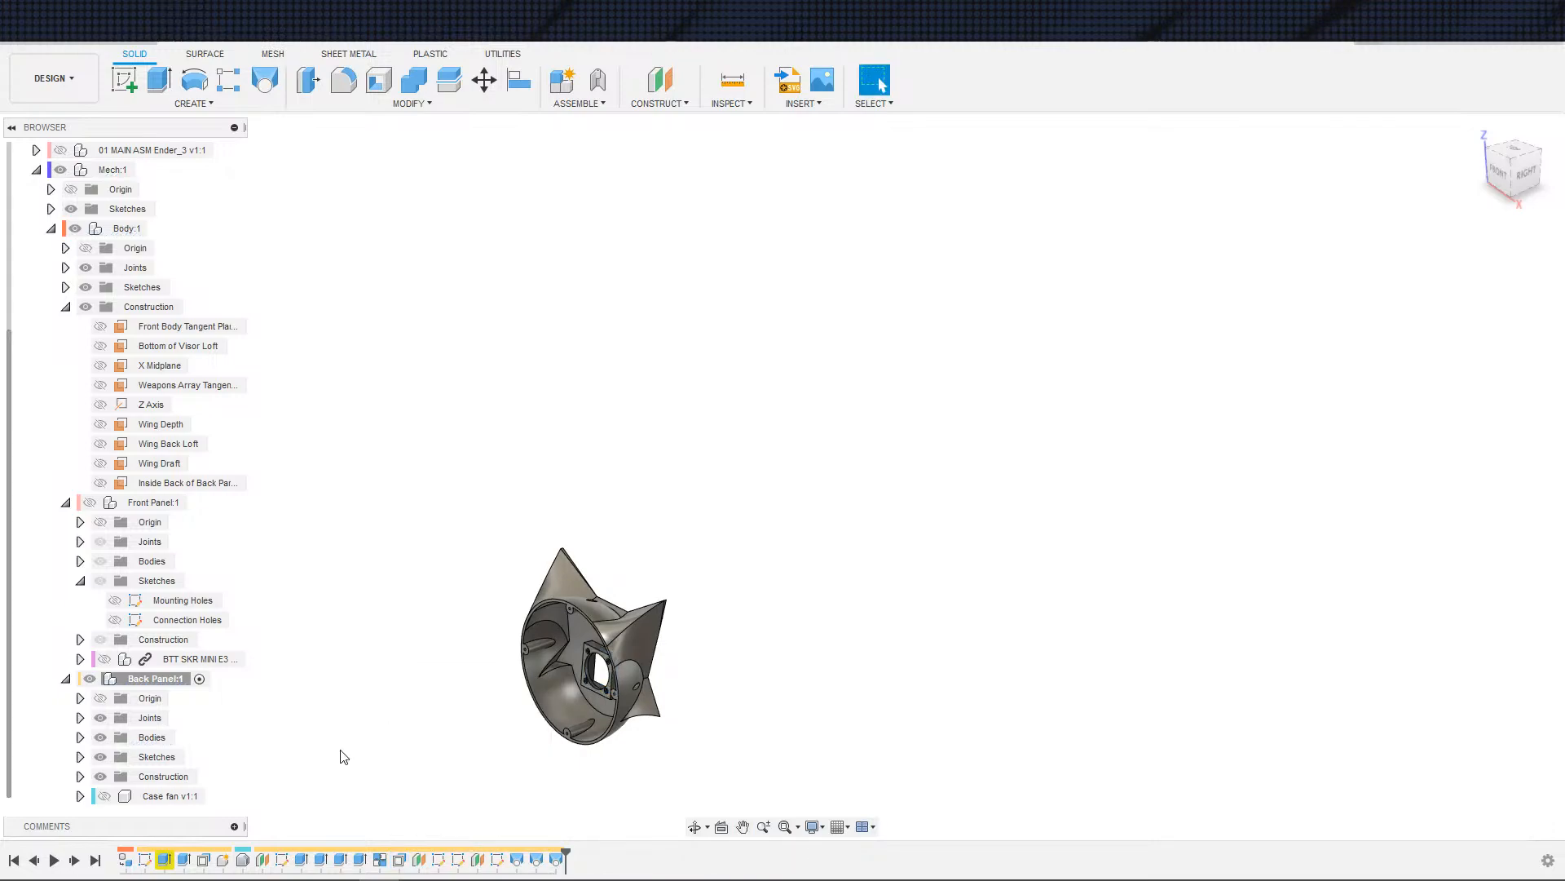
- Collapse the Back Panel and Front Panel in the component tree, then show the Front Panel and make it the active component
{"action": "left_click", "coordinate": [66, 679]}
{"action": "scroll", "coordinate": [337, 732], "scroll_direction": "down", "scroll_amount": 2}
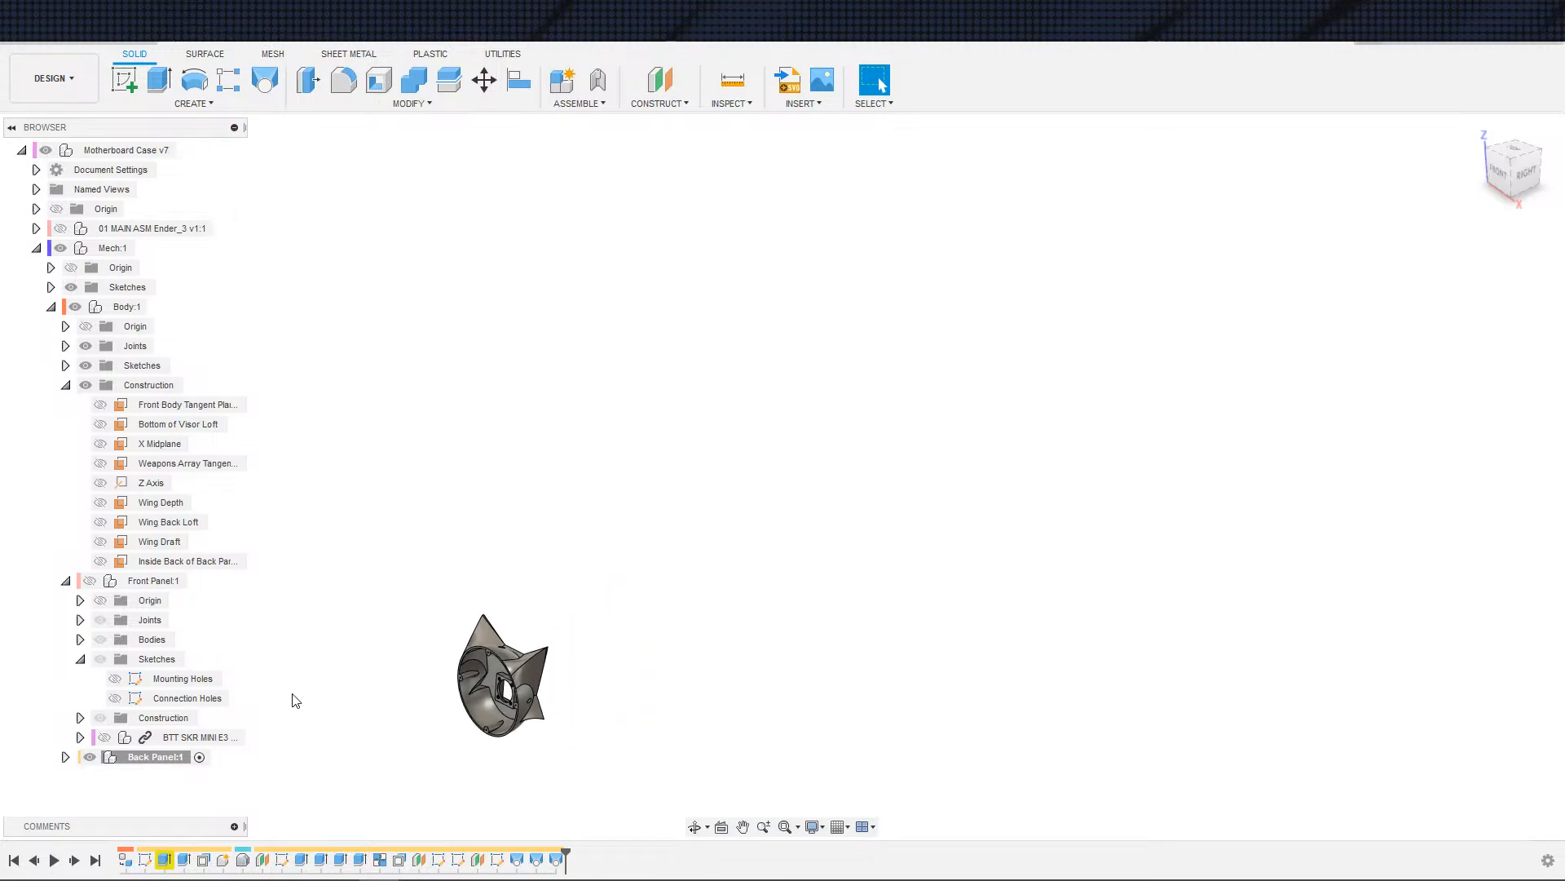
{"action": "left_click", "coordinate": [80, 660]}
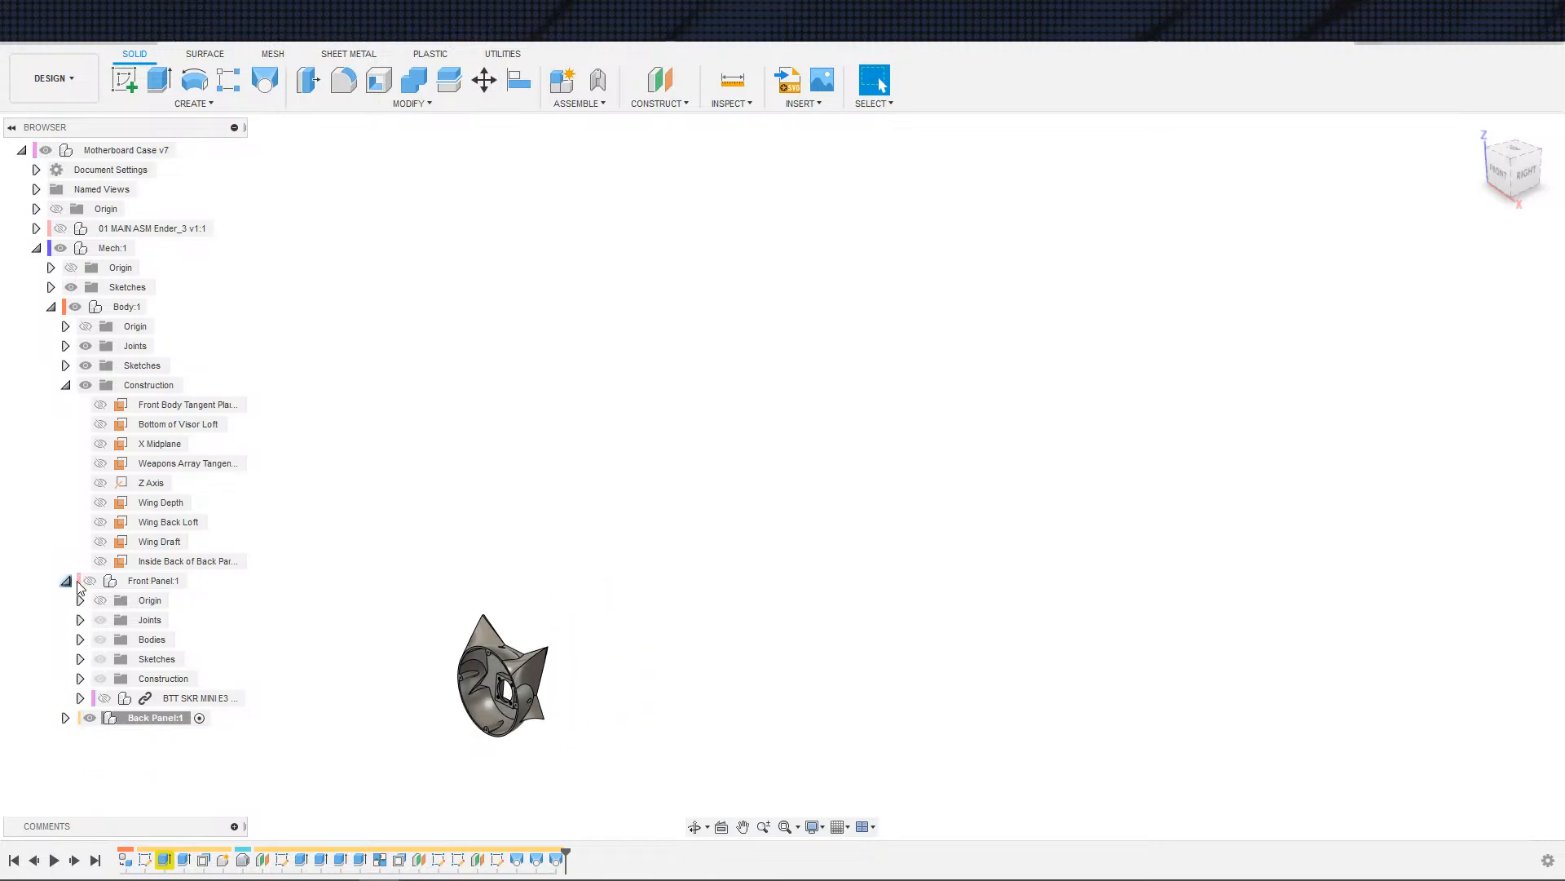
{"action": "left_click", "coordinate": [66, 580]}
{"action": "scroll", "coordinate": [492, 778], "scroll_direction": "up", "scroll_amount": 2}
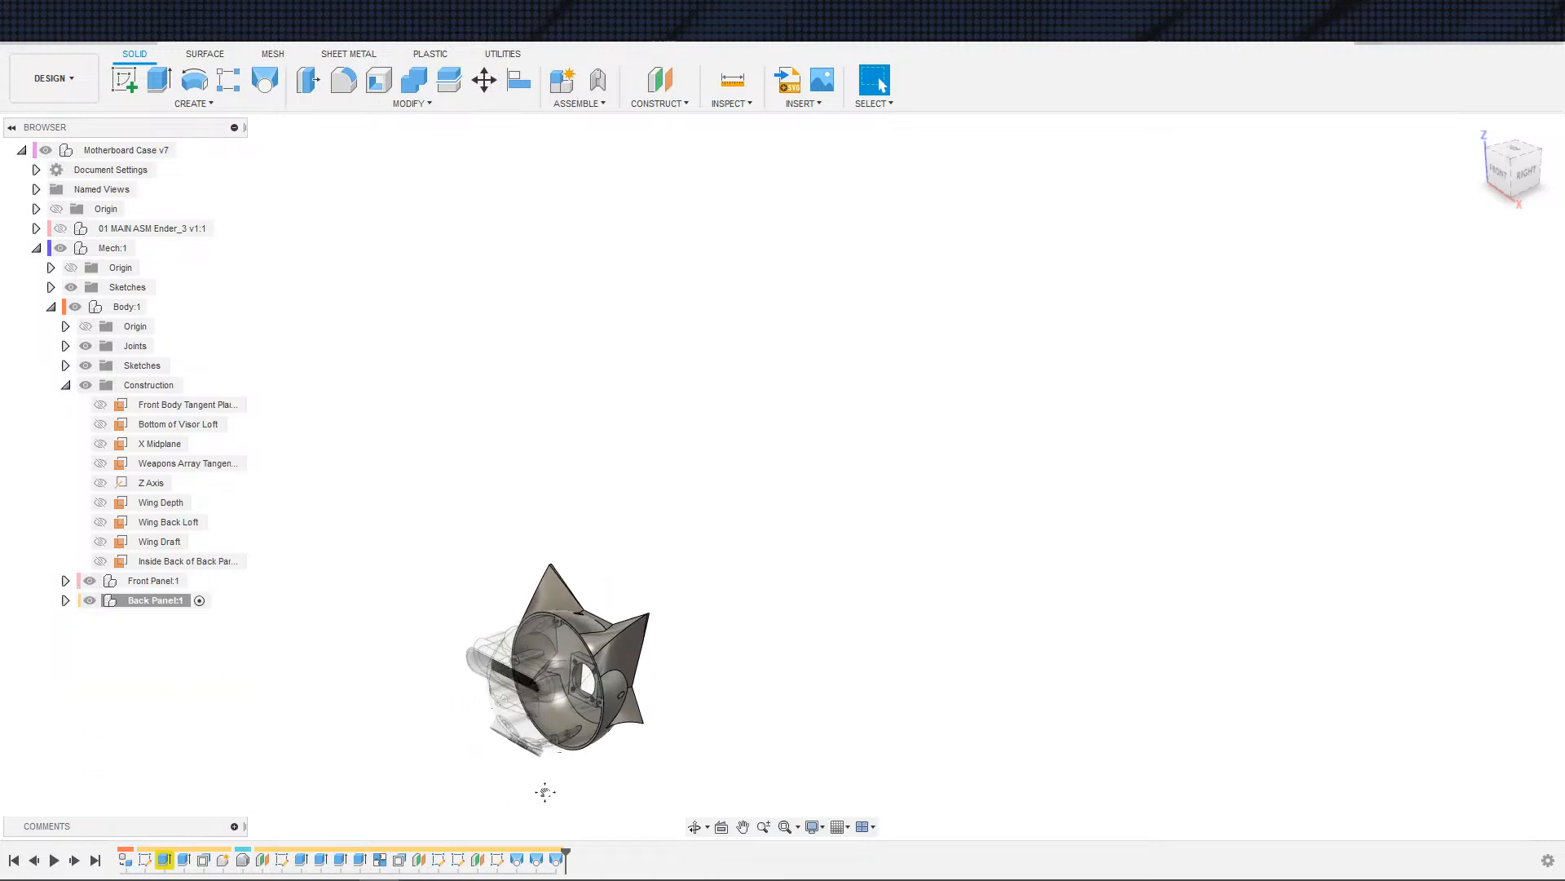
{"action": "middle_click_drag", "start_coordinate": [544, 792], "coordinate": [300, 683], "text": "shift"}
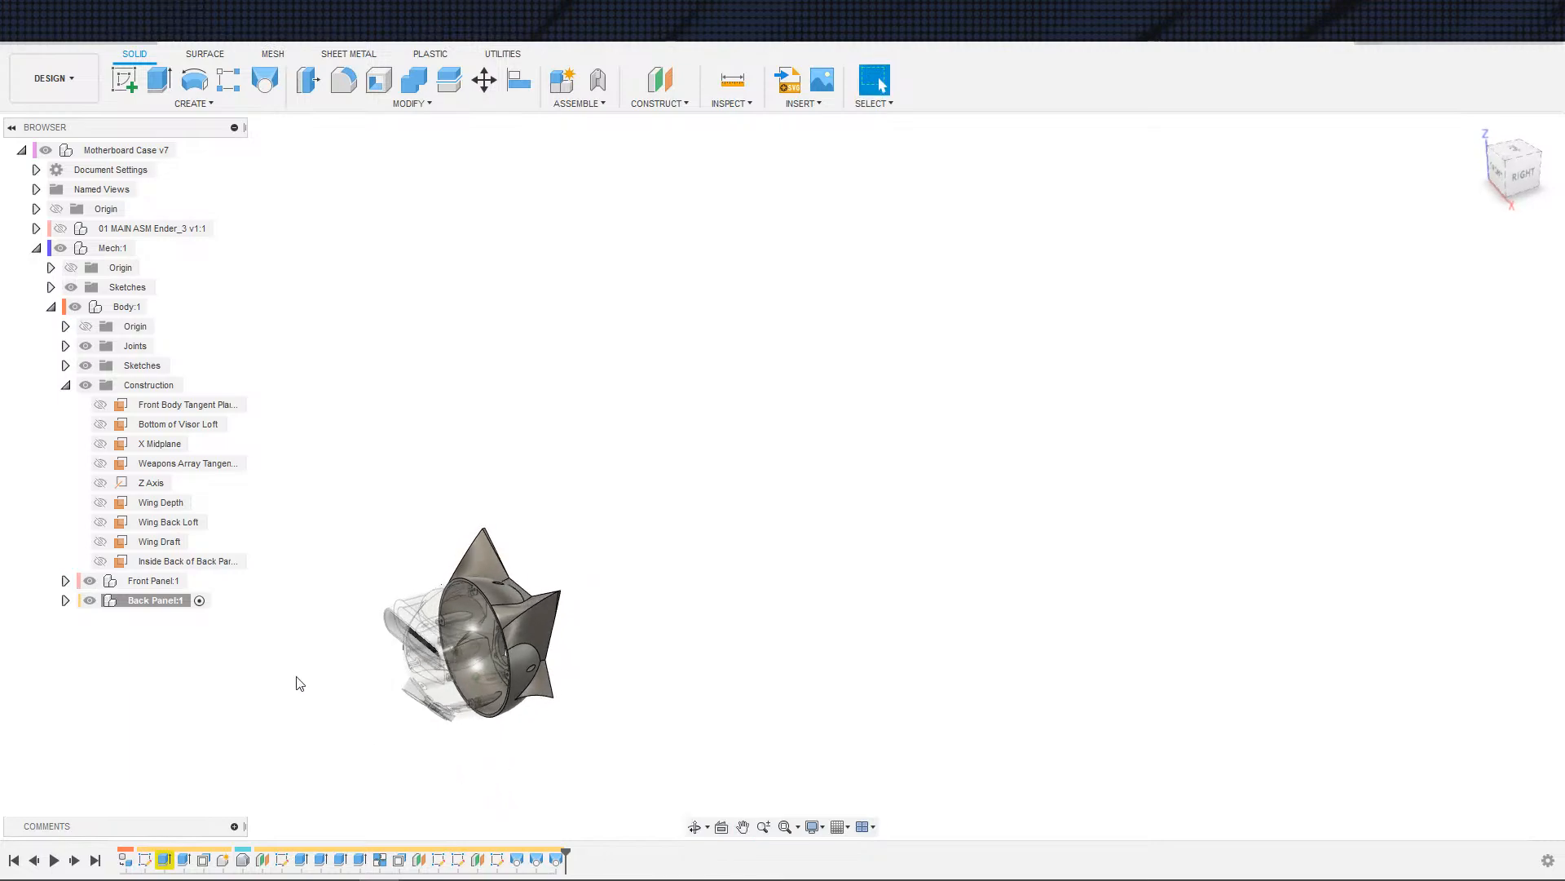
{"action": "left_click", "coordinate": [202, 580]}
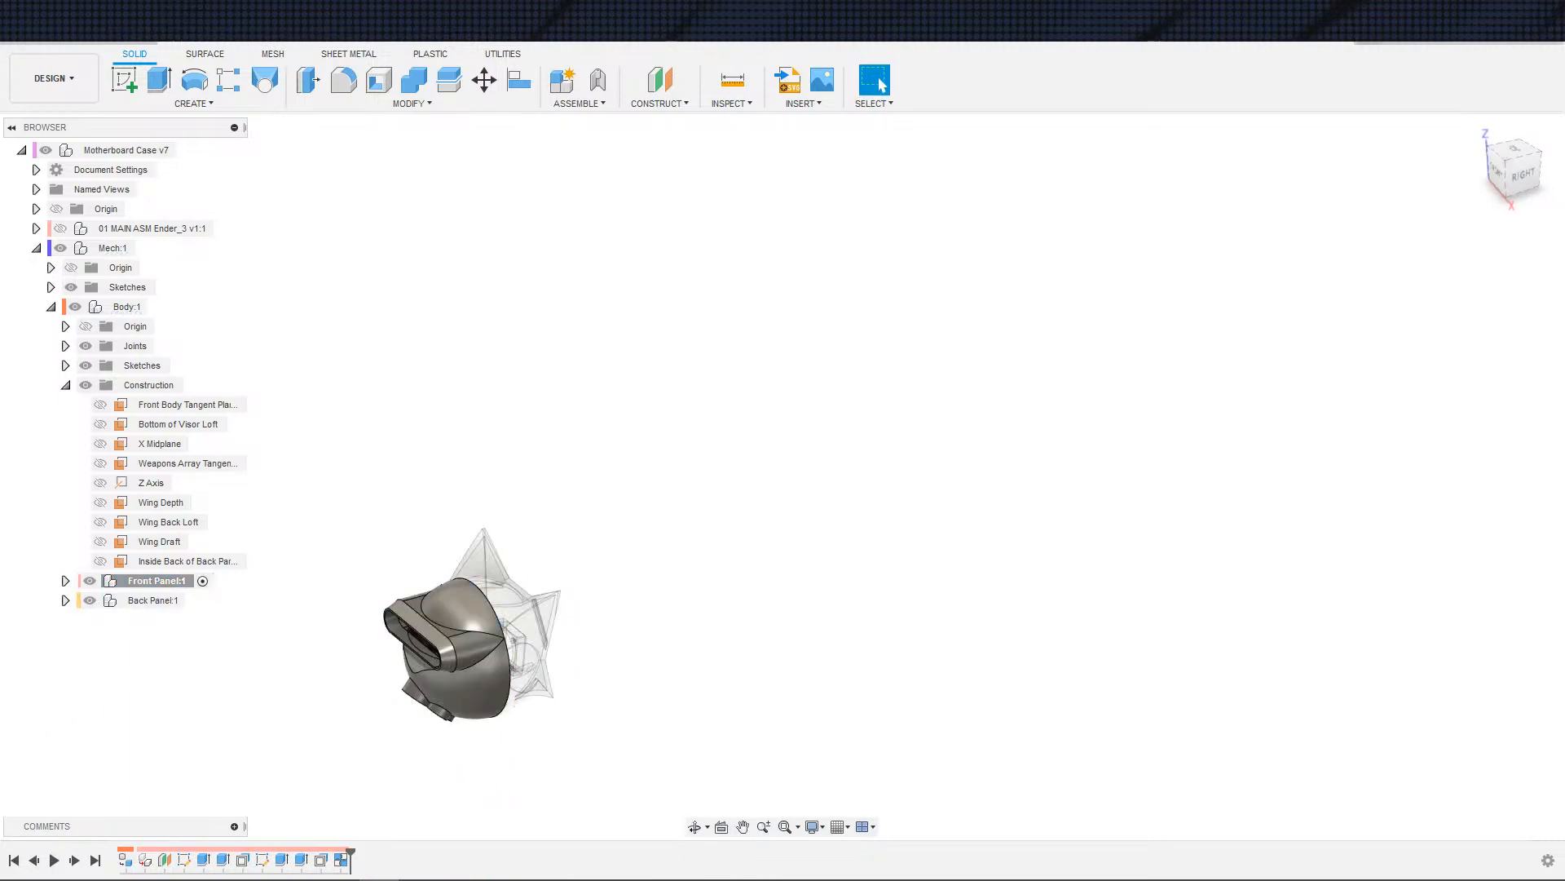
{"action": "scroll", "coordinate": [454, 749], "scroll_direction": "up", "scroll_amount": 2}
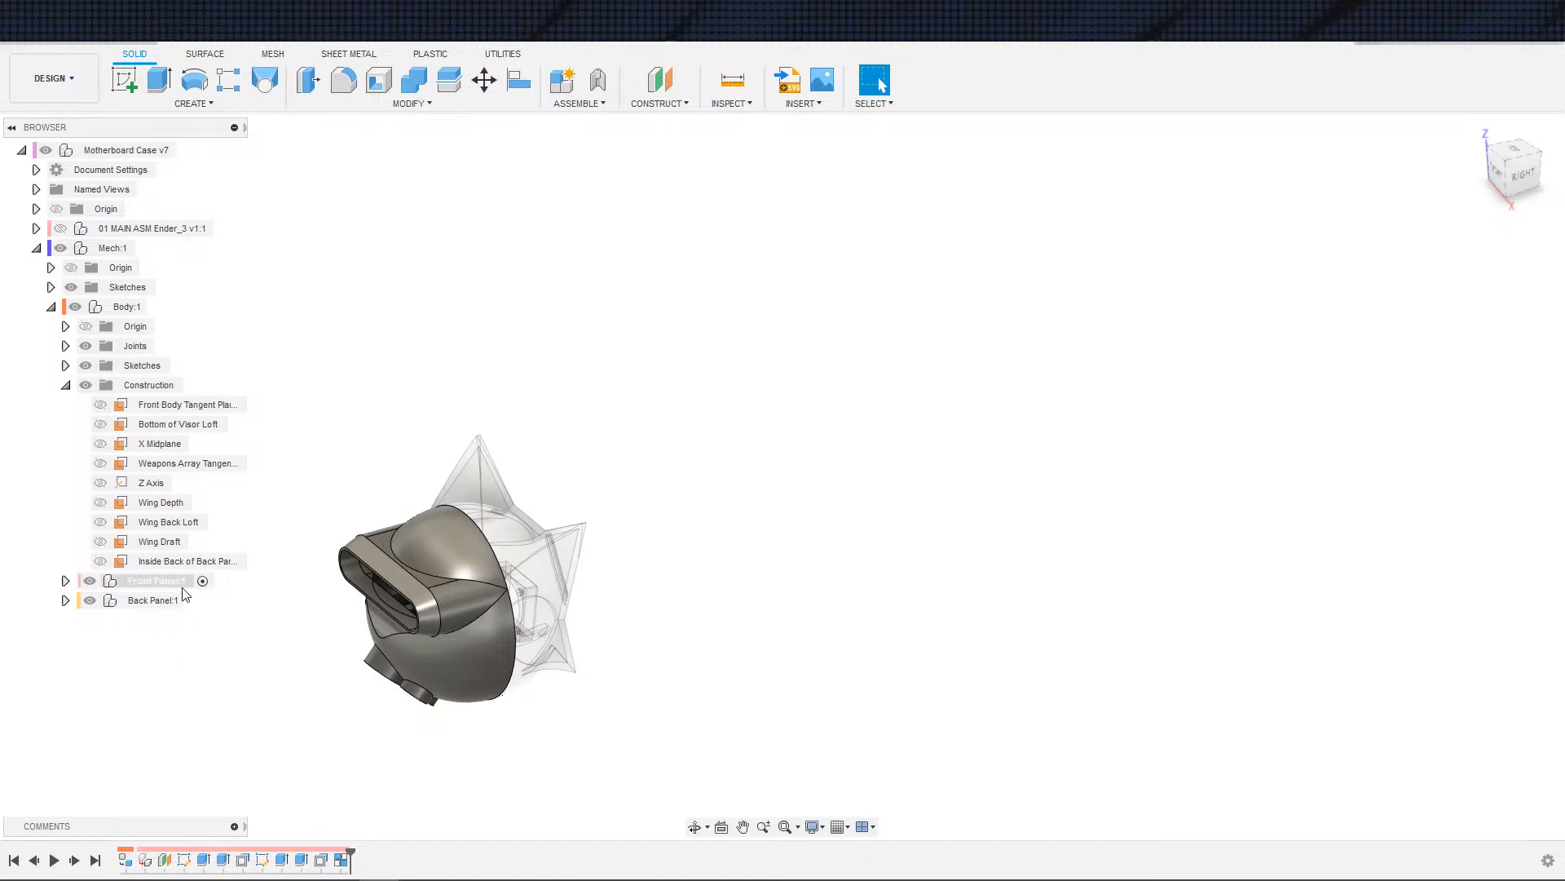
- Show the 01 MAIN ASM Ender_3 printer assembly and examine the mech's position above the printer frame from the side, back and front
{"action": "left_click", "coordinate": [60, 228]}
{"action": "scroll", "coordinate": [638, 687], "scroll_direction": "down", "scroll_amount": 2}
{"action": "scroll", "coordinate": [638, 687], "scroll_direction": "up", "scroll_amount": 1}
{"action": "middle_click_drag", "start_coordinate": [645, 618], "coordinate": [568, 531]}
{"action": "scroll", "coordinate": [723, 582], "scroll_direction": "up", "scroll_amount": 5}
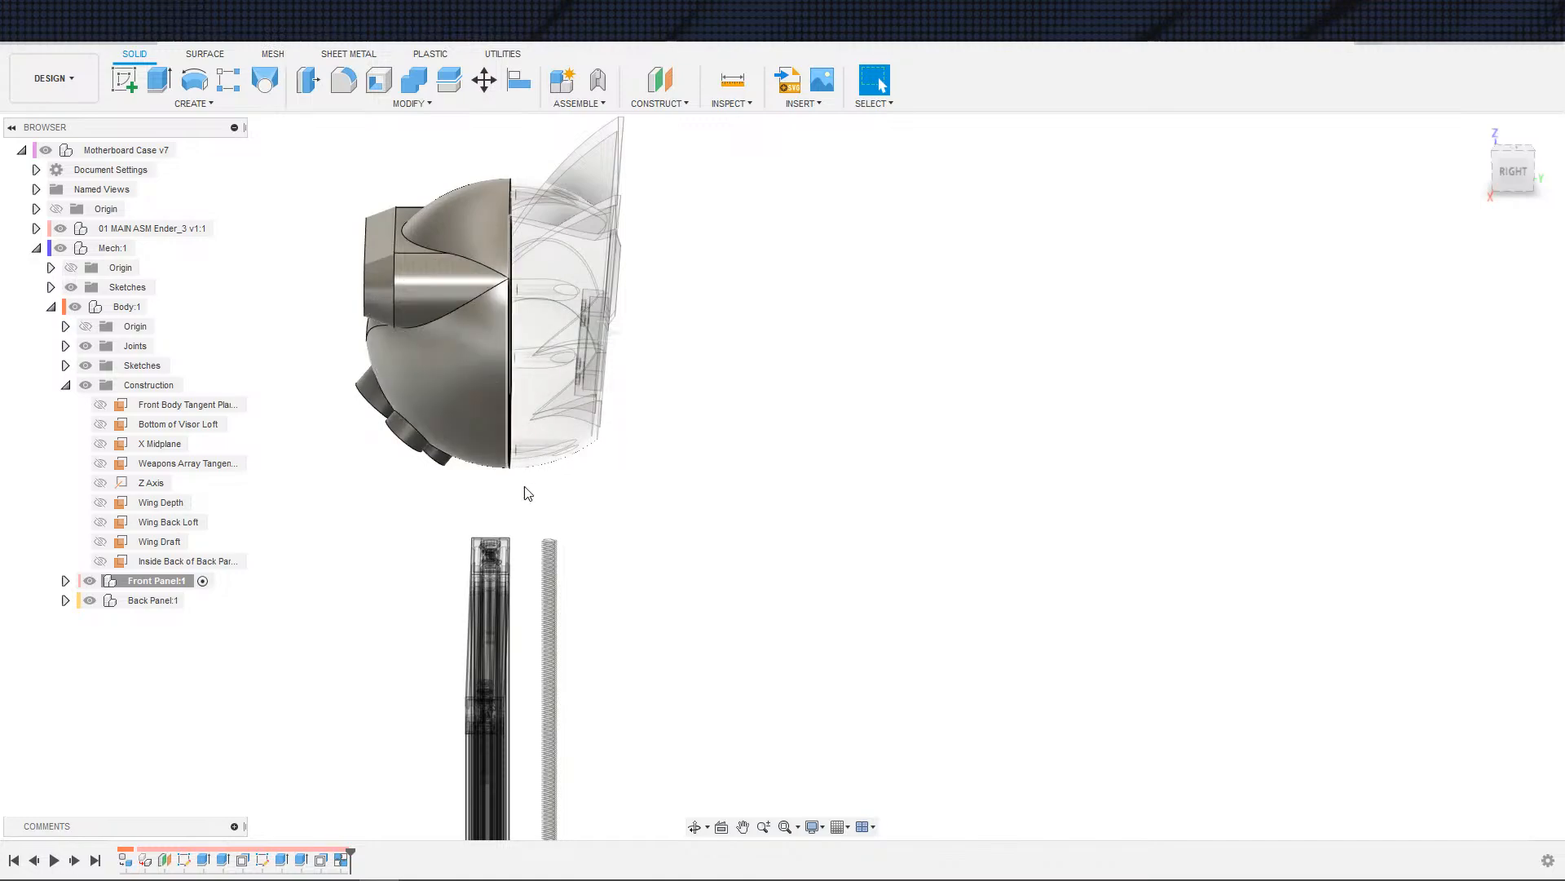
{"action": "scroll", "coordinate": [579, 534], "scroll_direction": "down", "scroll_amount": 2}
{"action": "scroll", "coordinate": [579, 535], "scroll_direction": "up", "scroll_amount": 1}
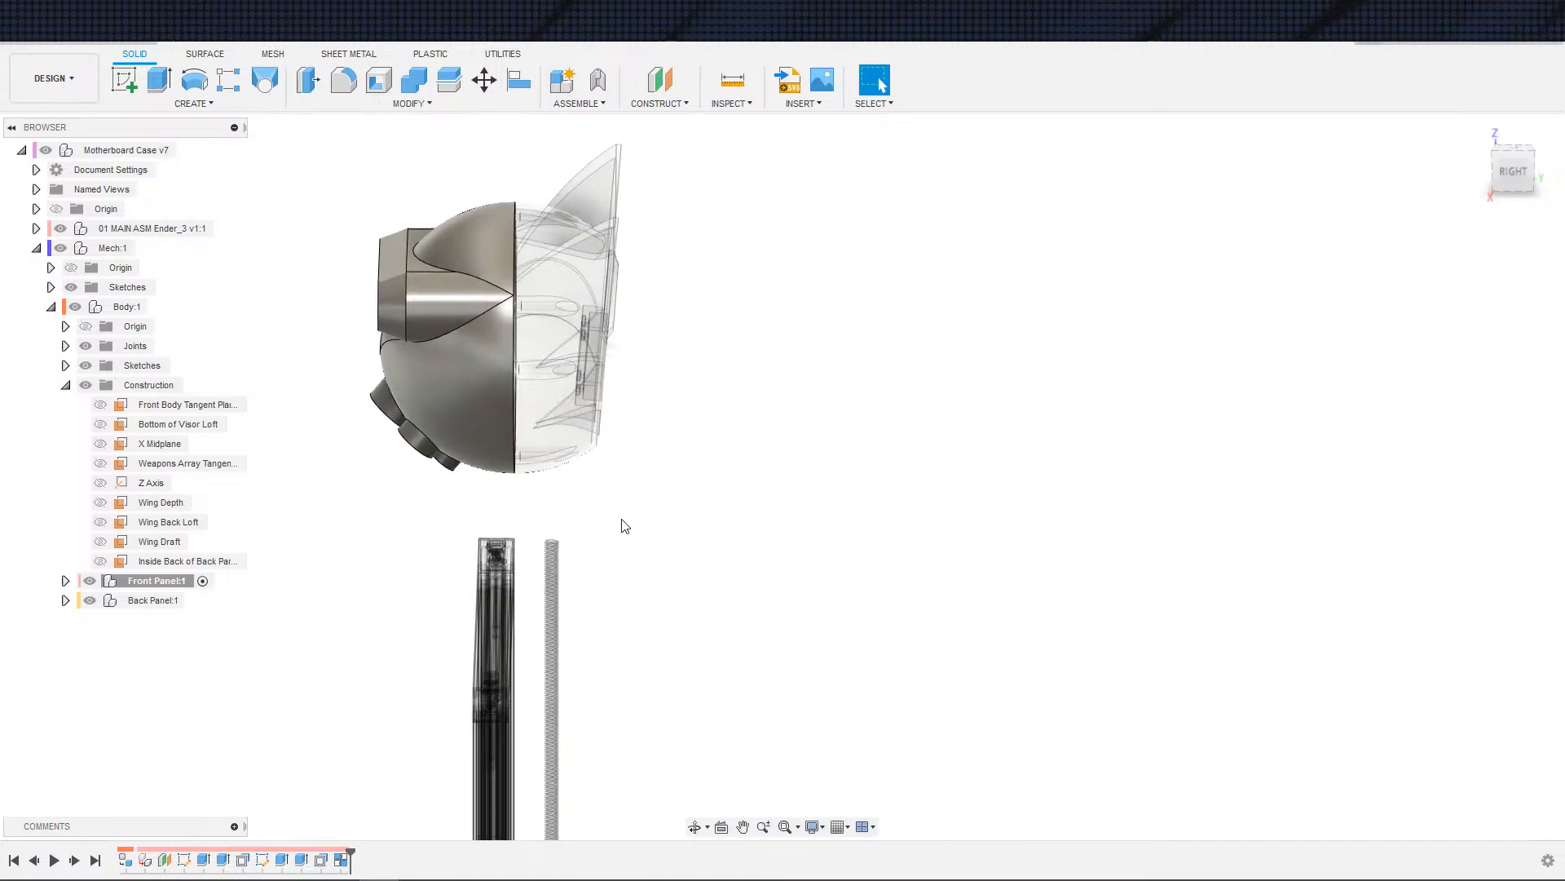
{"action": "middle_click_drag", "start_coordinate": [625, 526], "coordinate": [880, 85], "text": "shift"}
{"action": "middle_click_drag", "start_coordinate": [499, 522], "coordinate": [790, 409], "text": "shift"}
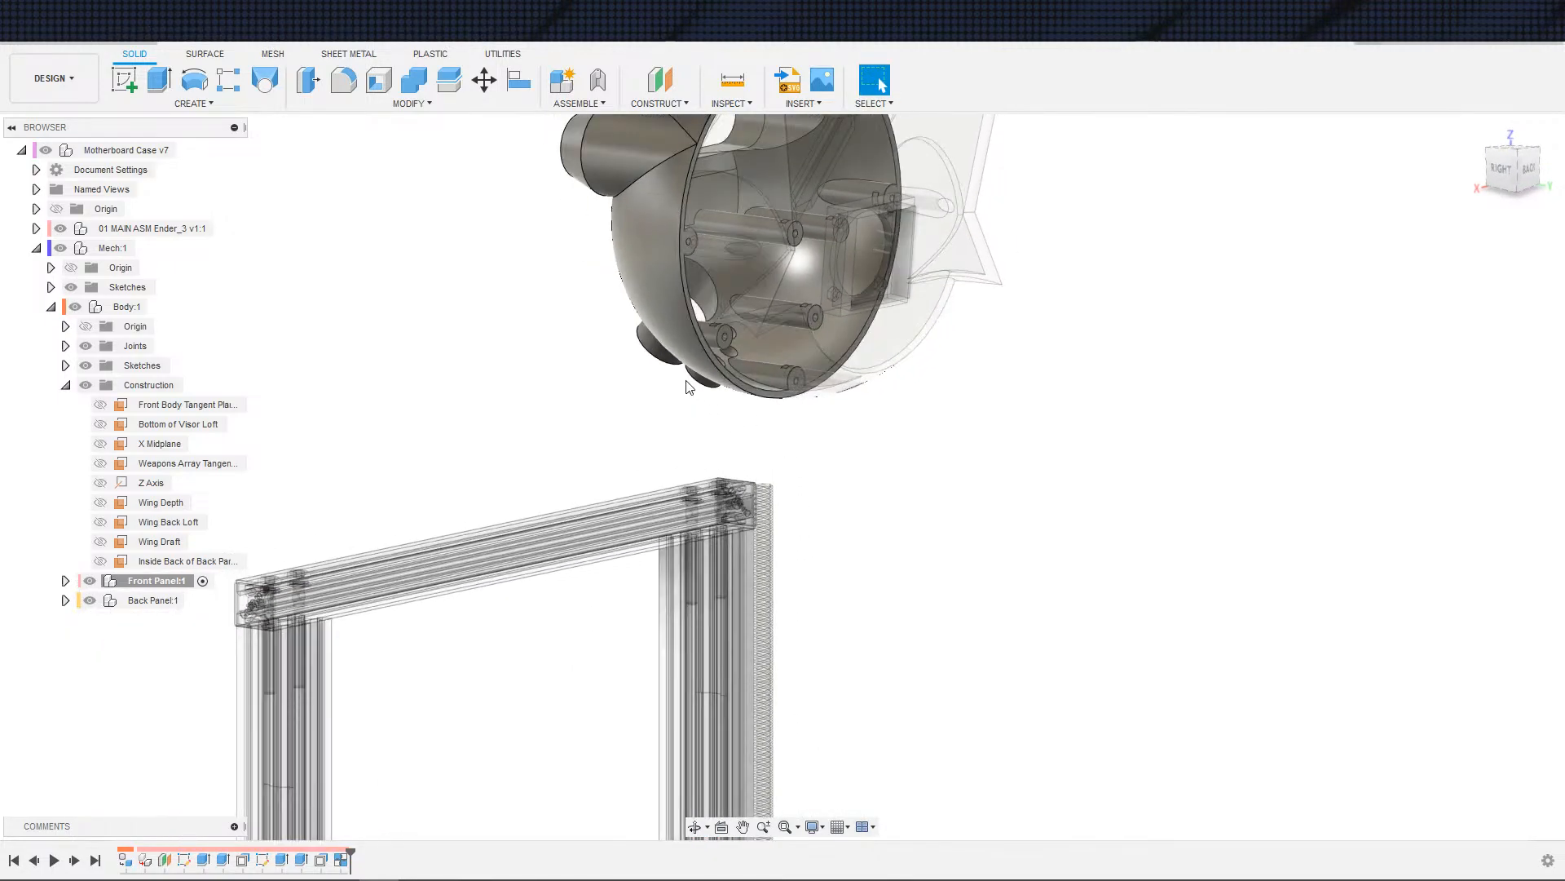
{"action": "middle_click_drag", "start_coordinate": [689, 387], "coordinate": [735, 477], "text": "shift"}
{"action": "middle_click_drag", "start_coordinate": [767, 472], "coordinate": [768, 491], "text": "shift"}
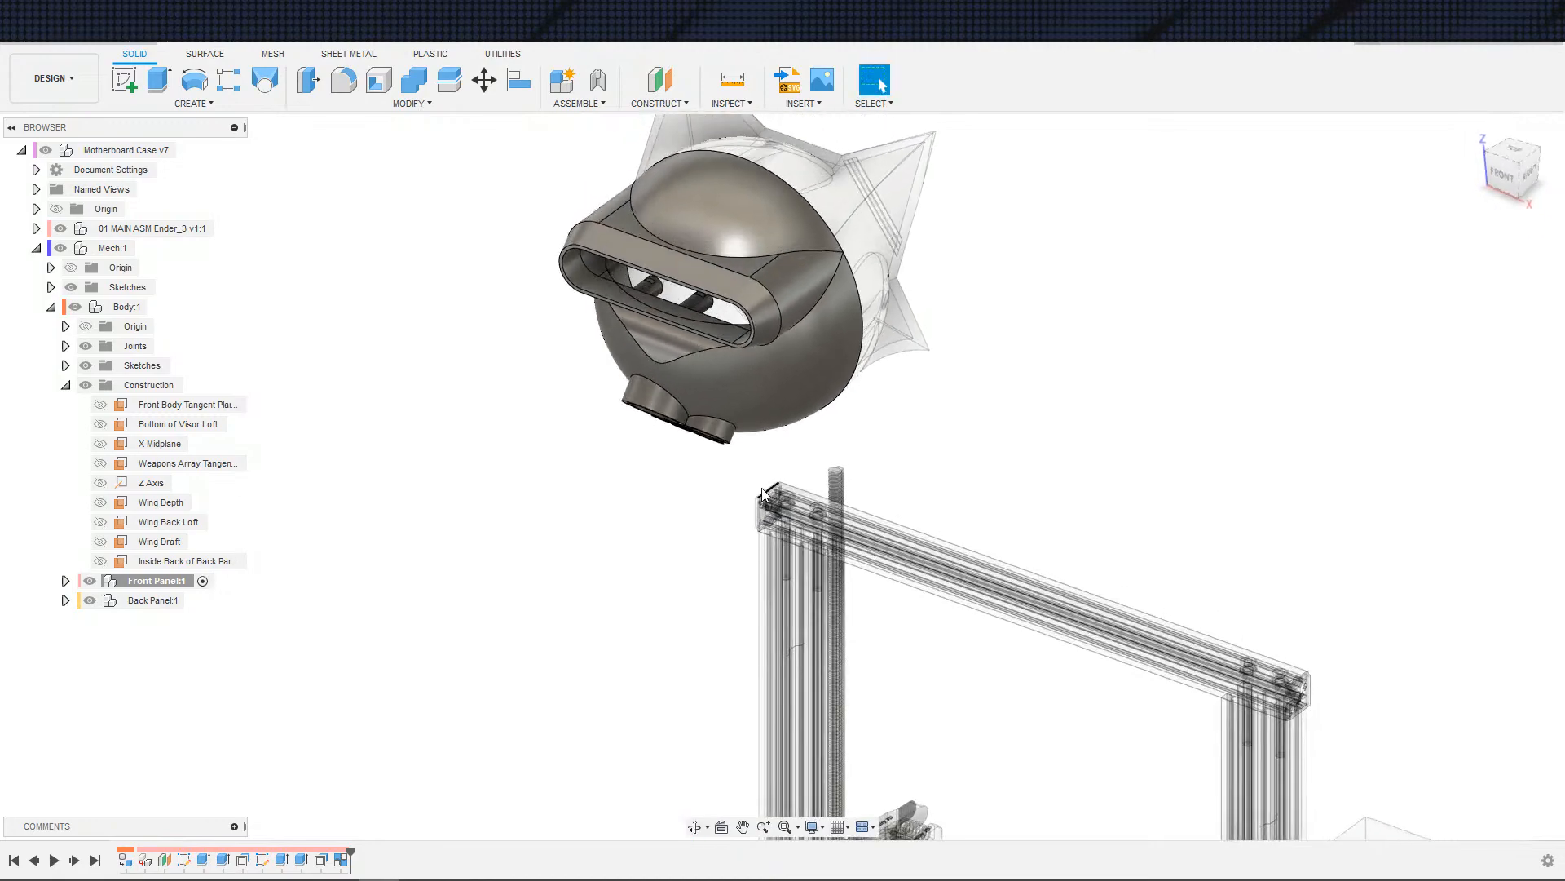
- Collapse the Construction folder of the Body component
{"action": "left_click", "coordinate": [64, 582]}
{"action": "left_click", "coordinate": [67, 579]}
{"action": "left_click", "coordinate": [63, 385]}
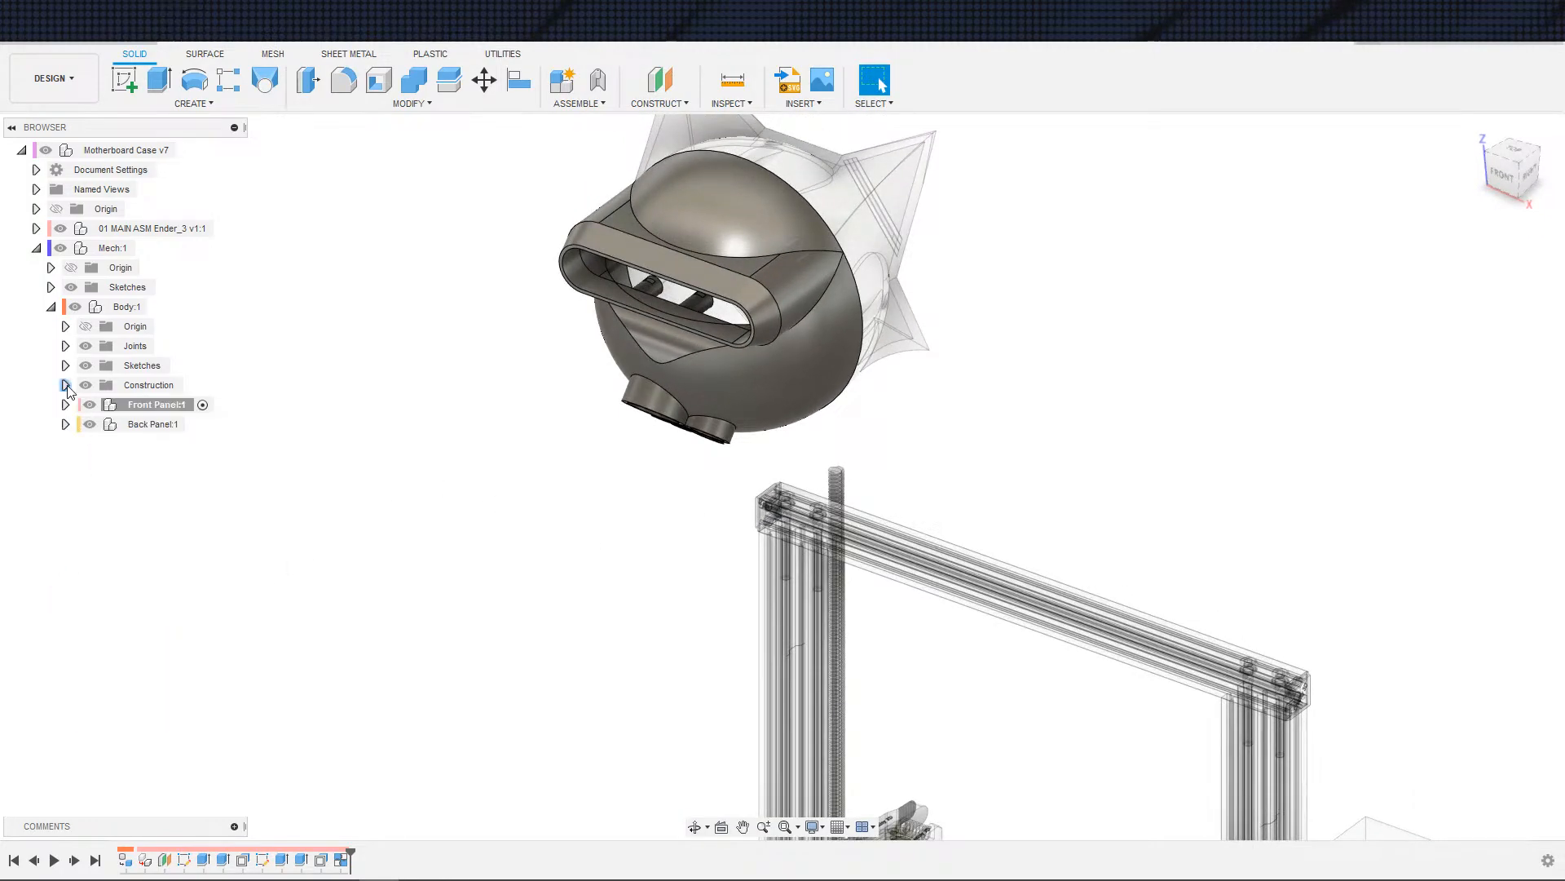
{"action": "right_click", "coordinate": [127, 305]}
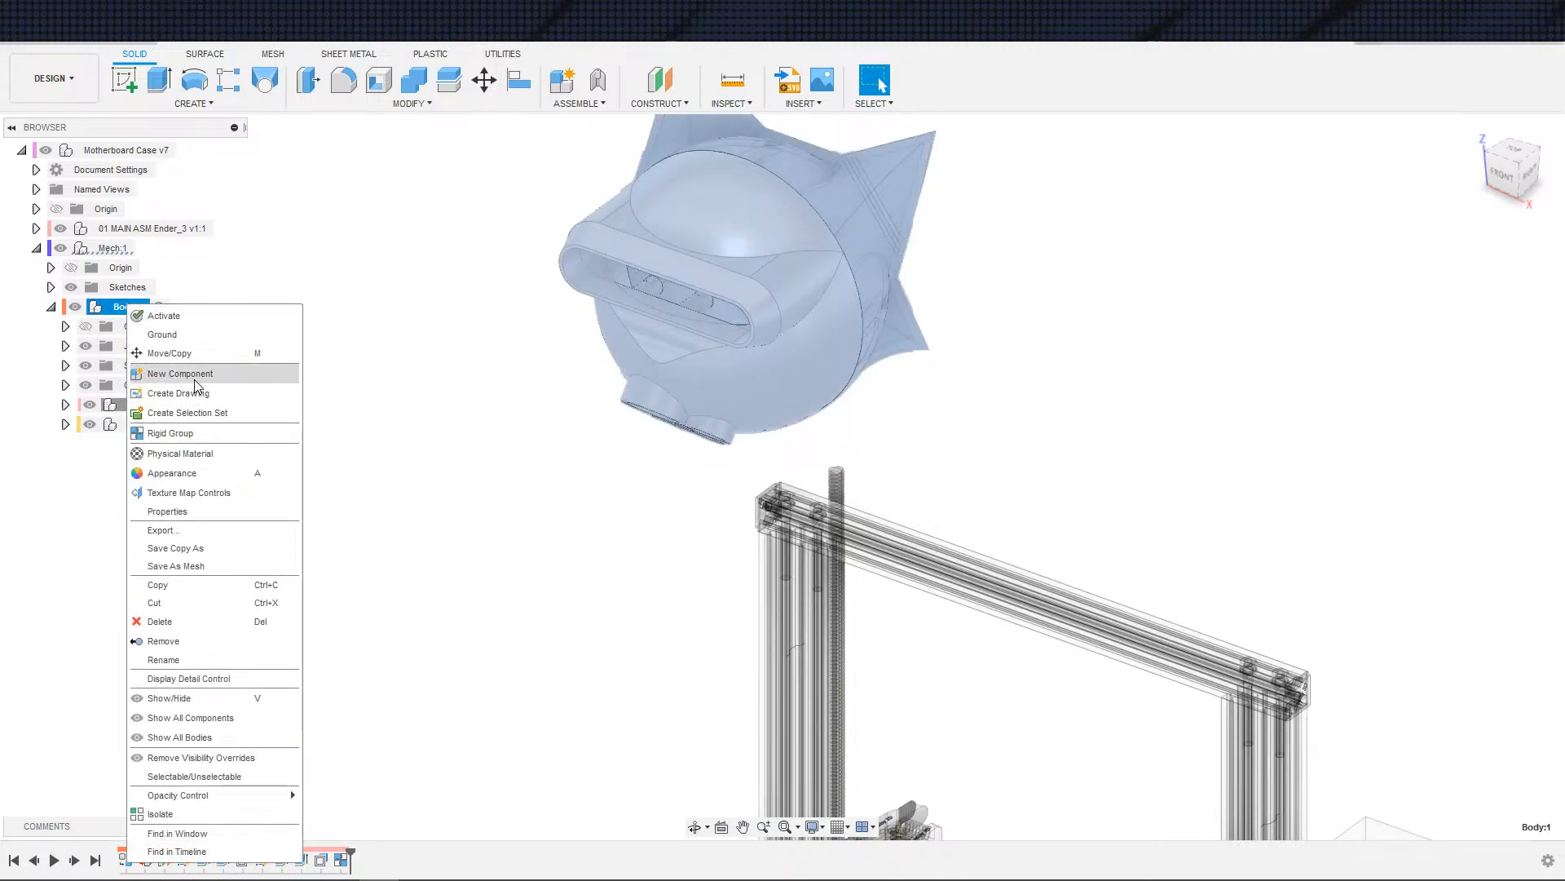
{"action": "left_click", "coordinate": [194, 377]}
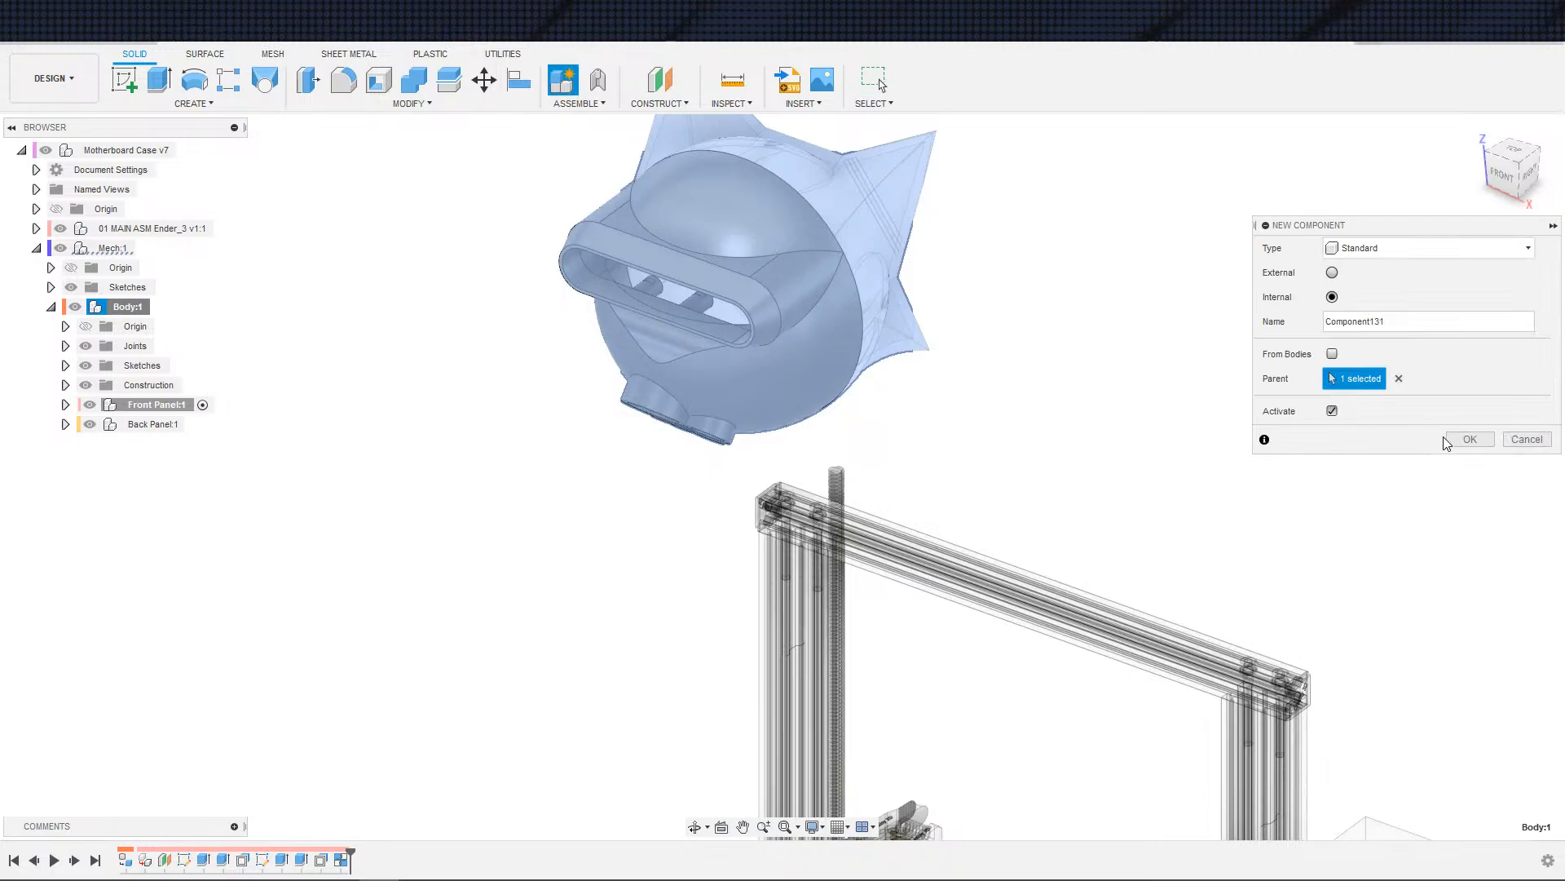
{"action": "left_click", "coordinate": [1467, 439]}
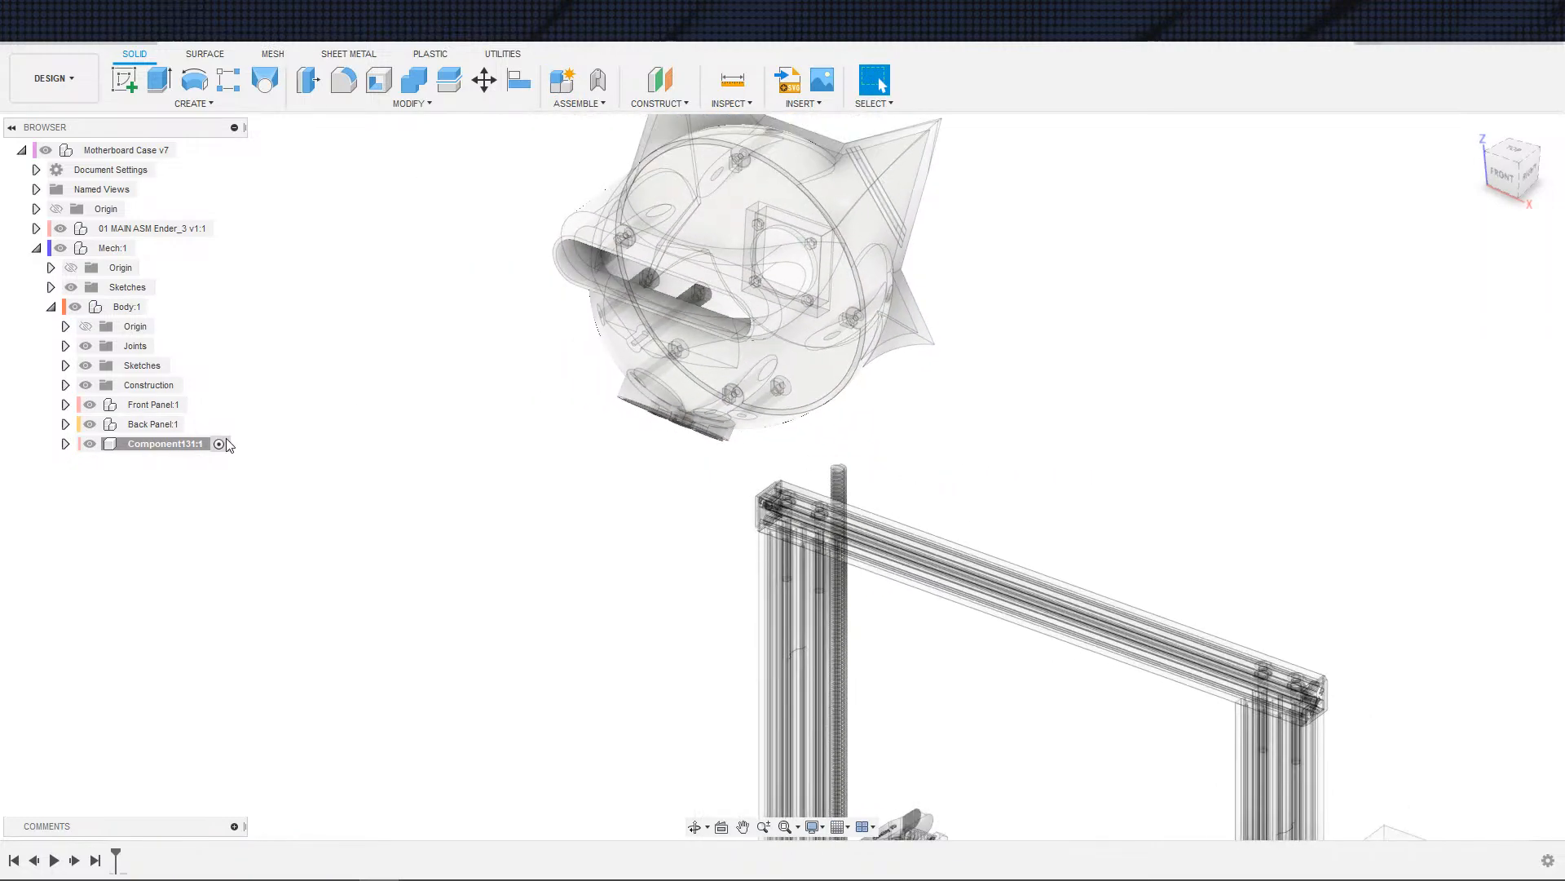
{"action": "double_click", "coordinate": [157, 443]}
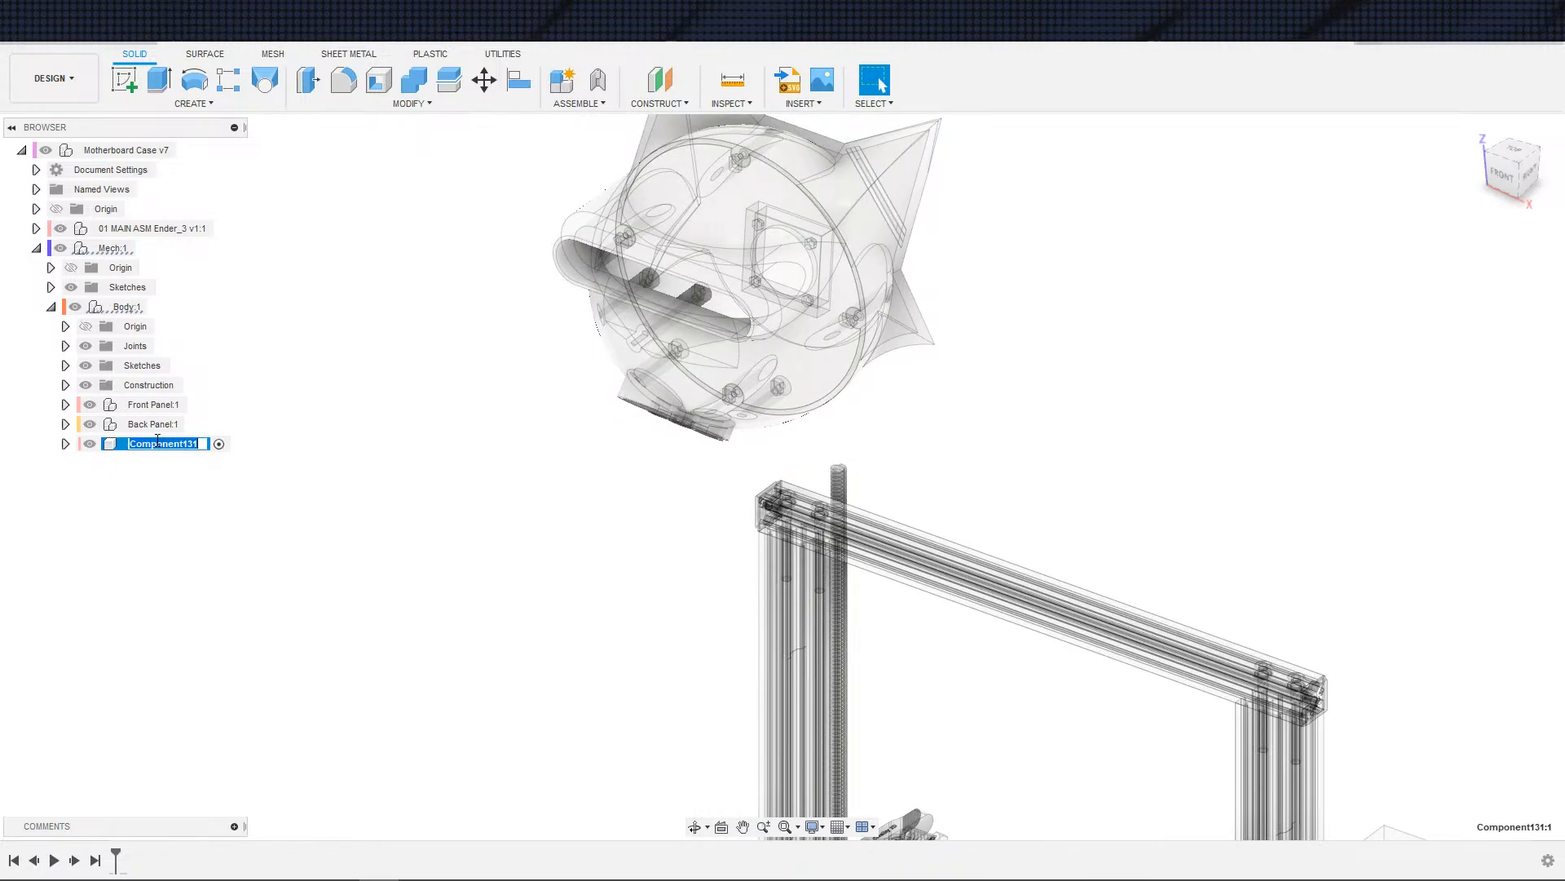
{"action": "key", "text": "Return"}
{"action": "key", "text": "Delete"}
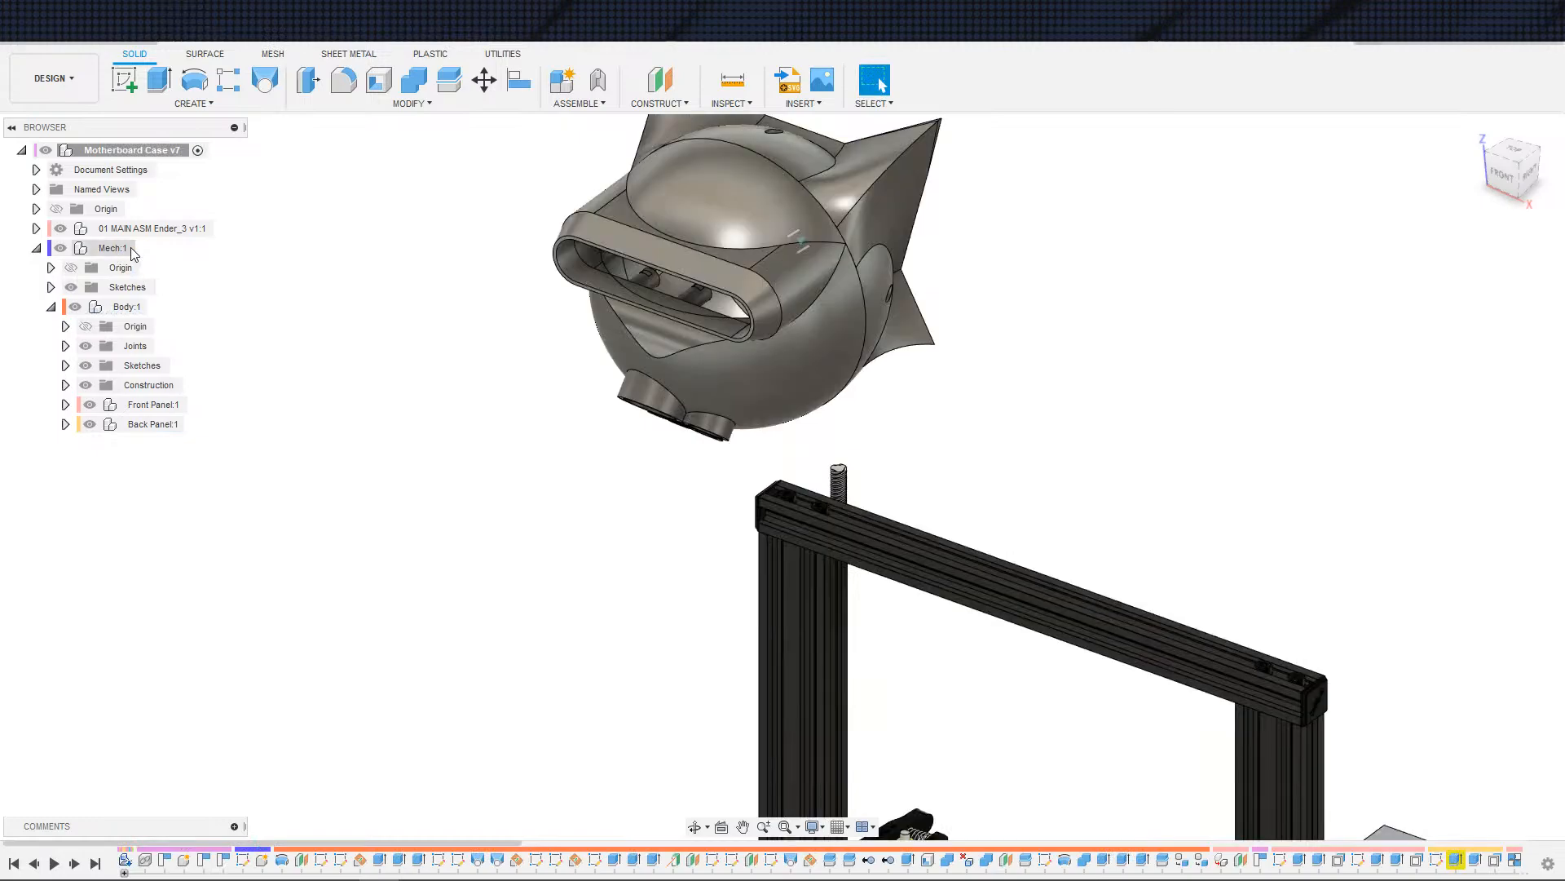
- Create a new internal component under the Mech component and name it Legs
{"action": "right_click", "coordinate": [111, 247]}
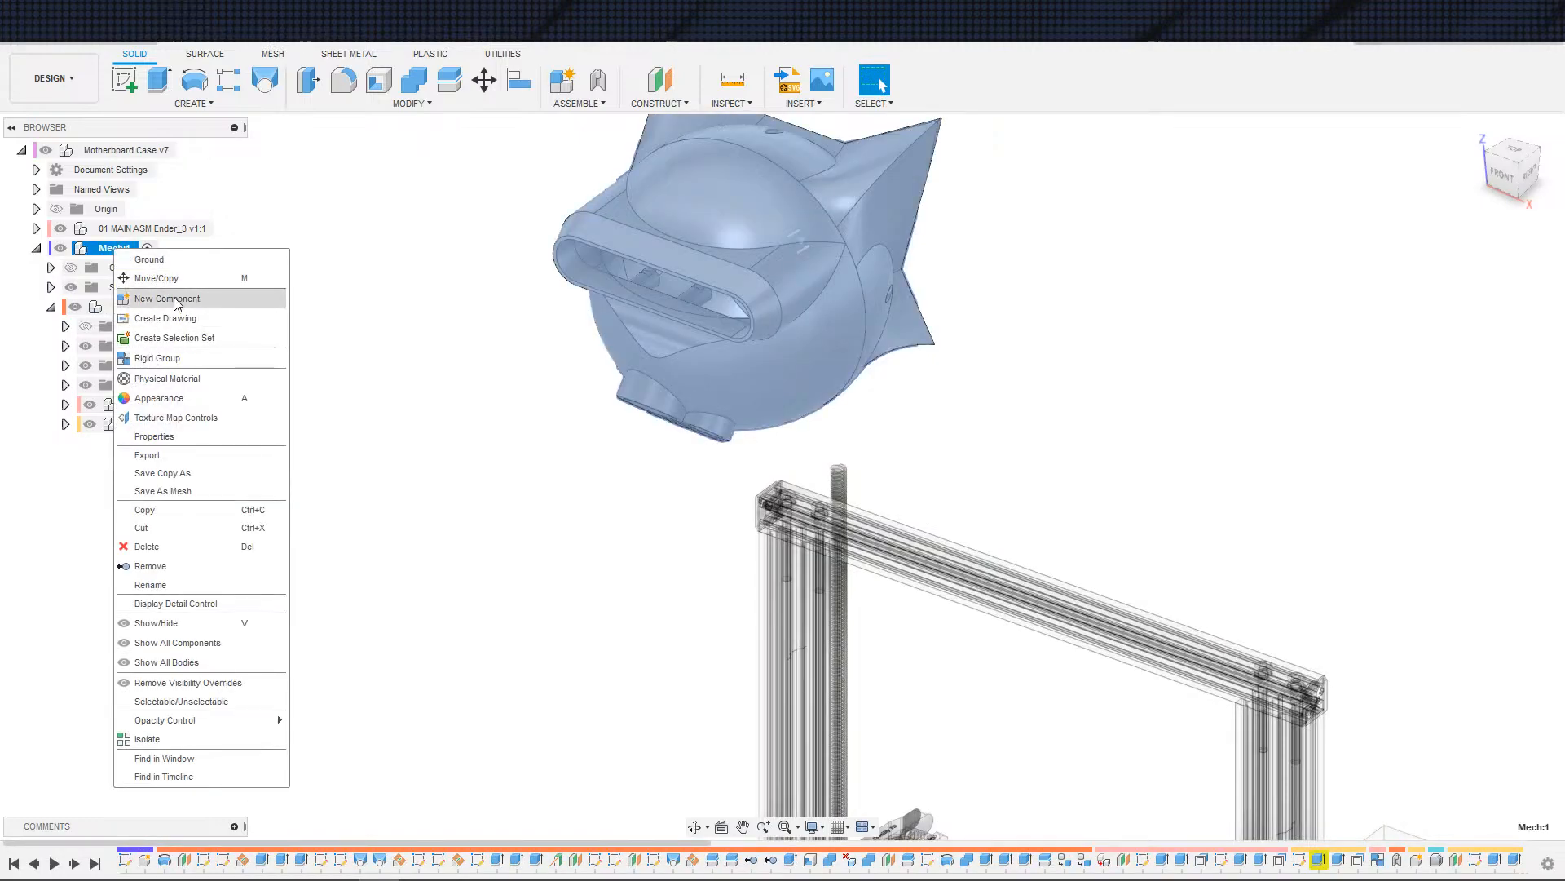
{"action": "left_click", "coordinate": [221, 300]}
{"action": "key", "text": "Escape"}
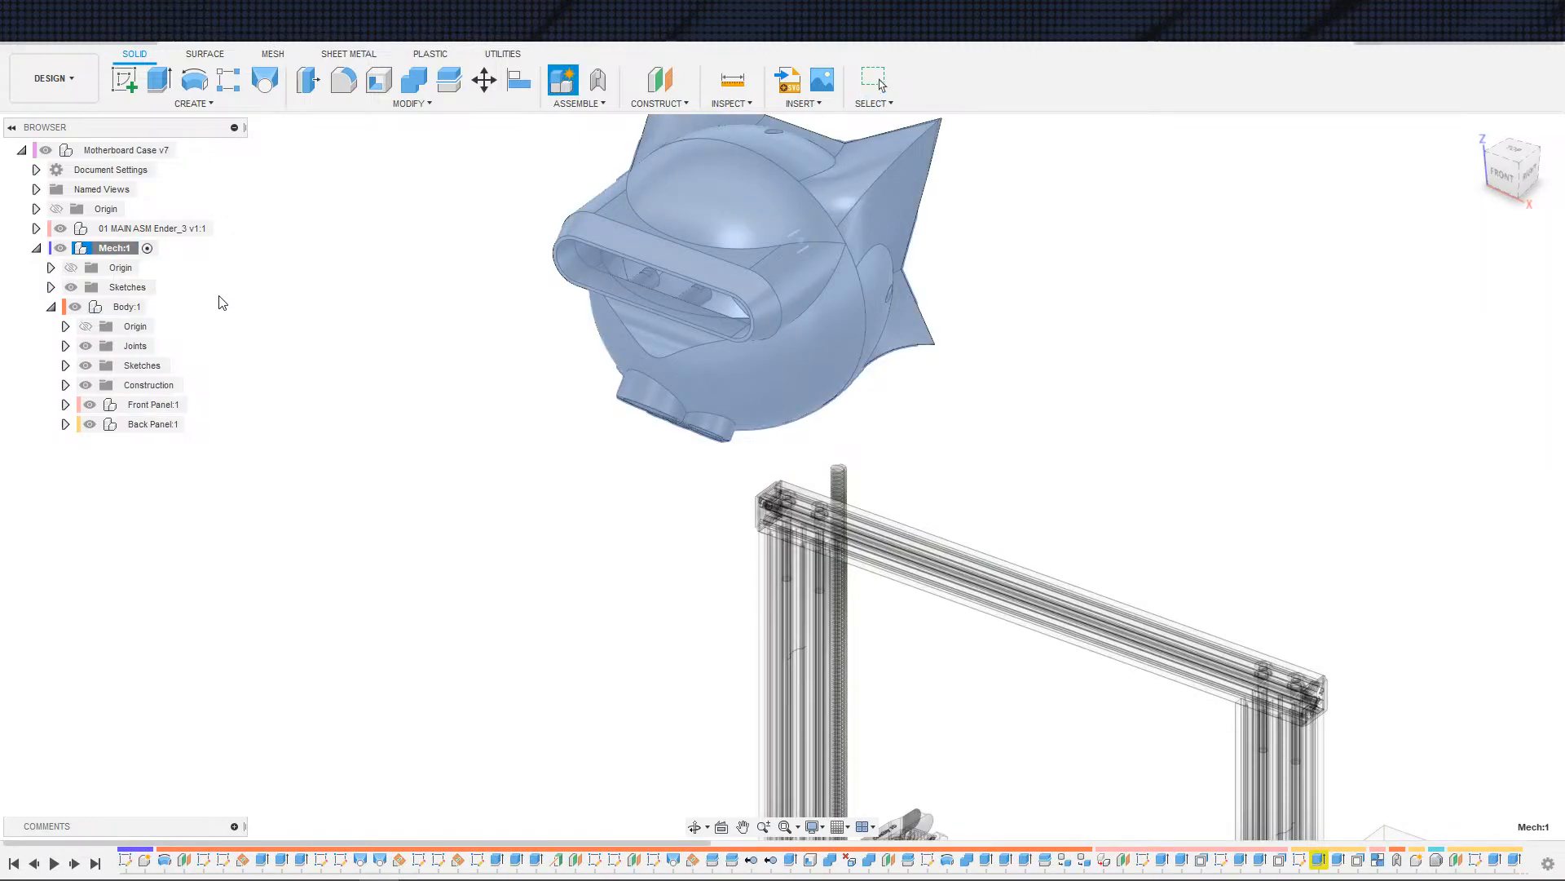
{"action": "key", "text": "e"}
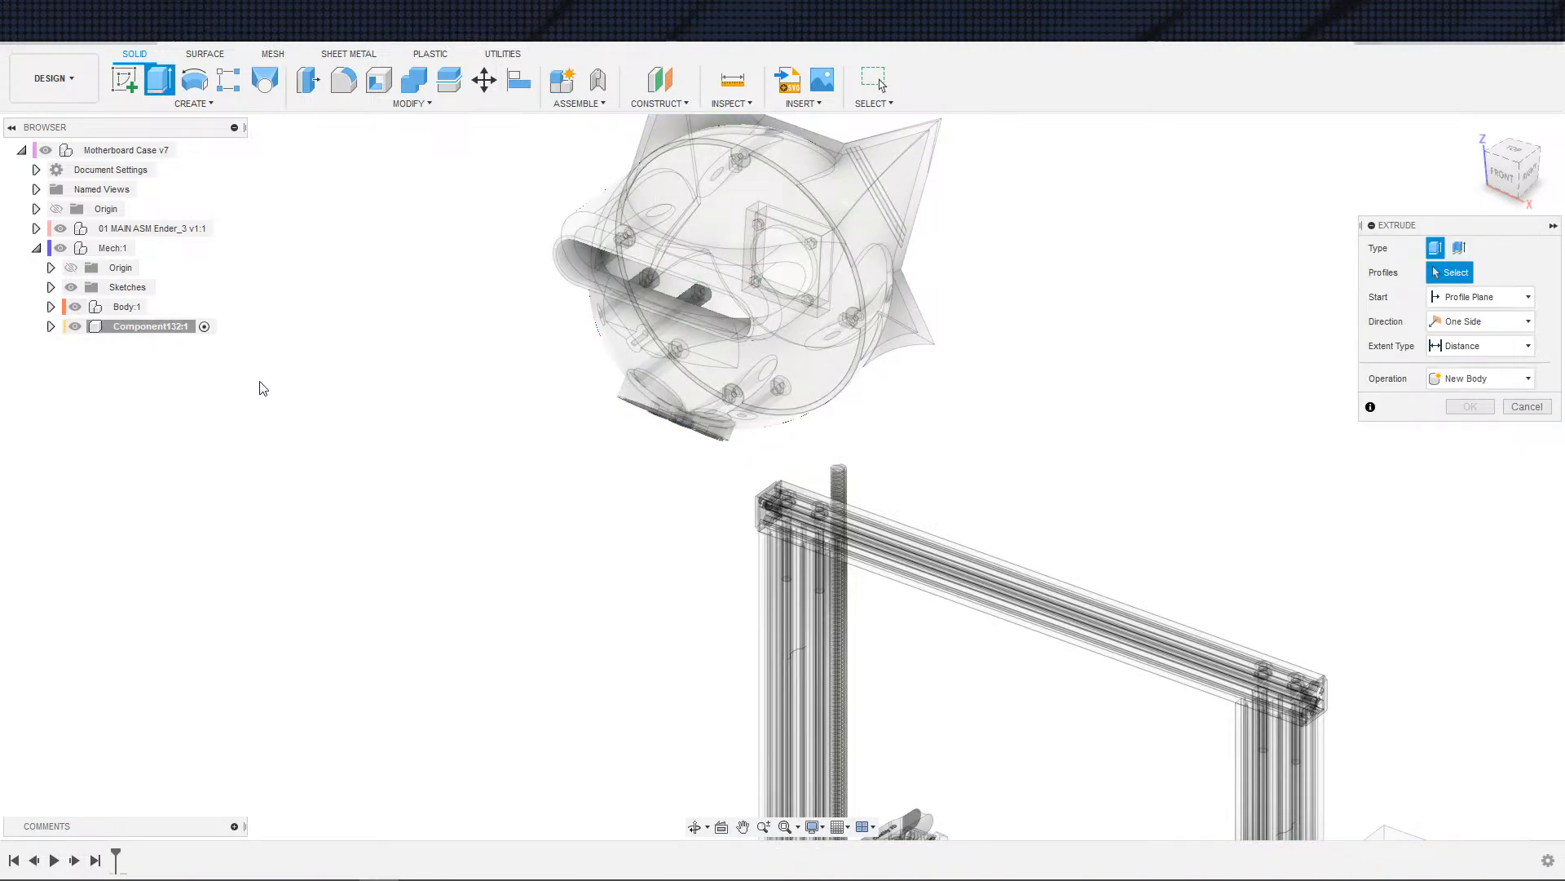
{"action": "scroll", "coordinate": [552, 448], "scroll_direction": "up", "scroll_amount": 3}
{"action": "scroll", "coordinate": [381, 410], "scroll_direction": "down", "scroll_amount": 4}
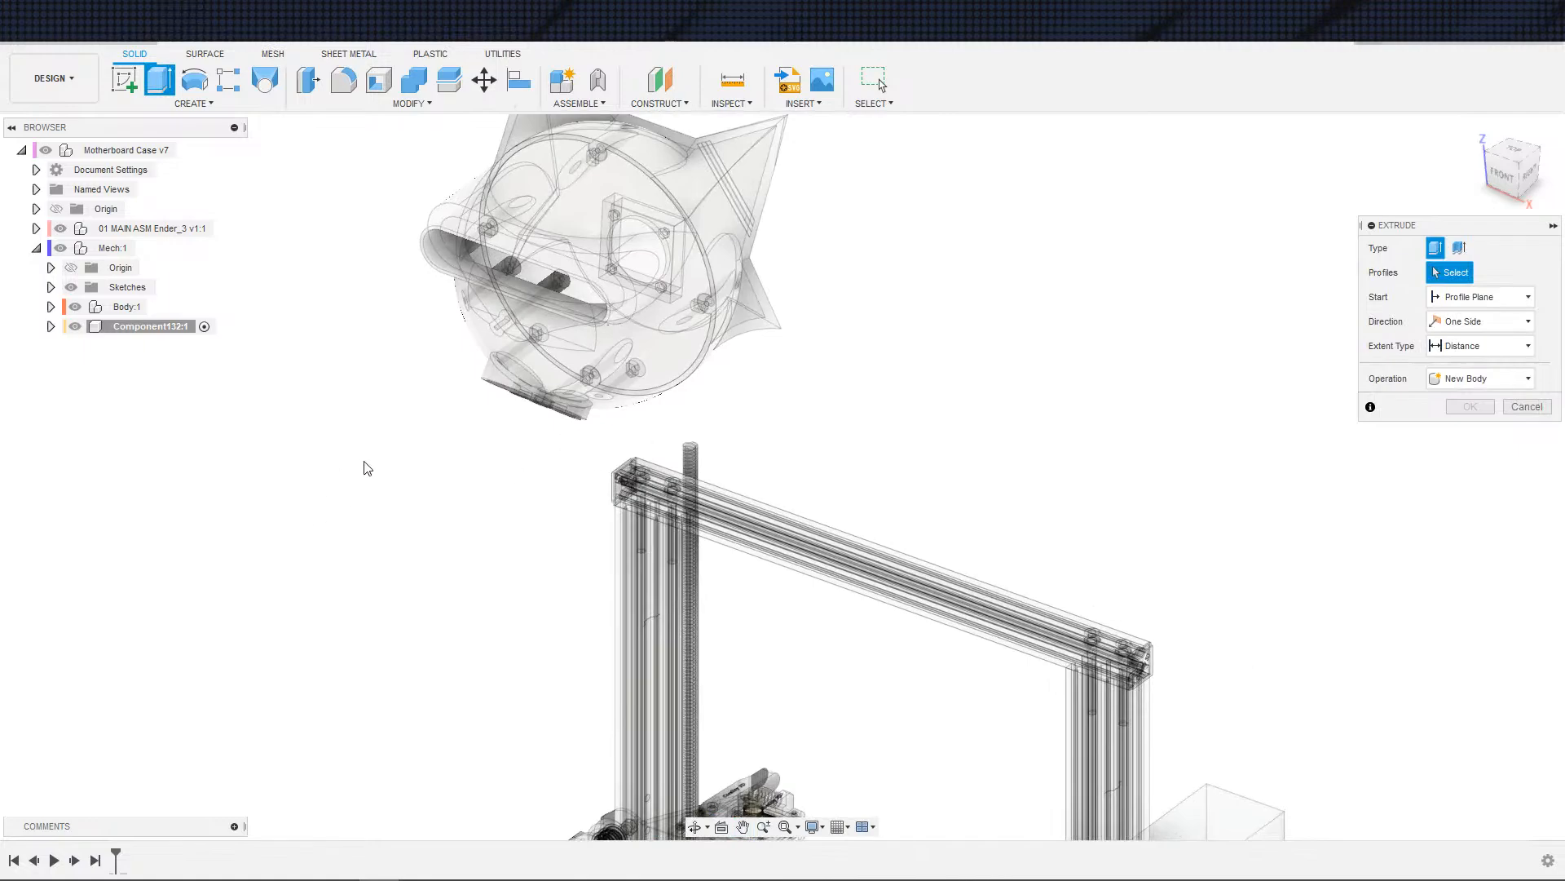
{"action": "key", "text": "Escape"}
{"action": "double_click", "coordinate": [171, 328]}
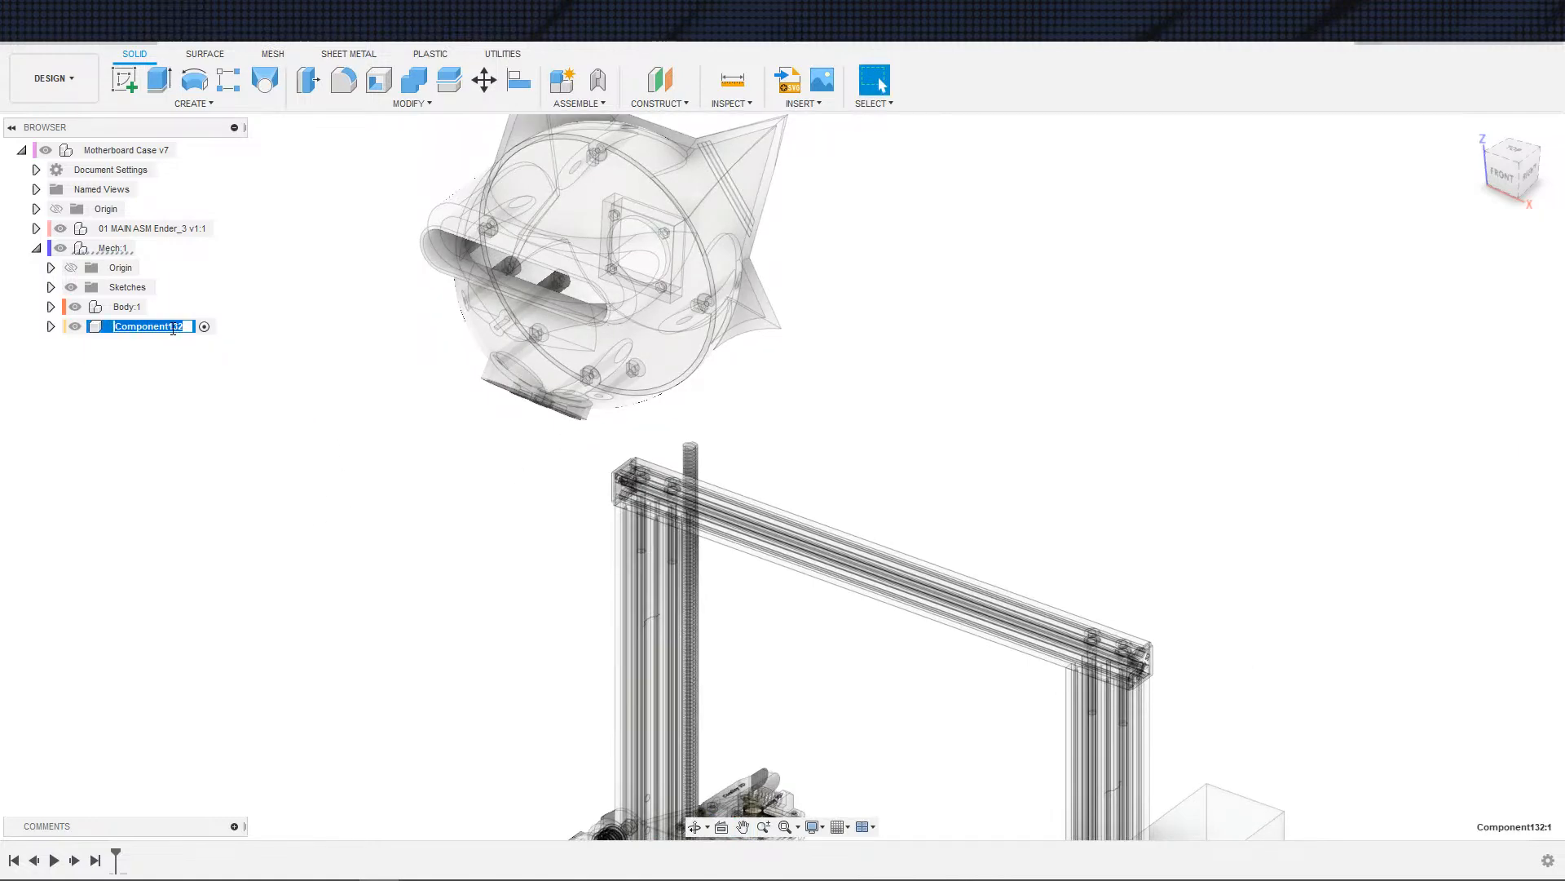
{"action": "type", "text": "Legs"}
{"action": "key", "text": "Return"}
{"action": "left_click", "coordinate": [377, 535]}
- Examine the printer frame's upper crossbar and corner, including the space between them and the mech body above
{"action": "scroll", "coordinate": [412, 501], "scroll_direction": "down", "scroll_amount": 2}
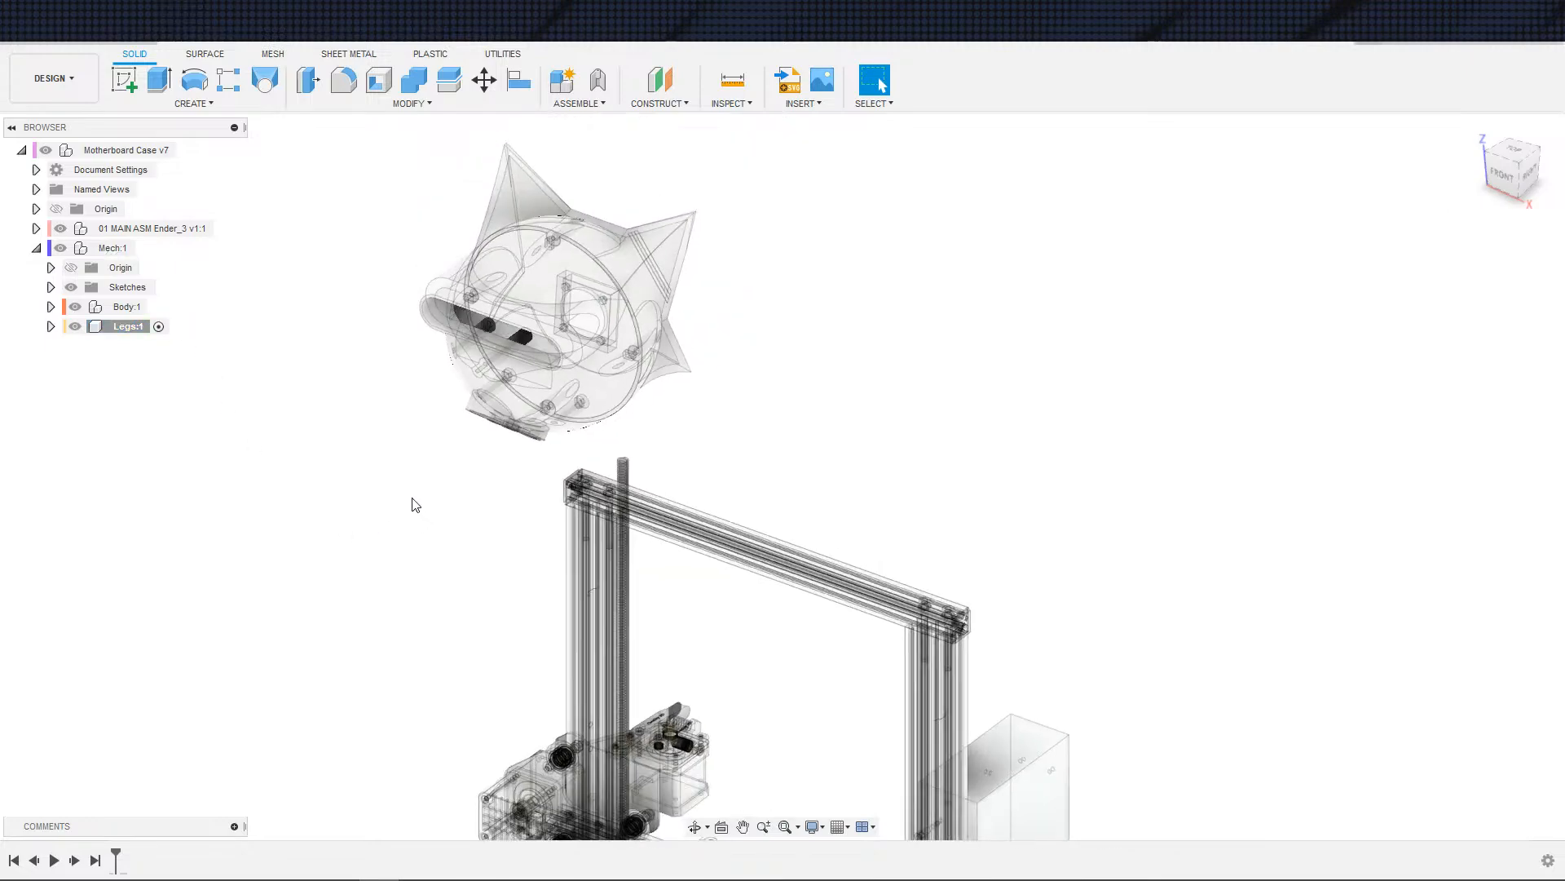
{"action": "middle_click_drag", "start_coordinate": [411, 501], "coordinate": [307, 498]}
{"action": "middle_click_drag", "start_coordinate": [501, 467], "coordinate": [486, 427], "text": "shift"}
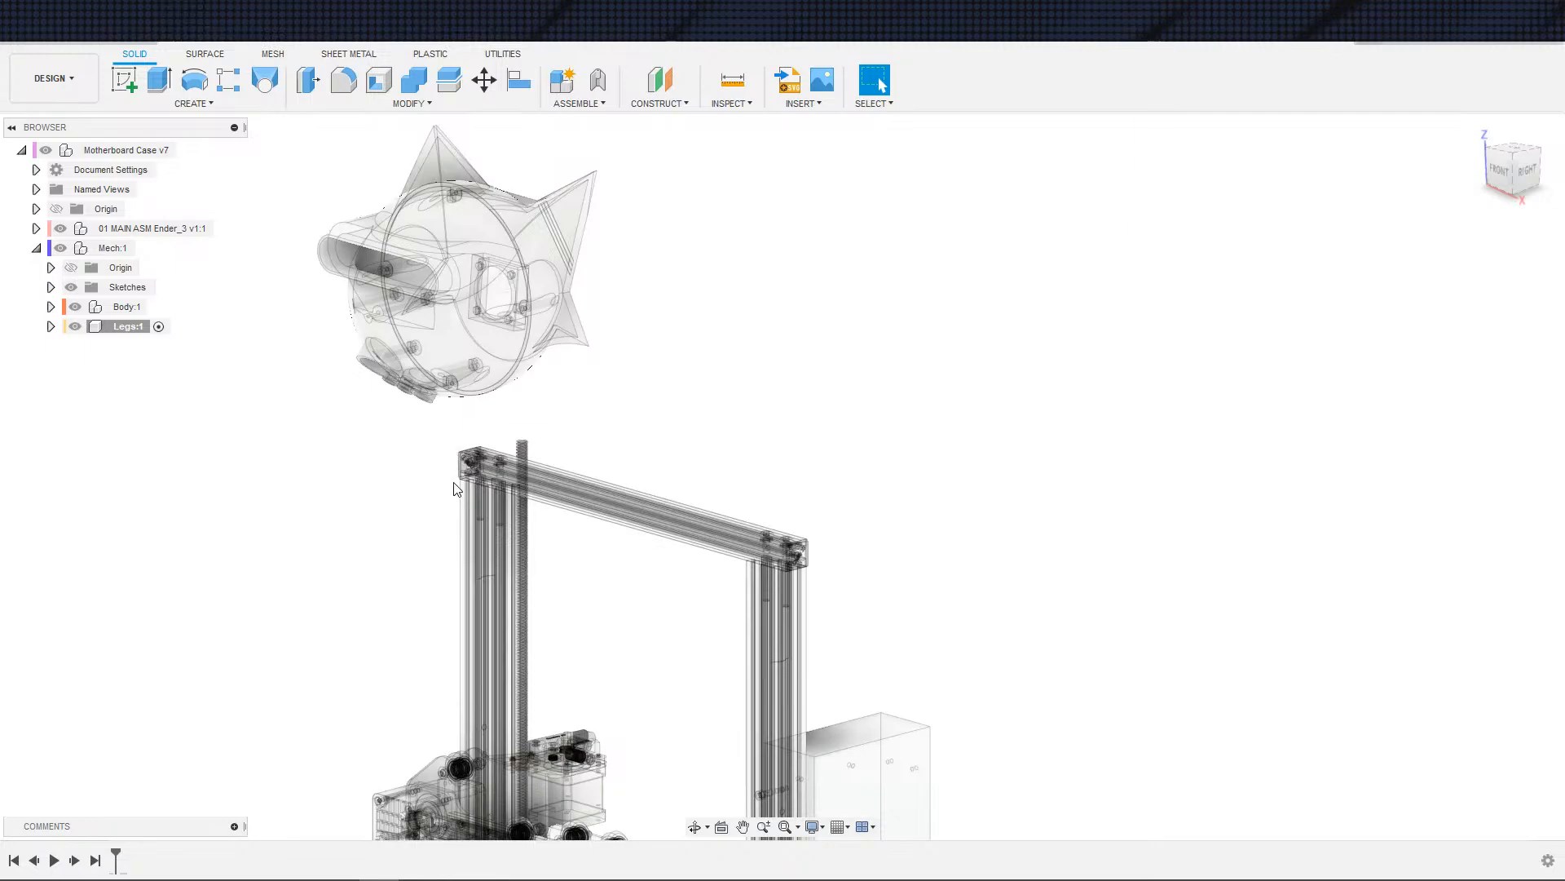
{"action": "scroll", "coordinate": [516, 469], "scroll_direction": "up", "scroll_amount": 5}
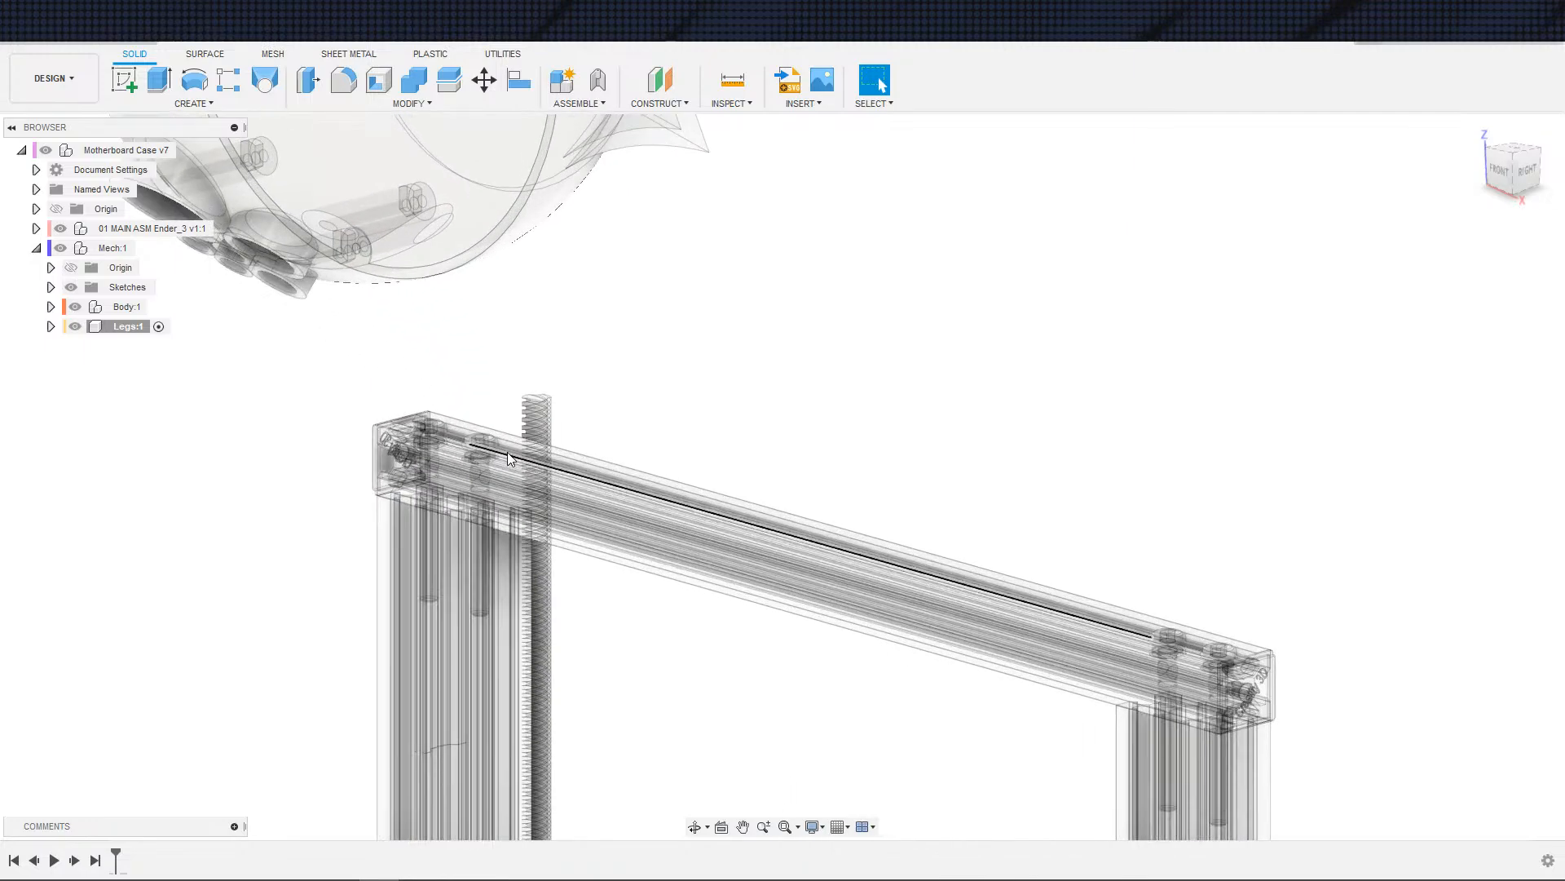
{"action": "scroll", "coordinate": [502, 459], "scroll_direction": "up", "scroll_amount": 3}
{"action": "scroll", "coordinate": [514, 473], "scroll_direction": "down", "scroll_amount": 2}
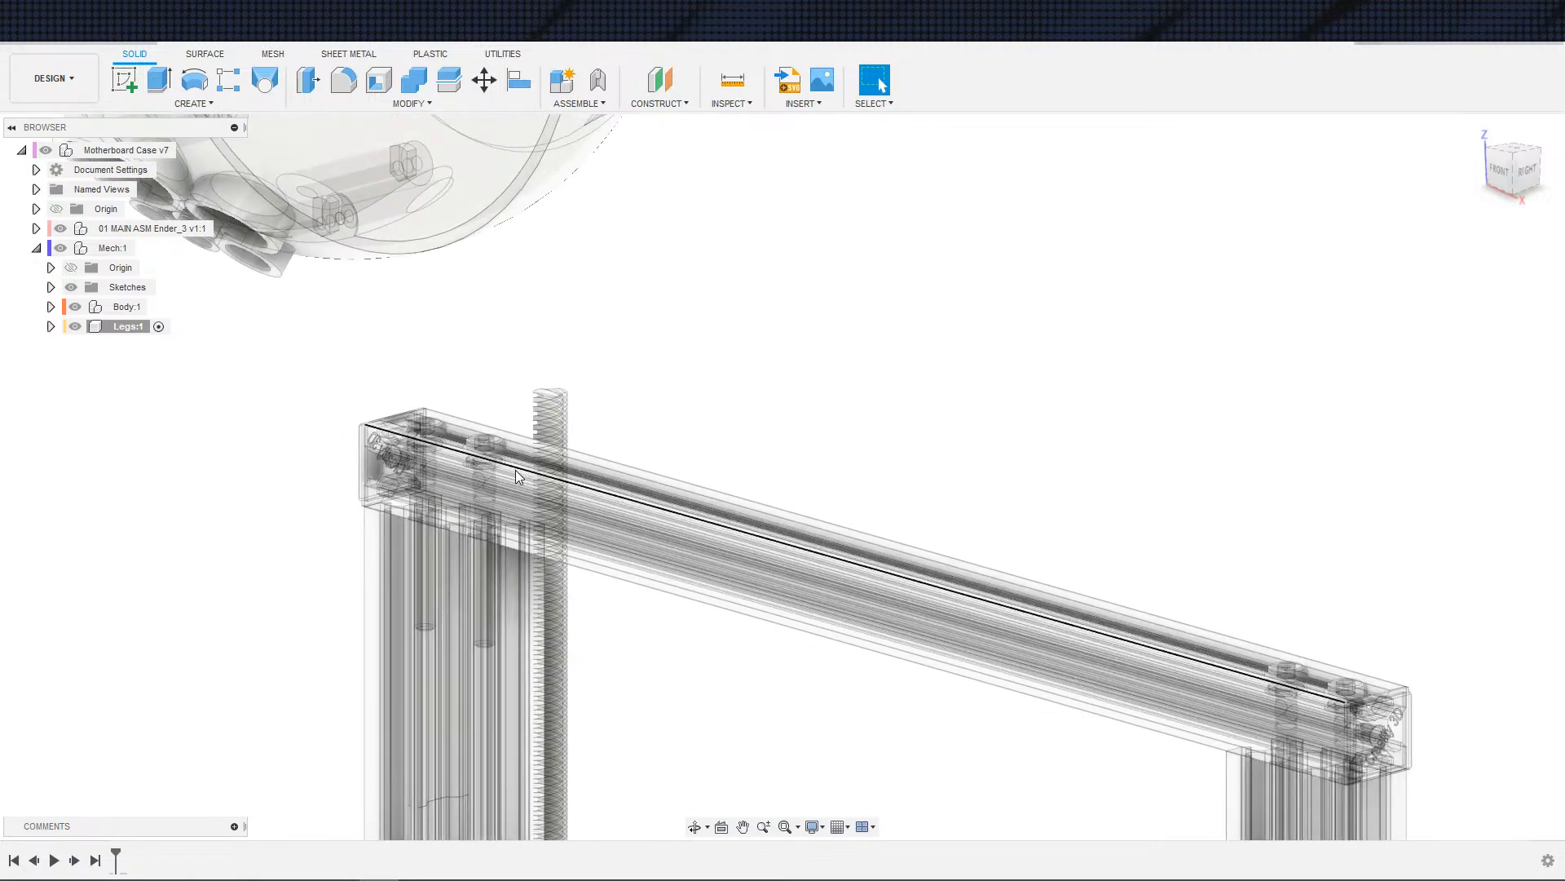
{"action": "middle_click_drag", "start_coordinate": [515, 477], "coordinate": [653, 518], "text": "shift"}
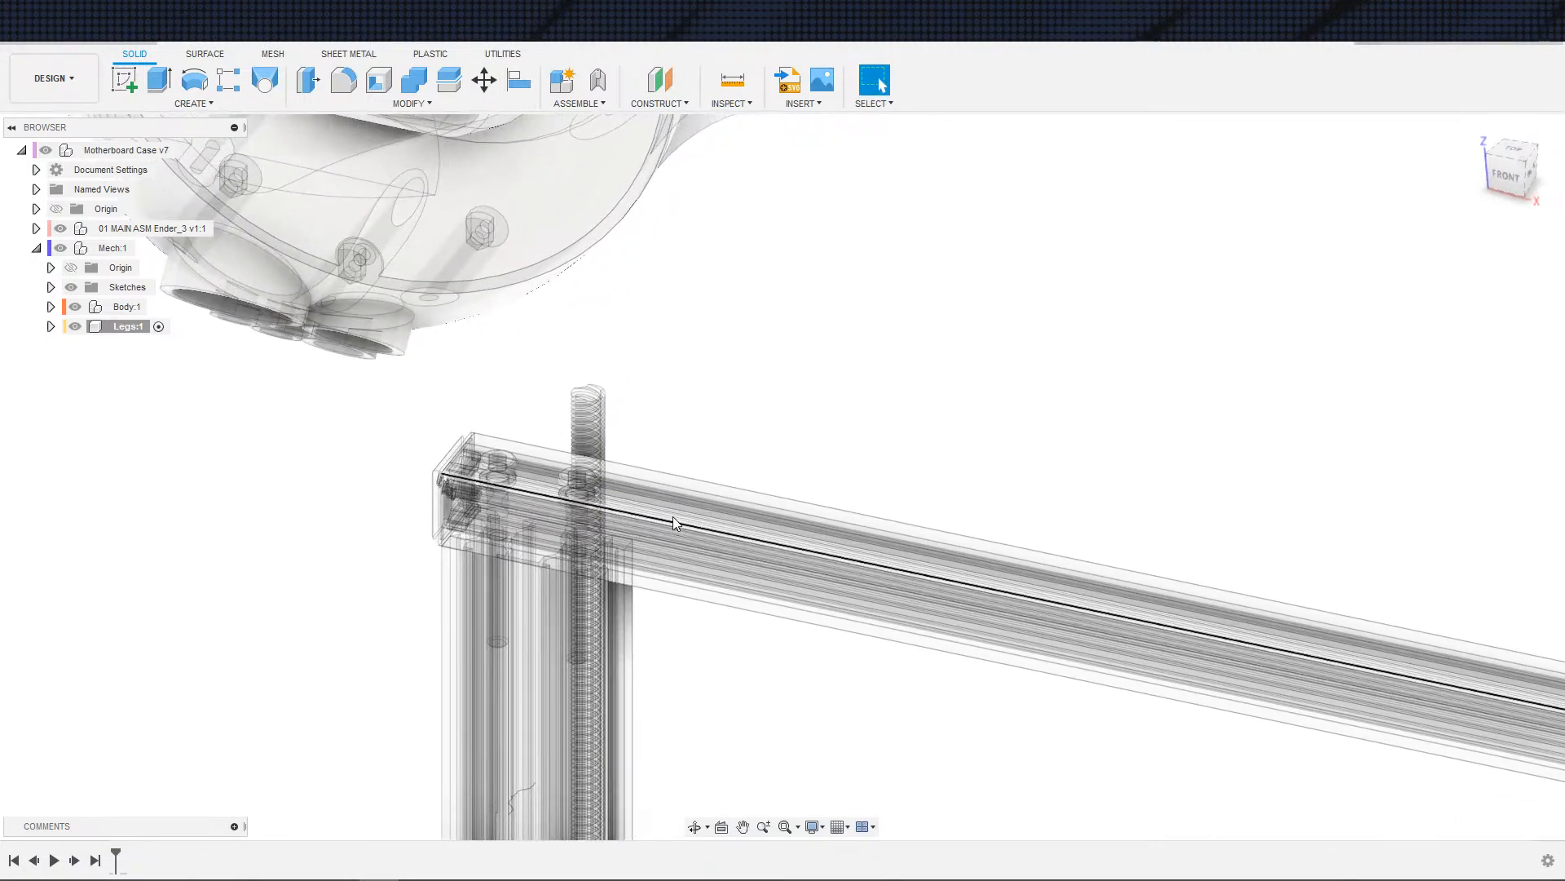
{"action": "scroll", "coordinate": [672, 516], "scroll_direction": "down", "scroll_amount": 3}
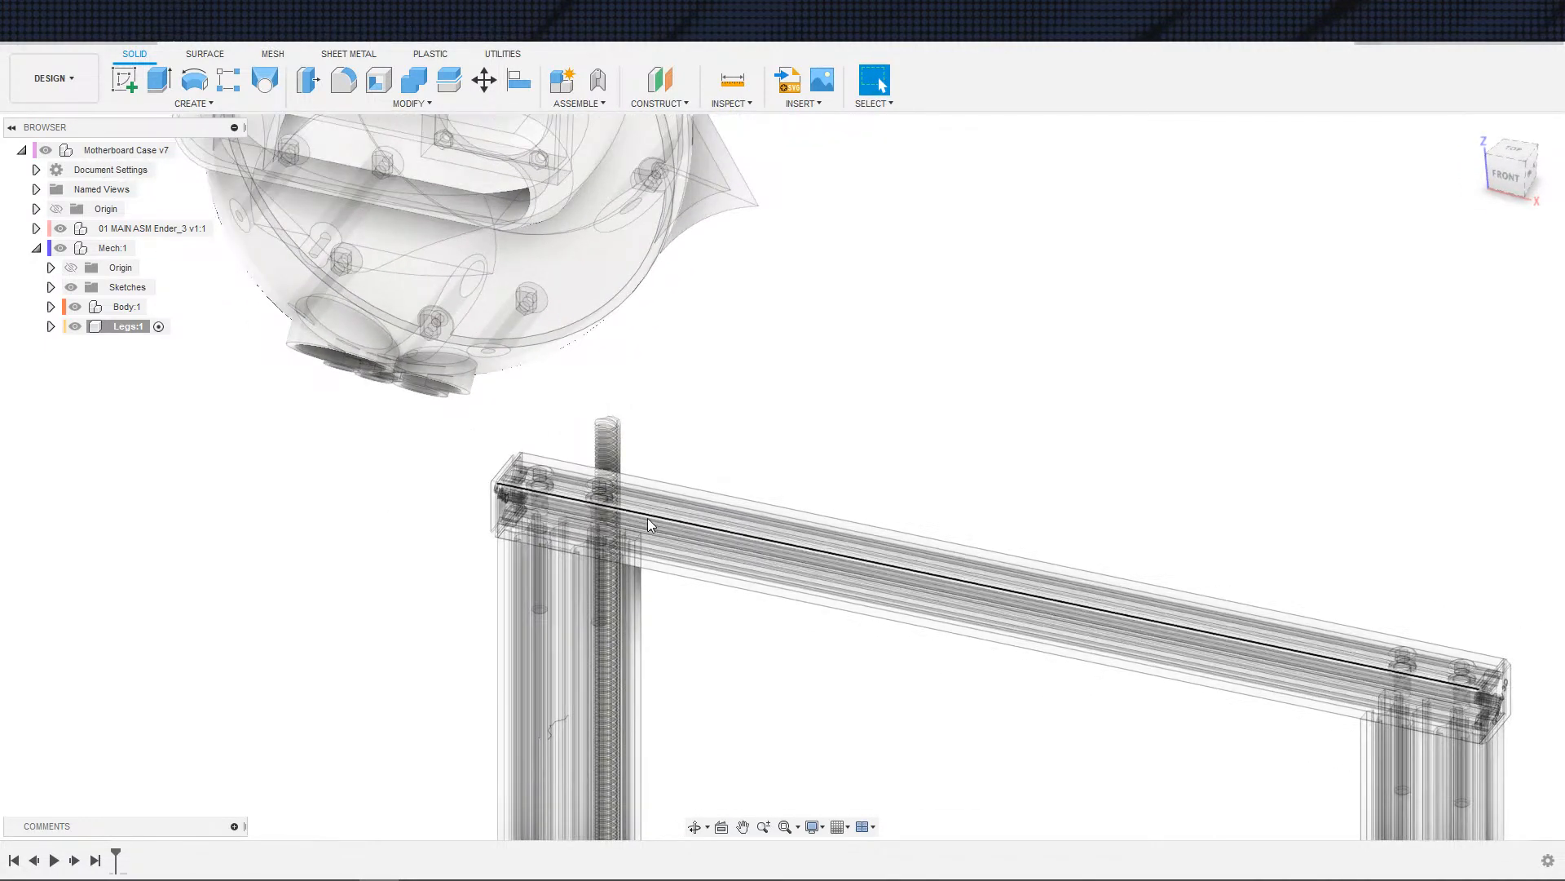
{"action": "scroll", "coordinate": [647, 517], "scroll_direction": "up", "scroll_amount": 2}
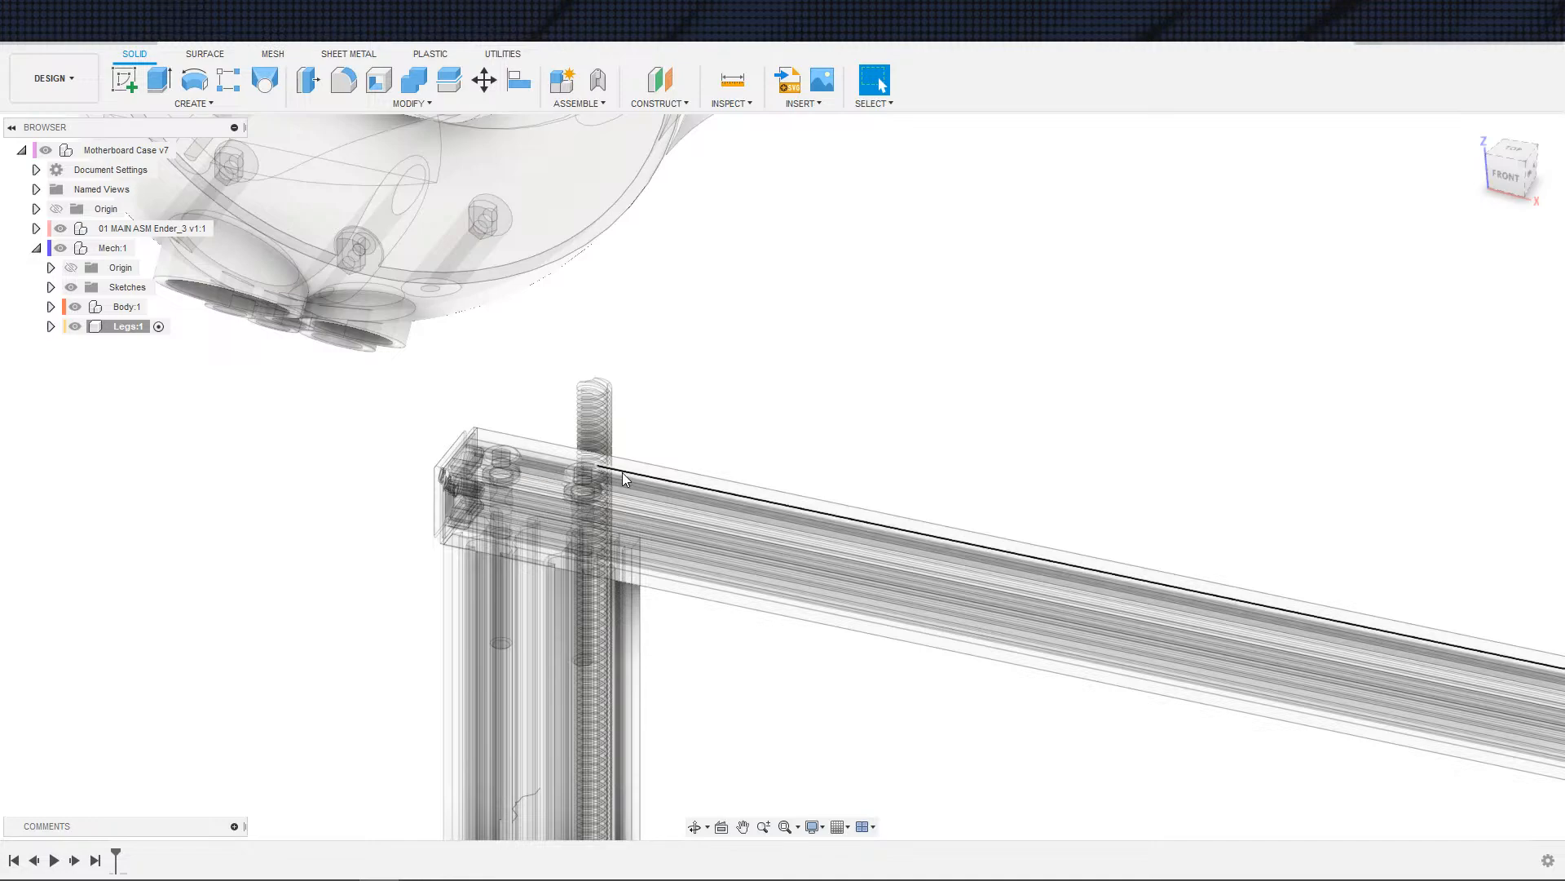
{"action": "scroll", "coordinate": [623, 473], "scroll_direction": "down", "scroll_amount": 2}
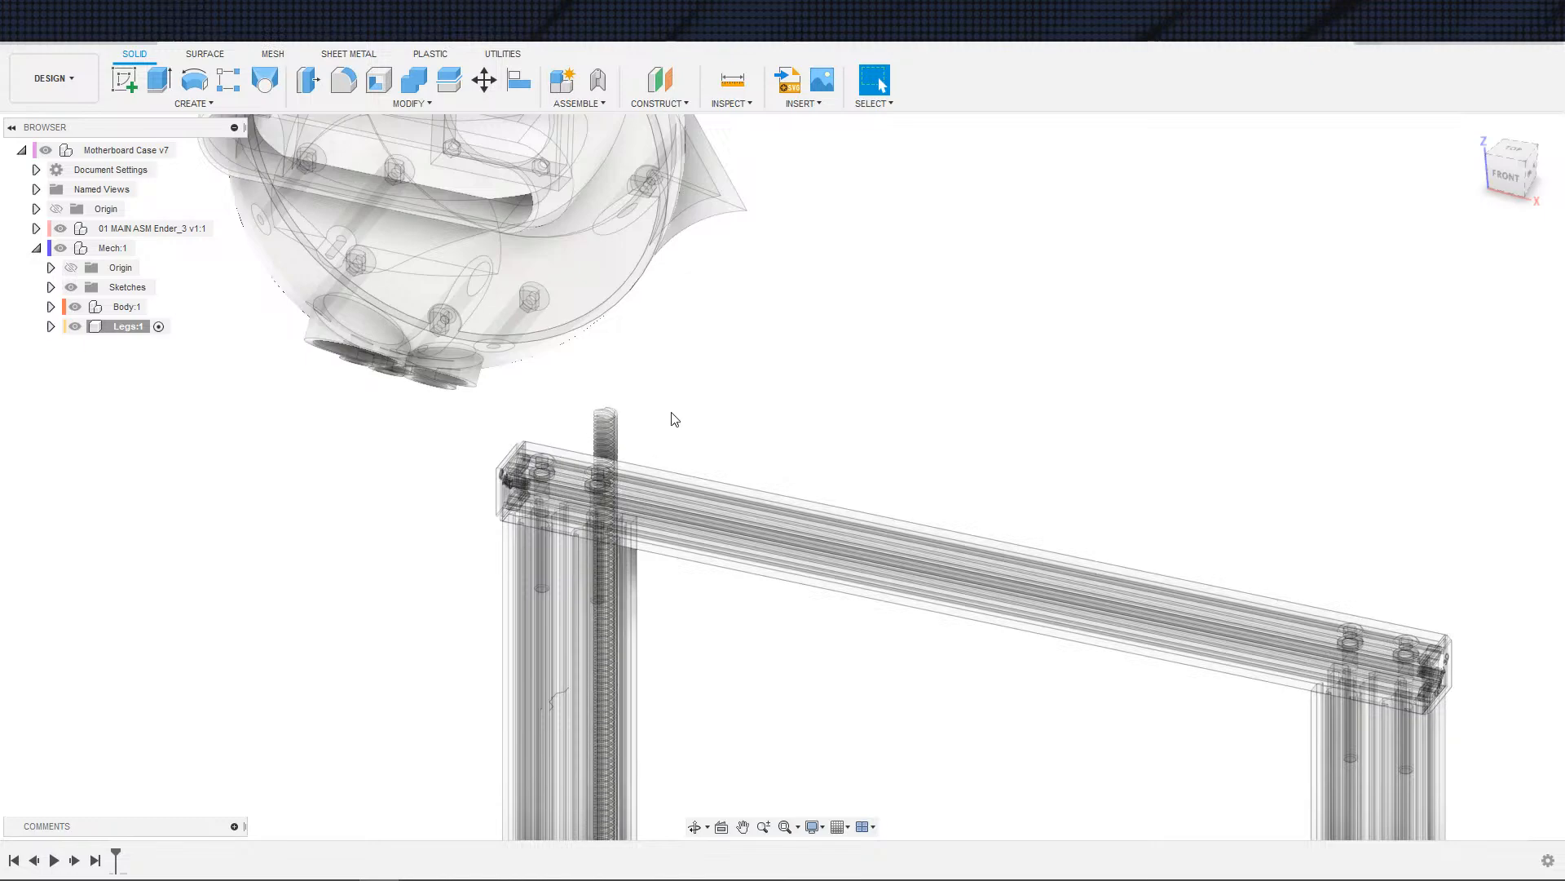
{"action": "scroll", "coordinate": [686, 448], "scroll_direction": "down", "scroll_amount": 2}
{"action": "middle_click_drag", "start_coordinate": [761, 416], "coordinate": [808, 398]}
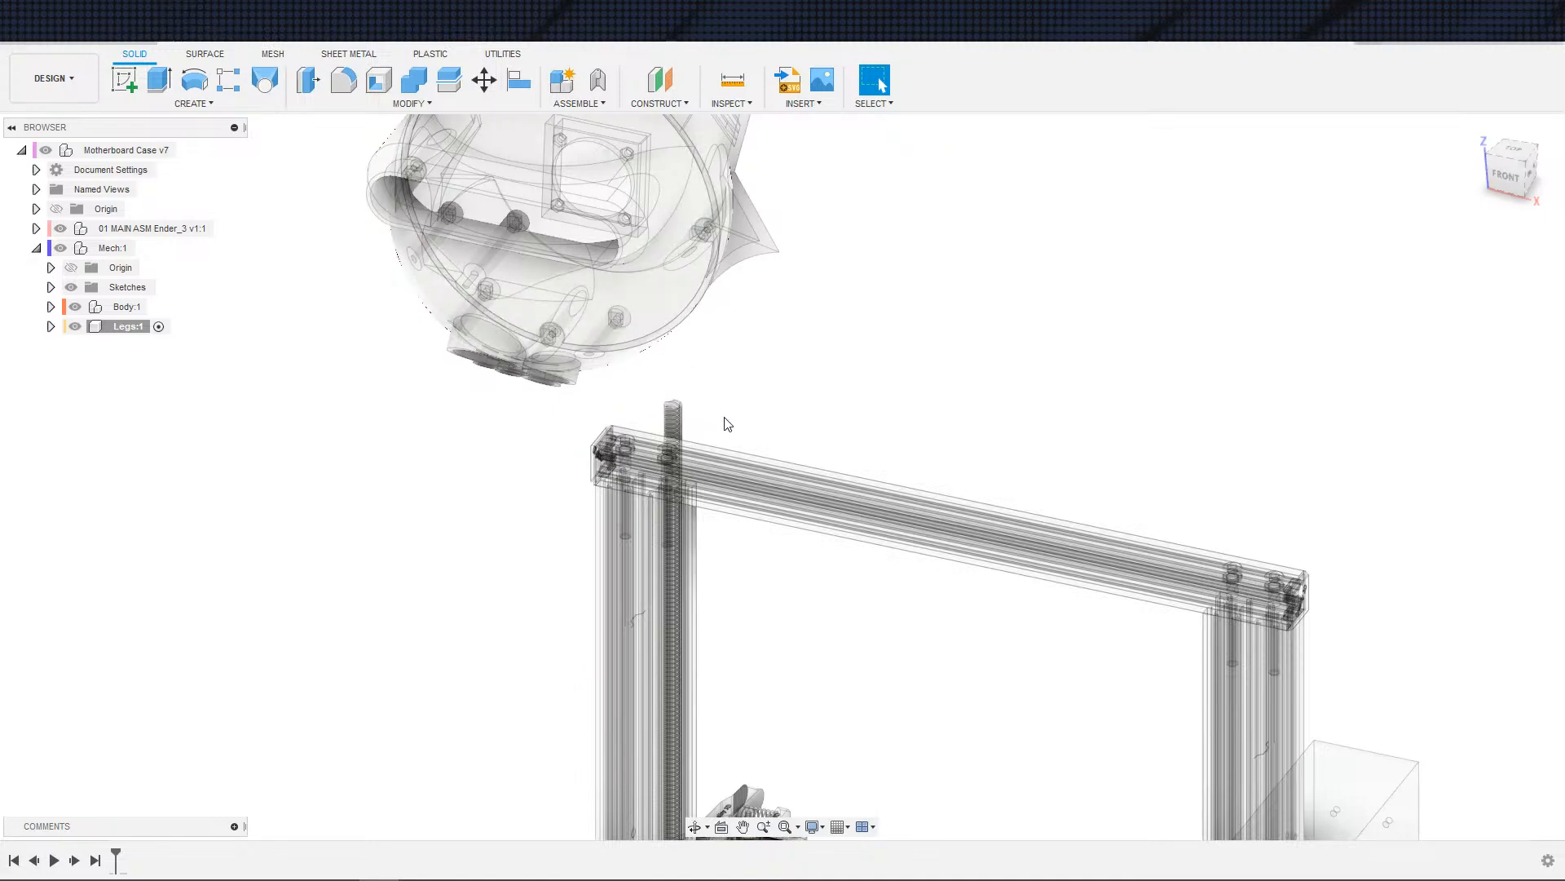
{"action": "scroll", "coordinate": [726, 423], "scroll_direction": "down", "scroll_amount": 2}
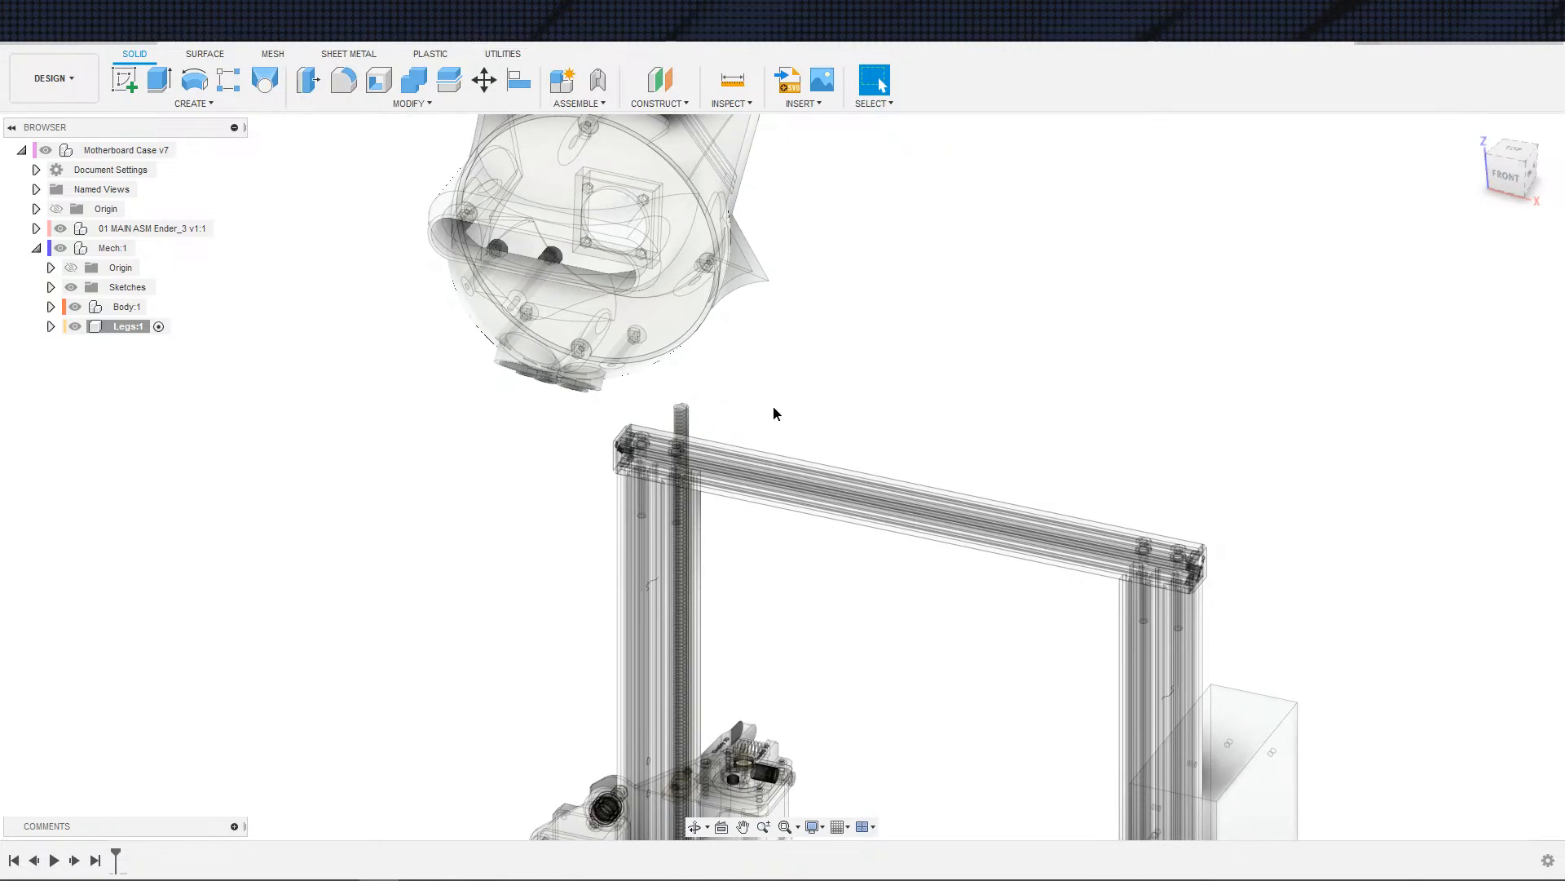
{"action": "scroll", "coordinate": [839, 402], "scroll_direction": "down", "scroll_amount": 1}
{"action": "scroll", "coordinate": [840, 414], "scroll_direction": "up", "scroll_amount": 5}
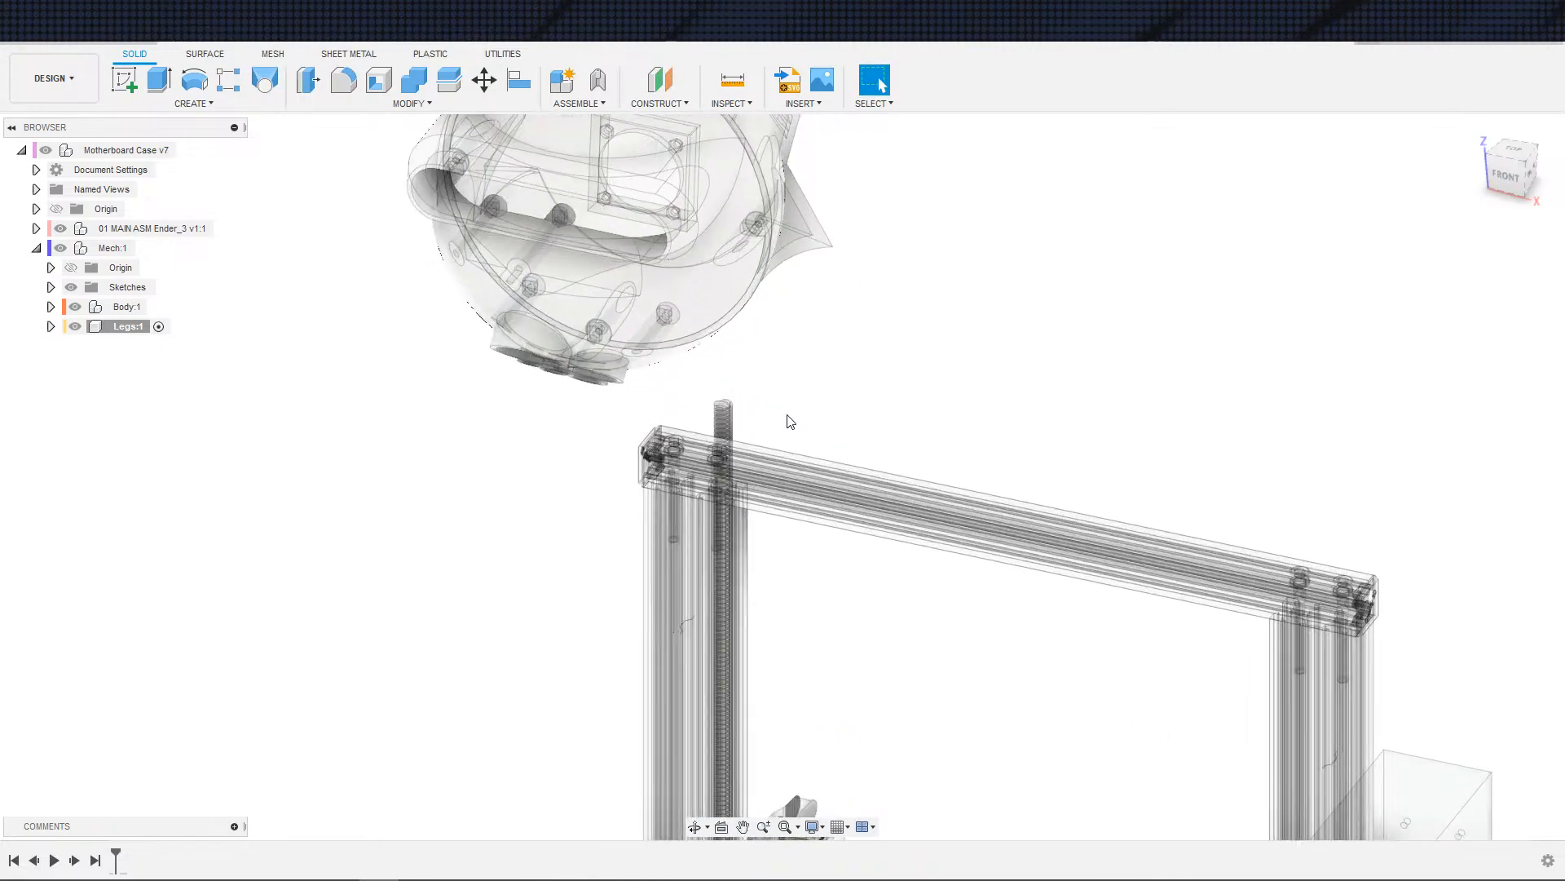
{"action": "scroll", "coordinate": [771, 424], "scroll_direction": "down", "scroll_amount": 2}
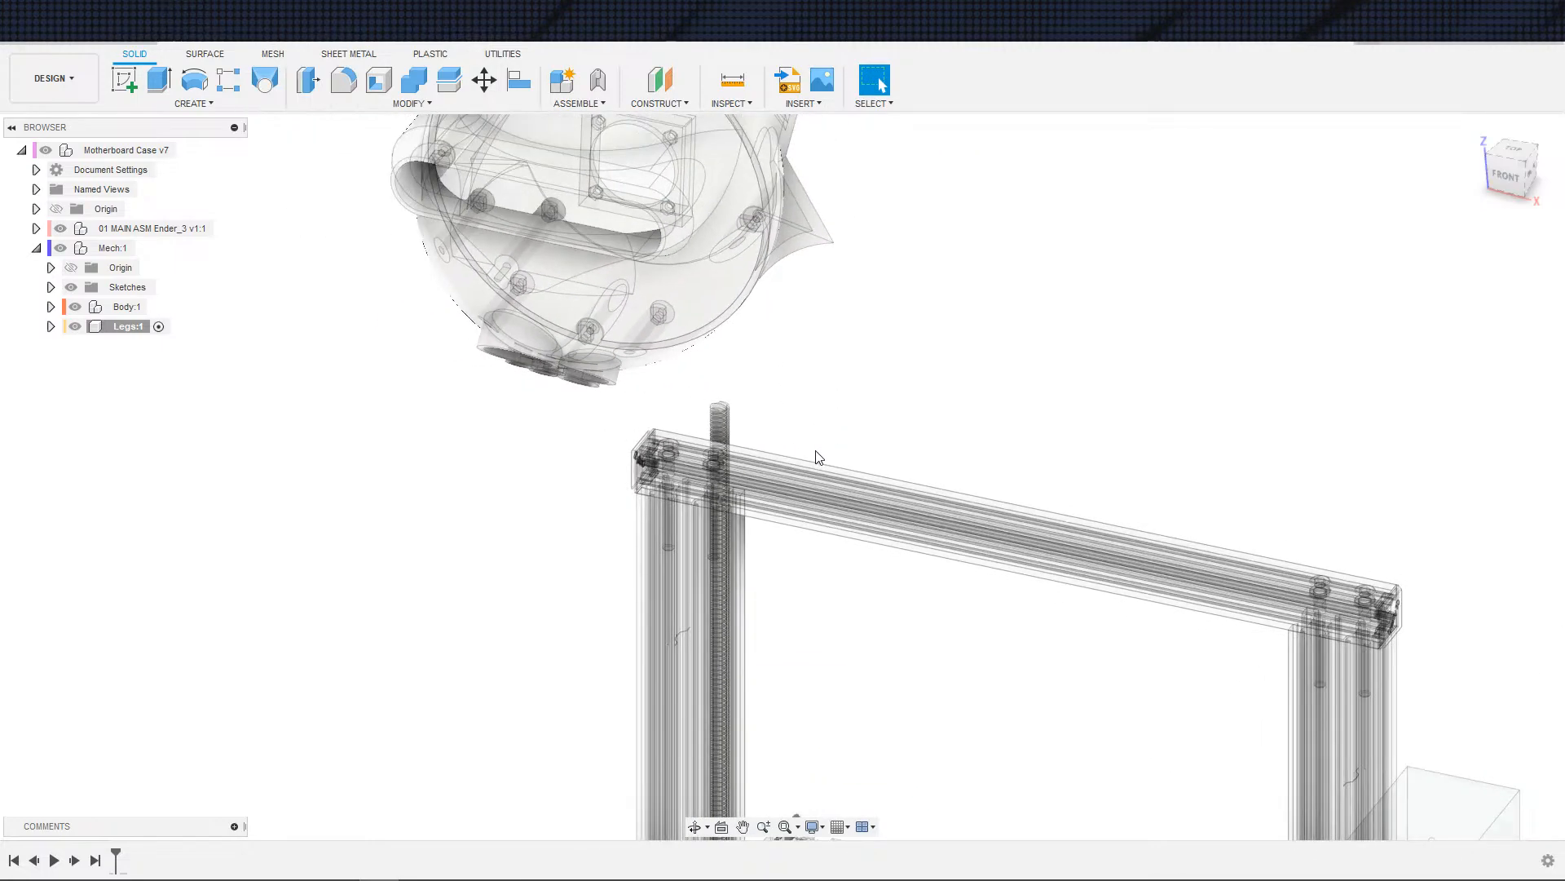
{"action": "scroll", "coordinate": [807, 449], "scroll_direction": "up", "scroll_amount": 1}
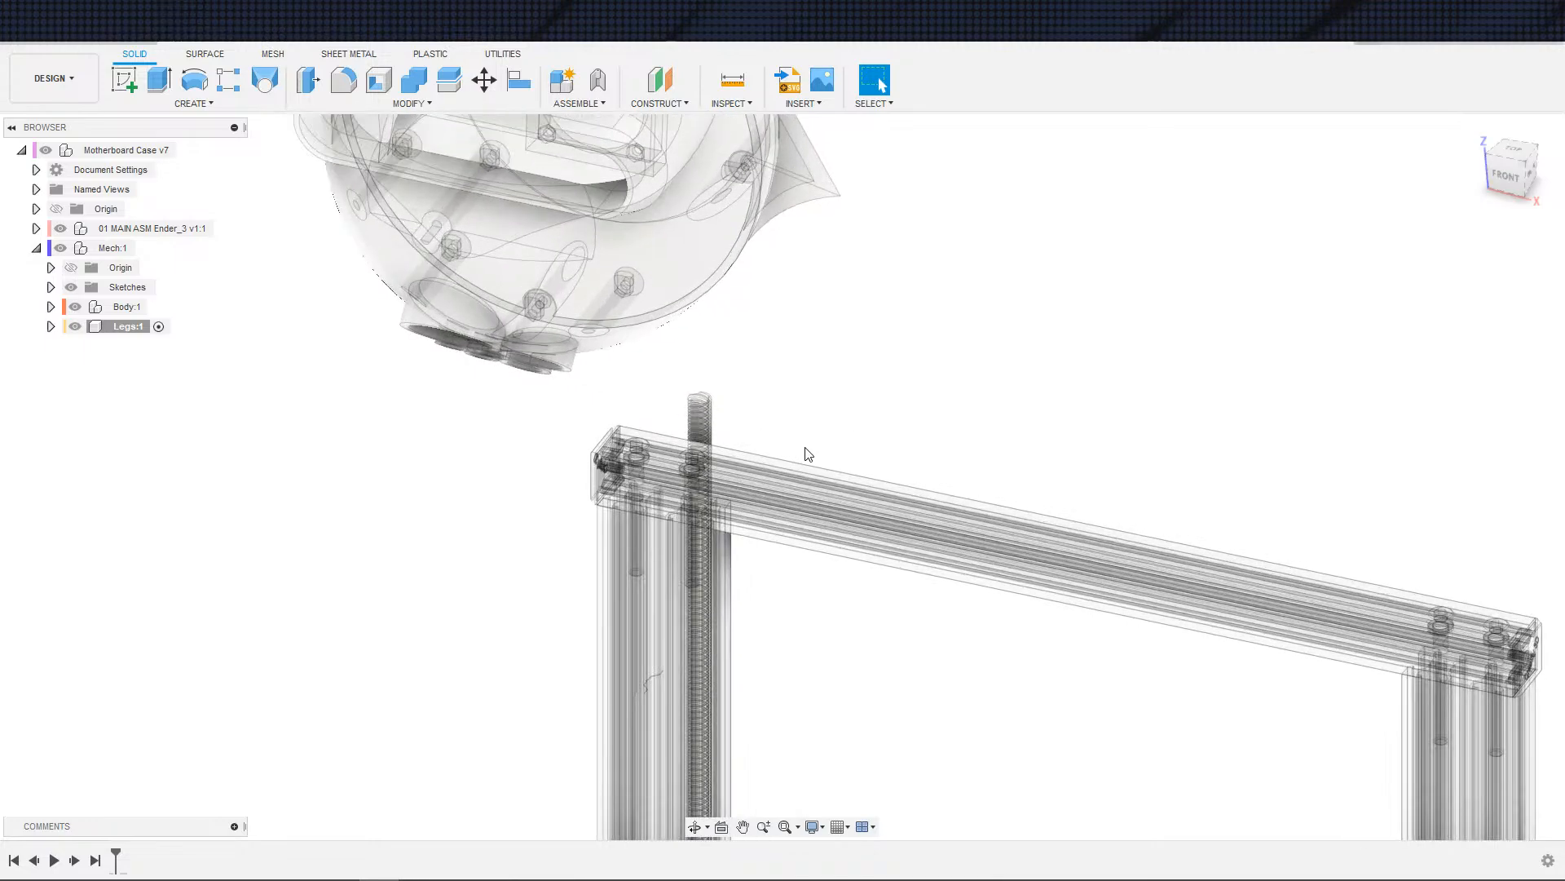
{"action": "scroll", "coordinate": [808, 449], "scroll_direction": "down", "scroll_amount": 1}
{"action": "scroll", "coordinate": [827, 444], "scroll_direction": "down", "scroll_amount": 2}
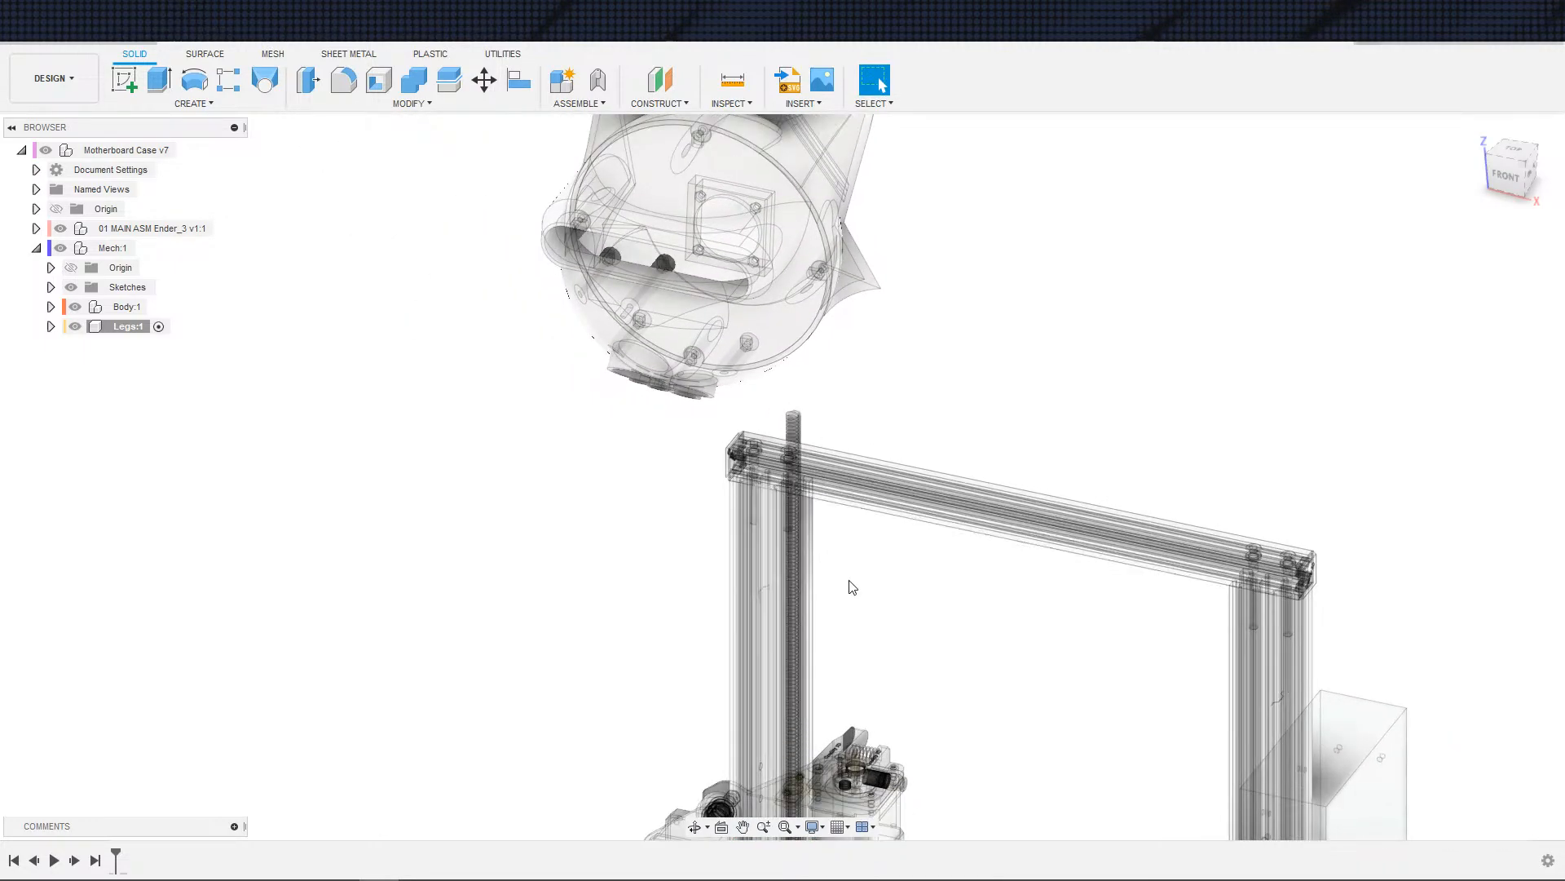
{"action": "scroll", "coordinate": [897, 439], "scroll_direction": "up", "scroll_amount": 3}
{"action": "scroll", "coordinate": [937, 428], "scroll_direction": "down", "scroll_amount": 2}
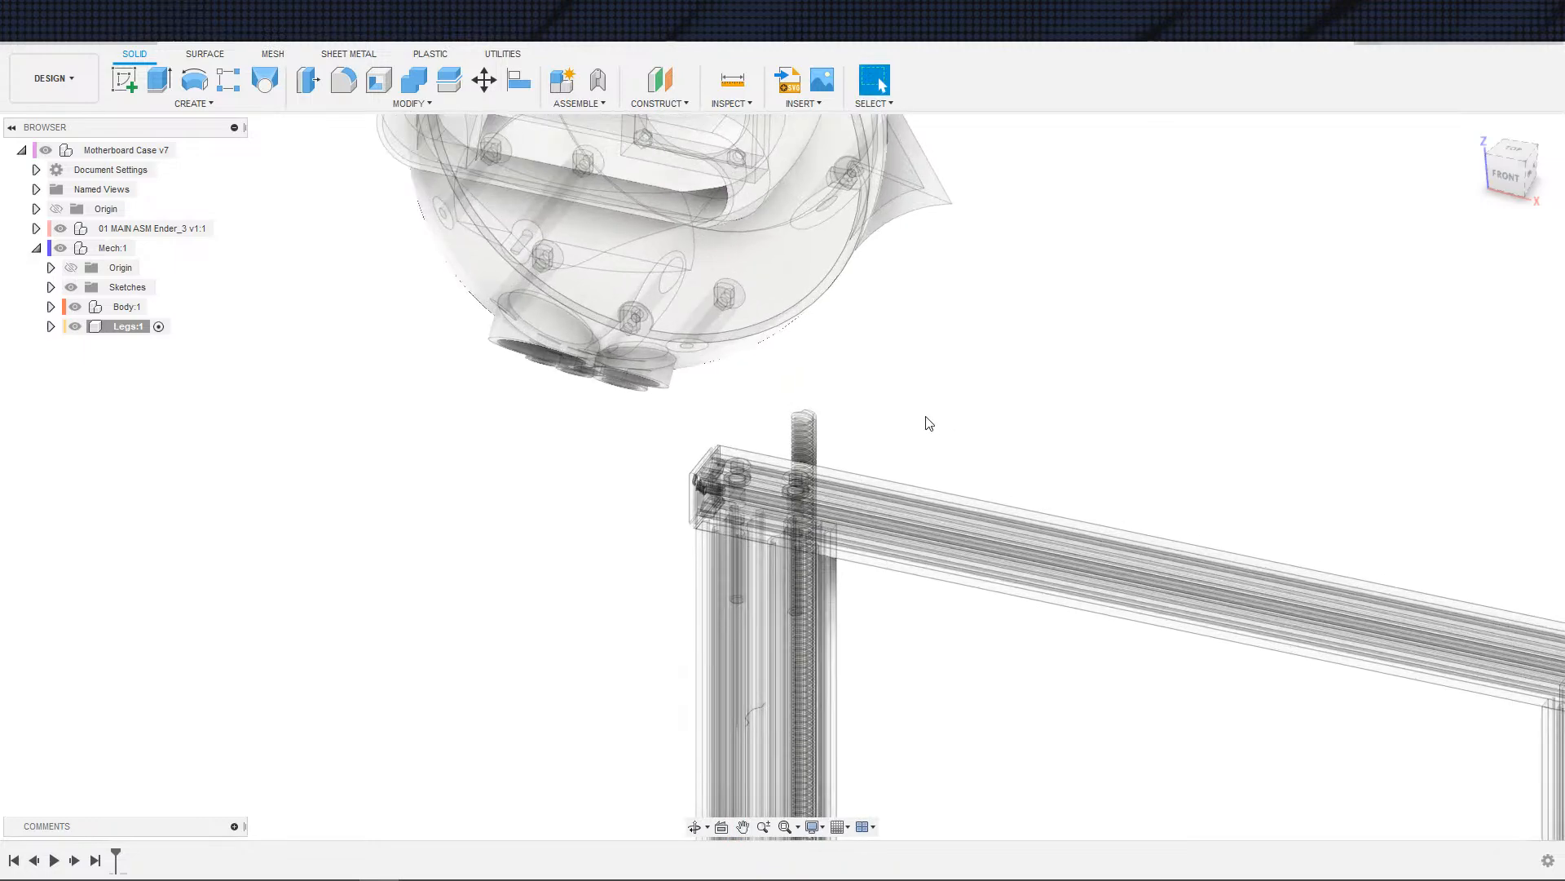
{"action": "scroll", "coordinate": [848, 410], "scroll_direction": "down", "scroll_amount": 2}
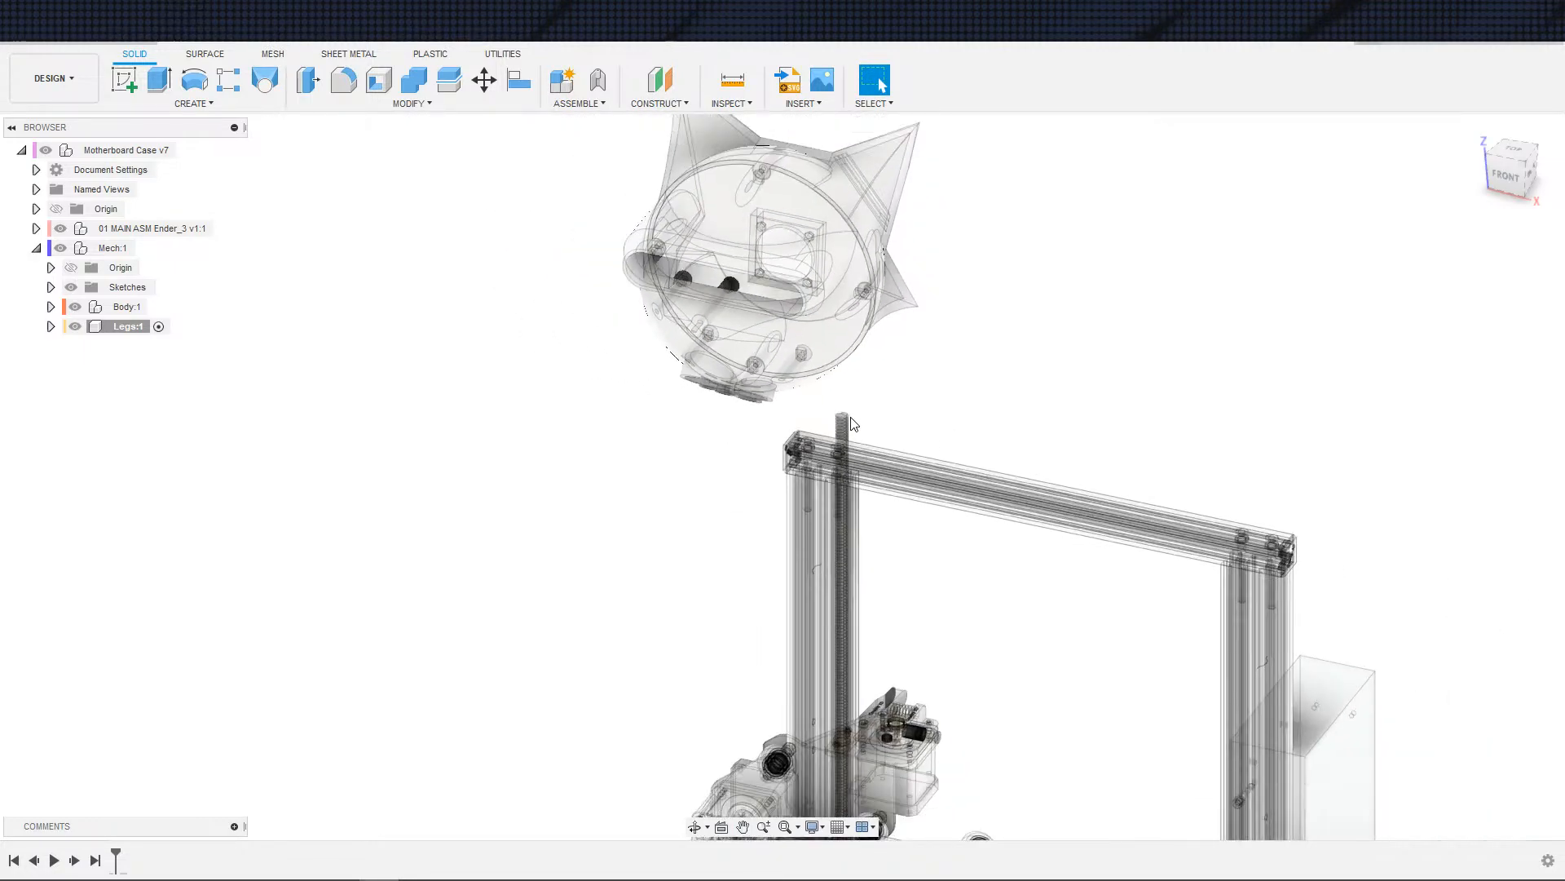
{"action": "scroll", "coordinate": [880, 420], "scroll_direction": "up", "scroll_amount": 2}
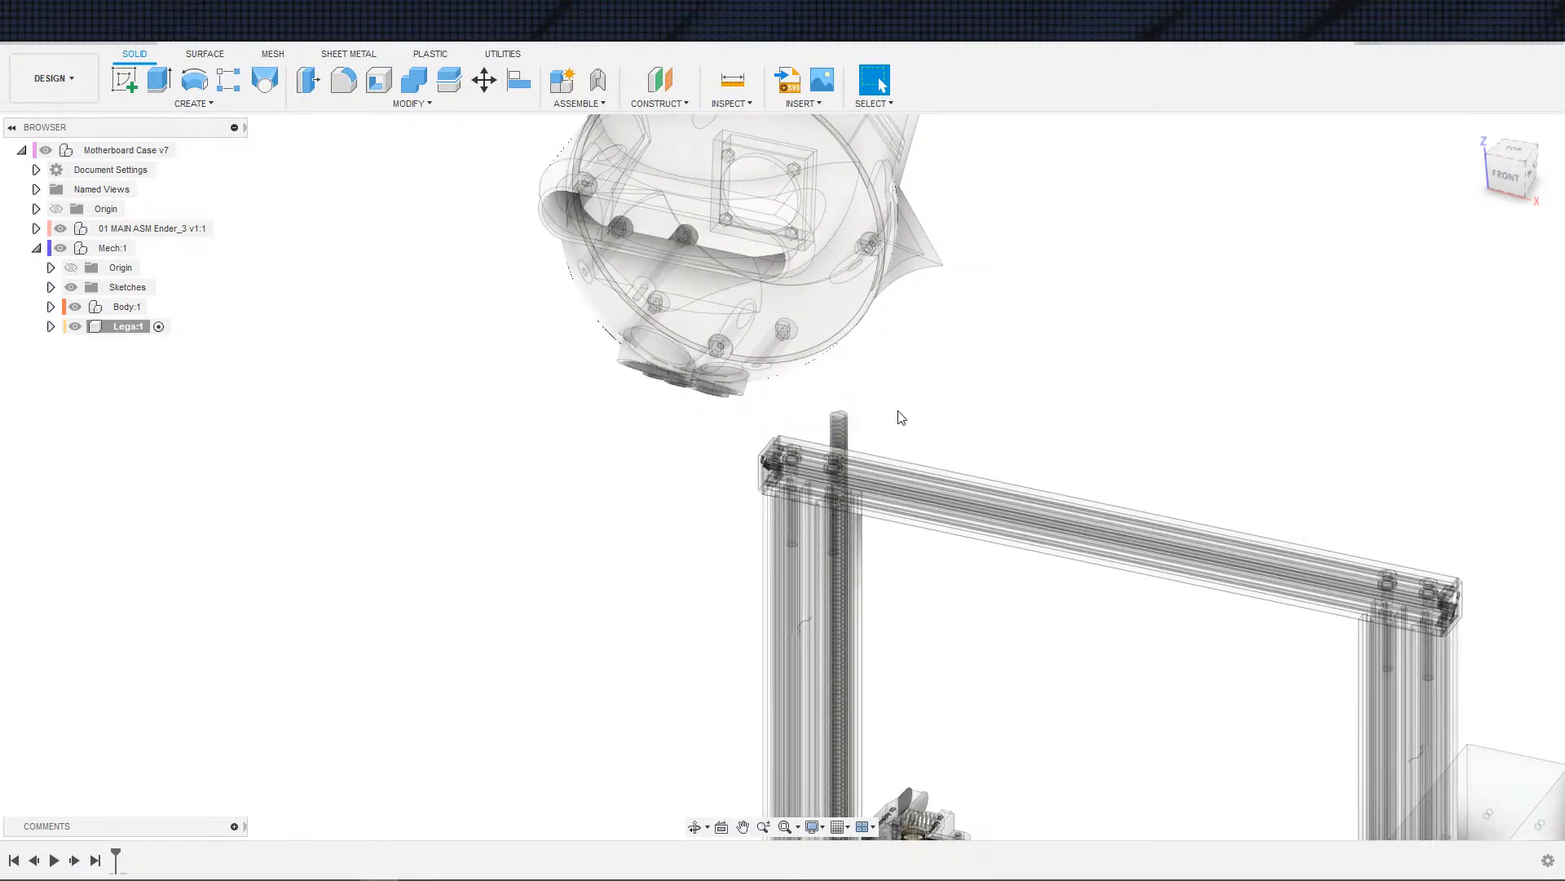
{"action": "scroll", "coordinate": [881, 419], "scroll_direction": "up", "scroll_amount": 2}
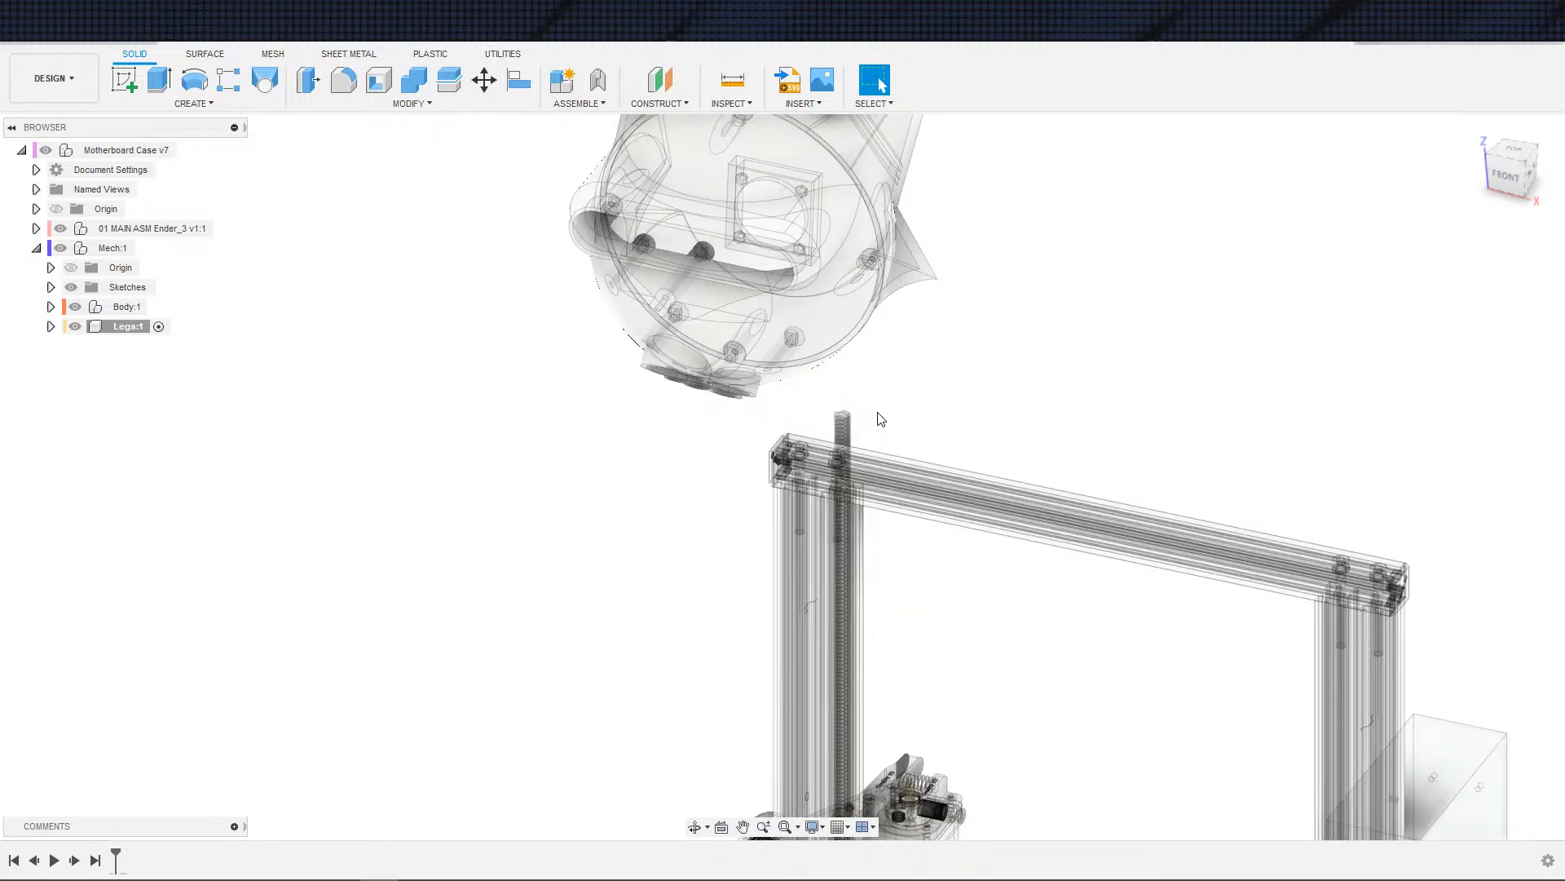
{"action": "scroll", "coordinate": [905, 437], "scroll_direction": "up", "scroll_amount": 2}
{"action": "middle_click_drag", "start_coordinate": [918, 441], "coordinate": [1015, 420], "text": "shift"}
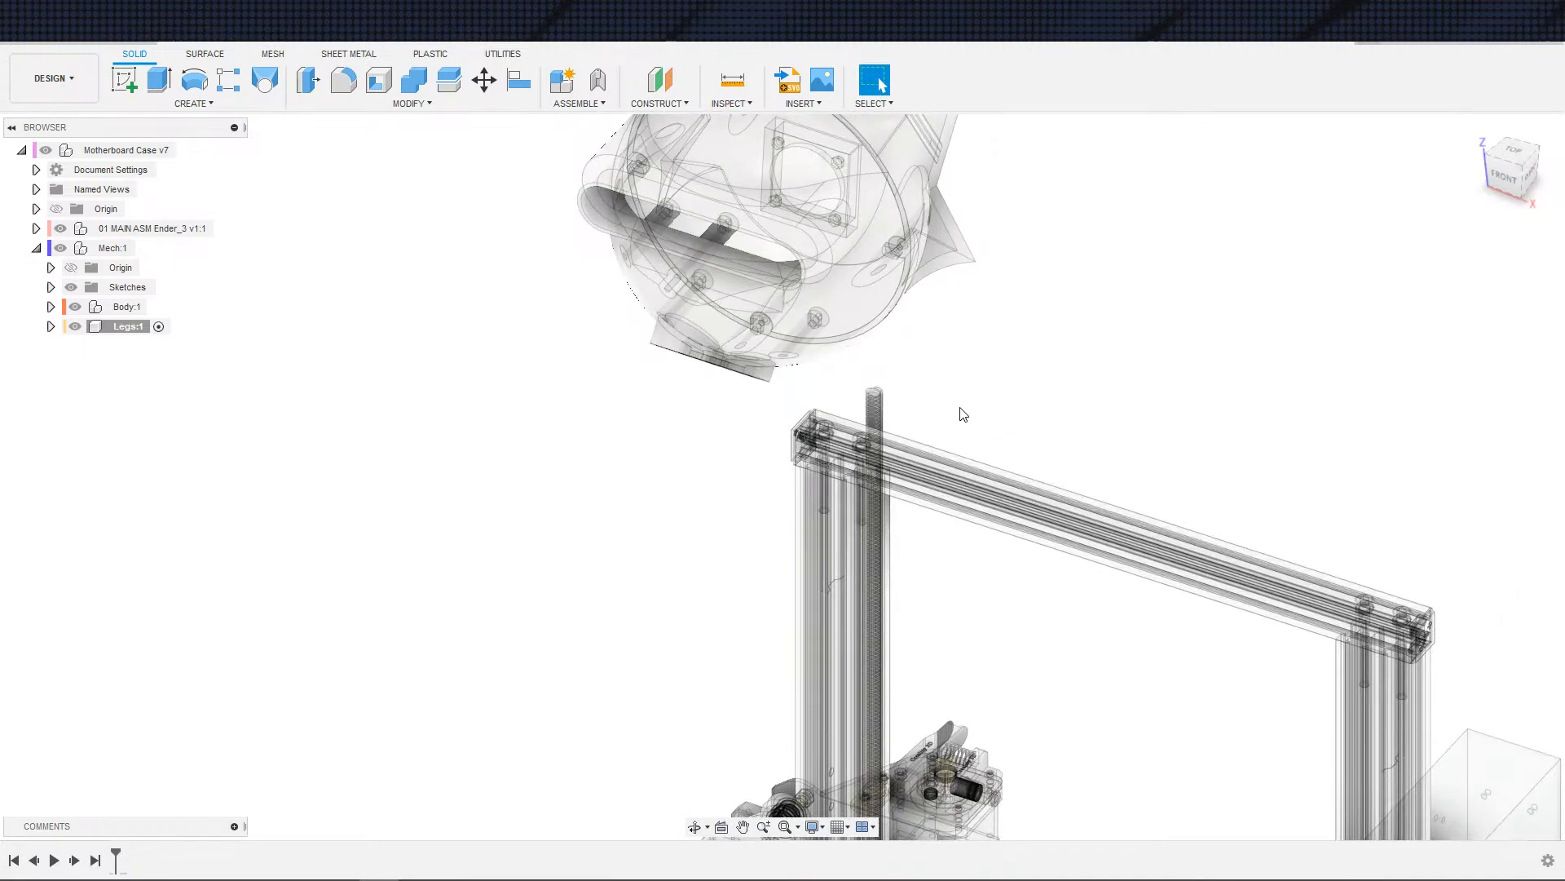
- Examine the gap between the mech body's underside and the top of the printer frame from the side
{"action": "mouse_move", "coordinate": [993, 434]}
{"action": "middle_mouse_down", "text": "shift"}
{"action": "mouse_move", "coordinate": [1038, 419]}
{"action": "mouse_move", "coordinate": [996, 423]}
{"action": "mouse_move", "coordinate": [1005, 453]}
{"action": "middle_mouse_up", "text": "shift"}
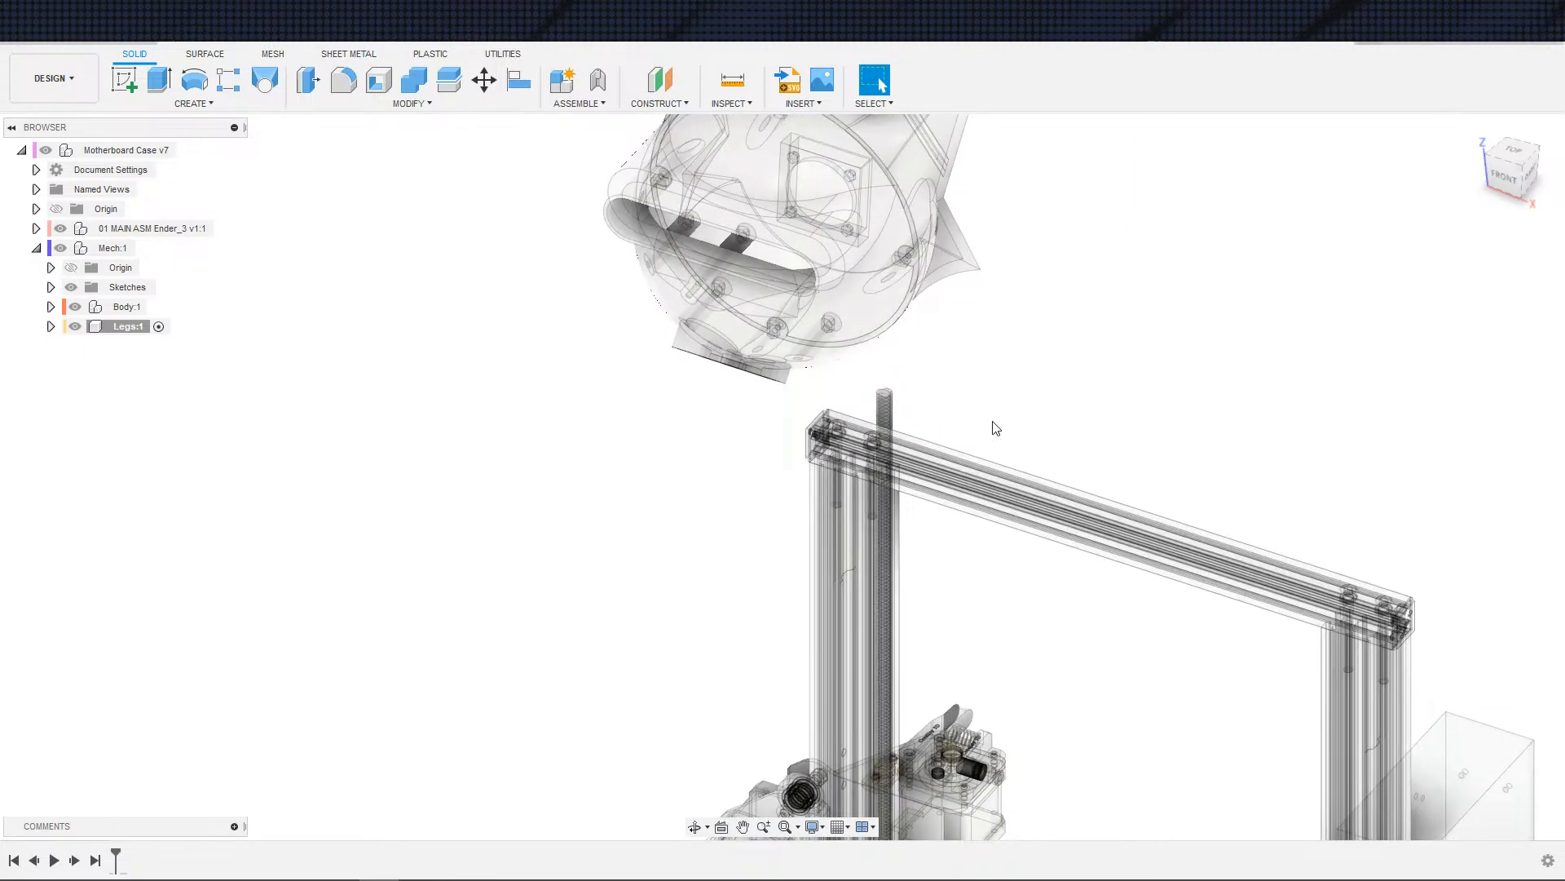
{"action": "middle_click_drag", "start_coordinate": [881, 343], "coordinate": [979, 396], "text": "shift"}
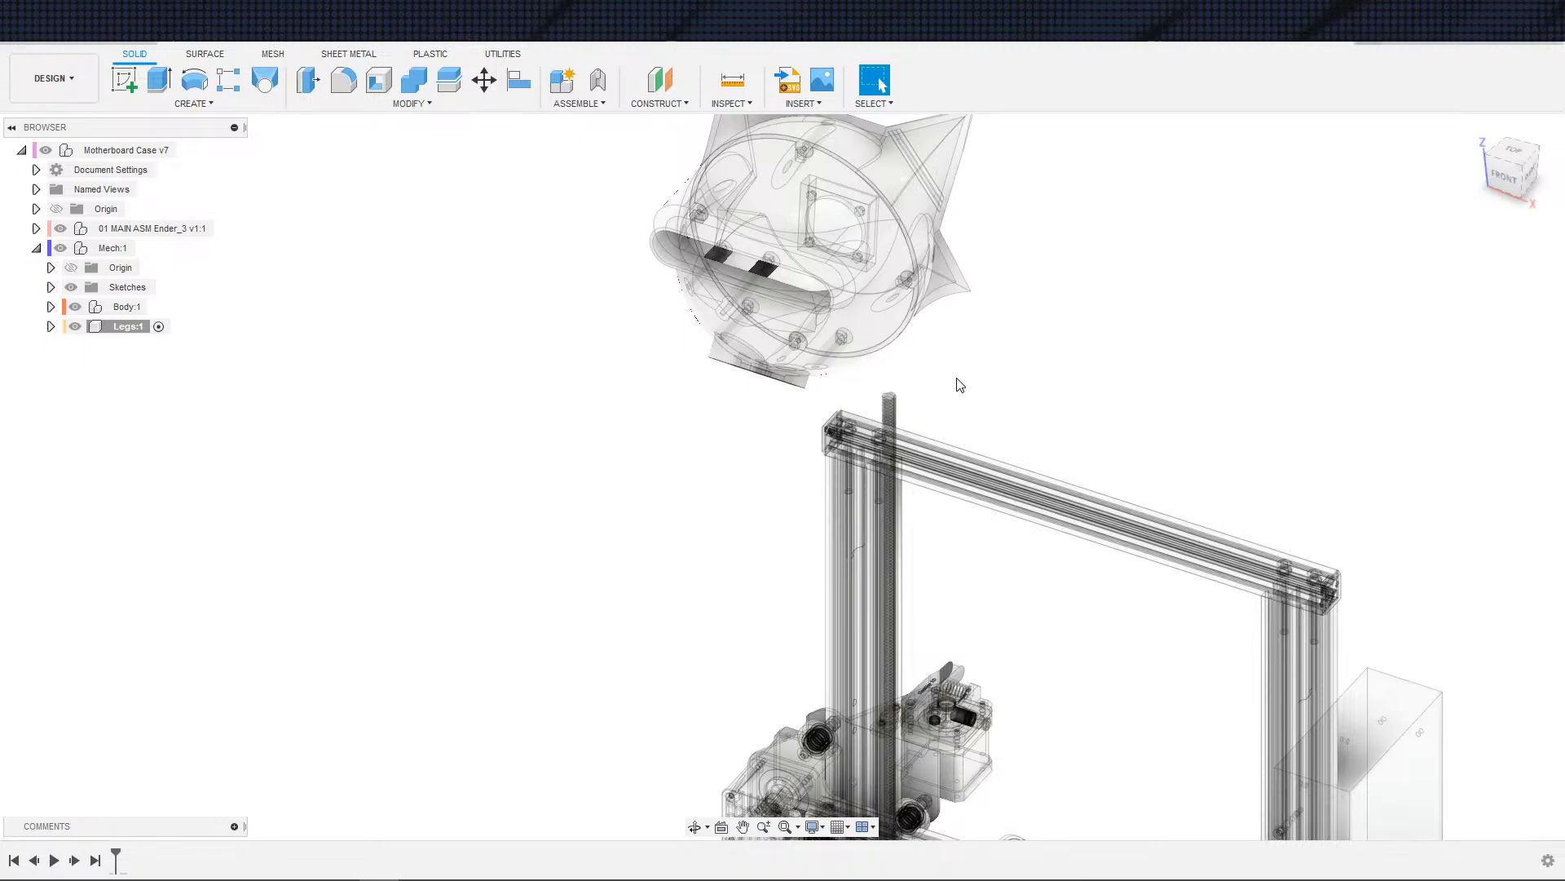
{"action": "middle_click_drag", "start_coordinate": [940, 384], "coordinate": [811, 358], "text": "shift"}
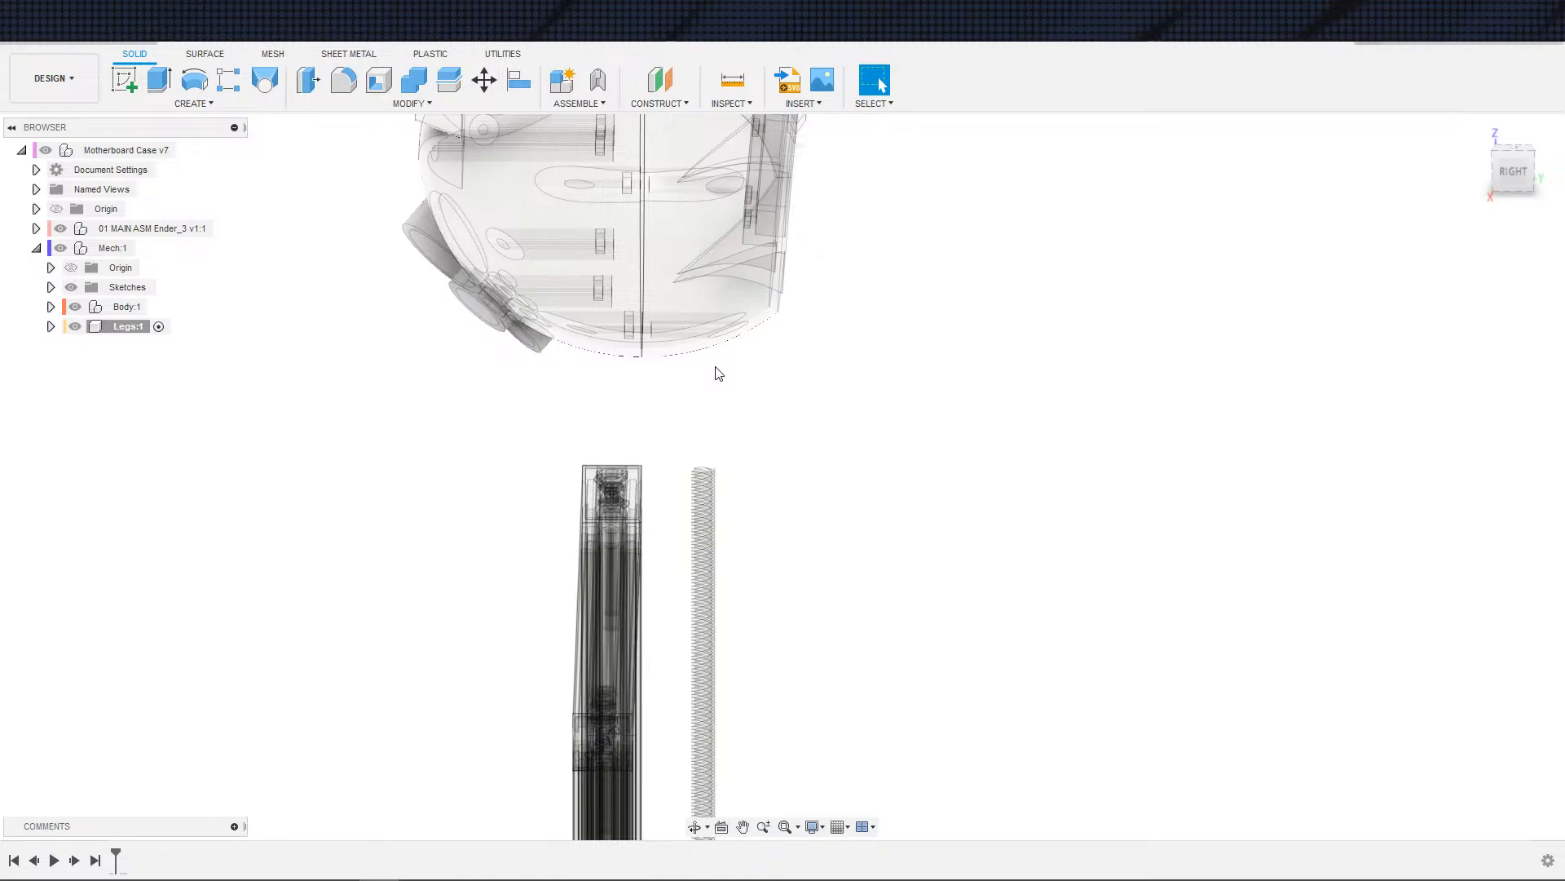
{"action": "scroll", "coordinate": [745, 415], "scroll_direction": "up", "scroll_amount": 2}
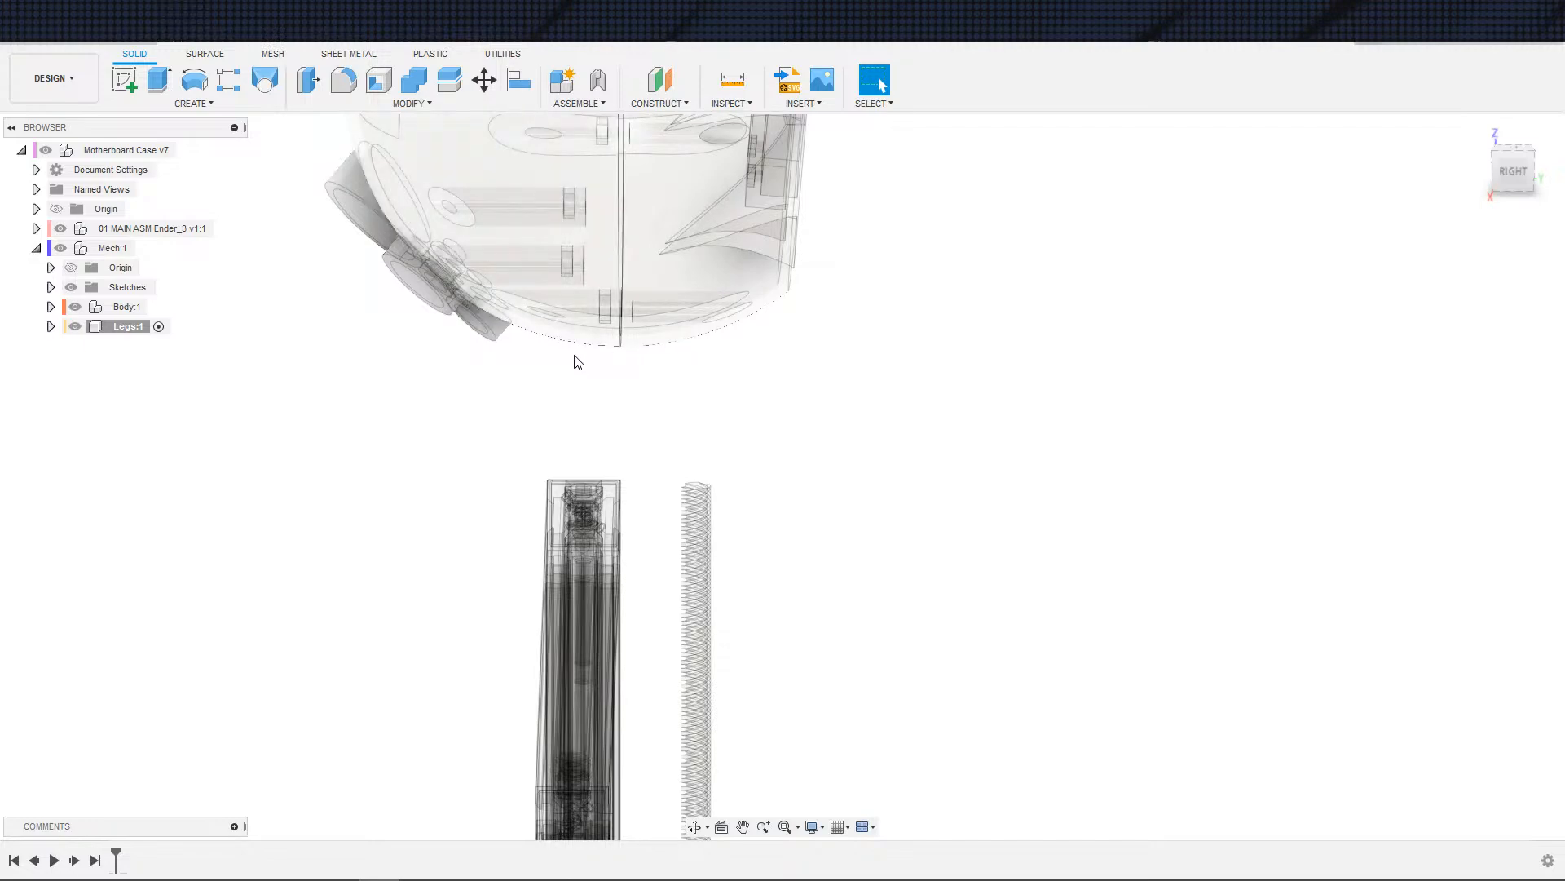
{"action": "scroll", "coordinate": [628, 379], "scroll_direction": "up", "scroll_amount": 2}
{"action": "scroll", "coordinate": [615, 318], "scroll_direction": "down", "scroll_amount": 4}
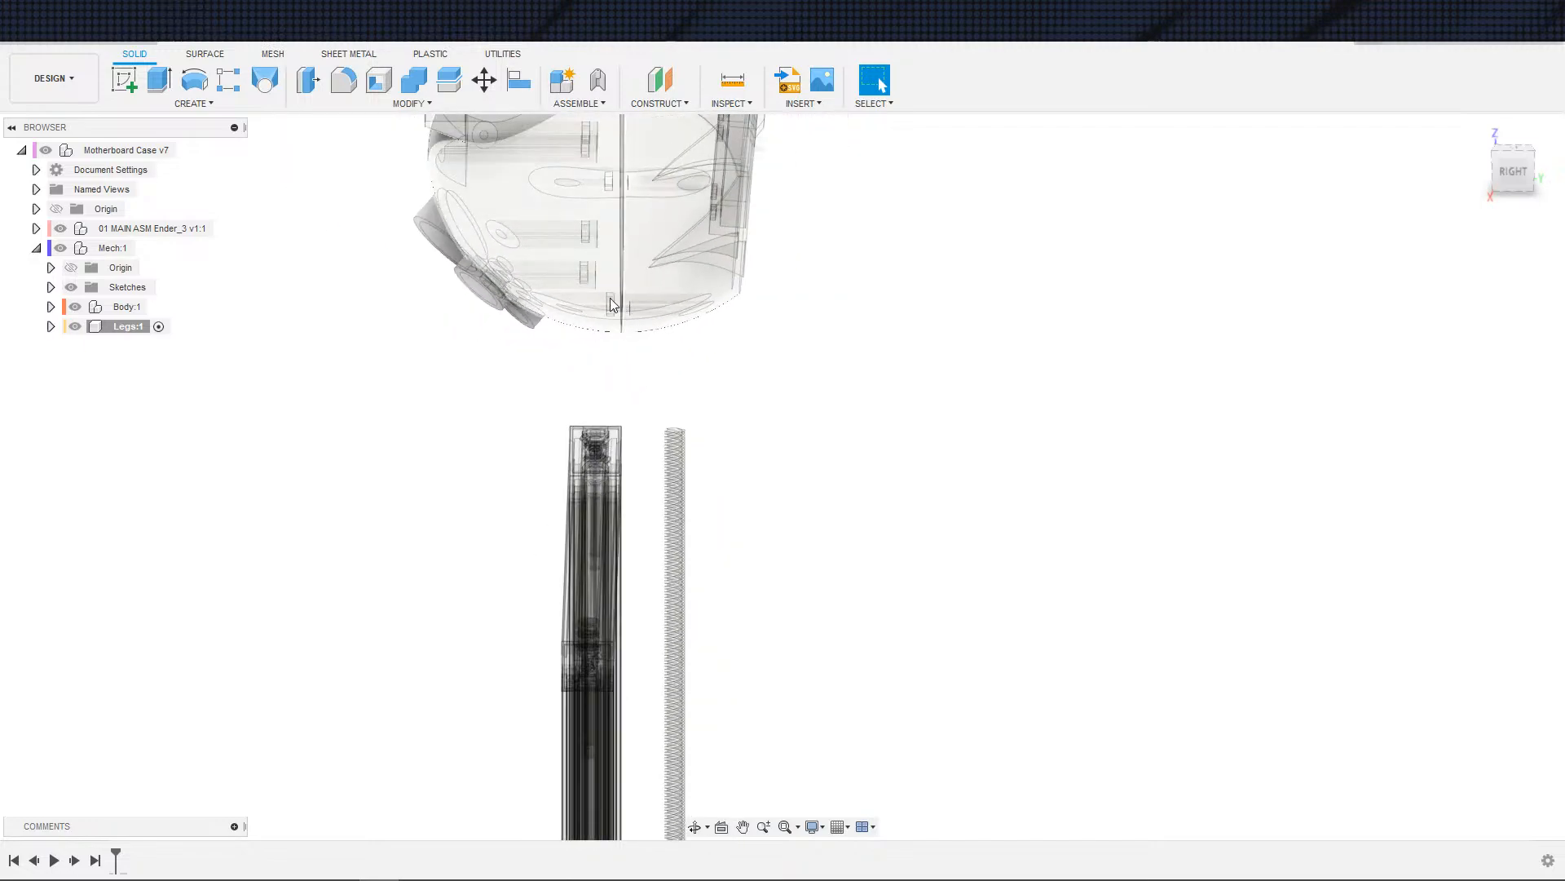
{"action": "scroll", "coordinate": [647, 384], "scroll_direction": "up", "scroll_amount": 2}
{"action": "scroll", "coordinate": [720, 367], "scroll_direction": "down", "scroll_amount": 2}
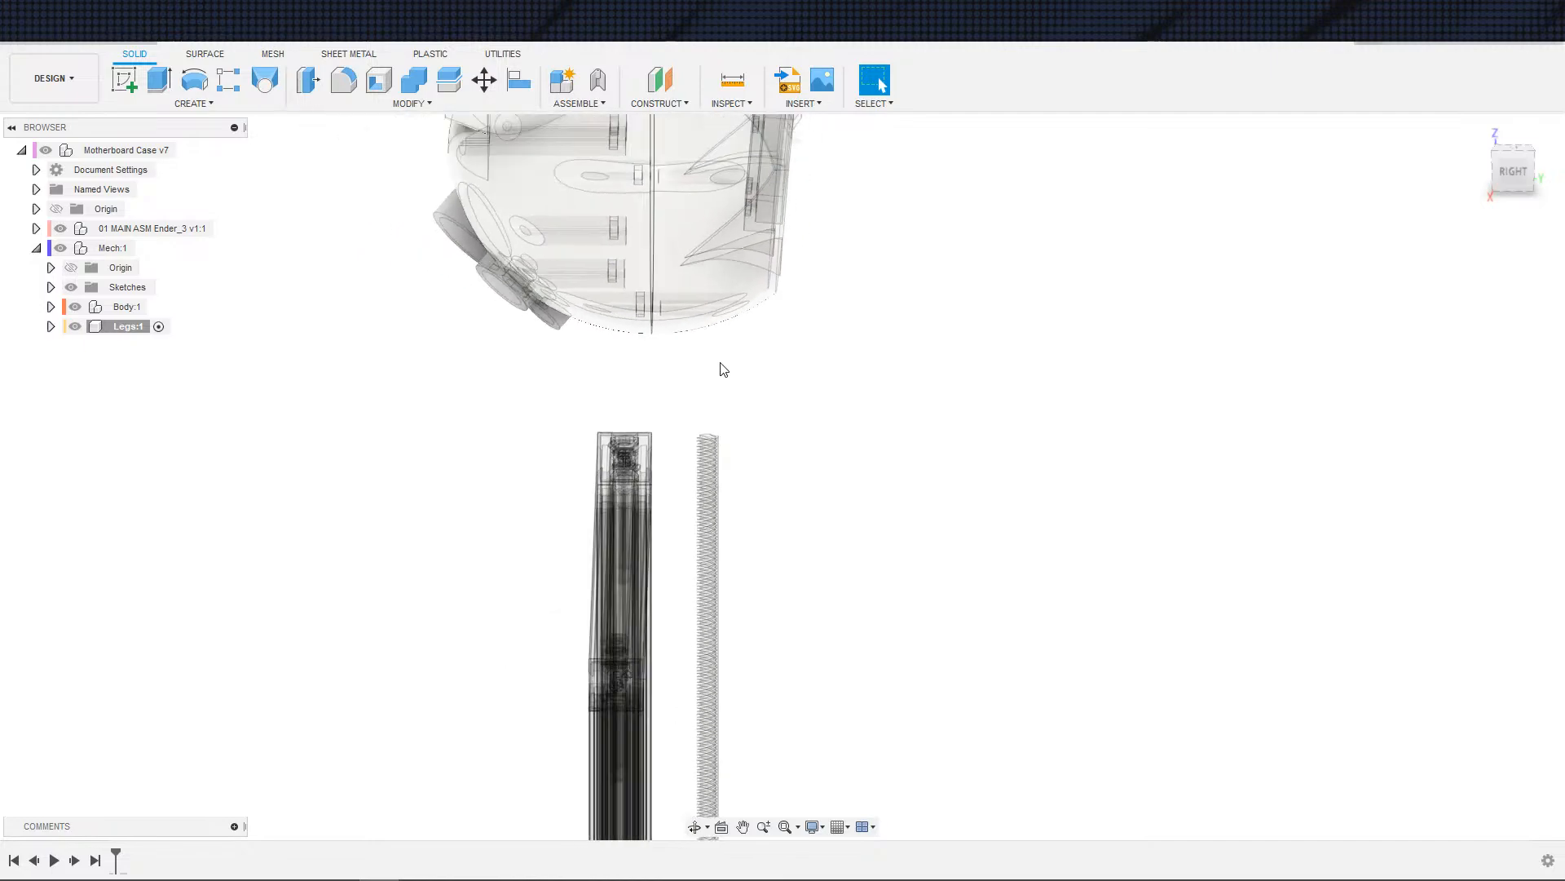
{"action": "middle_click_drag", "start_coordinate": [720, 367], "coordinate": [1010, 391]}
{"action": "scroll", "coordinate": [877, 433], "scroll_direction": "up", "scroll_amount": 2}
{"action": "scroll", "coordinate": [962, 398], "scroll_direction": "down", "scroll_amount": 3}
{"action": "scroll", "coordinate": [994, 414], "scroll_direction": "up", "scroll_amount": 2}
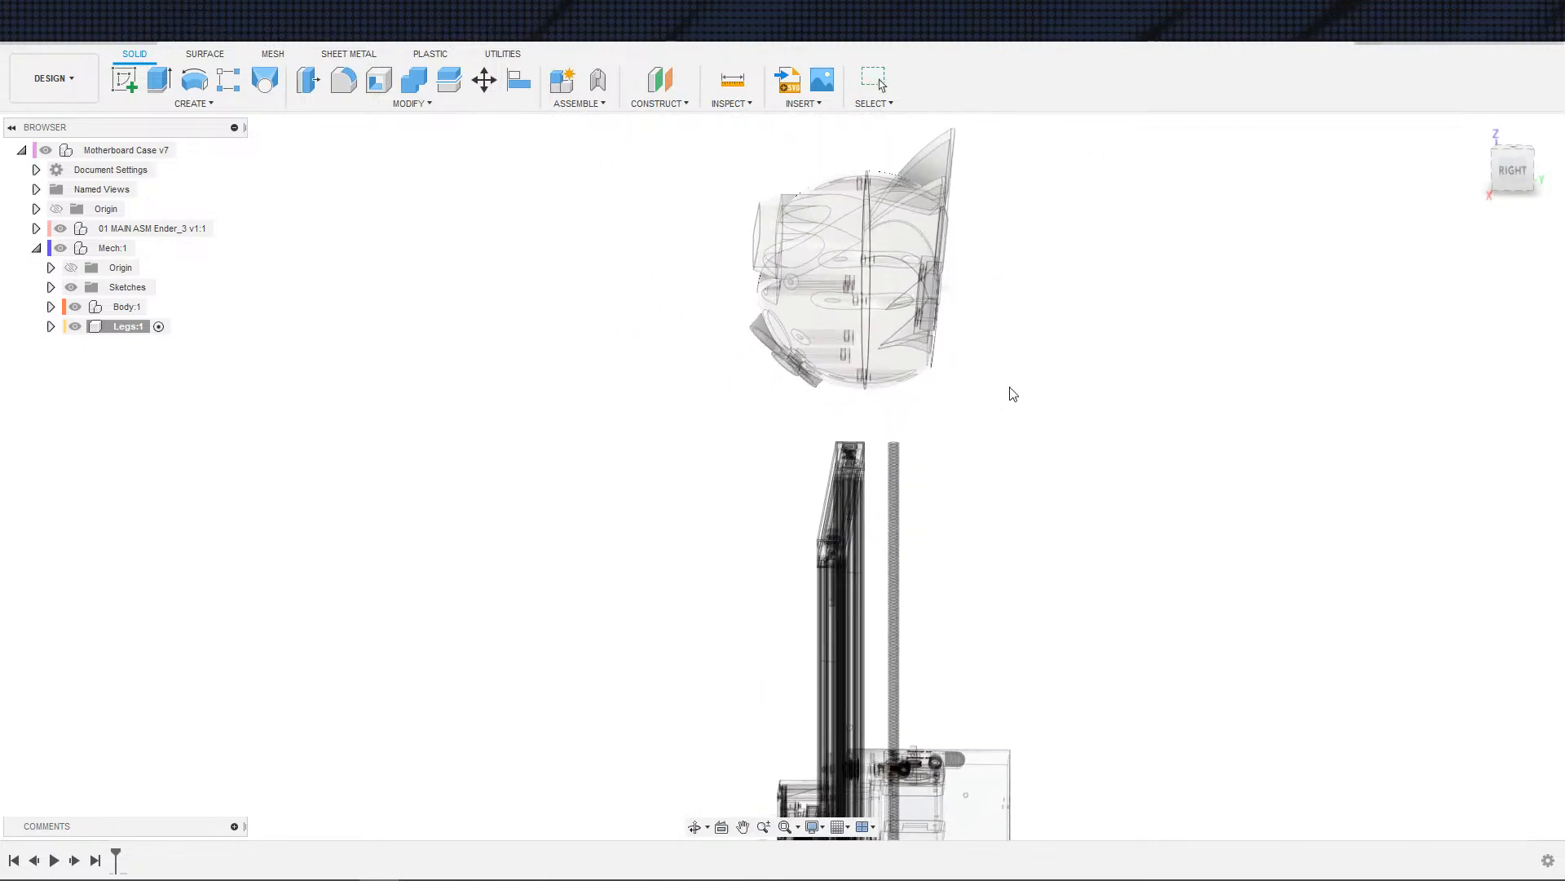
- Start a sketch on the vertical side plane and project the side faces of the body's front and back halves
{"action": "key", "text": "s"}
{"action": "left_click", "coordinate": [1069, 434]}
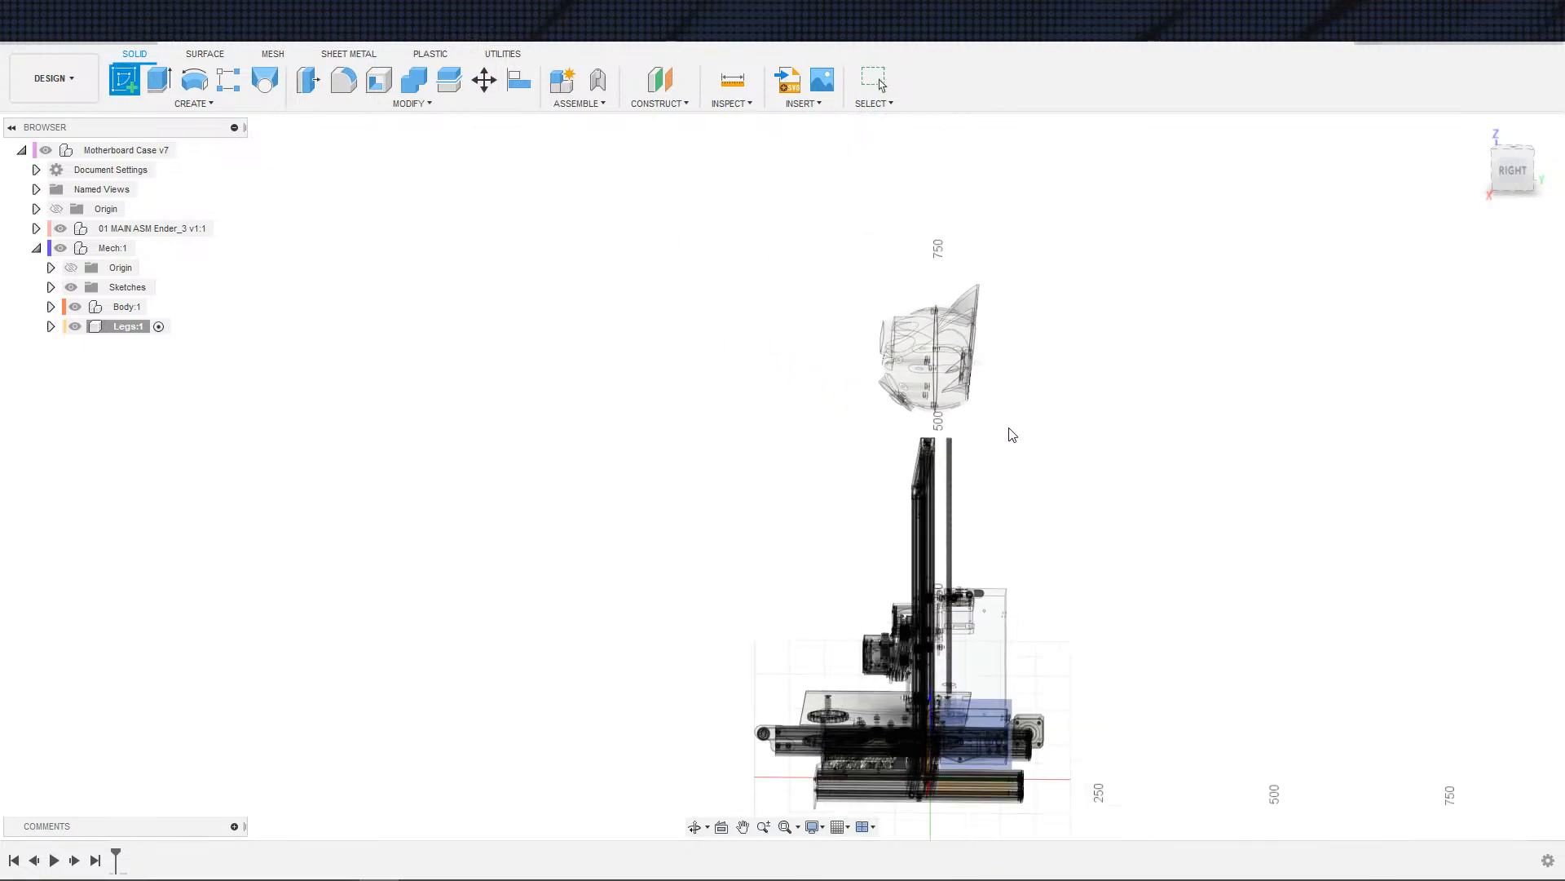
{"action": "left_click", "coordinate": [1029, 413]}
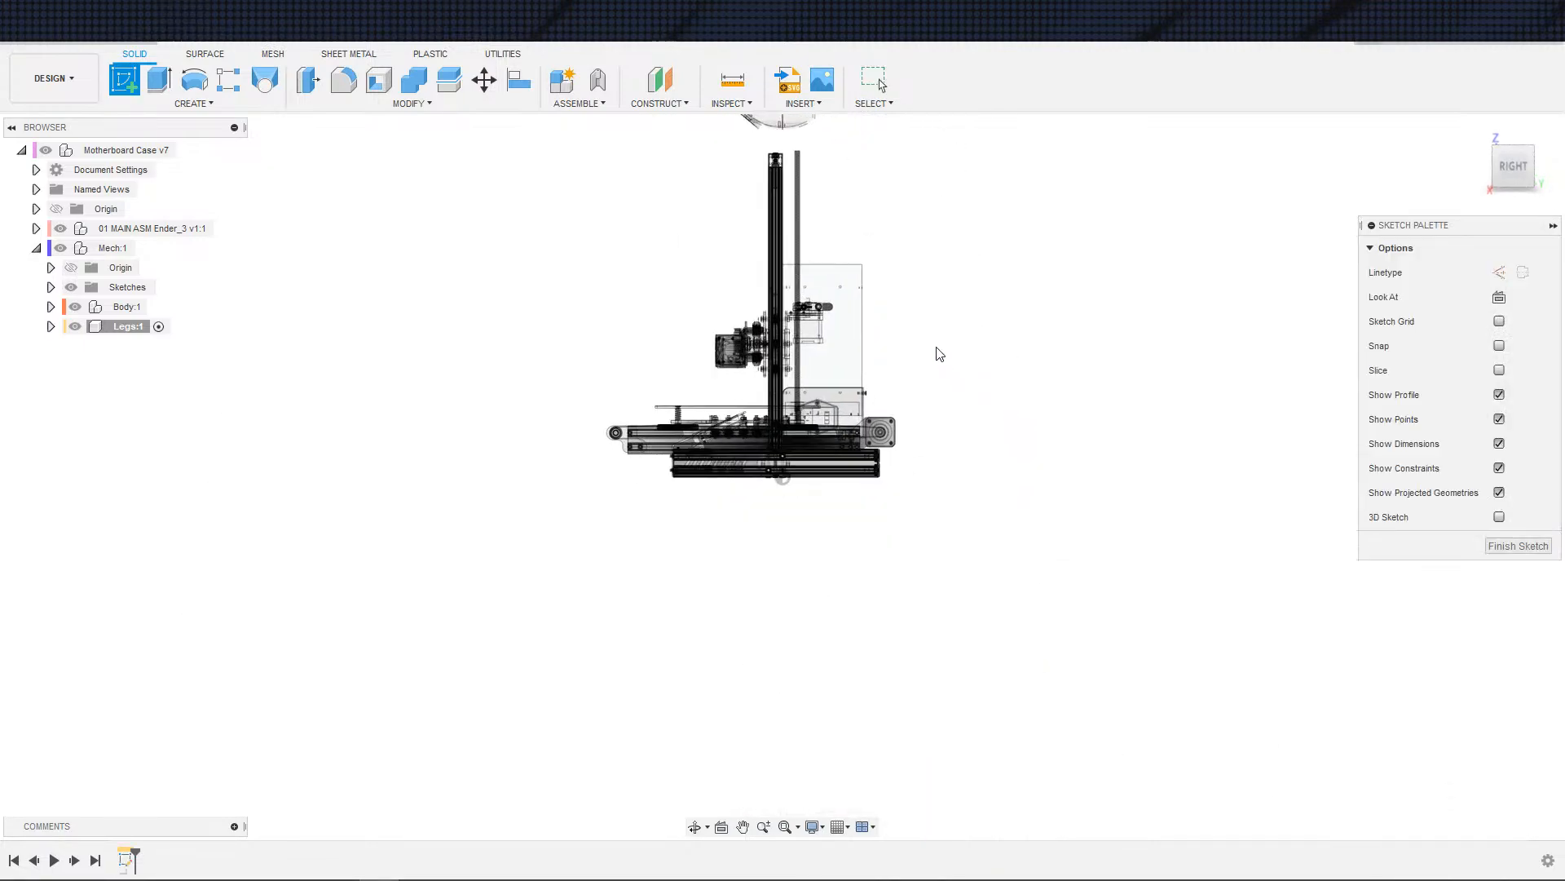
{"action": "scroll", "coordinate": [934, 327], "scroll_direction": "up", "scroll_amount": 2}
{"action": "scroll", "coordinate": [935, 327], "scroll_direction": "up", "scroll_amount": 3}
{"action": "key", "text": "s"}
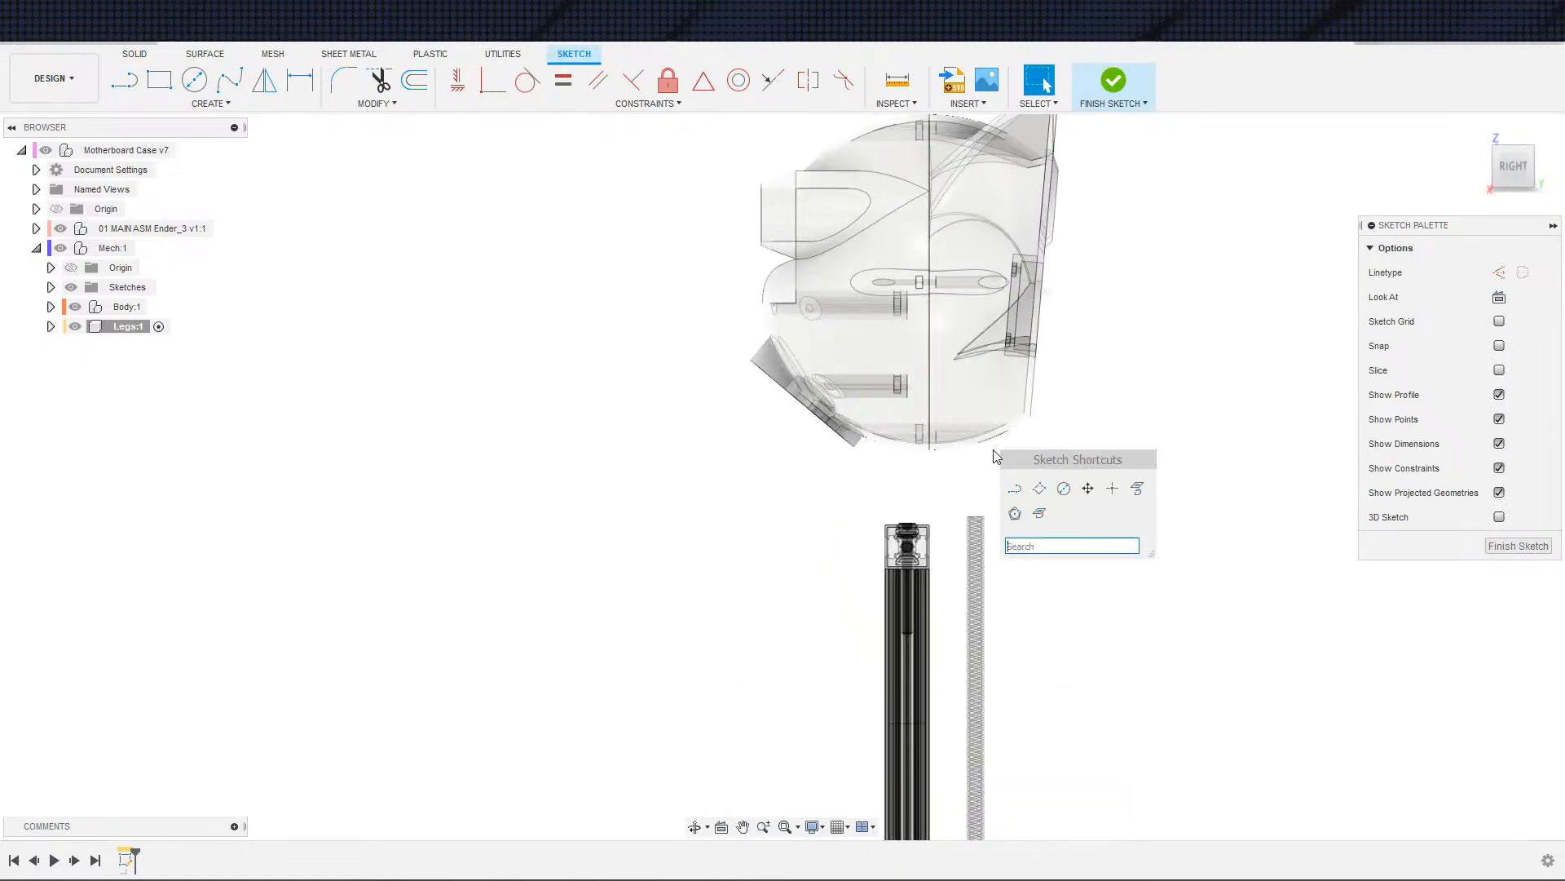
{"action": "left_click", "coordinate": [1137, 488]}
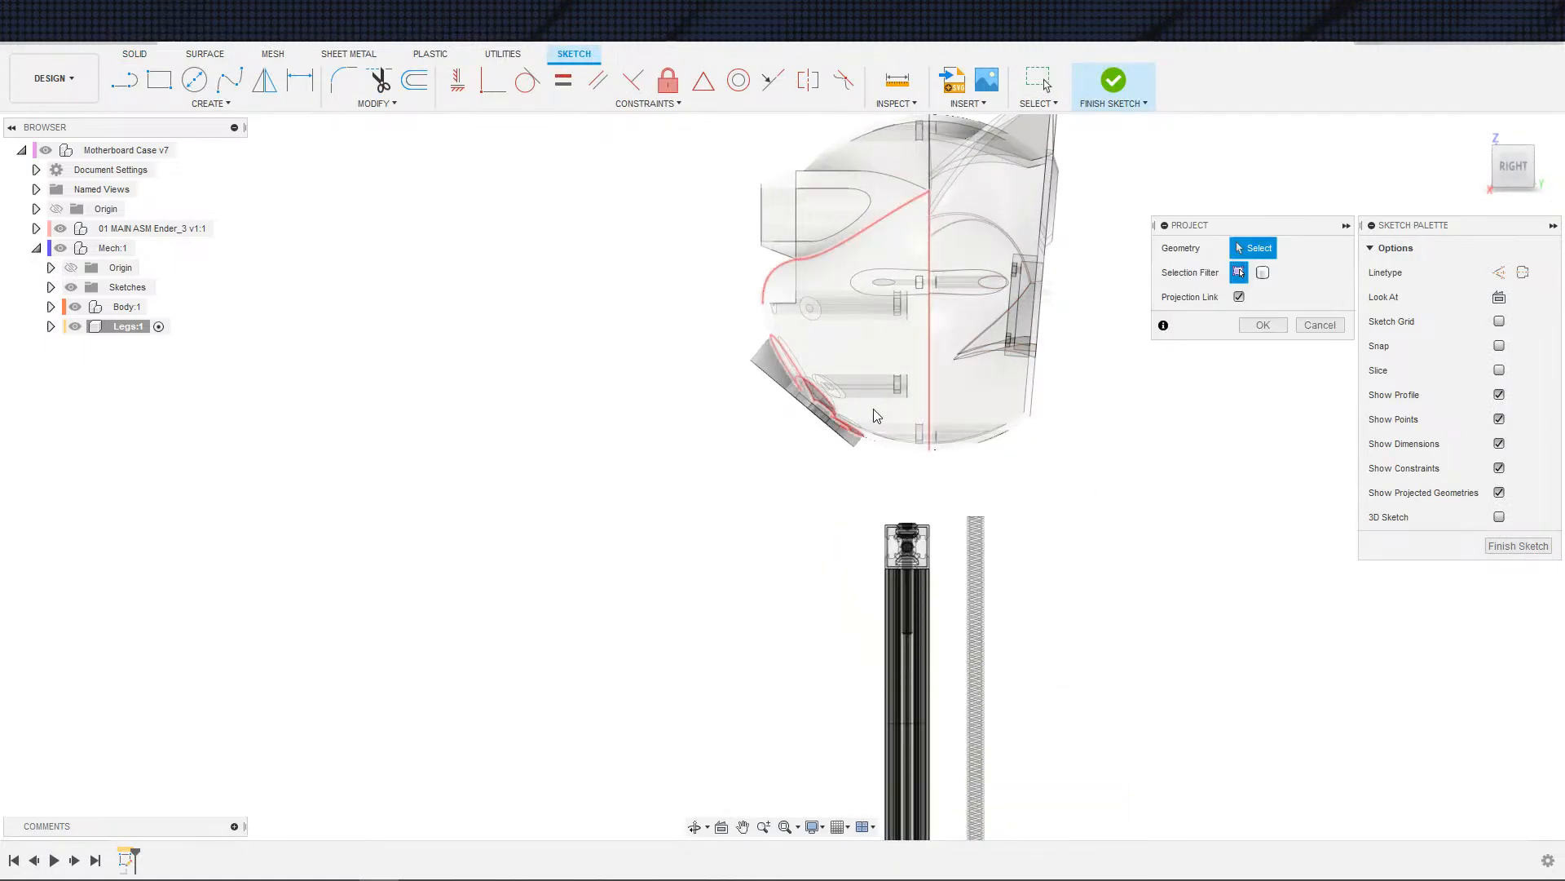
{"action": "left_click", "coordinate": [906, 430]}
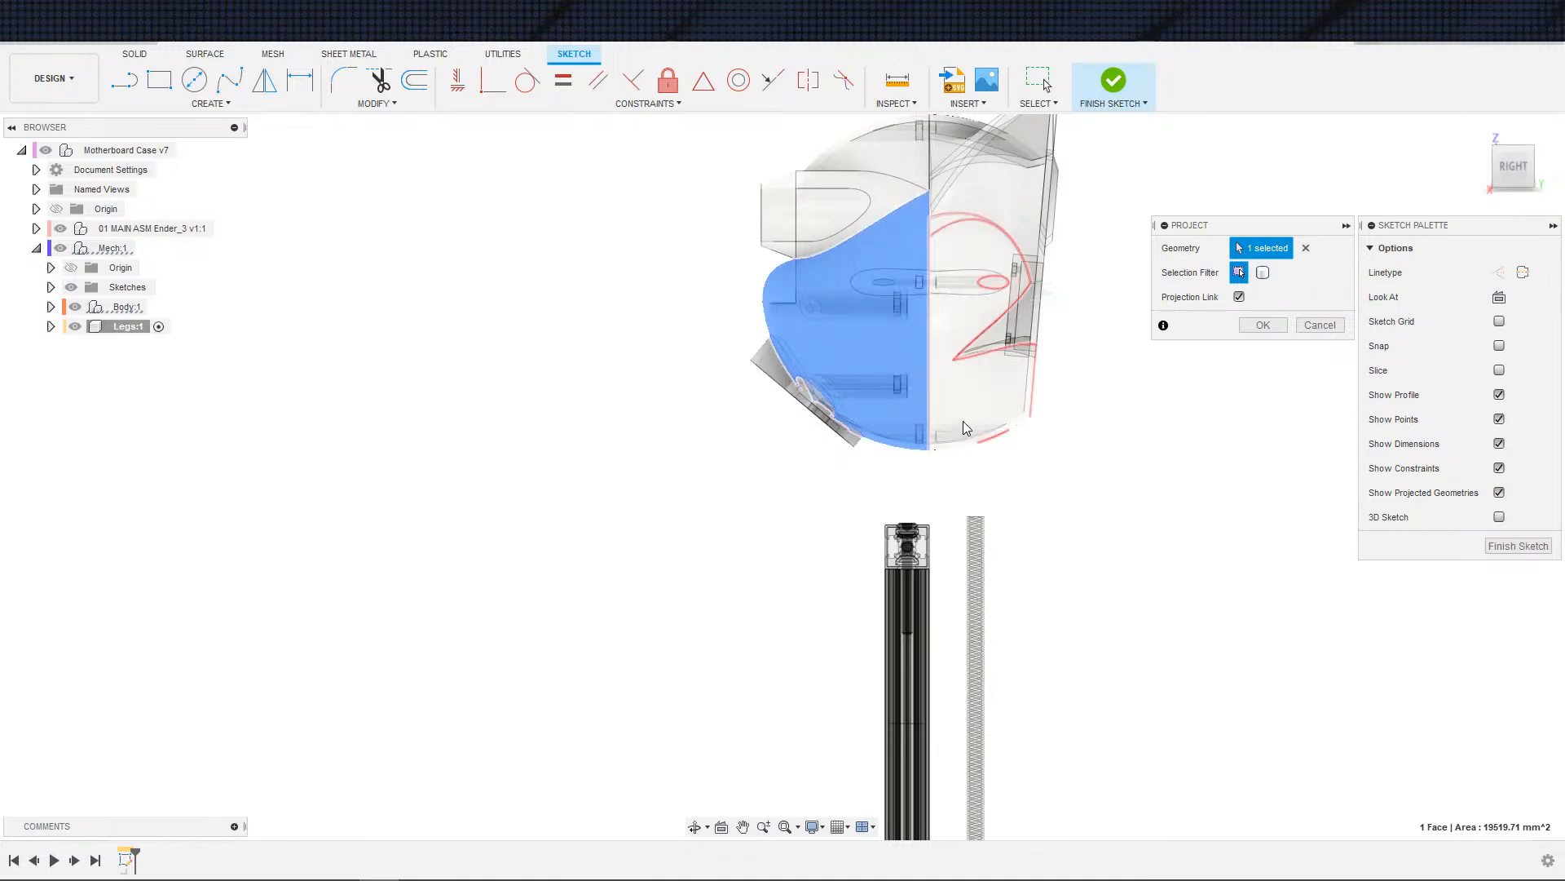
{"action": "left_click", "coordinate": [964, 422]}
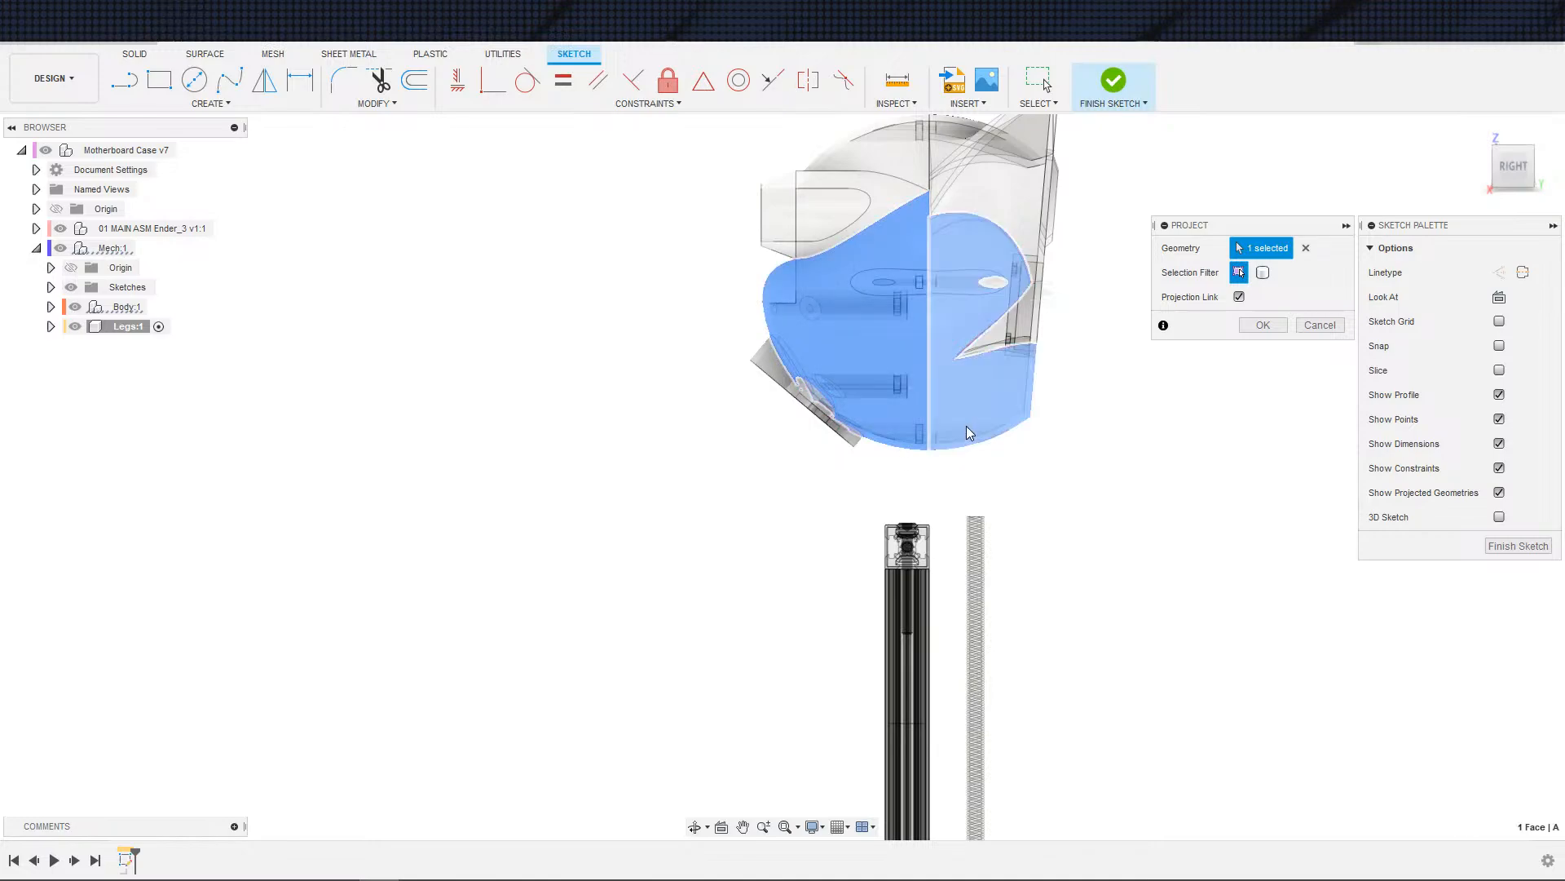
{"action": "left_click", "coordinate": [1266, 326]}
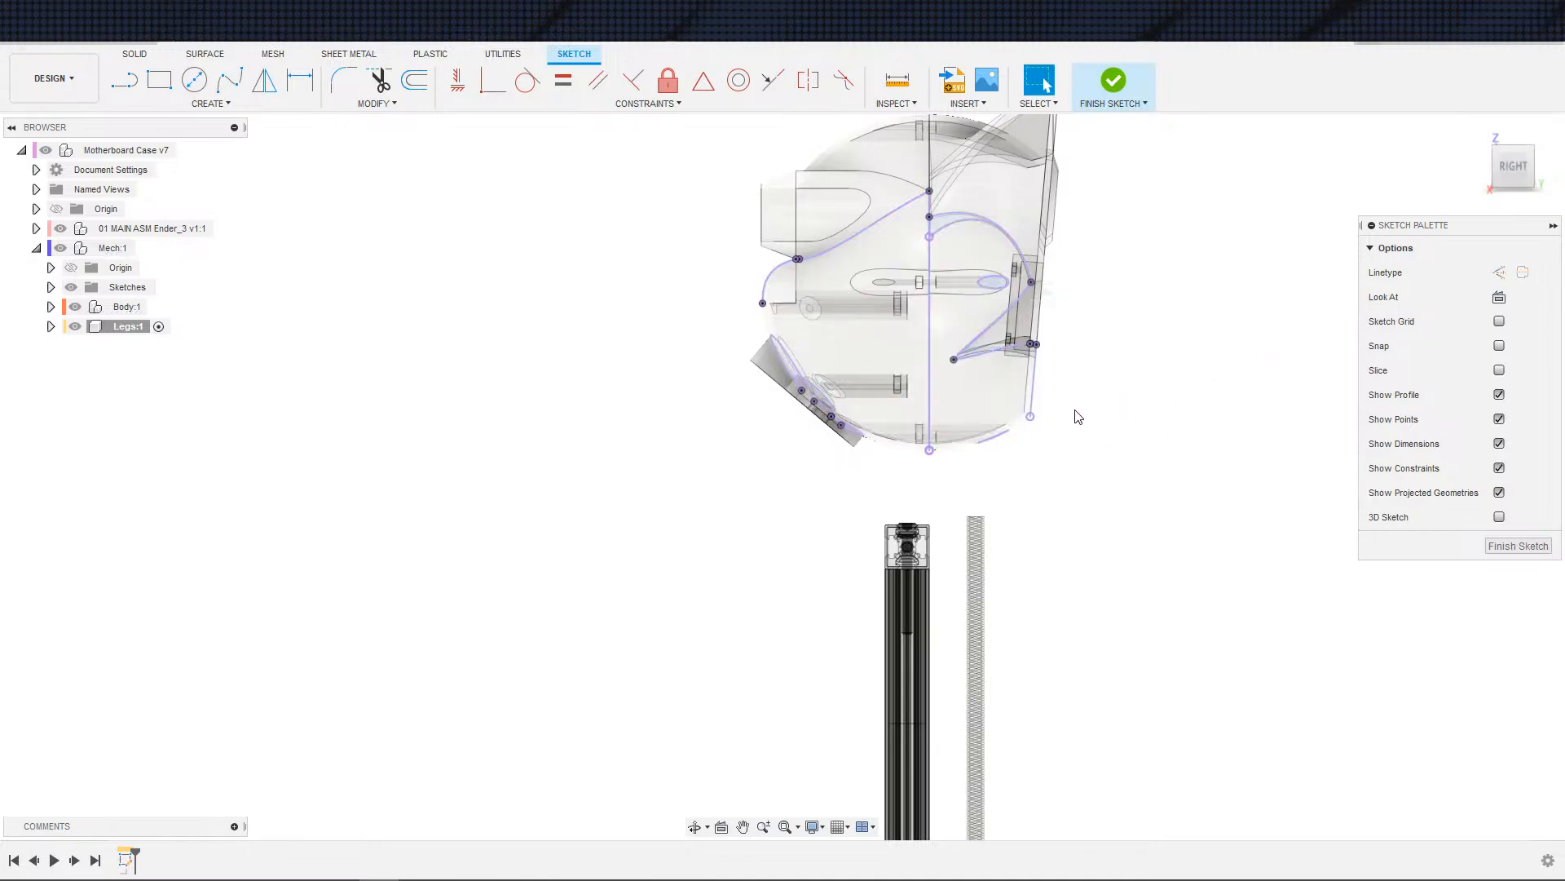
- Inspect the projected body outline and undo the new sketch
{"action": "scroll", "coordinate": [1076, 416], "scroll_direction": "down", "scroll_amount": 1}
{"action": "scroll", "coordinate": [1065, 413], "scroll_direction": "up", "scroll_amount": 3}
{"action": "scroll", "coordinate": [1006, 440], "scroll_direction": "down", "scroll_amount": 3}
{"action": "scroll", "coordinate": [962, 449], "scroll_direction": "up", "scroll_amount": 1}
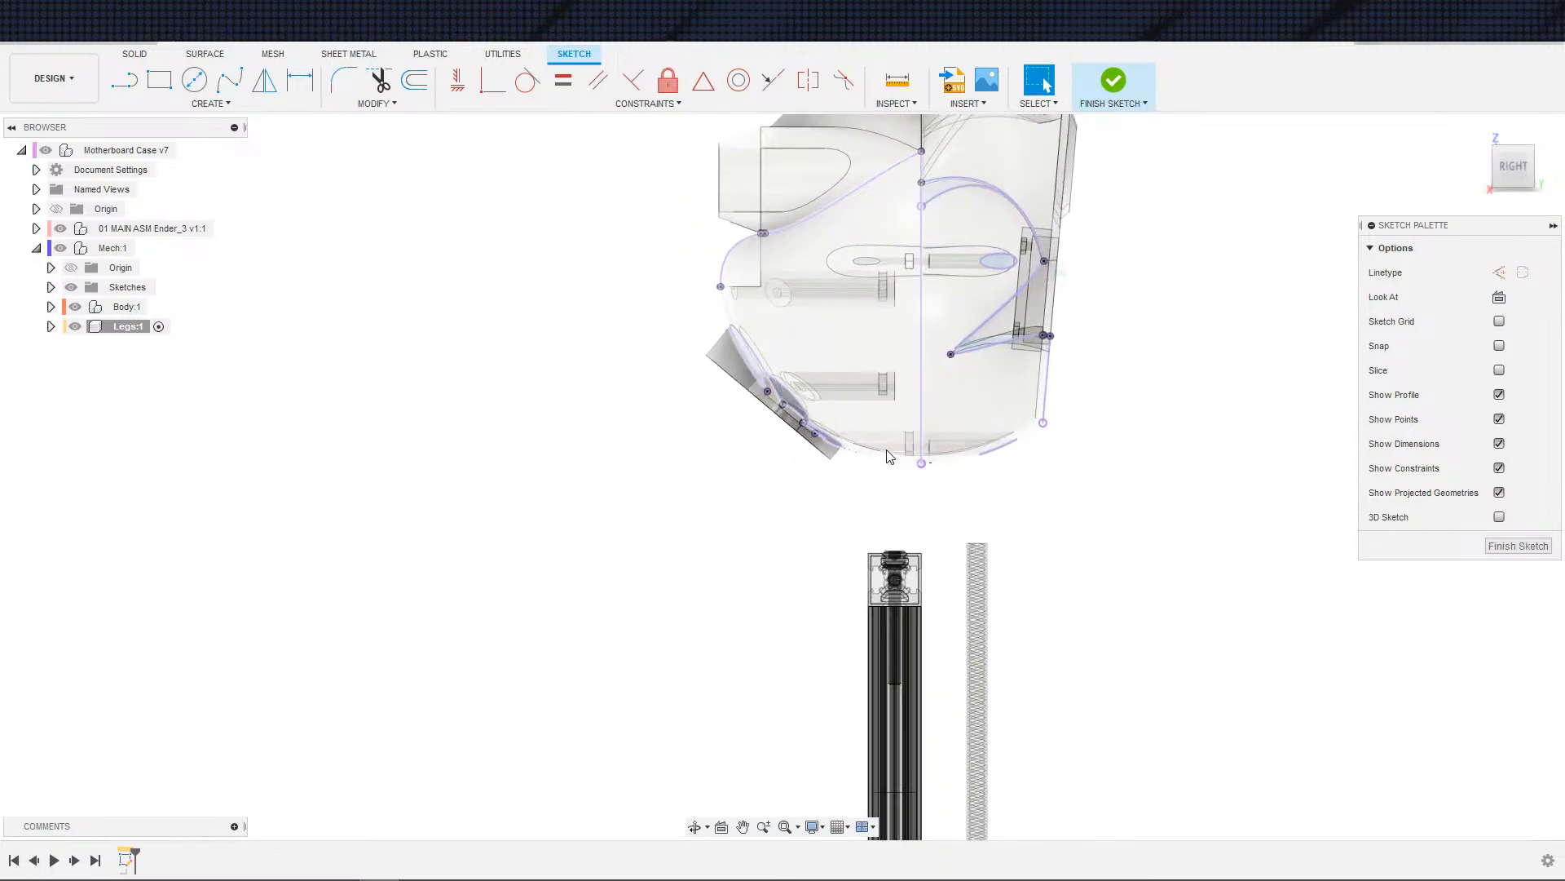
{"action": "scroll", "coordinate": [945, 455], "scroll_direction": "down", "scroll_amount": 2}
{"action": "middle_click_drag", "start_coordinate": [946, 455], "coordinate": [1010, 462], "text": "shift"}
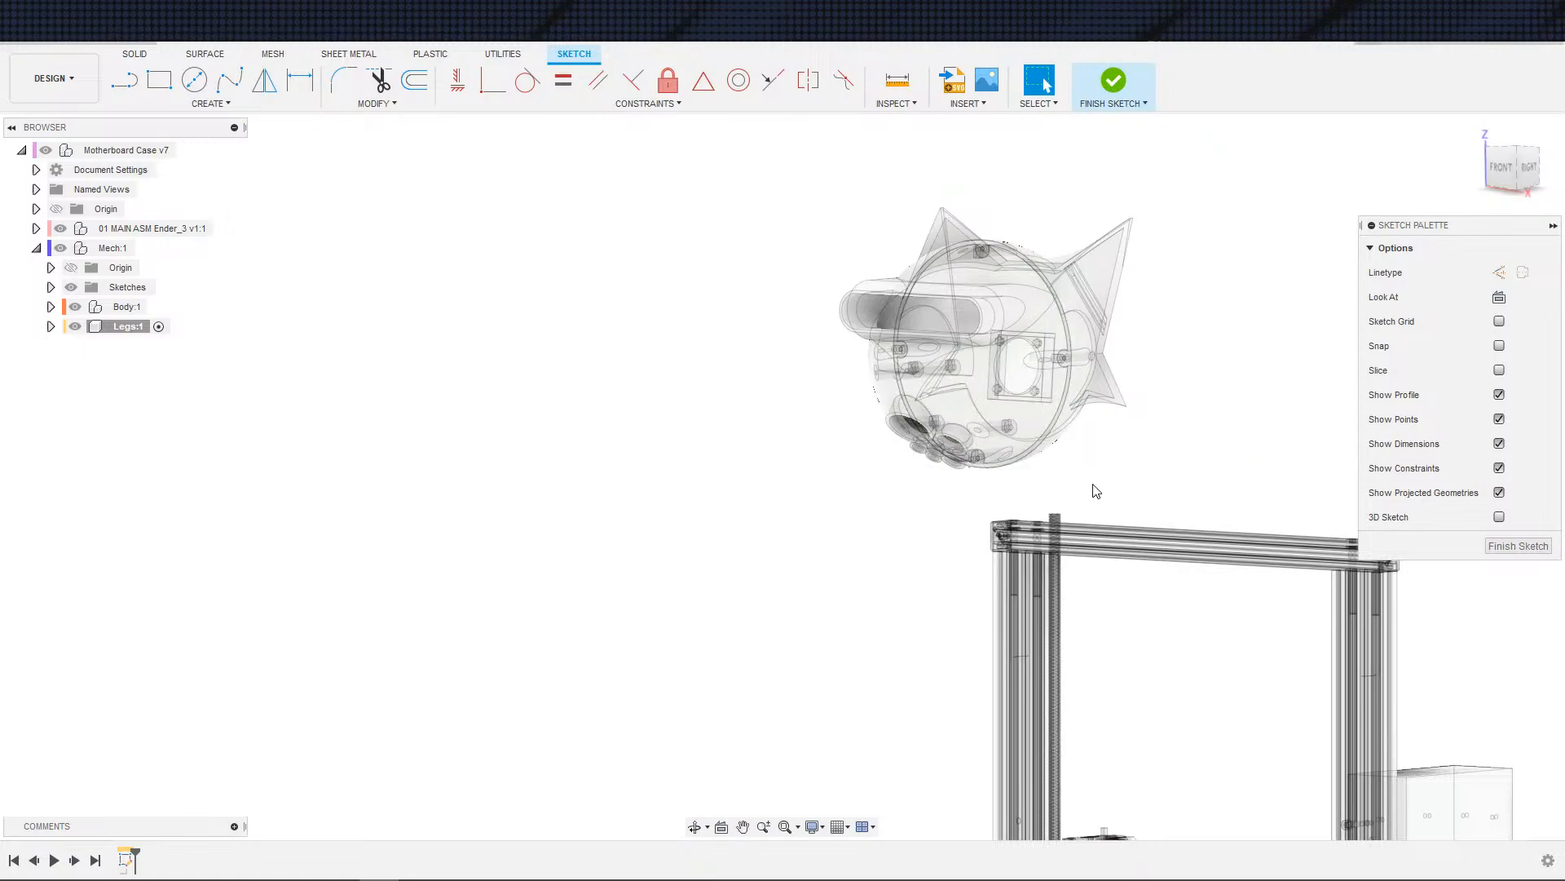
{"action": "scroll", "coordinate": [1101, 481], "scroll_direction": "down", "scroll_amount": 2}
{"action": "key", "text": "ctrl+z"}
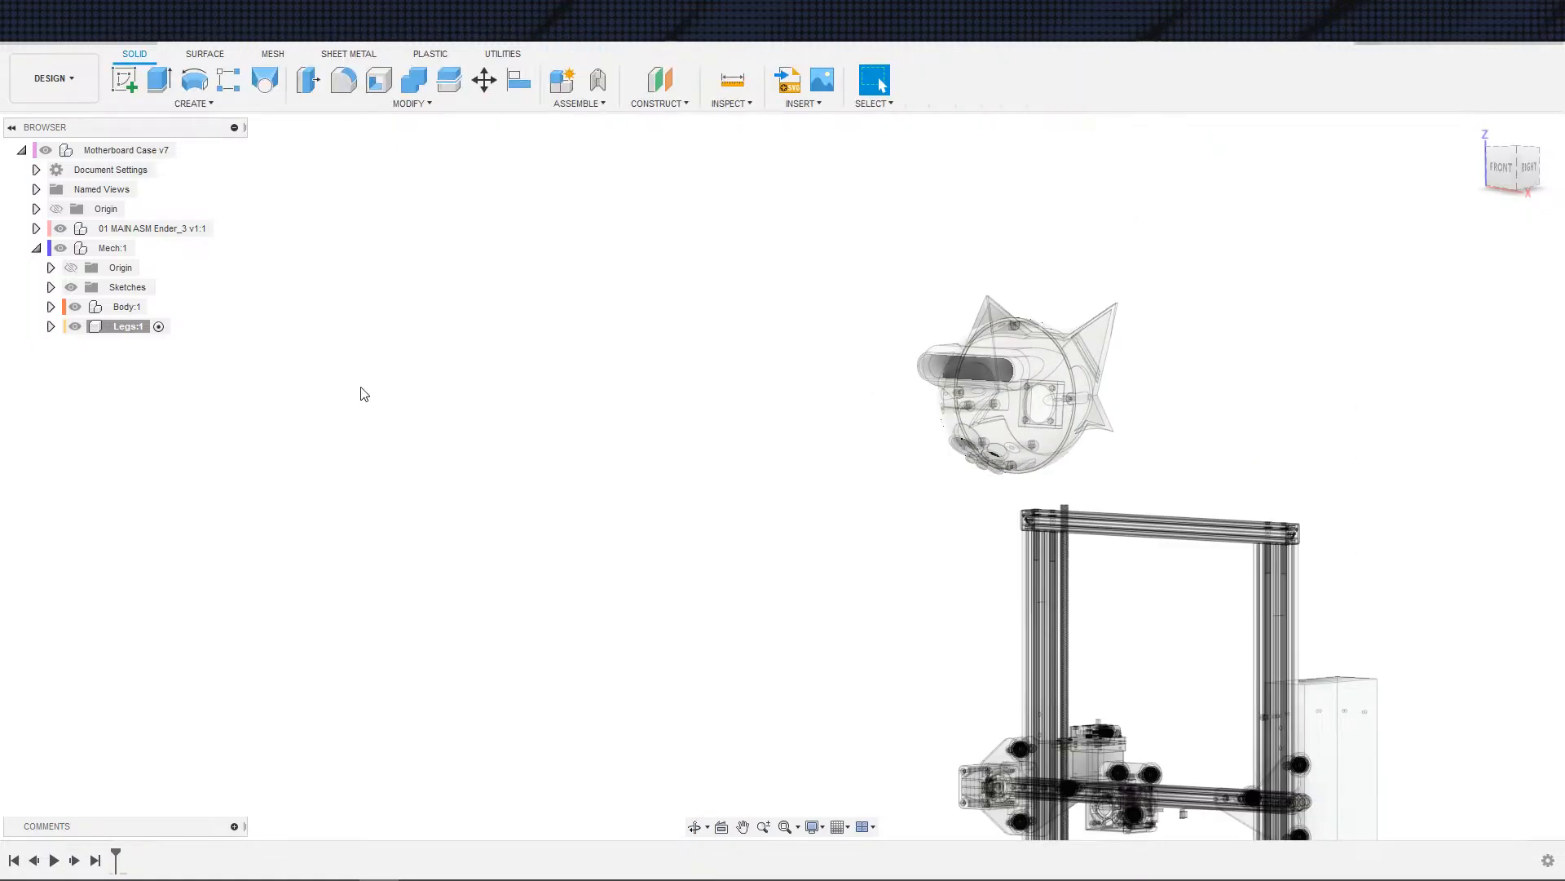
- Start a sketch for the legs on the Body component's X Midplane construction plane
{"action": "left_click", "coordinate": [51, 307]}
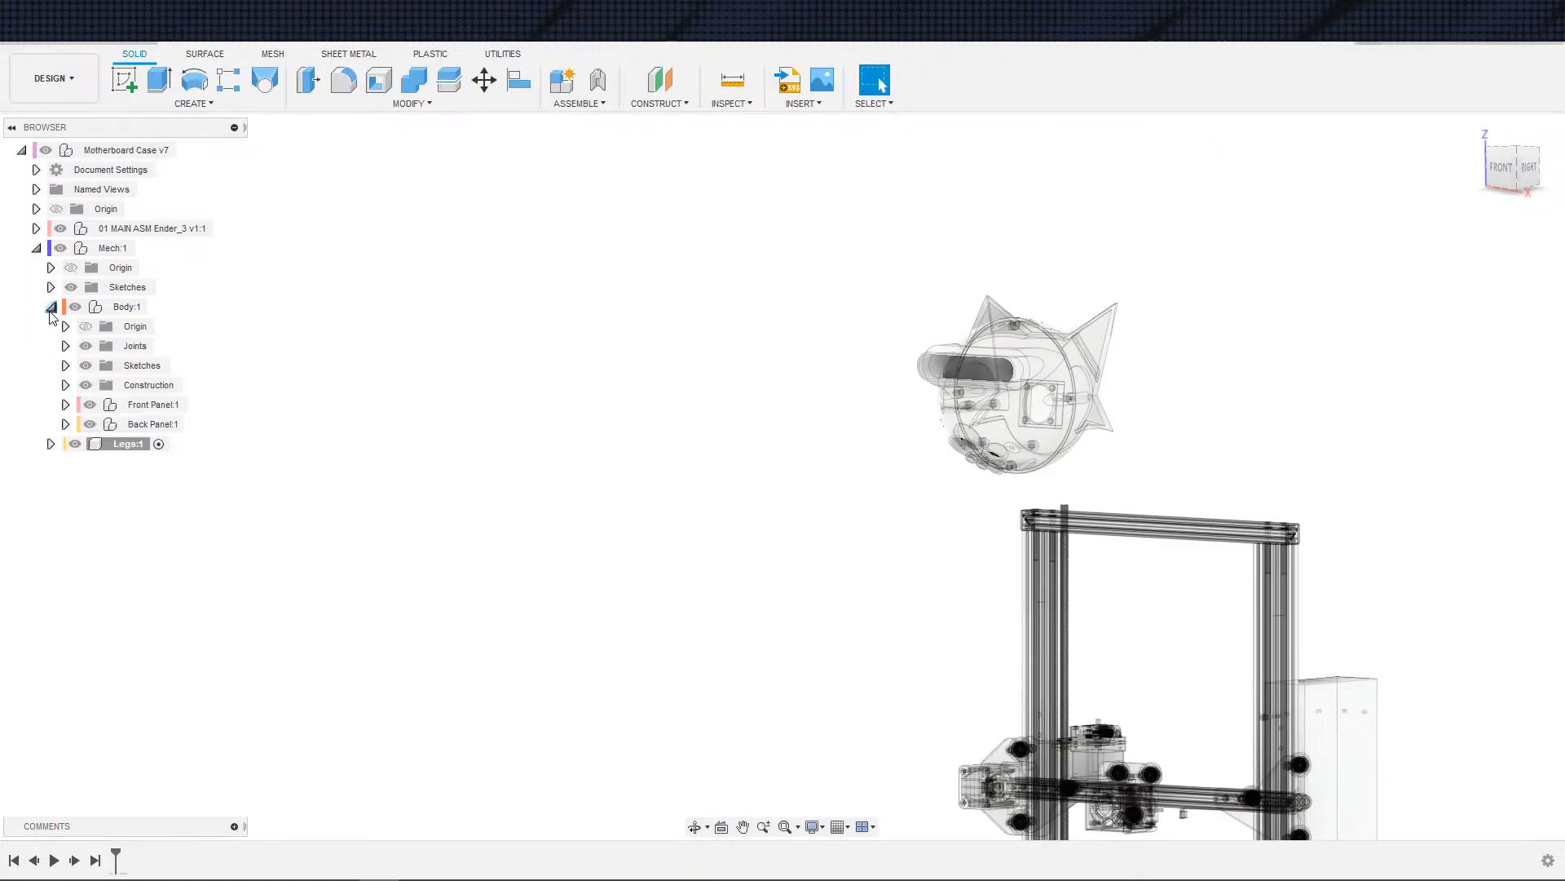
{"action": "left_click", "coordinate": [66, 385]}
{"action": "left_click", "coordinate": [167, 446]}
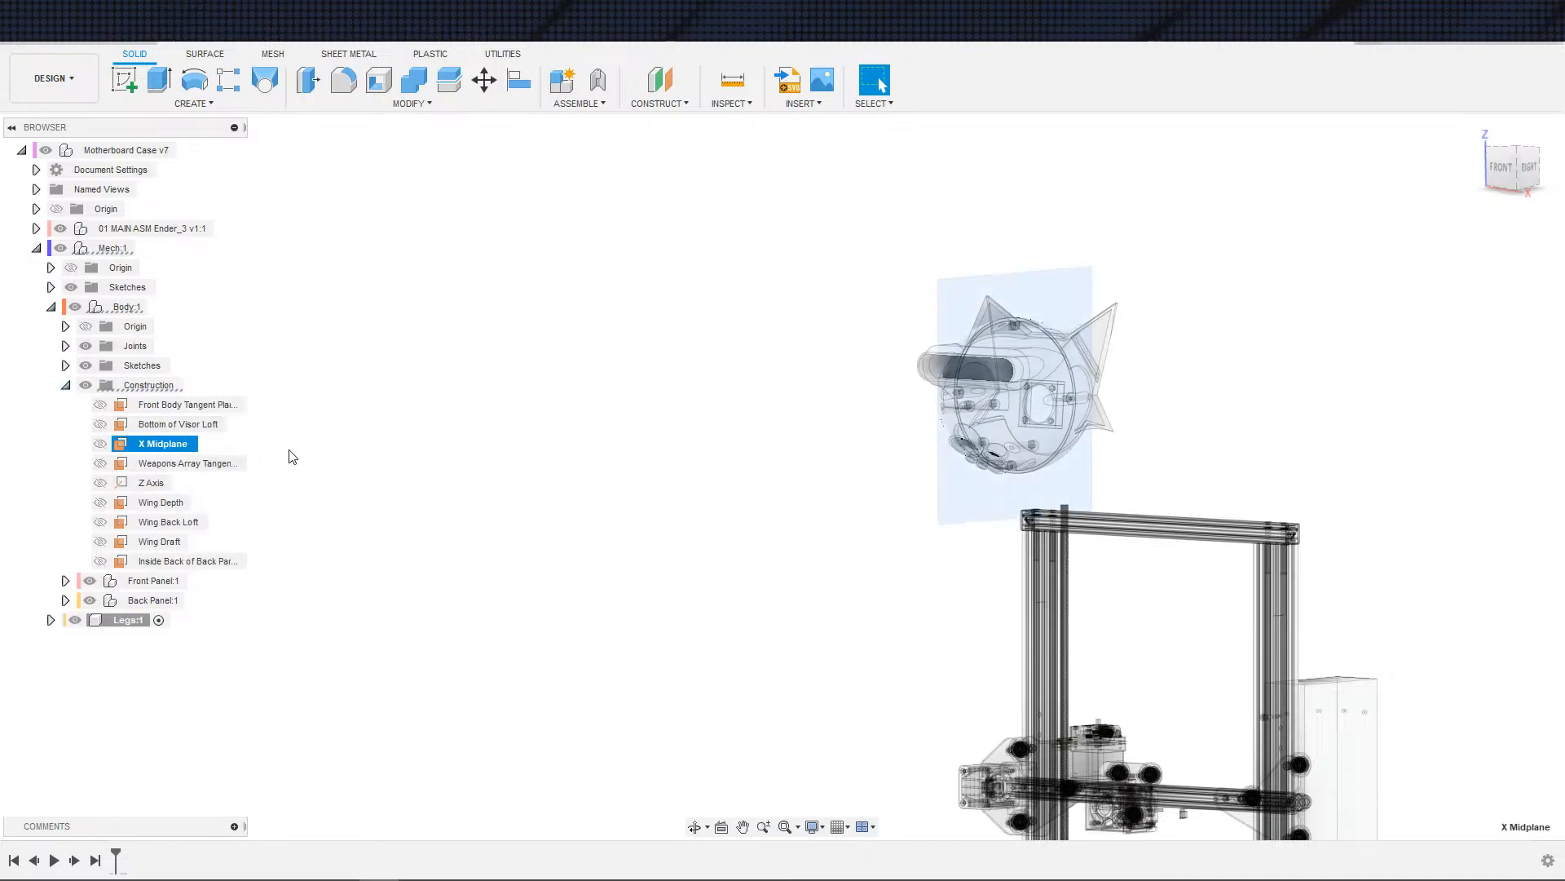
{"action": "middle_click_drag", "start_coordinate": [286, 454], "coordinate": [549, 501], "text": "shift"}
{"action": "key", "text": "s"}
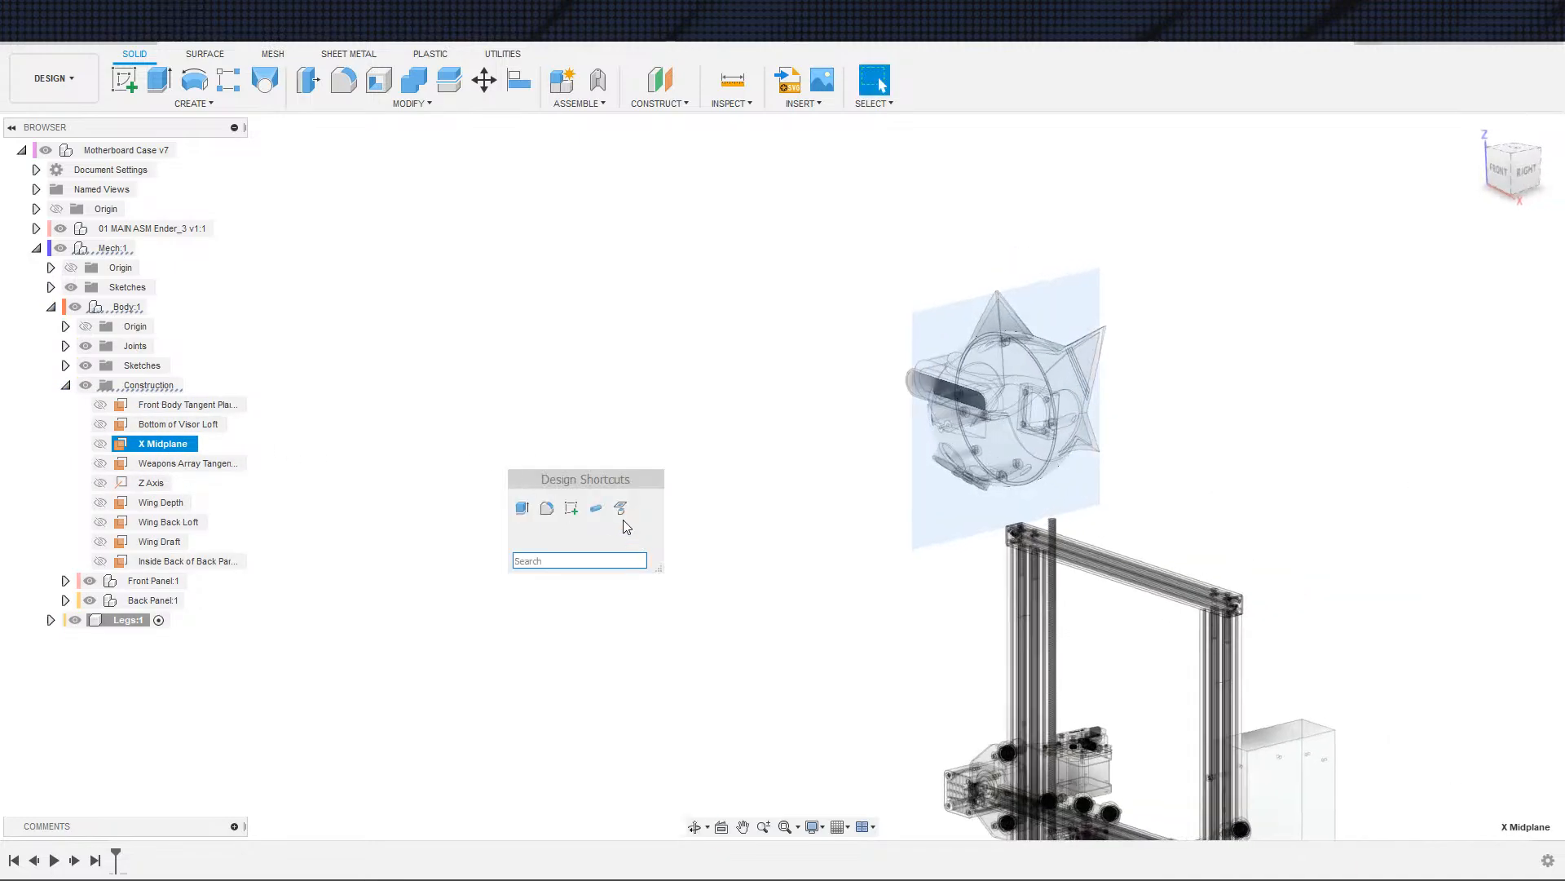
{"action": "left_click", "coordinate": [572, 508]}
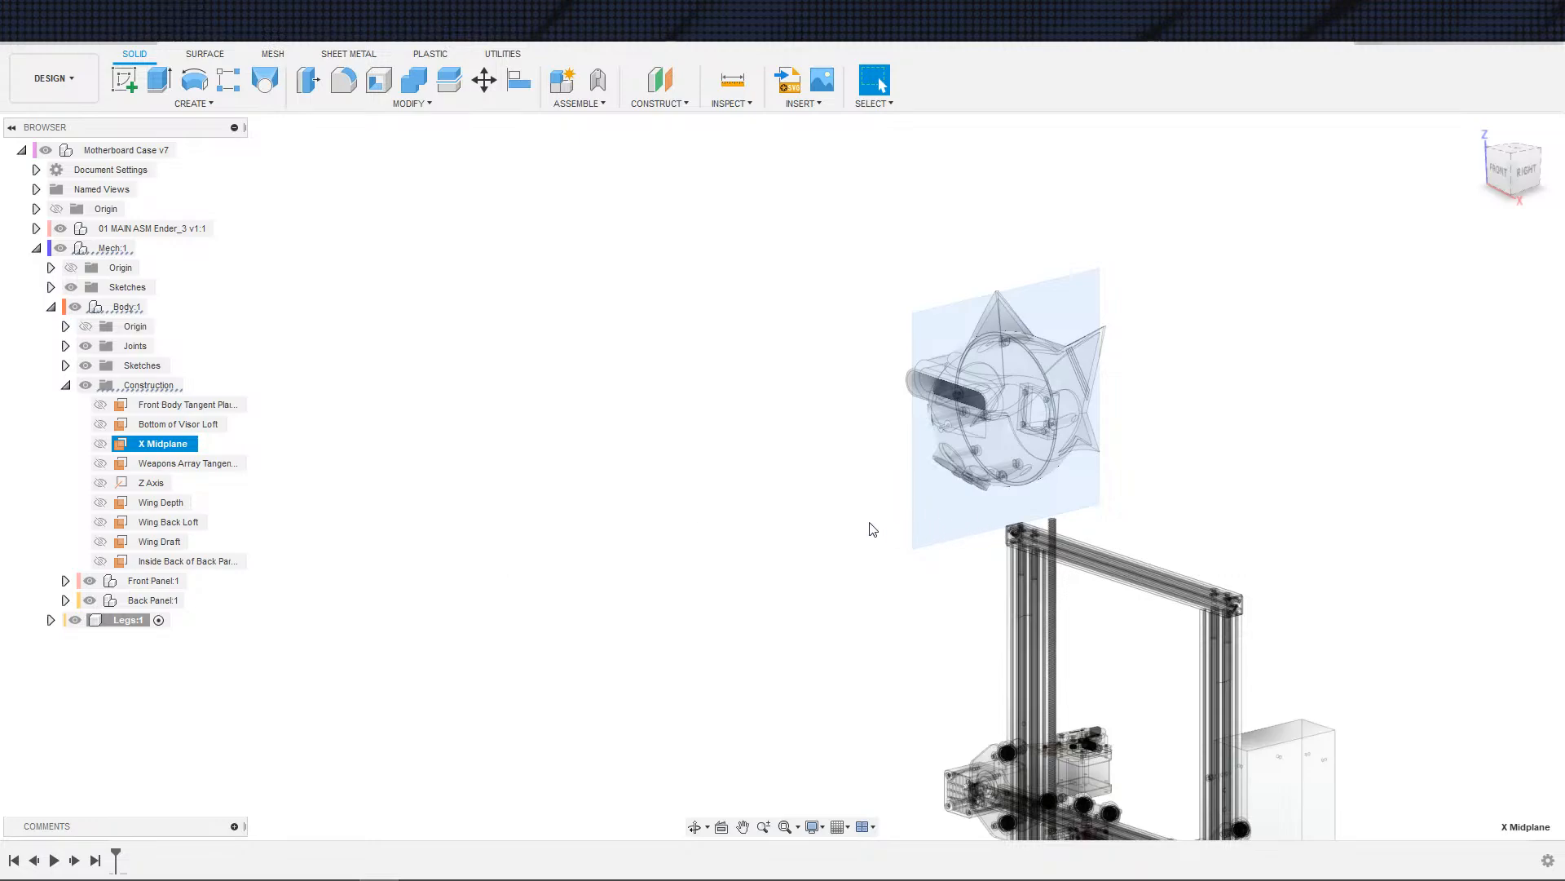
- Intersect the front panel and back panel bodies with the sketch plane to get their section outlines
{"action": "key", "text": "s"}
{"action": "left_click", "coordinate": [898, 617]}
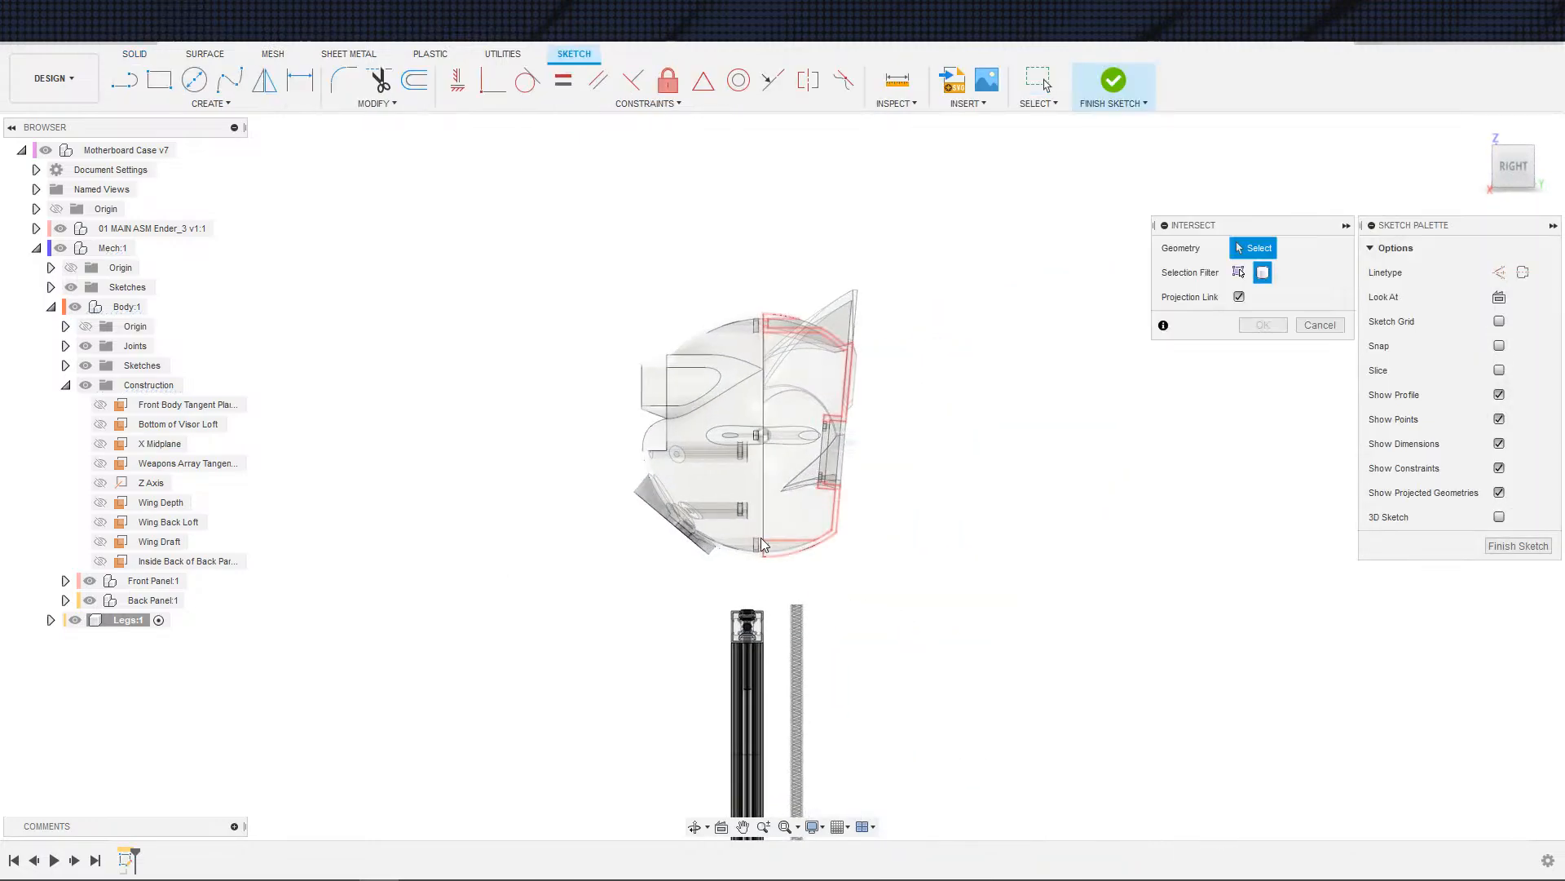
{"action": "left_click", "coordinate": [763, 542]}
{"action": "left_click", "coordinate": [806, 538]}
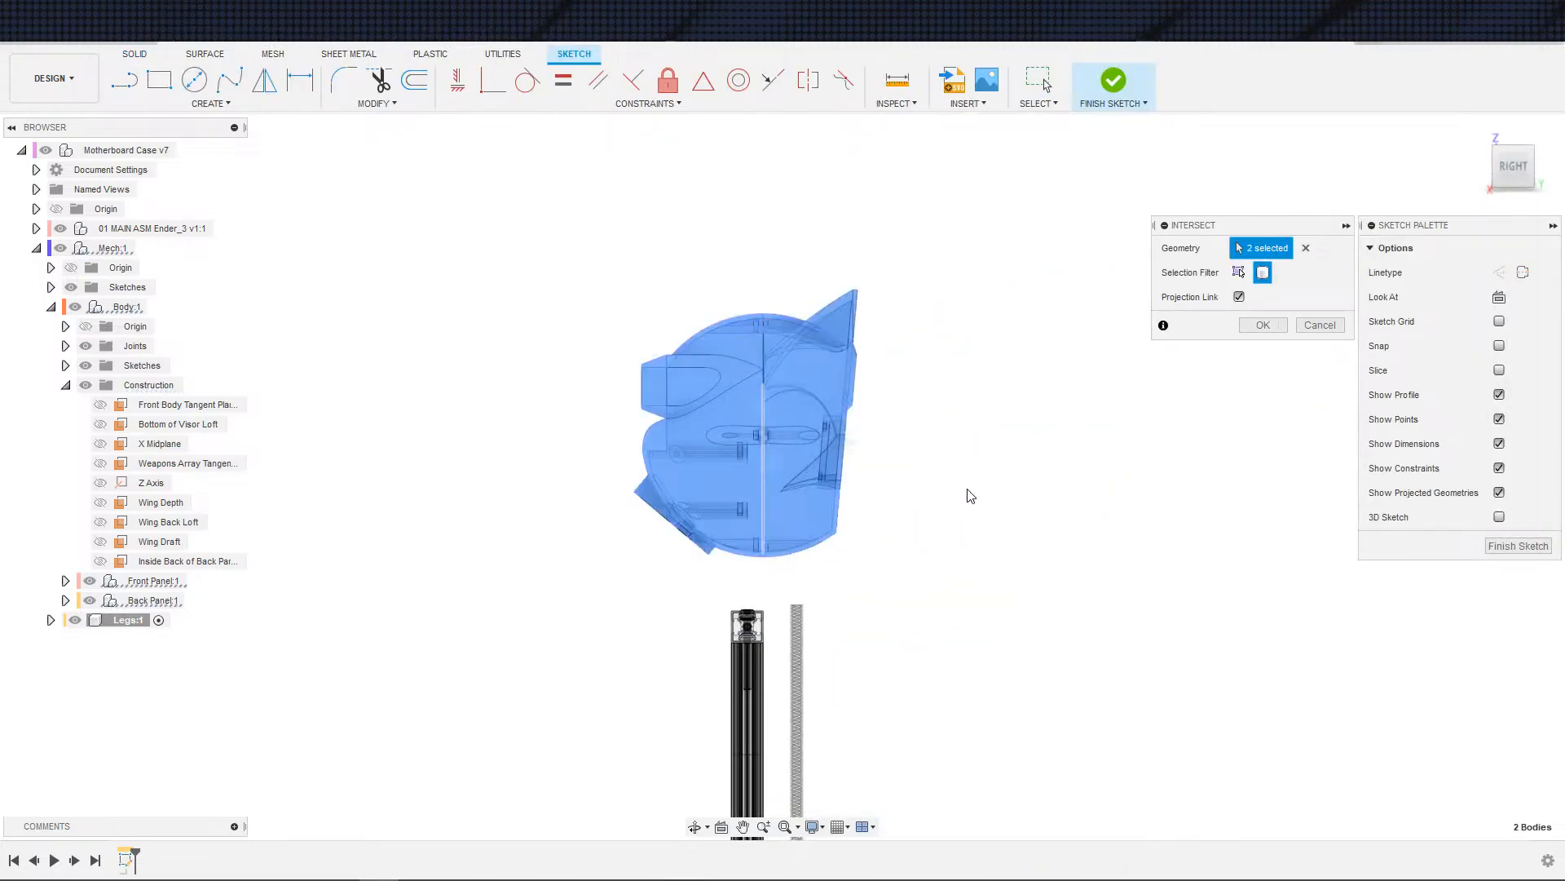
{"action": "key", "text": "Return"}
- Sketch a slanted line just below the back panel's curved underside, rising toward the rear
{"action": "scroll", "coordinate": [880, 584], "scroll_direction": "up", "scroll_amount": 5}
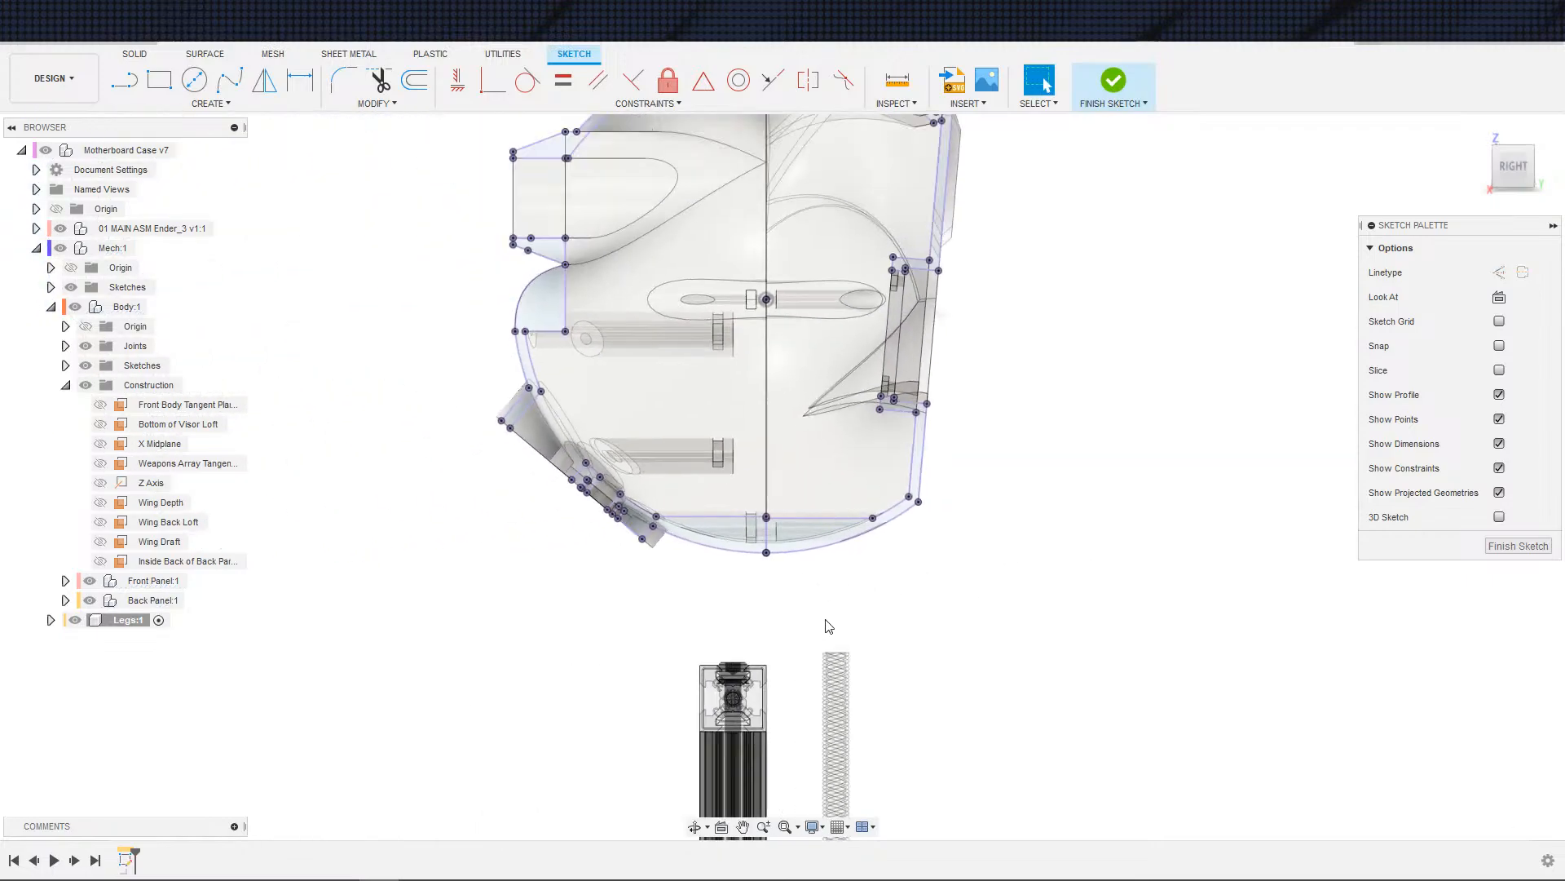
{"action": "key", "text": "s"}
{"action": "left_click", "coordinate": [838, 653]}
{"action": "left_click", "coordinate": [799, 599]}
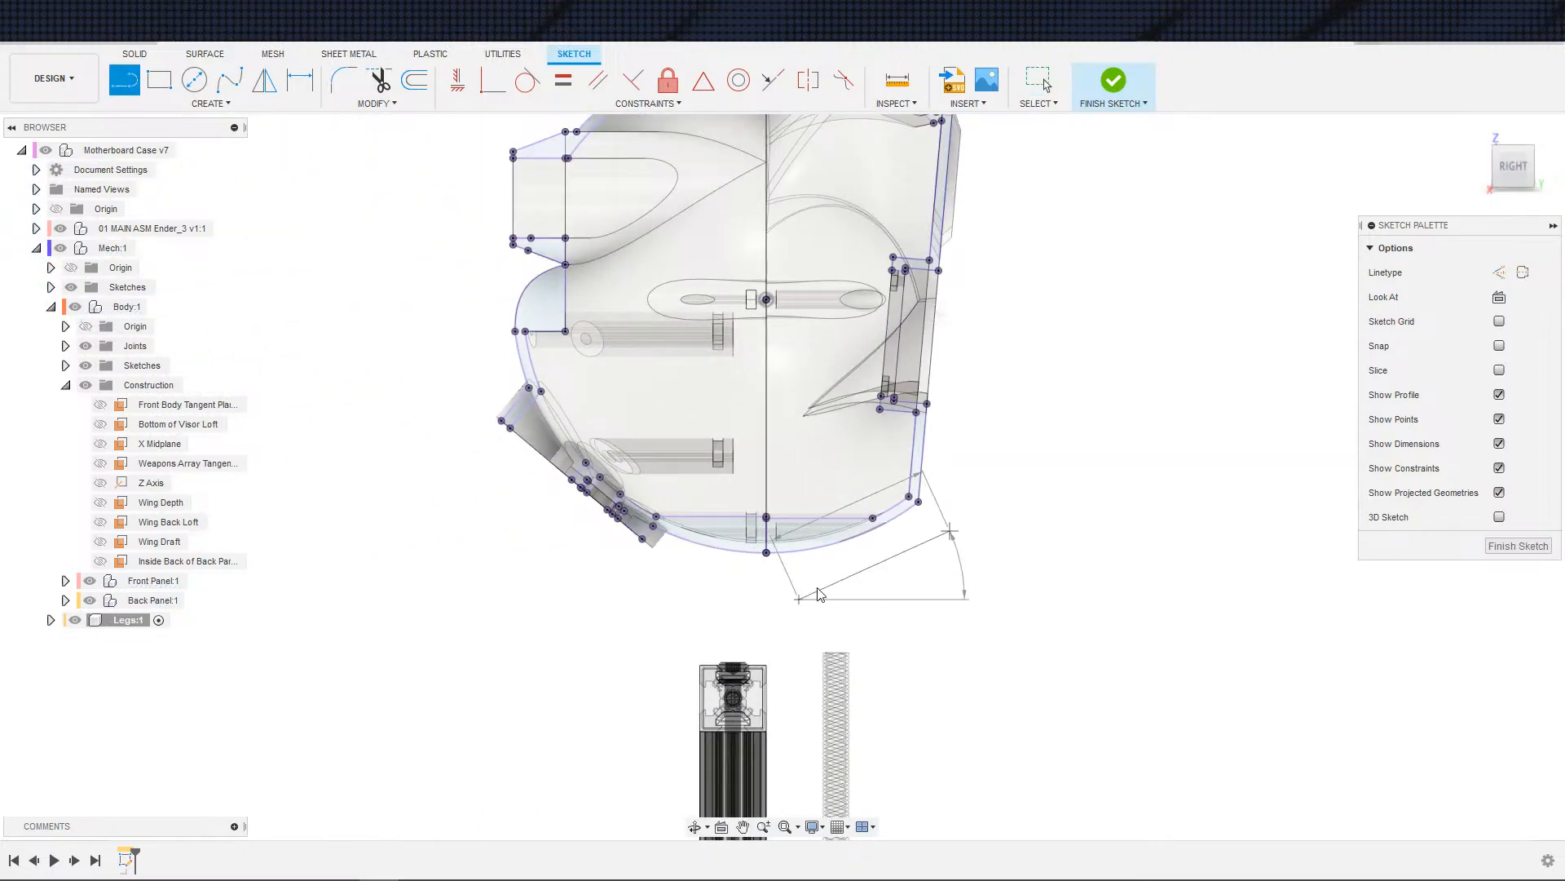
{"action": "left_click", "coordinate": [950, 530]}
{"action": "key", "text": "Escape"}
- Sketch a second slanted line about 77 mm long below the front panel's curved underside, rising toward the front
{"action": "key", "text": "s"}
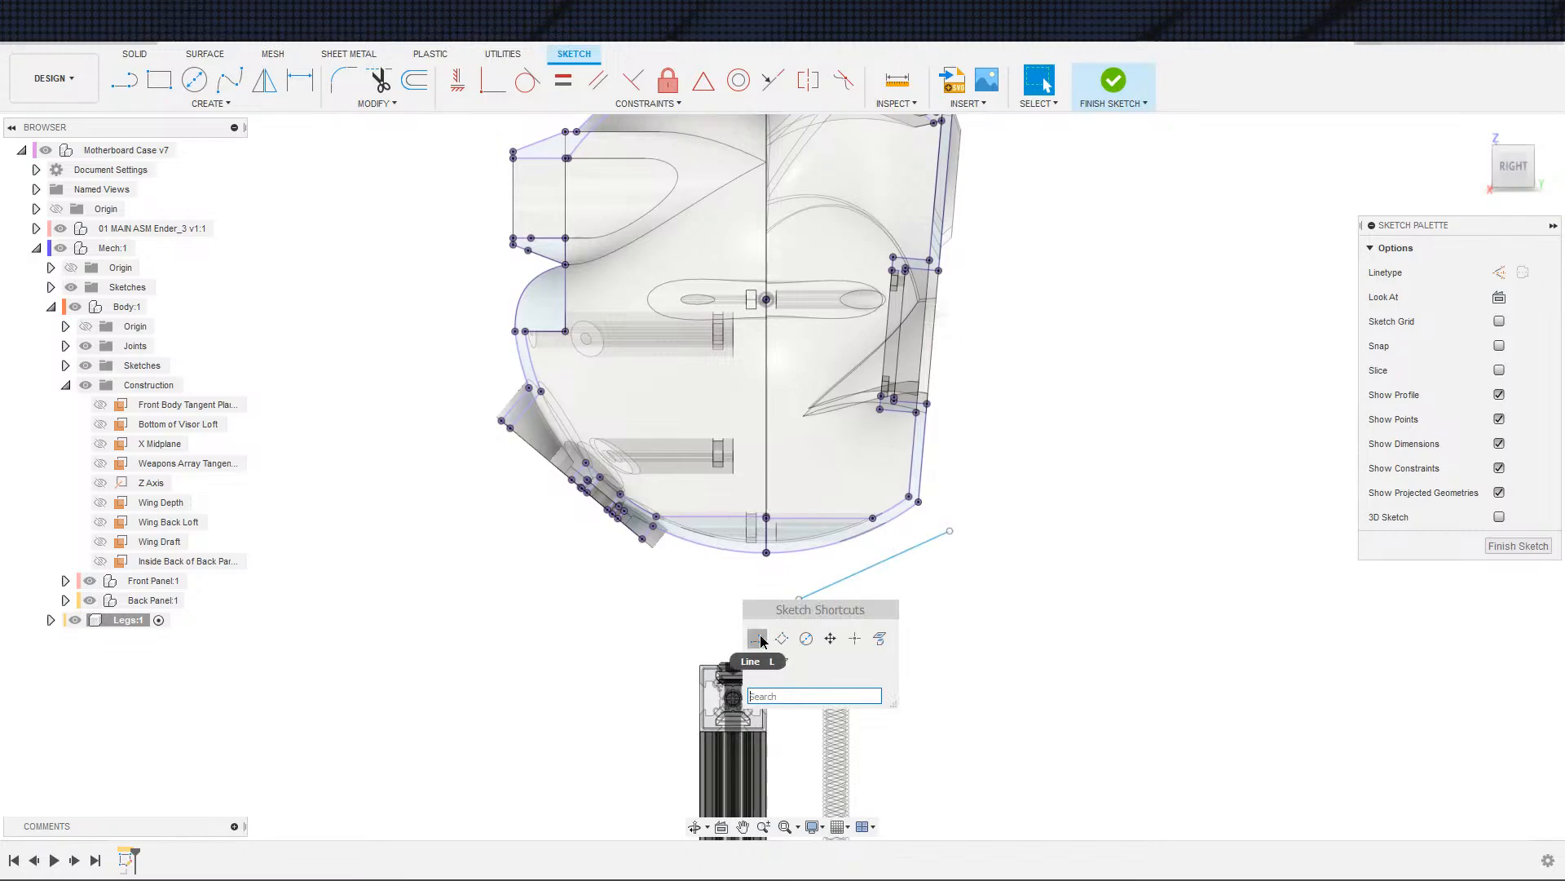
{"action": "left_click", "coordinate": [760, 638]}
{"action": "left_click", "coordinate": [744, 579]}
{"action": "left_click", "coordinate": [507, 481]}
{"action": "left_click", "coordinate": [514, 506]}
{"action": "scroll", "coordinate": [522, 510], "scroll_direction": "down", "scroll_amount": 1}
{"action": "scroll", "coordinate": [719, 553], "scroll_direction": "up", "scroll_amount": 2}
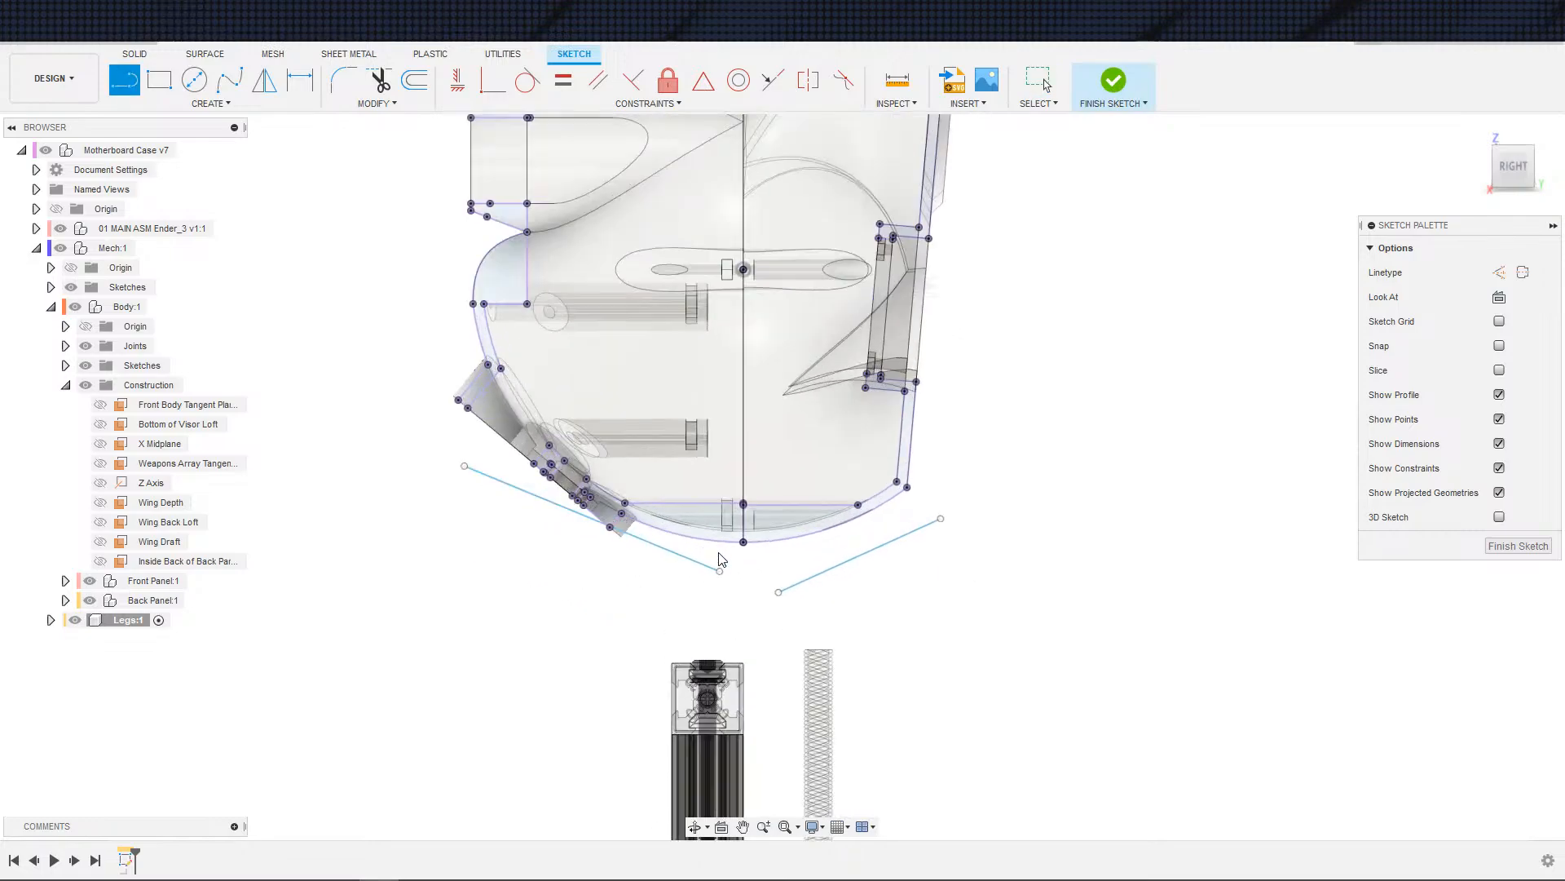
{"action": "key", "text": "Escape"}
{"action": "left_click_drag", "start_coordinate": [695, 562], "coordinate": [720, 581]}
- Finish the leg sketch, undo that to return to editing it, and view the sketch plane straight on
{"action": "middle_click_drag", "start_coordinate": [698, 618], "coordinate": [669, 575], "text": "shift"}
{"action": "mouse_move", "coordinate": [1269, 581]}
{"action": "middle_mouse_down", "text": "shift"}
{"action": "mouse_move", "coordinate": [818, 604]}
{"action": "mouse_move", "coordinate": [919, 622]}
{"action": "middle_mouse_up", "text": "shift"}
{"action": "scroll", "coordinate": [889, 571], "scroll_direction": "down", "scroll_amount": 6}
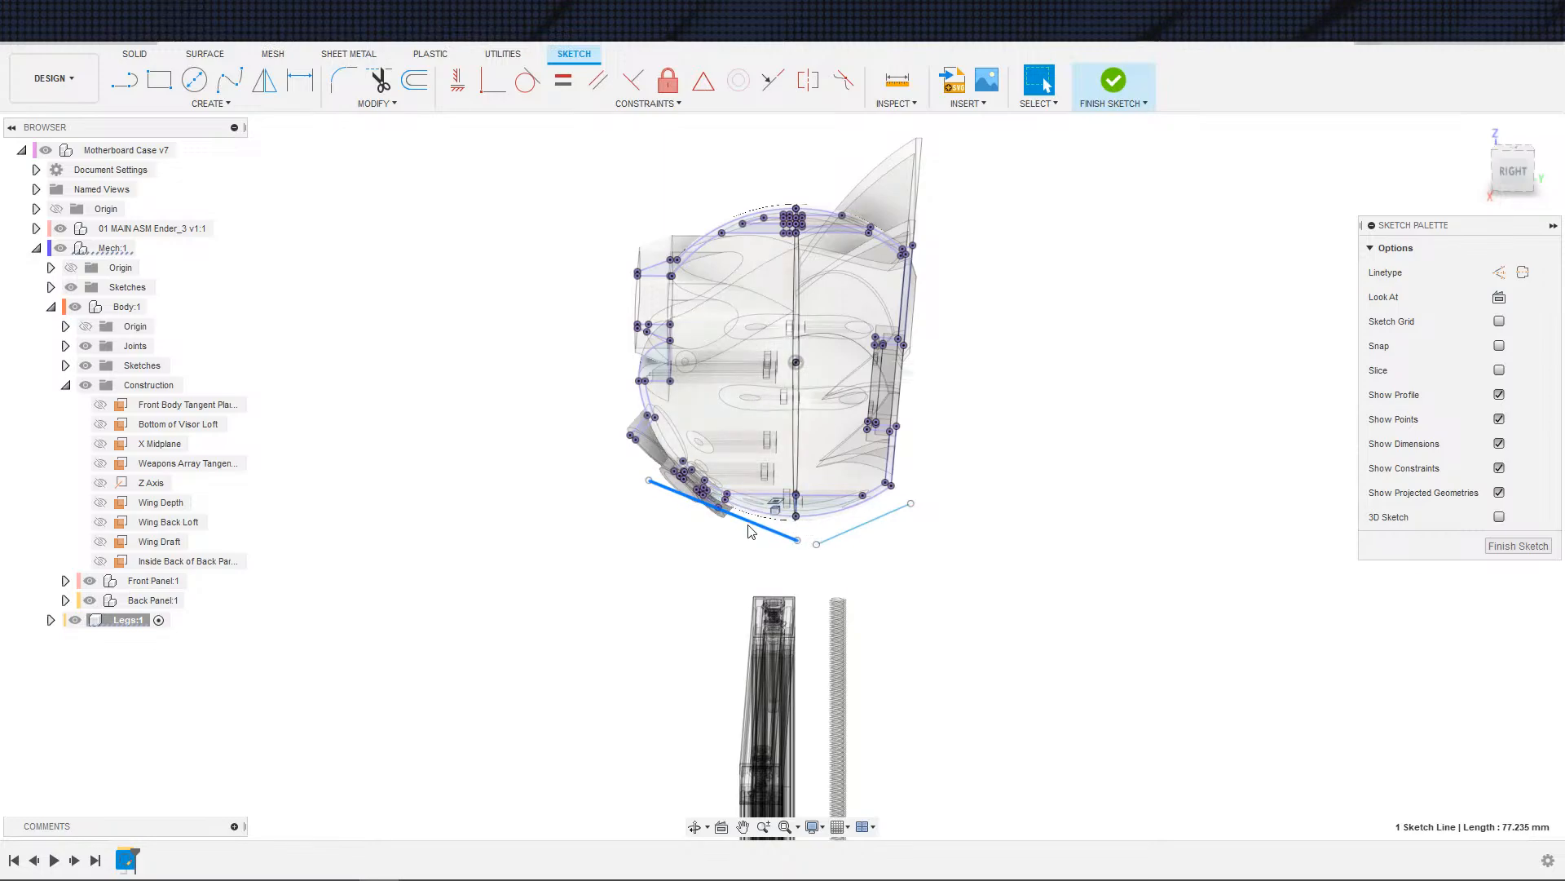
{"action": "scroll", "coordinate": [807, 461], "scroll_direction": "up", "scroll_amount": 2}
{"action": "scroll", "coordinate": [995, 347], "scroll_direction": "down", "scroll_amount": 1}
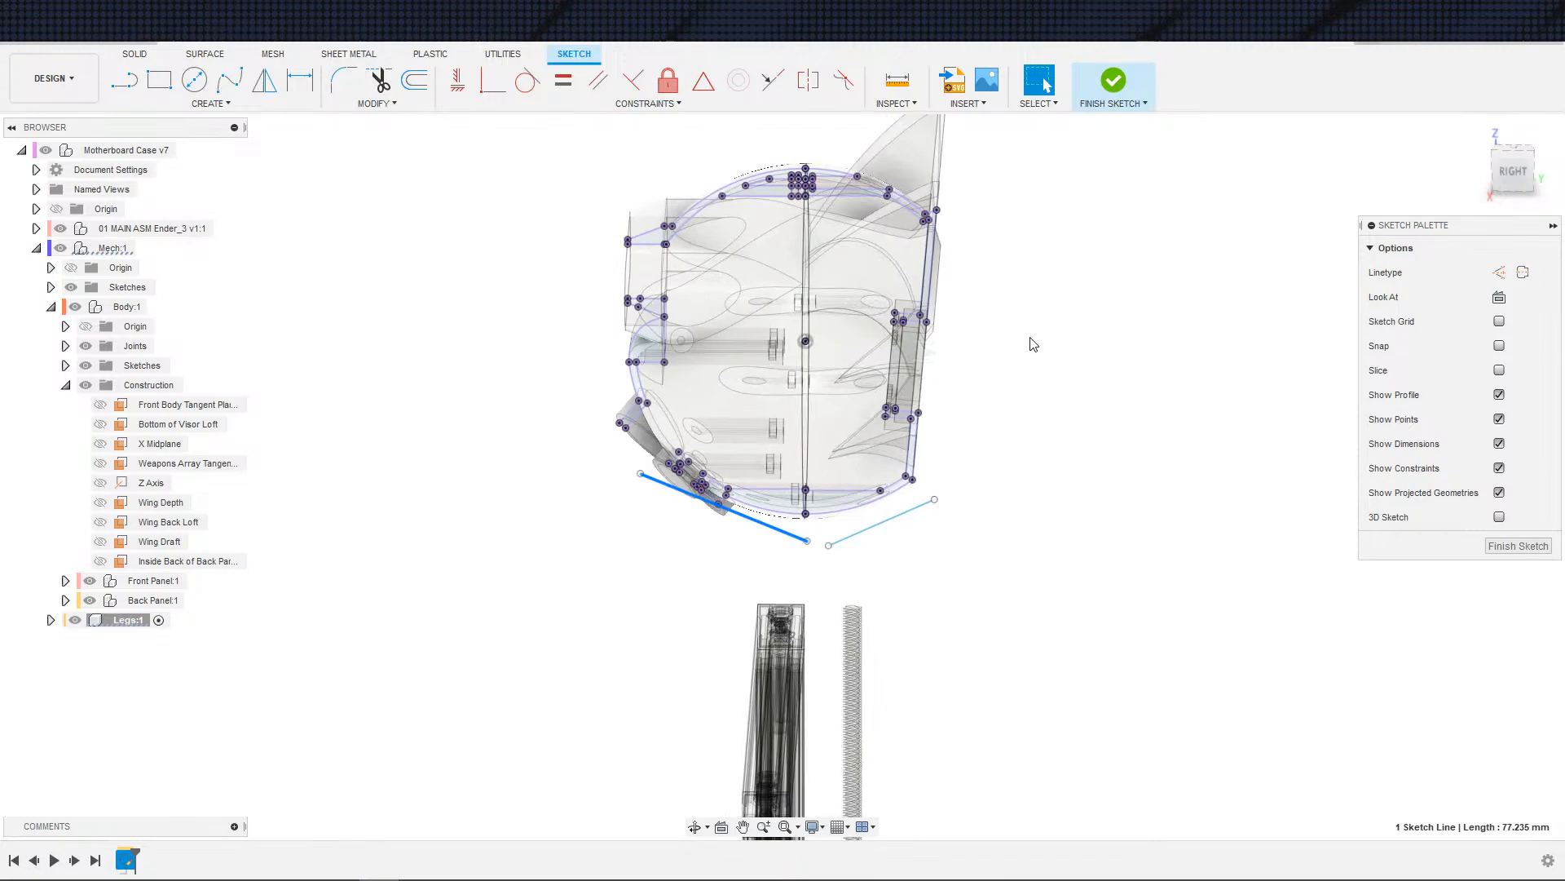
{"action": "left_click", "coordinate": [1122, 85]}
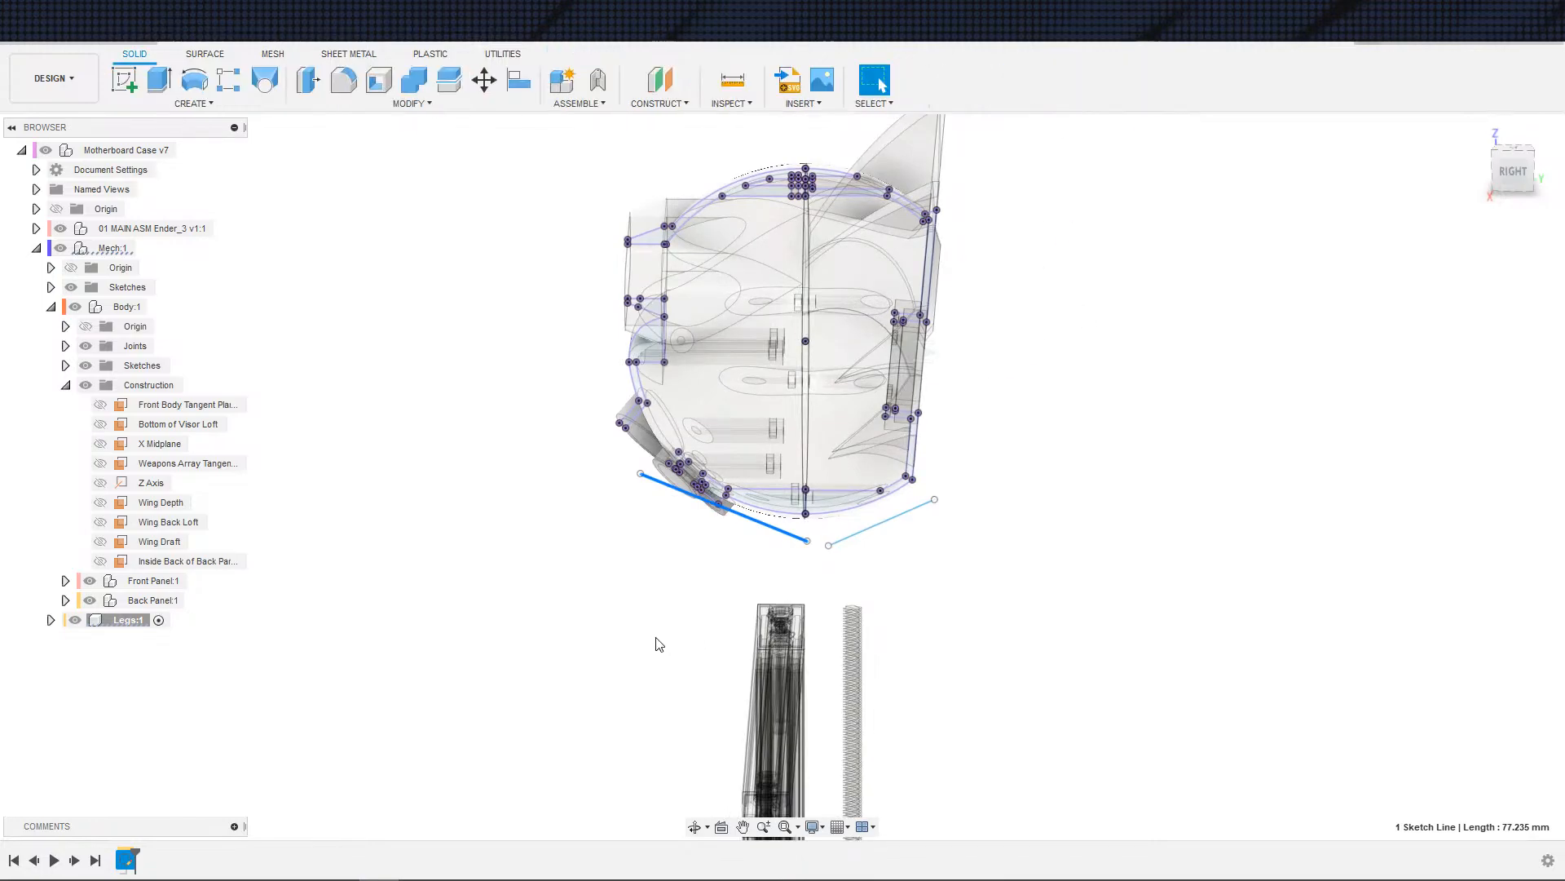
{"action": "key", "text": "ctrl+z"}
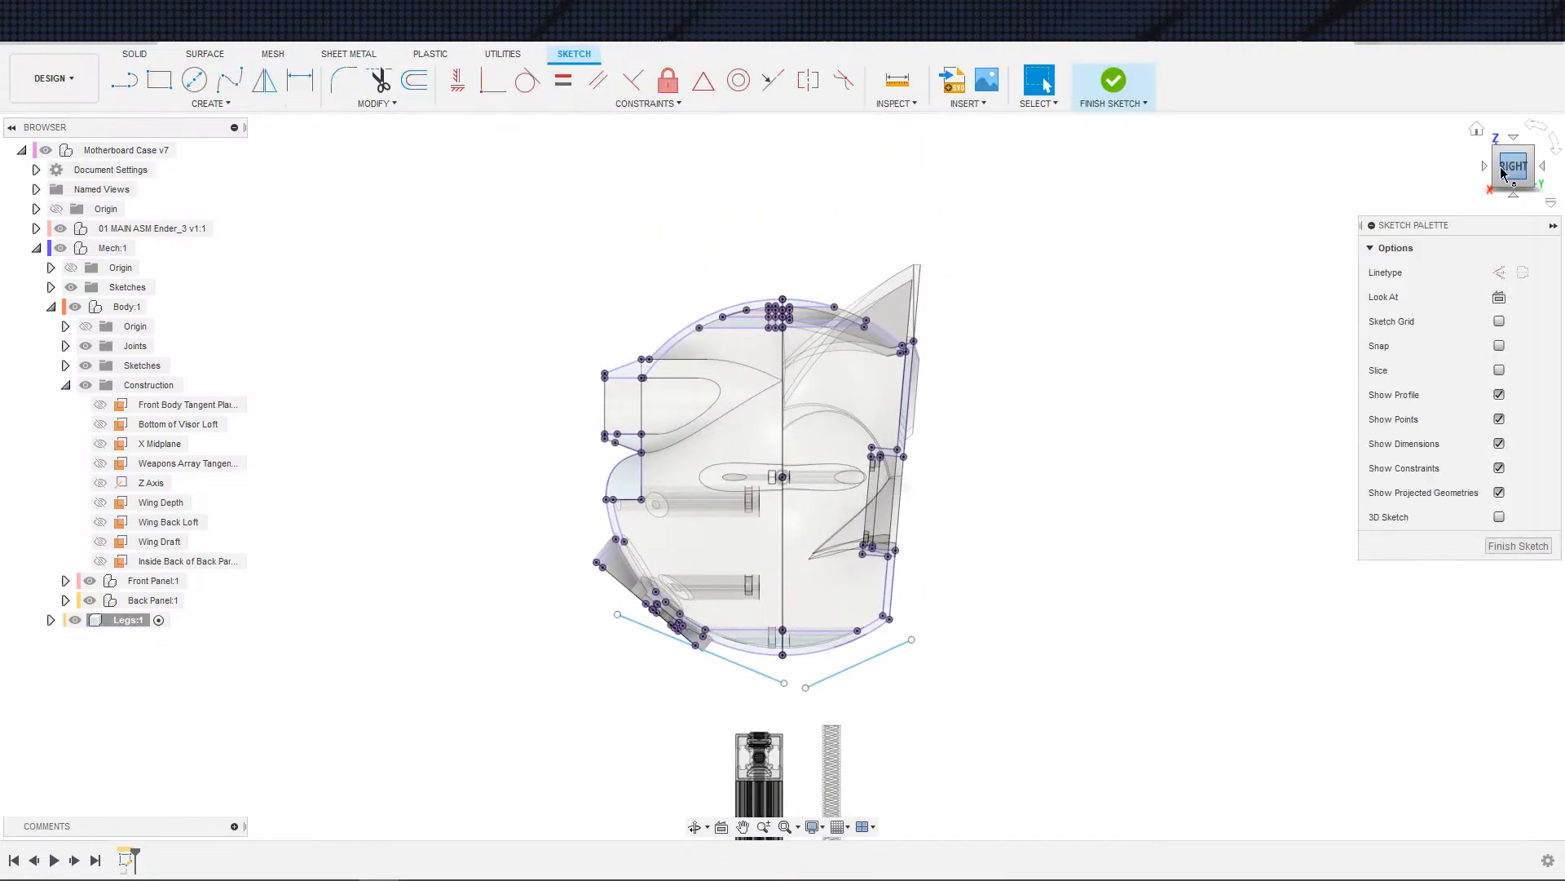
{"action": "left_click", "coordinate": [1499, 298]}
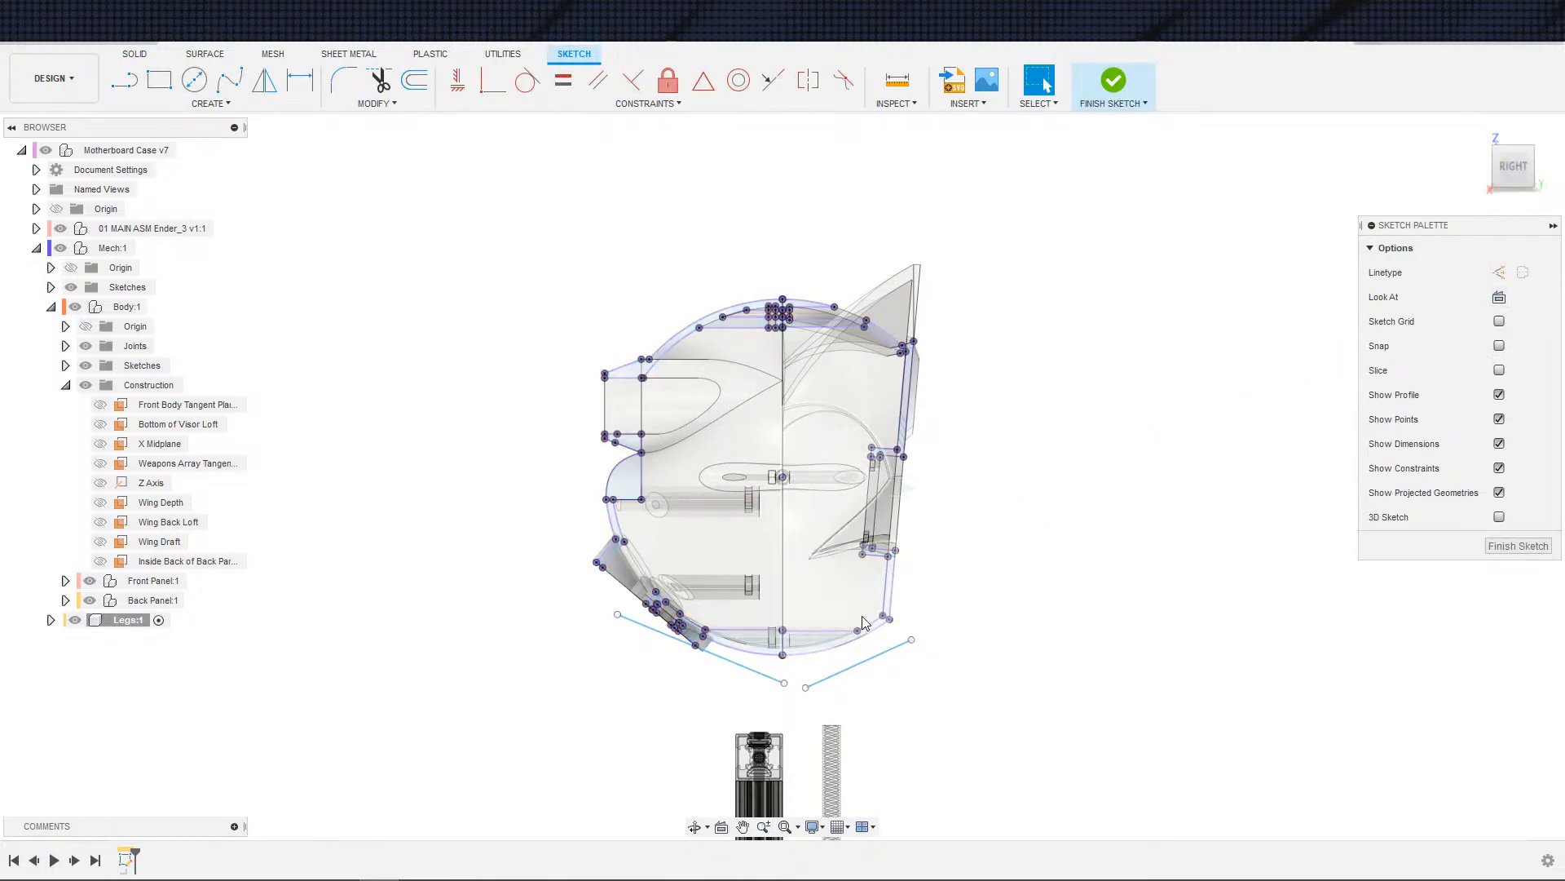
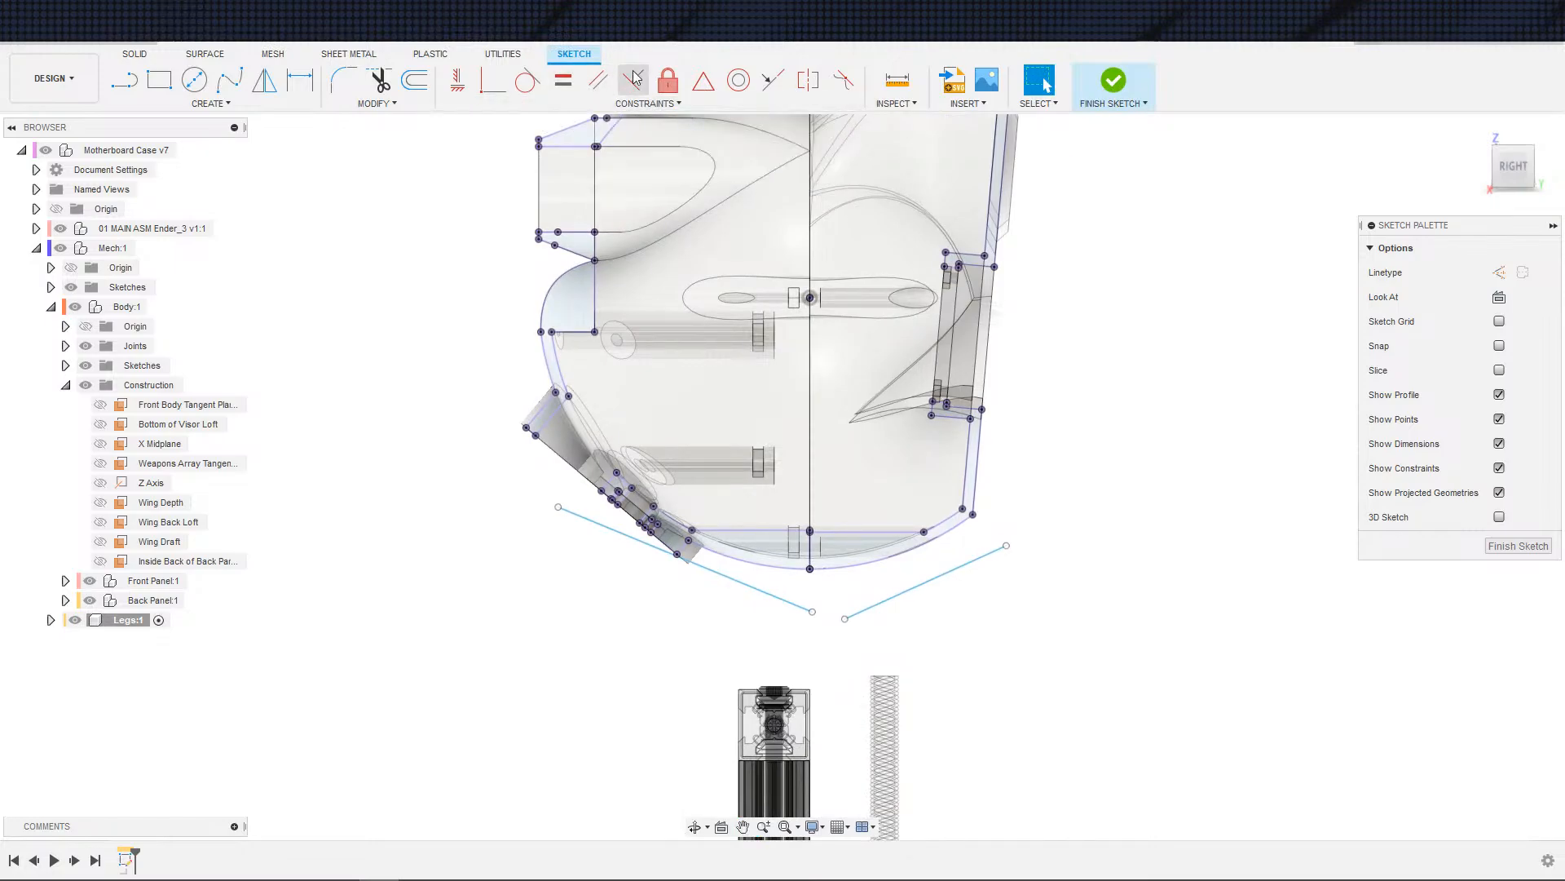
- Make the slanted line below the back panel tangent to the body's curved lower outline
{"action": "left_click", "coordinate": [527, 82]}
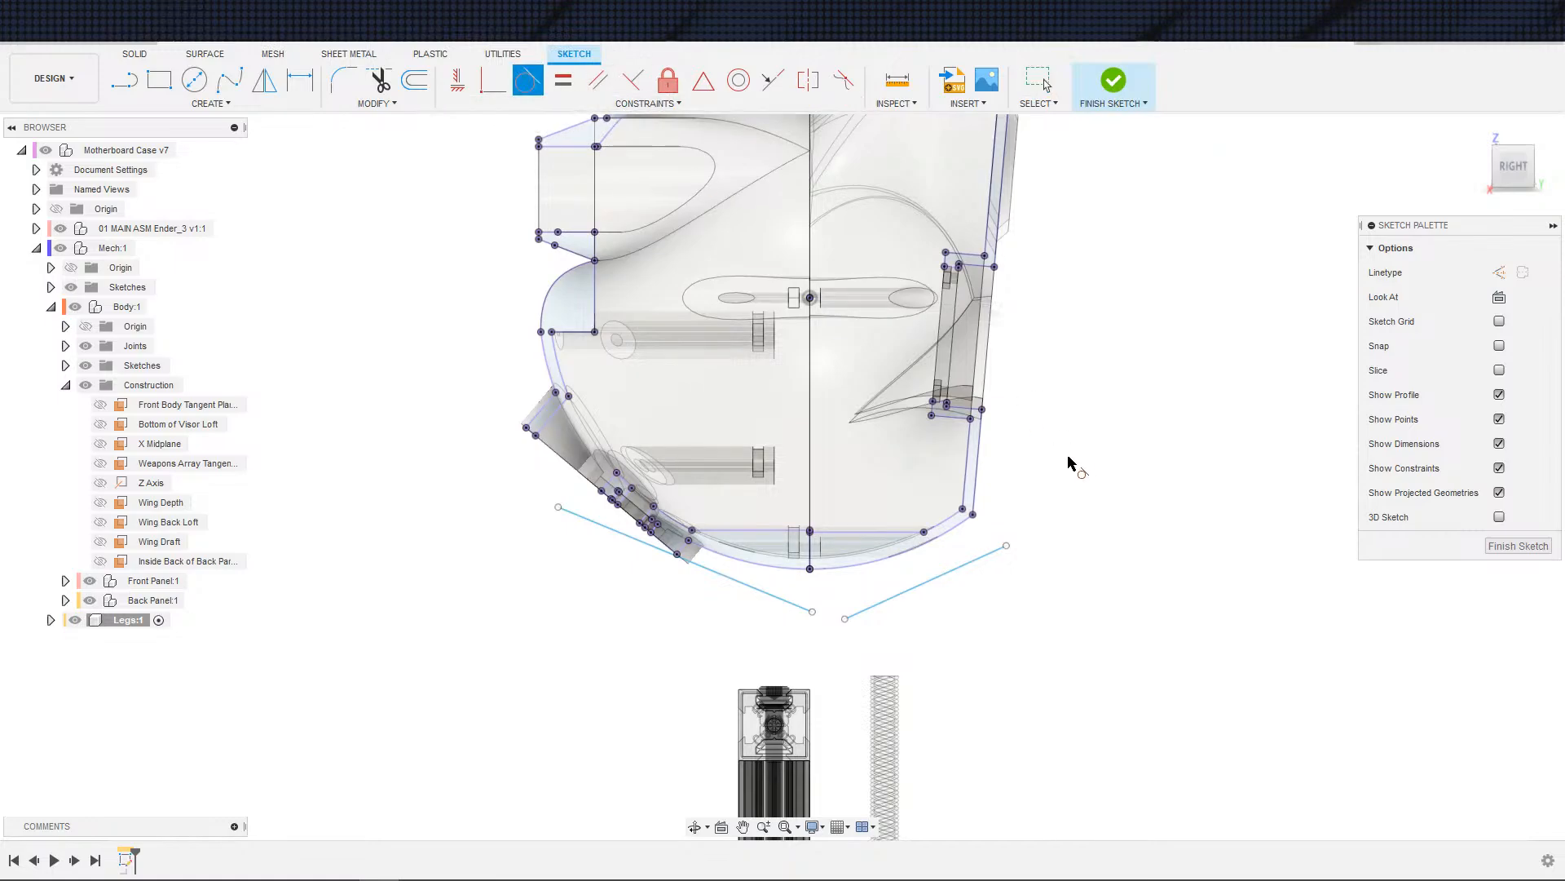
{"action": "left_click", "coordinate": [967, 562]}
{"action": "left_click", "coordinate": [948, 528]}
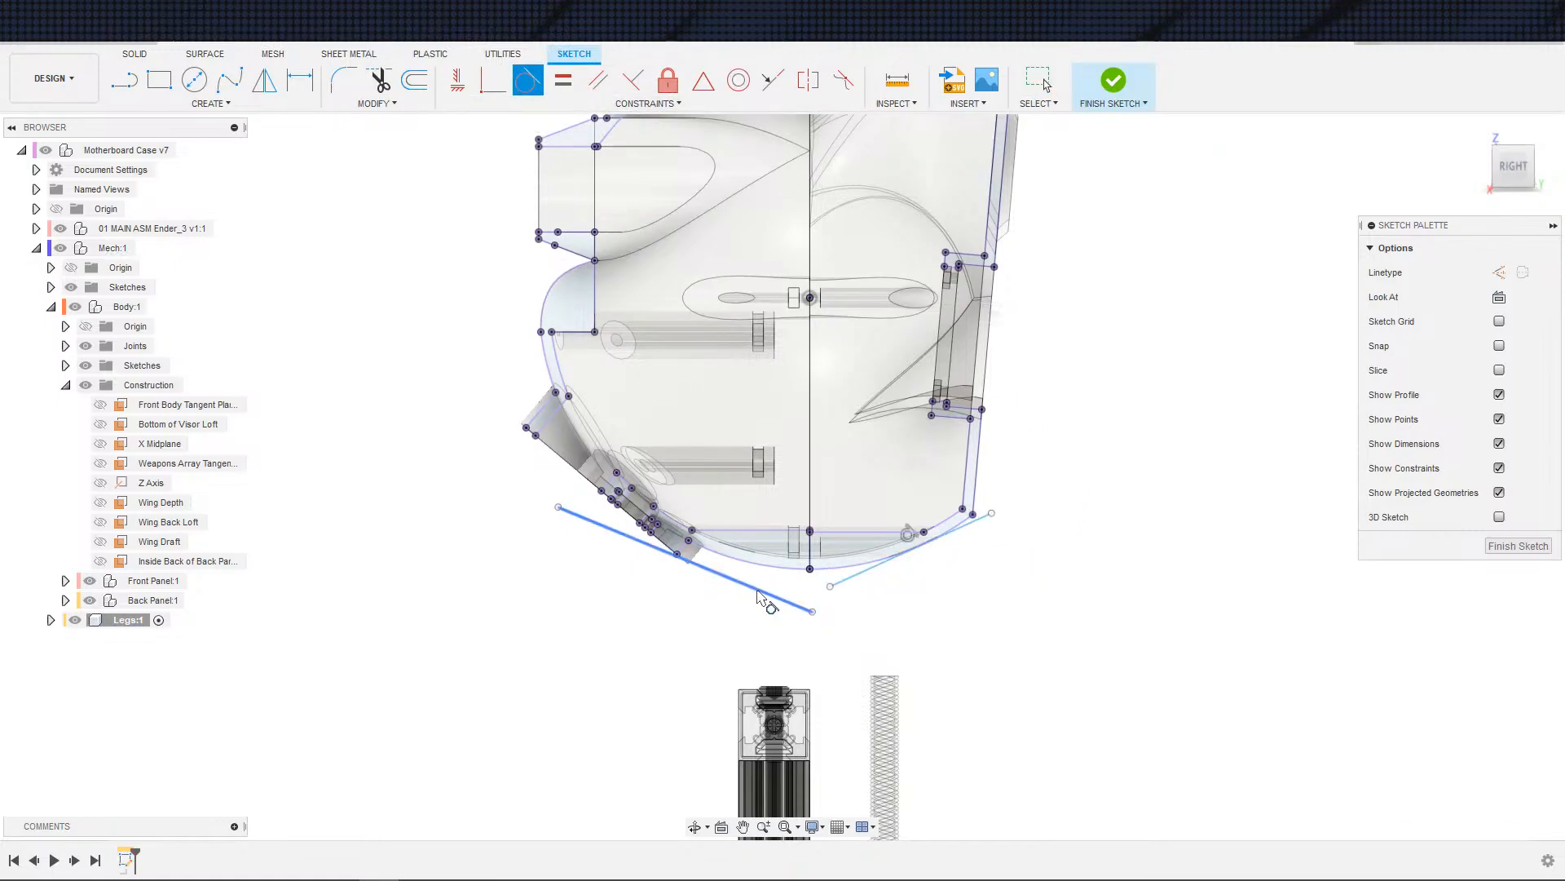
- Make the slanted line below the front panel tangent to the body's curved lower outline
{"action": "left_click", "coordinate": [757, 591]}
{"action": "left_click", "coordinate": [775, 565]}
{"action": "scroll", "coordinate": [839, 608], "scroll_direction": "down", "scroll_amount": 2}
{"action": "key", "text": "Escape"}
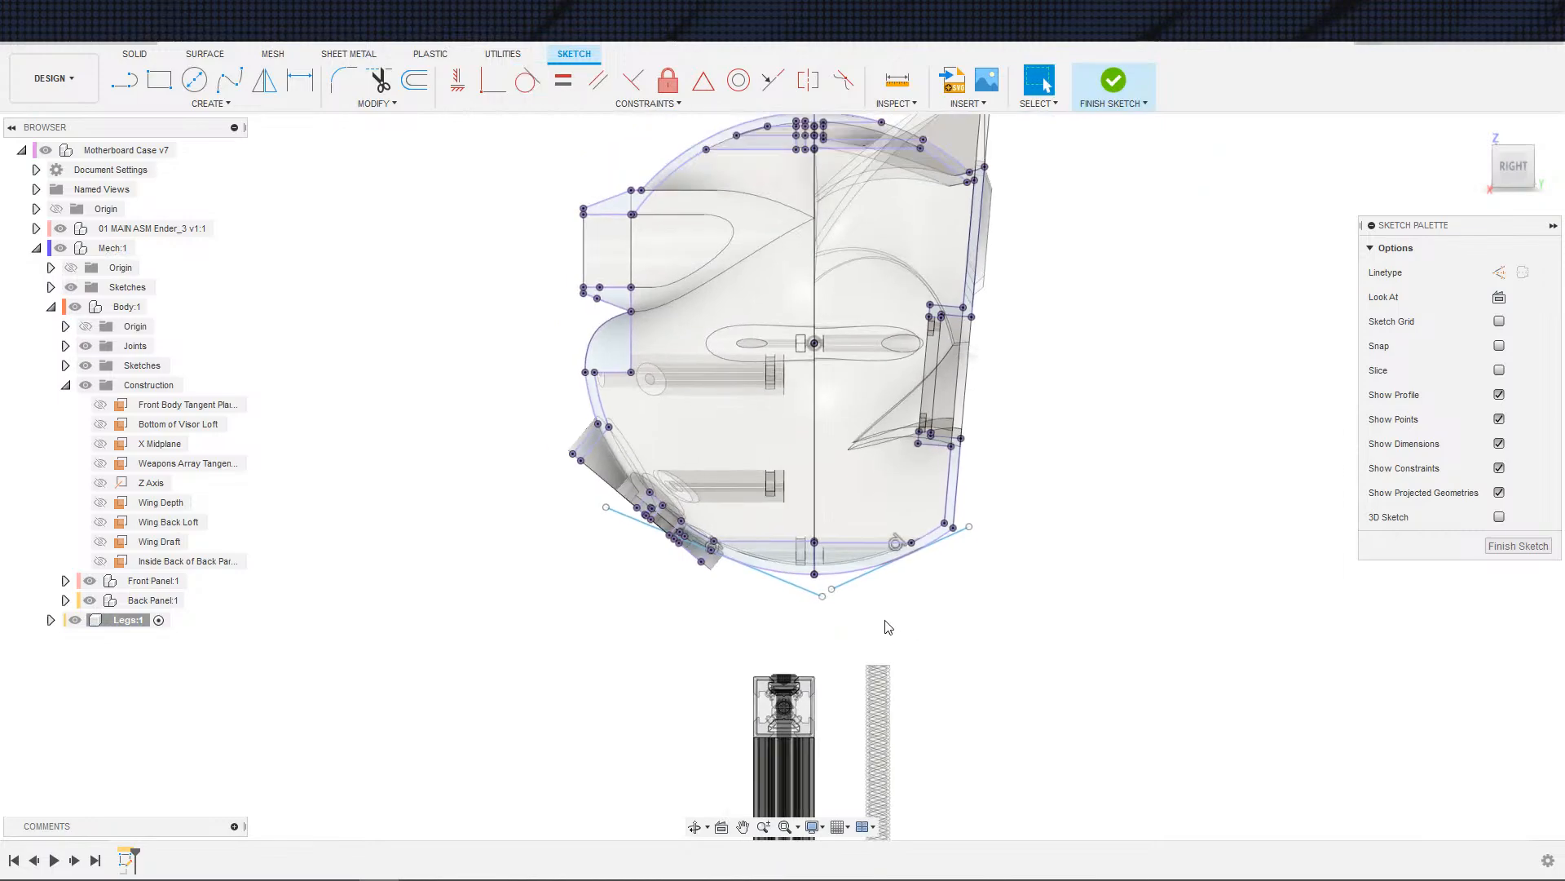
- Dimension the angle between the front slanted line and the body's vertical center line at 60 degrees
{"action": "scroll", "coordinate": [888, 626], "scroll_direction": "up", "scroll_amount": 2}
{"action": "key", "text": "d"}
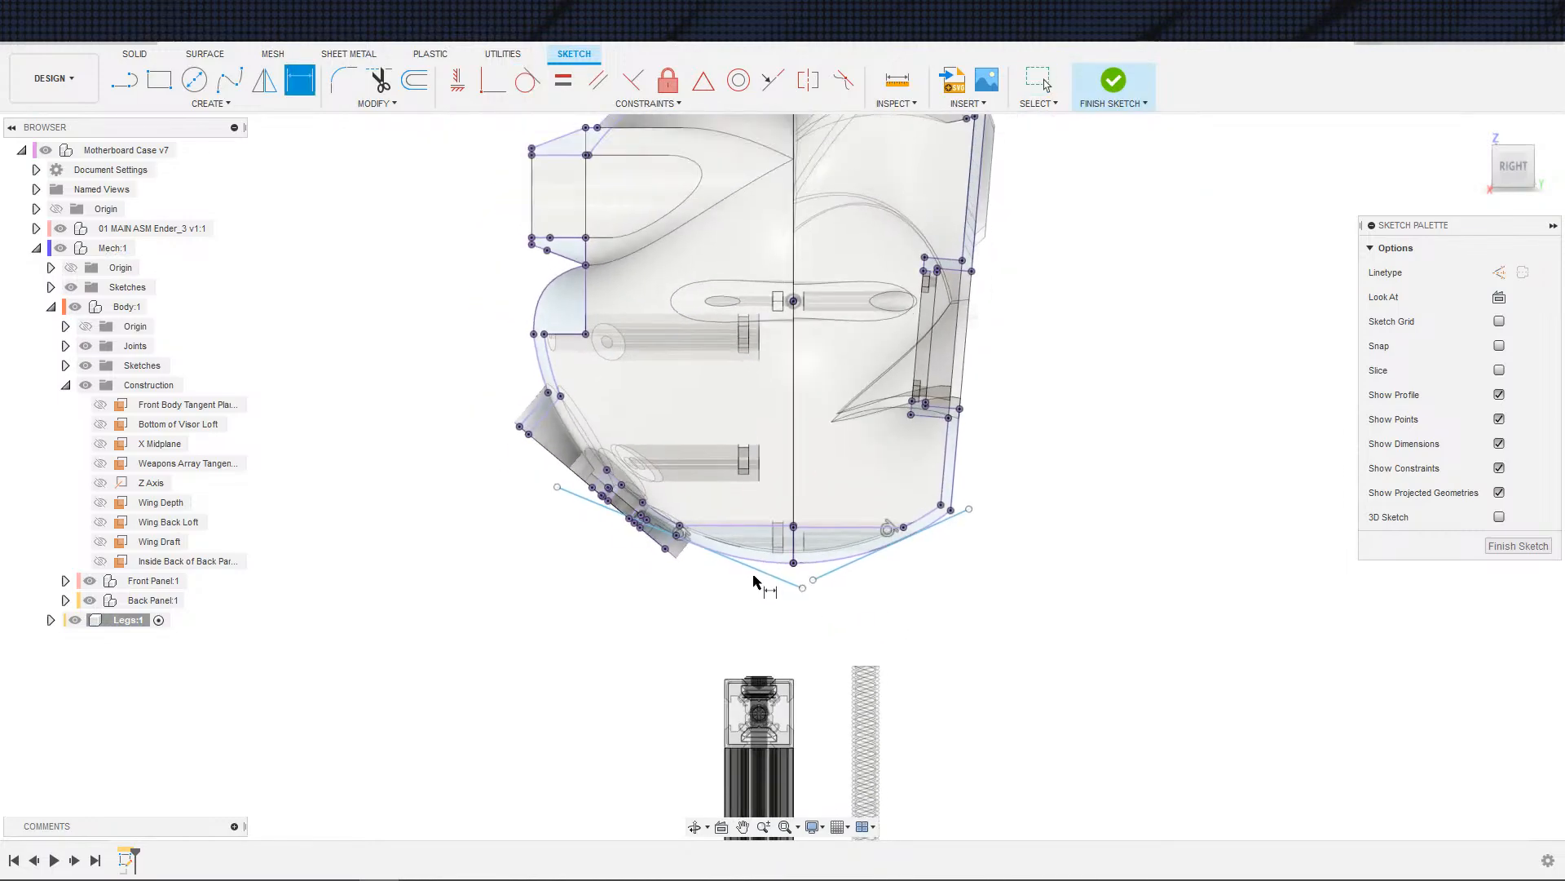
{"action": "left_click", "coordinate": [774, 576]}
{"action": "left_click", "coordinate": [794, 546]}
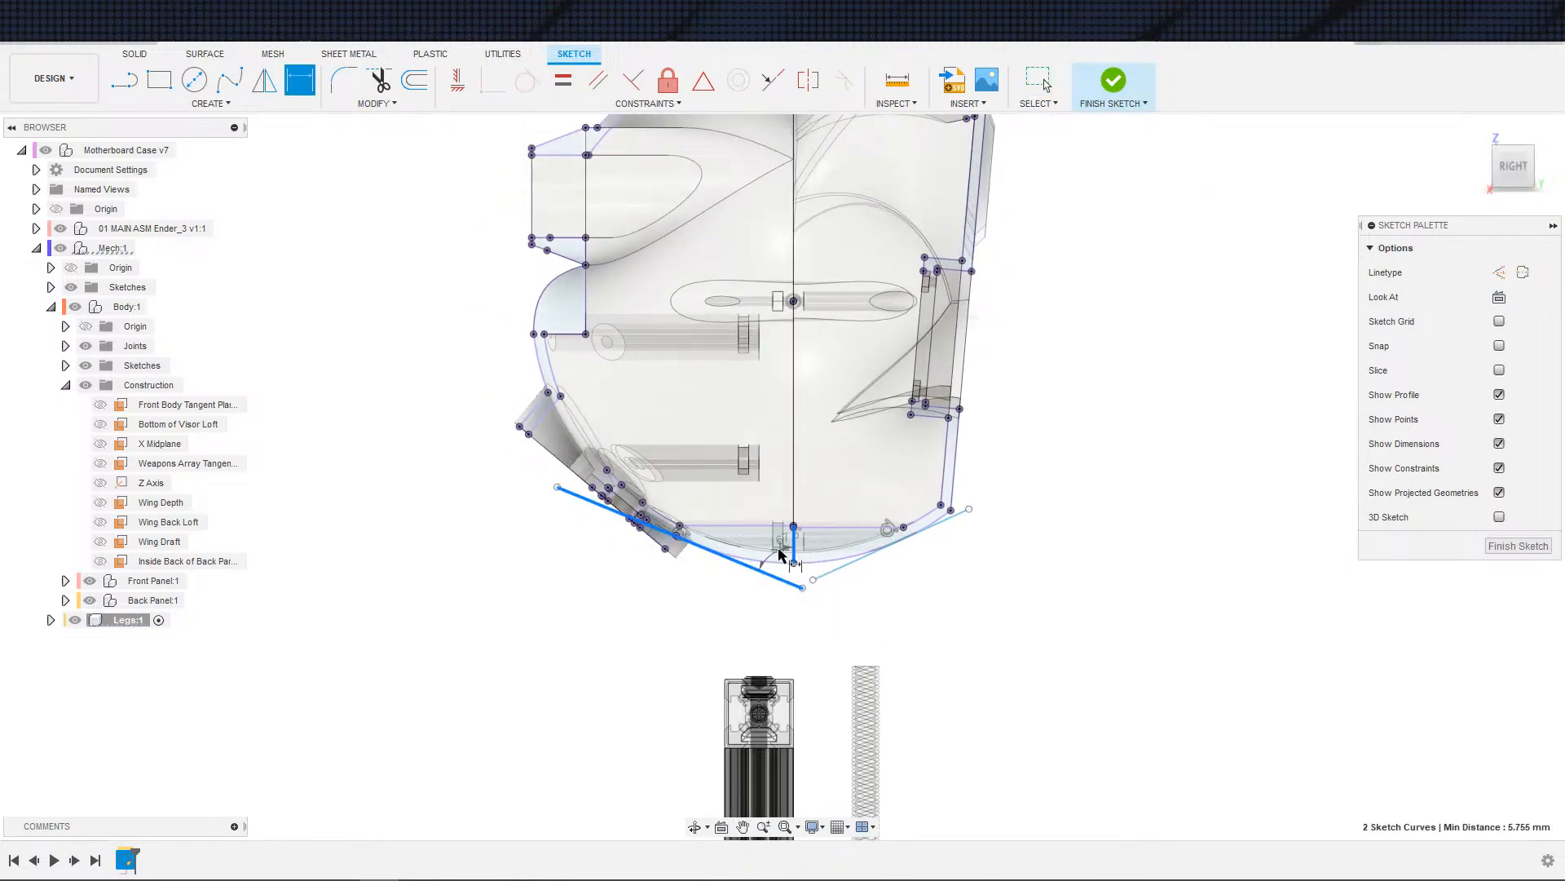
{"action": "left_click", "coordinate": [787, 550]}
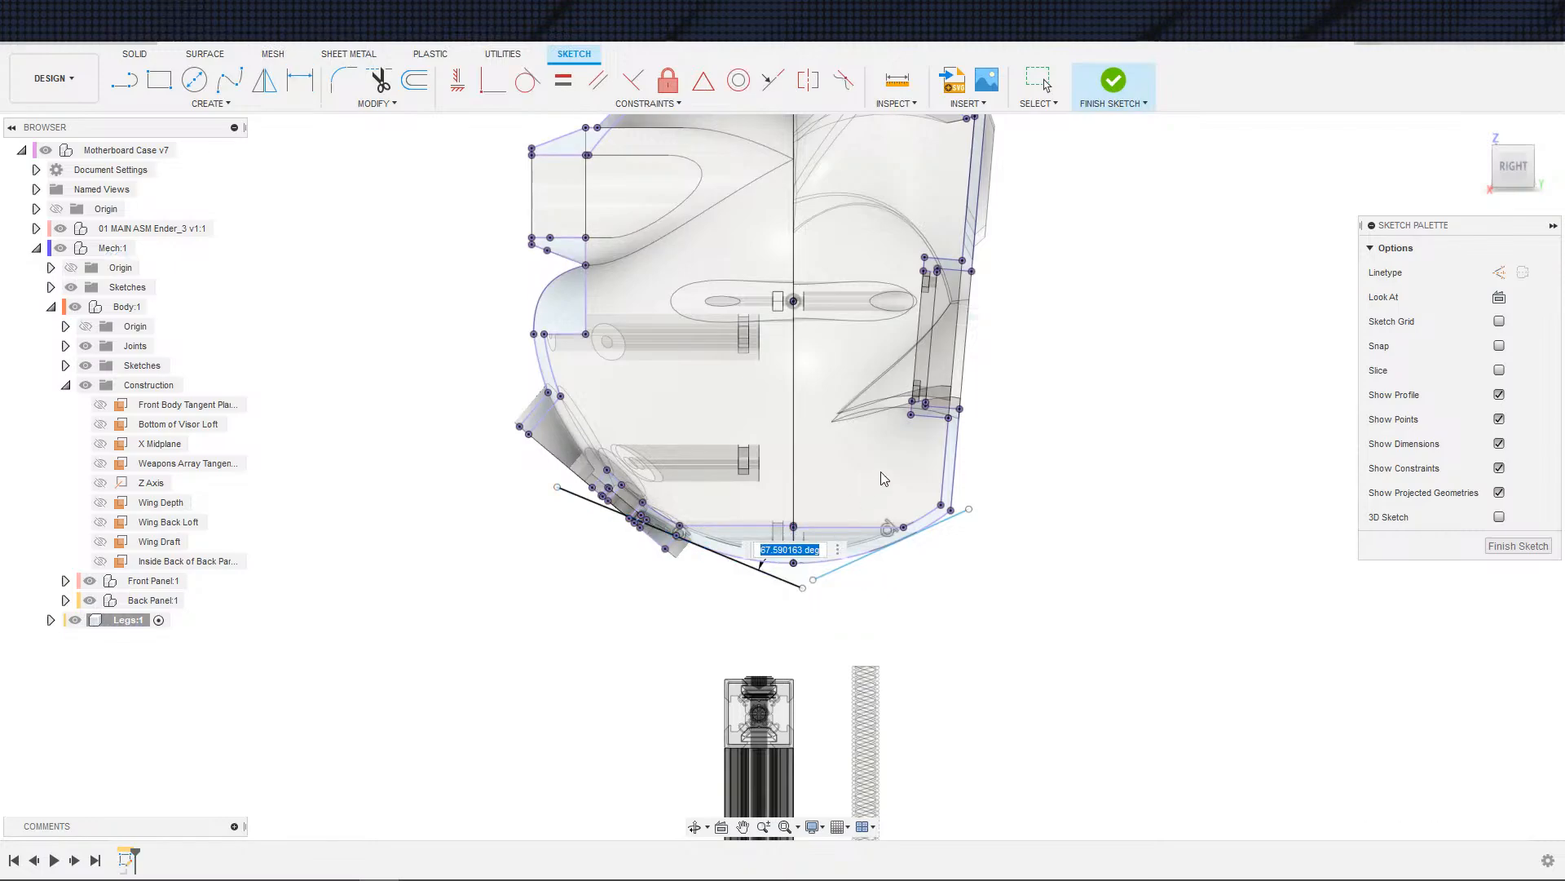
{"action": "key", "text": "Return"}
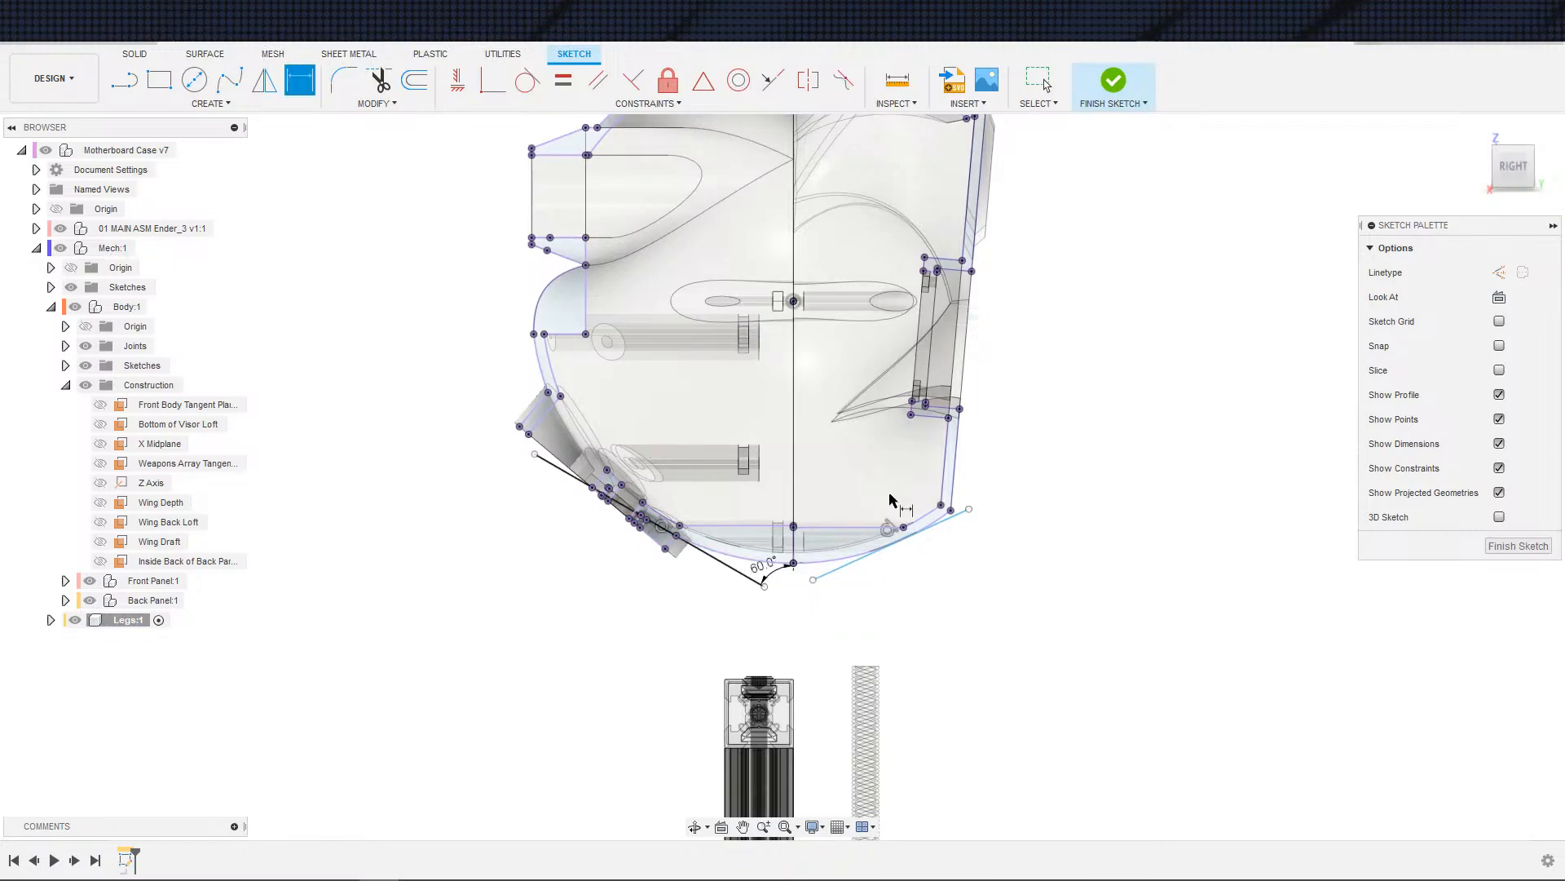
- Set the front slanted line's angle to 70 degrees and finally to 75 degrees
{"action": "key", "text": "Escape"}
{"action": "double_click", "coordinate": [765, 564]}
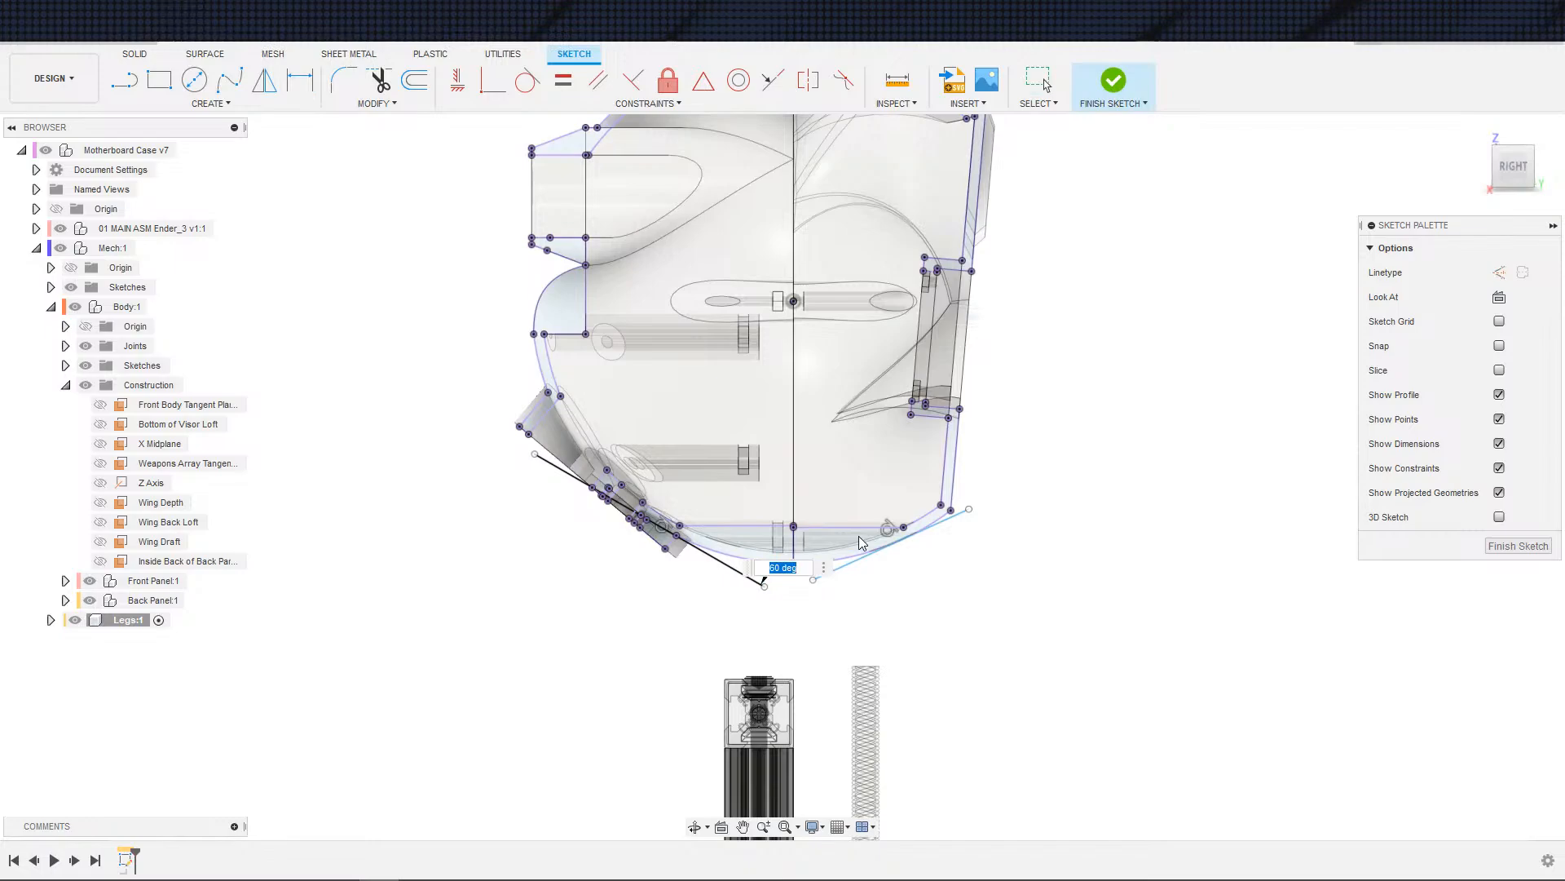
{"action": "type", "text": "70"}
{"action": "key", "text": "Return"}
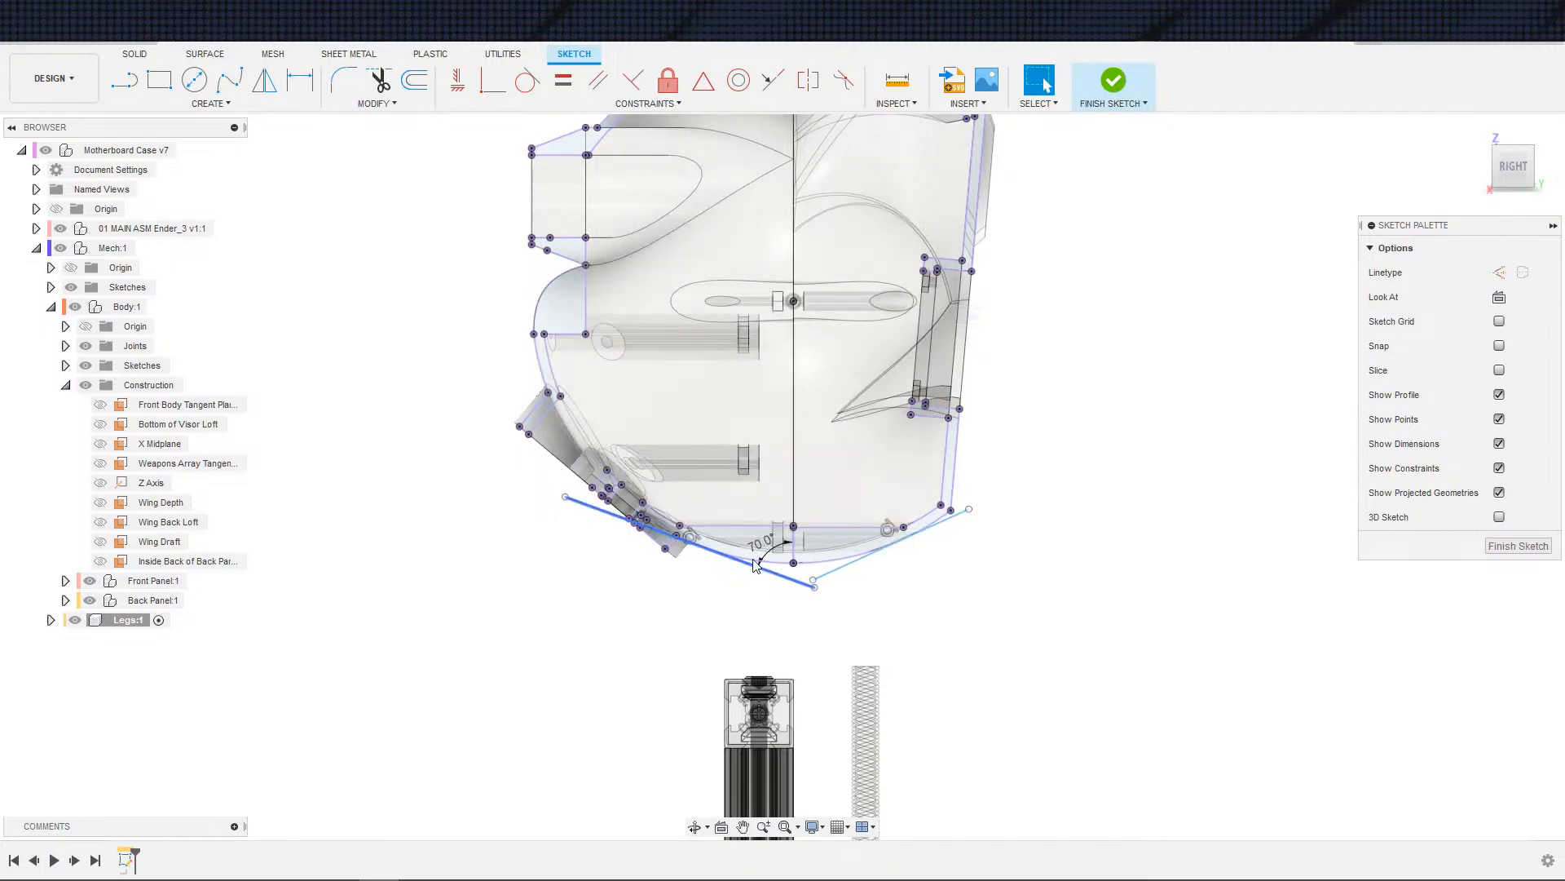
{"action": "double_click", "coordinate": [763, 539]}
{"action": "type", "text": "75"}
{"action": "key", "text": "Return"}
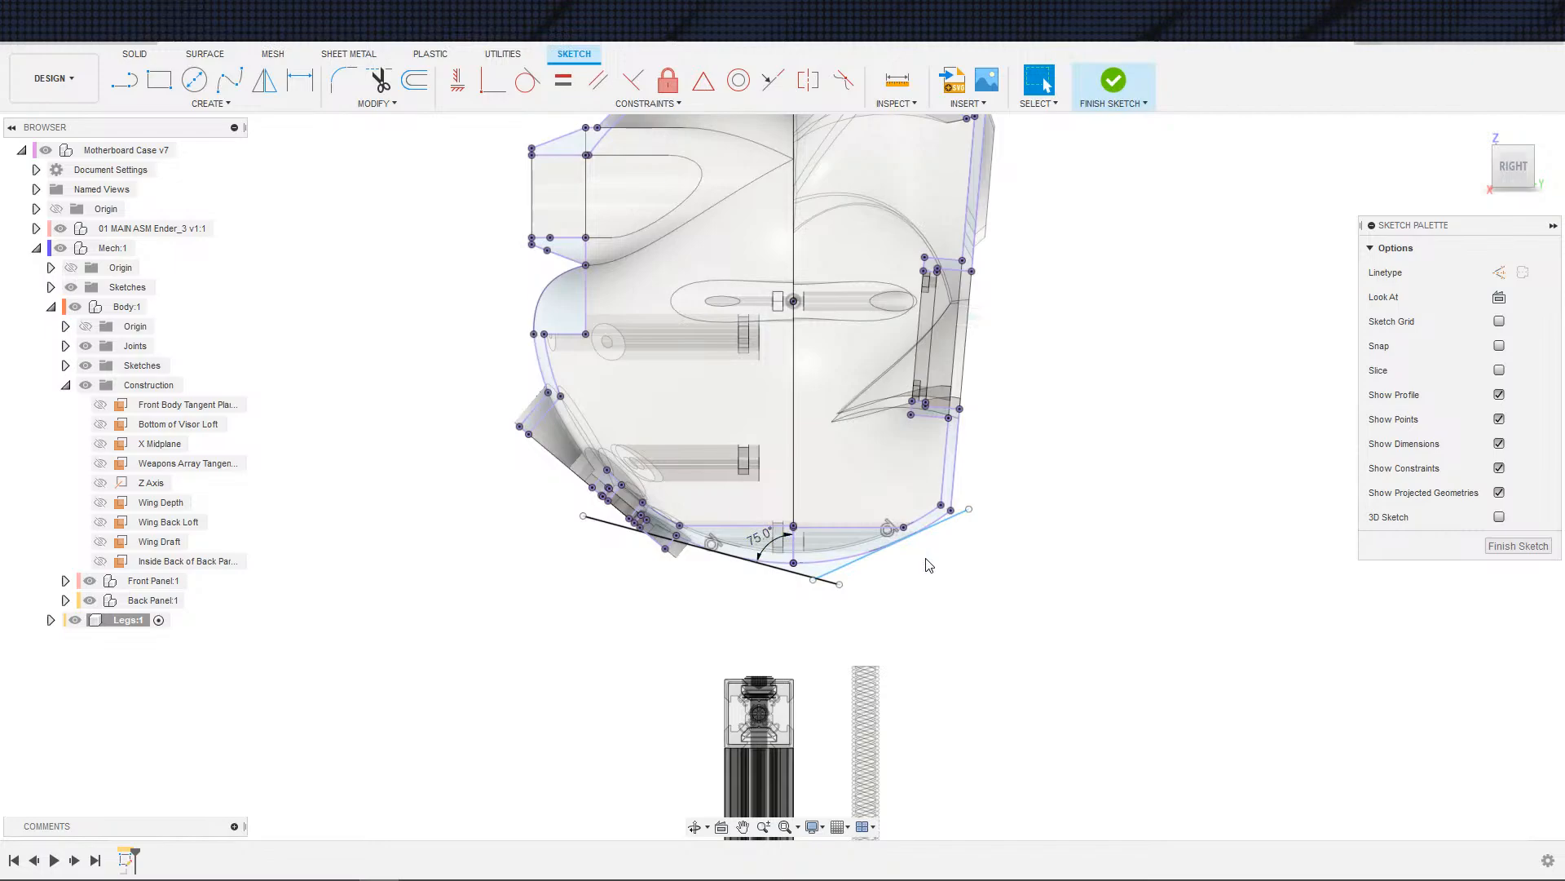
- Dimension the angle between the rear slanted line and the body's vertical center line at 60 degrees
{"action": "scroll", "coordinate": [947, 599], "scroll_direction": "down", "scroll_amount": 3}
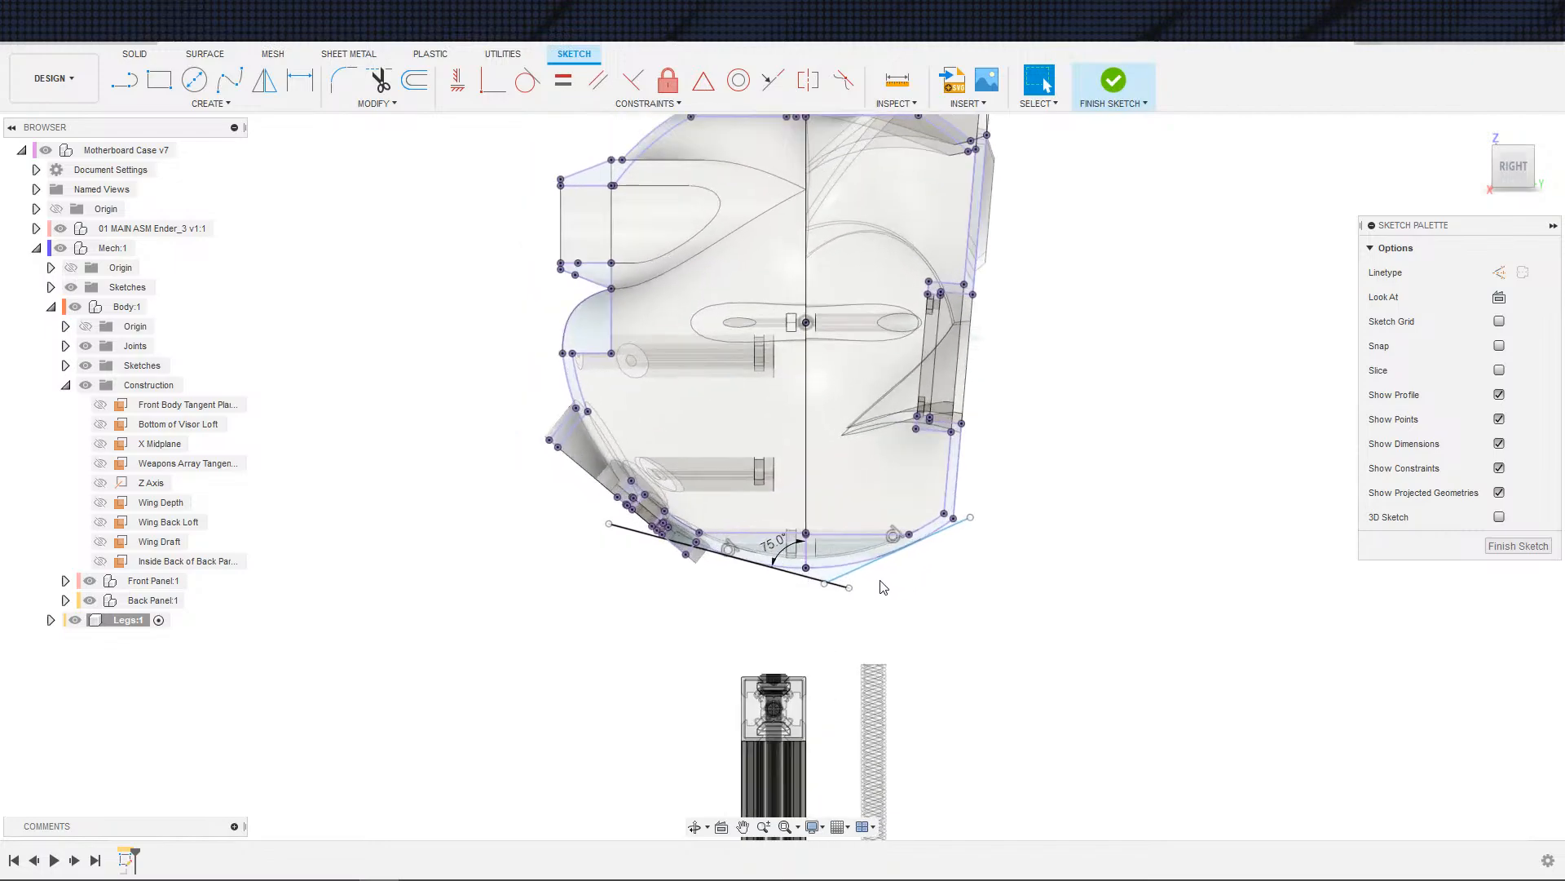
{"action": "left_click", "coordinate": [875, 577]}
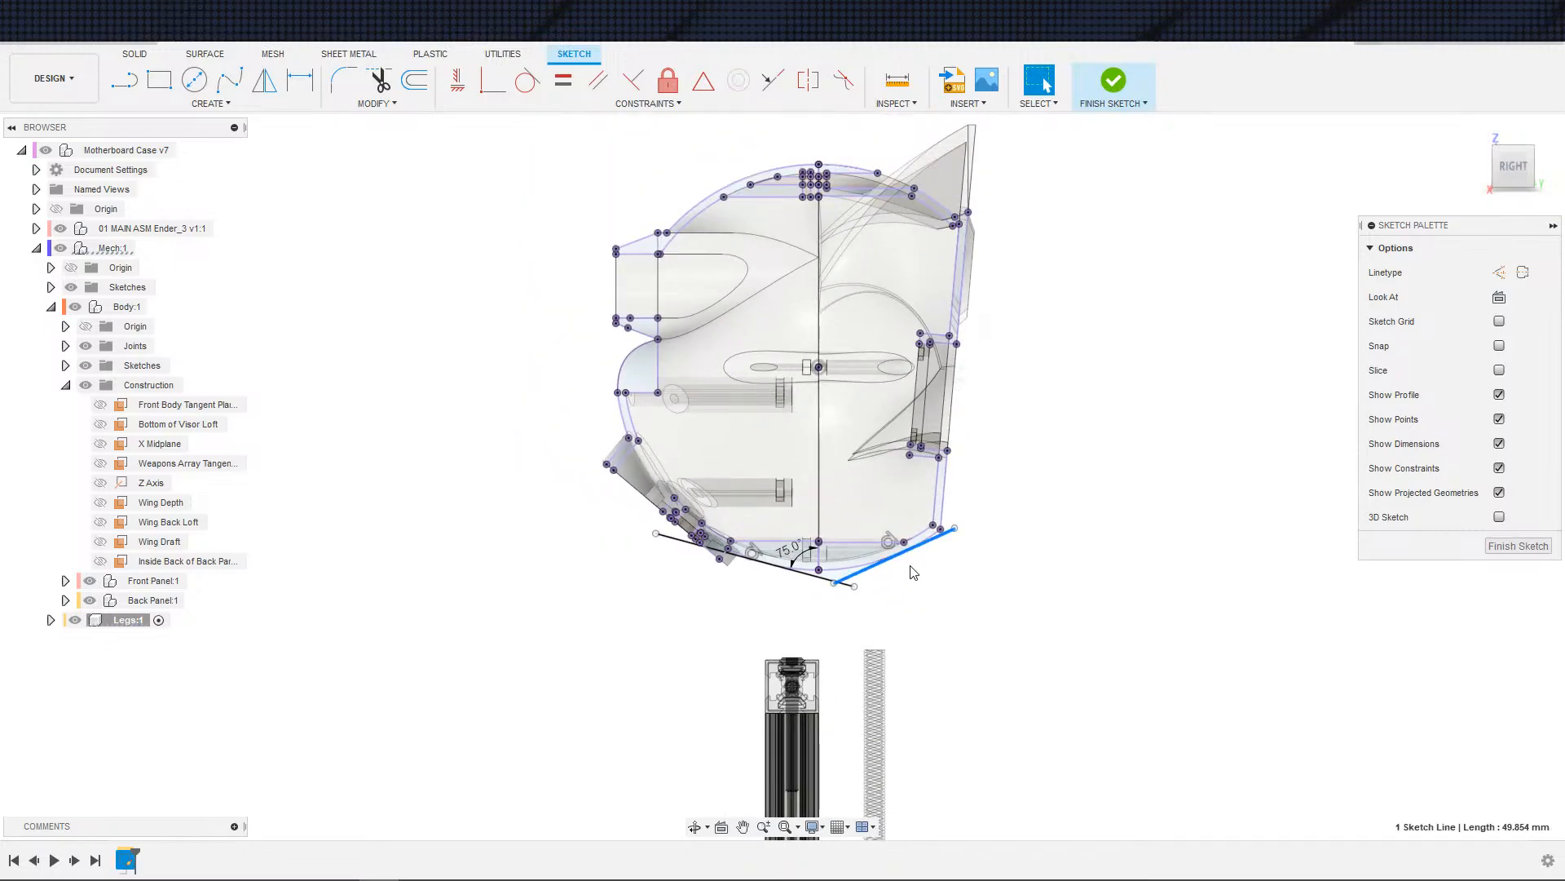
{"action": "key", "text": "d"}
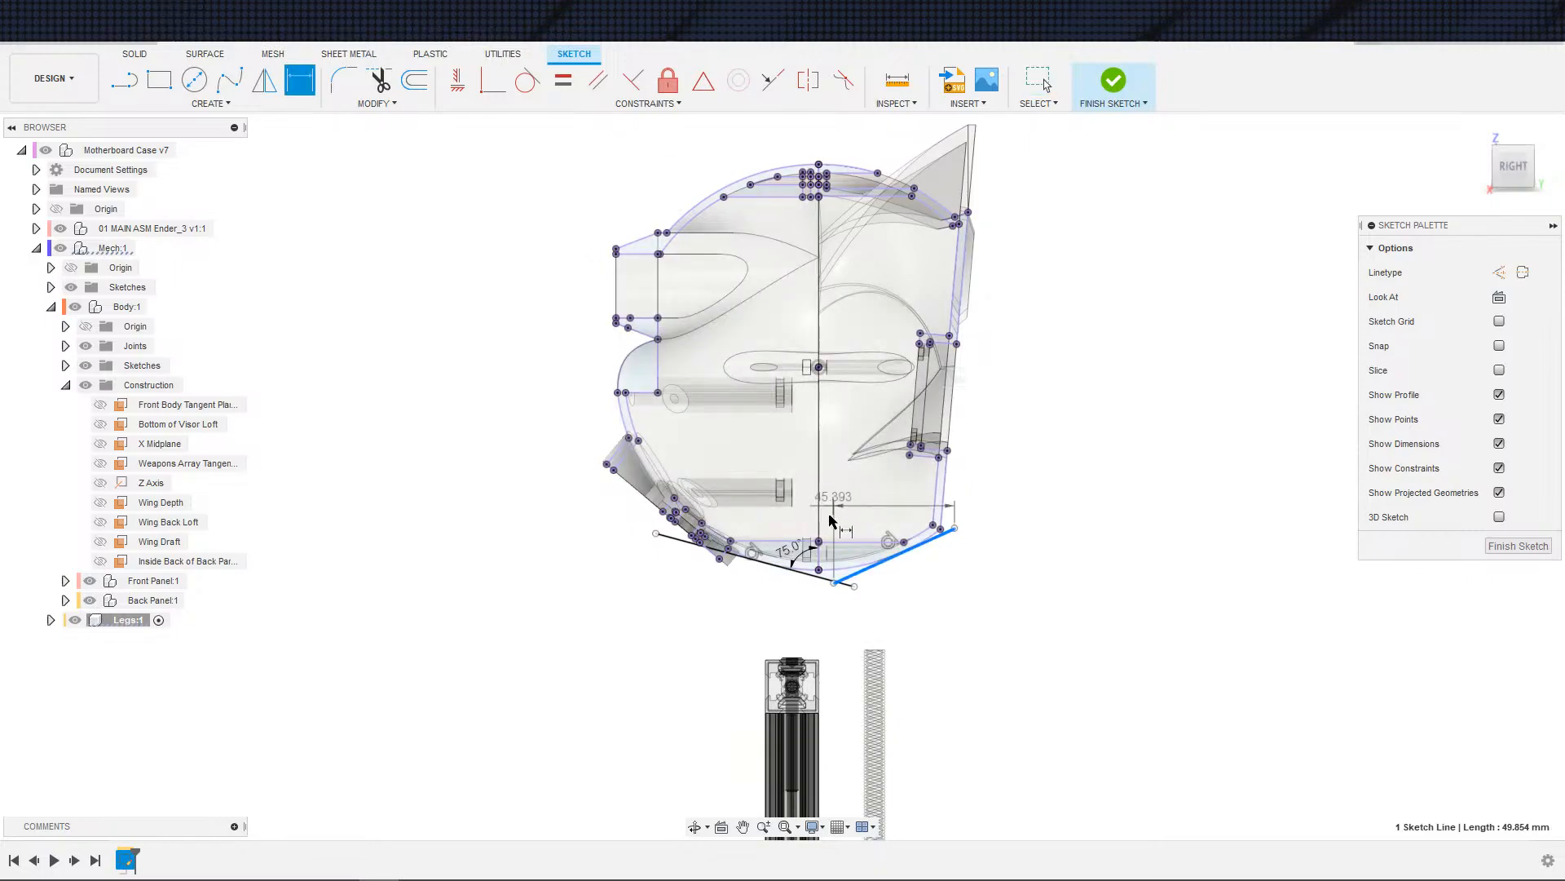
{"action": "left_click", "coordinate": [818, 556]}
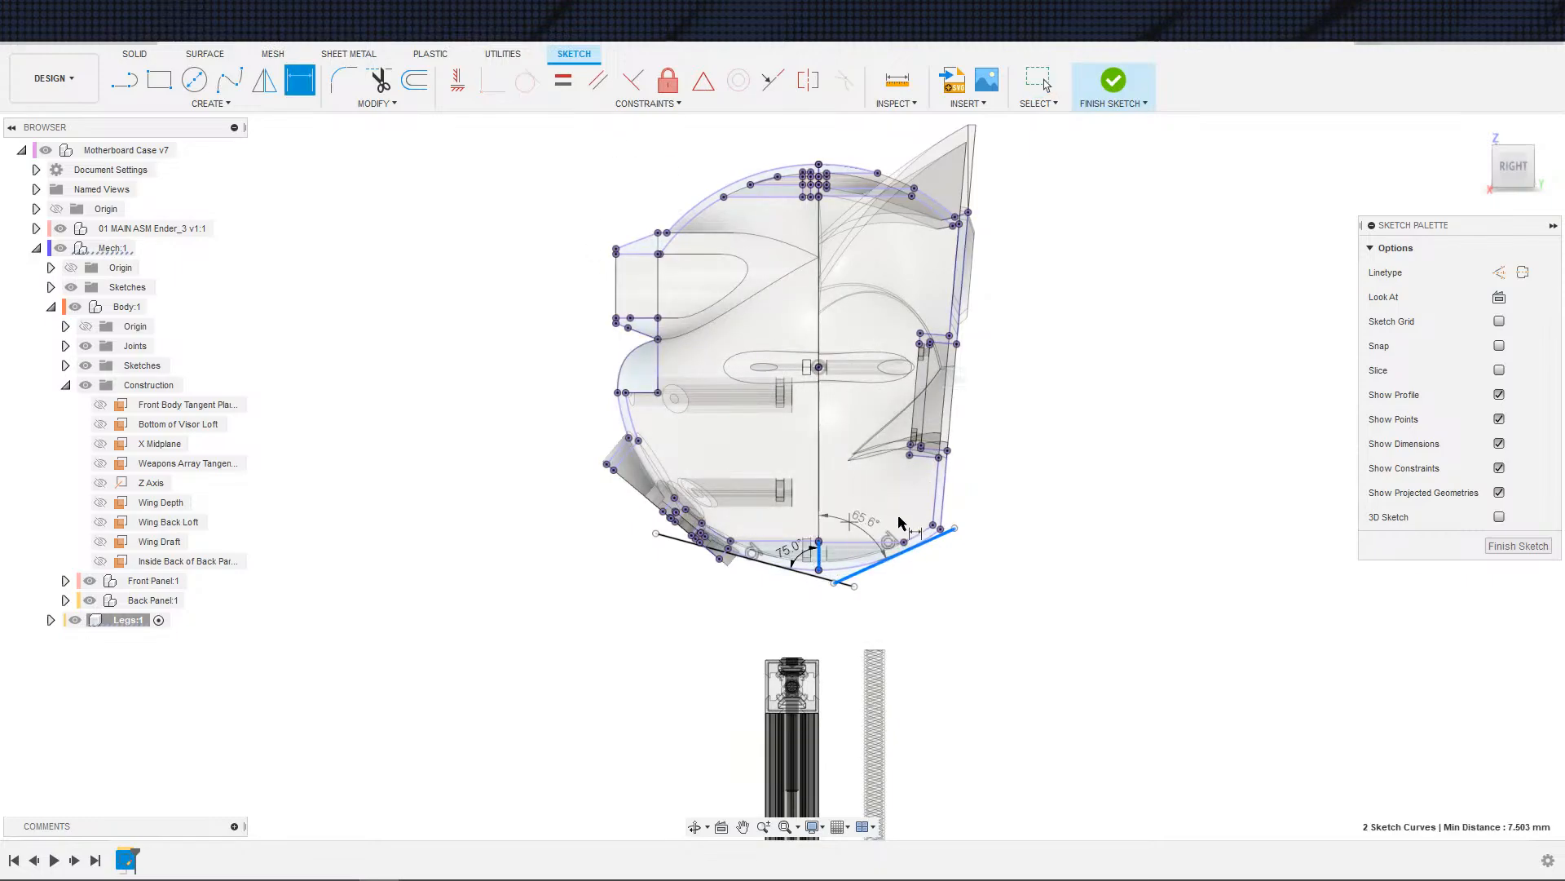
{"action": "left_click", "coordinate": [858, 530]}
{"action": "scroll", "coordinate": [888, 444], "scroll_direction": "up", "scroll_amount": 1}
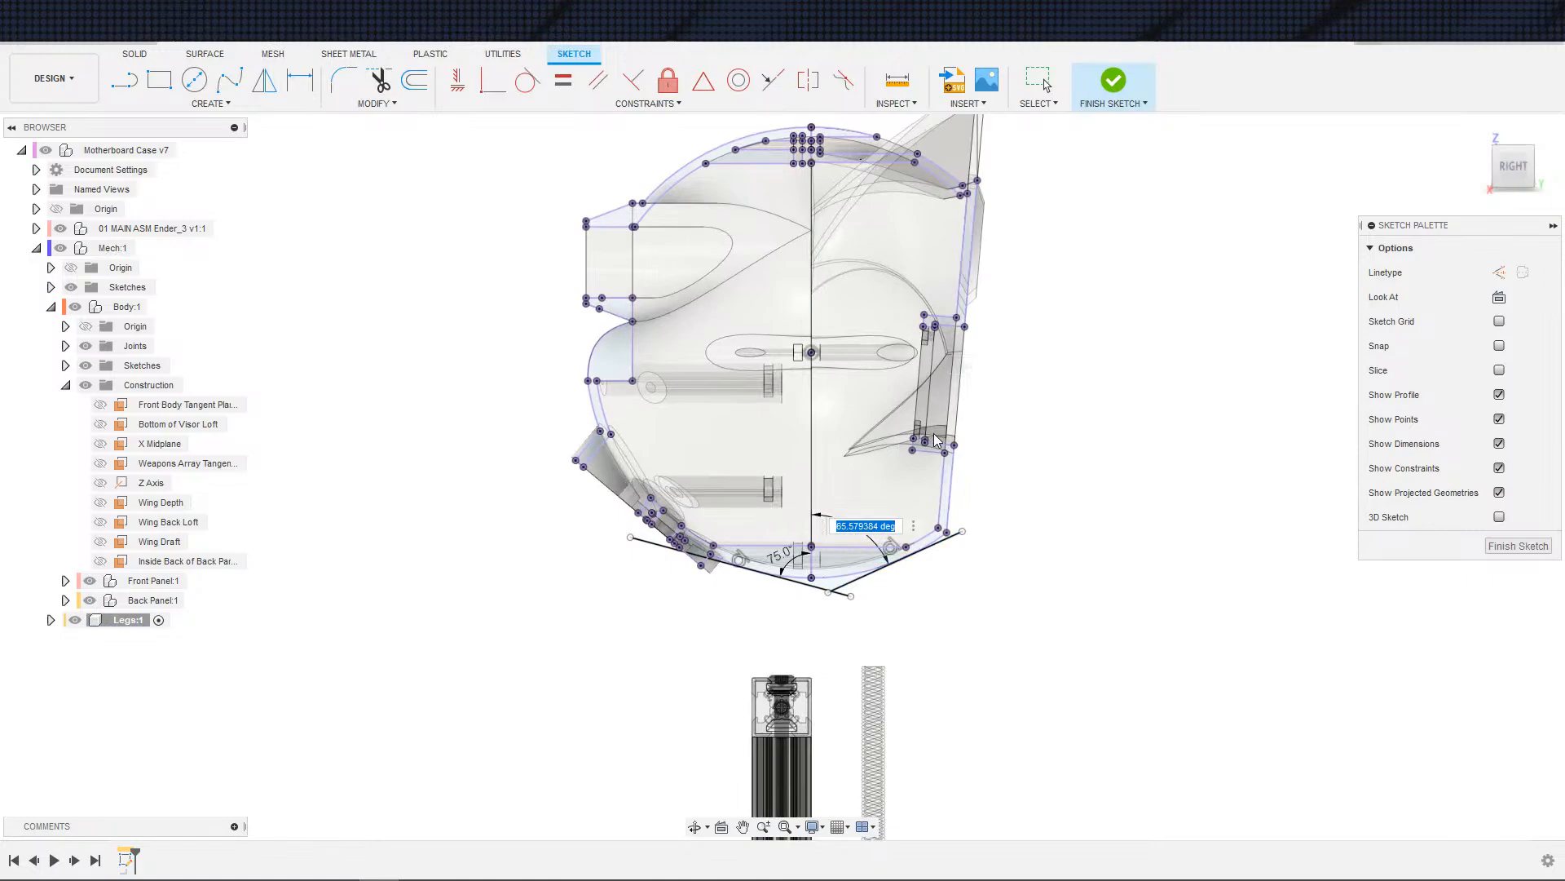
{"action": "key", "text": "Return"}
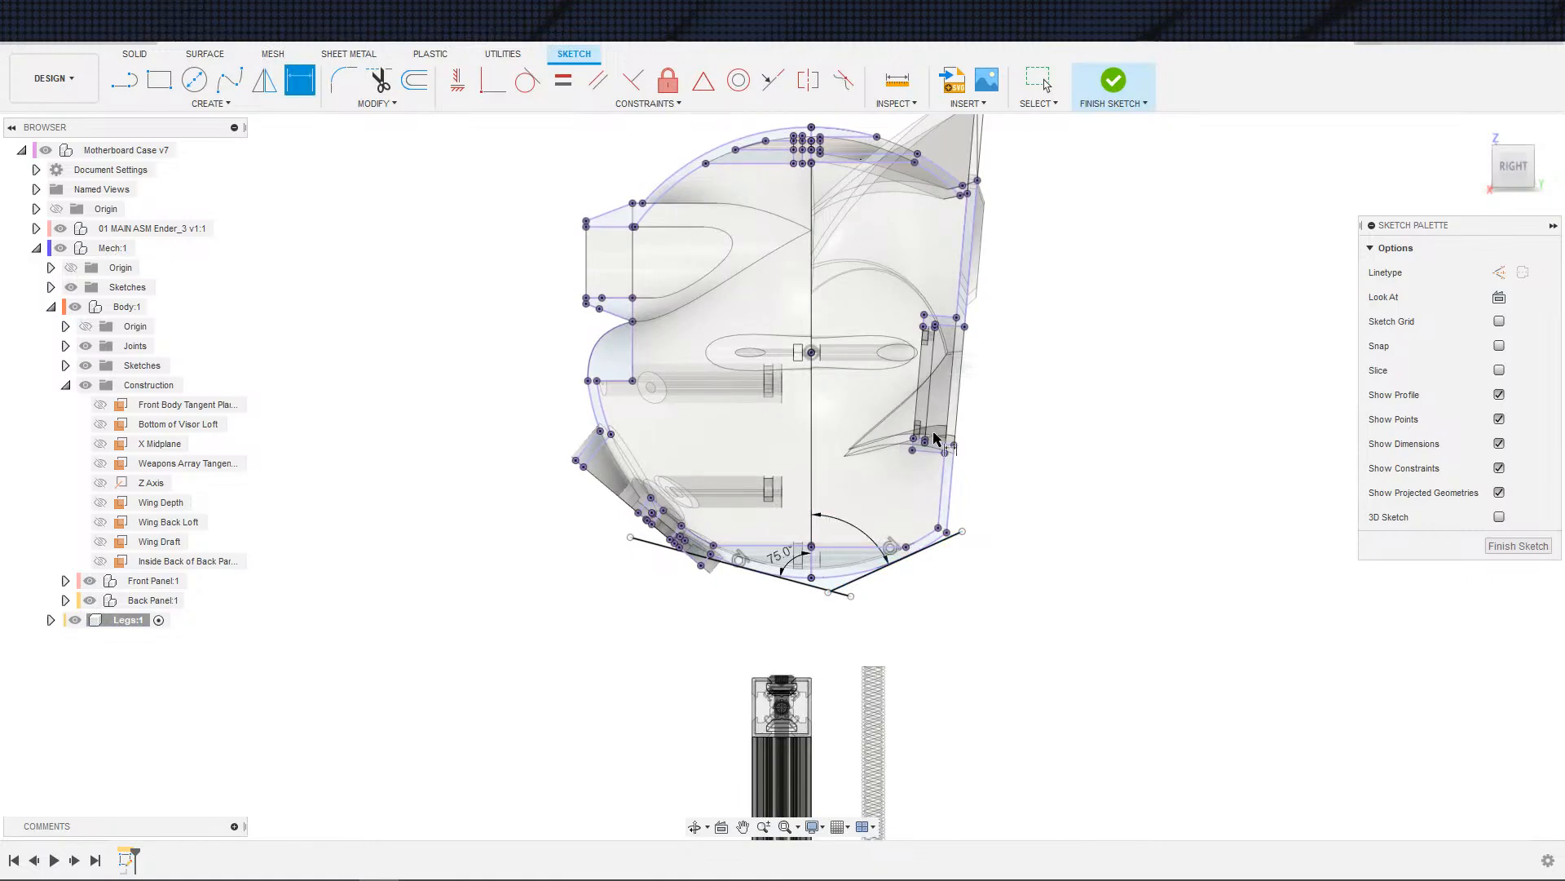
{"action": "double_click", "coordinate": [879, 515]}
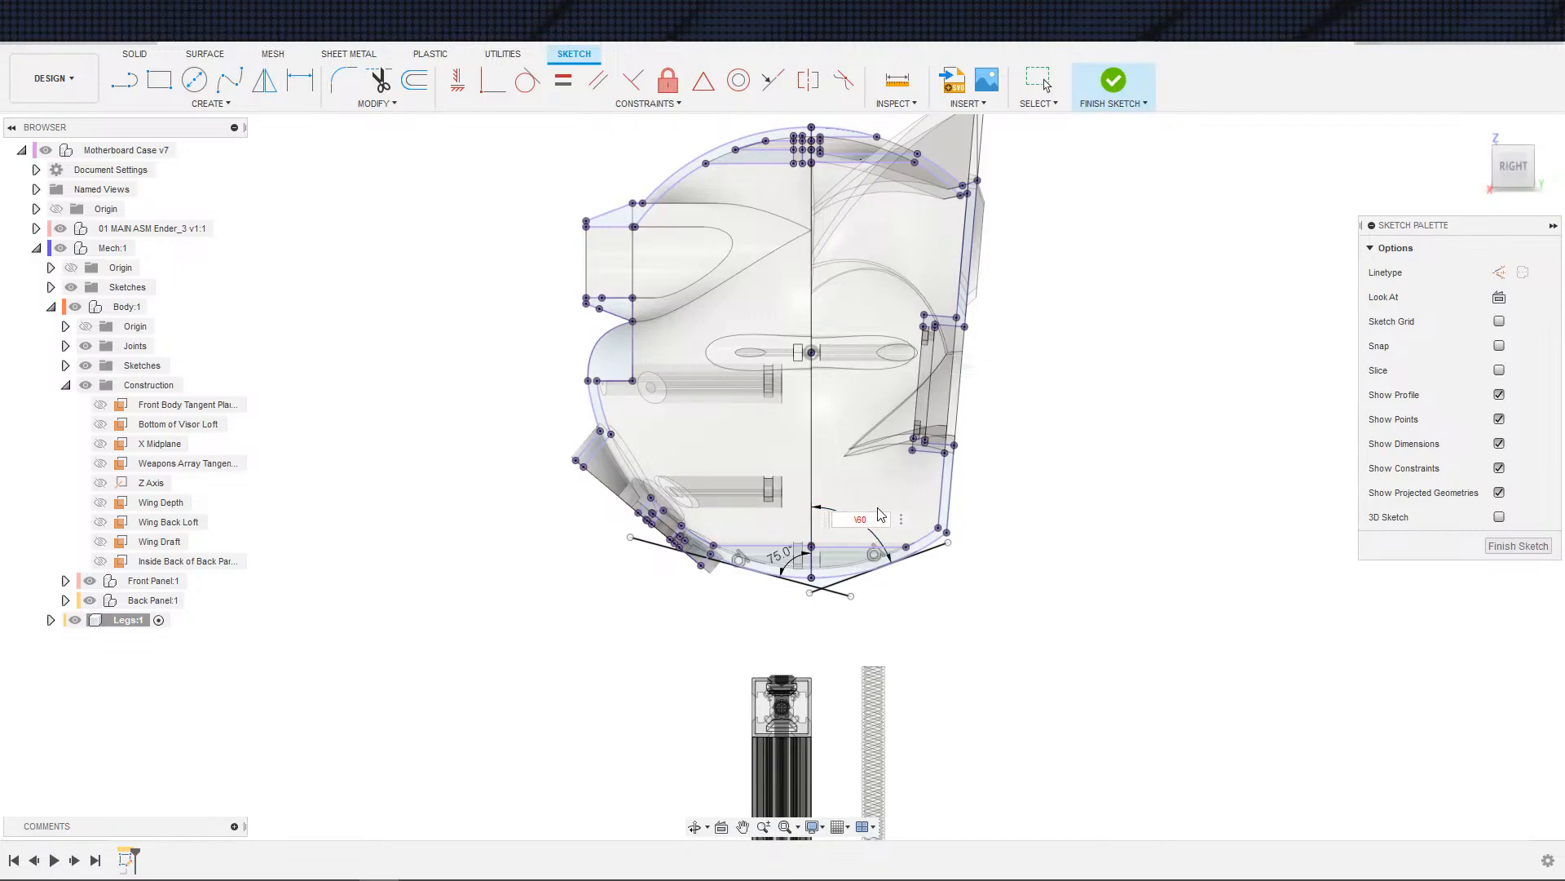
{"action": "key", "text": "Return"}
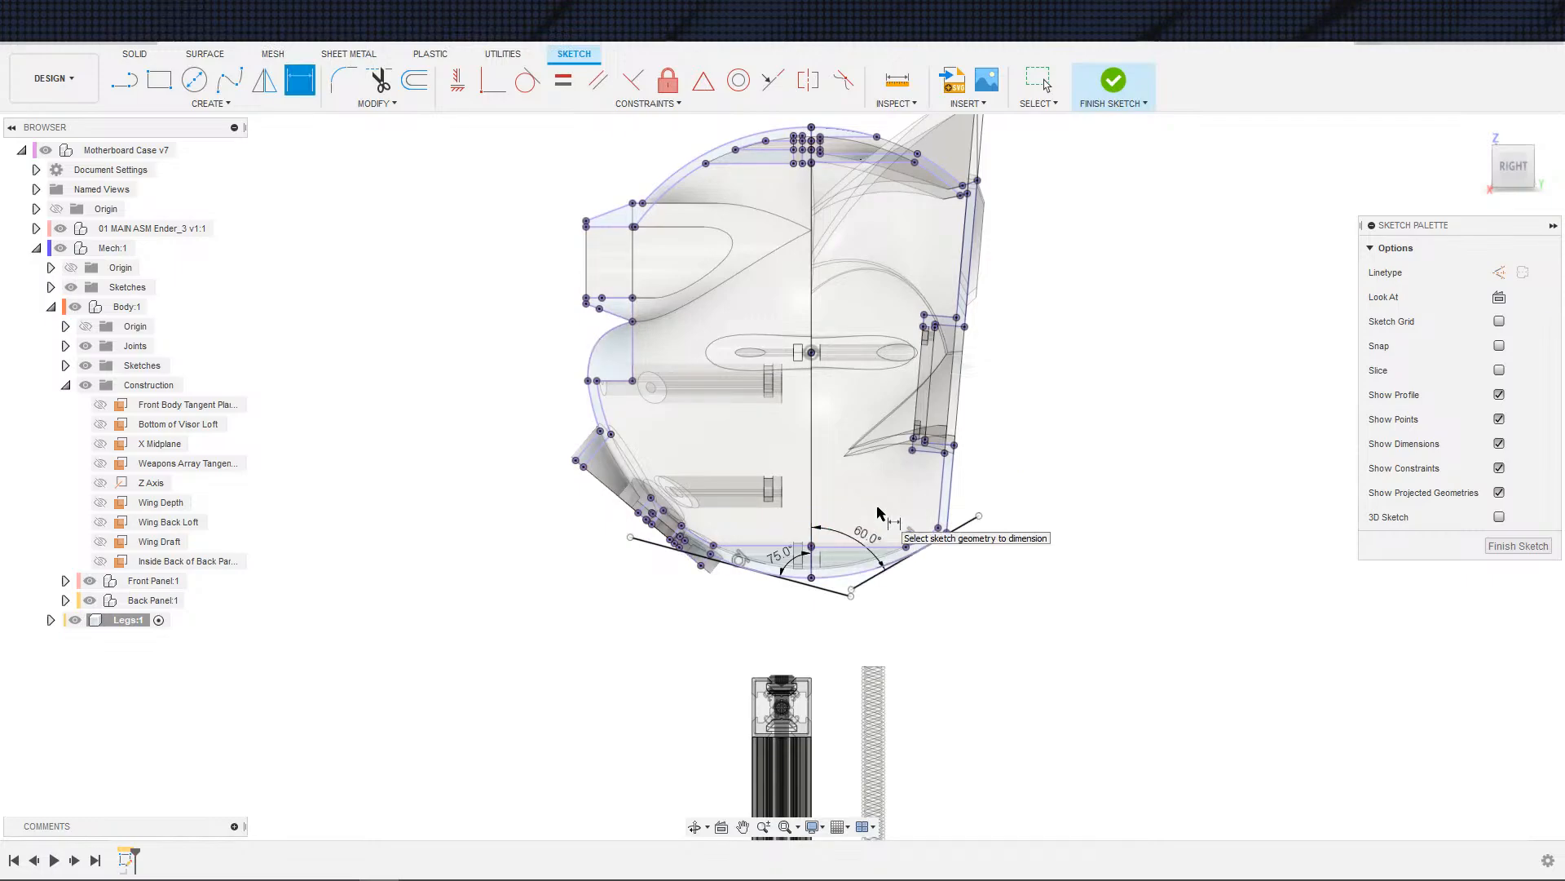
- Finish the sketch of the two tangent lines under the body
{"action": "scroll", "coordinate": [984, 634], "scroll_direction": "down", "scroll_amount": 2}
{"action": "middle_click_drag", "start_coordinate": [948, 616], "coordinate": [1007, 618]}
{"action": "key", "text": "Escape"}
{"action": "scroll", "coordinate": [970, 617], "scroll_direction": "up", "scroll_amount": 2}
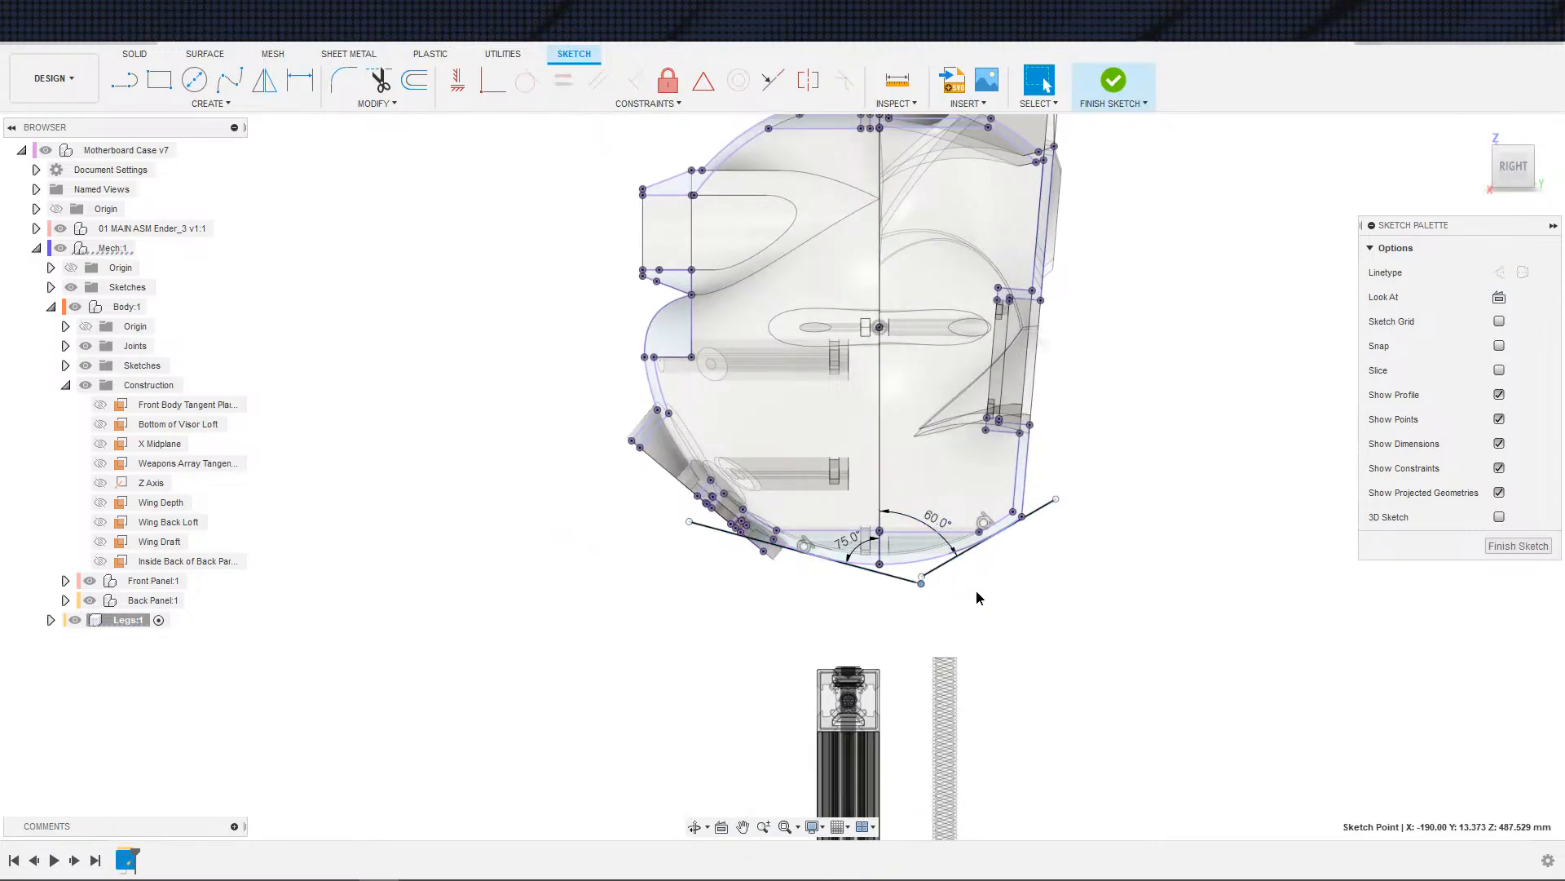
{"action": "scroll", "coordinate": [976, 597], "scroll_direction": "down", "scroll_amount": 3}
{"action": "left_click", "coordinate": [1107, 83]}
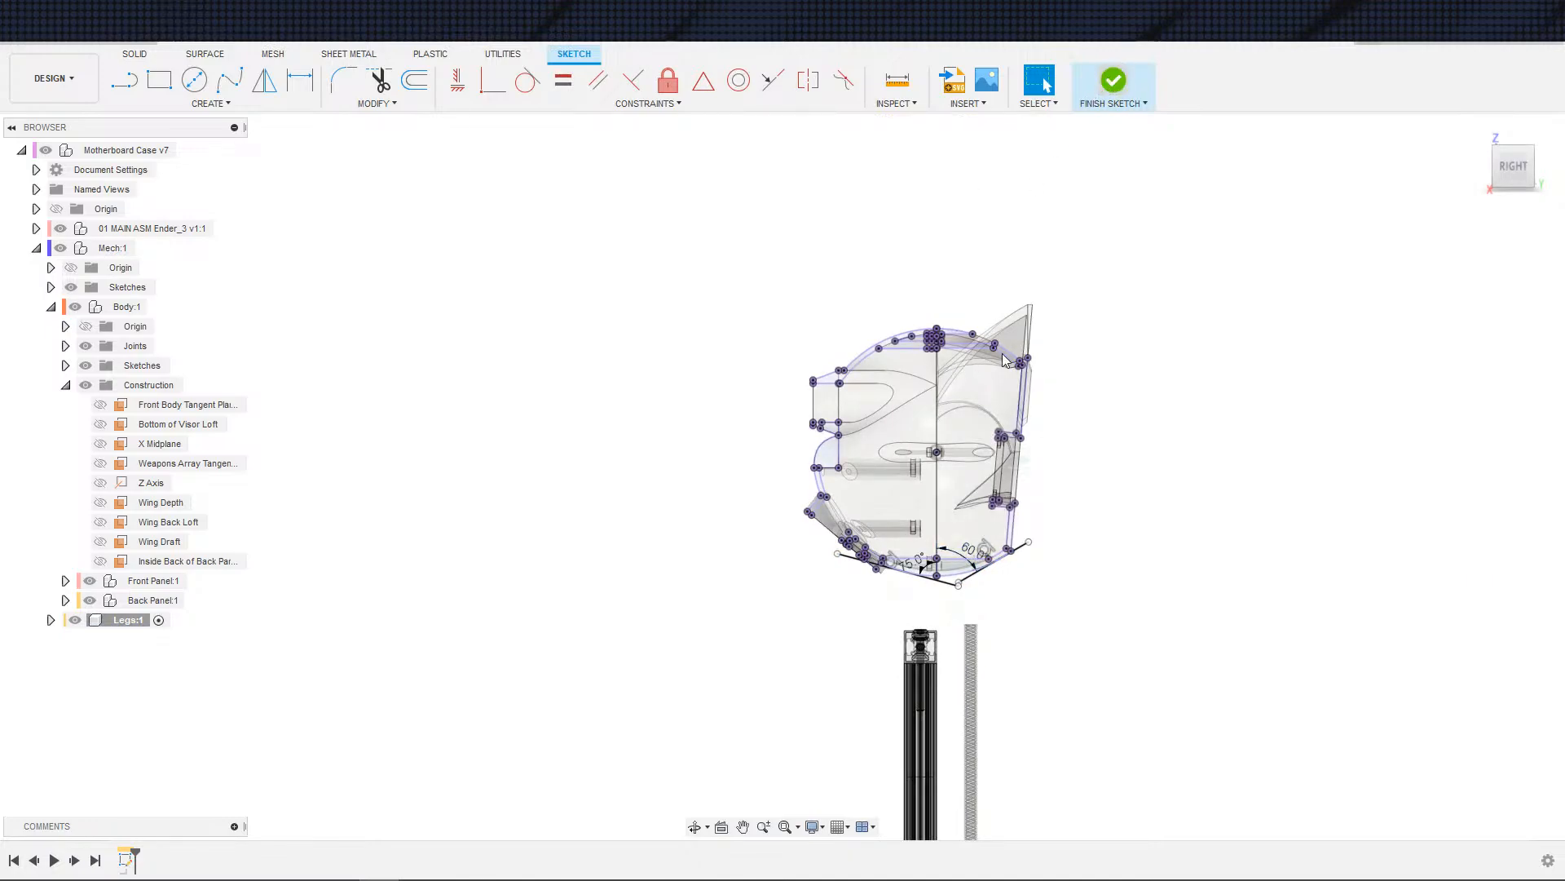
- Construct a plane at angle through the rear slanted line, set to 90 degrees
{"action": "left_click", "coordinate": [676, 106]}
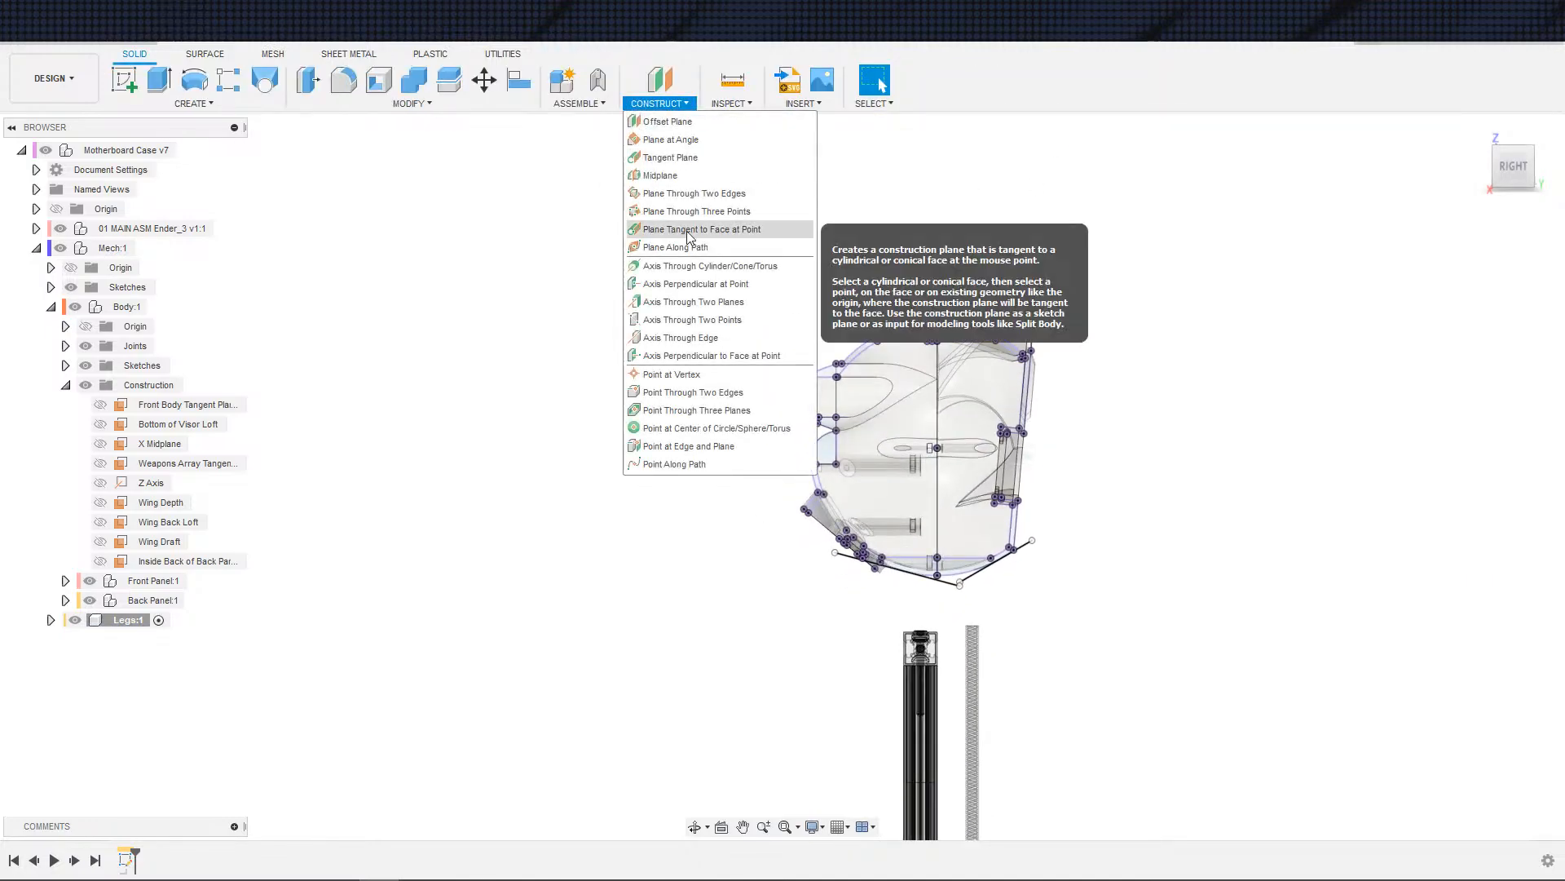
{"action": "left_click", "coordinate": [666, 141]}
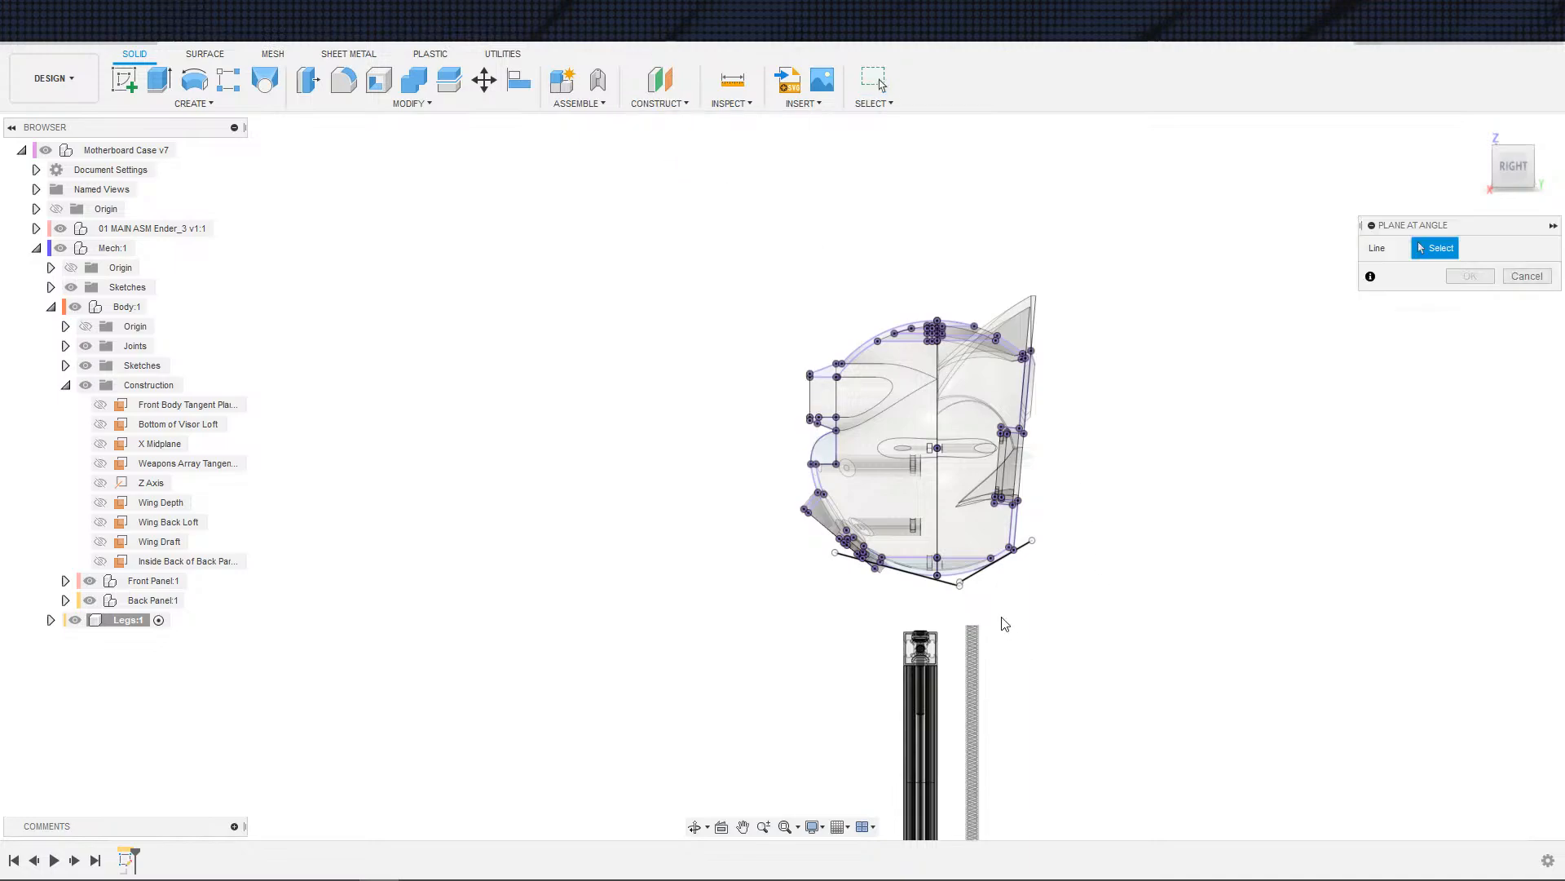
{"action": "left_click", "coordinate": [981, 578]}
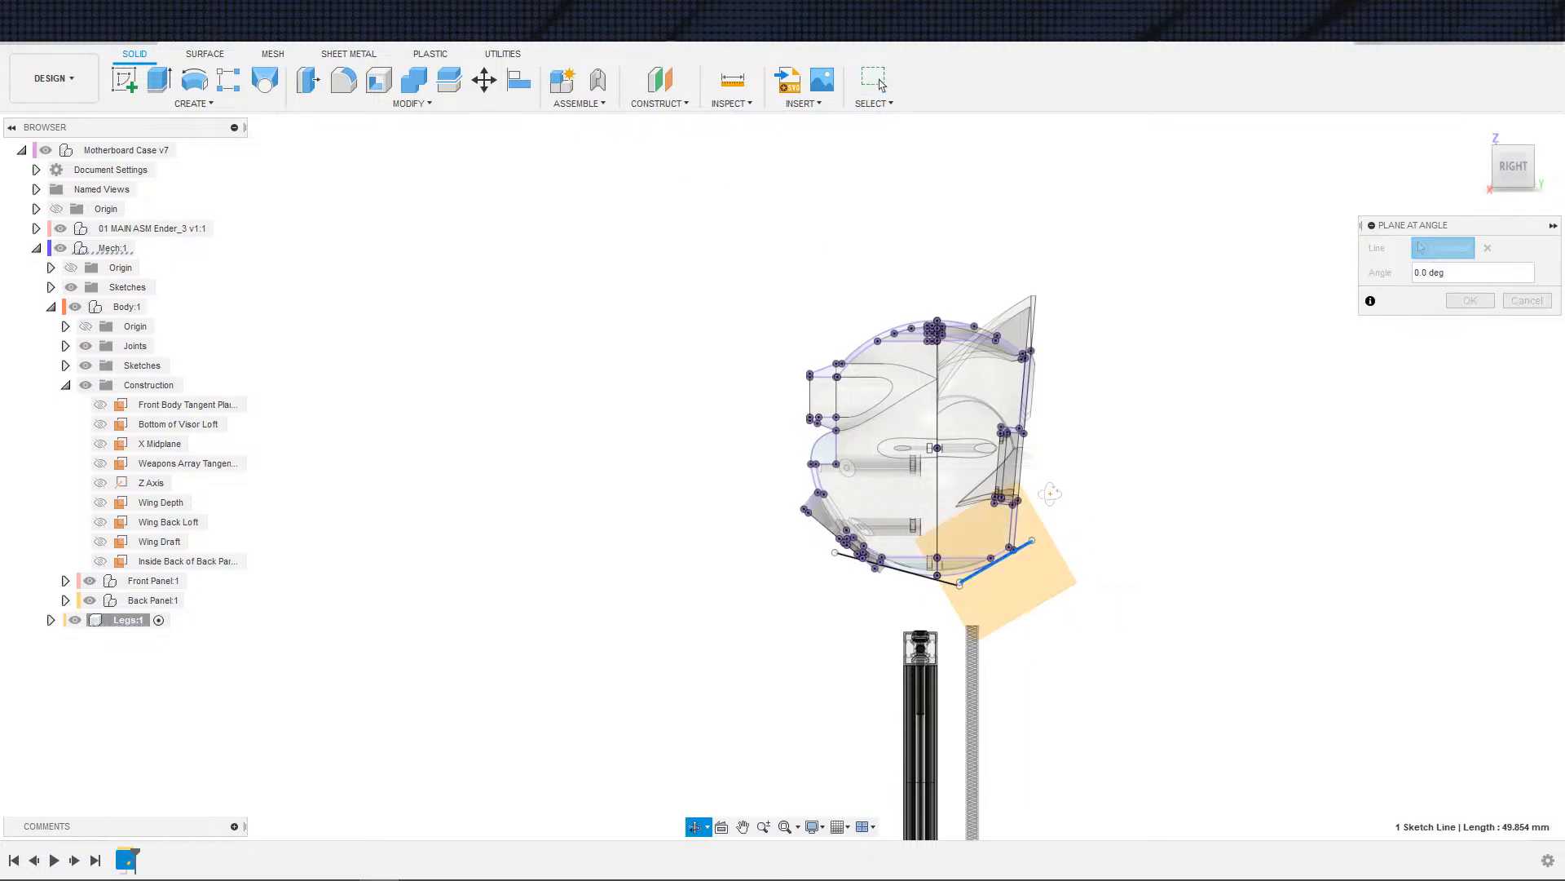
{"action": "middle_click_drag", "start_coordinate": [1073, 490], "coordinate": [799, 601], "text": "shift"}
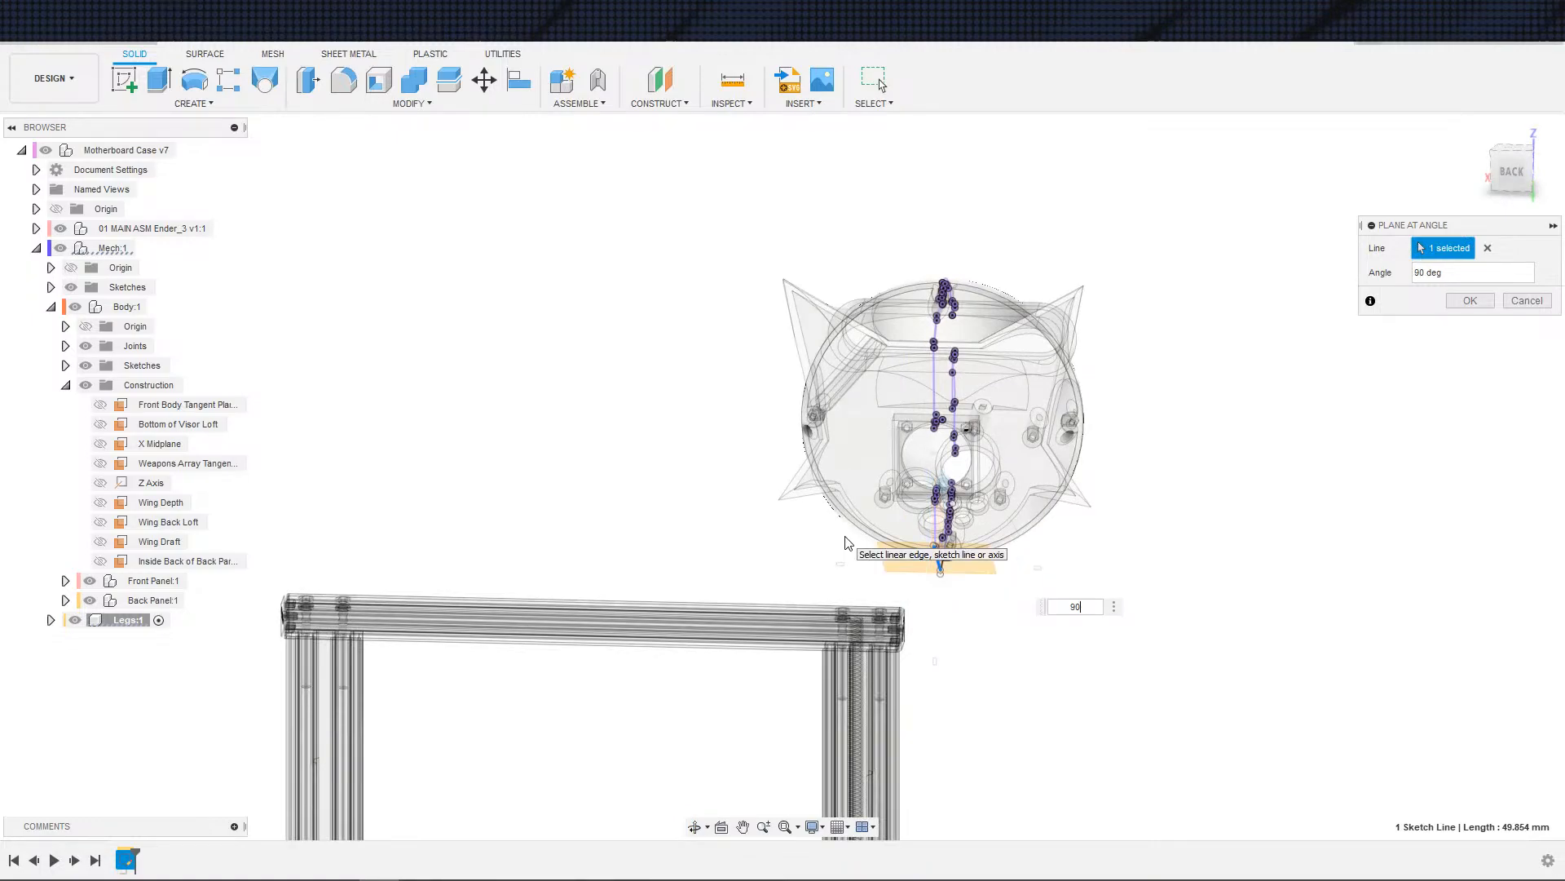
{"action": "key", "text": "Return"}
- Examine the new plane under the body, reopen the leg sketch to check its slanted lines, and close the sketch
{"action": "middle_click_drag", "start_coordinate": [983, 615], "coordinate": [1114, 615], "text": "shift"}
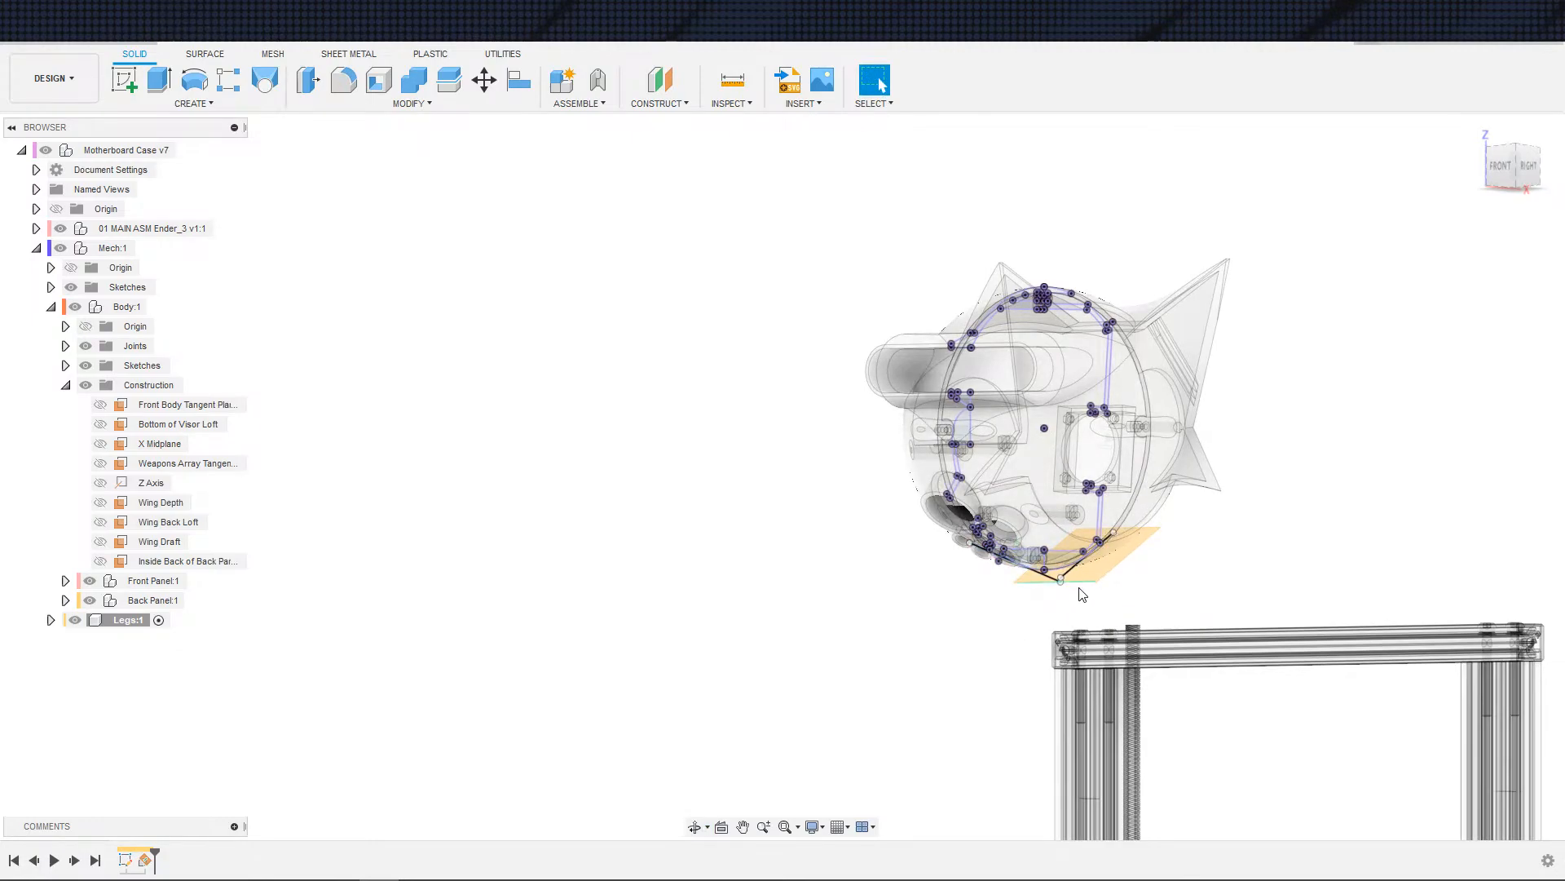
{"action": "middle_click_drag", "start_coordinate": [1230, 579], "coordinate": [1295, 582], "text": "shift"}
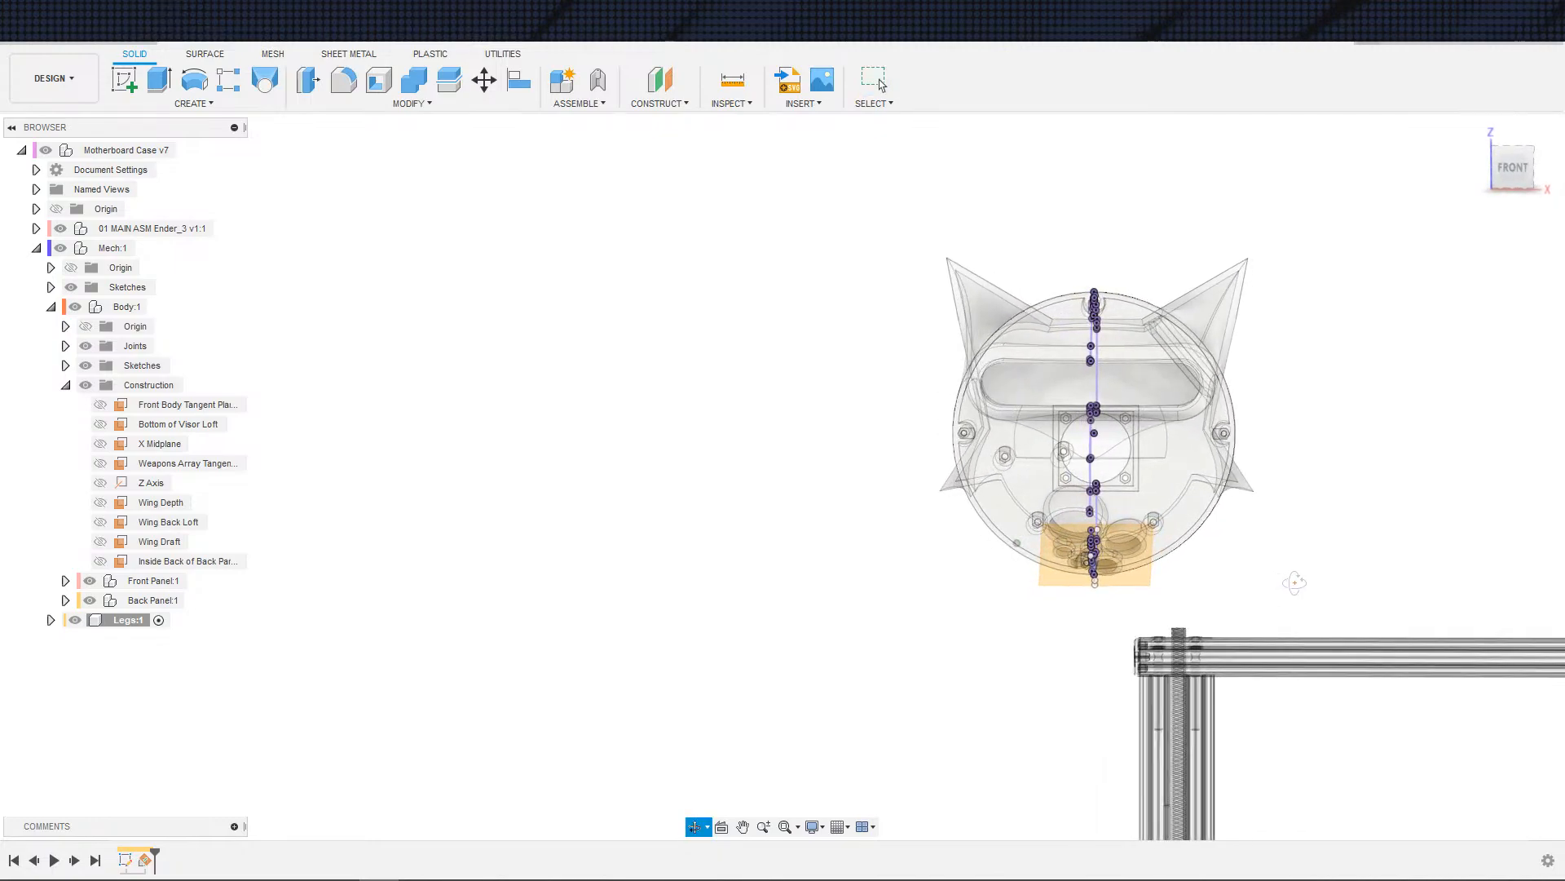
{"action": "key", "text": "Escape"}
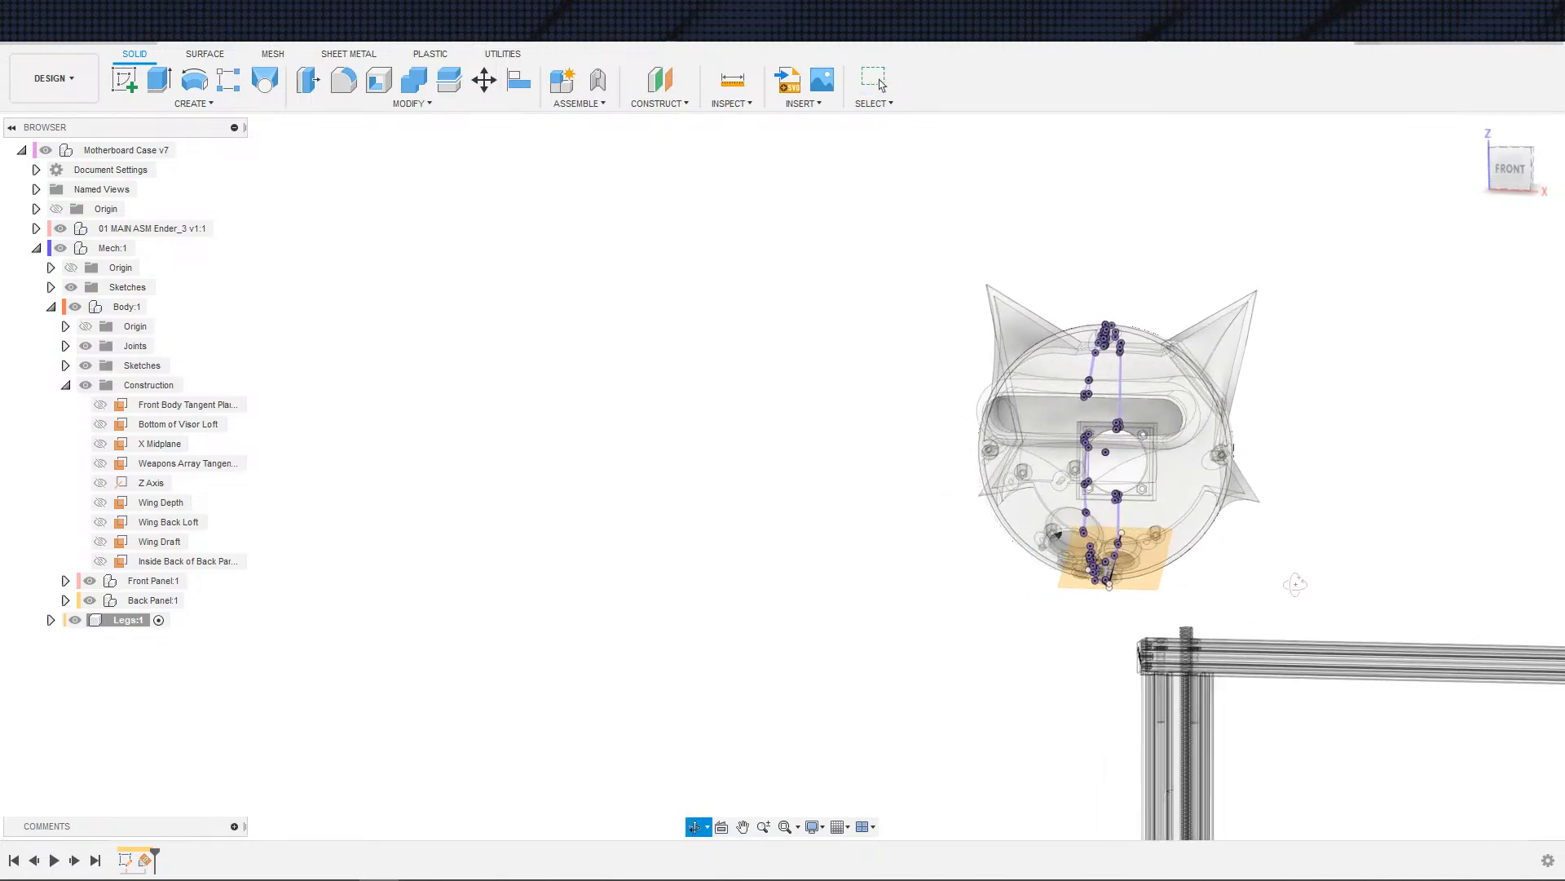
{"action": "scroll", "coordinate": [1292, 580], "scroll_direction": "down", "scroll_amount": 5}
{"action": "middle_click_drag", "start_coordinate": [1275, 579], "coordinate": [1239, 583]}
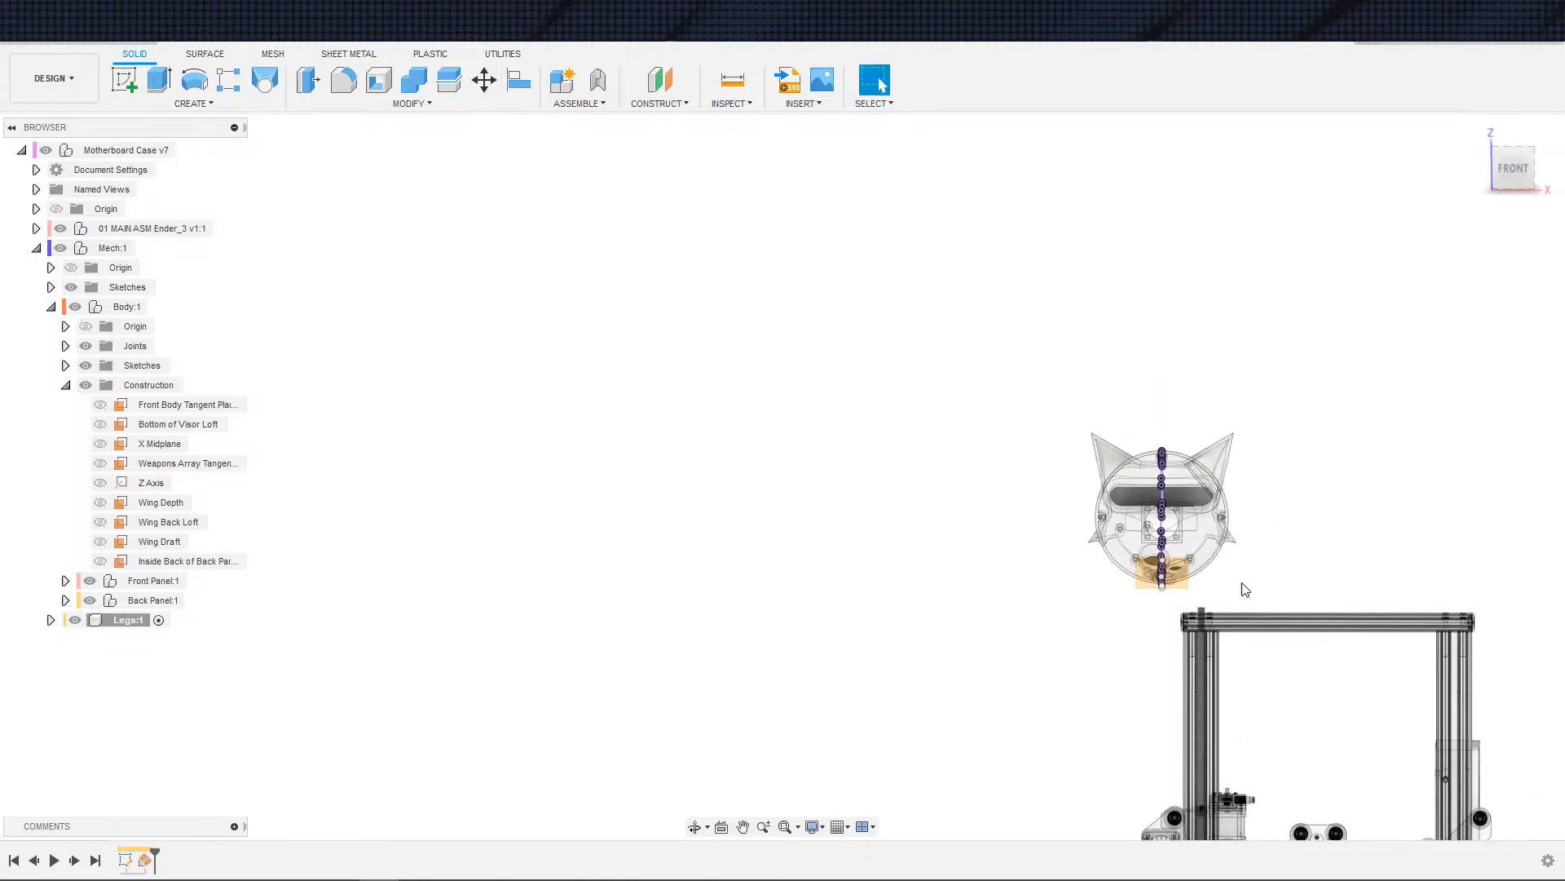
{"action": "key", "text": "s"}
{"action": "key", "text": "Escape"}
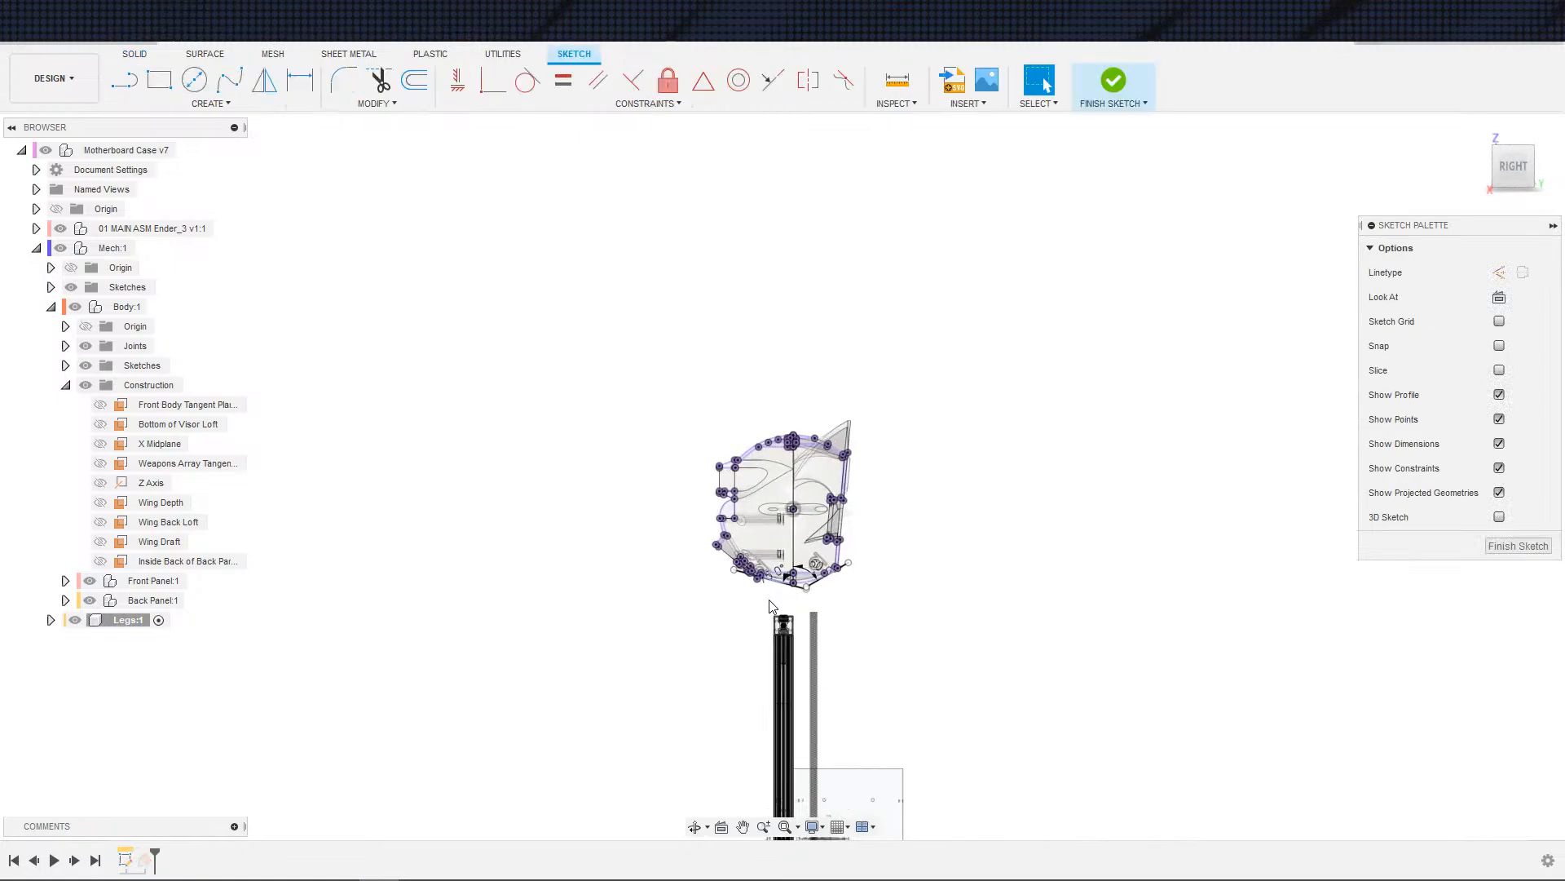
{"action": "left_click", "coordinate": [813, 578]}
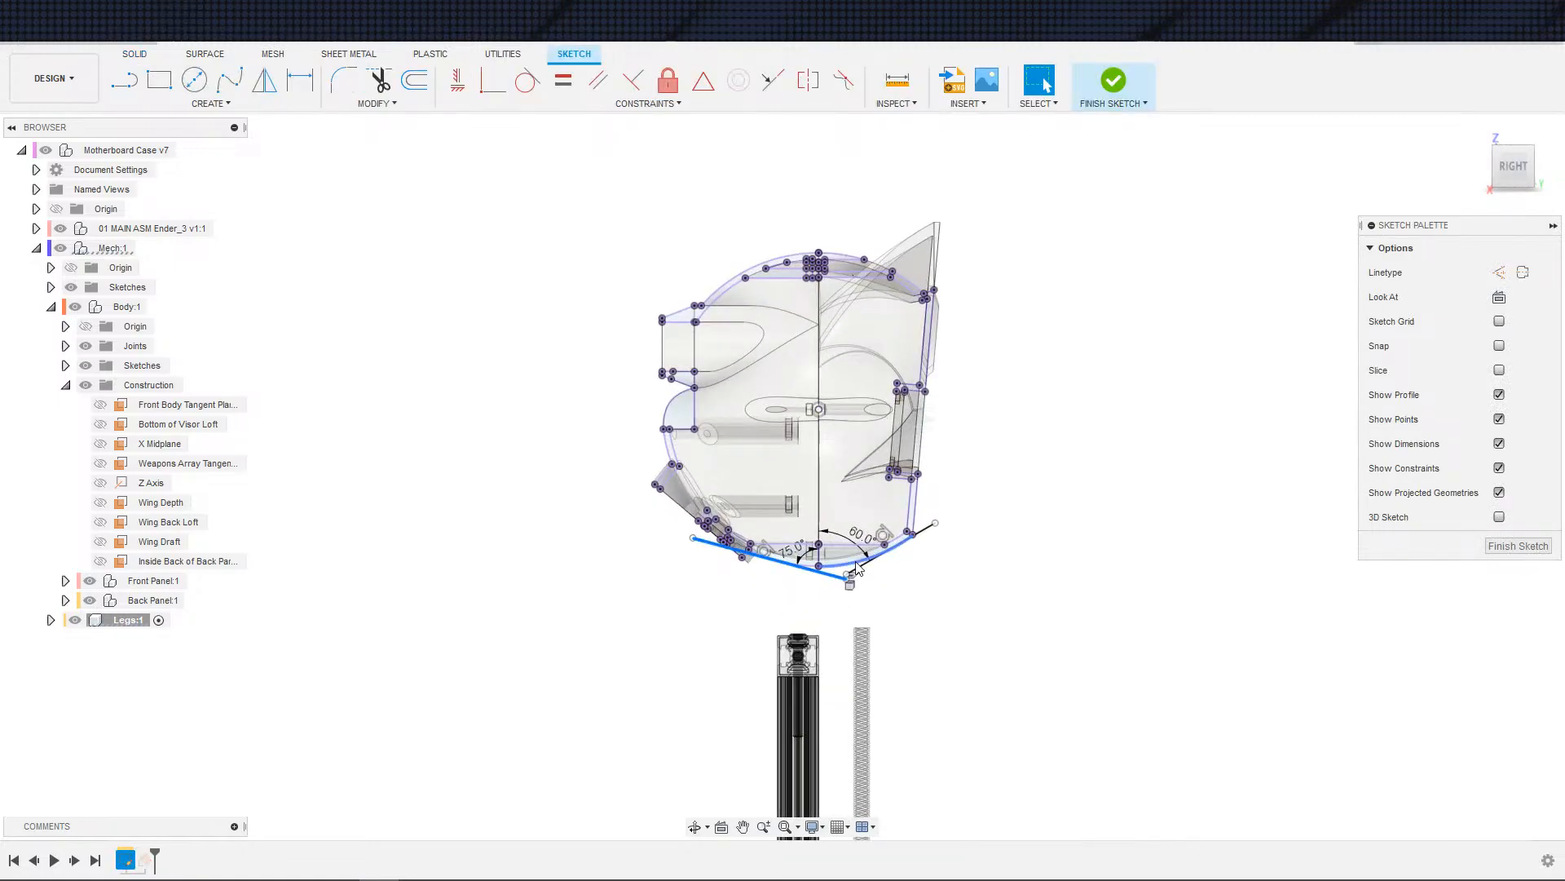
{"action": "key", "text": "Escape"}
{"action": "scroll", "coordinate": [812, 583], "scroll_direction": "down", "scroll_amount": 3}
{"action": "middle_click_drag", "start_coordinate": [832, 585], "coordinate": [991, 589], "text": "shift"}
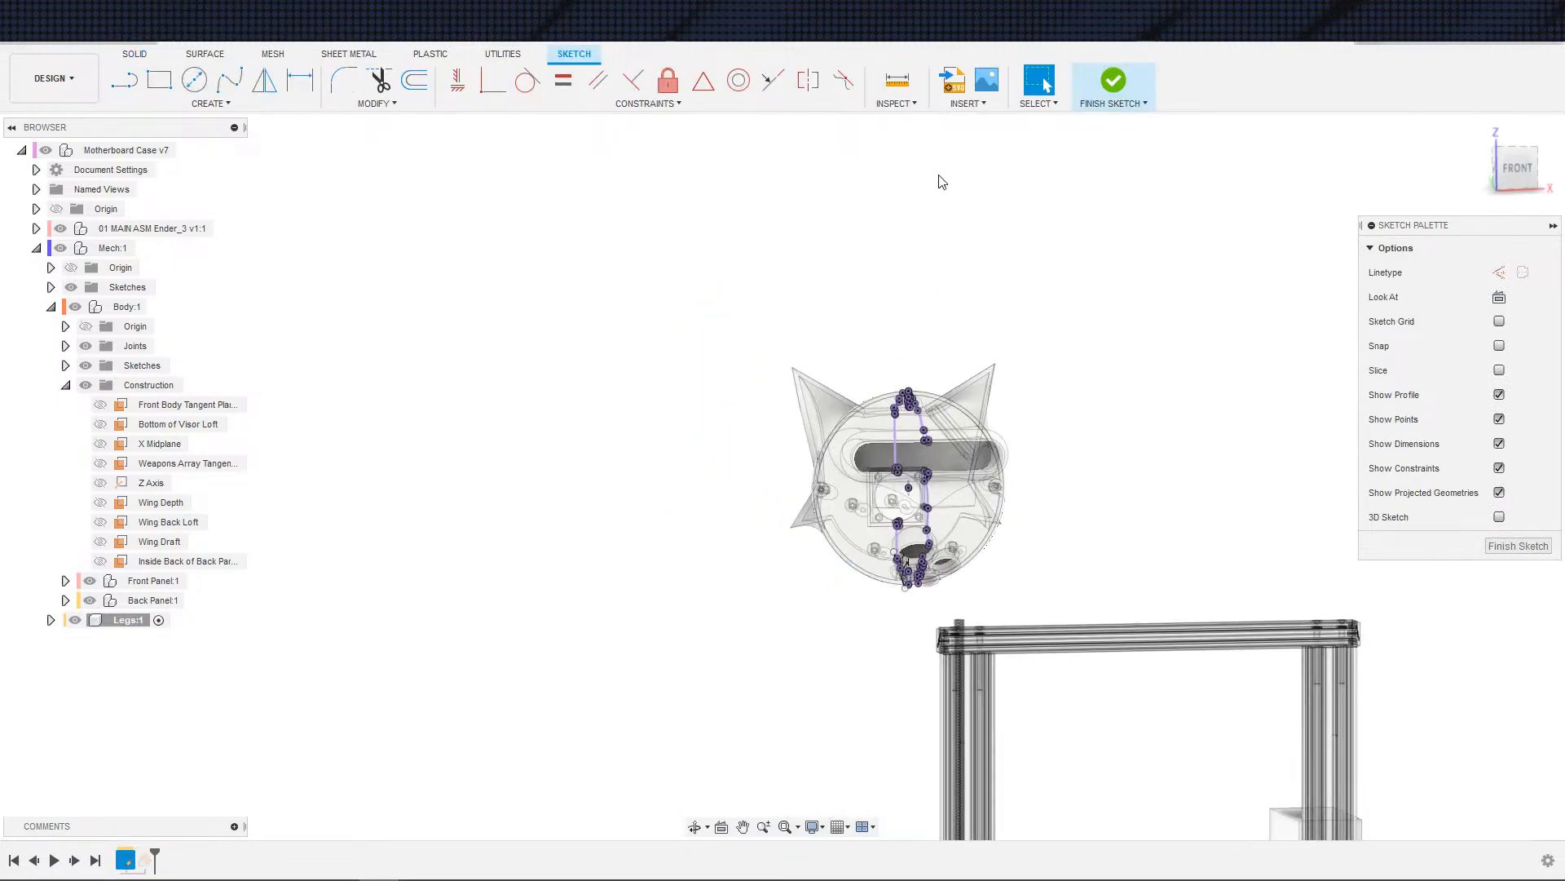
{"action": "left_click", "coordinate": [1113, 75]}
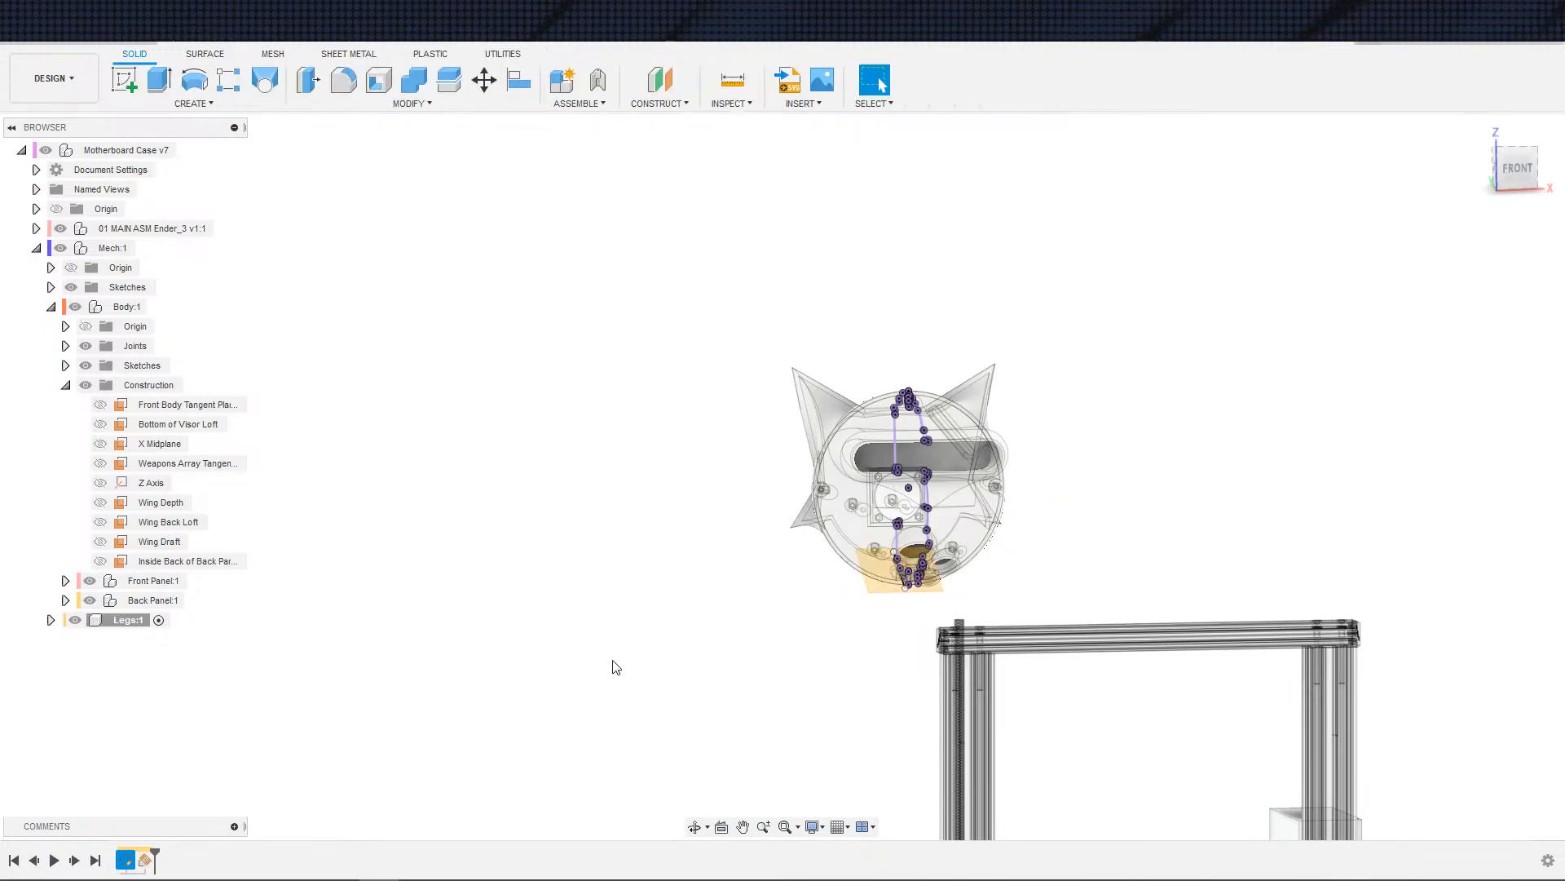
{"action": "key", "text": "s"}
{"action": "left_click", "coordinate": [709, 689]}
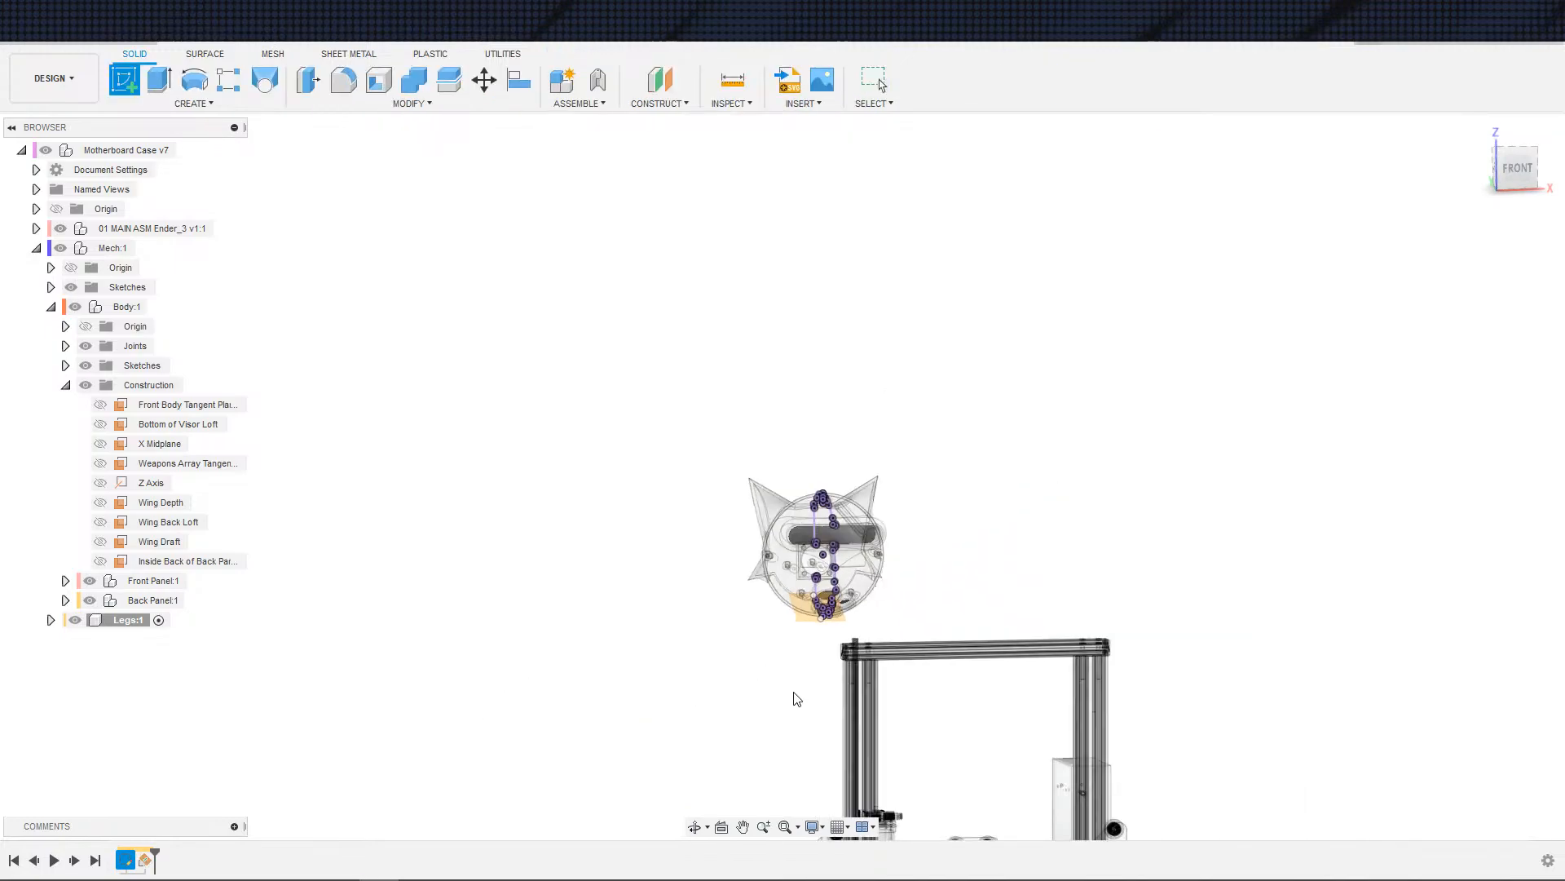
{"action": "key", "text": "ctrl+z"}
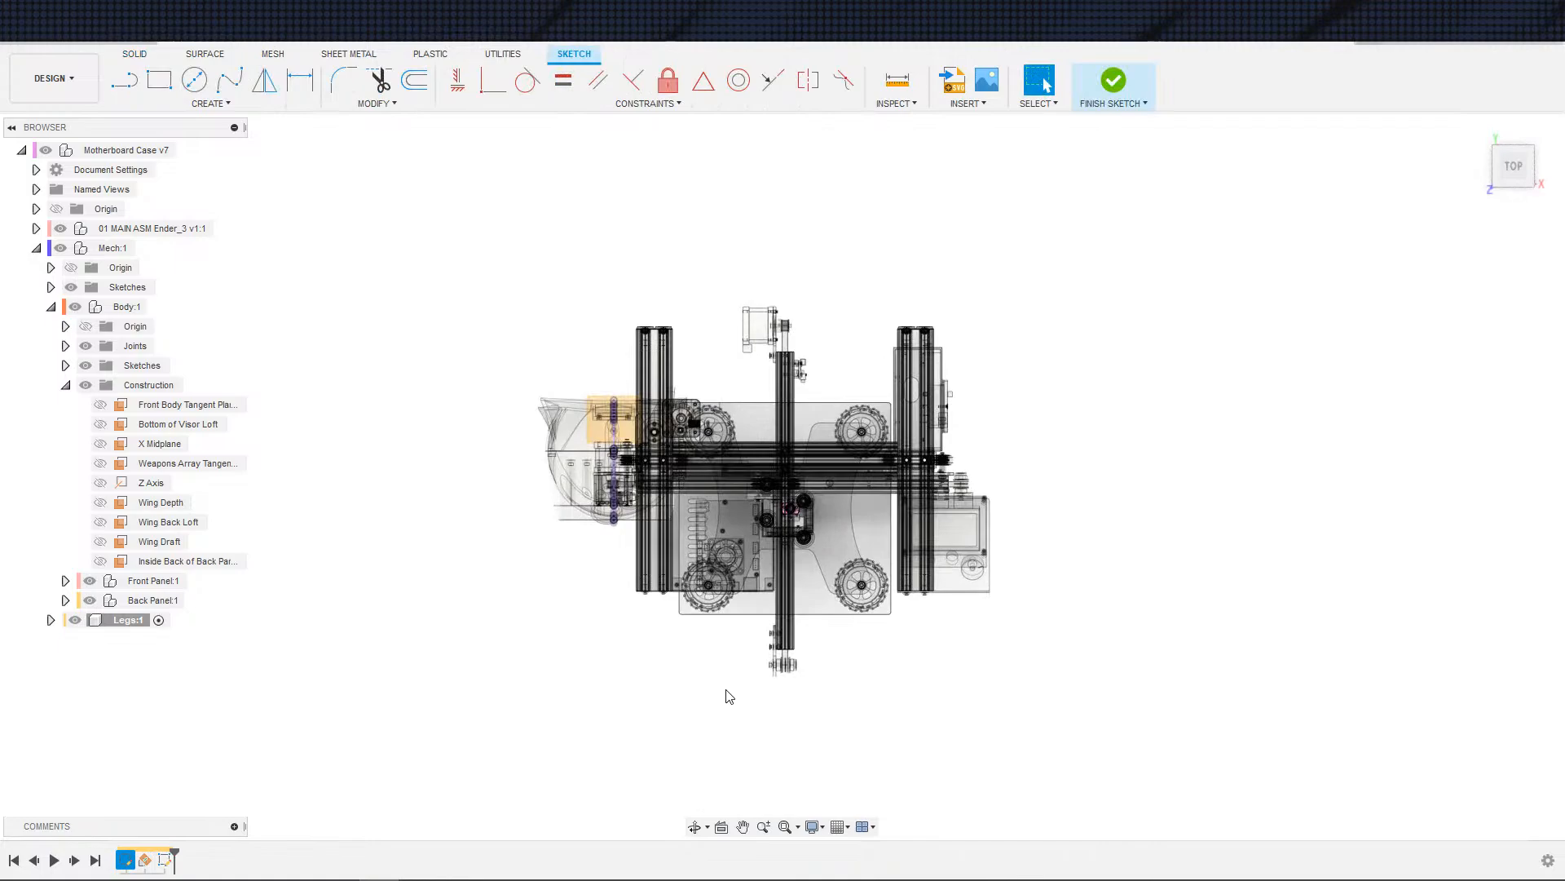
- Start a new sketch on the vertical origin plane facing the front of the model
{"action": "middle_click_drag", "start_coordinate": [731, 717], "coordinate": [730, 437], "text": "shift"}
{"action": "scroll", "coordinate": [688, 733], "scroll_direction": "down", "scroll_amount": 2}
{"action": "middle_click_drag", "start_coordinate": [787, 492], "coordinate": [809, 386]}
{"action": "key", "text": "s"}
{"action": "left_click", "coordinate": [894, 480]}
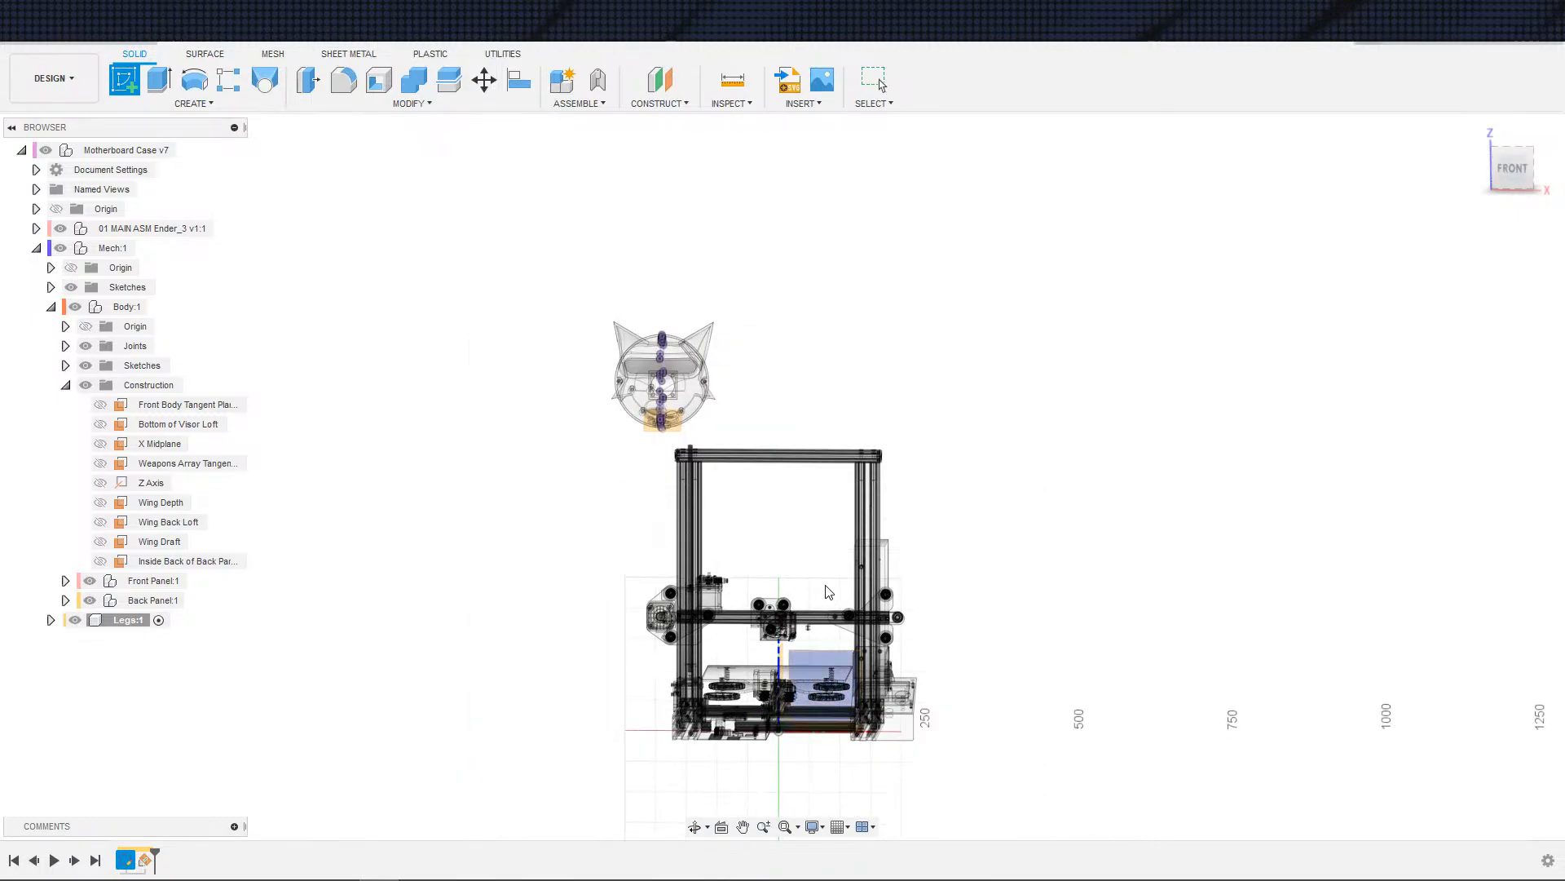
- Intersect the mech body with the front sketch plane to bring its circular cross-section into the sketch
{"action": "mouse_move", "coordinate": [686, 228]}
{"action": "middle_mouse_down"}
{"action": "mouse_move", "coordinate": [729, 454]}
{"action": "mouse_move", "coordinate": [780, 601]}
{"action": "middle_mouse_up"}
{"action": "scroll", "coordinate": [726, 444], "scroll_direction": "up", "scroll_amount": 4}
{"action": "key", "text": "s"}
{"action": "left_click", "coordinate": [820, 666]}
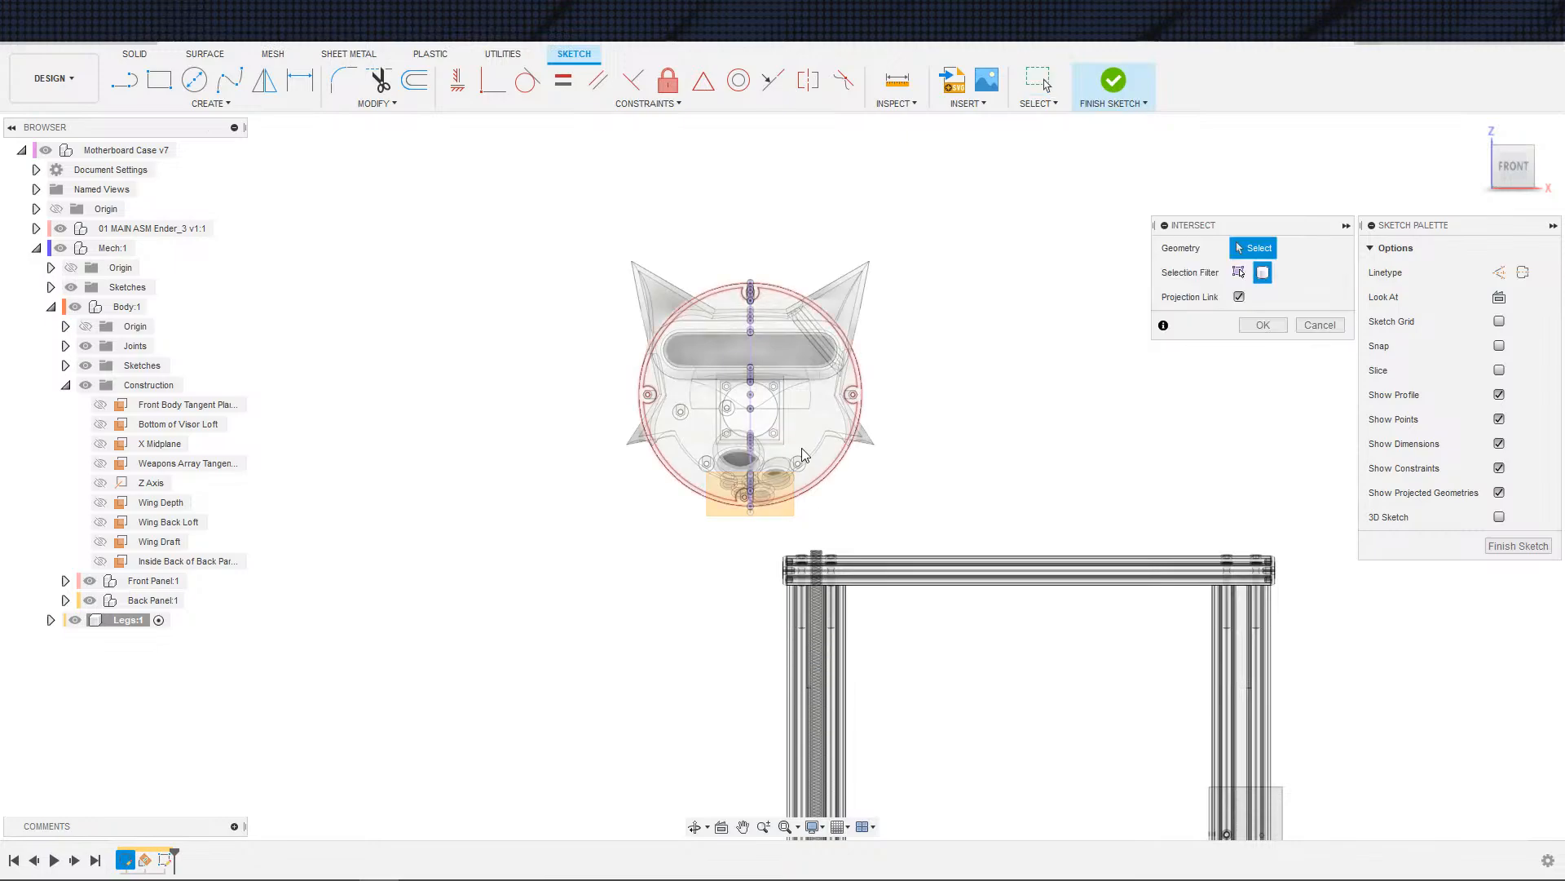
{"action": "left_click", "coordinate": [805, 455]}
{"action": "key", "text": "Return"}
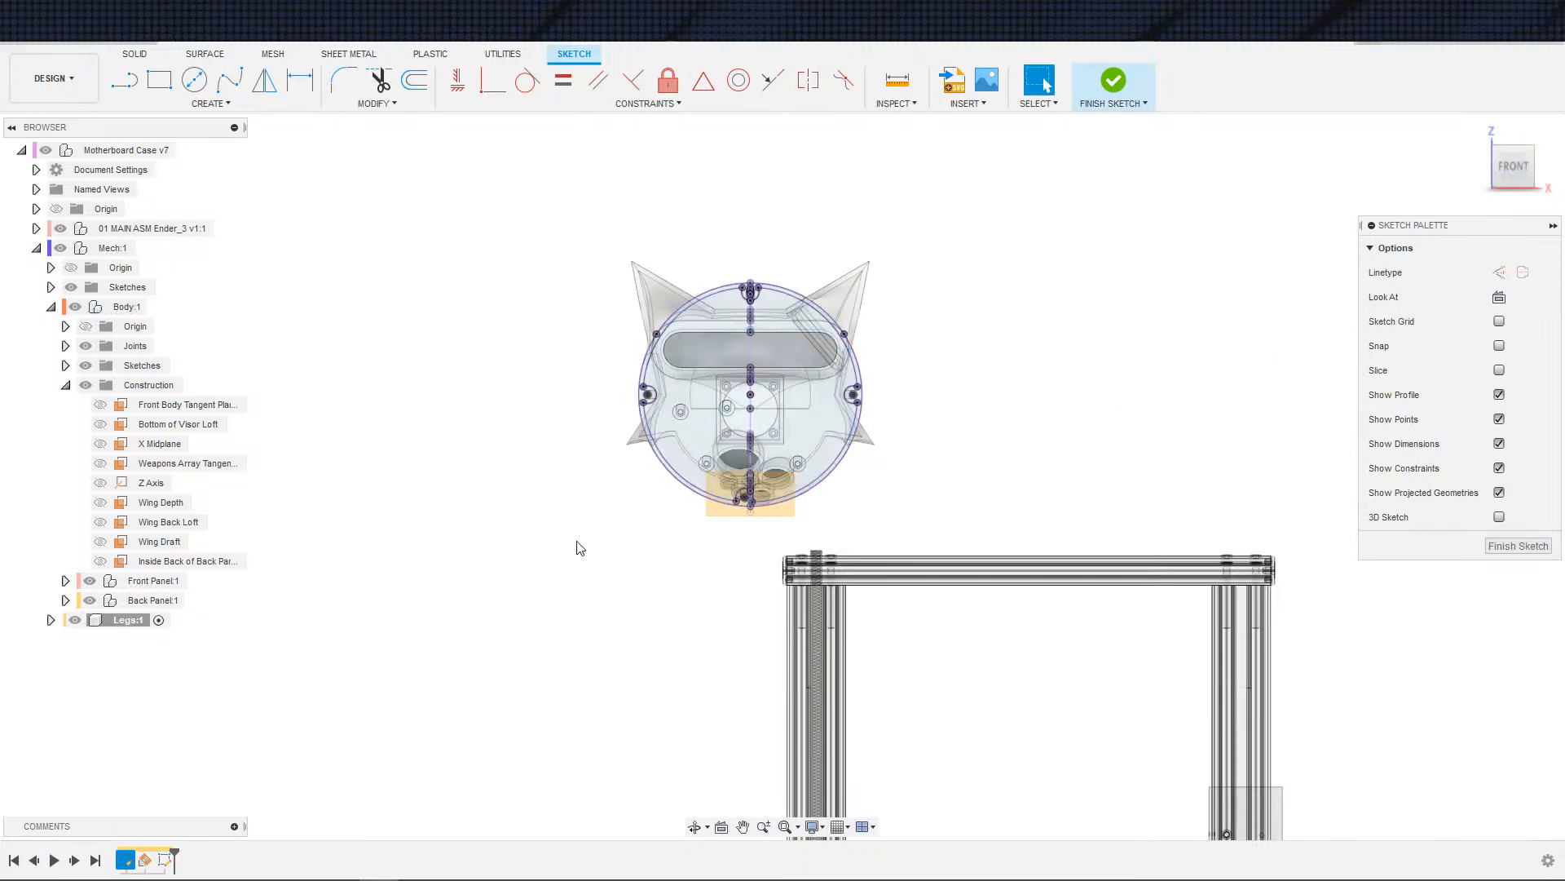
- Hide the mech's Body component and expand the Legs component down to its construction plane in the browser
{"action": "middle_click_drag", "start_coordinate": [576, 541], "coordinate": [430, 608]}
{"action": "left_click", "coordinate": [90, 581]}
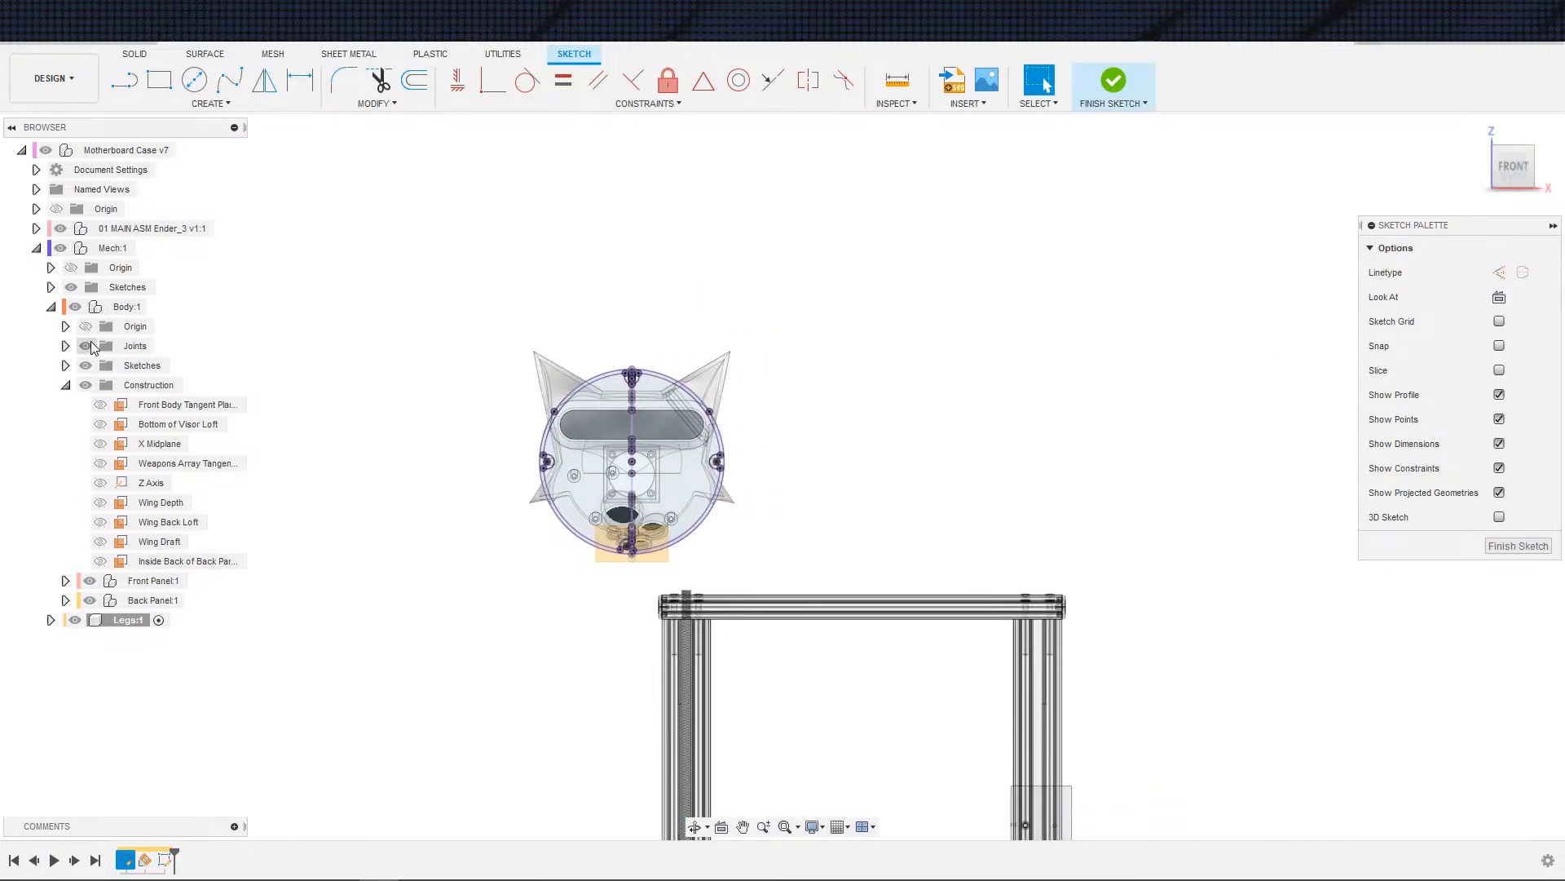
{"action": "left_click", "coordinate": [75, 307]}
{"action": "scroll", "coordinate": [687, 517], "scroll_direction": "up", "scroll_amount": 3}
{"action": "scroll", "coordinate": [806, 587], "scroll_direction": "down", "scroll_amount": 2}
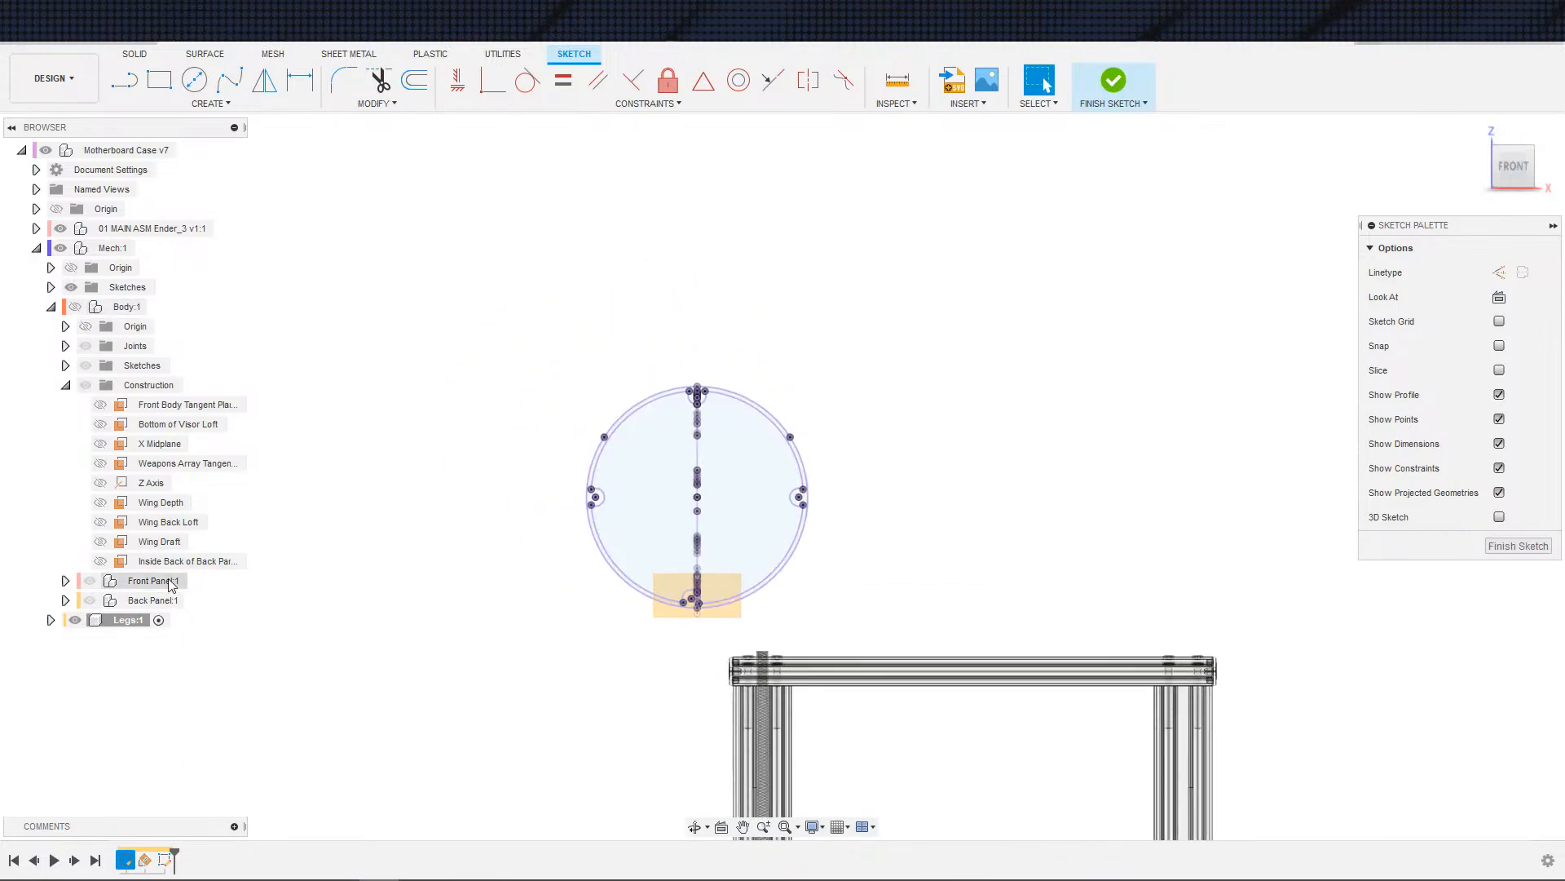
{"action": "left_click", "coordinate": [51, 621]}
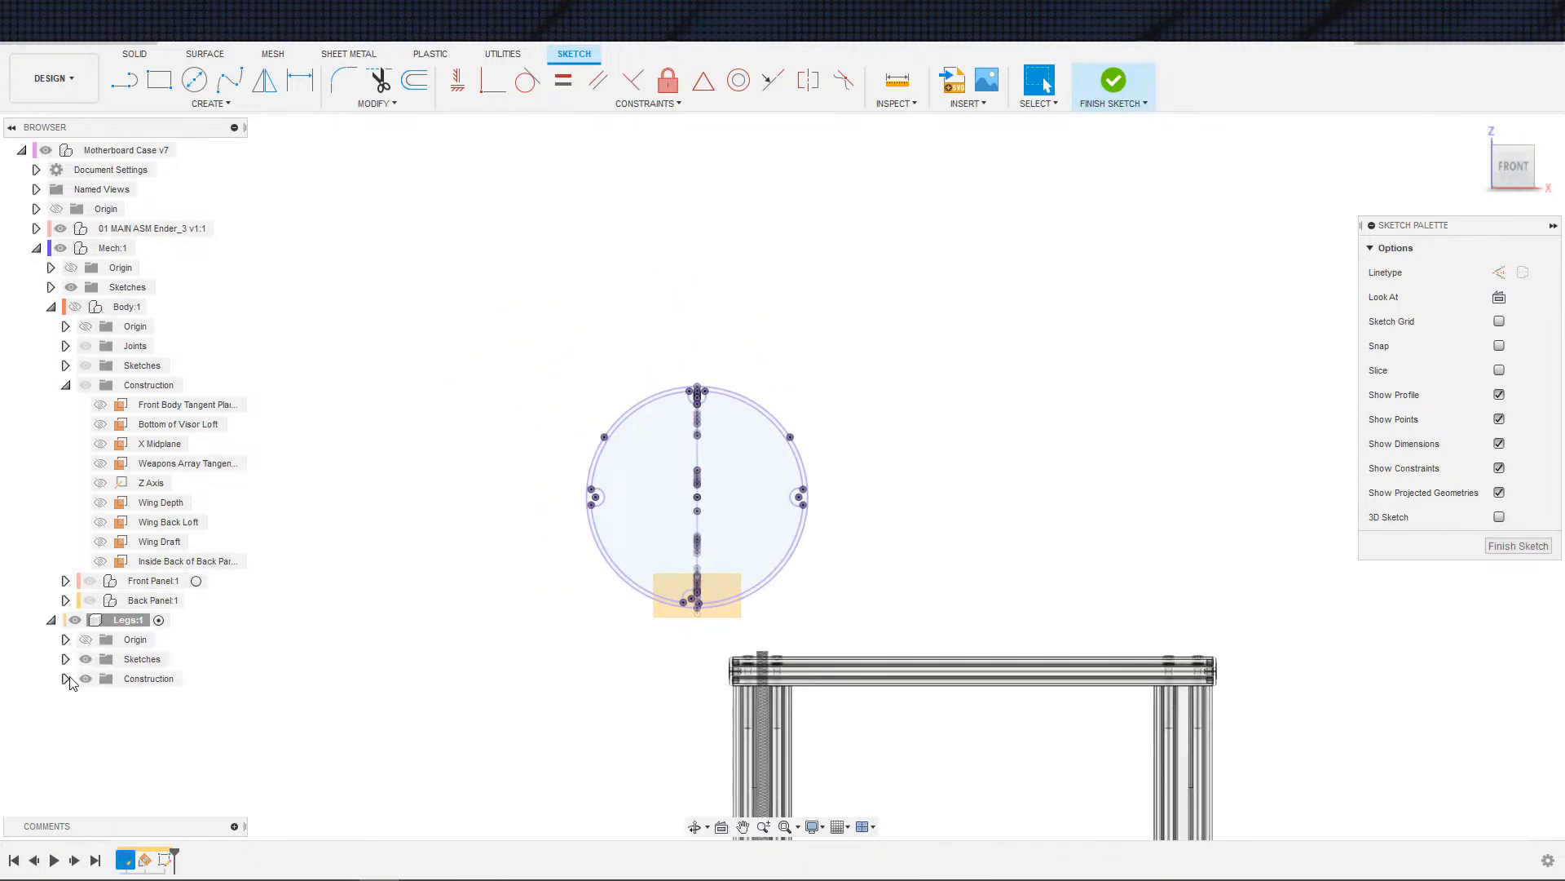
{"action": "scroll", "coordinate": [534, 674], "scroll_direction": "up", "scroll_amount": 2}
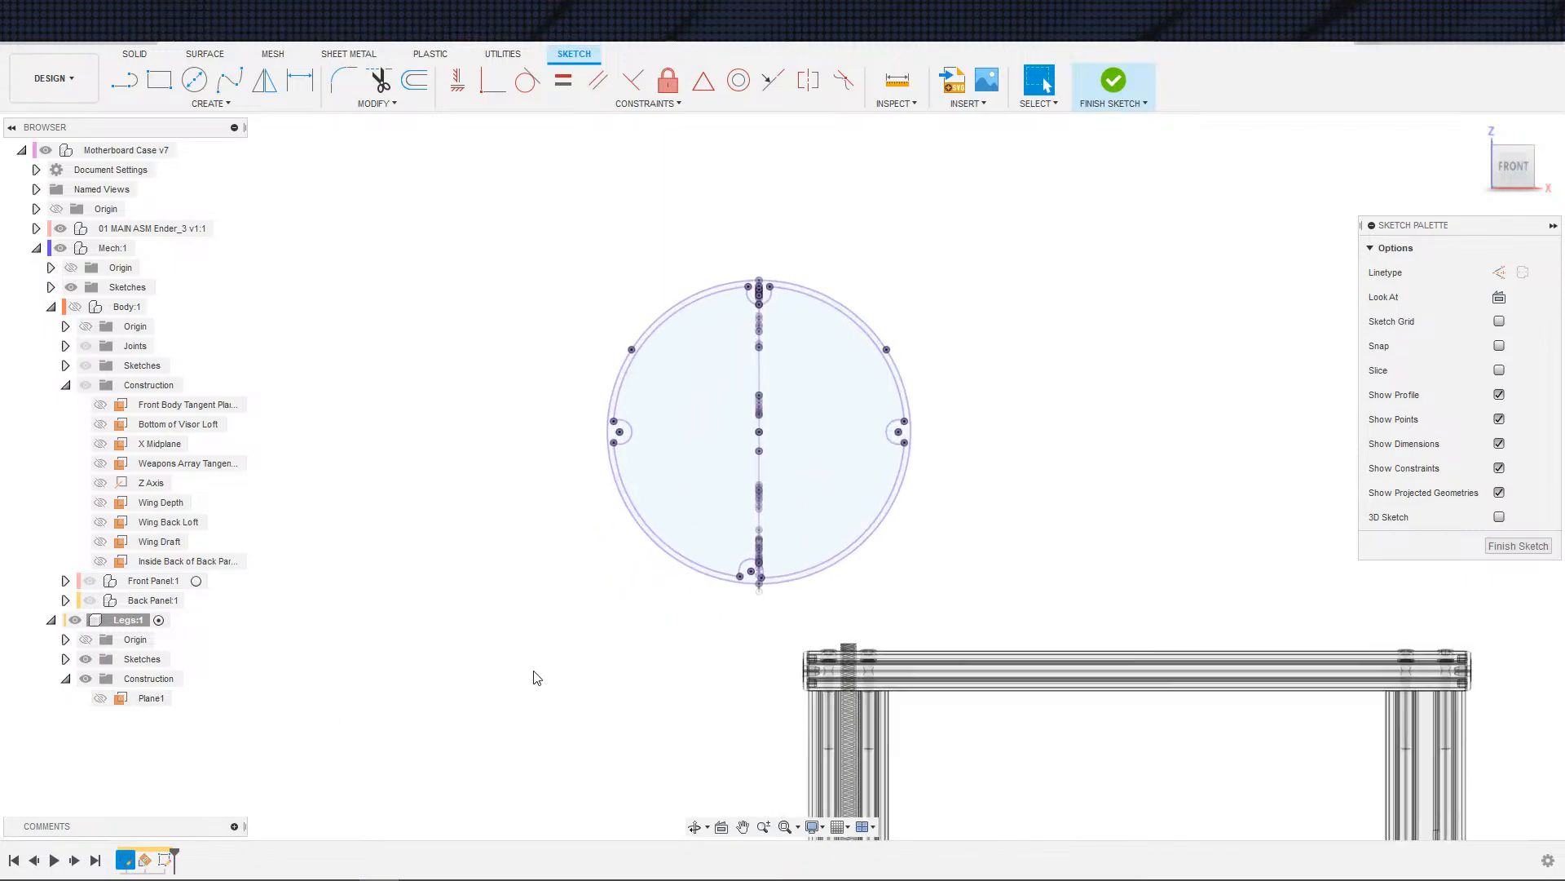
- Sketch two slanted lines below the circular section, about 80 mm long on the right and about 122 mm on the left
{"action": "key", "text": "s"}
{"action": "key", "text": "s"}
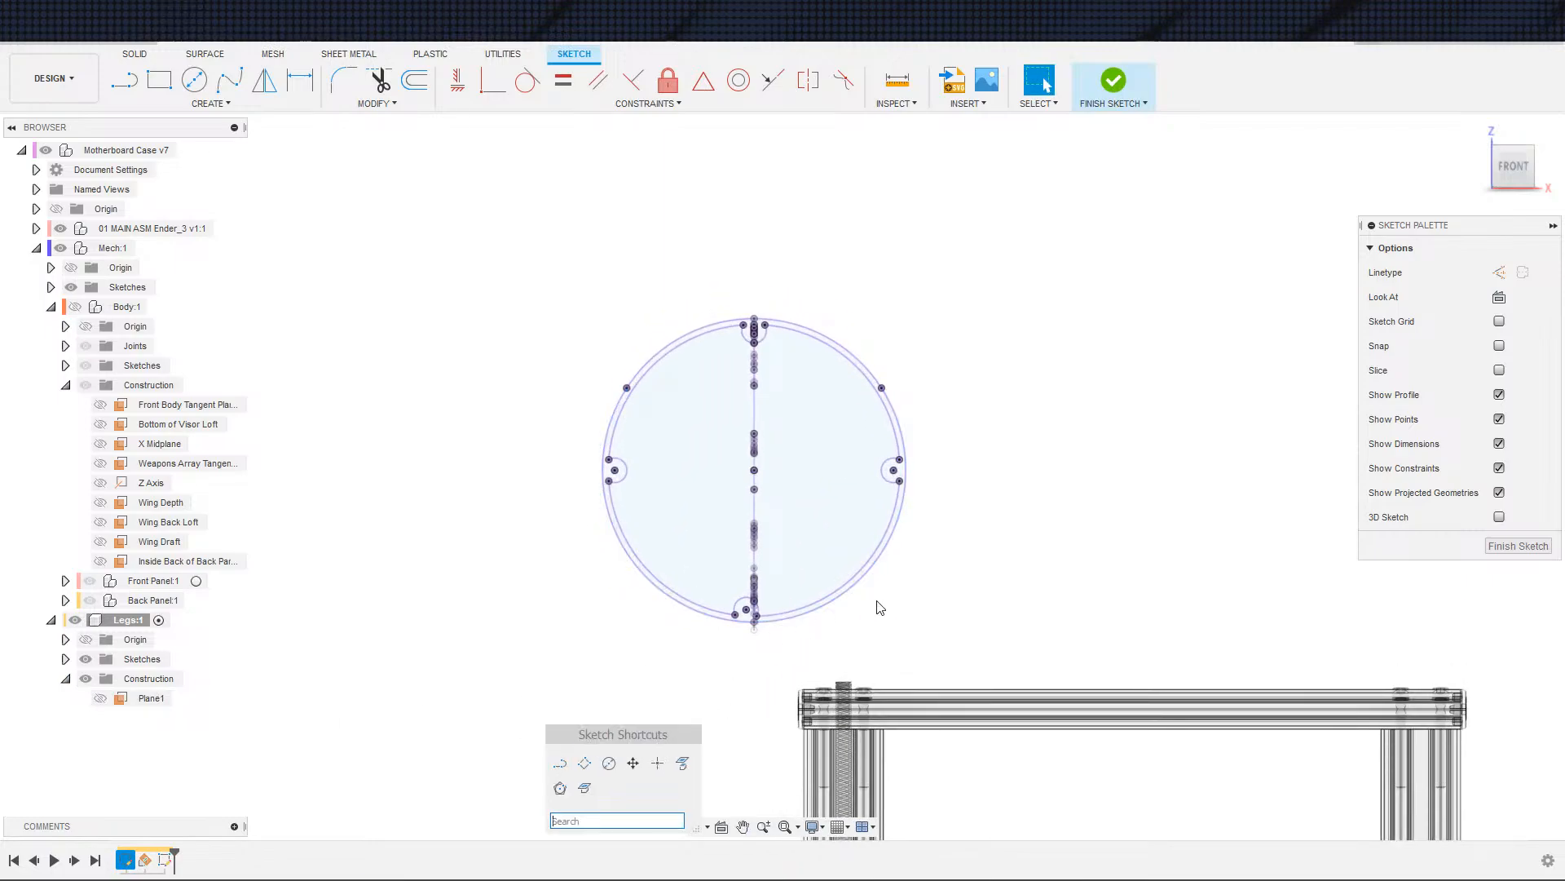
{"action": "left_click", "coordinate": [560, 768]}
{"action": "left_click", "coordinate": [838, 632]}
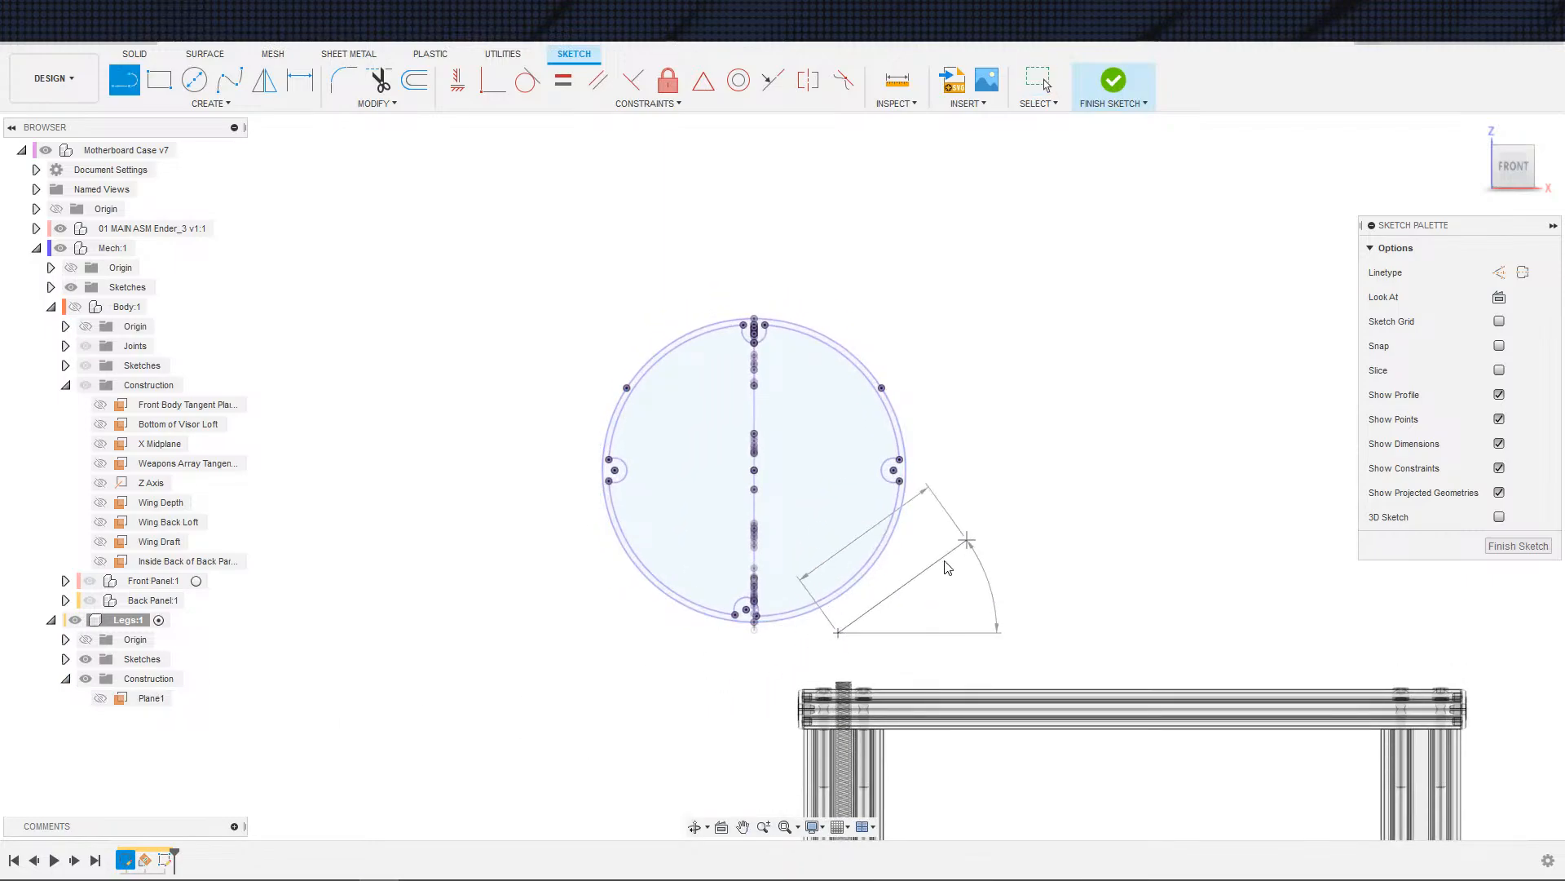
{"action": "left_click", "coordinate": [967, 539]}
{"action": "key", "text": "Escape"}
{"action": "key", "text": "s"}
{"action": "left_click", "coordinate": [715, 707]}
{"action": "left_click", "coordinate": [682, 655]}
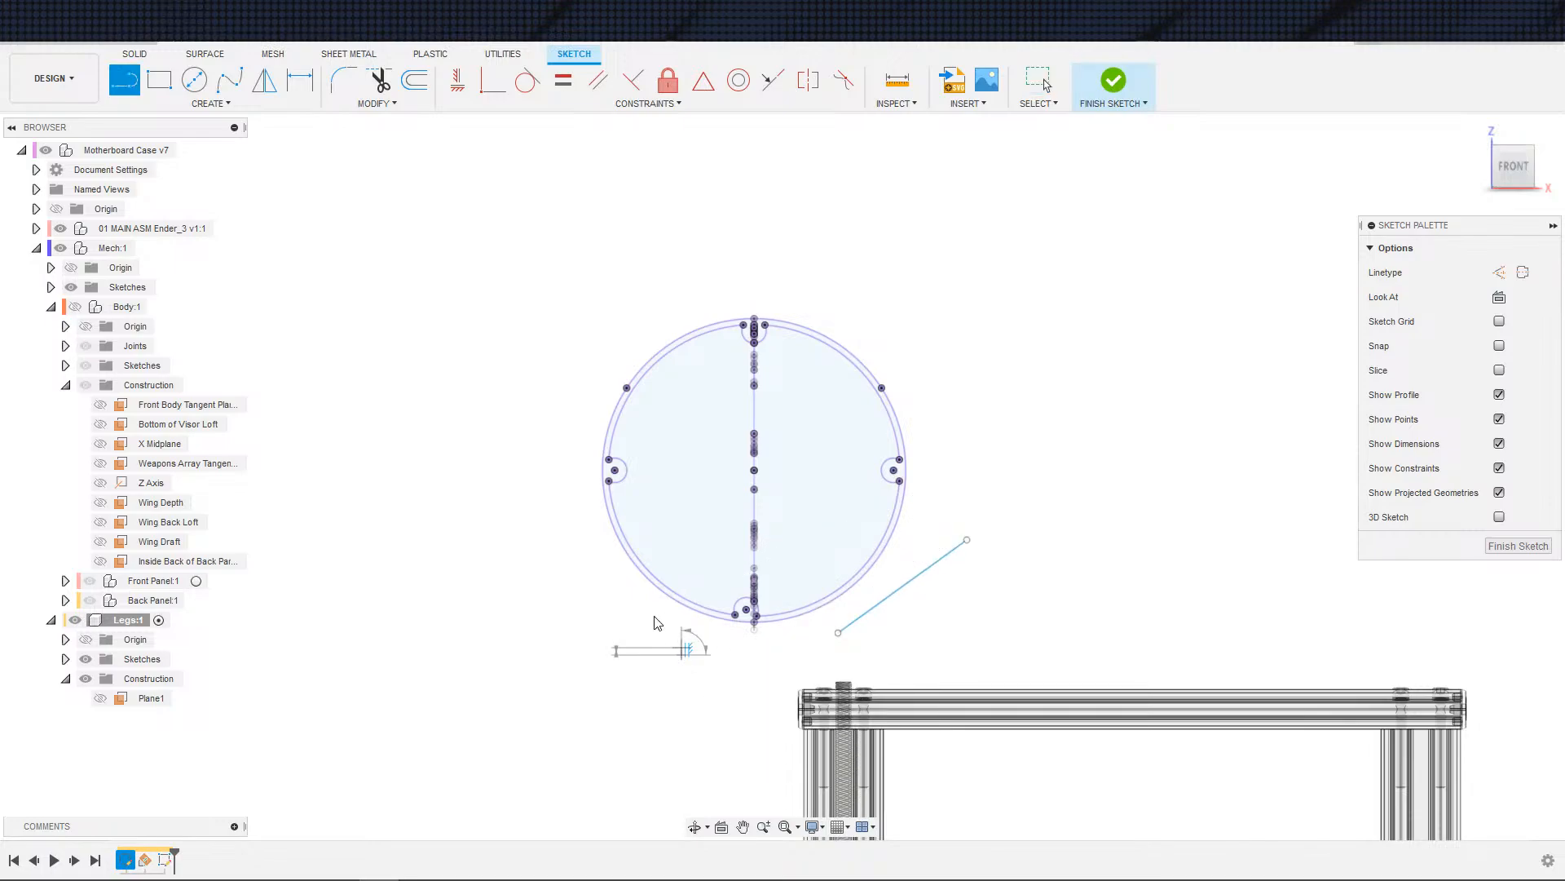
{"action": "left_click", "coordinate": [506, 486]}
{"action": "key", "text": "Escape"}
{"action": "scroll", "coordinate": [742, 611], "scroll_direction": "up", "scroll_amount": 3}
{"action": "scroll", "coordinate": [739, 636], "scroll_direction": "down", "scroll_amount": 2}
{"action": "middle_click_drag", "start_coordinate": [737, 638], "coordinate": [734, 698]}
{"action": "scroll", "coordinate": [734, 697], "scroll_direction": "down", "scroll_amount": 1}
{"action": "key", "text": "d"}
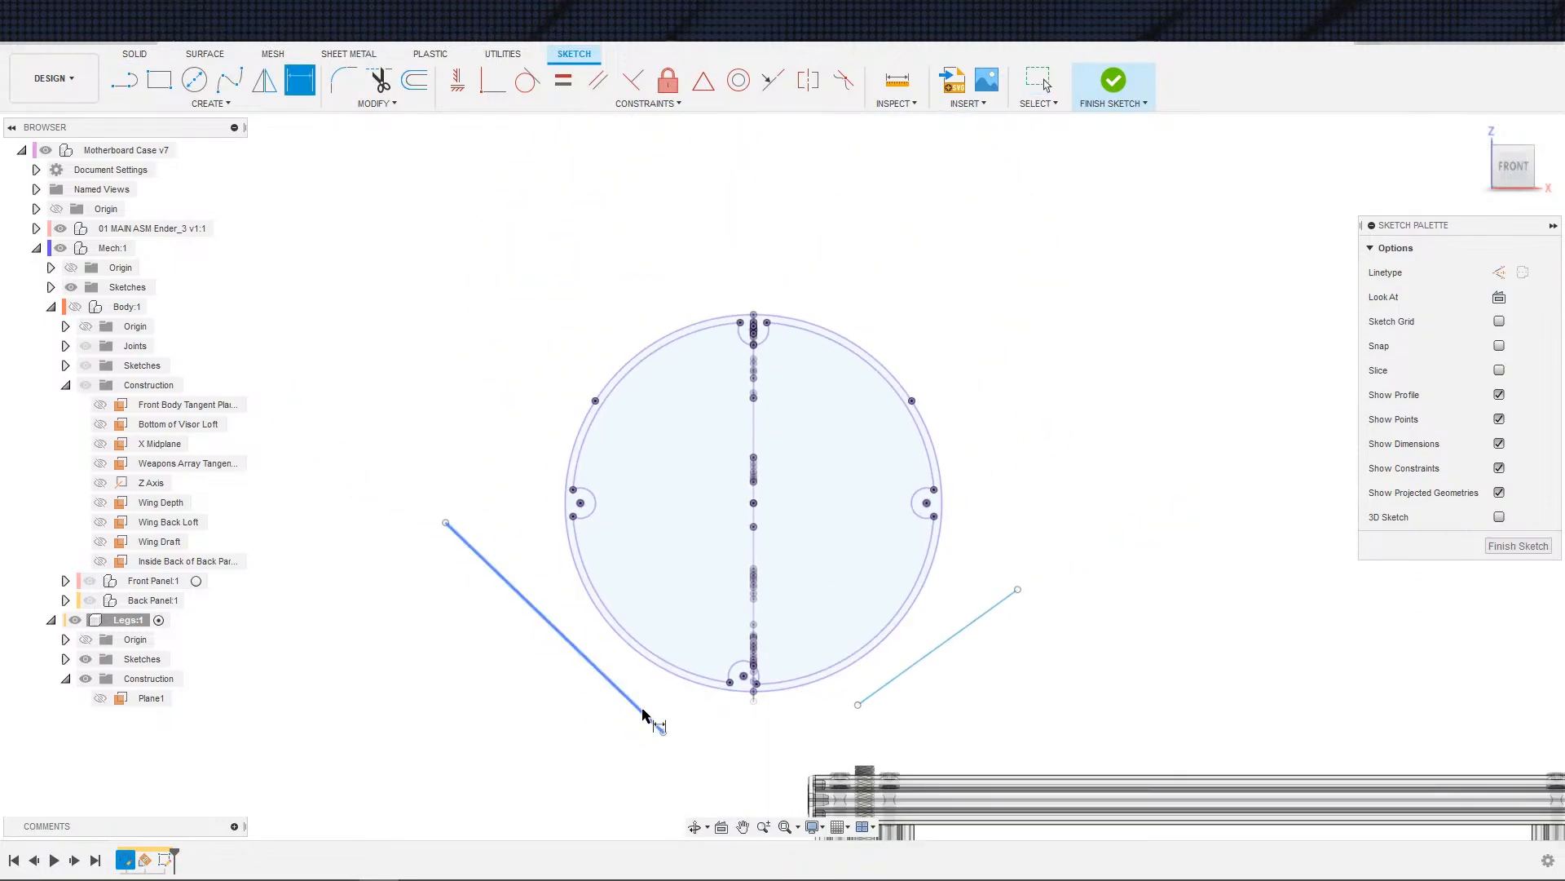
{"action": "left_click", "coordinate": [643, 711]}
{"action": "scroll", "coordinate": [813, 681], "scroll_direction": "up", "scroll_amount": 4}
{"action": "key", "text": "Escape"}
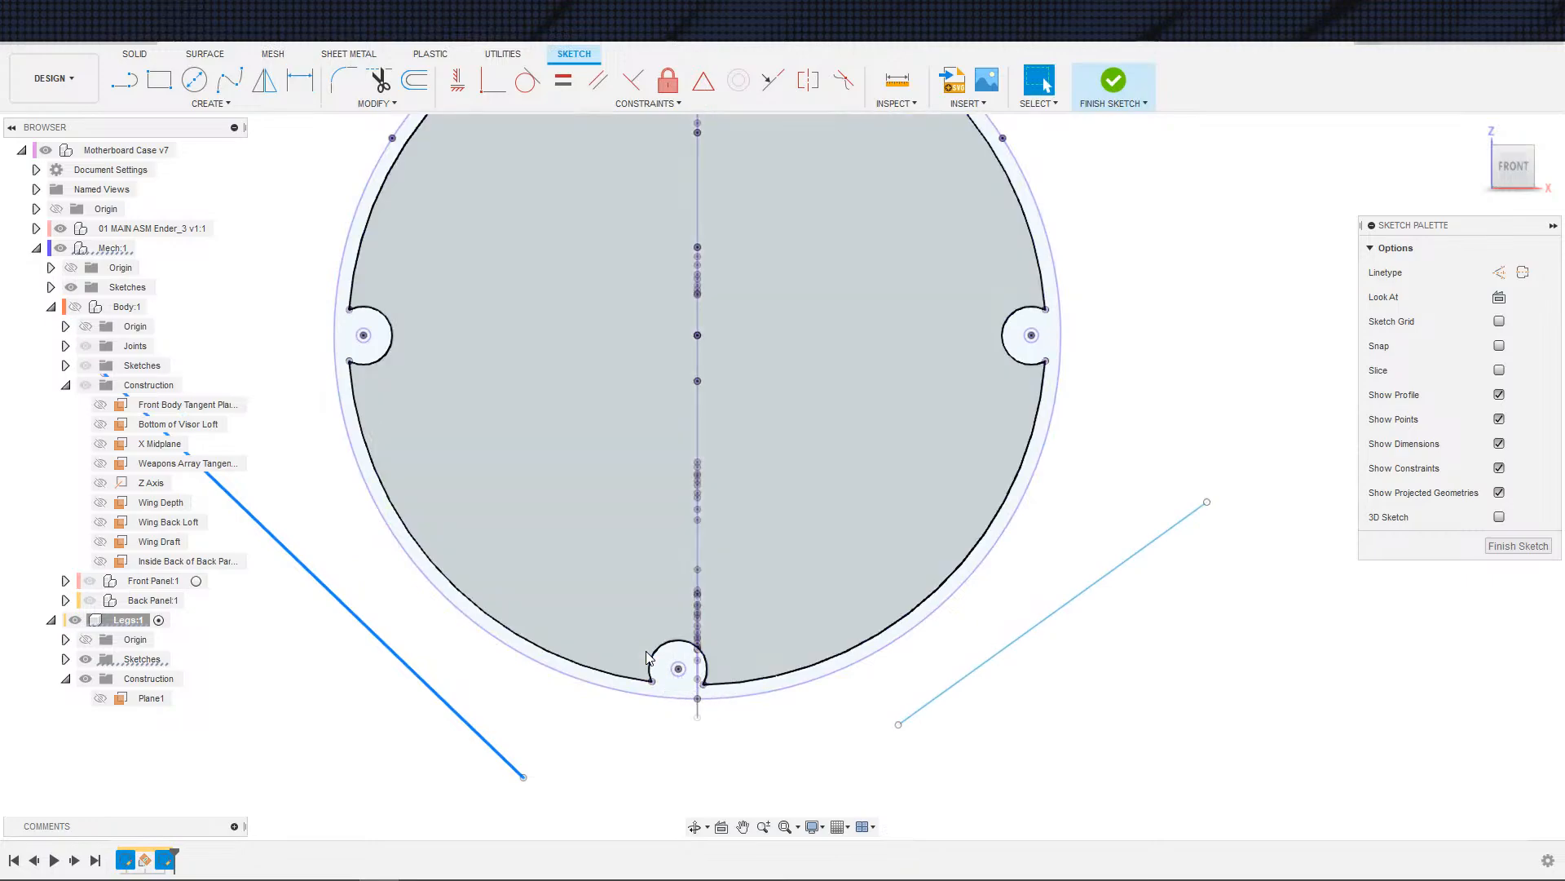
- Try to make the left slanted line tangent to the circular section of the body
{"action": "left_click", "coordinate": [529, 82]}
{"action": "left_click", "coordinate": [404, 652]}
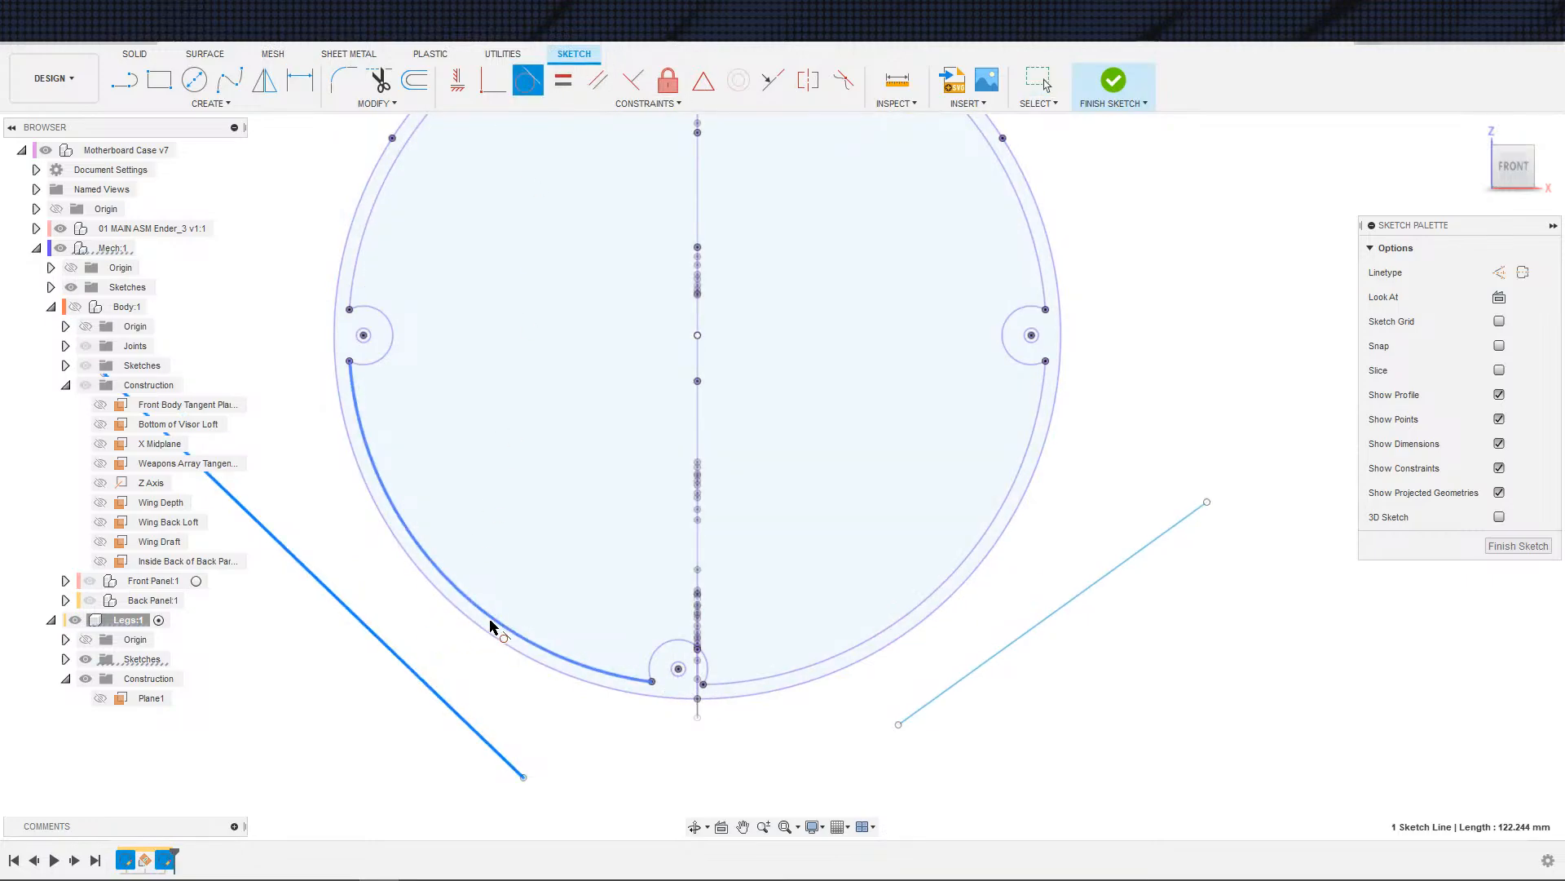
{"action": "left_click", "coordinate": [497, 640]}
{"action": "key", "text": "ctrl+z"}
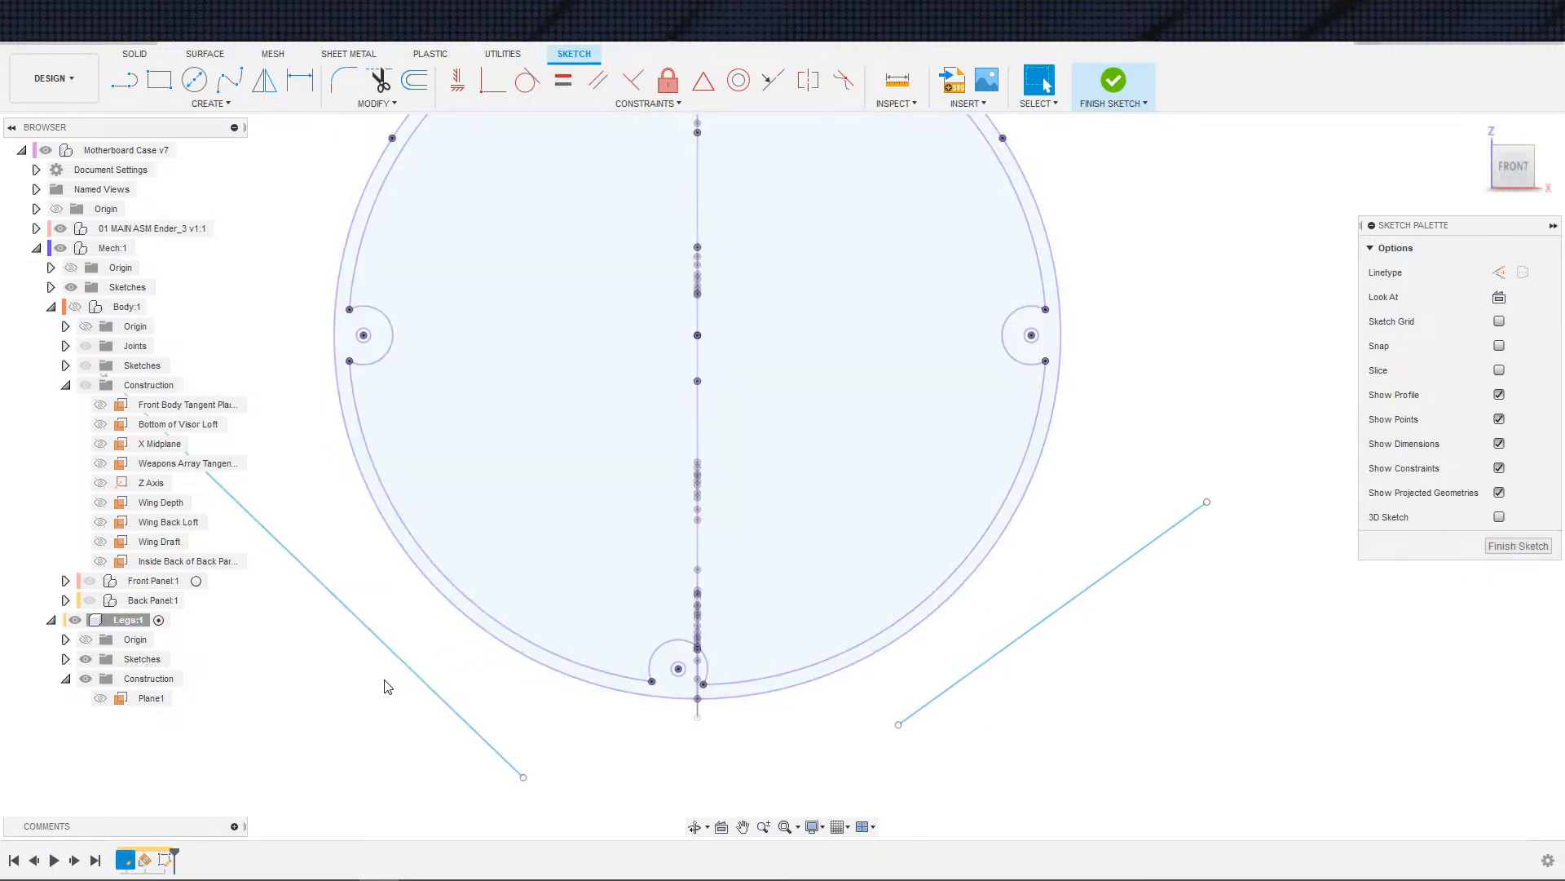
- Constrain both the left and right slanted lines tangent to the outer circle of the body section
{"action": "left_click", "coordinate": [408, 662]}
{"action": "left_click", "coordinate": [528, 81]}
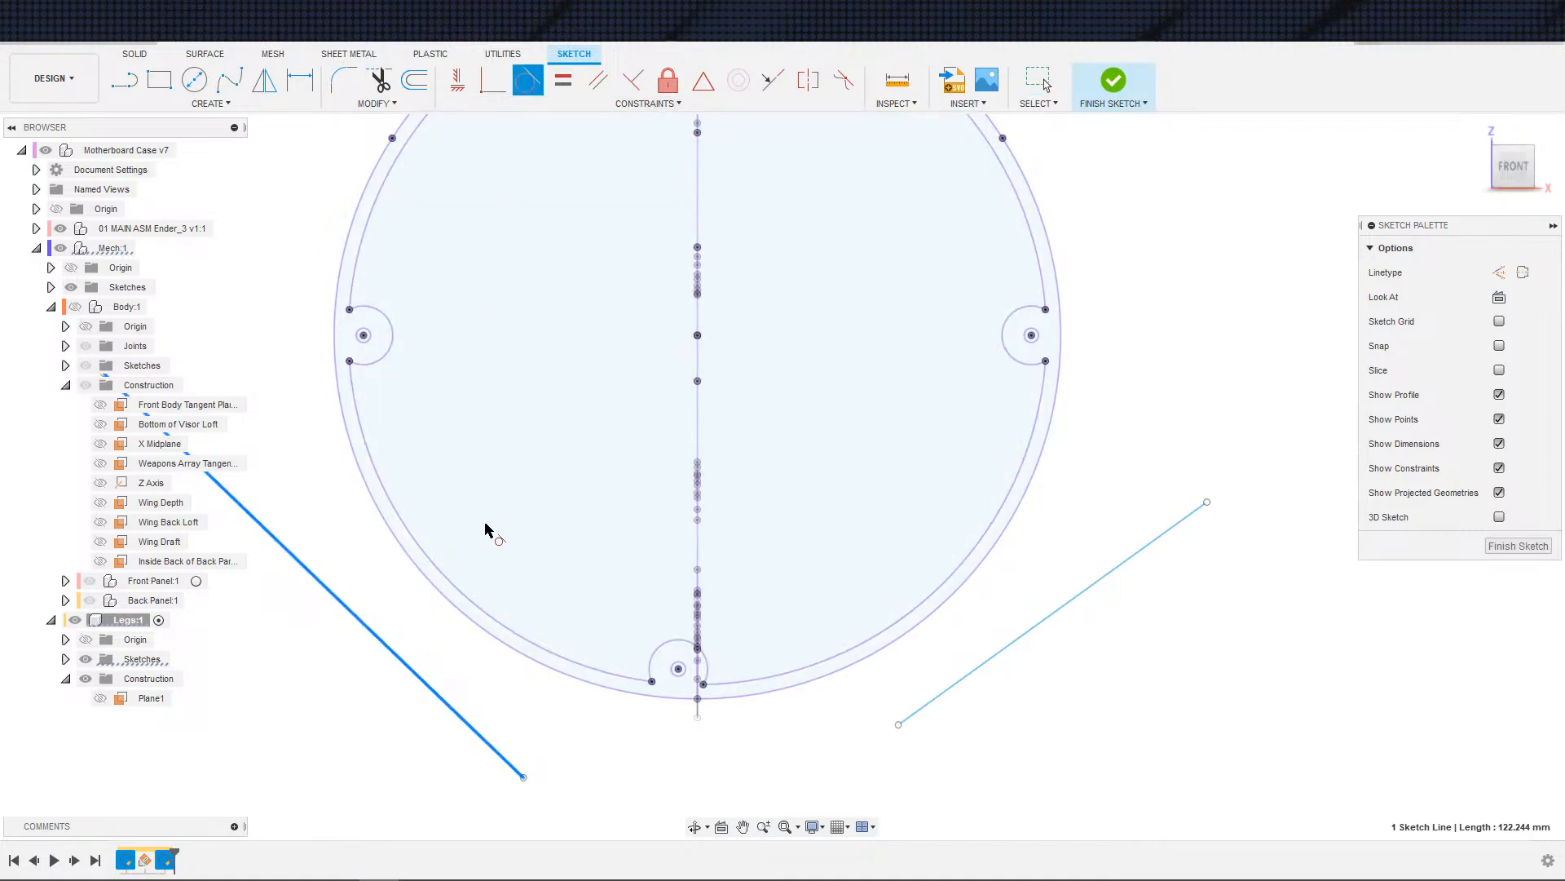
{"action": "left_click", "coordinate": [474, 605]}
{"action": "left_click_drag", "start_coordinate": [407, 620], "coordinate": [411, 616]}
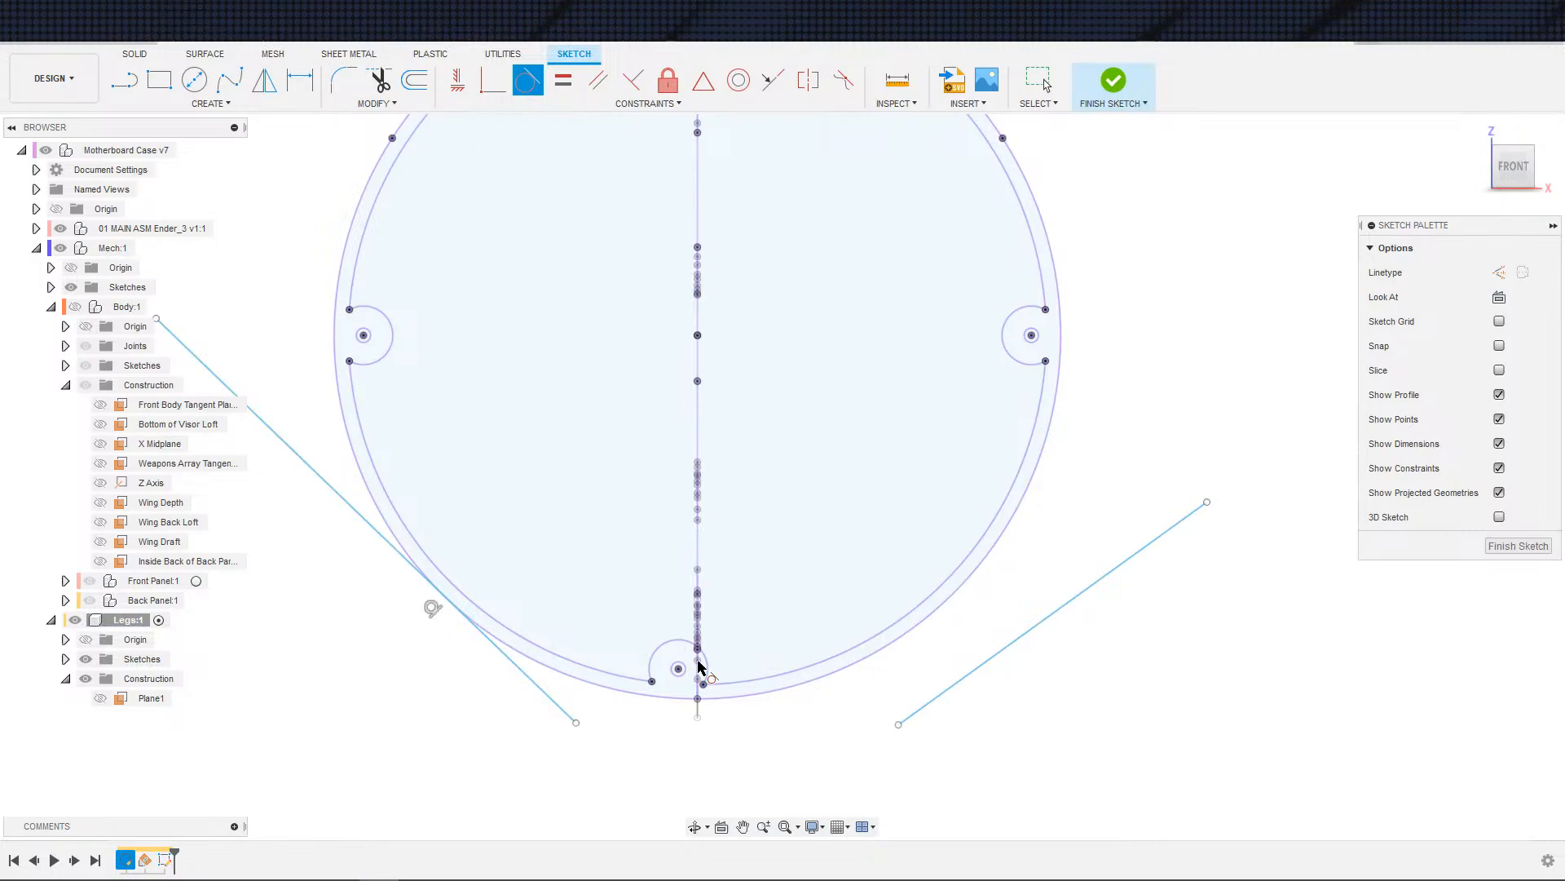
{"action": "left_click", "coordinate": [996, 653]}
{"action": "left_click", "coordinate": [924, 631]}
{"action": "scroll", "coordinate": [914, 620], "scroll_direction": "down", "scroll_amount": 2}
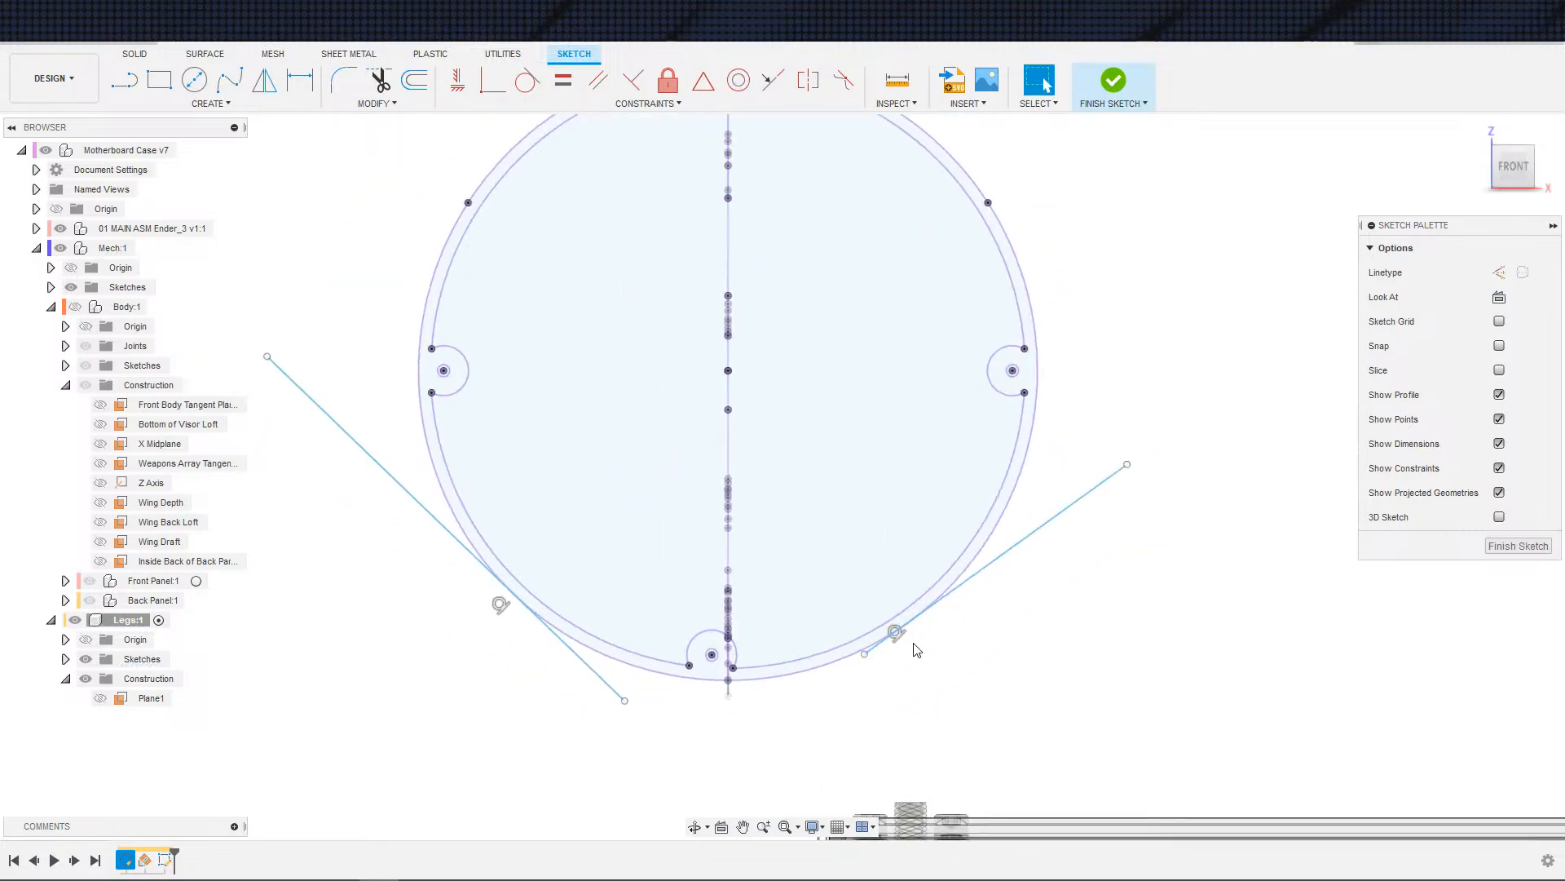
{"action": "key", "text": "Escape"}
{"action": "left_click", "coordinate": [914, 622]}
{"action": "left_click", "coordinate": [538, 703]}
- Expand the Legs component's sketches and hide Sketch1
{"action": "left_click", "coordinate": [65, 659]}
{"action": "left_click", "coordinate": [100, 679]}
{"action": "scroll", "coordinate": [534, 694], "scroll_direction": "down", "scroll_amount": 2}
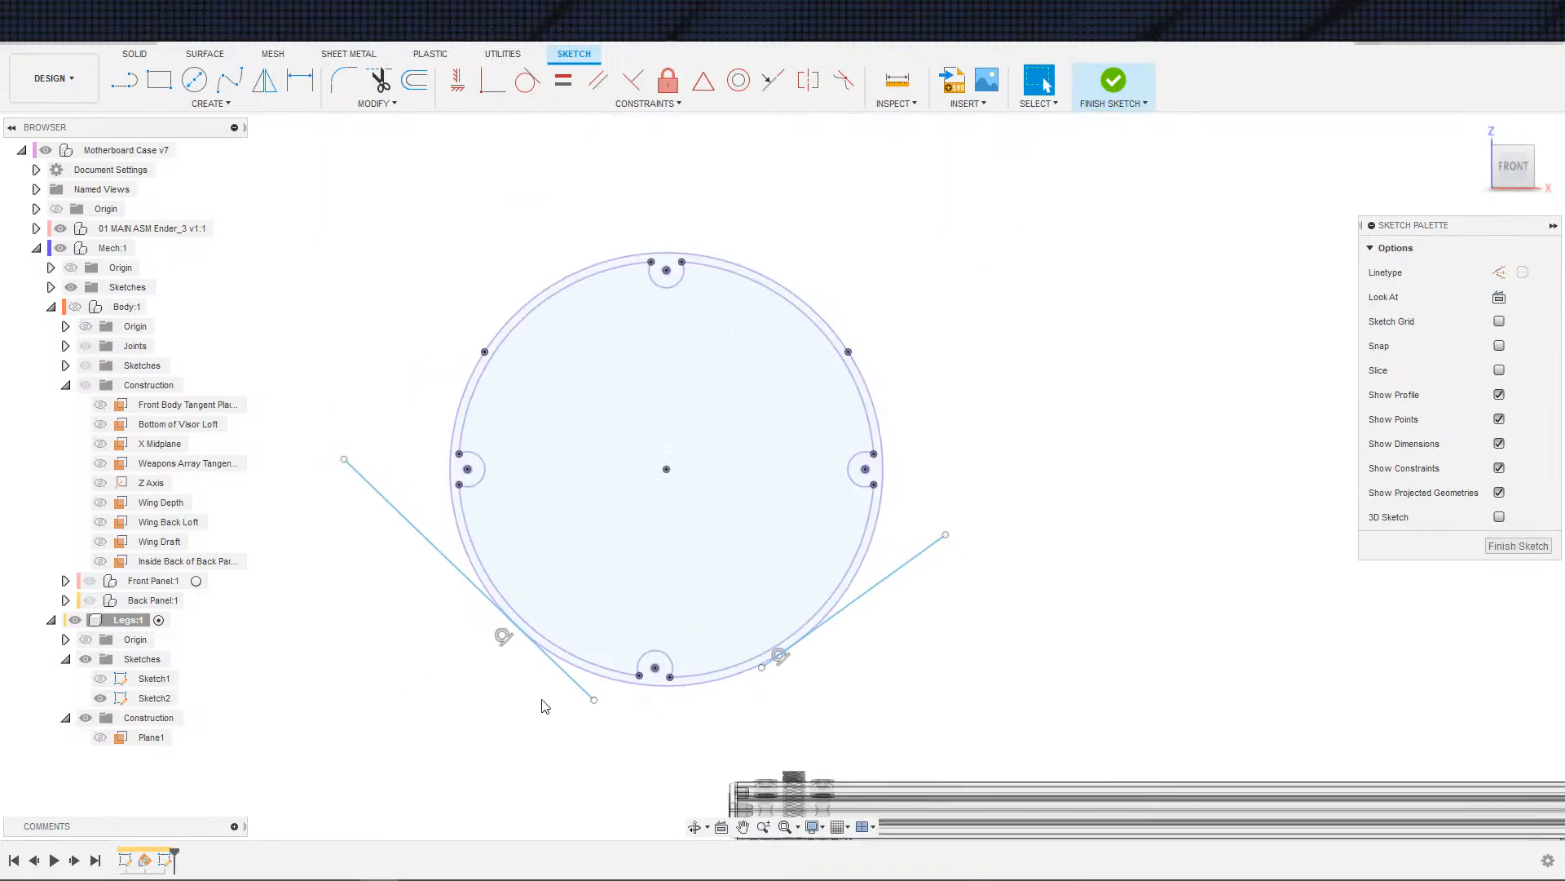
{"action": "key", "text": "Escape"}
{"action": "scroll", "coordinate": [828, 571], "scroll_direction": "down", "scroll_amount": 2}
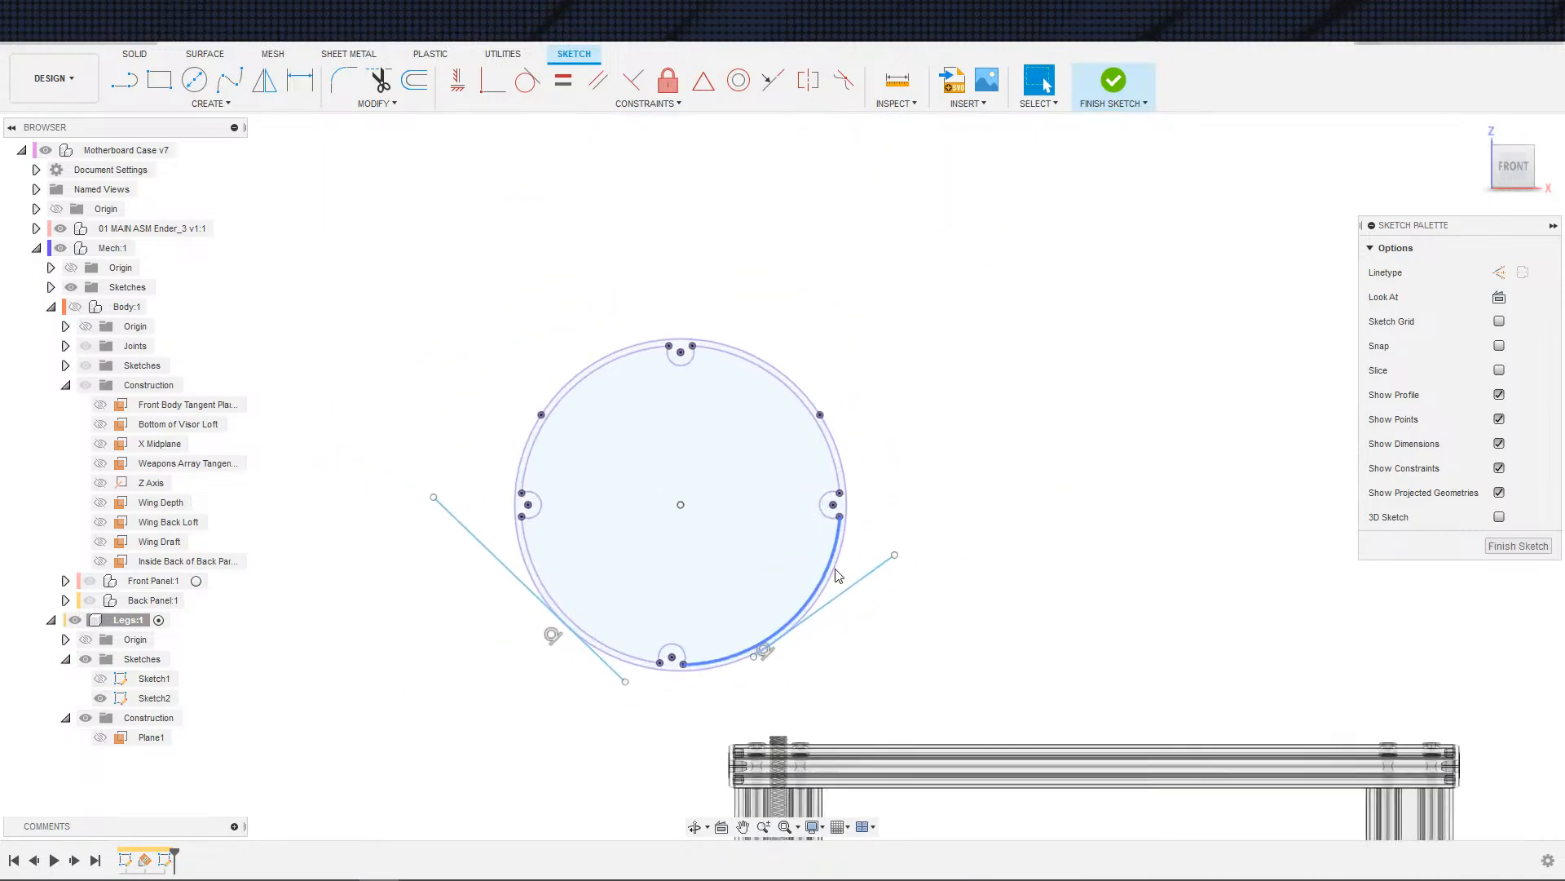
{"action": "scroll", "coordinate": [834, 569], "scroll_direction": "up", "scroll_amount": 1}
{"action": "middle_click_drag", "start_coordinate": [791, 631], "coordinate": [869, 582]}
{"action": "key", "text": "s"}
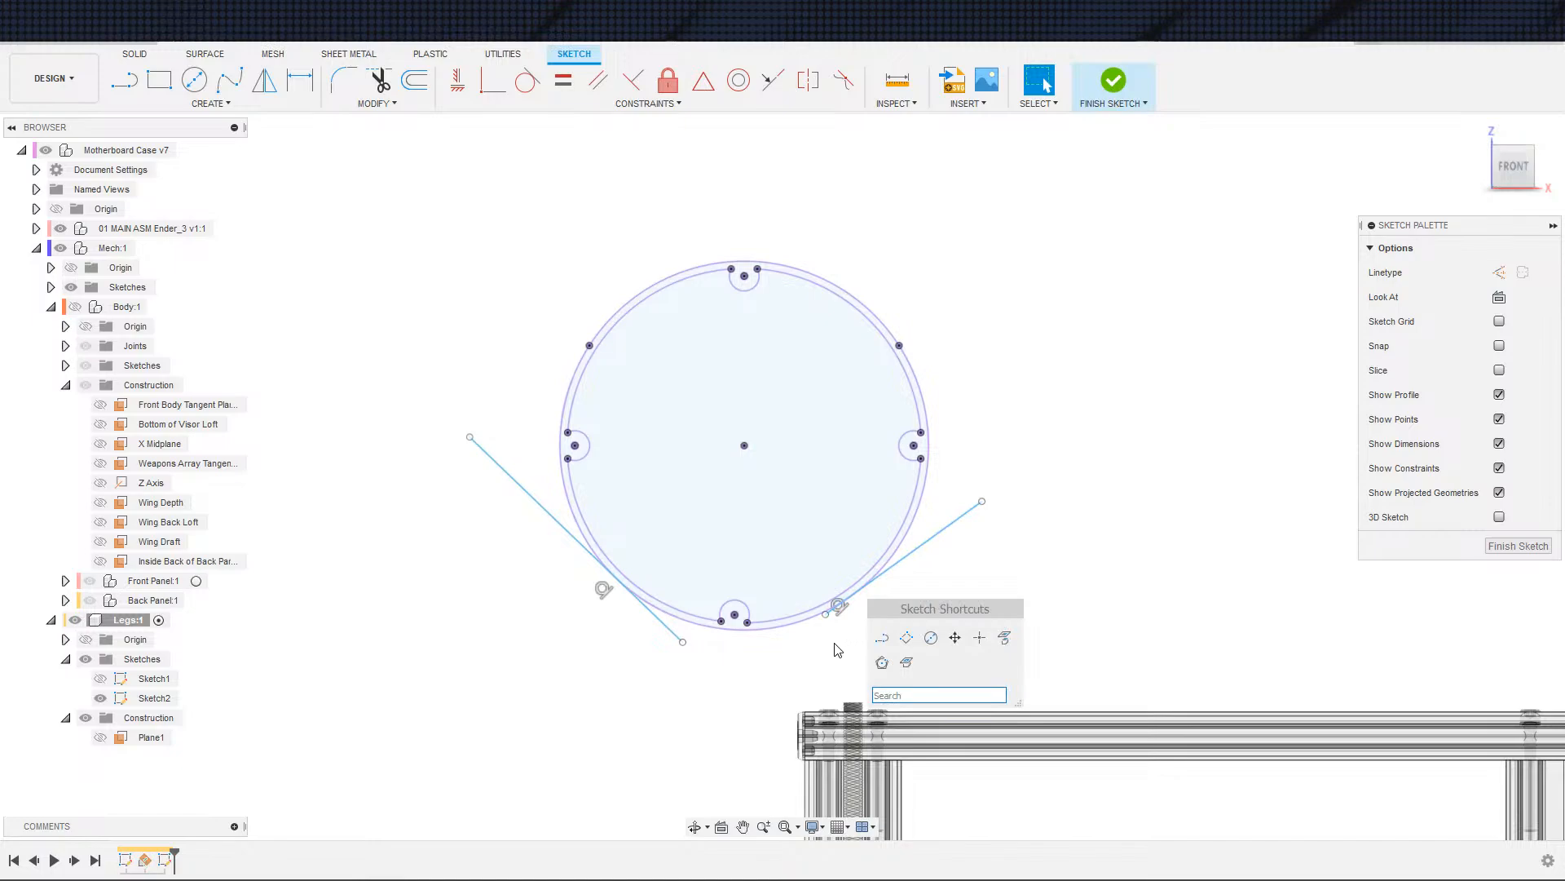
{"action": "left_click", "coordinate": [881, 637]}
{"action": "left_click", "coordinate": [745, 445]}
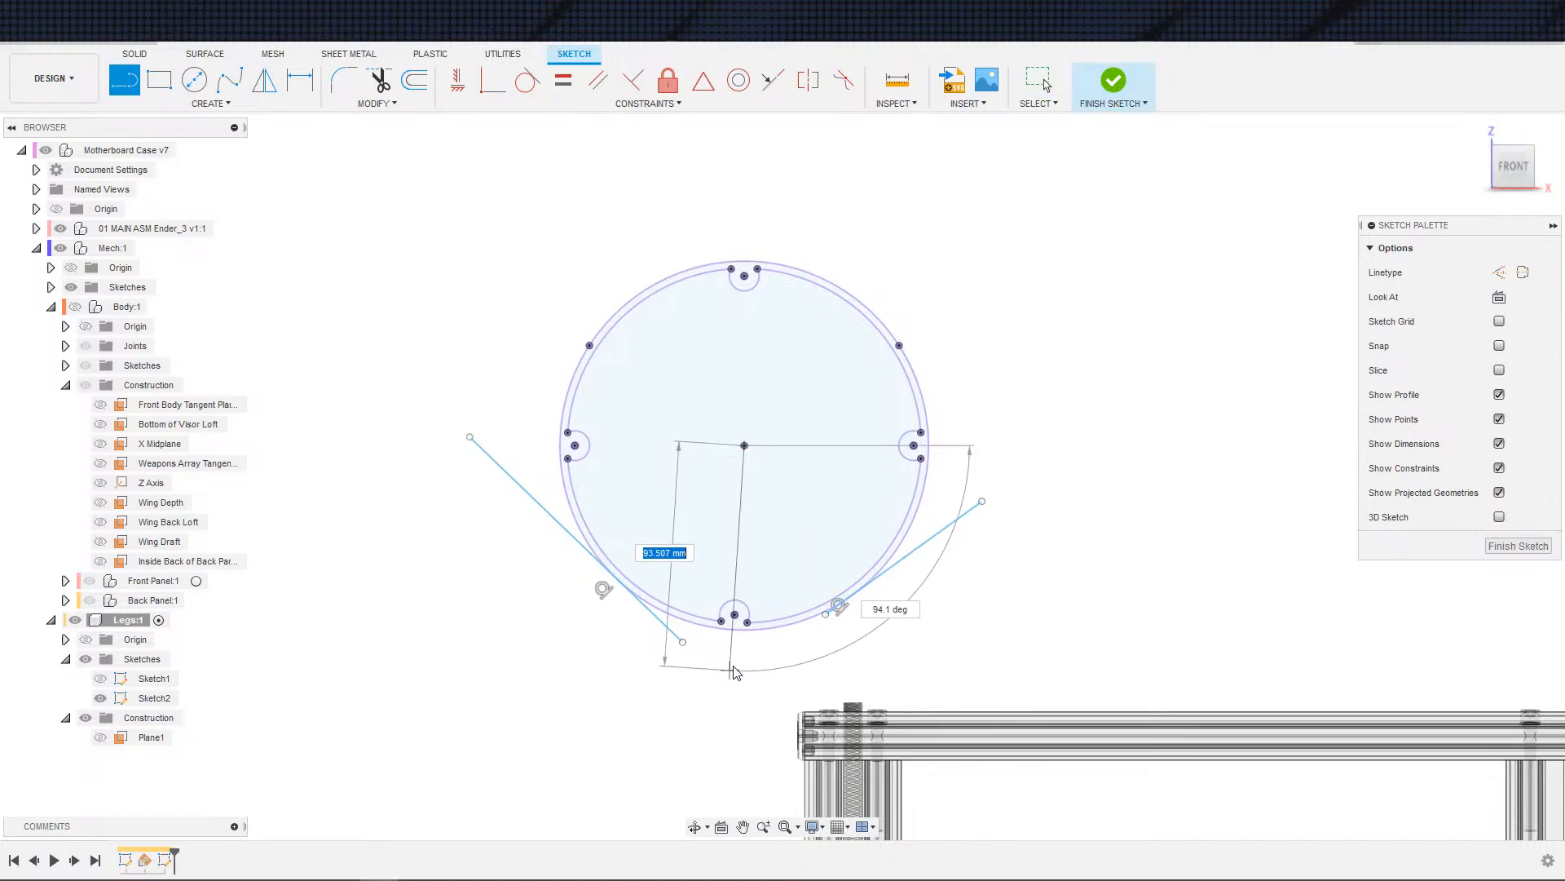
{"action": "key", "text": "Escape"}
{"action": "scroll", "coordinate": [756, 575], "scroll_direction": "down", "scroll_amount": 3}
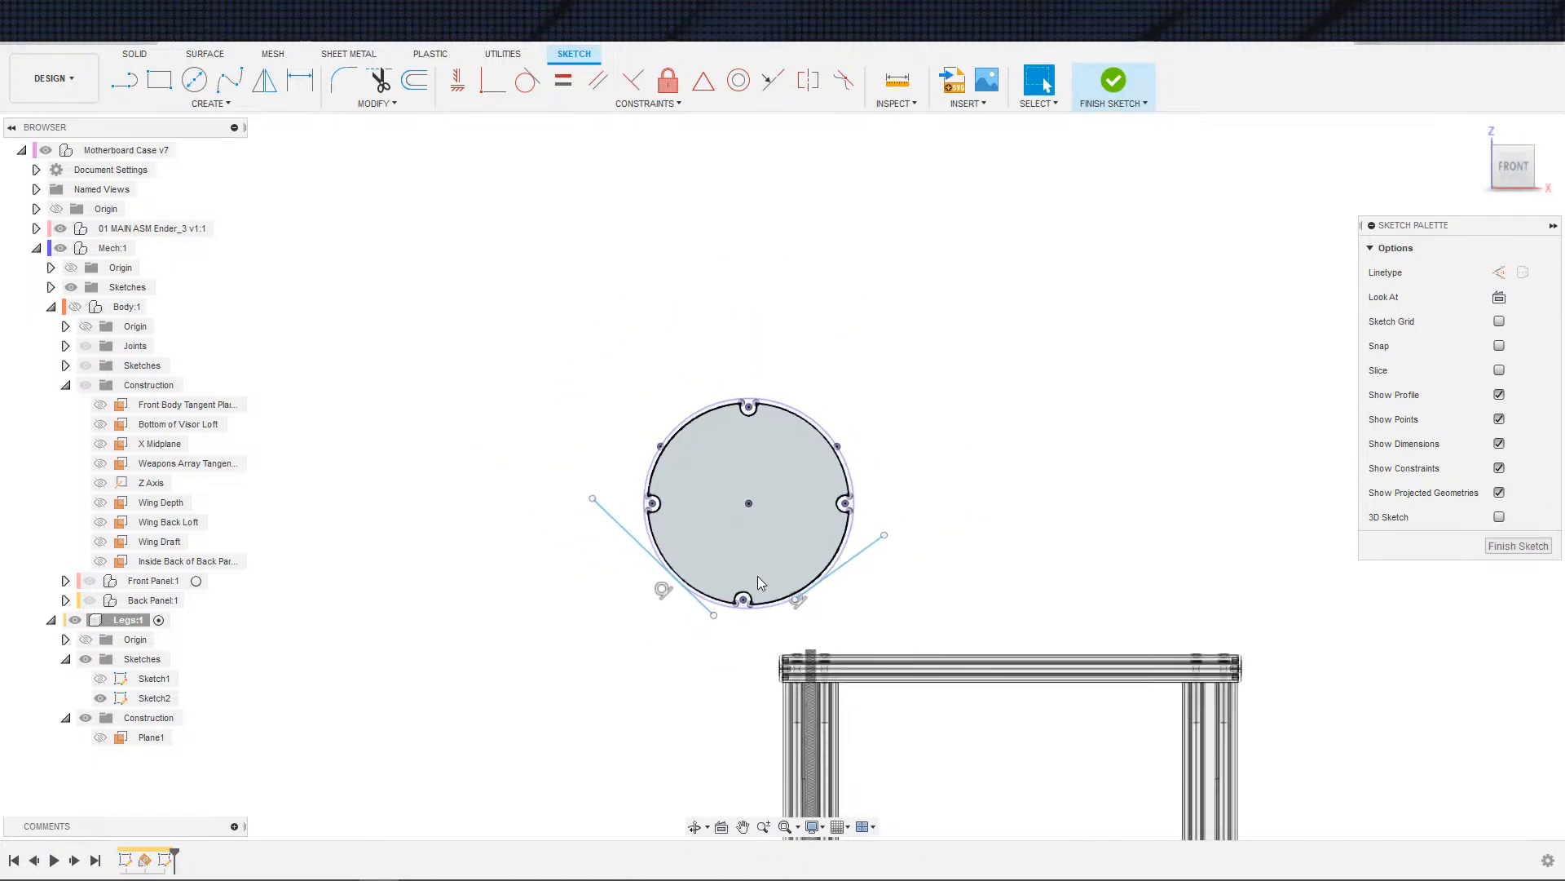
- Draw a vertical line from the upper notch's centre point to the circle's centre and make it a construction line
{"action": "scroll", "coordinate": [757, 578], "scroll_direction": "up", "scroll_amount": 4}
{"action": "scroll", "coordinate": [763, 551], "scroll_direction": "down", "scroll_amount": 2}
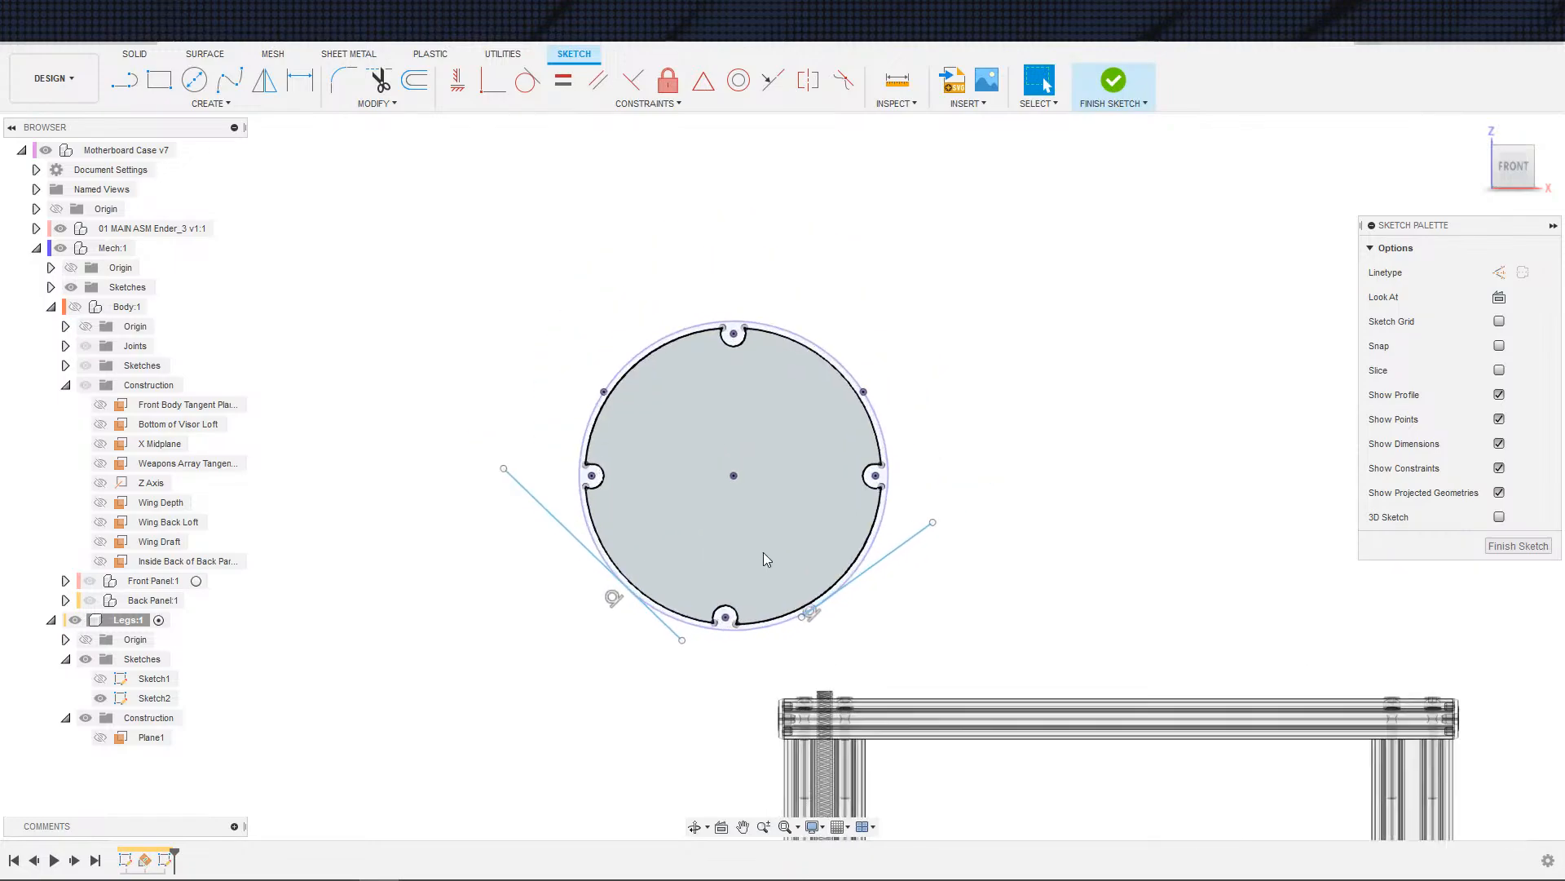
{"action": "scroll", "coordinate": [1036, 603], "scroll_direction": "up", "scroll_amount": 2}
{"action": "key", "text": "s"}
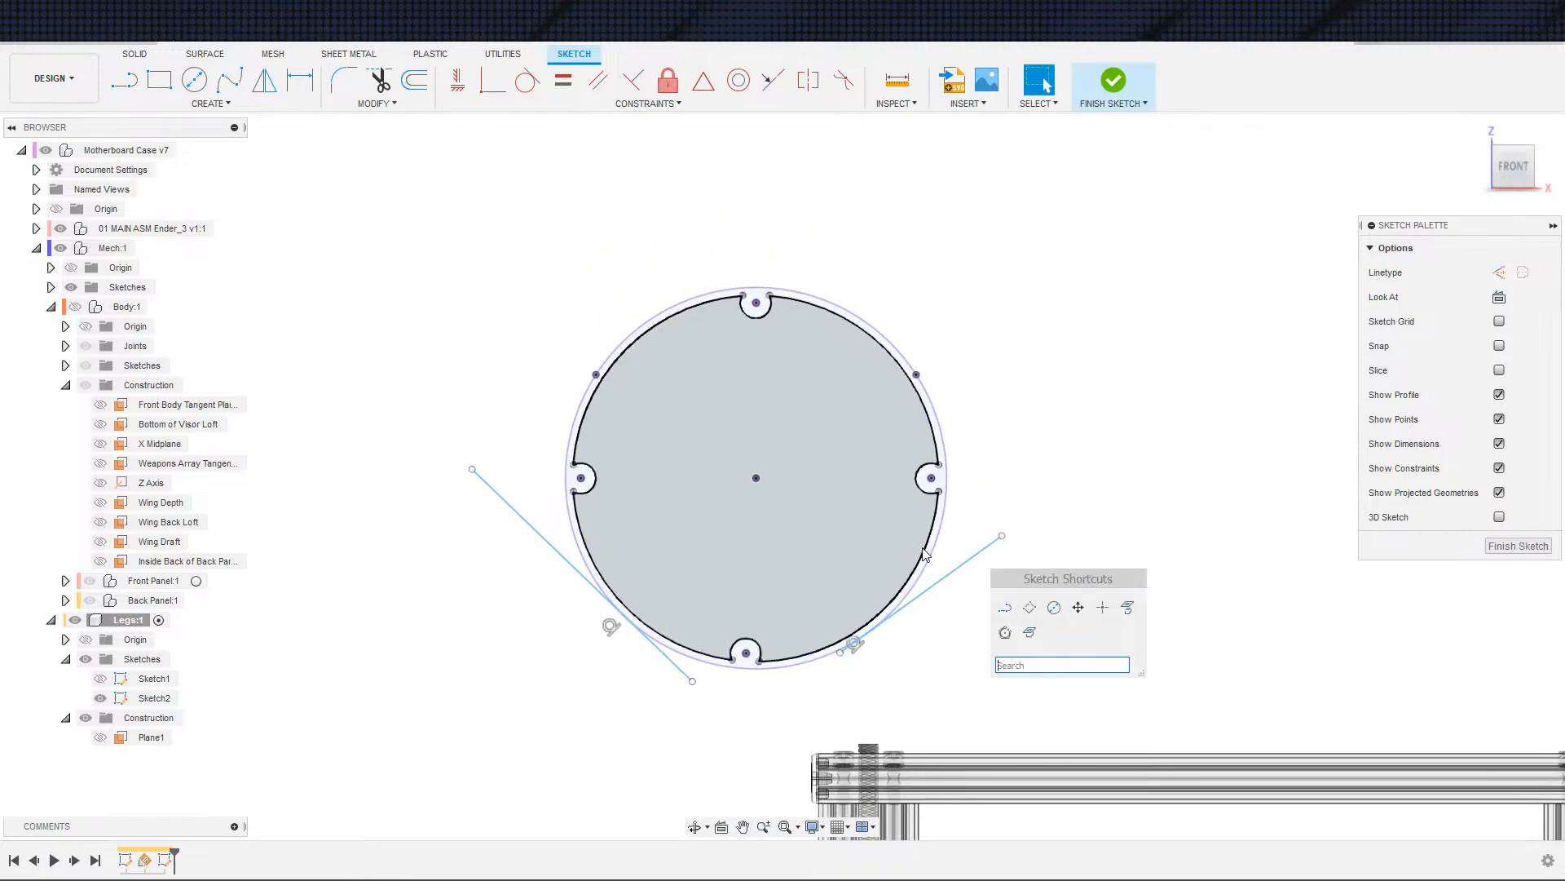
{"action": "left_click", "coordinate": [1005, 607]}
{"action": "left_click", "coordinate": [756, 302]}
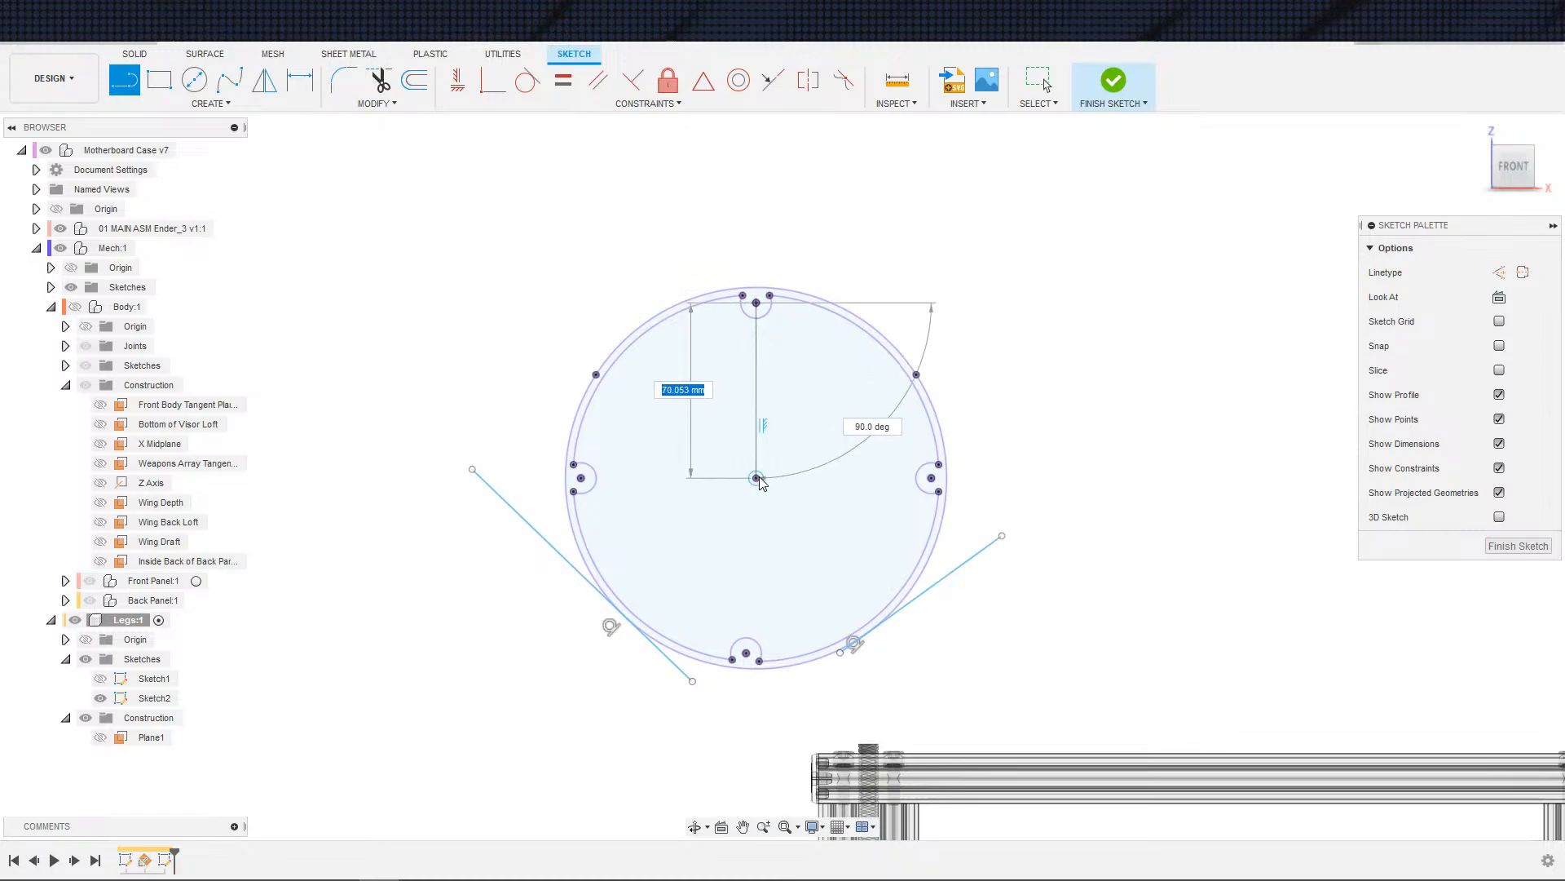
{"action": "left_click", "coordinate": [756, 478]}
{"action": "key", "text": "Escape"}
{"action": "scroll", "coordinate": [892, 522], "scroll_direction": "down", "scroll_amount": 3}
{"action": "key", "text": "x"}
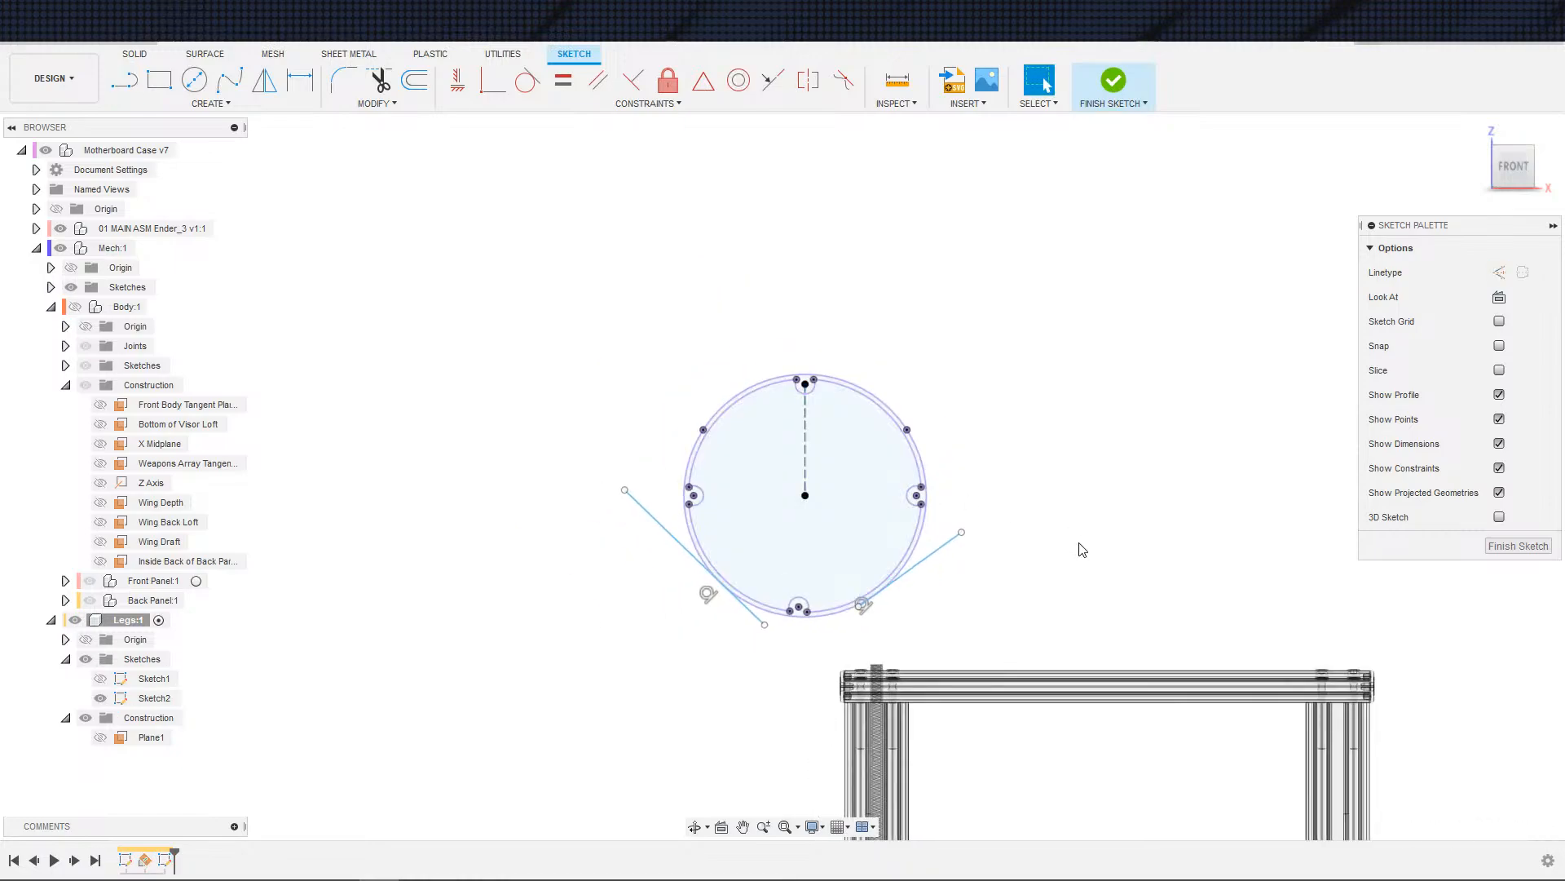
- Dimension the angle between the right slanted line and the vertical construction line at 60 degrees
{"action": "left_click", "coordinate": [919, 575]}
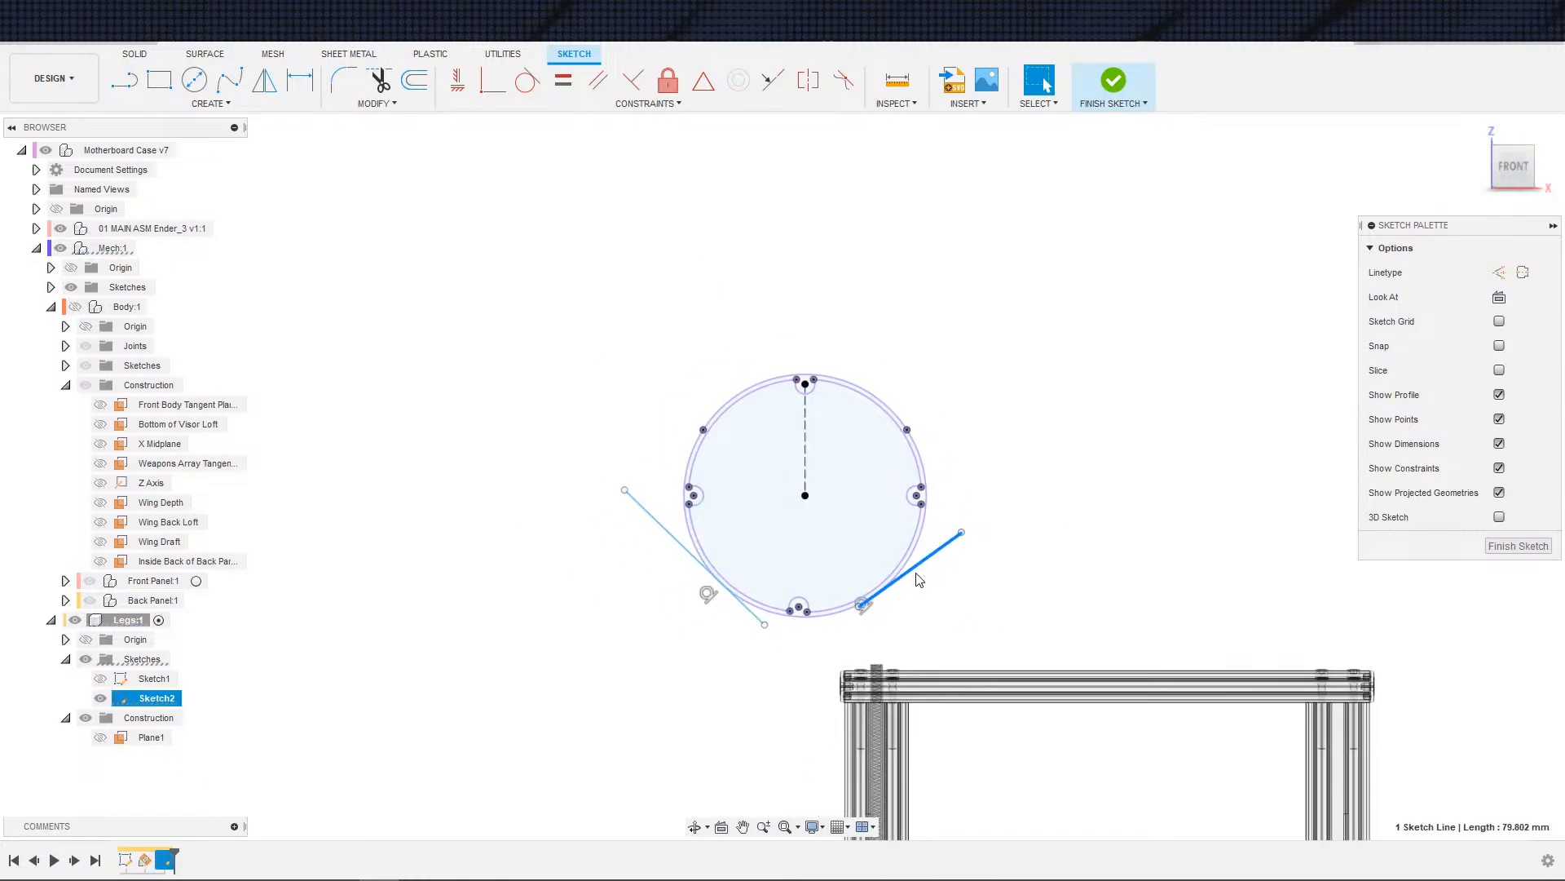
{"action": "key", "text": "d"}
{"action": "left_click", "coordinate": [805, 451]}
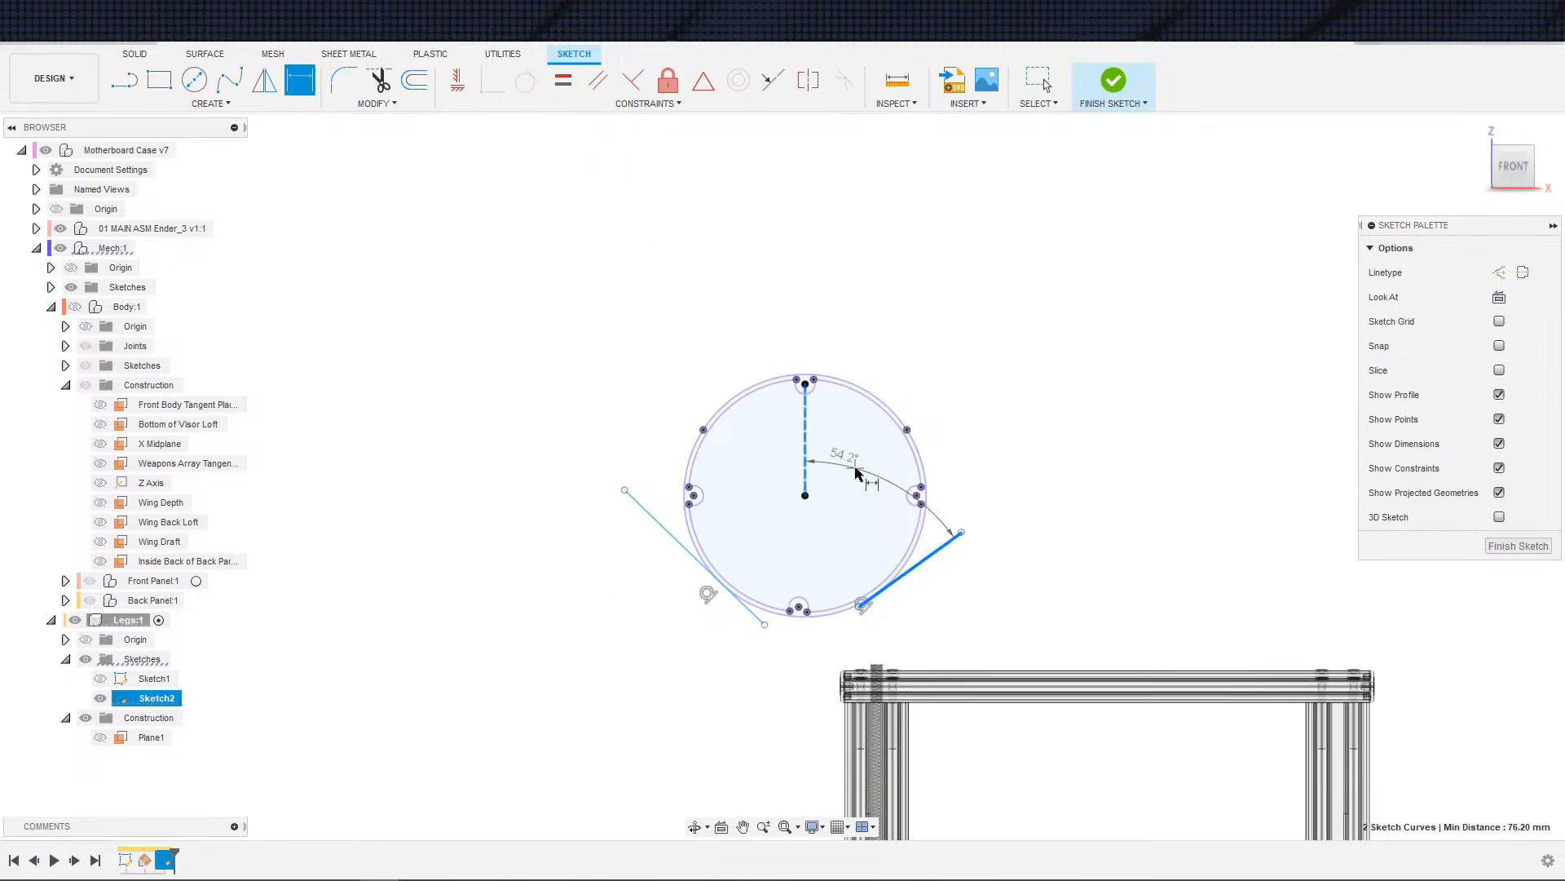
{"action": "left_click", "coordinate": [896, 448]}
{"action": "type", "text": "60"}
{"action": "key", "text": "Return"}
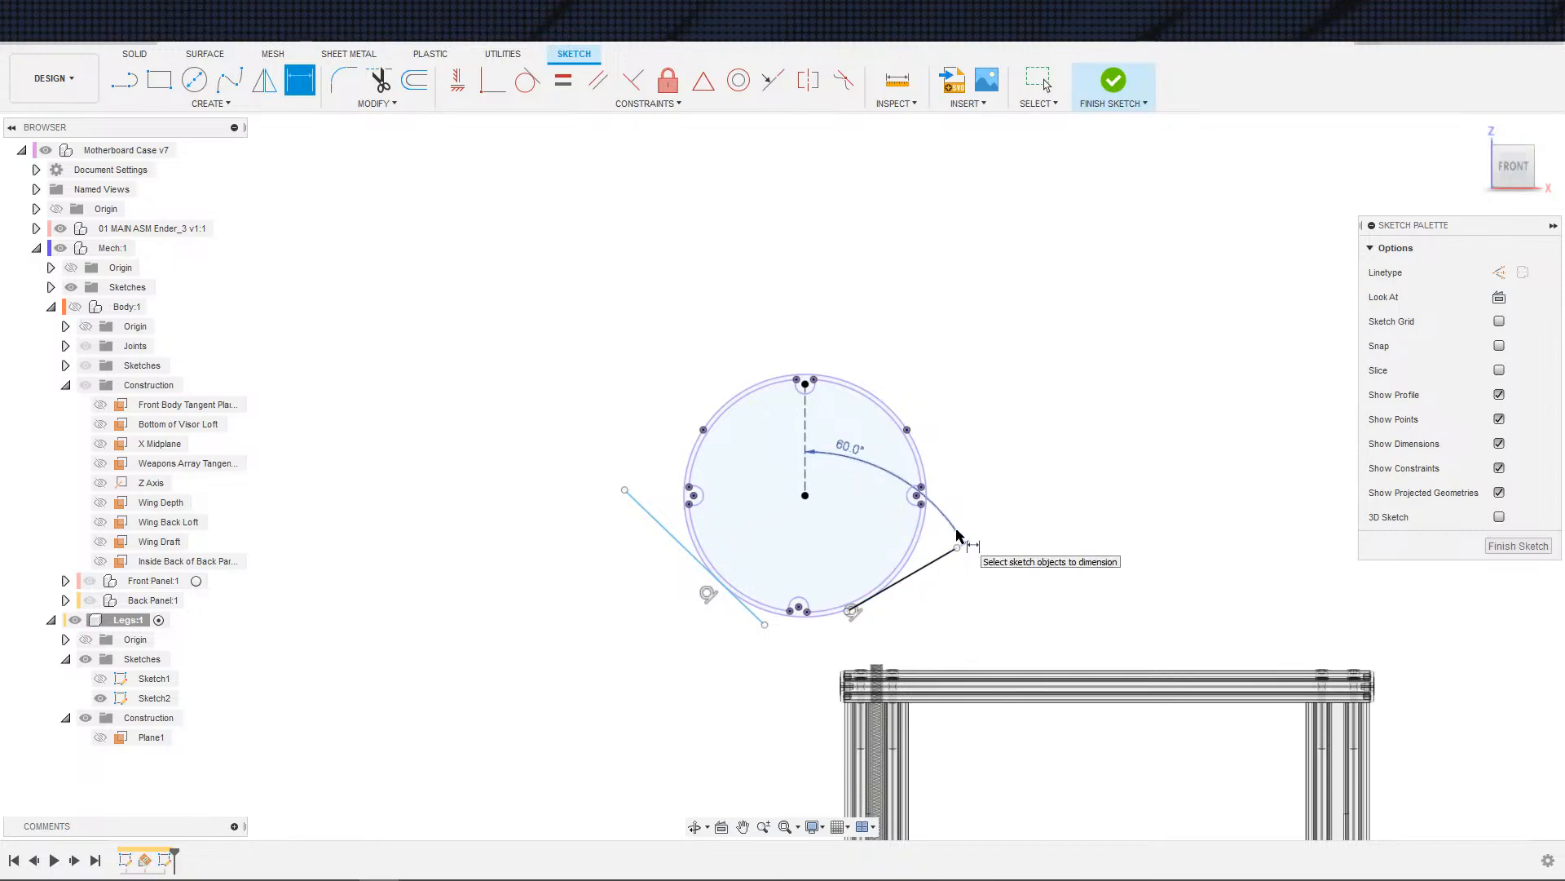
- Set the right slanted line's angle dimension to 50 degrees
{"action": "left_click", "coordinate": [913, 576]}
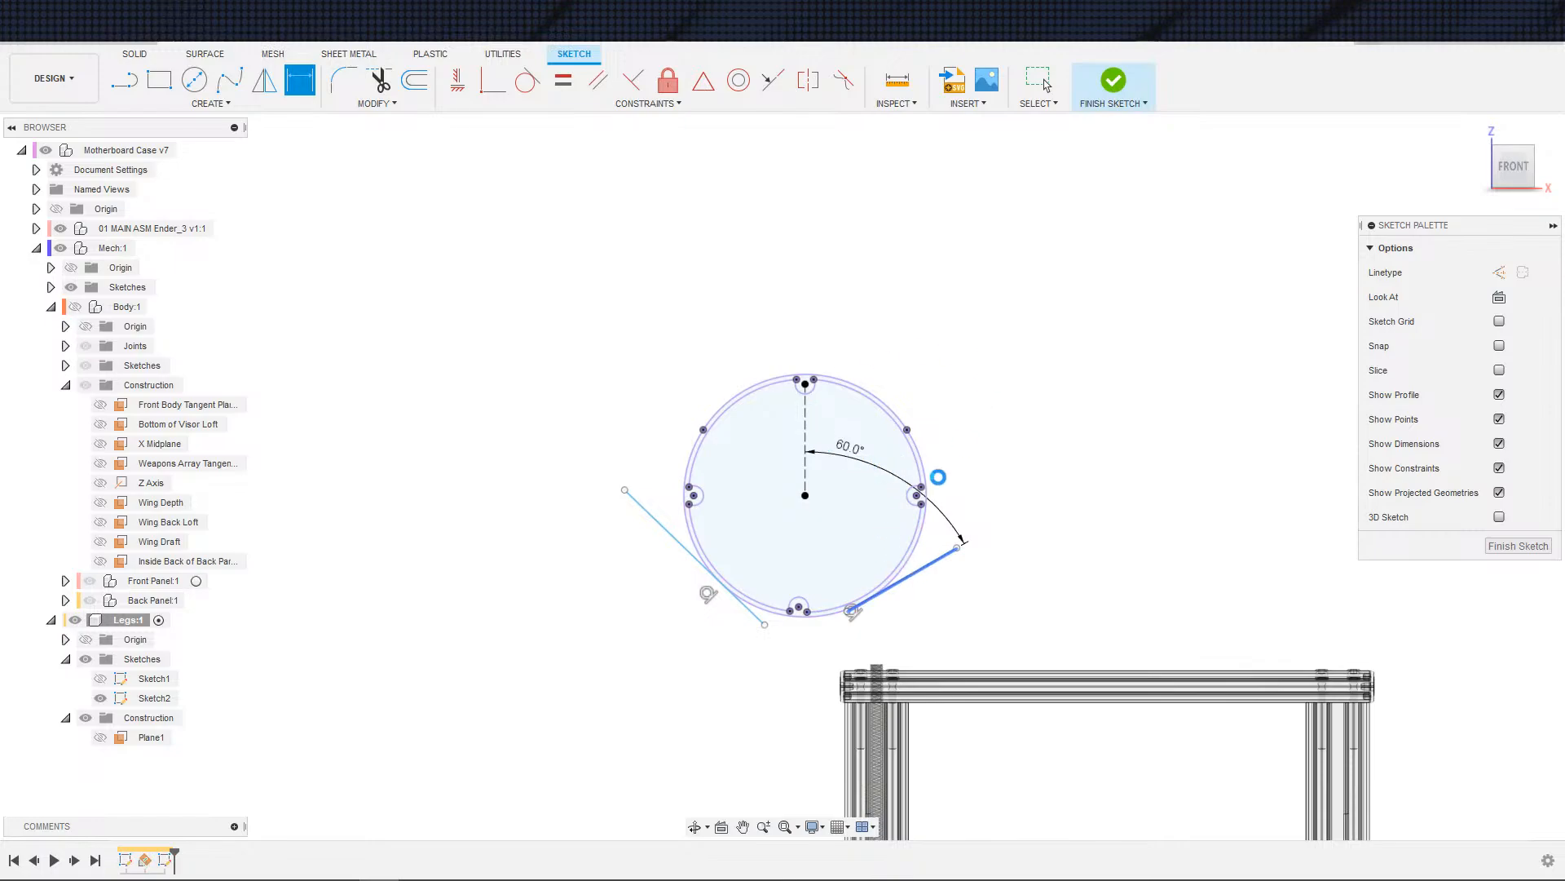
{"action": "key", "text": "Escape"}
{"action": "double_click", "coordinate": [872, 450]}
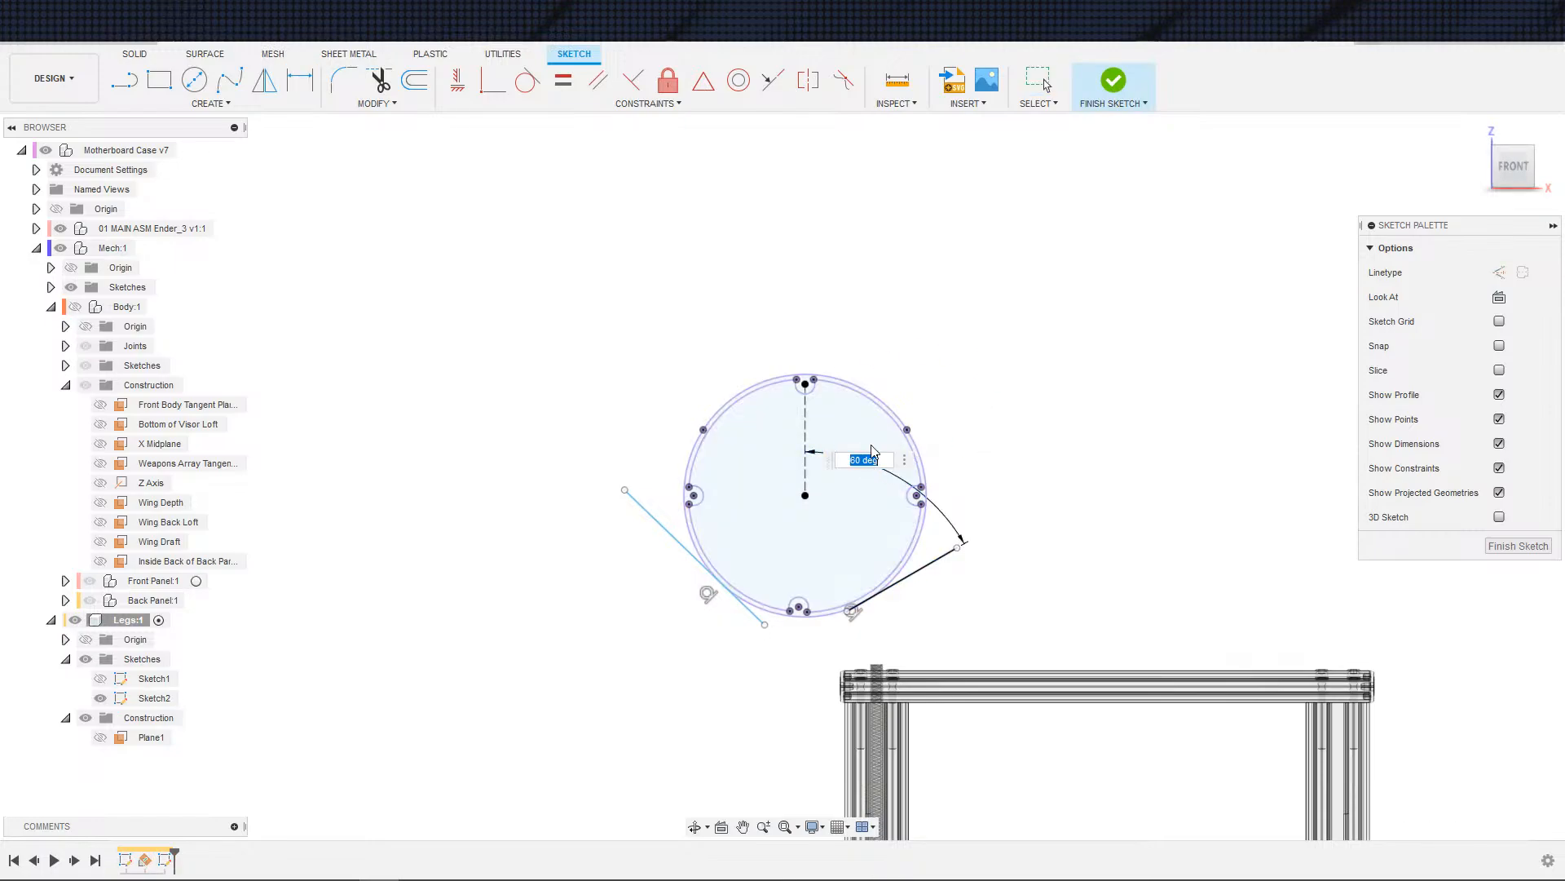
{"action": "key", "text": "Return"}
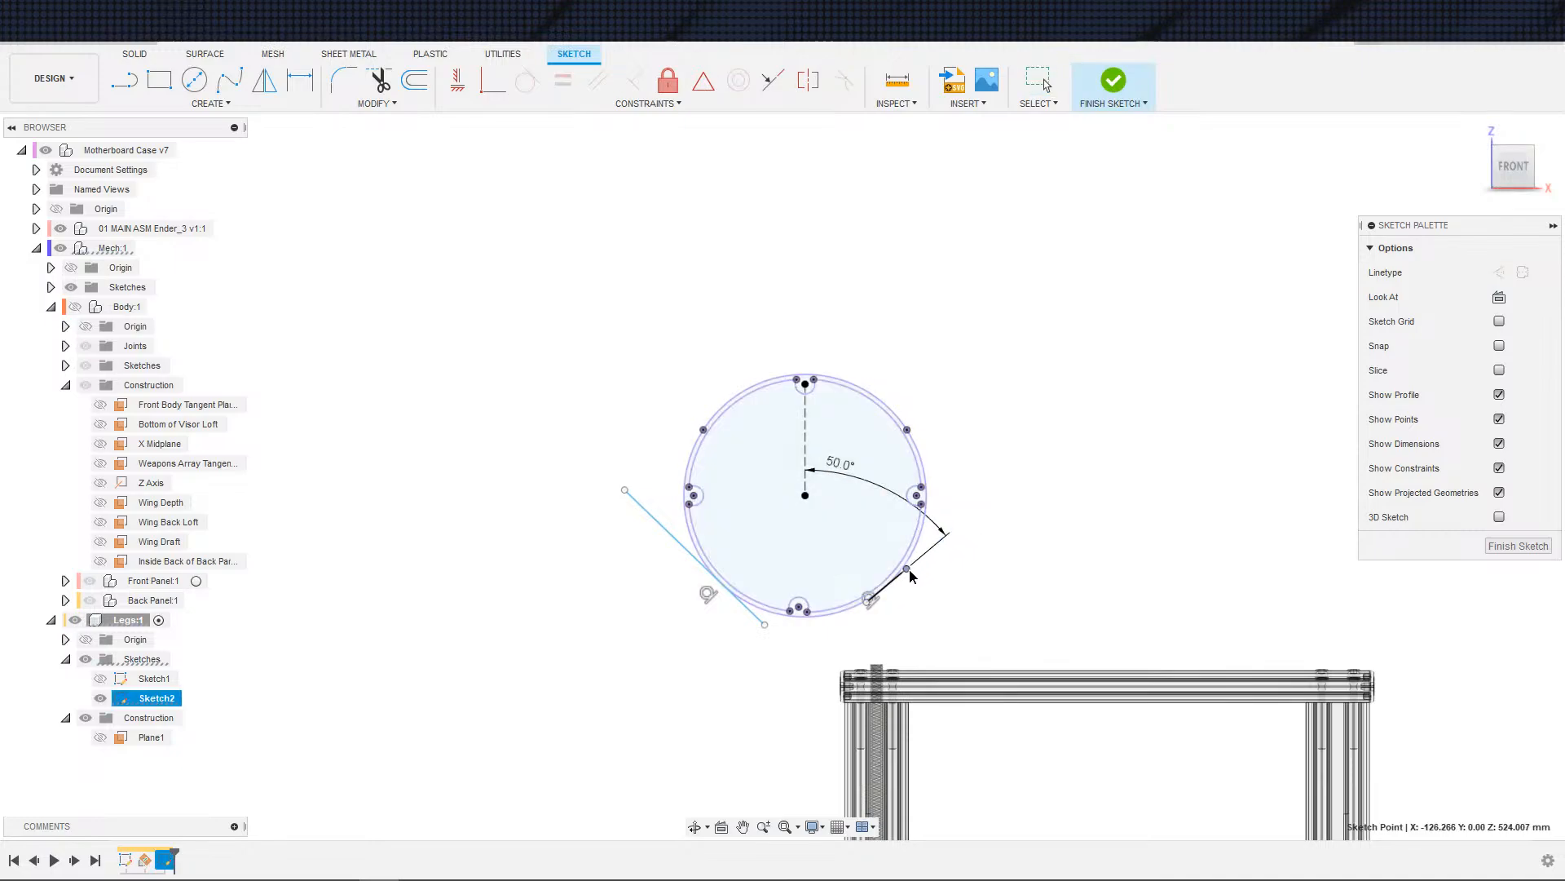
- Set the right slanted line's angle dimension to 45 degrees
{"action": "left_click", "coordinate": [910, 566]}
{"action": "double_click", "coordinate": [844, 471]}
{"action": "type", "text": "45"}
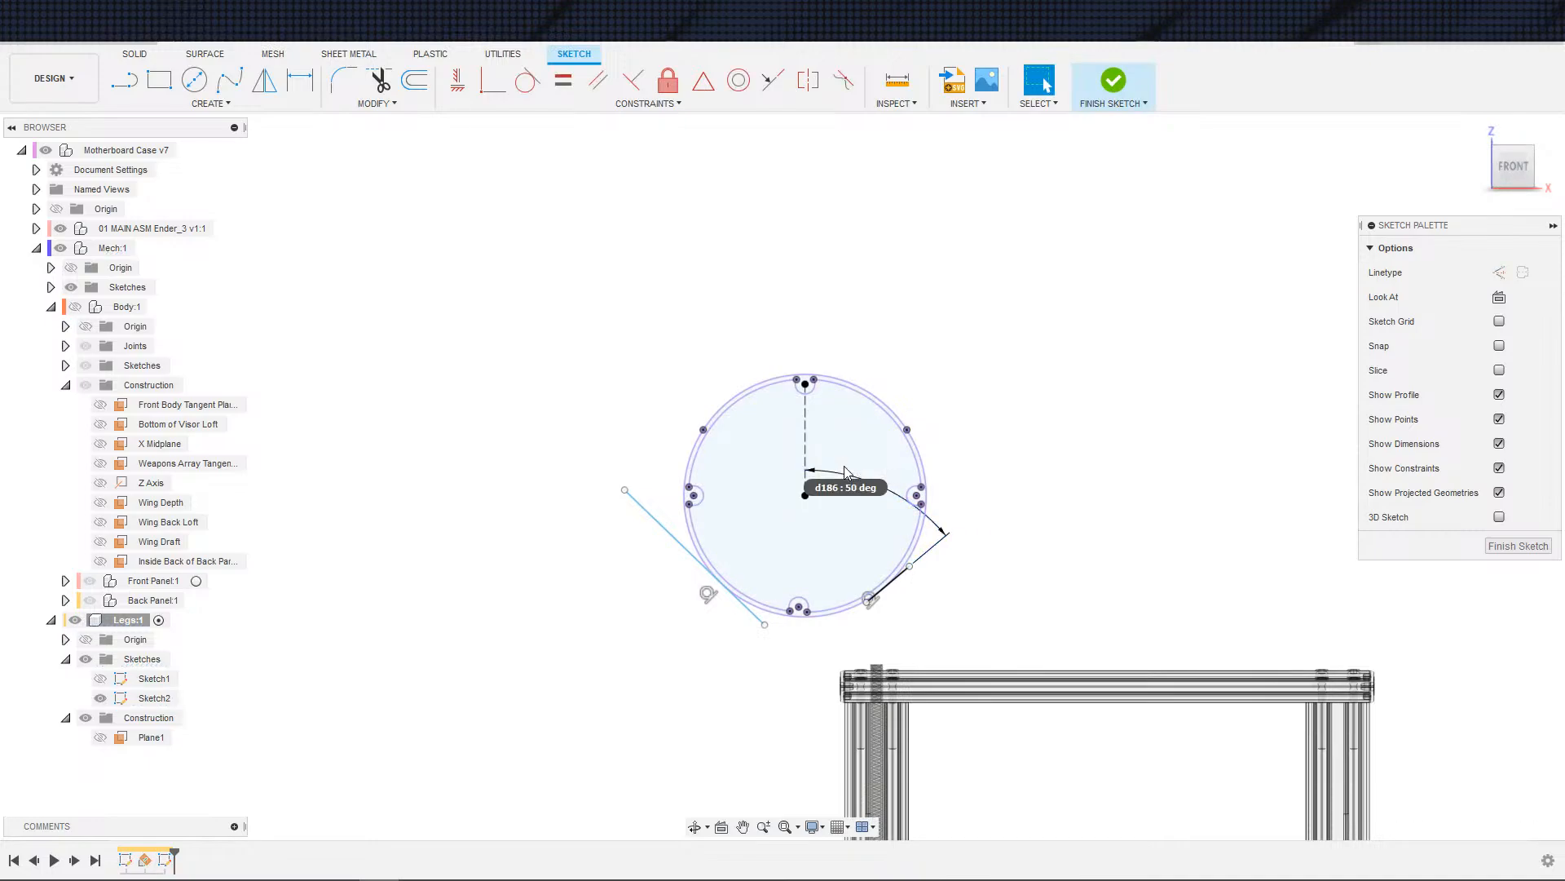
{"action": "key", "text": "Return"}
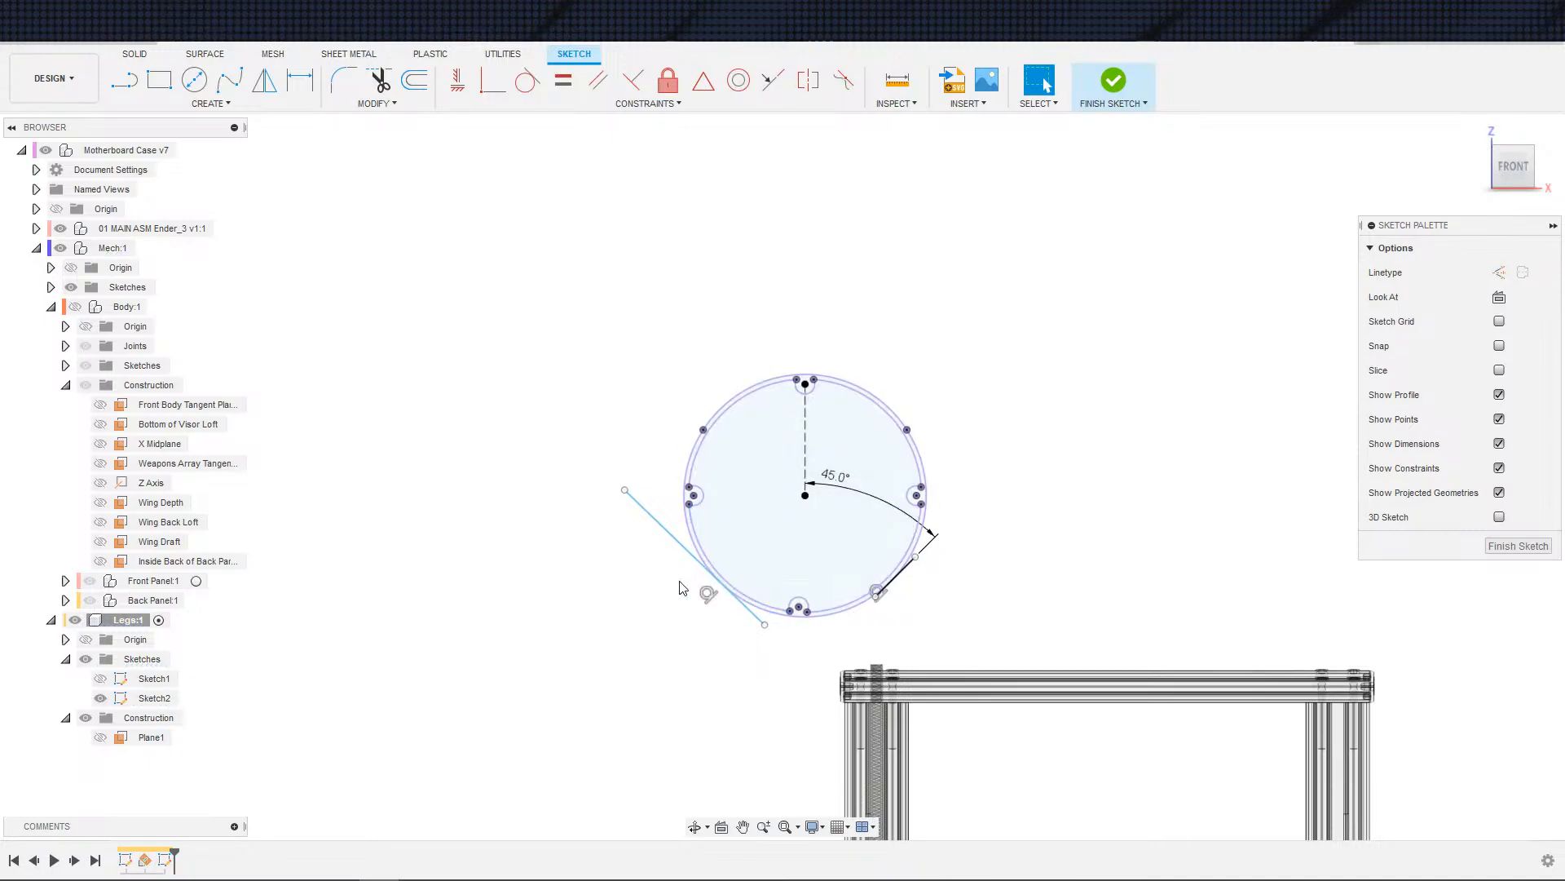
- Dimension the left slanted line's angle to the vertical construction line, linked to the right side's 45-degree dimension, and finish the sketch
{"action": "key", "text": "d"}
{"action": "left_click", "coordinate": [729, 591]}
{"action": "left_click", "coordinate": [804, 466]}
{"action": "left_click", "coordinate": [747, 511]}
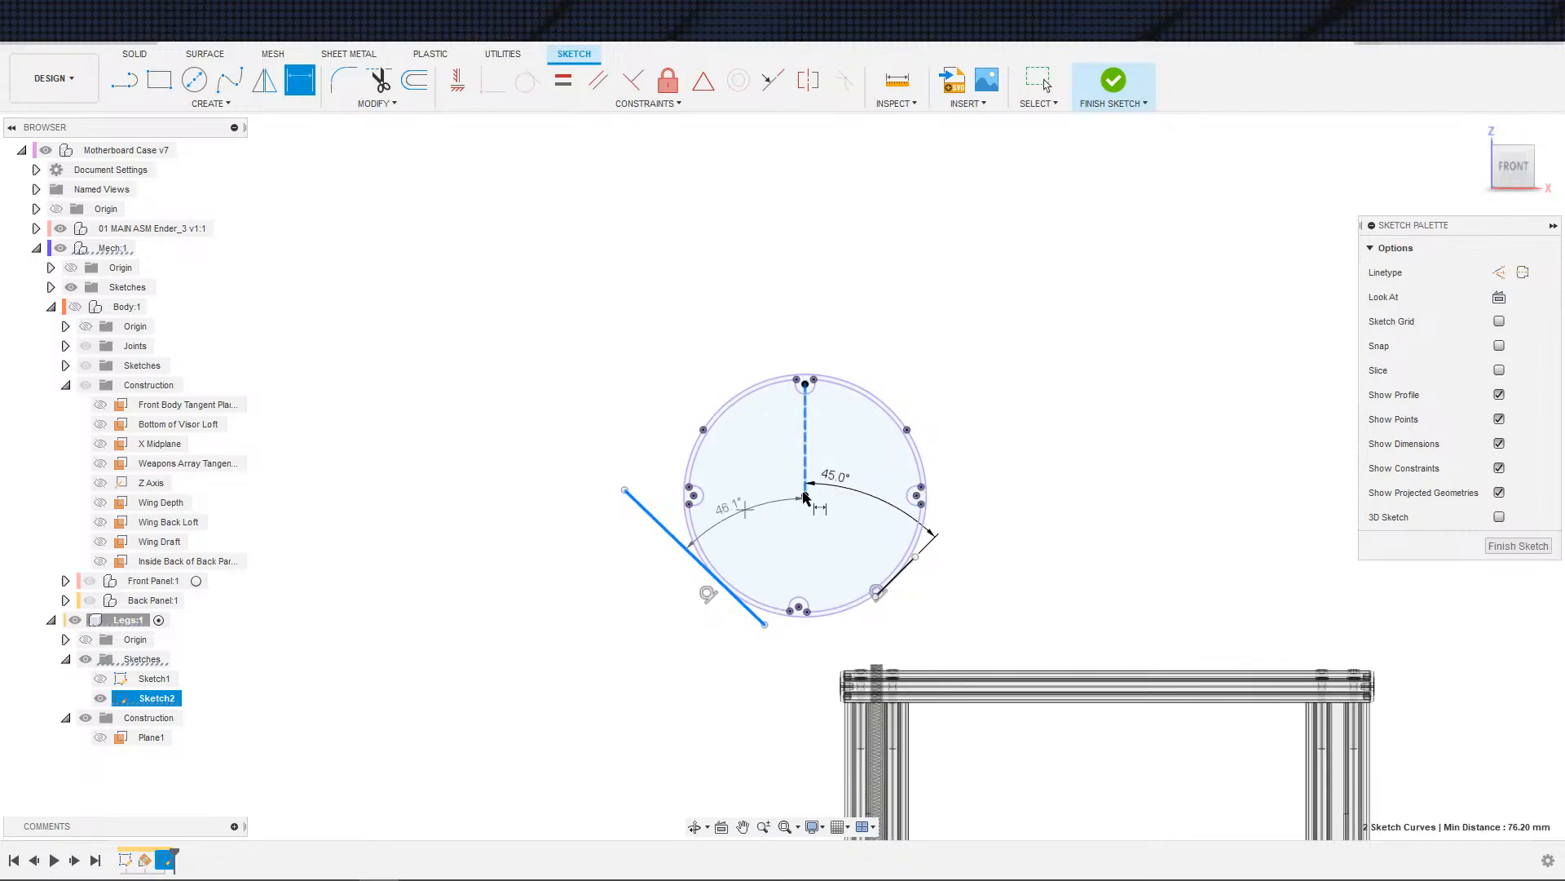
{"action": "left_click", "coordinate": [856, 488]}
{"action": "key", "text": "Return"}
{"action": "key", "text": "Escape"}
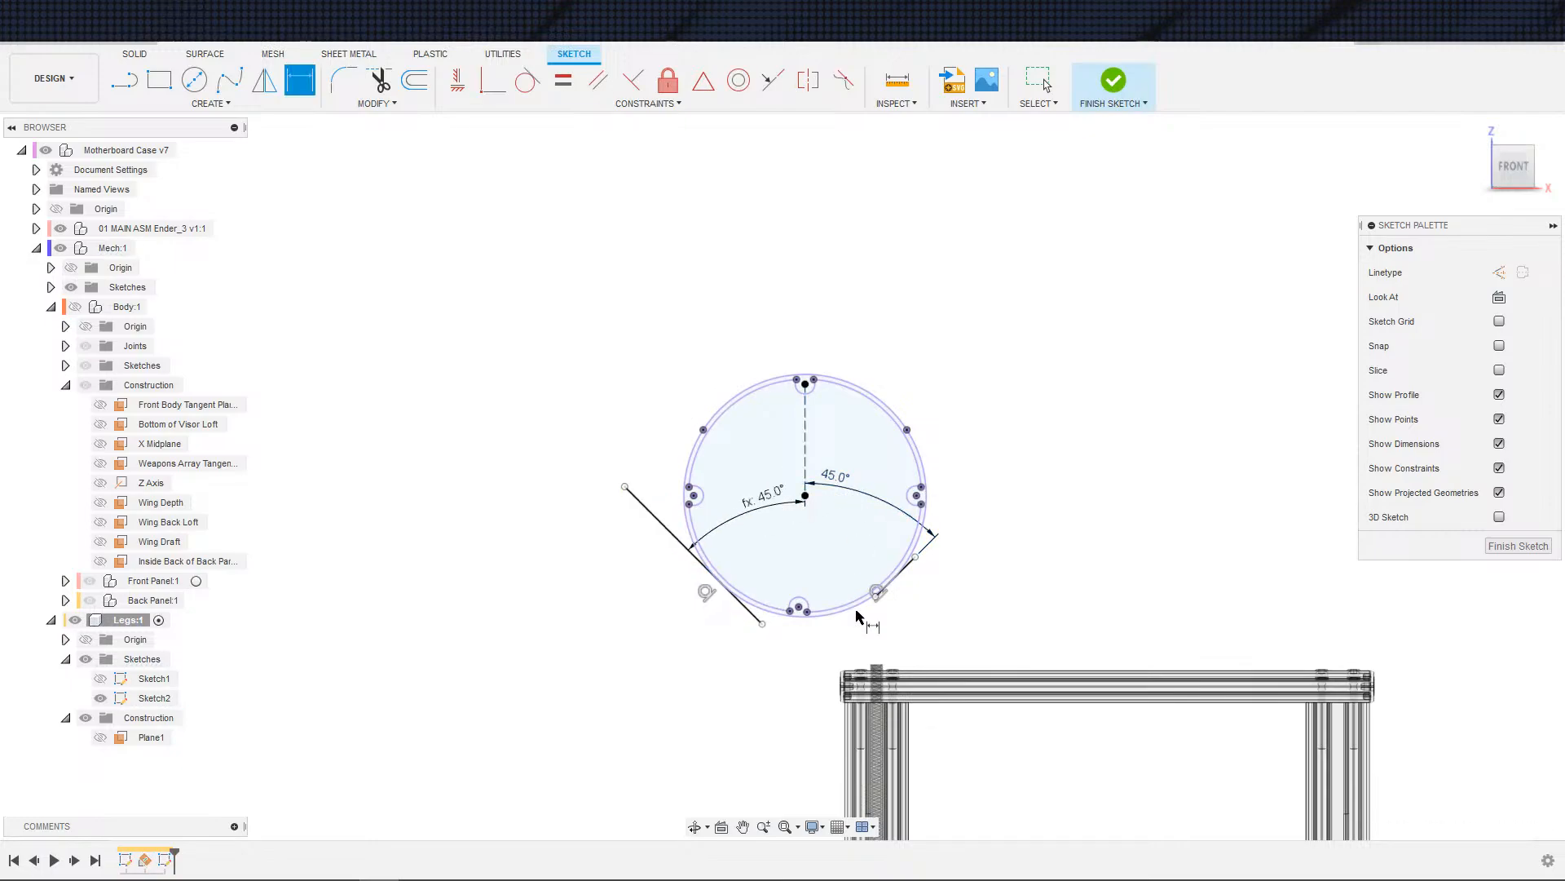
{"action": "scroll", "coordinate": [844, 644], "scroll_direction": "down", "scroll_amount": 3}
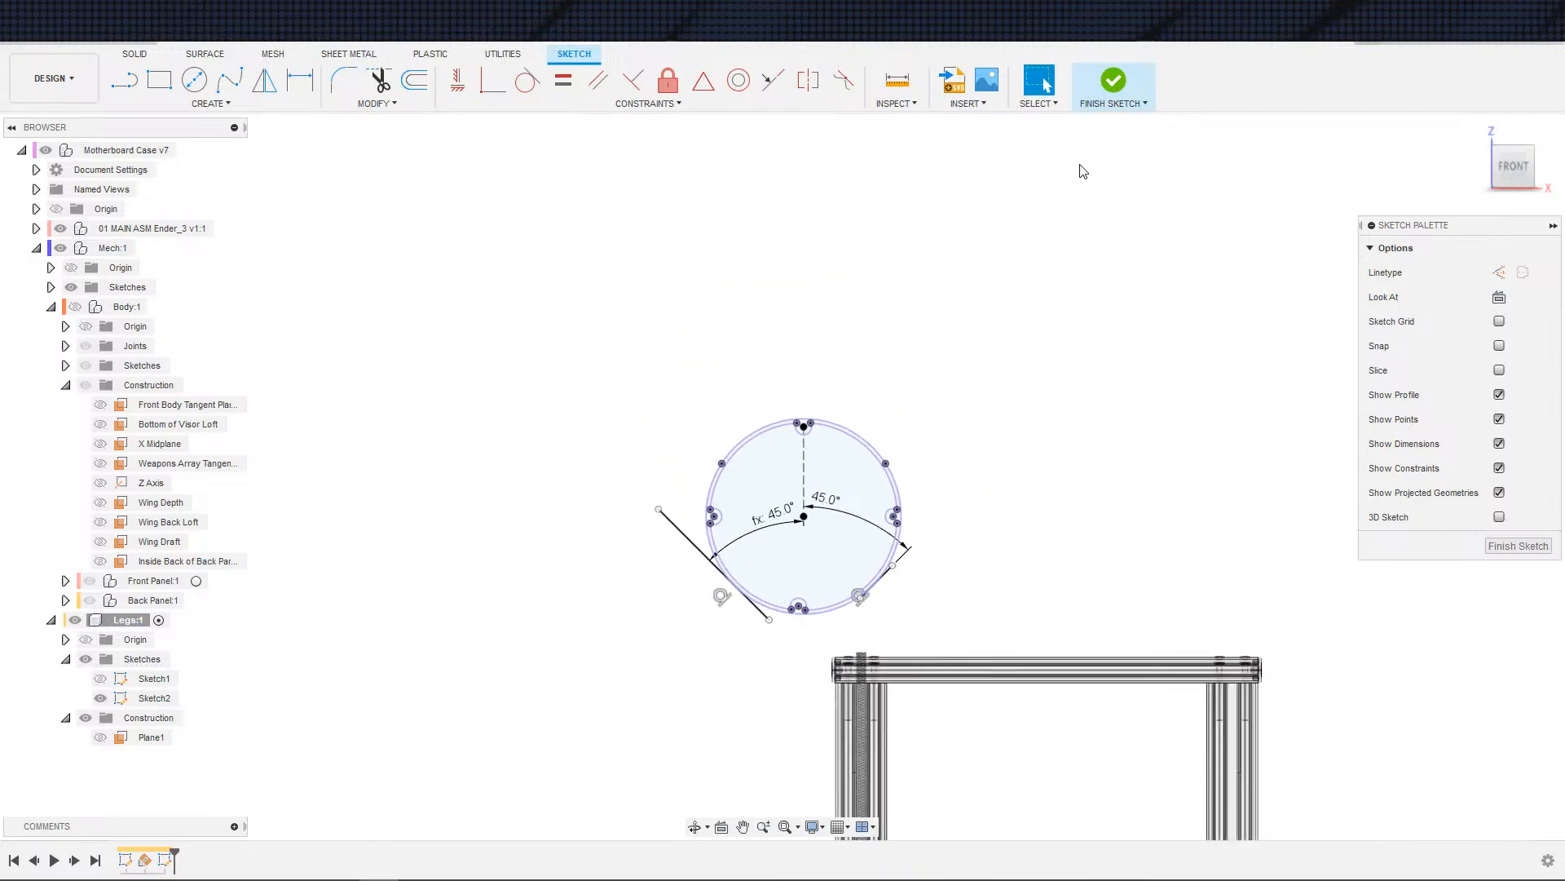
{"action": "left_click", "coordinate": [1114, 80]}
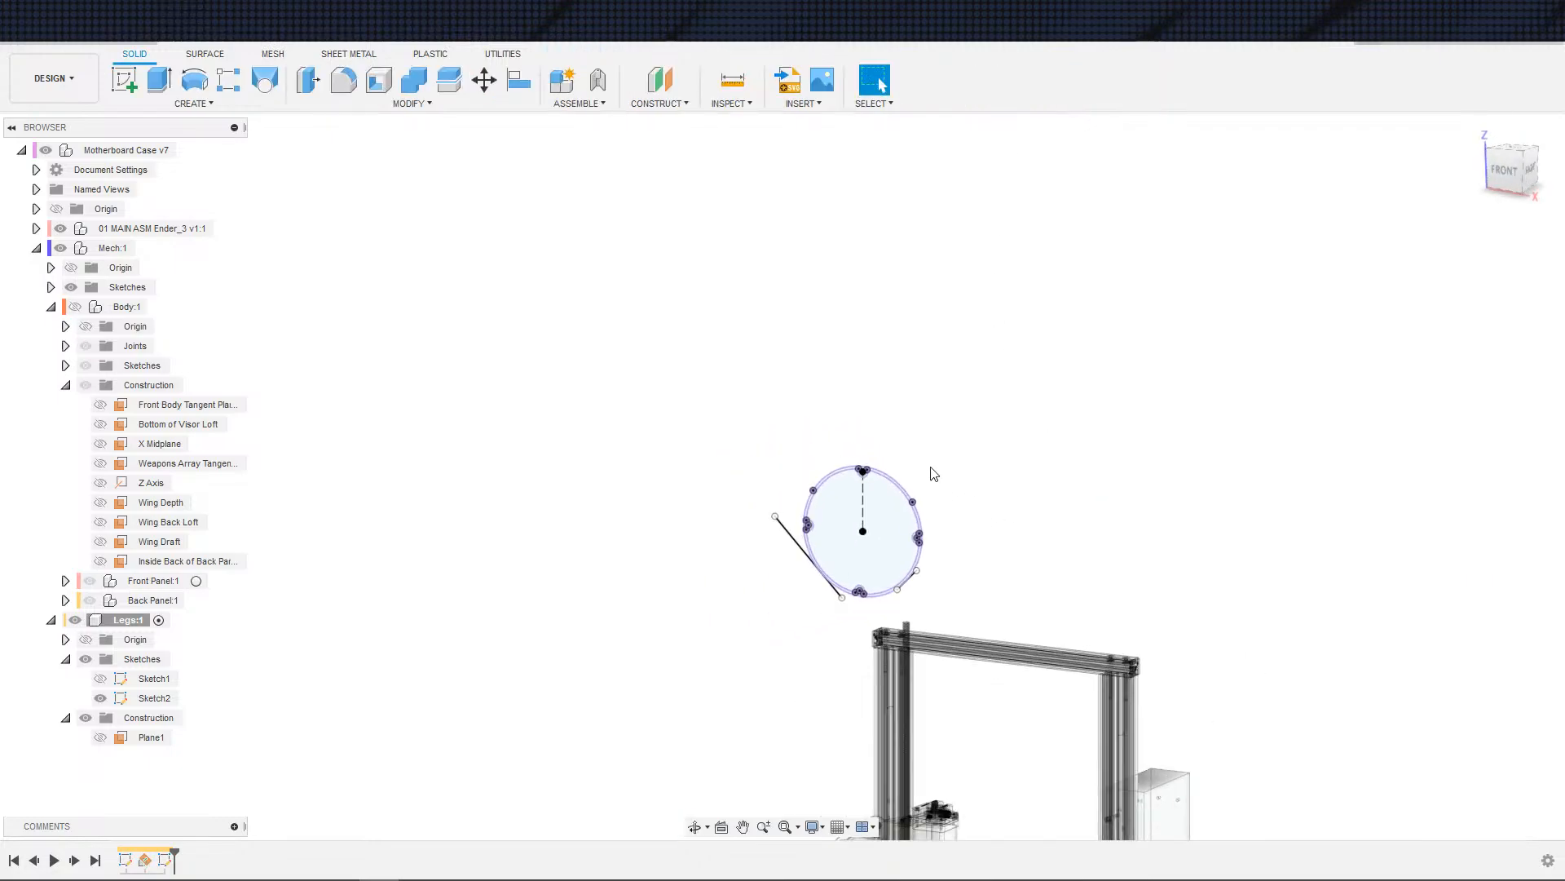
- Create a construction plane at an angle through the short tangent line on the circle's lower right
{"action": "left_click", "coordinate": [658, 104]}
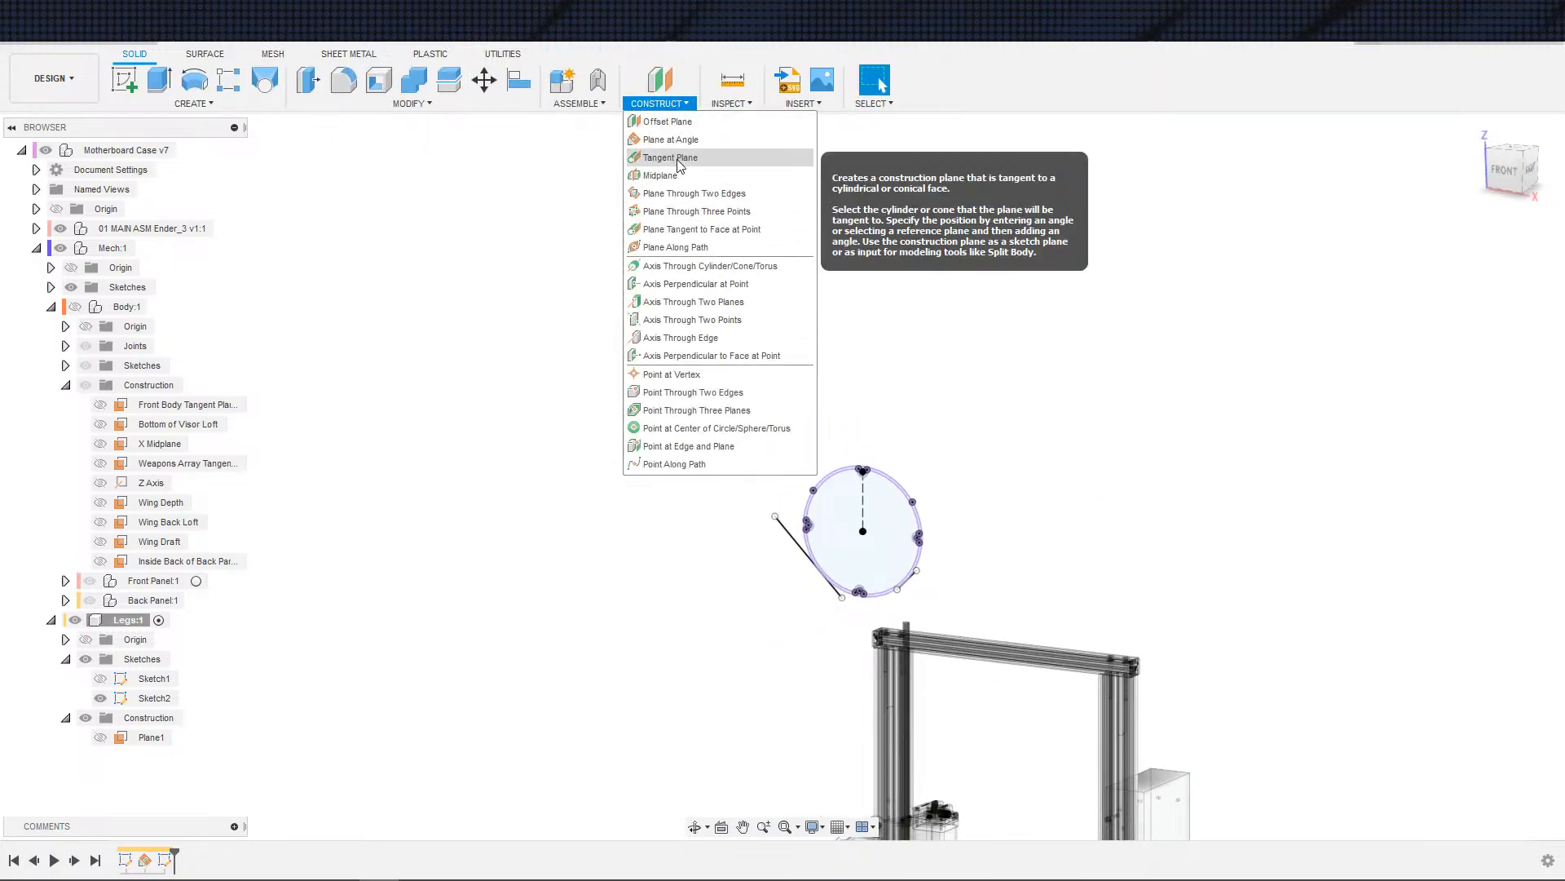
{"action": "left_click", "coordinate": [670, 140]}
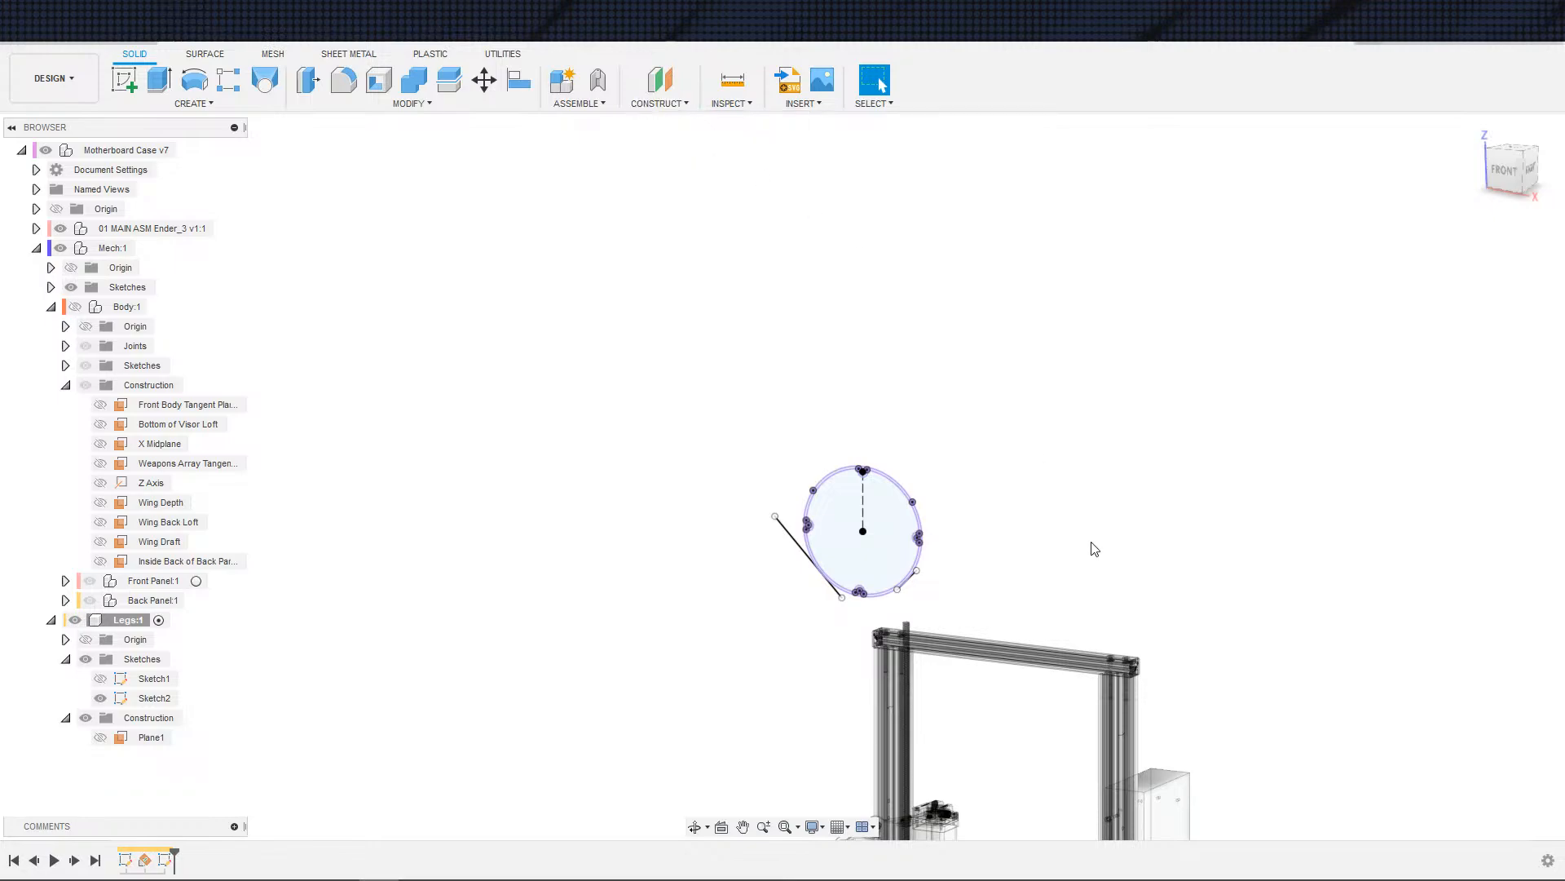
{"action": "left_click", "coordinate": [900, 577]}
{"action": "mouse_move", "coordinate": [992, 570]}
{"action": "middle_mouse_down", "text": "shift"}
{"action": "mouse_move", "coordinate": [1031, 563]}
{"action": "mouse_move", "coordinate": [943, 542]}
{"action": "mouse_move", "coordinate": [855, 583]}
{"action": "middle_mouse_up", "text": "shift"}
{"action": "key", "text": "Return"}
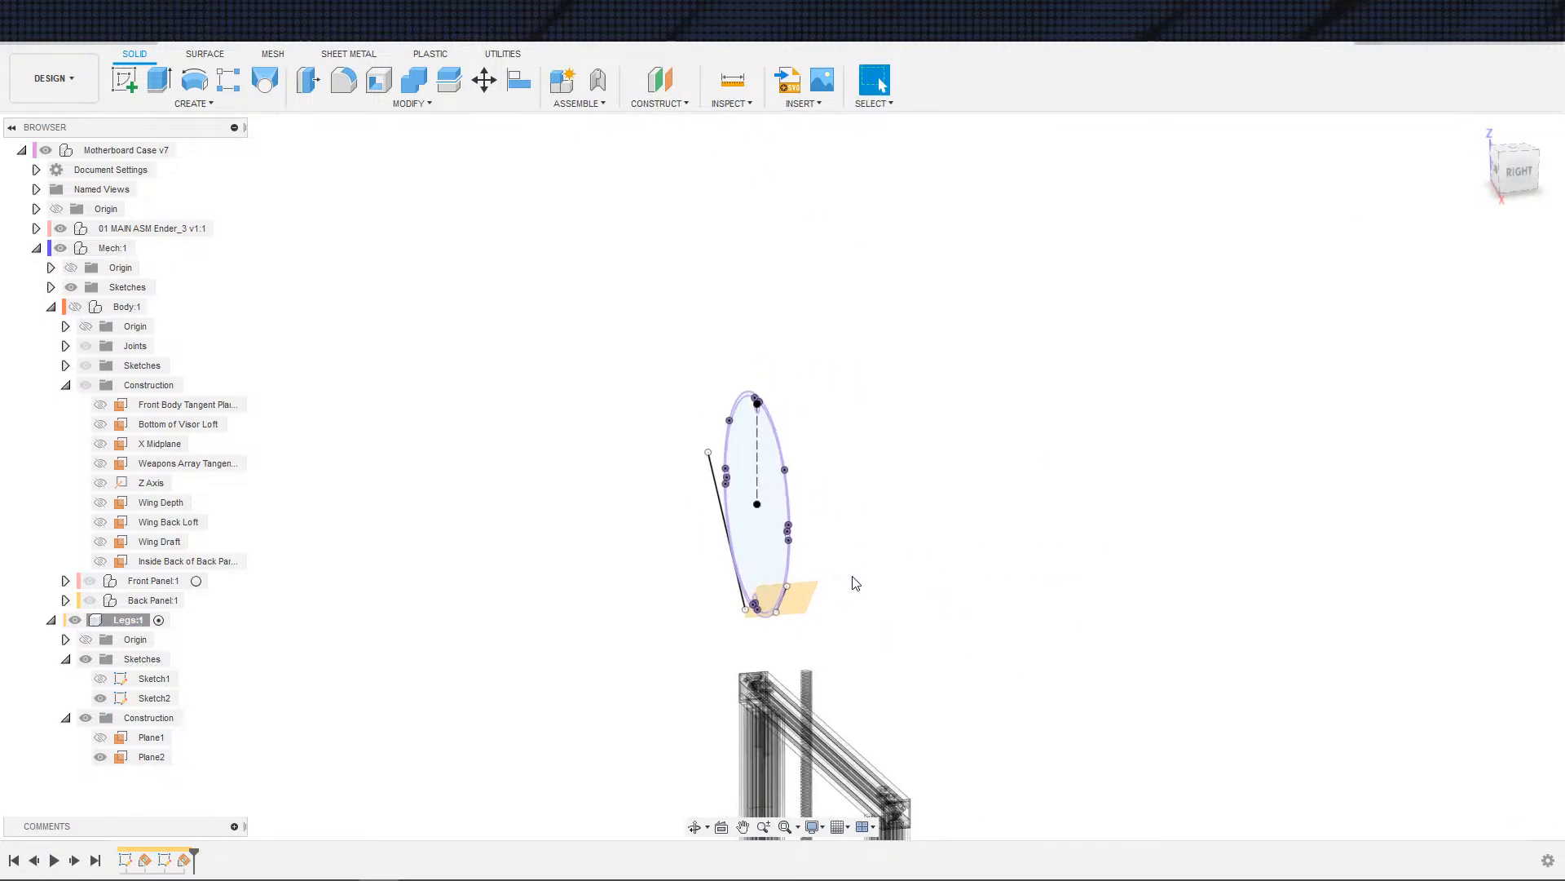
- Create a construction plane at a 90-degree angle through the long tangent line on the circle's lower left
{"action": "left_click", "coordinate": [660, 103]}
{"action": "left_click", "coordinate": [670, 139]}
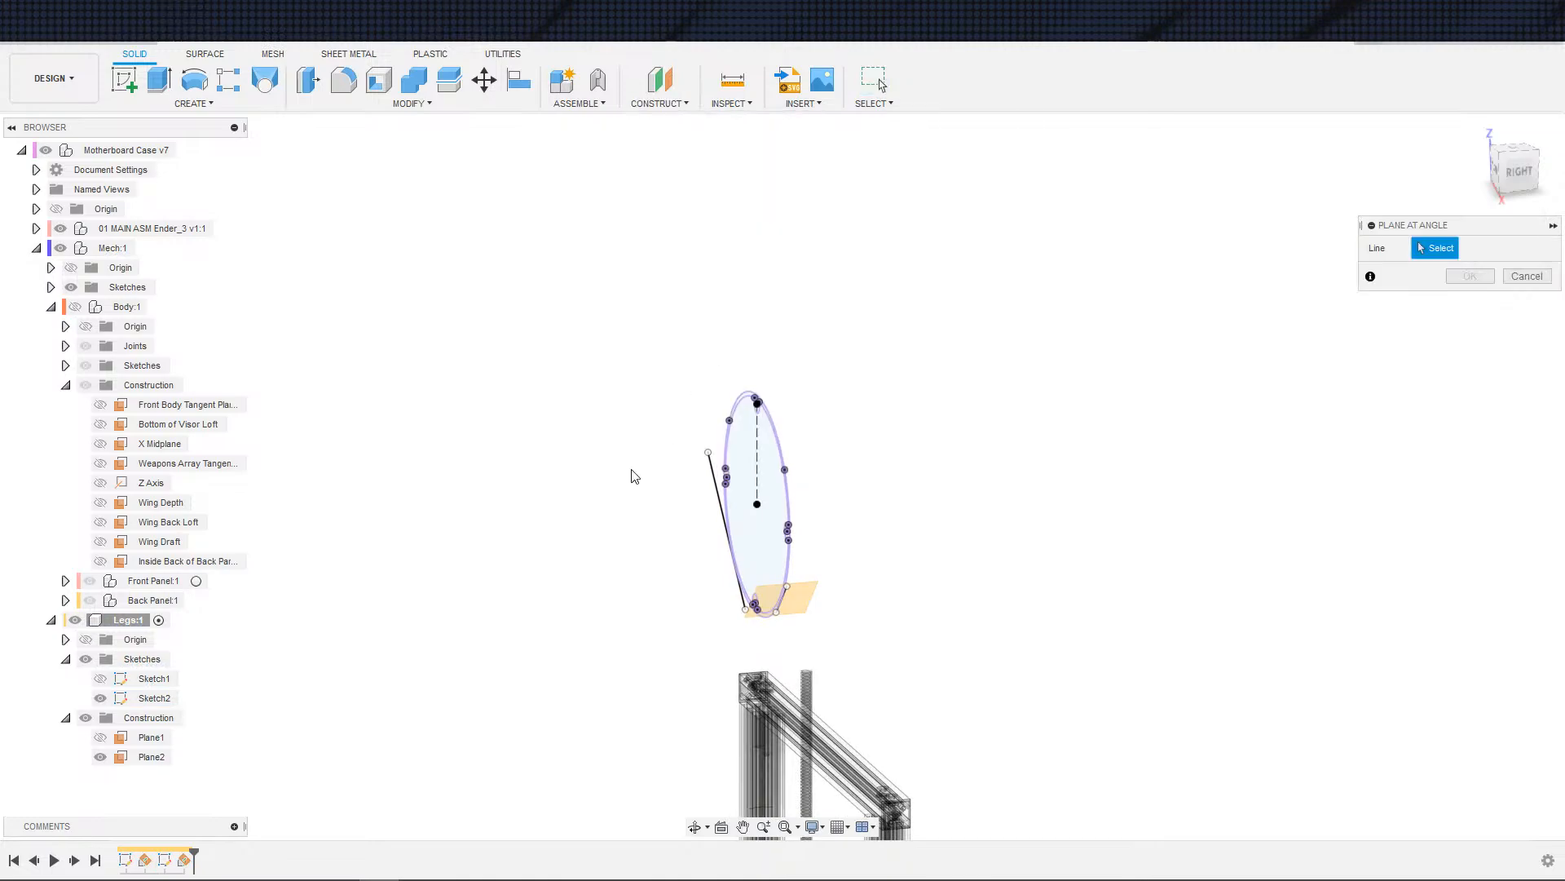
{"action": "left_click", "coordinate": [712, 482]}
{"action": "middle_click_drag", "start_coordinate": [848, 514], "coordinate": [1041, 478], "text": "shift"}
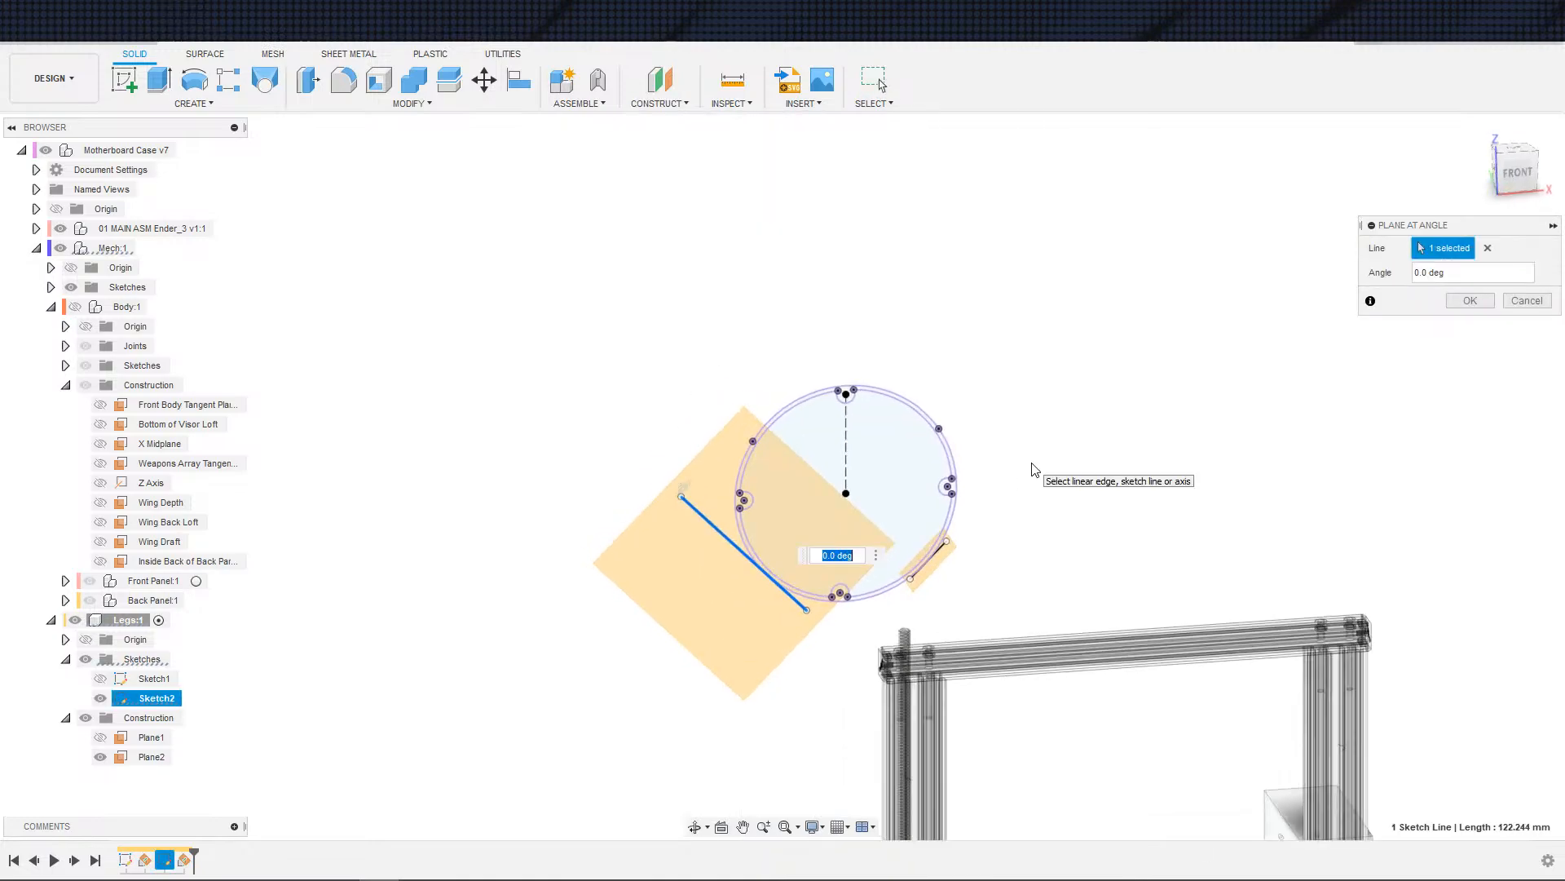
{"action": "type", "text": "90"}
{"action": "key", "text": "Return"}
{"action": "scroll", "coordinate": [788, 632], "scroll_direction": "down", "scroll_amount": 1}
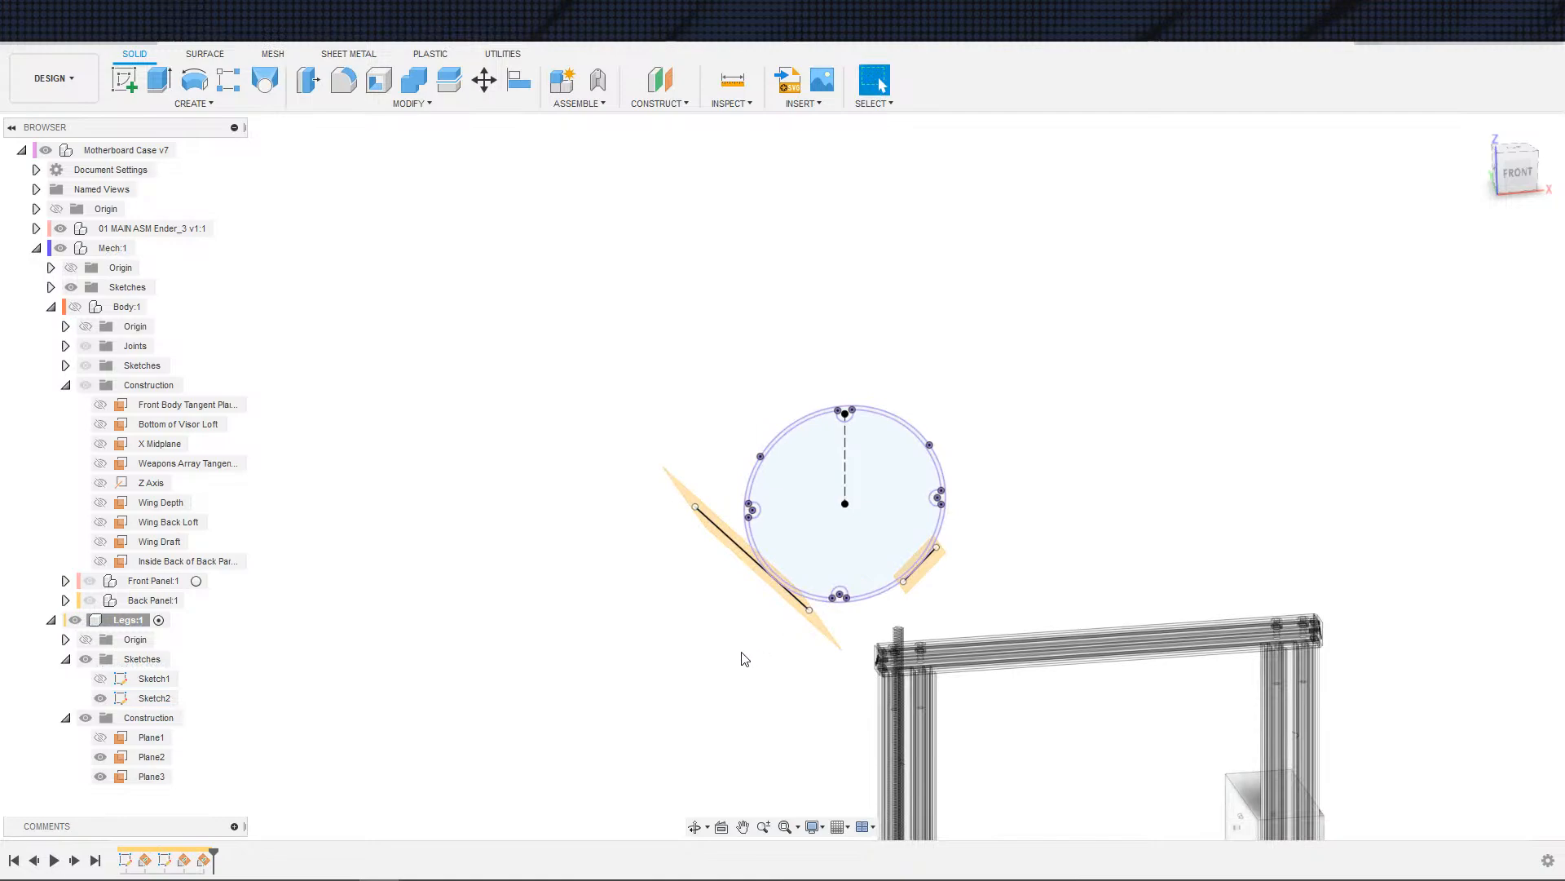
- Rename Sketch1 as "Back Leg Tangent" and Sketch2 as "Front Legs Tangents" in the Legs component
{"action": "left_click", "coordinate": [159, 679]}
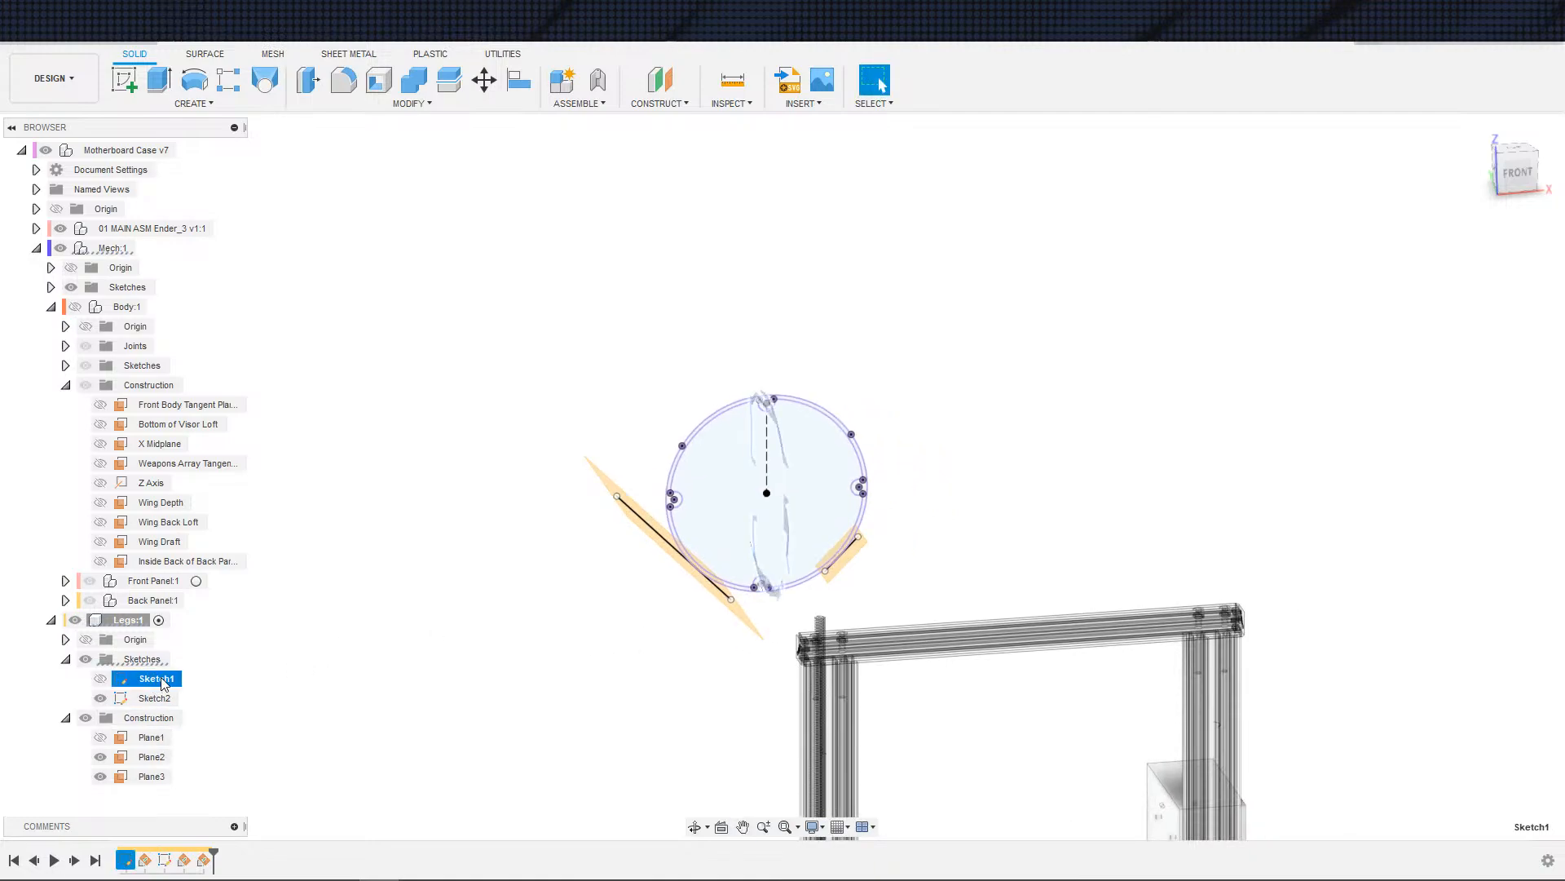
{"action": "left_click", "coordinate": [162, 680]}
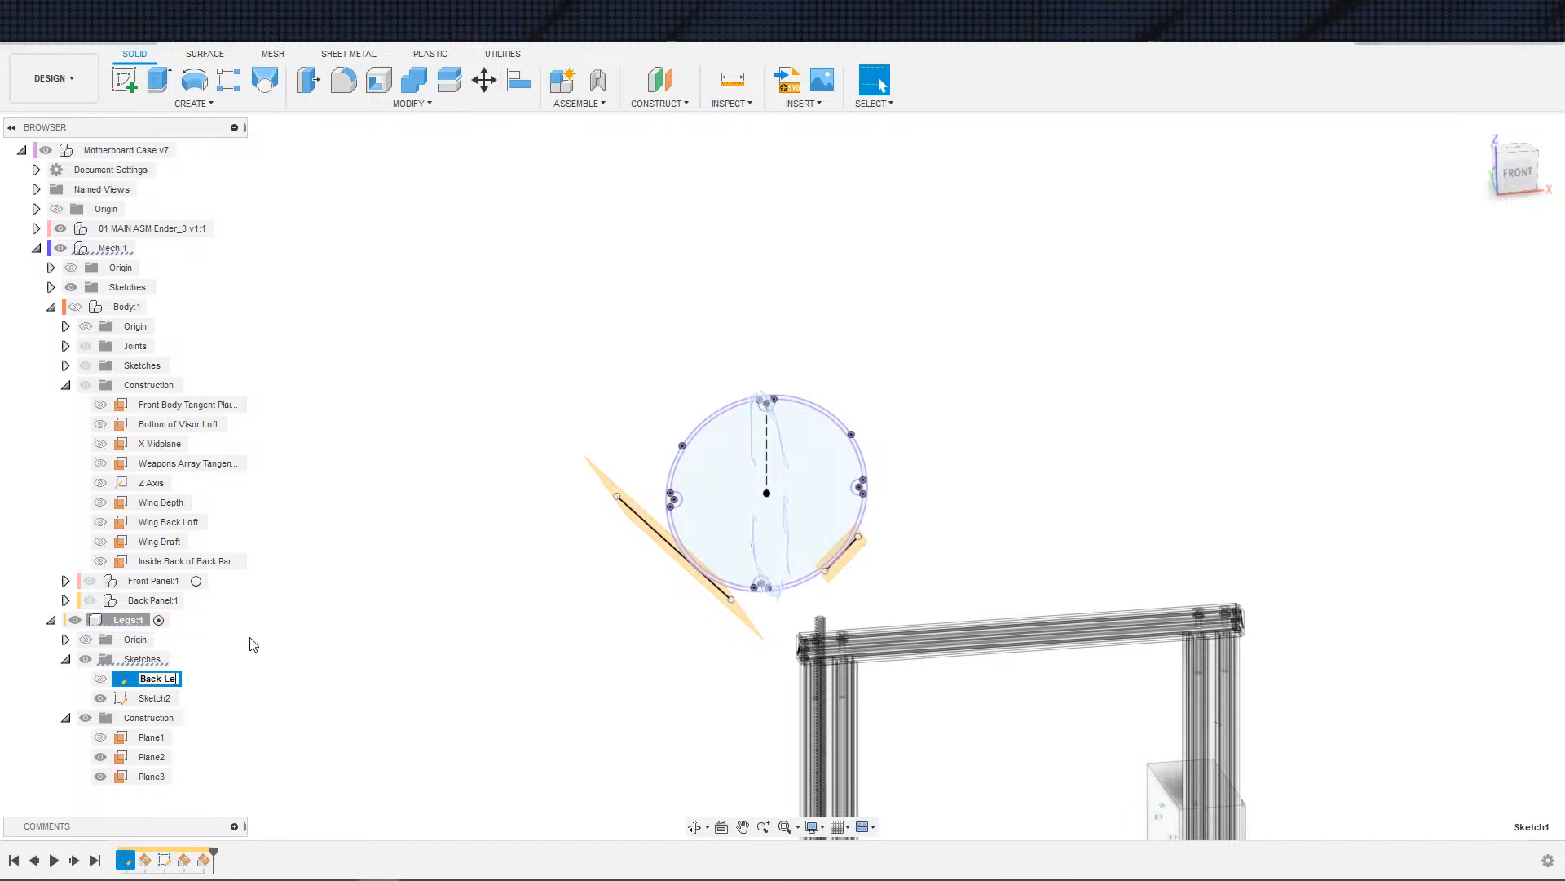
{"action": "type", "text": "Back Leg Tangent"}
{"action": "key", "text": "Return"}
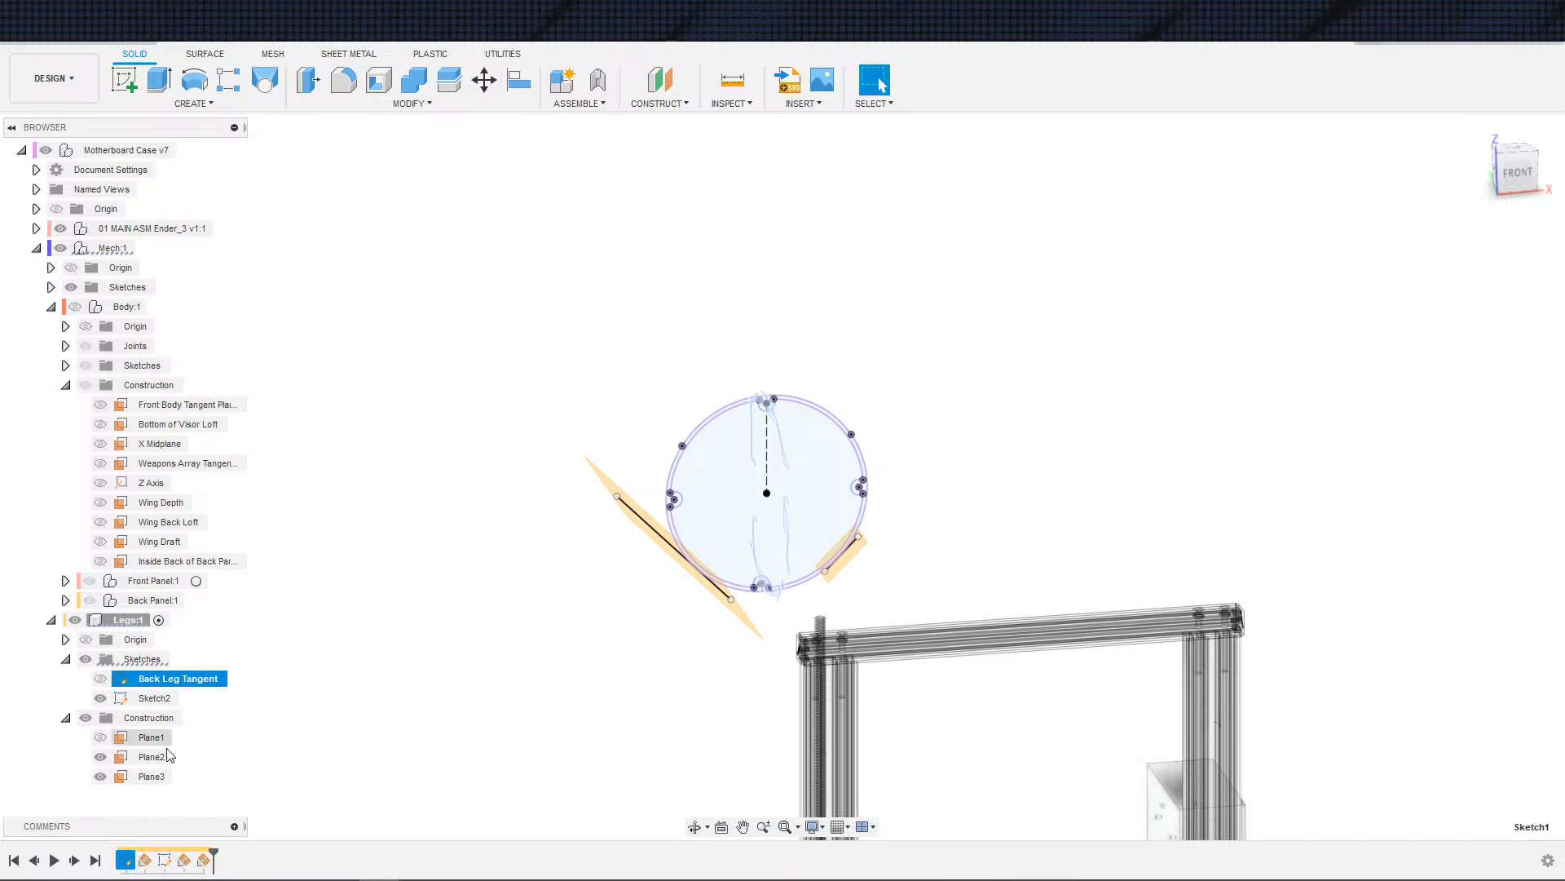
{"action": "left_click", "coordinate": [157, 698]}
{"action": "left_click", "coordinate": [157, 698]}
{"action": "type", "text": "Front Leg"}
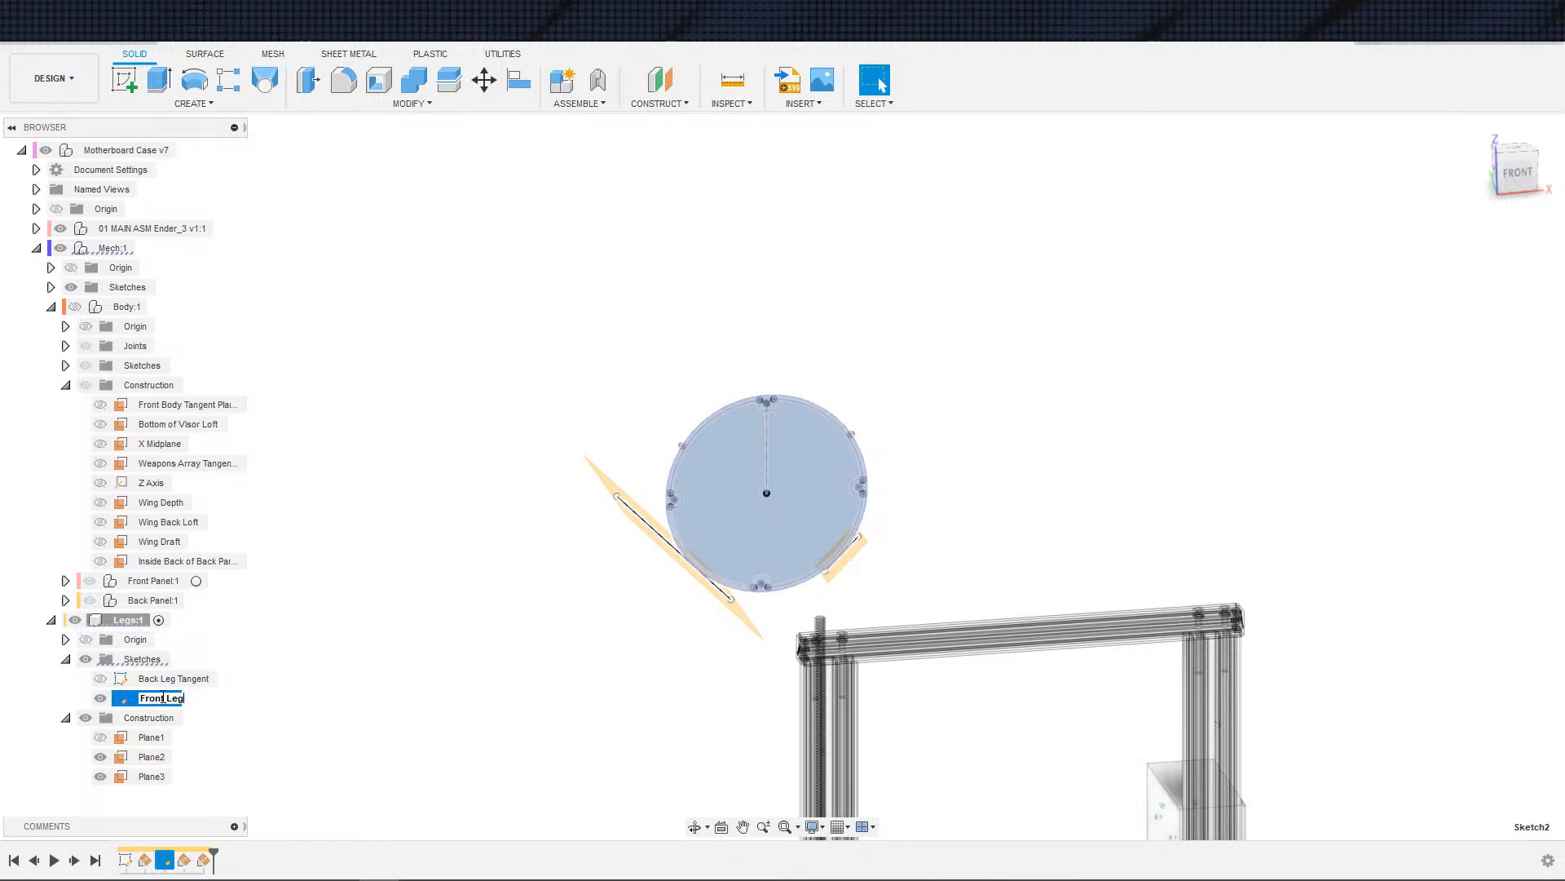
{"action": "type", "text": "s Tangents"}
{"action": "key", "text": "Return"}
- Rename Plane1 as "Back Leg Tangent" and Plane2 as "Front Right Leg Tangent"
{"action": "left_click", "coordinate": [163, 738]}
{"action": "left_click", "coordinate": [163, 738]}
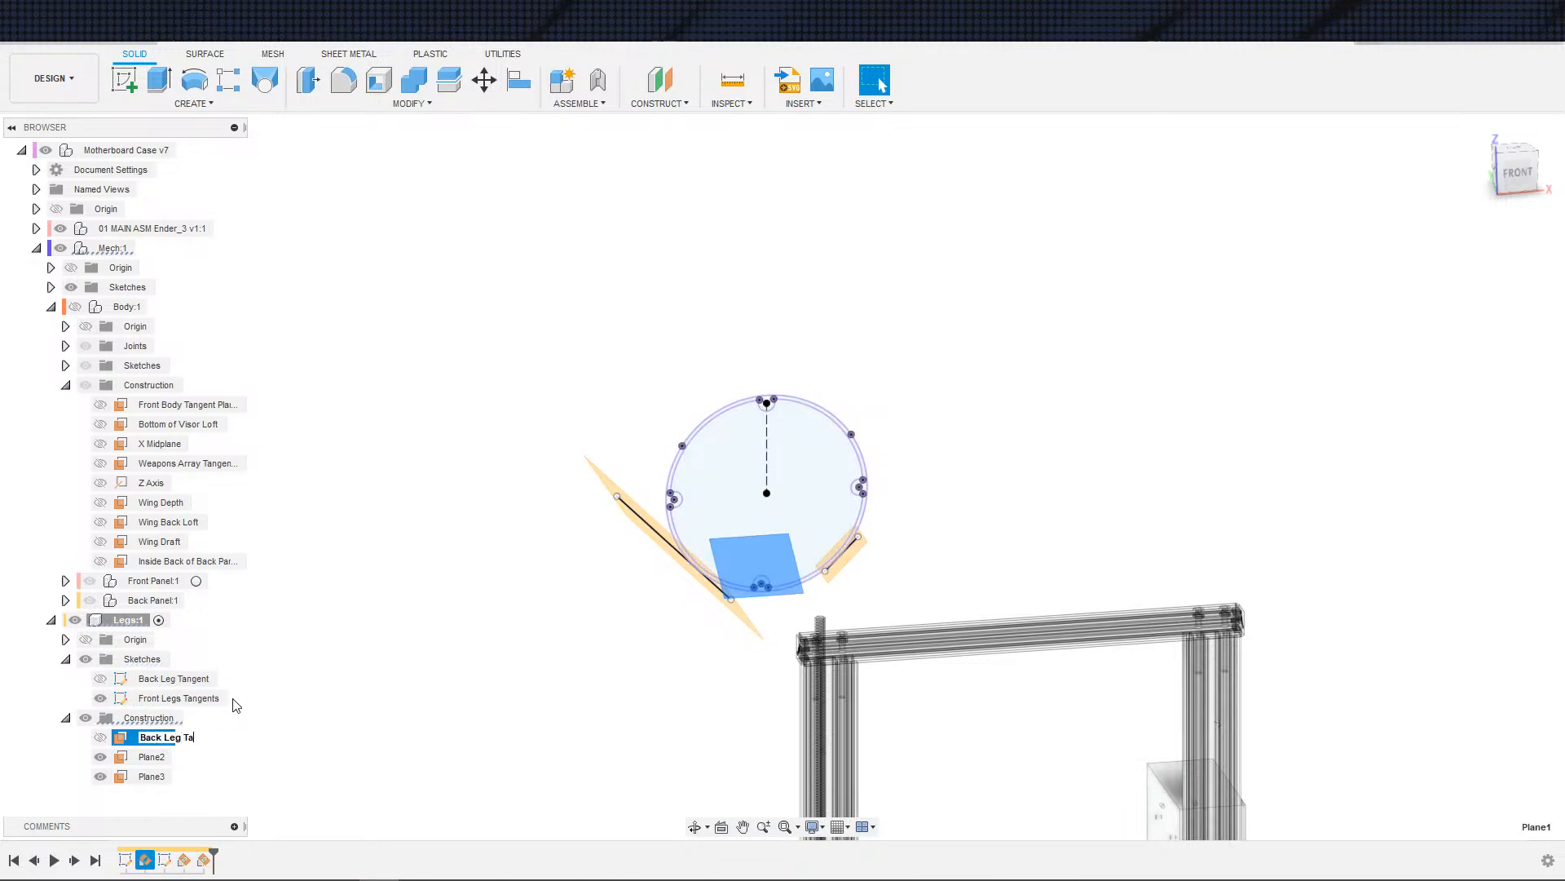
{"action": "type", "text": "Back Leg Tangent"}
{"action": "key", "text": "Return"}
{"action": "left_click", "coordinate": [155, 757]}
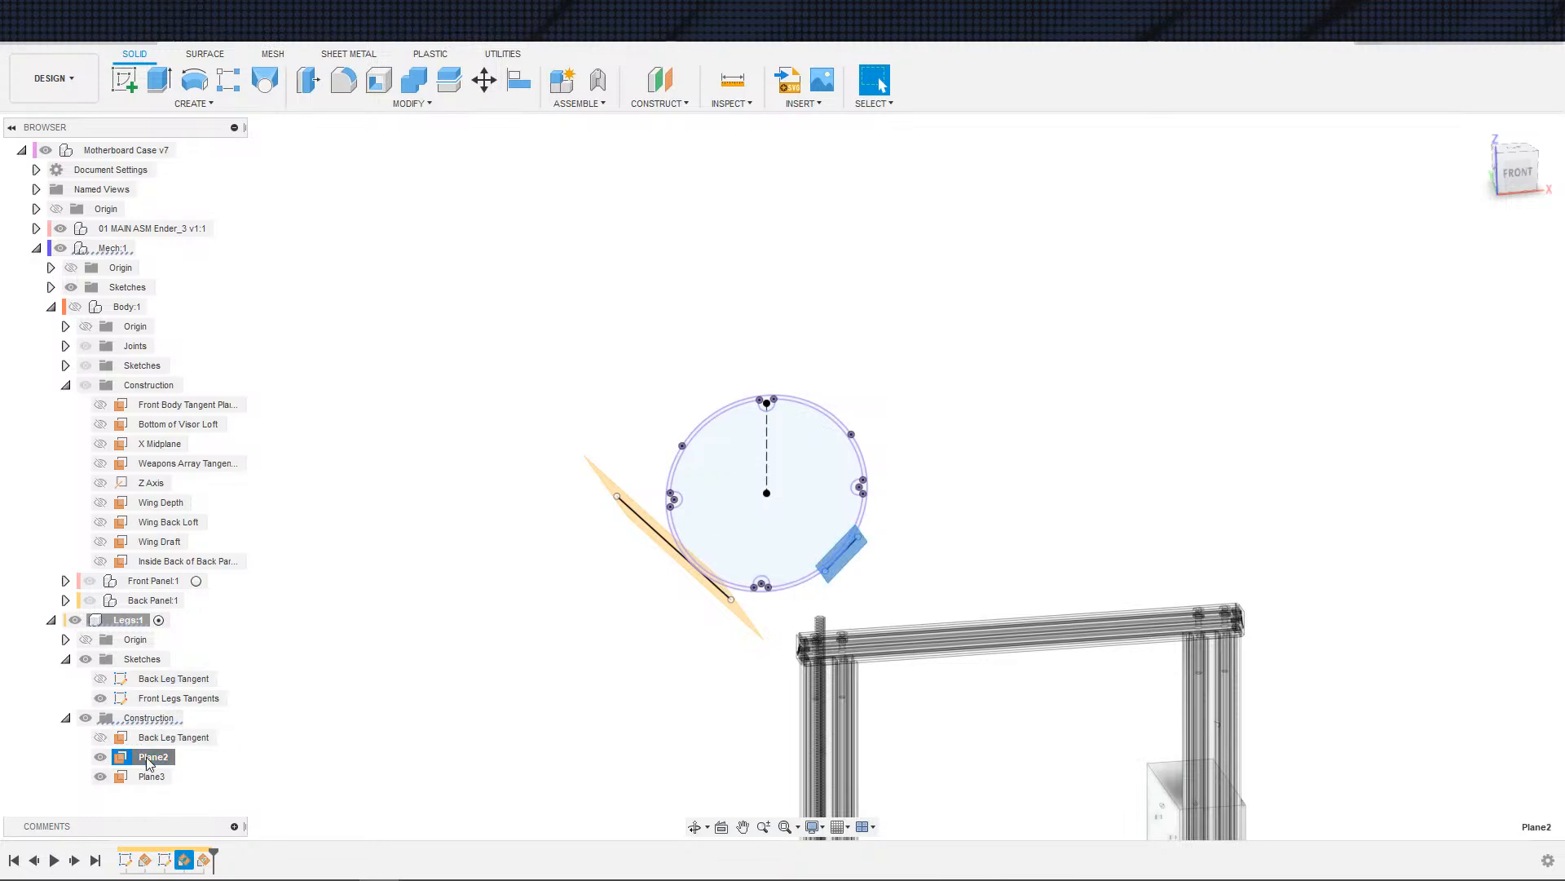
{"action": "left_click", "coordinate": [155, 757]}
{"action": "type", "text": "Front Right"}
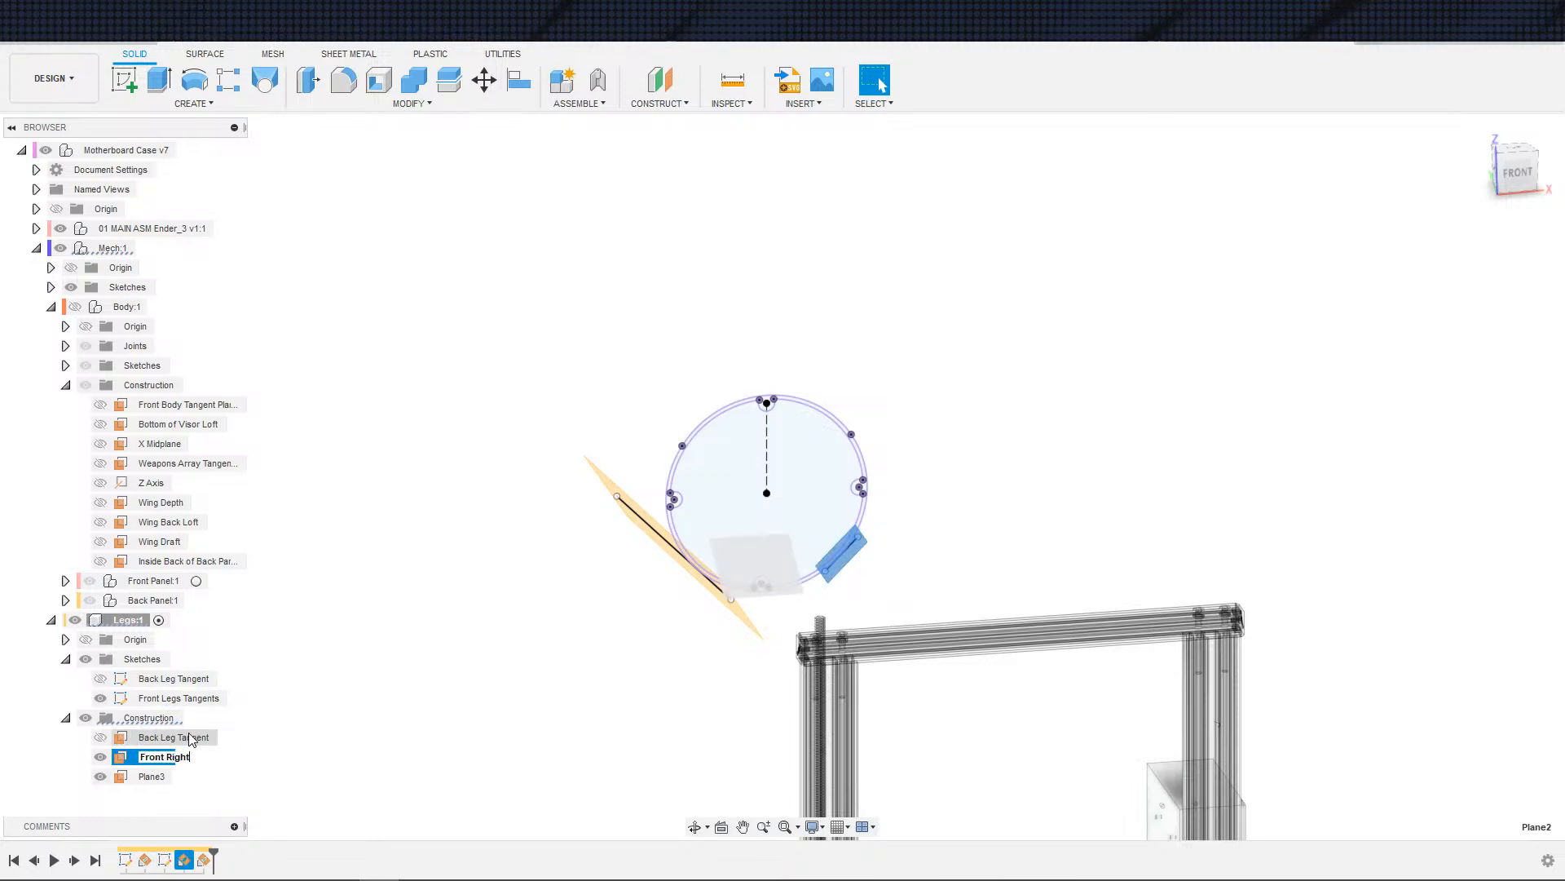
{"action": "type", "text": " Leg Tangent"}
{"action": "key", "text": "Return"}
- Rename Plane3 as "Front Left Leg Tangent" and hide the Front Legs Tangents sketch
{"action": "left_click", "coordinate": [153, 776]}
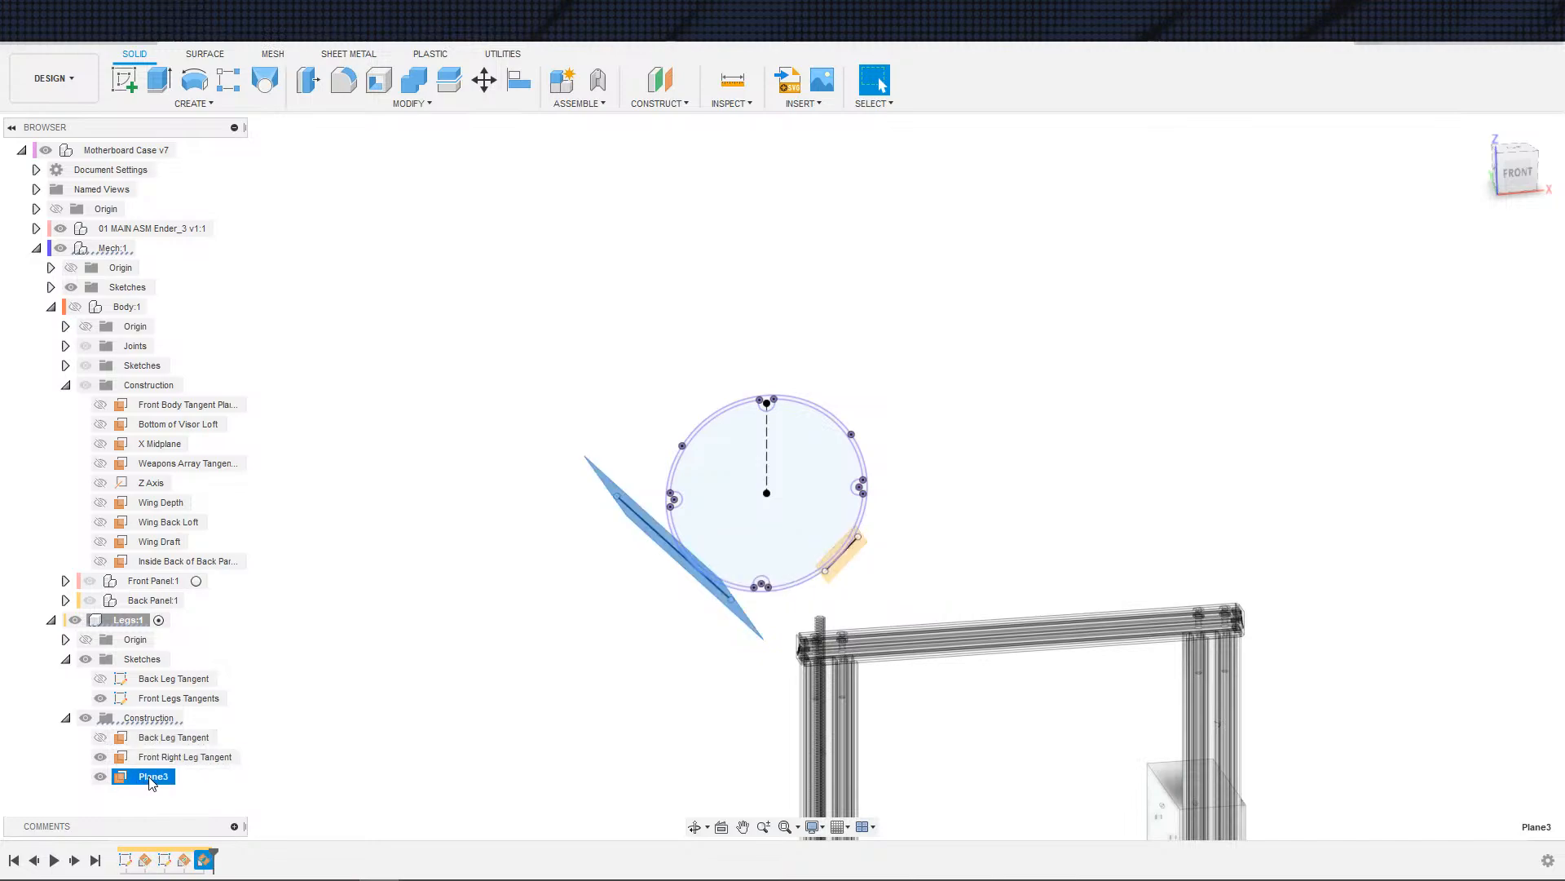
{"action": "left_click", "coordinate": [153, 776]}
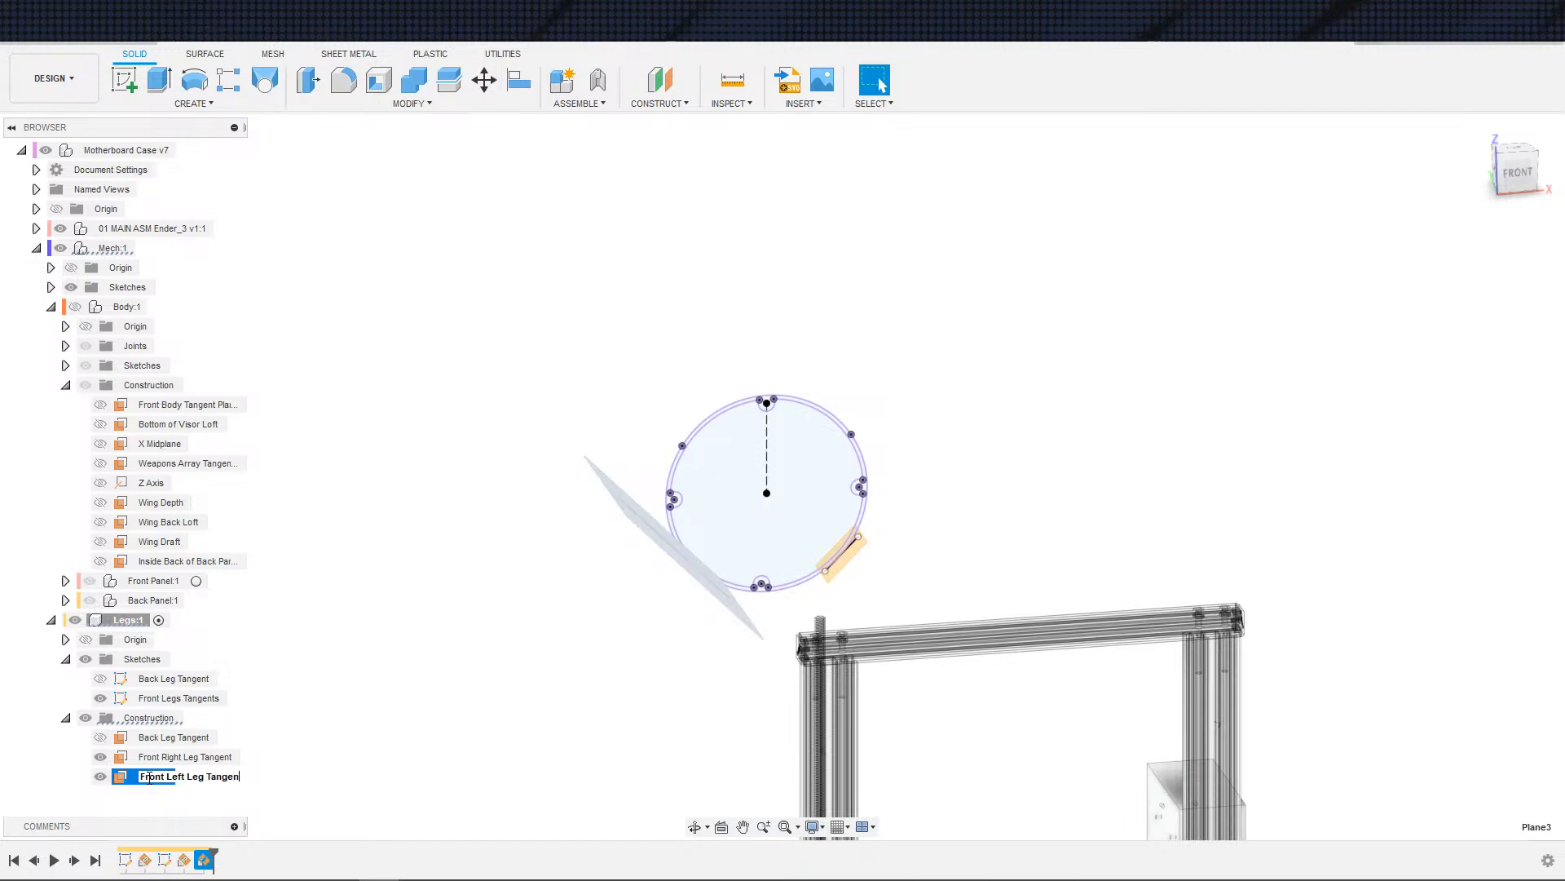
{"action": "type", "text": "t"}
{"action": "key", "text": "Return"}
{"action": "left_click", "coordinate": [508, 677]}
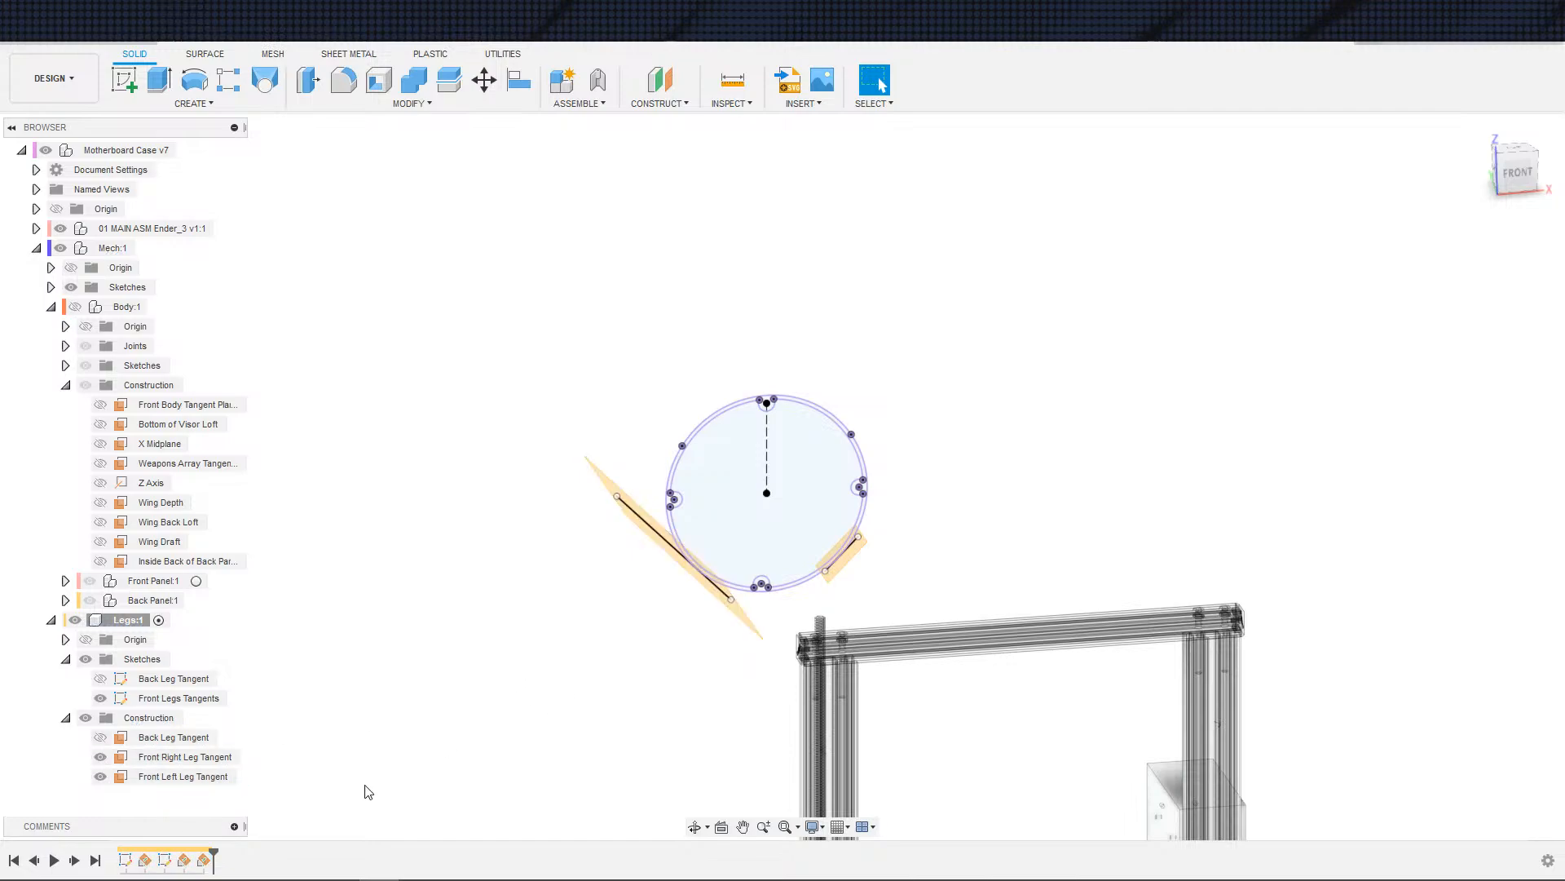
{"action": "left_click", "coordinate": [100, 698]}
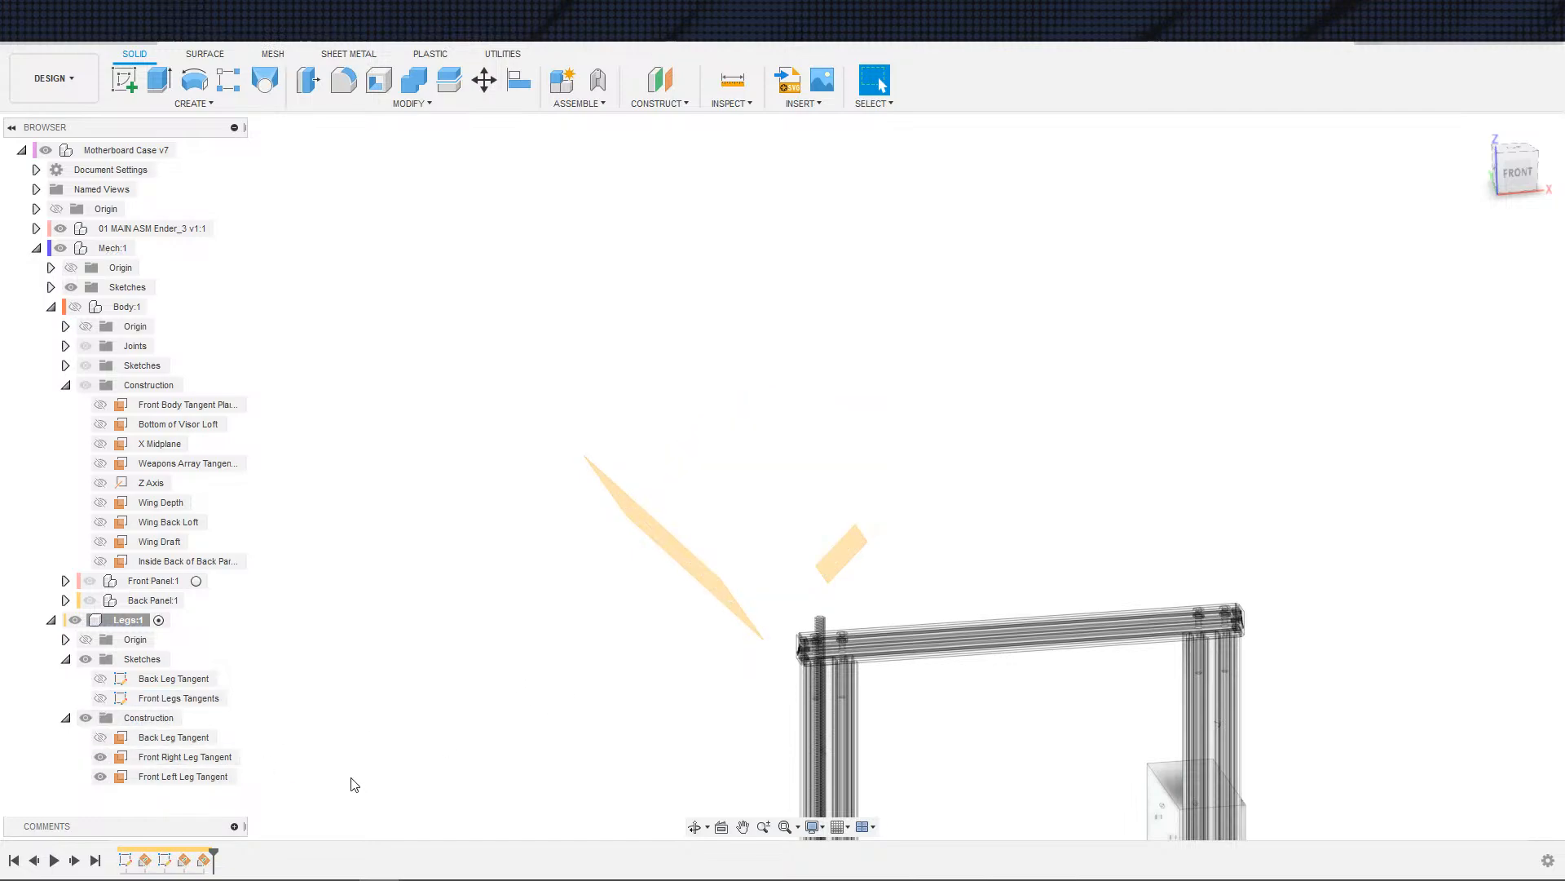
- Create a new internal component named "Front Left leg" inside the Legs component and activate it
{"action": "scroll", "coordinate": [452, 764], "scroll_direction": "down", "scroll_amount": 2}
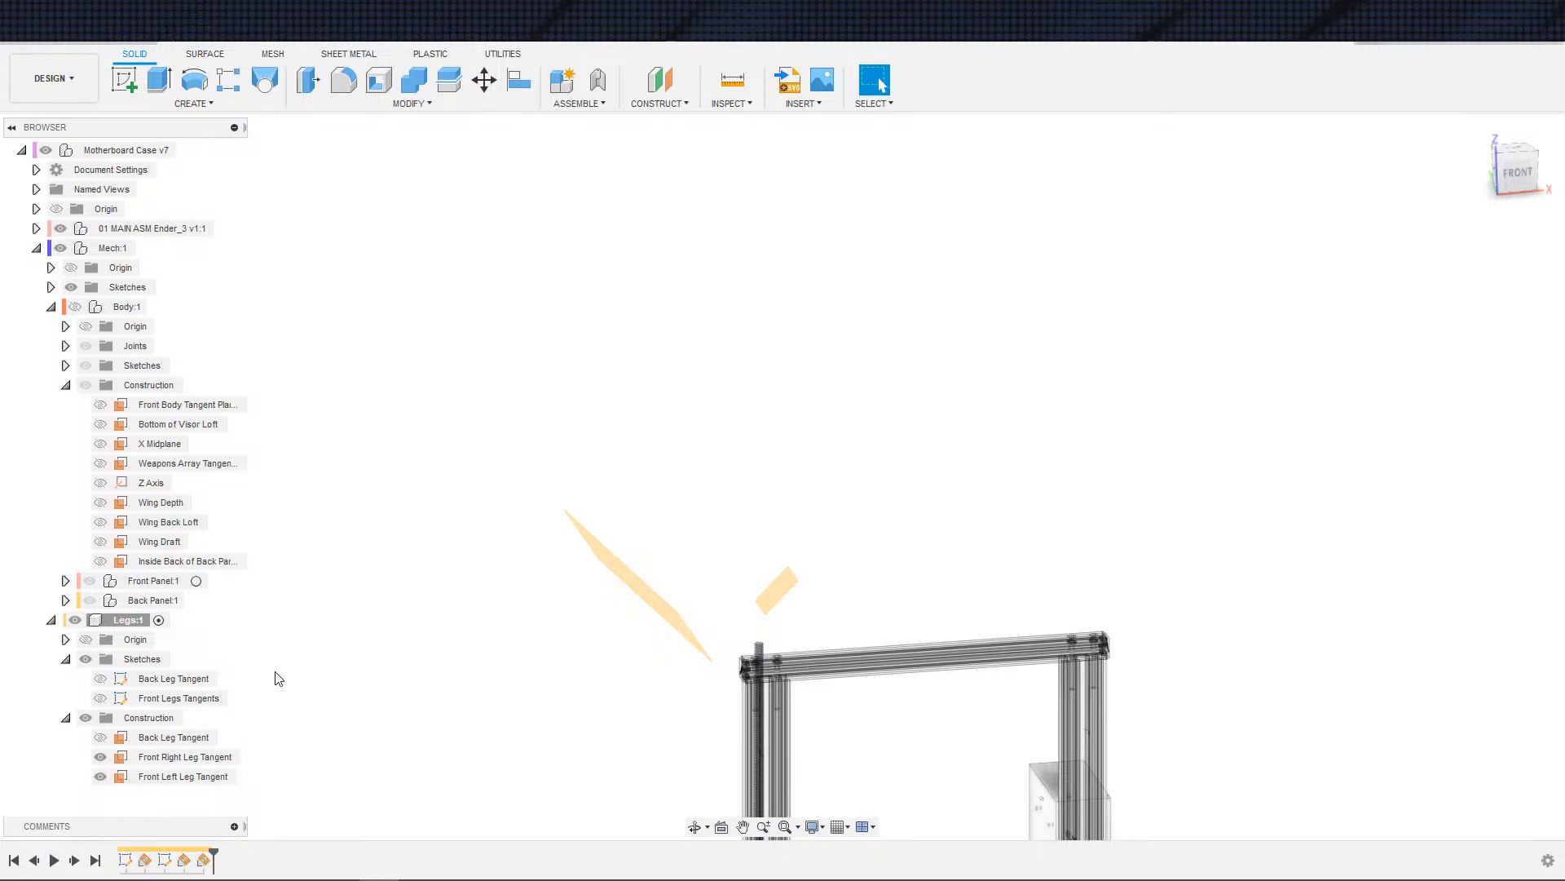
{"action": "scroll", "coordinate": [444, 697], "scroll_direction": "down", "scroll_amount": 2}
{"action": "scroll", "coordinate": [447, 698], "scroll_direction": "up", "scroll_amount": 1}
{"action": "middle_click_drag", "start_coordinate": [536, 706], "coordinate": [524, 714], "text": "shift"}
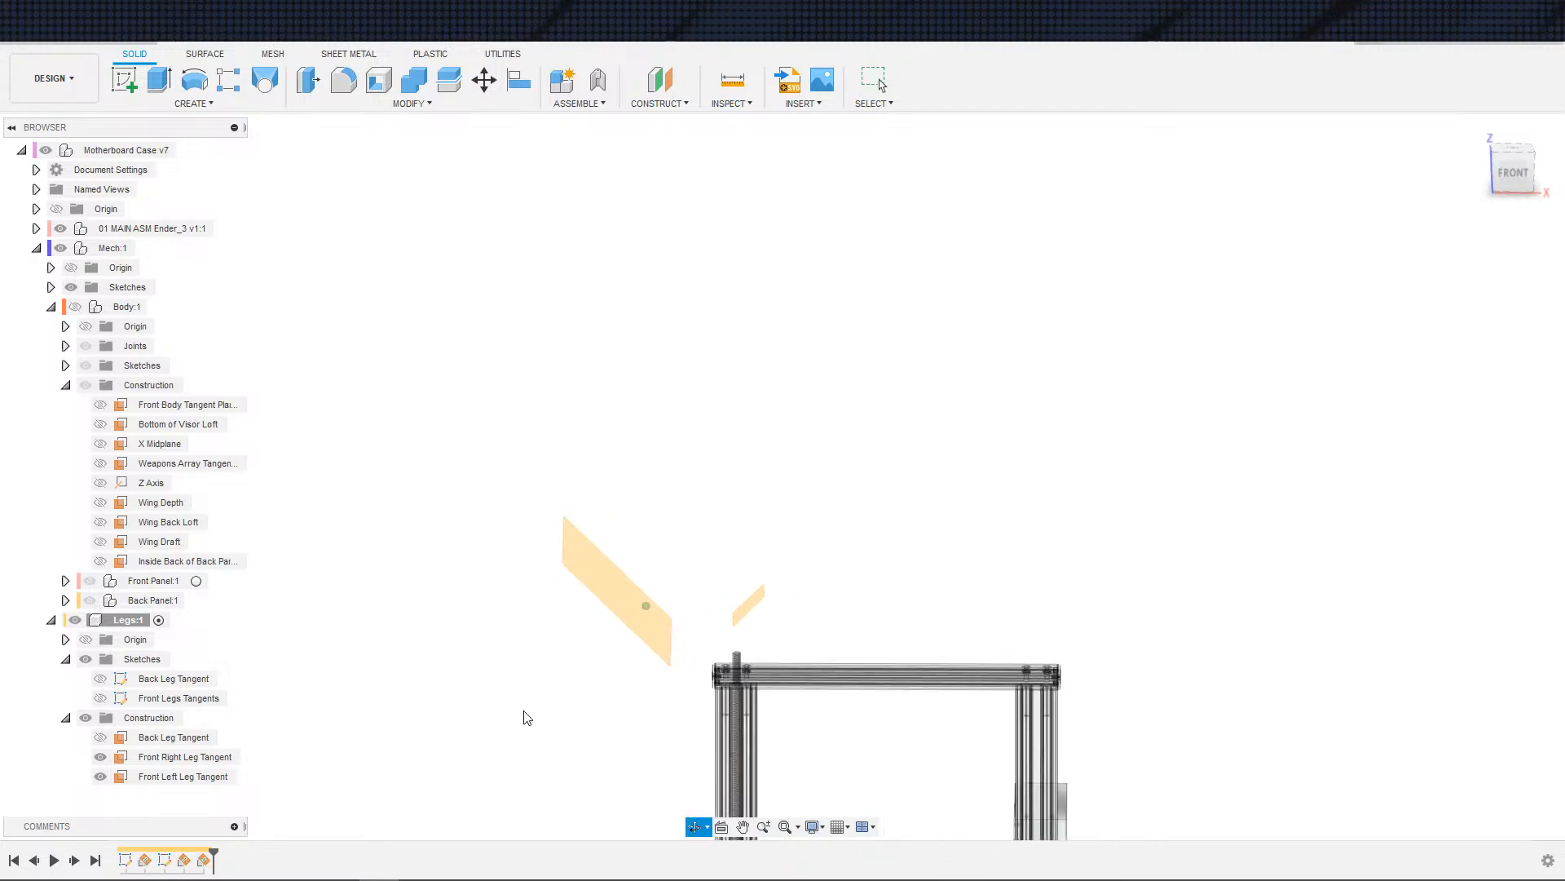
{"action": "right_click", "coordinate": [130, 620]}
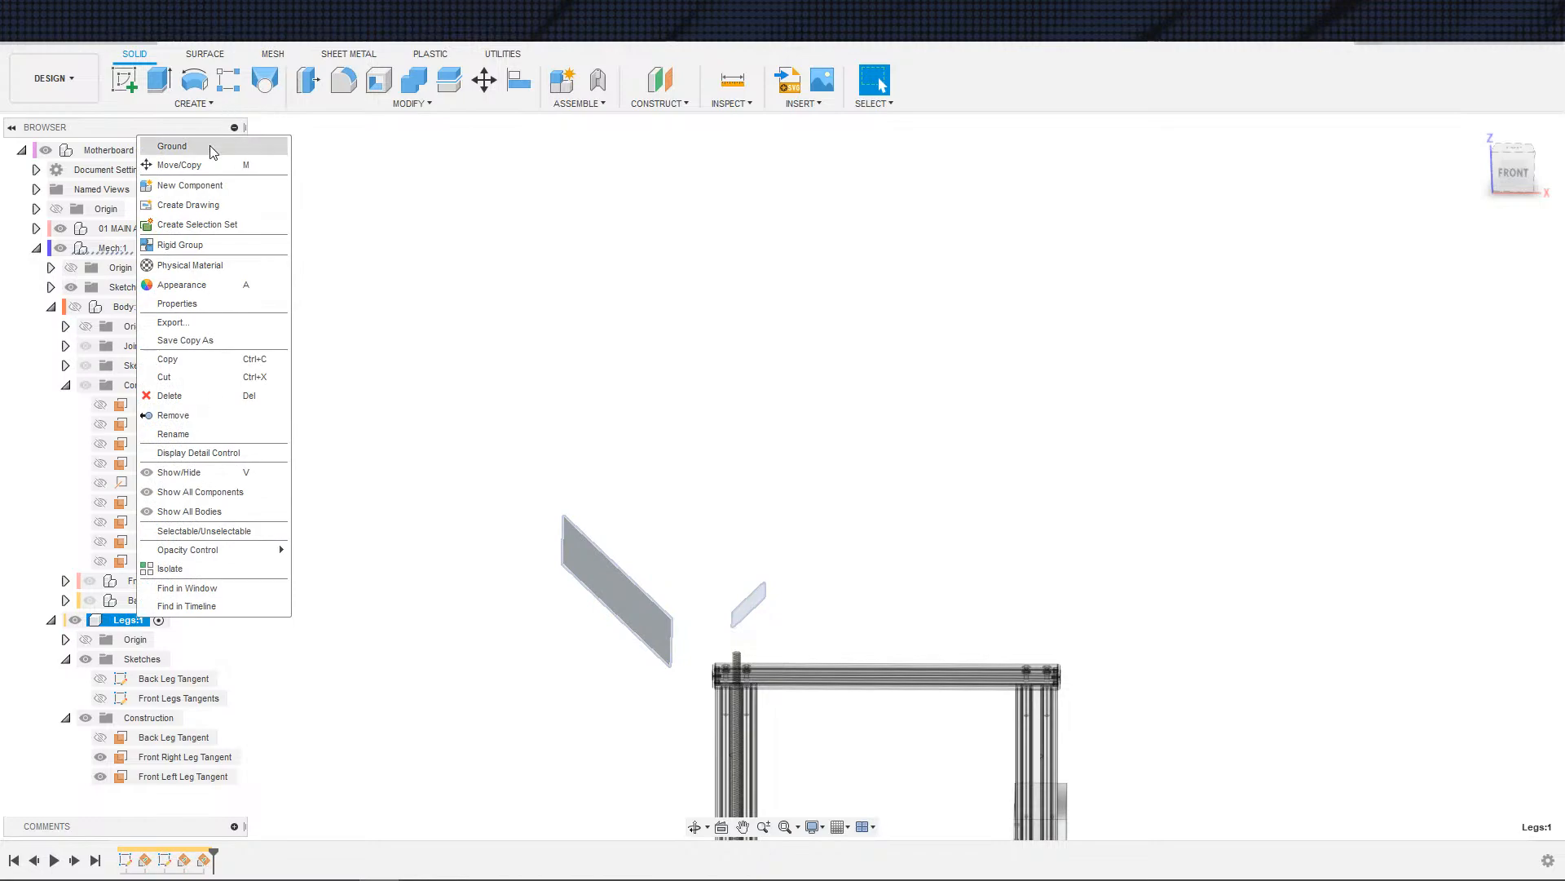
{"action": "left_click", "coordinate": [190, 185]}
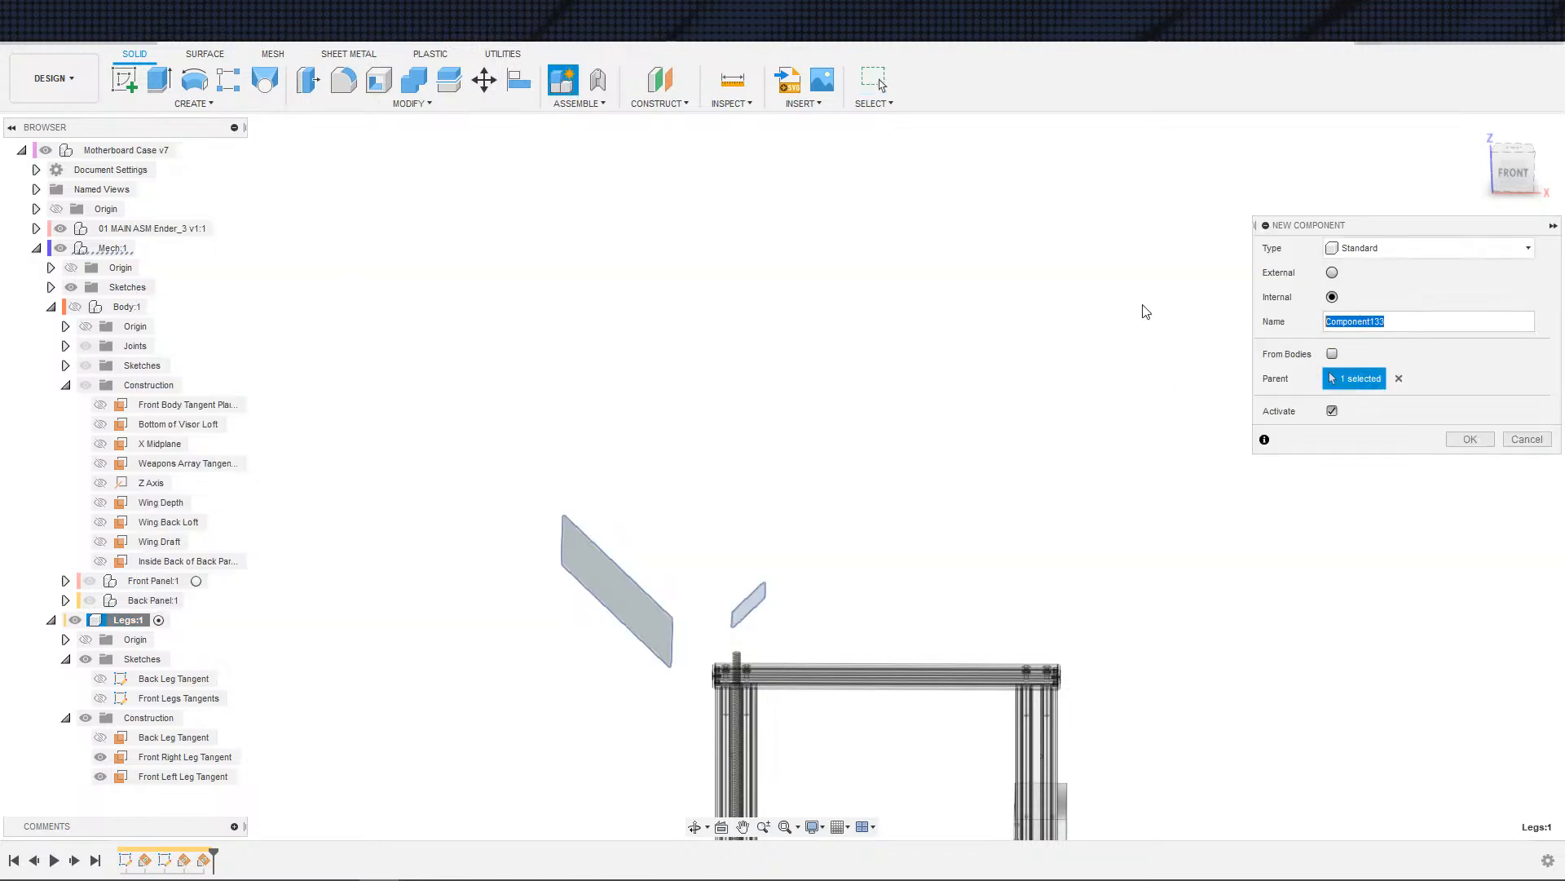
{"action": "type", "text": "Front Left leg"}
{"action": "key", "text": "Return"}
- Start a sketch in the Front Left leg component on the Front Right Leg Tangent plane
{"action": "key", "text": "s"}
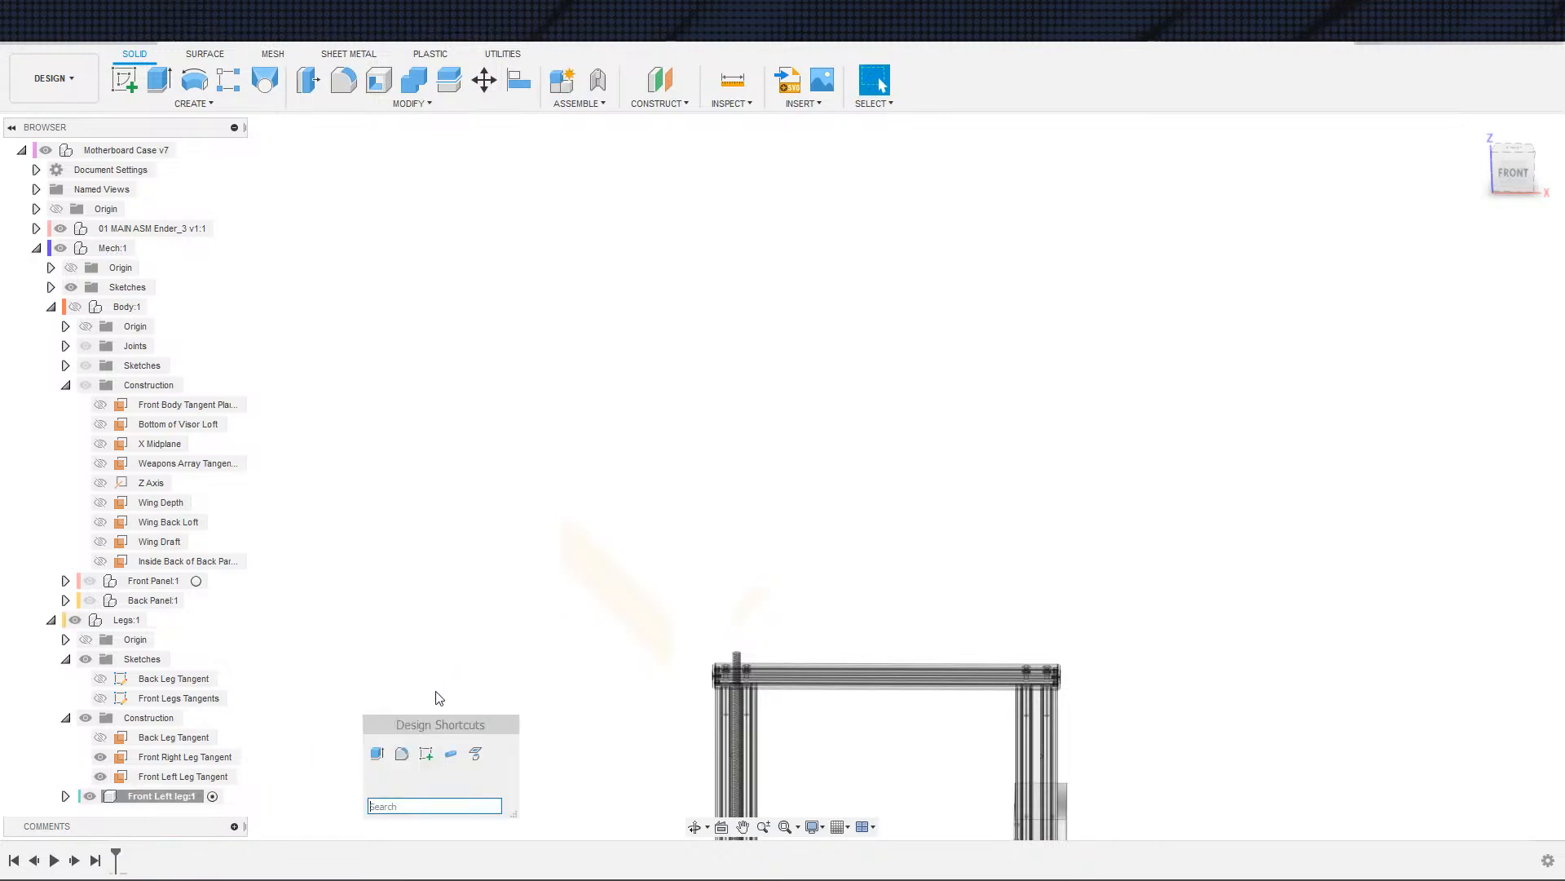
{"action": "left_click", "coordinate": [426, 753]}
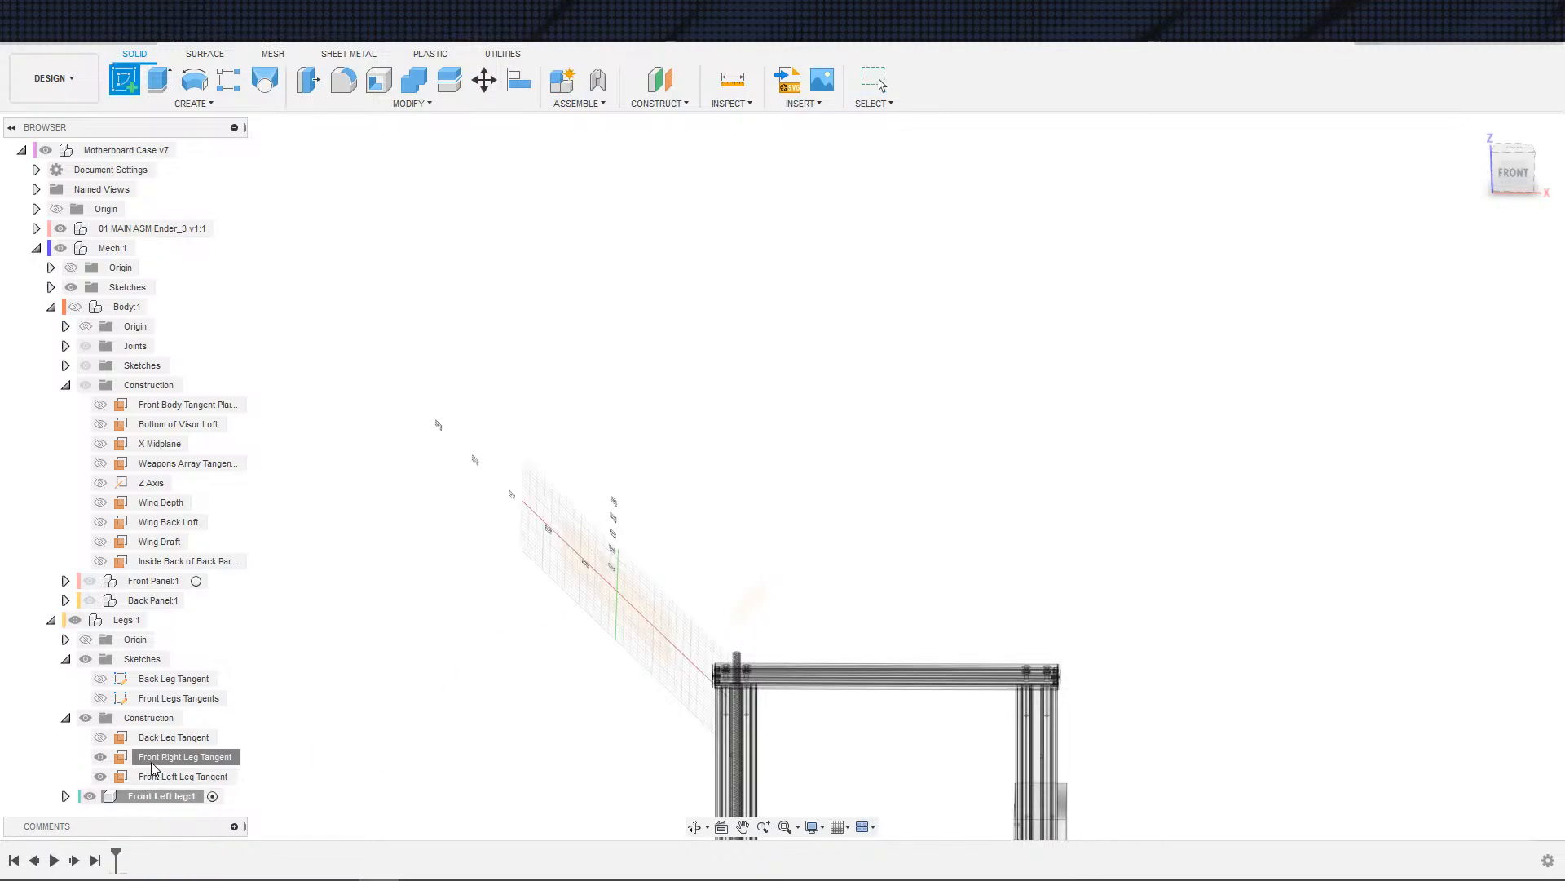
{"action": "left_click", "coordinate": [185, 756]}
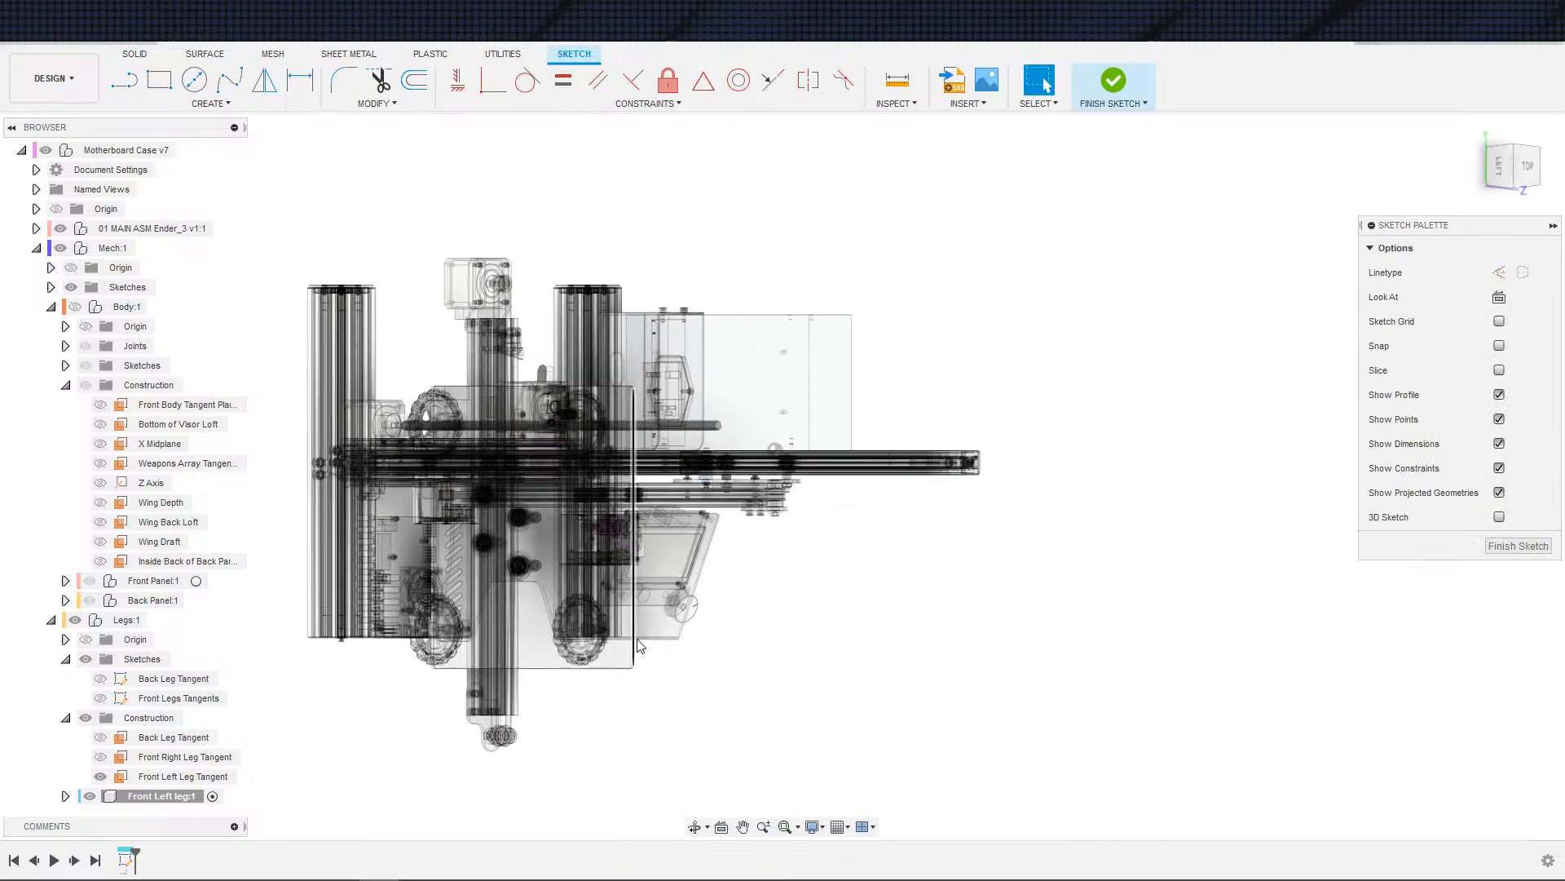
- With Project active, show the mech's Body component and hide the 01 MAIN ASM Ender_3 assembly
{"action": "key", "text": "s"}
{"action": "left_click", "coordinate": [831, 673]}
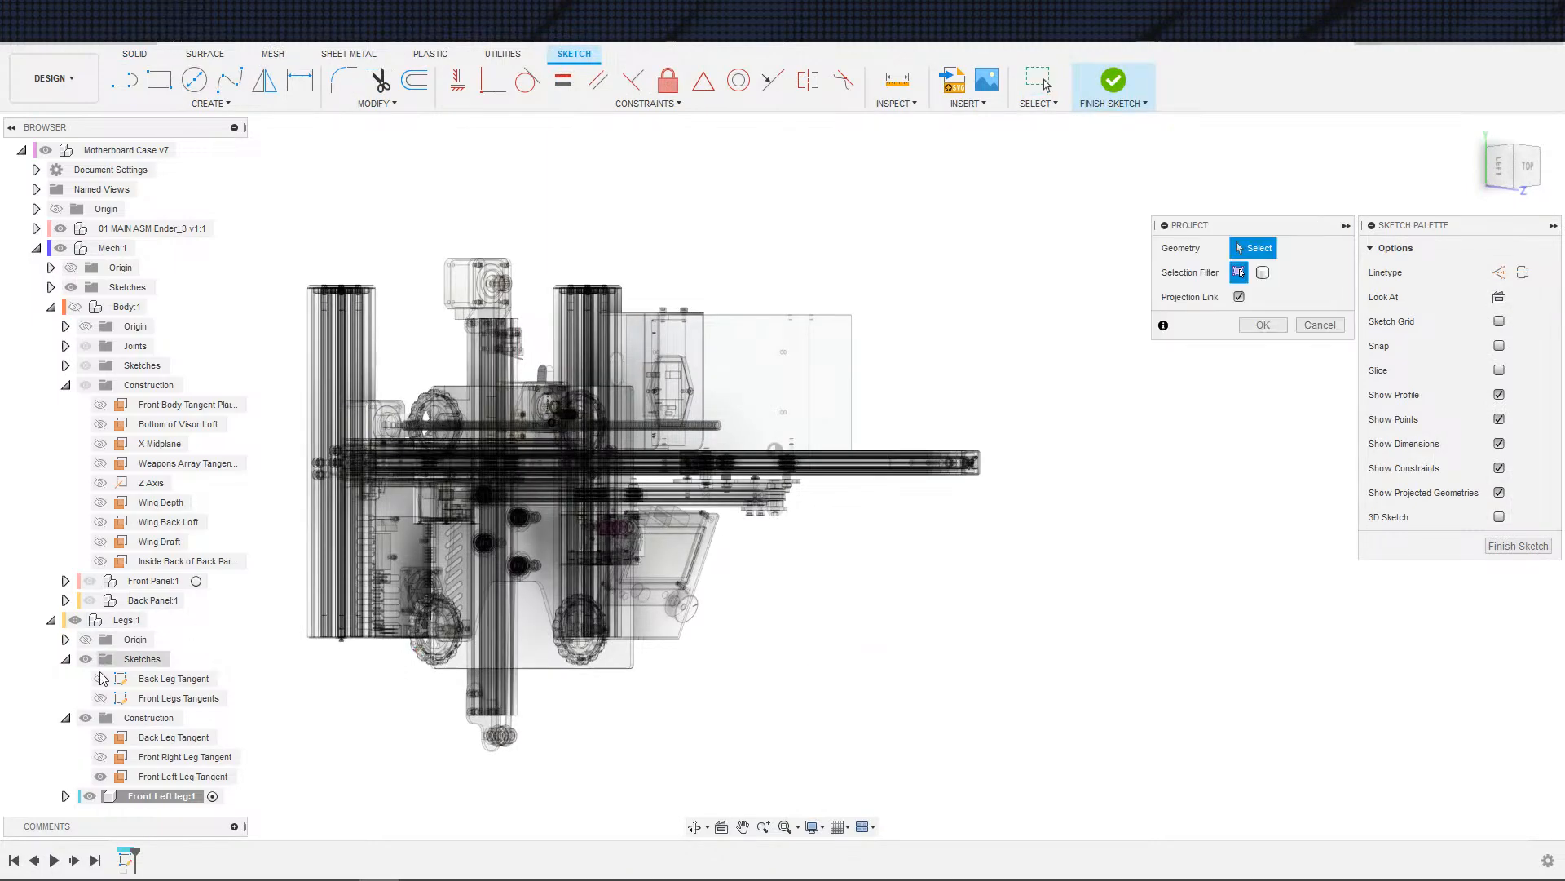
{"action": "left_click", "coordinate": [75, 306]}
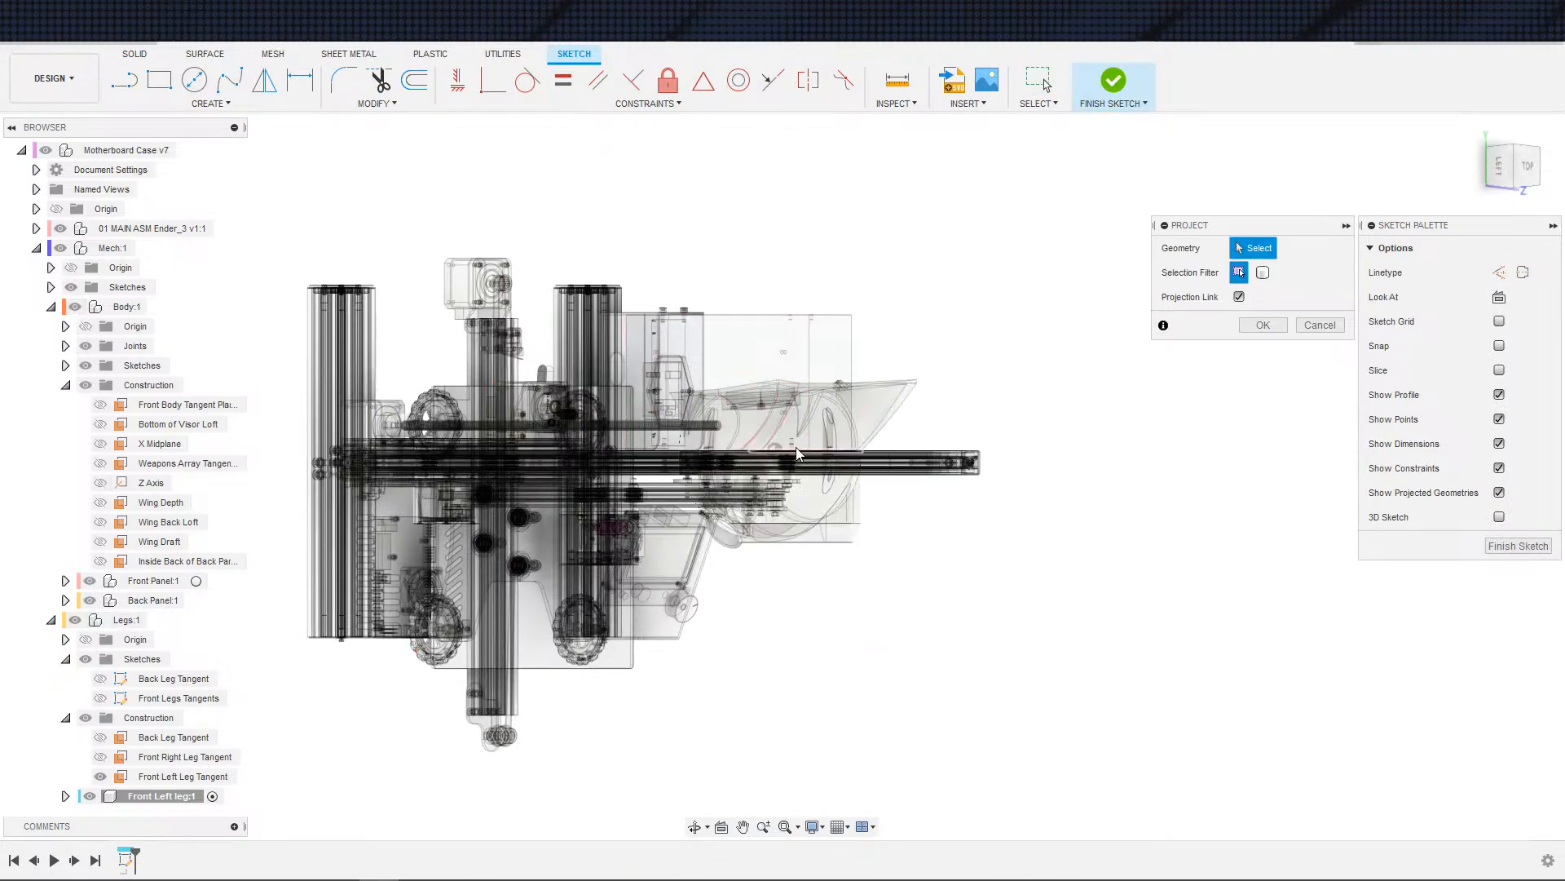
{"action": "scroll", "coordinate": [753, 527], "scroll_direction": "down", "scroll_amount": 3}
{"action": "scroll", "coordinate": [754, 527], "scroll_direction": "up", "scroll_amount": 2}
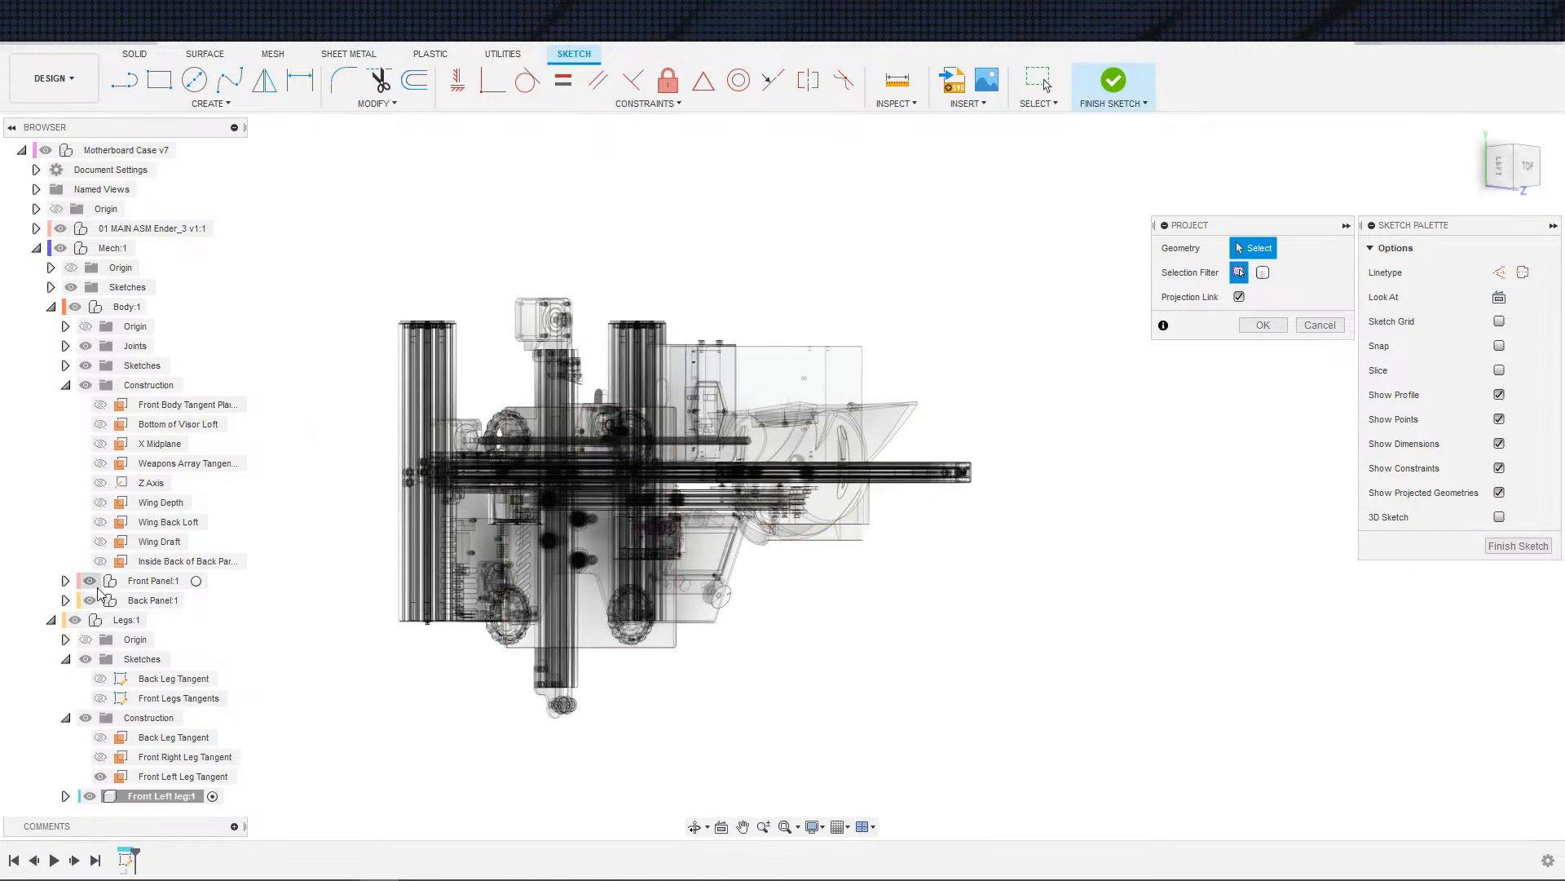
{"action": "left_click", "coordinate": [60, 228]}
{"action": "scroll", "coordinate": [922, 613], "scroll_direction": "up", "scroll_amount": 2}
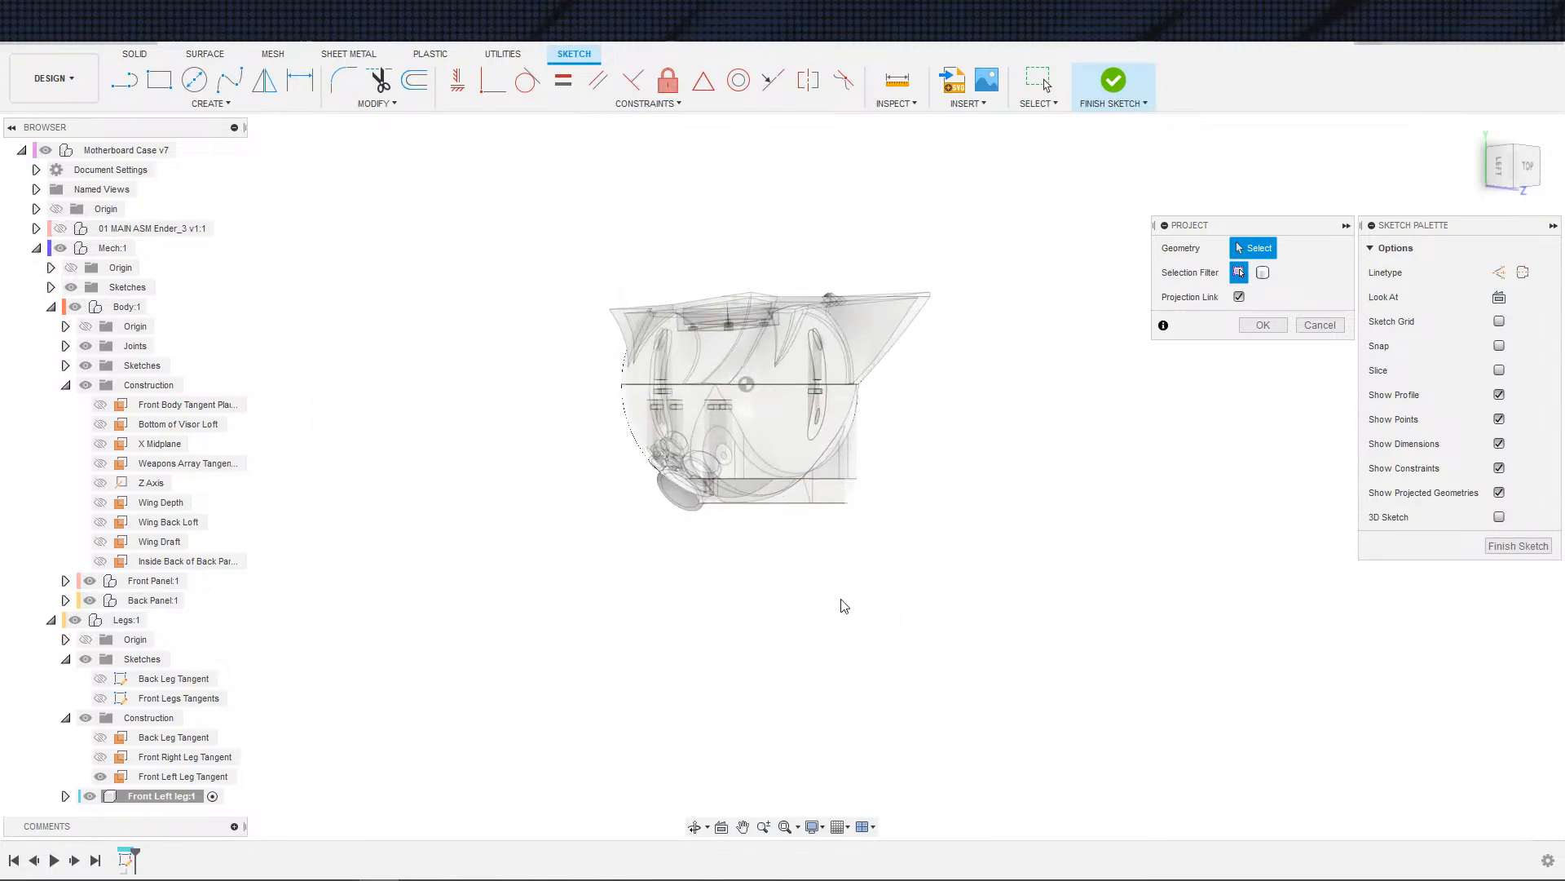
{"action": "scroll", "coordinate": [814, 522], "scroll_direction": "up", "scroll_amount": 1}
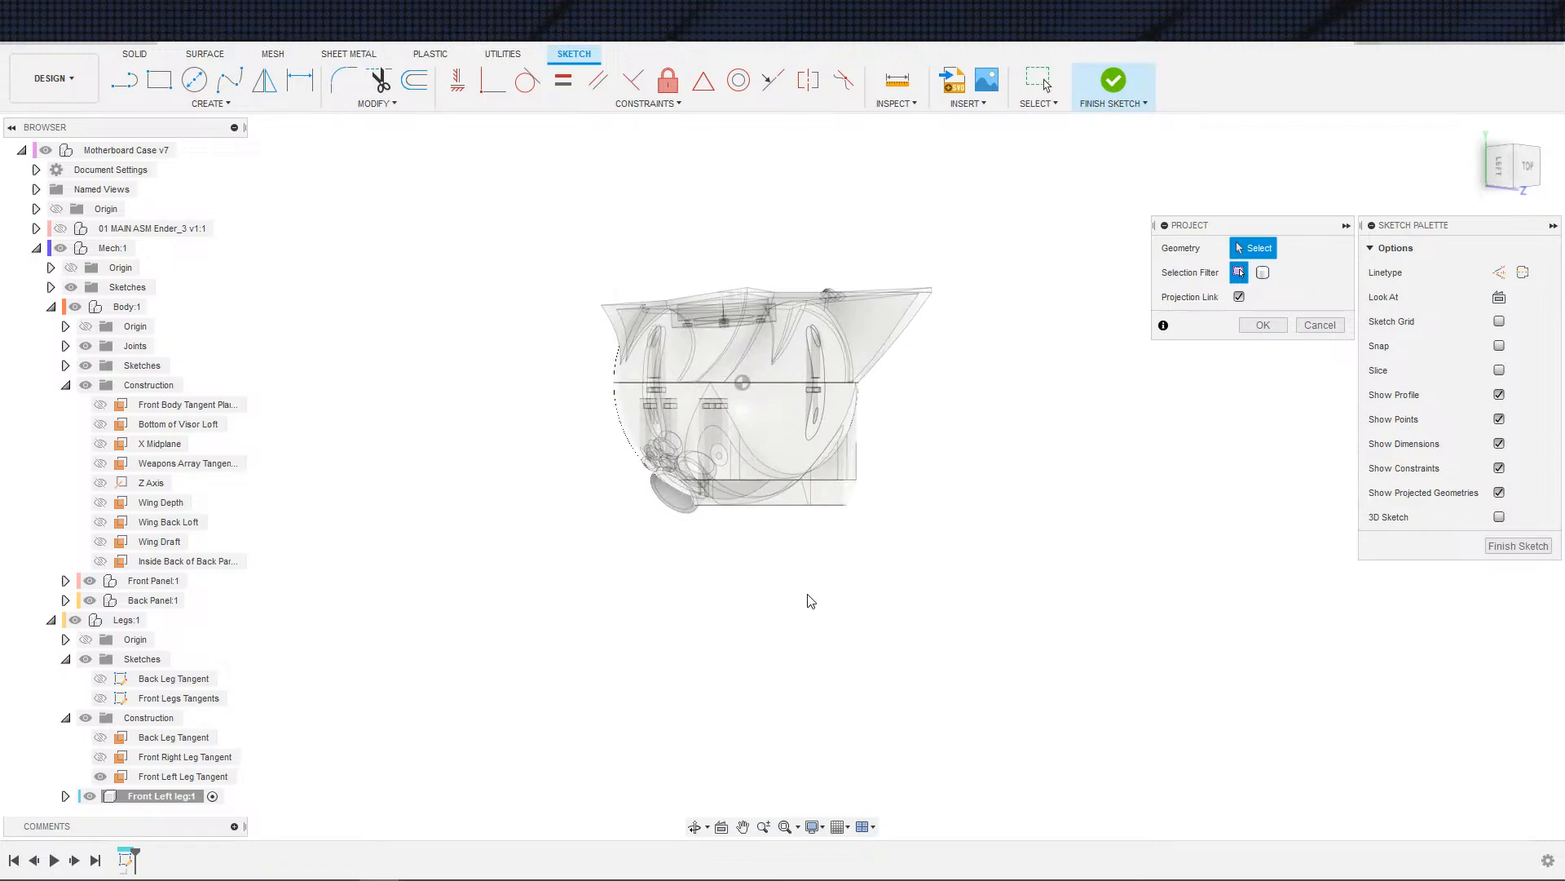
- Project the large curved lower face of the Front Panel onto the sketch, keeping the projection link
{"action": "middle_click_drag", "start_coordinate": [807, 595], "coordinate": [797, 506], "text": "shift"}
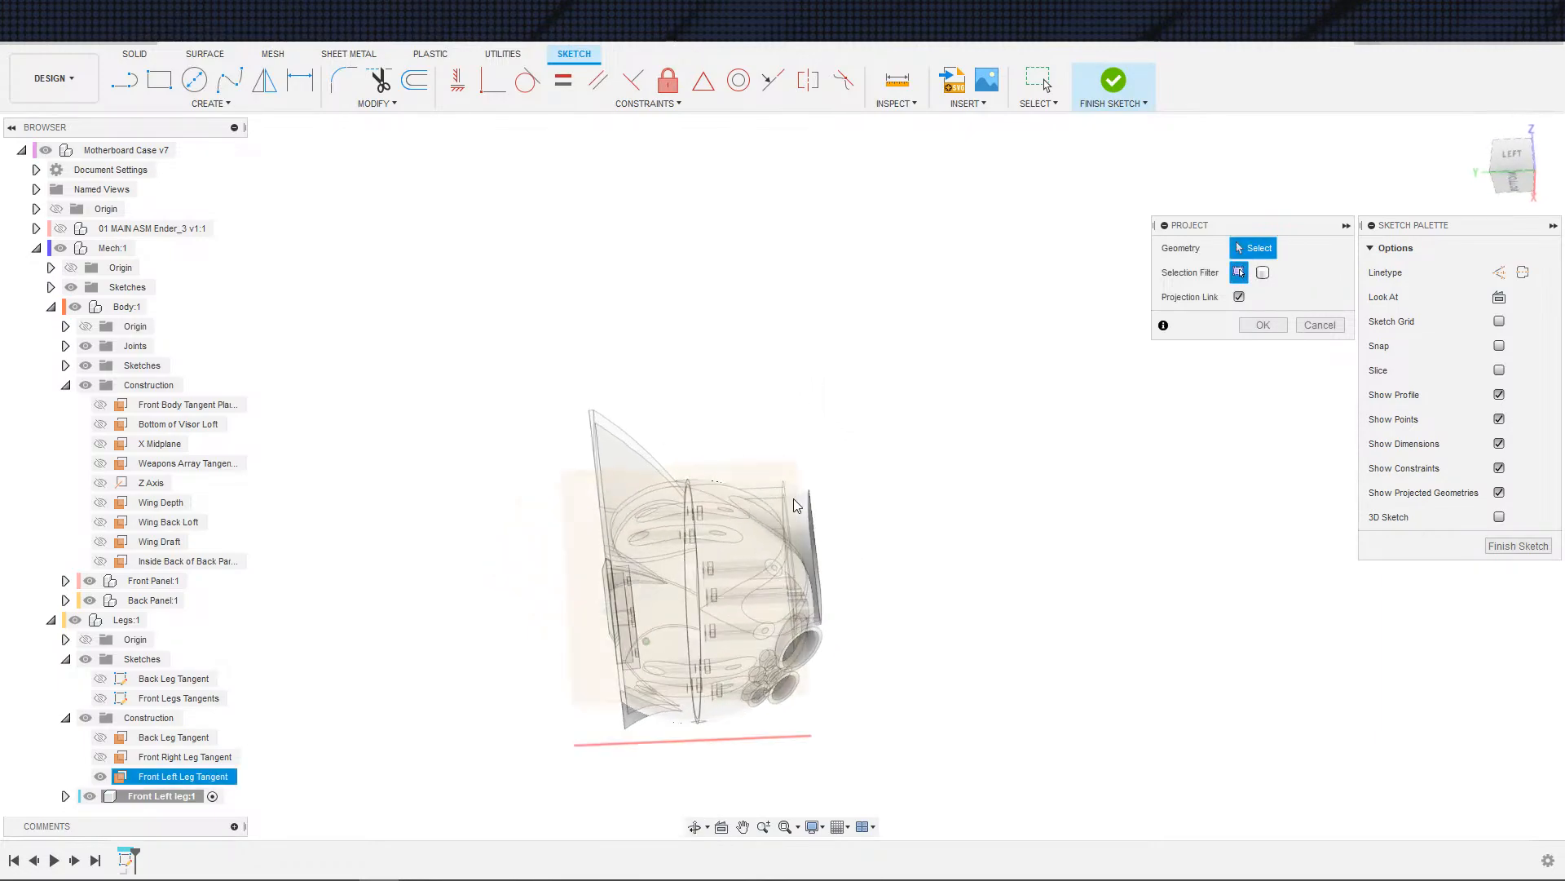
{"action": "middle_click_drag", "start_coordinate": [748, 586], "coordinate": [800, 593], "text": "shift"}
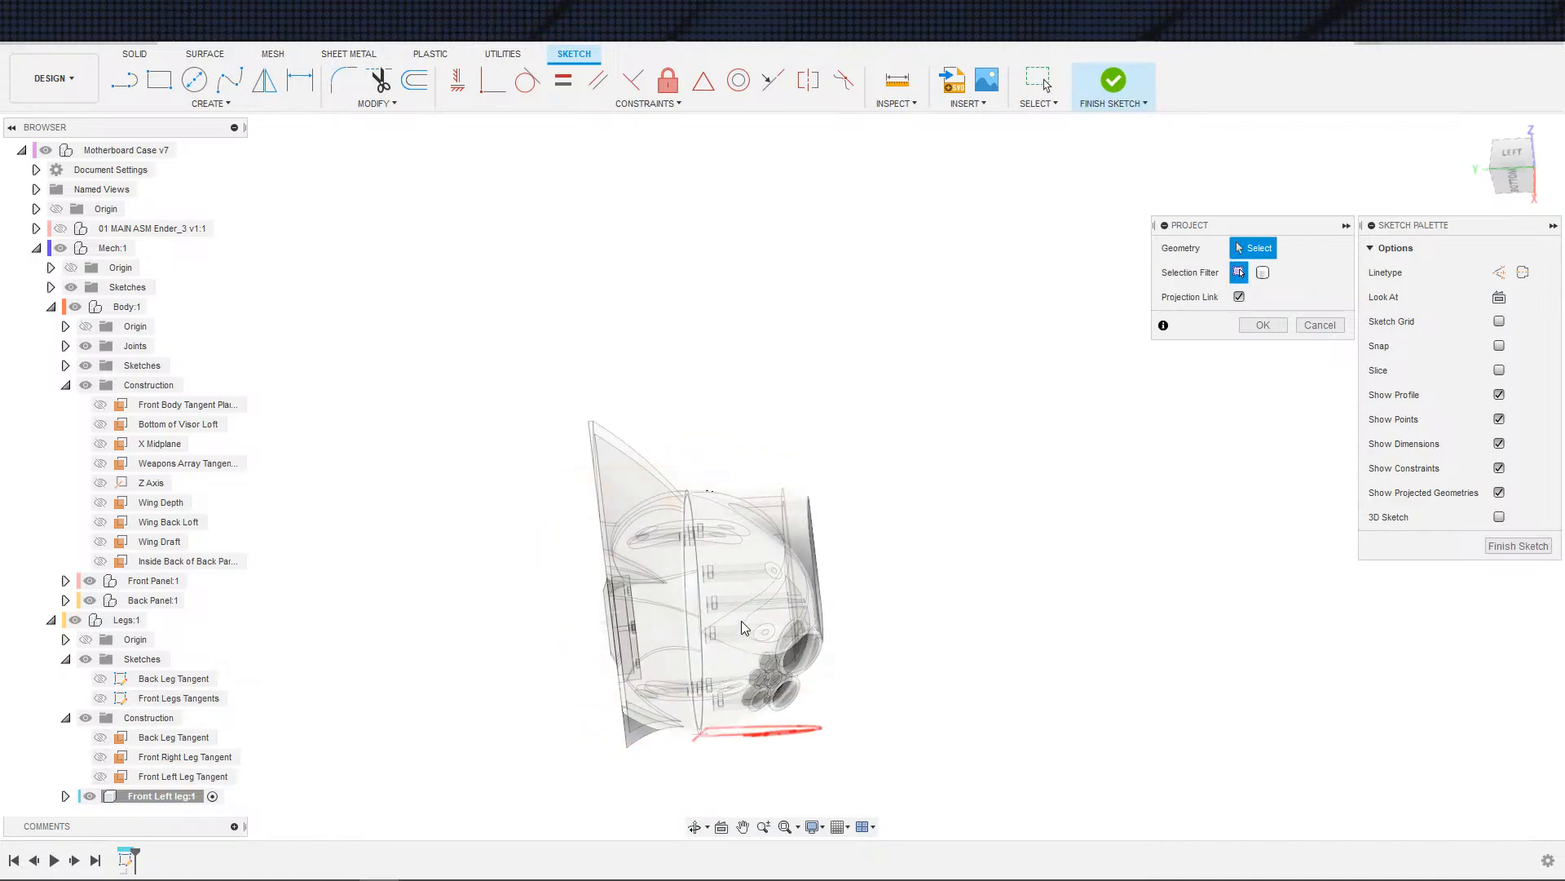
{"action": "middle_click_drag", "start_coordinate": [737, 620], "coordinate": [691, 750], "text": "shift"}
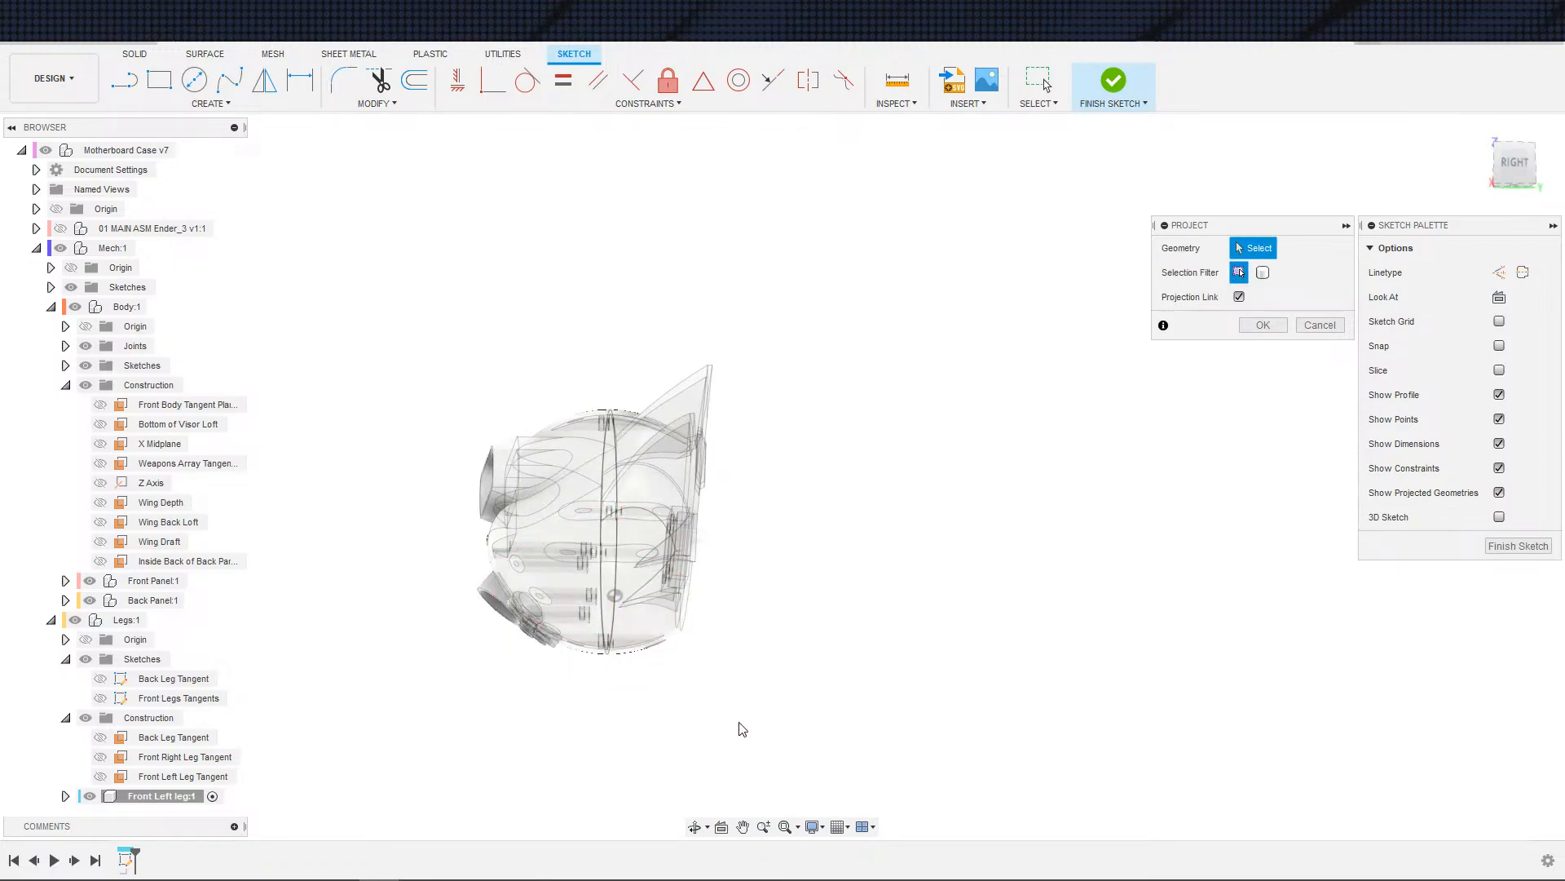
{"action": "left_click", "coordinate": [580, 601]}
{"action": "middle_click_drag", "start_coordinate": [737, 699], "coordinate": [750, 716], "text": "shift"}
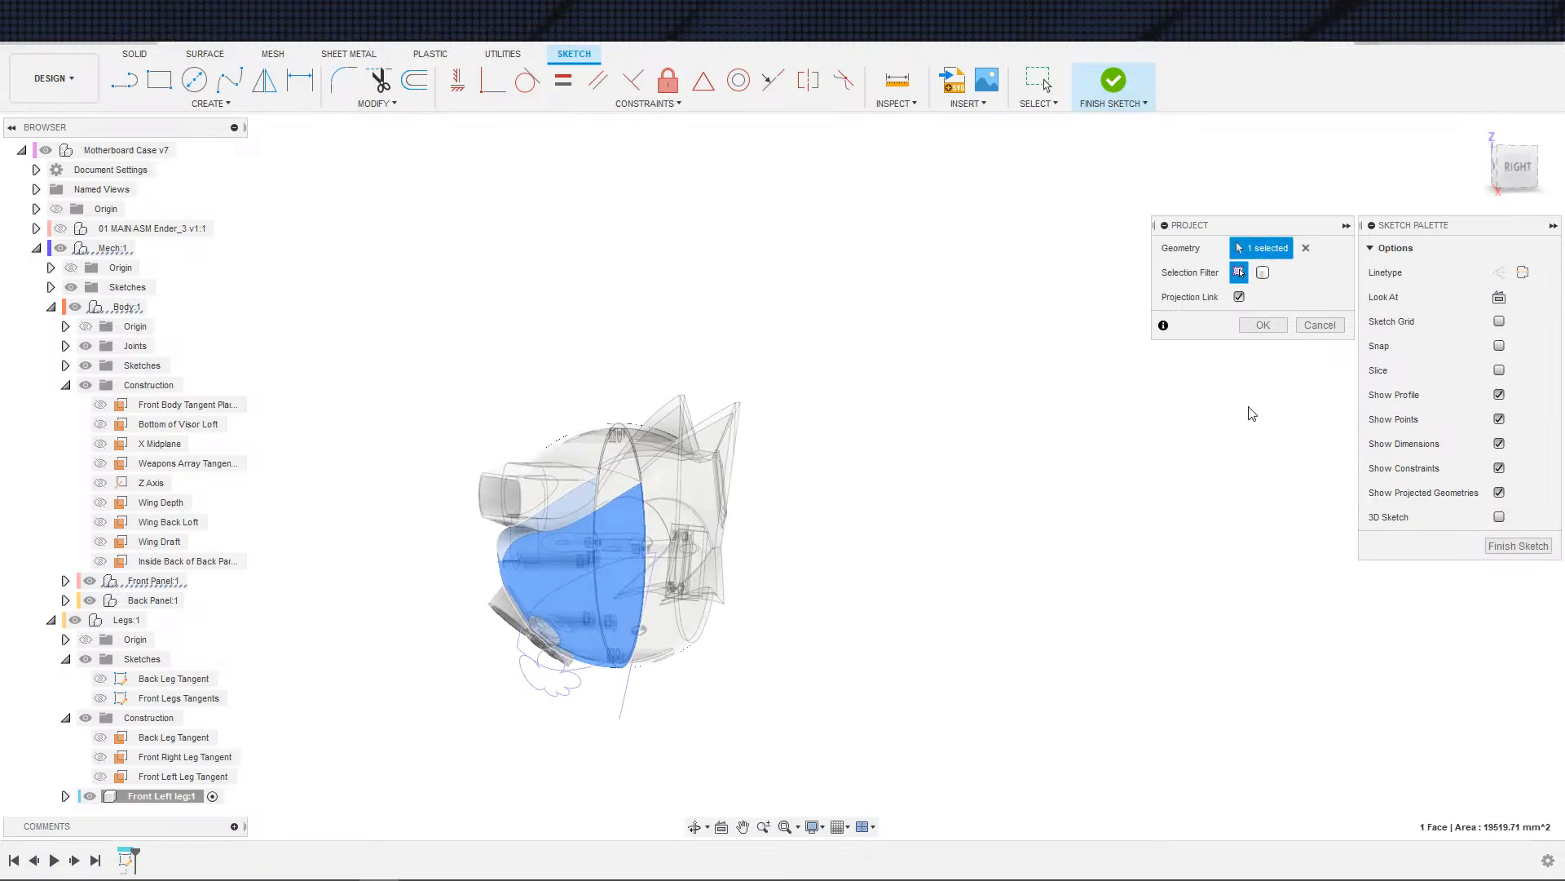
{"action": "key", "text": "Return"}
{"action": "key", "text": "s"}
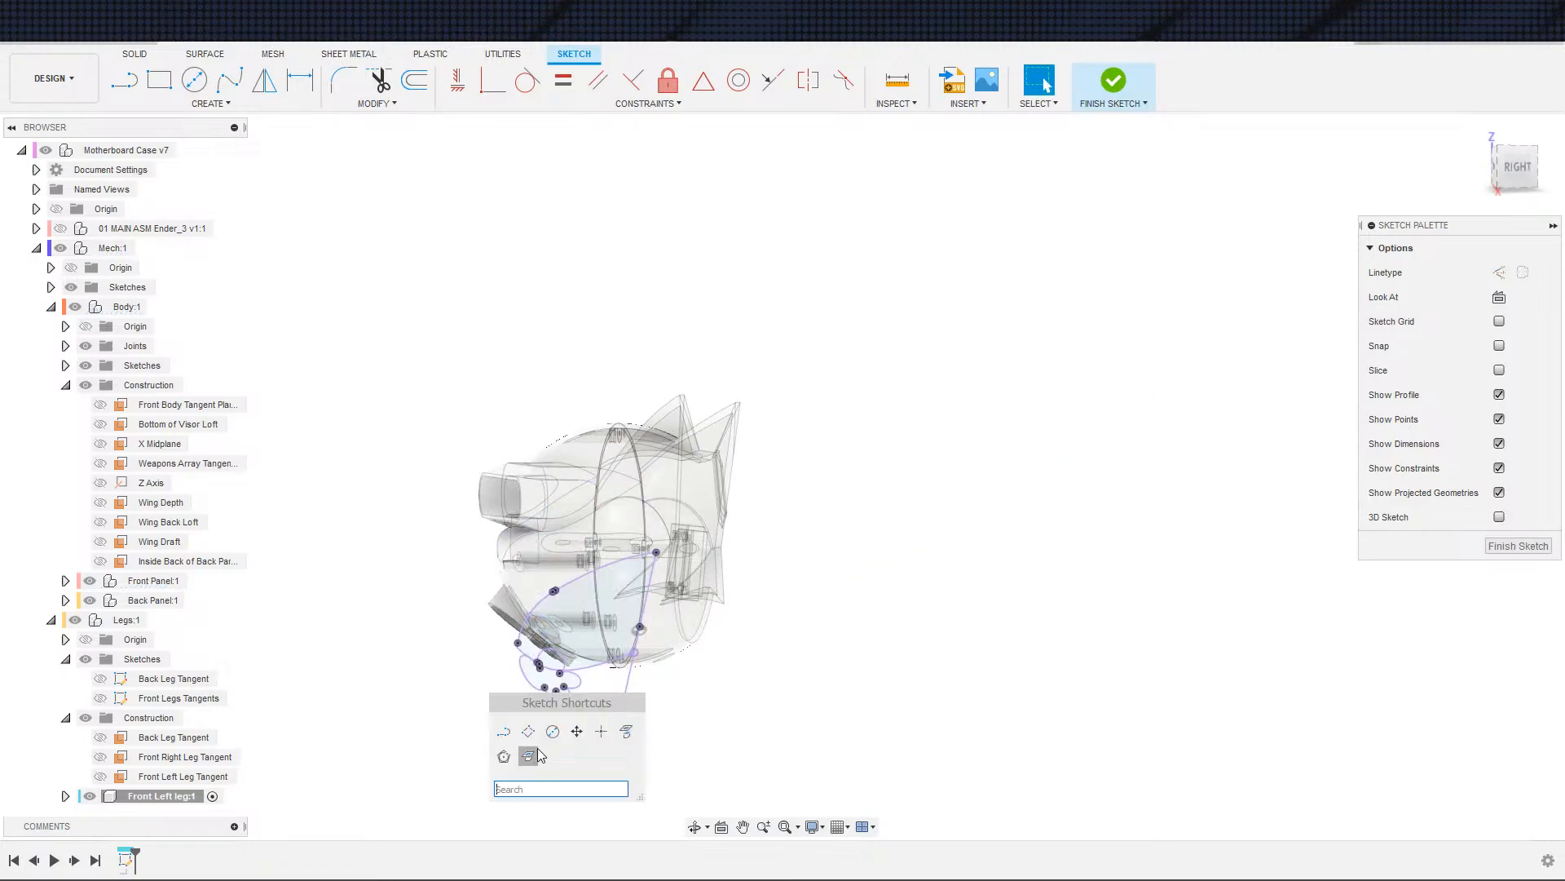
{"action": "left_click", "coordinate": [626, 731]}
{"action": "key", "text": "Escape"}
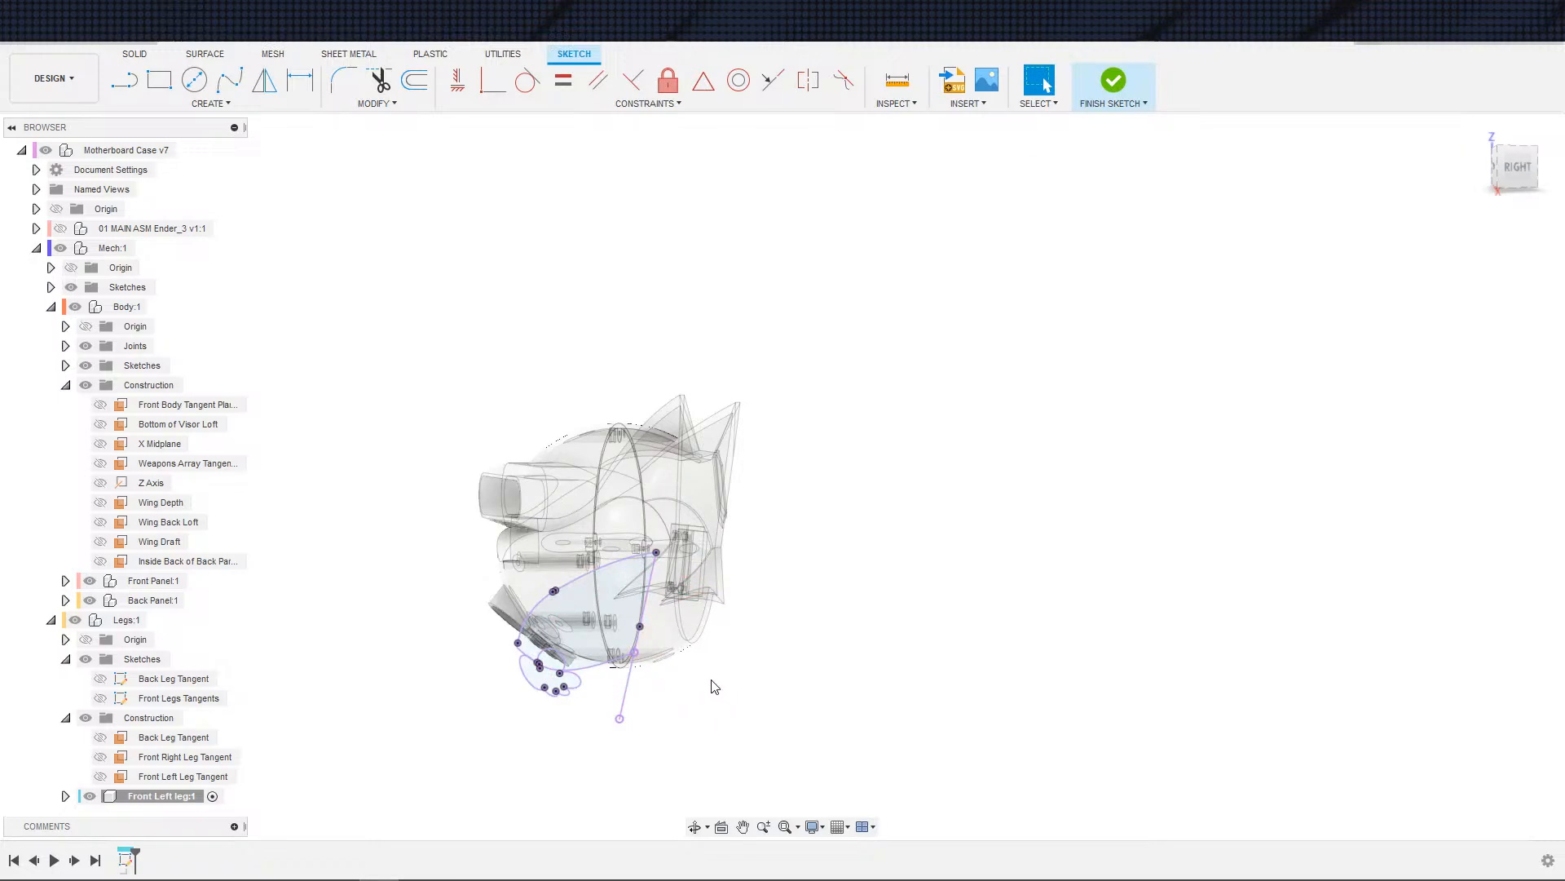
- Try to intersect the Front Panel body with the sketch plane, keeping the projection link
{"action": "key", "text": "s"}
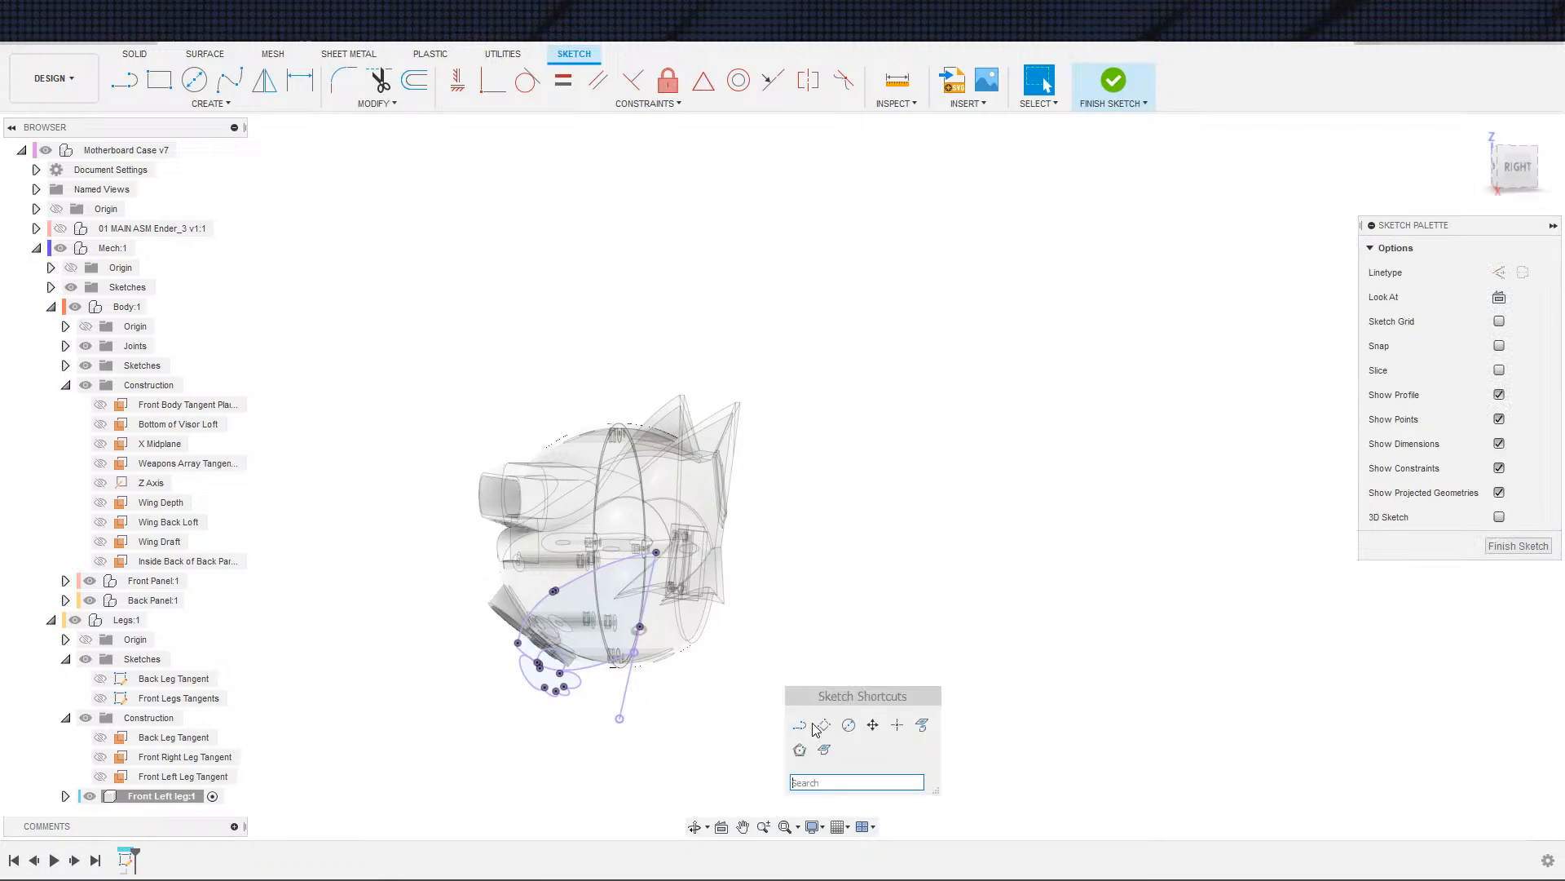
{"action": "left_click", "coordinate": [818, 724]}
{"action": "left_click", "coordinate": [565, 562]}
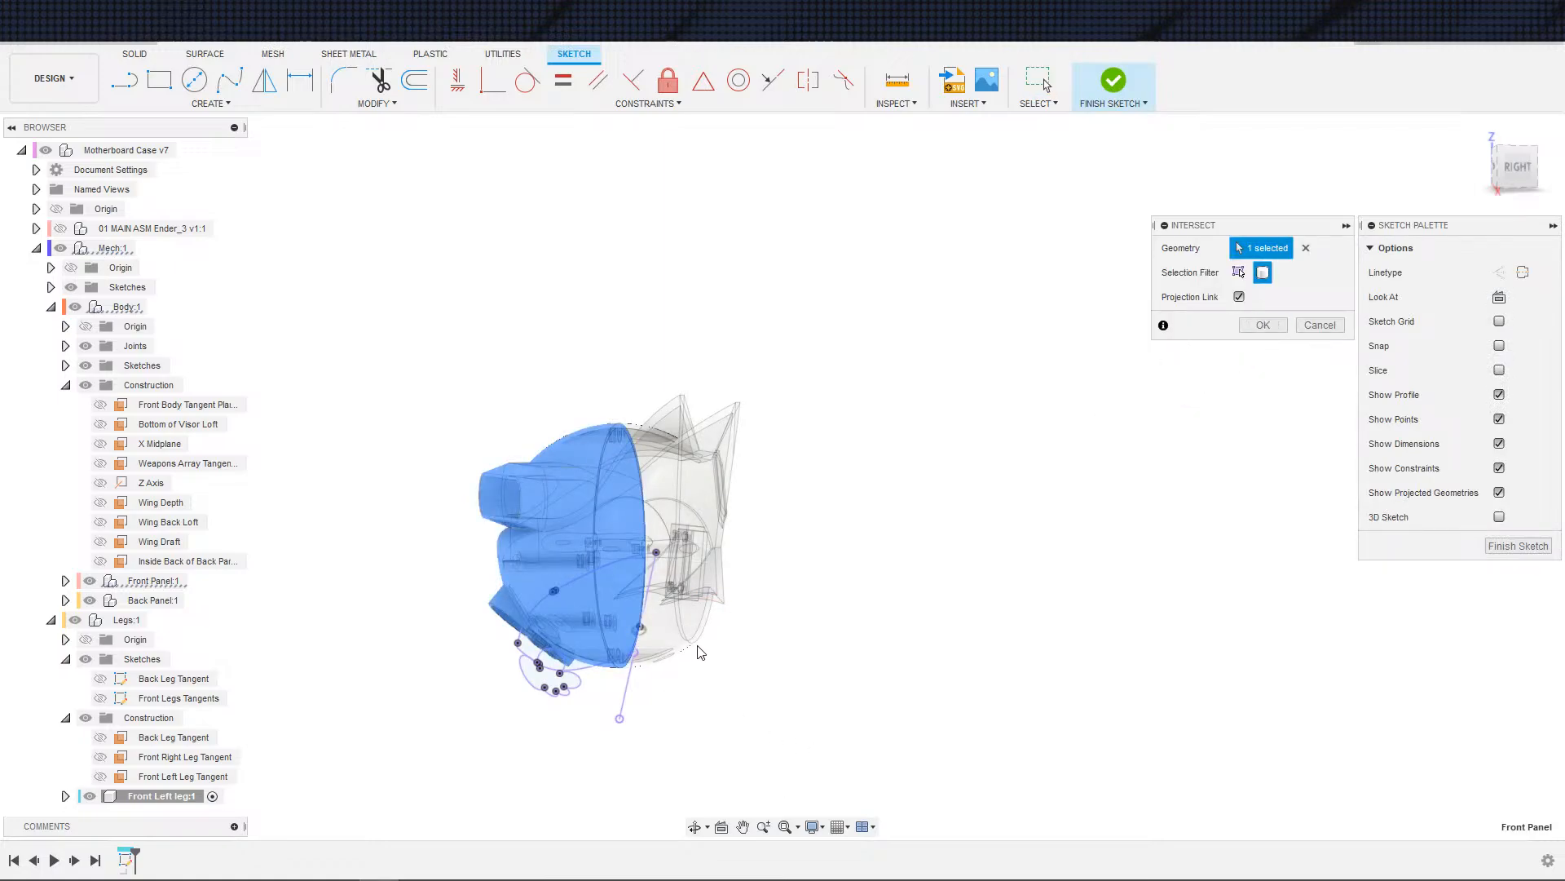
{"action": "scroll", "coordinate": [683, 677], "scroll_direction": "up", "scroll_amount": 3}
{"action": "middle_click_drag", "start_coordinate": [682, 677], "coordinate": [1050, 634]}
{"action": "left_click", "coordinate": [1264, 324]}
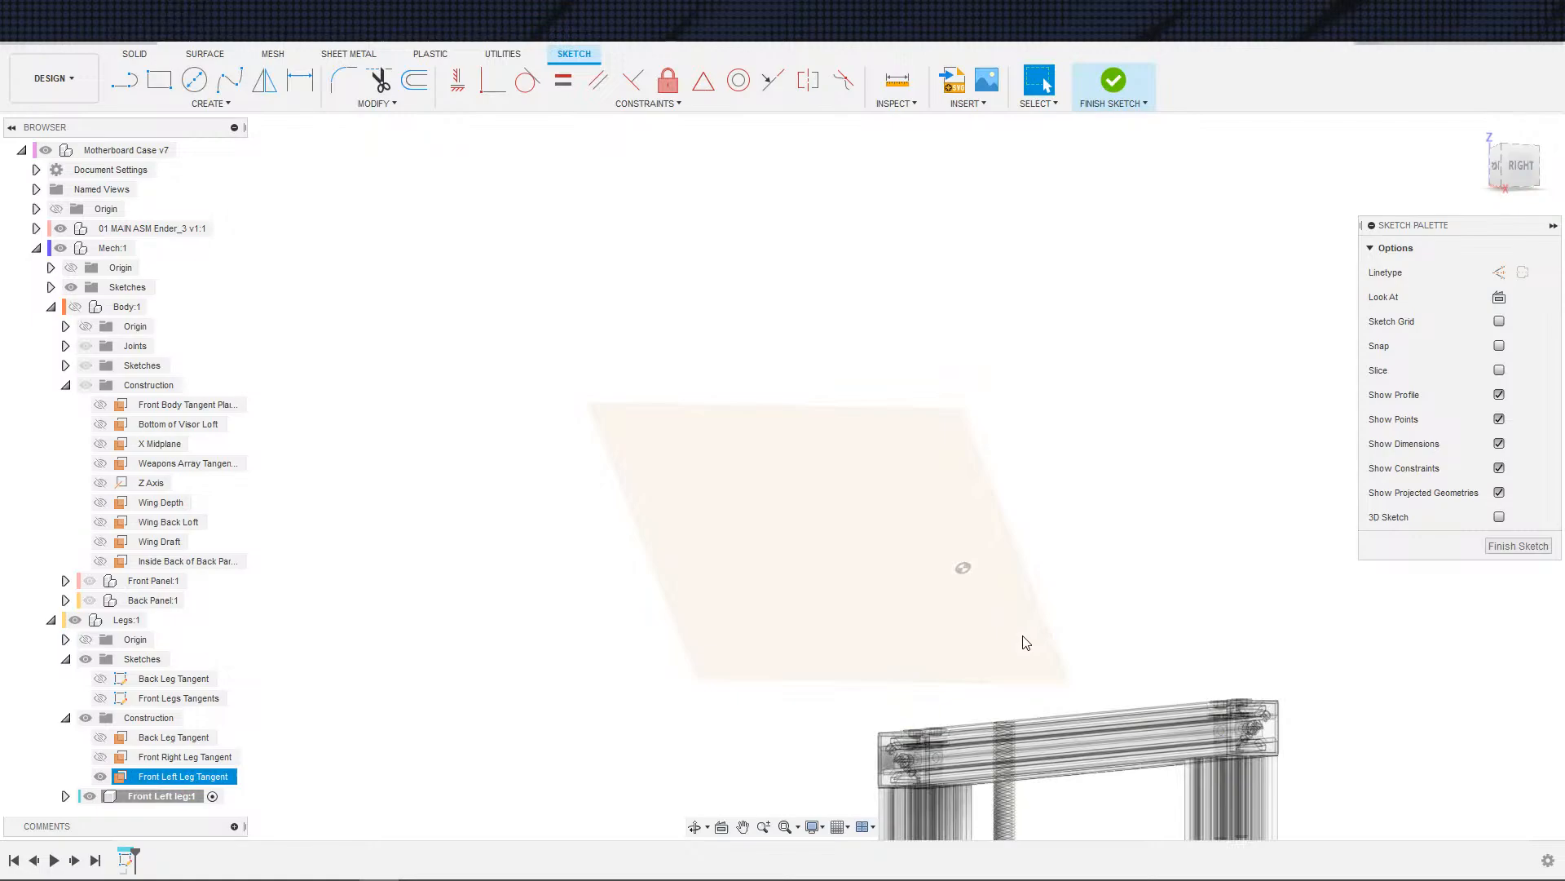
- Hide the mech's Body component and orient the view square to the active sketch
{"action": "scroll", "coordinate": [1021, 642], "scroll_direction": "down", "scroll_amount": 5}
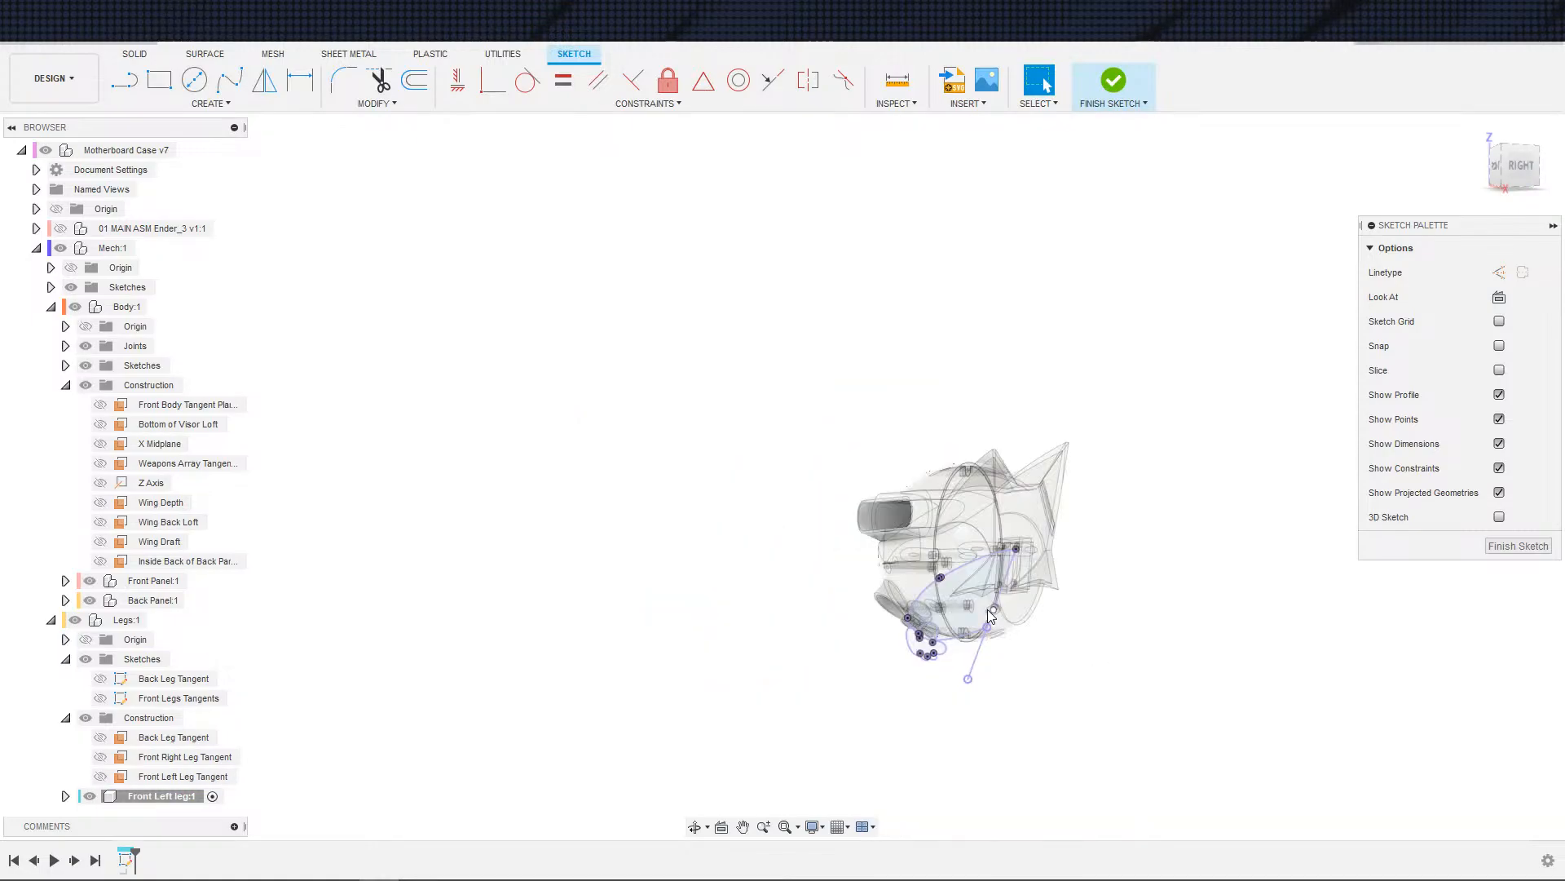
{"action": "scroll", "coordinate": [1006, 608], "scroll_direction": "up", "scroll_amount": 10}
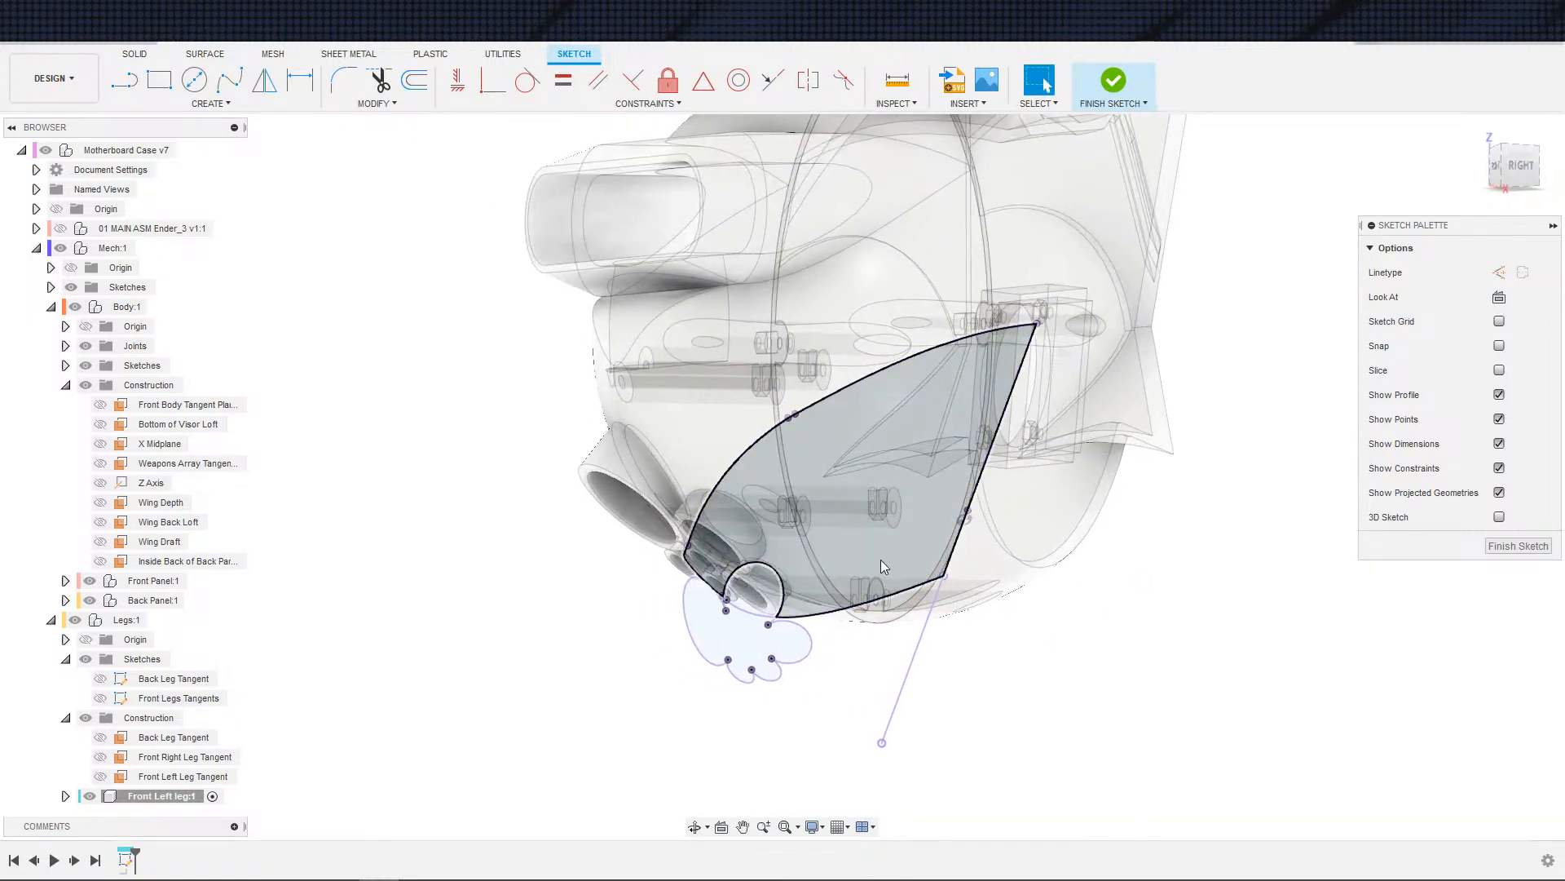
{"action": "left_click", "coordinate": [75, 307]}
{"action": "scroll", "coordinate": [925, 633], "scroll_direction": "down", "scroll_amount": 2}
{"action": "scroll", "coordinate": [1073, 671], "scroll_direction": "up", "scroll_amount": 2}
{"action": "scroll", "coordinate": [1011, 654], "scroll_direction": "down", "scroll_amount": 2}
{"action": "scroll", "coordinate": [995, 650], "scroll_direction": "up", "scroll_amount": 3}
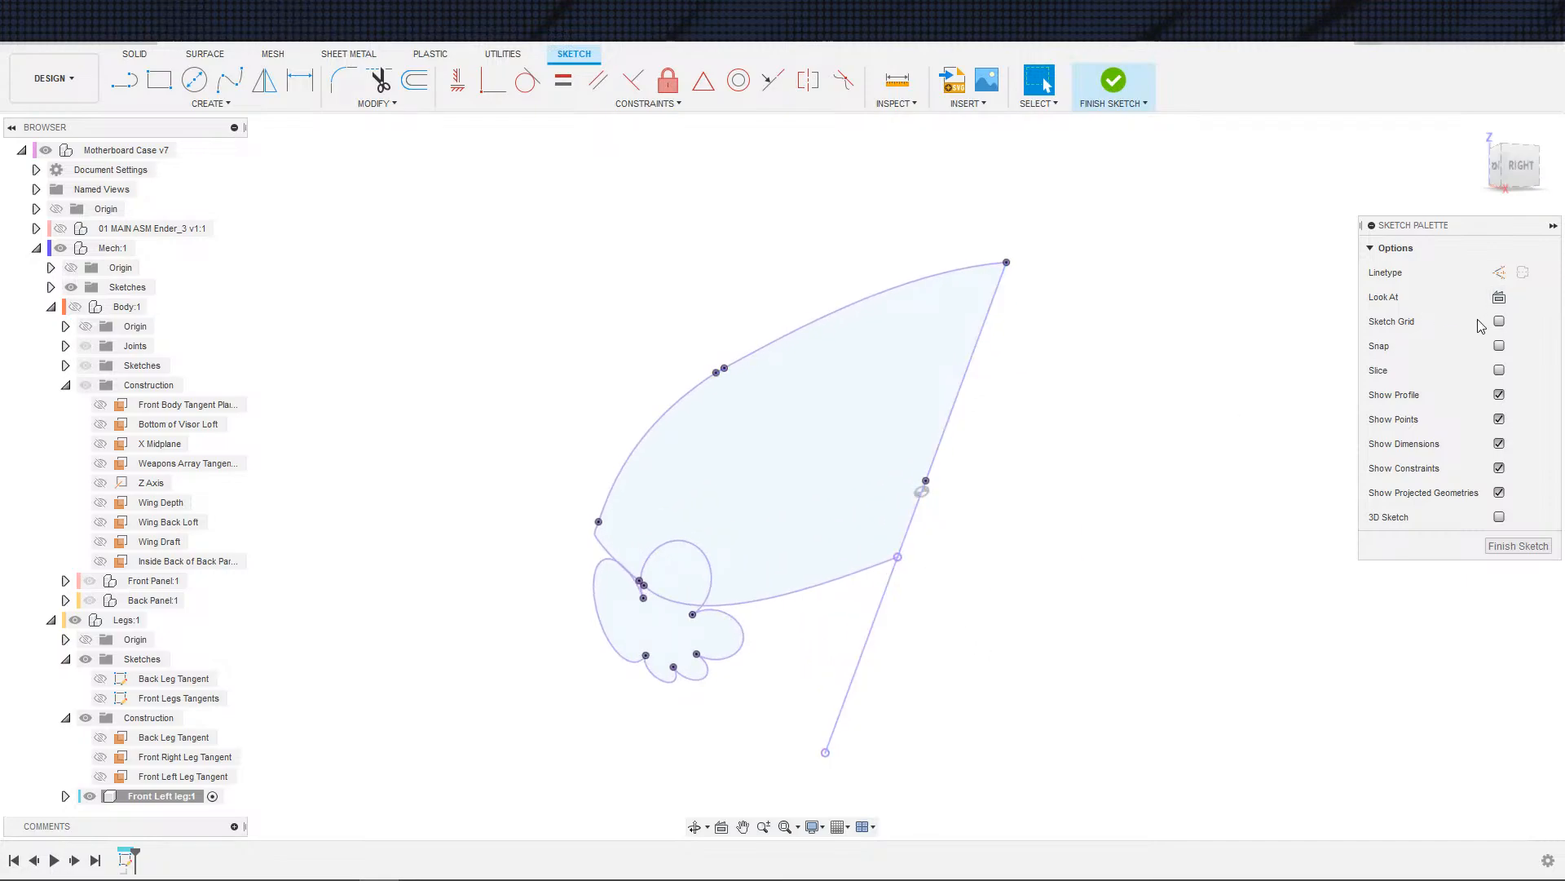
{"action": "left_click", "coordinate": [1498, 297]}
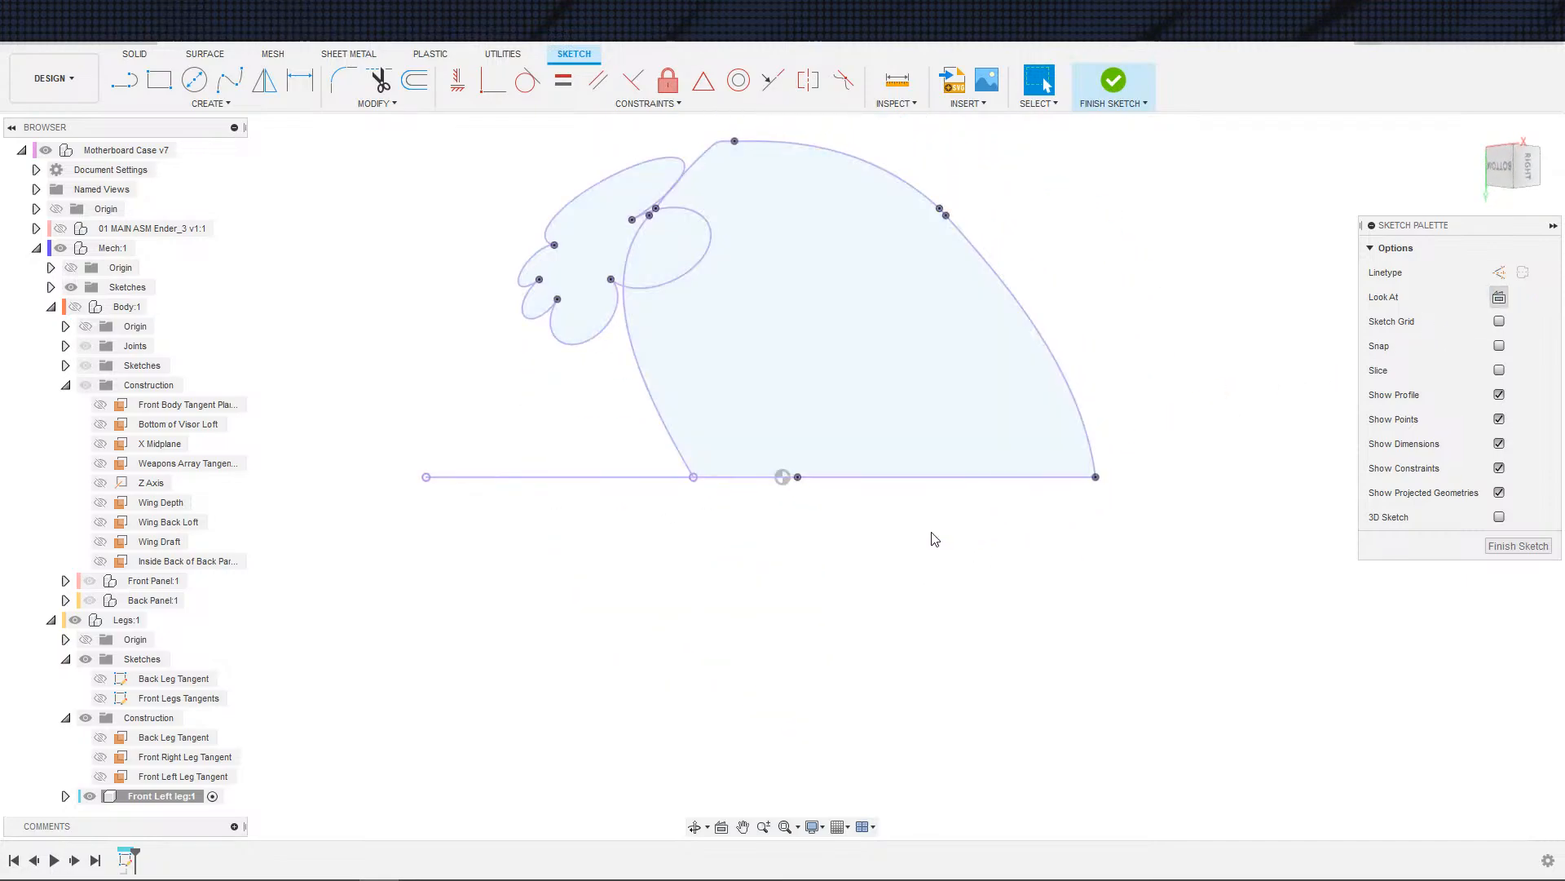
- Examine how the projected outline sits against the mech by showing the Body component and hiding it again
{"action": "scroll", "coordinate": [905, 535], "scroll_direction": "down", "scroll_amount": 2}
{"action": "scroll", "coordinate": [803, 454], "scroll_direction": "up", "scroll_amount": 2}
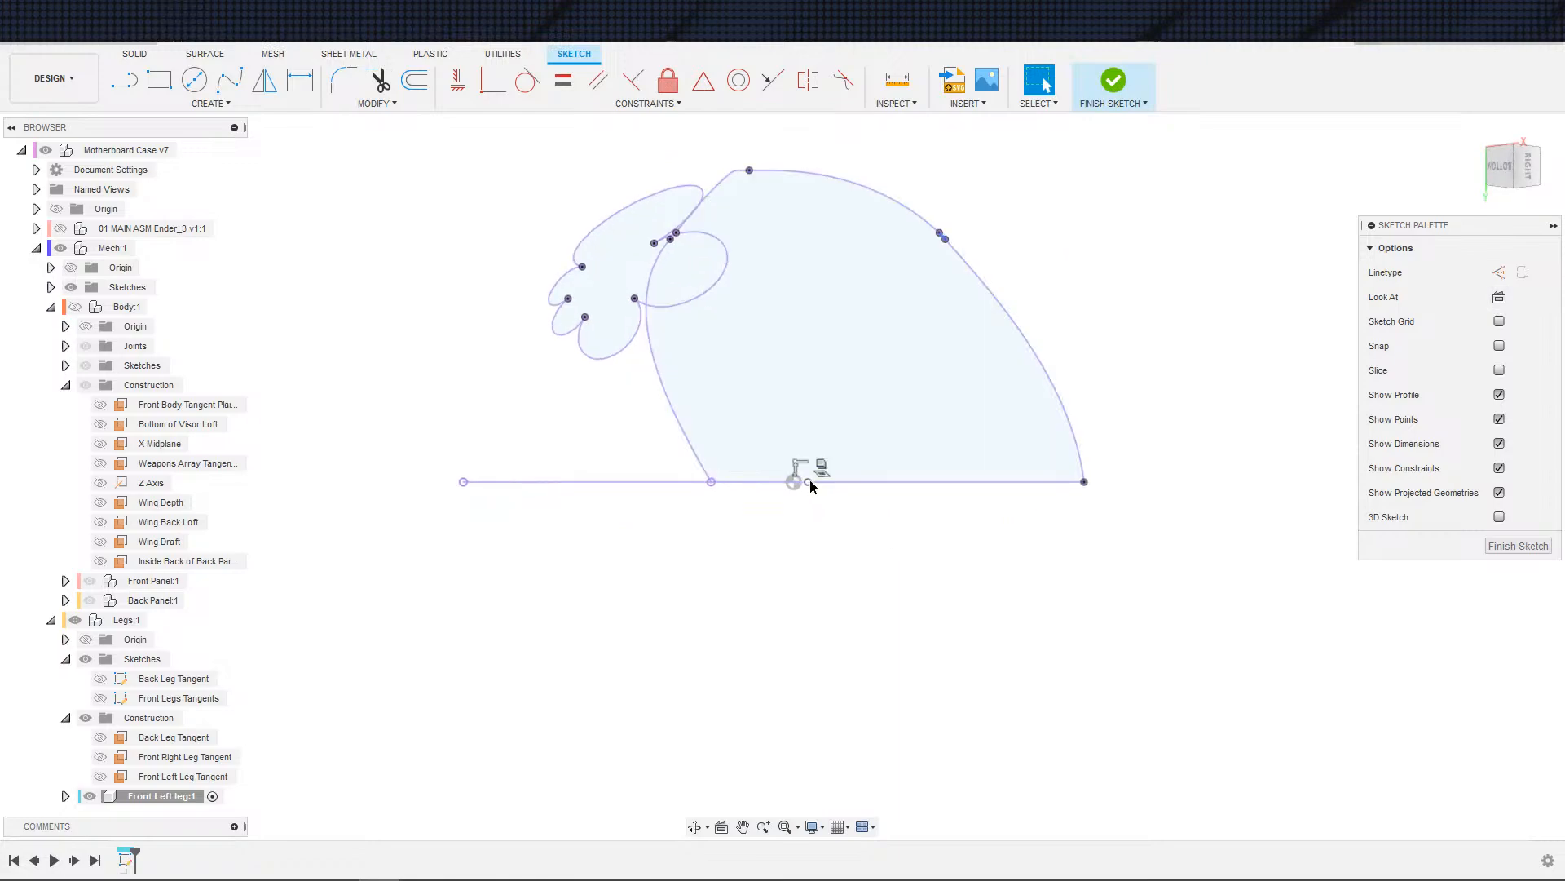
{"action": "left_click", "coordinate": [810, 482]}
{"action": "left_click", "coordinate": [630, 622]}
{"action": "scroll", "coordinate": [510, 627], "scroll_direction": "down", "scroll_amount": 2}
{"action": "scroll", "coordinate": [510, 628], "scroll_direction": "up", "scroll_amount": 1}
{"action": "middle_click_drag", "start_coordinate": [657, 626], "coordinate": [655, 662]}
{"action": "scroll", "coordinate": [668, 644], "scroll_direction": "down", "scroll_amount": 2}
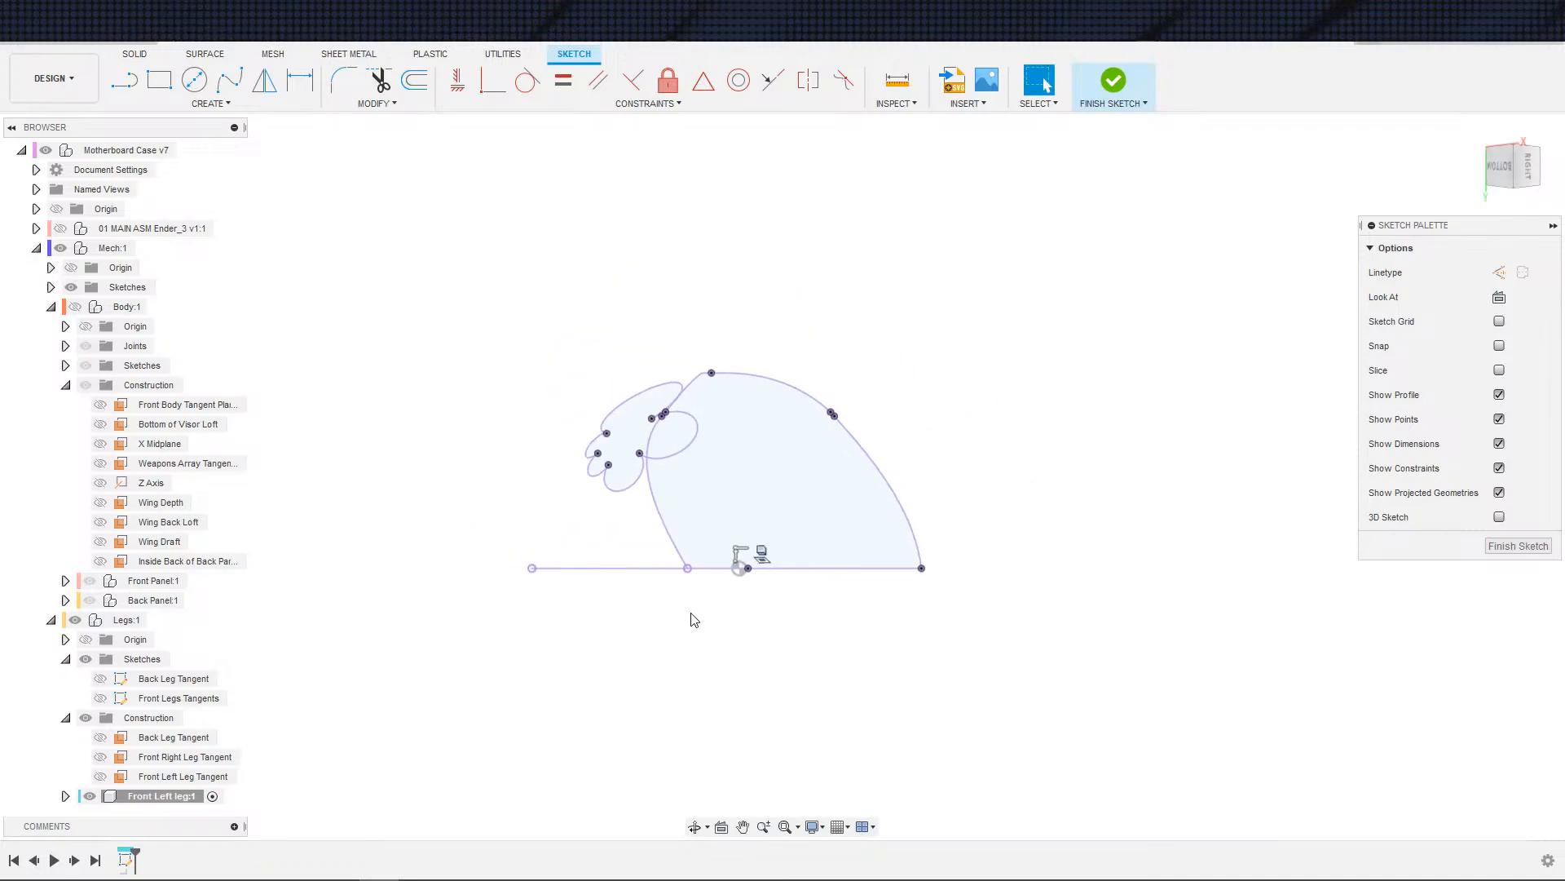
{"action": "scroll", "coordinate": [684, 611], "scroll_direction": "up", "scroll_amount": 1}
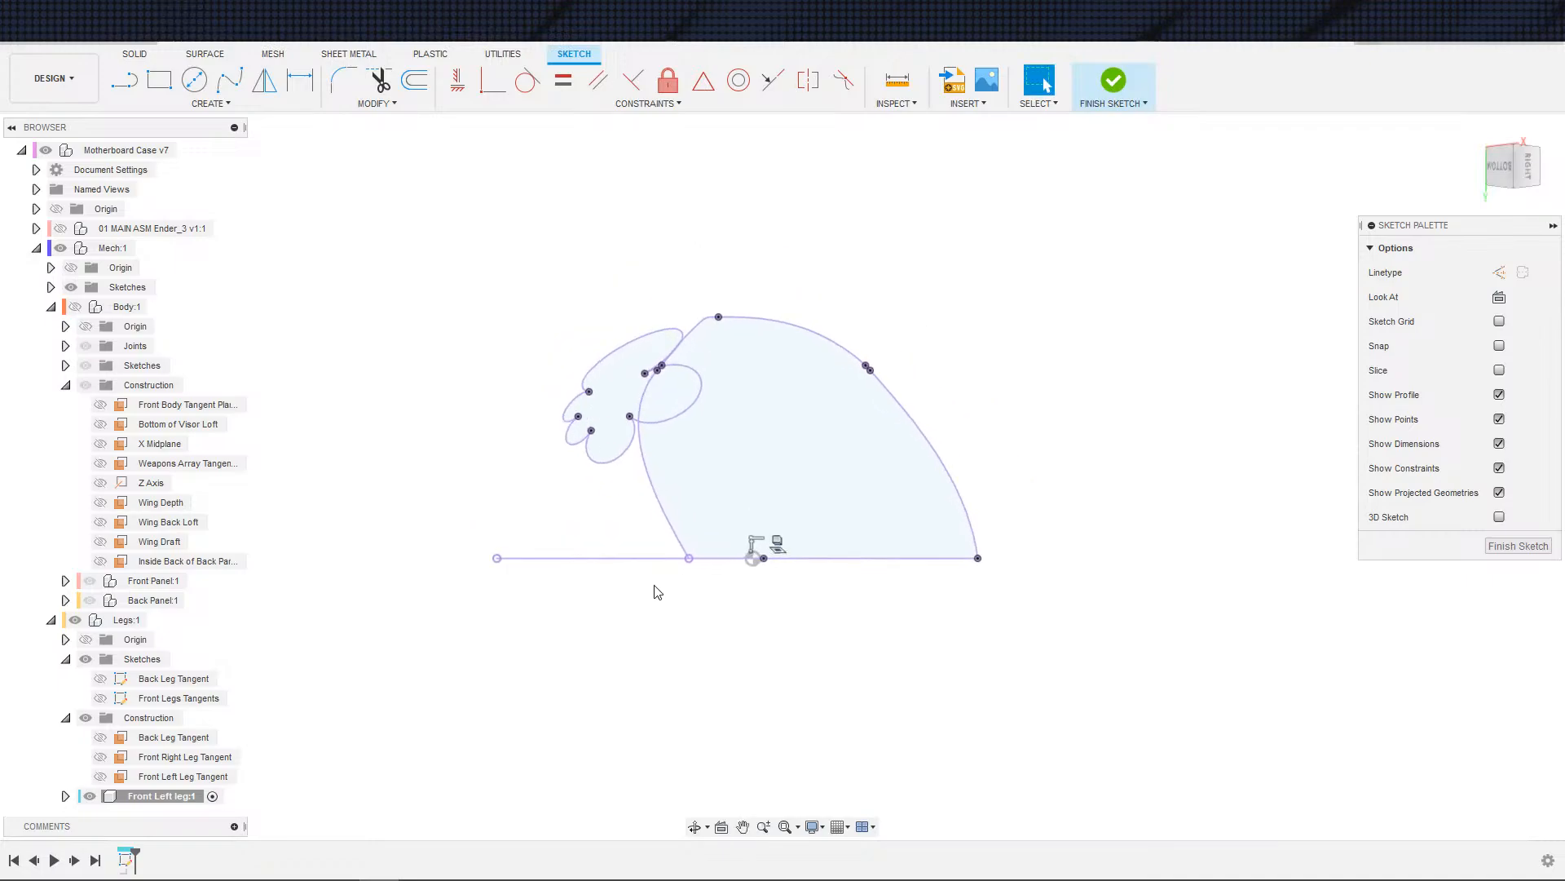
{"action": "left_click", "coordinate": [75, 308]}
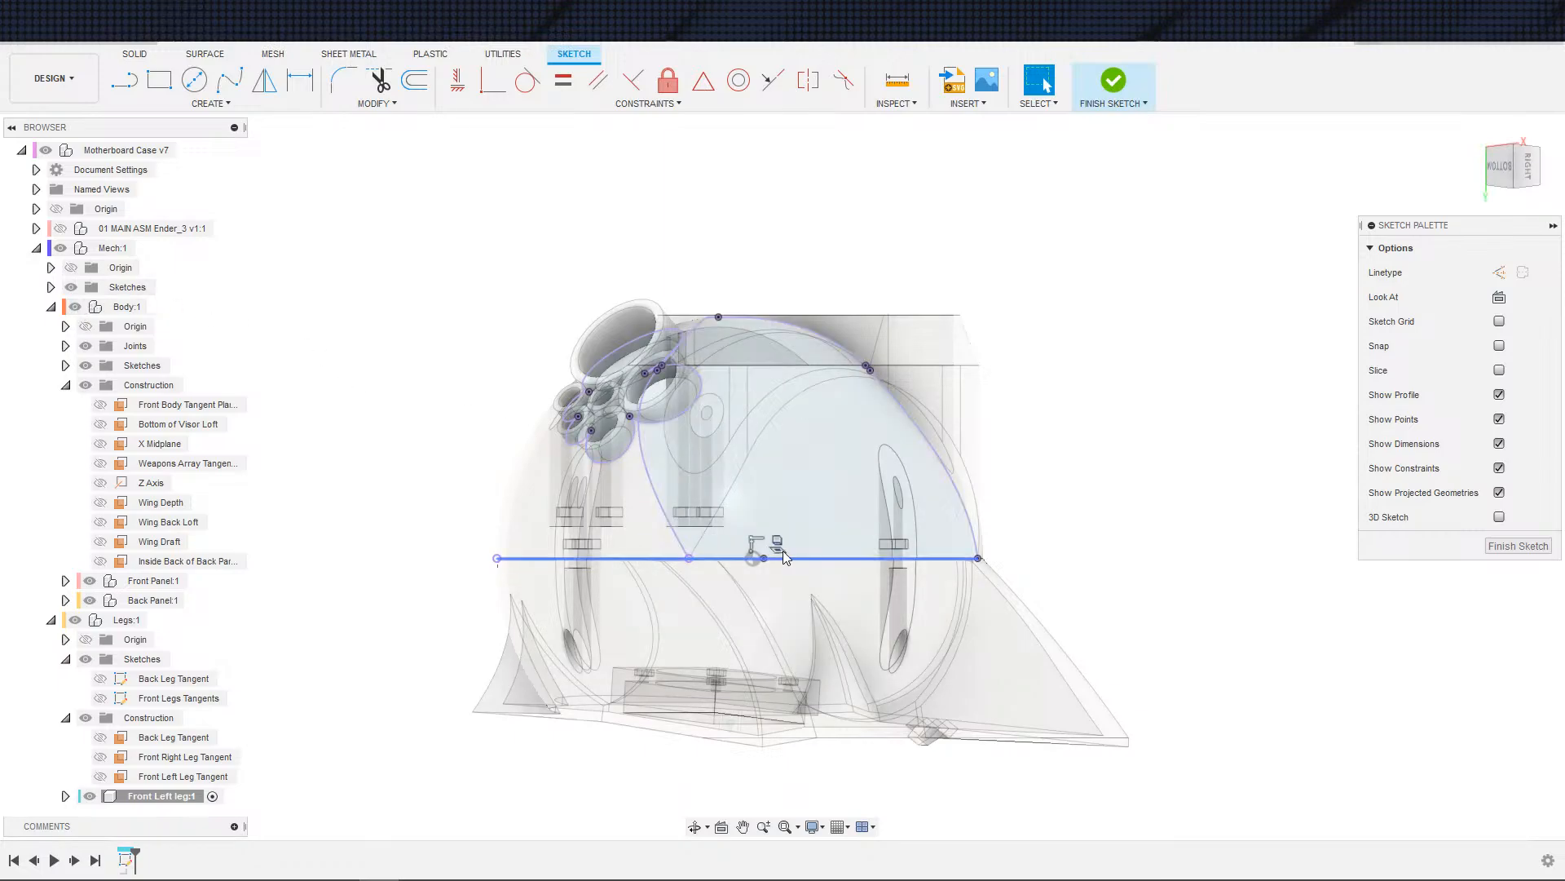
{"action": "left_click", "coordinate": [764, 534]}
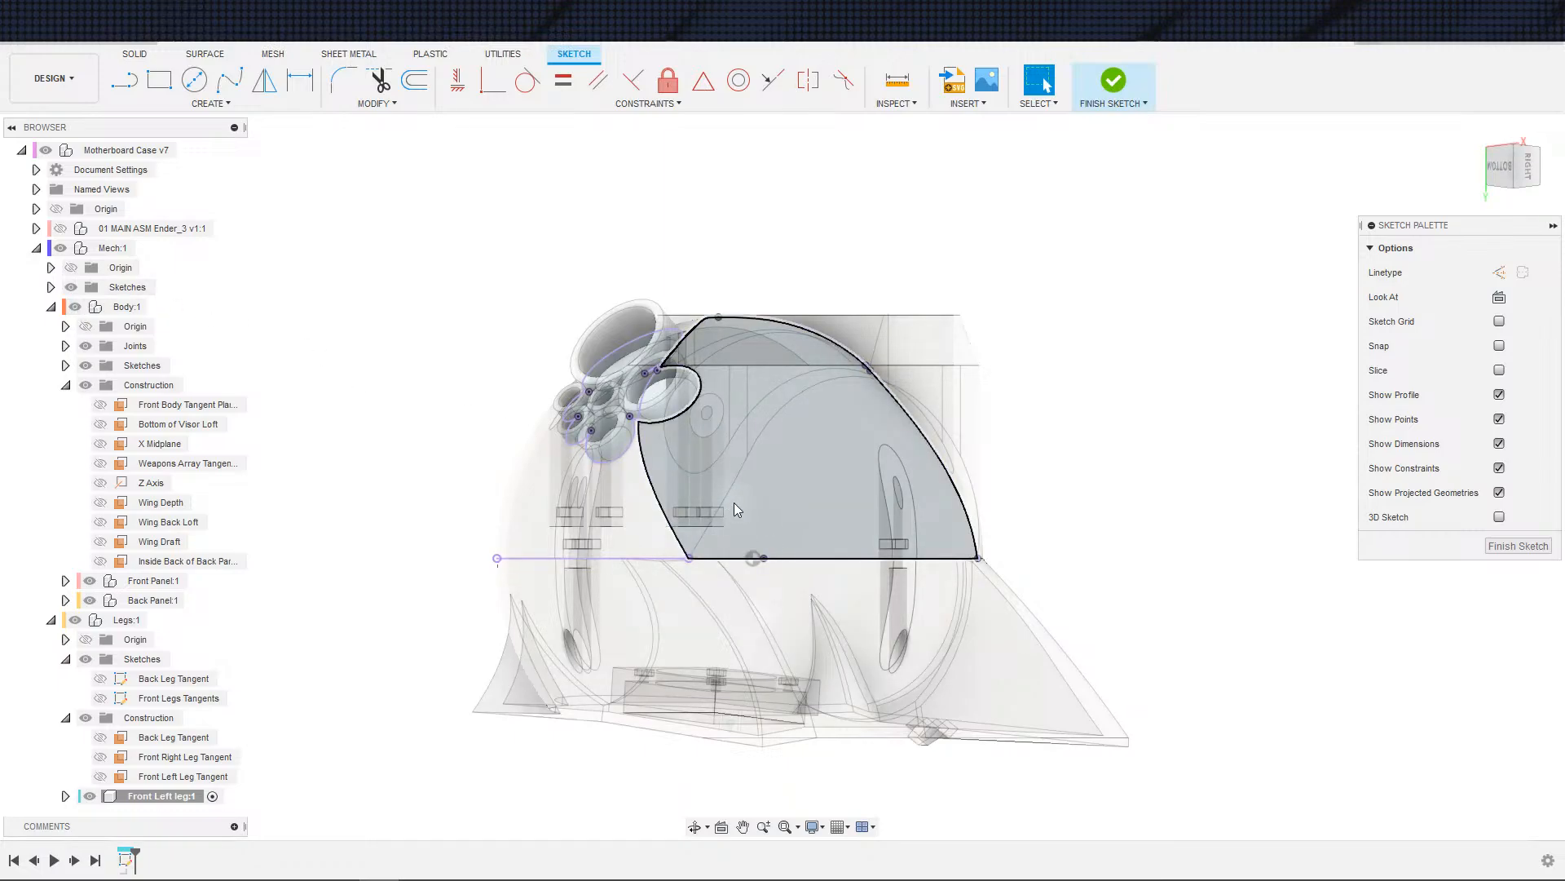
{"action": "left_click", "coordinate": [74, 306]}
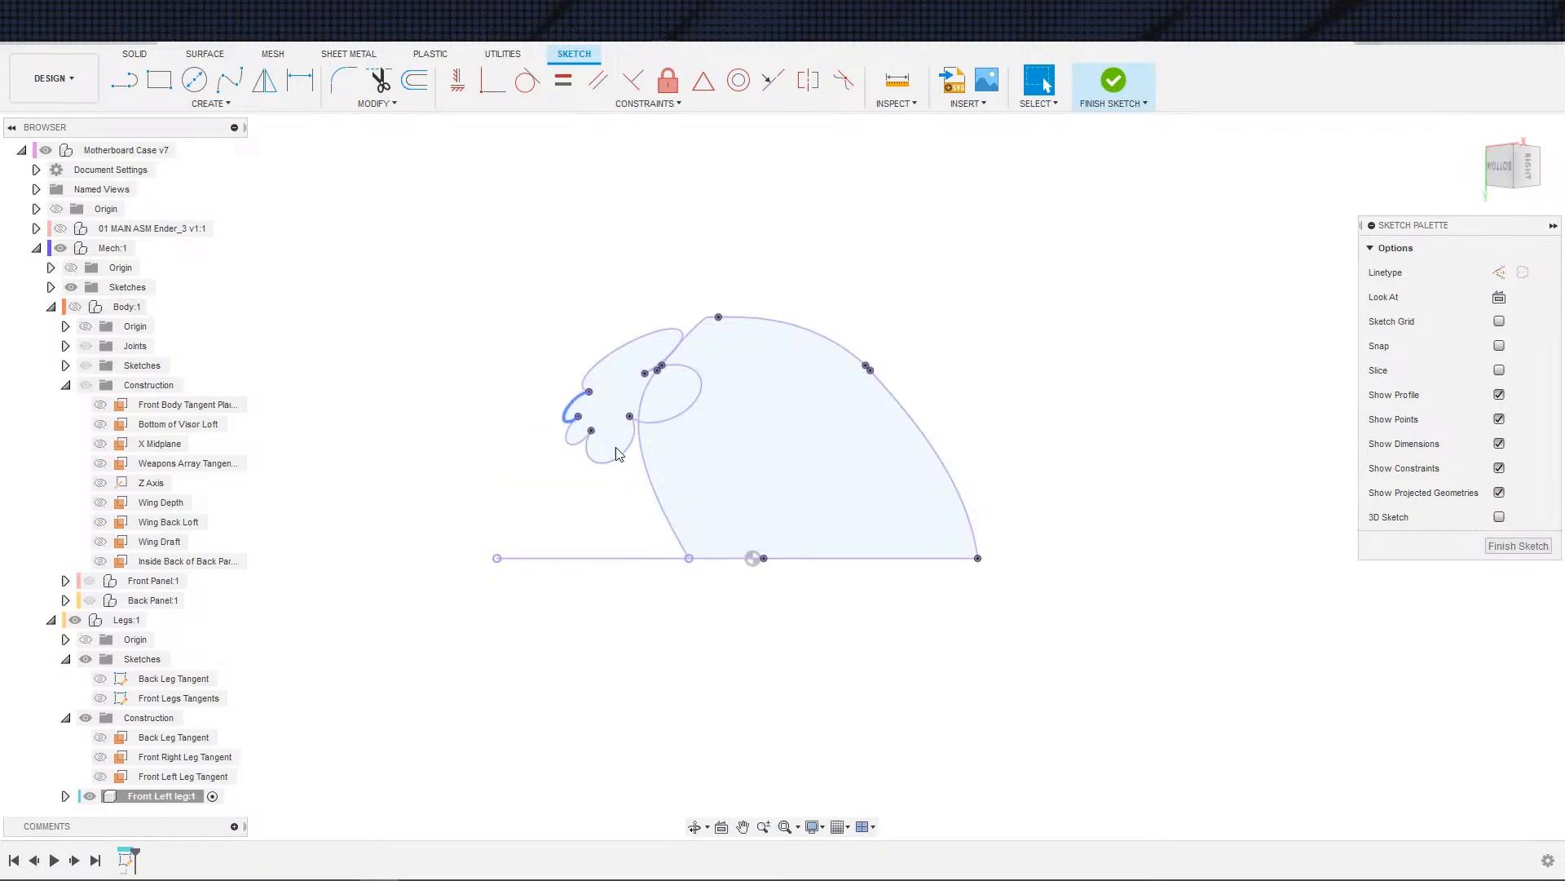
- Sketch a circle about 32 mm in diameter inside the projected outline, just above its straight base line
{"action": "key", "text": "c"}
{"action": "left_click", "coordinate": [738, 506]}
{"action": "left_click", "coordinate": [806, 491]}
{"action": "key", "text": "Escape"}
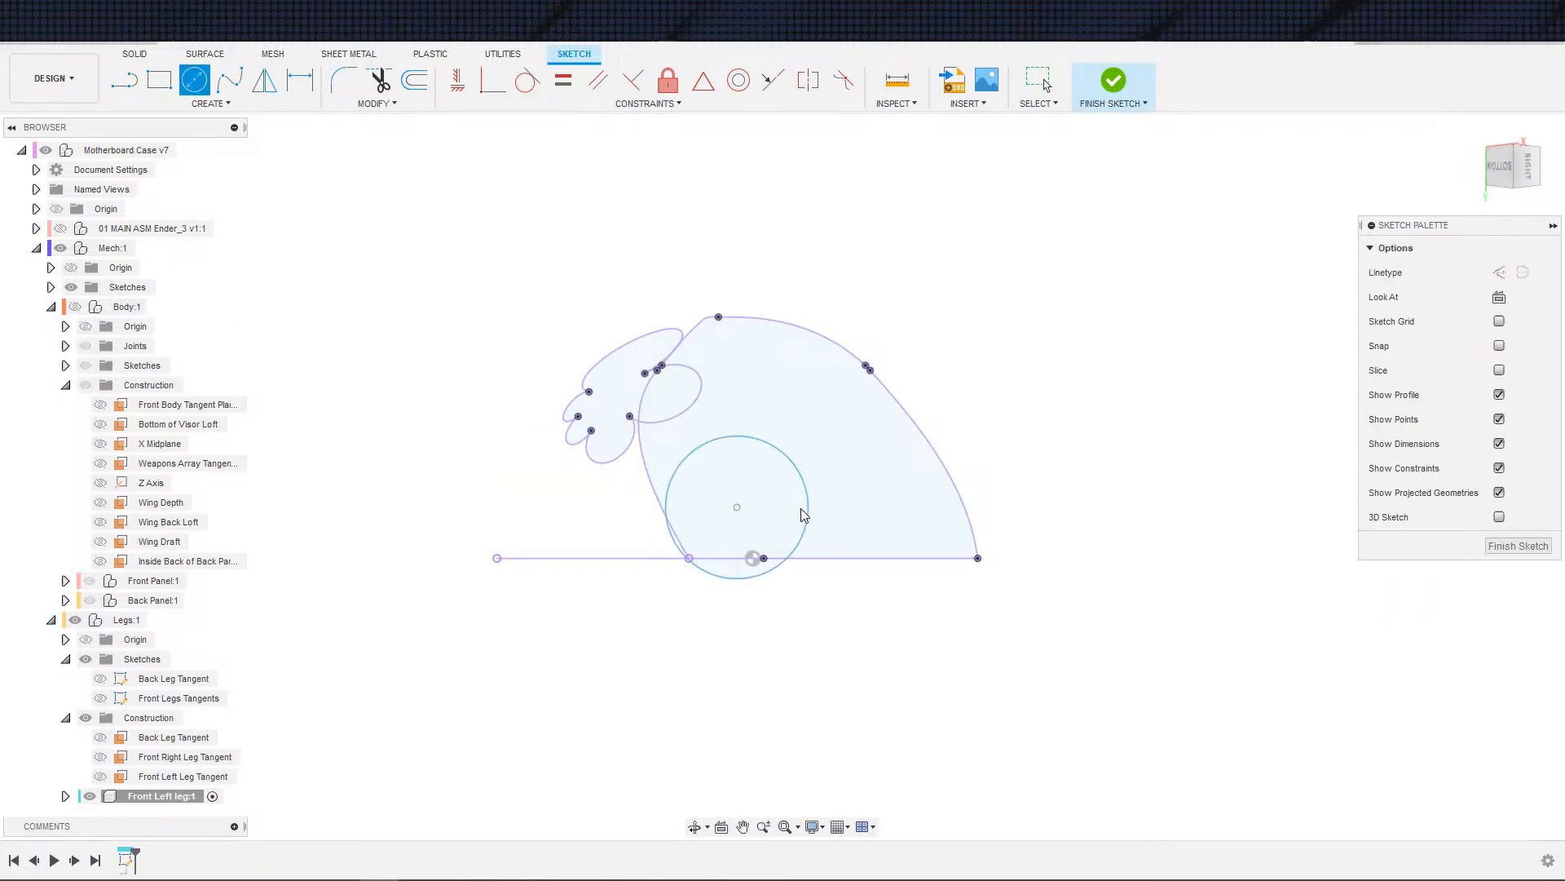
{"action": "mouse_move", "coordinate": [808, 502]}
{"action": "left_mouse_down"}
{"action": "mouse_move", "coordinate": [789, 524]}
{"action": "mouse_move", "coordinate": [737, 495]}
{"action": "left_mouse_up"}
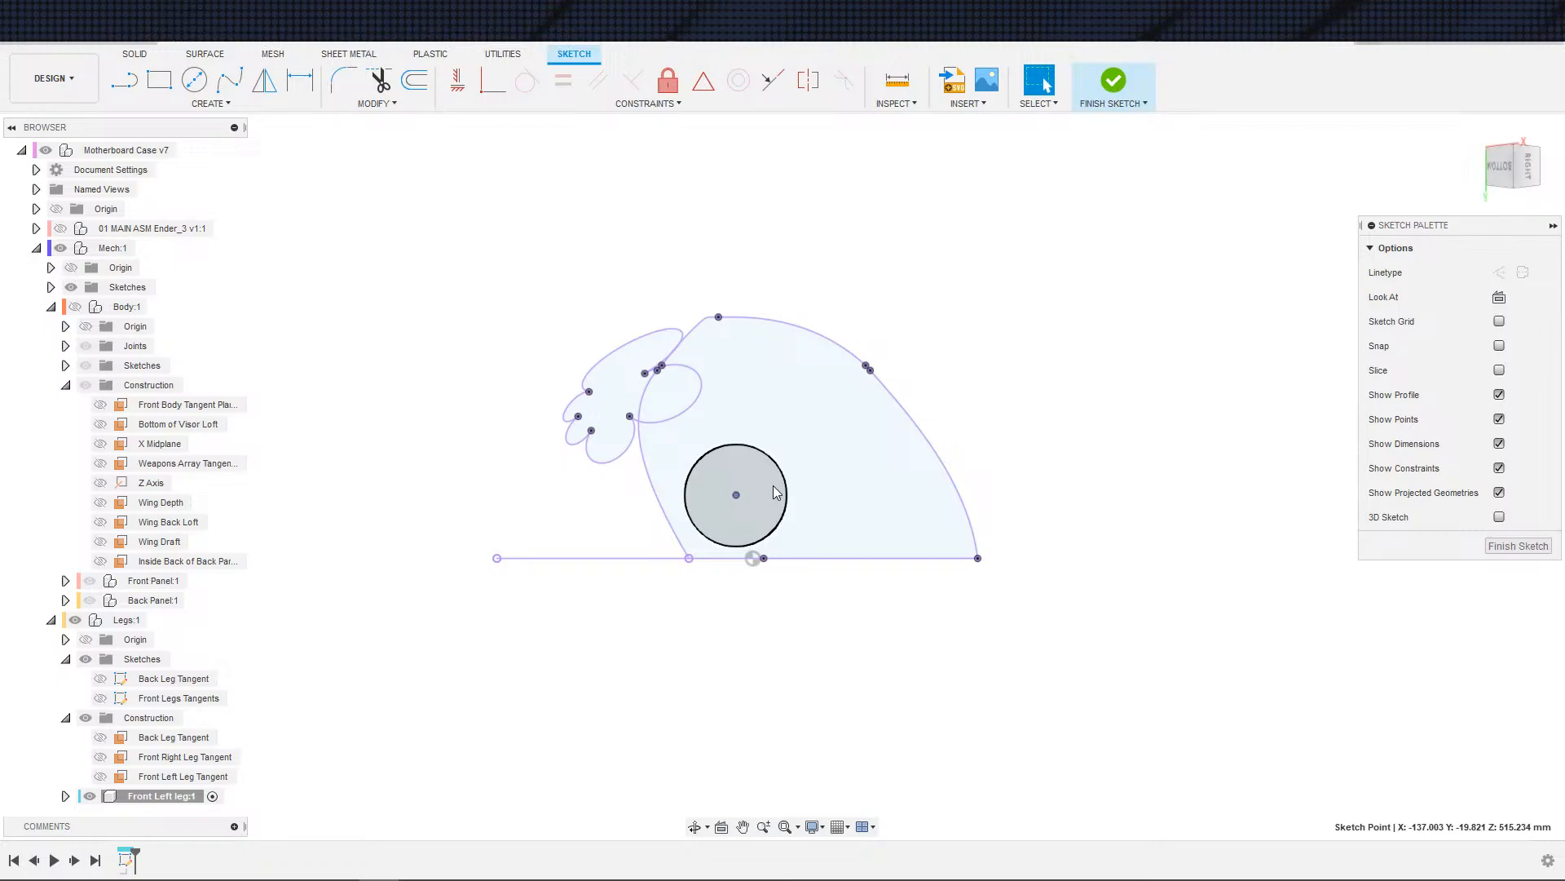
- Draw a vertical line across the full diameter of the circle
{"action": "scroll", "coordinate": [758, 481], "scroll_direction": "up", "scroll_amount": 5}
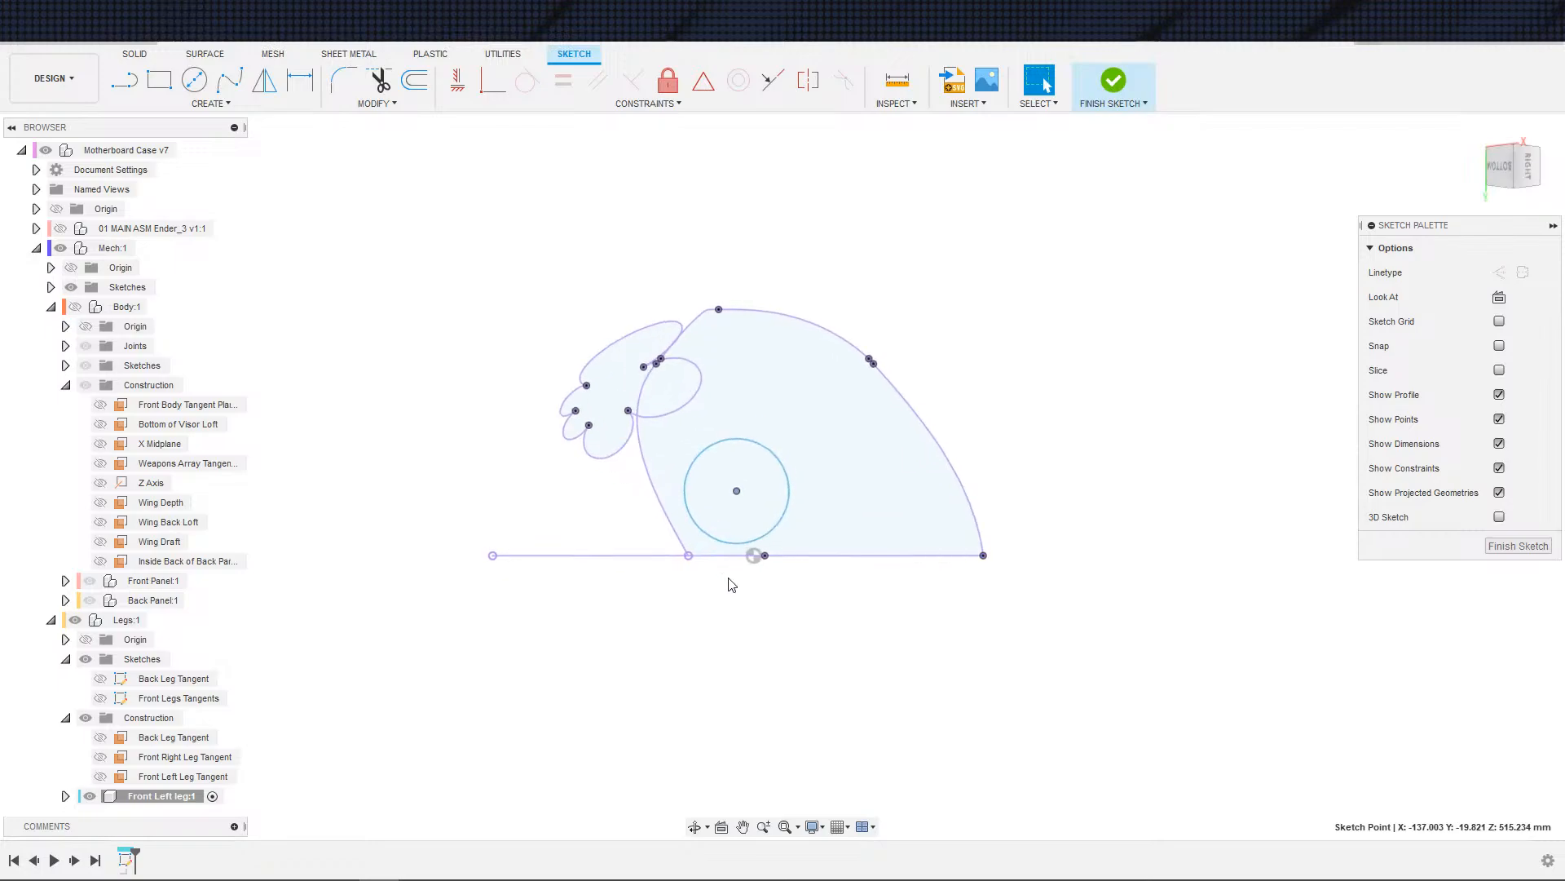
{"action": "key", "text": "d"}
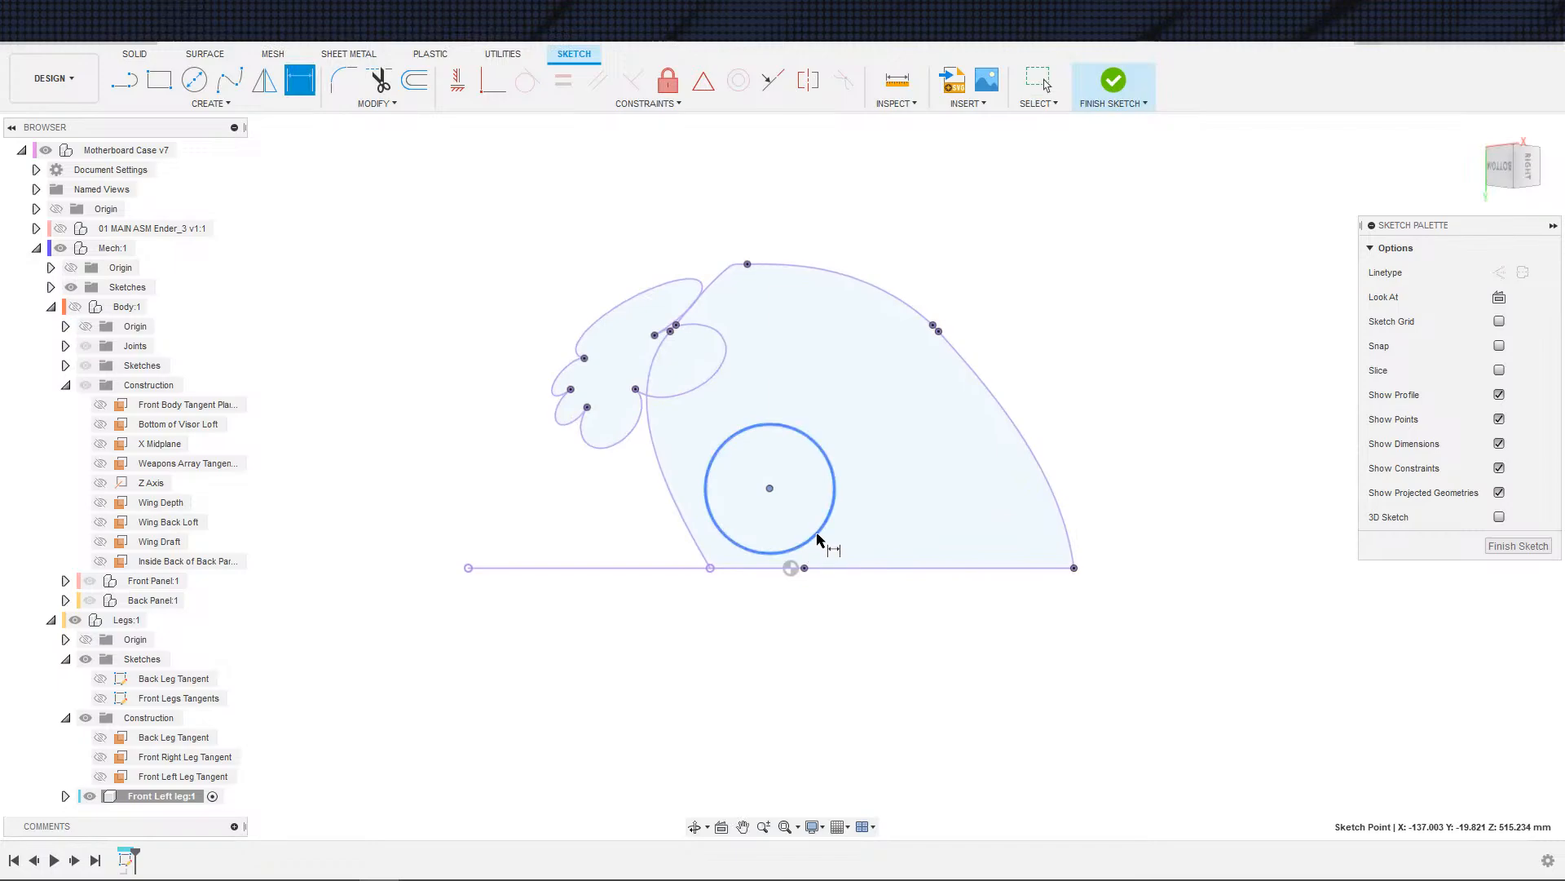
{"action": "key", "text": "Escape"}
{"action": "key", "text": "s"}
{"action": "left_click", "coordinate": [777, 591]}
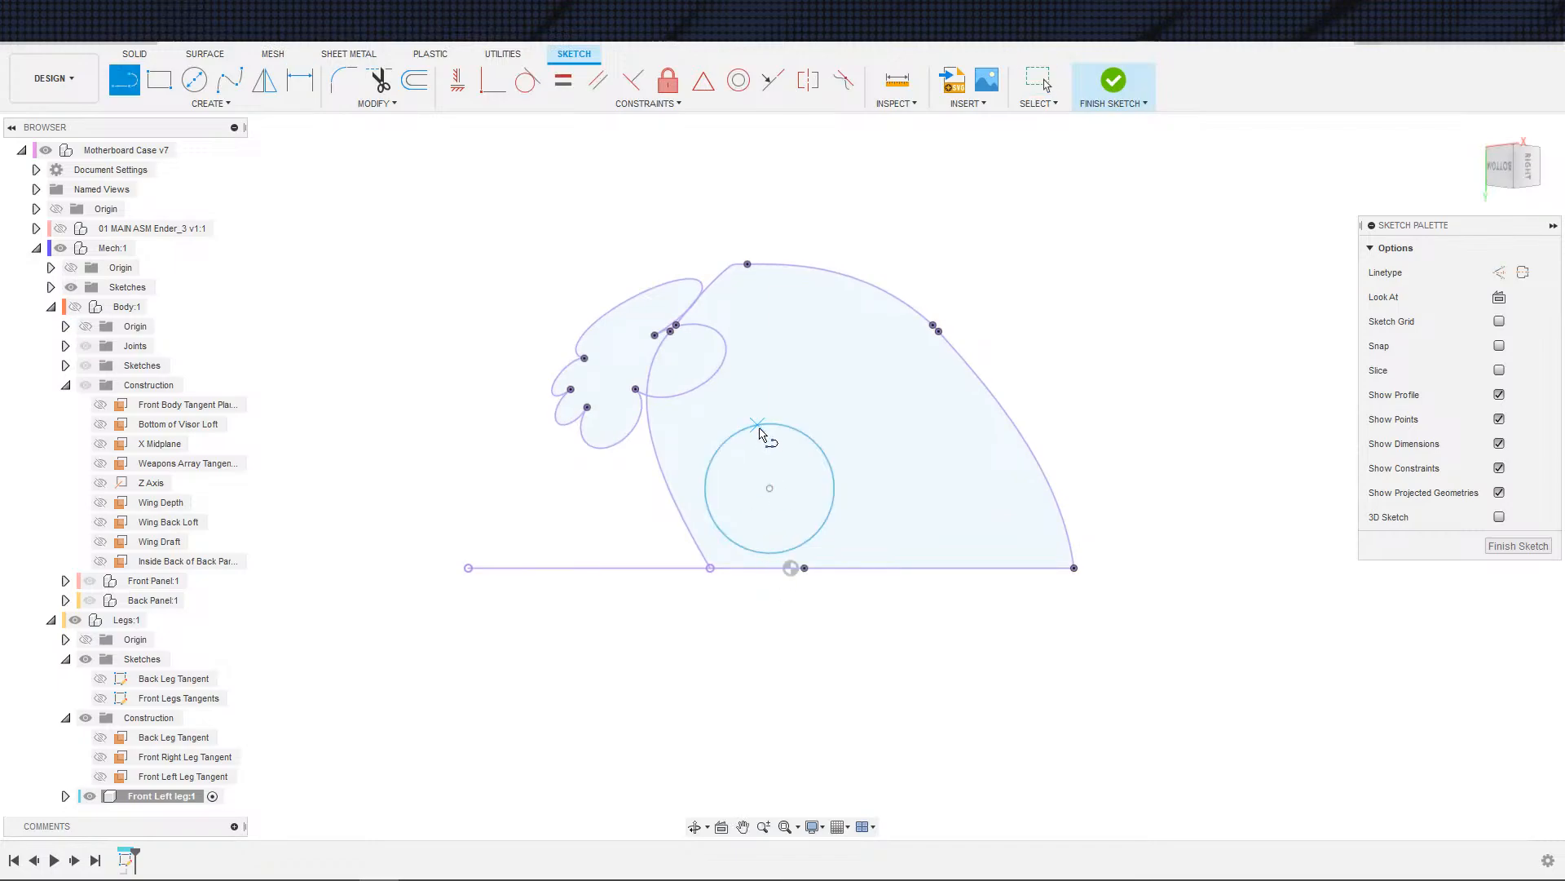
{"action": "left_click", "coordinate": [769, 424]}
{"action": "left_click", "coordinate": [770, 553]}
{"action": "key", "text": "Escape"}
- Apply a Coincident constraint between the vertical line and the circle's centre point
{"action": "left_click", "coordinate": [770, 519]}
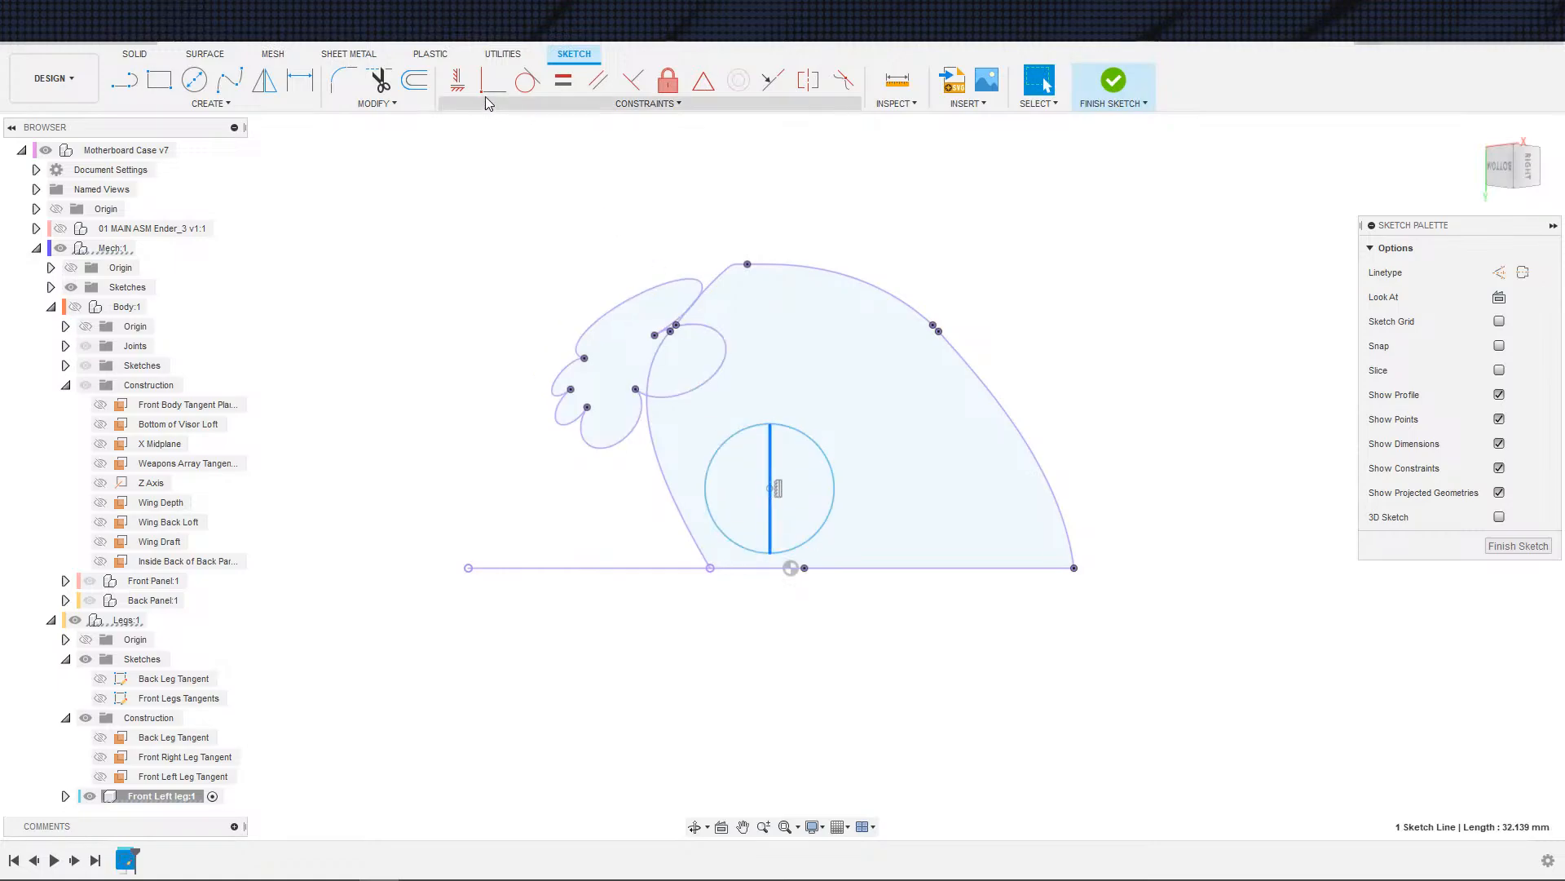
{"action": "left_click", "coordinate": [493, 80]}
{"action": "left_click", "coordinate": [770, 488]}
{"action": "key", "text": "Escape"}
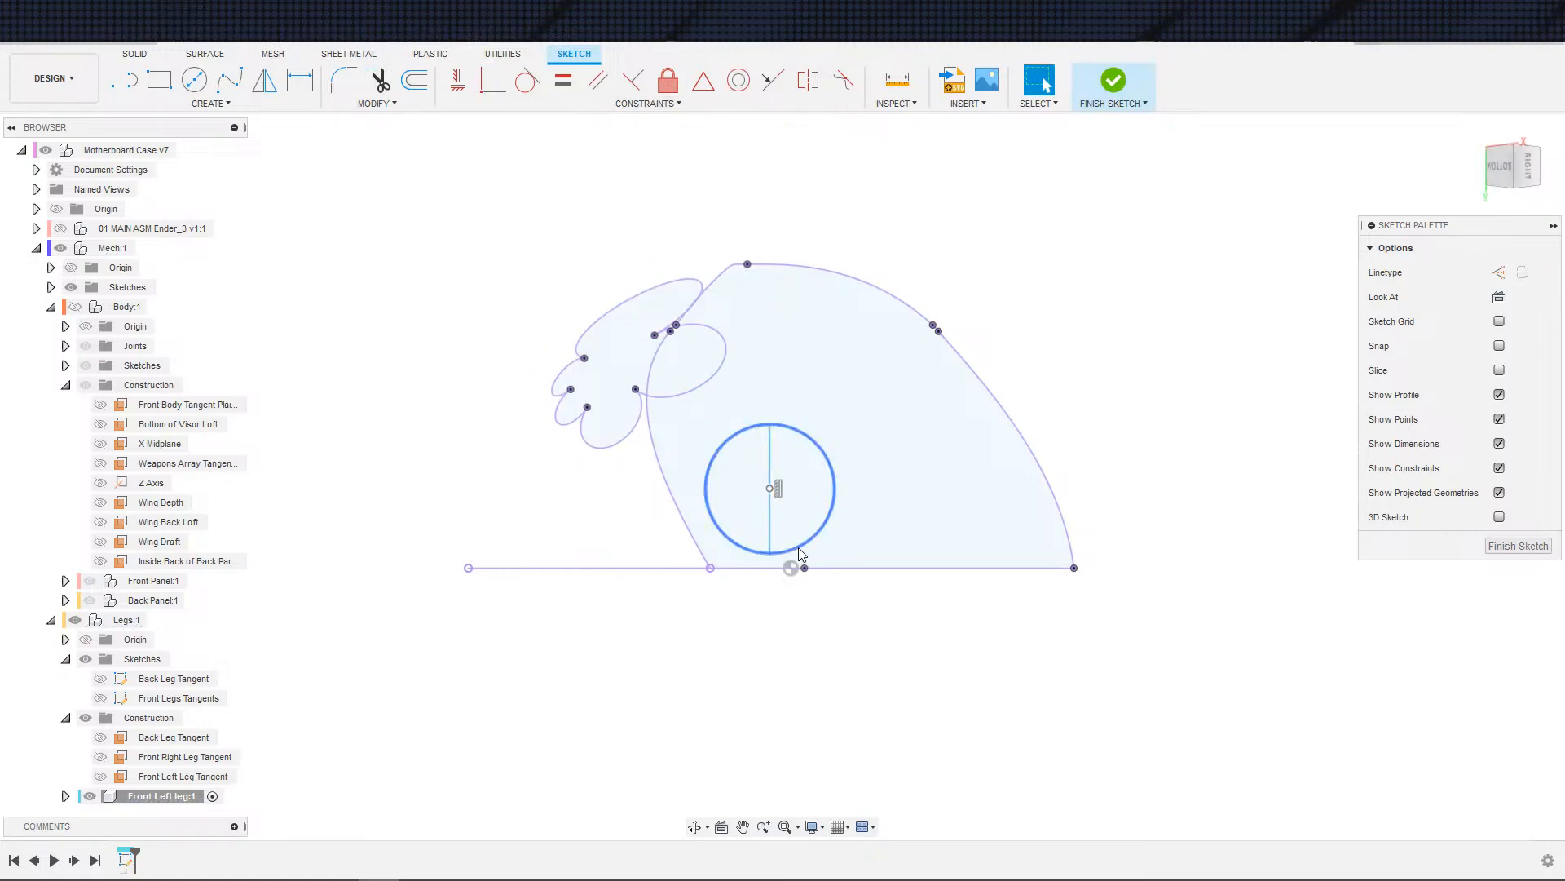
- Show the Body component and sketch a concentric circle about 47 mm in diameter around the first circle
{"action": "key", "text": "d"}
{"action": "key", "text": "Escape"}
{"action": "left_click", "coordinate": [777, 553]}
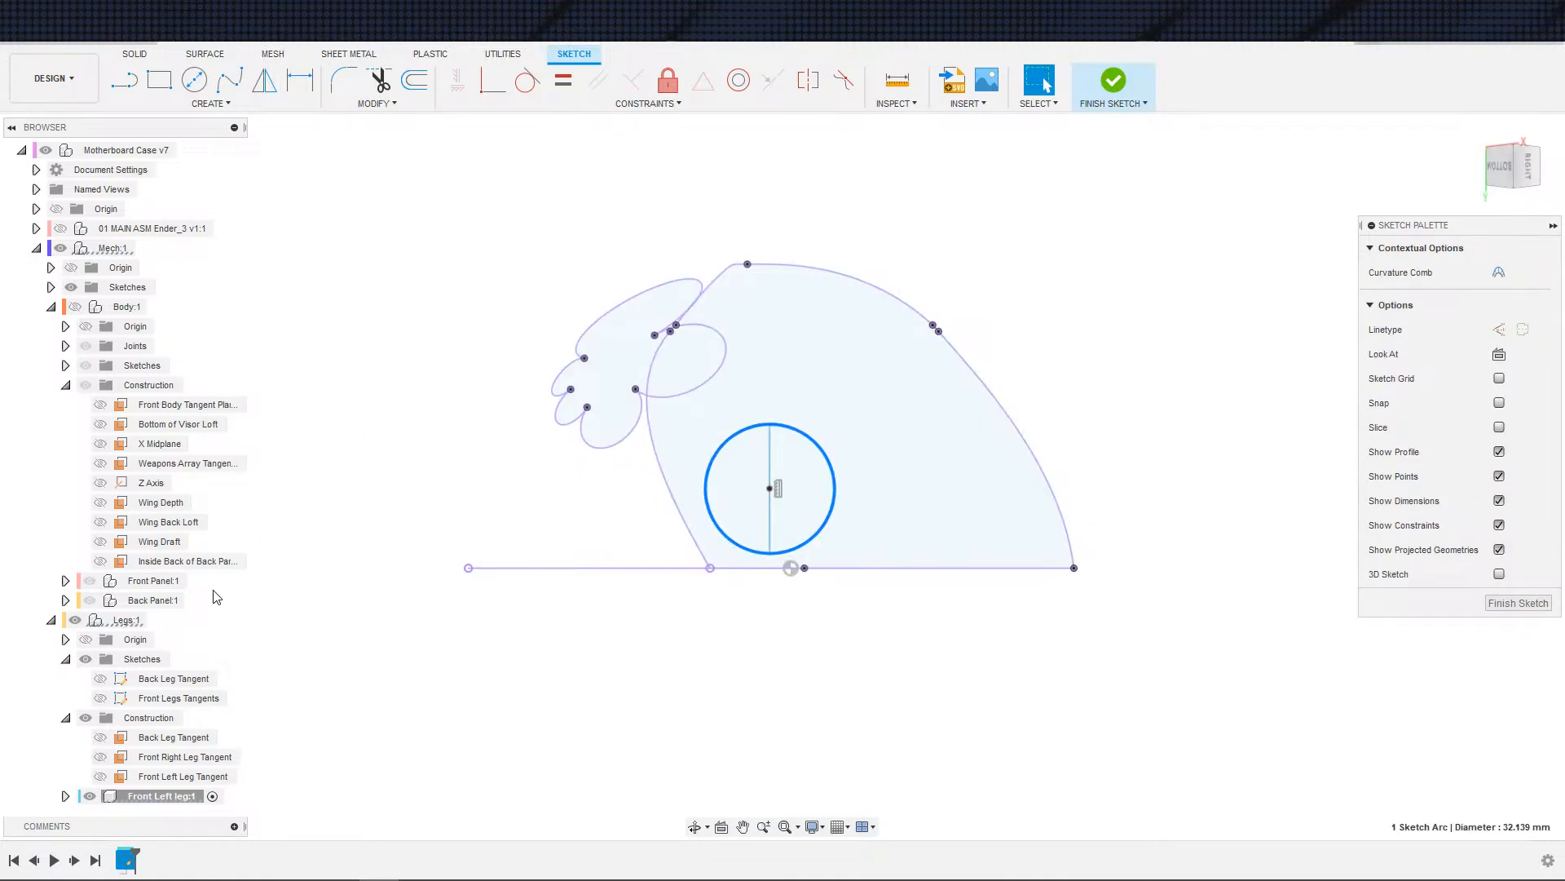
{"action": "left_click", "coordinate": [74, 307]}
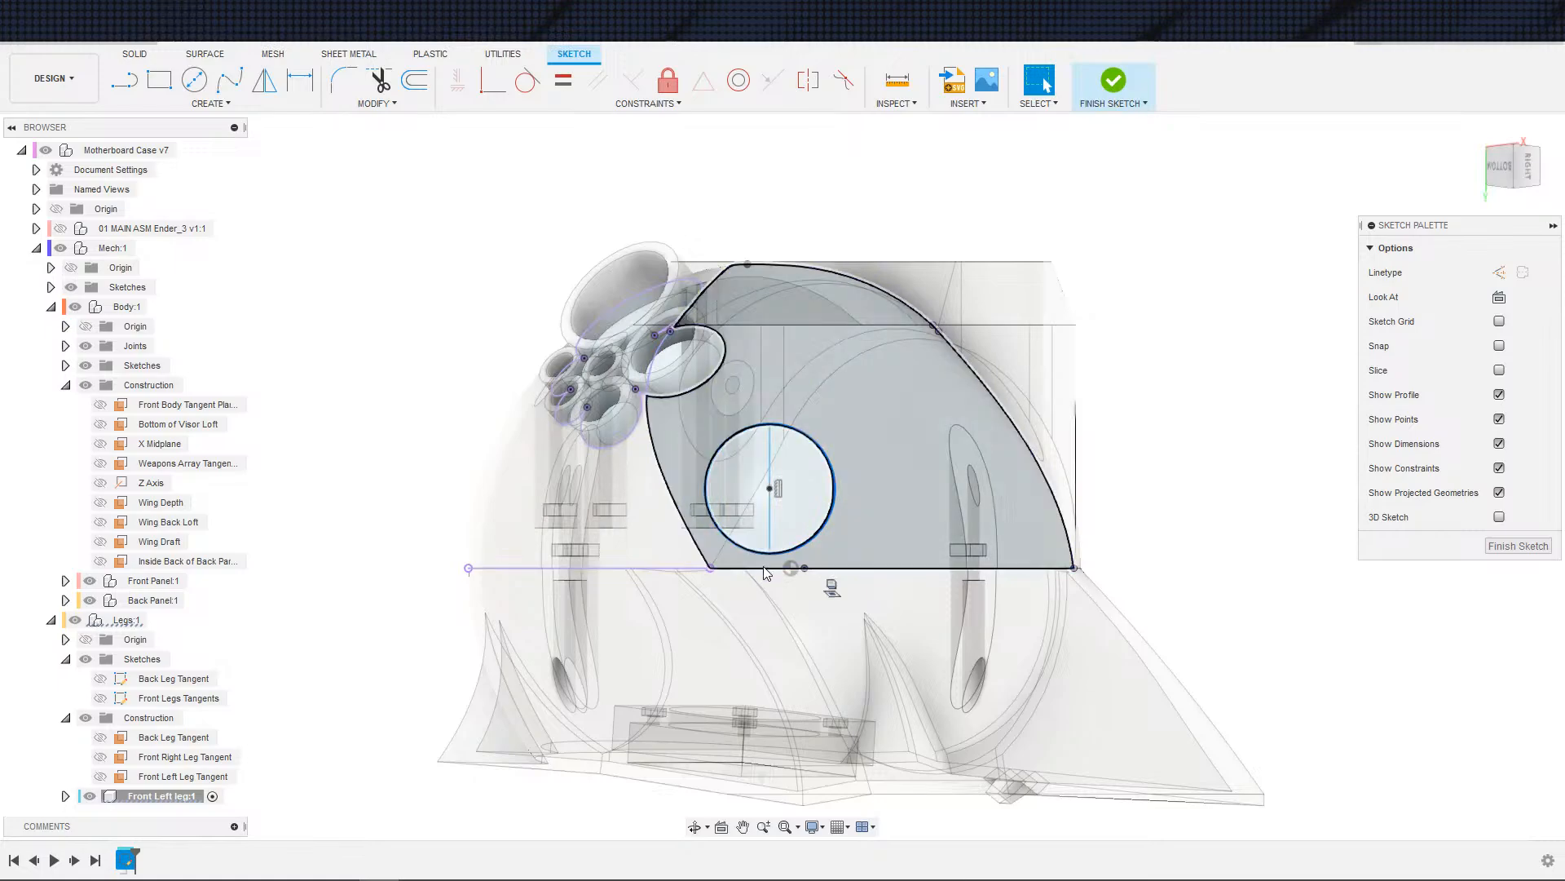
{"action": "key", "text": "c"}
{"action": "left_click", "coordinate": [769, 487]}
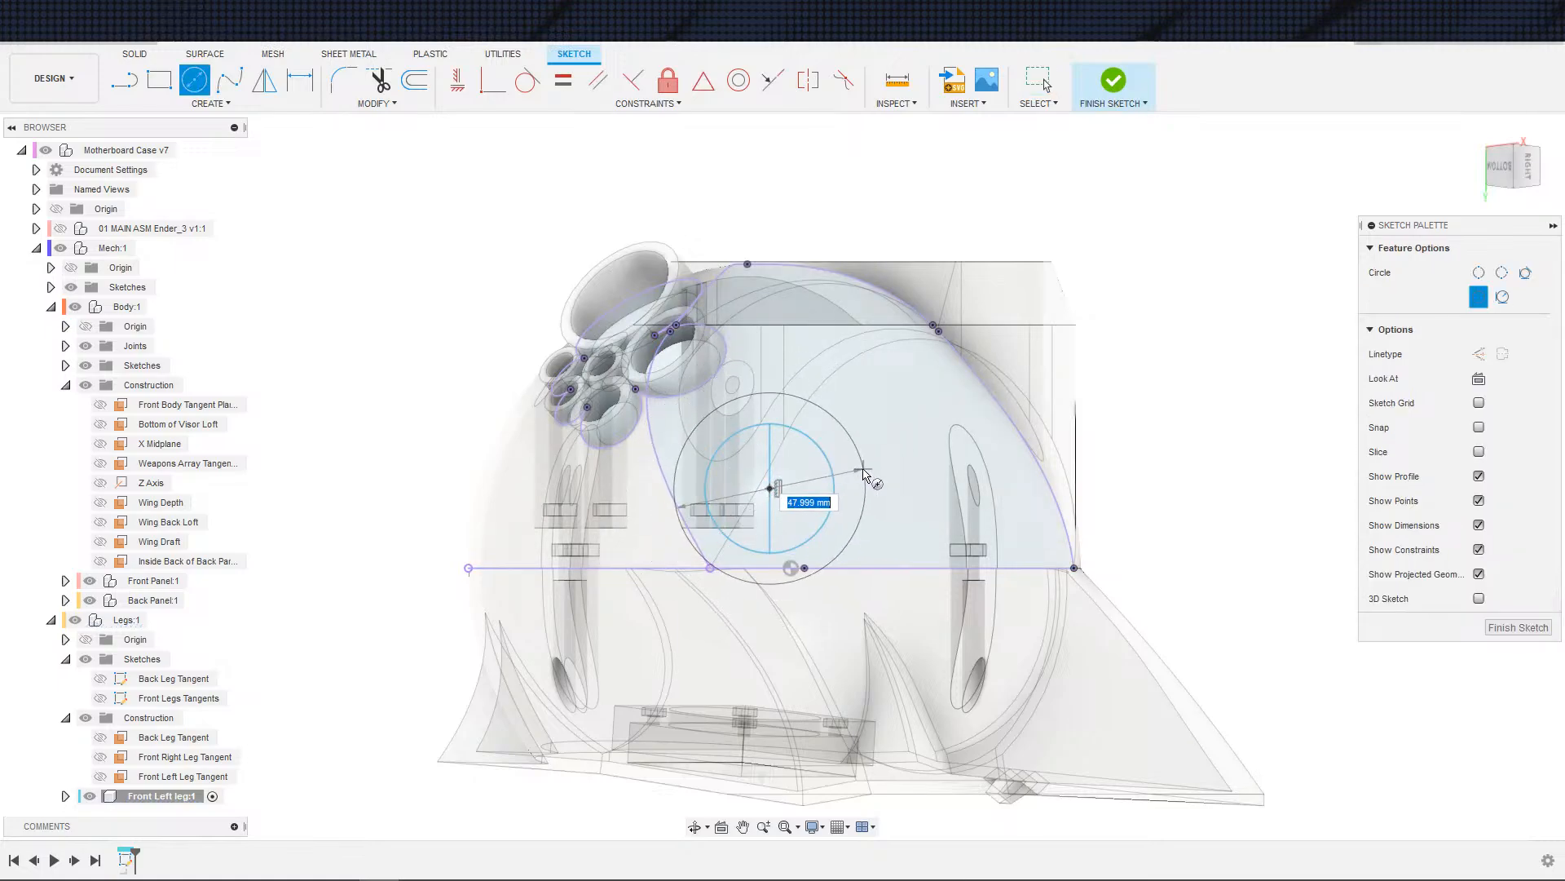
{"action": "left_click", "coordinate": [863, 476]}
- Dimension the outer circle's diameter
{"action": "key", "text": "d"}
{"action": "left_click", "coordinate": [845, 552]}
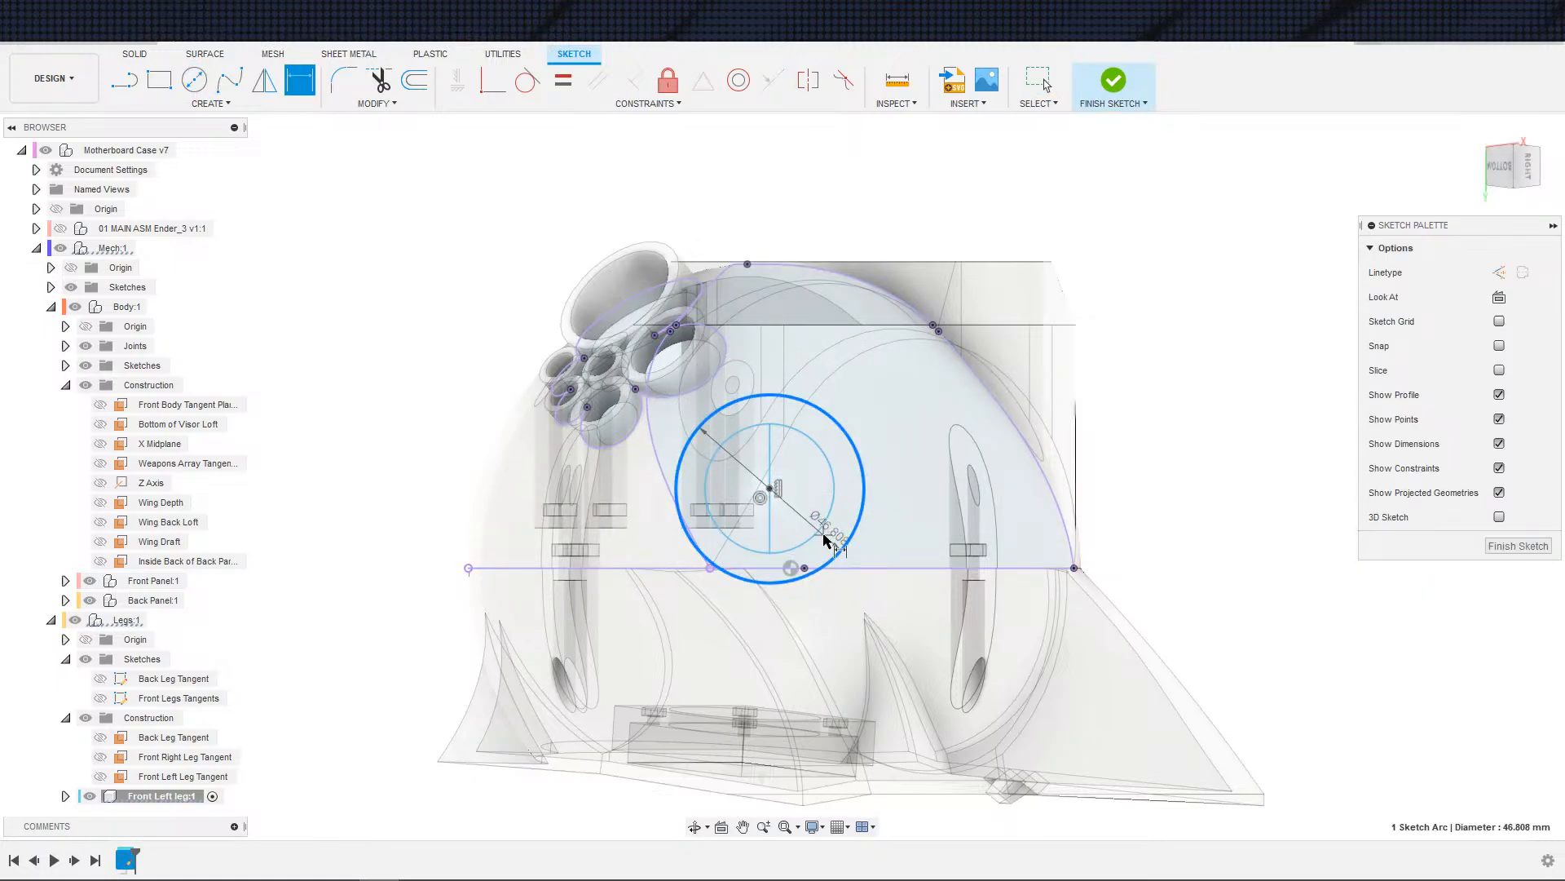
{"action": "left_click", "coordinate": [823, 538]}
{"action": "key", "text": "Return"}
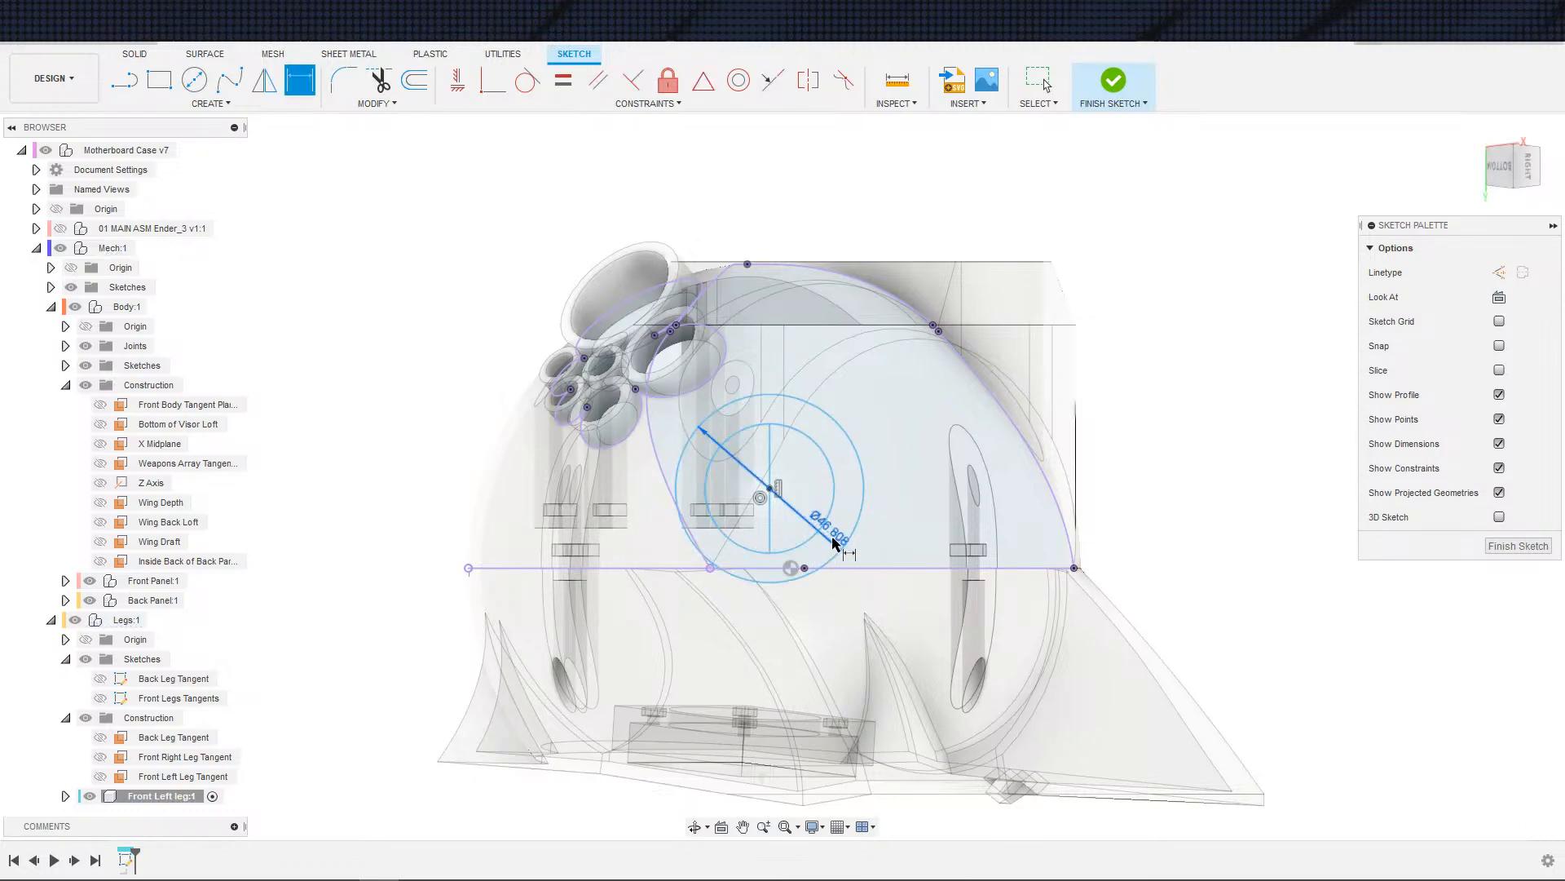
- Dimension the radial gap between the inner and outer circles, try 5 mm, and undo that value
{"action": "key", "text": "d"}
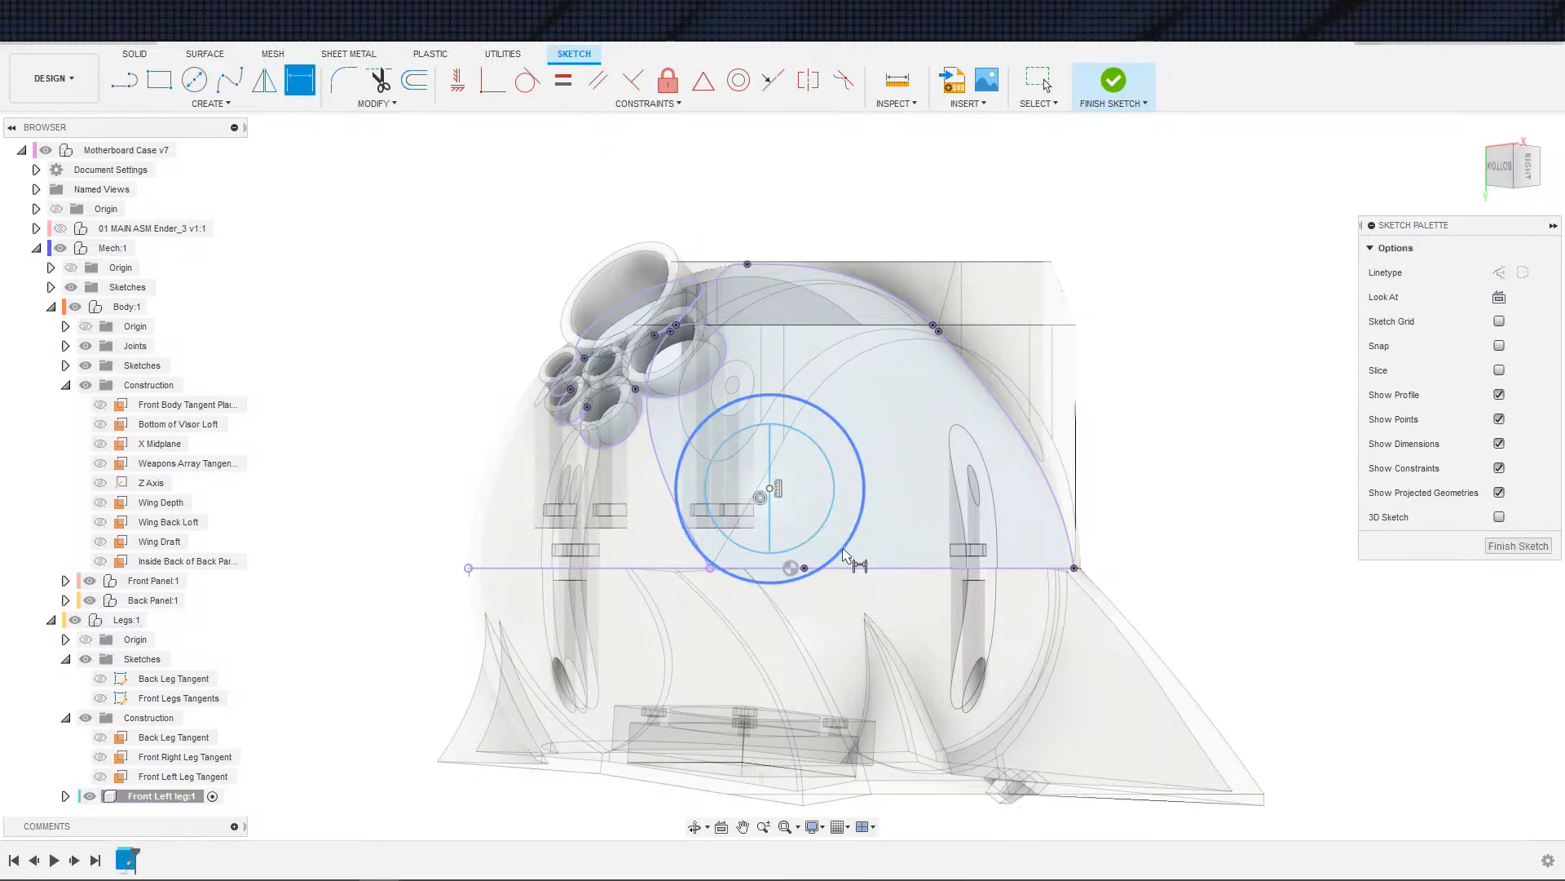
{"action": "left_click", "coordinate": [844, 551]}
{"action": "left_click", "coordinate": [858, 538]}
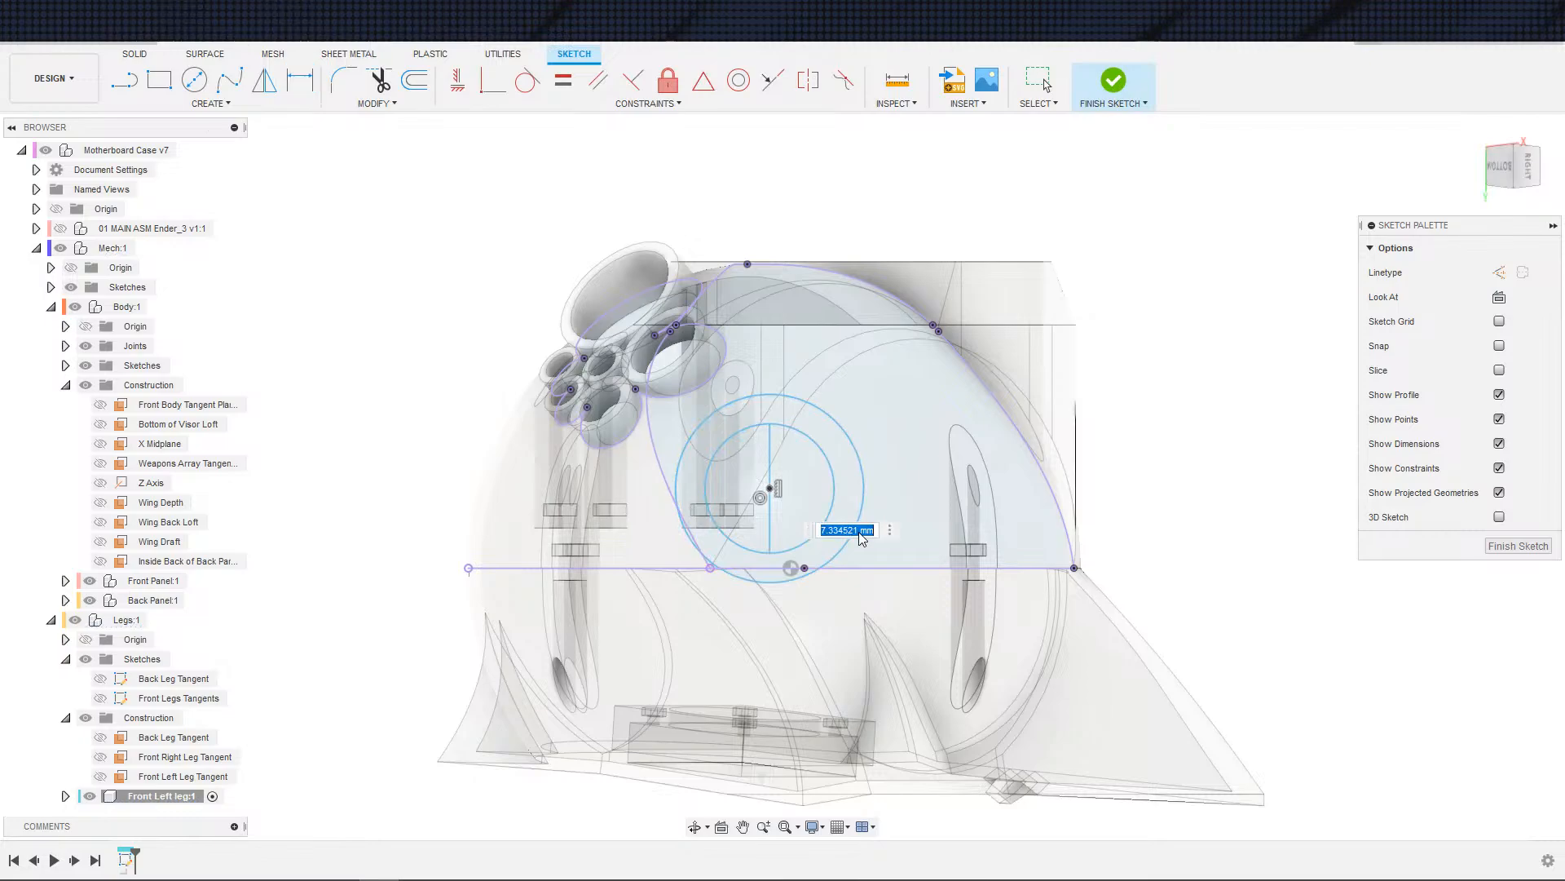
{"action": "type", "text": "5"}
{"action": "key", "text": "Return"}
{"action": "key", "text": "ctrl+z"}
{"action": "left_click", "coordinate": [766, 577]}
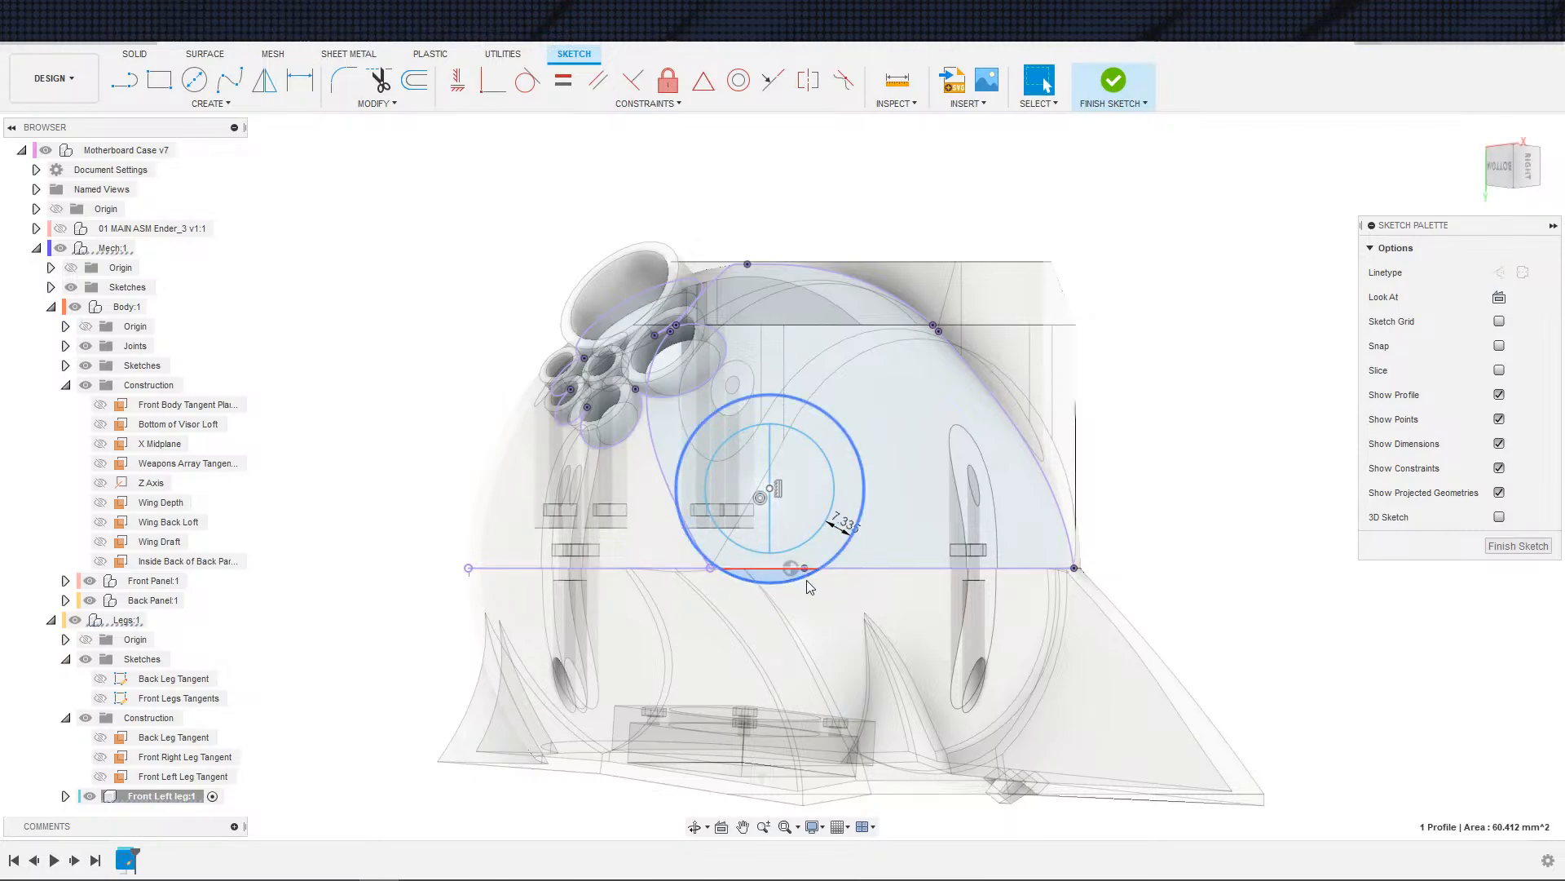
{"action": "left_click", "coordinate": [483, 410]}
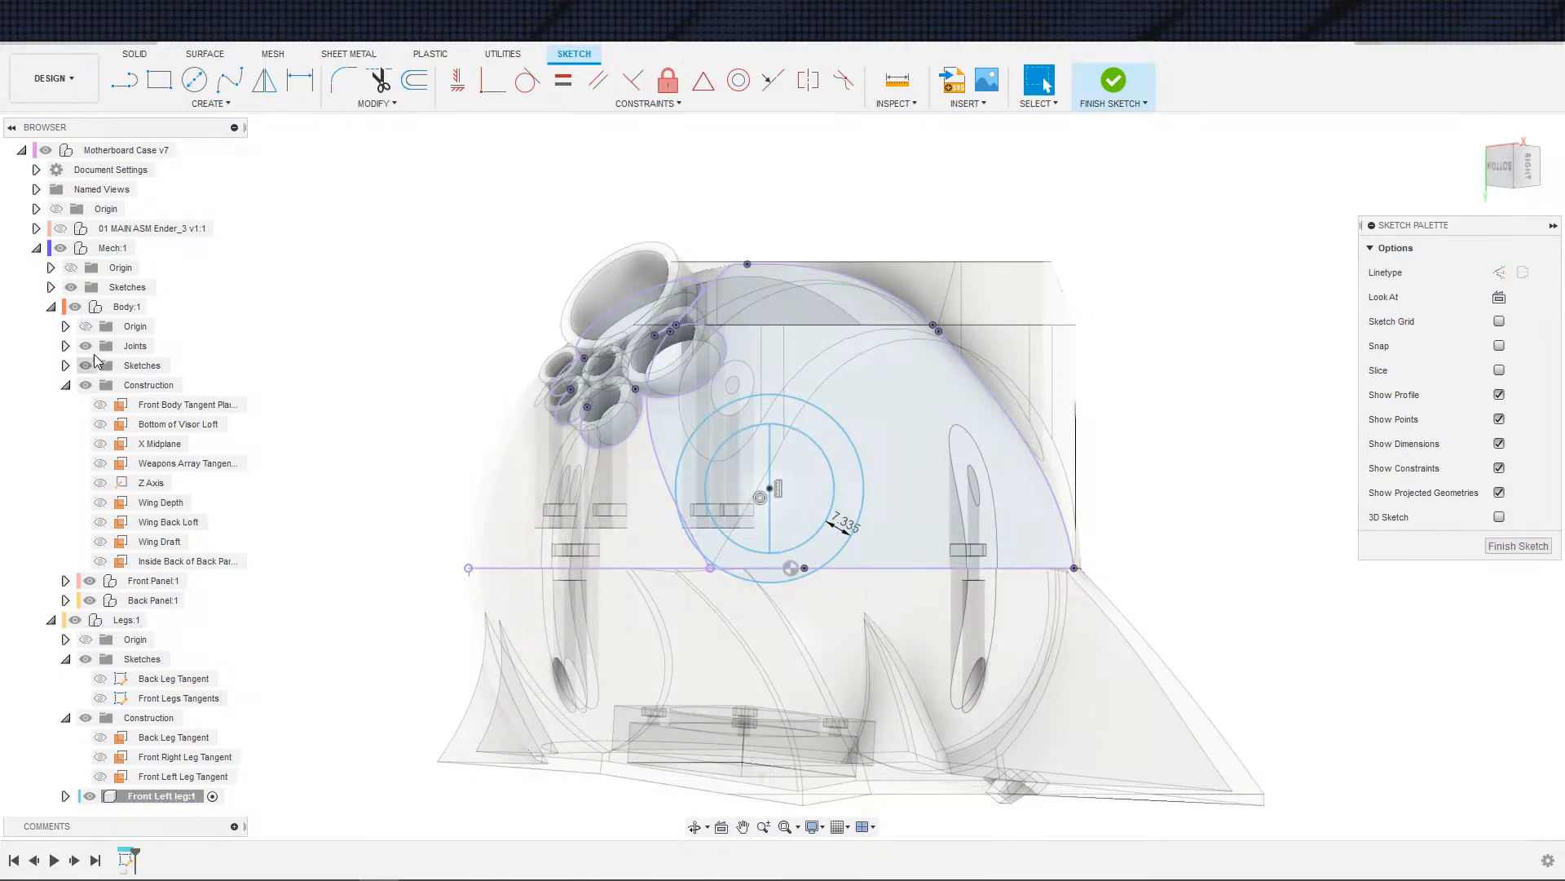
- Hide the Body component and make the outer circle tangent to the straight base line of the projected outline
{"action": "left_click", "coordinate": [75, 307]}
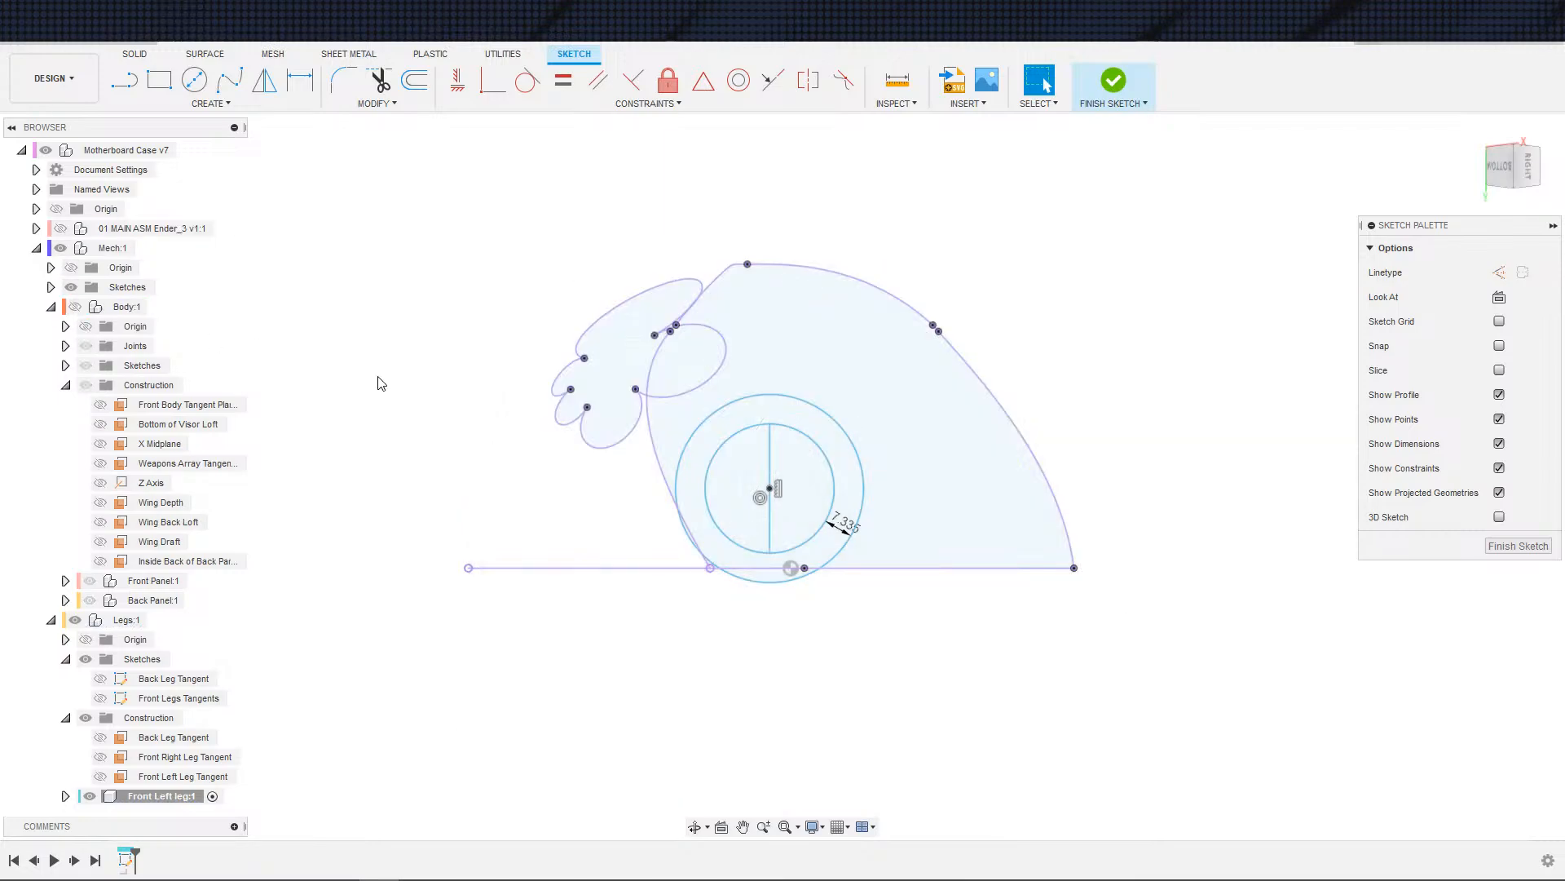
{"action": "left_click", "coordinate": [528, 80]}
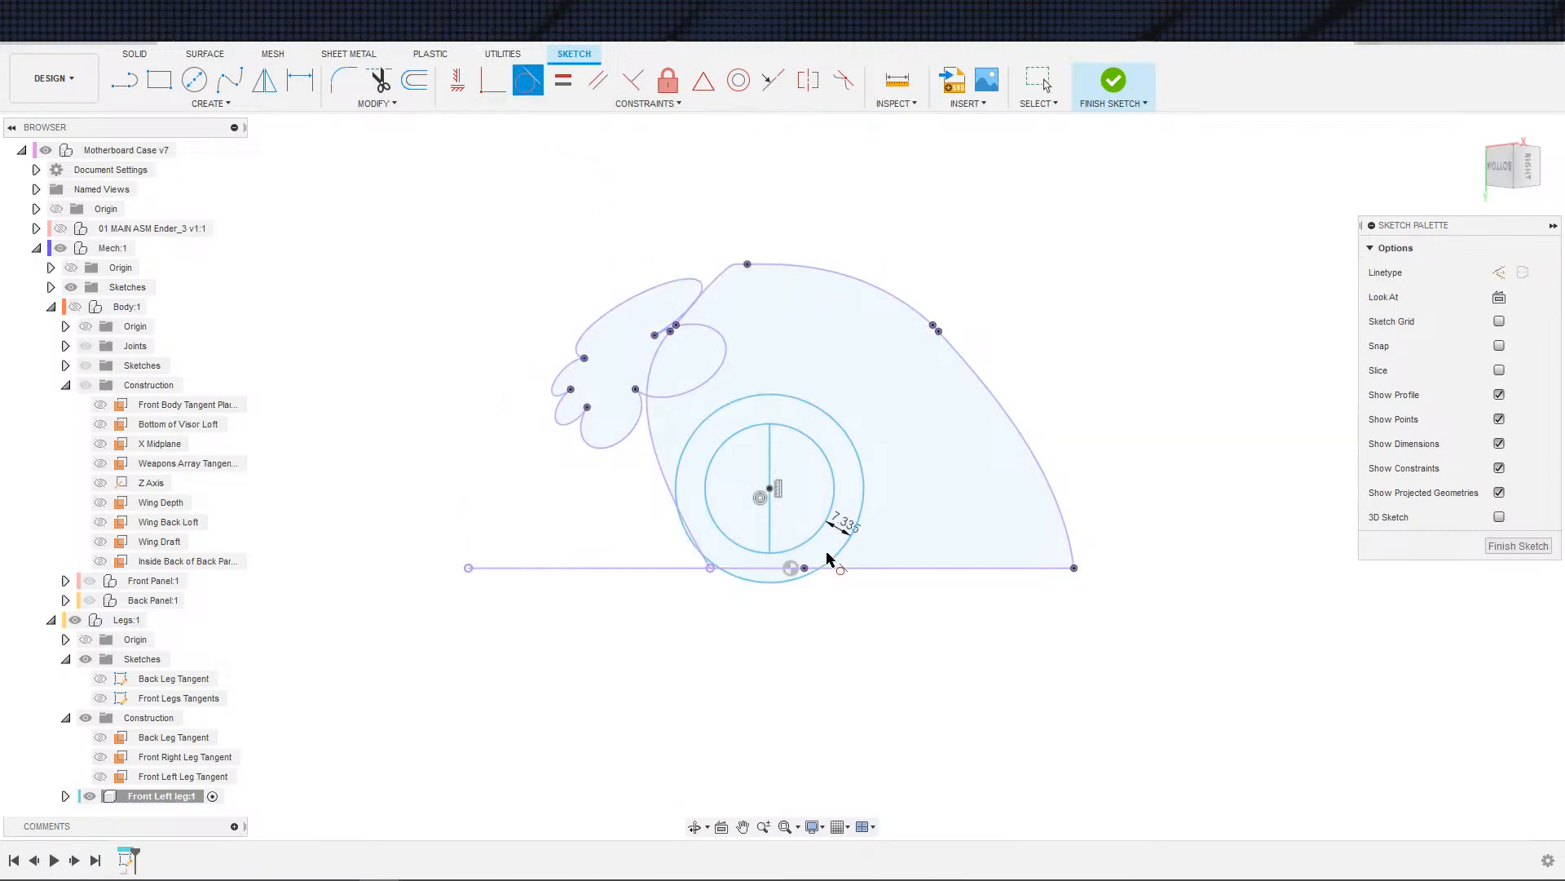
{"action": "left_click", "coordinate": [833, 559]}
{"action": "left_click", "coordinate": [676, 509]}
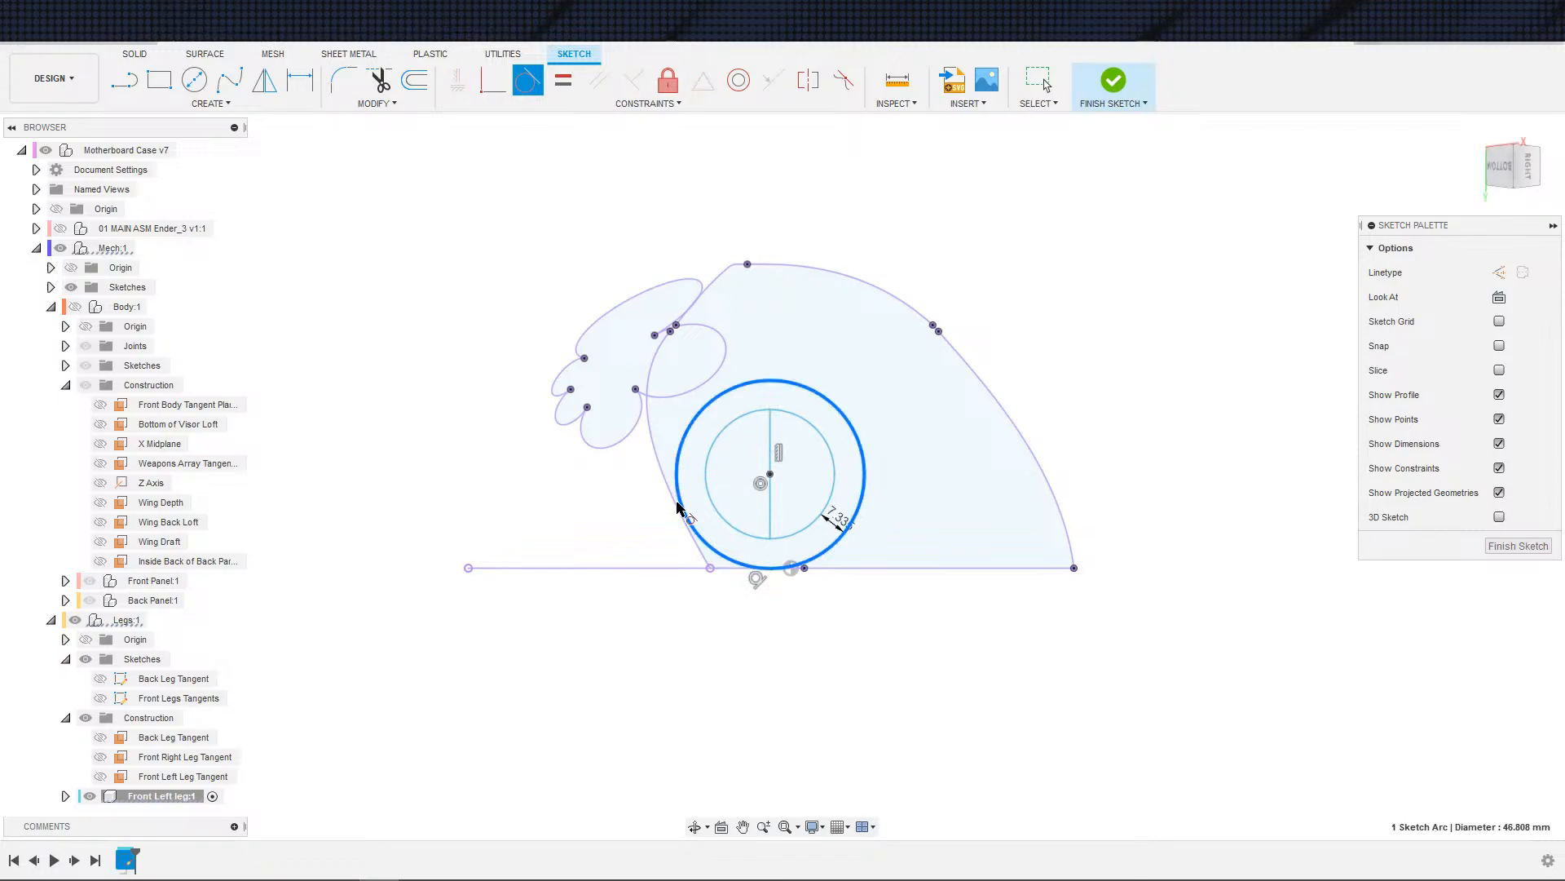
{"action": "key", "text": "Escape"}
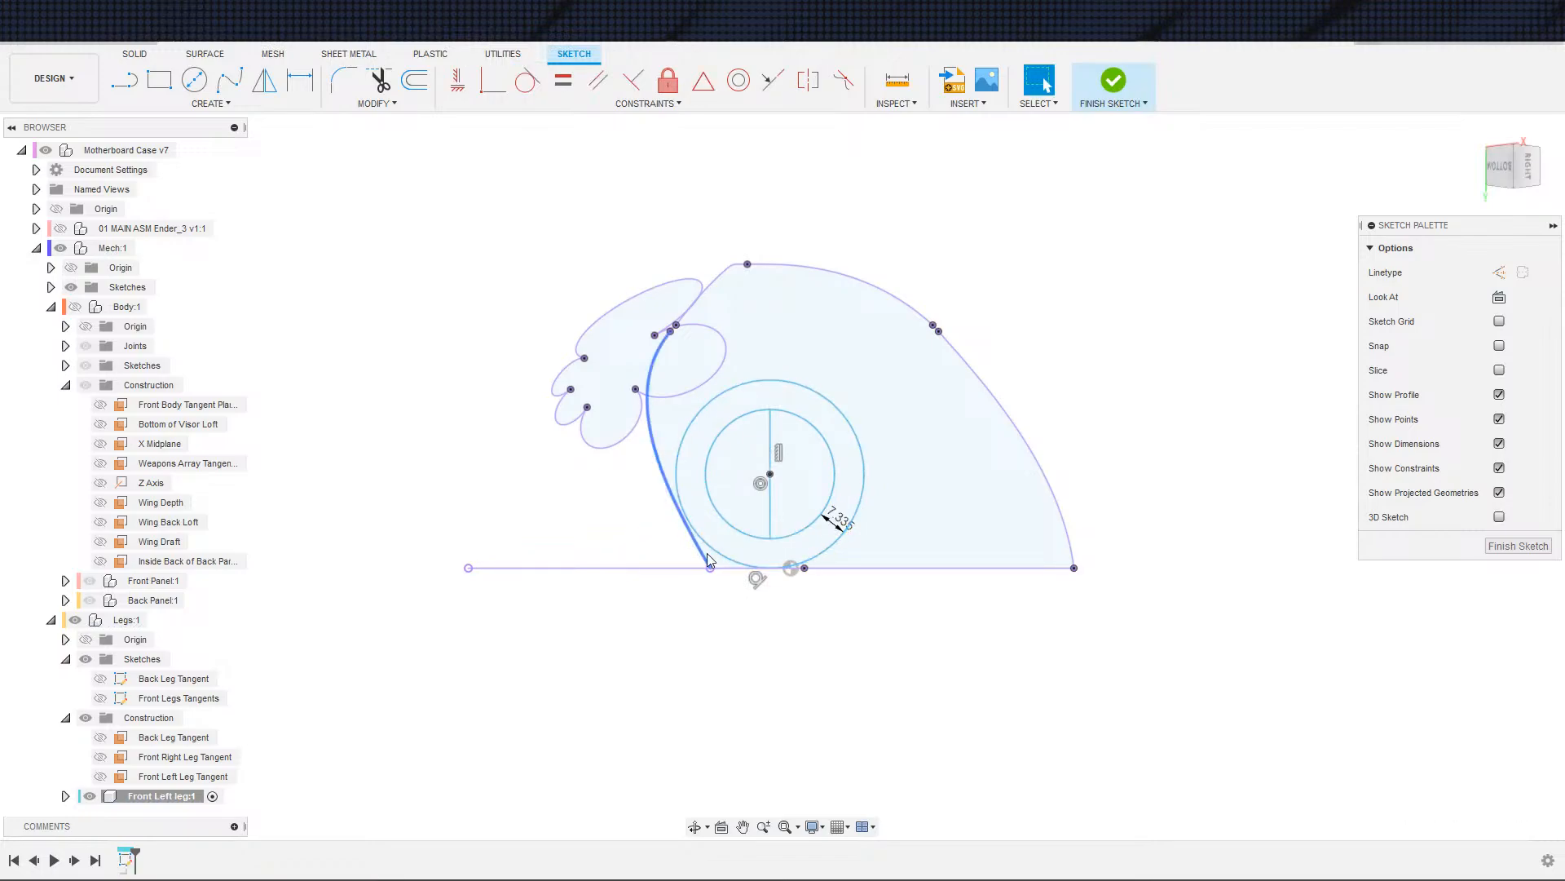
- Place a sketch point on the outer circle's lower left and make it coincident with the projected outline's left curve
{"action": "key", "text": "s"}
{"action": "left_click", "coordinate": [801, 575]}
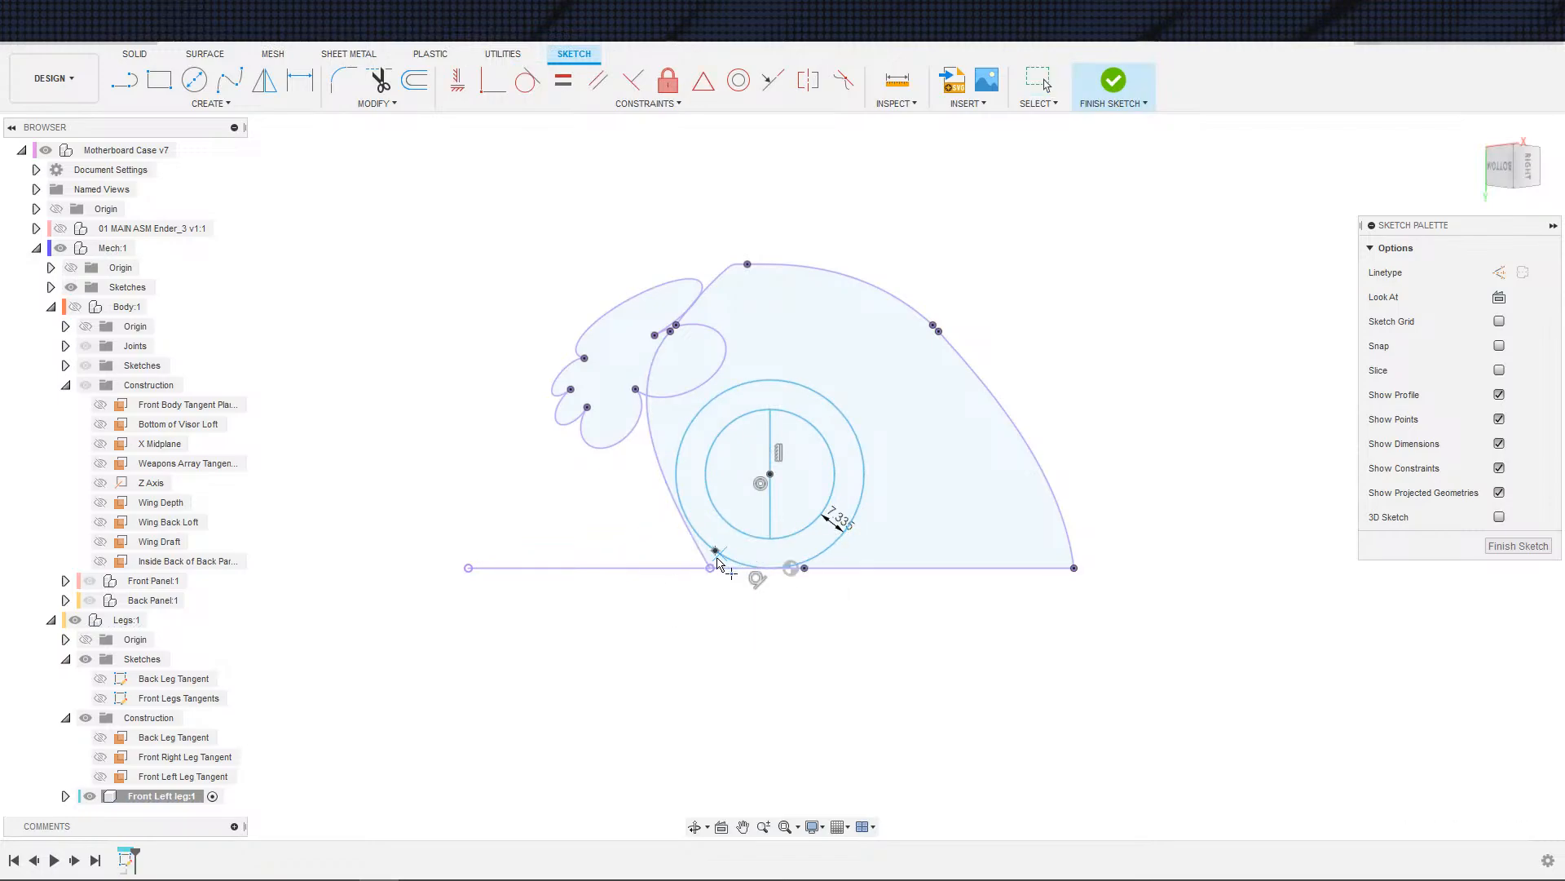
{"action": "left_click", "coordinate": [715, 551]}
{"action": "left_click", "coordinate": [493, 80]}
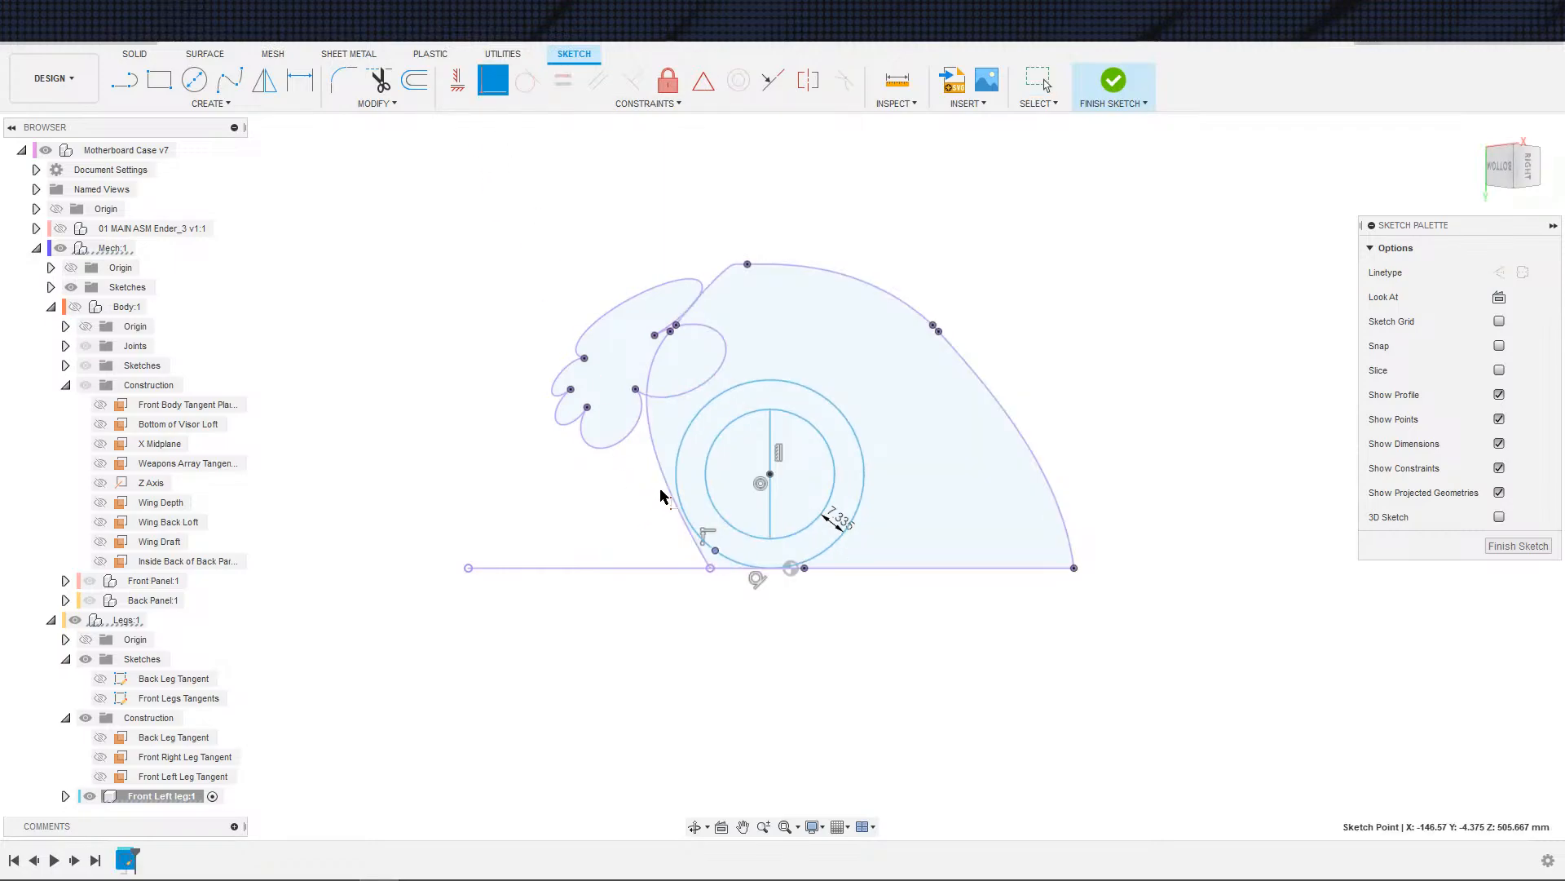
{"action": "left_click", "coordinate": [668, 481]}
{"action": "key", "text": "Escape"}
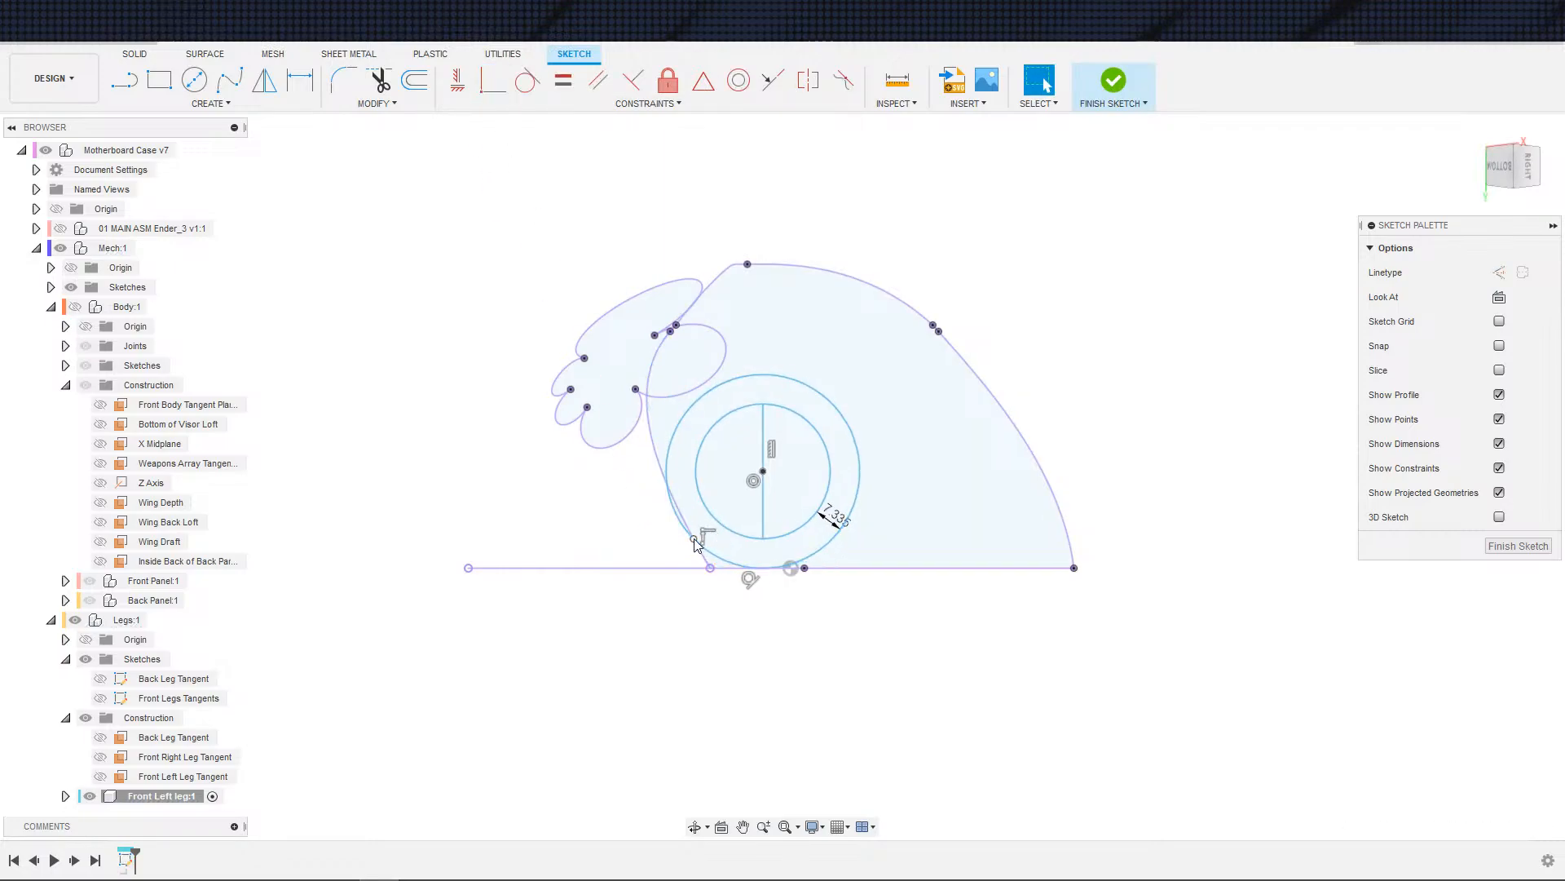
- Draw a line from the circles' shared centre to the sketch point on the outer circle
{"action": "key", "text": "s"}
{"action": "left_click", "coordinate": [692, 559]}
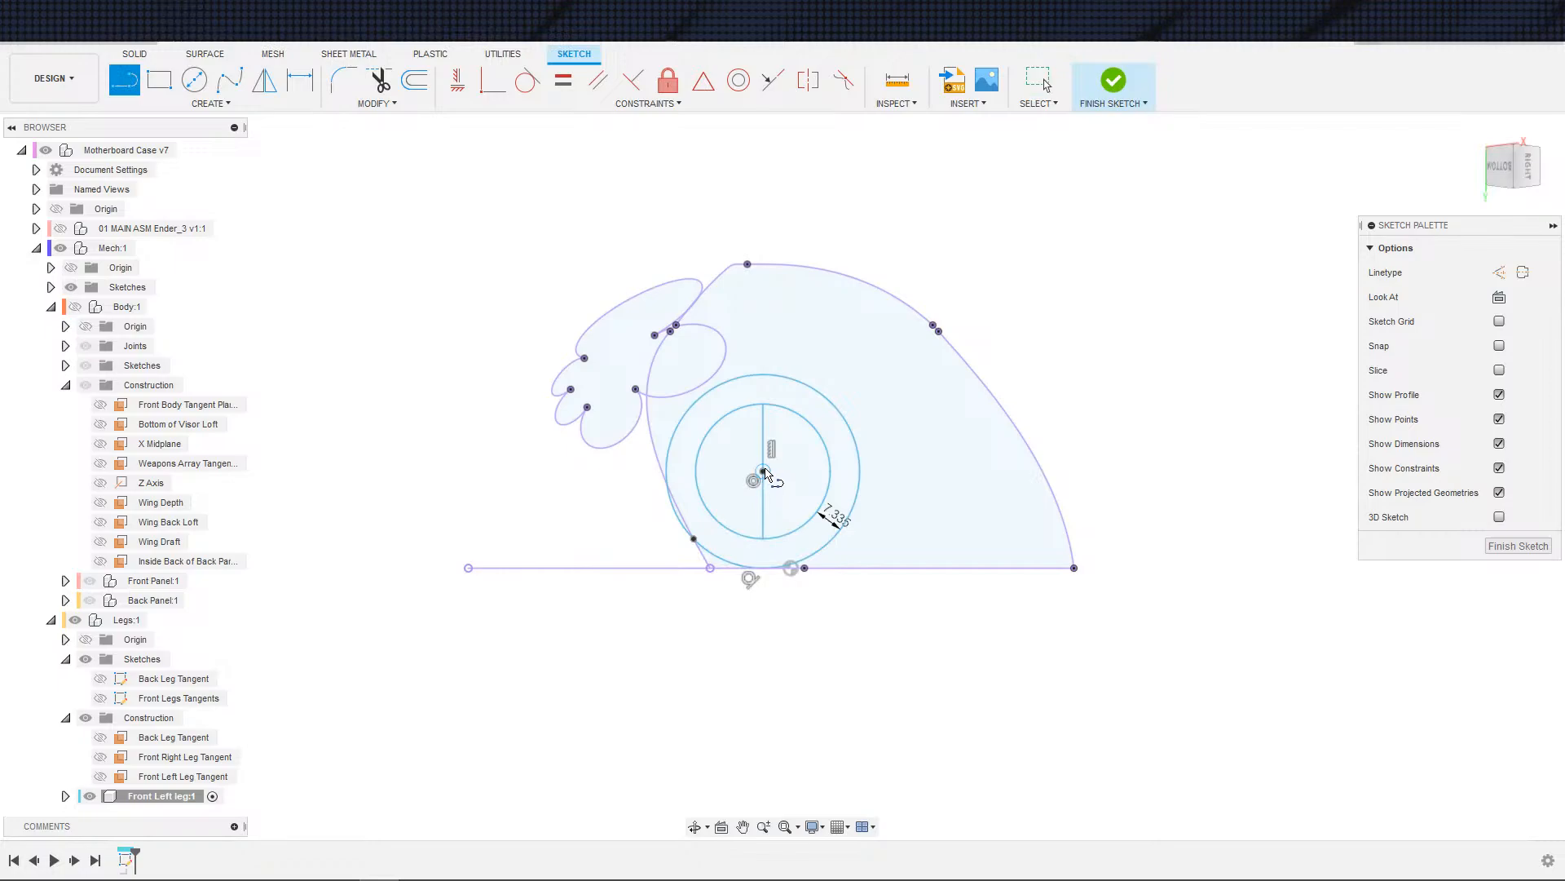
{"action": "left_click", "coordinate": [764, 471]}
{"action": "left_click", "coordinate": [694, 539]}
{"action": "key", "text": "Escape"}
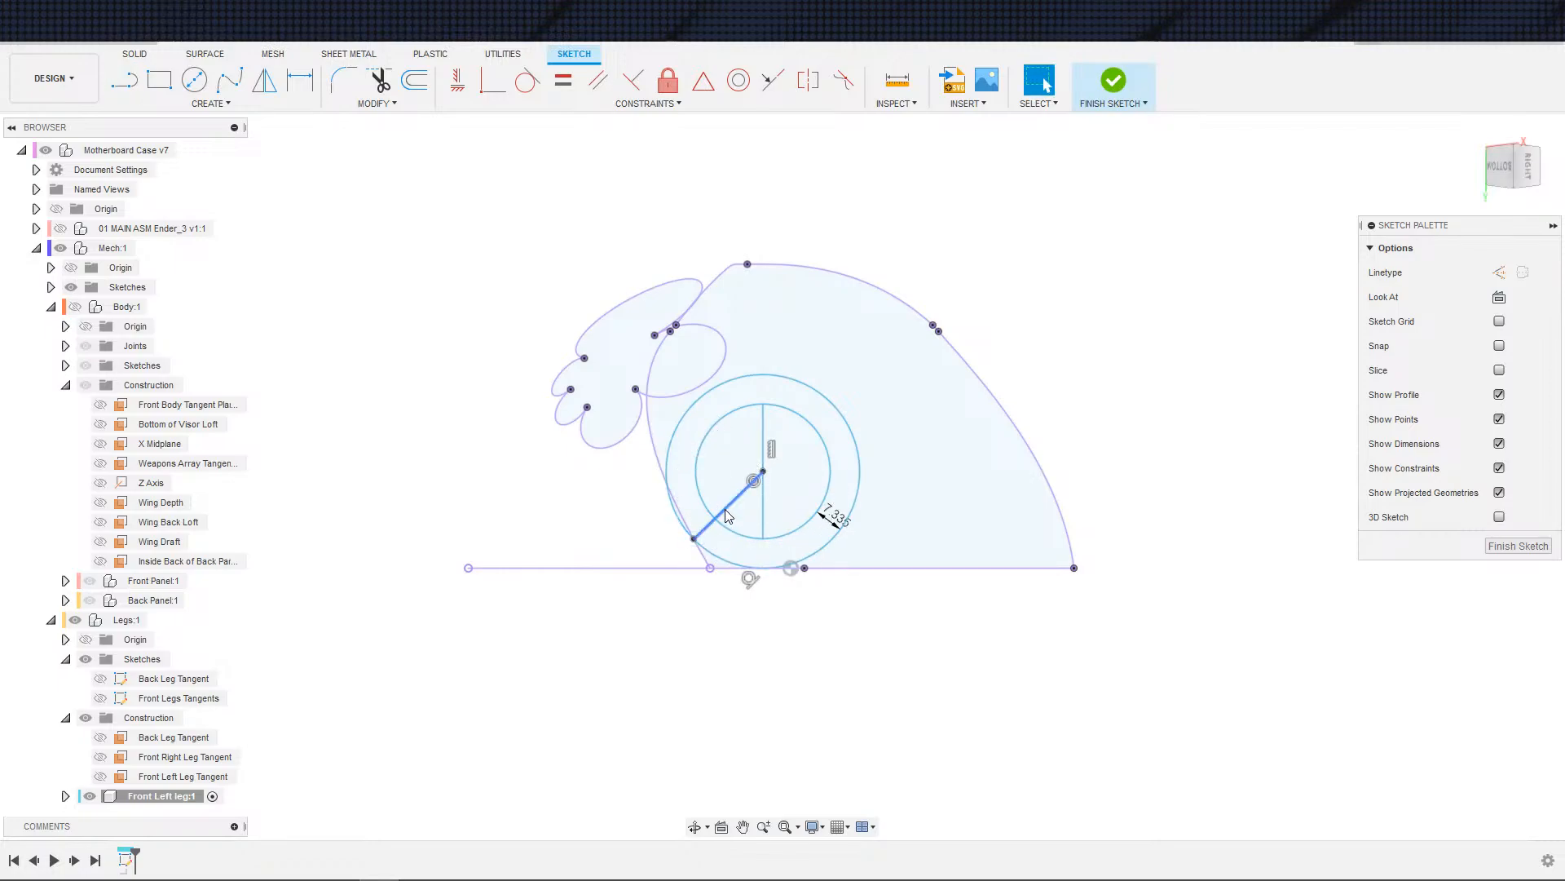
- Dimension the angle between the radius line and the vertical diameter line as 60 degrees
{"action": "key", "text": "d"}
{"action": "left_click", "coordinate": [728, 515]}
{"action": "left_click", "coordinate": [763, 501]}
{"action": "left_click", "coordinate": [780, 503]}
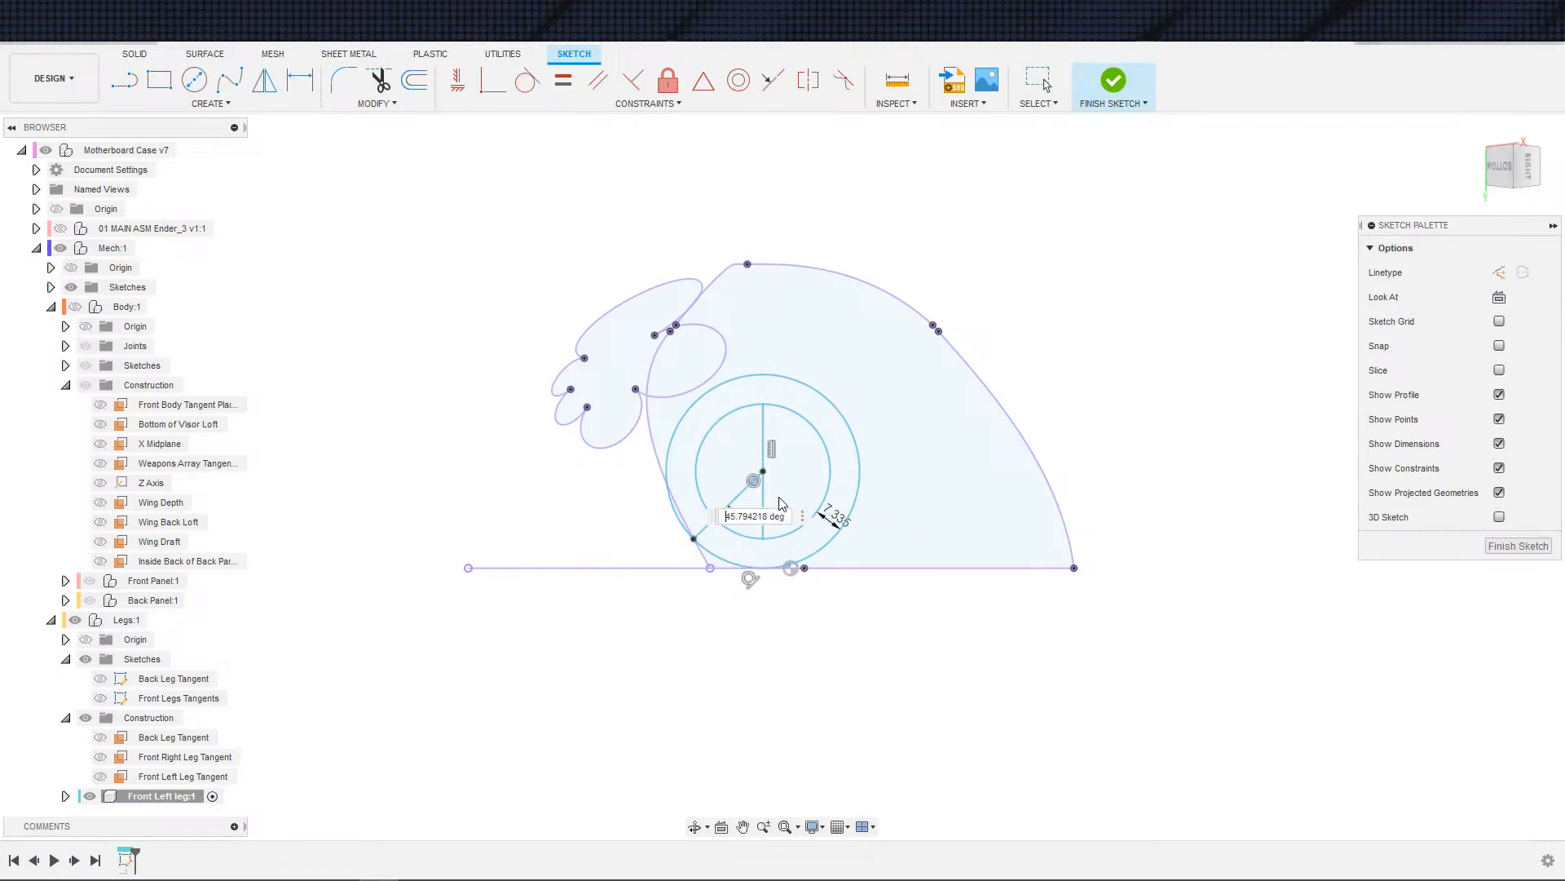
{"action": "type", "text": "60"}
{"action": "key", "text": "Return"}
{"action": "scroll", "coordinate": [695, 551], "scroll_direction": "up", "scroll_amount": 2}
{"action": "scroll", "coordinate": [695, 551], "scroll_direction": "up", "scroll_amount": 5}
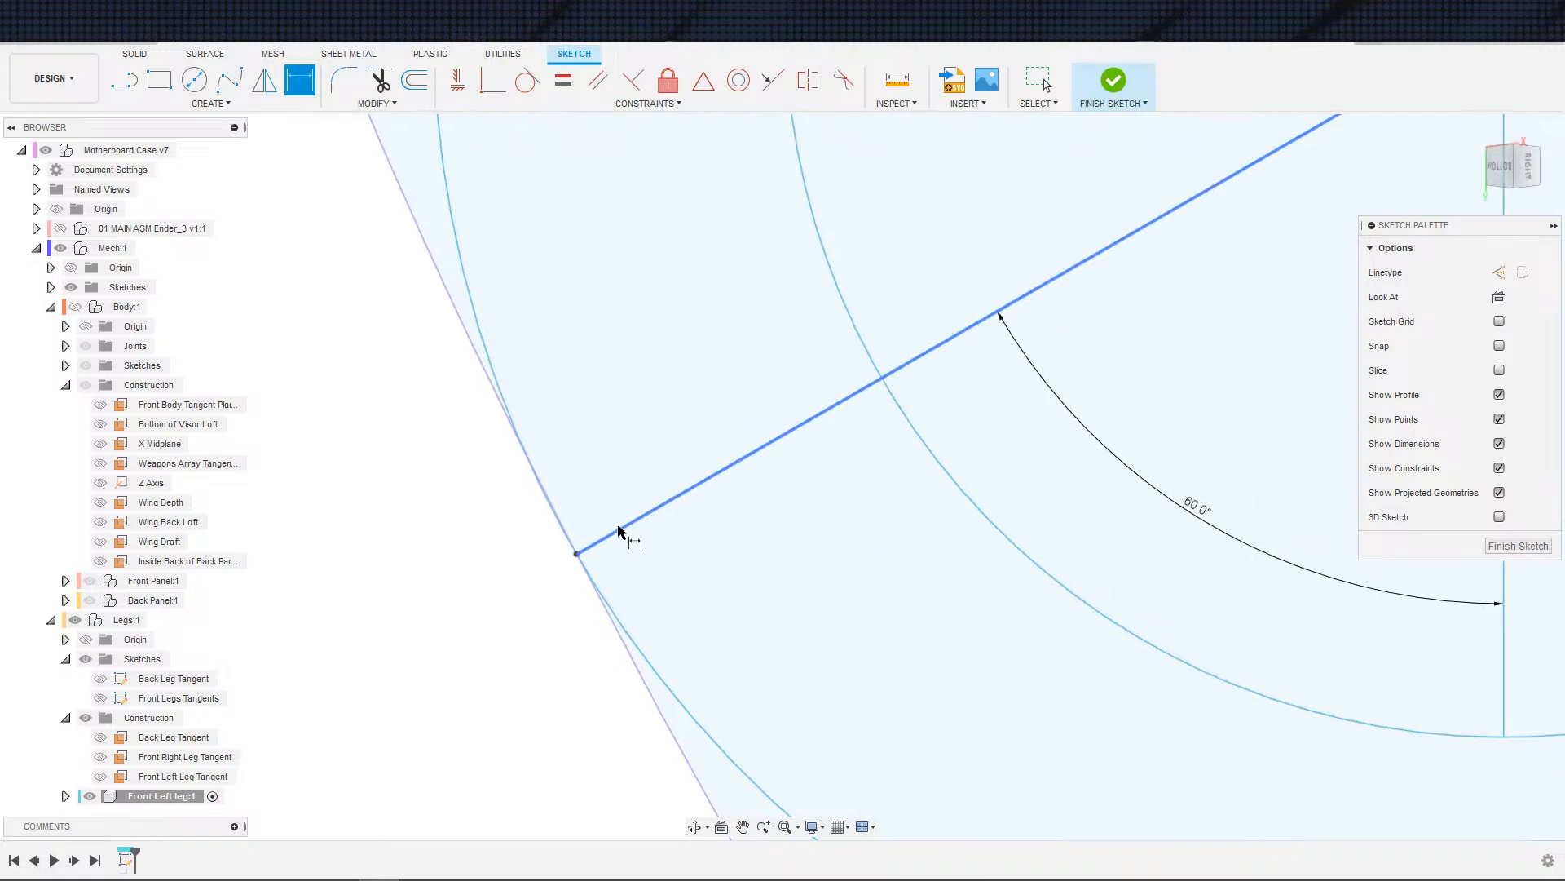
{"action": "scroll", "coordinate": [618, 530], "scroll_direction": "down", "scroll_amount": 6}
{"action": "scroll", "coordinate": [683, 480], "scroll_direction": "down", "scroll_amount": 5}
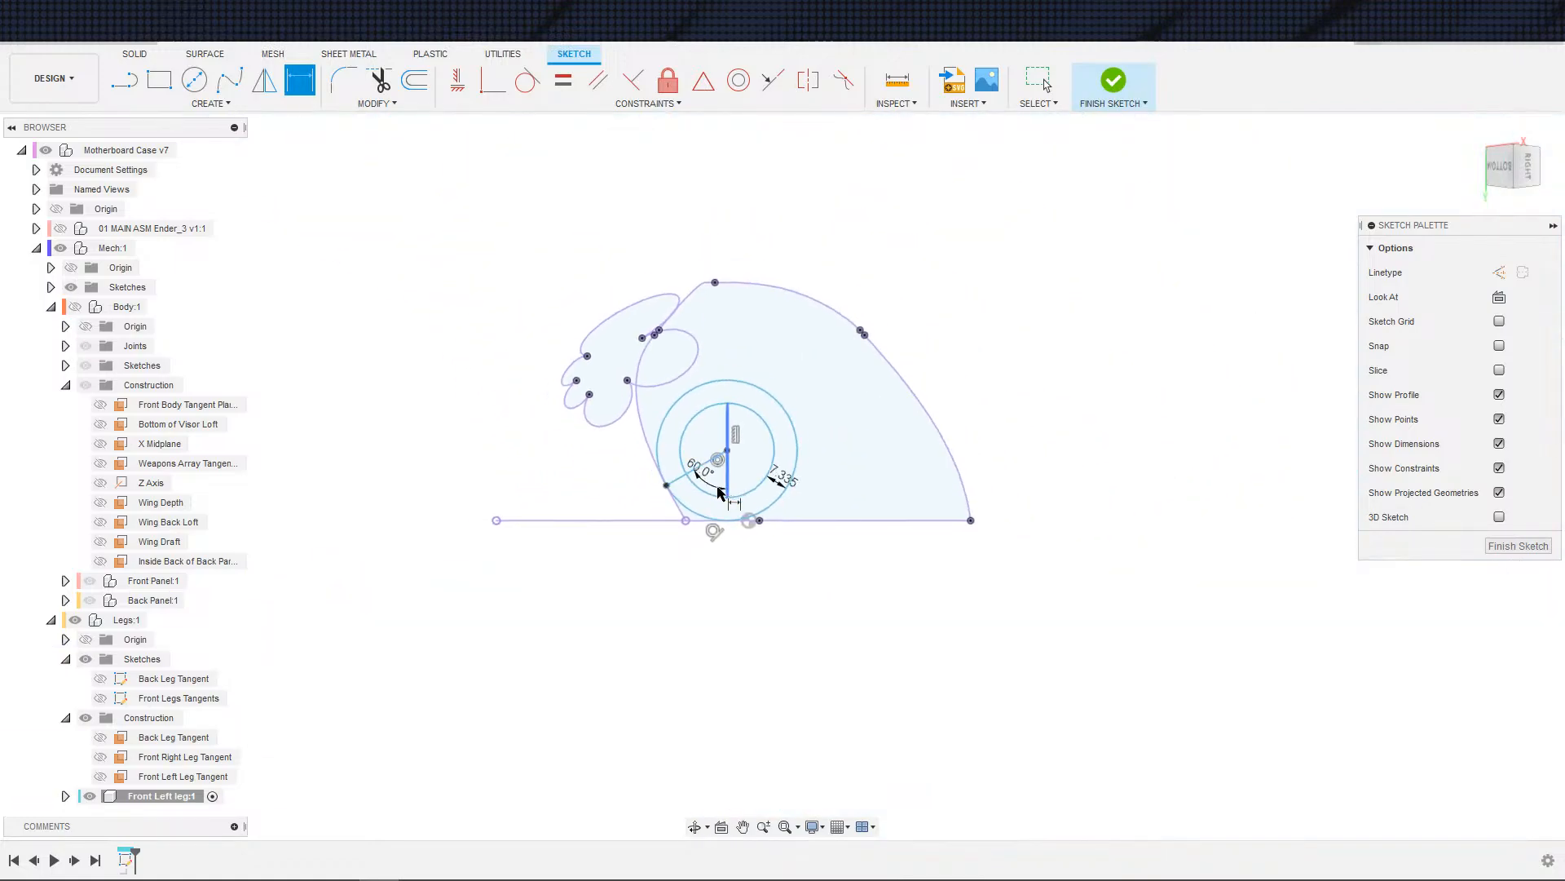
- Convert the outer circle and the angled radius line to construction geometry
{"action": "key", "text": "Escape"}
{"action": "left_click", "coordinate": [691, 476]}
{"action": "type", "text": "sx"}
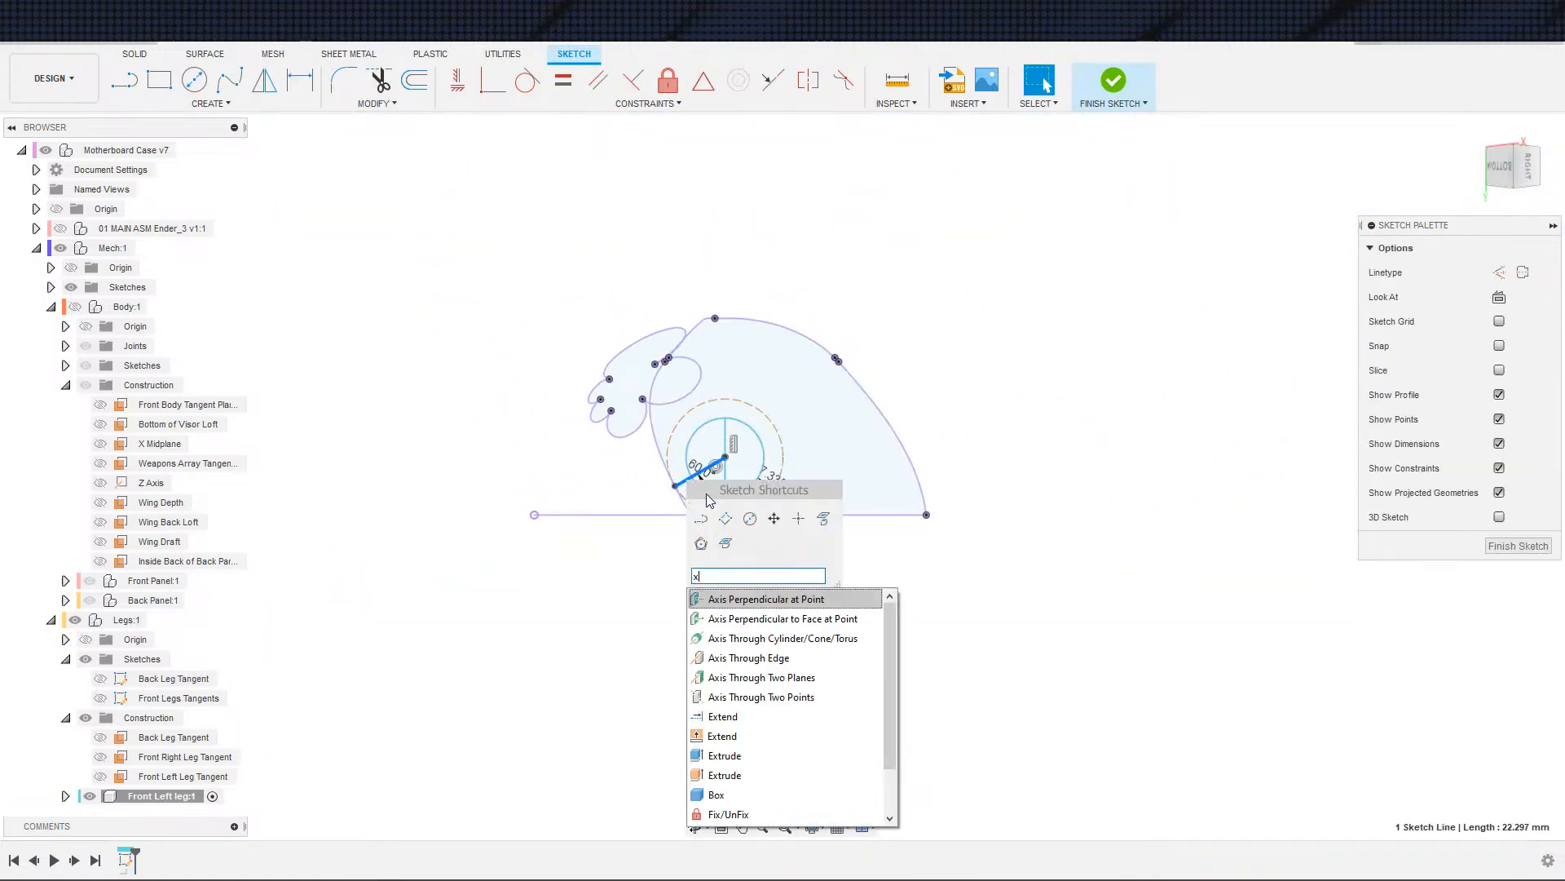
{"action": "key", "text": "Escape"}
{"action": "key", "text": "x"}
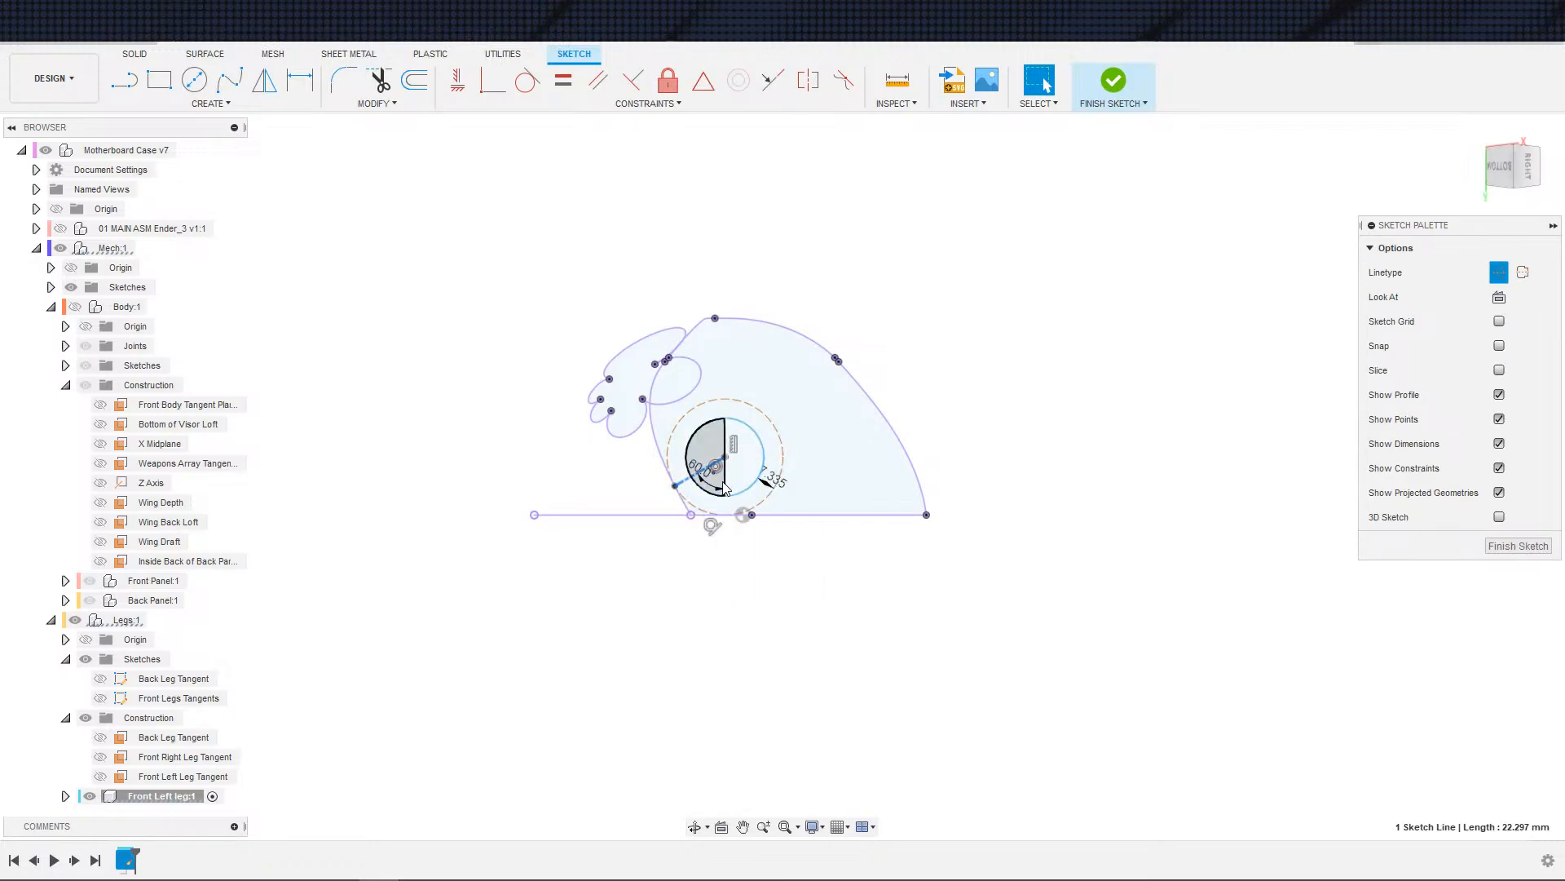
- Try the vertical diameter line as construction geometry, and restore it to a normal line
{"action": "left_click", "coordinate": [725, 479]}
{"action": "key", "text": "x"}
{"action": "left_click", "coordinate": [778, 591]}
{"action": "scroll", "coordinate": [776, 582], "scroll_direction": "down", "scroll_amount": 1}
{"action": "left_click", "coordinate": [730, 491]}
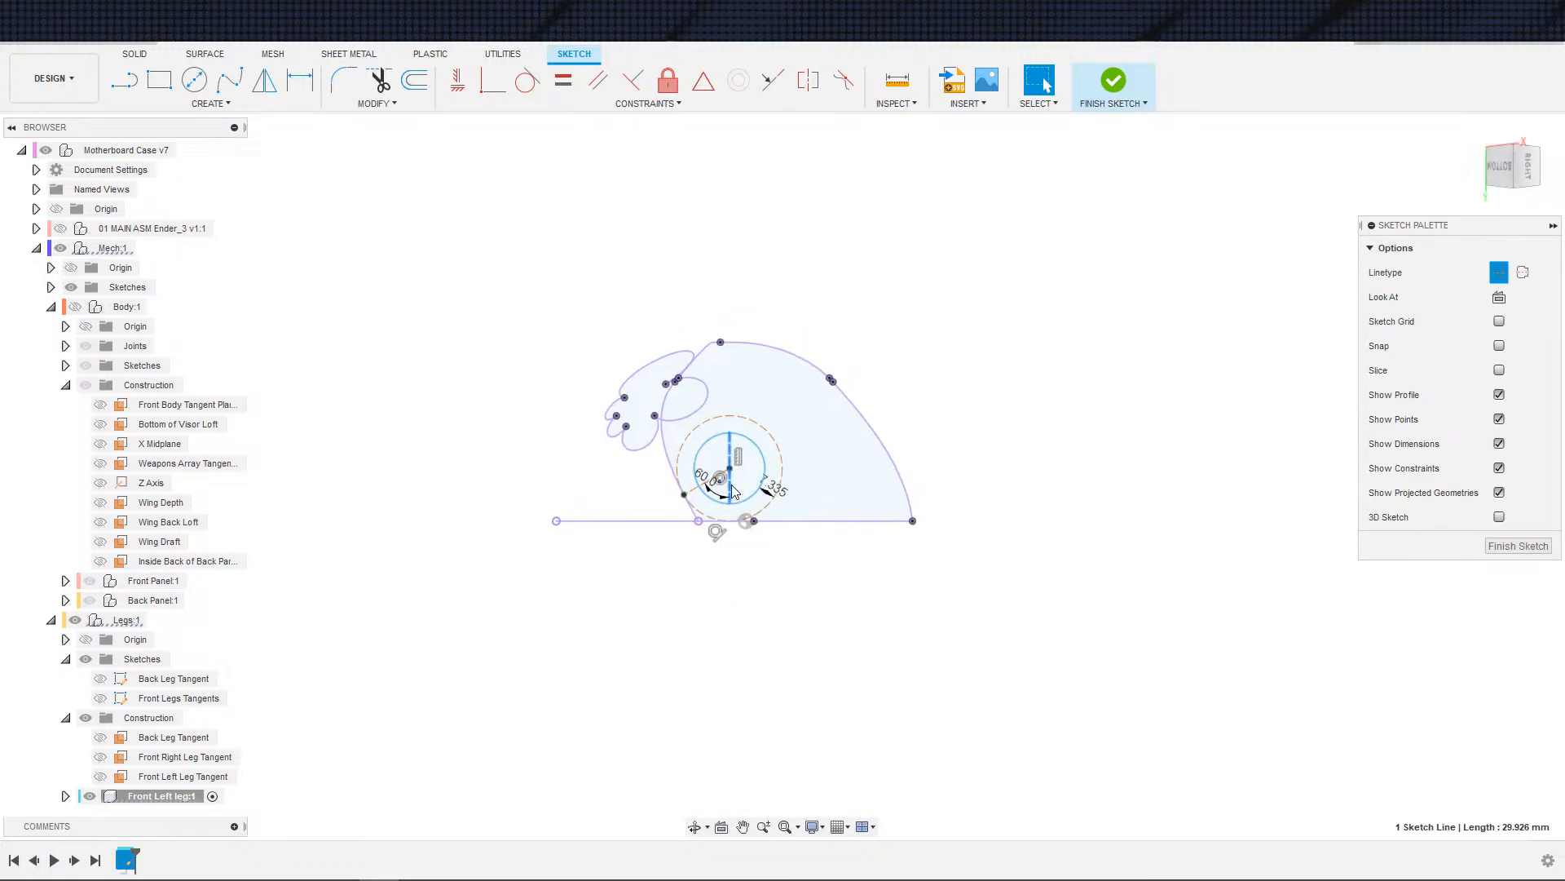
{"action": "key", "text": "x"}
{"action": "left_click", "coordinate": [735, 566]}
{"action": "scroll", "coordinate": [738, 573], "scroll_direction": "down", "scroll_amount": 1}
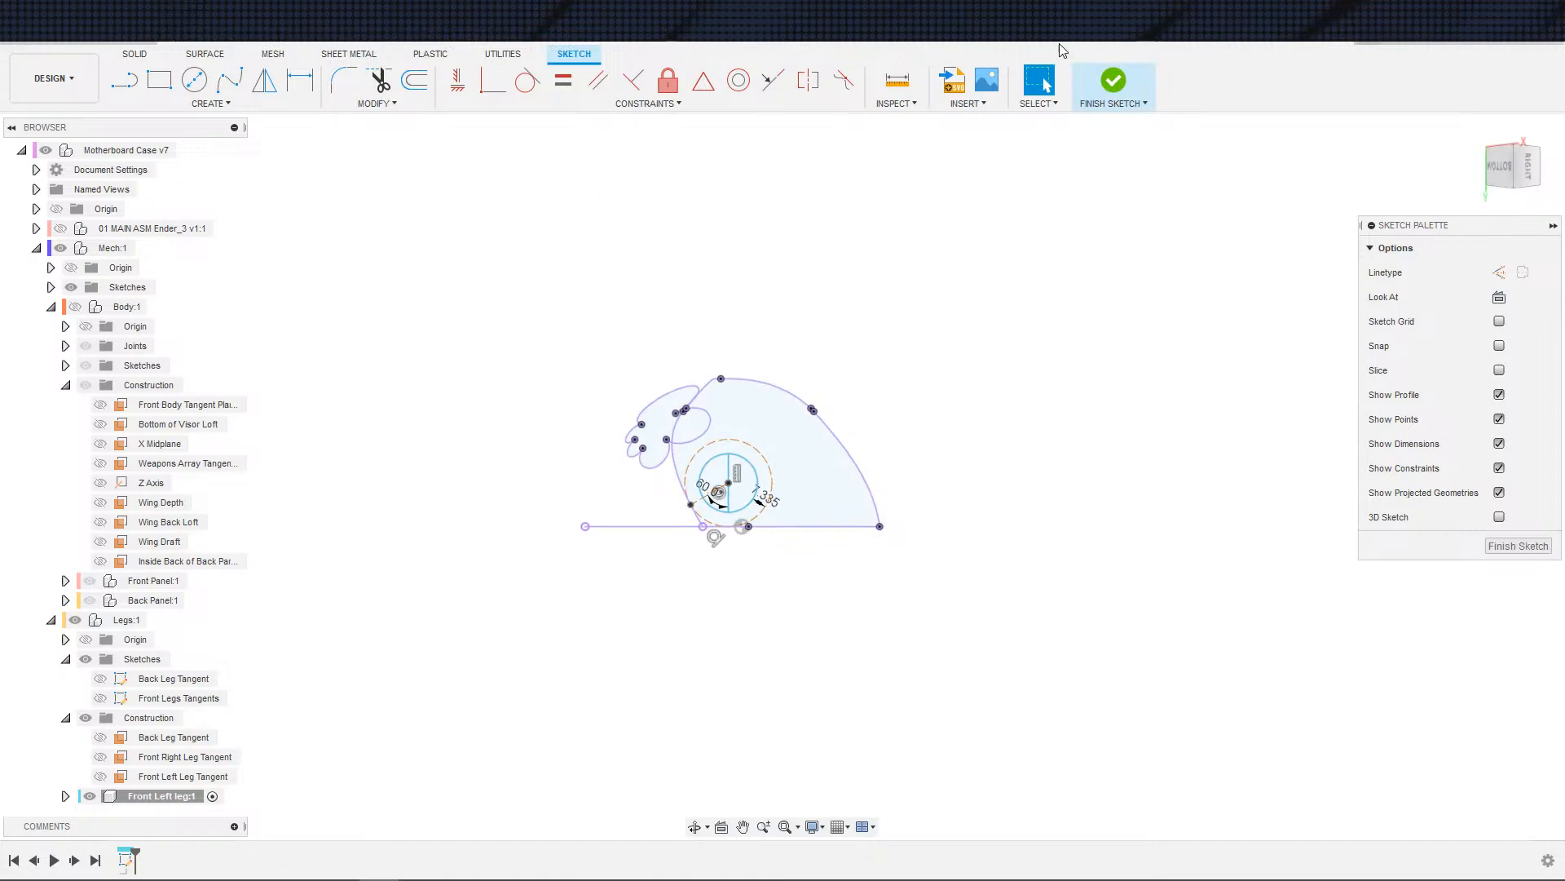
- Finish the sketch and revolve the inner circle's right half 360 degrees about the vertical diameter line as a new body
{"action": "left_click", "coordinate": [1114, 80]}
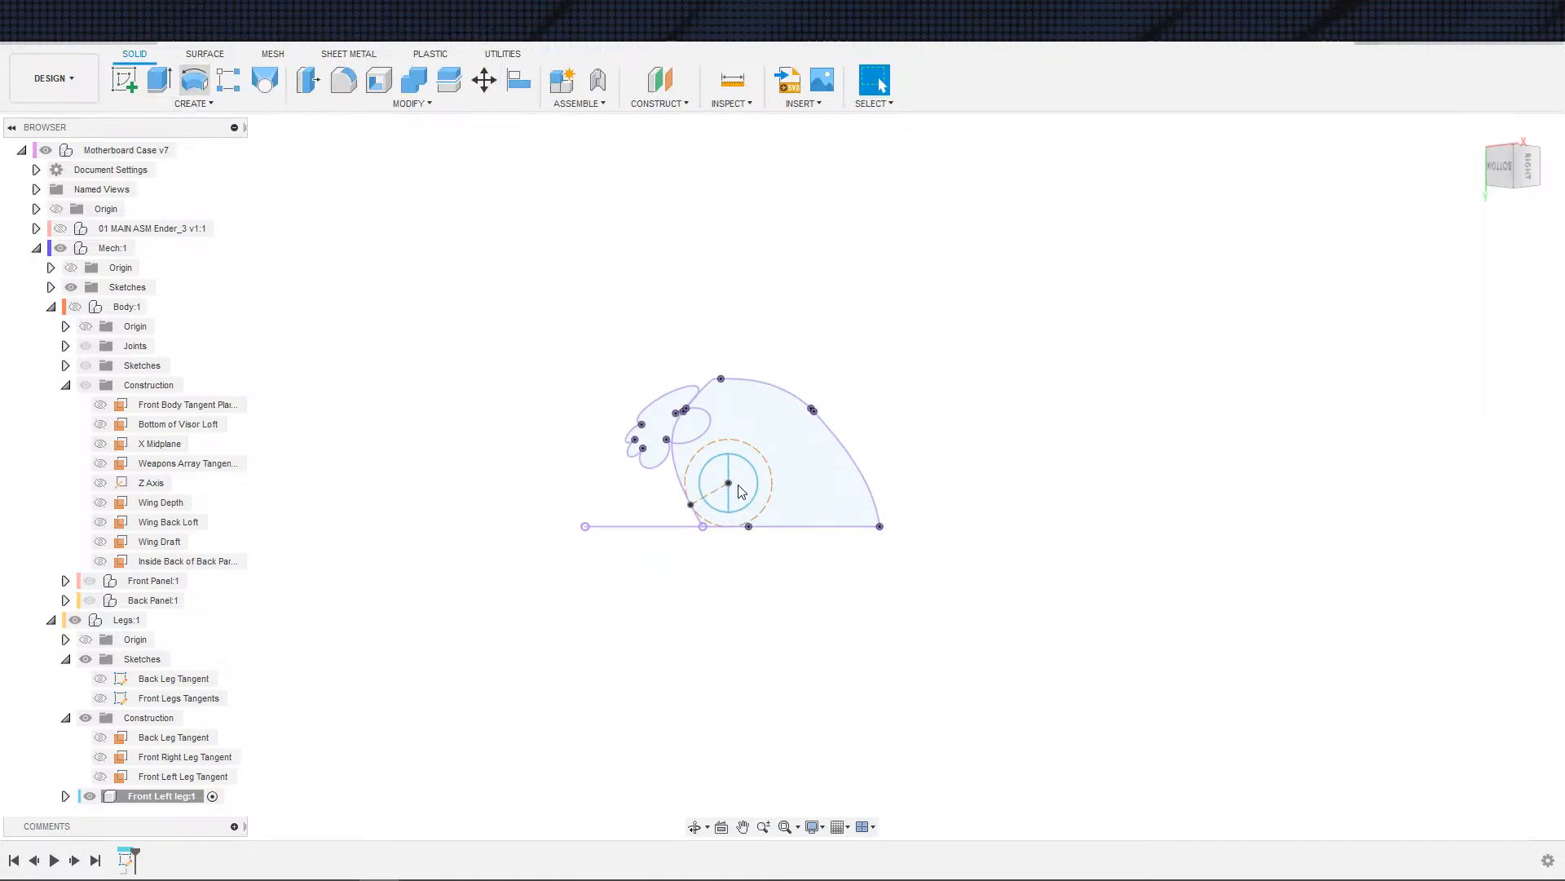
{"action": "scroll", "coordinate": [737, 486], "scroll_direction": "up", "scroll_amount": 3}
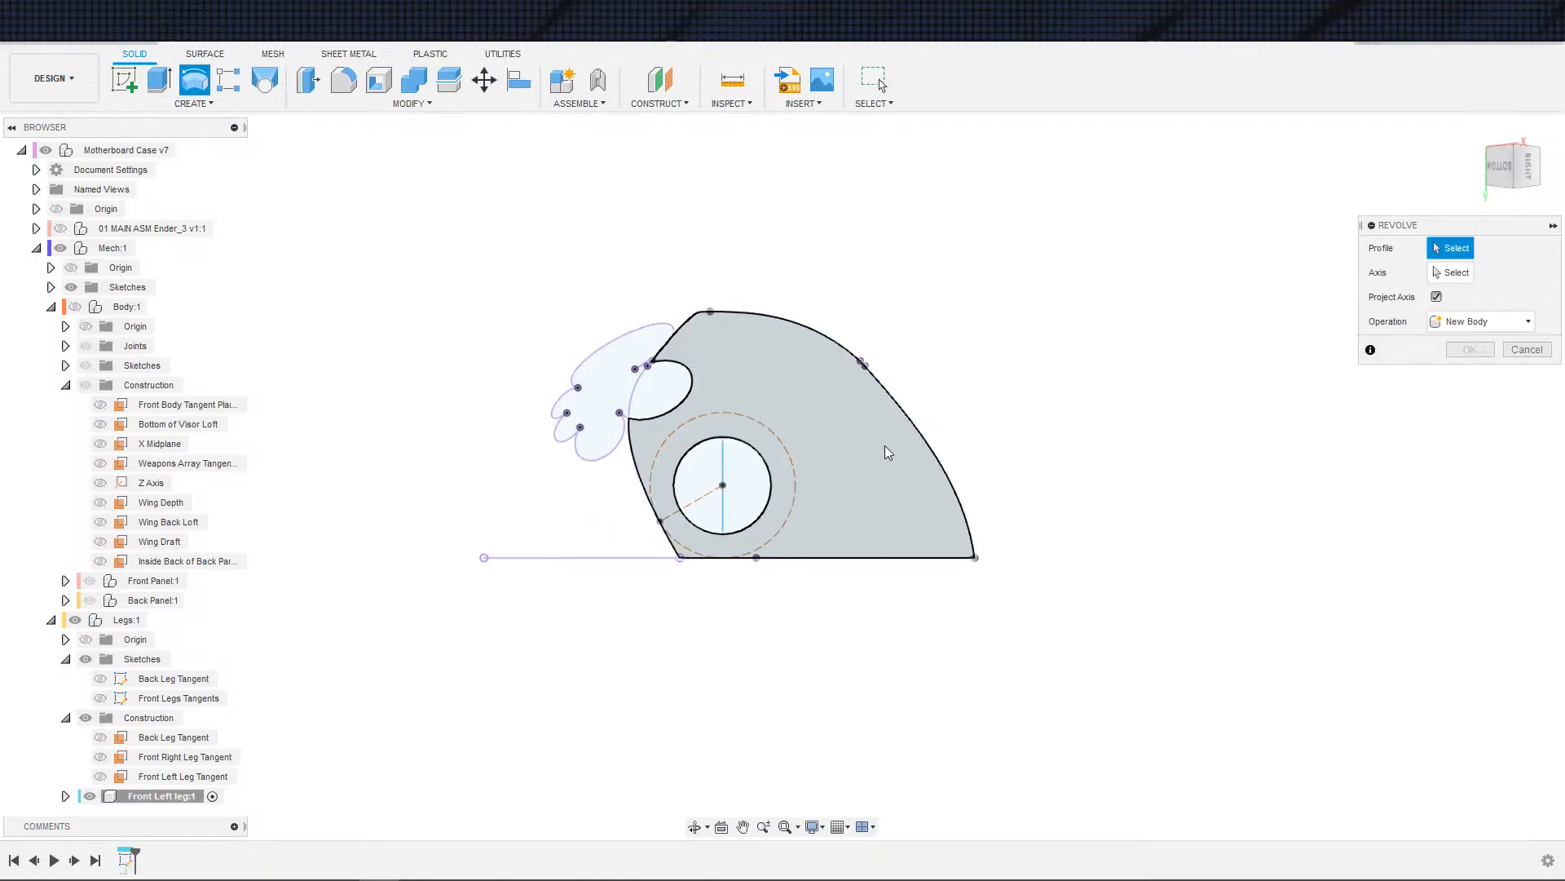
{"action": "left_click", "coordinate": [1452, 274]}
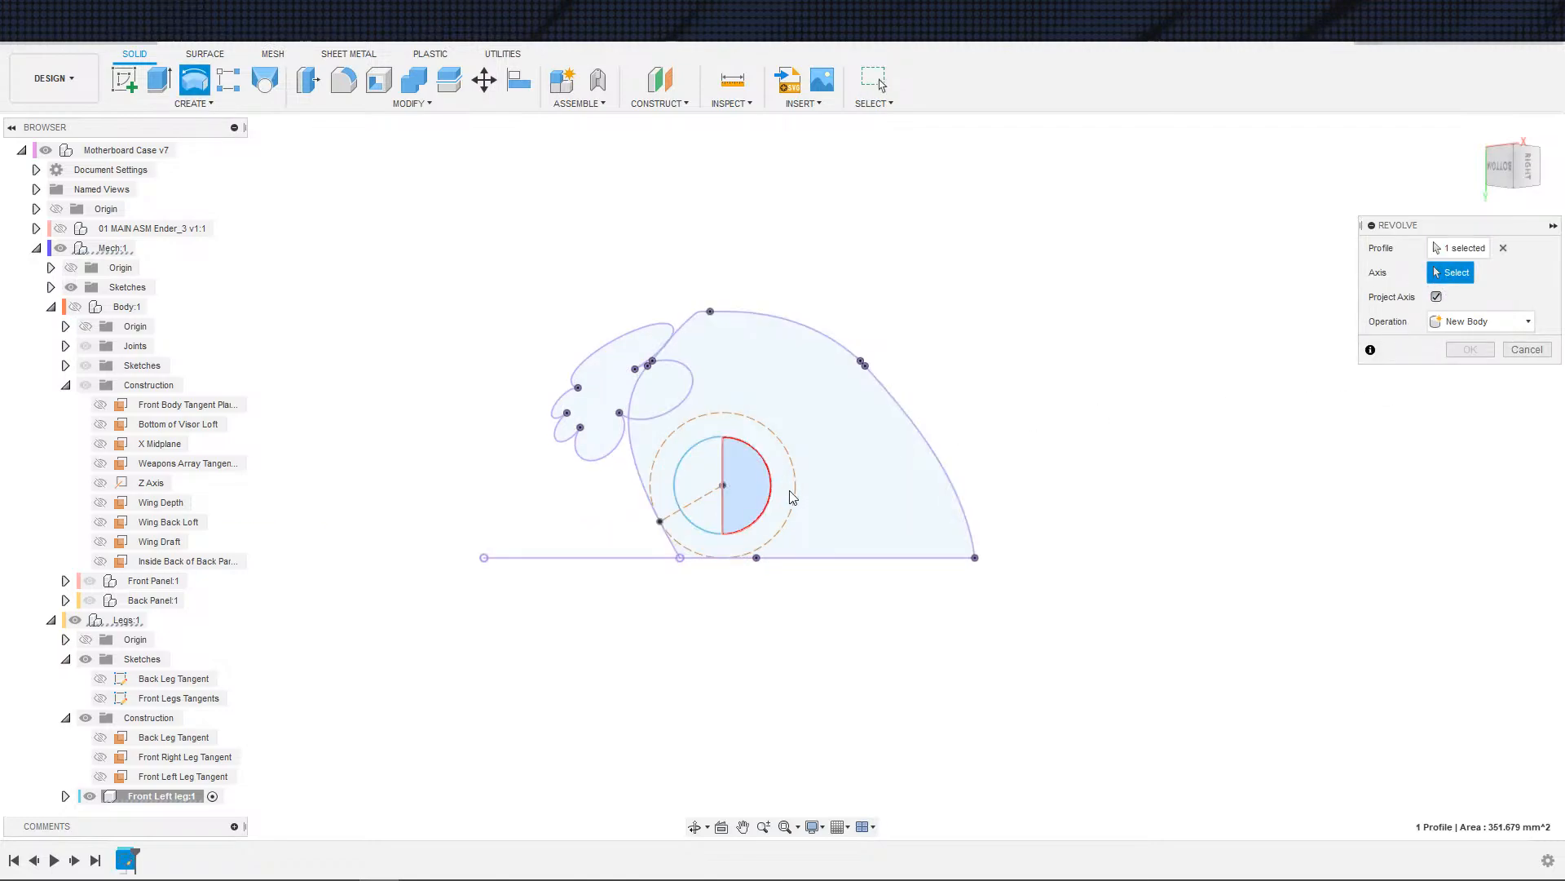
{"action": "left_click", "coordinate": [722, 514]}
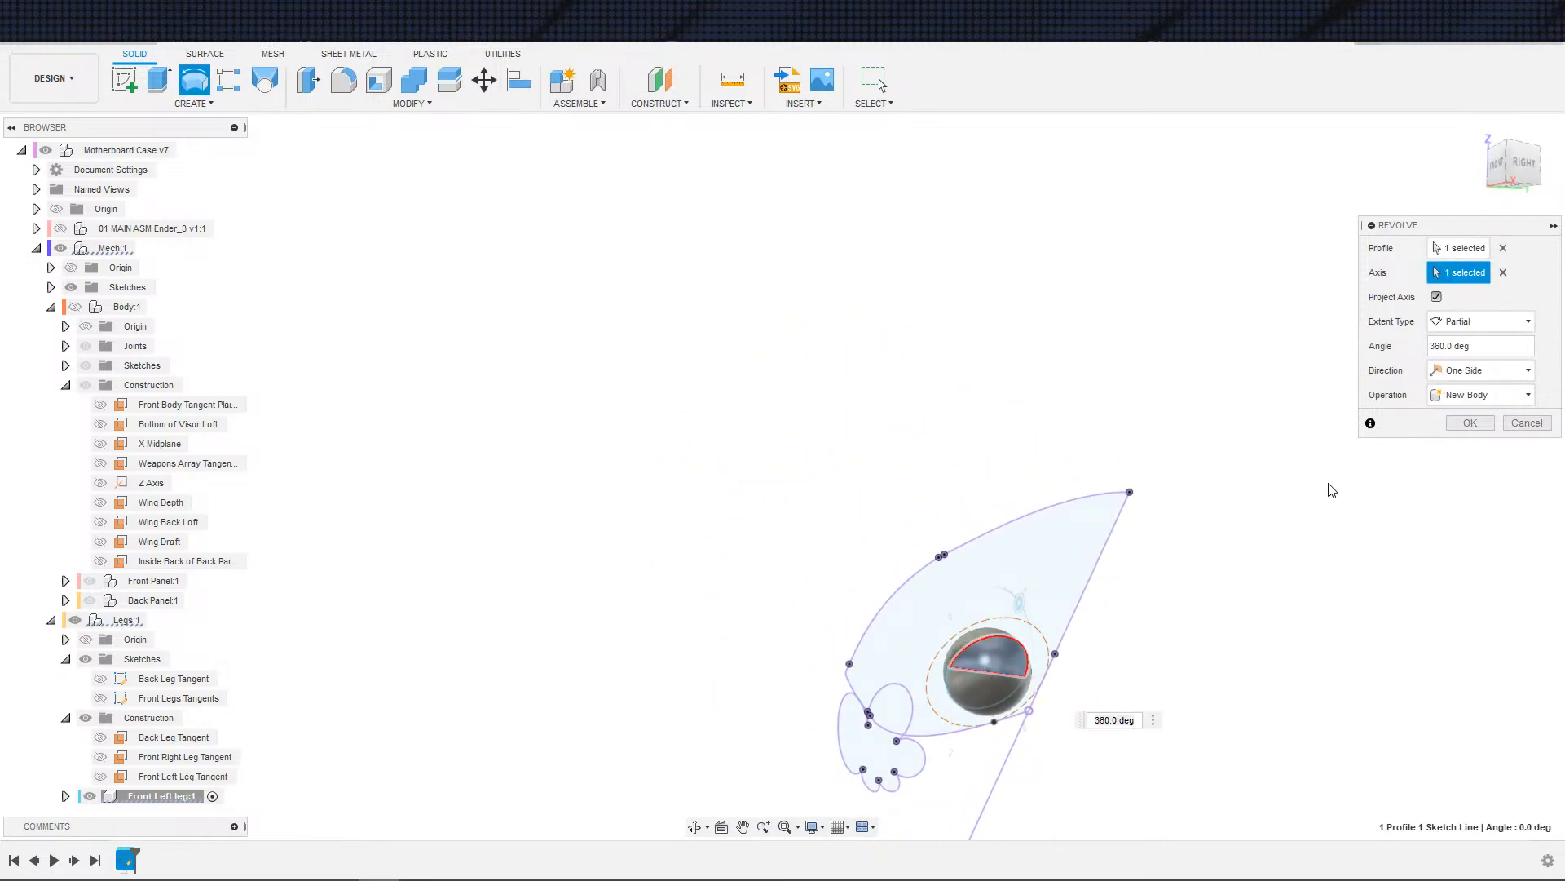
{"action": "left_click", "coordinate": [1470, 422]}
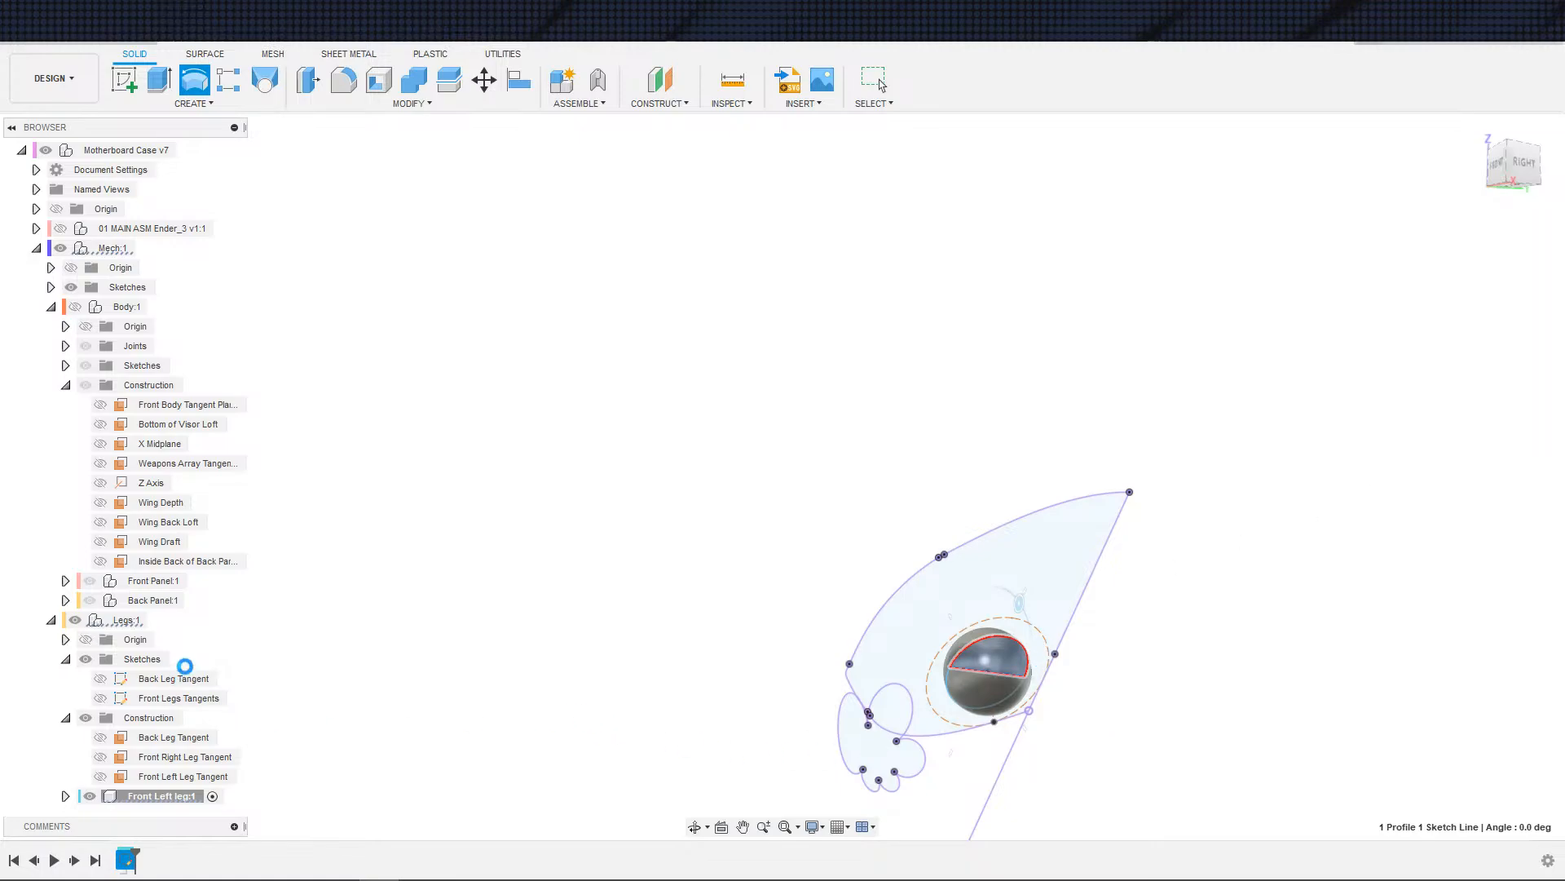
- Show the Body component and activate the Mech component
{"action": "left_click", "coordinate": [75, 306]}
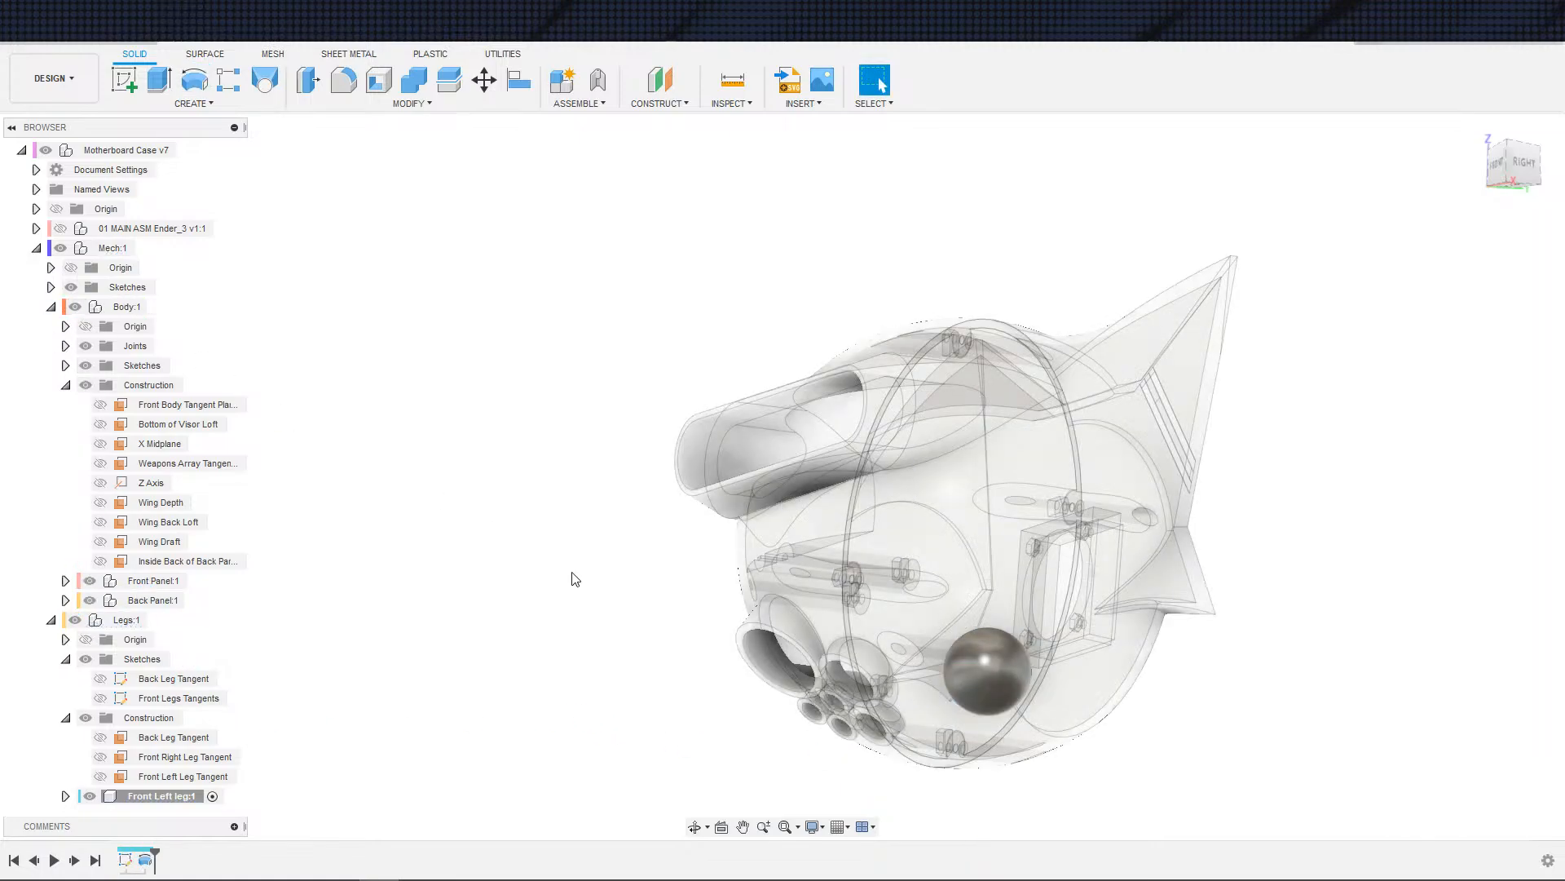
{"action": "left_click", "coordinate": [147, 248]}
{"action": "middle_click_drag", "start_coordinate": [773, 670], "coordinate": [1178, 542], "text": "shift"}
{"action": "scroll", "coordinate": [1107, 540], "scroll_direction": "down", "scroll_amount": 3}
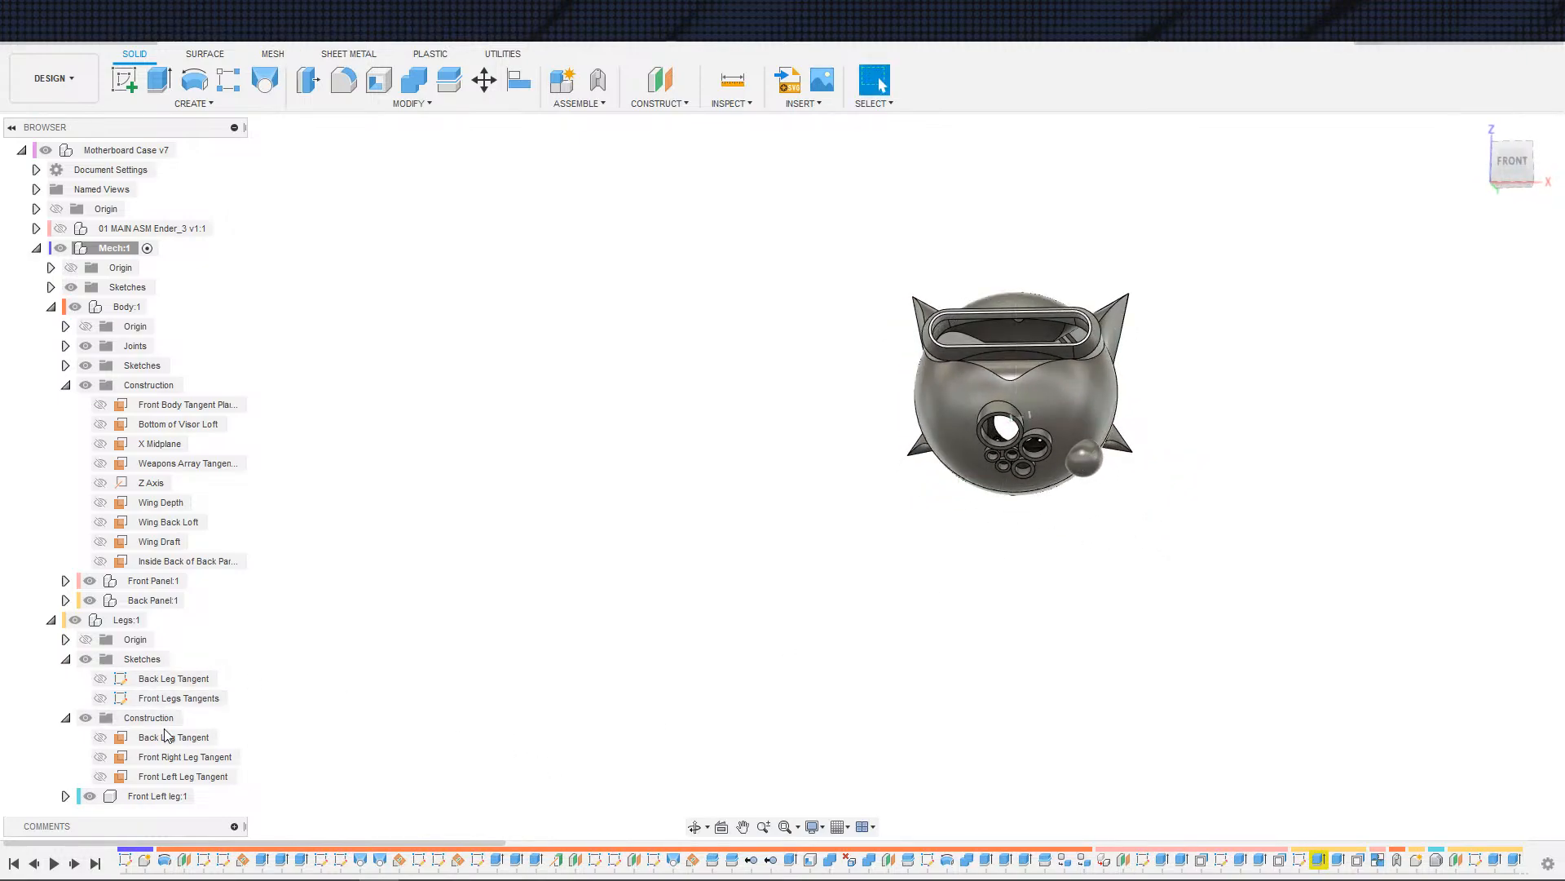
- Rename the sketch in the Front Left leg component as "Ball Joint"
{"action": "left_click", "coordinate": [66, 797]}
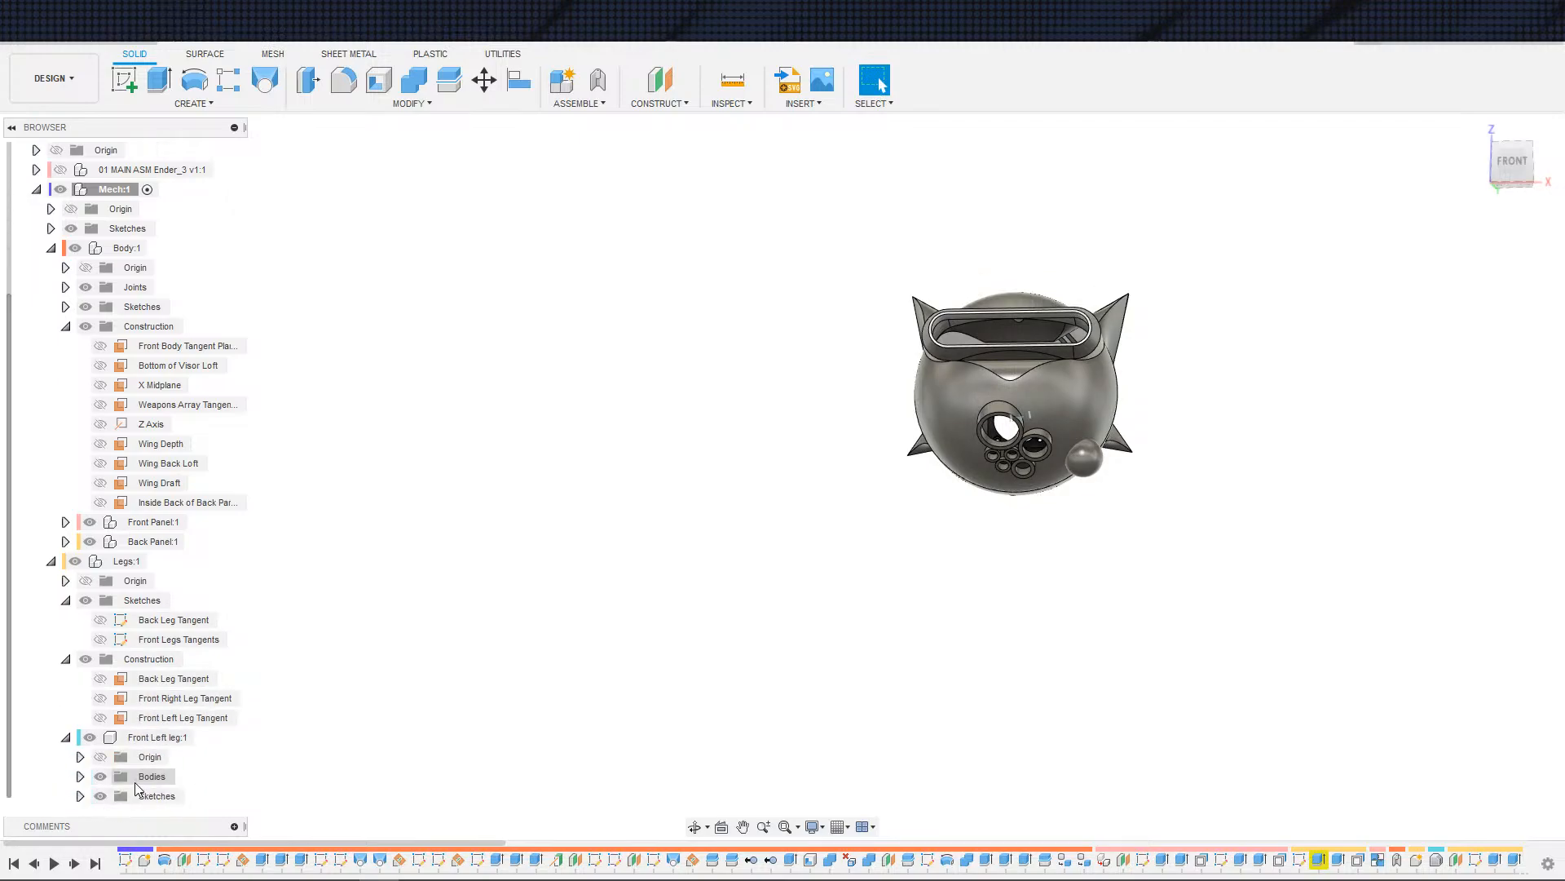
{"action": "left_click", "coordinate": [80, 796]}
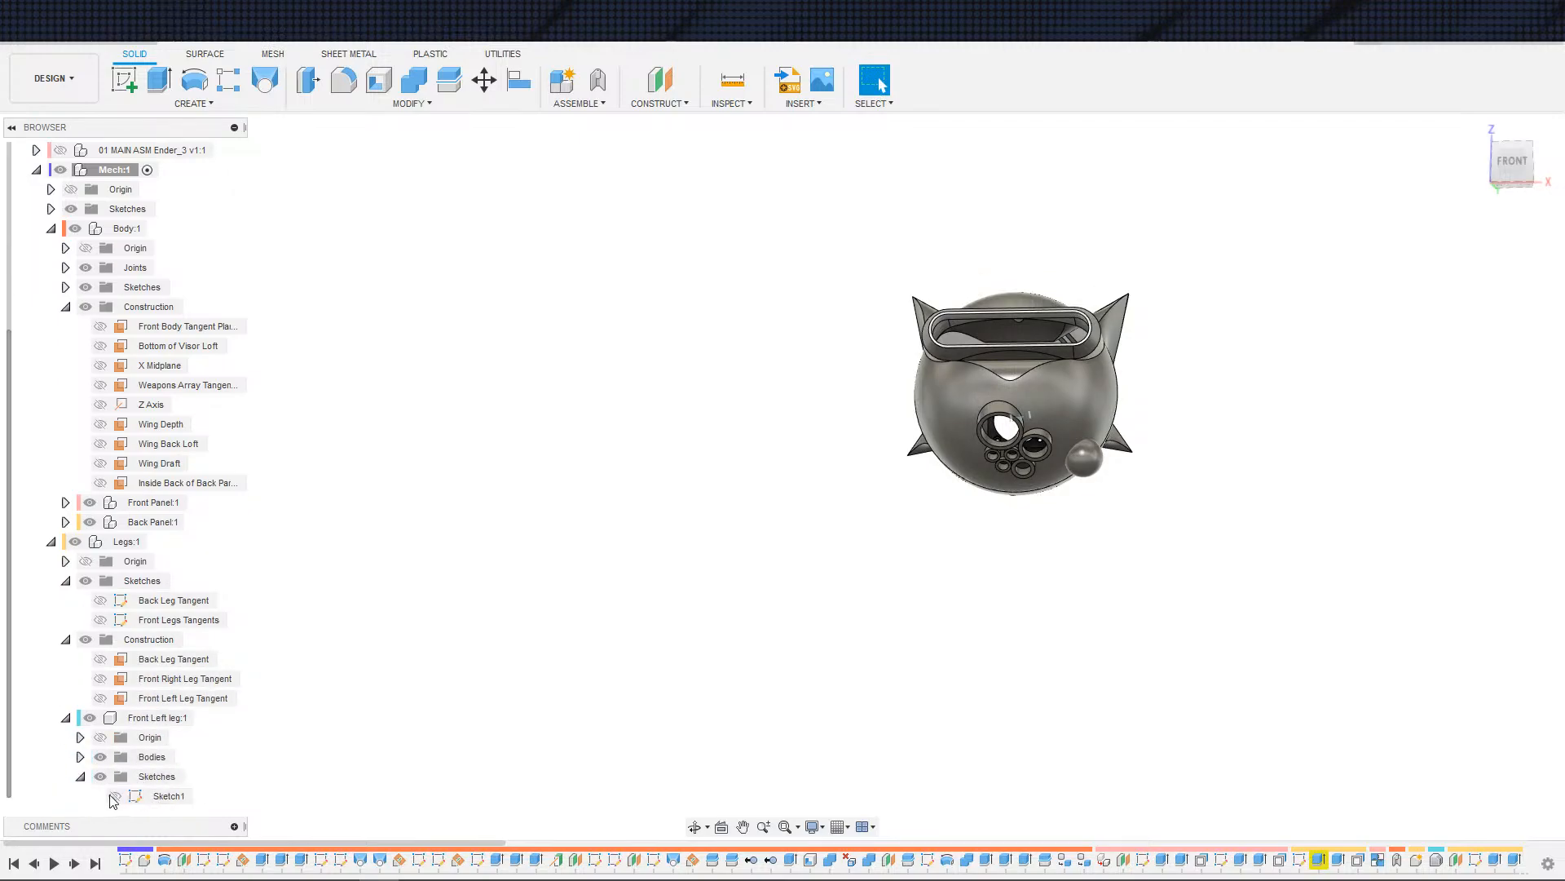
{"action": "double_click", "coordinate": [173, 795]}
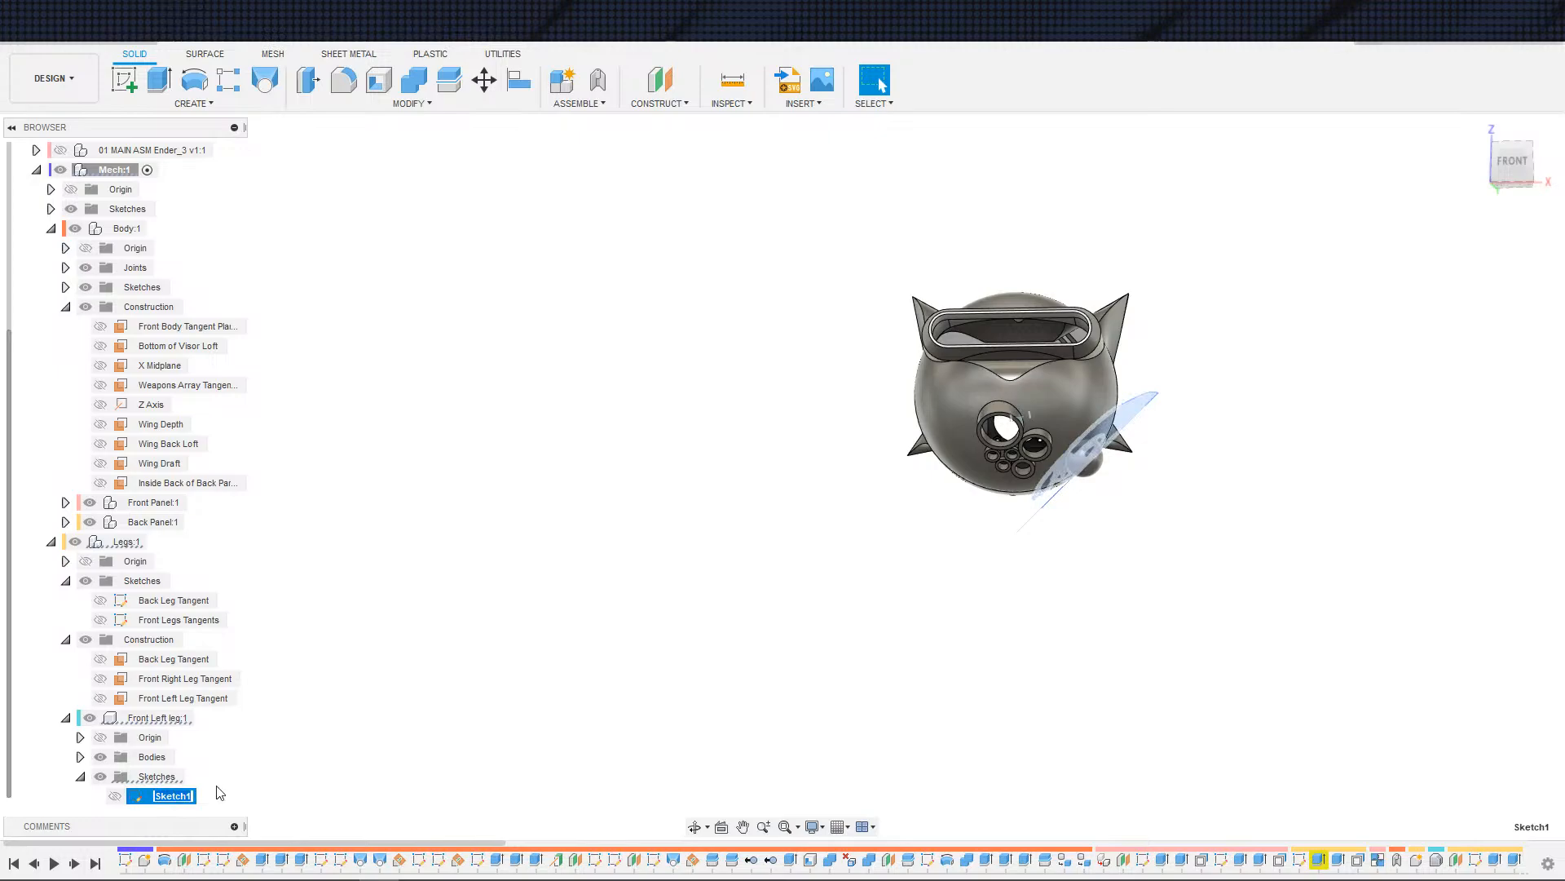
{"action": "type", "text": "Balll Joint"}
{"action": "key", "text": "Return"}
- Edit the Ball Joint sketch to set the inner circle's diameter to 35 mm, and finish the sketch
{"action": "double_click", "coordinate": [173, 796]}
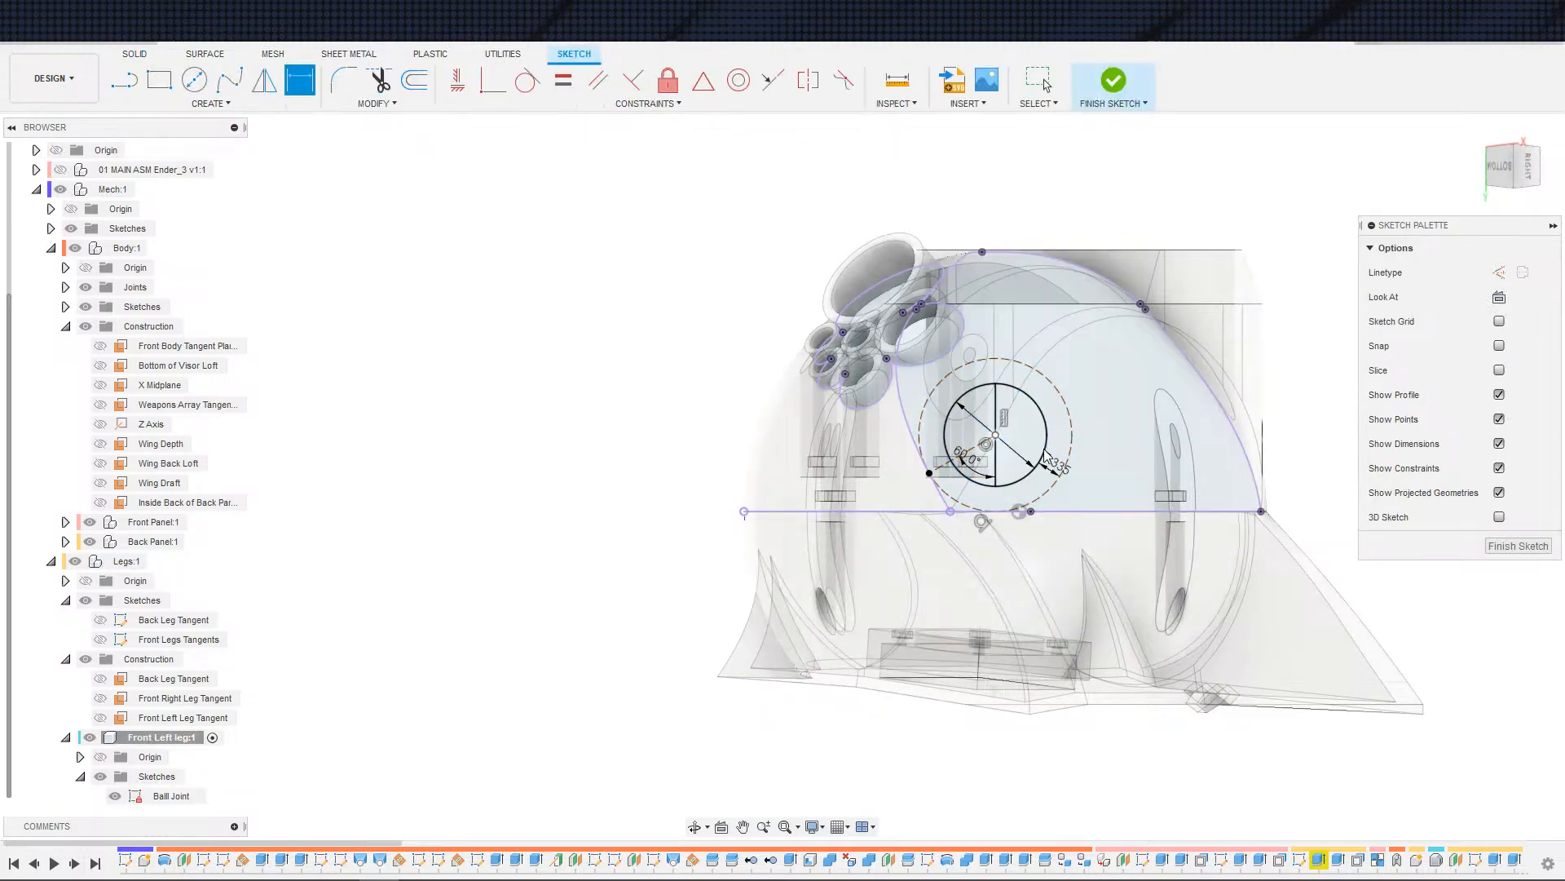
{"action": "double_click", "coordinate": [1046, 456]}
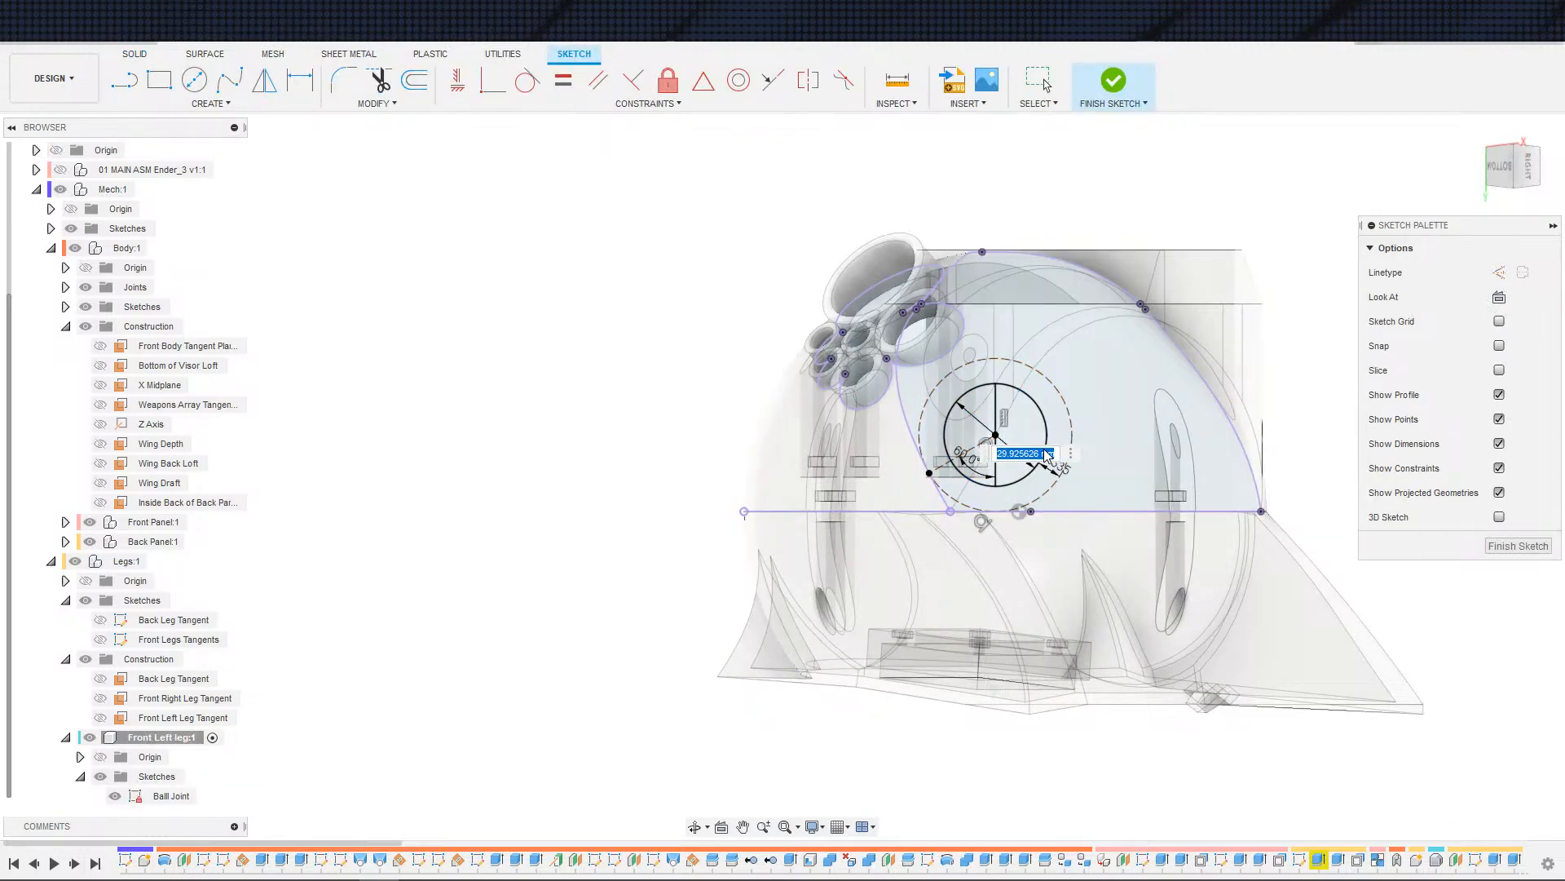
{"action": "type", "text": "35"}
{"action": "key", "text": "Return"}
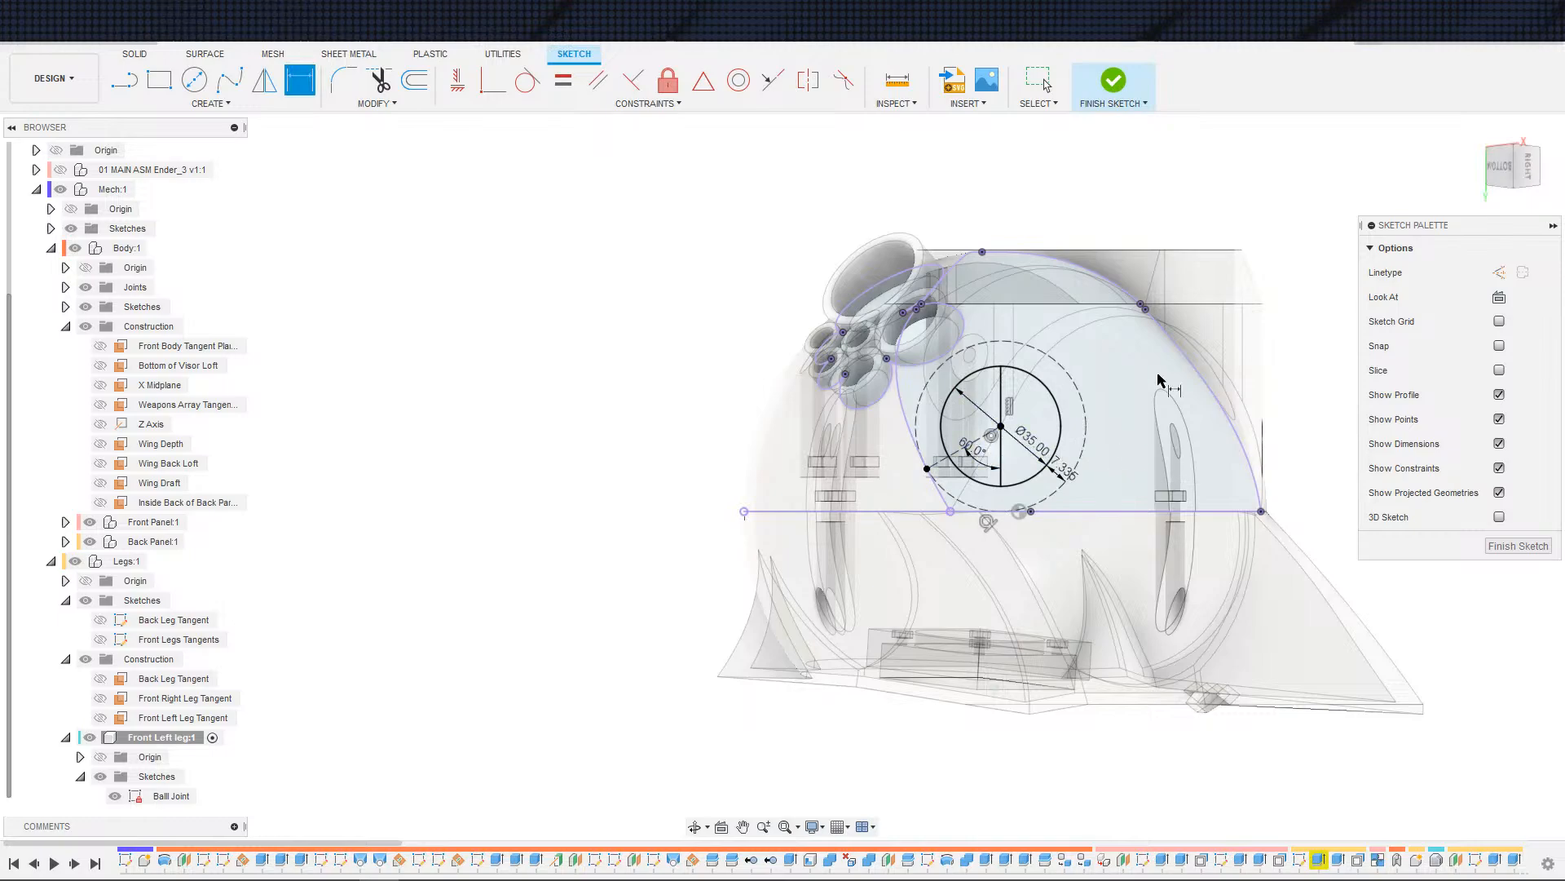
{"action": "left_click", "coordinate": [1113, 82]}
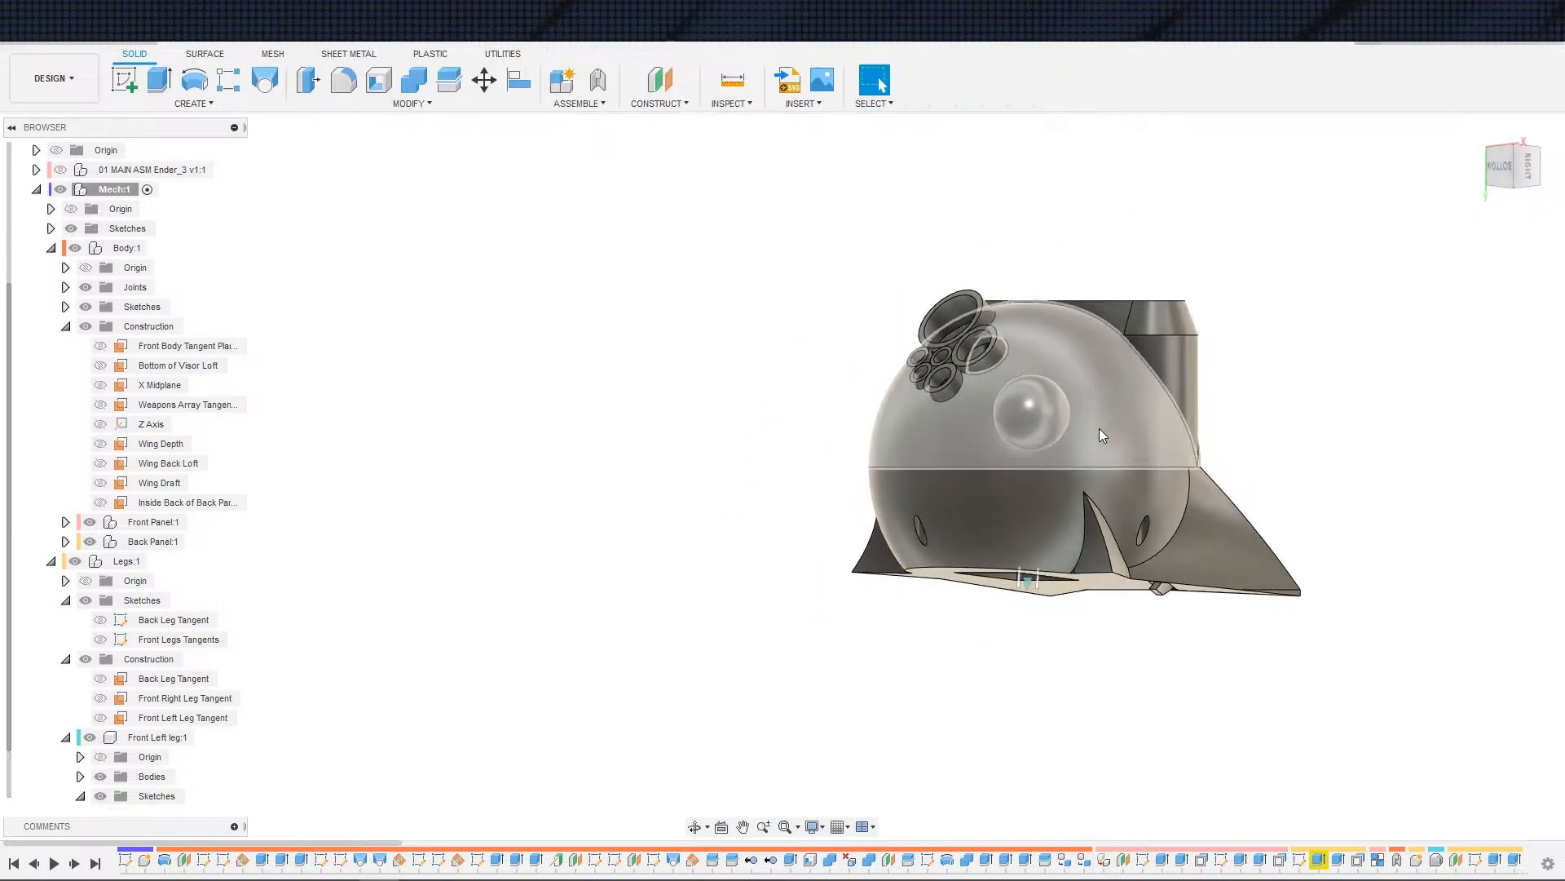
- Examine the ball's size and position against the front of the mech body
{"action": "middle_click_drag", "start_coordinate": [1100, 428], "coordinate": [1240, 488], "text": "shift"}
{"action": "scroll", "coordinate": [1223, 489], "scroll_direction": "down", "scroll_amount": 2}
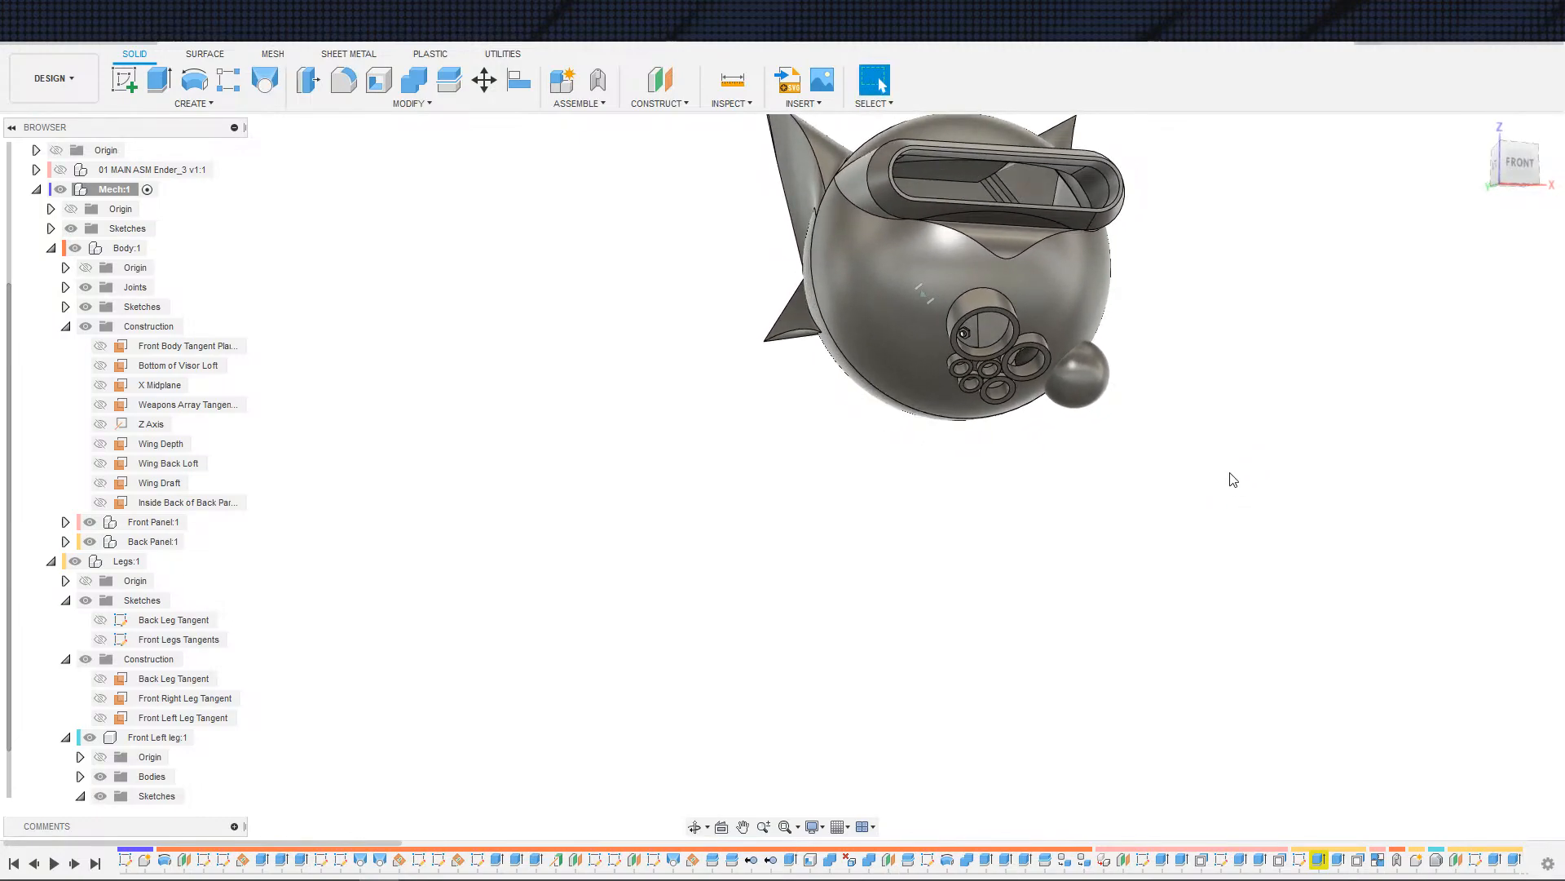
{"action": "scroll", "coordinate": [1184, 458], "scroll_direction": "down", "scroll_amount": 1}
{"action": "scroll", "coordinate": [1158, 470], "scroll_direction": "up", "scroll_amount": 2}
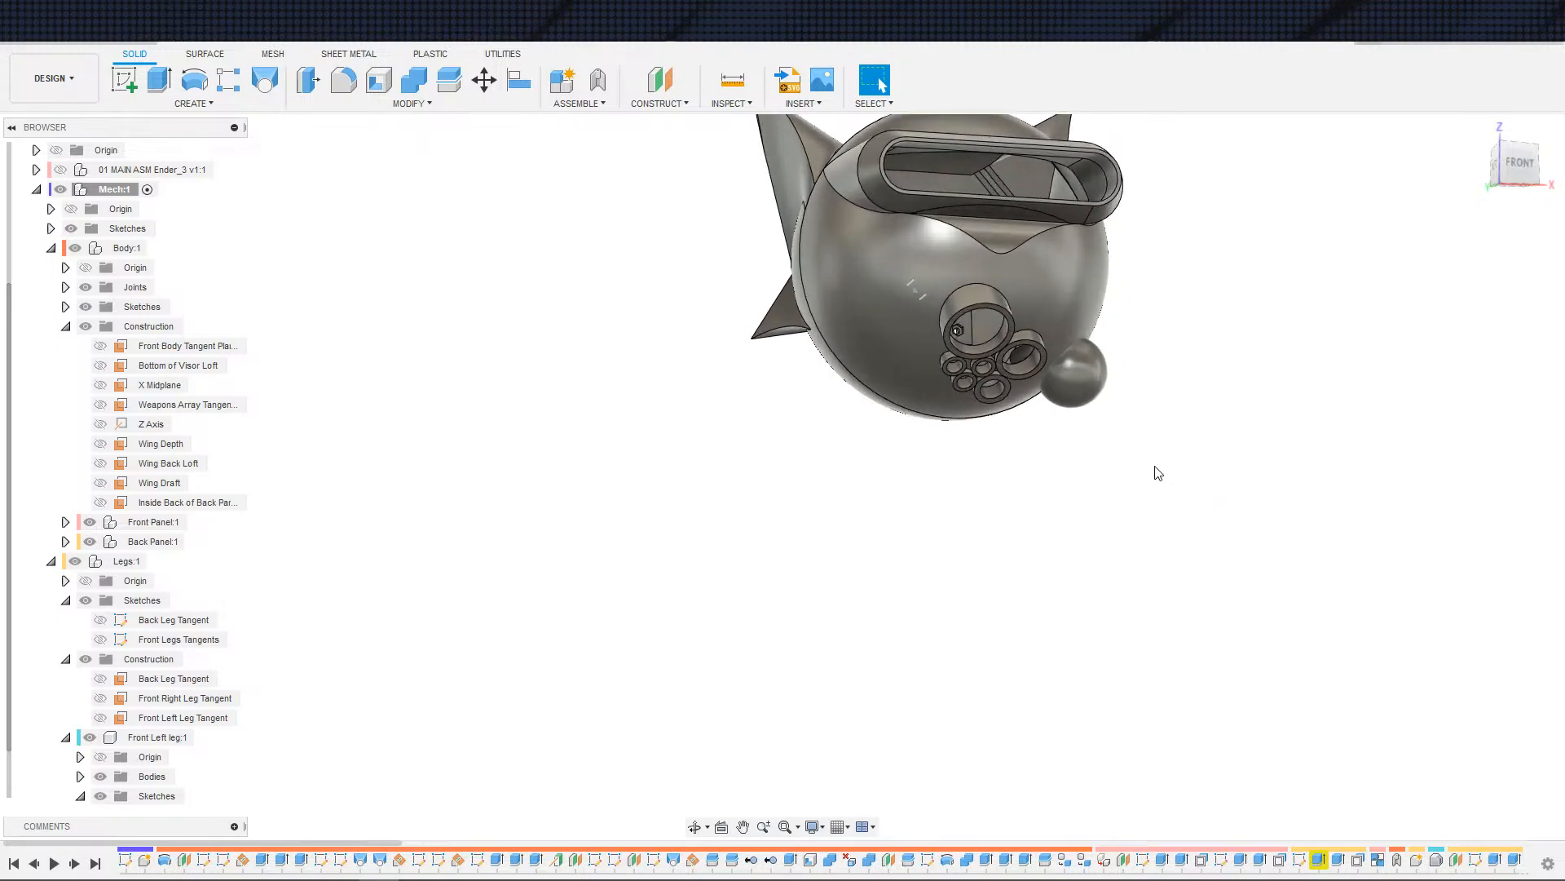
{"action": "middle_click_drag", "start_coordinate": [1178, 464], "coordinate": [1163, 483]}
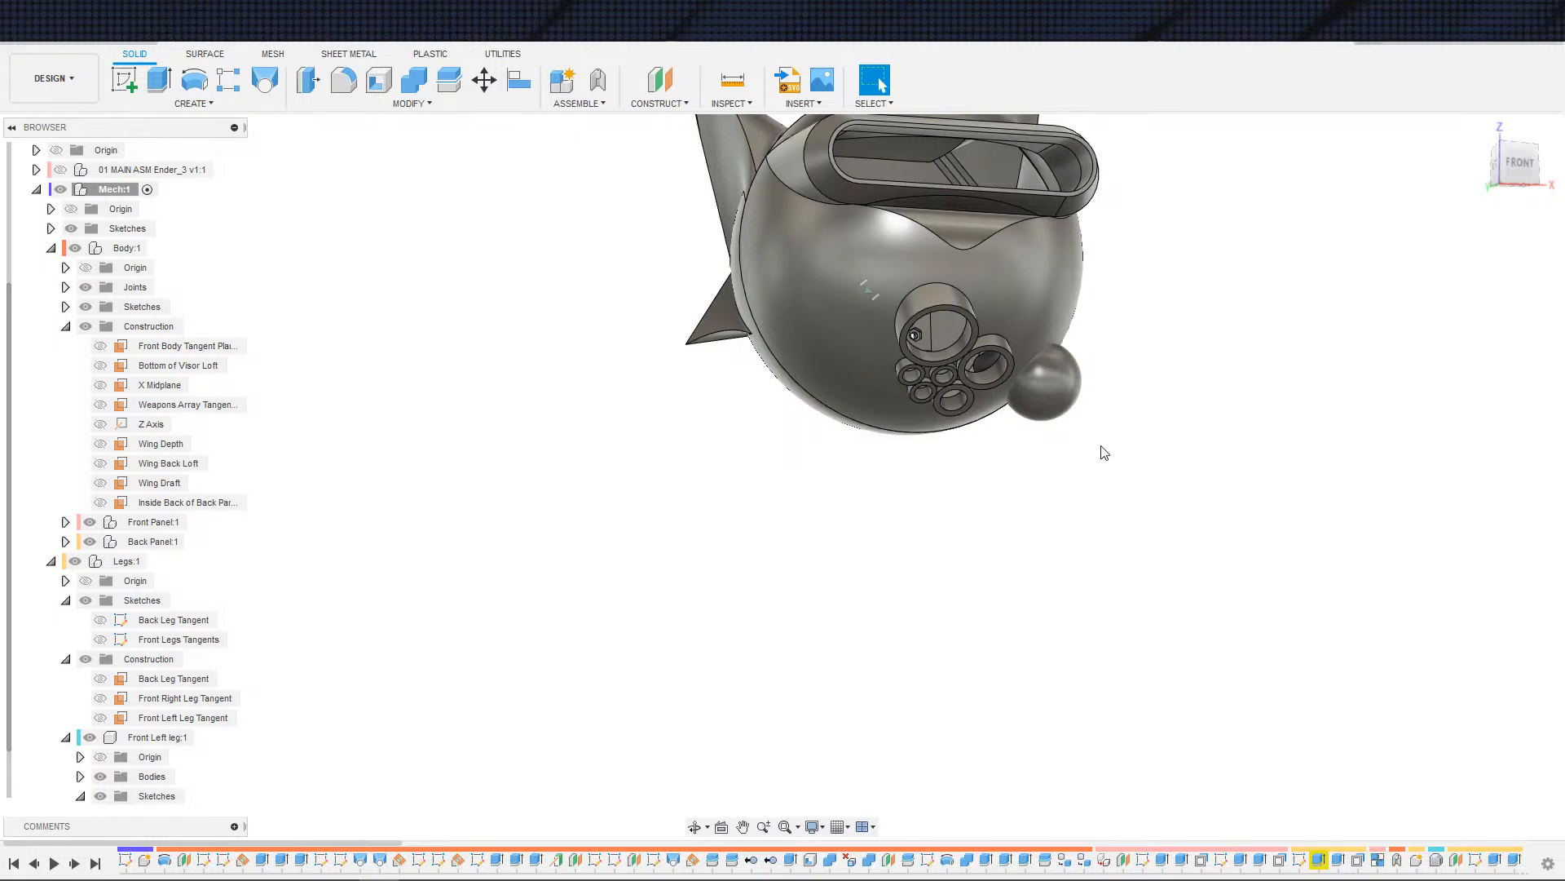
{"action": "scroll", "coordinate": [1066, 415], "scroll_direction": "down", "scroll_amount": 2}
{"action": "scroll", "coordinate": [1064, 416], "scroll_direction": "up", "scroll_amount": 2}
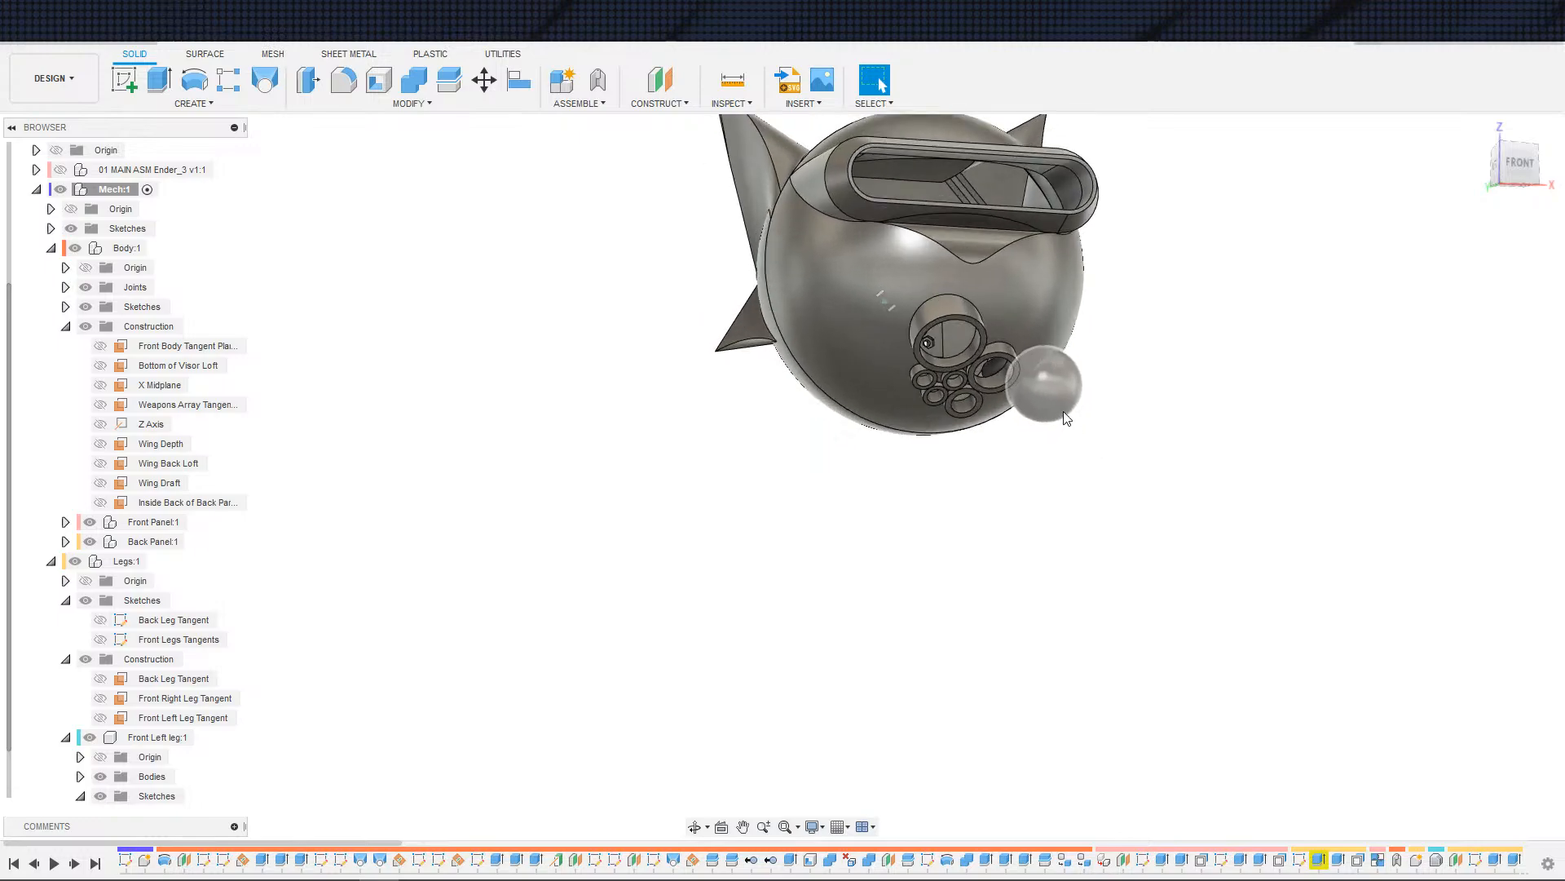
{"action": "scroll", "coordinate": [1084, 457], "scroll_direction": "up", "scroll_amount": 3}
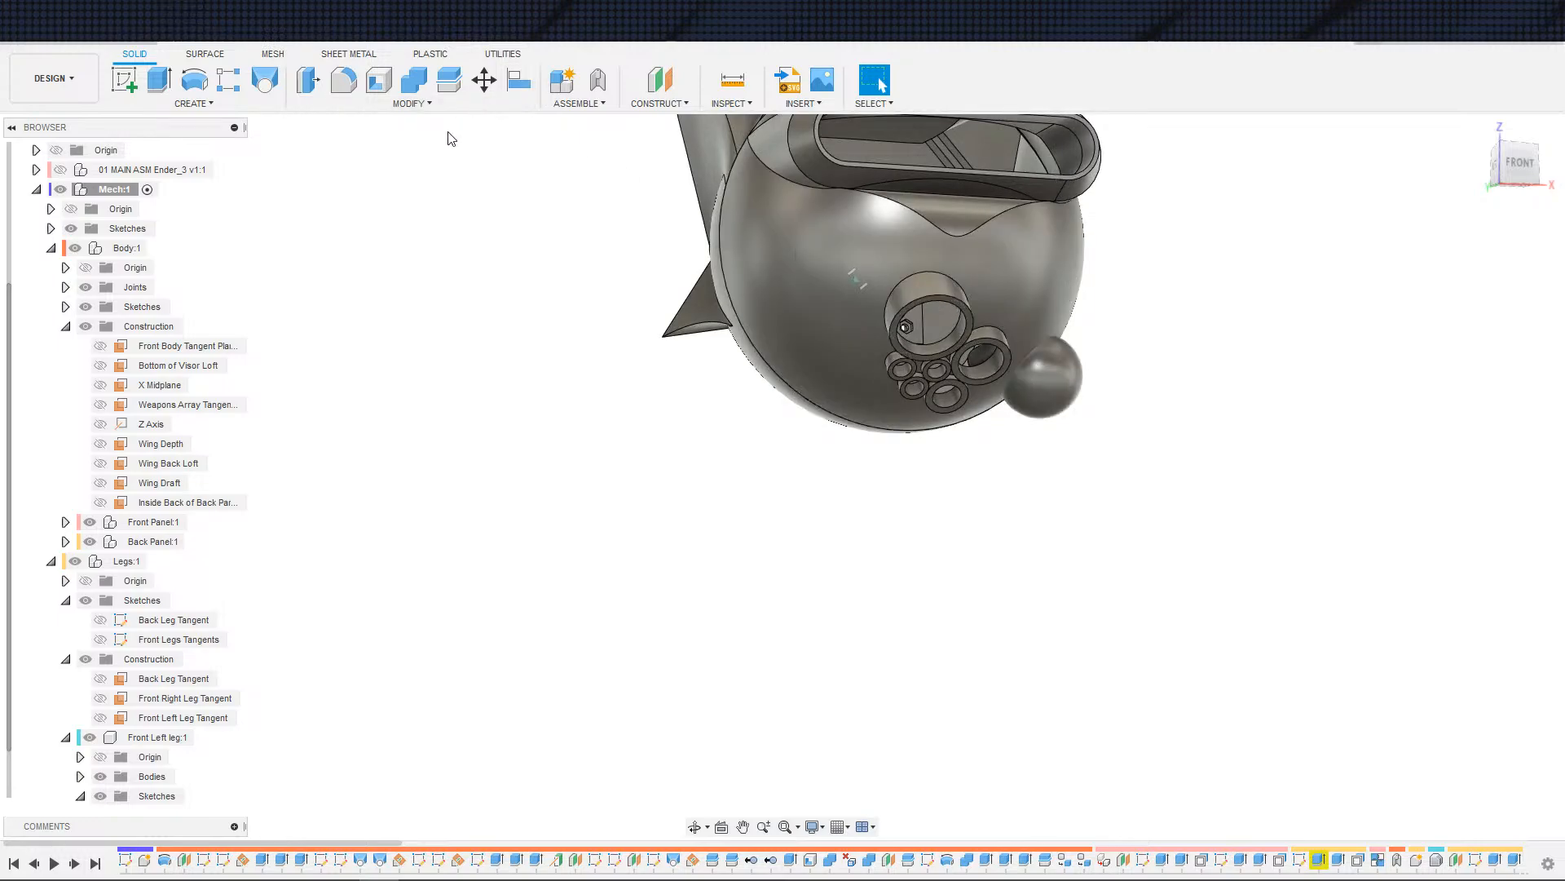
- Combine the ball as target with the front body shell as tool, using the Intersect operation and keeping the tool body
{"action": "left_click", "coordinate": [414, 80]}
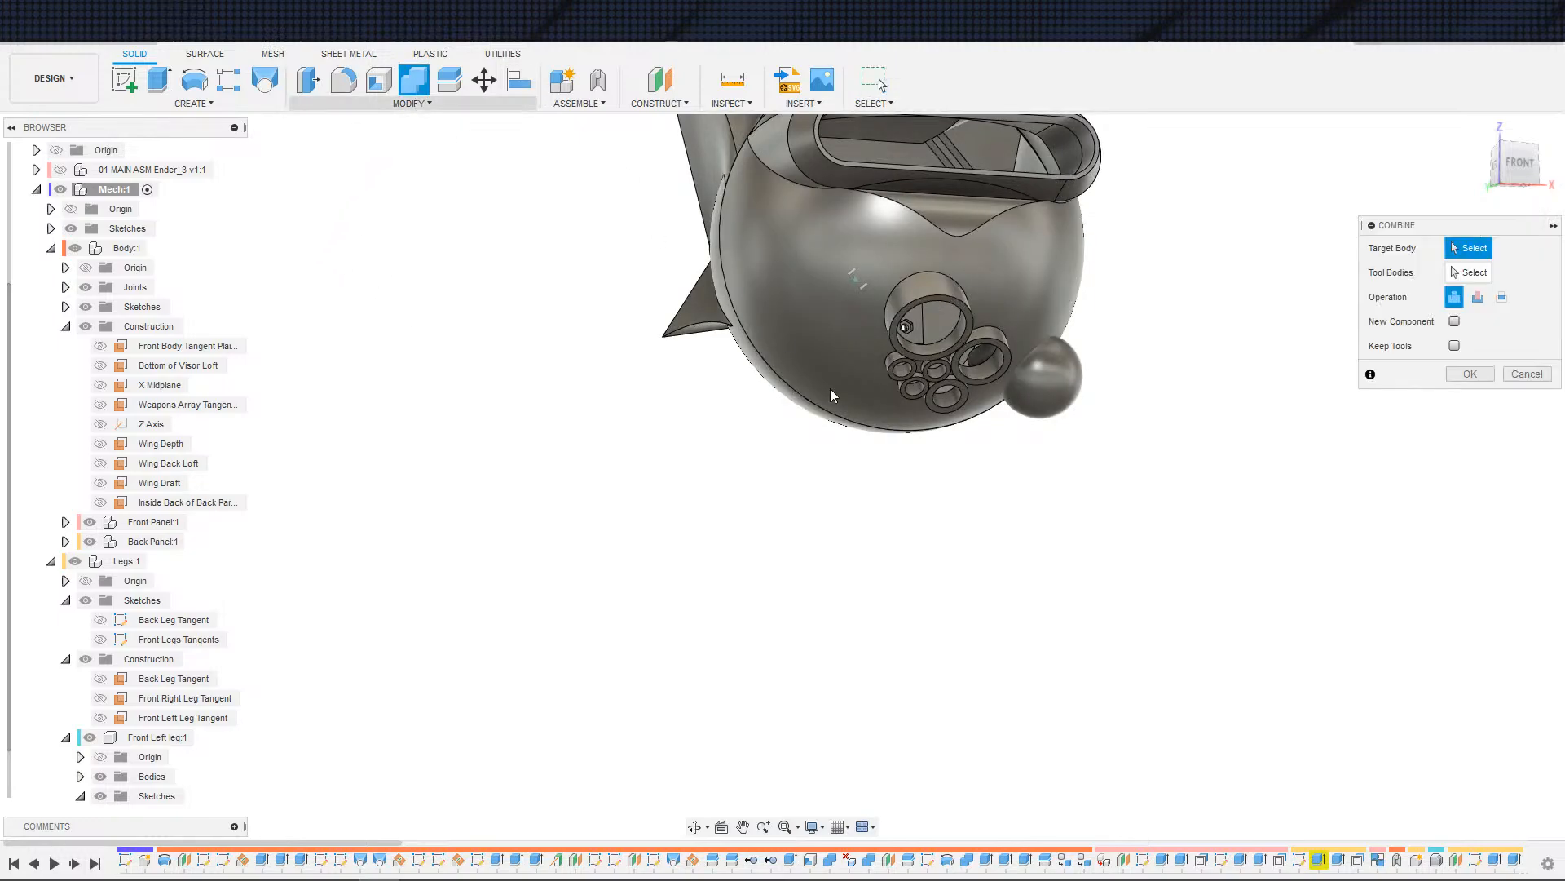
{"action": "left_click", "coordinate": [1050, 377]}
{"action": "left_click", "coordinate": [1031, 313]}
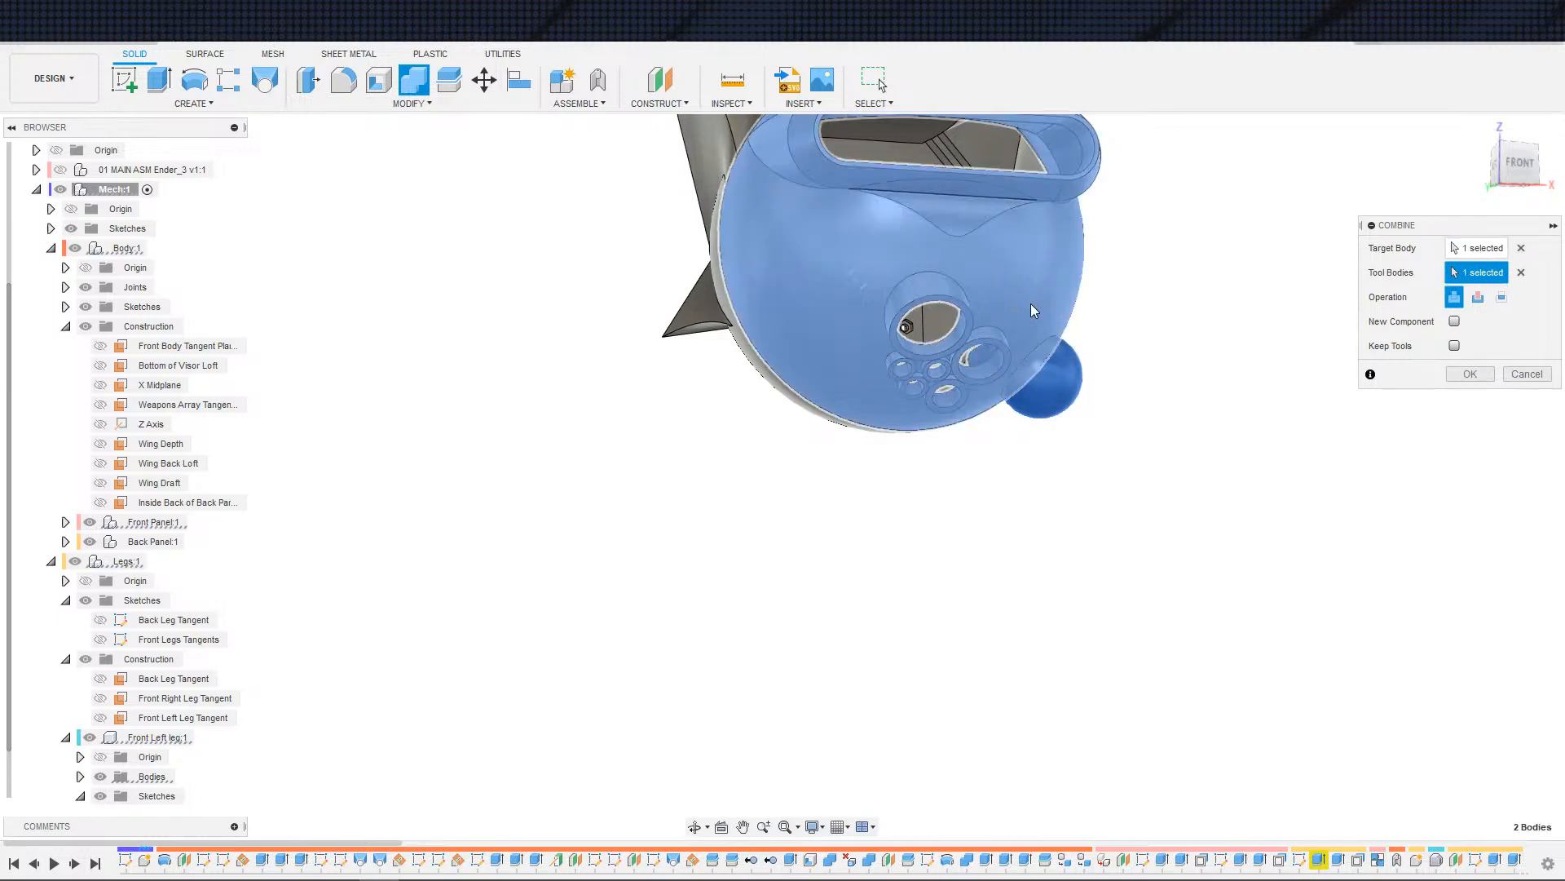
{"action": "left_click", "coordinate": [1502, 297]}
{"action": "left_click", "coordinate": [1455, 346]}
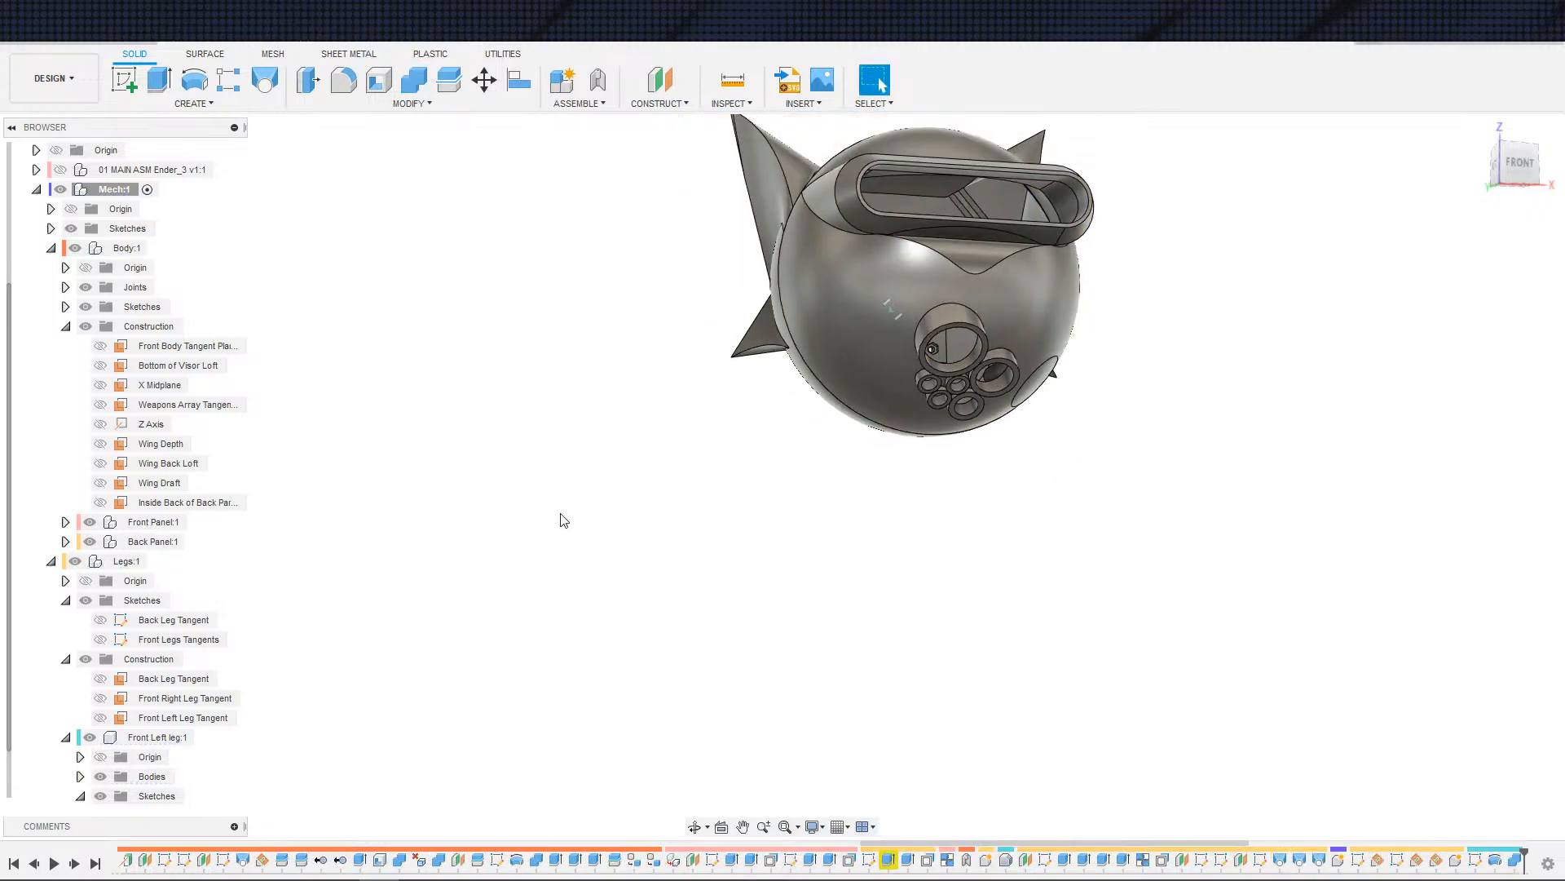
- Expand the Front Left leg's bodies and toggle Body1 and Body2 individually to inspect the result of the combine
{"action": "left_click", "coordinate": [79, 776]}
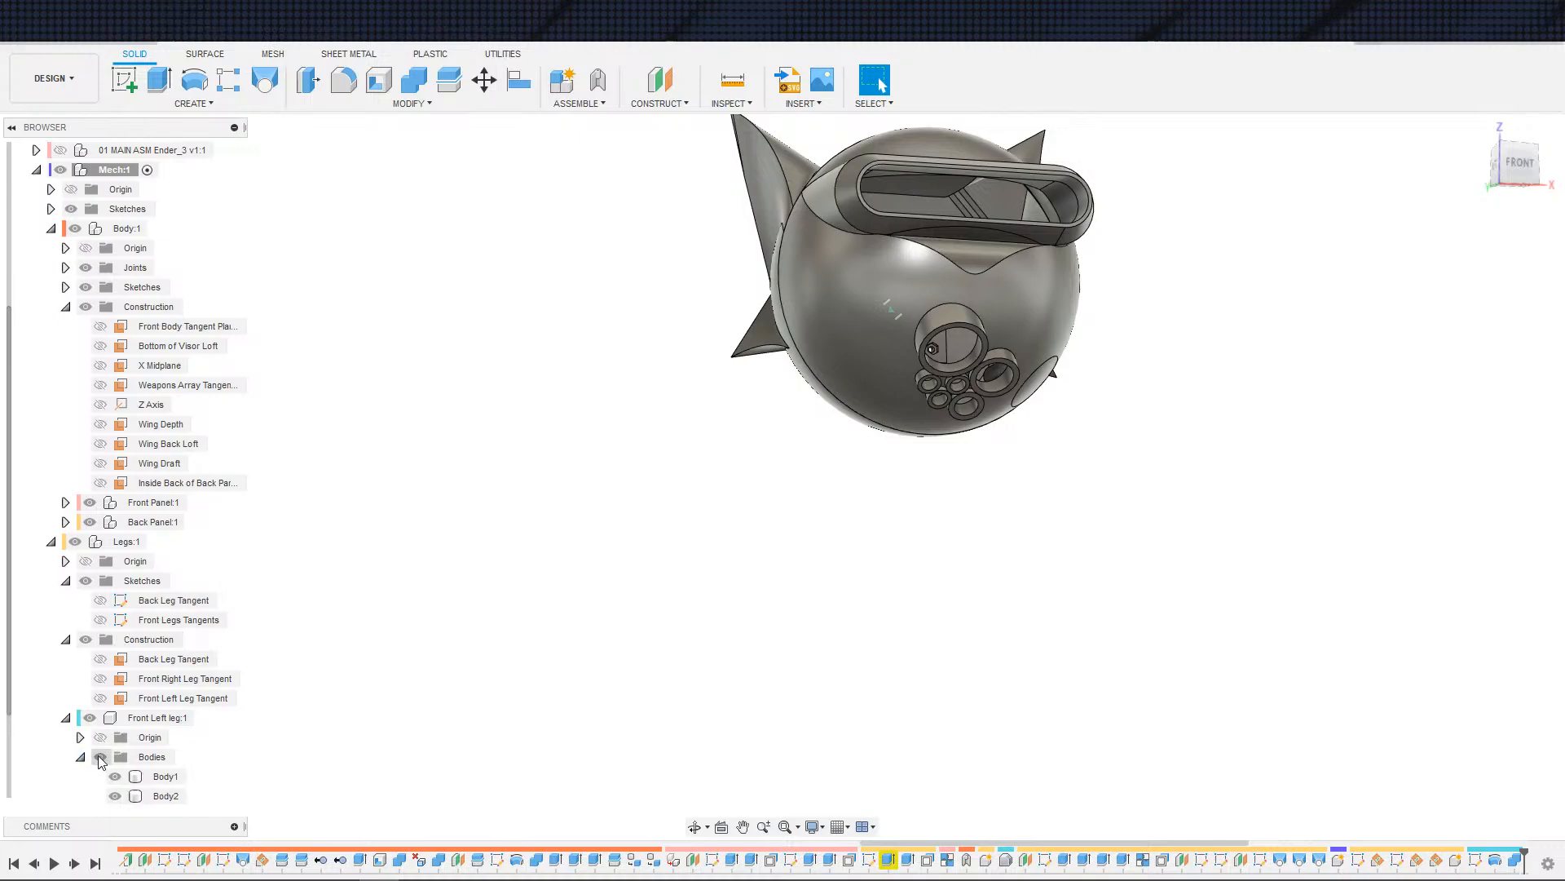
{"action": "scroll", "coordinate": [98, 755], "scroll_direction": "down", "scroll_amount": 2}
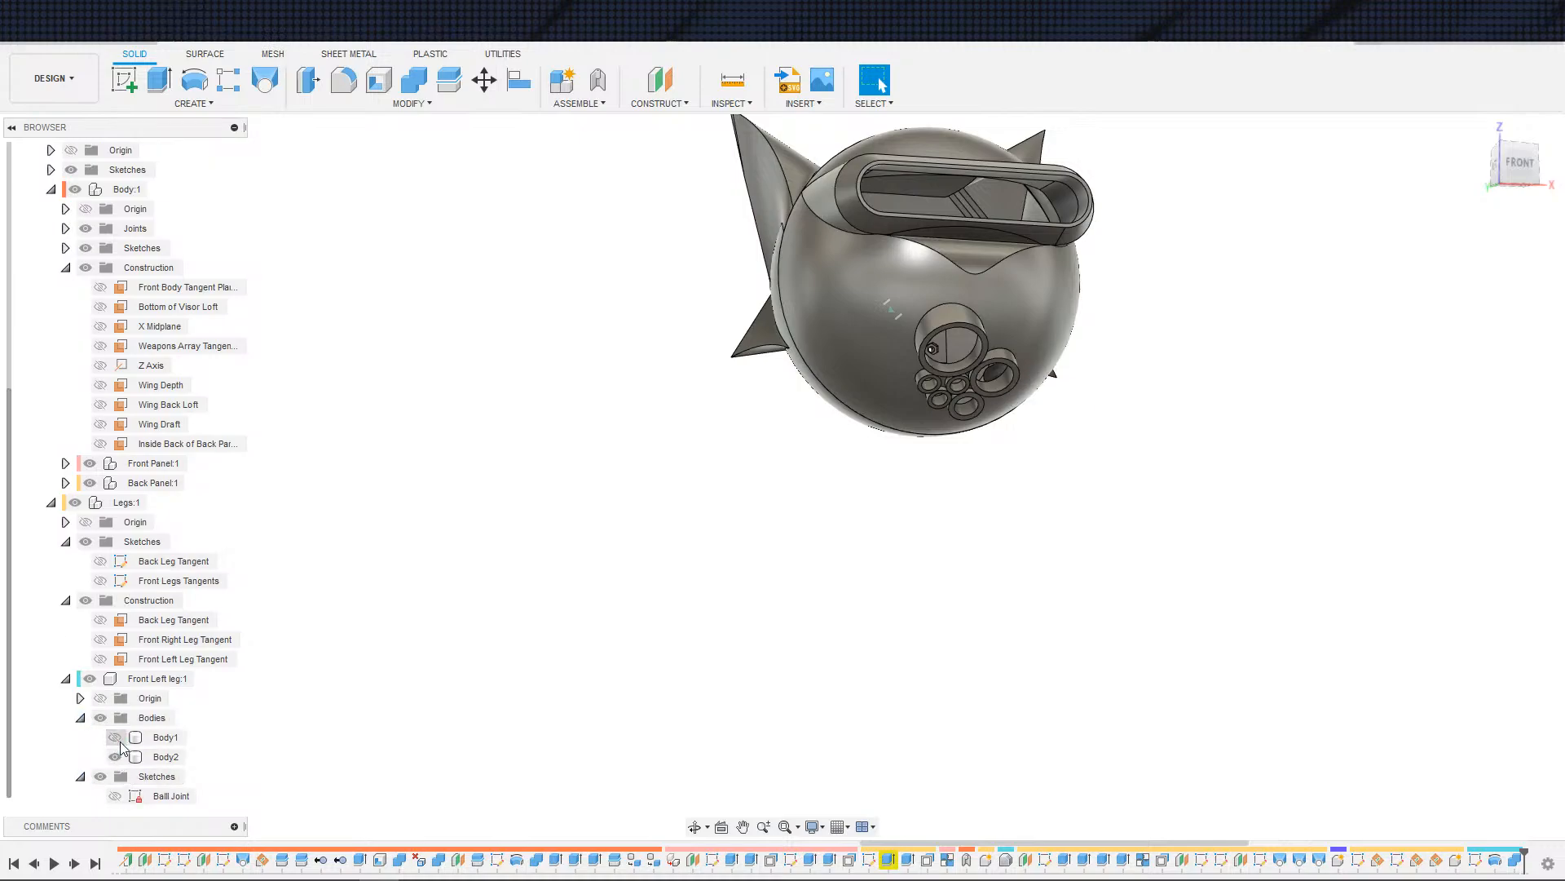
{"action": "left_click", "coordinate": [115, 738]}
{"action": "left_click", "coordinate": [115, 757]}
{"action": "left_click", "coordinate": [115, 757]}
{"action": "left_click", "coordinate": [115, 737]}
{"action": "scroll", "coordinate": [1141, 563], "scroll_direction": "up", "scroll_amount": 2}
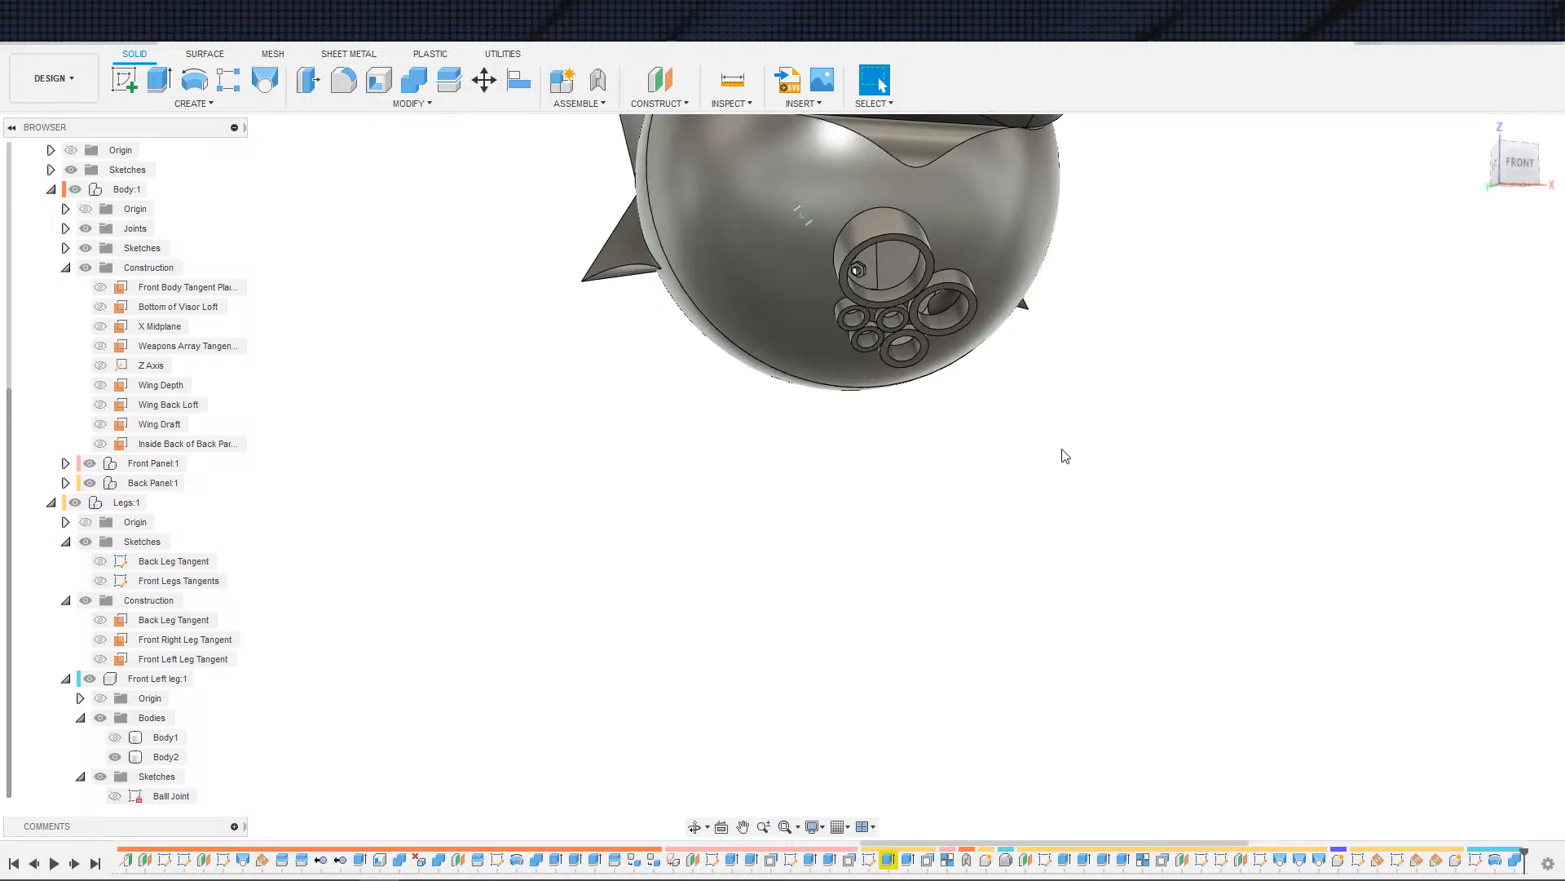
- Undo the Intersect combine and recombine the ball as target with the front body shell as tool, using Cut and keeping the tool
{"action": "key", "text": "ctrl+z"}
{"action": "scroll", "coordinate": [1011, 372], "scroll_direction": "down", "scroll_amount": 2}
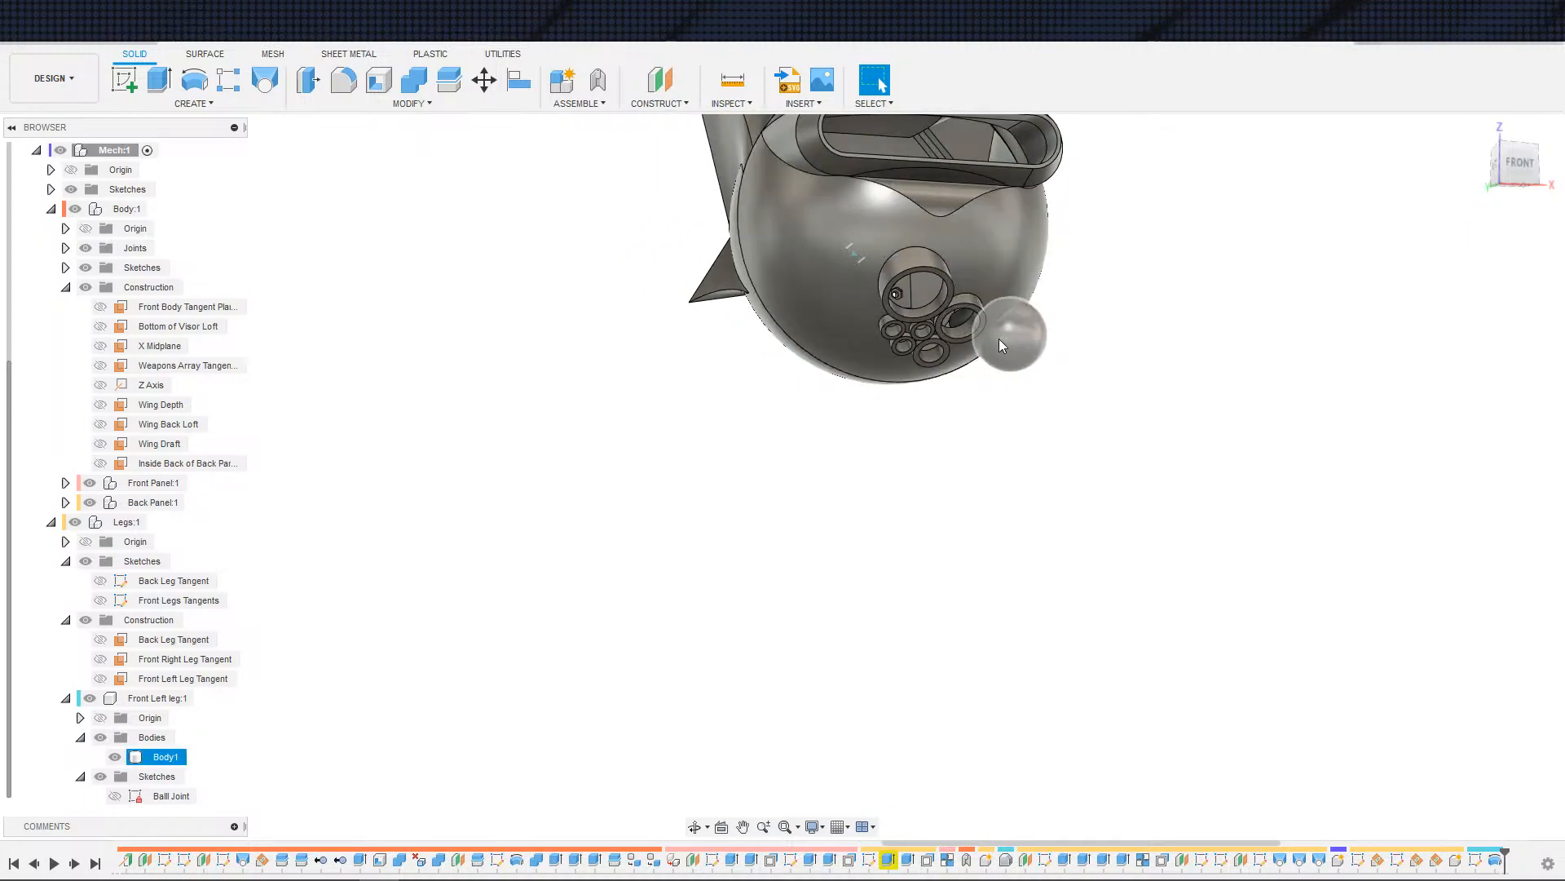
{"action": "left_click", "coordinate": [414, 79]}
{"action": "left_click", "coordinate": [166, 756]}
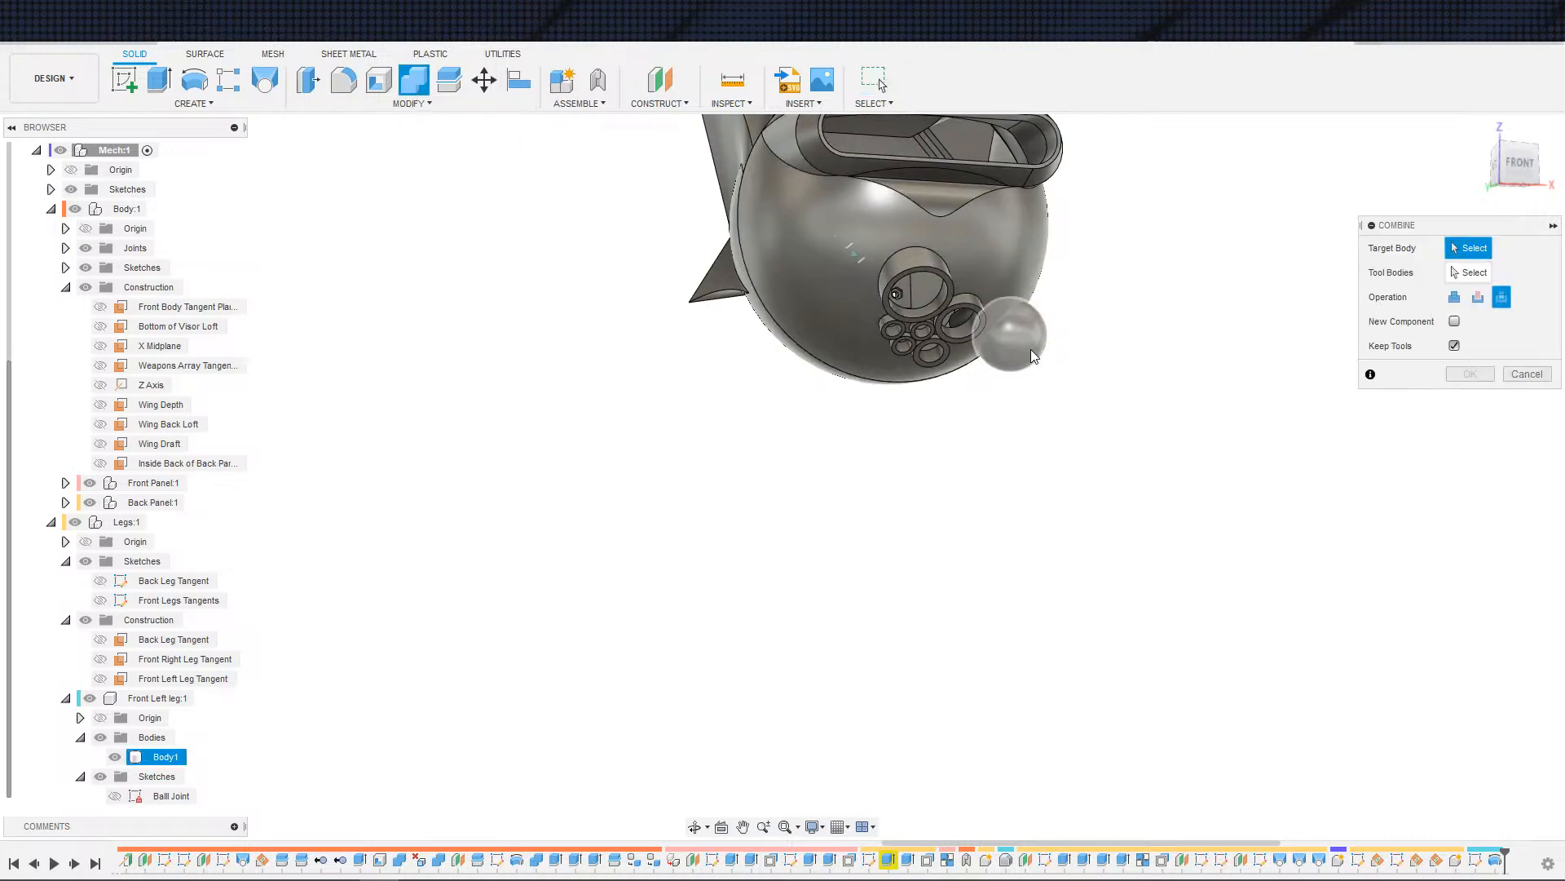
{"action": "left_click", "coordinate": [1477, 297]}
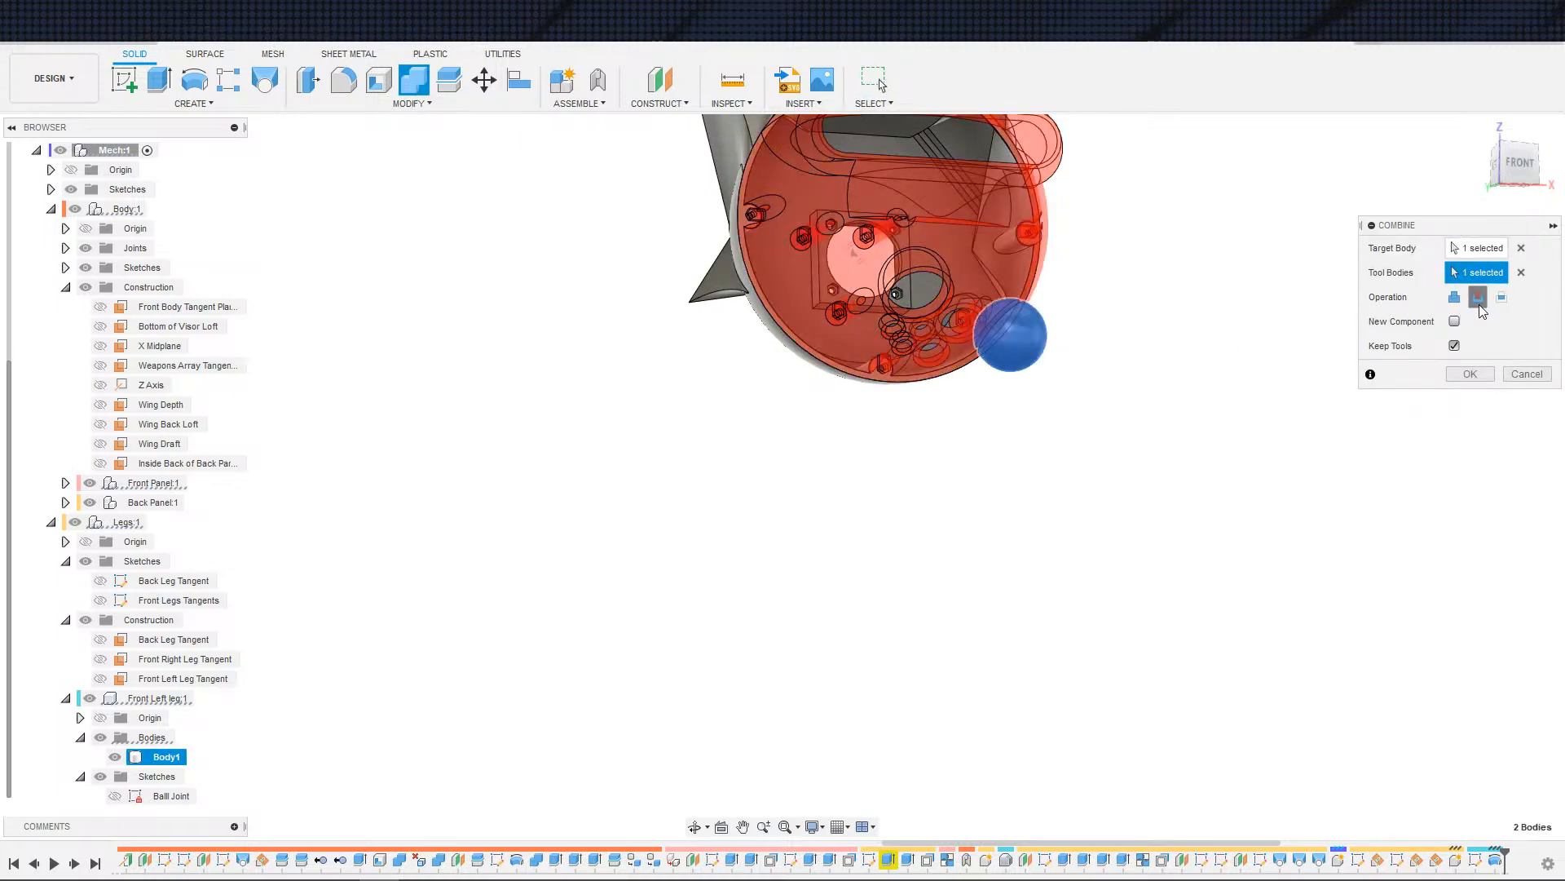
{"action": "left_click", "coordinate": [1470, 373]}
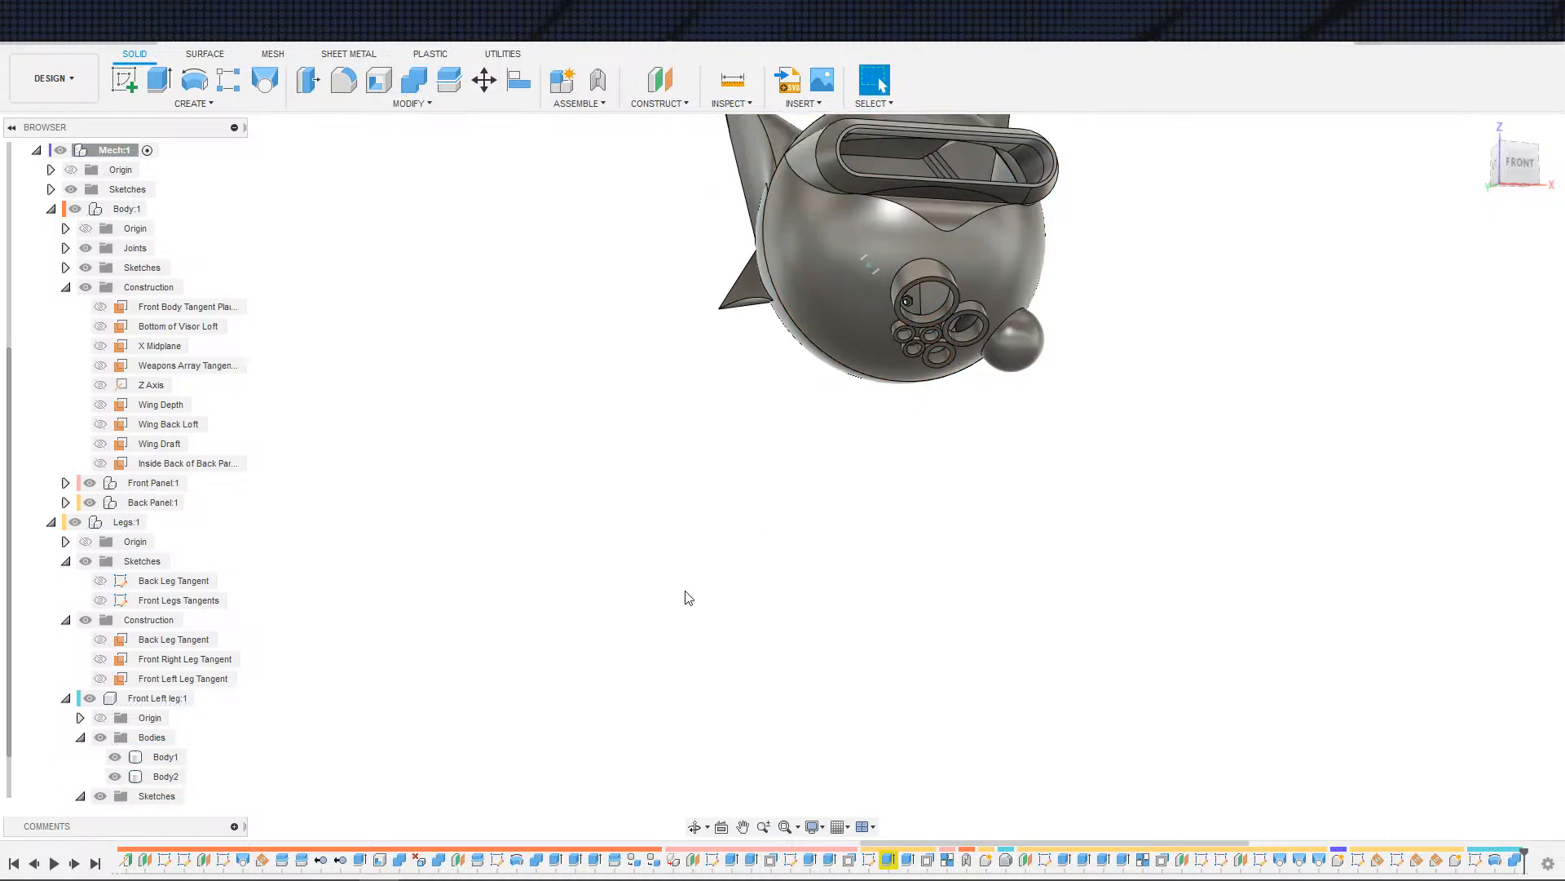
- Remove the leftover ball fragment Body1 from the Front Left leg component, keeping the outer ball body
{"action": "left_click", "coordinate": [168, 756]}
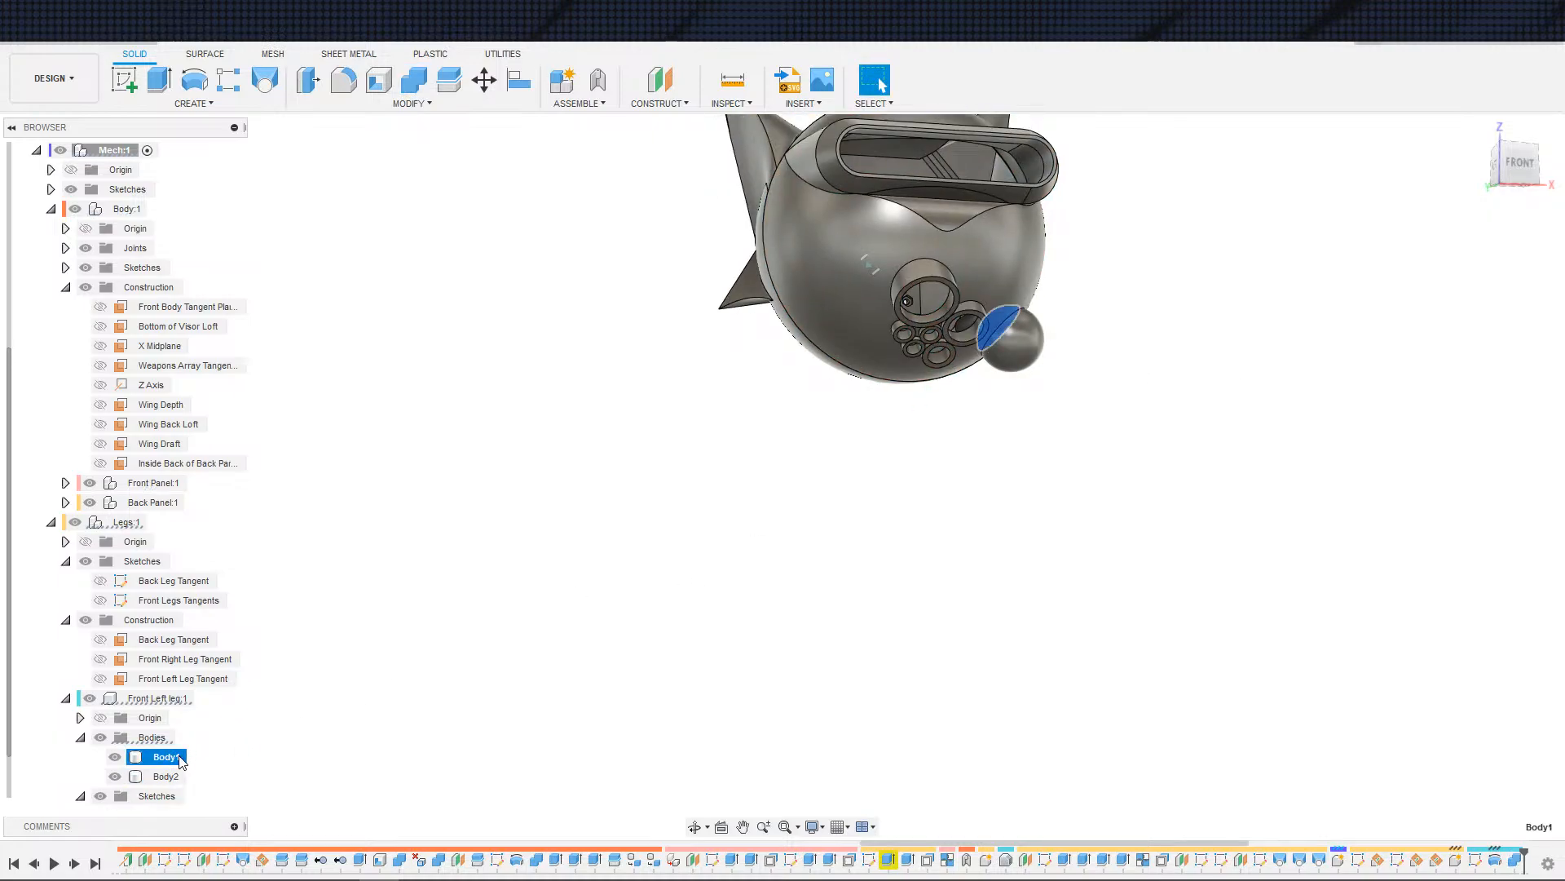
{"action": "right_click", "coordinate": [181, 758]}
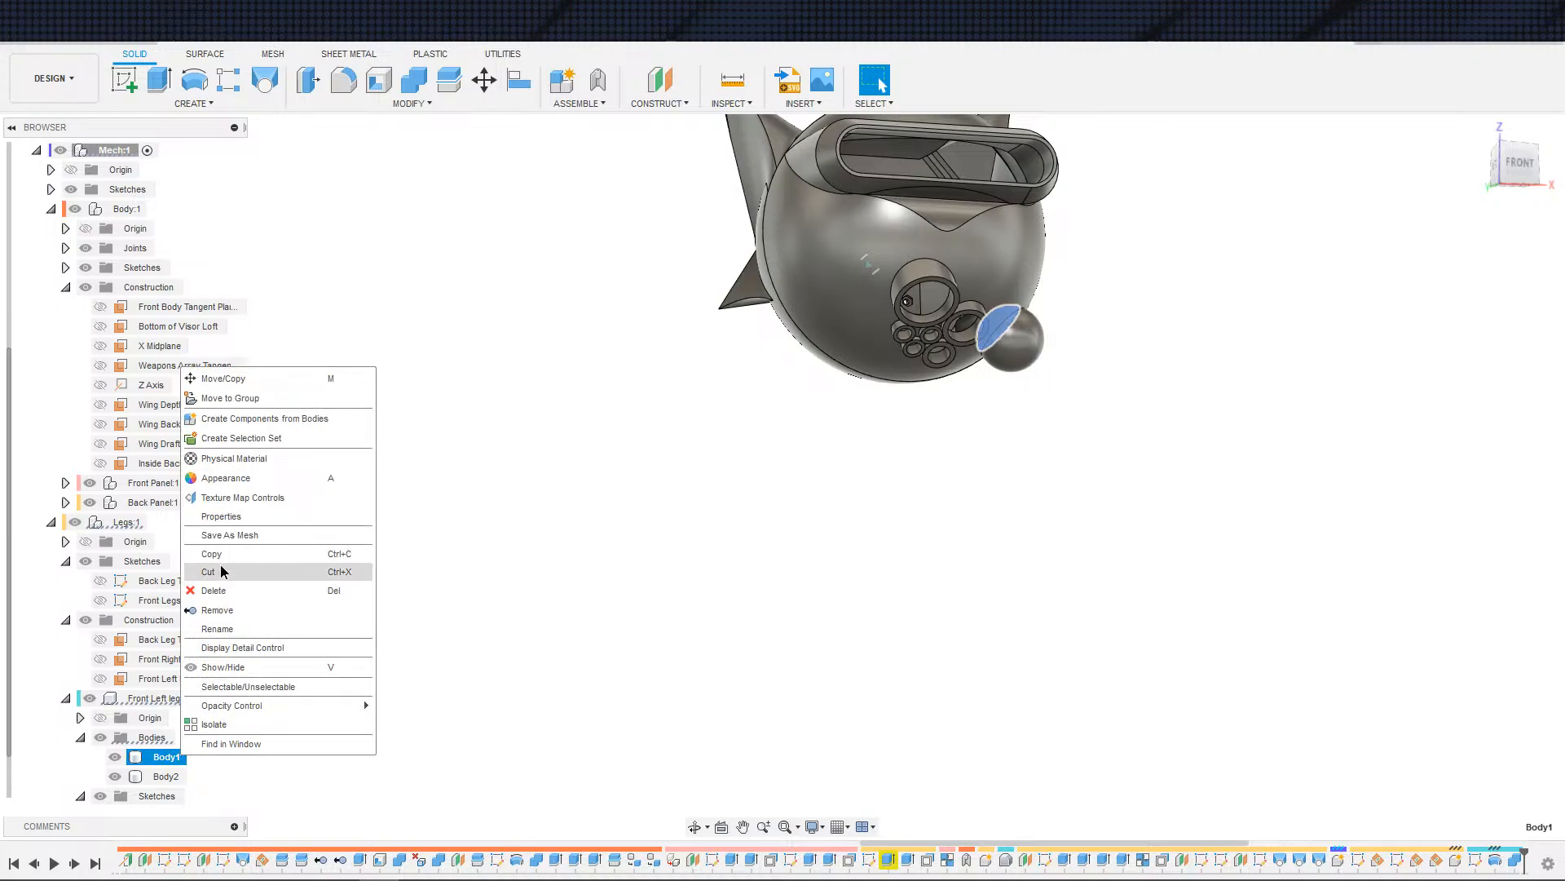
{"action": "left_click", "coordinate": [210, 609]}
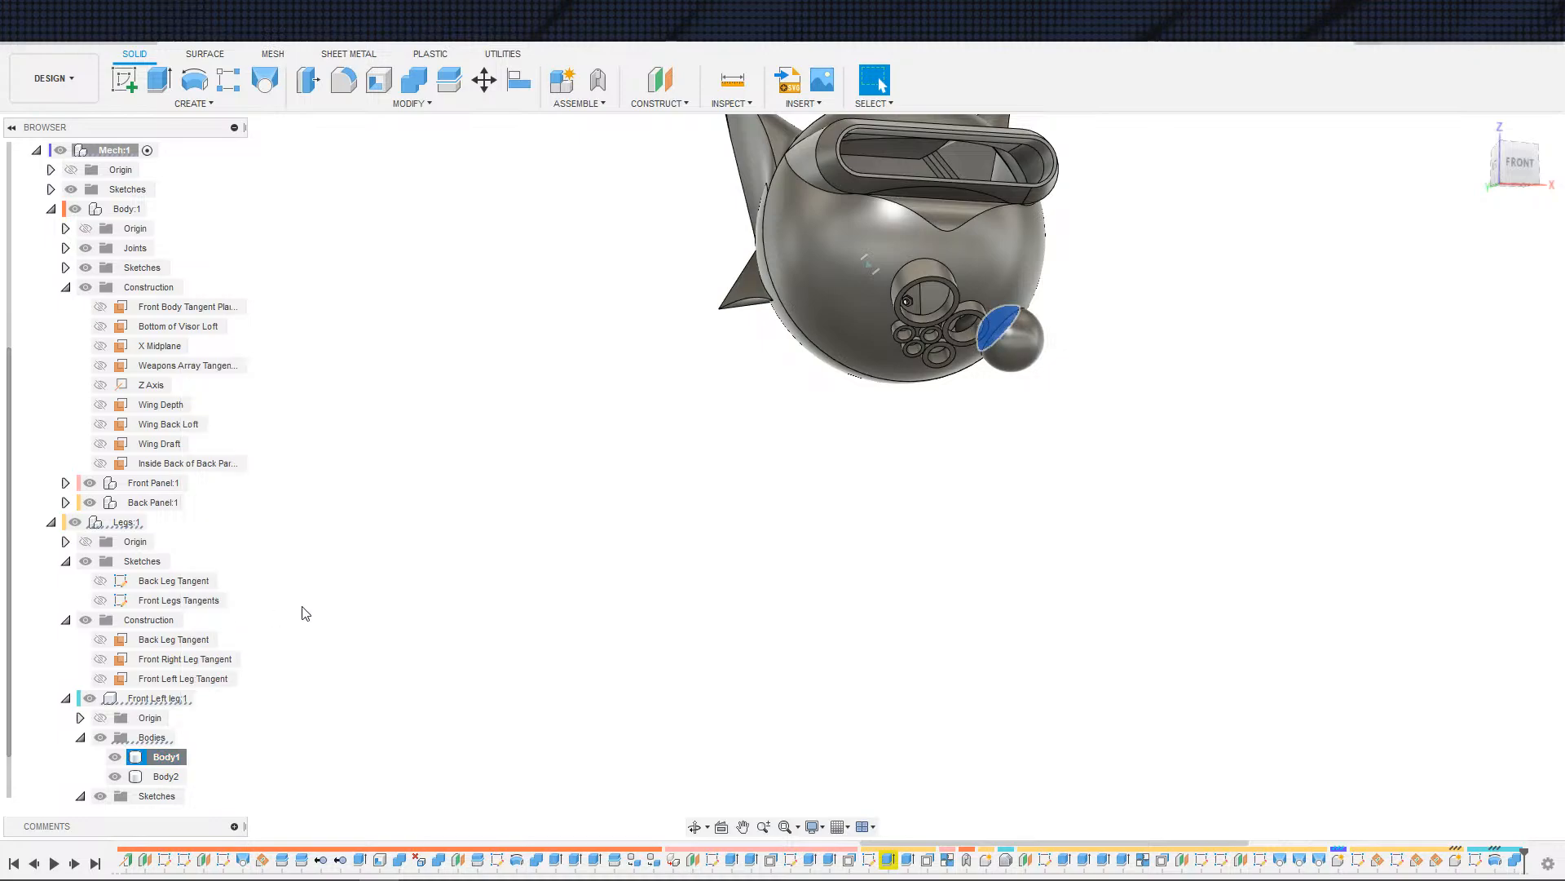
{"action": "scroll", "coordinate": [1097, 421], "scroll_direction": "up", "scroll_amount": 3}
{"action": "scroll", "coordinate": [886, 429], "scroll_direction": "down", "scroll_amount": 2}
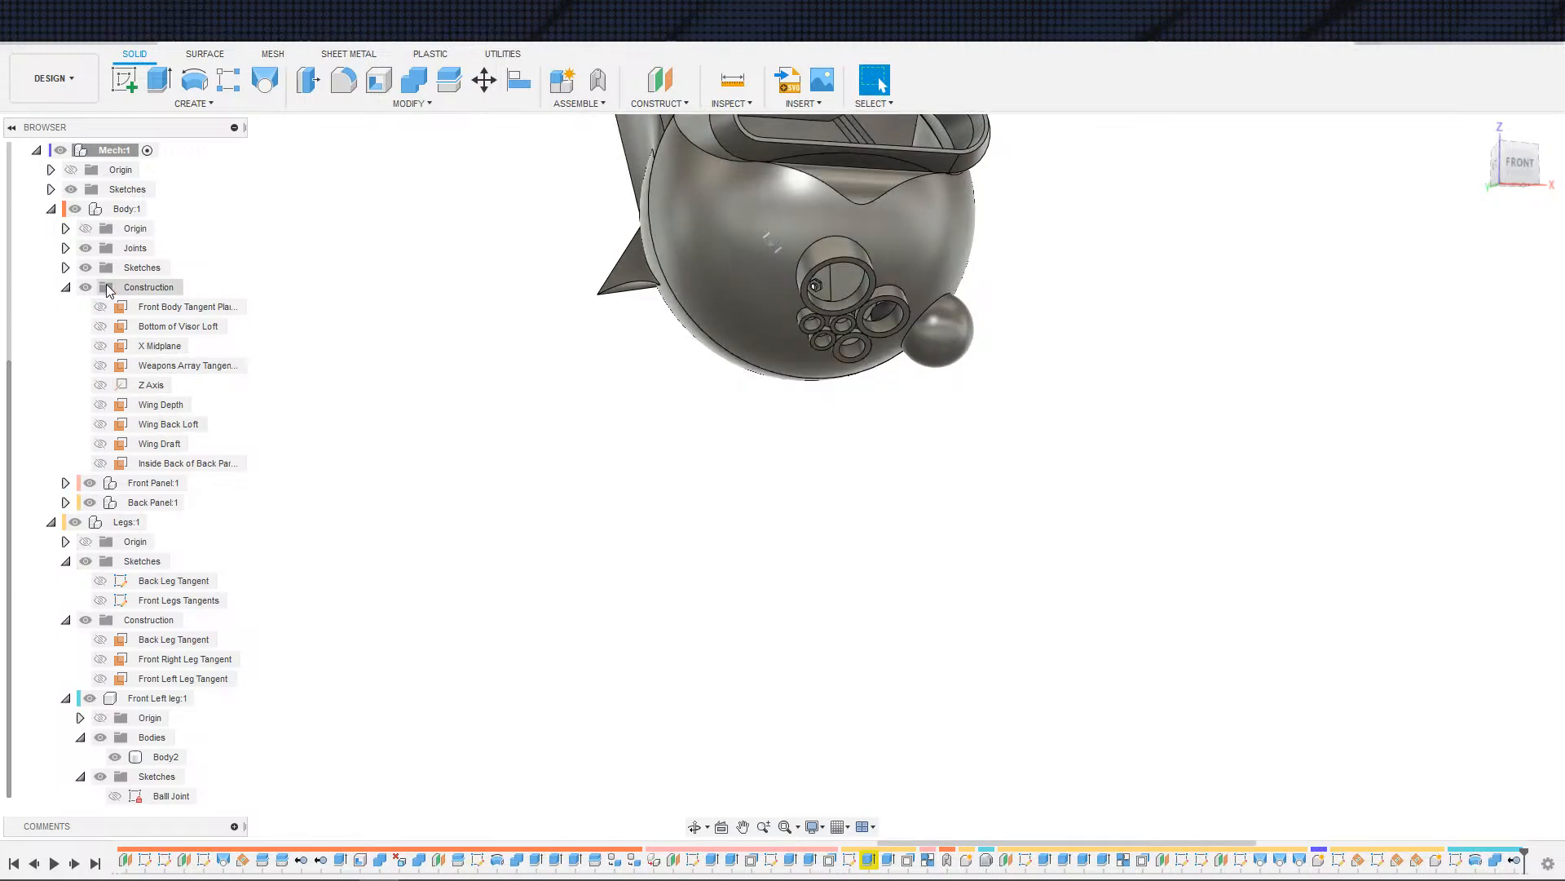
{"action": "left_click", "coordinate": [107, 746]}
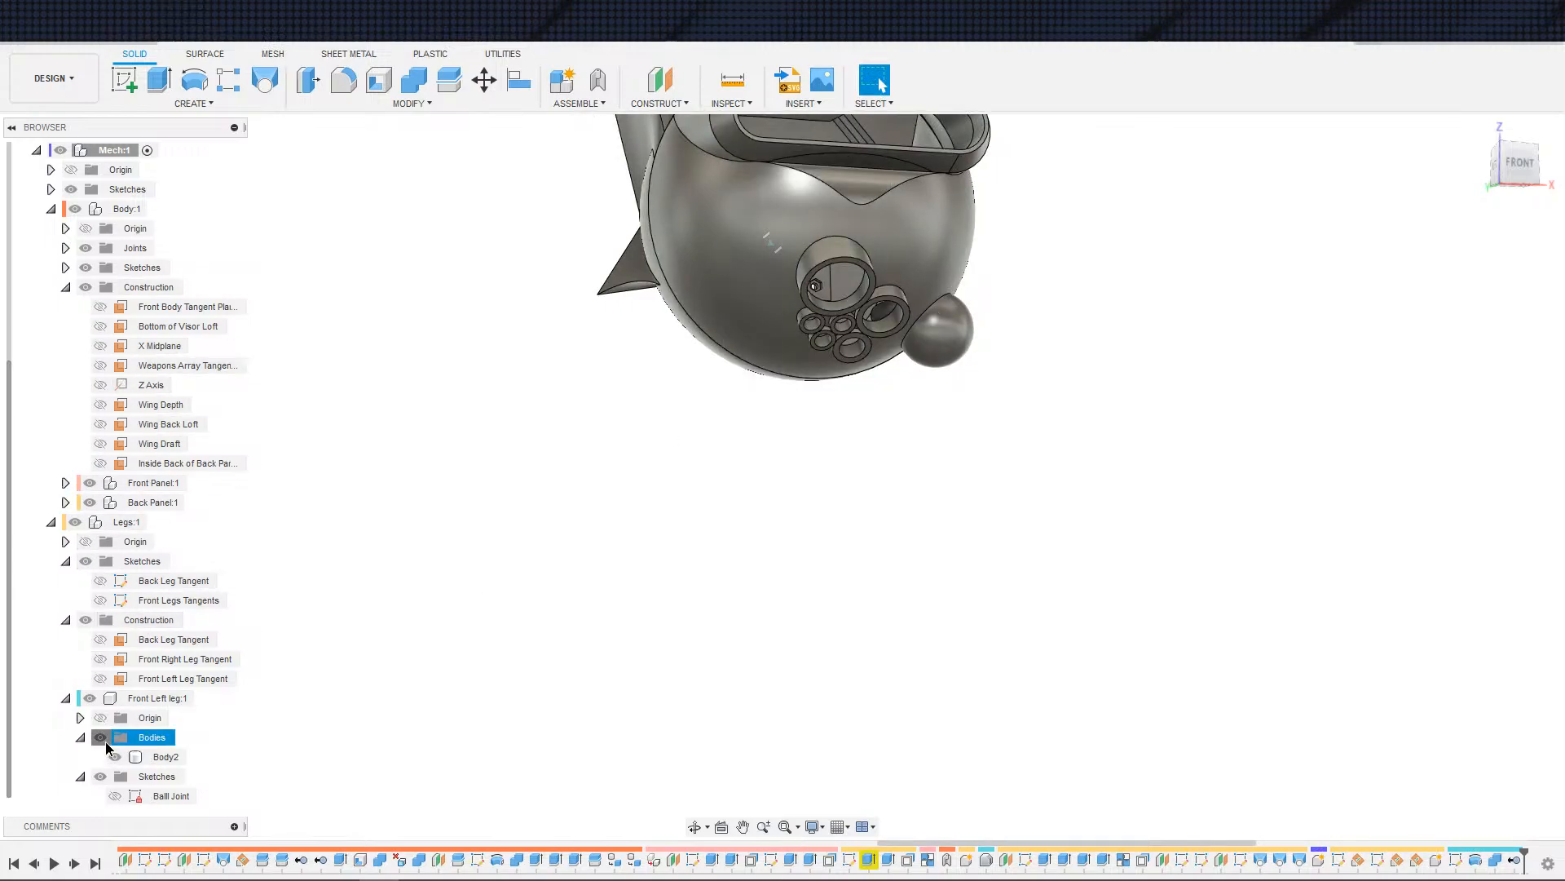
{"action": "left_click", "coordinate": [106, 742]}
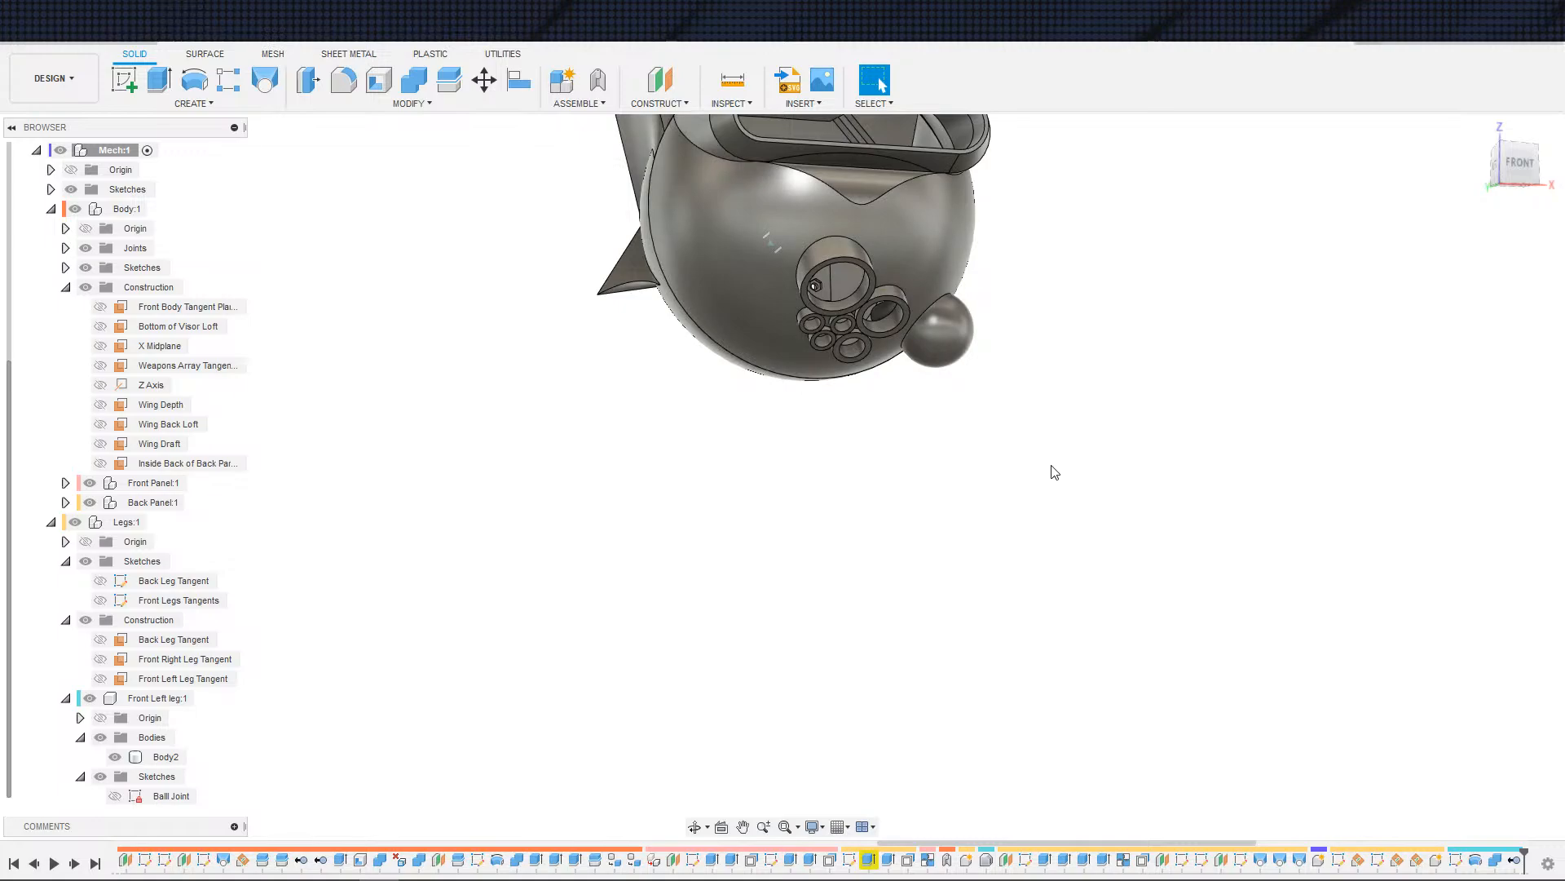
{"action": "scroll", "coordinate": [1052, 472], "scroll_direction": "up", "scroll_amount": 2}
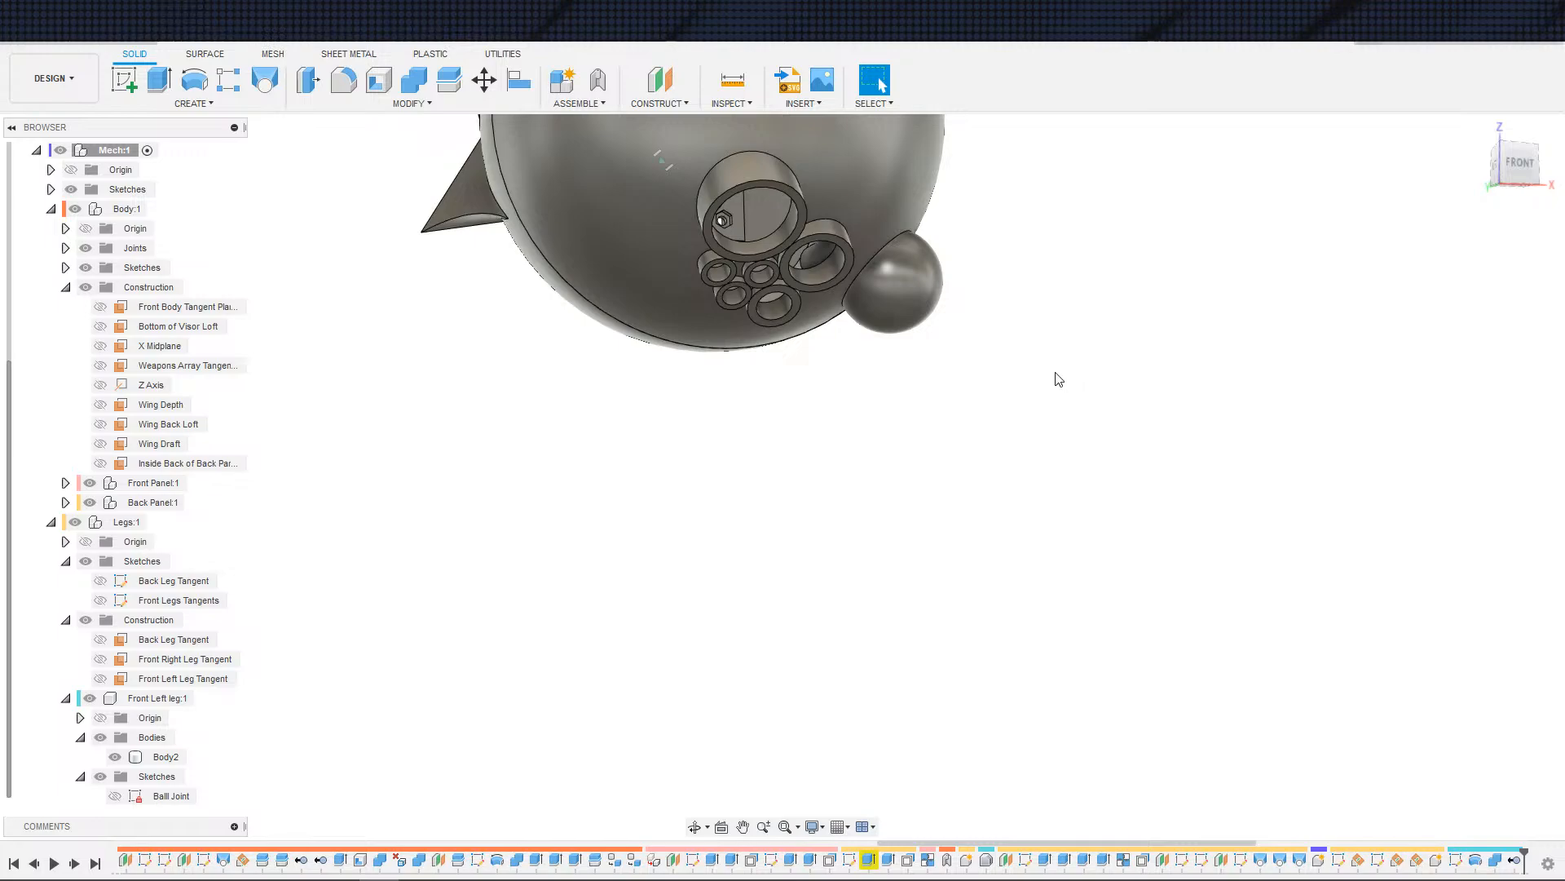
{"action": "middle_click_drag", "start_coordinate": [1058, 379], "coordinate": [1160, 459], "text": "shift"}
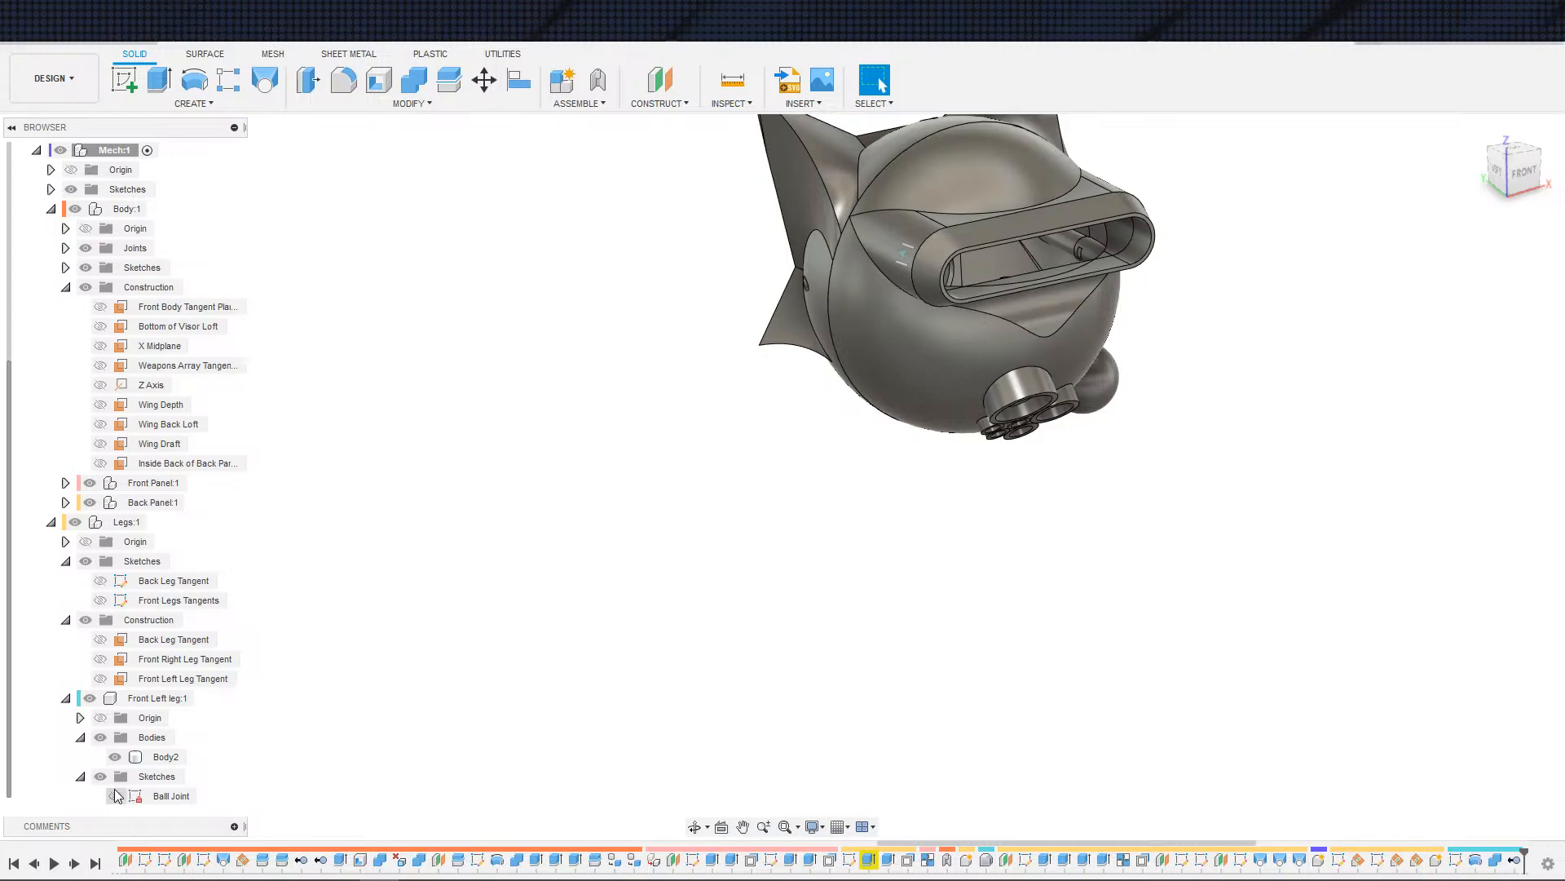
- Rename the ball's revolve feature in the timeline as "Ball Joint"
{"action": "right_click", "coordinate": [1476, 860]}
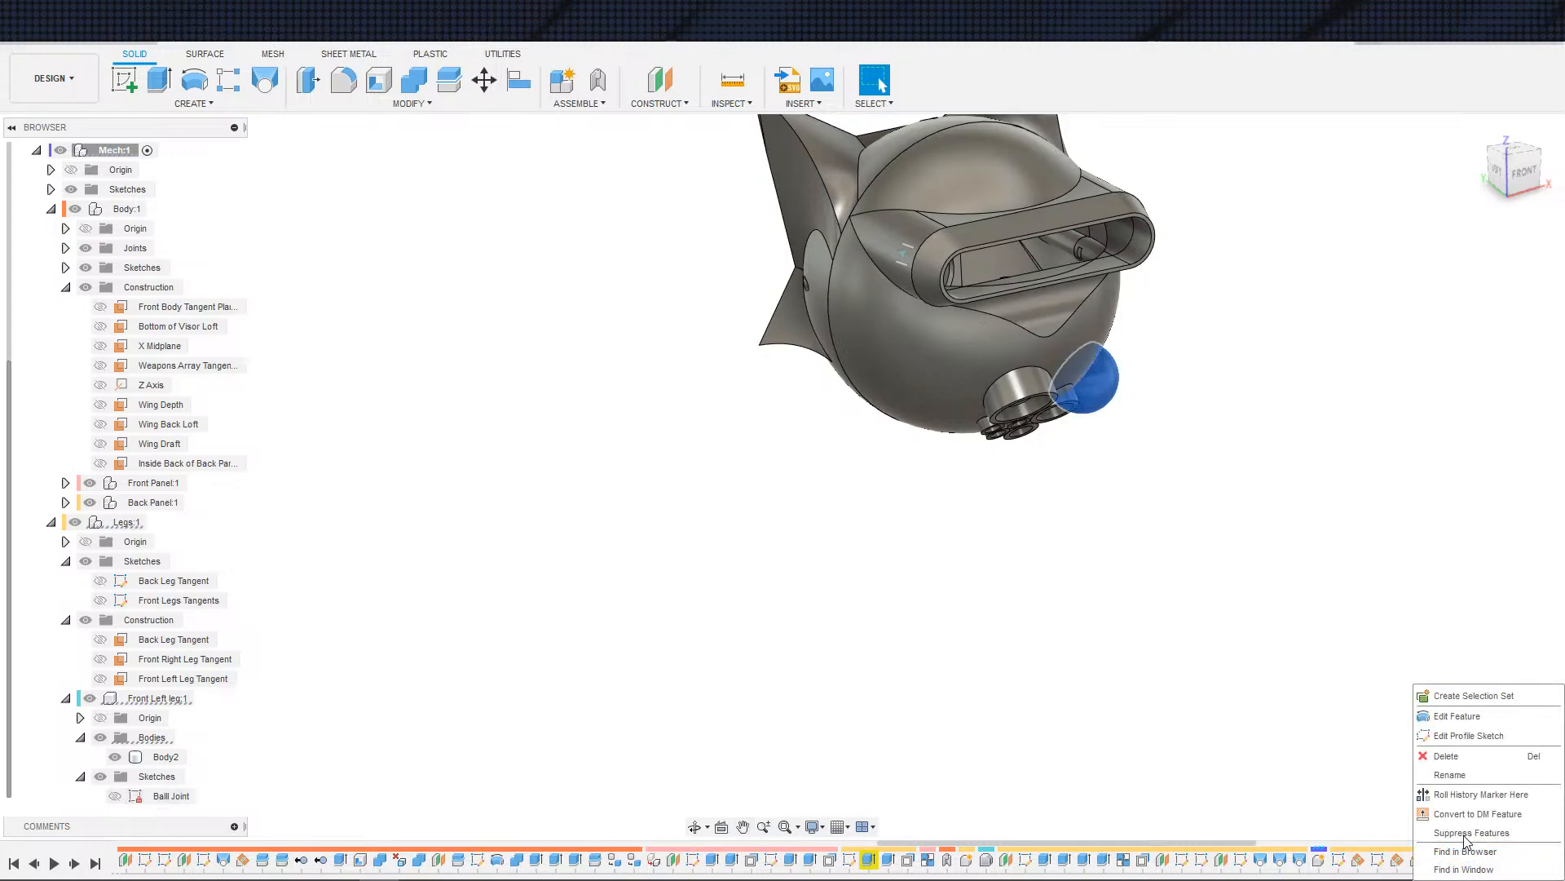
{"action": "left_click", "coordinate": [1450, 774]}
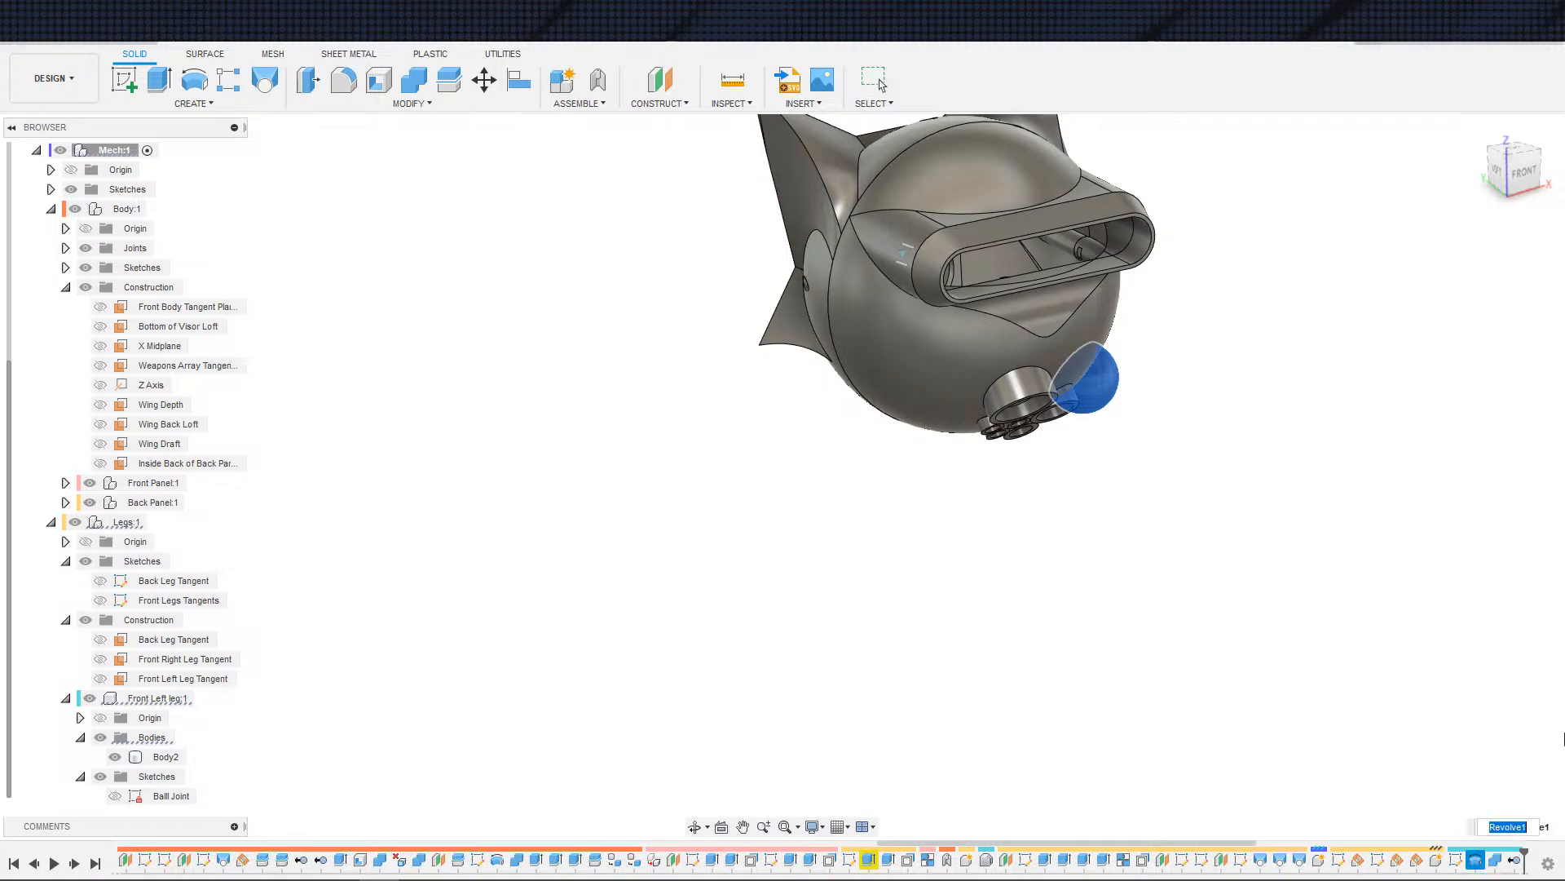
{"action": "type", "text": "Ball Joi"}
{"action": "left_click", "coordinate": [880, 84]}
- Rename the ball's combine feature in the timeline, ending the new name with "Intersect"
{"action": "left_click", "coordinate": [1496, 861]}
{"action": "right_click", "coordinate": [1496, 861]}
{"action": "left_click", "coordinate": [1460, 771]}
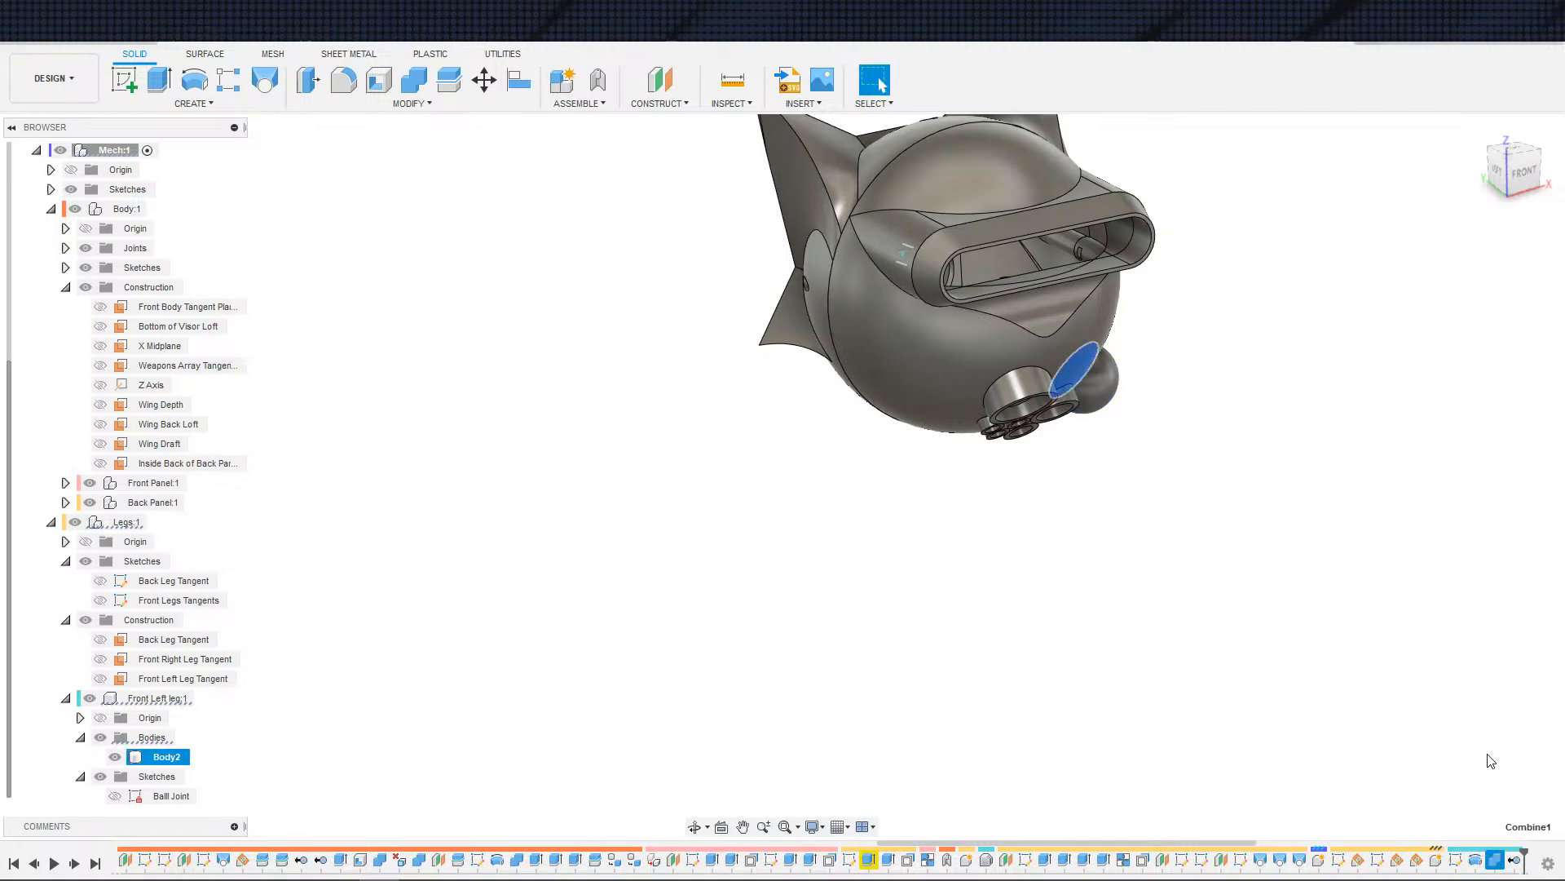
{"action": "type", "text": "BNlljuoint"}
{"action": "key", "text": "BackSpace"}
{"action": "key", "text": "BackSpace"}
{"action": "key", "text": "BackSpace"}
{"action": "key", "text": "BackSpace"}
{"action": "key", "text": "BackSpace"}
{"action": "type", "text": "oint"}
{"action": "key", "text": "BackSpace"}
{"action": "key", "text": "BackSpace"}
{"action": "key", "text": "BackSpace"}
{"action": "key", "text": "BackSpace"}
{"action": "type", "text": "mesh"}
{"action": "key", "text": "BackSpace"}
{"action": "key", "text": "BackSpace"}
{"action": "key", "text": "BackSpace"}
{"action": "key", "text": "BackSpace"}
{"action": "type", "text": "Intersect"}
{"action": "key", "text": "Return"}
- Make the Legs component the active component for the next modelling operations
{"action": "scroll", "coordinate": [1211, 601], "scroll_direction": "up", "scroll_amount": 3}
{"action": "scroll", "coordinate": [1131, 559], "scroll_direction": "down", "scroll_amount": 3}
{"action": "middle_click_drag", "start_coordinate": [1167, 562], "coordinate": [1139, 535], "text": "shift"}
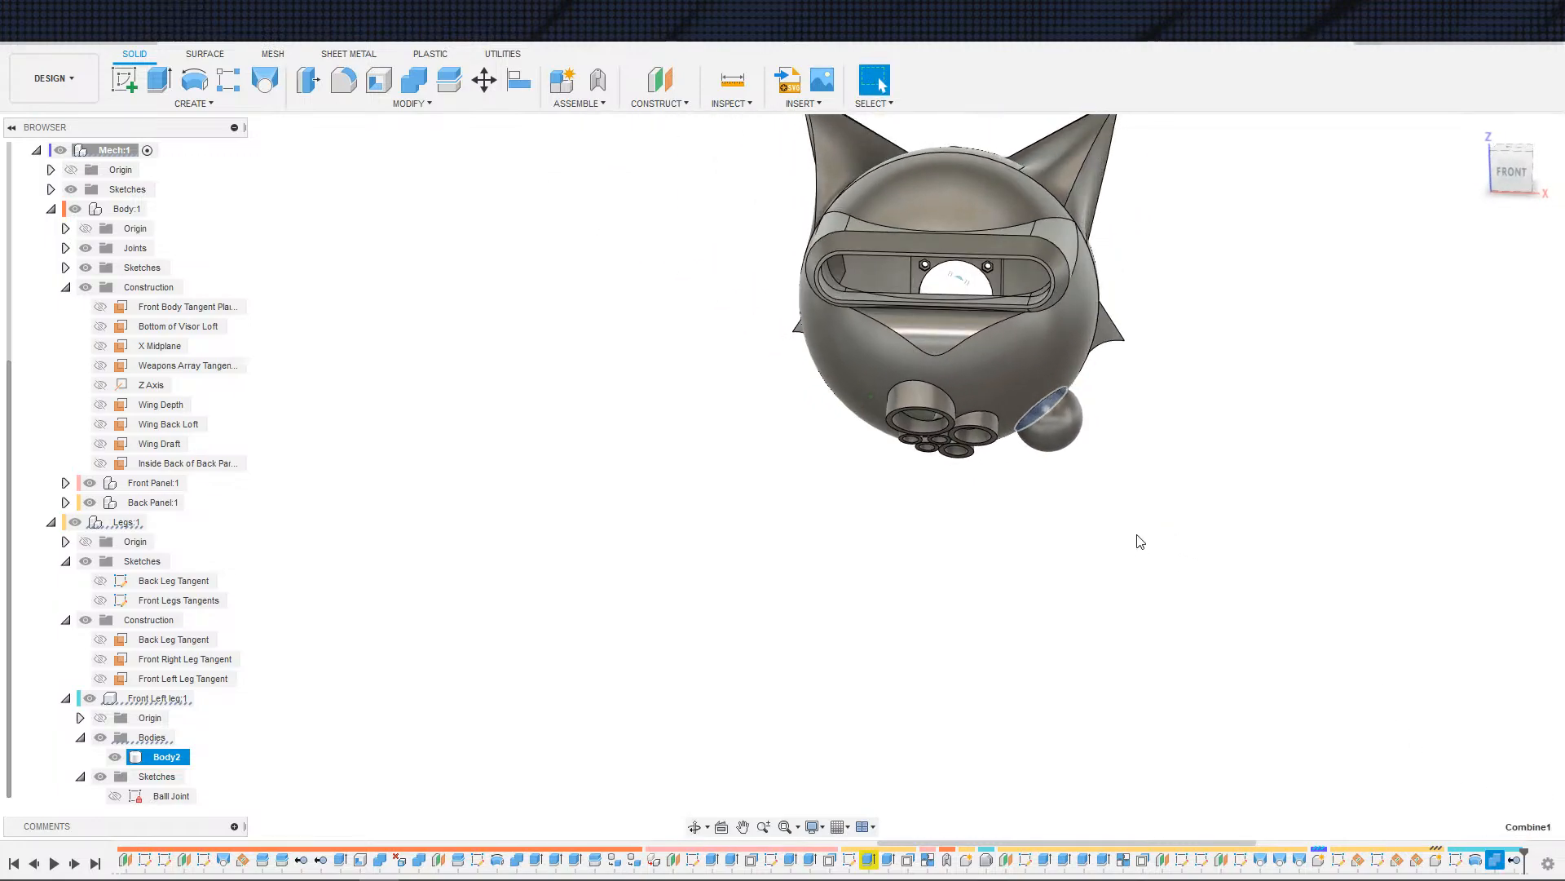
{"action": "scroll", "coordinate": [1138, 535], "scroll_direction": "up", "scroll_amount": 1}
{"action": "scroll", "coordinate": [926, 549], "scroll_direction": "down", "scroll_amount": 2}
{"action": "scroll", "coordinate": [905, 541], "scroll_direction": "up", "scroll_amount": 2}
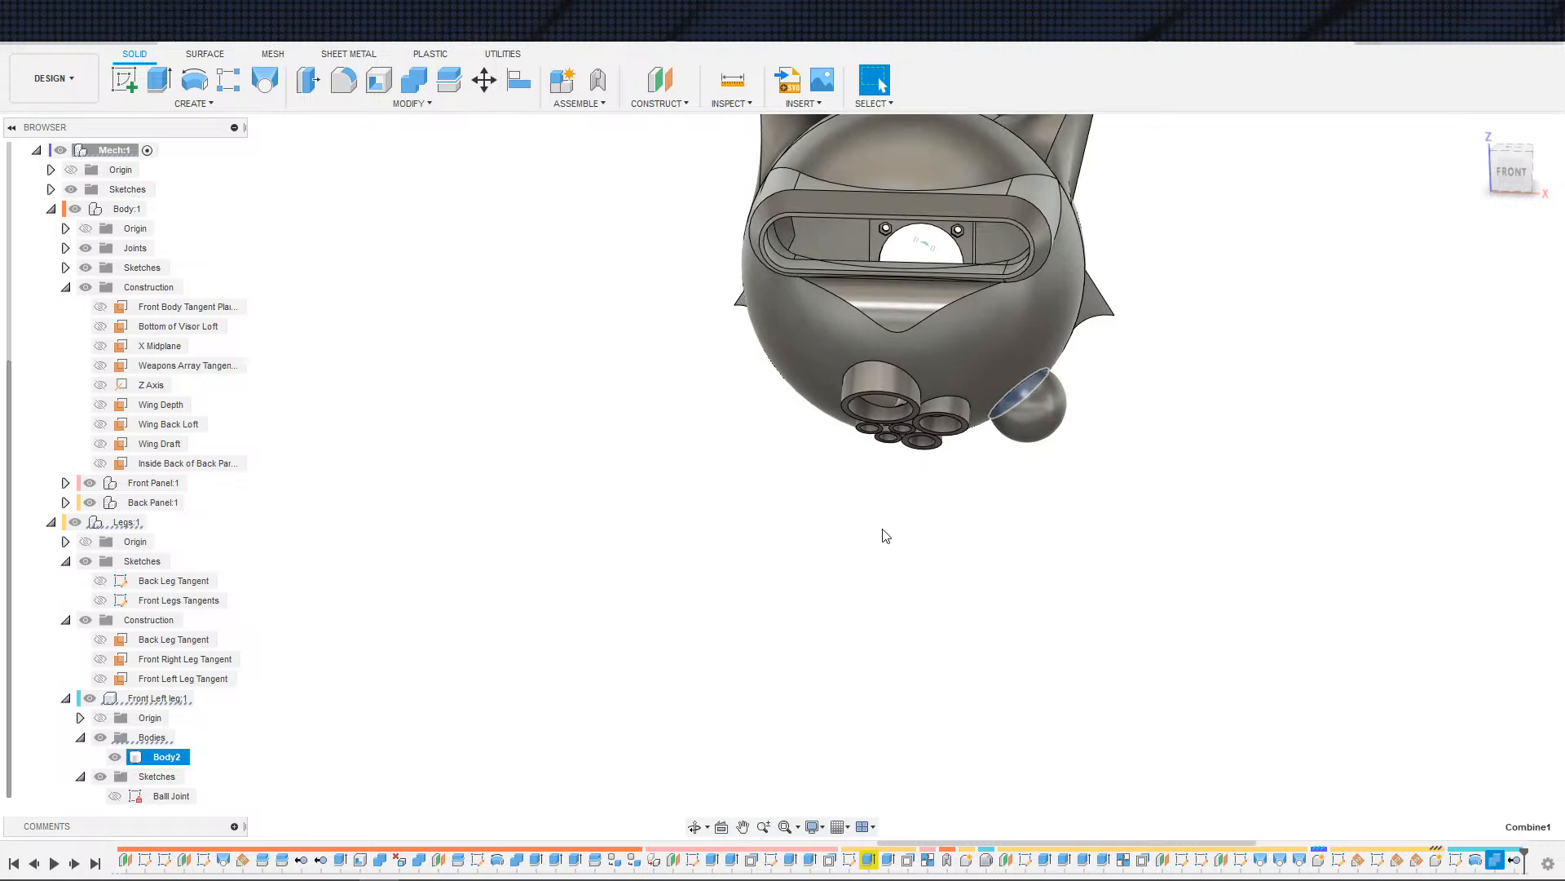
{"action": "scroll", "coordinate": [792, 577], "scroll_direction": "down", "scroll_amount": 1}
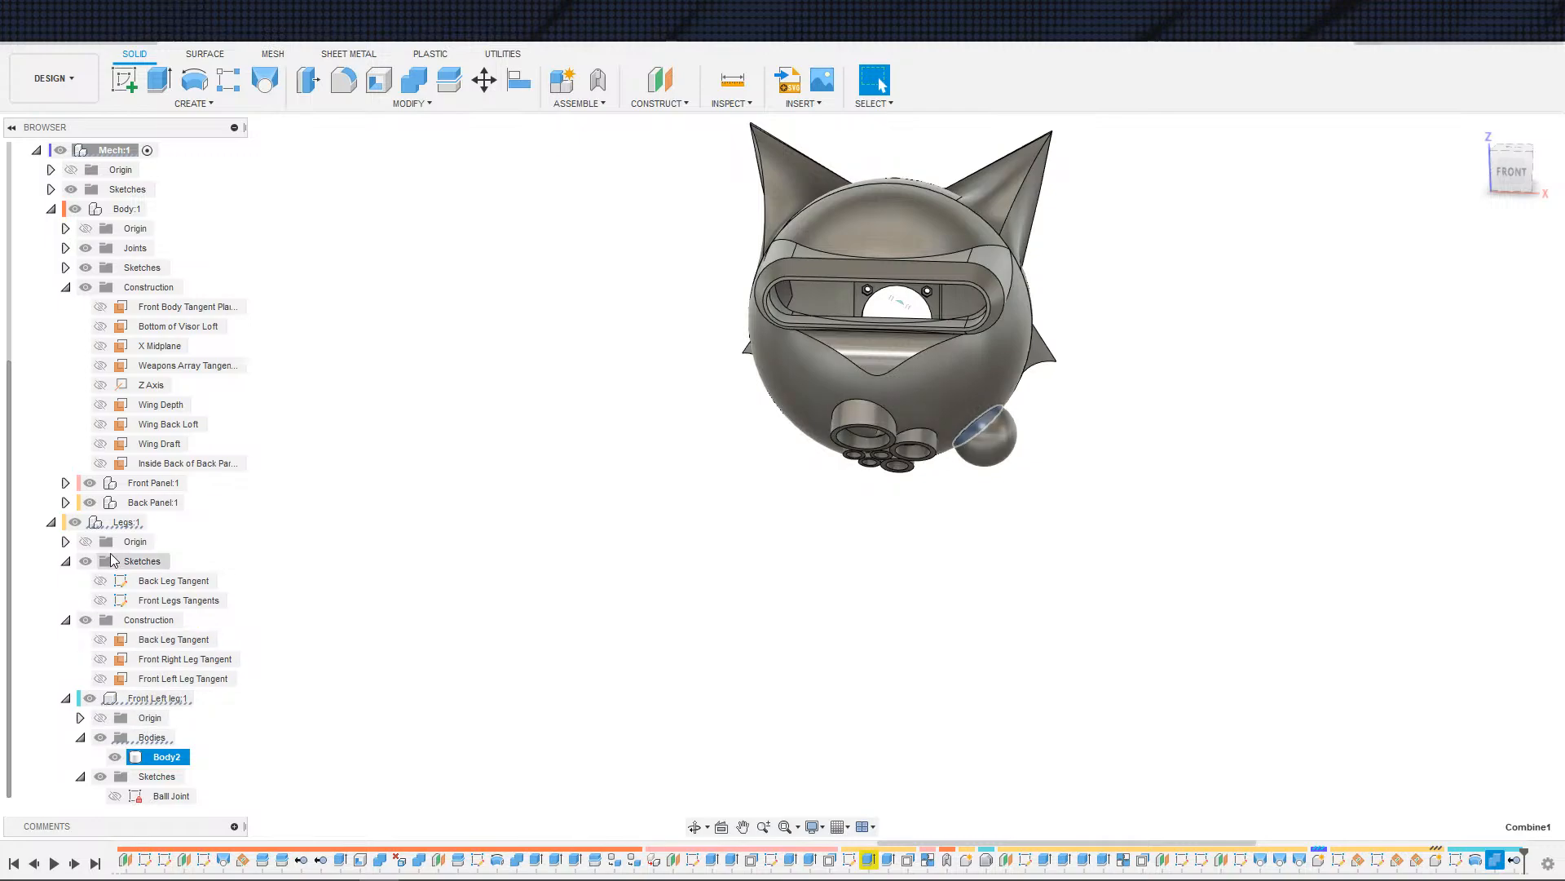
{"action": "double_click", "coordinate": [126, 523]}
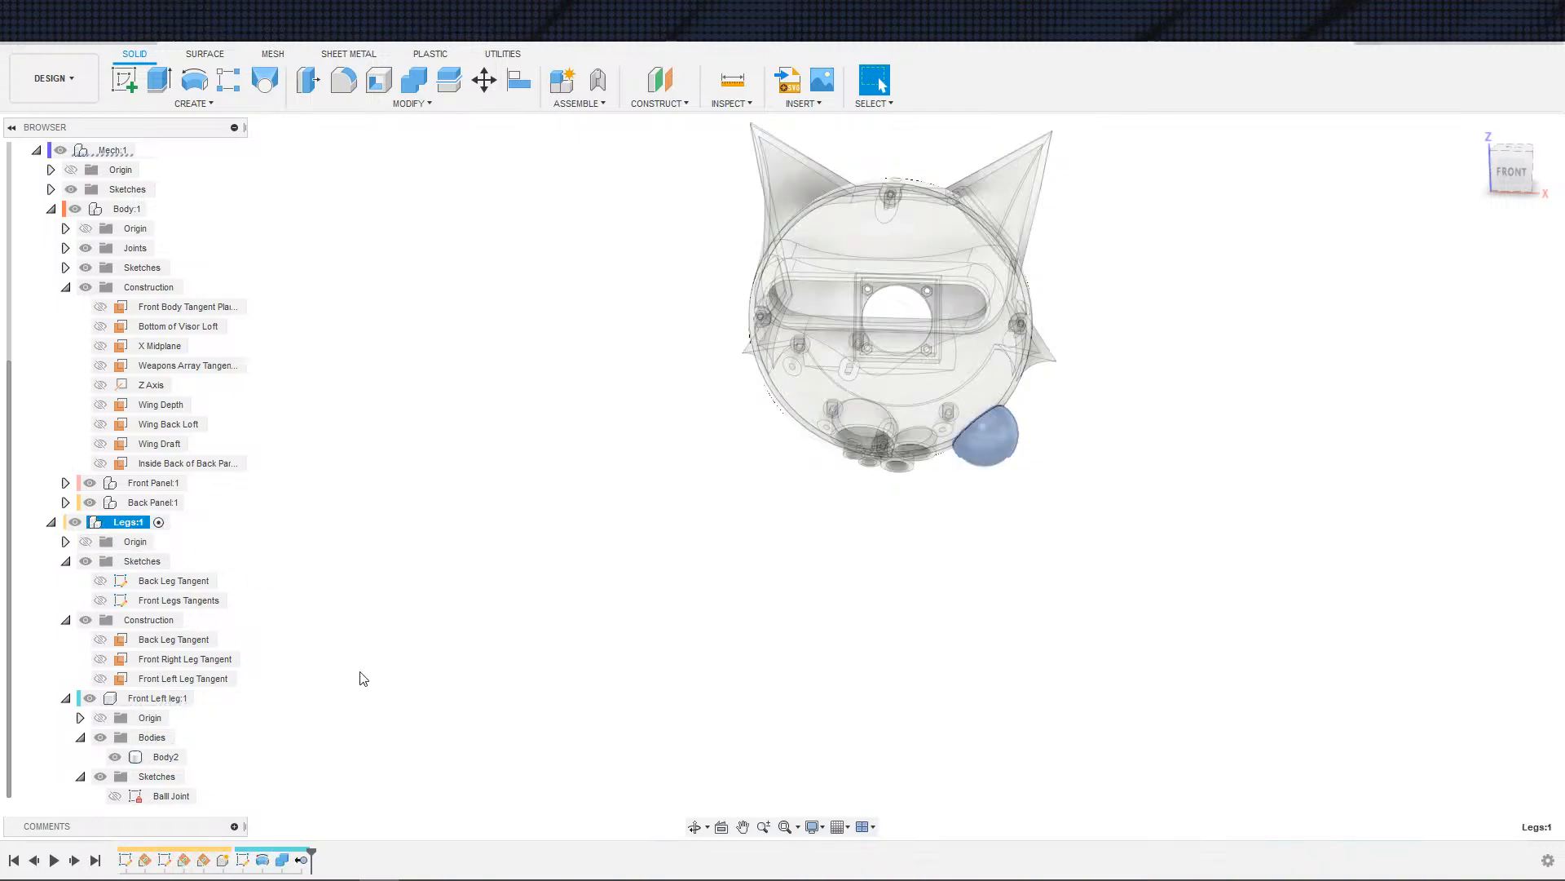
- Pin the Mirror command to the toolbar
{"action": "left_click", "coordinate": [235, 105]}
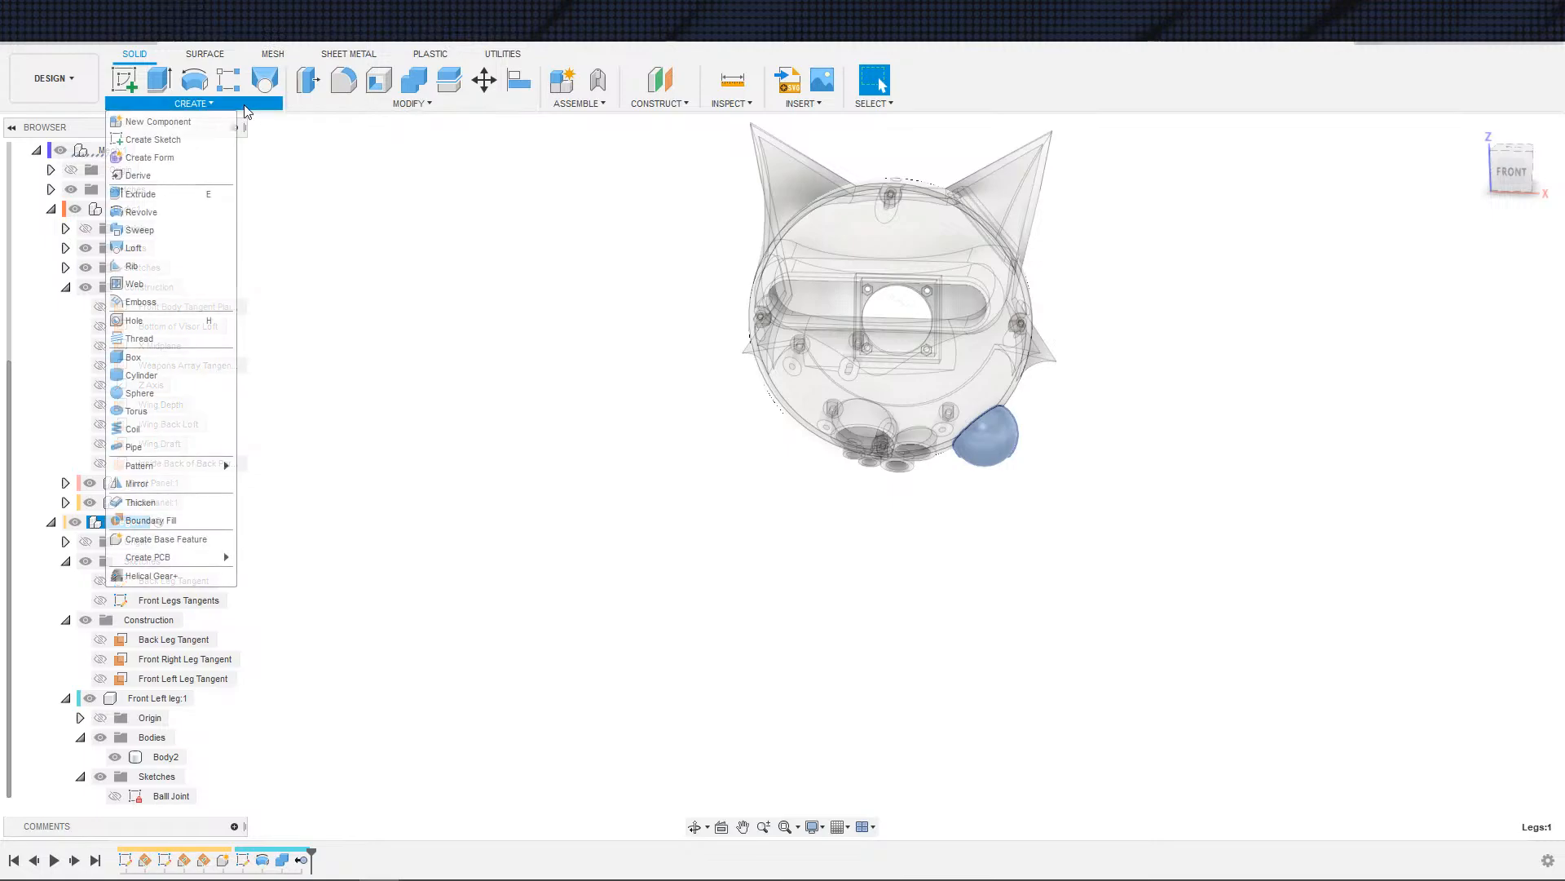
{"action": "left_click", "coordinate": [224, 487]}
{"action": "left_click", "coordinate": [258, 485]}
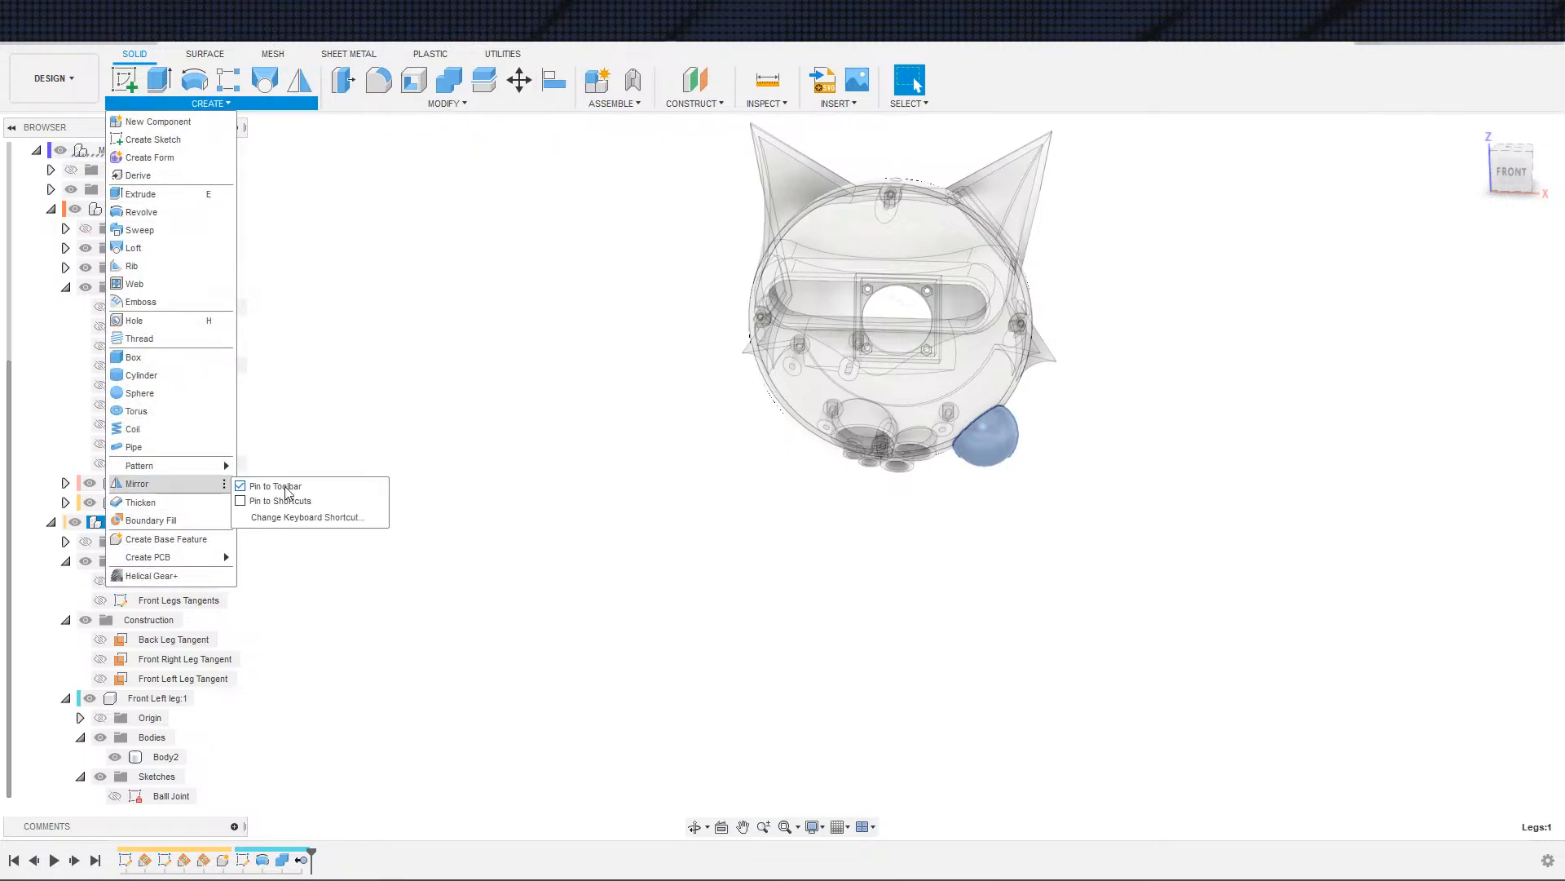
- Mirror the front left ball body across the X Midplane with the New Body operation
{"action": "left_click", "coordinate": [300, 82]}
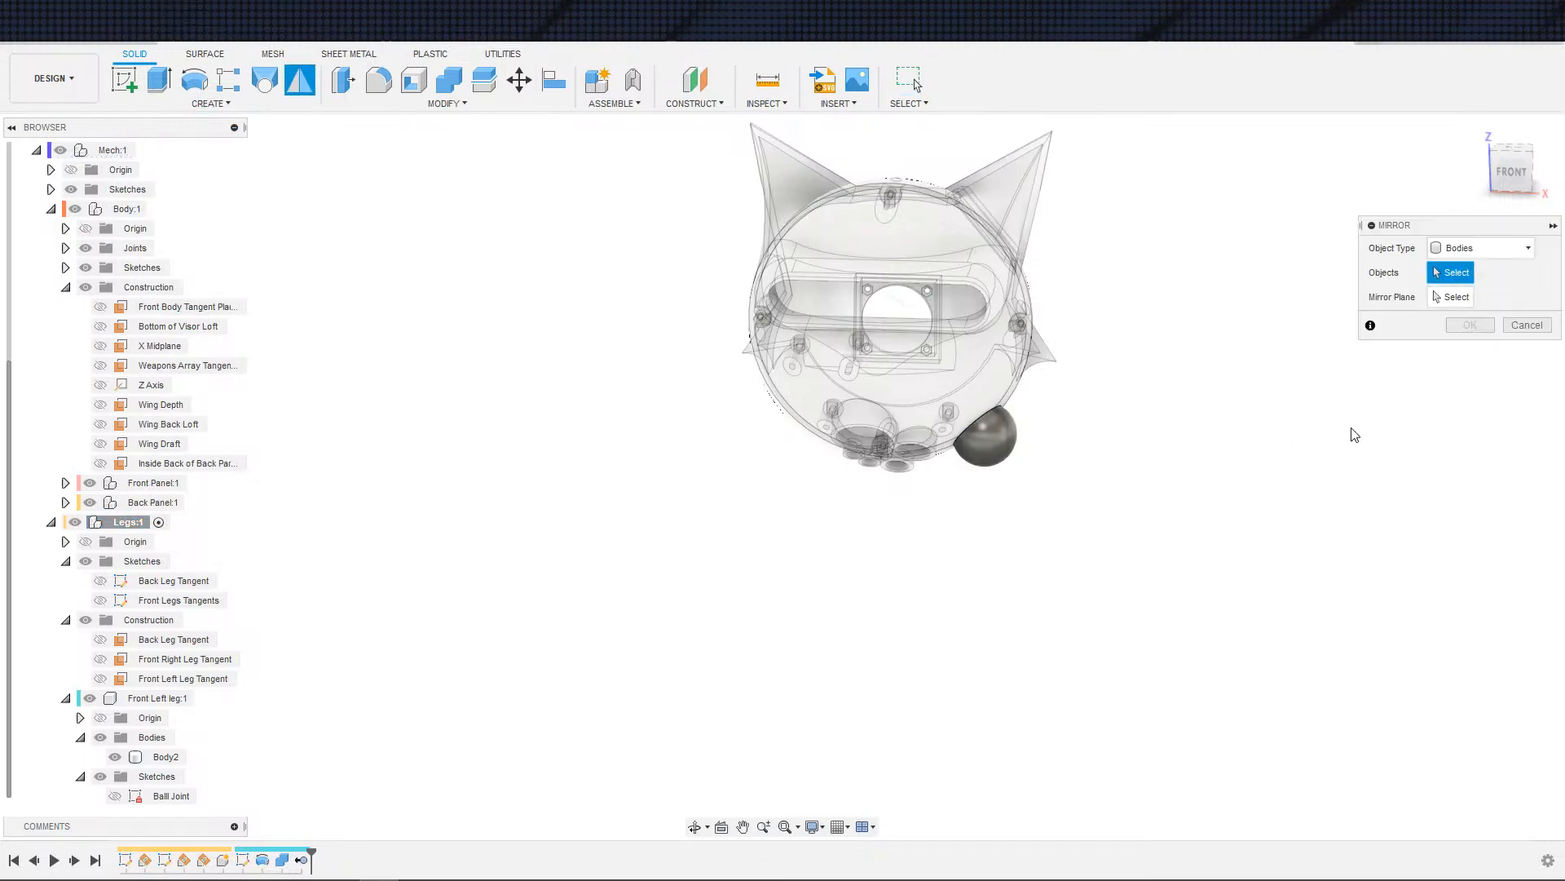
{"action": "left_click", "coordinate": [985, 436]}
{"action": "left_click", "coordinate": [1435, 322]}
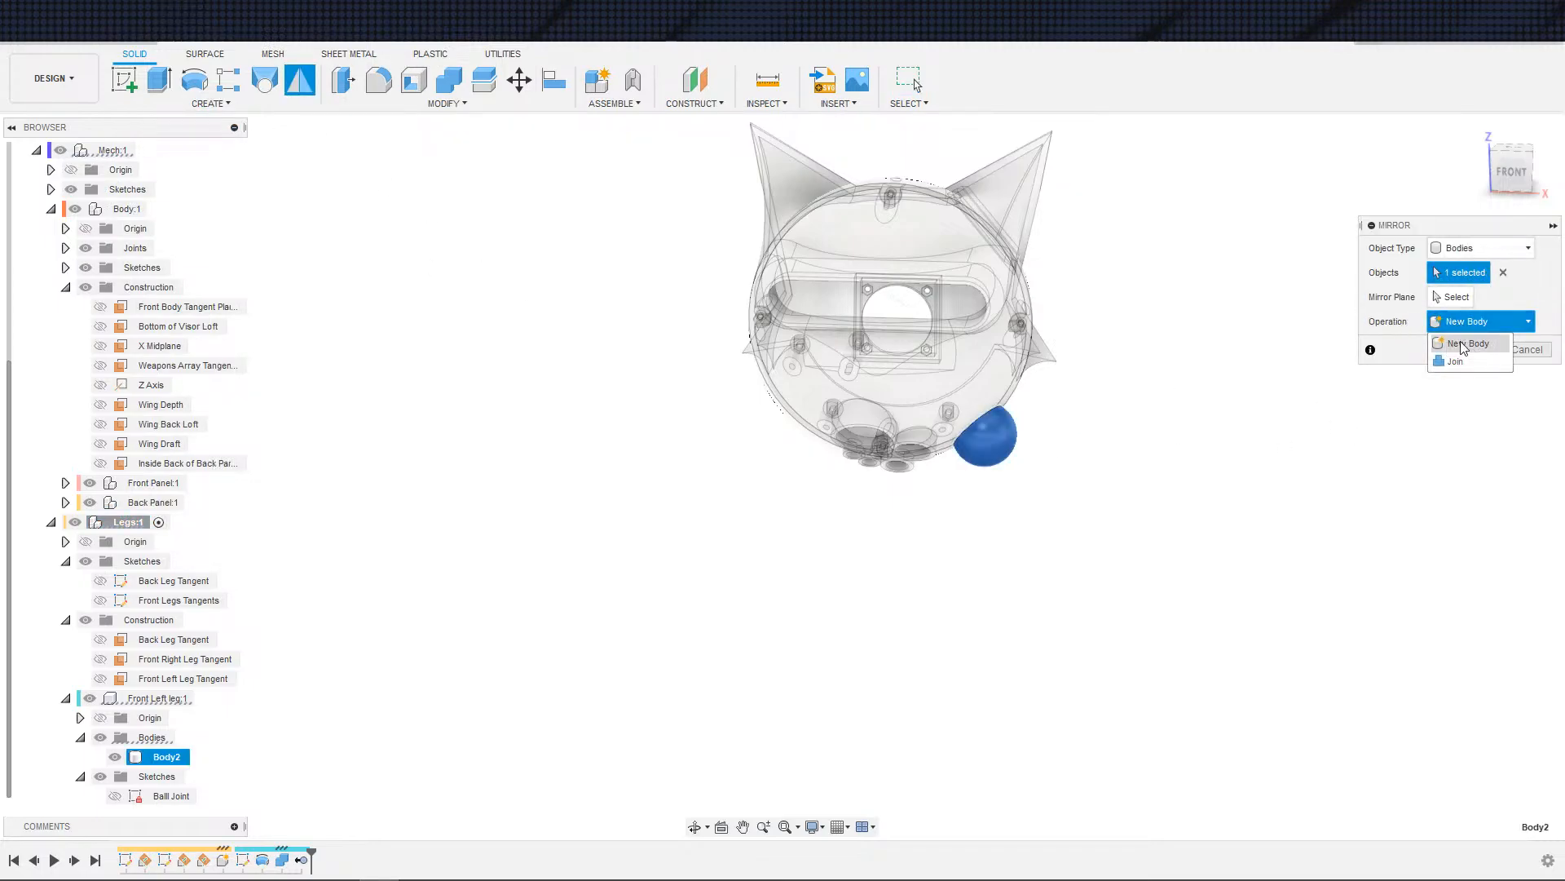
{"action": "left_click", "coordinate": [1467, 343]}
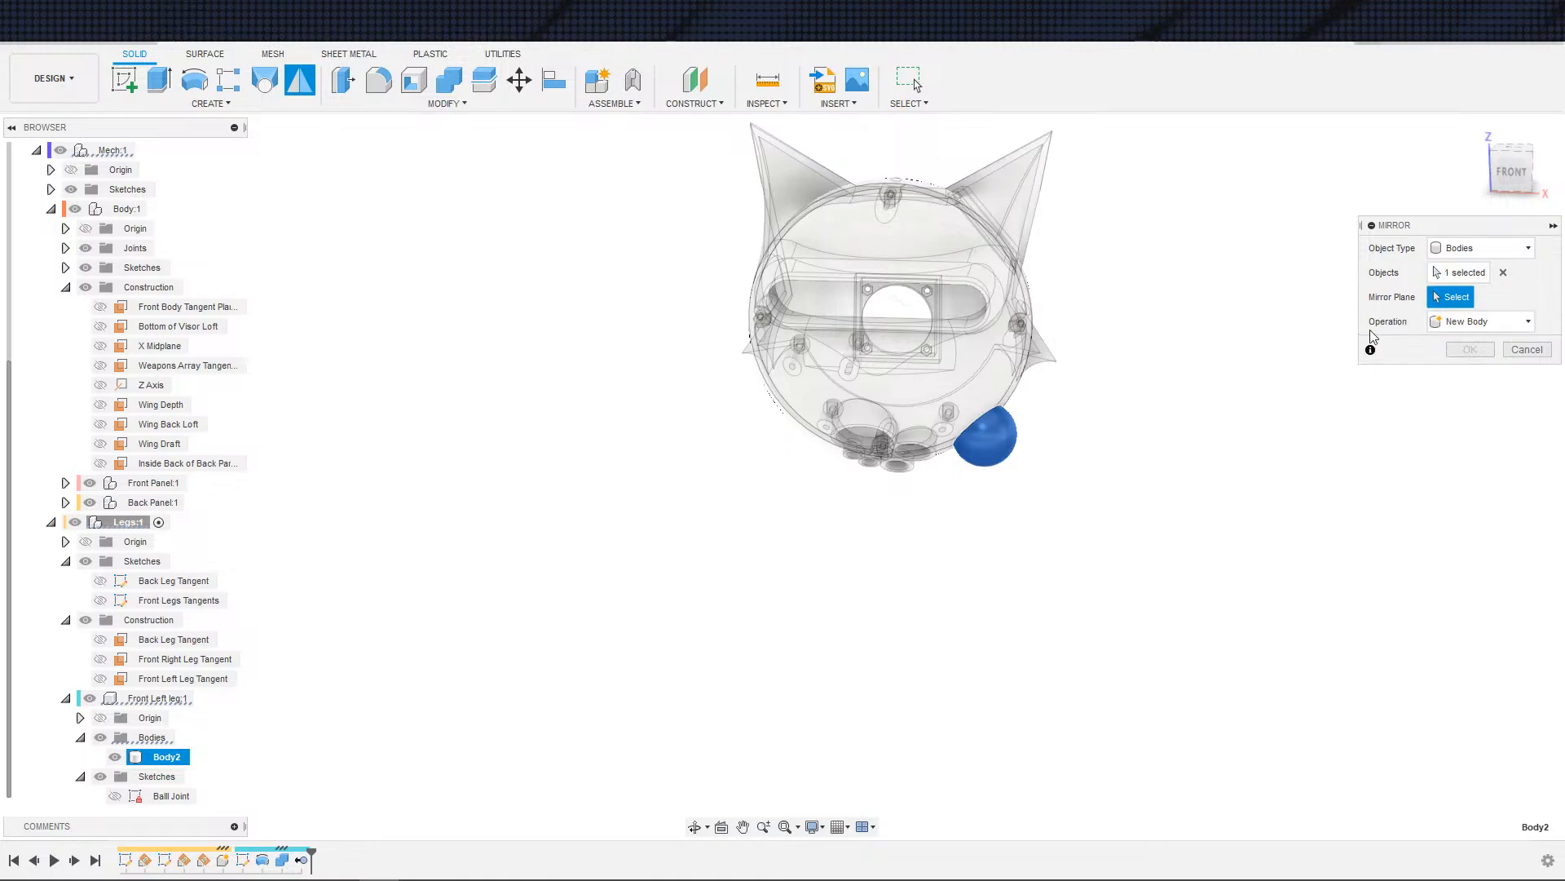
{"action": "scroll", "coordinate": [727, 489], "scroll_direction": "down", "scroll_amount": 2}
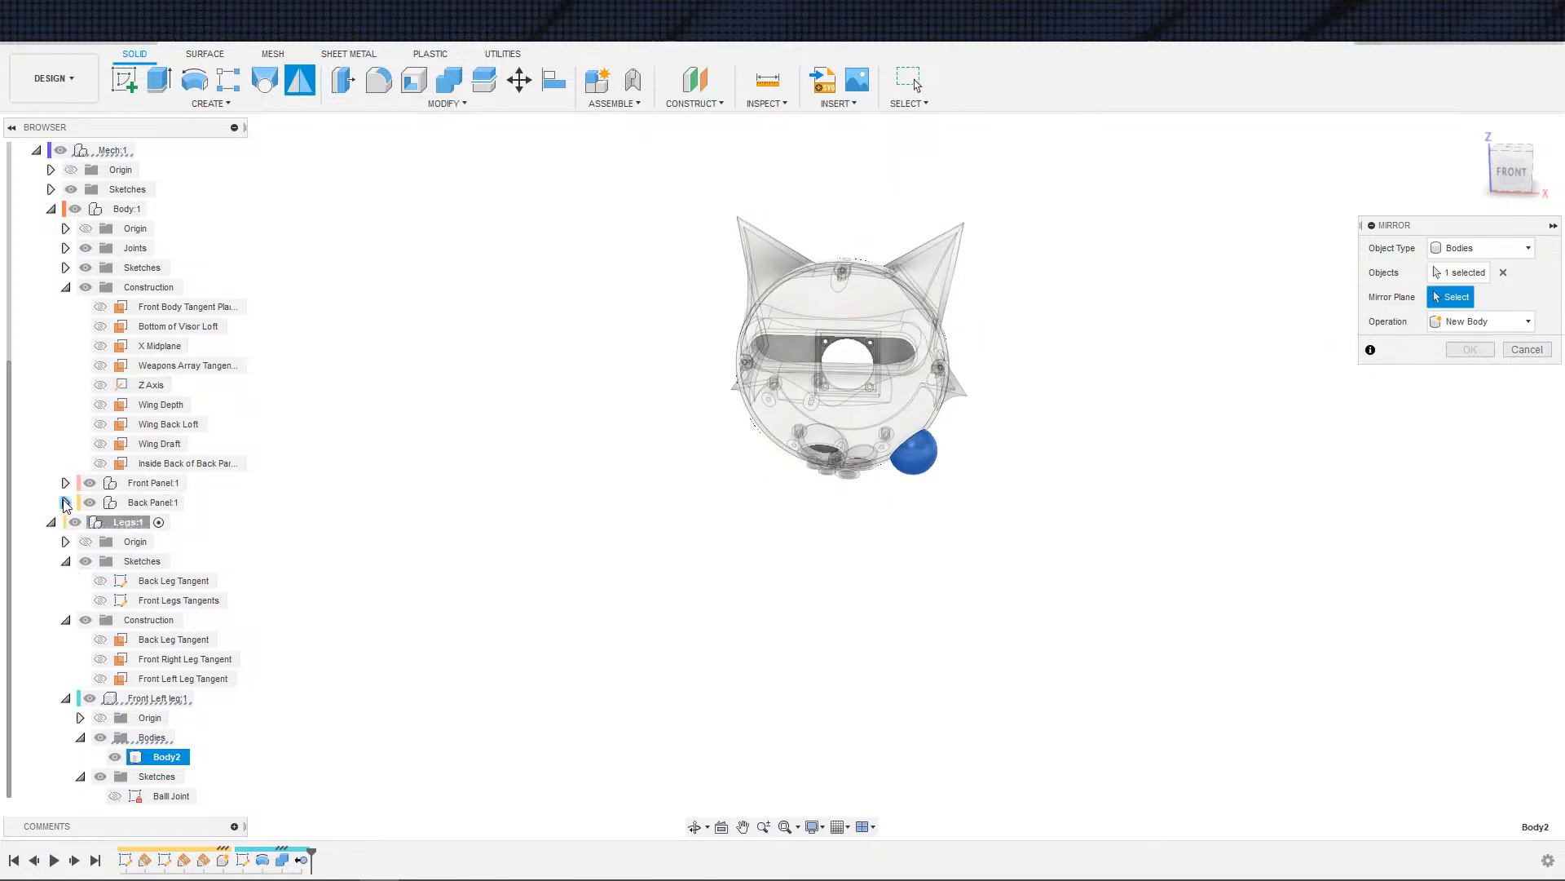
{"action": "left_click", "coordinate": [159, 346]}
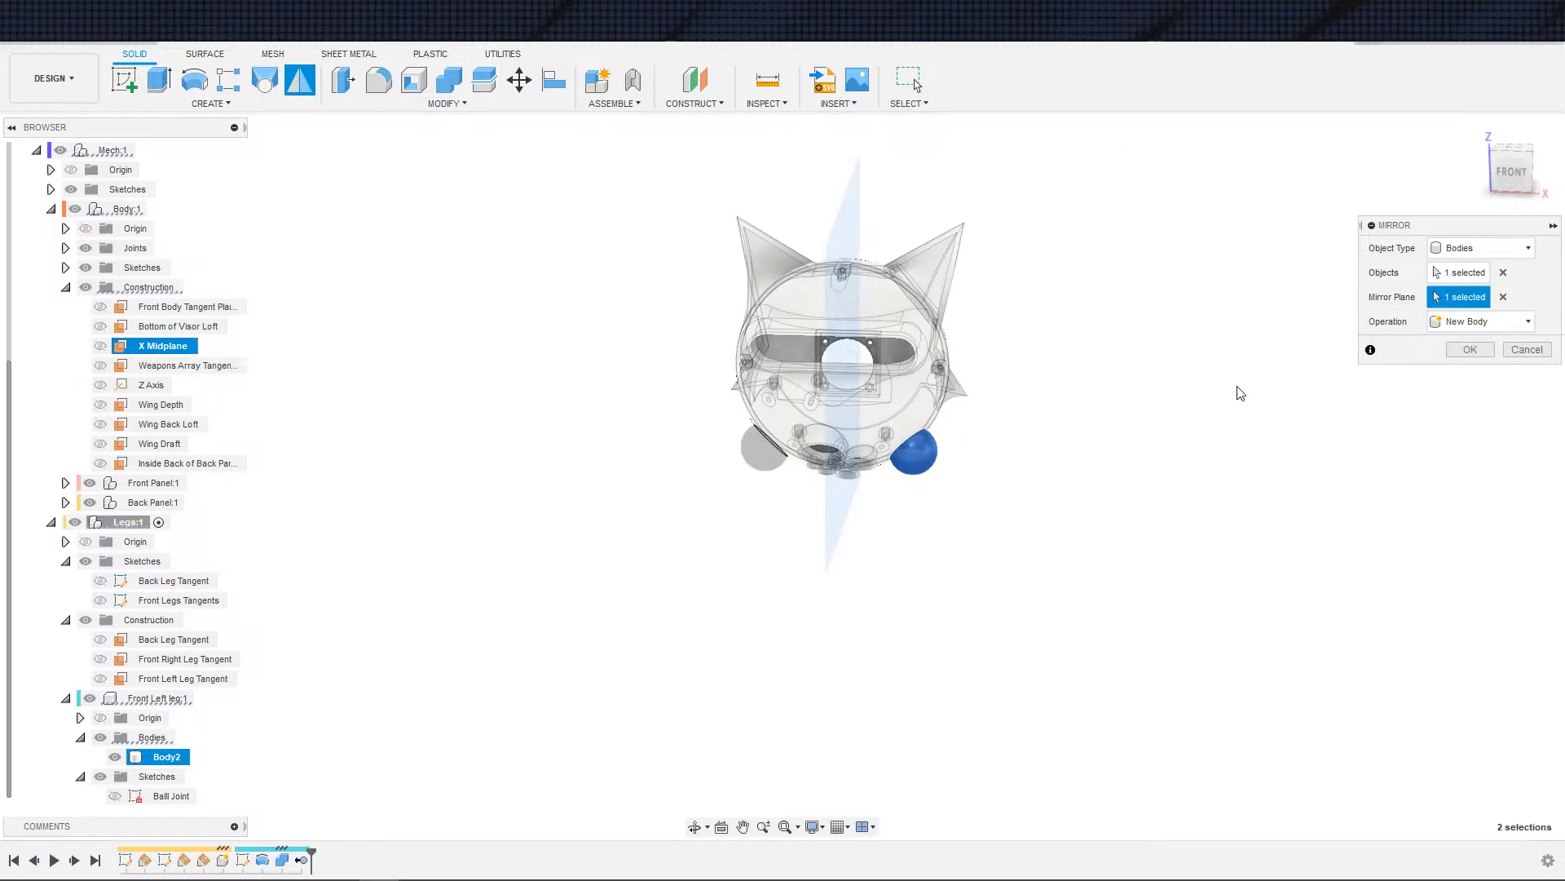
{"action": "left_click", "coordinate": [1470, 349]}
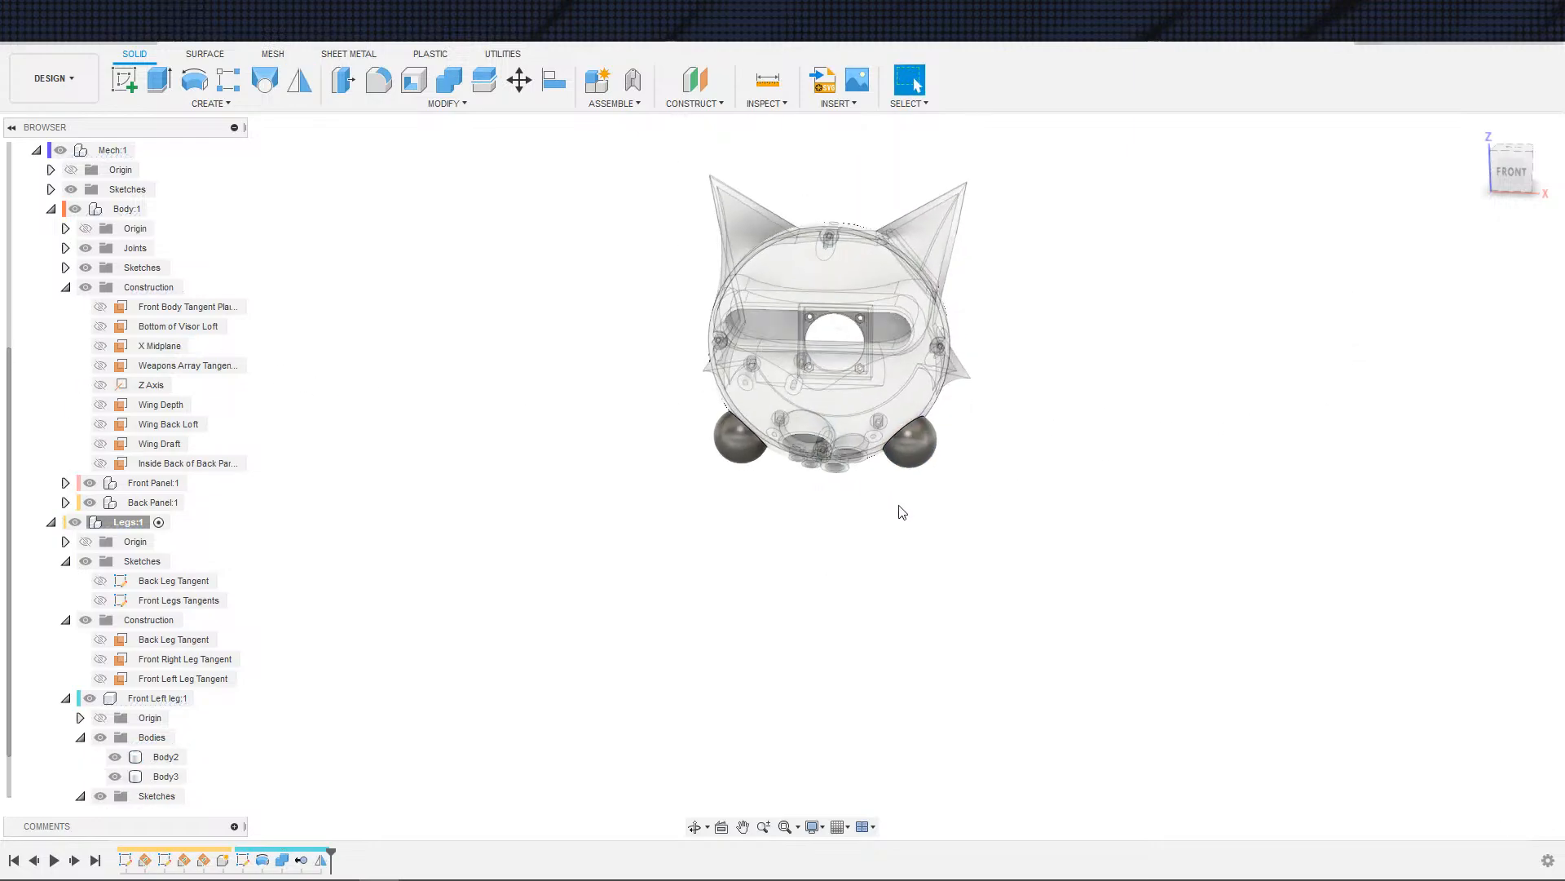
- Examine both front leg balls and identify the mirrored body among the Front Left leg component's bodies
{"action": "scroll", "coordinate": [901, 507], "scroll_direction": "down", "scroll_amount": 1}
{"action": "middle_click_drag", "start_coordinate": [967, 545], "coordinate": [945, 554], "text": "shift"}
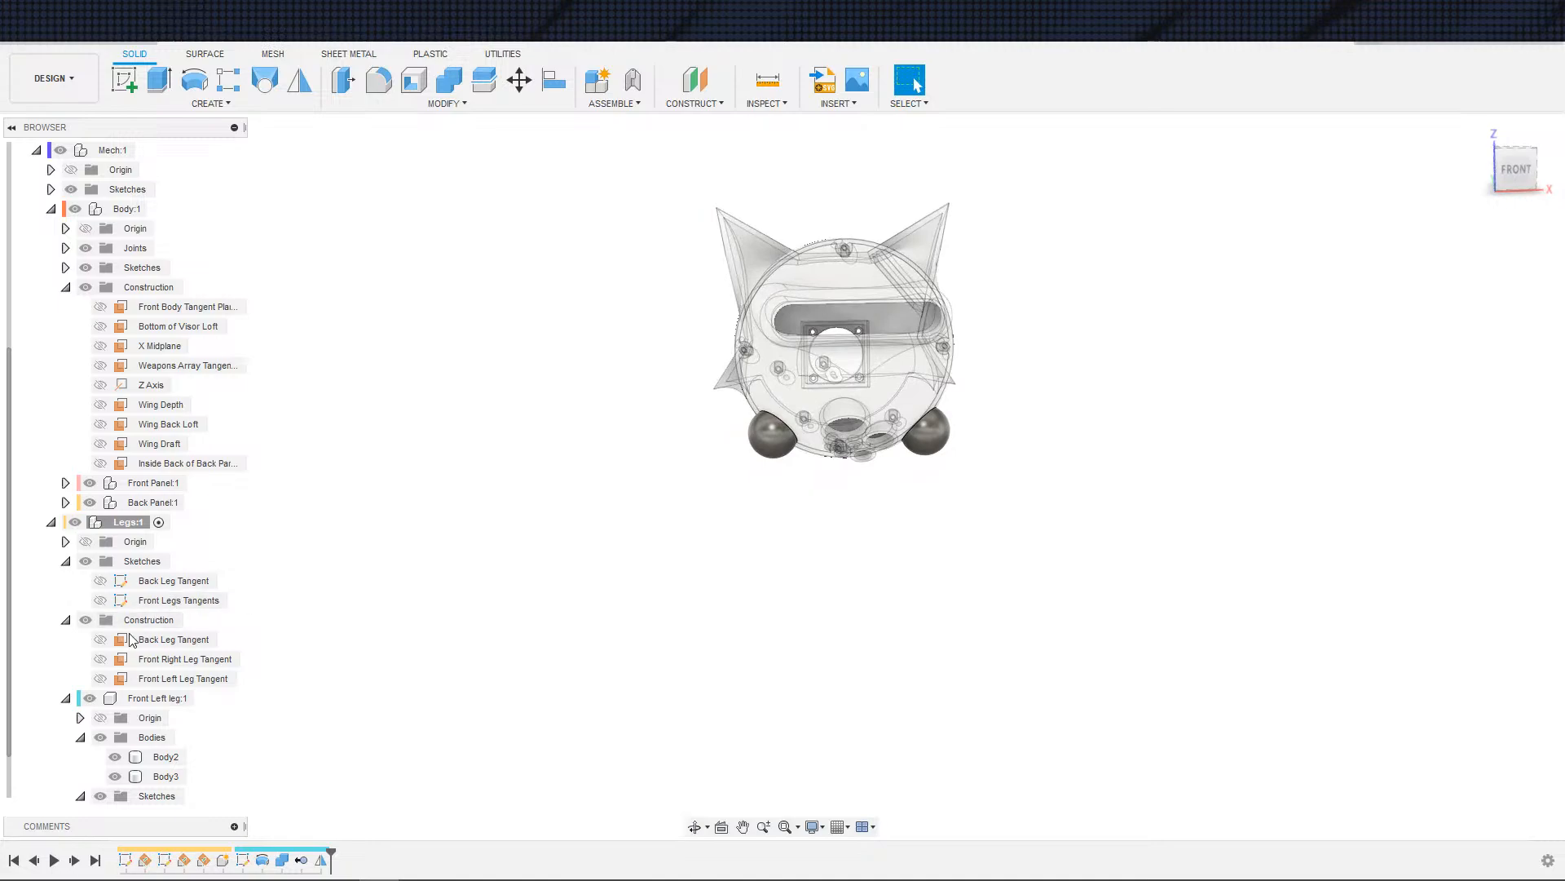
{"action": "scroll", "coordinate": [98, 677], "scroll_direction": "down", "scroll_amount": 1}
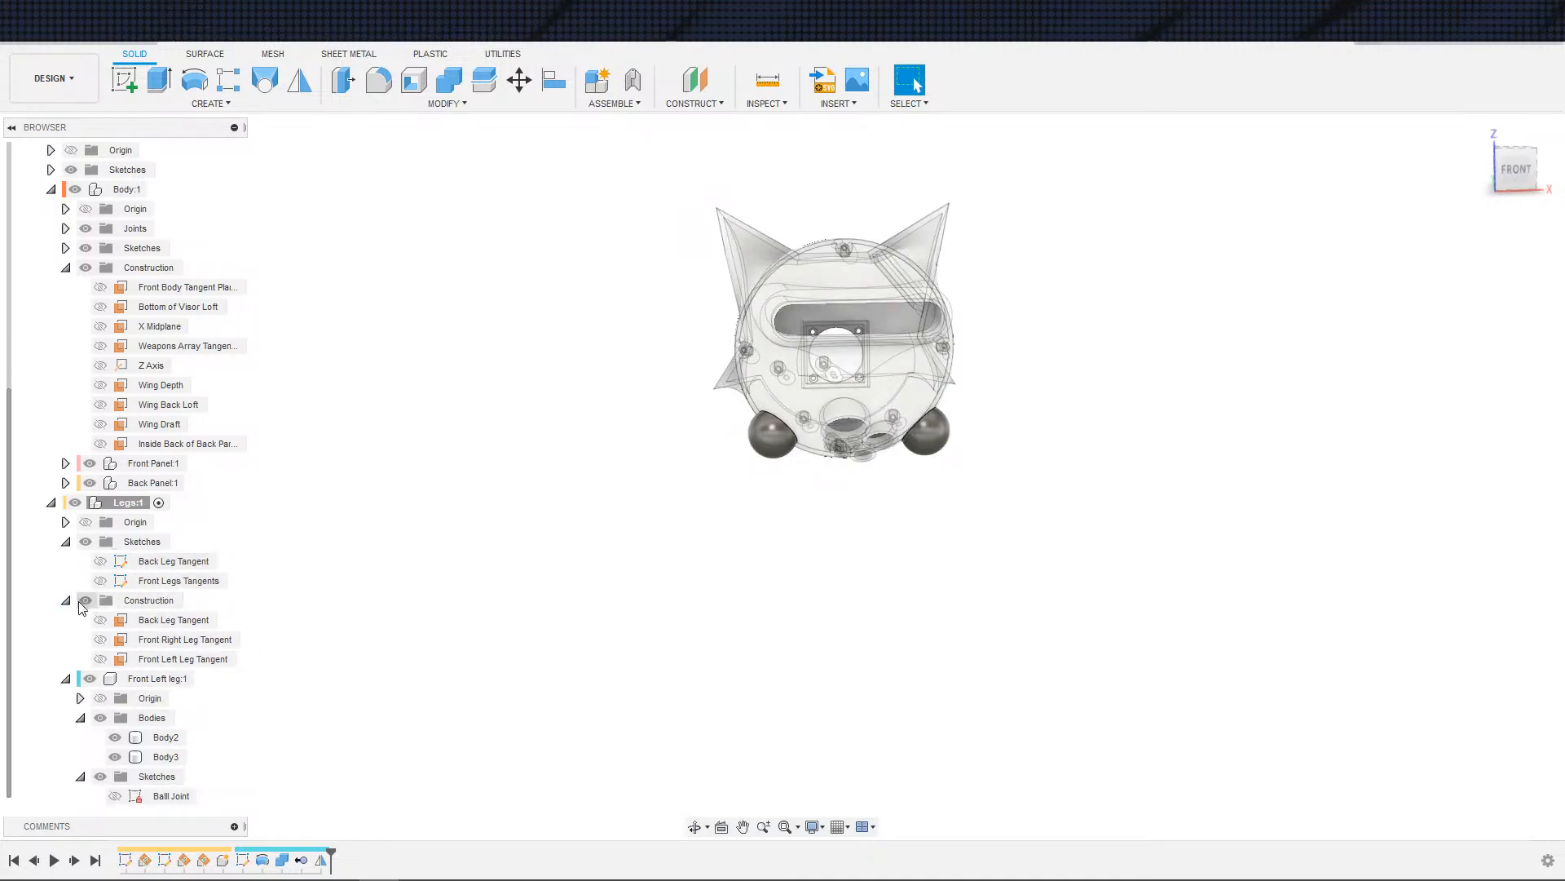
{"action": "left_click", "coordinate": [141, 758]}
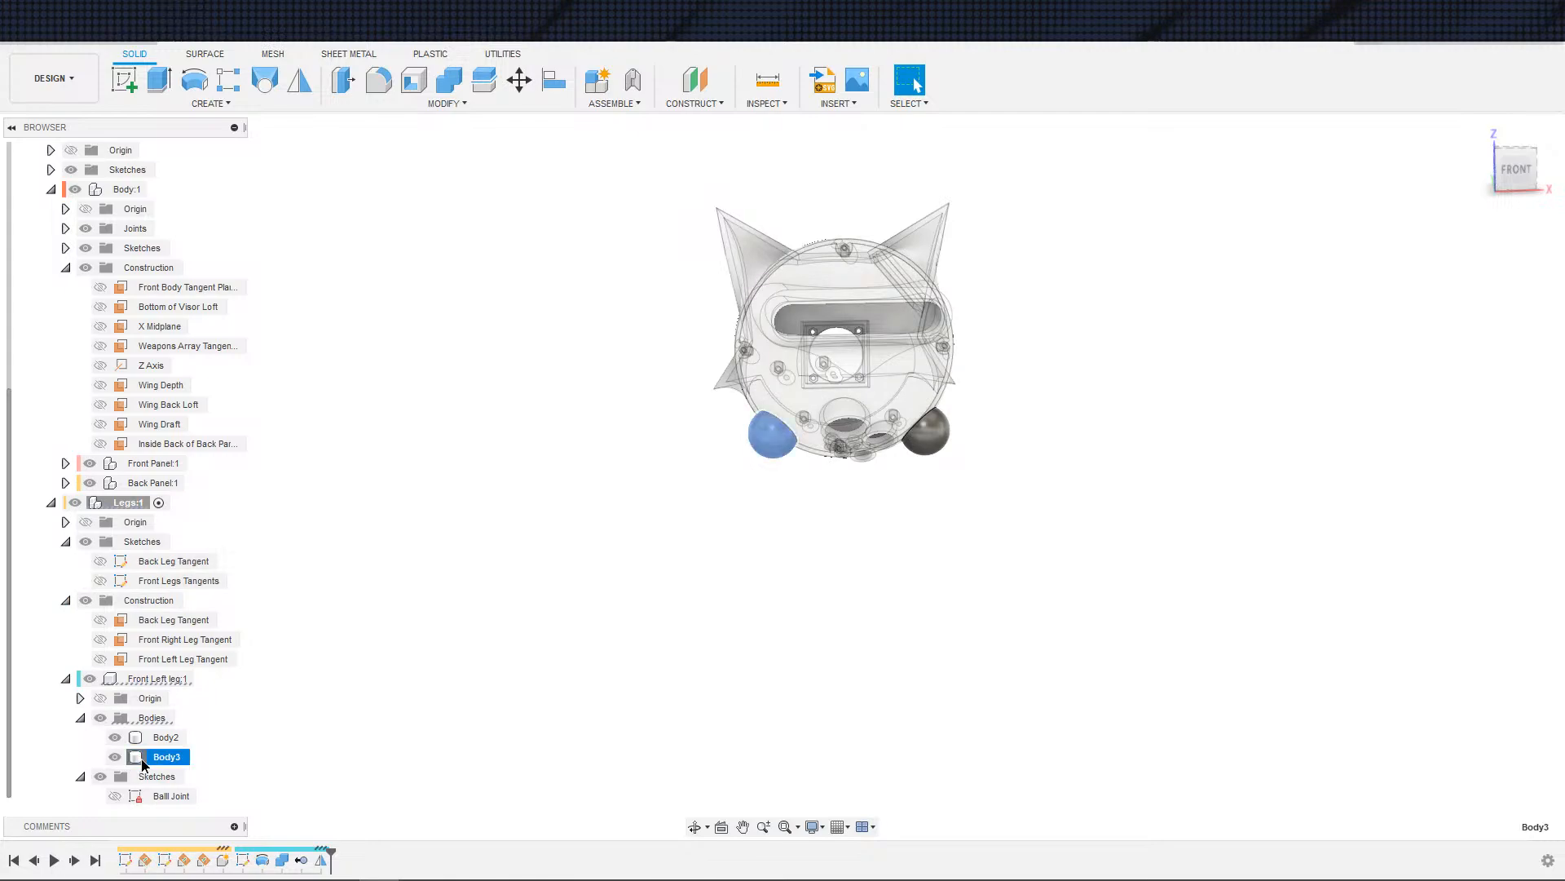
{"action": "left_click", "coordinate": [261, 720]}
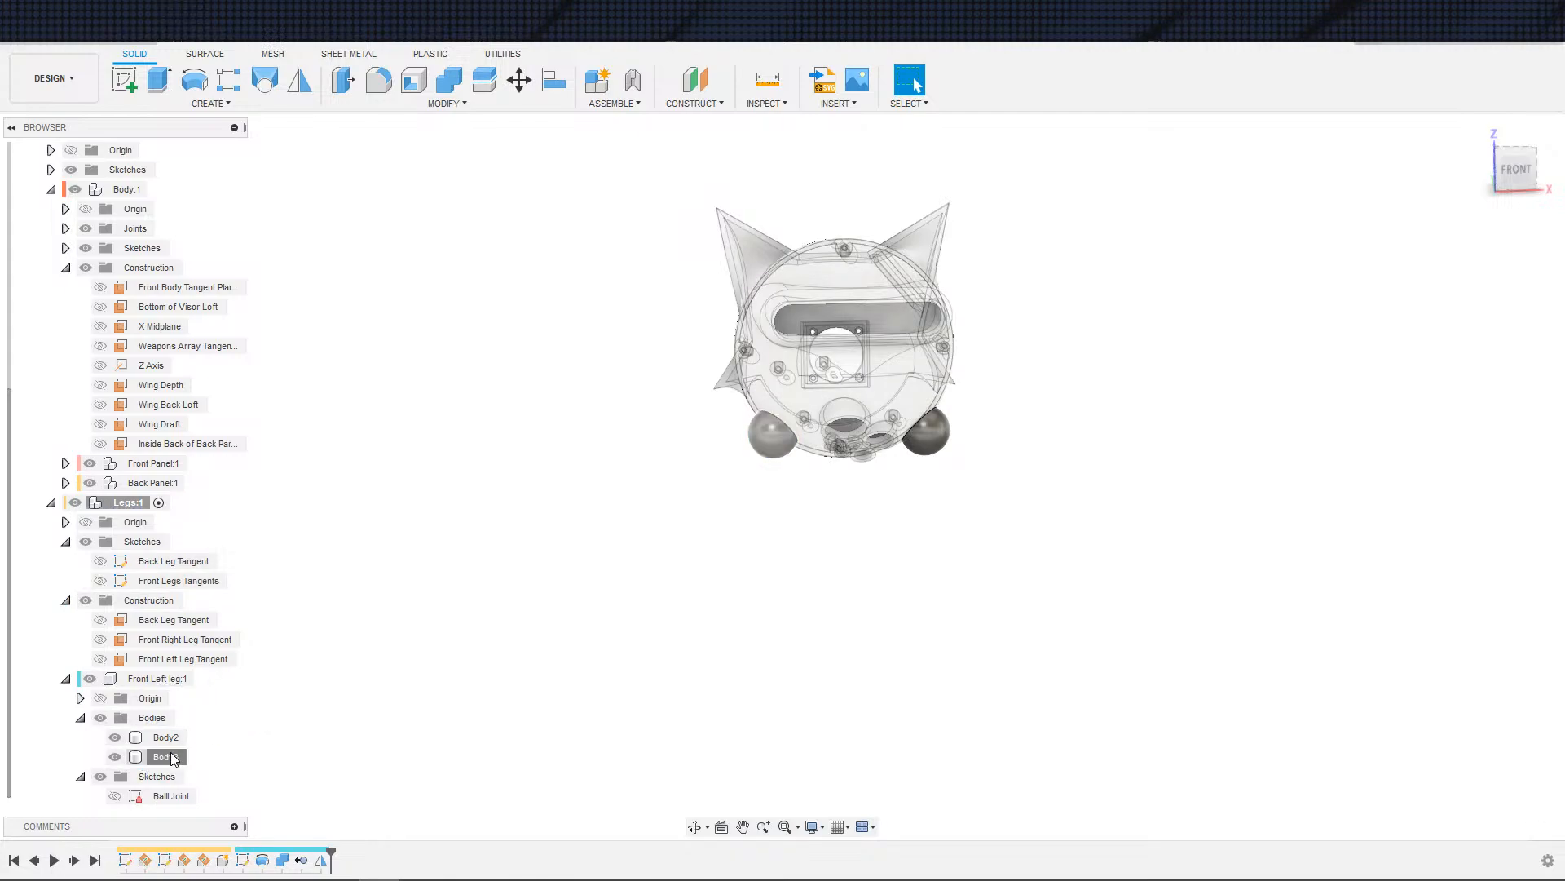
{"action": "left_click", "coordinate": [166, 755]}
{"action": "left_click", "coordinate": [276, 713]}
{"action": "scroll", "coordinate": [232, 693], "scroll_direction": "up", "scroll_amount": 1}
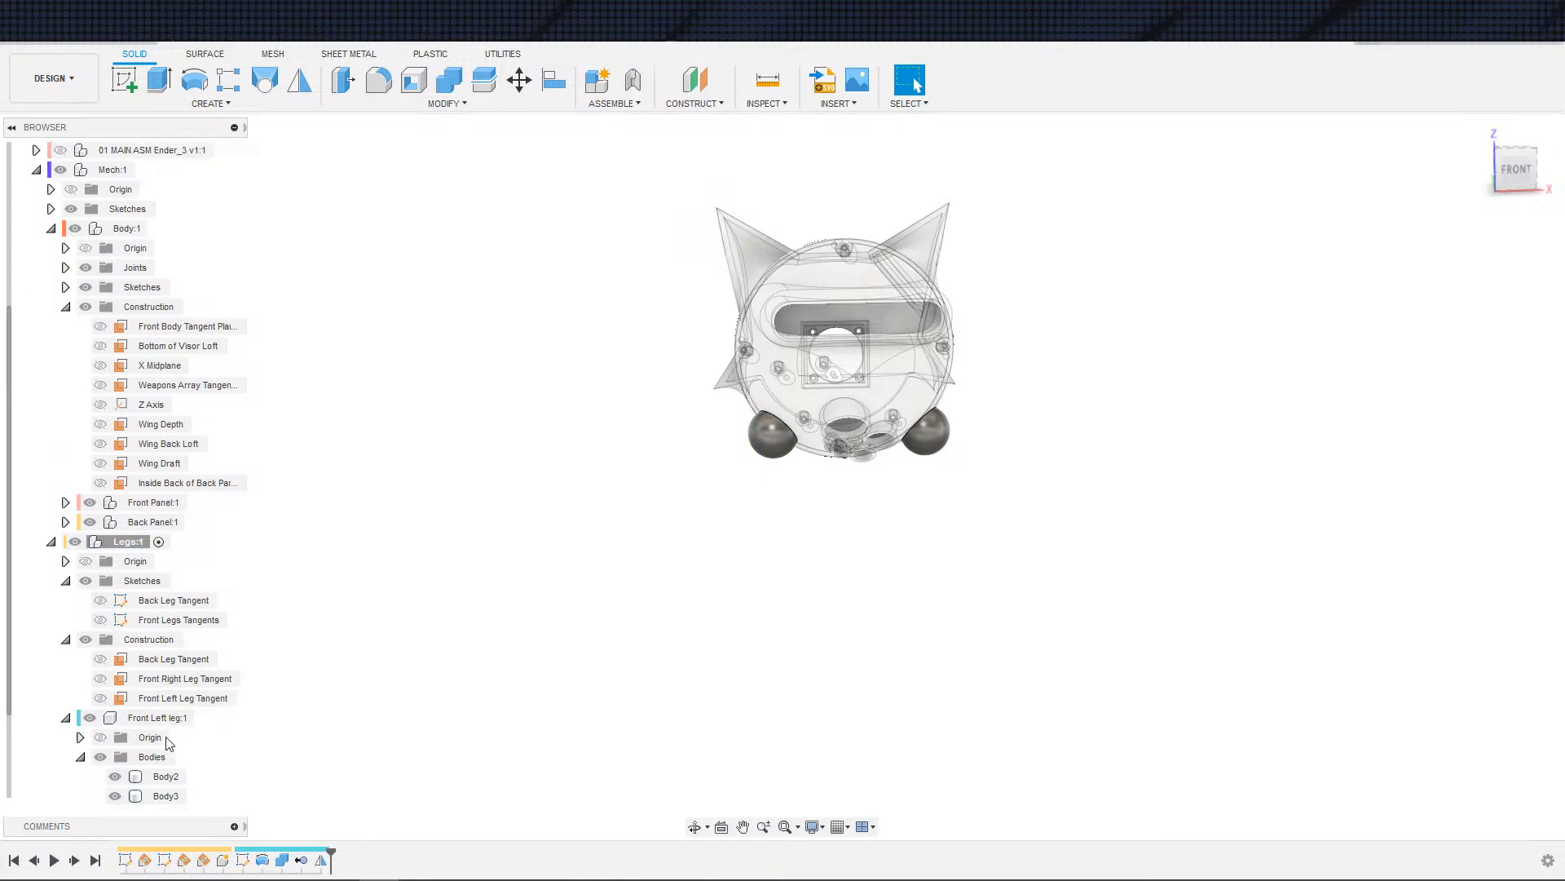
- Try to move Body3 from the front left leg into the parent Legs component, and undo it
{"action": "left_click_drag", "start_coordinate": [154, 801], "coordinate": [135, 547]}
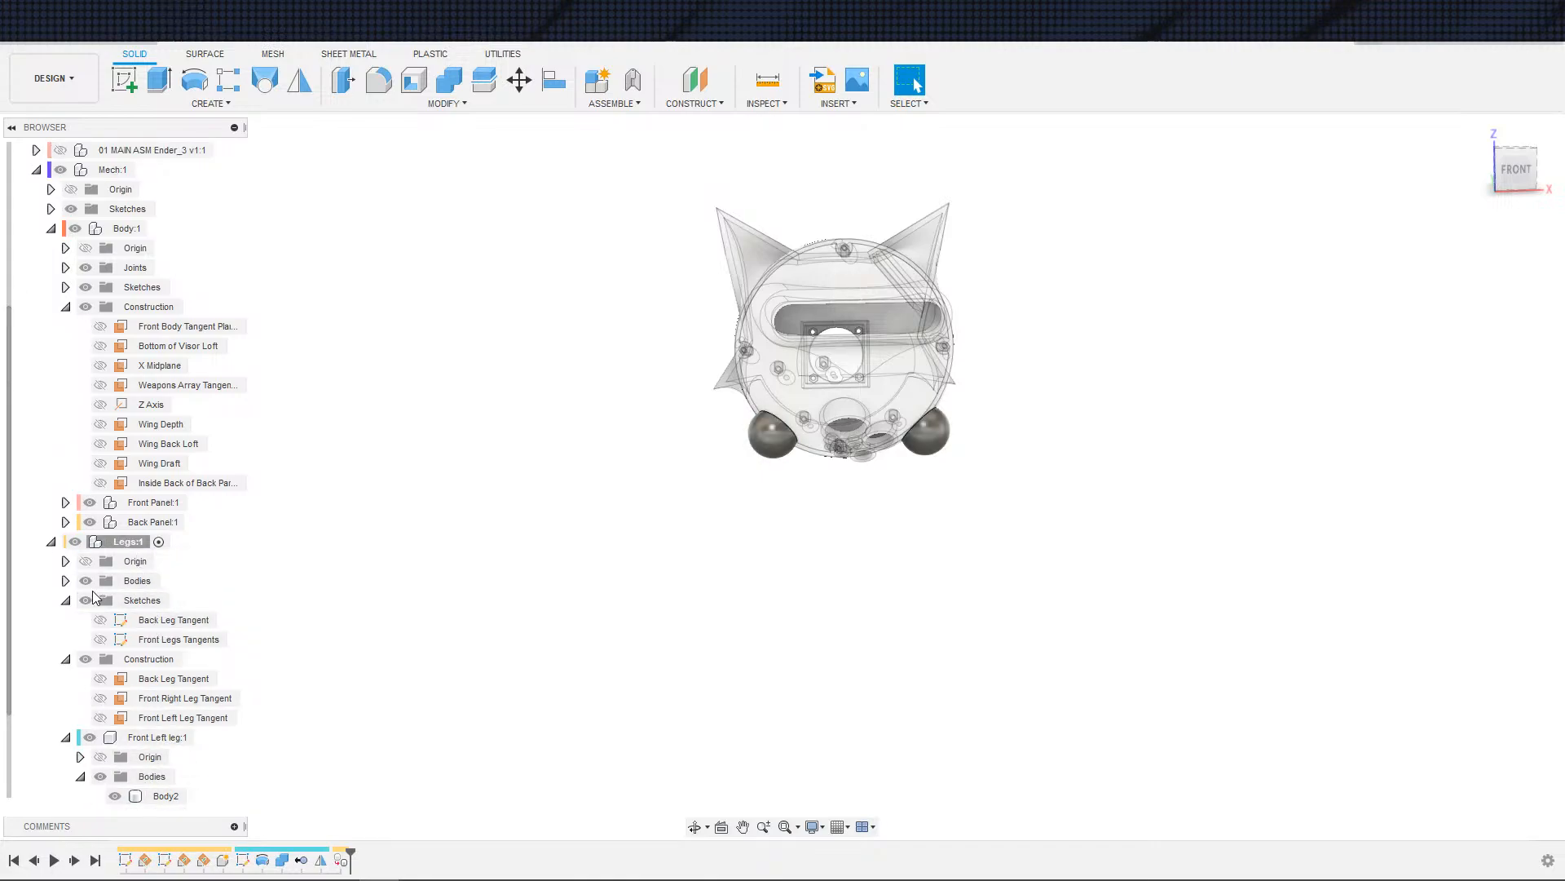
{"action": "key", "text": "ctrl+z"}
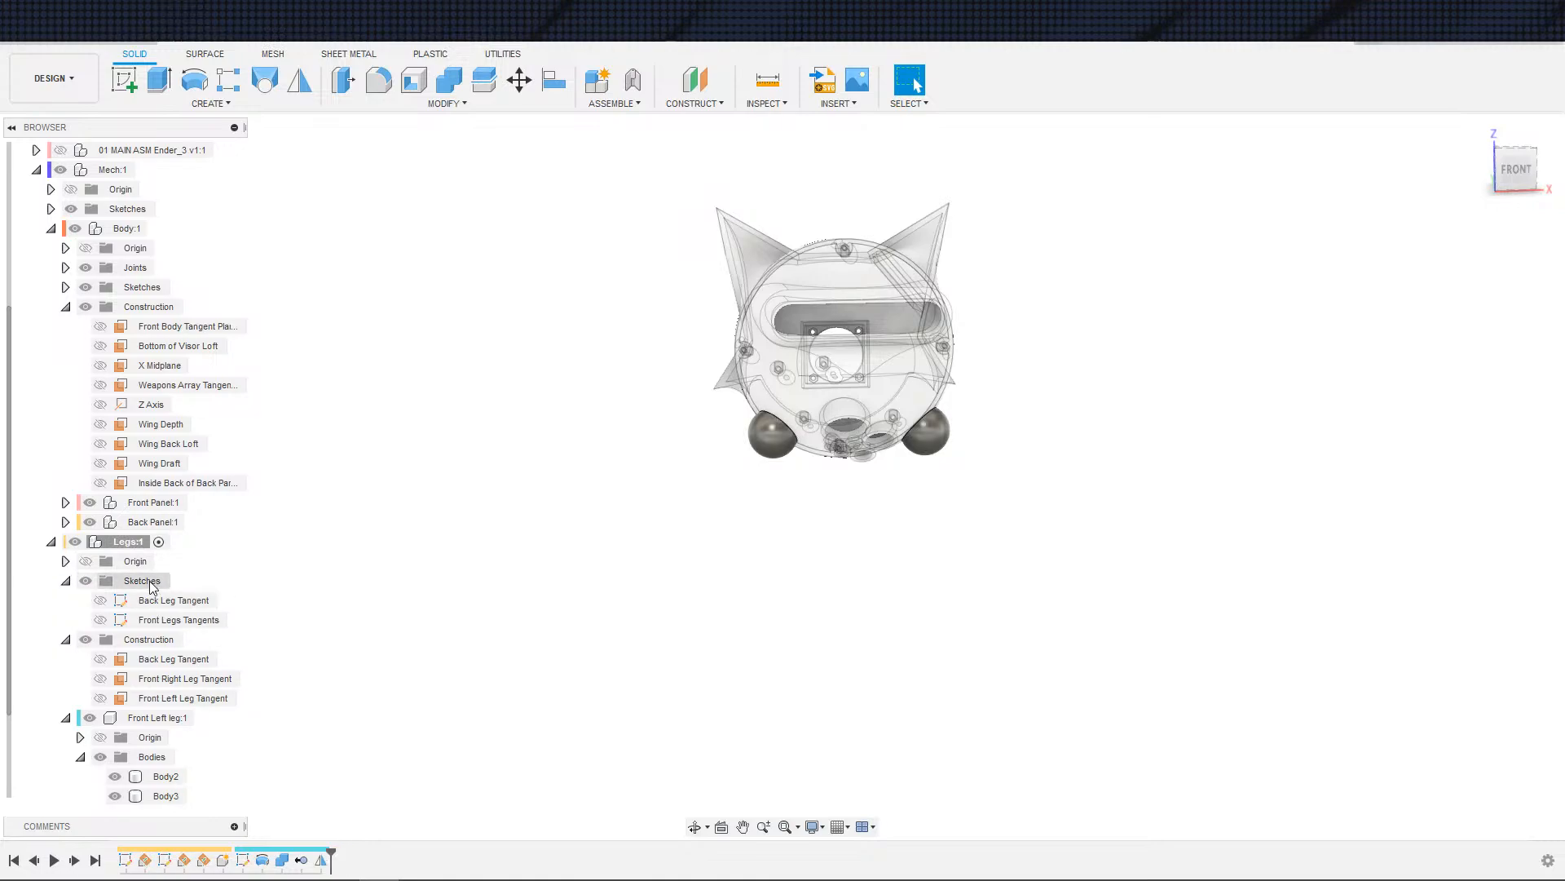
- Create an internal standard component inside Legs with the name Front Left leg and activate it
{"action": "right_click", "coordinate": [122, 542]}
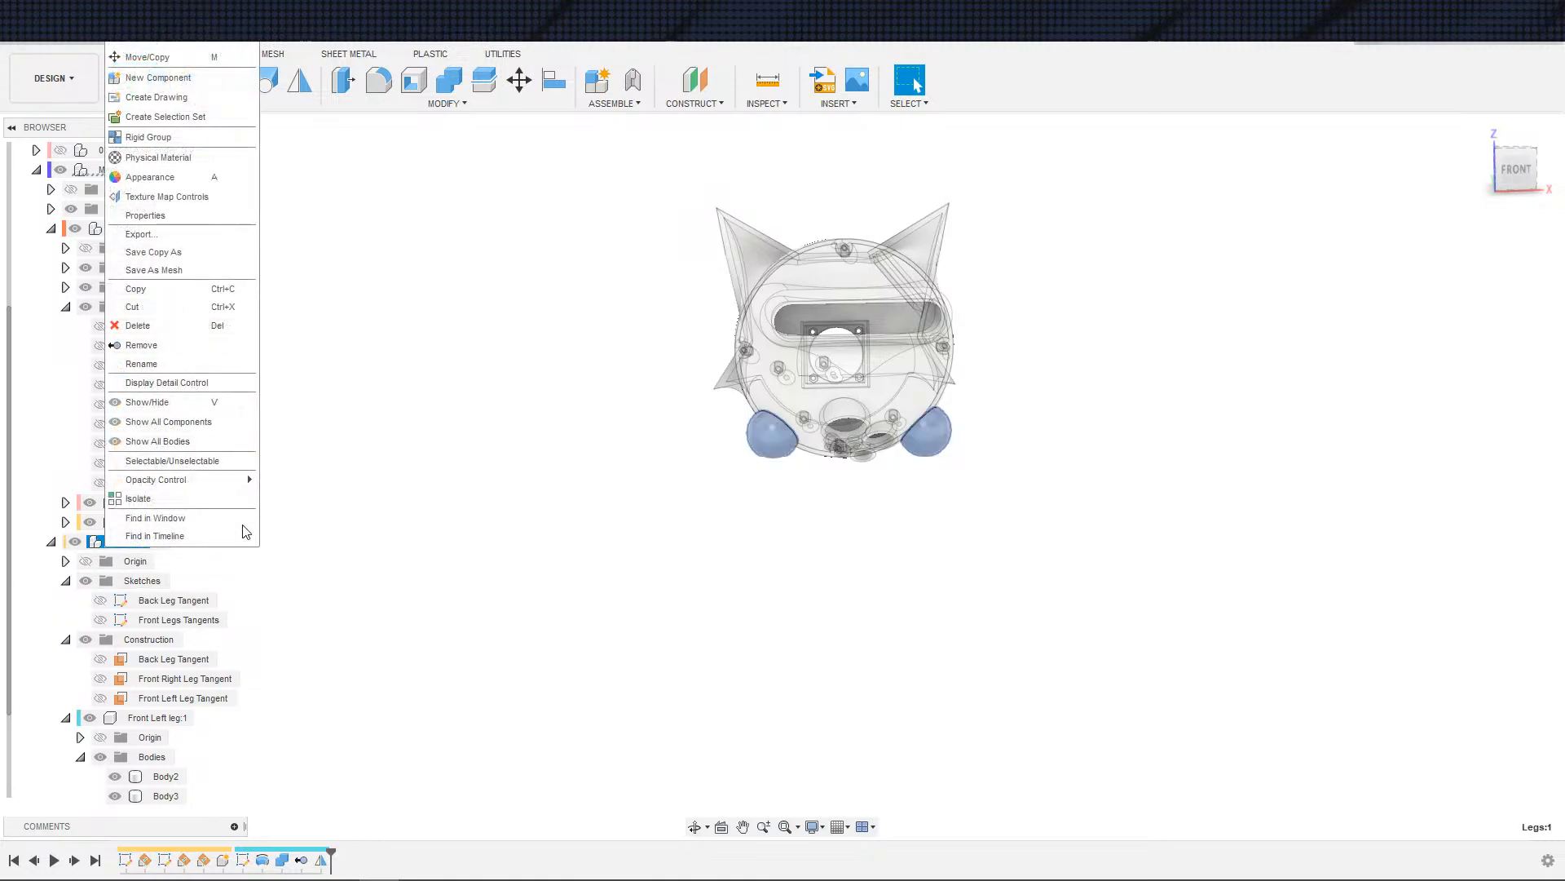
{"action": "left_click", "coordinate": [155, 78]}
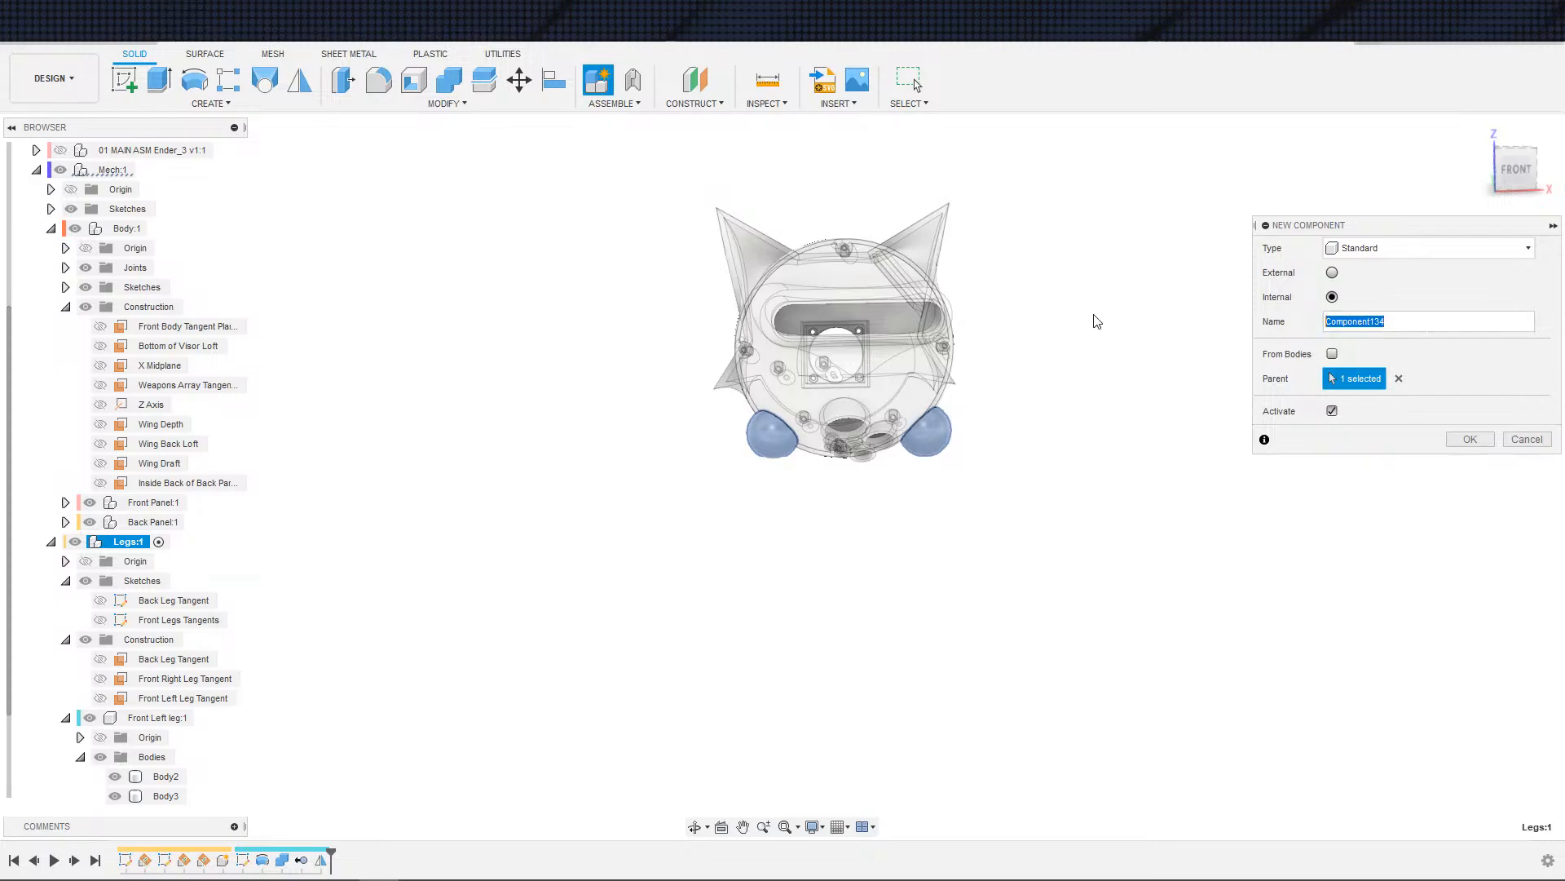
{"action": "type", "text": "Front Left leg"}
{"action": "key", "text": "Return"}
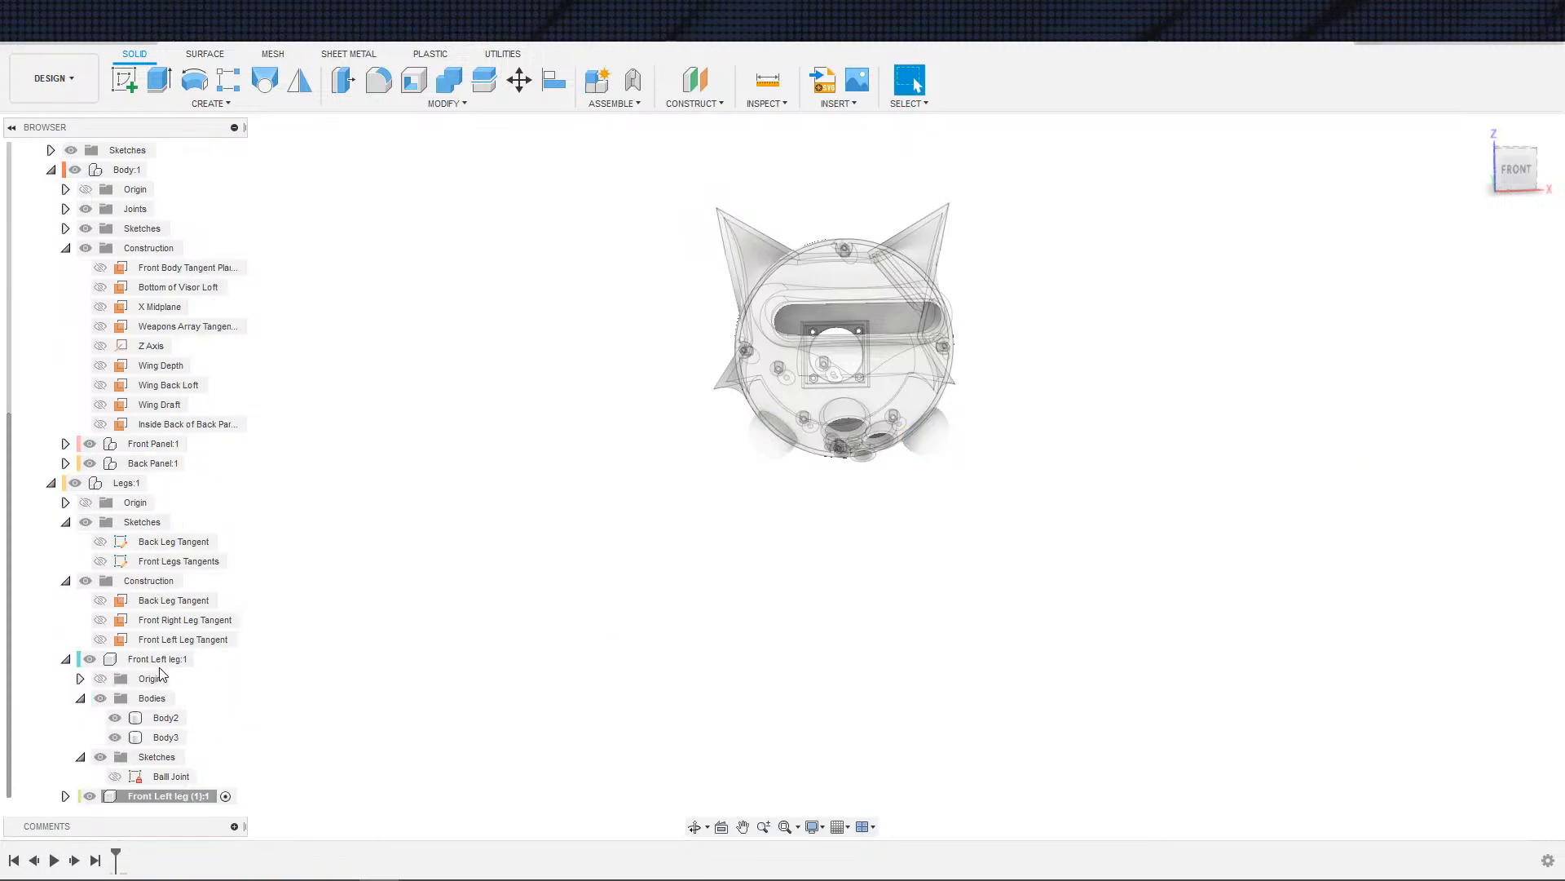
- Rename the original leg component to Front Right leg and the newly created one to Front Left leg
{"action": "left_click", "coordinate": [159, 665]}
{"action": "left_click", "coordinate": [159, 665]}
{"action": "double_click", "coordinate": [160, 664]}
{"action": "type", "text": "R"}
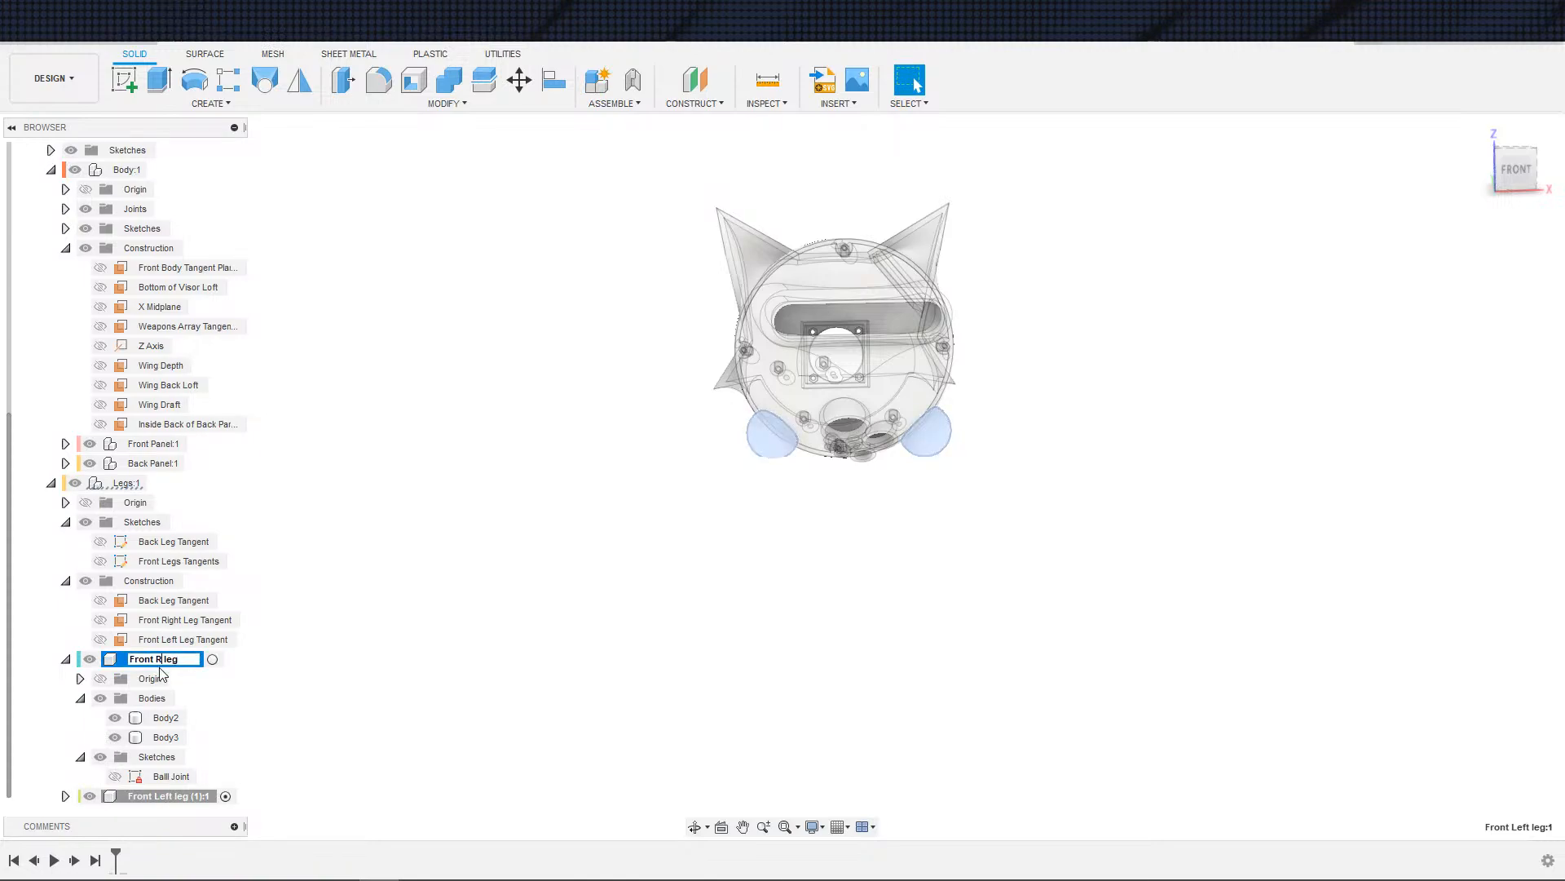
{"action": "type", "text": "ight"}
{"action": "key", "text": "Return"}
{"action": "left_click", "coordinate": [181, 797]}
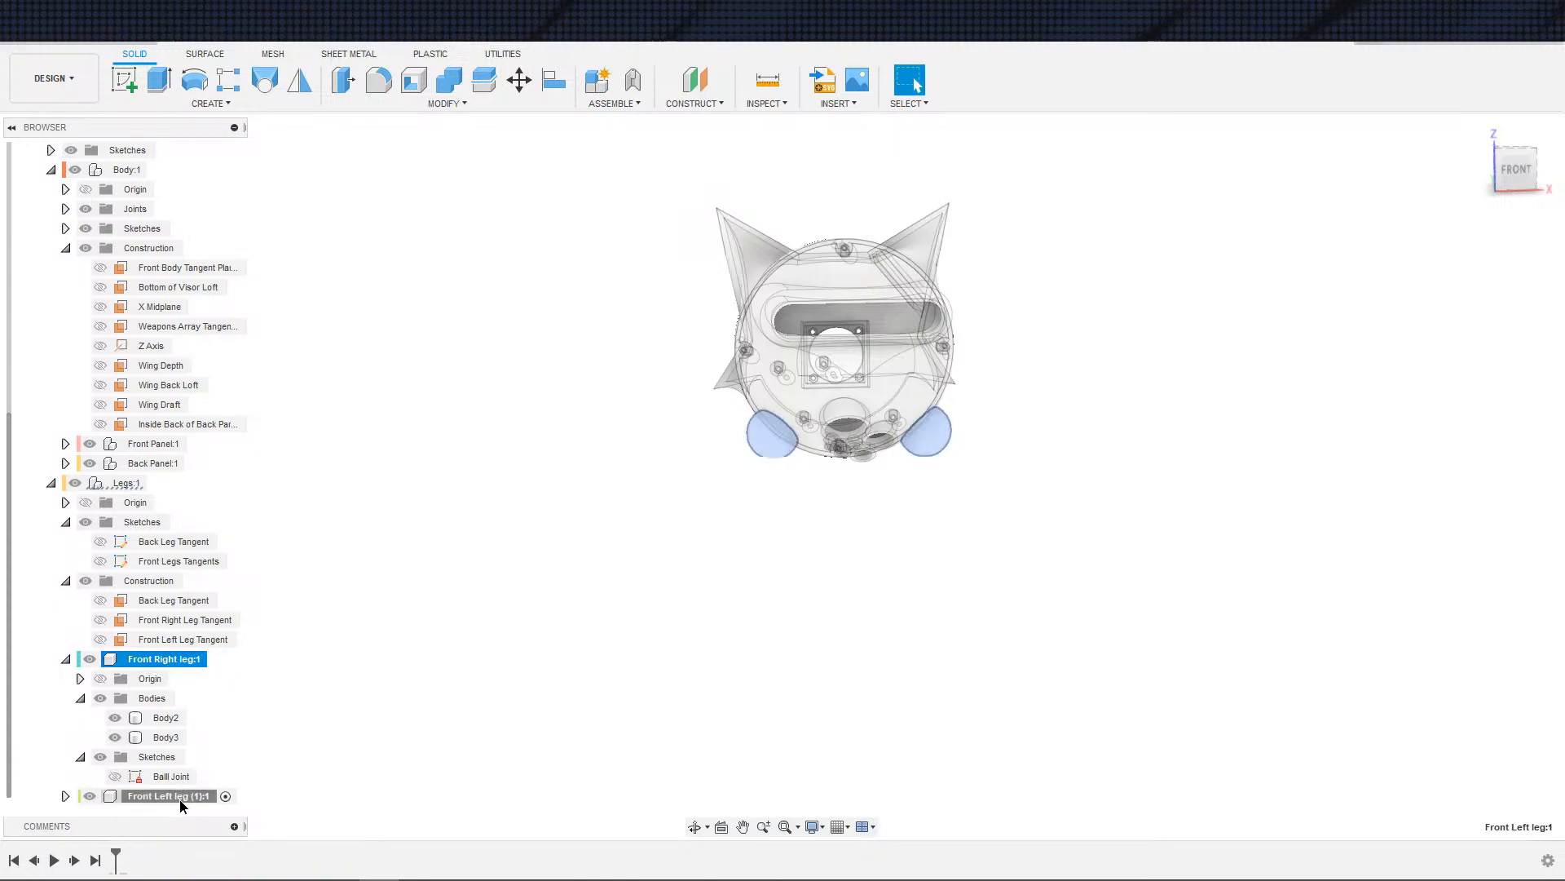
{"action": "double_click", "coordinate": [173, 798]}
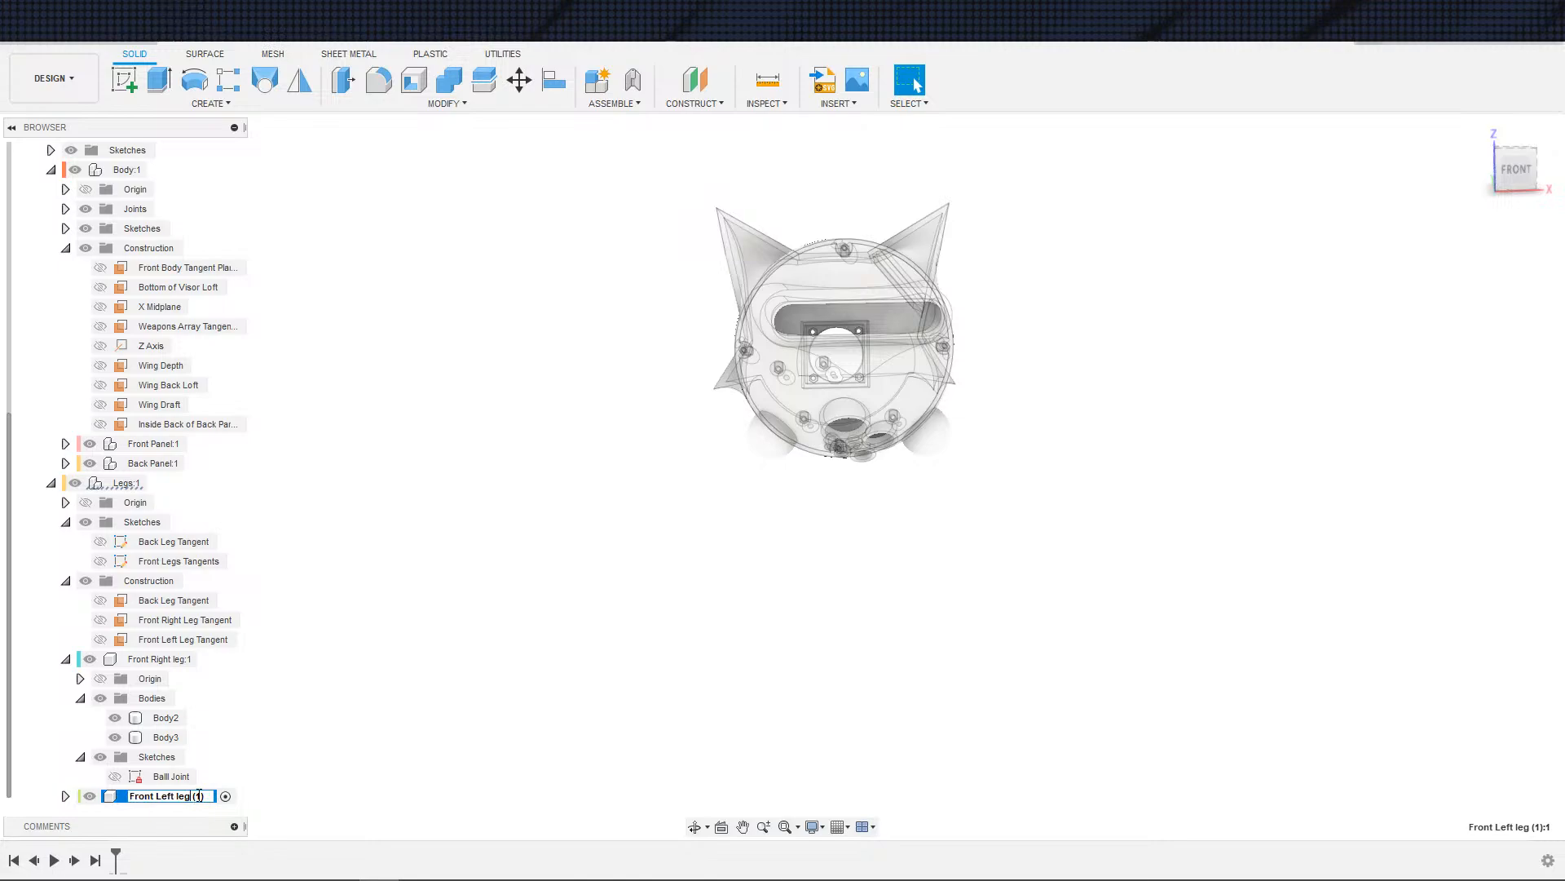
{"action": "key", "text": "Return"}
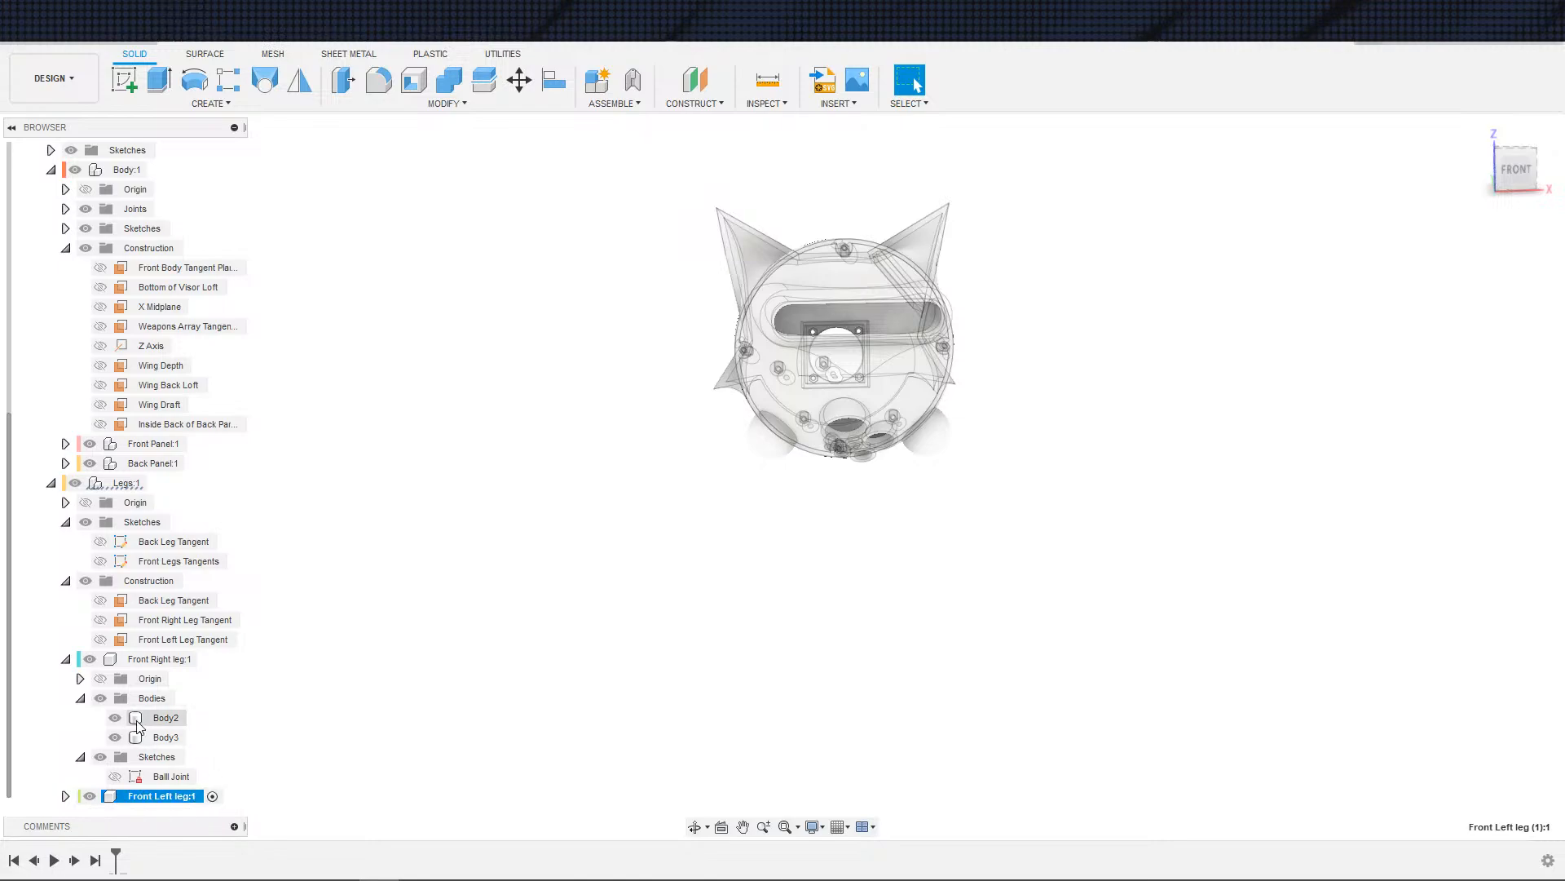
- Move Body3 from the Front Right leg into the Front Left leg component and collapse the Legs subfolders
{"action": "left_click_drag", "start_coordinate": [151, 743], "coordinate": [145, 801]}
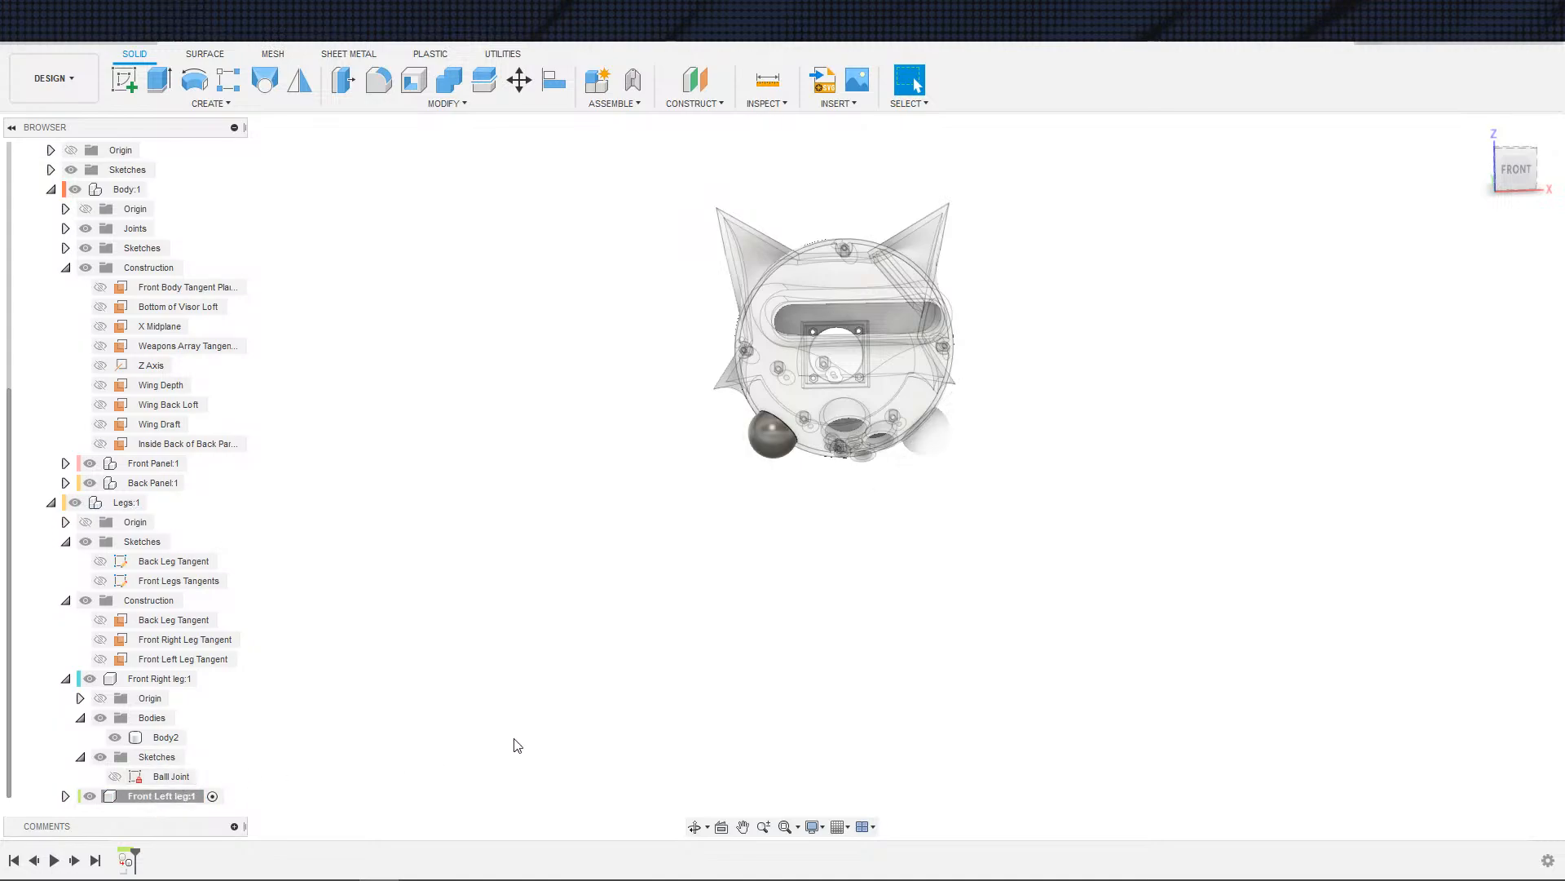
{"action": "middle_click_drag", "start_coordinate": [682, 742], "coordinate": [604, 718], "text": "shift"}
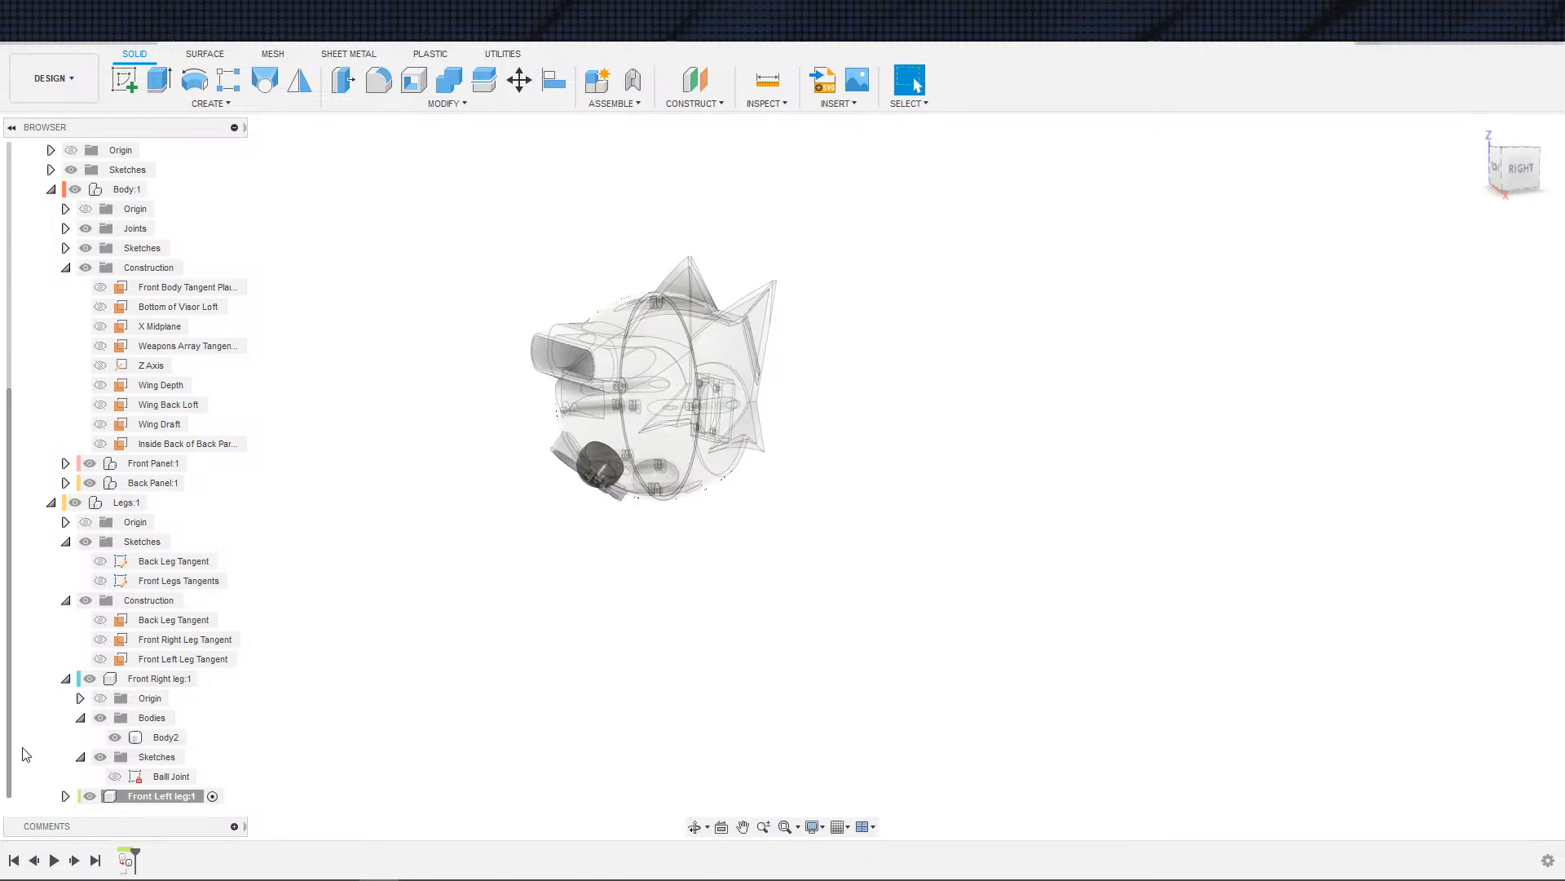
{"action": "left_click", "coordinate": [65, 678]}
{"action": "left_click", "coordinate": [65, 698]}
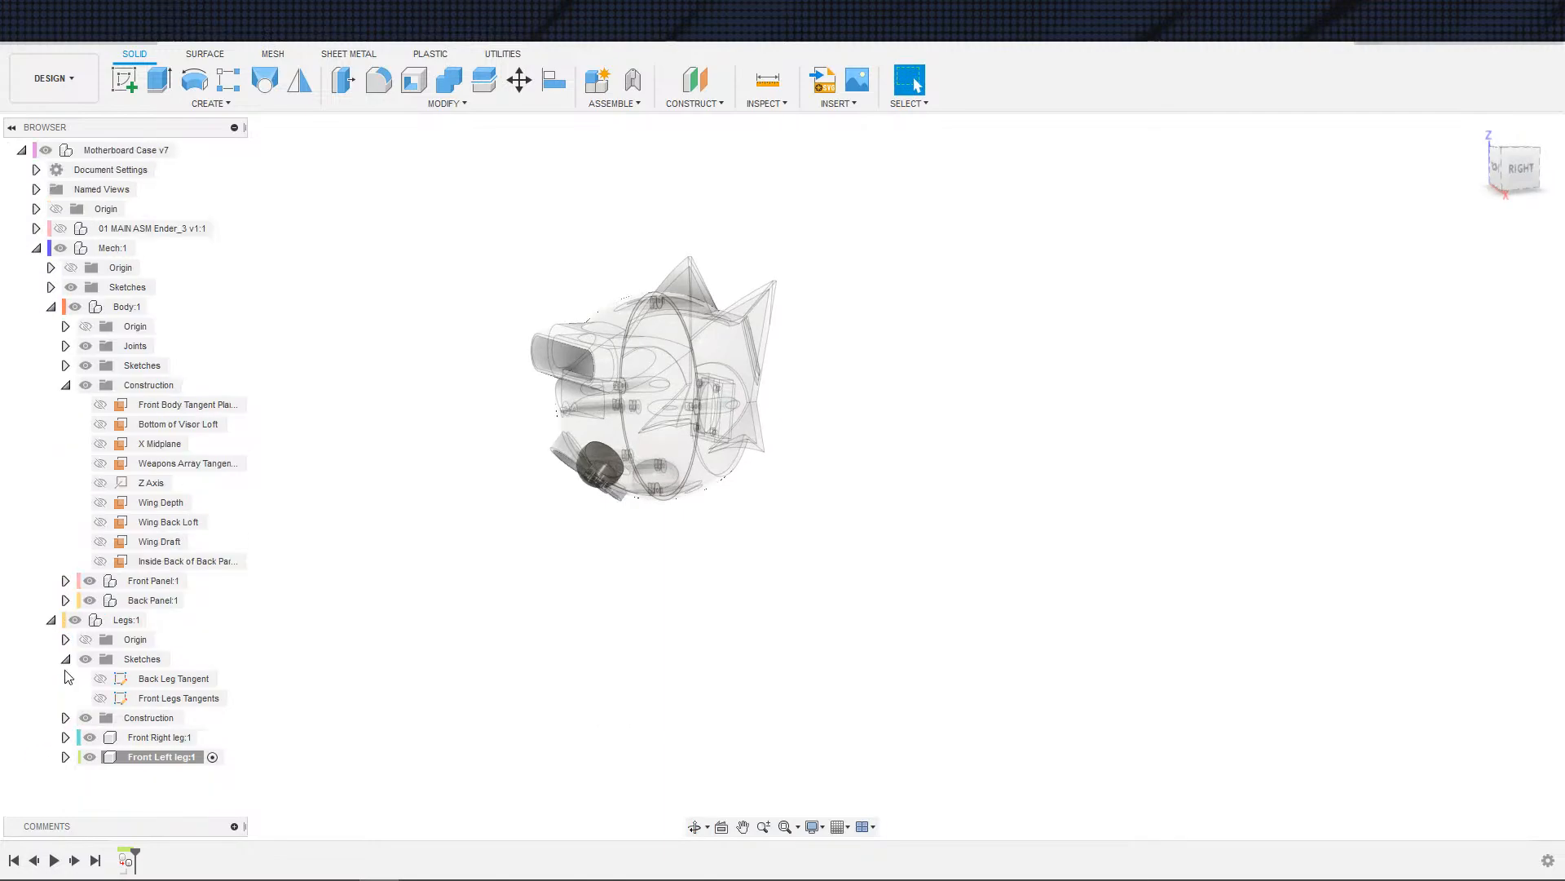
{"action": "left_click", "coordinate": [65, 659]}
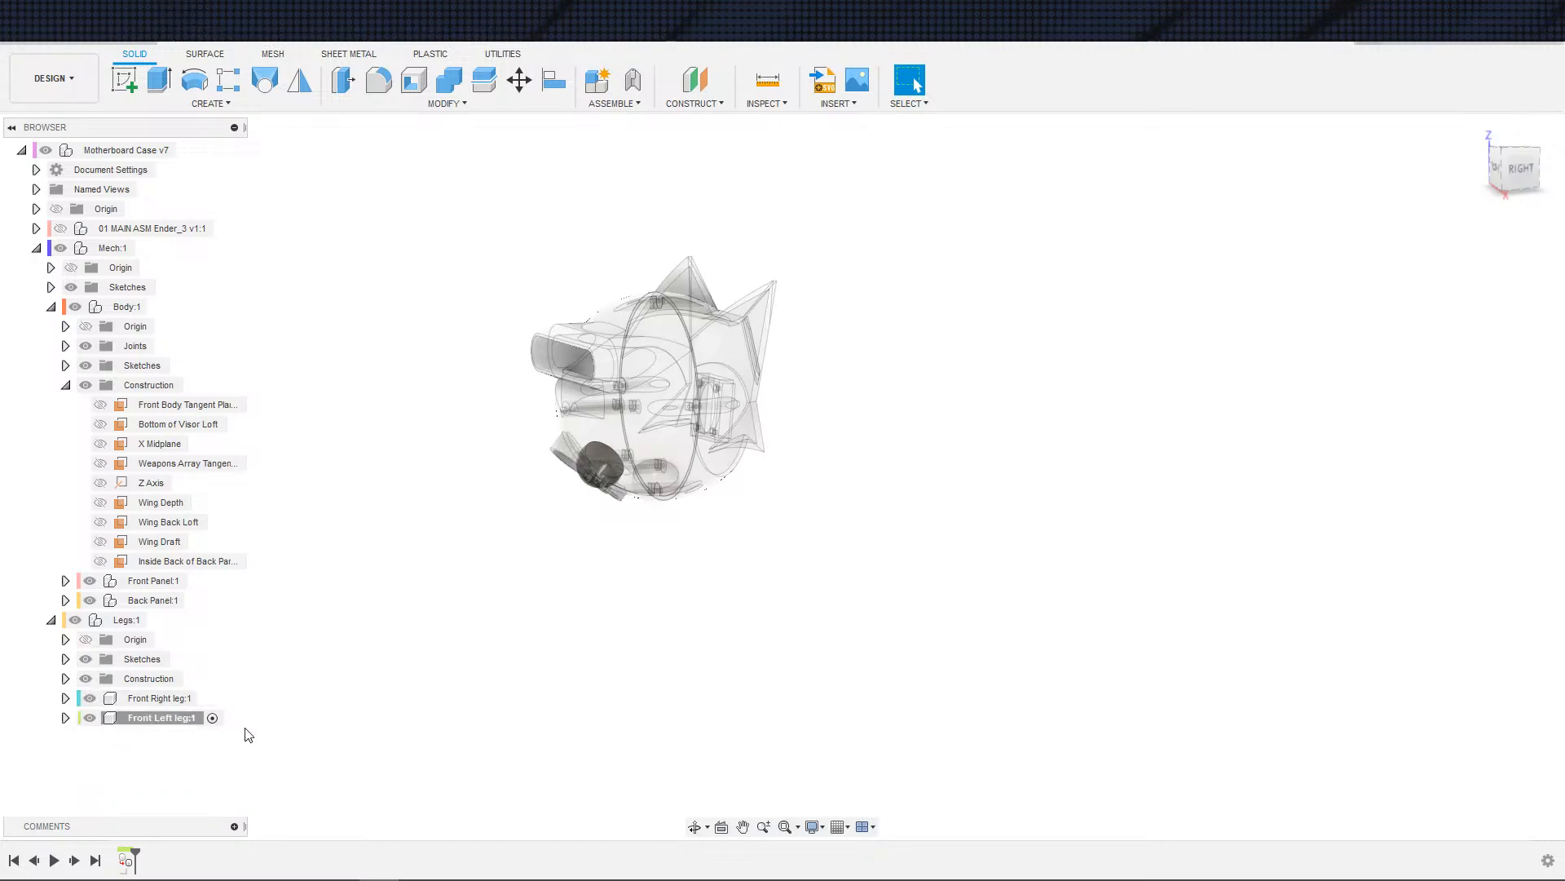
- Activate the Front Right leg component and examine which side of the mech its ball sits on
{"action": "middle_click_drag", "start_coordinate": [587, 623], "coordinate": [616, 639], "text": "shift"}
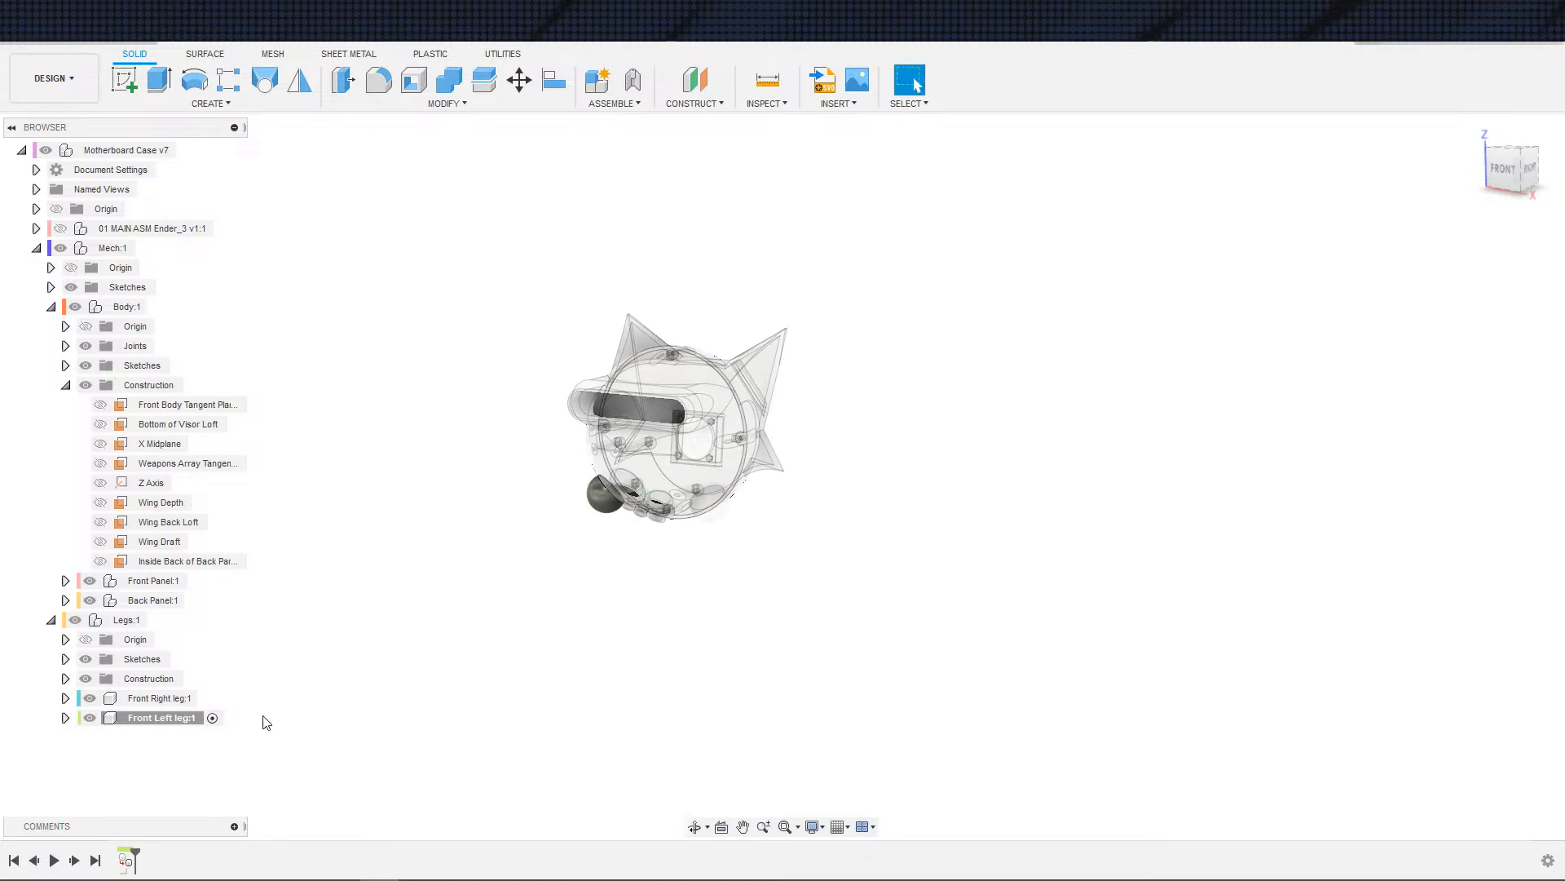
{"action": "left_click", "coordinate": [215, 698]}
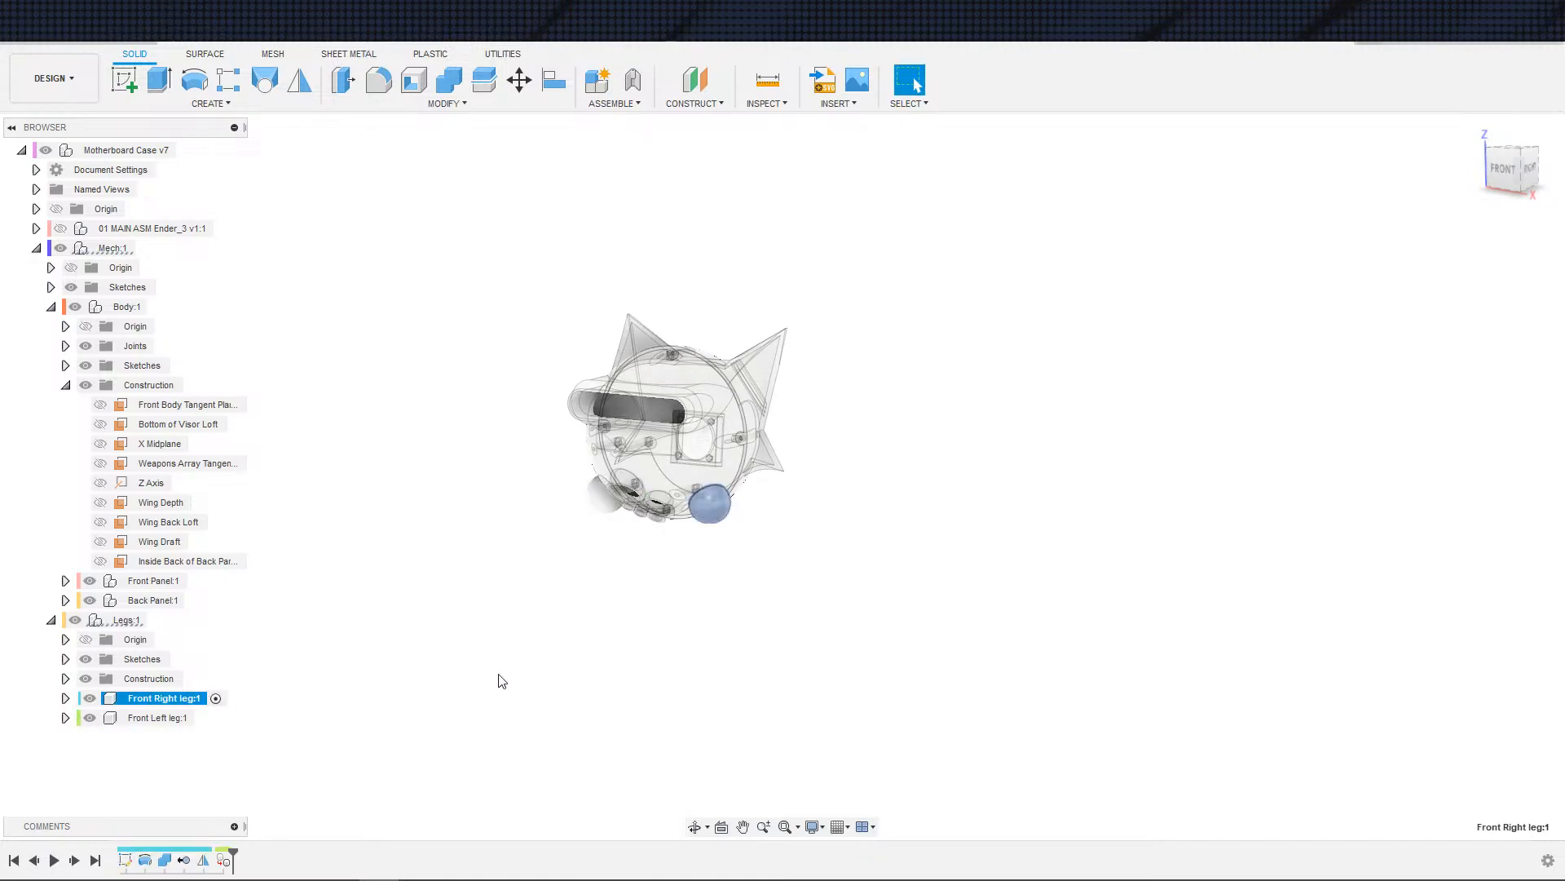
{"action": "left_click", "coordinate": [387, 705]}
{"action": "scroll", "coordinate": [387, 706], "scroll_direction": "down", "scroll_amount": 2}
{"action": "middle_click_drag", "start_coordinate": [454, 682], "coordinate": [499, 674], "text": "shift"}
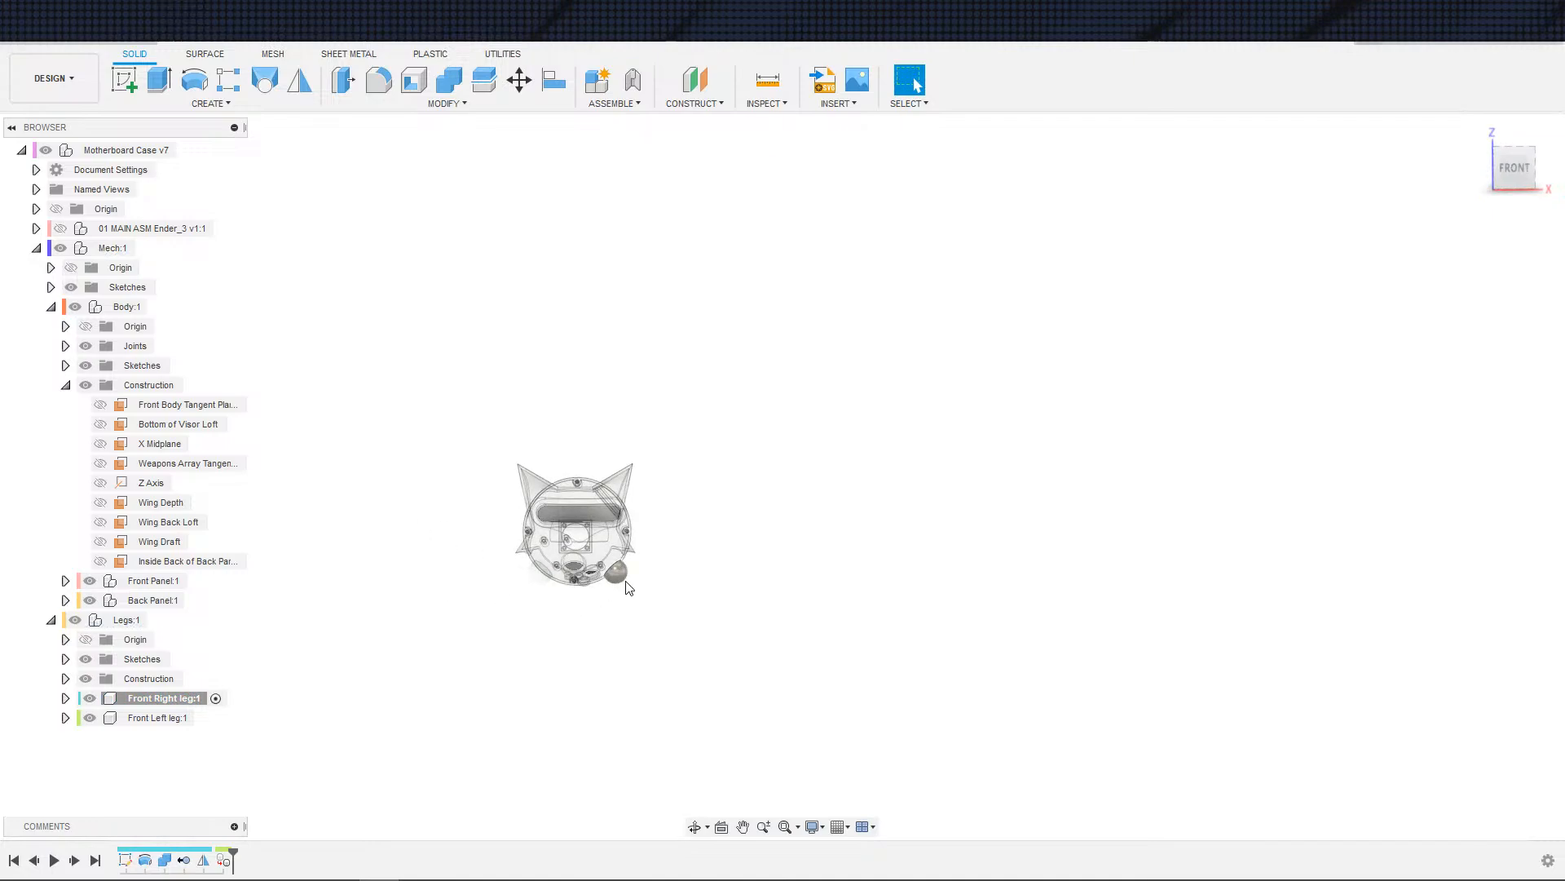
{"action": "middle_click_drag", "start_coordinate": [668, 615], "coordinate": [394, 709], "text": "shift"}
{"action": "middle_click_drag", "start_coordinate": [609, 561], "coordinate": [789, 578], "text": "shift"}
{"action": "scroll", "coordinate": [754, 551], "scroll_direction": "down", "scroll_amount": 1}
{"action": "scroll", "coordinate": [725, 575], "scroll_direction": "up", "scroll_amount": 1}
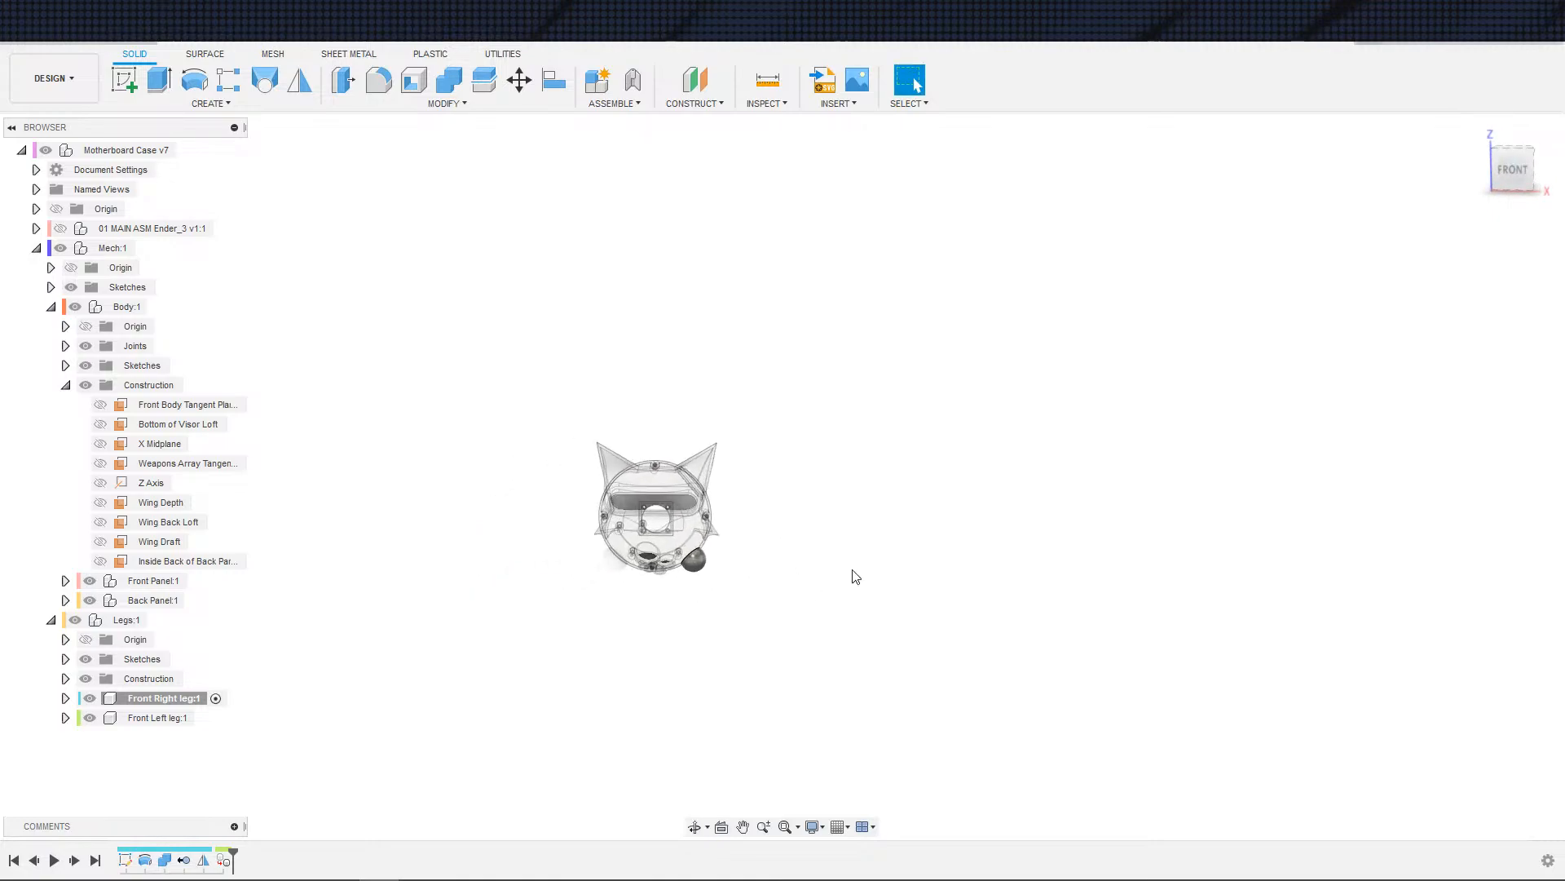
{"action": "left_click", "coordinate": [698, 562]}
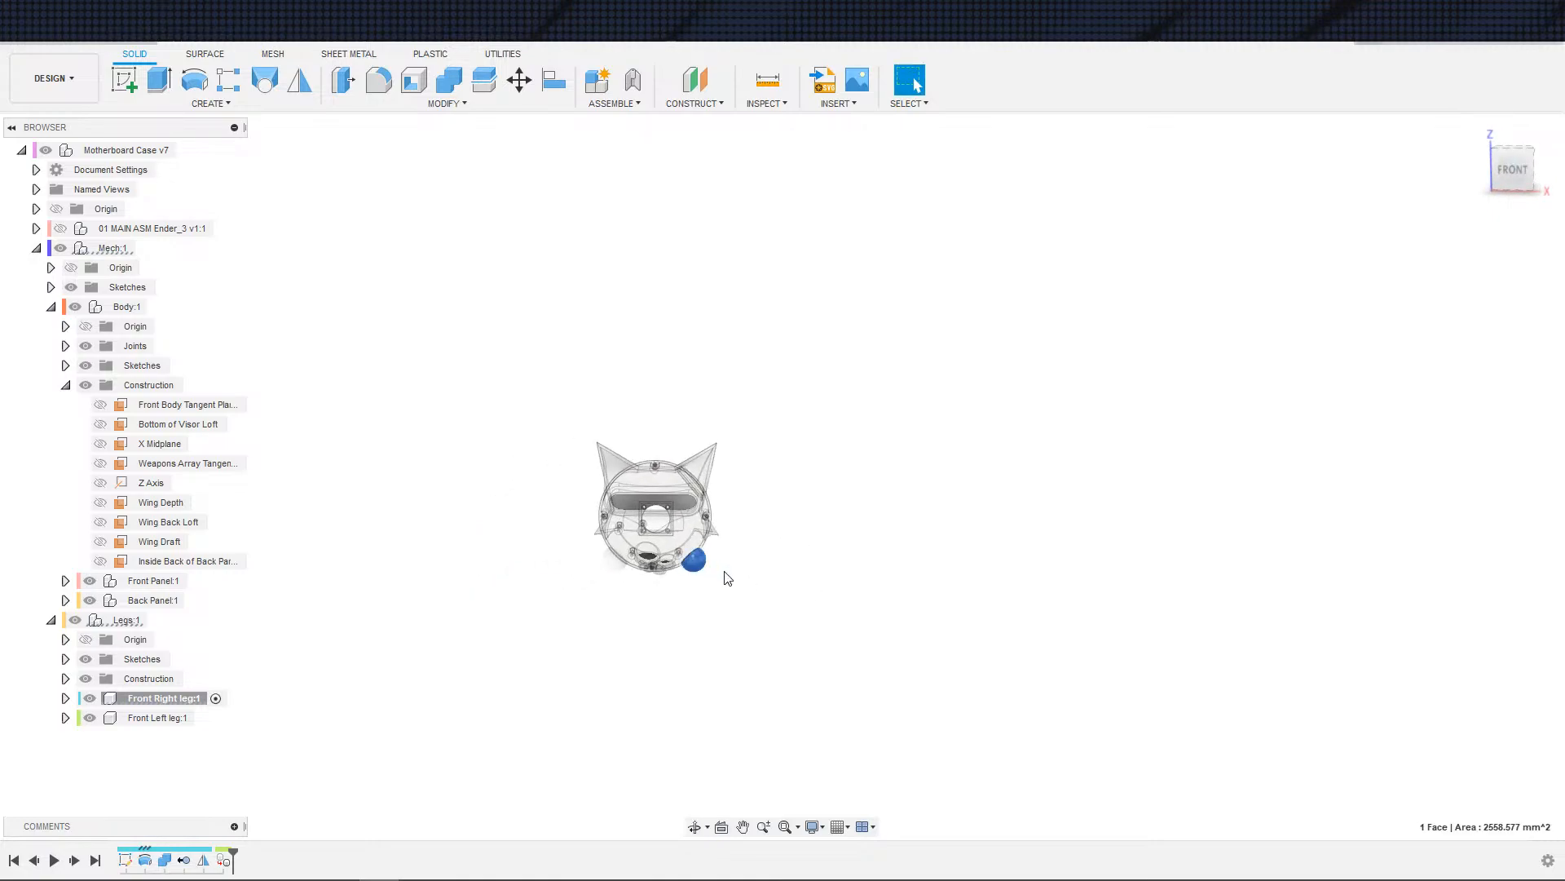
{"action": "left_click", "coordinate": [638, 724]}
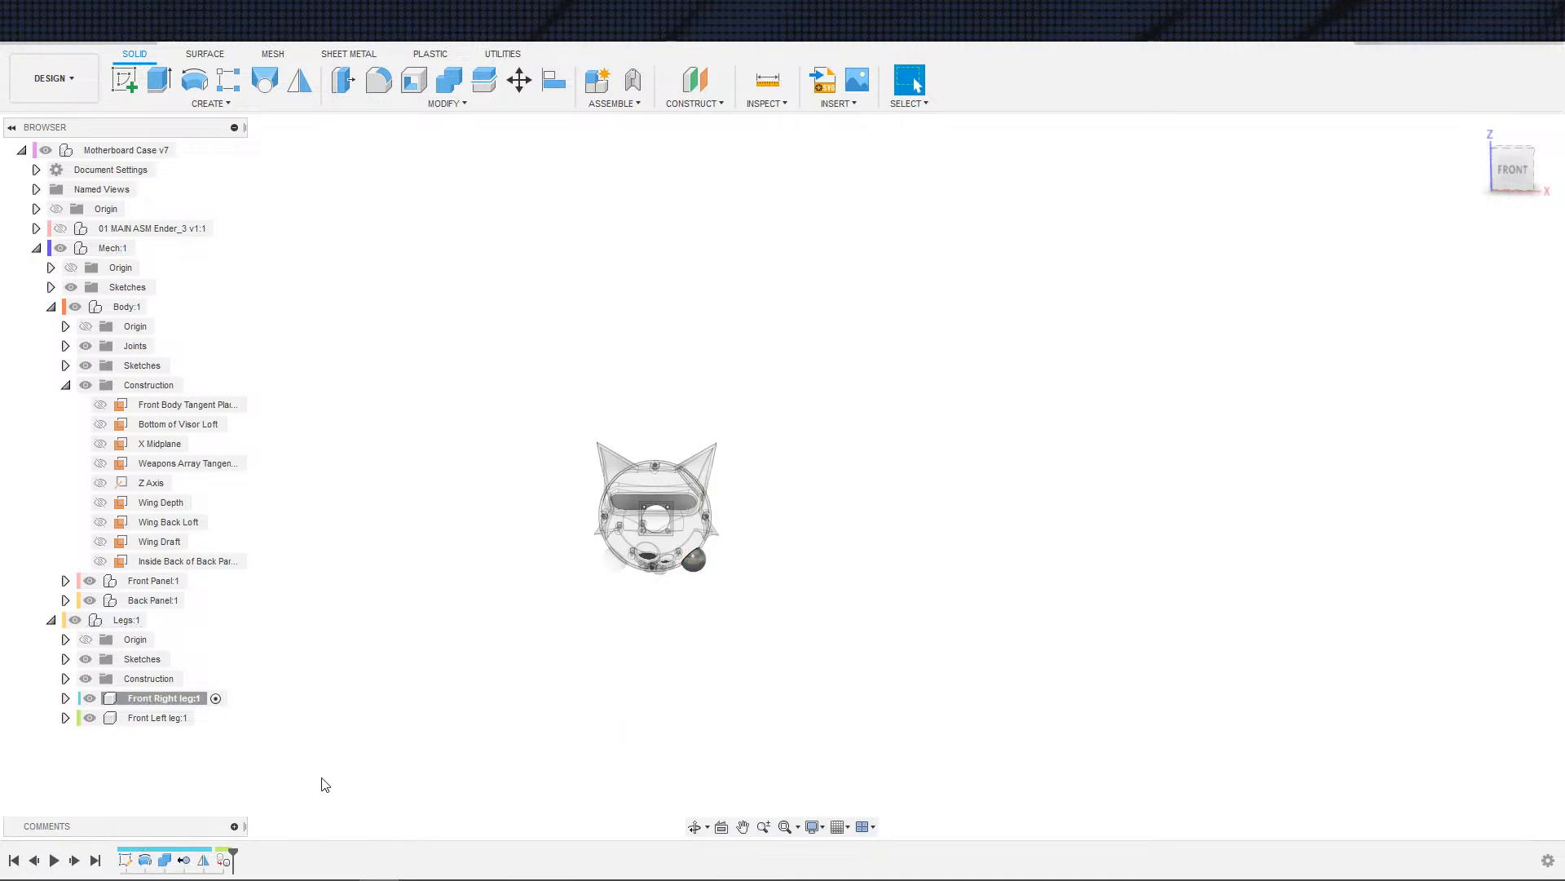
- Undo the Body3 move and the renaming of the leg components
{"action": "key", "text": "ctrl+z"}
{"action": "key", "text": "ctrl+z"}
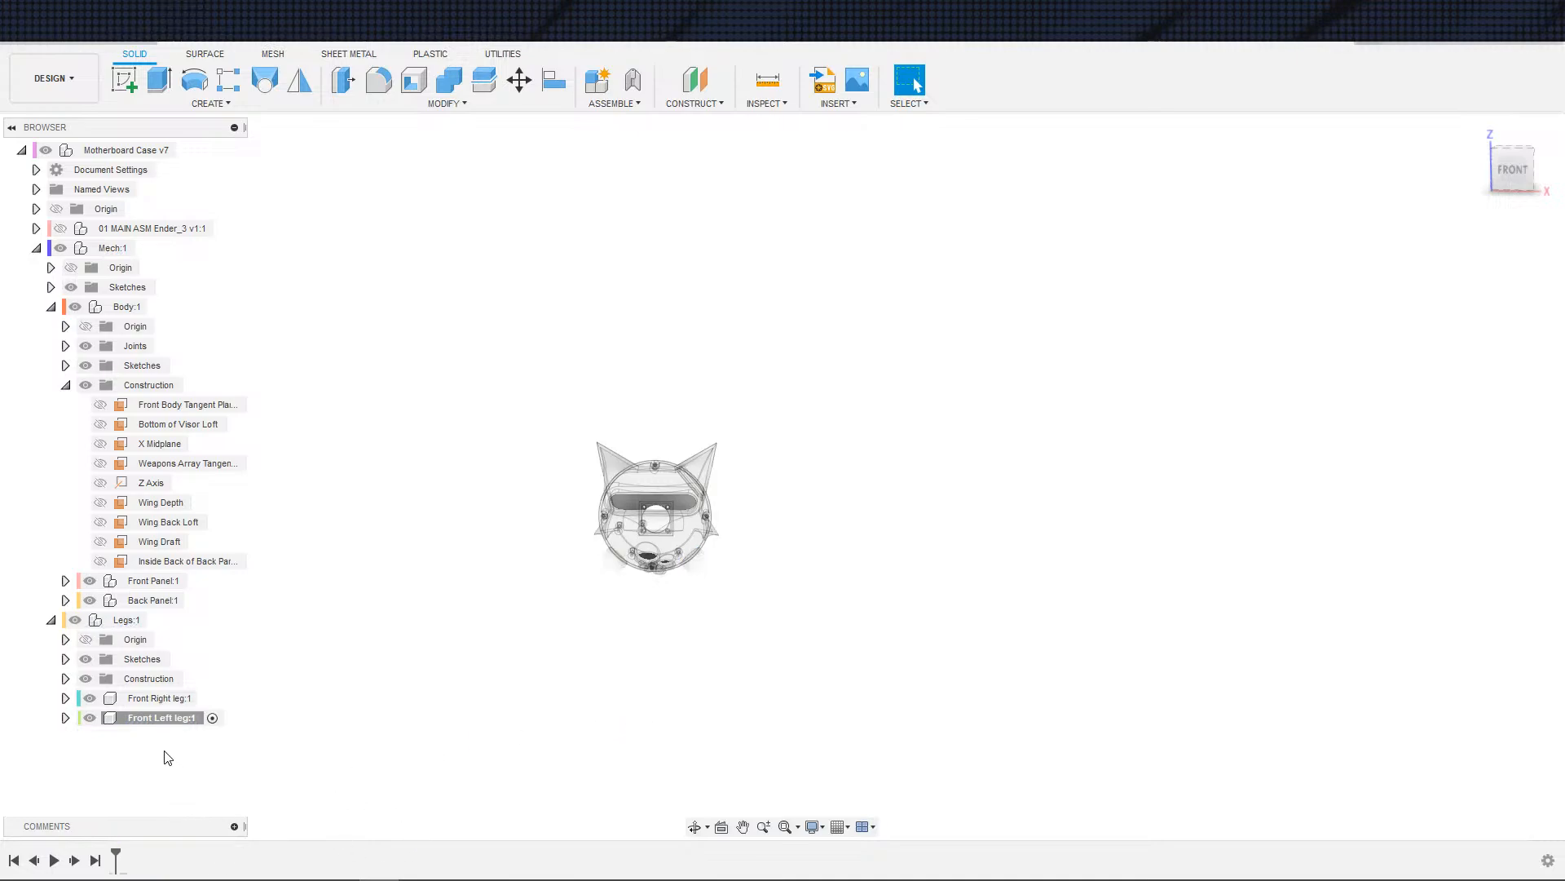
- Rename the new, empty leg component to Front Right Leg
{"action": "double_click", "coordinate": [167, 717]}
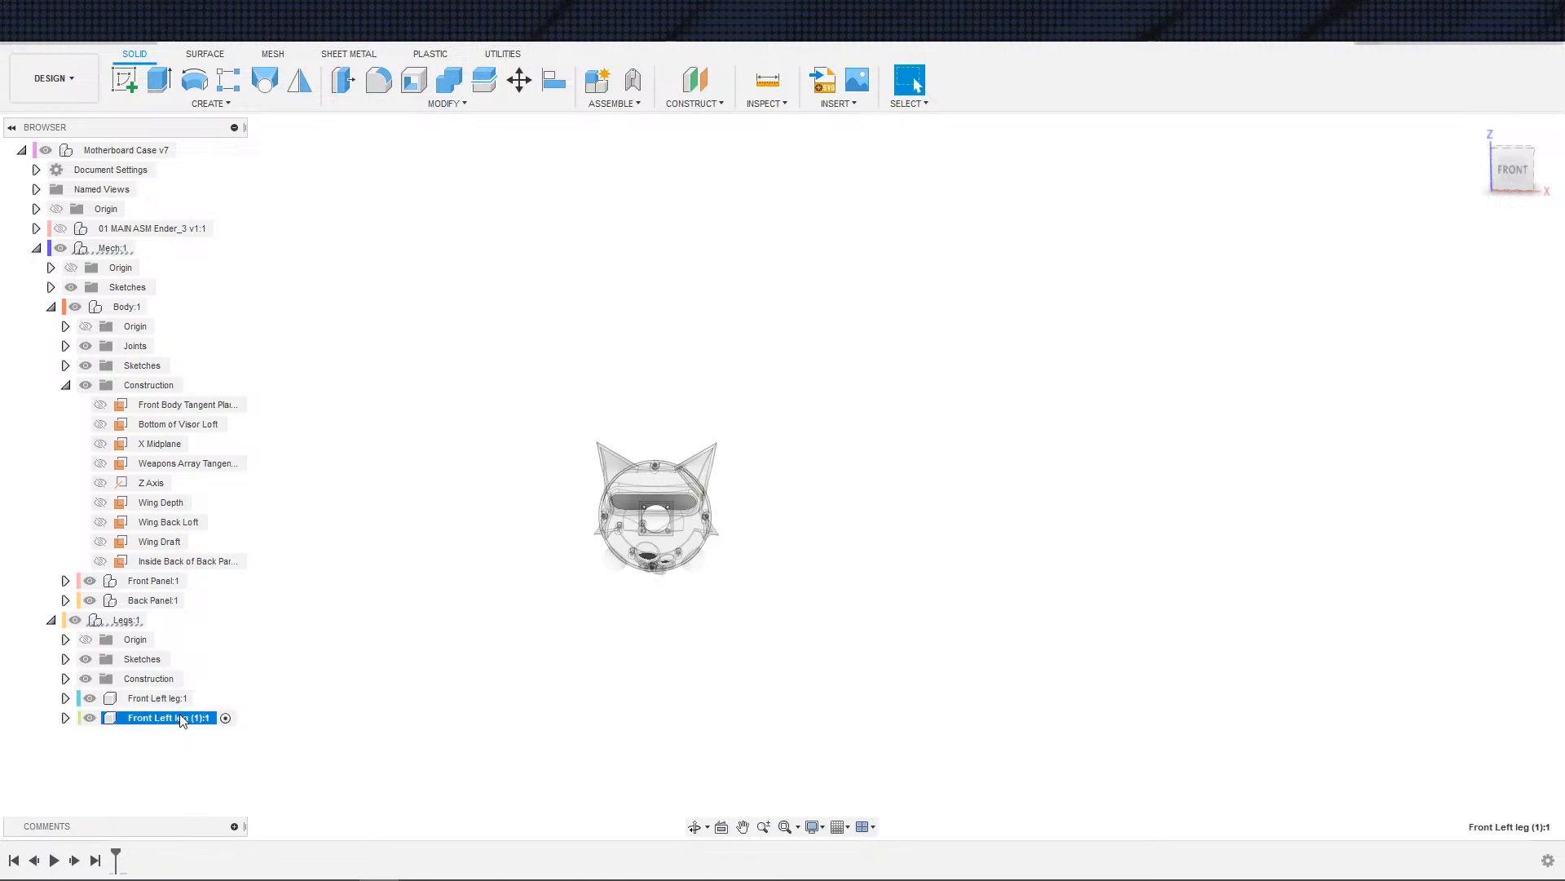
{"action": "left_click", "coordinate": [165, 719]}
{"action": "key", "text": "shift+End"}
{"action": "key", "text": "Delete"}
{"action": "type", "text": "Right Leg"}
{"action": "key", "text": "Return"}
- Capitalize the original leg component's name as Front Left Leg
{"action": "double_click", "coordinate": [175, 697]}
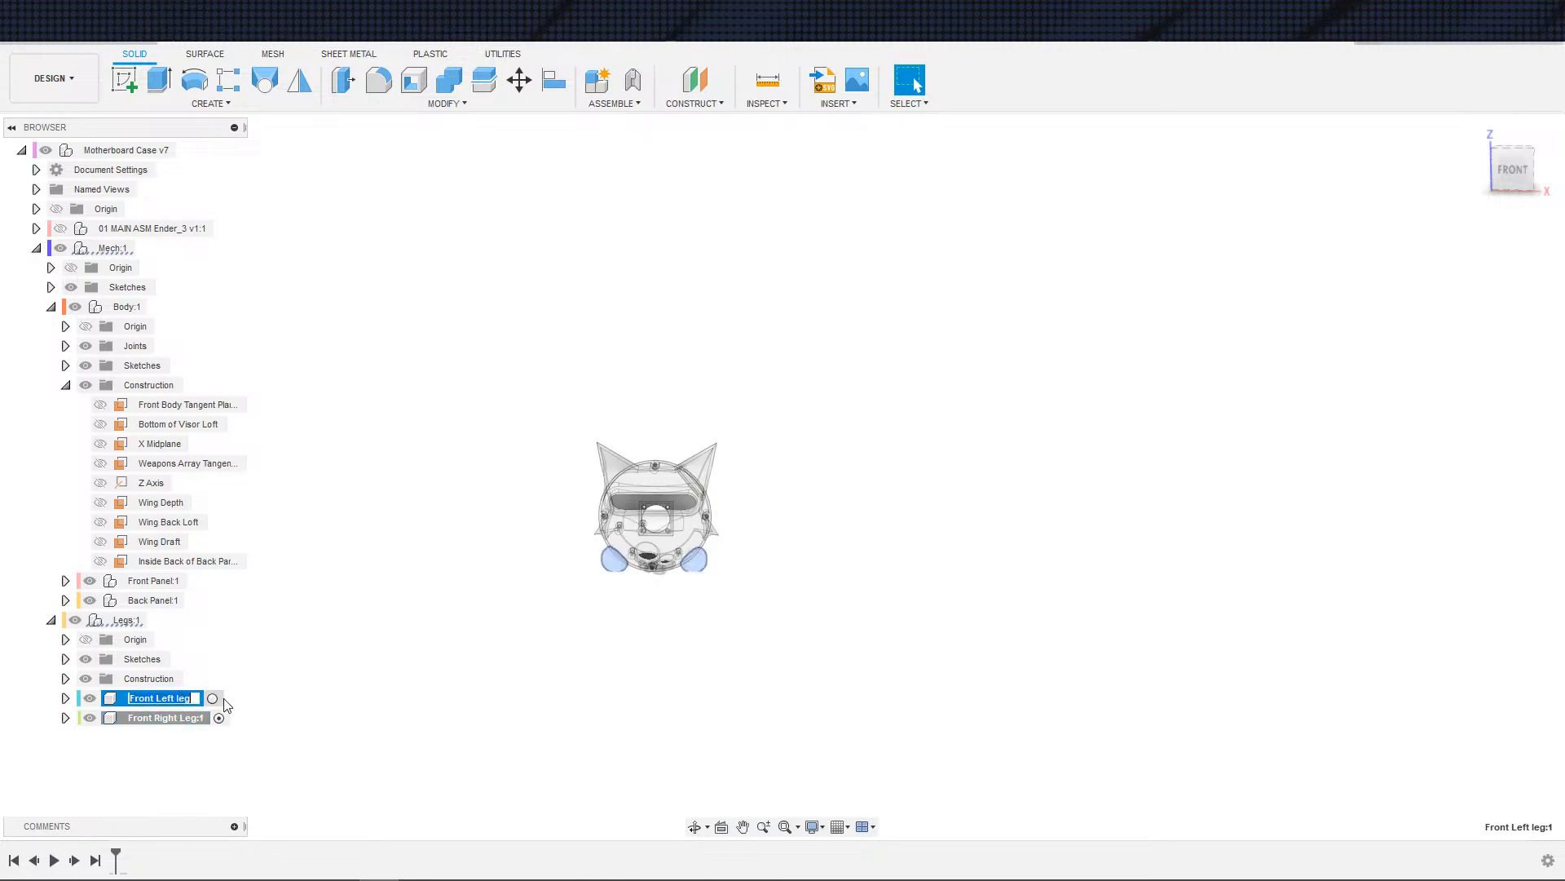
{"action": "key", "text": "Left"}
{"action": "key", "text": "Left"}
{"action": "key", "text": "Left"}
{"action": "type", "text": "L"}
{"action": "key", "text": "Return"}
{"action": "left_click", "coordinate": [285, 703]}
{"action": "scroll", "coordinate": [616, 723], "scroll_direction": "down", "scroll_amount": 2}
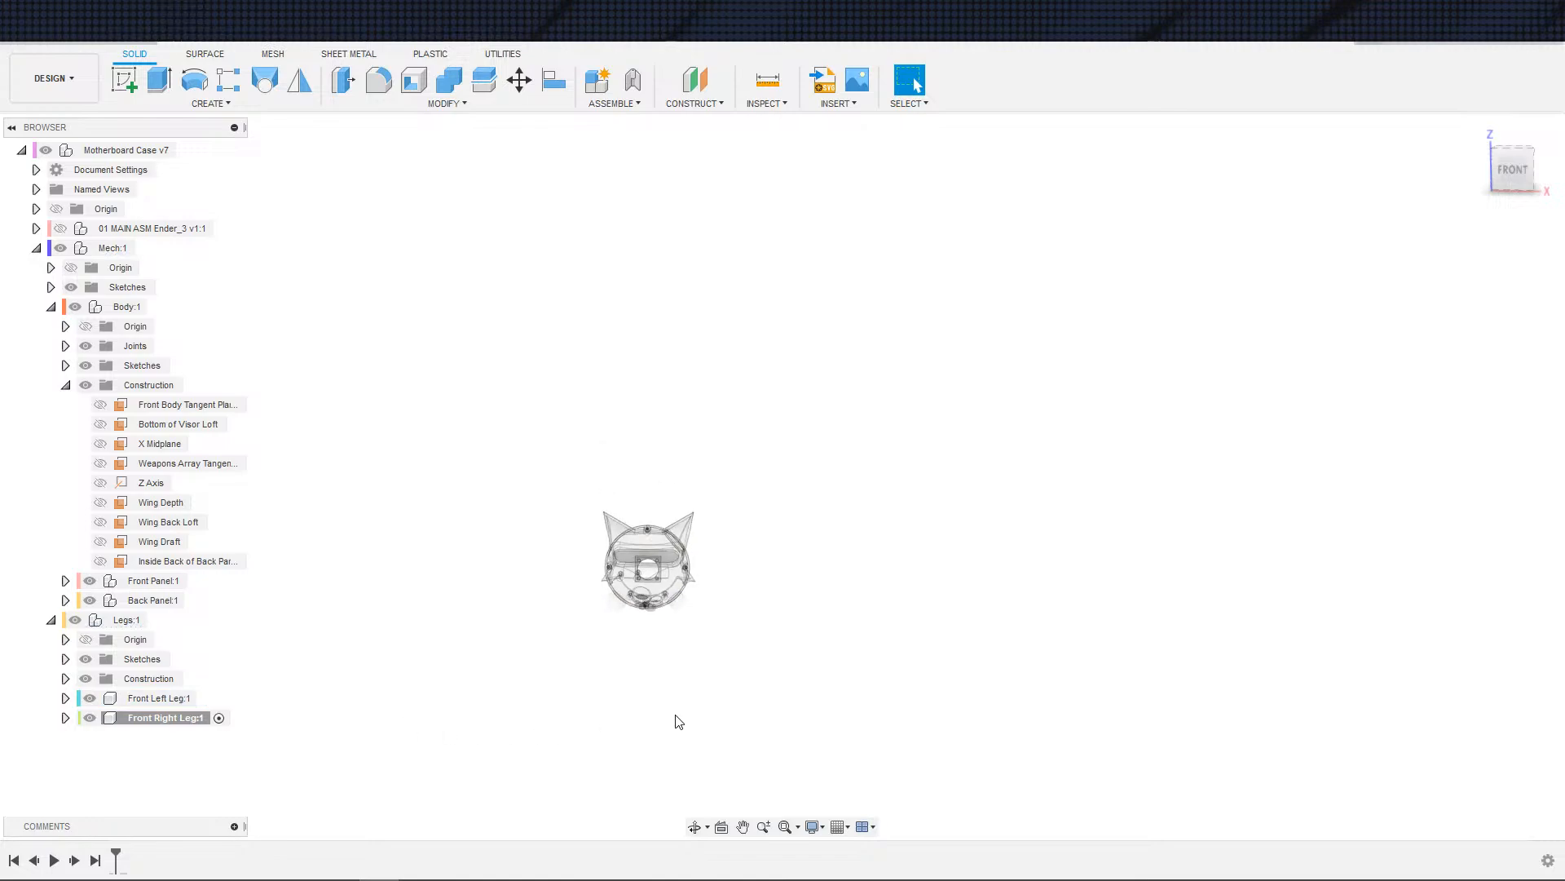
{"action": "scroll", "coordinate": [677, 716], "scroll_direction": "up", "scroll_amount": 2}
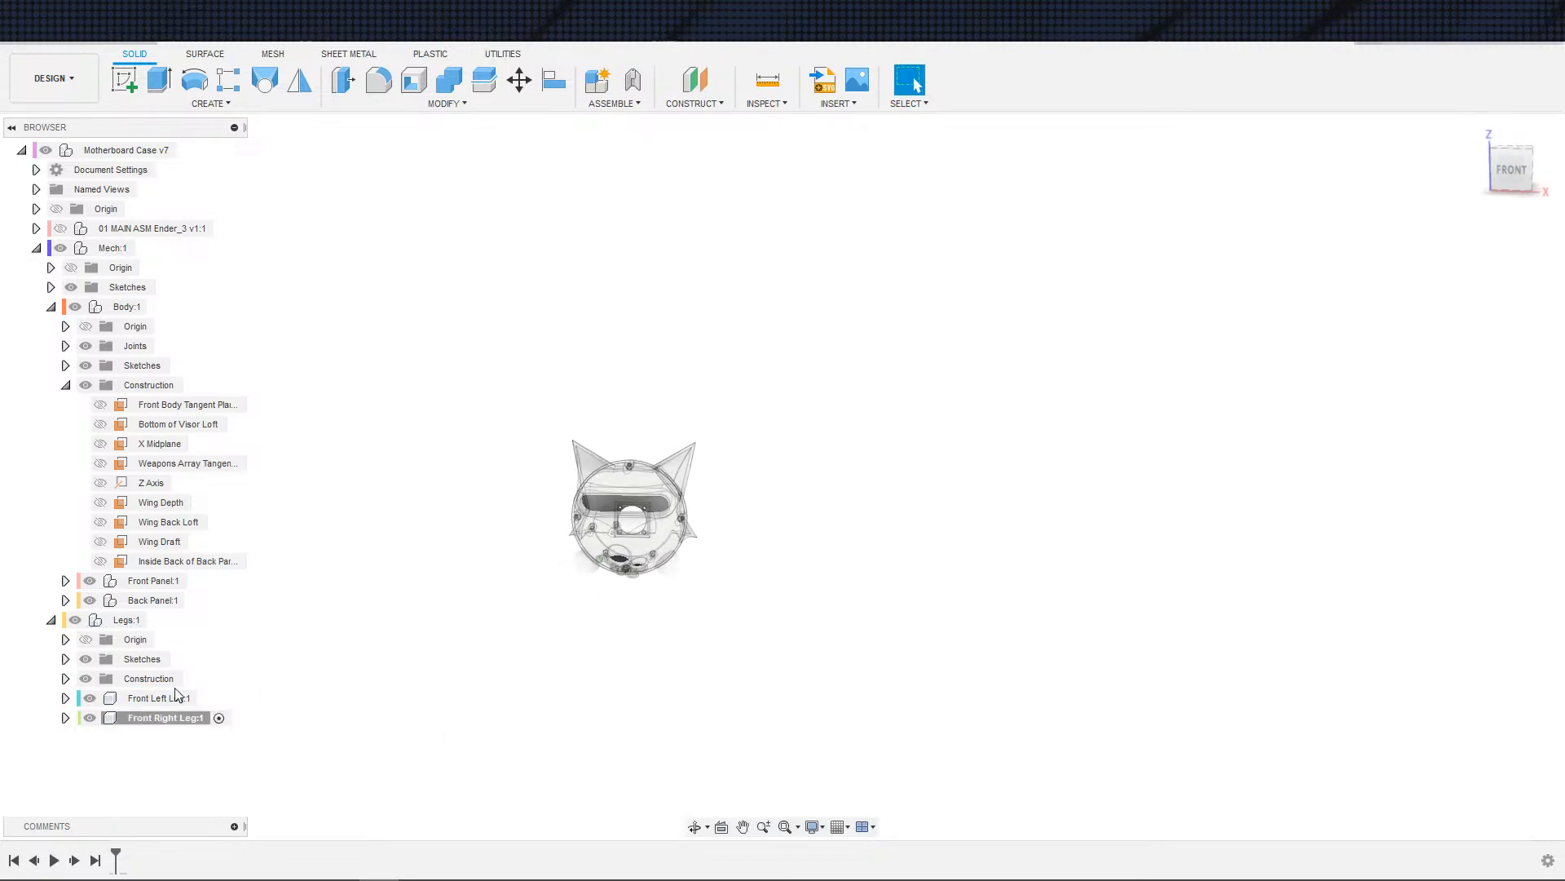
- Move Body3 from the Front Left Leg into the Front Right Leg component
{"action": "left_click", "coordinate": [65, 698]}
{"action": "left_click", "coordinate": [167, 737]}
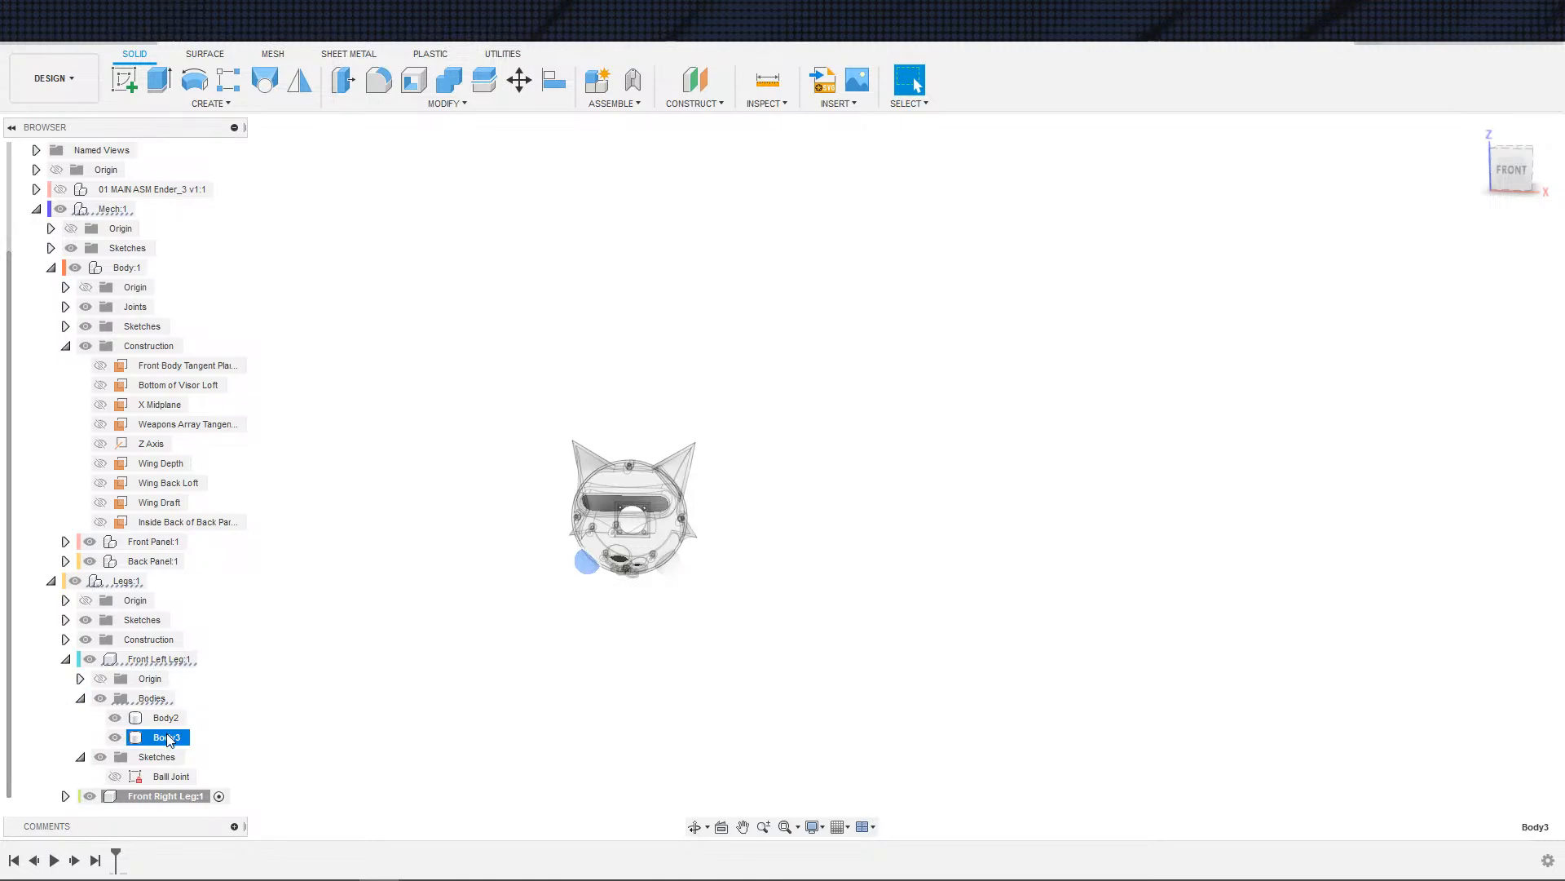
{"action": "key", "text": "Delete"}
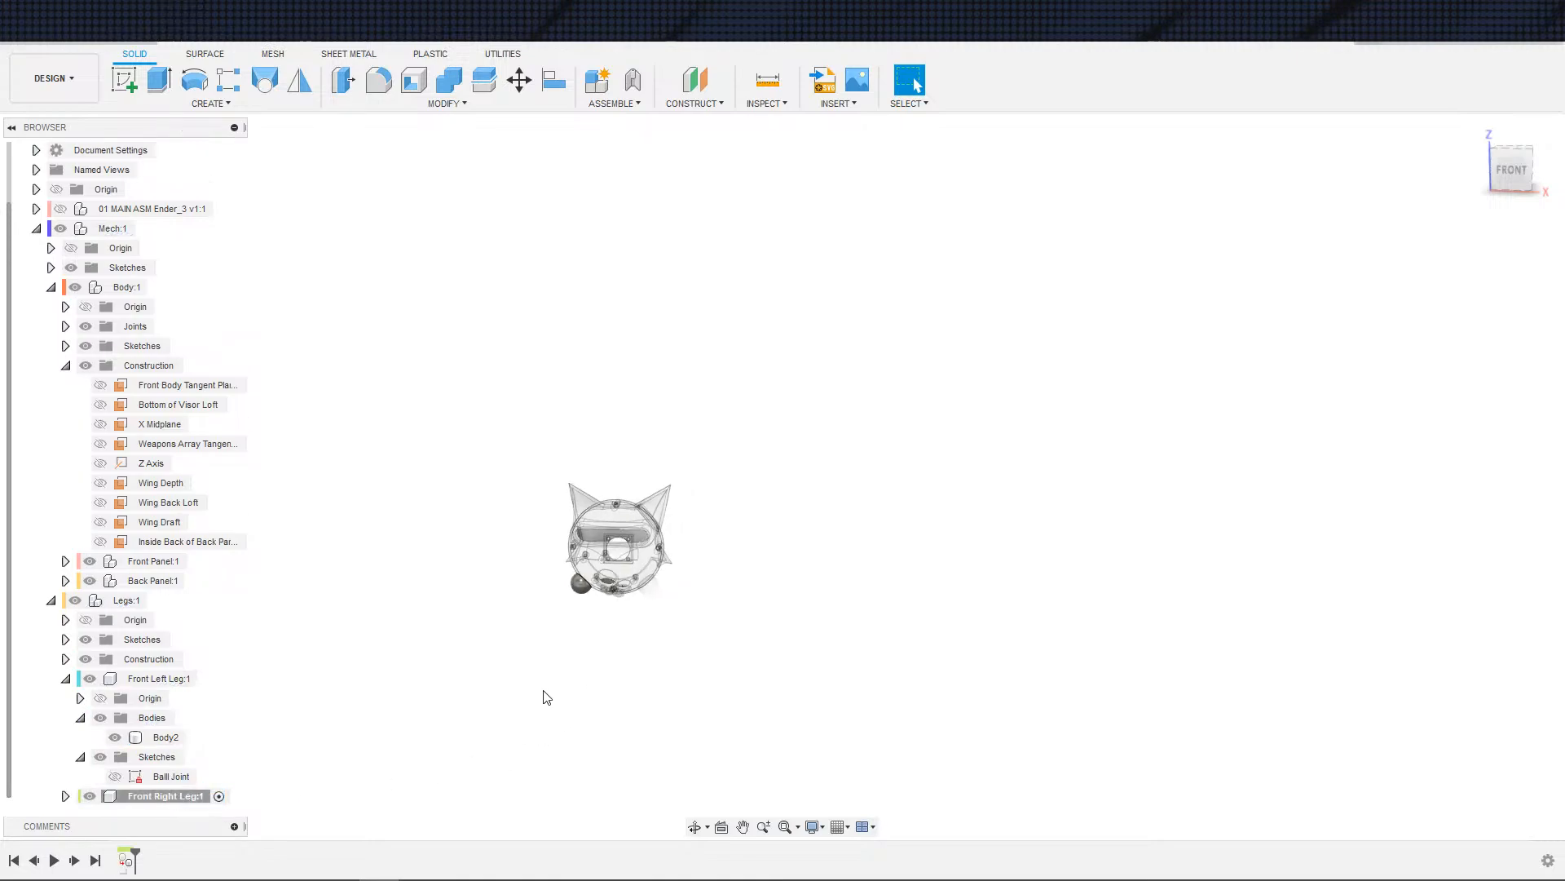
- Show the 01 MAIN ASM Ender_3 printer assembly together with the mech
{"action": "scroll", "coordinate": [532, 698], "scroll_direction": "up", "scroll_amount": 1}
{"action": "middle_click_drag", "start_coordinate": [527, 698], "coordinate": [468, 720]}
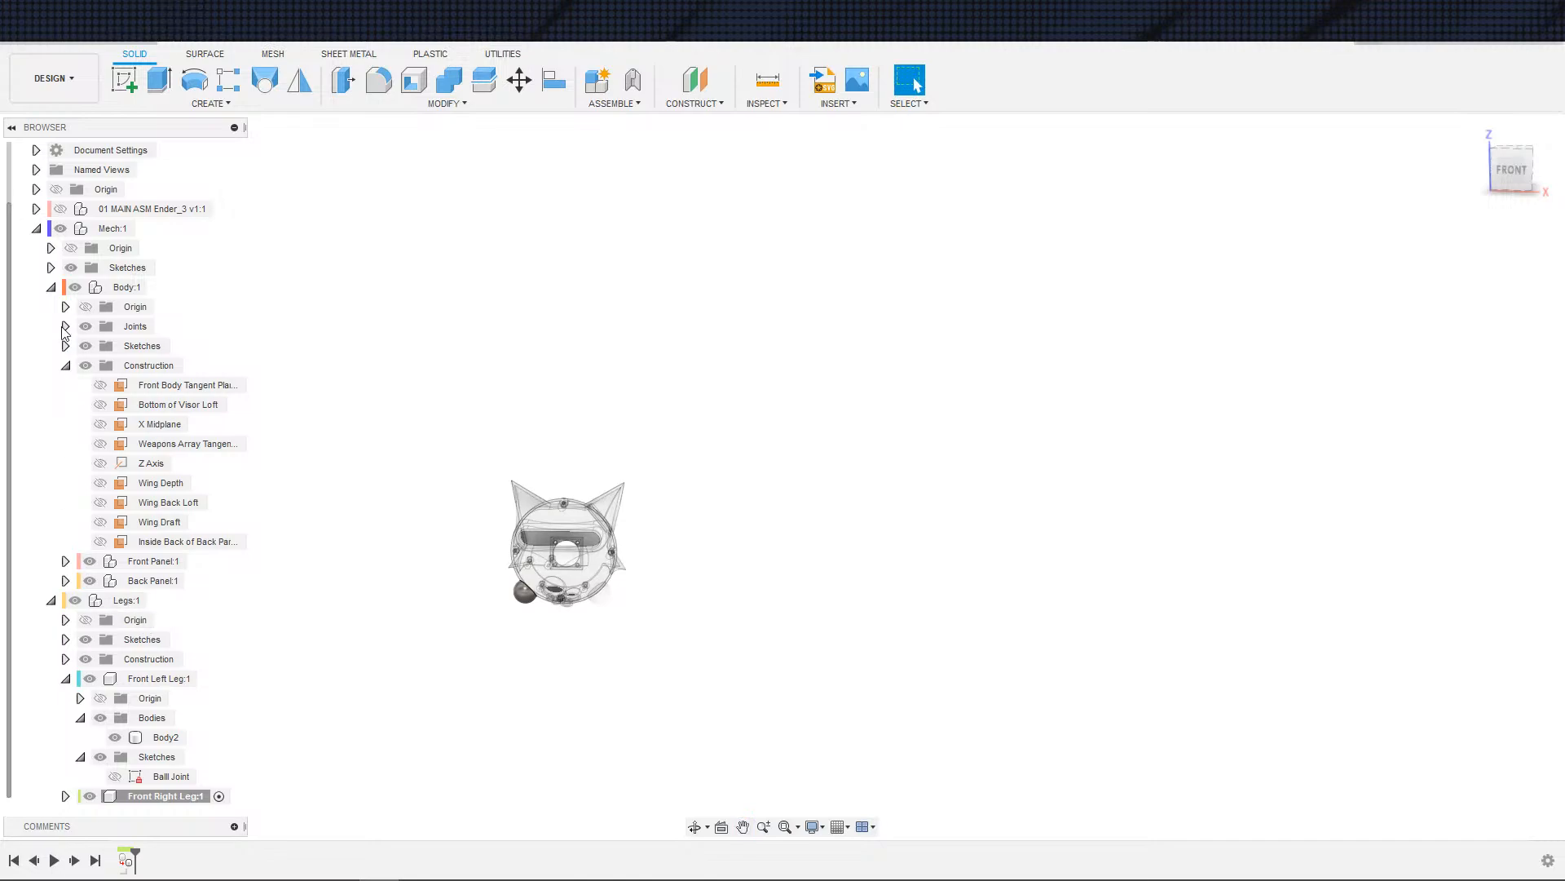
{"action": "scroll", "coordinate": [77, 302], "scroll_direction": "up", "scroll_amount": 1}
{"action": "left_click", "coordinate": [61, 229]}
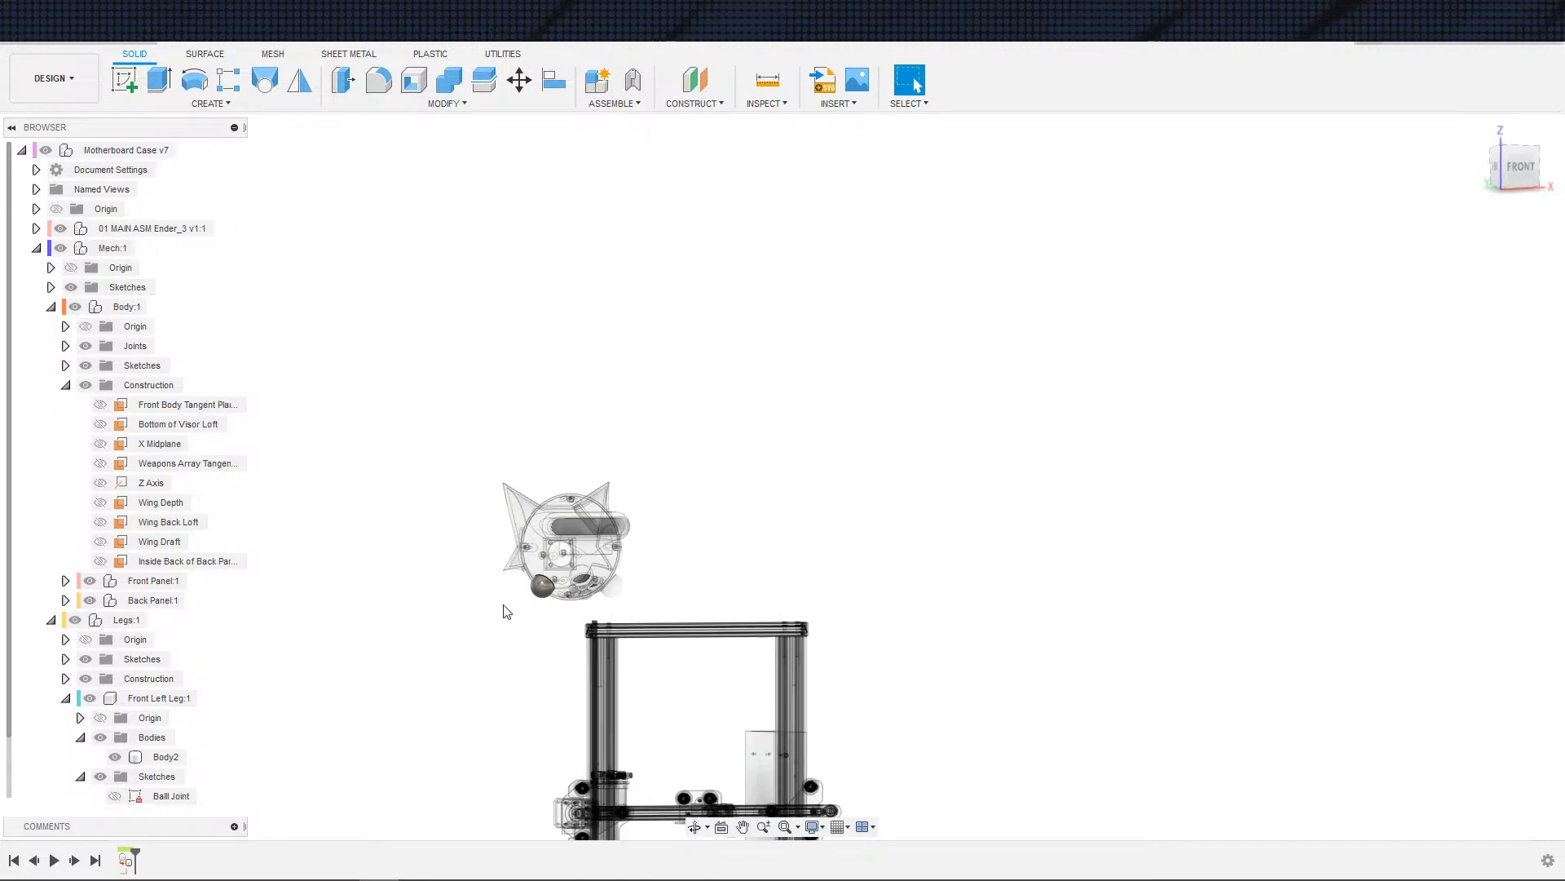
- Examine the mech and its front leg balls against the printer frame from the front and the side
{"action": "scroll", "coordinate": [651, 652], "scroll_direction": "up", "scroll_amount": 2}
{"action": "middle_click_drag", "start_coordinate": [686, 670], "coordinate": [656, 658], "text": "shift"}
{"action": "scroll", "coordinate": [657, 657], "scroll_direction": "up", "scroll_amount": 2}
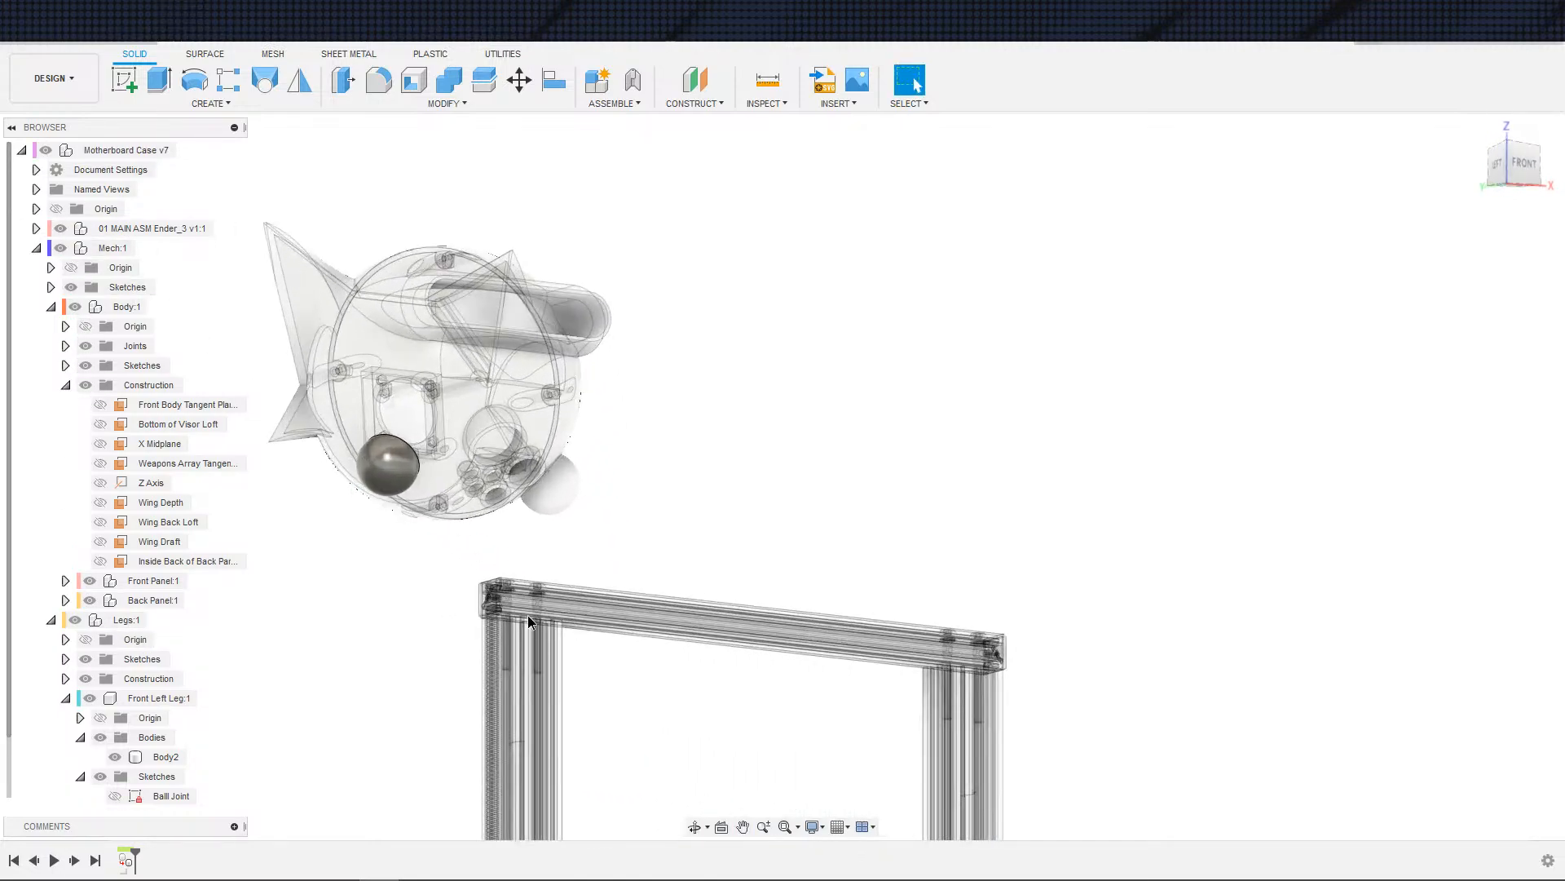
{"action": "middle_click_drag", "start_coordinate": [529, 620], "coordinate": [582, 605], "text": "shift"}
{"action": "scroll", "coordinate": [633, 481], "scroll_direction": "down", "scroll_amount": 2}
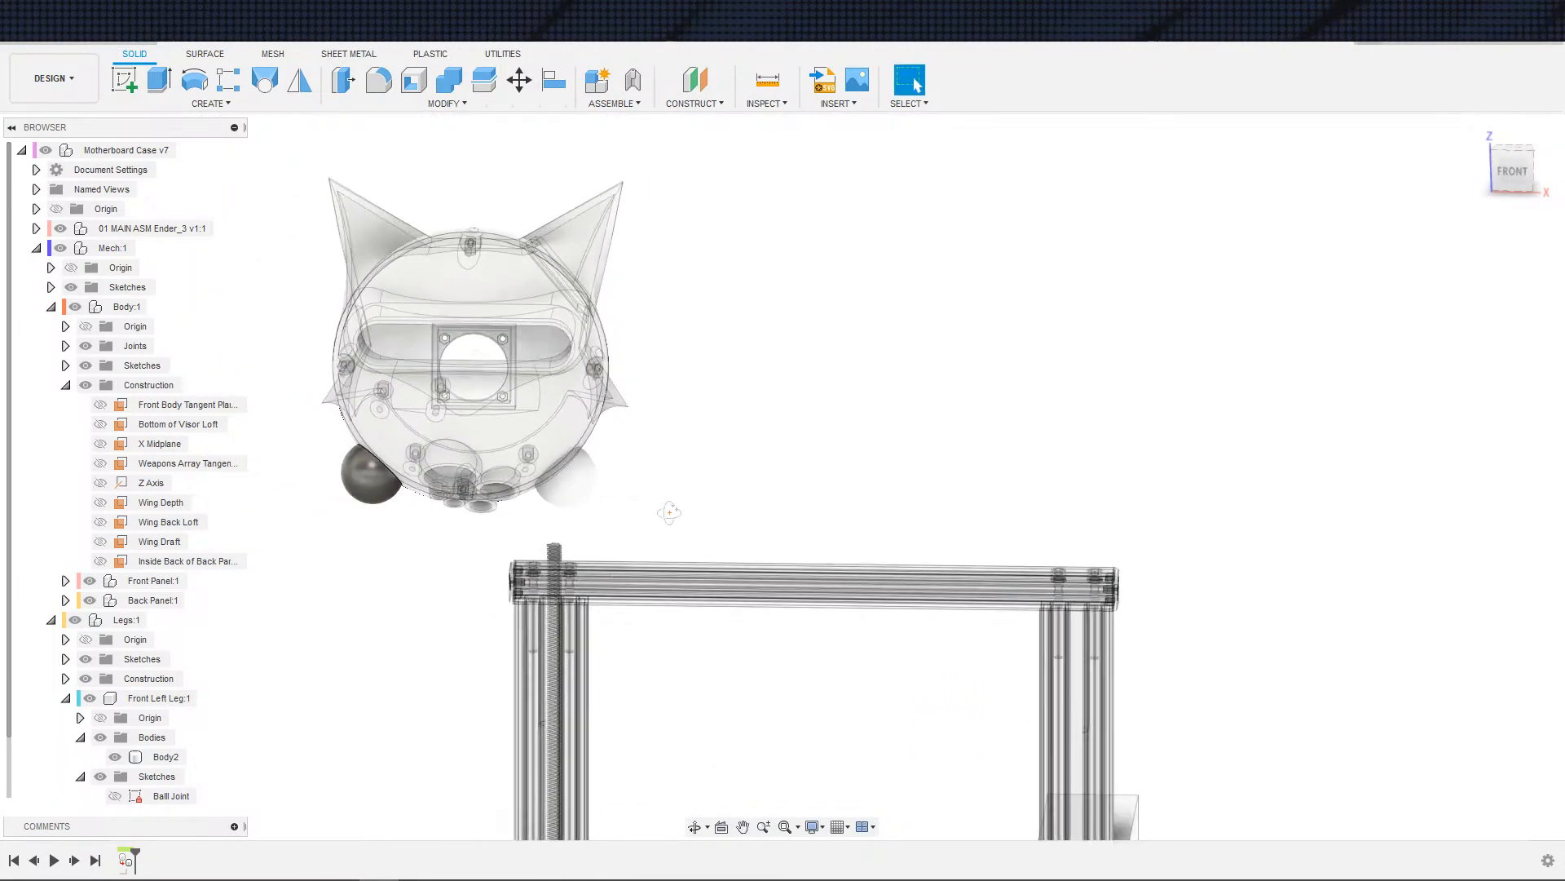
{"action": "middle_click_drag", "start_coordinate": [669, 512], "coordinate": [661, 517], "text": "shift"}
{"action": "scroll", "coordinate": [639, 484], "scroll_direction": "down", "scroll_amount": 4}
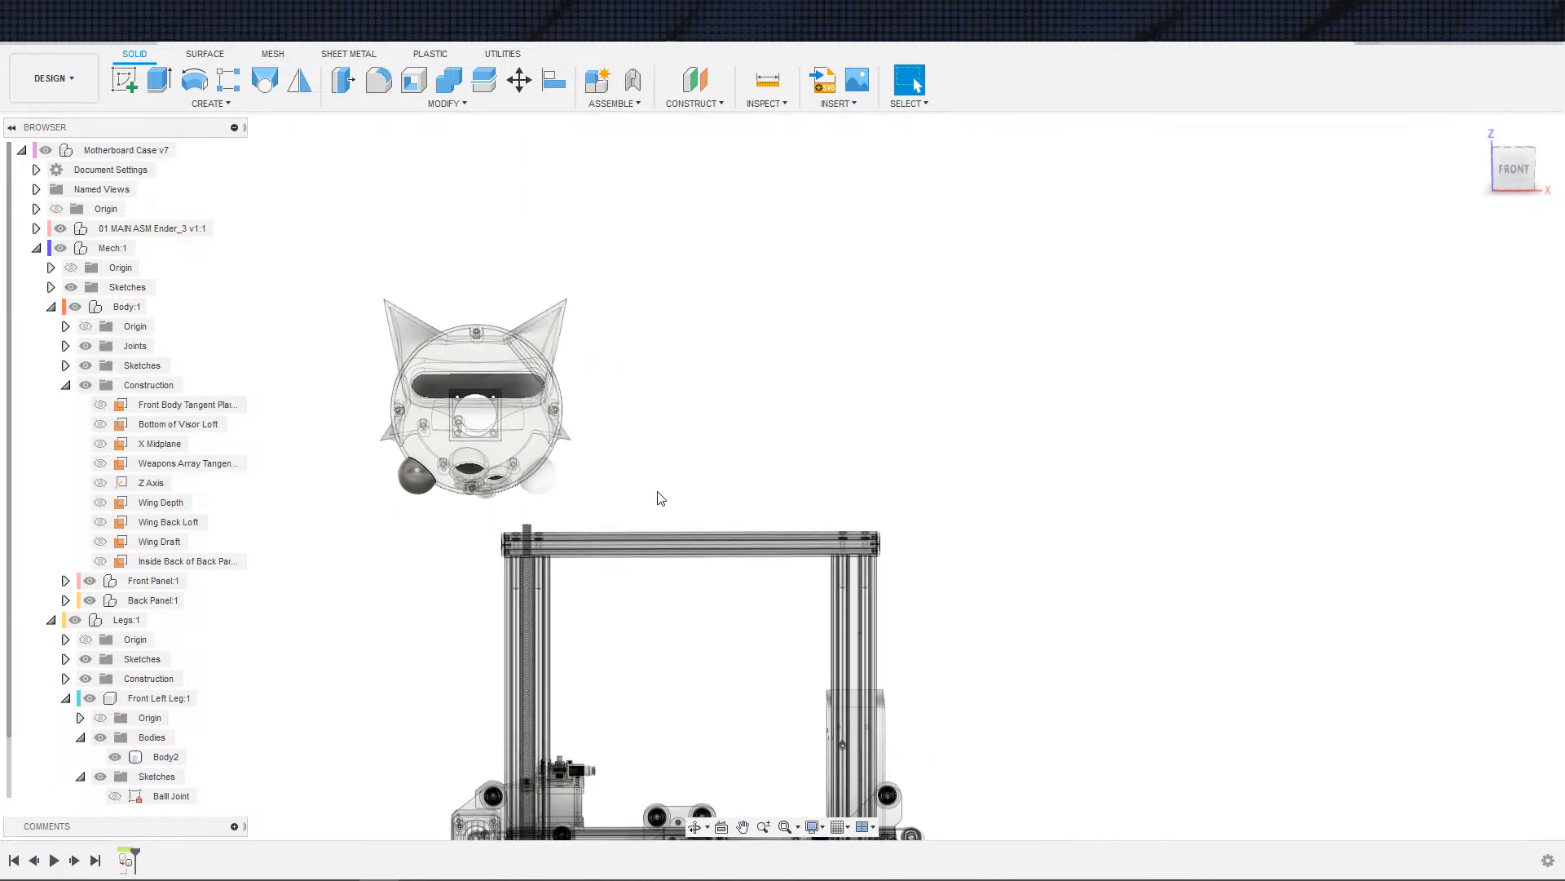
{"action": "mouse_move", "coordinate": [629, 476]}
{"action": "middle_mouse_down", "text": "shift"}
{"action": "mouse_move", "coordinate": [633, 454]}
{"action": "mouse_move", "coordinate": [639, 473]}
{"action": "middle_mouse_up", "text": "shift"}
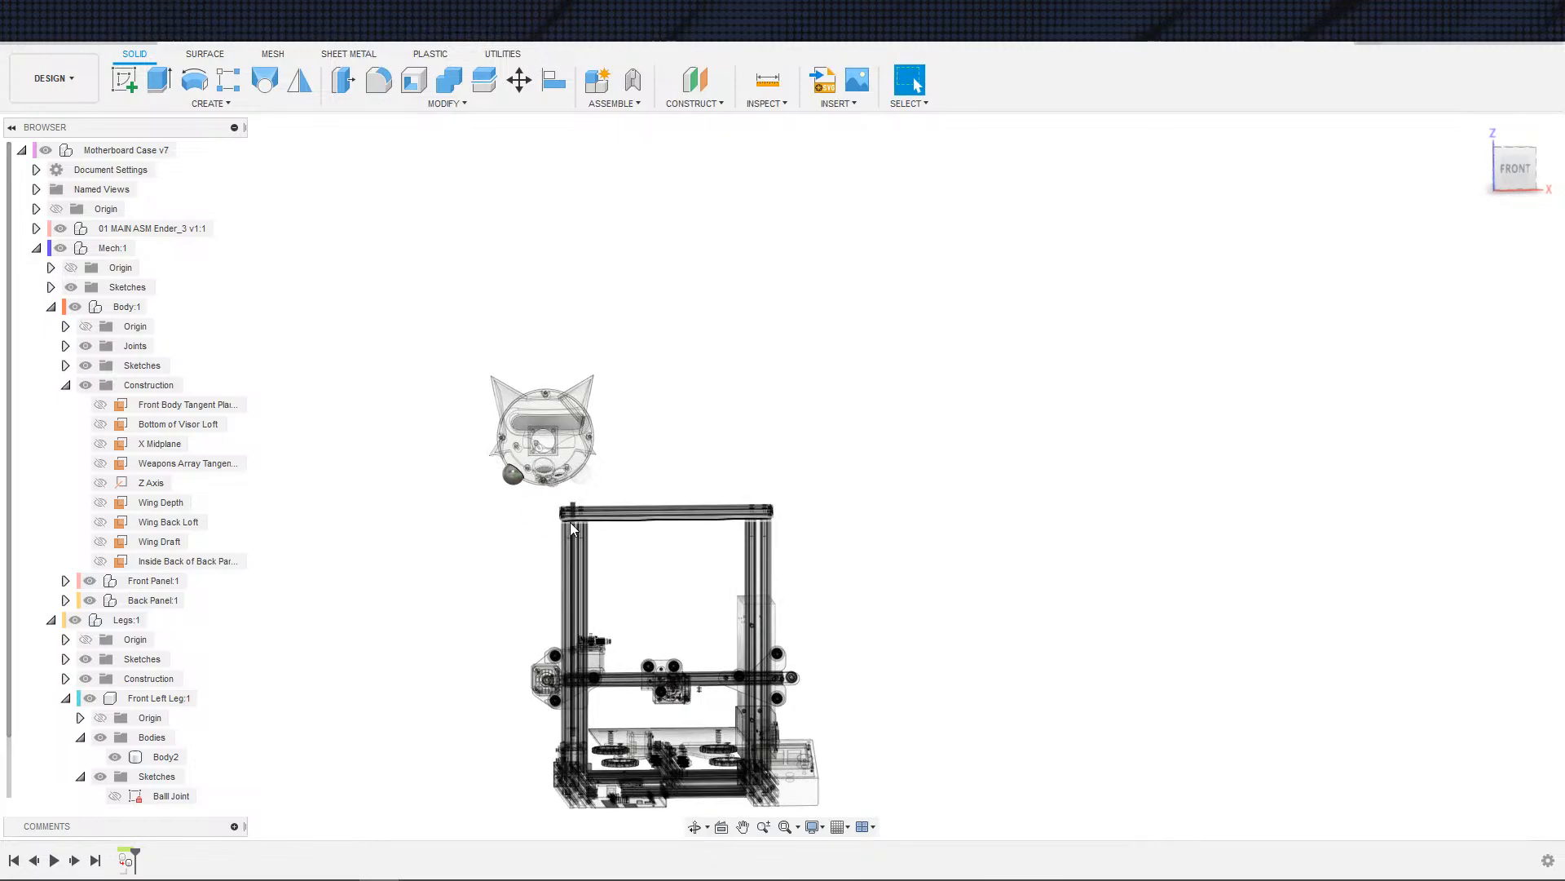
{"action": "scroll", "coordinate": [538, 511], "scroll_direction": "up", "scroll_amount": 2}
{"action": "scroll", "coordinate": [557, 510], "scroll_direction": "up", "scroll_amount": 3}
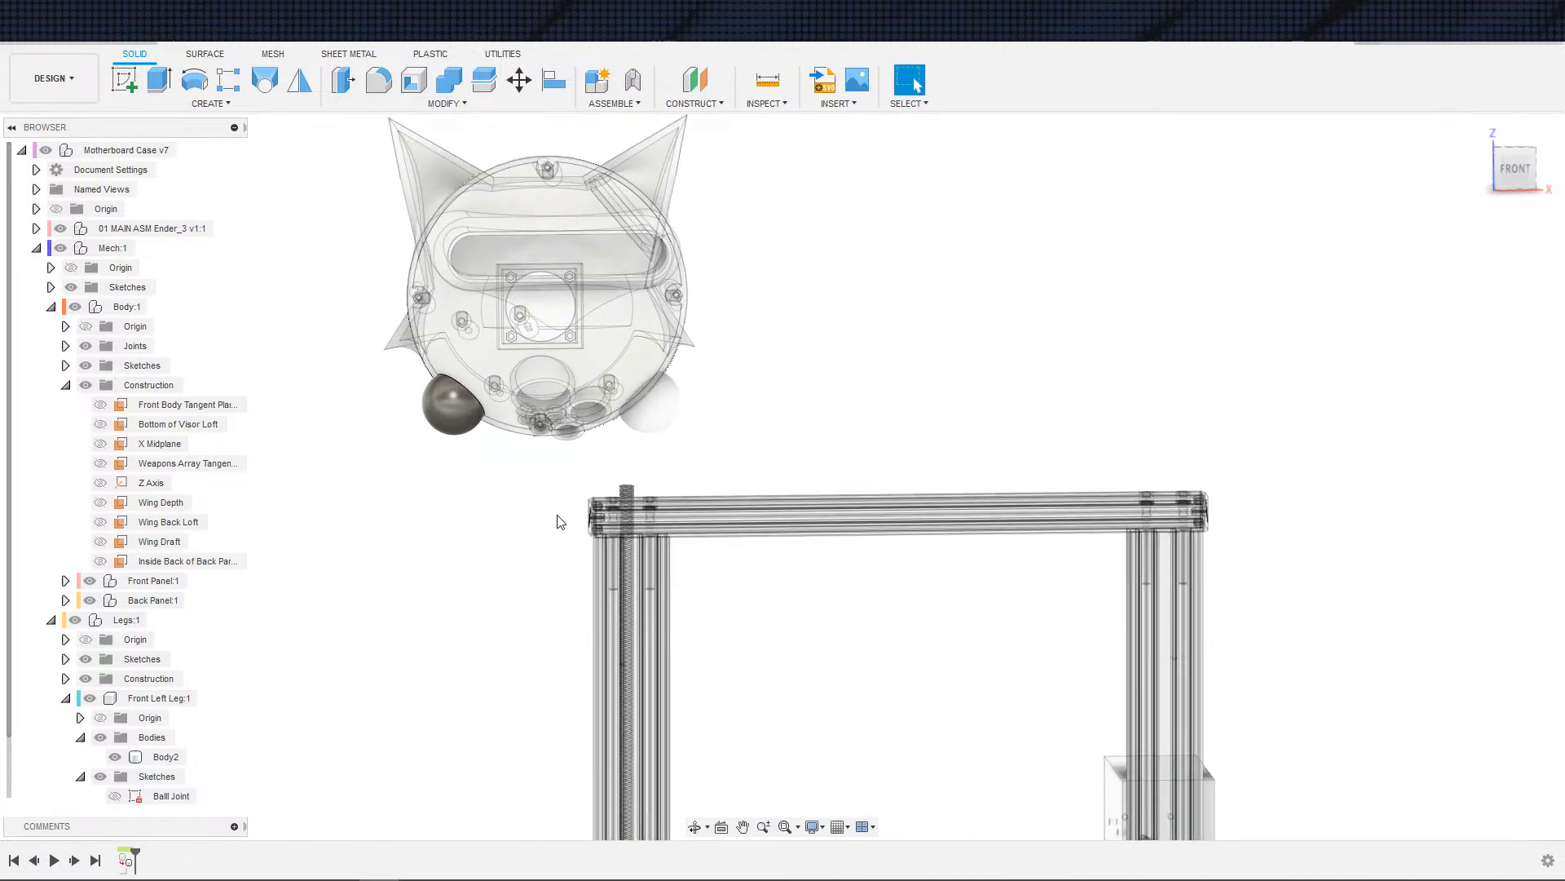
{"action": "scroll", "coordinate": [543, 512], "scroll_direction": "down", "scroll_amount": 2}
{"action": "middle_click_drag", "start_coordinate": [543, 514], "coordinate": [588, 520], "text": "shift"}
{"action": "scroll", "coordinate": [588, 520], "scroll_direction": "up", "scroll_amount": 3}
{"action": "scroll", "coordinate": [587, 520], "scroll_direction": "down", "scroll_amount": 3}
{"action": "middle_click_drag", "start_coordinate": [536, 600], "coordinate": [587, 604], "text": "shift"}
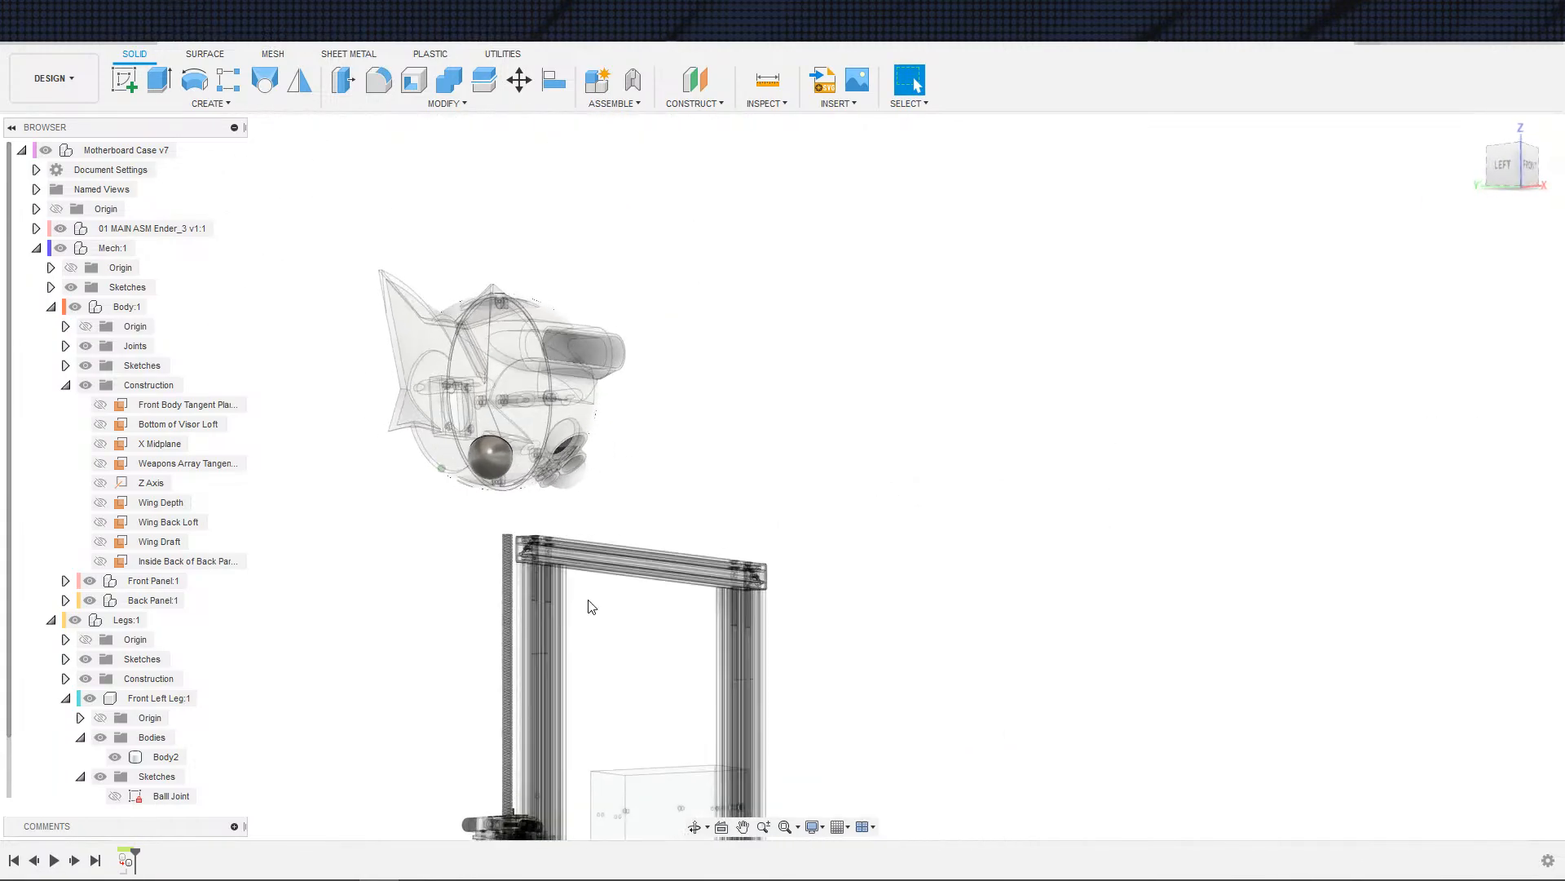
{"action": "scroll", "coordinate": [569, 589], "scroll_direction": "up", "scroll_amount": 3}
{"action": "scroll", "coordinate": [568, 589], "scroll_direction": "down", "scroll_amount": 3}
{"action": "scroll", "coordinate": [613, 746], "scroll_direction": "up", "scroll_amount": 4}
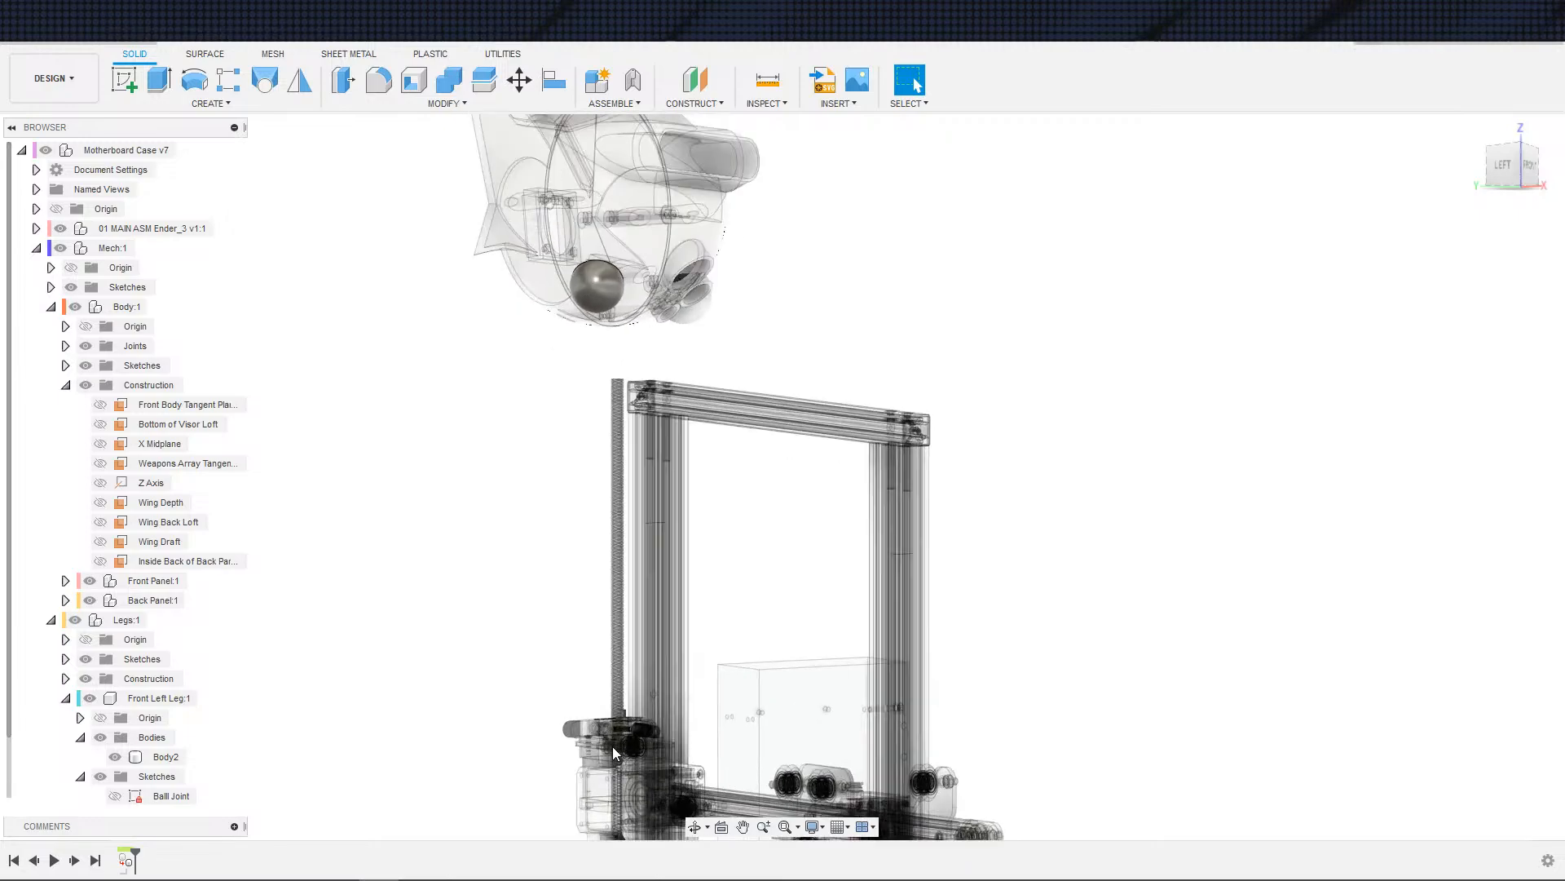
- Compare the mech body and its leg balls with the printer frame's uprights and top beam from the front, side and below
{"action": "middle_click_drag", "start_coordinate": [532, 772], "coordinate": [662, 536], "text": "shift"}
{"action": "scroll", "coordinate": [870, 618], "scroll_direction": "down", "scroll_amount": 3}
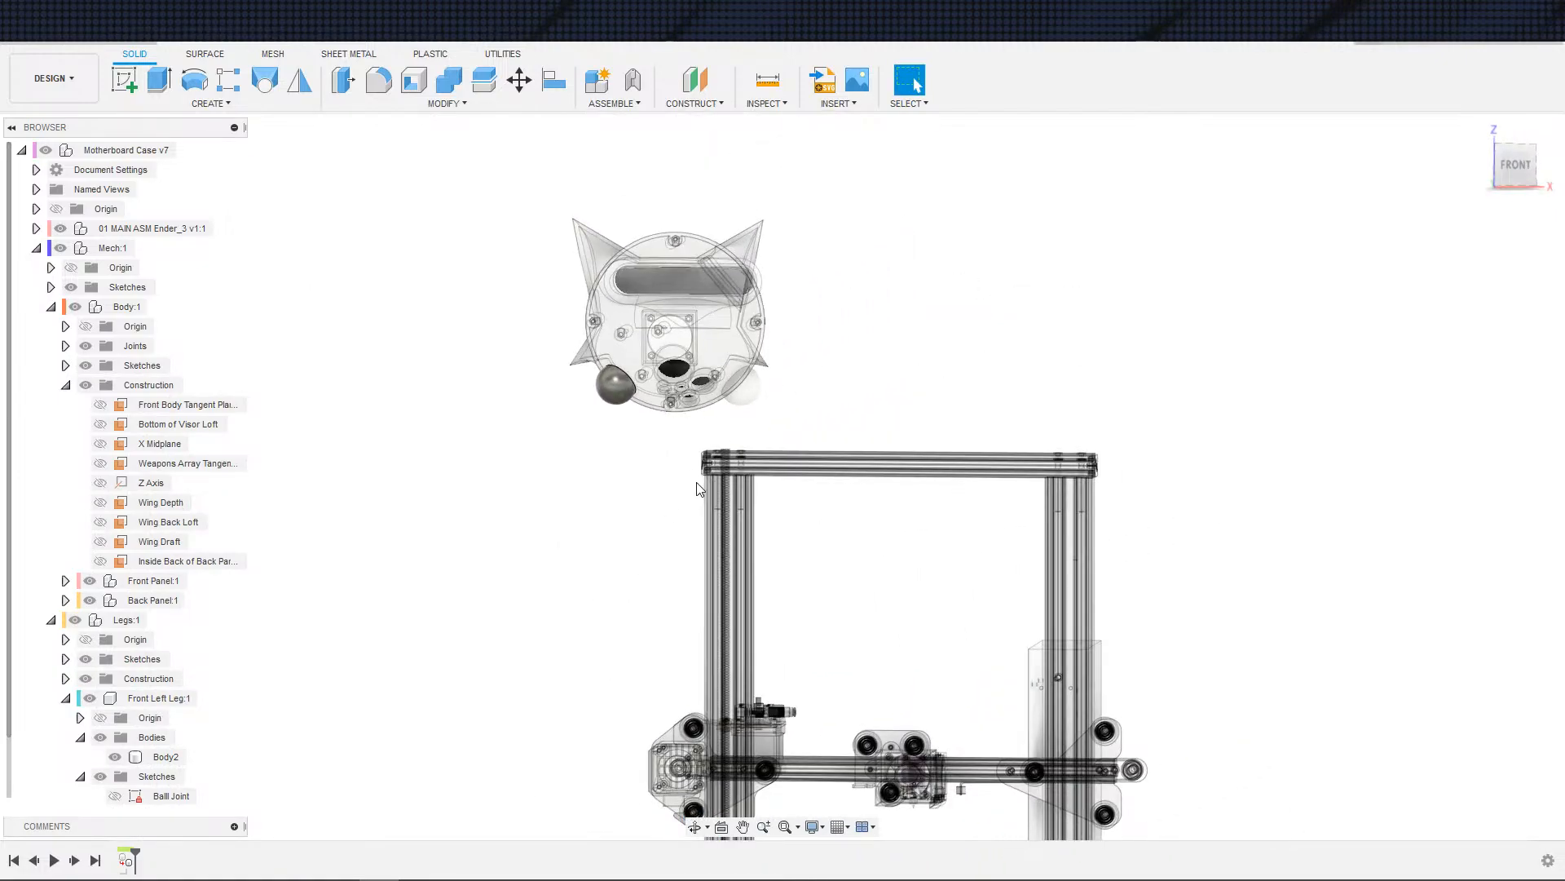
{"action": "scroll", "coordinate": [697, 488], "scroll_direction": "up", "scroll_amount": 3}
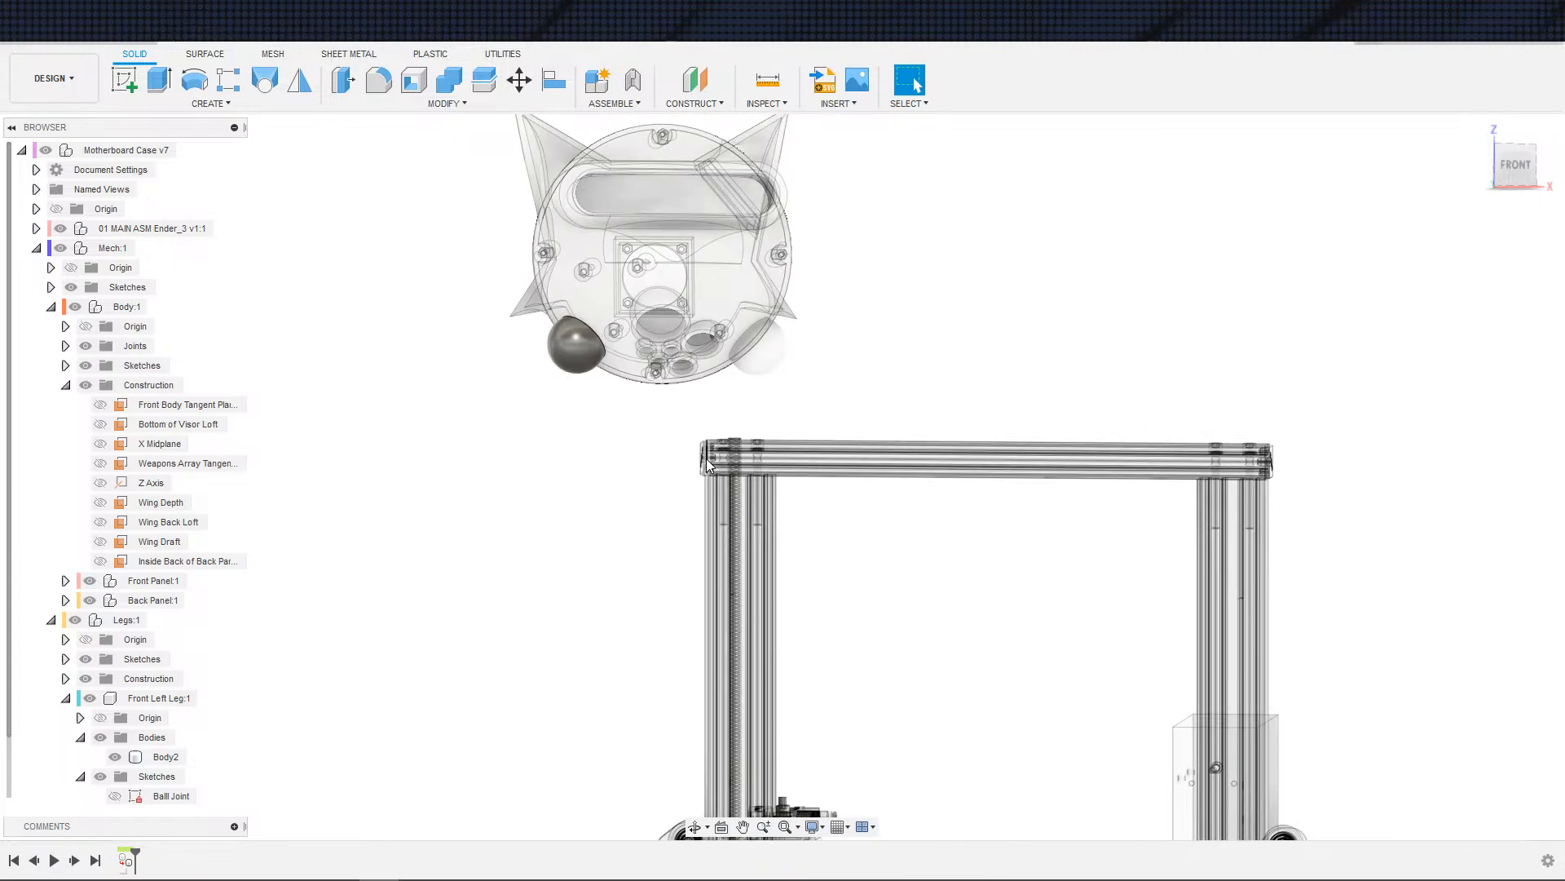
{"action": "scroll", "coordinate": [706, 462], "scroll_direction": "up", "scroll_amount": 3}
{"action": "scroll", "coordinate": [717, 459], "scroll_direction": "down", "scroll_amount": 8}
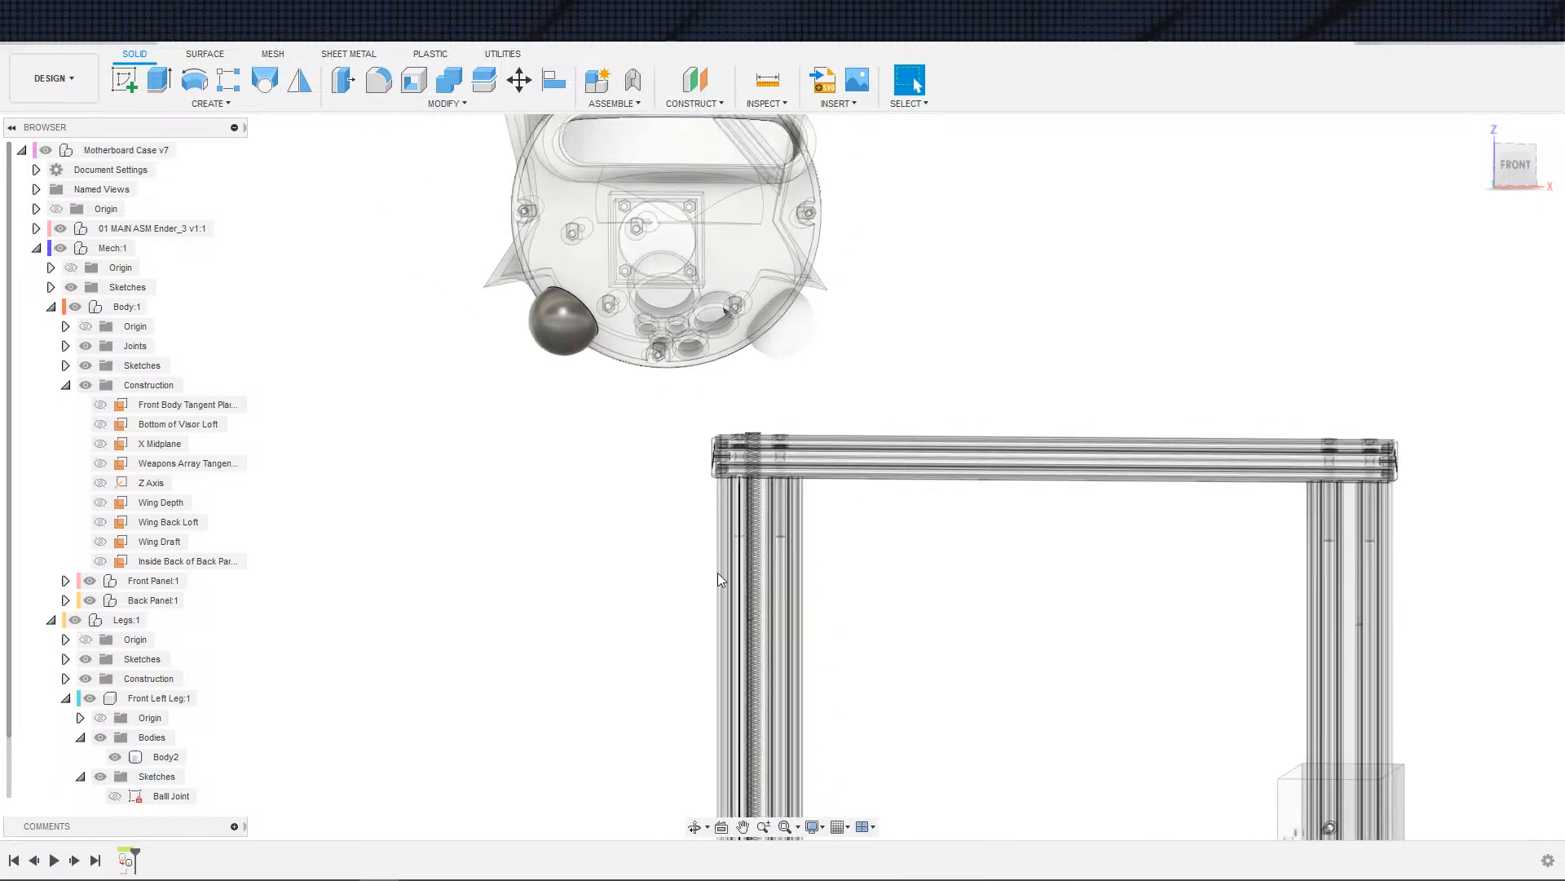
{"action": "scroll", "coordinate": [678, 559], "scroll_direction": "up", "scroll_amount": 4}
{"action": "middle_click_drag", "start_coordinate": [726, 640], "coordinate": [811, 616], "text": "shift"}
{"action": "scroll", "coordinate": [755, 607], "scroll_direction": "up", "scroll_amount": 2}
{"action": "scroll", "coordinate": [755, 606], "scroll_direction": "down", "scroll_amount": 2}
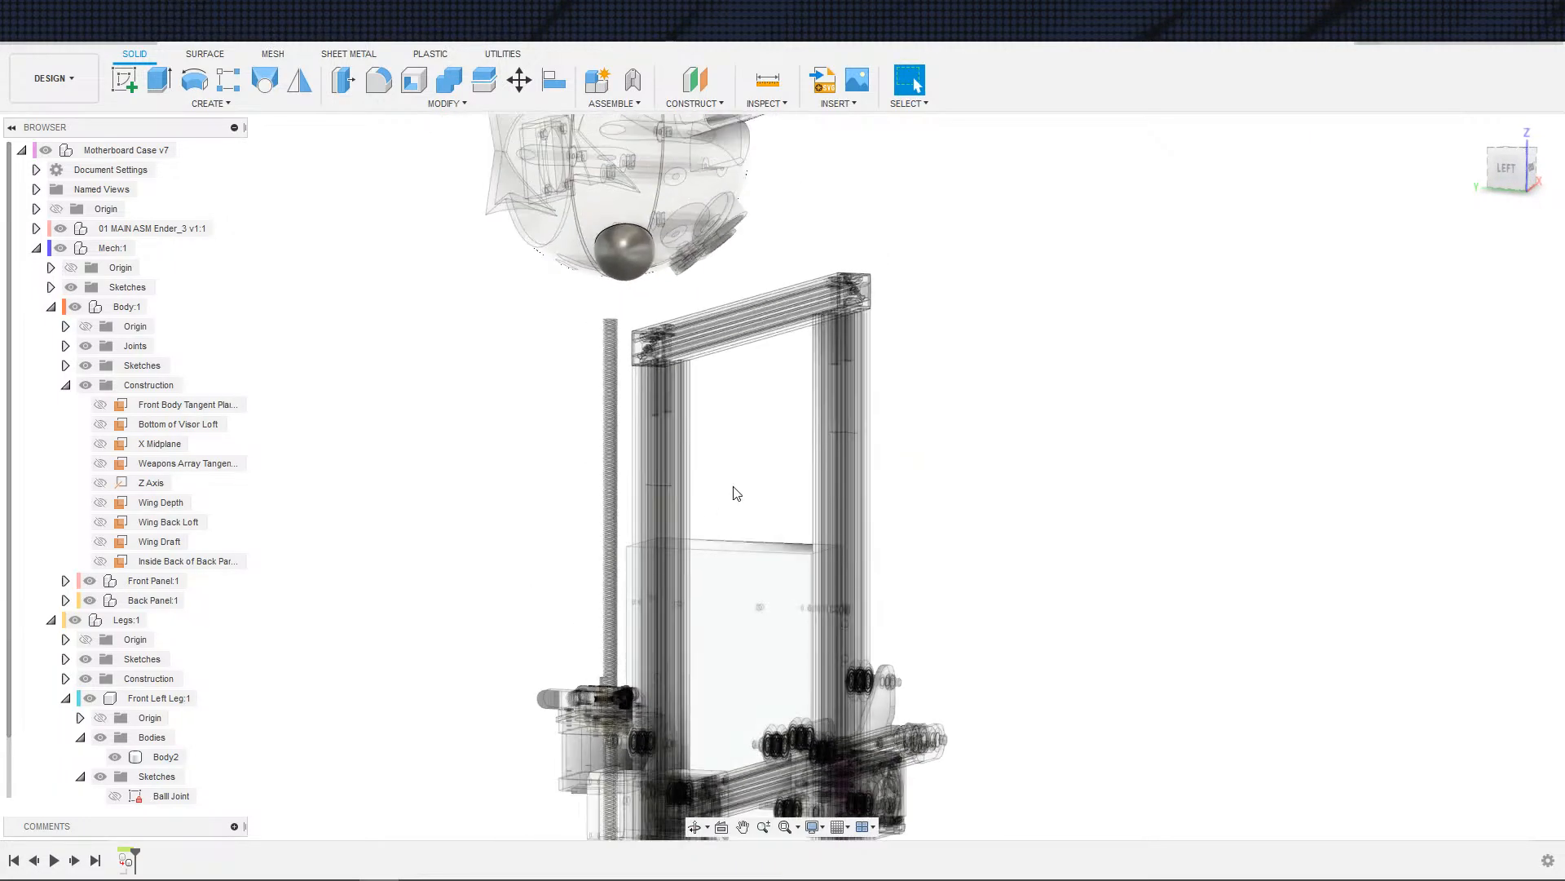
{"action": "middle_click_drag", "start_coordinate": [734, 492], "coordinate": [639, 474]}
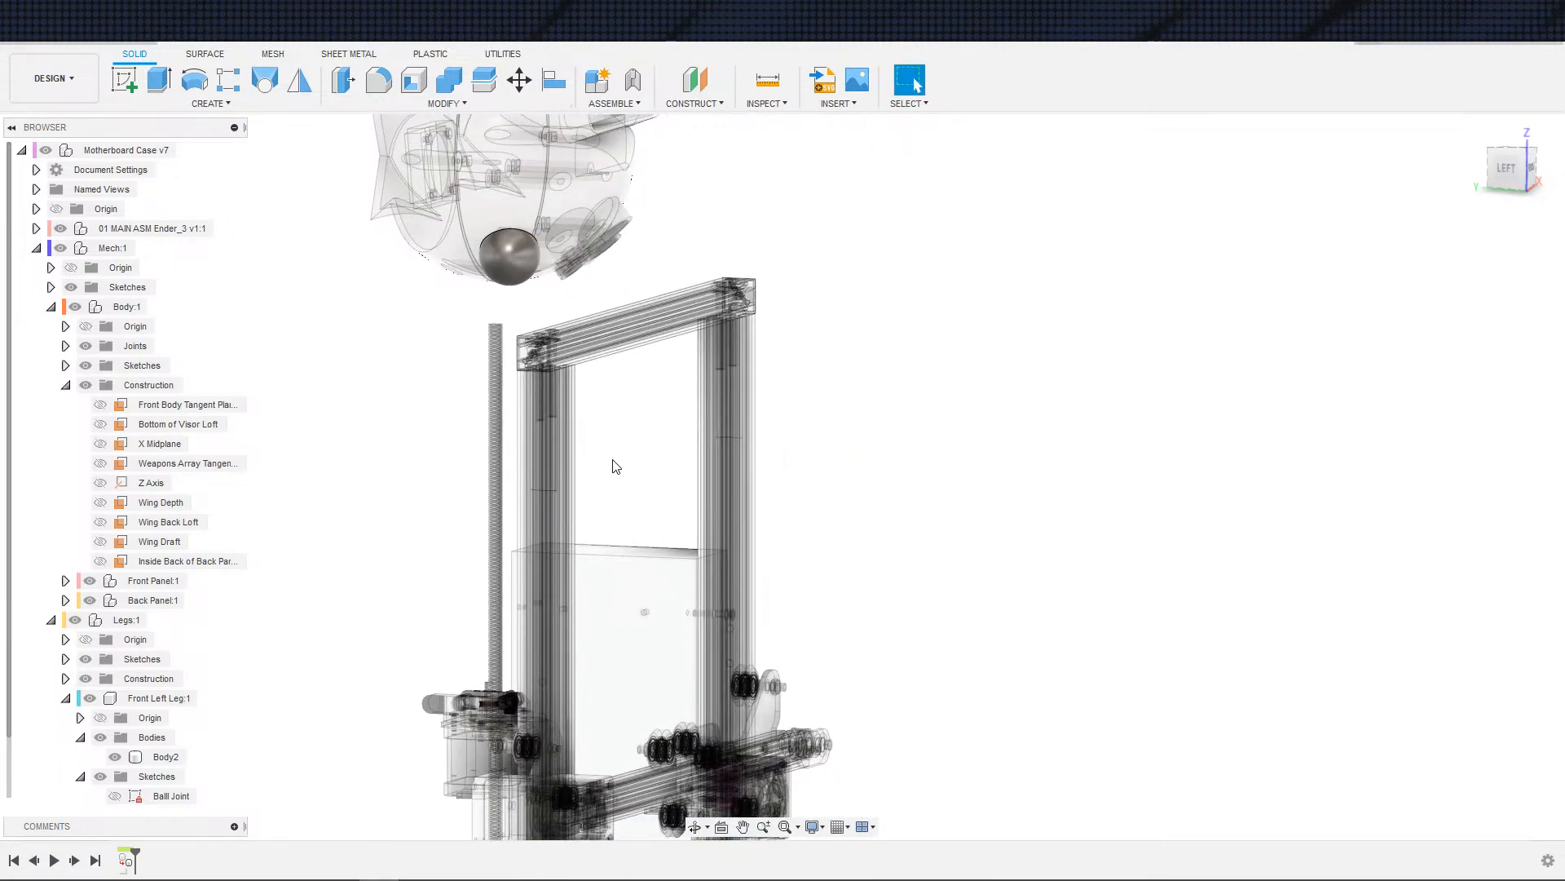
{"action": "scroll", "coordinate": [640, 447], "scroll_direction": "down", "scroll_amount": 1}
{"action": "scroll", "coordinate": [667, 459], "scroll_direction": "up", "scroll_amount": 2}
{"action": "middle_click_drag", "start_coordinate": [832, 421], "coordinate": [665, 458], "text": "shift"}
{"action": "scroll", "coordinate": [613, 460], "scroll_direction": "up", "scroll_amount": 2}
{"action": "middle_click_drag", "start_coordinate": [570, 496], "coordinate": [697, 484]}
{"action": "scroll", "coordinate": [601, 380], "scroll_direction": "up", "scroll_amount": 1}
{"action": "middle_click_drag", "start_coordinate": [601, 380], "coordinate": [751, 425]}
{"action": "scroll", "coordinate": [699, 419], "scroll_direction": "down", "scroll_amount": 2}
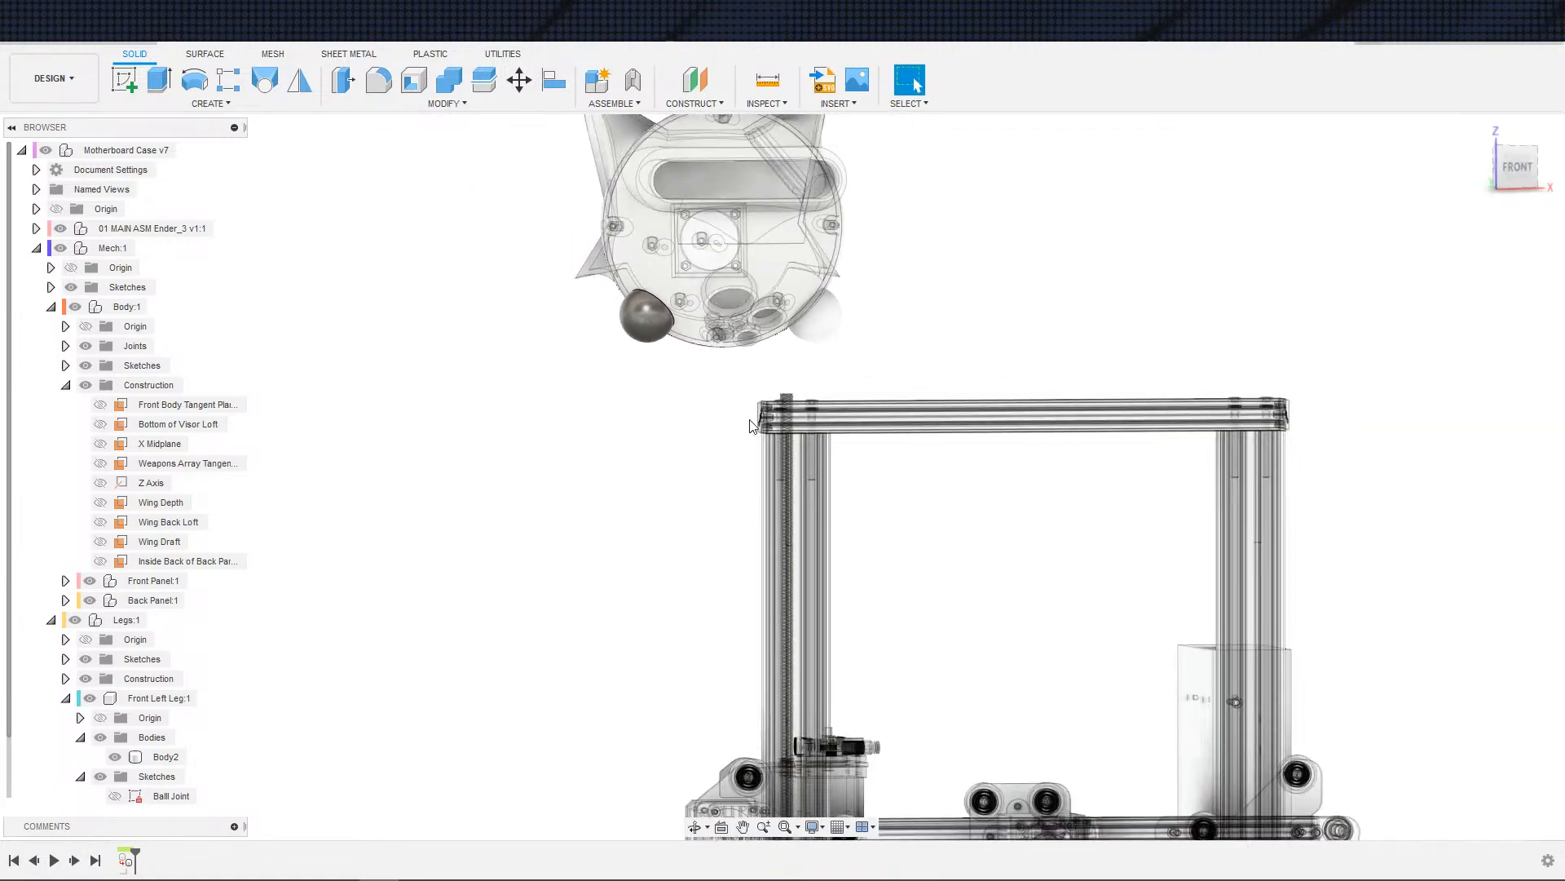
{"action": "scroll", "coordinate": [750, 420], "scroll_direction": "down", "scroll_amount": 2}
{"action": "middle_click_drag", "start_coordinate": [839, 346], "coordinate": [745, 366], "text": "shift"}
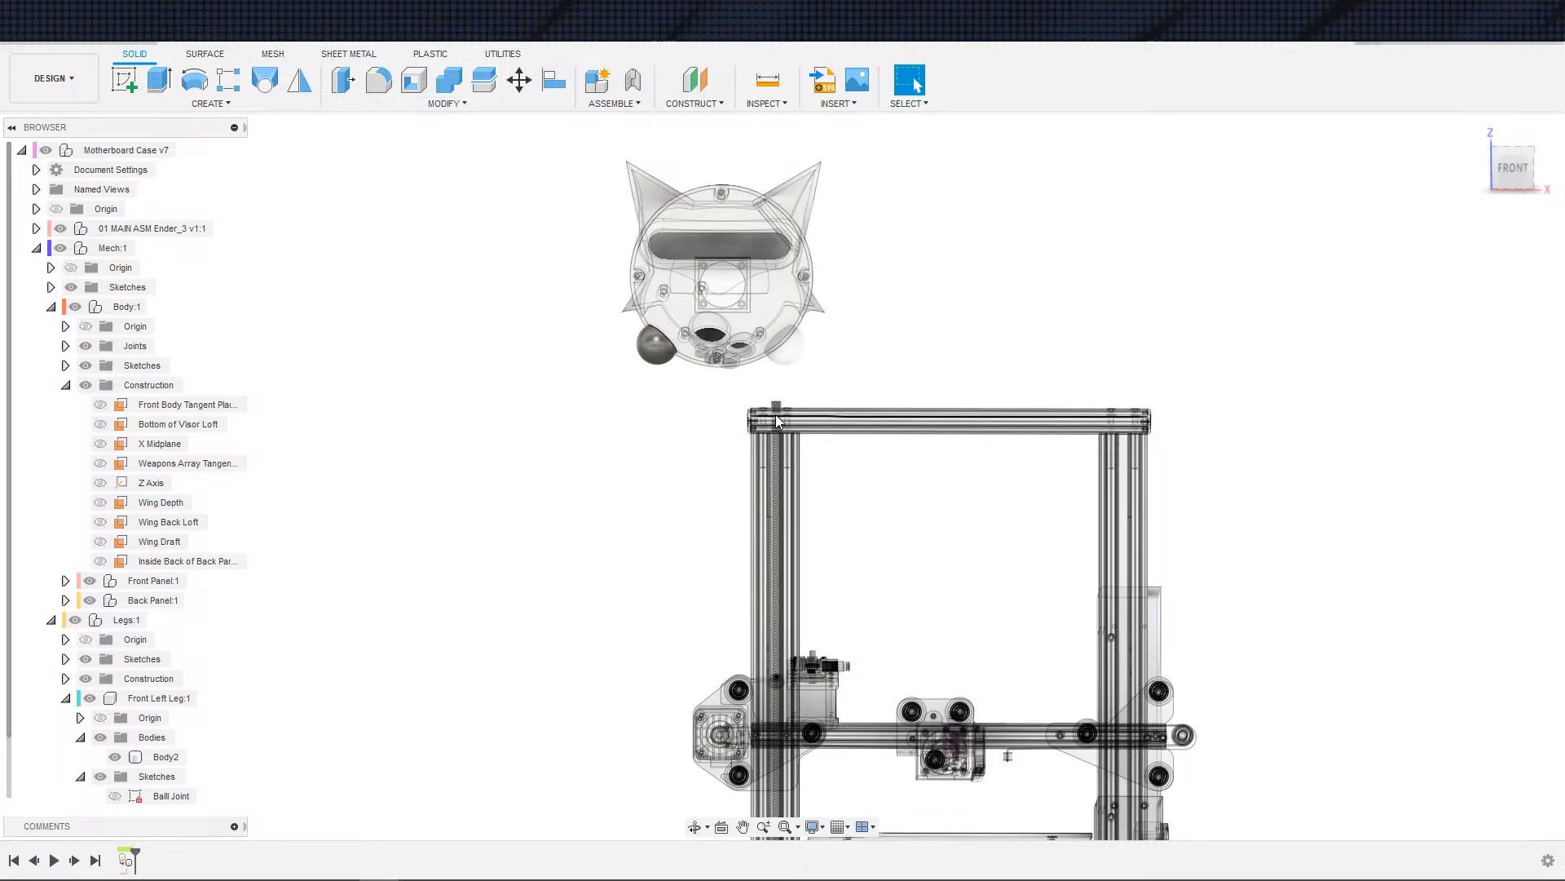
{"action": "scroll", "coordinate": [712, 406], "scroll_direction": "up", "scroll_amount": 2}
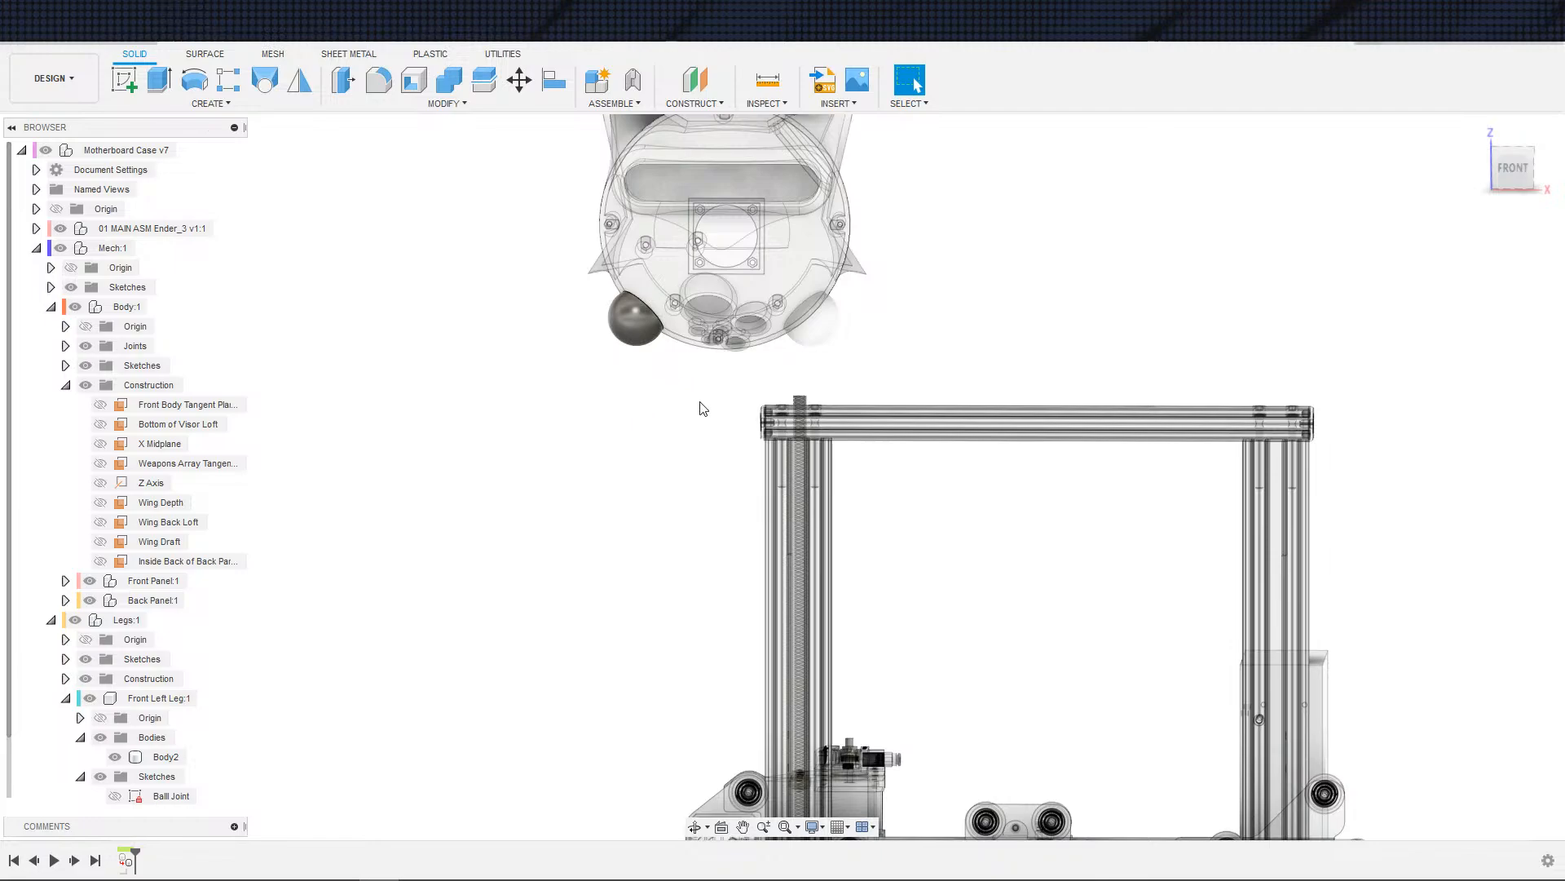
{"action": "scroll", "coordinate": [714, 401], "scroll_direction": "down", "scroll_amount": 2}
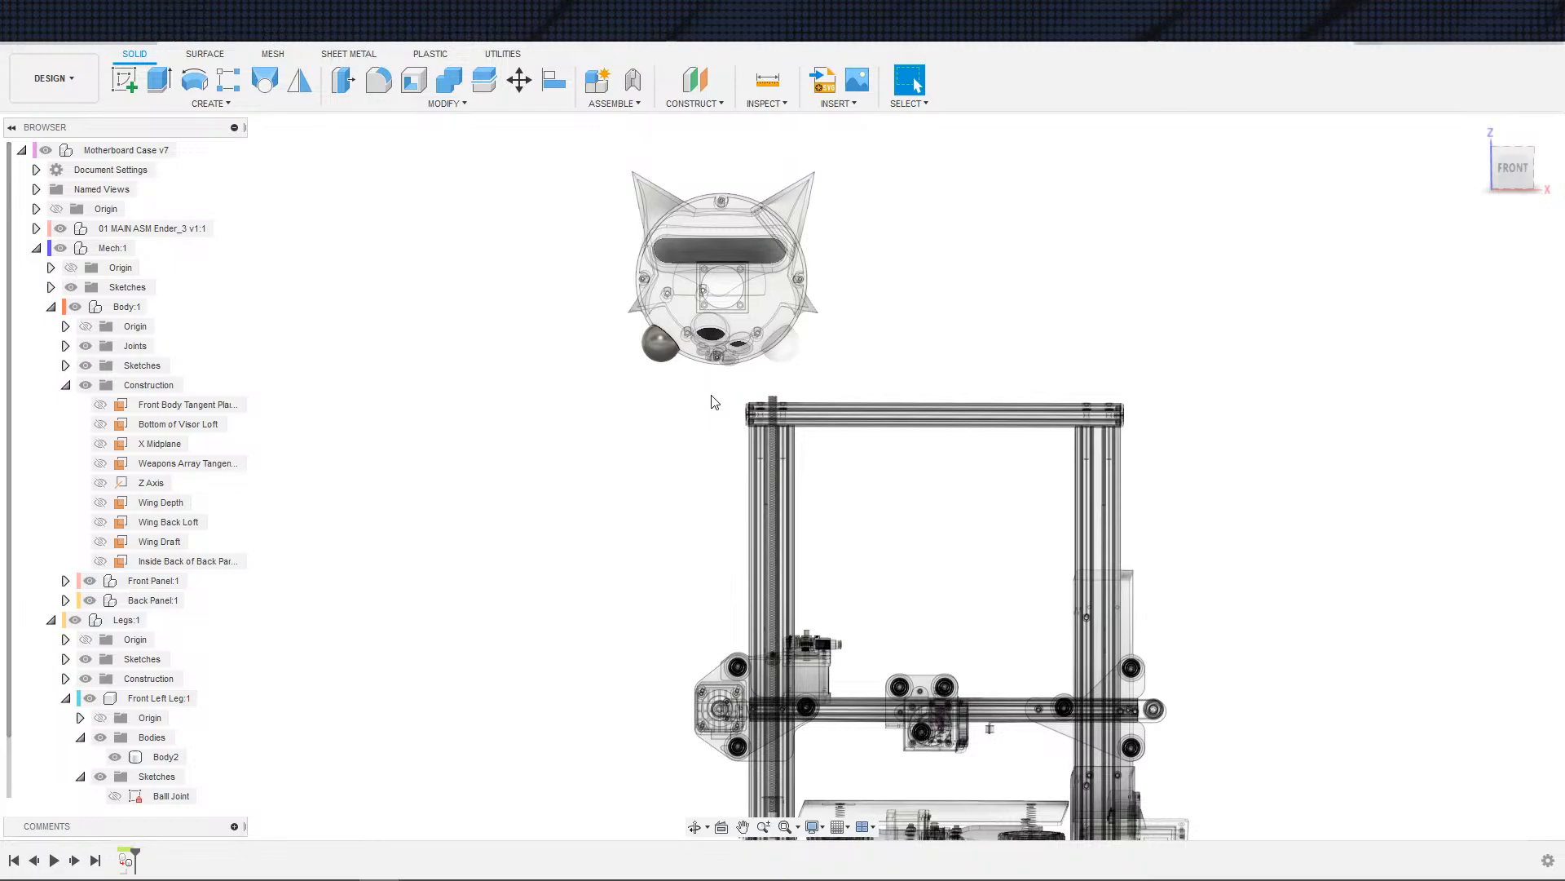
{"action": "scroll", "coordinate": [632, 361], "scroll_direction": "up", "scroll_amount": 3}
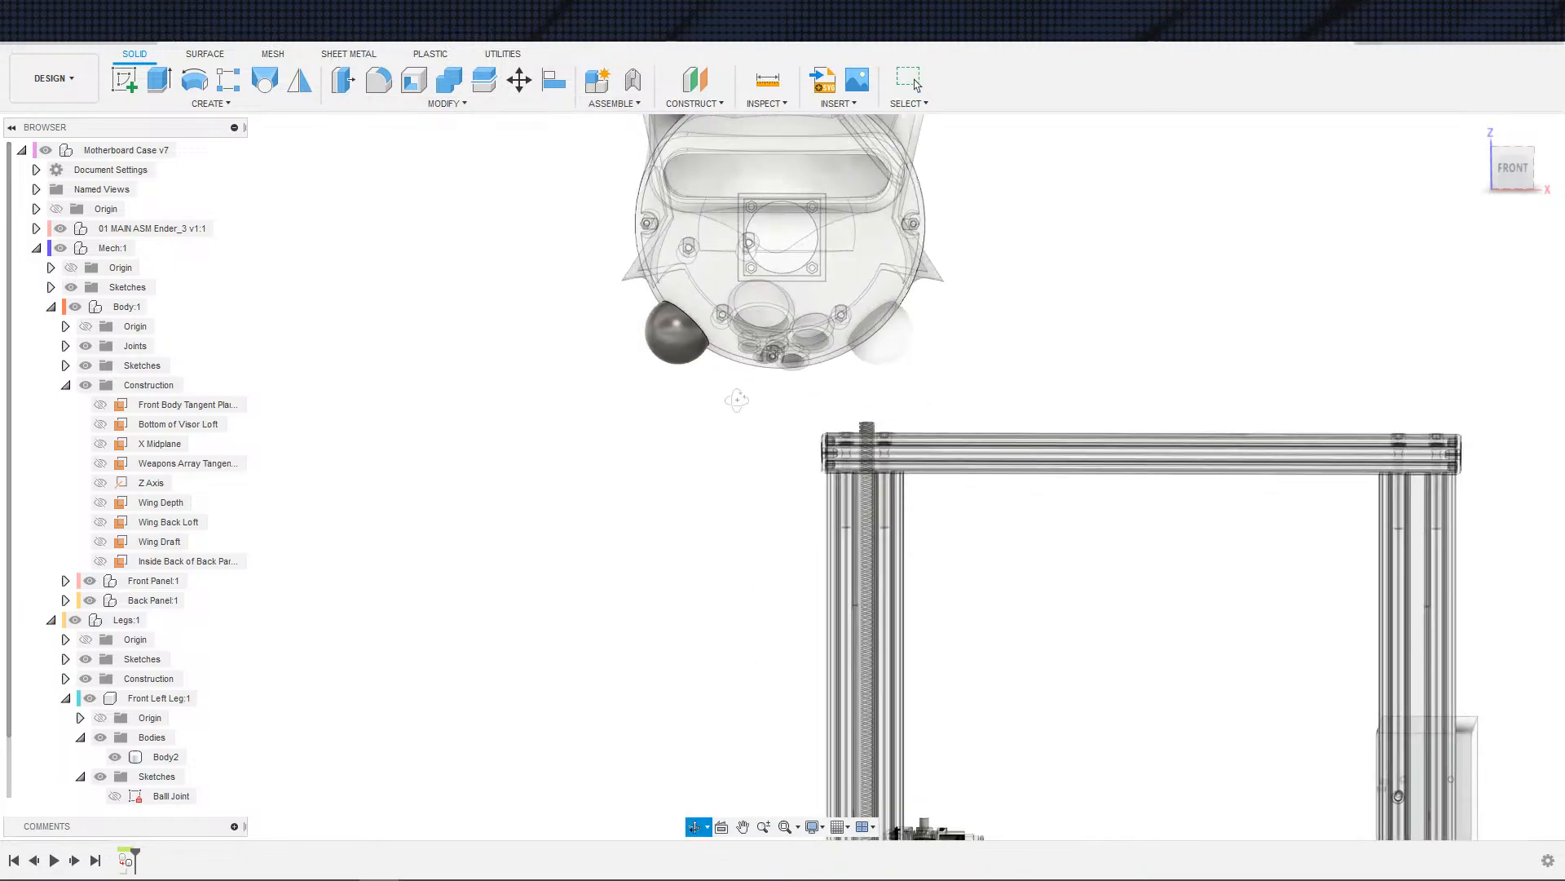
{"action": "middle_click_drag", "start_coordinate": [734, 398], "coordinate": [795, 410], "text": "shift"}
{"action": "scroll", "coordinate": [922, 408], "scroll_direction": "down", "scroll_amount": 3}
{"action": "middle_click_drag", "start_coordinate": [978, 410], "coordinate": [980, 375], "text": "shift"}
{"action": "scroll", "coordinate": [937, 353], "scroll_direction": "up", "scroll_amount": 3}
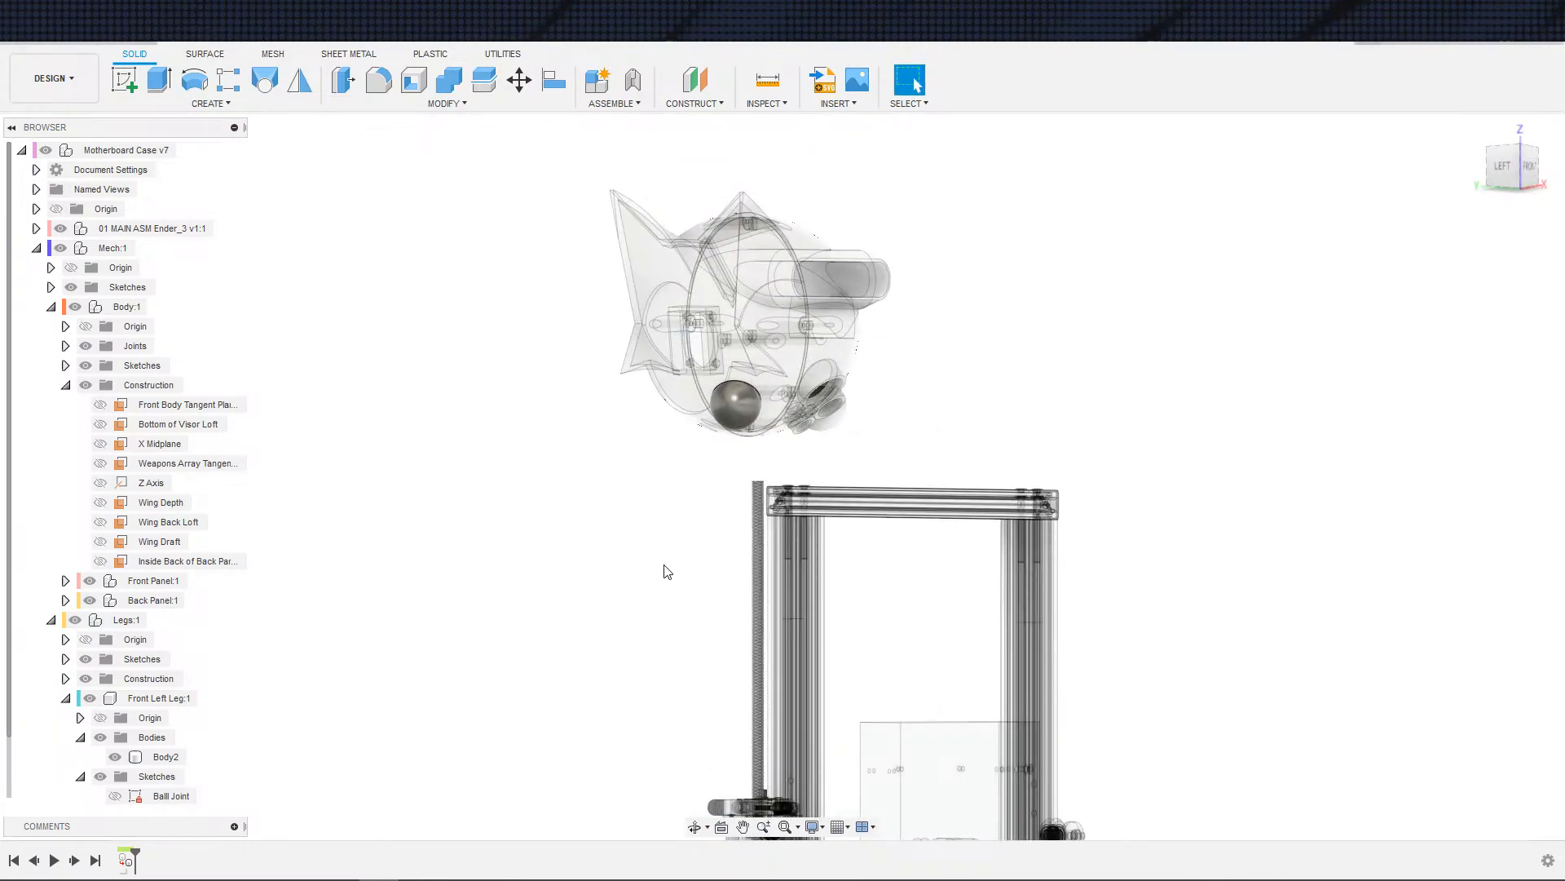
{"action": "mouse_move", "coordinate": [667, 571]}
{"action": "middle_mouse_down", "text": "shift"}
{"action": "mouse_move", "coordinate": [632, 570]}
{"action": "mouse_move", "coordinate": [702, 527]}
{"action": "mouse_move", "coordinate": [674, 486]}
{"action": "mouse_move", "coordinate": [657, 512]}
{"action": "mouse_move", "coordinate": [731, 479]}
{"action": "mouse_move", "coordinate": [793, 488]}
{"action": "mouse_move", "coordinate": [660, 537]}
{"action": "mouse_move", "coordinate": [685, 554]}
{"action": "middle_mouse_up", "text": "shift"}
{"action": "scroll", "coordinate": [692, 568], "scroll_direction": "down", "scroll_amount": 2}
{"action": "scroll", "coordinate": [695, 569], "scroll_direction": "up", "scroll_amount": 2}
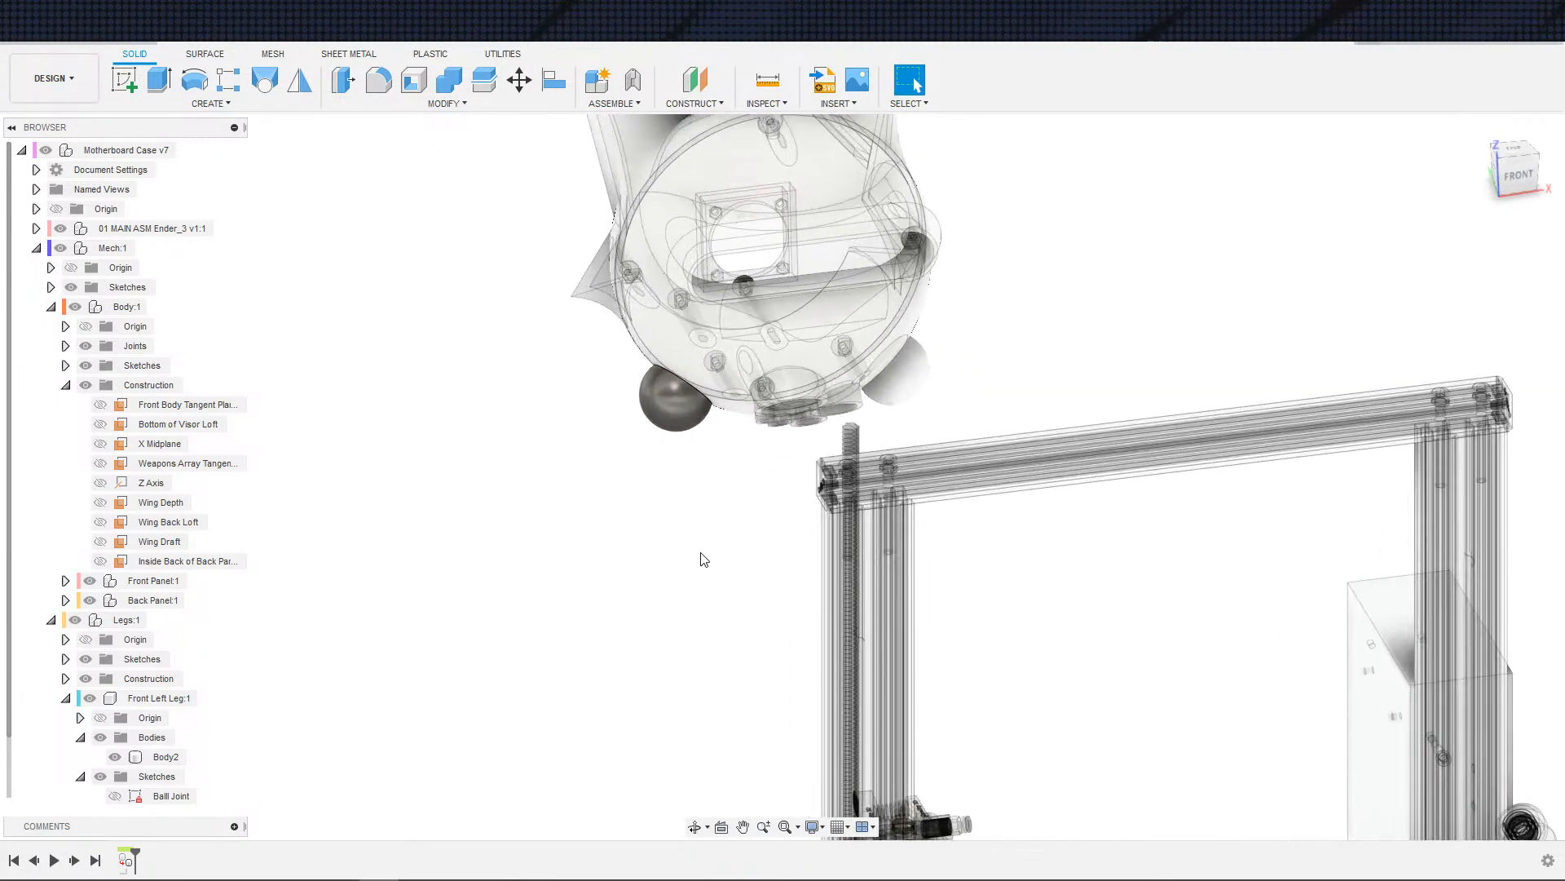
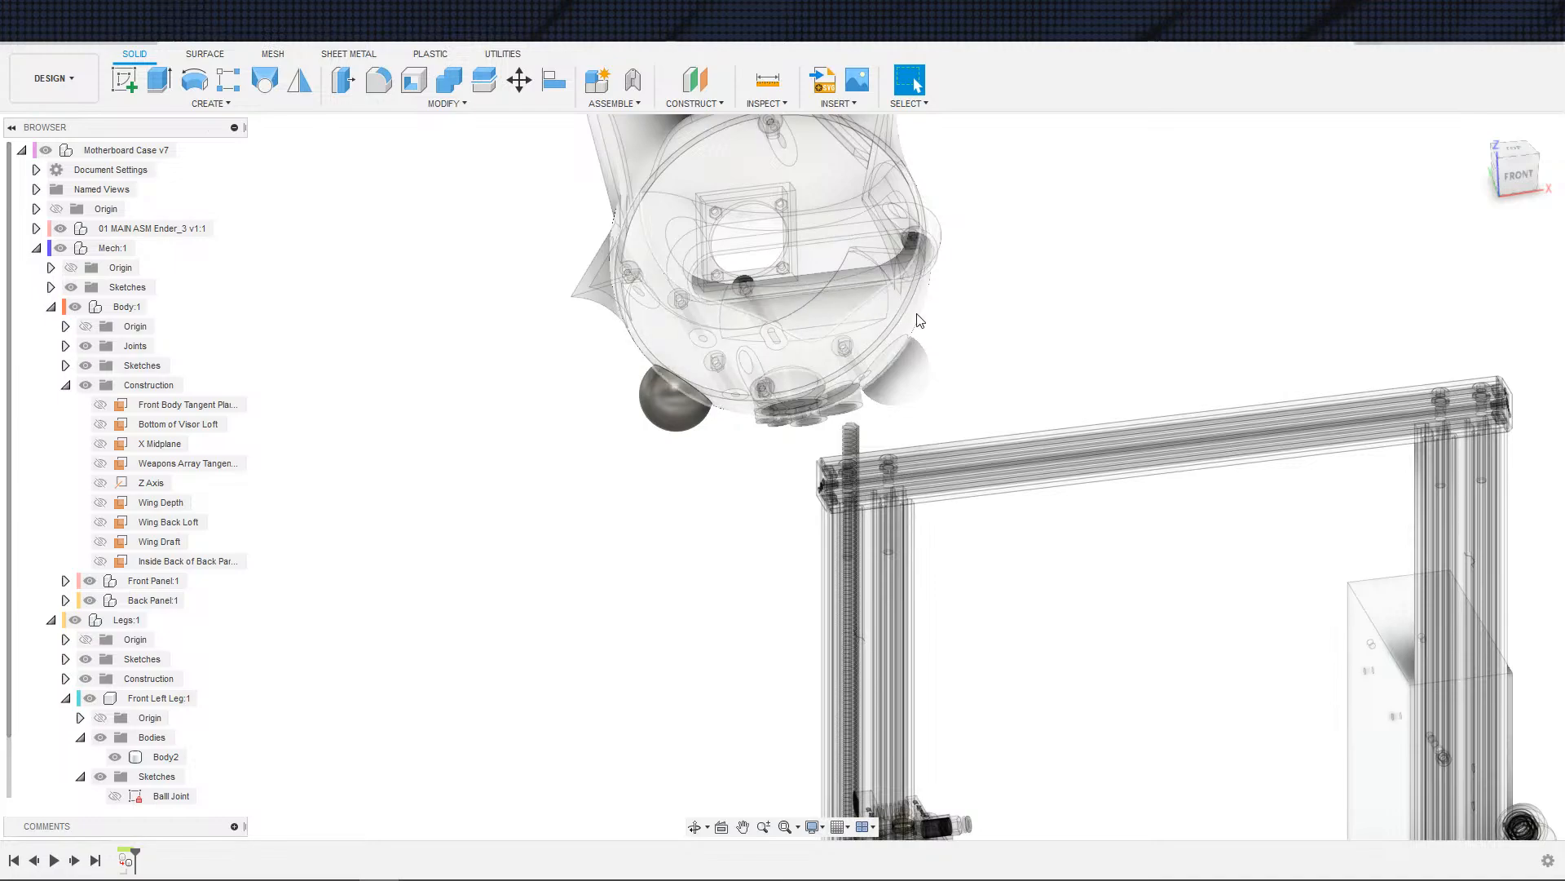
- Identify which ball belongs to the Front Left Leg and inspect both front balls where they meet the mech body
{"action": "left_click", "coordinate": [924, 360]}
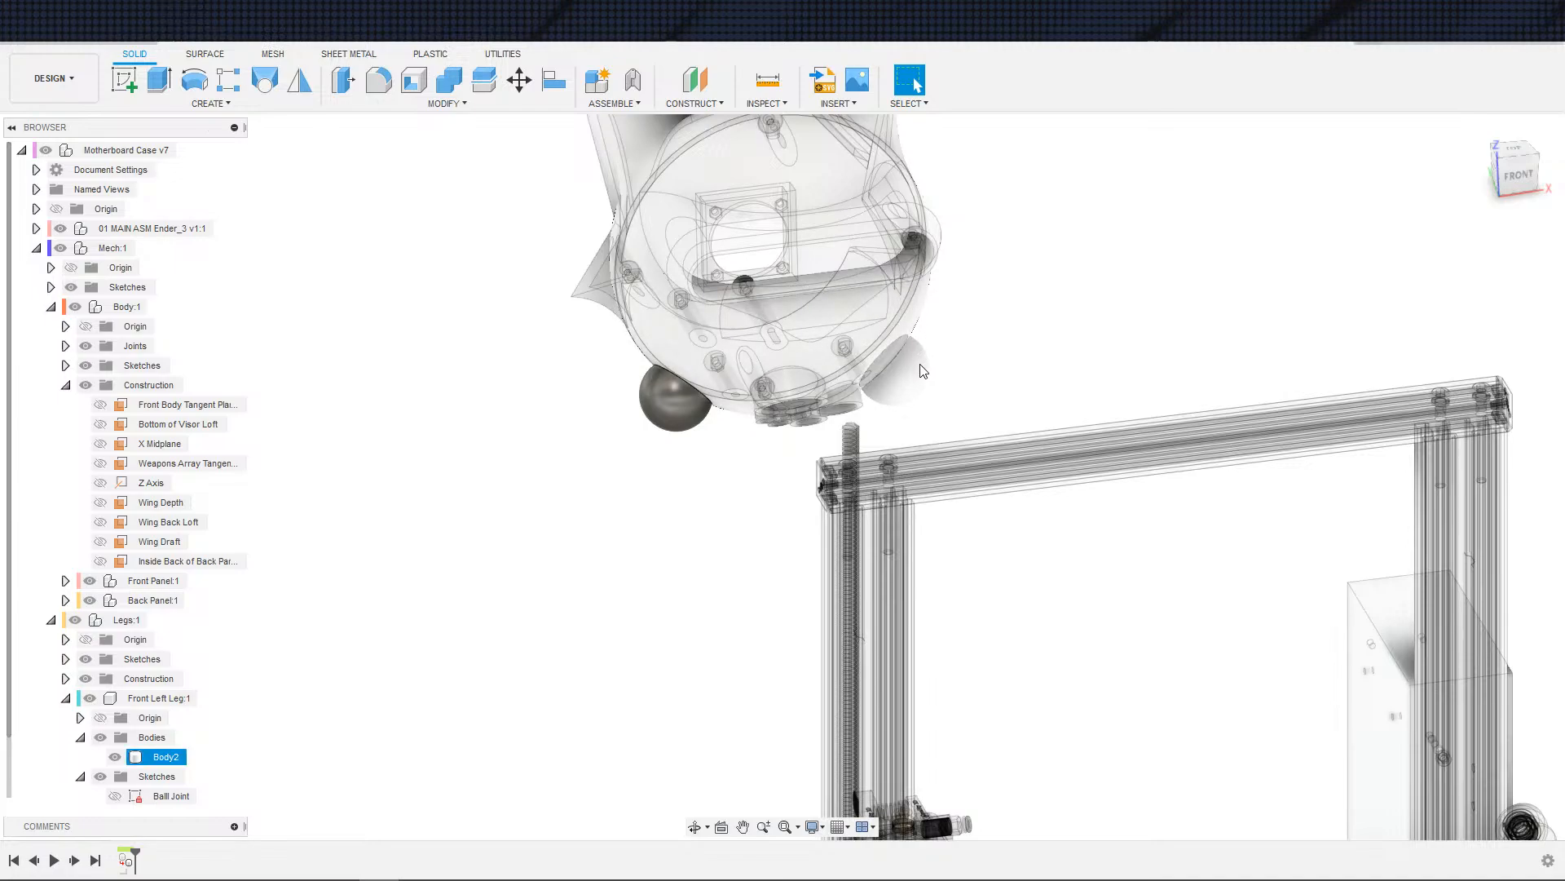
{"action": "left_click", "coordinate": [937, 341]}
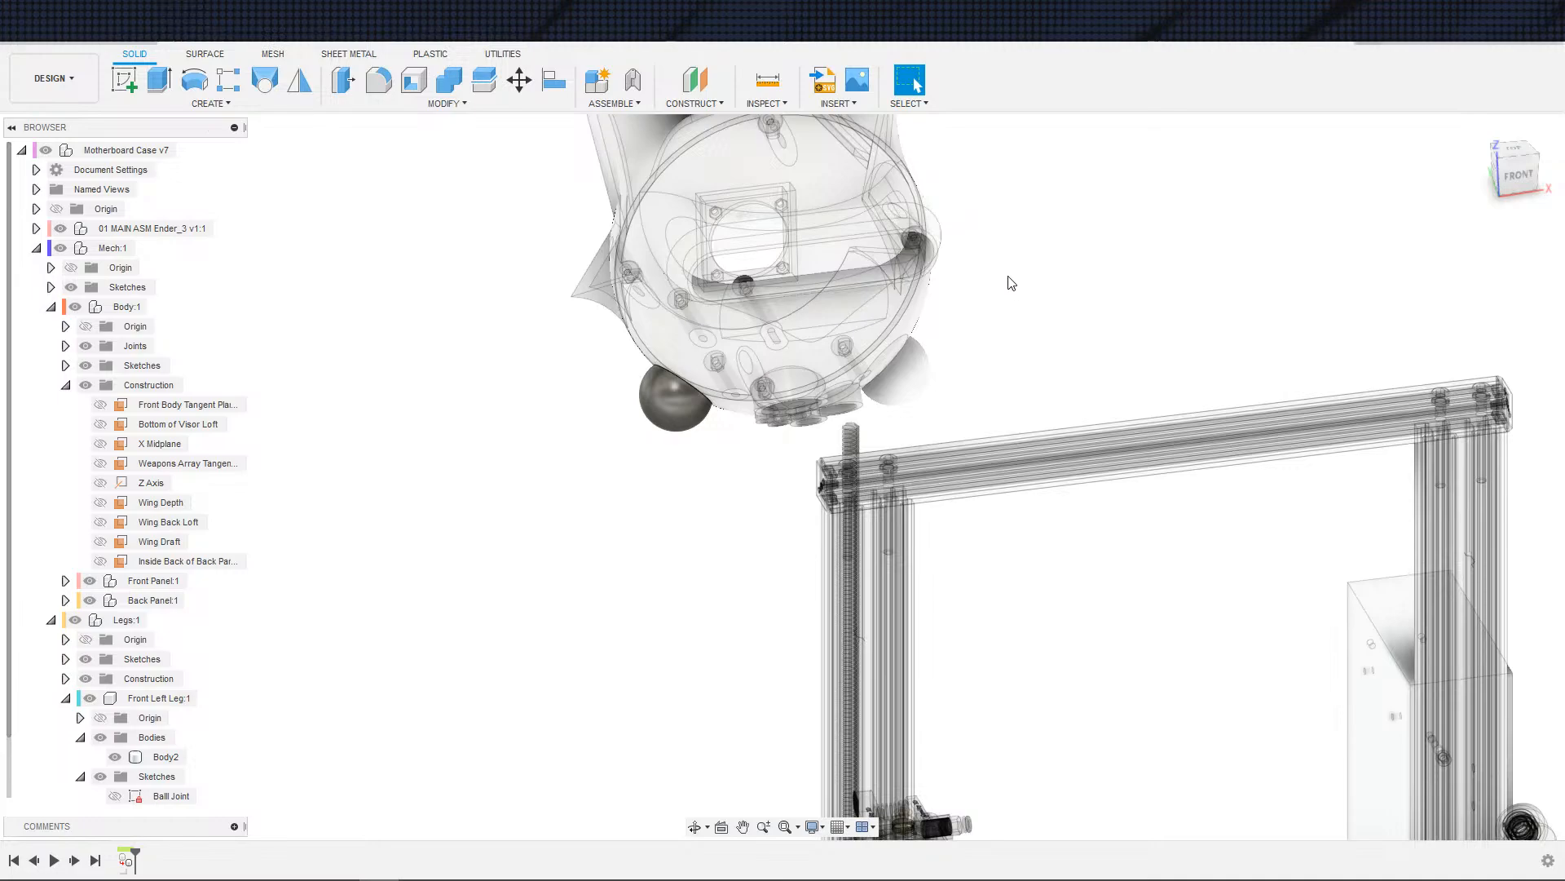
{"action": "scroll", "coordinate": [1011, 283], "scroll_direction": "up", "scroll_amount": 1}
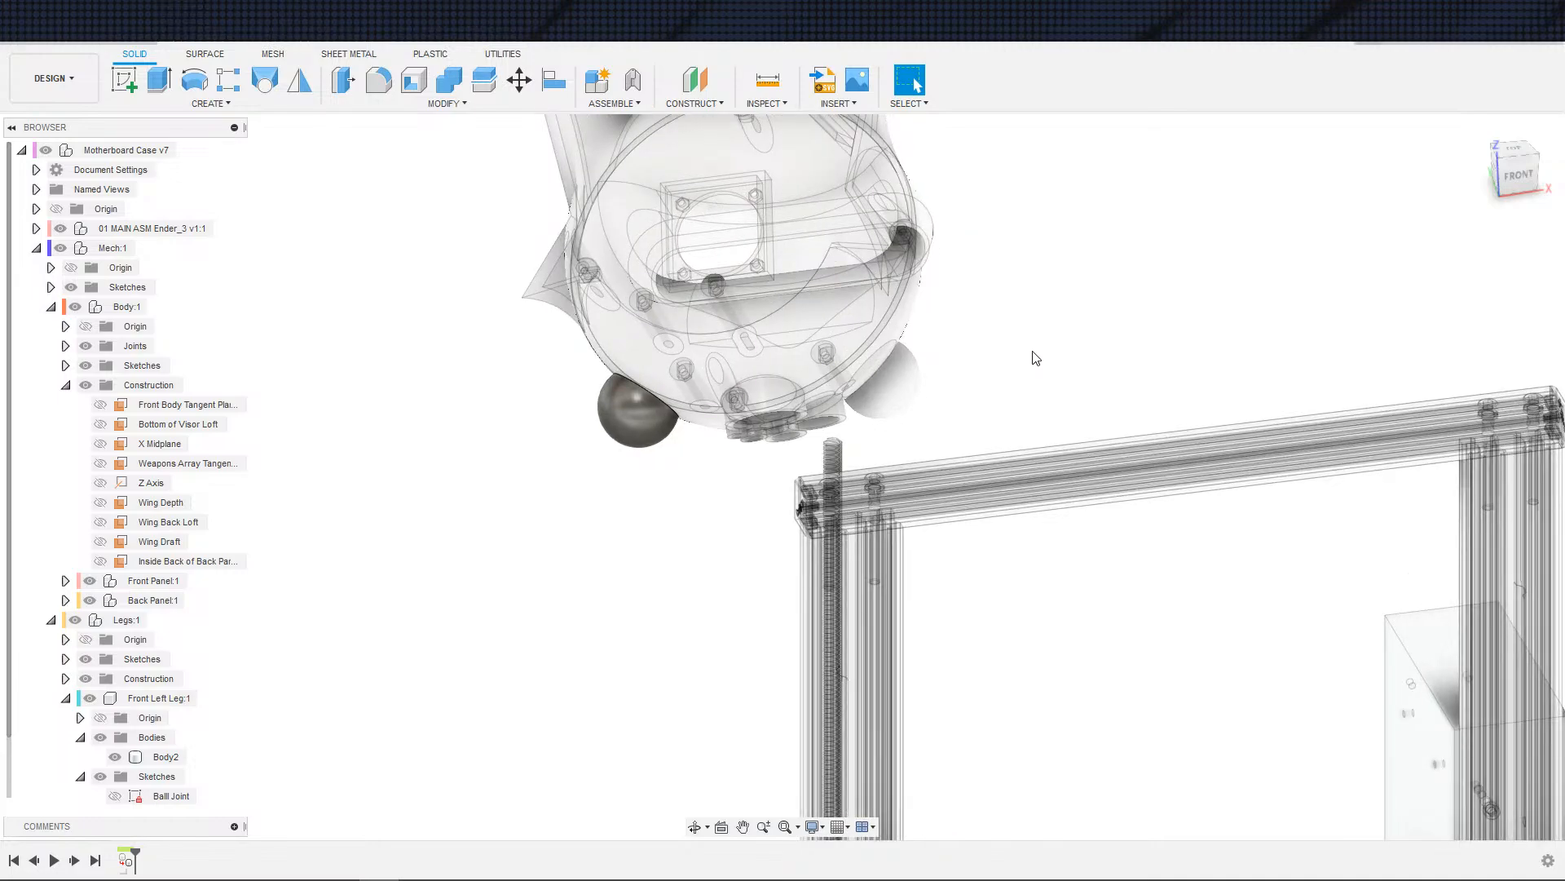
{"action": "scroll", "coordinate": [1033, 372], "scroll_direction": "down", "scroll_amount": 1}
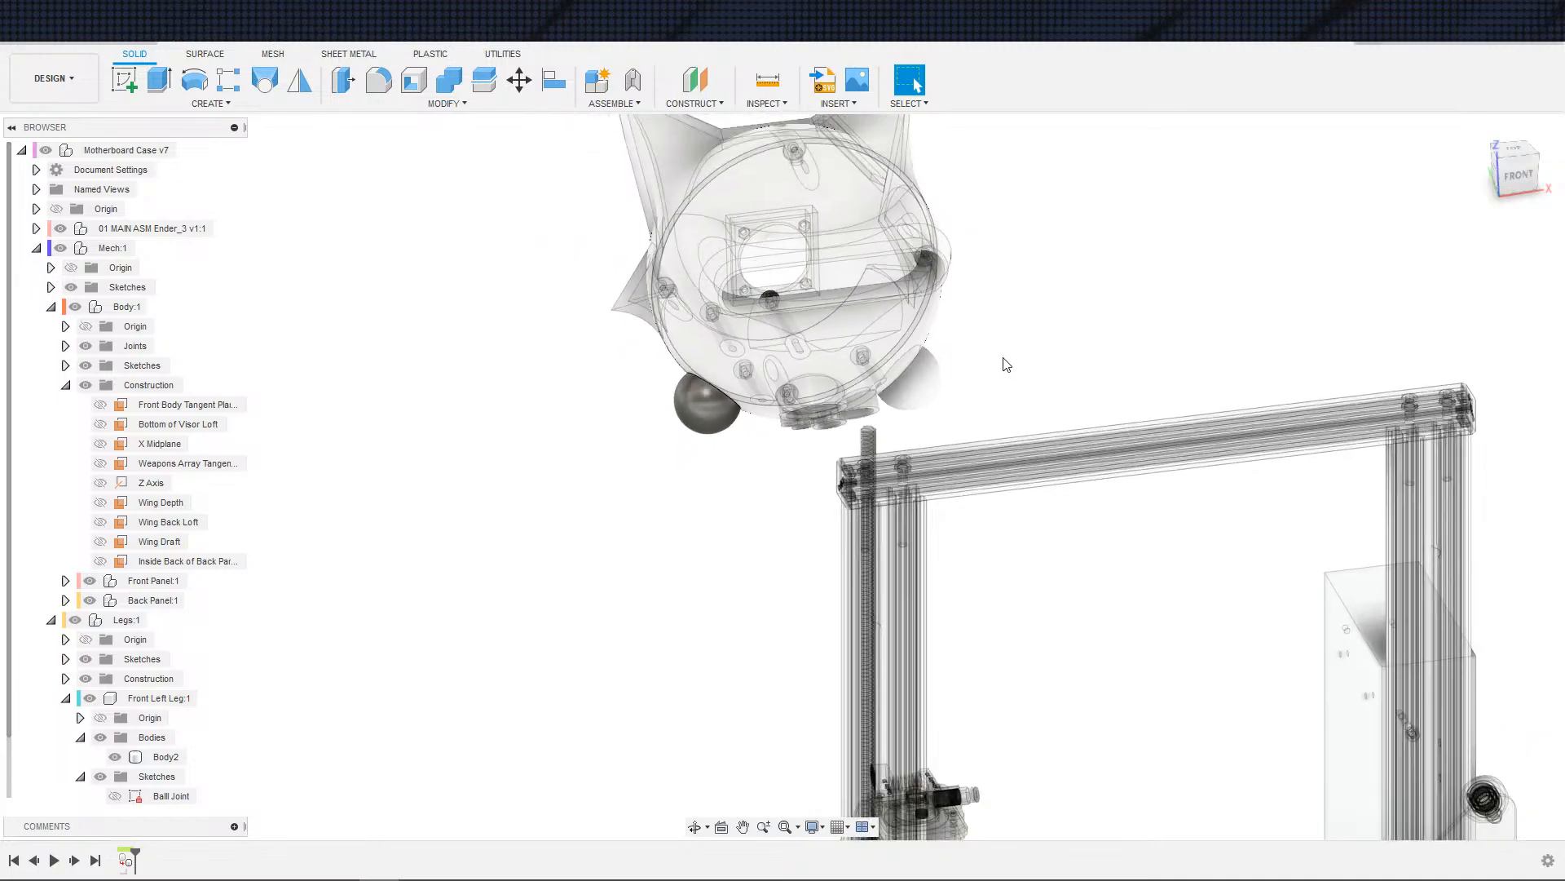
{"action": "scroll", "coordinate": [1009, 361], "scroll_direction": "up", "scroll_amount": 1}
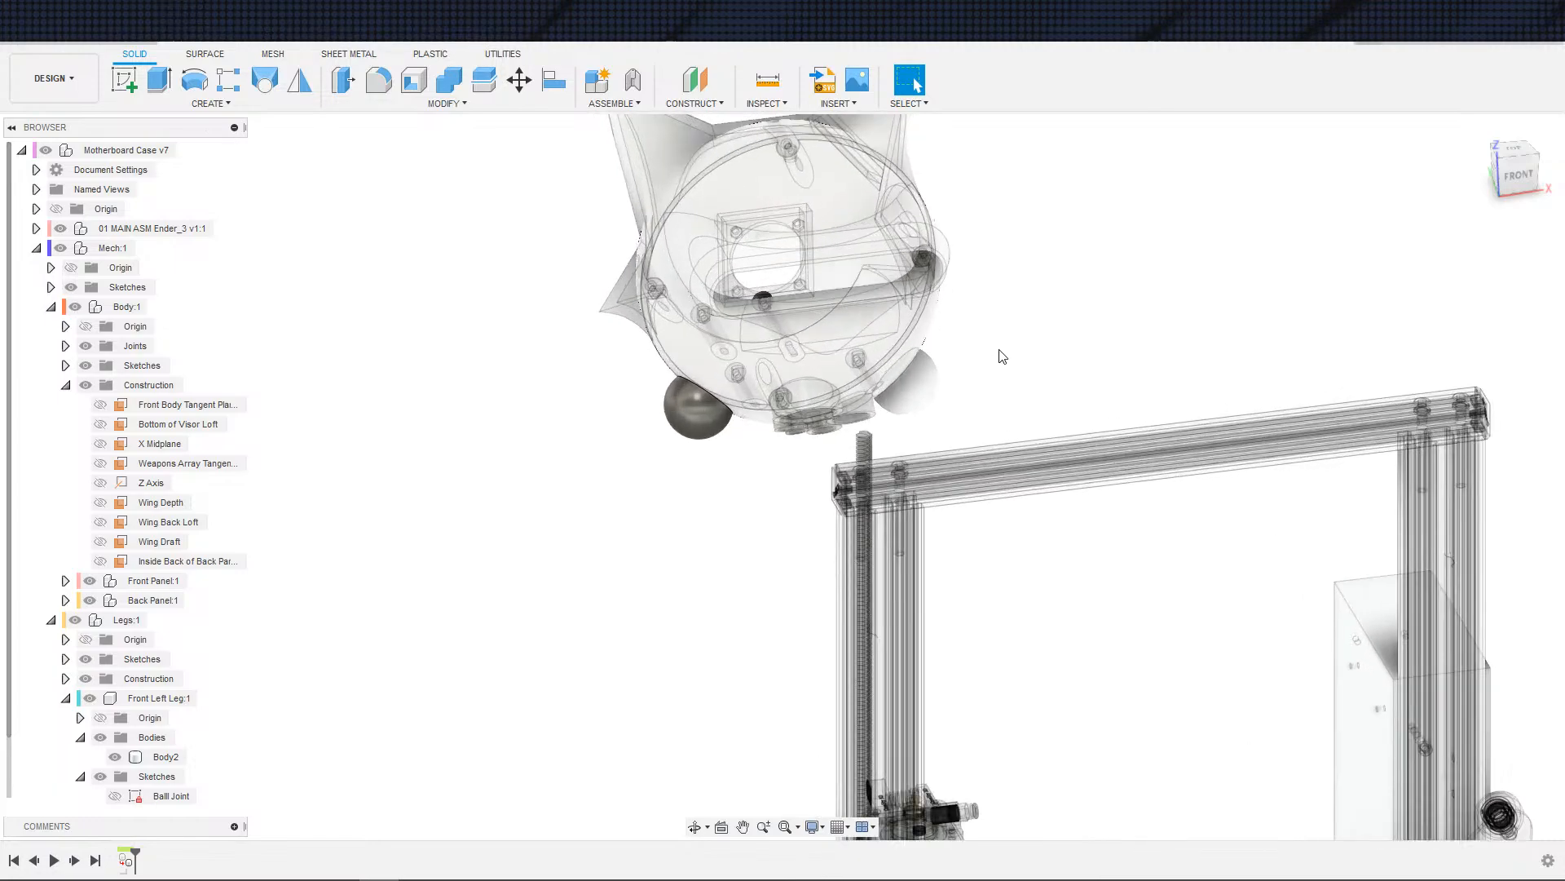
{"action": "mouse_move", "coordinate": [1033, 359]}
{"action": "middle_mouse_down", "text": "shift"}
{"action": "mouse_move", "coordinate": [1006, 335]}
{"action": "mouse_move", "coordinate": [1142, 324]}
{"action": "mouse_move", "coordinate": [1017, 344]}
{"action": "middle_mouse_up", "text": "shift"}
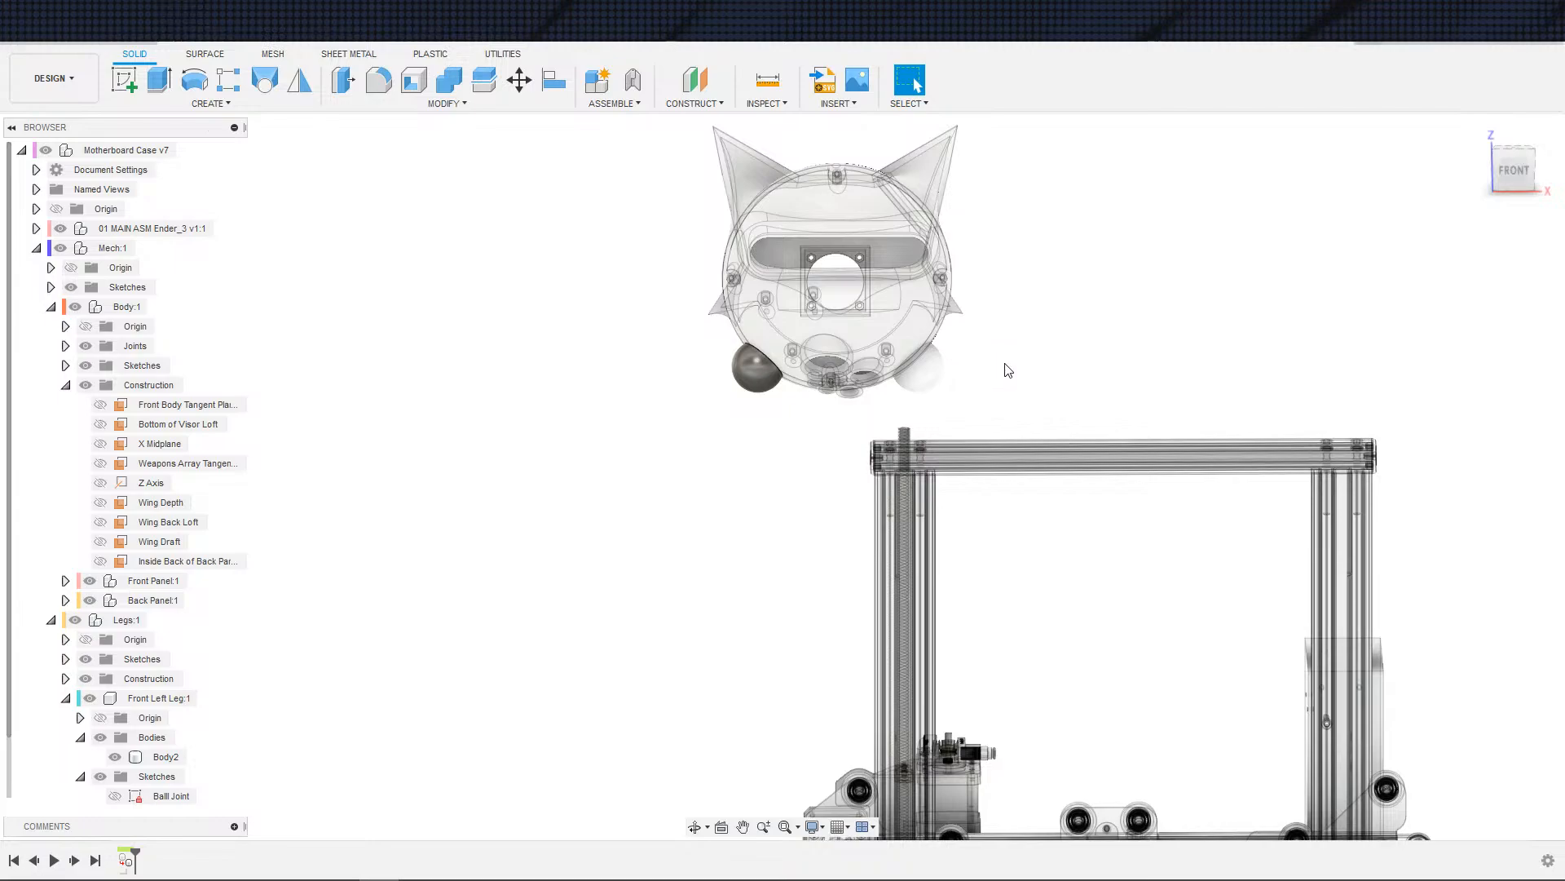
{"action": "middle_click_drag", "start_coordinate": [1009, 370], "coordinate": [1019, 366], "text": "shift"}
{"action": "middle_click_drag", "start_coordinate": [869, 435], "coordinate": [825, 461], "text": "shift"}
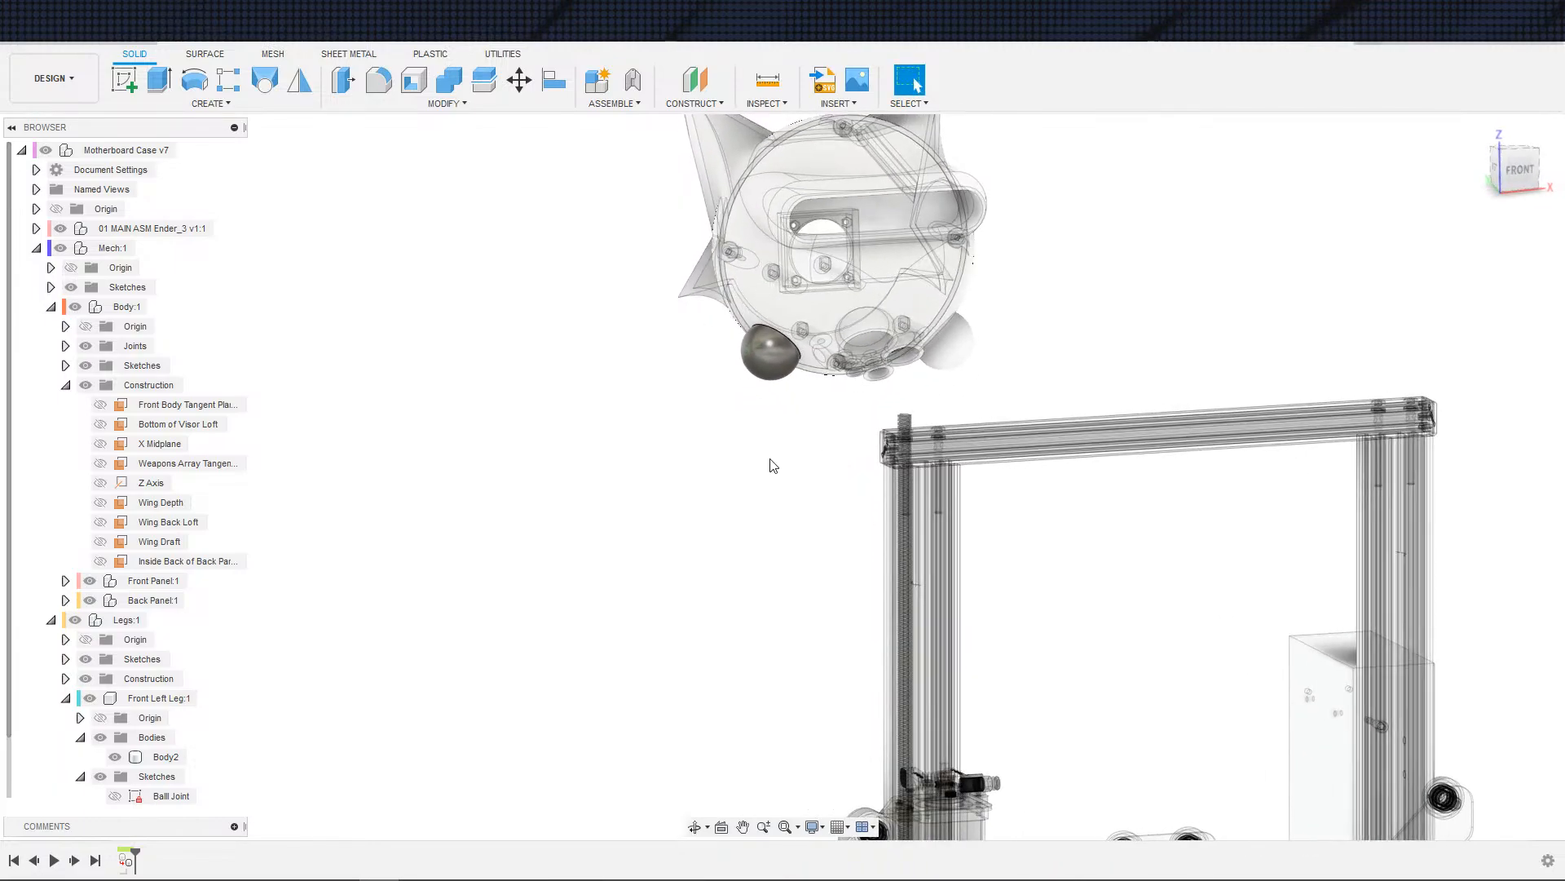
{"action": "scroll", "coordinate": [763, 423], "scroll_direction": "up", "scroll_amount": 3}
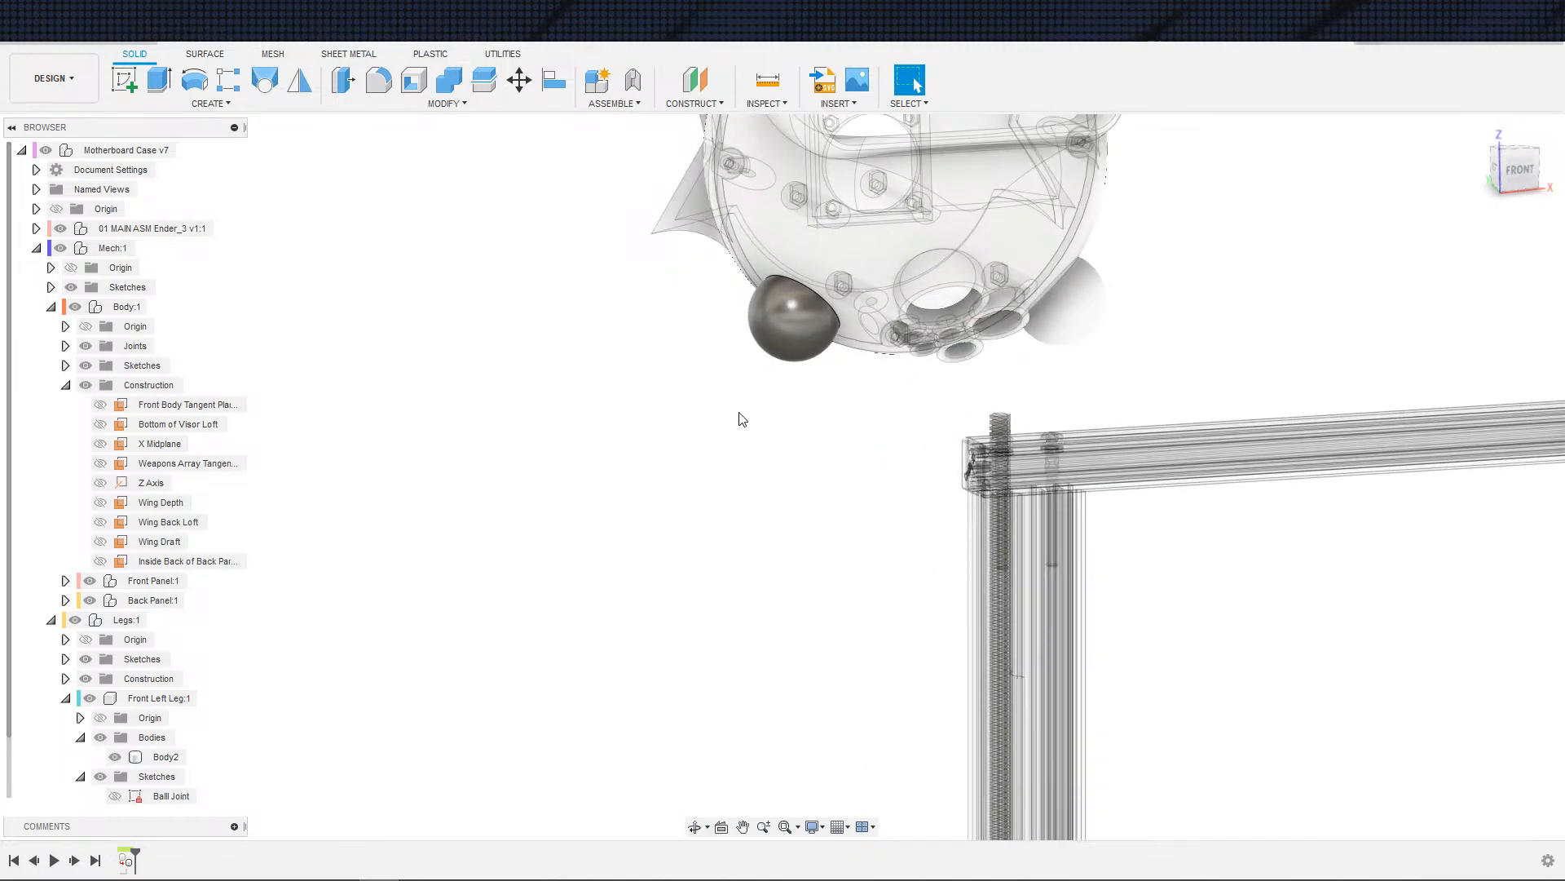
{"action": "scroll", "coordinate": [1013, 439], "scroll_direction": "down", "scroll_amount": 1}
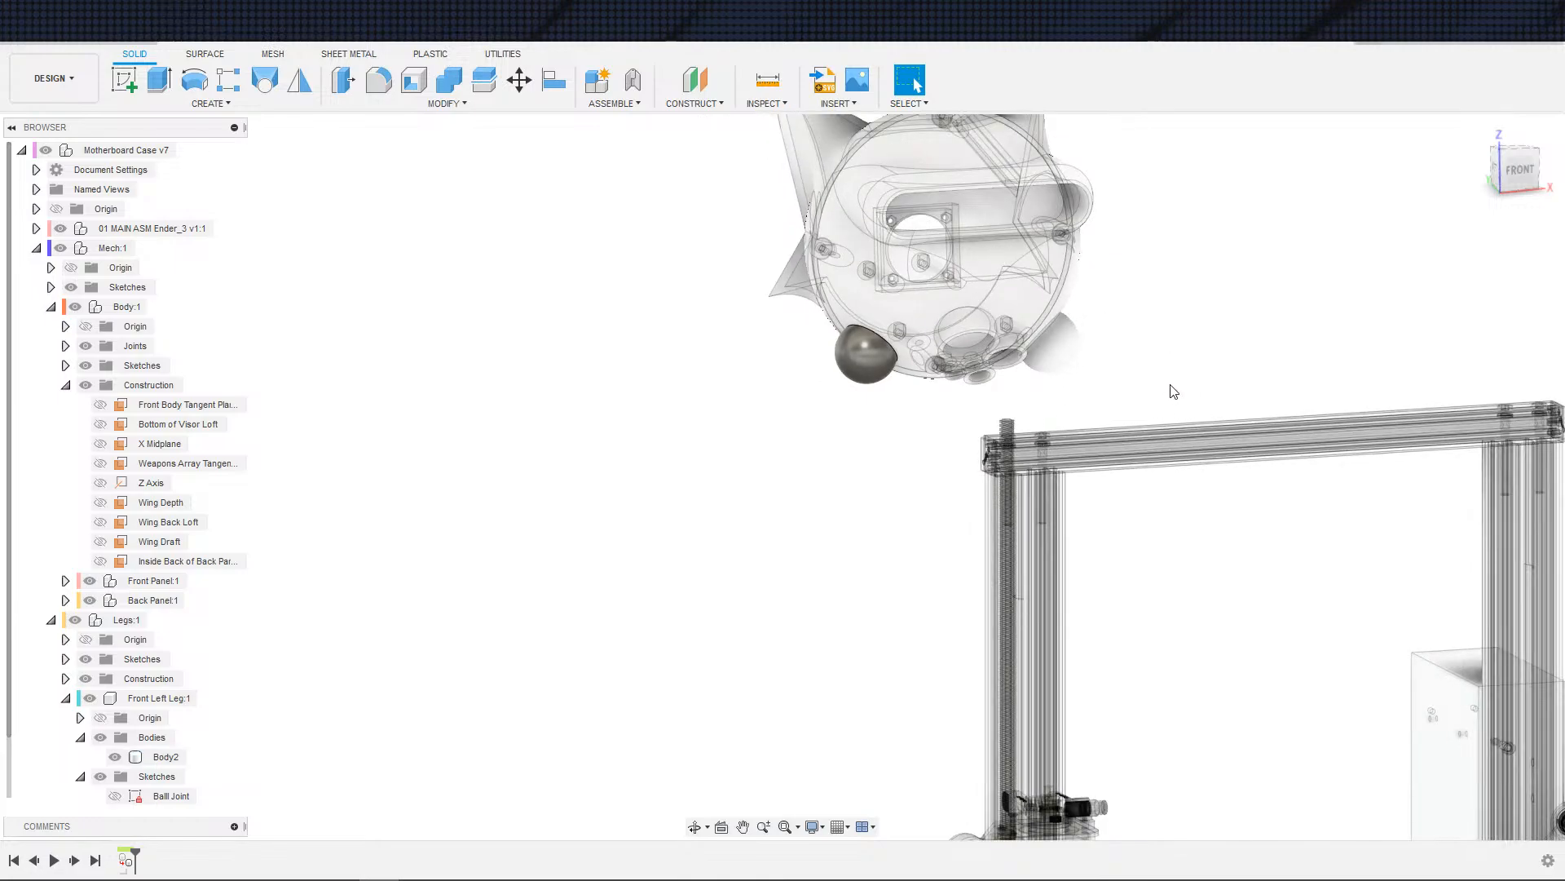
{"action": "middle_click_drag", "start_coordinate": [1153, 384], "coordinate": [1192, 327], "text": "shift"}
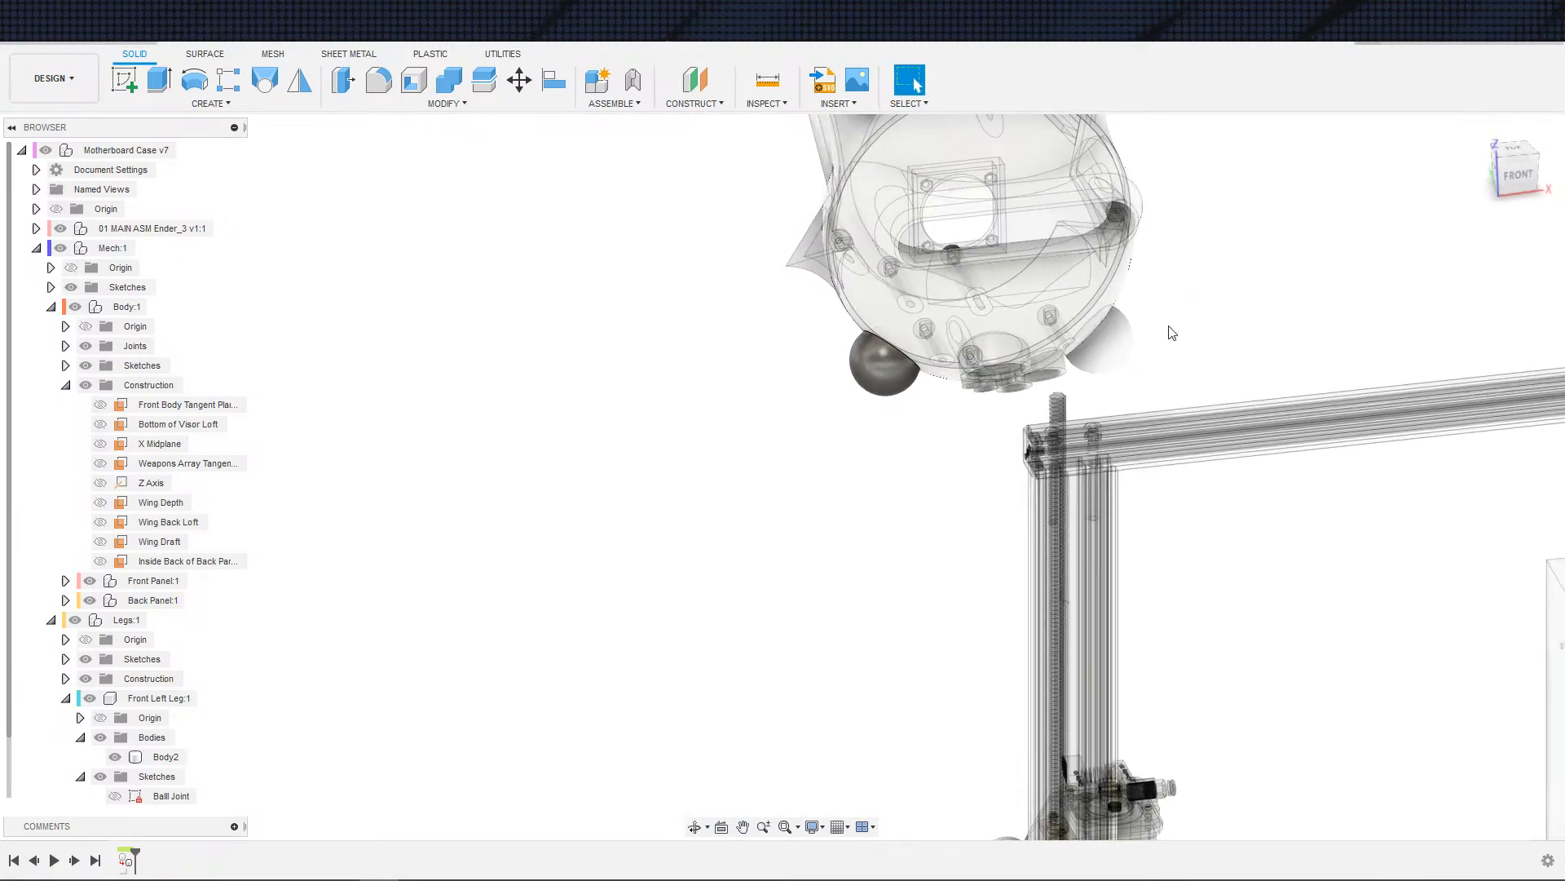
{"action": "left_click", "coordinate": [1110, 336]}
{"action": "middle_click_drag", "start_coordinate": [861, 446], "coordinate": [790, 443], "text": "shift"}
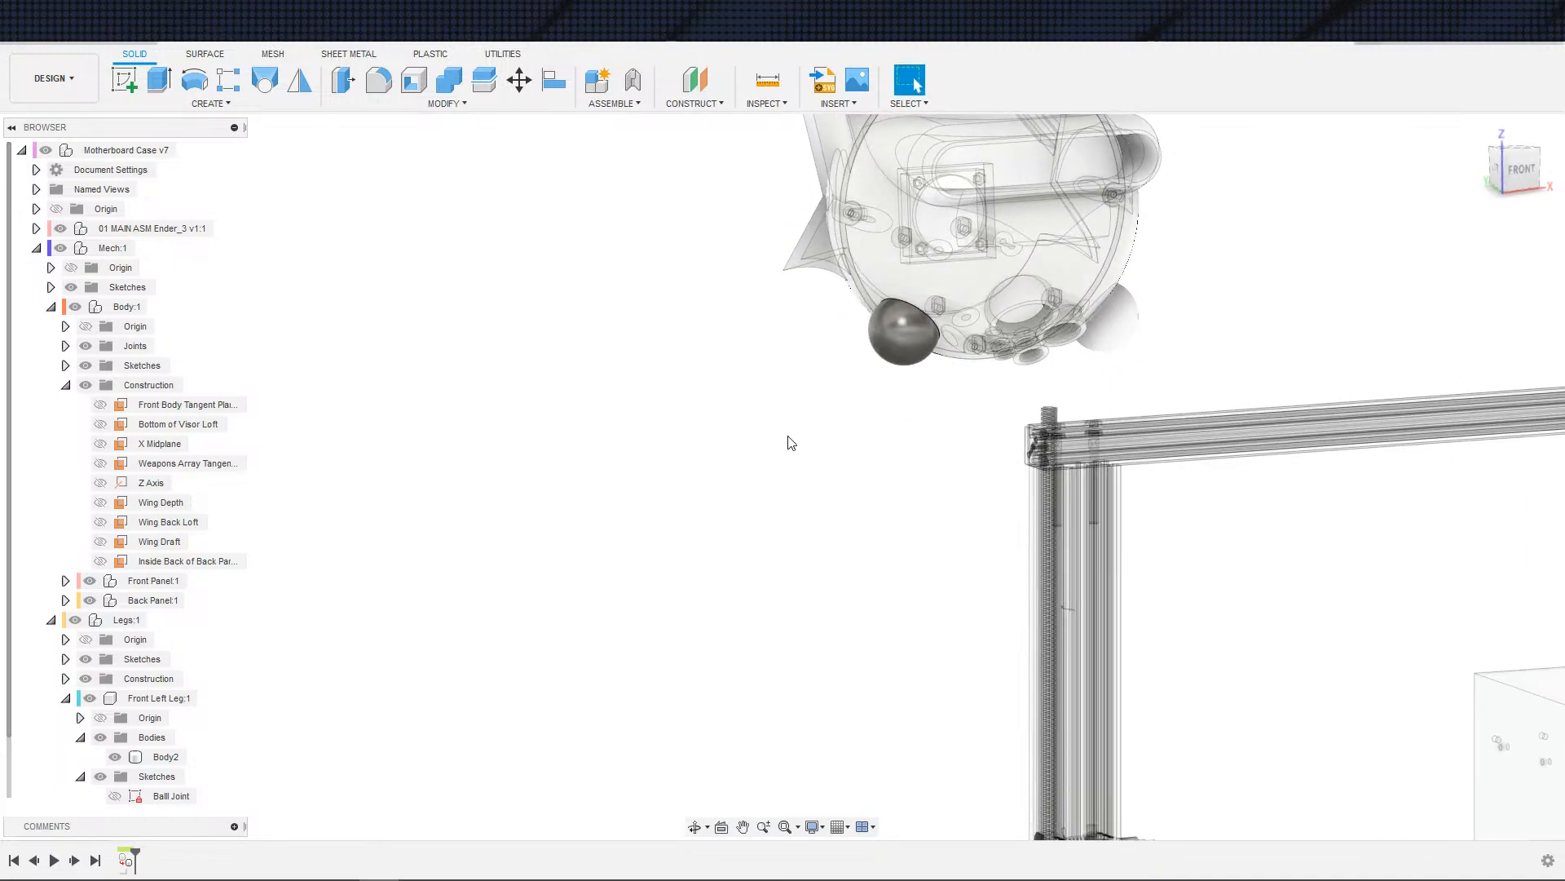
- Rename the Front Right Leg Tangent construction plane in the Legs component as Front Left Leg Tangent
{"action": "scroll", "coordinate": [114, 766], "scroll_direction": "down", "scroll_amount": 1}
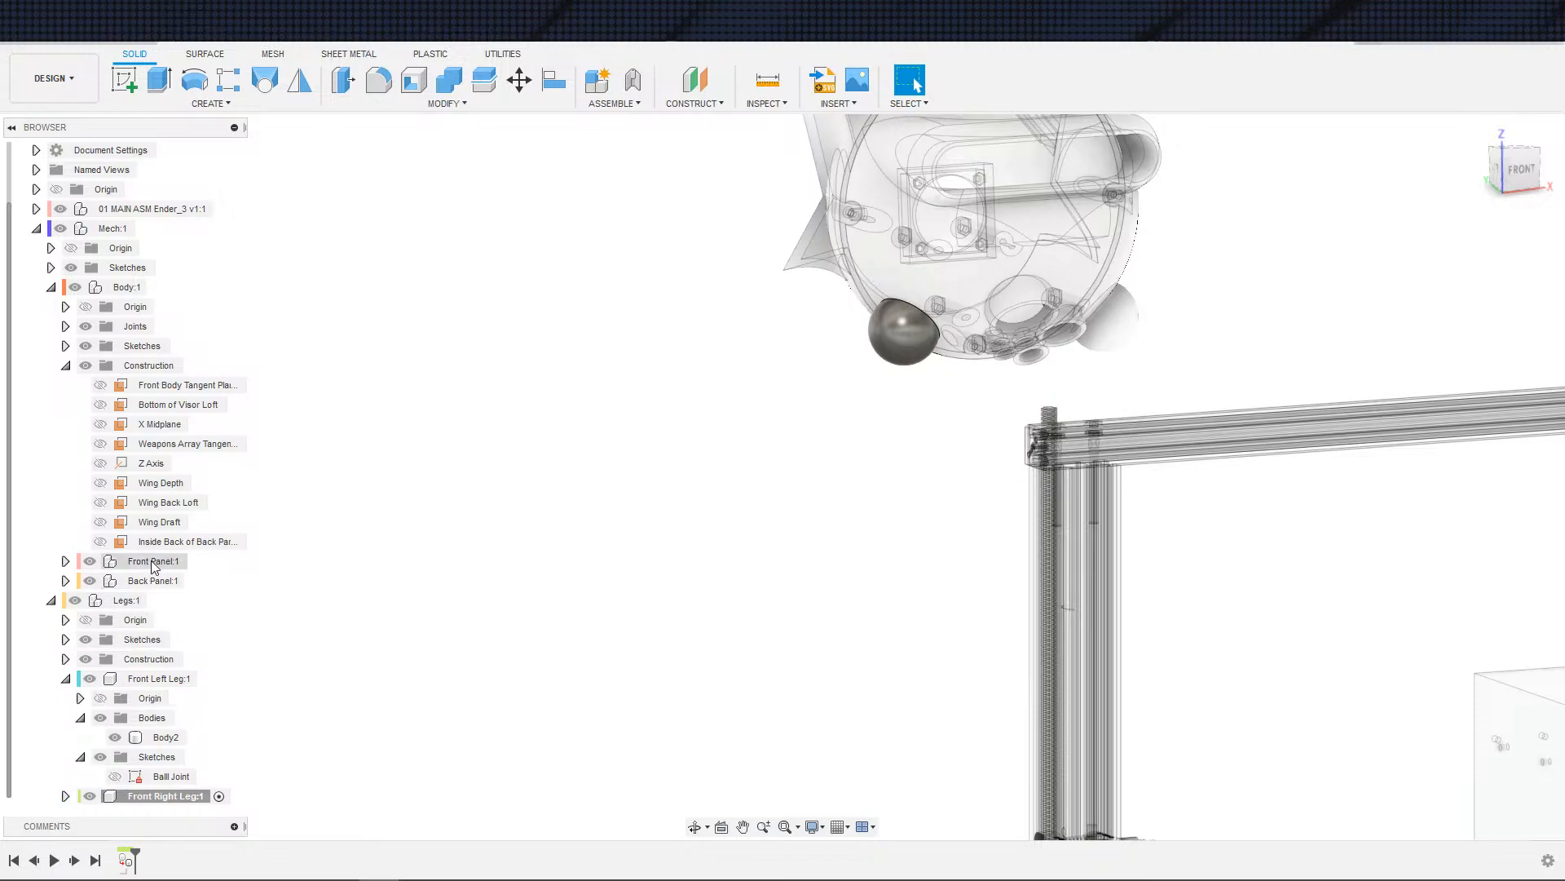
{"action": "left_click", "coordinate": [65, 659]}
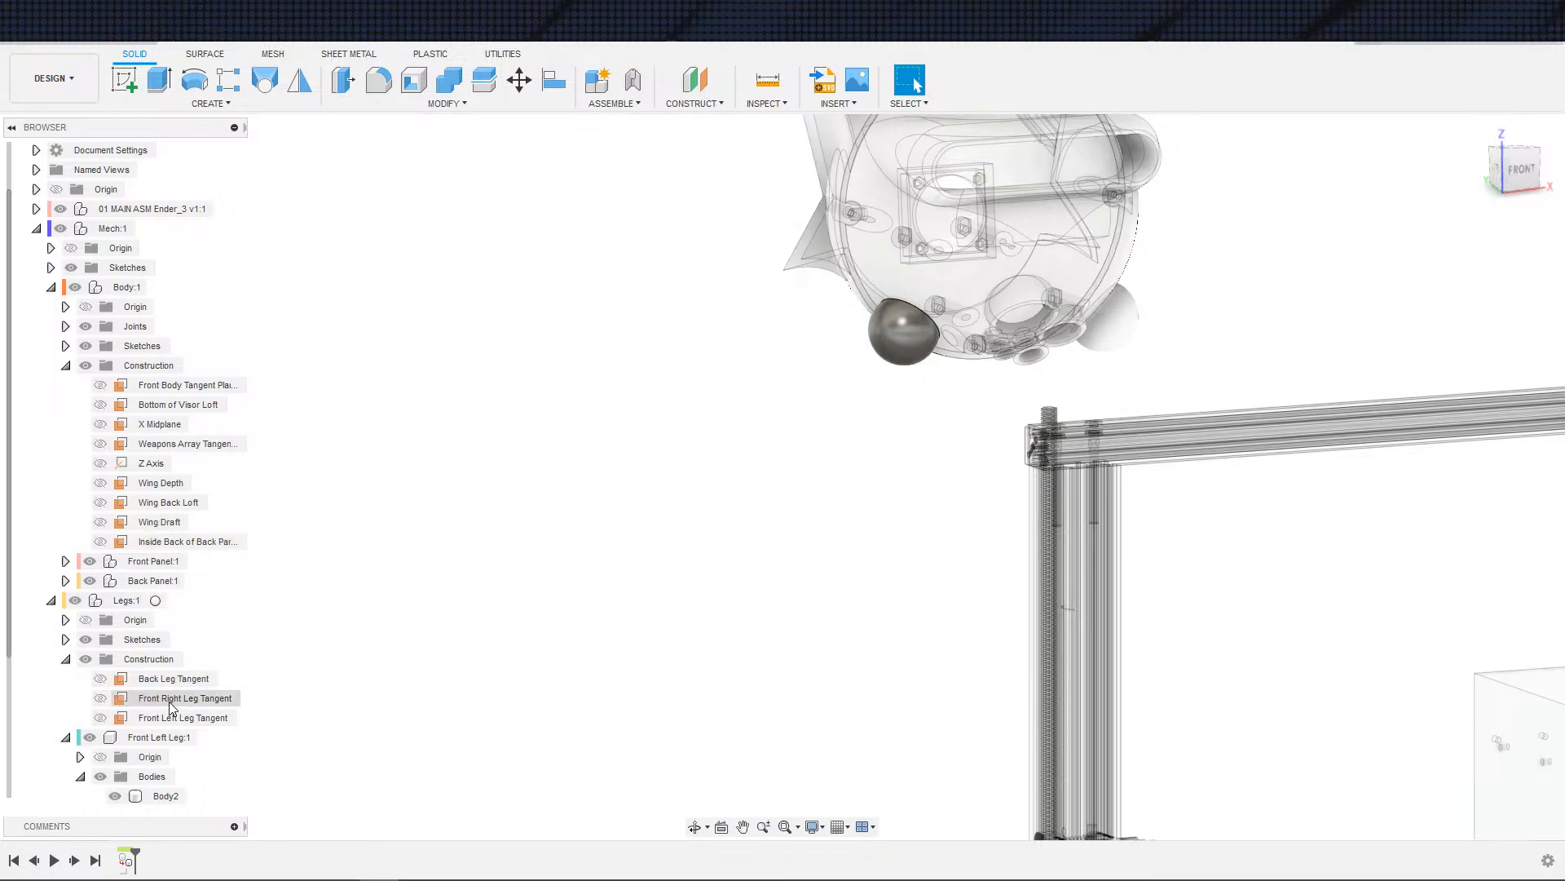
{"action": "left_click", "coordinate": [171, 701]}
{"action": "left_click", "coordinate": [171, 700]}
{"action": "double_click", "coordinate": [177, 699]}
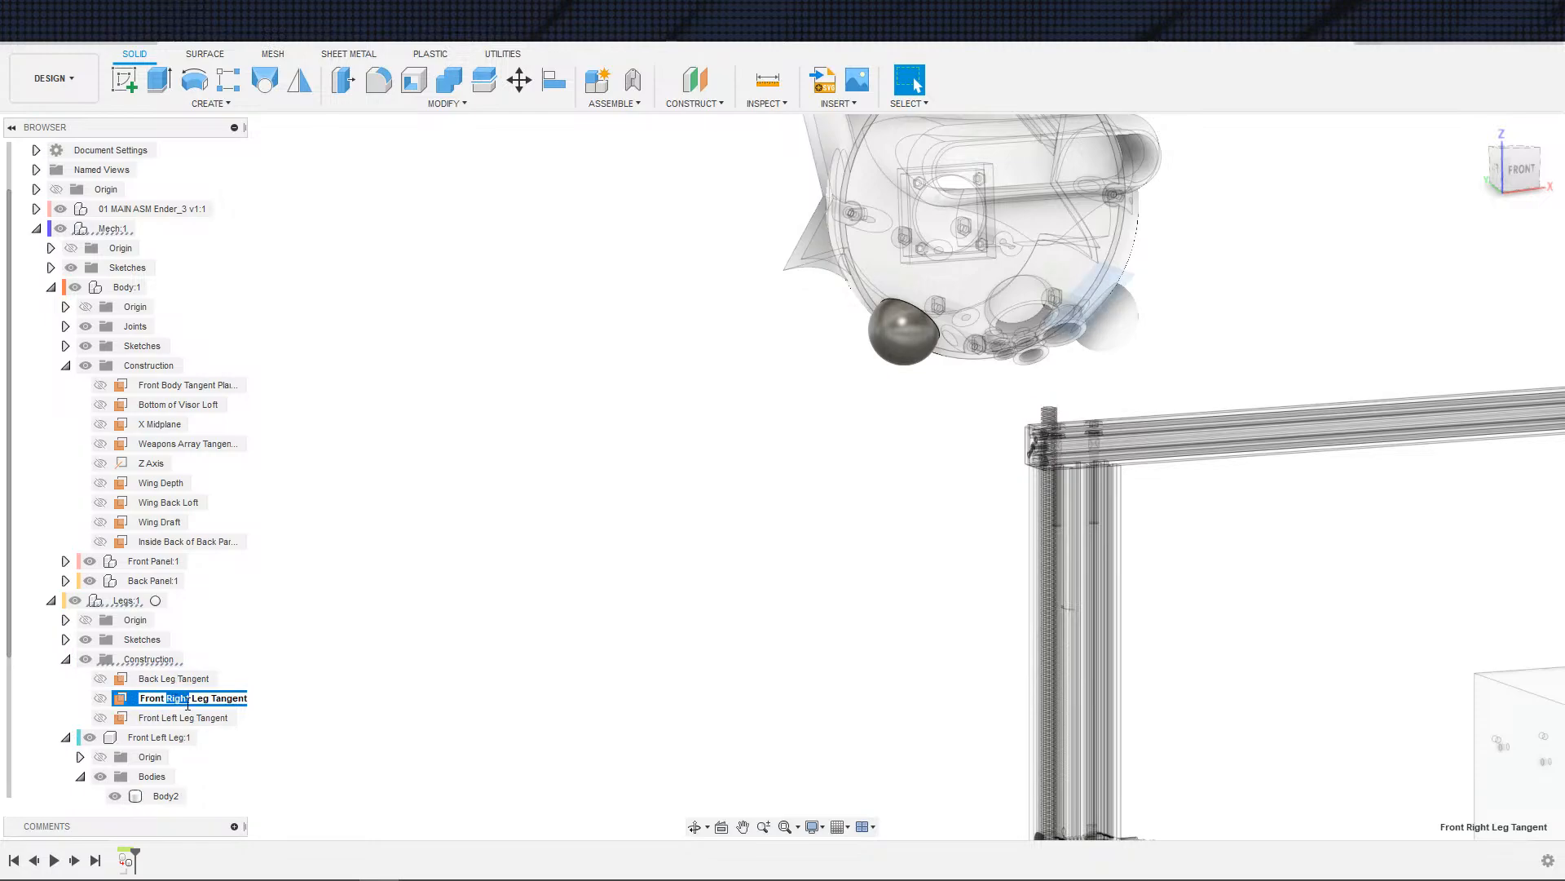
{"action": "type", "text": "Left"}
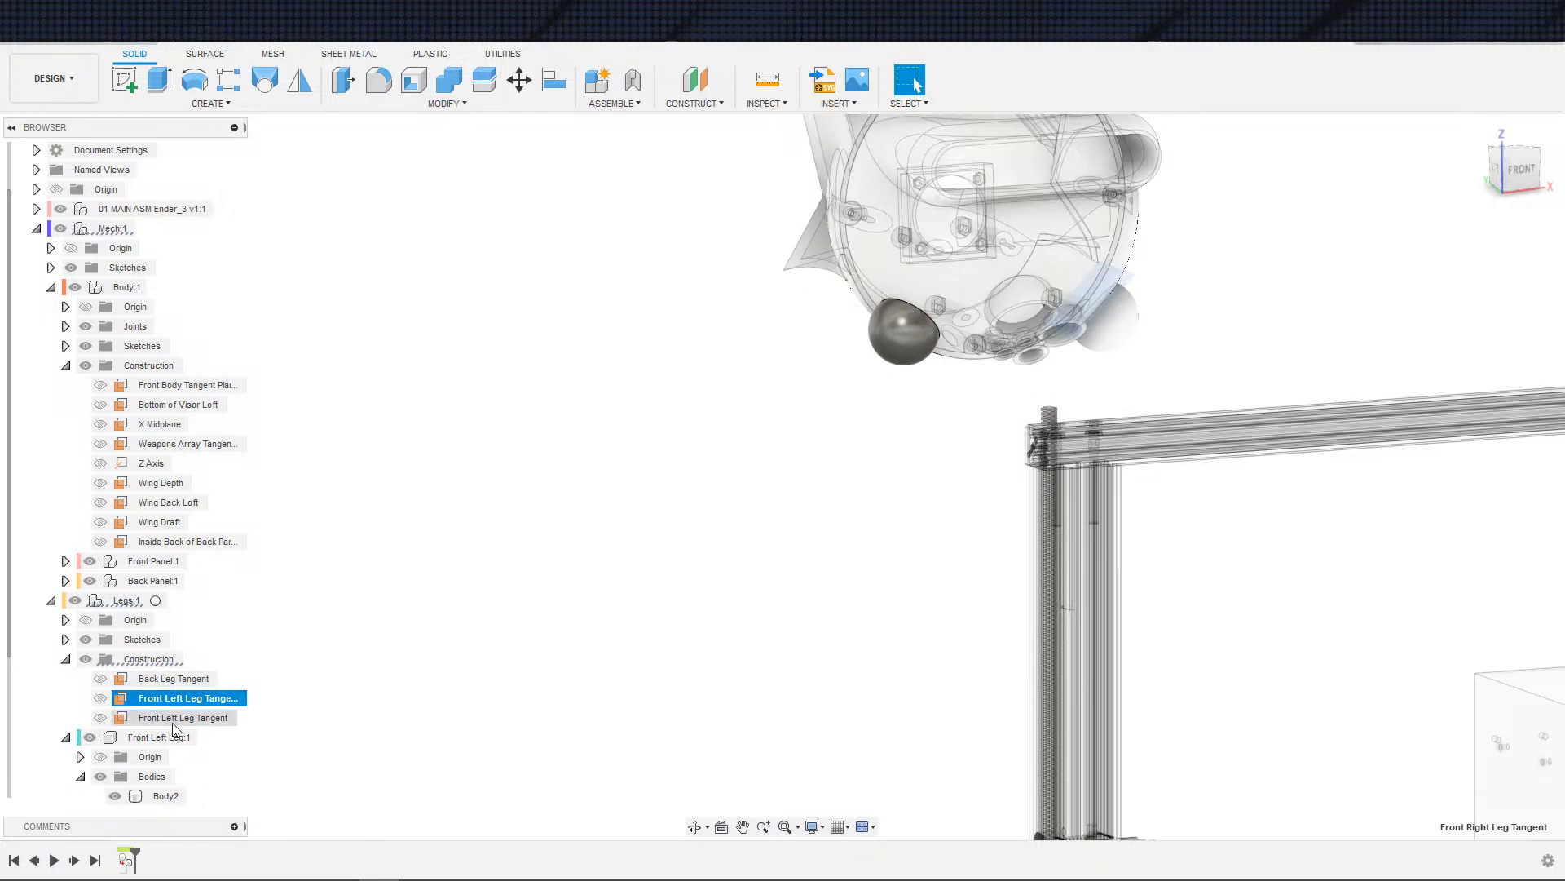
{"action": "key", "text": "Return"}
- Rename the other front leg tangent plane, at the dark ball, as Front Right Leg Tangent
{"action": "left_click", "coordinate": [176, 719]}
{"action": "left_click", "coordinate": [173, 717]}
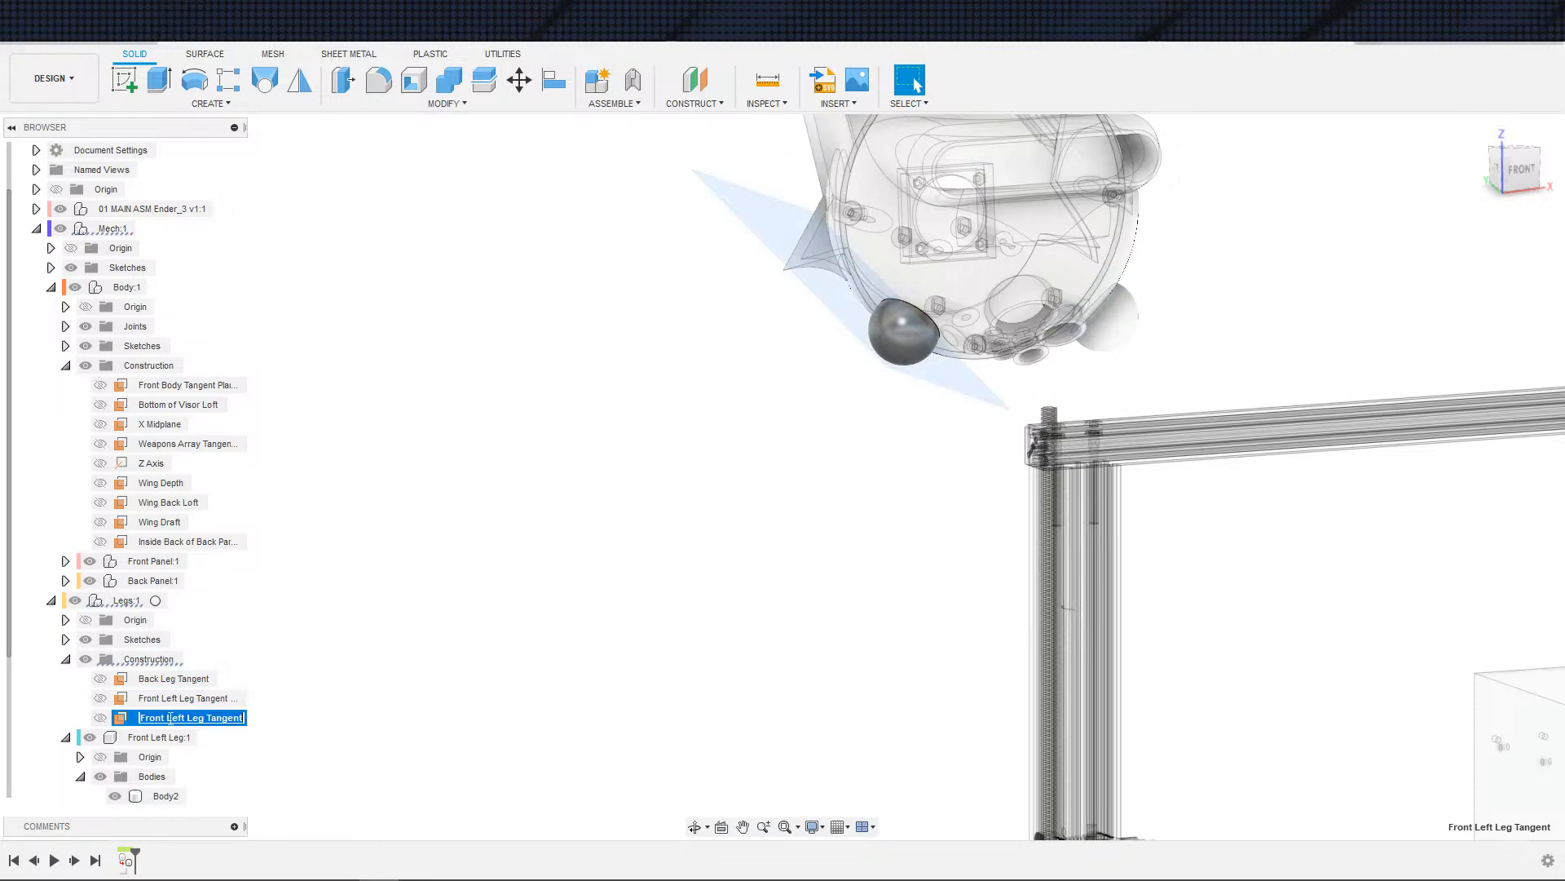
{"action": "double_click", "coordinate": [168, 717]}
{"action": "left_click", "coordinate": [173, 717]}
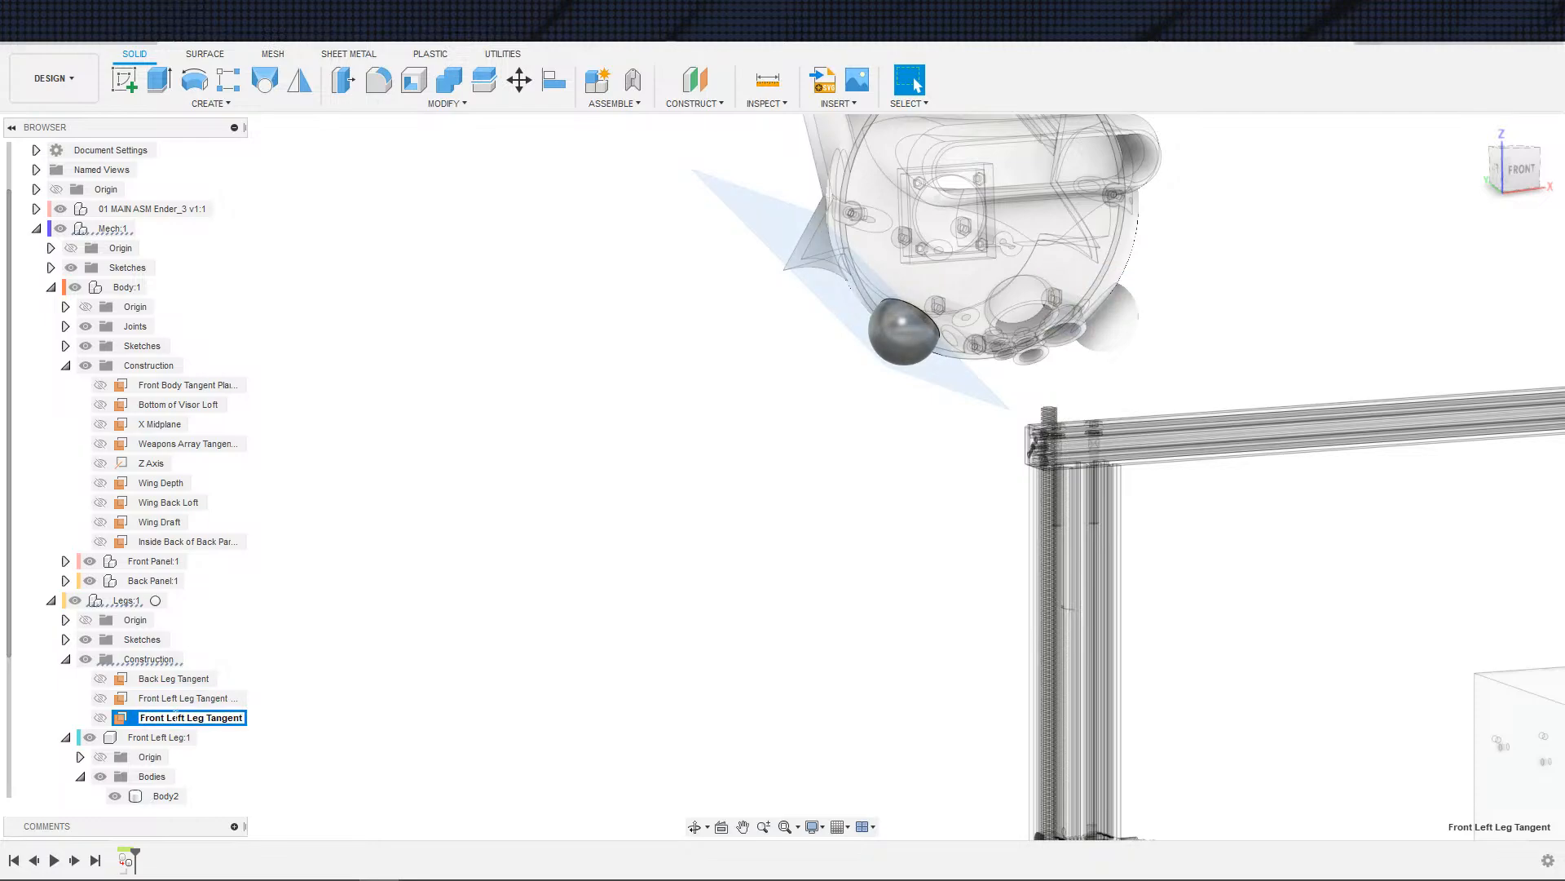
{"action": "double_click", "coordinate": [174, 717]}
{"action": "type", "text": "Right"}
{"action": "key", "text": "Return"}
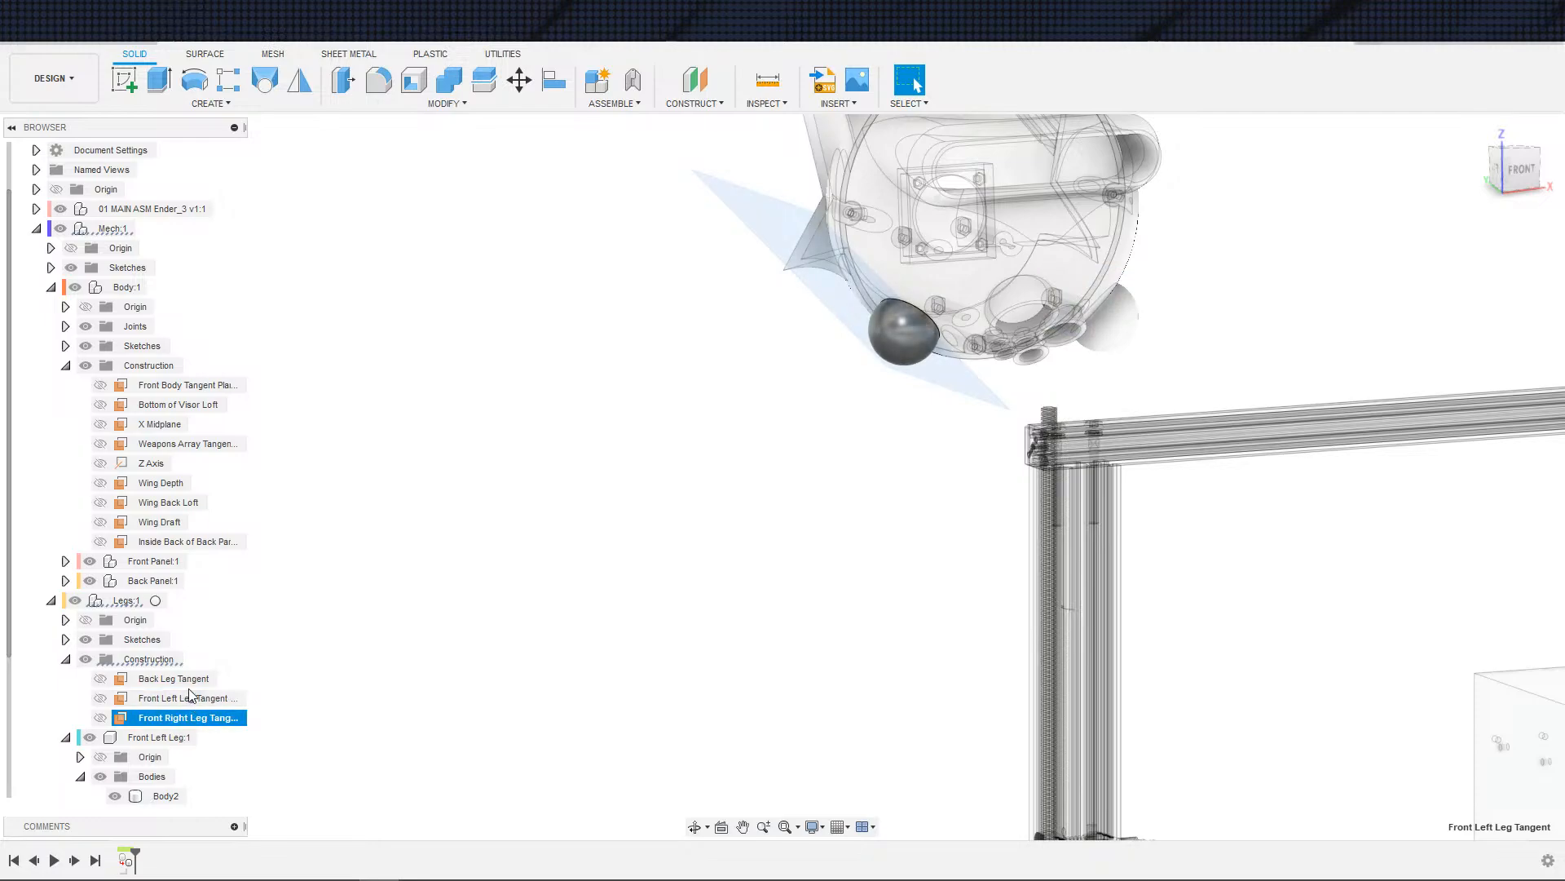
- Remove the (1) suffix from the Front Left Leg Tangent plane's name
{"action": "left_click", "coordinate": [189, 698]}
{"action": "double_click", "coordinate": [199, 698]}
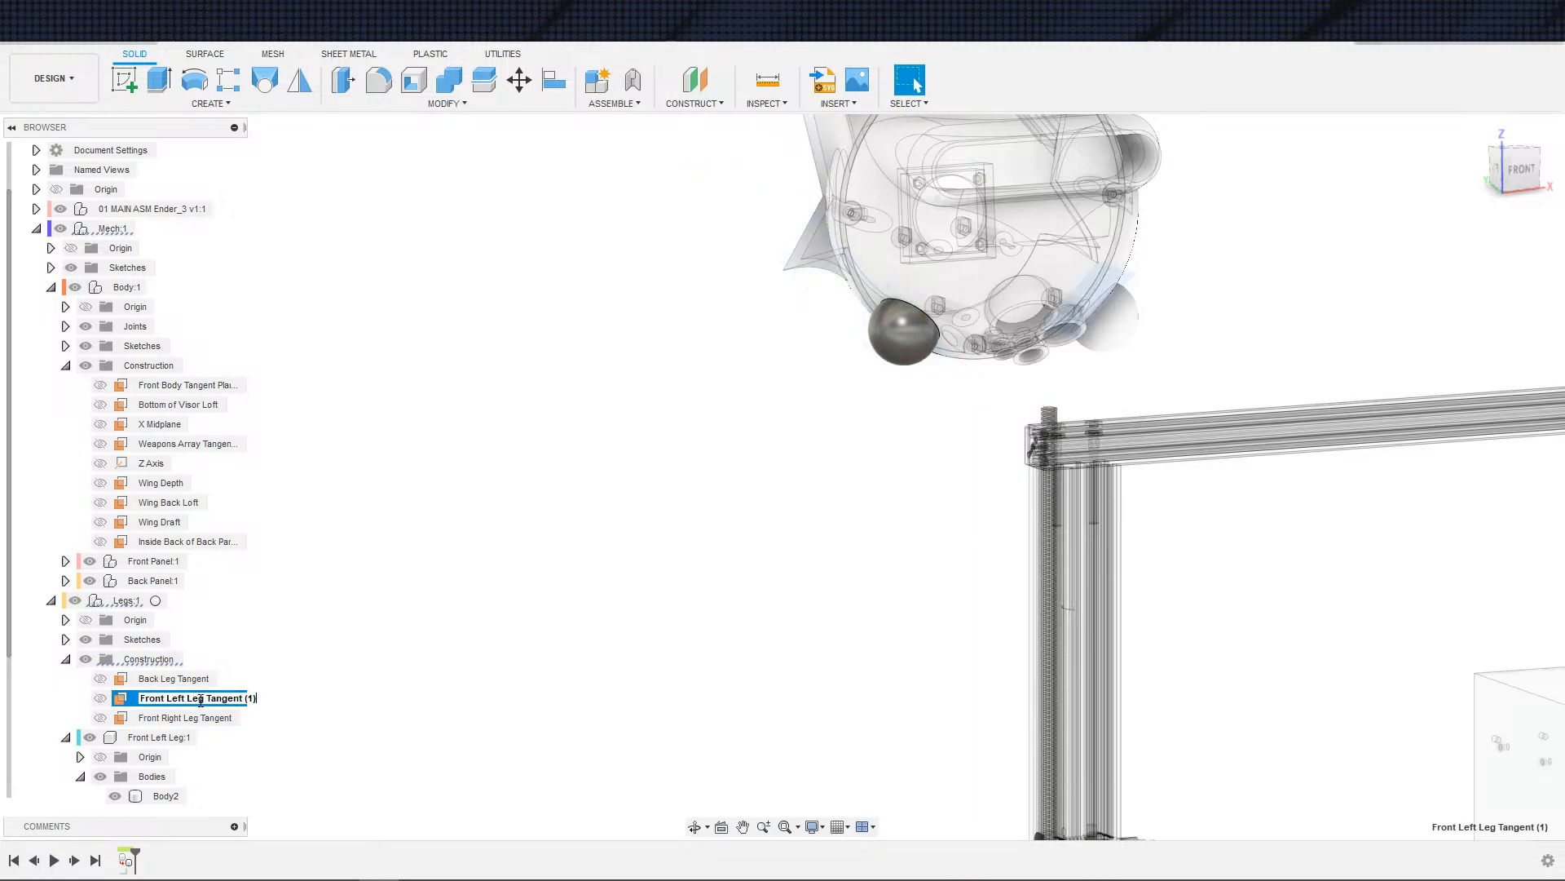
{"action": "key", "text": "Return"}
- Select the Front Right Leg Tangent plane and check its position against the front leg balls
{"action": "scroll", "coordinate": [380, 790], "scroll_direction": "down", "scroll_amount": 3}
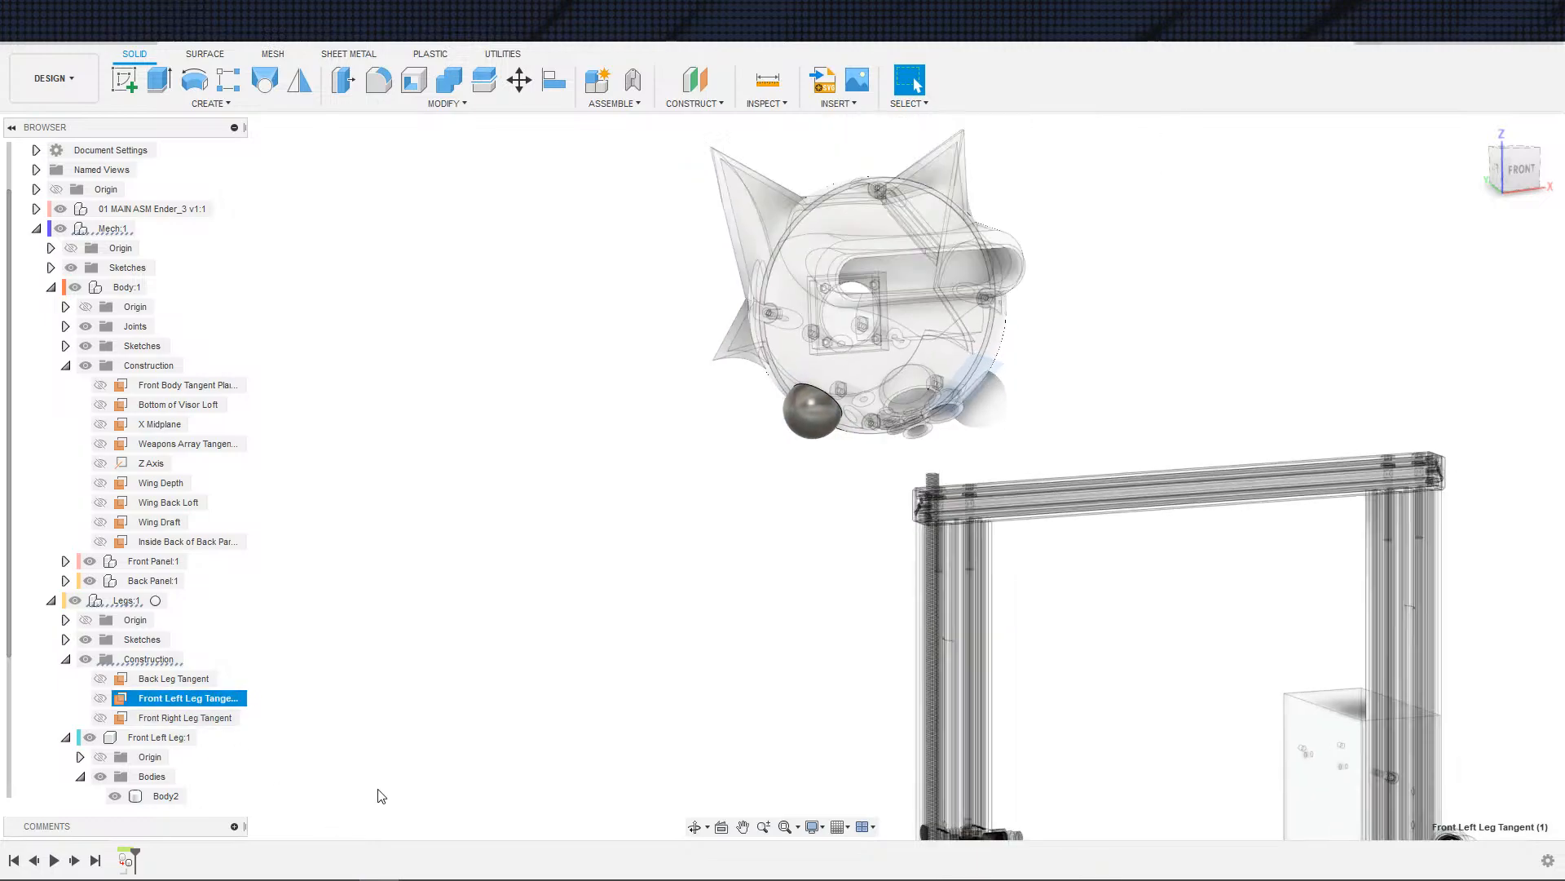
{"action": "left_click", "coordinate": [470, 706]}
{"action": "left_click", "coordinate": [216, 718]}
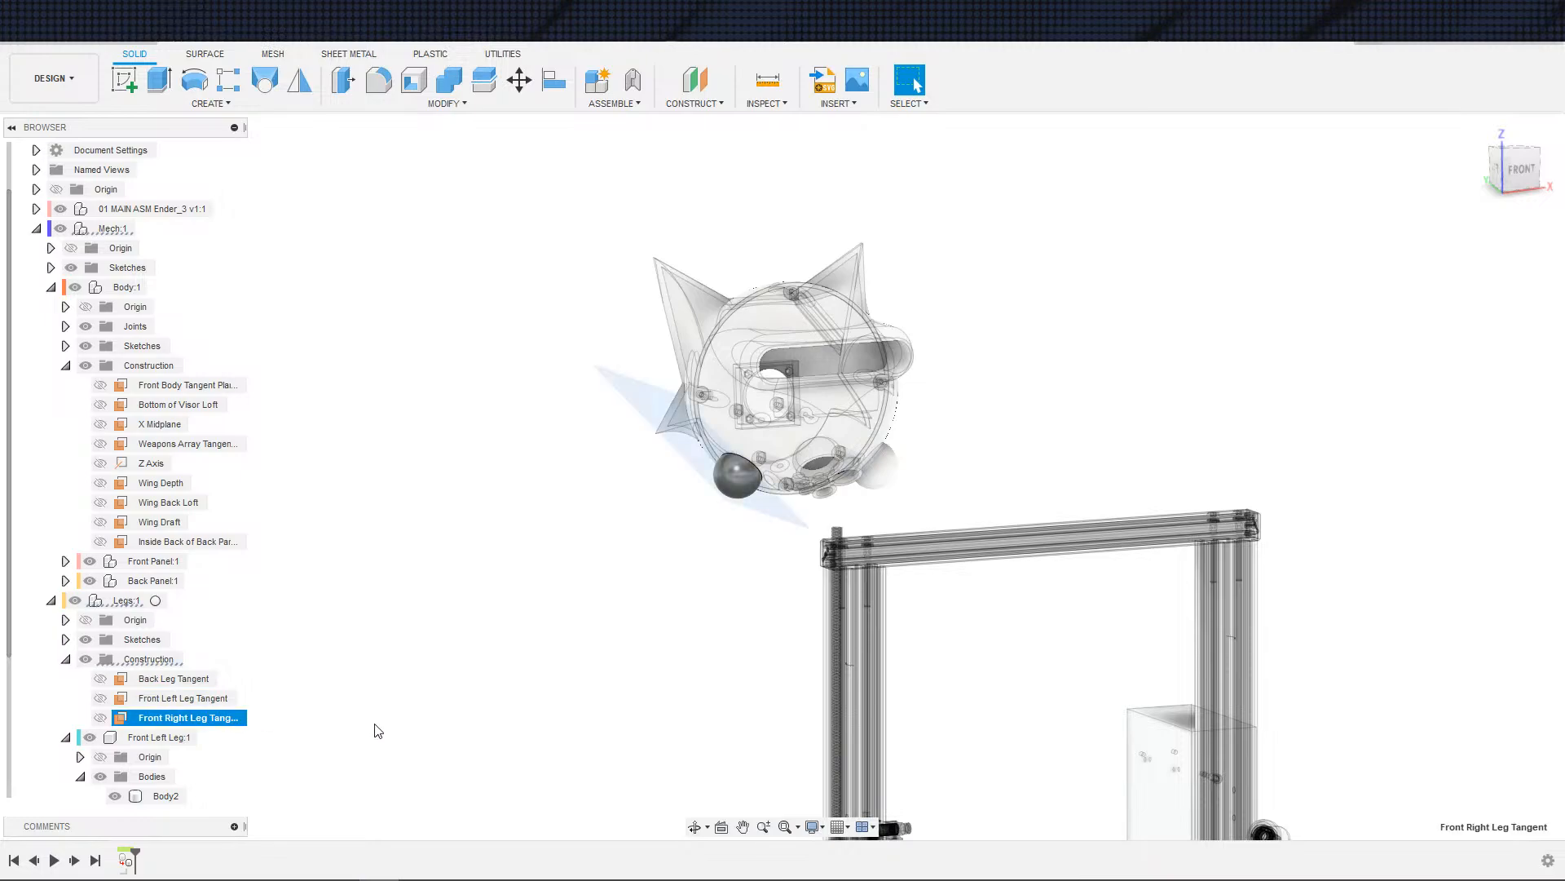
{"action": "middle_click_drag", "start_coordinate": [480, 724], "coordinate": [488, 726], "text": "shift"}
{"action": "left_click", "coordinate": [914, 82]}
{"action": "scroll", "coordinate": [656, 618], "scroll_direction": "up", "scroll_amount": 3}
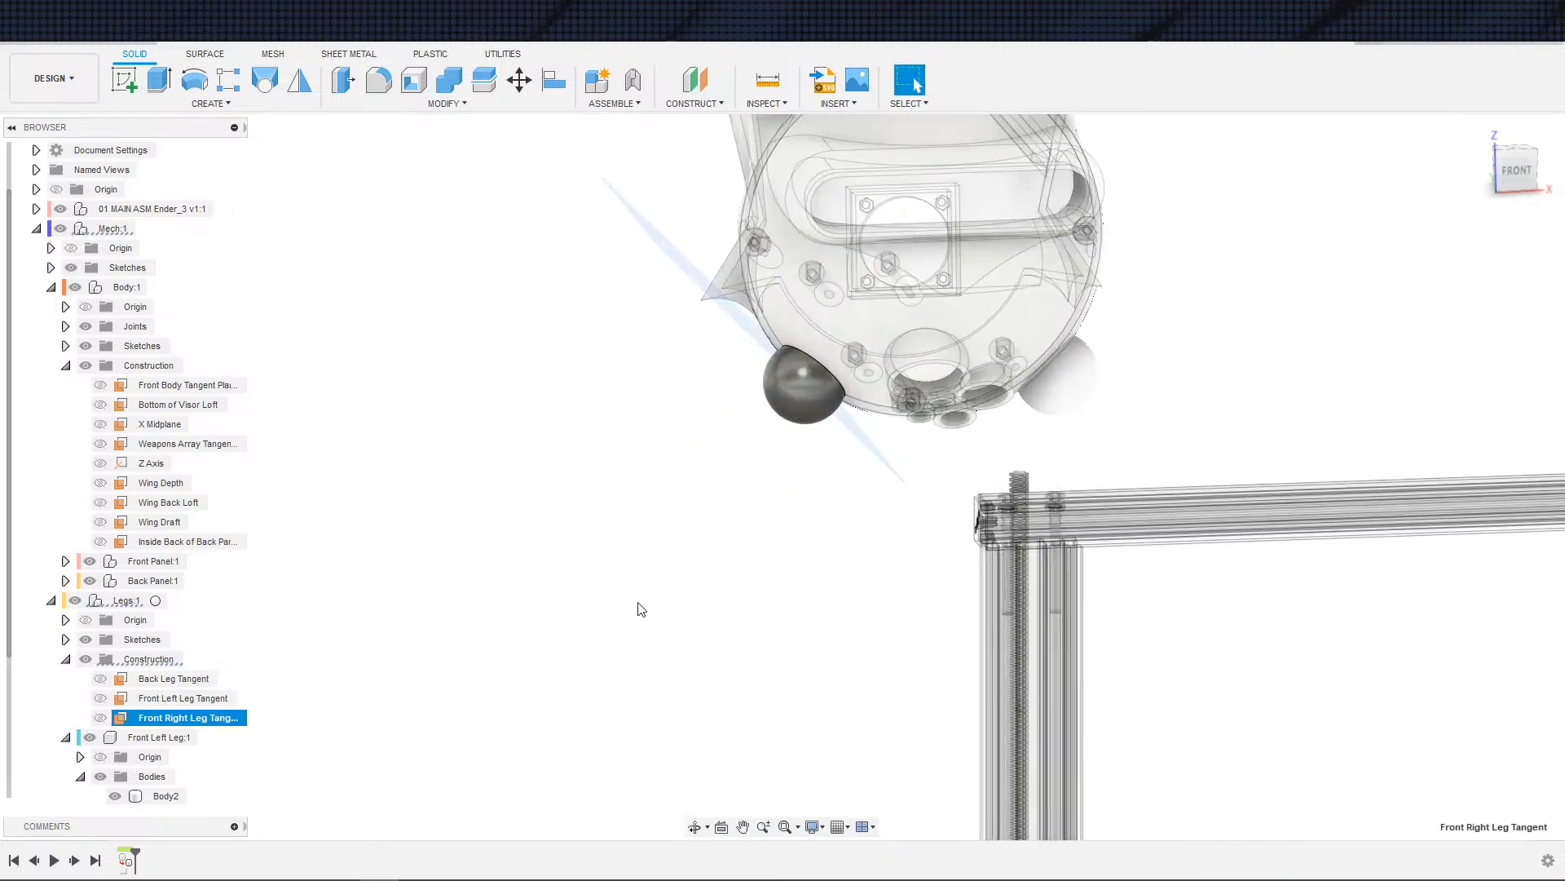
{"action": "middle_click_drag", "start_coordinate": [685, 584], "coordinate": [677, 639], "text": "shift"}
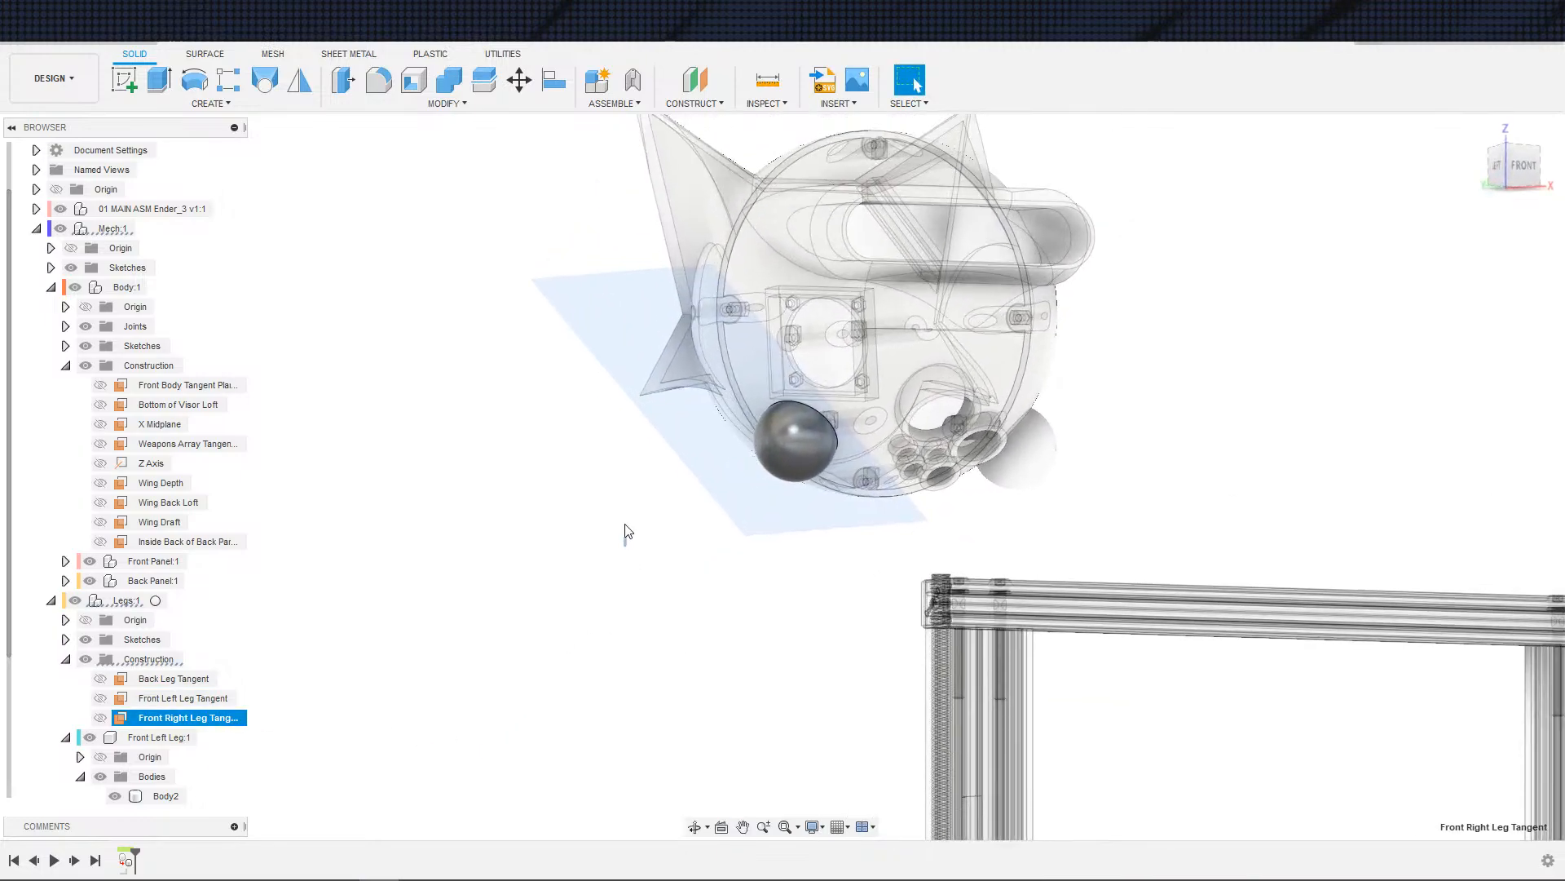
{"action": "key", "text": "Escape"}
{"action": "left_click", "coordinate": [699, 104]}
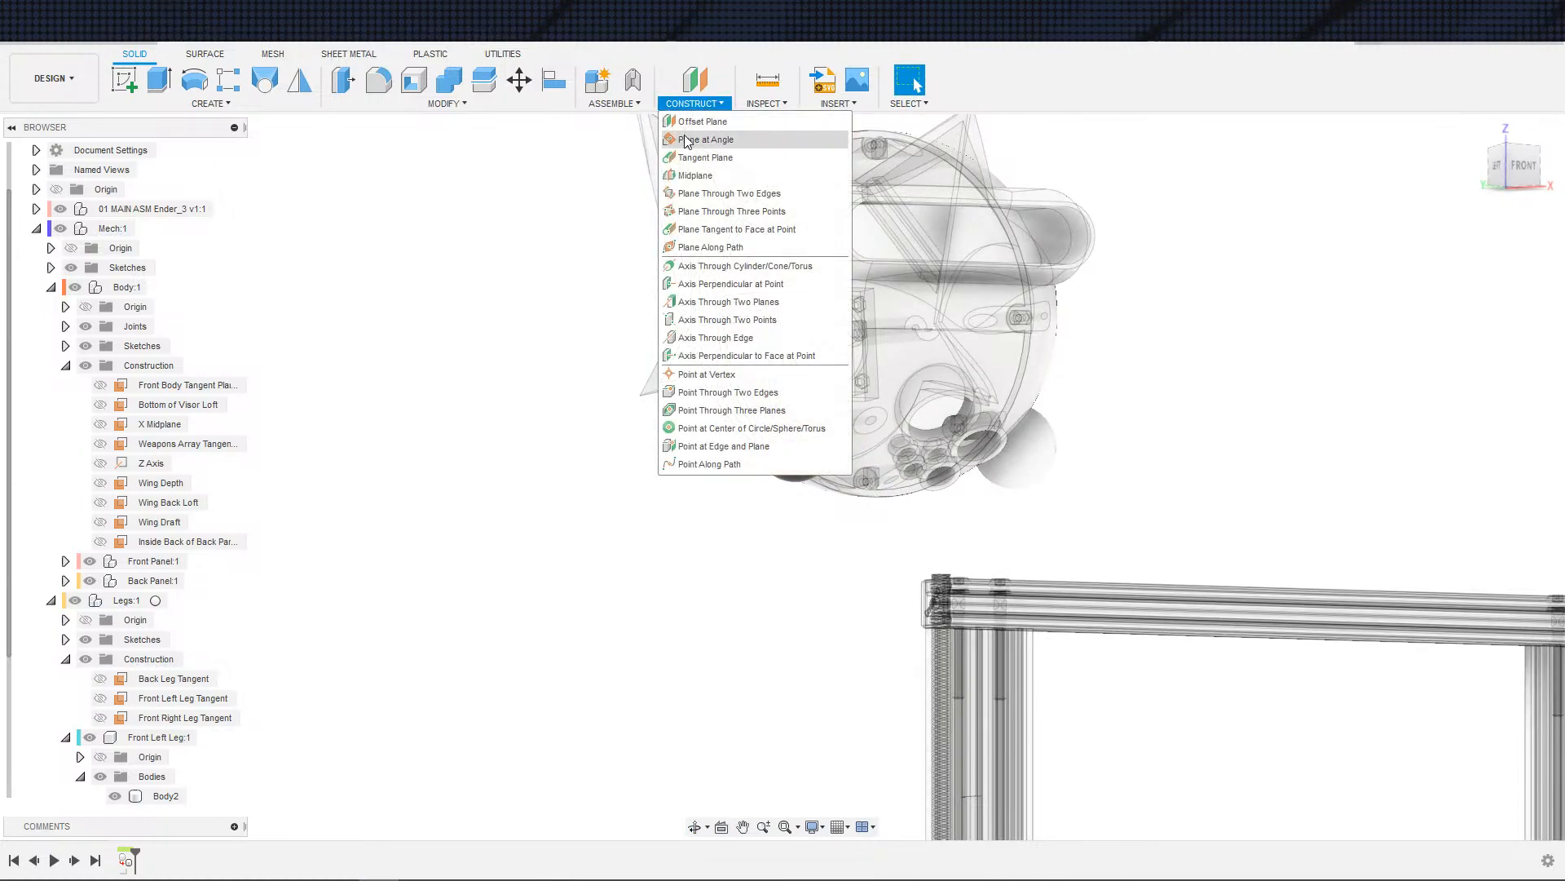
{"action": "left_click", "coordinate": [706, 159]}
{"action": "key", "text": "Escape"}
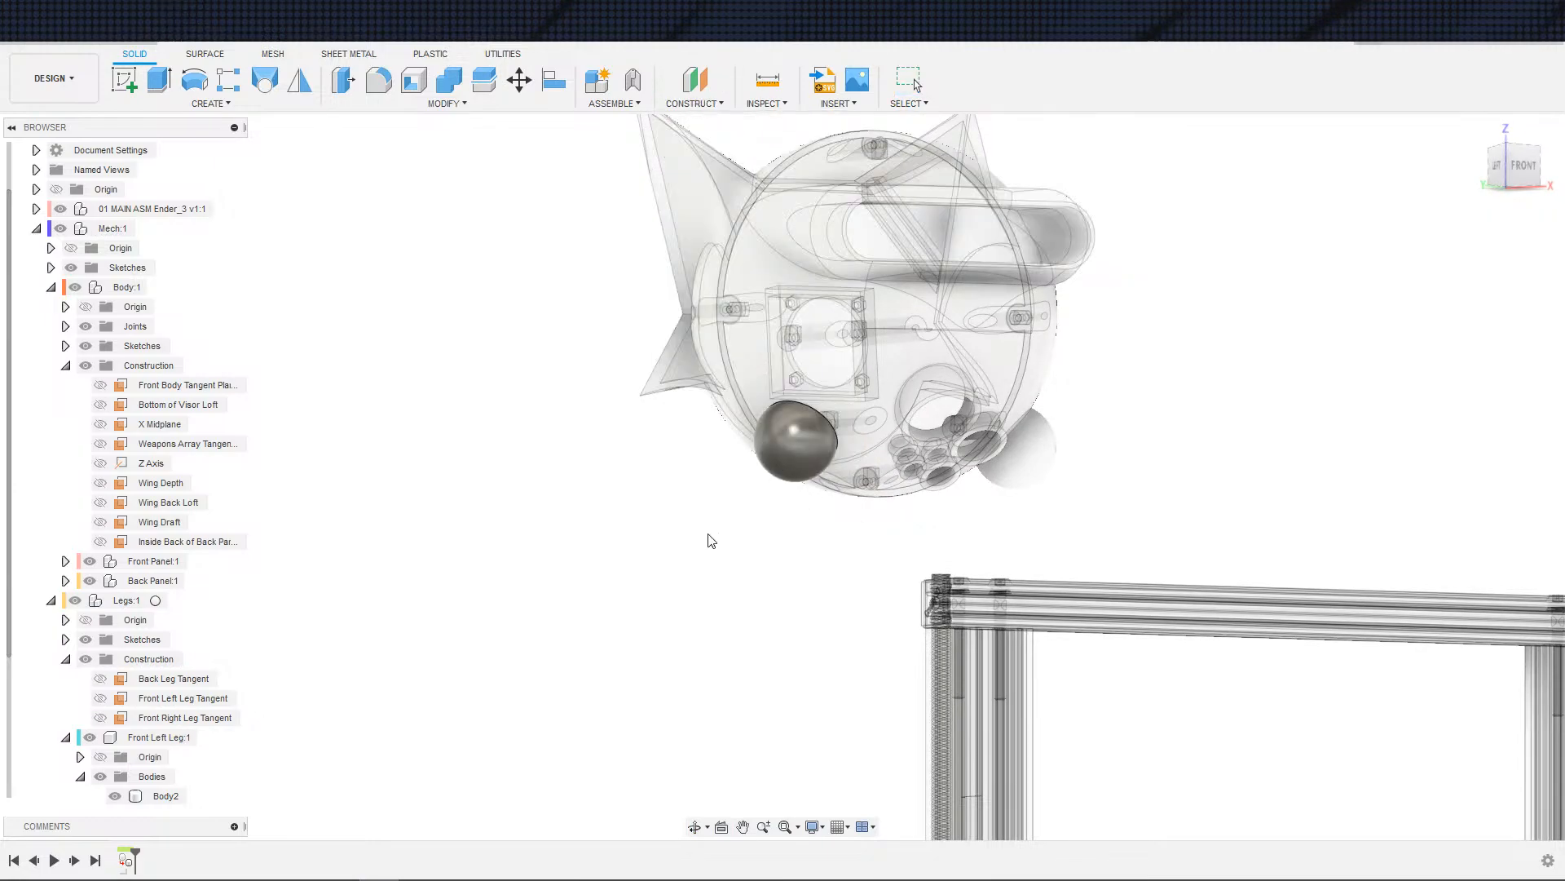
{"action": "scroll", "coordinate": [717, 503], "scroll_direction": "up", "scroll_amount": 1}
{"action": "scroll", "coordinate": [715, 499], "scroll_direction": "down", "scroll_amount": 2}
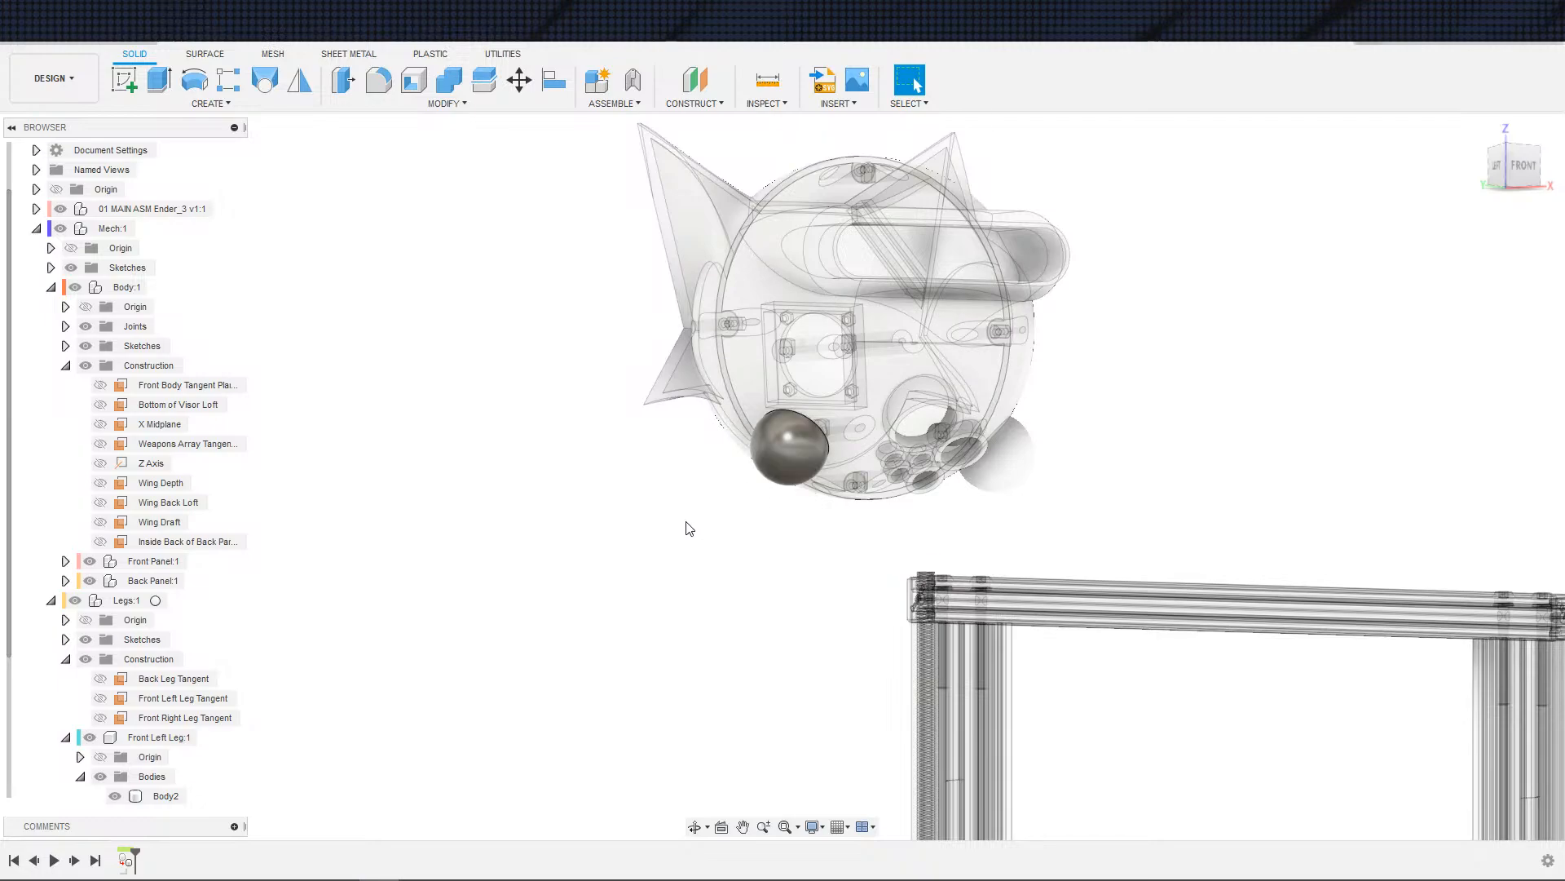
{"action": "scroll", "coordinate": [673, 478], "scroll_direction": "up", "scroll_amount": 1}
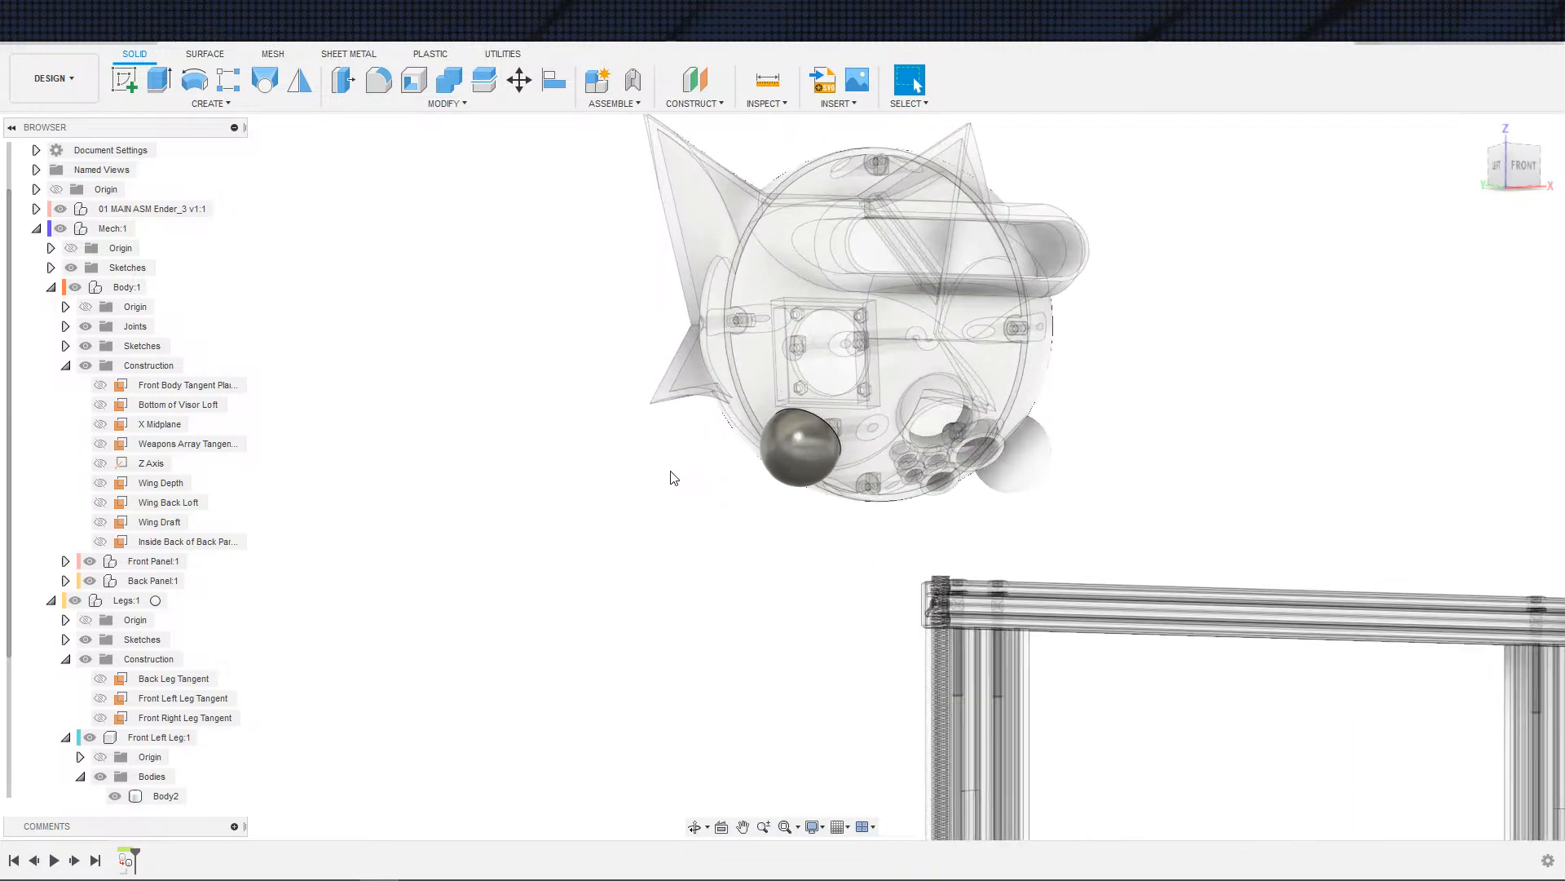
- Create a construction plane offset 10 mm outward from the Front Right Leg Tangent plane
{"action": "left_click", "coordinate": [216, 699]}
{"action": "left_click", "coordinate": [204, 716]}
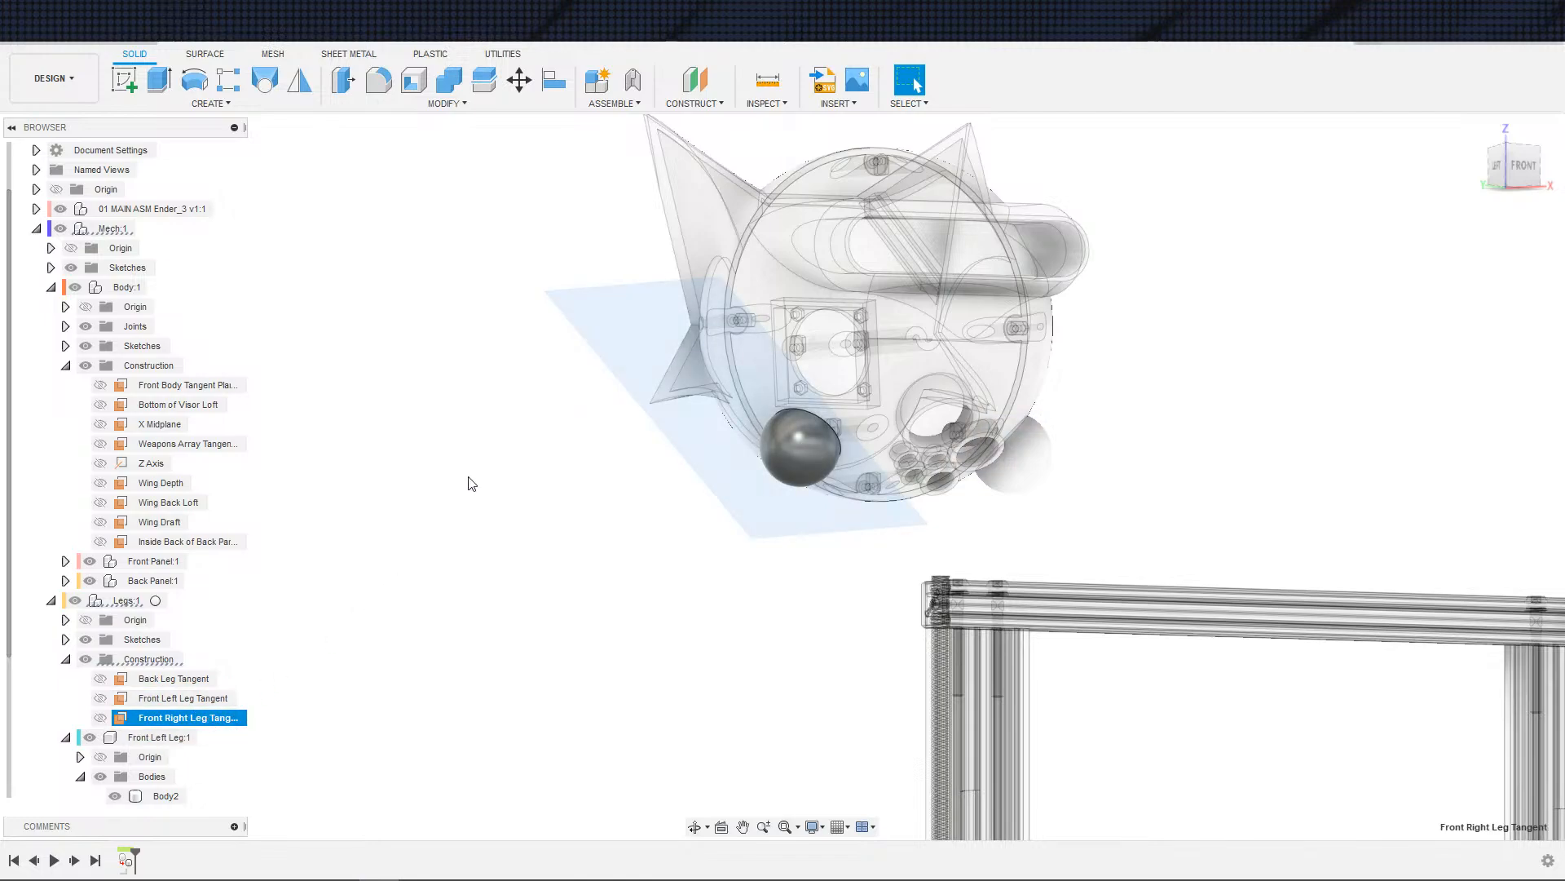
{"action": "left_click", "coordinate": [695, 80]}
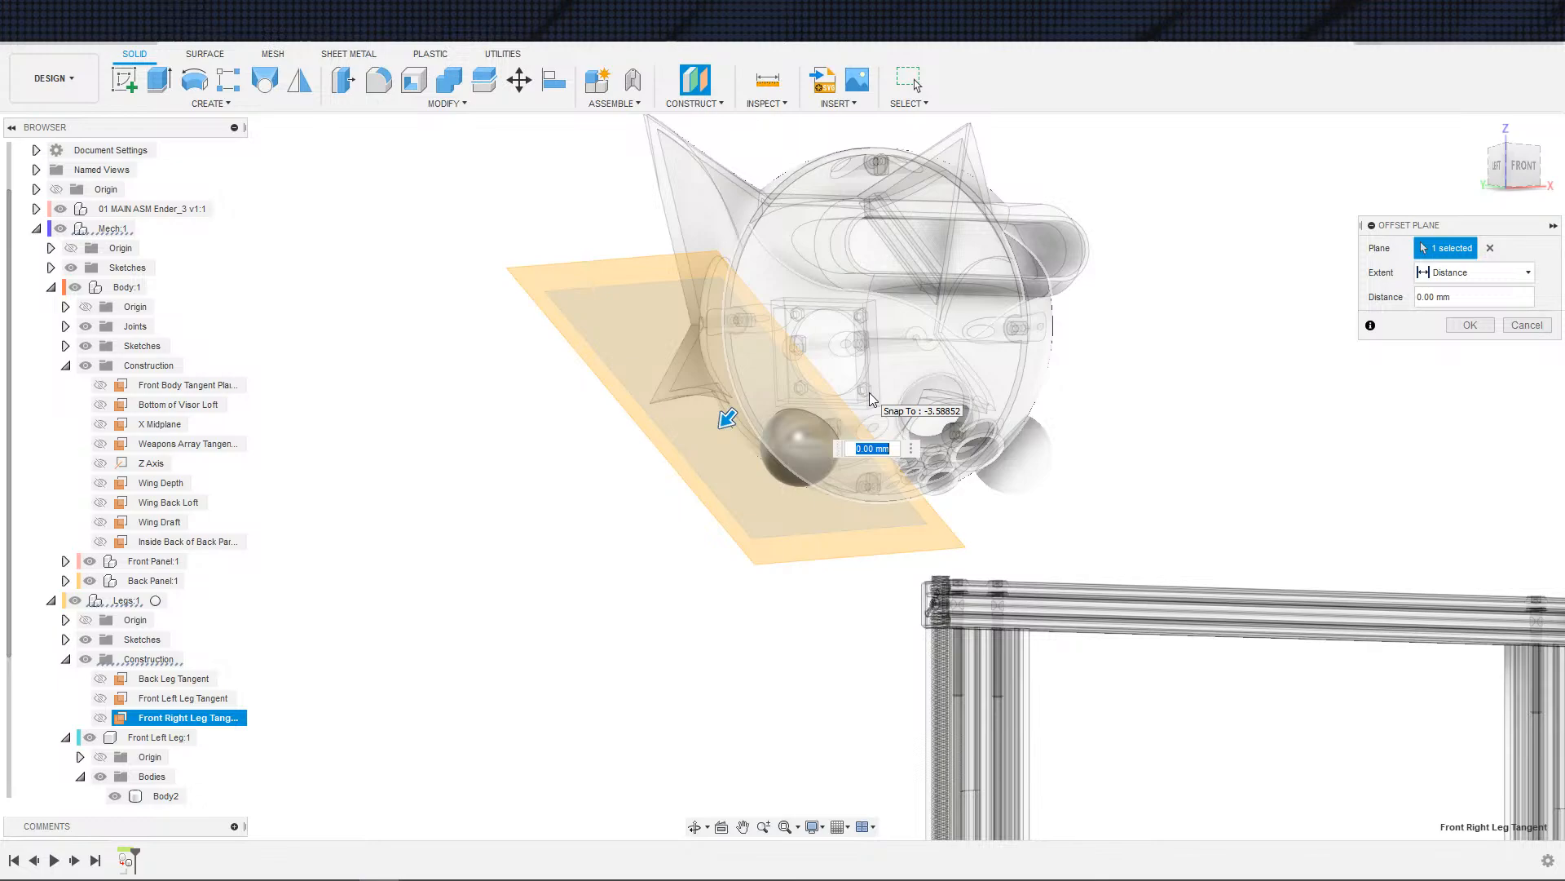
{"action": "type", "text": "15"}
{"action": "middle_click_drag", "start_coordinate": [811, 549], "coordinate": [689, 630], "text": "shift"}
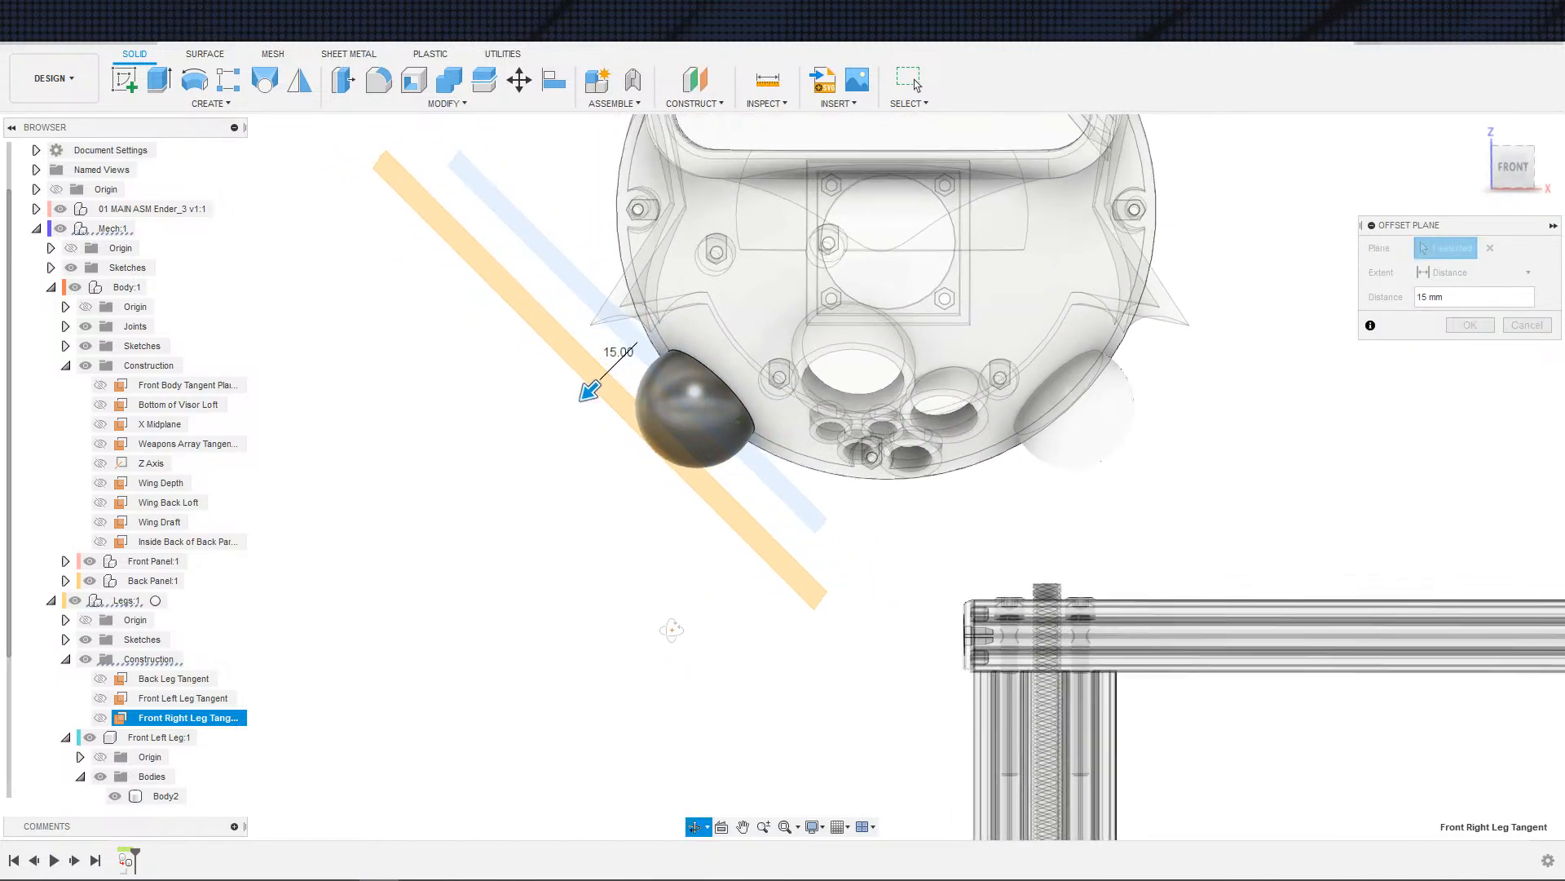
{"action": "type", "text": "0"}
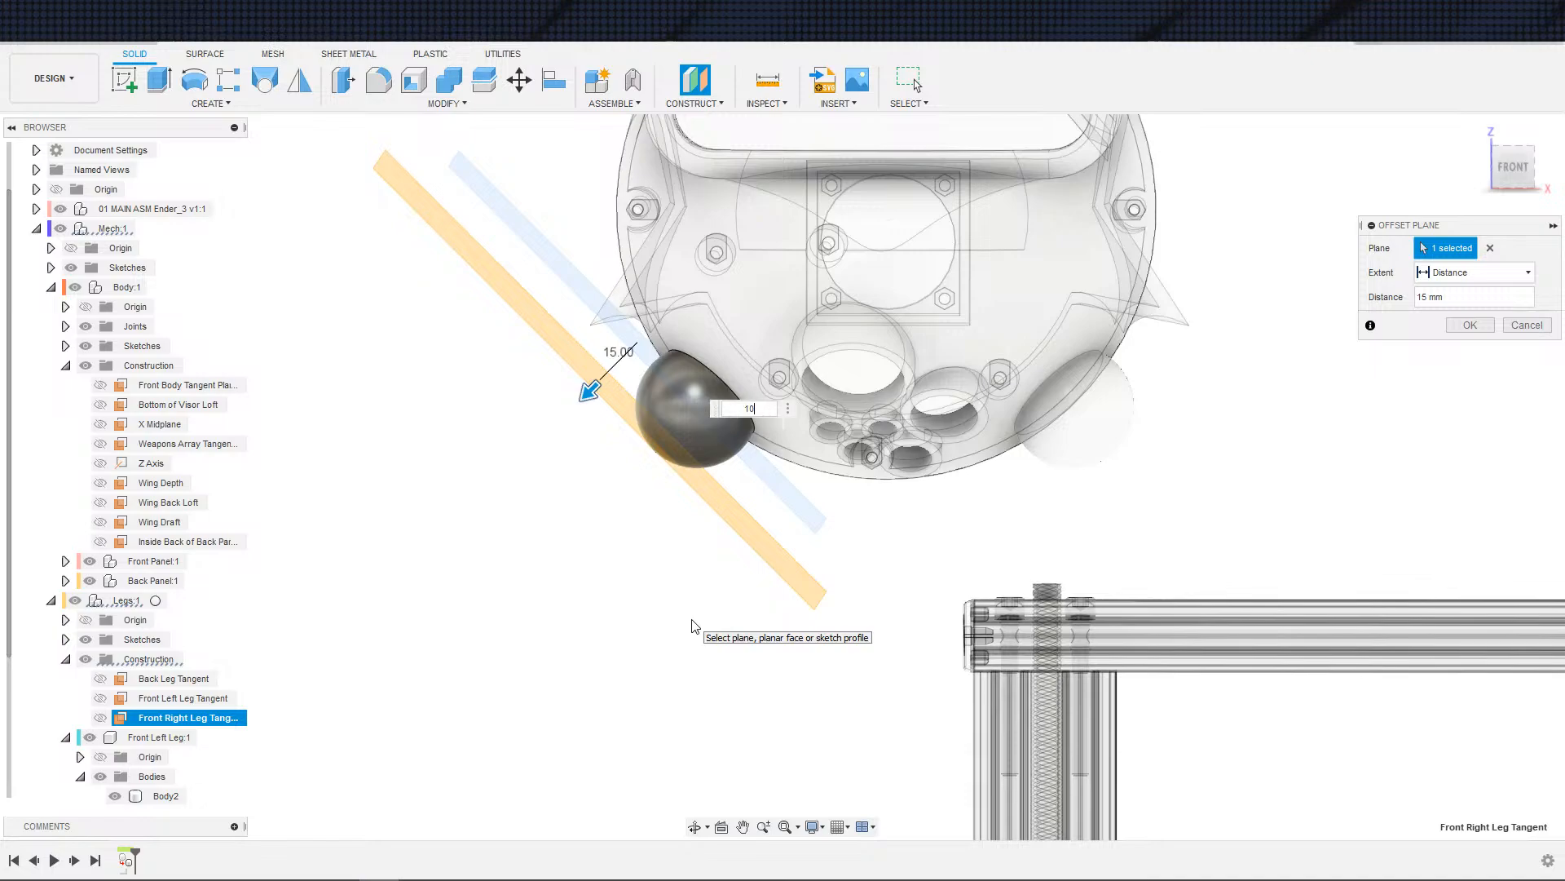
{"action": "middle_click_drag", "start_coordinate": [703, 629], "coordinate": [728, 585], "text": "shift"}
{"action": "scroll", "coordinate": [1021, 543], "scroll_direction": "down", "scroll_amount": 2}
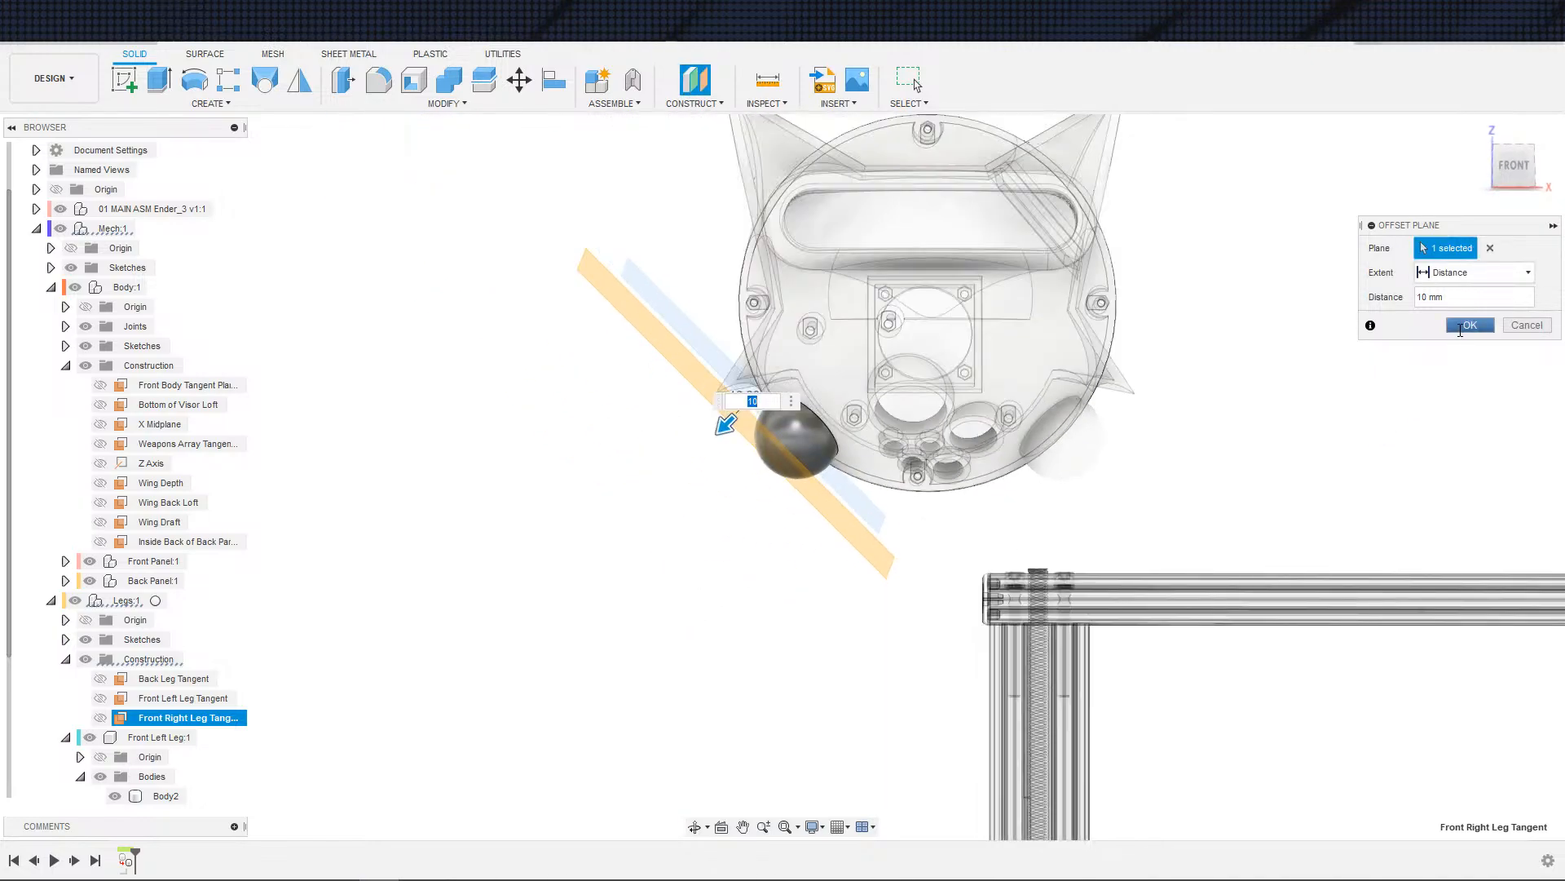
{"action": "left_click", "coordinate": [1470, 325]}
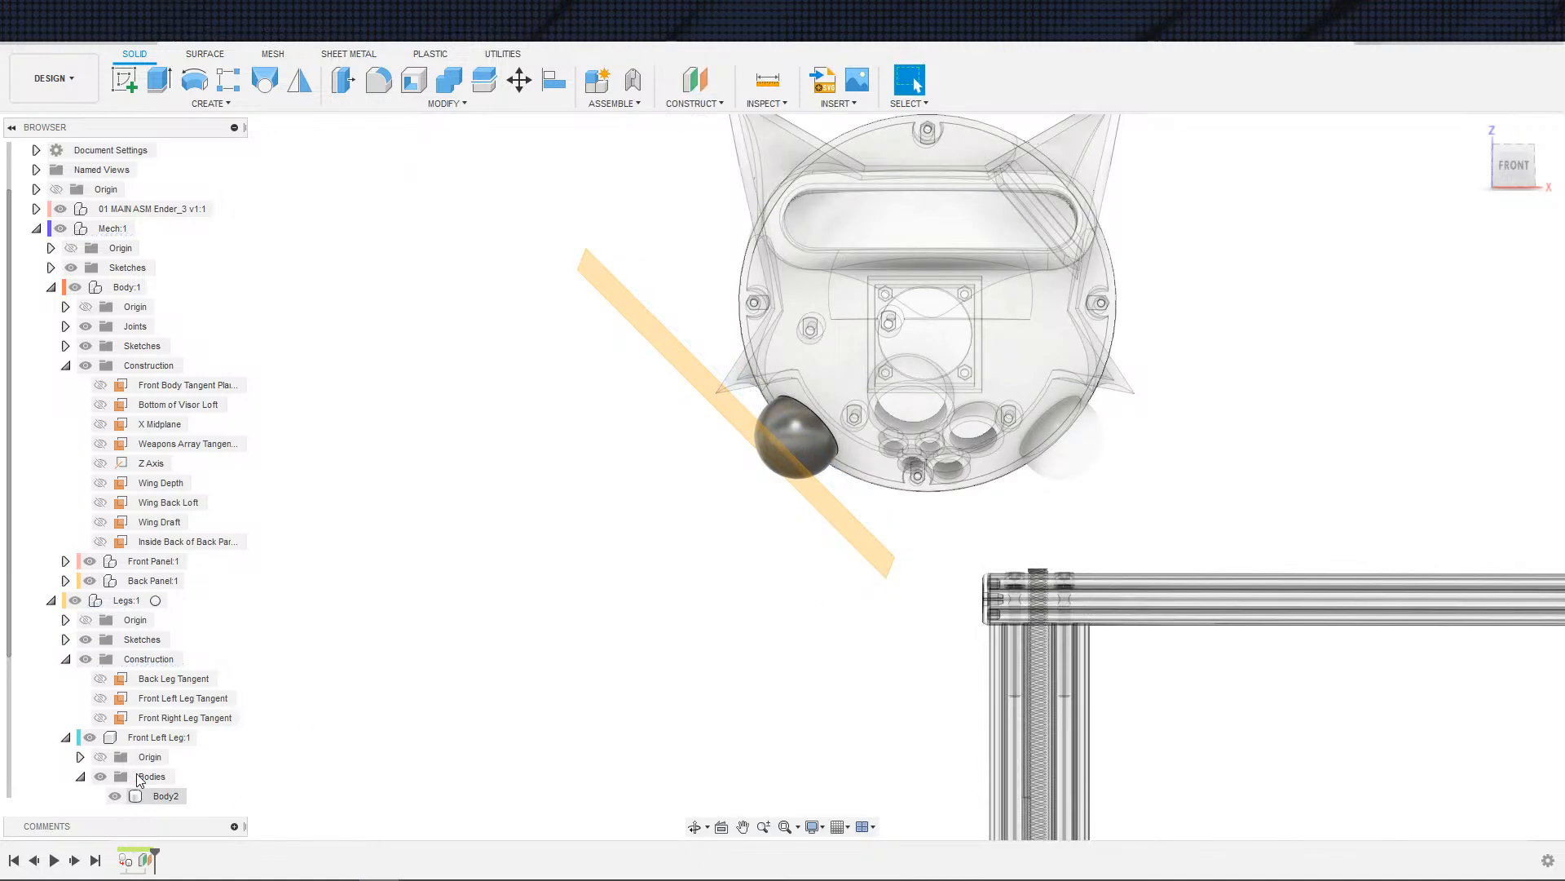
- Rename the new offset plane in the Front Right Leg component as Front Right Leg First Segment
{"action": "scroll", "coordinate": [137, 774], "scroll_direction": "down", "scroll_amount": 1}
{"action": "left_click", "coordinate": [66, 797]}
{"action": "scroll", "coordinate": [69, 807], "scroll_direction": "down", "scroll_amount": 1}
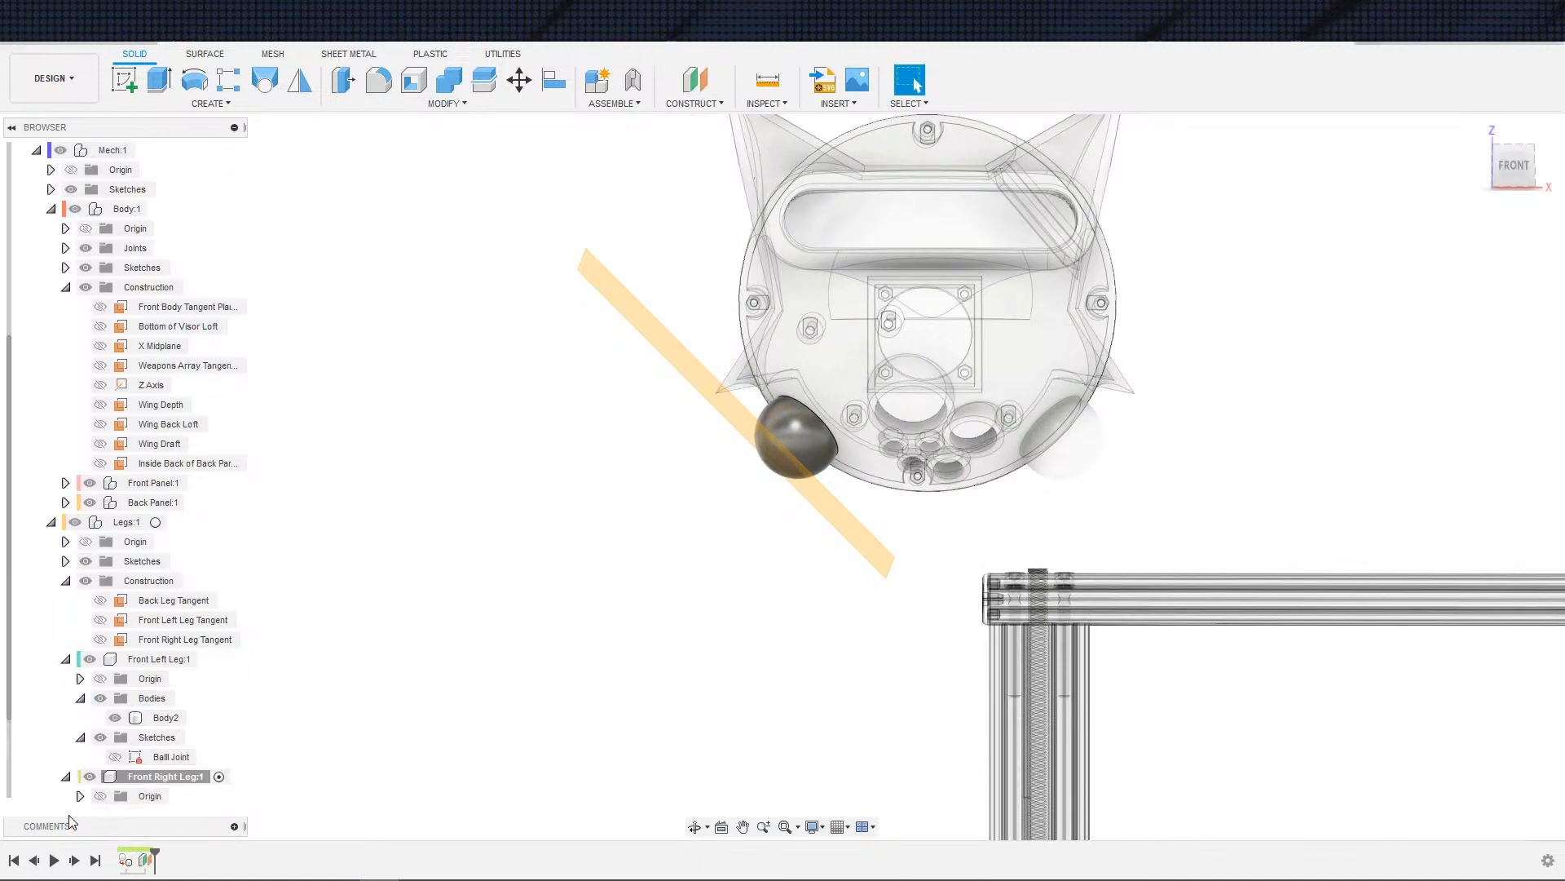
{"action": "scroll", "coordinate": [75, 811], "scroll_direction": "down", "scroll_amount": 2}
{"action": "scroll", "coordinate": [85, 809], "scroll_direction": "down", "scroll_amount": 1}
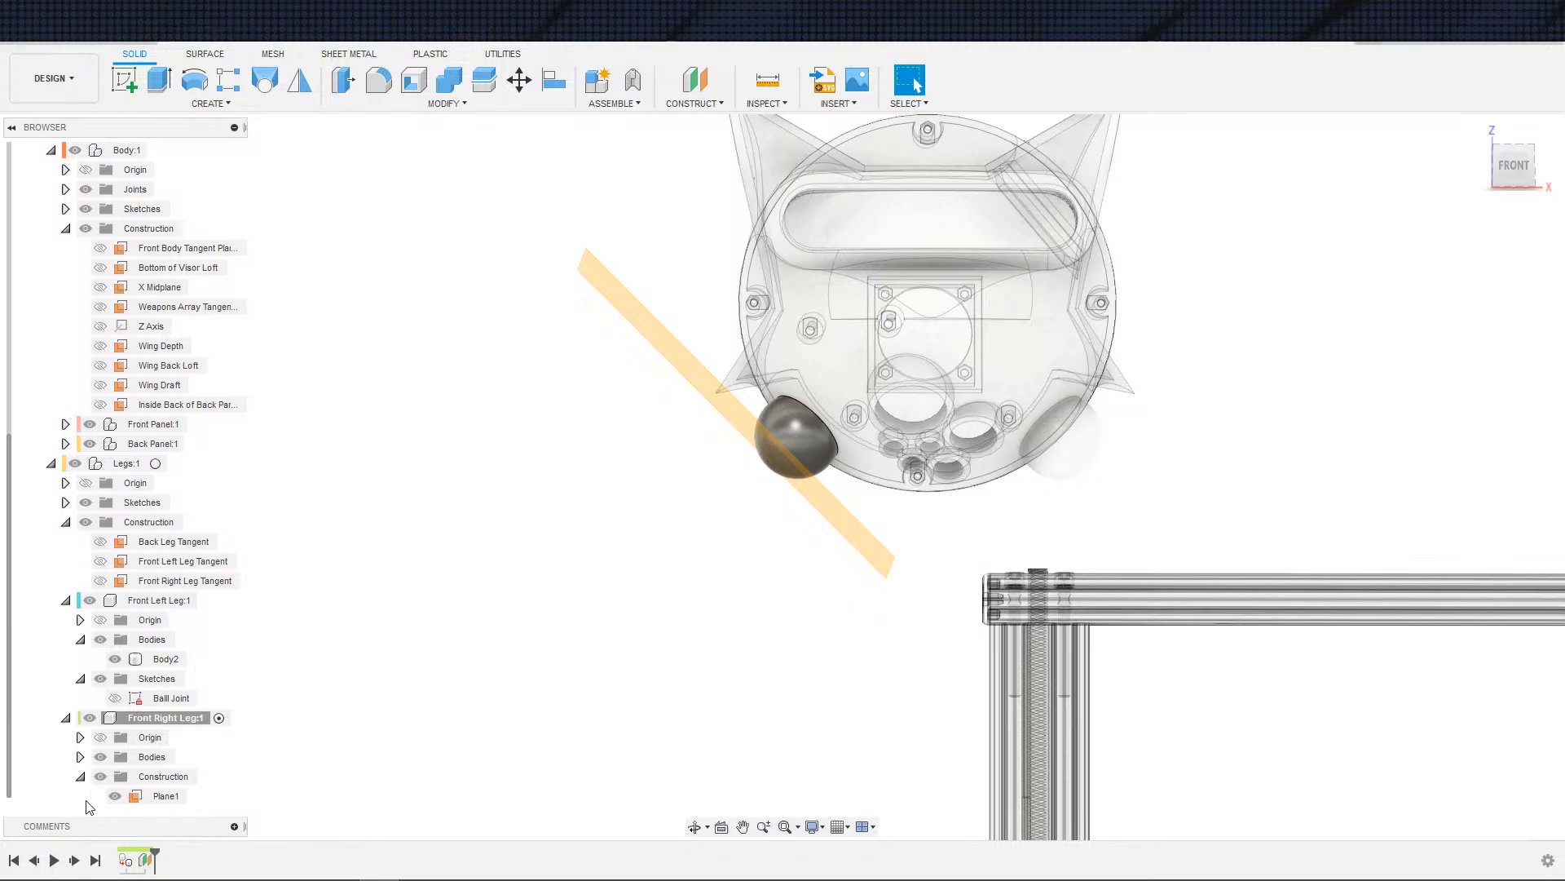
{"action": "double_click", "coordinate": [165, 797]}
{"action": "type", "text": "Front Right Leg First Se"}
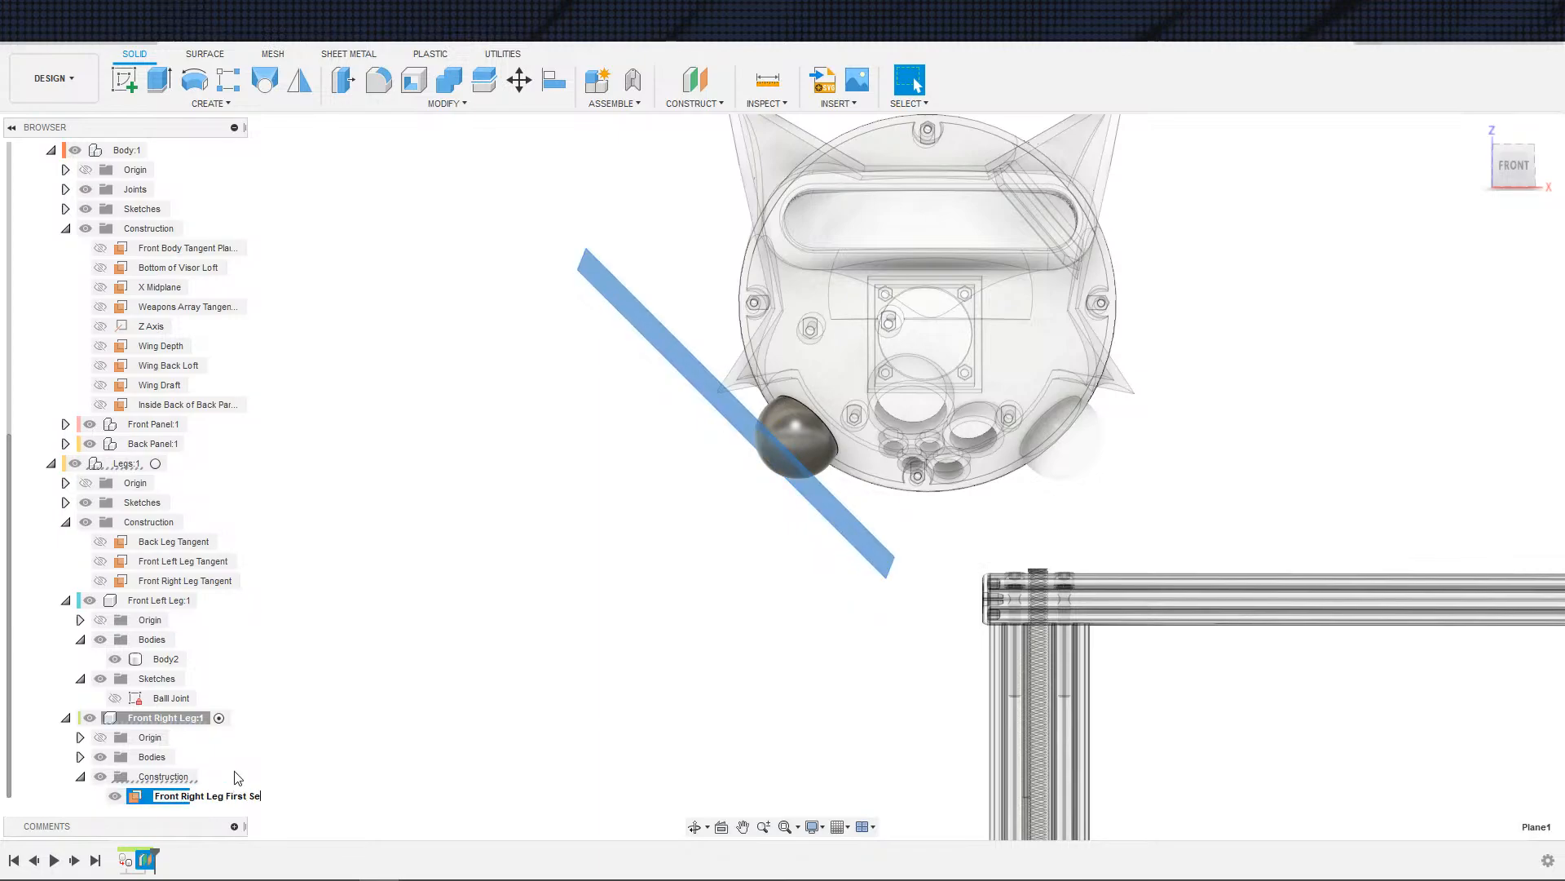
{"action": "type", "text": "gment"}
{"action": "key", "text": "Return"}
- Create a sketch on the Front Right Leg First Segment plane
{"action": "scroll", "coordinate": [401, 666], "scroll_direction": "down", "scroll_amount": 2}
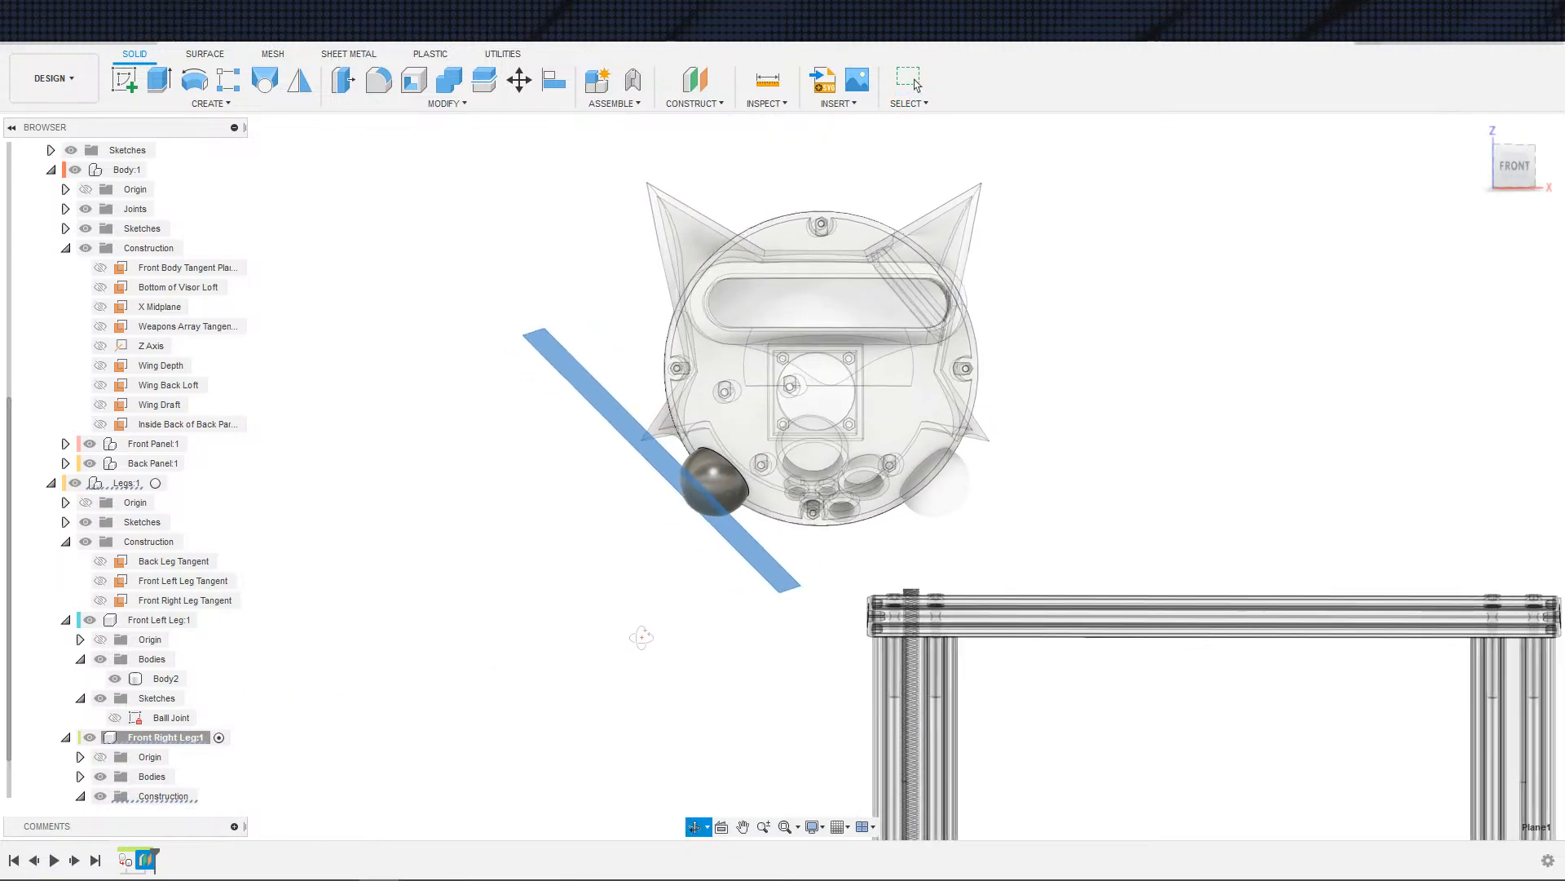
{"action": "key", "text": "s"}
{"action": "left_click", "coordinate": [702, 676]}
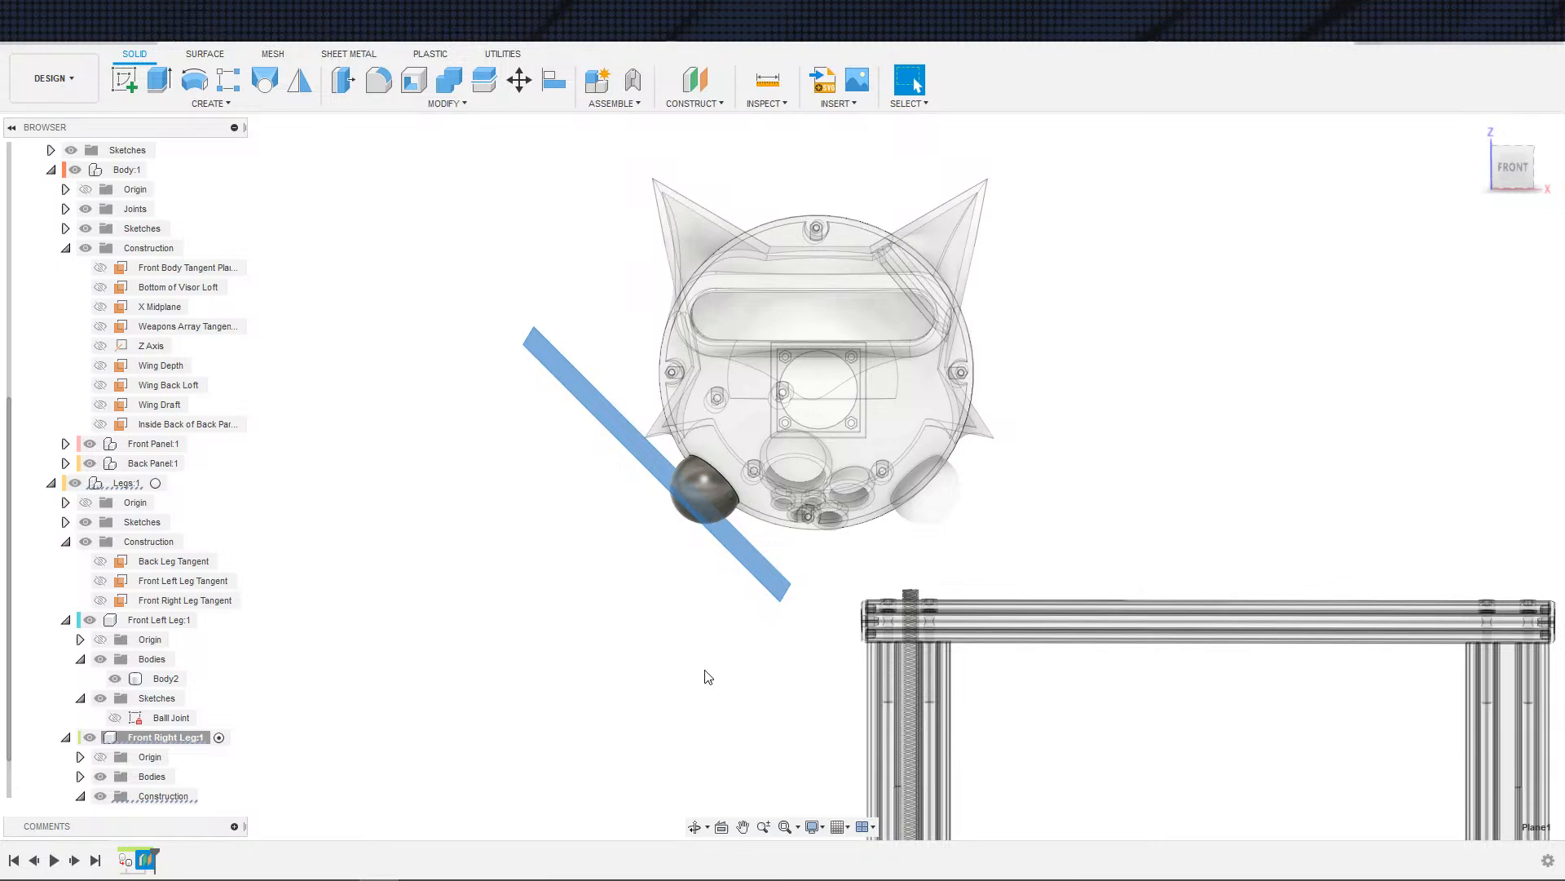
{"action": "left_click", "coordinate": [754, 636]}
{"action": "key", "text": "s"}
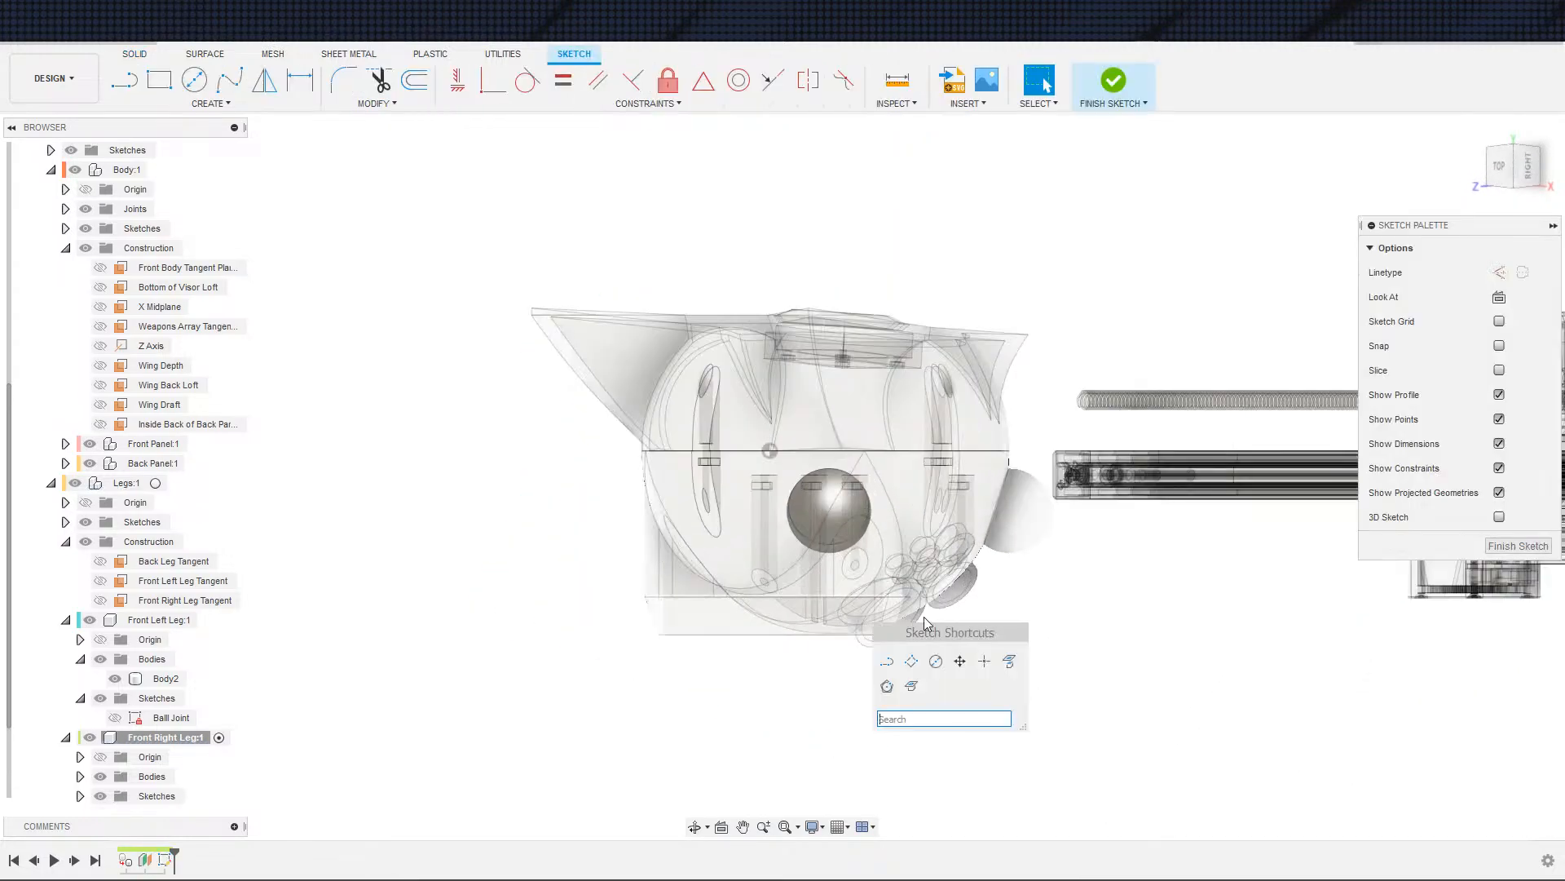
{"action": "left_click", "coordinate": [1008, 656]}
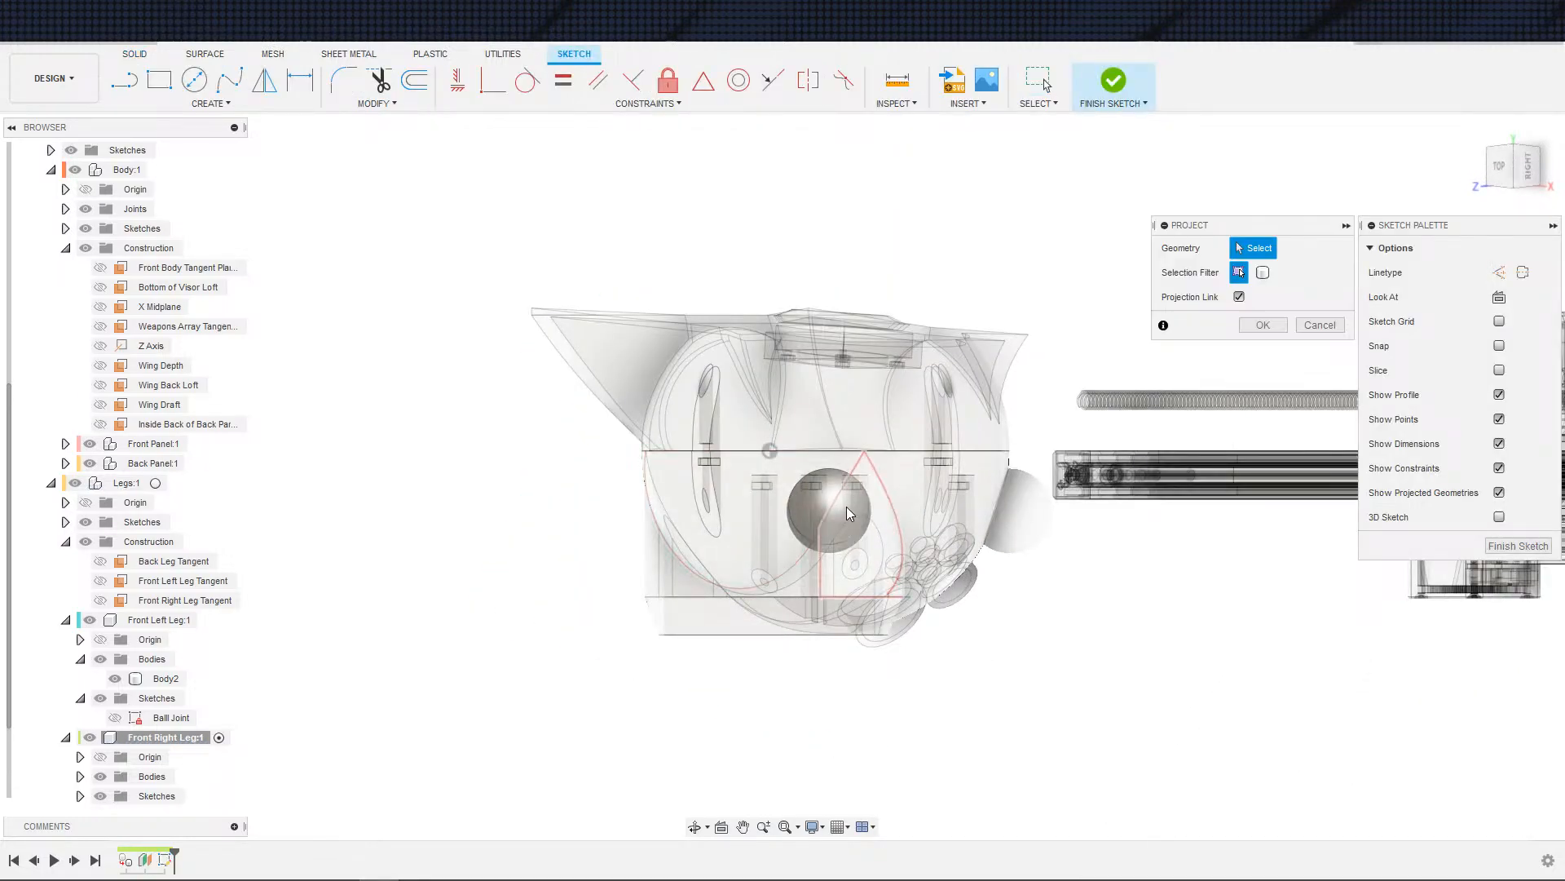
{"action": "left_click", "coordinate": [1263, 272]}
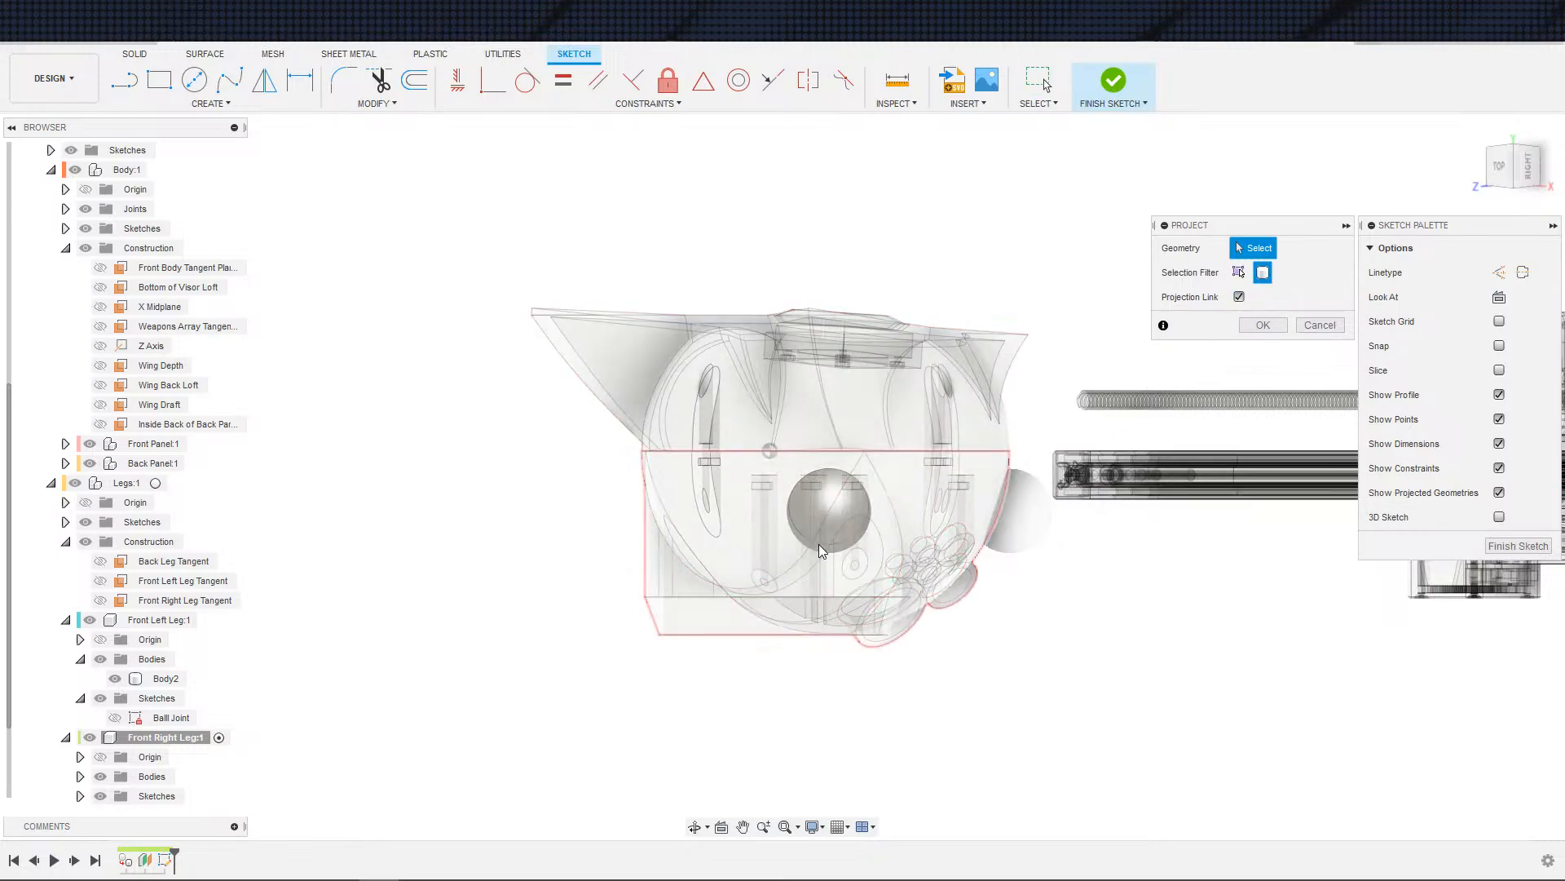
{"action": "left_click", "coordinate": [1015, 434]}
{"action": "key", "text": "Return"}
- Intersect the dark front right ball body with the sketch plane to get its cross-section circle
{"action": "key", "text": "s"}
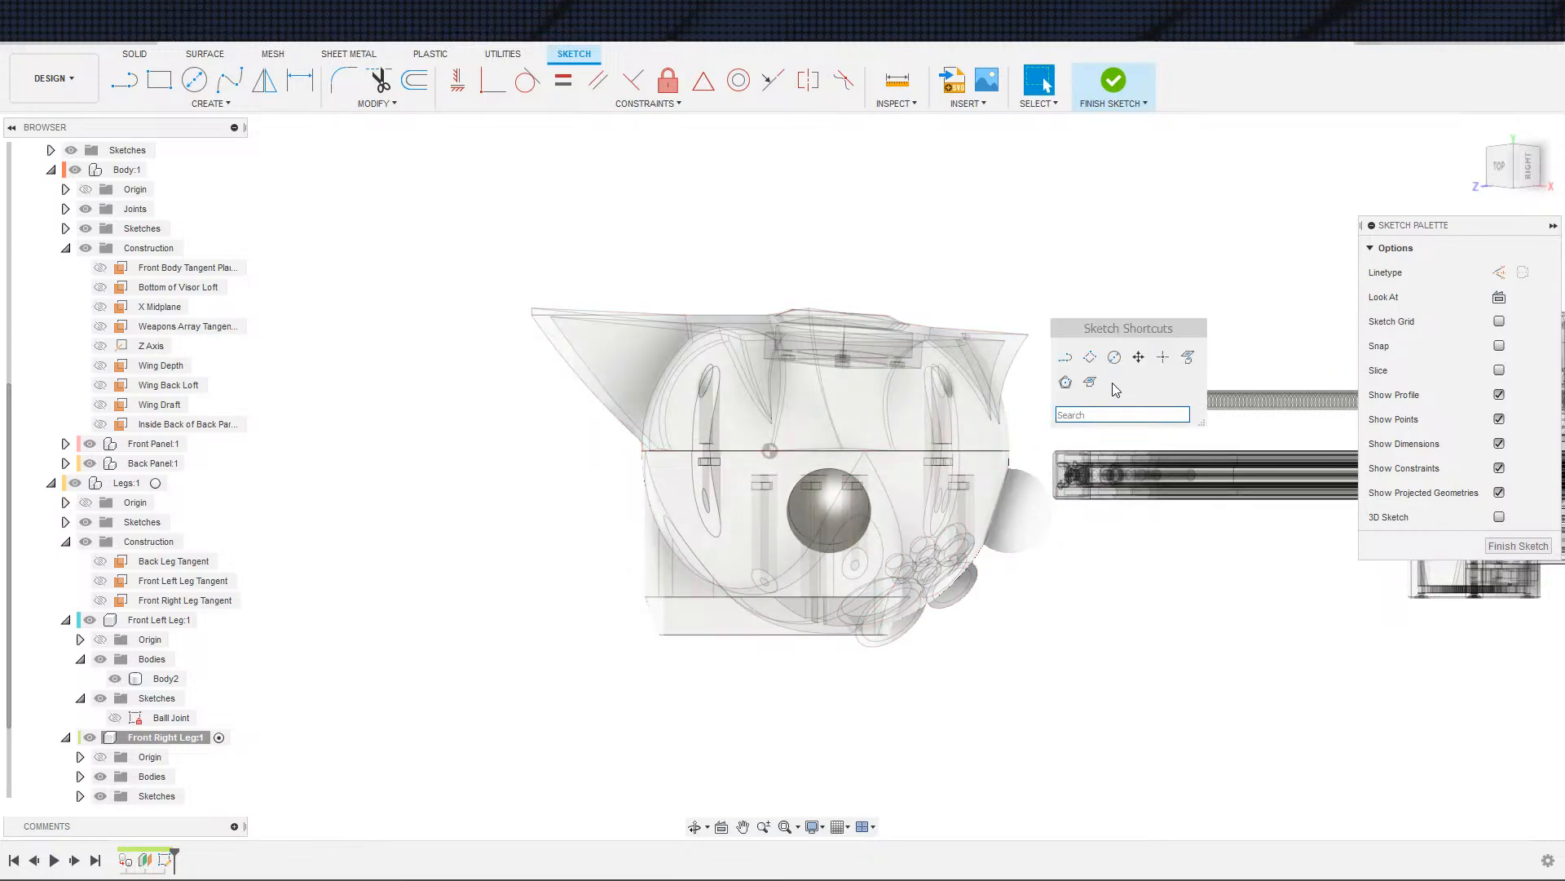
{"action": "left_click", "coordinate": [1091, 382]}
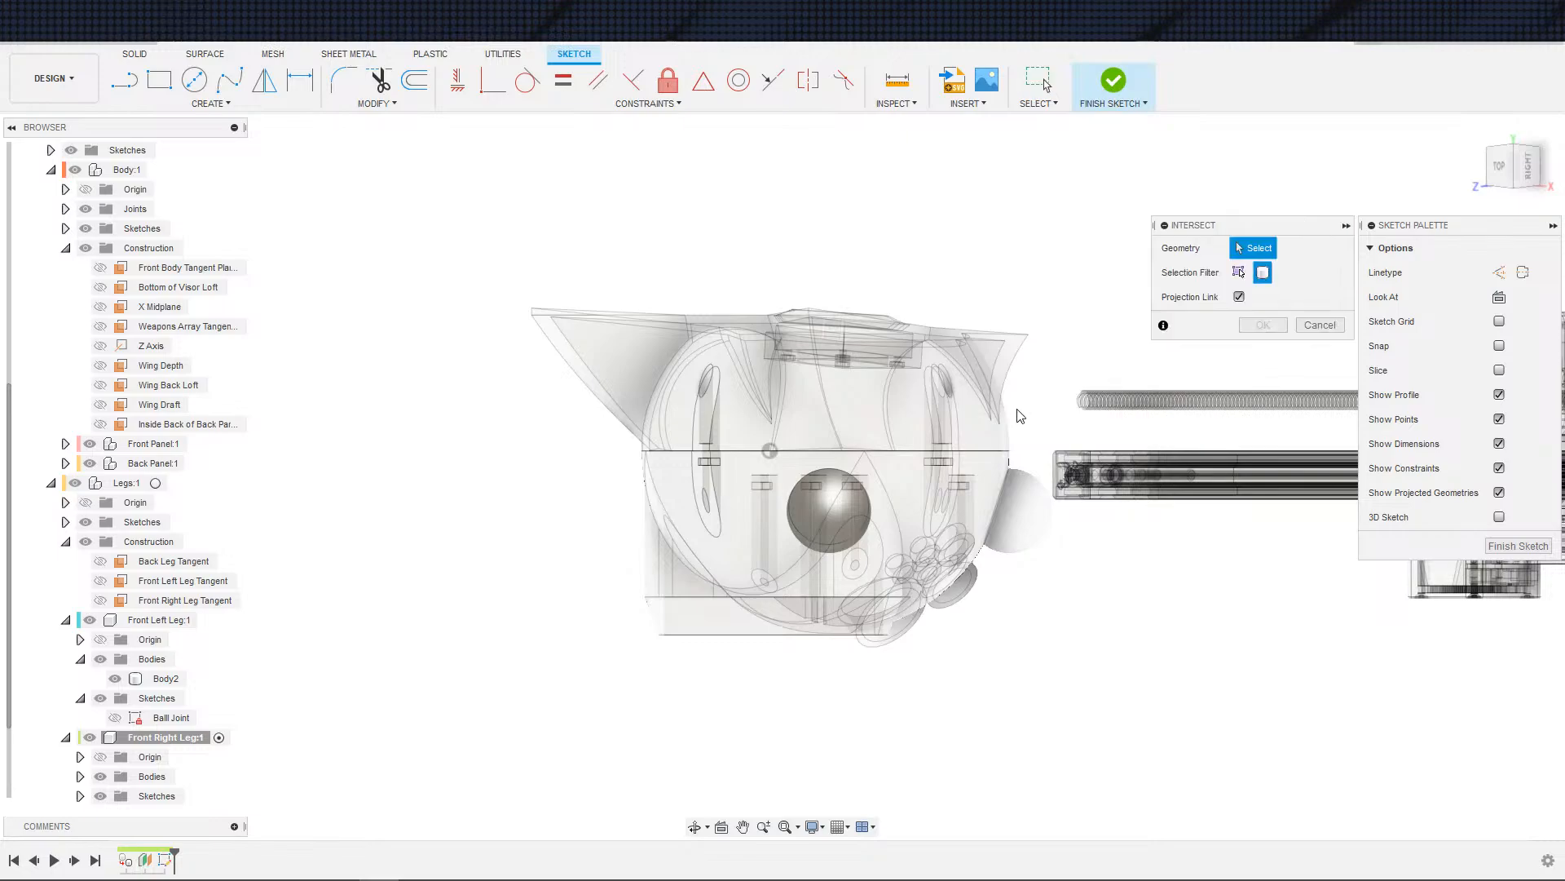
{"action": "mouse_move", "coordinate": [1018, 414]}
{"action": "middle_mouse_down", "text": "shift"}
{"action": "mouse_move", "coordinate": [990, 503]}
{"action": "mouse_move", "coordinate": [807, 569]}
{"action": "mouse_move", "coordinate": [982, 555]}
{"action": "middle_mouse_up", "text": "shift"}
{"action": "left_click", "coordinate": [959, 552]}
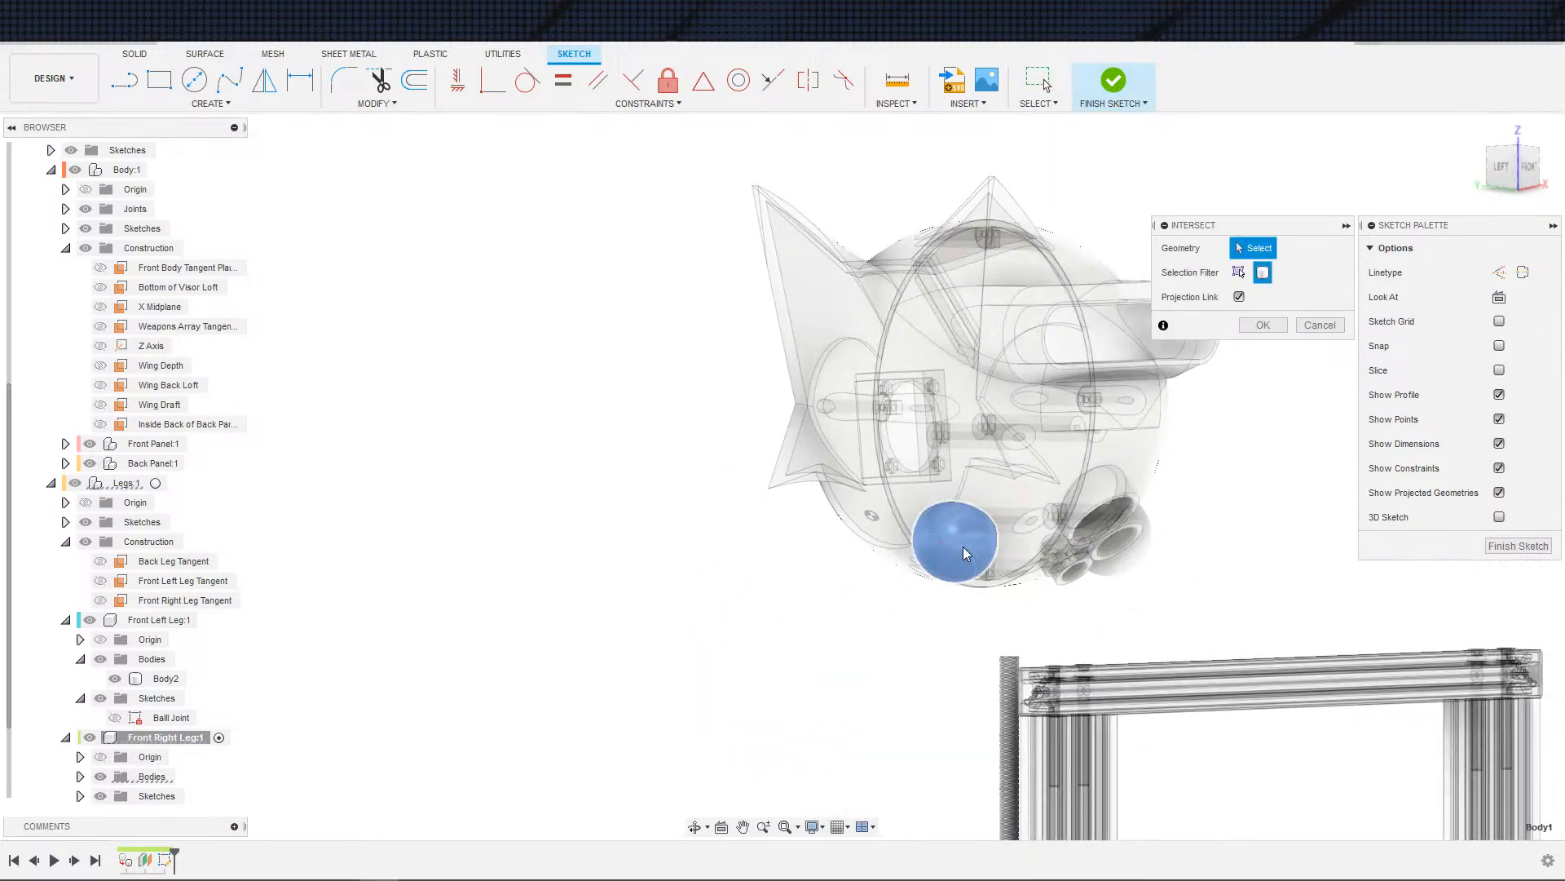
{"action": "scroll", "coordinate": [1050, 489], "scroll_direction": "down", "scroll_amount": 2}
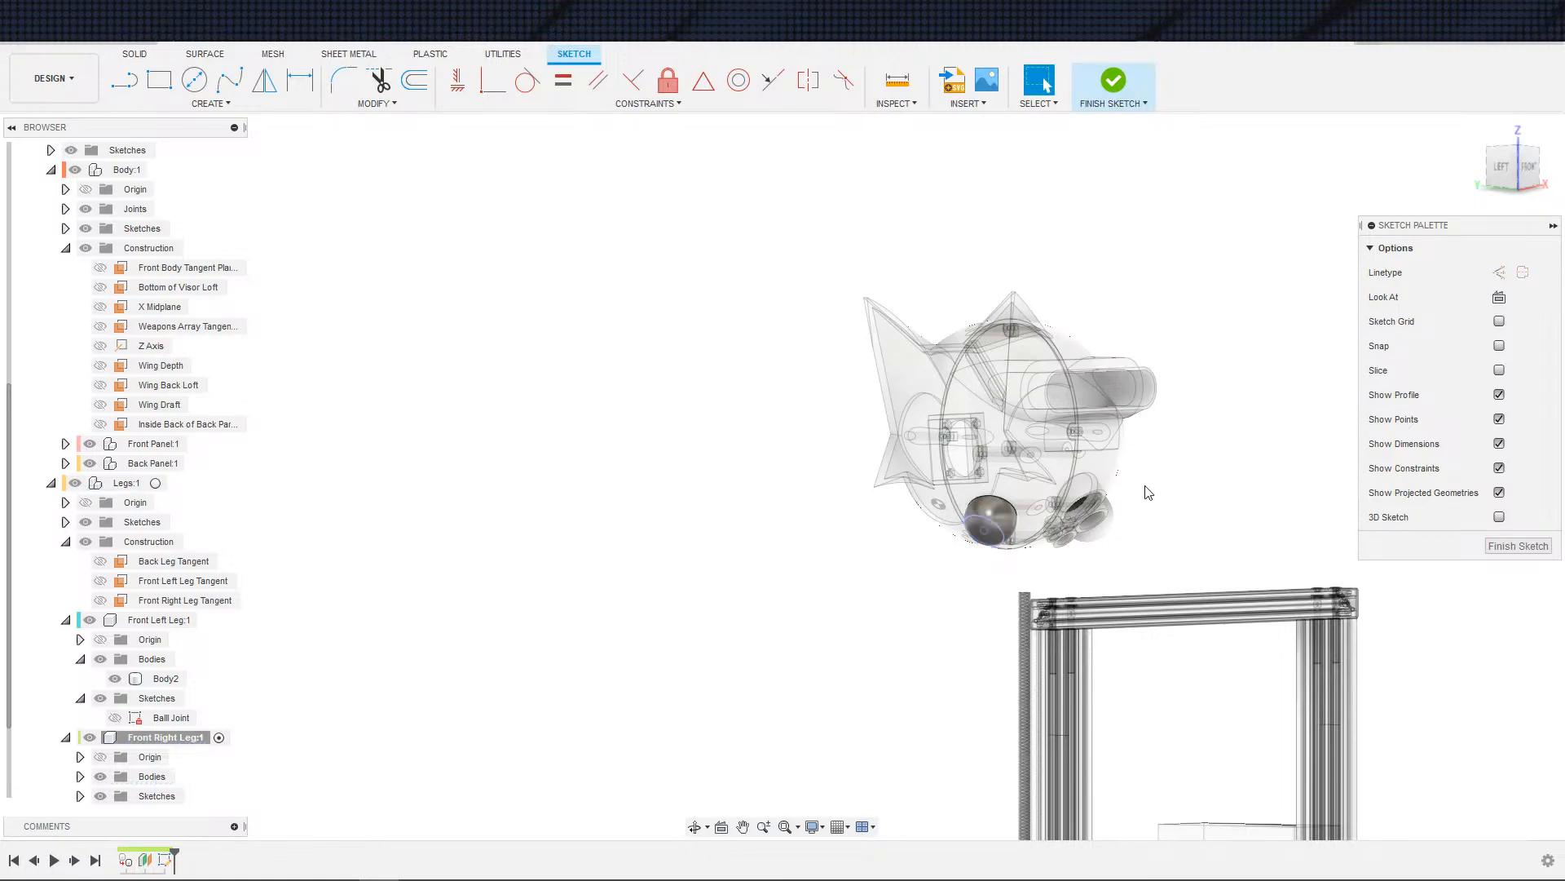
- Sketch a circle about 47 mm in diameter concentric with the ball's cross-section and dimension the gap between the two circles
{"action": "mouse_move", "coordinate": [1146, 493]}
{"action": "middle_mouse_down", "text": "shift"}
{"action": "mouse_move", "coordinate": [1137, 476]}
{"action": "mouse_move", "coordinate": [1117, 492]}
{"action": "middle_mouse_up", "text": "shift"}
{"action": "scroll", "coordinate": [1100, 494], "scroll_direction": "up", "scroll_amount": 2}
{"action": "scroll", "coordinate": [1042, 499], "scroll_direction": "up", "scroll_amount": 2}
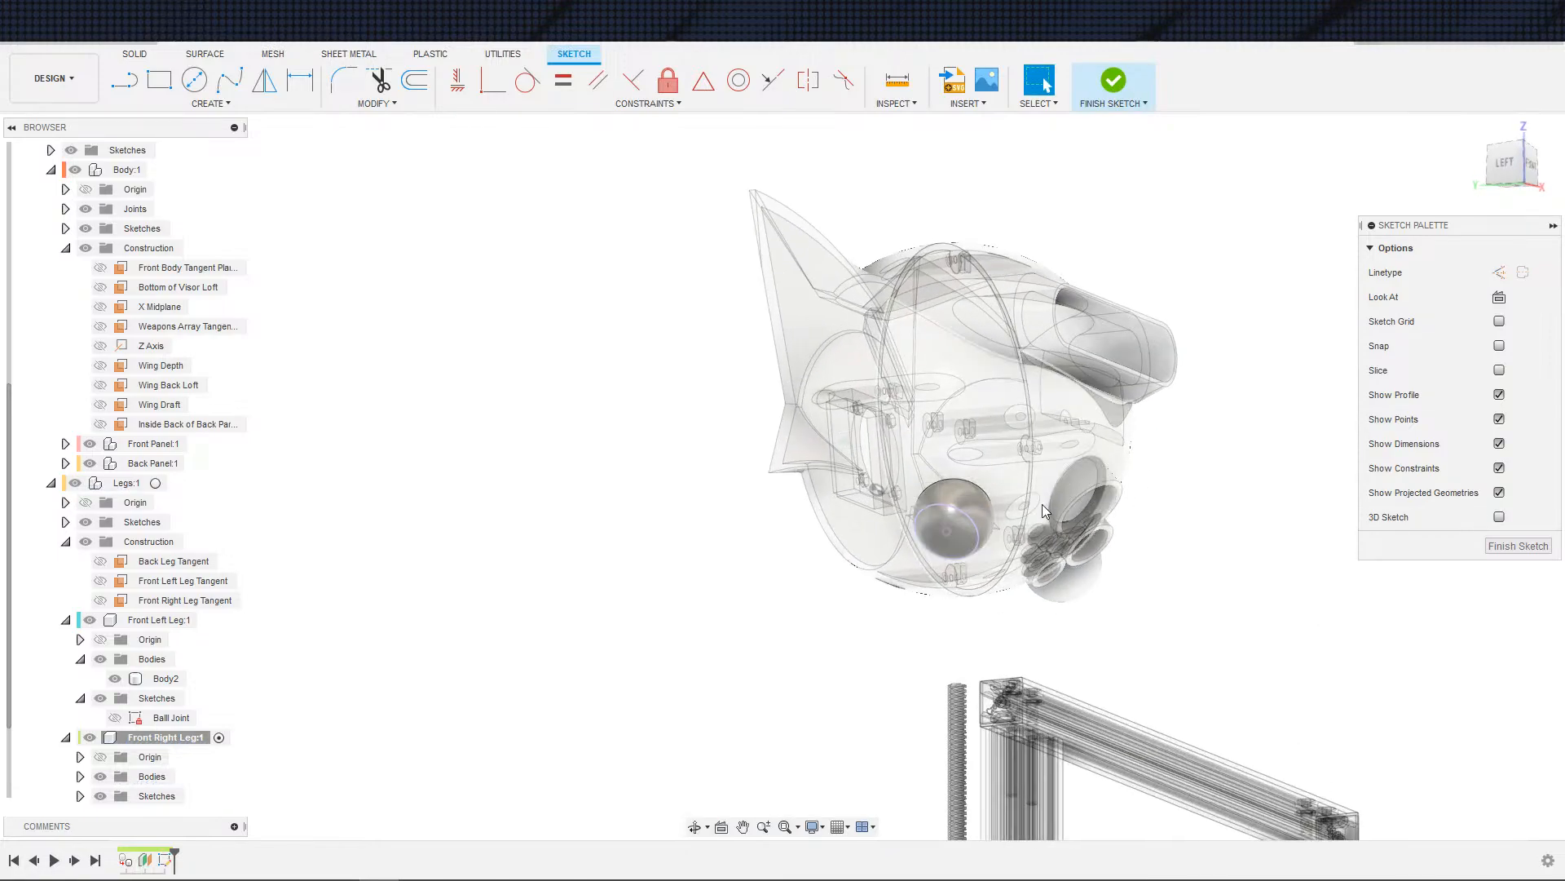
{"action": "key", "text": "c"}
{"action": "left_click", "coordinate": [941, 531]}
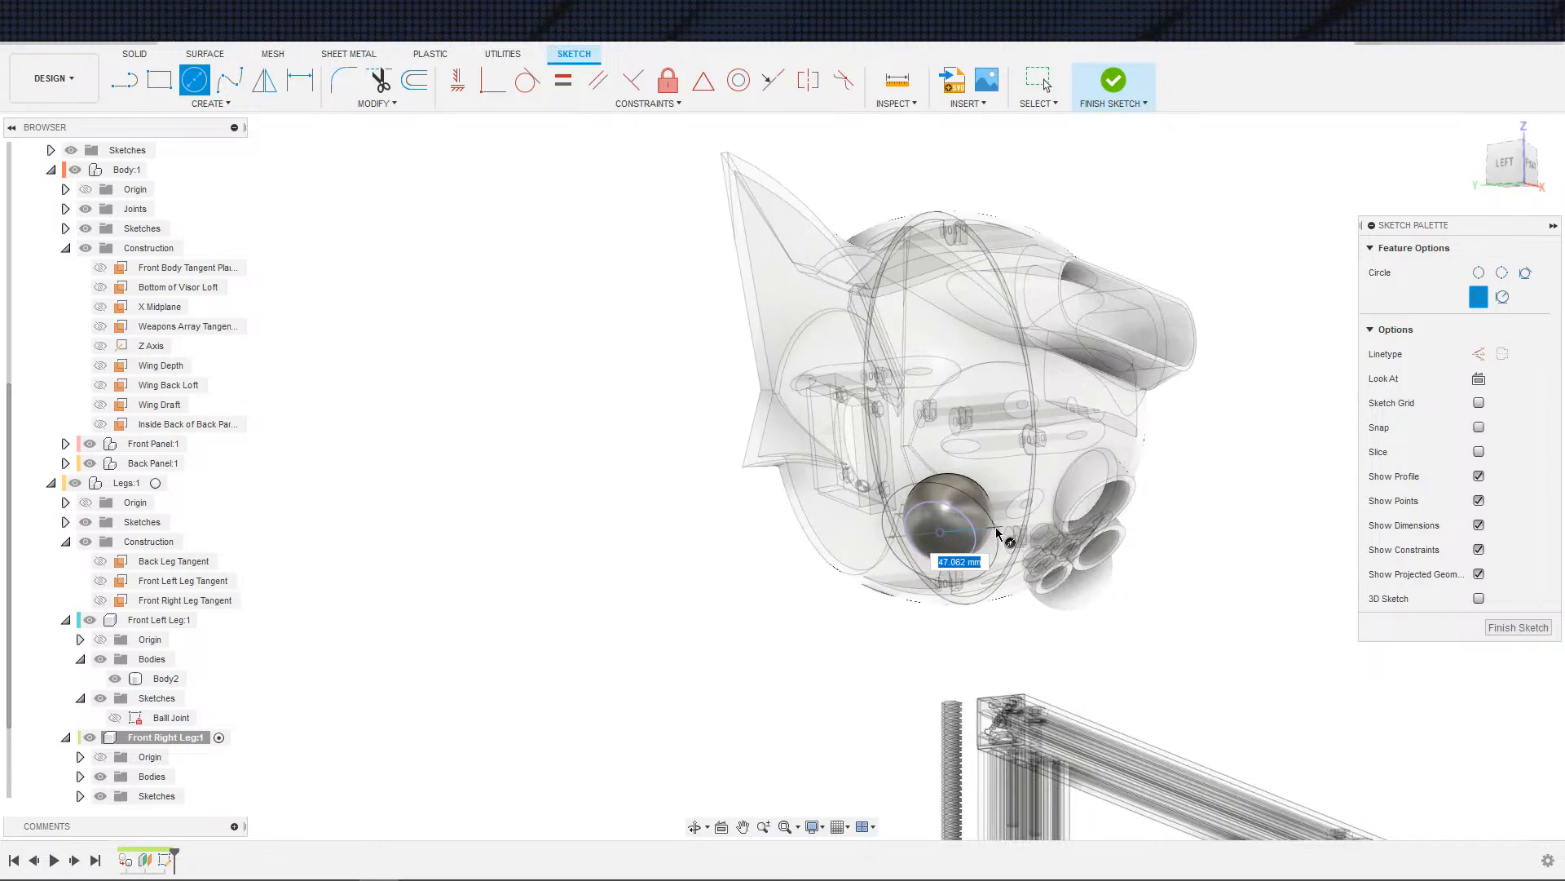
{"action": "left_click", "coordinate": [991, 536]}
{"action": "key", "text": "d"}
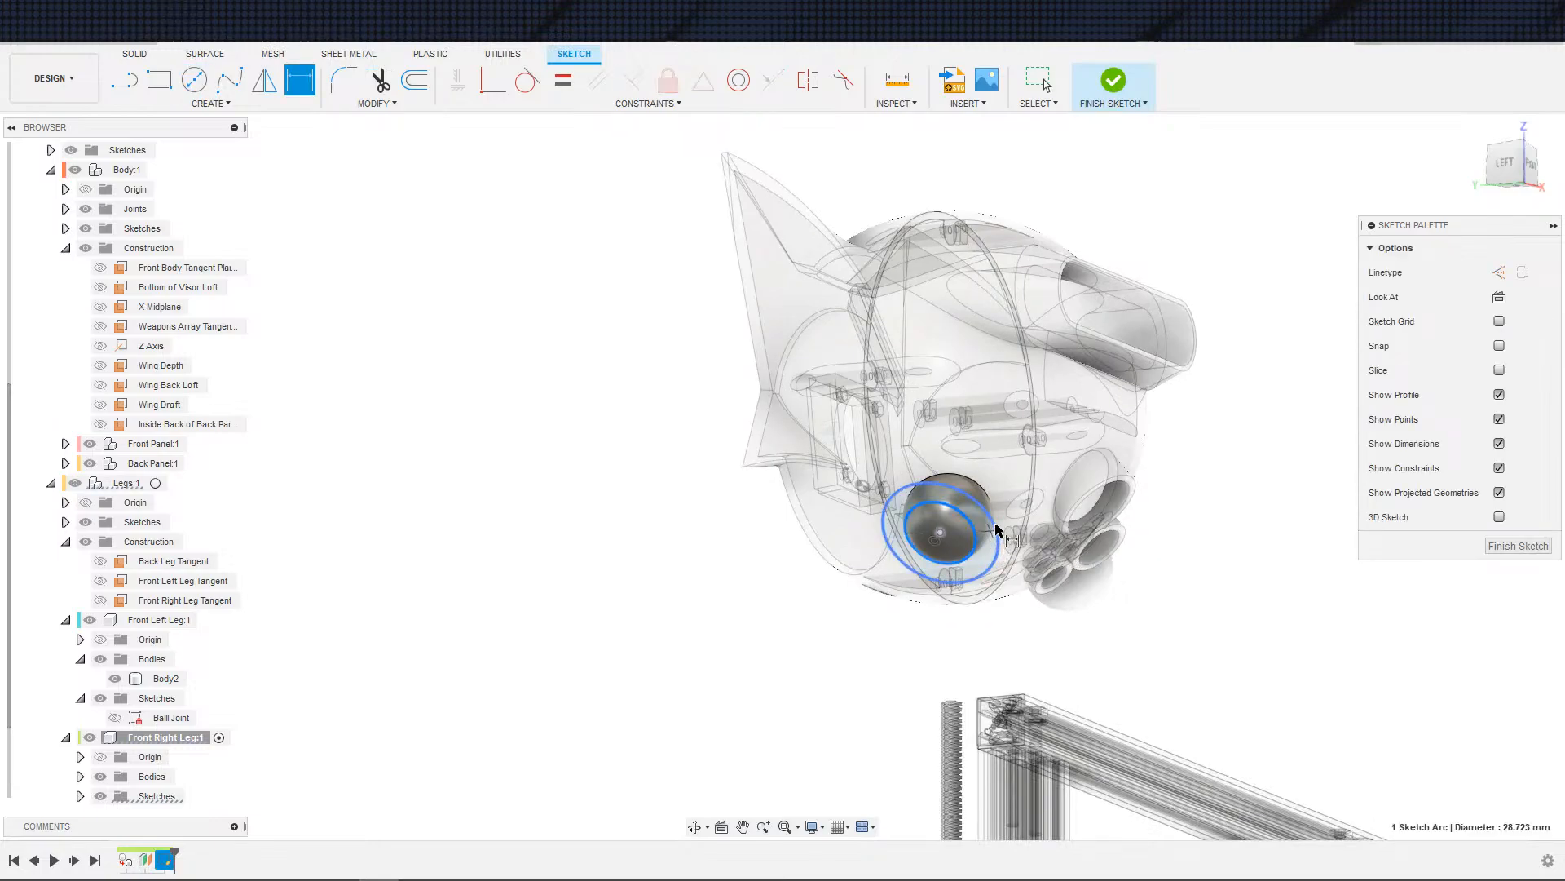
{"action": "left_click", "coordinate": [996, 533]}
{"action": "left_click", "coordinate": [989, 534]}
{"action": "key", "text": "3"}
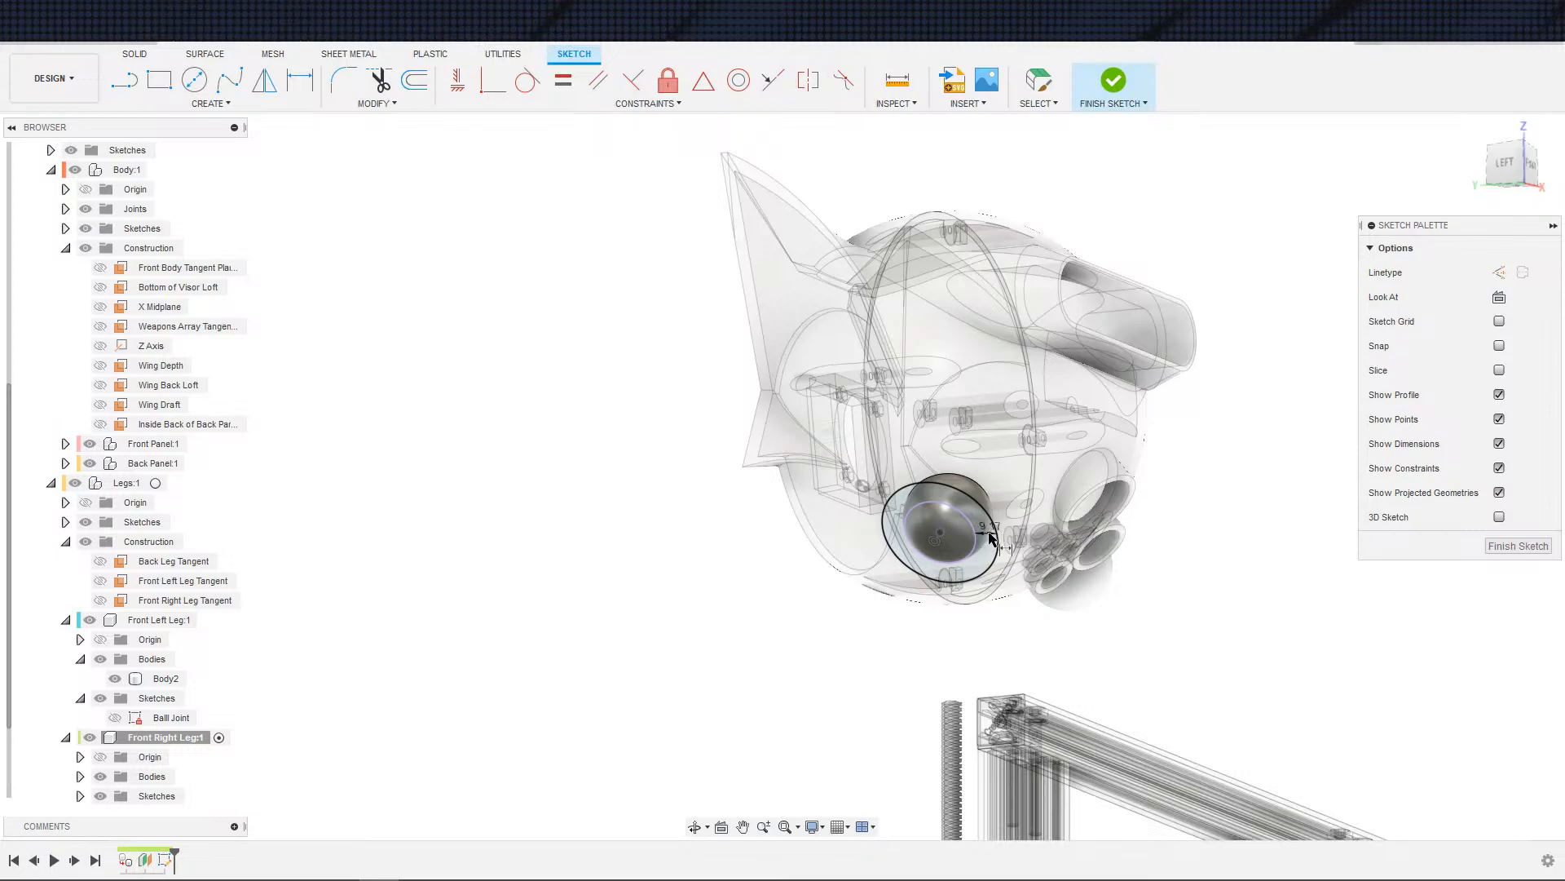
{"action": "key", "text": "Escape"}
- Delete the outer circle around the ball's cross-section and finish the sketch
{"action": "left_click", "coordinate": [995, 538]}
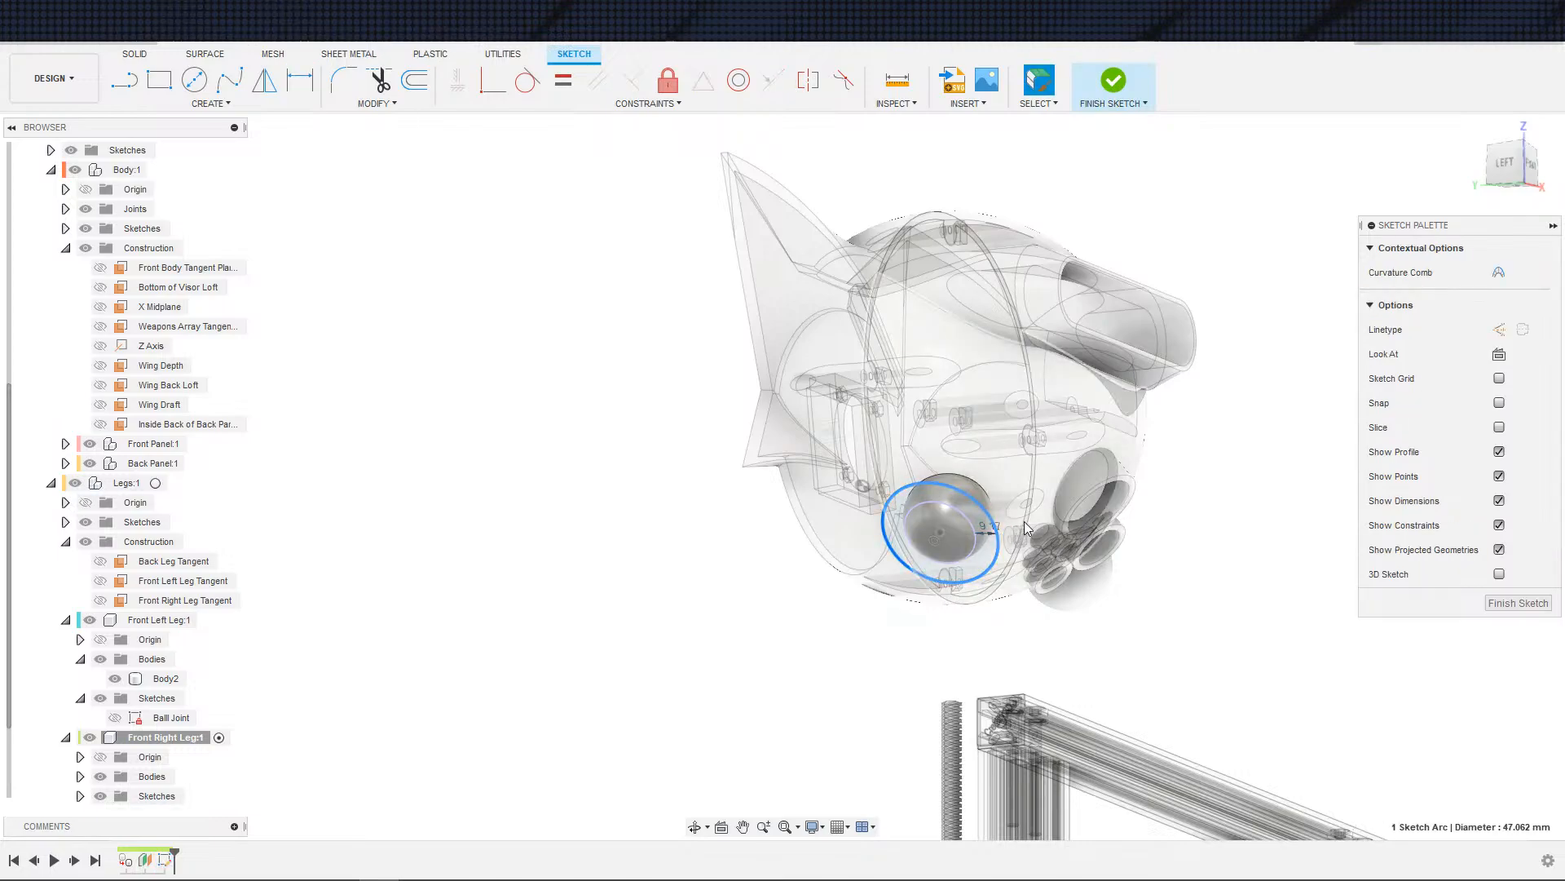
{"action": "left_click", "coordinate": [1213, 507]}
{"action": "key", "text": "Delete"}
{"action": "scroll", "coordinate": [1043, 528], "scroll_direction": "down", "scroll_amount": 3}
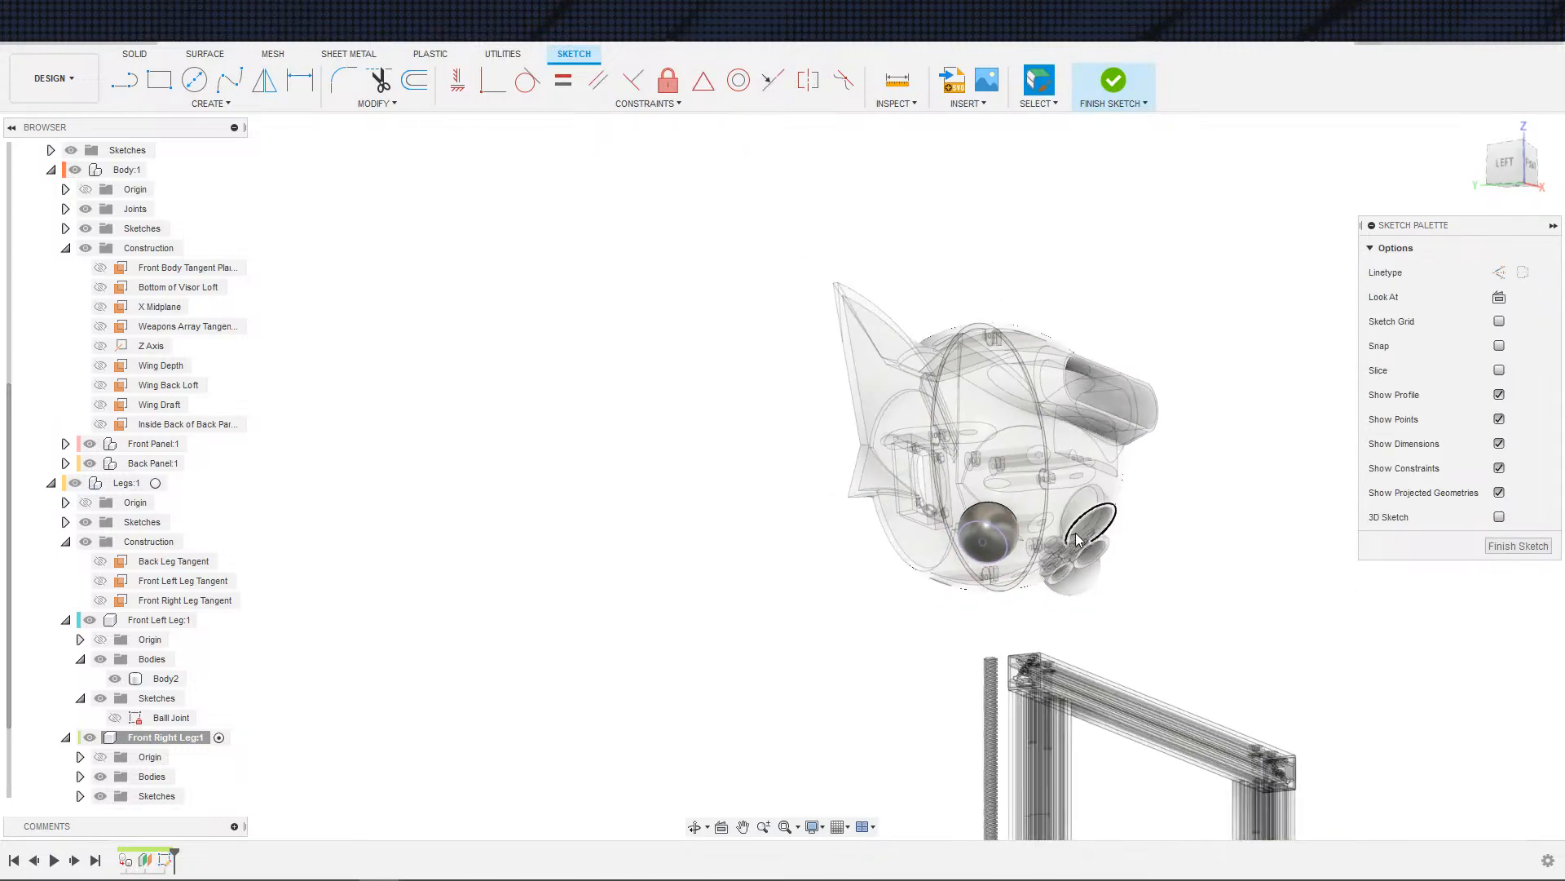
{"action": "middle_click_drag", "start_coordinate": [1131, 596], "coordinate": [1068, 571], "text": "shift"}
{"action": "left_click", "coordinate": [1113, 81]}
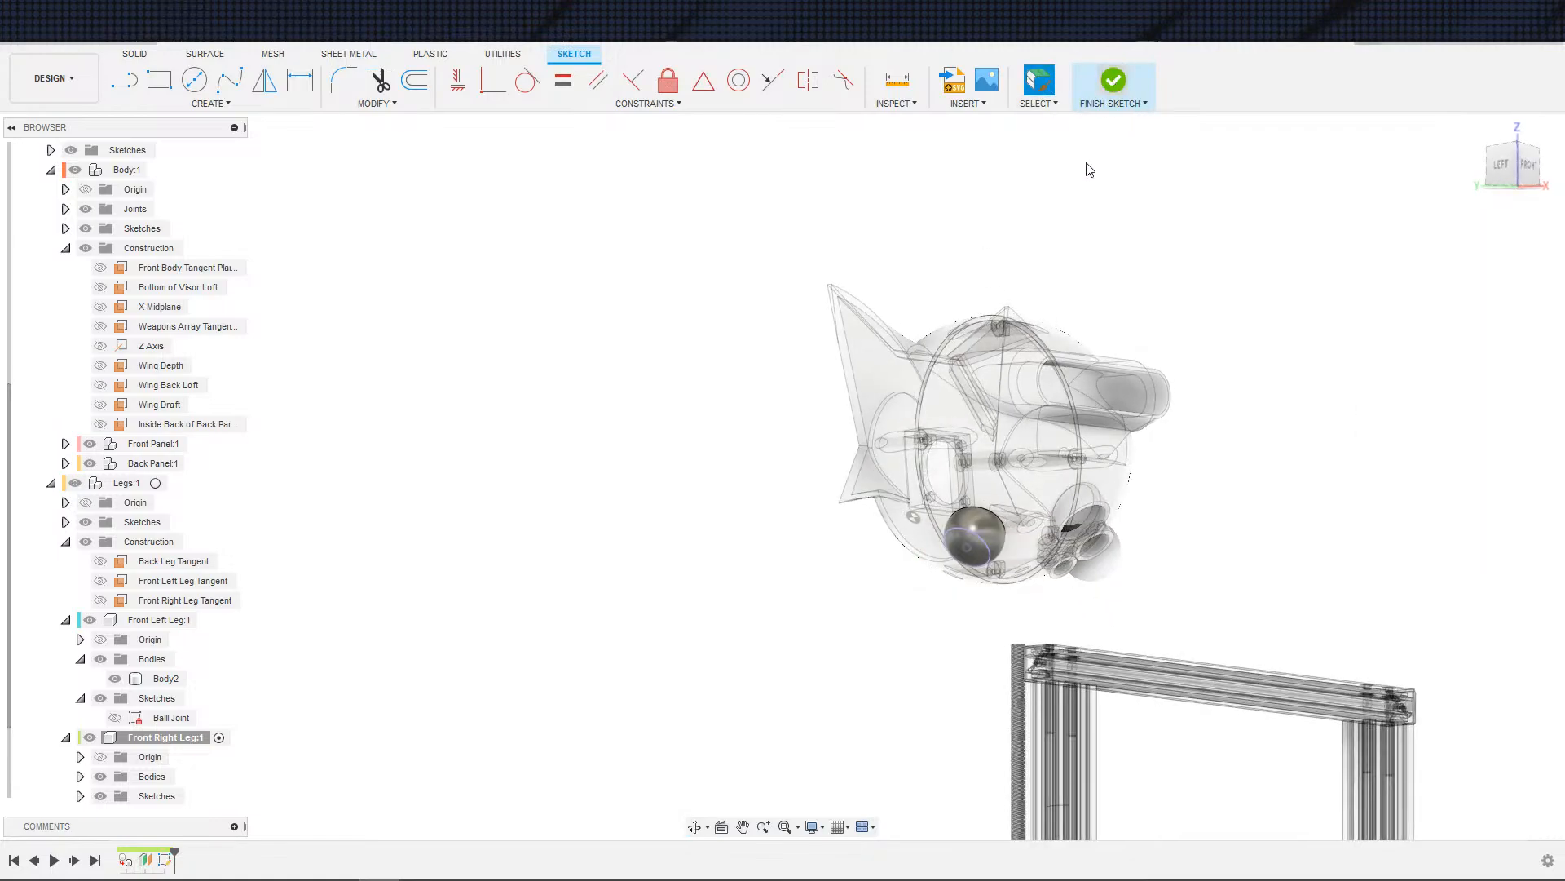
- Rename the Front Right Leg First Segment plane as Front Right Leg Top of First Segment
{"action": "scroll", "coordinate": [163, 799], "scroll_direction": "down", "scroll_amount": 1}
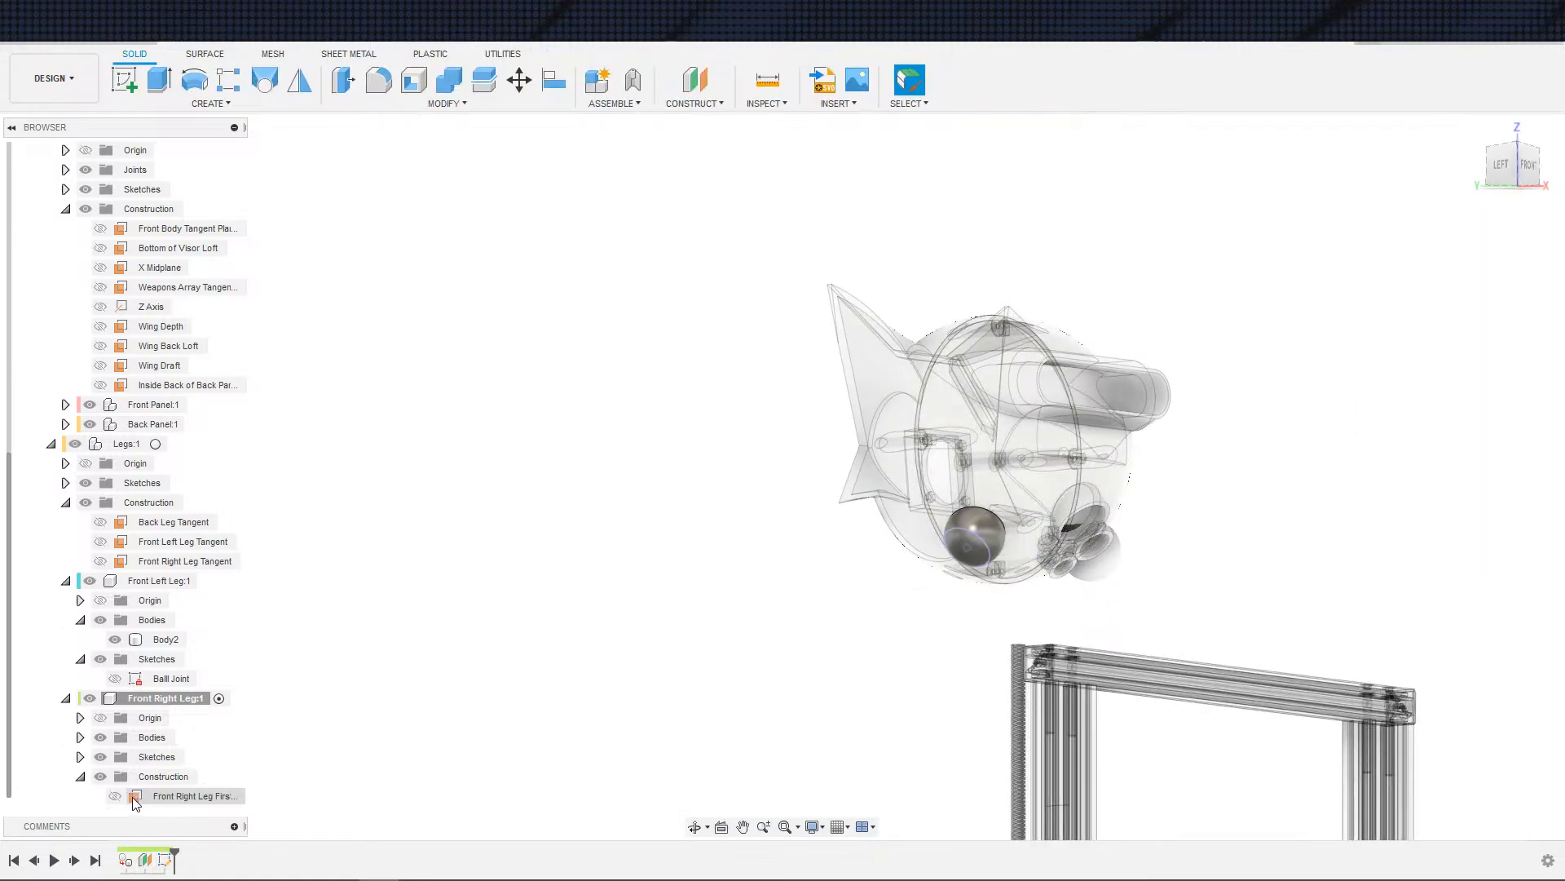
{"action": "left_click", "coordinate": [189, 795]}
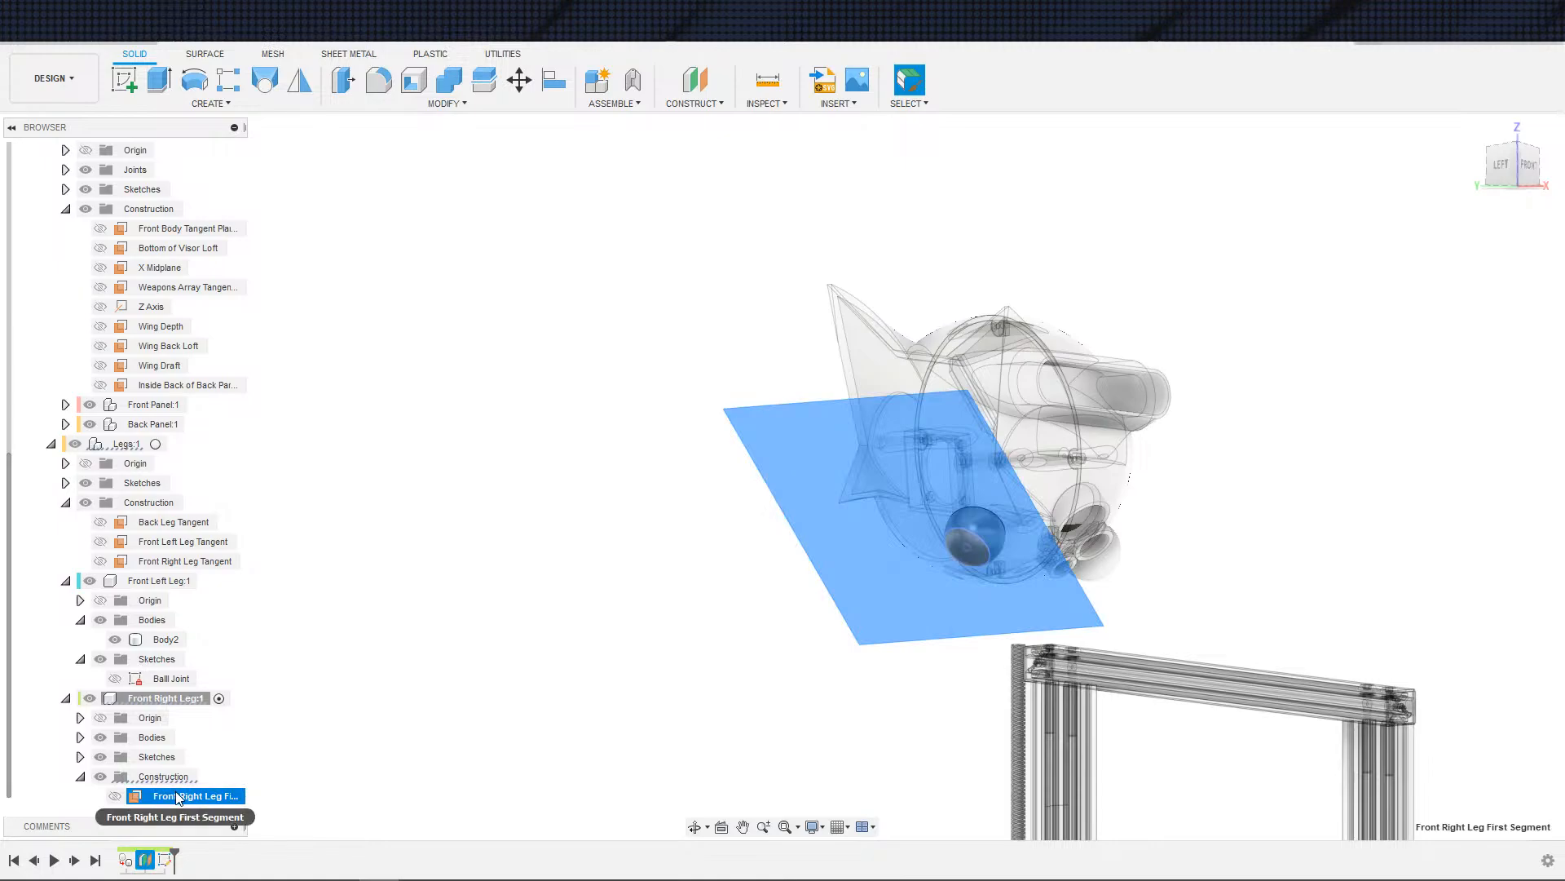
{"action": "double_click", "coordinate": [230, 795]}
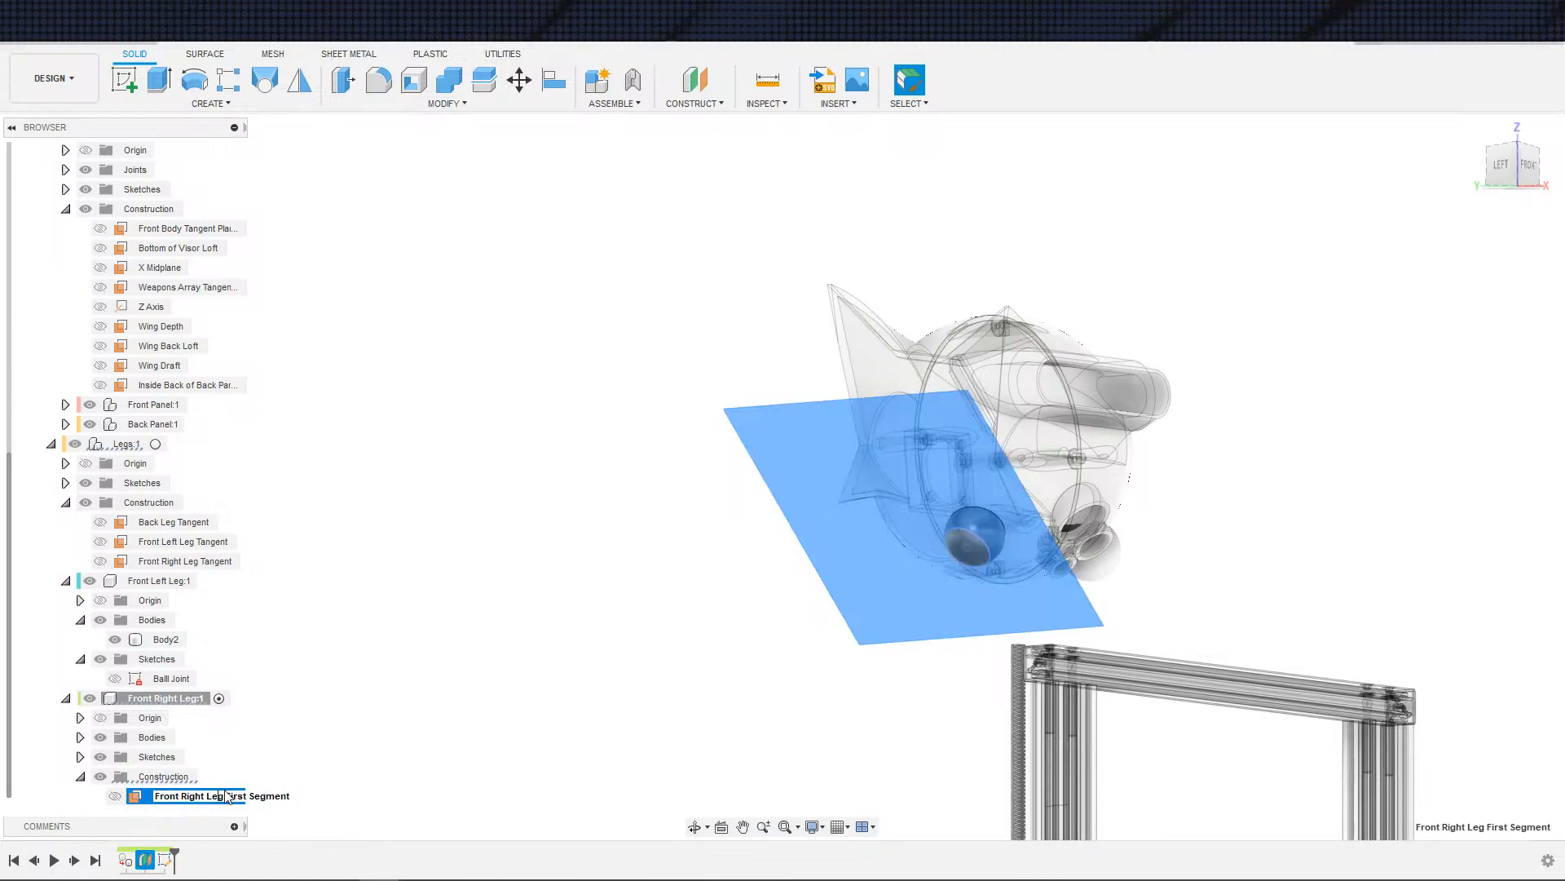
{"action": "key", "text": "ctrl+a"}
{"action": "left_click", "coordinate": [225, 794]}
{"action": "type", "text": "Top of"}
{"action": "key", "text": "Return"}
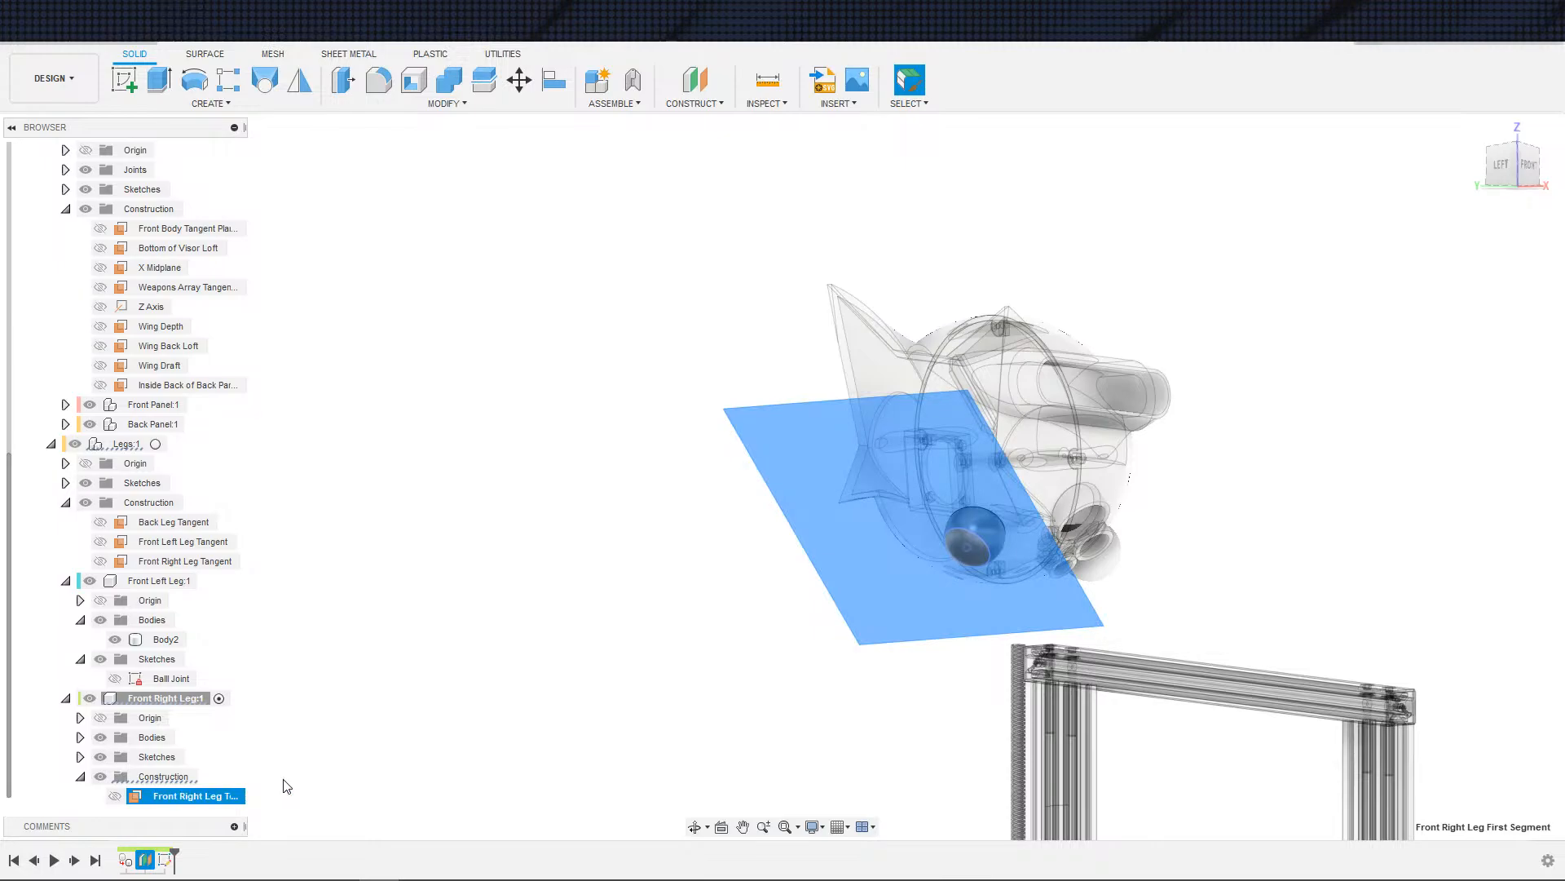
- Create a construction plane offset 20 mm from the Front Right Leg Top of First Segment plane
{"action": "left_click", "coordinate": [695, 79]}
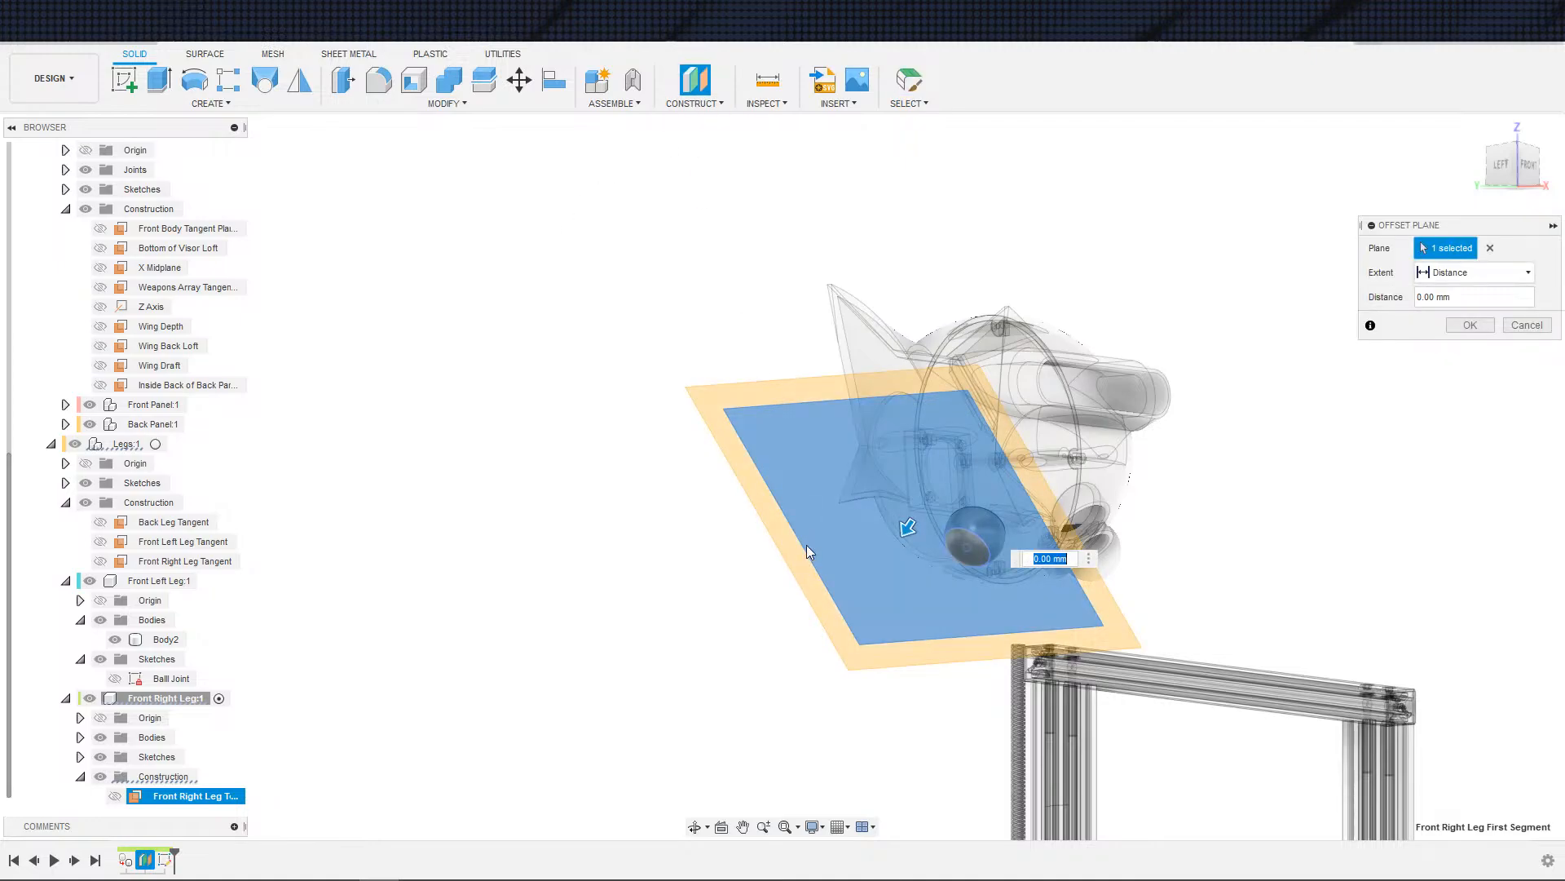
{"action": "type", "text": "20"}
{"action": "key", "text": "Return"}
{"action": "middle_click_drag", "start_coordinate": [992, 649], "coordinate": [916, 683], "text": "shift"}
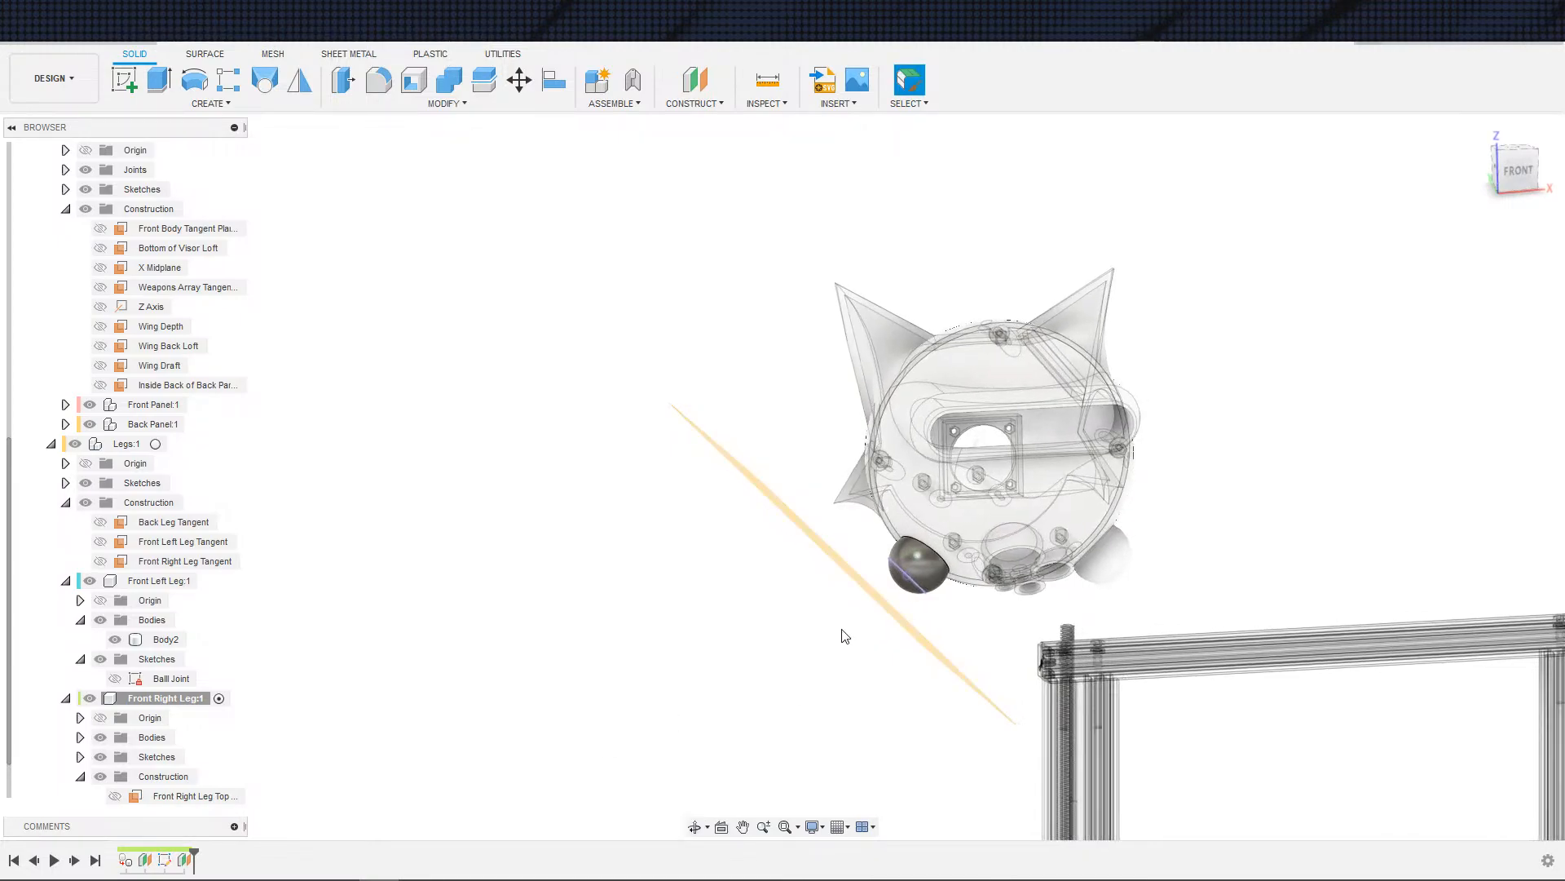
- Start a sketch on the 20 mm offset plane and project the ball's cross-section circle into it
{"action": "key", "text": "s"}
{"action": "left_click", "coordinate": [988, 685]}
{"action": "middle_click_drag", "start_coordinate": [819, 639], "coordinate": [945, 619], "text": "shift"}
{"action": "left_click", "coordinate": [985, 620]}
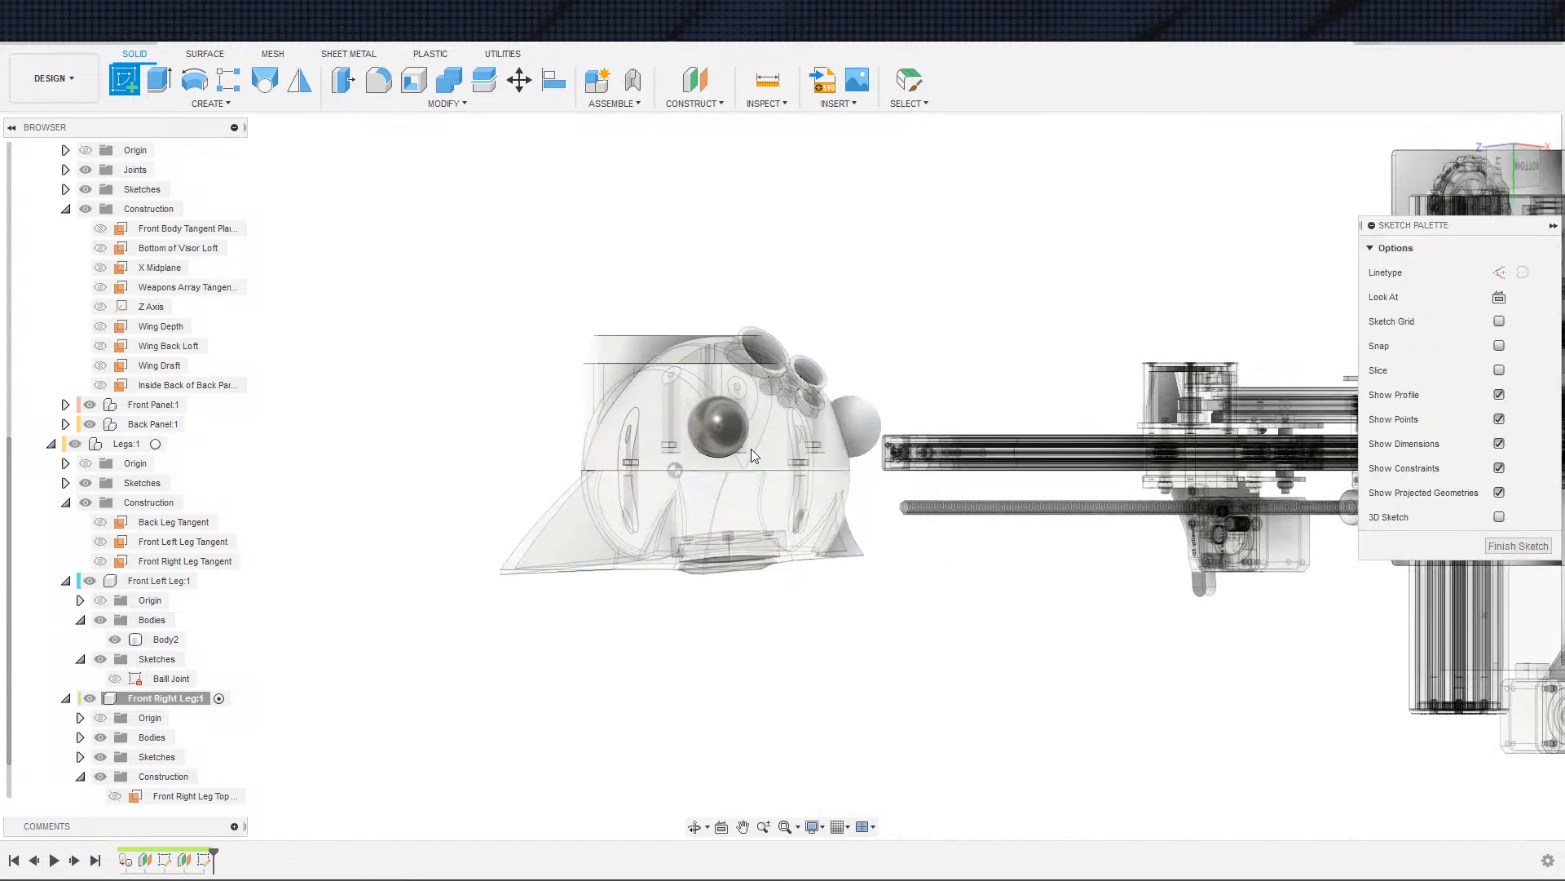
{"action": "key", "text": "p"}
{"action": "scroll", "coordinate": [759, 505], "scroll_direction": "up", "scroll_amount": 3}
{"action": "middle_click_drag", "start_coordinate": [693, 411], "coordinate": [739, 494]}
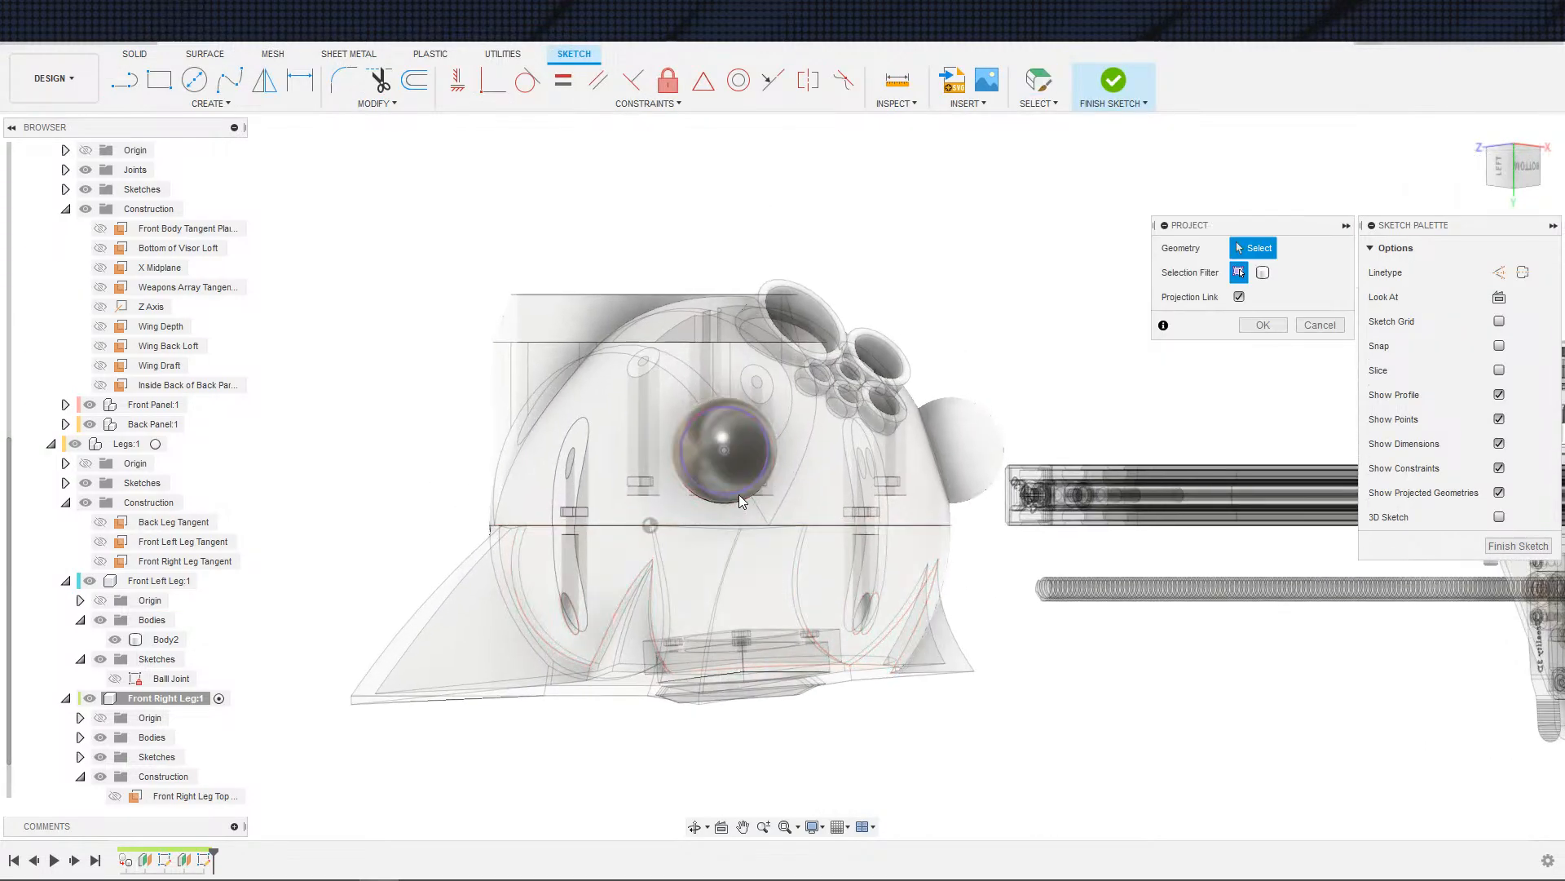
{"action": "left_click", "coordinate": [736, 489]}
{"action": "scroll", "coordinate": [694, 602], "scroll_direction": "down", "scroll_amount": 3}
{"action": "left_click", "coordinate": [1256, 325]}
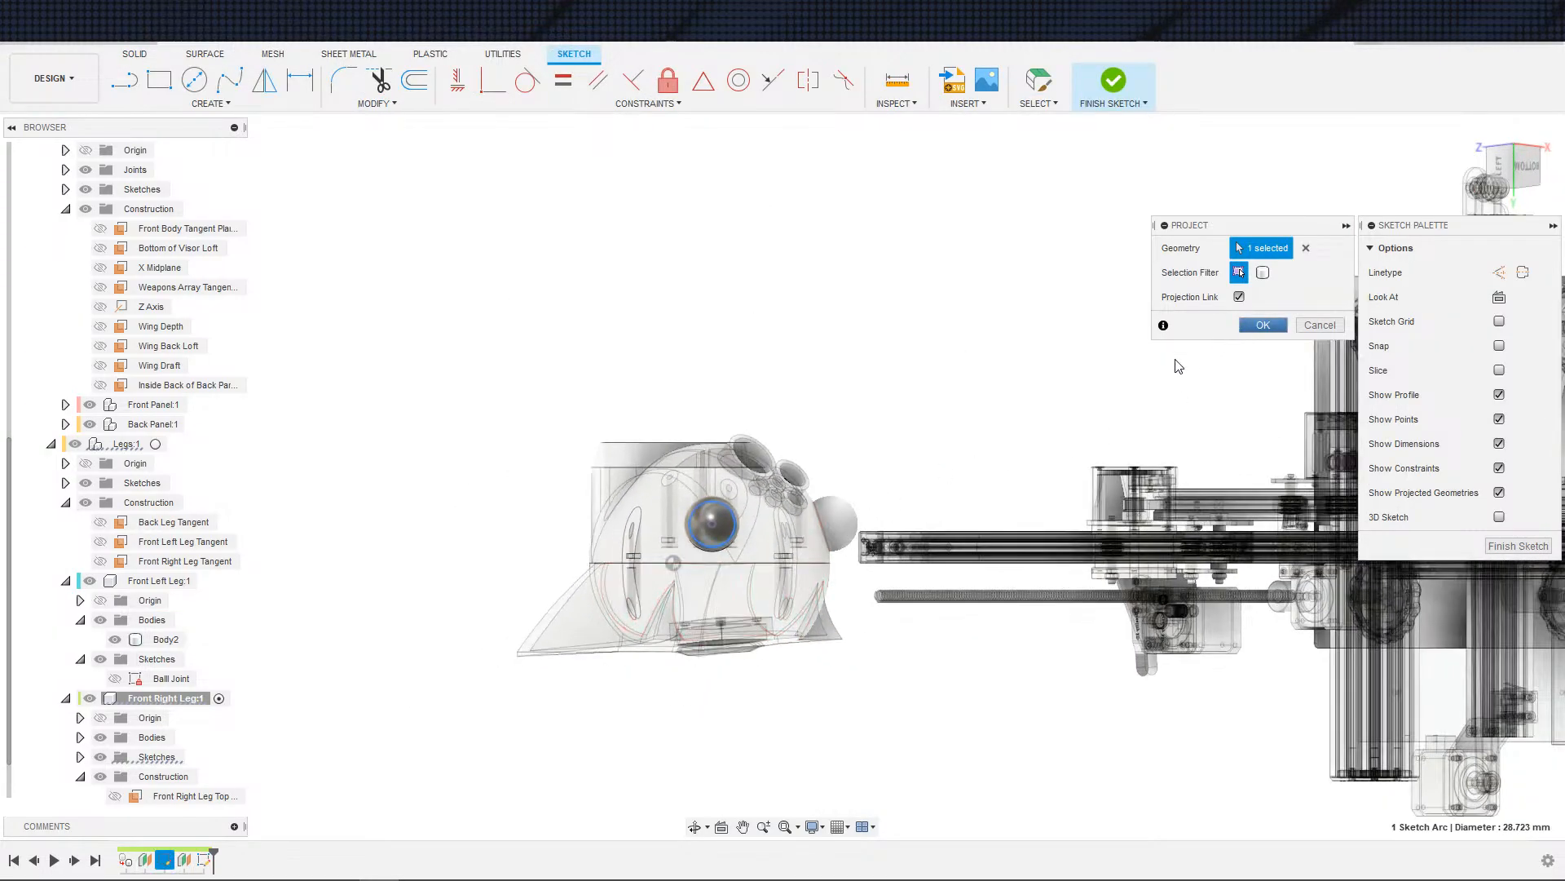
{"action": "middle_click_drag", "start_coordinate": [933, 437], "coordinate": [842, 467], "text": "shift"}
- Sketch a larger circle concentric with the projected circle and dimension the gap between the two circles to 6 mm
{"action": "key", "text": "s"}
{"action": "key", "text": "Escape"}
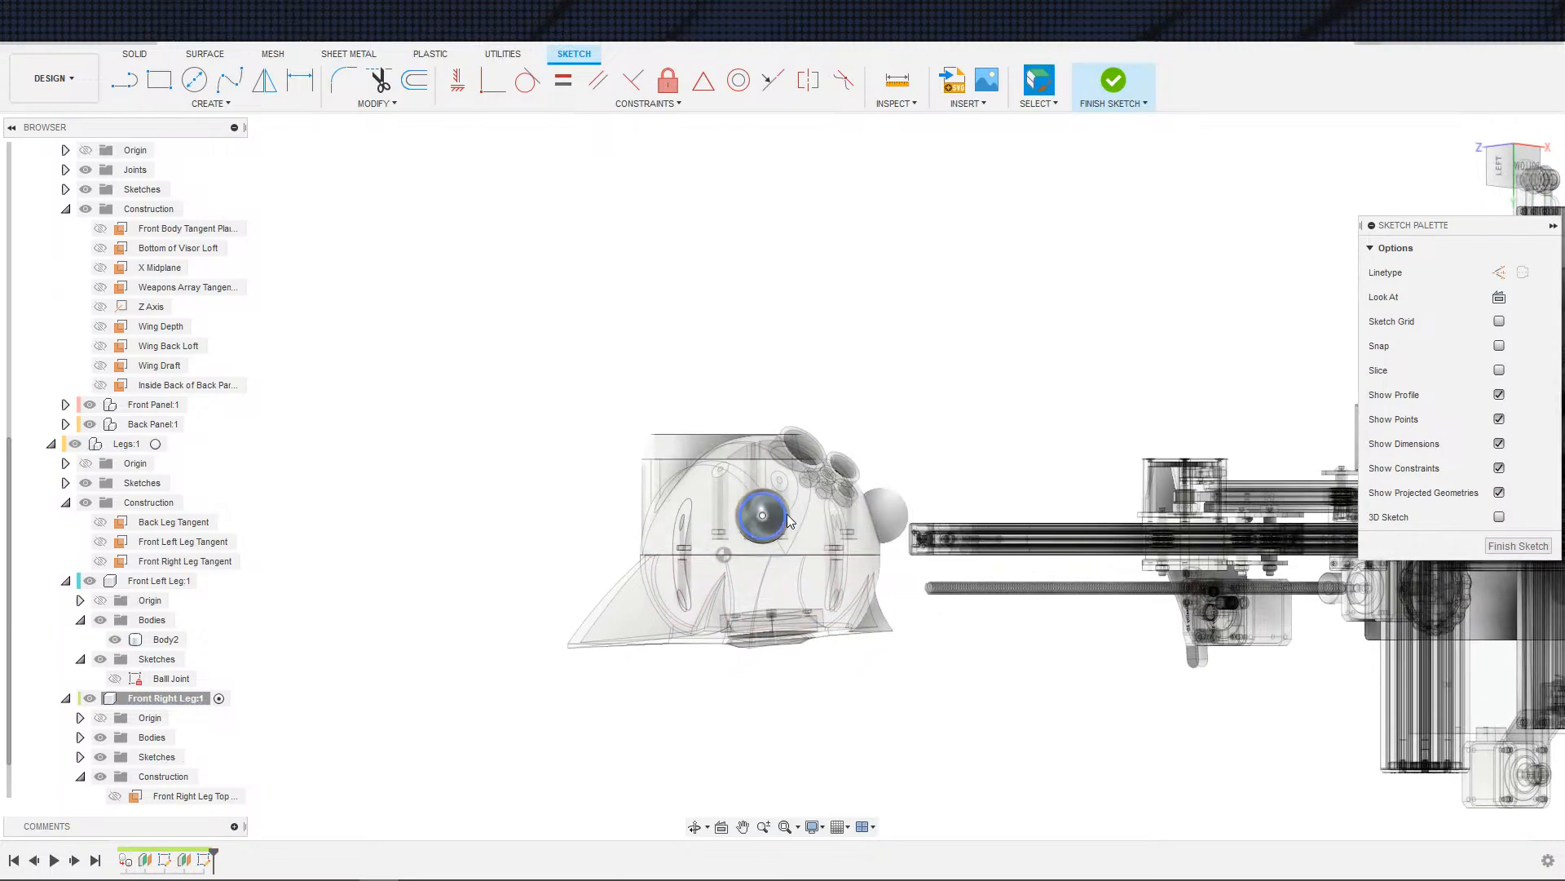
{"action": "key", "text": "c"}
{"action": "left_click", "coordinate": [762, 515]}
{"action": "left_click", "coordinate": [807, 515]}
{"action": "key", "text": "d"}
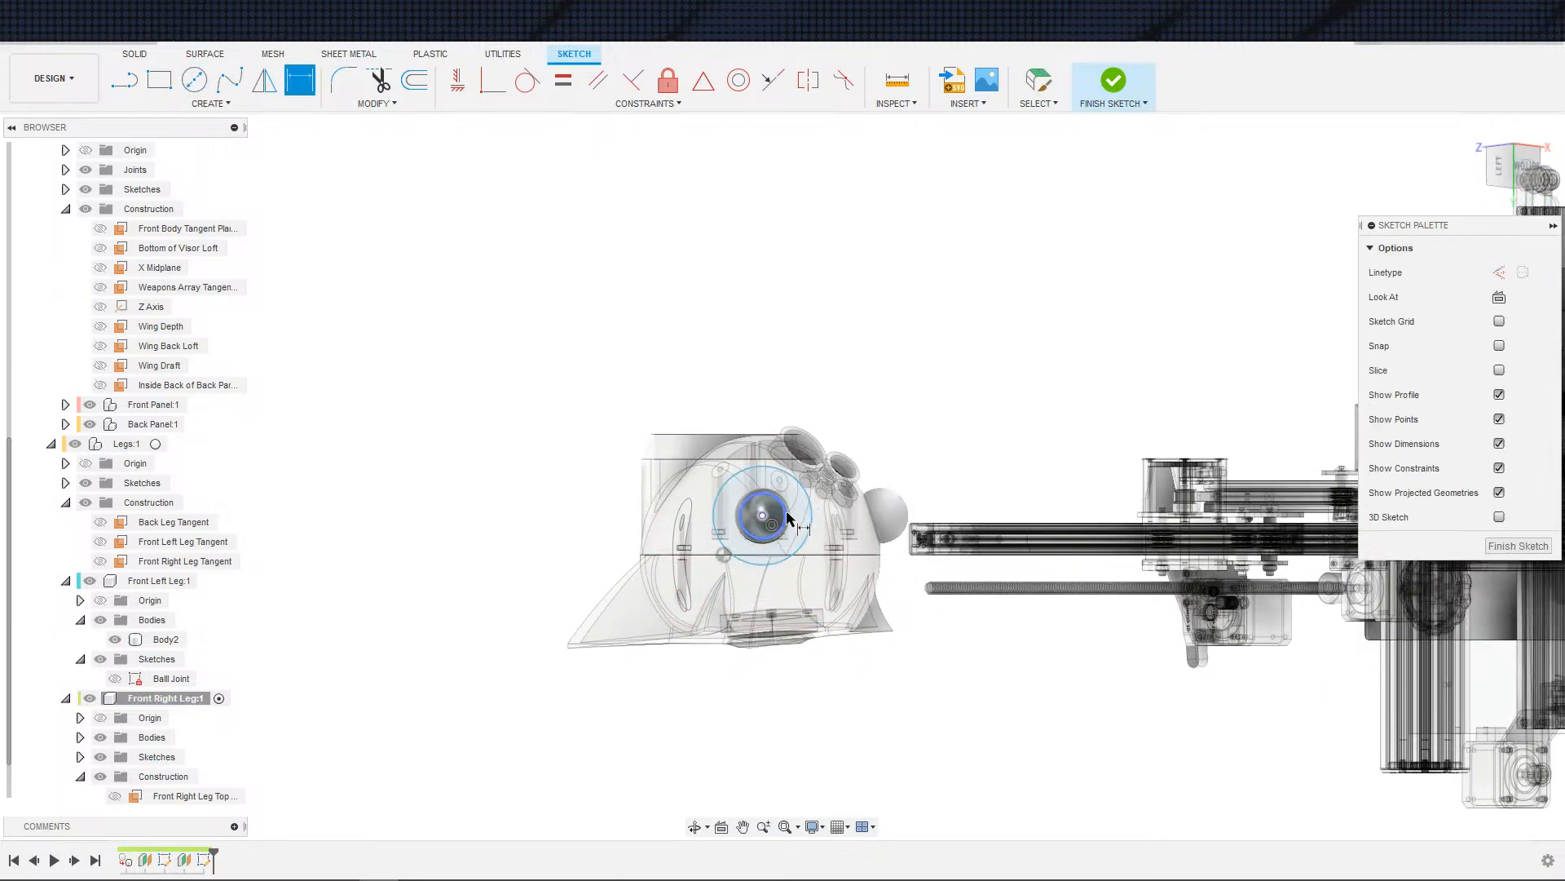
{"action": "left_click", "coordinate": [809, 515]}
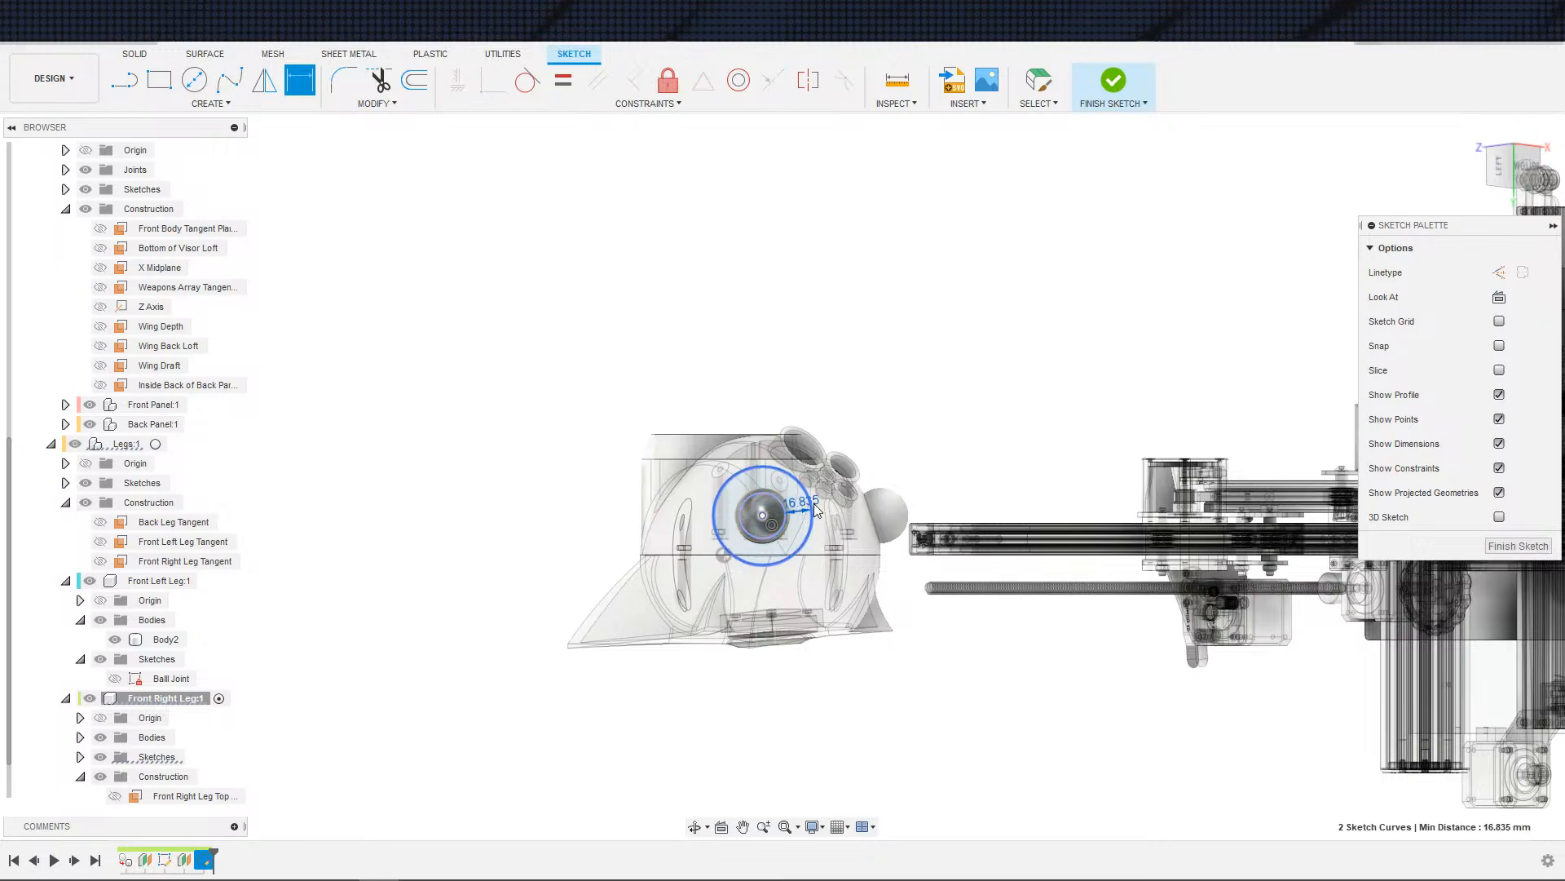
{"action": "left_click", "coordinate": [813, 511]}
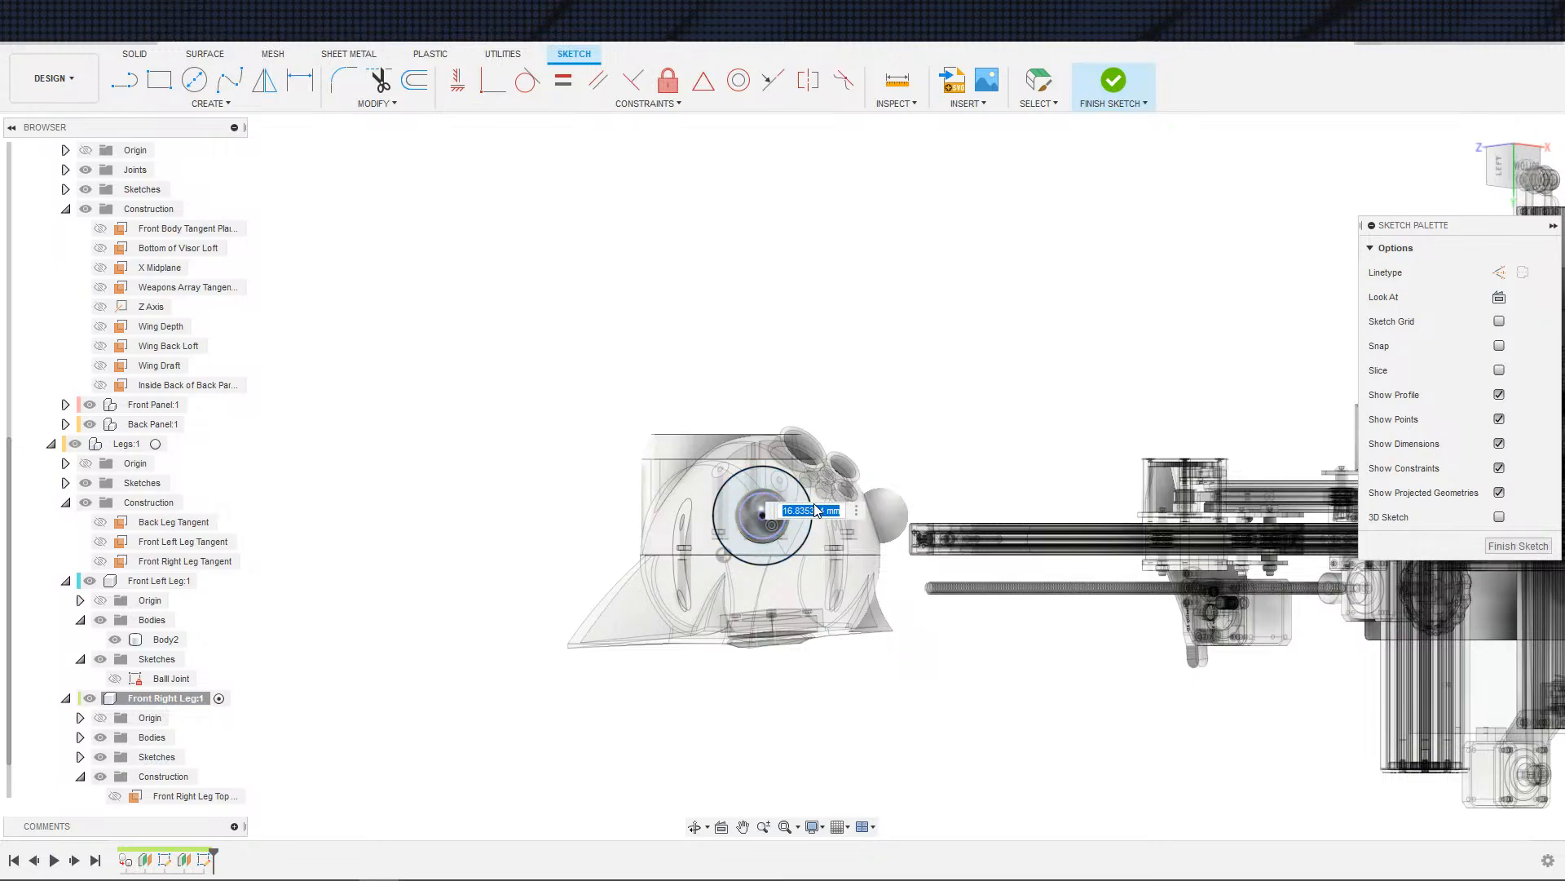
{"action": "type", "text": "6"}
{"action": "key", "text": "Return"}
{"action": "key", "text": "d"}
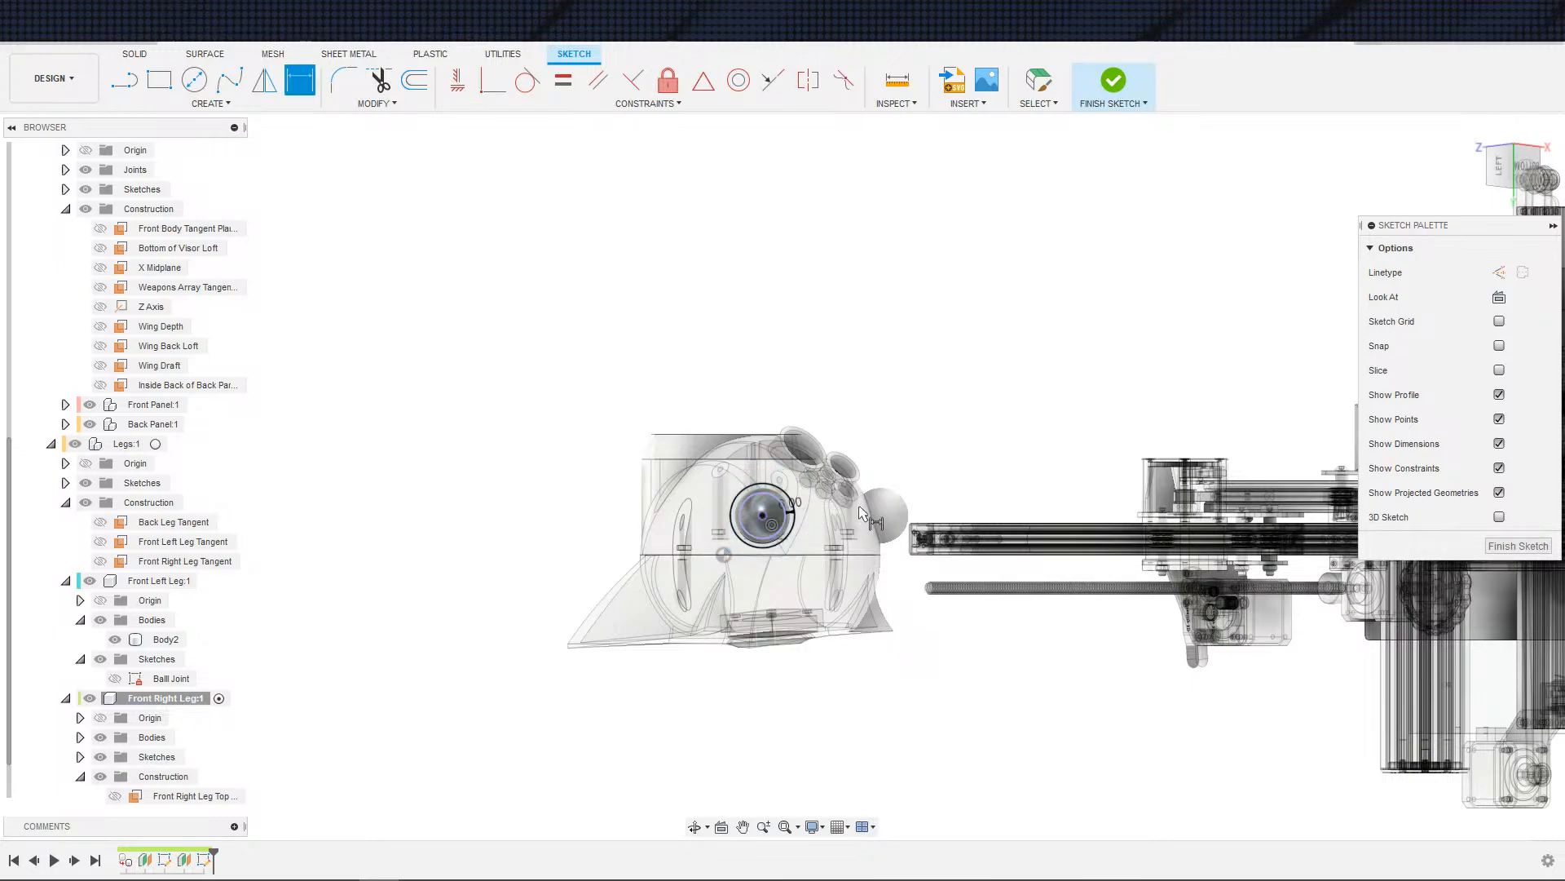
- Convert the projected inner circle to construction geometry and finish the sketch
{"action": "middle_click_drag", "start_coordinate": [863, 512], "coordinate": [785, 593], "text": "shift"}
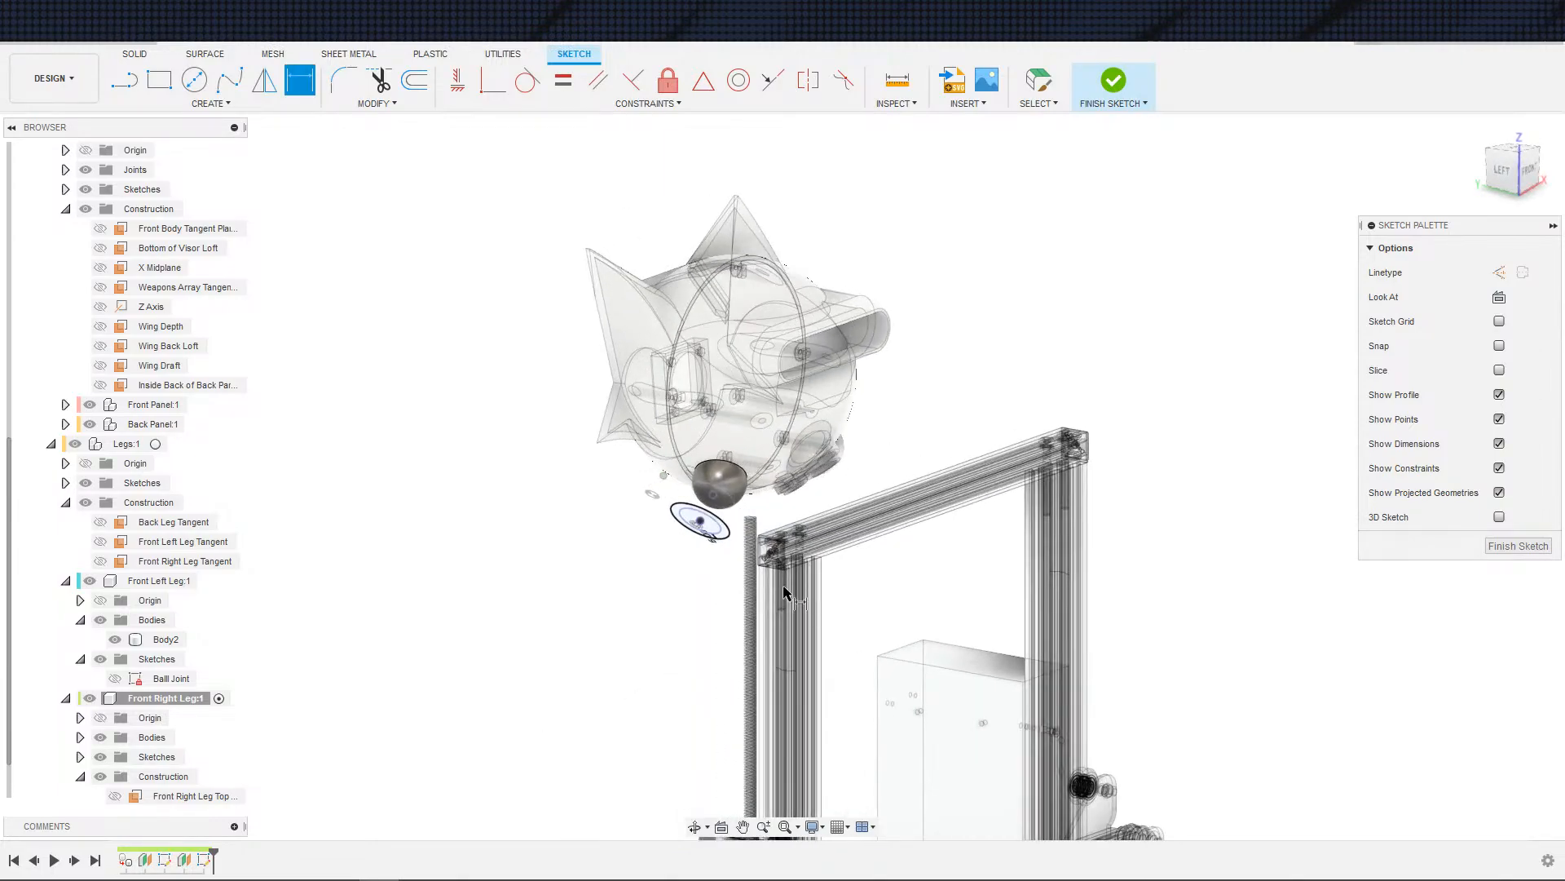
{"action": "scroll", "coordinate": [725, 533], "scroll_direction": "up", "scroll_amount": 3}
{"action": "left_click", "coordinate": [714, 530]}
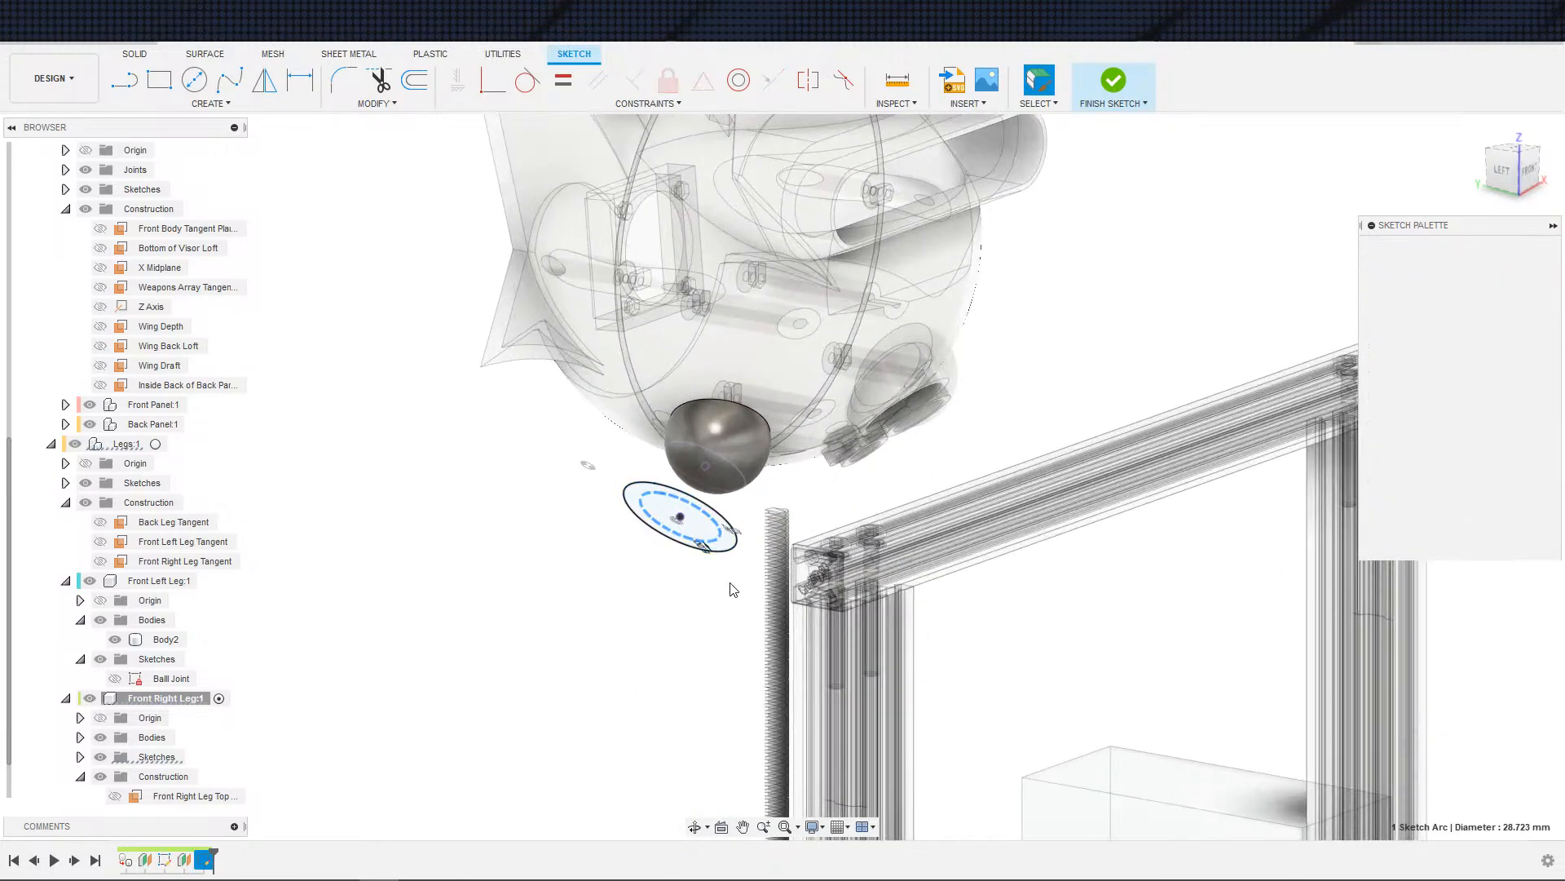
{"action": "key", "text": "x"}
{"action": "scroll", "coordinate": [737, 598], "scroll_direction": "down", "scroll_amount": 2}
{"action": "left_click", "coordinate": [1113, 81]}
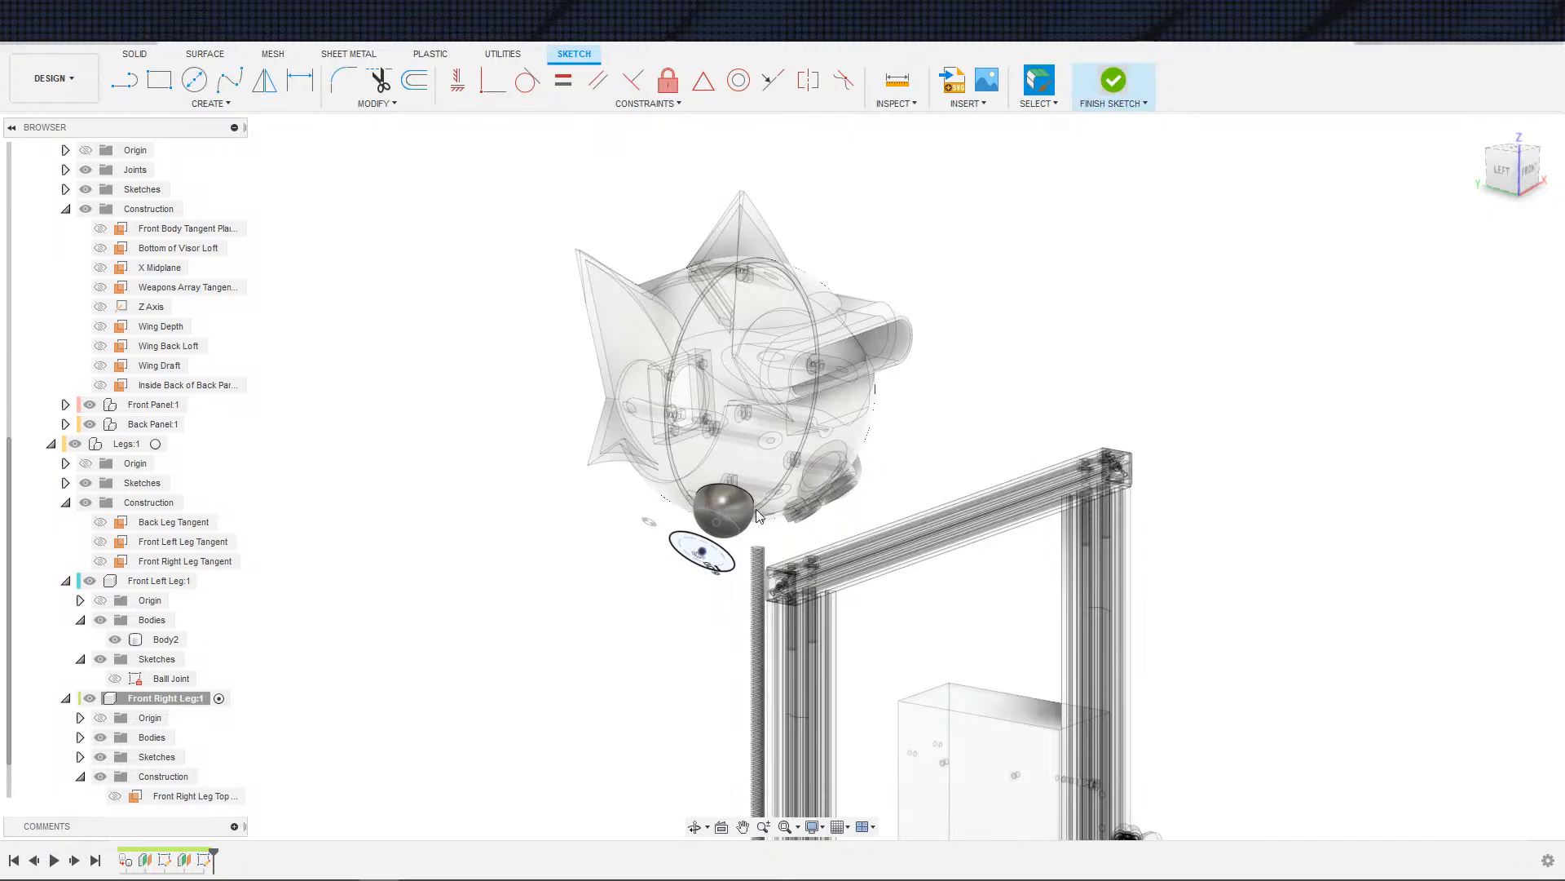
- Rename the 20 mm offset plane with a name starting "Front Right Leg Top" and create a plane offset 25 mm from it
{"action": "scroll", "coordinate": [204, 794], "scroll_direction": "down", "scroll_amount": 1}
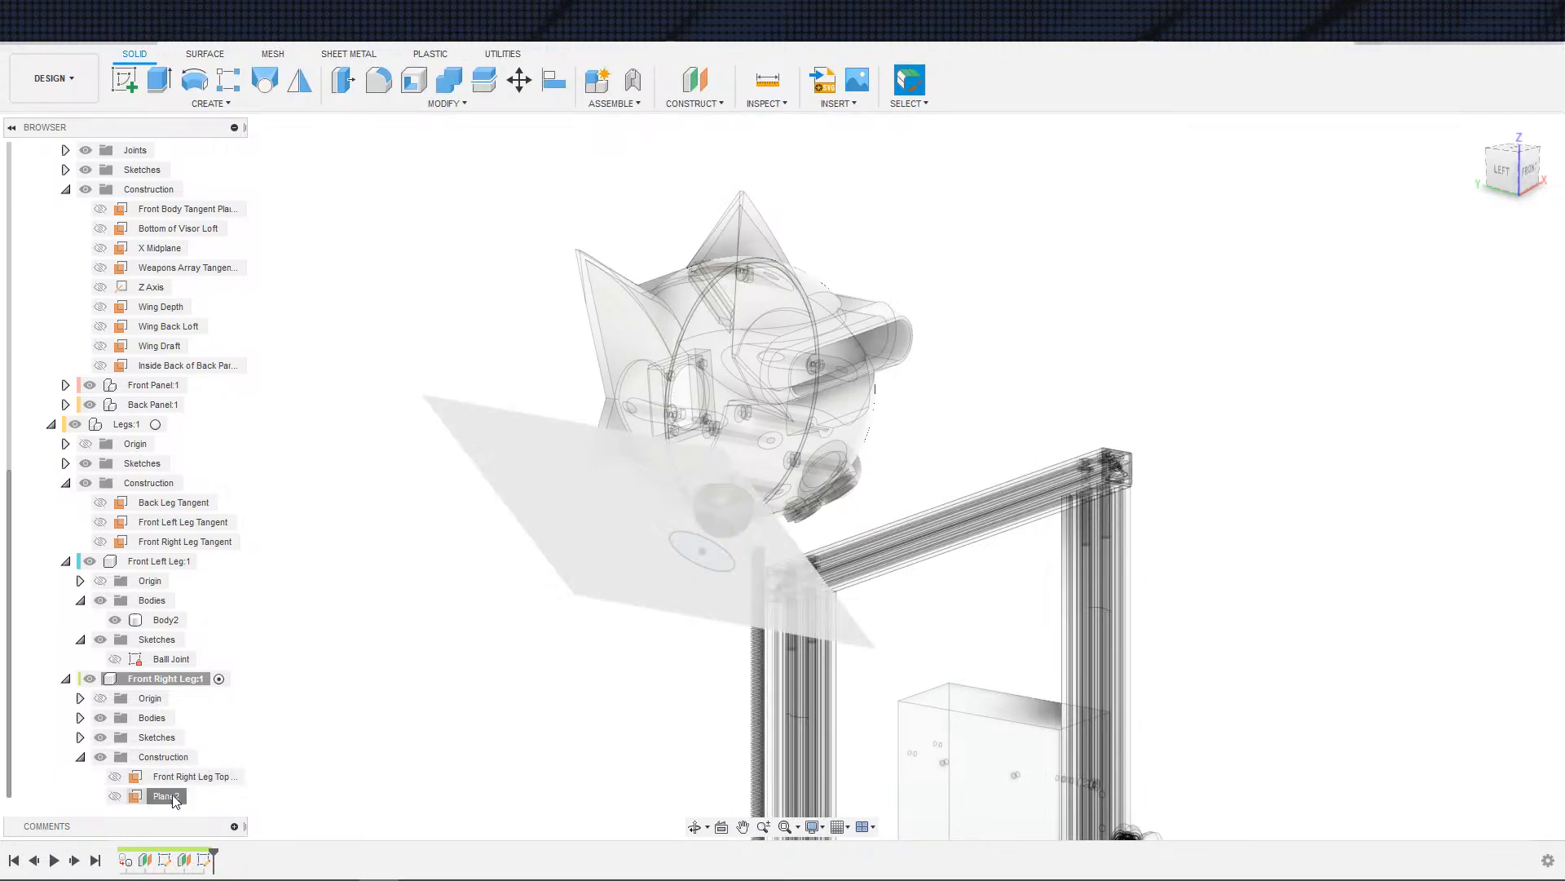
{"action": "double_click", "coordinate": [169, 796]}
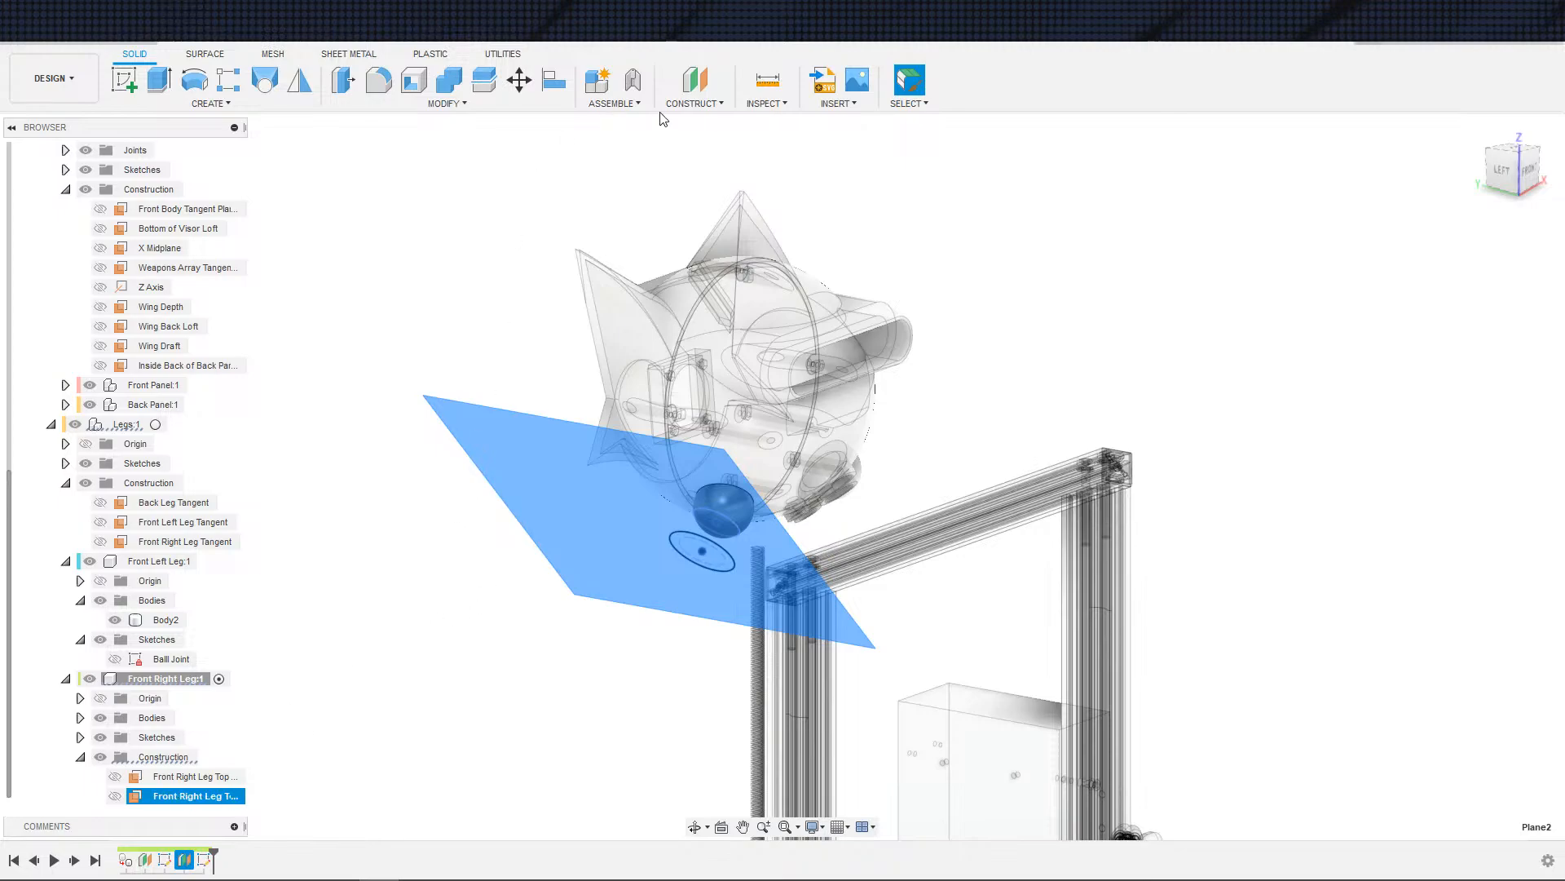
{"action": "middle_click_drag", "start_coordinate": [531, 697], "coordinate": [432, 677], "text": "shift"}
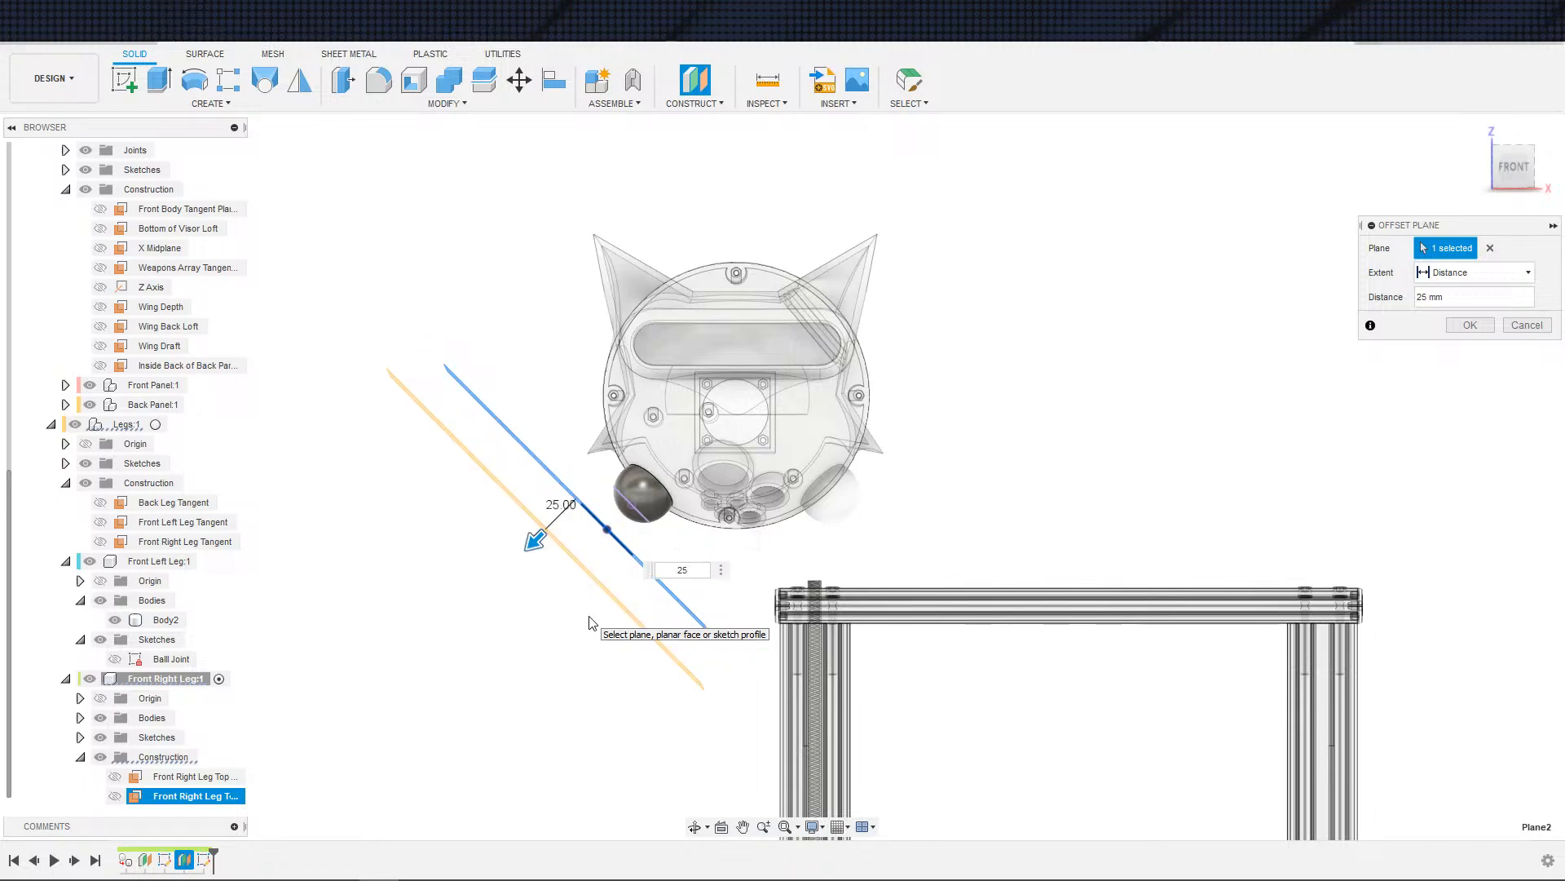
{"action": "key", "text": "Return"}
- Sketch on the 25 mm offset plane, projecting the ball's cross-section circle into it, and finish the sketch
{"action": "key", "text": "s"}
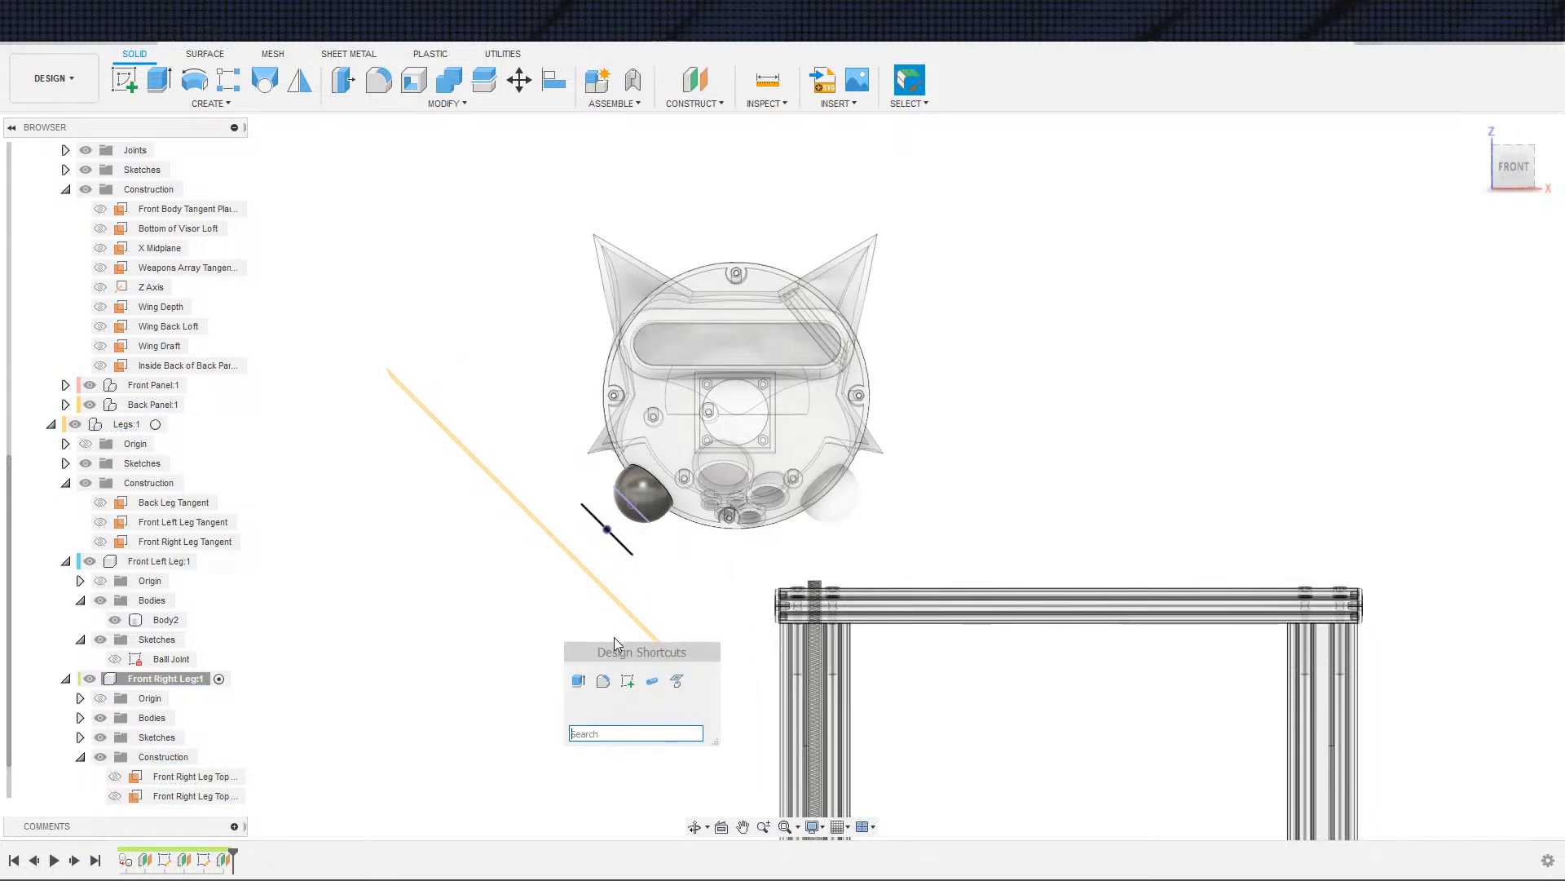
{"action": "left_click", "coordinate": [628, 690]}
{"action": "left_click", "coordinate": [641, 627]}
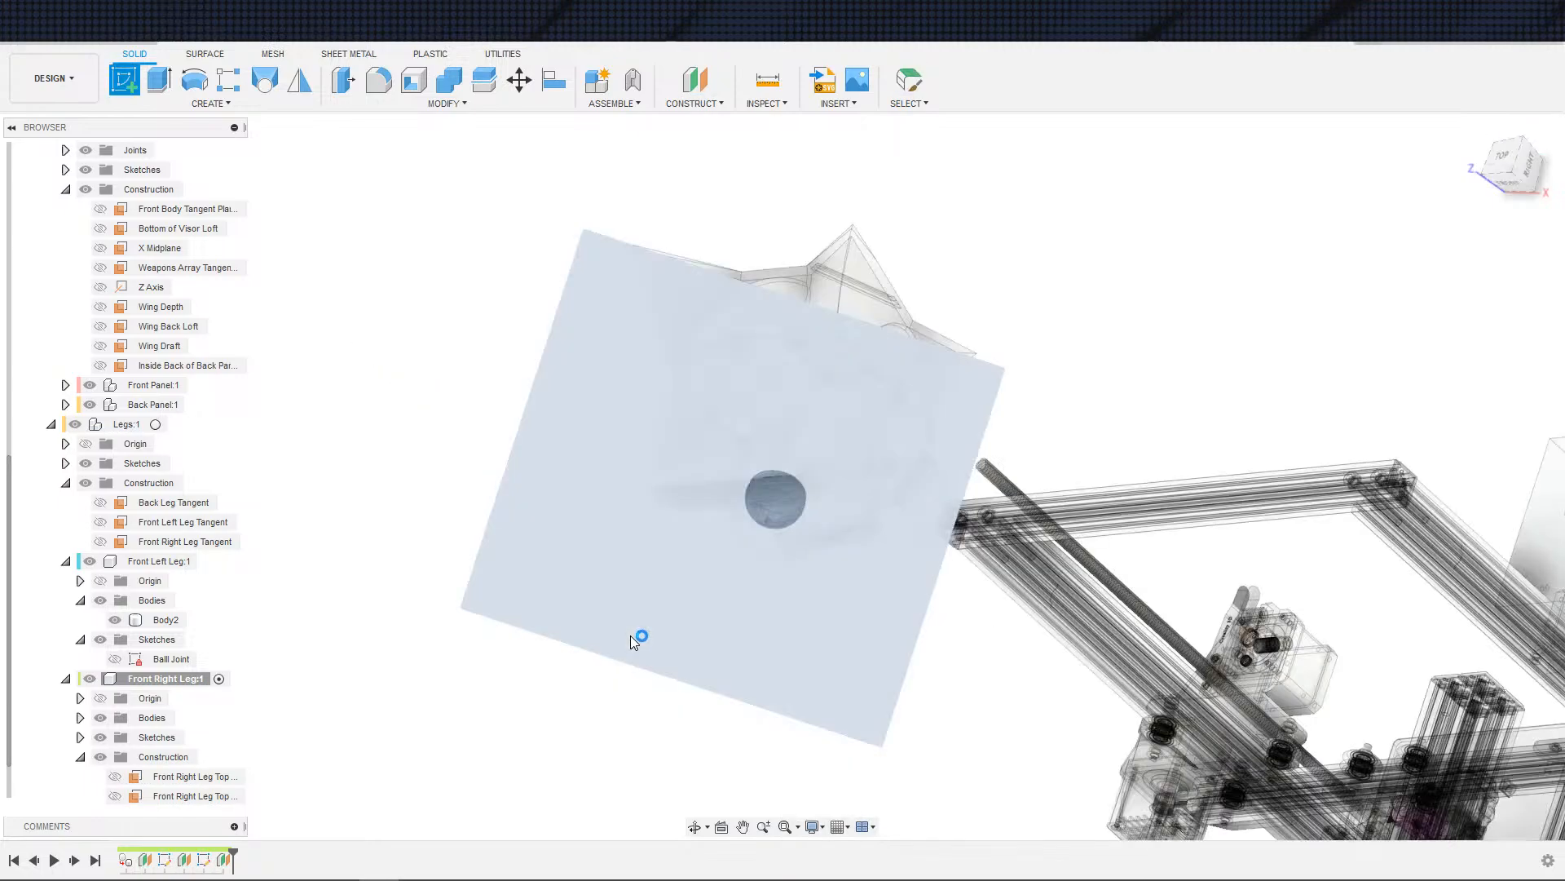
{"action": "key", "text": "s"}
{"action": "left_click", "coordinate": [965, 664]}
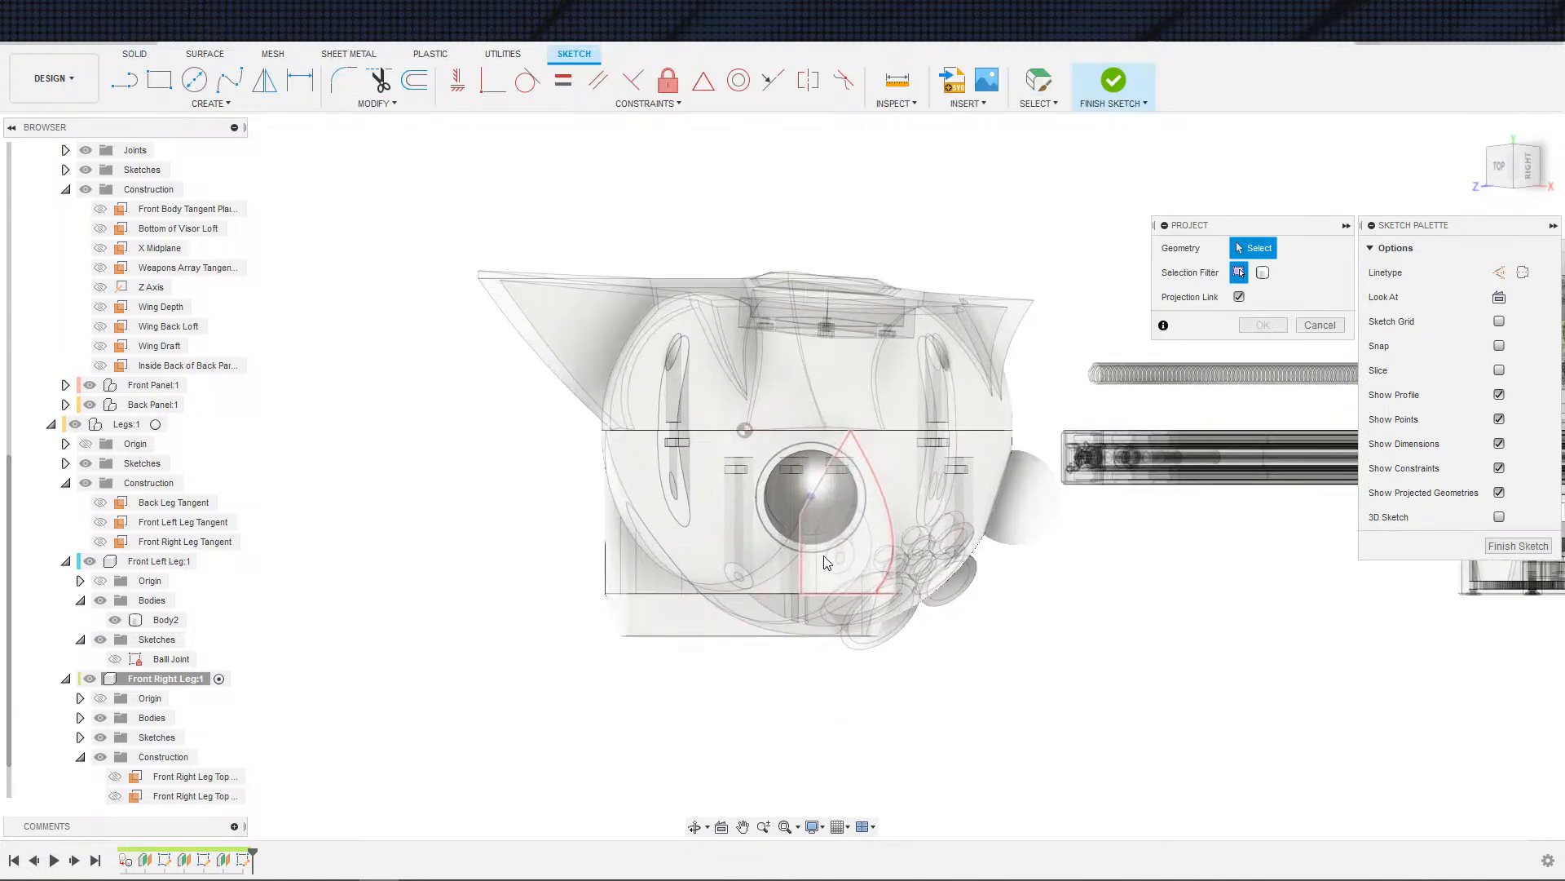
{"action": "left_click", "coordinate": [831, 541]}
{"action": "scroll", "coordinate": [809, 565], "scroll_direction": "down", "scroll_amount": 3}
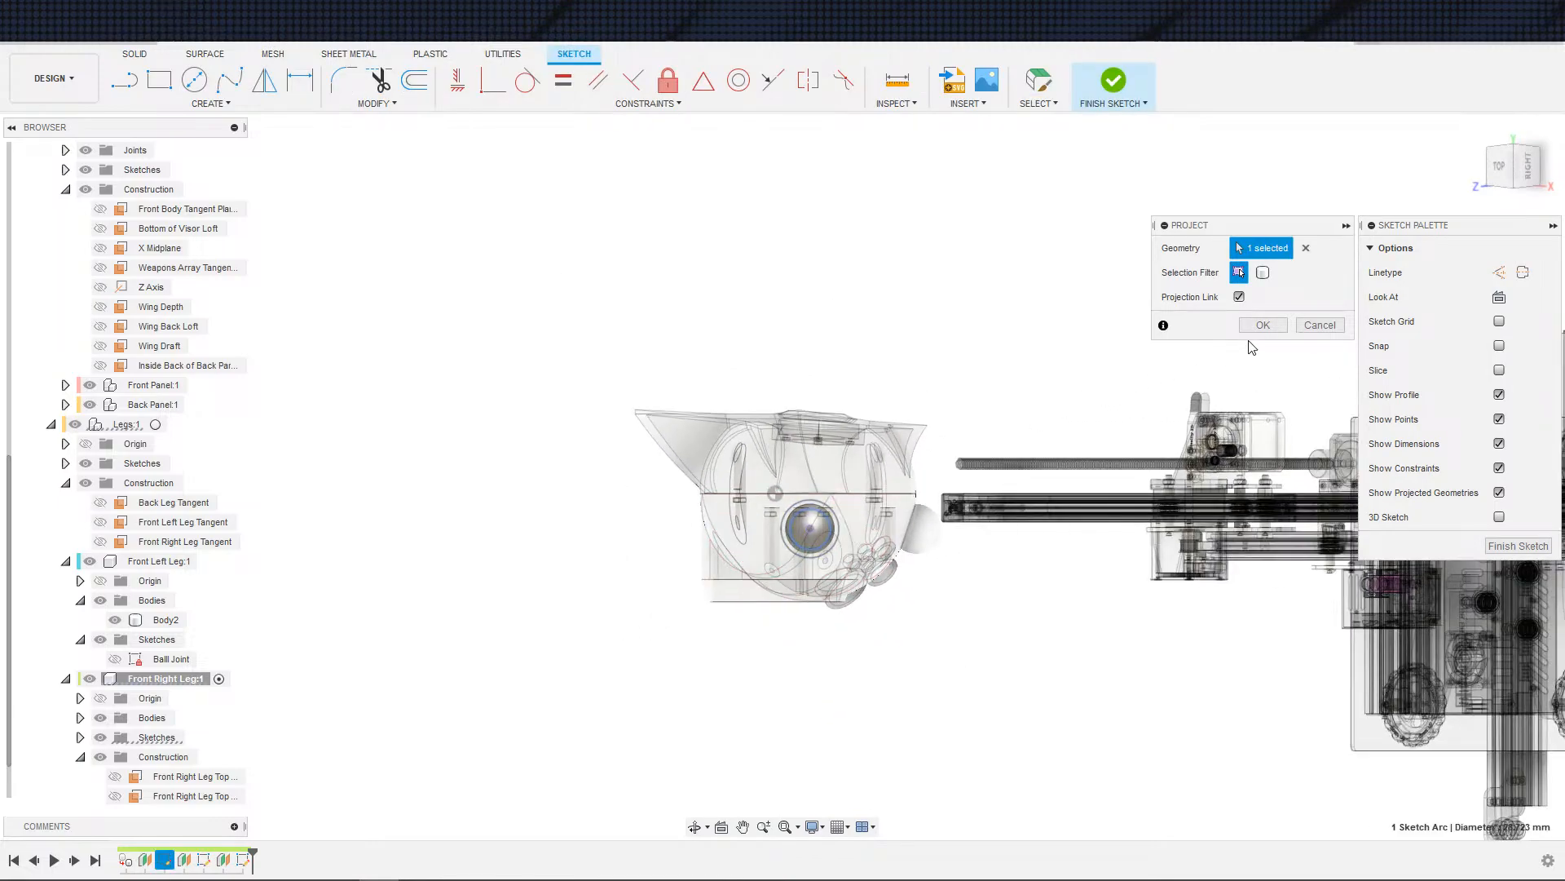
{"action": "key", "text": "Return"}
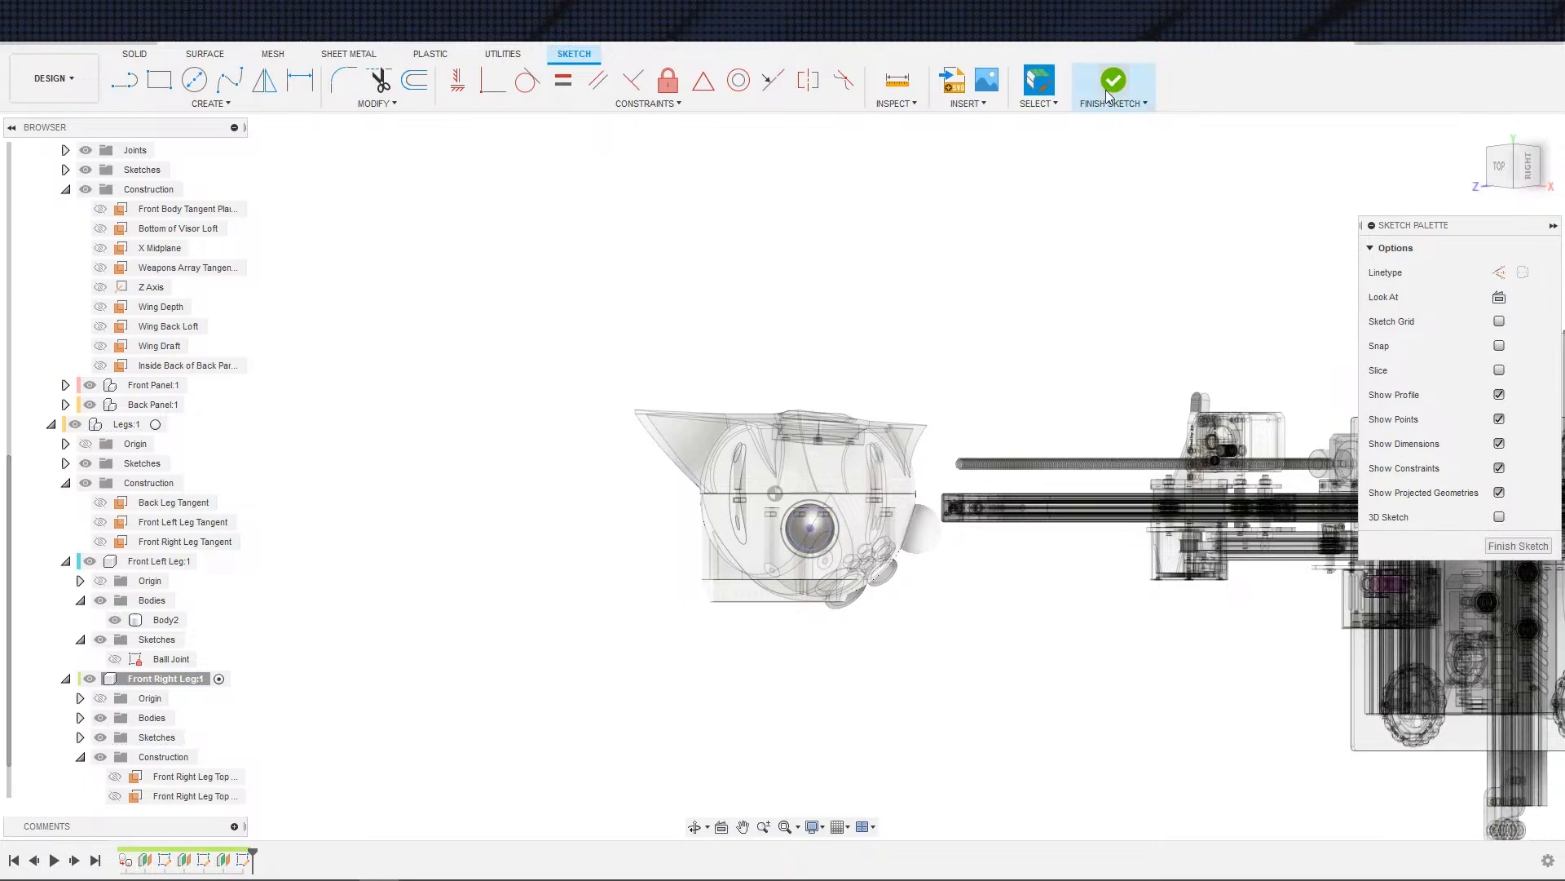
{"action": "left_click", "coordinate": [1111, 92]}
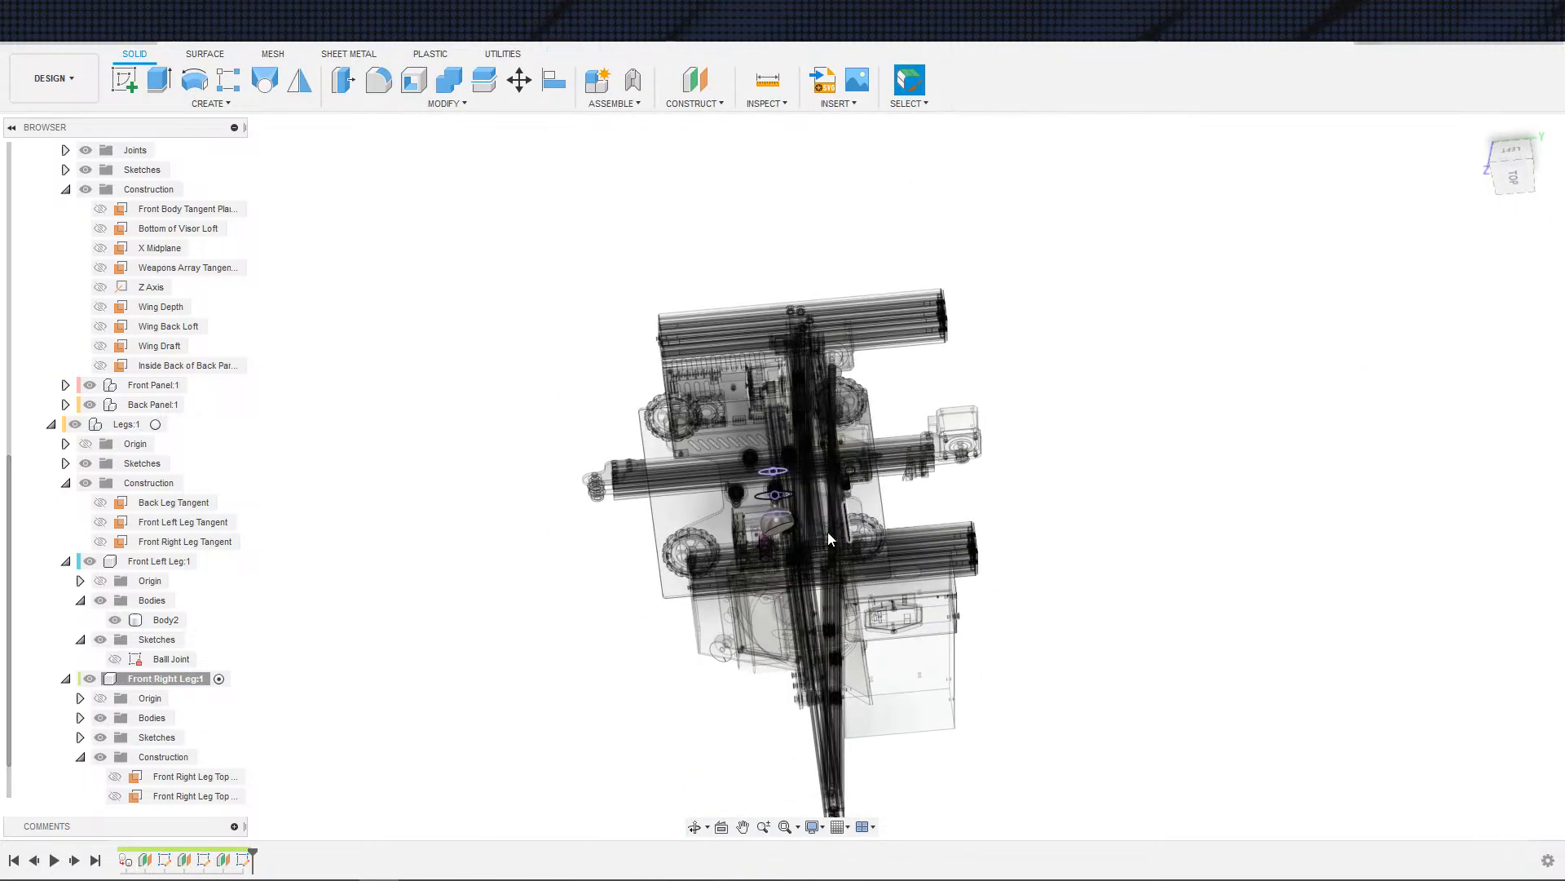
- Start a loft and hide the Front Right Leg bodies to expose the circle at the ball joint
{"action": "middle_click_drag", "start_coordinate": [829, 538], "coordinate": [656, 472], "text": "shift"}
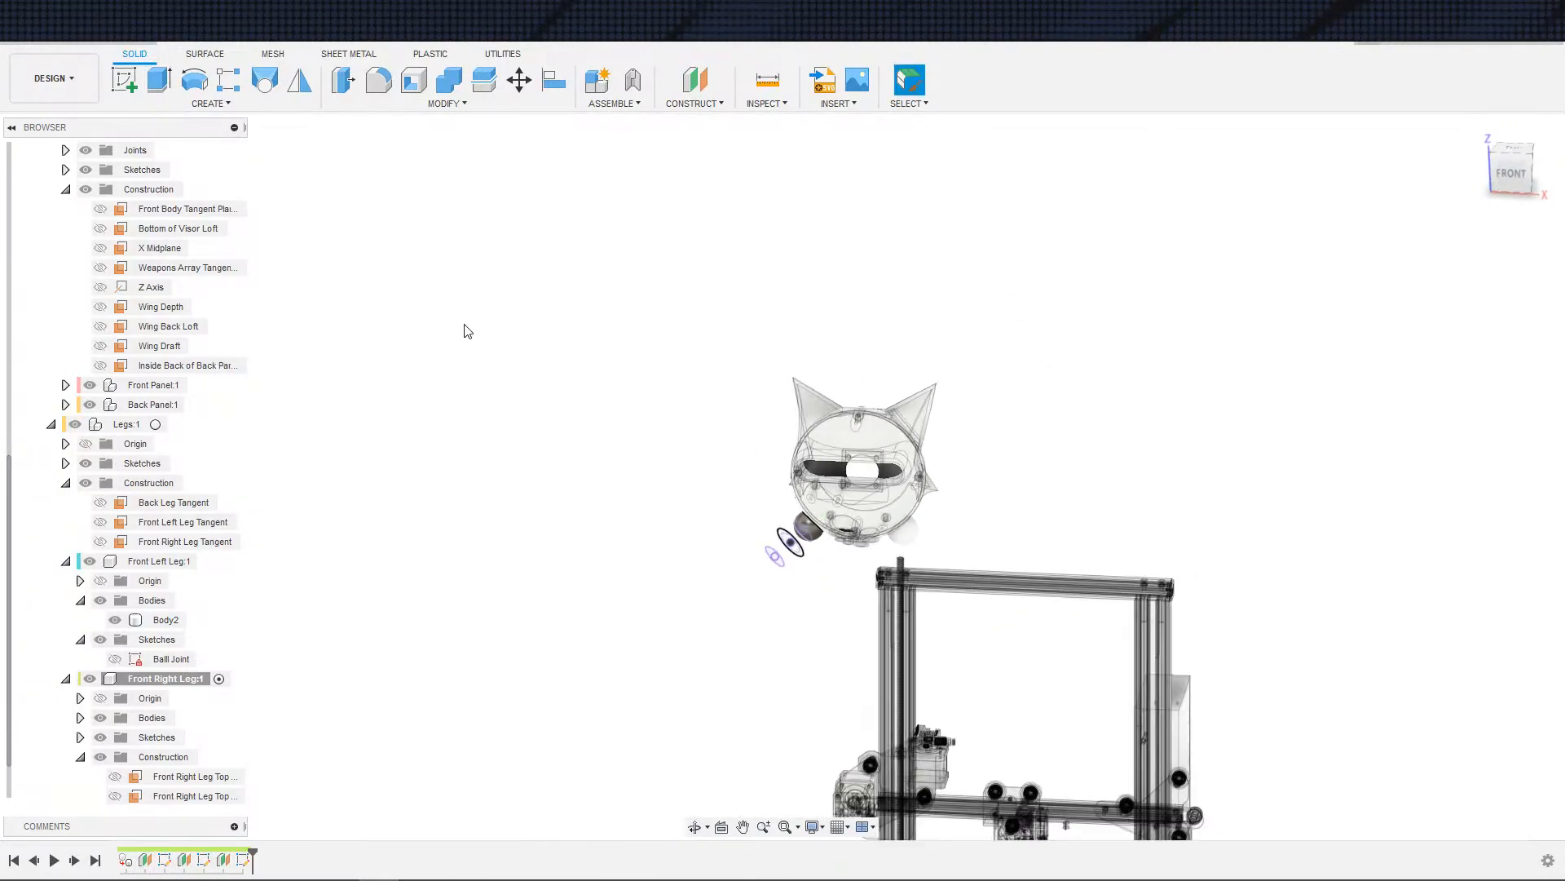
{"action": "left_click", "coordinate": [265, 82]}
{"action": "scroll", "coordinate": [807, 509], "scroll_direction": "up", "scroll_amount": 5}
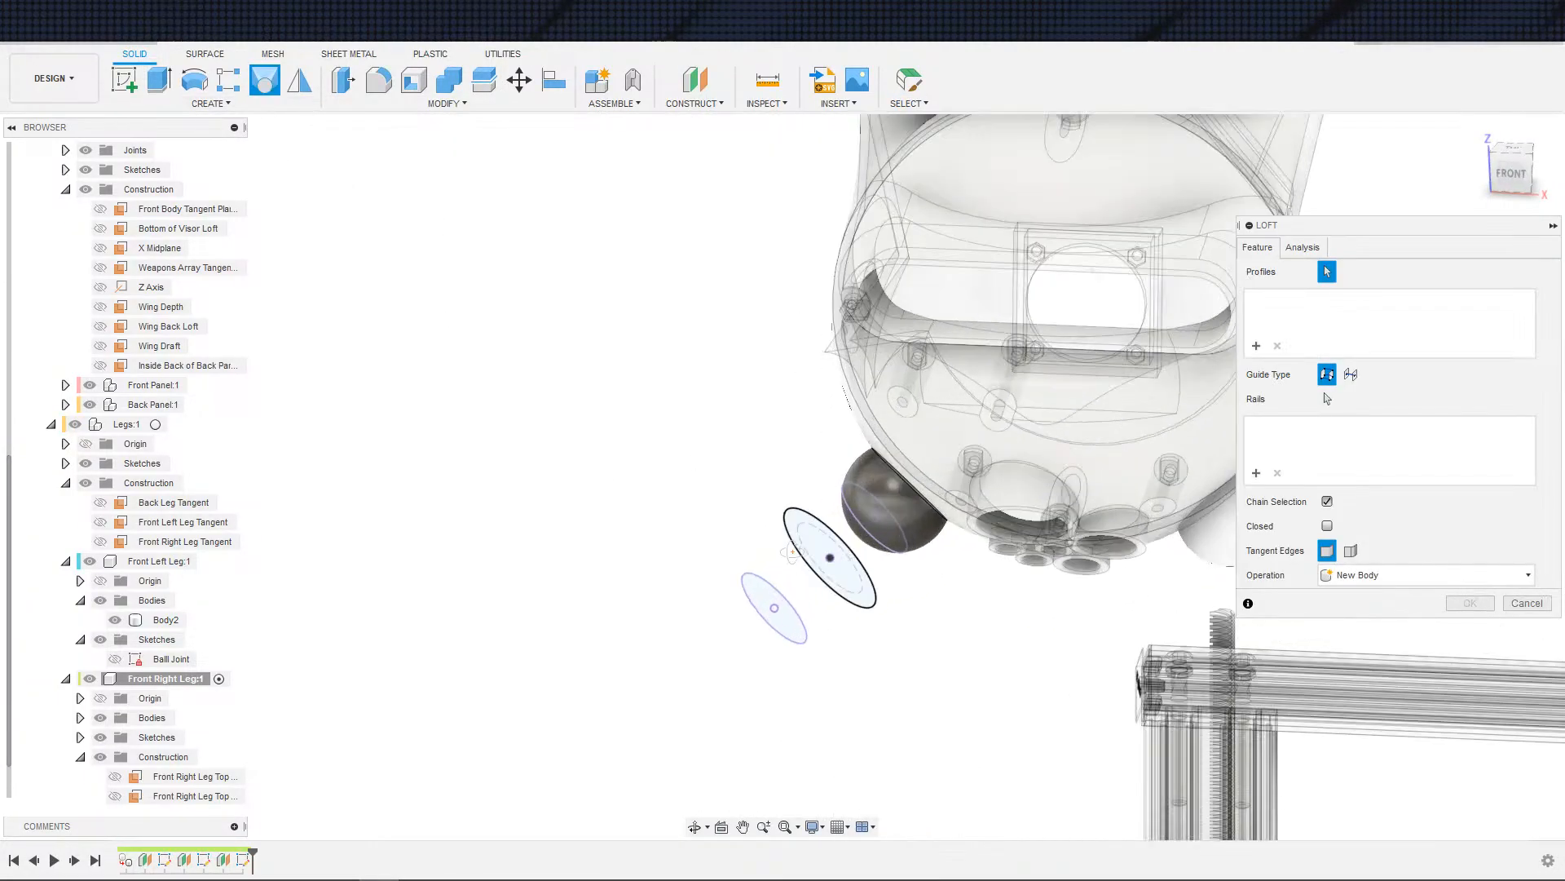
{"action": "middle_click_drag", "start_coordinate": [792, 552], "coordinate": [930, 488], "text": "shift"}
{"action": "left_click", "coordinate": [932, 487]}
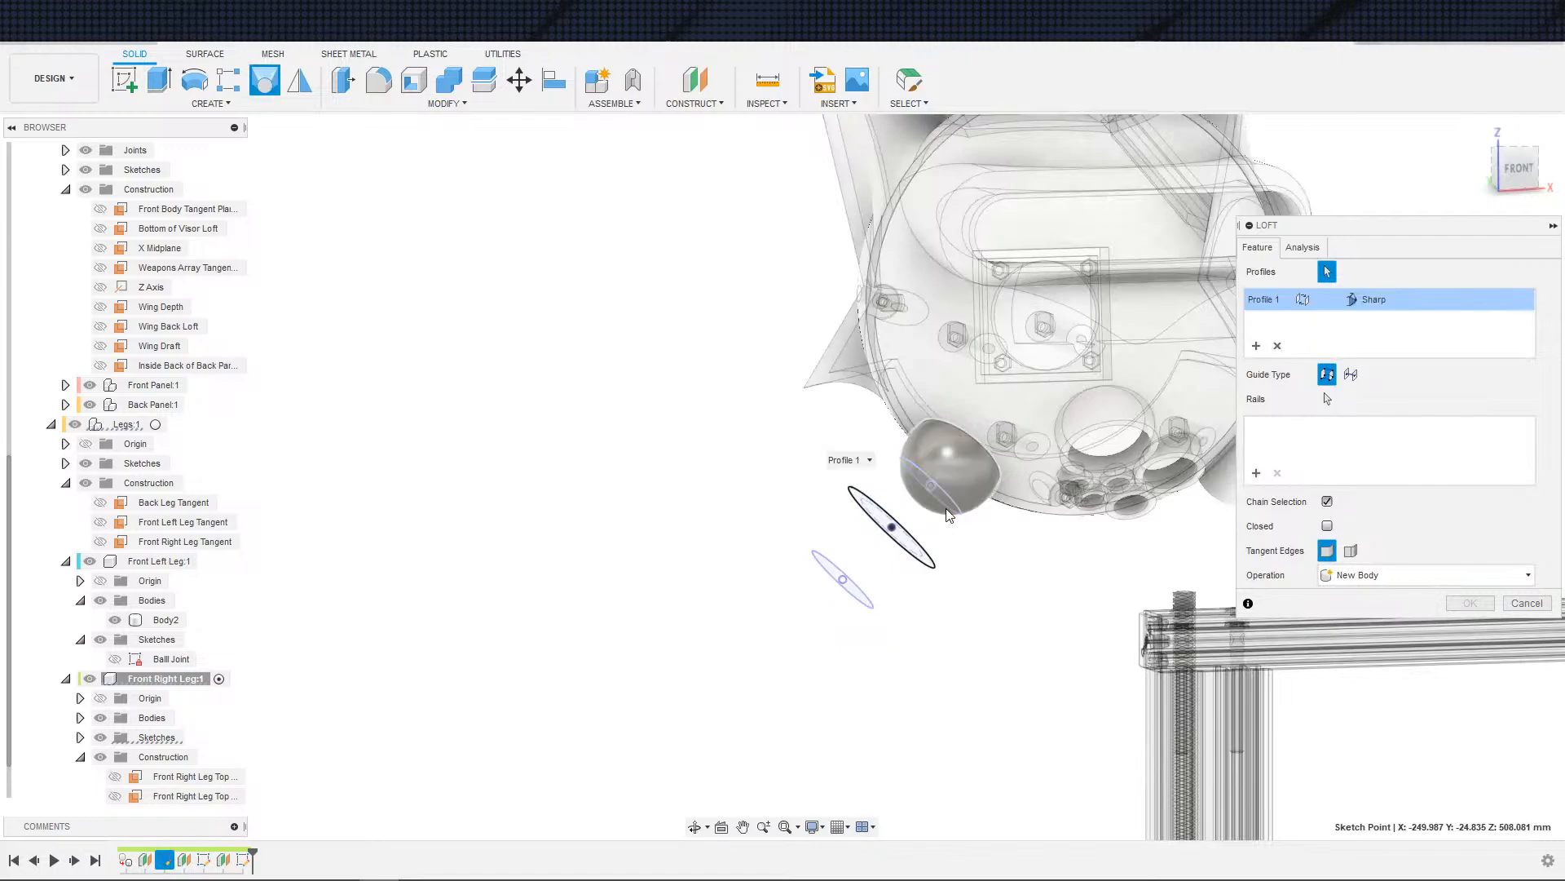
{"action": "left_click", "coordinate": [1277, 345]}
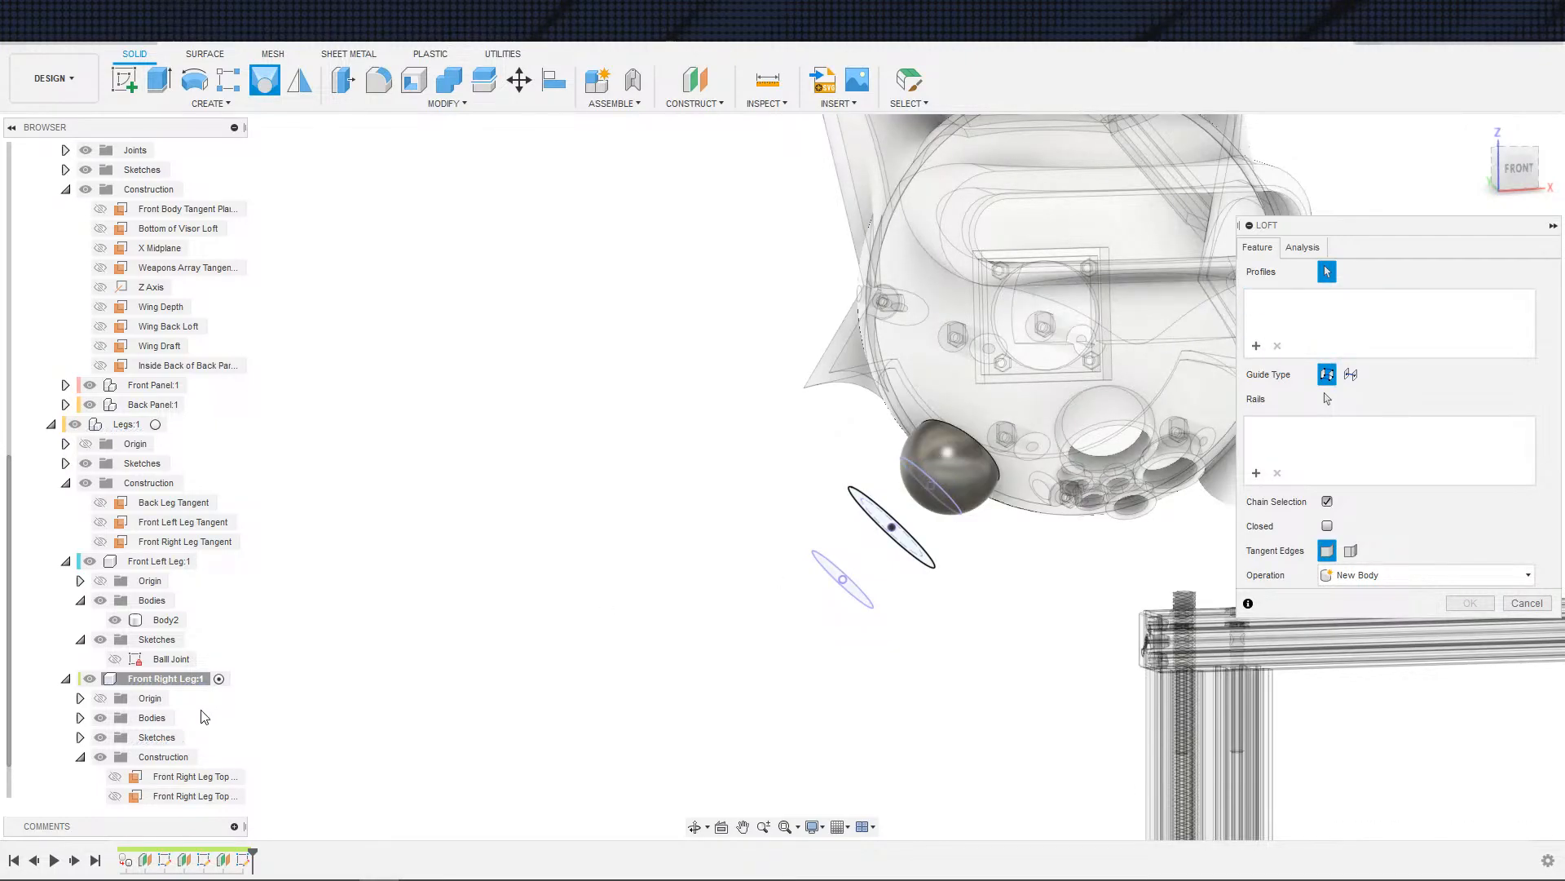
{"action": "left_click", "coordinate": [101, 718]}
{"action": "scroll", "coordinate": [1026, 528], "scroll_direction": "up", "scroll_amount": 3}
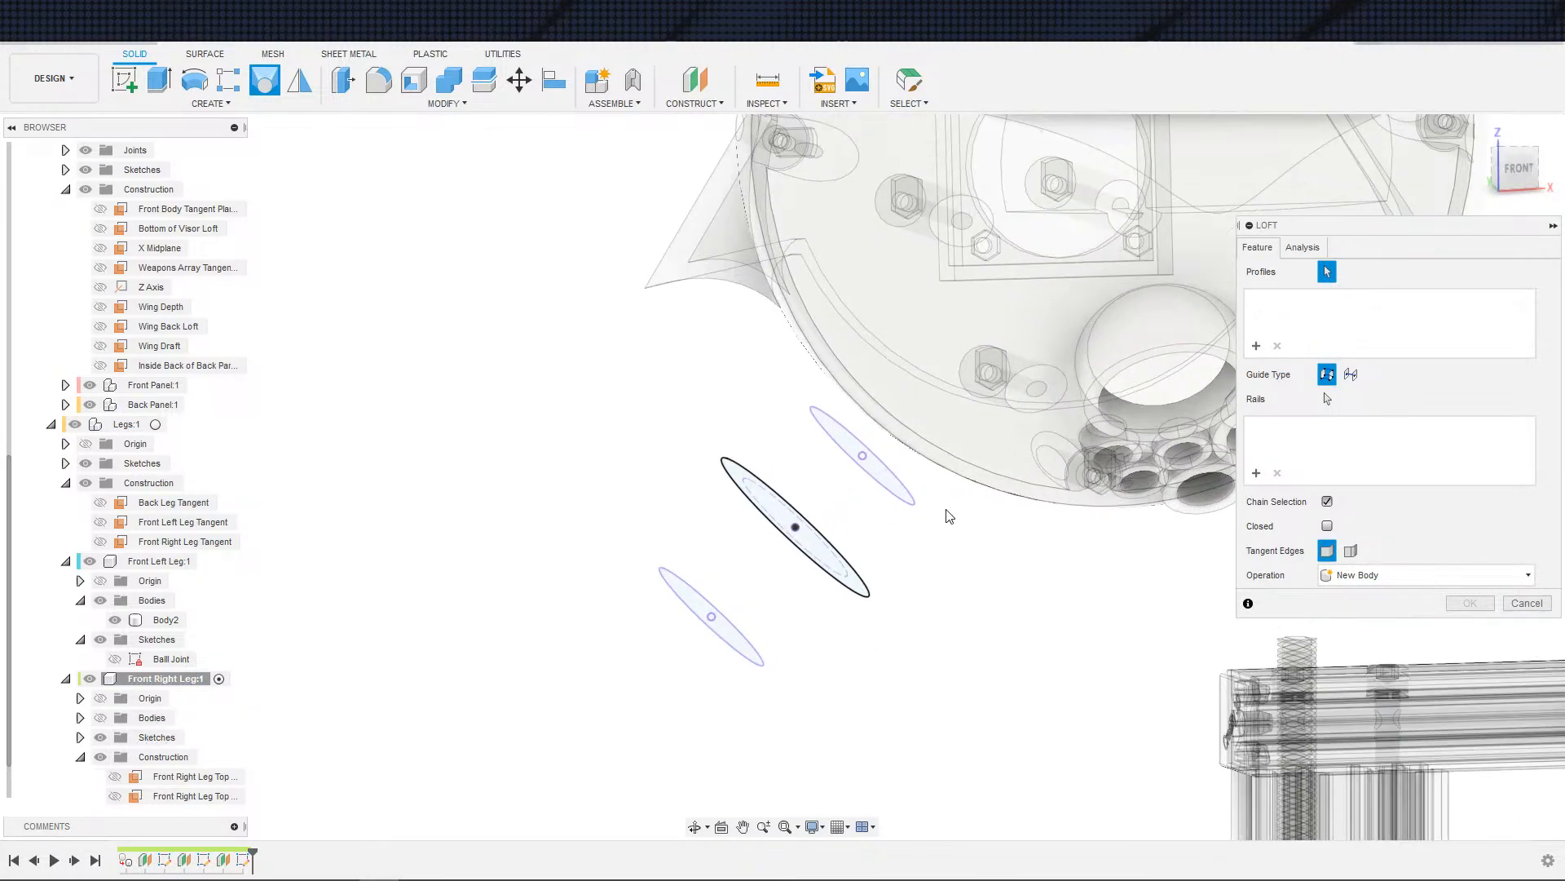
- Pick the ball, middle and outer circles in order as the three loft profiles and set the operation to Join
{"action": "left_click", "coordinate": [887, 486]}
{"action": "left_click", "coordinate": [816, 546]}
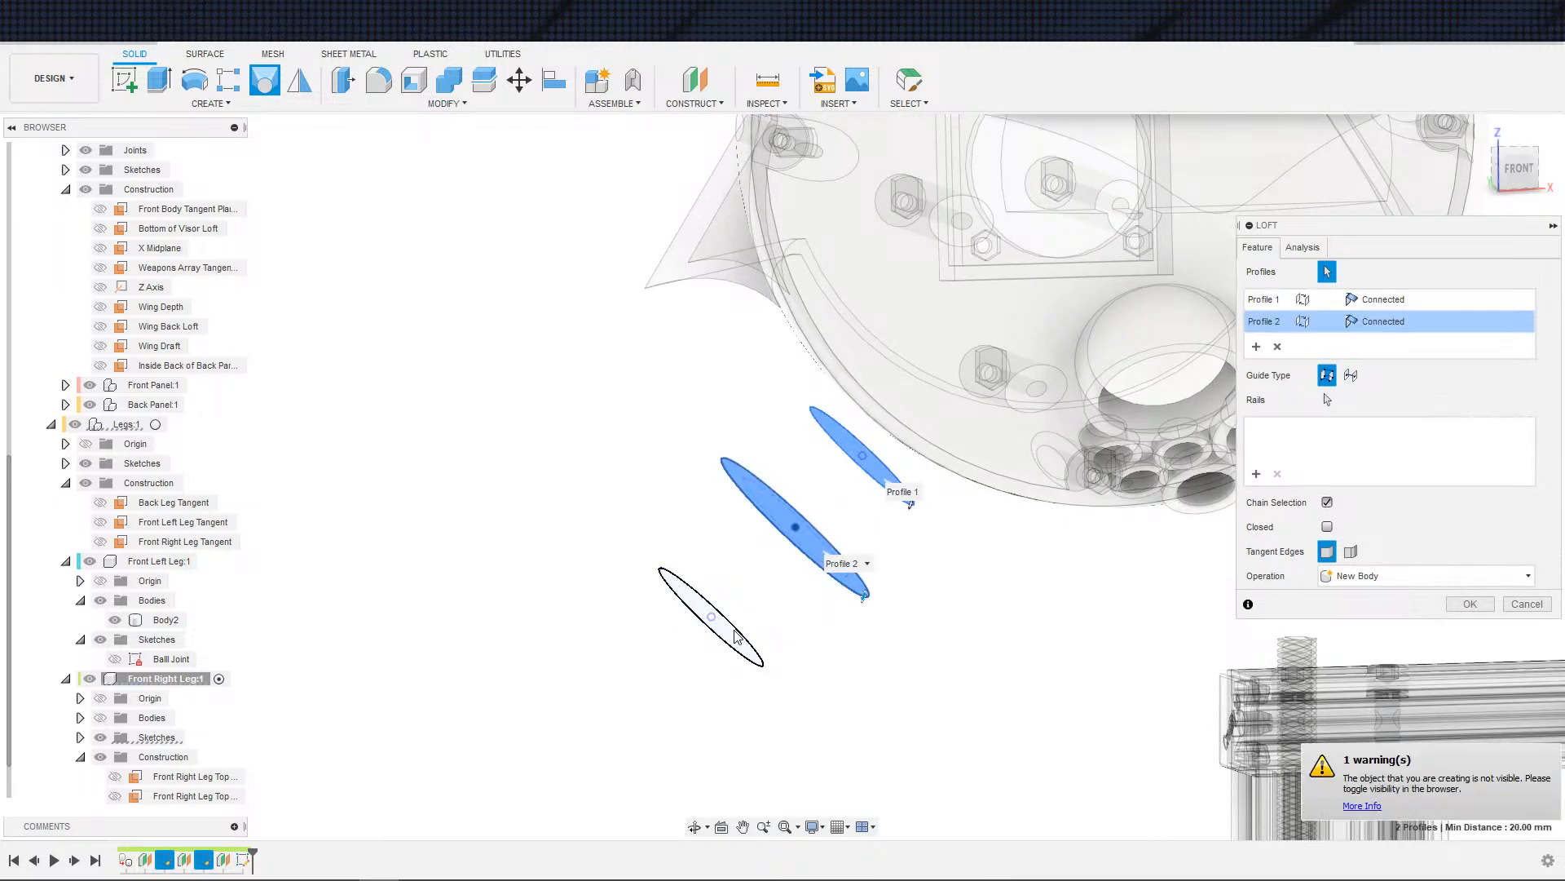
{"action": "left_click", "coordinate": [736, 636]}
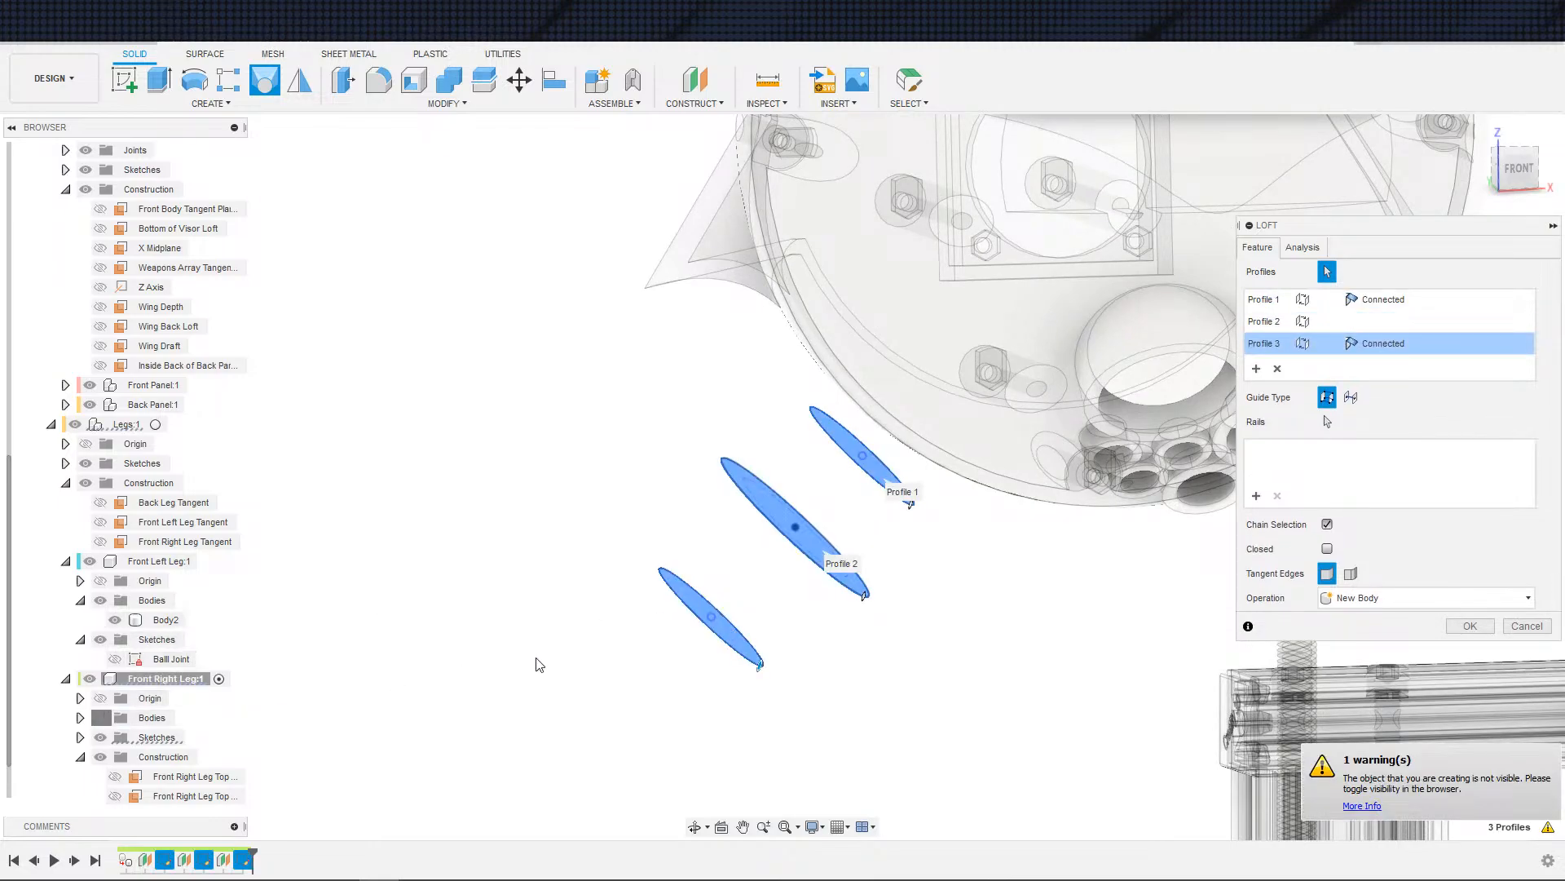
{"action": "left_click", "coordinate": [1361, 598]}
{"action": "left_click", "coordinate": [1358, 622]}
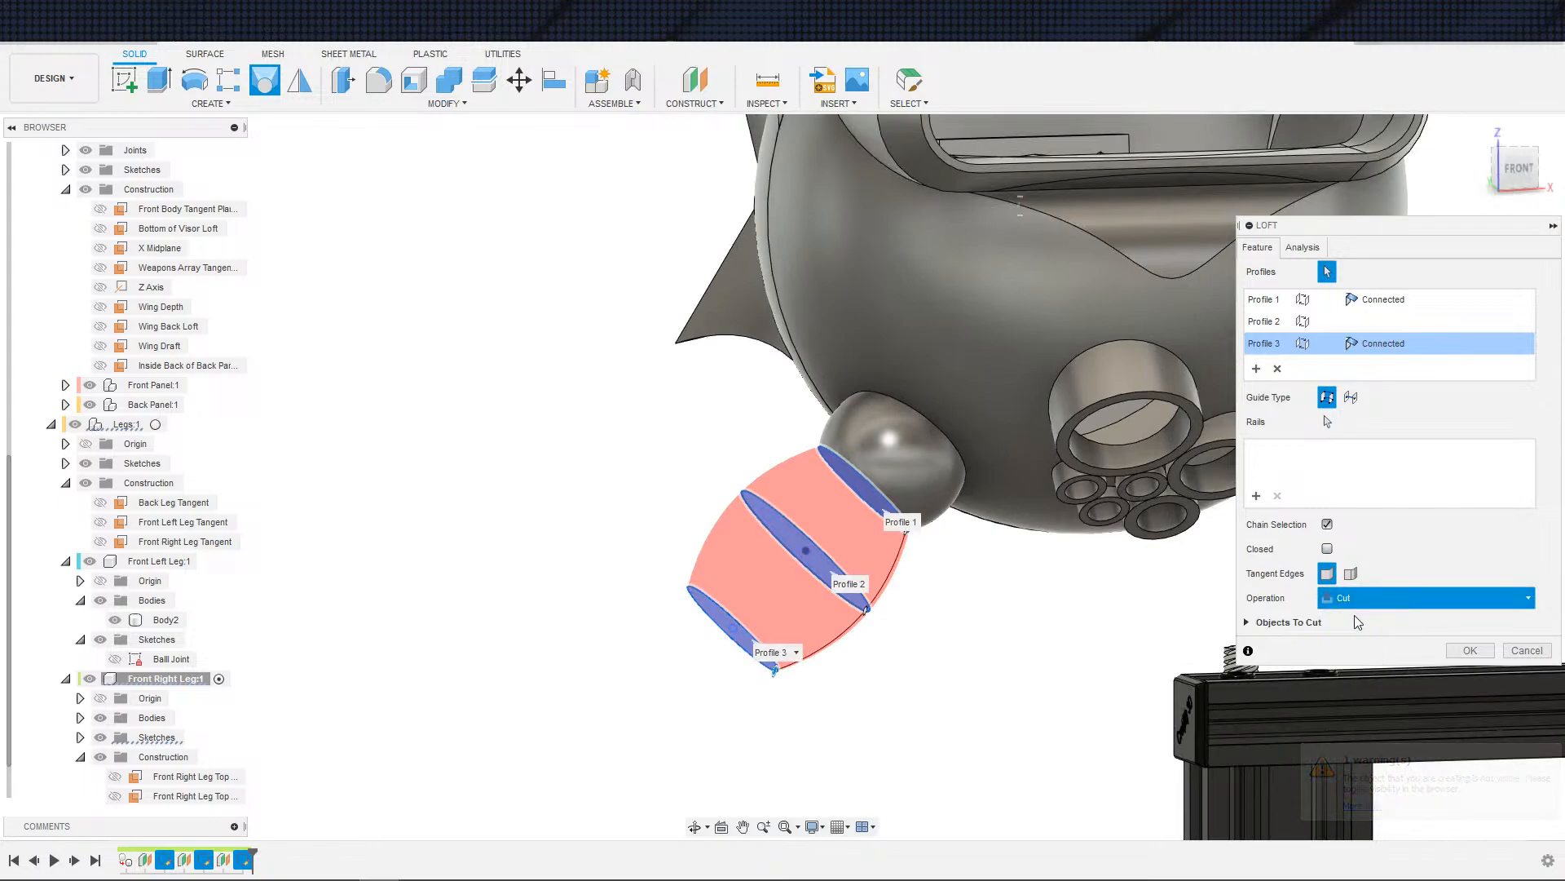
- Examine the lofted first leg segment's shape and proportions against the mech body from the front and side
{"action": "scroll", "coordinate": [1030, 667], "scroll_direction": "down", "scroll_amount": 3}
{"action": "middle_click_drag", "start_coordinate": [1031, 667], "coordinate": [983, 718], "text": "shift"}
{"action": "scroll", "coordinate": [995, 678], "scroll_direction": "down", "scroll_amount": 2}
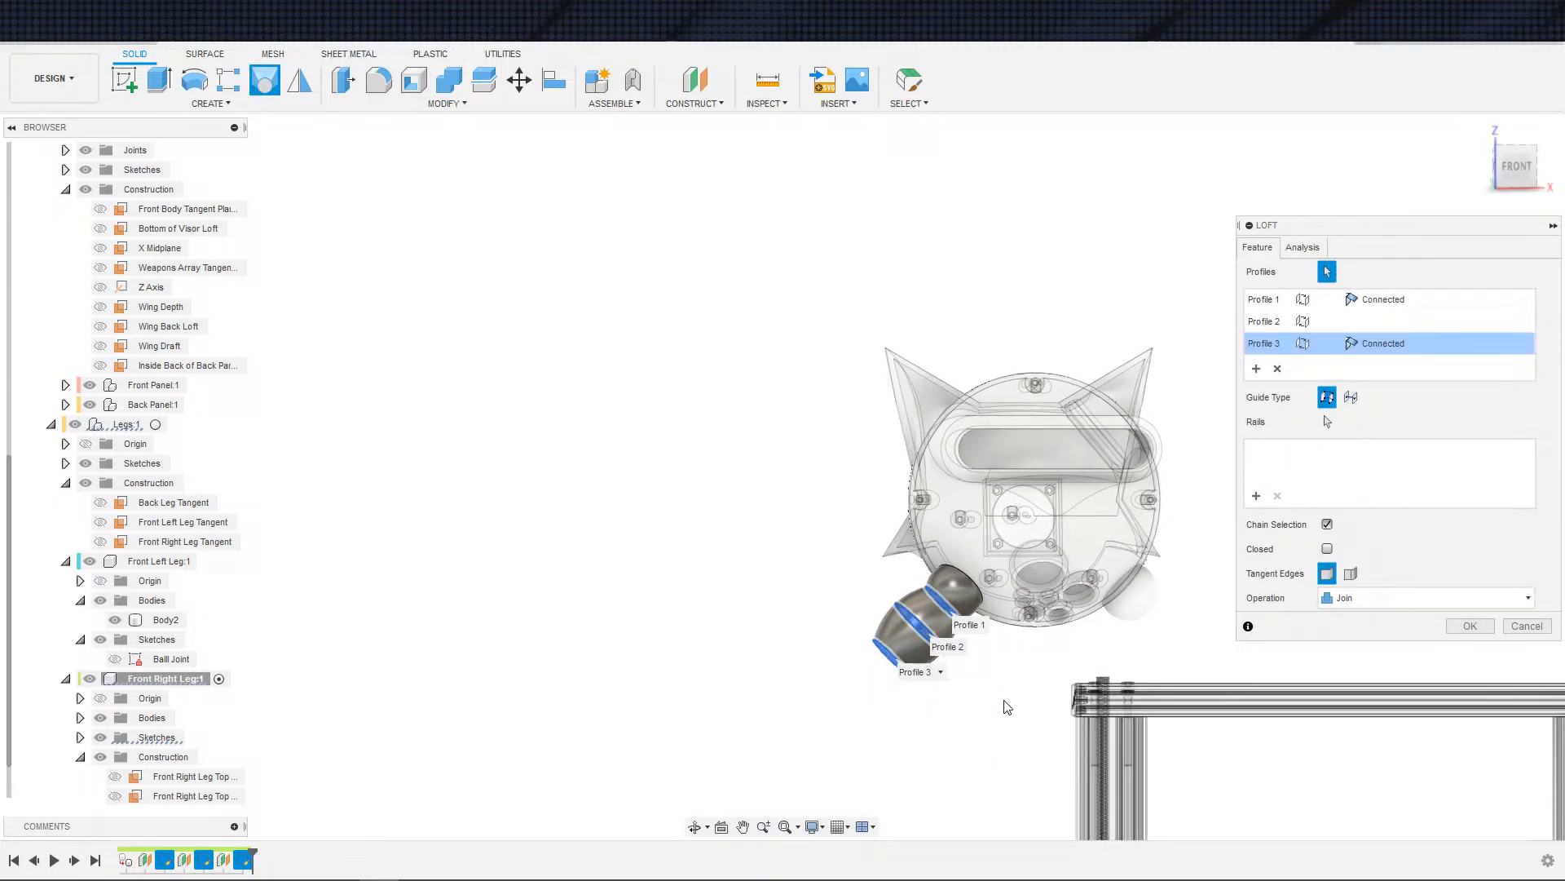
{"action": "scroll", "coordinate": [1008, 683], "scroll_direction": "up", "scroll_amount": 1}
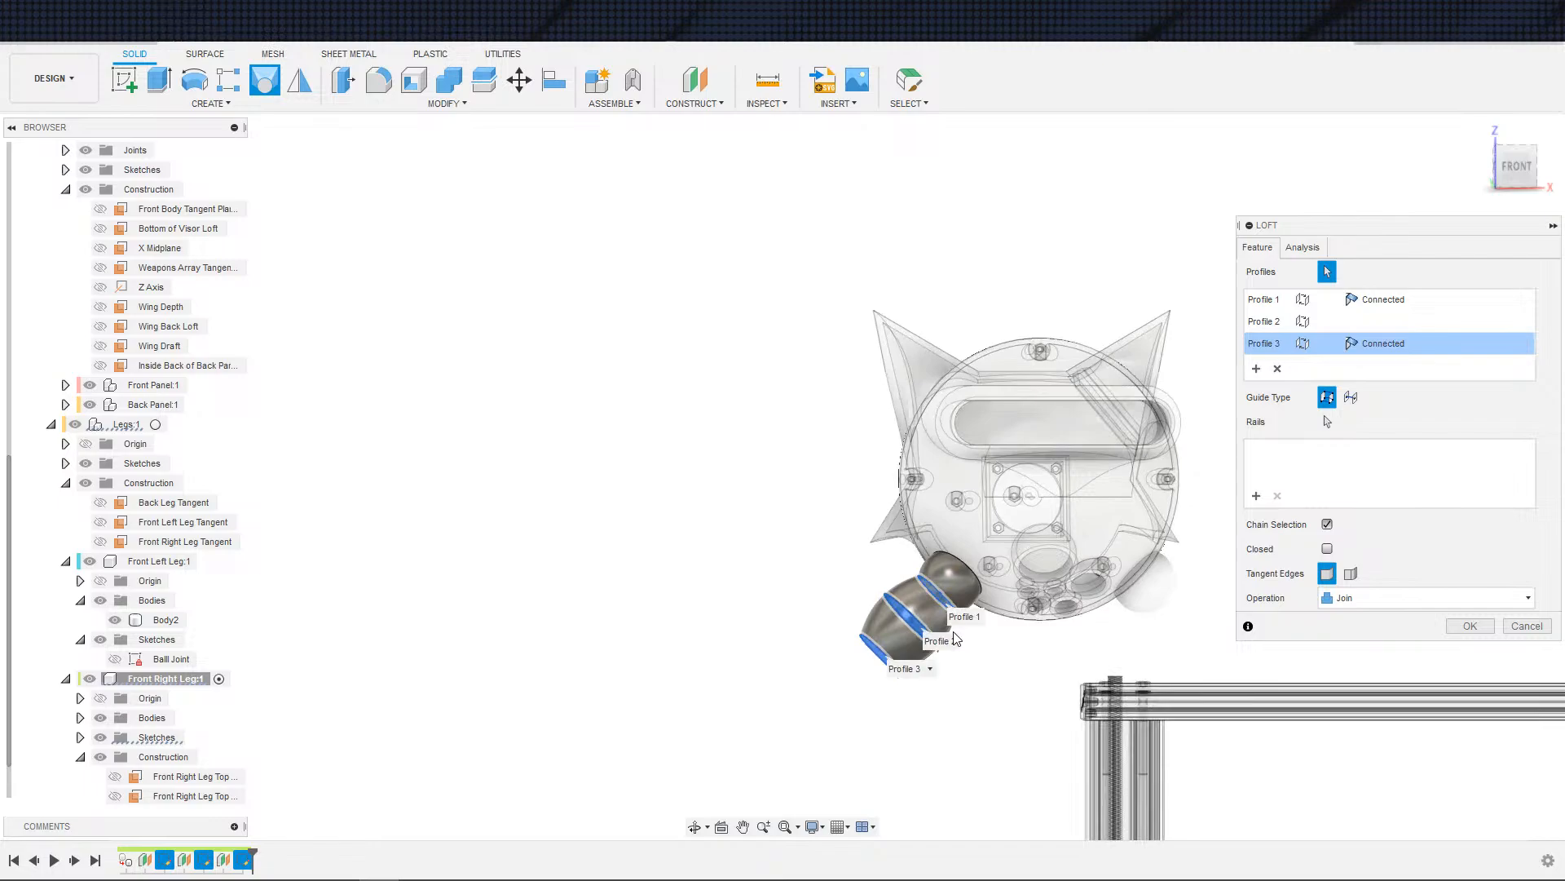
{"action": "scroll", "coordinate": [983, 665], "scroll_direction": "down", "scroll_amount": 1}
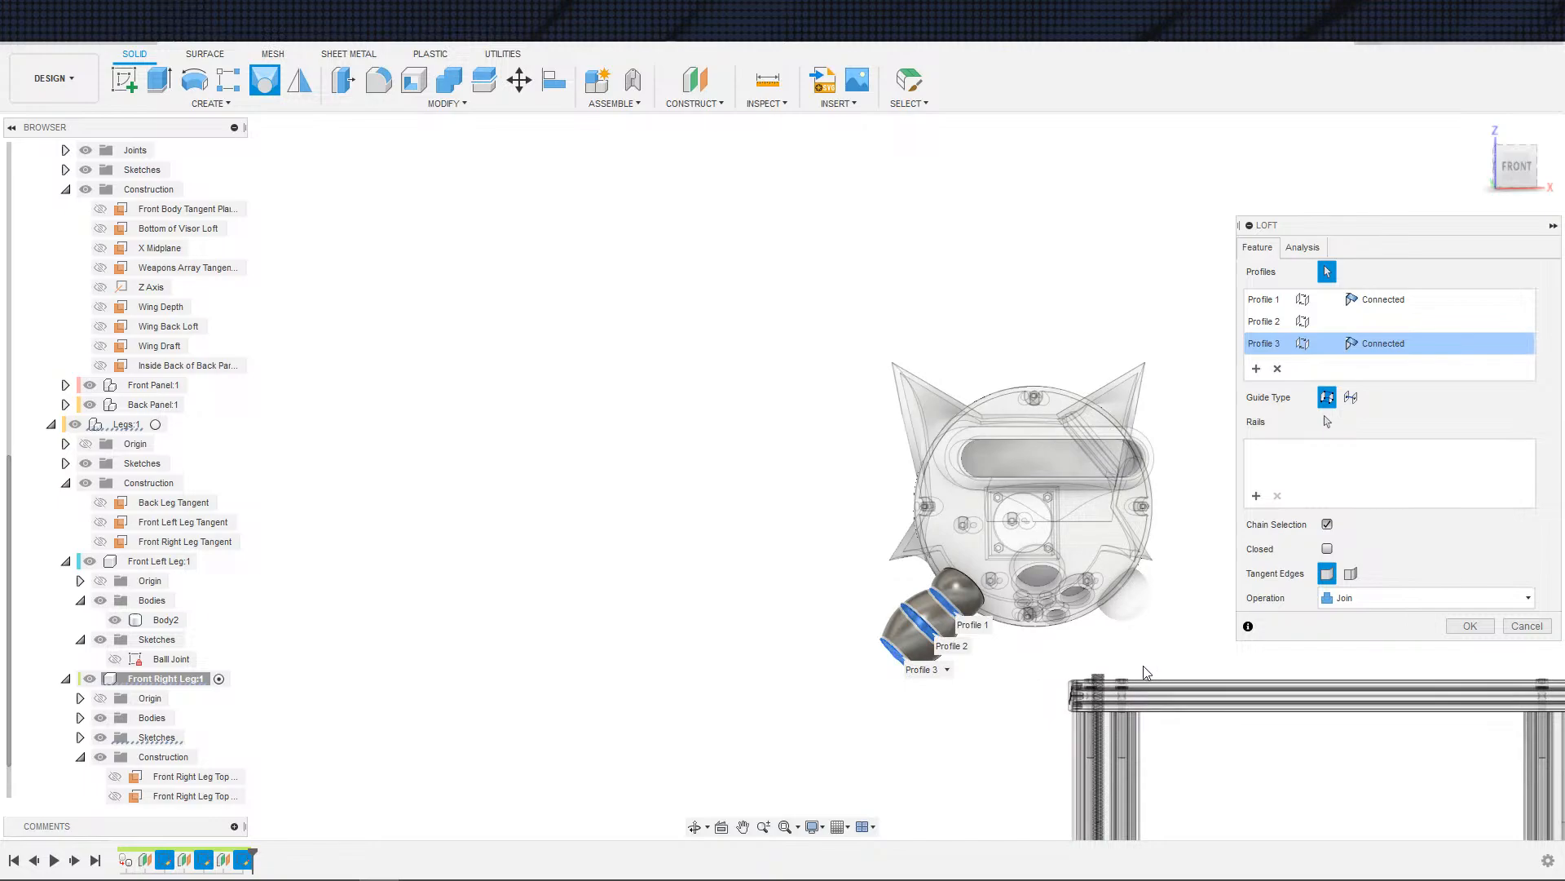
{"action": "scroll", "coordinate": [1148, 674], "scroll_direction": "up", "scroll_amount": 1}
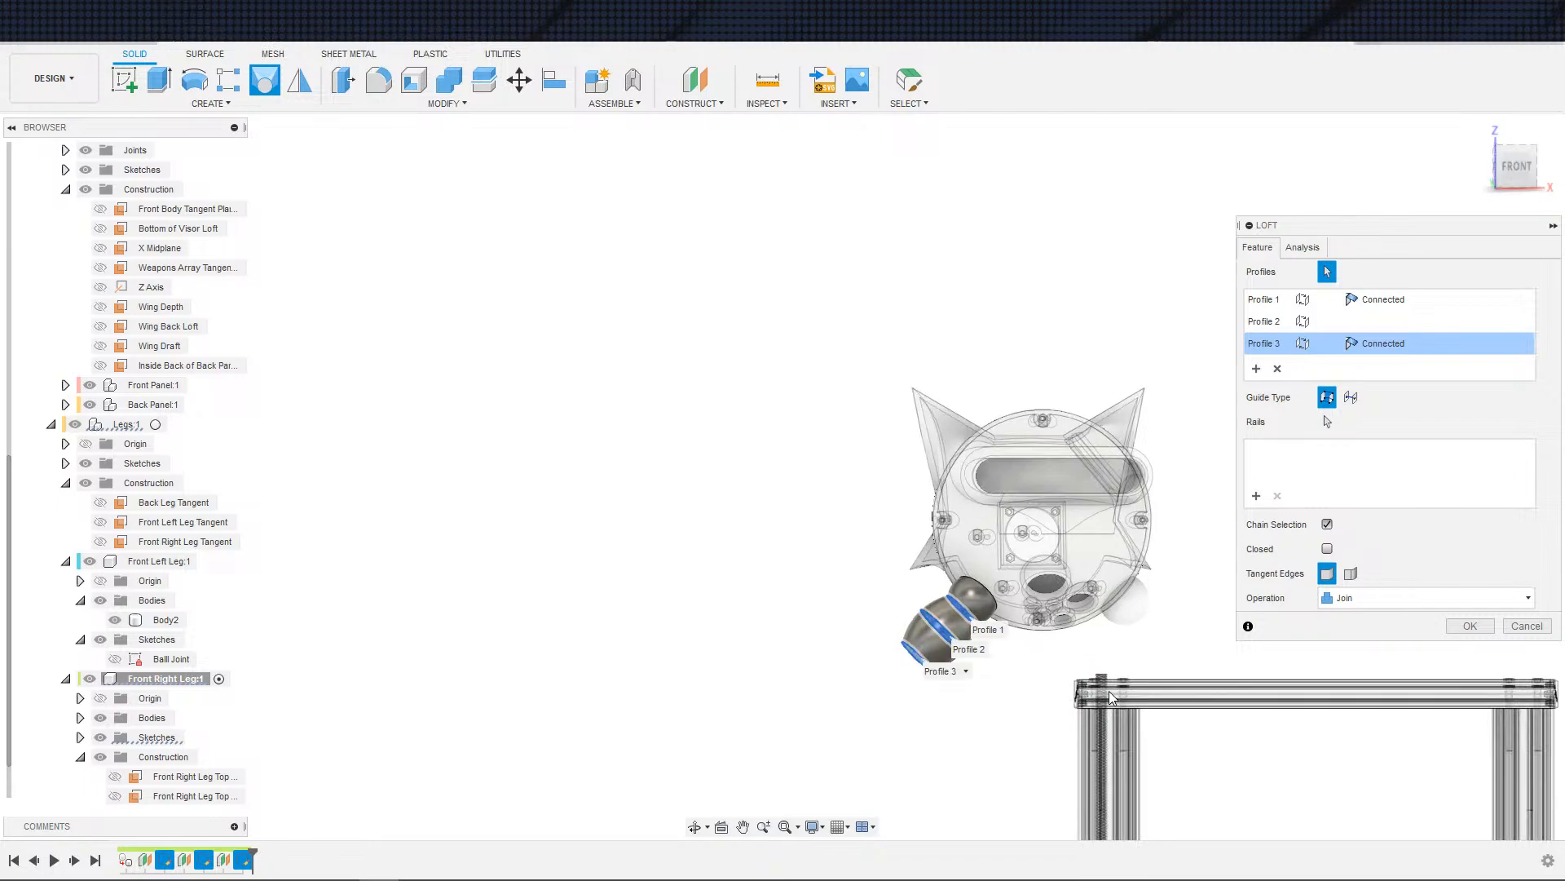
{"action": "scroll", "coordinate": [1116, 697], "scroll_direction": "down", "scroll_amount": 1}
{"action": "middle_click_drag", "start_coordinate": [1092, 700], "coordinate": [1136, 662], "text": "shift"}
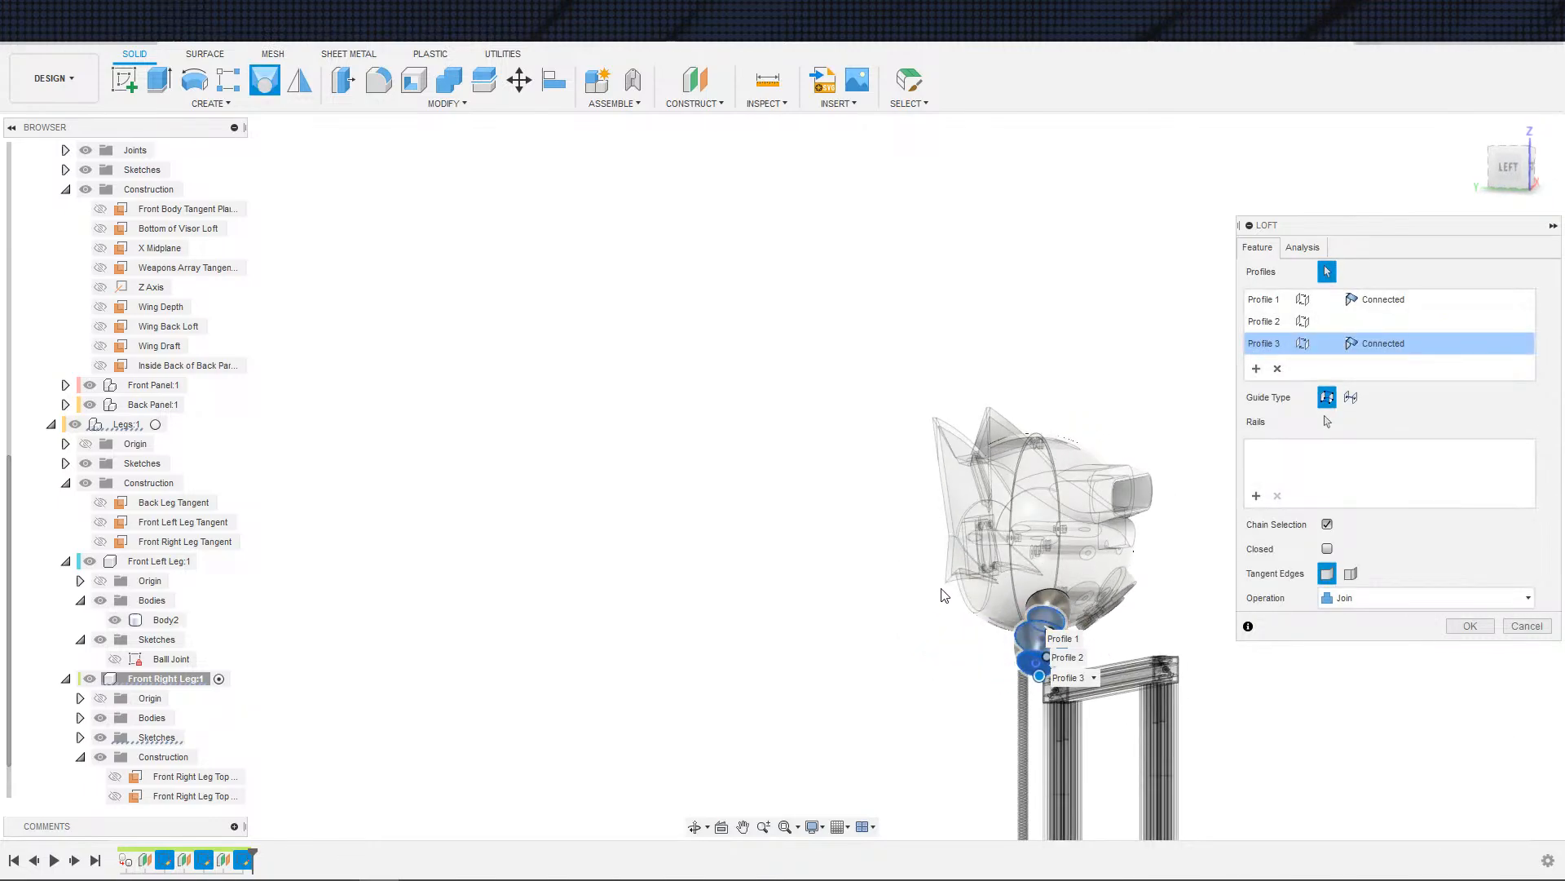
- Cancel the unfinished loft, make the top-level Motherboard Case component active and roll the timeline back to just before the Legs component
{"action": "middle_click_drag", "start_coordinate": [1187, 711], "coordinate": [1227, 688], "text": "shift"}
{"action": "key", "text": "Escape"}
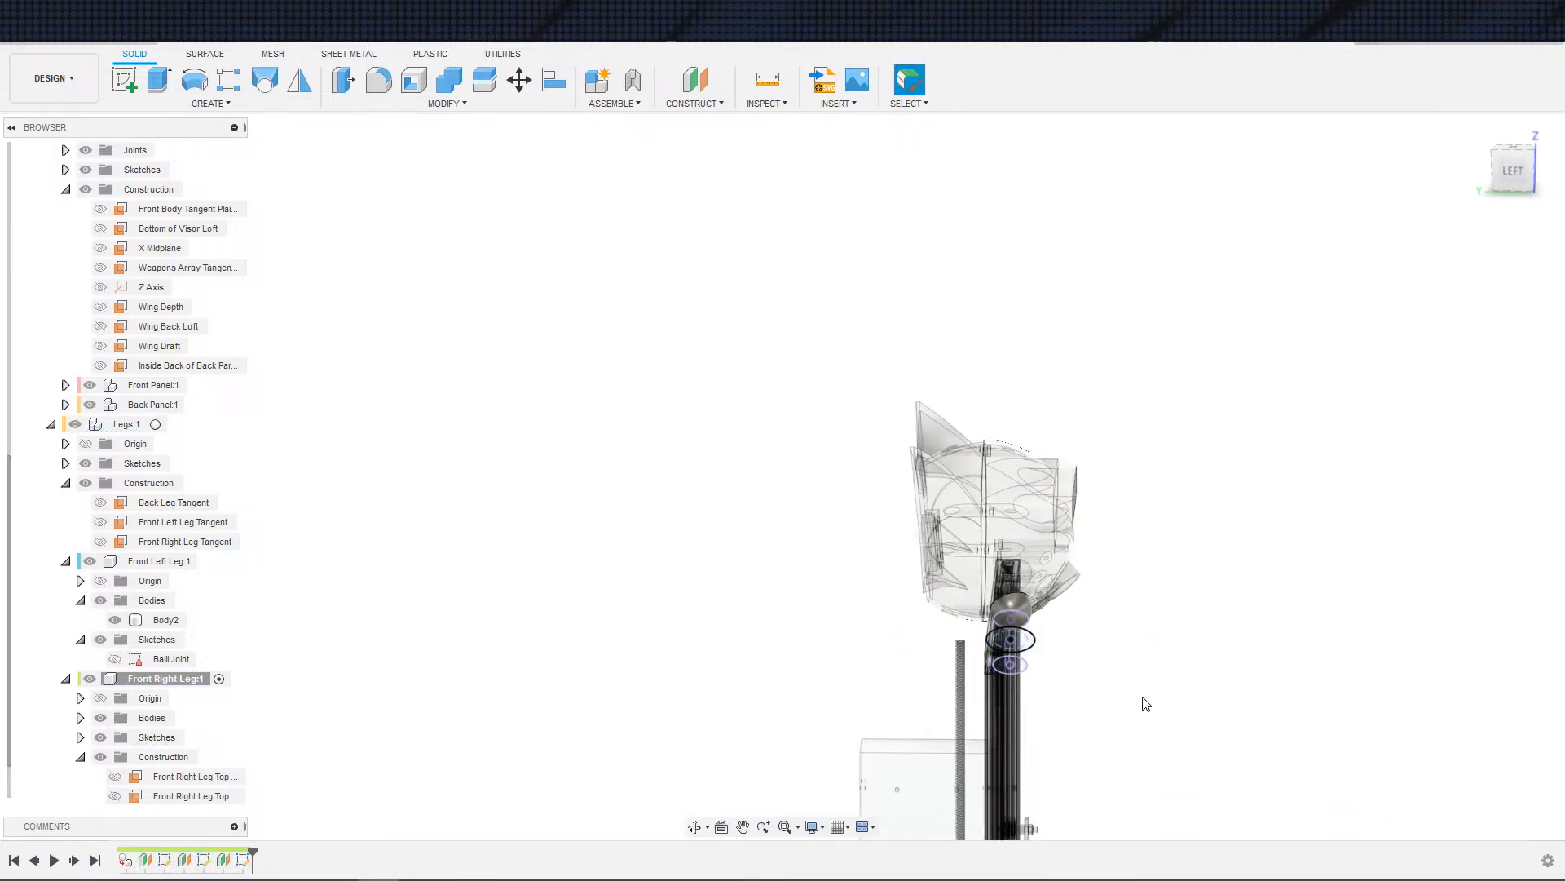
{"action": "scroll", "coordinate": [304, 743], "scroll_direction": "up", "scroll_amount": 1}
{"action": "scroll", "coordinate": [208, 649], "scroll_direction": "up", "scroll_amount": 1}
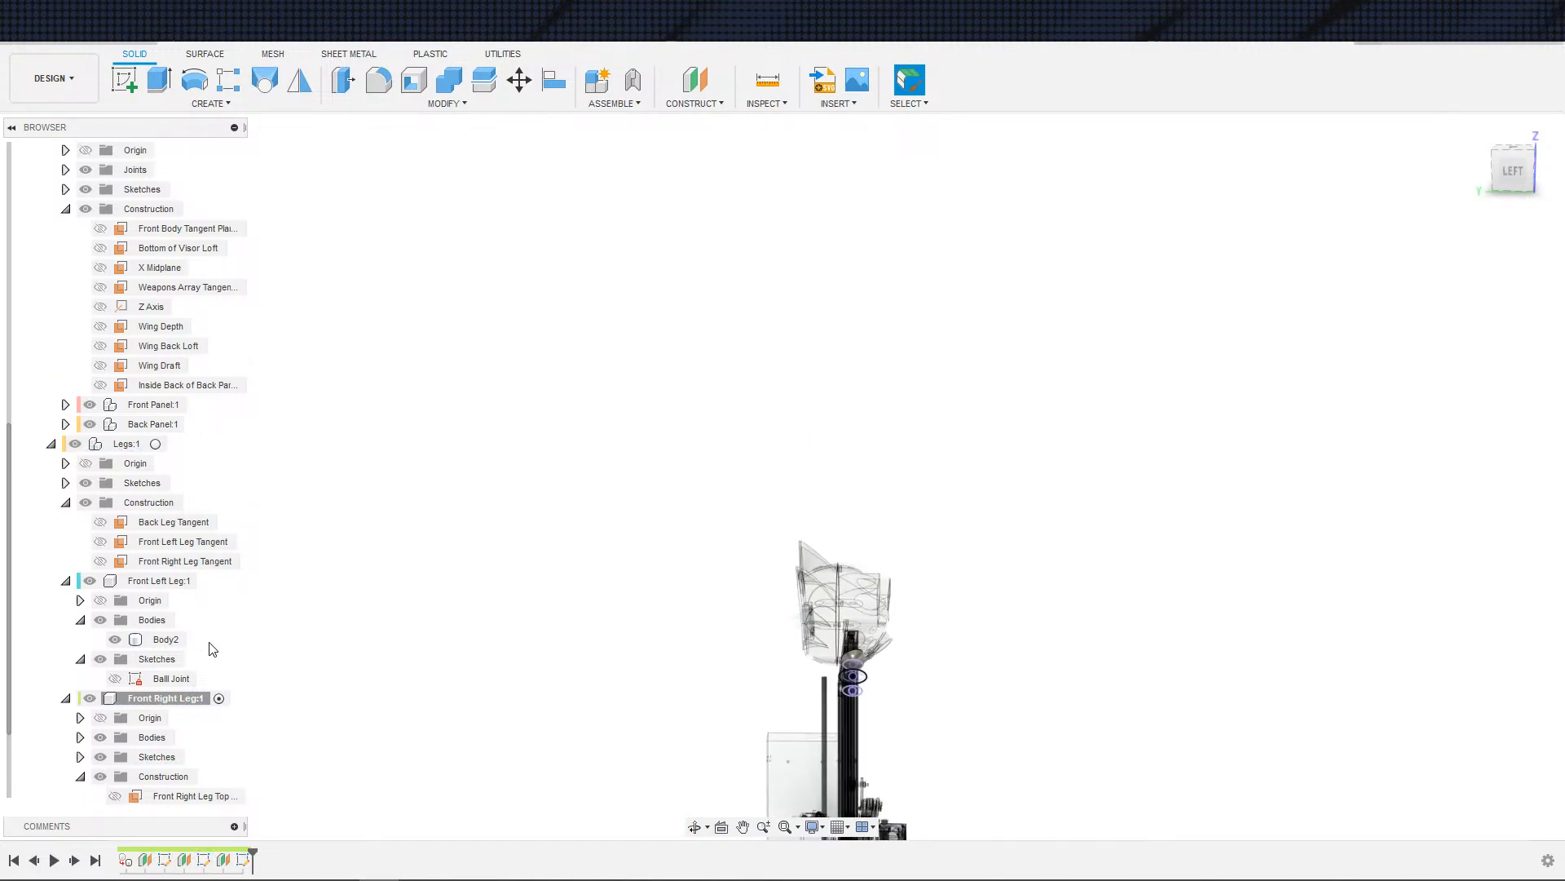
{"action": "double_click", "coordinate": [126, 444]}
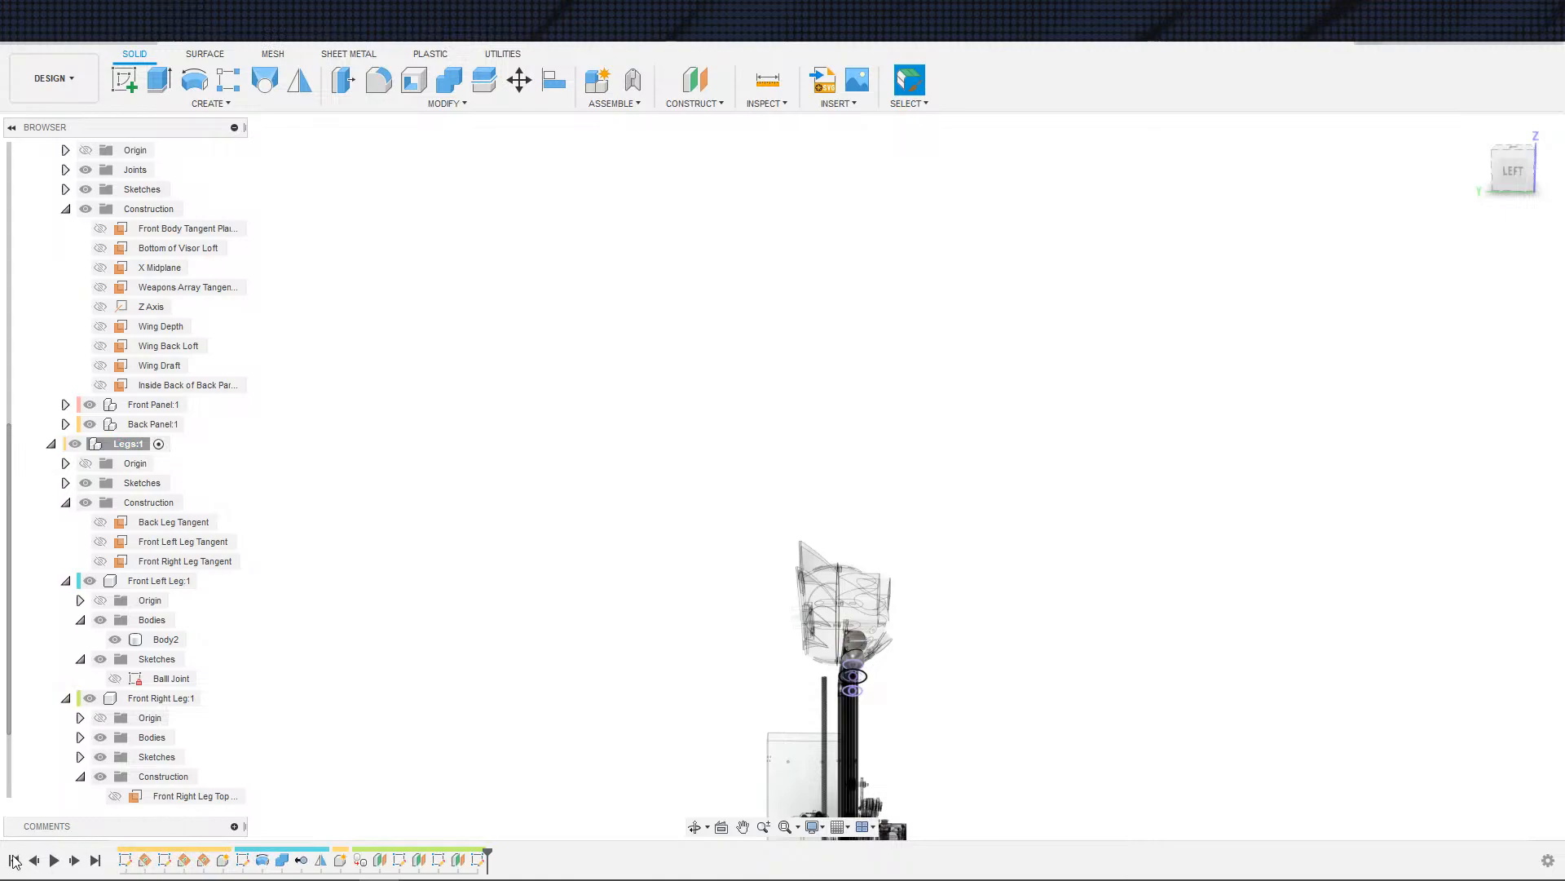
{"action": "double_click", "coordinate": [126, 859]}
{"action": "middle_click_drag", "start_coordinate": [550, 728], "coordinate": [506, 730], "text": "shift"}
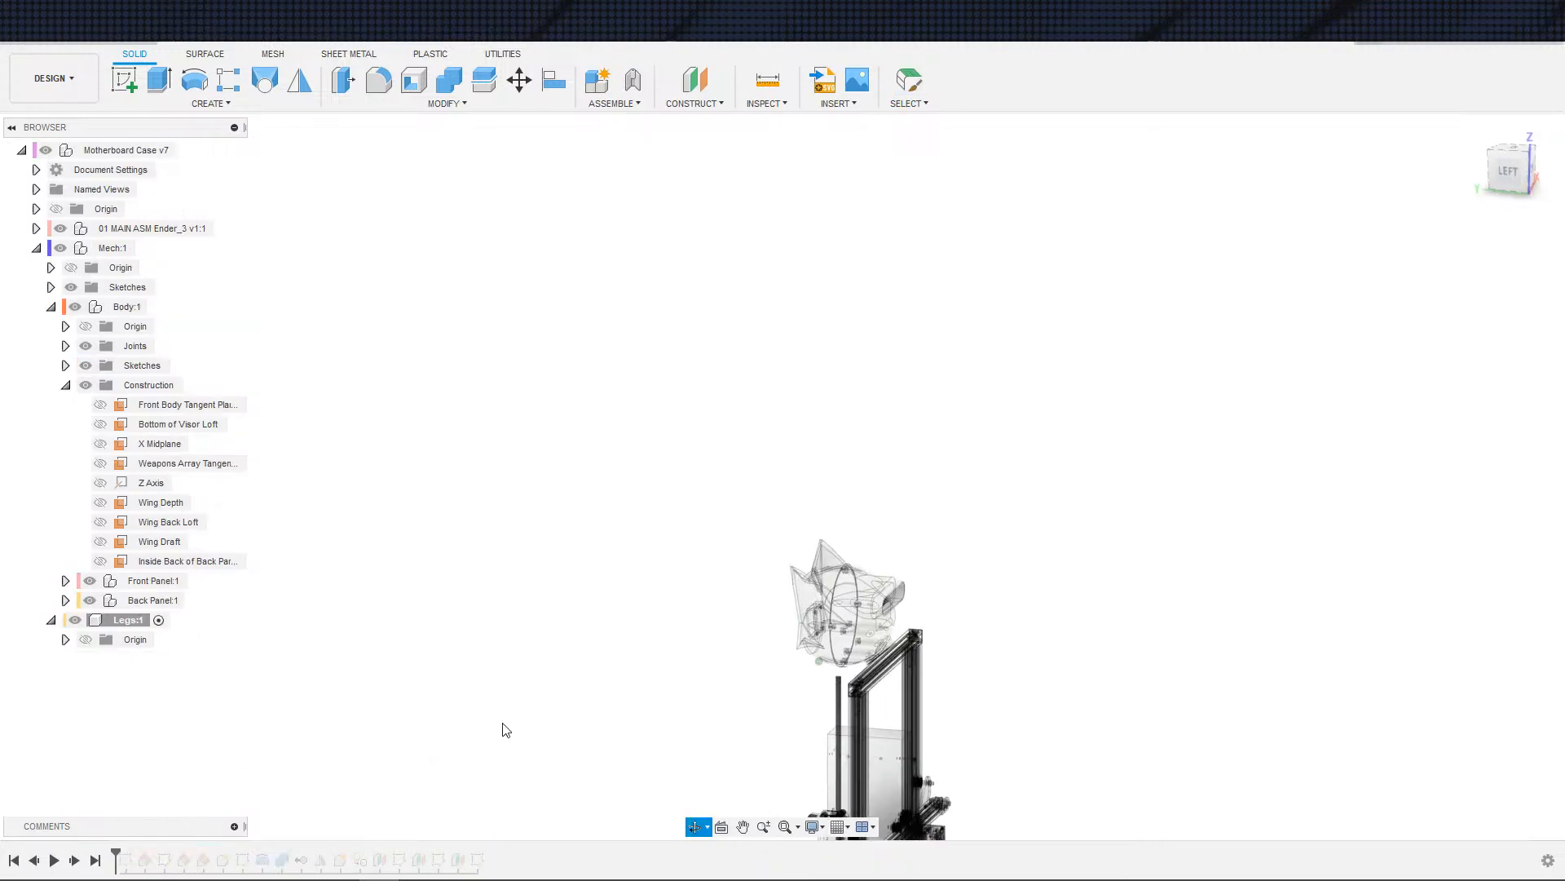
{"action": "double_click", "coordinate": [131, 150]}
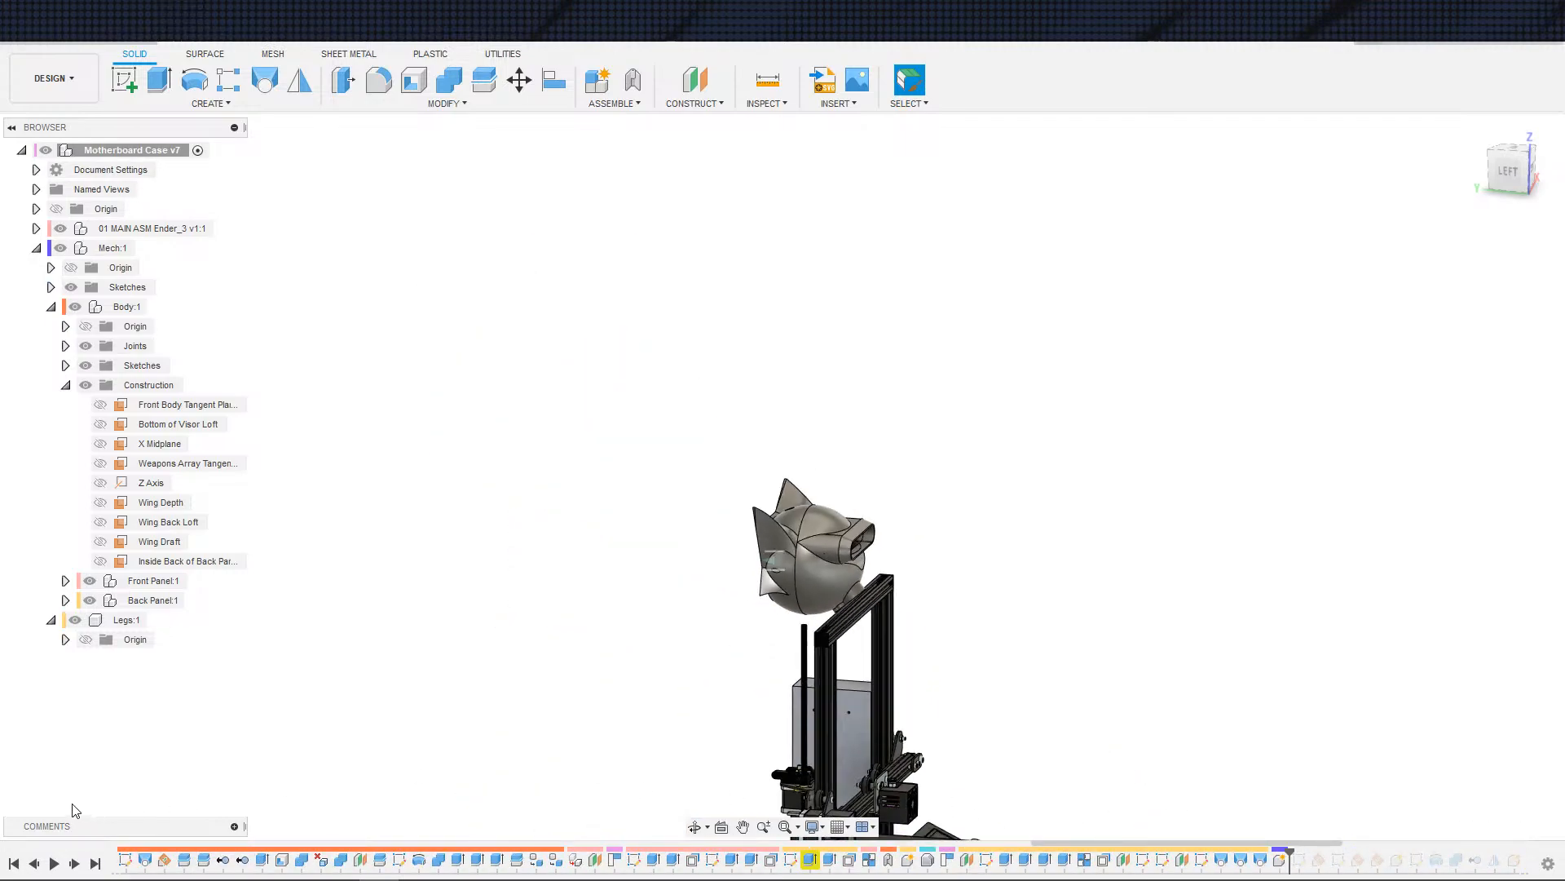
{"action": "scroll", "coordinate": [1033, 683], "scroll_direction": "up", "scroll_amount": 3}
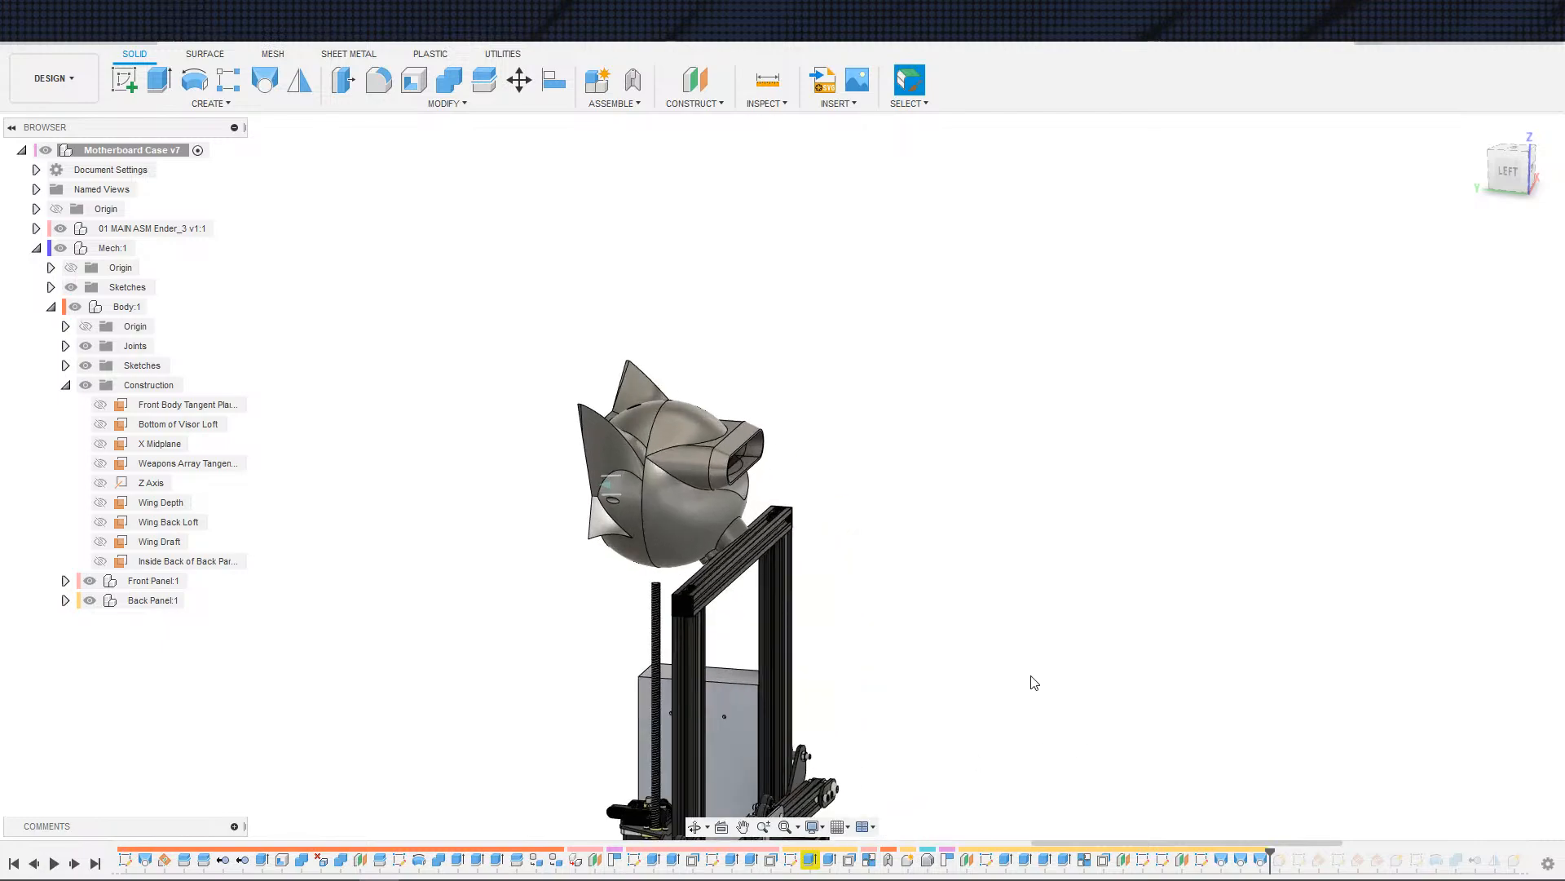
- Start a translate move of the Front Panel component and set its Y distance to -35 mm
{"action": "left_click", "coordinate": [519, 79]}
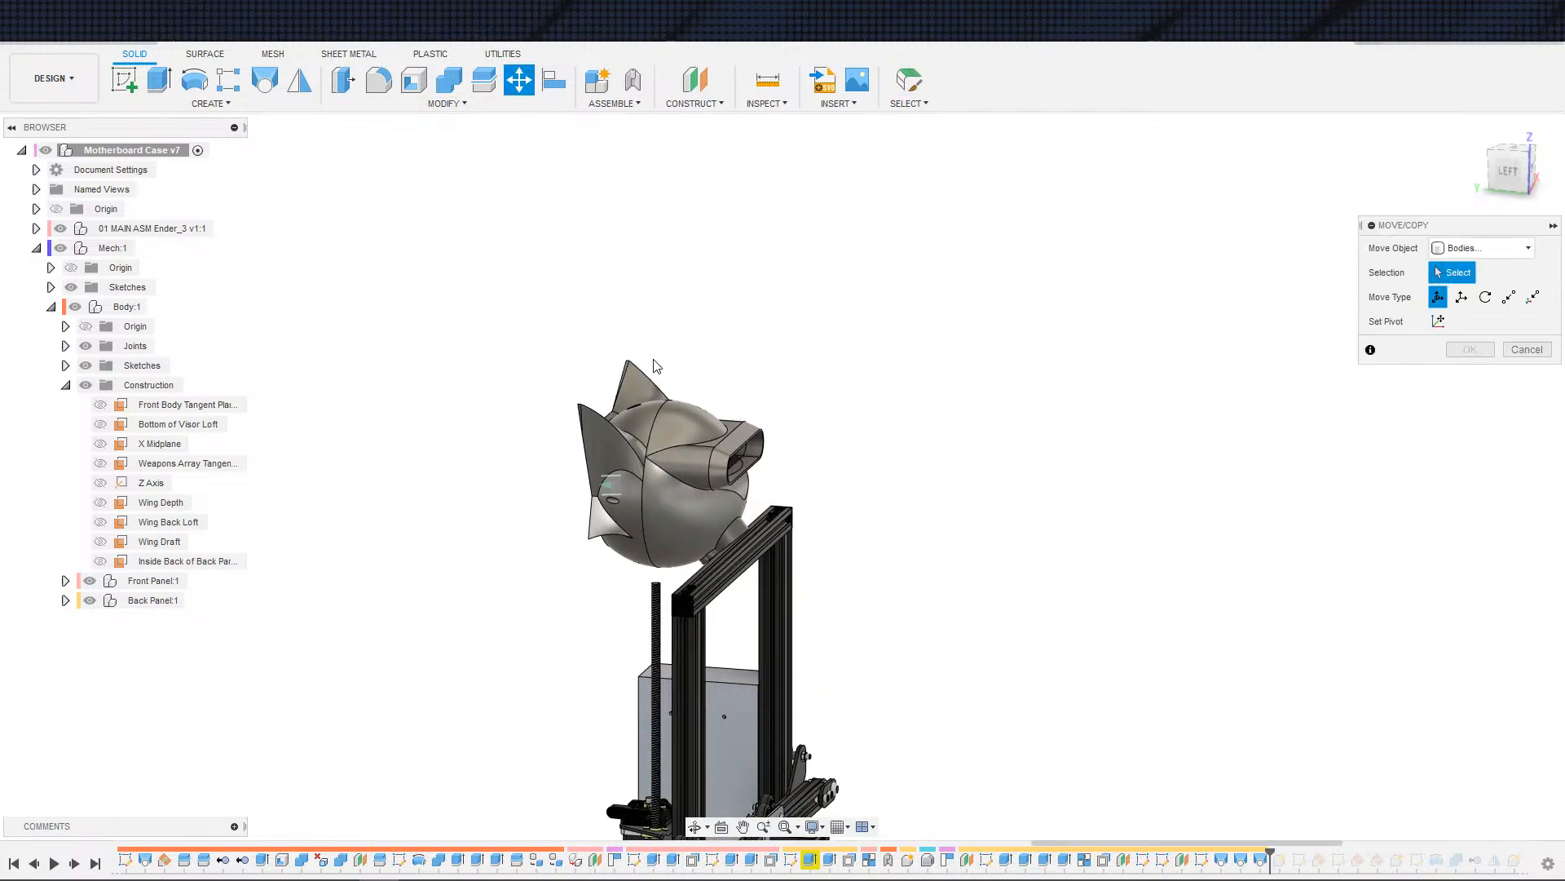
{"action": "left_click", "coordinate": [1482, 248]}
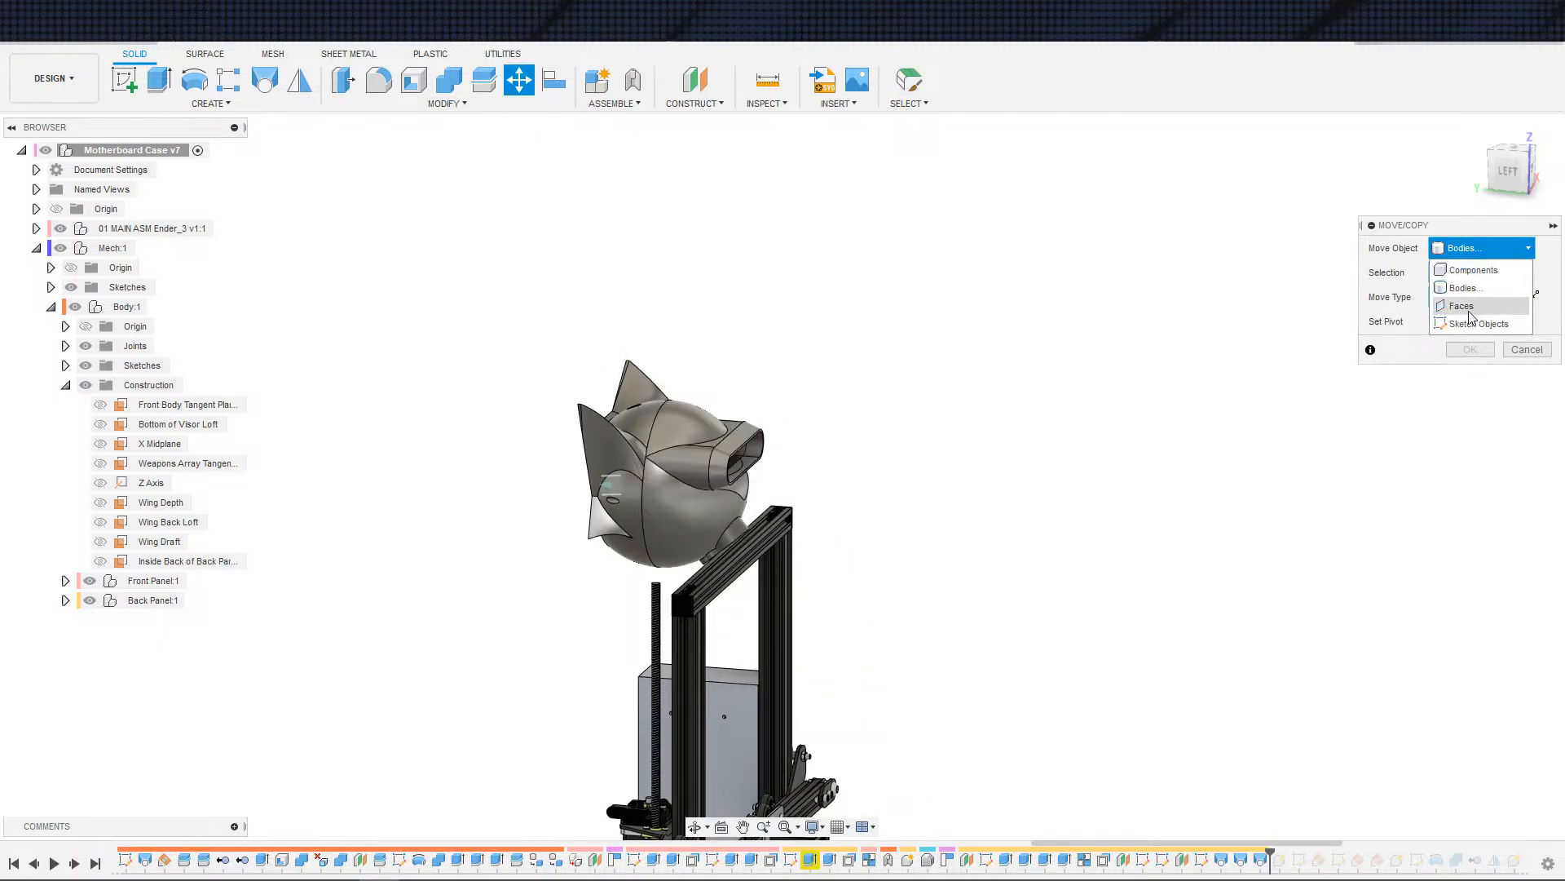
{"action": "left_click", "coordinate": [1471, 267]}
{"action": "left_click", "coordinate": [675, 462]}
{"action": "left_click", "coordinate": [676, 461]}
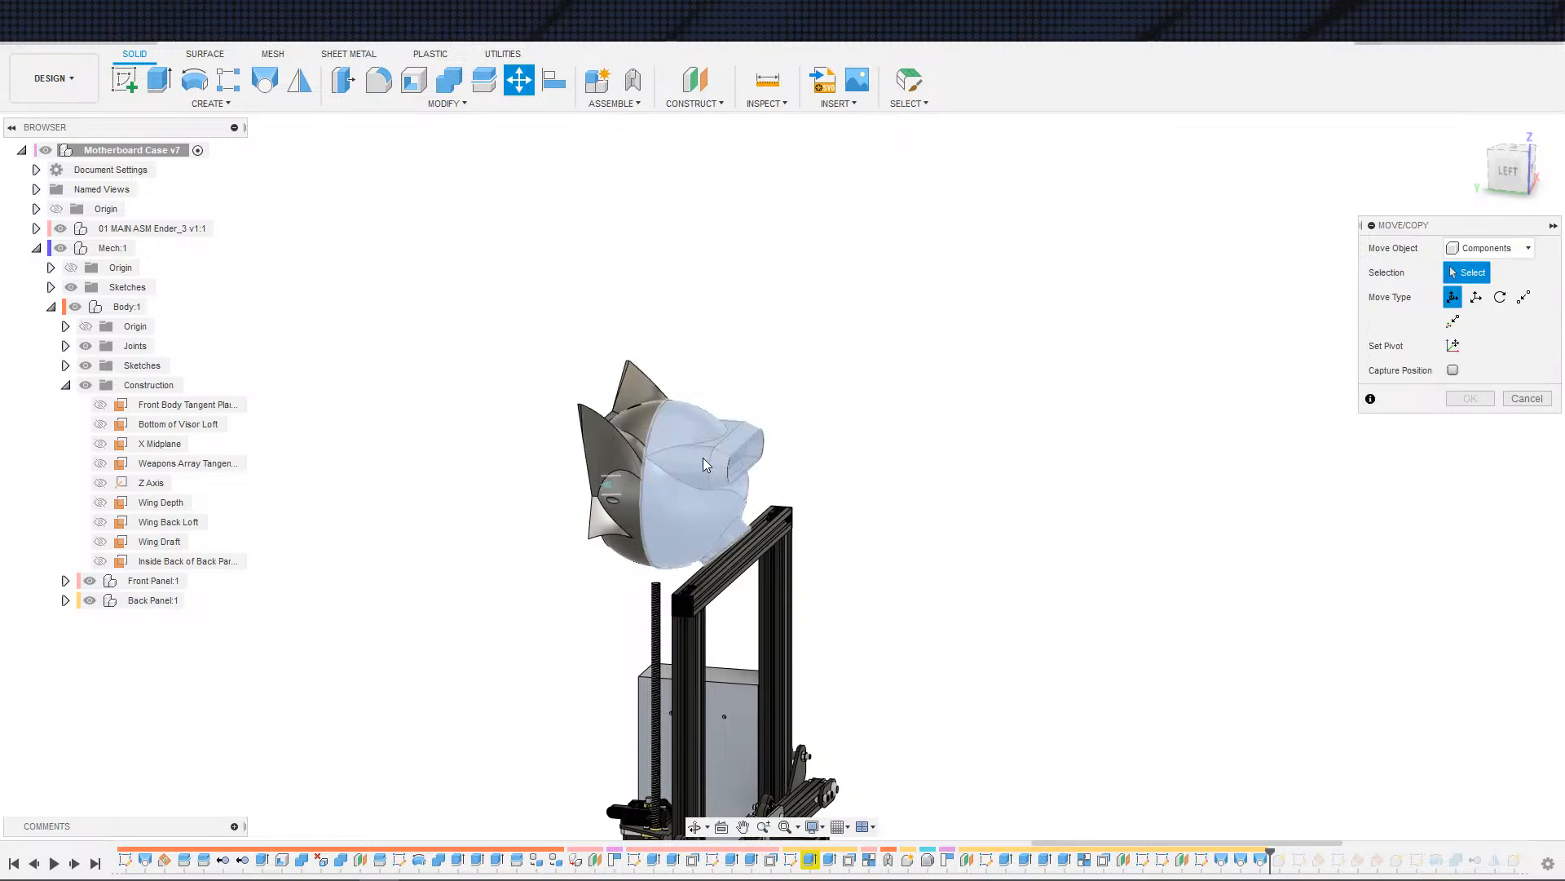
{"action": "left_click", "coordinate": [1475, 297]}
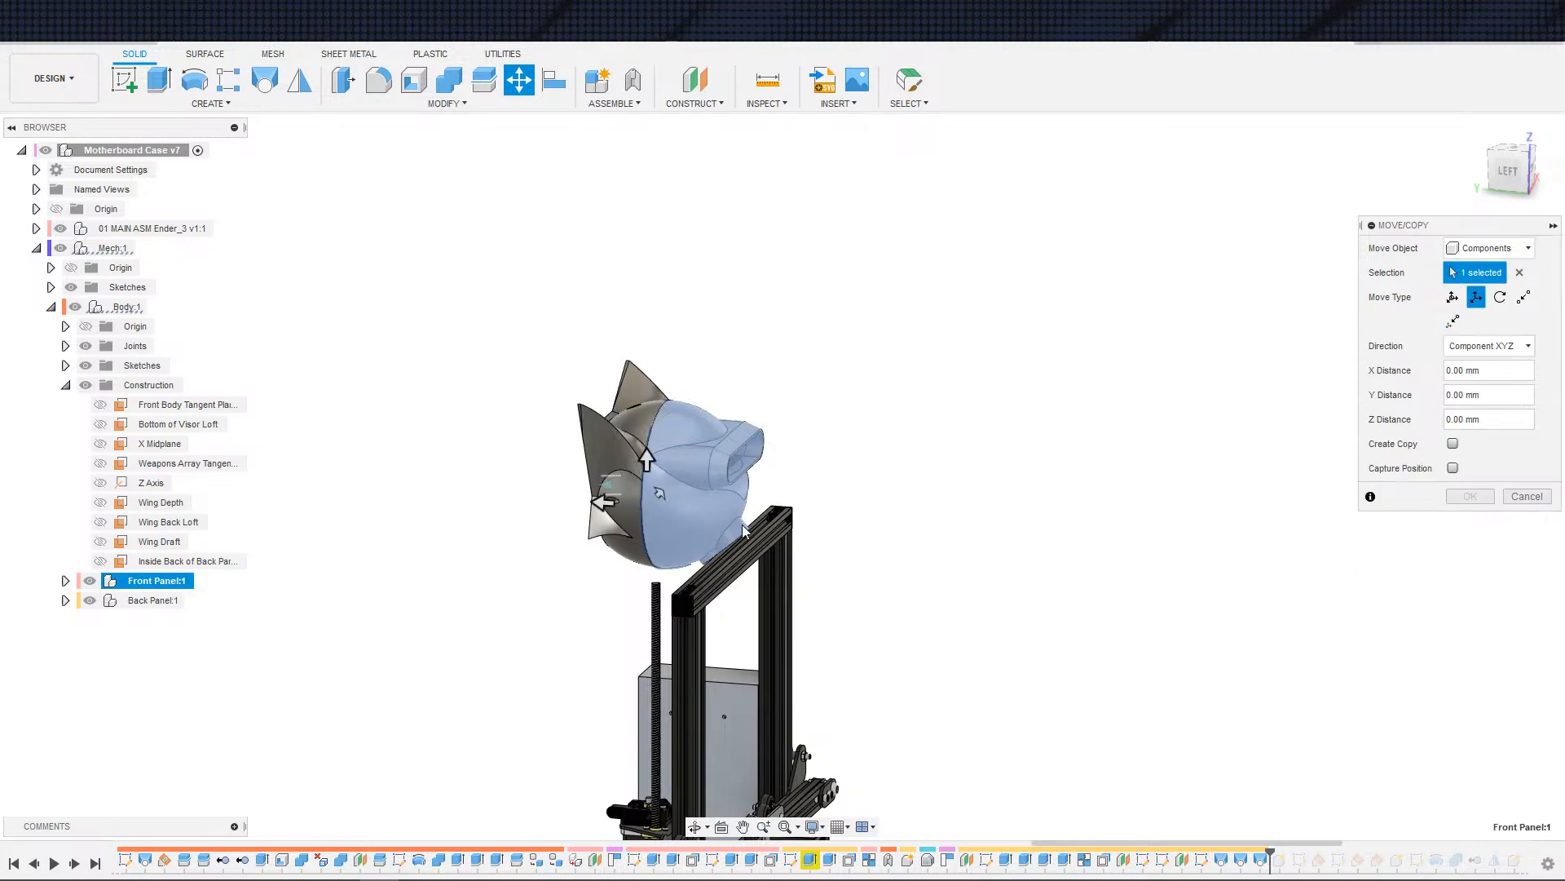
{"action": "left_click_drag", "start_coordinate": [621, 506], "coordinate": [684, 507]}
{"action": "middle_click_drag", "start_coordinate": [925, 579], "coordinate": [963, 569], "text": "shift"}
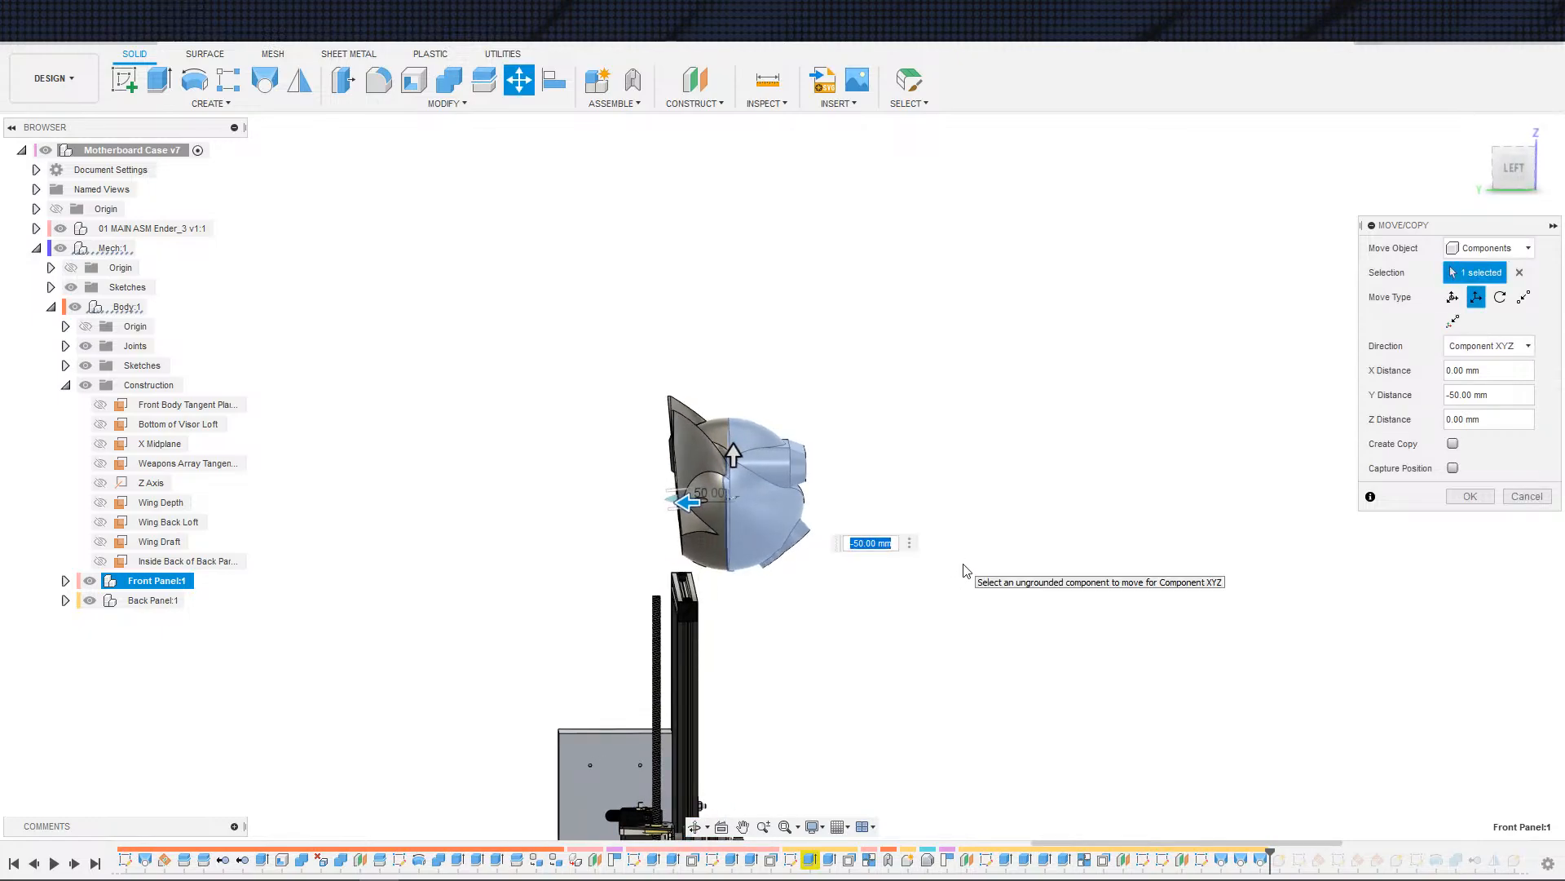
{"action": "type", "text": "5"}
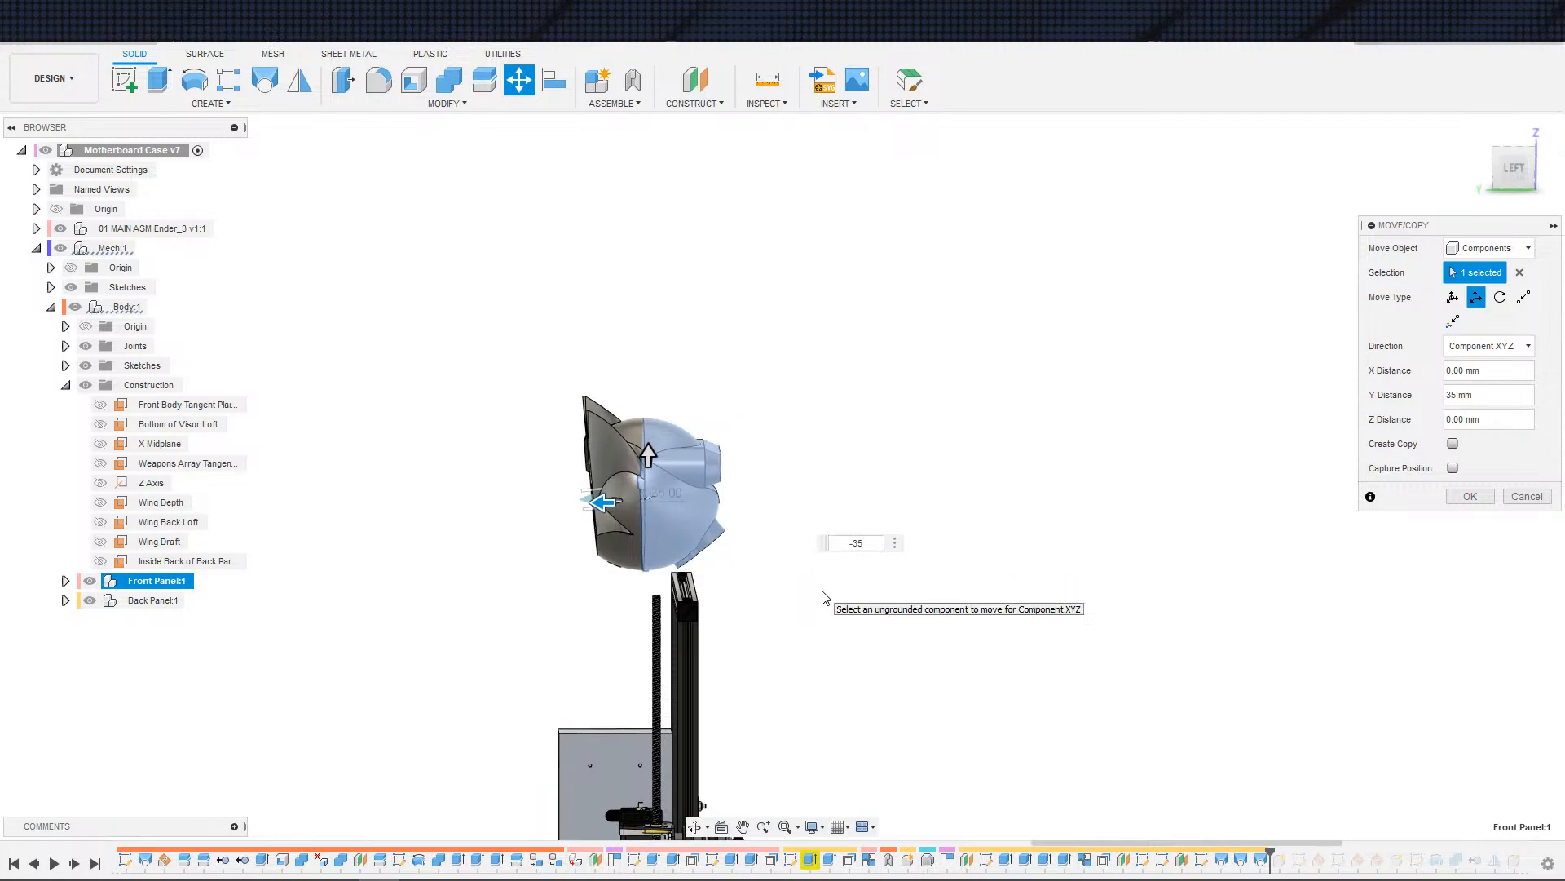
{"action": "key", "text": "Return"}
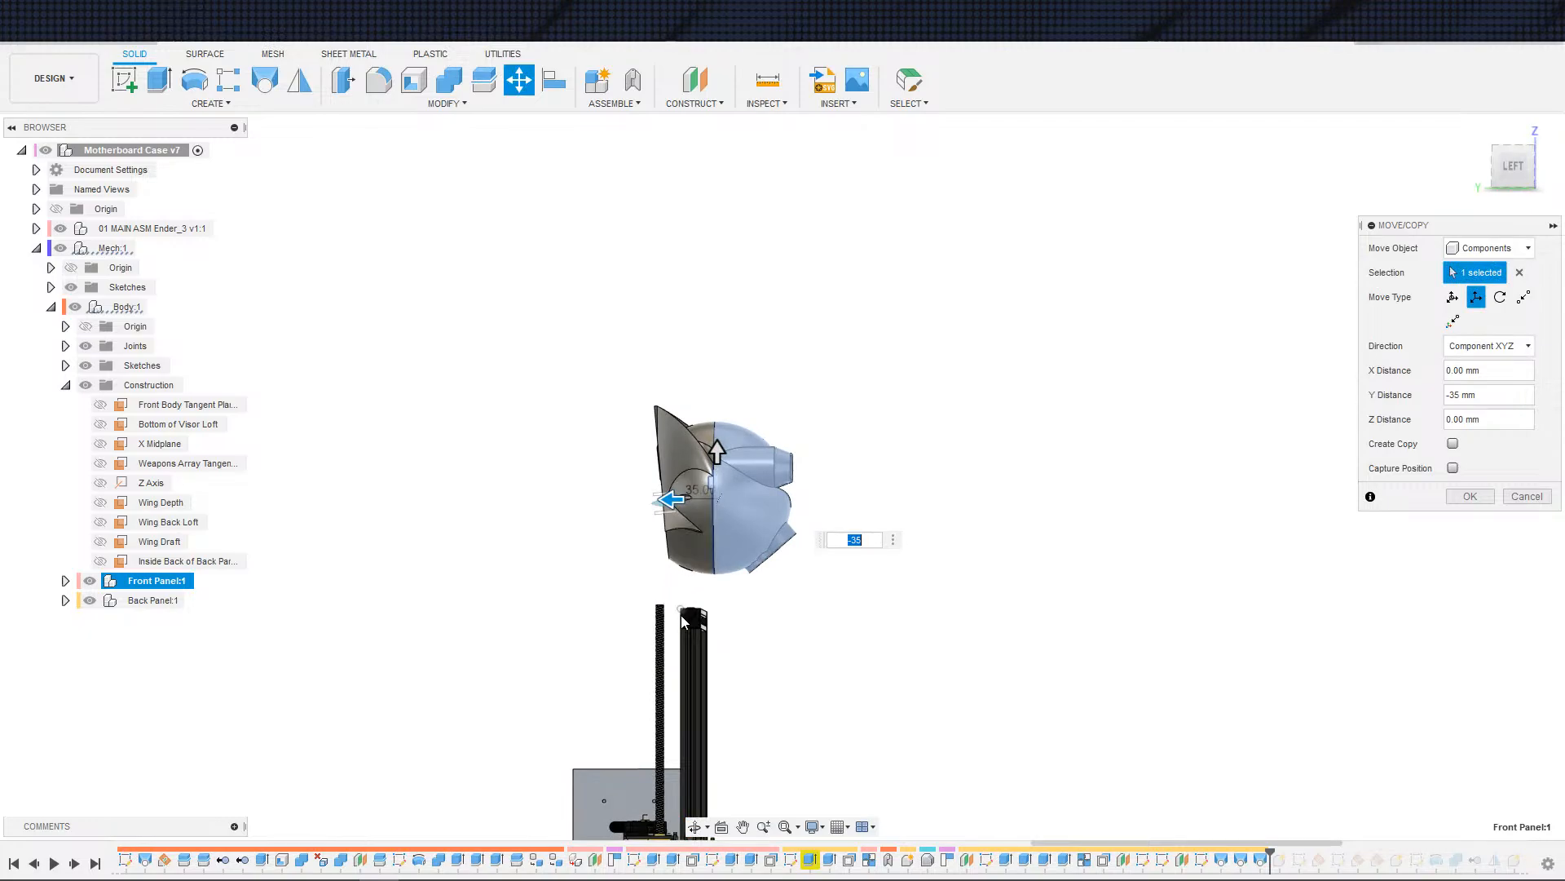
- Shift the Front Panel component 40 mm along X over the printer frame and apply the move
{"action": "middle_click_drag", "start_coordinate": [721, 645], "coordinate": [738, 542], "text": "shift"}
{"action": "middle_click_drag", "start_coordinate": [833, 624], "coordinate": [731, 566], "text": "shift"}
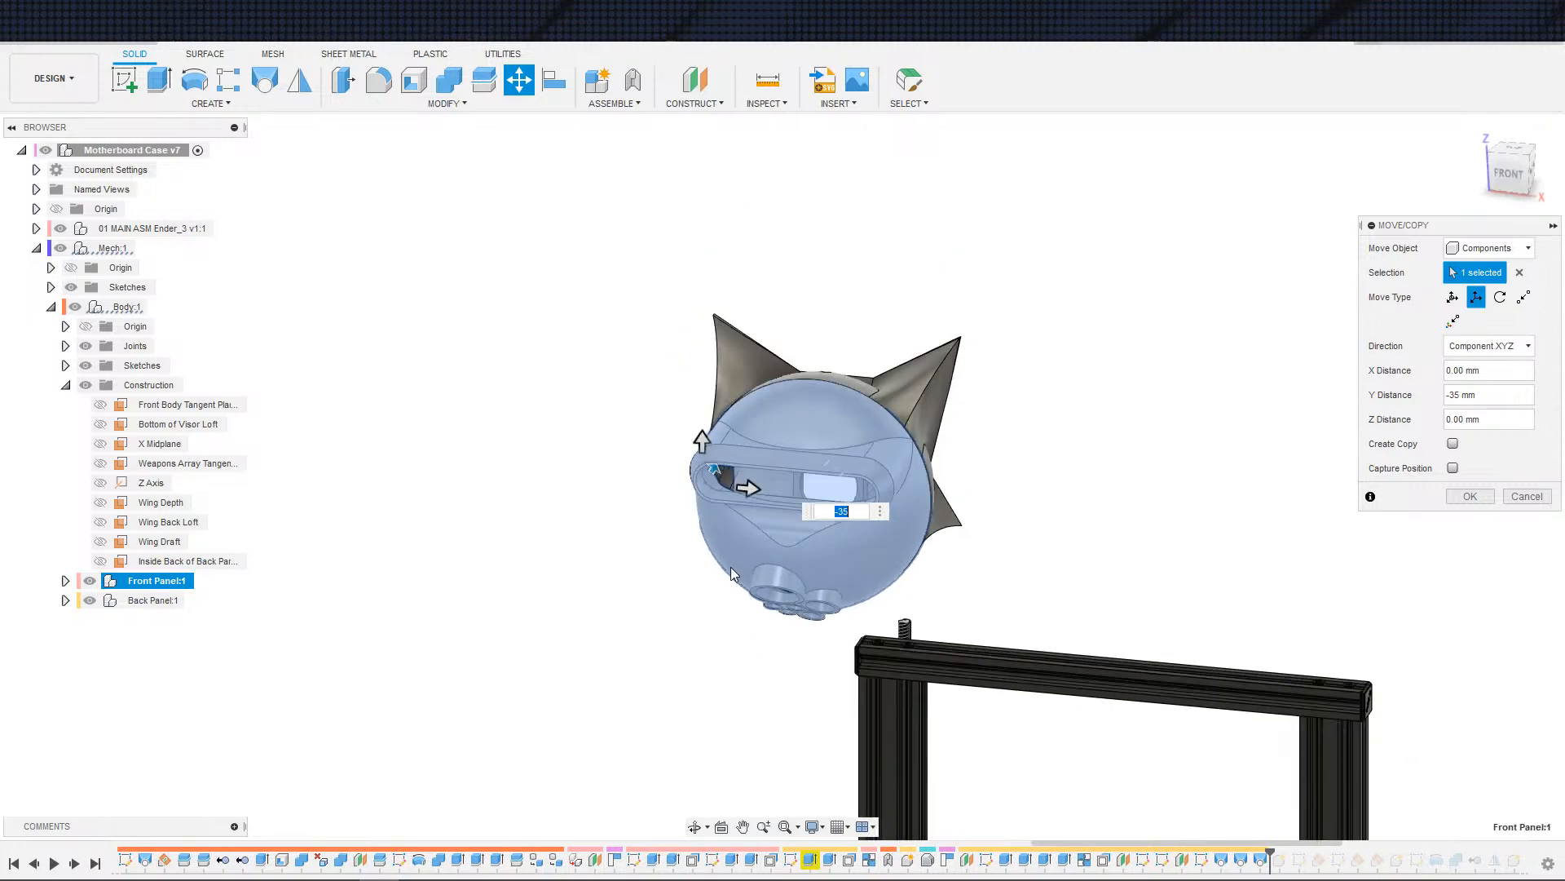
{"action": "left_click_drag", "start_coordinate": [754, 492], "coordinate": [813, 504]}
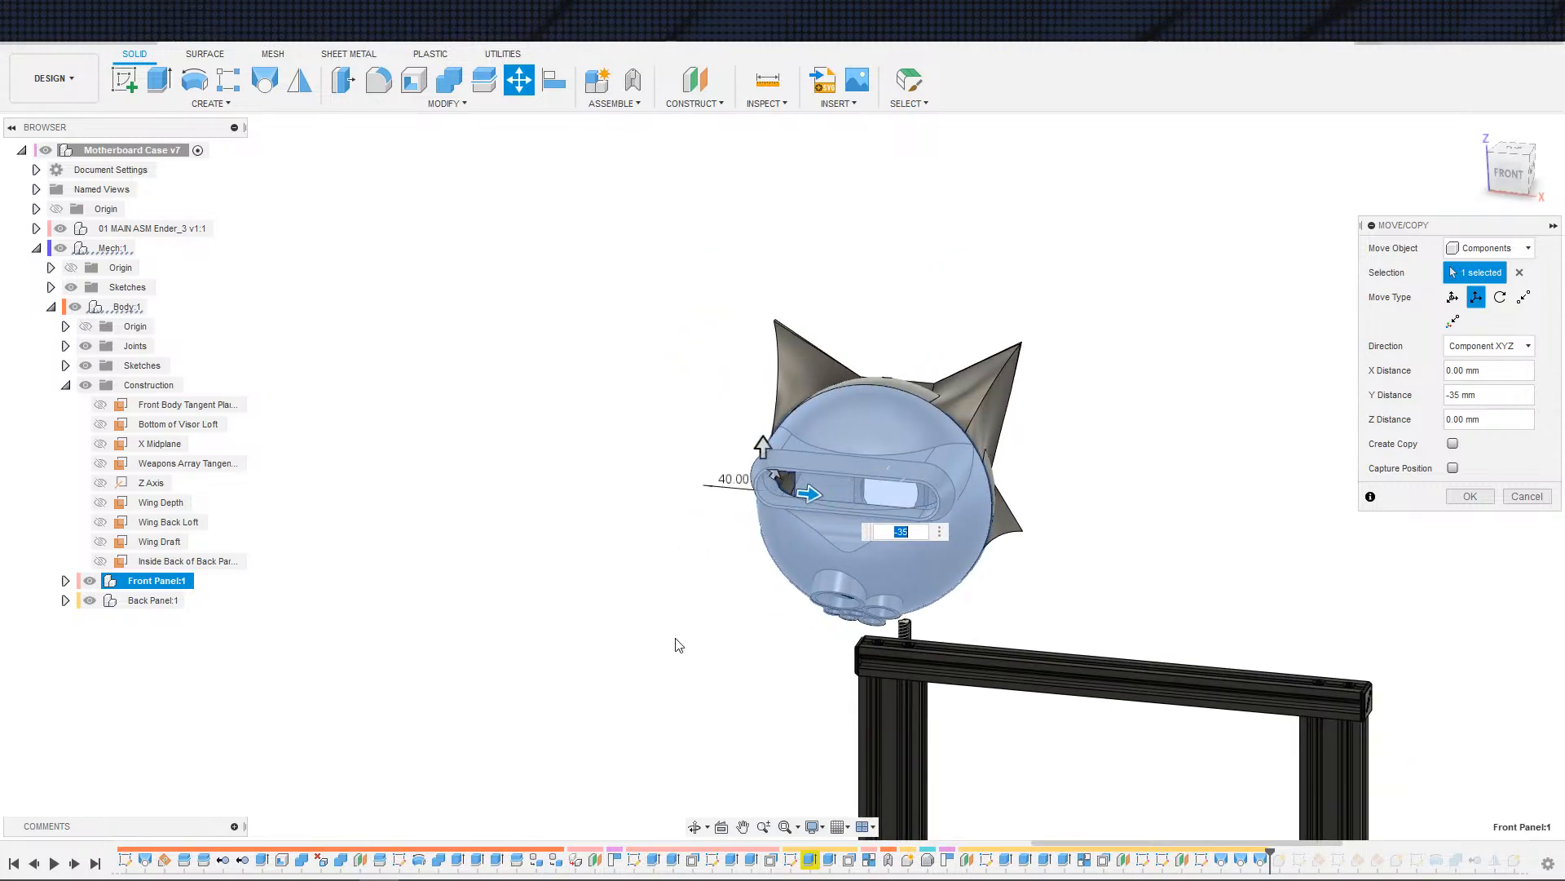
{"action": "middle_click_drag", "start_coordinate": [678, 643], "coordinate": [838, 604], "text": "shift"}
{"action": "mouse_move", "coordinate": [800, 591]}
{"action": "middle_mouse_down", "text": "shift"}
{"action": "mouse_move", "coordinate": [737, 595]}
{"action": "mouse_move", "coordinate": [801, 595]}
{"action": "middle_mouse_up", "text": "shift"}
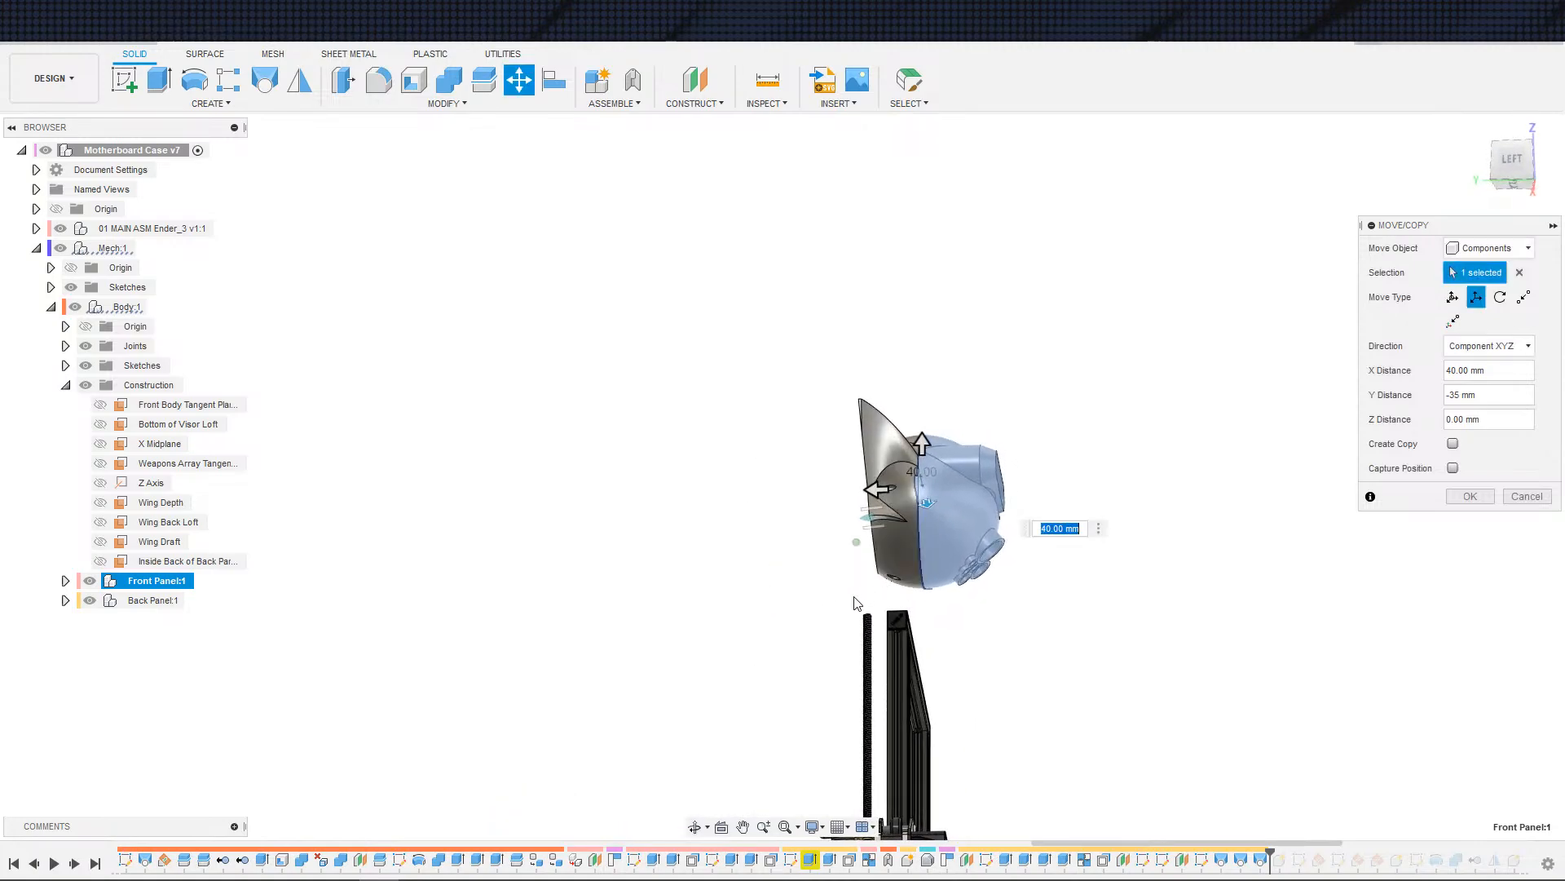
{"action": "middle_click_drag", "start_coordinate": [946, 630], "coordinate": [977, 671], "text": "shift"}
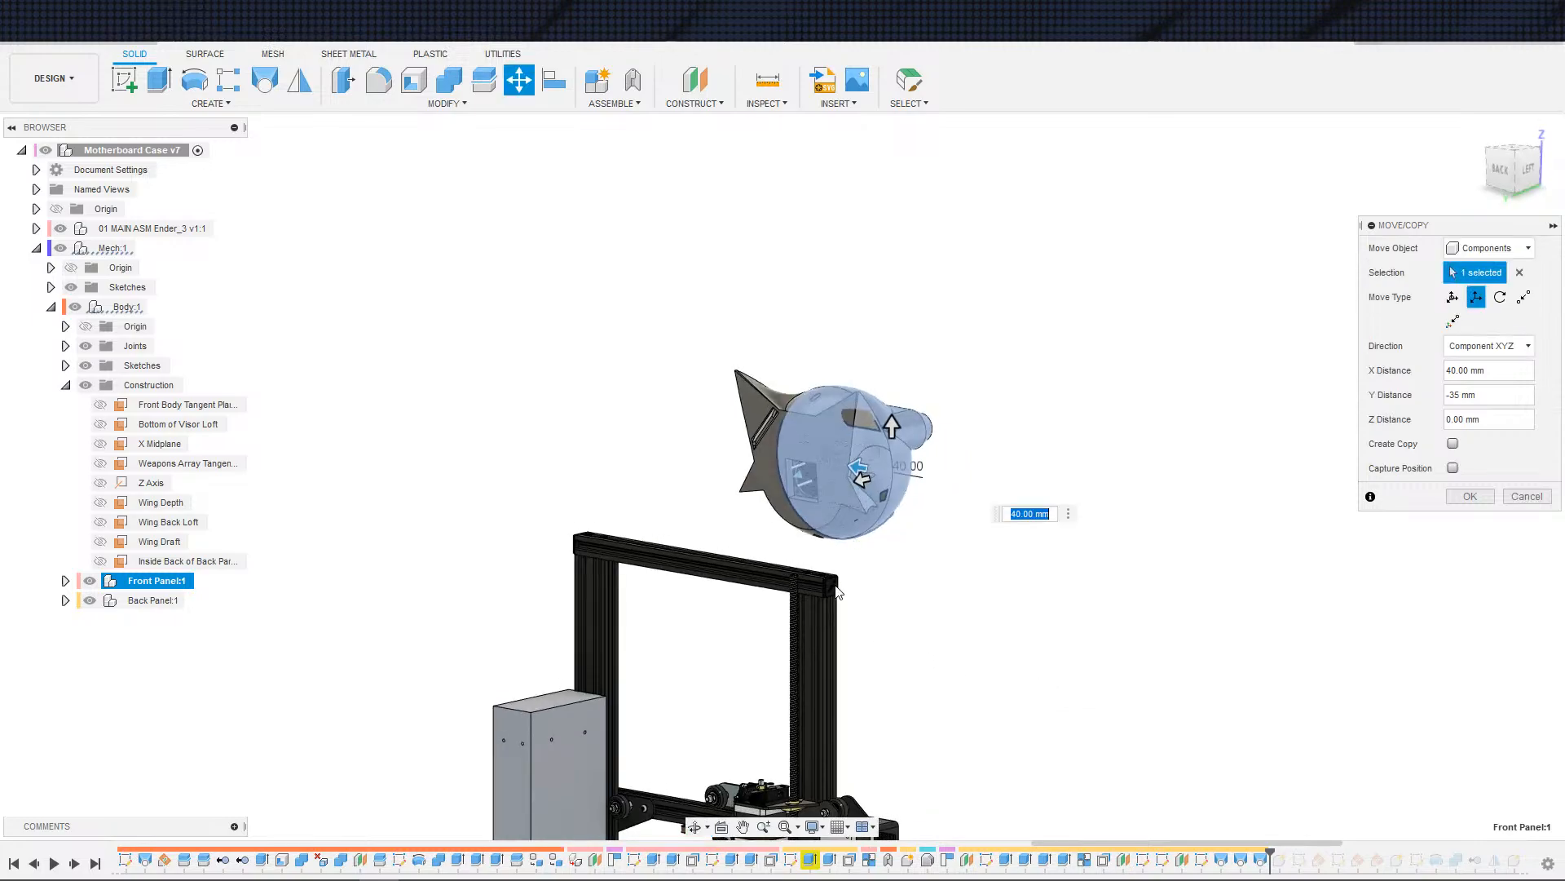
{"action": "middle_click_drag", "start_coordinate": [926, 604], "coordinate": [899, 578], "text": "shift"}
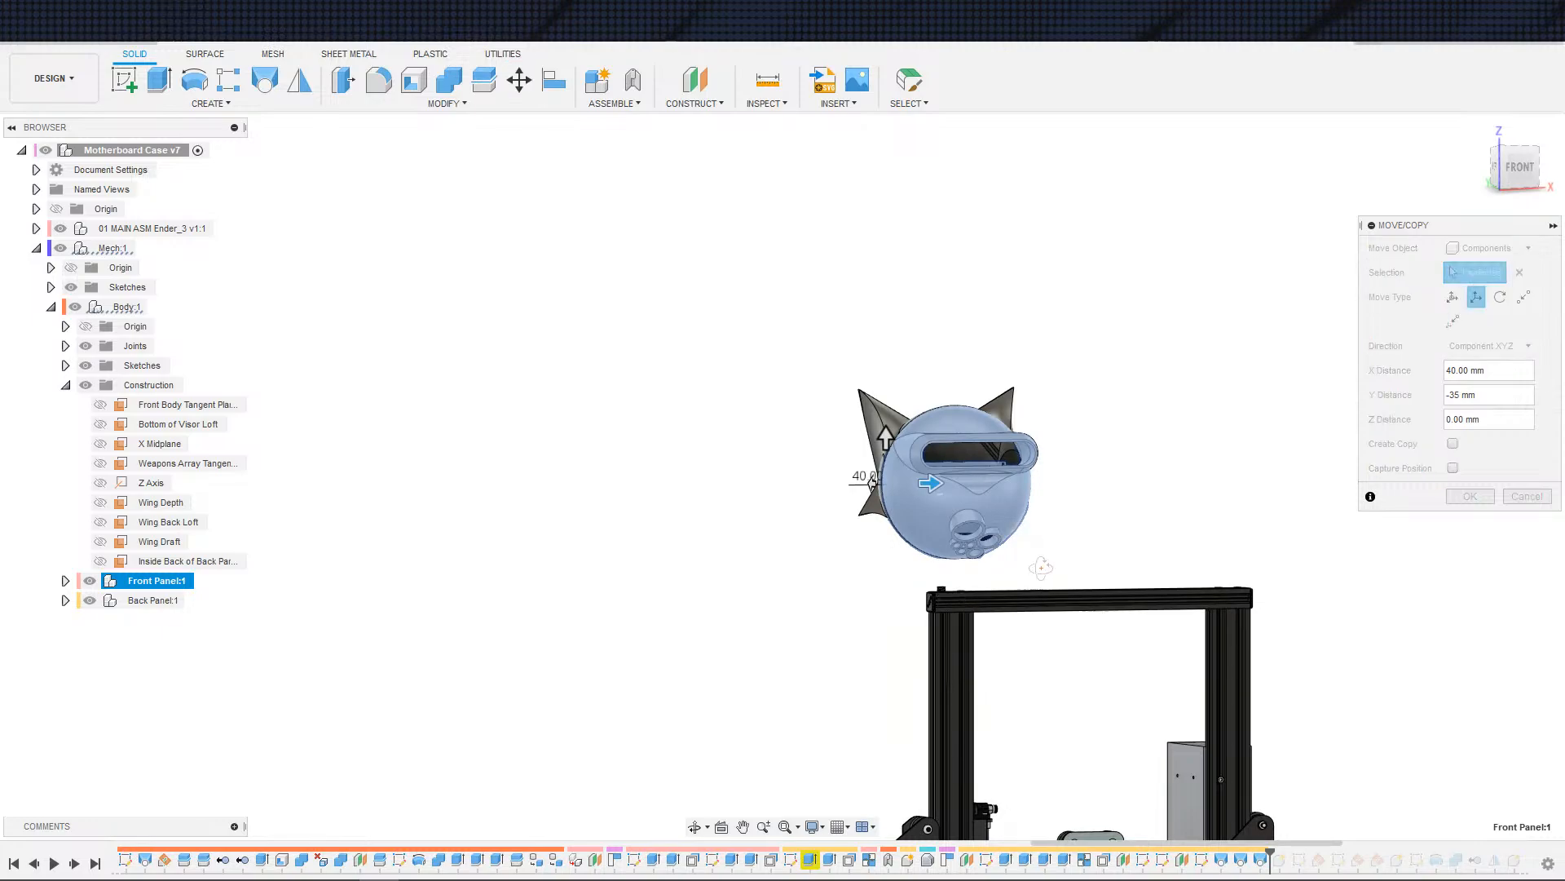
{"action": "middle_click_drag", "start_coordinate": [951, 599], "coordinate": [1059, 560], "text": "shift"}
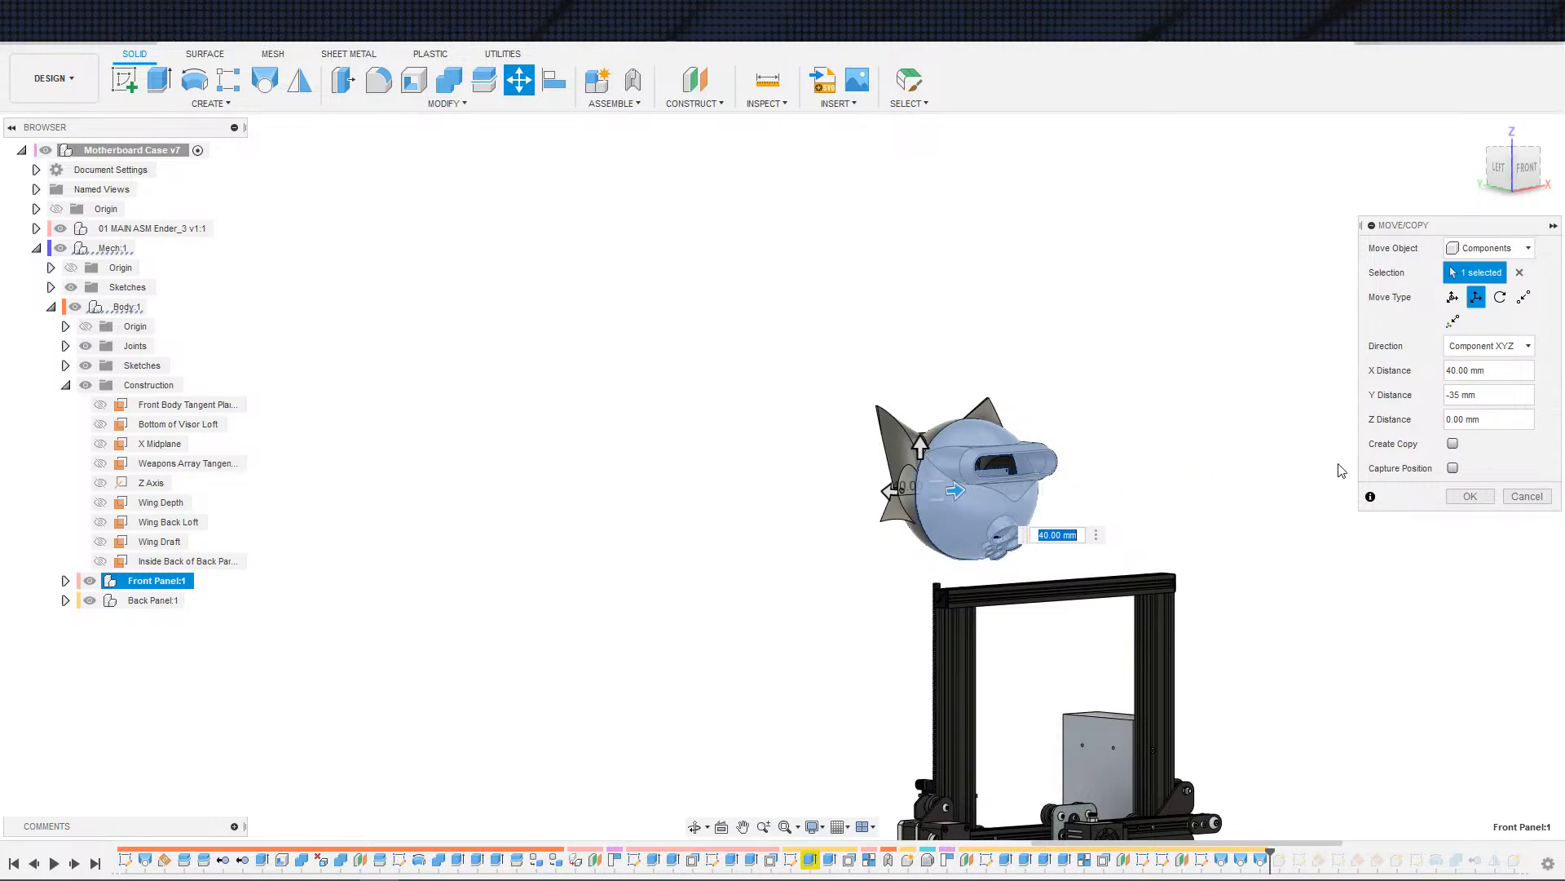
{"action": "key", "text": "Return"}
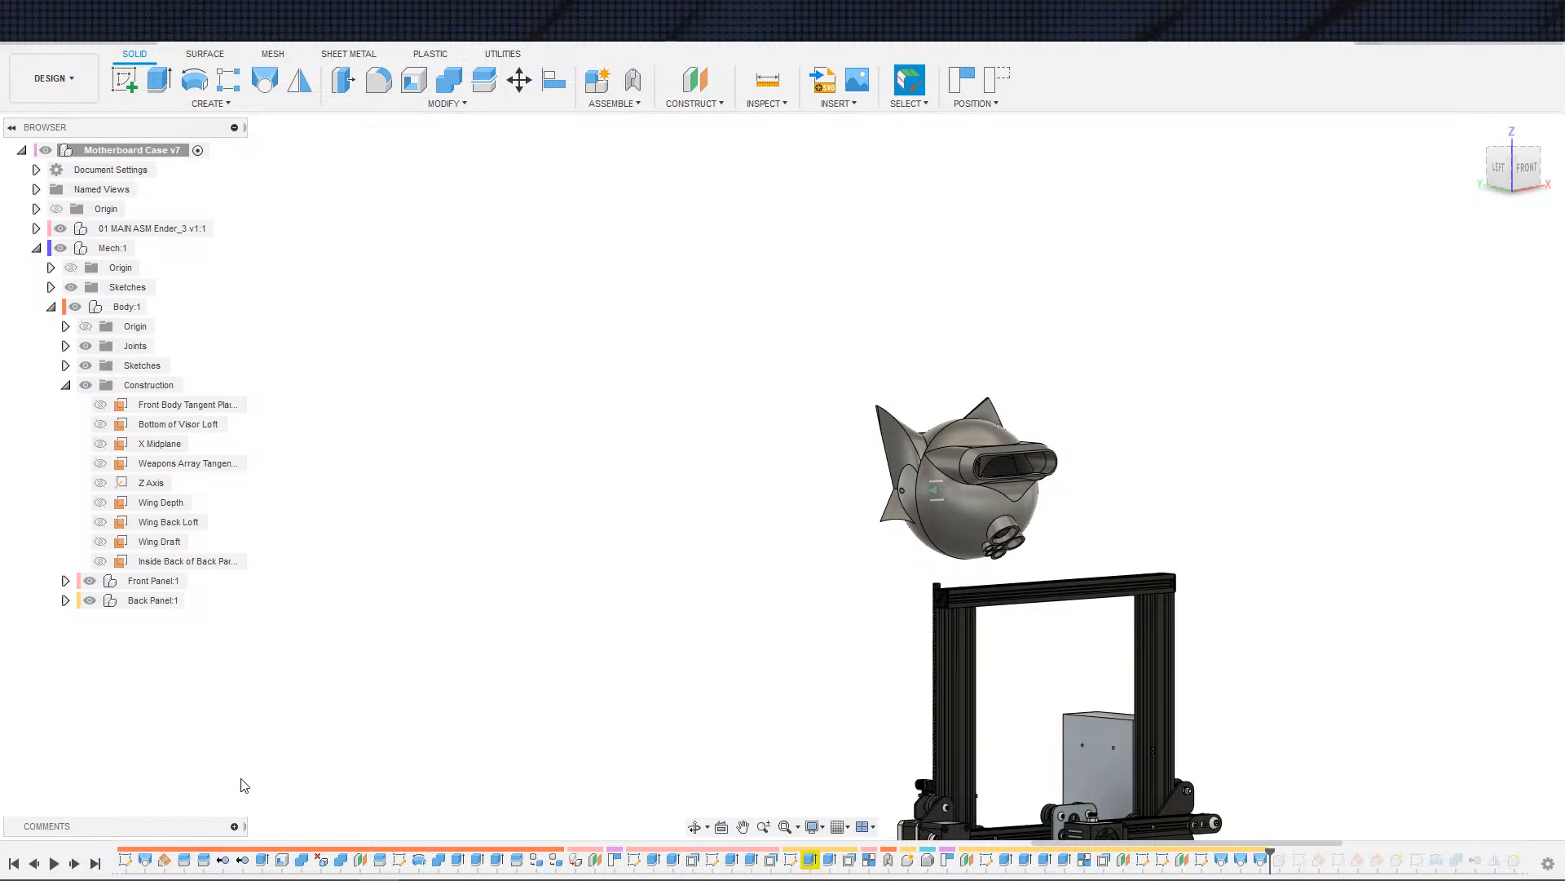
- Undo the timeline advance made after the move and capture the body's new position
{"action": "left_click", "coordinate": [74, 863]}
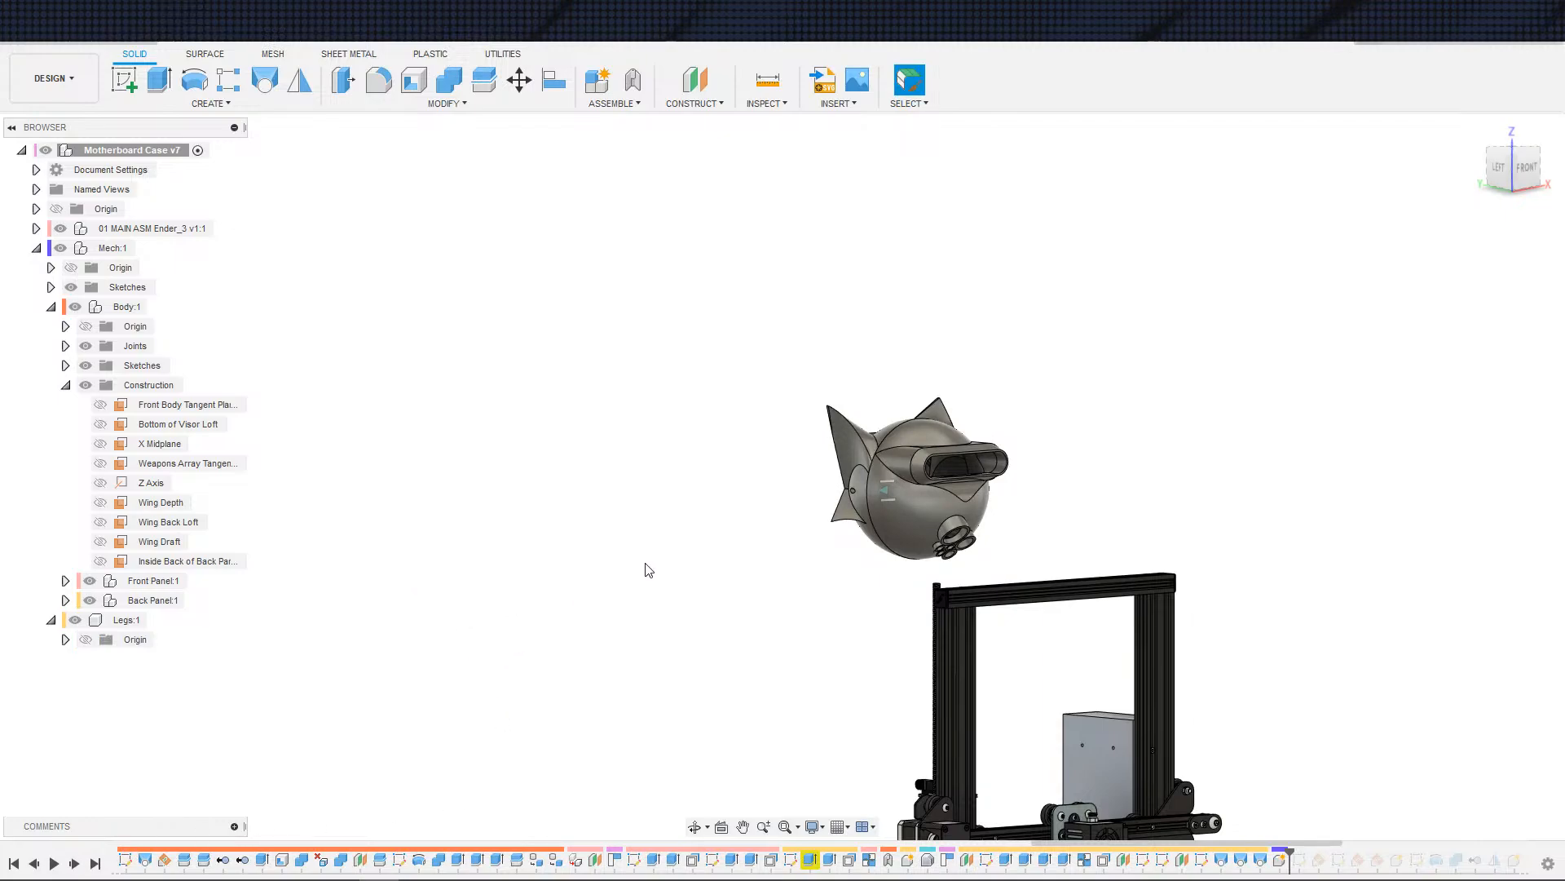
{"action": "key", "text": "ctrl+z"}
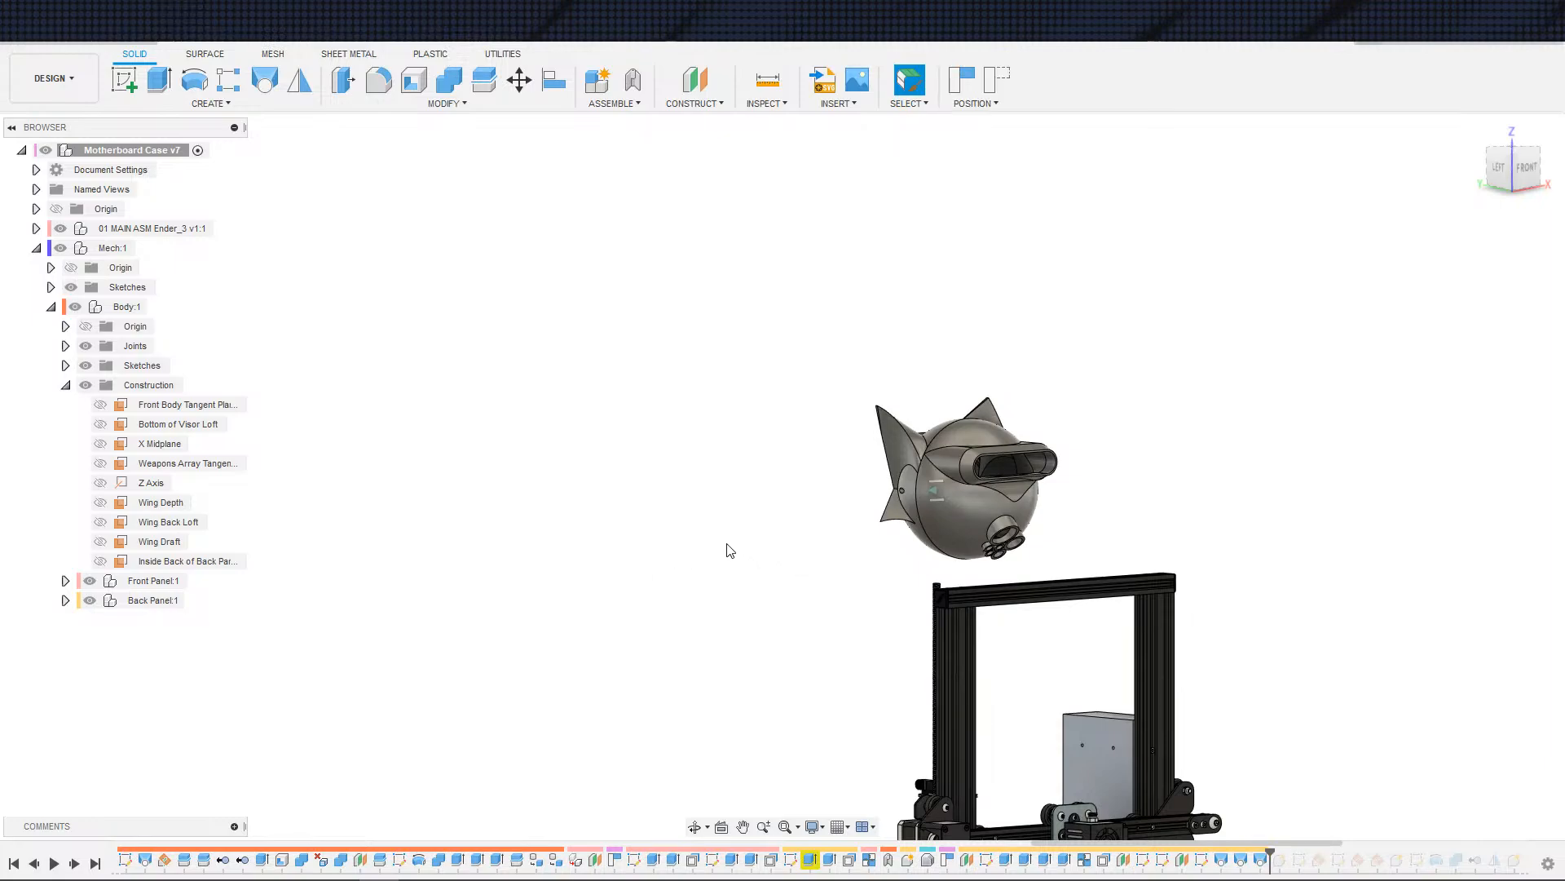
{"action": "key", "text": "ctrl+y"}
{"action": "key", "text": "ctrl+z"}
{"action": "left_click", "coordinate": [962, 79]}
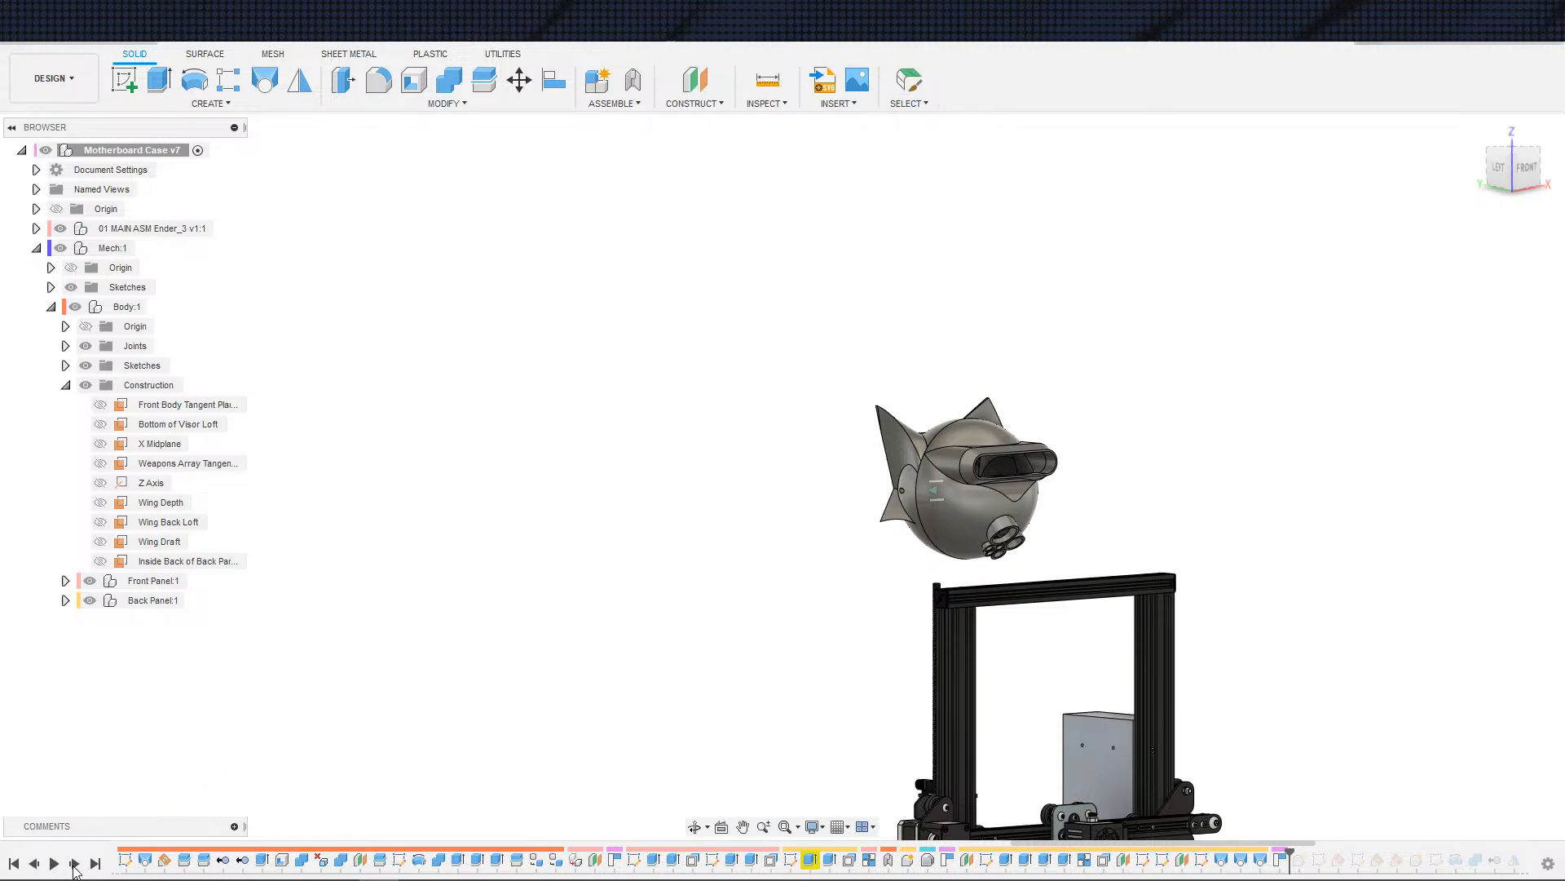
- Roll the timeline forward through the Legs and Front Left Leg features up to and including Mirror1
{"action": "left_click", "coordinate": [73, 863]}
{"action": "left_click", "coordinate": [74, 863]}
{"action": "left_click", "coordinate": [74, 864]}
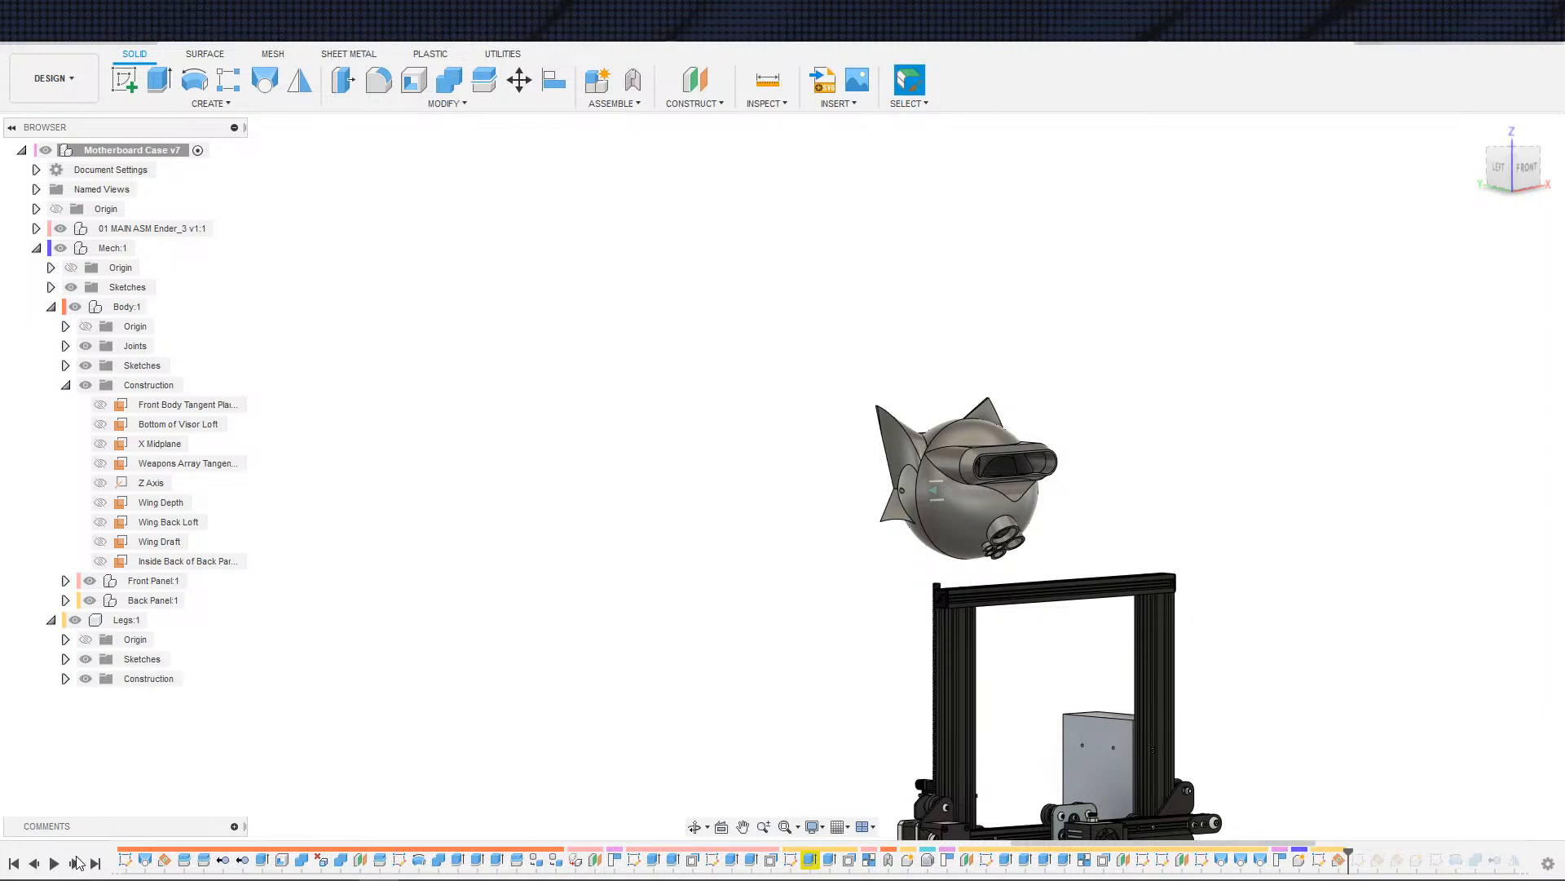
{"action": "middle_click_drag", "start_coordinate": [737, 625], "coordinate": [619, 685], "text": "shift"}
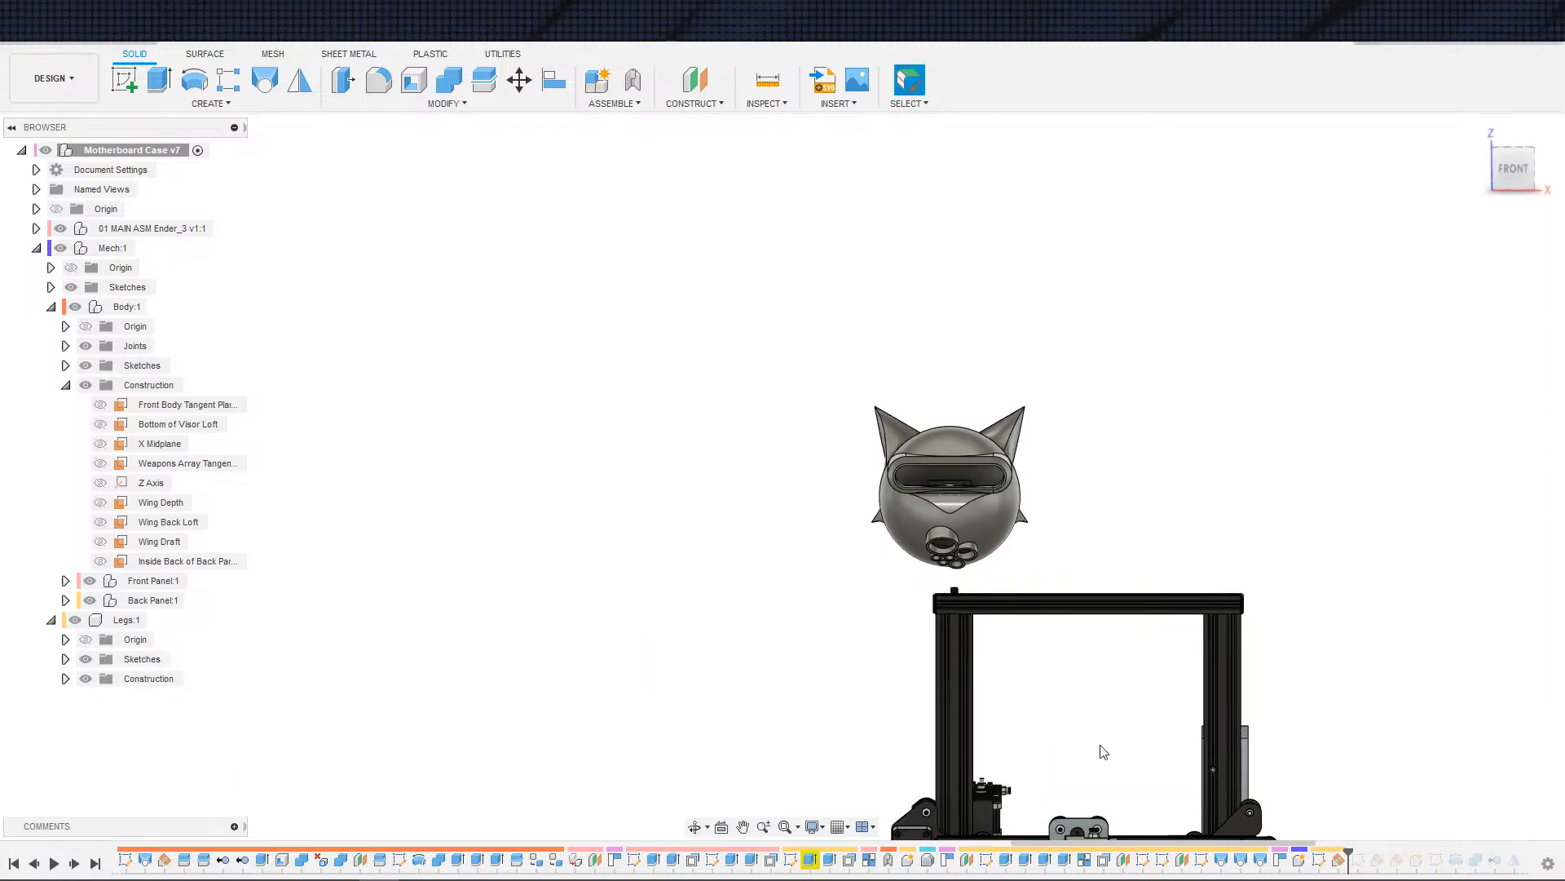
{"action": "left_click_drag", "start_coordinate": [1349, 853], "coordinate": [1466, 853]}
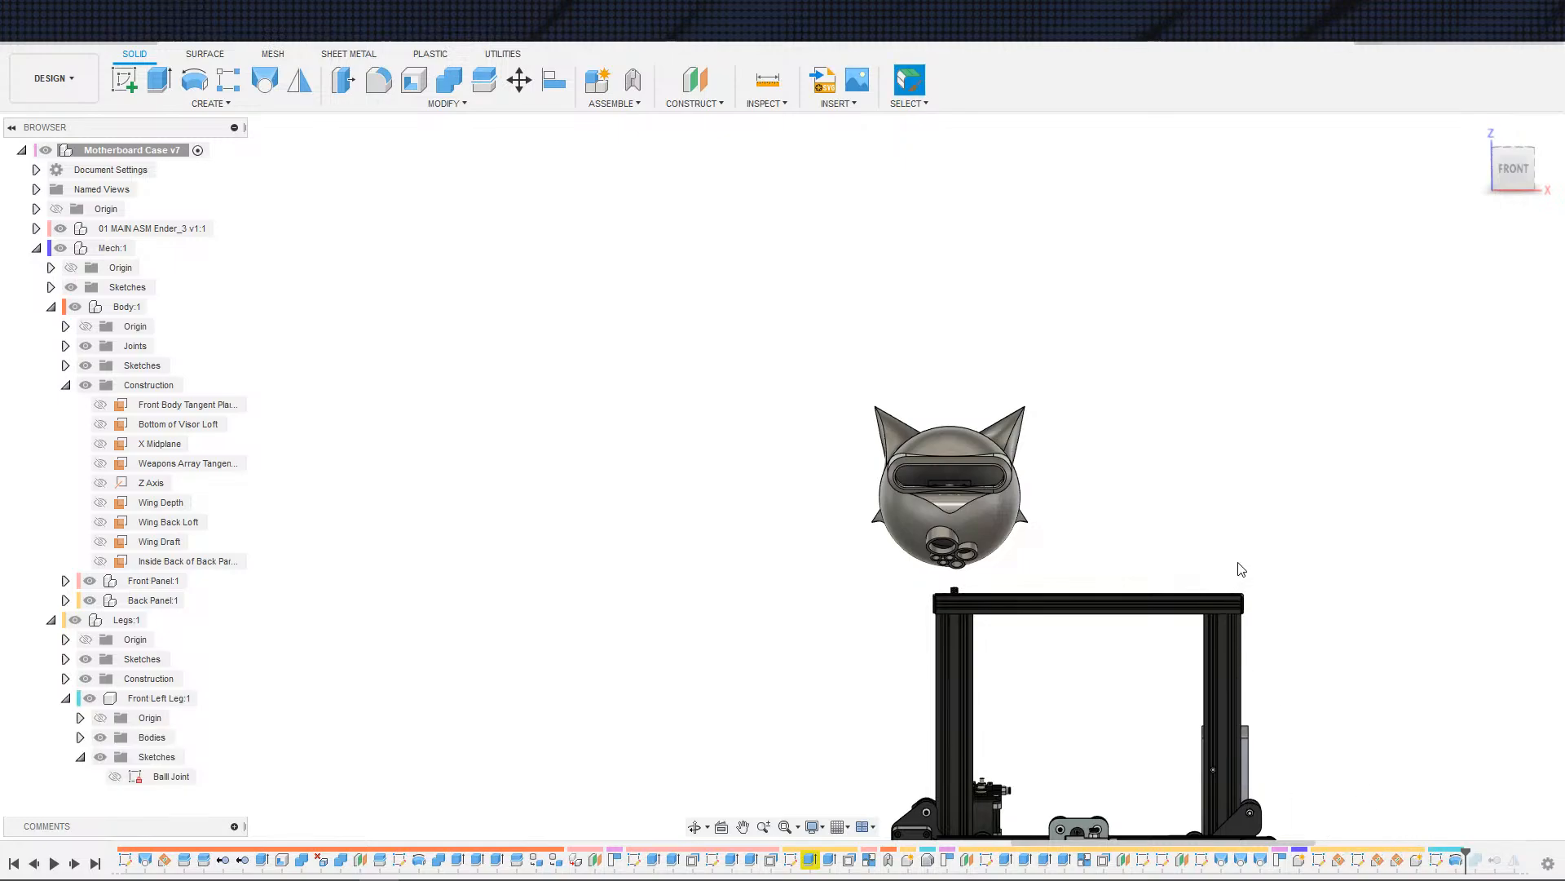
{"action": "middle_click_drag", "start_coordinate": [1234, 552], "coordinate": [1175, 581], "text": "shift"}
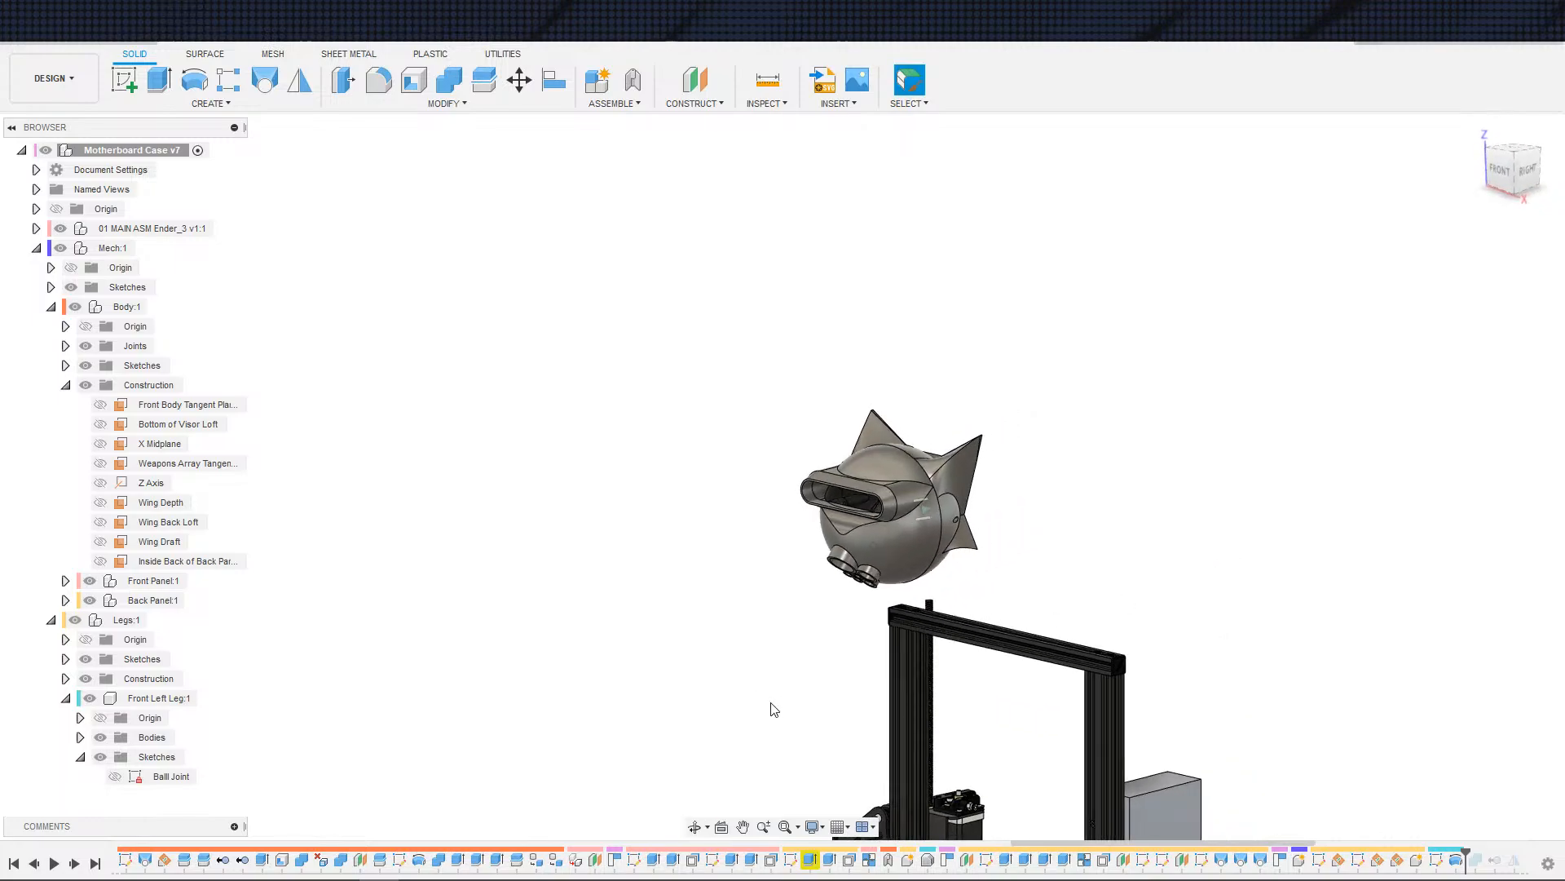
{"action": "left_click", "coordinate": [78, 864]}
{"action": "left_click", "coordinate": [79, 863]}
{"action": "left_click", "coordinate": [78, 863]}
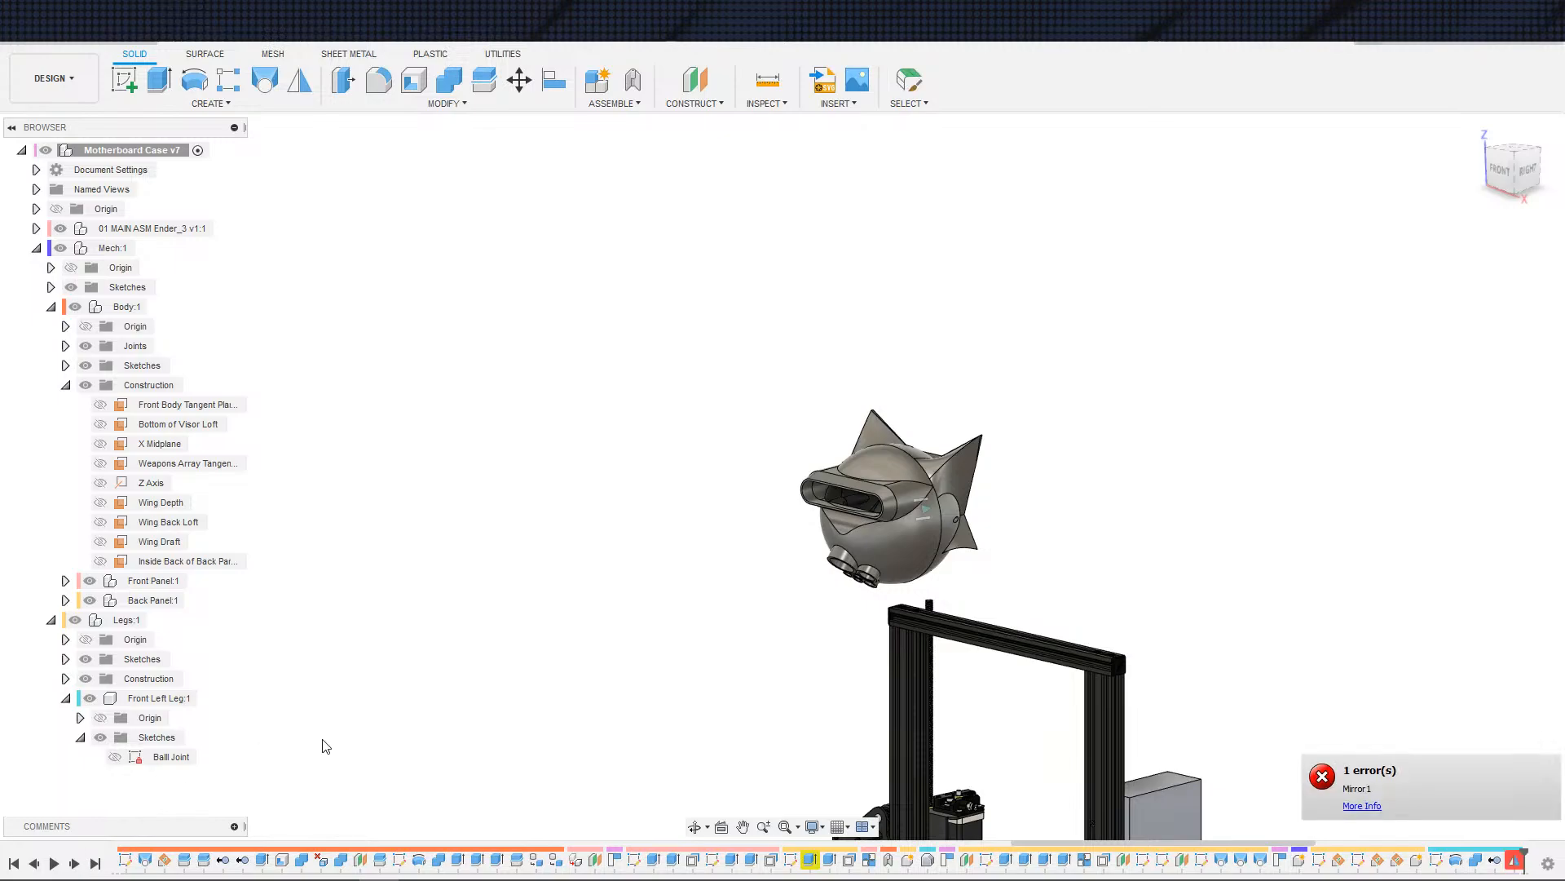
- Examine the captured position, the Ball Joint revolve and the leg tangent planes against the moved body for the cause of the mirror error
{"action": "middle_click_drag", "start_coordinate": [323, 745], "coordinate": [629, 772], "text": "shift"}
{"action": "scroll", "coordinate": [766, 685], "scroll_direction": "up", "scroll_amount": 2}
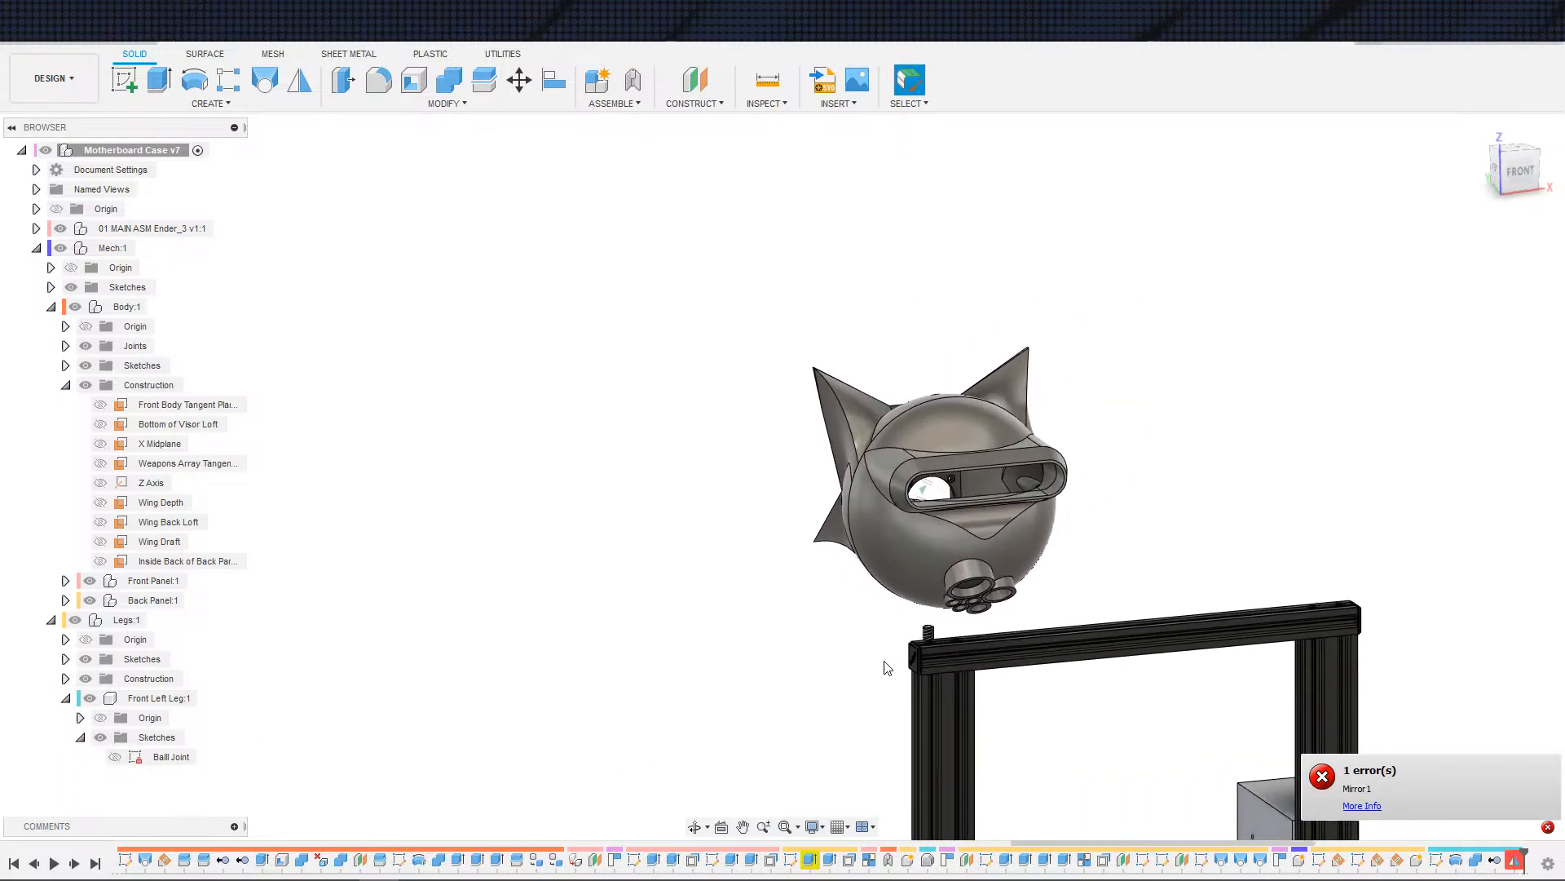
{"action": "middle_click_drag", "start_coordinate": [888, 668], "coordinate": [793, 678], "text": "shift"}
{"action": "scroll", "coordinate": [562, 690], "scroll_direction": "down", "scroll_amount": 1}
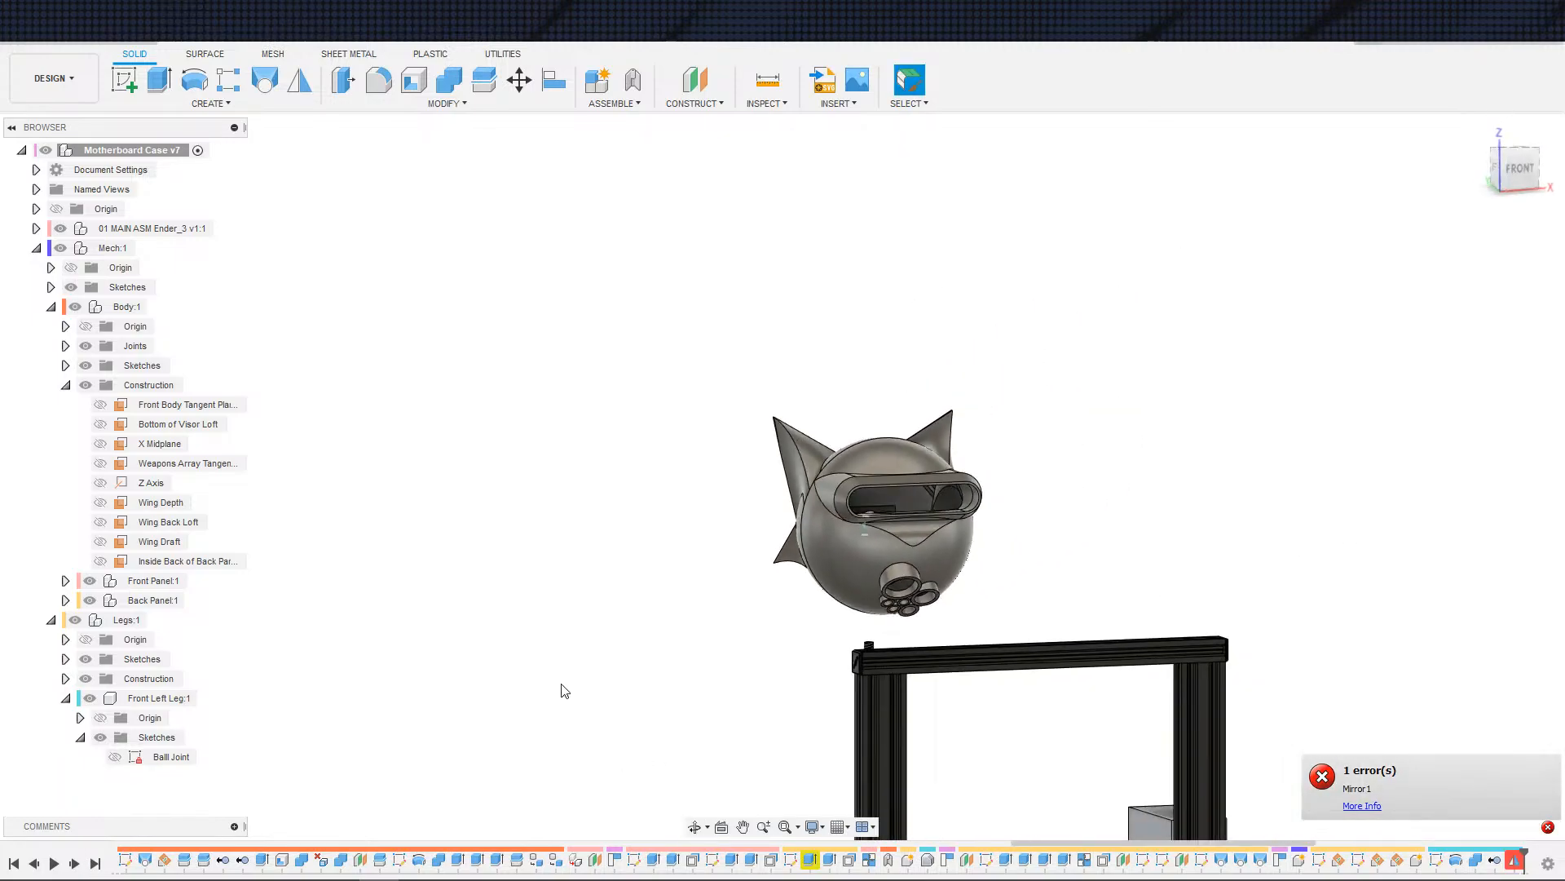
{"action": "scroll", "coordinate": [454, 632], "scroll_direction": "up", "scroll_amount": 3}
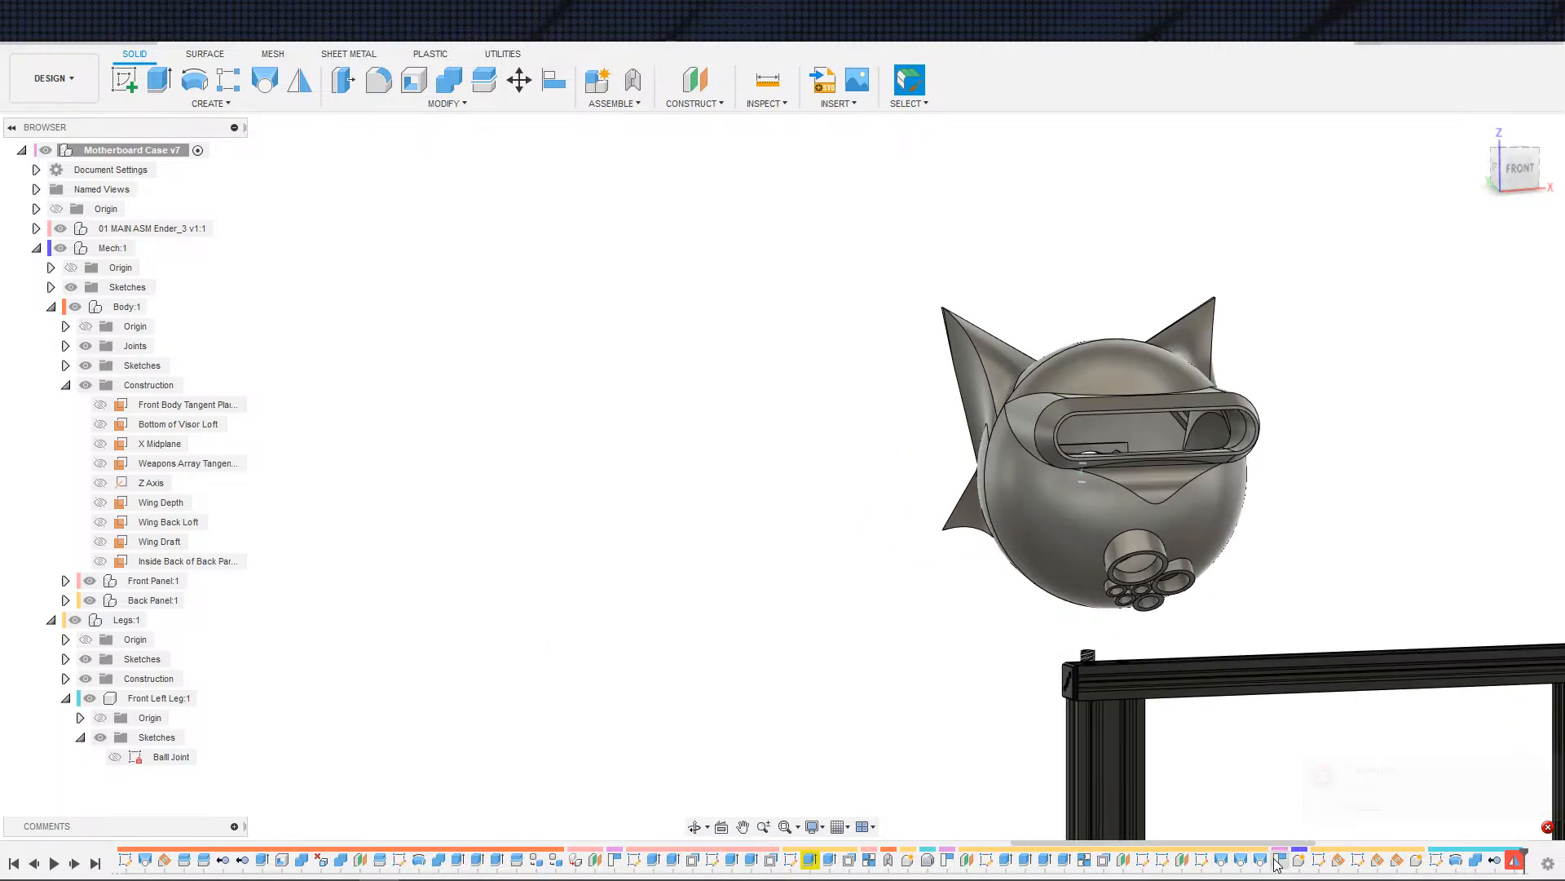
{"action": "left_click", "coordinate": [1277, 861]}
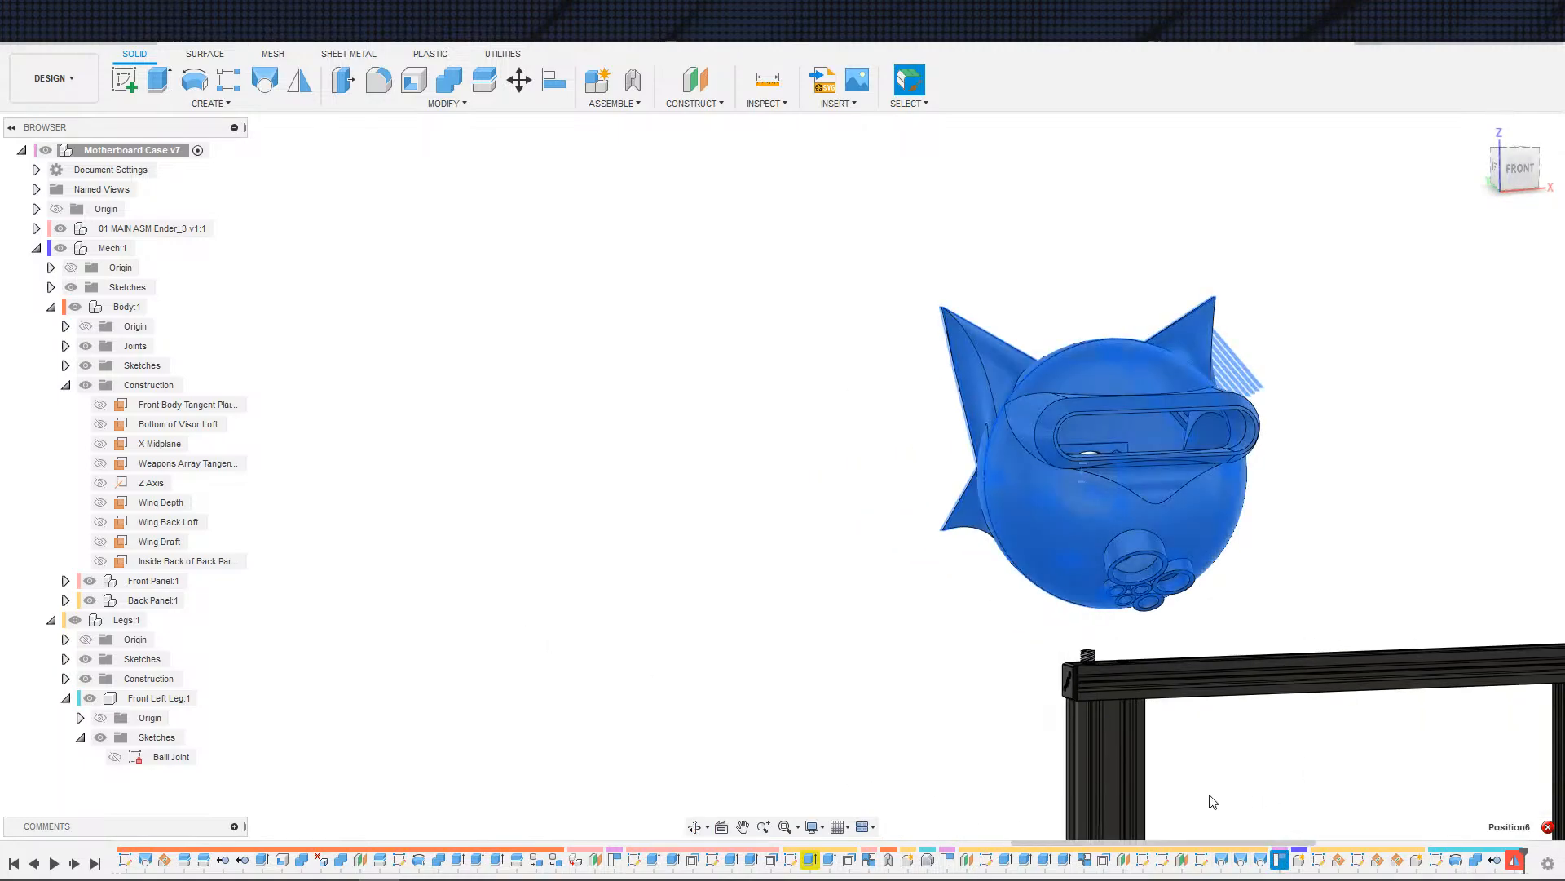
{"action": "key", "text": "Escape"}
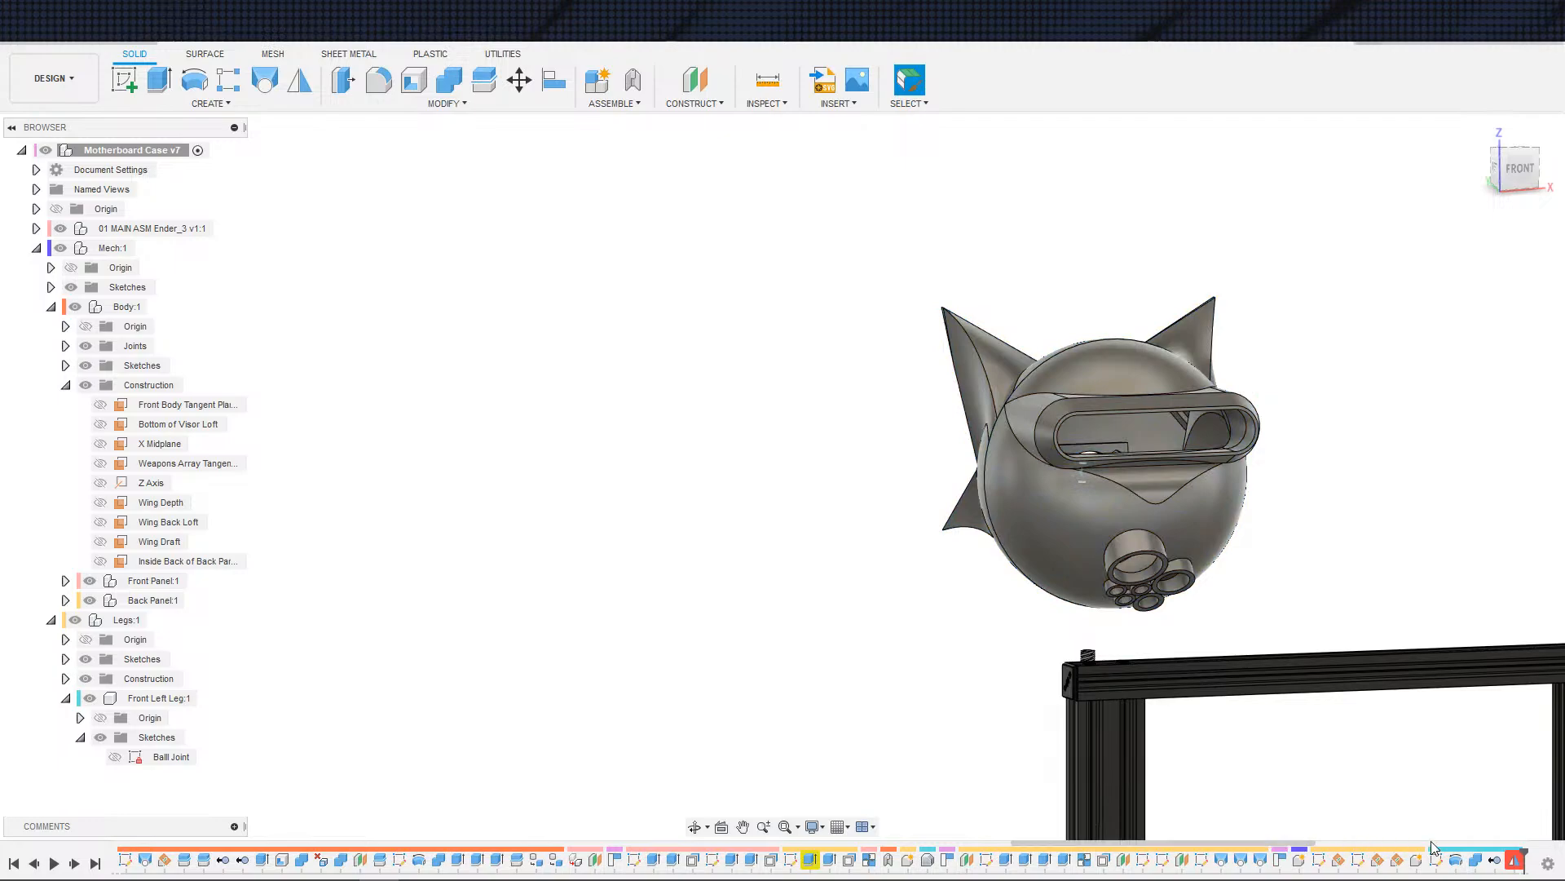
{"action": "left_click", "coordinate": [1456, 860]}
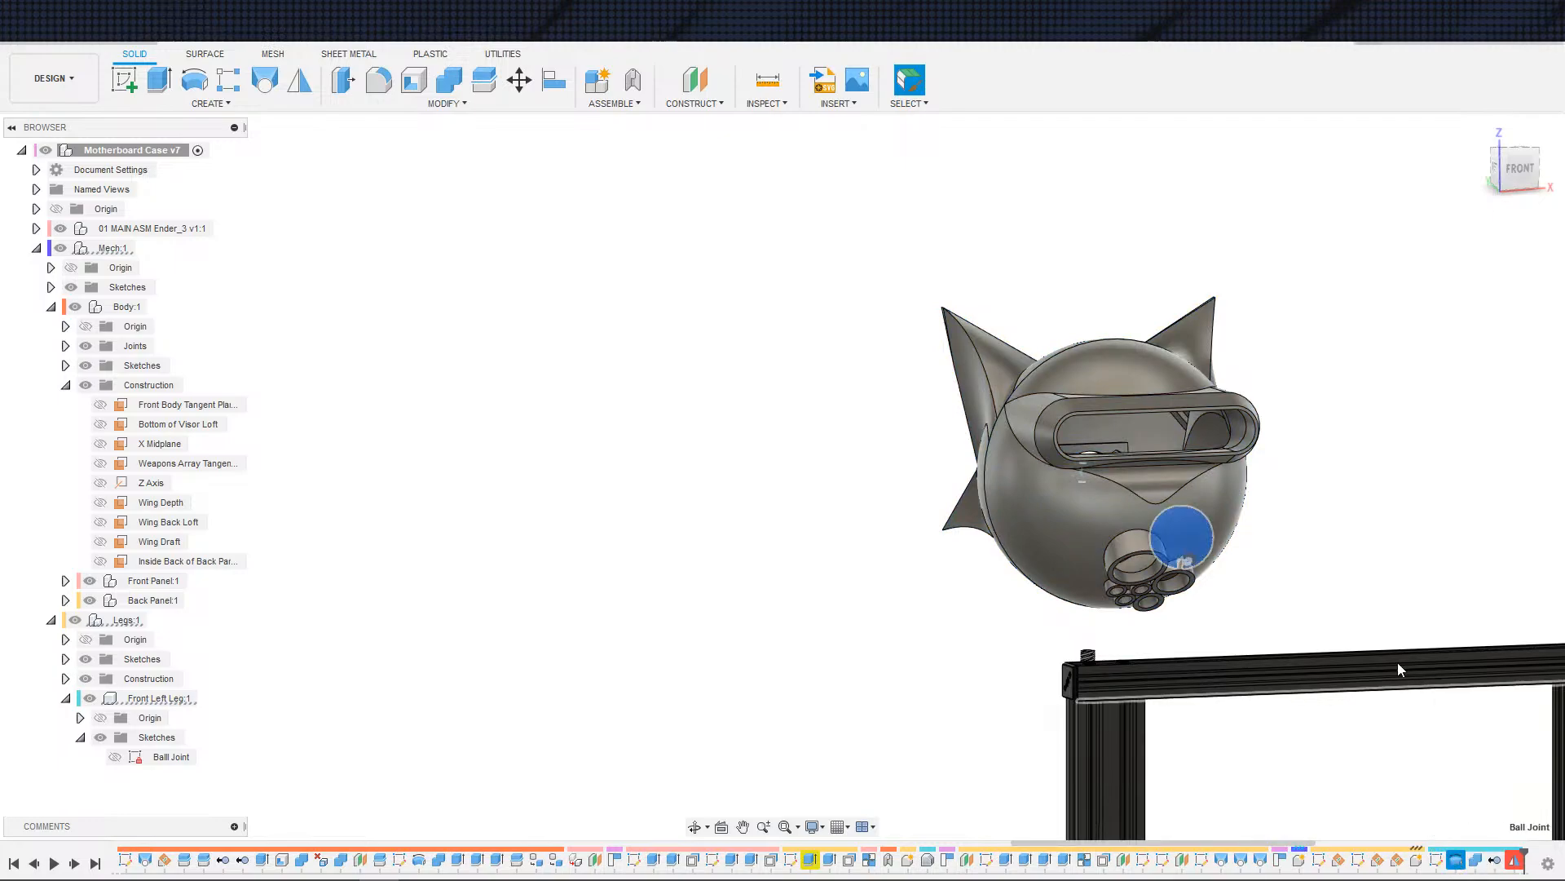
{"action": "middle_click_drag", "start_coordinate": [1282, 574], "coordinate": [1247, 592], "text": "shift"}
{"action": "left_click", "coordinate": [1418, 734]}
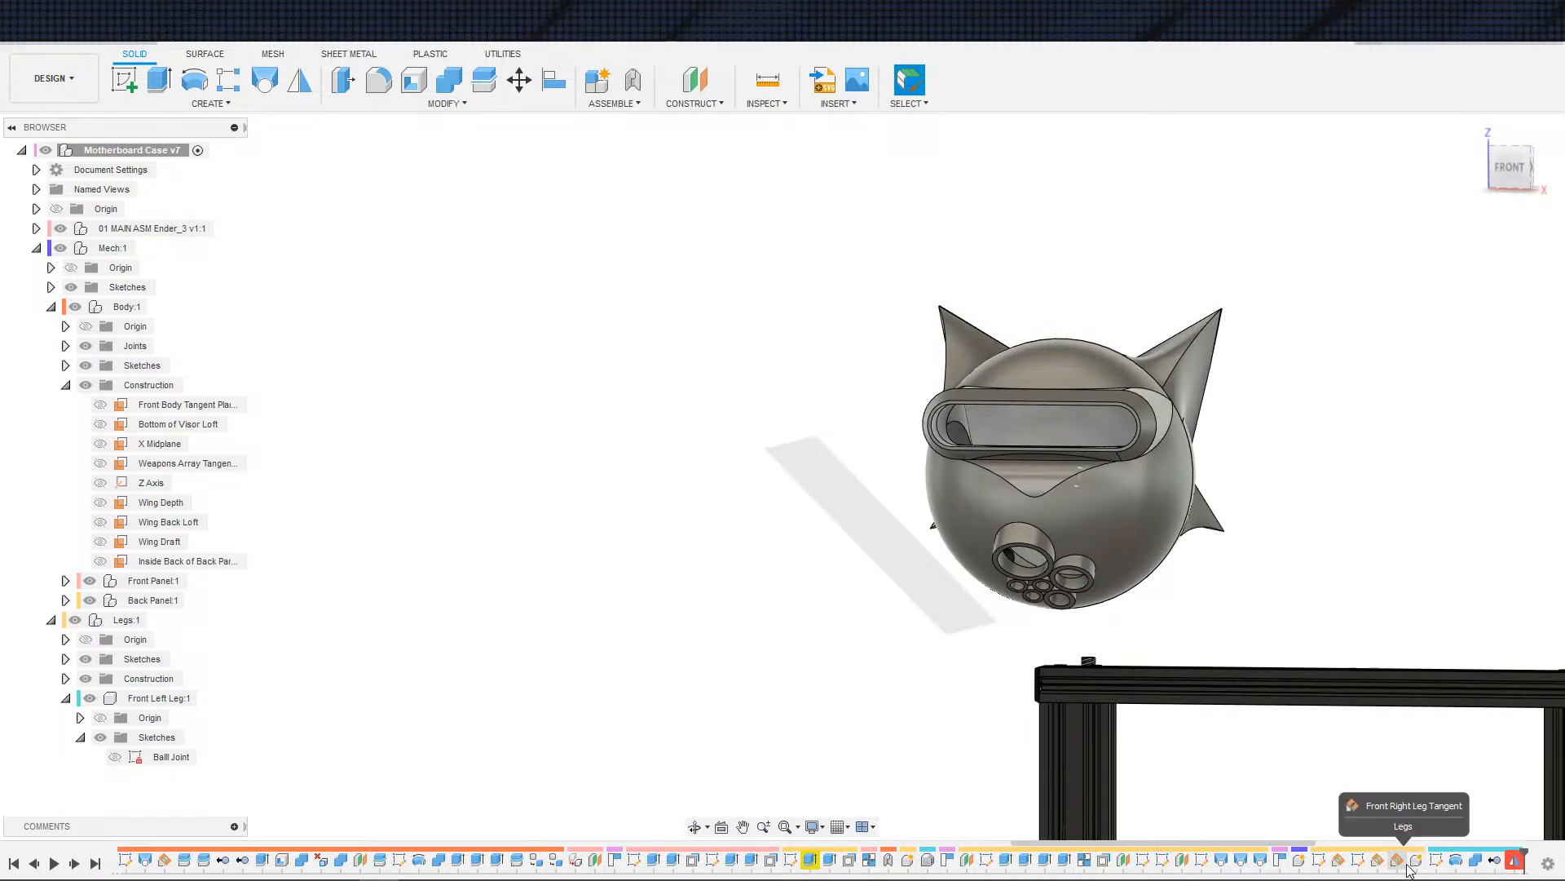
- Examine the front leg 45° sketch, the leg features and the X Midplane against the moved body for the cause of the mirror error
{"action": "double_click", "coordinate": [1358, 859]}
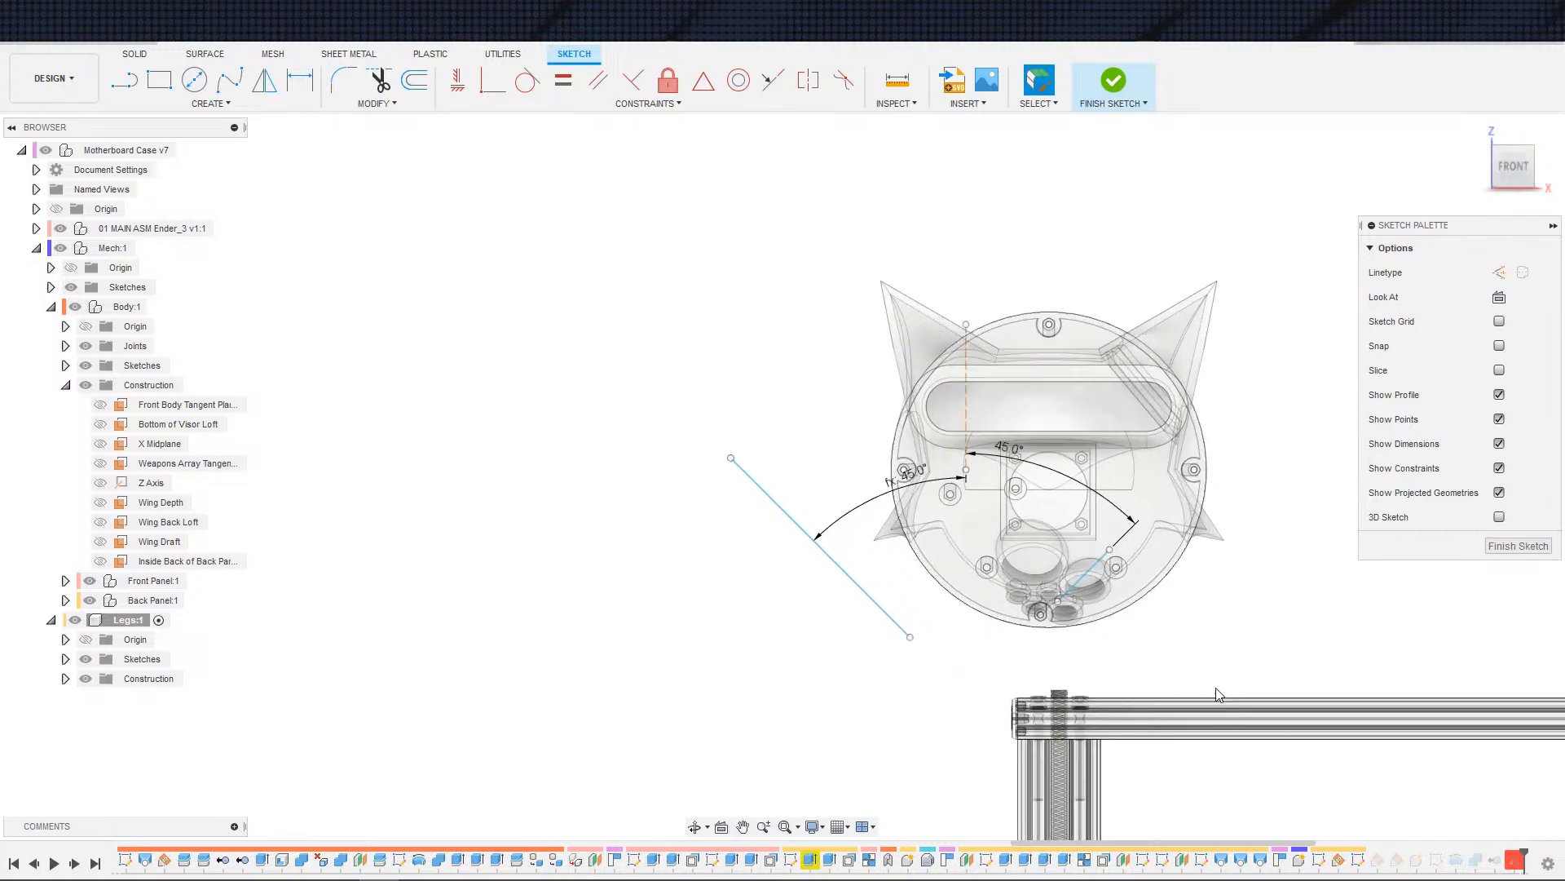
{"action": "scroll", "coordinate": [1216, 687], "scroll_direction": "down", "scroll_amount": 2}
{"action": "middle_click_drag", "start_coordinate": [1200, 689], "coordinate": [1244, 738]}
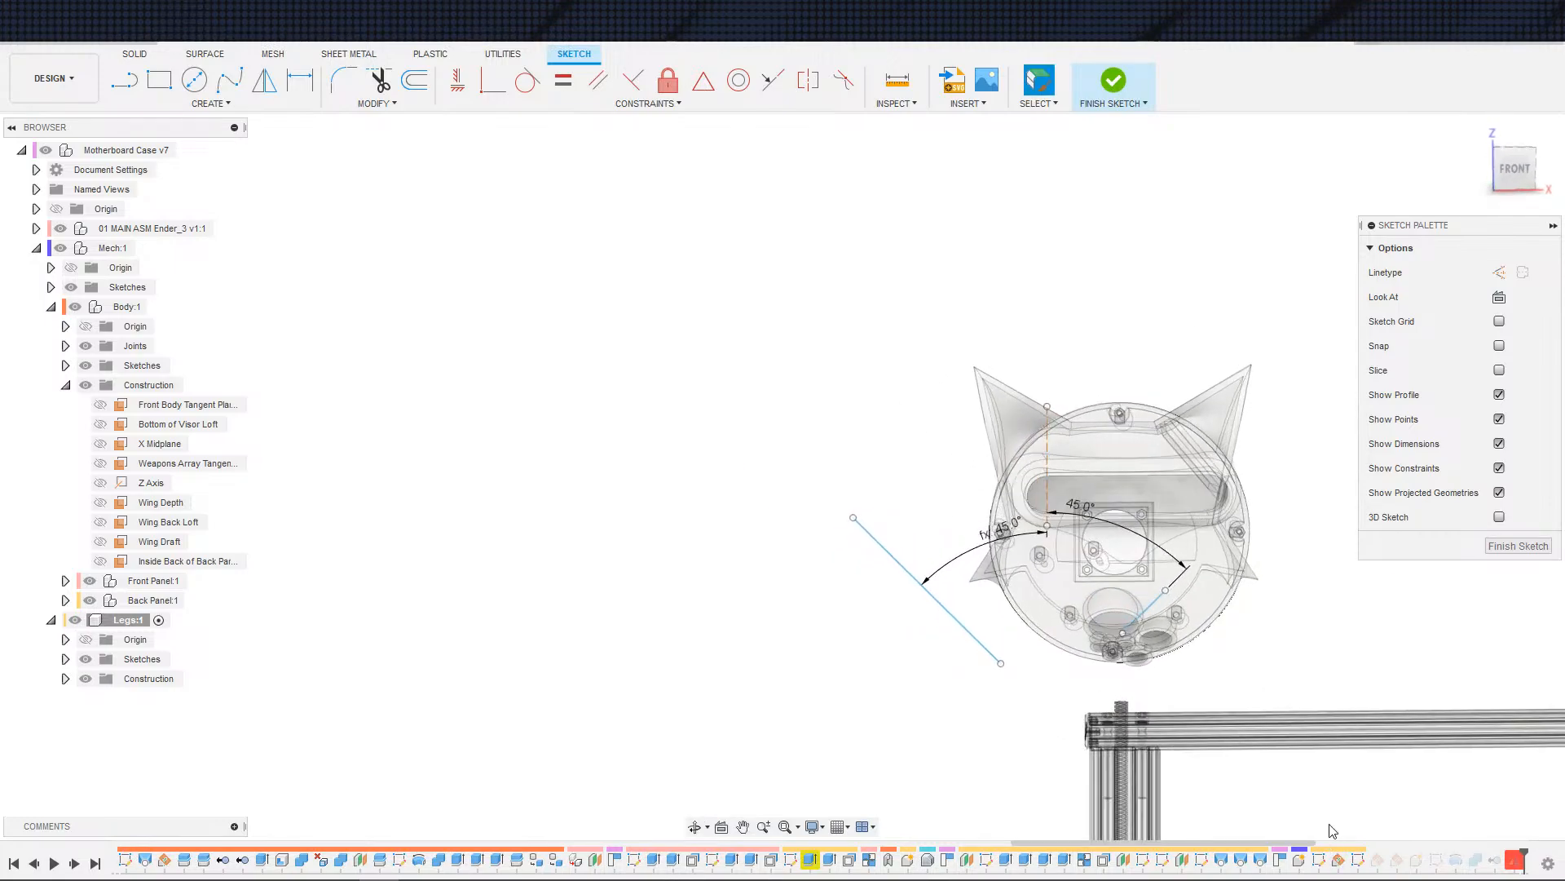
{"action": "key", "text": "ctrl+z"}
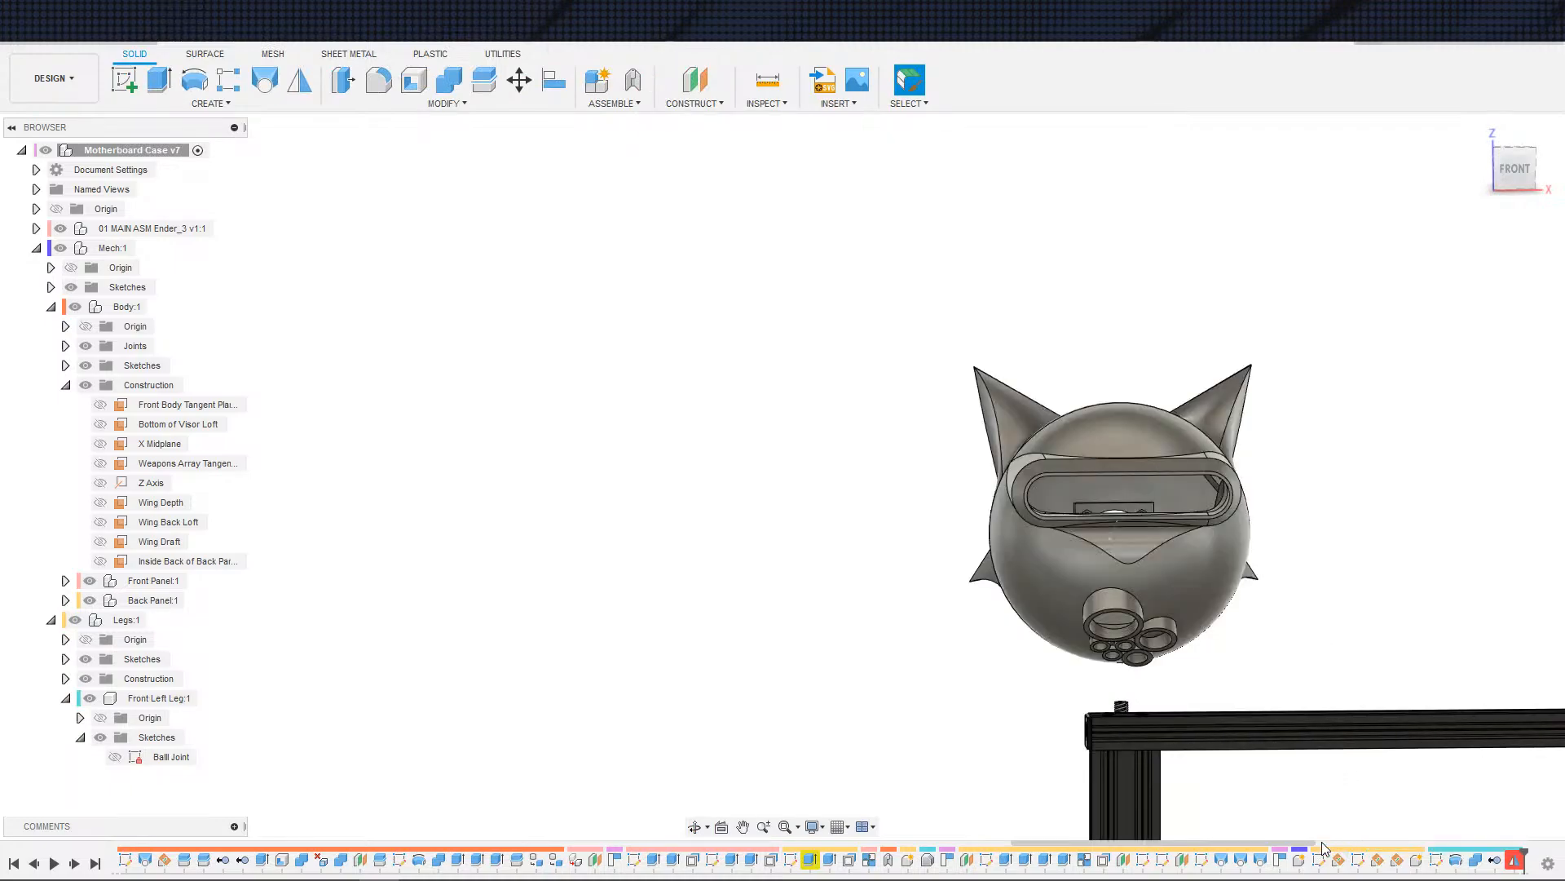
{"action": "left_click", "coordinate": [1319, 858]}
{"action": "mouse_move", "coordinate": [1308, 638]}
{"action": "middle_mouse_down", "text": "shift"}
{"action": "mouse_move", "coordinate": [1223, 625]}
{"action": "mouse_move", "coordinate": [1272, 668]}
{"action": "middle_mouse_up", "text": "shift"}
{"action": "left_click", "coordinate": [676, 728]}
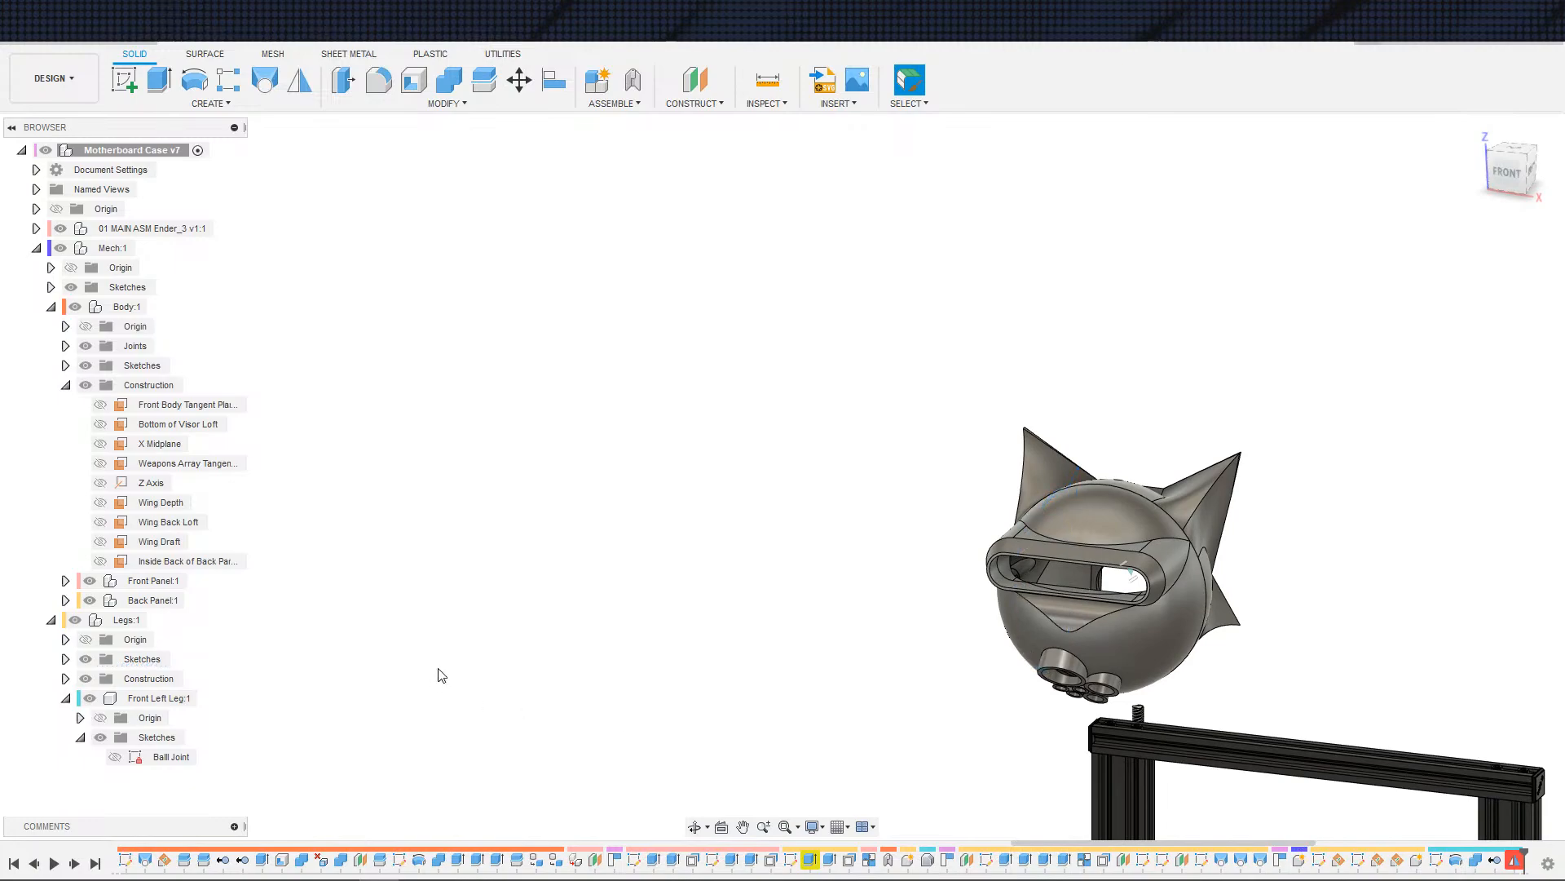
{"action": "left_click", "coordinate": [163, 443]}
{"action": "middle_click_drag", "start_coordinate": [658, 619], "coordinate": [689, 608], "text": "shift"}
{"action": "left_click", "coordinate": [743, 614]}
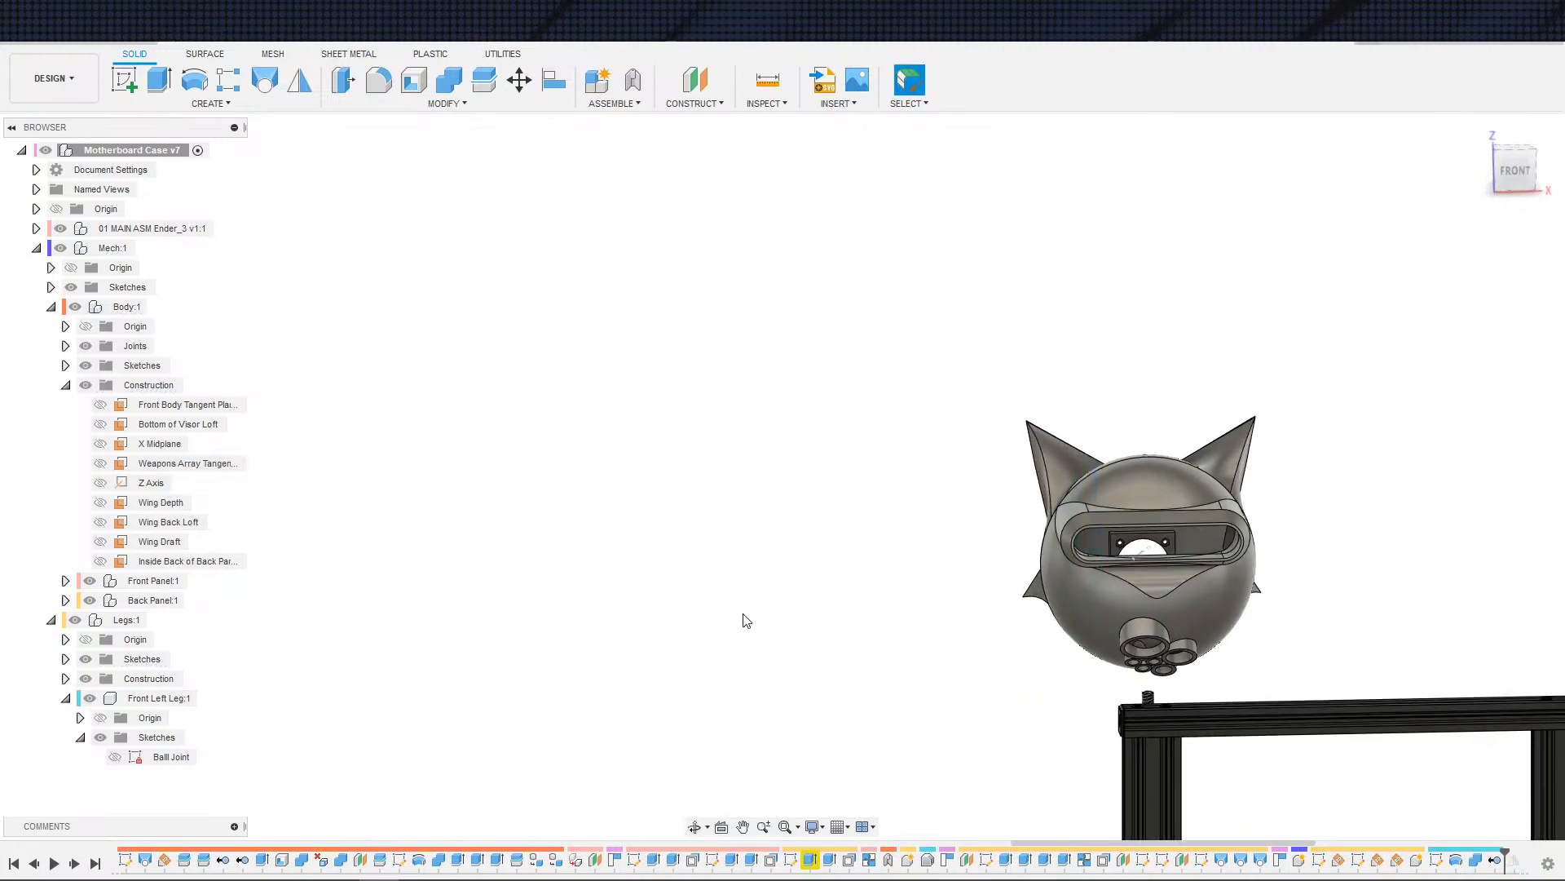
- Undo the timeline advance through the leg features, the captured position and the 40 mm move of the front panel
{"action": "key", "text": "ctrl+z"}
{"action": "key", "text": "ctrl+z"}
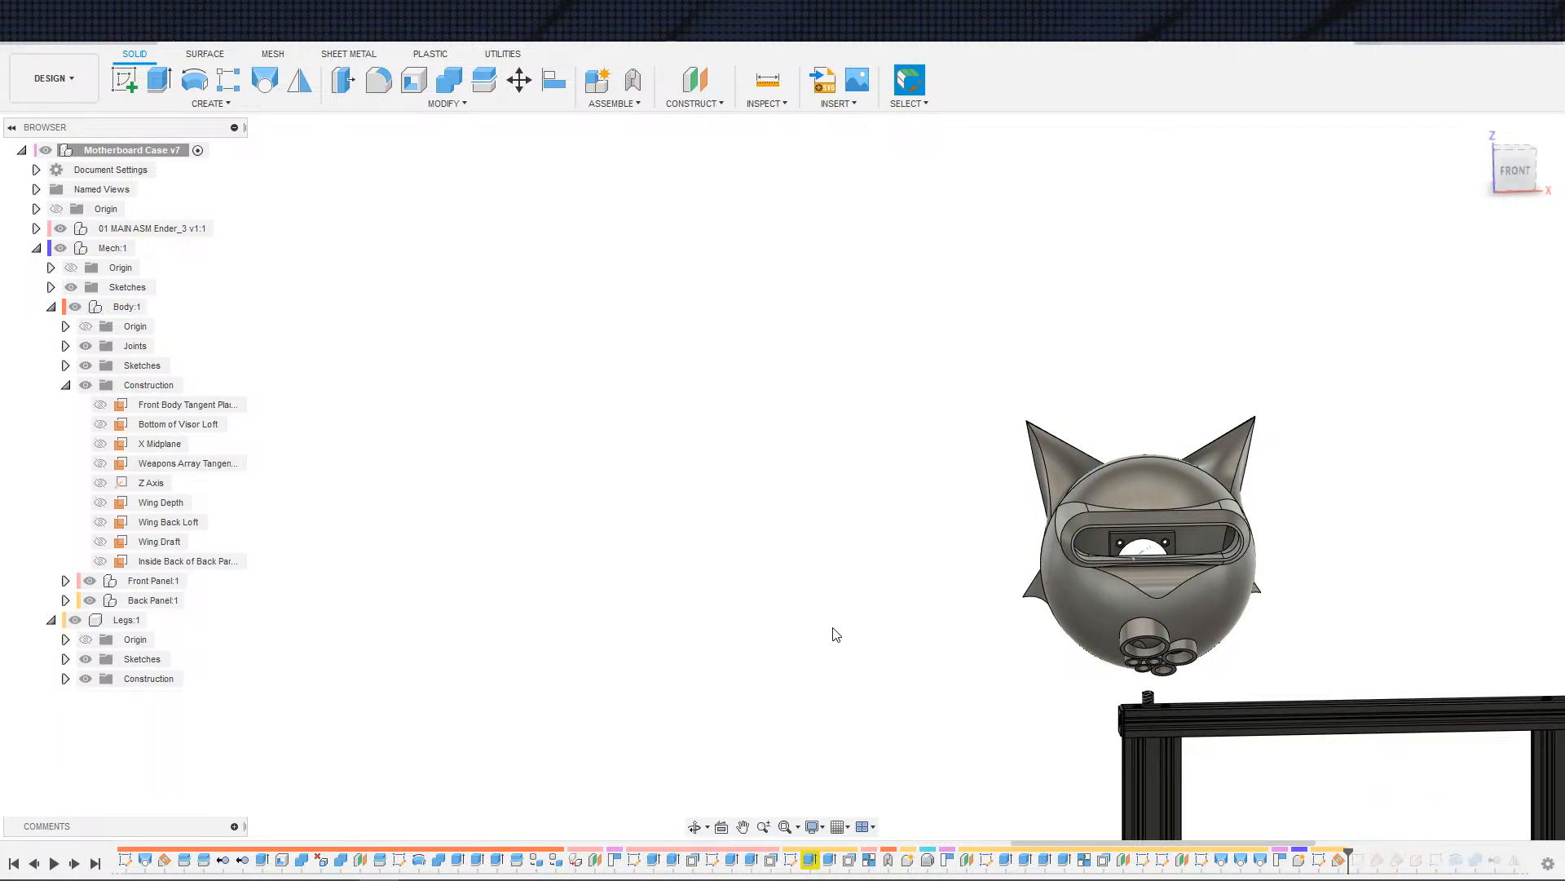
{"action": "key", "text": "ctrl+z"}
{"action": "key", "text": "ctrl+z"}
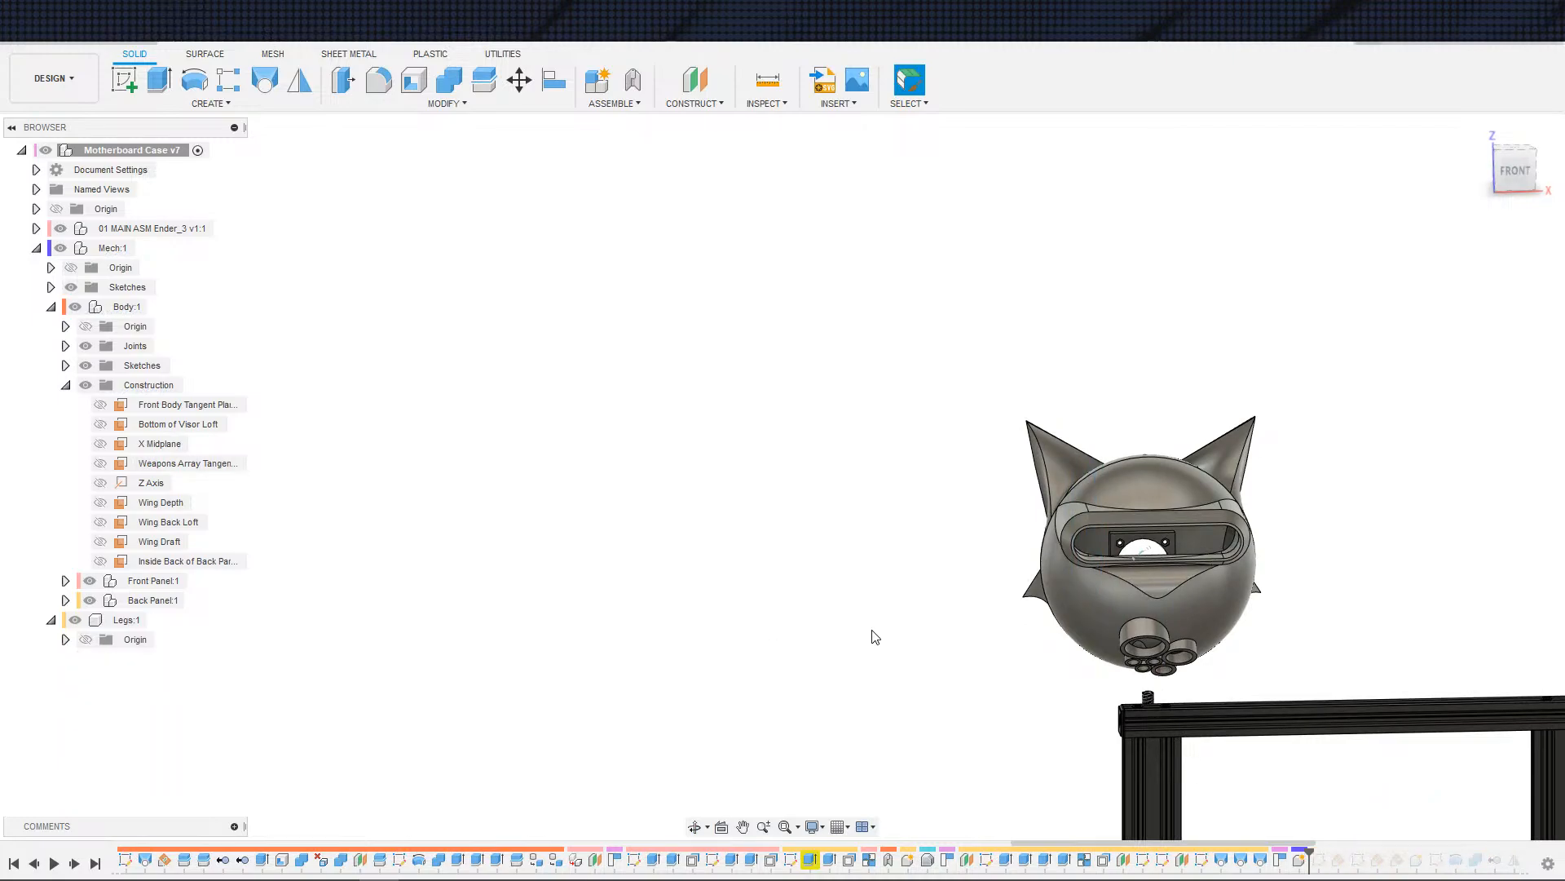
{"action": "key", "text": "ctrl+z"}
{"action": "key", "text": "ctrl+z"}
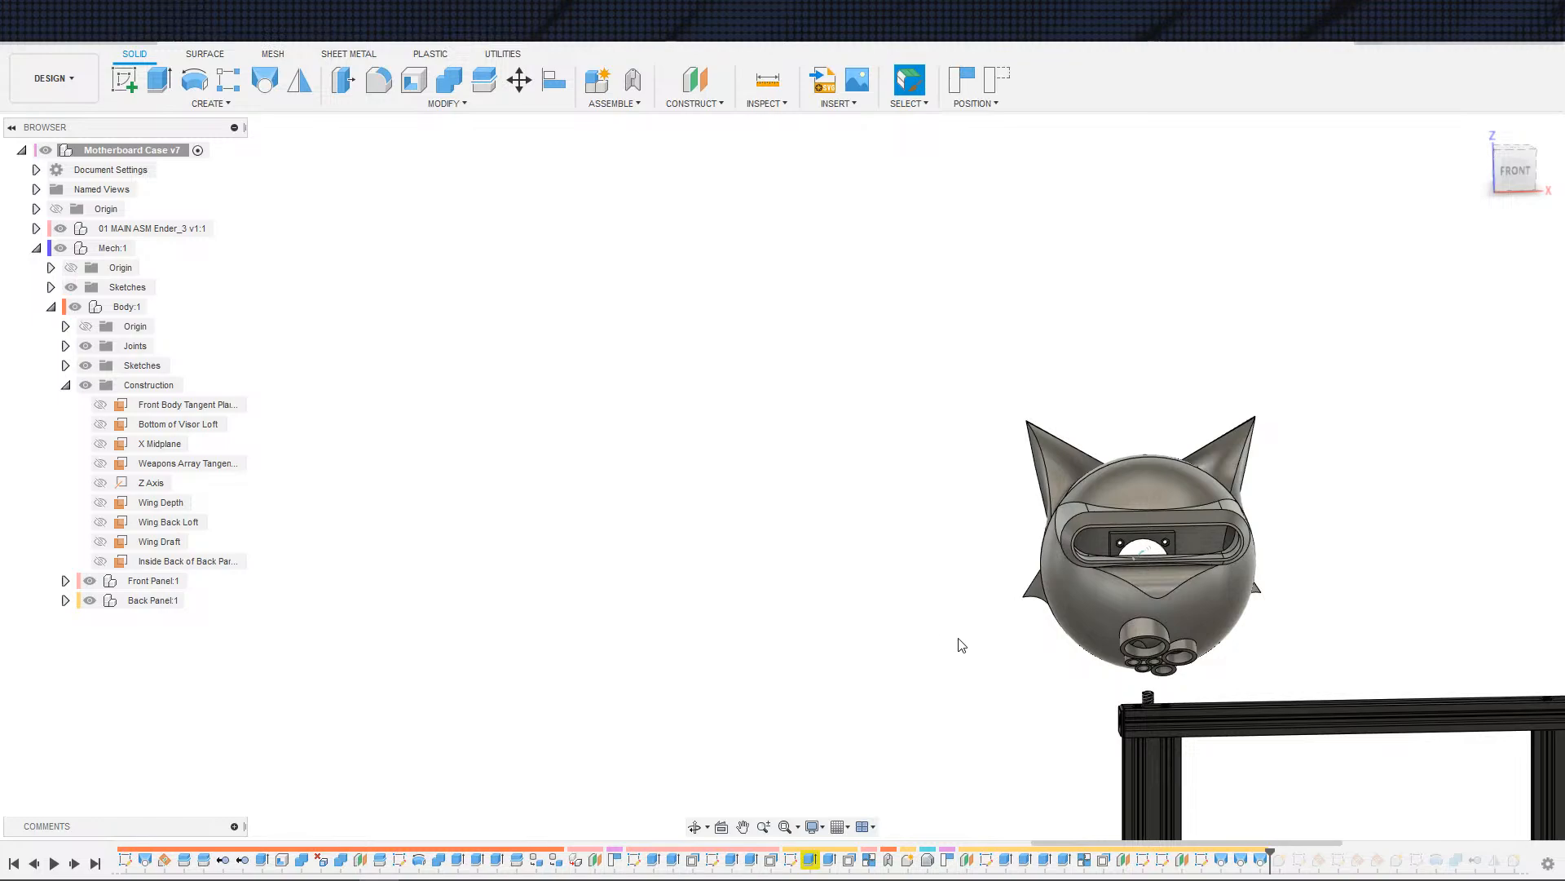
{"action": "scroll", "coordinate": [960, 640], "scroll_direction": "down", "scroll_amount": 2}
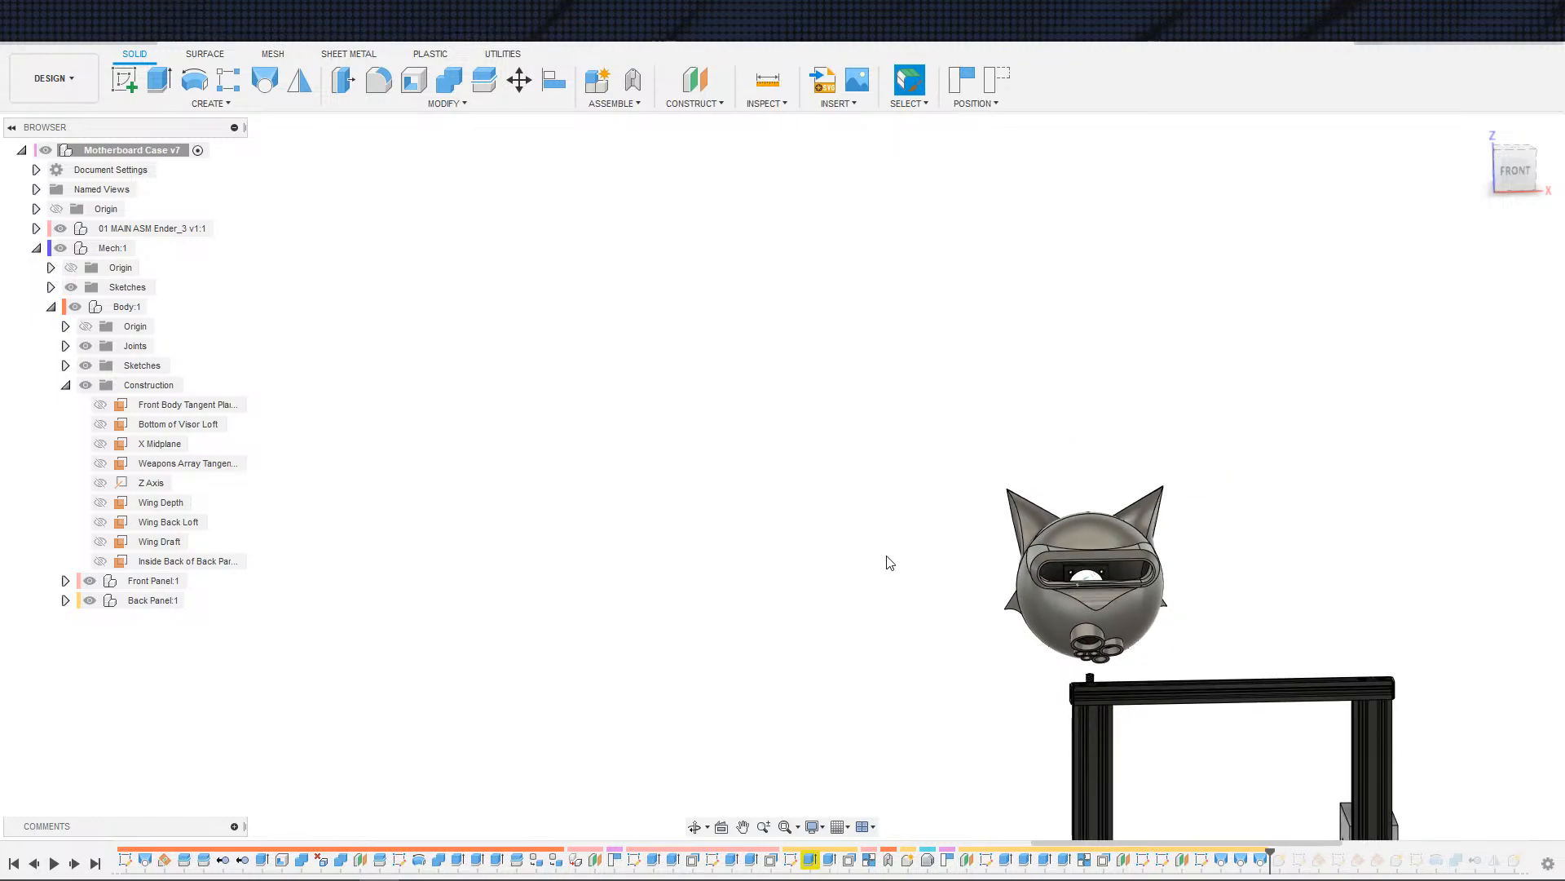
{"action": "key", "text": "ctrl+z"}
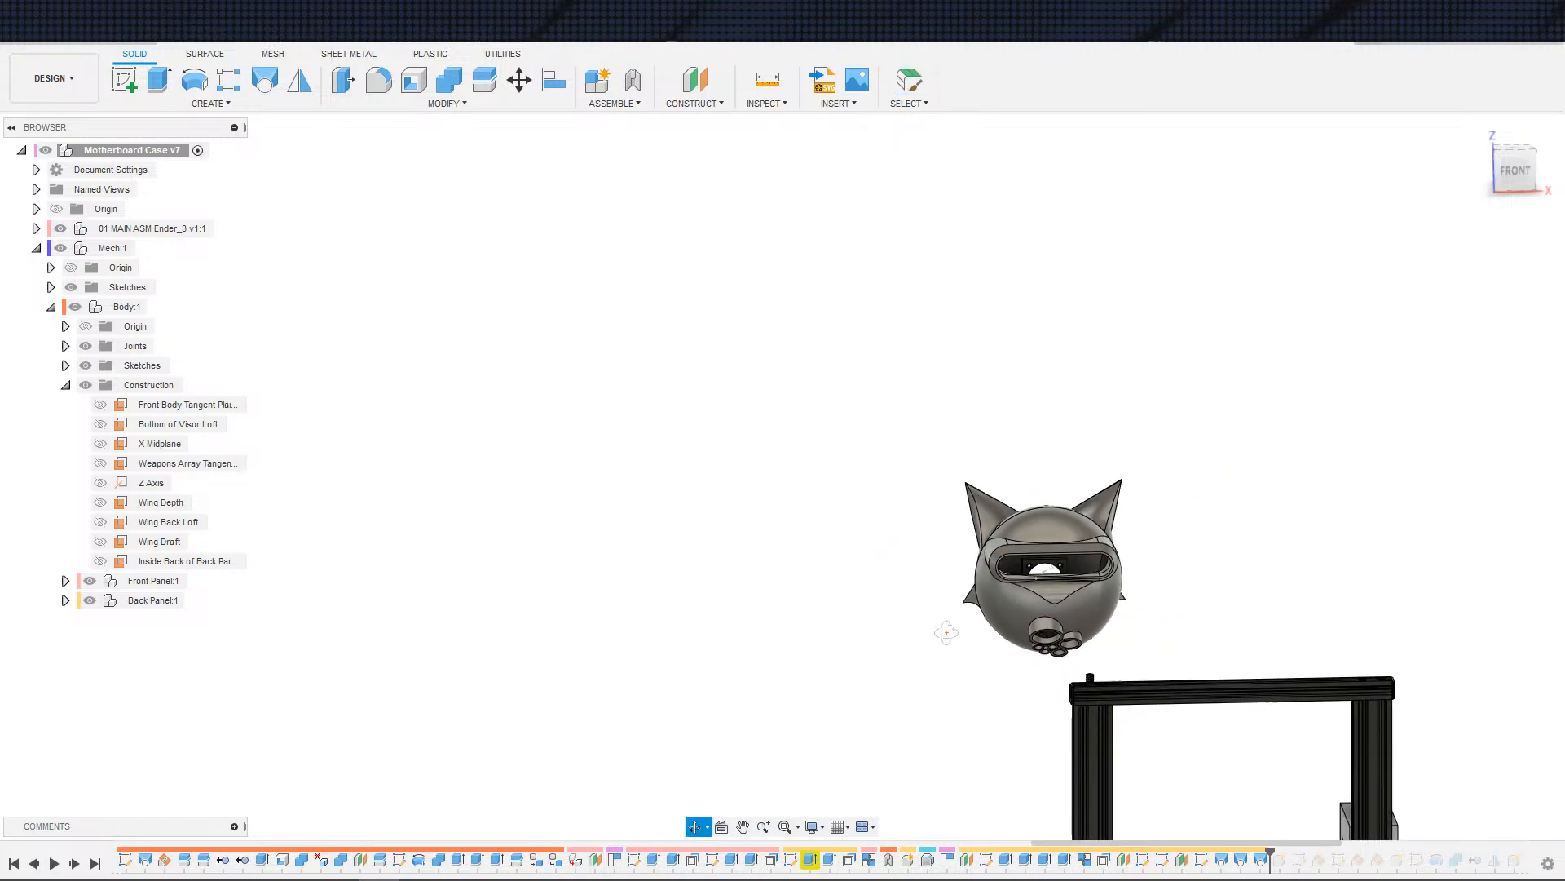
- Start moving the whole Body component along its own axes and set the Y distance to -35 mm
{"action": "middle_click_drag", "start_coordinate": [943, 633], "coordinate": [1046, 623], "text": "shift"}
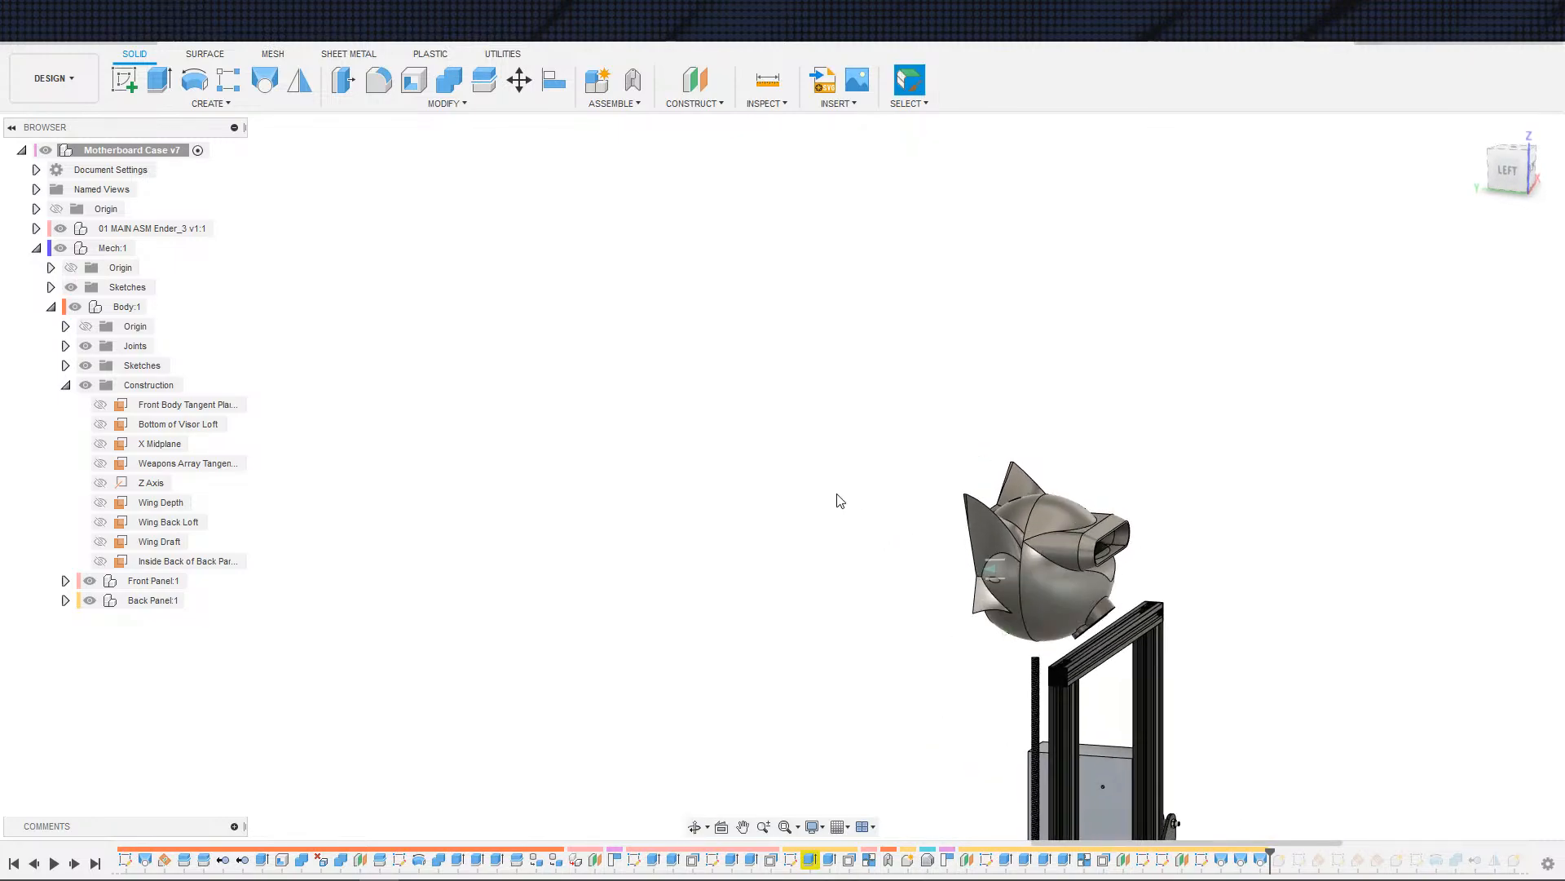
{"action": "left_click", "coordinate": [518, 79]}
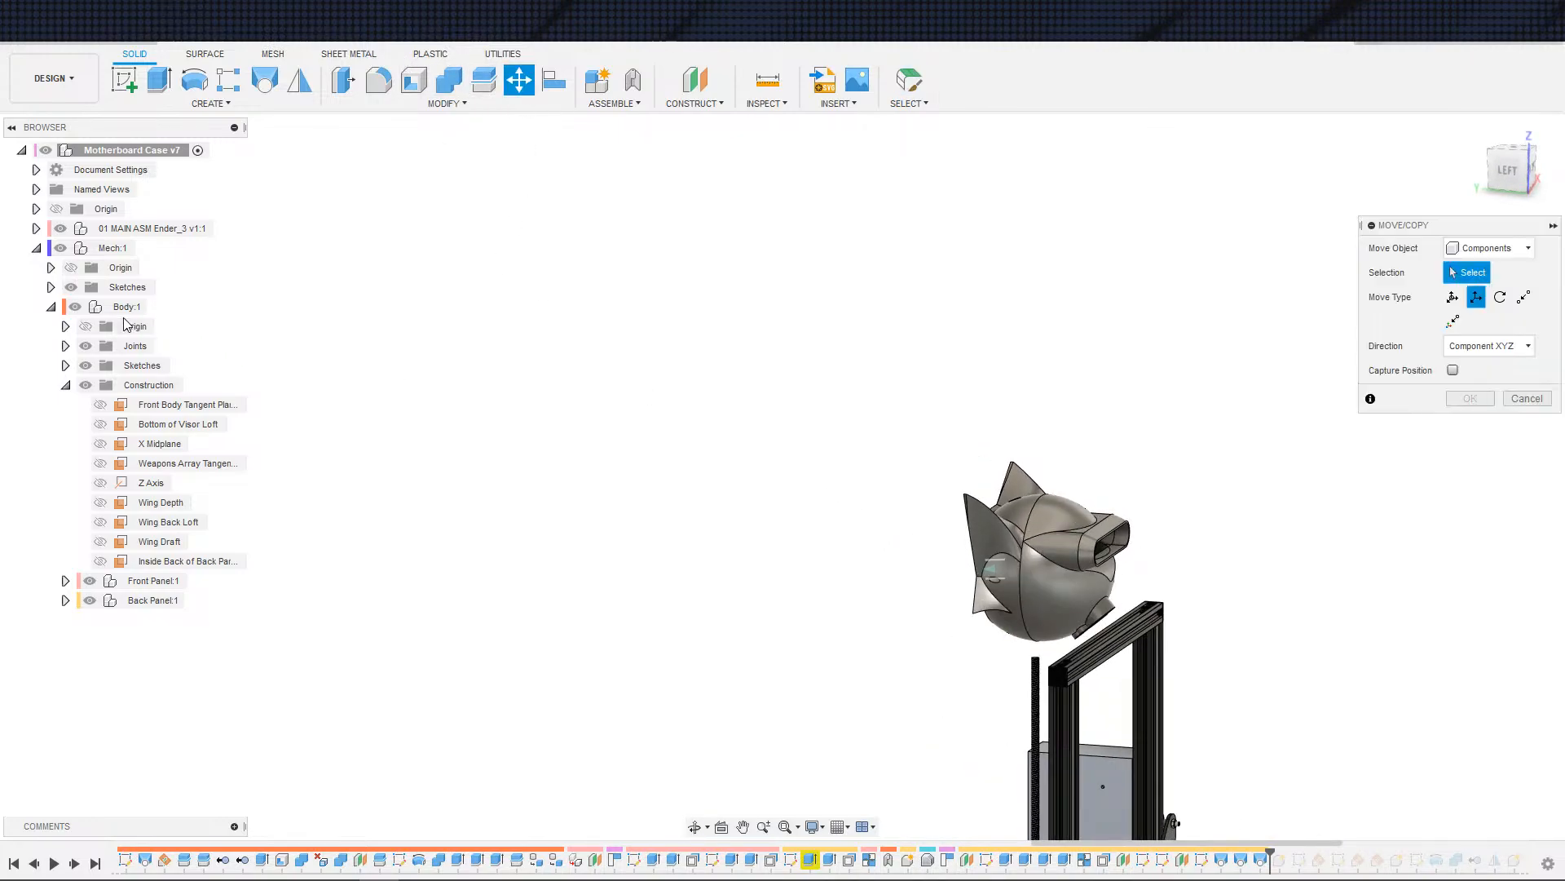
{"action": "left_click", "coordinate": [127, 307]}
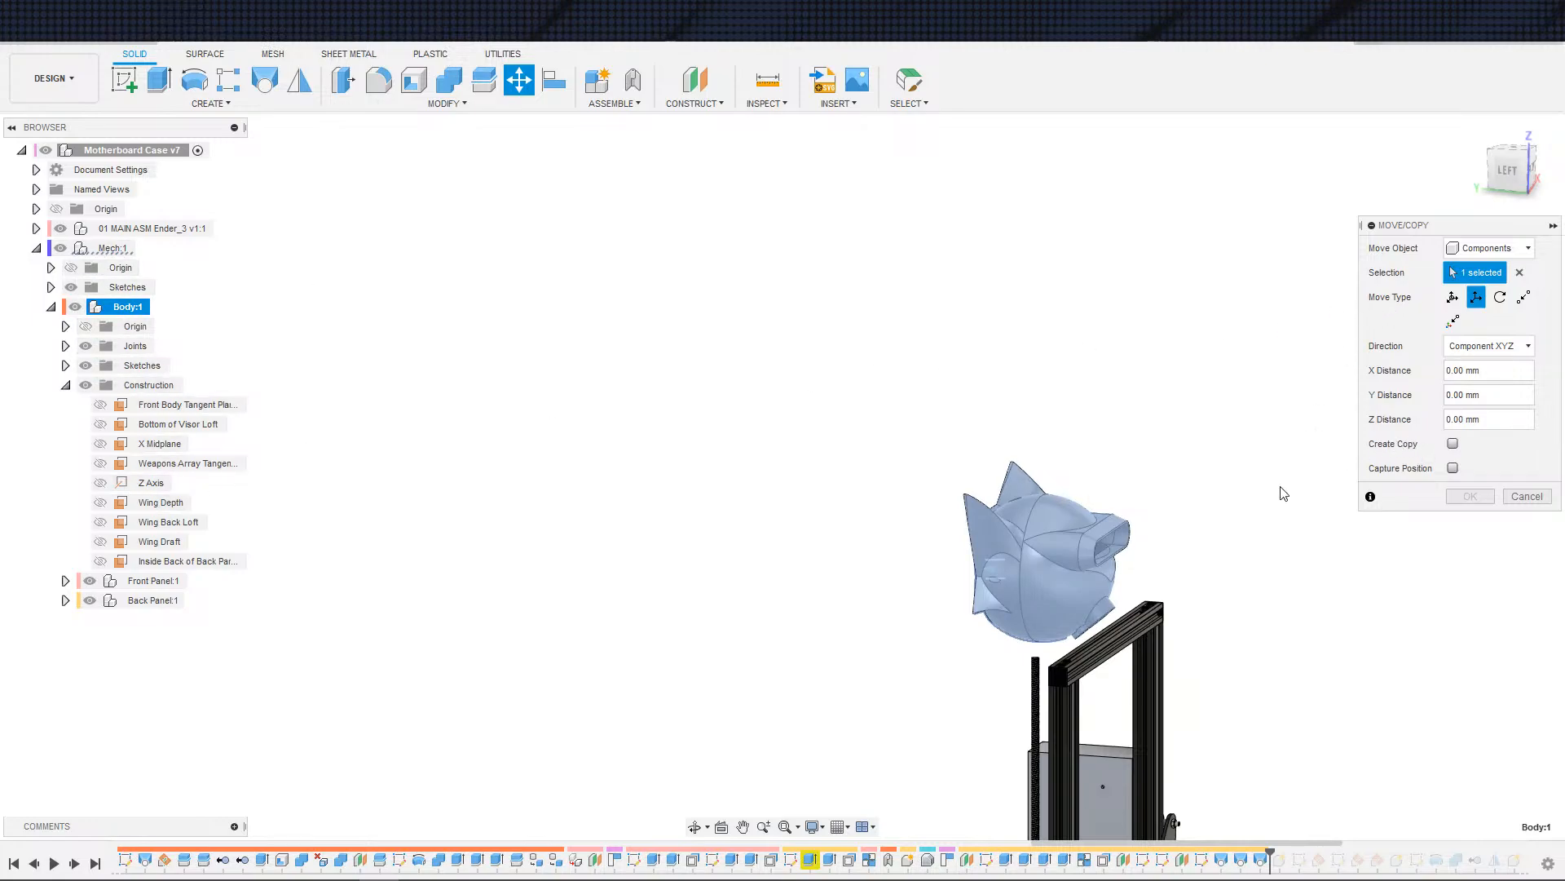
{"action": "middle_click_drag", "start_coordinate": [1283, 493], "coordinate": [1249, 322], "text": "shift"}
{"action": "left_click_drag", "start_coordinate": [1135, 717], "coordinate": [1222, 689]}
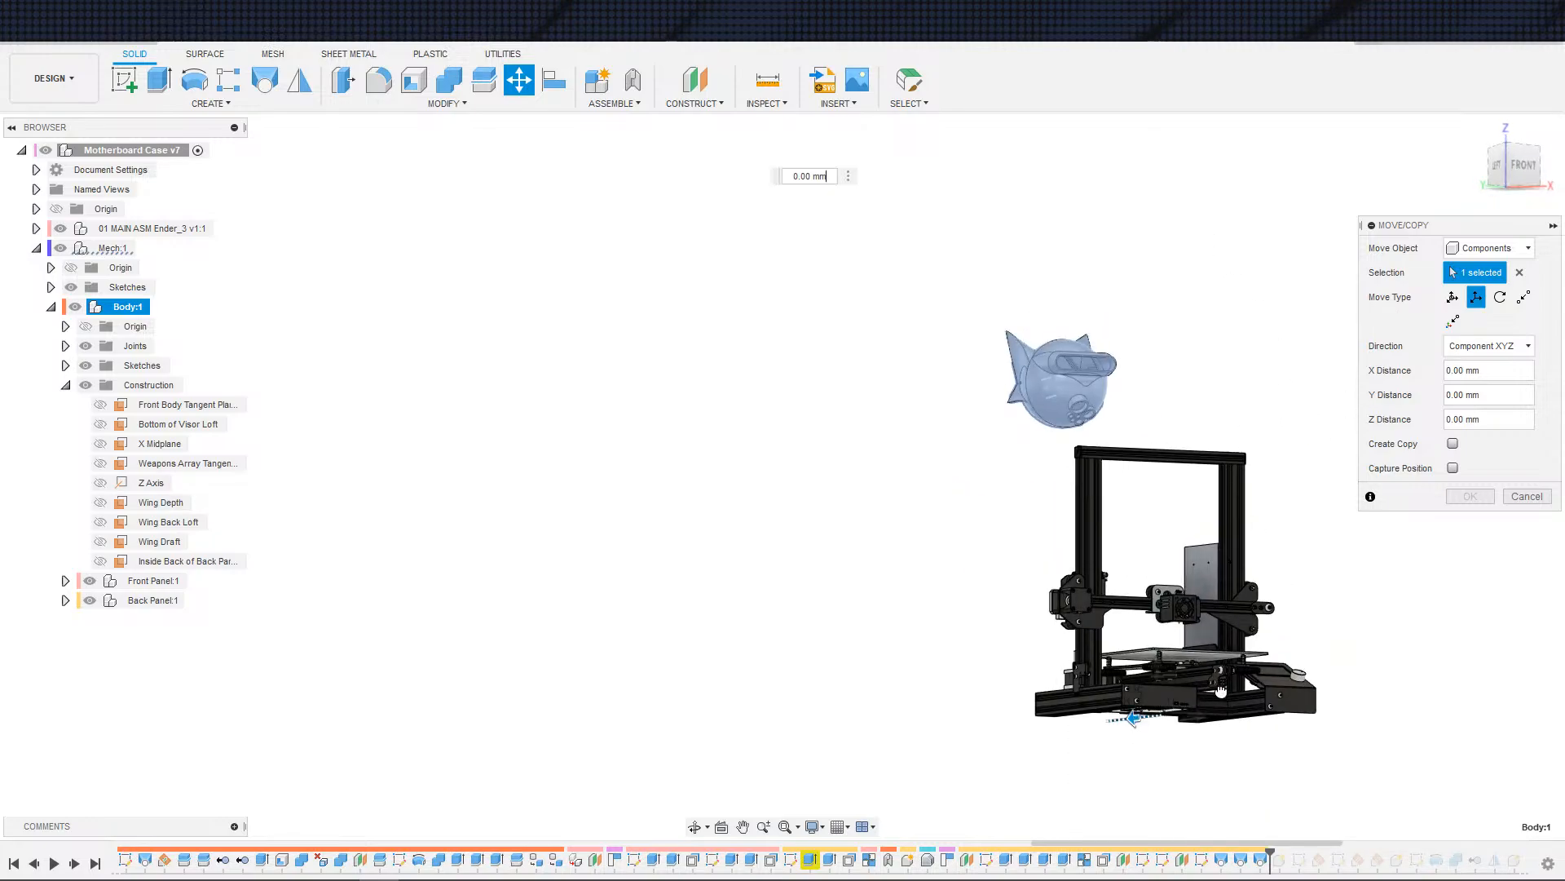
{"action": "type", "text": "-35"}
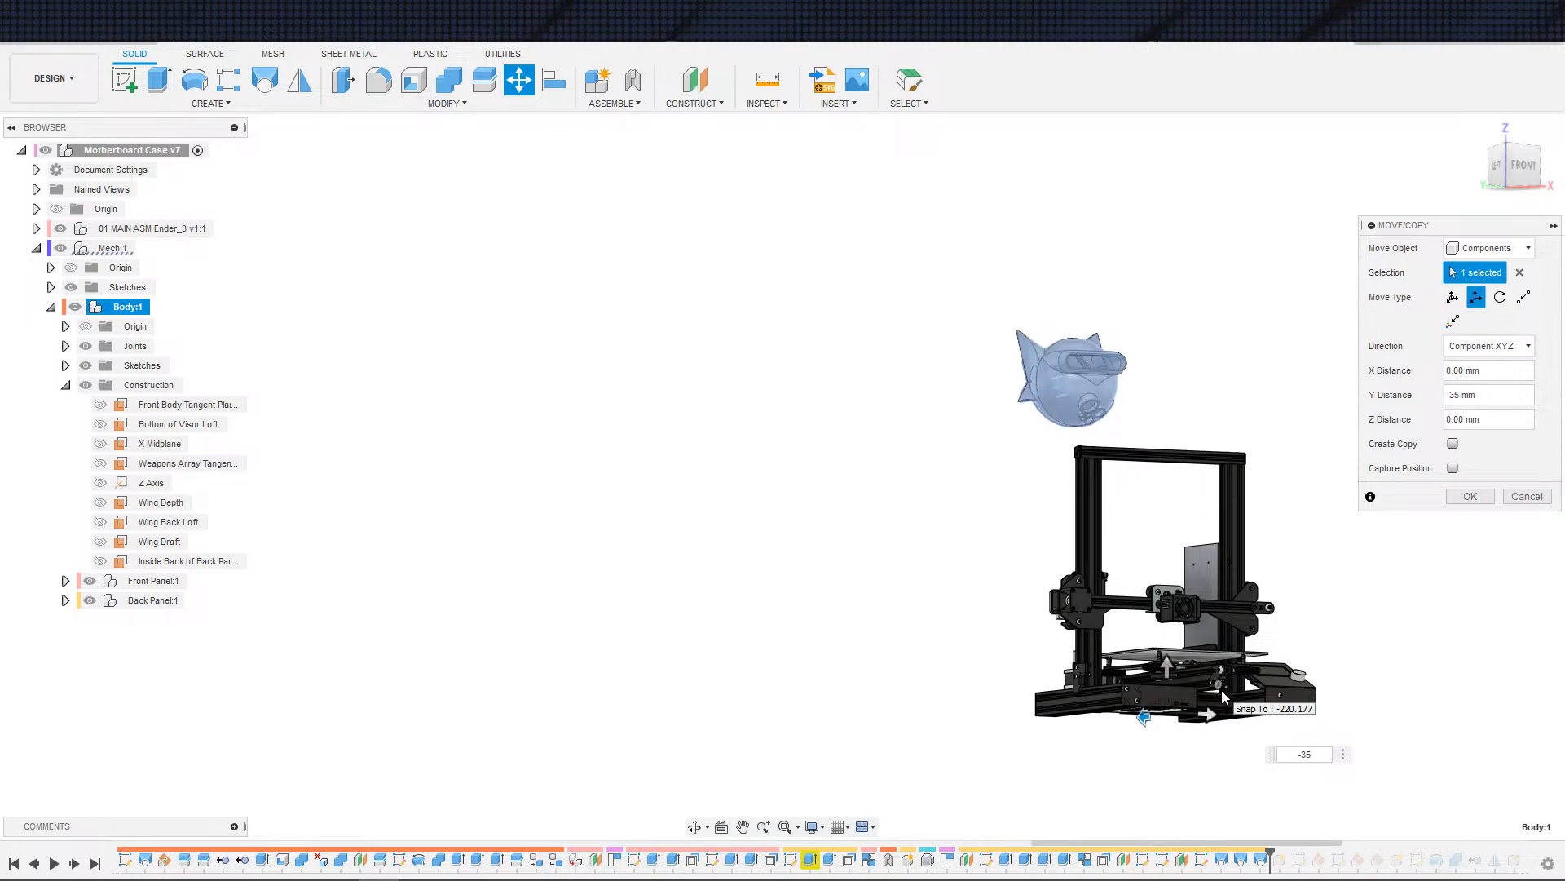
{"action": "middle_click_drag", "start_coordinate": [1292, 683], "coordinate": [1357, 678], "text": "shift"}
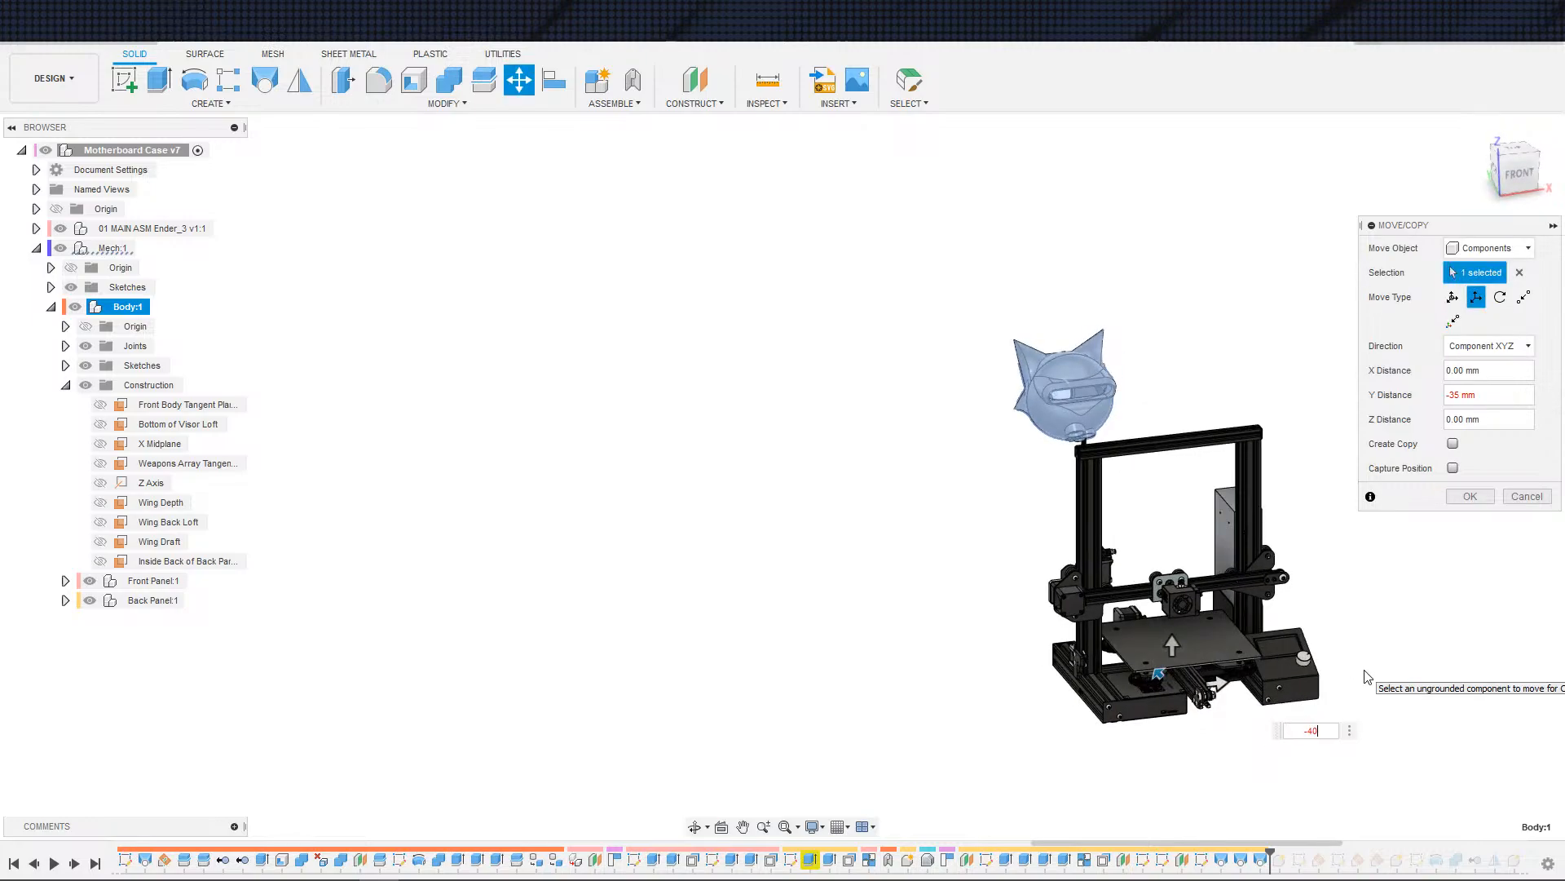
{"action": "type", "text": "-40"}
{"action": "key", "text": "Return"}
{"action": "middle_click_drag", "start_coordinate": [1323, 630], "coordinate": [1219, 597], "text": "shift"}
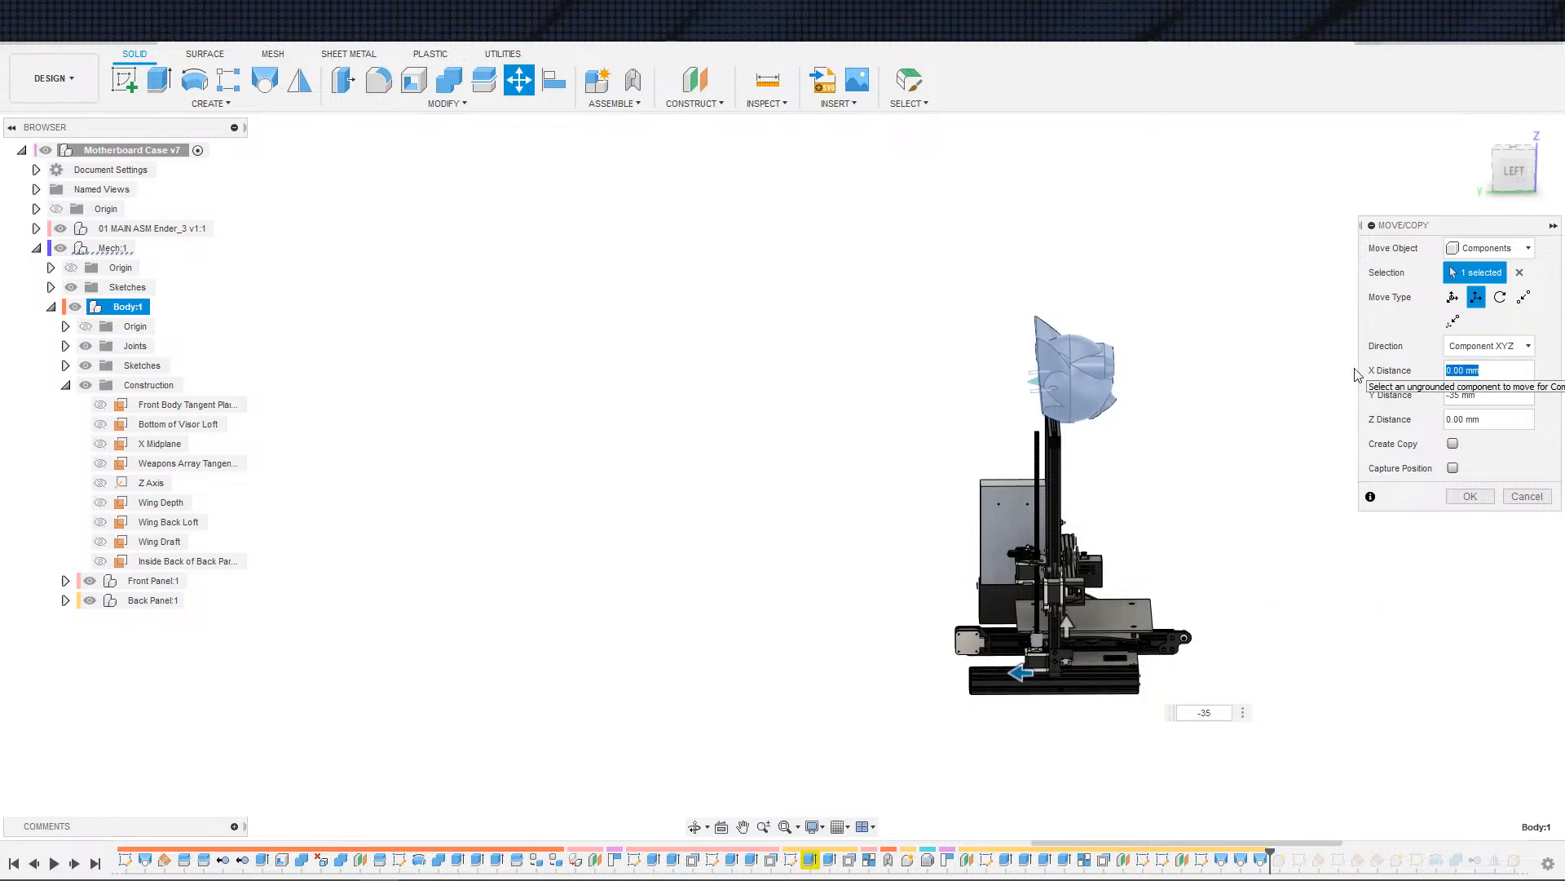
- Set the Body's X distance to 40 mm, enable capturing the position and apply the move
{"action": "type", "text": "40"}
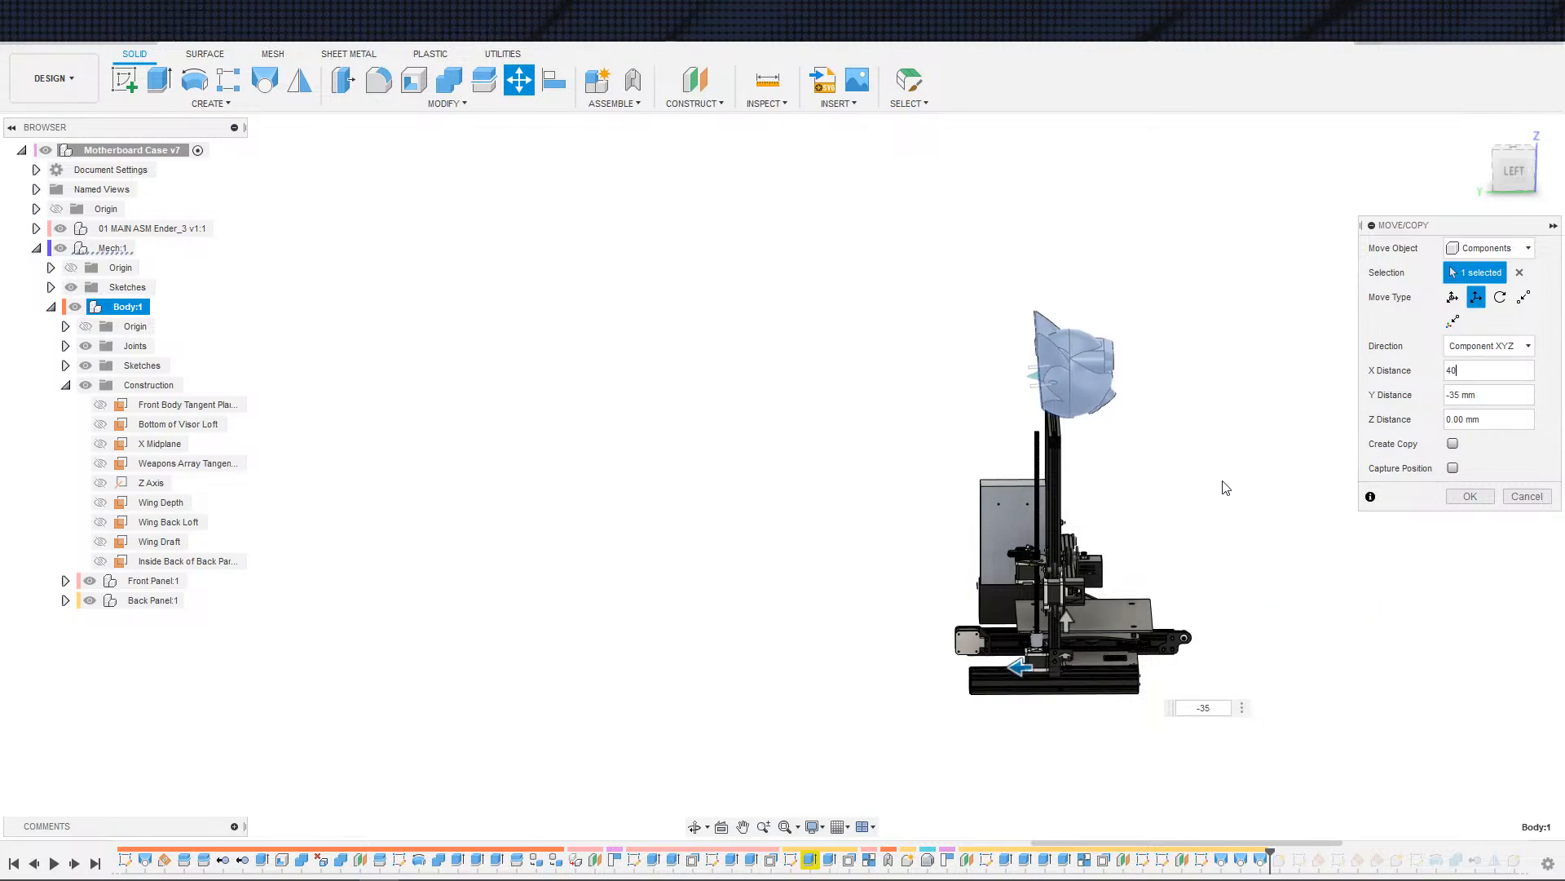
{"action": "middle_click_drag", "start_coordinate": [1223, 485], "coordinate": [1223, 400], "text": "shift"}
{"action": "scroll", "coordinate": [1231, 386], "scroll_direction": "up", "scroll_amount": 3}
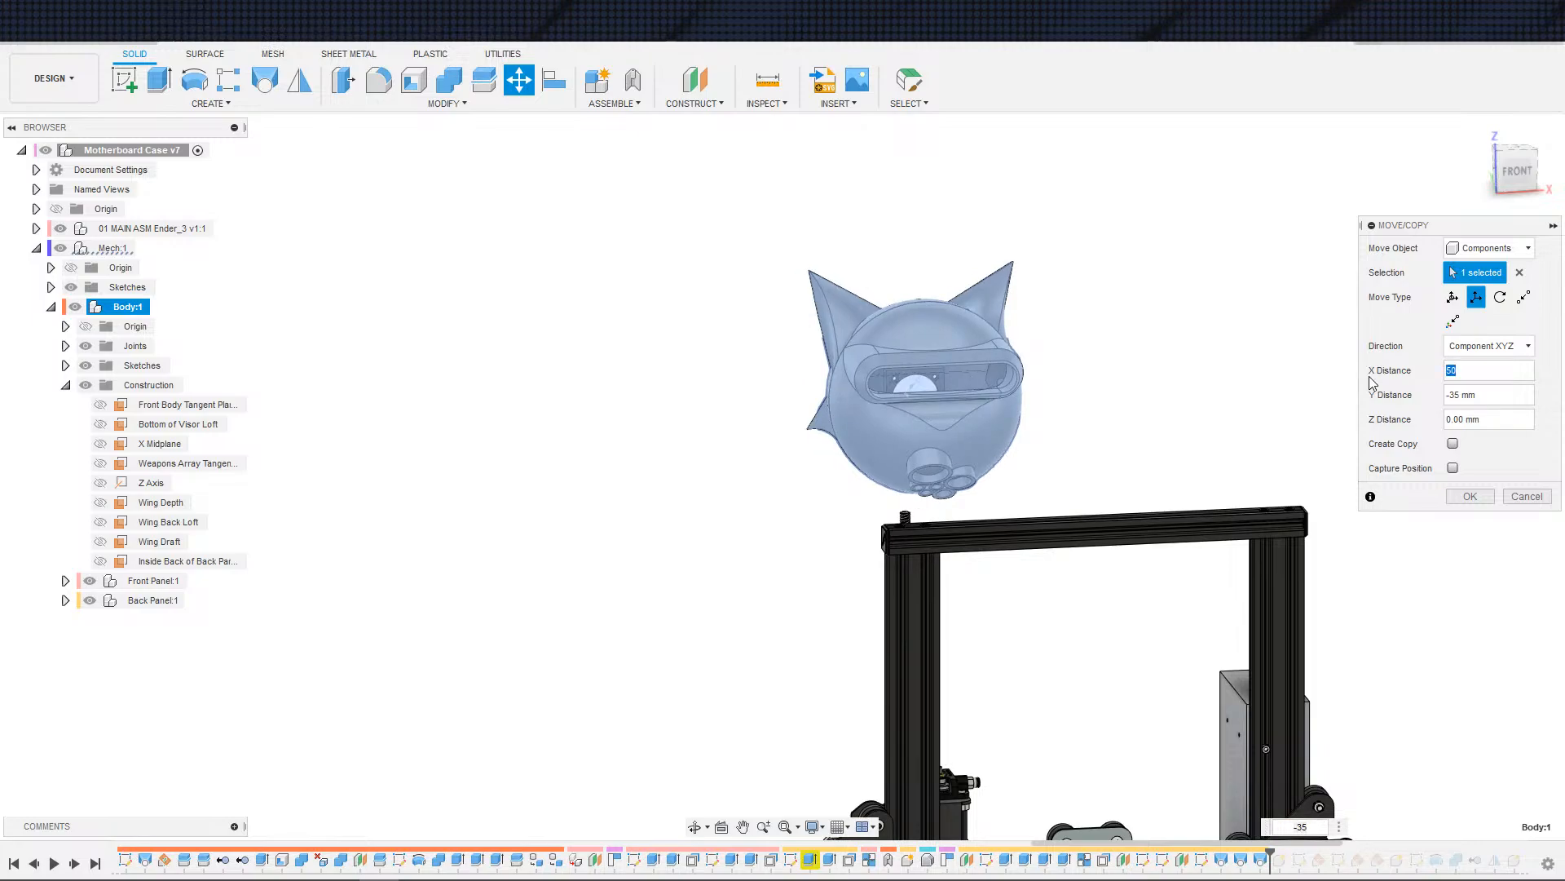
{"action": "middle_click_drag", "start_coordinate": [1181, 492], "coordinate": [1297, 499], "text": "shift"}
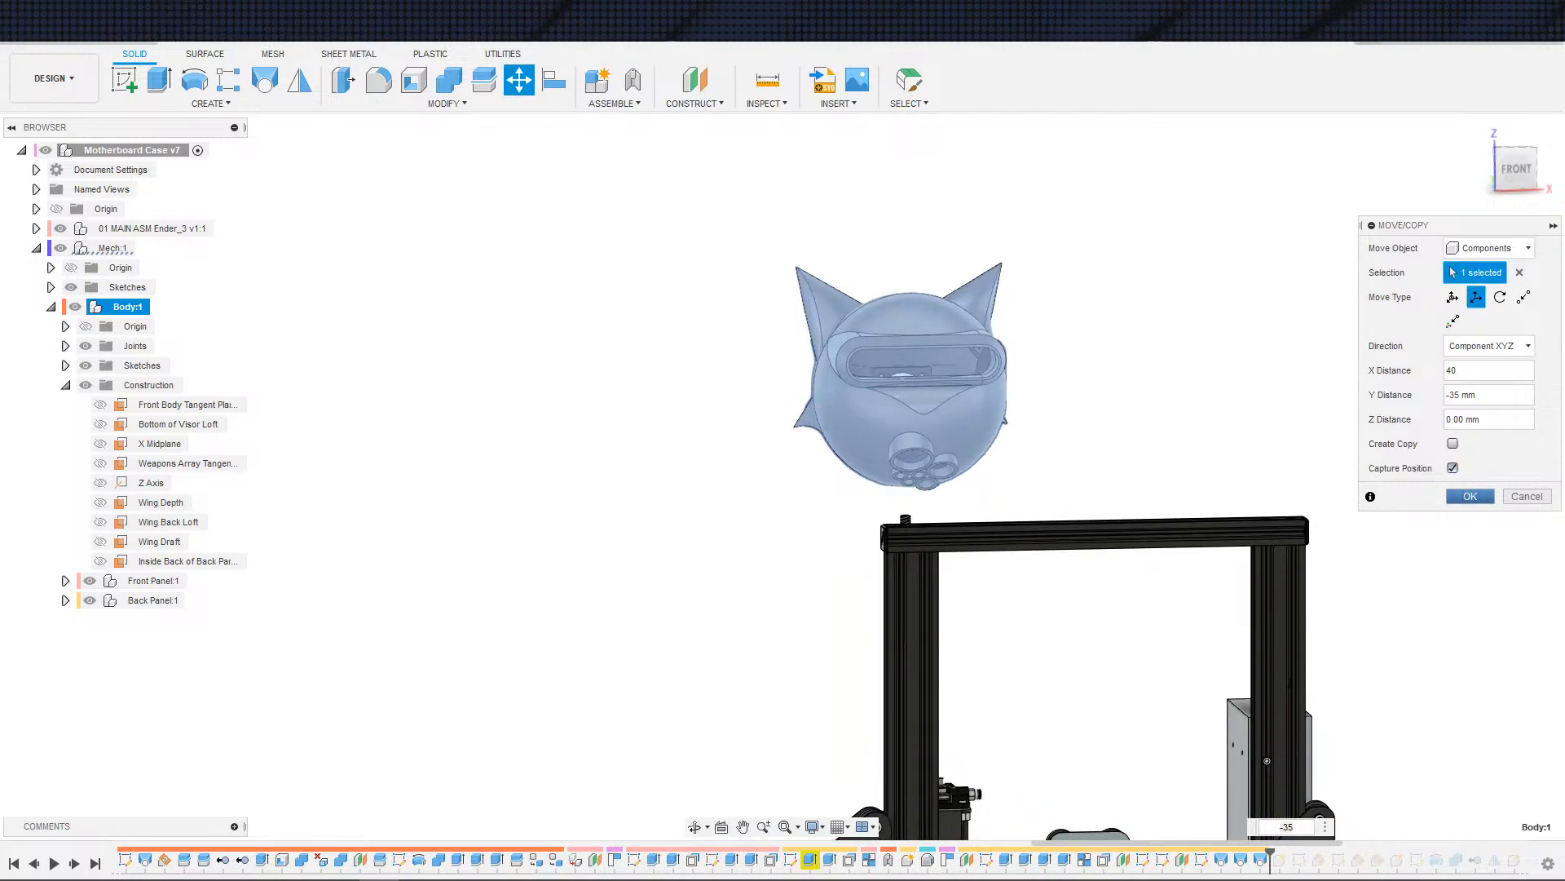
{"action": "key", "text": "Return"}
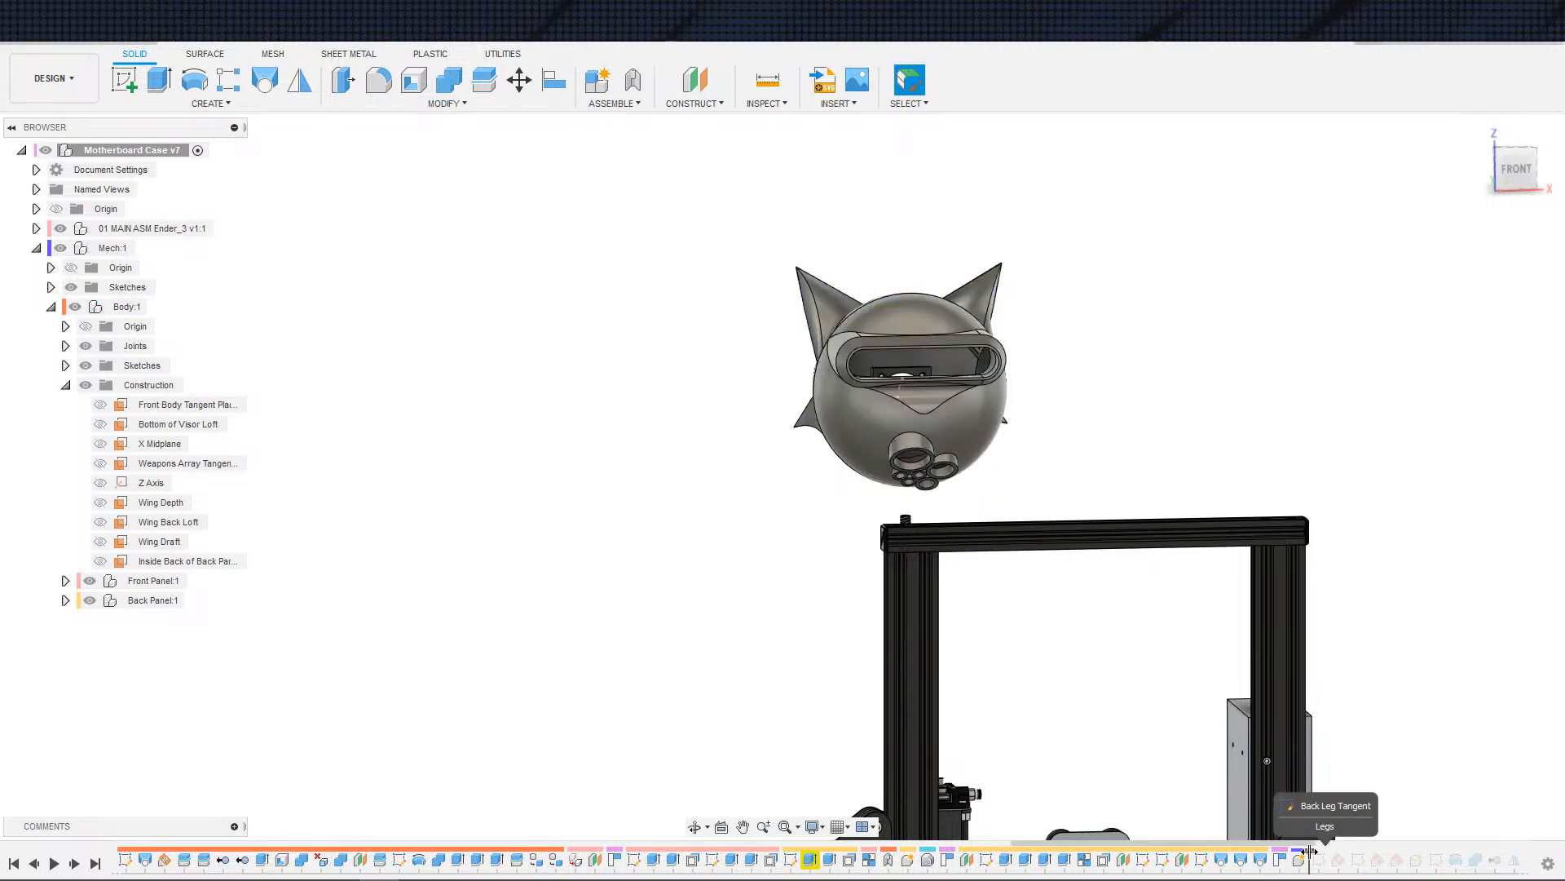
- Roll the timeline forward past the Back Leg Tangent plane to the Front Left Leg's Ball Joint revolve, checking the plane against the body
{"action": "left_click_drag", "start_coordinate": [1309, 852], "coordinate": [1348, 852]}
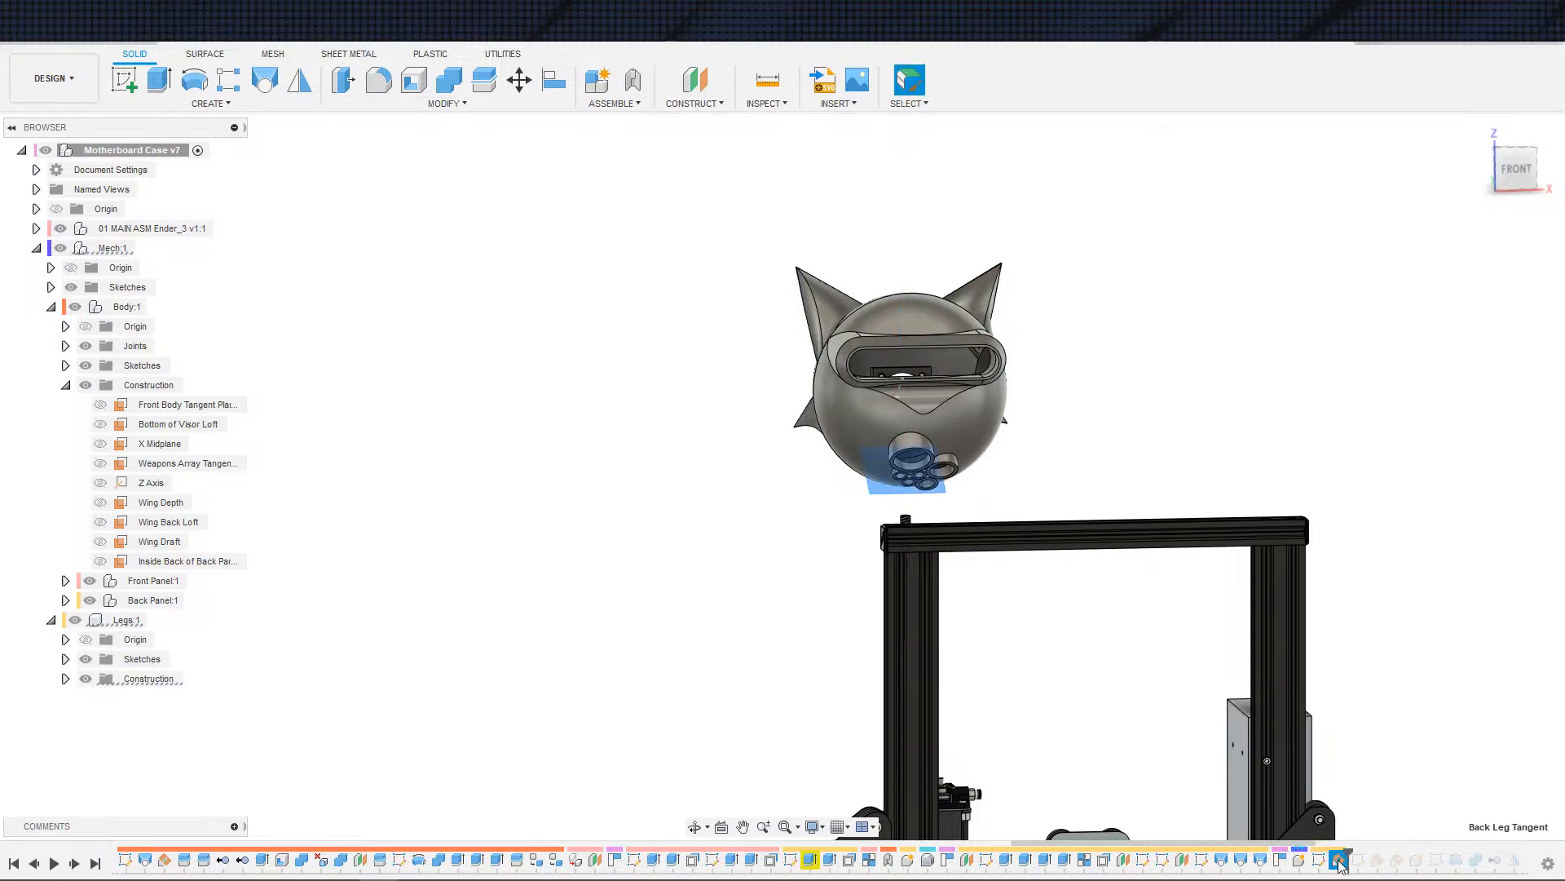
{"action": "middle_click_drag", "start_coordinate": [1134, 491], "coordinate": [1060, 483], "text": "shift"}
{"action": "left_click", "coordinate": [1315, 860]}
{"action": "mouse_move", "coordinate": [1179, 614]}
{"action": "middle_mouse_down", "text": "shift"}
{"action": "mouse_move", "coordinate": [1103, 589]}
{"action": "mouse_move", "coordinate": [1170, 664]}
{"action": "middle_mouse_up", "text": "shift"}
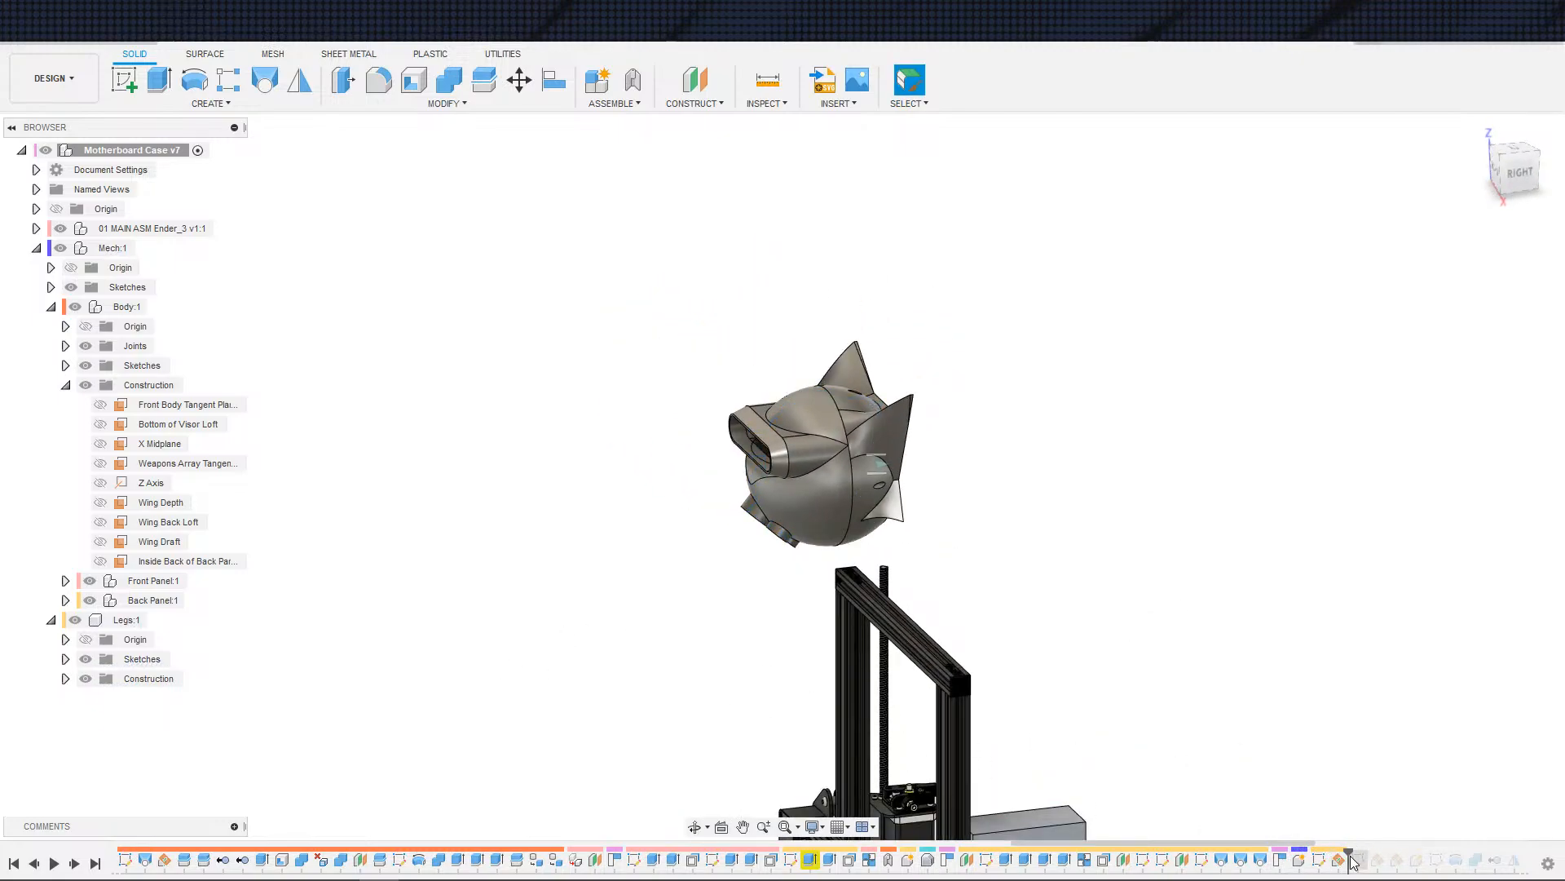
{"action": "left_click_drag", "start_coordinate": [1349, 856], "coordinate": [1452, 854]}
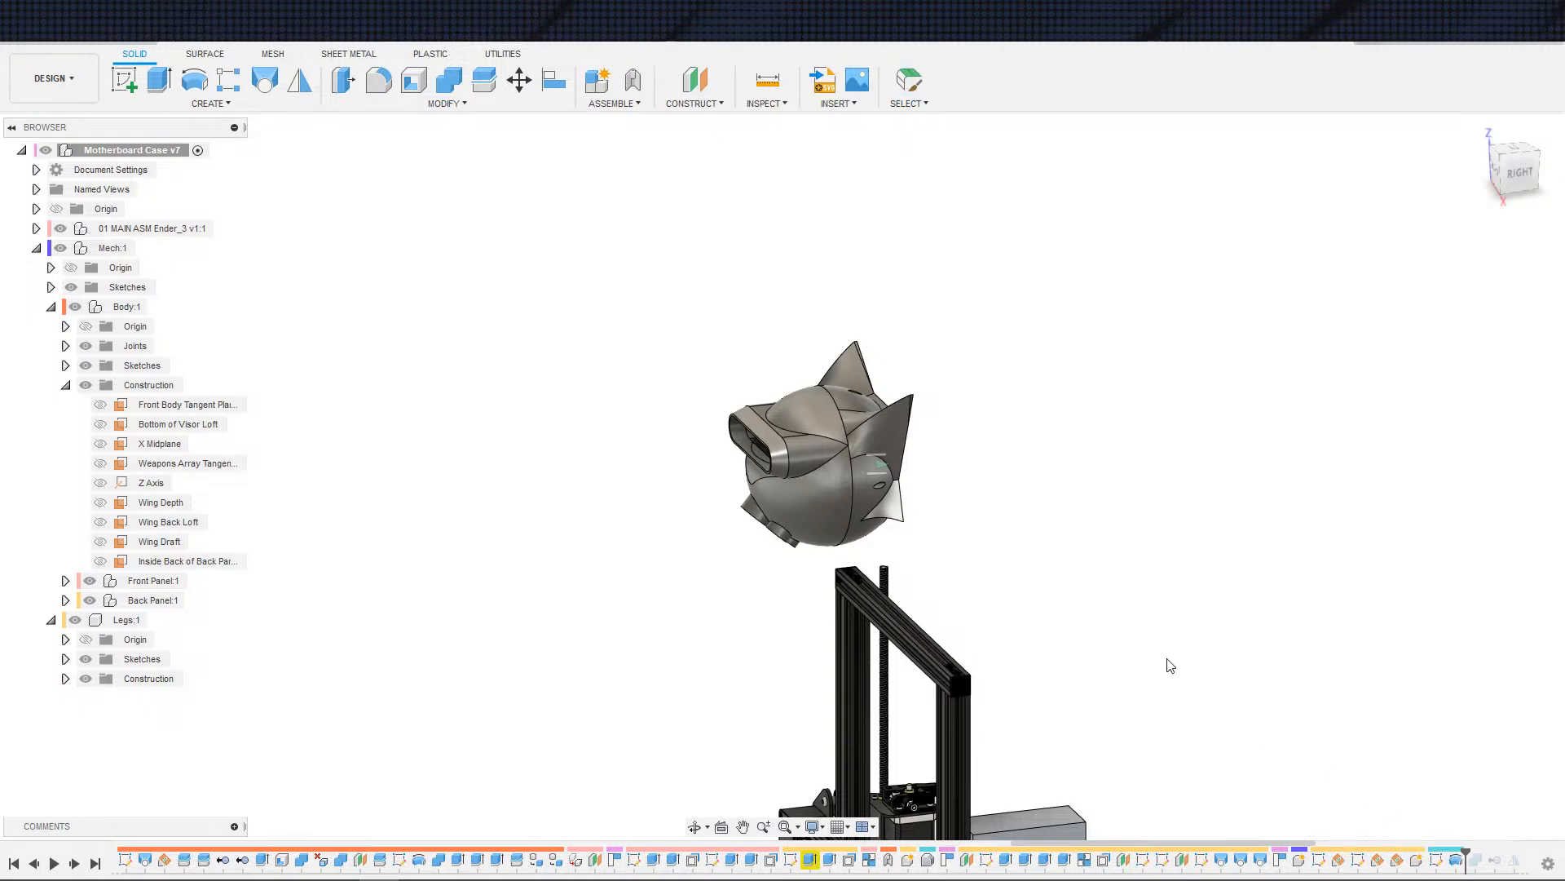
{"action": "middle_click_drag", "start_coordinate": [1142, 649], "coordinate": [1052, 518], "text": "shift"}
{"action": "scroll", "coordinate": [1017, 548], "scroll_direction": "up", "scroll_amount": 3}
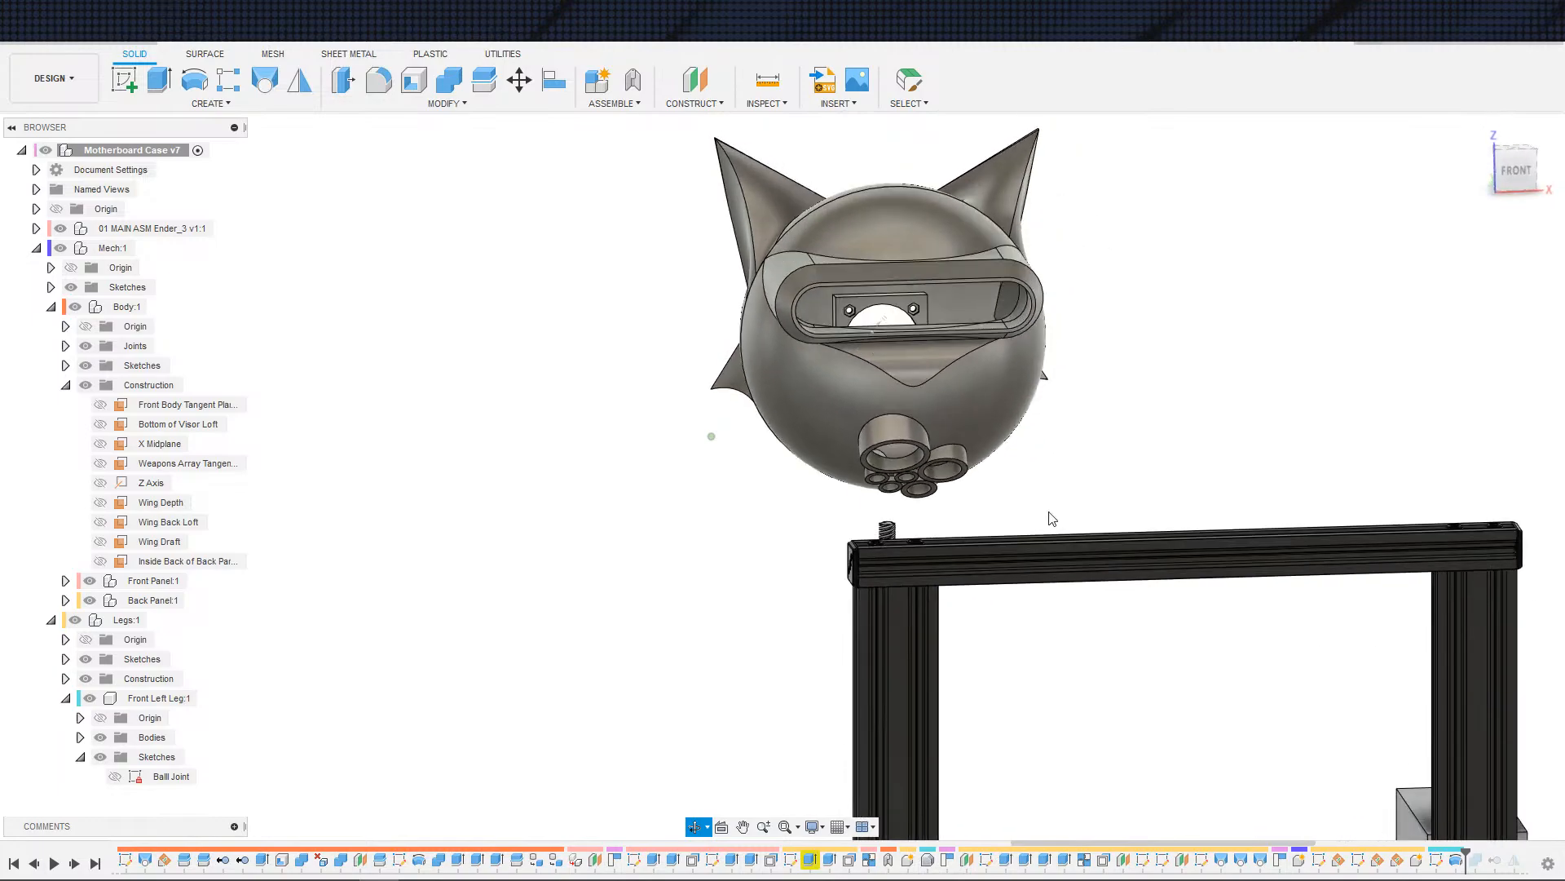
{"action": "scroll", "coordinate": [1215, 587], "scroll_direction": "down", "scroll_amount": 2}
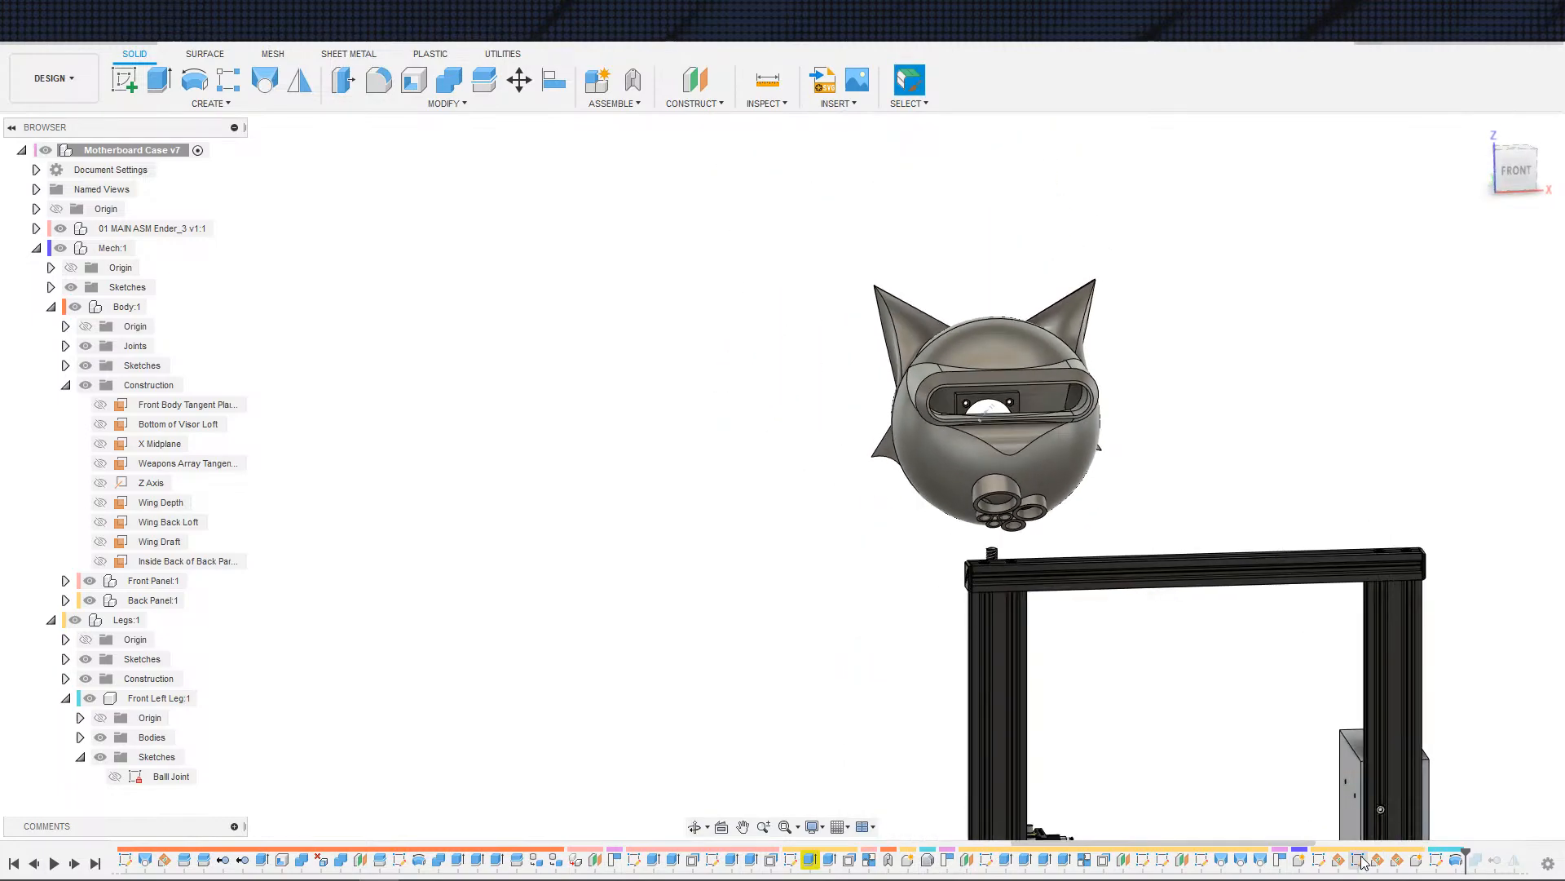
- Inspect the back leg's 60° sketch, leave it, and open the front legs' 45° sketch to compare its lines with the moved body
{"action": "double_click", "coordinate": [1319, 860]}
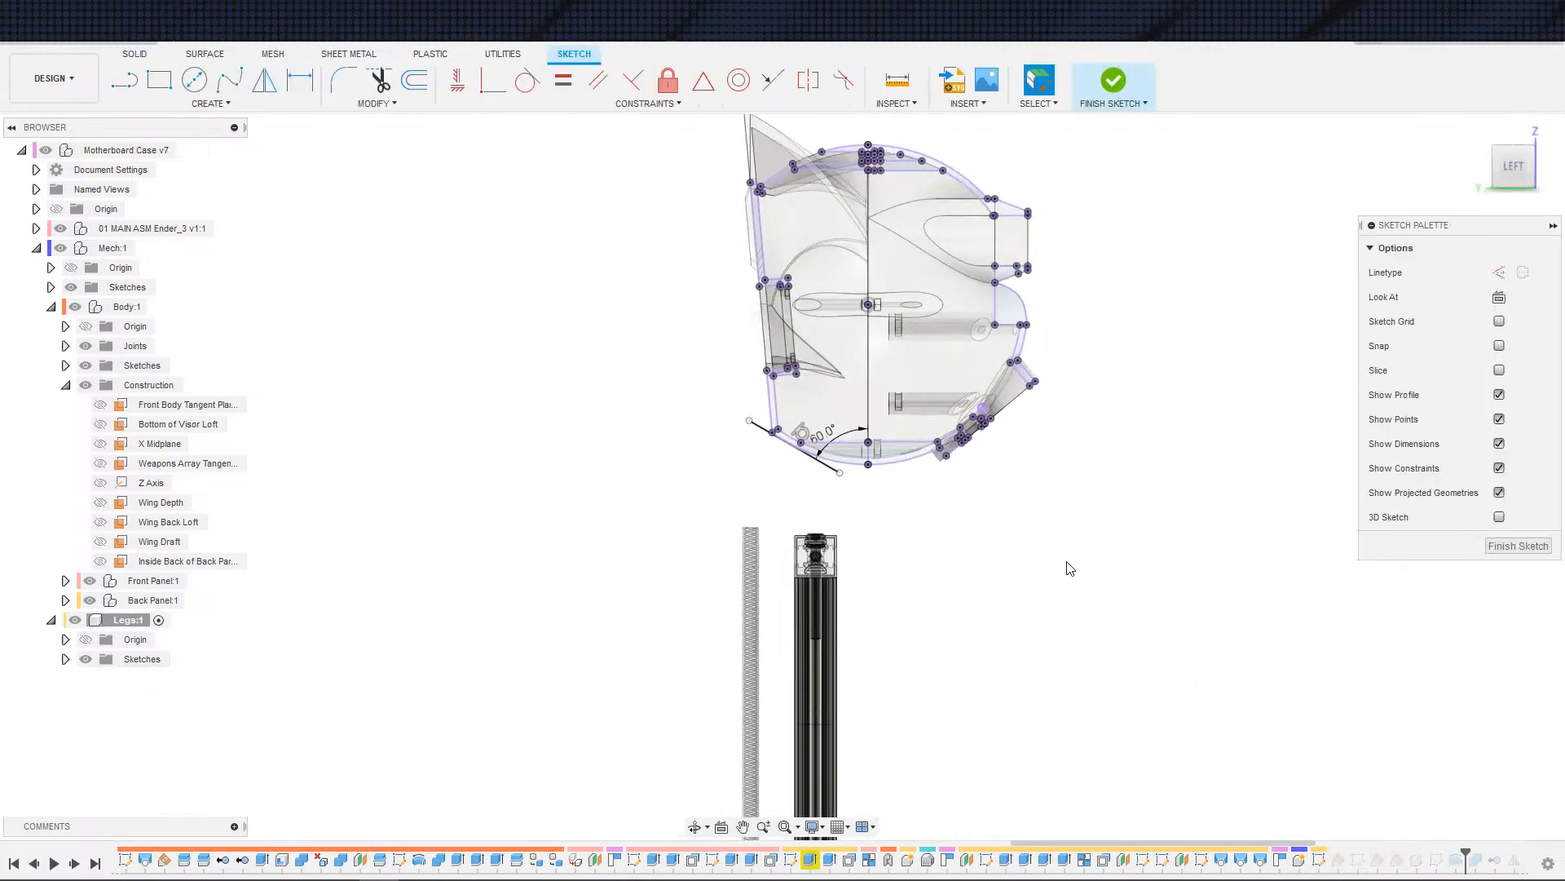
{"action": "key", "text": "ctrl+z"}
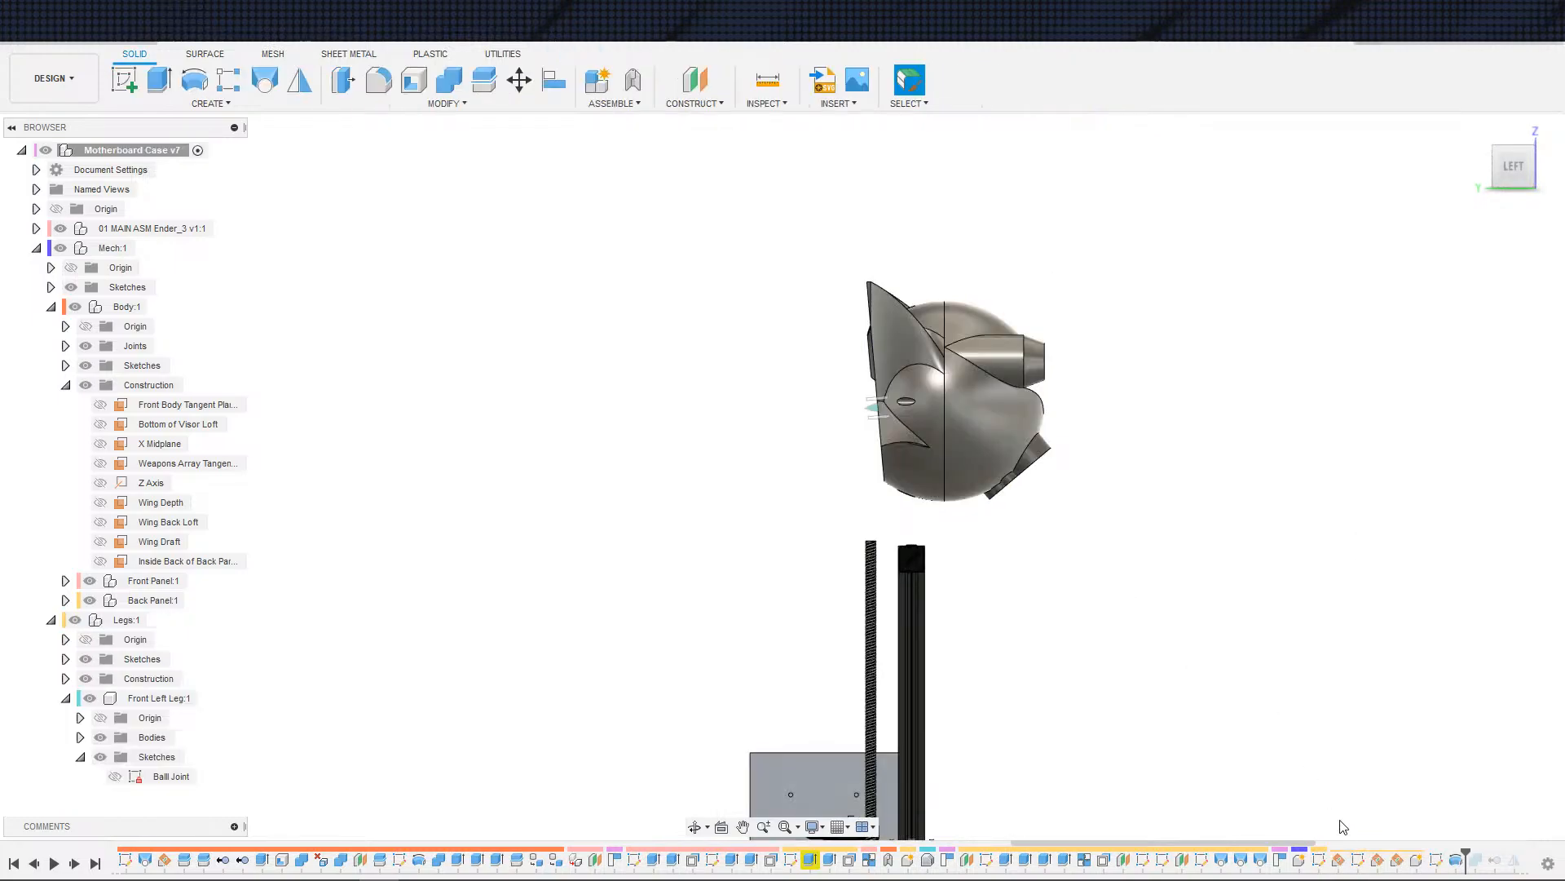
{"action": "double_click", "coordinate": [1357, 860]}
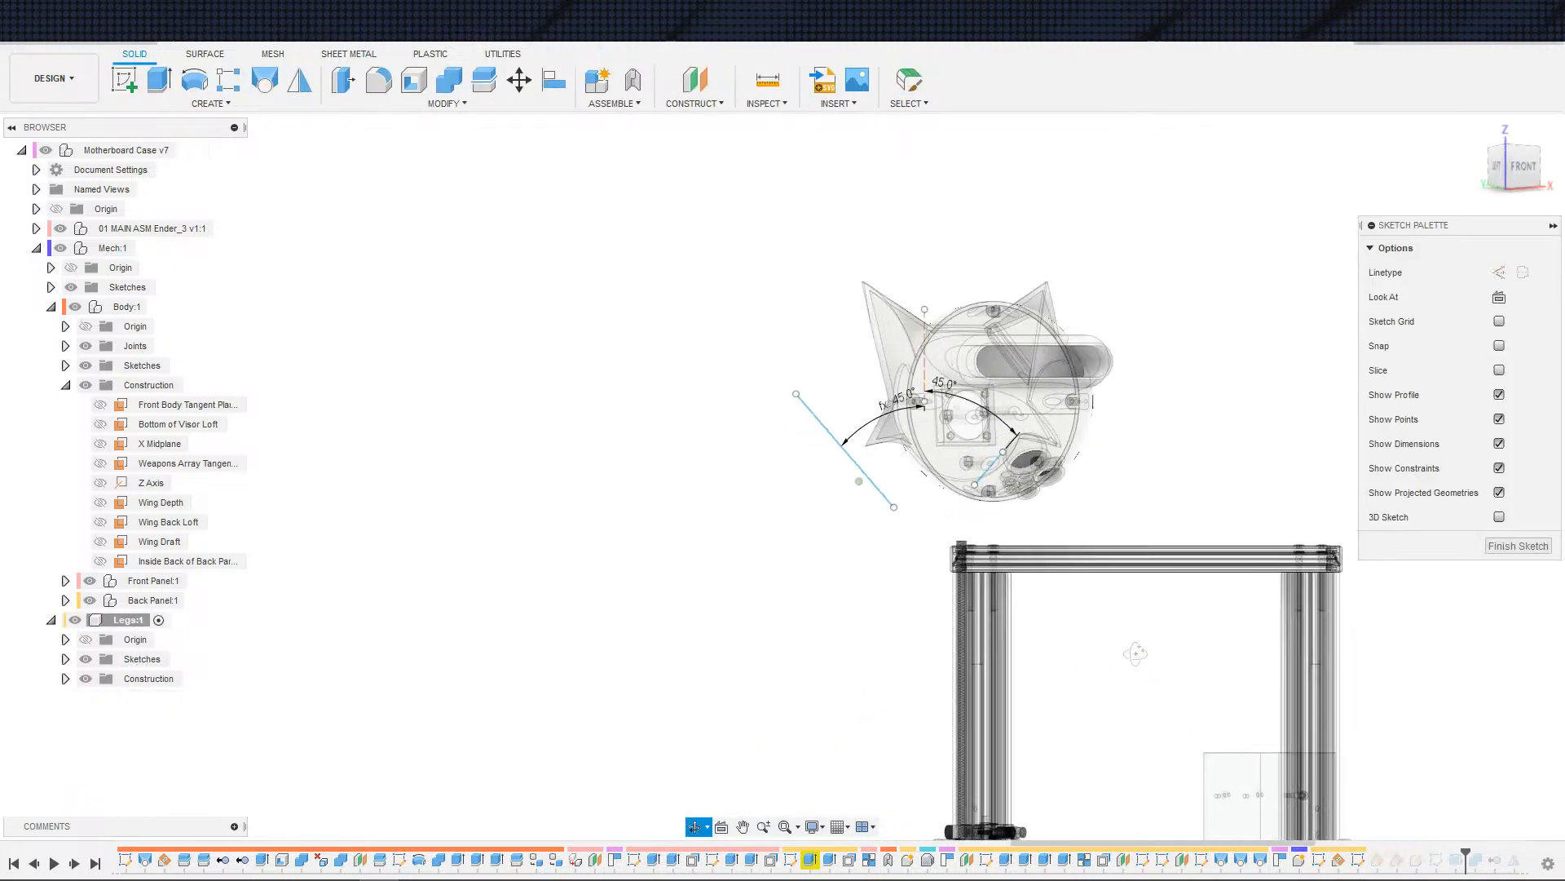
{"action": "scroll", "coordinate": [1074, 638], "scroll_direction": "up", "scroll_amount": 3}
{"action": "middle_click_drag", "start_coordinate": [1071, 628], "coordinate": [1052, 637]}
{"action": "scroll", "coordinate": [1052, 636], "scroll_direction": "down", "scroll_amount": 3}
{"action": "scroll", "coordinate": [1049, 640], "scroll_direction": "down", "scroll_amount": 2}
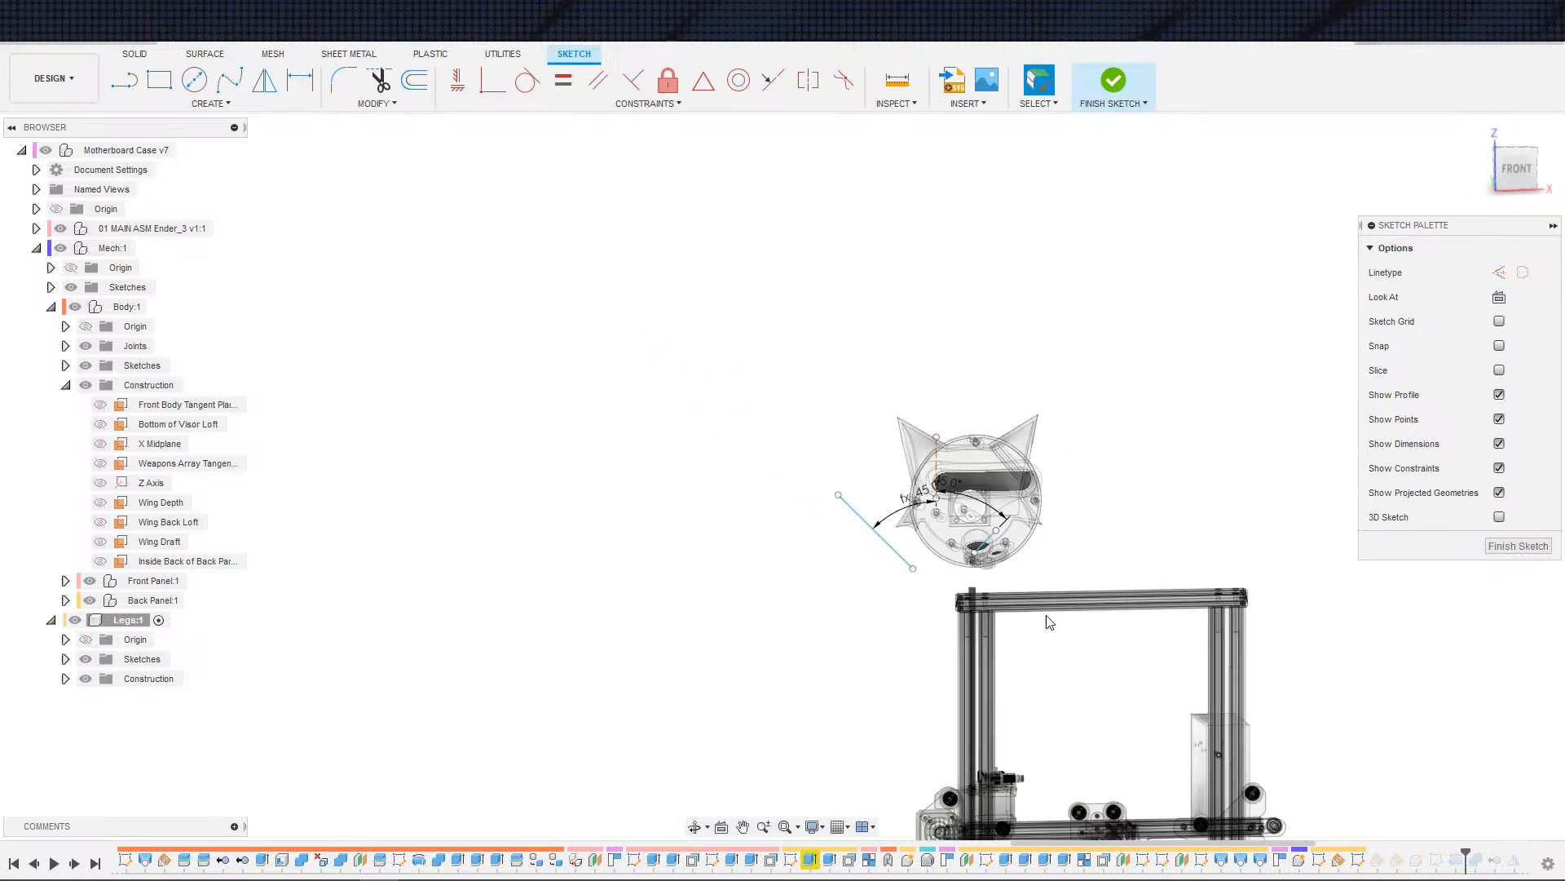
{"action": "middle_click_drag", "start_coordinate": [1060, 541], "coordinate": [1303, 548]}
{"action": "scroll", "coordinate": [1303, 549], "scroll_direction": "up", "scroll_amount": 6}
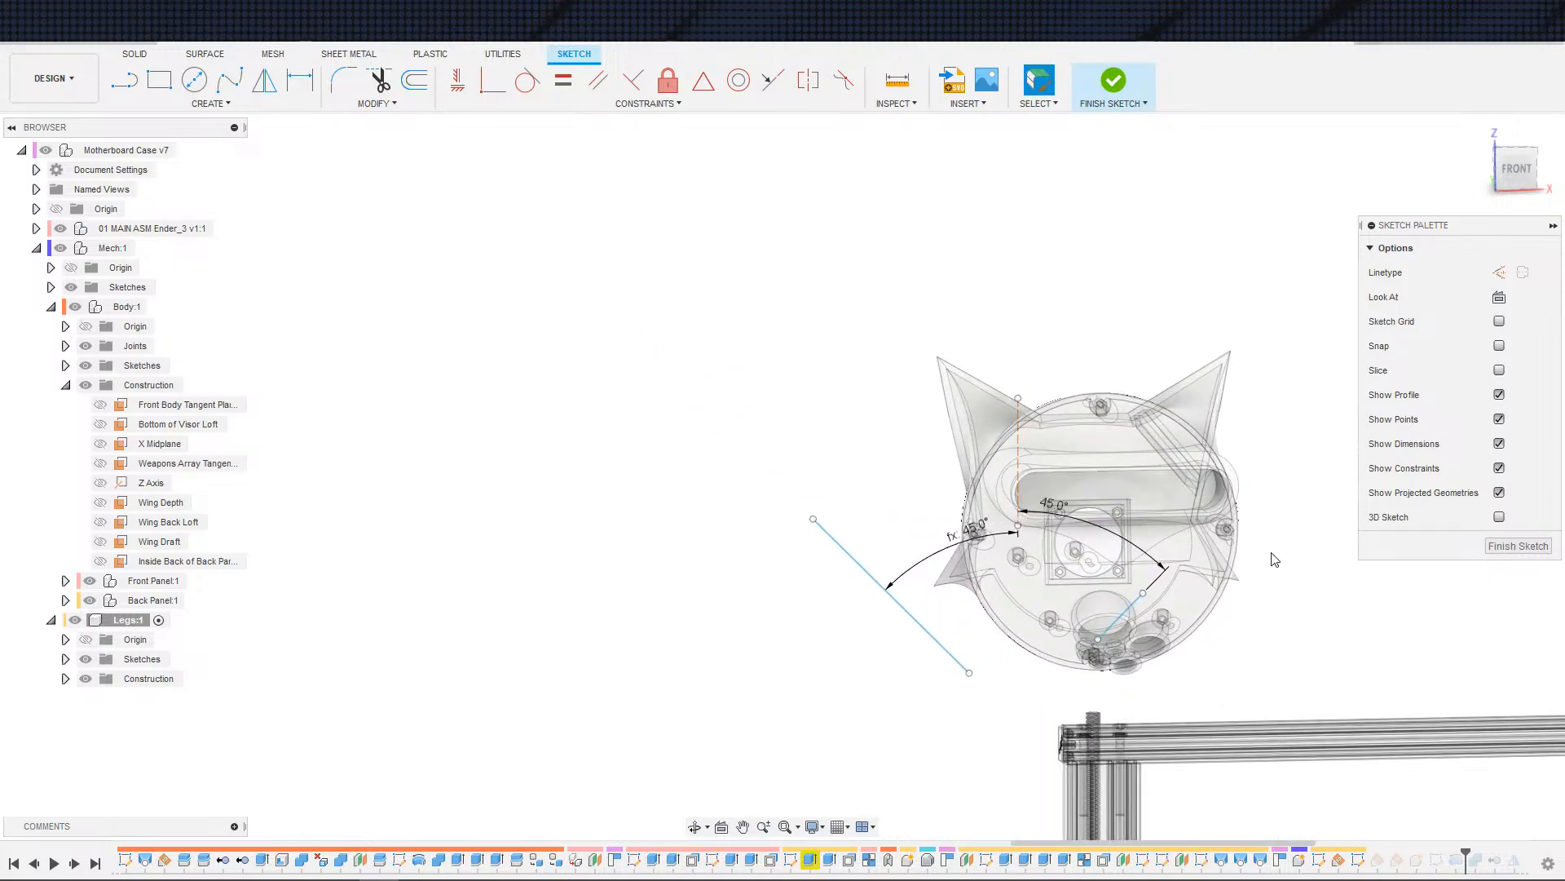
{"action": "middle_click_drag", "start_coordinate": [1199, 587], "coordinate": [1245, 569]}
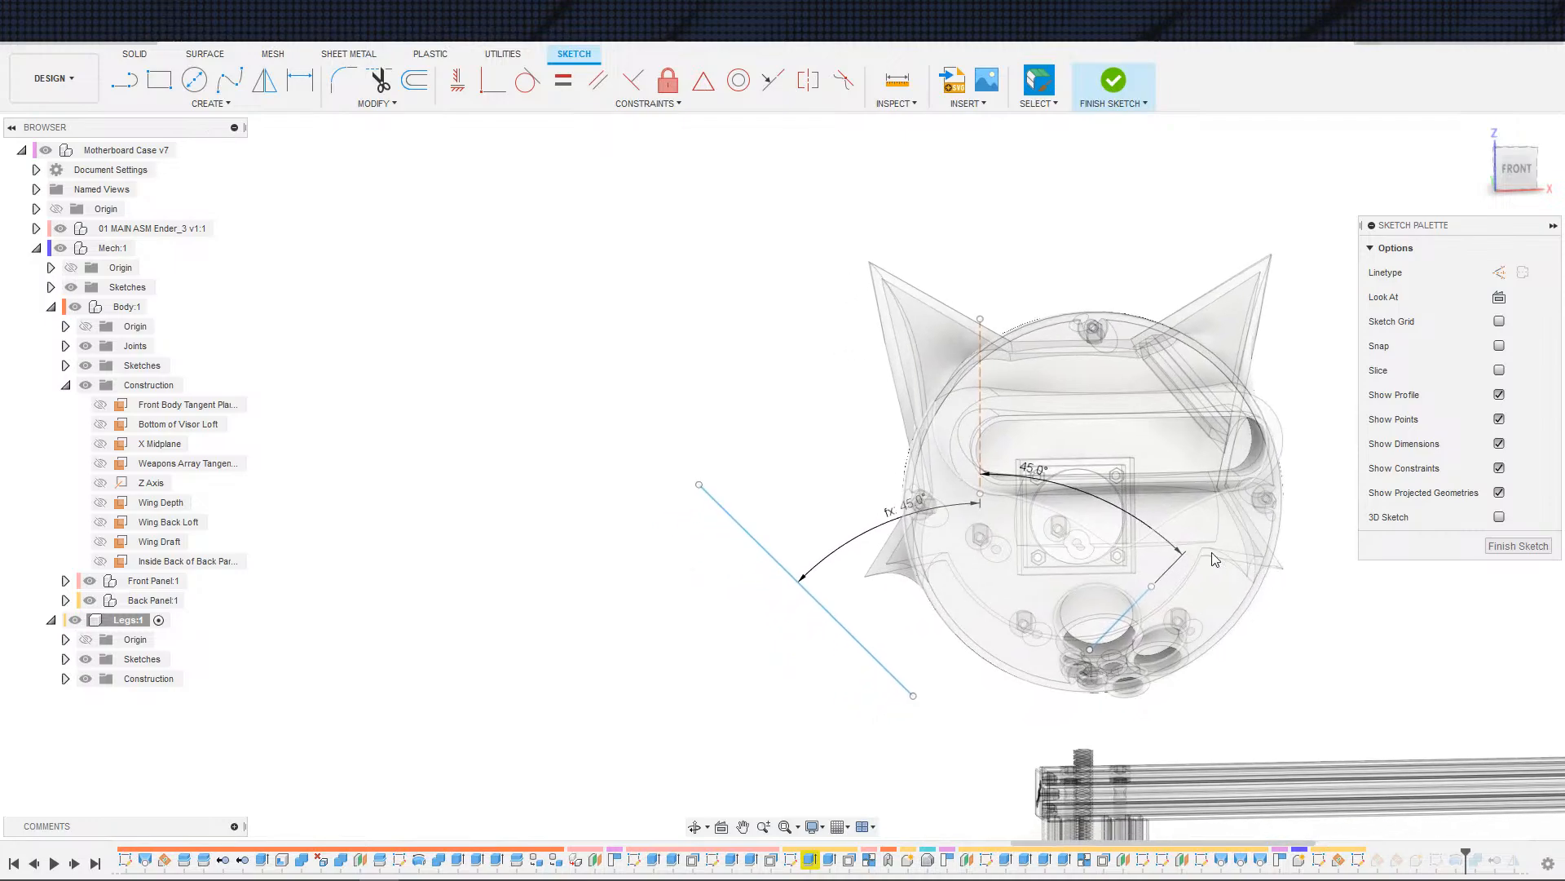
- Check the dashed vertical reference line, and intersect the mech body with the front leg sketch plane using the body selection filter
{"action": "left_click", "coordinate": [982, 413]}
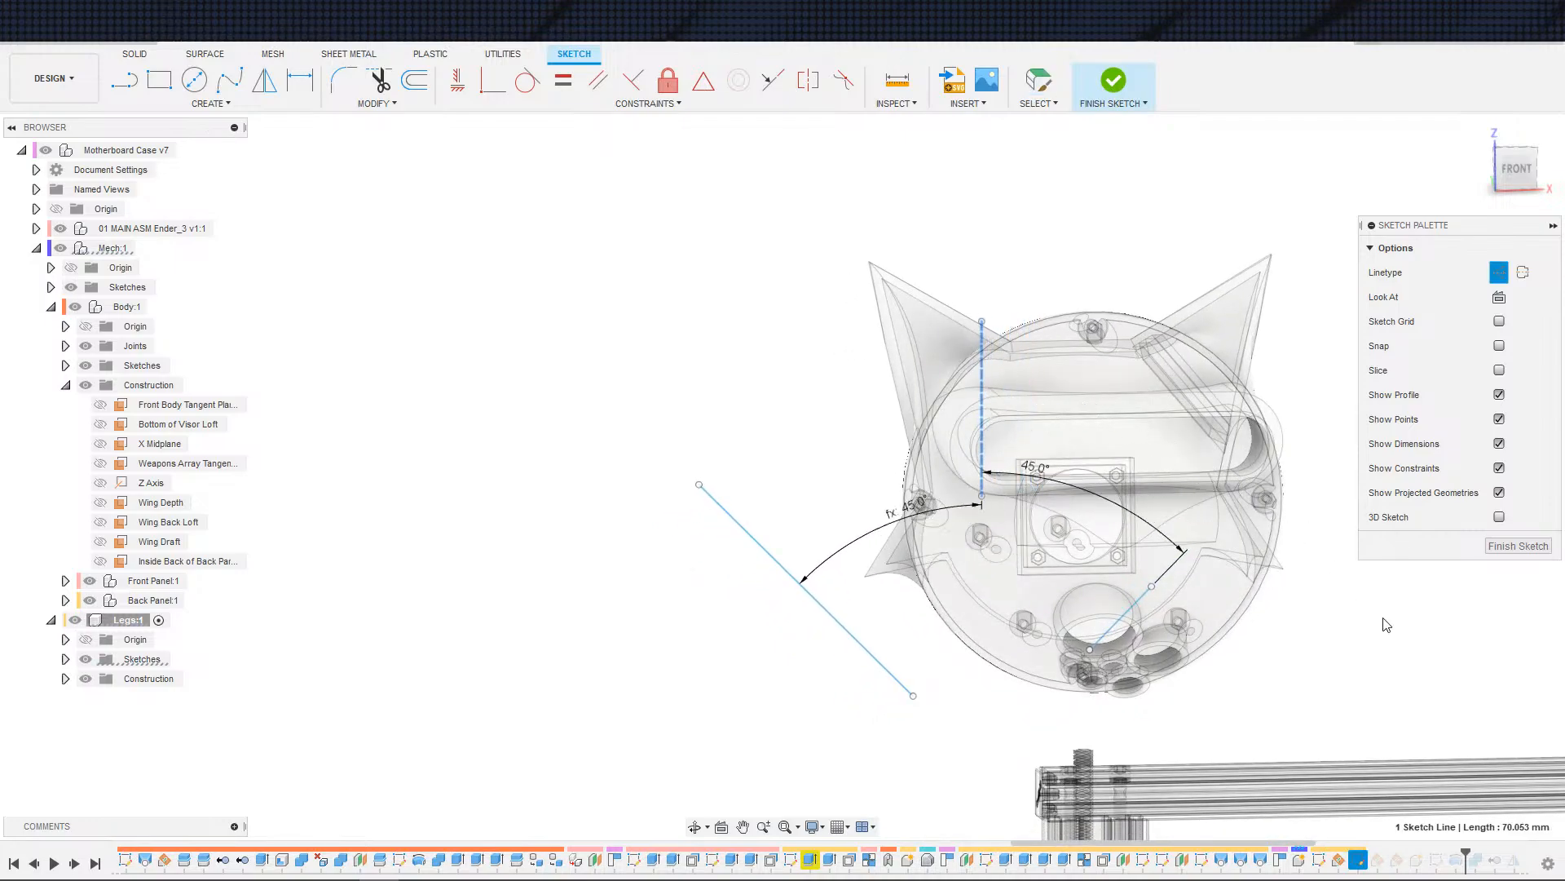
{"action": "key", "text": "Escape"}
{"action": "scroll", "coordinate": [1342, 629], "scroll_direction": "down", "scroll_amount": 2}
{"action": "key", "text": "s"}
{"action": "left_click", "coordinate": [1293, 678]}
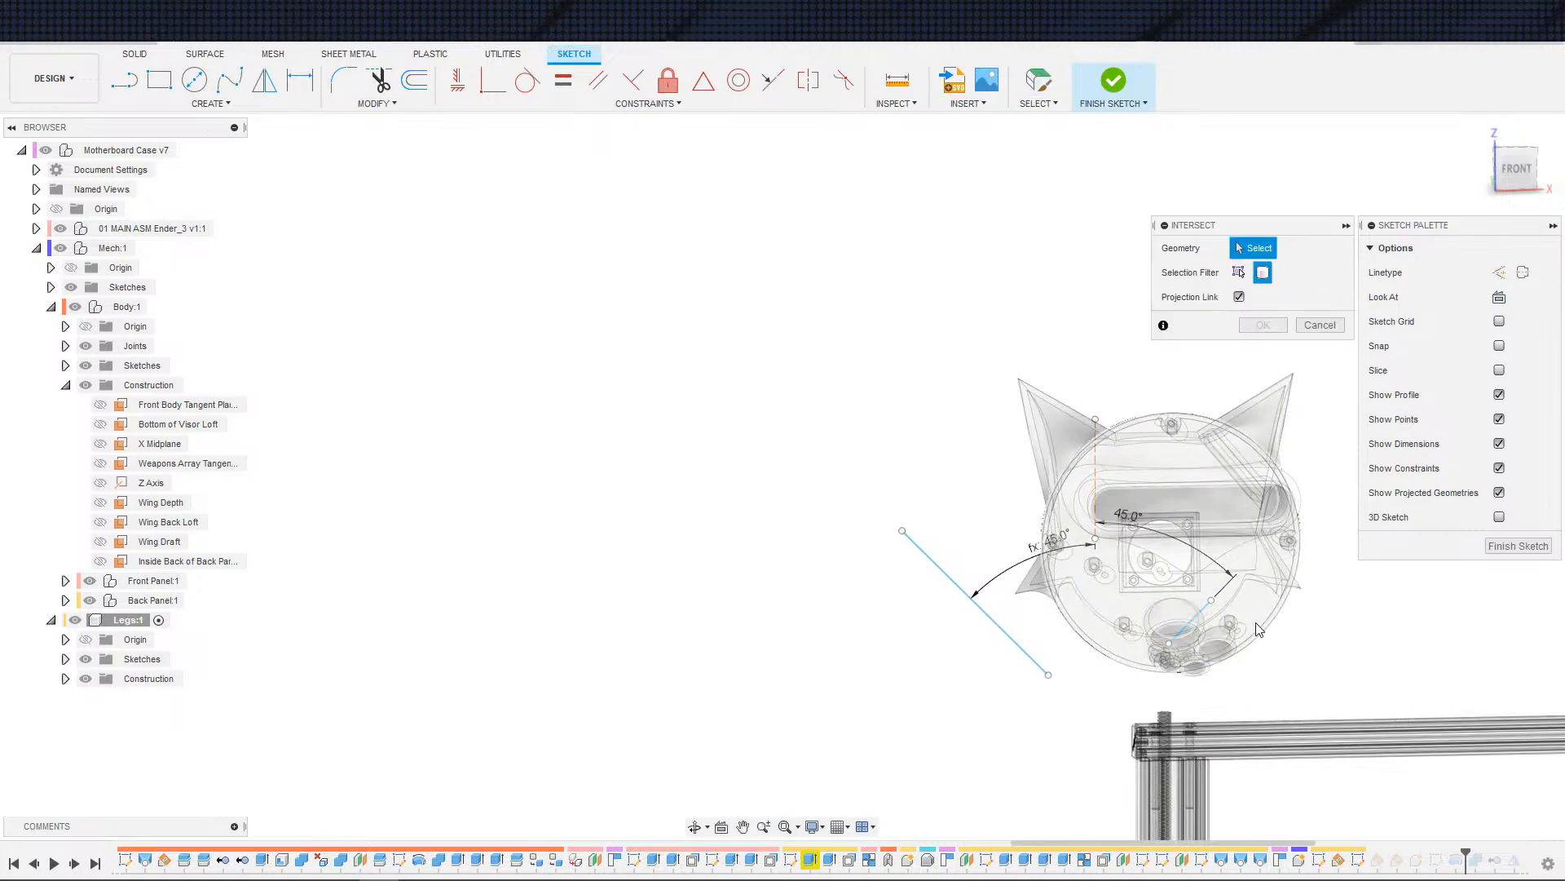
{"action": "left_click", "coordinate": [1222, 457]}
{"action": "left_click", "coordinate": [1276, 325]}
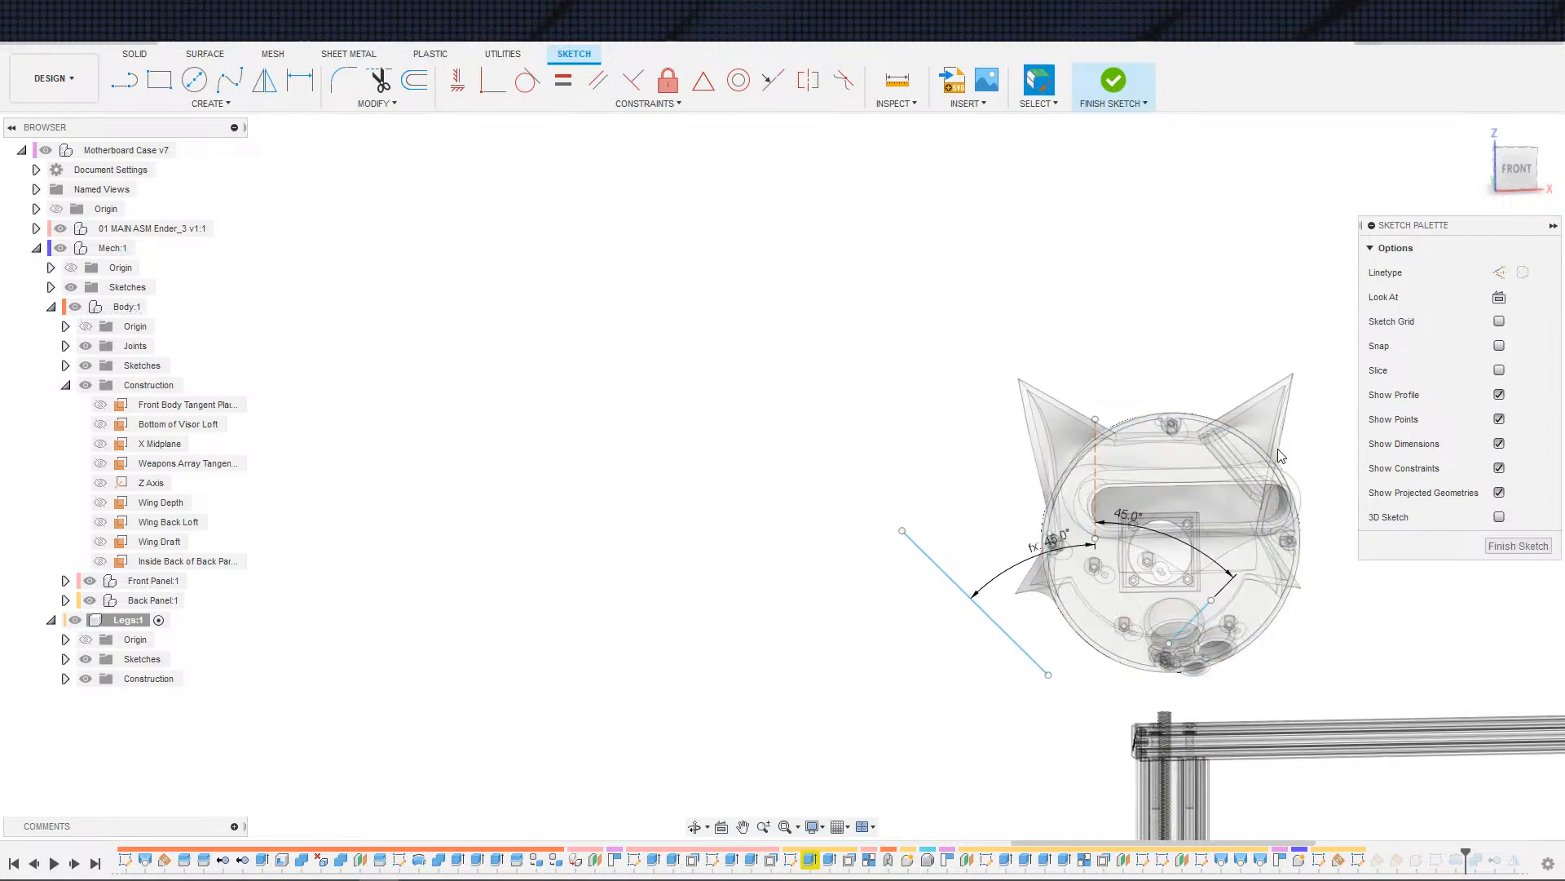
- Redefine the plane of the front legs' 45° sketch to the Front Panel's Back of Front Panel construction plane
{"action": "scroll", "coordinate": [1248, 425], "scroll_direction": "up", "scroll_amount": 2}
{"action": "scroll", "coordinate": [1192, 458], "scroll_direction": "down", "scroll_amount": 2}
{"action": "scroll", "coordinate": [1199, 460], "scroll_direction": "up", "scroll_amount": 1}
{"action": "scroll", "coordinate": [1211, 467], "scroll_direction": "down", "scroll_amount": 2}
{"action": "scroll", "coordinate": [1212, 465], "scroll_direction": "up", "scroll_amount": 2}
{"action": "middle_click_drag", "start_coordinate": [1328, 553], "coordinate": [1416, 591], "text": "shift"}
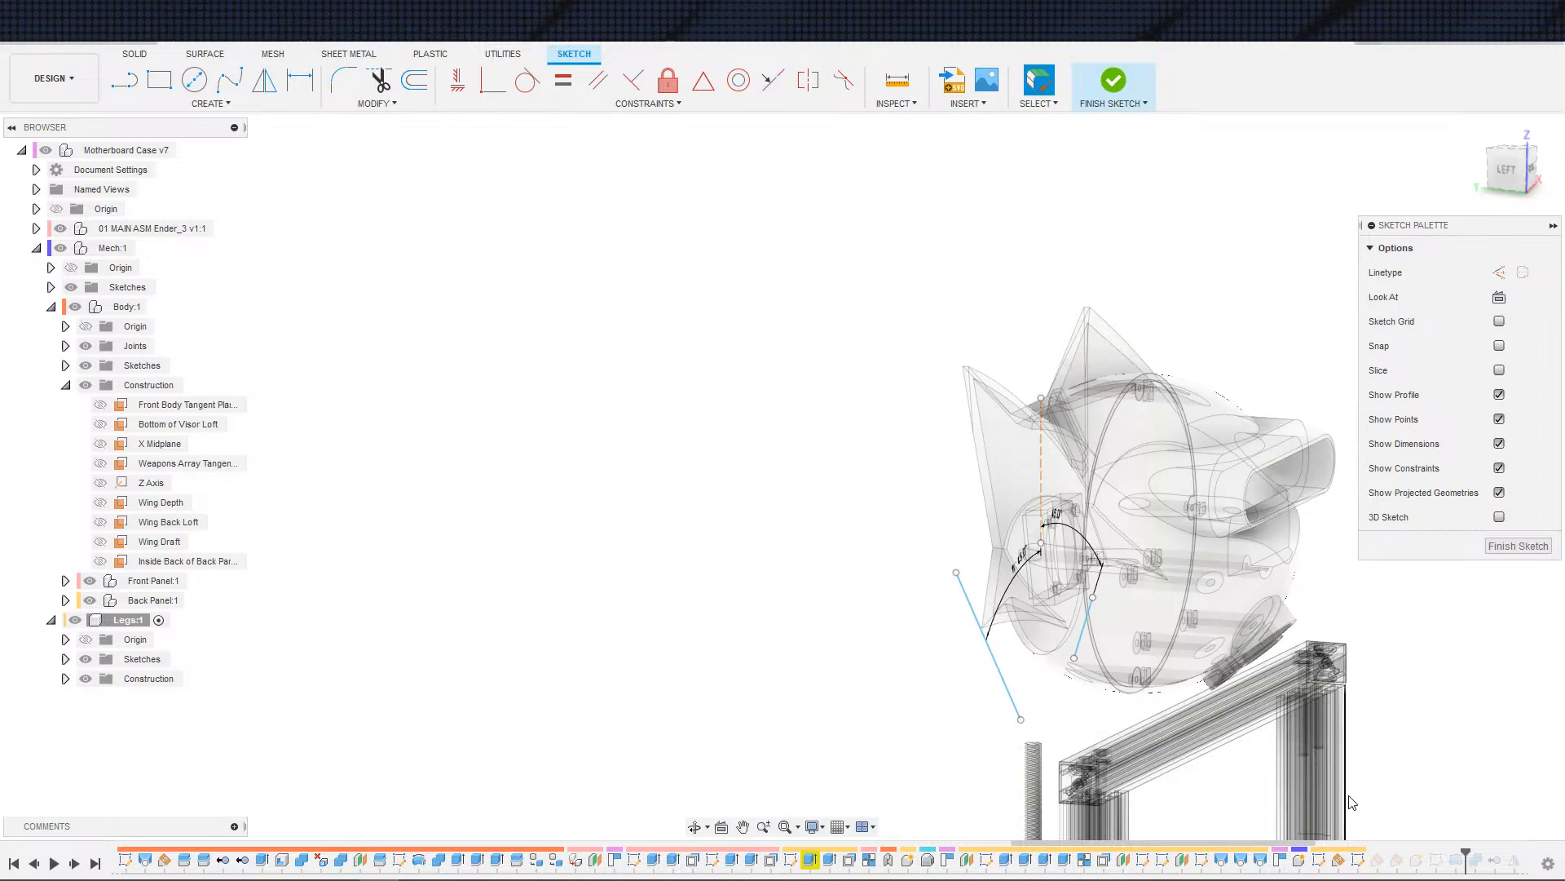
{"action": "left_click", "coordinate": [1360, 860]}
{"action": "right_click", "coordinate": [1360, 862]}
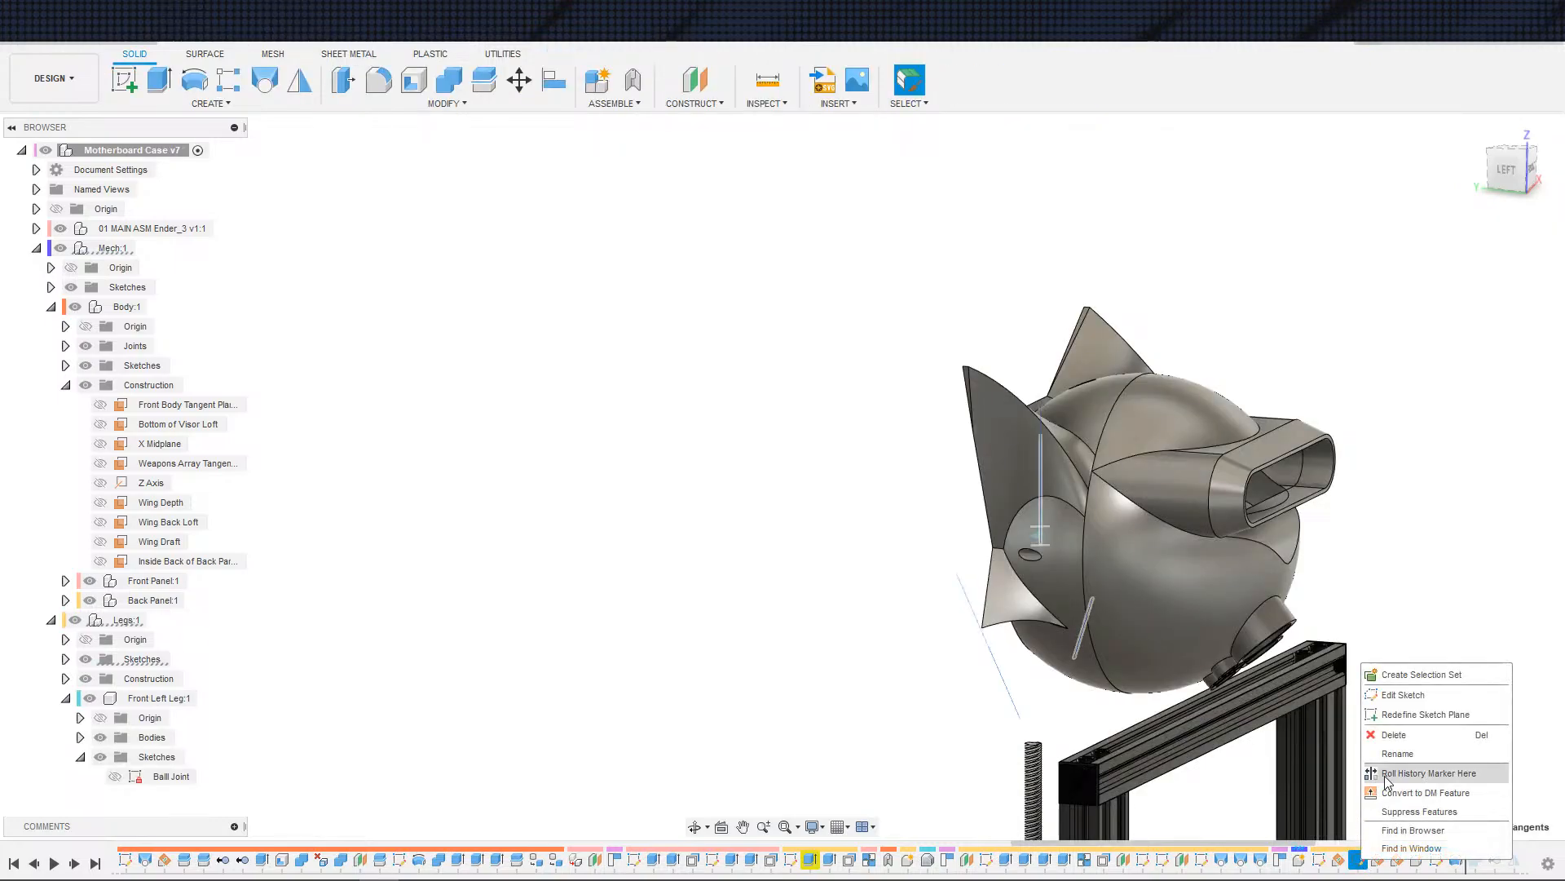
{"action": "left_click", "coordinate": [1425, 714]}
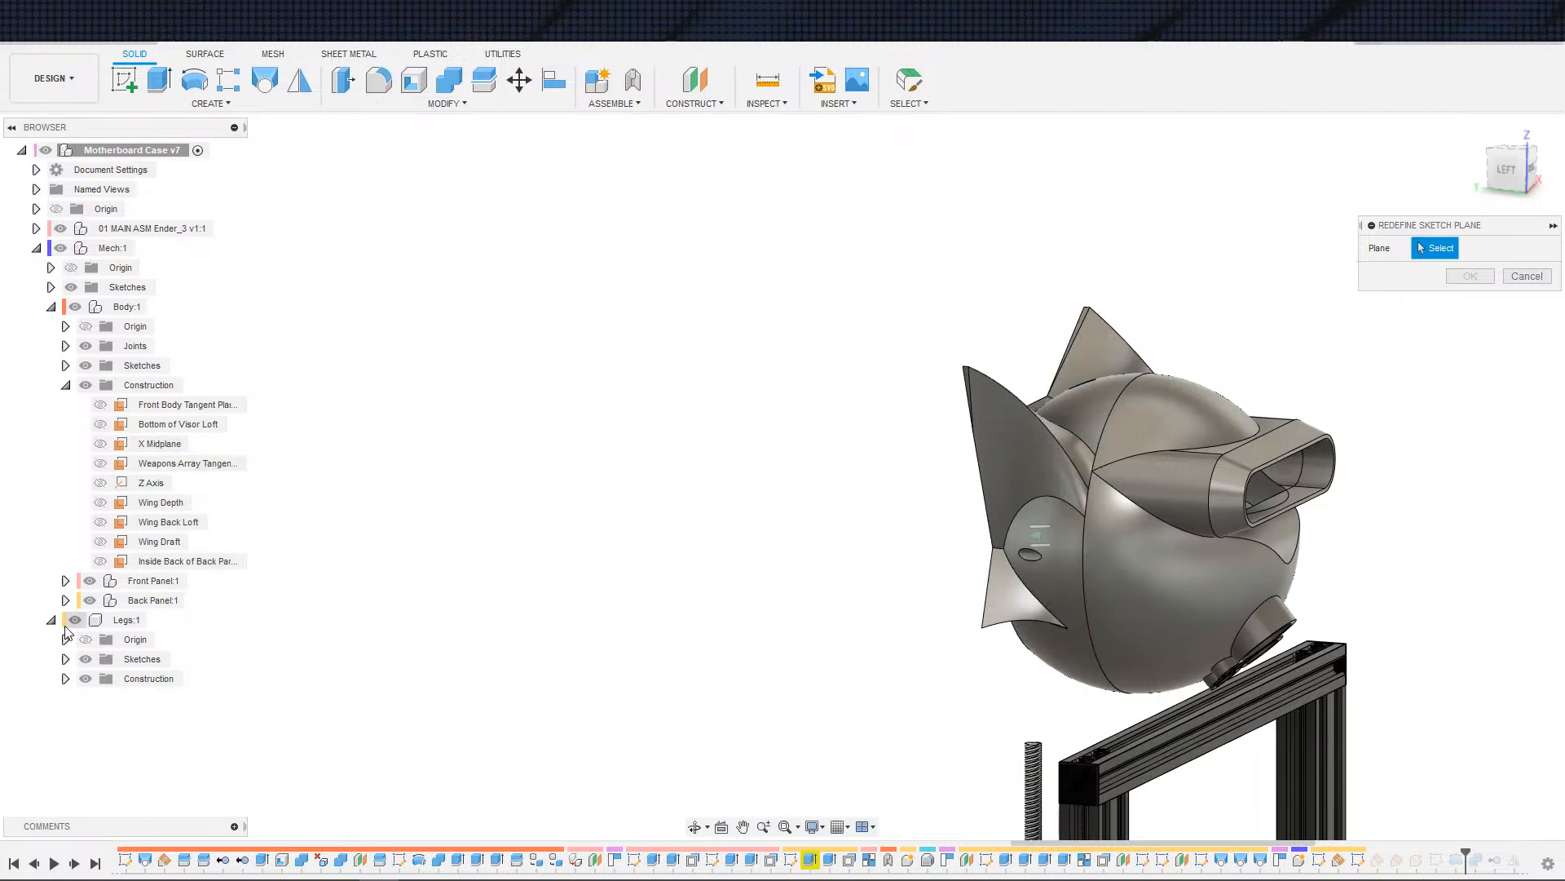
{"action": "left_click", "coordinate": [65, 580]}
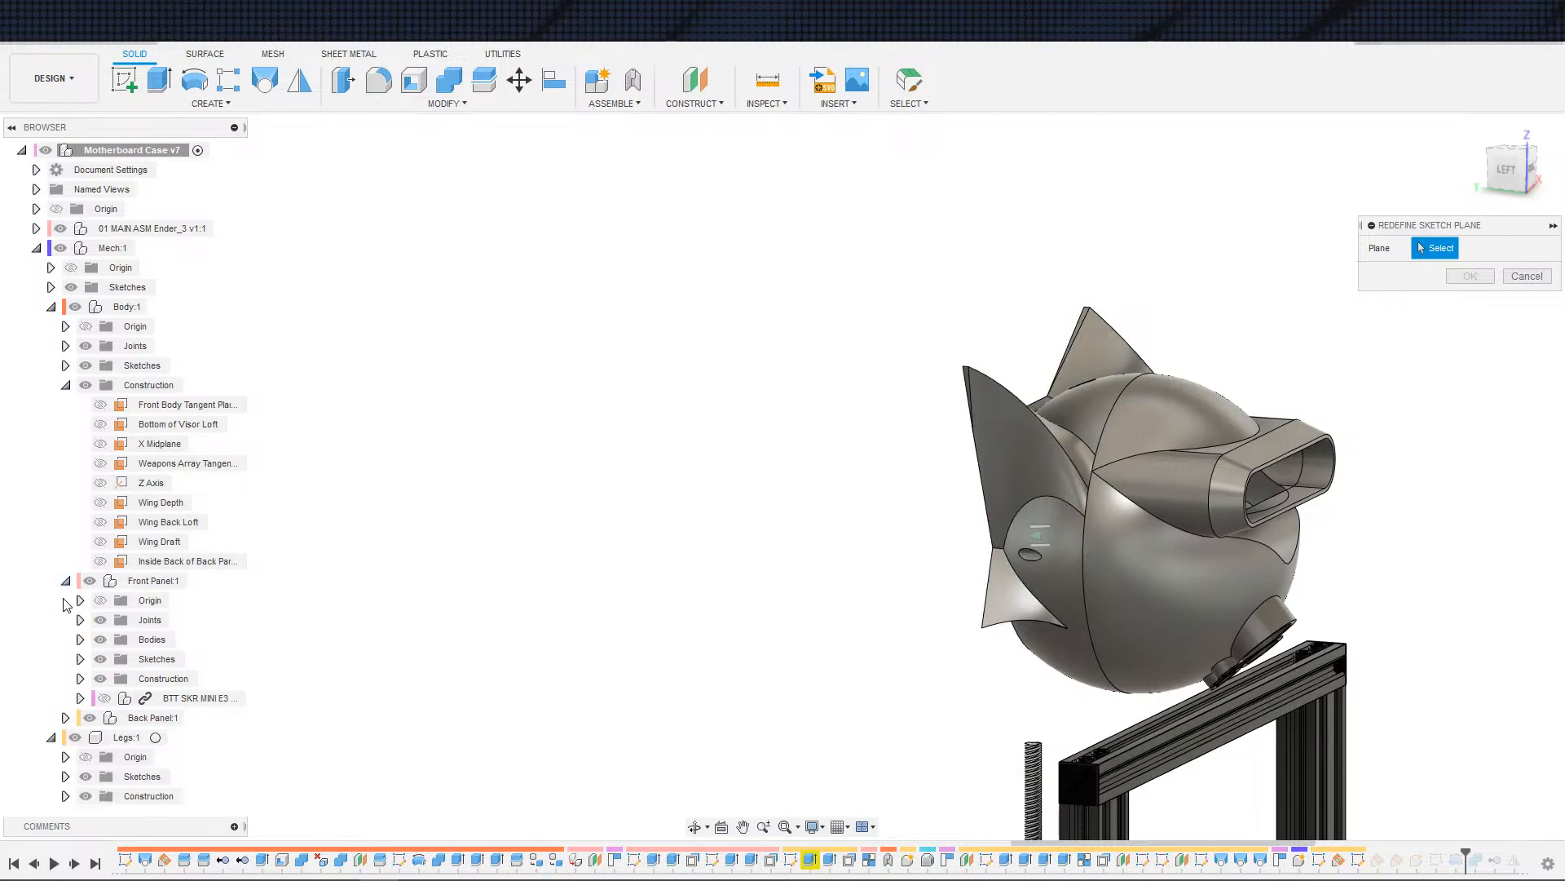
{"action": "left_click", "coordinate": [80, 678]}
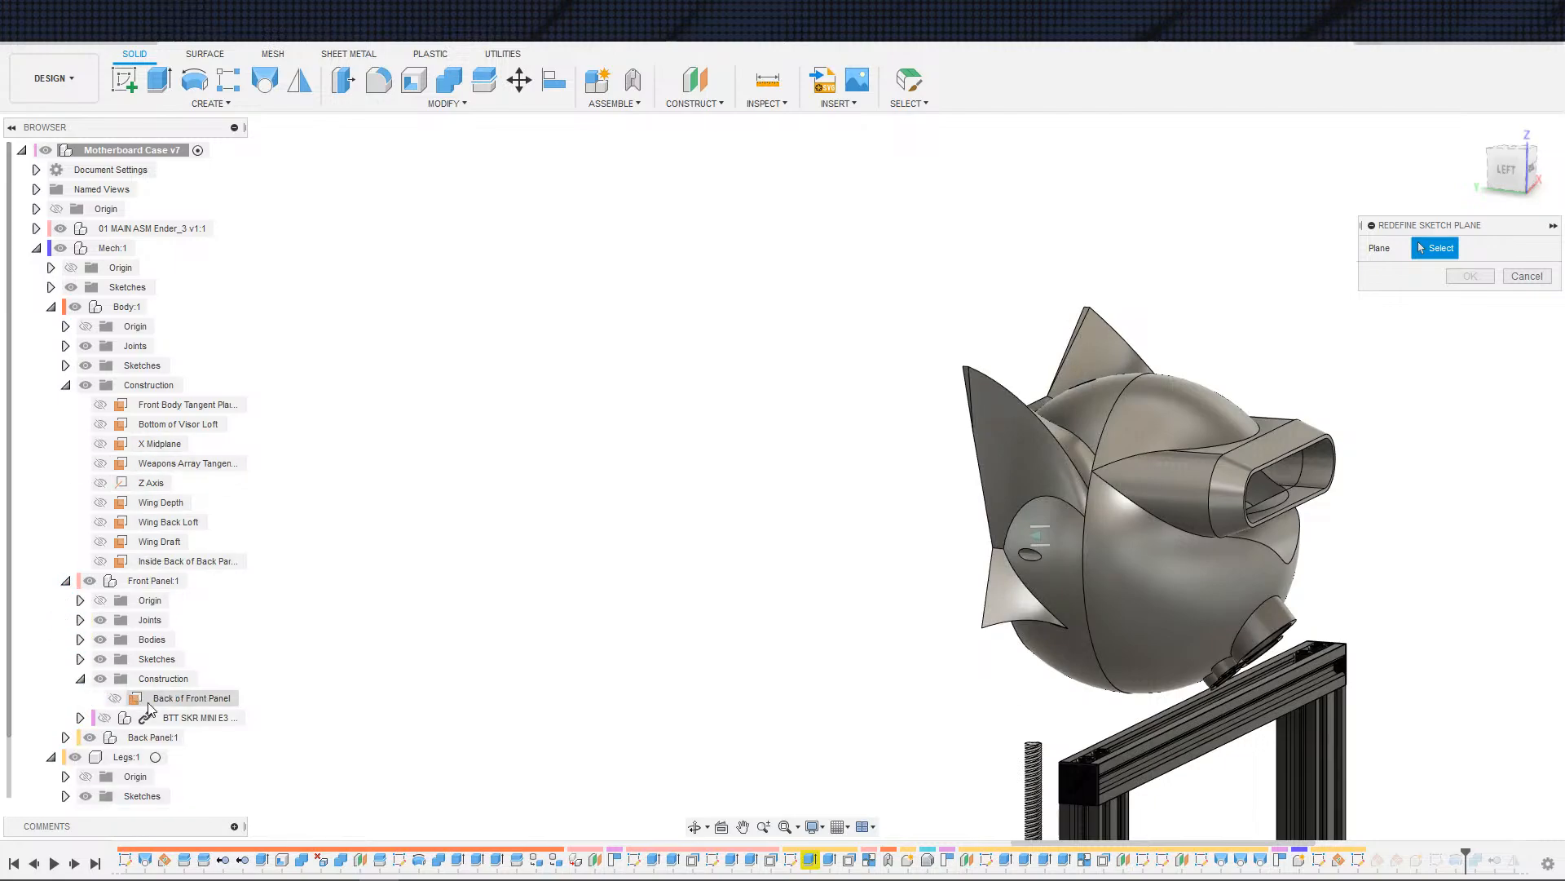
{"action": "left_click", "coordinate": [183, 697]}
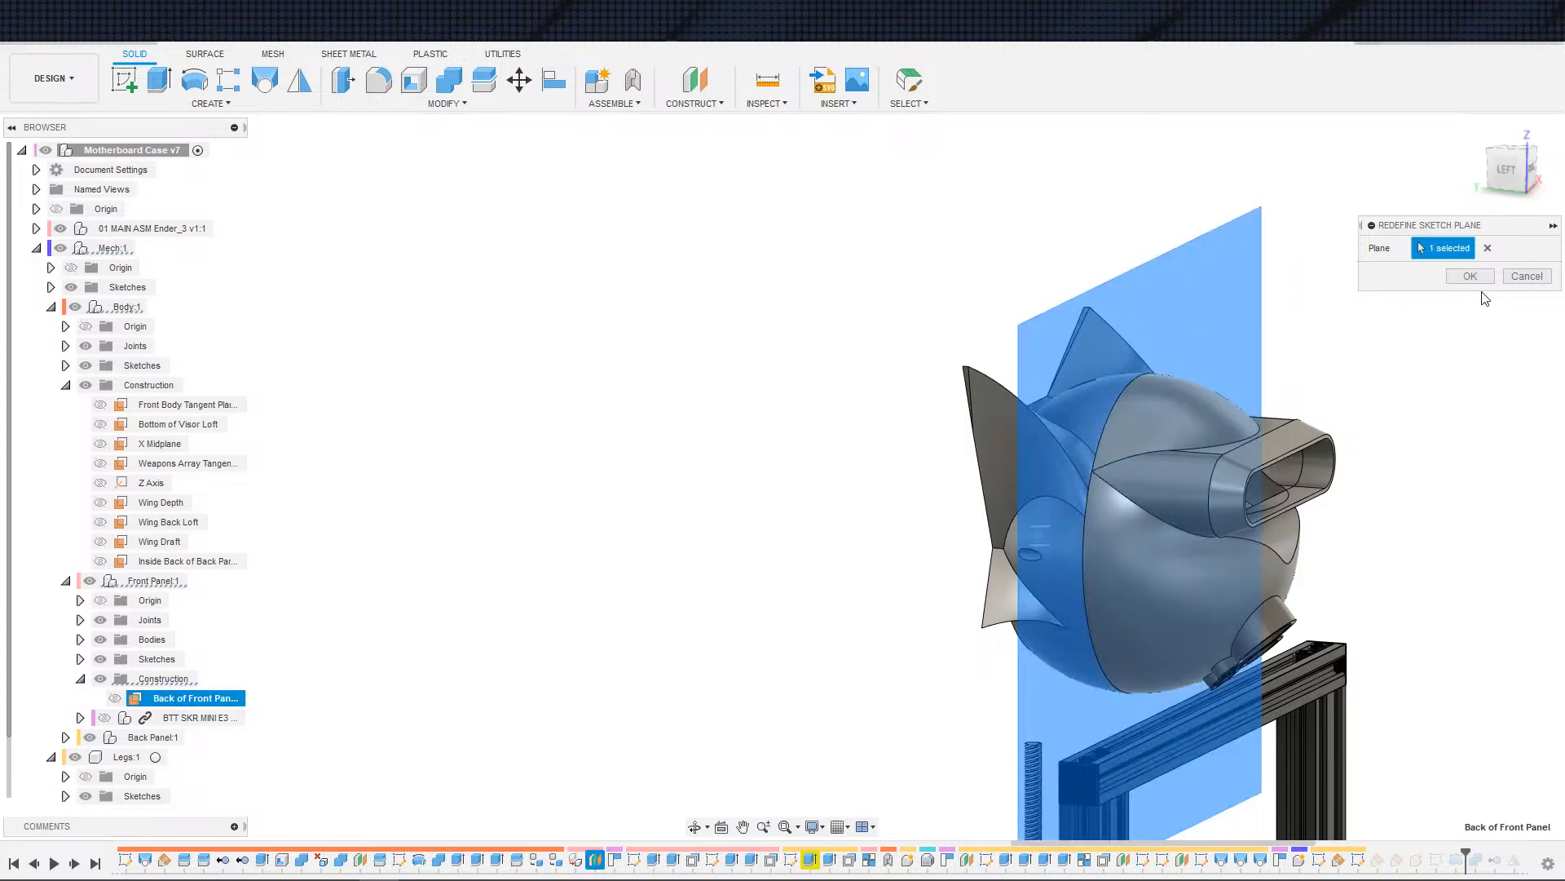
{"action": "key", "text": "Return"}
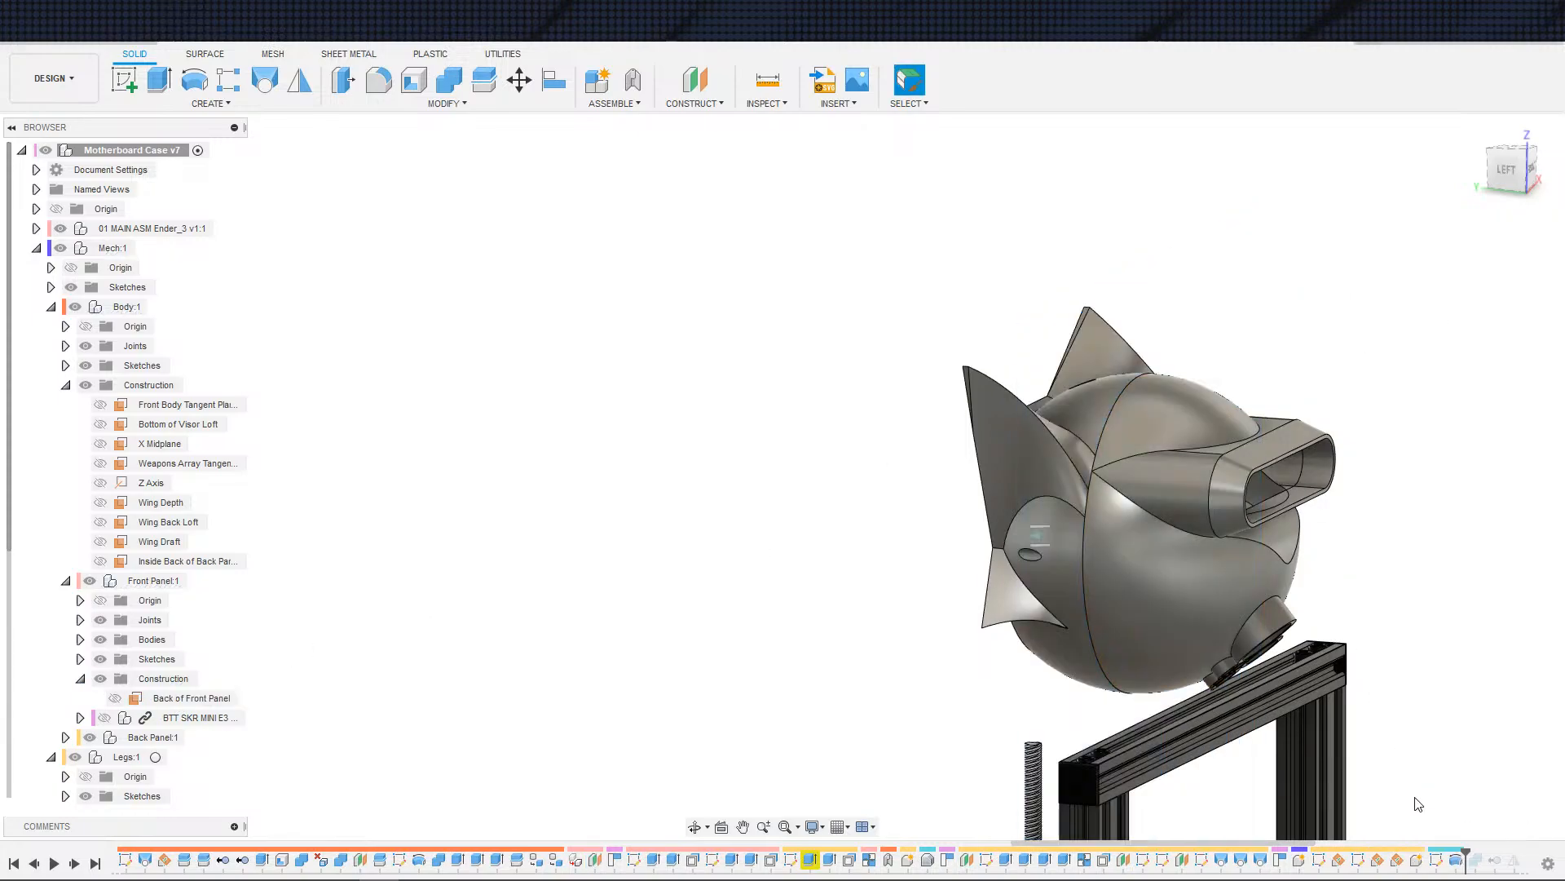
- Reopen the front legs' 45° sketch and intersect the mech body with its new plane to get the body's circular outline
{"action": "double_click", "coordinate": [1359, 860]}
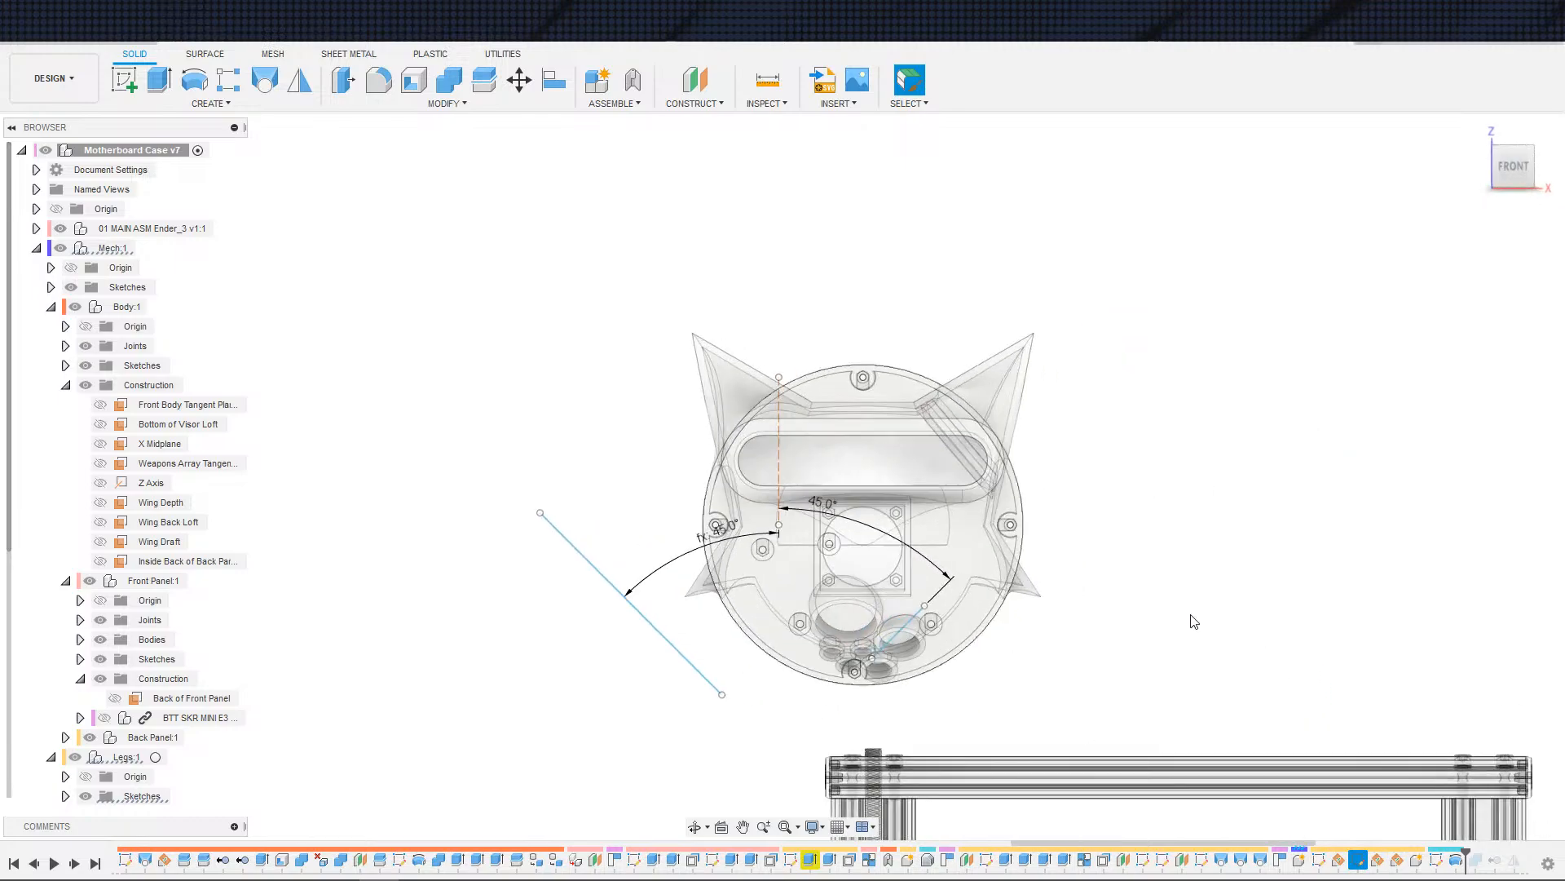
{"action": "middle_click_drag", "start_coordinate": [1262, 642], "coordinate": [1292, 644]}
{"action": "key", "text": "s"}
{"action": "left_click", "coordinate": [1319, 698]}
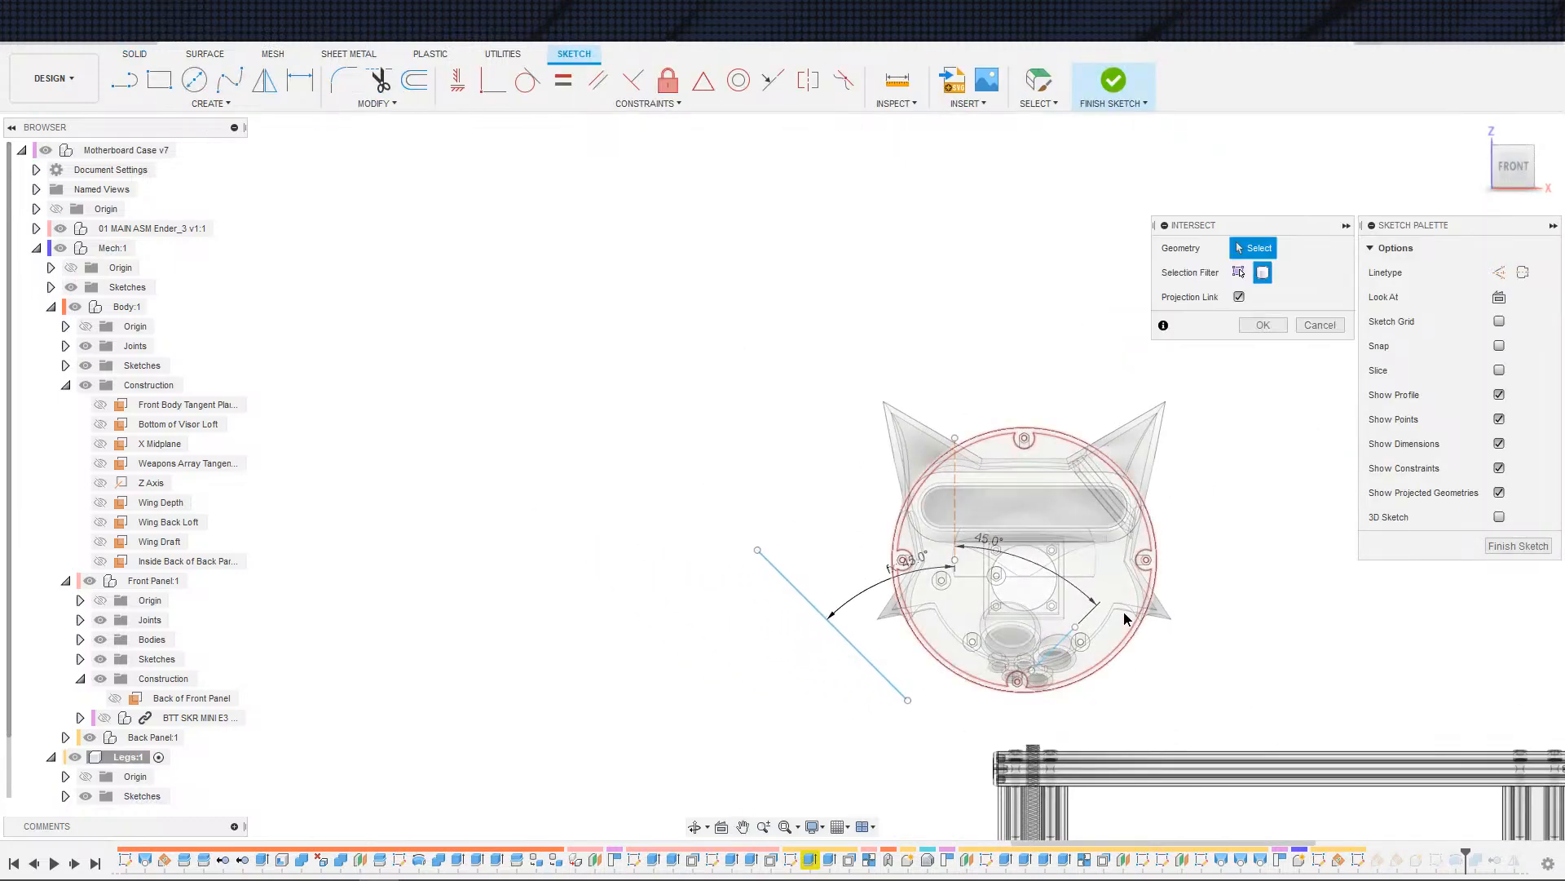
{"action": "left_click", "coordinate": [1125, 615]}
{"action": "left_click", "coordinate": [1263, 325]}
{"action": "scroll", "coordinate": [947, 442], "scroll_direction": "up", "scroll_amount": 2}
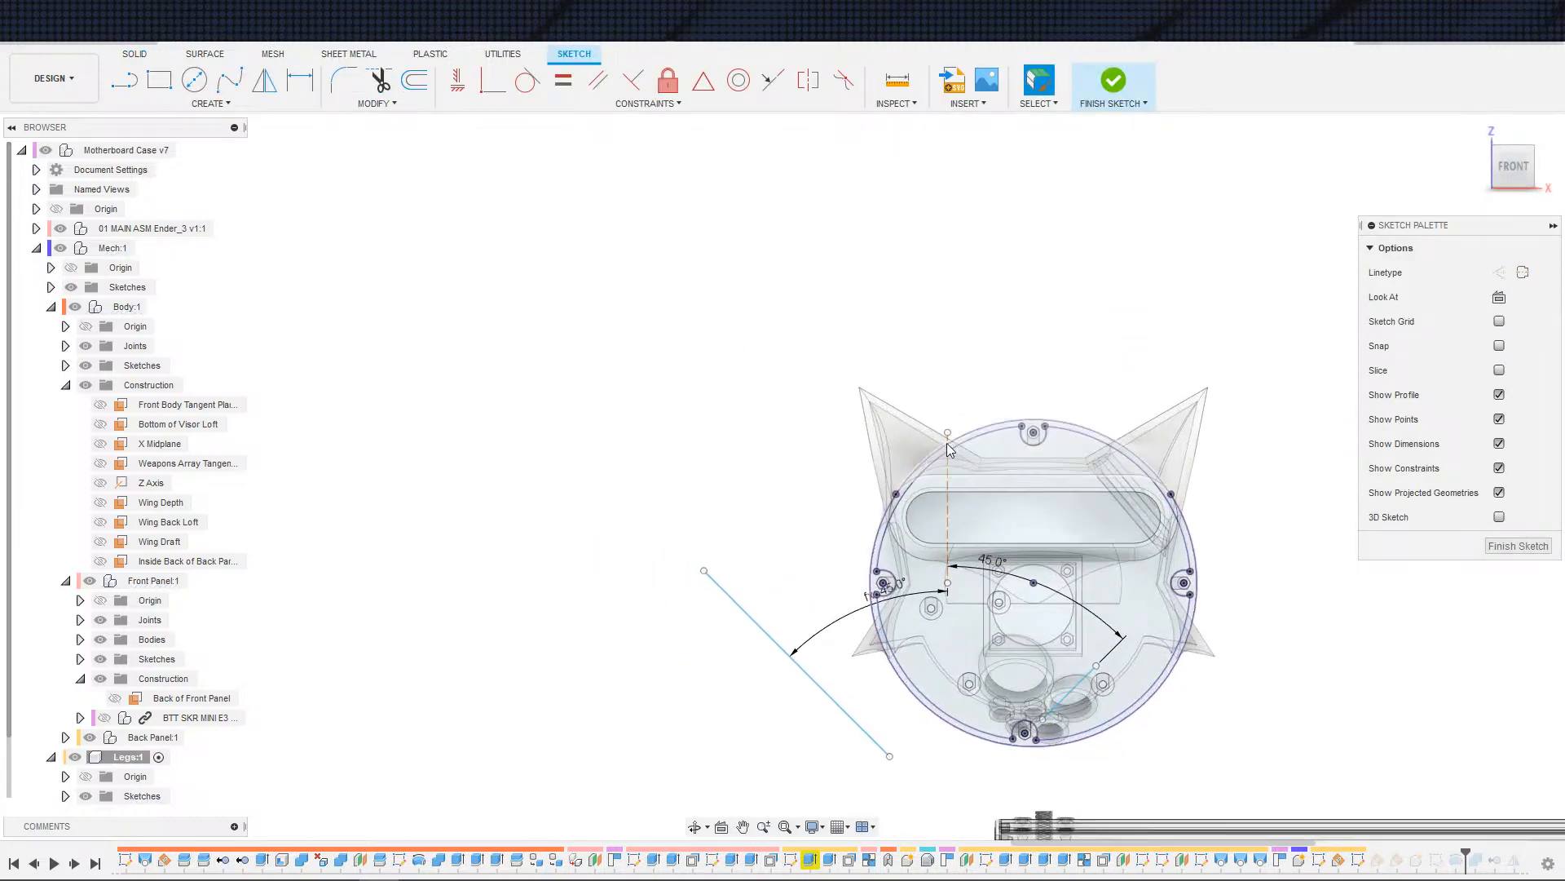
- Make the dashed reference line's upper end coincident with the top screw hole's centre and its lower end with the body circle's centre
{"action": "left_click", "coordinate": [940, 437]}
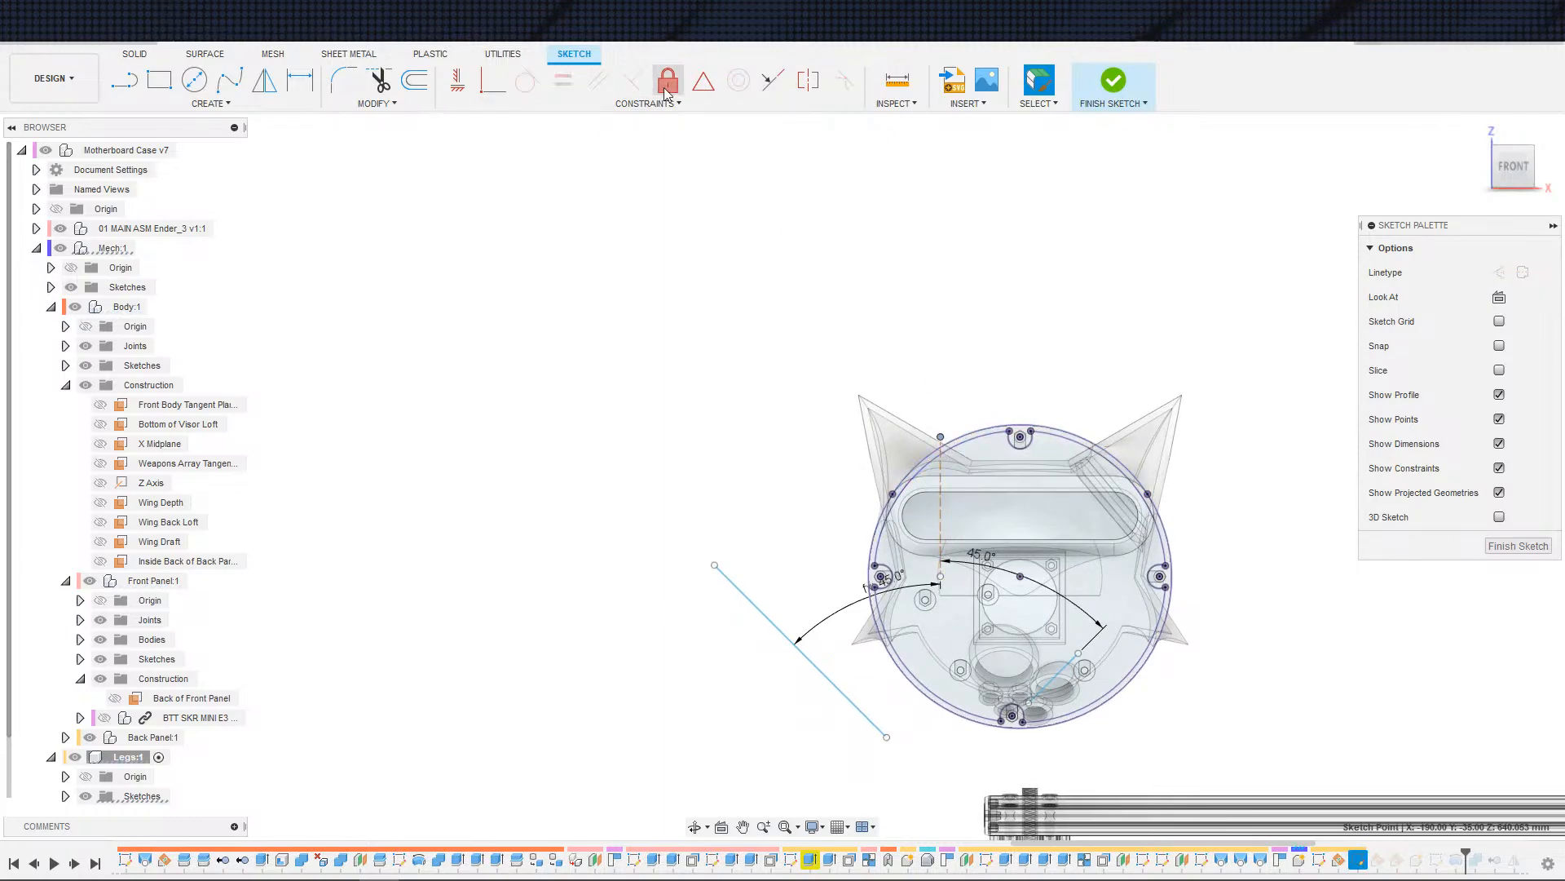
{"action": "left_click", "coordinate": [490, 81]}
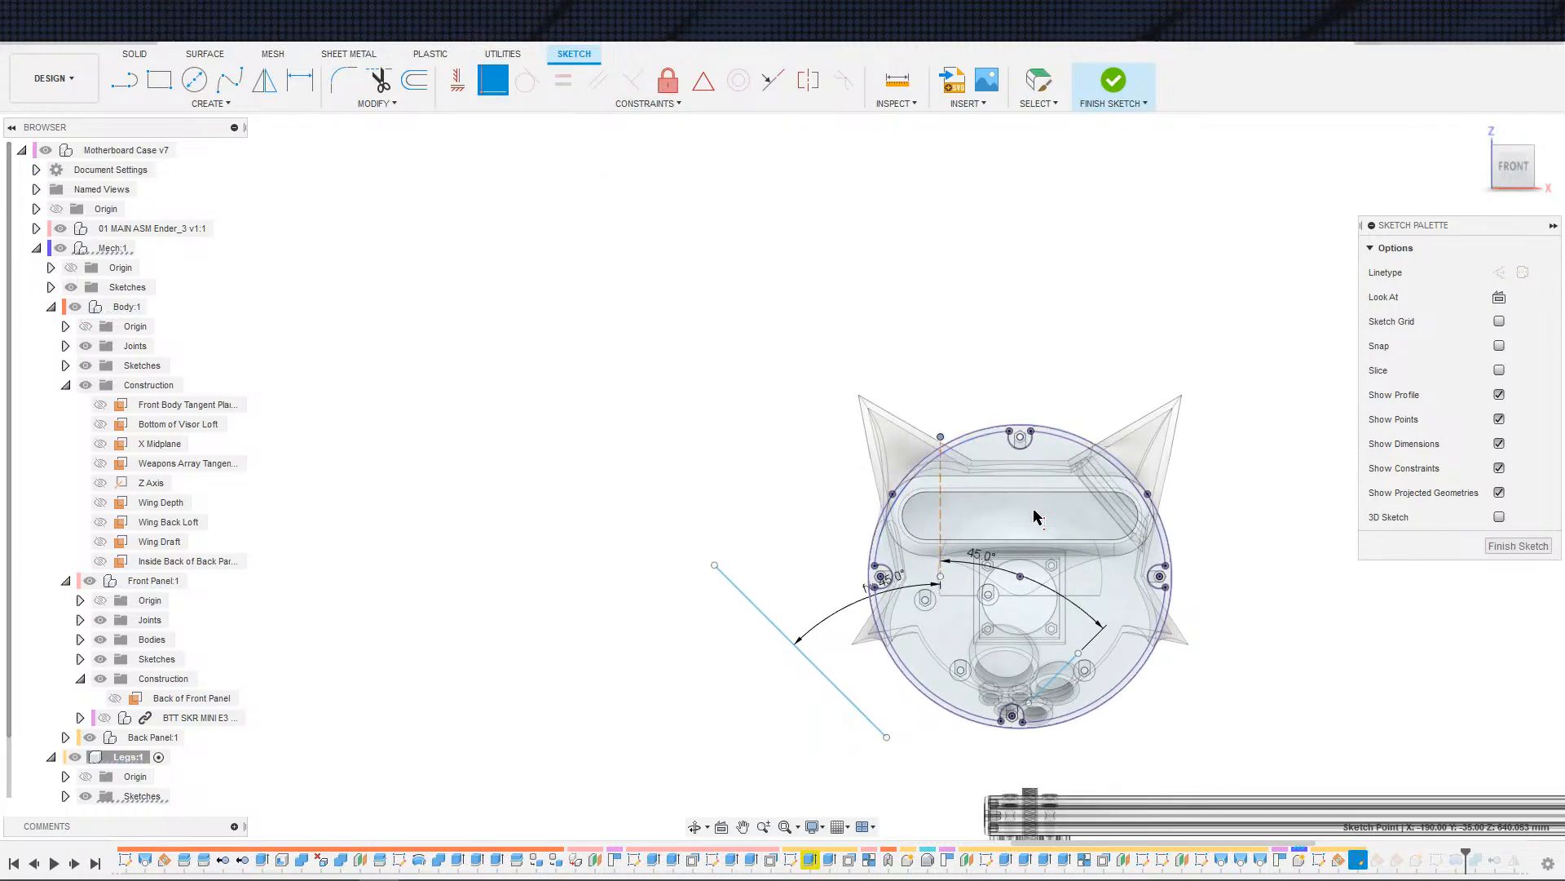
{"action": "left_click", "coordinate": [1020, 577]}
{"action": "key", "text": "Escape"}
{"action": "left_click_drag", "start_coordinate": [1020, 577], "coordinate": [1042, 574]}
{"action": "left_click", "coordinate": [492, 89]}
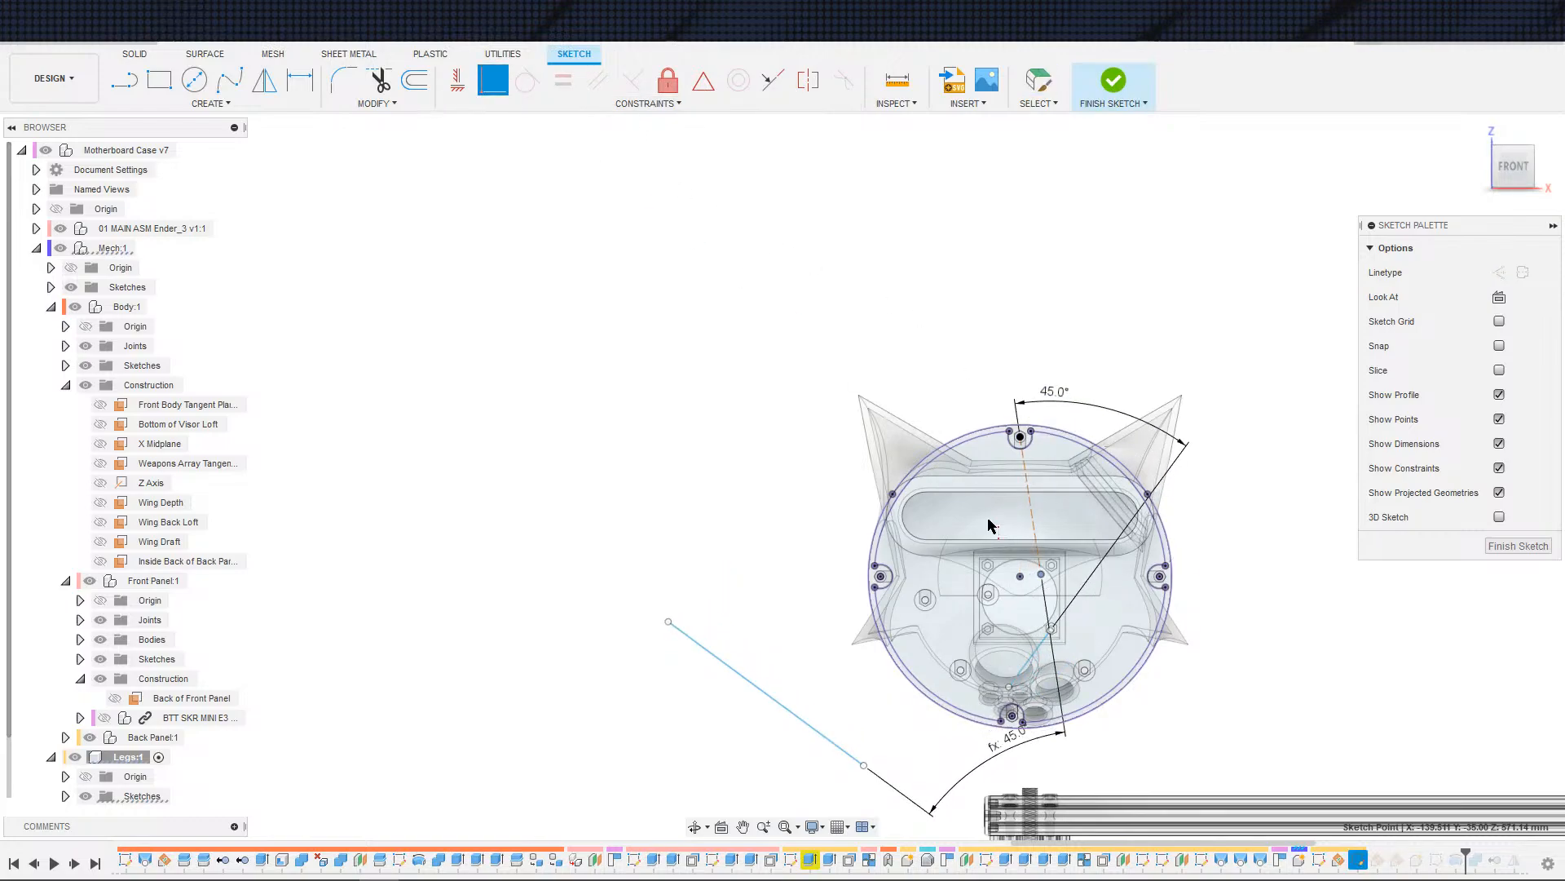
{"action": "left_click", "coordinate": [1043, 575]}
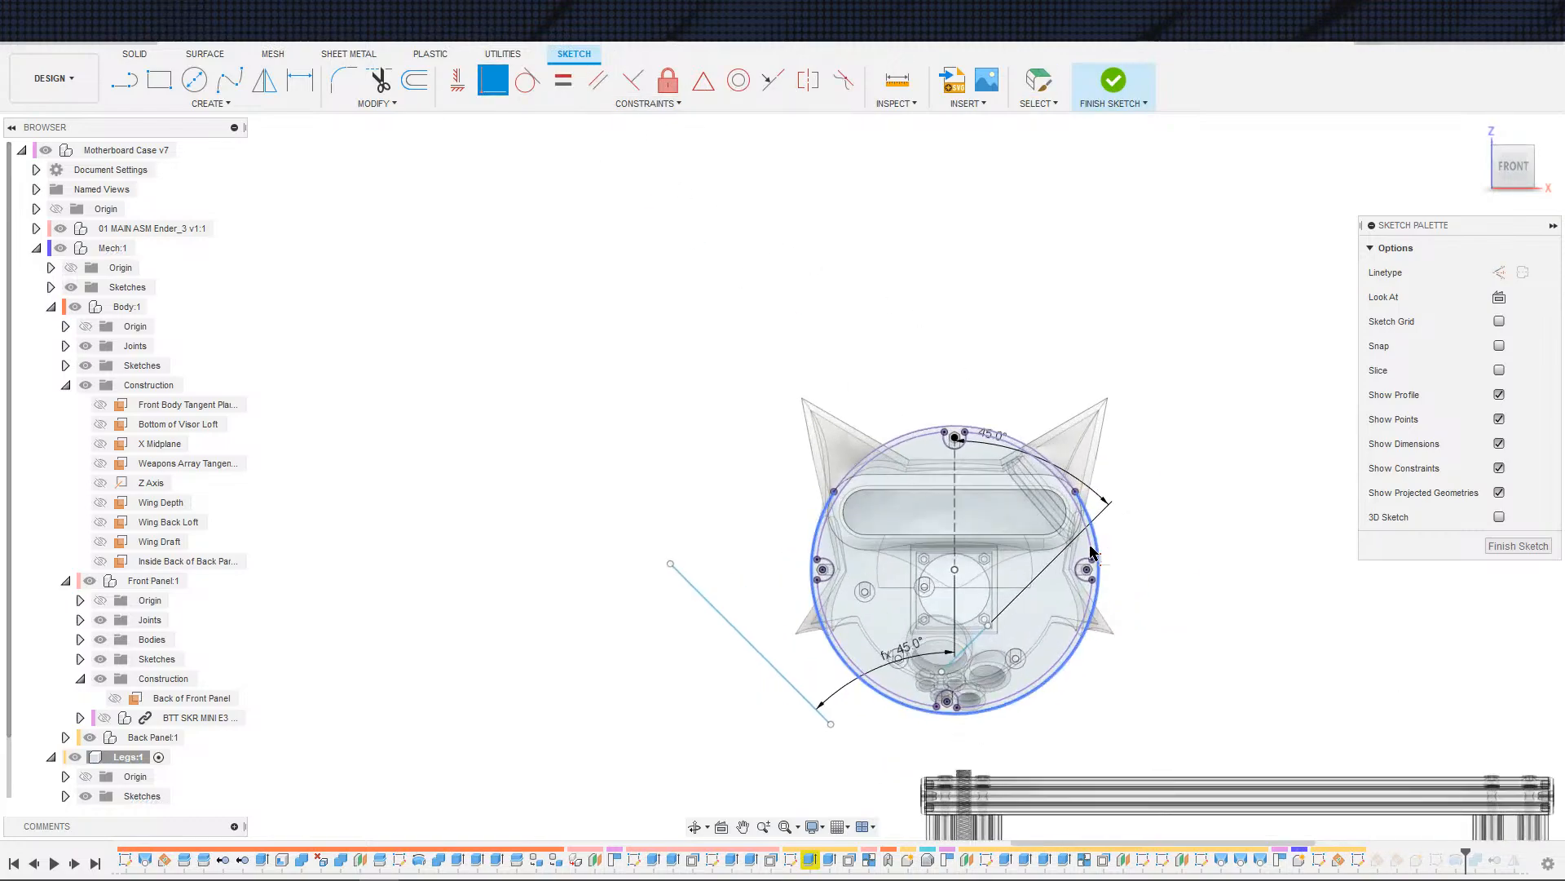
- Make both 45° leg lines tangent to the projected body circle and finish the sketch
{"action": "left_click_drag", "start_coordinate": [990, 650], "coordinate": [1084, 664]}
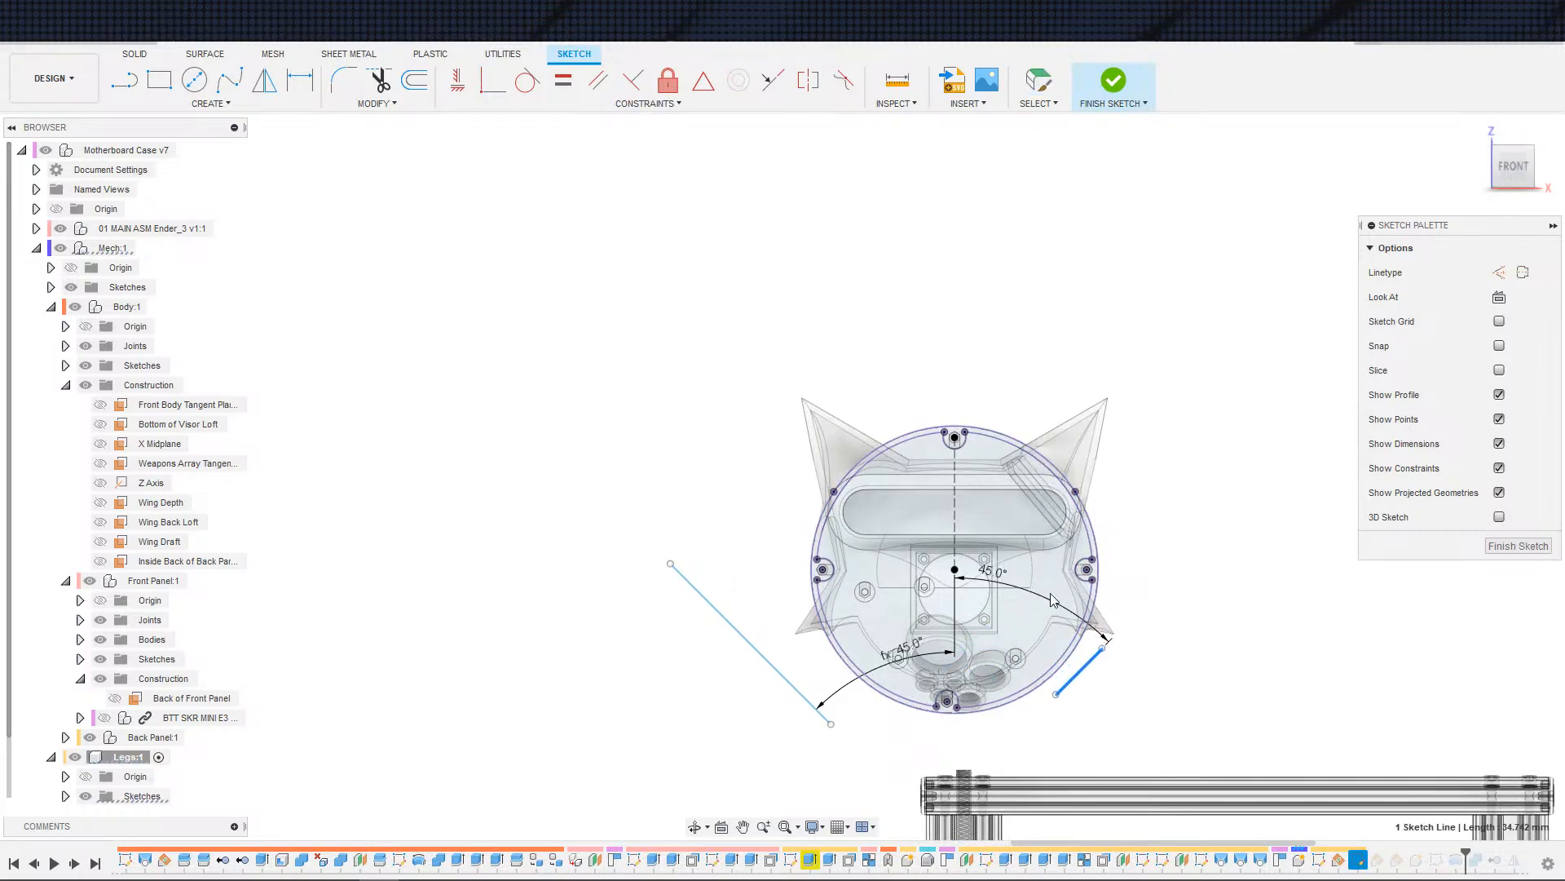
{"action": "left_click", "coordinate": [528, 84]}
{"action": "left_click", "coordinate": [1068, 680]}
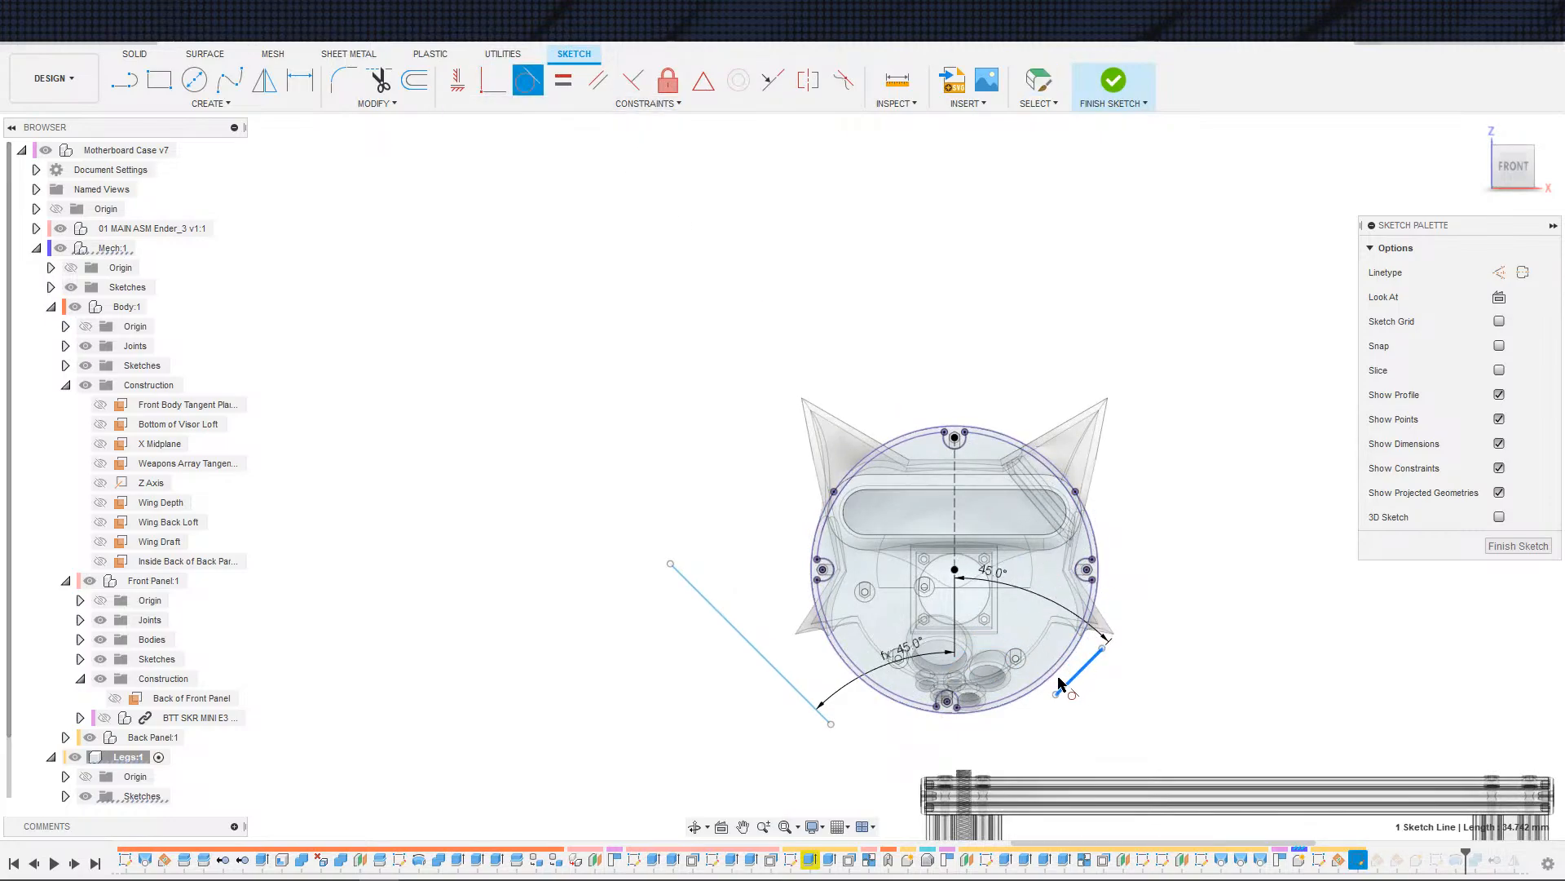
{"action": "left_click", "coordinate": [1056, 685]}
{"action": "left_click", "coordinate": [780, 673]}
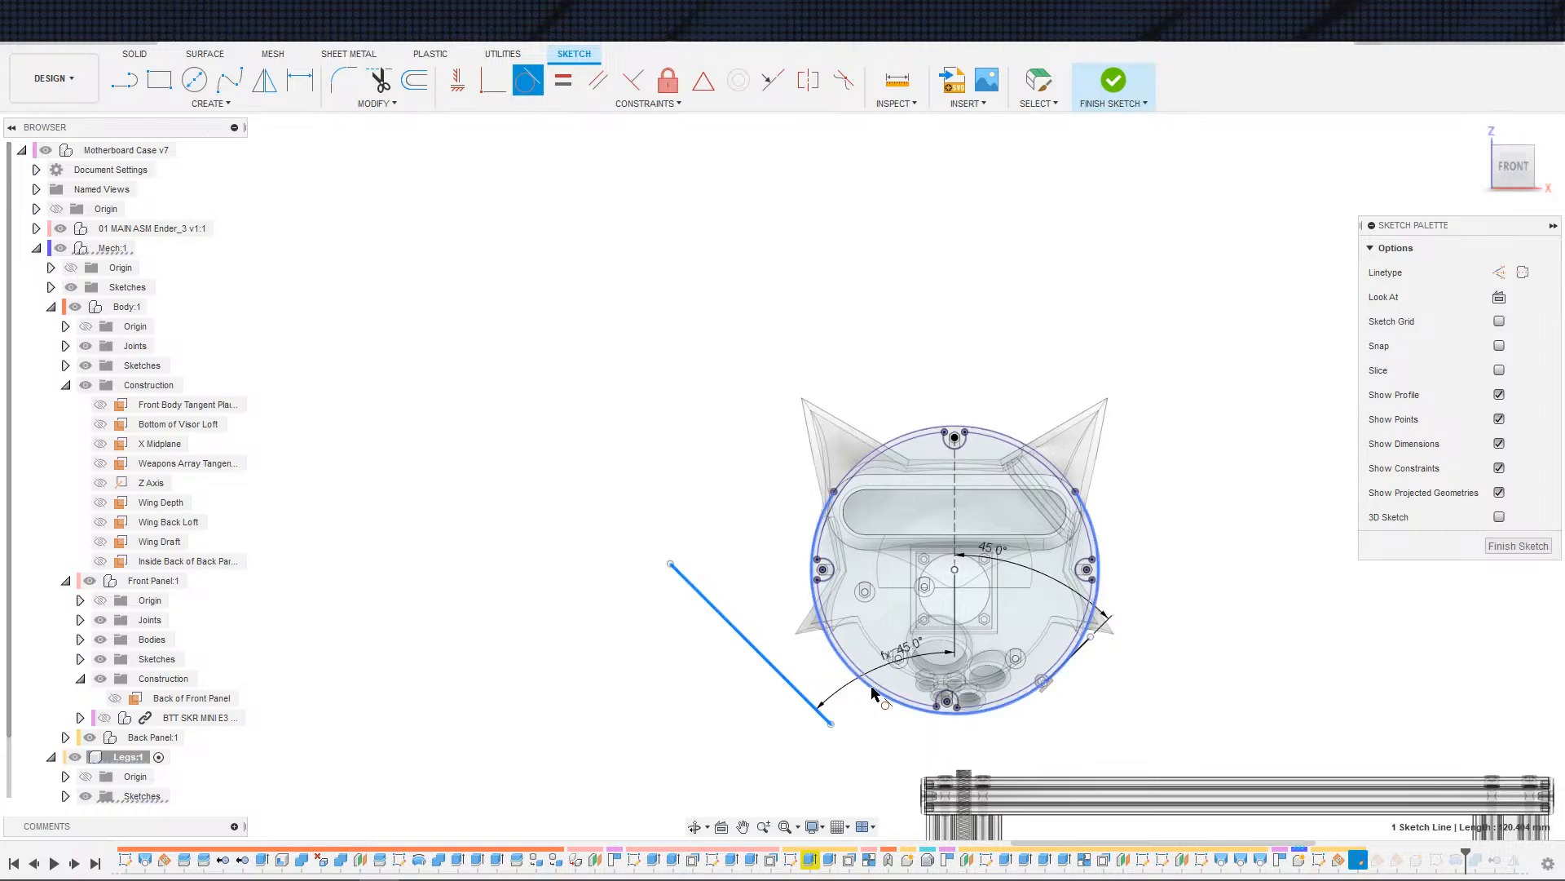
{"action": "left_click", "coordinate": [878, 689]}
{"action": "scroll", "coordinate": [897, 607], "scroll_direction": "down", "scroll_amount": 4}
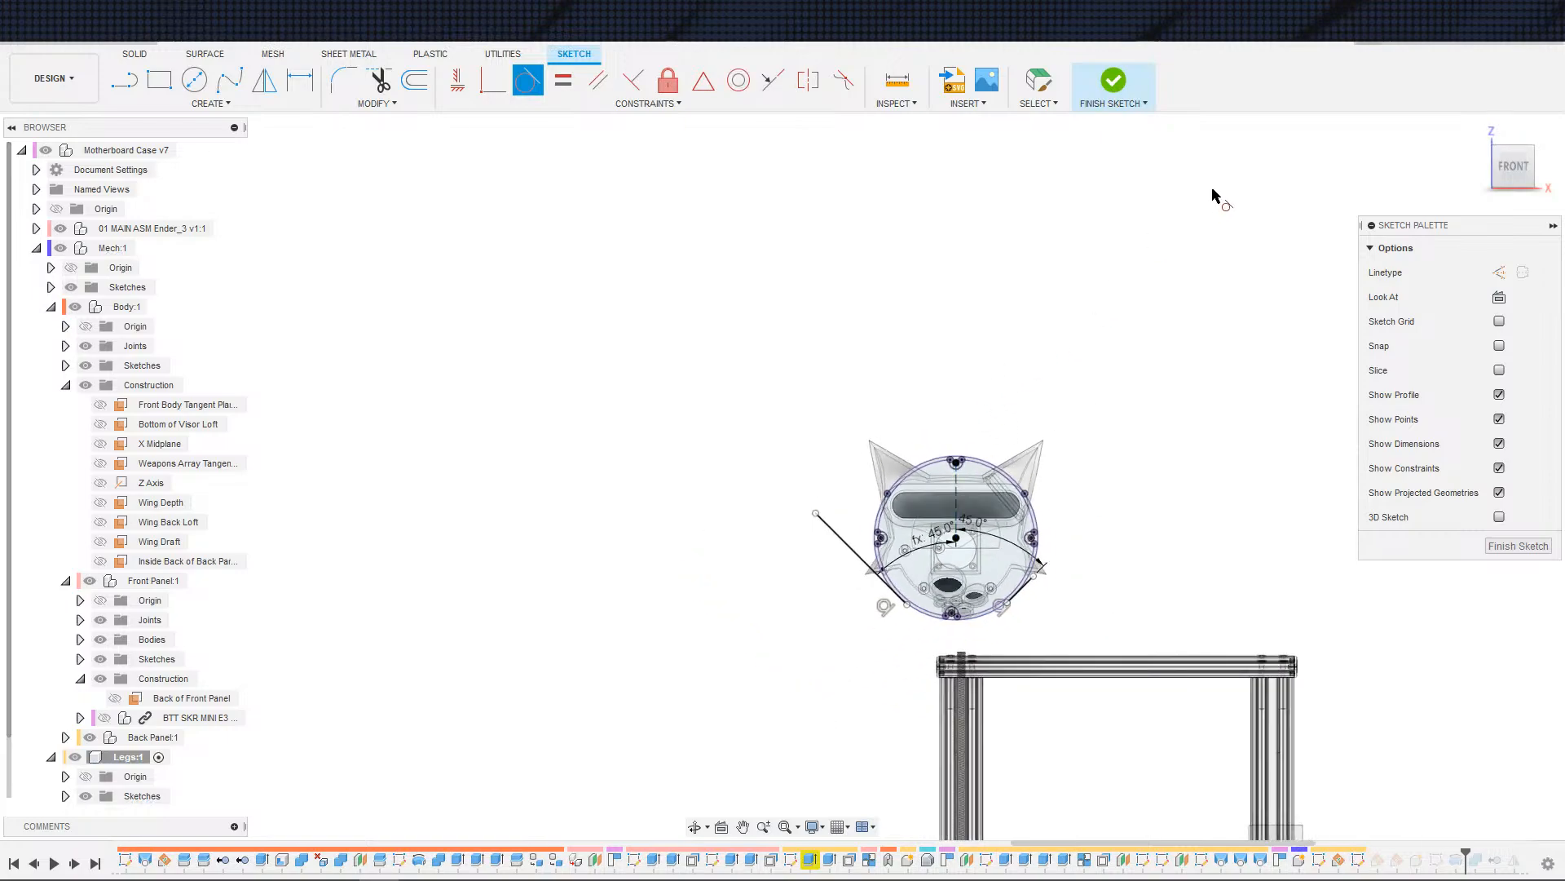
{"action": "left_click", "coordinate": [1113, 80]}
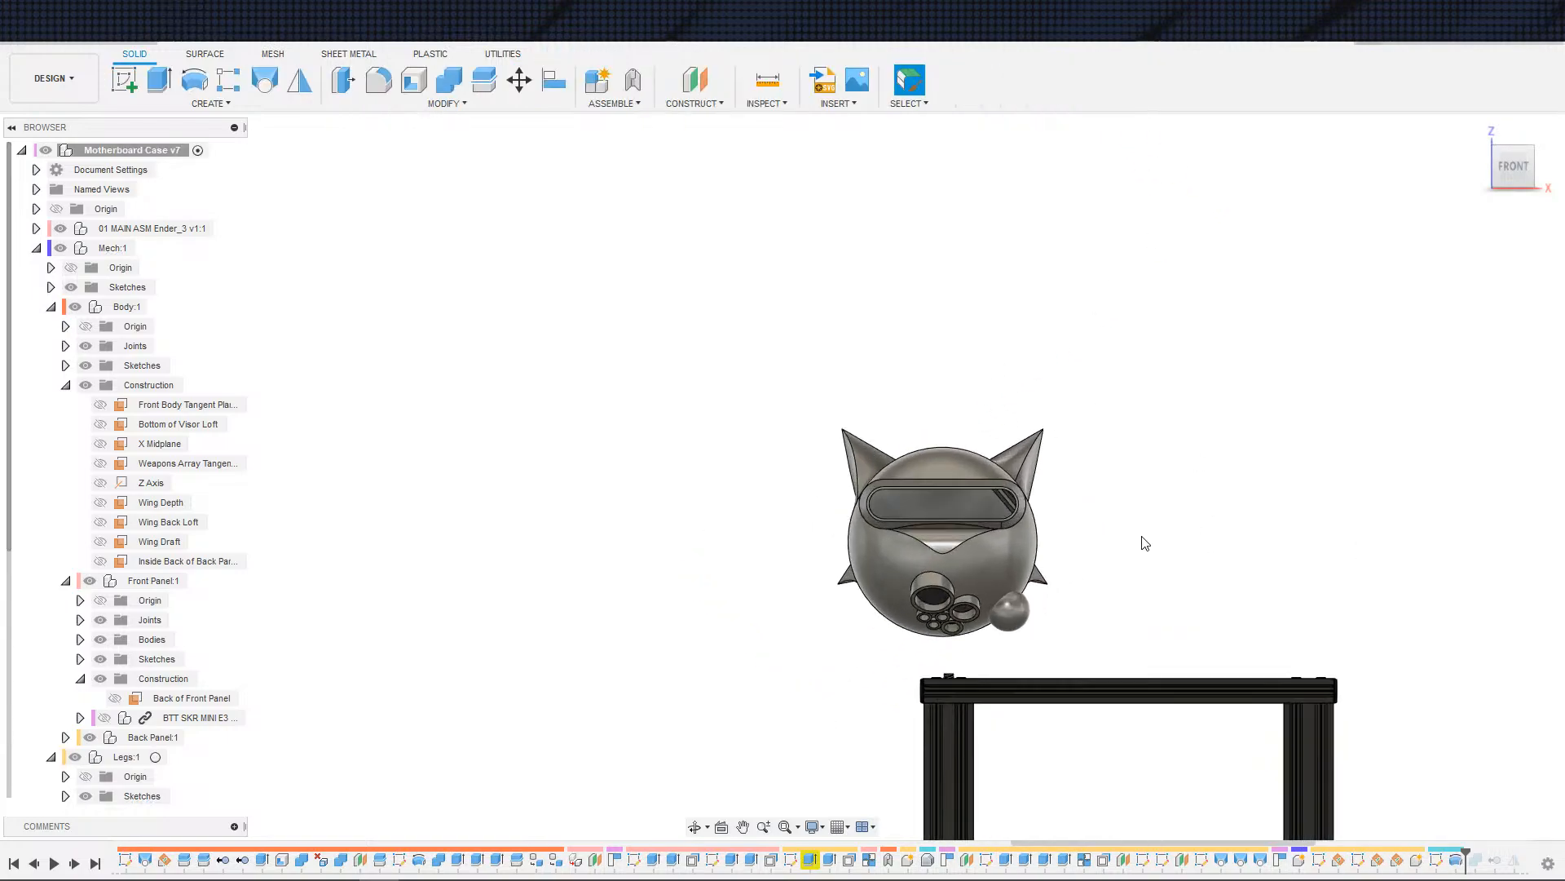
- Roll the timeline forward to its end so all remaining leg features are computed
{"action": "mouse_move", "coordinate": [1044, 542]}
{"action": "middle_mouse_down", "text": "shift"}
{"action": "mouse_move", "coordinate": [1129, 531]}
{"action": "mouse_move", "coordinate": [1125, 566]}
{"action": "mouse_move", "coordinate": [1155, 574]}
{"action": "middle_mouse_up", "text": "shift"}
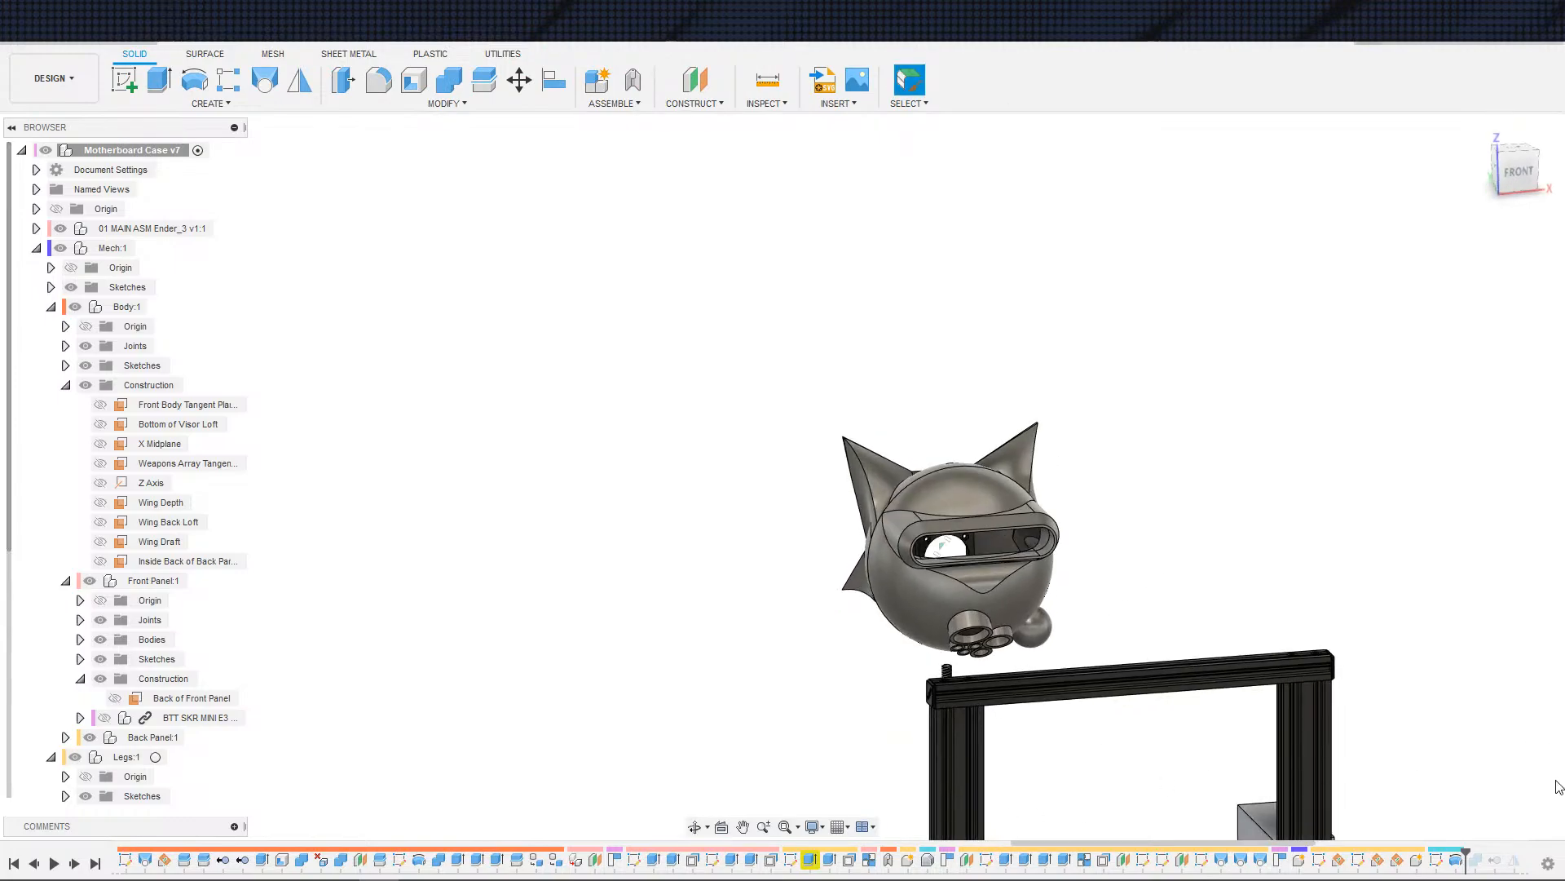
{"action": "middle_click_drag", "start_coordinate": [1322, 709], "coordinate": [1098, 669], "text": "shift"}
{"action": "left_click_drag", "start_coordinate": [1465, 852], "coordinate": [1526, 852]}
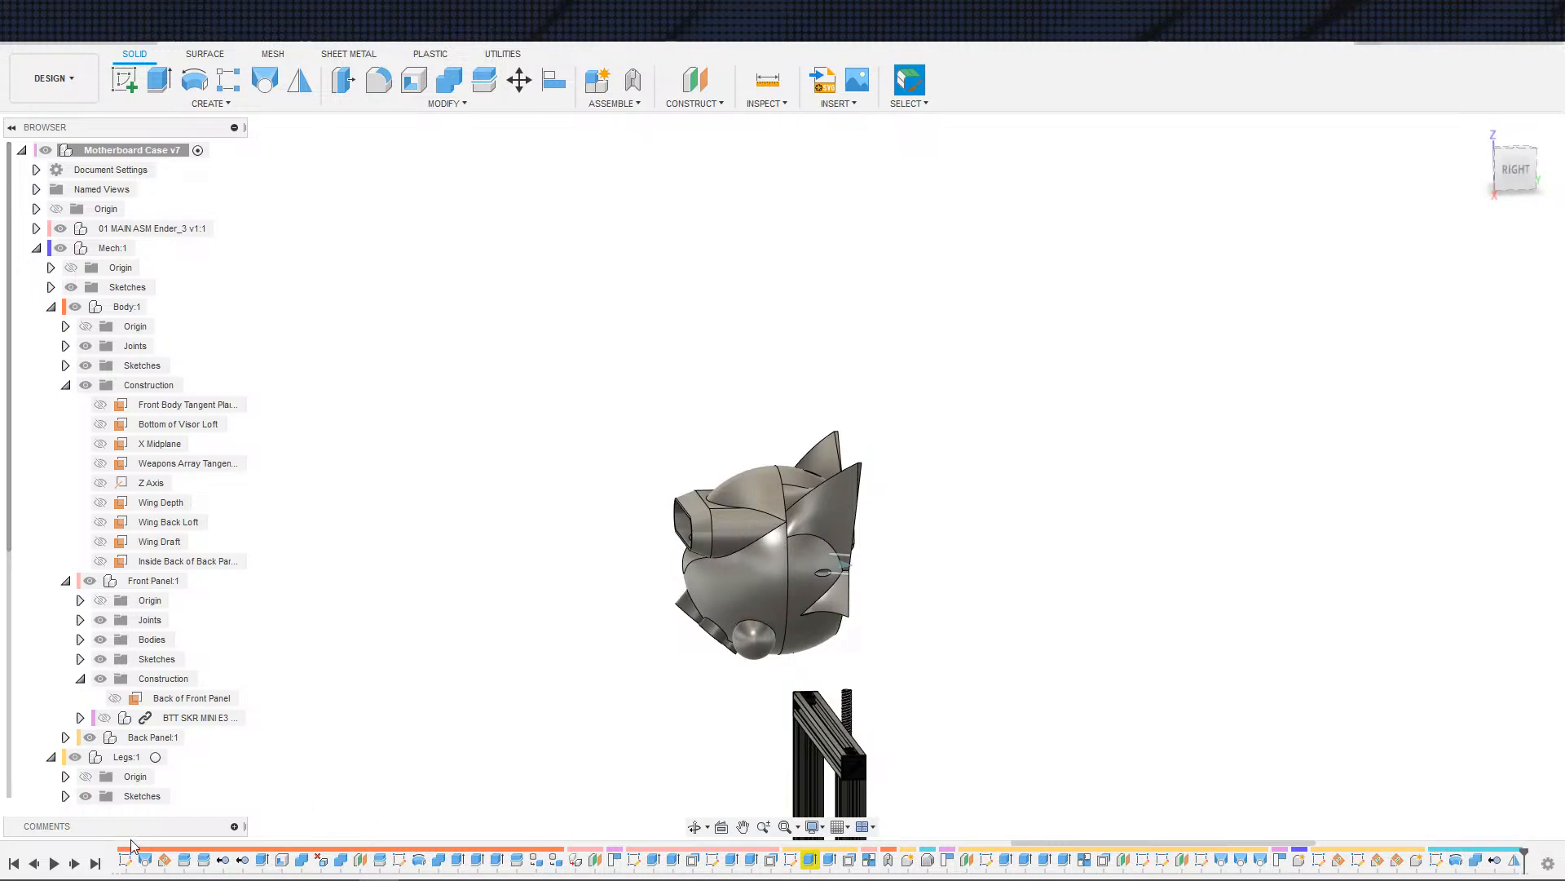
{"action": "left_click", "coordinate": [93, 864]}
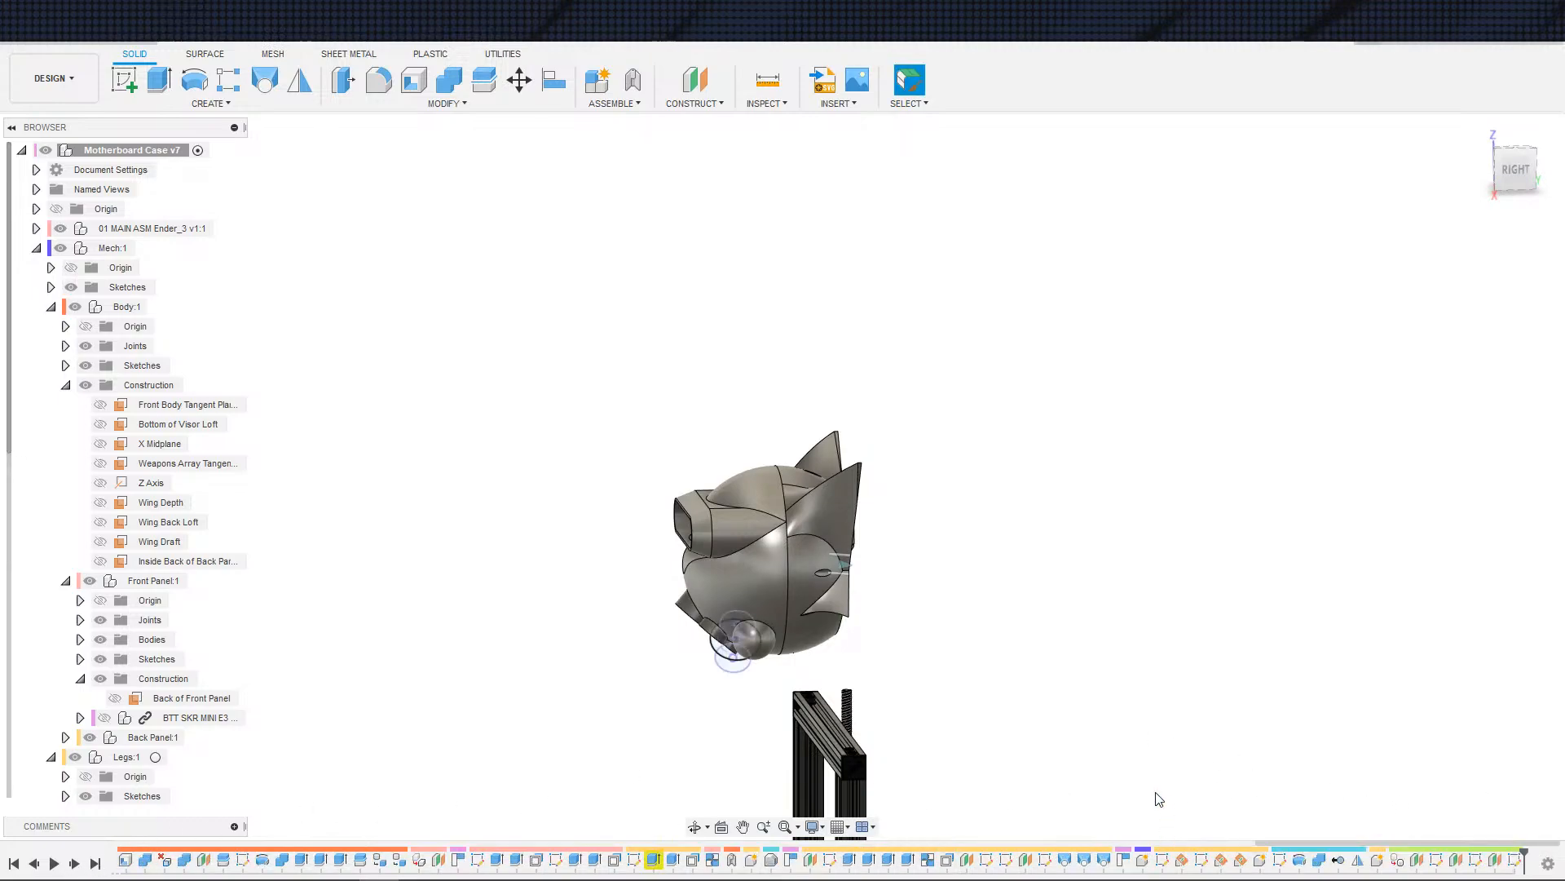
- Inspect the leg's circular profile sketches against the ball joint and the body from the side and back
{"action": "middle_click_drag", "start_coordinate": [943, 734], "coordinate": [1185, 747], "text": "shift"}
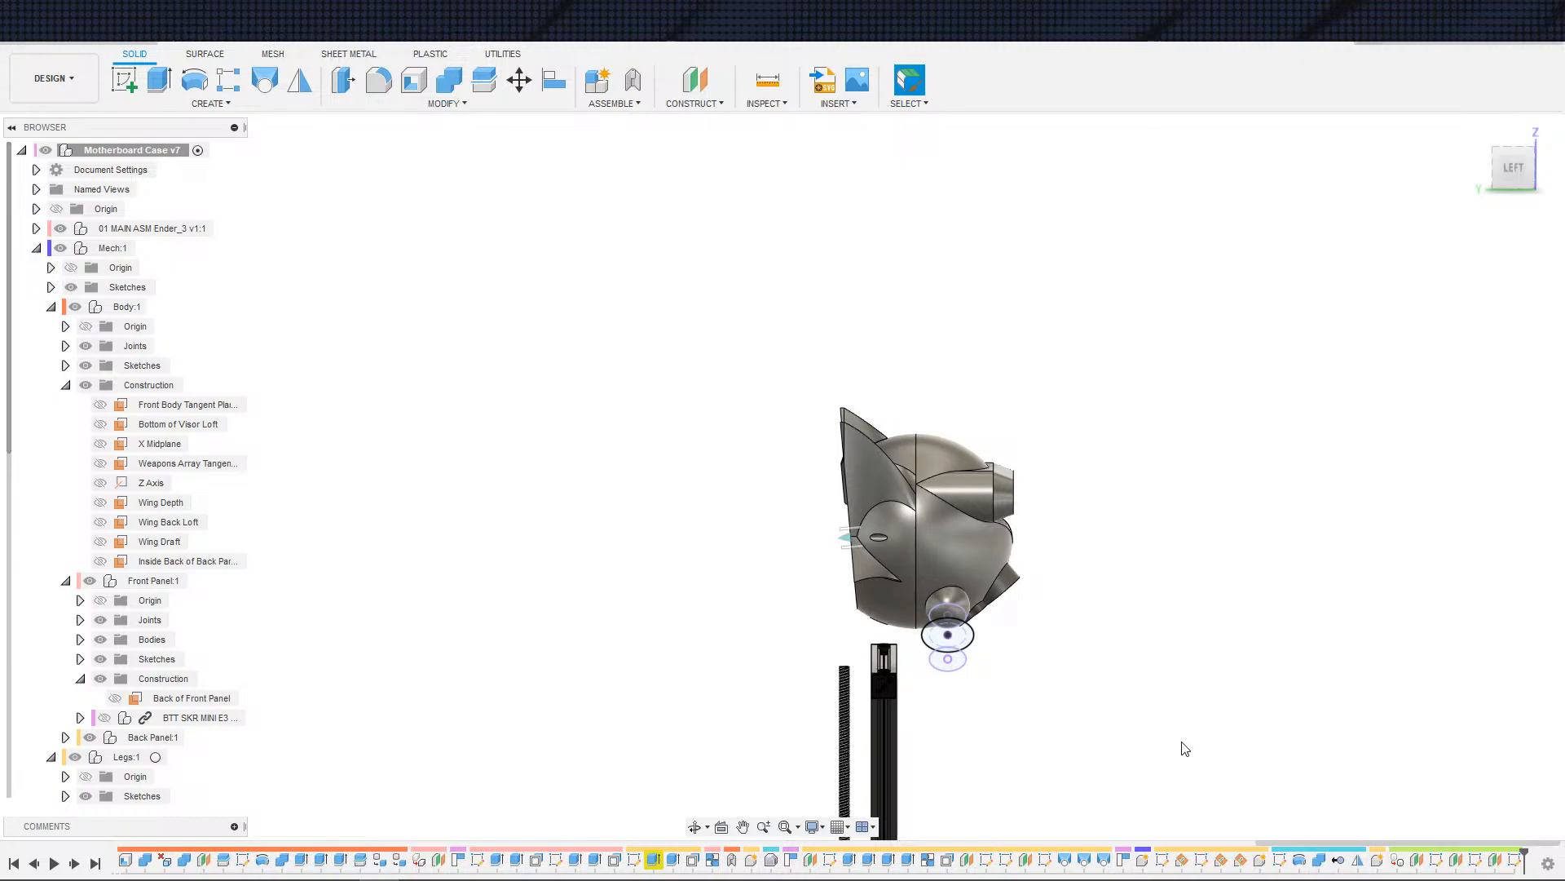
{"action": "middle_click_drag", "start_coordinate": [1048, 801], "coordinate": [1097, 761], "text": "shift"}
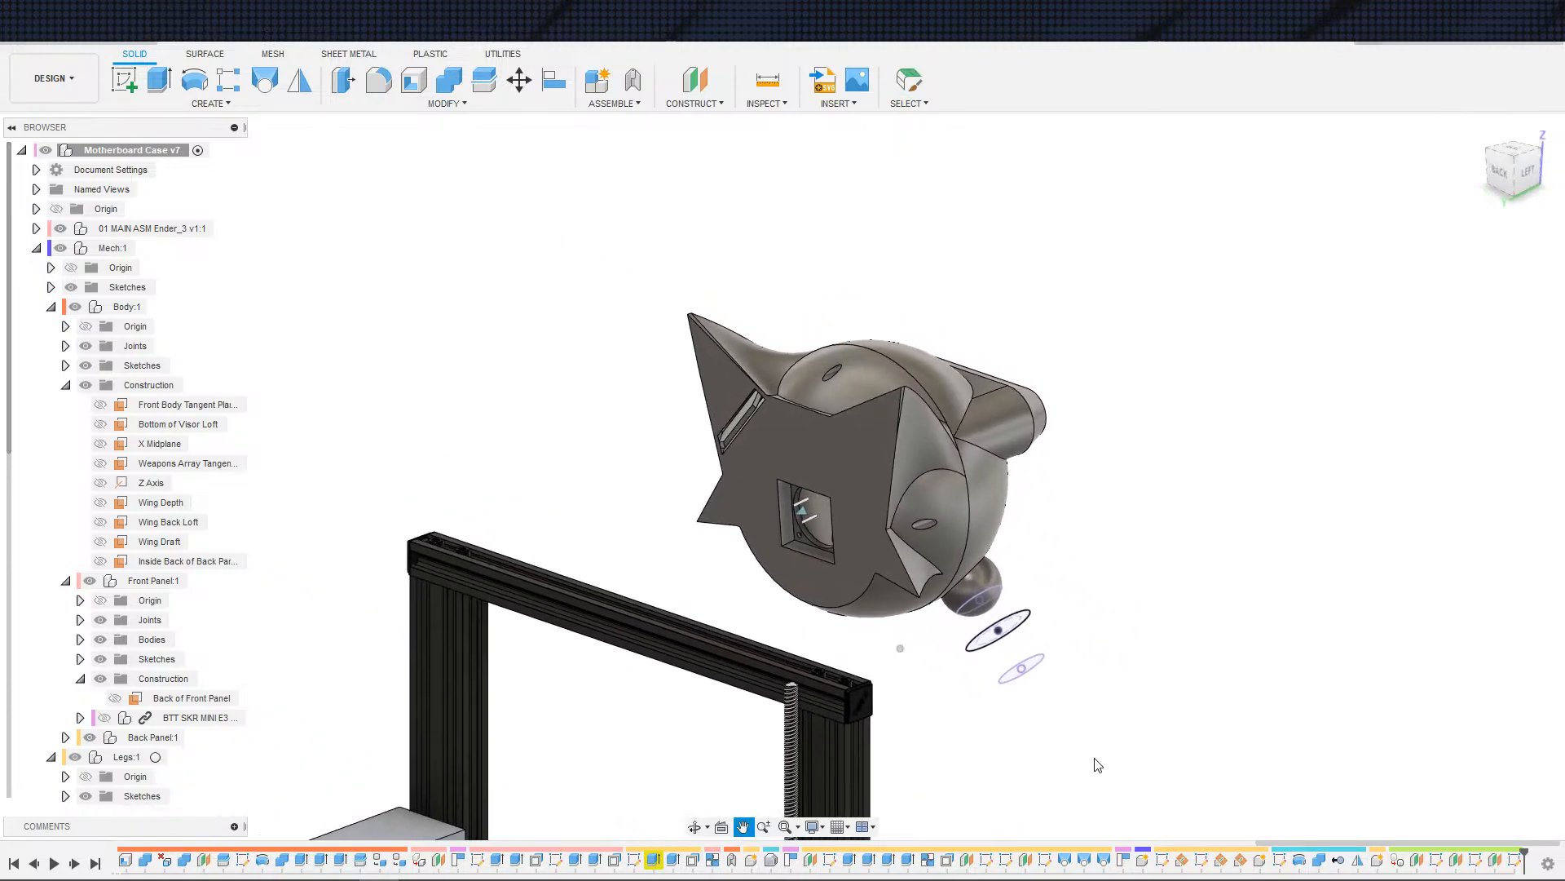
{"action": "scroll", "coordinate": [1026, 634], "scroll_direction": "up", "scroll_amount": 3}
{"action": "middle_click_drag", "start_coordinate": [1024, 632], "coordinate": [967, 596], "text": "shift"}
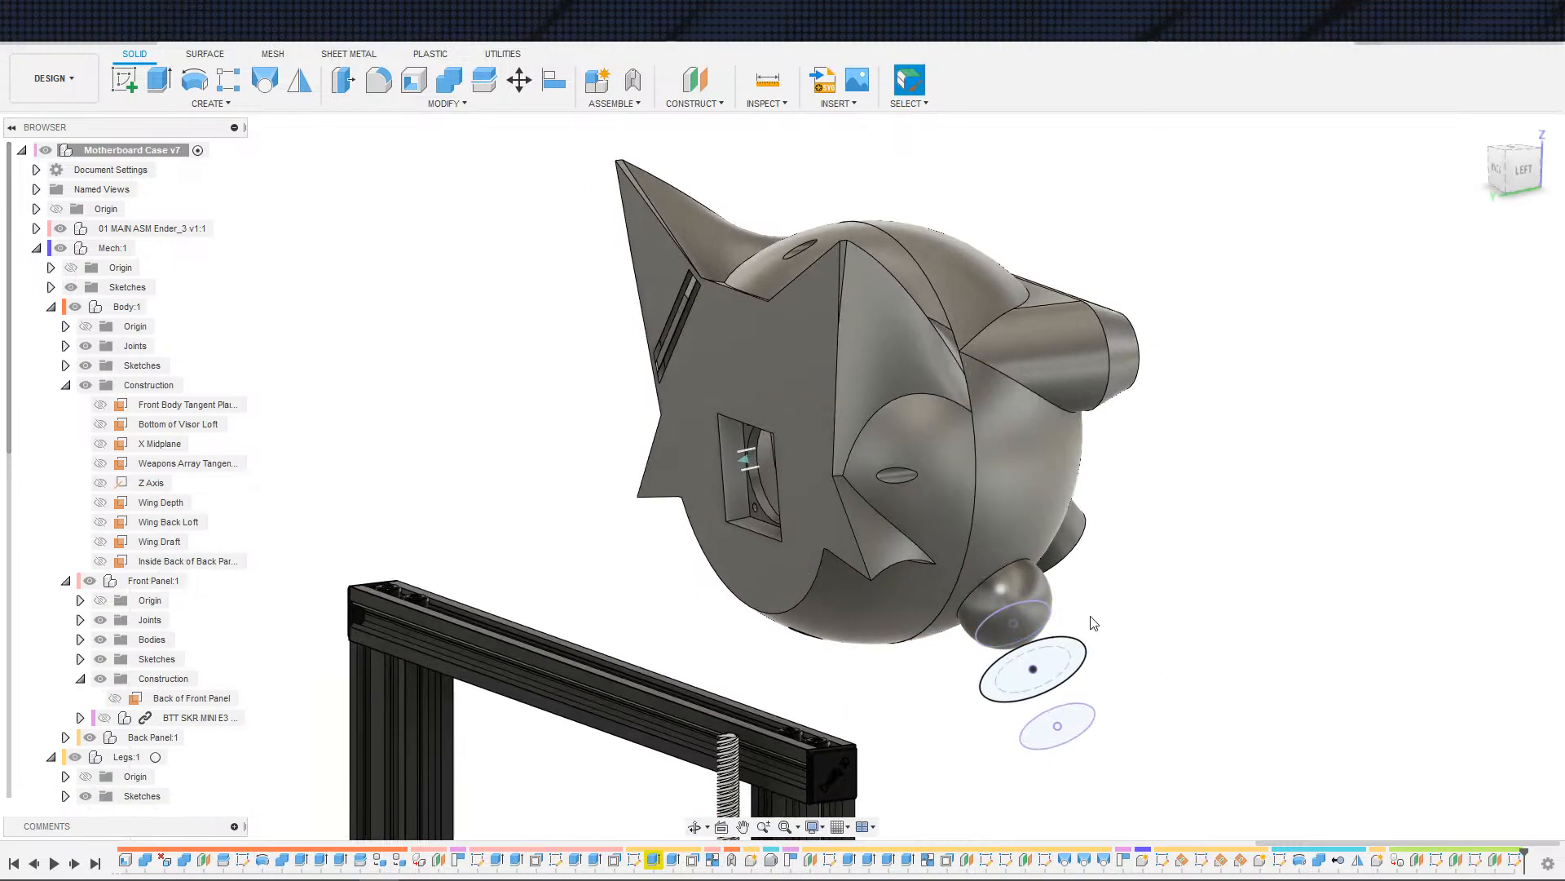
{"action": "middle_click_drag", "start_coordinate": [1148, 678], "coordinate": [1073, 678], "text": "shift"}
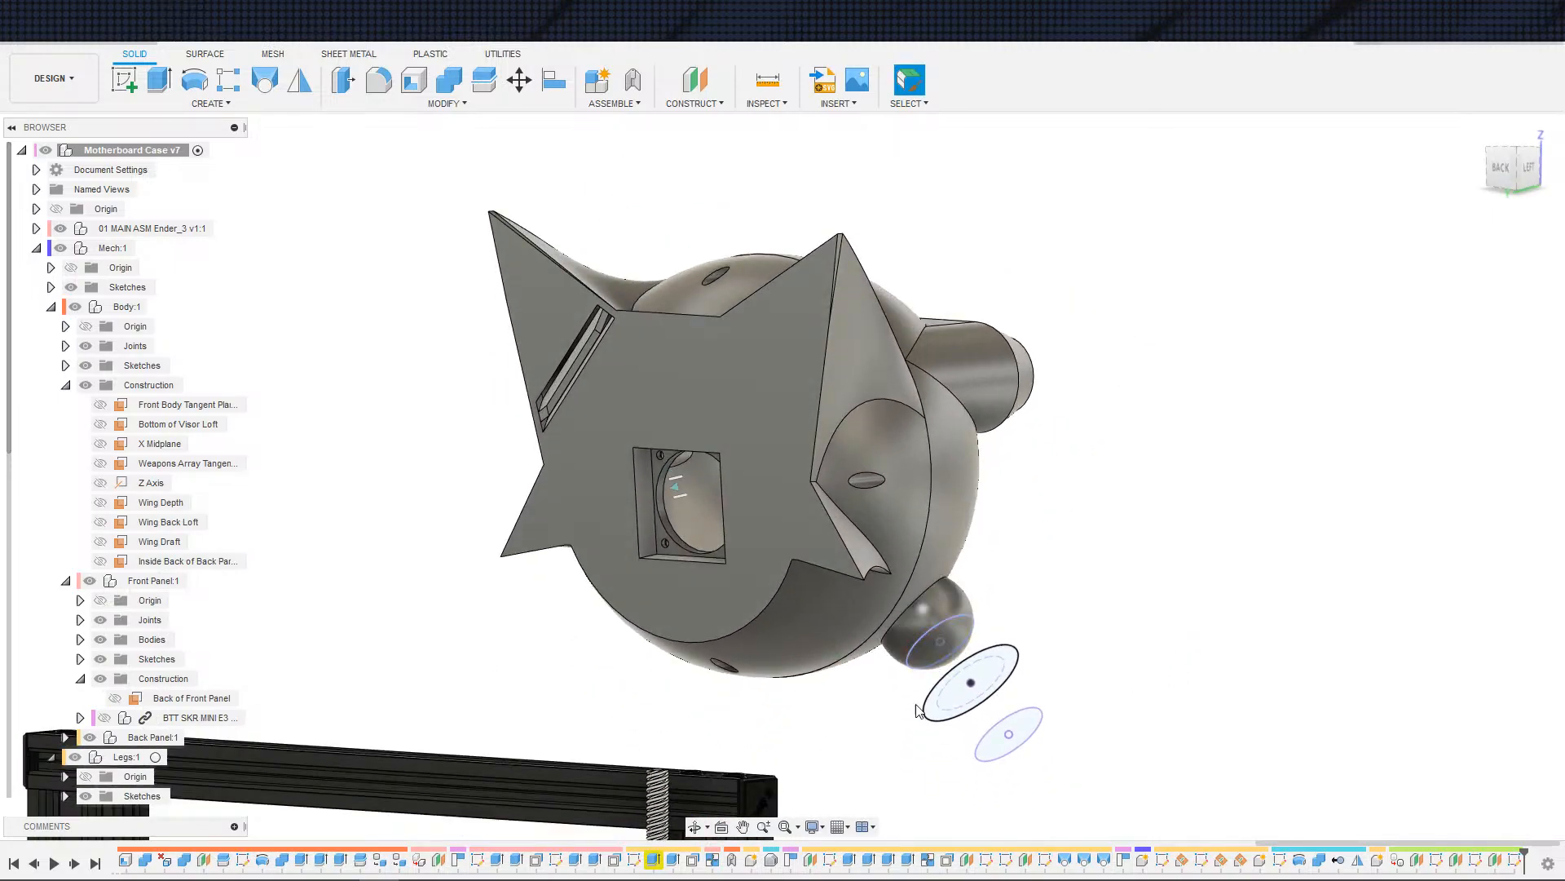
{"action": "middle_click_drag", "start_coordinate": [932, 688], "coordinate": [1197, 695], "text": "shift"}
{"action": "scroll", "coordinate": [1134, 738], "scroll_direction": "up", "scroll_amount": 2}
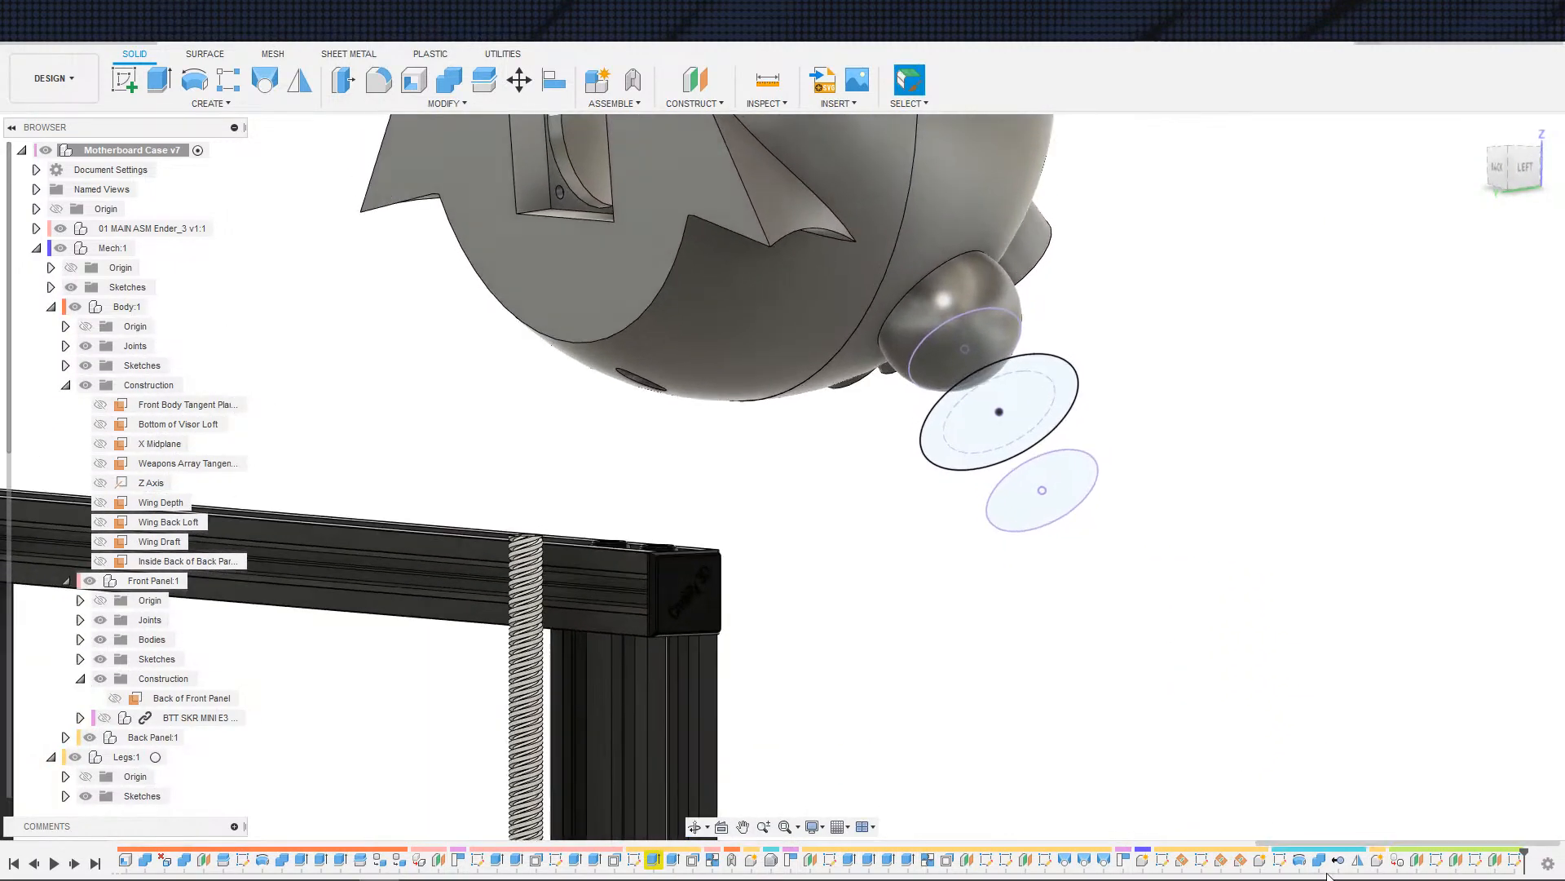
- Roll the timeline back to just before the leg's circular profile sketches
{"action": "left_click", "coordinate": [1425, 862]}
{"action": "middle_click_drag", "start_coordinate": [1359, 769], "coordinate": [1253, 730], "text": "shift"}
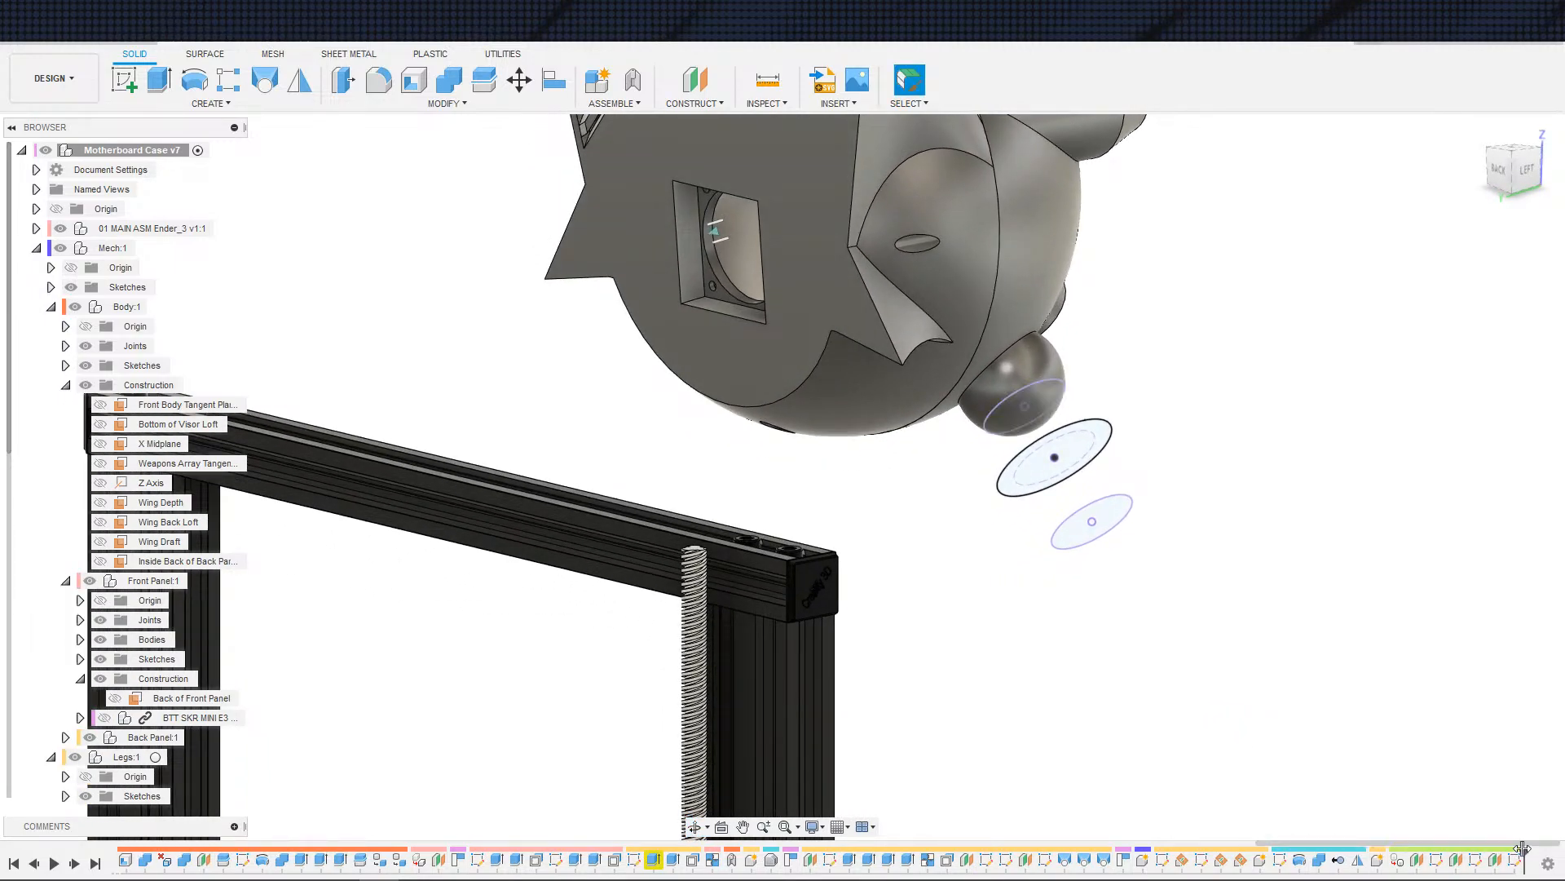
{"action": "left_click_drag", "start_coordinate": [1522, 849], "coordinate": [1428, 862]}
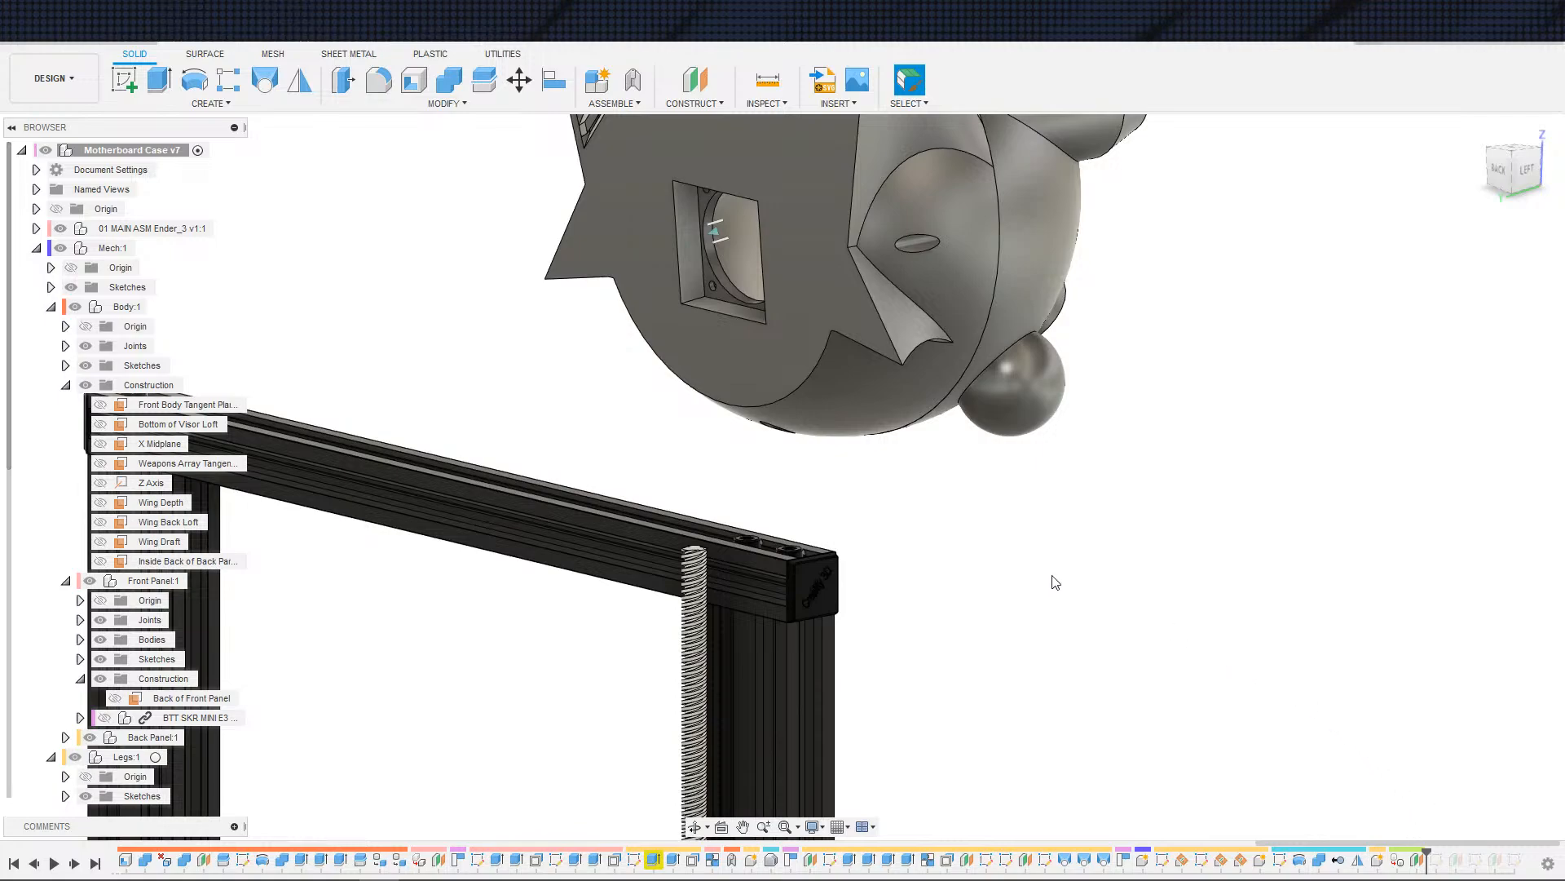
- Examine the ball joint's position against the body and the printer frame for planning the leg's shape
{"action": "scroll", "coordinate": [1055, 581], "scroll_direction": "down", "scroll_amount": 1}
{"action": "scroll", "coordinate": [1036, 541], "scroll_direction": "down", "scroll_amount": 2}
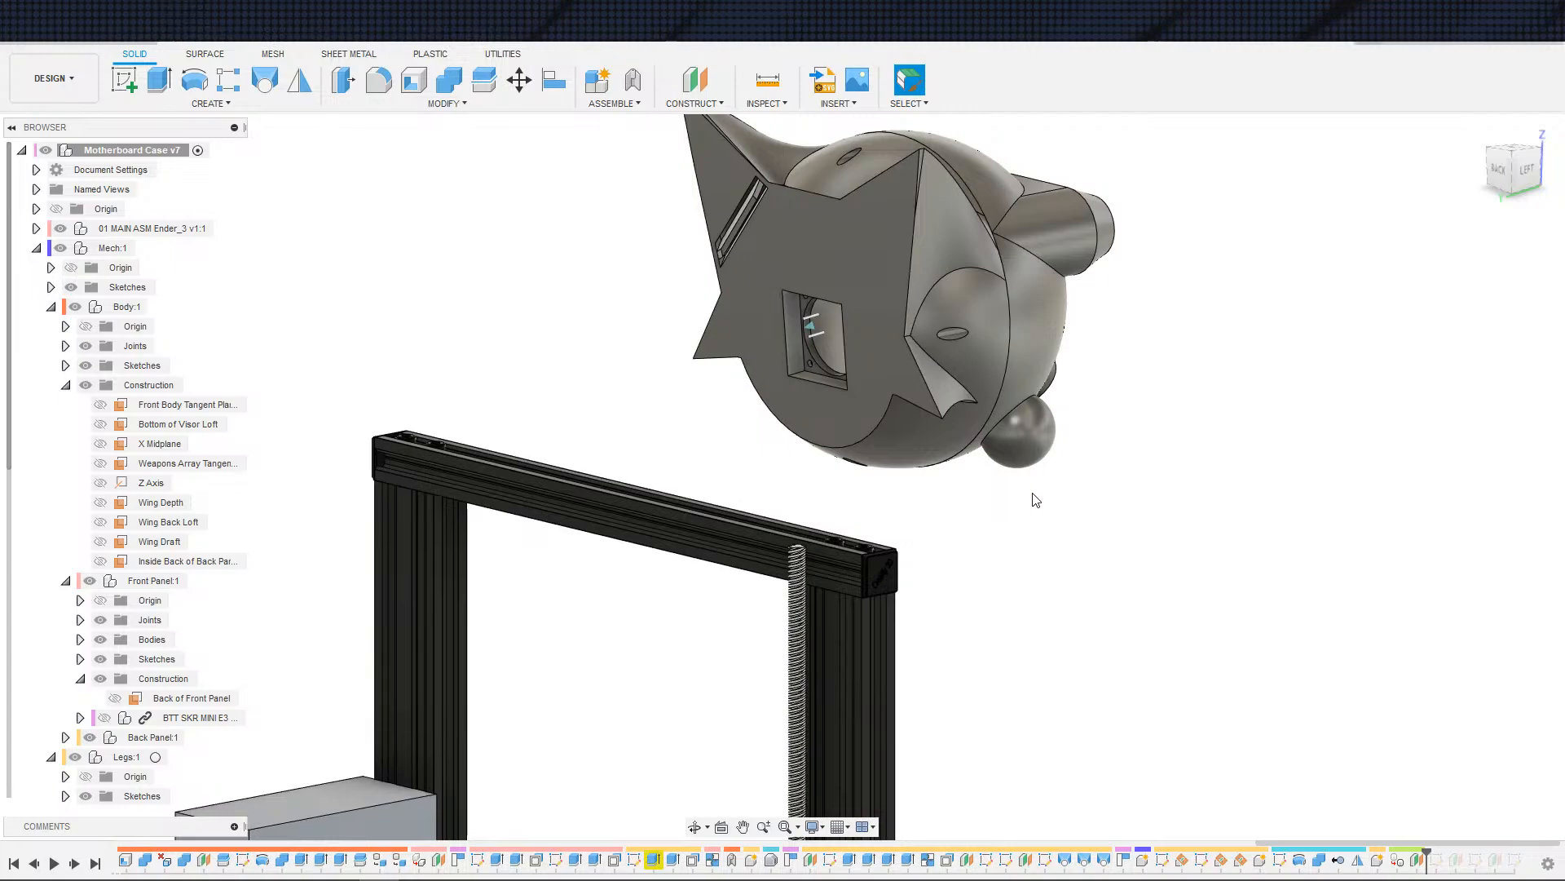
{"action": "scroll", "coordinate": [1128, 526], "scroll_direction": "up", "scroll_amount": 2}
{"action": "scroll", "coordinate": [1115, 520], "scroll_direction": "down", "scroll_amount": 1}
{"action": "middle_click_drag", "start_coordinate": [1101, 511], "coordinate": [1110, 522]}
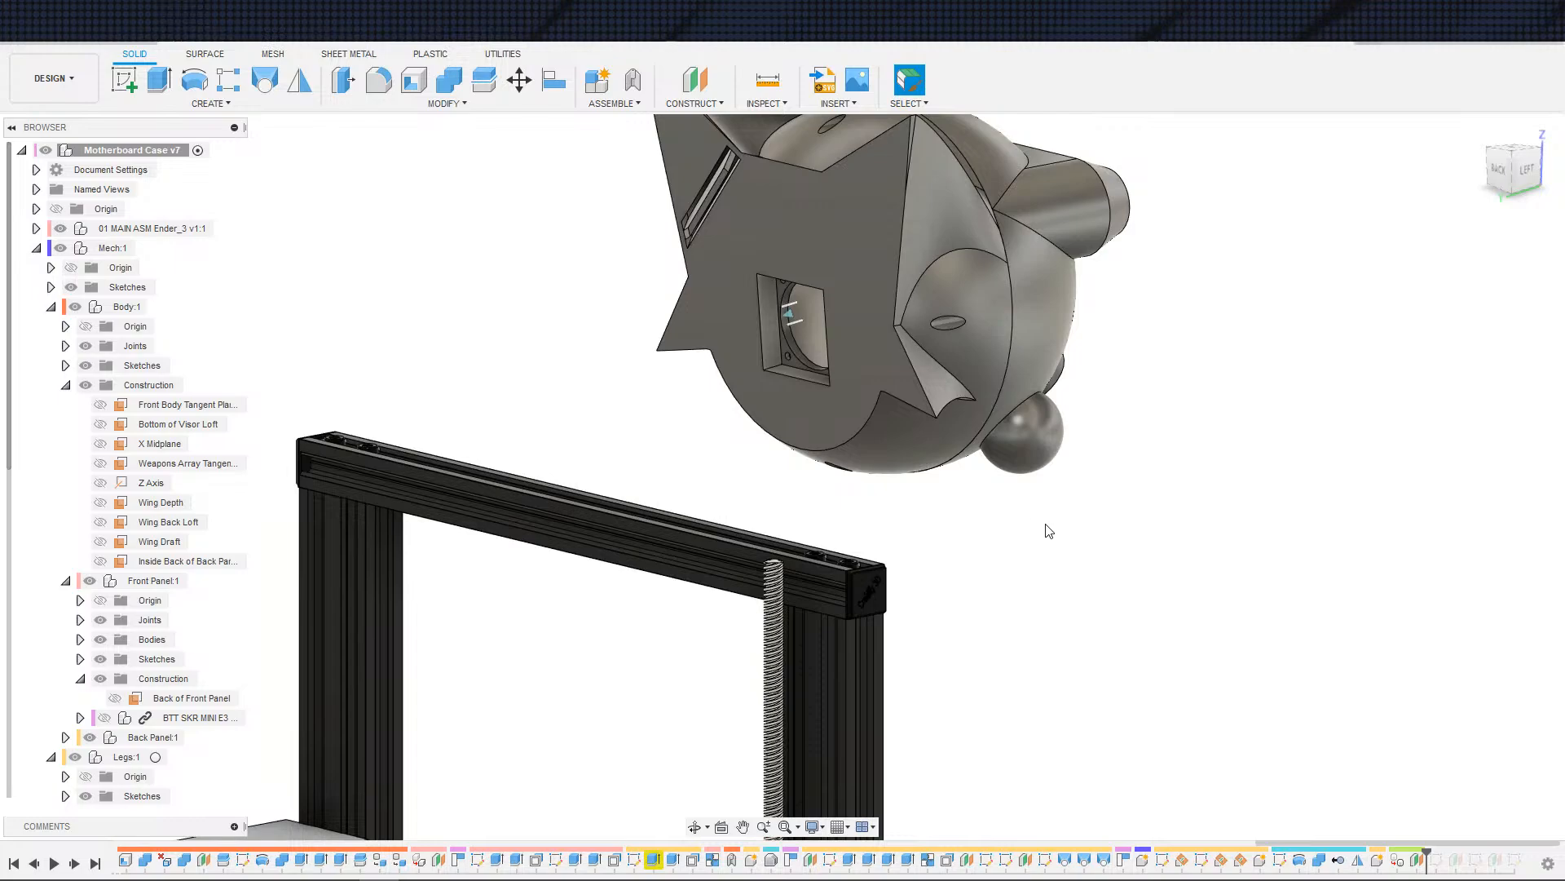
{"action": "scroll", "coordinate": [1107, 489], "scroll_direction": "up", "scroll_amount": 2}
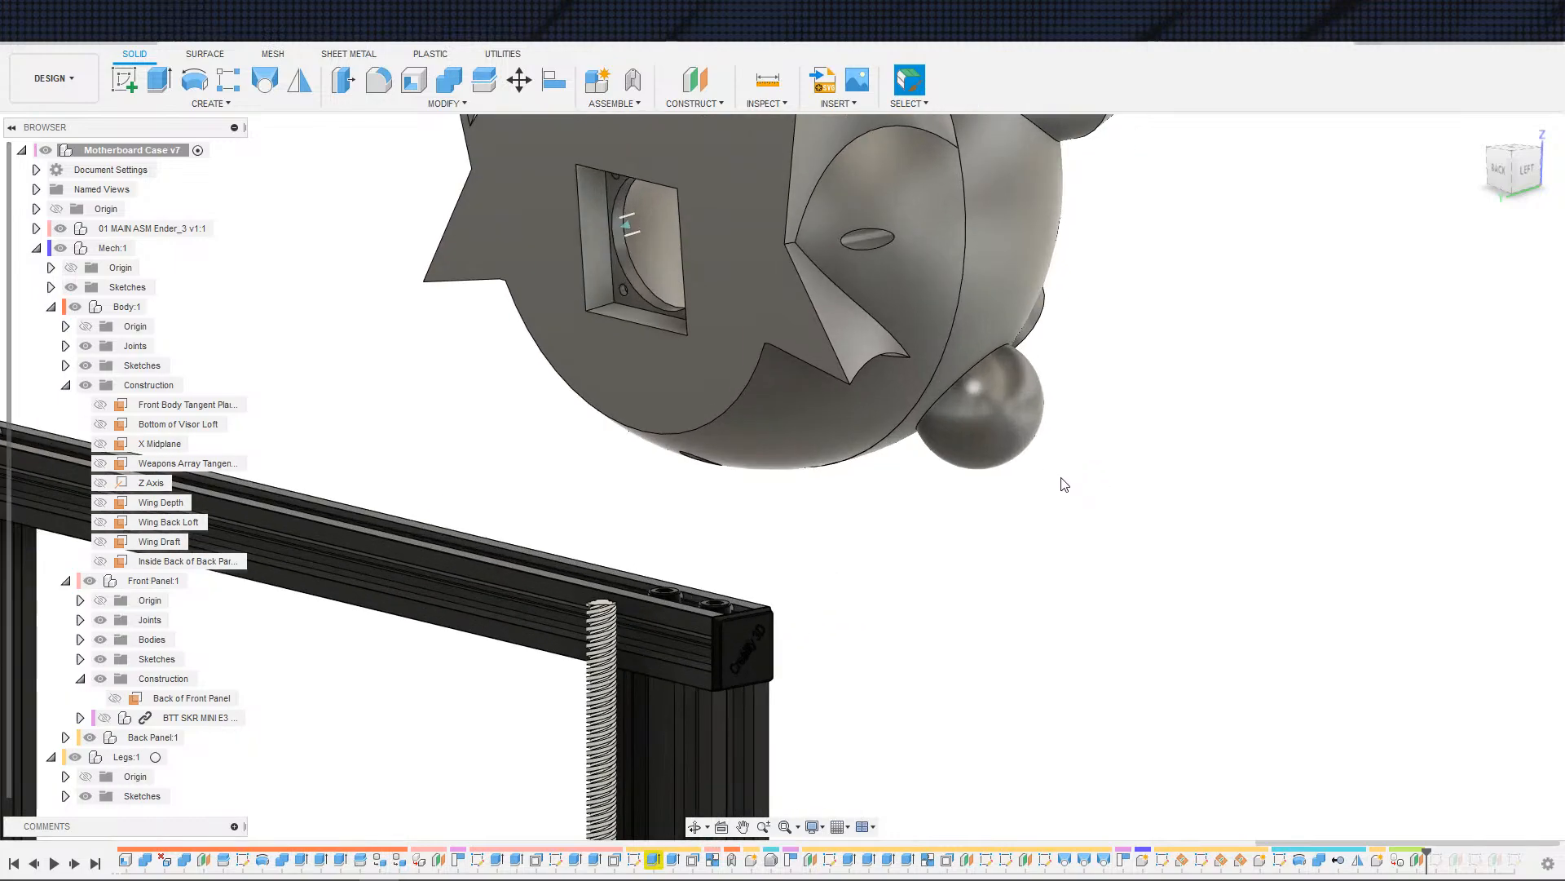
{"action": "middle_click_drag", "start_coordinate": [1083, 485], "coordinate": [1078, 503], "text": "shift"}
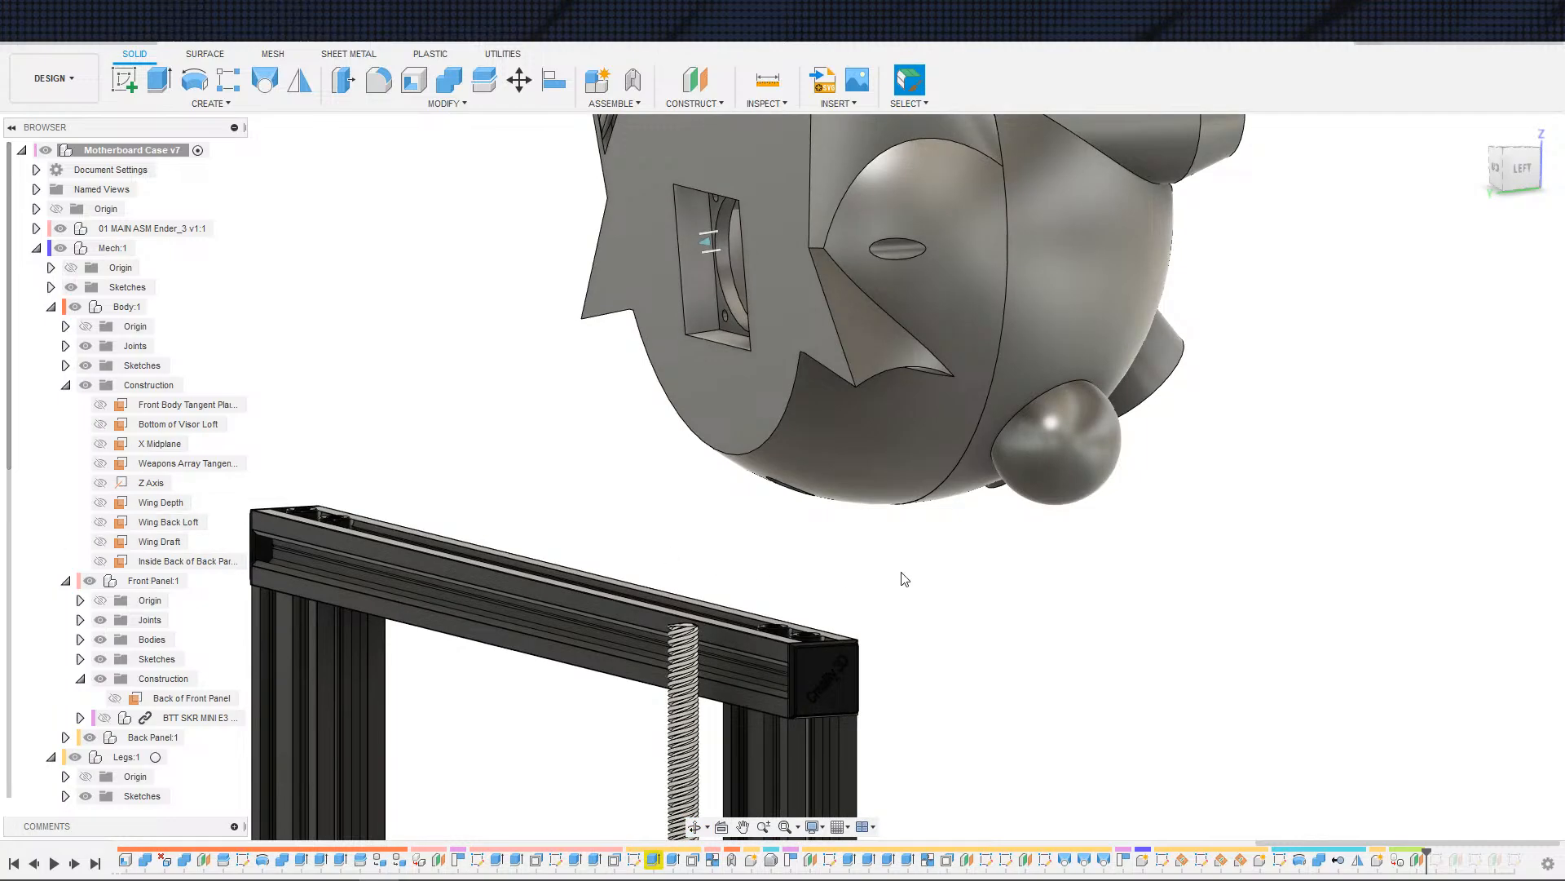
{"action": "scroll", "coordinate": [1084, 620], "scroll_direction": "up", "scroll_amount": 2}
{"action": "middle_click_drag", "start_coordinate": [1093, 595], "coordinate": [862, 559]}
{"action": "middle_click_drag", "start_coordinate": [800, 517], "coordinate": [822, 516], "text": "shift"}
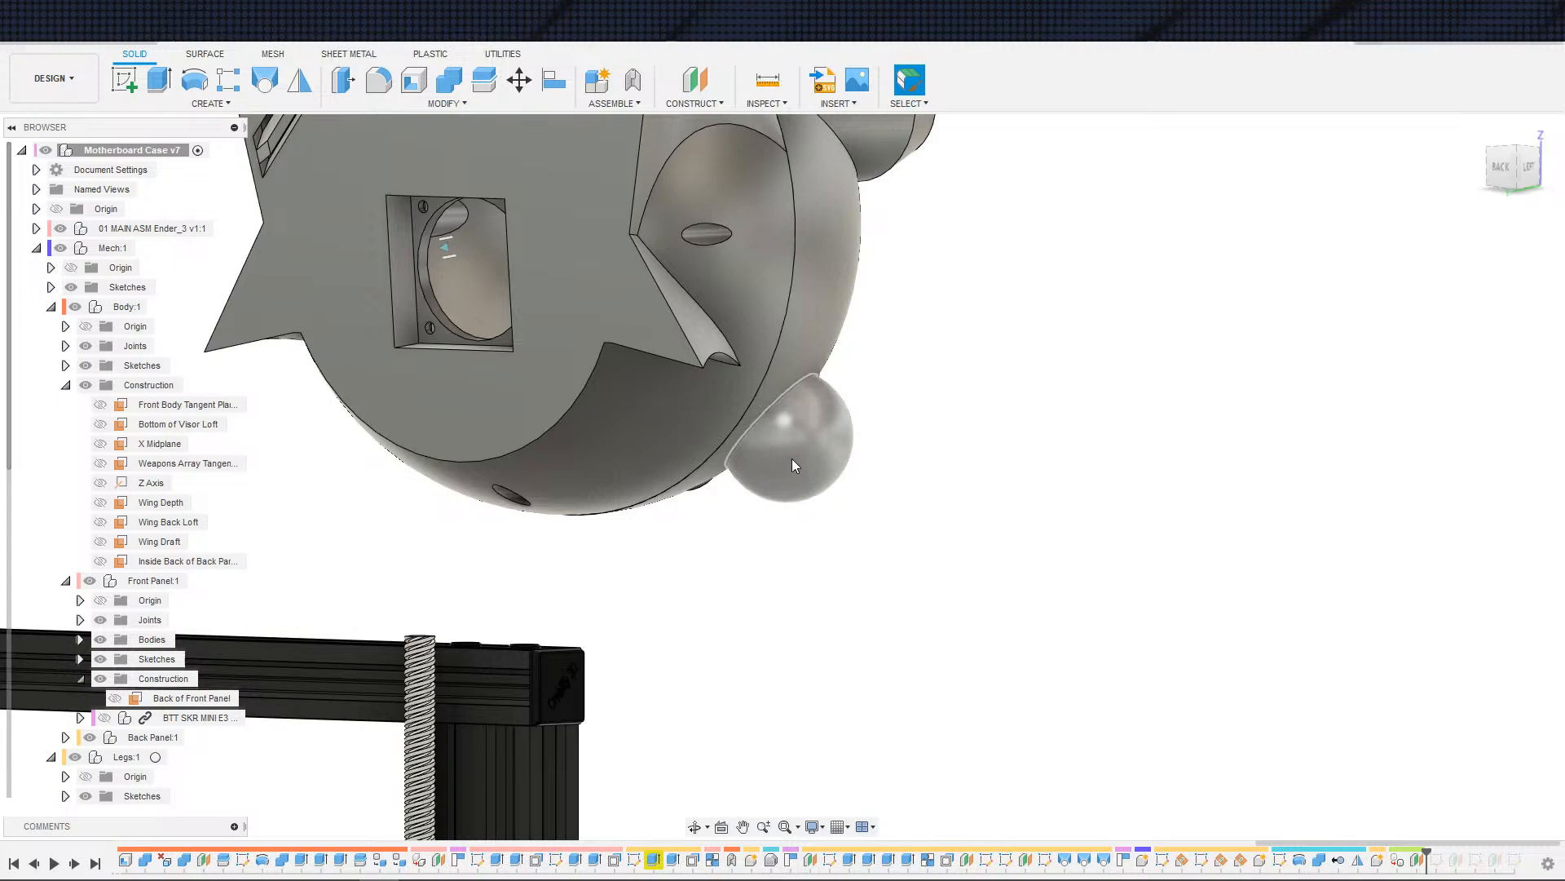
{"action": "scroll", "coordinate": [826, 471], "scroll_direction": "up", "scroll_amount": 1}
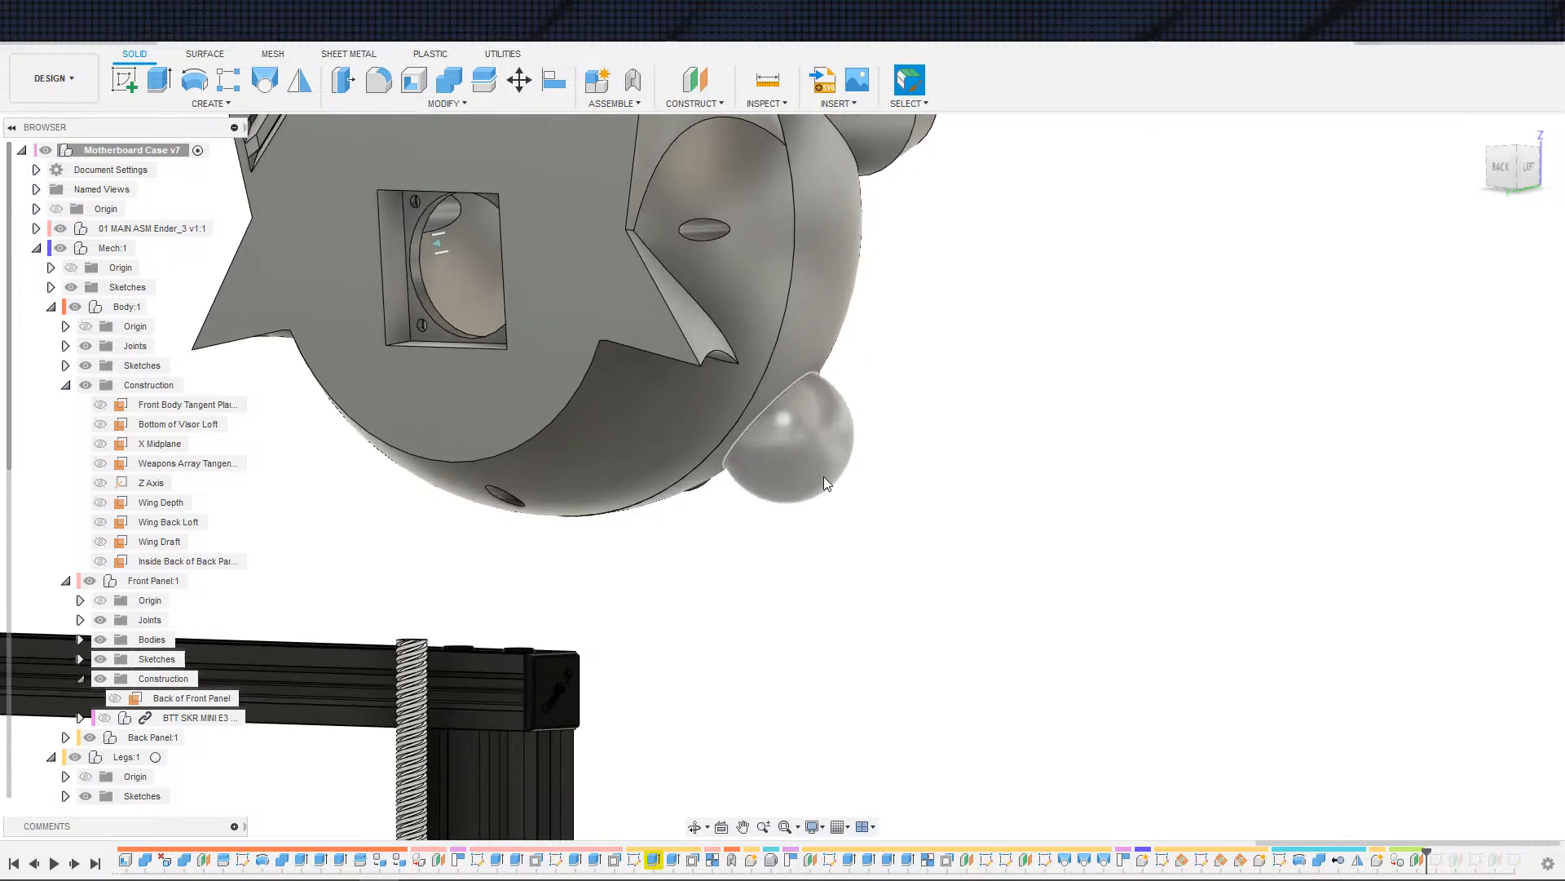
- Switch to rectangular window selection and try it around the ball joint, leaving nothing selected
{"action": "left_click", "coordinate": [841, 419]}
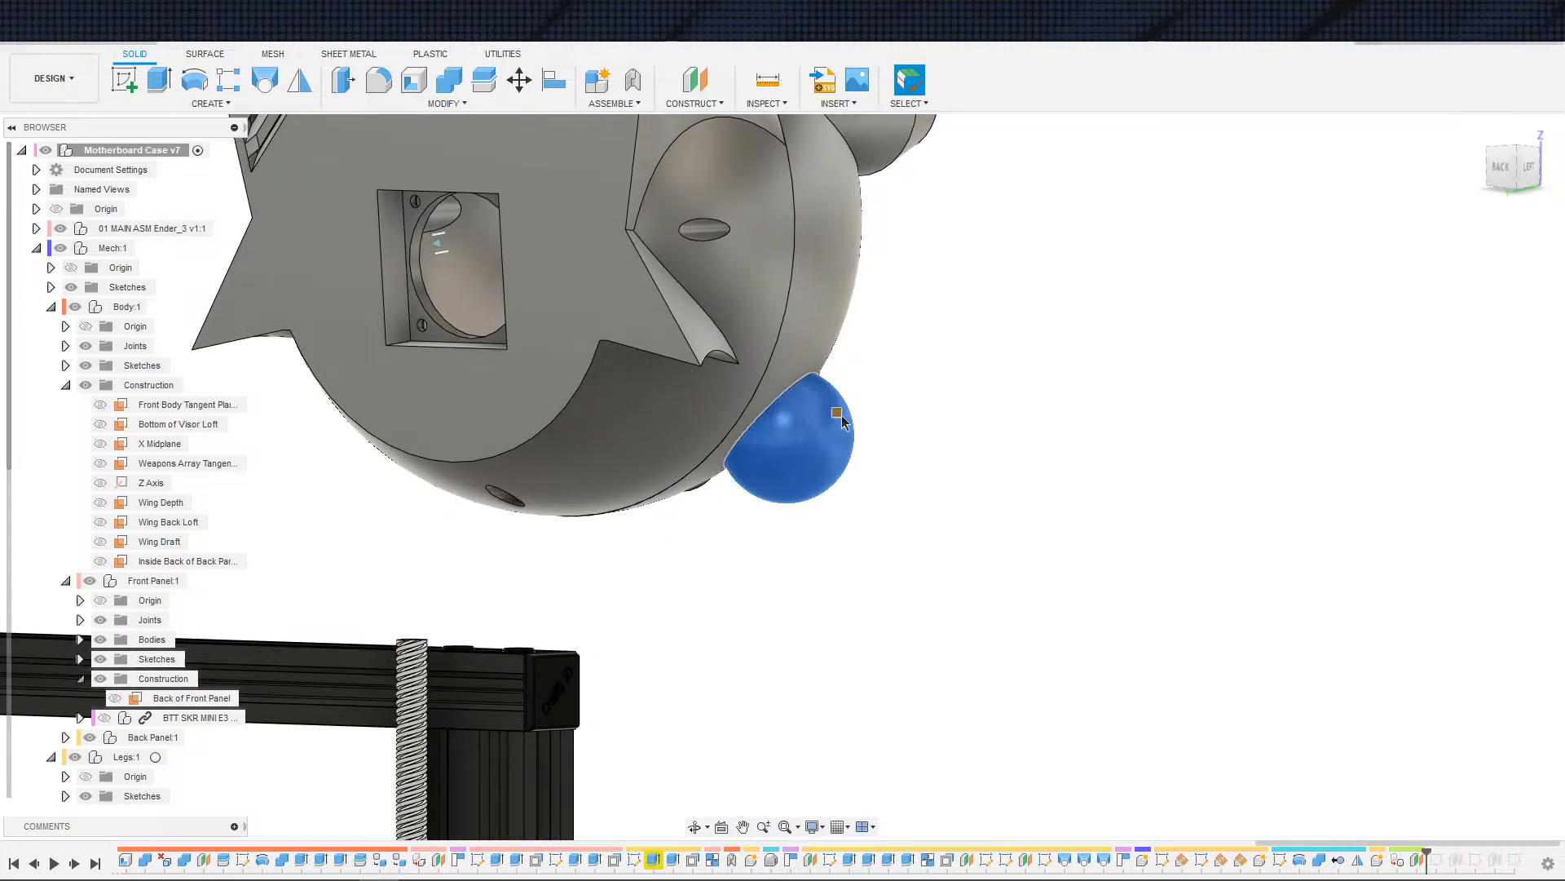
{"action": "left_click", "coordinate": [979, 357]}
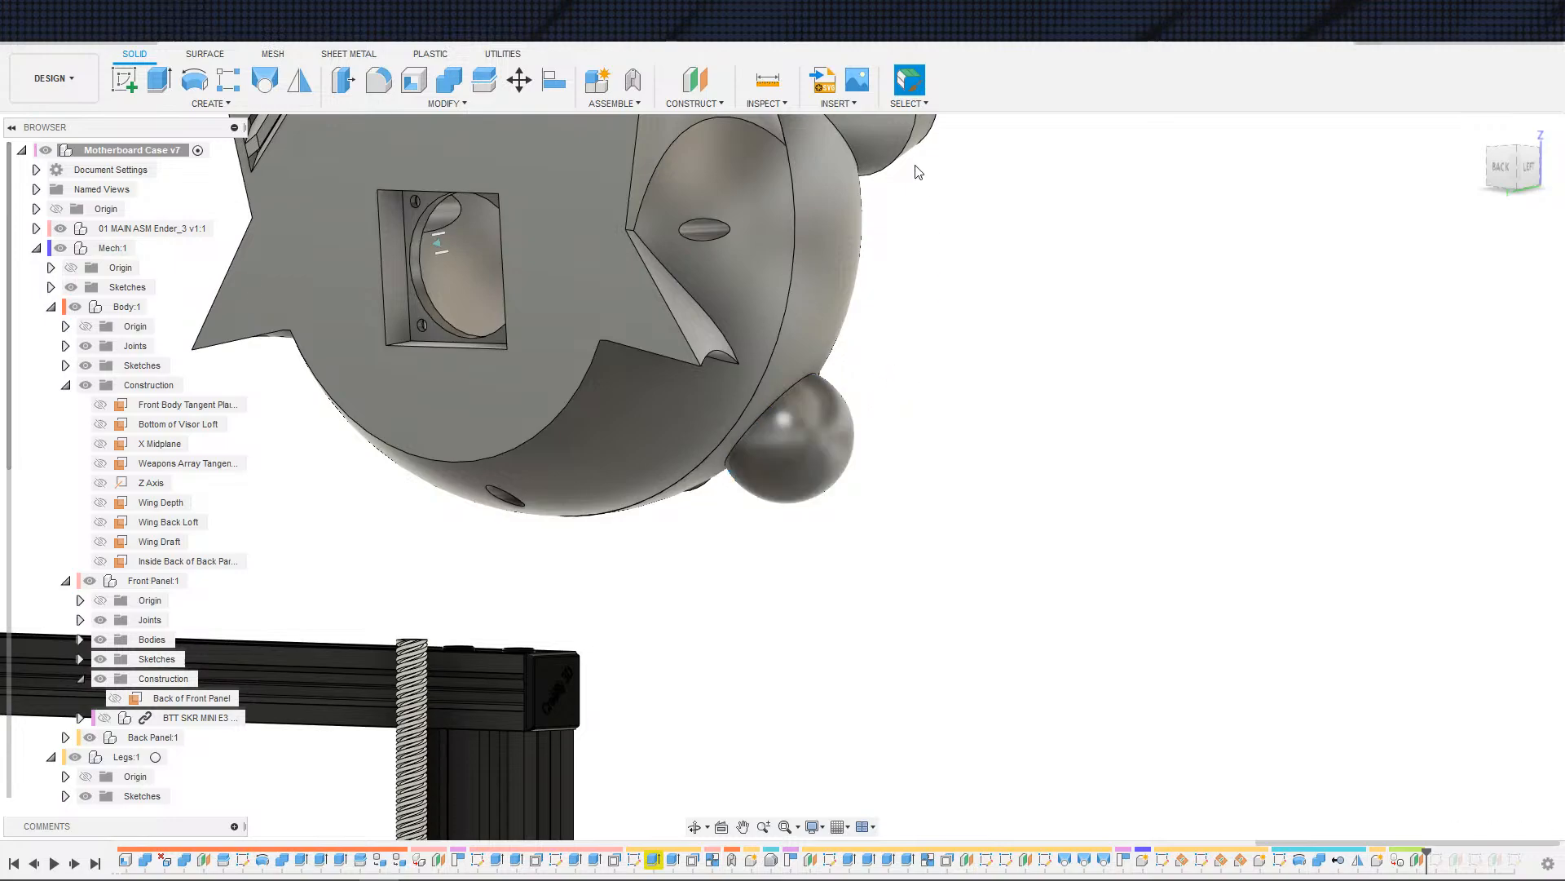
{"action": "left_click", "coordinate": [915, 112]}
{"action": "left_click", "coordinate": [938, 143]}
{"action": "left_click_drag", "start_coordinate": [635, 572], "coordinate": [978, 290]}
{"action": "left_click", "coordinate": [916, 439]}
{"action": "left_click", "coordinate": [820, 347]}
{"action": "left_click", "coordinate": [894, 406]}
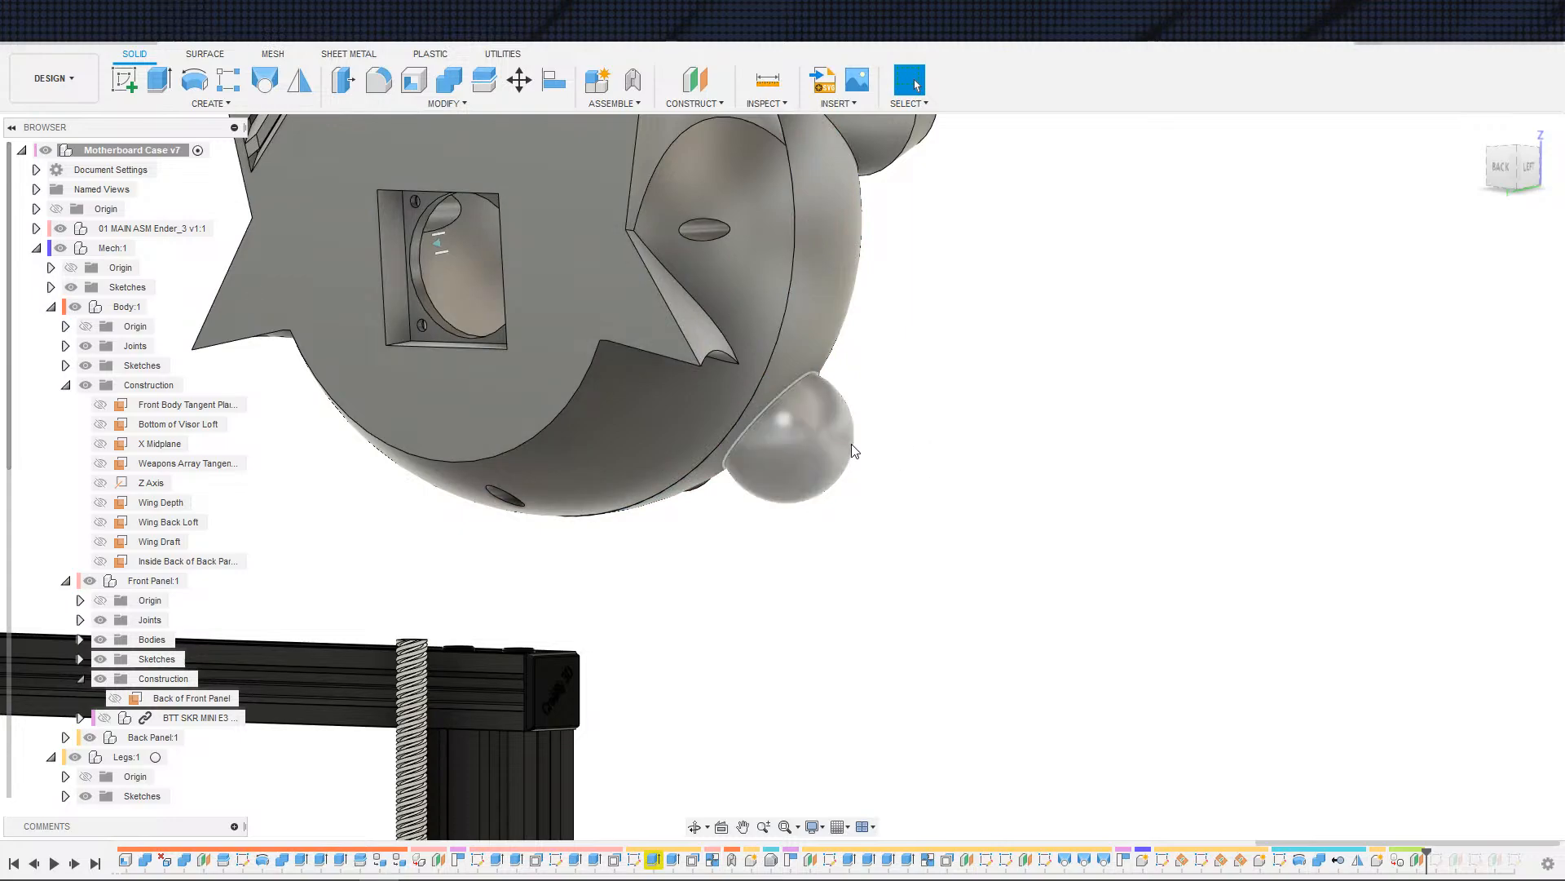
- Construct a point at the centre of the ball joint's sphere
{"action": "scroll", "coordinate": [911, 497], "scroll_direction": "down", "scroll_amount": 1}
{"action": "scroll", "coordinate": [902, 489], "scroll_direction": "up", "scroll_amount": 1}
{"action": "scroll", "coordinate": [893, 487], "scroll_direction": "down", "scroll_amount": 1}
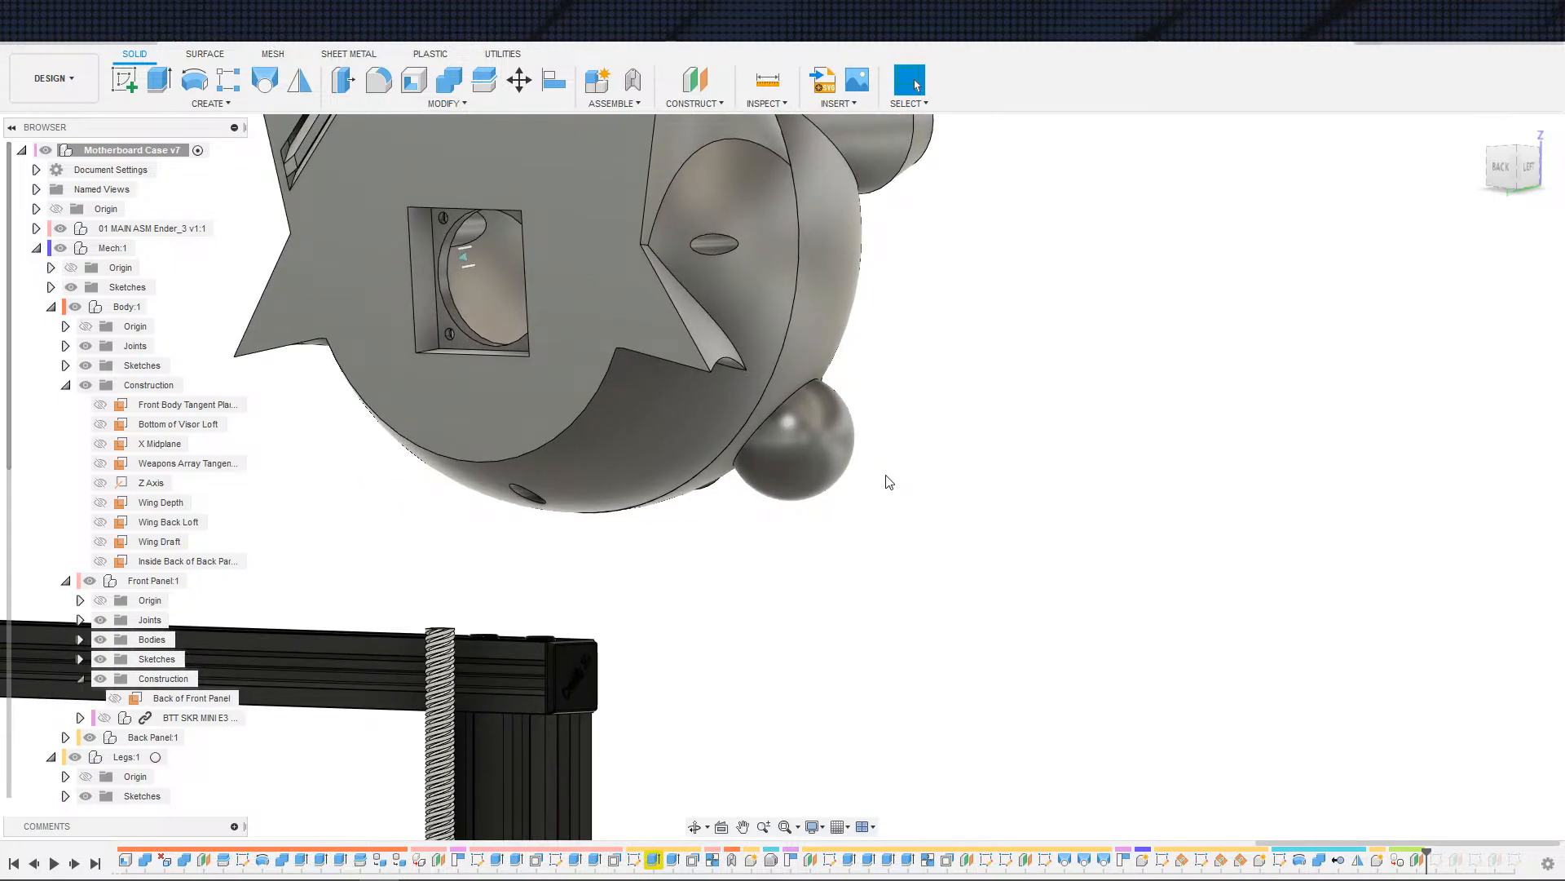
{"action": "scroll", "coordinate": [894, 477], "scroll_direction": "up", "scroll_amount": 1}
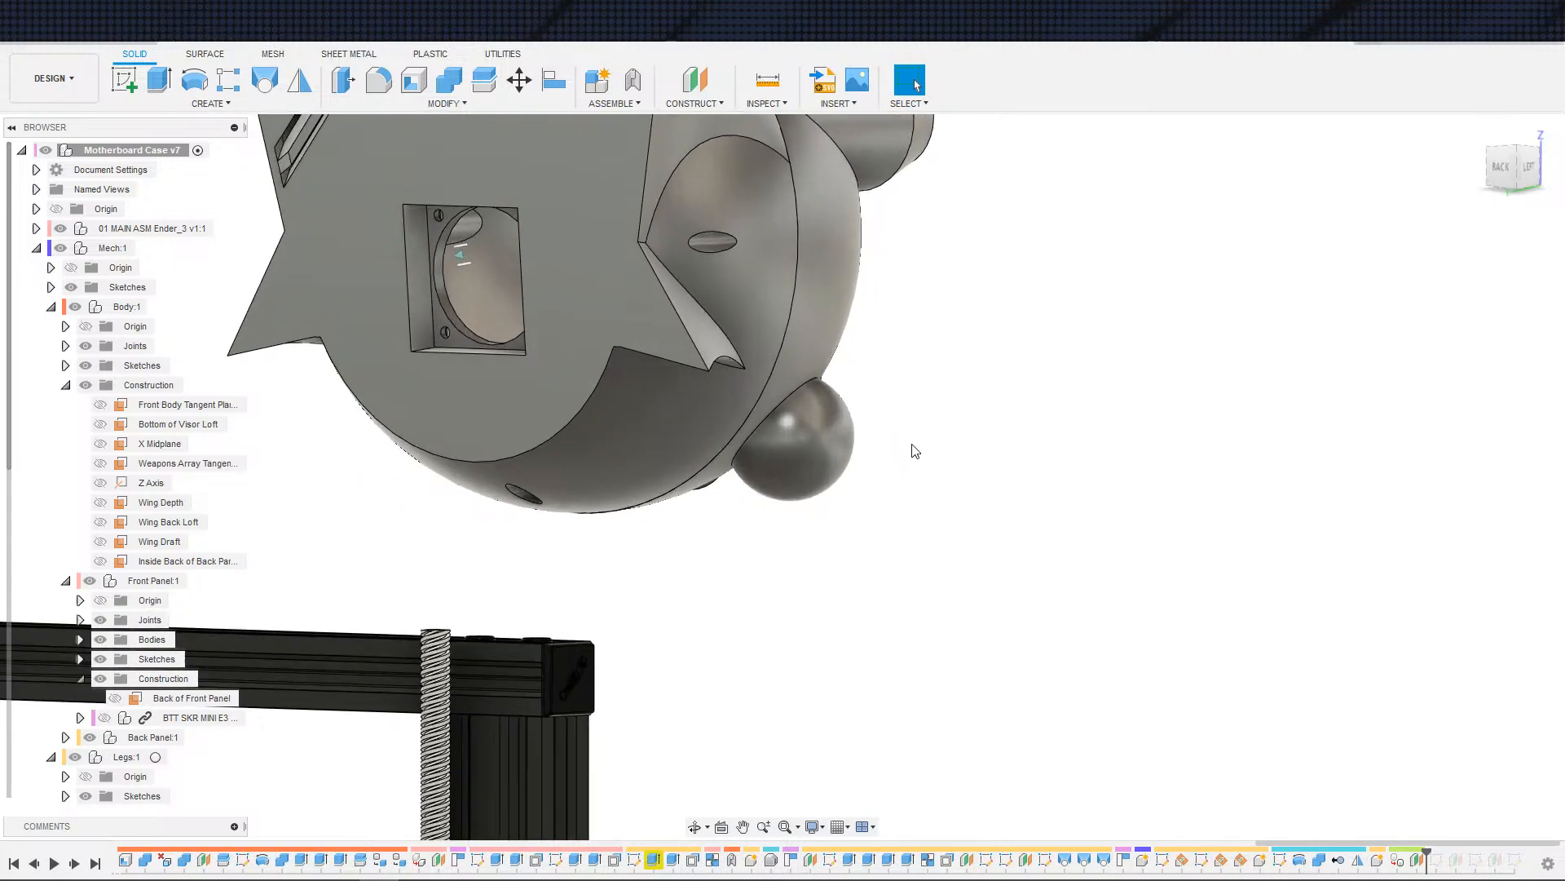
{"action": "middle_click_drag", "start_coordinate": [915, 450], "coordinate": [1063, 497], "text": "shift"}
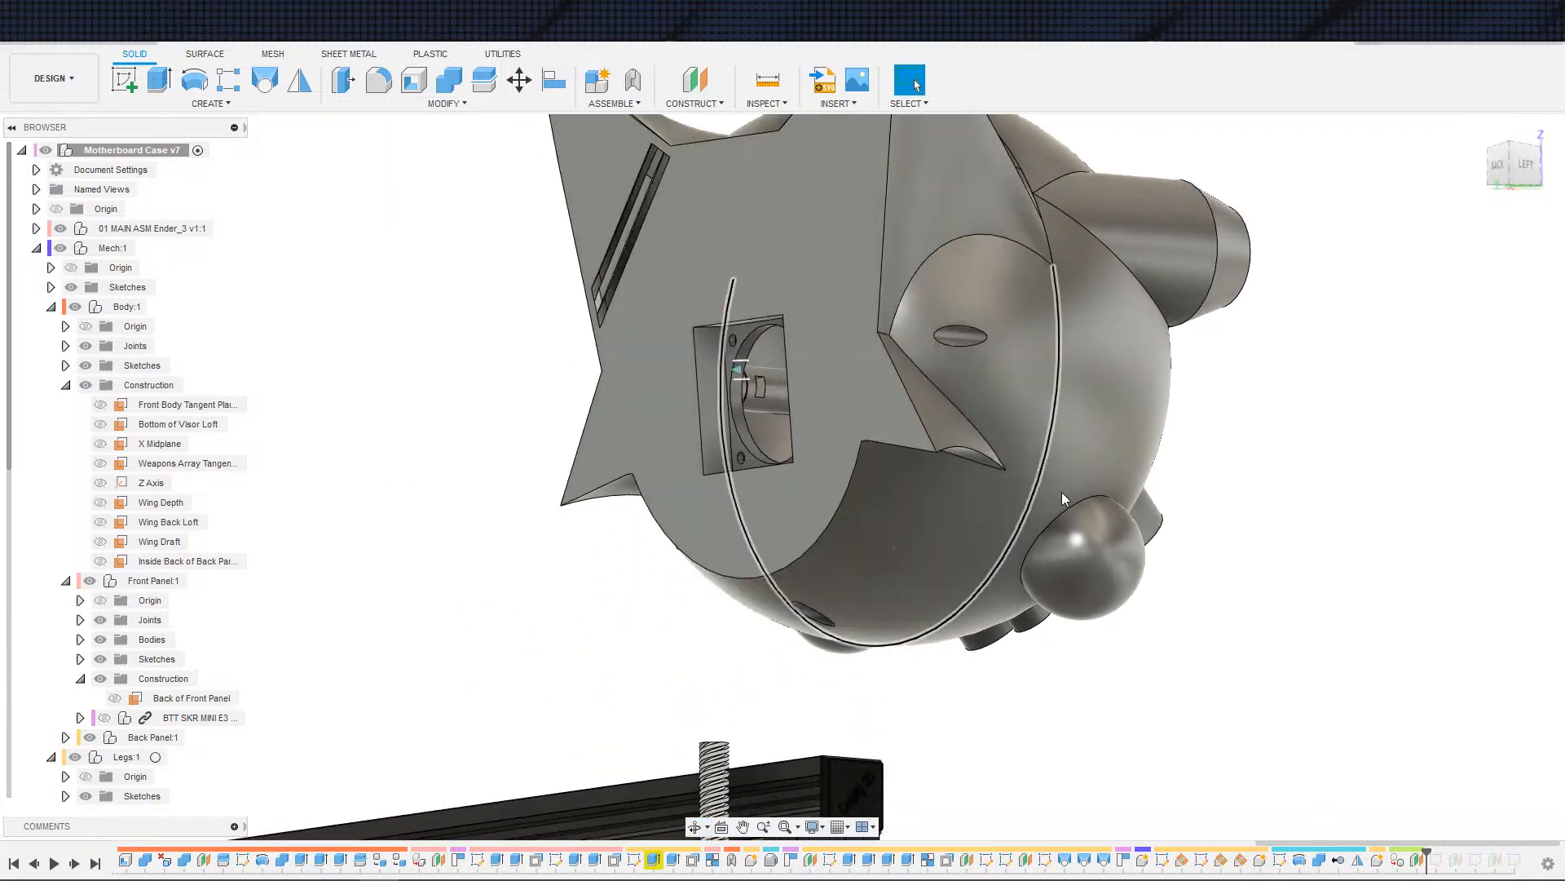
{"action": "mouse_move", "coordinate": [1231, 539]}
{"action": "middle_mouse_down", "text": "shift"}
{"action": "mouse_move", "coordinate": [1157, 544]}
{"action": "mouse_move", "coordinate": [1229, 552]}
{"action": "middle_mouse_up", "text": "shift"}
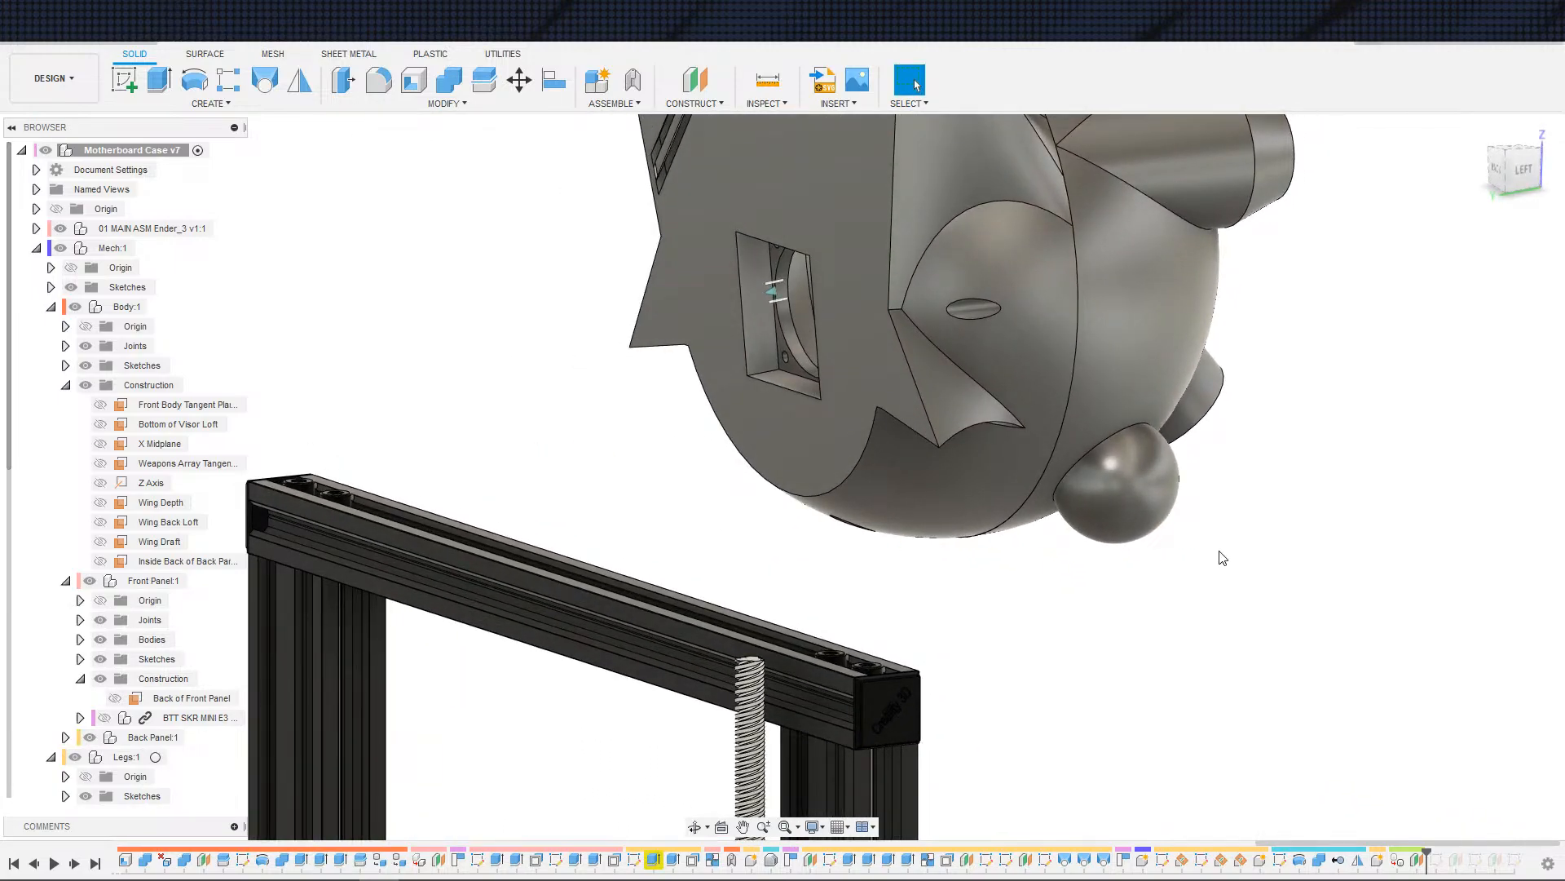
{"action": "middle_click_drag", "start_coordinate": [1219, 558], "coordinate": [1237, 552], "text": "shift"}
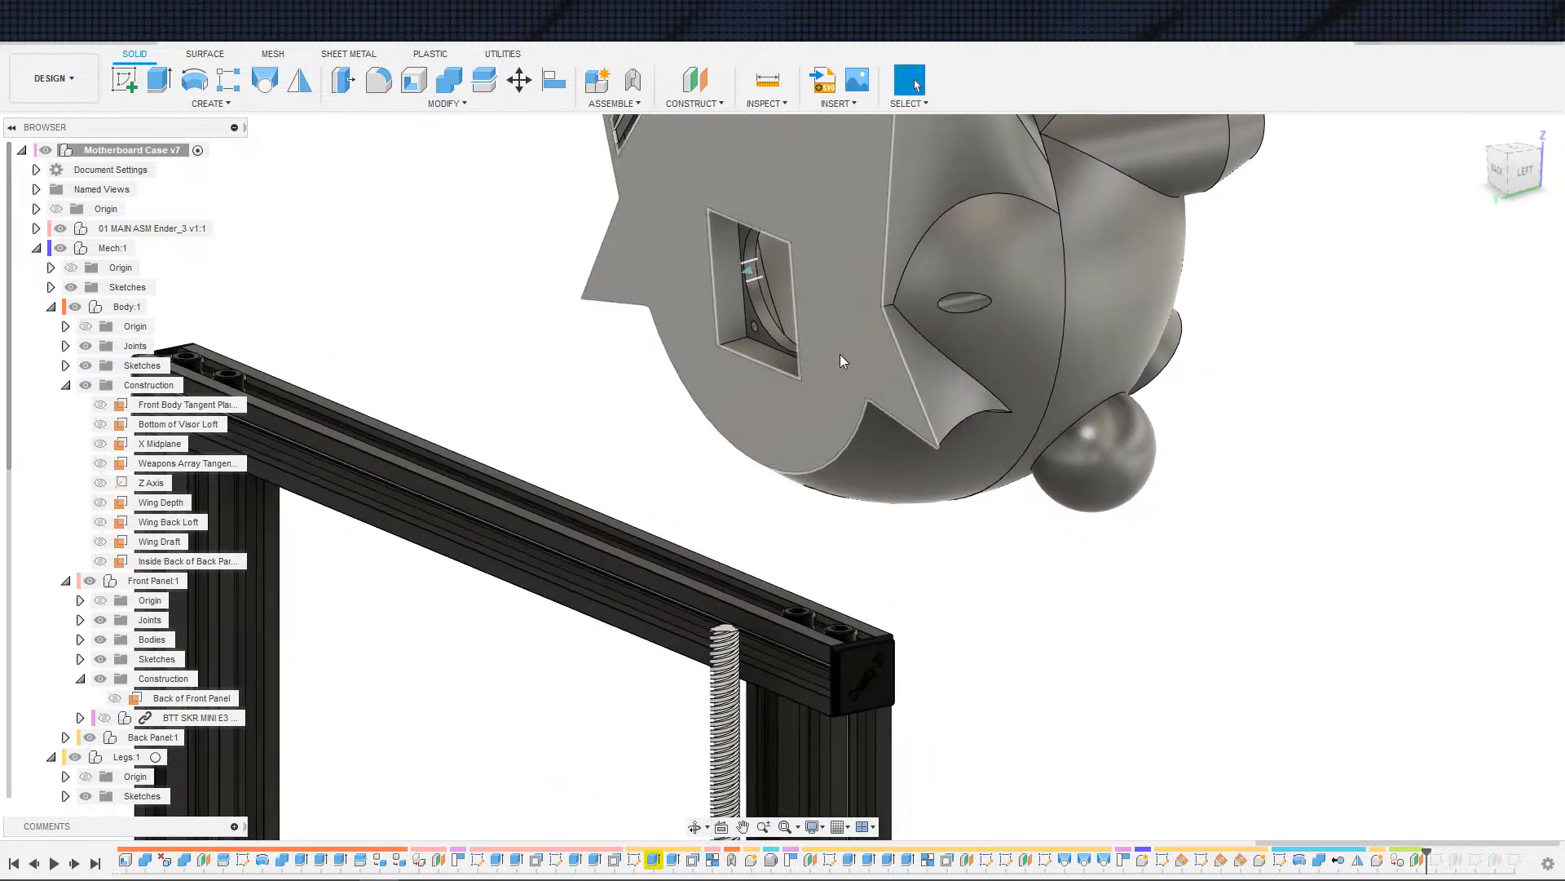
{"action": "left_click", "coordinate": [685, 104]}
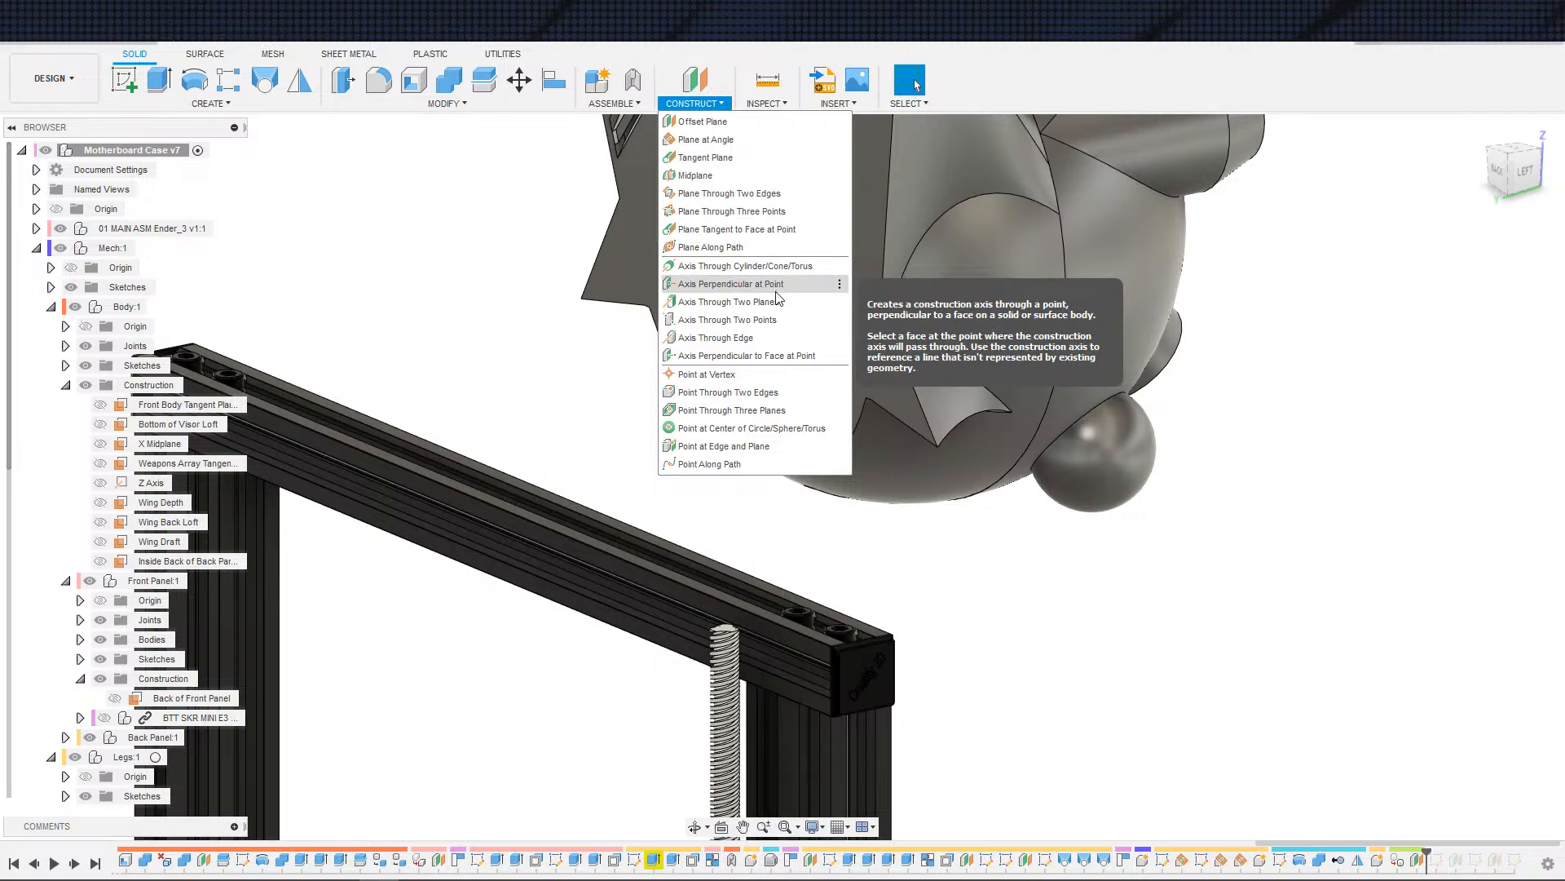
{"action": "left_click", "coordinate": [757, 432]}
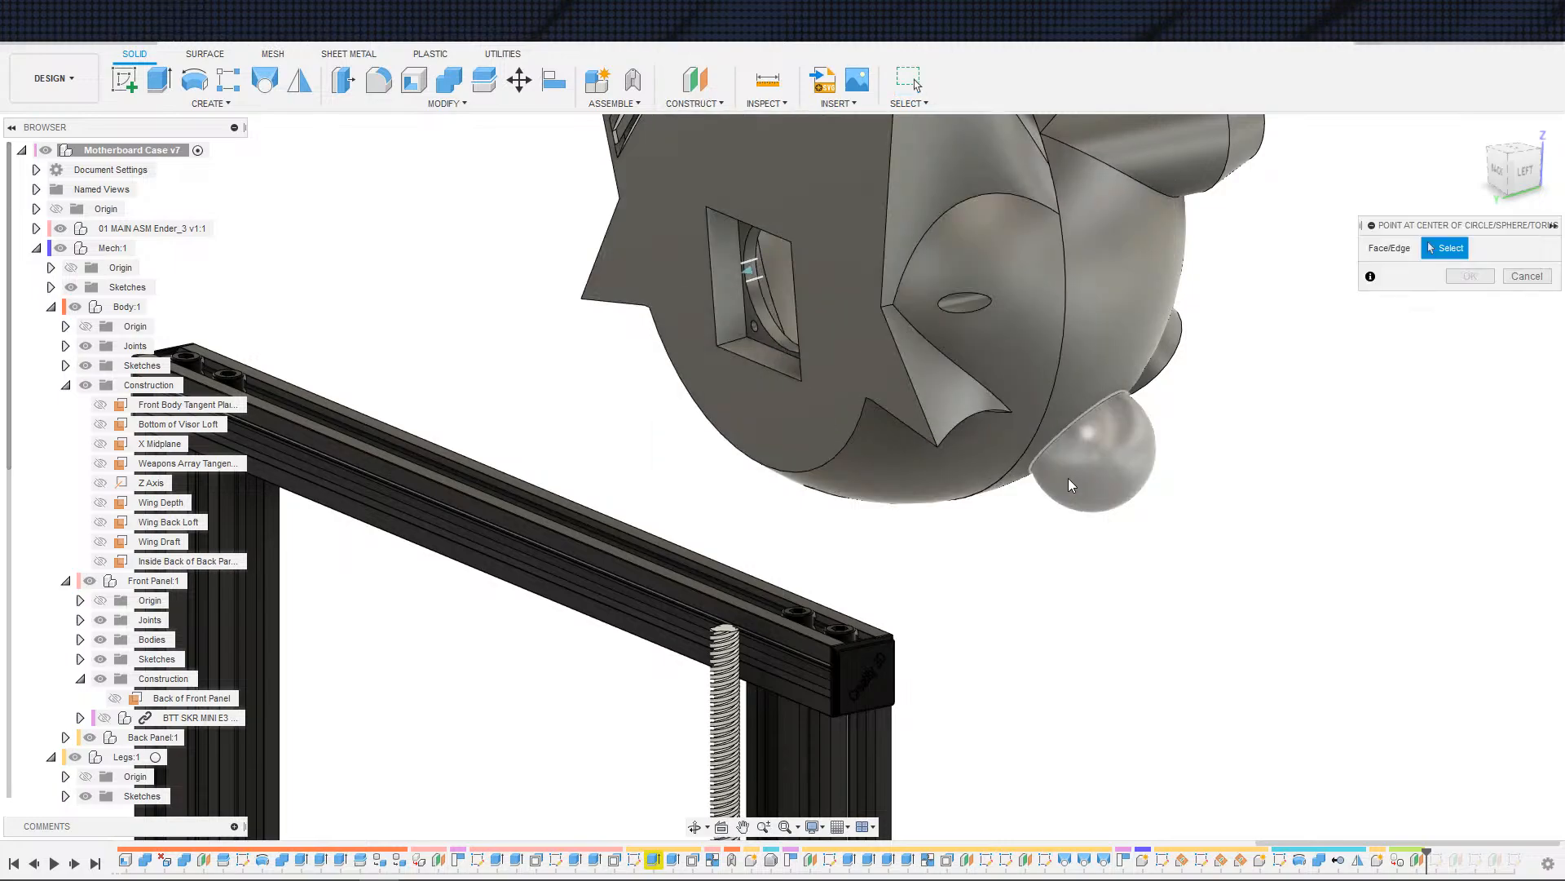
{"action": "left_click", "coordinate": [1110, 473]}
{"action": "scroll", "coordinate": [1252, 456], "scroll_direction": "down", "scroll_amount": 2}
{"action": "scroll", "coordinate": [1408, 341], "scroll_direction": "up", "scroll_amount": 2}
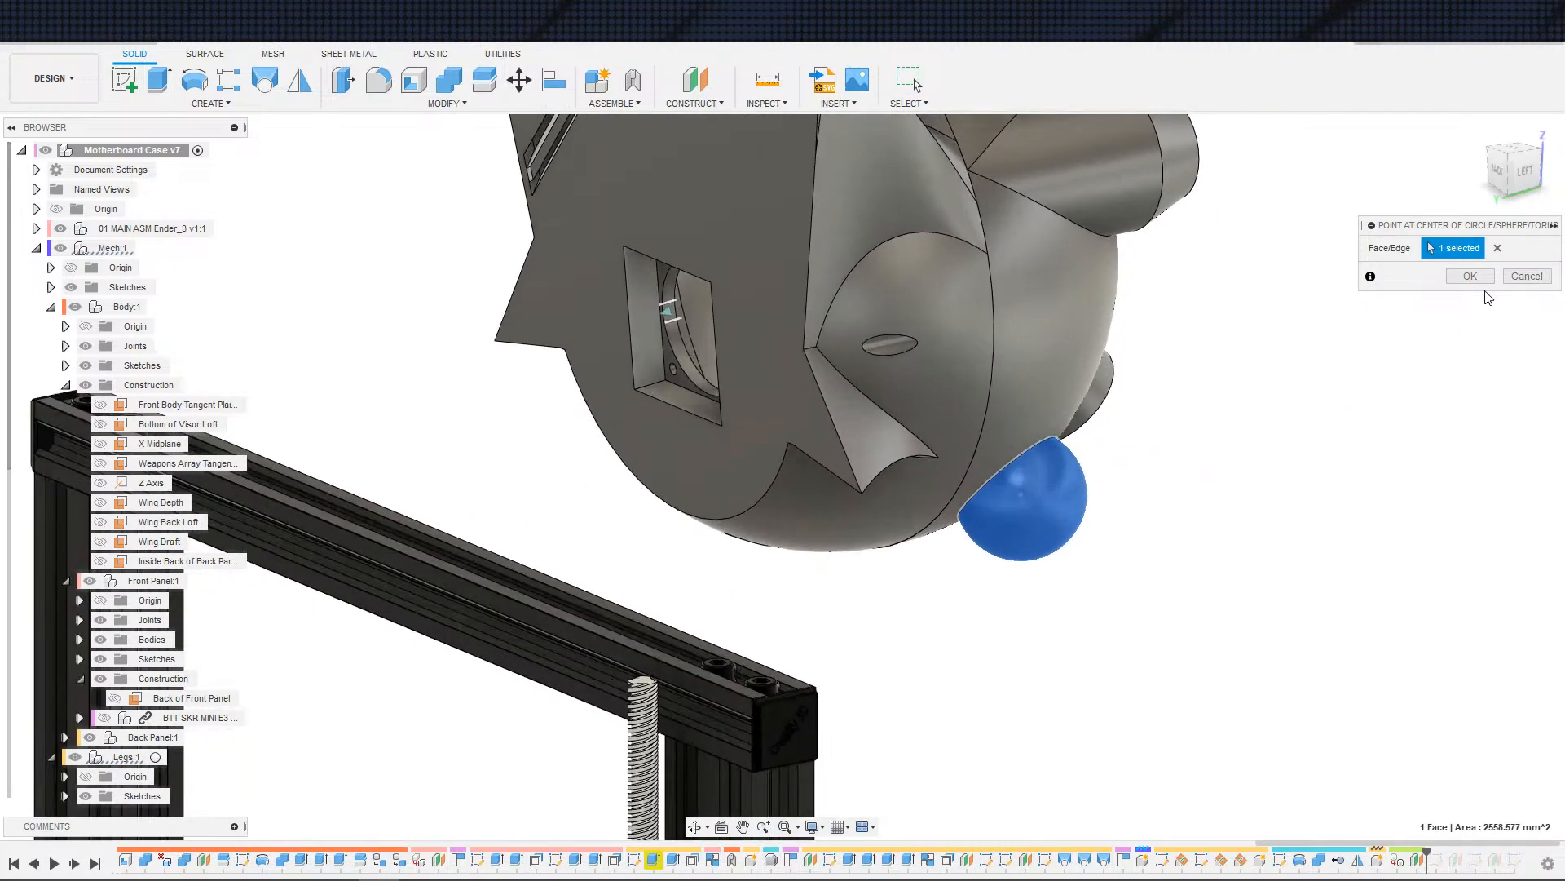
{"action": "left_click", "coordinate": [1470, 275]}
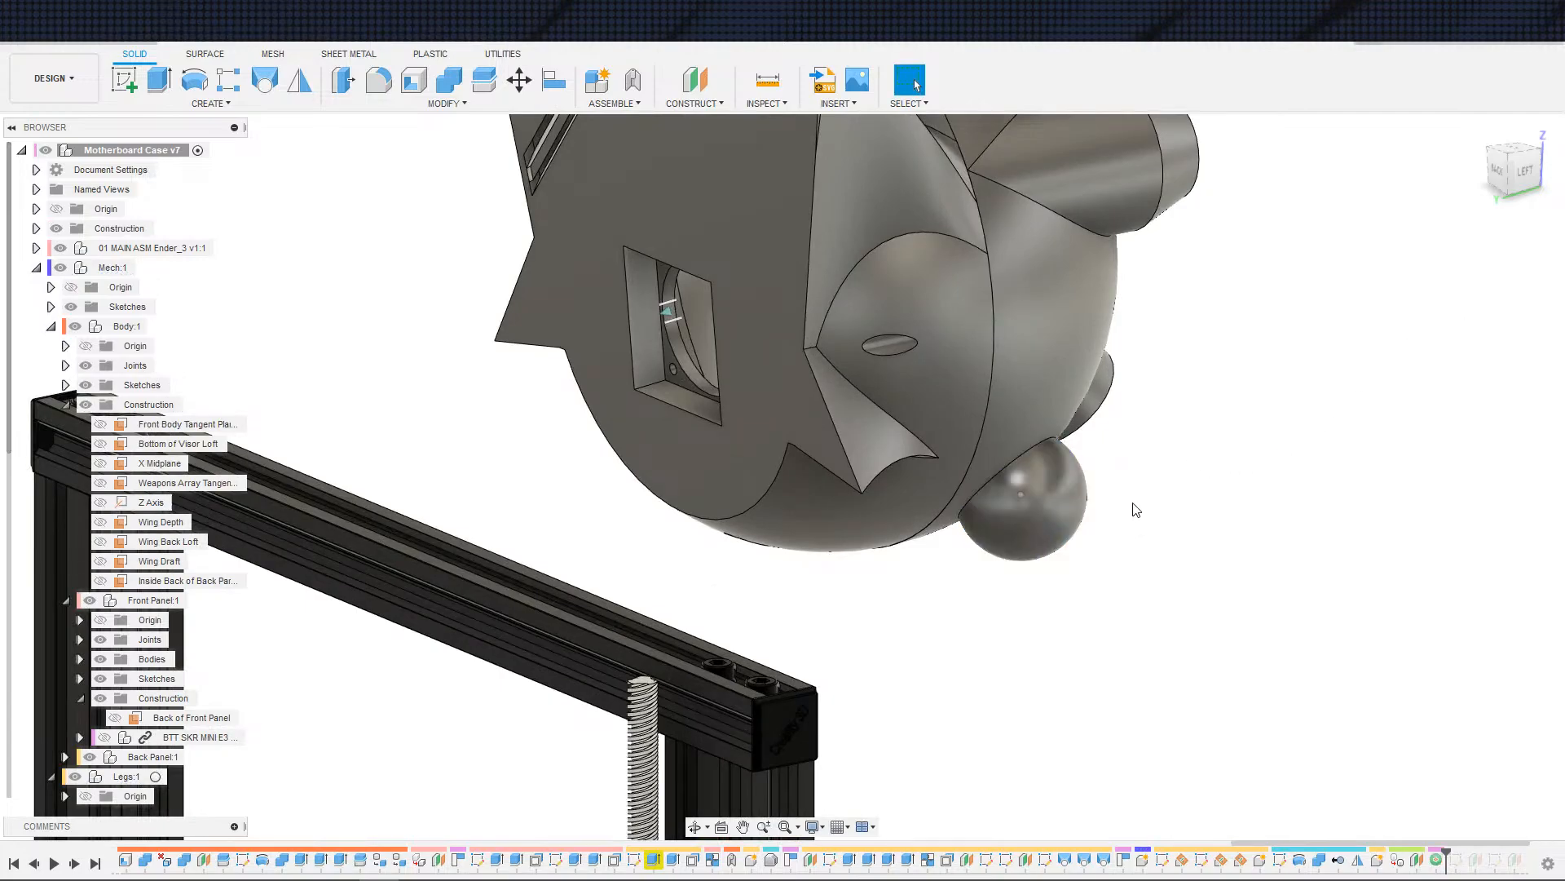
{"action": "scroll", "coordinate": [1159, 456], "scroll_direction": "down", "scroll_amount": 1}
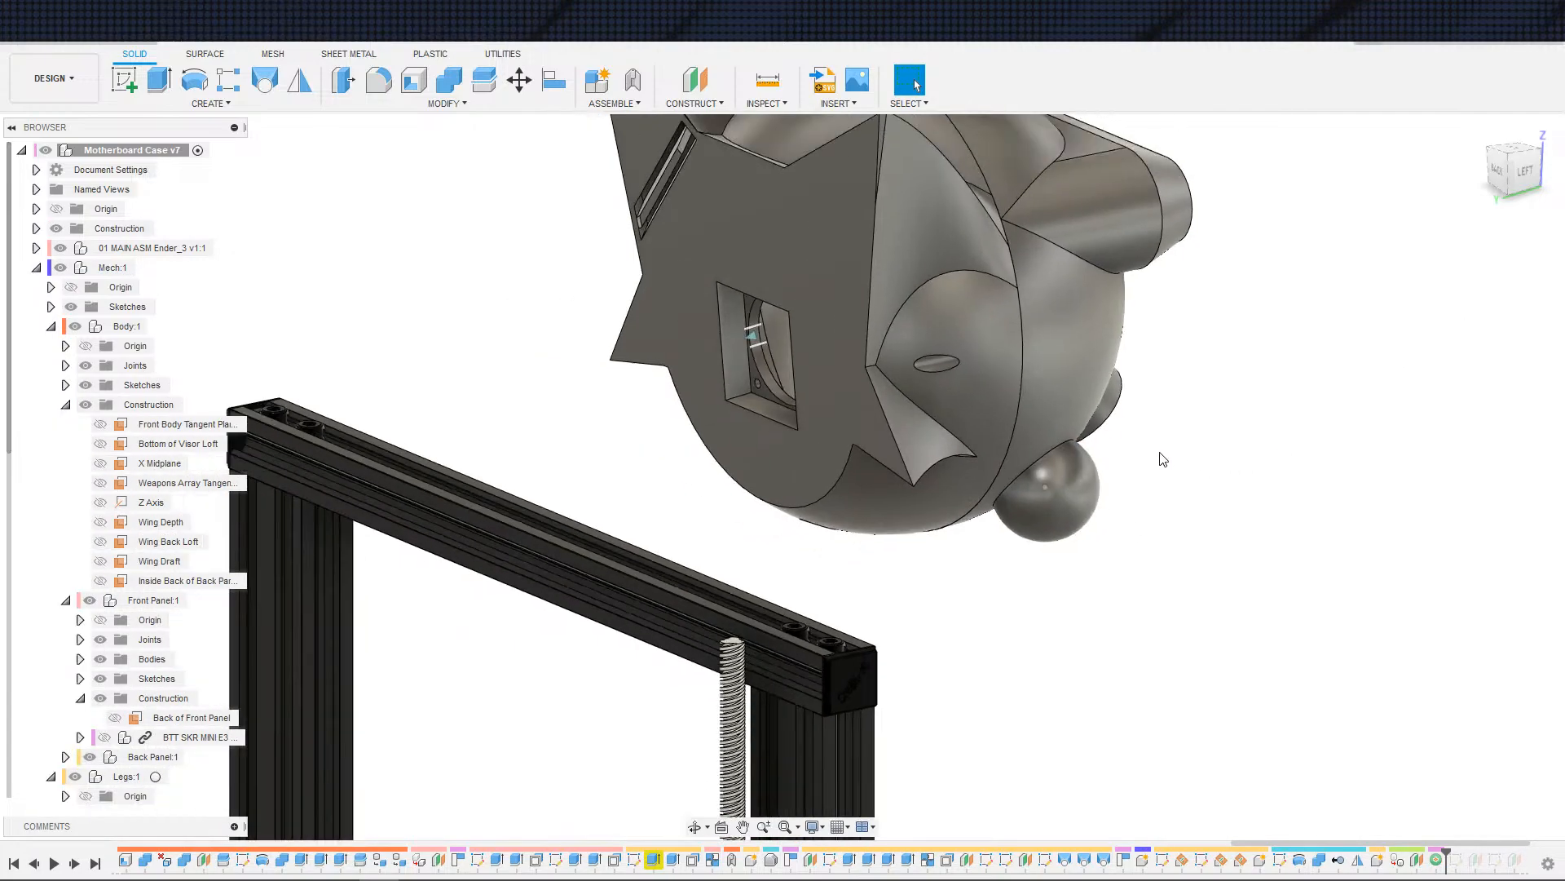
{"action": "scroll", "coordinate": [1158, 453], "scroll_direction": "up", "scroll_amount": 1}
{"action": "middle_click_drag", "start_coordinate": [1168, 488], "coordinate": [1188, 454]}
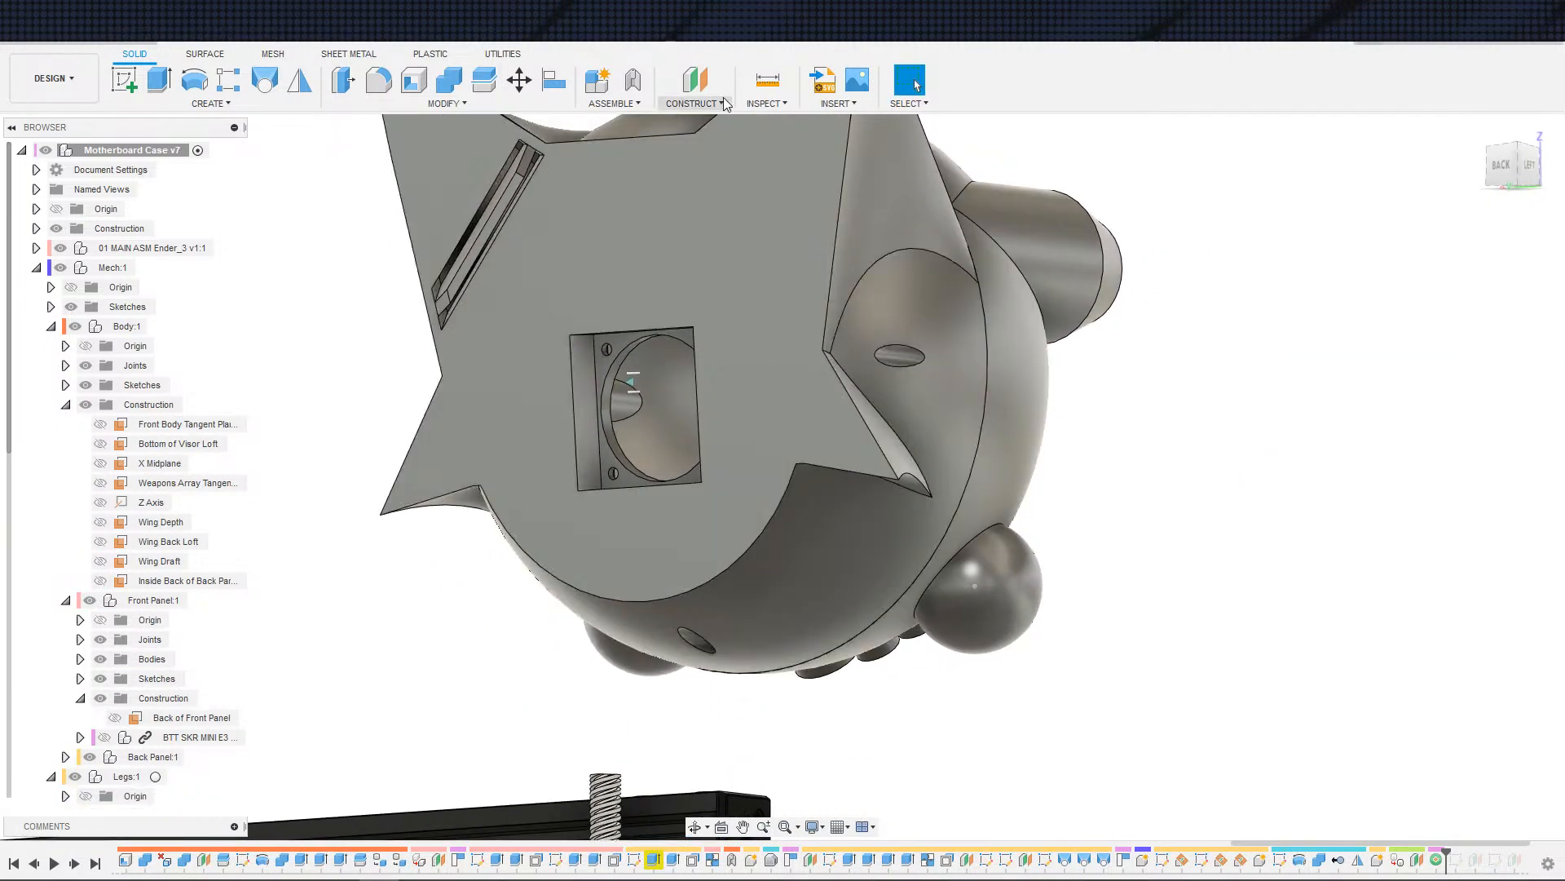
{"action": "left_click", "coordinate": [723, 104]}
{"action": "middle_click_drag", "start_coordinate": [1093, 457], "coordinate": [1123, 470], "text": "shift"}
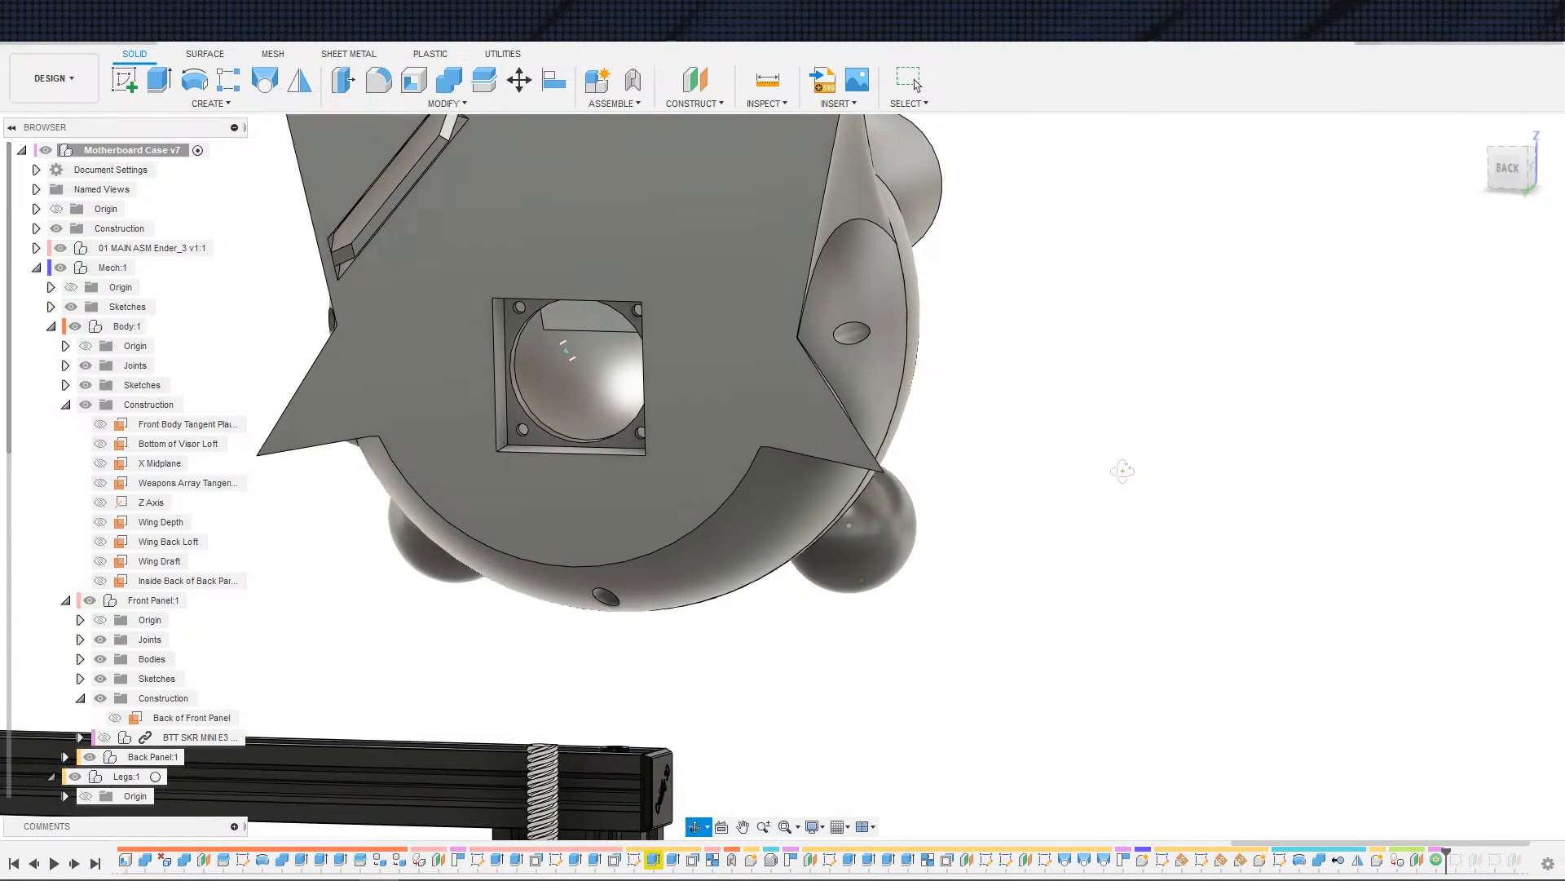
{"action": "middle_click_drag", "start_coordinate": [1122, 470], "coordinate": [1172, 592], "text": "shift"}
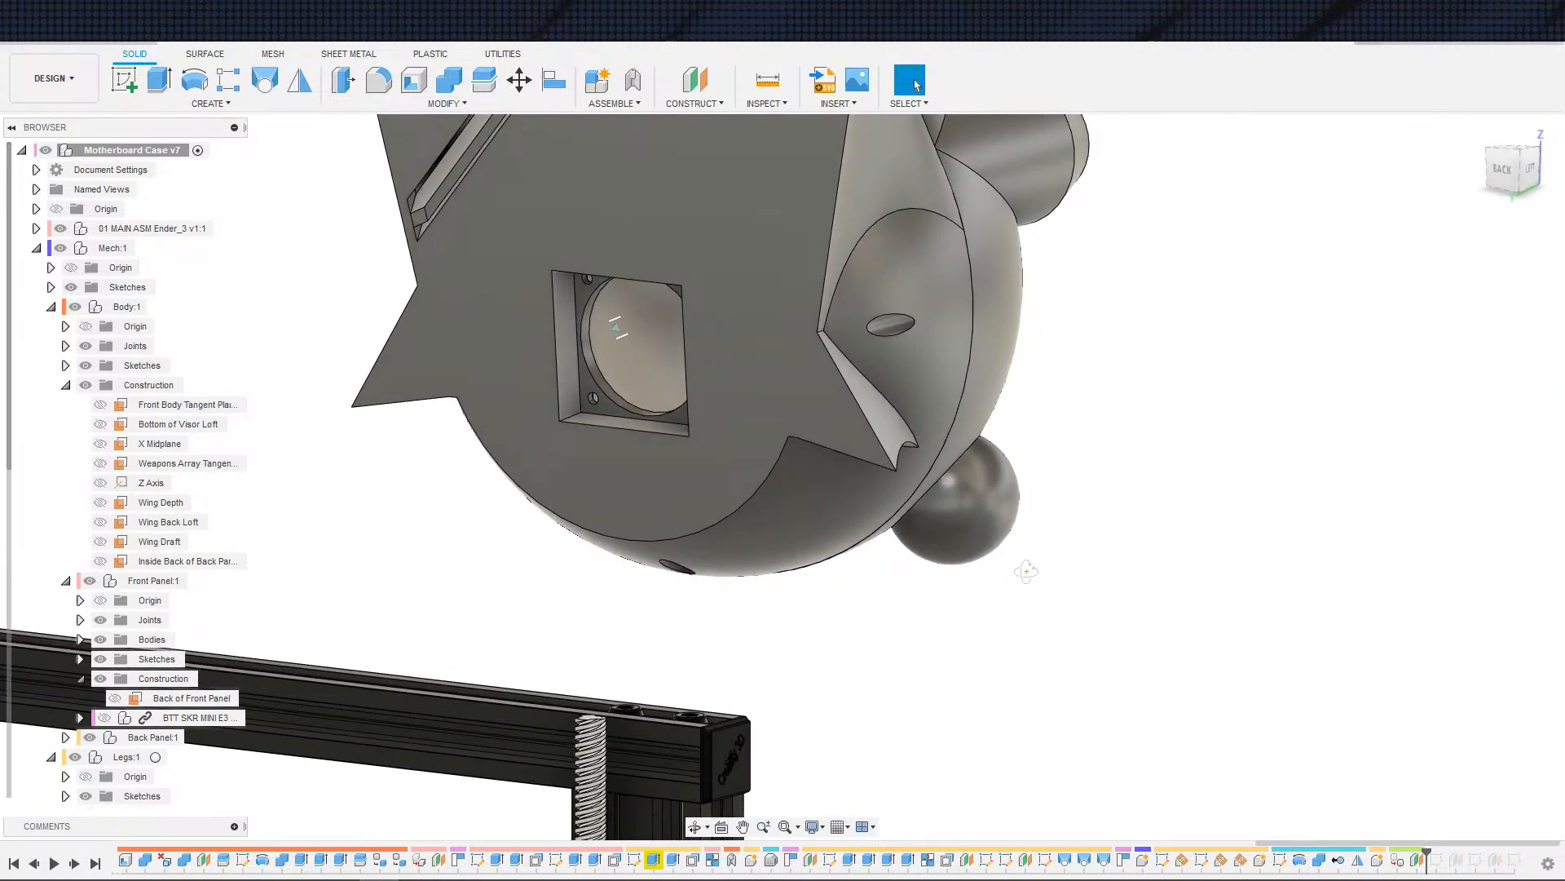
- Add a construction point at the spherical ball joint's centre
{"action": "middle_click_drag", "start_coordinate": [1026, 571], "coordinate": [878, 575], "text": "shift"}
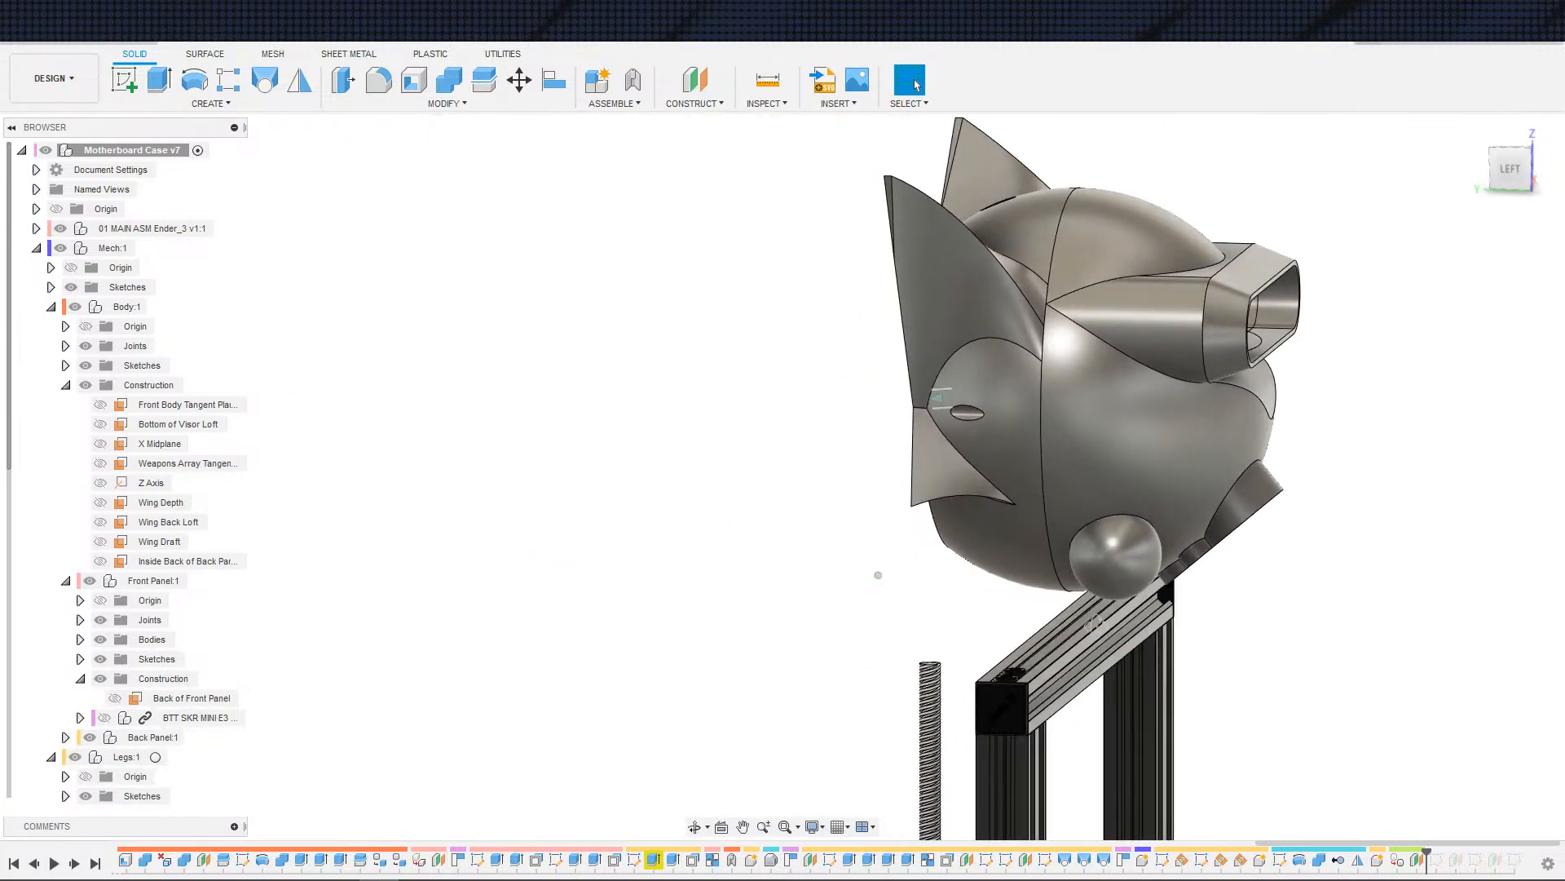
{"action": "middle_click_drag", "start_coordinate": [1095, 622], "coordinate": [1106, 623], "text": "shift"}
{"action": "scroll", "coordinate": [1094, 605], "scroll_direction": "up", "scroll_amount": 2}
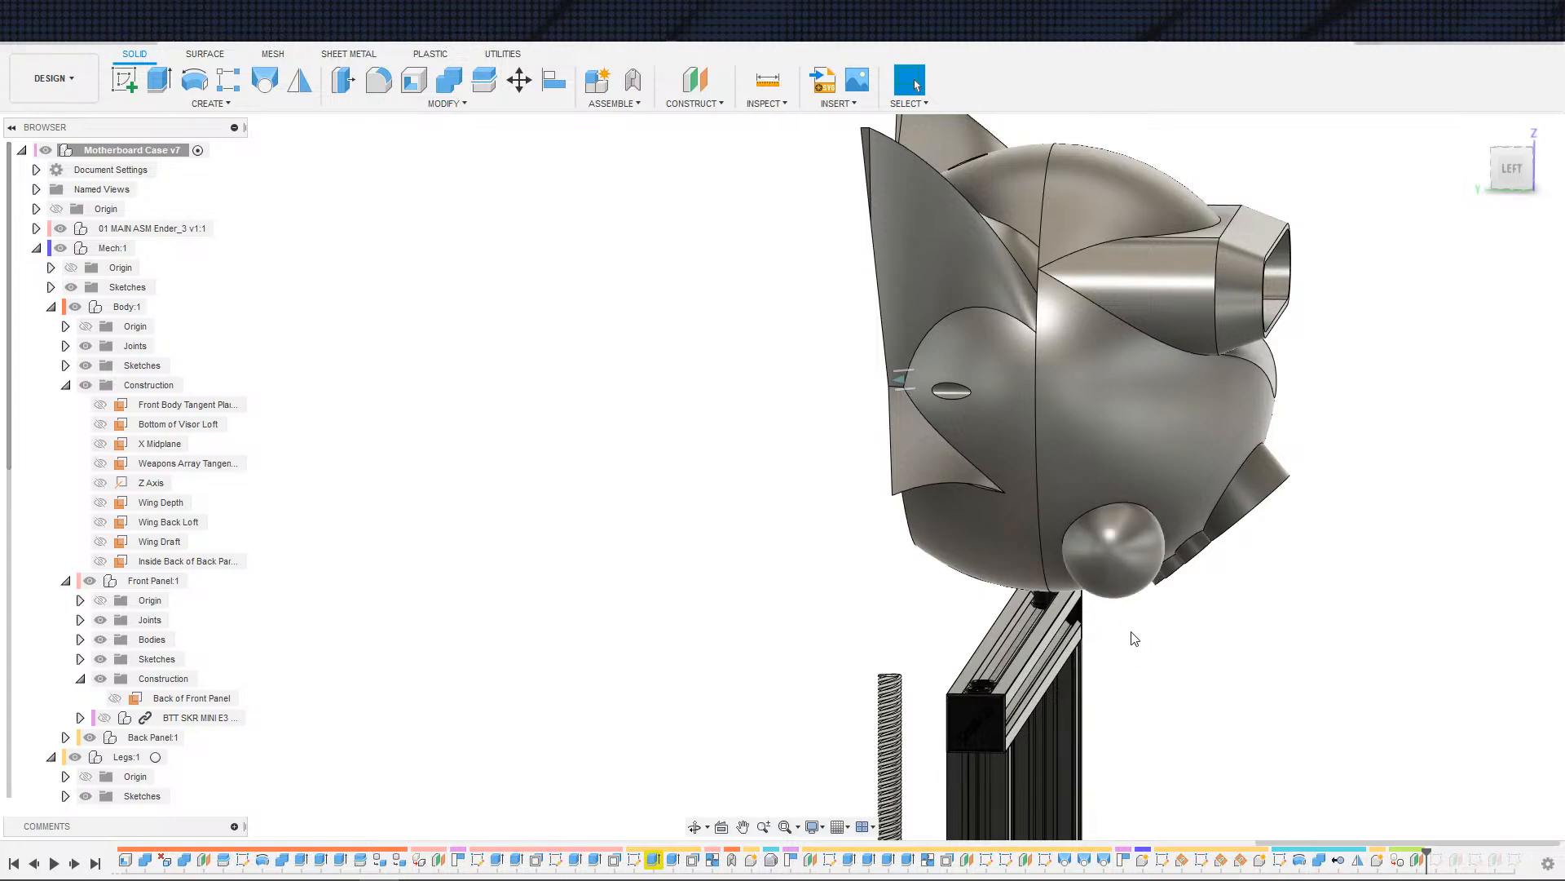
{"action": "scroll", "coordinate": [1132, 632], "scroll_direction": "up", "scroll_amount": 1}
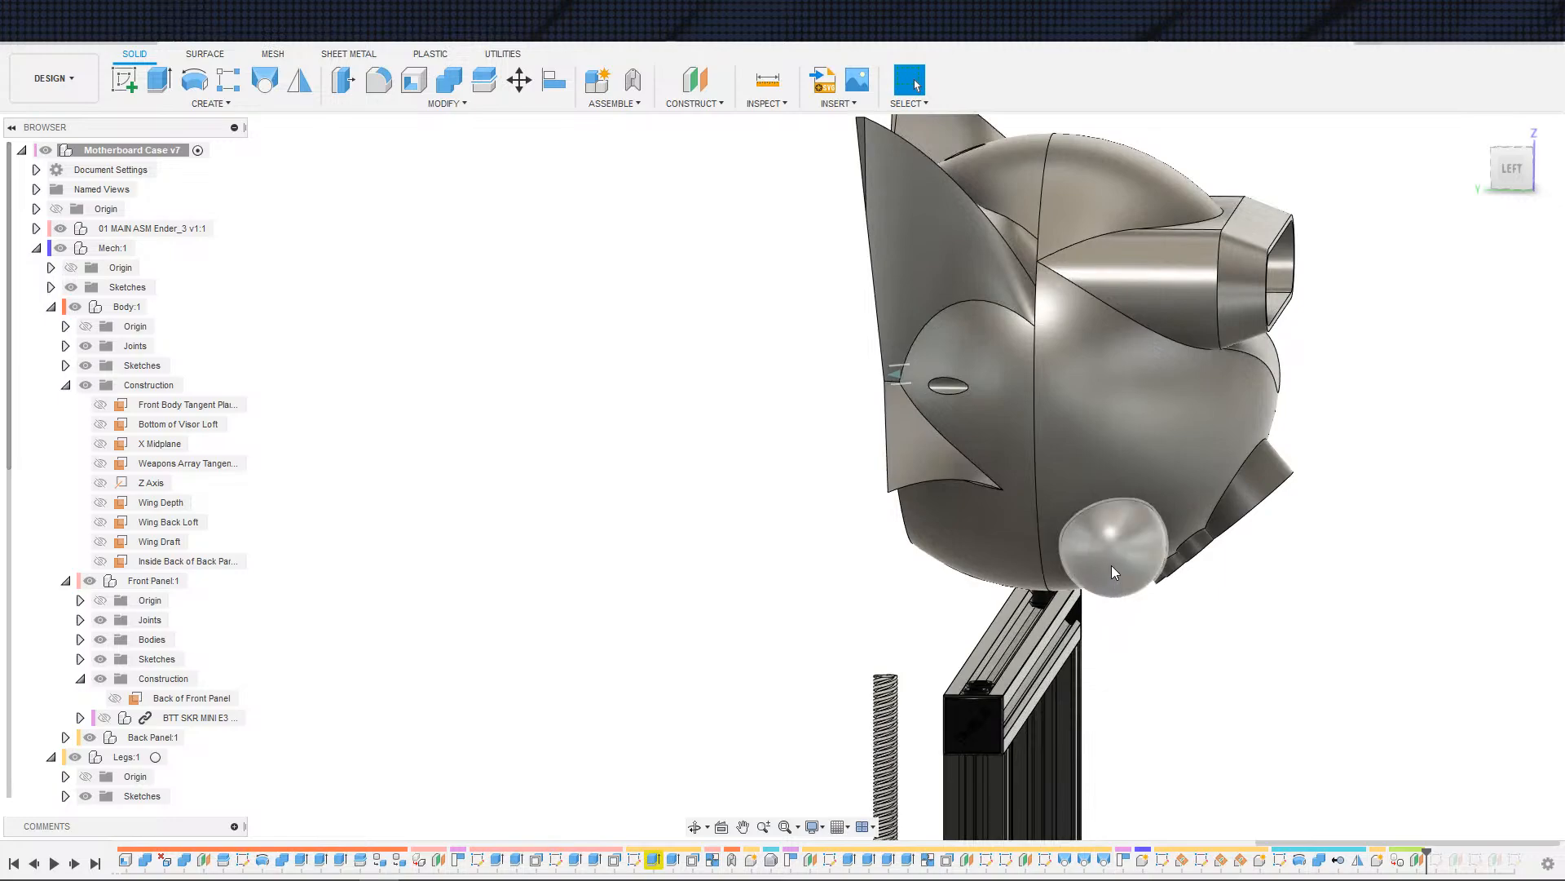
{"action": "left_click", "coordinate": [703, 105]}
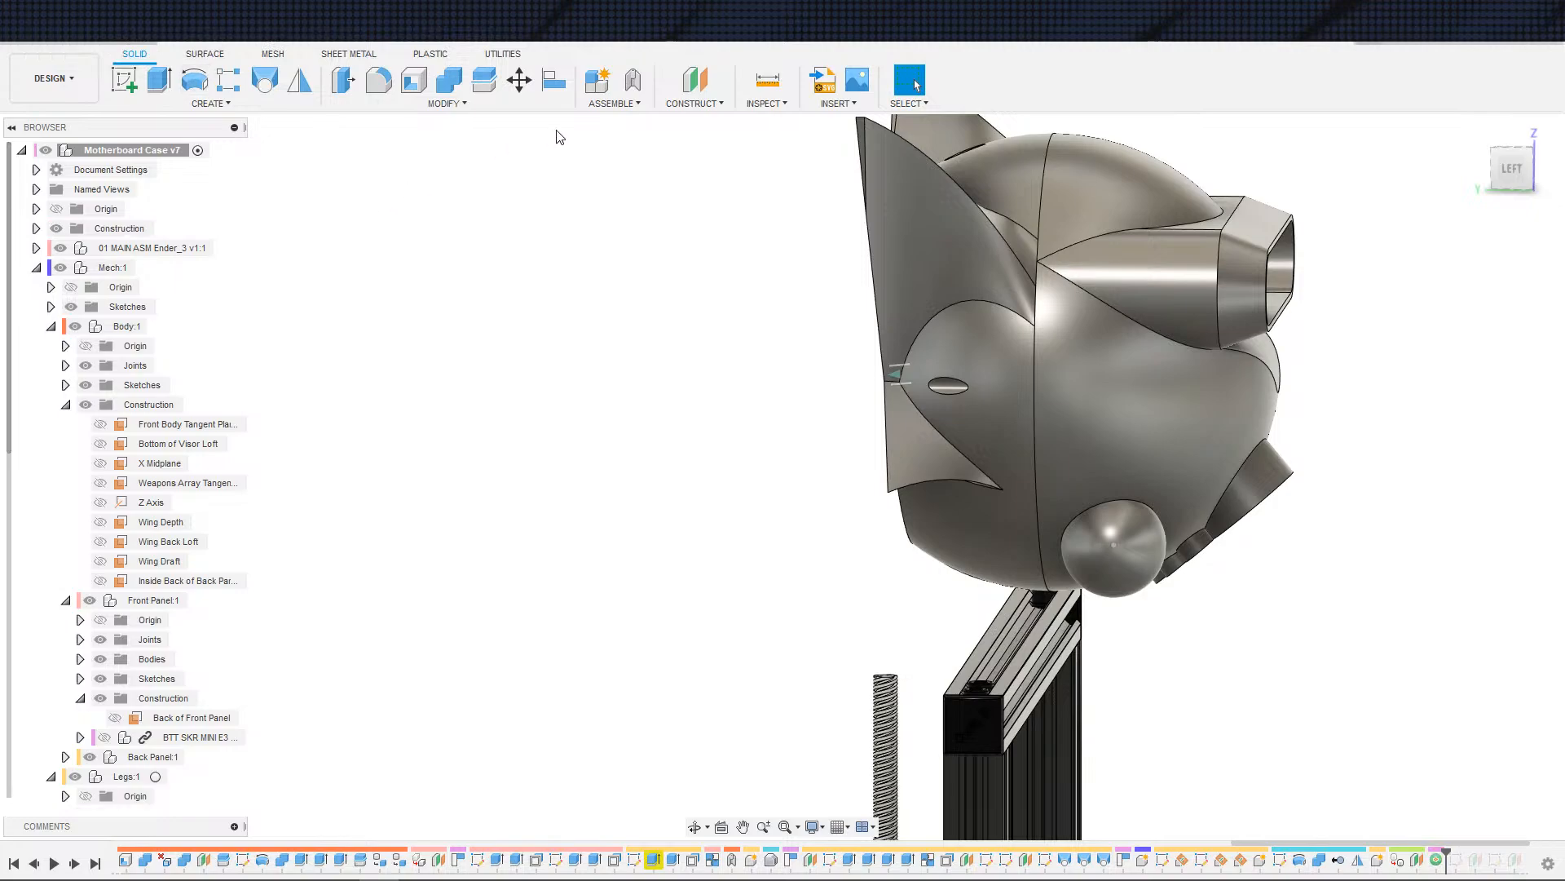
- Start an Axis Perpendicular at Point on the ball joint's spherical face, reselecting the face to reposition the axis
{"action": "left_click", "coordinate": [695, 104]}
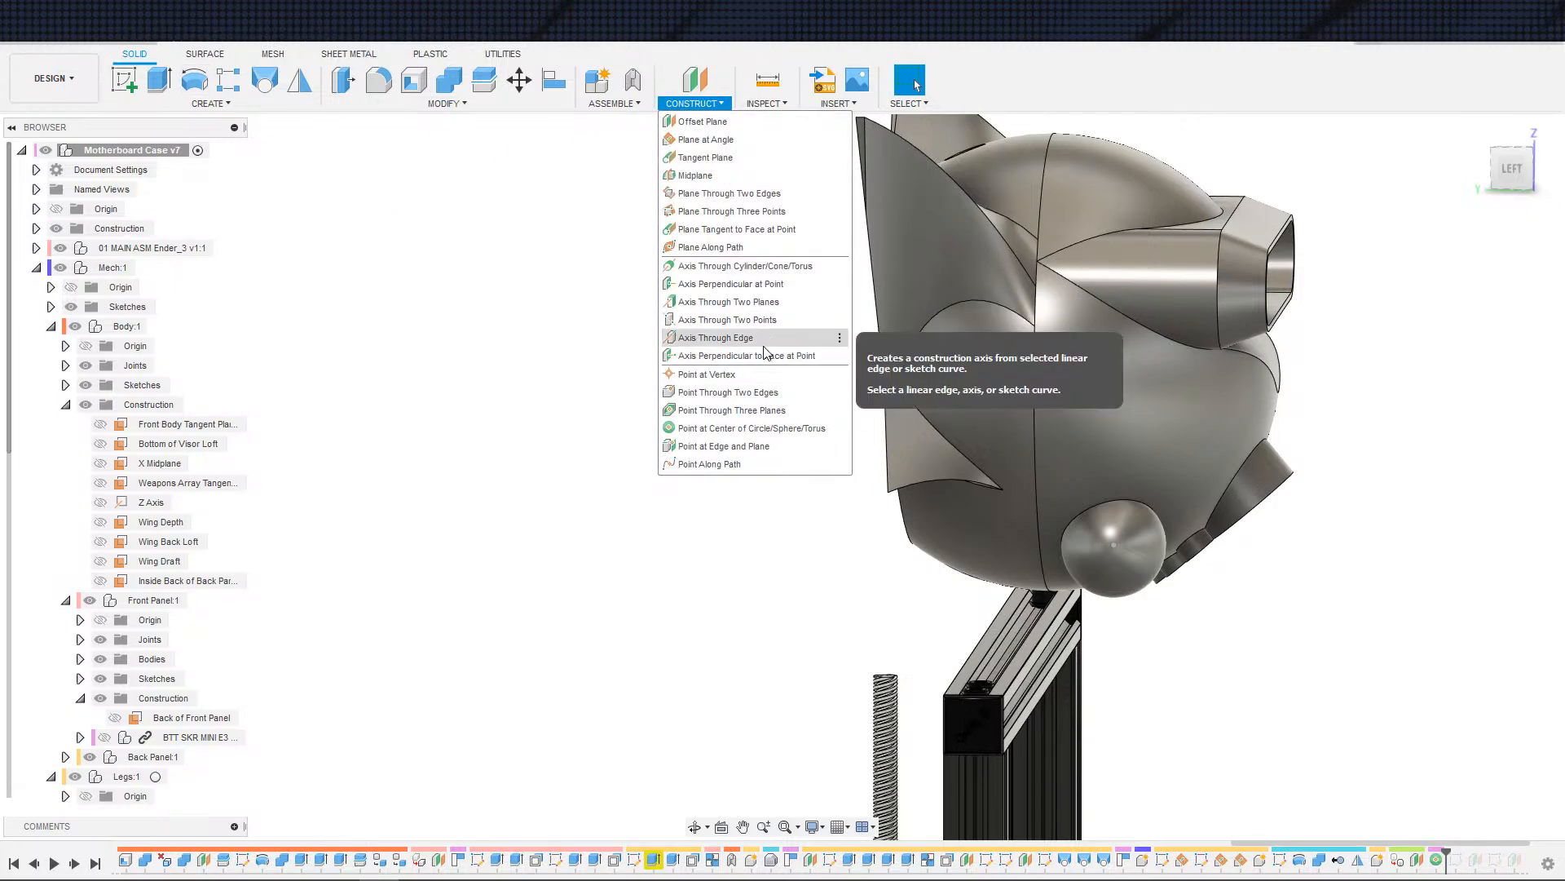
{"action": "left_click", "coordinate": [754, 284]}
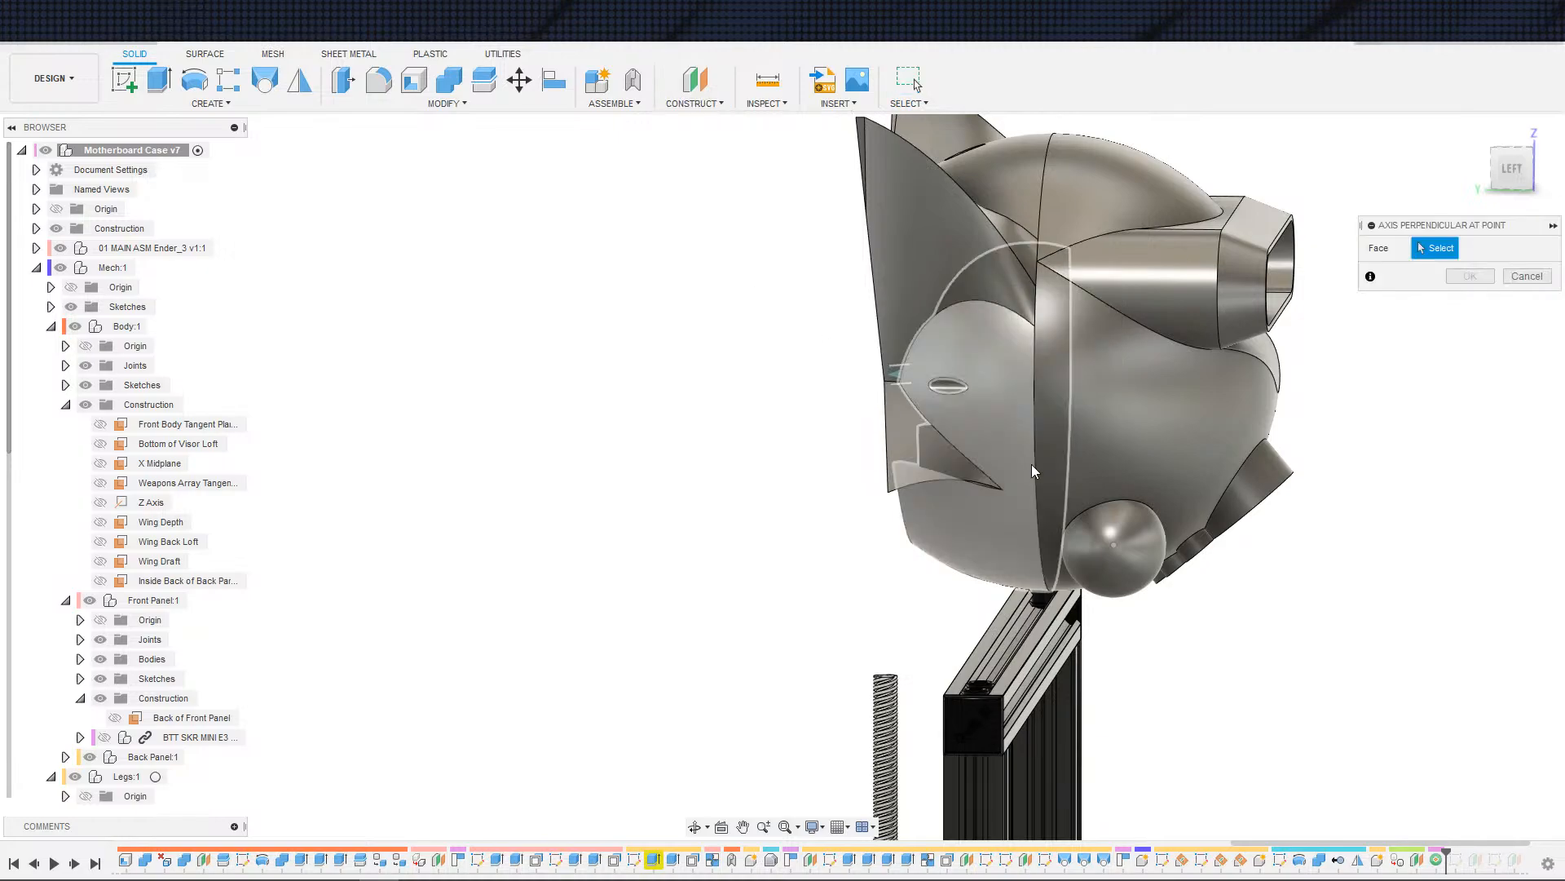
{"action": "left_click", "coordinate": [1114, 549]}
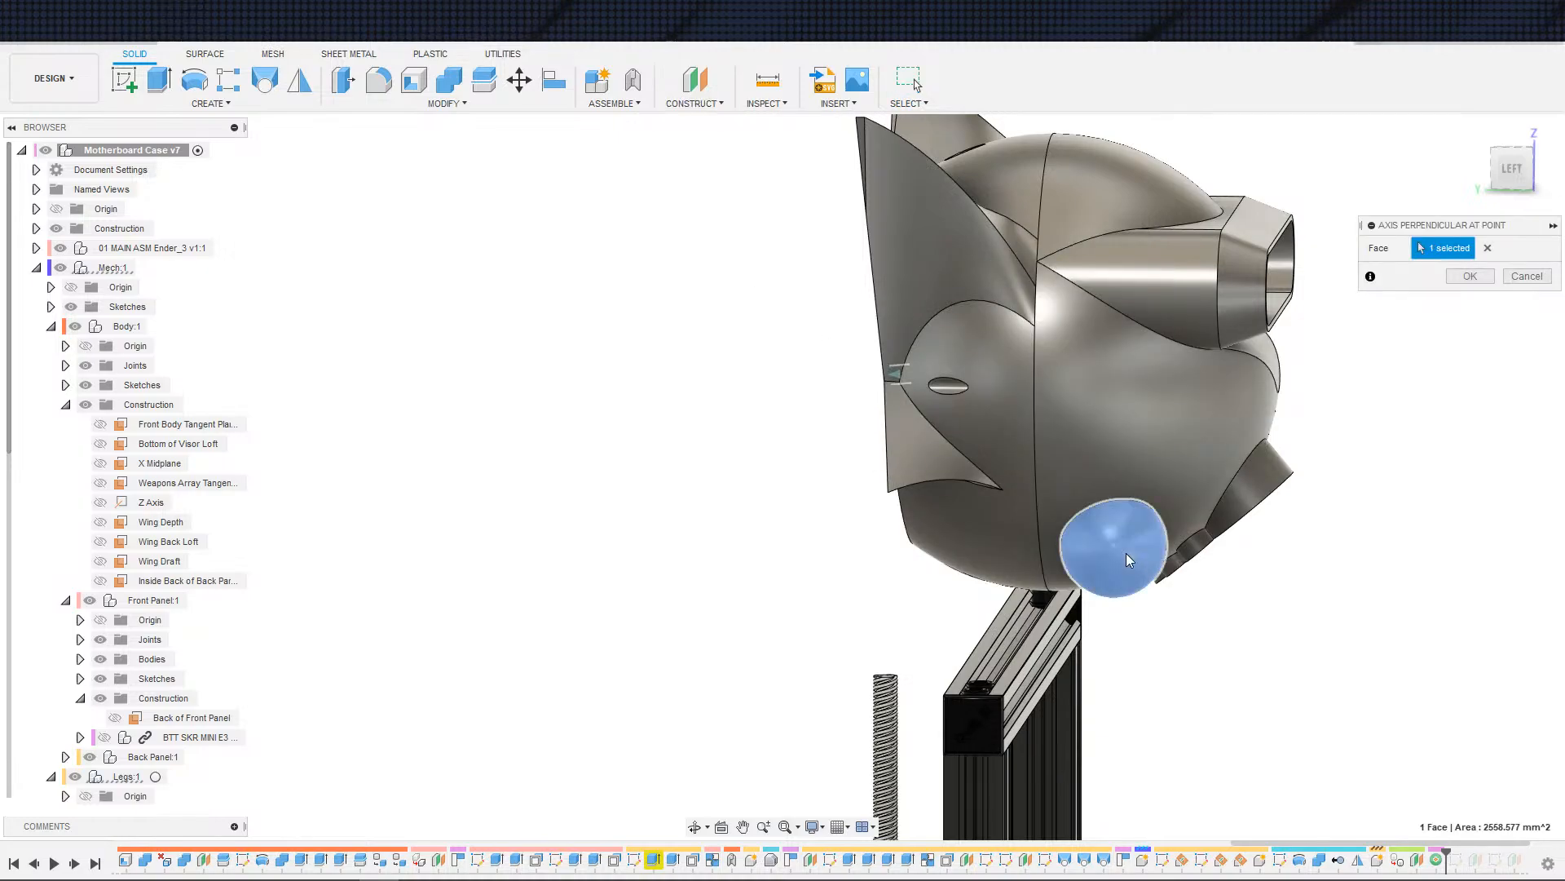
{"action": "middle_click_drag", "start_coordinate": [1248, 615], "coordinate": [1277, 595], "text": "shift"}
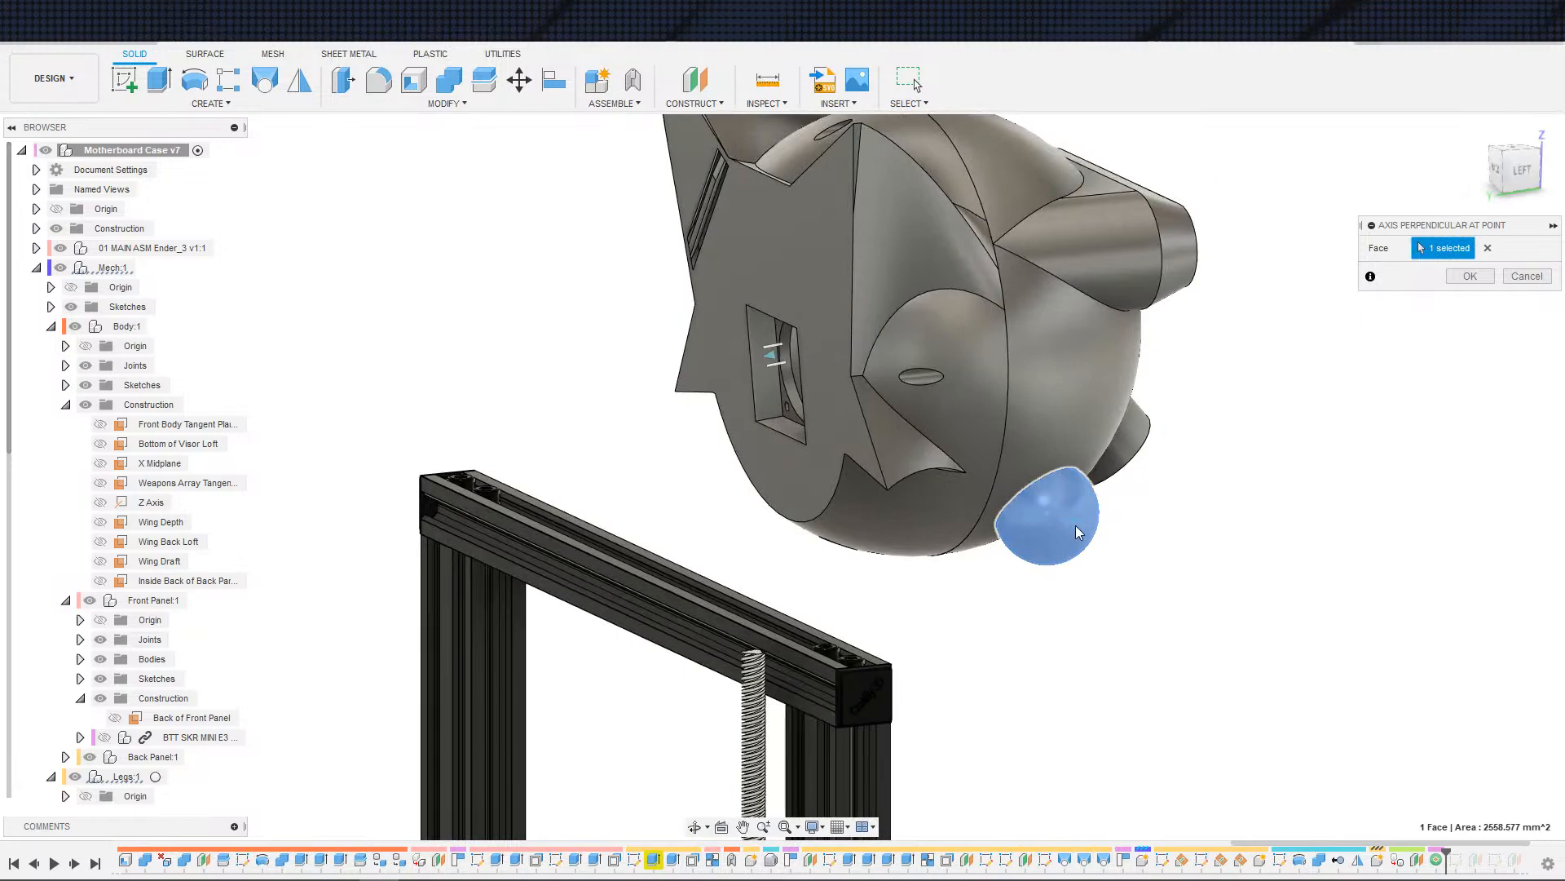
{"action": "middle_click_drag", "start_coordinate": [1078, 532], "coordinate": [1209, 527], "text": "shift"}
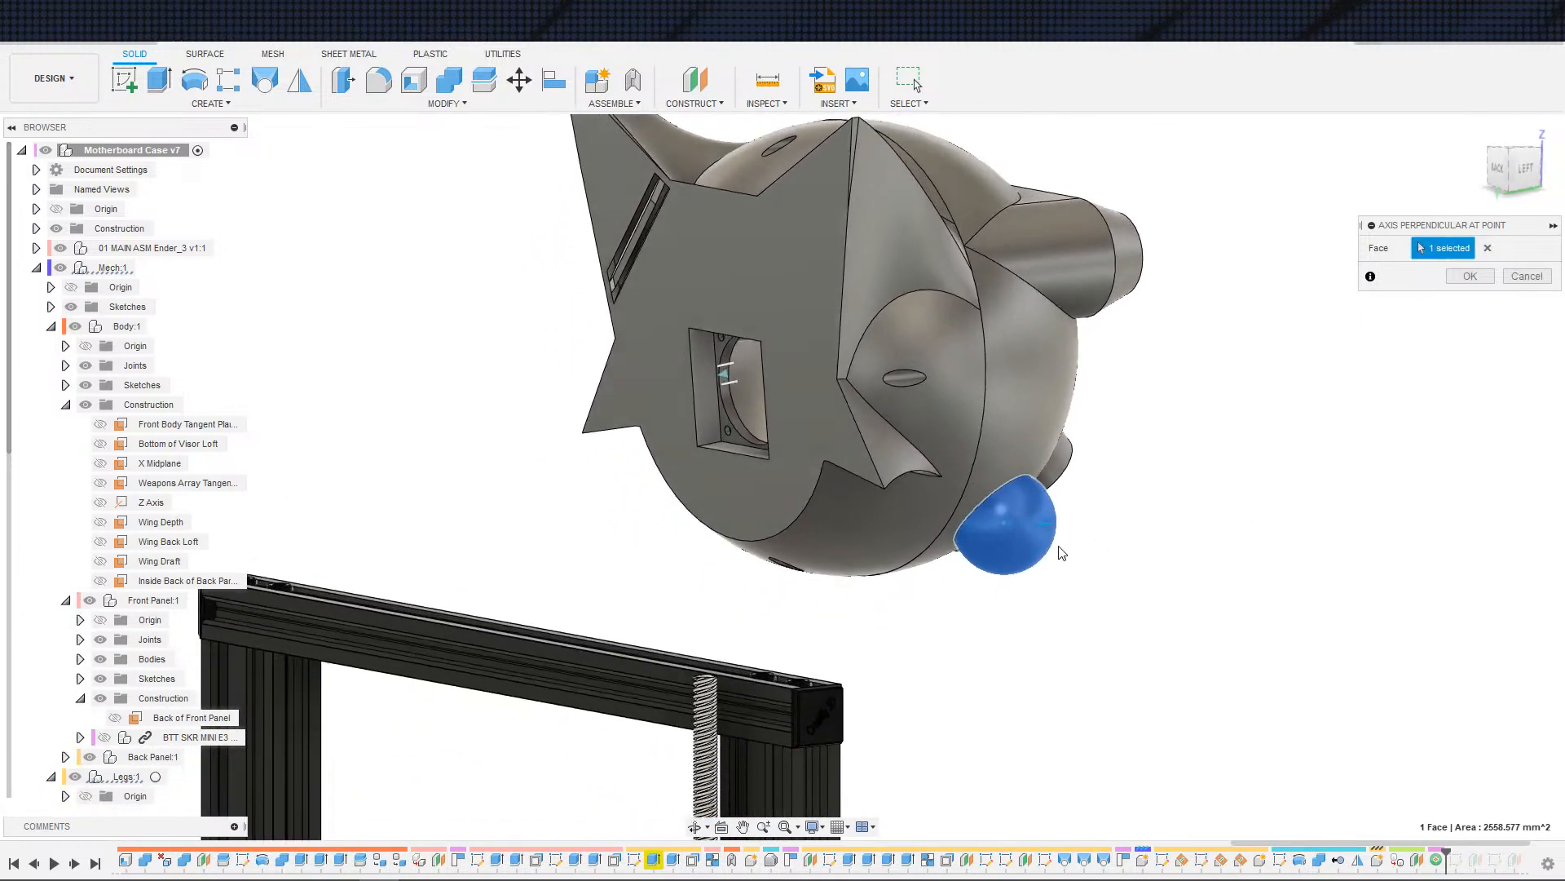
{"action": "left_click", "coordinate": [1008, 526]}
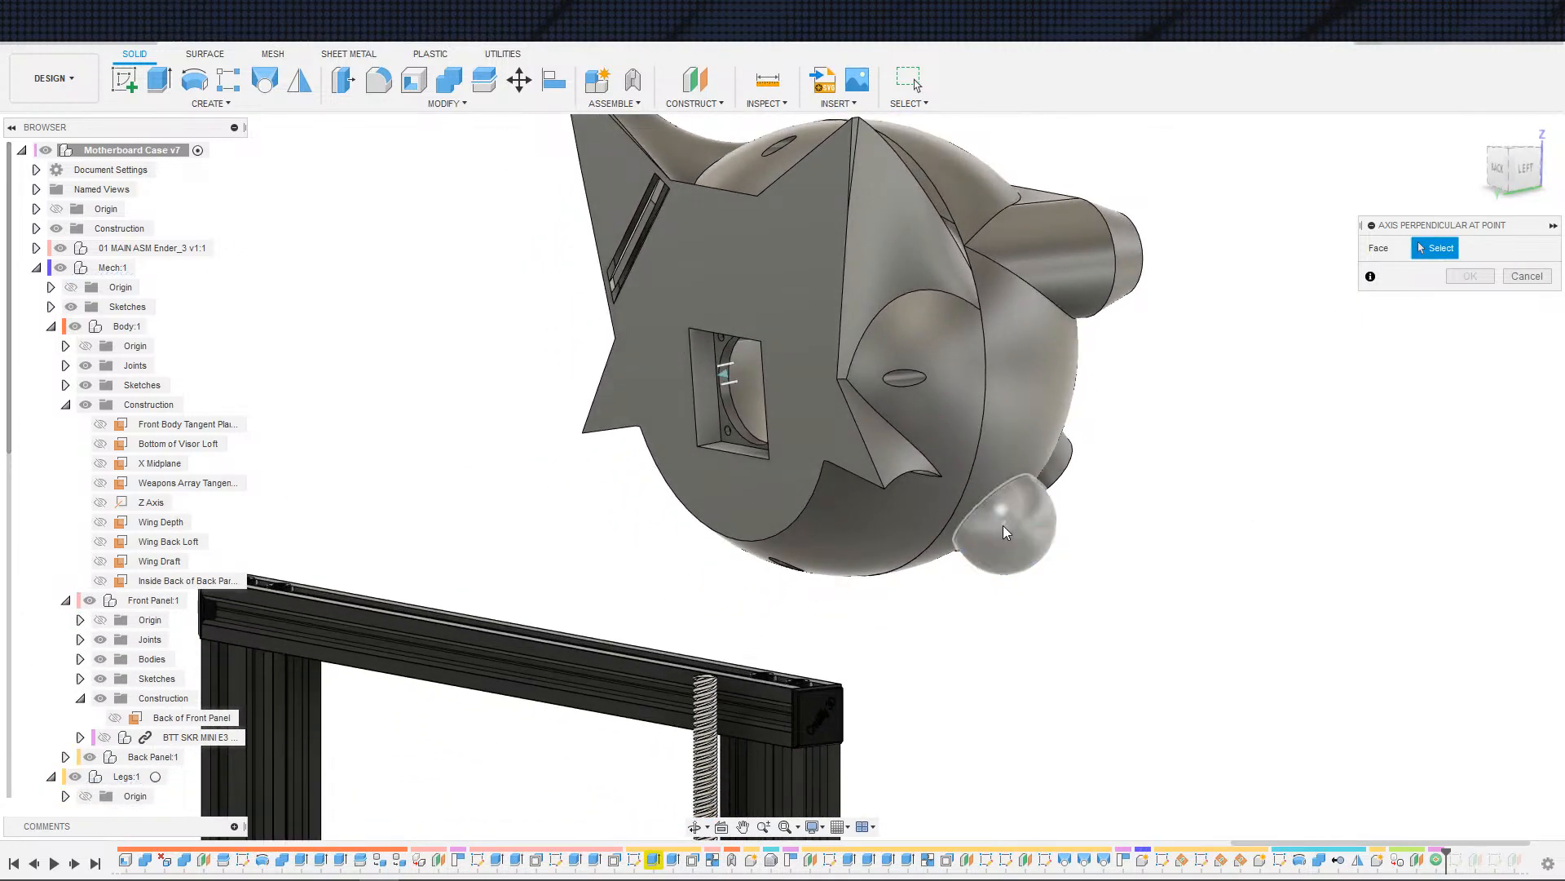
{"action": "left_click", "coordinate": [1007, 527]}
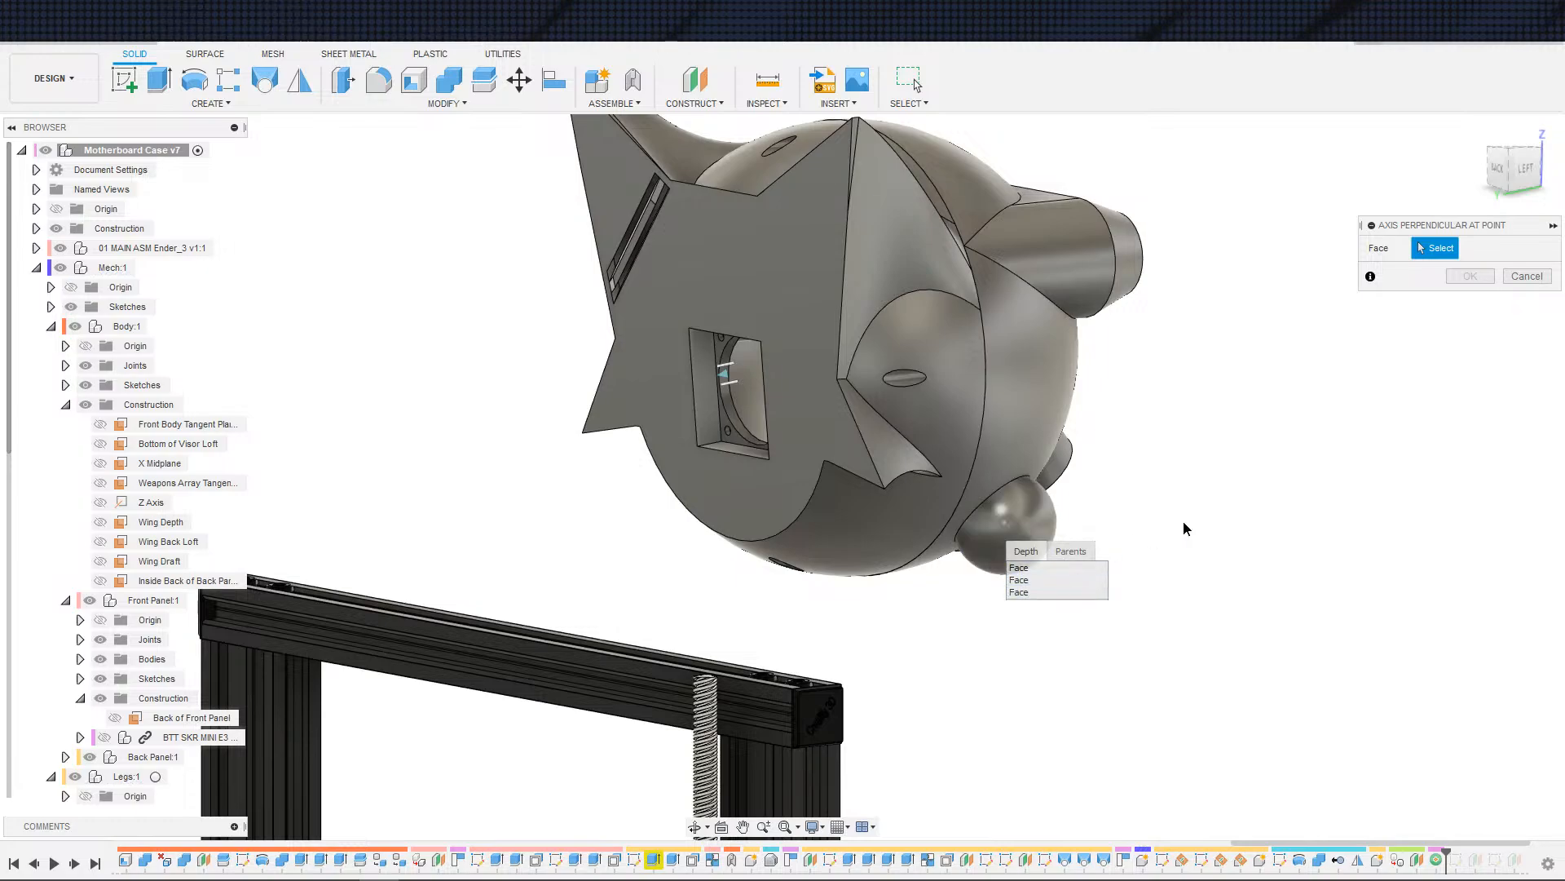
{"action": "left_click", "coordinate": [1037, 535]}
{"action": "scroll", "coordinate": [1117, 572], "scroll_direction": "down", "scroll_amount": 2}
{"action": "scroll", "coordinate": [1117, 572], "scroll_direction": "up", "scroll_amount": 3}
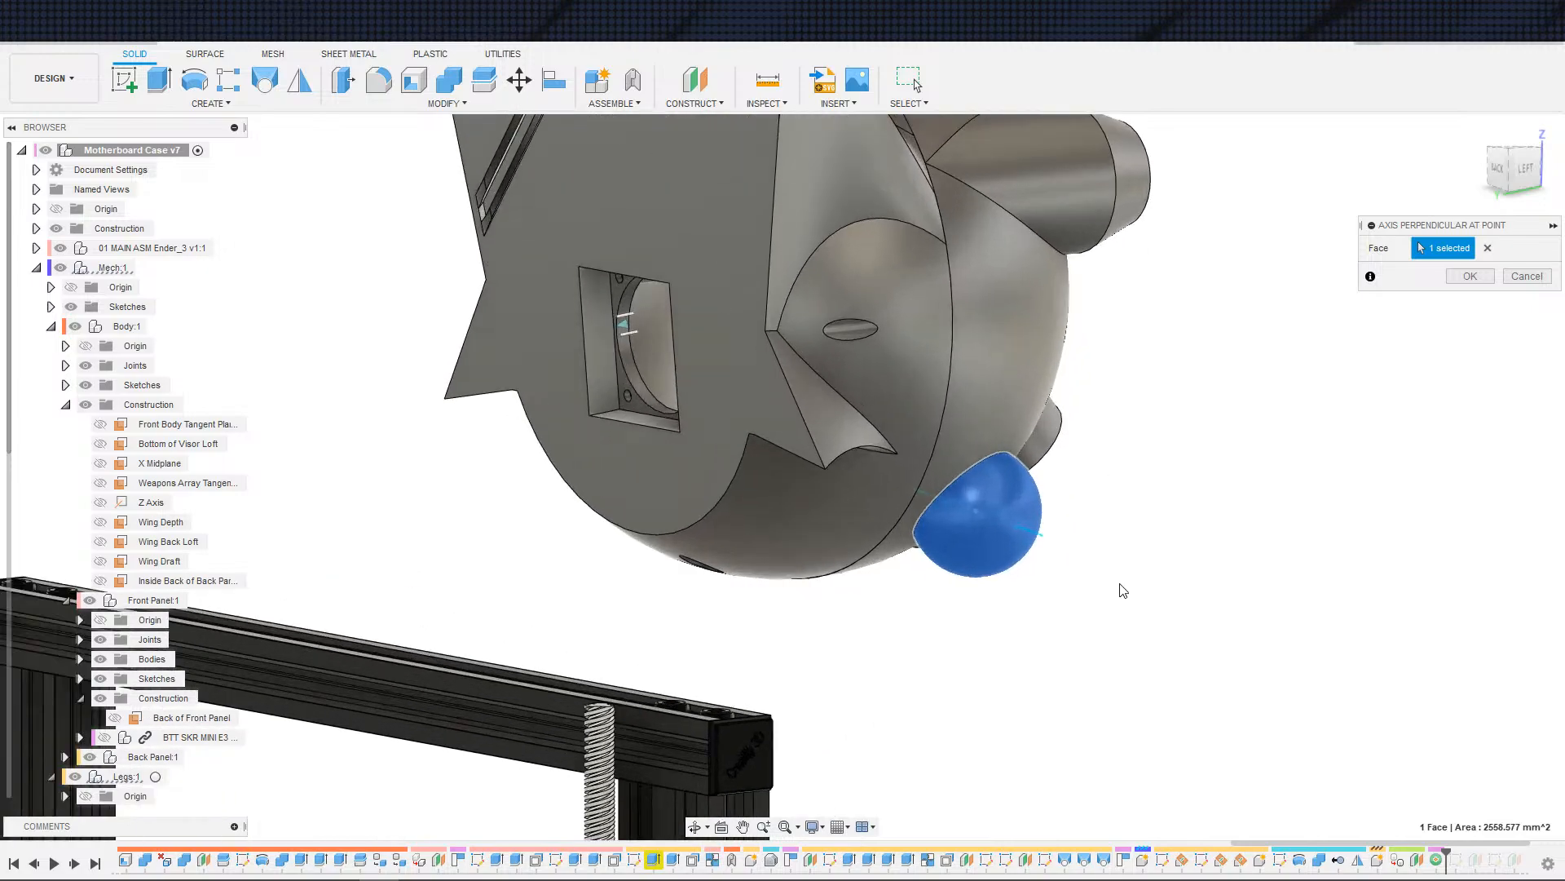
{"action": "scroll", "coordinate": [1167, 573], "scroll_direction": "up", "scroll_amount": 1}
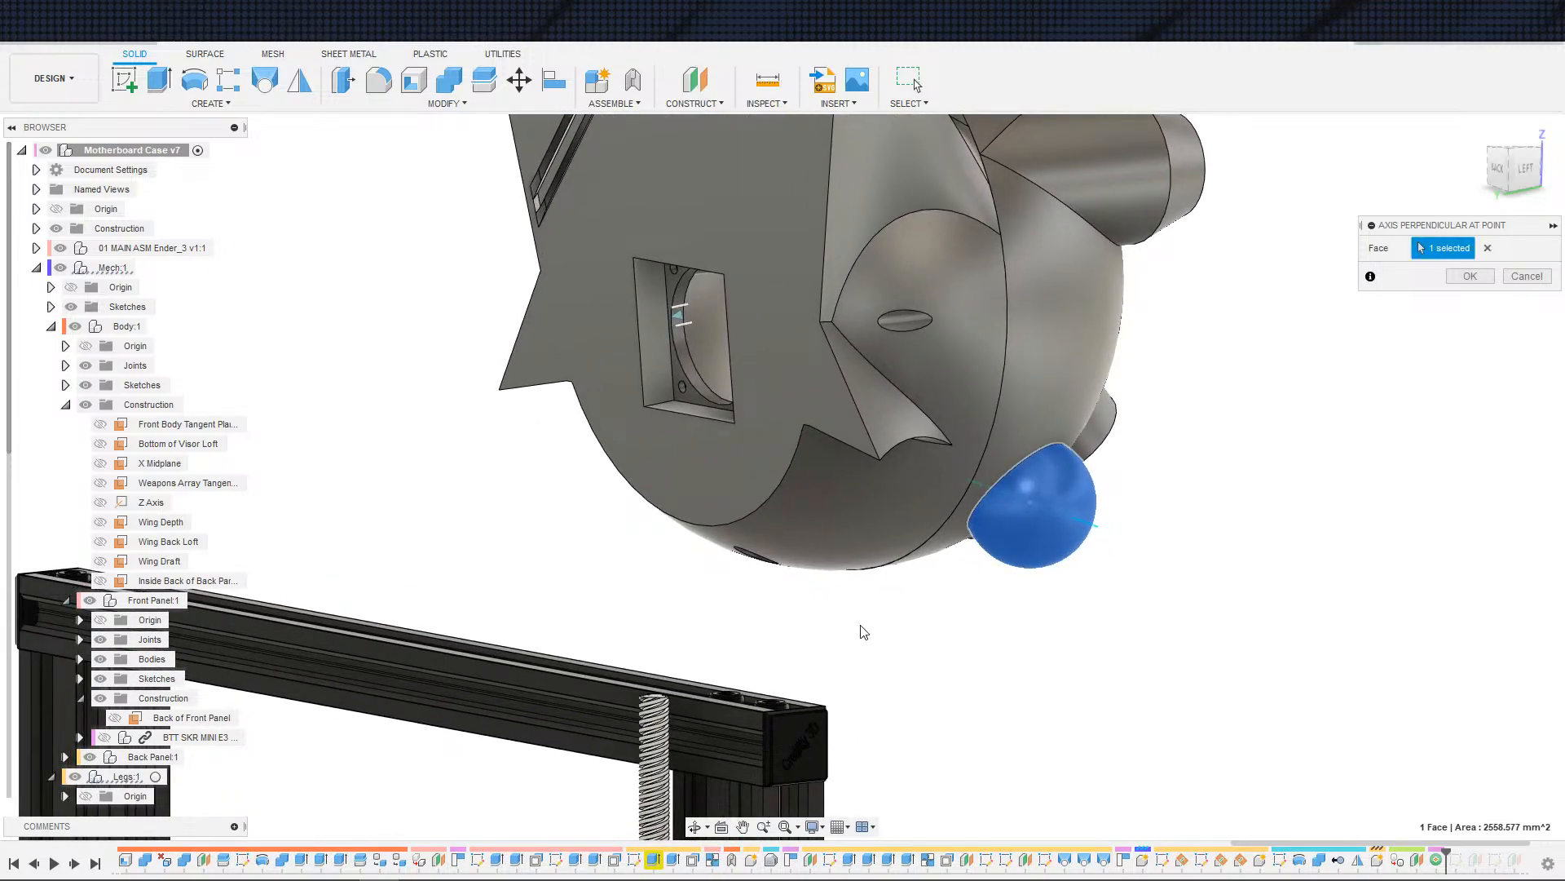
- Reselect the ball joint's spherical face for the perpendicular axis and check the axis direction from several angles
{"action": "left_click", "coordinate": [790, 731]}
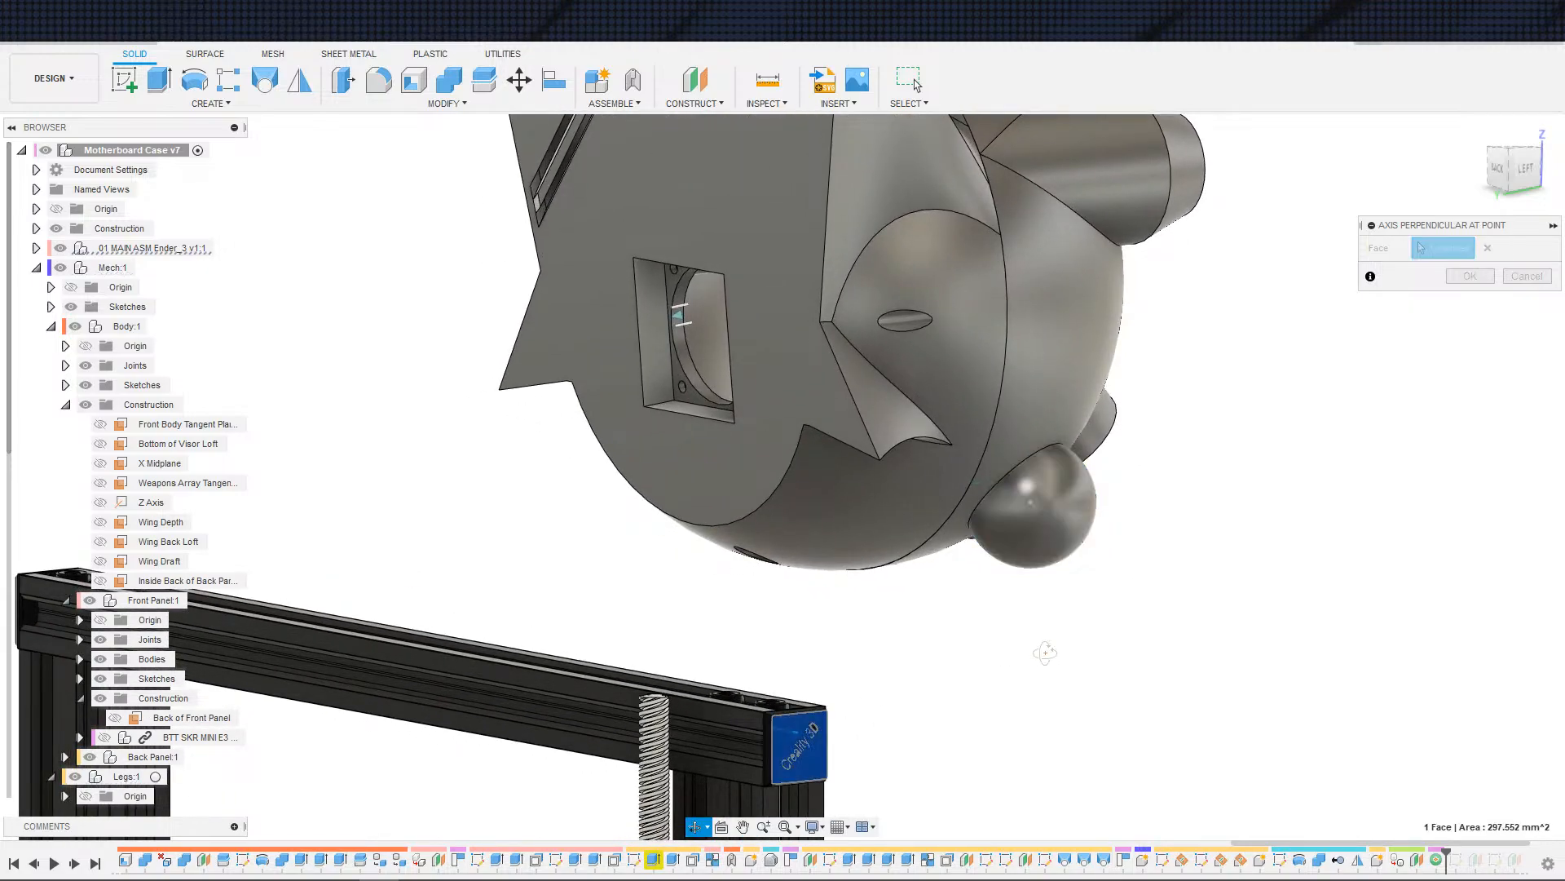
{"action": "middle_click_drag", "start_coordinate": [1044, 646], "coordinate": [943, 587], "text": "shift"}
{"action": "left_click", "coordinate": [931, 572]}
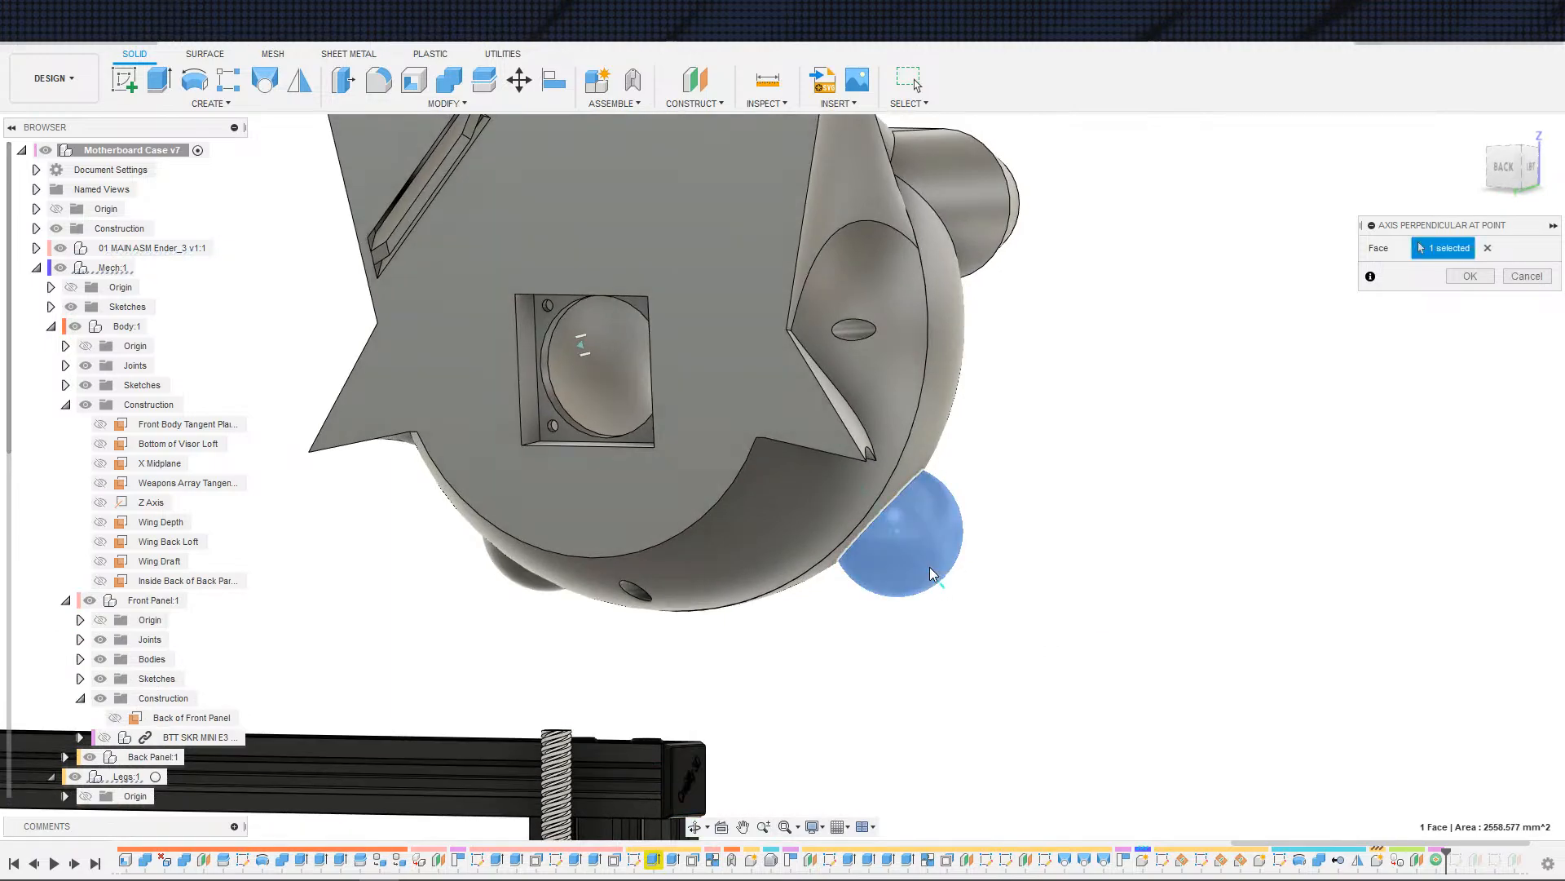
{"action": "middle_click_drag", "start_coordinate": [888, 499], "coordinate": [1102, 521], "text": "shift"}
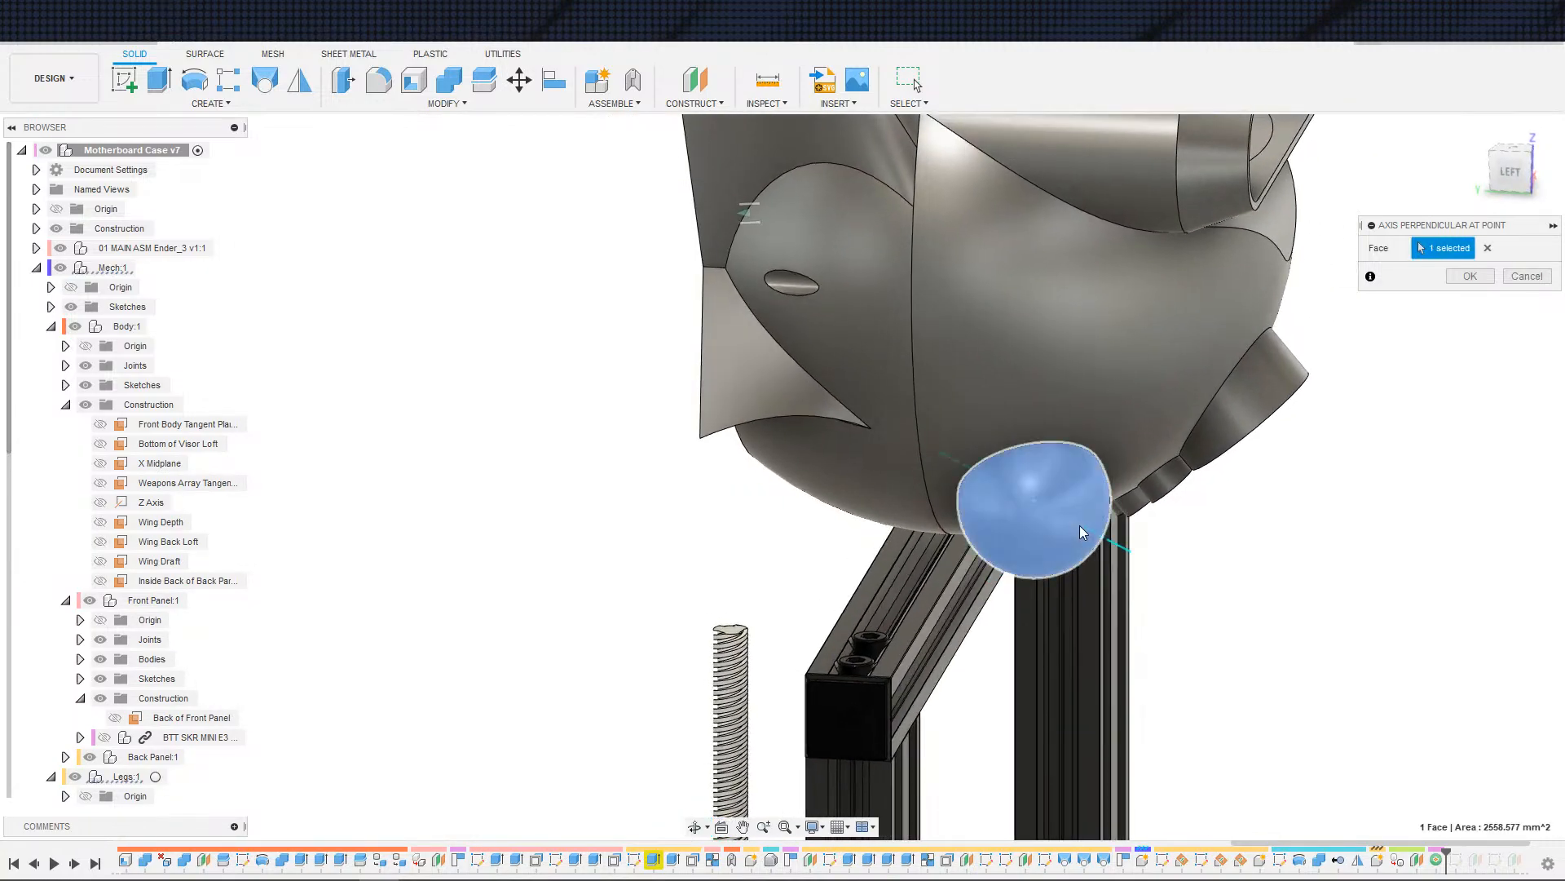
{"action": "middle_click_drag", "start_coordinate": [1265, 588], "coordinate": [1270, 541], "text": "shift"}
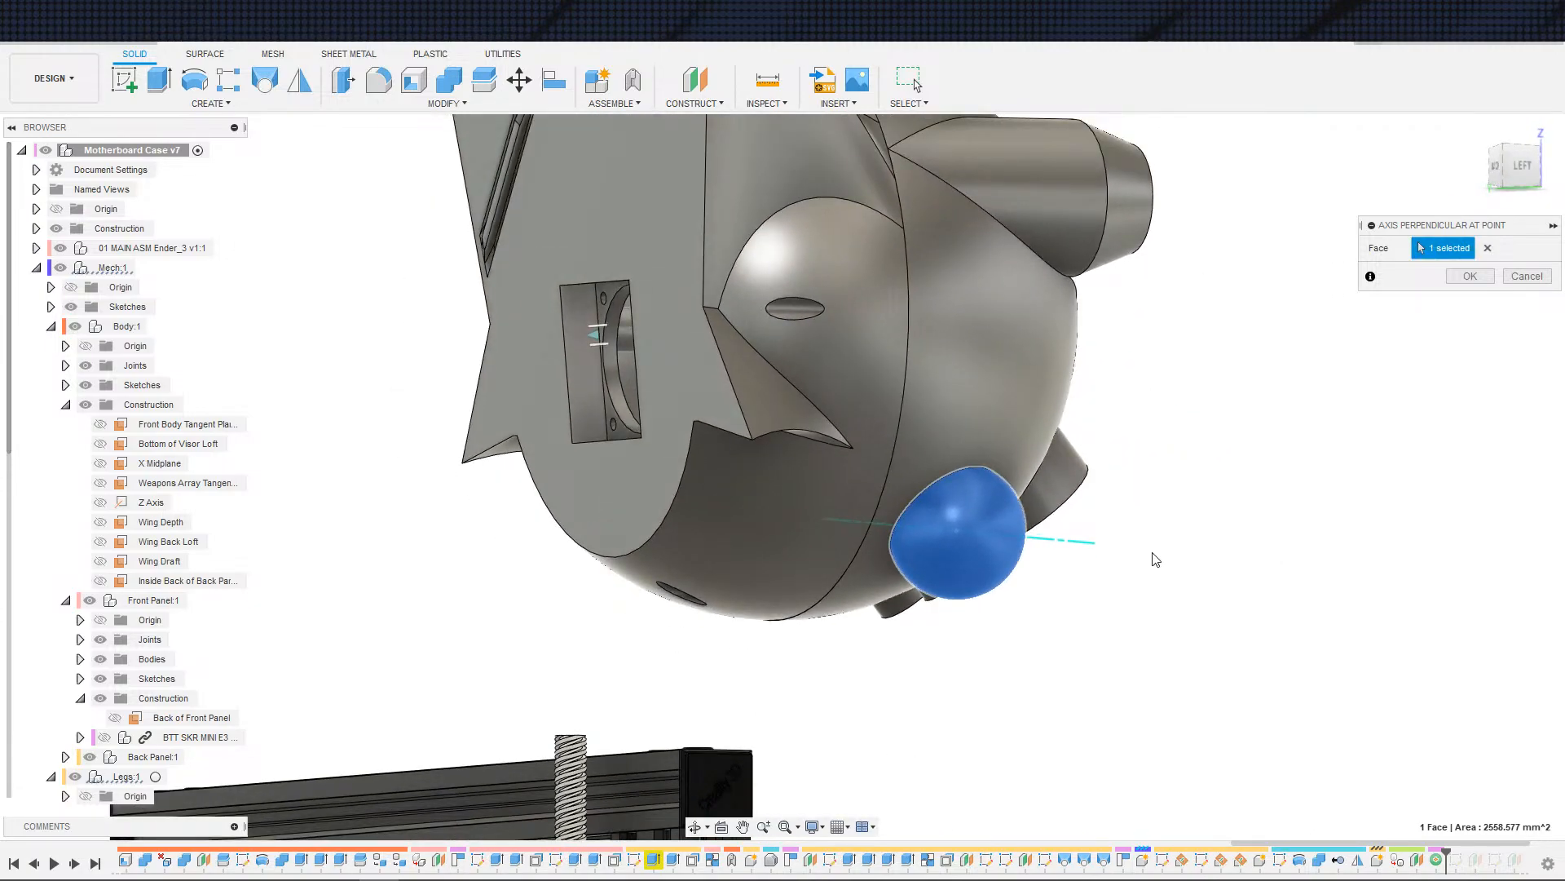
{"action": "middle_click_drag", "start_coordinate": [1156, 560], "coordinate": [1081, 511], "text": "shift"}
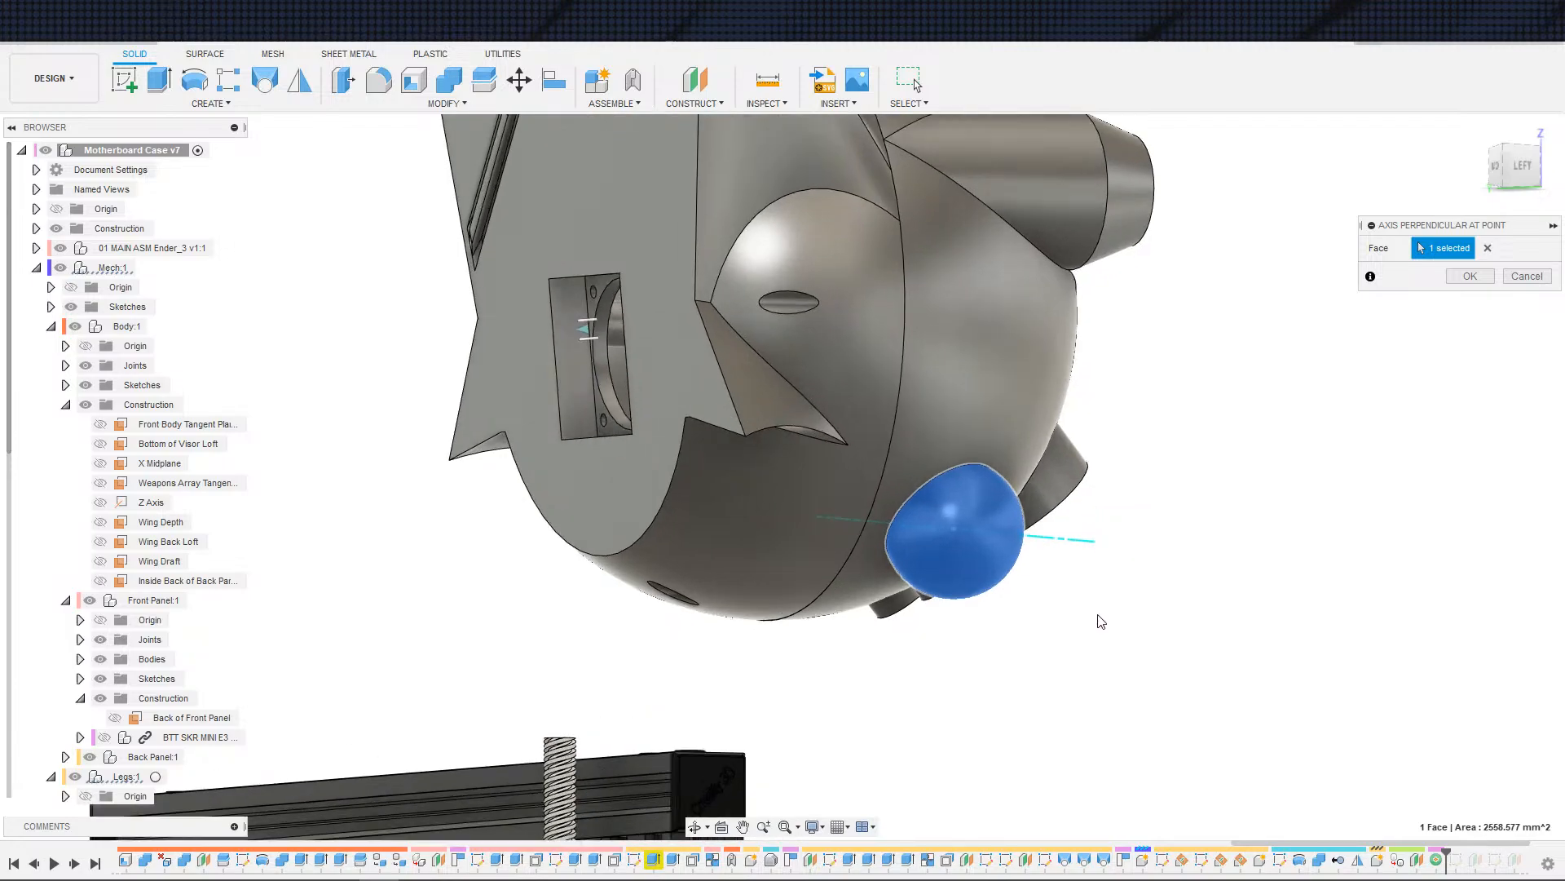
{"action": "mouse_move", "coordinate": [1101, 621]}
{"action": "middle_mouse_down", "text": "shift"}
{"action": "mouse_move", "coordinate": [1044, 645]}
{"action": "mouse_move", "coordinate": [1118, 633]}
{"action": "mouse_move", "coordinate": [1104, 640]}
{"action": "mouse_move", "coordinate": [1130, 618]}
{"action": "middle_mouse_up", "text": "shift"}
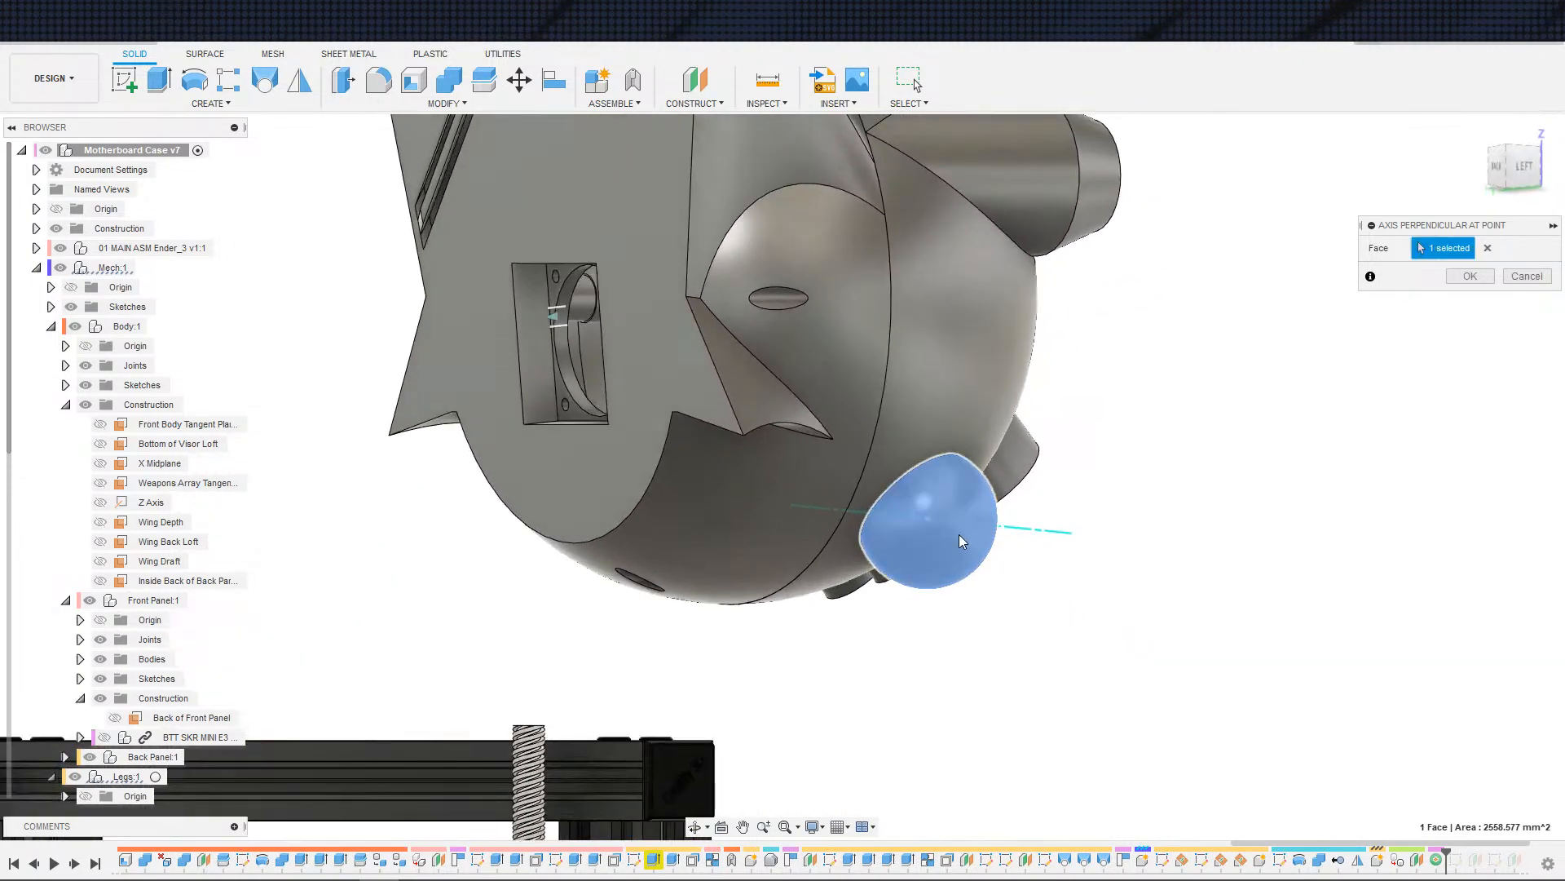
- Pick a new point on the ball joint's spherical face and create the perpendicular axis through it
{"action": "left_click", "coordinate": [931, 521]}
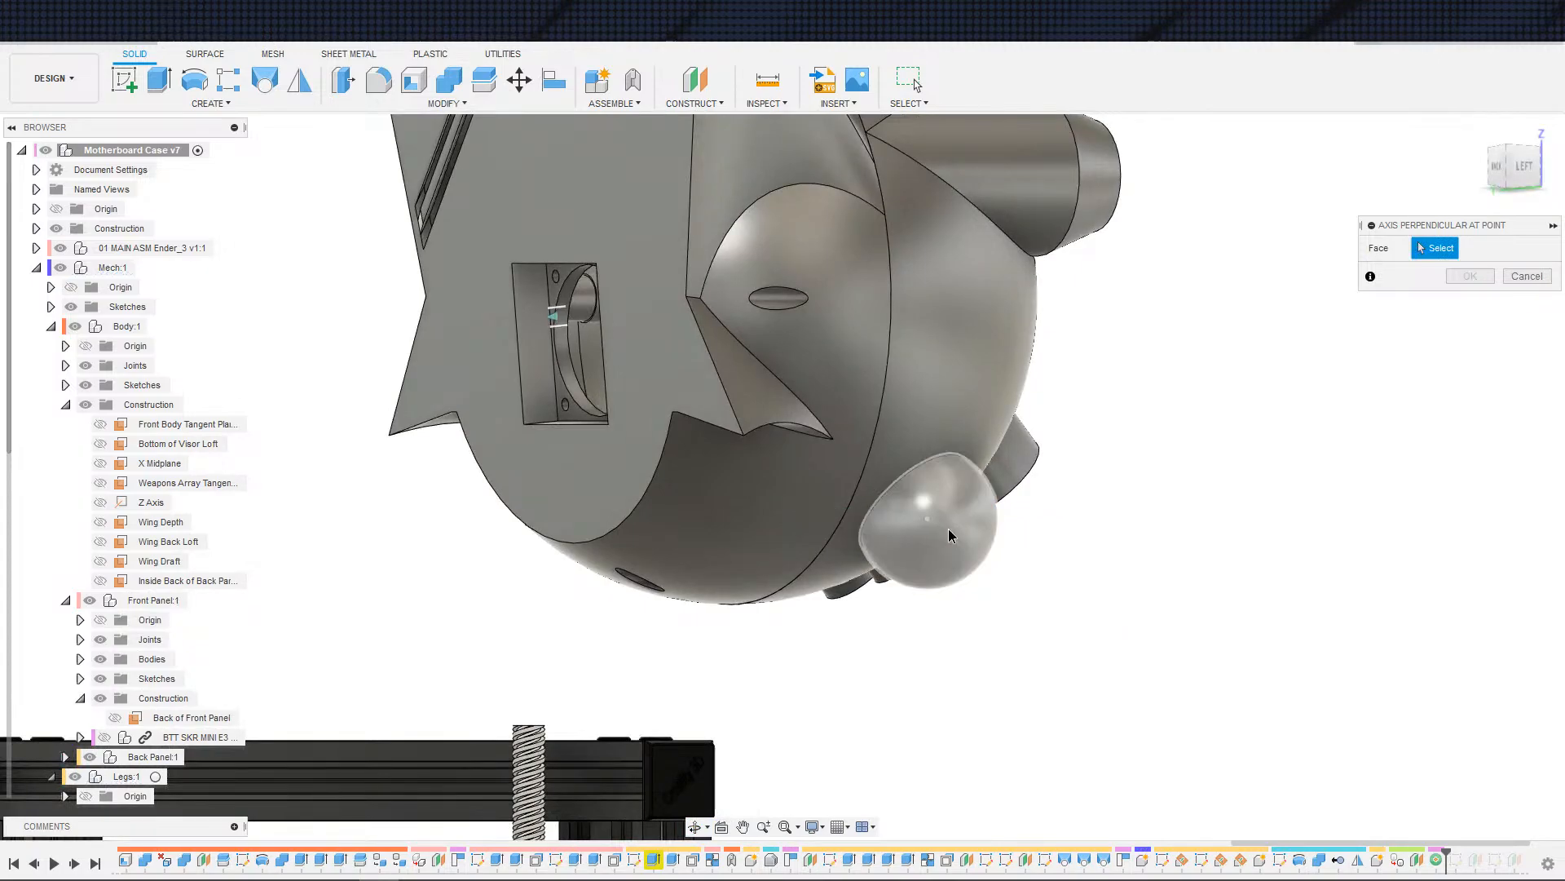
{"action": "middle_click_drag", "start_coordinate": [950, 534], "coordinate": [1046, 551], "text": "shift"}
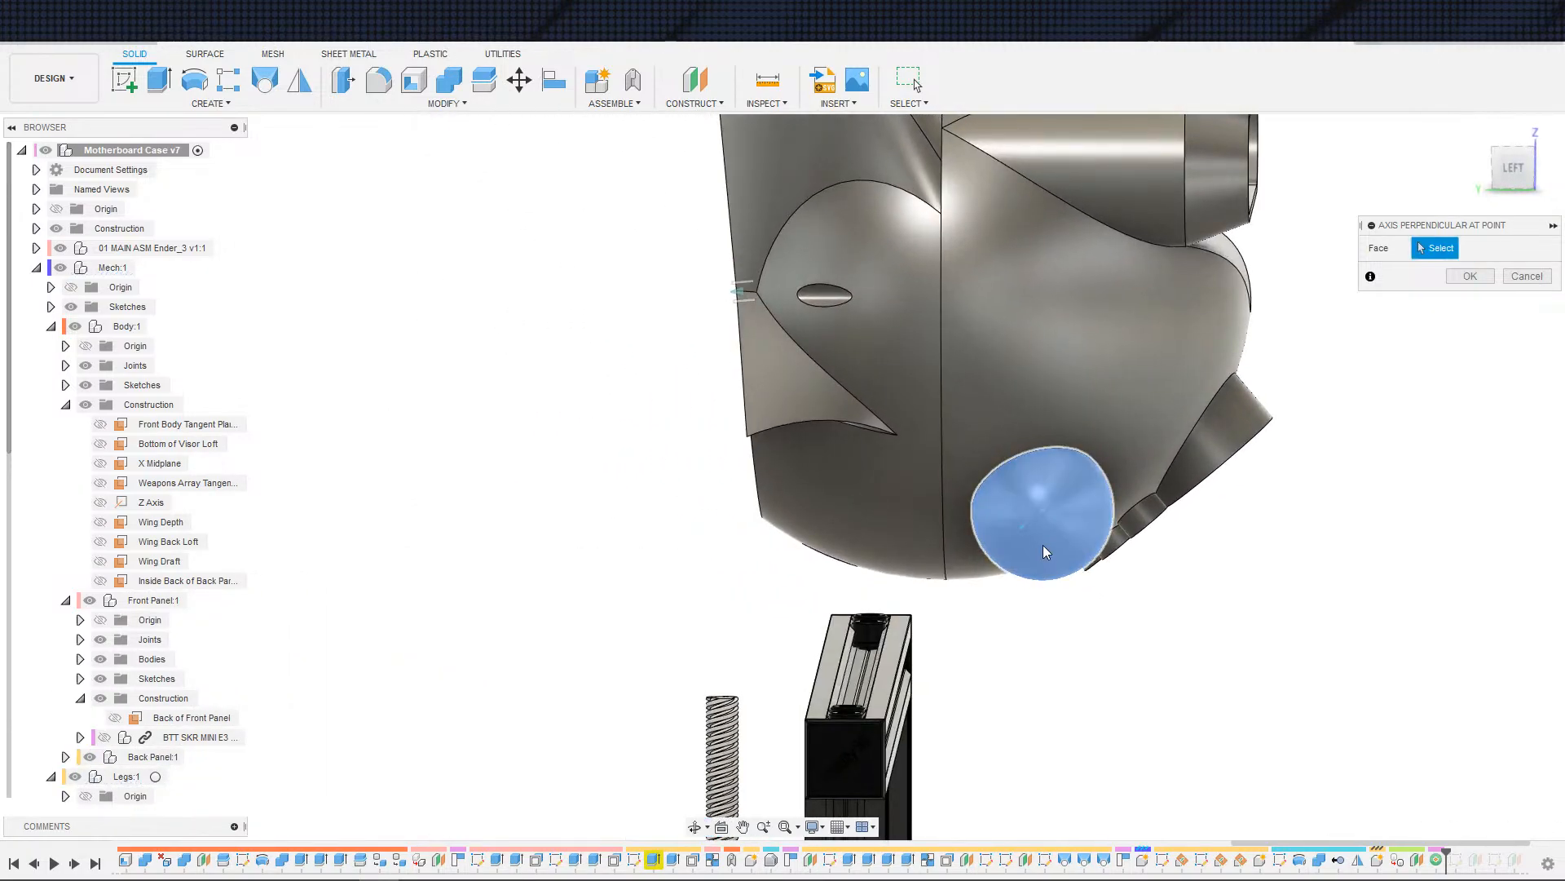
{"action": "left_click", "coordinate": [1055, 532]}
{"action": "middle_click_drag", "start_coordinate": [1167, 622], "coordinate": [1206, 631], "text": "shift"}
{"action": "left_click", "coordinate": [1063, 523]}
{"action": "left_click", "coordinate": [1057, 515]}
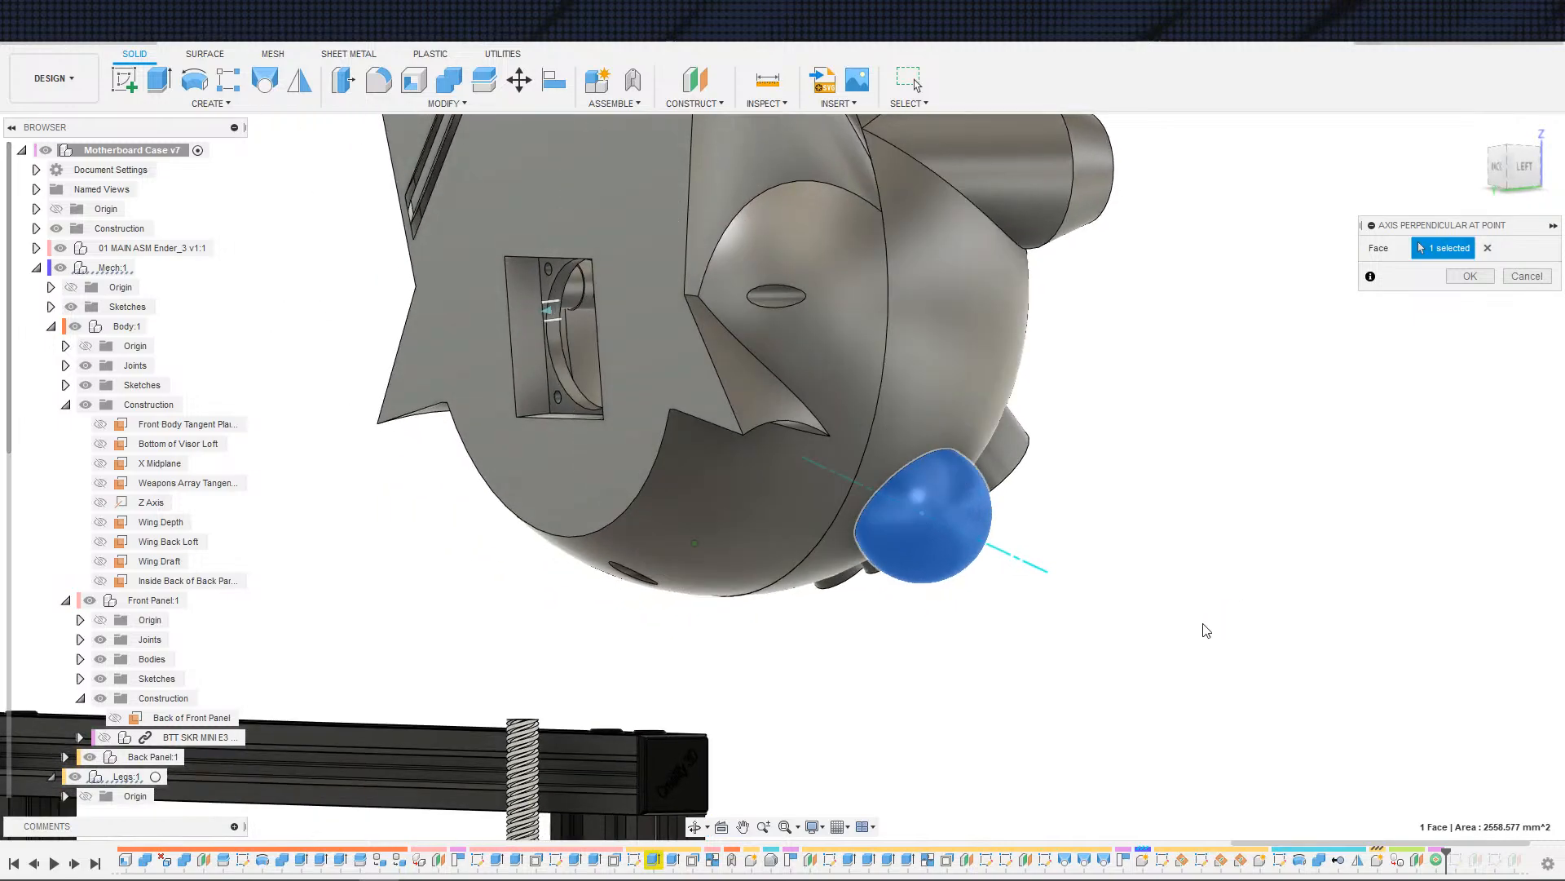
{"action": "key", "text": "Return"}
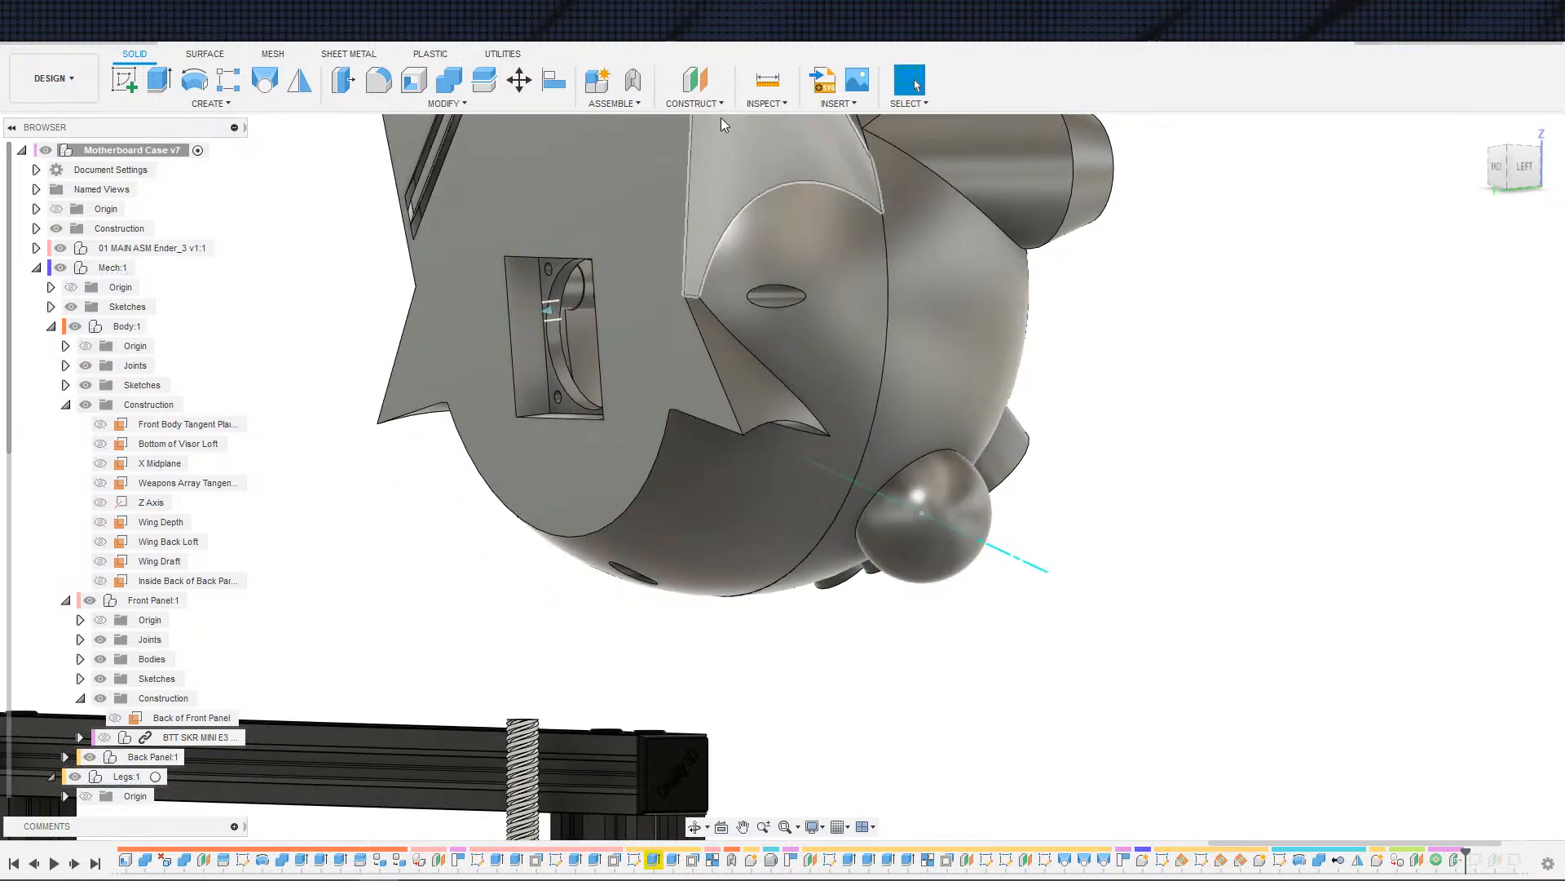
{"action": "left_click", "coordinate": [707, 103]}
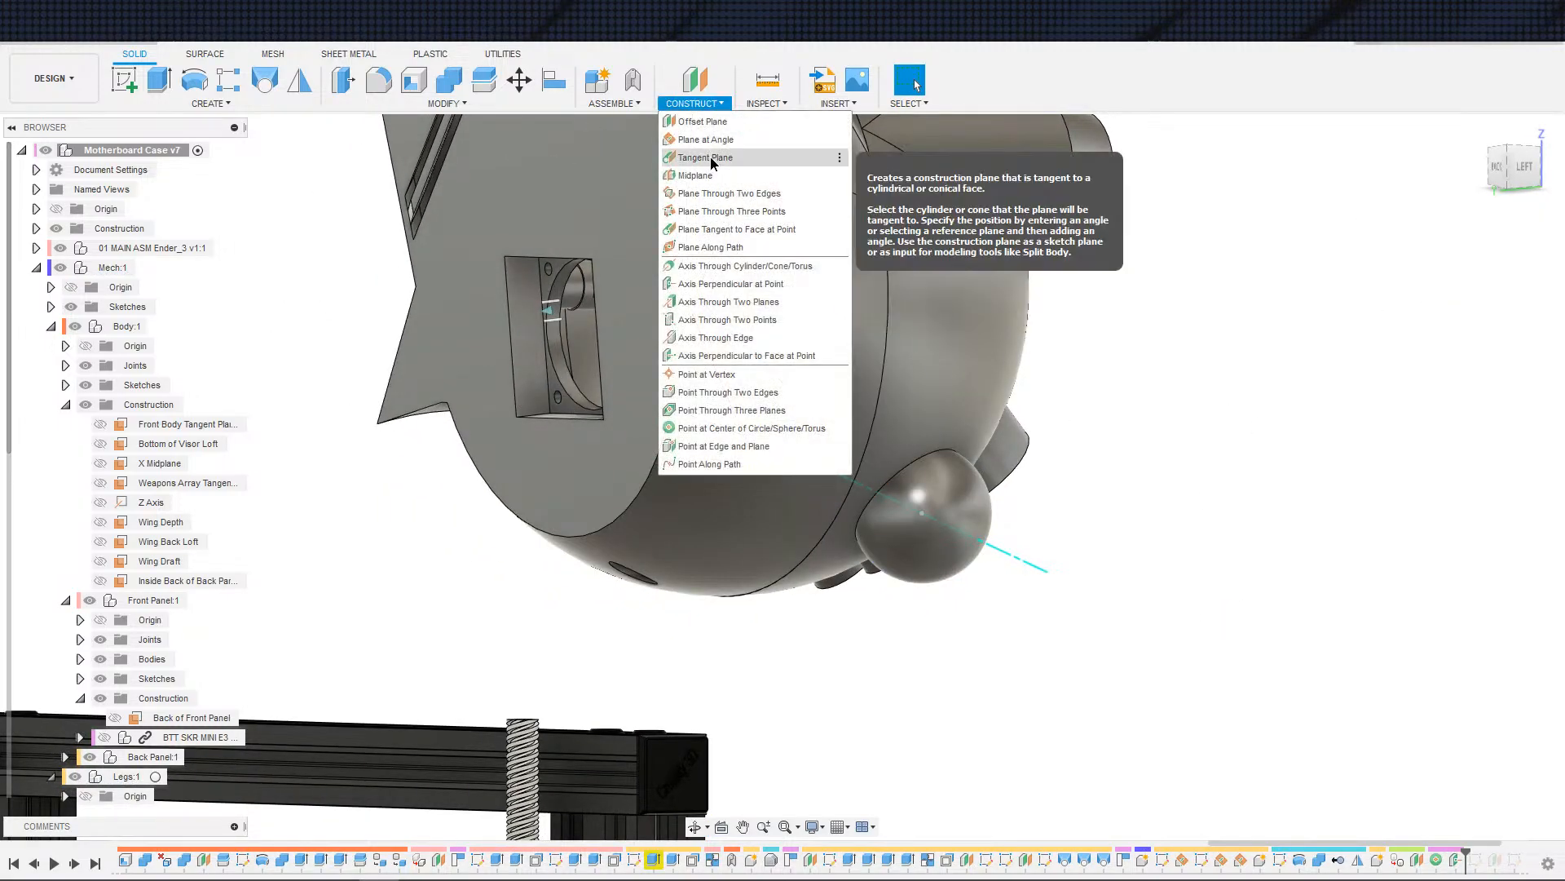
{"action": "left_click", "coordinate": [706, 157]}
{"action": "key", "text": "Escape"}
{"action": "left_click", "coordinate": [702, 104]}
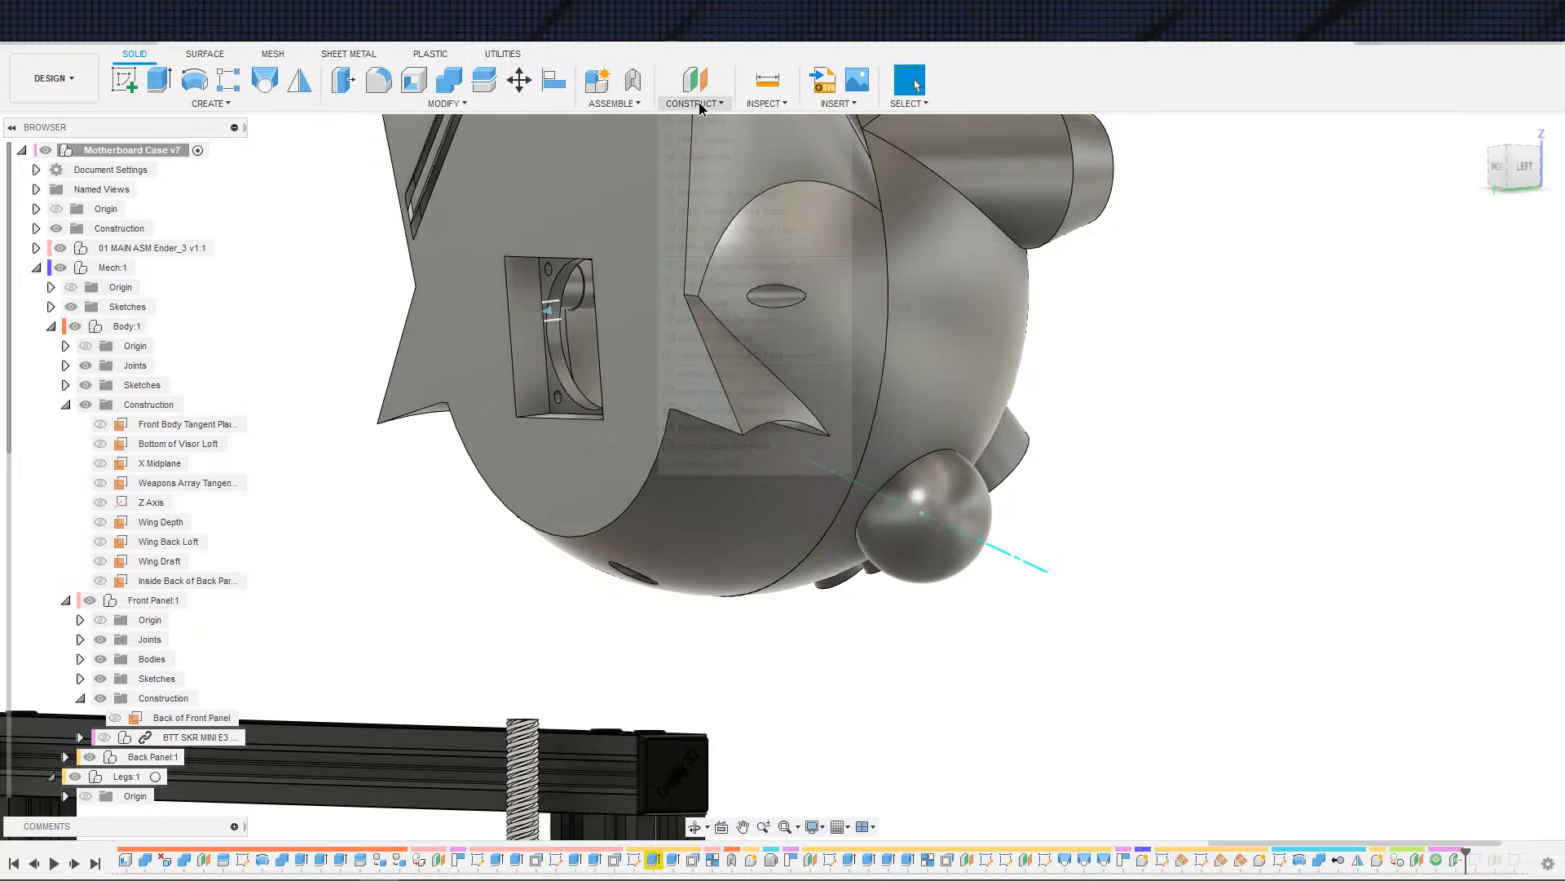
{"action": "left_click", "coordinate": [708, 140]}
{"action": "left_click", "coordinate": [1023, 558]}
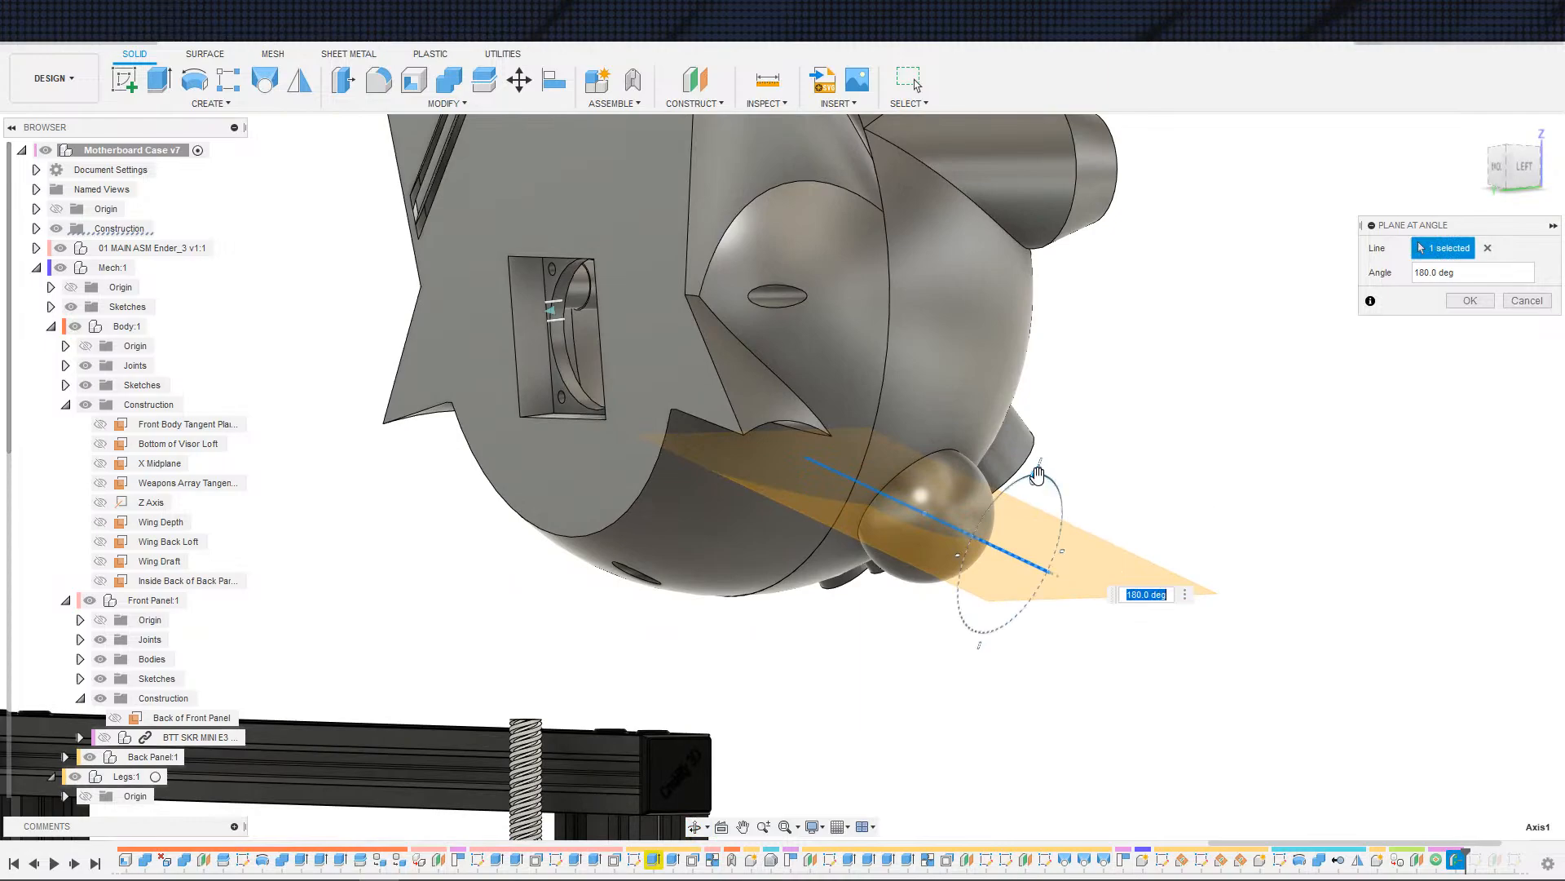
{"action": "left_click_drag", "start_coordinate": [1038, 476], "coordinate": [1103, 465]}
{"action": "middle_click_drag", "start_coordinate": [1103, 465], "coordinate": [1136, 552], "text": "shift"}
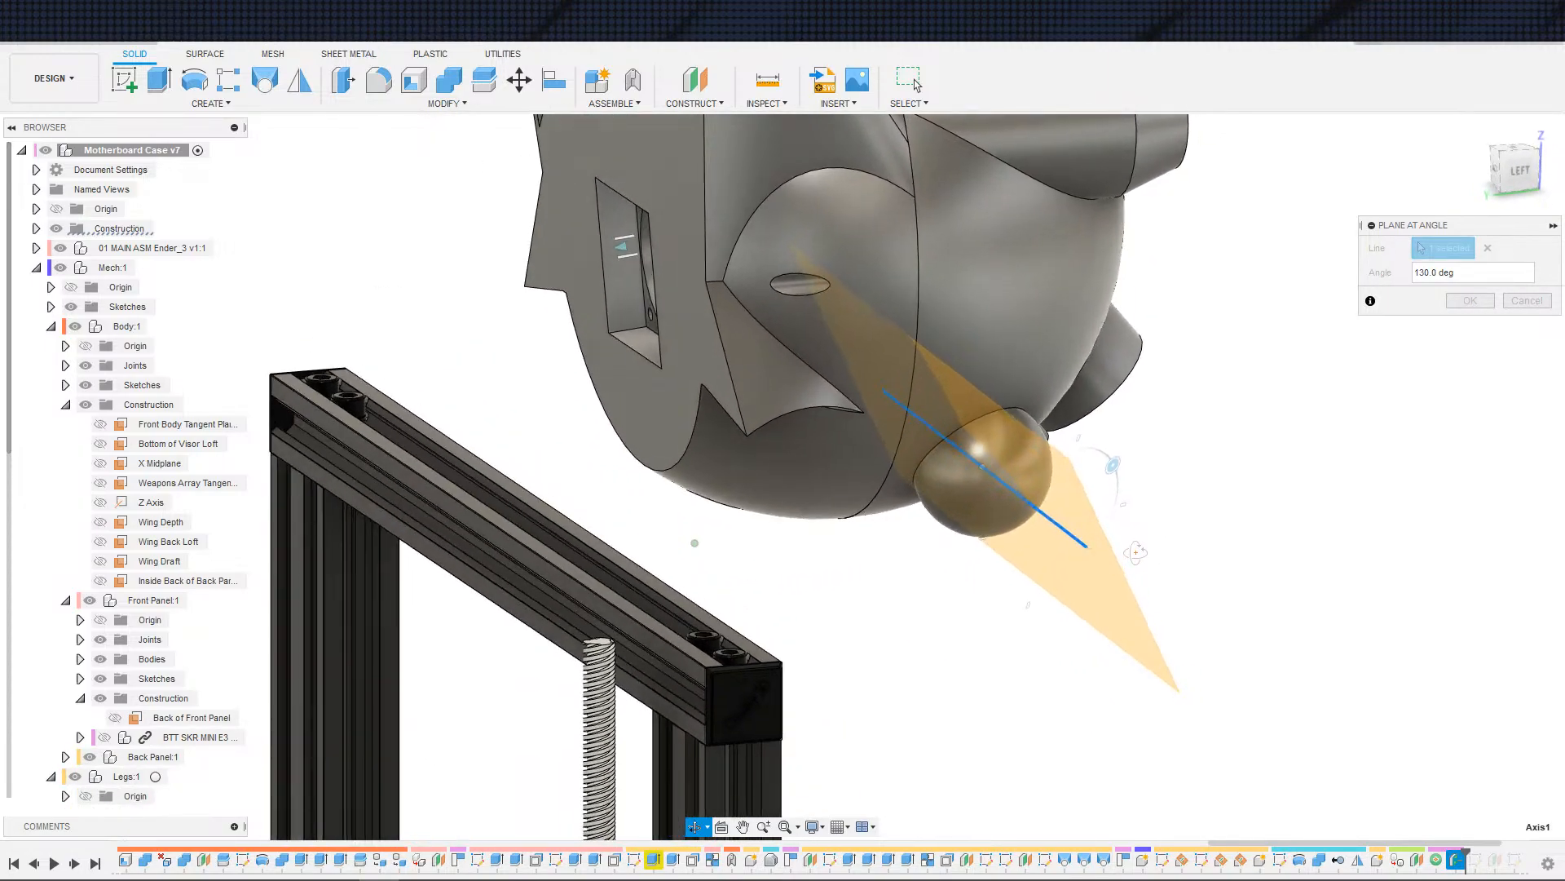
{"action": "key", "text": "Escape"}
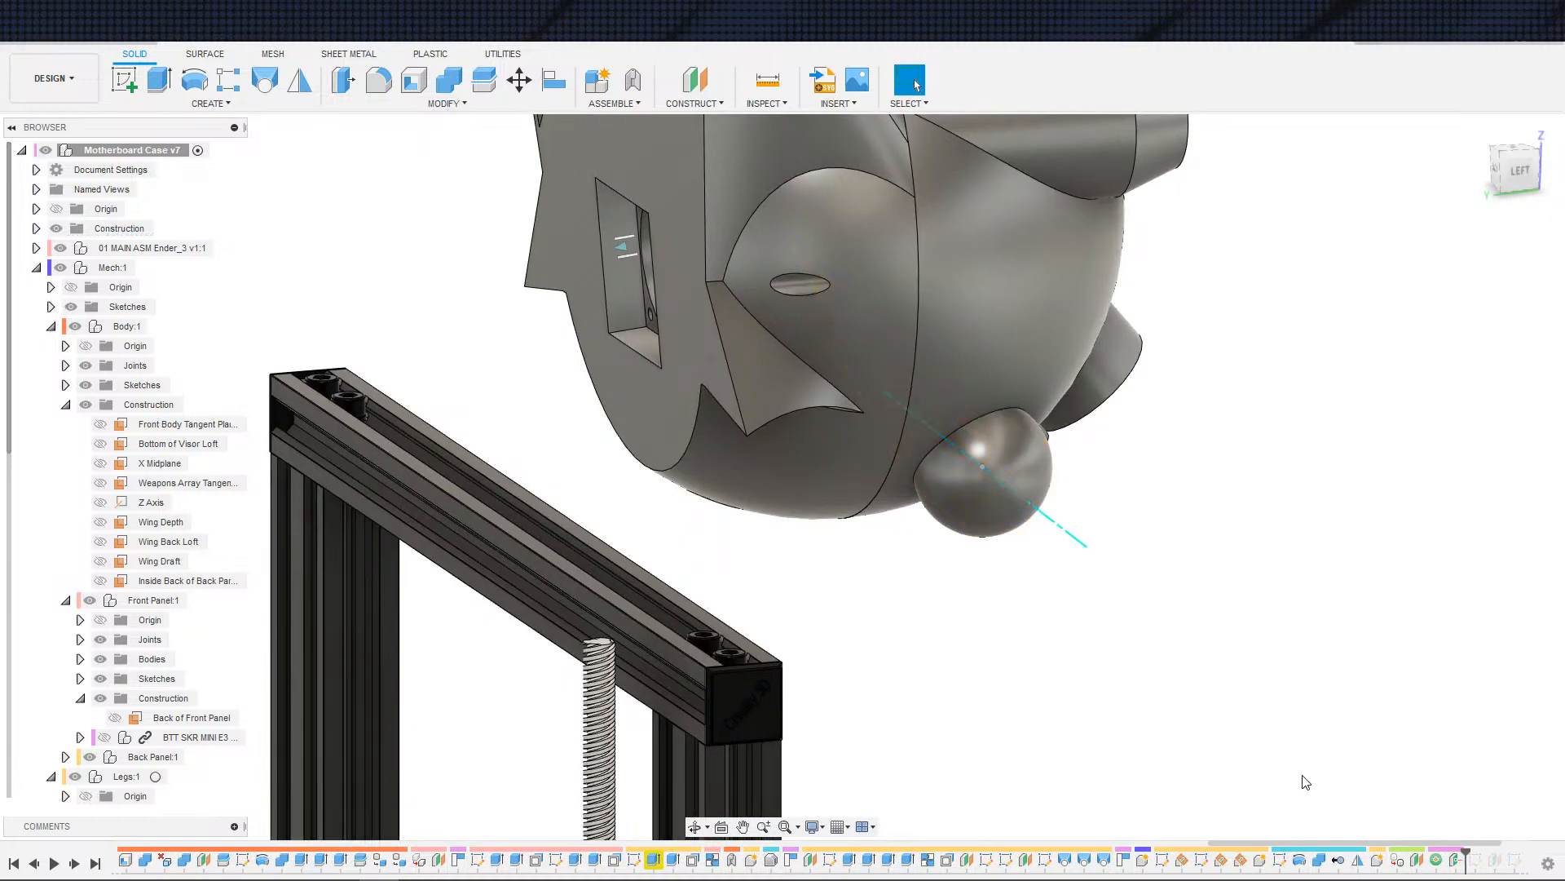
- Edit the ball joint's perpendicular axis, reselecting the spherical face at another point to redirect it
{"action": "mouse_move", "coordinate": [1328, 723]}
{"action": "middle_mouse_down", "text": "shift"}
{"action": "mouse_move", "coordinate": [1237, 660]}
{"action": "mouse_move", "coordinate": [1253, 657]}
{"action": "mouse_move", "coordinate": [978, 587]}
{"action": "mouse_move", "coordinate": [1304, 740]}
{"action": "middle_mouse_up", "text": "shift"}
{"action": "left_click", "coordinate": [958, 579]}
{"action": "left_click", "coordinate": [963, 585]}
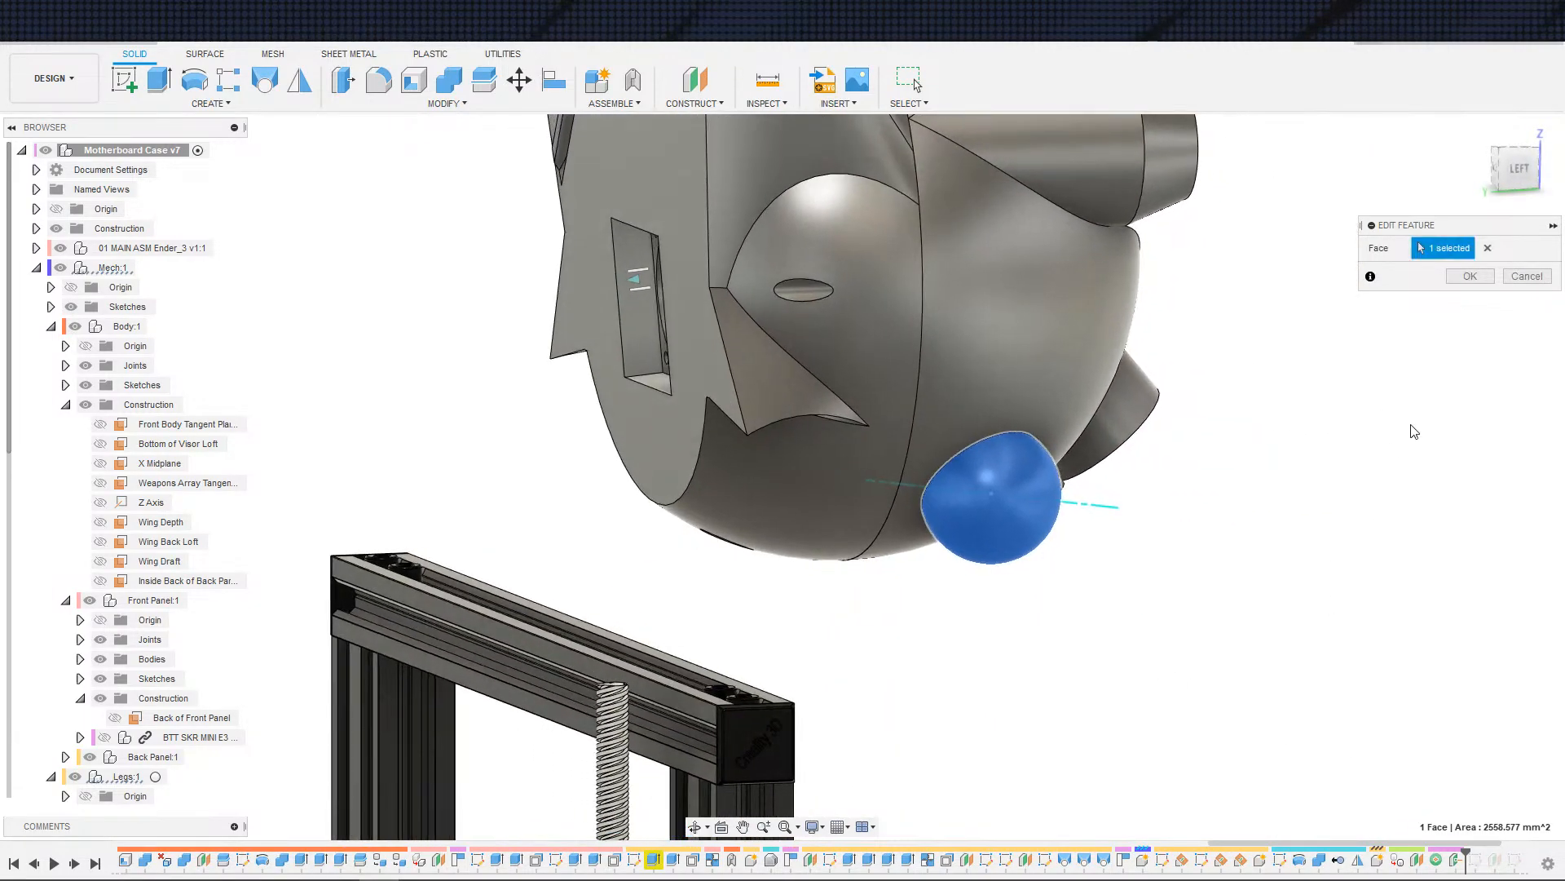
{"action": "left_click", "coordinate": [1456, 277]}
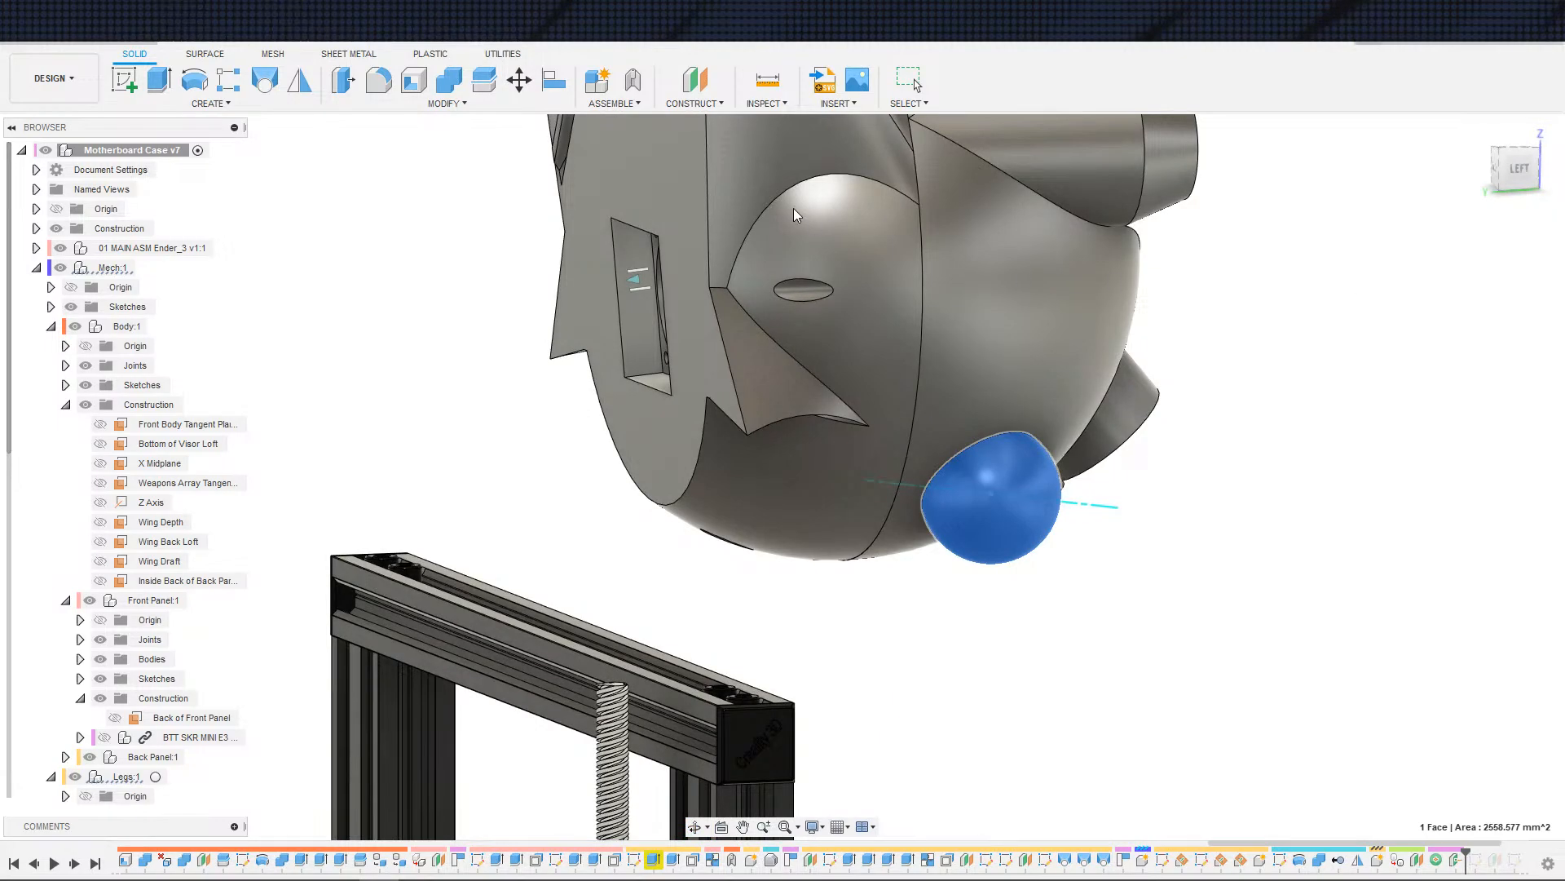
- Construct a Plane at Angle through the ball joint's axis, rotated to -60 degrees
{"action": "left_click", "coordinate": [695, 102]}
{"action": "left_click", "coordinate": [706, 139]}
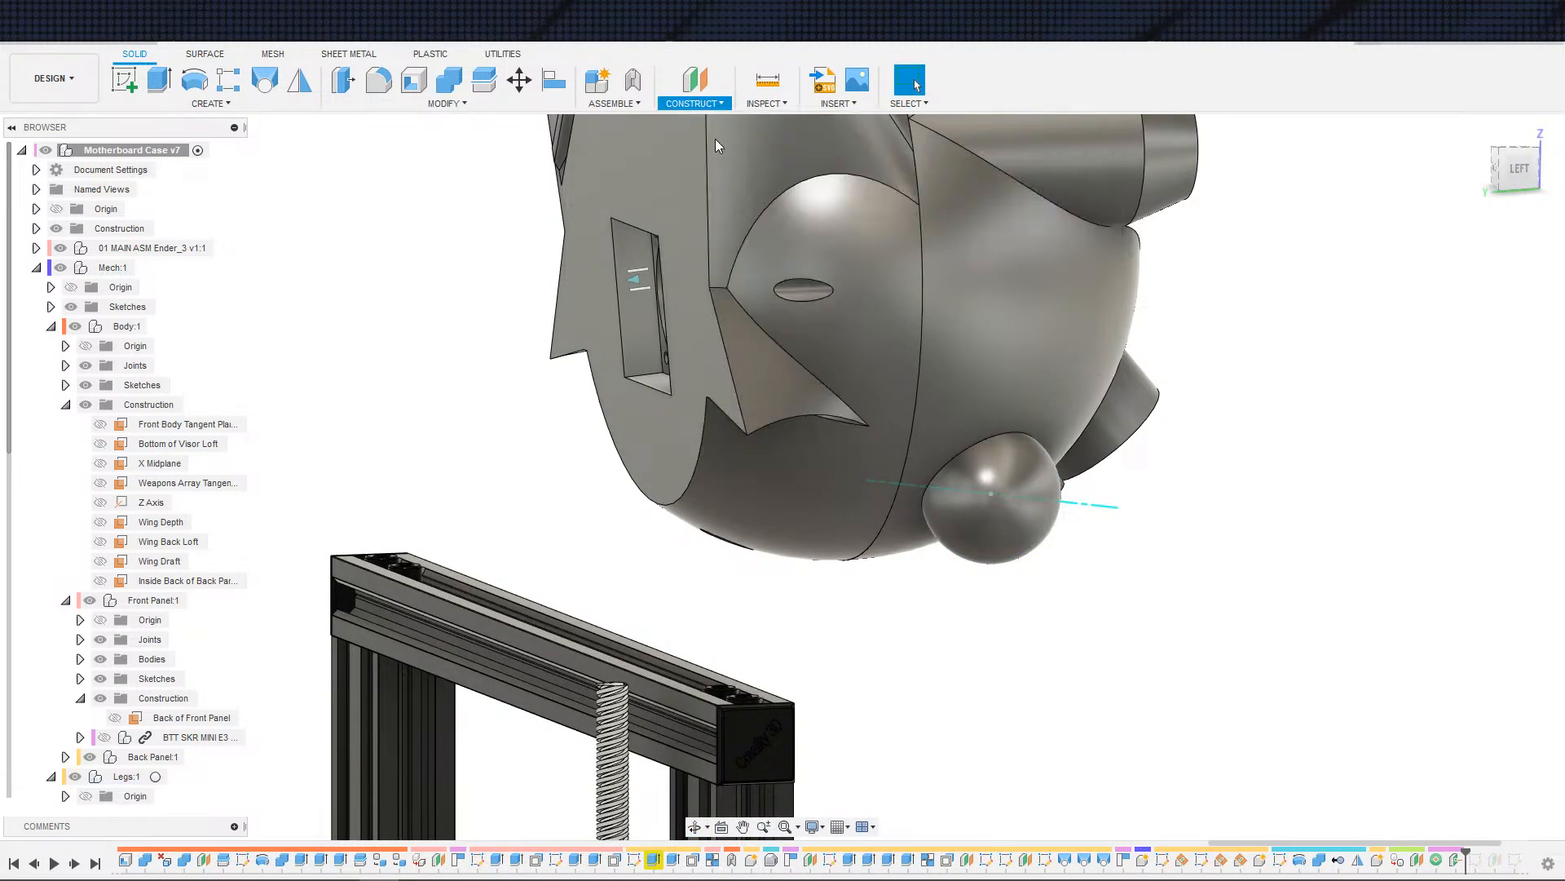
{"action": "left_click", "coordinate": [1090, 511]}
{"action": "middle_click_drag", "start_coordinate": [1038, 587], "coordinate": [1005, 389], "text": "shift"}
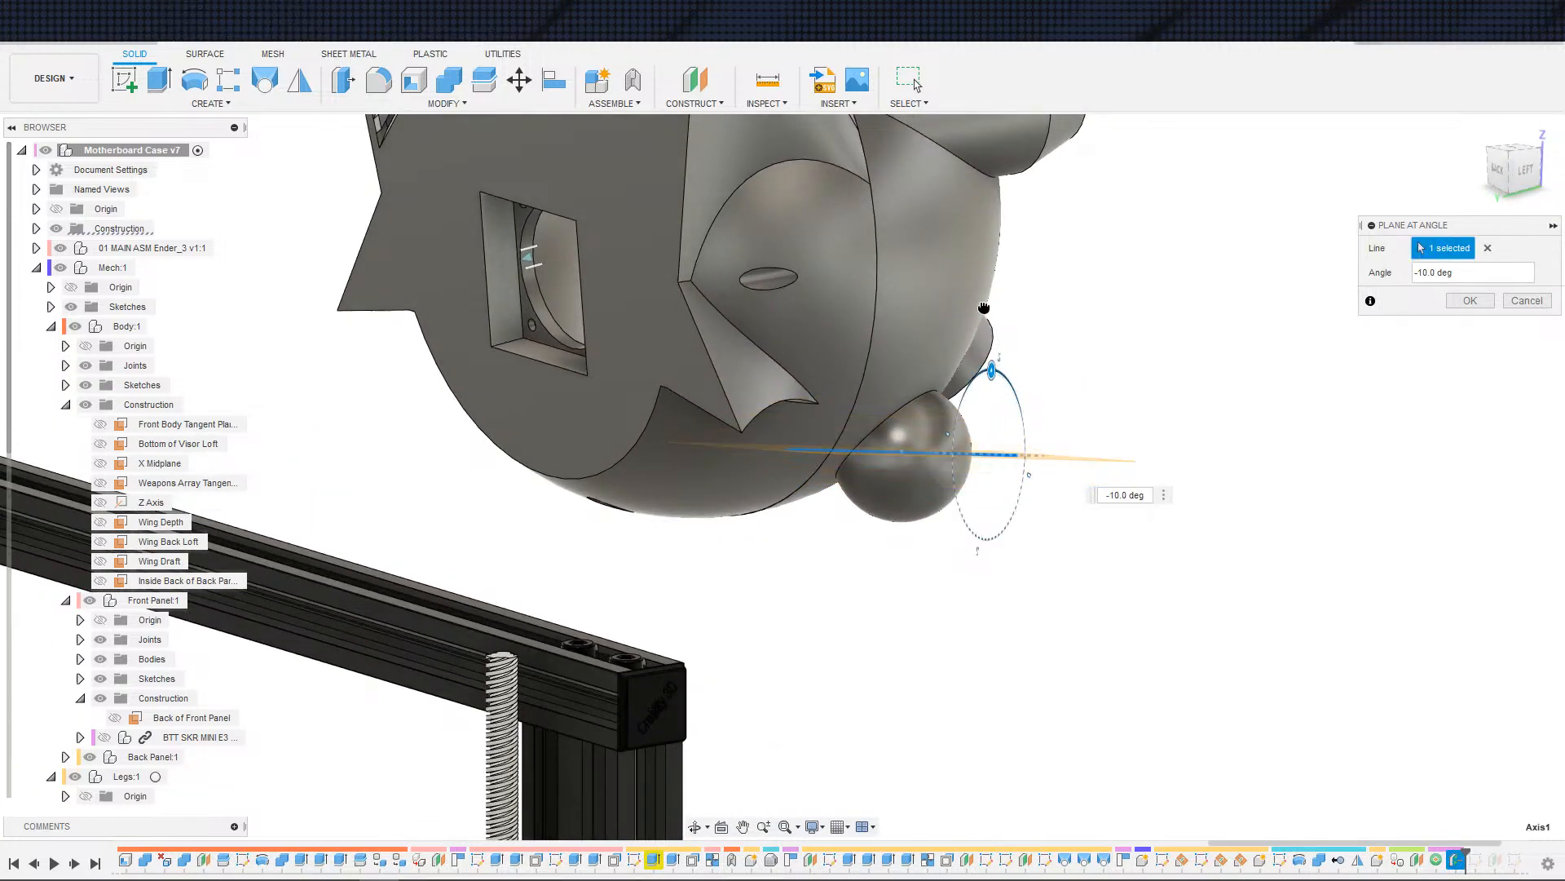
{"action": "left_click_drag", "start_coordinate": [998, 362], "coordinate": [879, 234]}
{"action": "middle_click_drag", "start_coordinate": [1174, 505], "coordinate": [1039, 489], "text": "shift"}
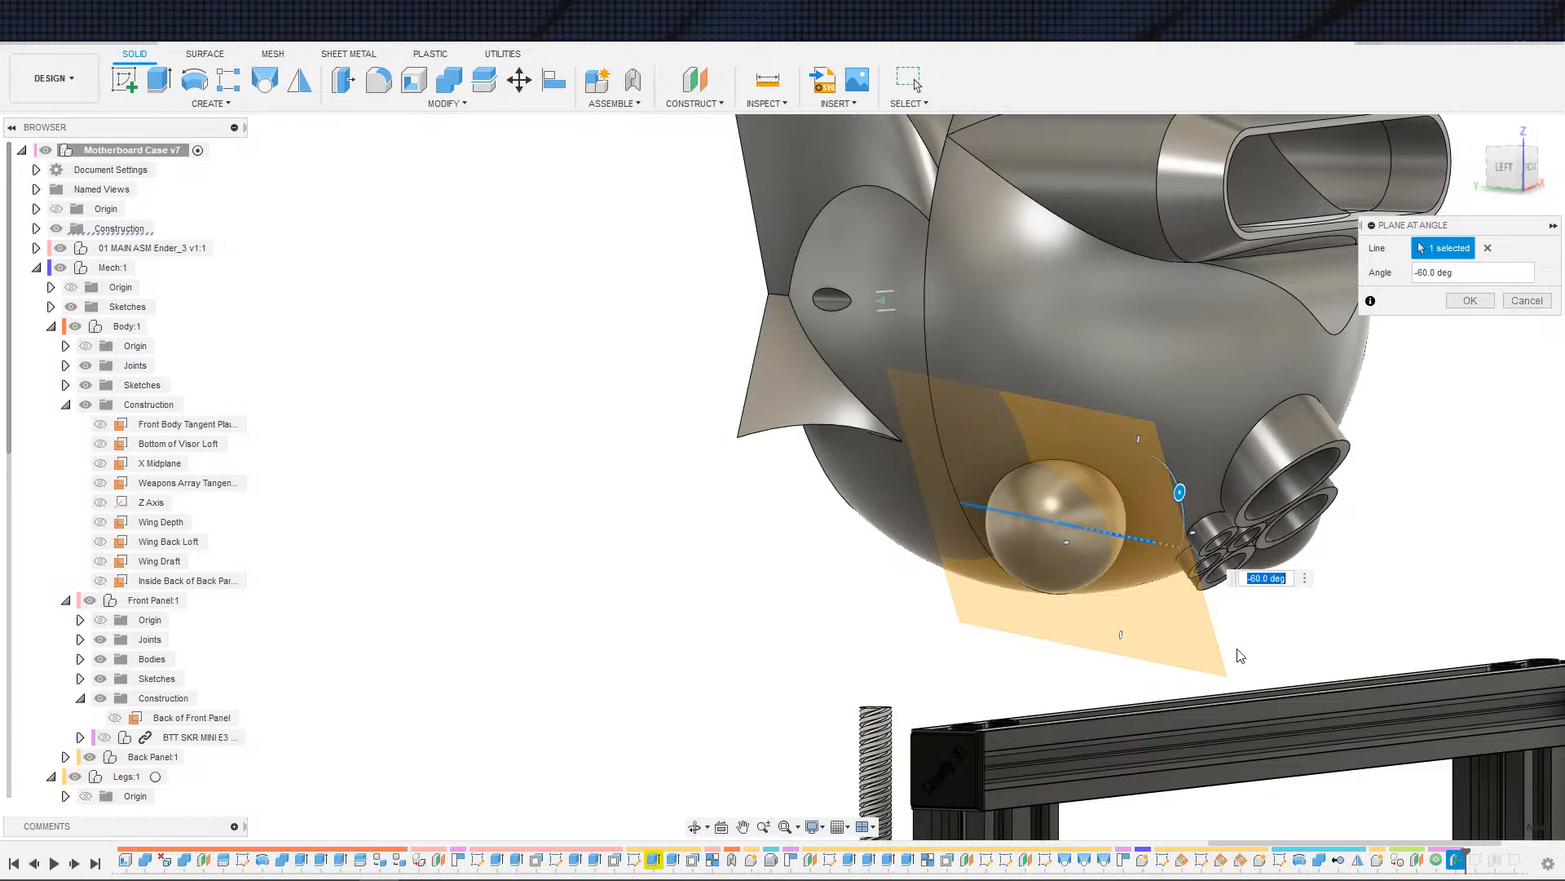
{"action": "middle_click_drag", "start_coordinate": [1239, 655], "coordinate": [1327, 720], "text": "shift"}
{"action": "middle_click_drag", "start_coordinate": [1216, 622], "coordinate": [1228, 594], "text": "shift"}
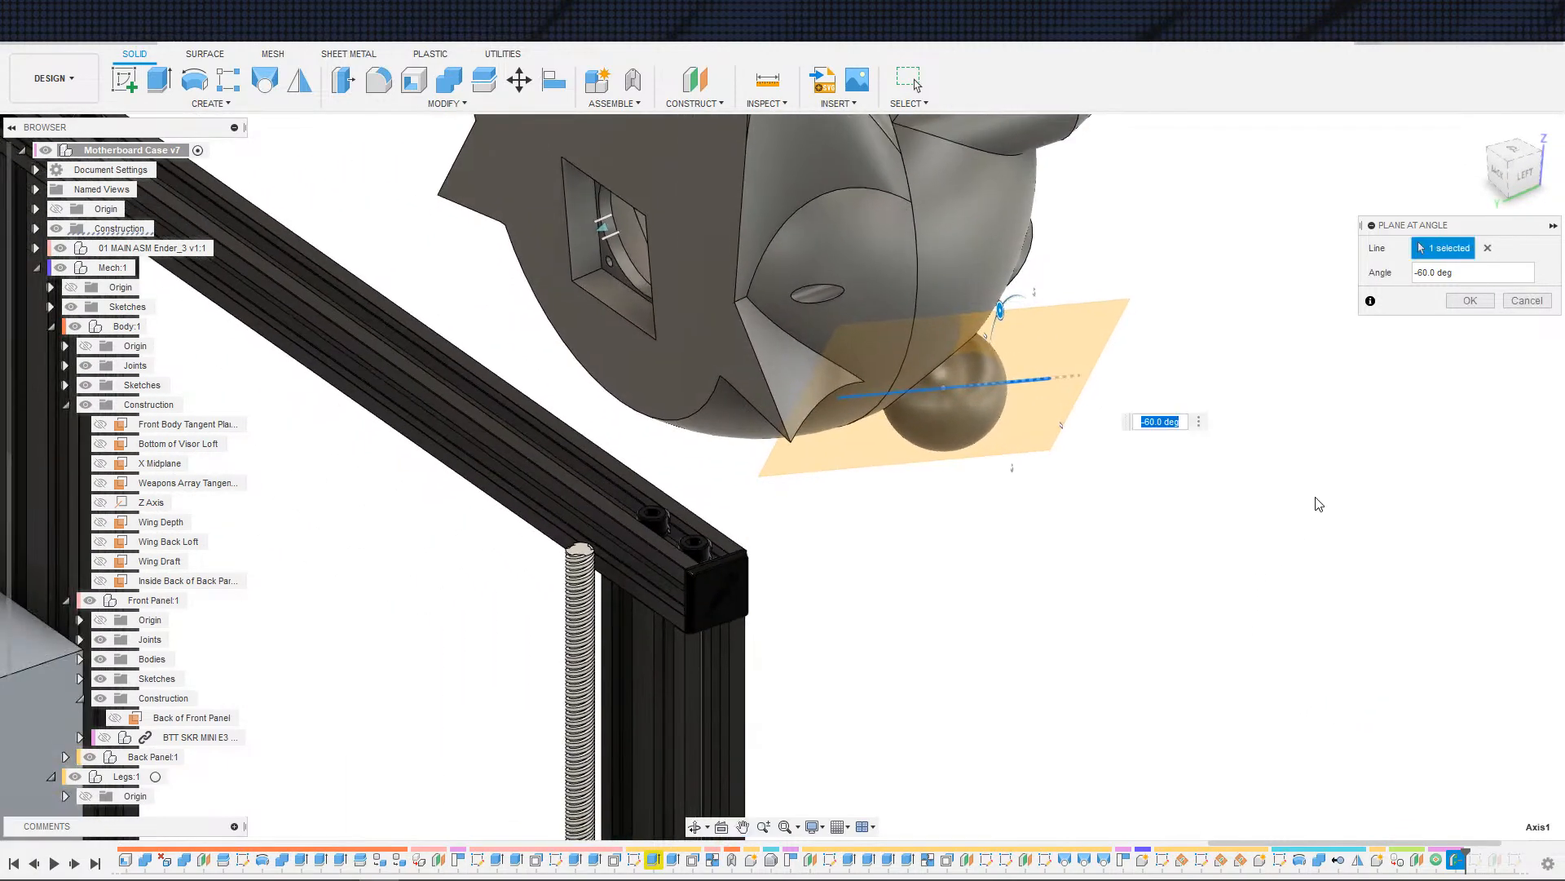
{"action": "scroll", "coordinate": [1095, 484], "scroll_direction": "down", "scroll_amount": 1}
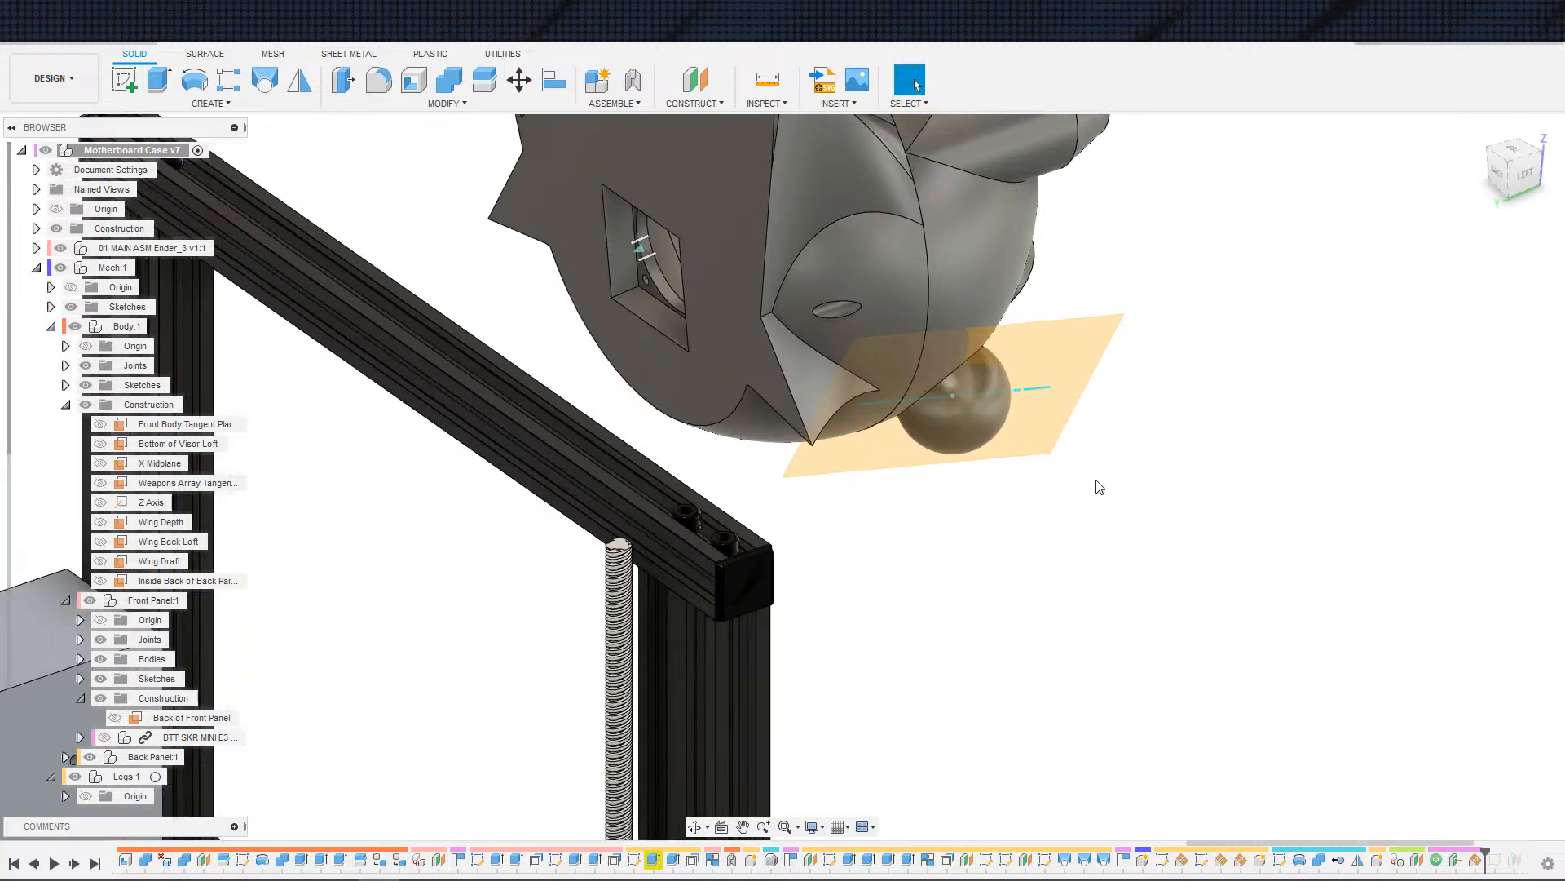
- Construct an Offset Plane at a distance of -6 mm from the angled plane through the ball joint
{"action": "middle_click_drag", "start_coordinate": [1098, 486], "coordinate": [1136, 412], "text": "shift"}
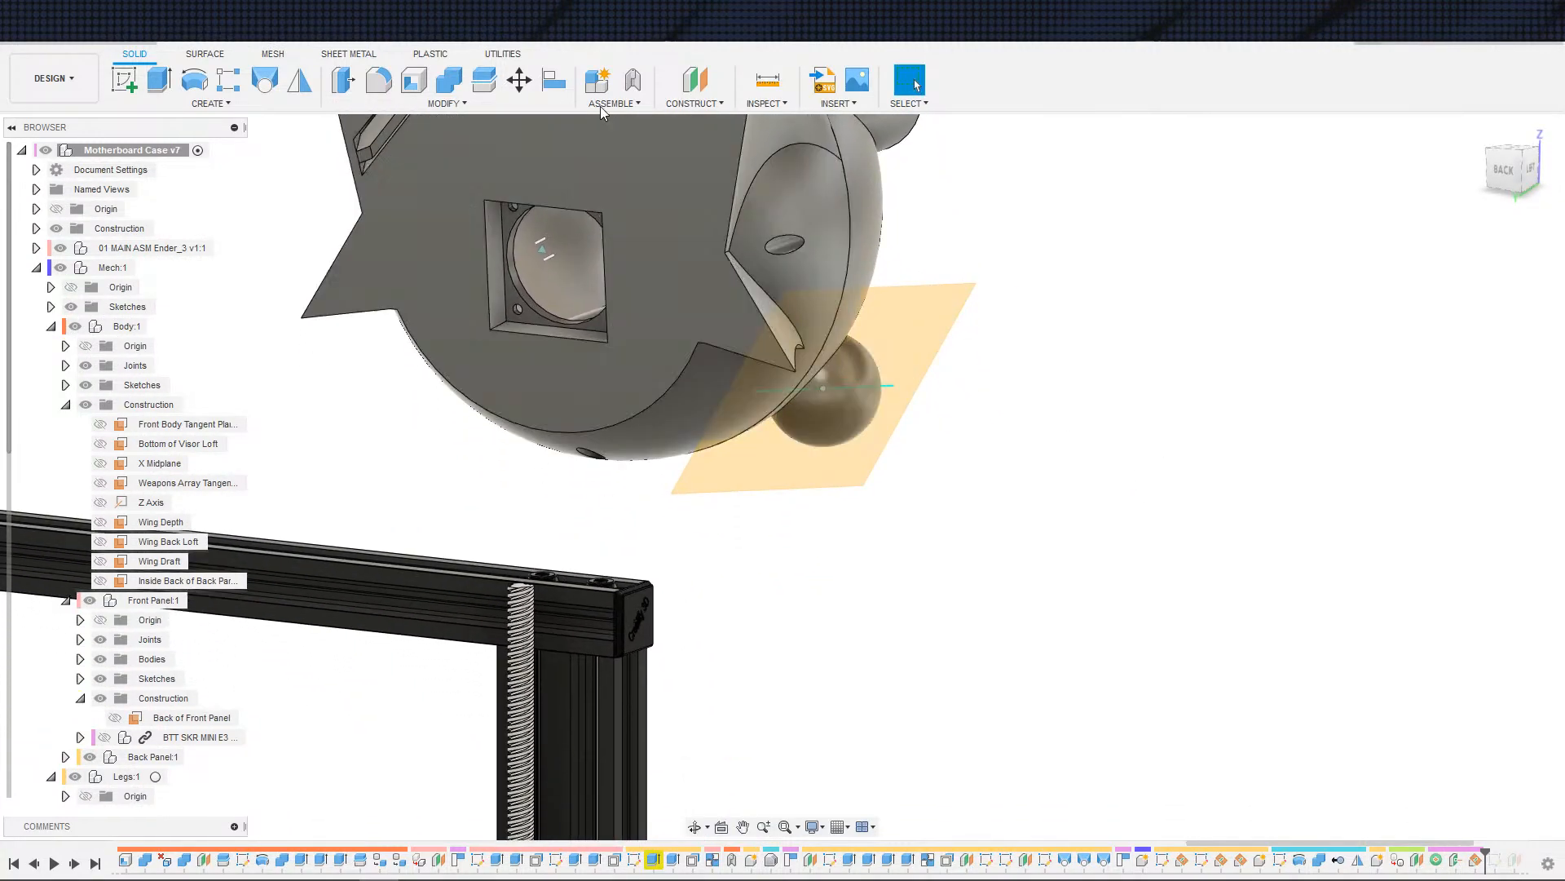
{"action": "left_click", "coordinate": [701, 82]}
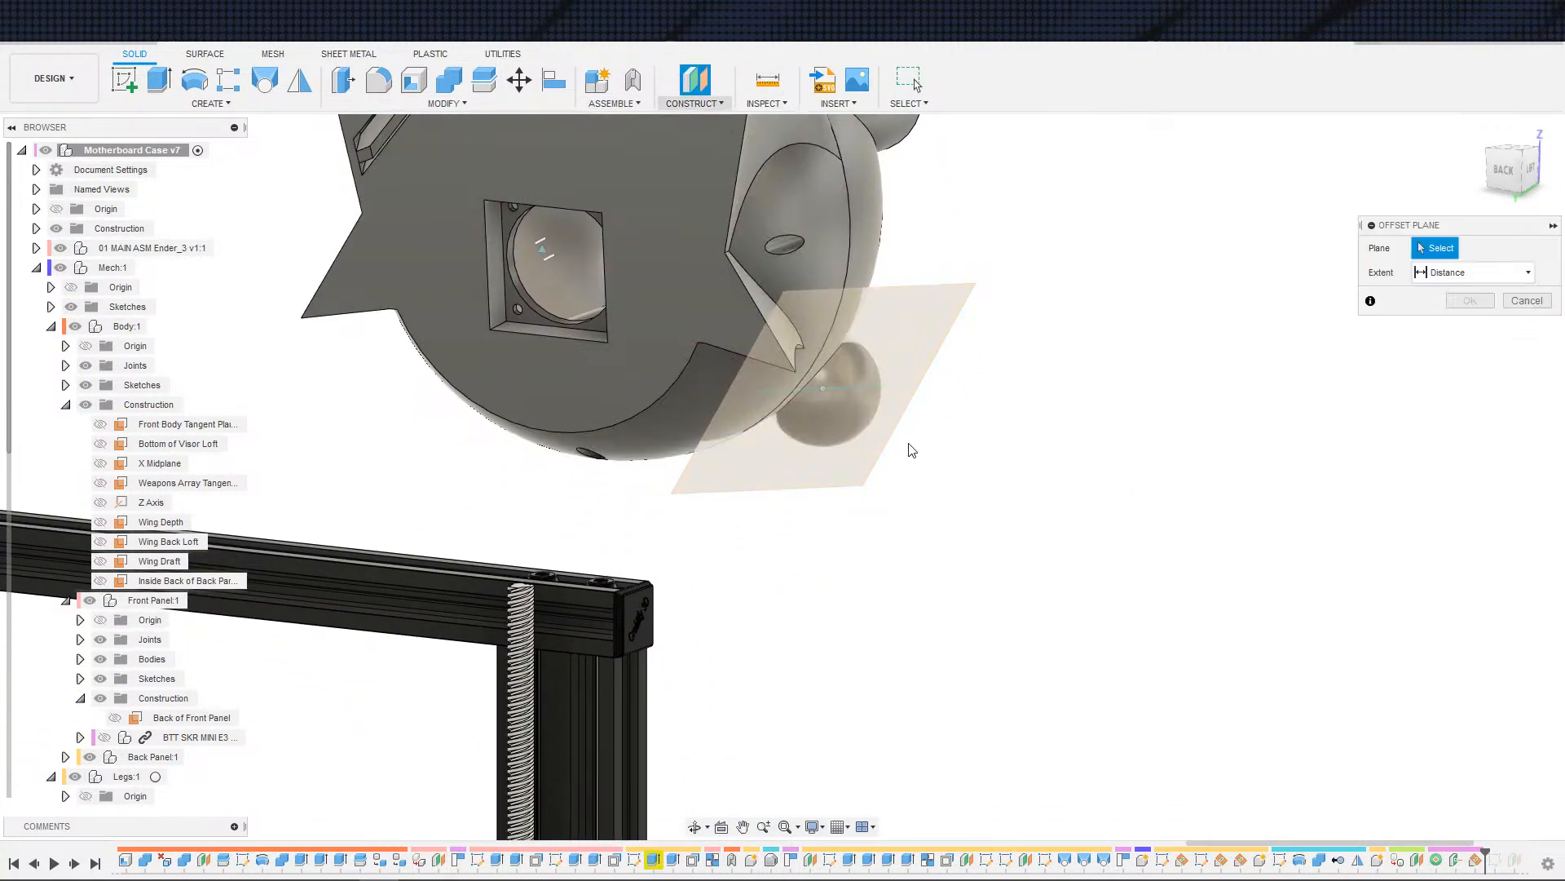
{"action": "left_click", "coordinate": [893, 349]}
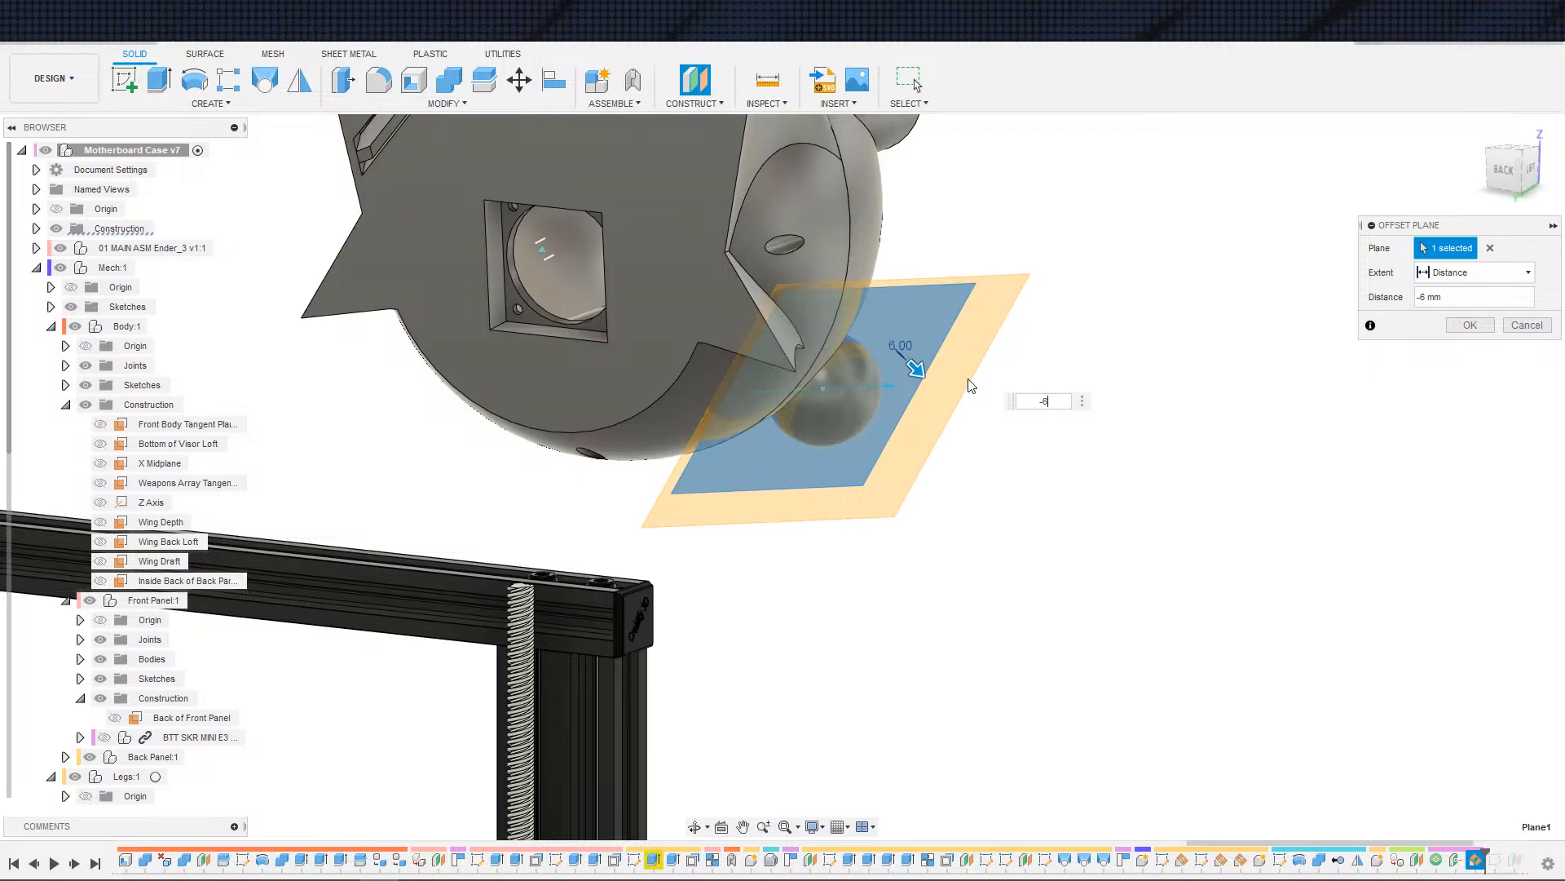
{"action": "key", "text": "Return"}
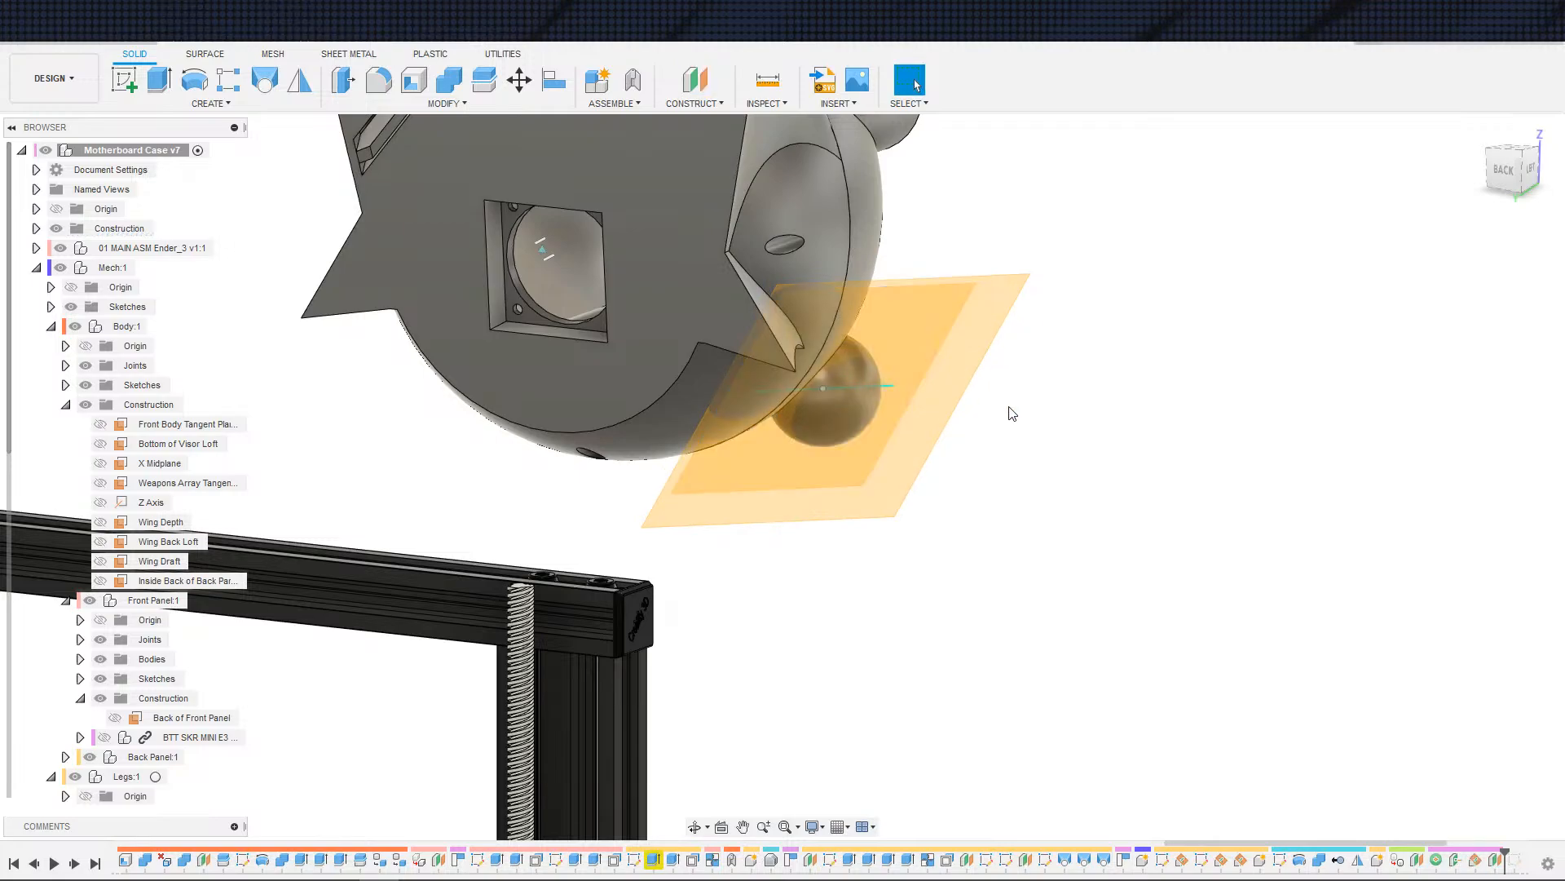
{"action": "middle_click_drag", "start_coordinate": [1011, 408], "coordinate": [988, 453], "text": "shift"}
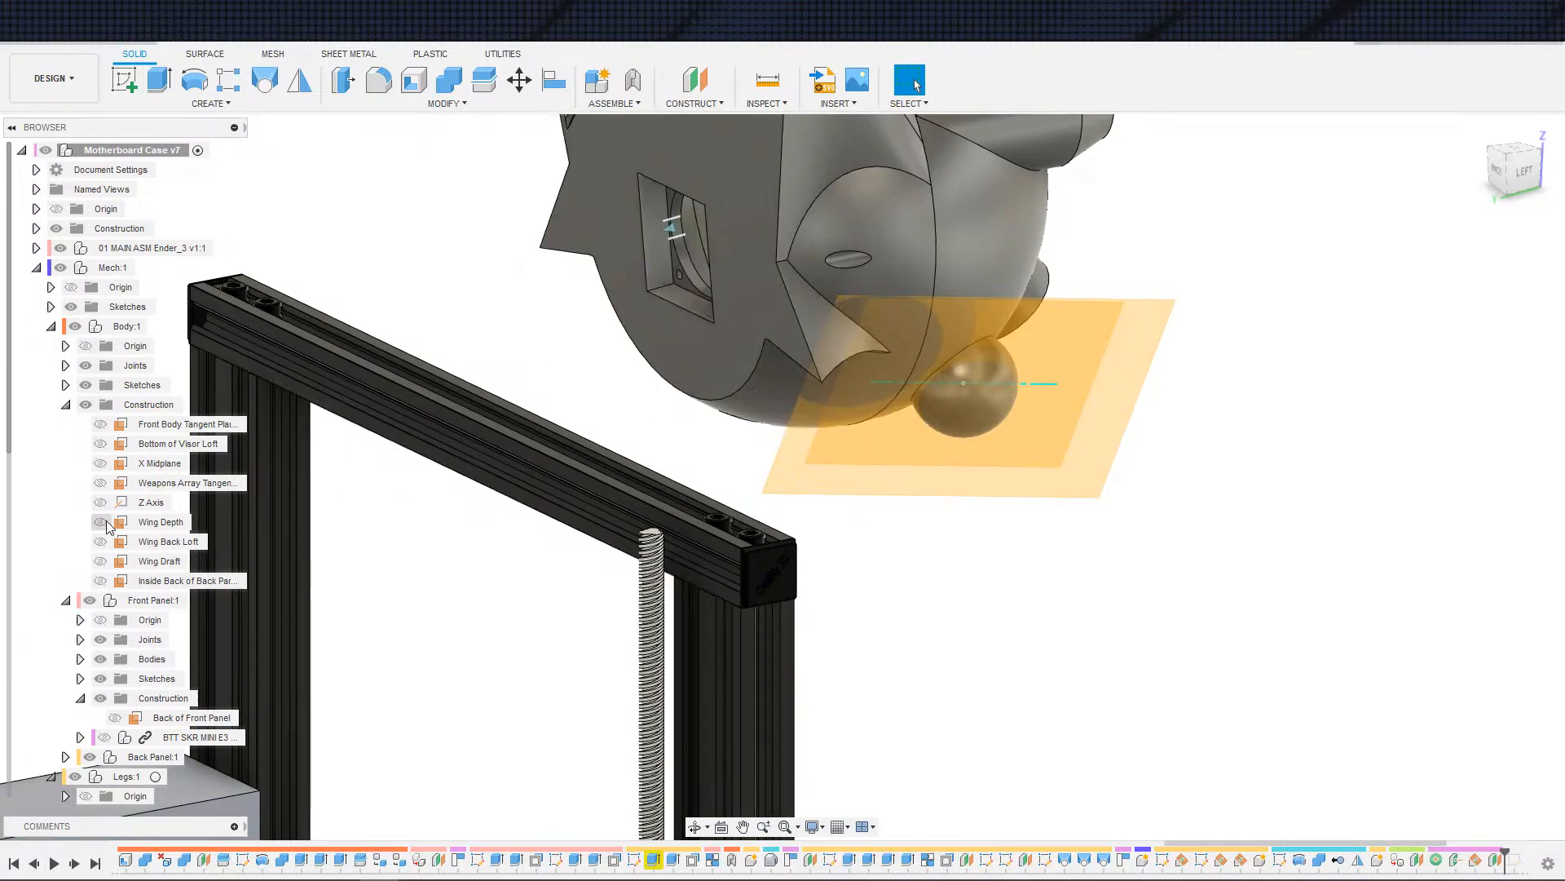
{"action": "scroll", "coordinate": [131, 746], "scroll_direction": "down", "scroll_amount": 5}
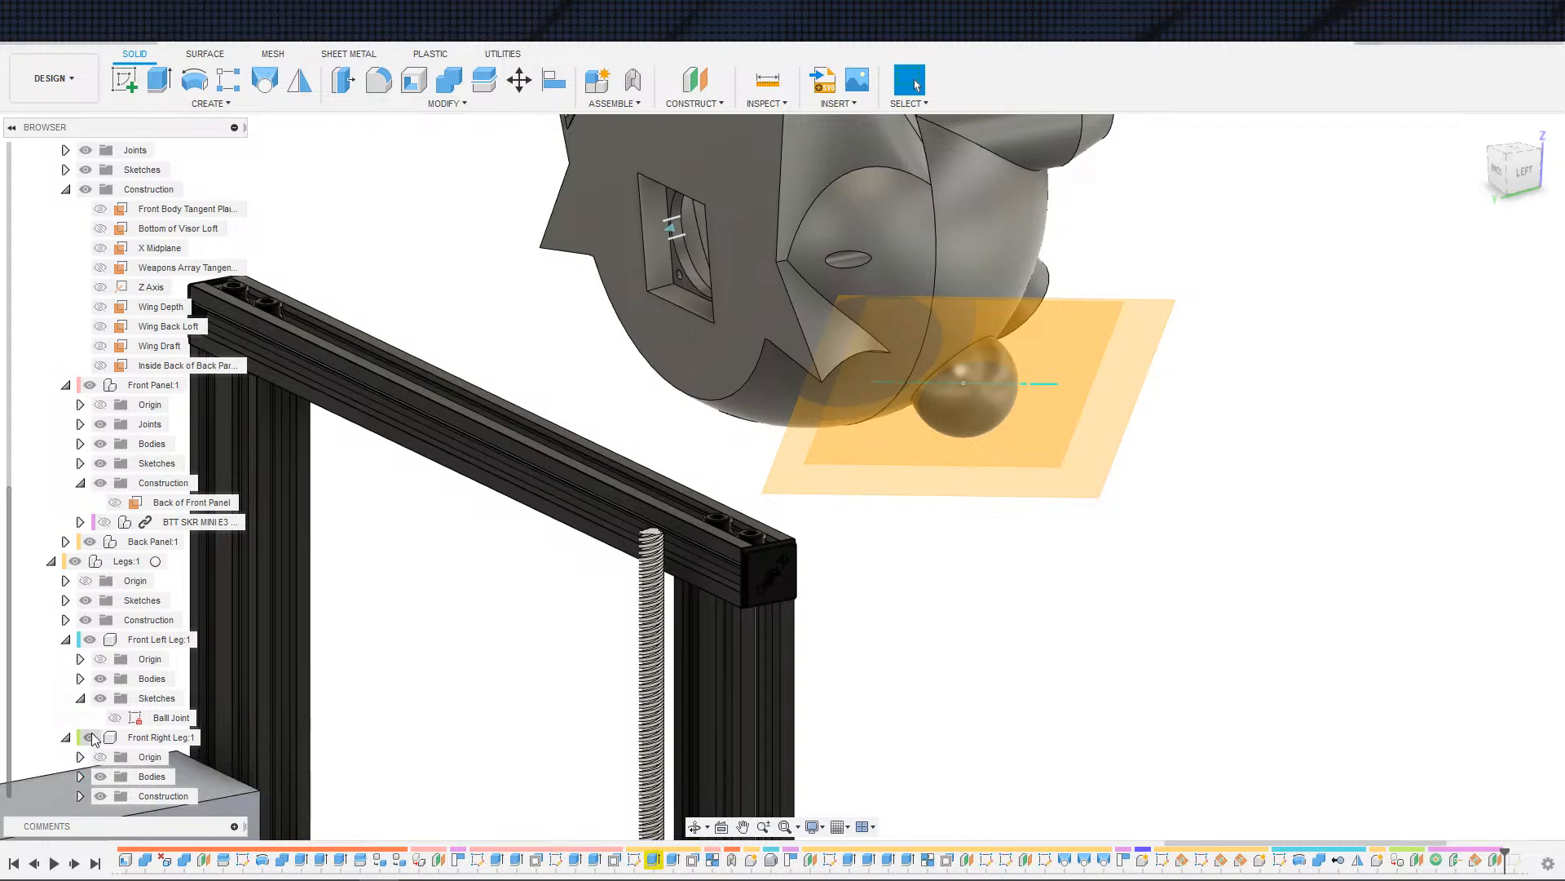
{"action": "scroll", "coordinate": [75, 767], "scroll_direction": "up", "scroll_amount": 1}
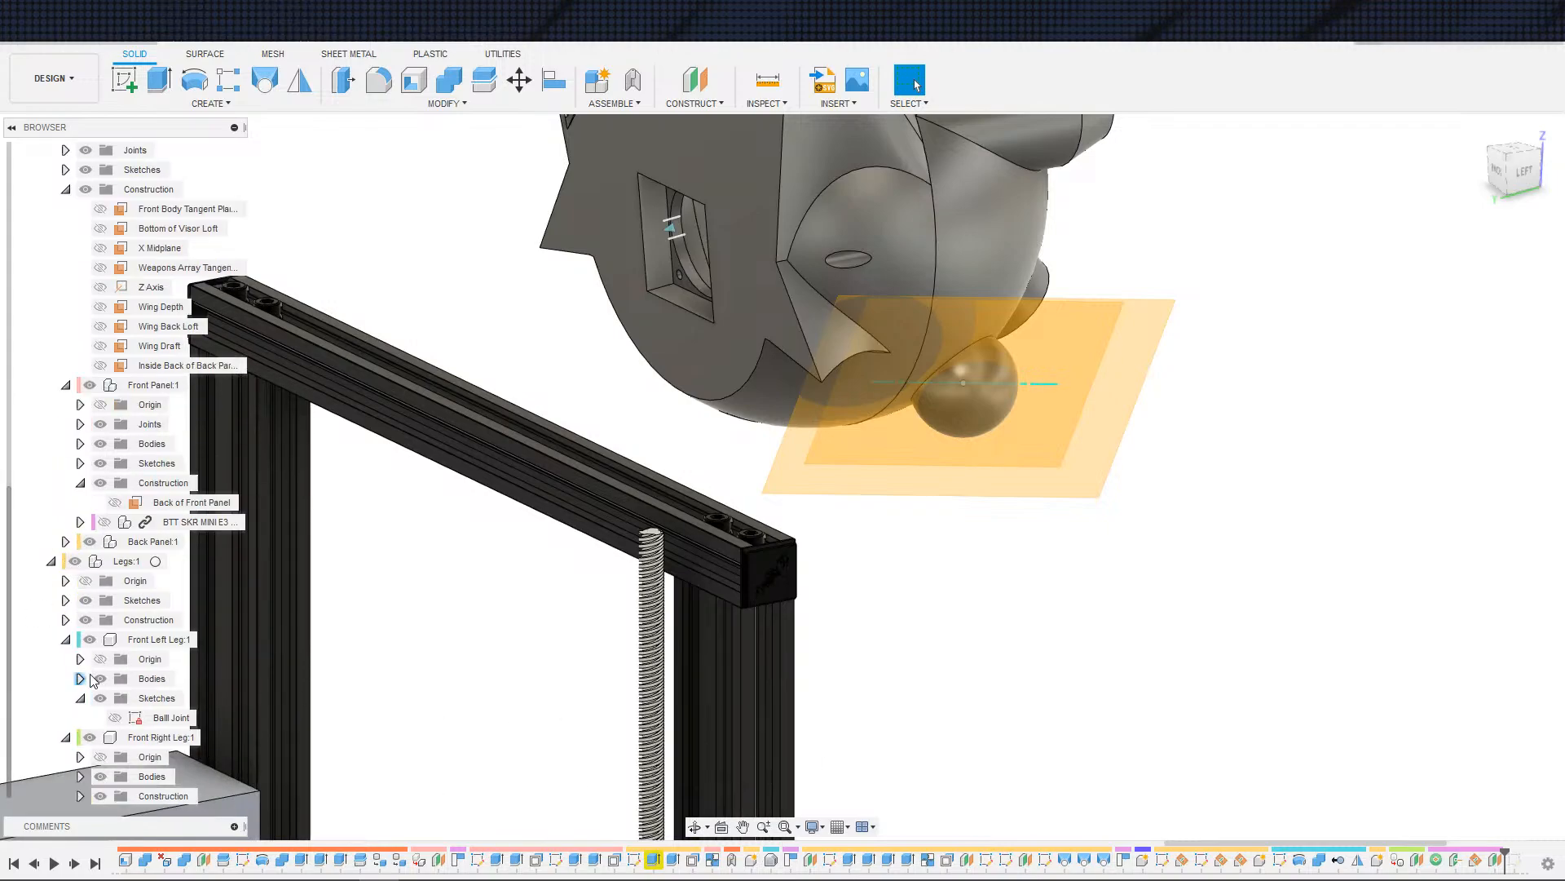
{"action": "scroll", "coordinate": [114, 685], "scroll_direction": "up", "scroll_amount": 3}
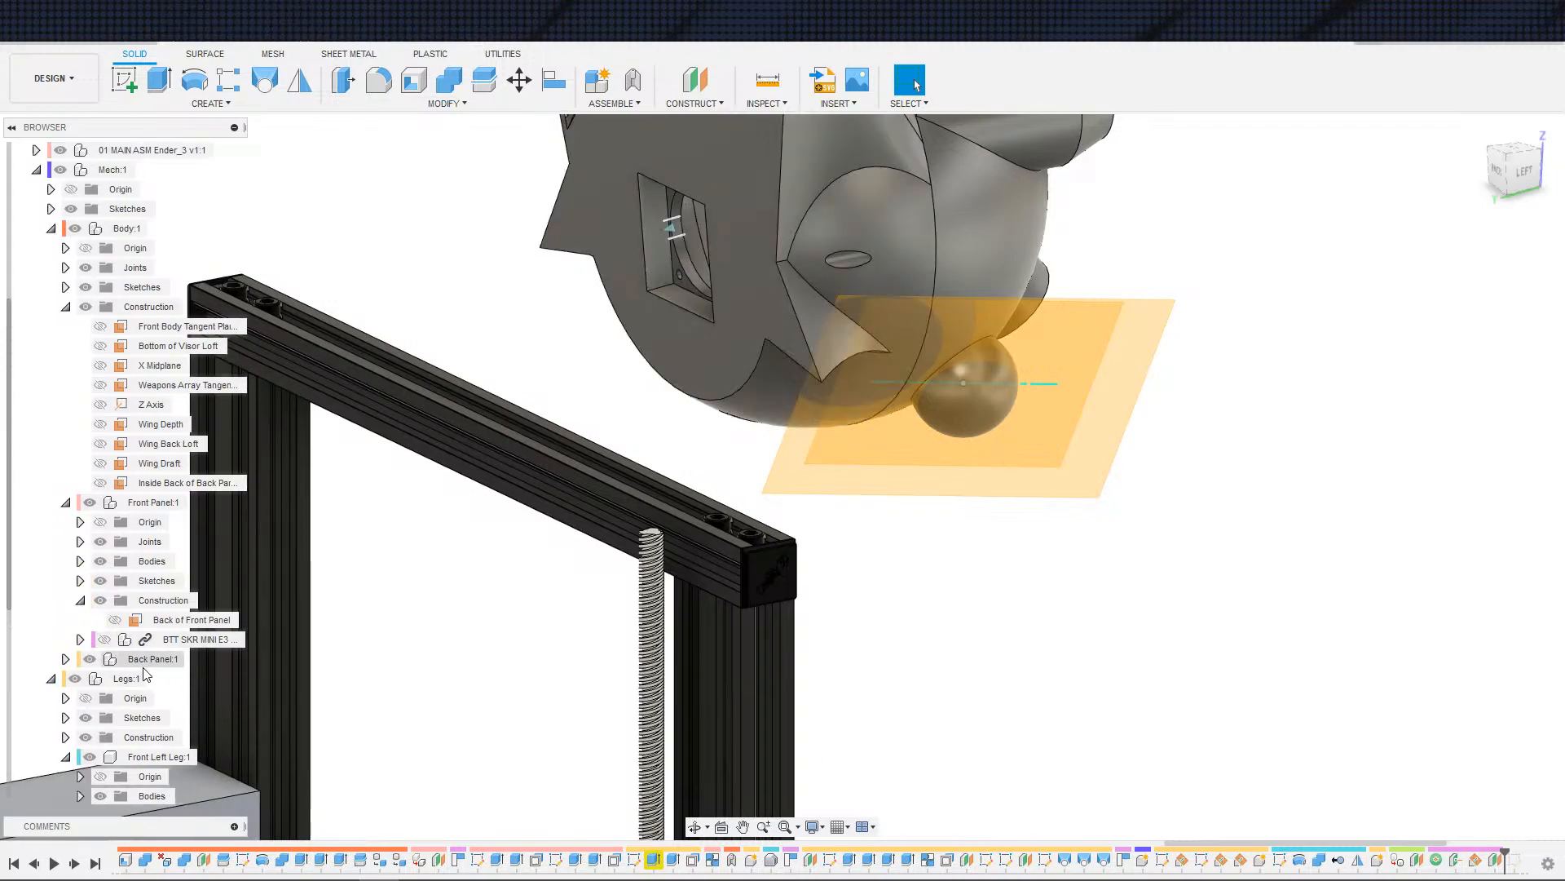
{"action": "scroll", "coordinate": [106, 506], "scroll_direction": "up", "scroll_amount": 3}
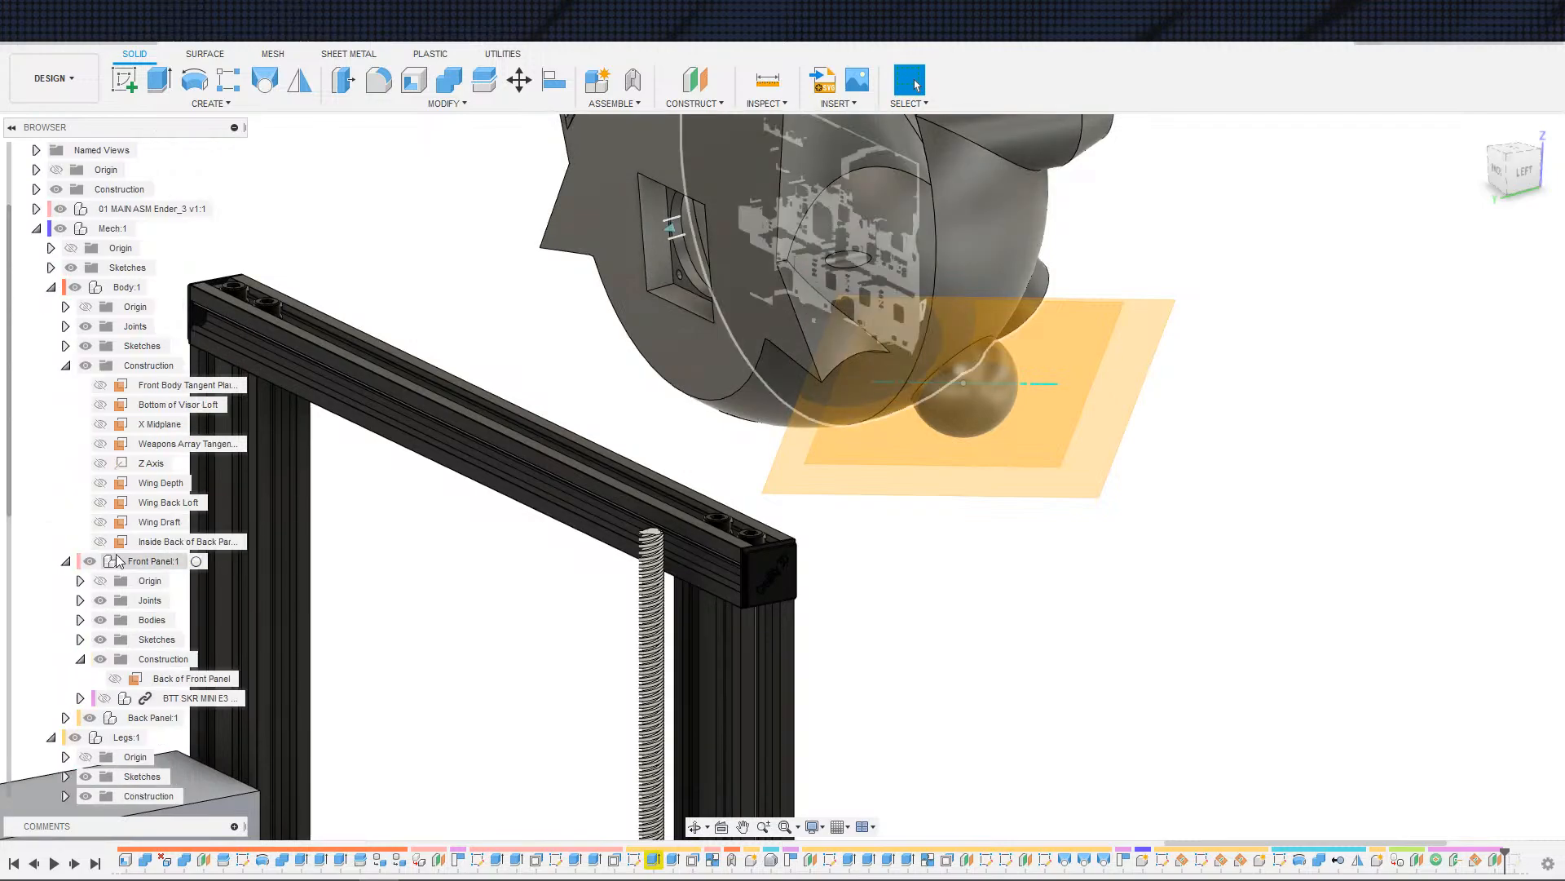
{"action": "scroll", "coordinate": [106, 509], "scroll_direction": "up", "scroll_amount": 1}
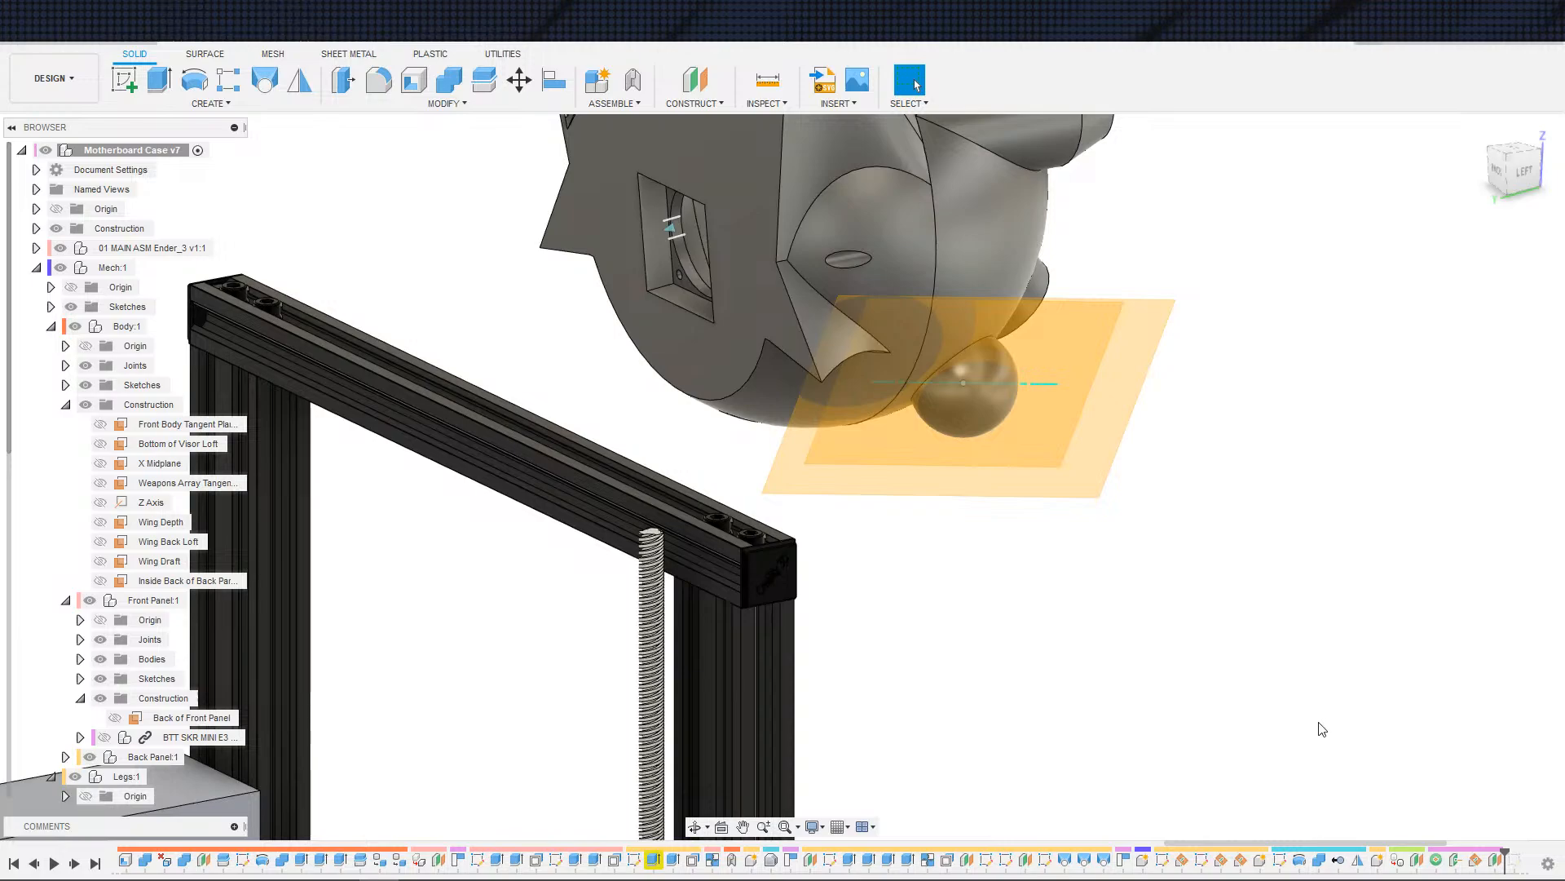
- Undo the offset plane, the angled plane, the axis with its edit, and the centre point on the ball joint
{"action": "key", "text": "ctrl+z"}
{"action": "key", "text": "ctrl+z"}
{"action": "key", "text": "ctrl+z"}
{"action": "key", "text": "ctrl+z"}
{"action": "key", "text": "ctrl+z"}
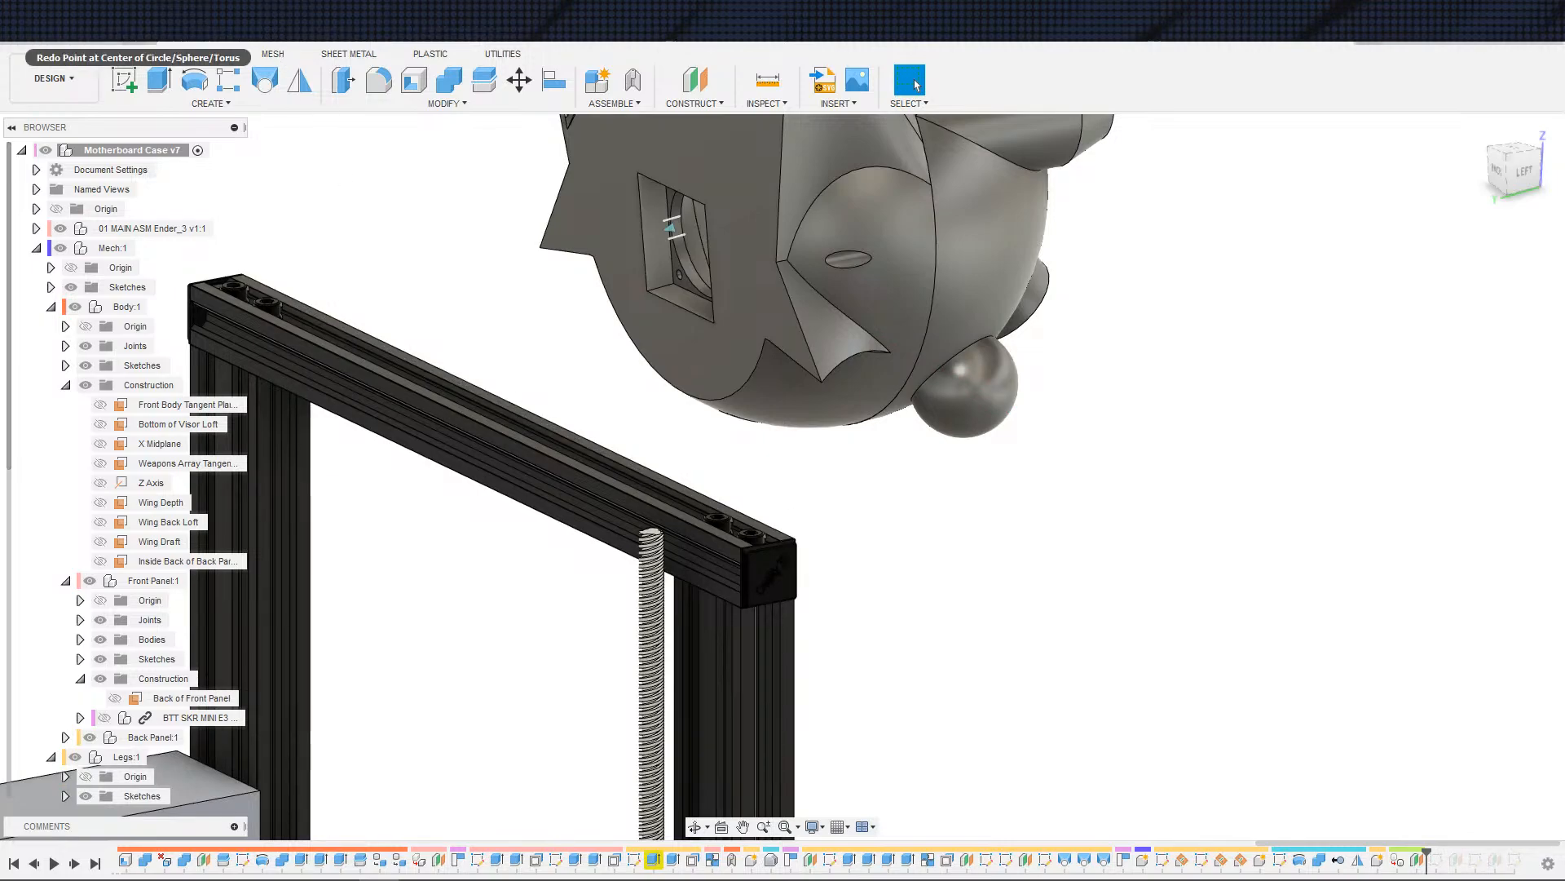
- Activate the Front Right Leg component and construct a point at the center of the ball joint's spherical face
{"action": "scroll", "coordinate": [124, 732], "scroll_direction": "down", "scroll_amount": 5}
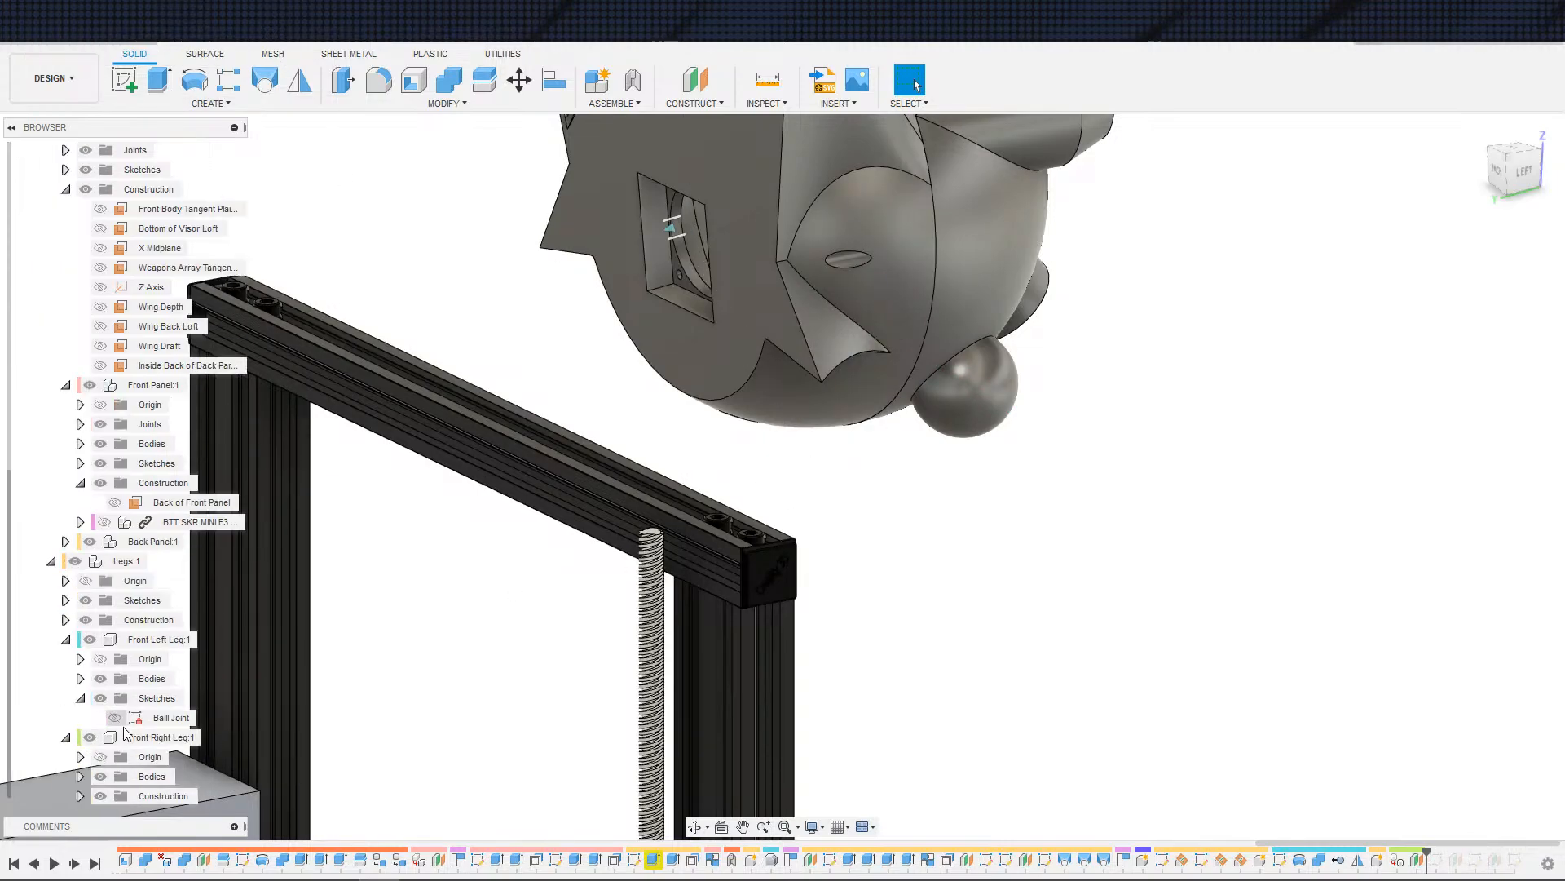
{"action": "left_click", "coordinate": [155, 737]}
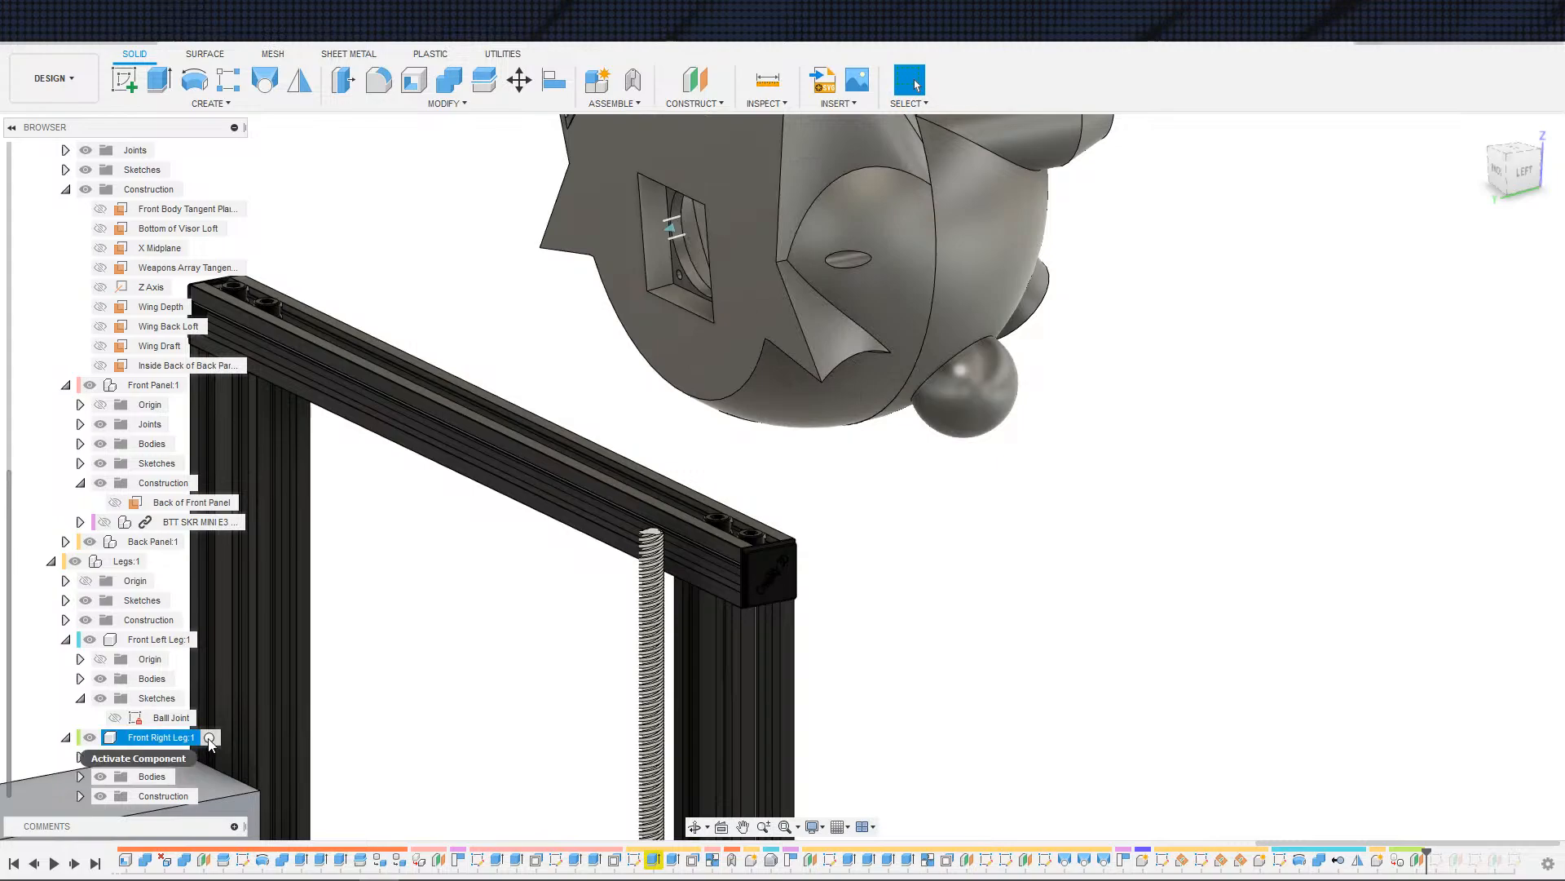
{"action": "left_click", "coordinate": [706, 104]}
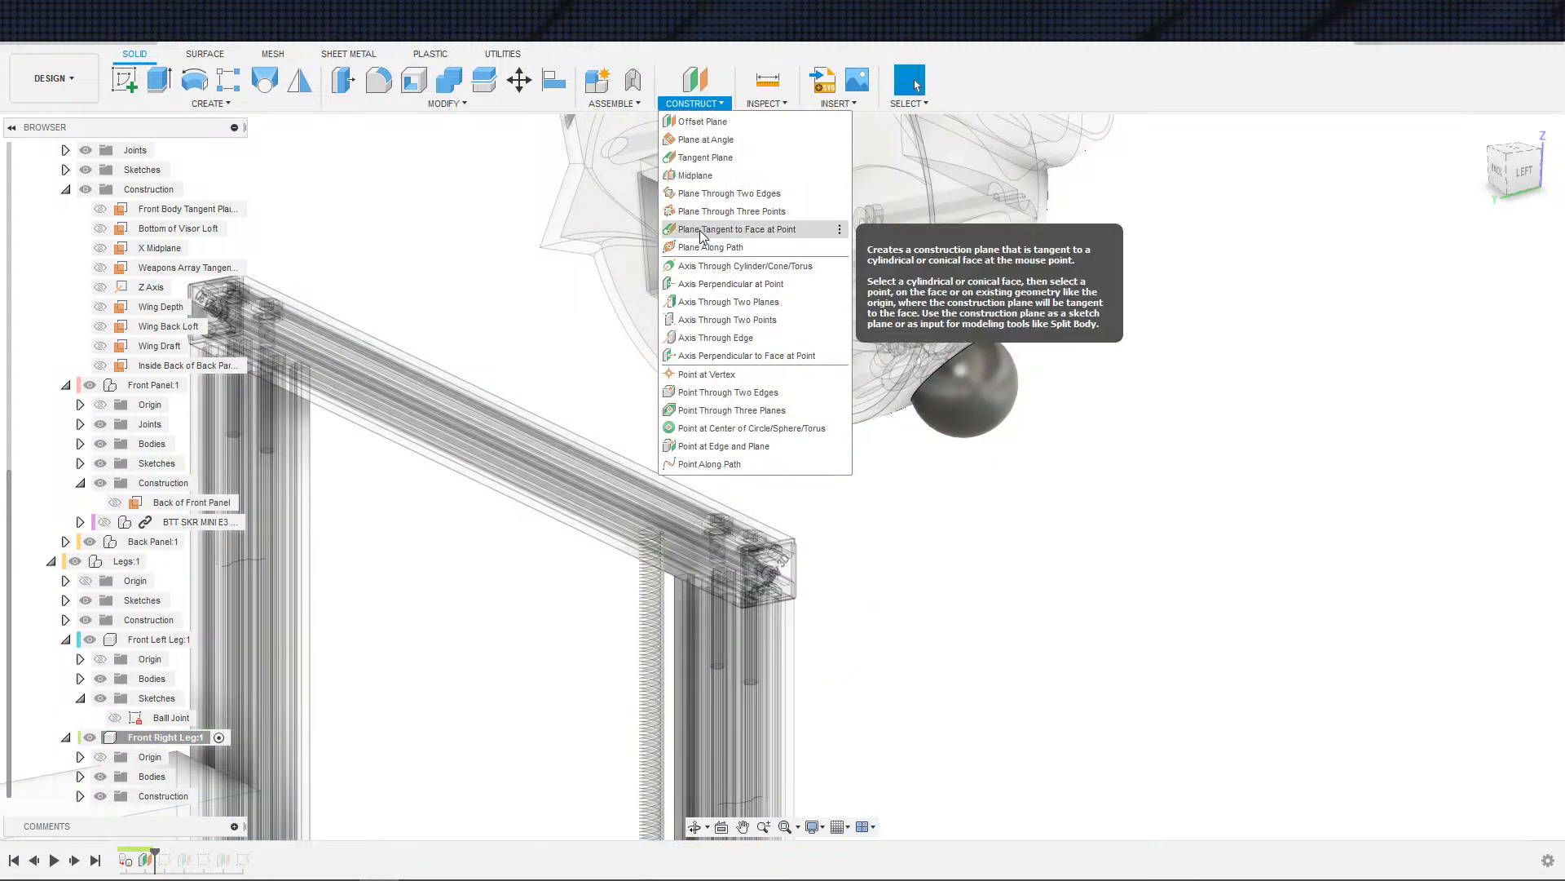
{"action": "left_click", "coordinate": [716, 428]}
{"action": "middle_click_drag", "start_coordinate": [1320, 441], "coordinate": [1115, 604], "text": "shift"}
{"action": "left_click", "coordinate": [1004, 444]}
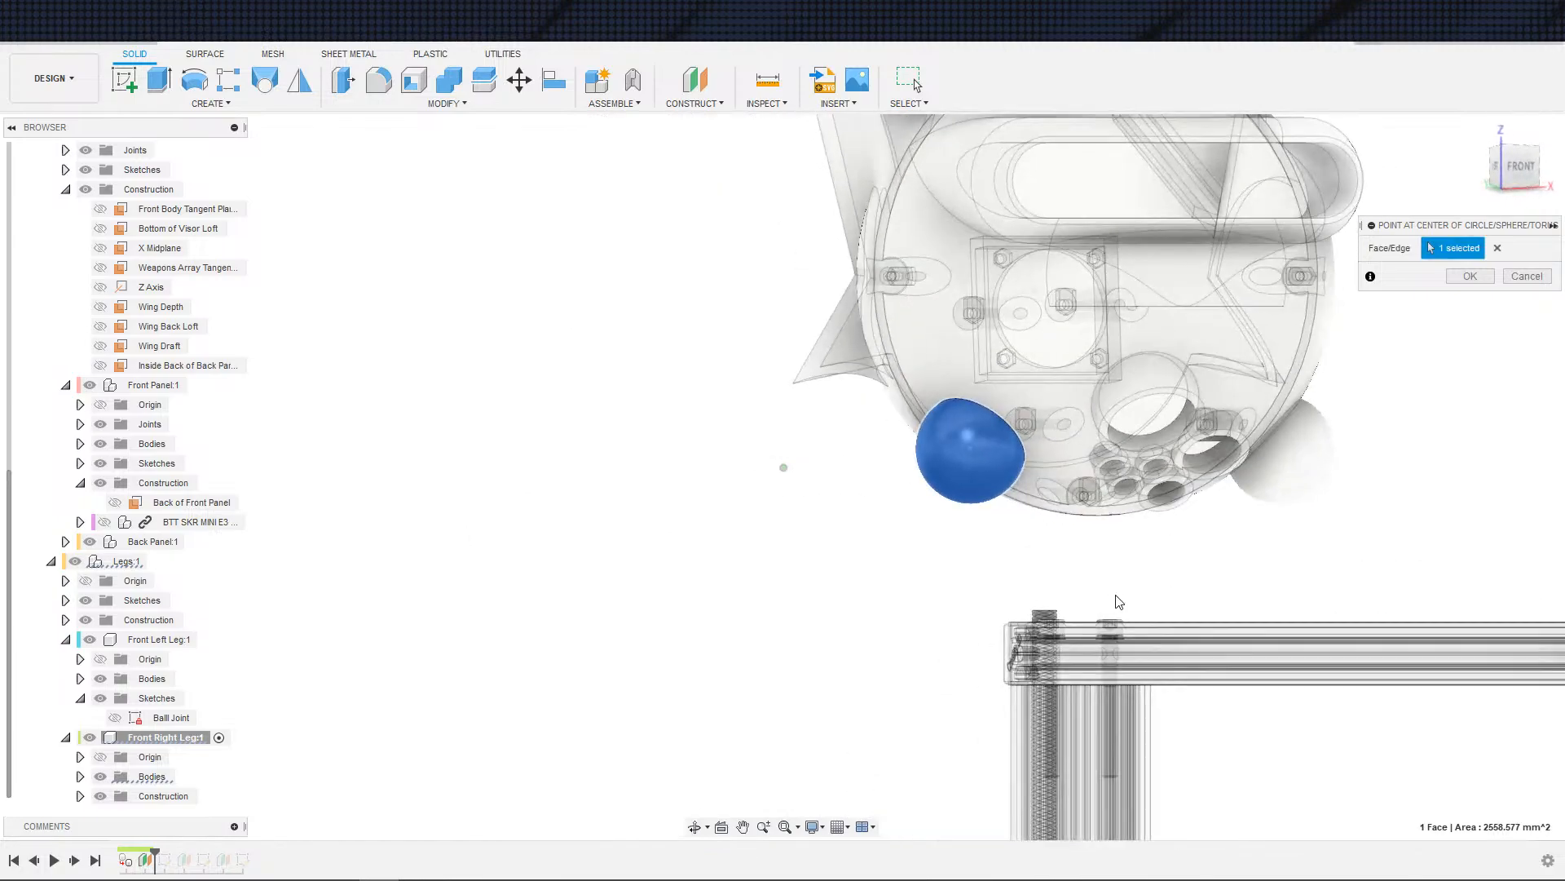
{"action": "key", "text": "Return"}
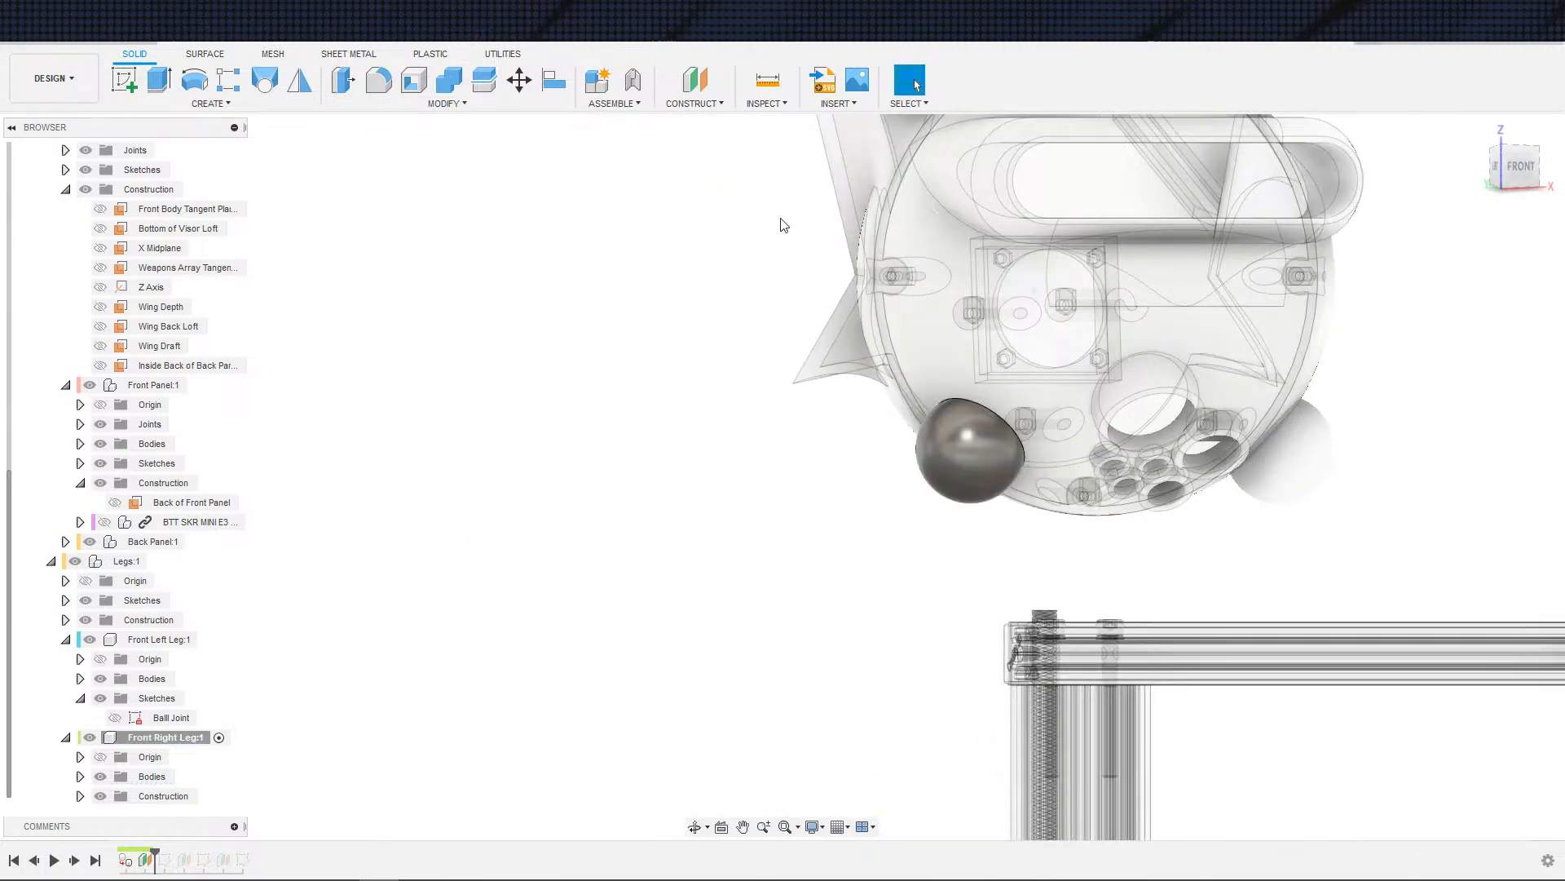
{"action": "left_click", "coordinate": [662, 104]}
{"action": "left_click", "coordinate": [718, 422]}
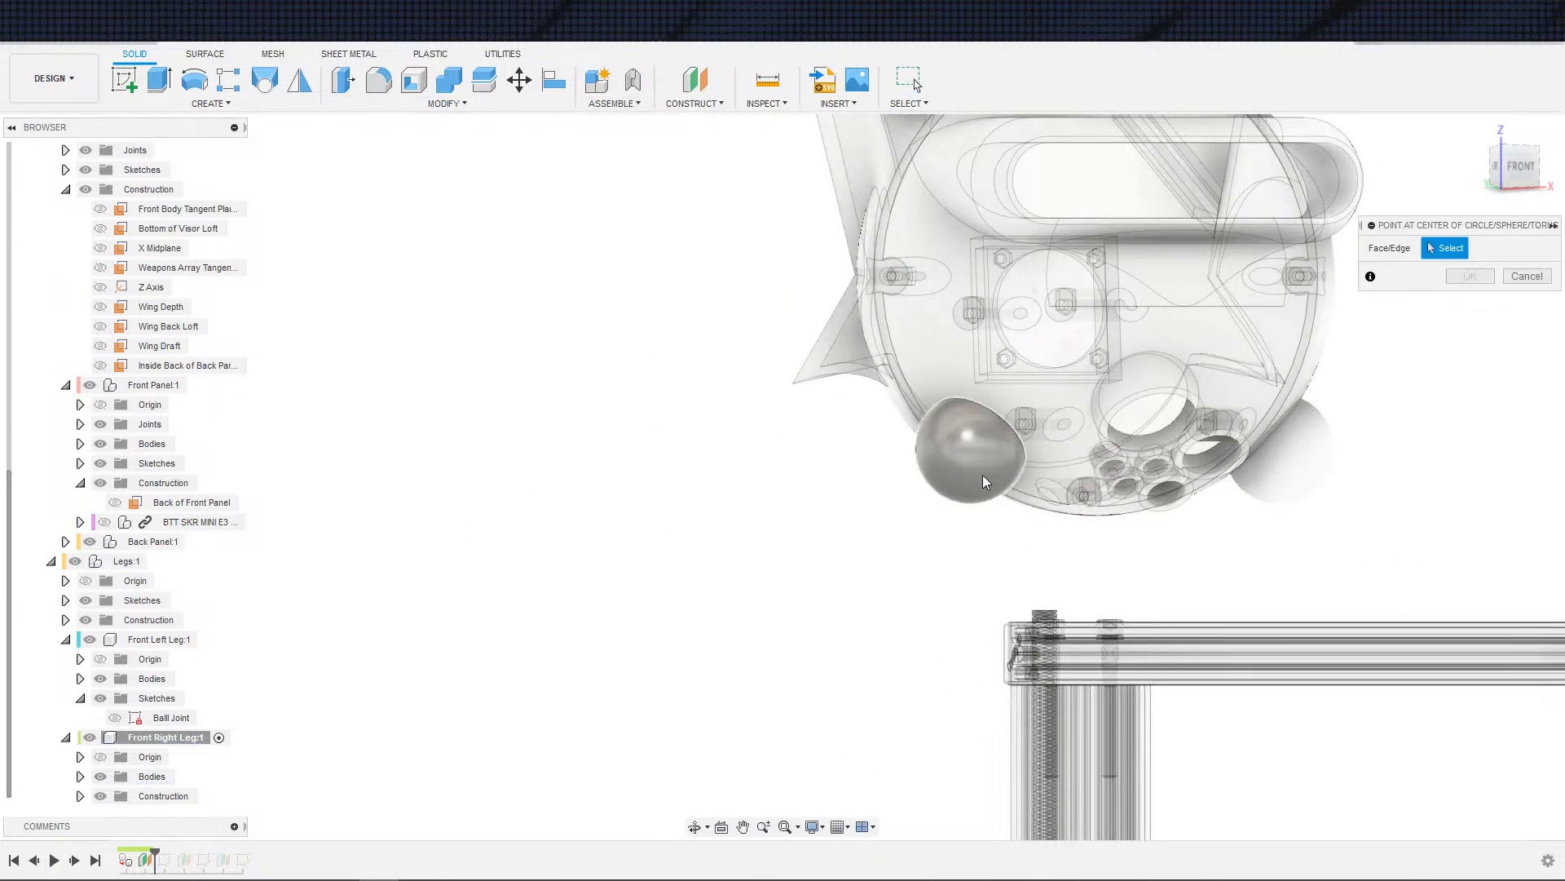
{"action": "left_click", "coordinate": [984, 479]}
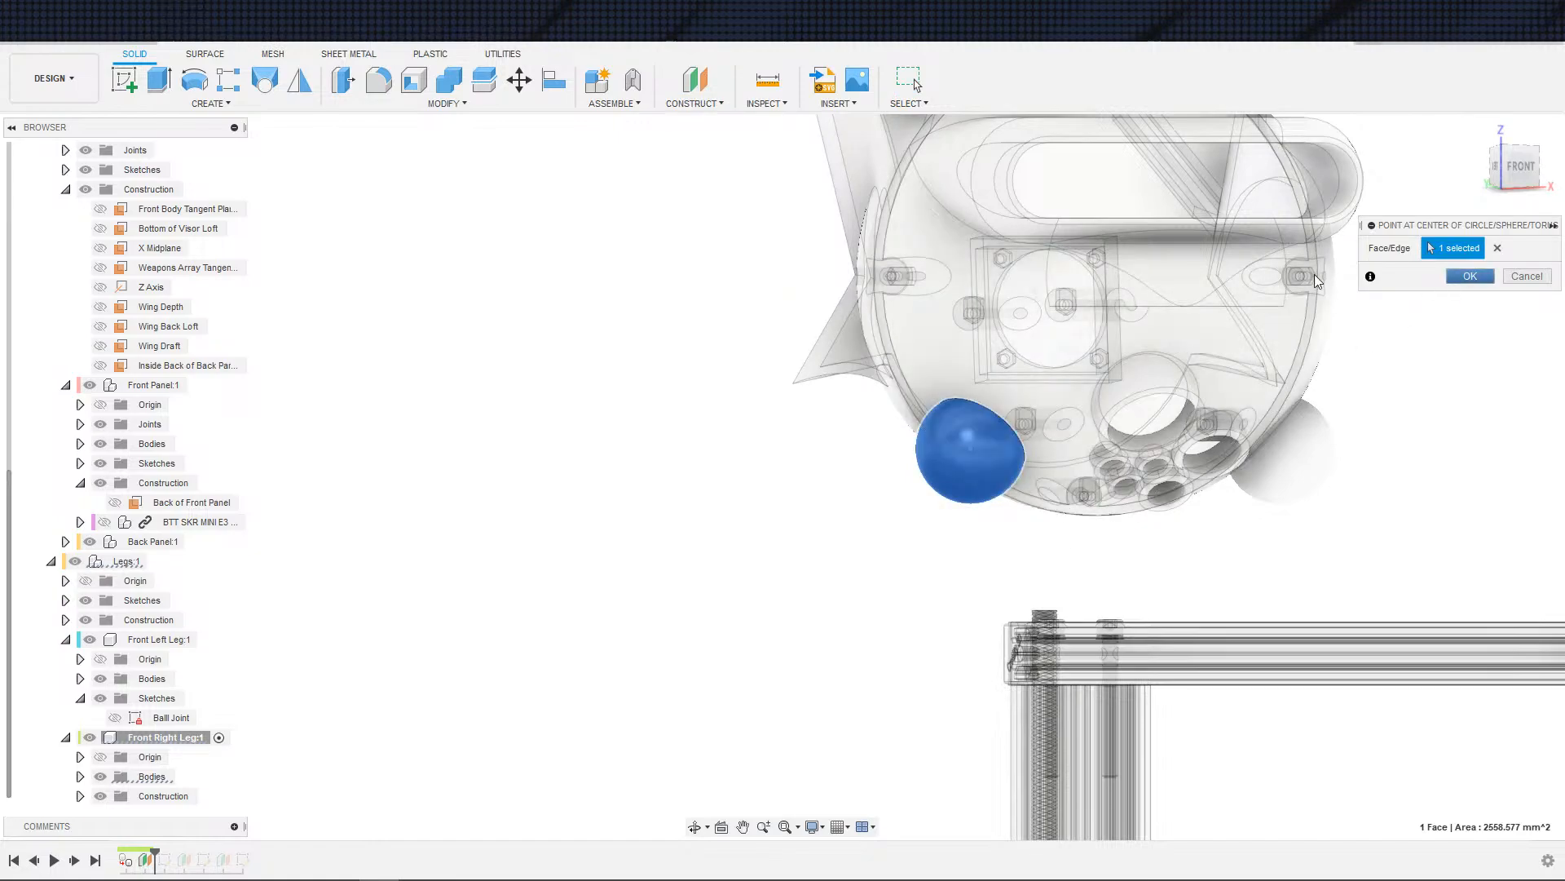
{"action": "key", "text": "Return"}
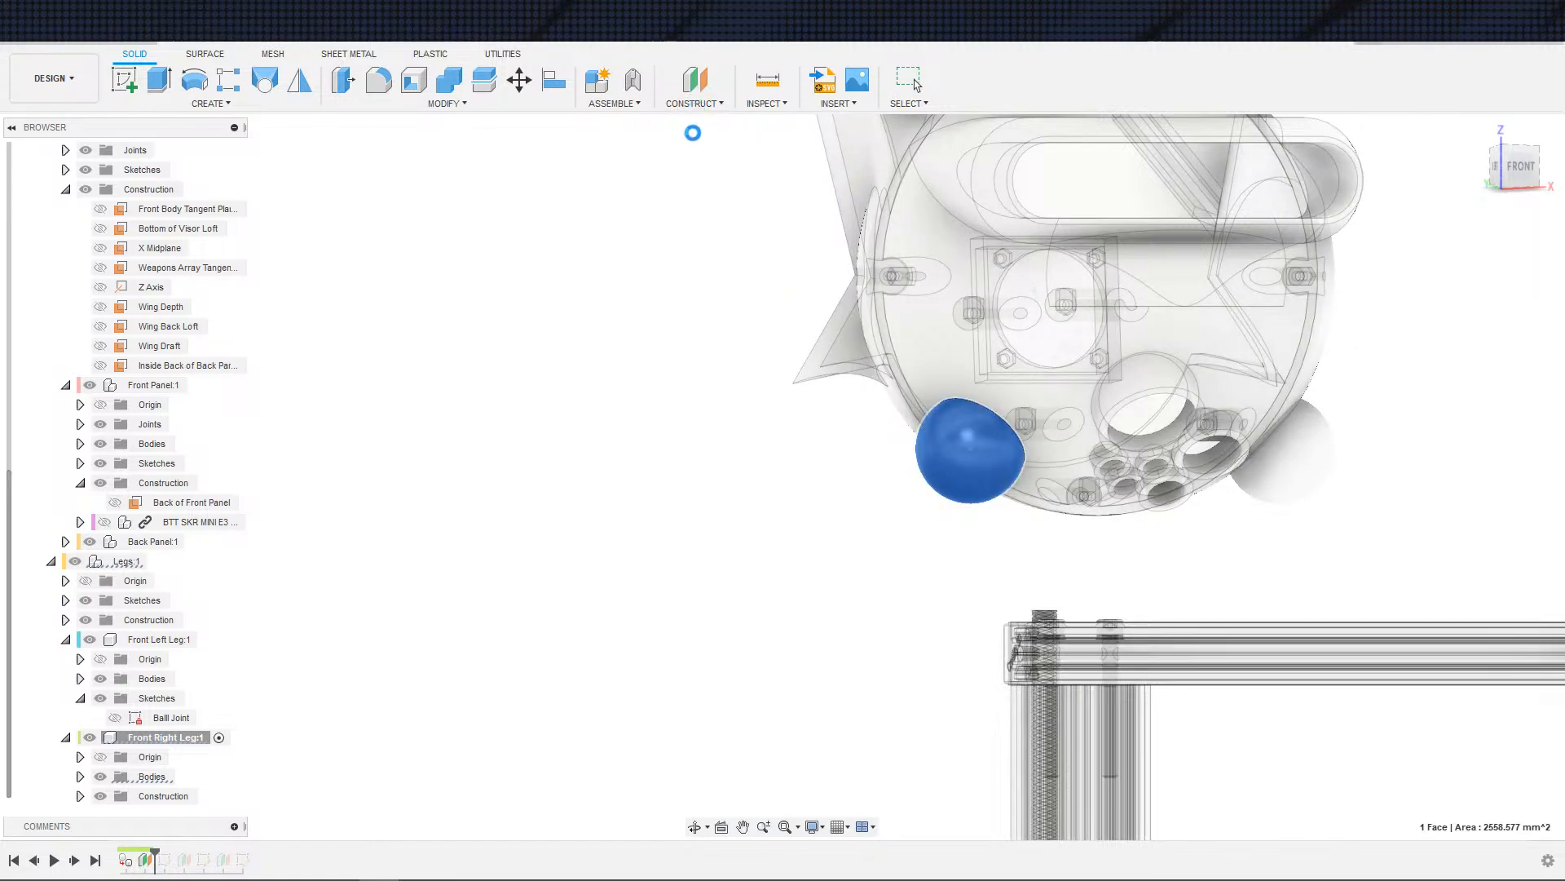
- Construct an Axis Perpendicular at Point on the ball joint's spherical face, picked from the front of the mech
{"action": "left_click", "coordinate": [693, 103]}
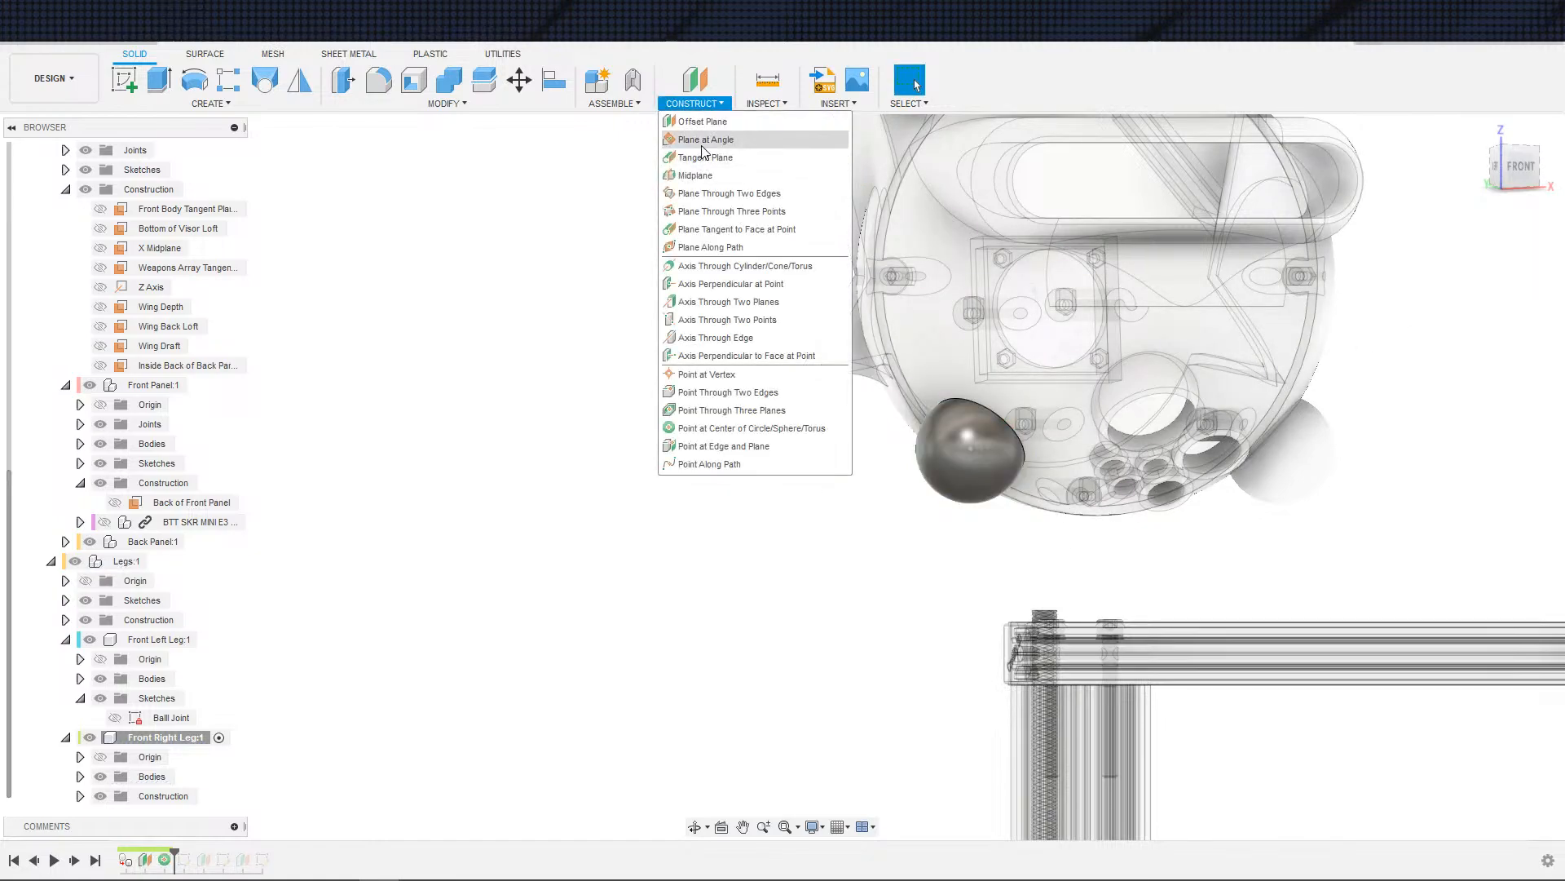
{"action": "left_click", "coordinate": [728, 357]}
{"action": "left_click", "coordinate": [693, 103]}
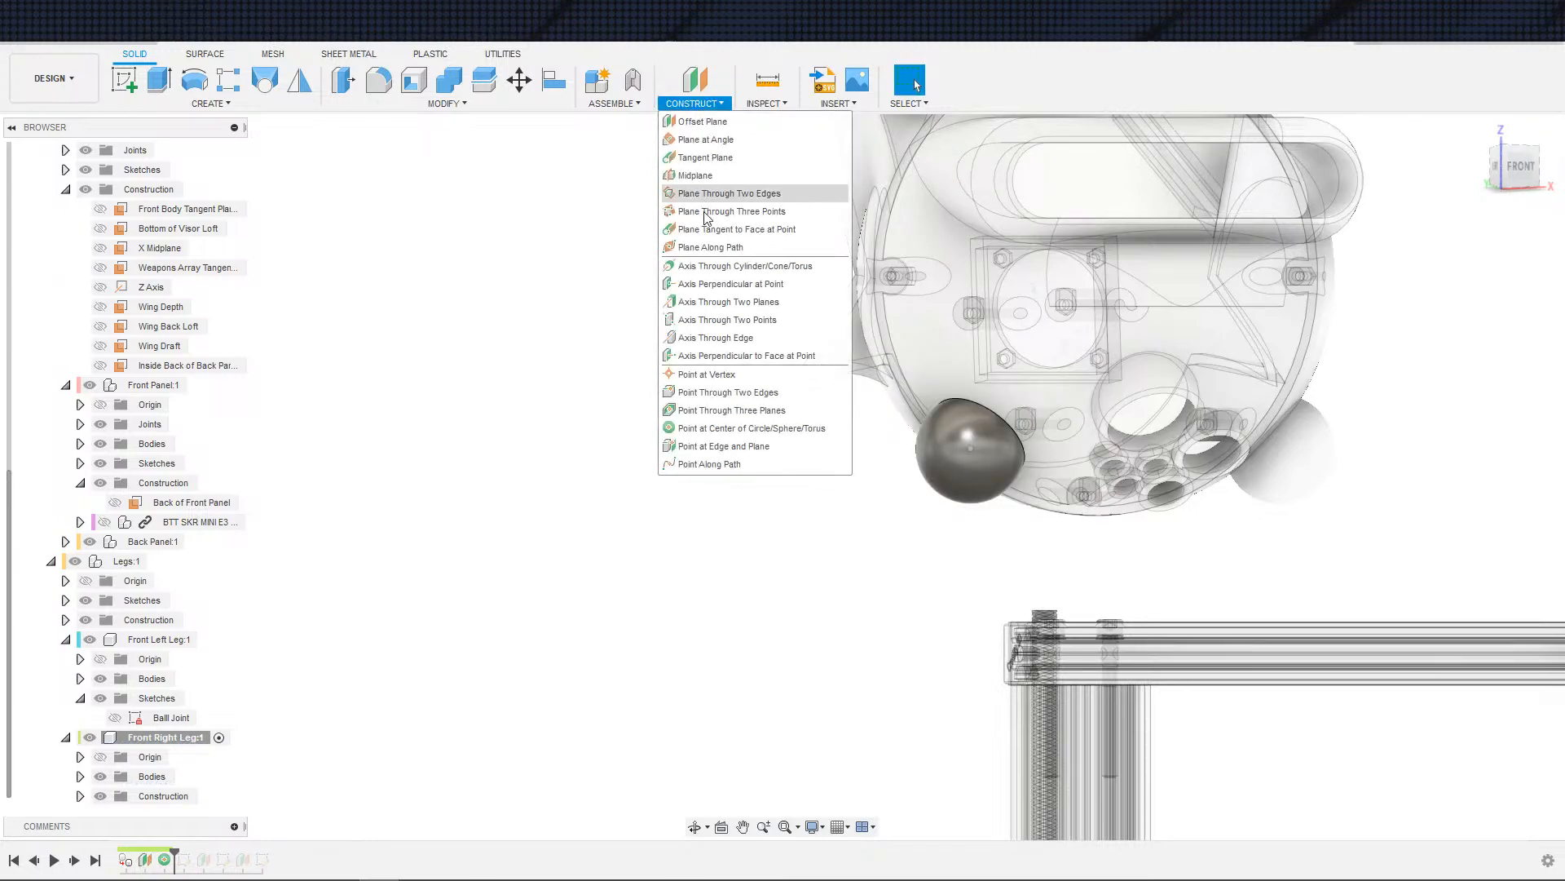
{"action": "left_click", "coordinate": [731, 284]}
{"action": "middle_click_drag", "start_coordinate": [947, 514], "coordinate": [914, 482], "text": "shift"}
{"action": "left_click", "coordinate": [916, 451]}
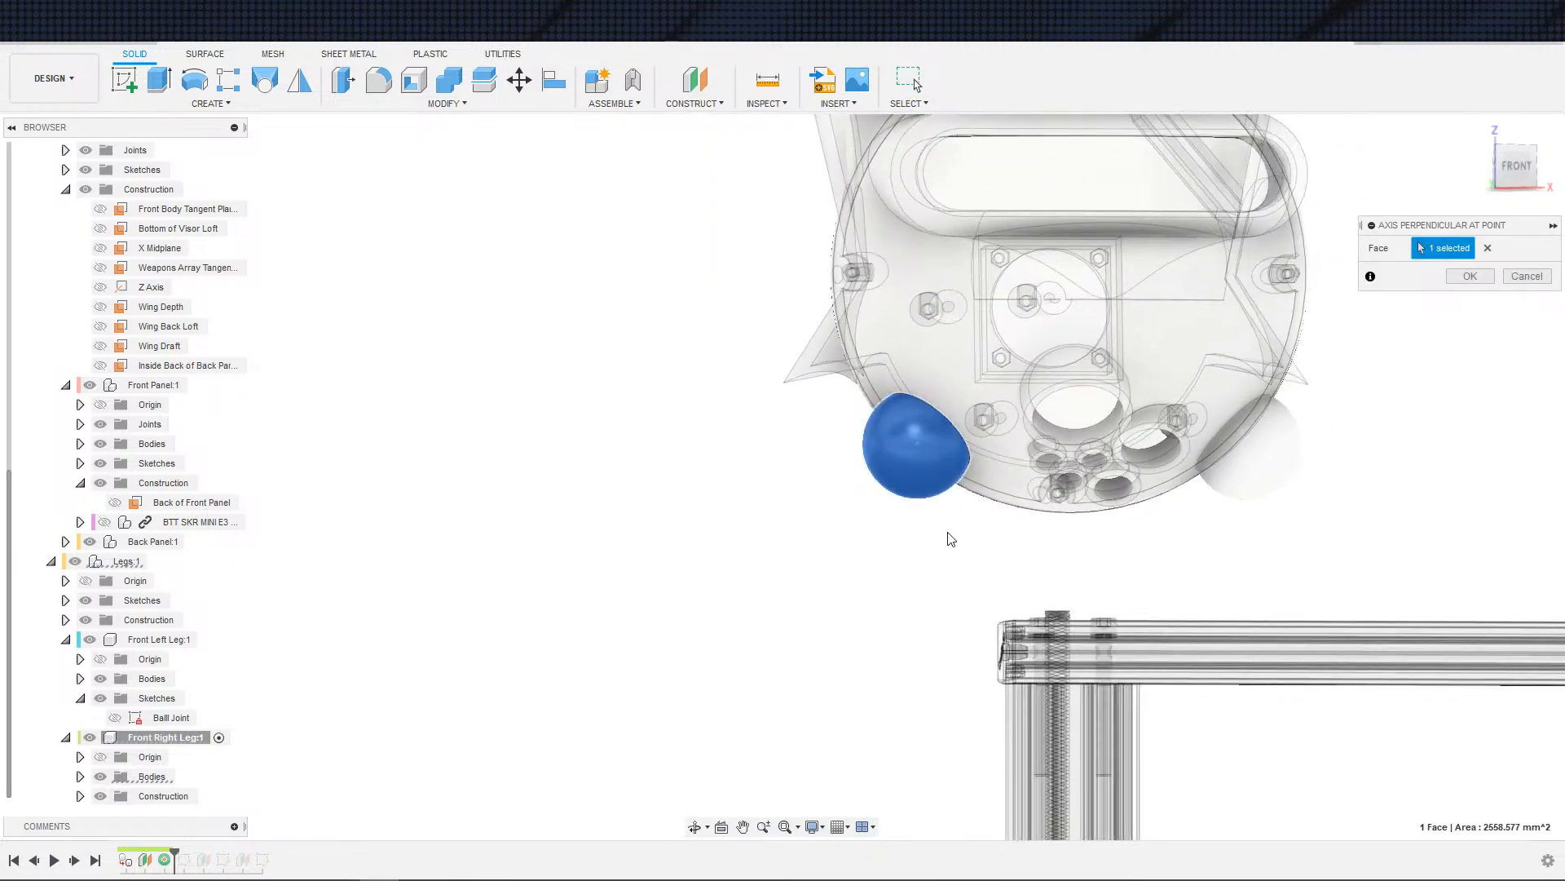
{"action": "middle_click_drag", "start_coordinate": [951, 535], "coordinate": [1134, 552], "text": "shift"}
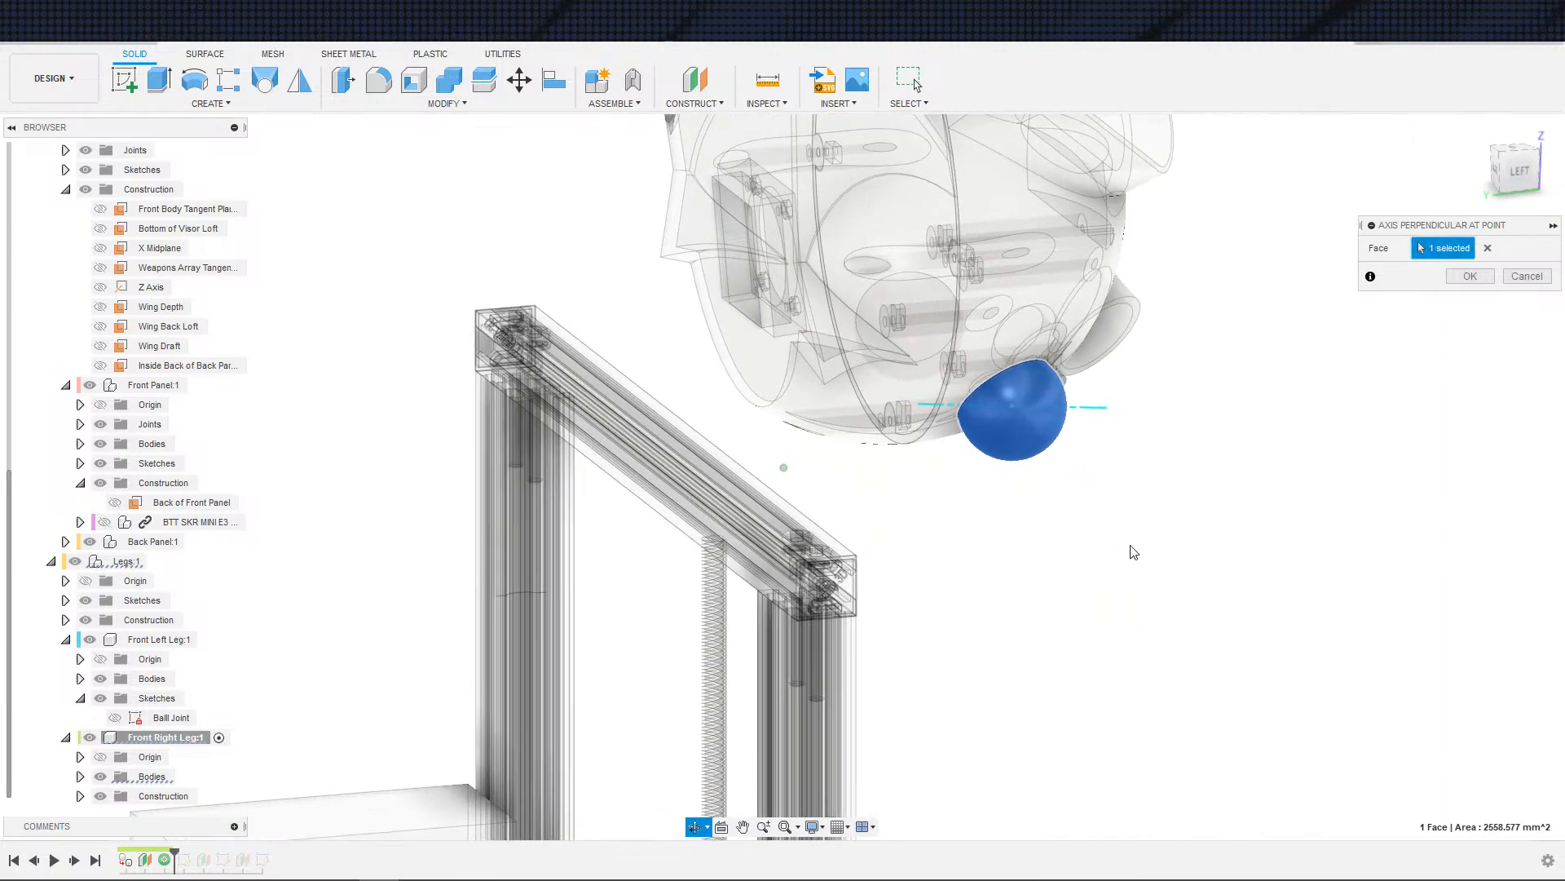
{"action": "left_click", "coordinate": [1472, 276]}
- Construct a Plane at Angle through the ball joint's axis, rotated to -45 degrees
{"action": "middle_click_drag", "start_coordinate": [1060, 489], "coordinate": [1093, 491], "text": "shift"}
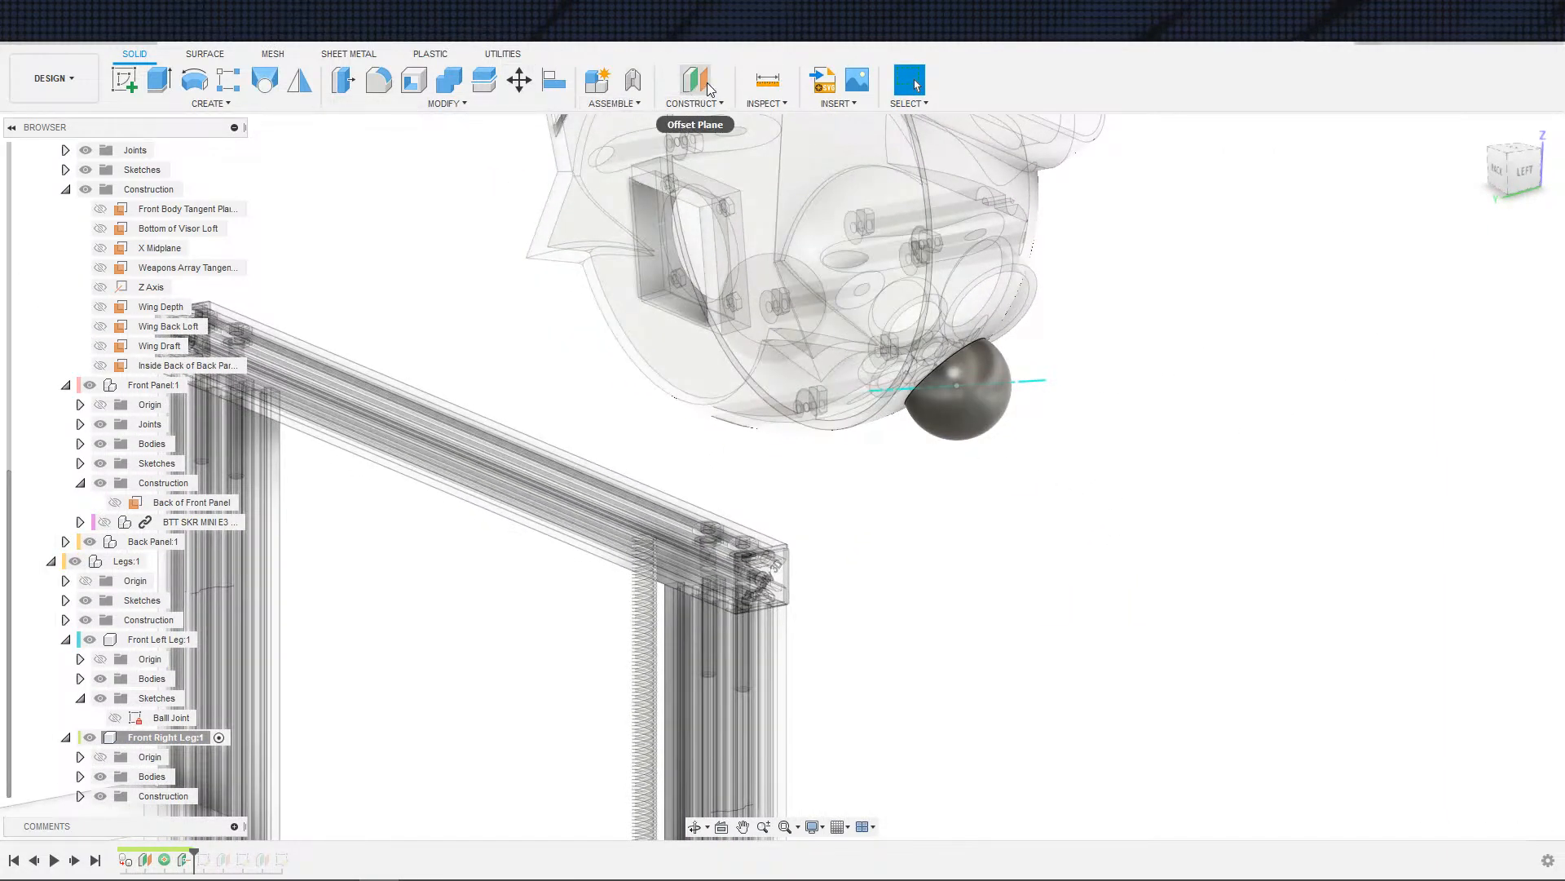
{"action": "left_click", "coordinate": [694, 103]}
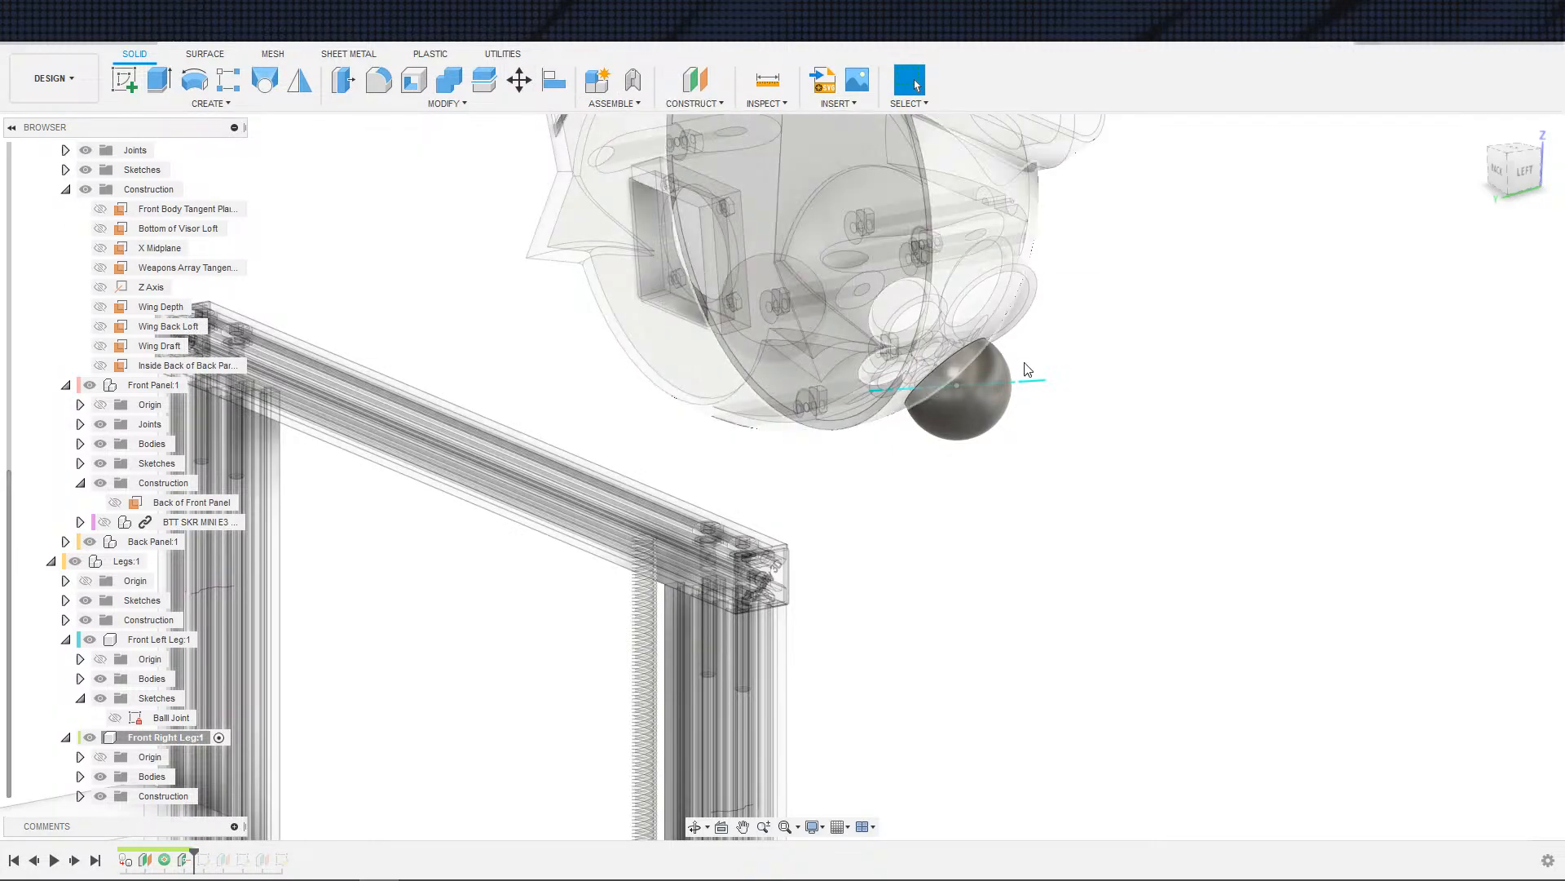
{"action": "left_click", "coordinate": [1027, 374]}
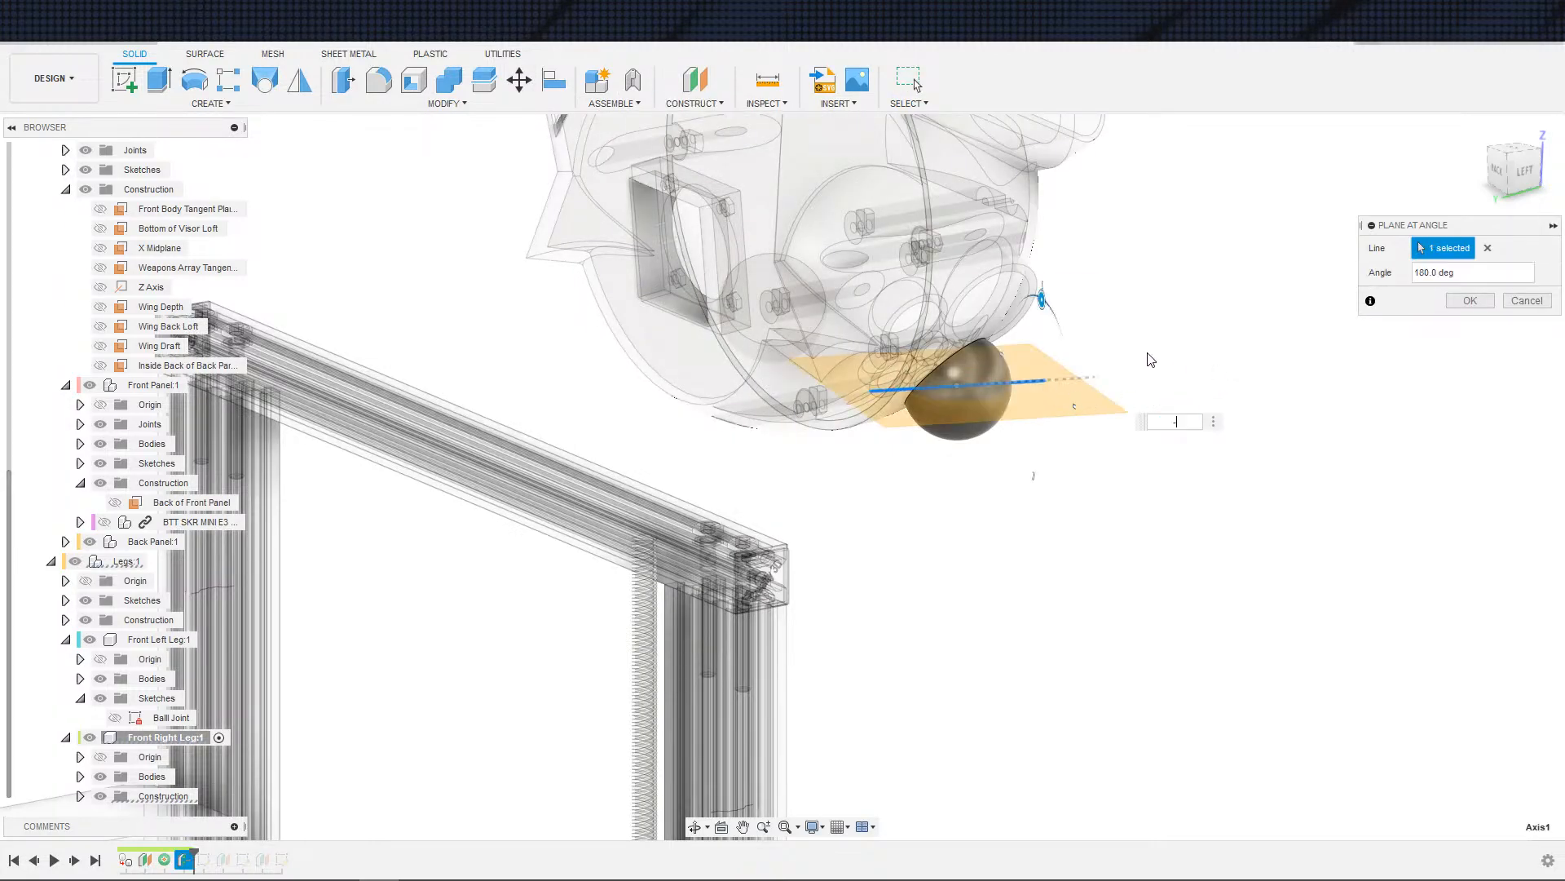
{"action": "key", "text": "Return"}
{"action": "middle_click_drag", "start_coordinate": [1060, 396], "coordinate": [1137, 395], "text": "shift"}
{"action": "left_click_drag", "start_coordinate": [765, 494], "coordinate": [755, 511]}
{"action": "middle_click_drag", "start_coordinate": [783, 467], "coordinate": [960, 433], "text": "shift"}
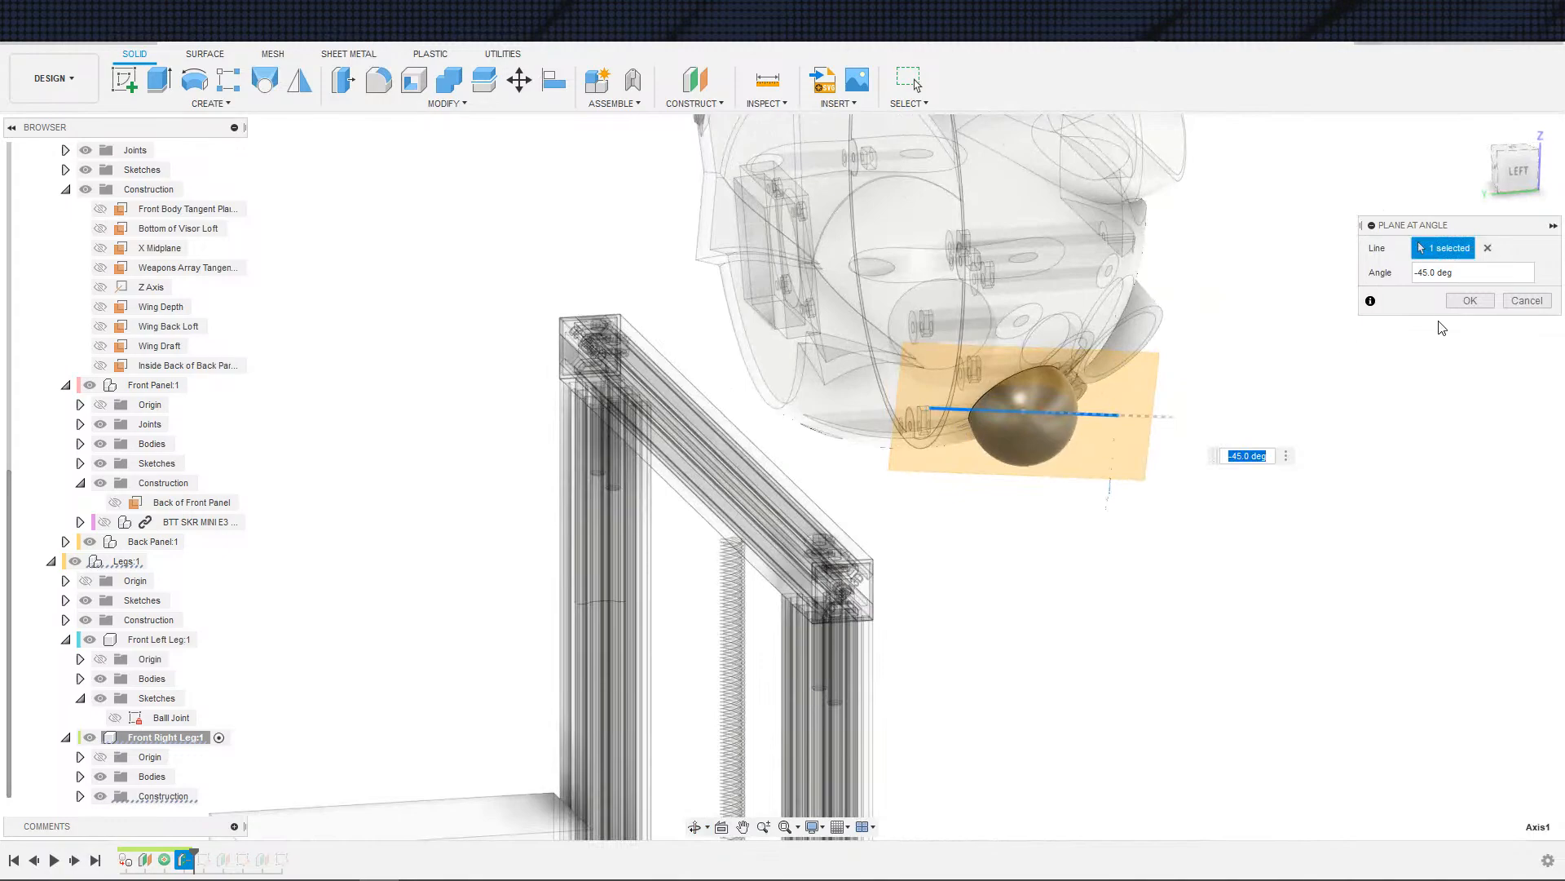
{"action": "left_click", "coordinate": [1469, 301]}
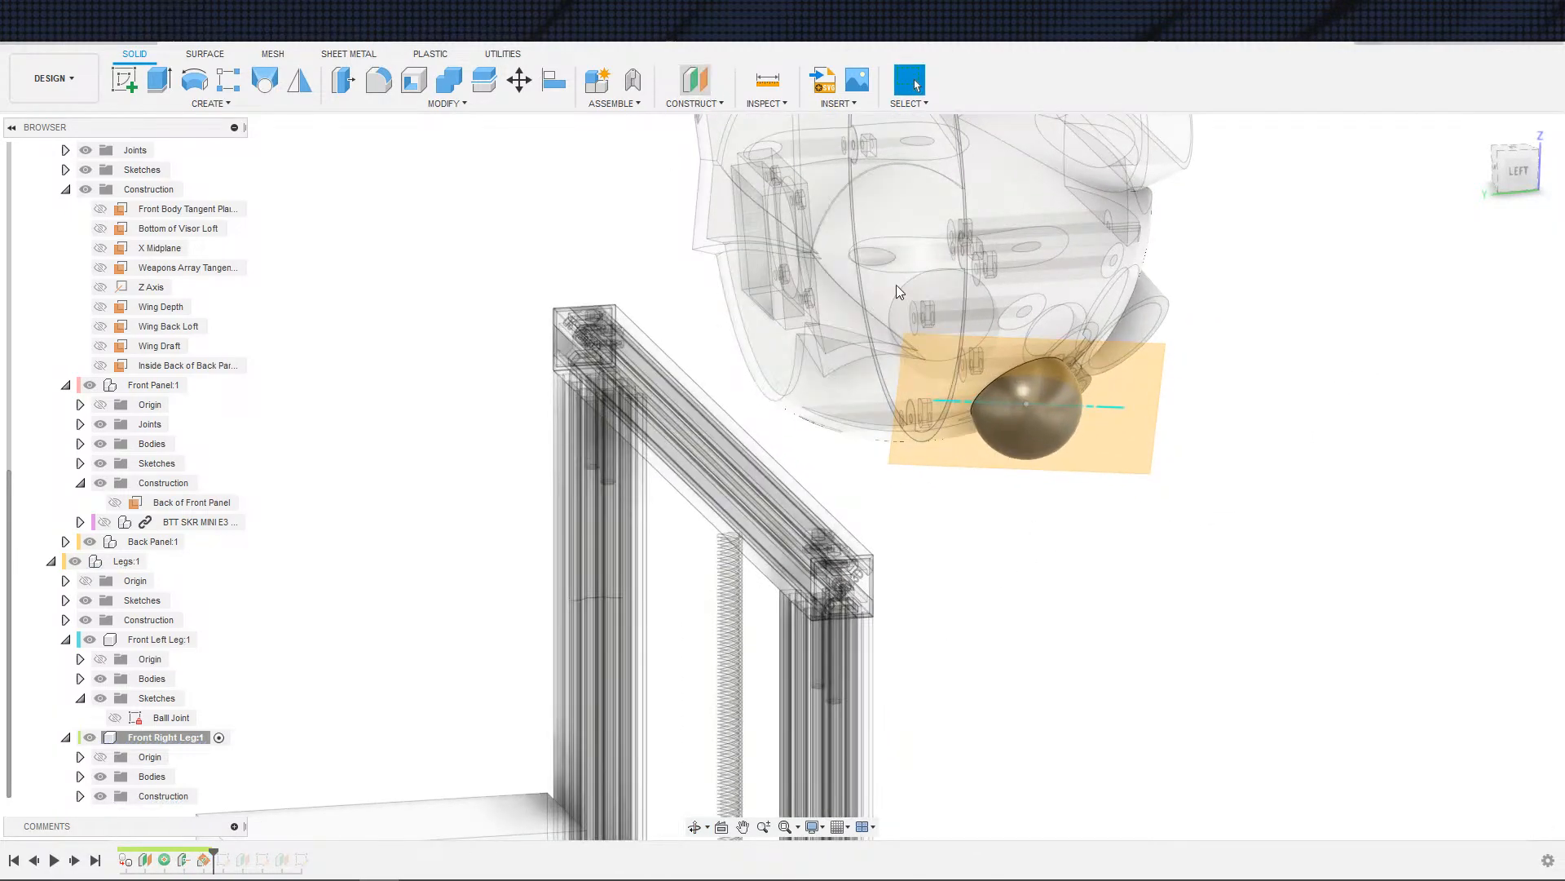
- Construct an Offset Plane at a distance of -5 mm from the angled plane through the ball joint
{"action": "left_click", "coordinate": [971, 447]}
{"action": "left_click_drag", "start_coordinate": [968, 431], "coordinate": [968, 445]}
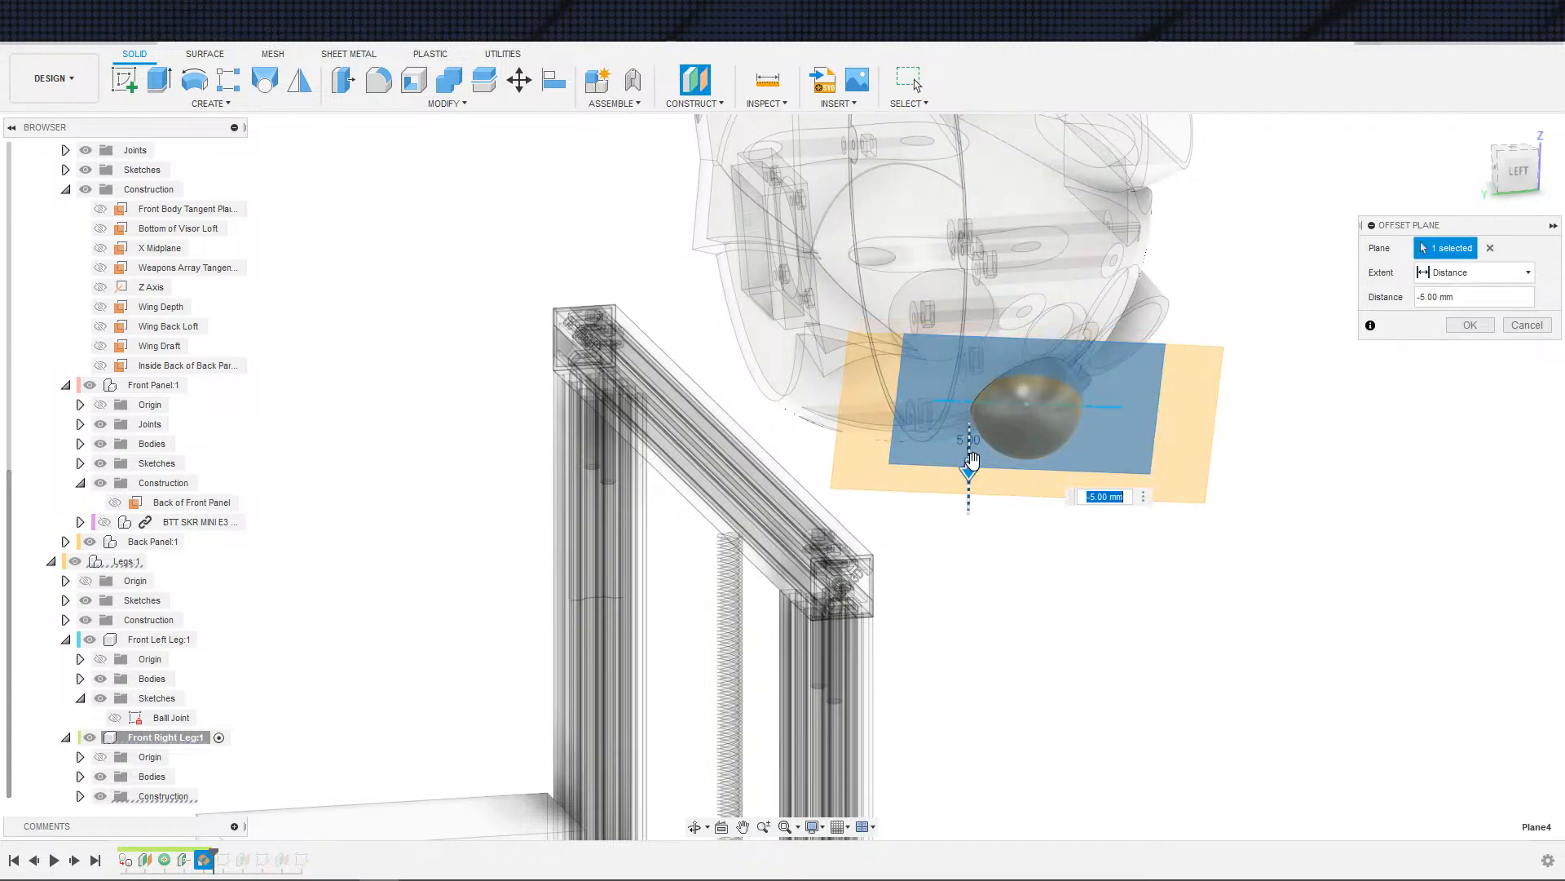
{"action": "middle_click_drag", "start_coordinate": [972, 461], "coordinate": [1048, 548], "text": "shift"}
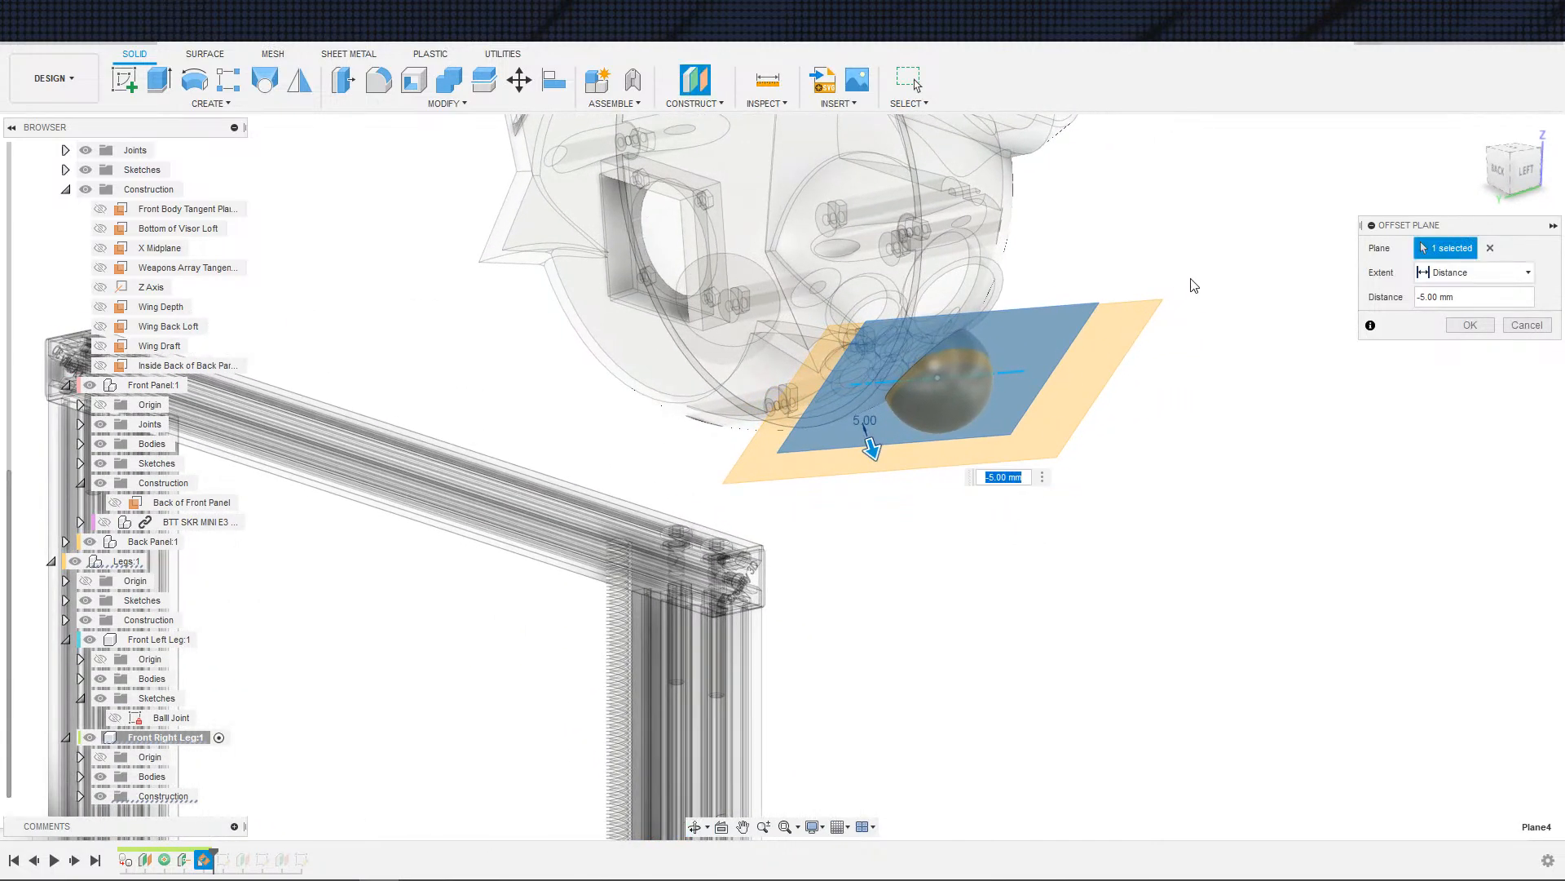
{"action": "key", "text": "Return"}
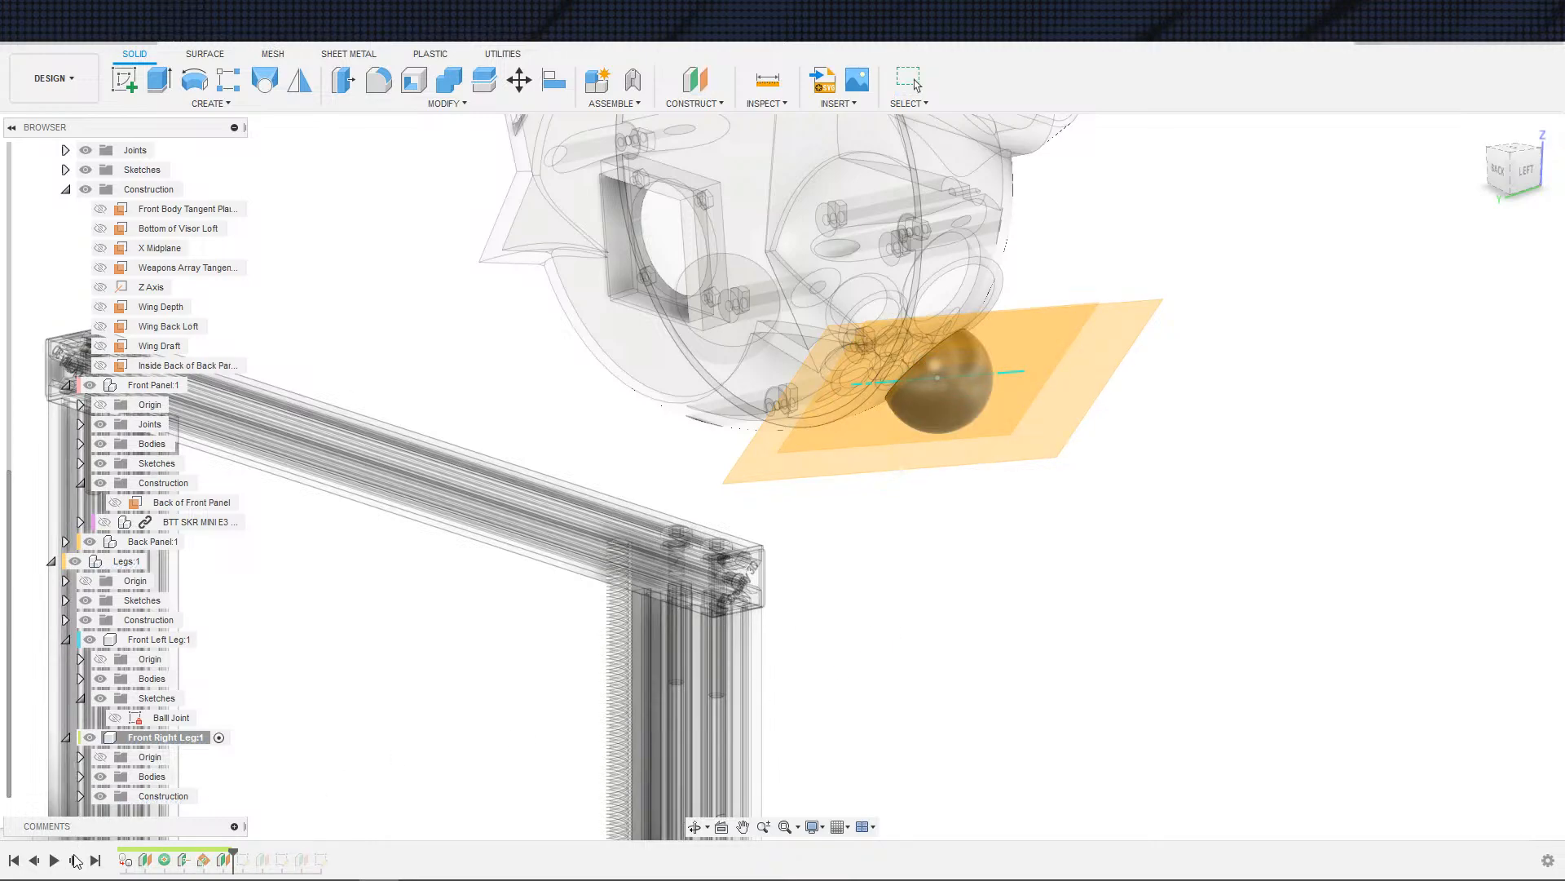
- Advance the timeline to the leg's first sketch and redefine its sketch plane to the new offset plane, Plane5
{"action": "left_click", "coordinate": [75, 860]}
{"action": "right_click", "coordinate": [247, 863]}
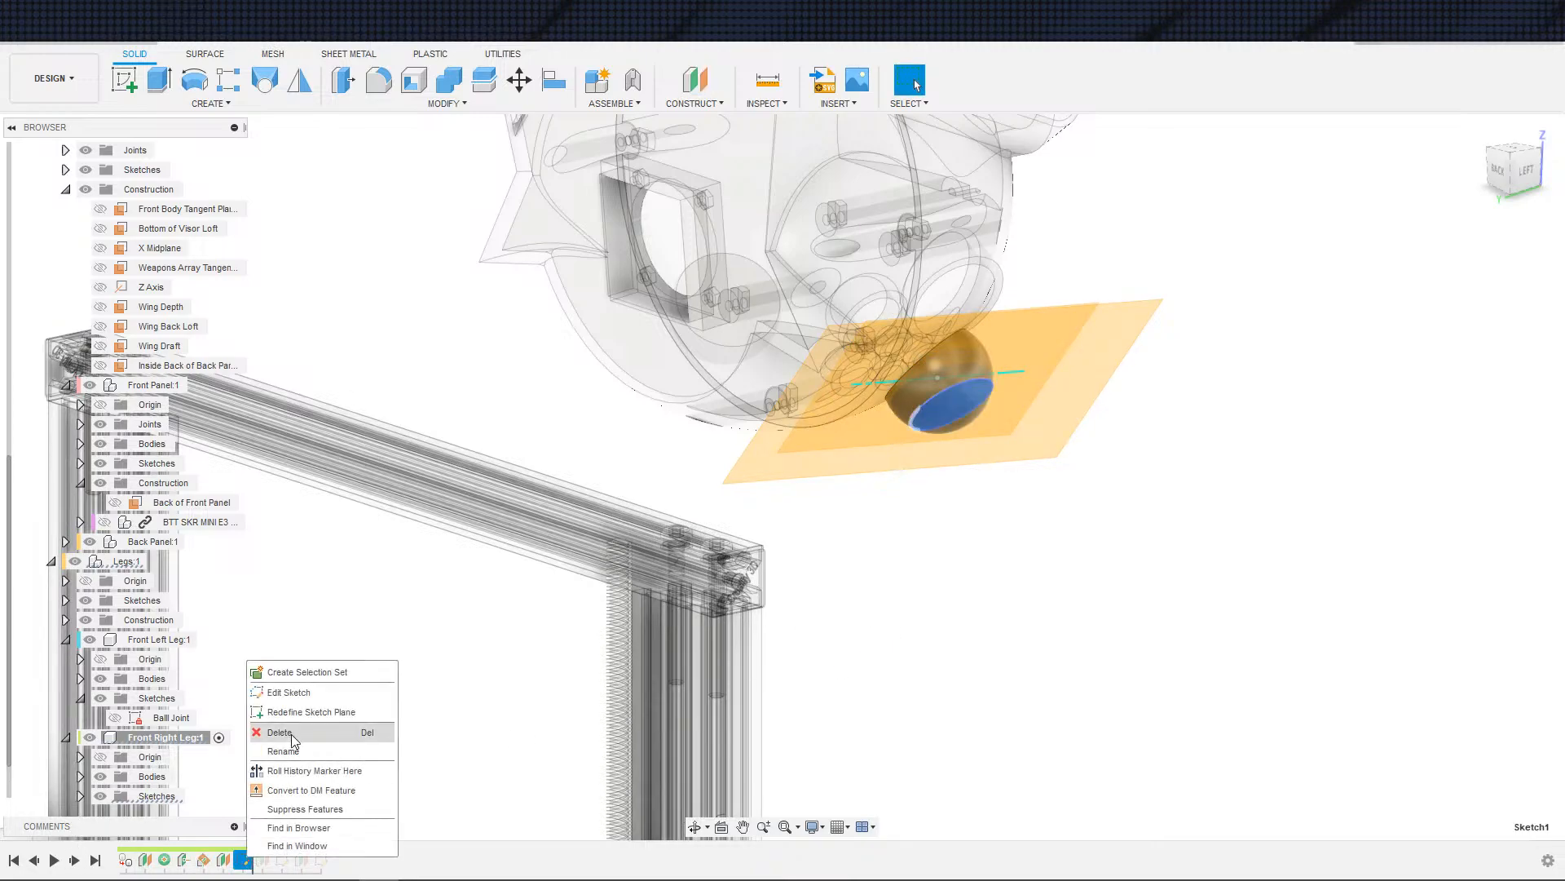
{"action": "left_click", "coordinate": [303, 711]}
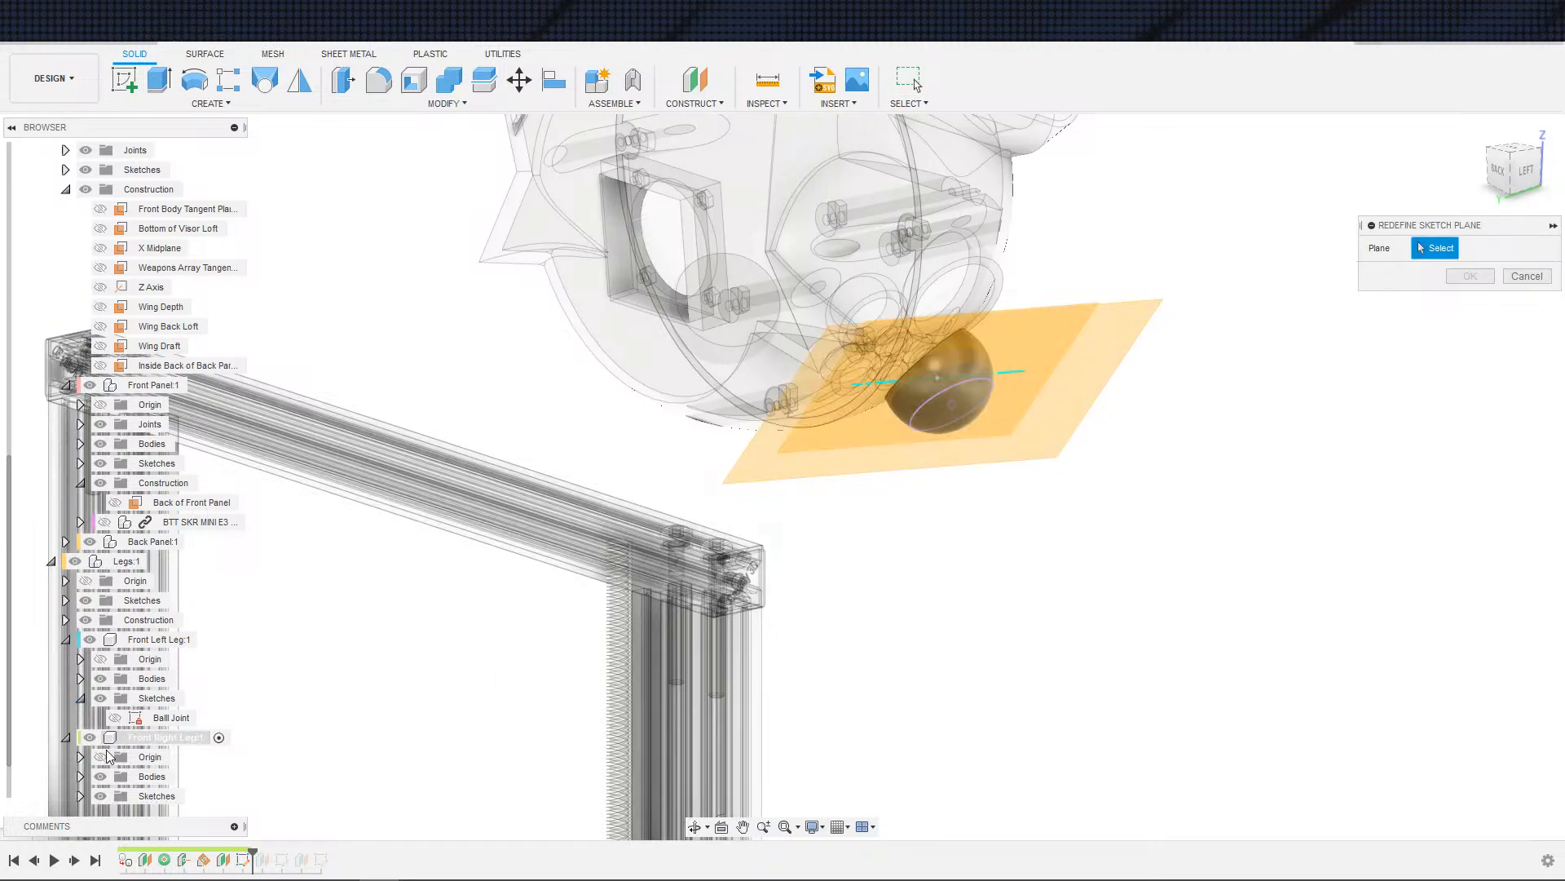
{"action": "scroll", "coordinate": [92, 770], "scroll_direction": "down", "scroll_amount": 1}
{"action": "left_click", "coordinate": [80, 796]}
{"action": "scroll", "coordinate": [114, 795], "scroll_direction": "down", "scroll_amount": 5}
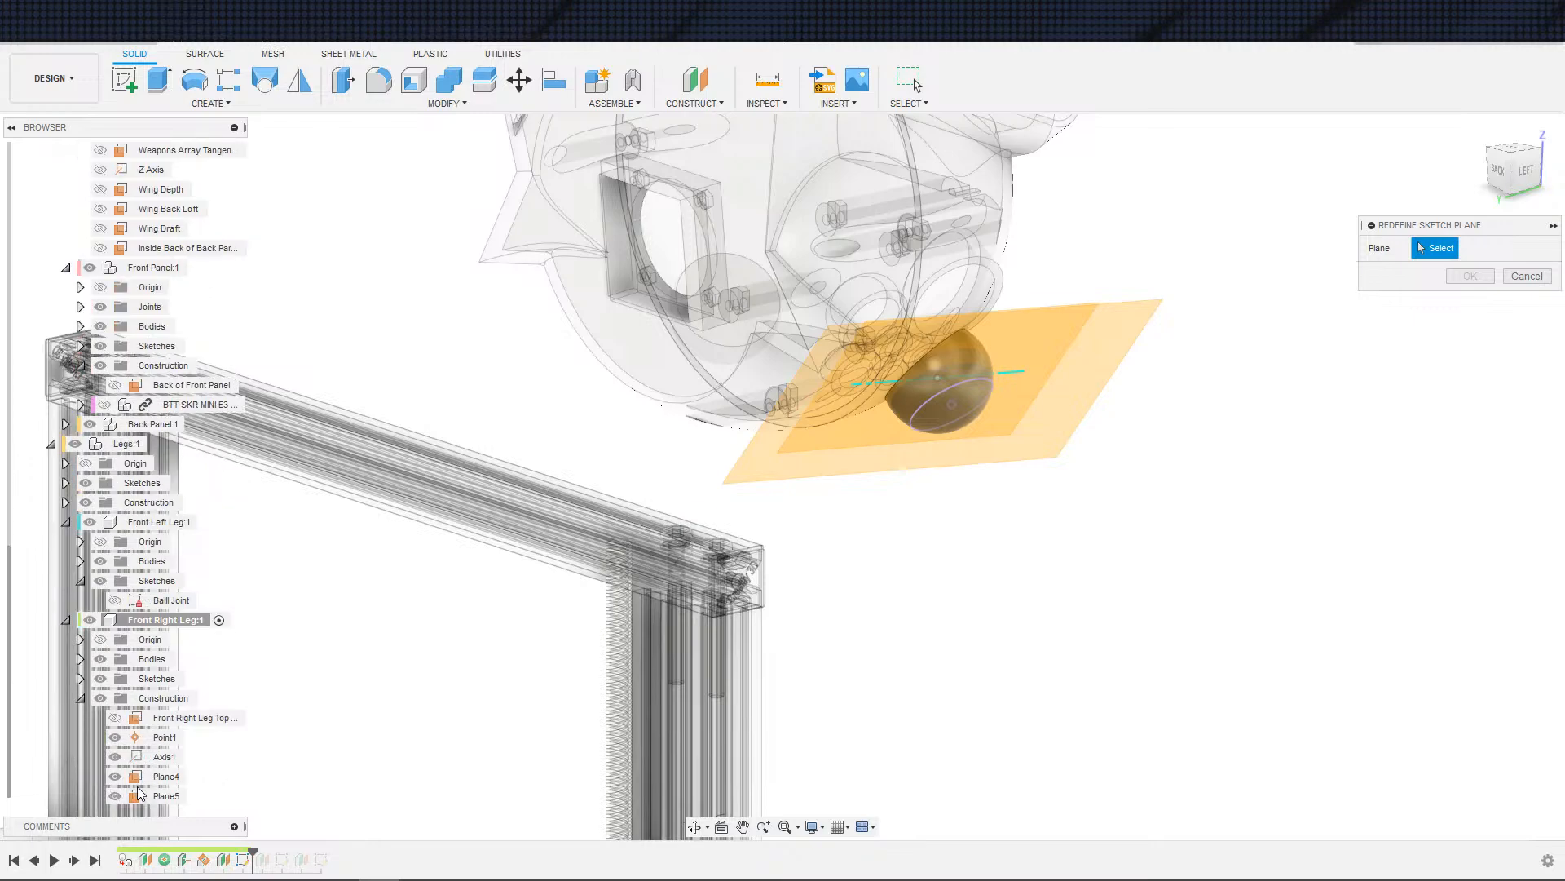
{"action": "left_click", "coordinate": [139, 797]}
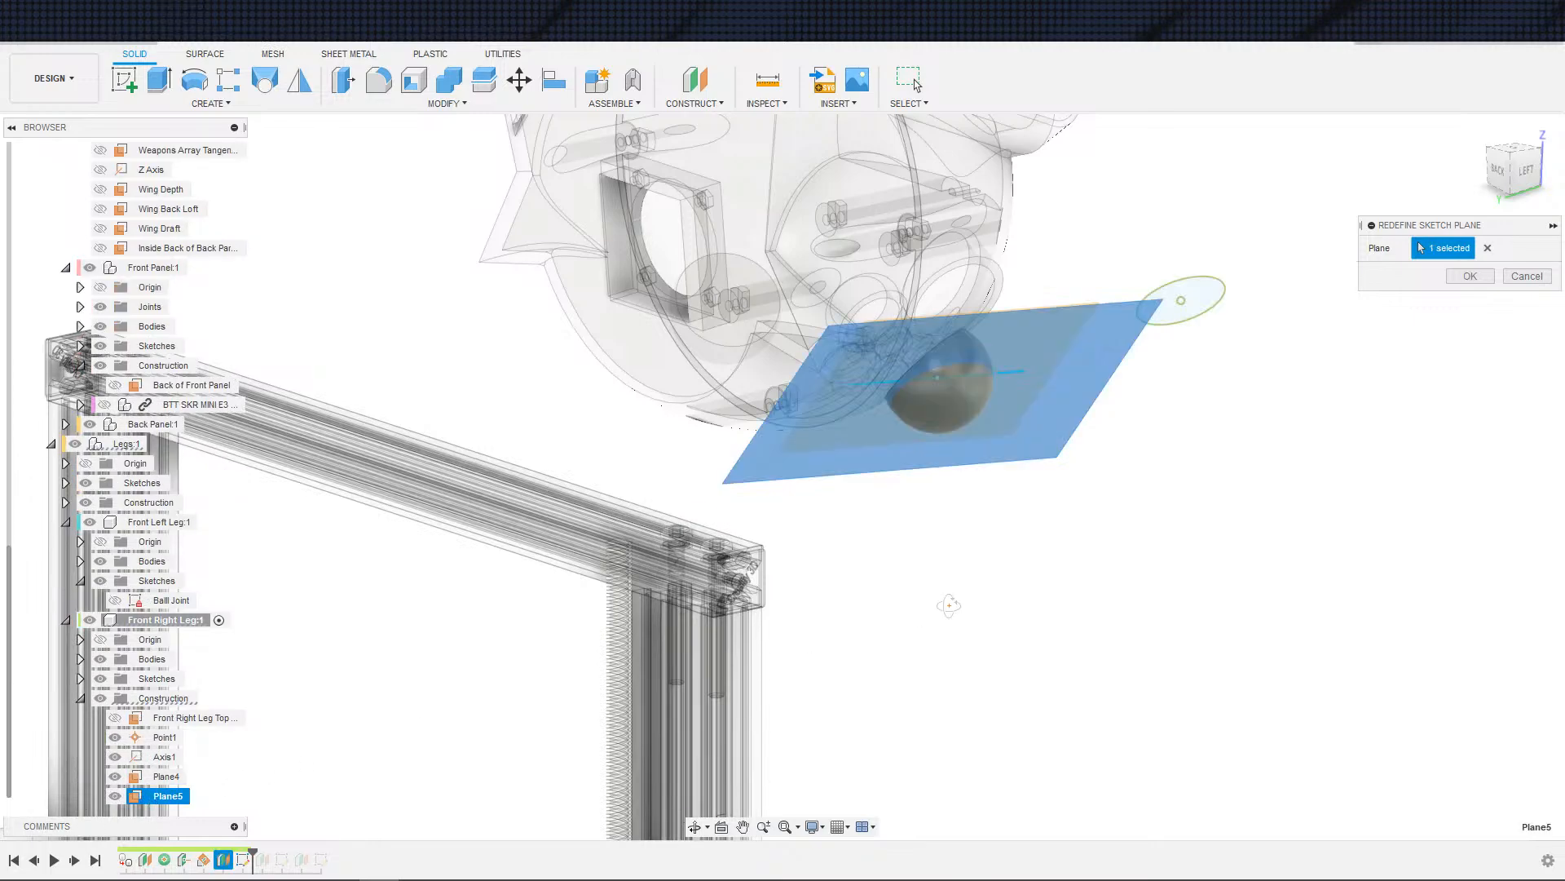
{"action": "middle_click_drag", "start_coordinate": [949, 605], "coordinate": [1010, 569], "text": "shift"}
{"action": "left_click", "coordinate": [1469, 278]}
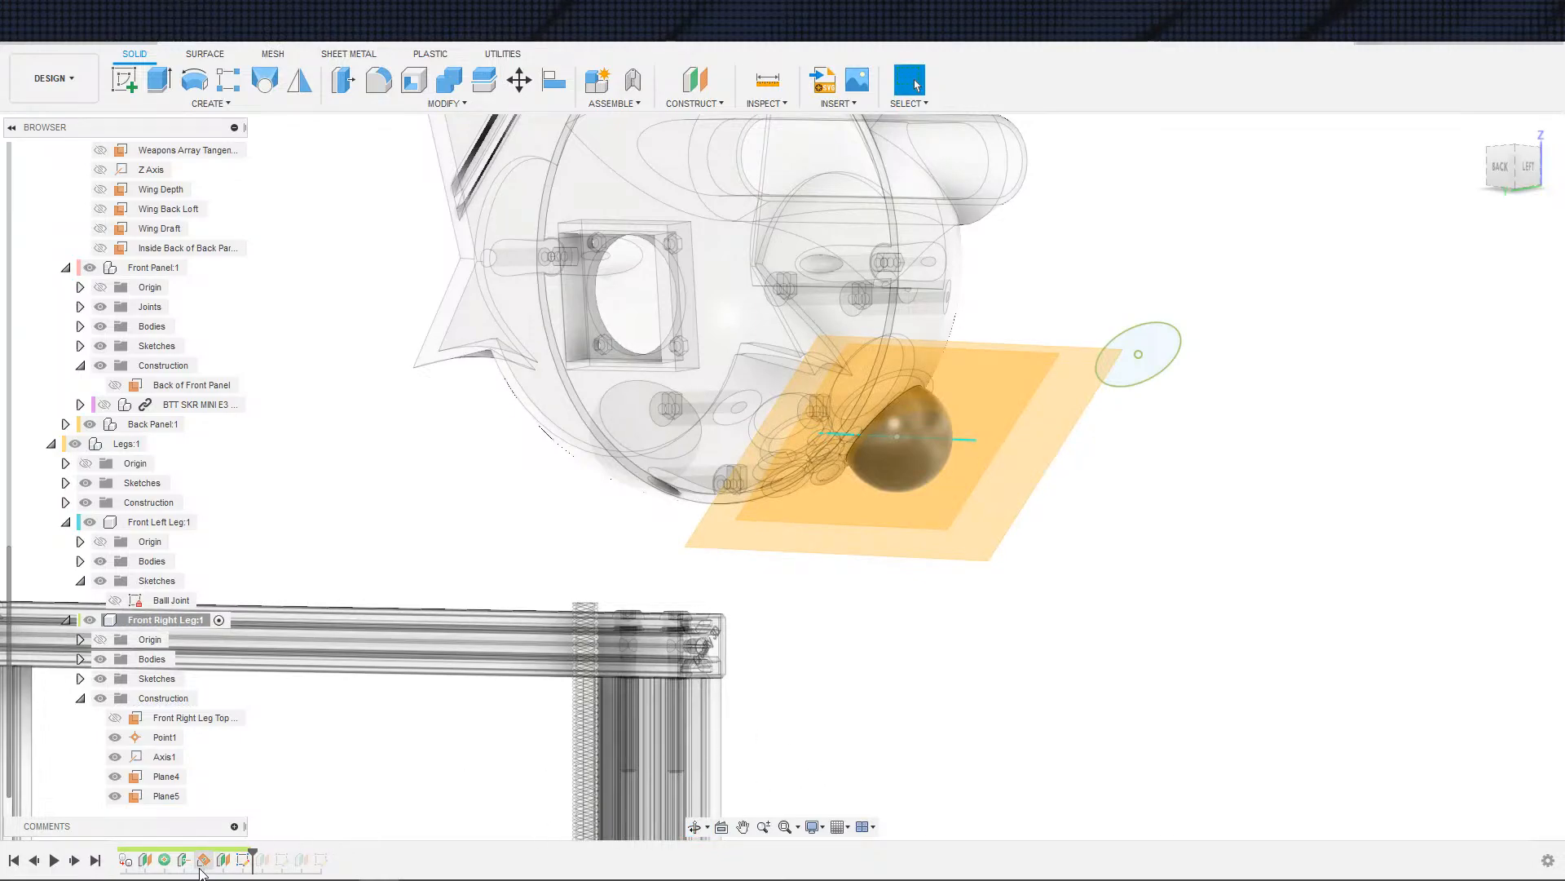
- Open the redefined sketch for editing and delete its displaced circle
{"action": "double_click", "coordinate": [242, 859]}
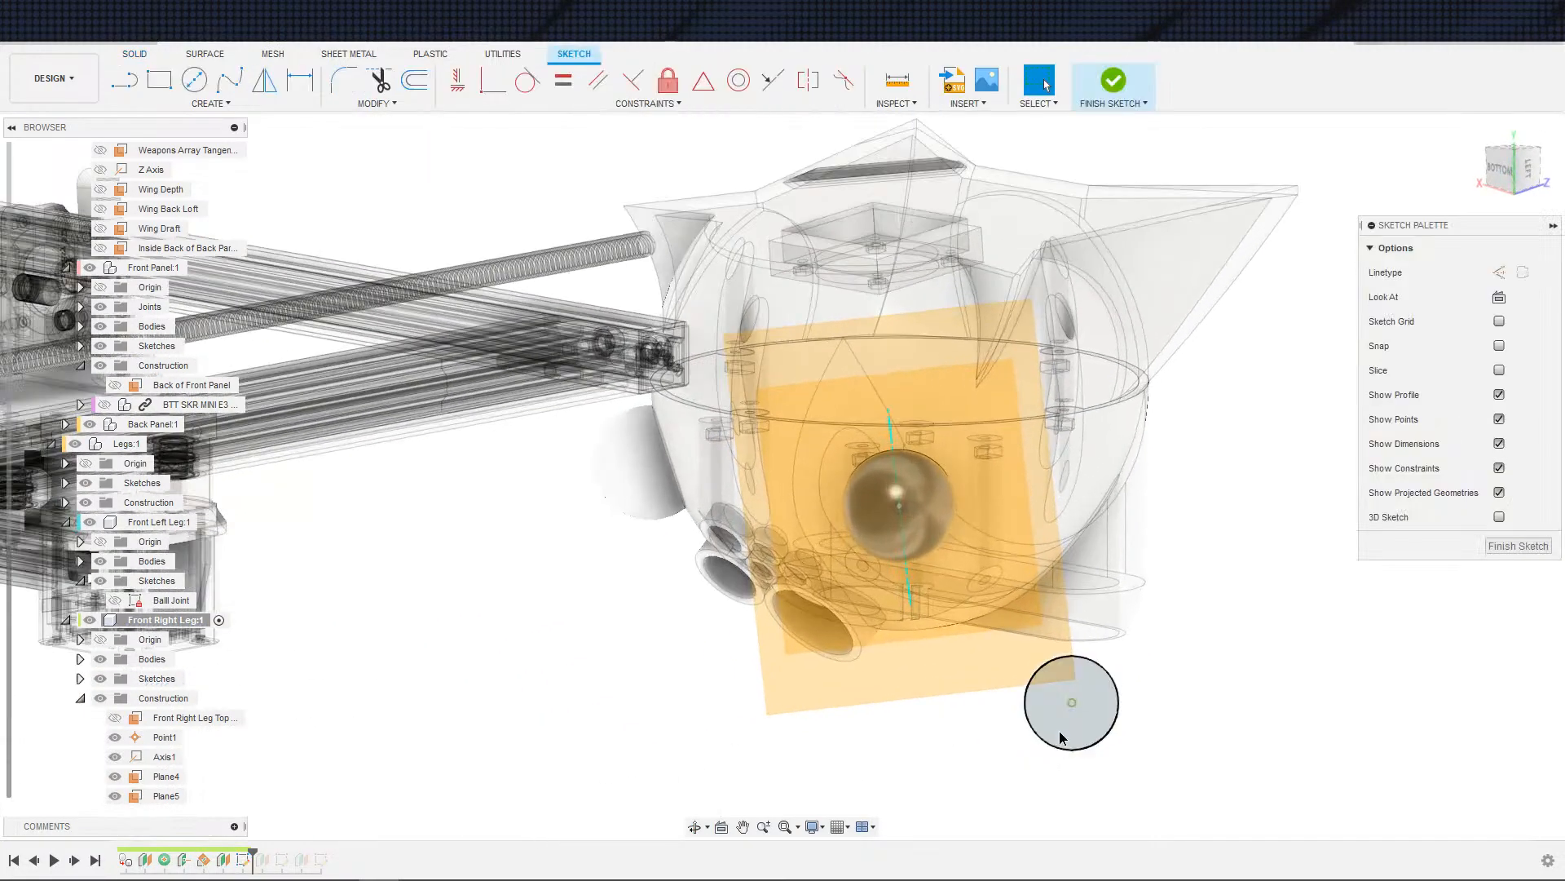
{"action": "left_click", "coordinate": [1060, 732]}
{"action": "left_click", "coordinate": [1062, 747]}
{"action": "key", "text": "Delete"}
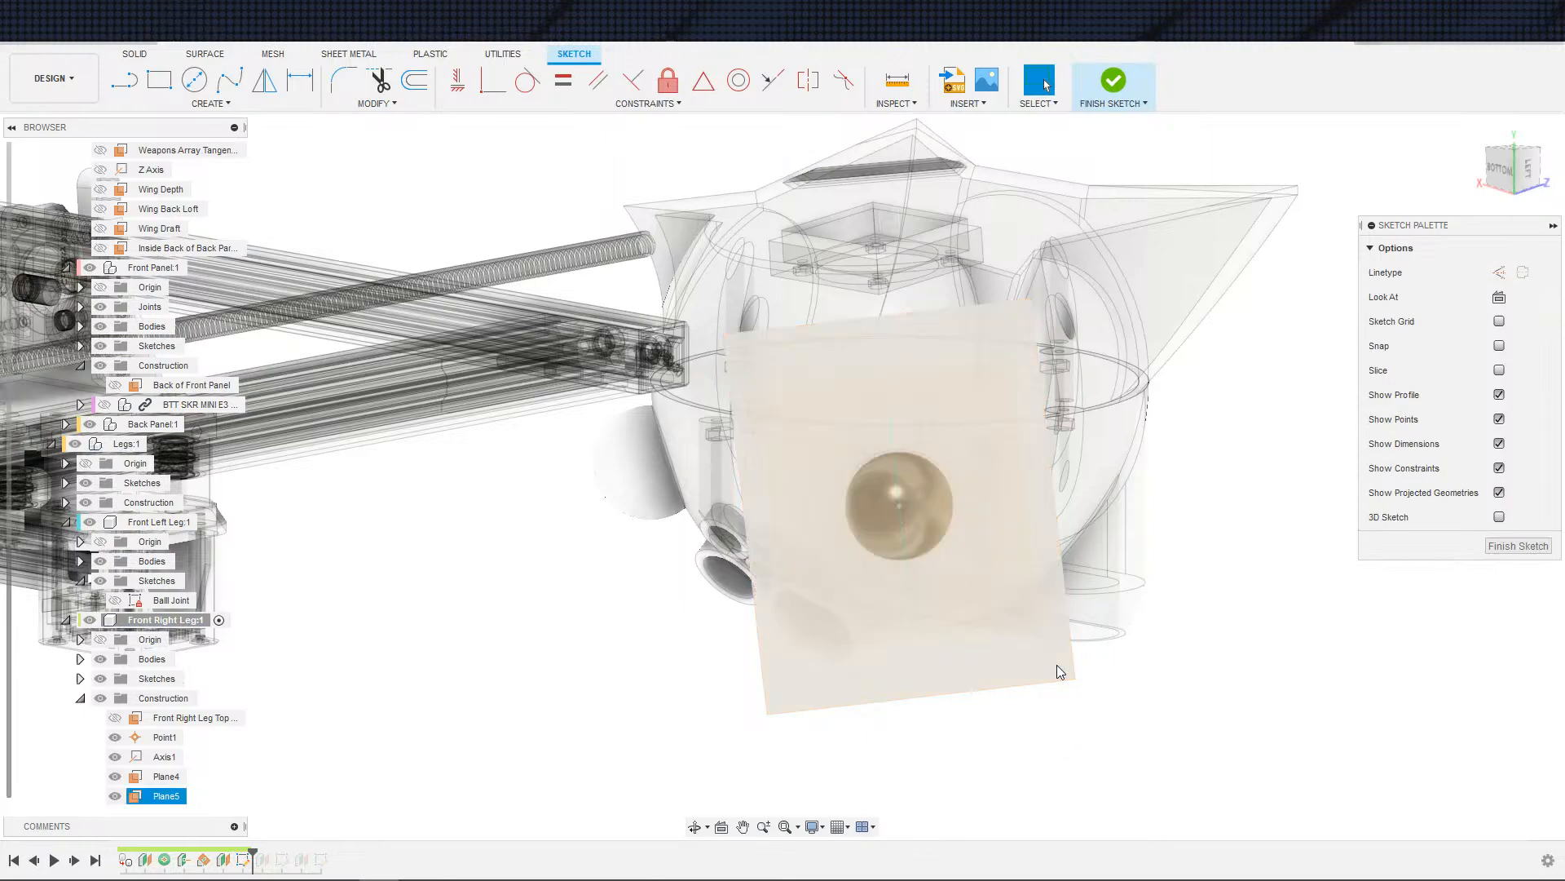
- Intersect the ball joint body with the sketch plane to create its section curve, and finish the sketch
{"action": "scroll", "coordinate": [1052, 693], "scroll_direction": "down", "scroll_amount": 3}
{"action": "key", "text": "s"}
{"action": "left_click", "coordinate": [996, 788]}
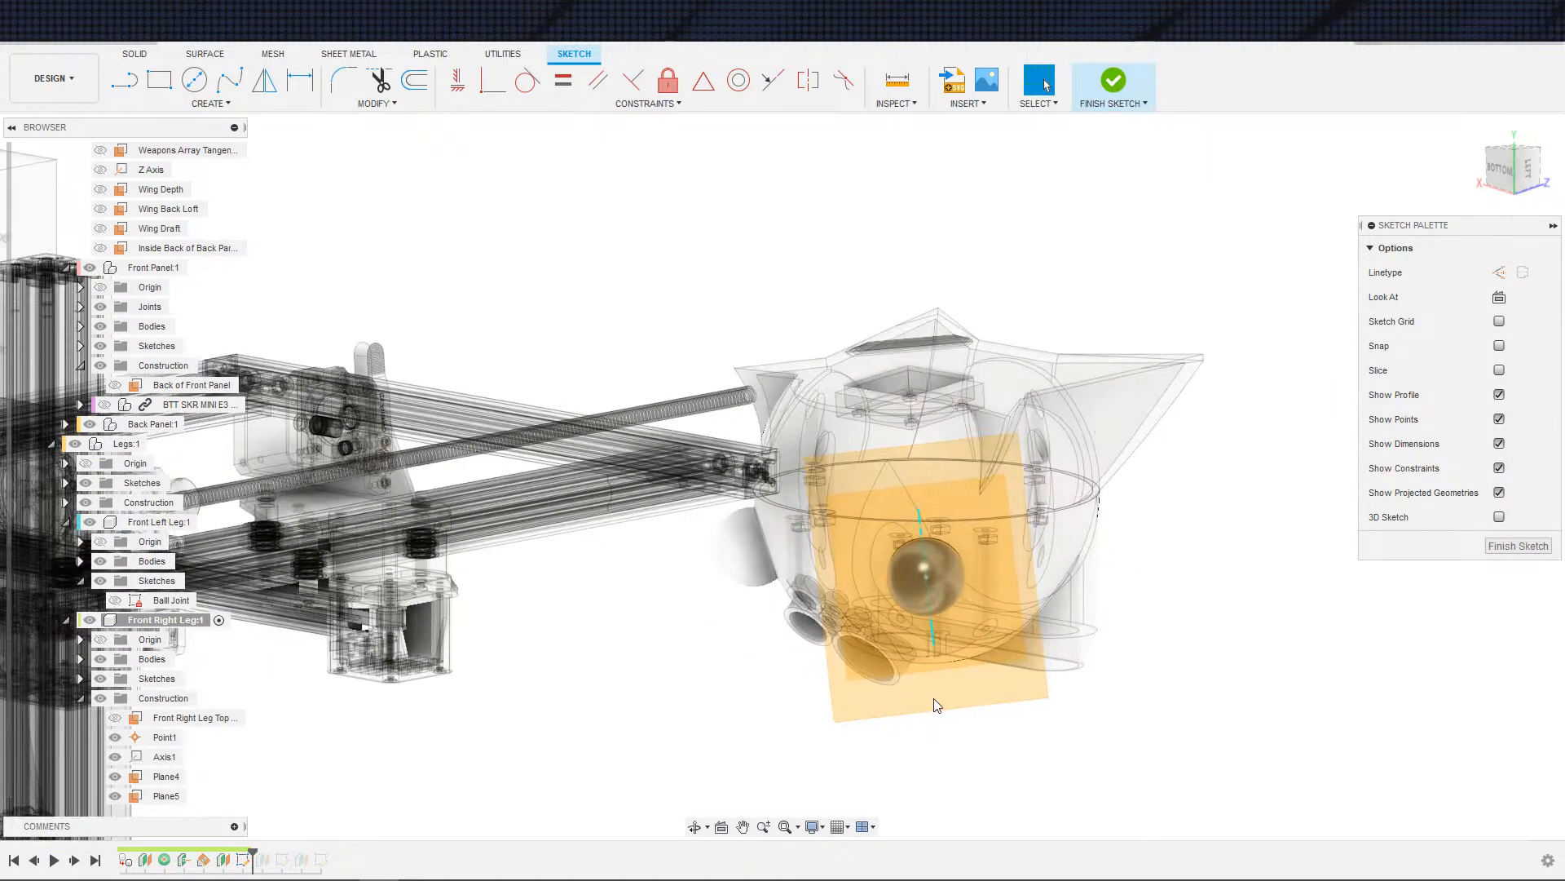
{"action": "left_click", "coordinate": [910, 578]}
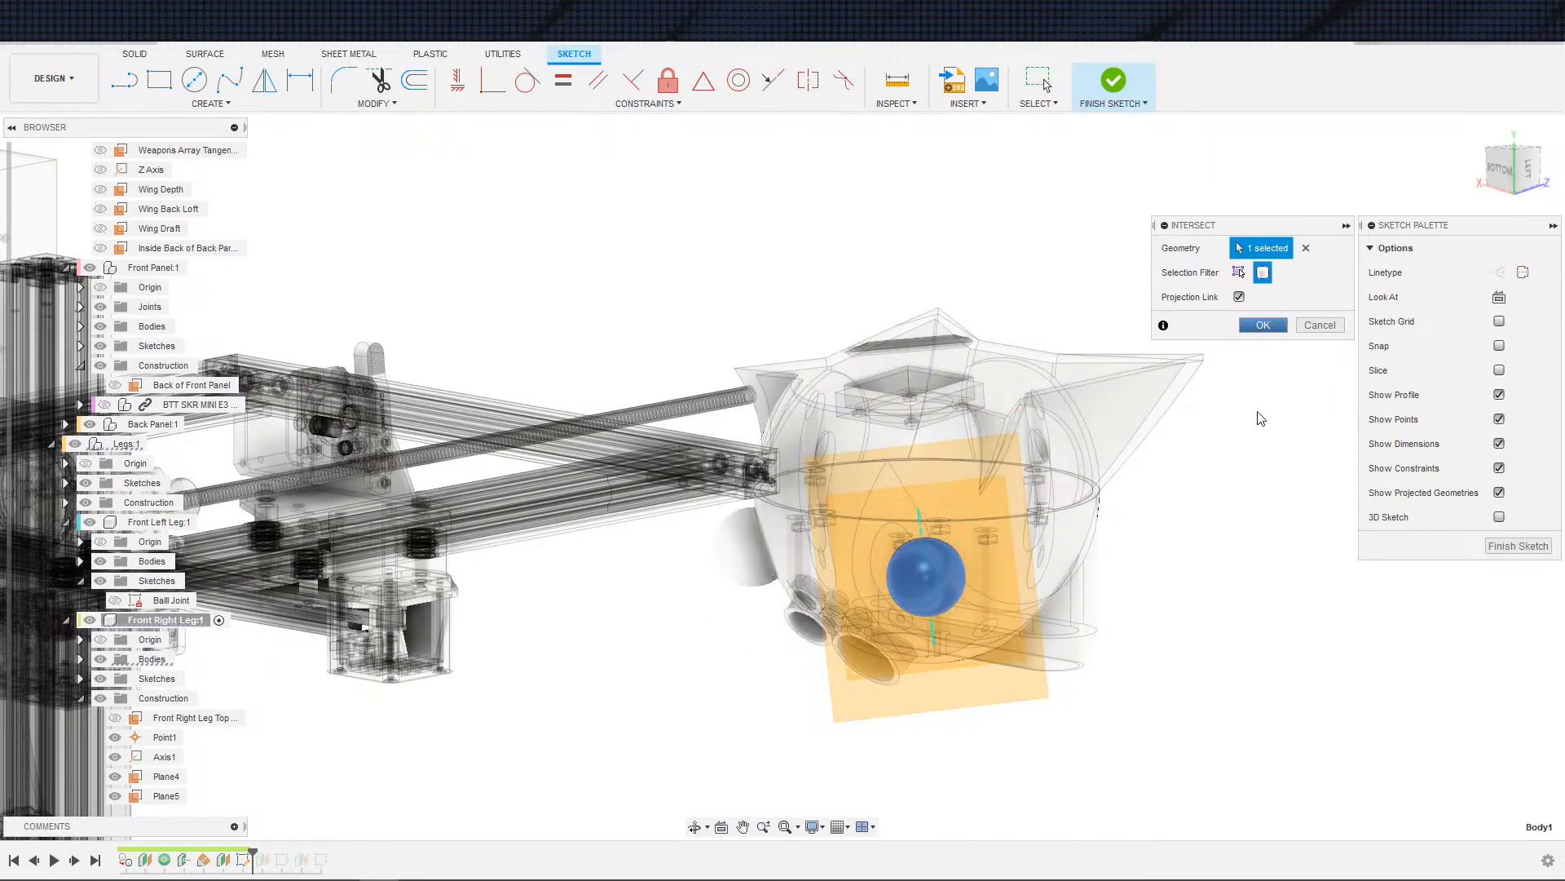
{"action": "key", "text": "Return"}
{"action": "mouse_move", "coordinate": [1233, 486]}
{"action": "middle_mouse_down", "text": "shift"}
{"action": "mouse_move", "coordinate": [1245, 535]}
{"action": "mouse_move", "coordinate": [1300, 559]}
{"action": "middle_mouse_up", "text": "shift"}
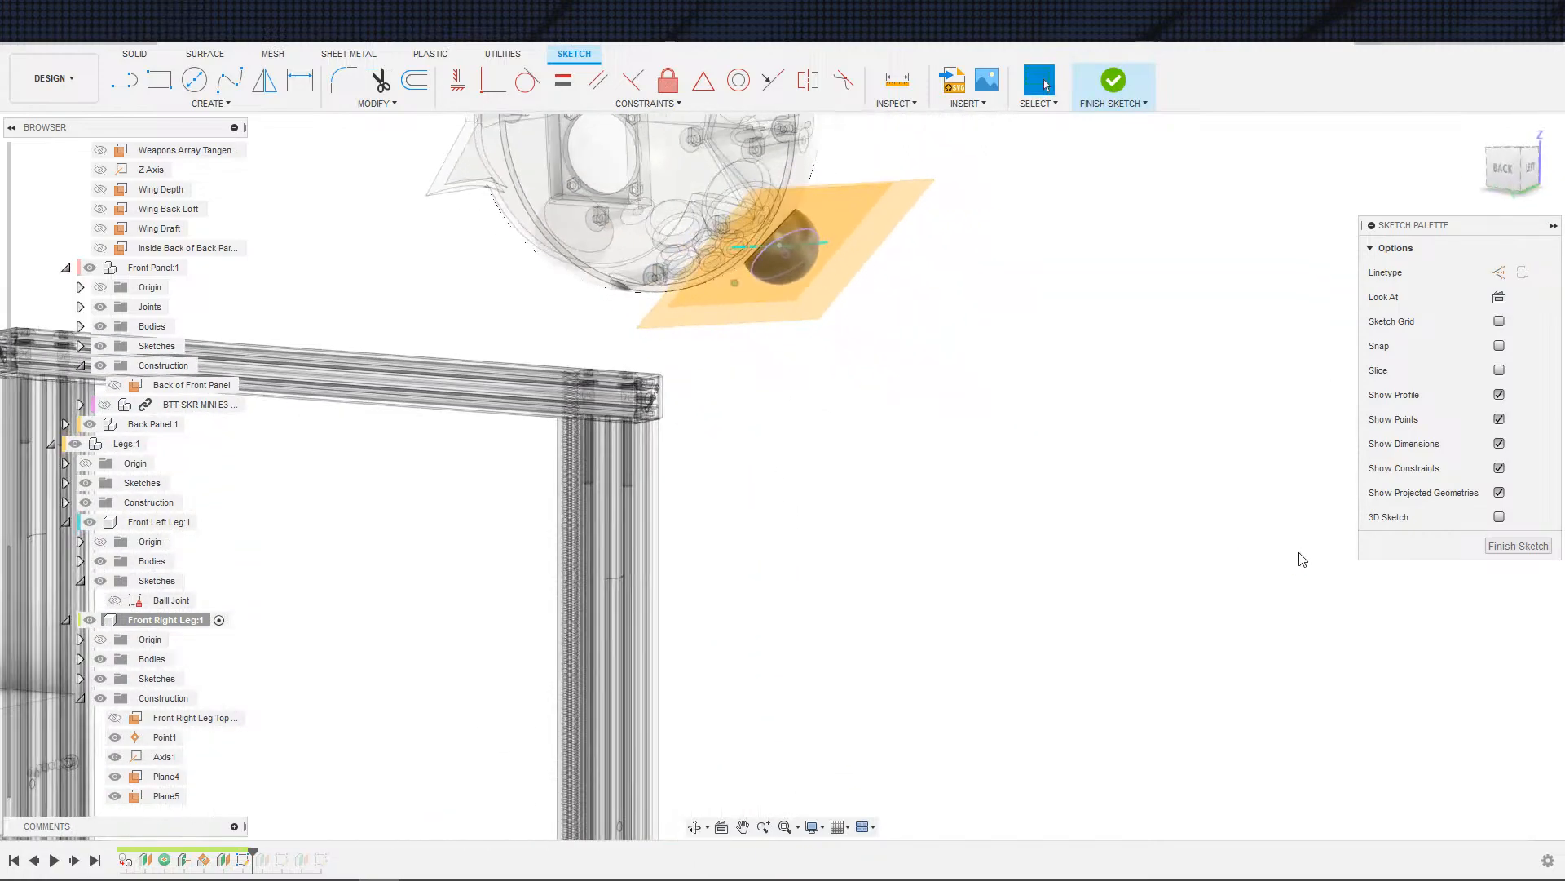
{"action": "scroll", "coordinate": [1066, 399], "scroll_direction": "down", "scroll_amount": 2}
{"action": "left_click", "coordinate": [1096, 105]}
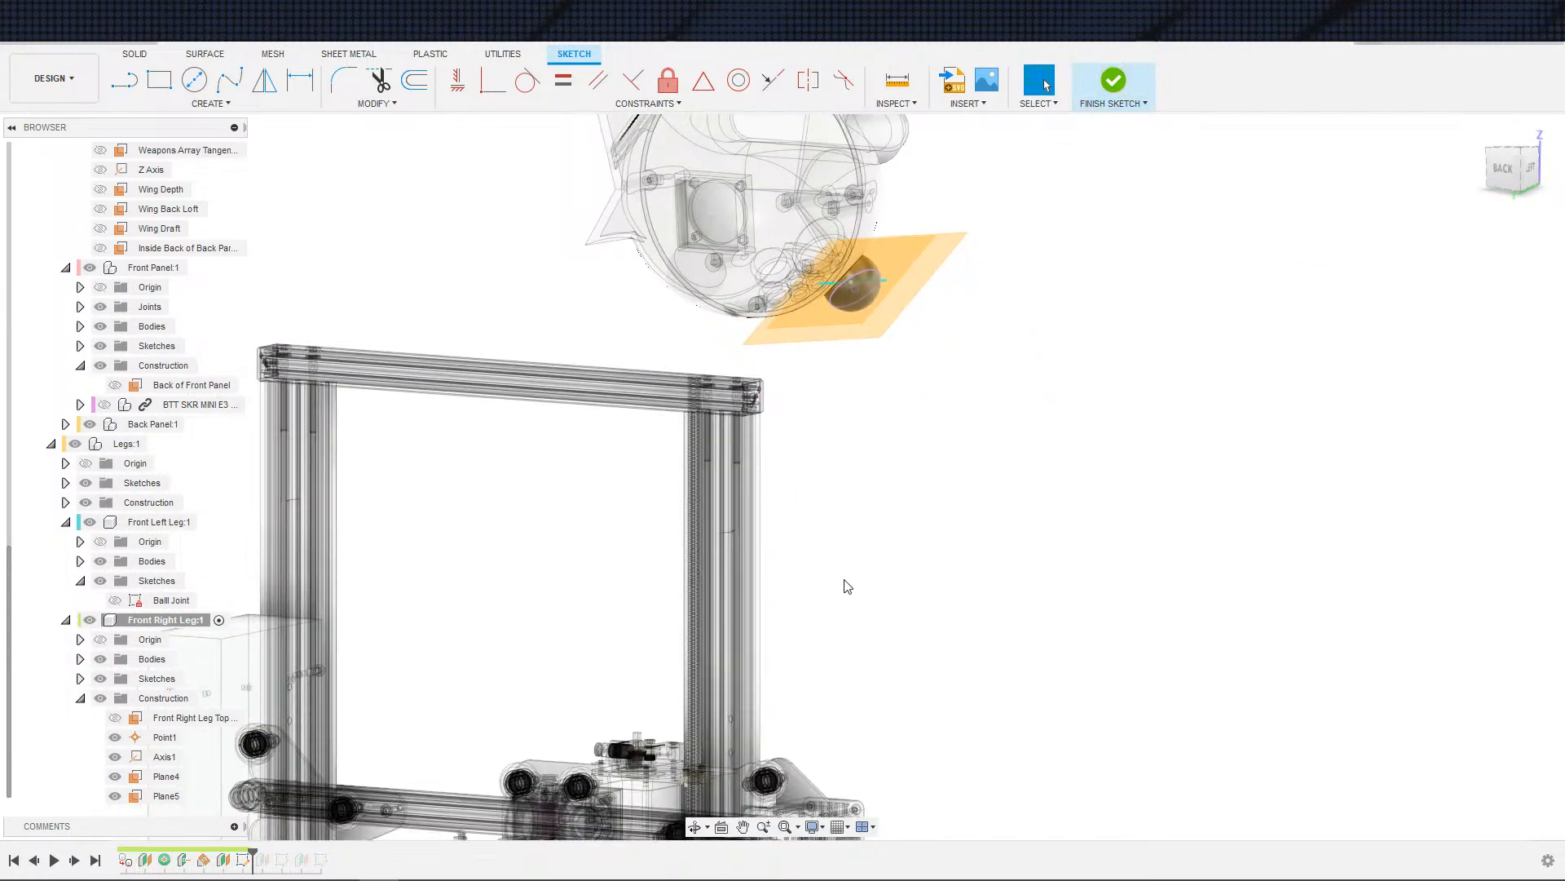
- Advance the timeline to Sketch2 and redefine the Front Right Leg Top of Loft of First Segment plane as -20 mm from Plane5
{"action": "left_click", "coordinate": [74, 861]}
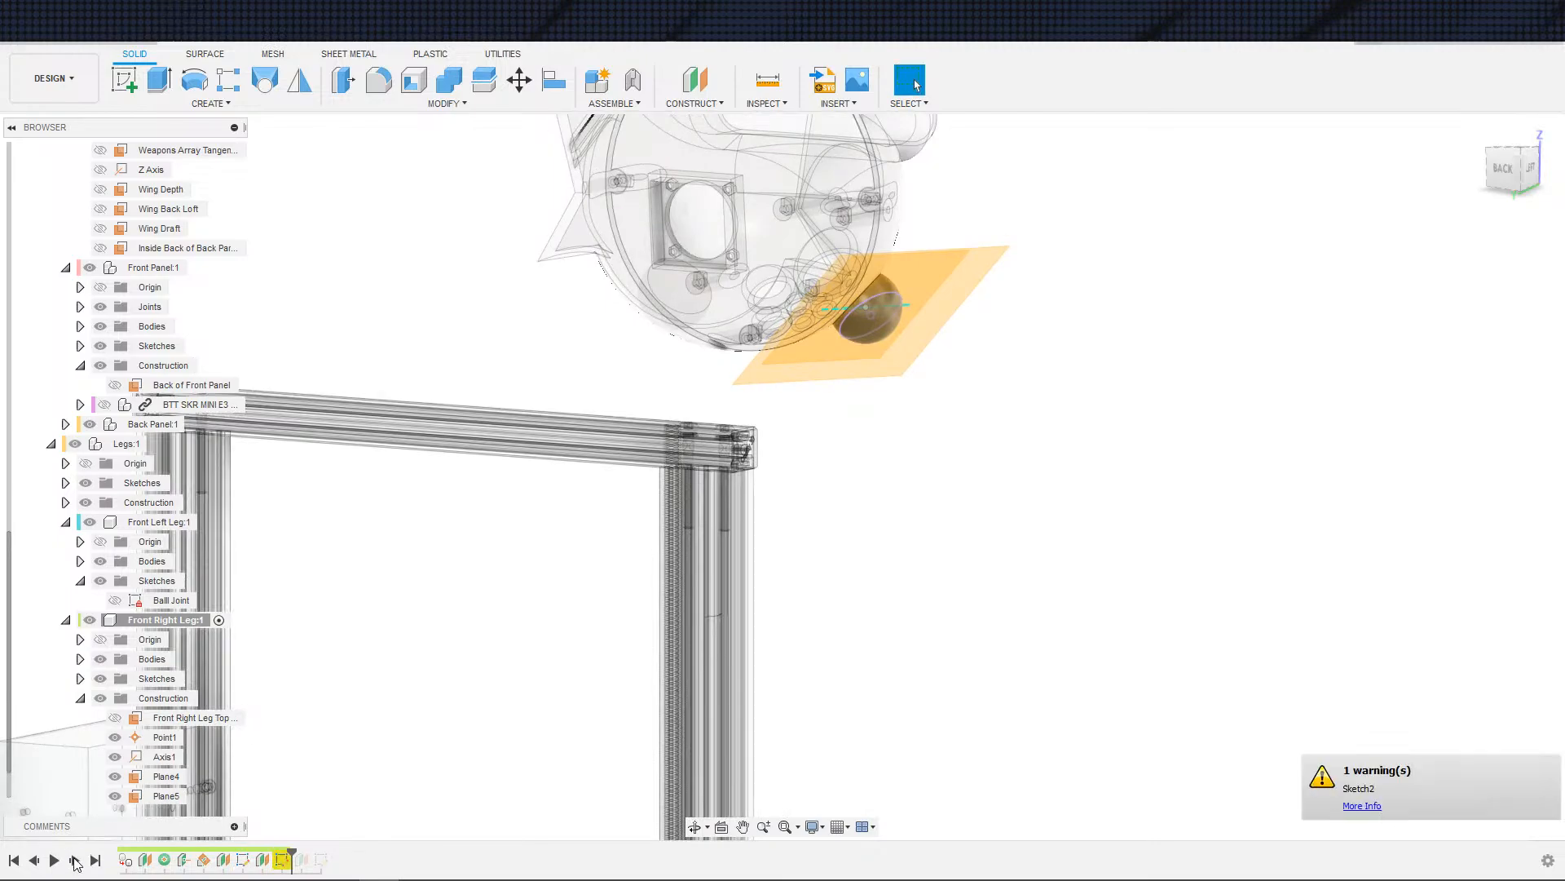
{"action": "double_click", "coordinate": [262, 860]}
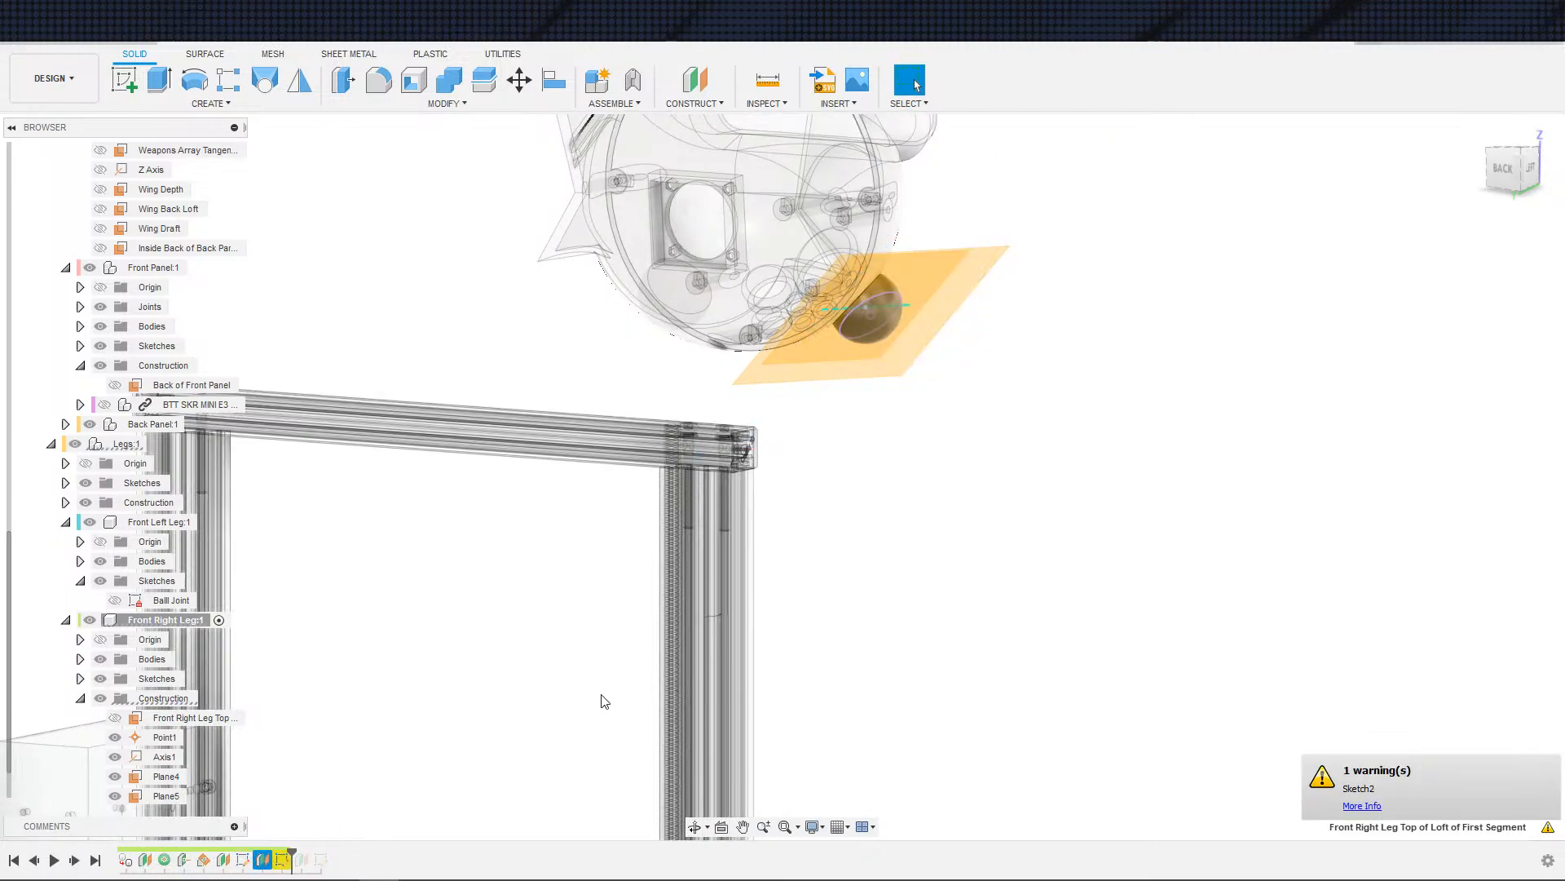
{"action": "left_click", "coordinate": [1490, 248]}
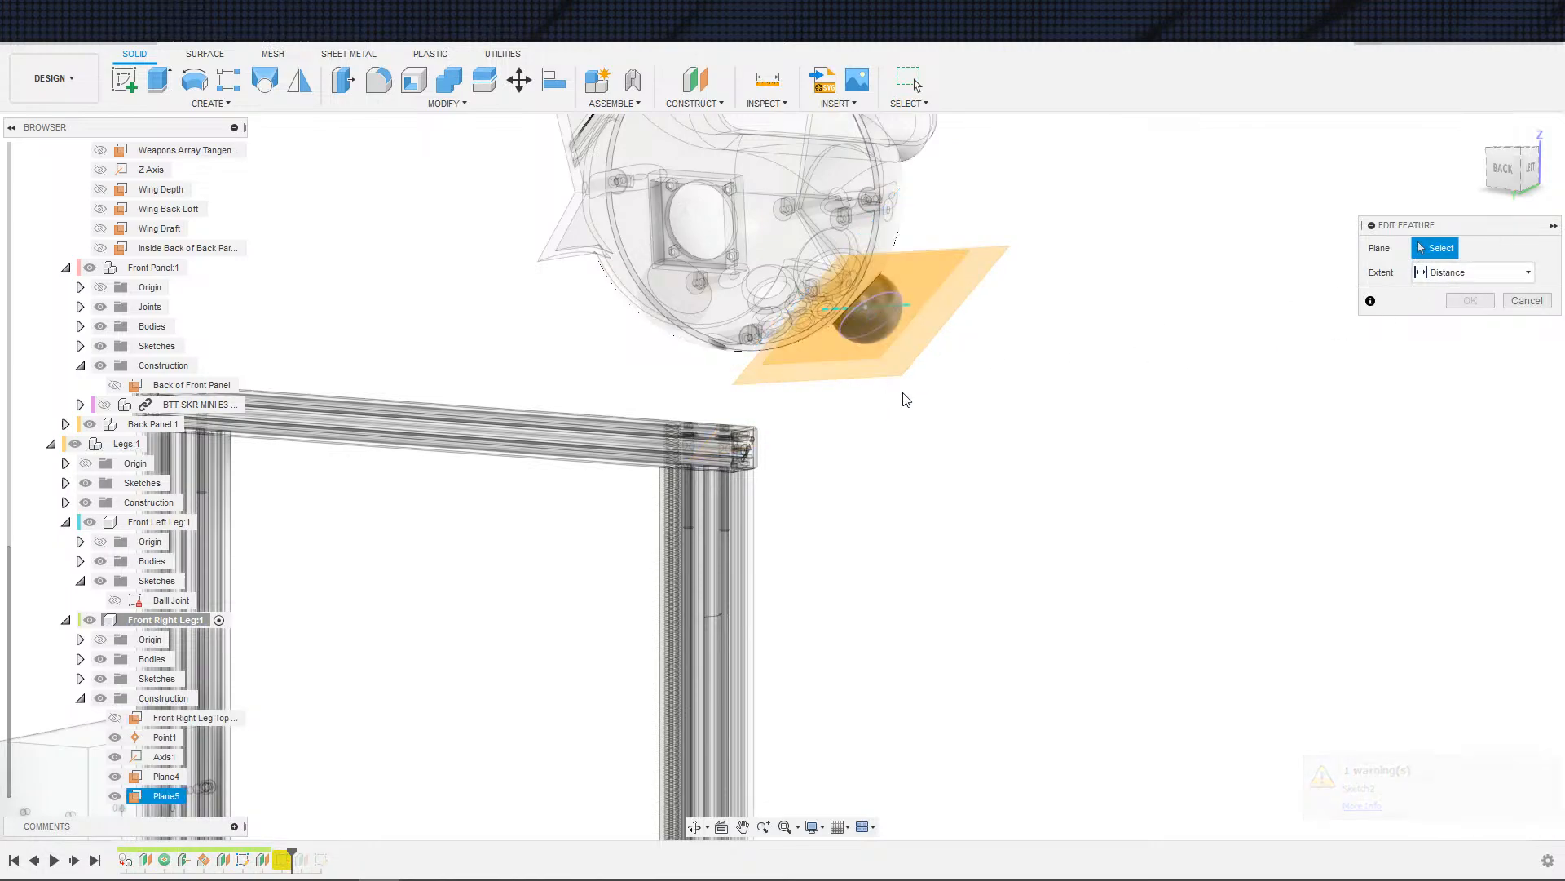
{"action": "left_click", "coordinate": [911, 377]}
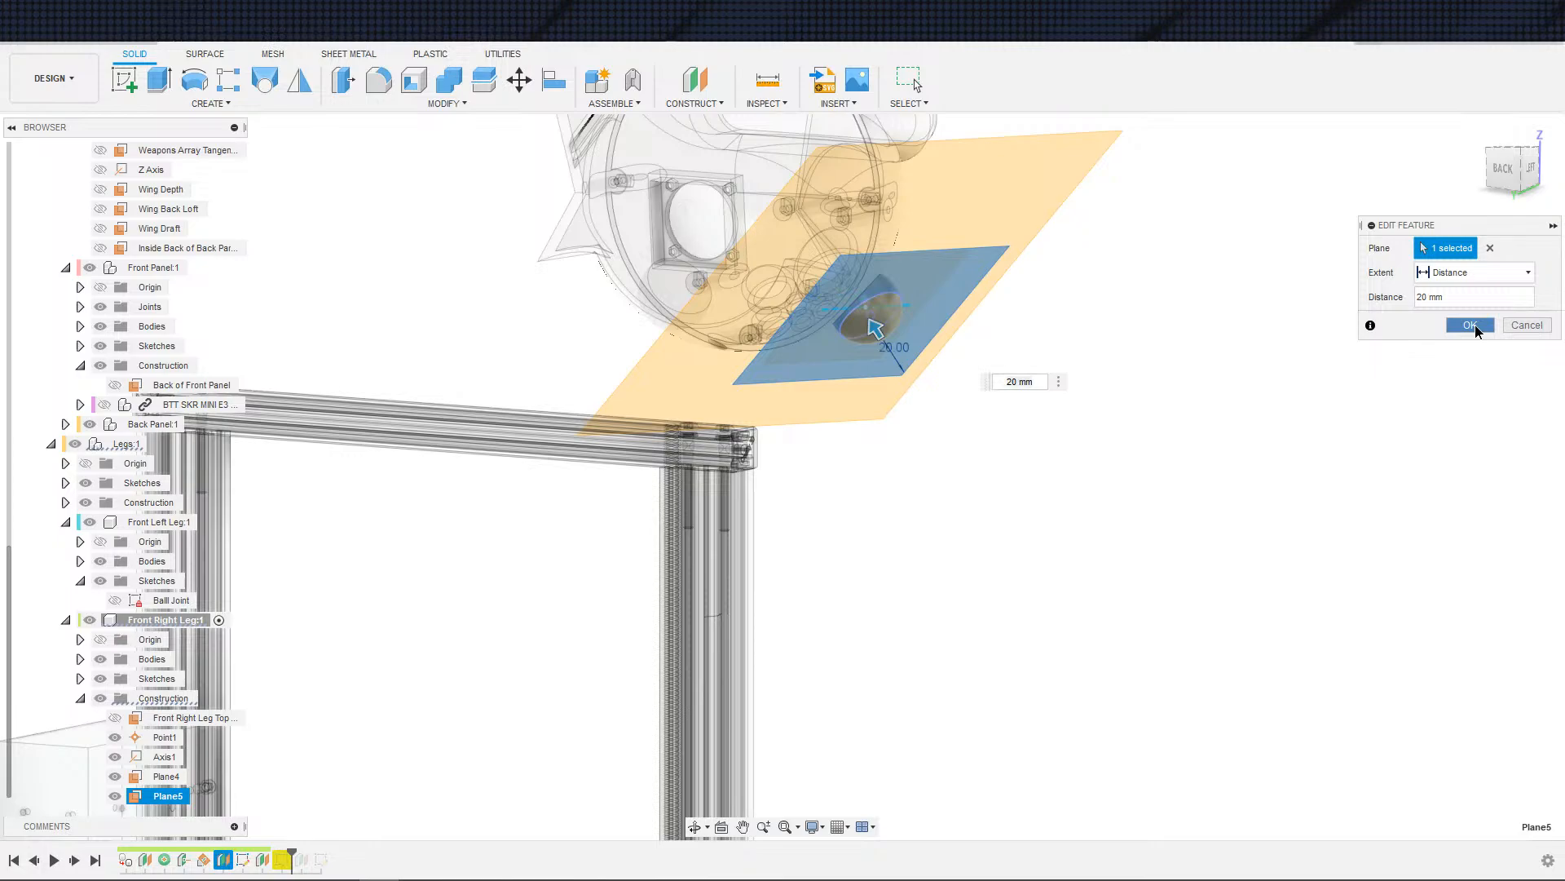
{"action": "middle_click_drag", "start_coordinate": [1182, 518], "coordinate": [1215, 516], "text": "shift"}
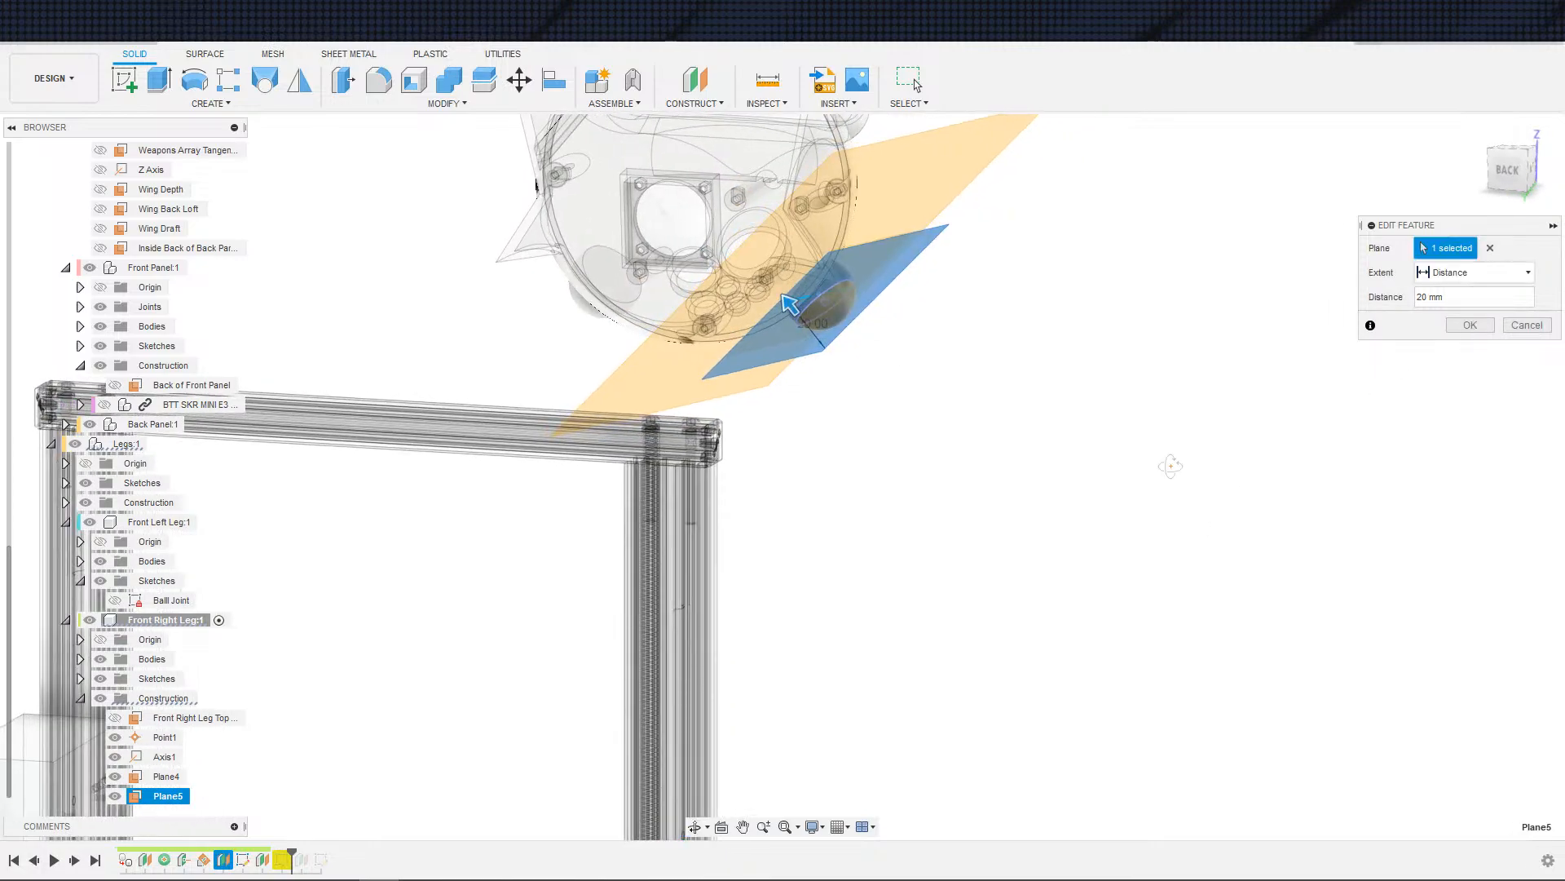
{"action": "middle_click_drag", "start_coordinate": [1170, 466], "coordinate": [1191, 479], "text": "shift"}
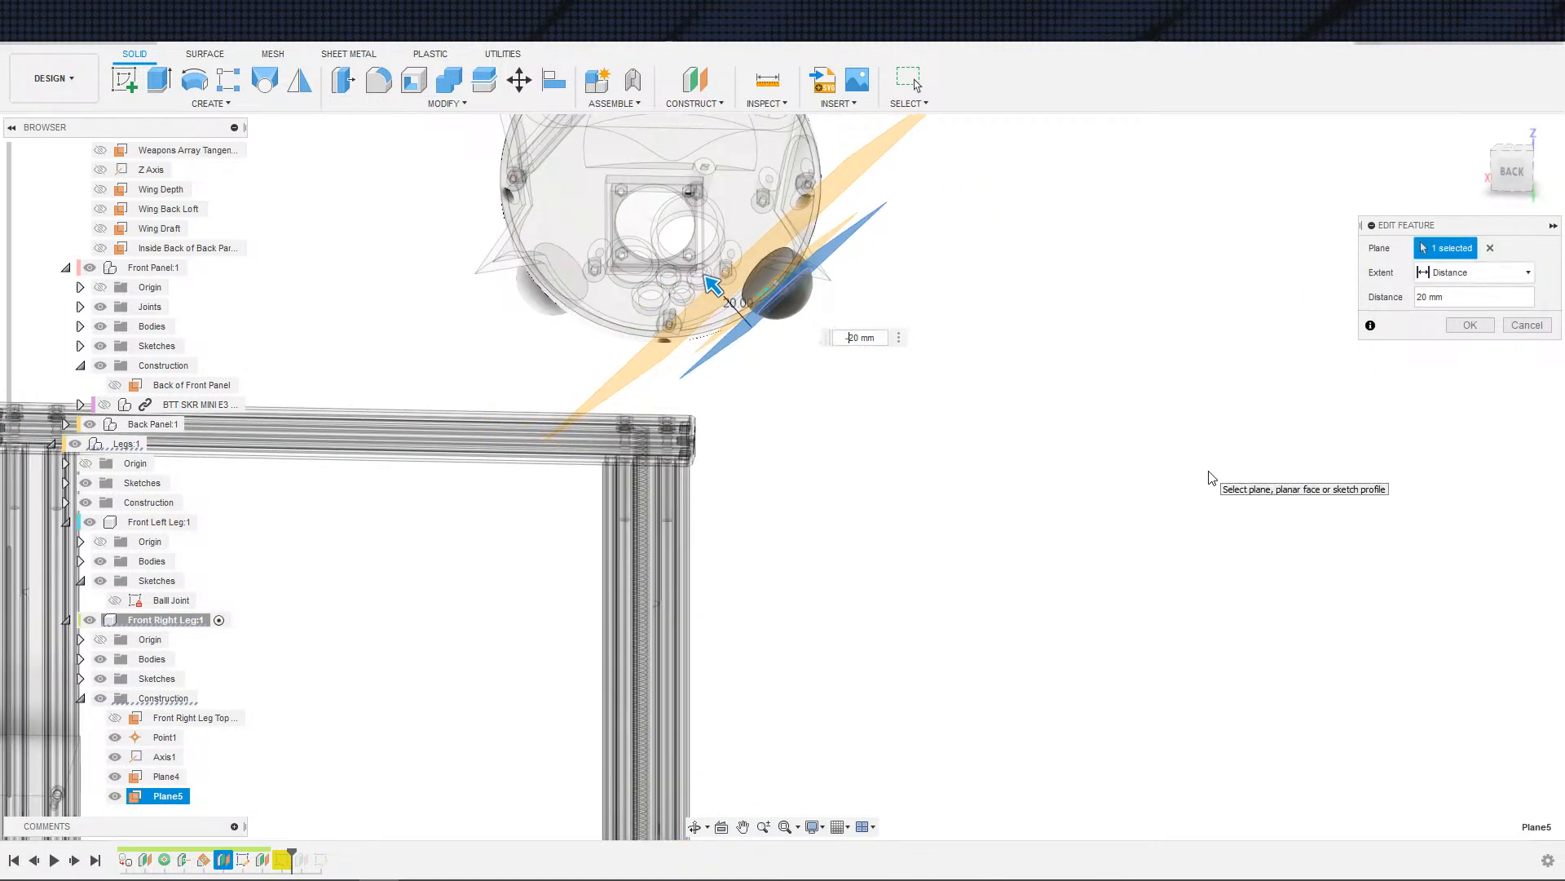
{"action": "key", "text": "Return"}
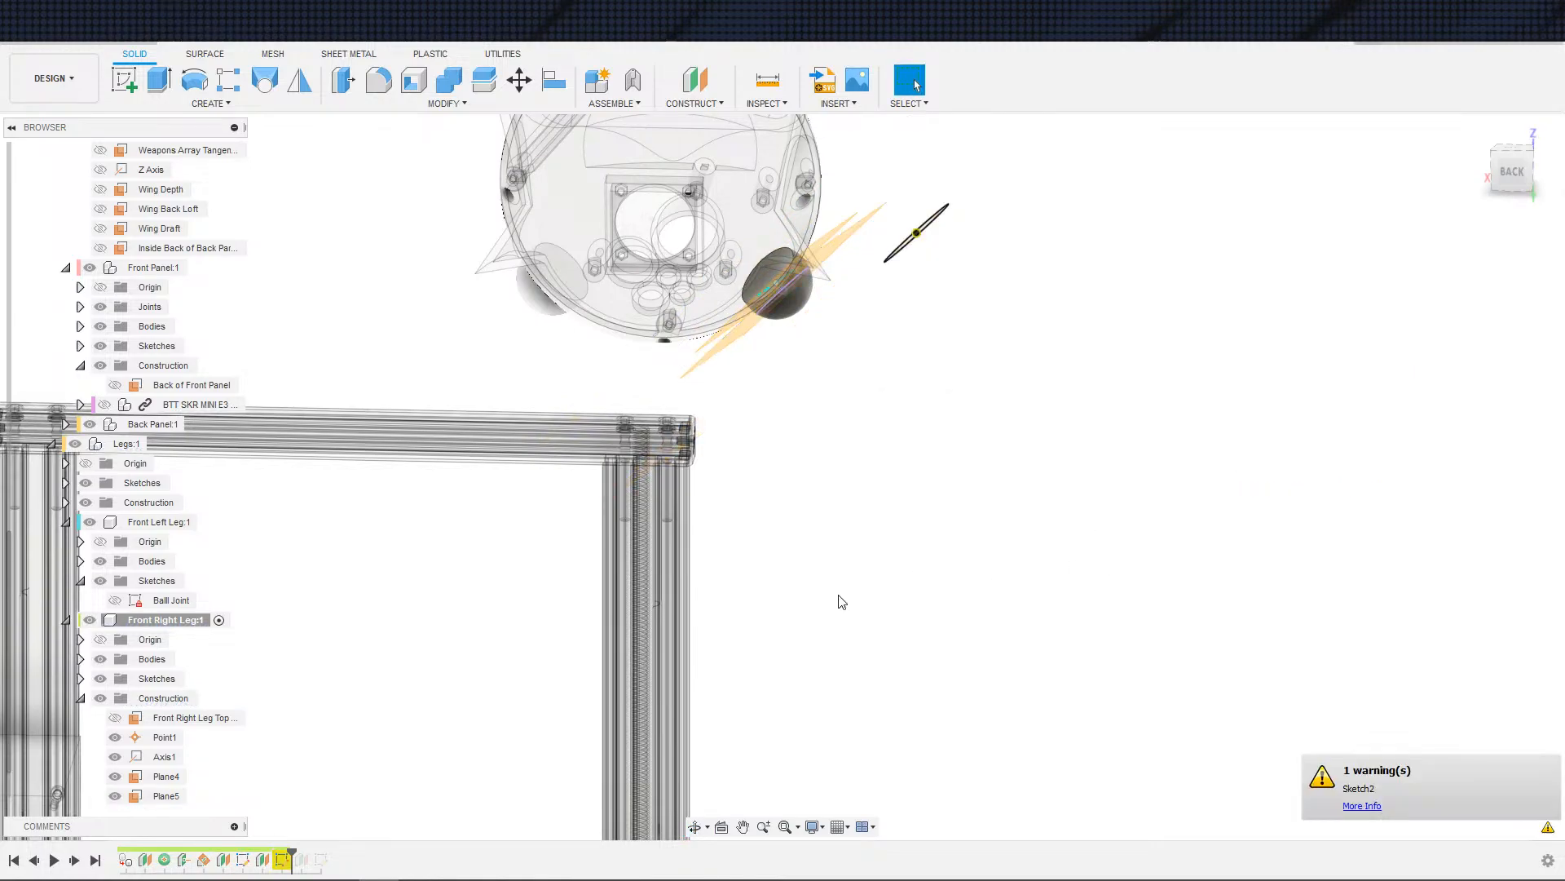
{"action": "right_click", "coordinate": [285, 863]}
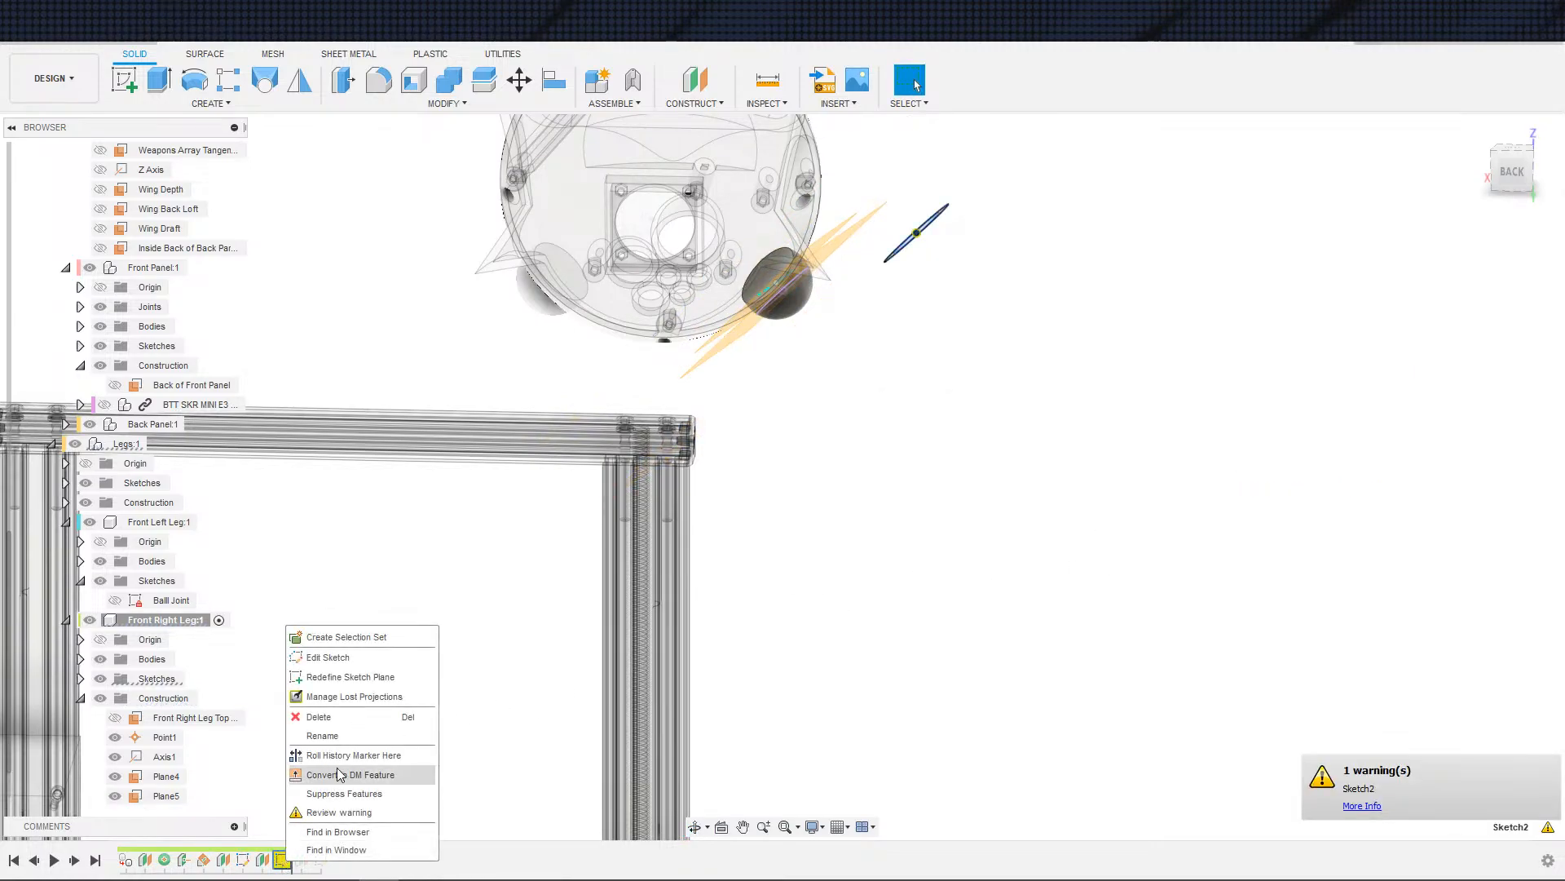
{"action": "left_click", "coordinate": [328, 706]}
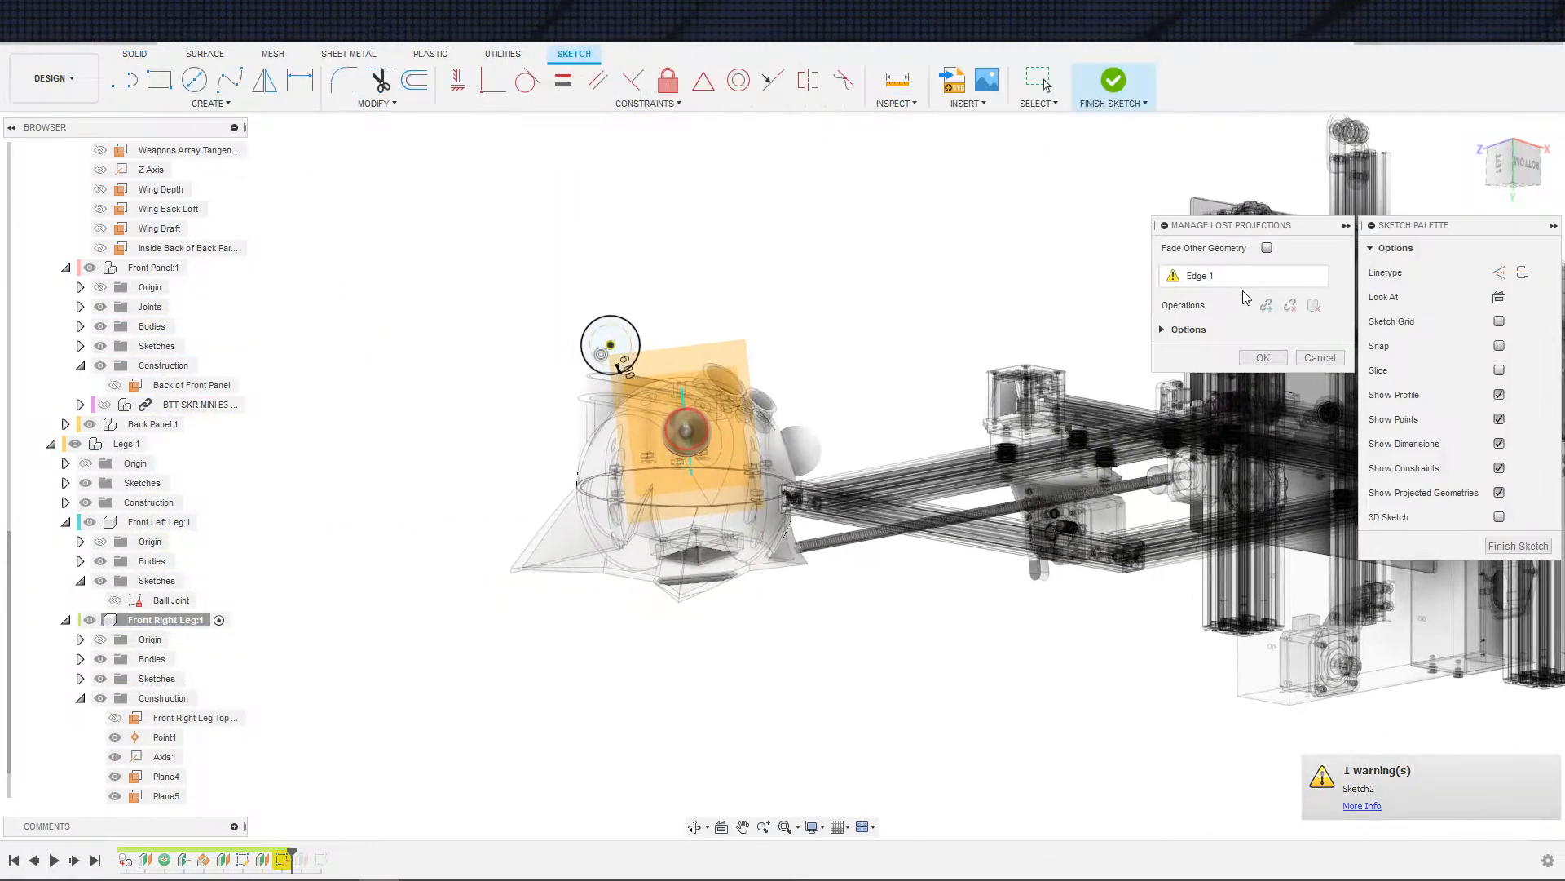
{"action": "left_click", "coordinate": [1232, 277]}
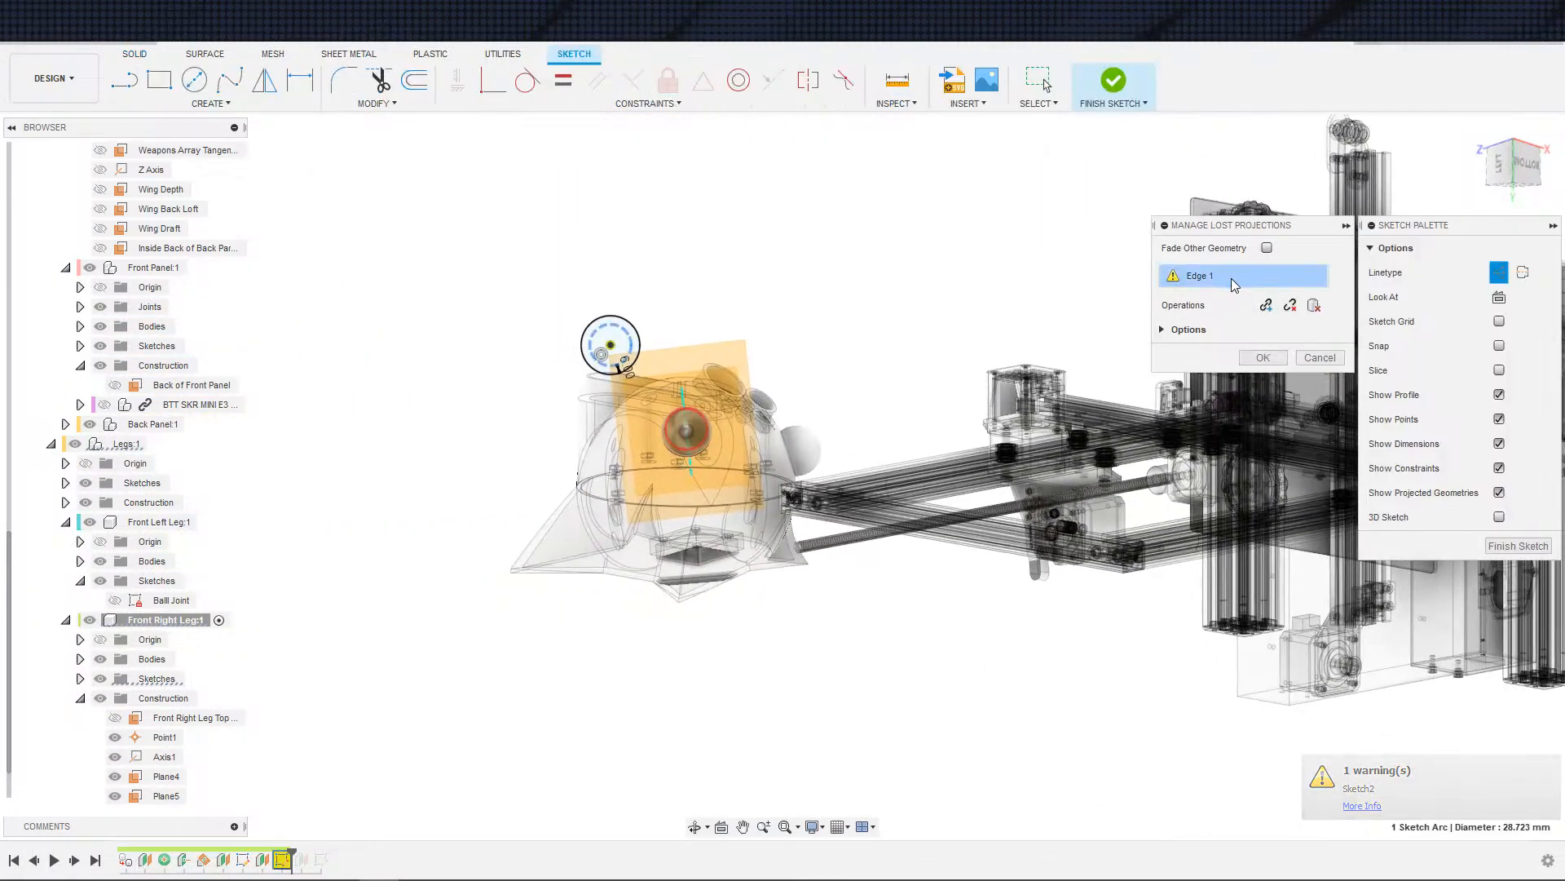
{"action": "left_click", "coordinate": [1314, 307]}
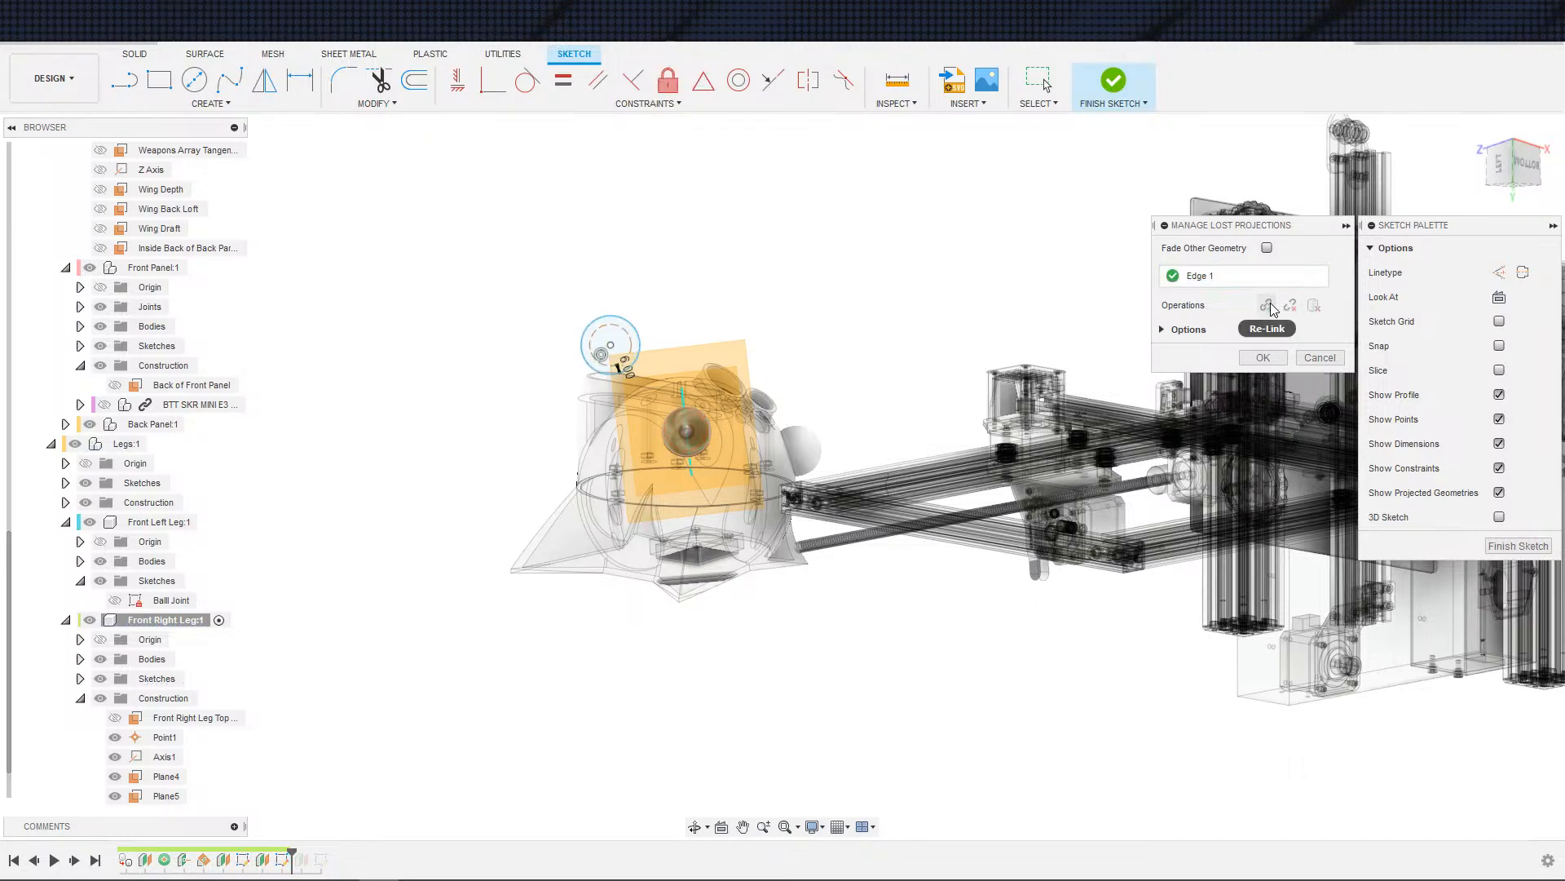
{"action": "left_click", "coordinate": [1311, 356]}
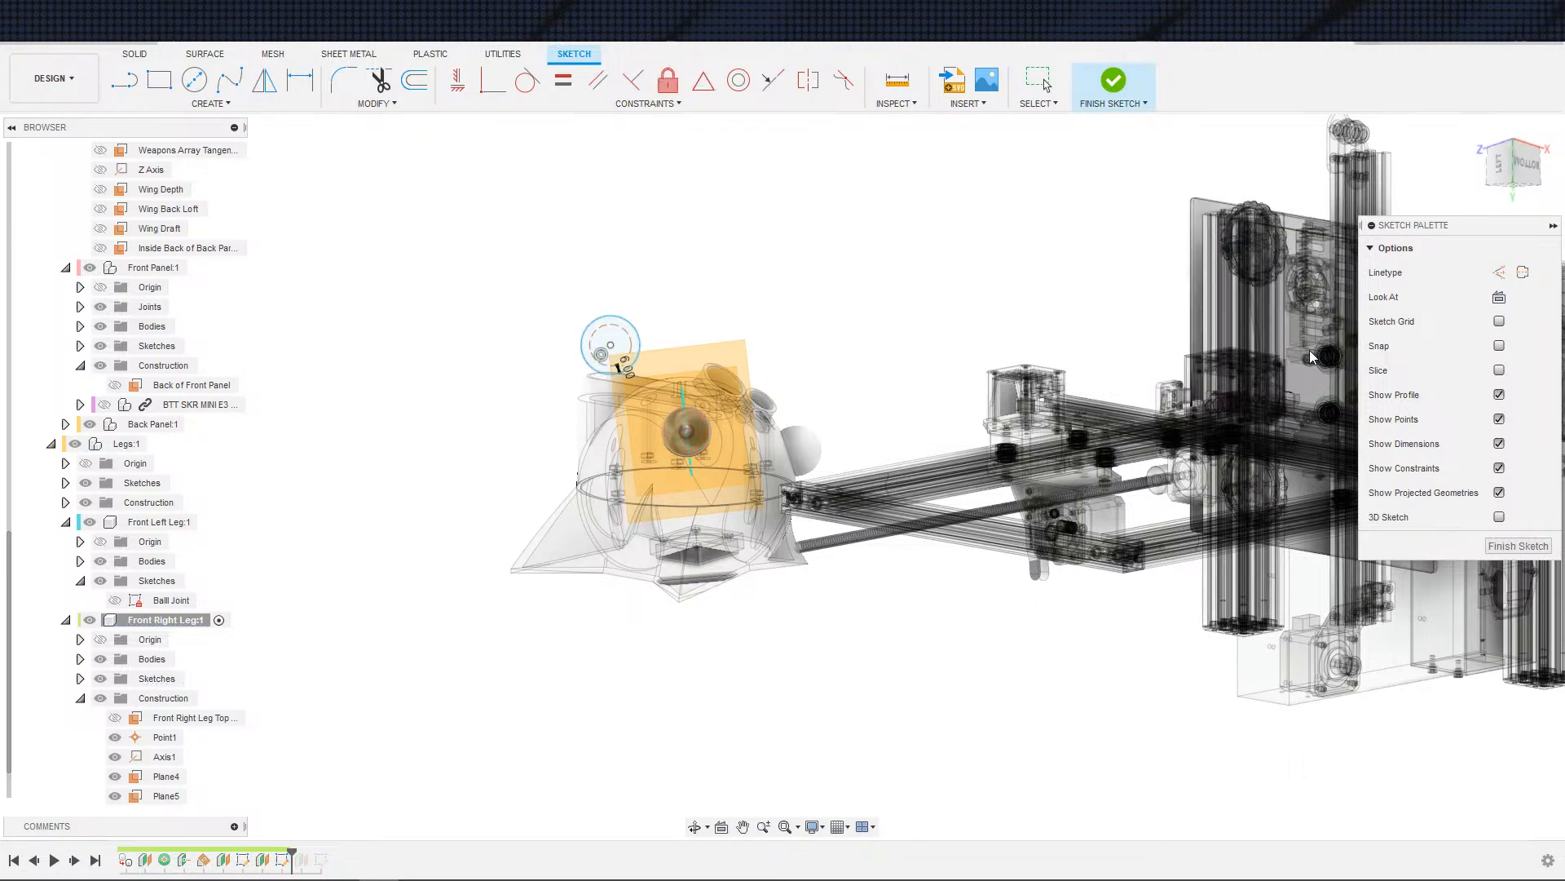
- Start re-linking the lost Edge 1 projection in Sketch2 and hide the leg's Plane5, Plane4, Axis1 and Point1
{"action": "right_click", "coordinate": [277, 861]}
{"action": "left_click", "coordinate": [351, 772]}
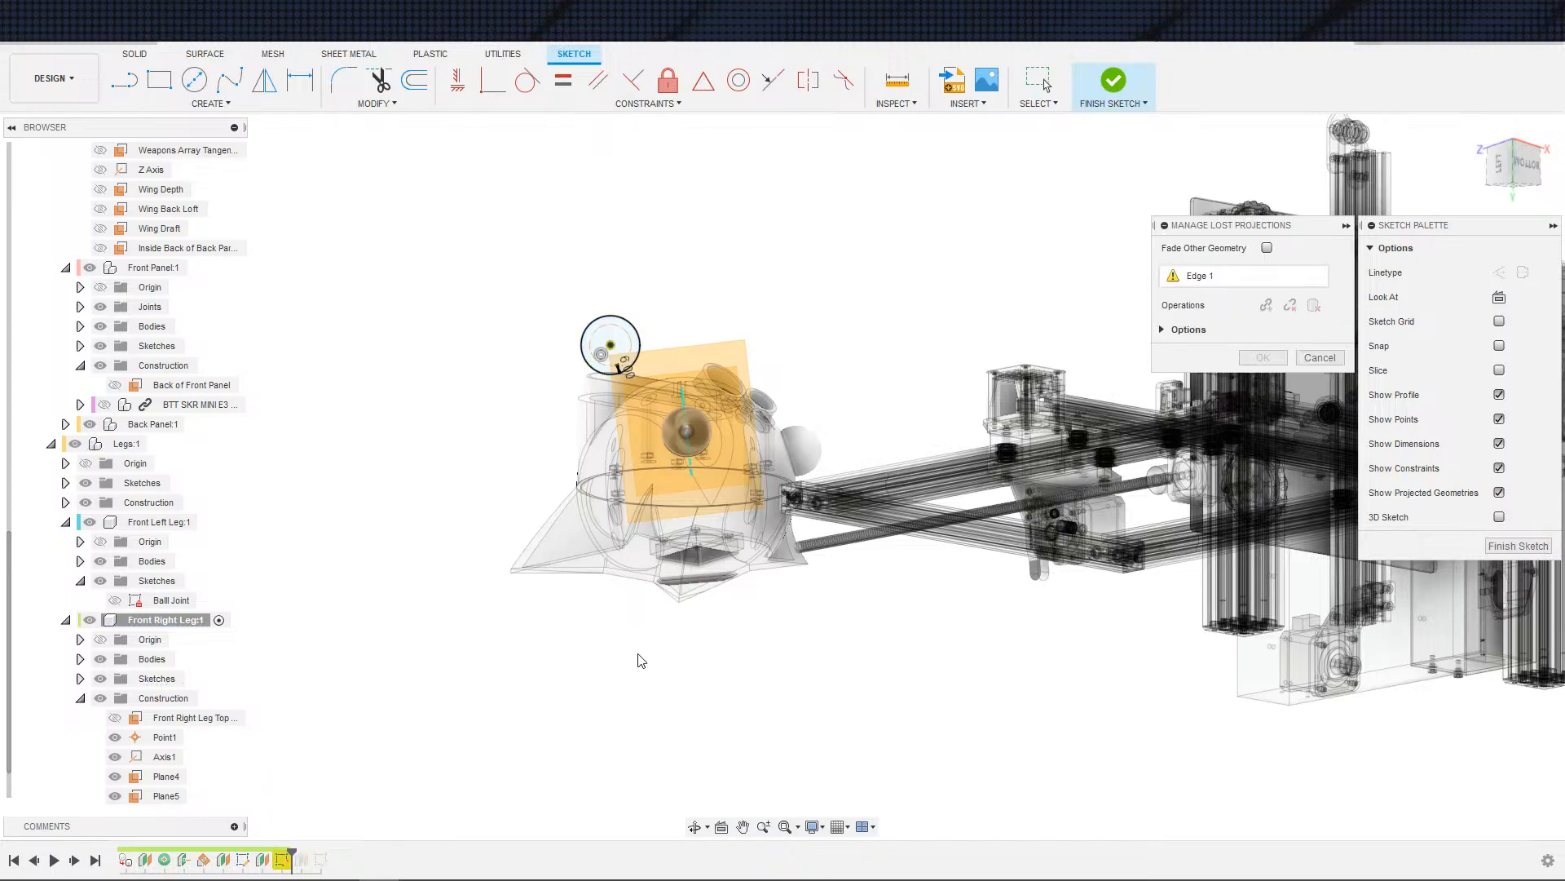
{"action": "left_click", "coordinate": [1254, 281]}
{"action": "scroll", "coordinate": [685, 408], "scroll_direction": "up", "scroll_amount": 3}
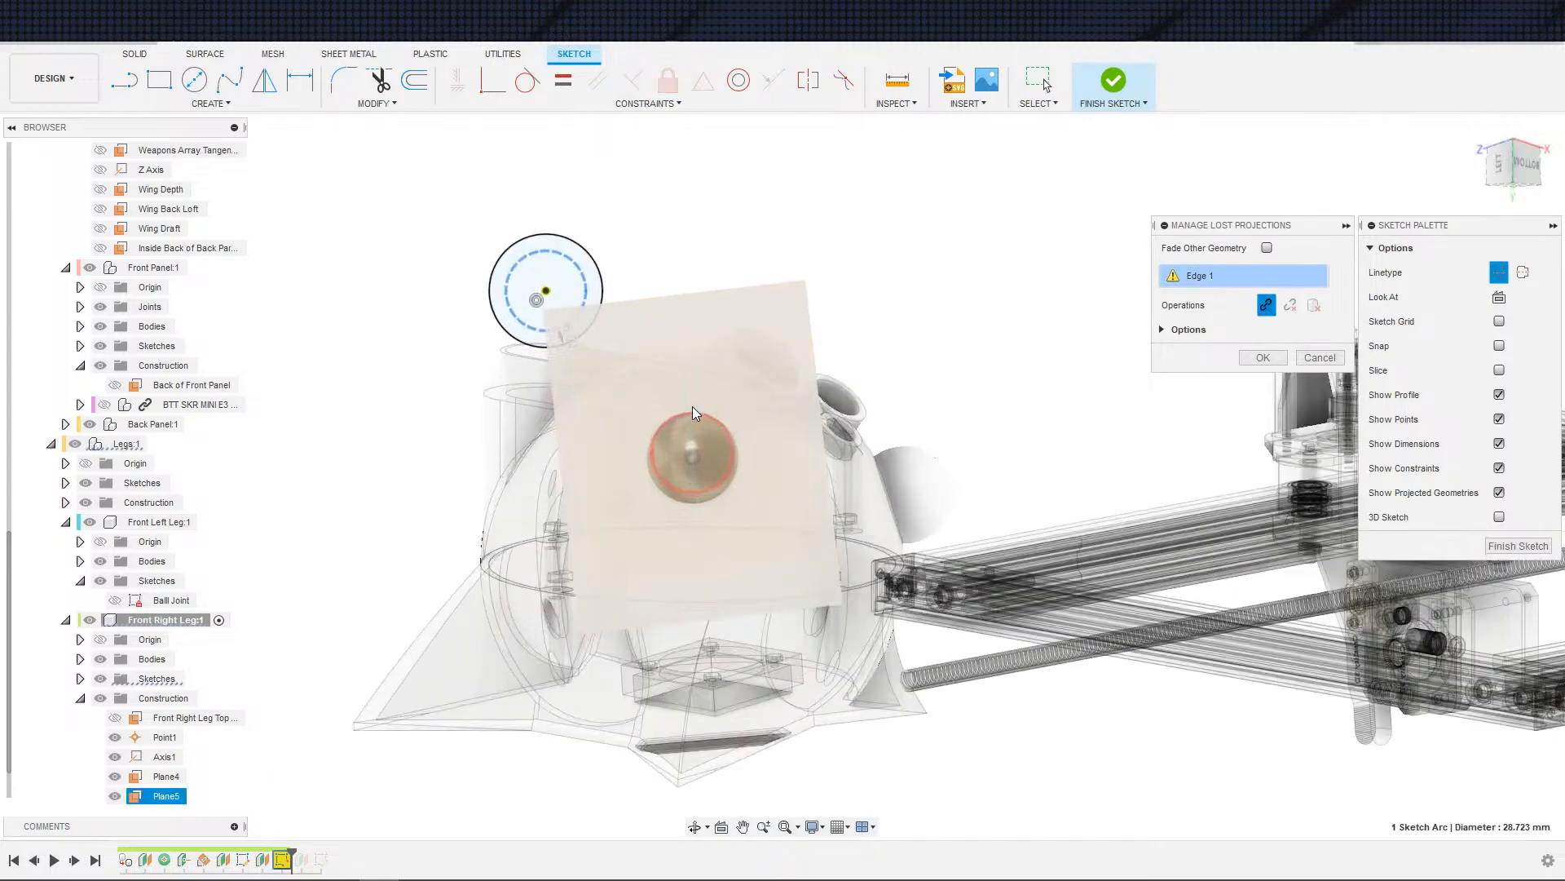
{"action": "left_click", "coordinate": [115, 796]}
{"action": "left_click", "coordinate": [115, 777]}
{"action": "left_click", "coordinate": [115, 757]}
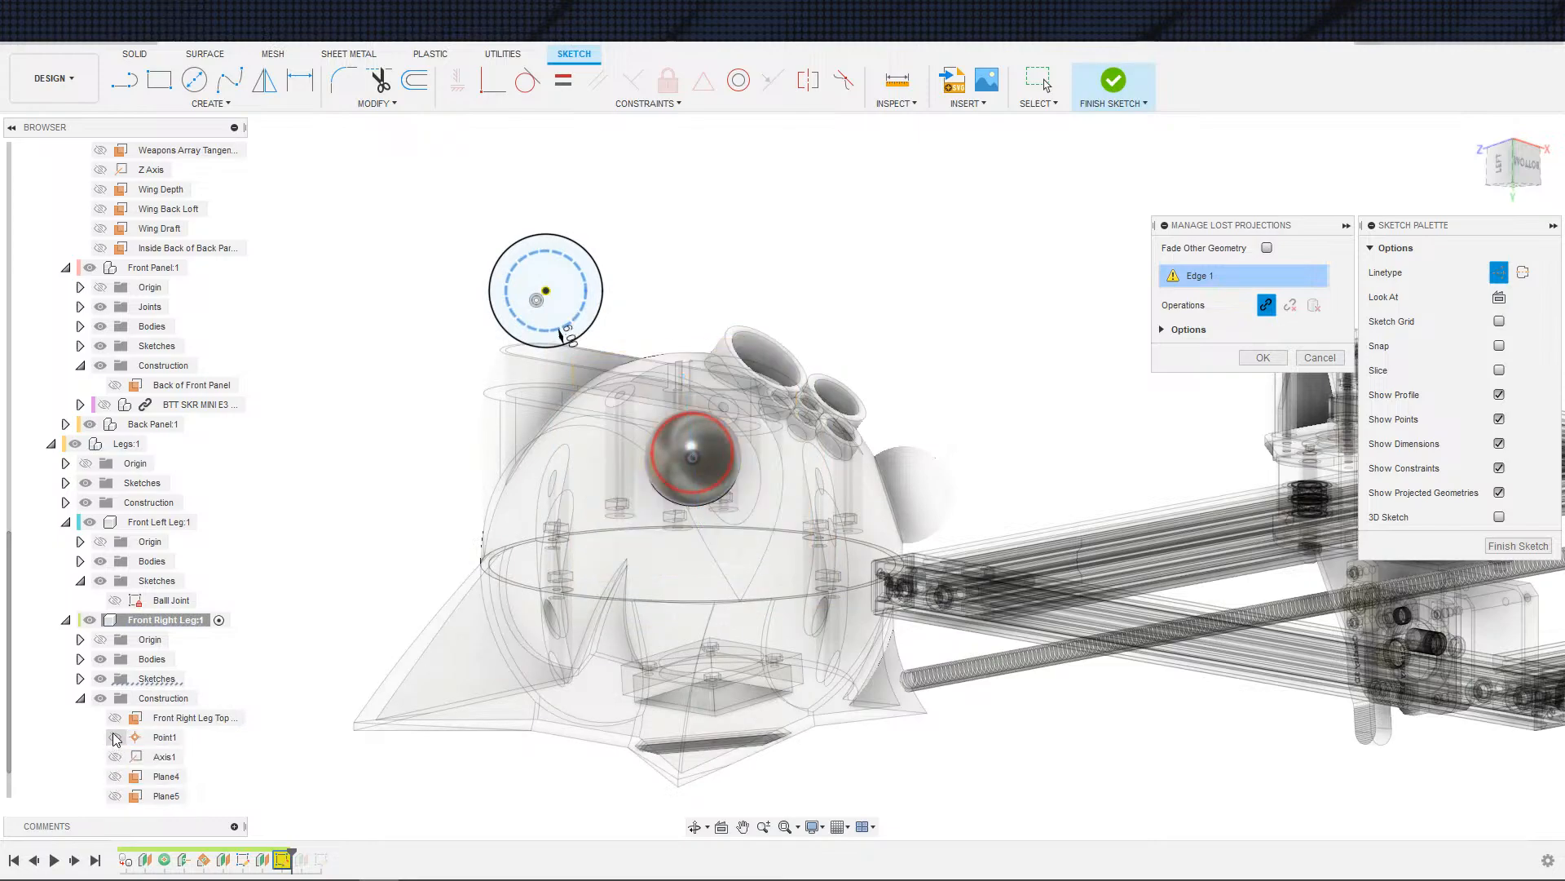
- Hide the mech's Body component and the Front Right Leg bodies to expose the leg's sketch circles
{"action": "left_click", "coordinate": [80, 679]}
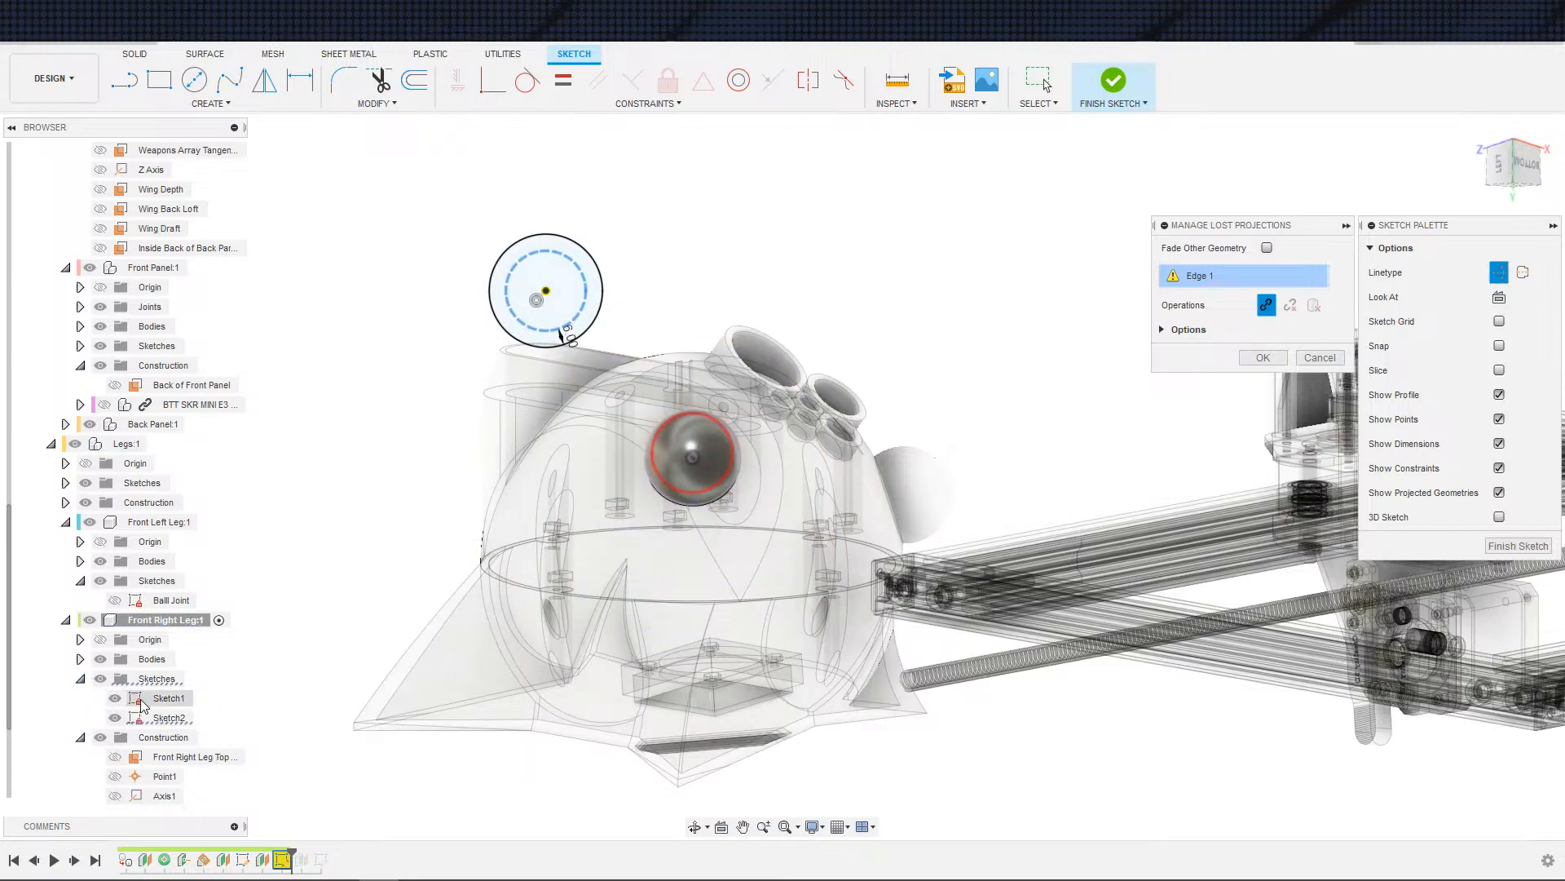
{"action": "left_click", "coordinate": [100, 659]}
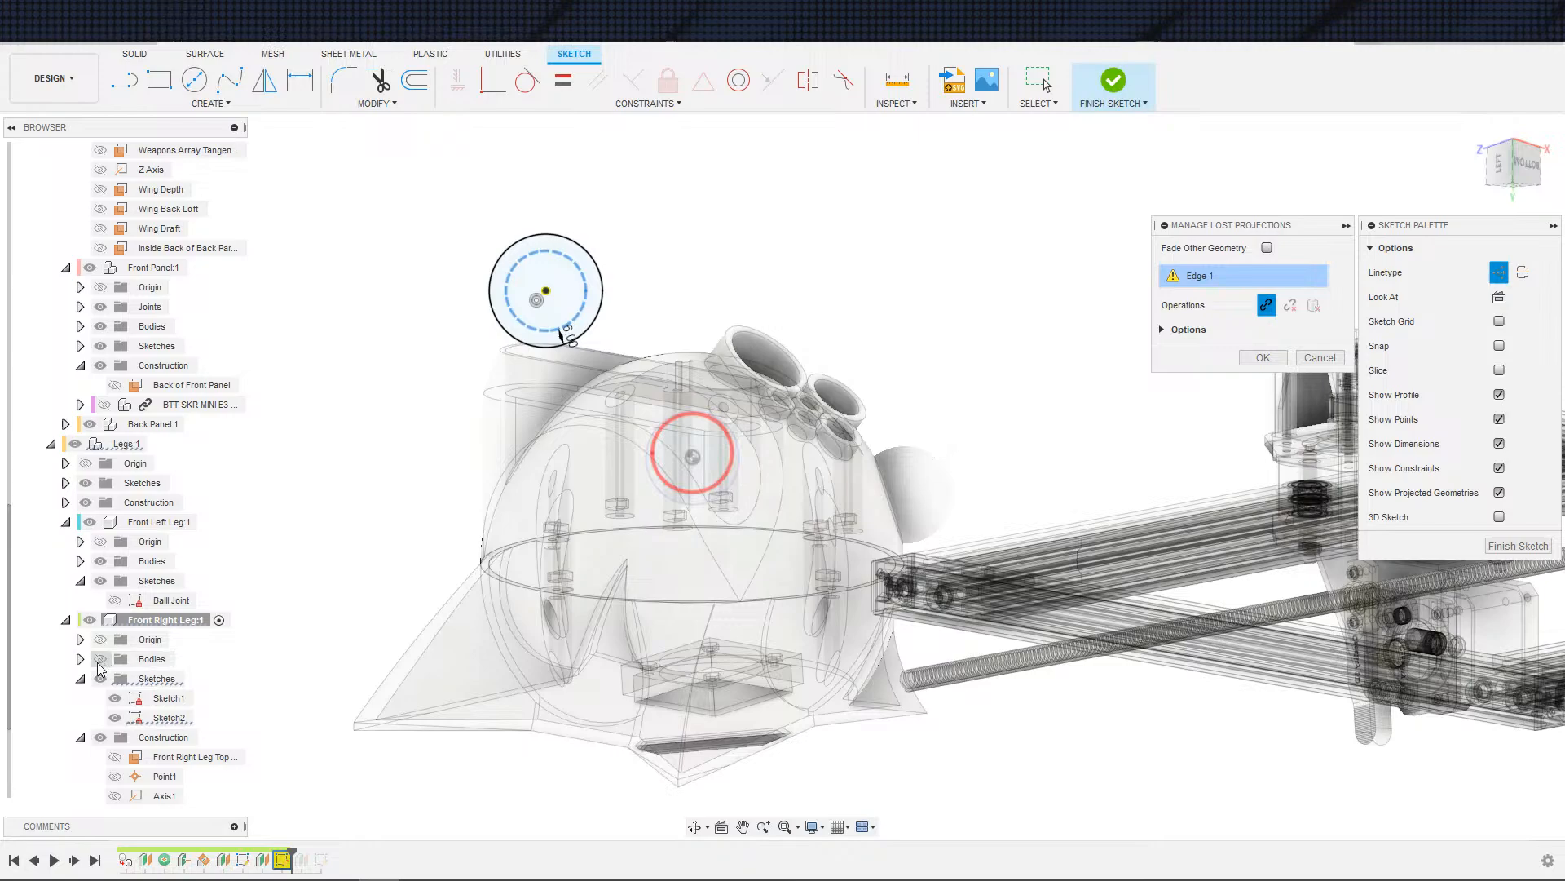
{"action": "left_click", "coordinate": [99, 658]}
{"action": "scroll", "coordinate": [101, 463], "scroll_direction": "up", "scroll_amount": 5}
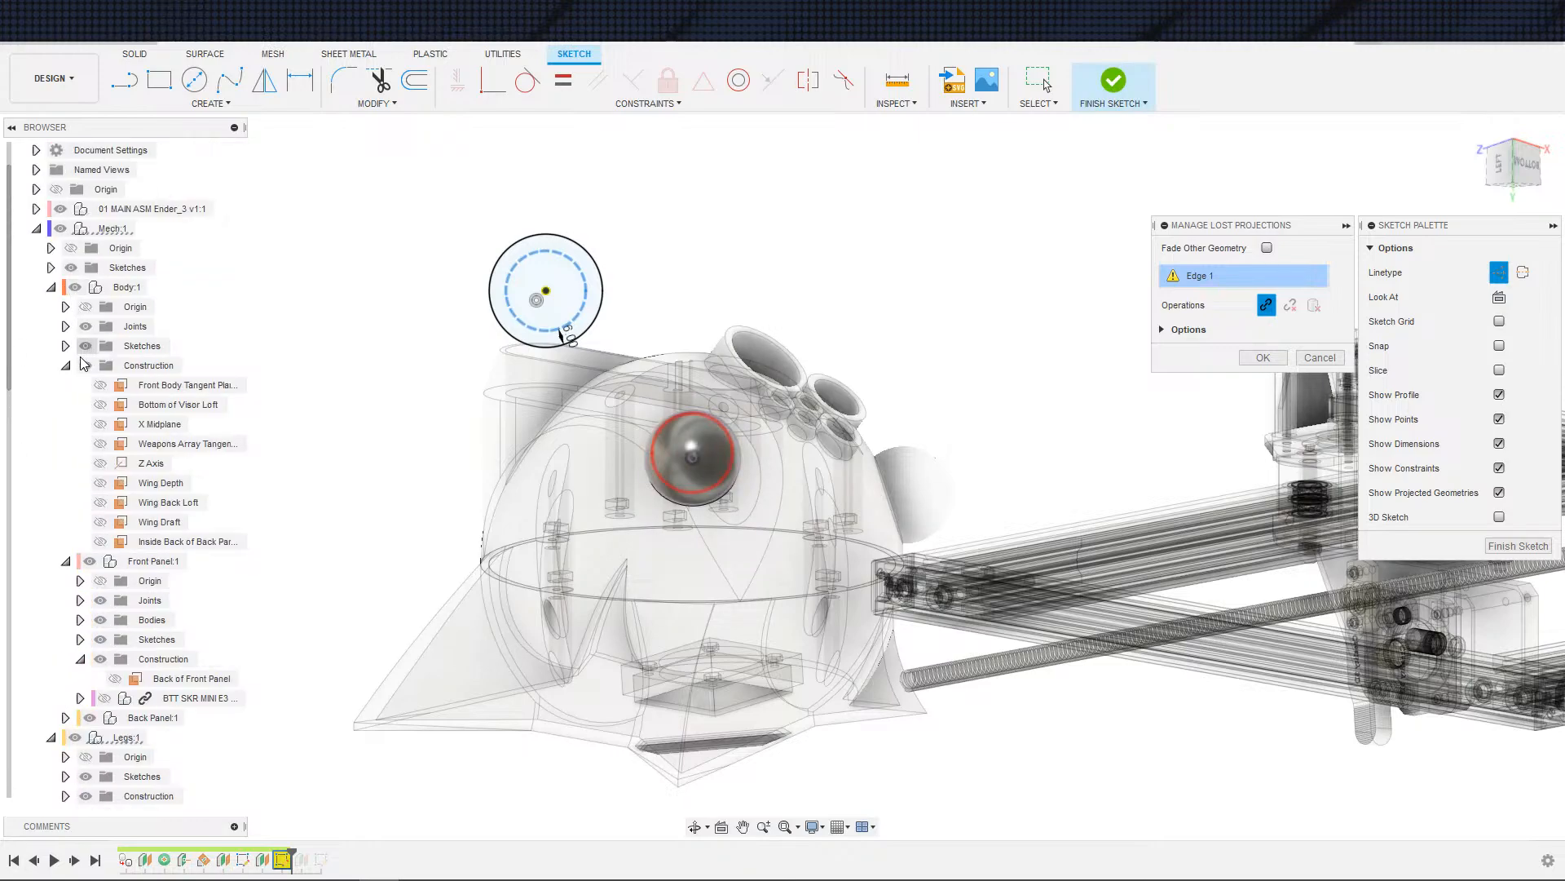
{"action": "left_click", "coordinate": [77, 289]}
{"action": "left_click", "coordinate": [51, 287]}
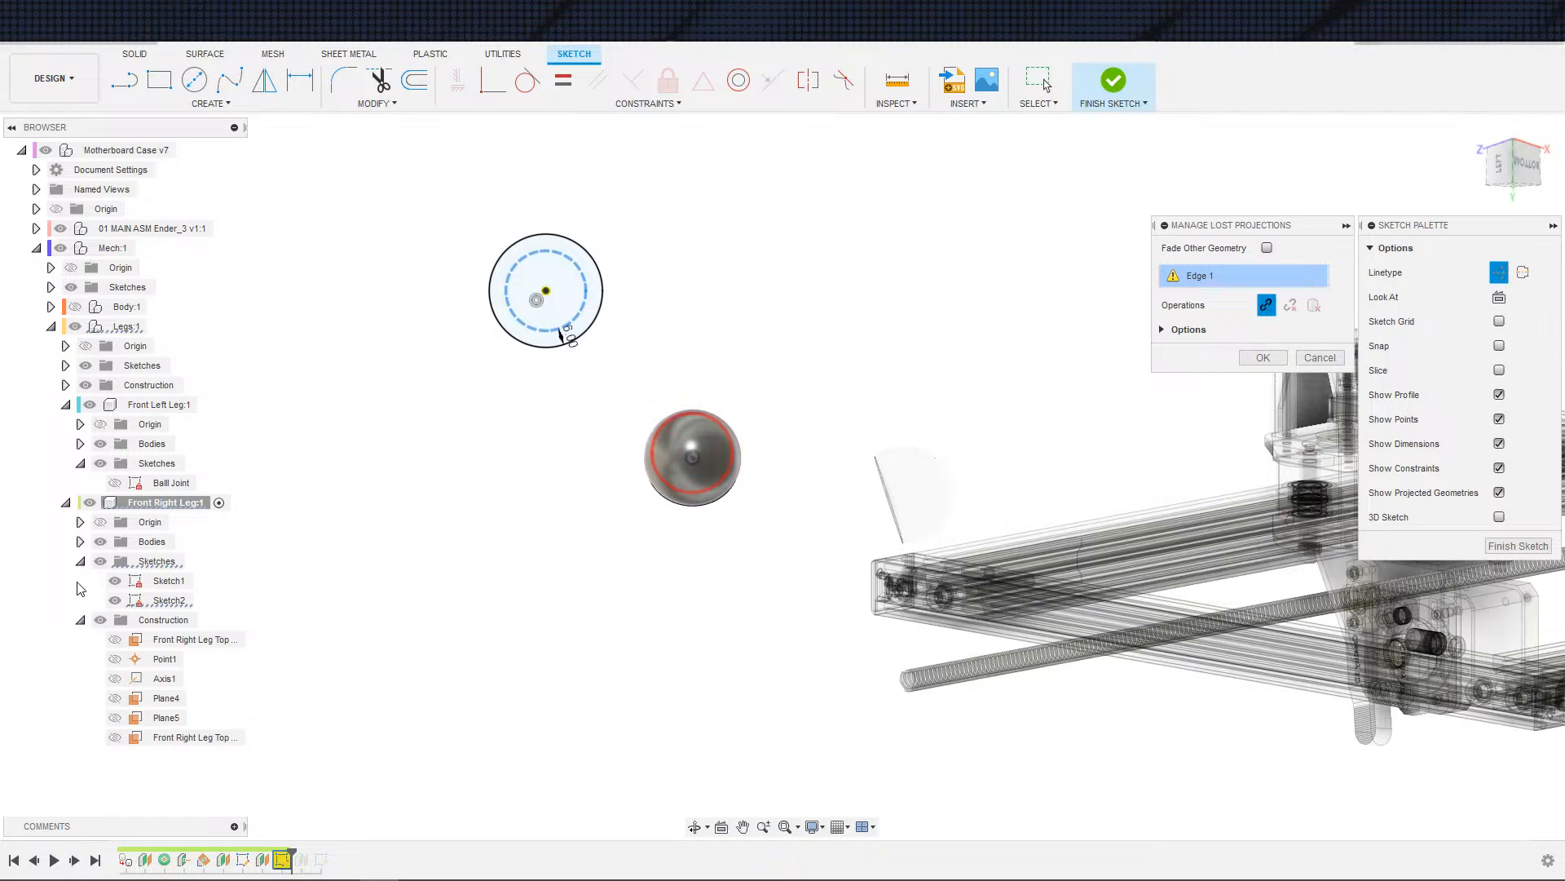
{"action": "left_click", "coordinate": [100, 542]}
{"action": "scroll", "coordinate": [709, 530], "scroll_direction": "up", "scroll_amount": 3}
{"action": "scroll", "coordinate": [691, 527], "scroll_direction": "down", "scroll_amount": 1}
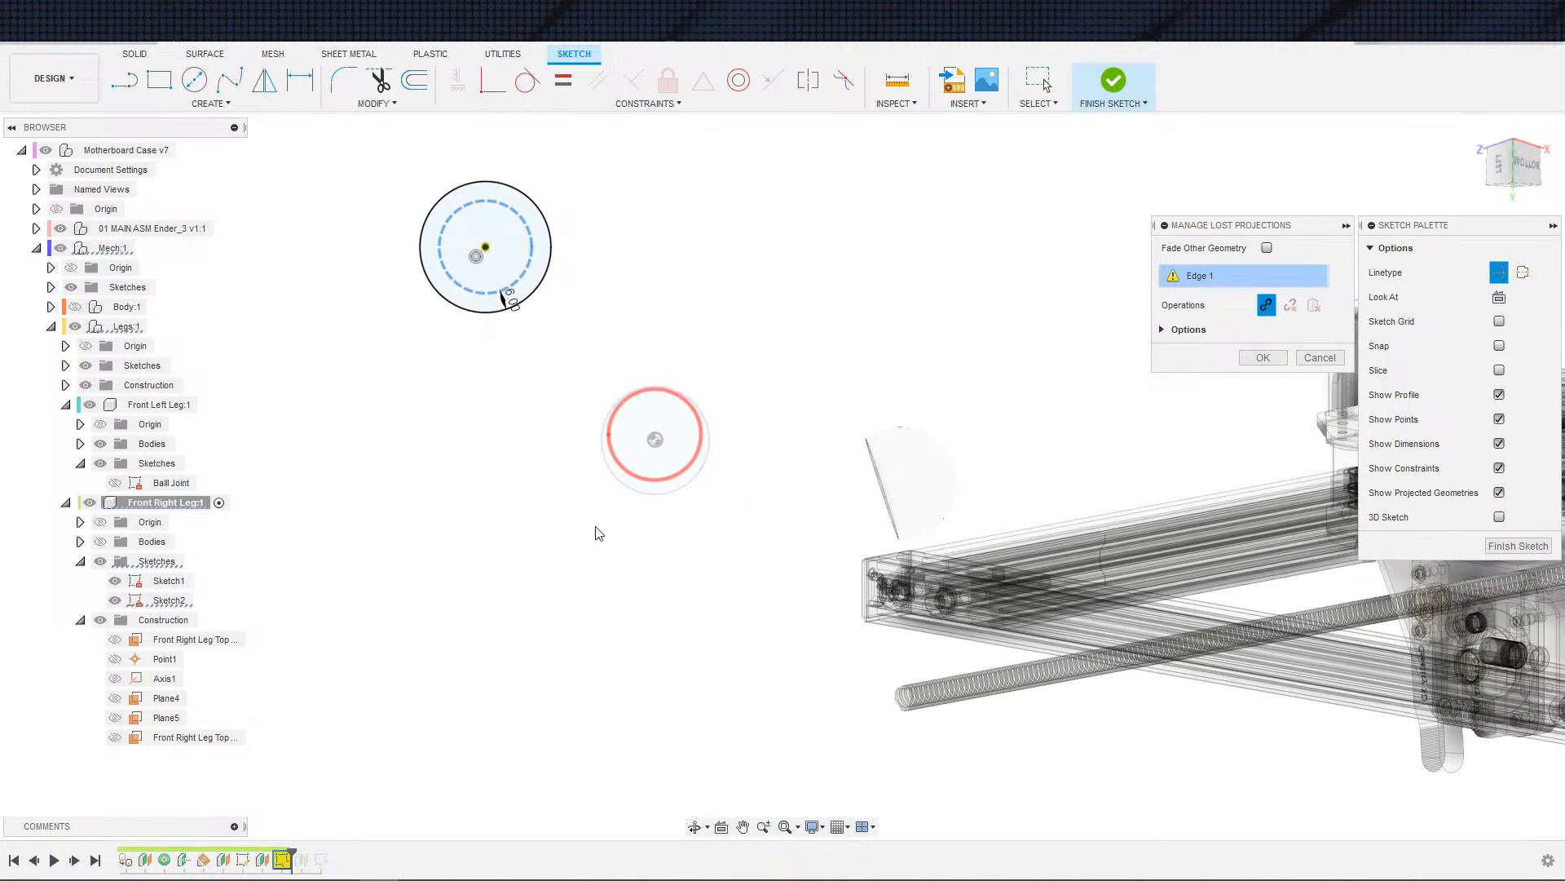
- Re-link Edge 1 of Sketch2 to the ball joint's section circle in Sketch1, accept the projection and finish the sketch
{"action": "left_click", "coordinate": [649, 487]}
{"action": "scroll", "coordinate": [742, 540], "scroll_direction": "down", "scroll_amount": 1}
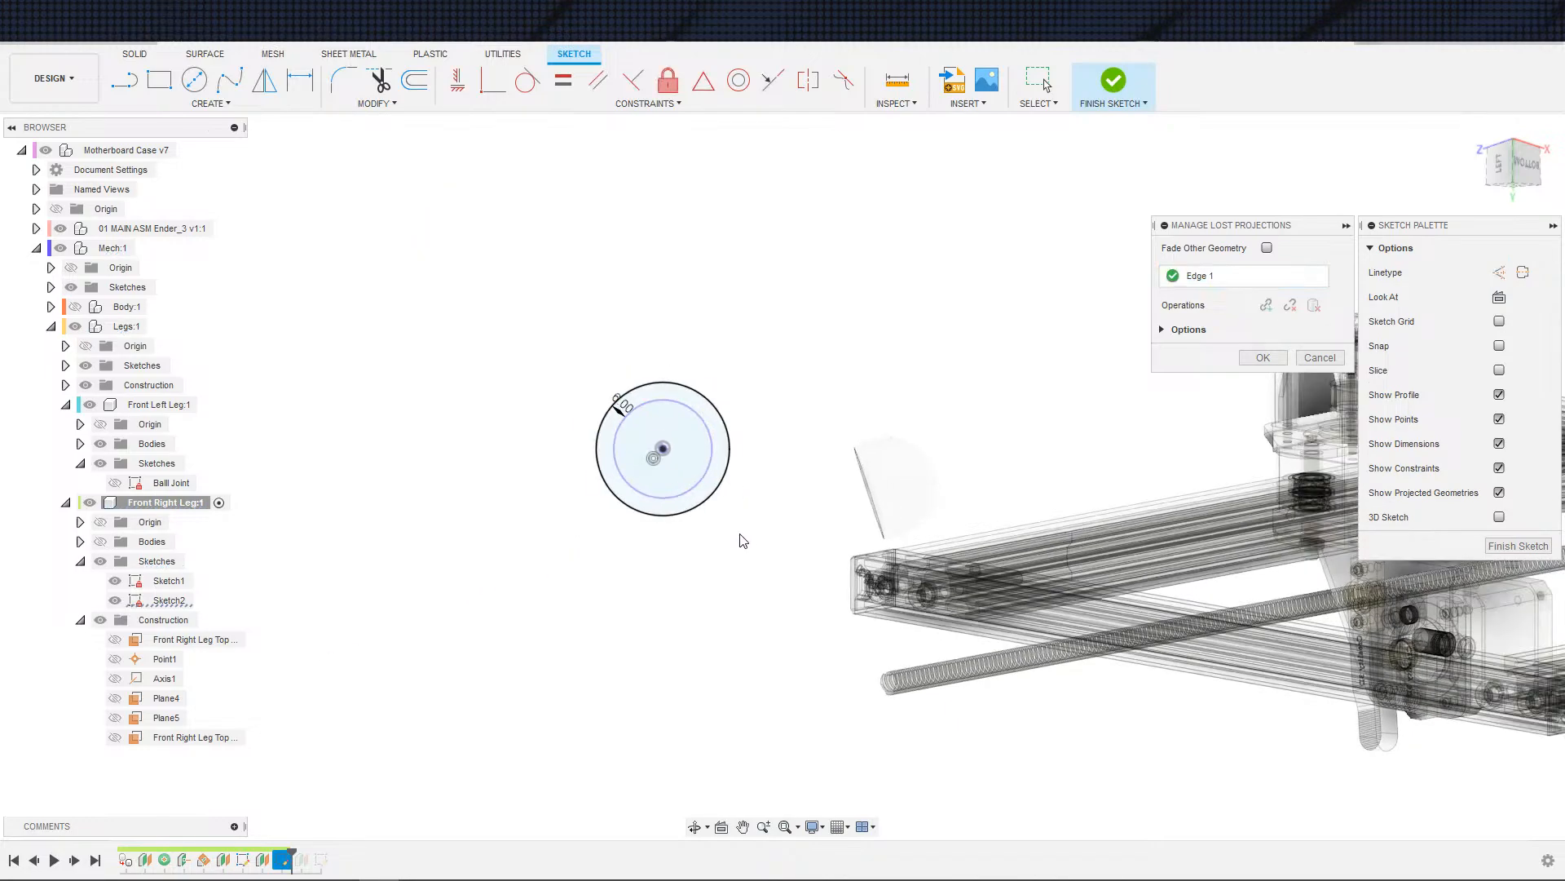
{"action": "scroll", "coordinate": [742, 540], "scroll_direction": "down", "scroll_amount": 1}
{"action": "left_click", "coordinate": [1263, 359]}
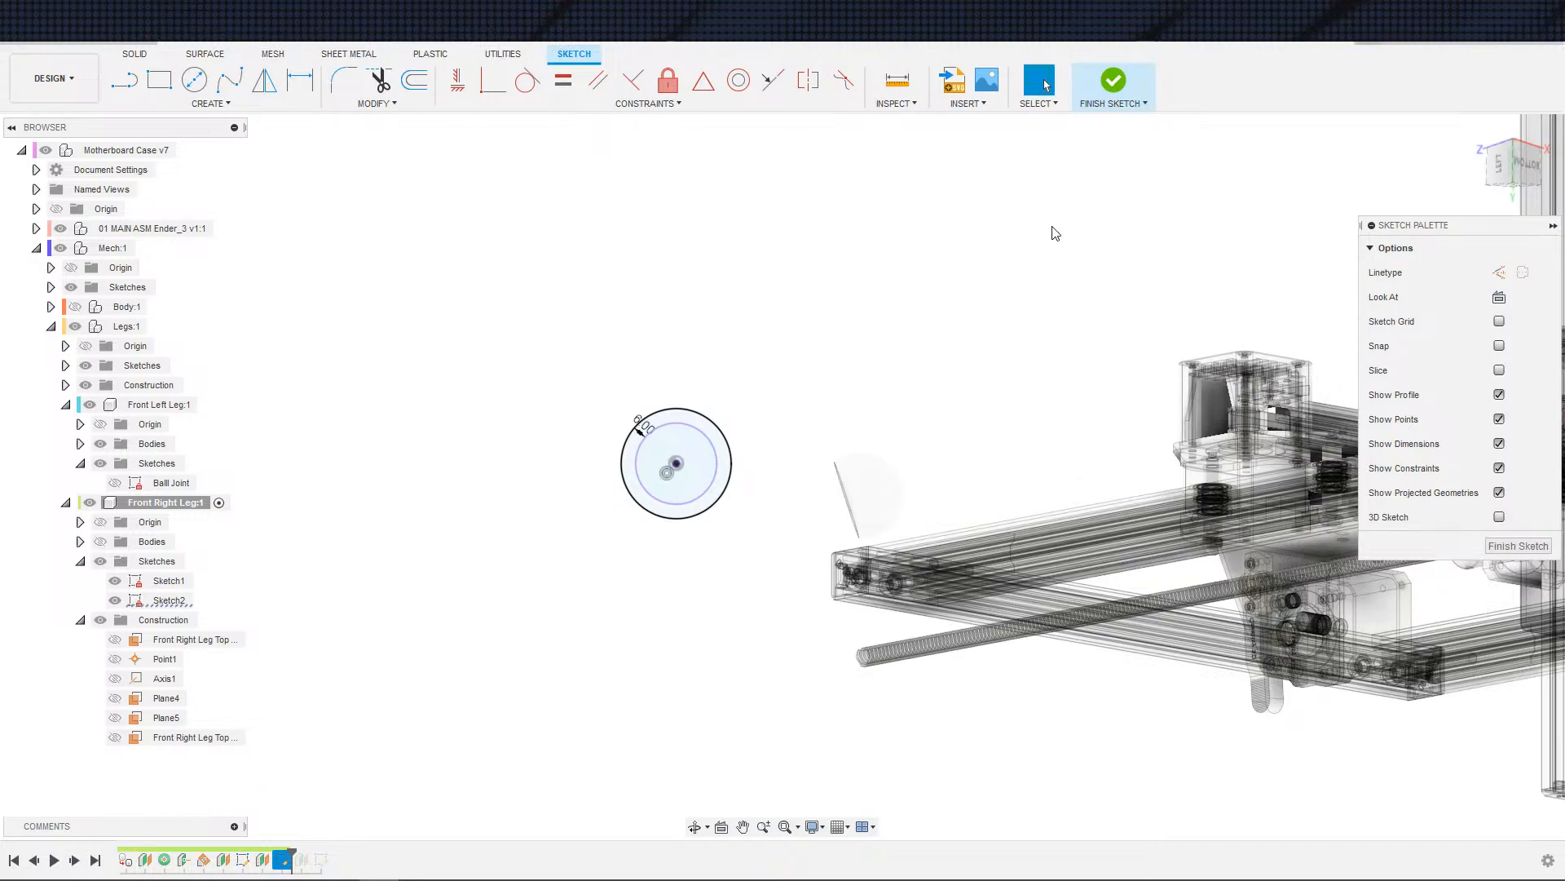
{"action": "left_click", "coordinate": [1114, 85]}
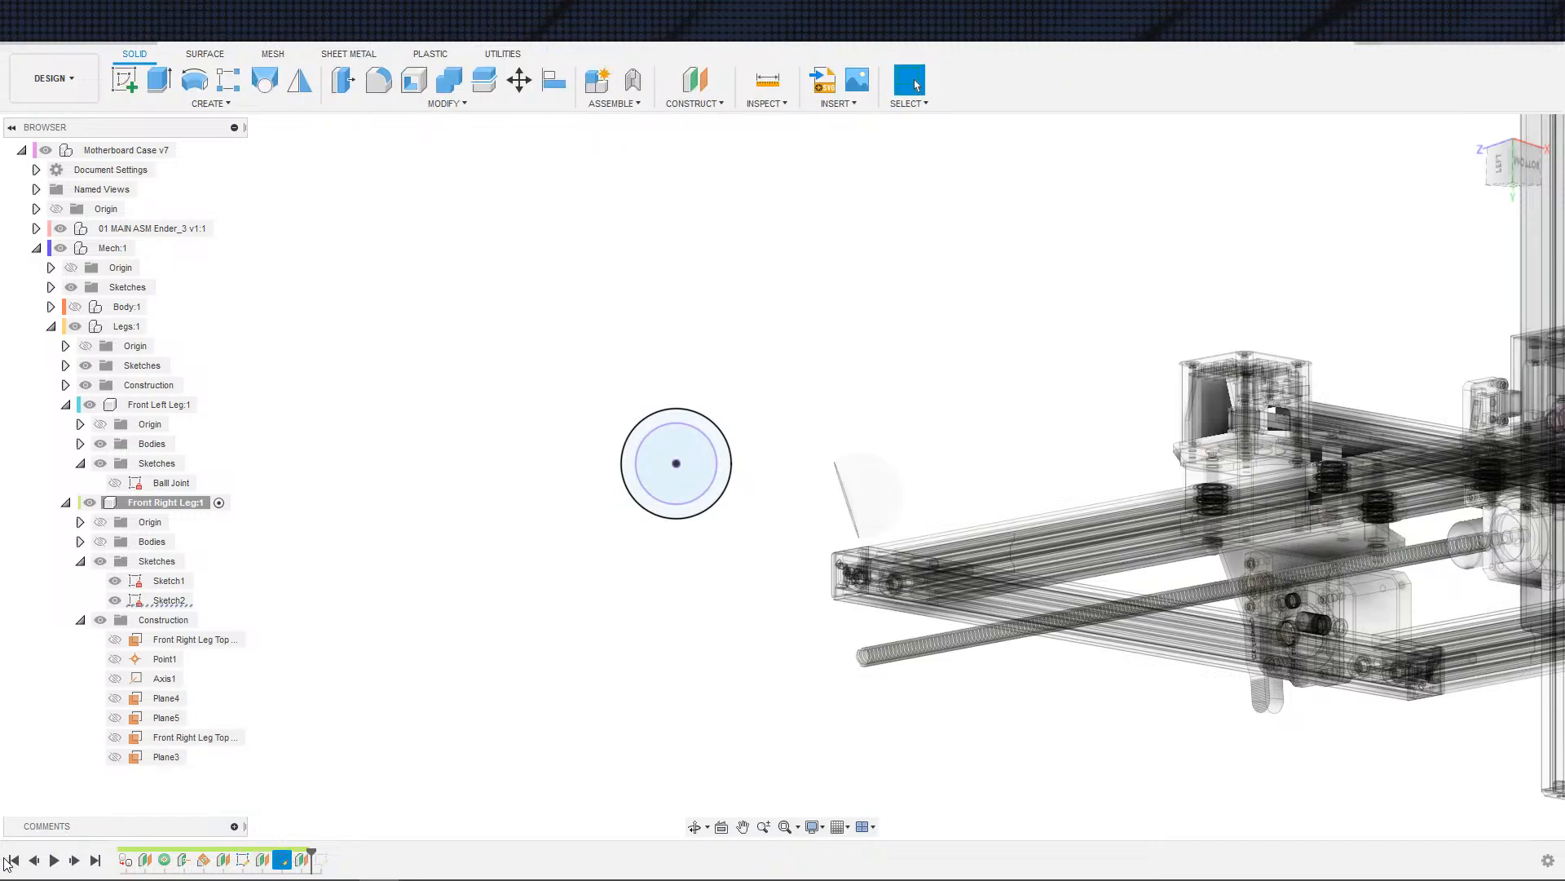
- Advance the timeline to Sketch3 and review the offset definition of Plane3
{"action": "left_click", "coordinate": [74, 862]}
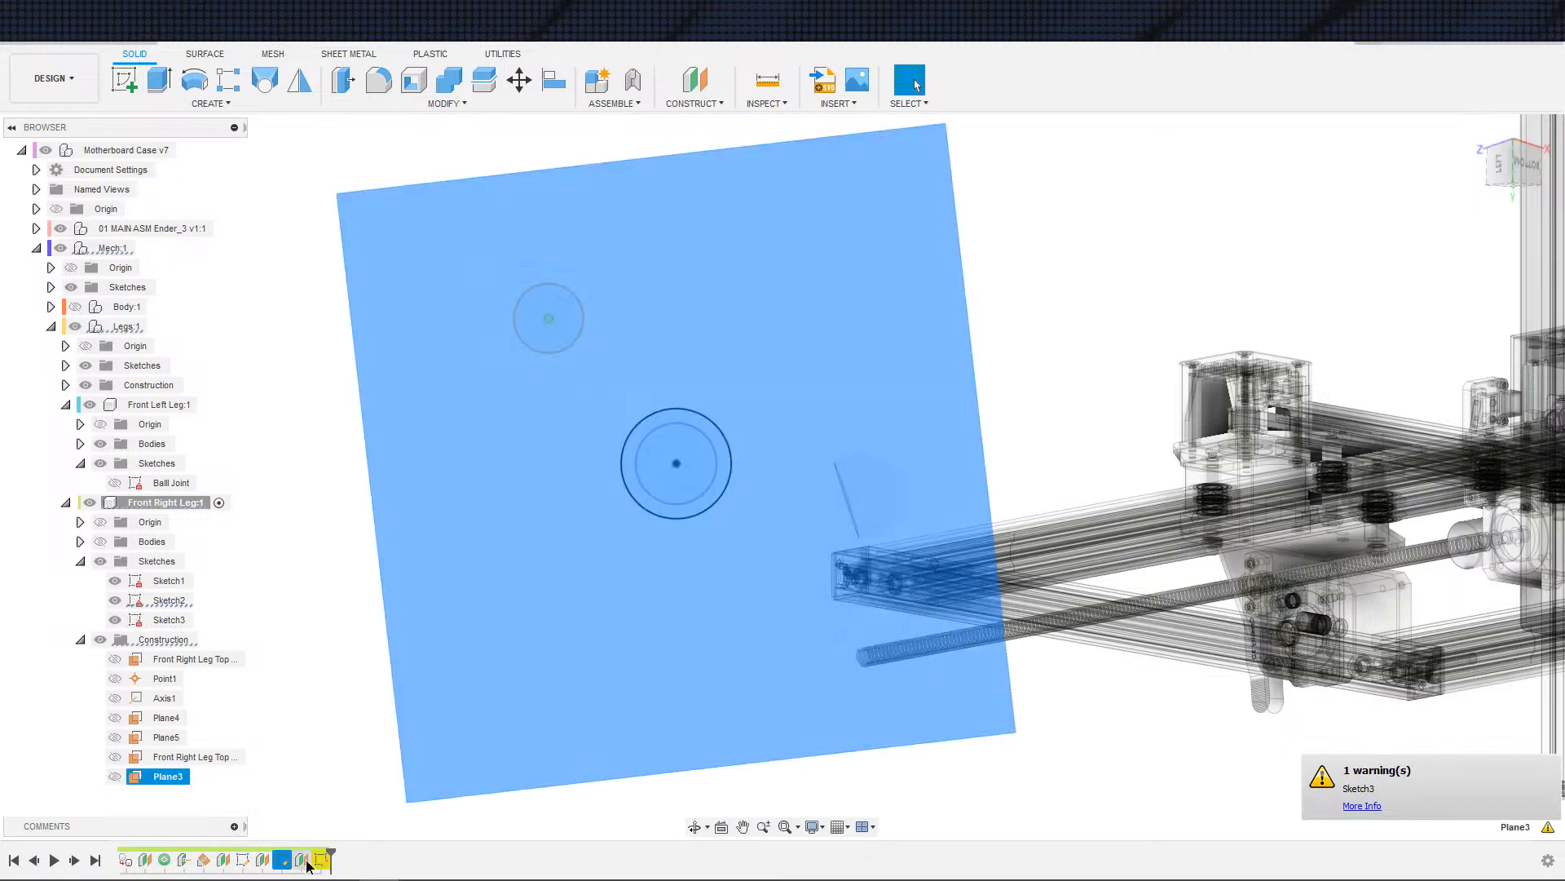
{"action": "double_click", "coordinate": [304, 862]}
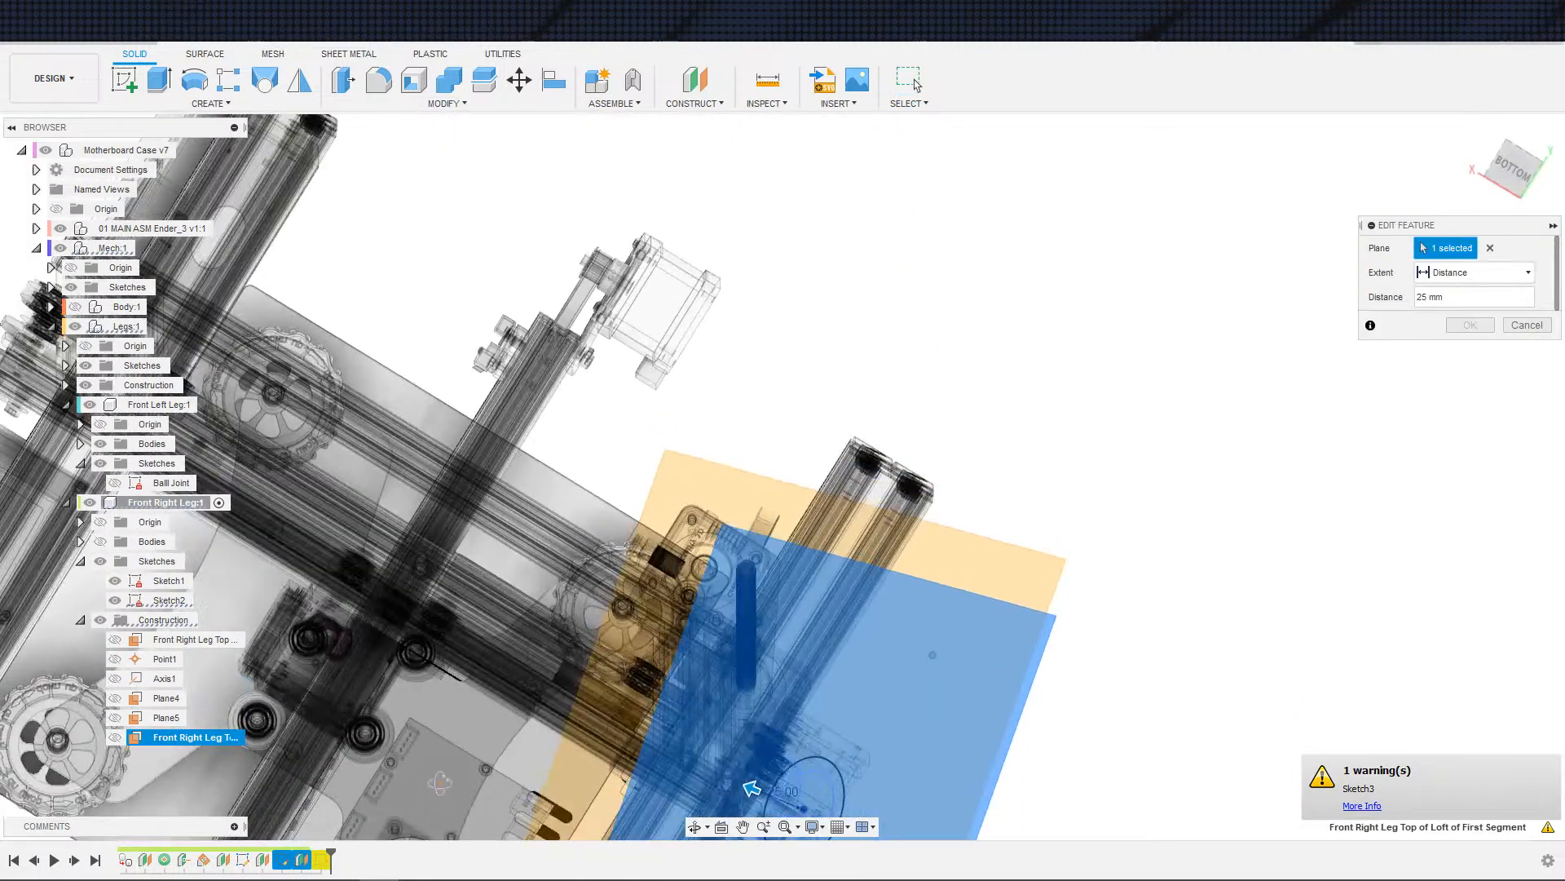
{"action": "middle_click_drag", "start_coordinate": [439, 783], "coordinate": [325, 693], "text": "shift"}
{"action": "scroll", "coordinate": [402, 671], "scroll_direction": "down", "scroll_amount": 3}
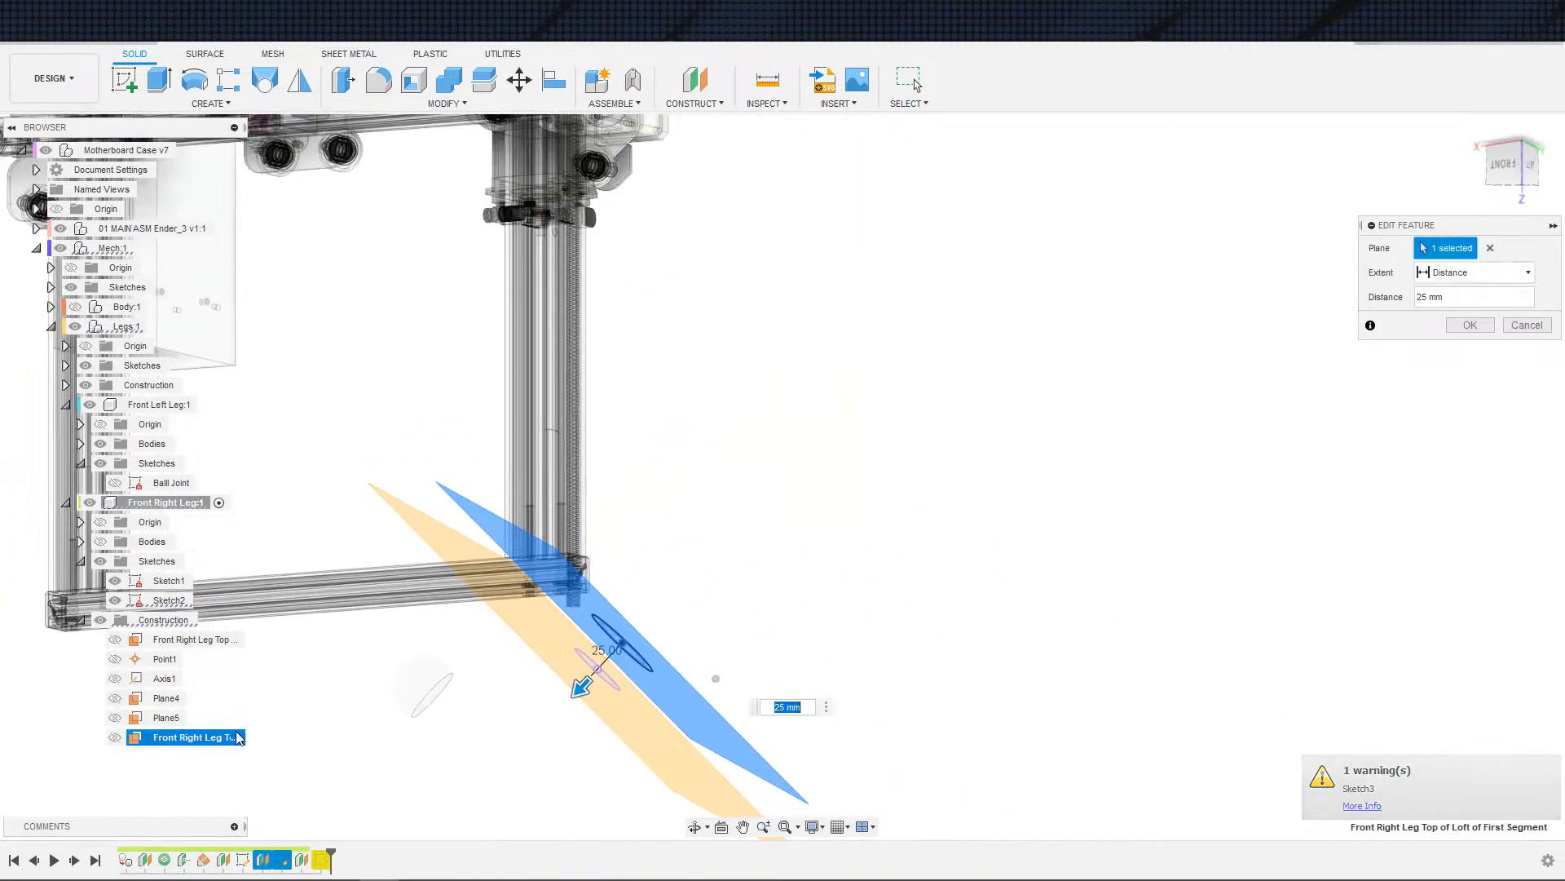
{"action": "key", "text": "Return"}
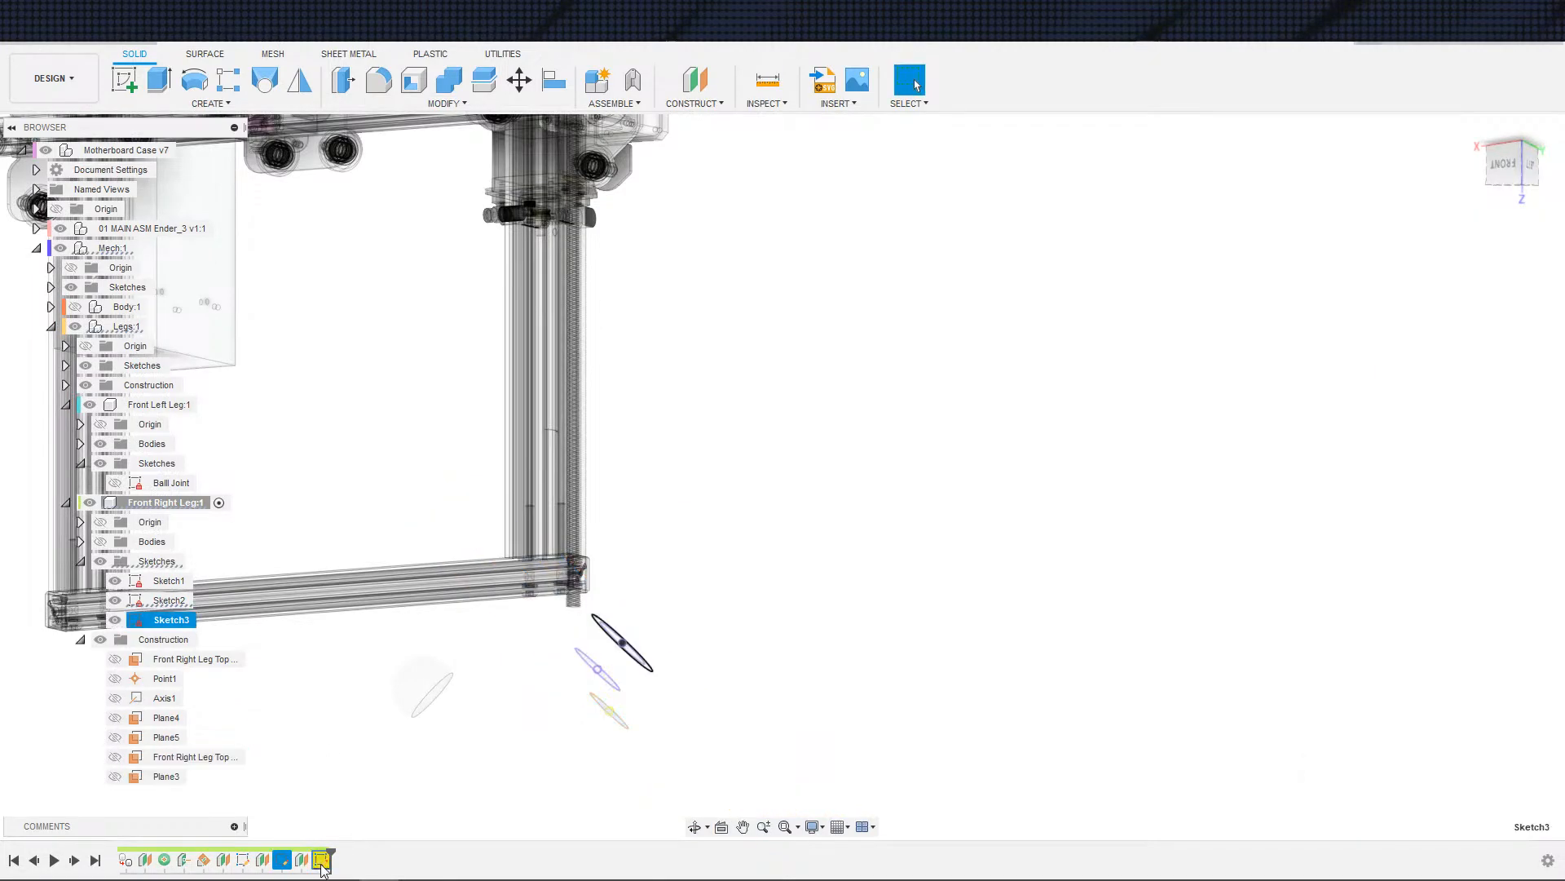
- Re-link the lost Edge 1 projection in Sketch3 to the section circle in Sketch1, hiding Sketch2 while selecting it
{"action": "right_click", "coordinate": [322, 863]}
{"action": "key", "text": "Escape"}
{"action": "middle_click_drag", "start_coordinate": [750, 701], "coordinate": [649, 705], "text": "shift"}
{"action": "scroll", "coordinate": [549, 701], "scroll_direction": "down", "scroll_amount": 2}
{"action": "middle_click_drag", "start_coordinate": [545, 709], "coordinate": [834, 733]}
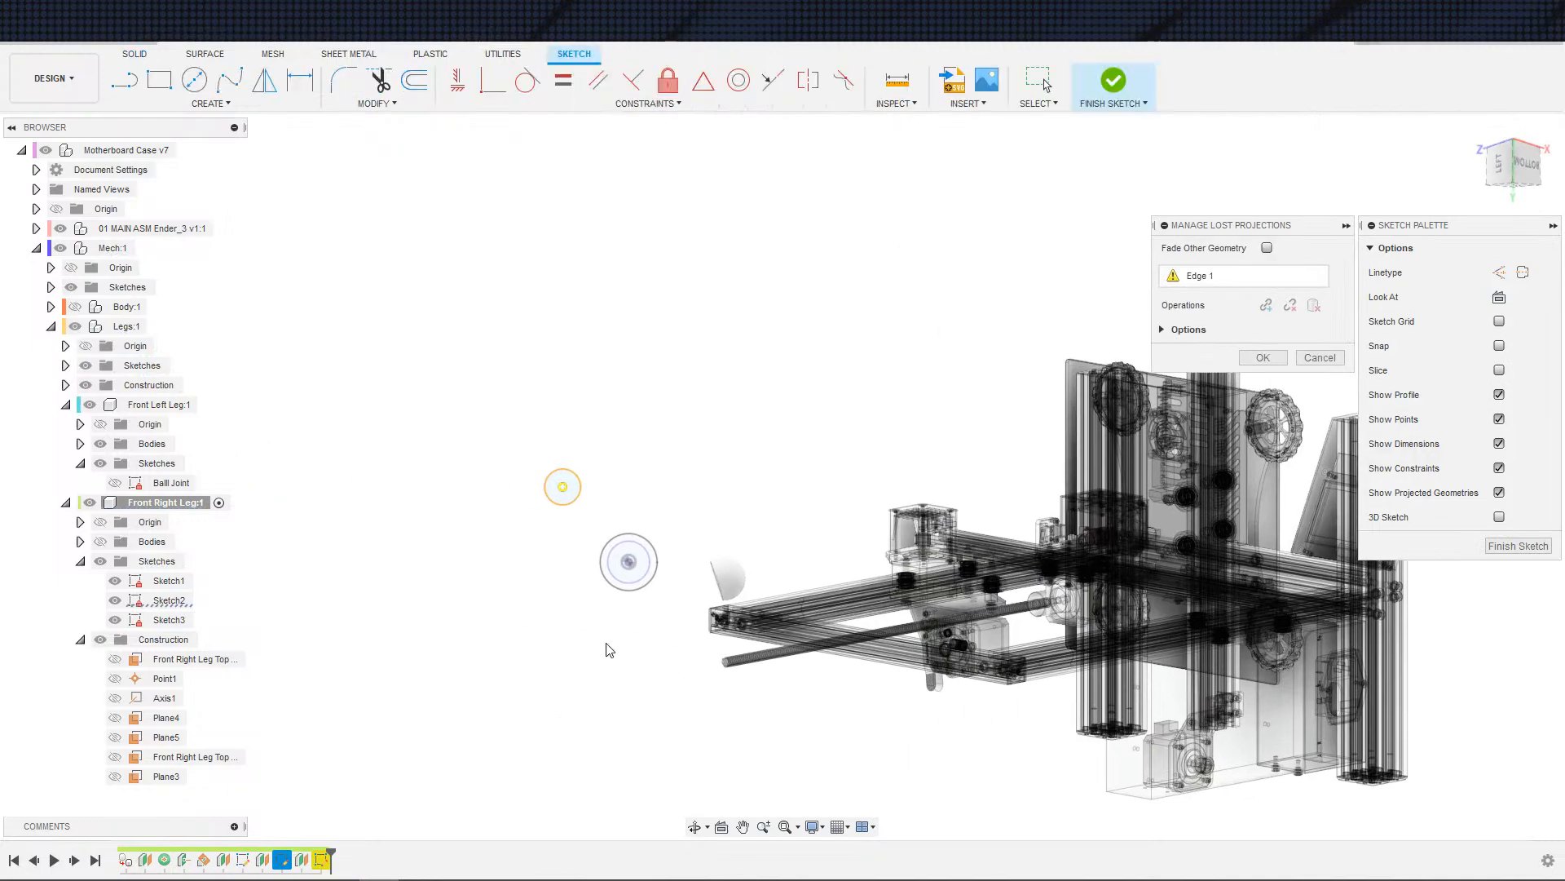
{"action": "scroll", "coordinate": [609, 644], "scroll_direction": "up", "scroll_amount": 2}
{"action": "middle_click_drag", "start_coordinate": [608, 644], "coordinate": [676, 690]}
{"action": "left_click", "coordinate": [1233, 279]}
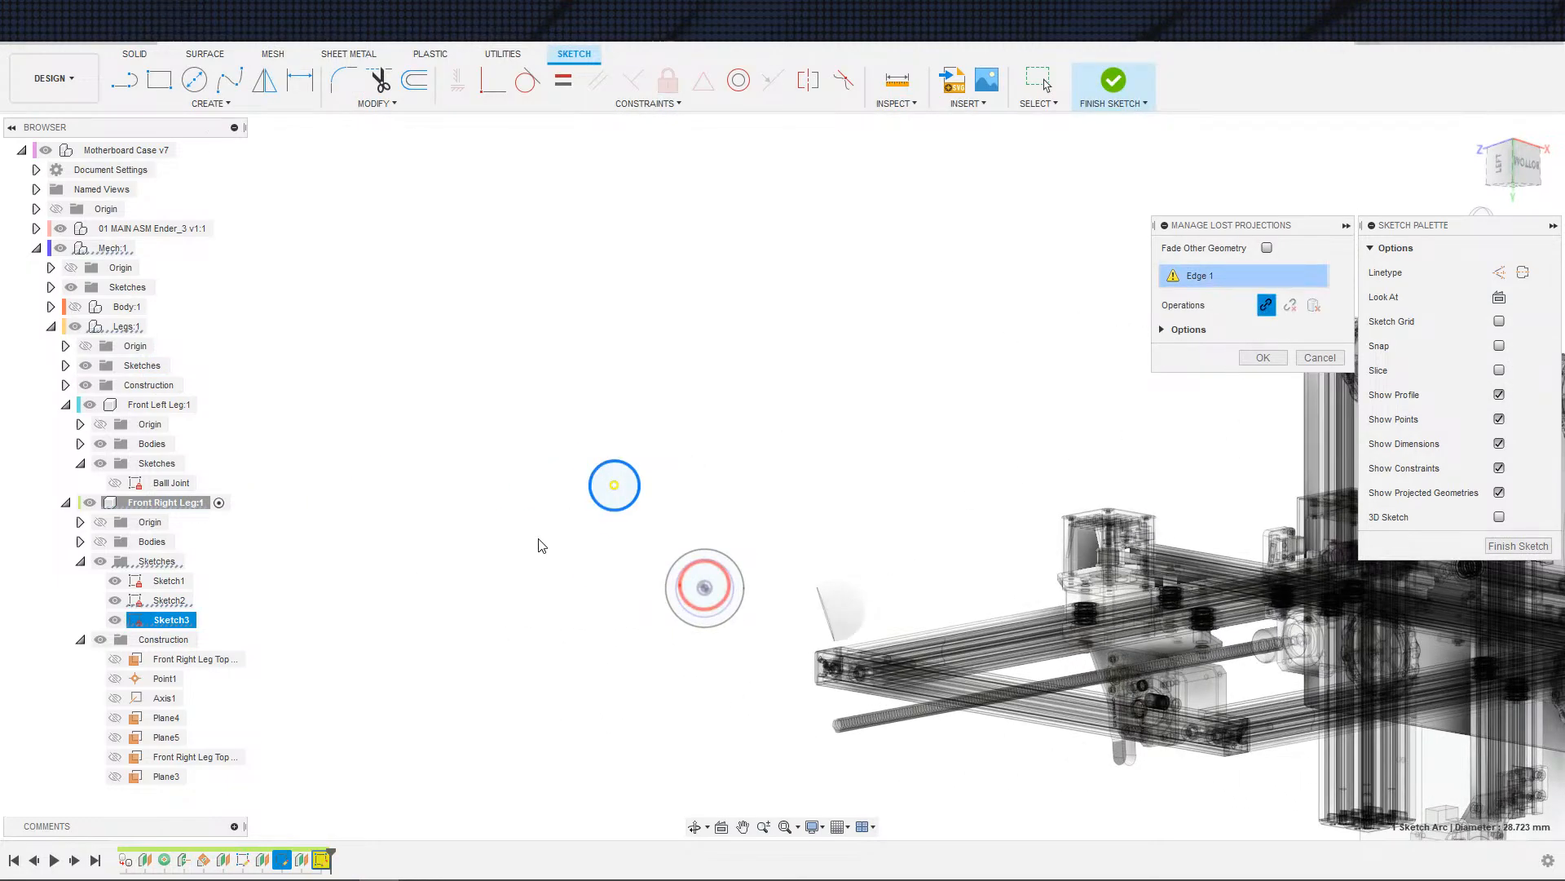
{"action": "left_click", "coordinate": [116, 600]}
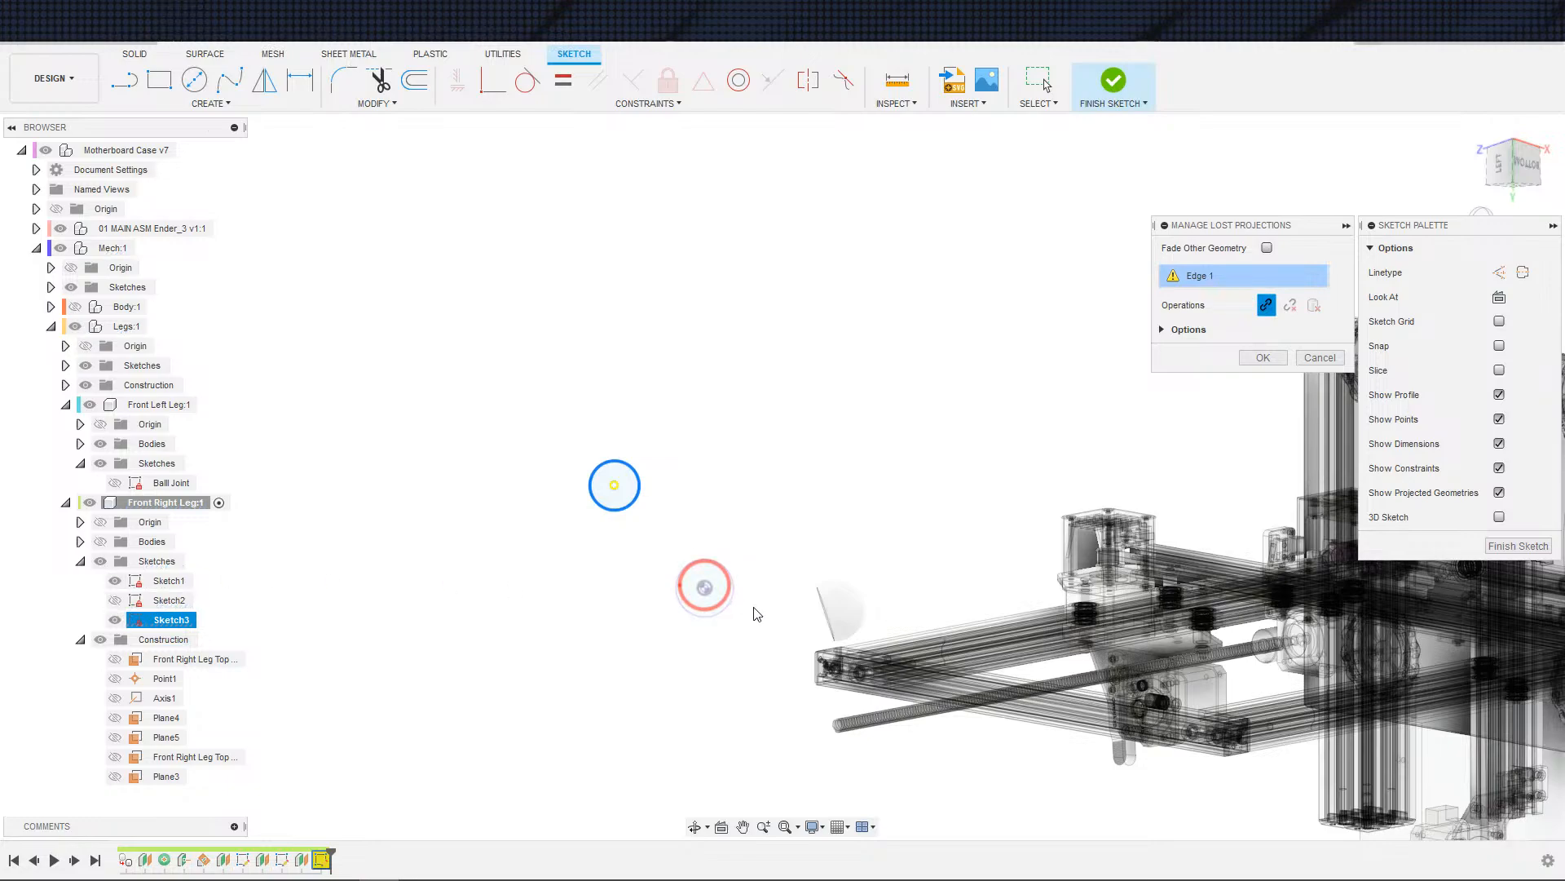
{"action": "scroll", "coordinate": [757, 613], "scroll_direction": "up", "scroll_amount": 2}
{"action": "left_click", "coordinate": [704, 617]}
{"action": "scroll", "coordinate": [783, 615], "scroll_direction": "down", "scroll_amount": 3}
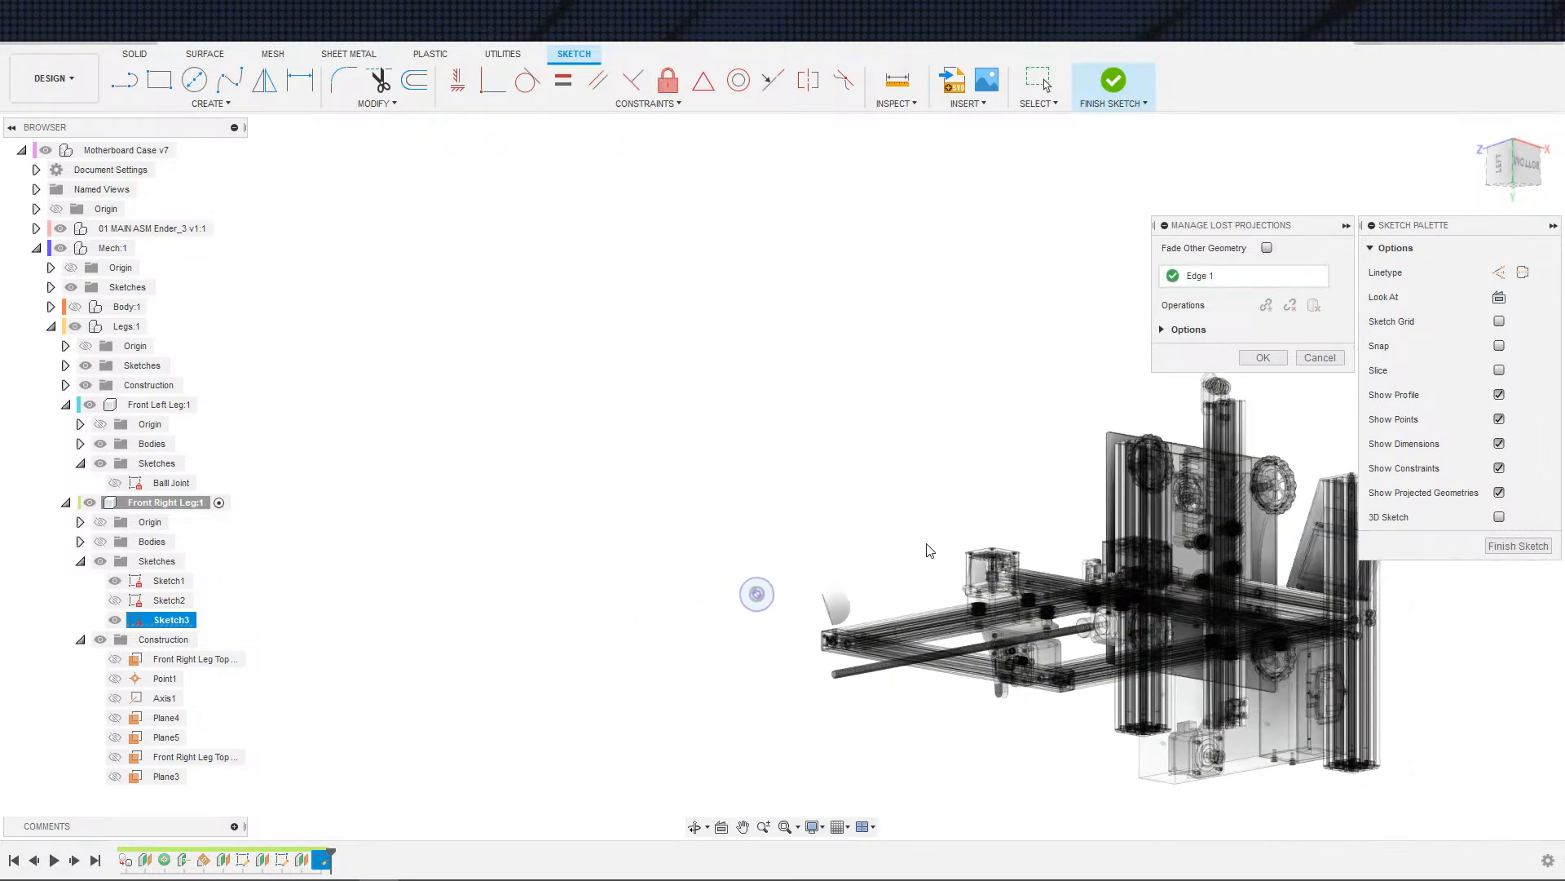
{"action": "left_click", "coordinate": [1263, 359]}
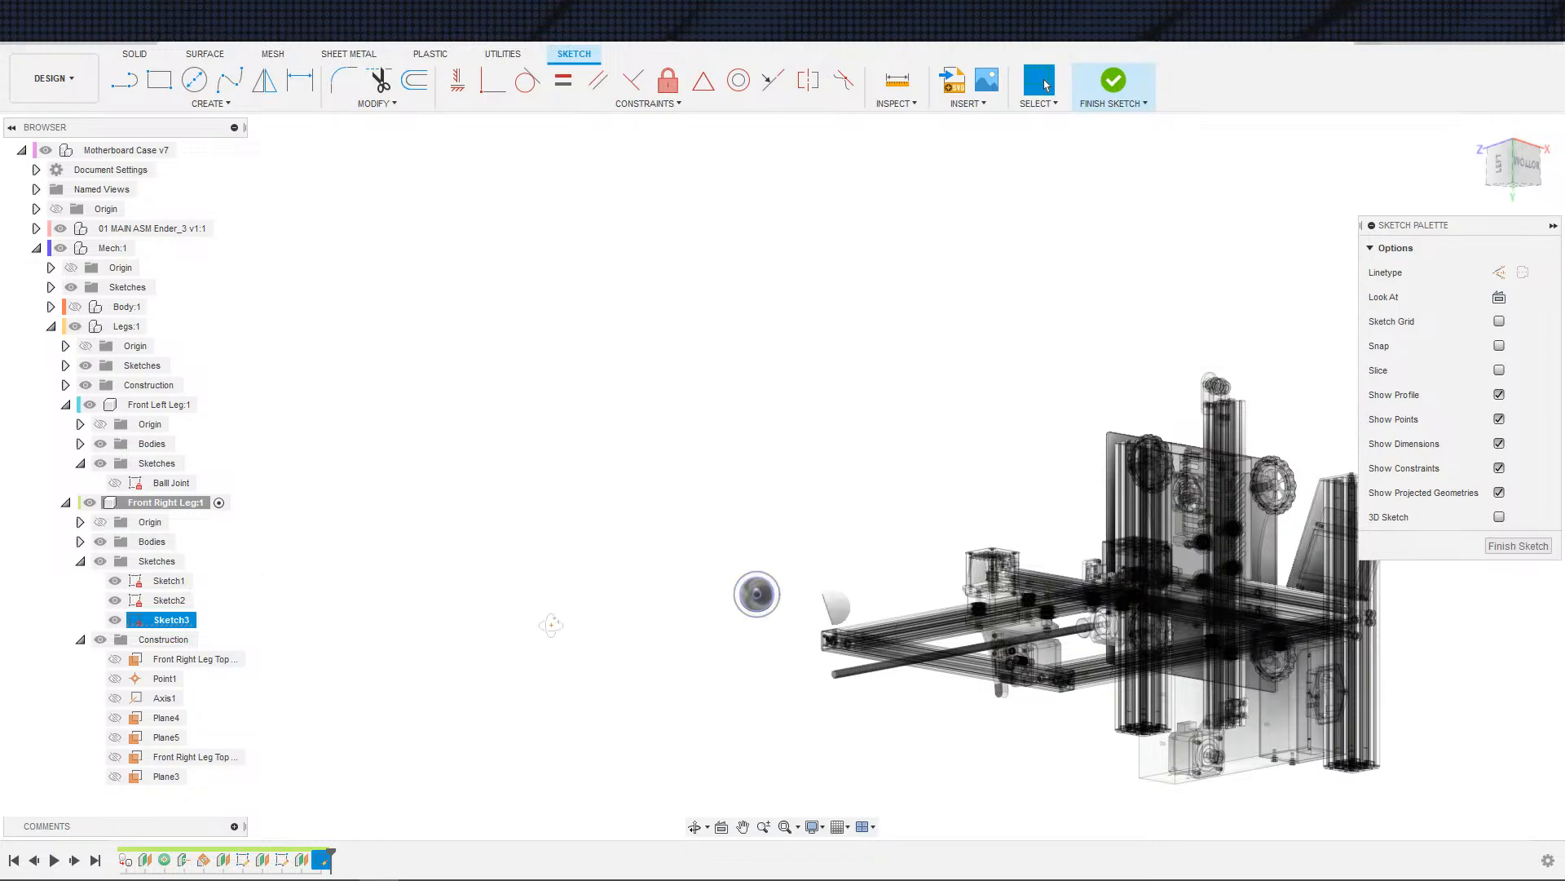
- Hide the Front Right Leg bodies and inspect how the three leg sketch circles are positioned
{"action": "middle_click_drag", "start_coordinate": [552, 625], "coordinate": [769, 404], "text": "shift"}
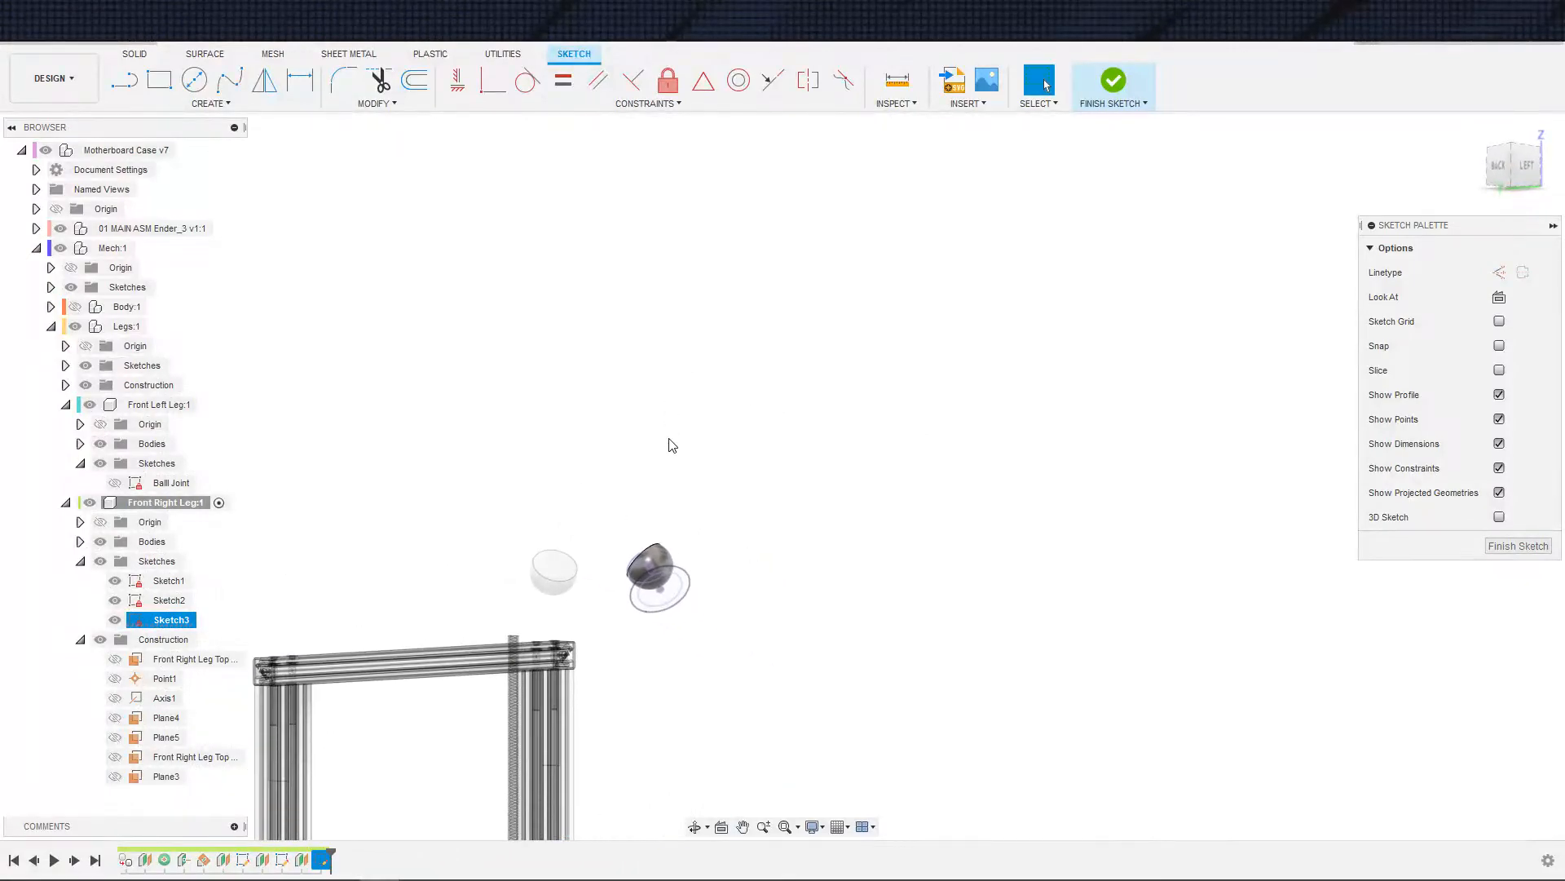
{"action": "scroll", "coordinate": [691, 538], "scroll_direction": "up", "scroll_amount": 5}
{"action": "left_click", "coordinate": [100, 542]}
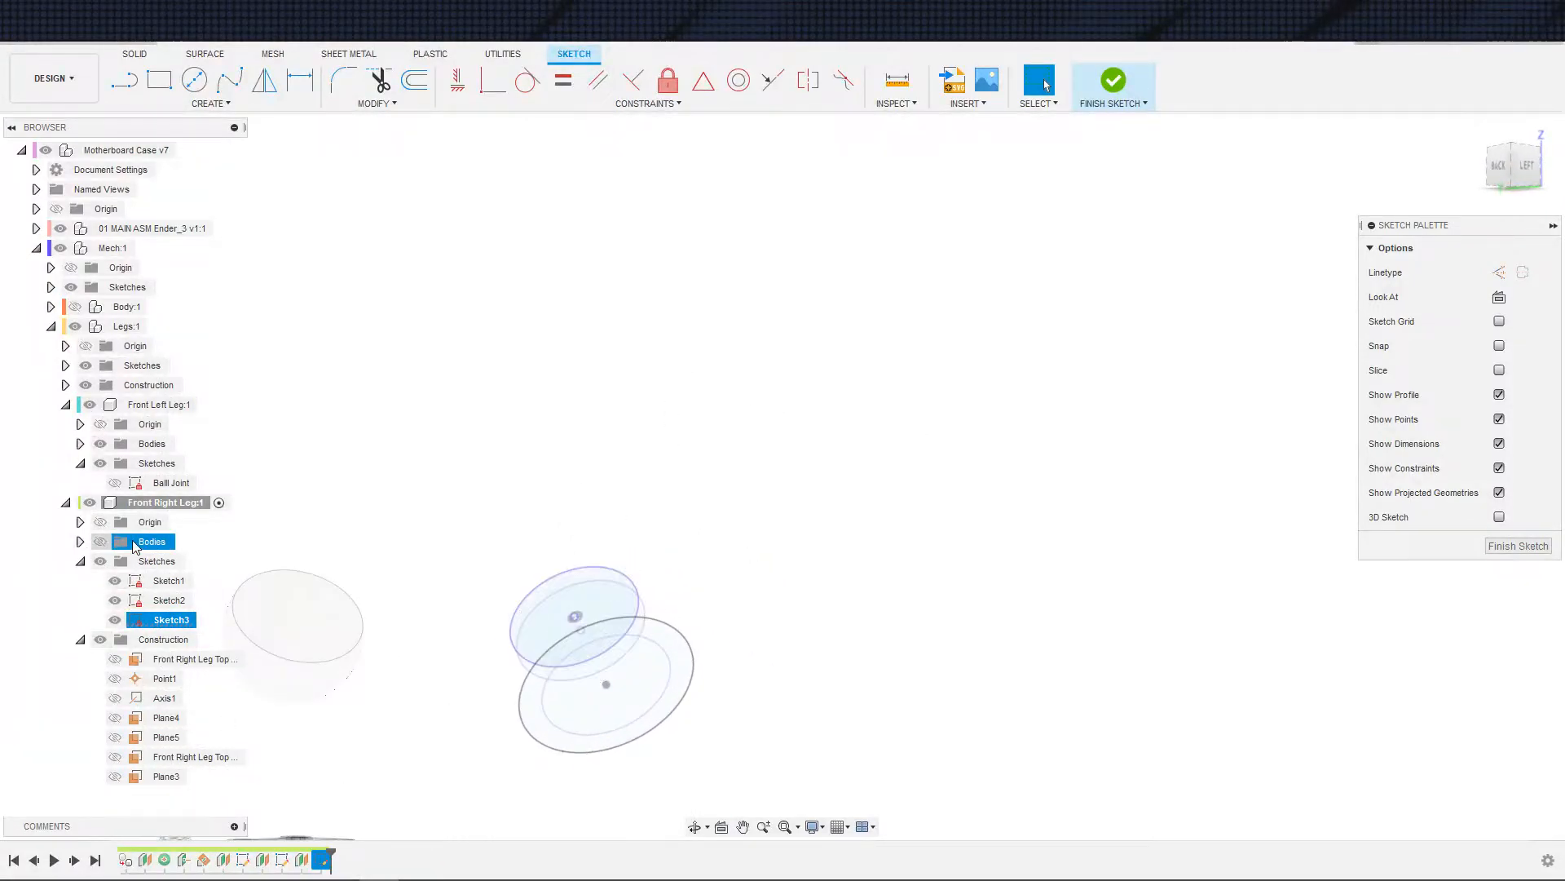
{"action": "middle_click_drag", "start_coordinate": [634, 506], "coordinate": [706, 516], "text": "shift"}
{"action": "scroll", "coordinate": [761, 549], "scroll_direction": "down", "scroll_amount": 5}
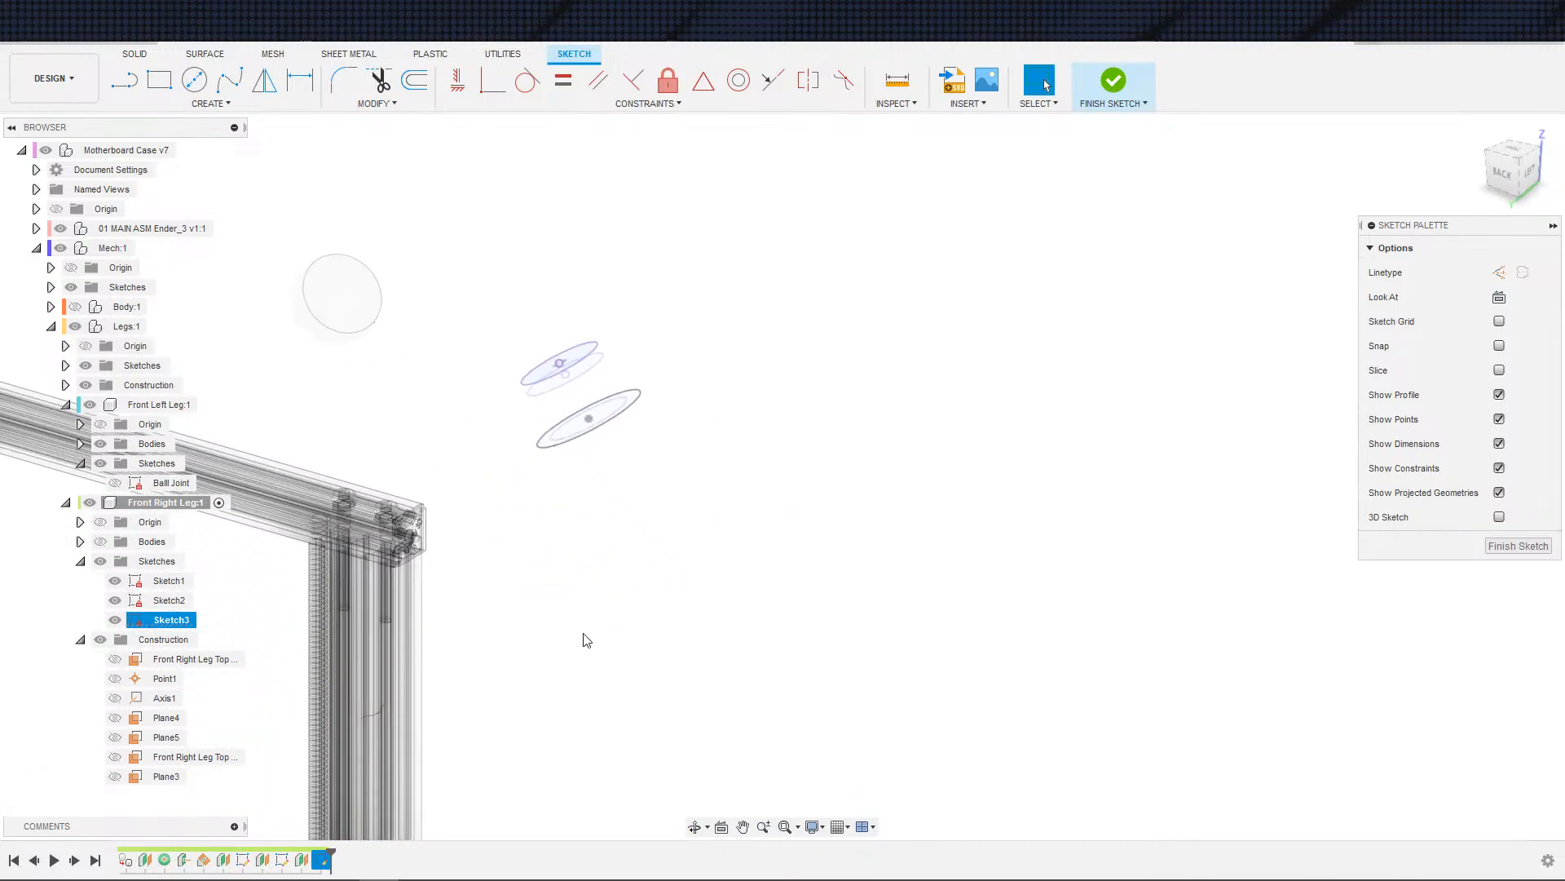
- Check Plane3's position relative to the leg sketch circles and finish editing Sketch3
{"action": "left_click", "coordinate": [300, 860]}
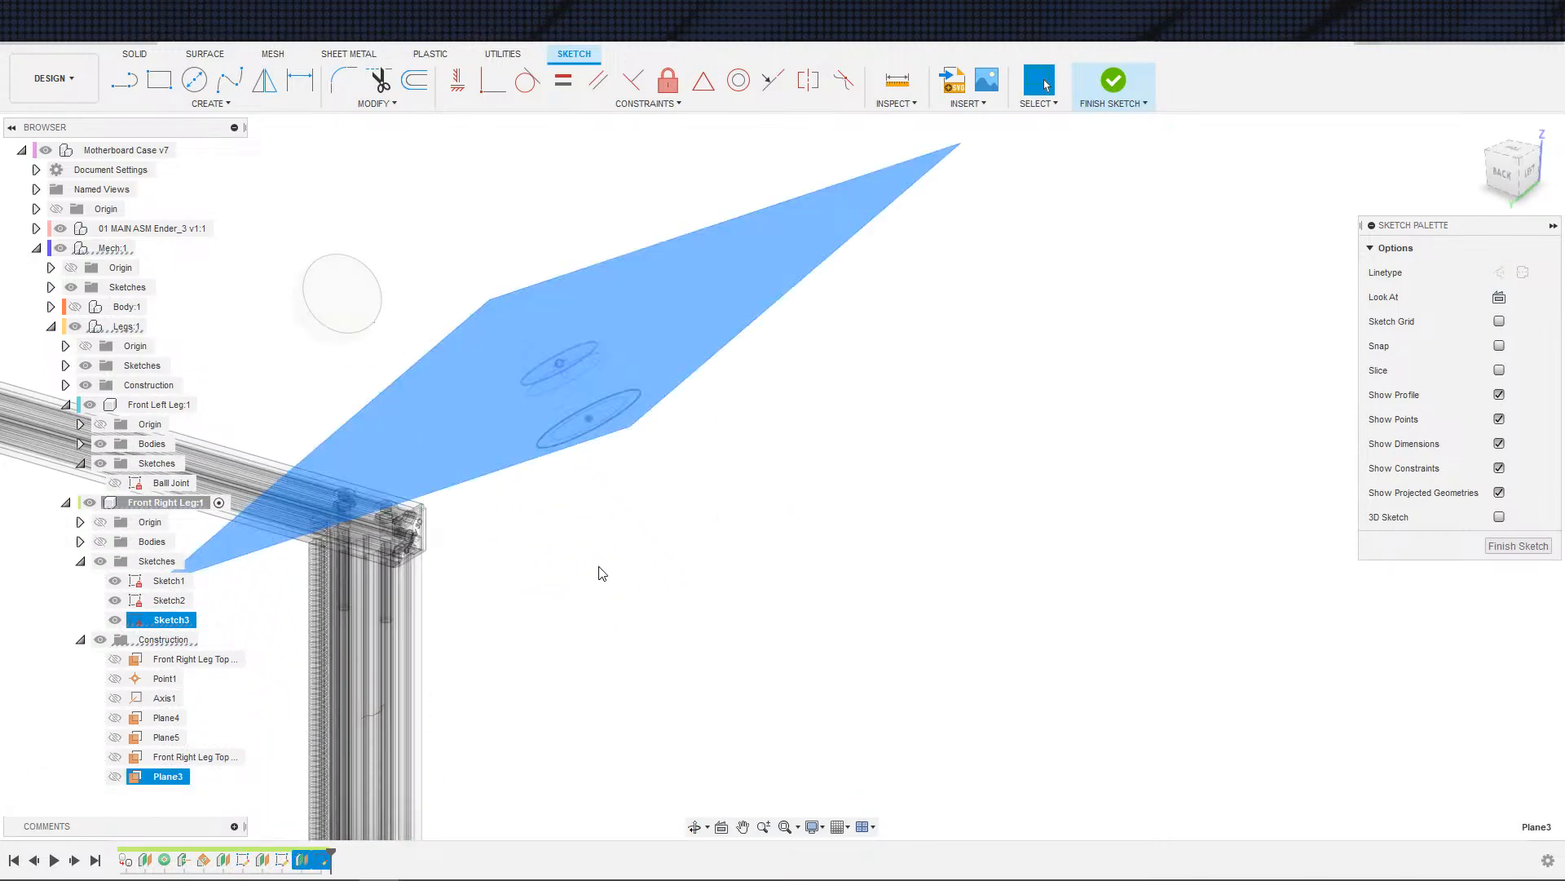
{"action": "middle_click_drag", "start_coordinate": [653, 534], "coordinate": [701, 561]}
{"action": "left_click", "coordinate": [624, 634]}
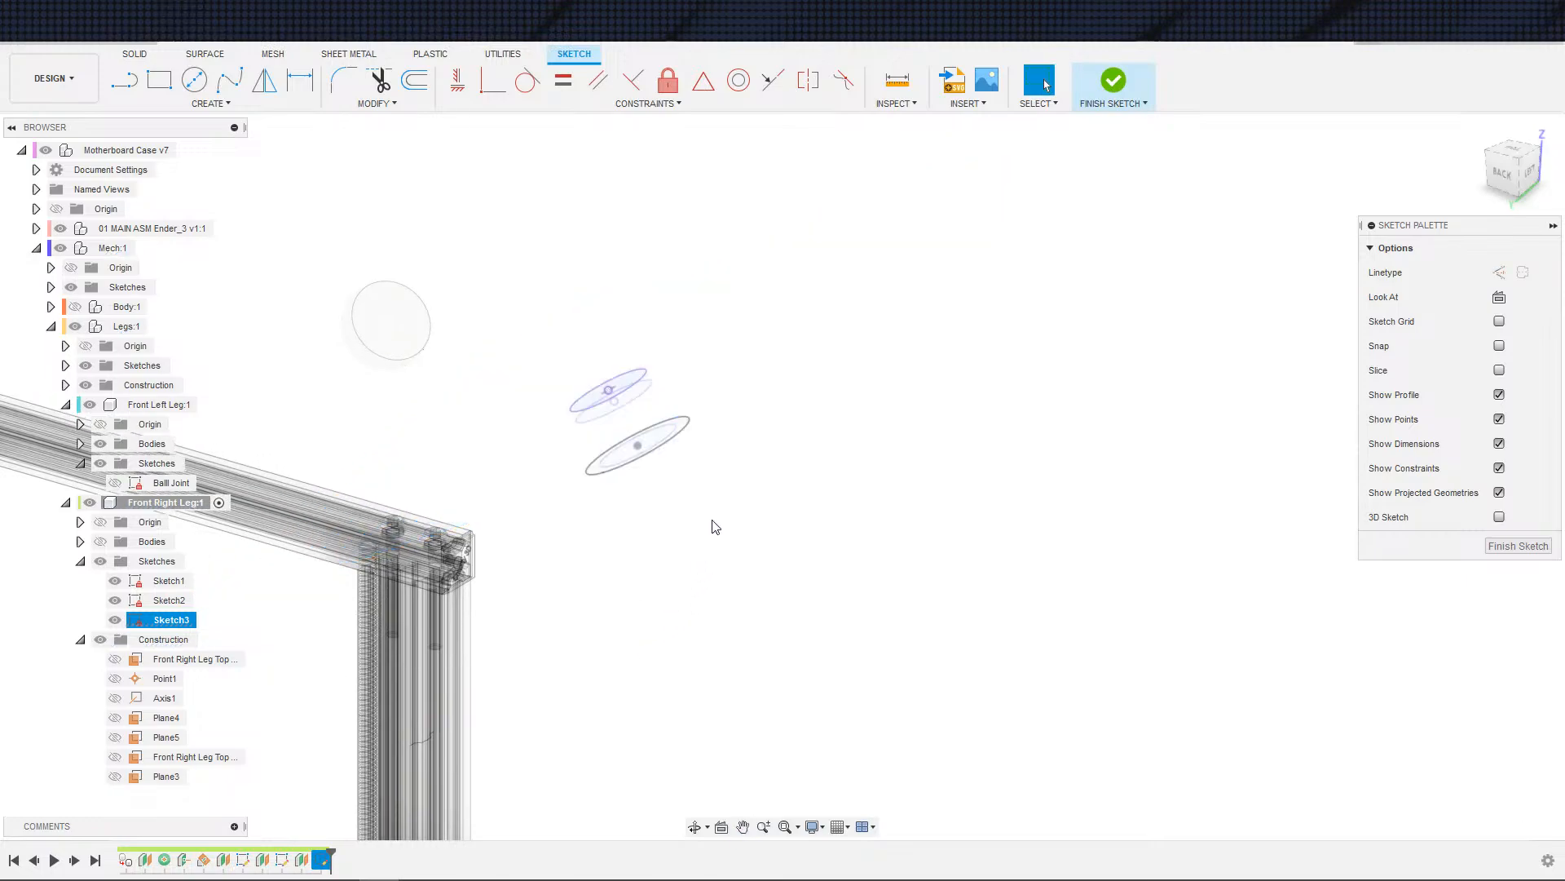
{"action": "left_click", "coordinate": [1114, 79]}
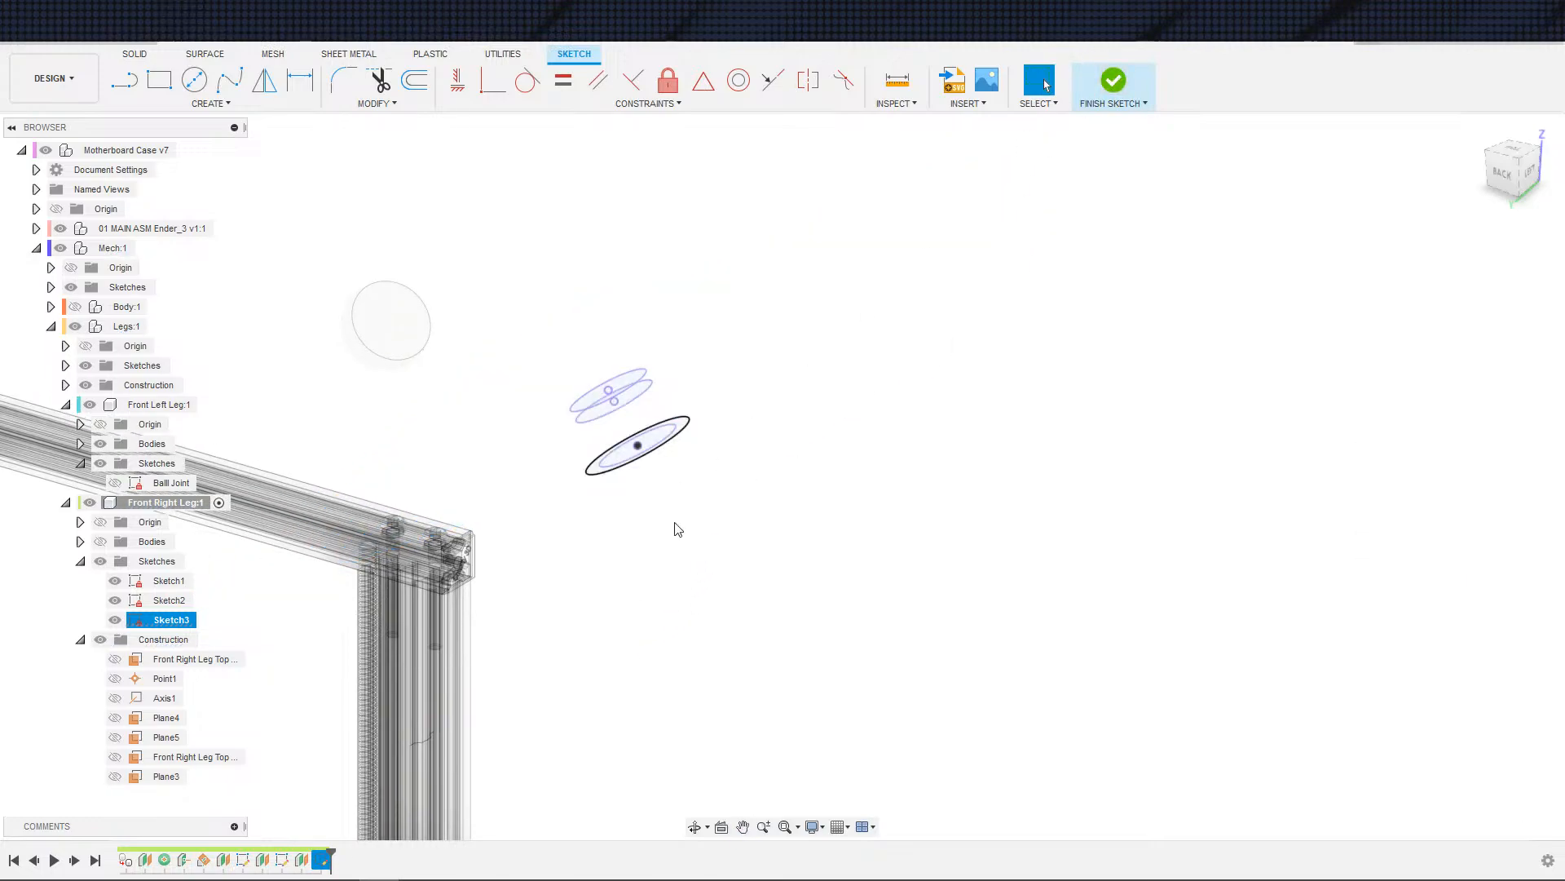
- Redefine Plane3 to be offset from Plane5 by -25 mm
{"action": "double_click", "coordinate": [298, 858]}
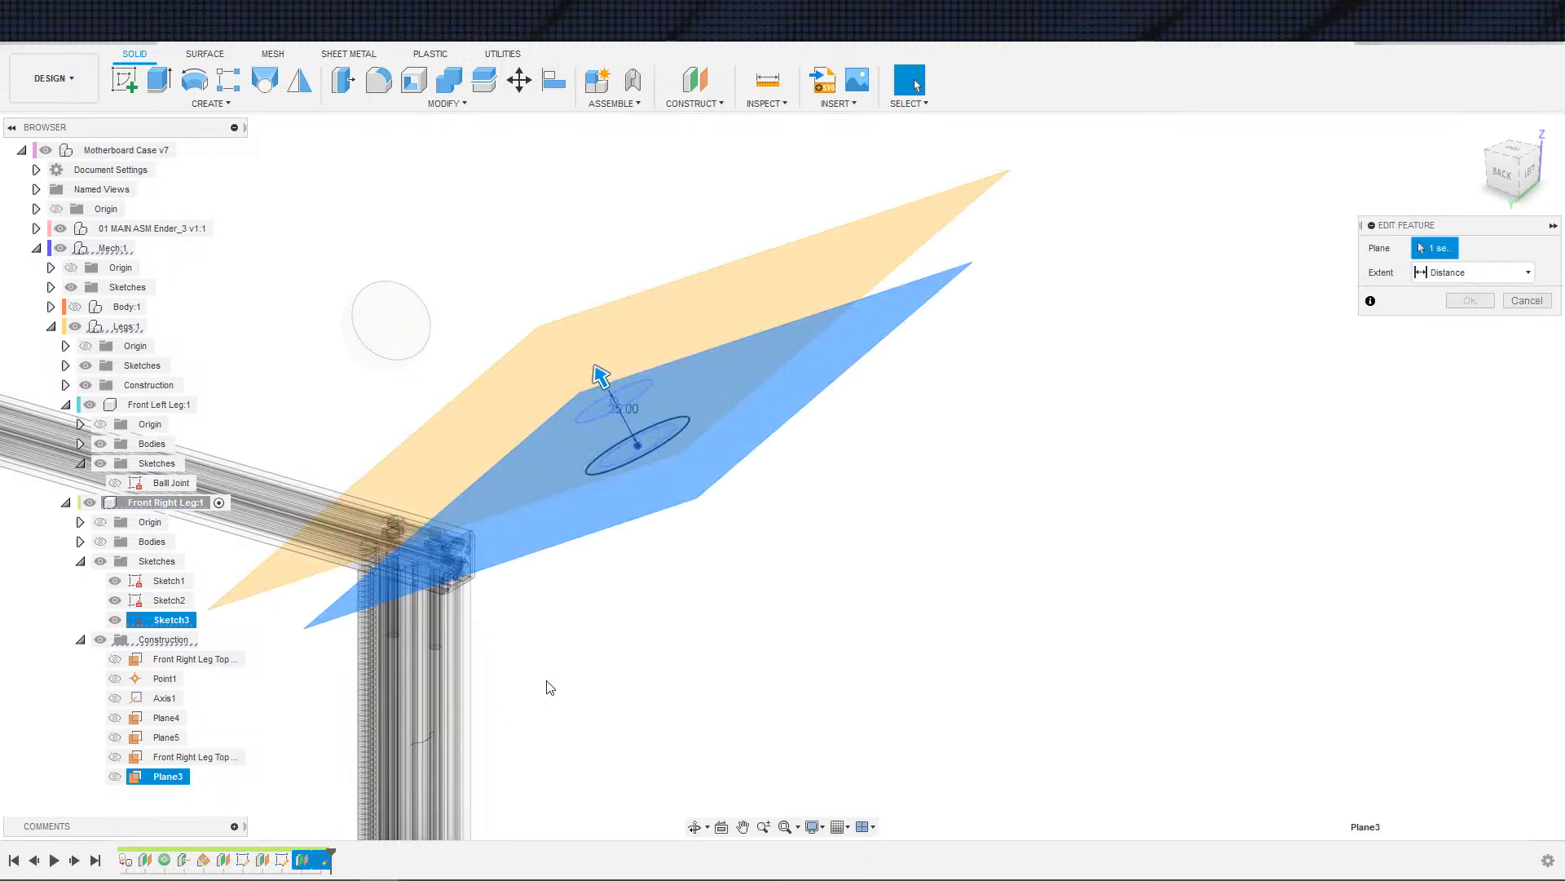
{"action": "middle_click_drag", "start_coordinate": [856, 583], "coordinate": [967, 553]}
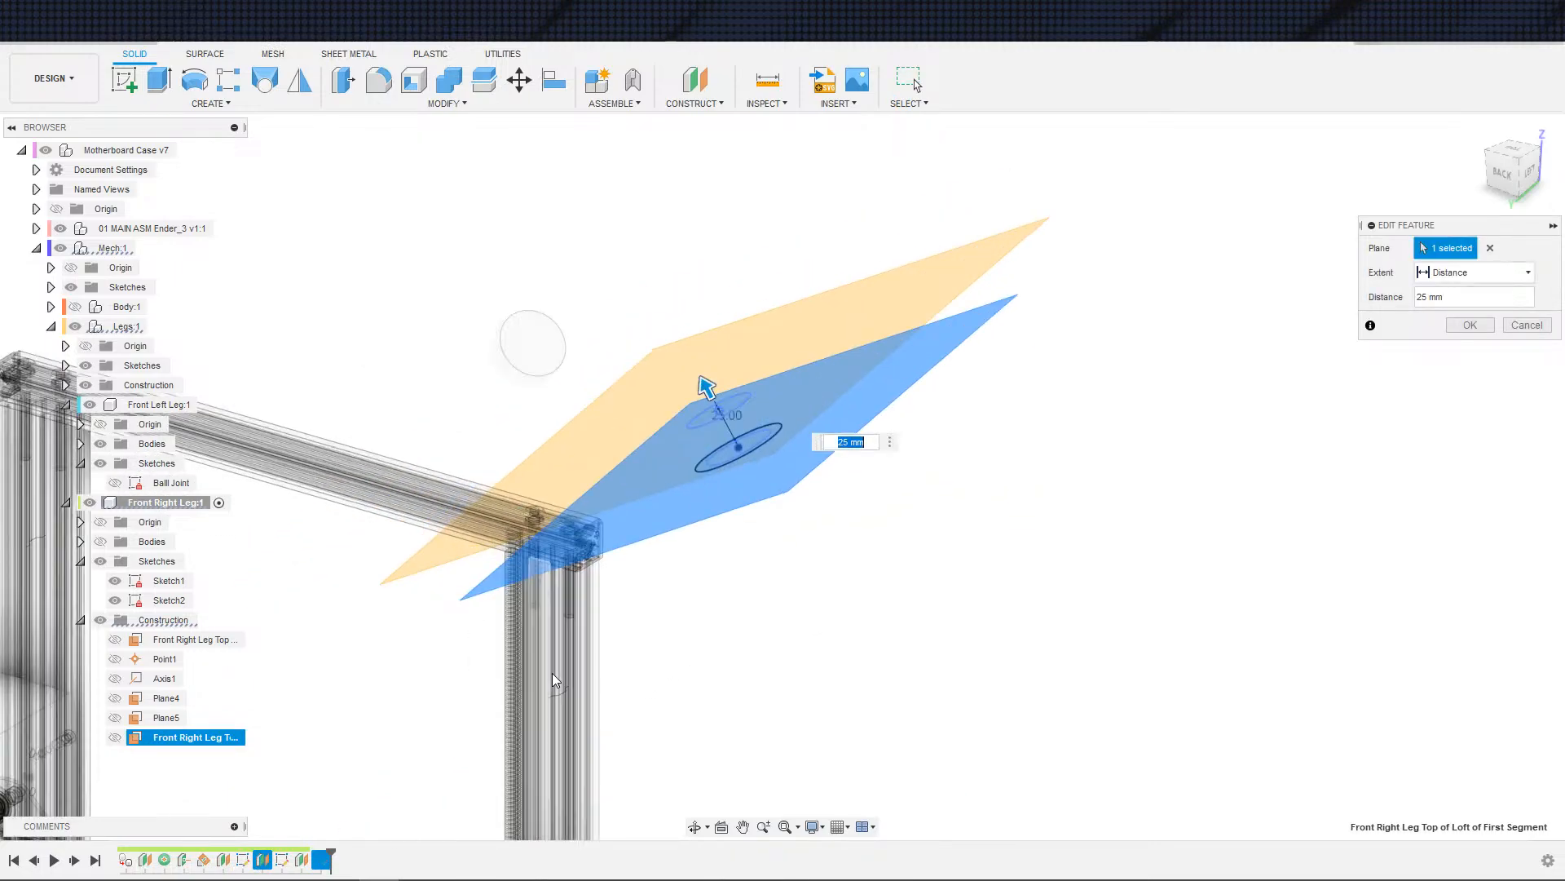
{"action": "scroll", "coordinate": [709, 617], "scroll_direction": "down", "scroll_amount": 2}
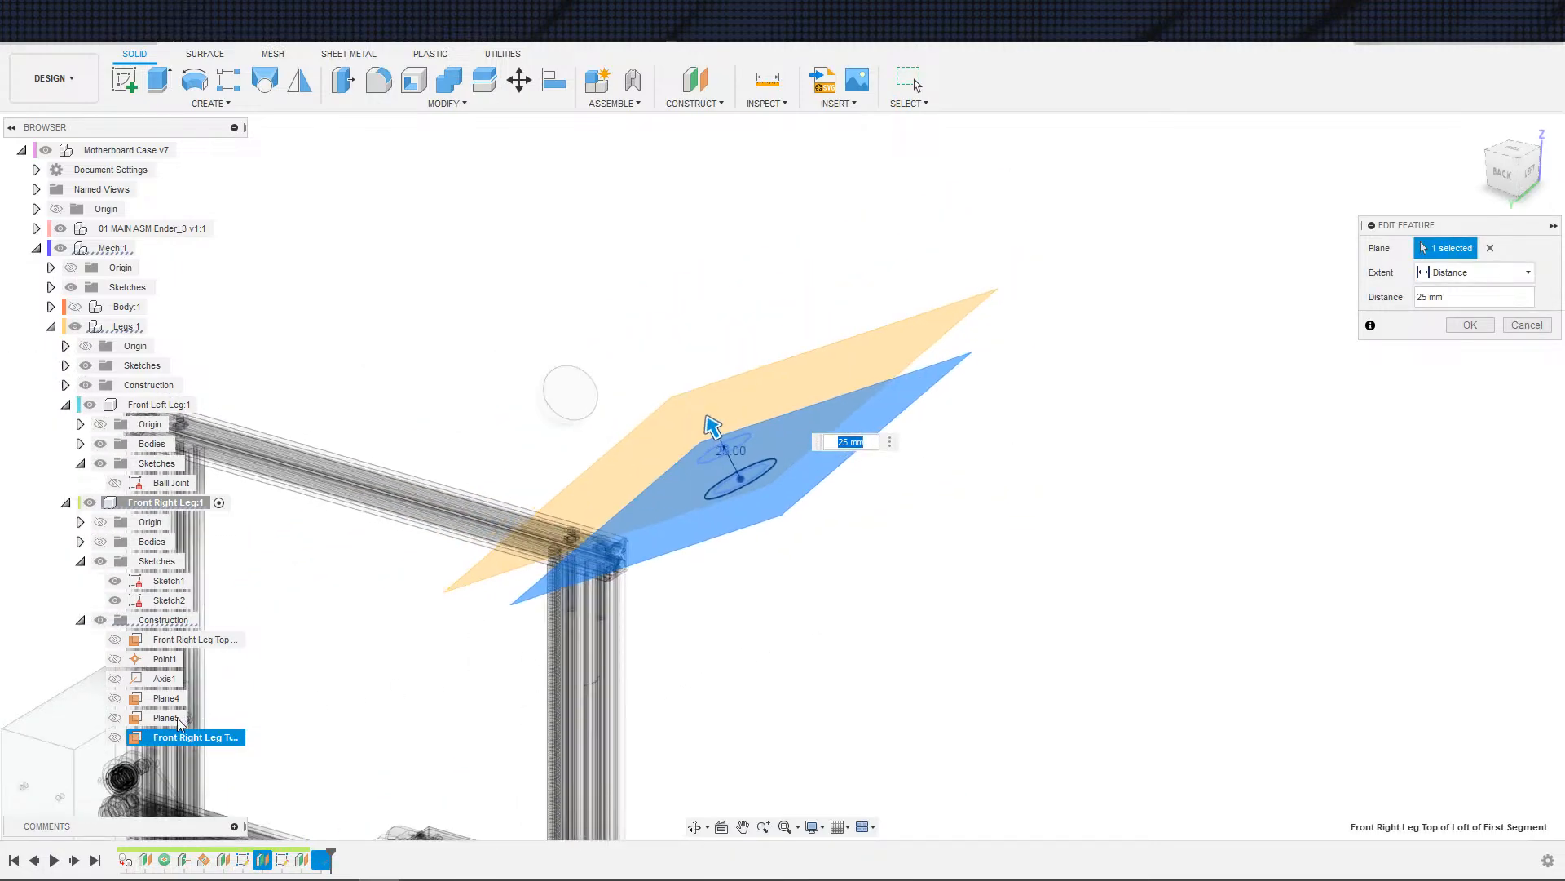
{"action": "middle_click_drag", "start_coordinate": [855, 667], "coordinate": [795, 639], "text": "shift"}
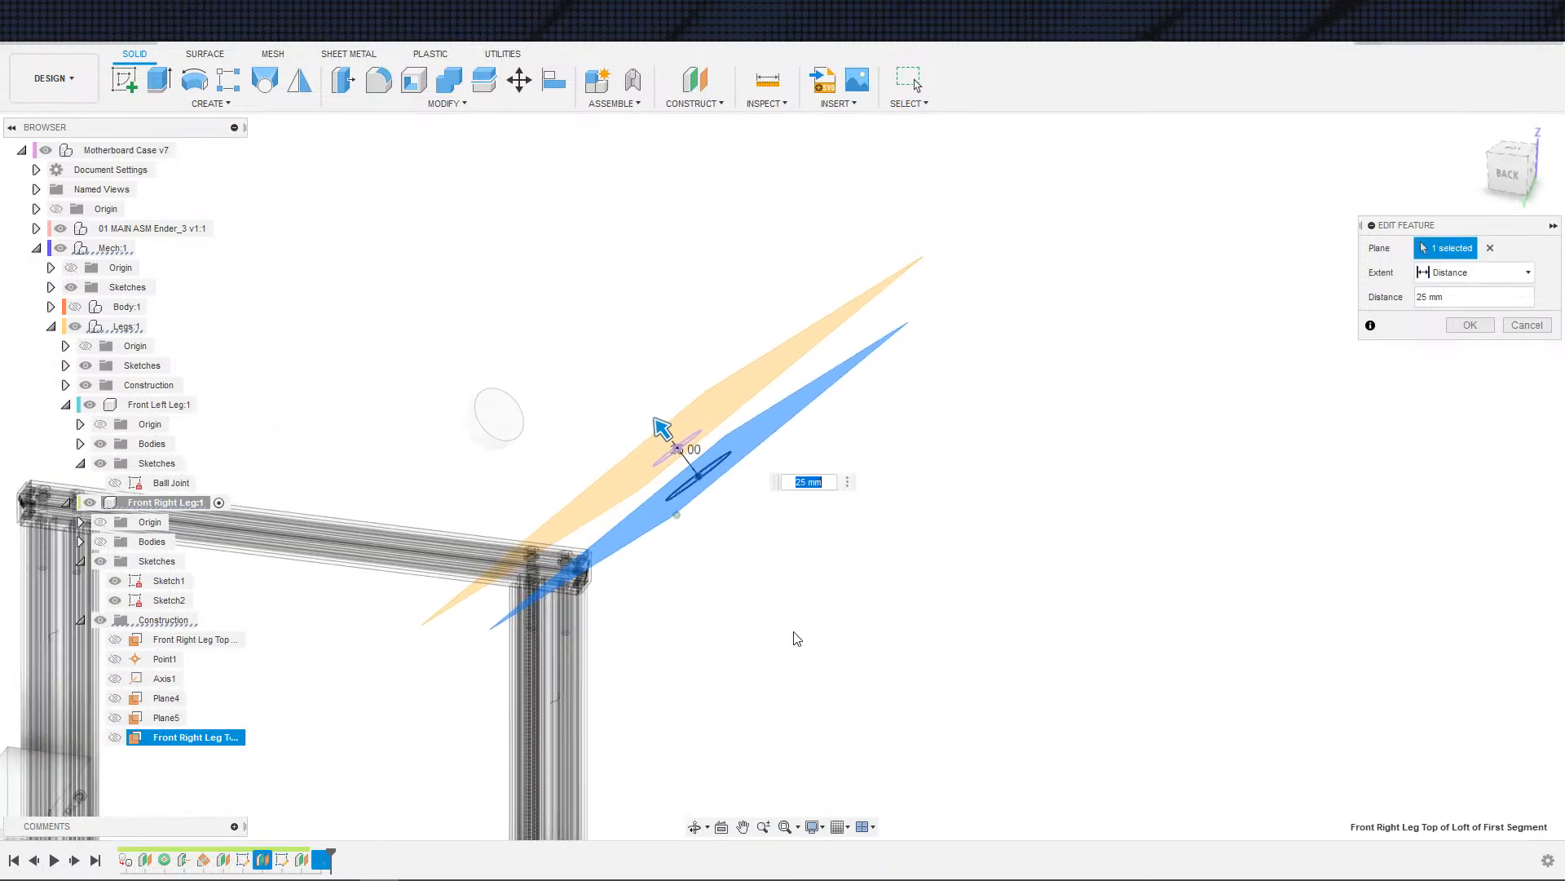
{"action": "left_click", "coordinate": [163, 721]}
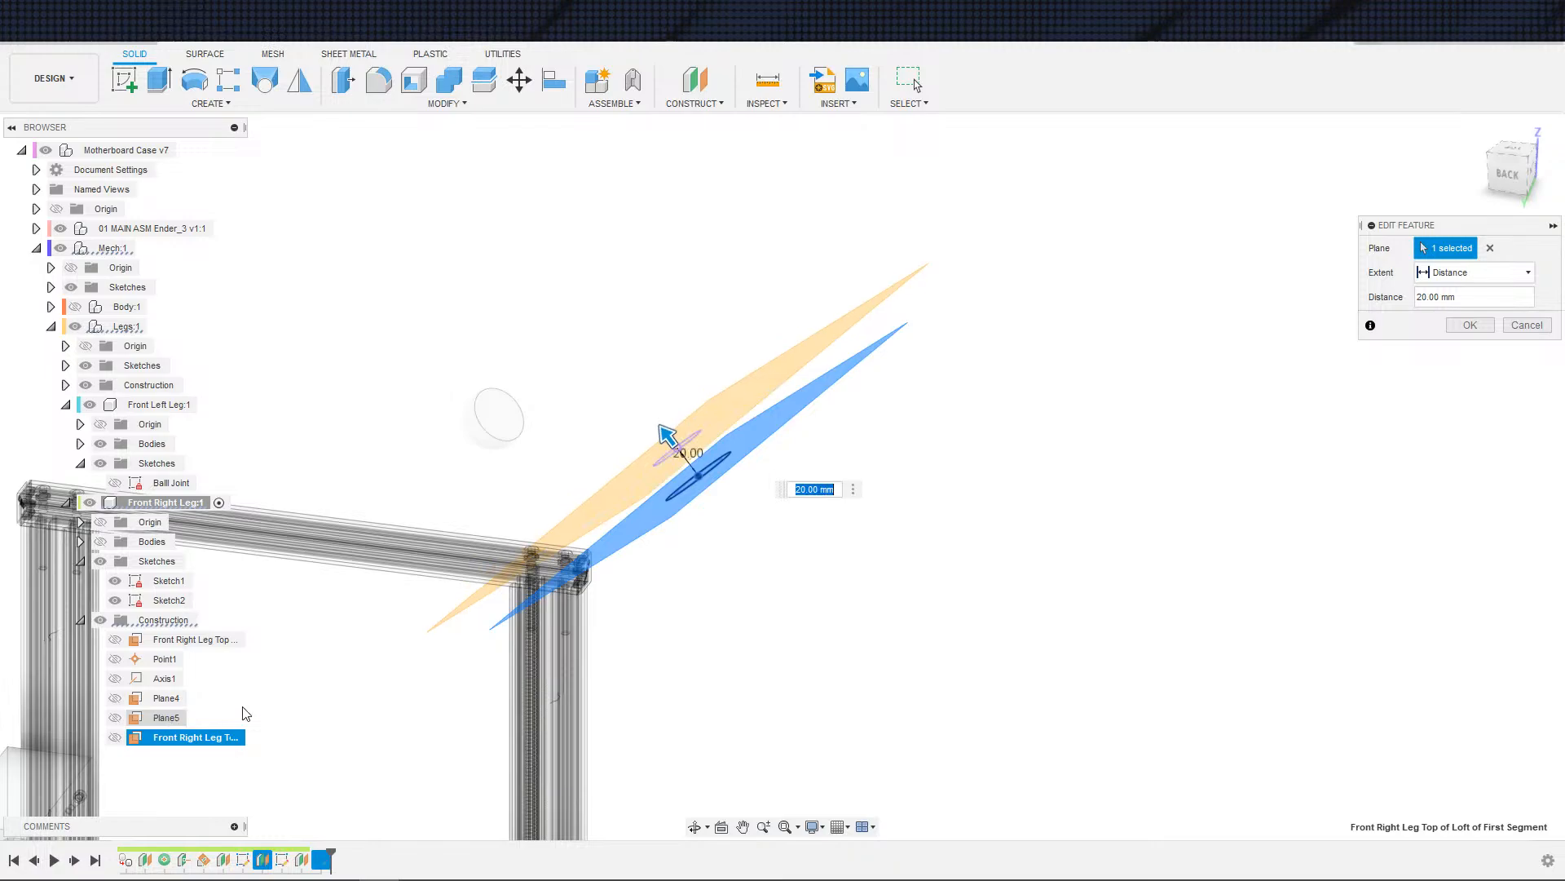
{"action": "middle_click_drag", "start_coordinate": [733, 646], "coordinate": [637, 605], "text": "shift"}
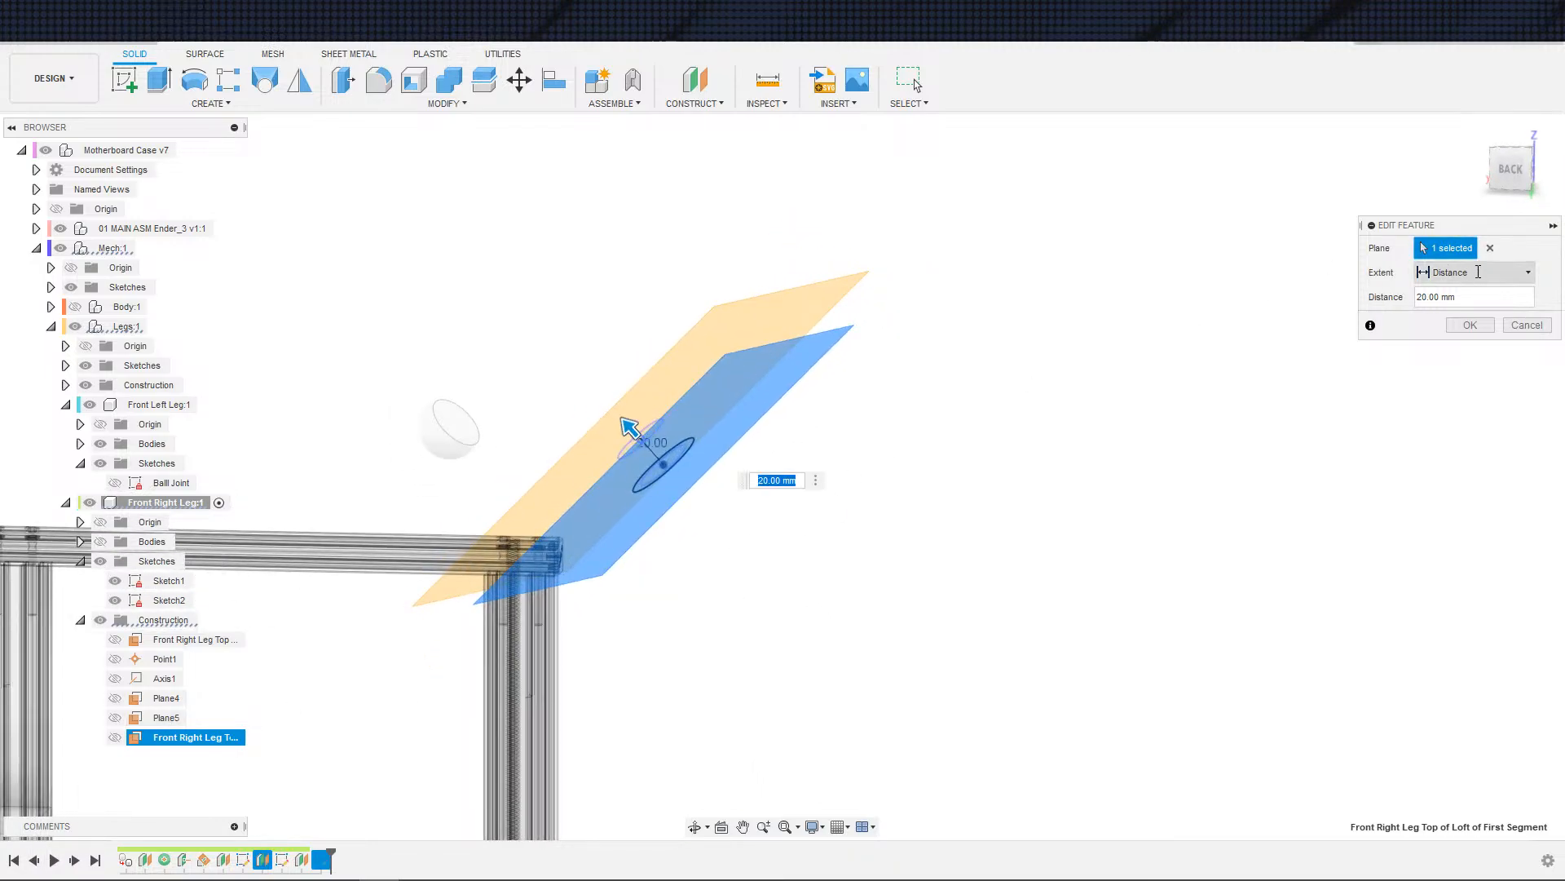
{"action": "left_click", "coordinate": [1489, 248]}
{"action": "left_click", "coordinate": [172, 716]}
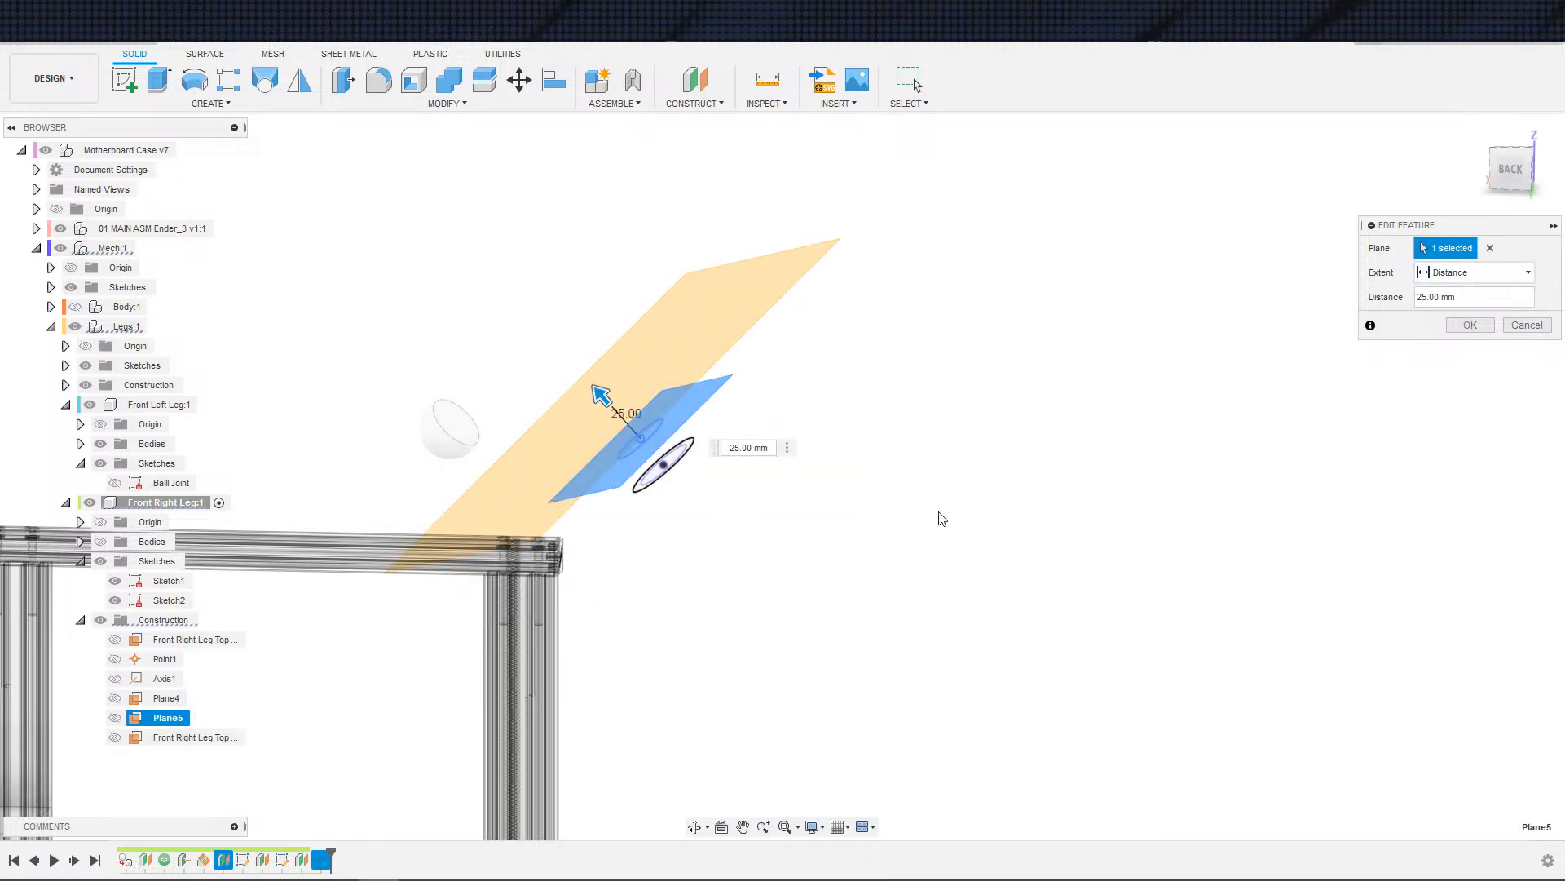
{"action": "type", "text": "-"}
{"action": "key", "text": "Return"}
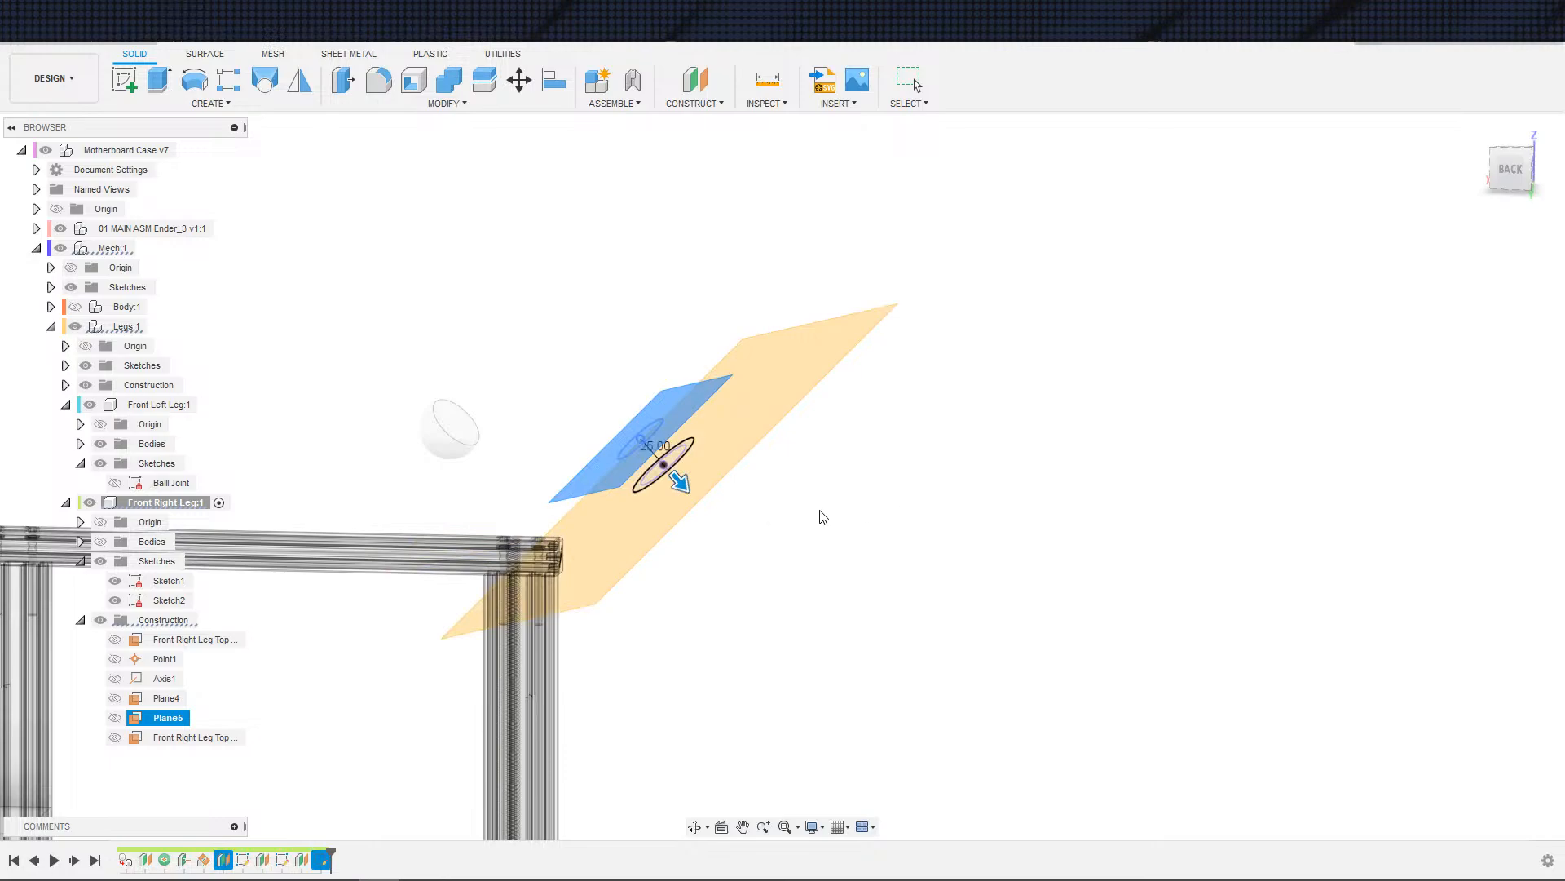
- Change Plane3's reference to the Front Right Leg Top of Loft of First Segment plane, keeping the -25 mm distance
{"action": "scroll", "coordinate": [734, 684], "scroll_direction": "down", "scroll_amount": 3}
{"action": "middle_click_drag", "start_coordinate": [795, 680], "coordinate": [789, 677], "text": "shift"}
{"action": "scroll", "coordinate": [783, 608], "scroll_direction": "up", "scroll_amount": 3}
{"action": "mouse_move", "coordinate": [782, 608]}
{"action": "middle_mouse_down"}
{"action": "mouse_move", "coordinate": [723, 657]}
{"action": "mouse_move", "coordinate": [757, 587]}
{"action": "middle_mouse_up"}
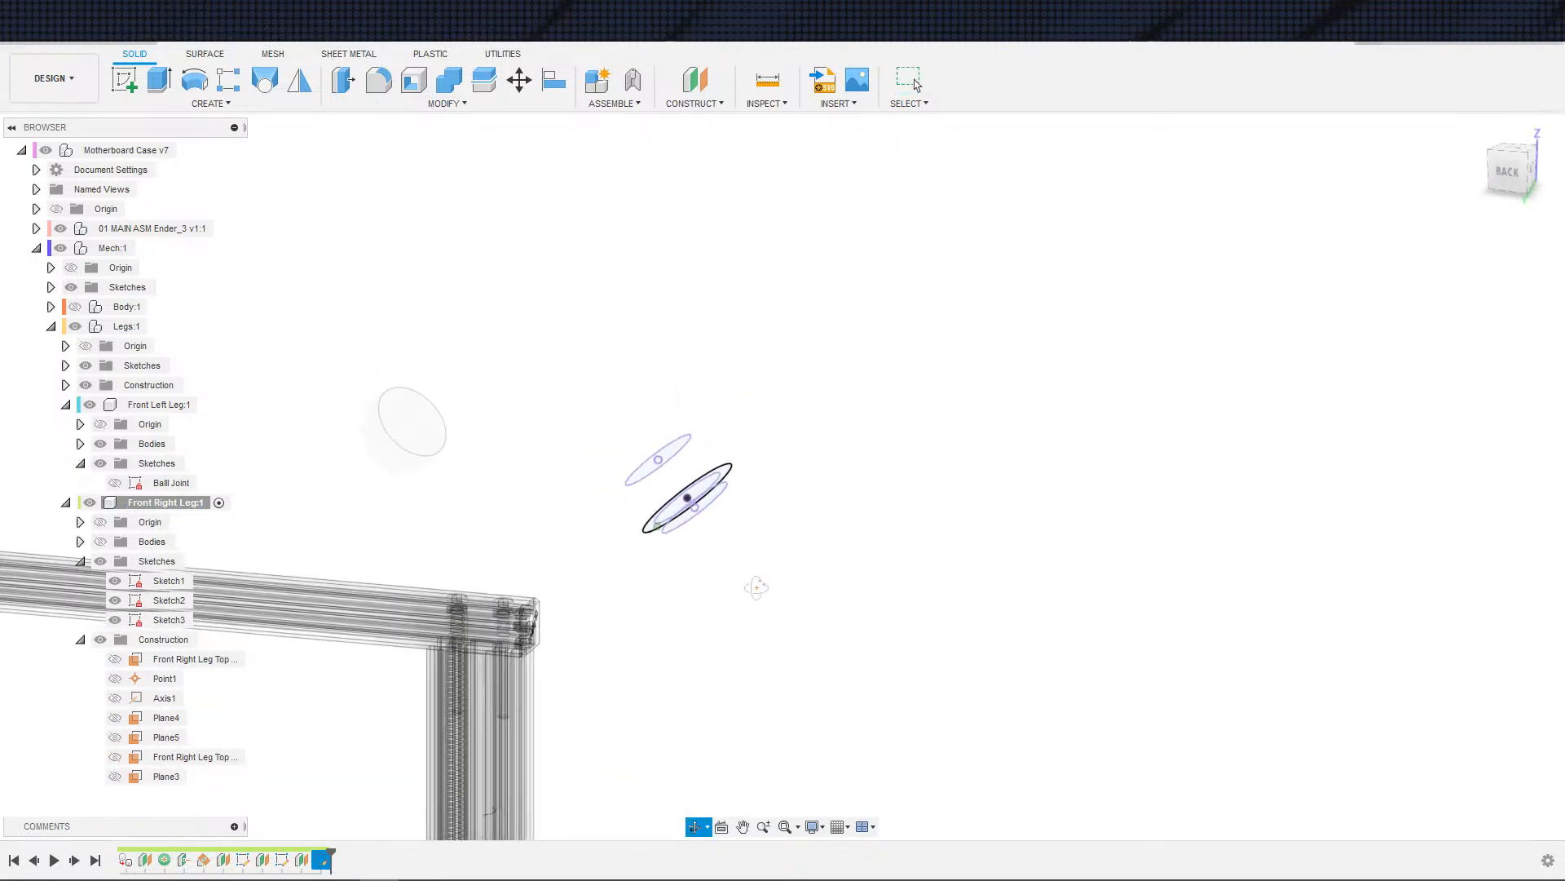
{"action": "left_click", "coordinate": [197, 758]}
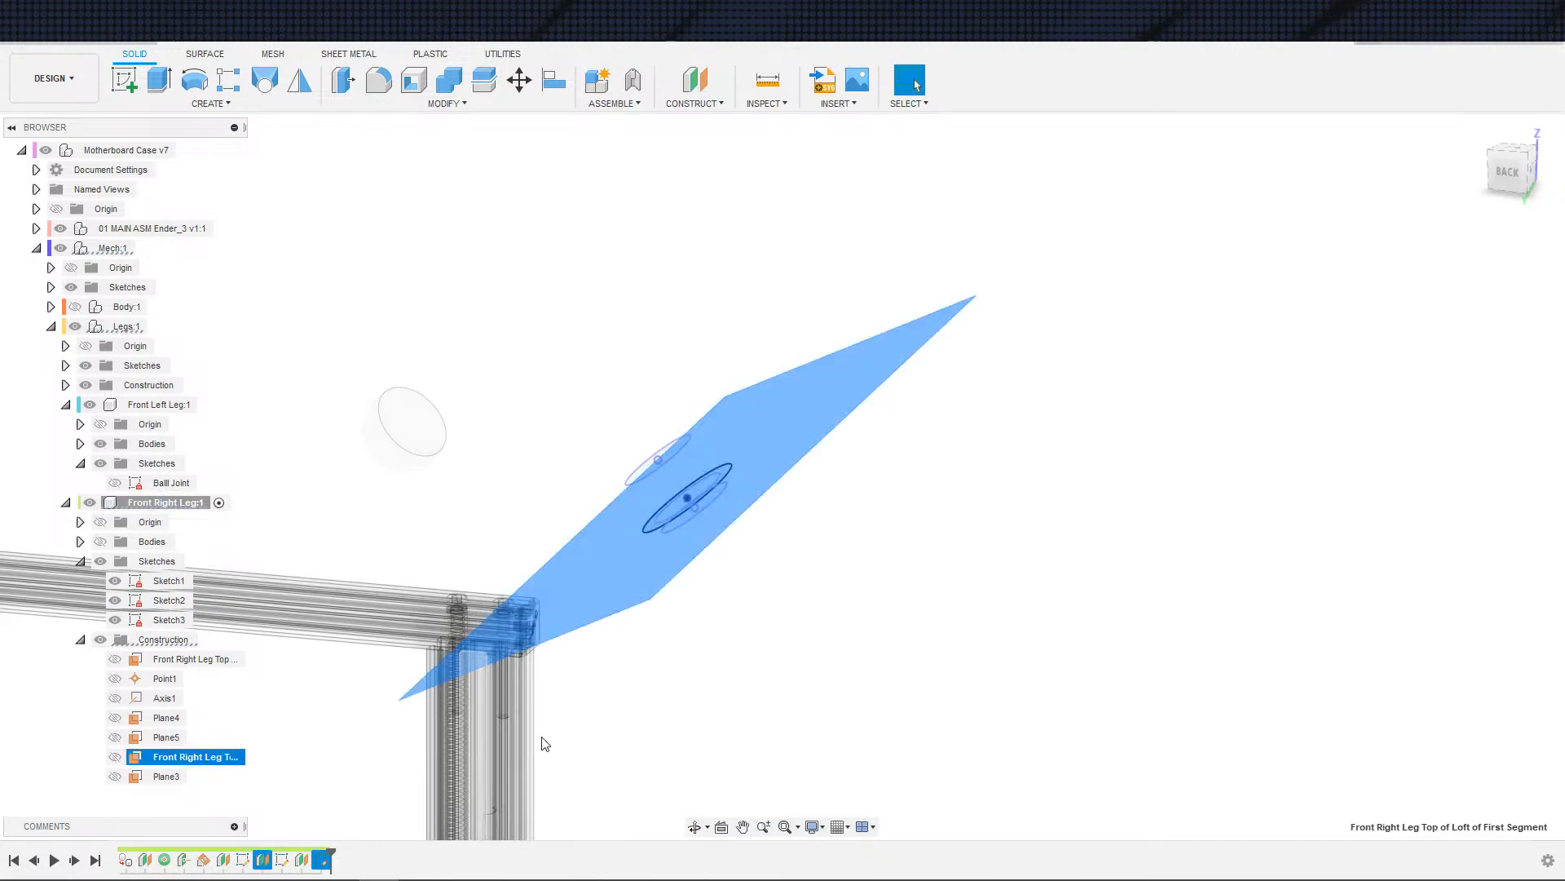
{"action": "left_click", "coordinate": [575, 748]}
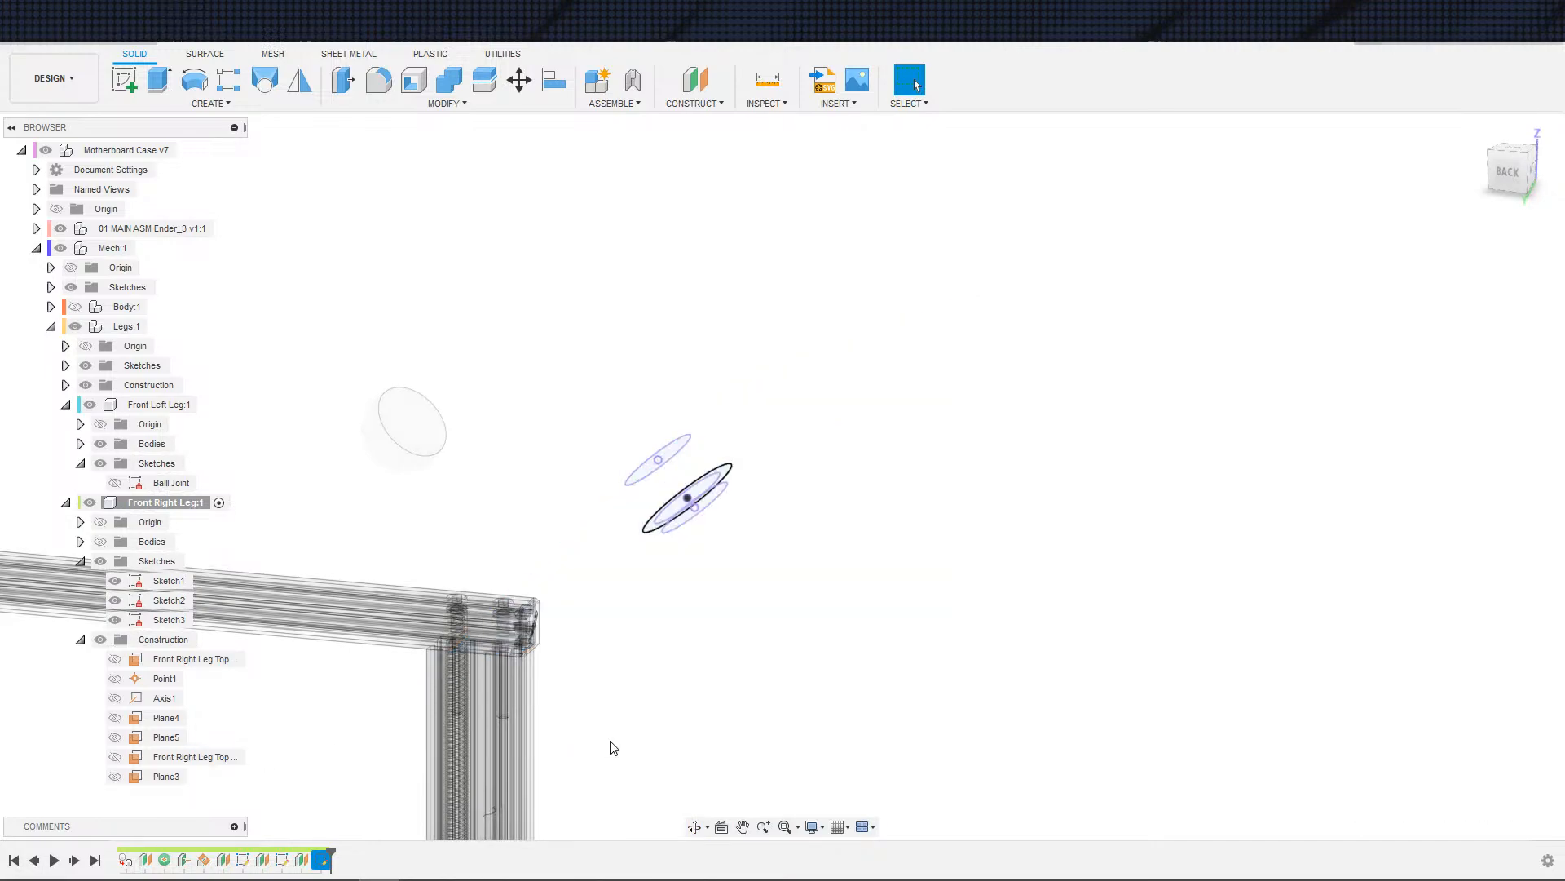
{"action": "double_click", "coordinate": [322, 860]}
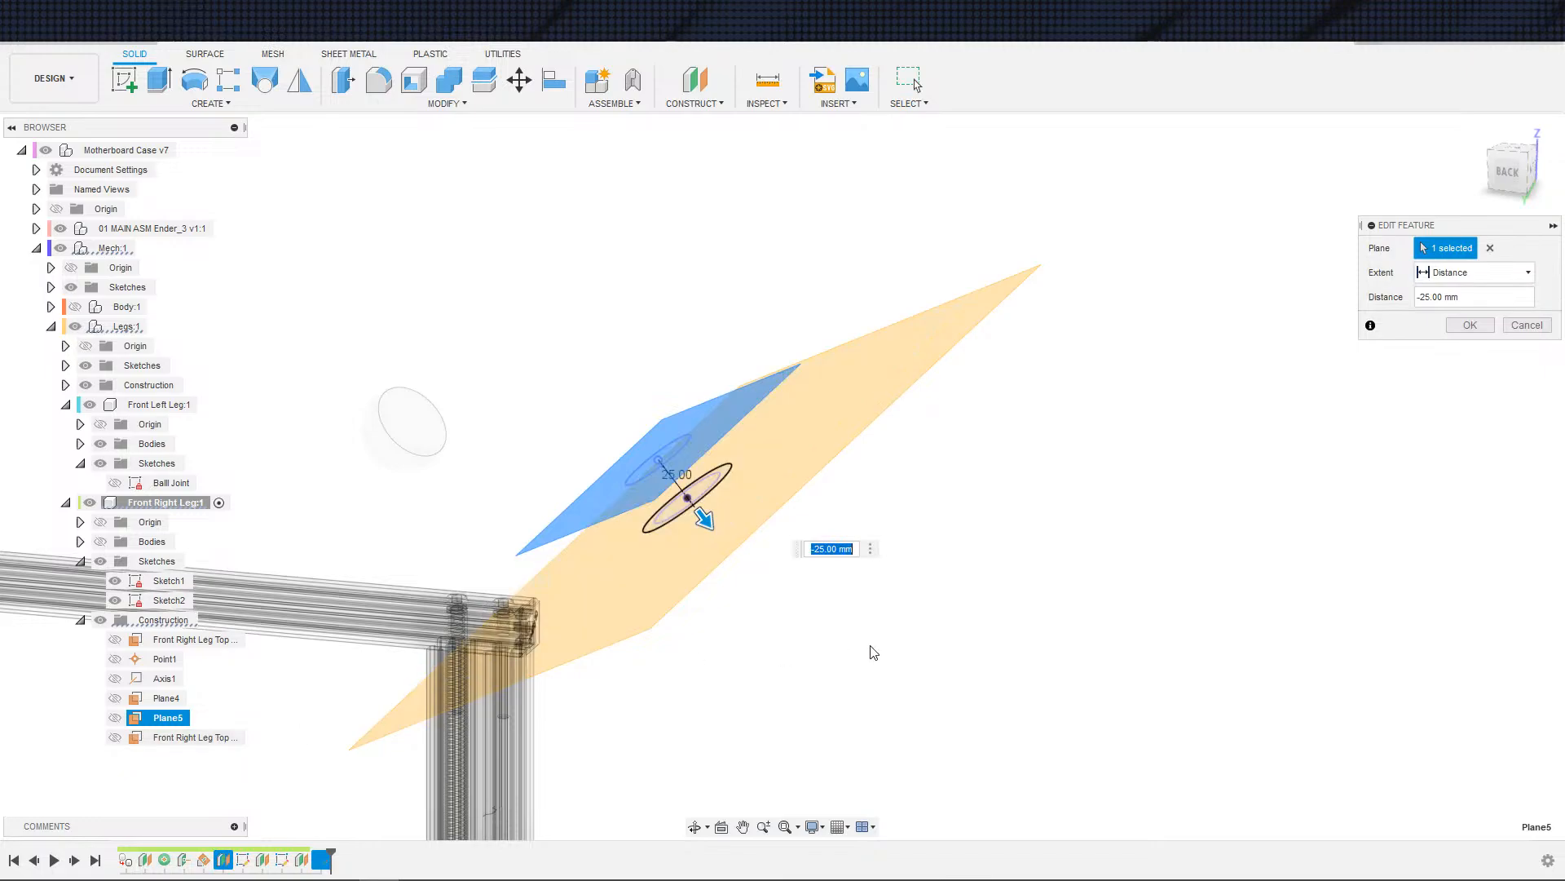
{"action": "left_click", "coordinate": [1491, 248]}
{"action": "left_click", "coordinate": [188, 736]}
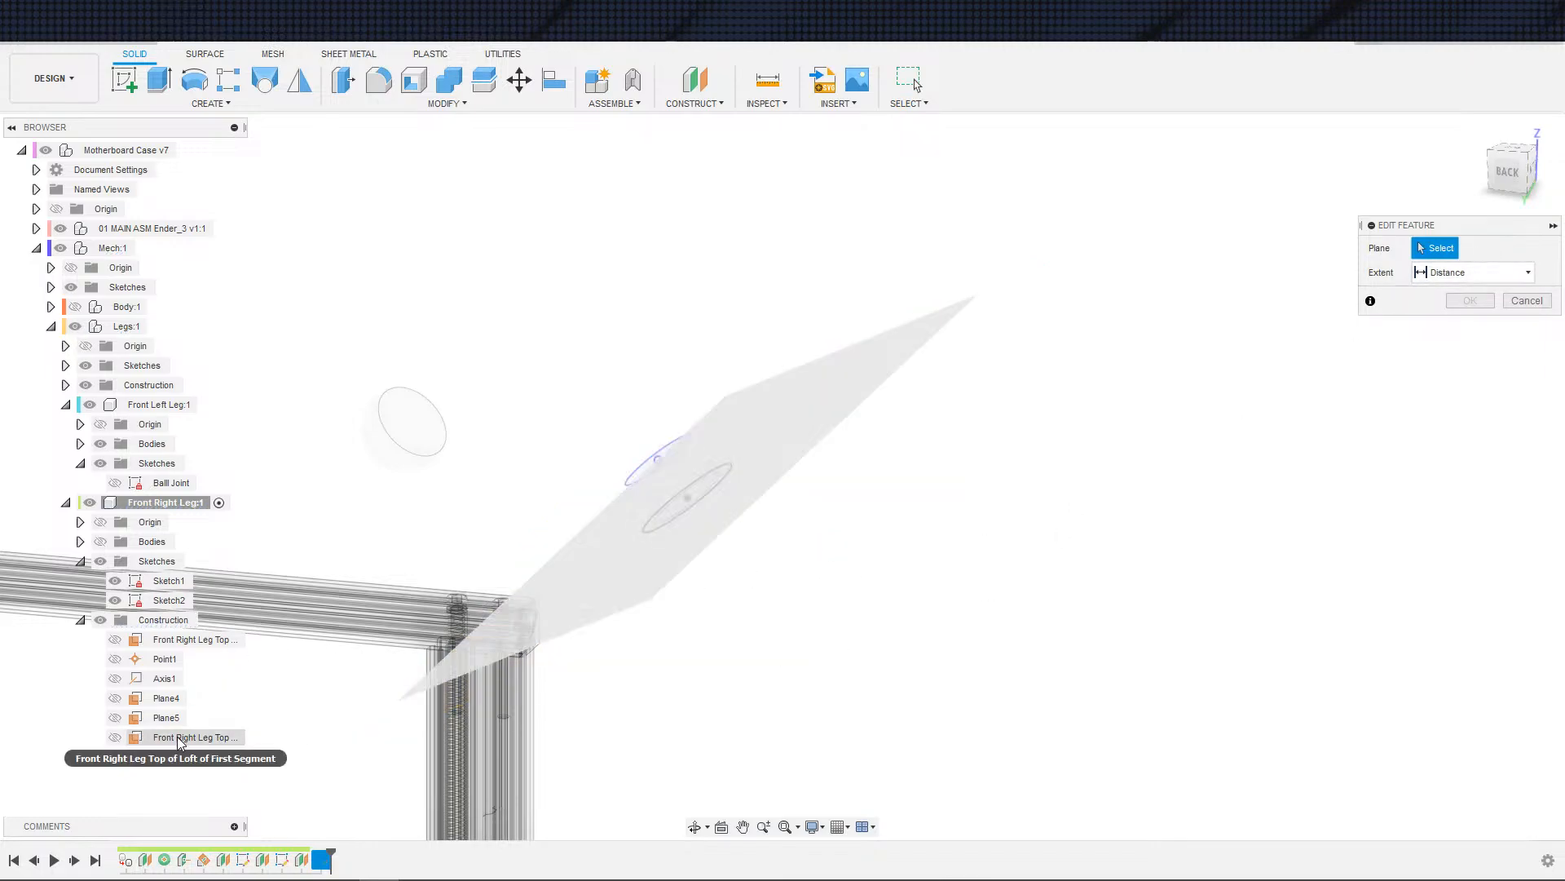
{"action": "scroll", "coordinate": [895, 652], "scroll_direction": "down", "scroll_amount": 1}
{"action": "middle_click_drag", "start_coordinate": [905, 667], "coordinate": [936, 684], "text": "shift"}
{"action": "scroll", "coordinate": [900, 659], "scroll_direction": "down", "scroll_amount": 1}
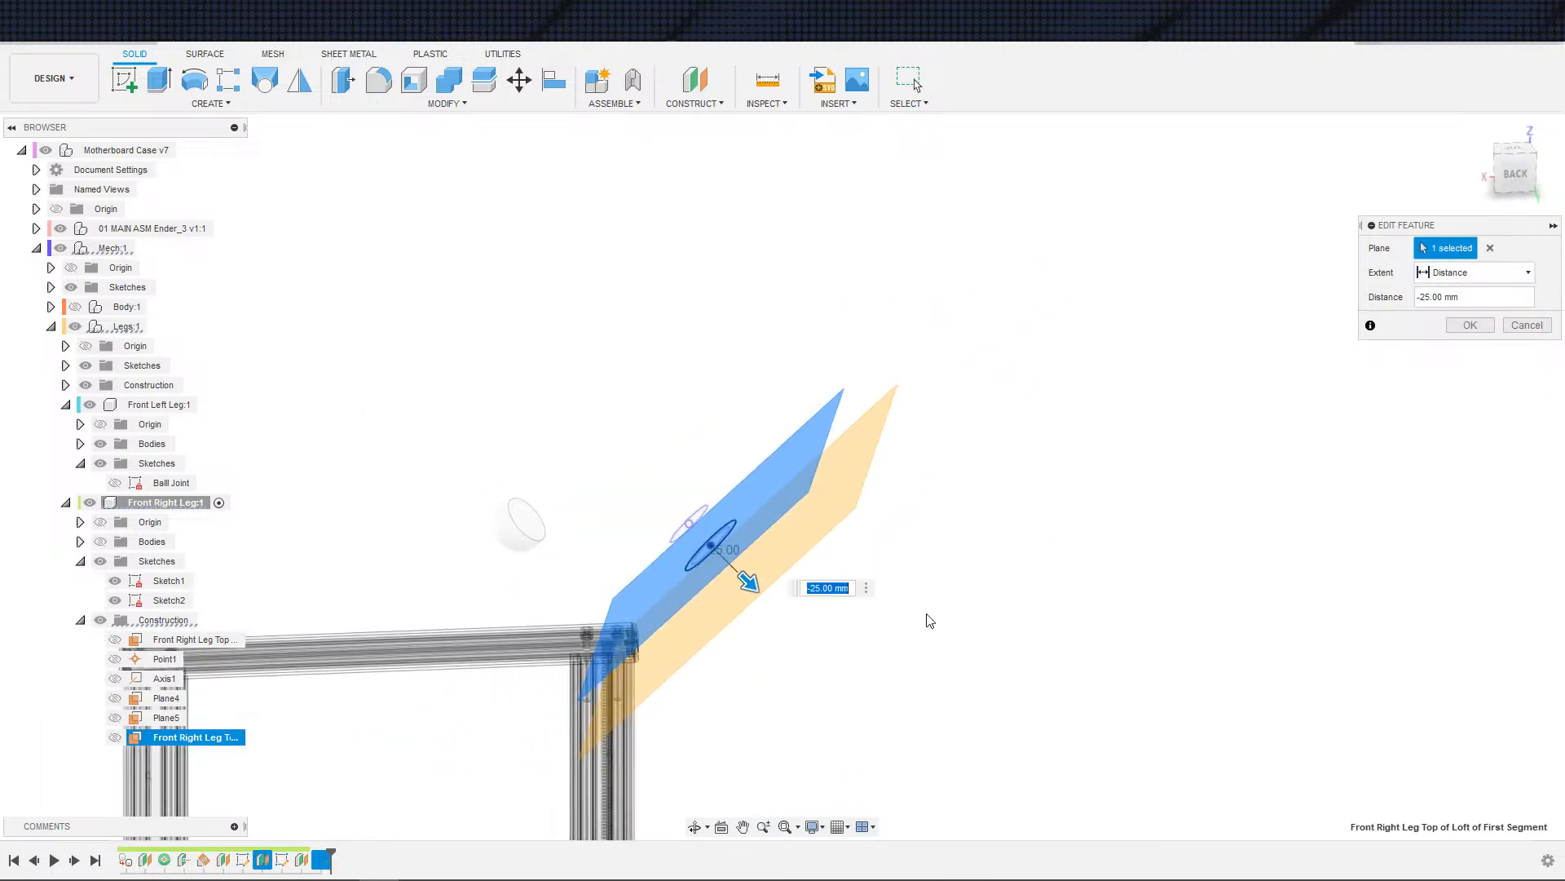
{"action": "left_click", "coordinate": [1470, 324]}
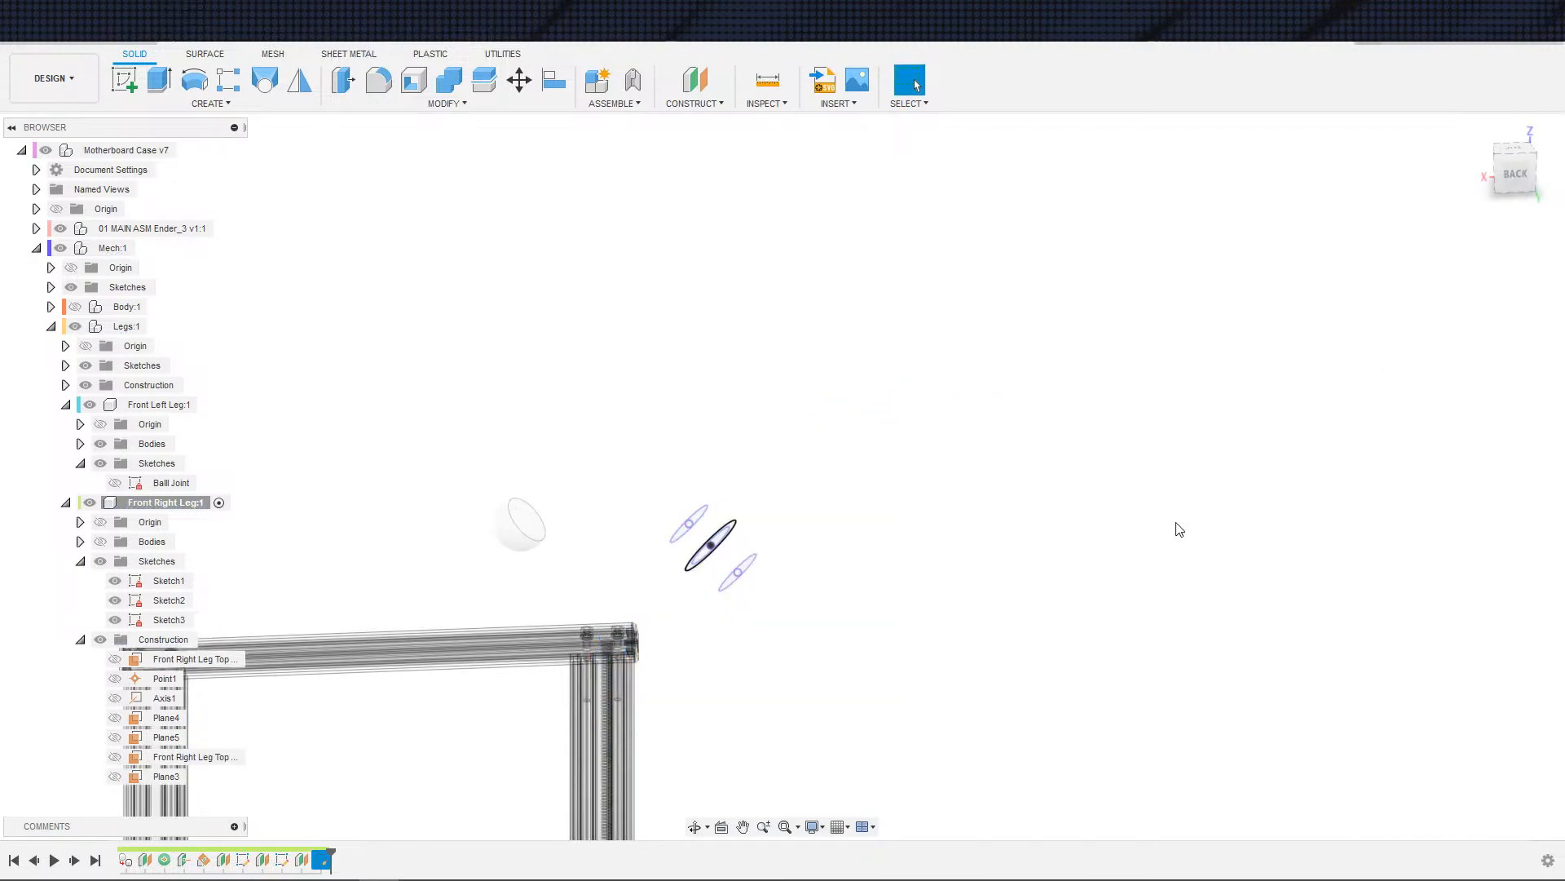
{"action": "middle_click_drag", "start_coordinate": [1178, 528], "coordinate": [1156, 527], "text": "shift"}
{"action": "left_click", "coordinate": [264, 80]}
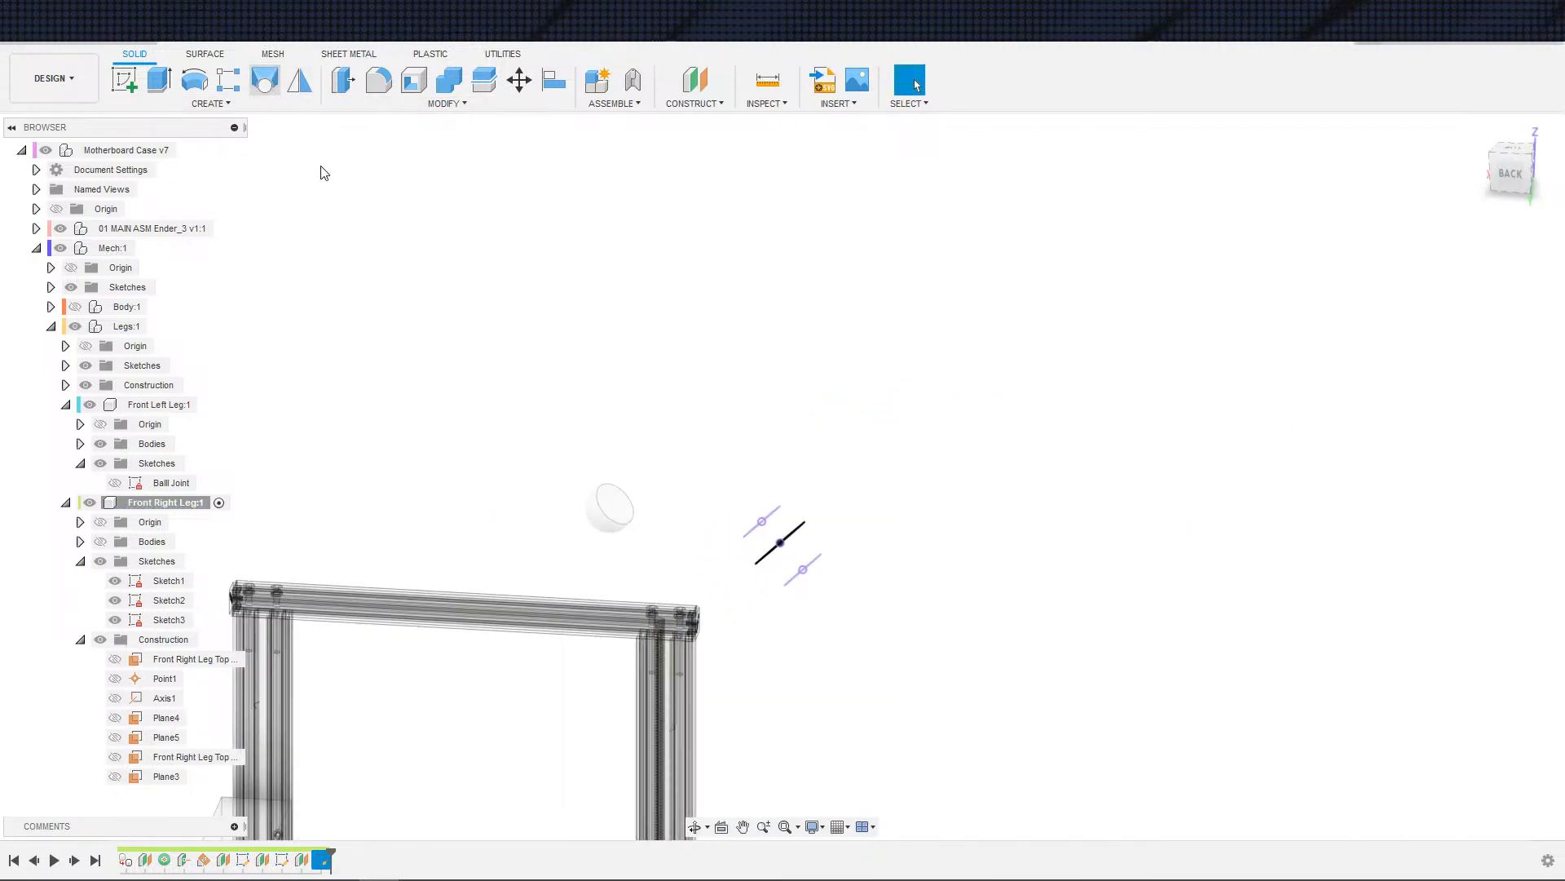
{"action": "scroll", "coordinate": [816, 481], "scroll_direction": "up", "scroll_amount": 2}
{"action": "middle_click_drag", "start_coordinate": [800, 501], "coordinate": [525, 318]}
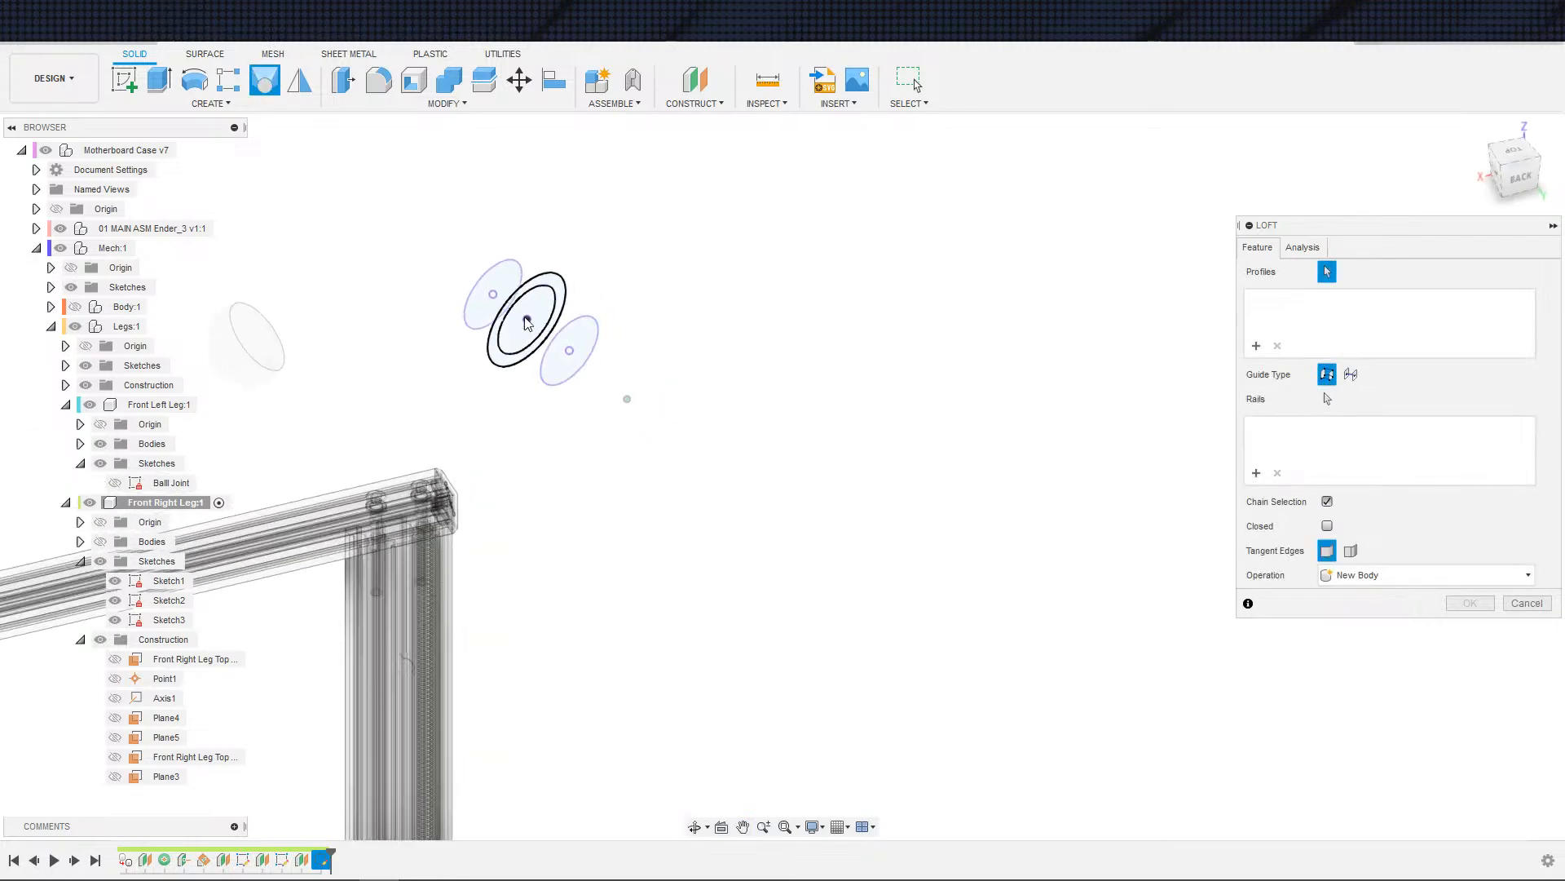
{"action": "scroll", "coordinate": [520, 318], "scroll_direction": "up", "scroll_amount": 2}
{"action": "left_click", "coordinate": [495, 290]}
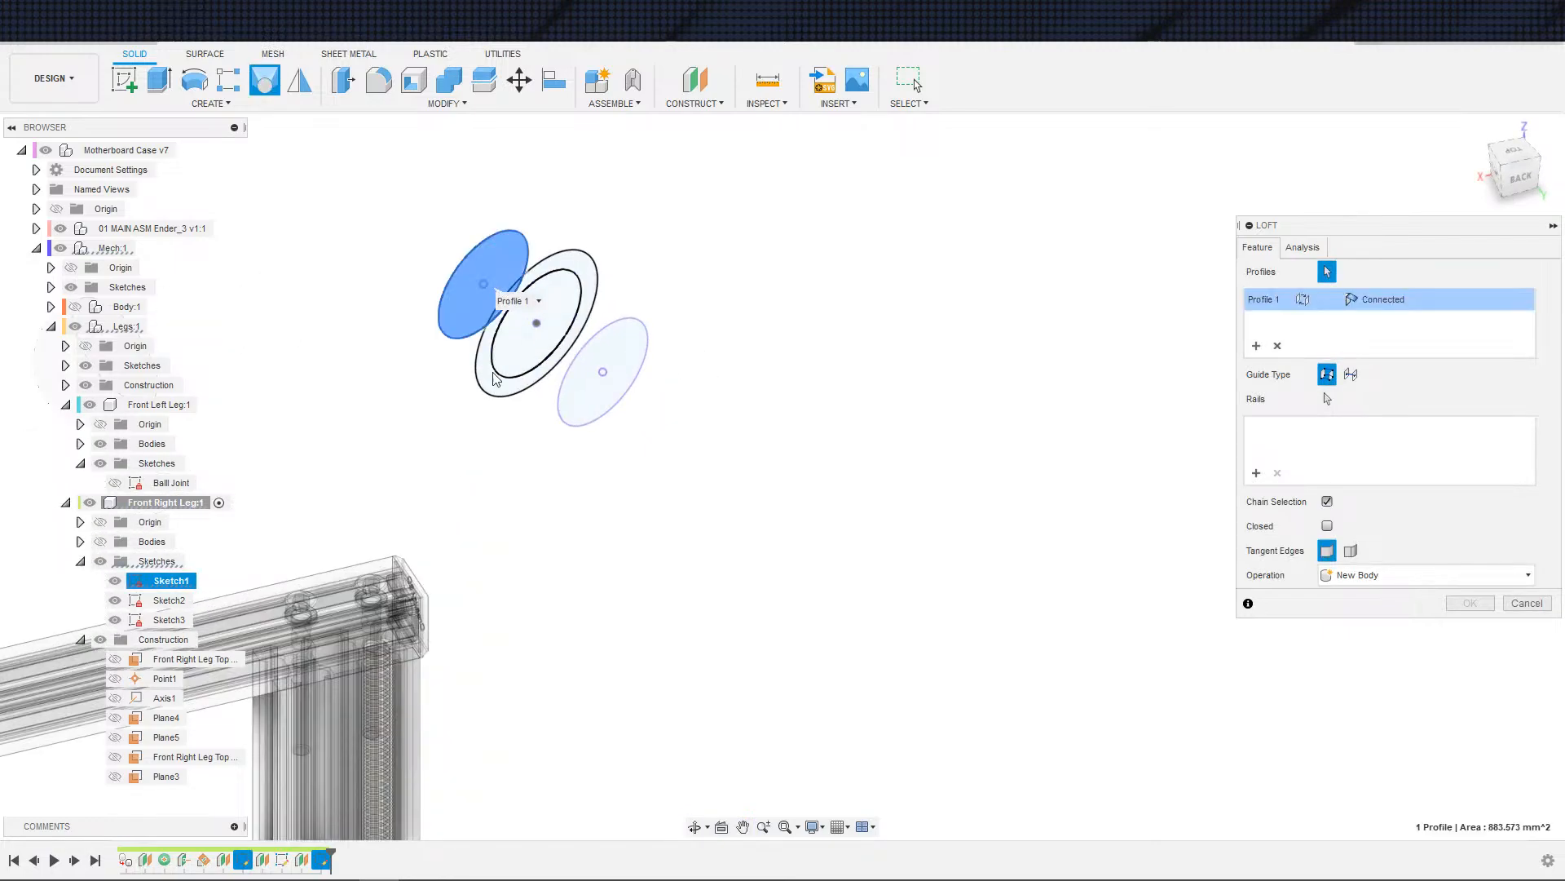
{"action": "key", "text": "Escape"}
- Convert the inner projected circle in Sketch2 to construction geometry, hide Sketch1 and finish the sketch
{"action": "double_click", "coordinate": [180, 598]}
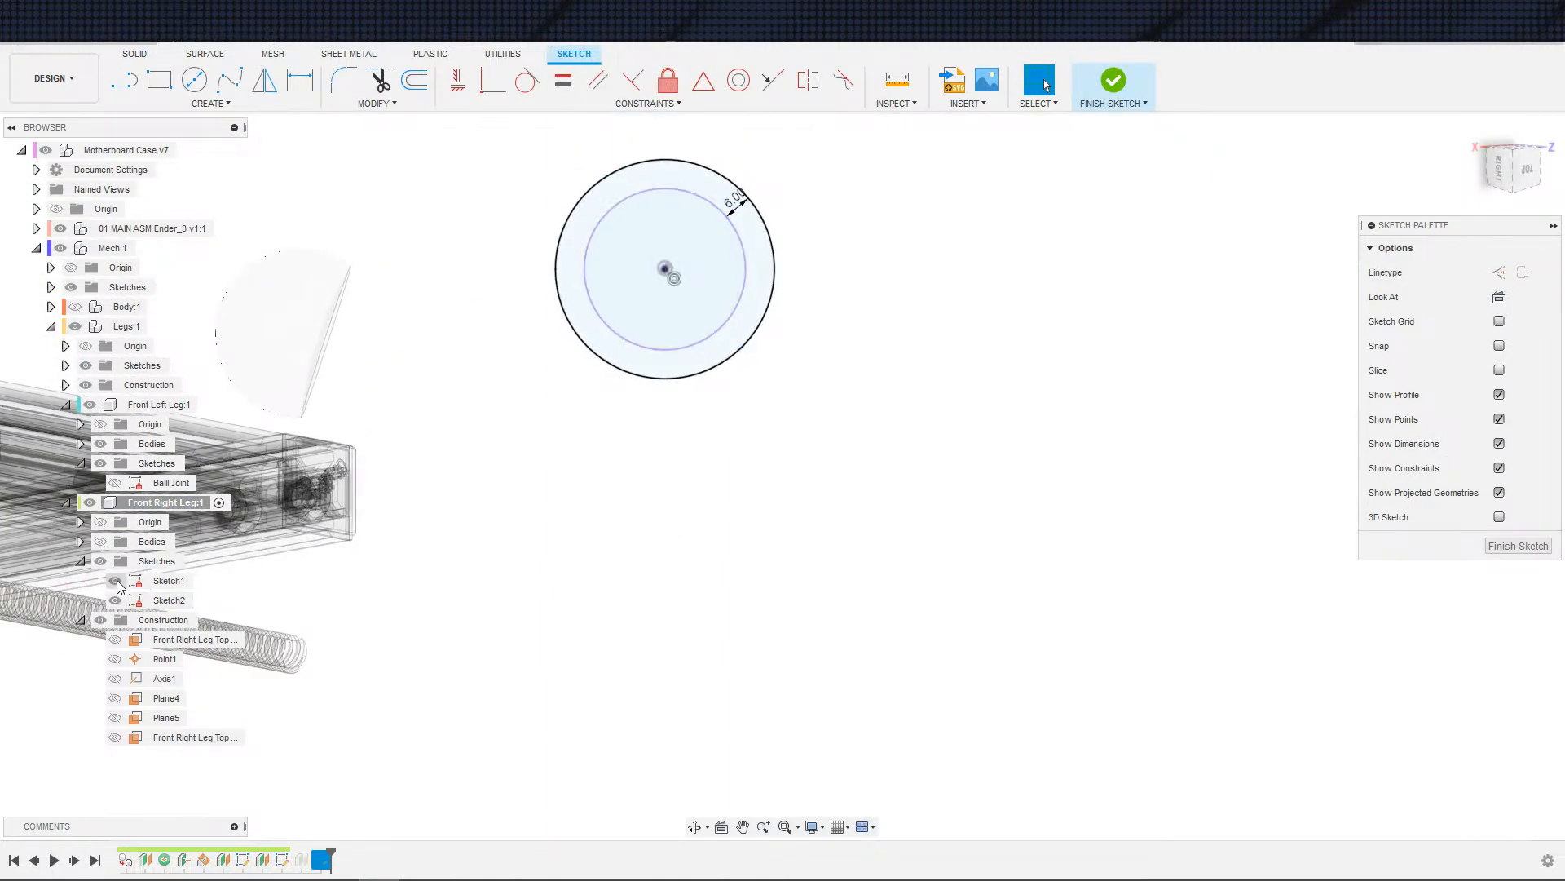
{"action": "left_click", "coordinate": [727, 324]}
{"action": "key", "text": "x"}
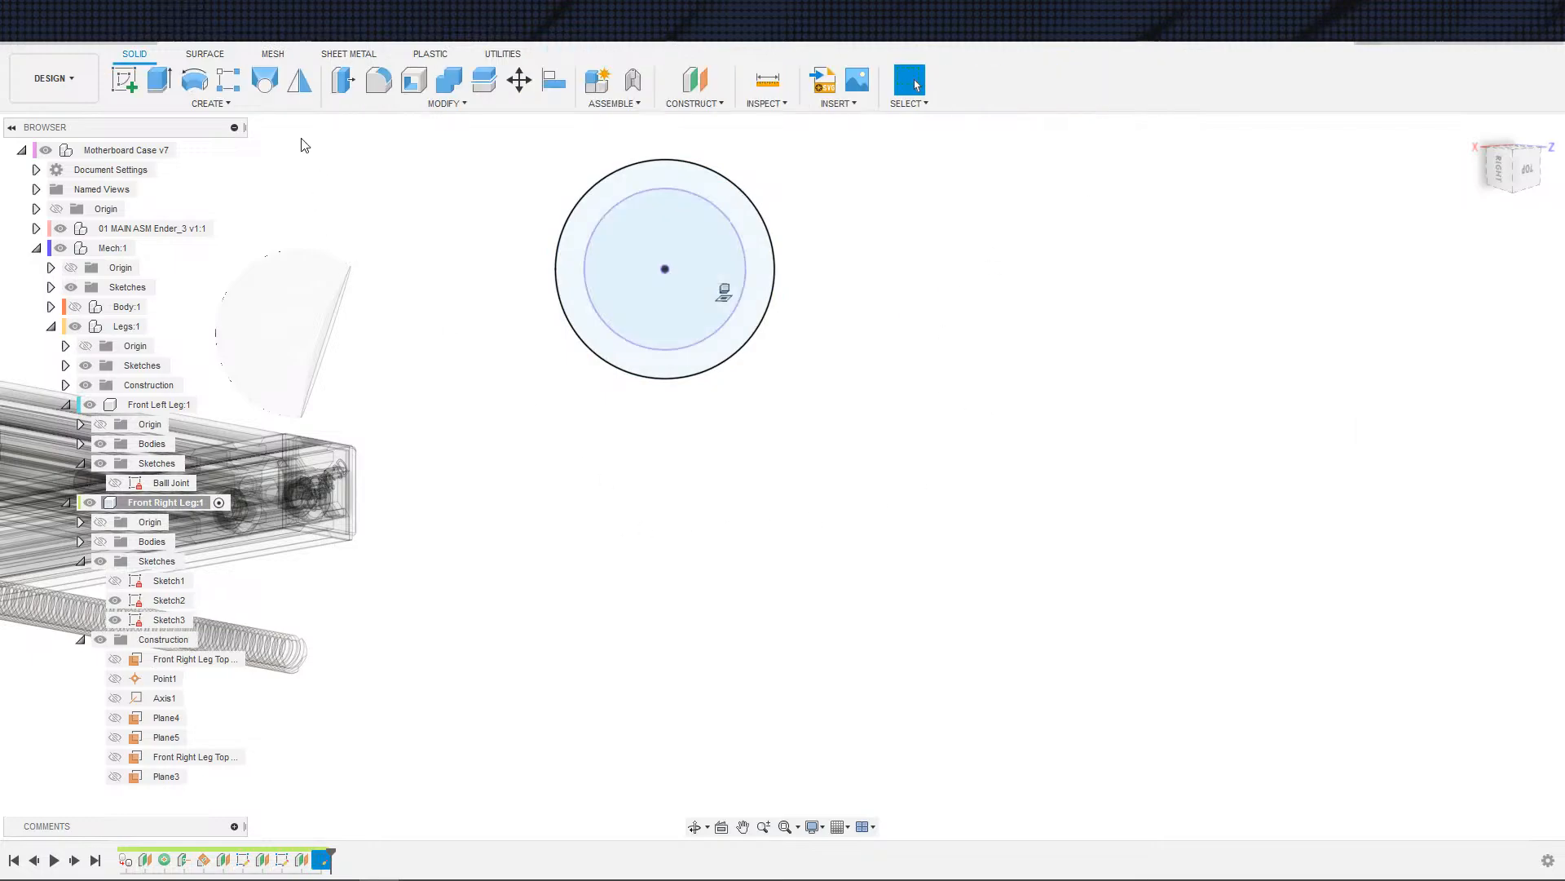
- Start a Loft through the Sketch1 circle, the full Sketch2 circle and the Sketch3 circle, showing Sketch1 for selection
{"action": "left_click", "coordinate": [262, 79]}
{"action": "mouse_move", "coordinate": [775, 494]}
{"action": "middle_mouse_down", "text": "shift"}
{"action": "mouse_move", "coordinate": [786, 412]}
{"action": "mouse_move", "coordinate": [870, 433]}
{"action": "mouse_move", "coordinate": [776, 681]}
{"action": "middle_mouse_up", "text": "shift"}
{"action": "left_click", "coordinate": [115, 581]}
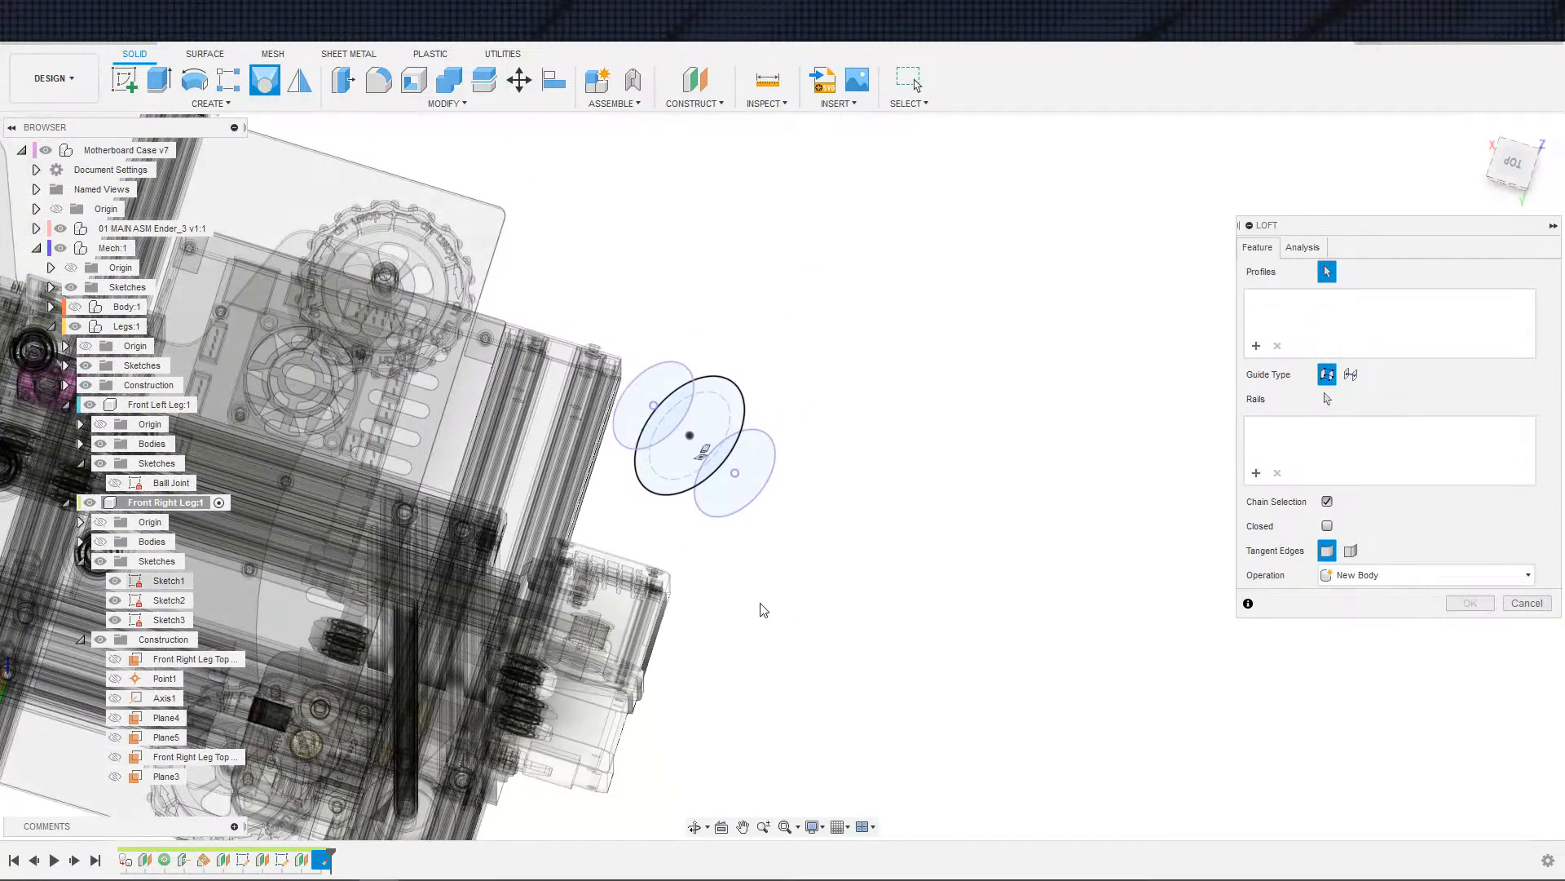
{"action": "scroll", "coordinate": [838, 563], "scroll_direction": "up", "scroll_amount": 3}
{"action": "left_click", "coordinate": [571, 352]}
{"action": "left_click", "coordinate": [656, 385]}
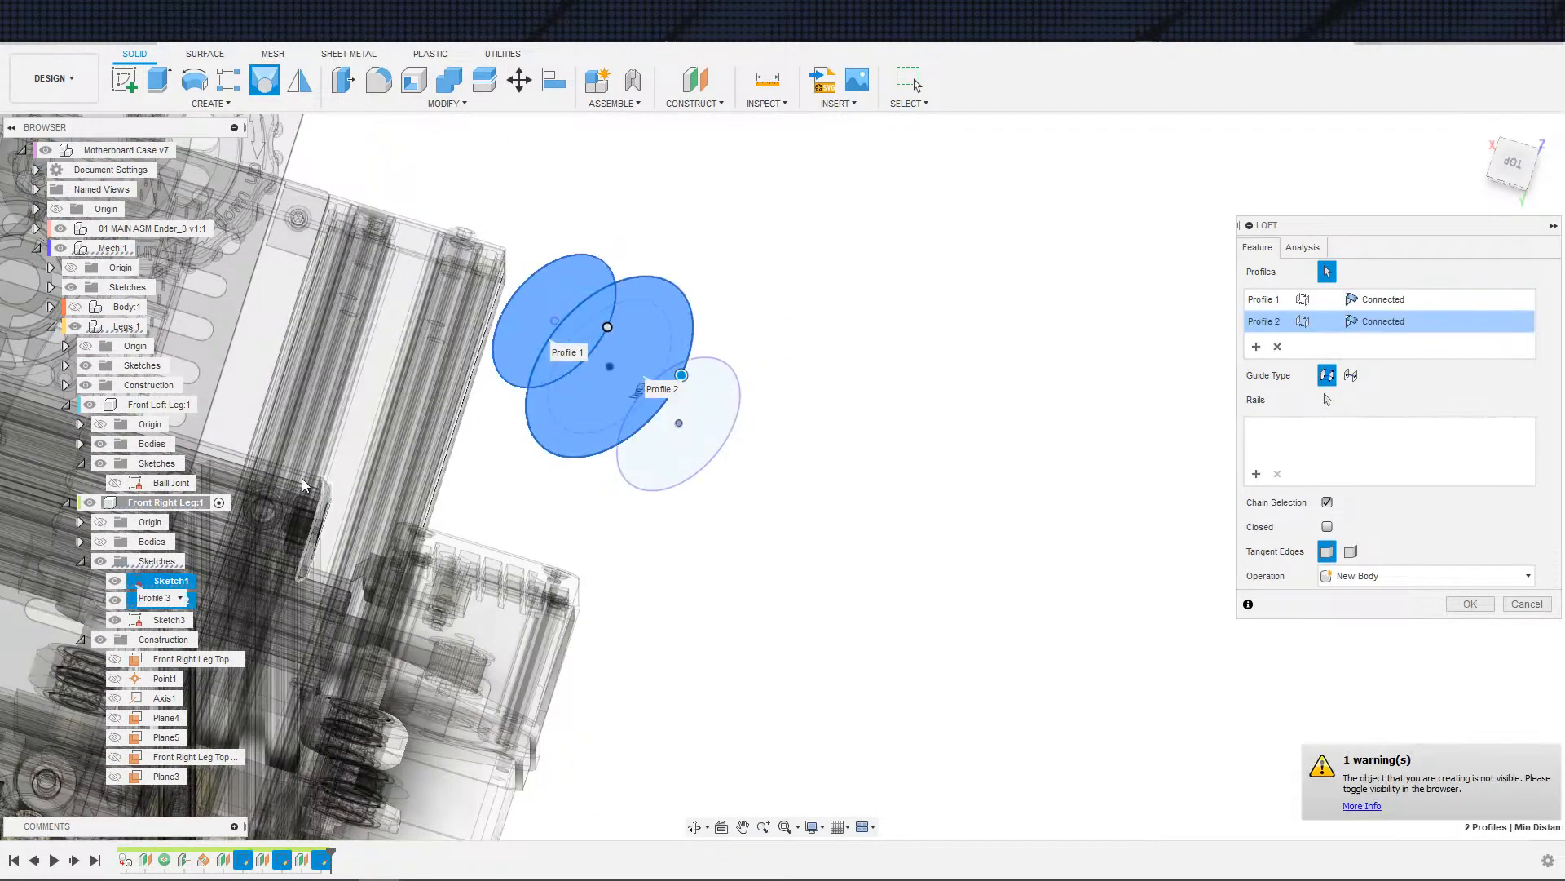
{"action": "left_click", "coordinate": [653, 463]}
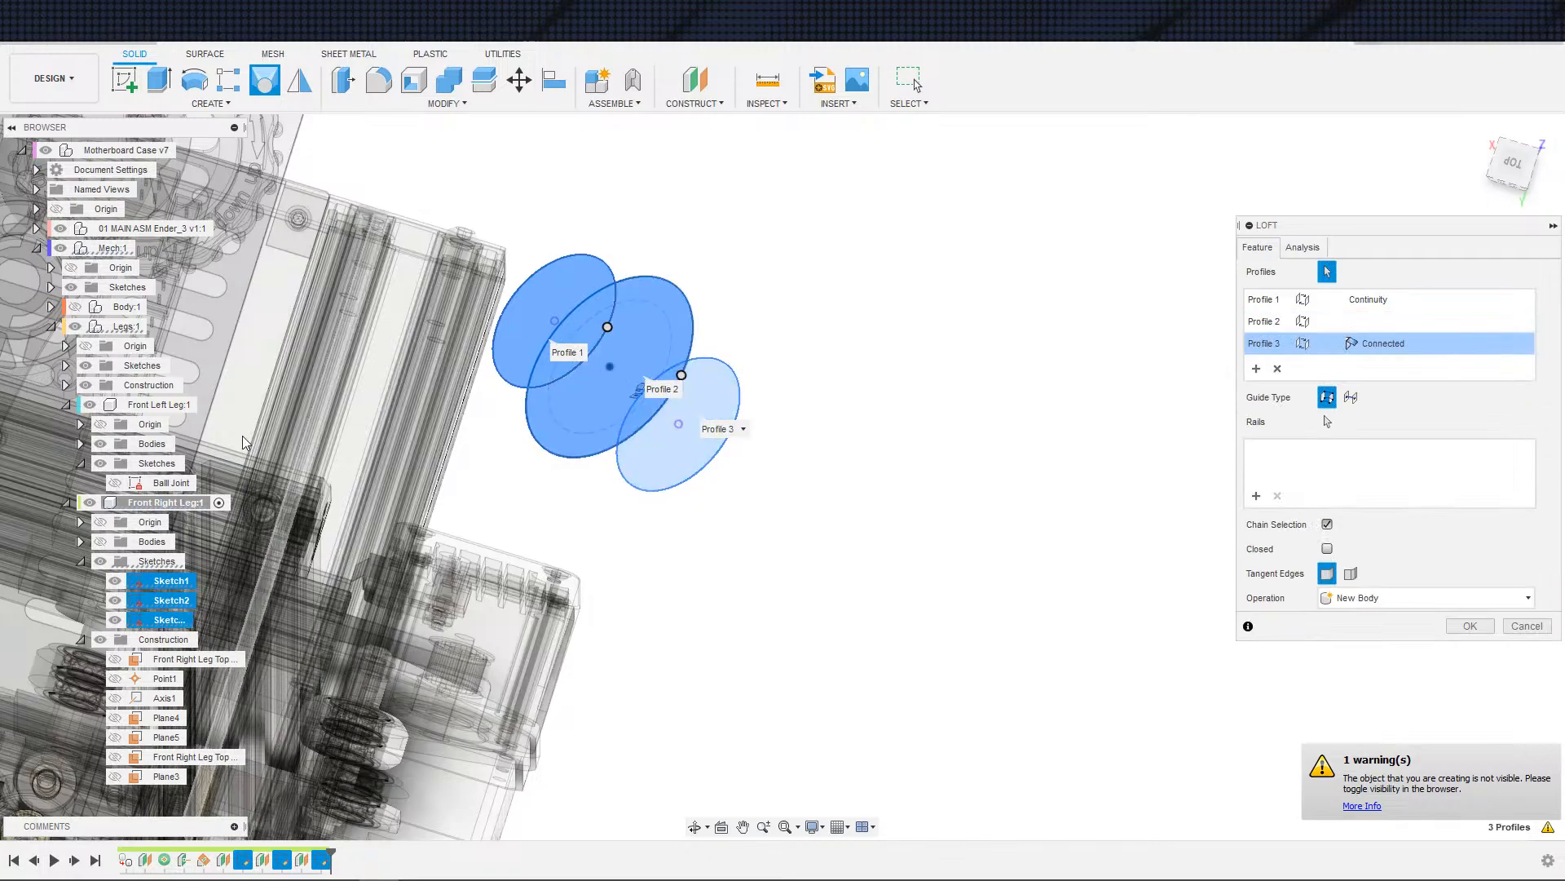
- Show the Front Right Leg bodies, set the loft operation to Join and complete the loft
{"action": "left_click", "coordinate": [101, 541]}
{"action": "scroll", "coordinate": [535, 552], "scroll_direction": "down", "scroll_amount": 2}
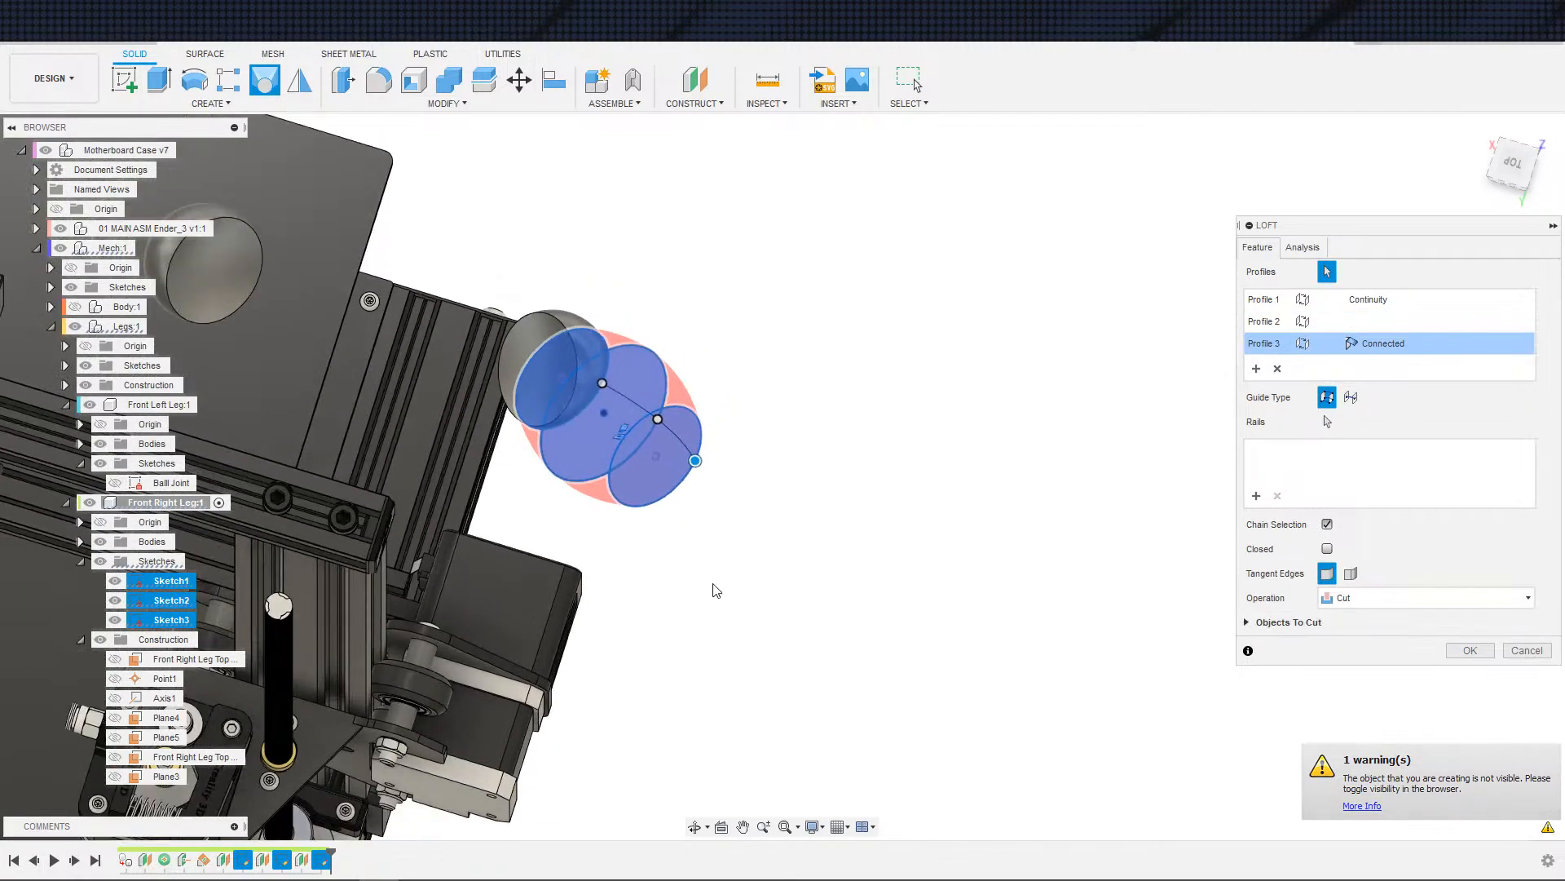
{"action": "middle_click_drag", "start_coordinate": [712, 587], "coordinate": [706, 538], "text": "shift"}
{"action": "left_click", "coordinate": [1386, 598]}
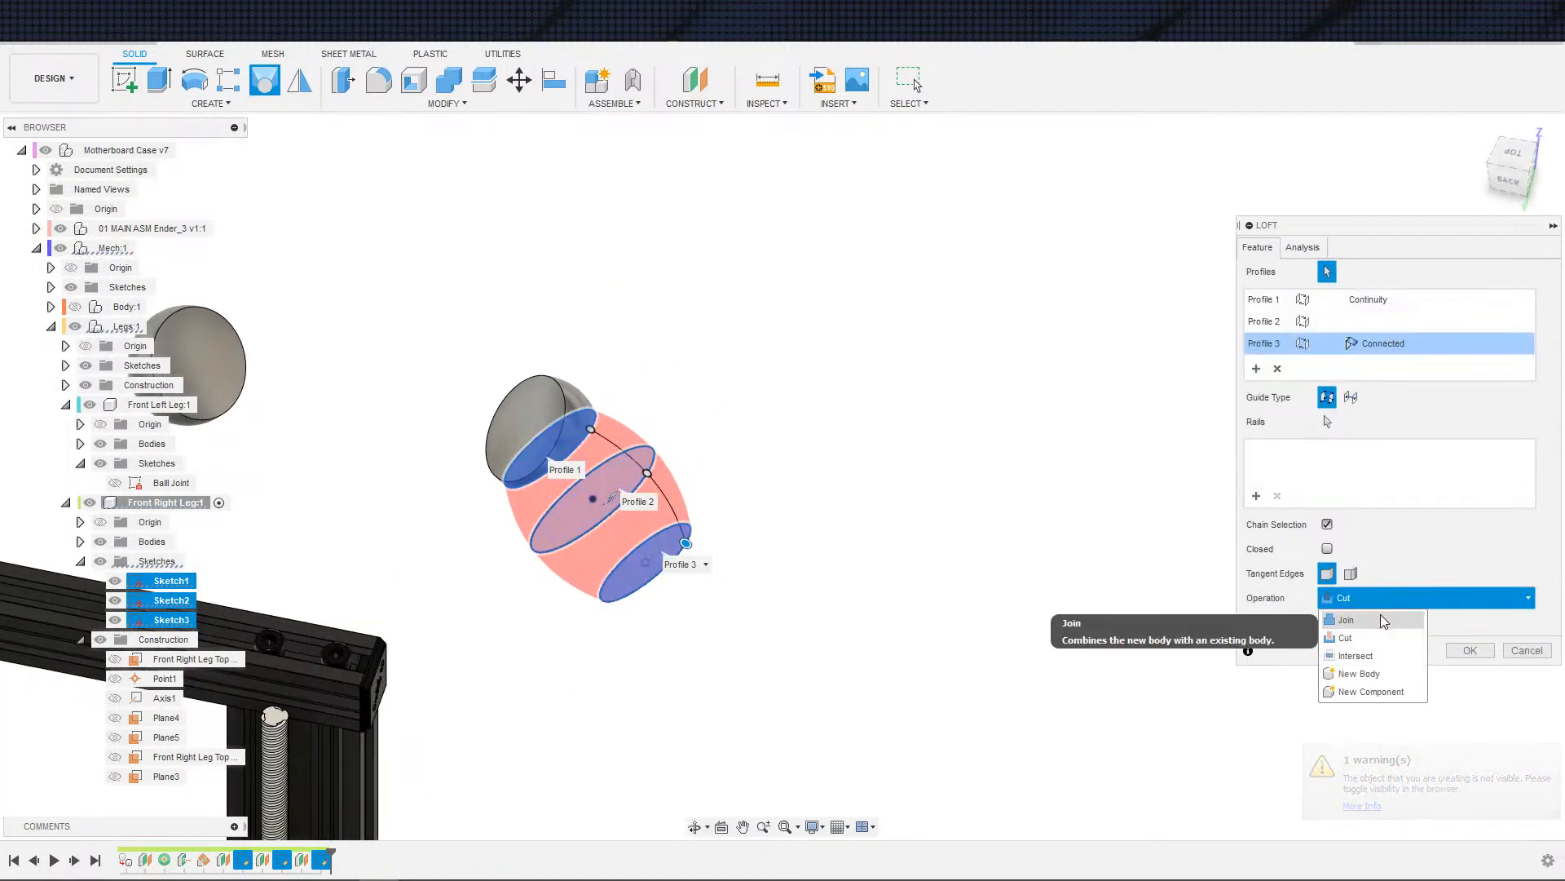
{"action": "left_click", "coordinate": [1345, 616]}
{"action": "scroll", "coordinate": [1017, 573], "scroll_direction": "down", "scroll_amount": 2}
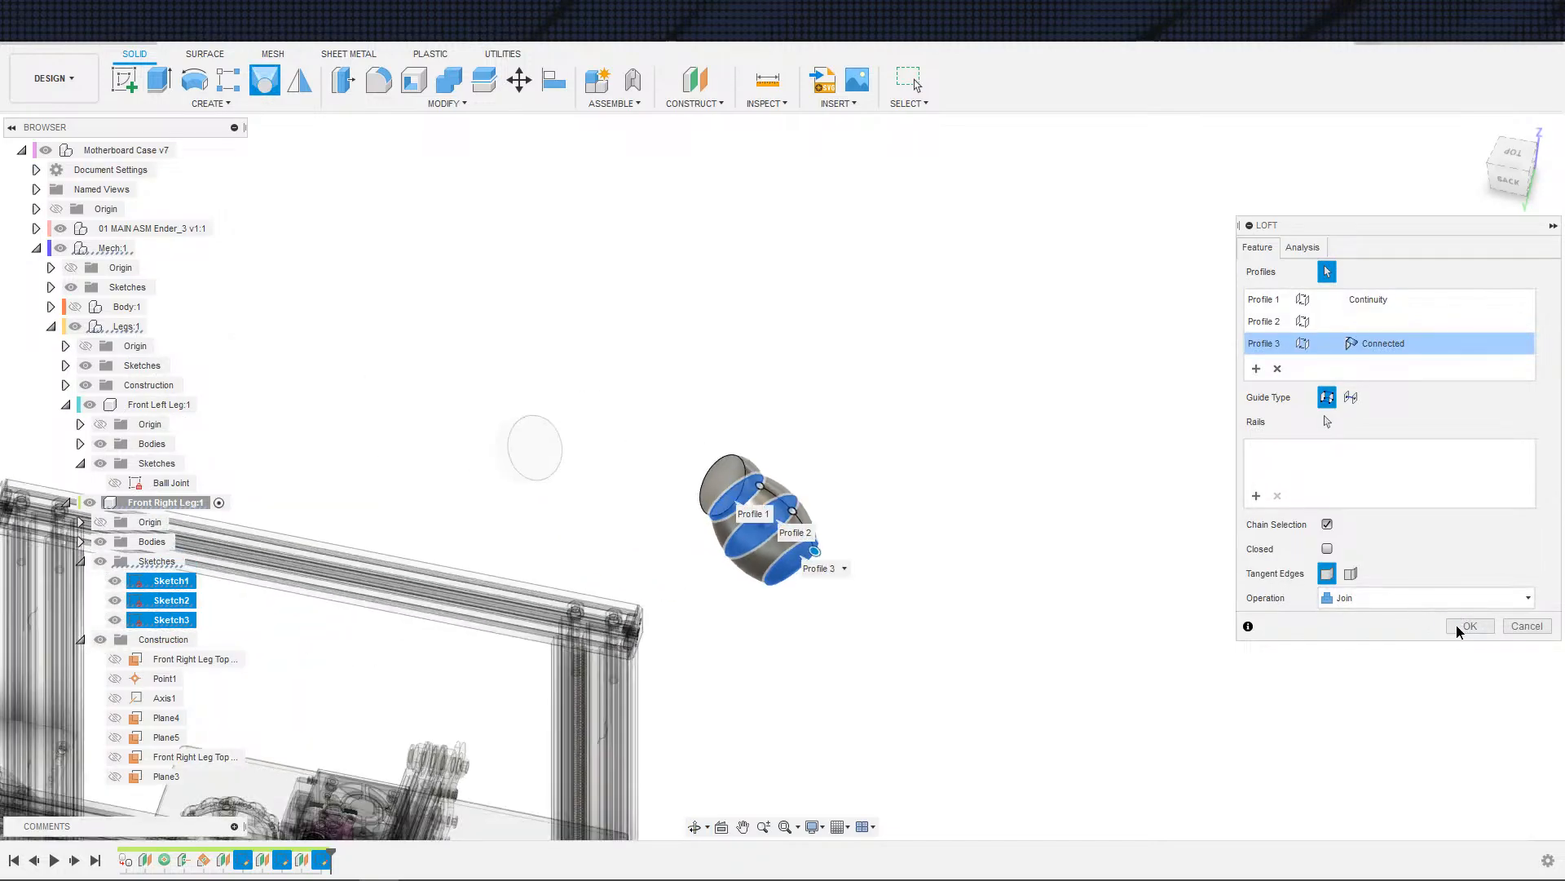
- Show the Body component and inspect how the lofted leg segment looks against the mech body
{"action": "scroll", "coordinate": [1000, 643], "scroll_direction": "down", "scroll_amount": 3}
{"action": "middle_click_drag", "start_coordinate": [1050, 651], "coordinate": [1037, 603], "text": "shift"}
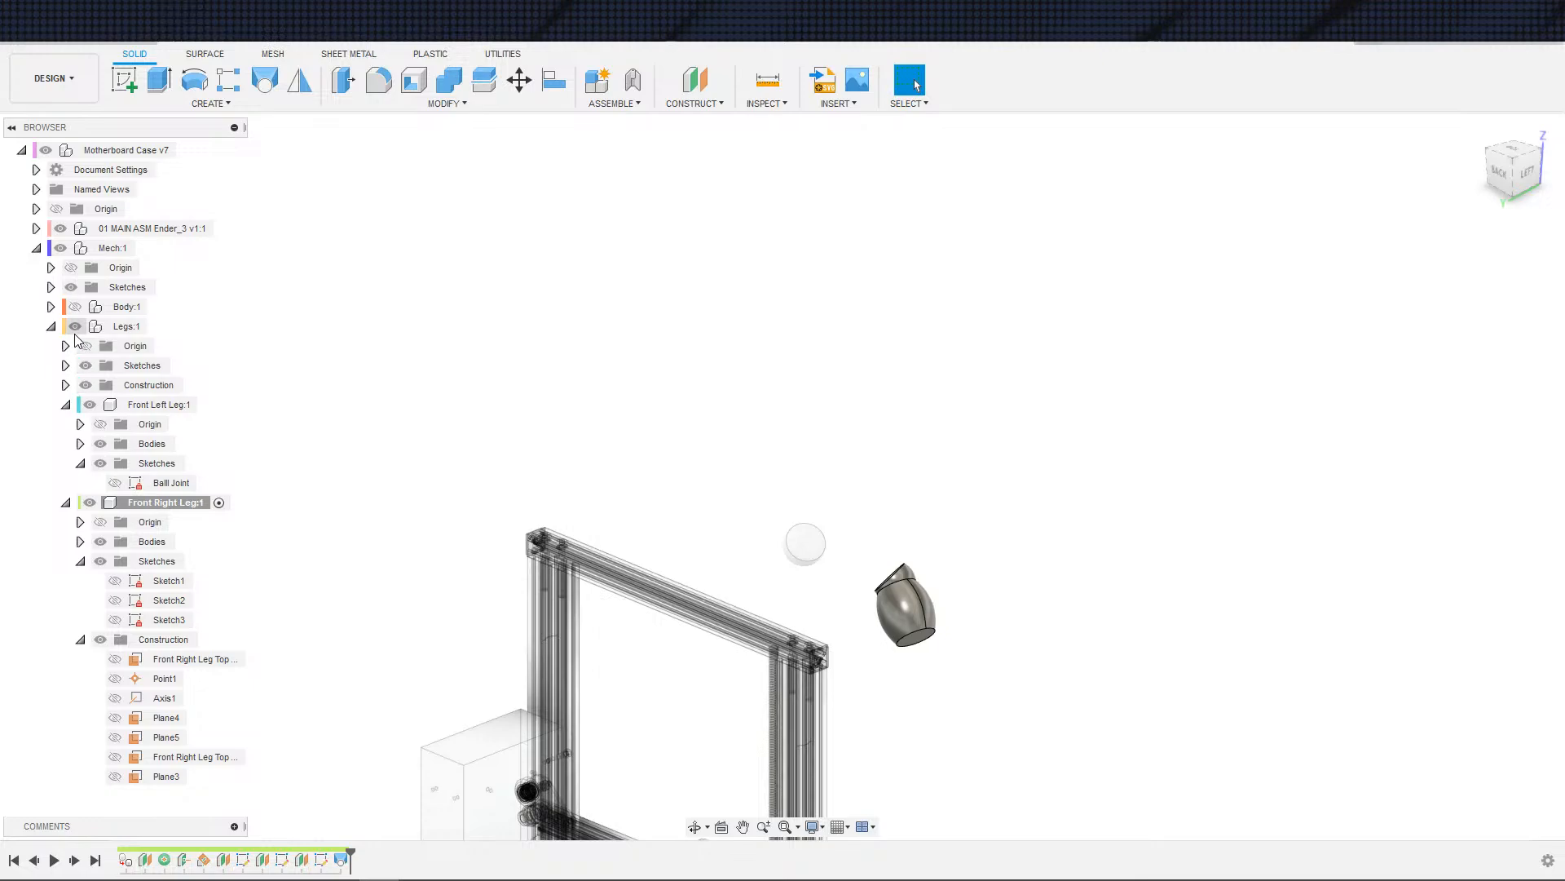
{"action": "left_click", "coordinate": [75, 306]}
{"action": "scroll", "coordinate": [986, 597], "scroll_direction": "up", "scroll_amount": 2}
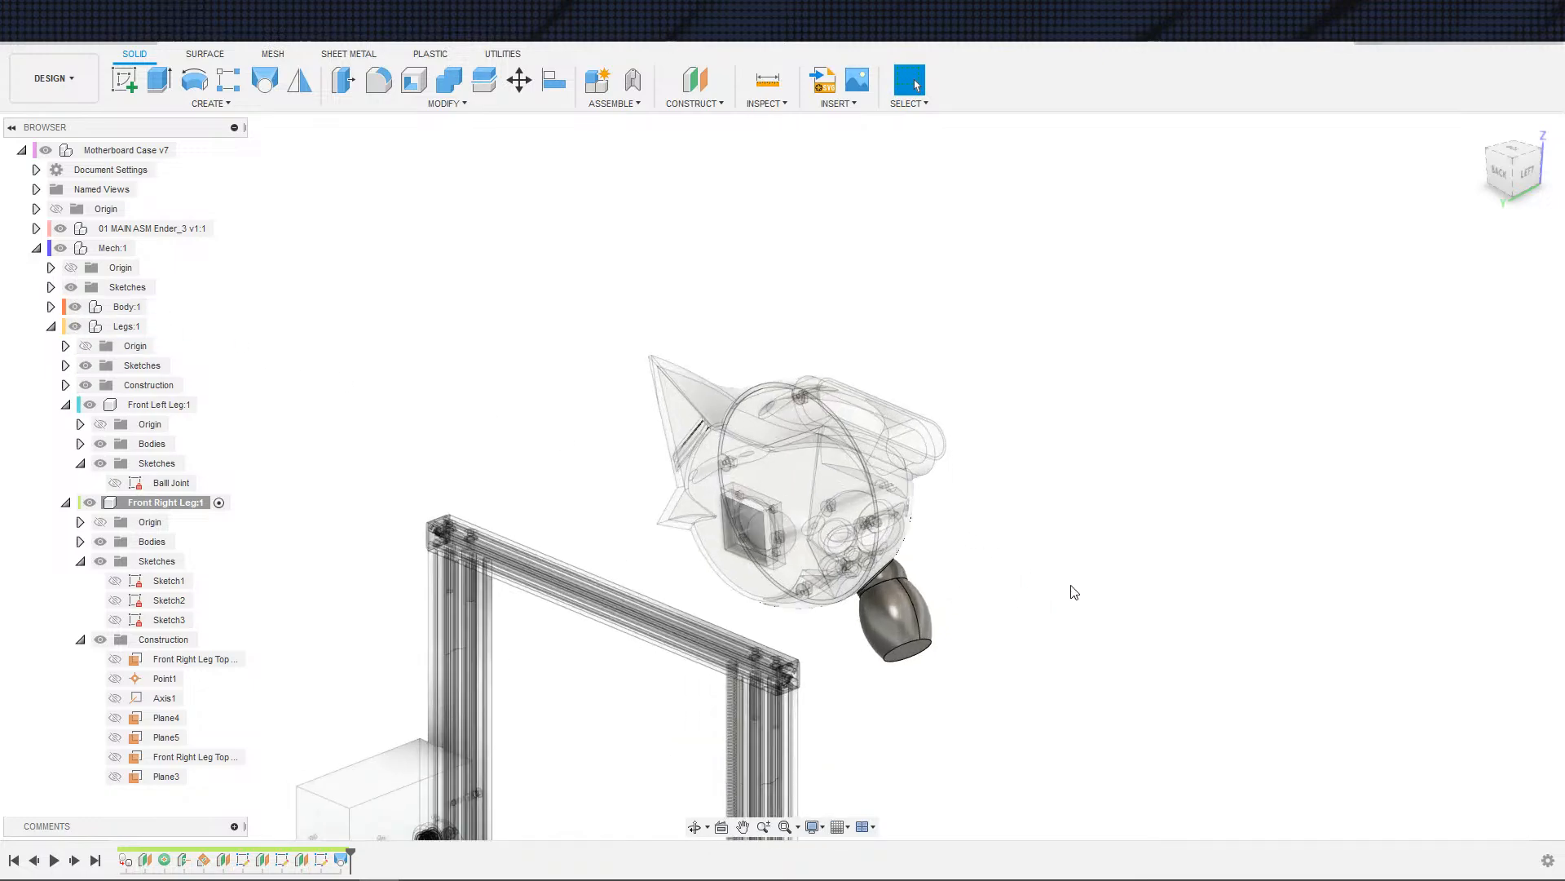
{"action": "middle_click_drag", "start_coordinate": [1073, 590], "coordinate": [841, 438], "text": "shift"}
{"action": "mouse_move", "coordinate": [939, 541]}
{"action": "middle_mouse_down", "text": "shift"}
{"action": "mouse_move", "coordinate": [981, 538]}
{"action": "mouse_move", "coordinate": [917, 526]}
{"action": "middle_mouse_up", "text": "shift"}
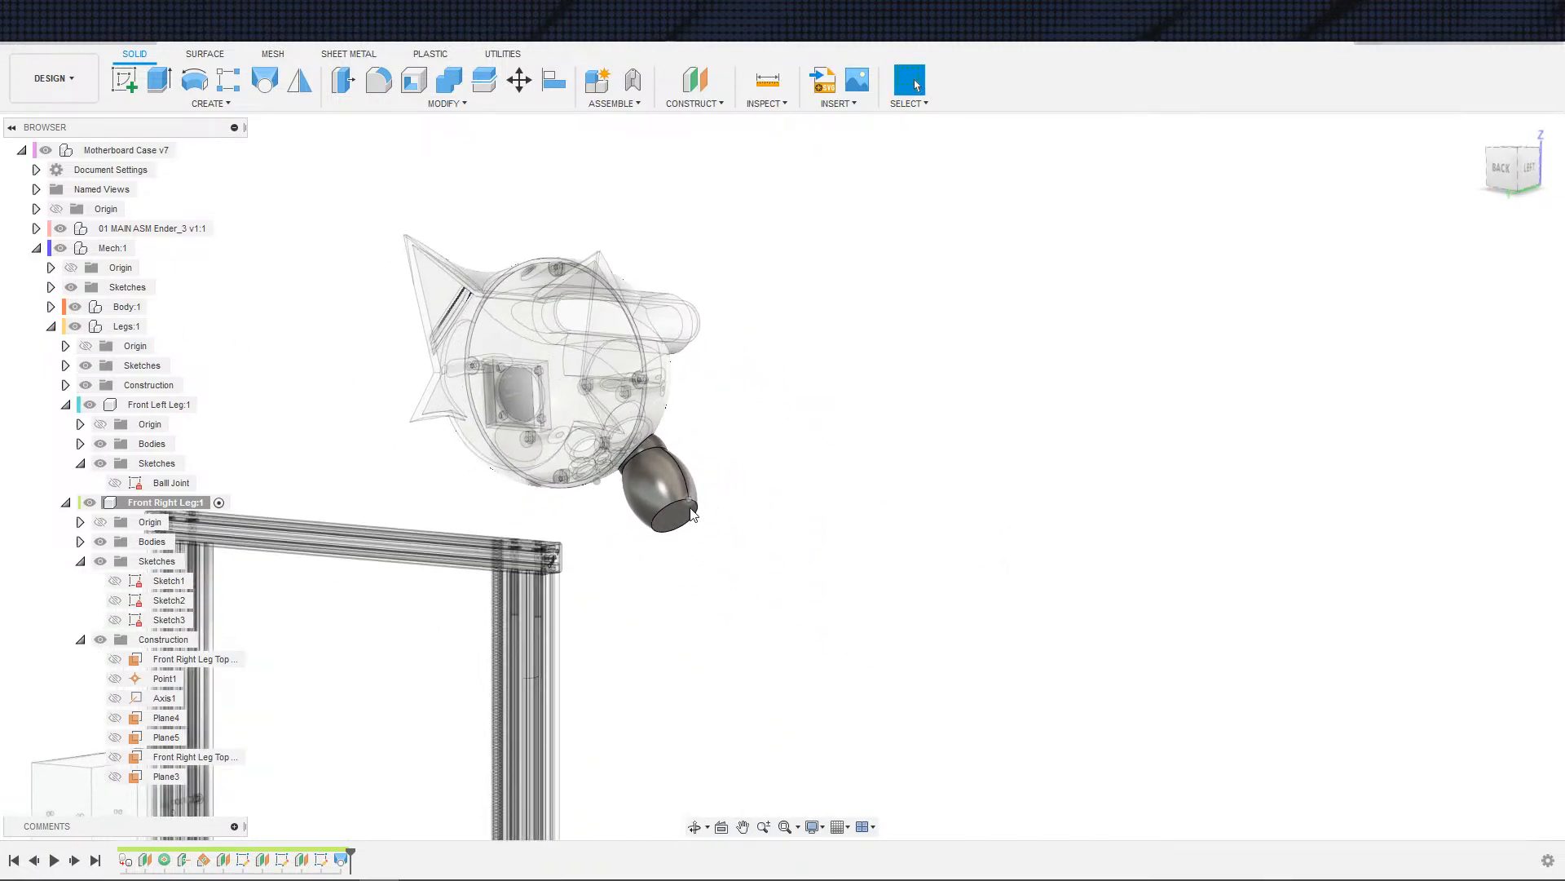
{"action": "scroll", "coordinate": [689, 513], "scroll_direction": "up", "scroll_amount": 2}
{"action": "middle_click_drag", "start_coordinate": [716, 538], "coordinate": [559, 618], "text": "shift"}
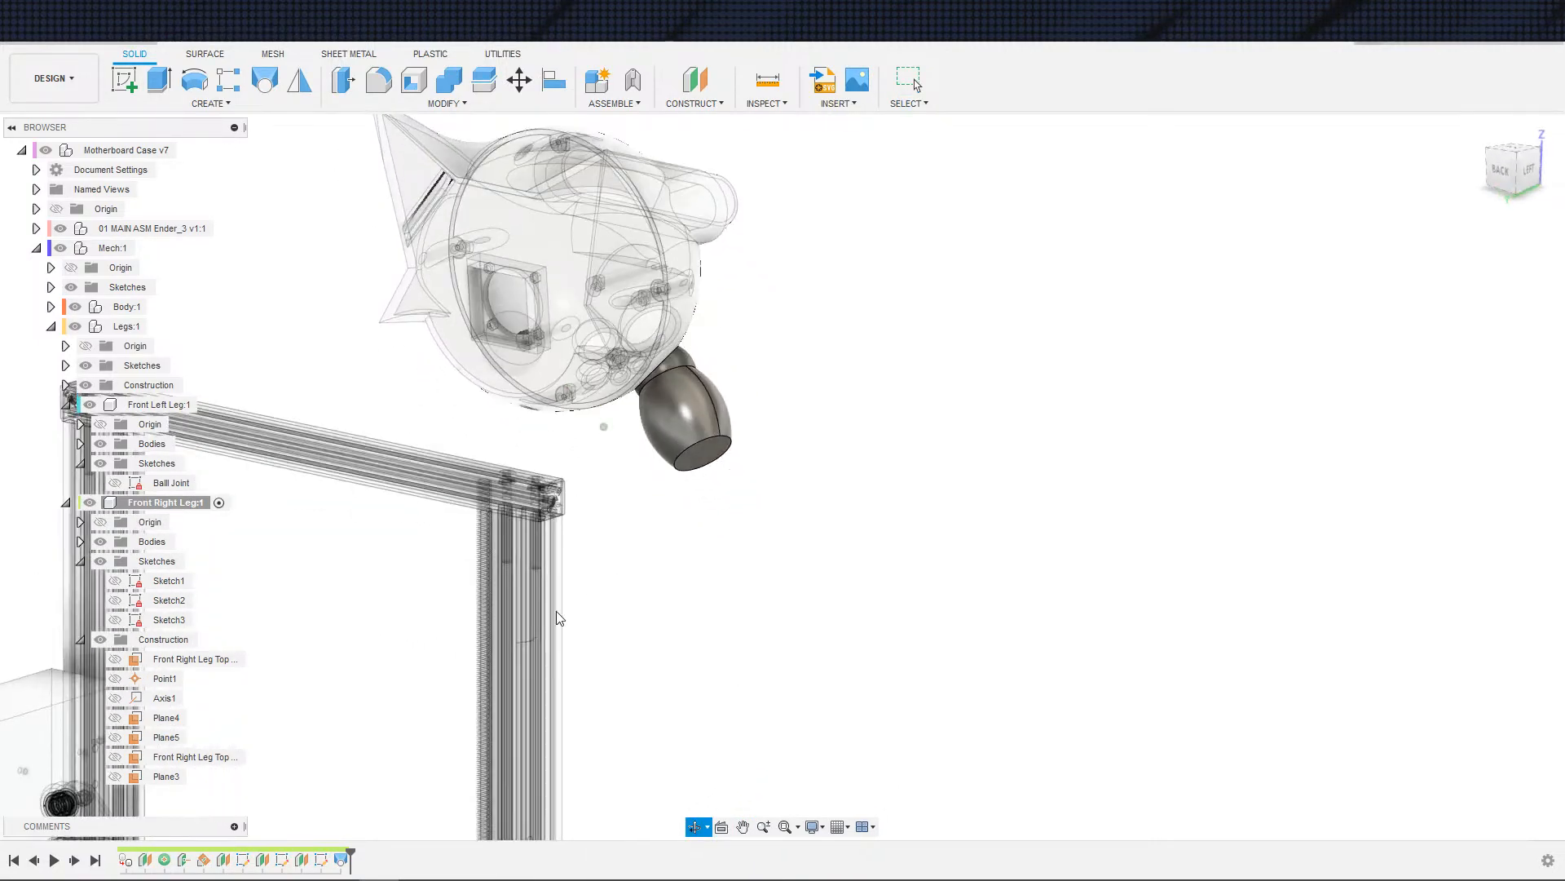
- Reopen Sketch2 and set the outer circle's offset dimension to 3 mm
{"action": "double_click", "coordinate": [281, 860]}
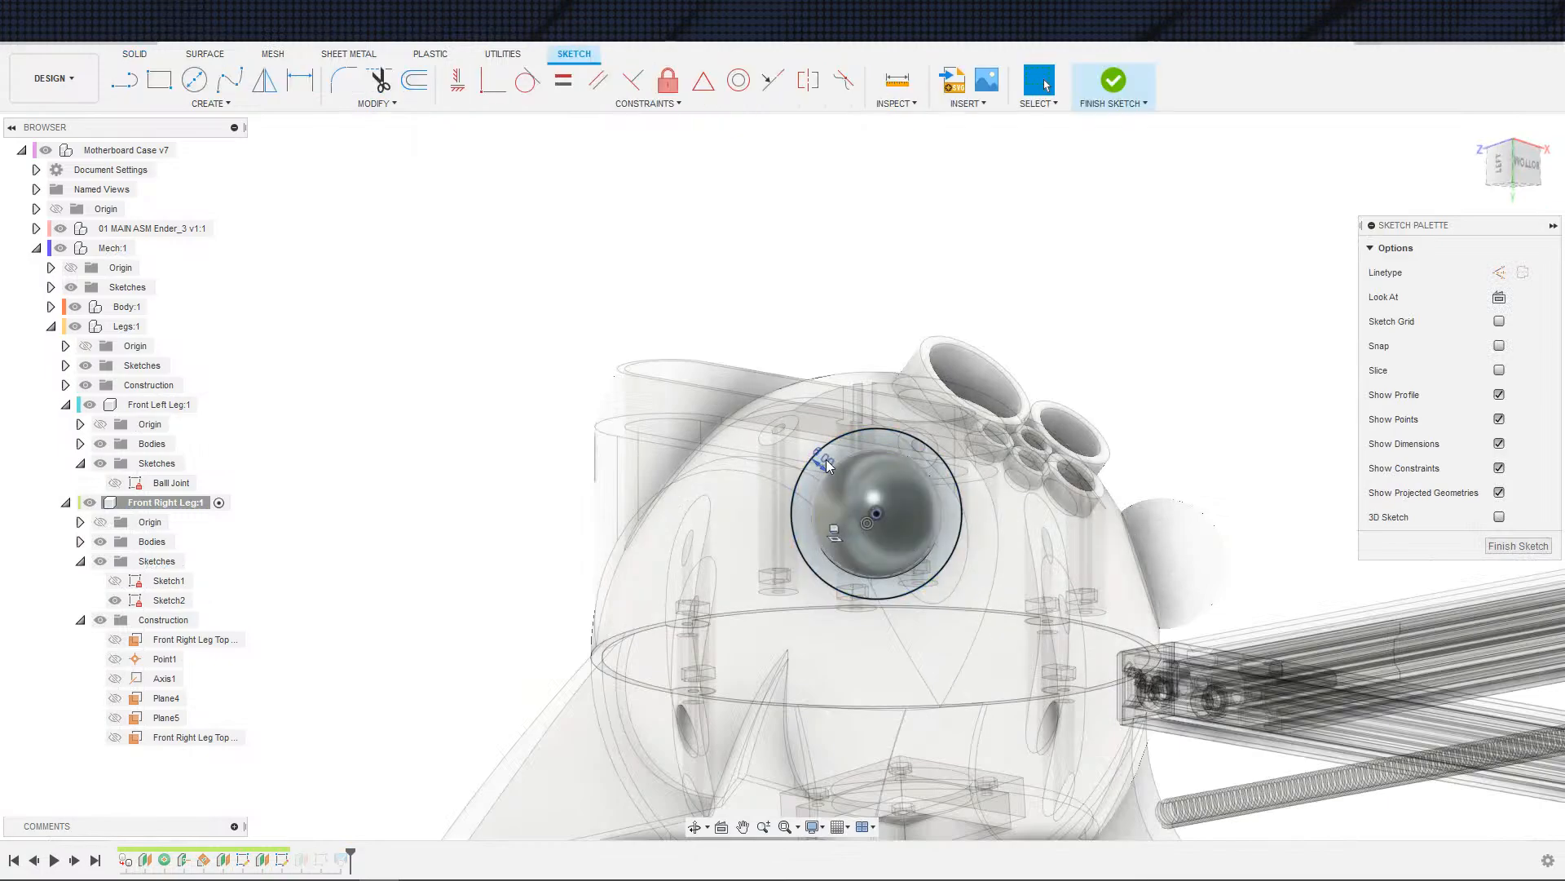
{"action": "double_click", "coordinate": [825, 463]}
{"action": "key", "text": "Return"}
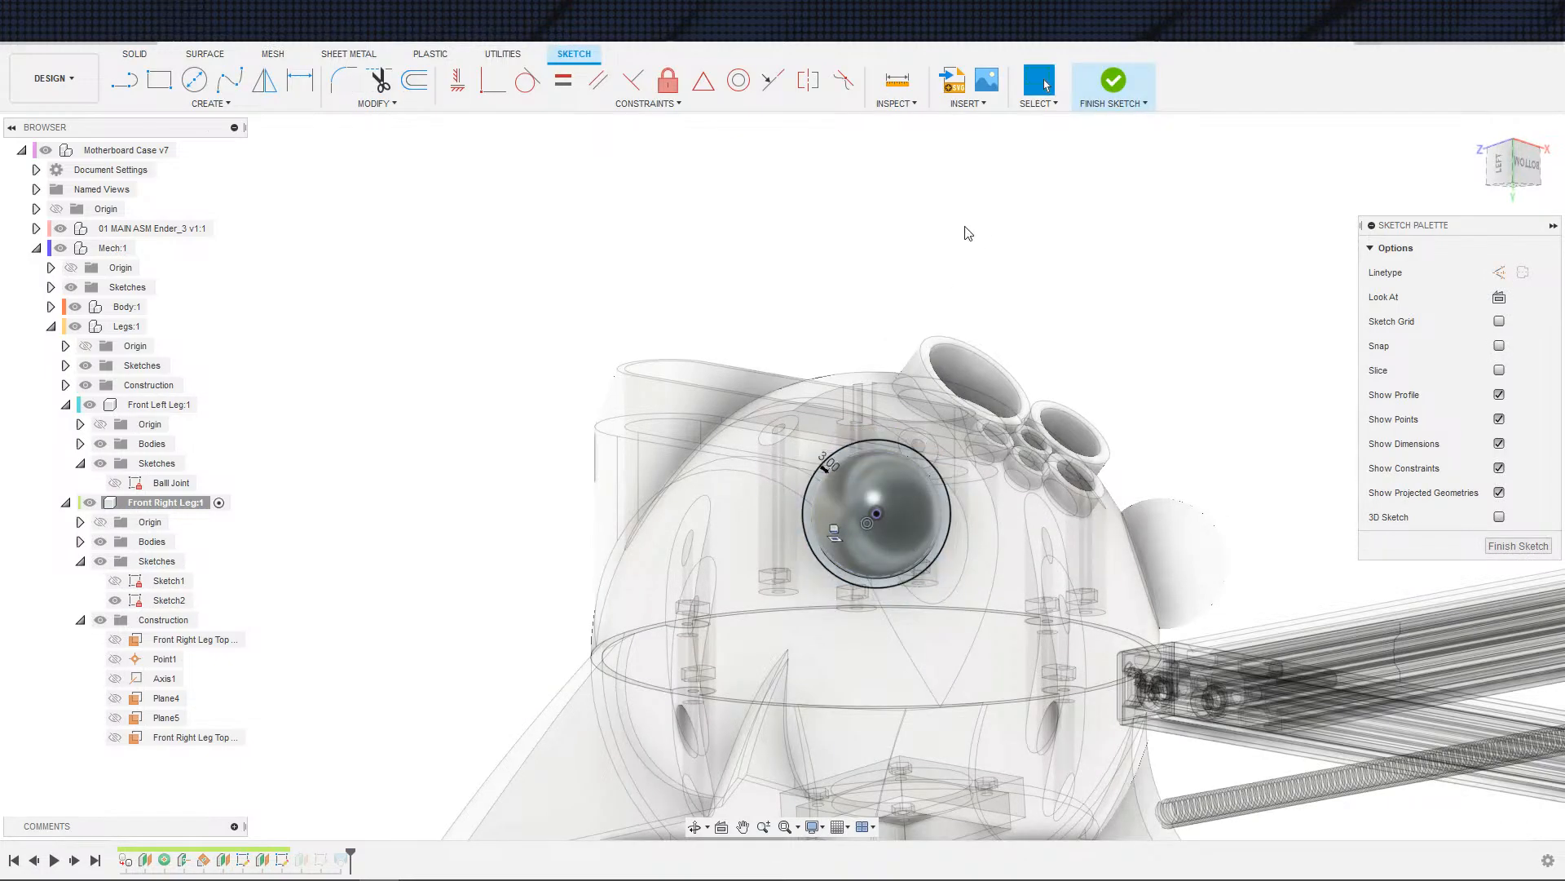
- Finish editing Sketch2 and inspect the shape of the lofted leg segment from the side
{"action": "key", "text": "ctrl+Return"}
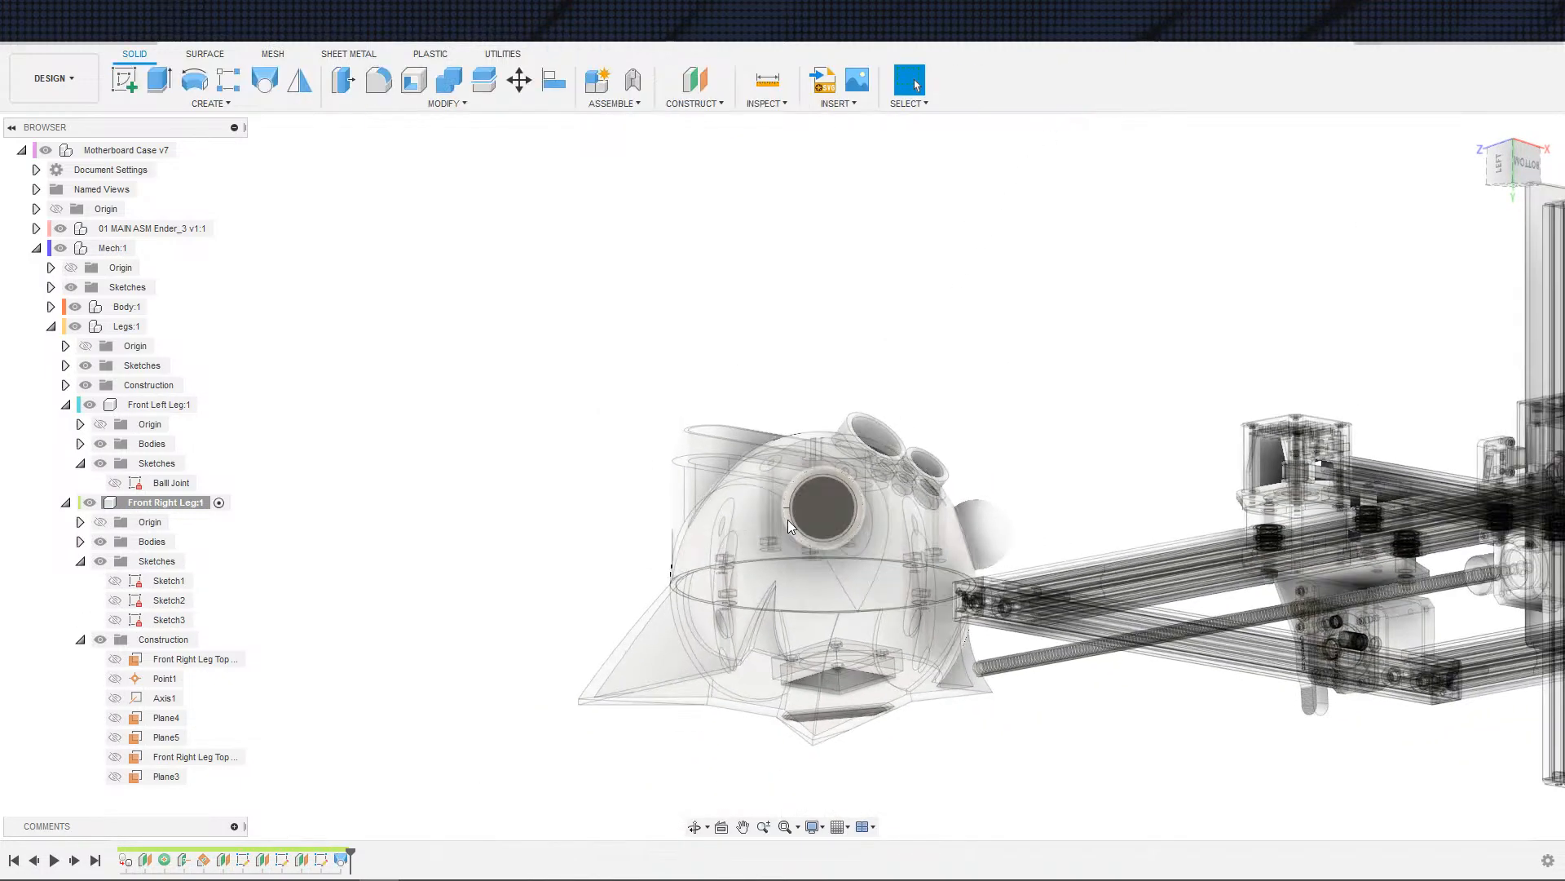
{"action": "mouse_move", "coordinate": [788, 520]}
{"action": "middle_mouse_down", "text": "shift"}
{"action": "mouse_move", "coordinate": [1020, 502]}
{"action": "mouse_move", "coordinate": [919, 465]}
{"action": "mouse_move", "coordinate": [937, 479]}
{"action": "mouse_move", "coordinate": [694, 288]}
{"action": "mouse_move", "coordinate": [876, 414]}
{"action": "mouse_move", "coordinate": [853, 384]}
{"action": "mouse_move", "coordinate": [712, 364]}
{"action": "mouse_move", "coordinate": [741, 408]}
{"action": "mouse_move", "coordinate": [853, 424]}
{"action": "mouse_move", "coordinate": [815, 423]}
{"action": "mouse_move", "coordinate": [839, 415]}
{"action": "middle_mouse_up", "text": "shift"}
{"action": "scroll", "coordinate": [716, 364], "scroll_direction": "down", "scroll_amount": 5}
{"action": "scroll", "coordinate": [721, 428], "scroll_direction": "up", "scroll_amount": 5}
{"action": "middle_click_drag", "start_coordinate": [721, 428], "coordinate": [770, 419], "text": "shift"}
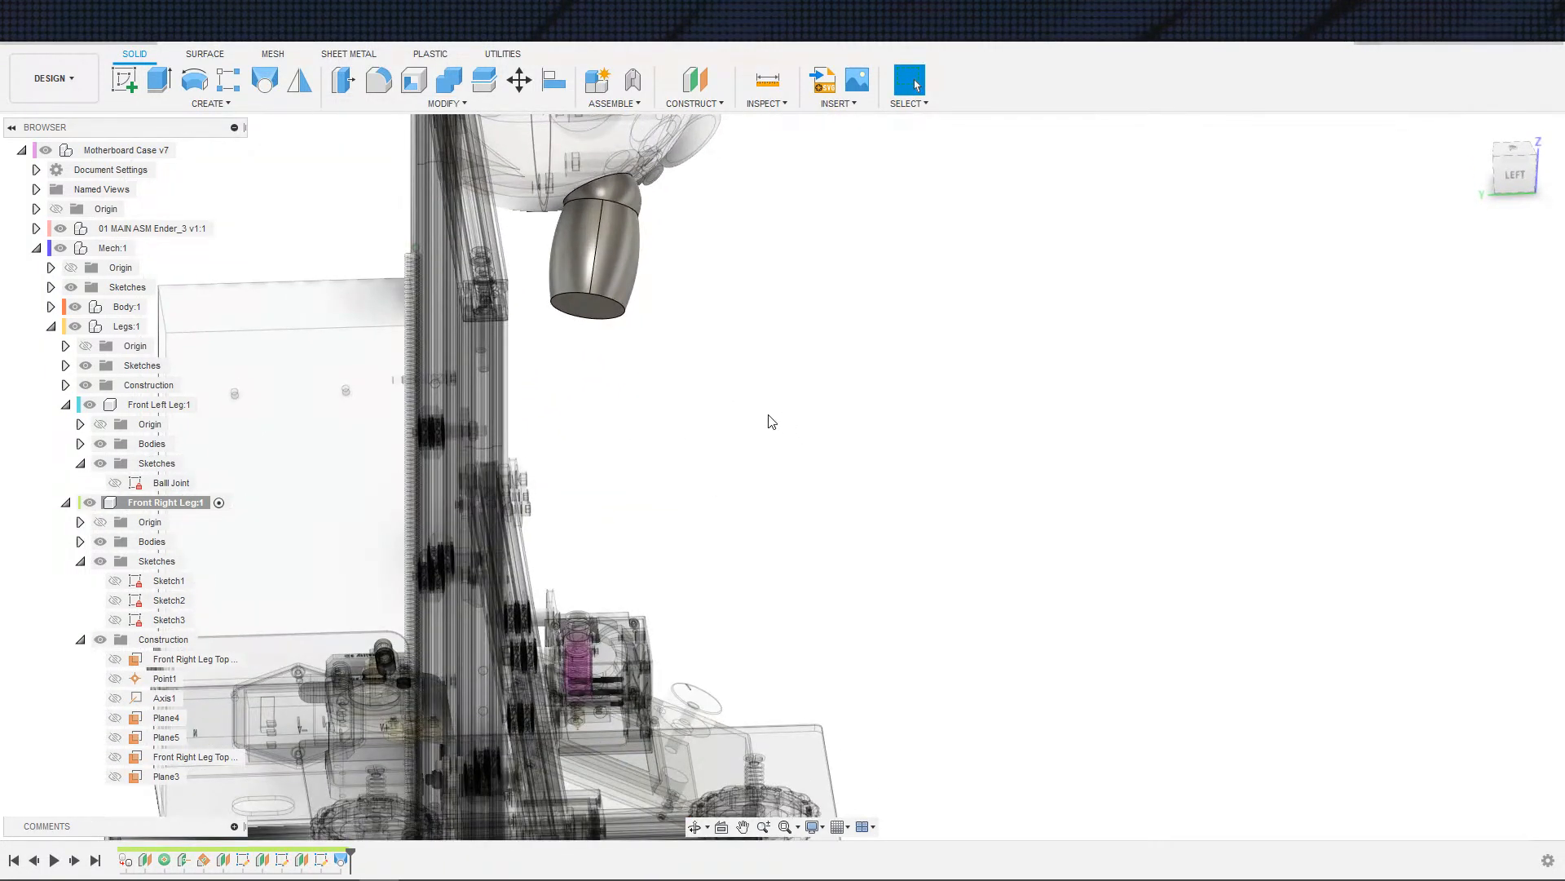
- Reopen Sketch2, delete the outer offset circle and convert the remaining construction circle into regular profile geometry
{"action": "double_click", "coordinate": [287, 860]}
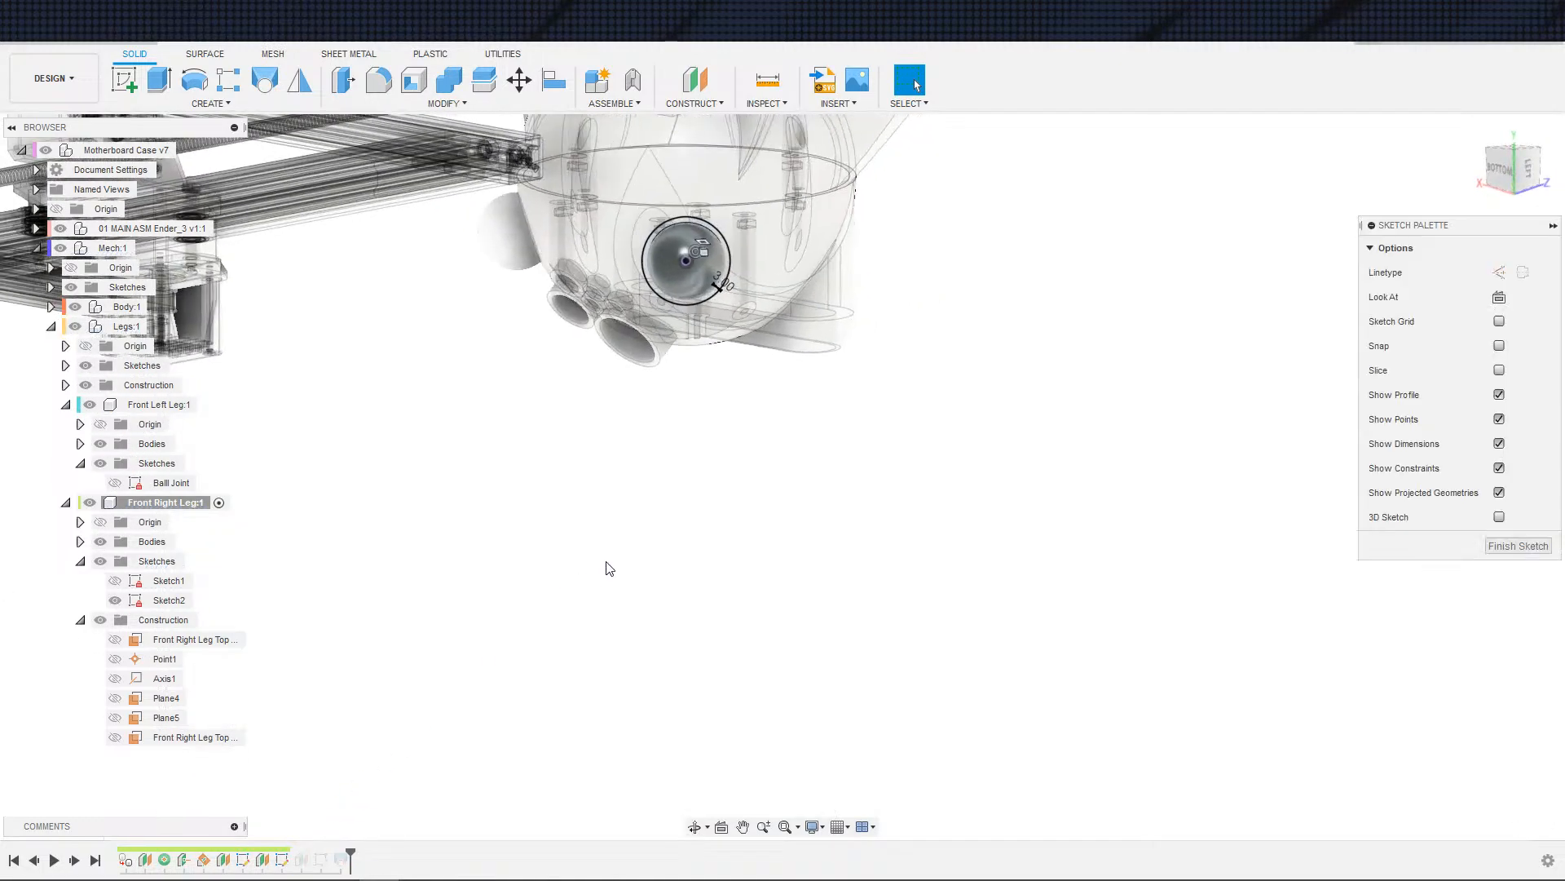
{"action": "left_click", "coordinate": [706, 291]}
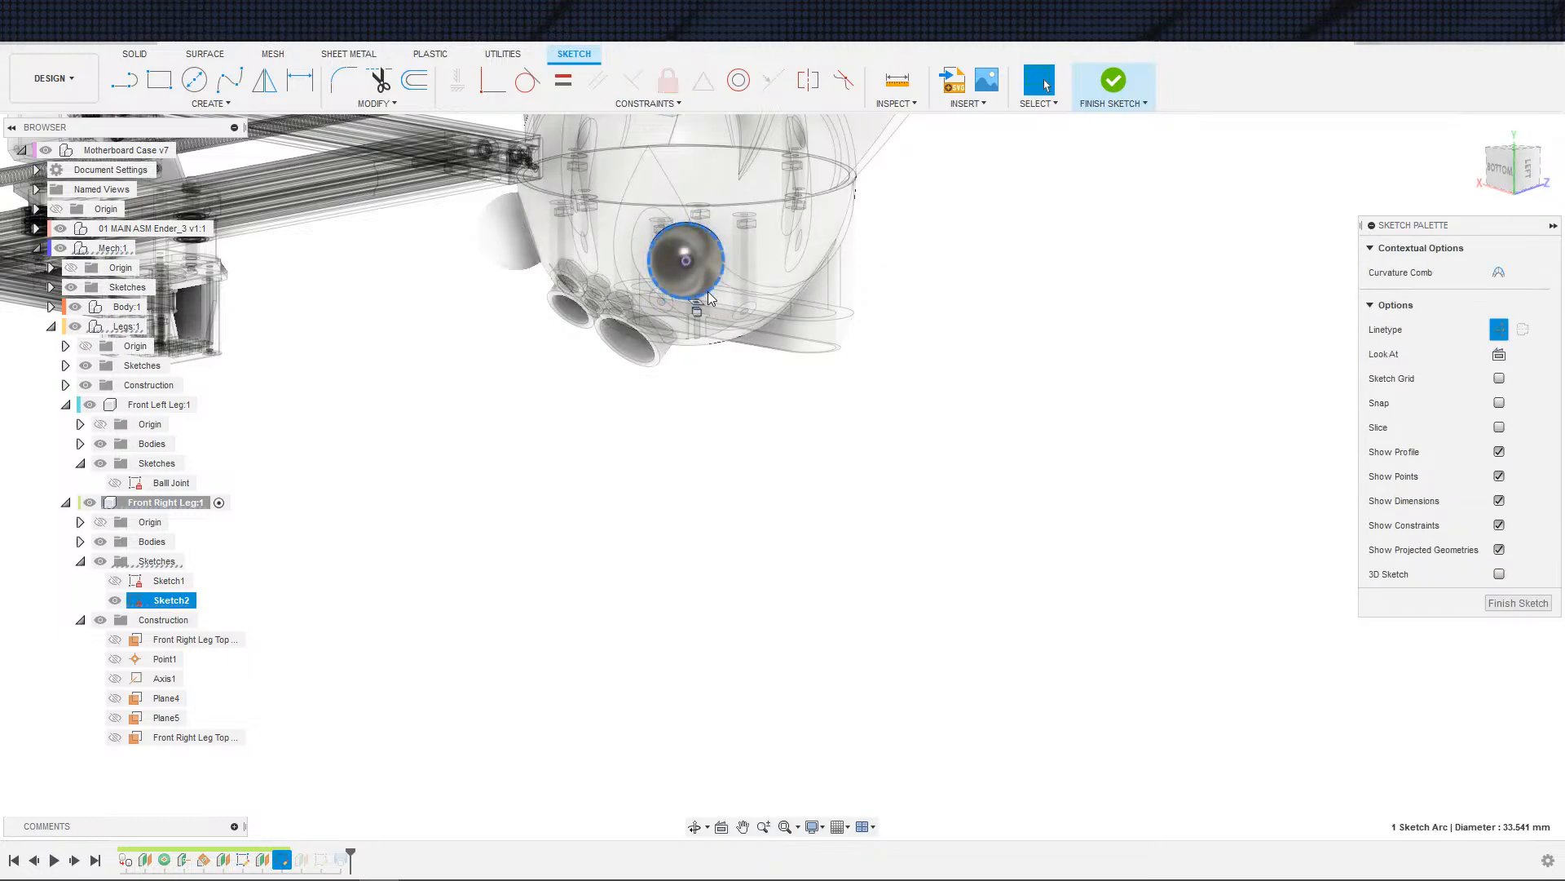
{"action": "key", "text": "x"}
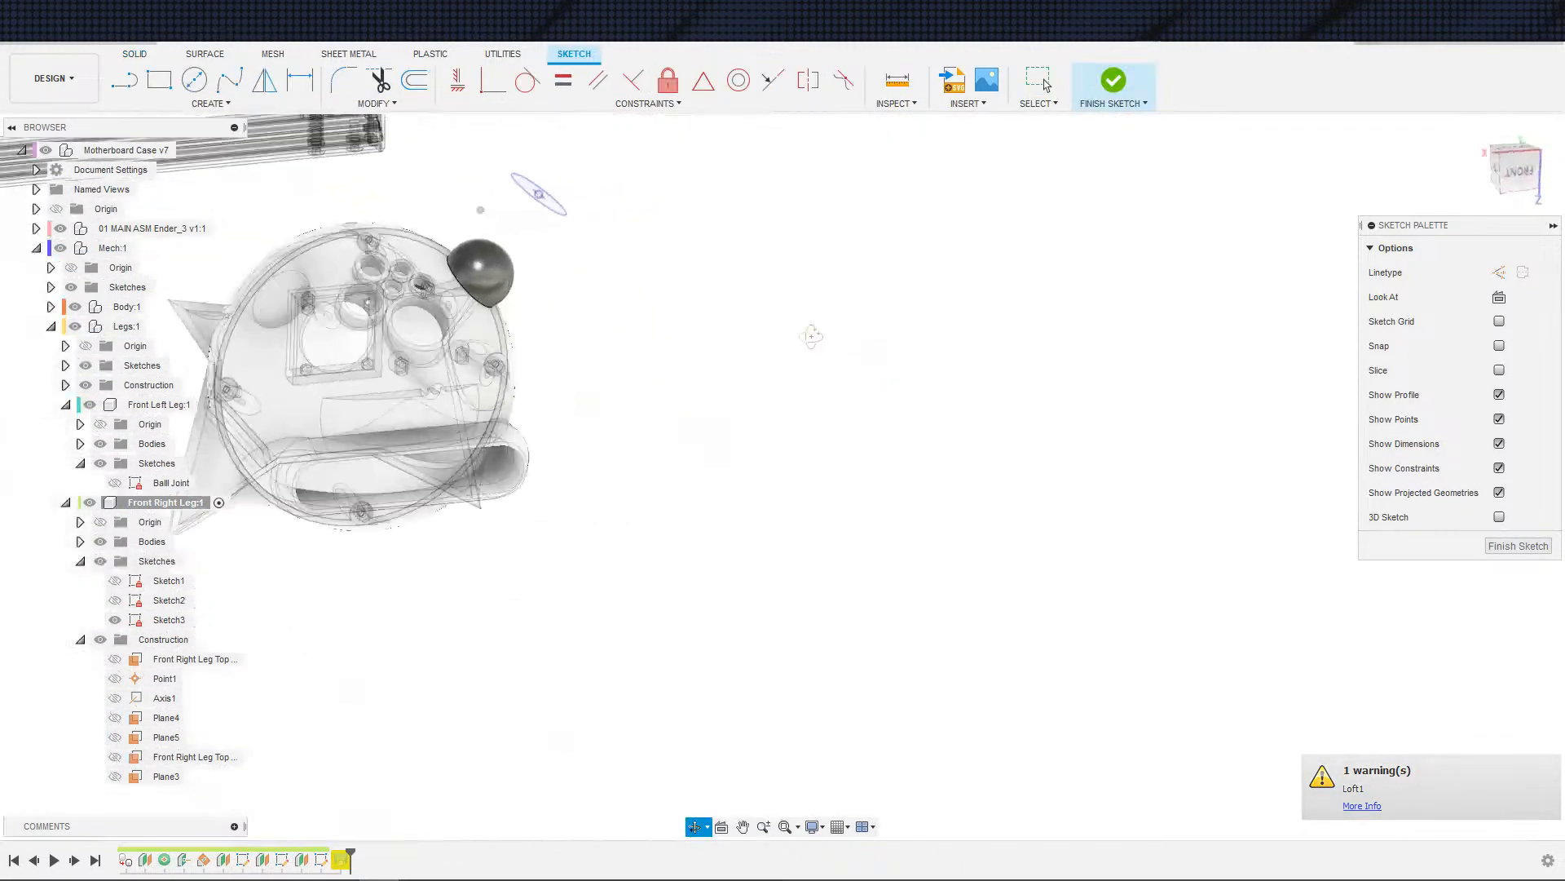
- Turn the Sketch3 circle into construction geometry
{"action": "middle_click_drag", "start_coordinate": [812, 336], "coordinate": [627, 340], "text": "shift"}
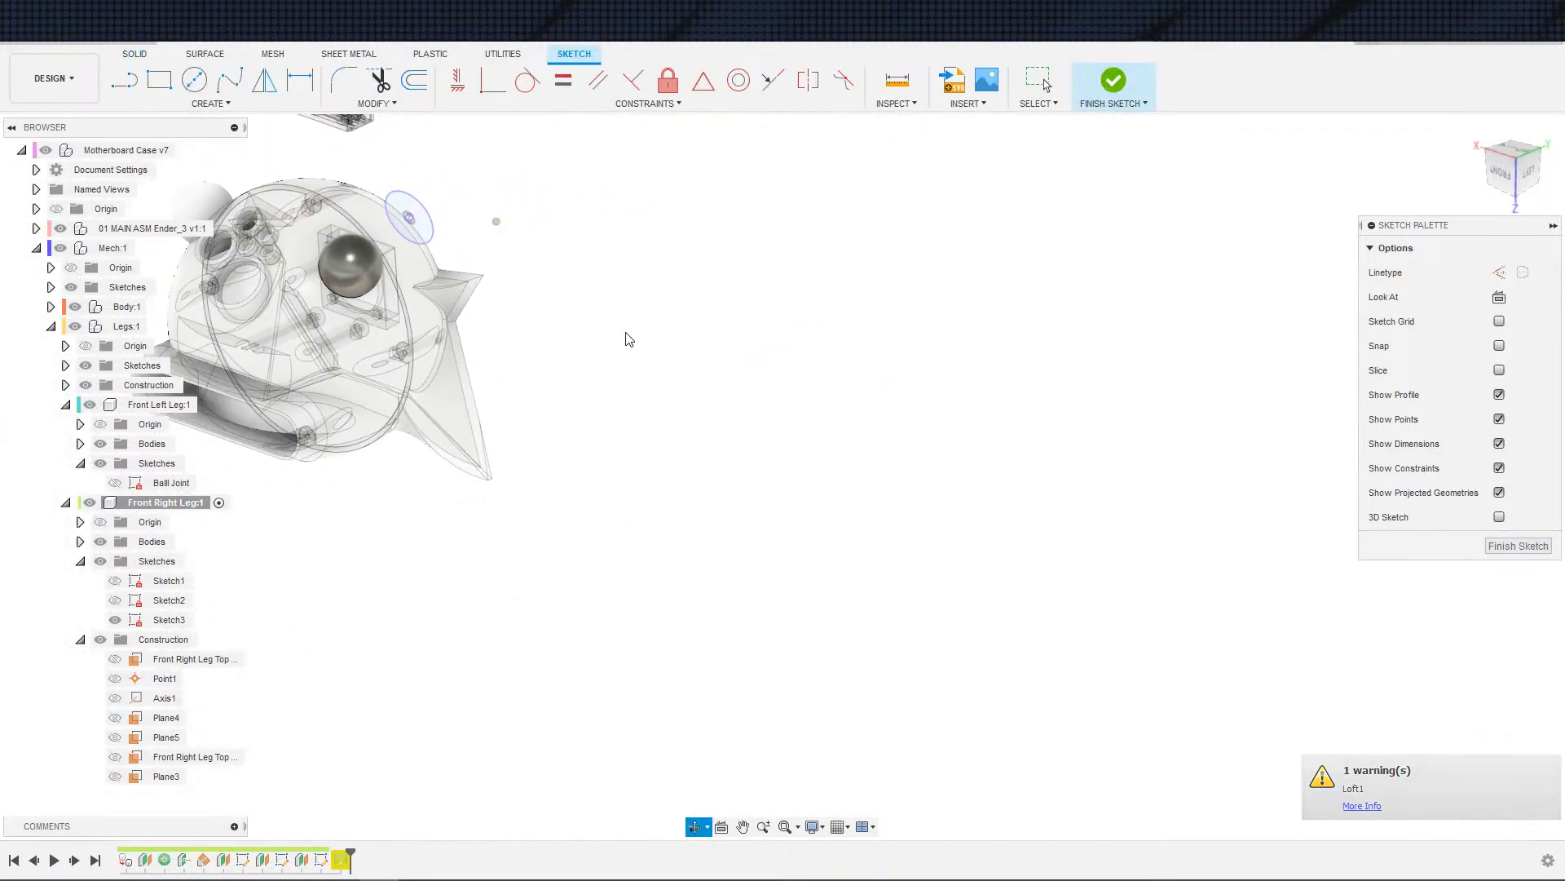
{"action": "middle_click_drag", "start_coordinate": [426, 225], "coordinate": [549, 376]}
{"action": "scroll", "coordinate": [587, 381], "scroll_direction": "up", "scroll_amount": 3}
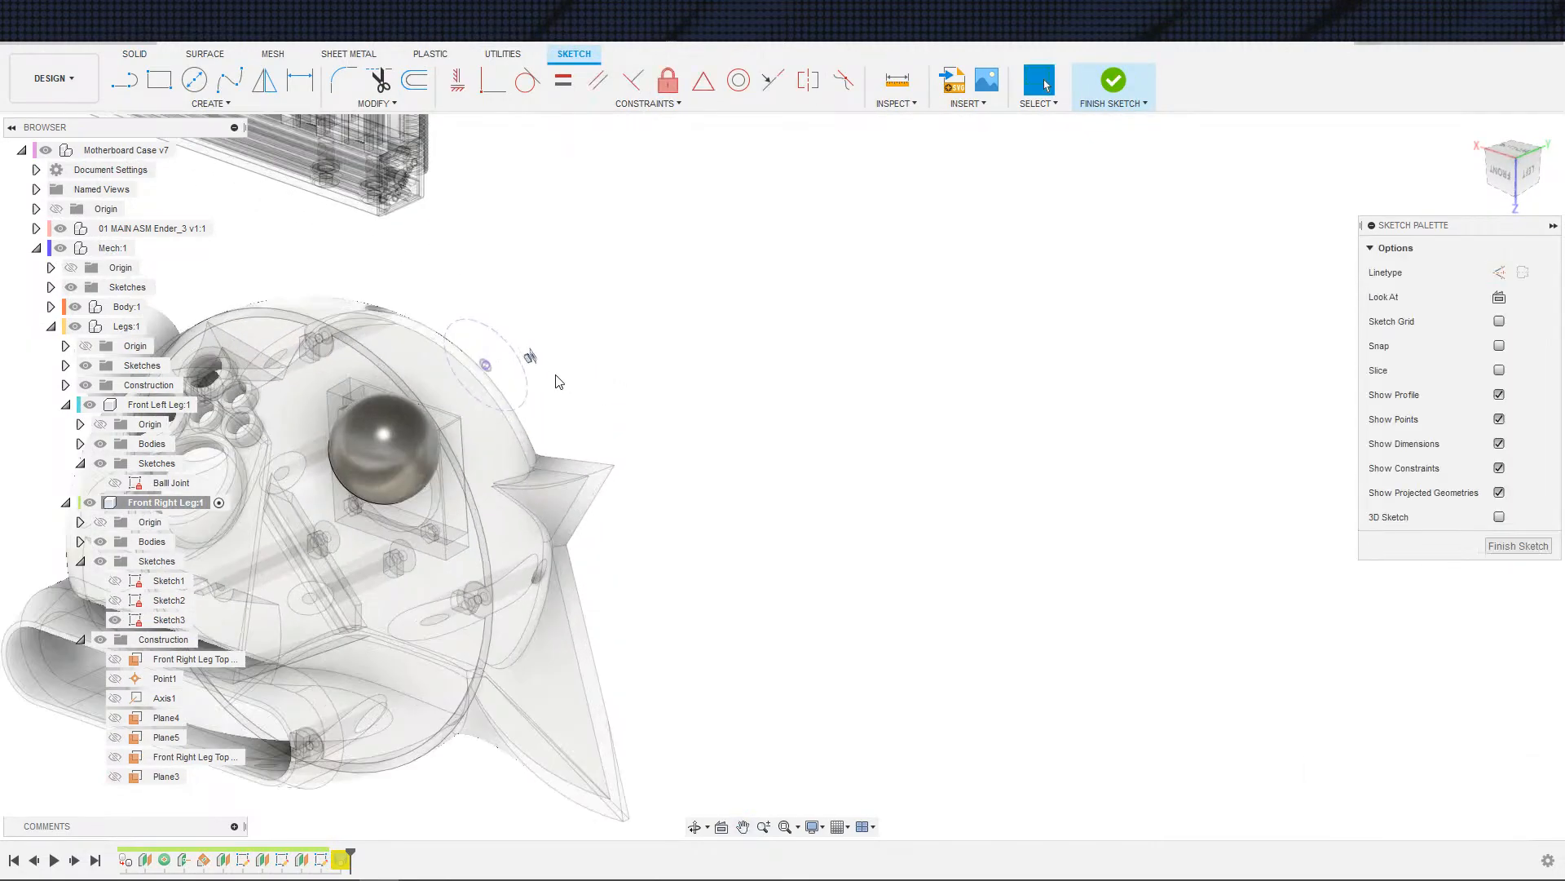
- Draw a smaller circle on the centre of Sketch3's construction circle and try to dimension the offset between them
{"action": "key", "text": "c"}
{"action": "key", "text": "d"}
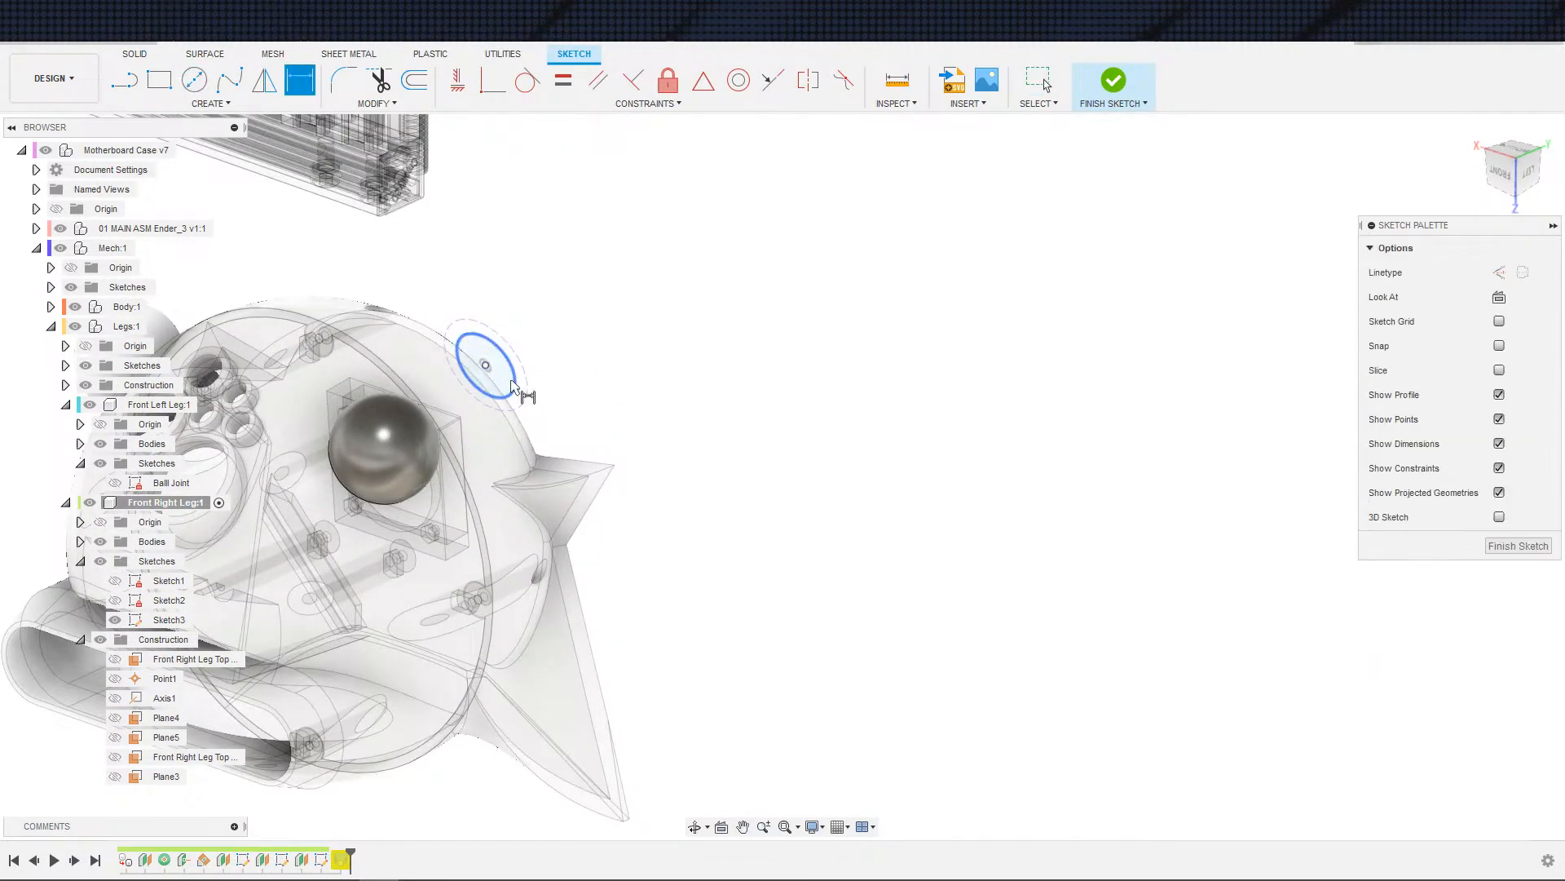
{"action": "left_click", "coordinate": [514, 382]}
{"action": "left_click", "coordinate": [524, 385]}
{"action": "left_click", "coordinate": [564, 355]}
{"action": "key", "text": "Escape"}
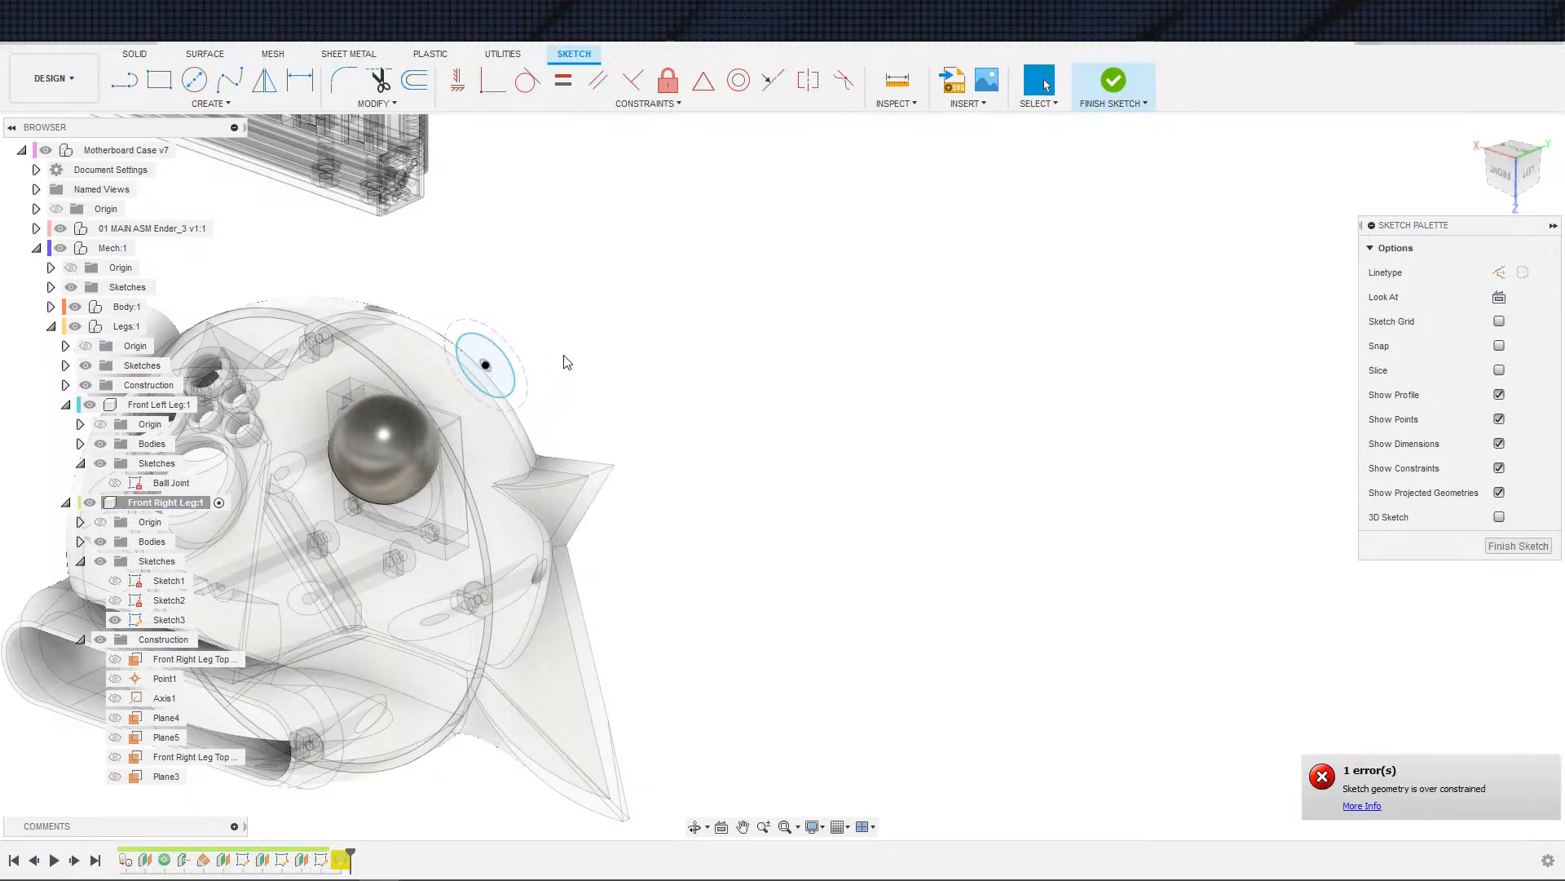
{"action": "scroll", "coordinate": [513, 391], "scroll_direction": "up", "scroll_amount": 3}
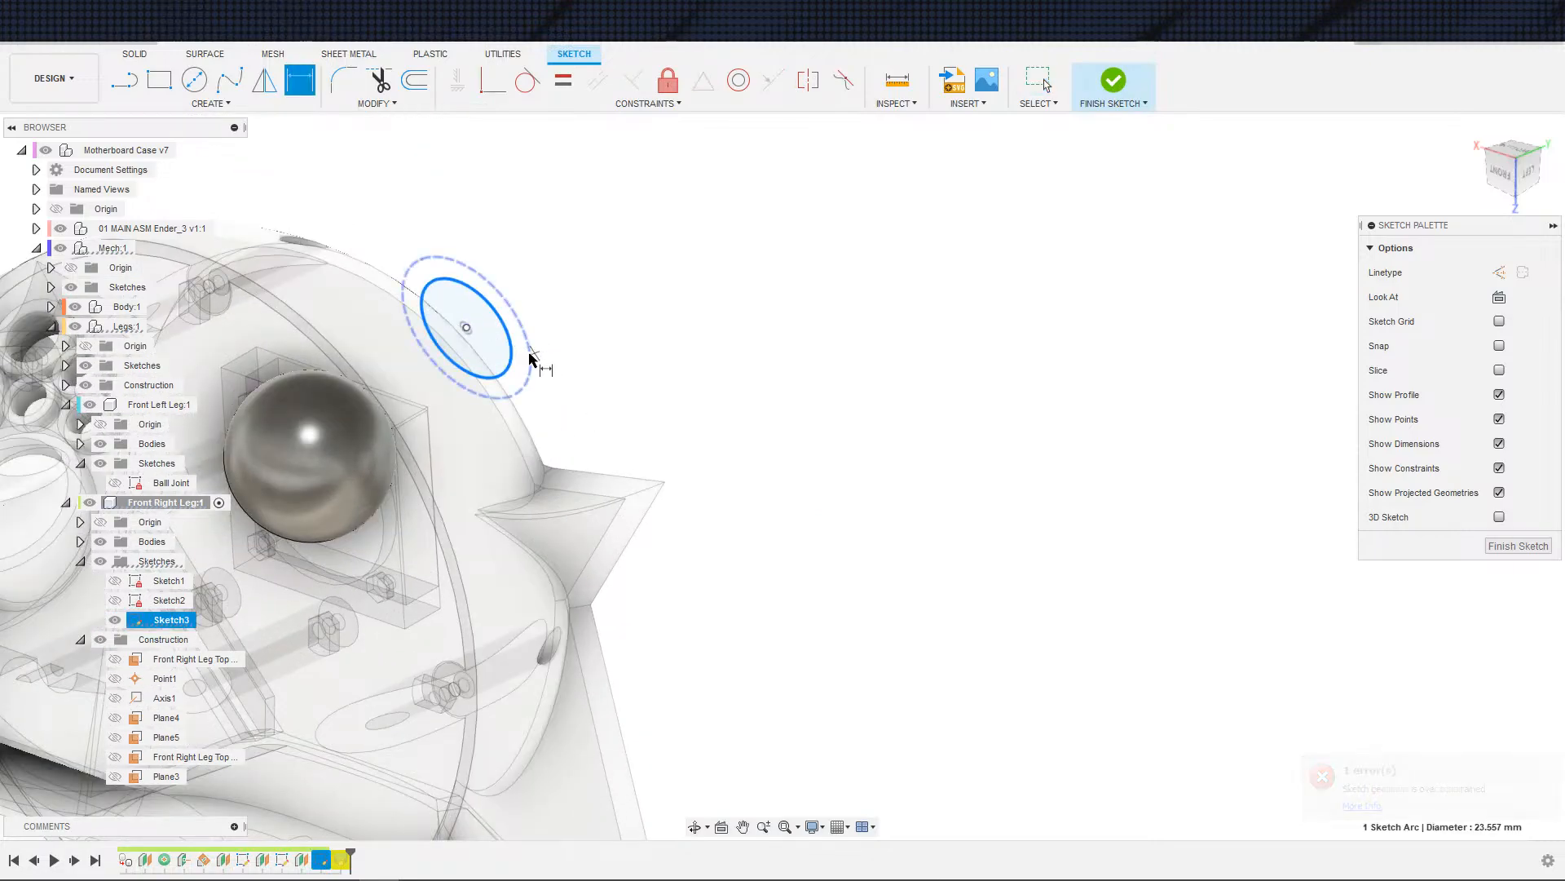
{"action": "left_click", "coordinate": [548, 327]}
{"action": "key", "text": "Escape"}
{"action": "scroll", "coordinate": [545, 375], "scroll_direction": "down", "scroll_amount": 3}
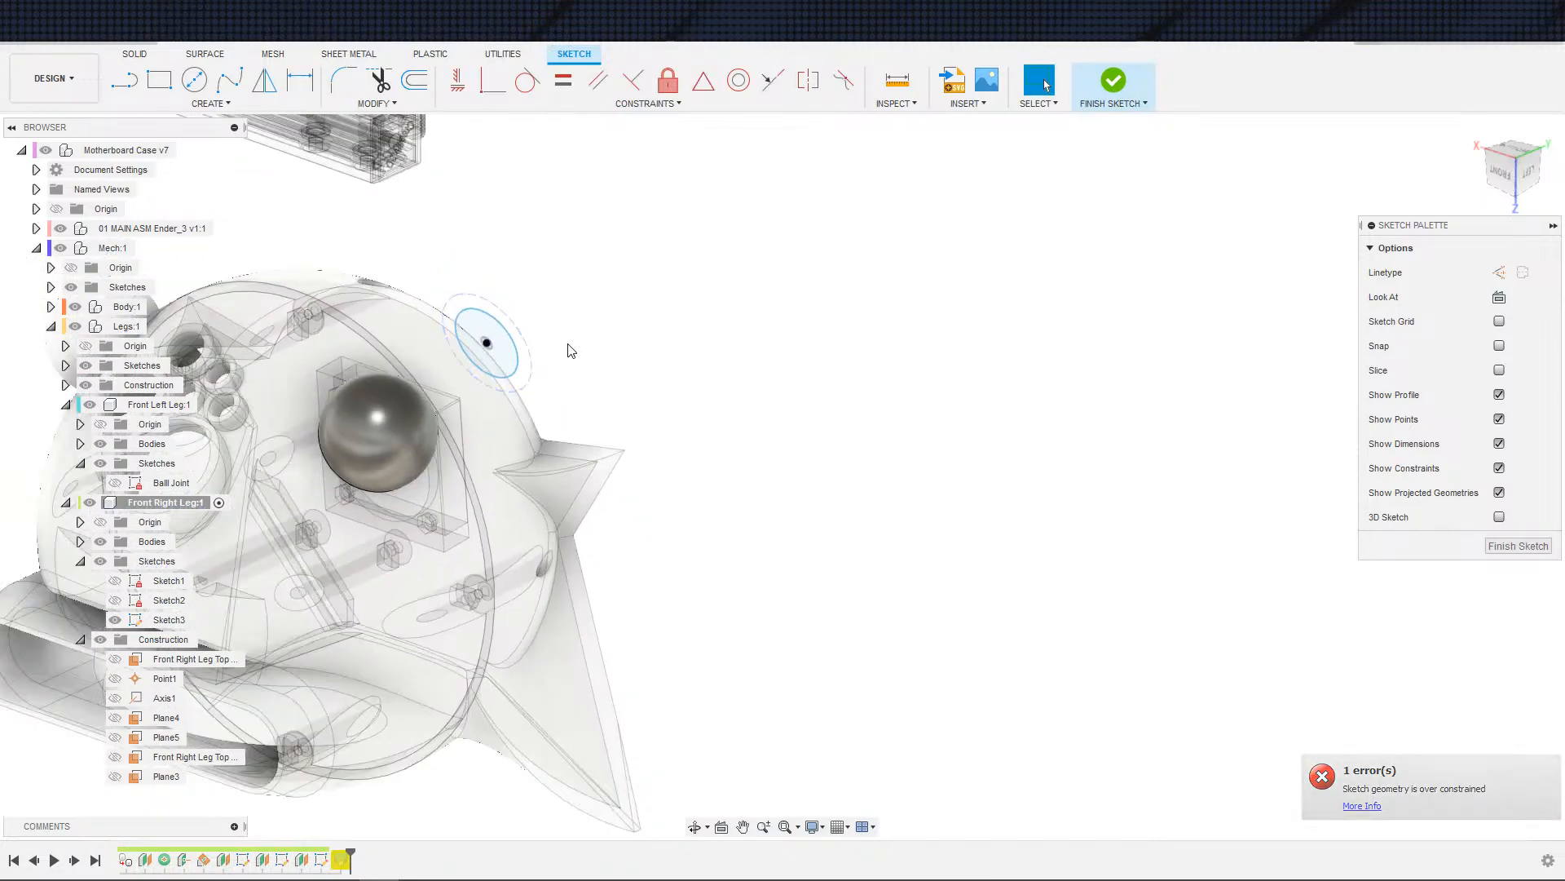
- Draw a circle about 61 mm in diameter beside the construction circle in Sketch3 and make the two concentric
{"action": "scroll", "coordinate": [562, 358], "scroll_direction": "up", "scroll_amount": 2}
{"action": "key", "text": "c"}
{"action": "left_click", "coordinate": [567, 338]}
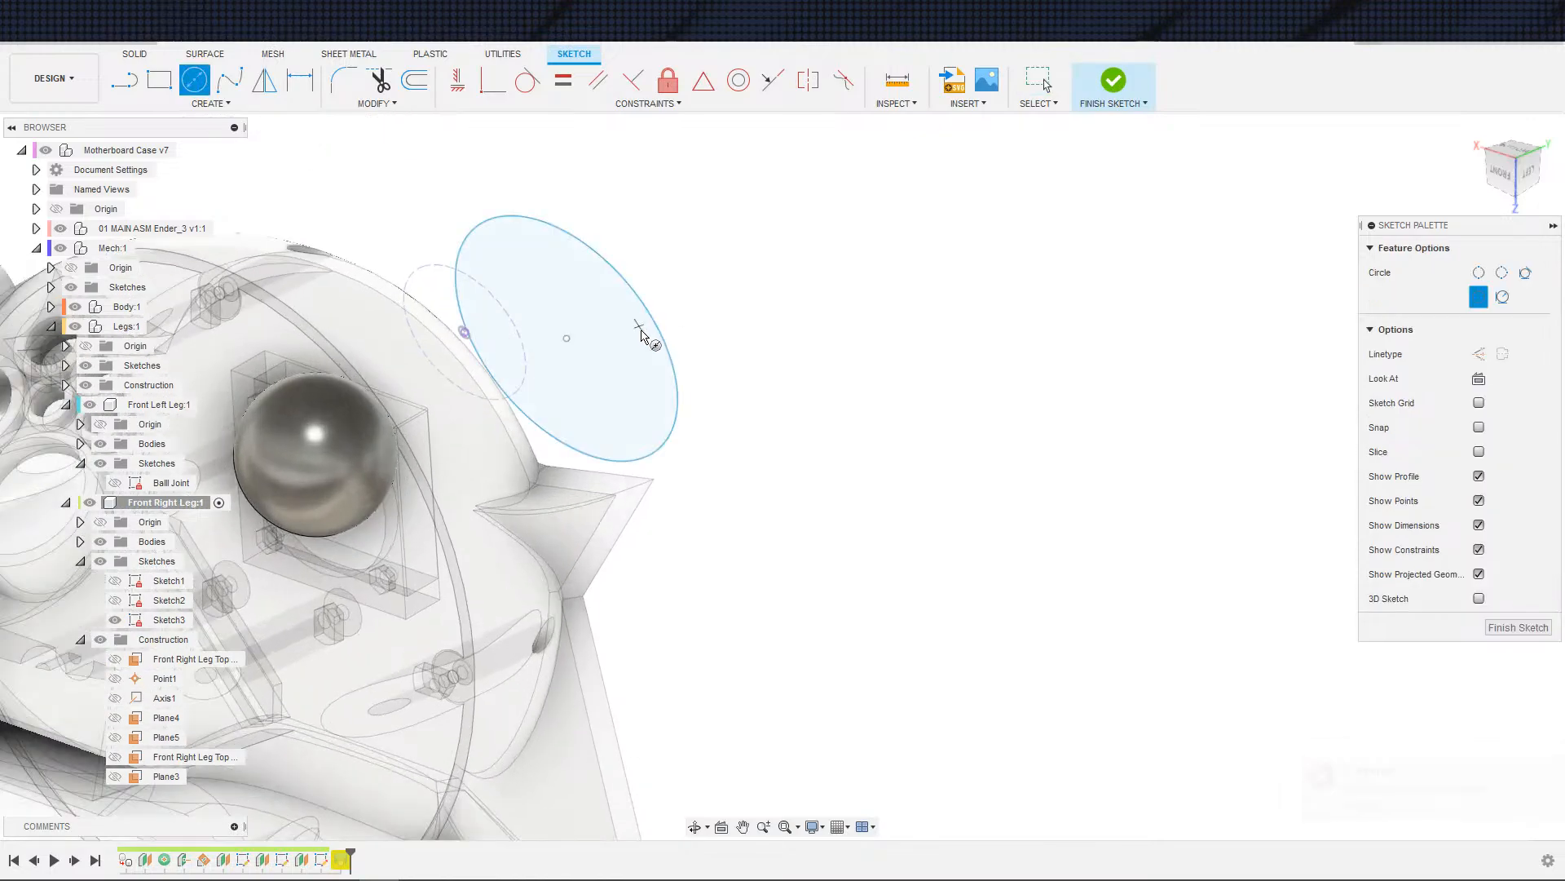
{"action": "left_click", "coordinate": [645, 335]}
{"action": "key", "text": "Escape"}
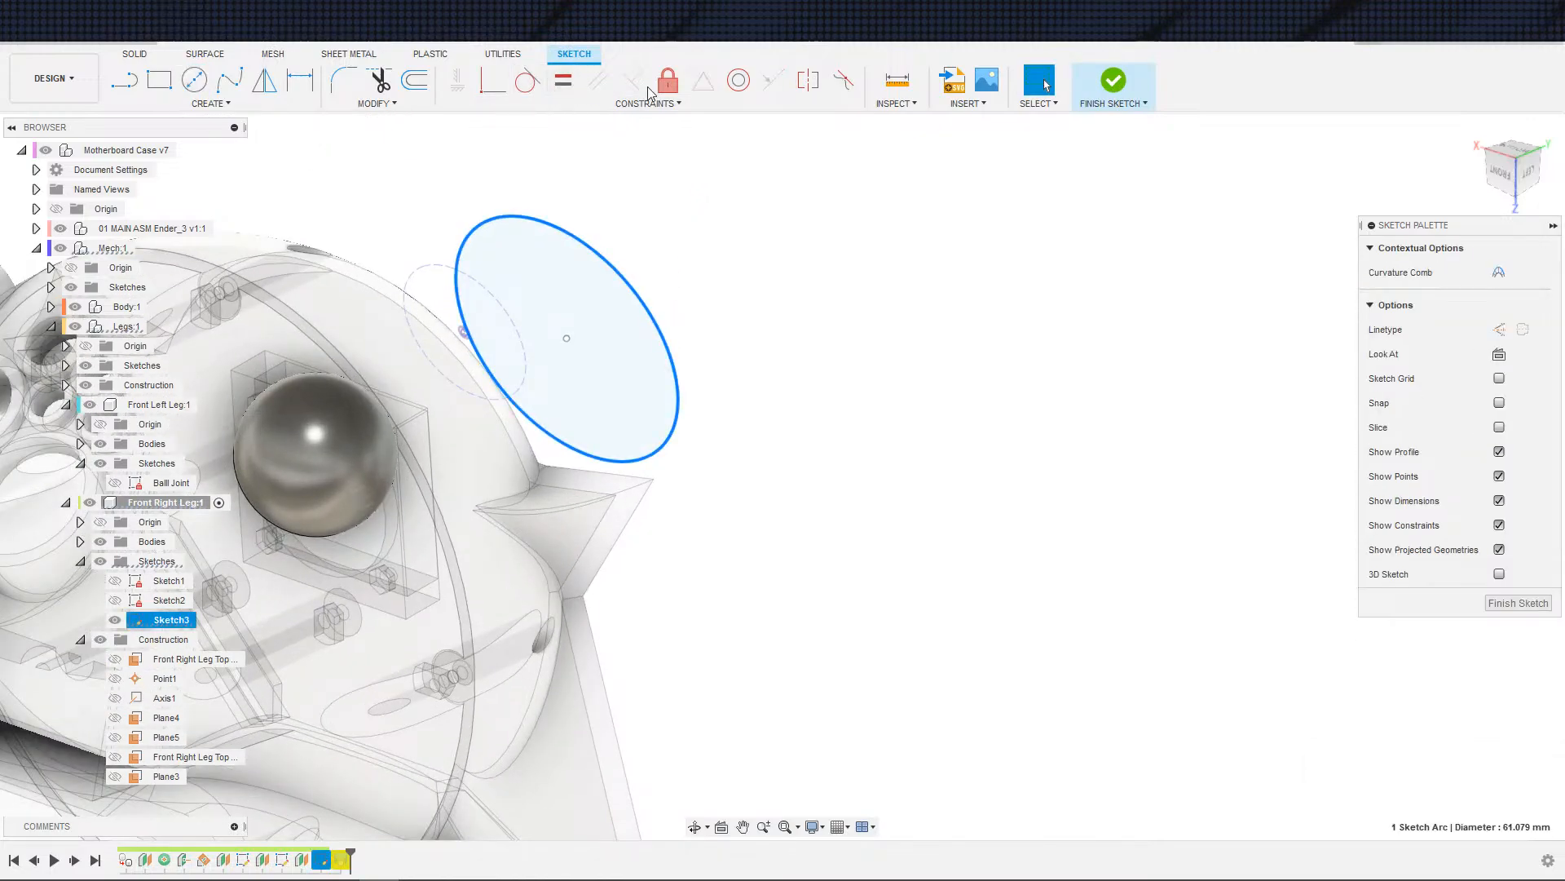
{"action": "left_click", "coordinate": [736, 82]}
{"action": "left_click", "coordinate": [531, 367]}
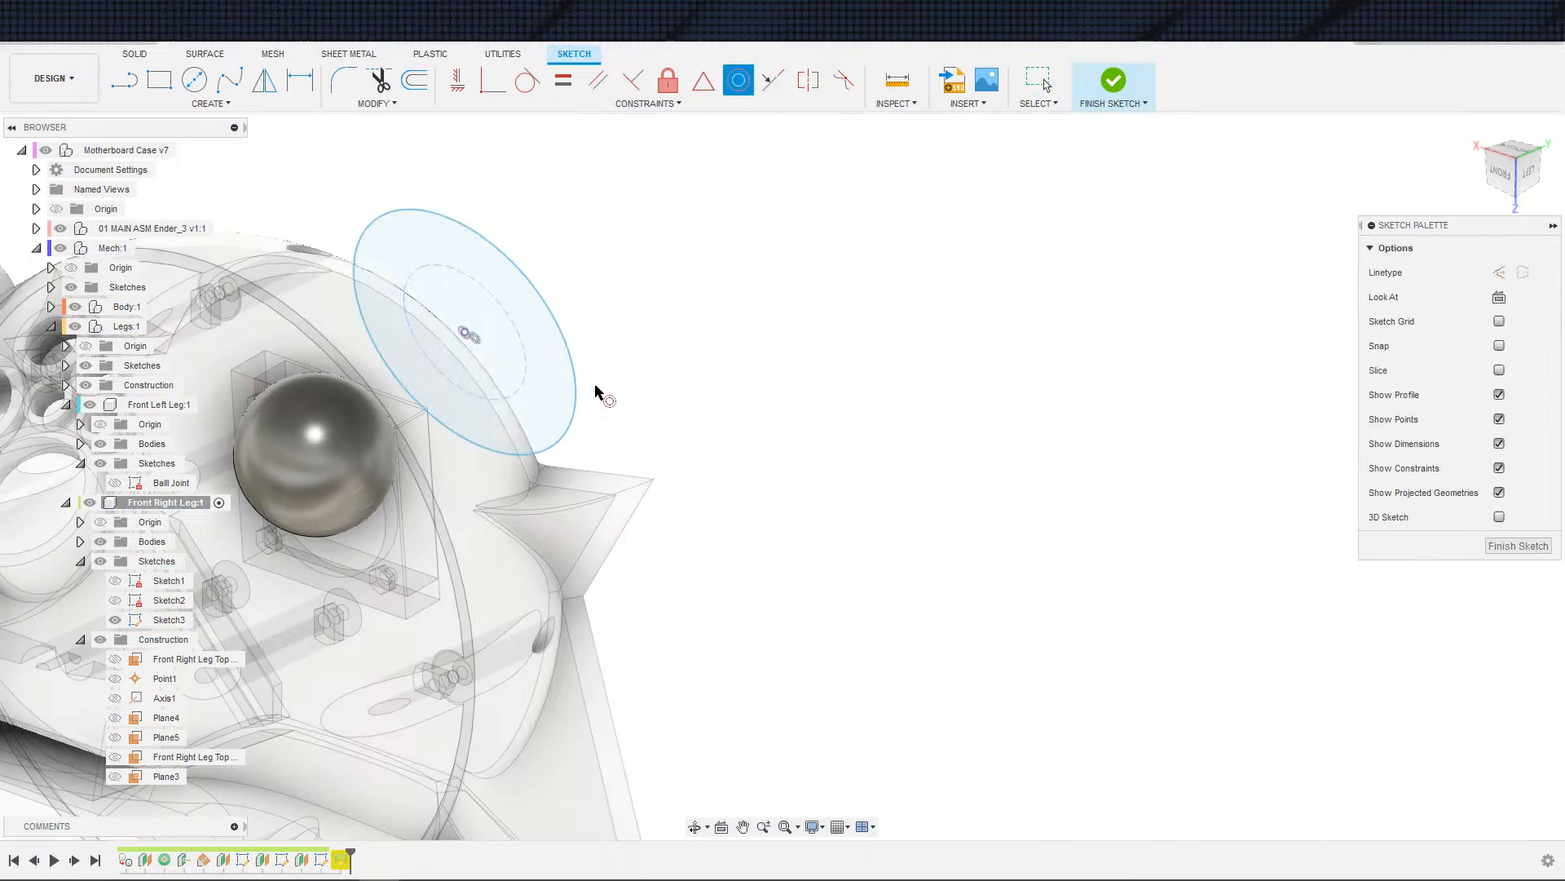
- Shrink the new circle to about 21 mm inside the construction circle and dimension the offset between them
{"action": "key", "text": "d"}
{"action": "left_click_drag", "start_coordinate": [576, 423], "coordinate": [491, 369]}
{"action": "key", "text": "d"}
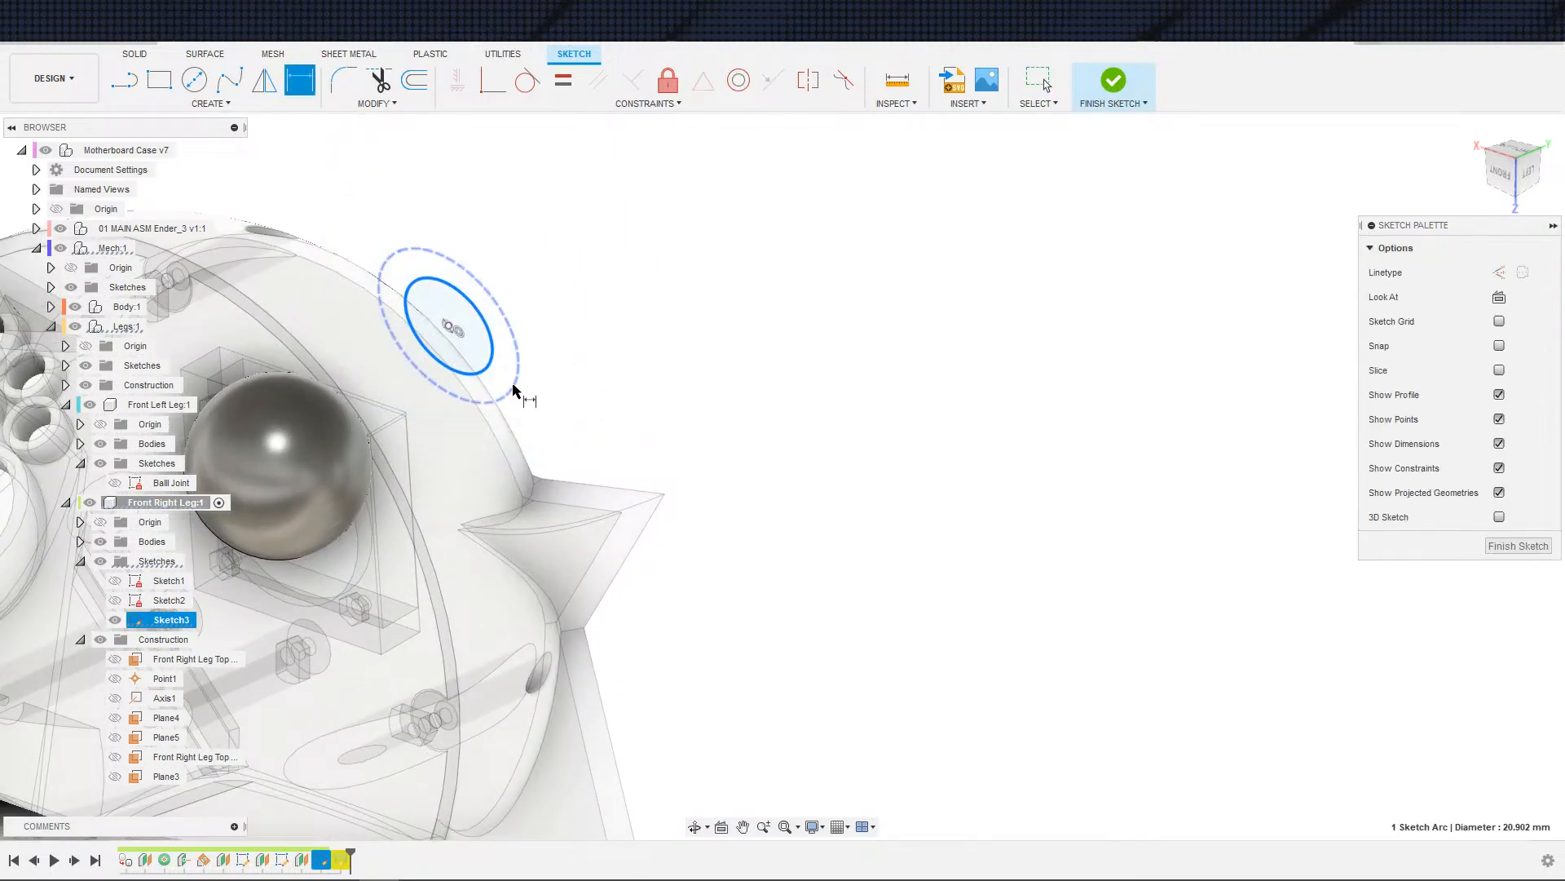
{"action": "left_click", "coordinate": [599, 314]}
- Set the offset dimension to 63 mm and correct it to 3 mm
{"action": "type", "text": "63"}
{"action": "key", "text": "Return"}
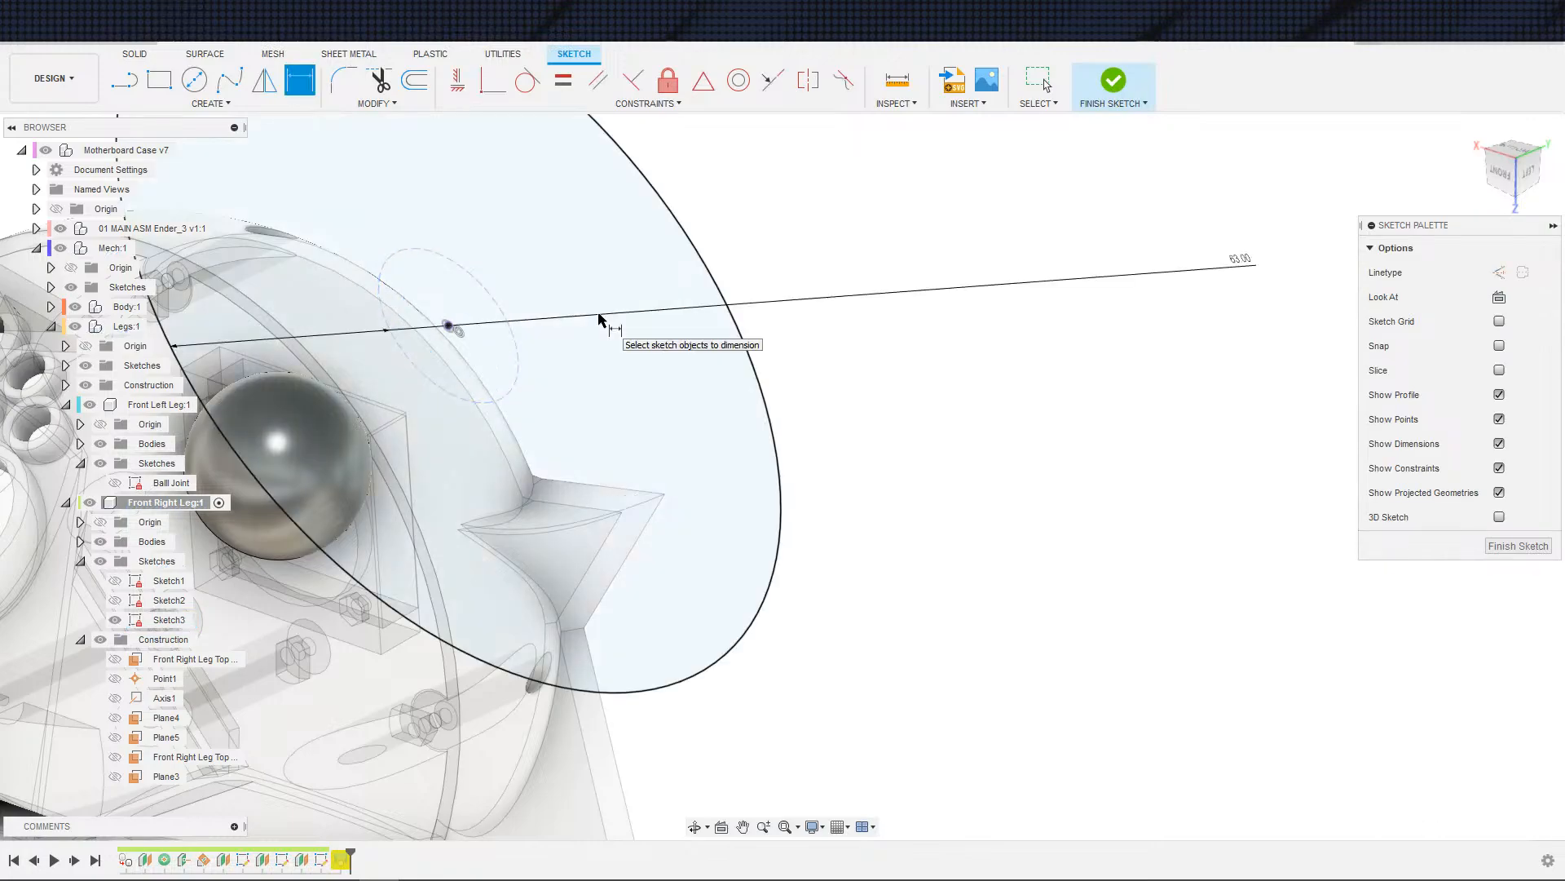
{"action": "double_click", "coordinate": [1236, 260]}
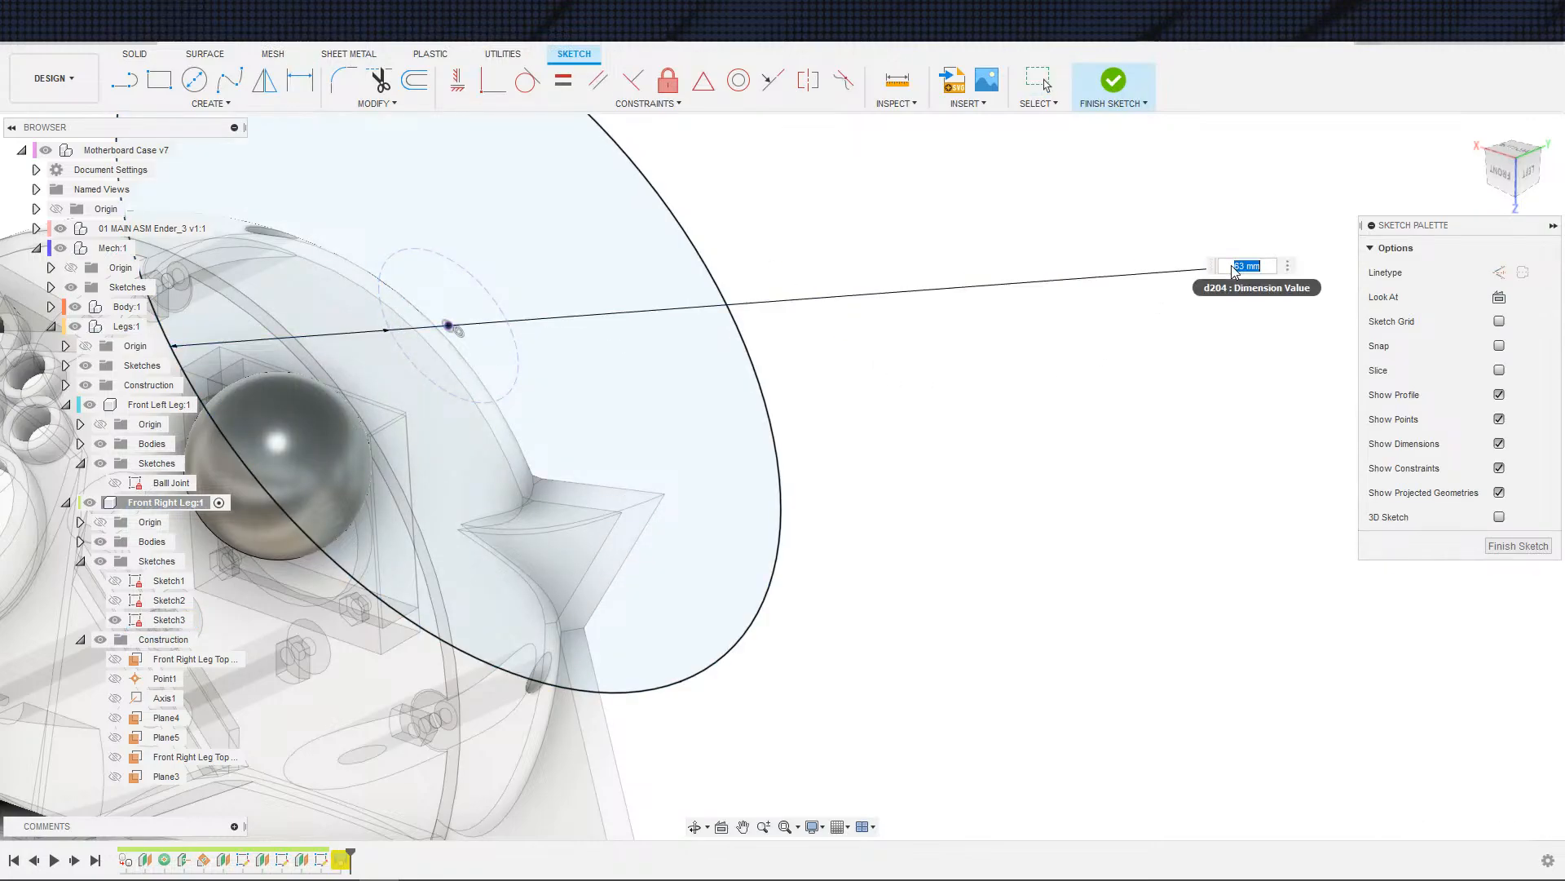
{"action": "key", "text": "Return"}
{"action": "scroll", "coordinate": [677, 360], "scroll_direction": "down", "scroll_amount": 3}
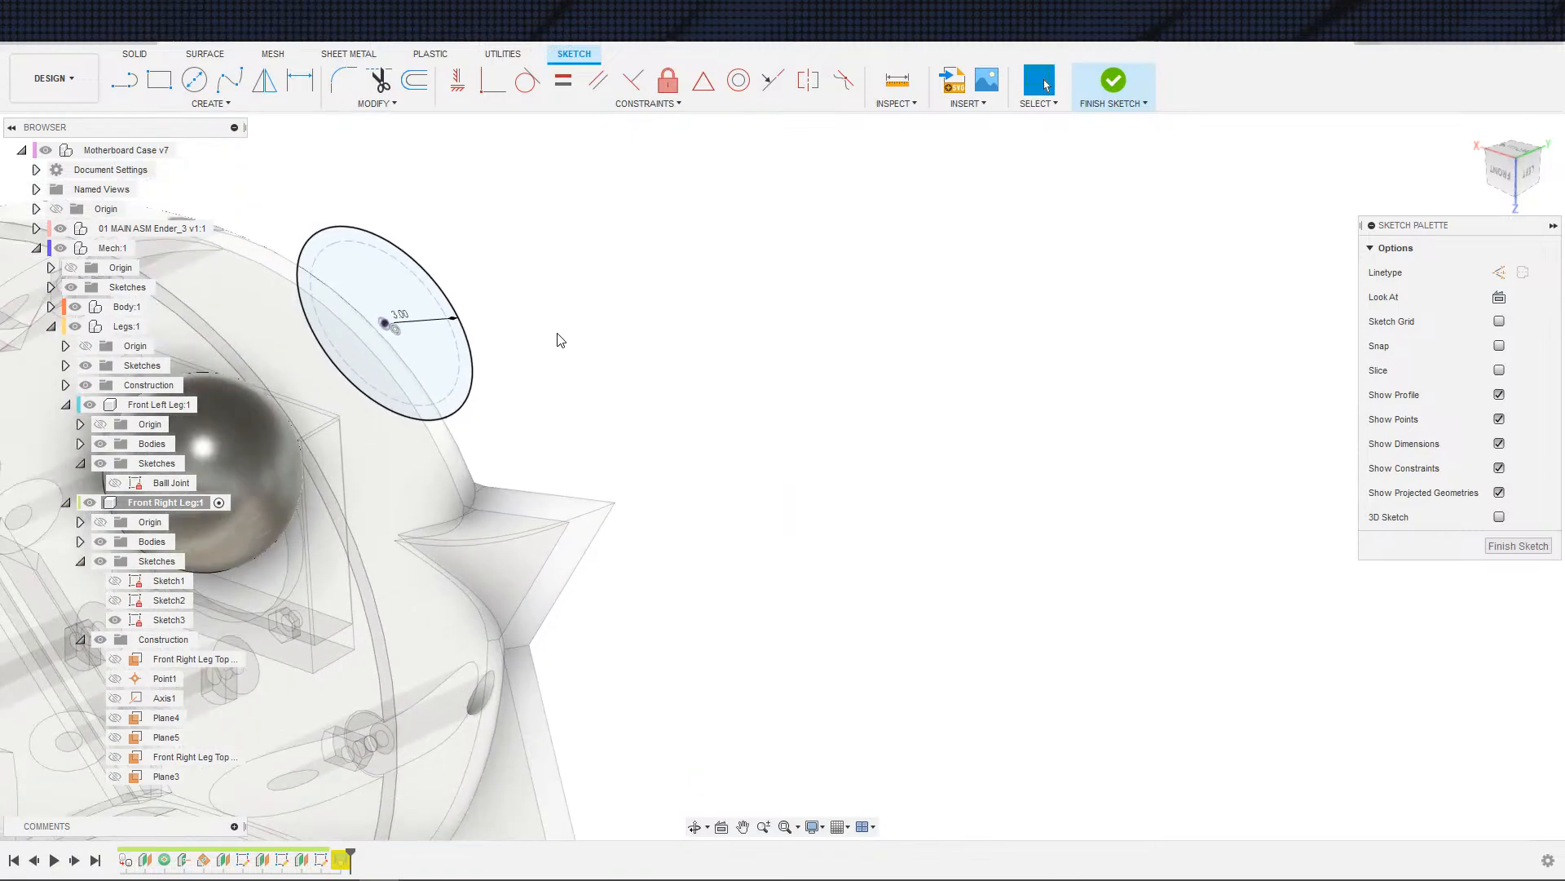
- Restore the circle inside the construction circle, set its offset dimension to 3 mm and finish Sketch3
{"action": "scroll", "coordinate": [624, 338], "scroll_direction": "up", "scroll_amount": 5}
{"action": "scroll", "coordinate": [611, 336], "scroll_direction": "down", "scroll_amount": 6}
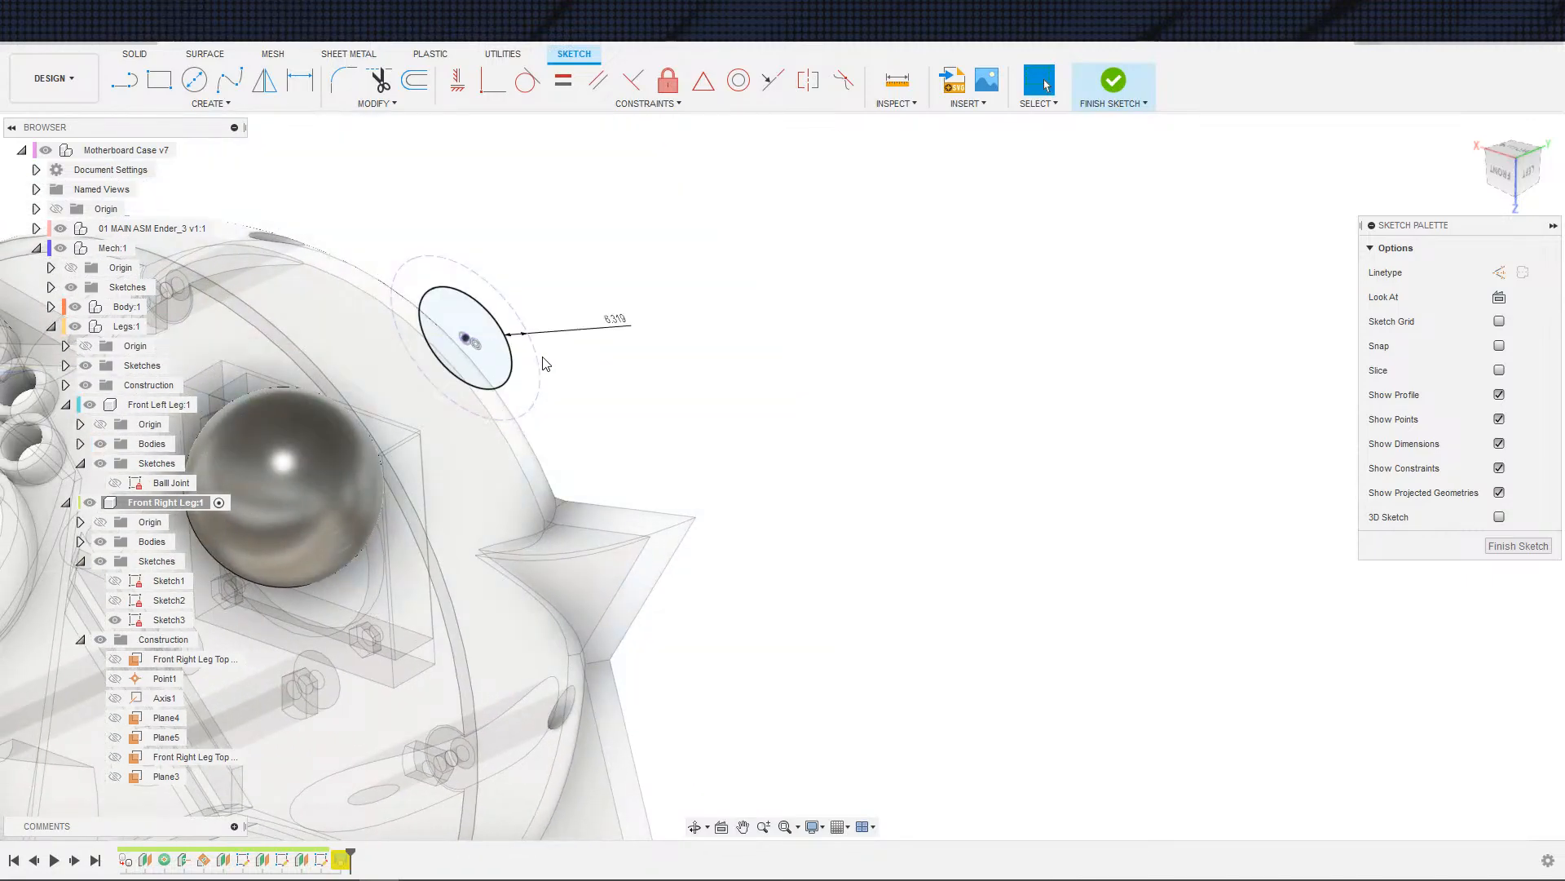
{"action": "left_click", "coordinate": [637, 329]}
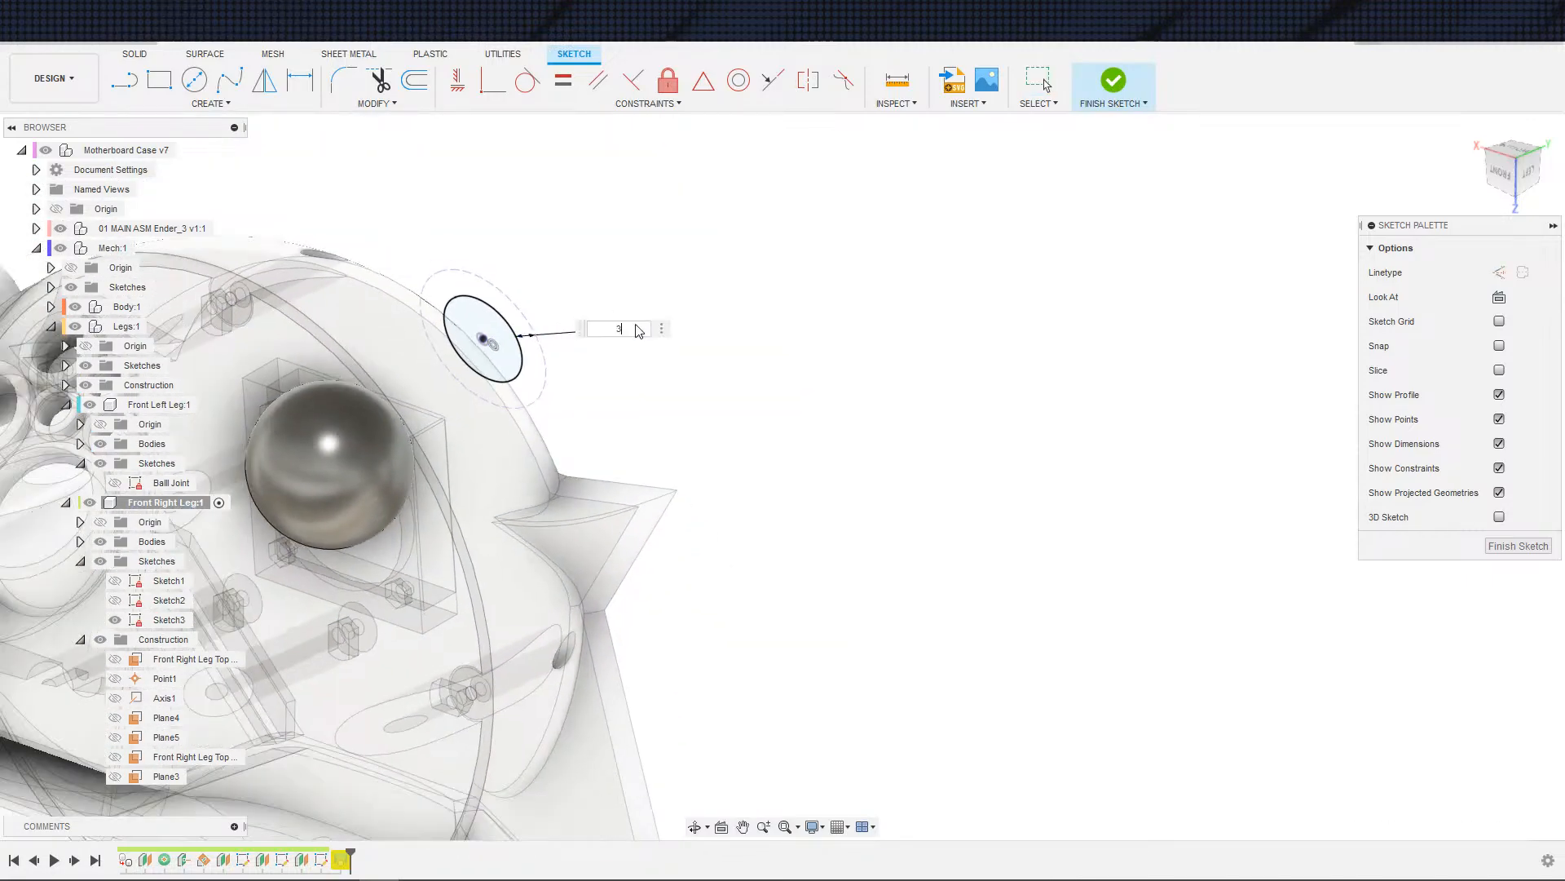
{"action": "key", "text": "Return"}
{"action": "scroll", "coordinate": [699, 360], "scroll_direction": "down", "scroll_amount": 3}
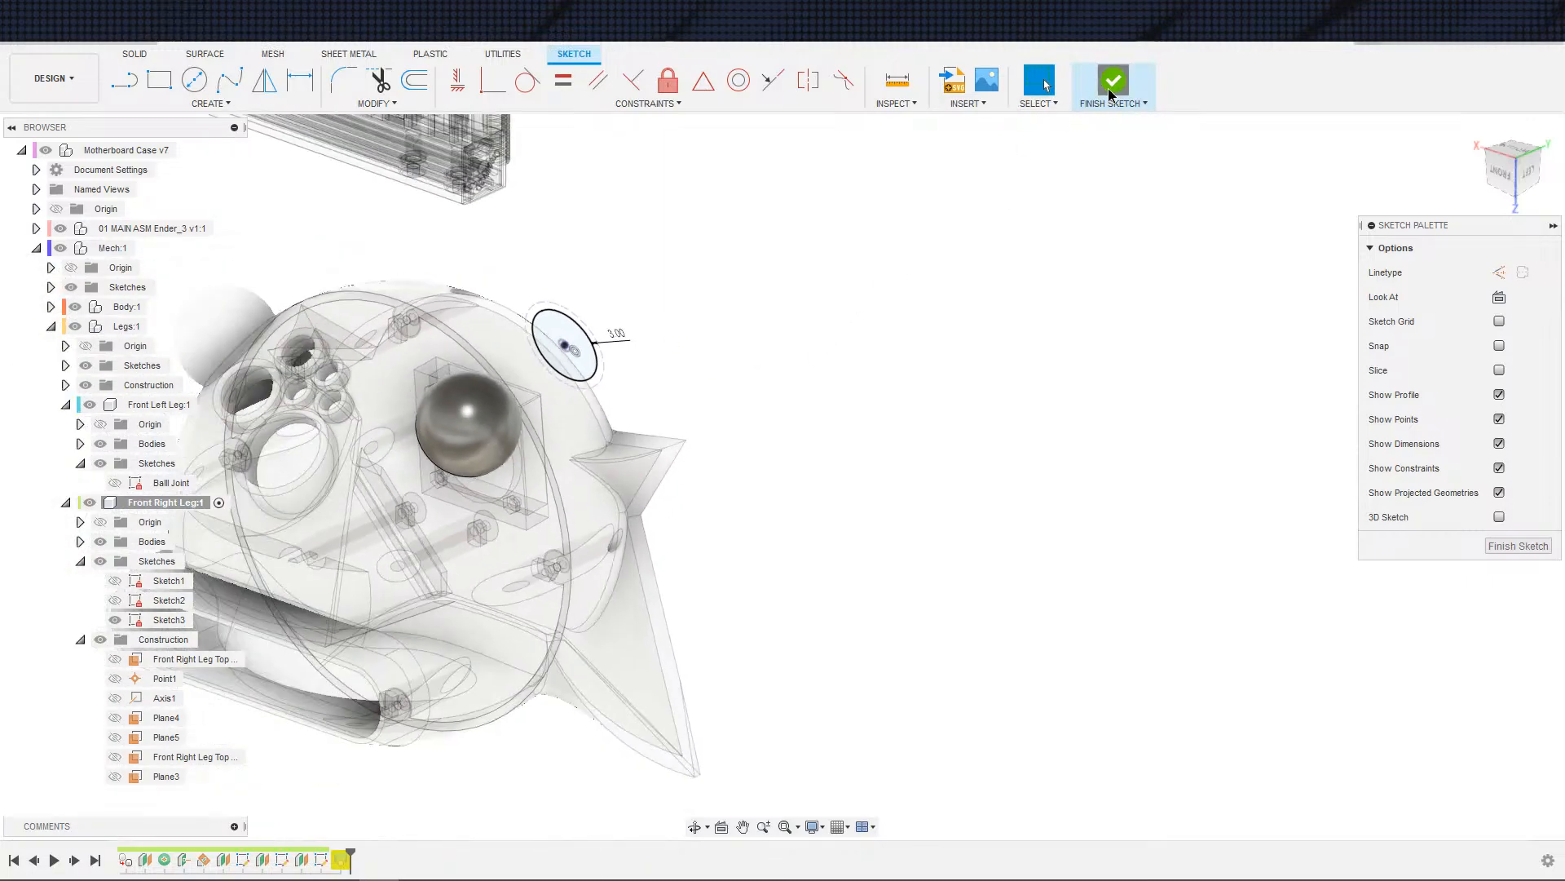
{"action": "left_click", "coordinate": [1111, 85]}
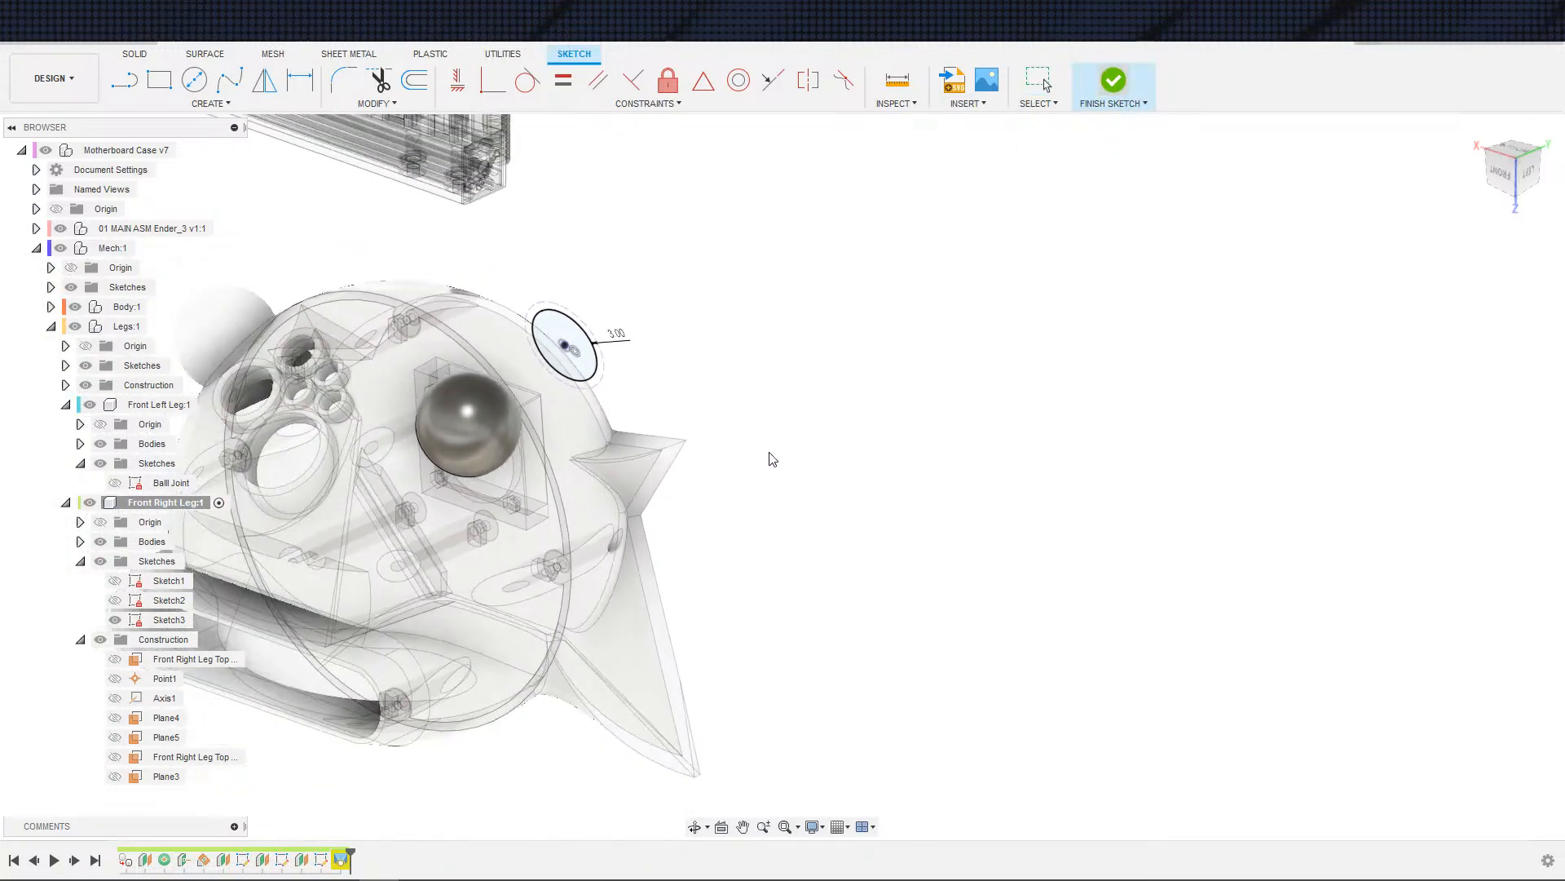
- Open the existing loft for editing, show Sketch2 and Sketch3, and hide the Front Right Leg bodies and Body component
{"action": "double_click", "coordinate": [342, 860]}
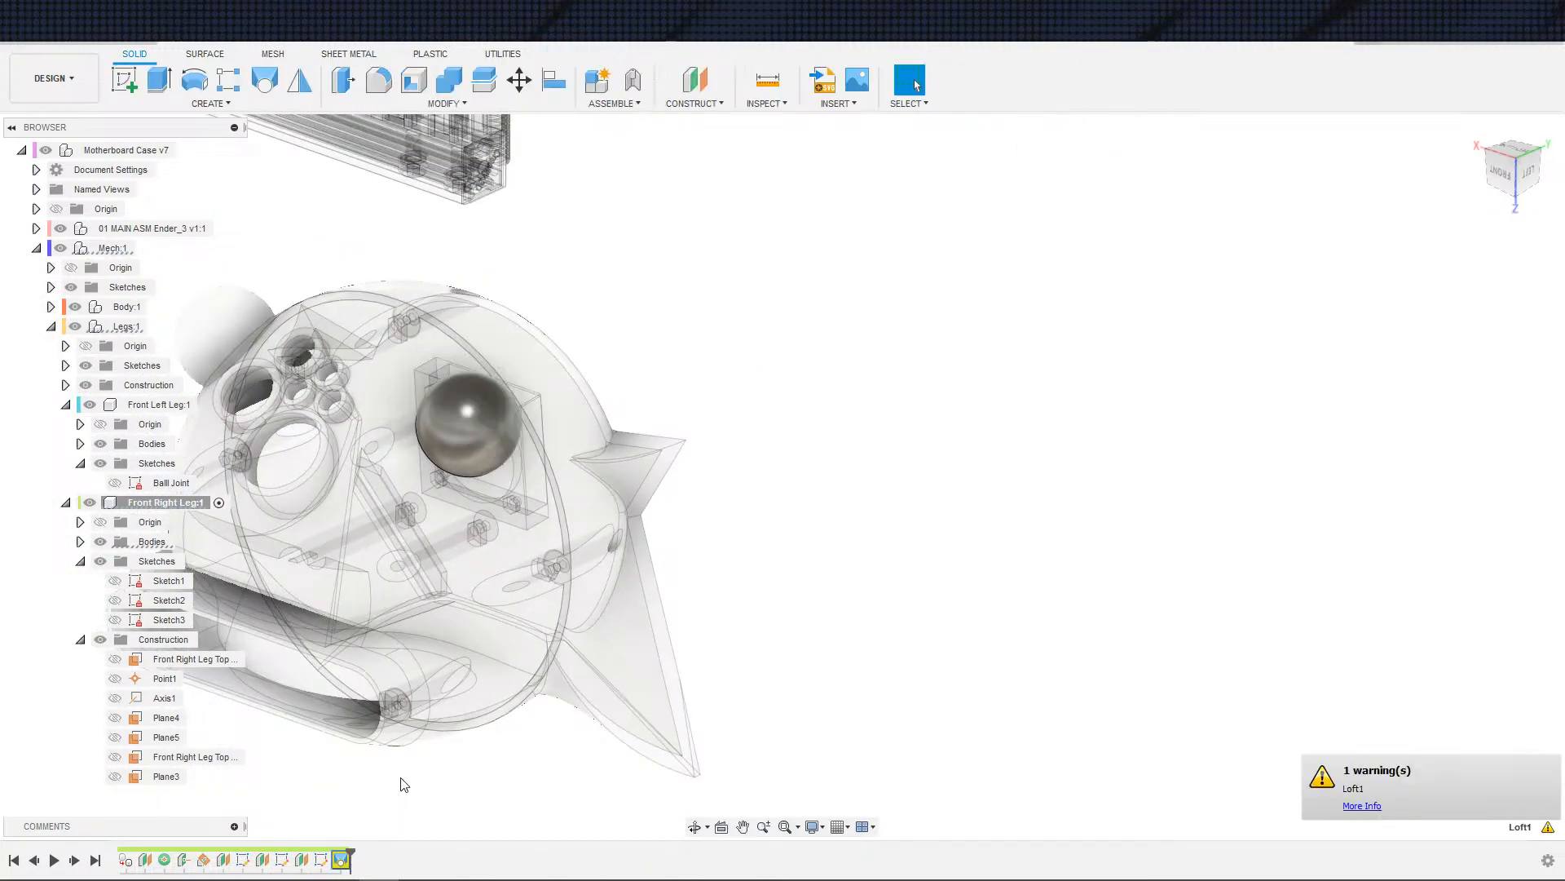
{"action": "left_click", "coordinate": [115, 600]}
{"action": "left_click", "coordinate": [115, 620]}
{"action": "left_click", "coordinate": [100, 541]}
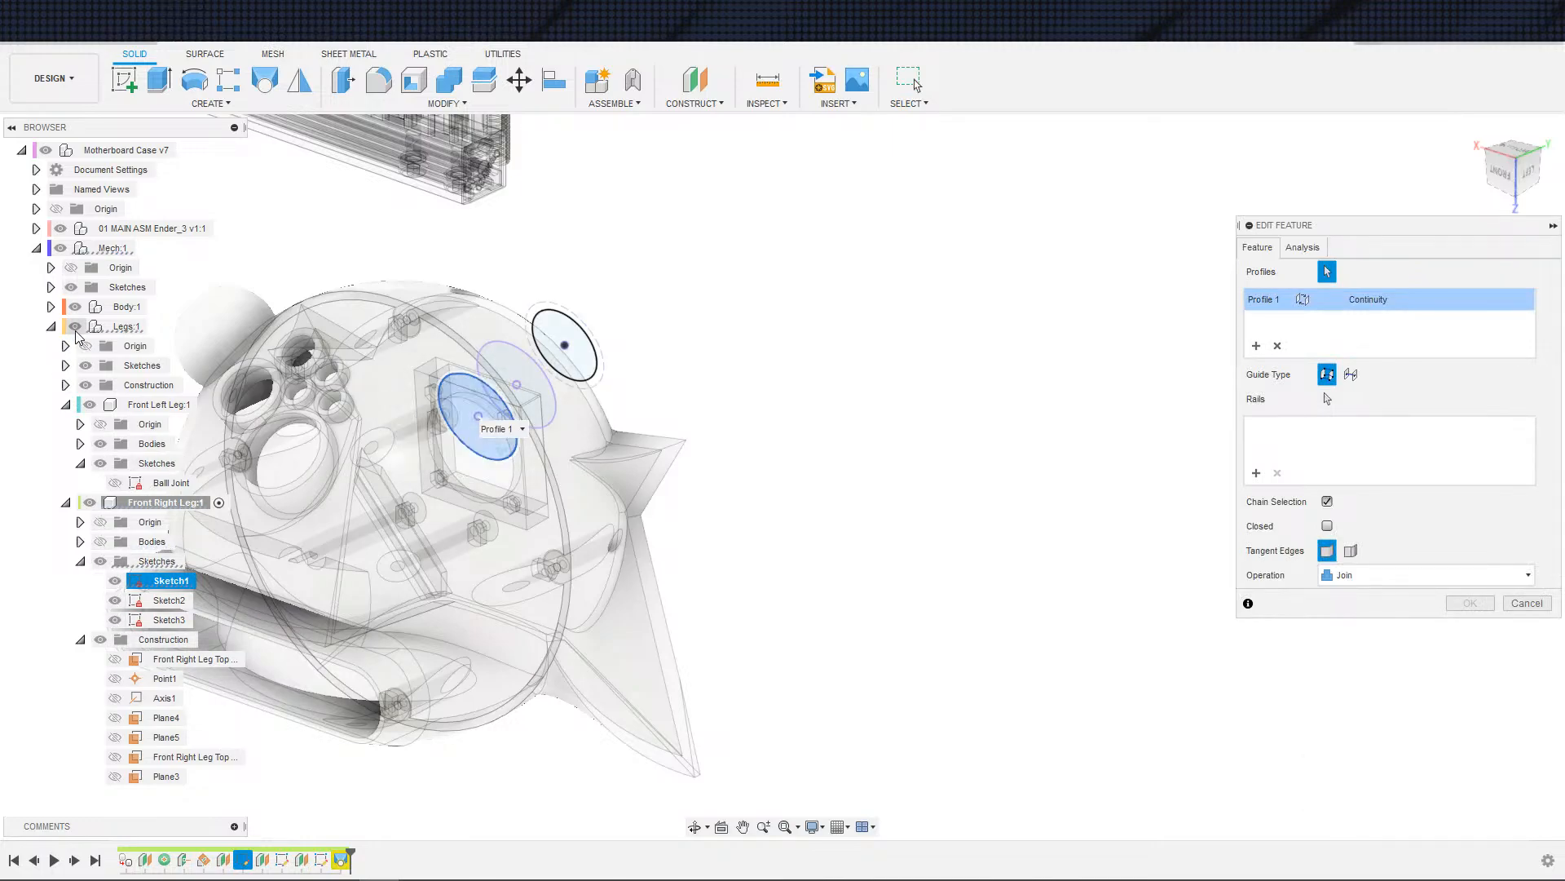
{"action": "left_click", "coordinate": [75, 306]}
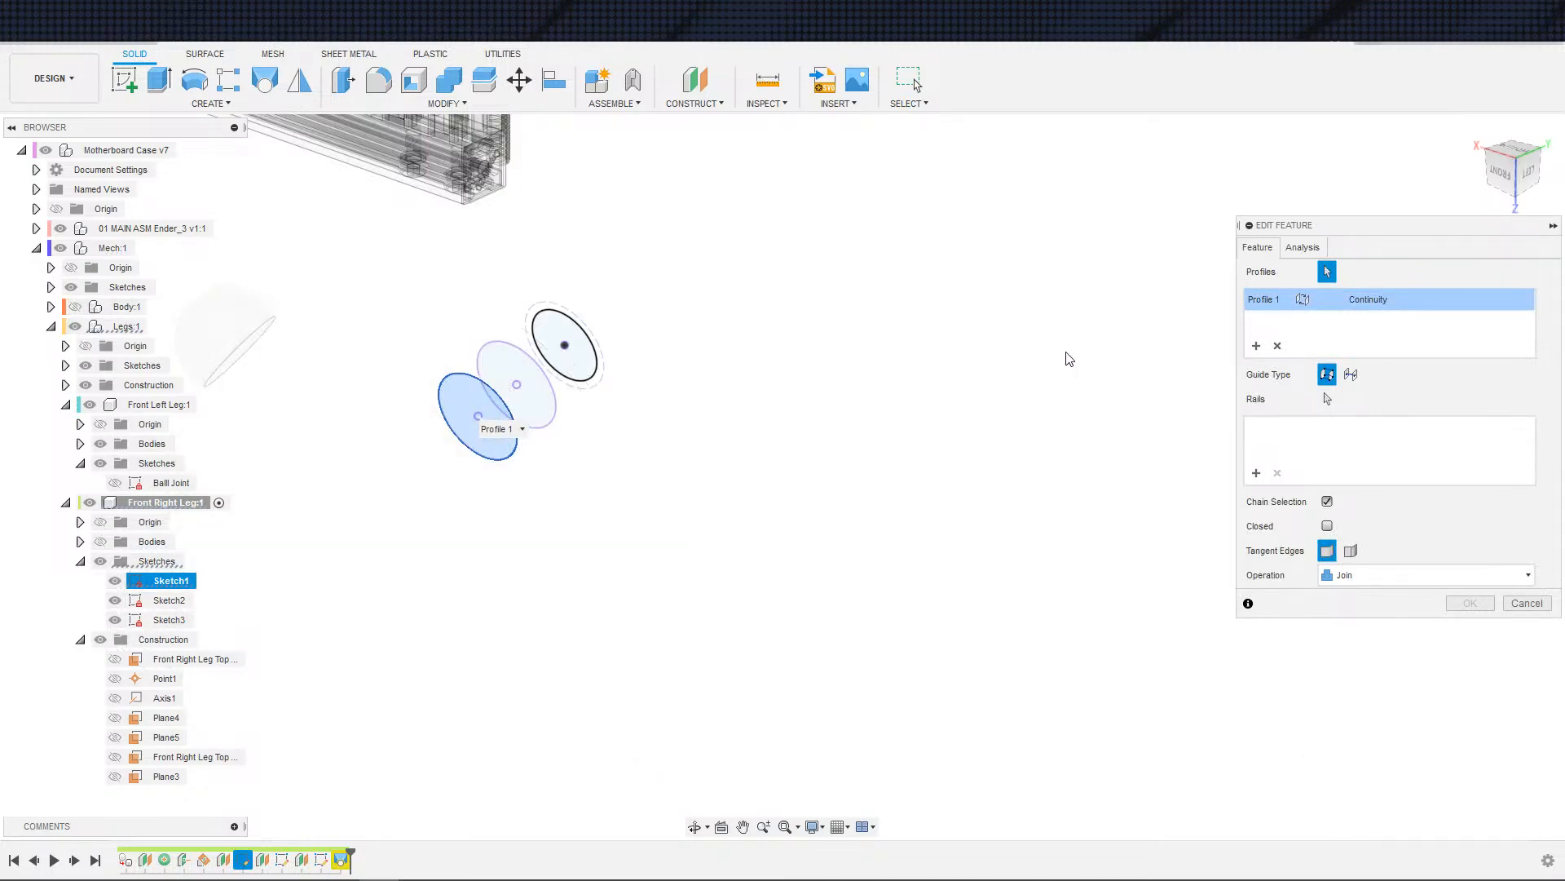
- Reselect the Sketch1, Sketch2 and Sketch3 circles as the loft's profiles and complete the edit with the bodies shown
{"action": "left_click", "coordinate": [1277, 346]}
{"action": "left_click", "coordinate": [489, 432]}
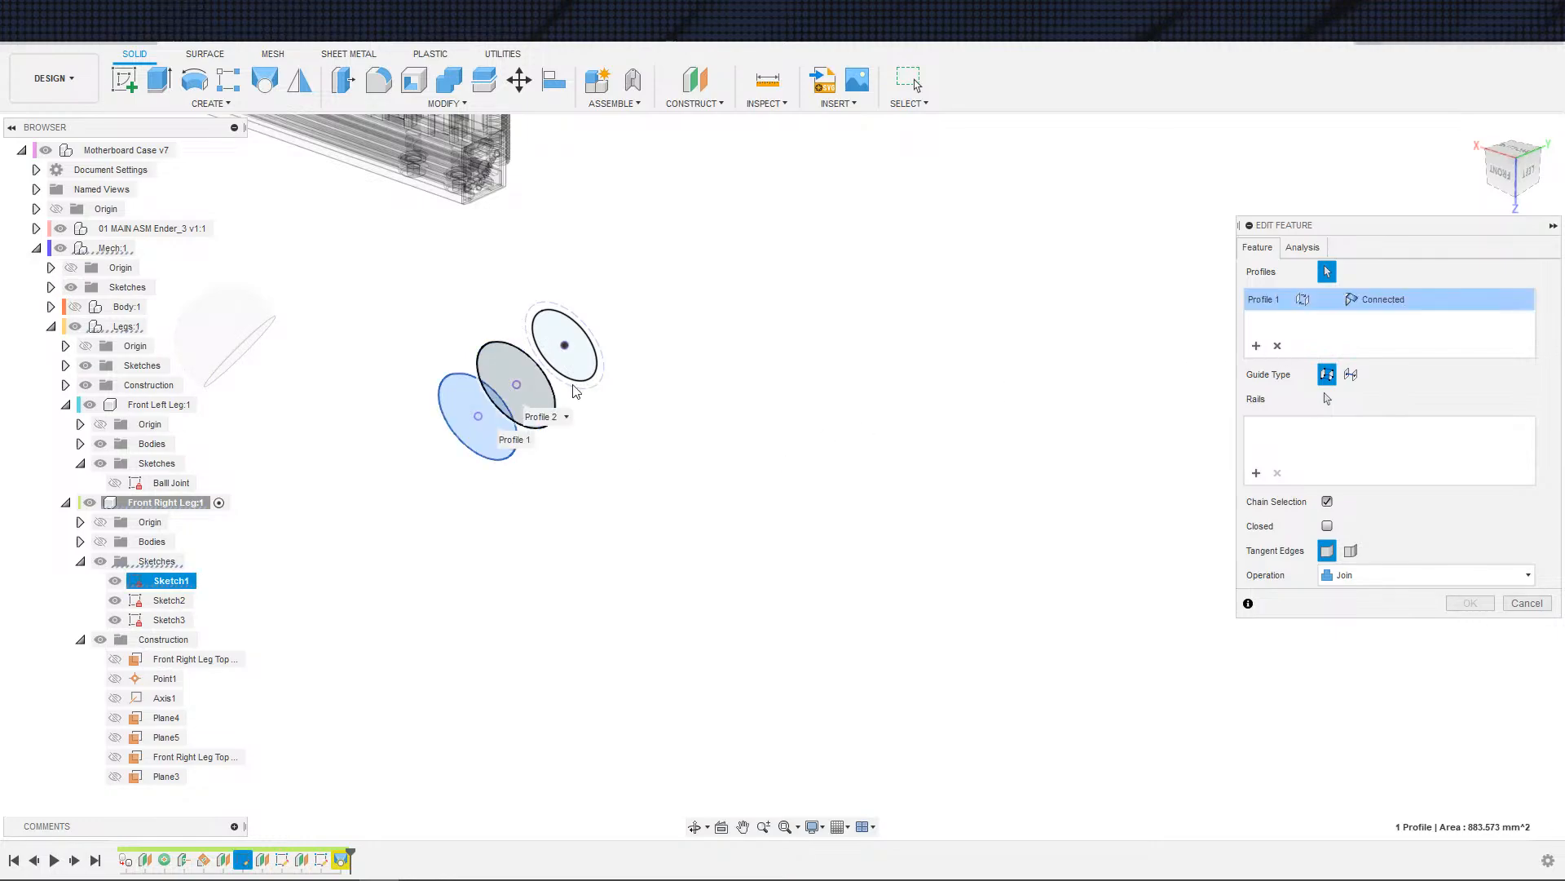
{"action": "left_click", "coordinate": [520, 358]}
{"action": "left_click", "coordinate": [593, 362]}
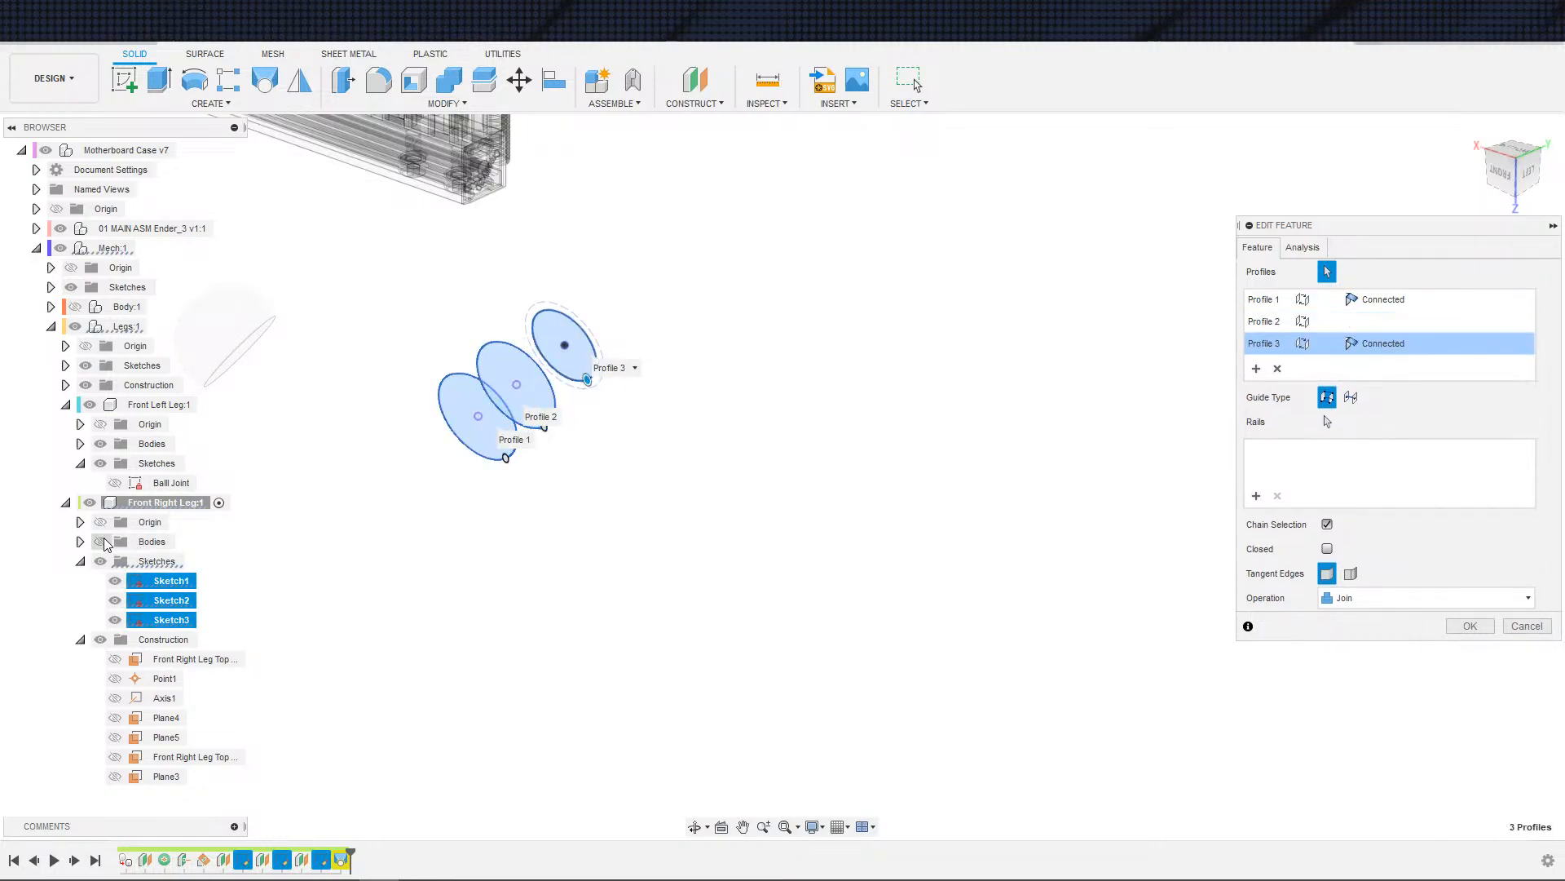
{"action": "middle_click_drag", "start_coordinate": [634, 628], "coordinate": [647, 535], "text": "shift"}
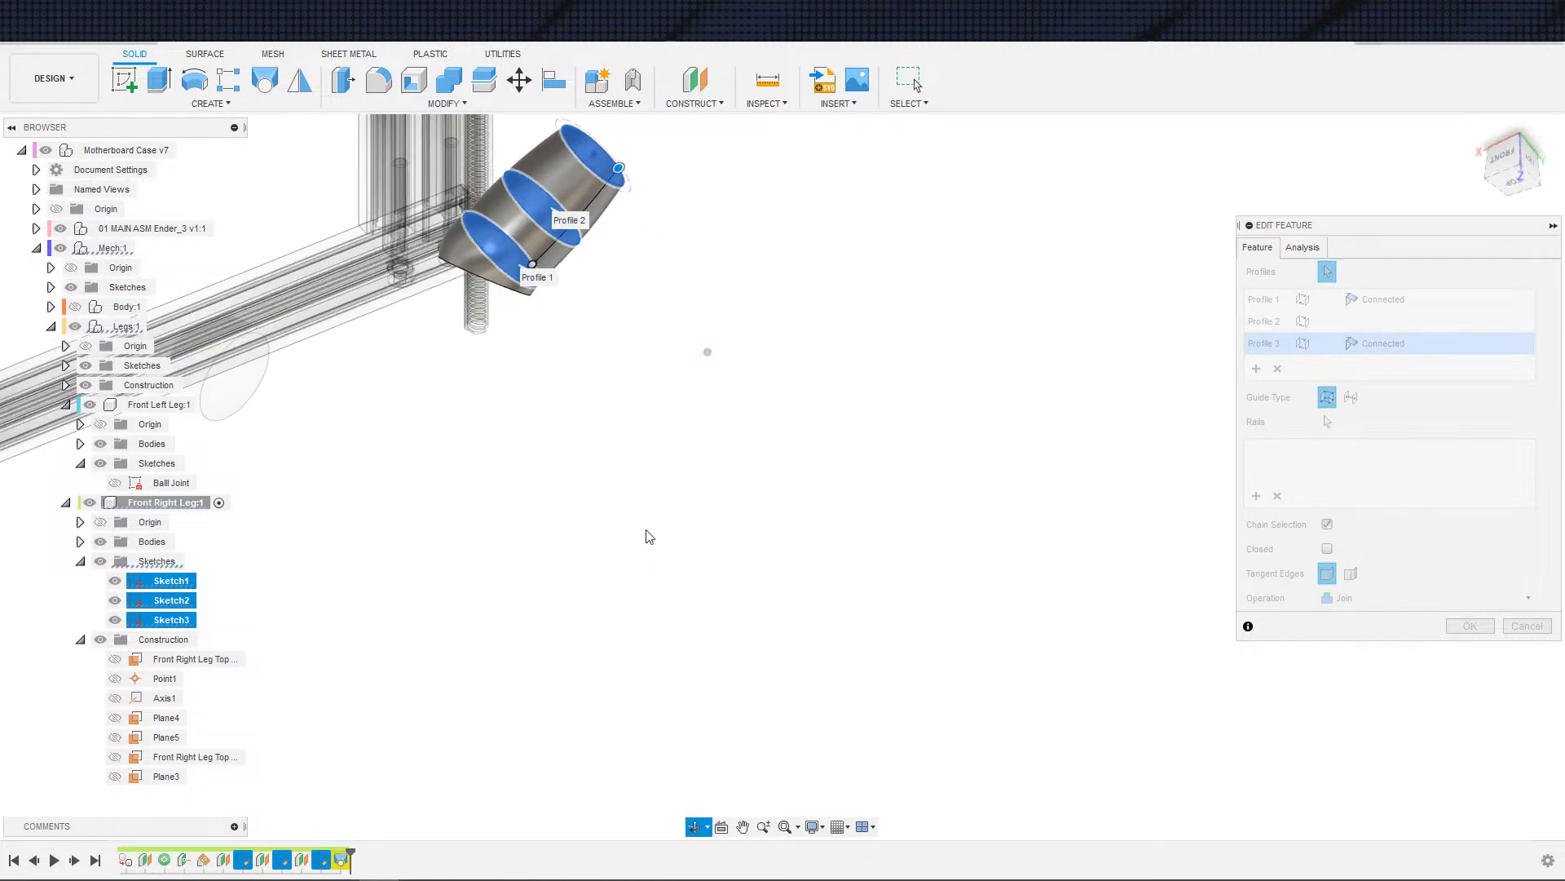
{"action": "left_click", "coordinate": [1470, 625]}
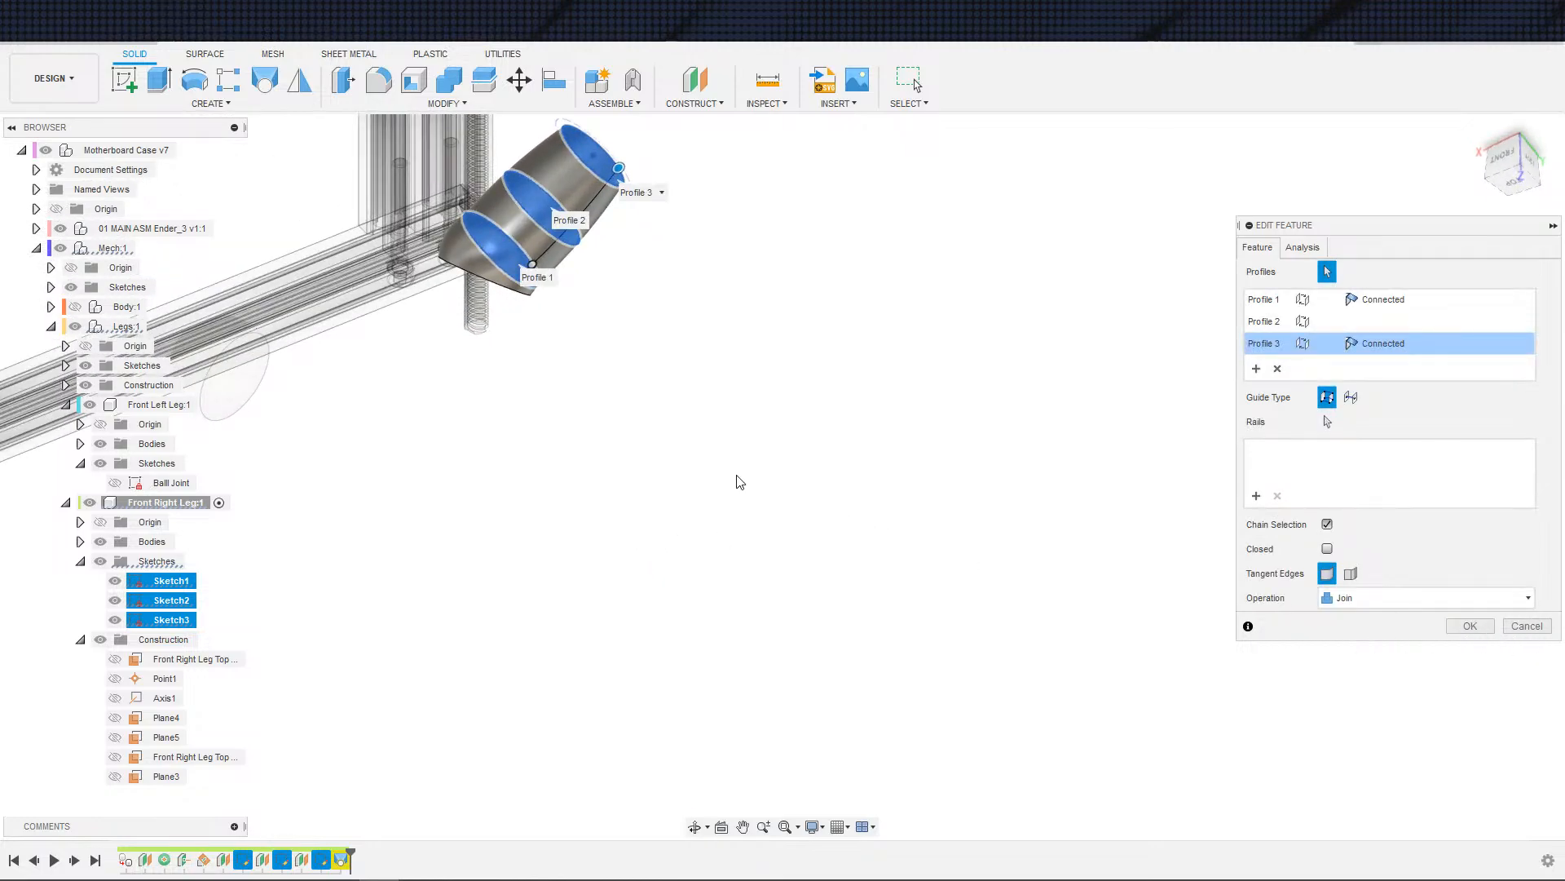
- Show the Body component and inspect the reshaped leg segment against the mech from the front
{"action": "mouse_move", "coordinate": [954, 608]}
{"action": "middle_mouse_down", "text": "shift"}
{"action": "mouse_move", "coordinate": [902, 570]}
{"action": "mouse_move", "coordinate": [828, 560]}
{"action": "middle_mouse_up", "text": "shift"}
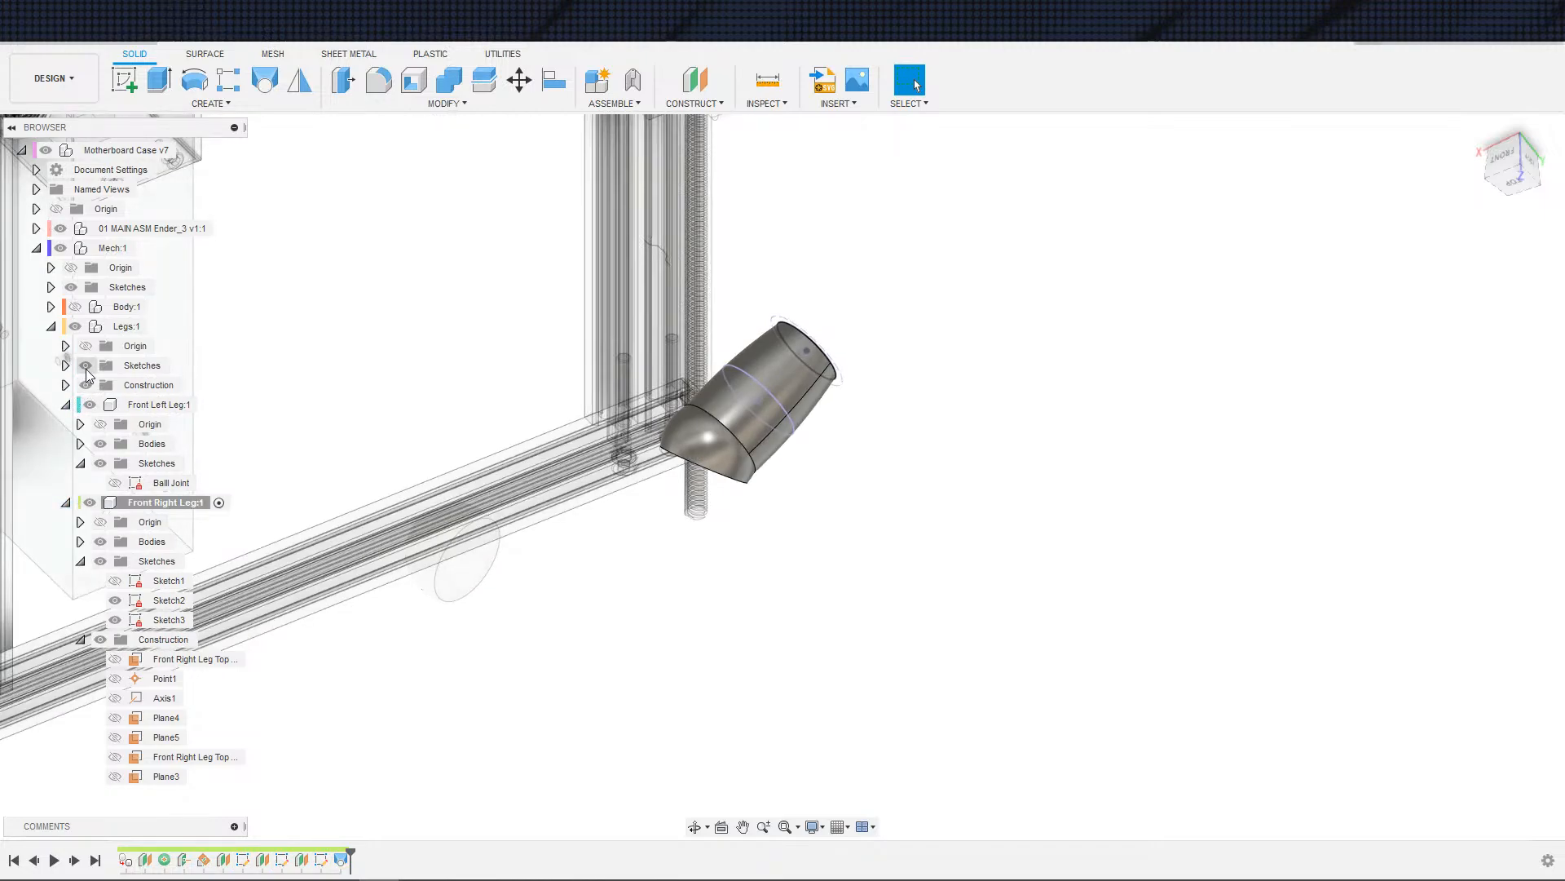
{"action": "left_click", "coordinate": [74, 307]}
{"action": "scroll", "coordinate": [798, 421], "scroll_direction": "down", "scroll_amount": 2}
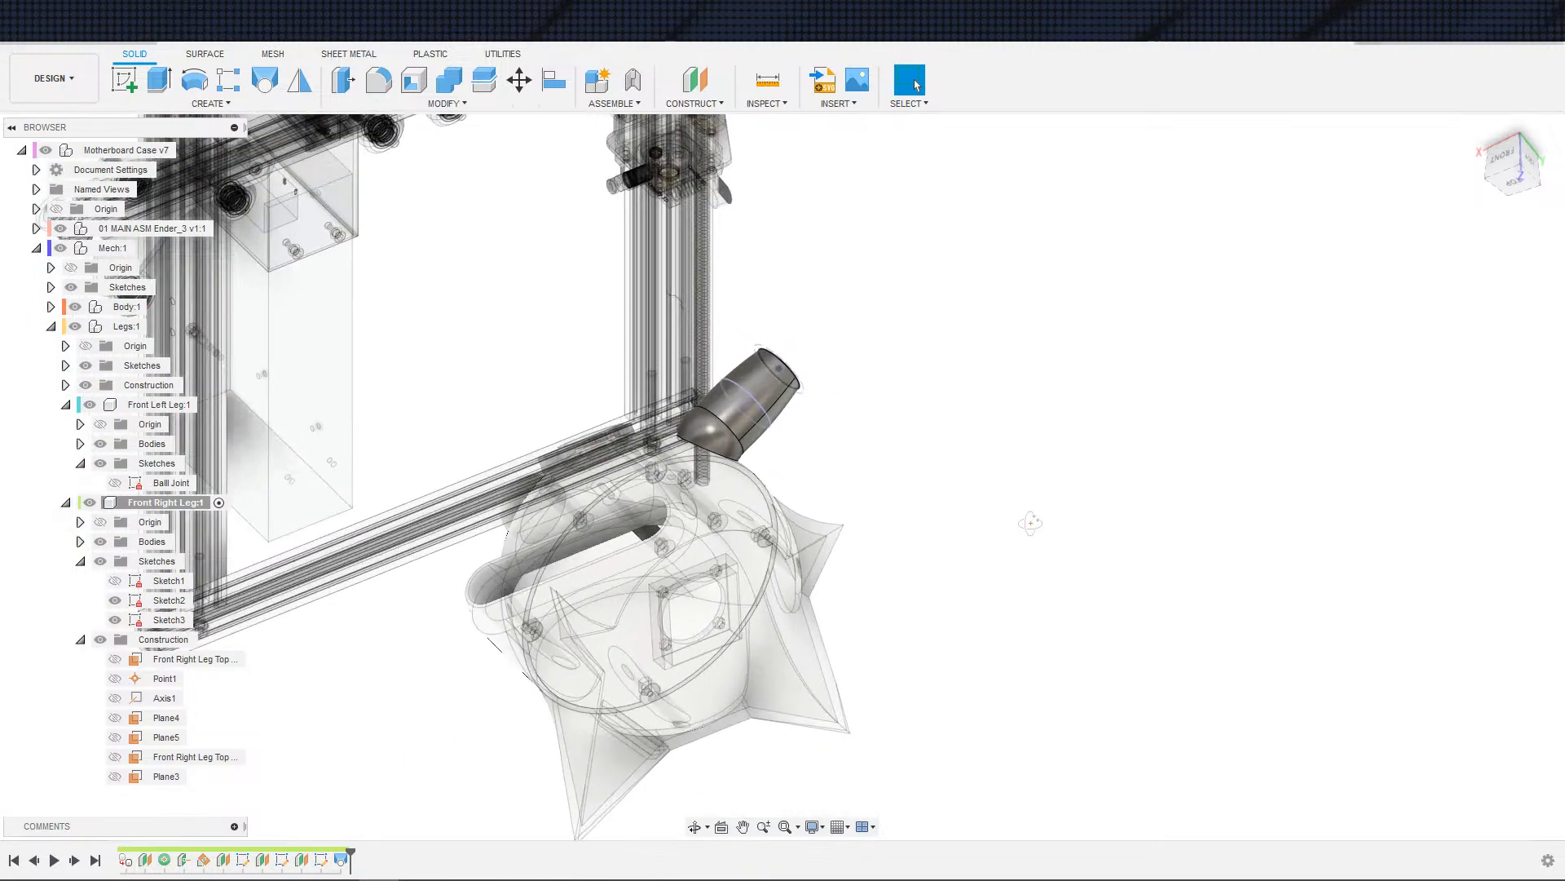
{"action": "middle_click_drag", "start_coordinate": [1029, 521], "coordinate": [794, 423], "text": "shift"}
{"action": "scroll", "coordinate": [783, 428], "scroll_direction": "up", "scroll_amount": 1}
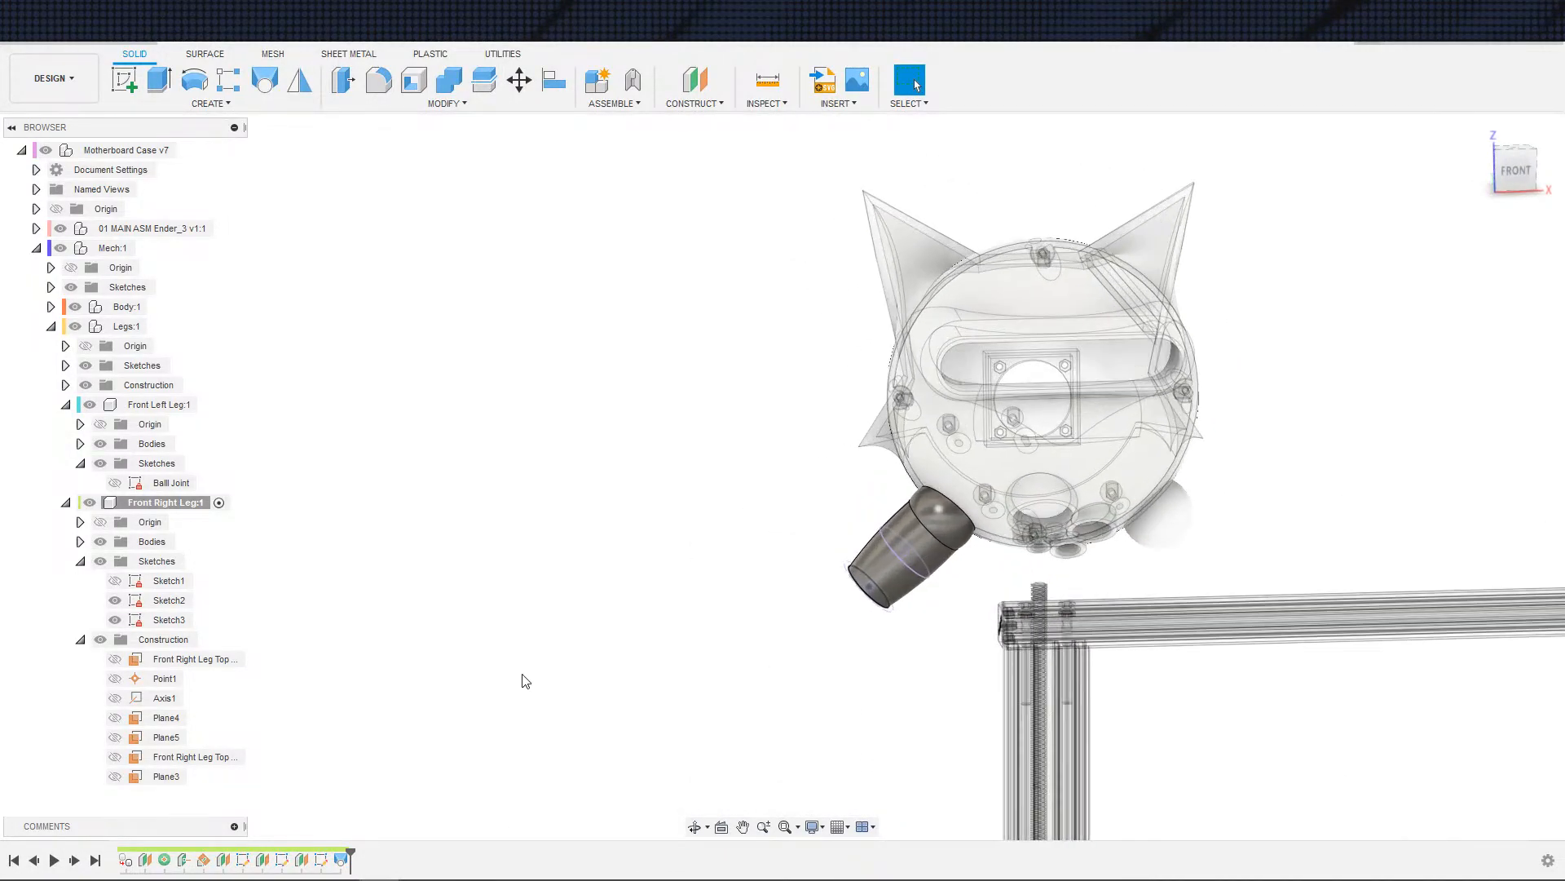
- Open the leg segment's loft for editing and set the end conditions of Profile 3 and Profile 1 to Direction
{"action": "double_click", "coordinate": [341, 858]}
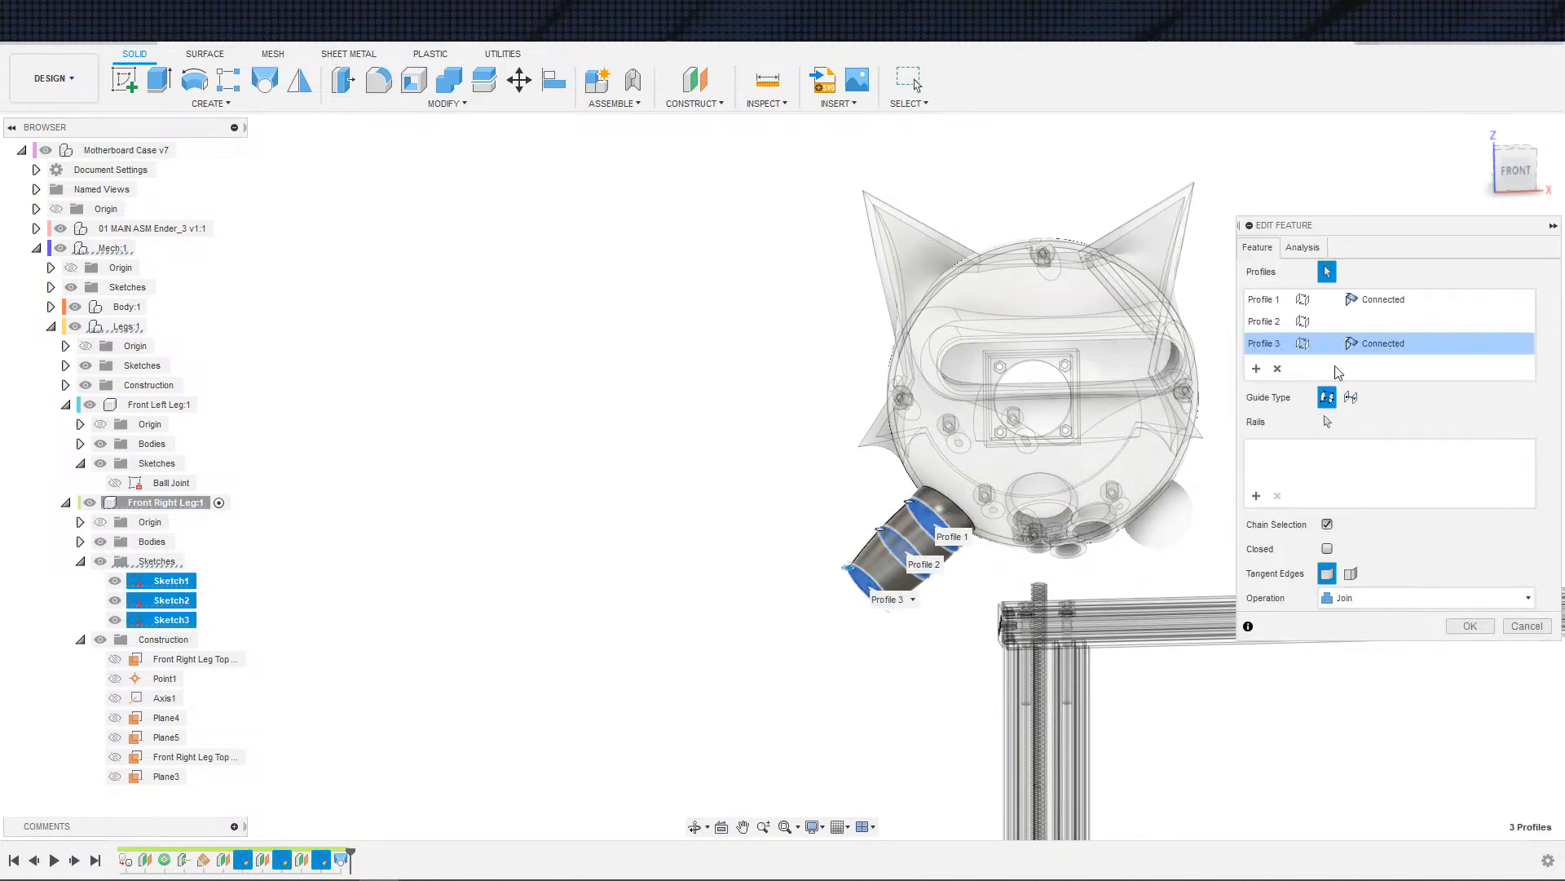
{"action": "left_click", "coordinate": [1382, 347]}
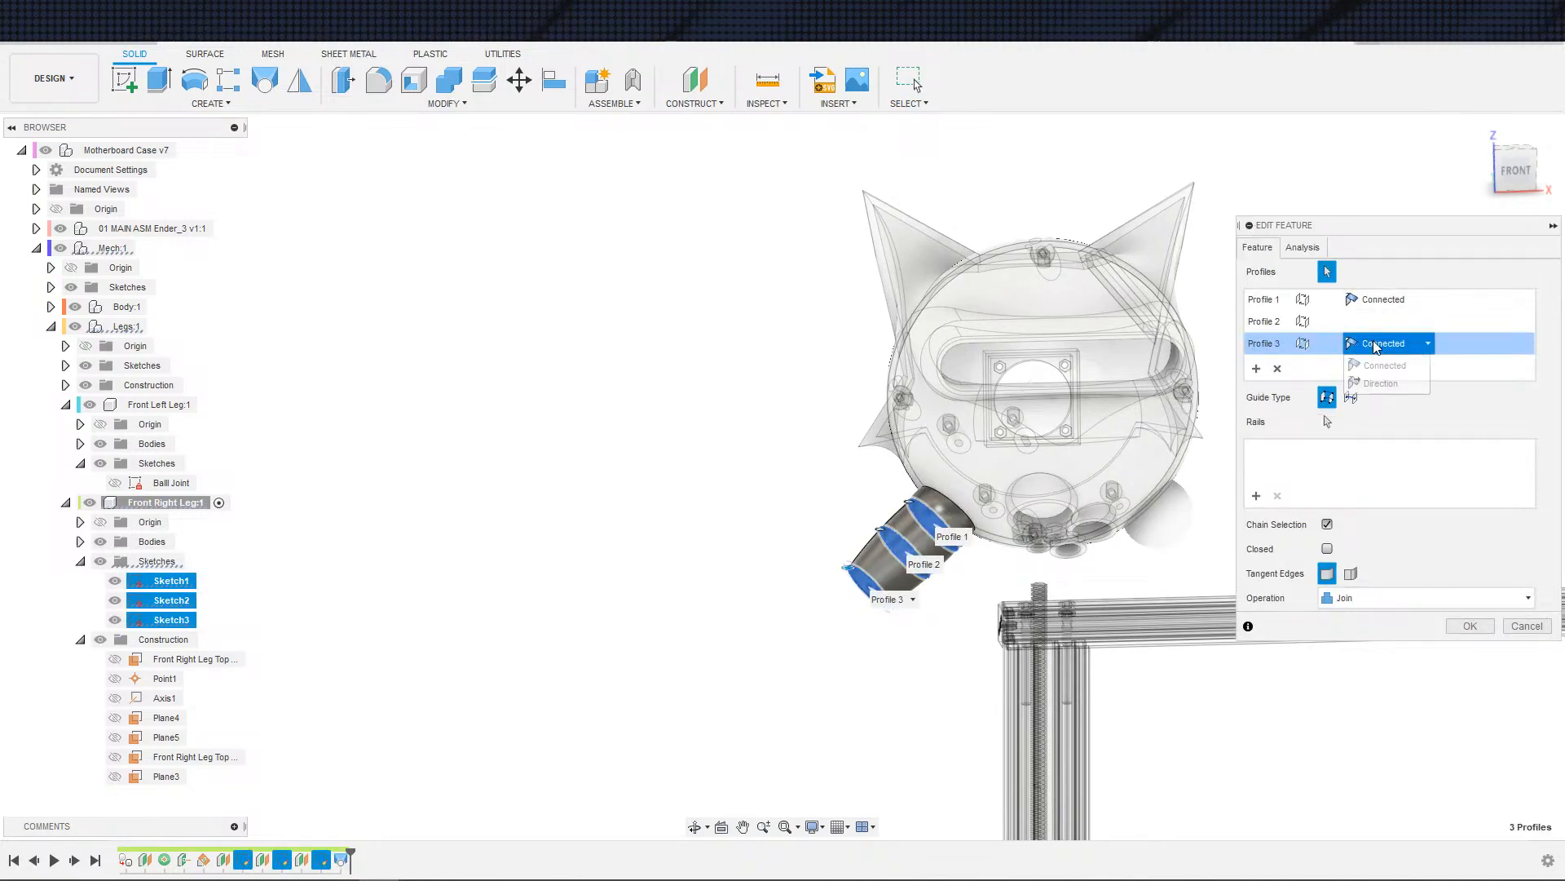
{"action": "left_click", "coordinate": [1378, 383]}
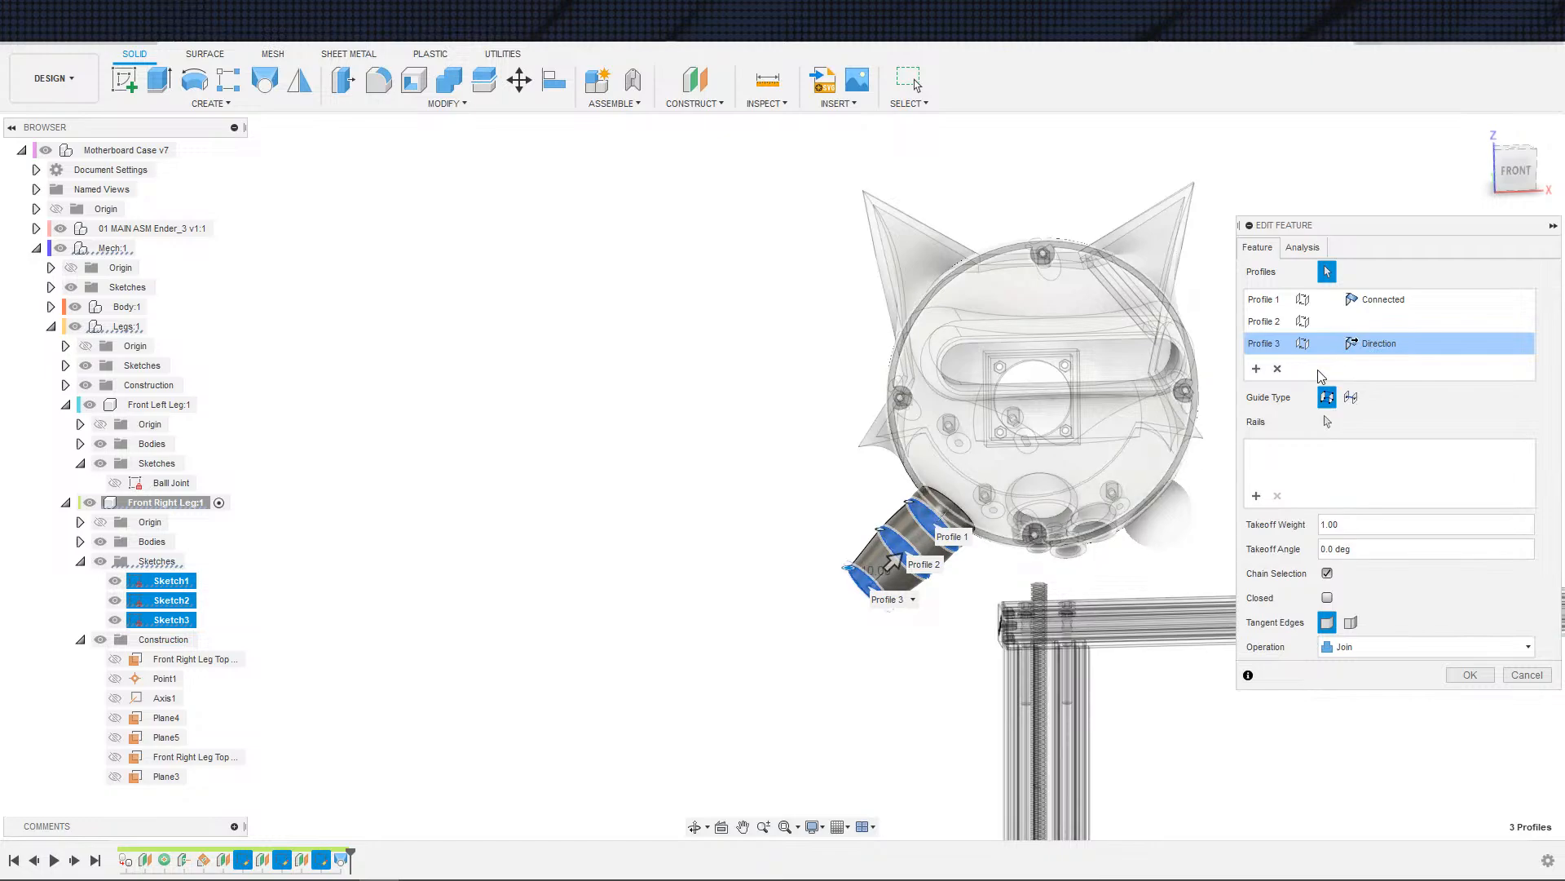
{"action": "left_click", "coordinate": [1382, 299]}
{"action": "left_click", "coordinate": [1373, 336]}
{"action": "scroll", "coordinate": [991, 569], "scroll_direction": "up", "scroll_amount": 5}
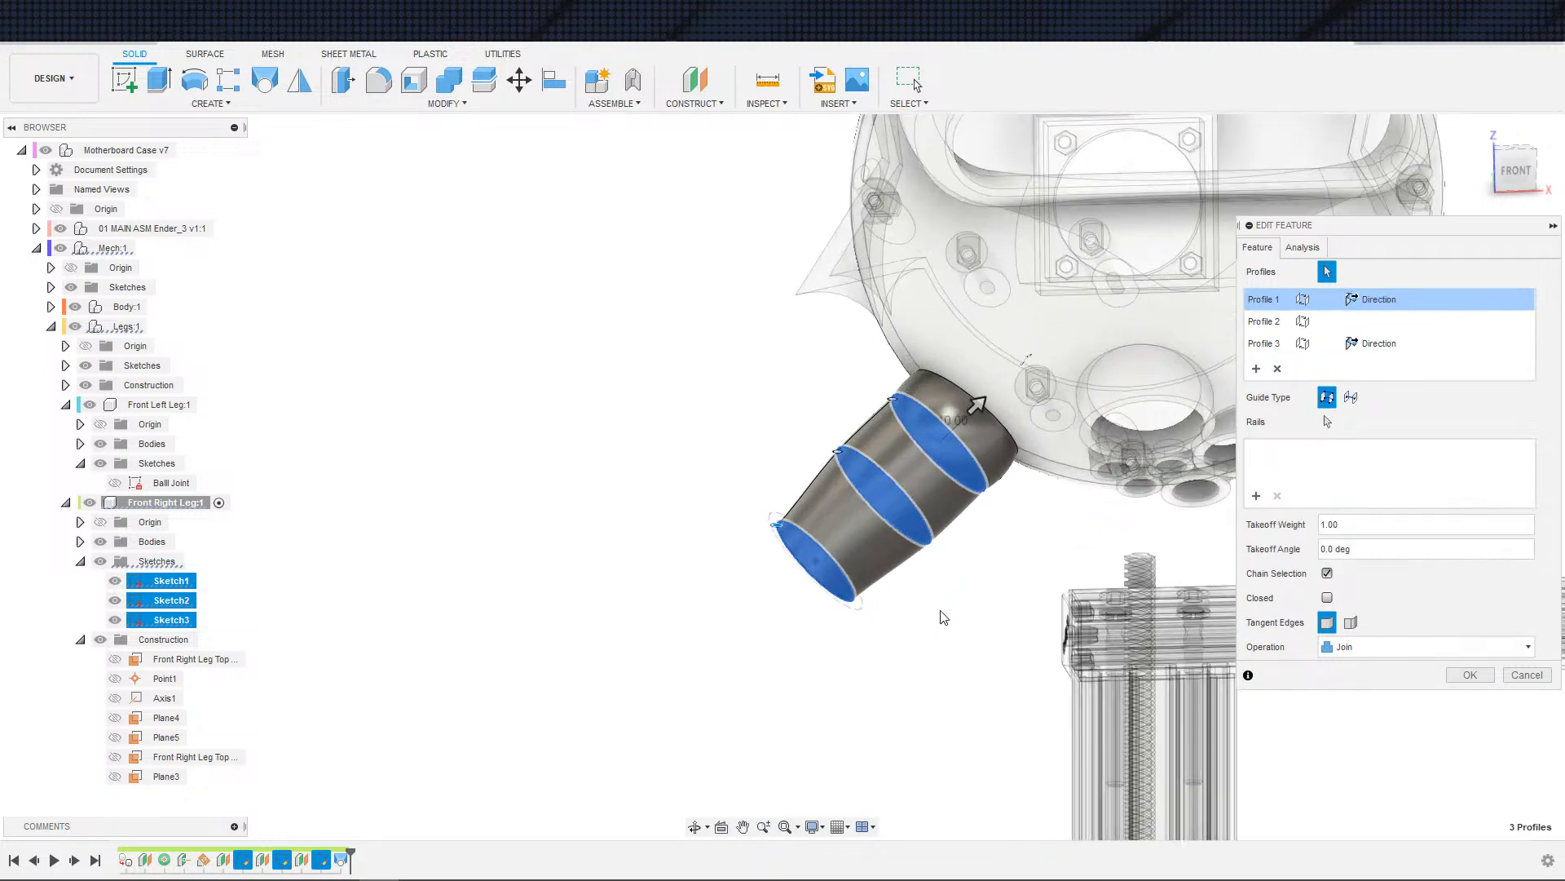
{"action": "middle_click_drag", "start_coordinate": [947, 601], "coordinate": [943, 569], "text": "shift"}
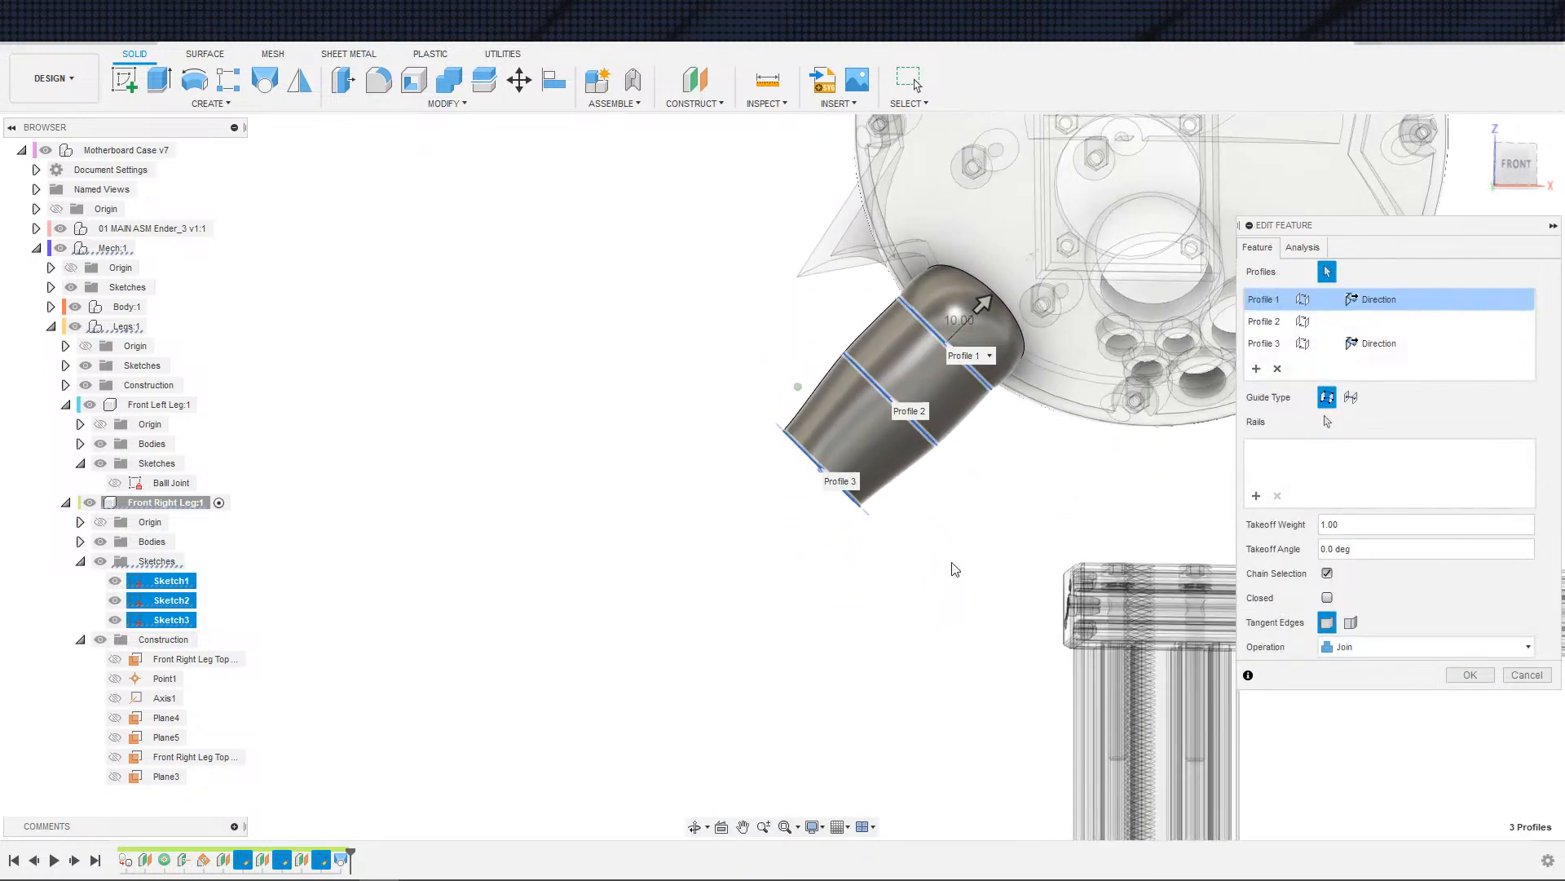
- Switch Profile 3's end condition to Connected and back to Direction to compare the loft's shape
{"action": "left_click", "coordinate": [1379, 343]}
{"action": "left_click", "coordinate": [1368, 366]}
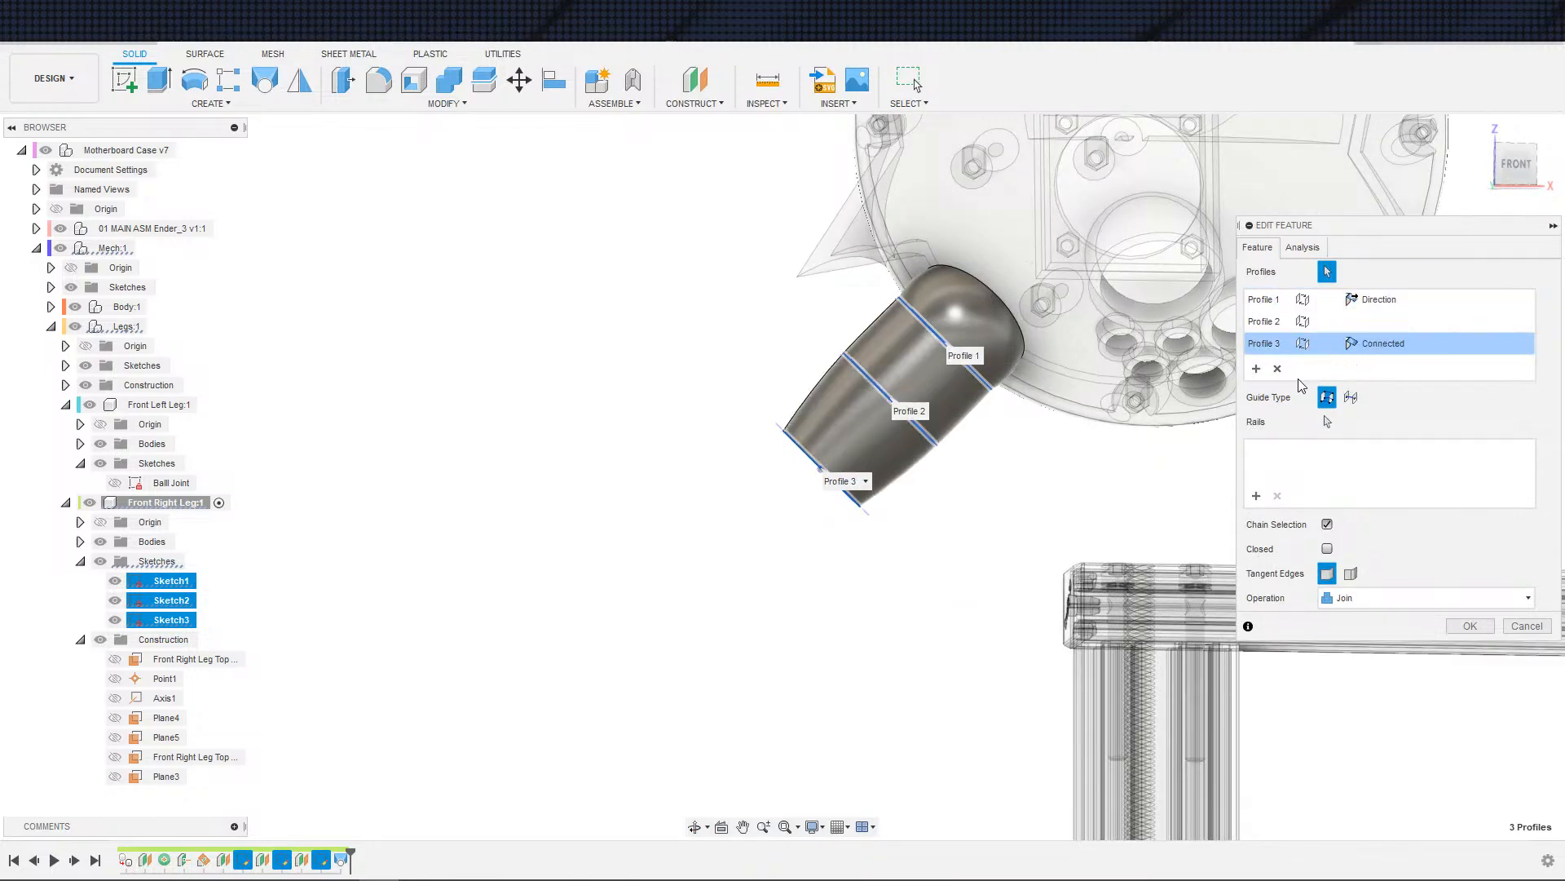
{"action": "left_click", "coordinate": [1379, 343]}
{"action": "left_click", "coordinate": [1355, 373]}
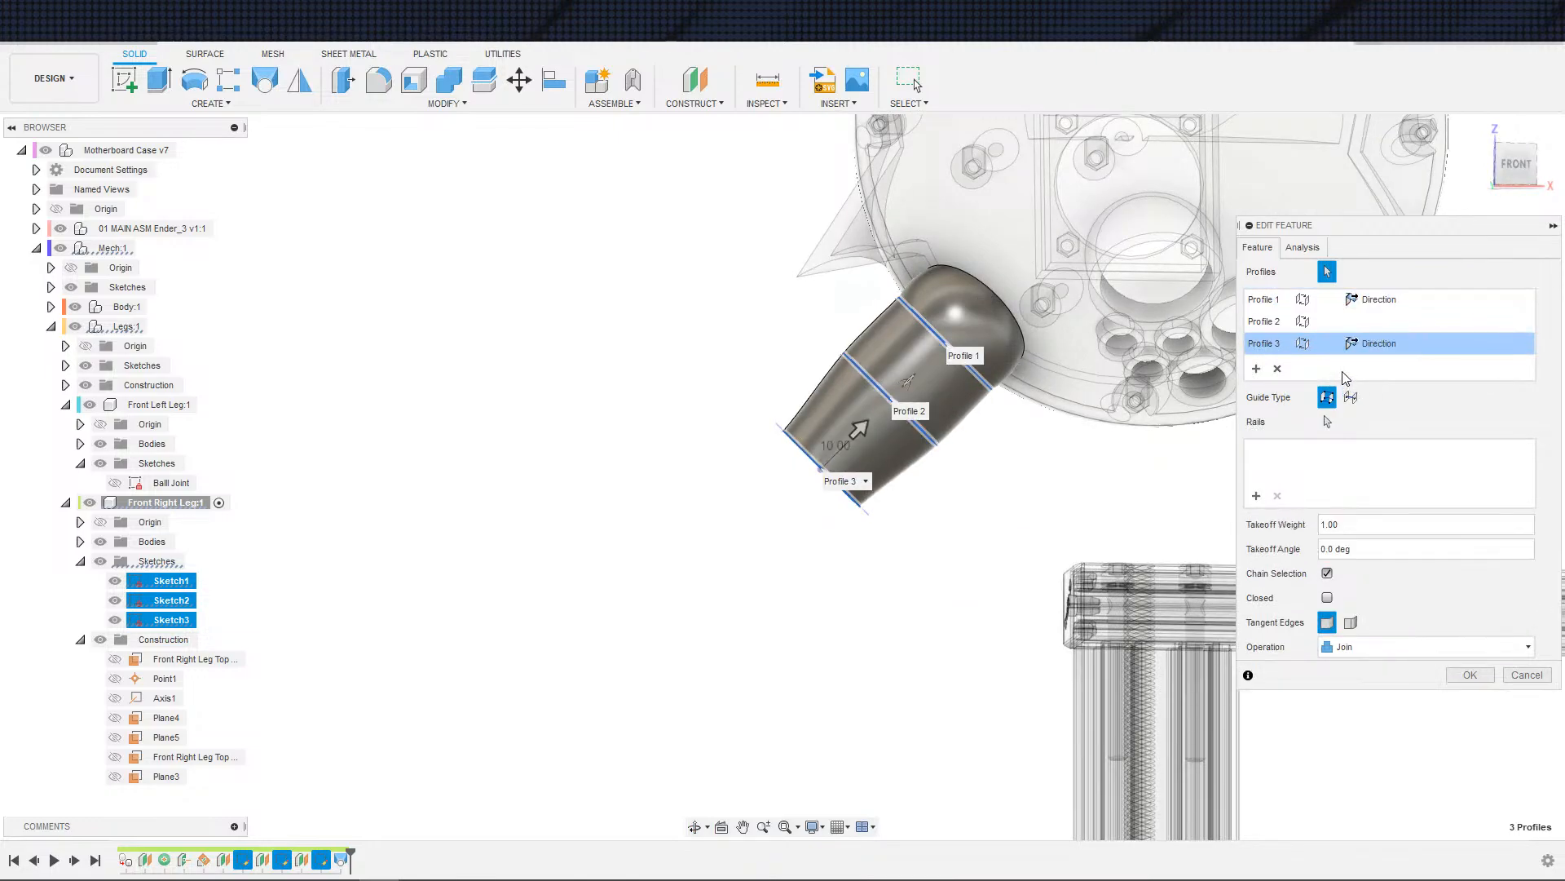
- Alternate Profile 1's end condition between Connected and Direction to compare the shape near the ball joint, ending on Direction
{"action": "left_click", "coordinate": [1369, 301]}
{"action": "left_click", "coordinate": [1365, 321]}
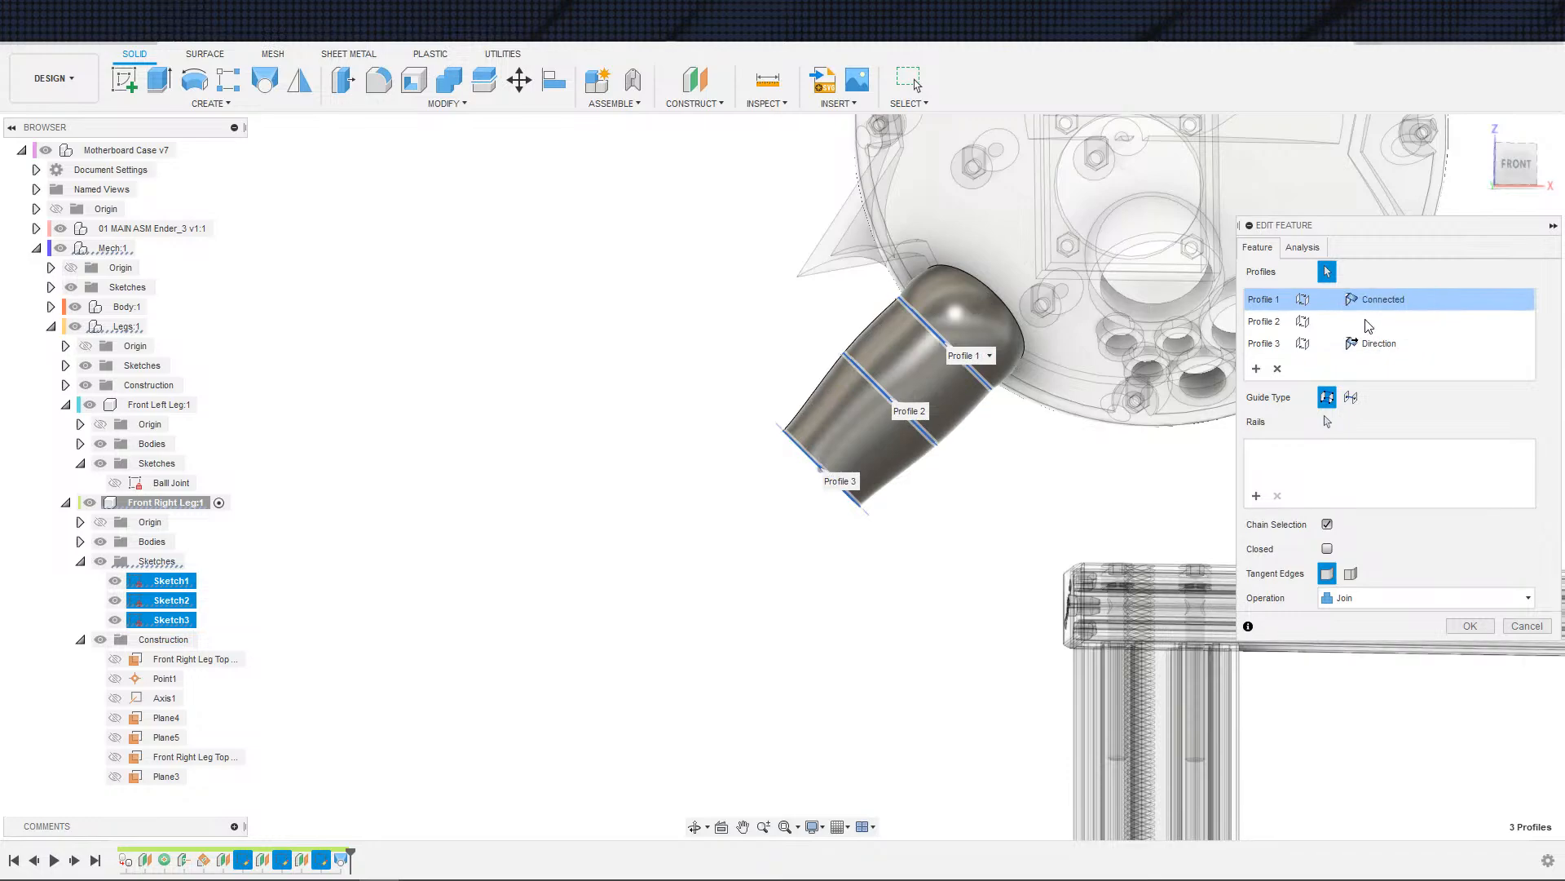
{"action": "left_click", "coordinate": [1372, 302]}
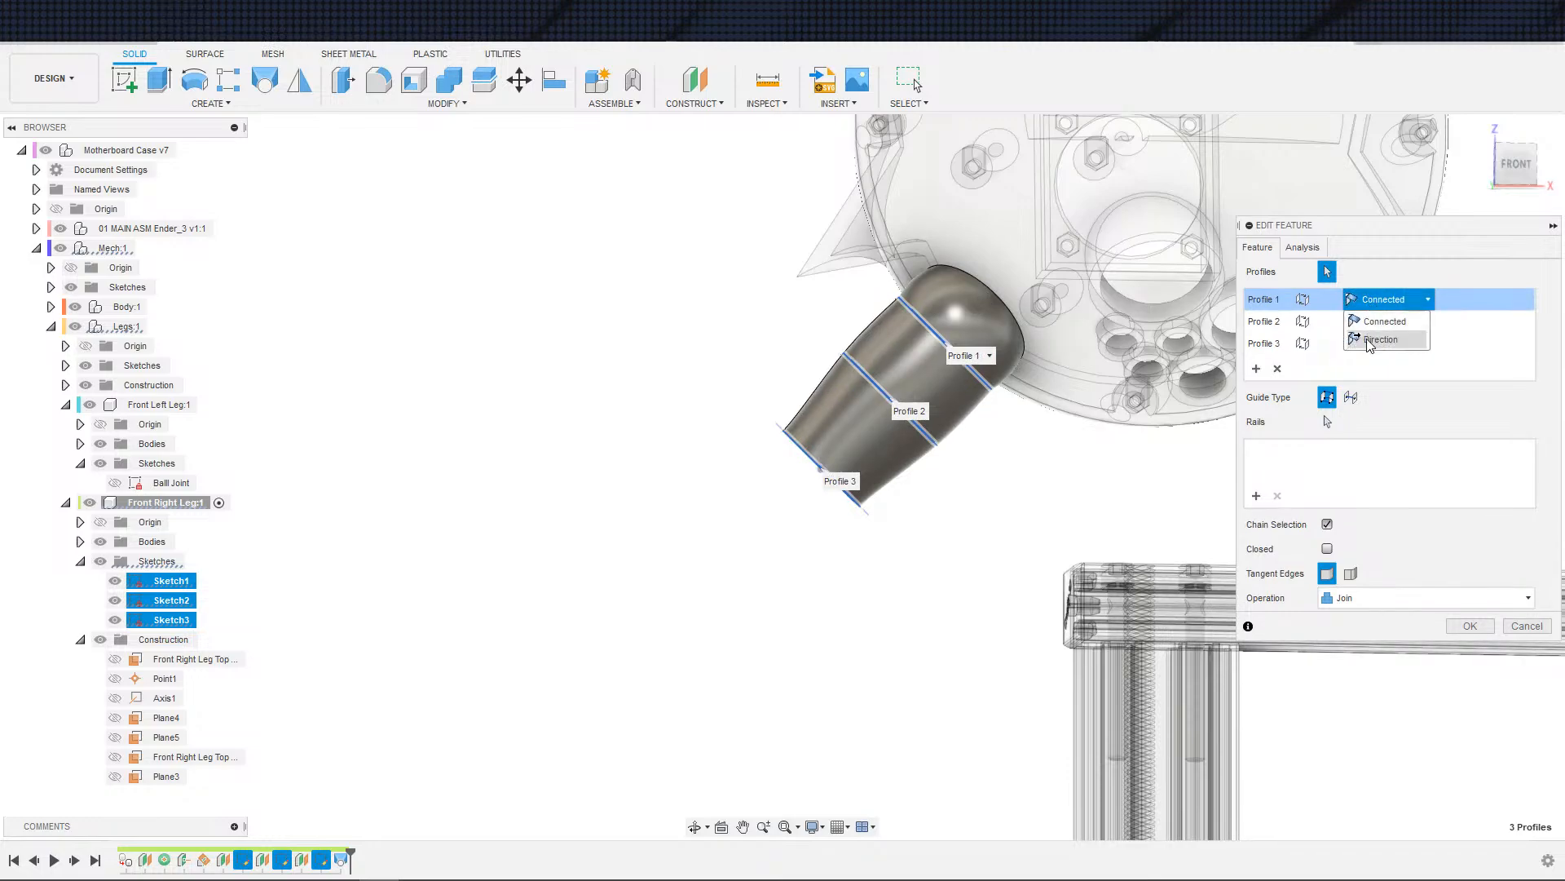
{"action": "left_click", "coordinate": [1370, 340]}
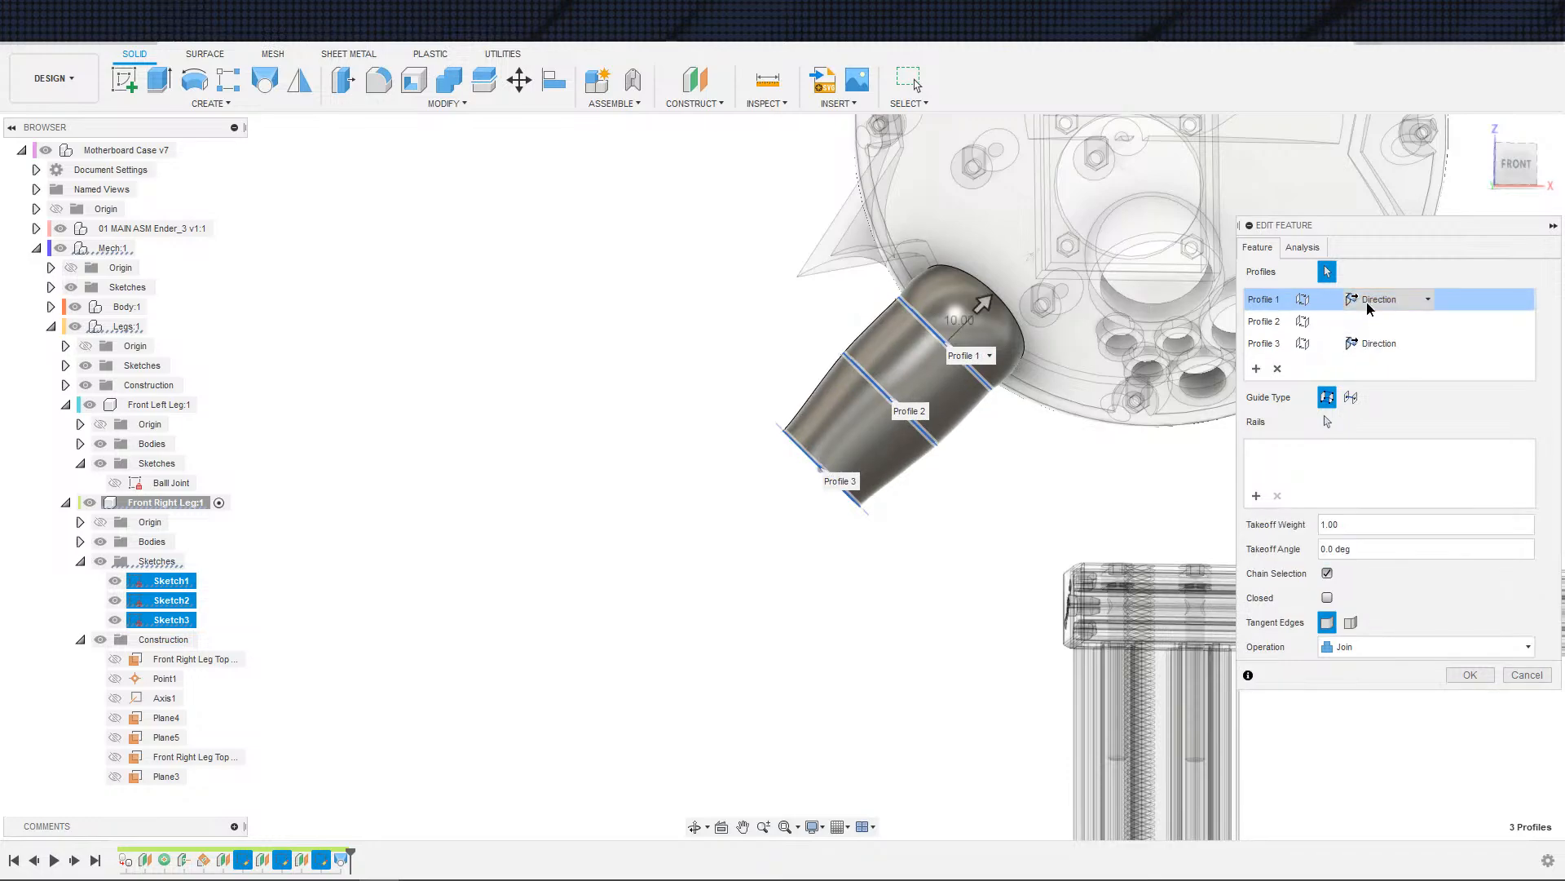
{"action": "left_click", "coordinate": [1372, 300]}
{"action": "left_click", "coordinate": [1369, 323]}
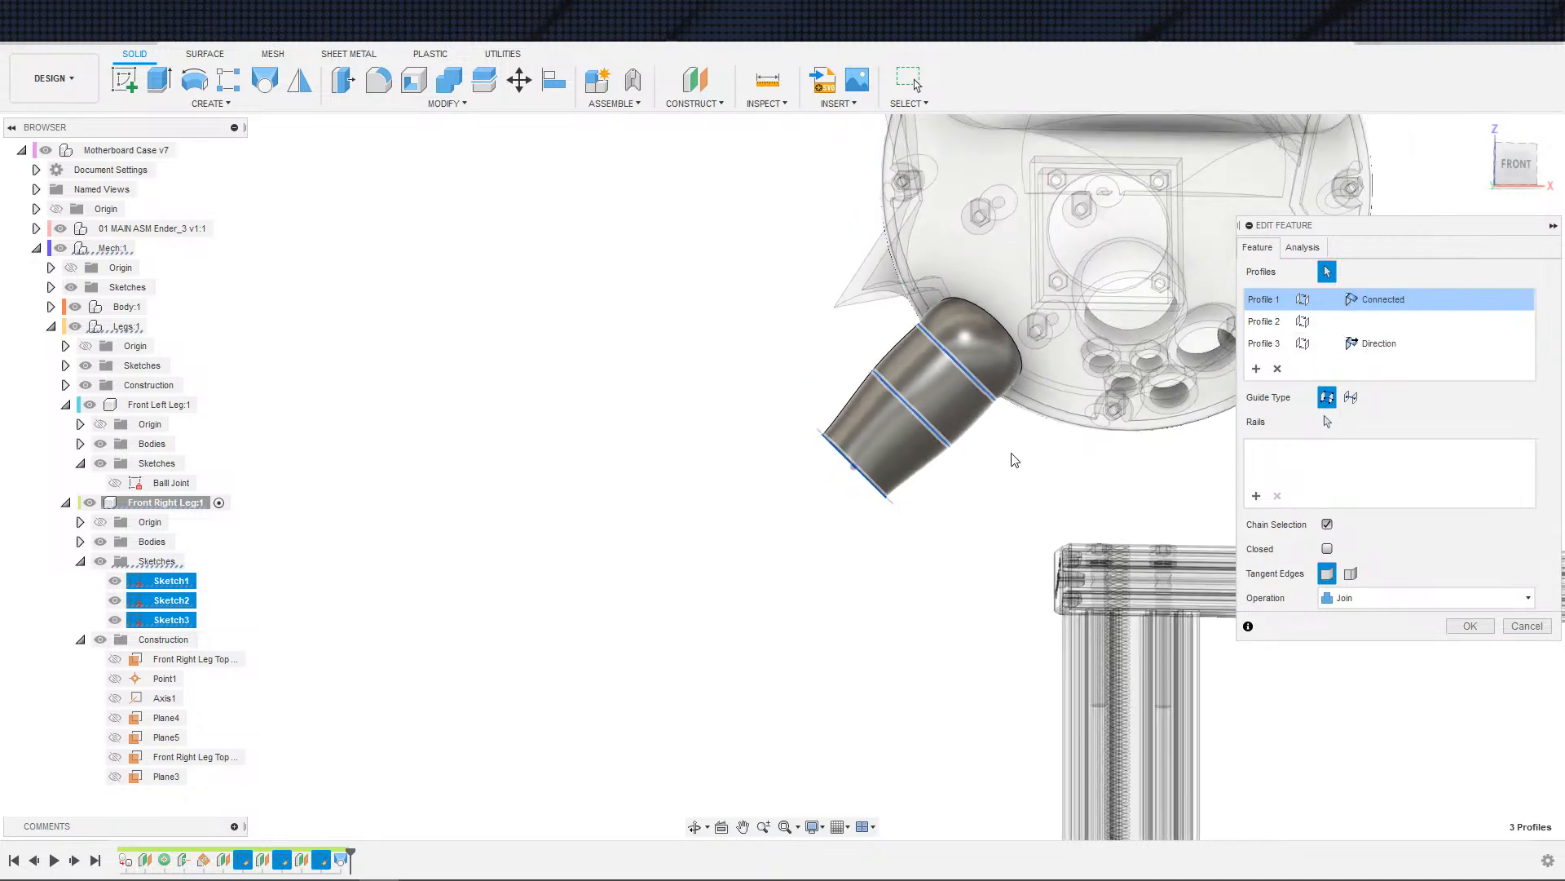
{"action": "left_click", "coordinate": [1386, 299]}
{"action": "left_click", "coordinate": [1374, 339]}
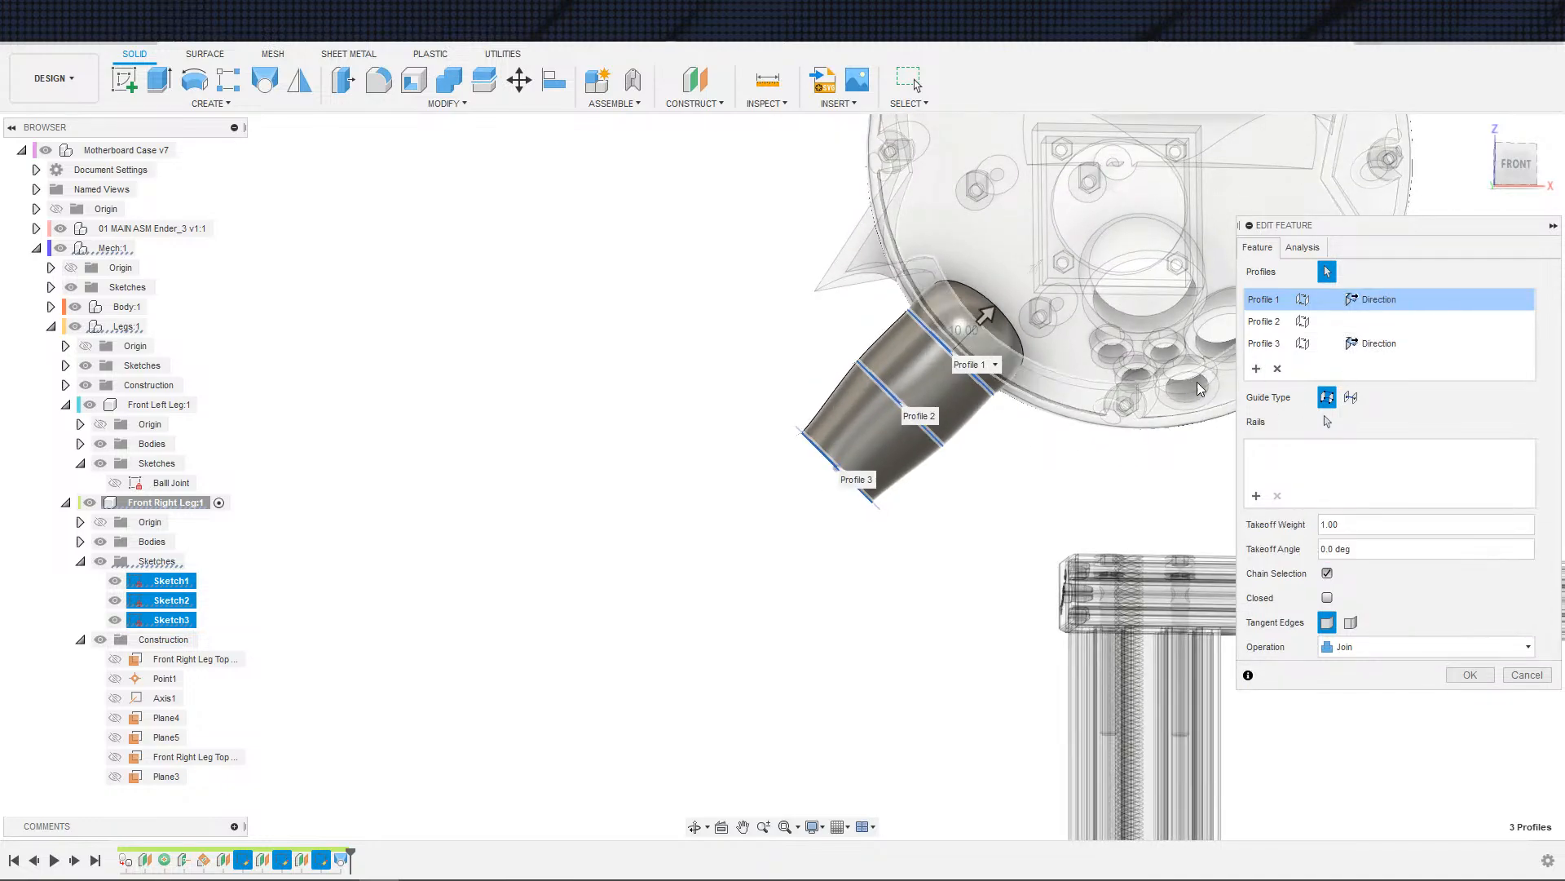
- Apply the loft edit and inspect the leg segment against the mech body from the side and back
{"action": "scroll", "coordinate": [938, 457], "scroll_direction": "up", "scroll_amount": 1}
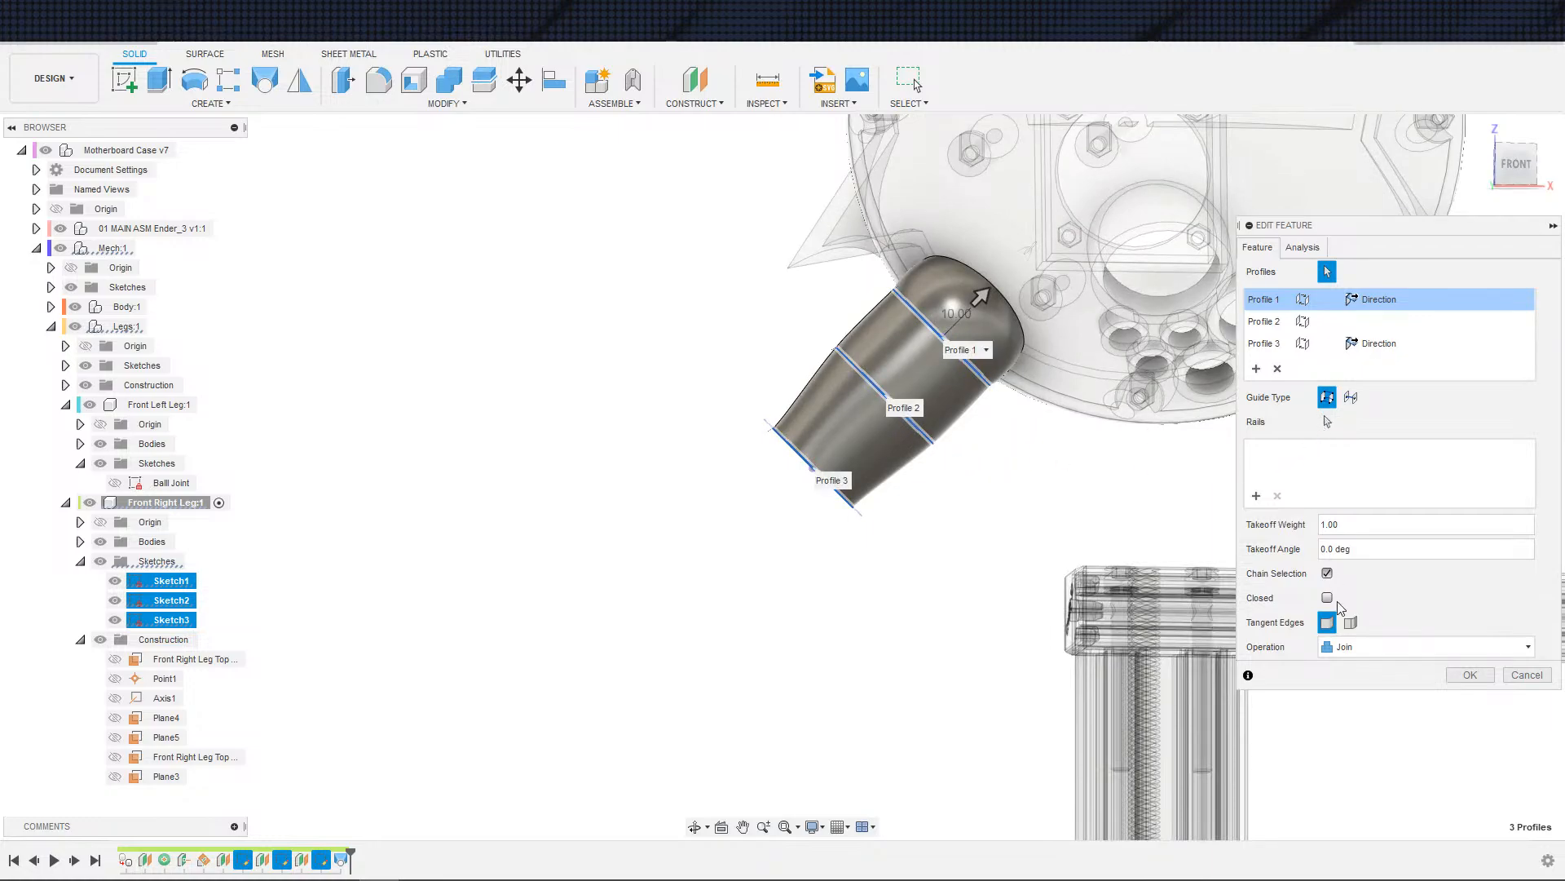
{"action": "left_click", "coordinate": [1469, 675]}
{"action": "scroll", "coordinate": [1028, 570], "scroll_direction": "down", "scroll_amount": 5}
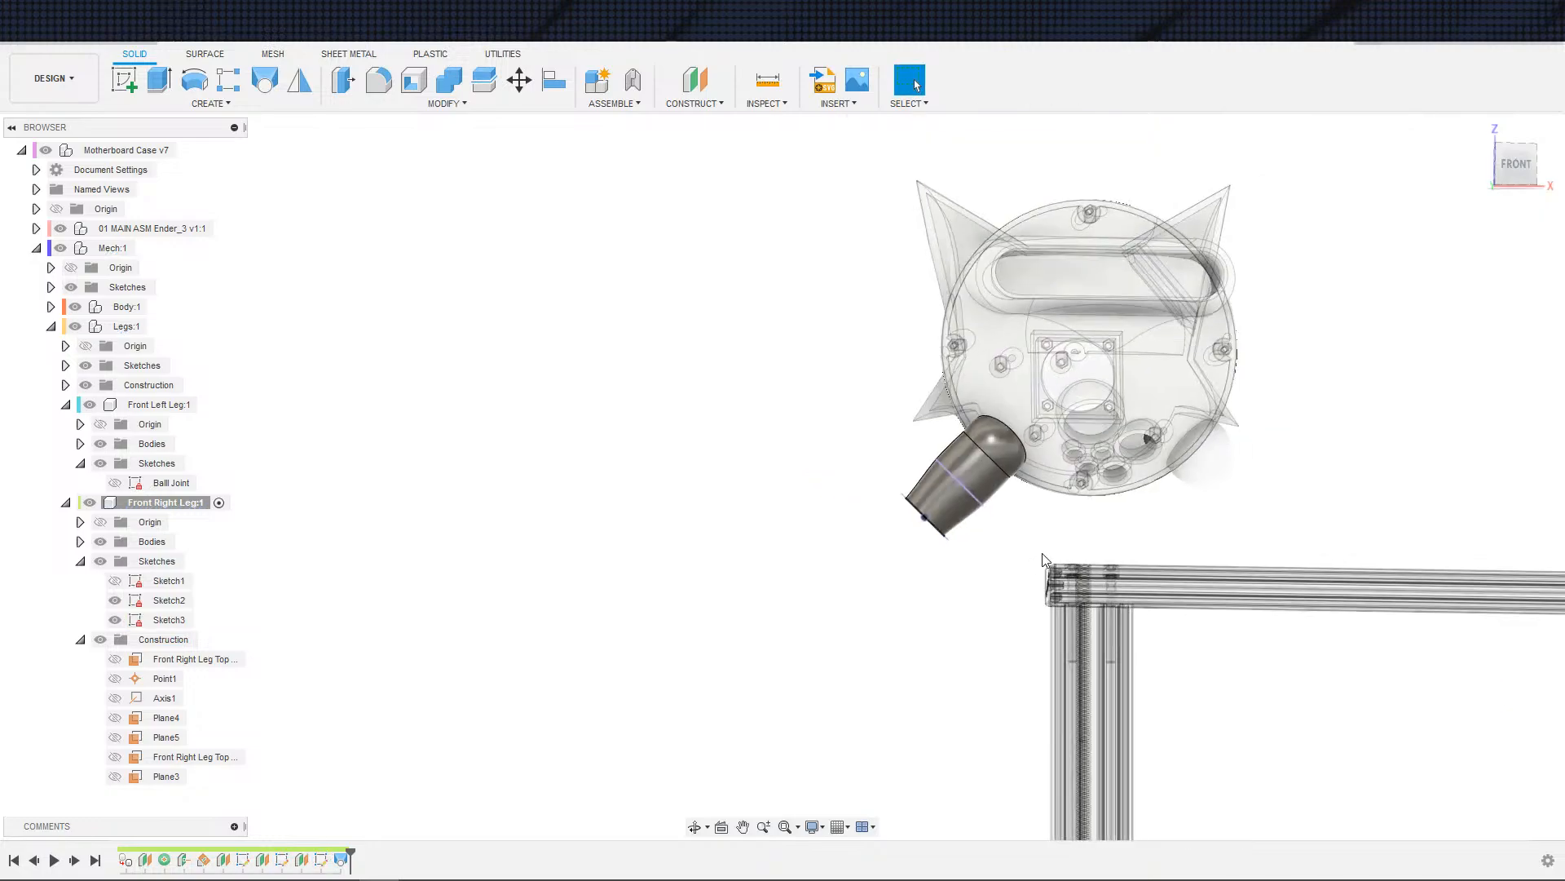
{"action": "middle_click_drag", "start_coordinate": [1023, 581], "coordinate": [1174, 608], "text": "shift"}
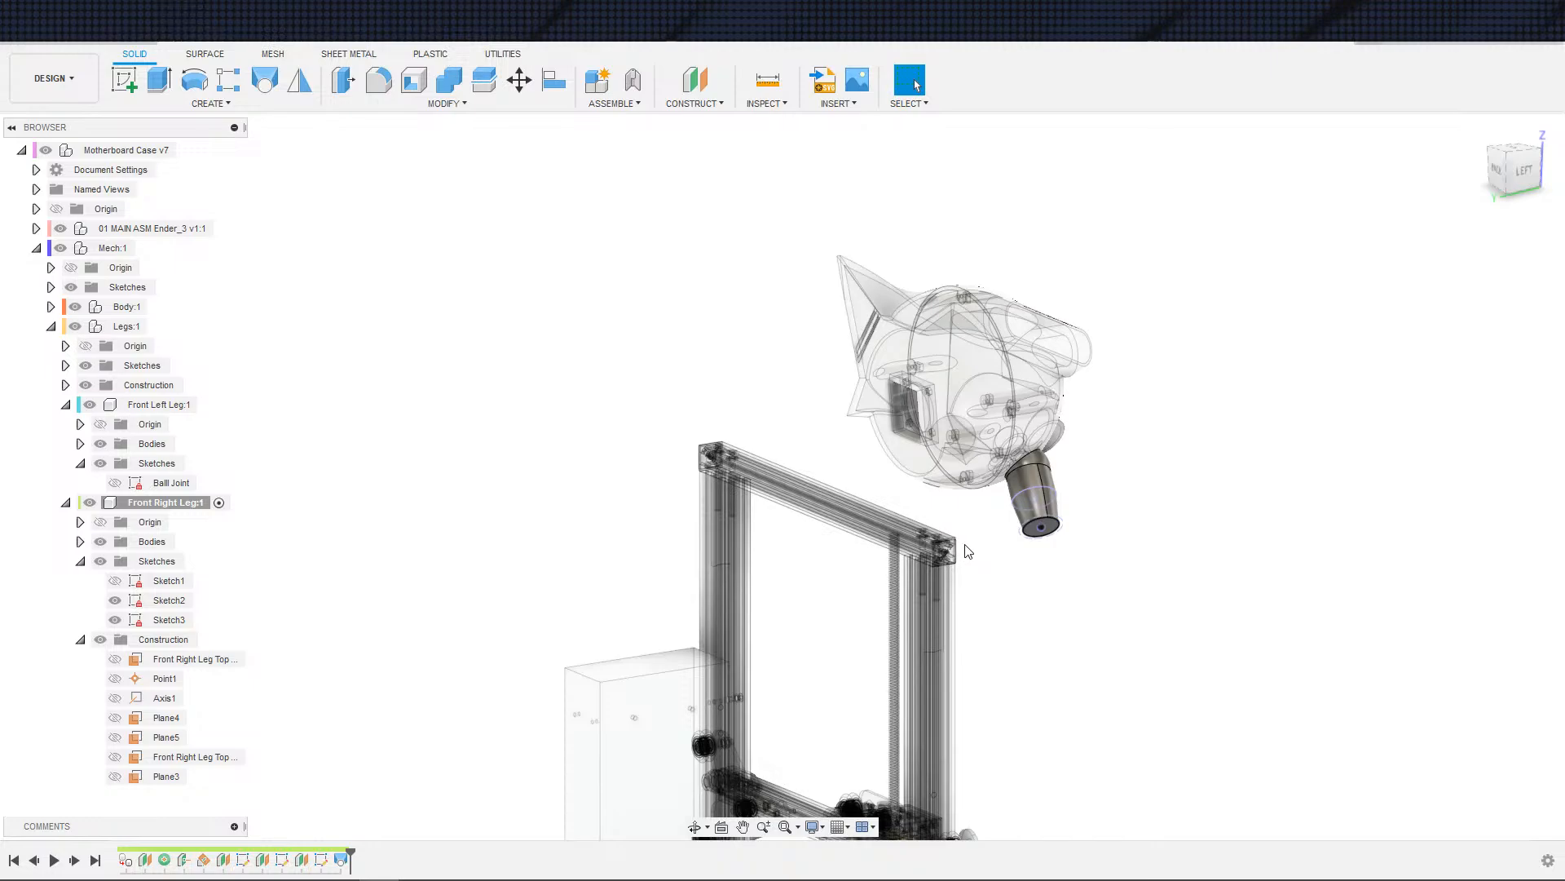
{"action": "scroll", "coordinate": [975, 587], "scroll_direction": "up", "scroll_amount": 6}
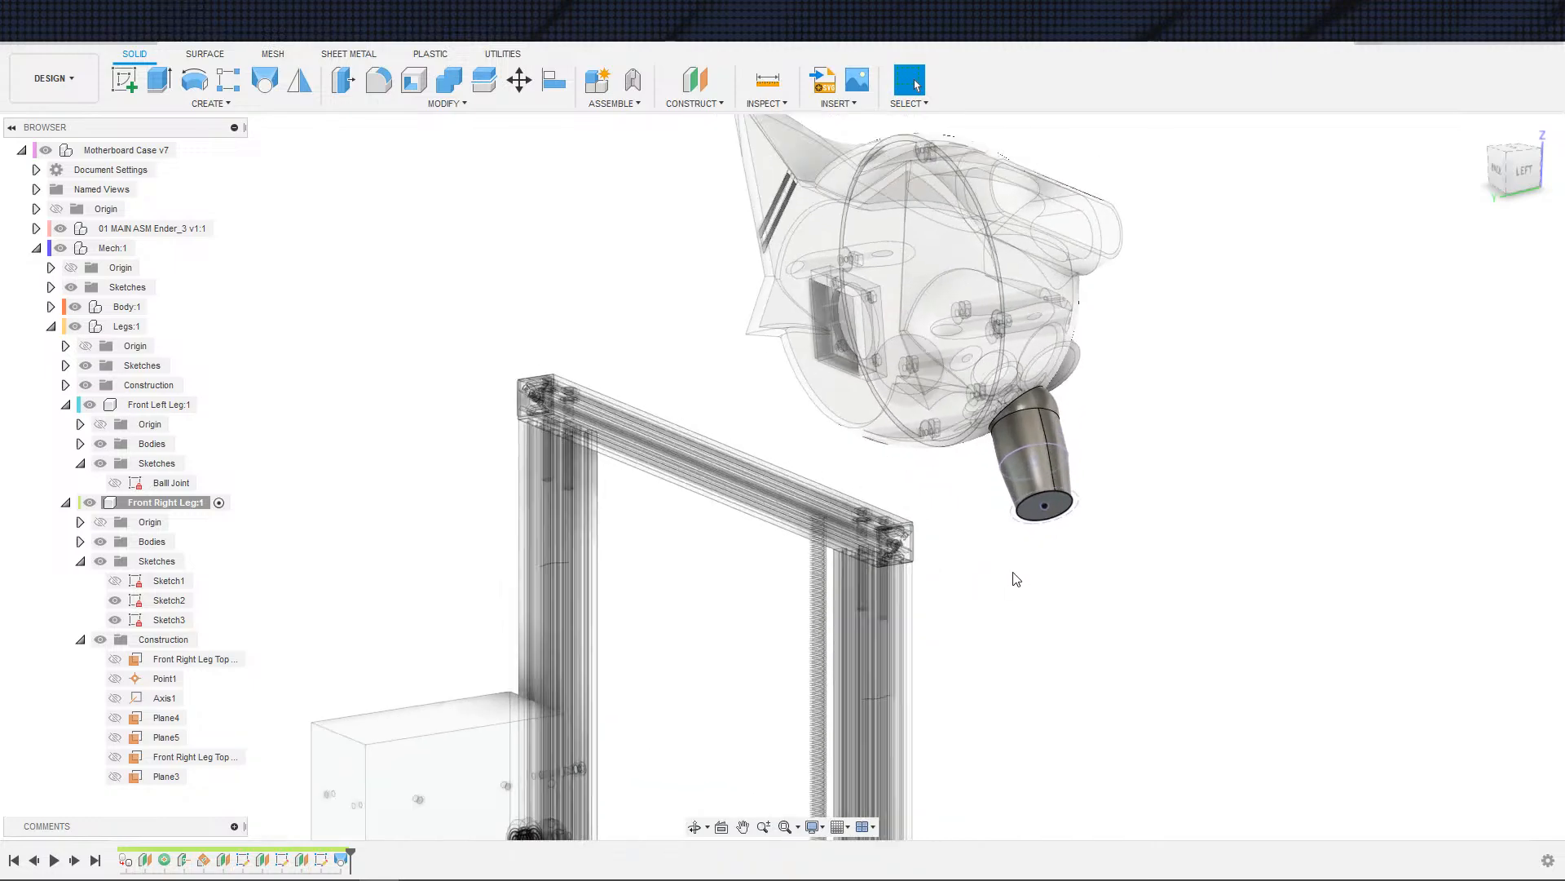
{"action": "middle_click_drag", "start_coordinate": [965, 576], "coordinate": [1016, 572], "text": "shift"}
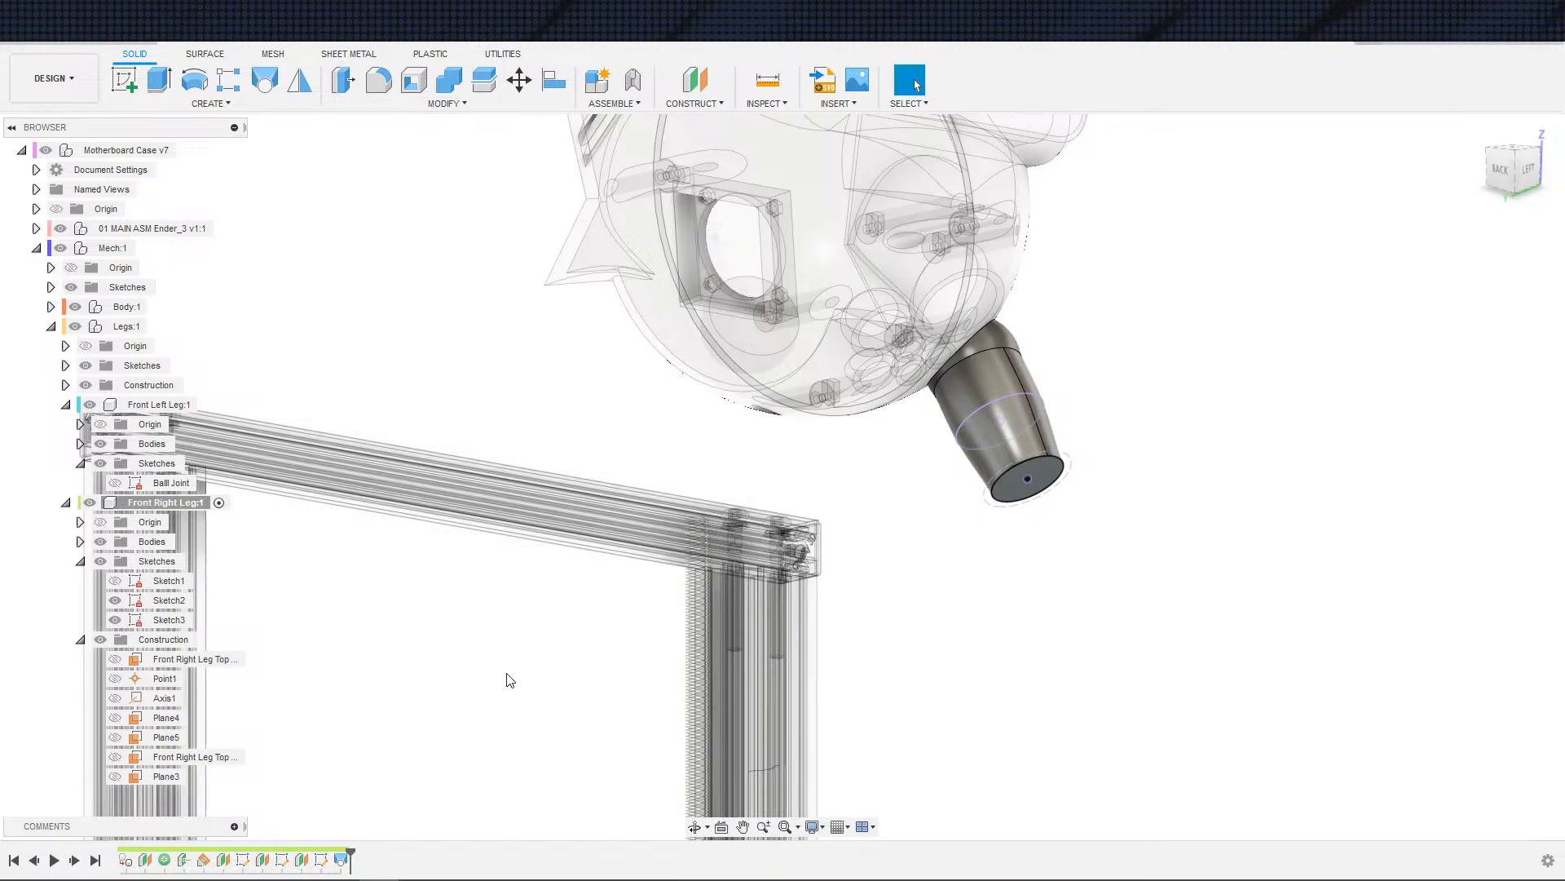
{"action": "middle_click_drag", "start_coordinate": [622, 663], "coordinate": [989, 626], "text": "shift"}
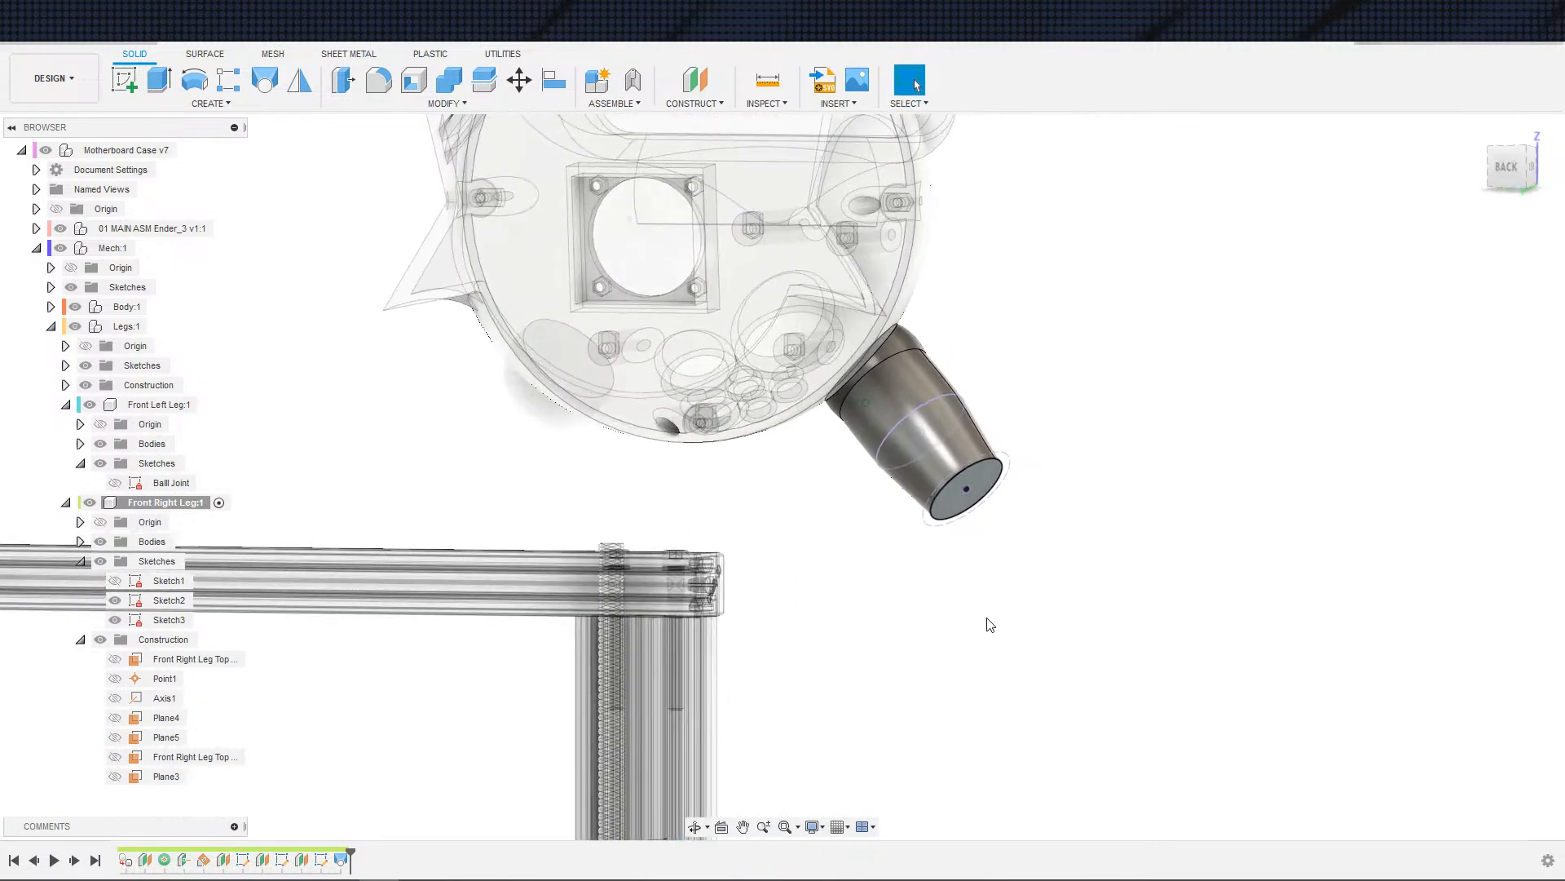
{"action": "scroll", "coordinate": [982, 625], "scroll_direction": "down", "scroll_amount": 2}
{"action": "scroll", "coordinate": [702, 624], "scroll_direction": "up", "scroll_amount": 1}
{"action": "scroll", "coordinate": [121, 726], "scroll_direction": "up", "scroll_amount": 2}
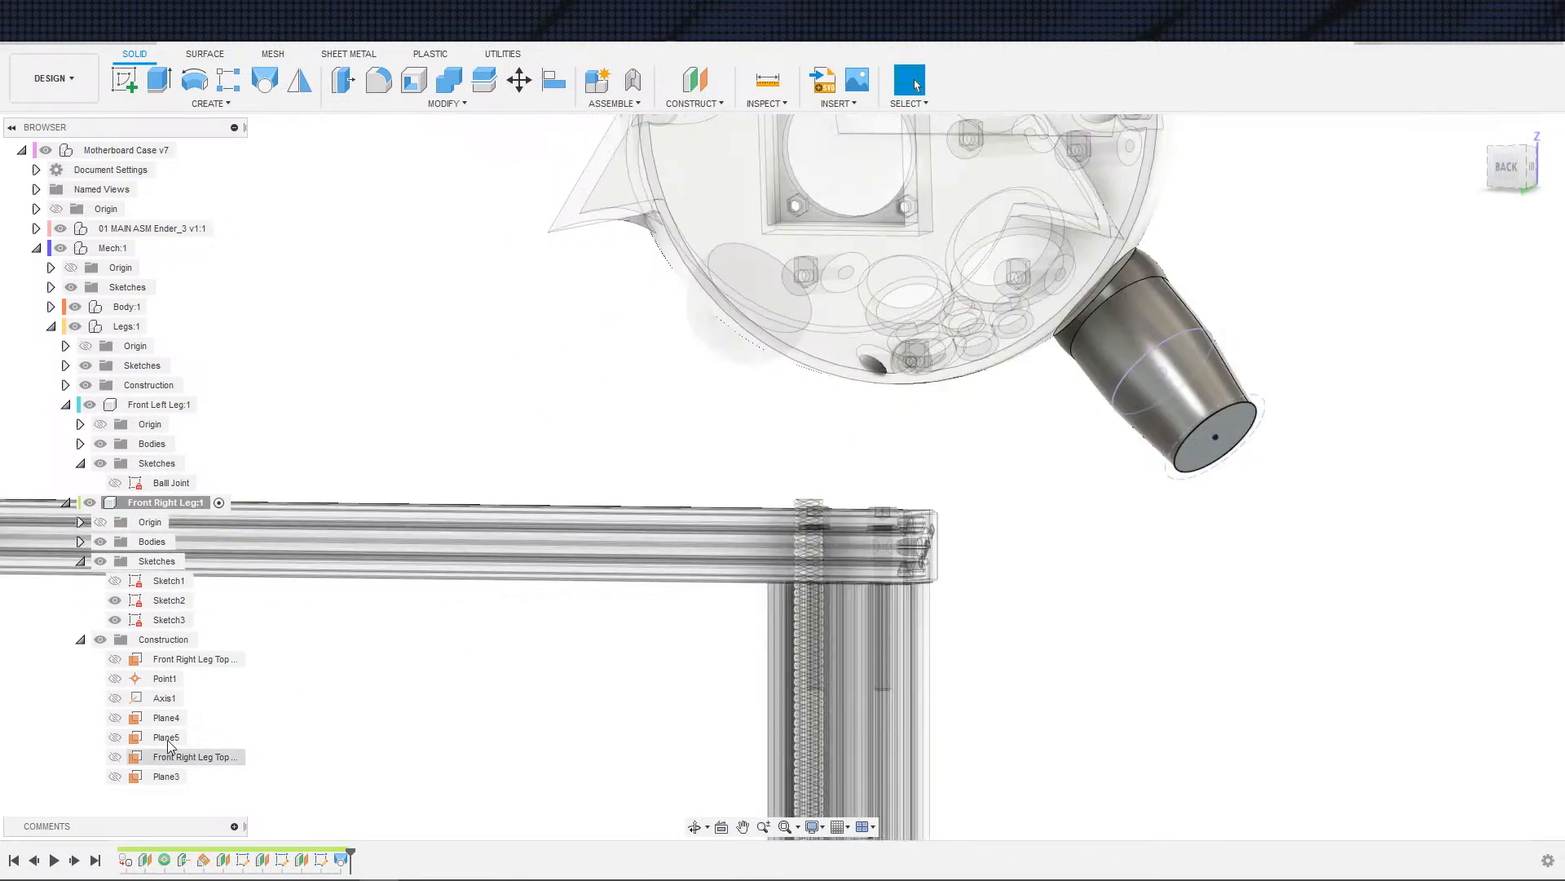
- Identify Plane5 and Plane4 in the model and rename Plane4 as "Leg Tangent"
{"action": "left_click", "coordinate": [166, 737]}
{"action": "scroll", "coordinate": [863, 662], "scroll_direction": "down", "scroll_amount": 2}
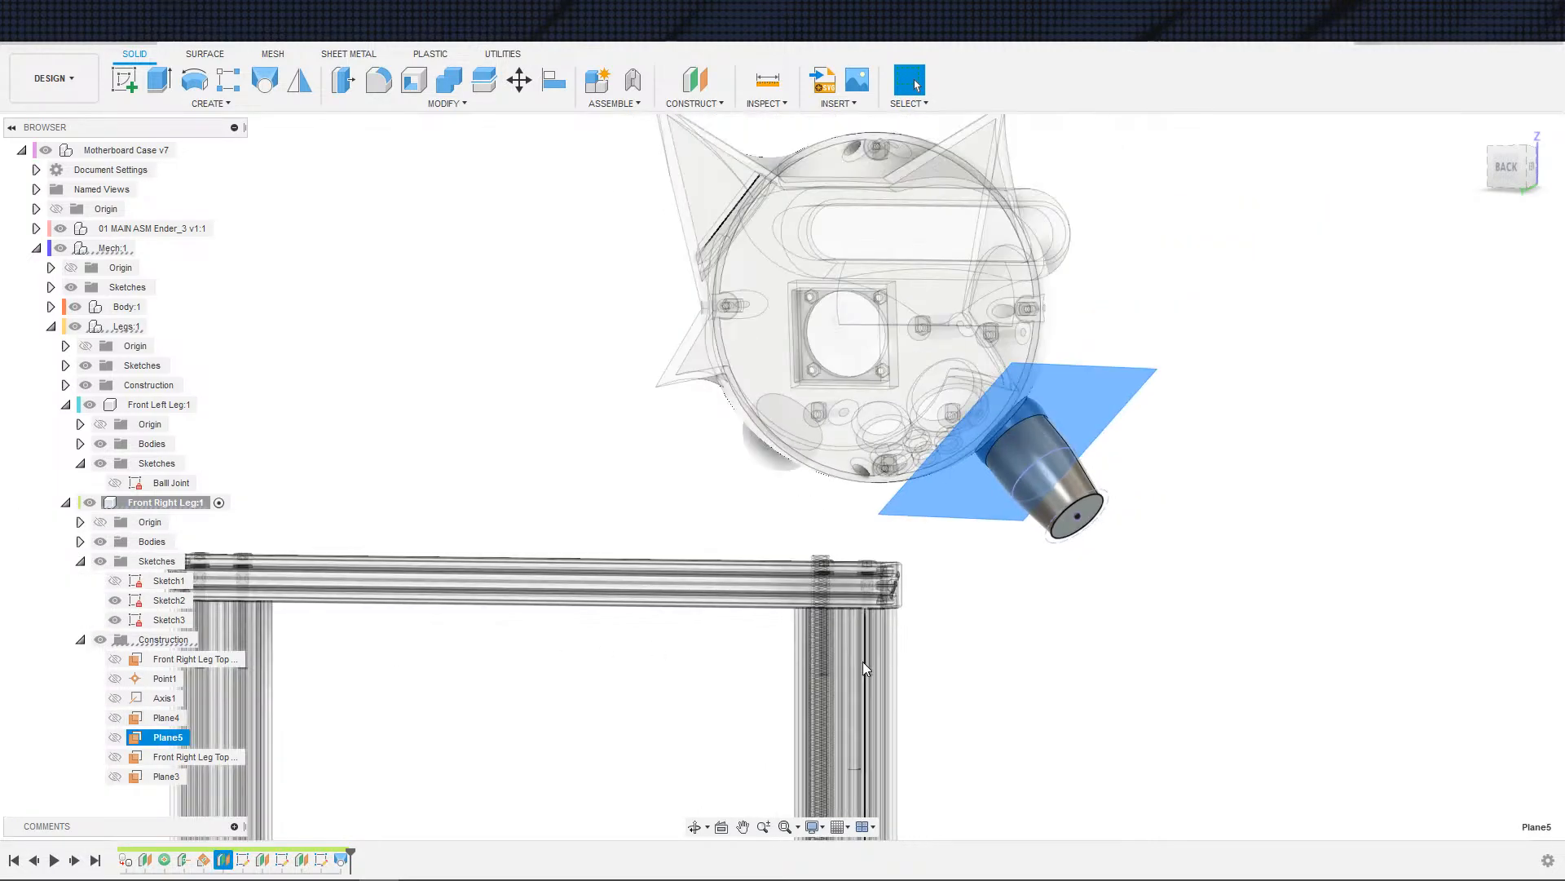
{"action": "left_click", "coordinate": [168, 717]}
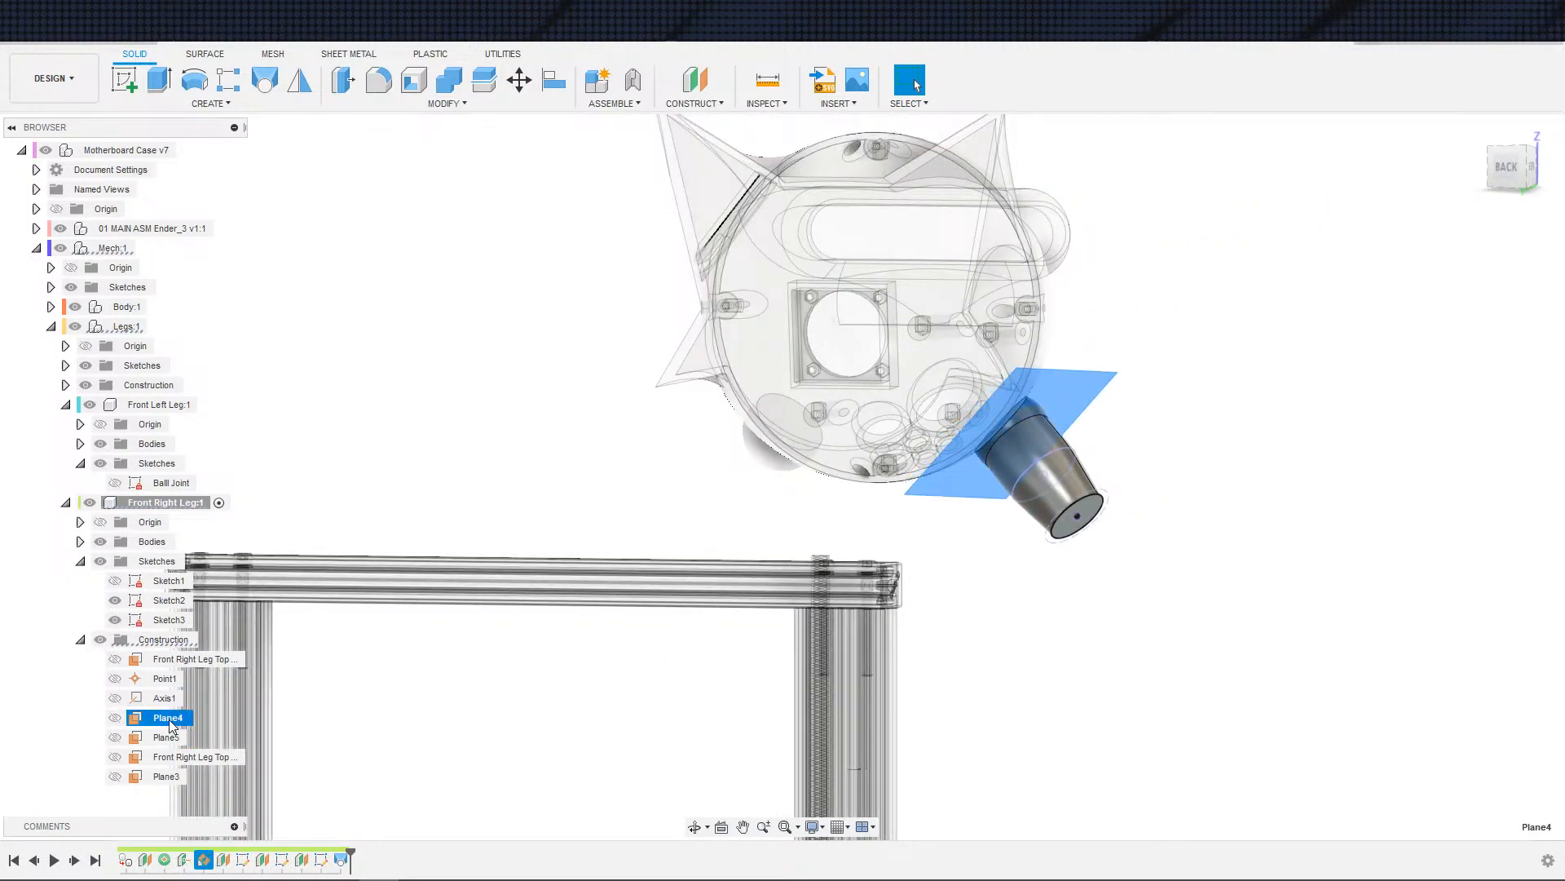
{"action": "middle_click_drag", "start_coordinate": [902, 723], "coordinate": [902, 703], "text": "shift"}
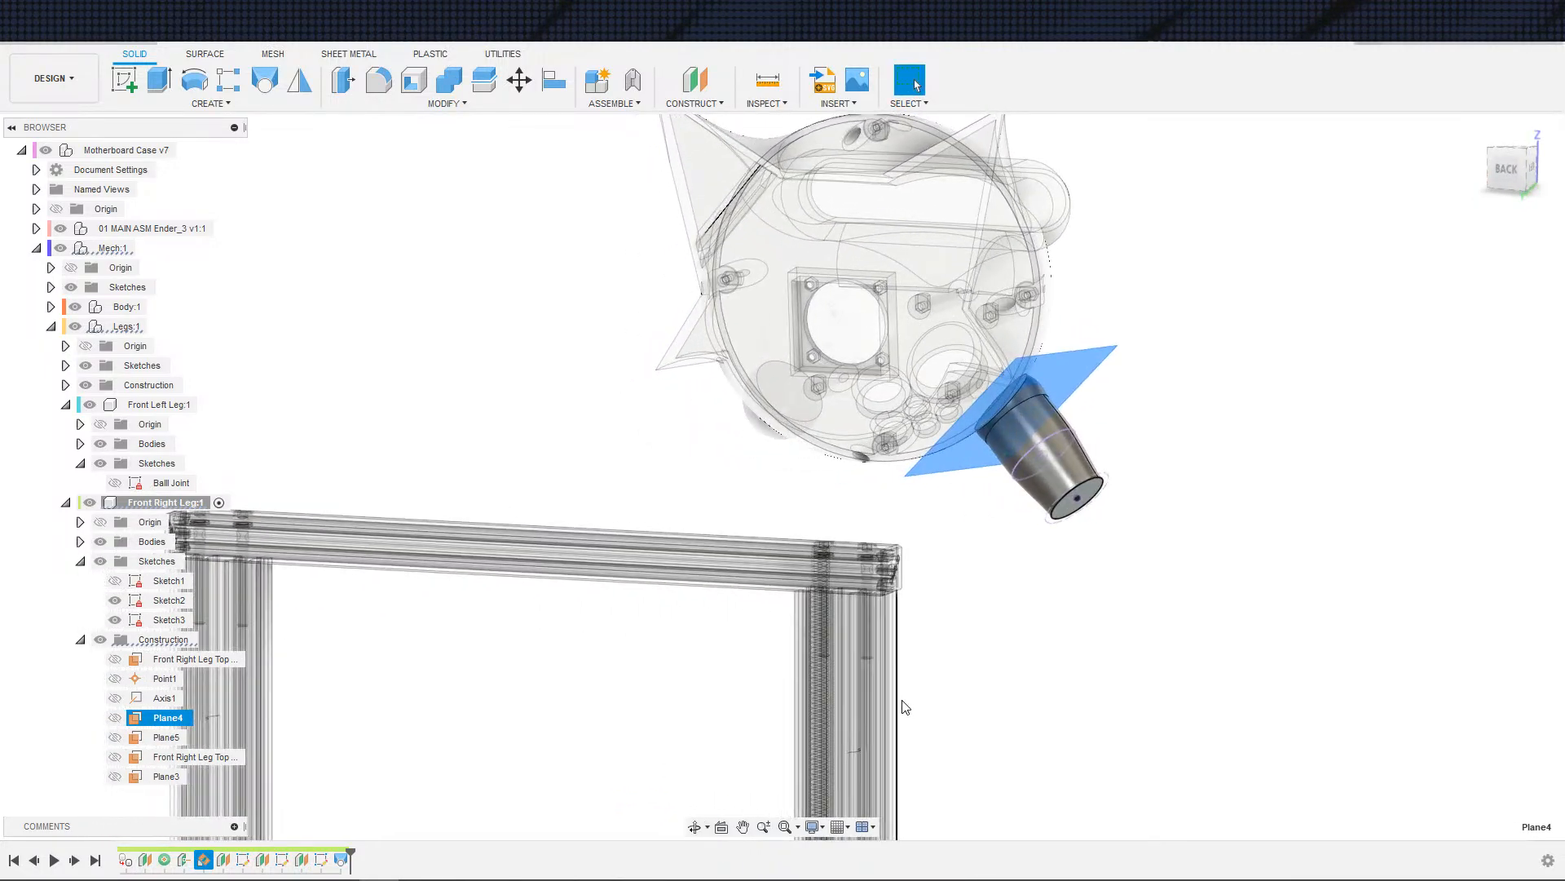
{"action": "scroll", "coordinate": [993, 685], "scroll_direction": "up", "scroll_amount": 2}
{"action": "scroll", "coordinate": [983, 696], "scroll_direction": "down", "scroll_amount": 3}
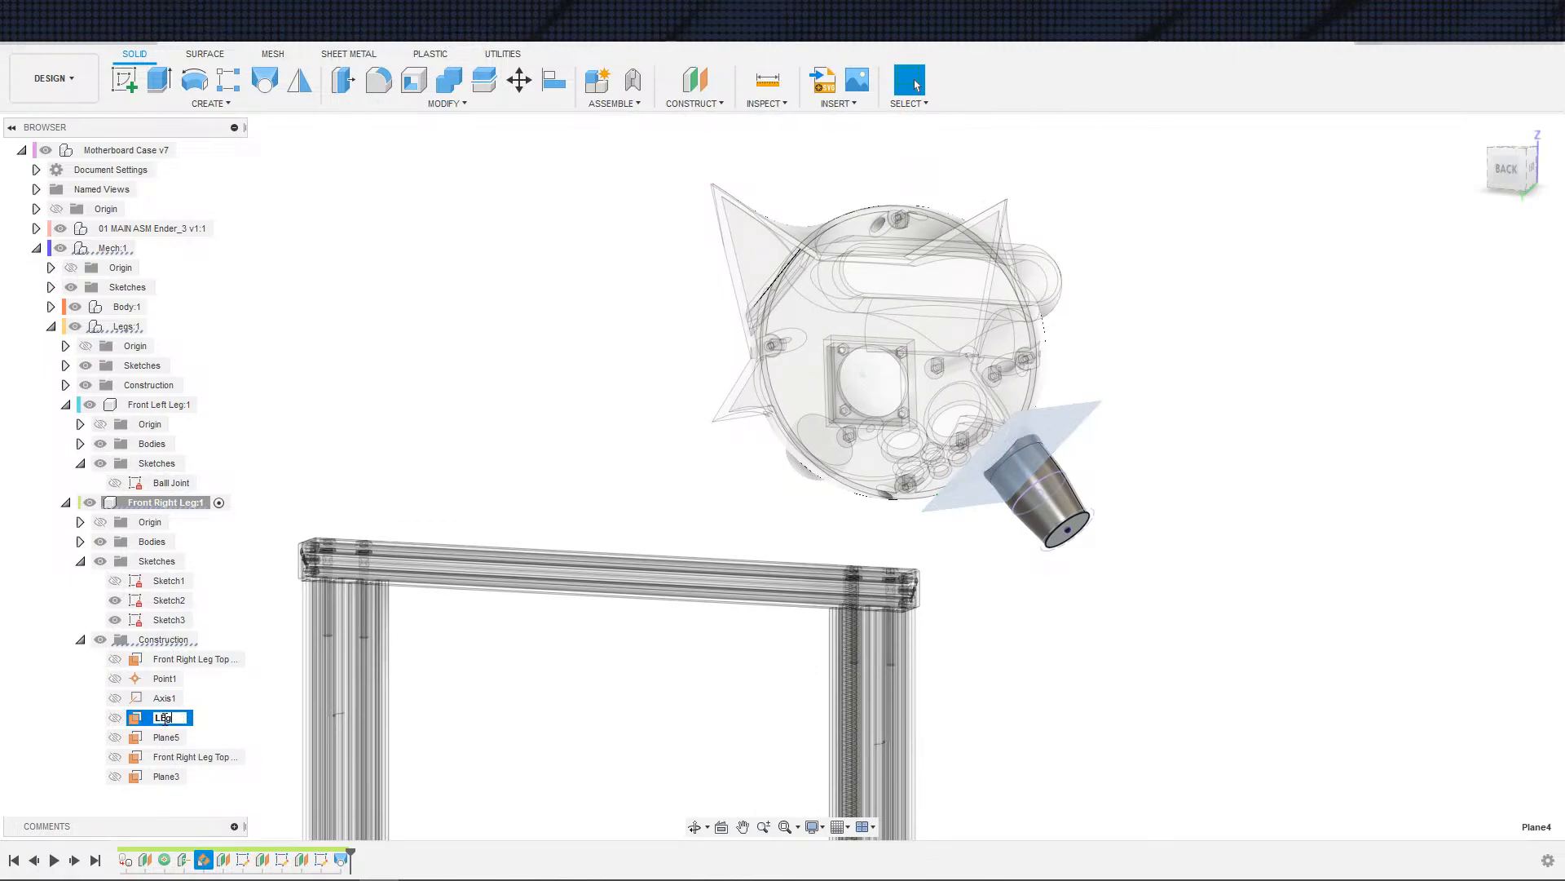
{"action": "type", "text": "nt"}
{"action": "key", "text": "Return"}
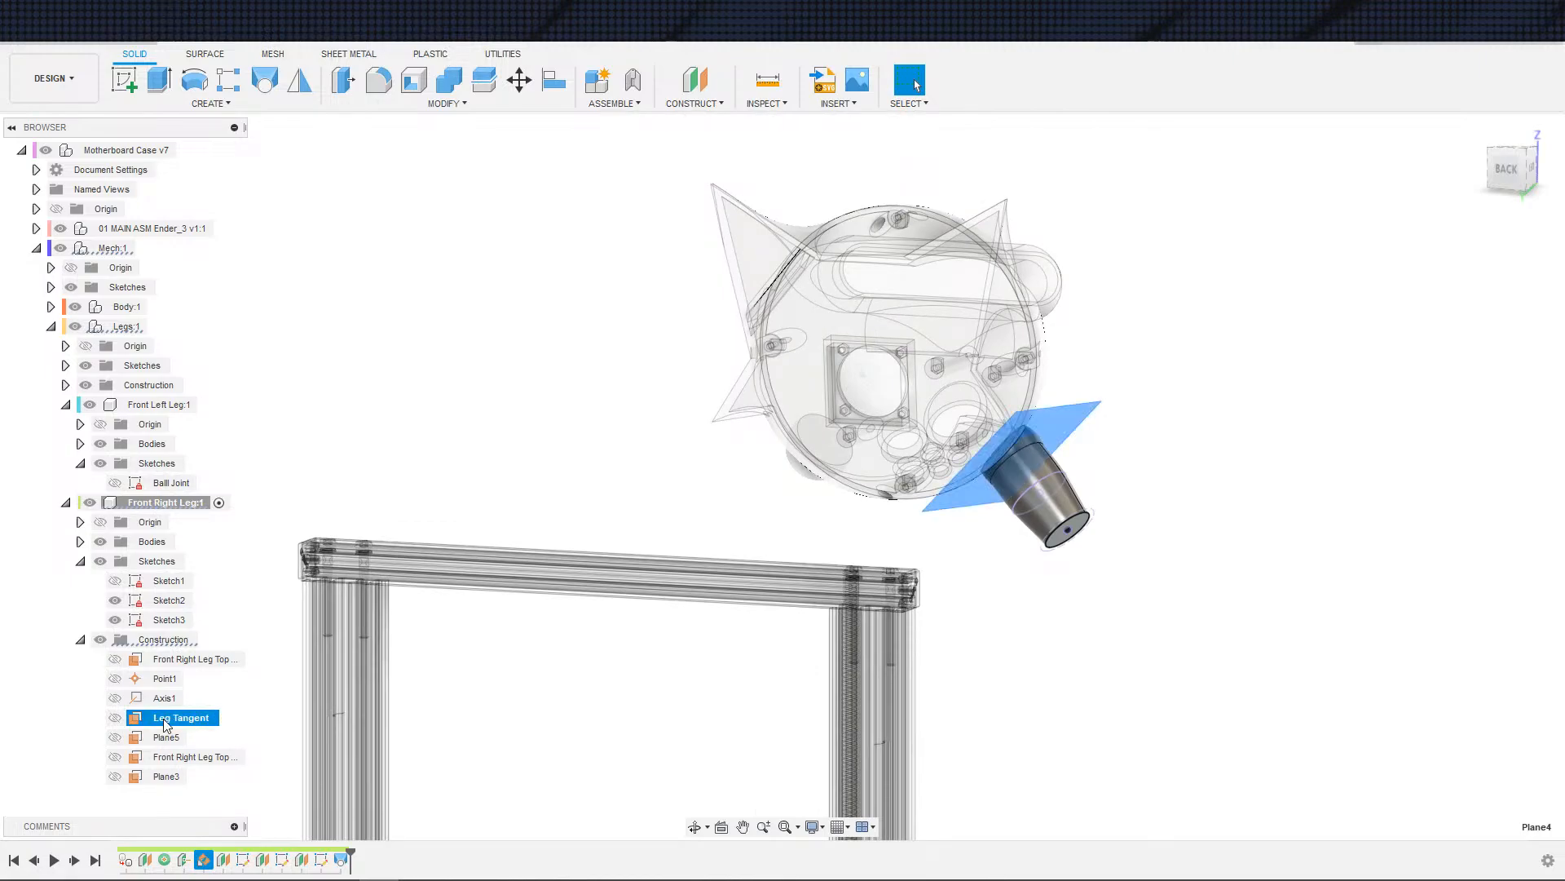
- Rename Plane5 as "Right Leg Top Of First Segment"
{"action": "left_click", "coordinate": [167, 737]}
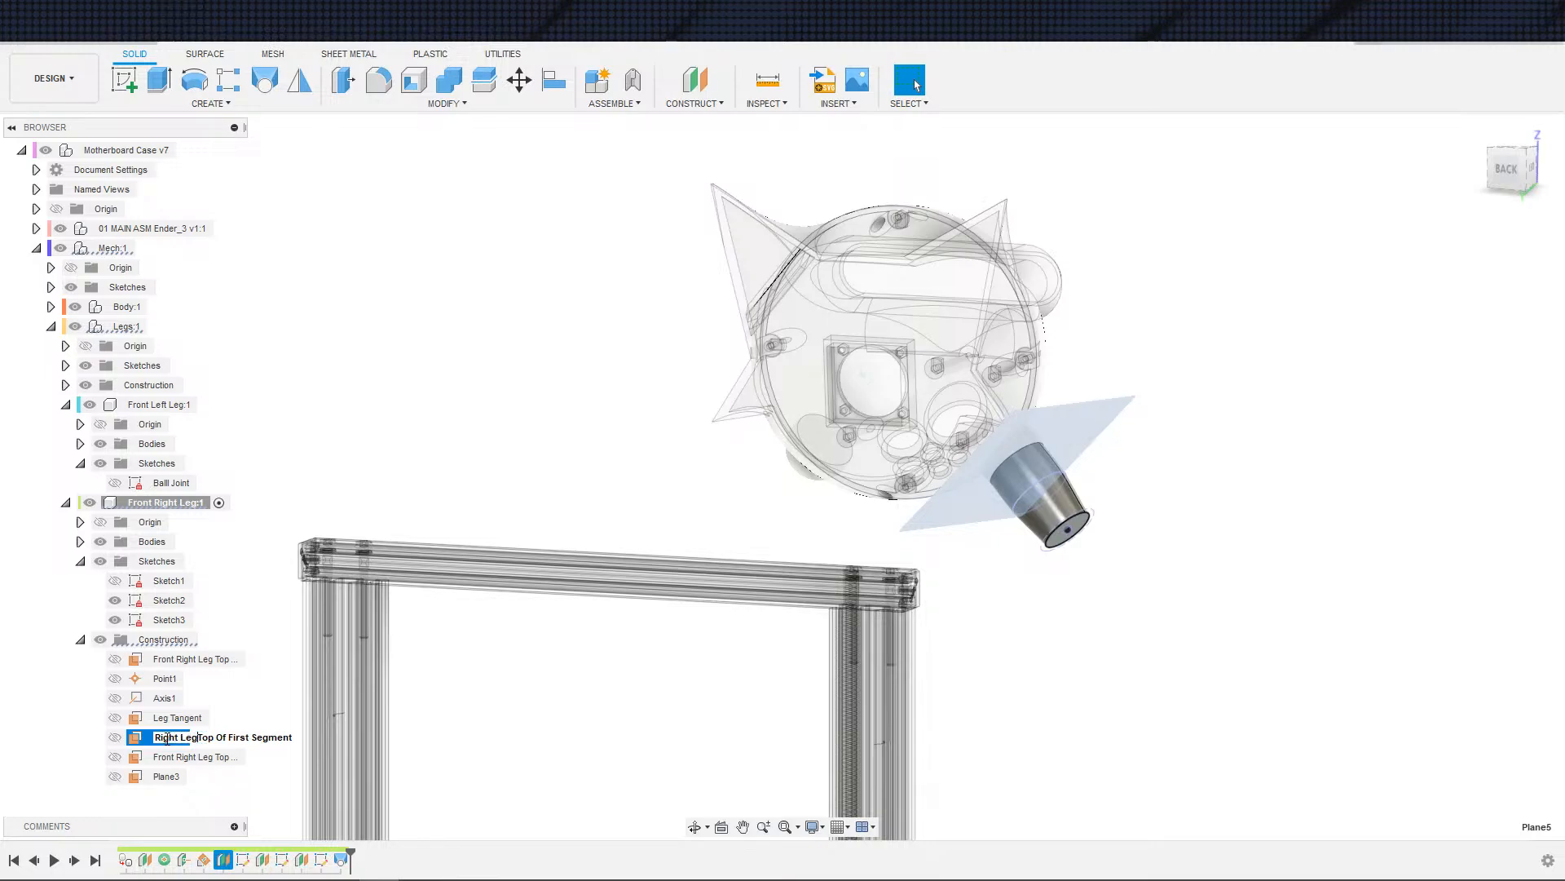
{"action": "key", "text": "BackSpace"}
{"action": "key", "text": "BackSpace"}
{"action": "key", "text": "BackSpace"}
{"action": "type", "text": "Le"}
{"action": "key", "text": "Return"}
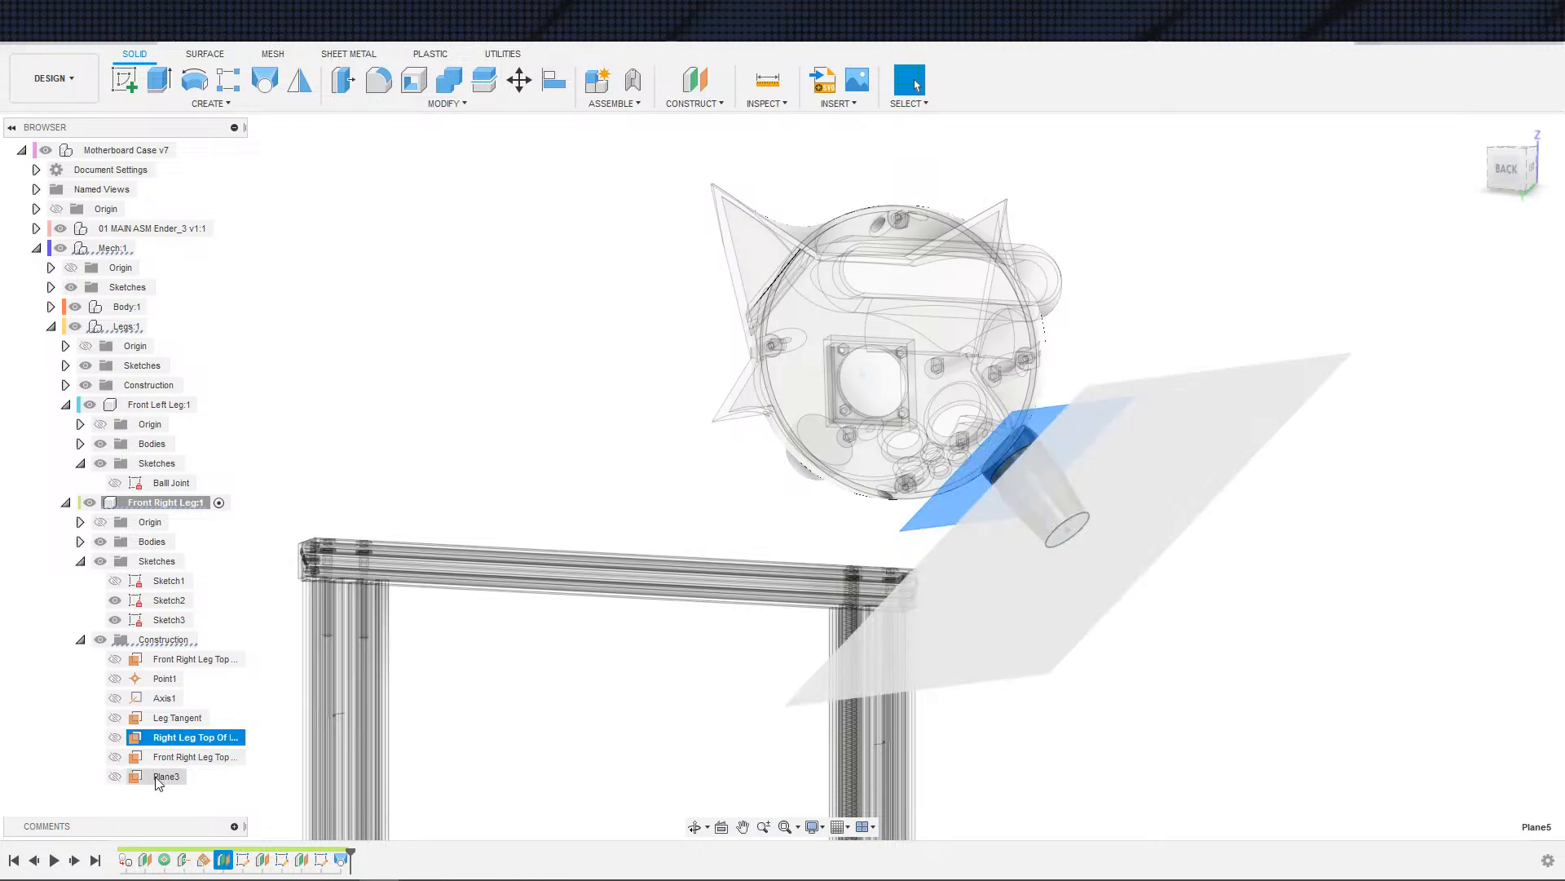
- Remove "Front" from the name of the construction plane Front Right Leg Top of Loft of First Segment
{"action": "left_click", "coordinate": [157, 779]}
{"action": "left_click", "coordinate": [174, 758]}
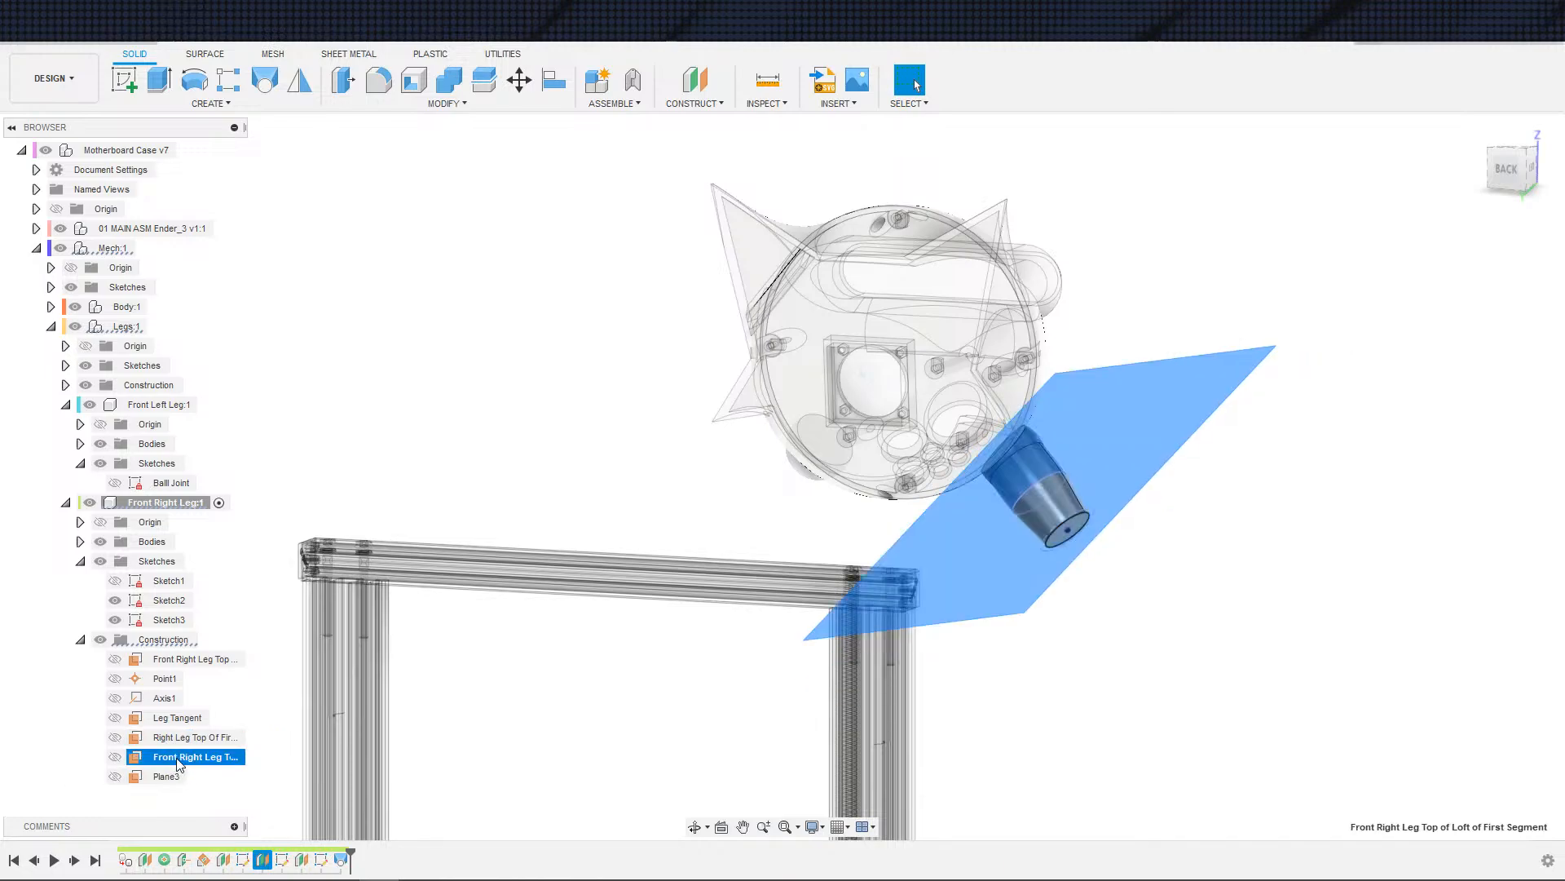
{"action": "left_click", "coordinate": [178, 762]}
{"action": "double_click", "coordinate": [178, 757]}
{"action": "key", "text": "Delete"}
{"action": "key", "text": "Return"}
- Rename Plane3 as "Right Leg Bottom of First Segment"
{"action": "left_click", "coordinate": [172, 777]}
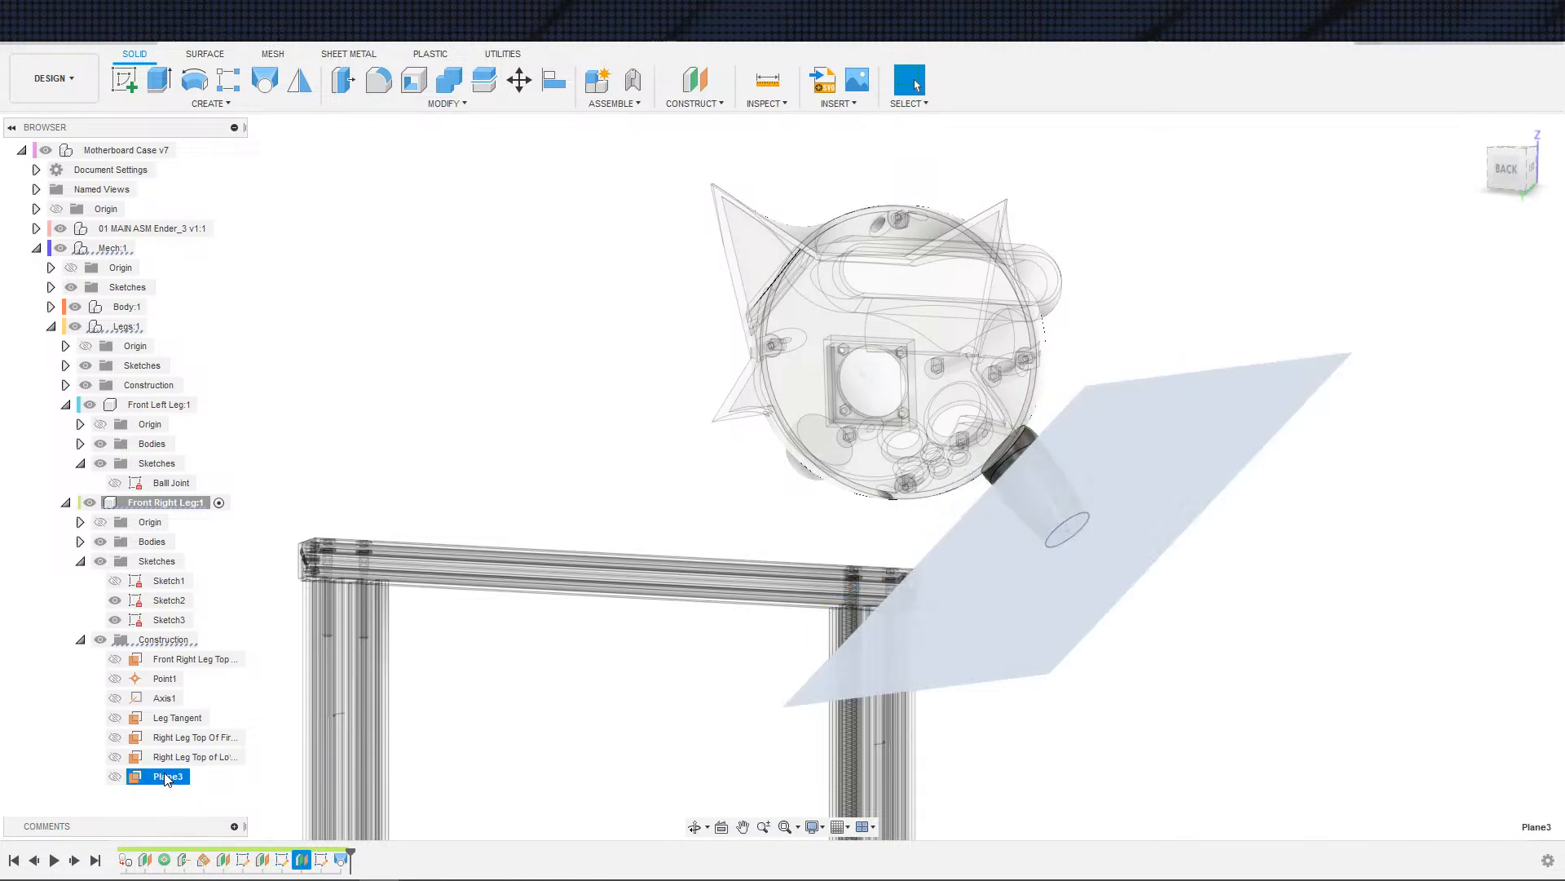
{"action": "left_click", "coordinate": [242, 771]}
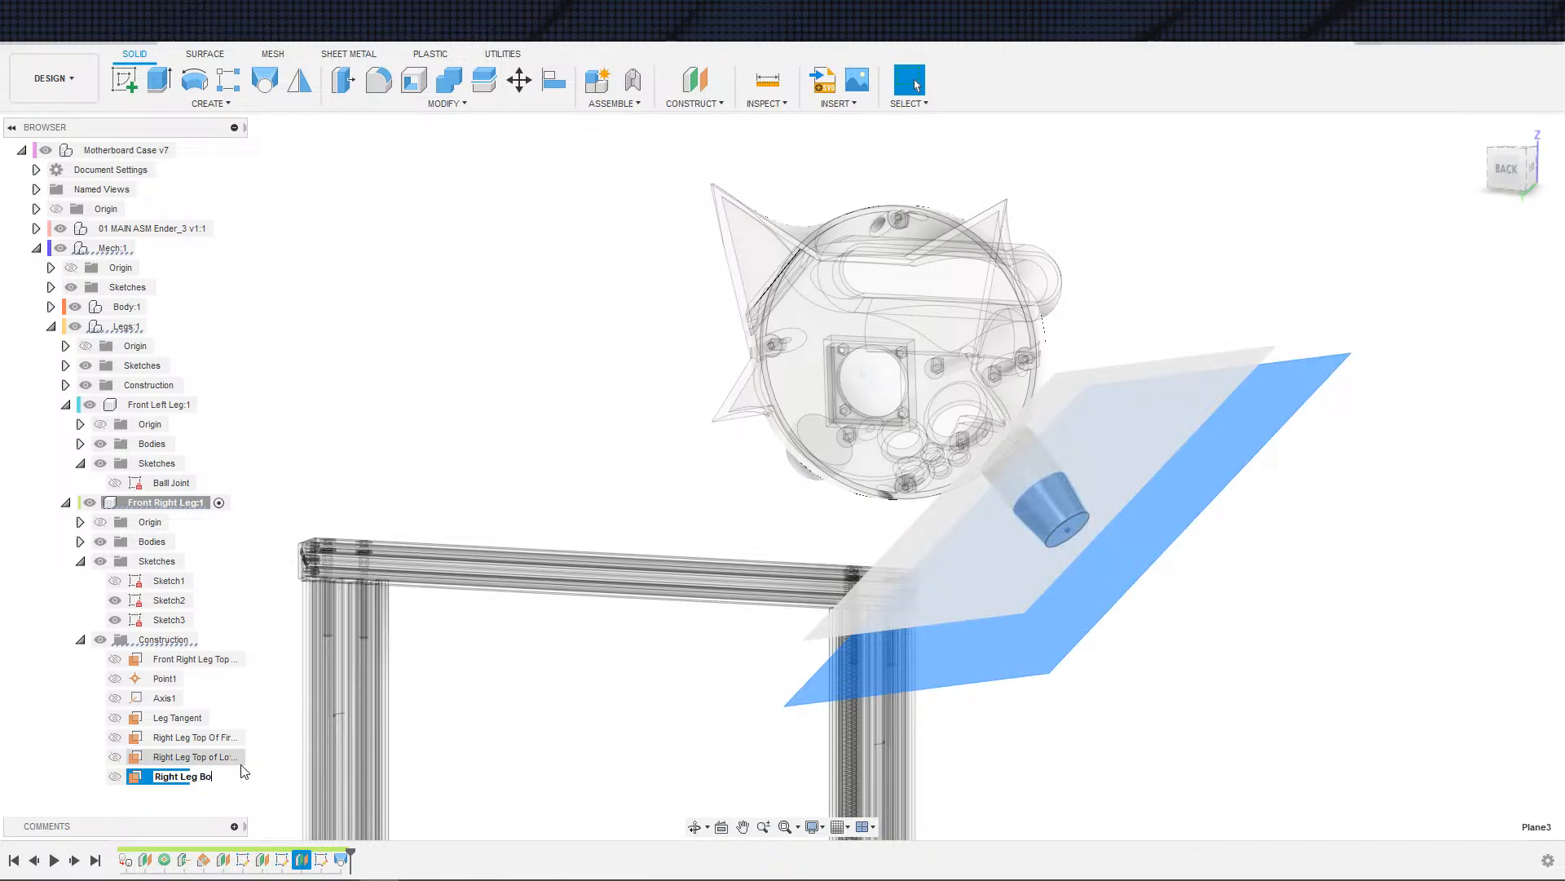
{"action": "type", "text": "Right Leg Bottom of First SEgm"}
{"action": "key", "text": "BackSpace"}
{"action": "key", "text": "BackSpace"}
{"action": "key", "text": "BackSpace"}
{"action": "type", "text": "e"}
{"action": "type", "text": "gment"}
{"action": "key", "text": "Return"}
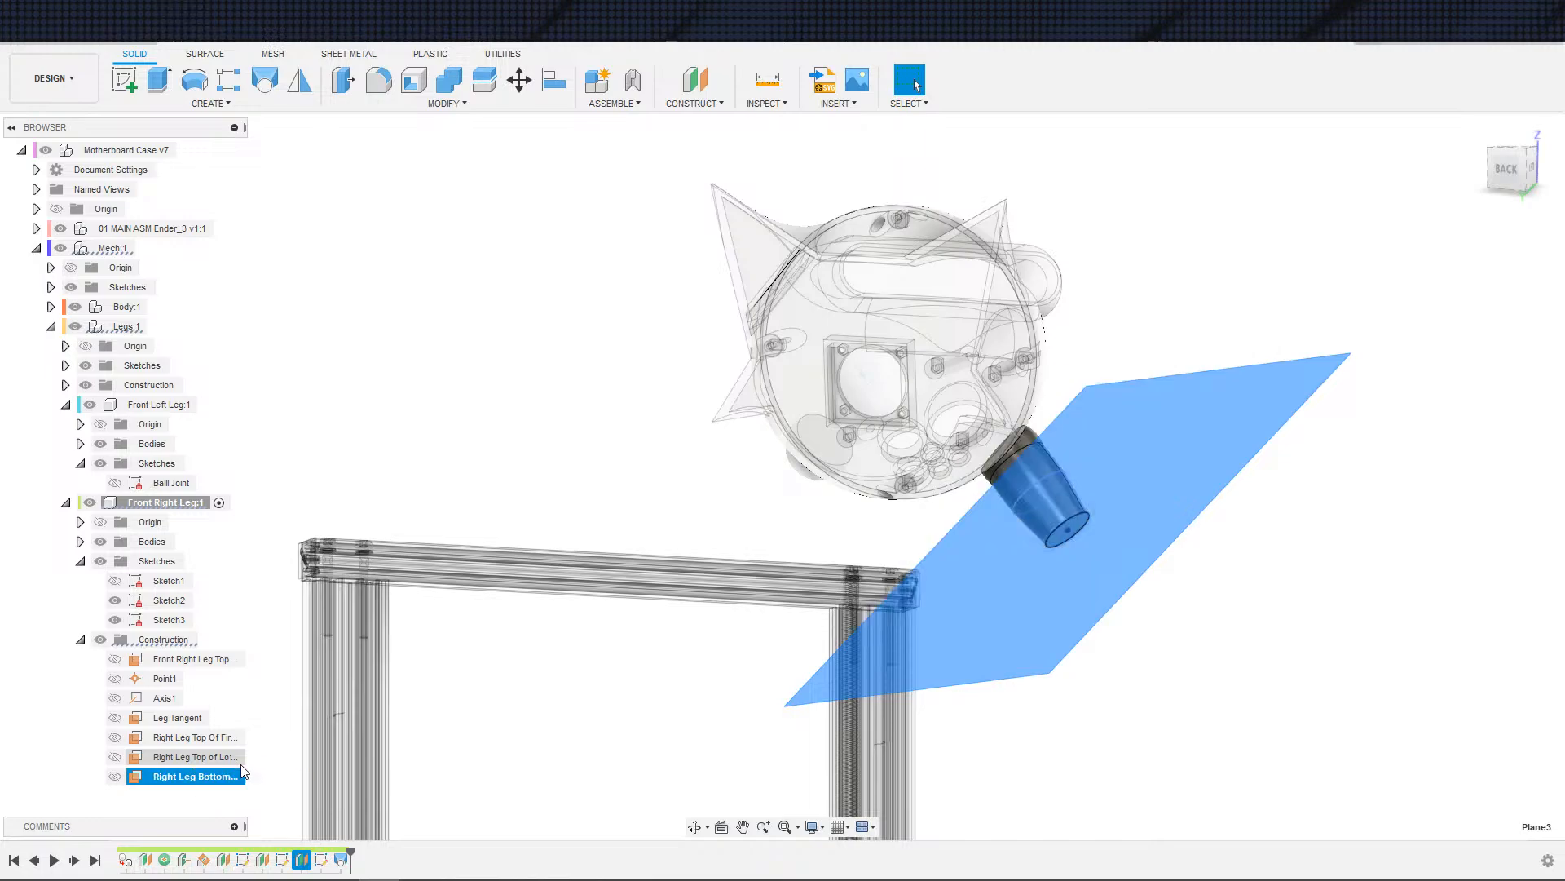
- Create a plane offset -20 mm from the Right Leg Bottom of First Segment plane and start a sketch on it
{"action": "left_click", "coordinate": [692, 91]}
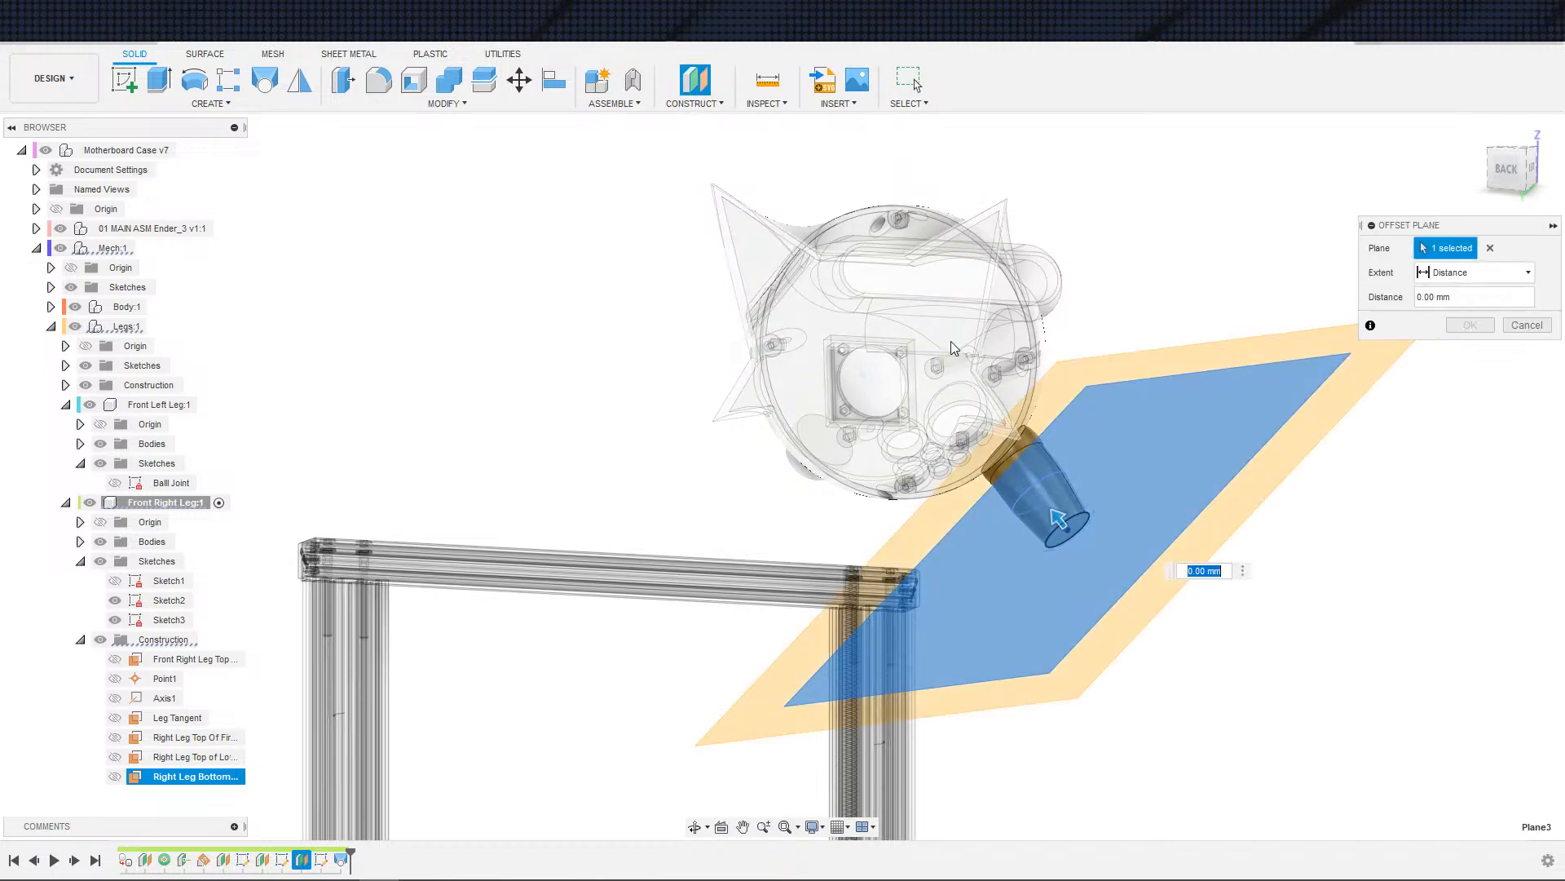
{"action": "type", "text": "-"}
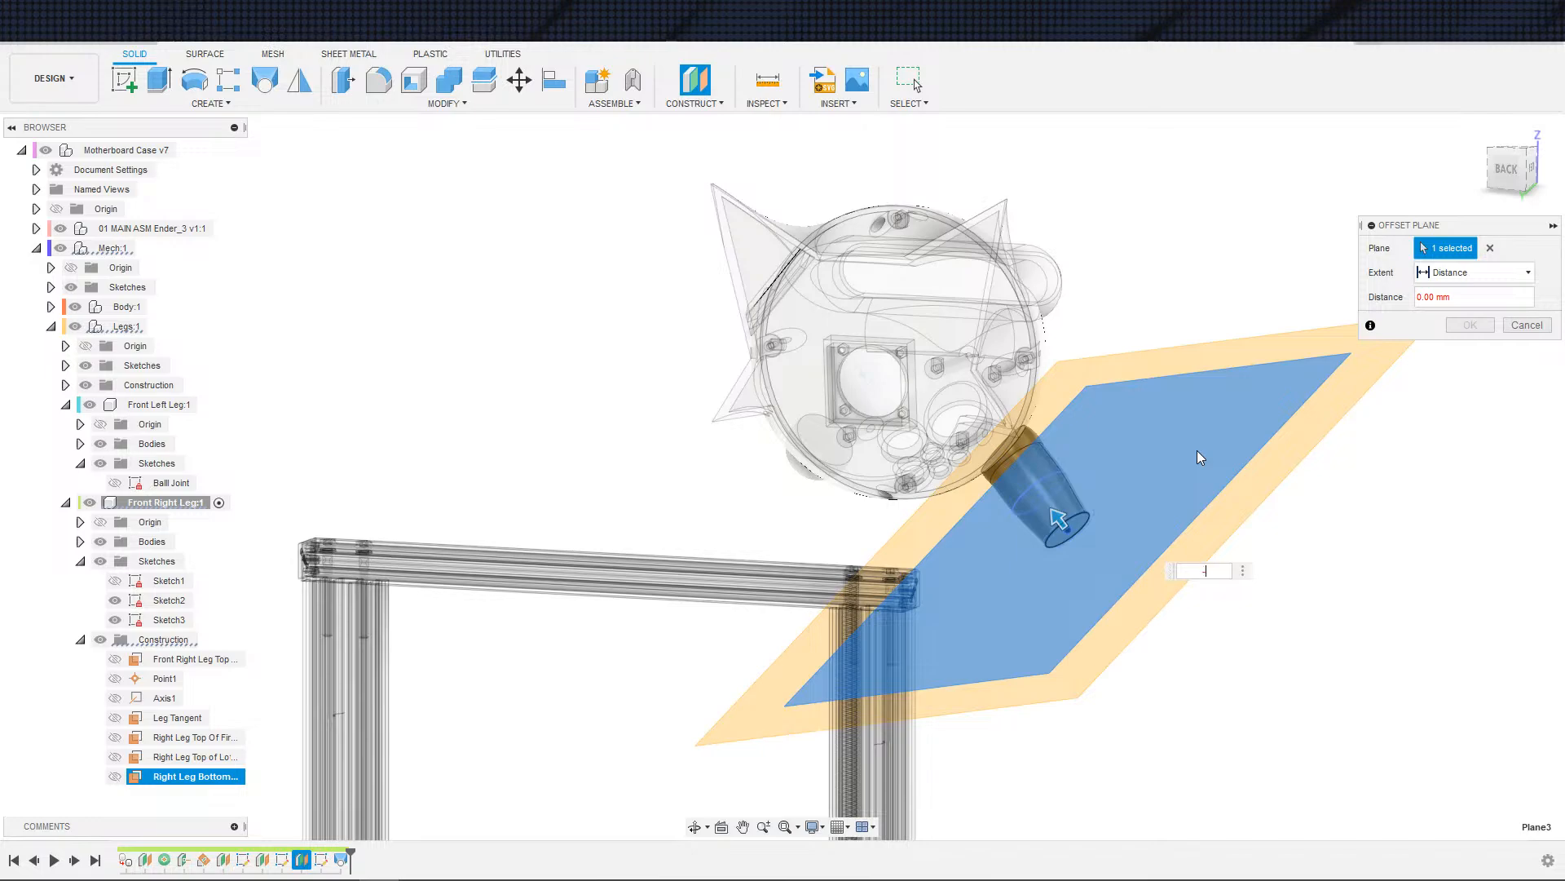
{"action": "type", "text": "20"}
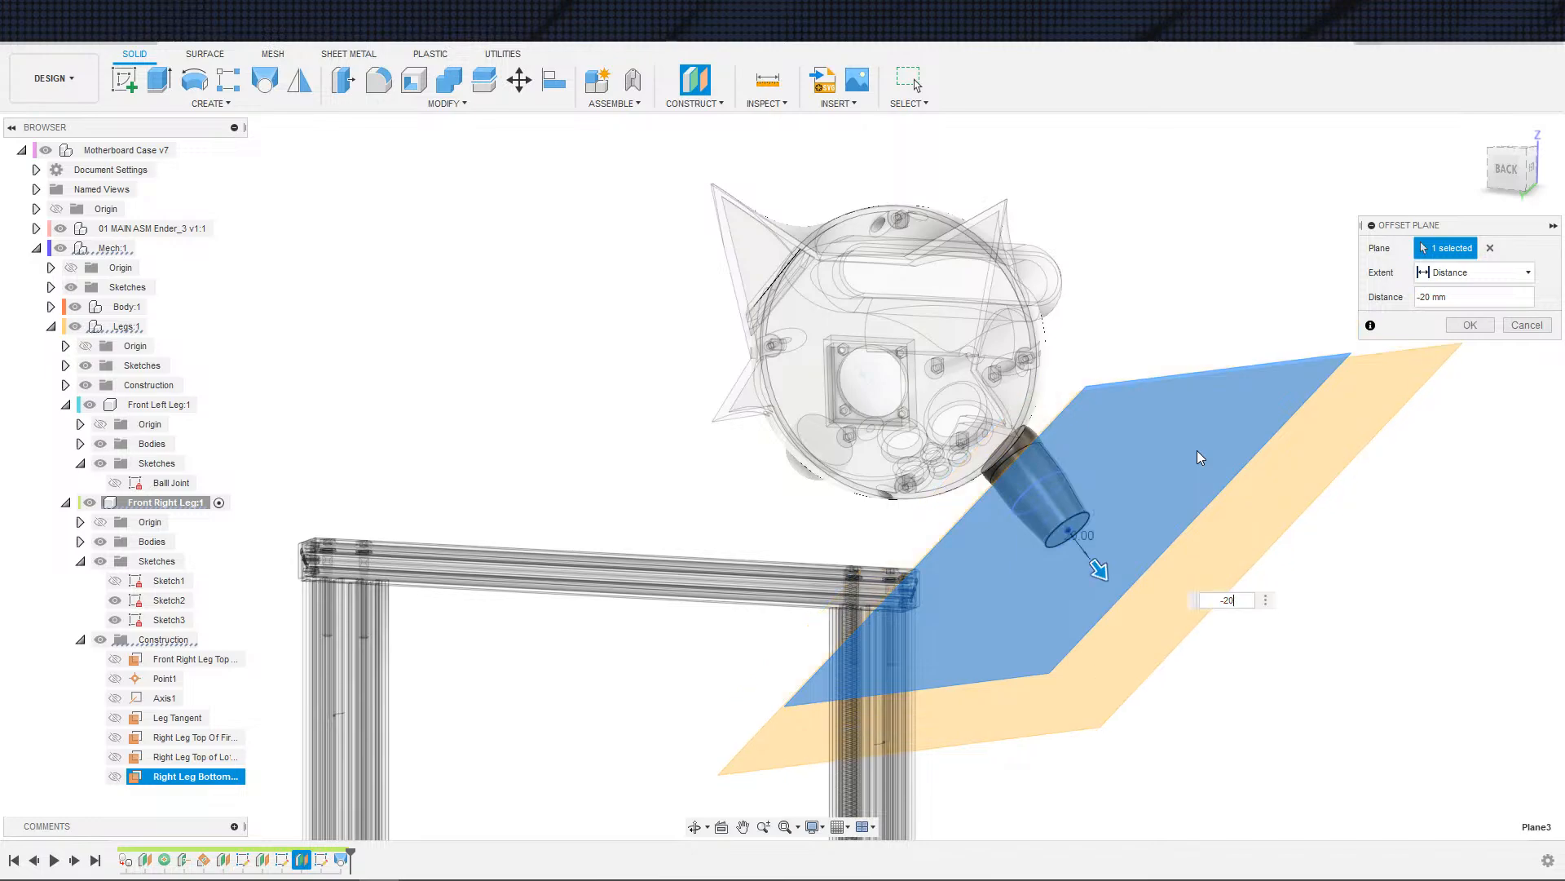
{"action": "key", "text": "Return"}
{"action": "key", "text": "s"}
{"action": "left_click", "coordinate": [1250, 635]}
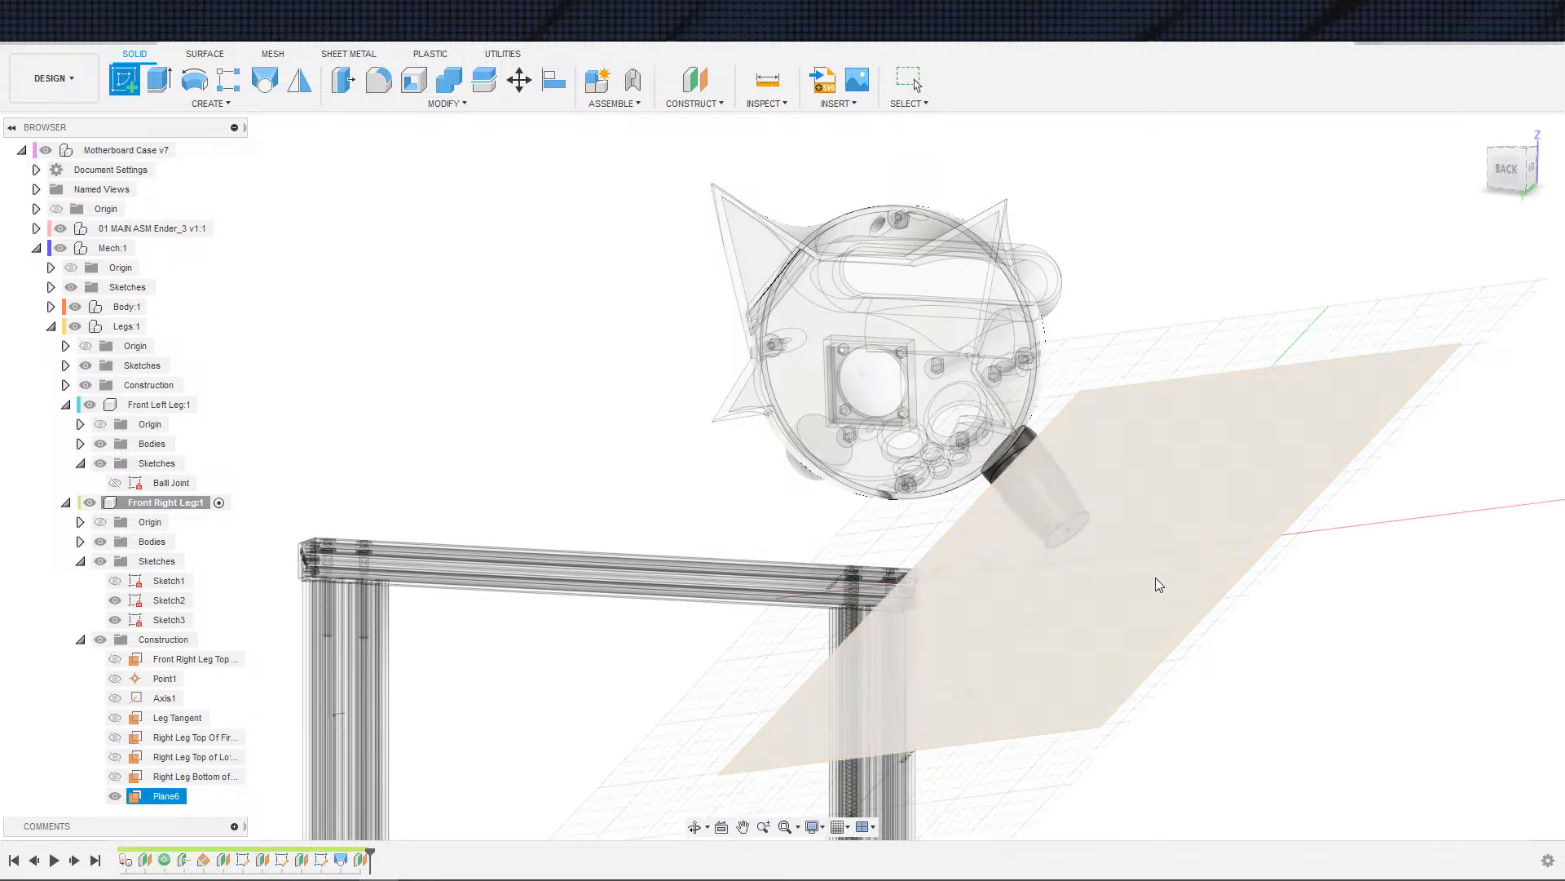
{"action": "left_click", "coordinate": [1148, 569]}
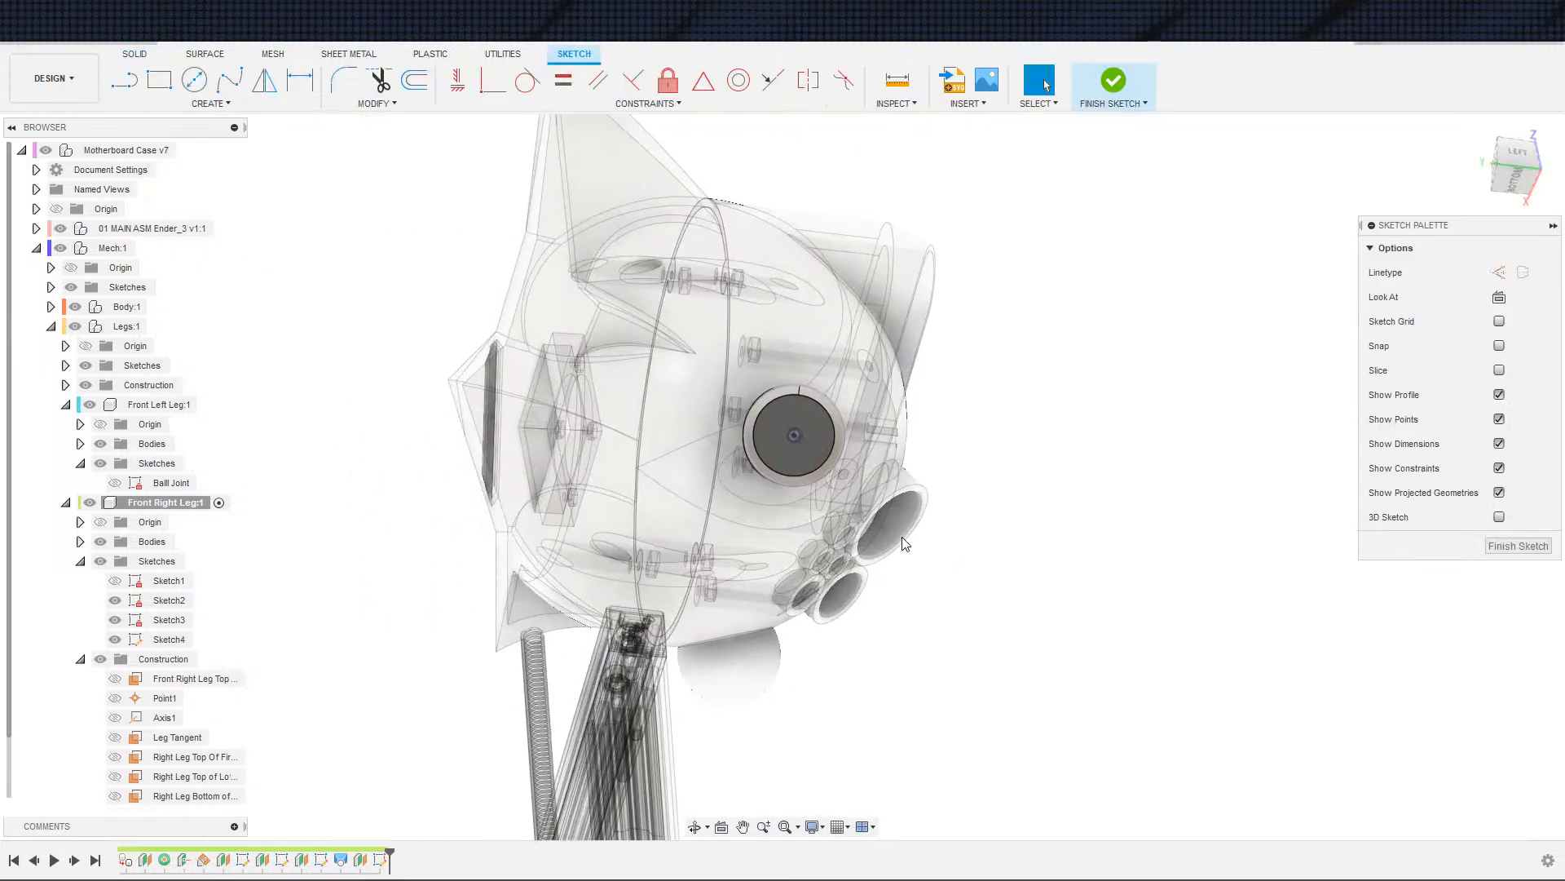
- Project the bottom end face of the first leg segment into the sketch
{"action": "key", "text": "s"}
{"action": "left_click", "coordinate": [1184, 580]}
{"action": "left_click", "coordinate": [808, 447]}
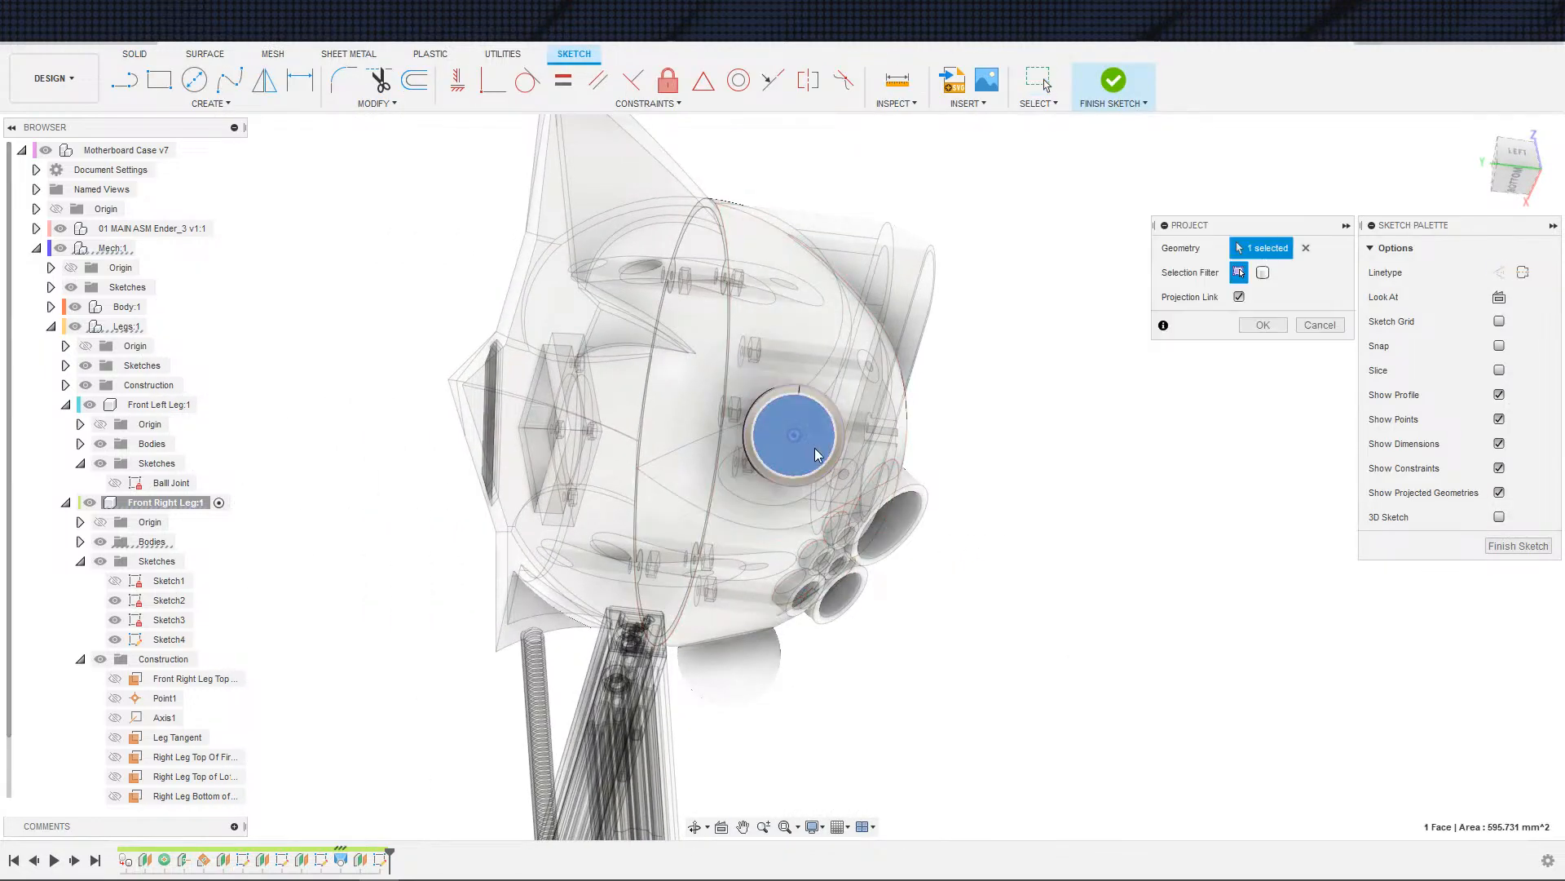
{"action": "left_click", "coordinate": [1263, 324]}
{"action": "key", "text": "Escape"}
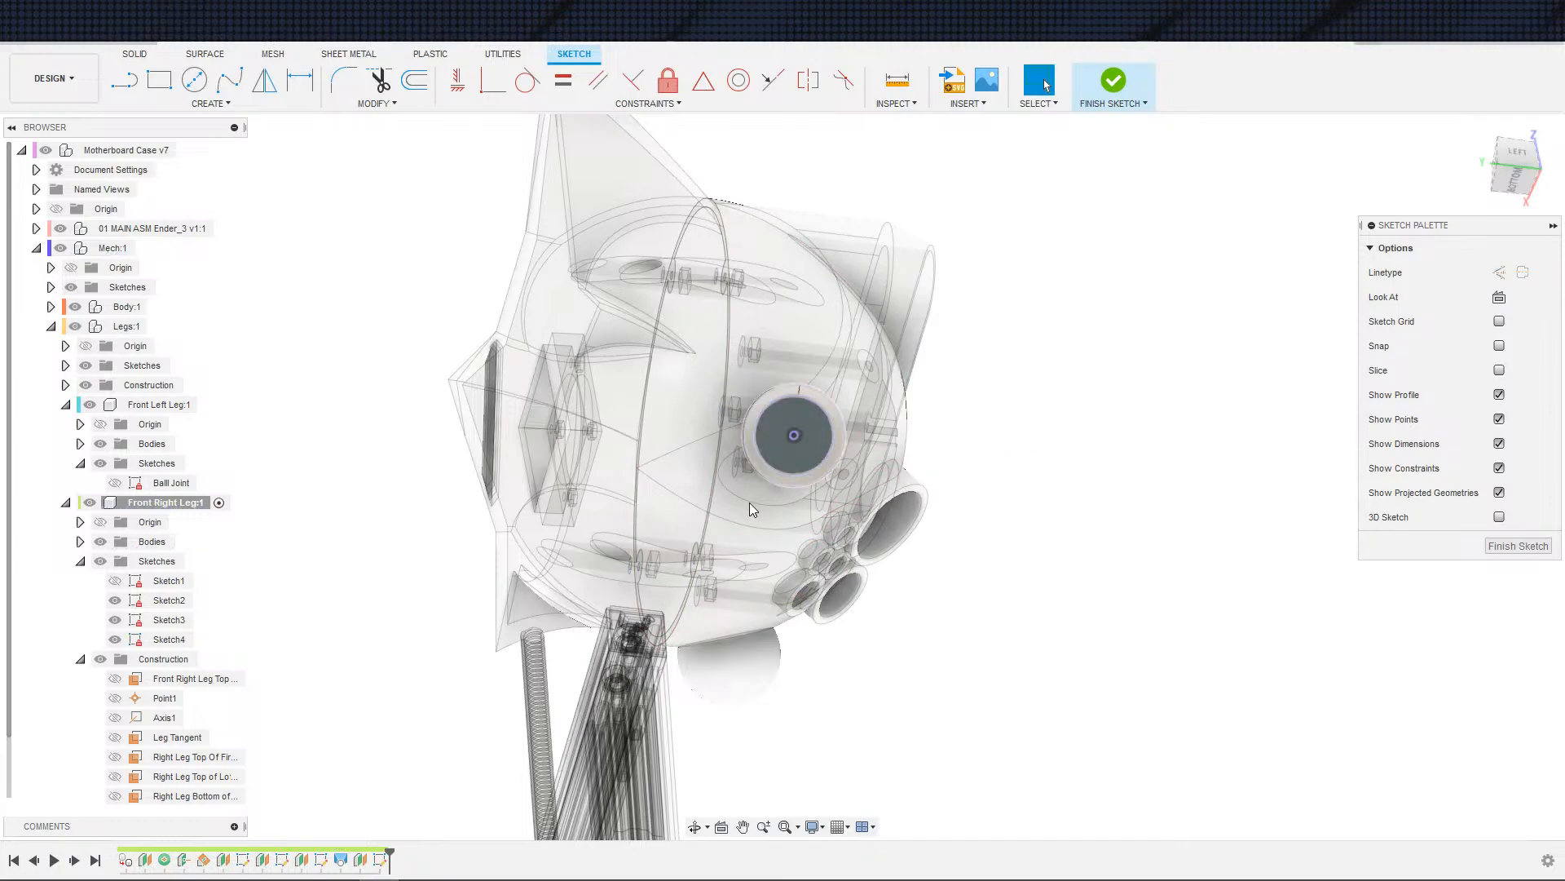
- Hide Sketch2, Sketch3, the Front Right Leg bodies and the Body component to isolate the projected circle
{"action": "scroll", "coordinate": [742, 503], "scroll_direction": "down", "scroll_amount": 2}
{"action": "left_click", "coordinate": [115, 600]}
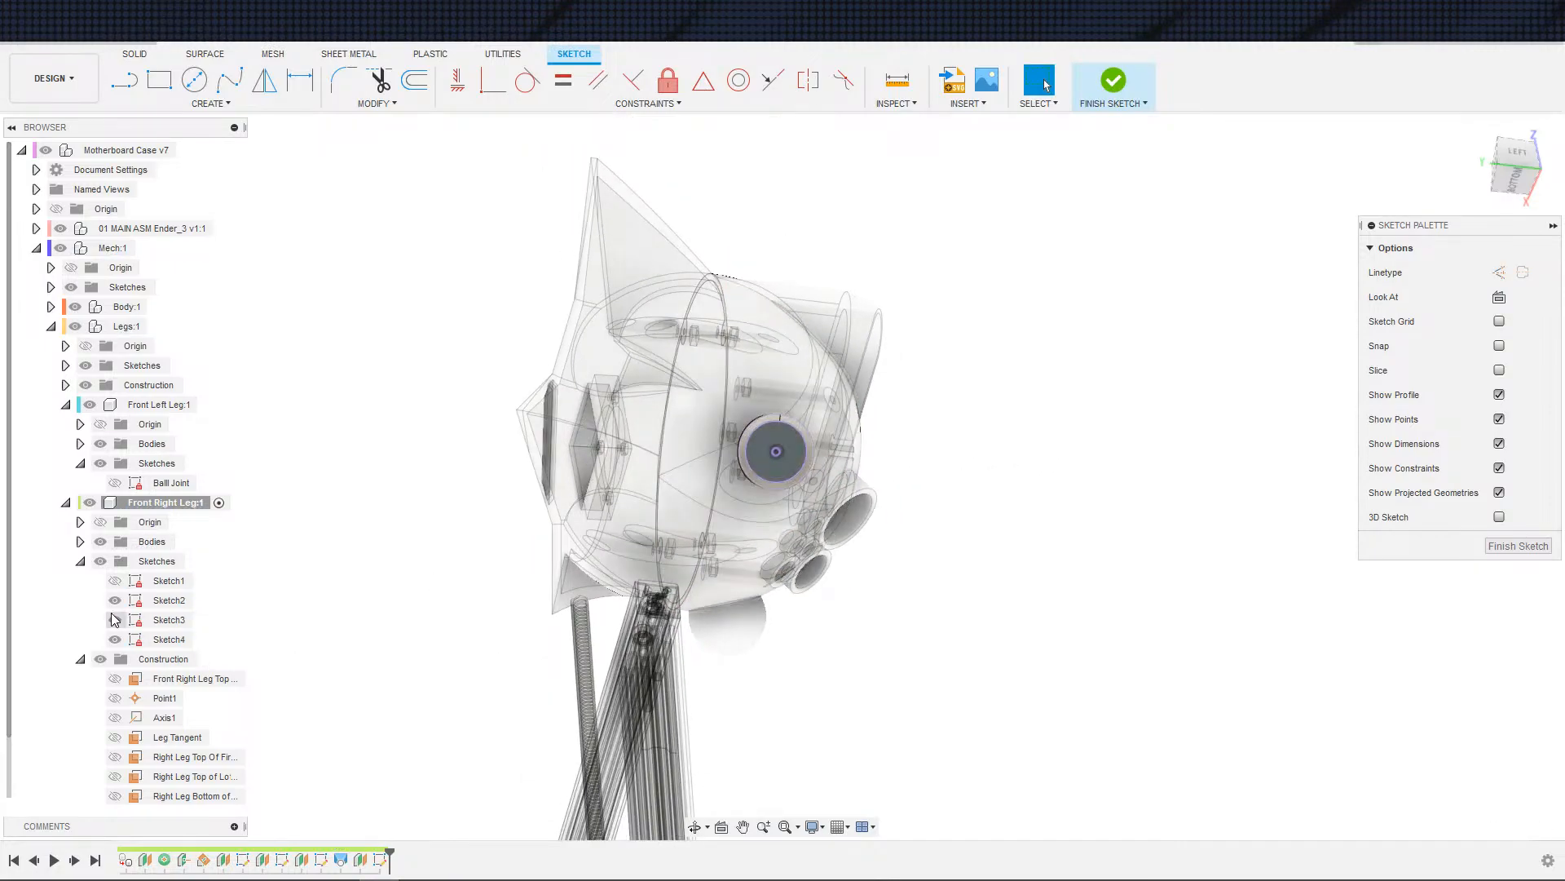
{"action": "left_click", "coordinate": [115, 620]}
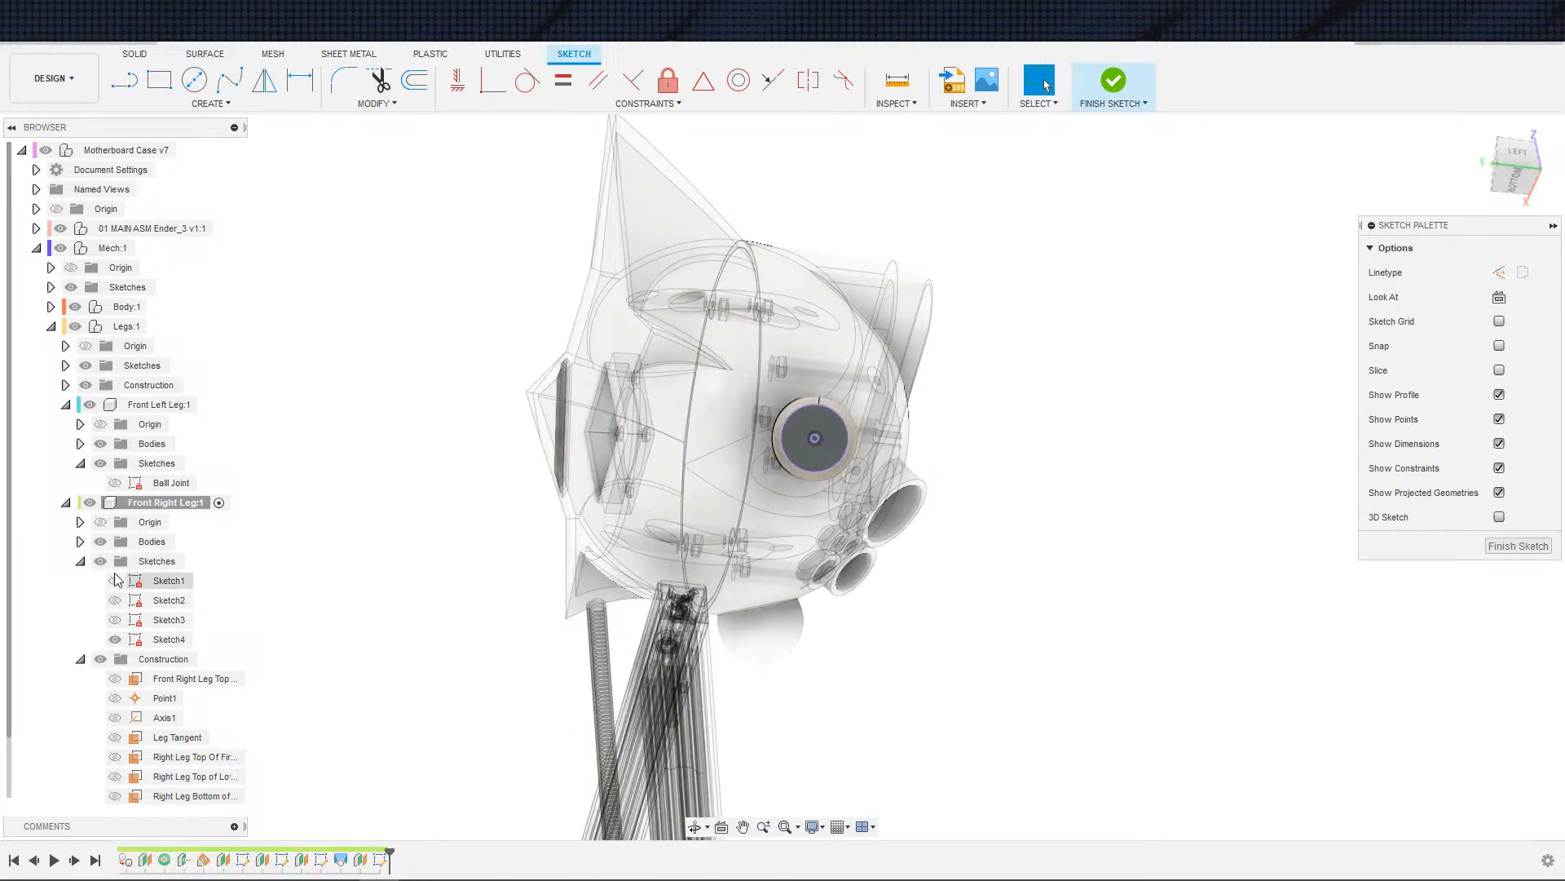
{"action": "left_click", "coordinate": [100, 541]}
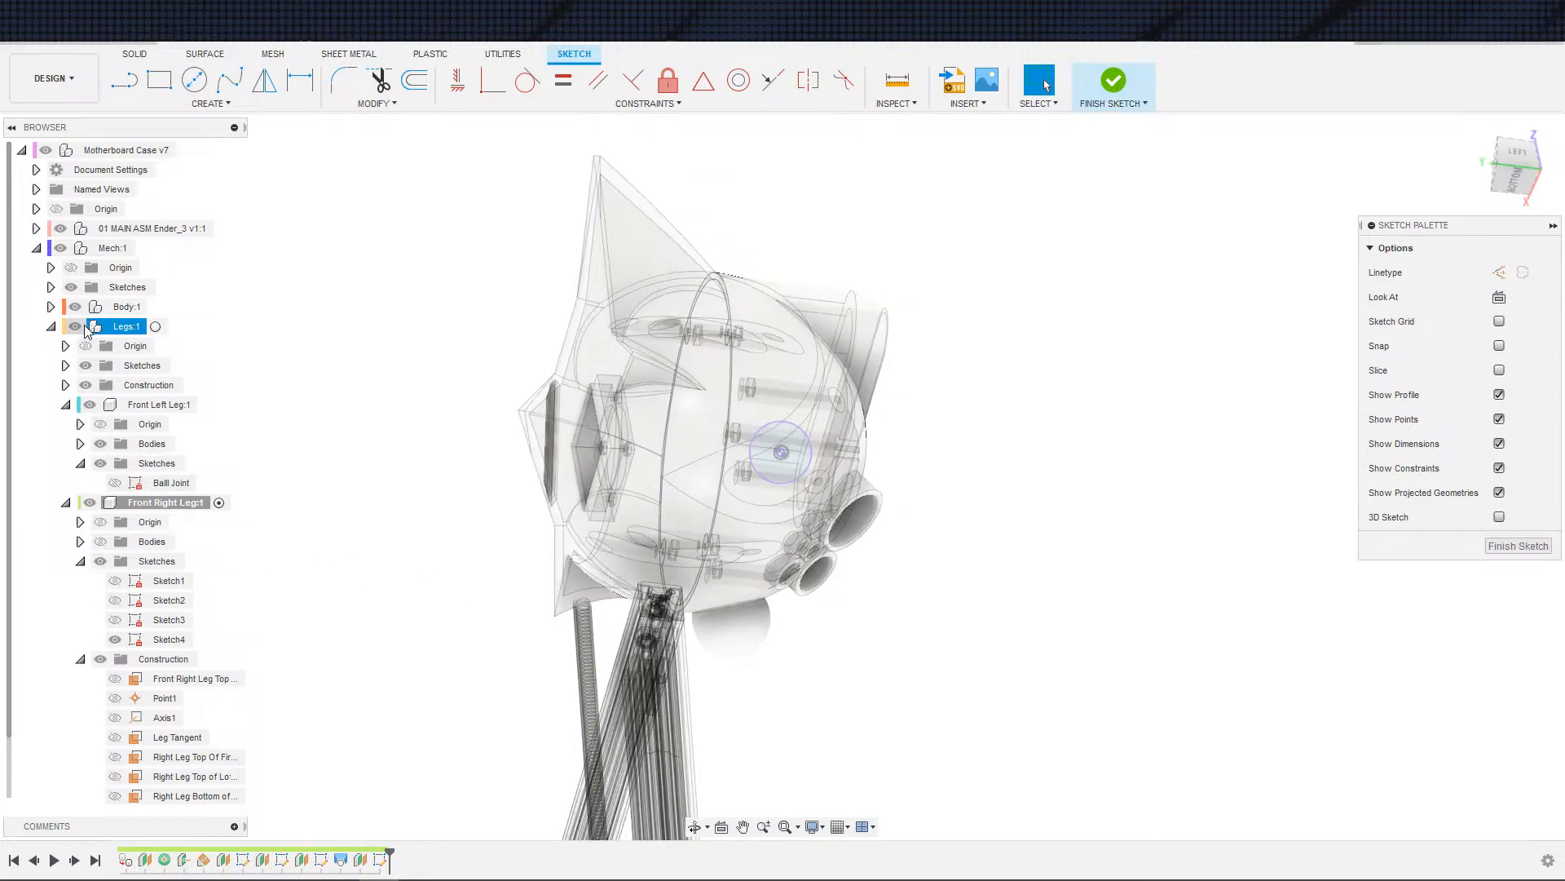
{"action": "left_click", "coordinate": [75, 307]}
- Draw a larger circle concentric with the projected circle and set the gap between the two to 2 mm
{"action": "key", "text": "c"}
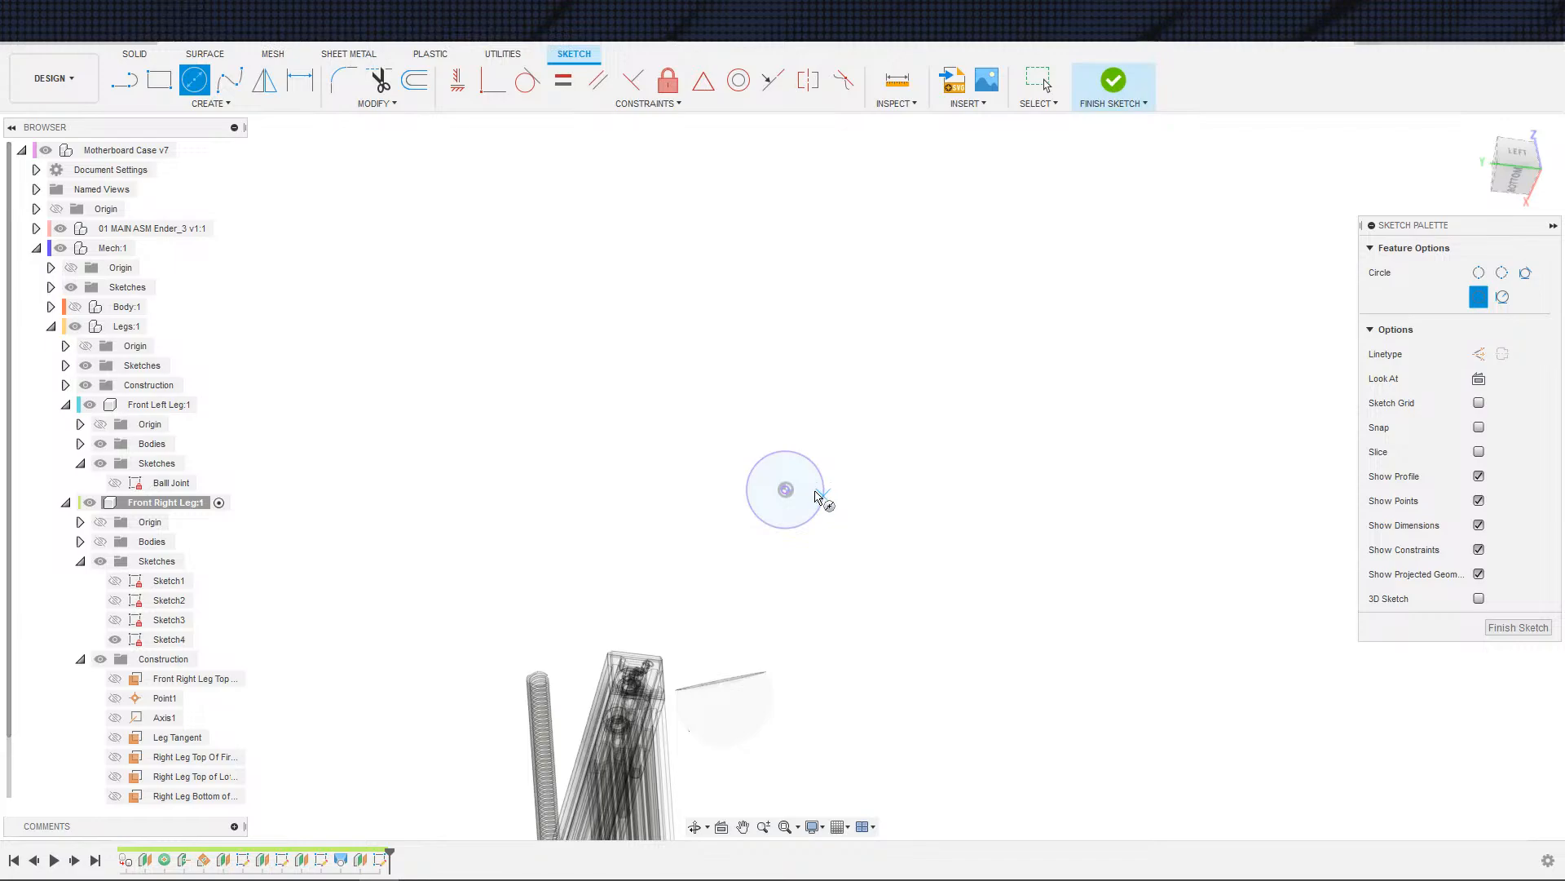
{"action": "left_click", "coordinate": [785, 490]}
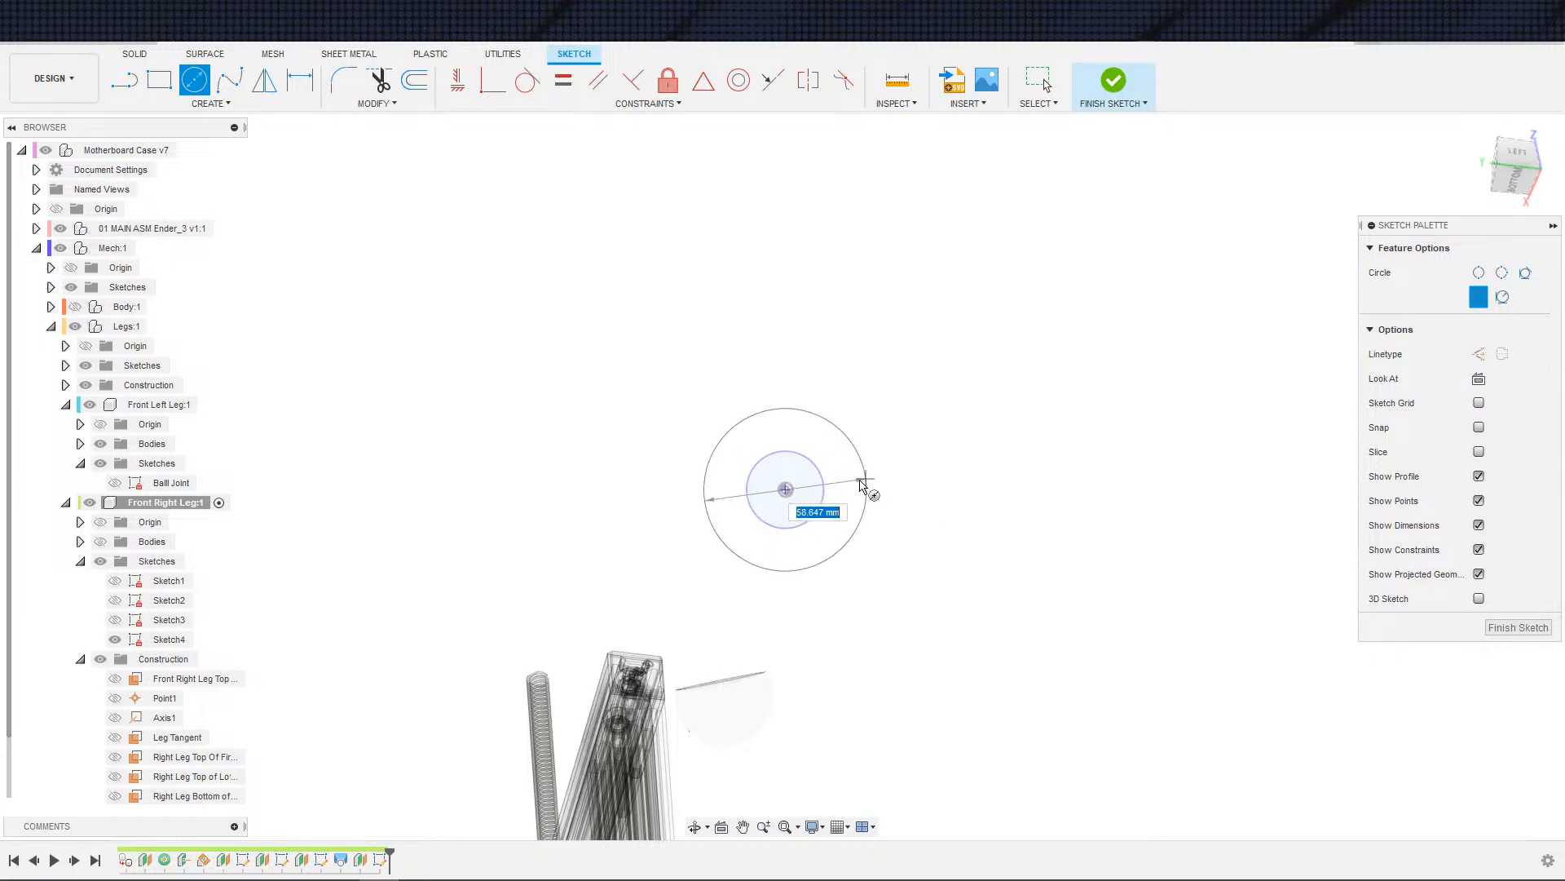
{"action": "left_click", "coordinate": [833, 495]}
{"action": "key", "text": "d"}
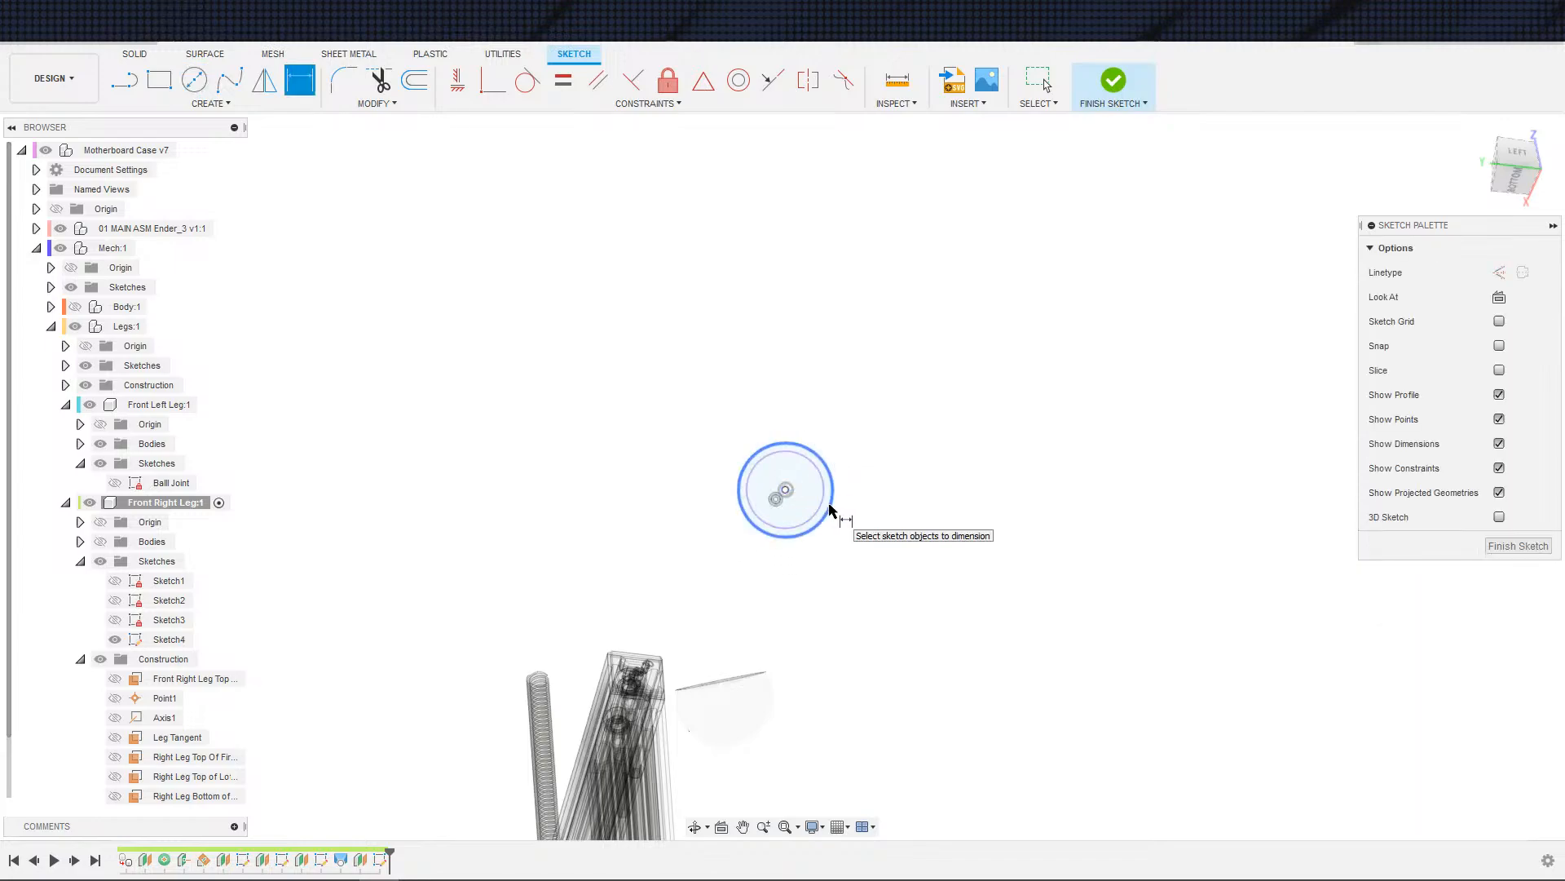
{"action": "left_click", "coordinate": [830, 498]}
{"action": "left_click", "coordinate": [885, 487]}
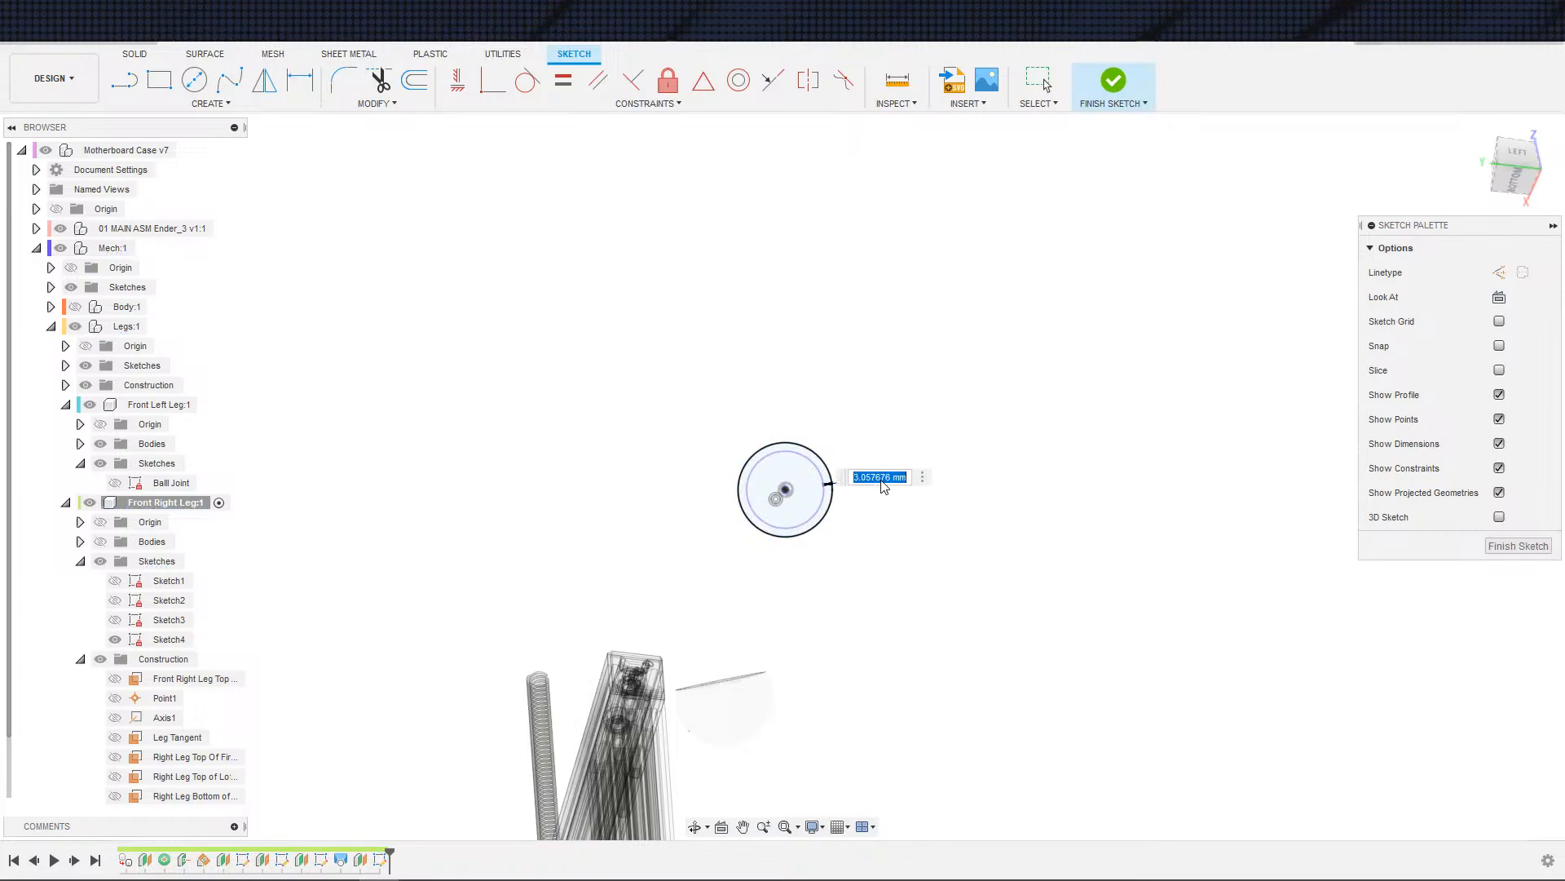
{"action": "type", "text": "2"}
{"action": "key", "text": "Return"}
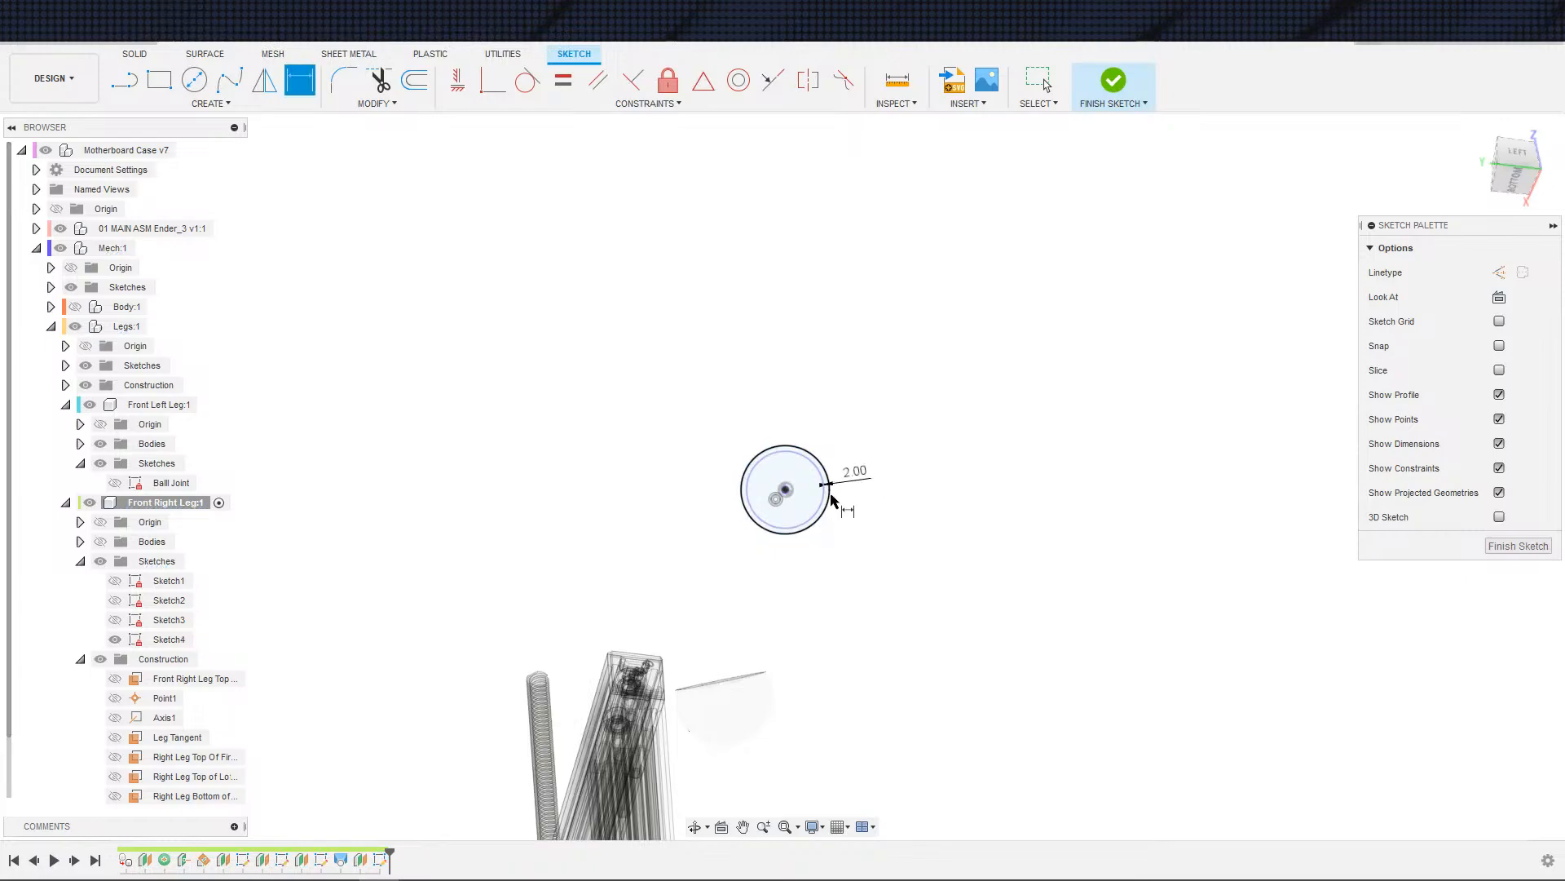
{"action": "scroll", "coordinate": [815, 509], "scroll_direction": "up", "scroll_amount": 1}
{"action": "key", "text": "Escape"}
{"action": "scroll", "coordinate": [937, 510], "scroll_direction": "down", "scroll_amount": 2}
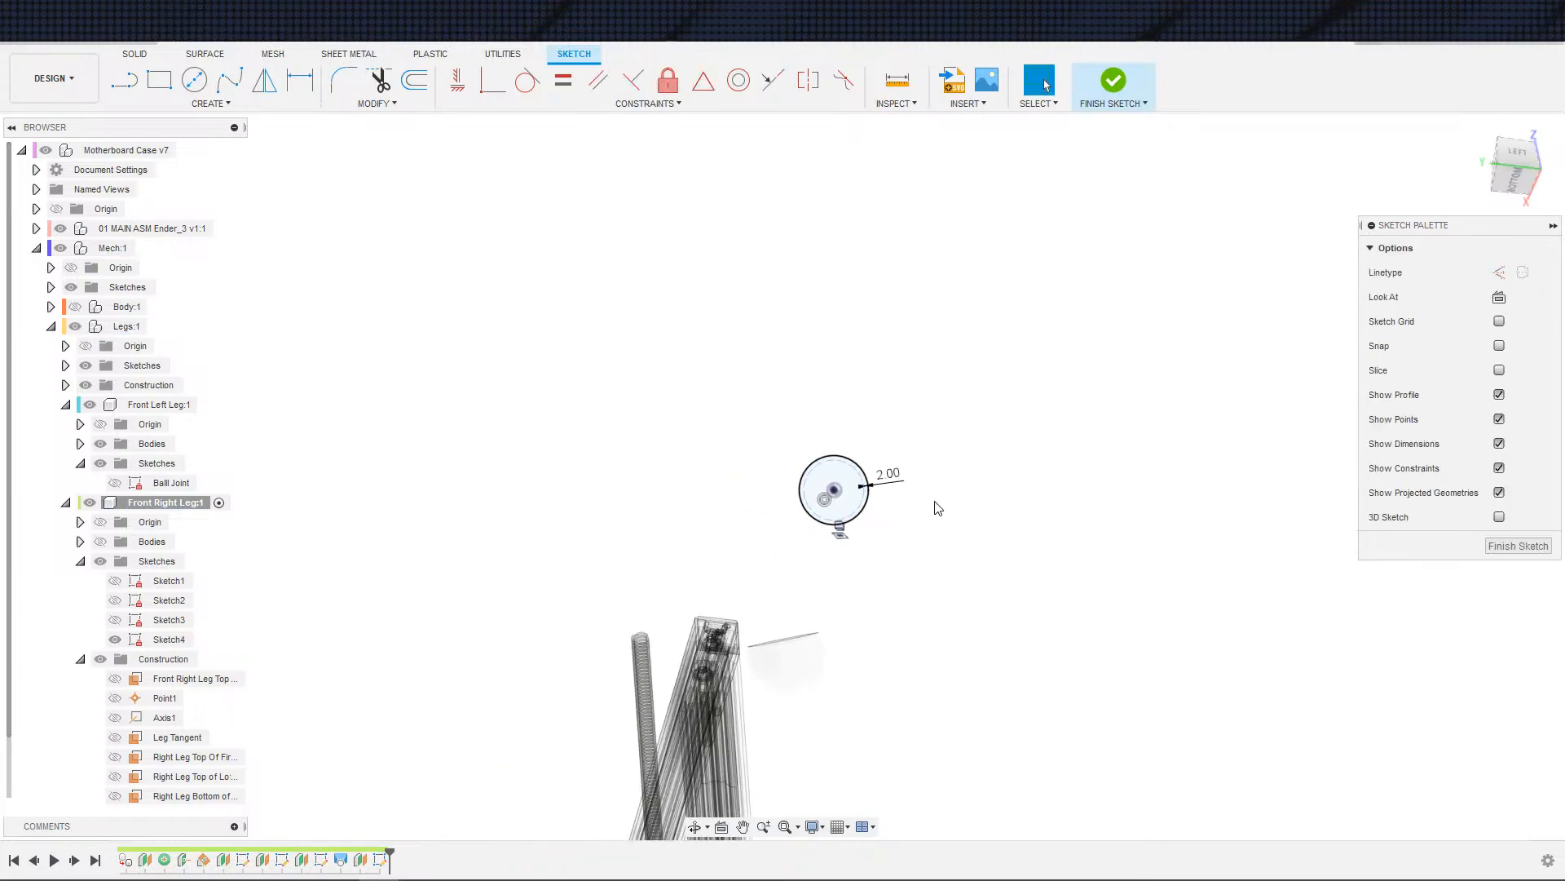
- Make the projected circle construction geometry and try a vertical line across the outer circle
{"action": "key", "text": "s"}
{"action": "left_click", "coordinate": [795, 453]}
{"action": "scroll", "coordinate": [855, 502], "scroll_direction": "up", "scroll_amount": 2}
{"action": "left_click", "coordinate": [820, 423]}
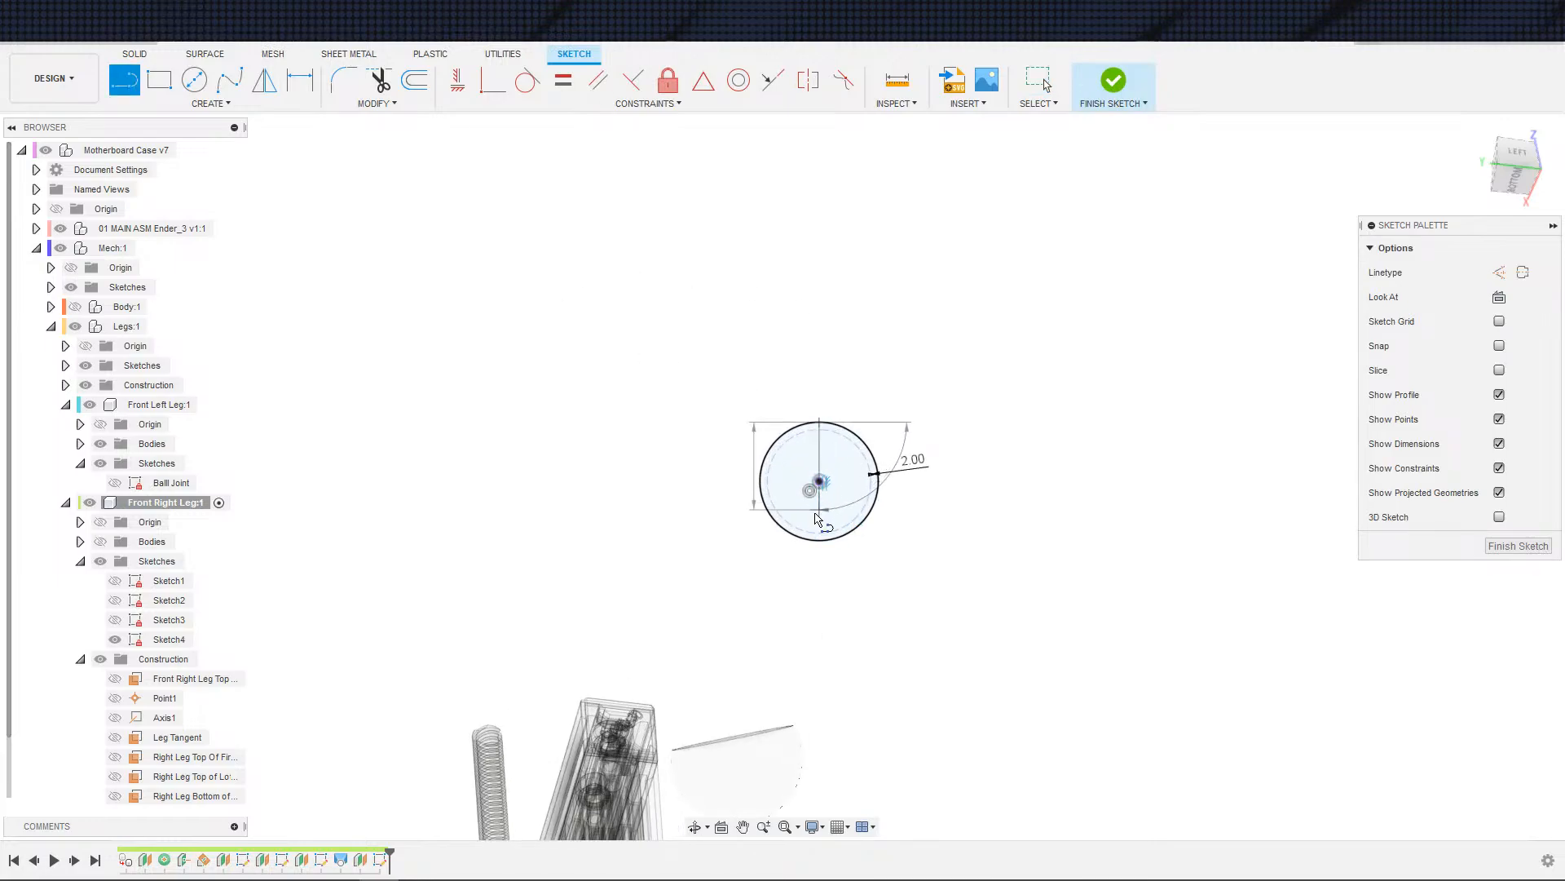
{"action": "left_click", "coordinate": [819, 534]}
{"action": "key", "text": "Escape"}
{"action": "scroll", "coordinate": [832, 514], "scroll_direction": "up", "scroll_amount": 3}
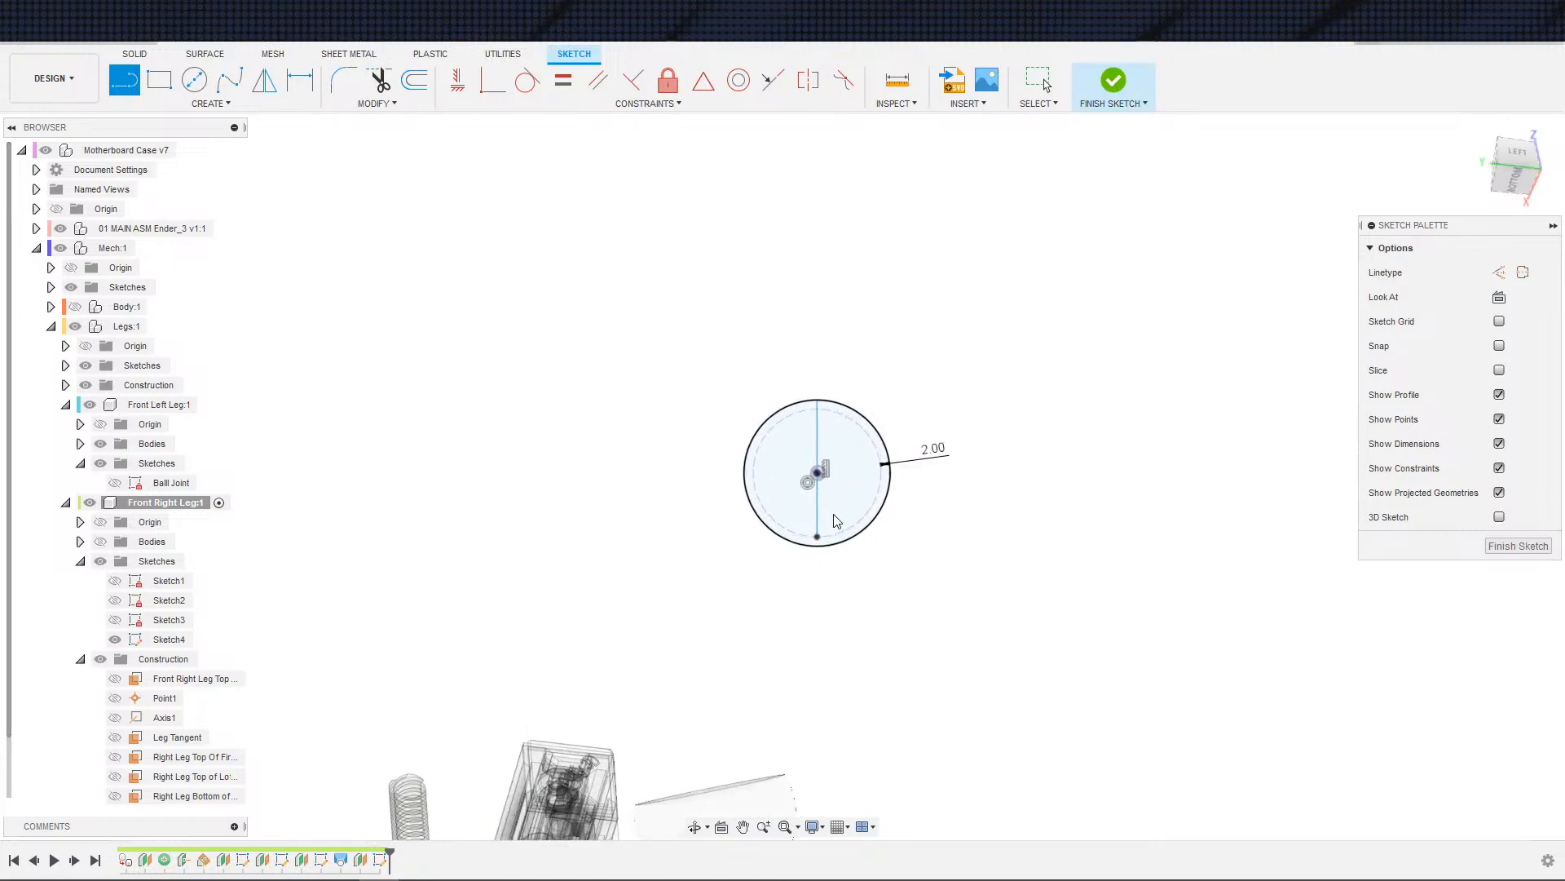
- Draw a vertical line spanning the outer circle, constrain it coincident with the centre point, and finish the sketch
{"action": "key", "text": "s"}
{"action": "left_click", "coordinate": [836, 497]}
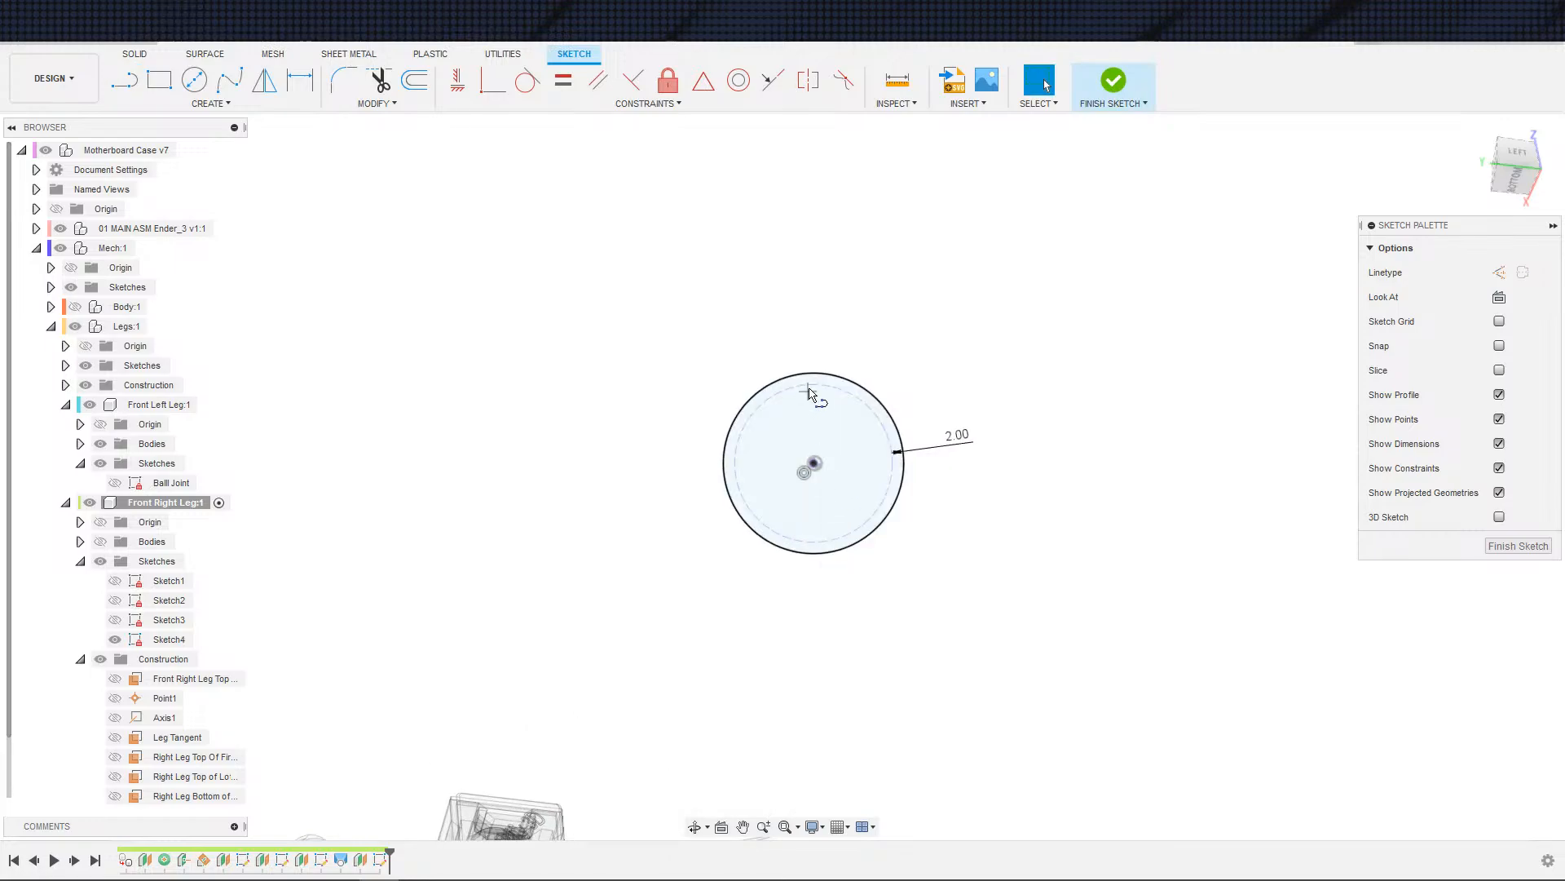
{"action": "left_click", "coordinate": [808, 373]}
{"action": "left_click", "coordinate": [810, 552]}
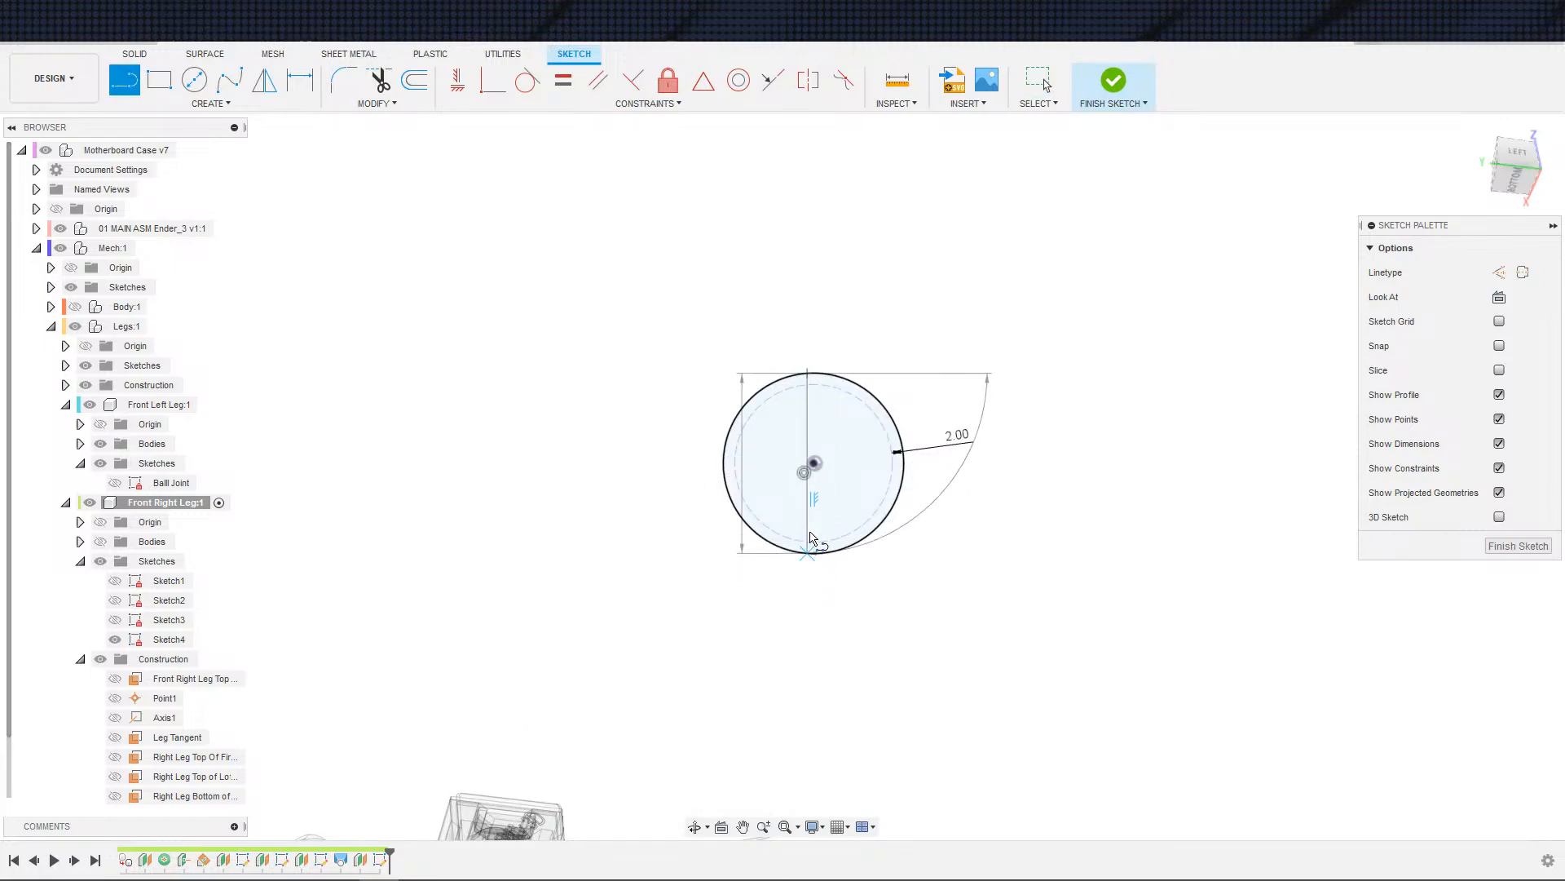
{"action": "key", "text": "Escape"}
{"action": "left_click", "coordinate": [812, 403]}
{"action": "left_click", "coordinate": [492, 80]}
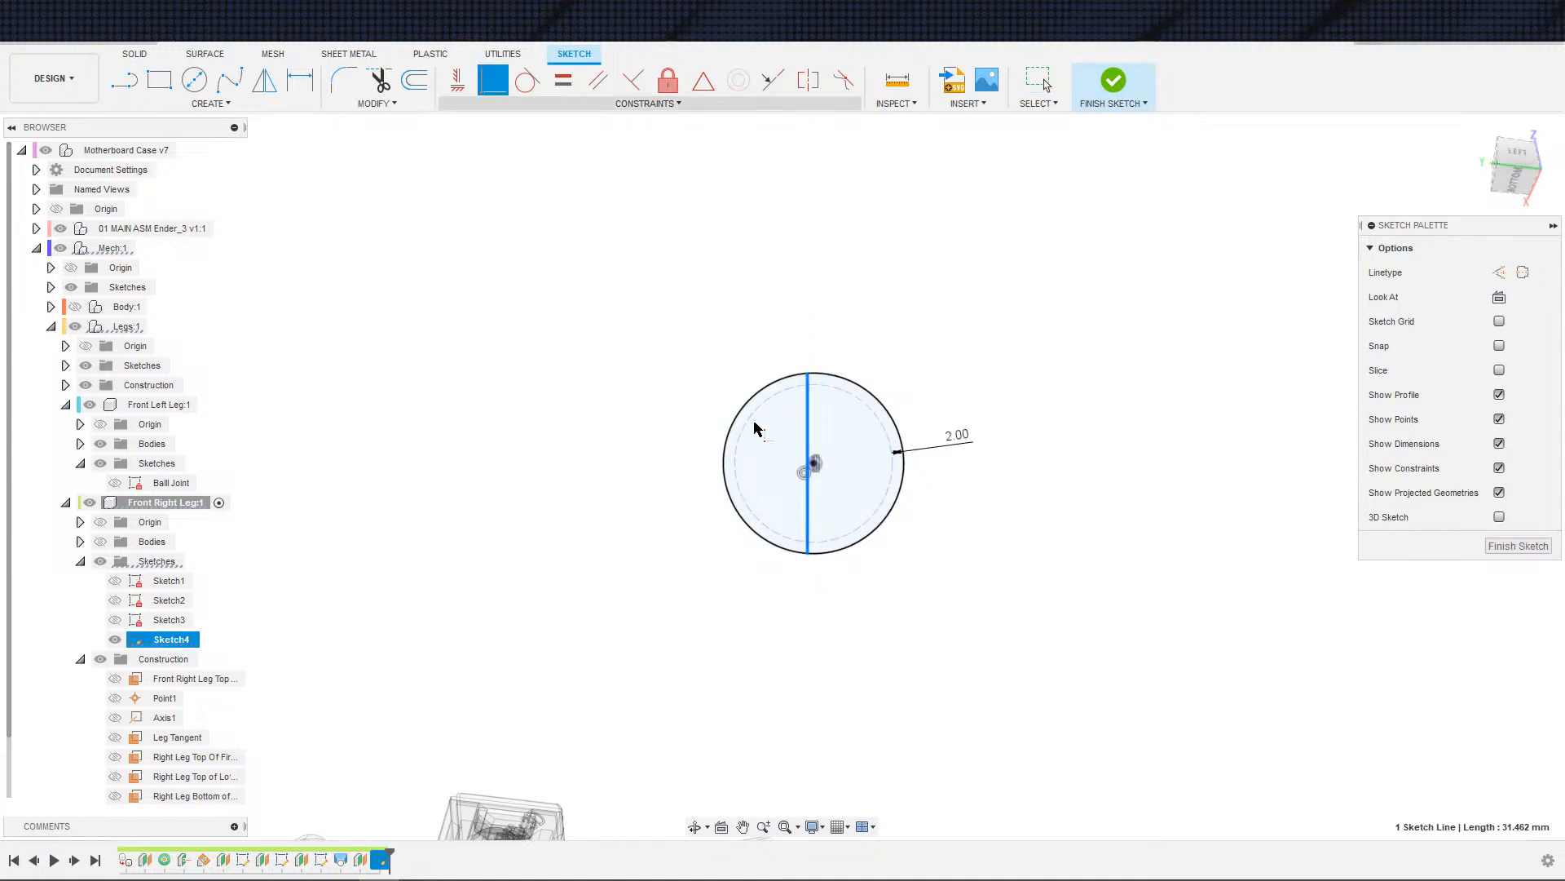
{"action": "left_click", "coordinate": [1114, 80]}
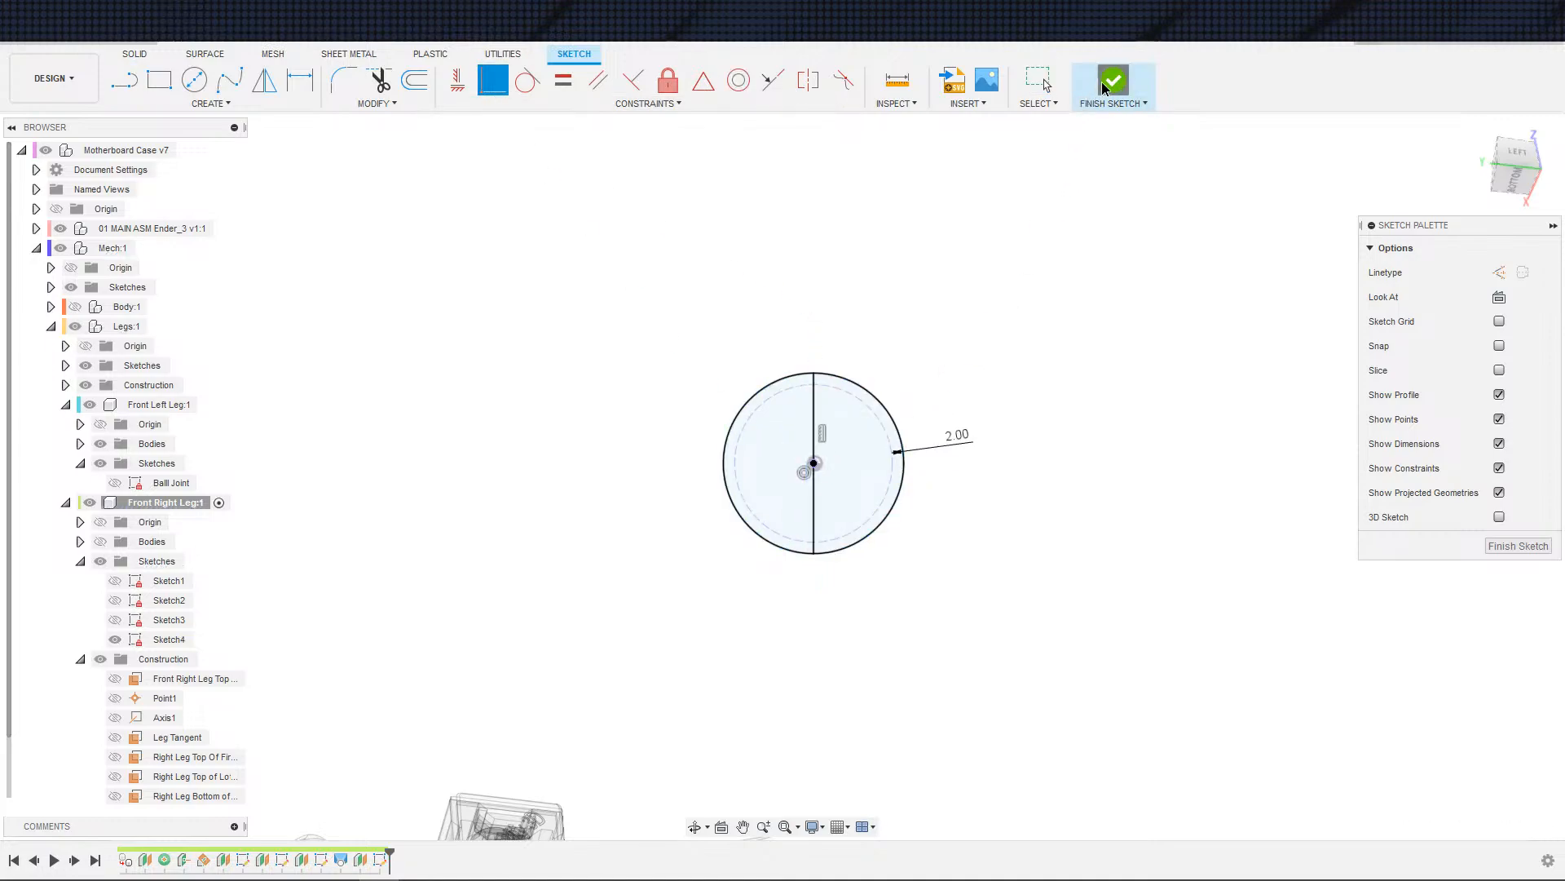
- Revolve one half of the circle 360 degrees about the vertical line as a new body, with the leg bodies shown
{"action": "left_click", "coordinate": [194, 80]}
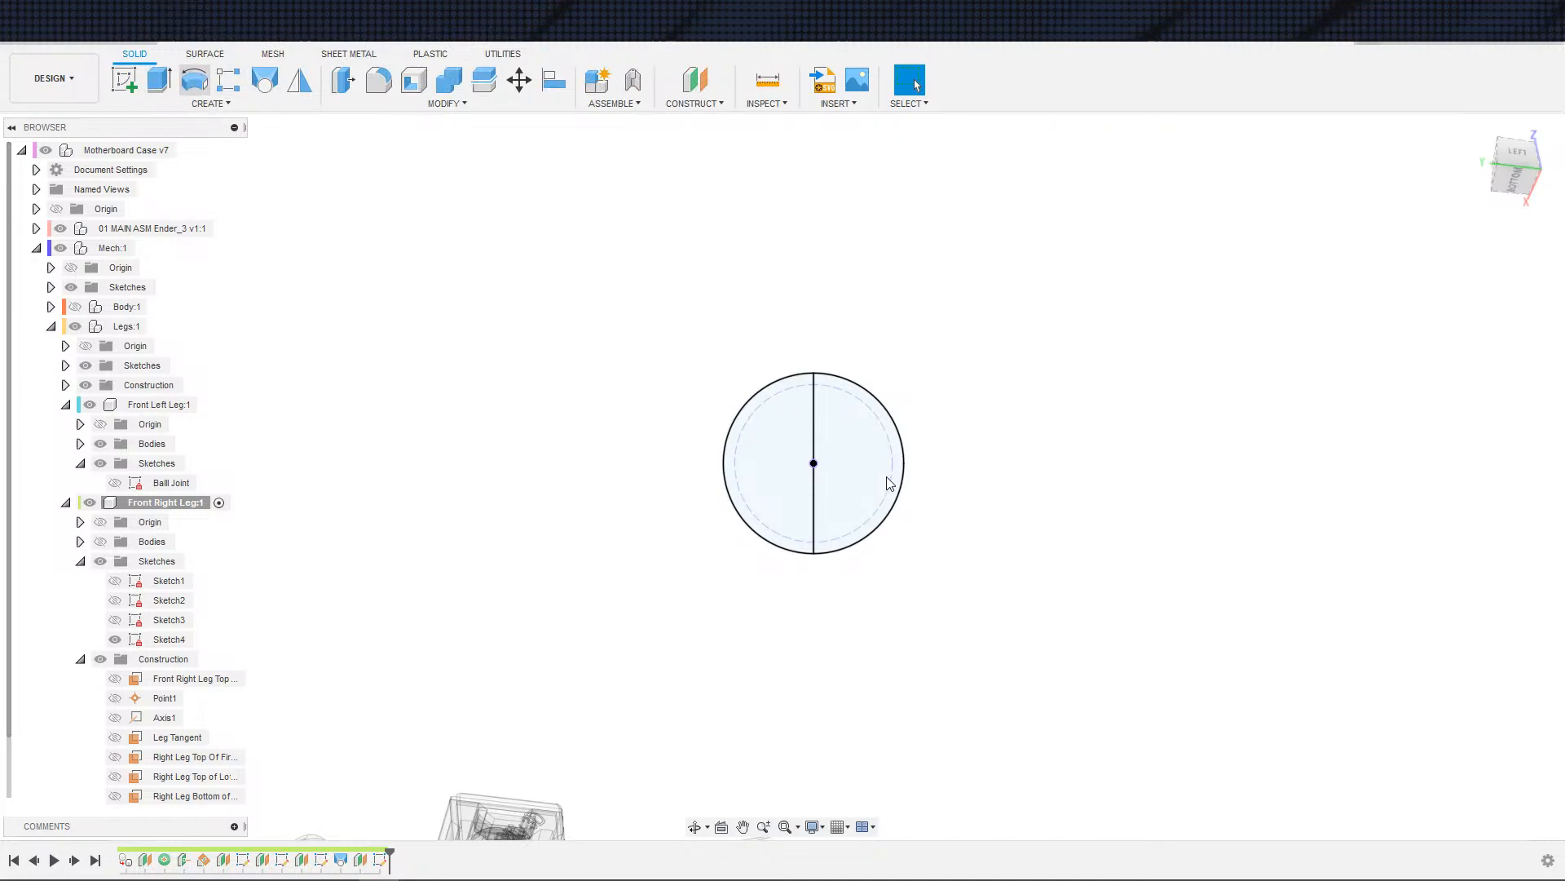
{"action": "left_click", "coordinate": [860, 444]}
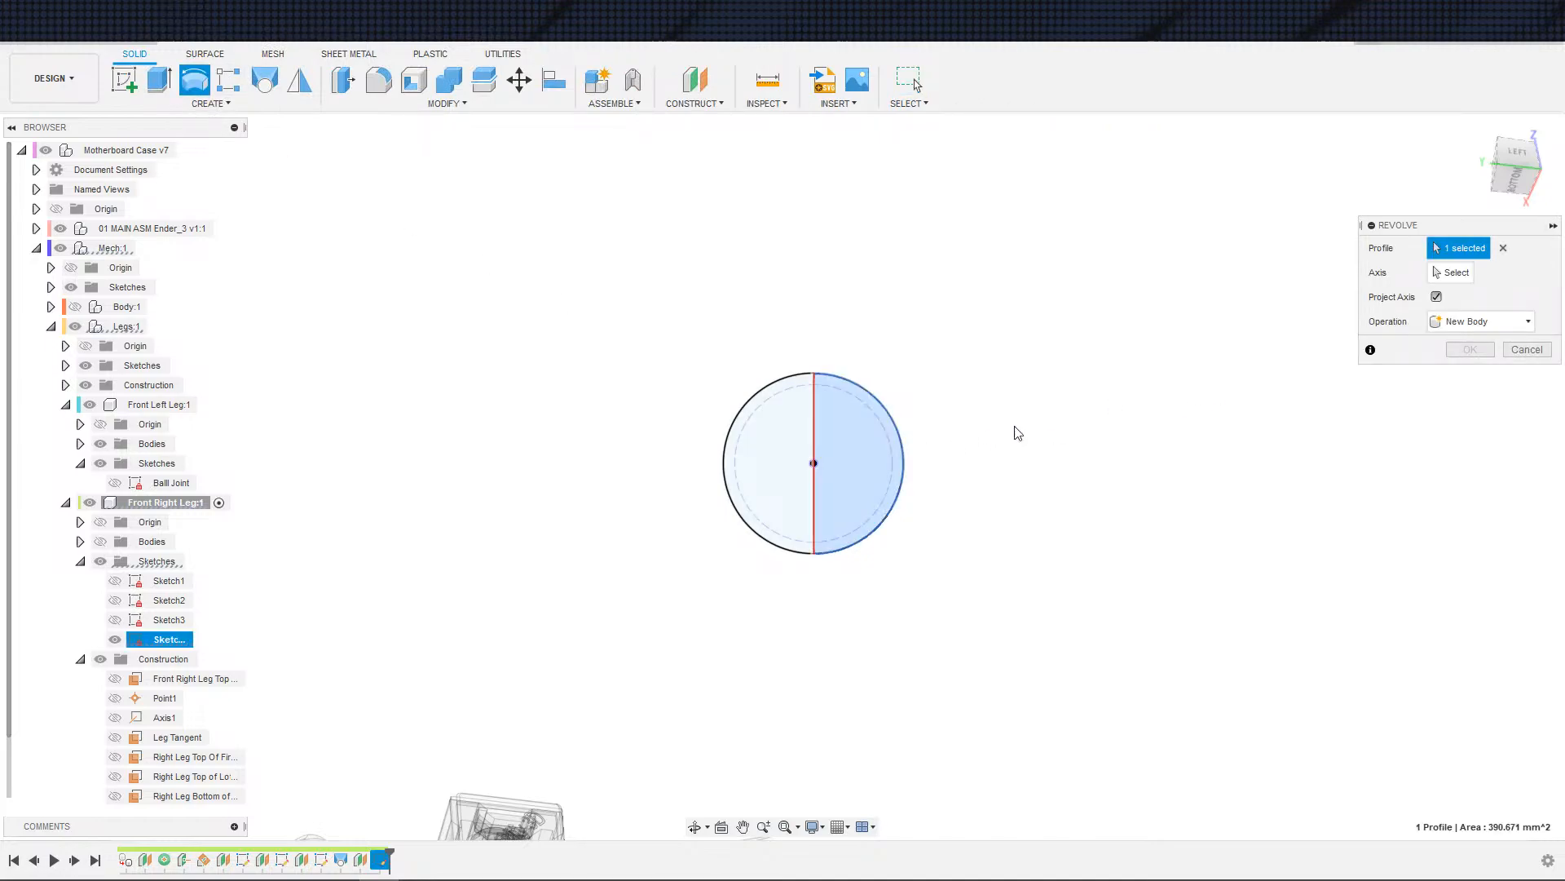
{"action": "left_click", "coordinate": [1452, 273]}
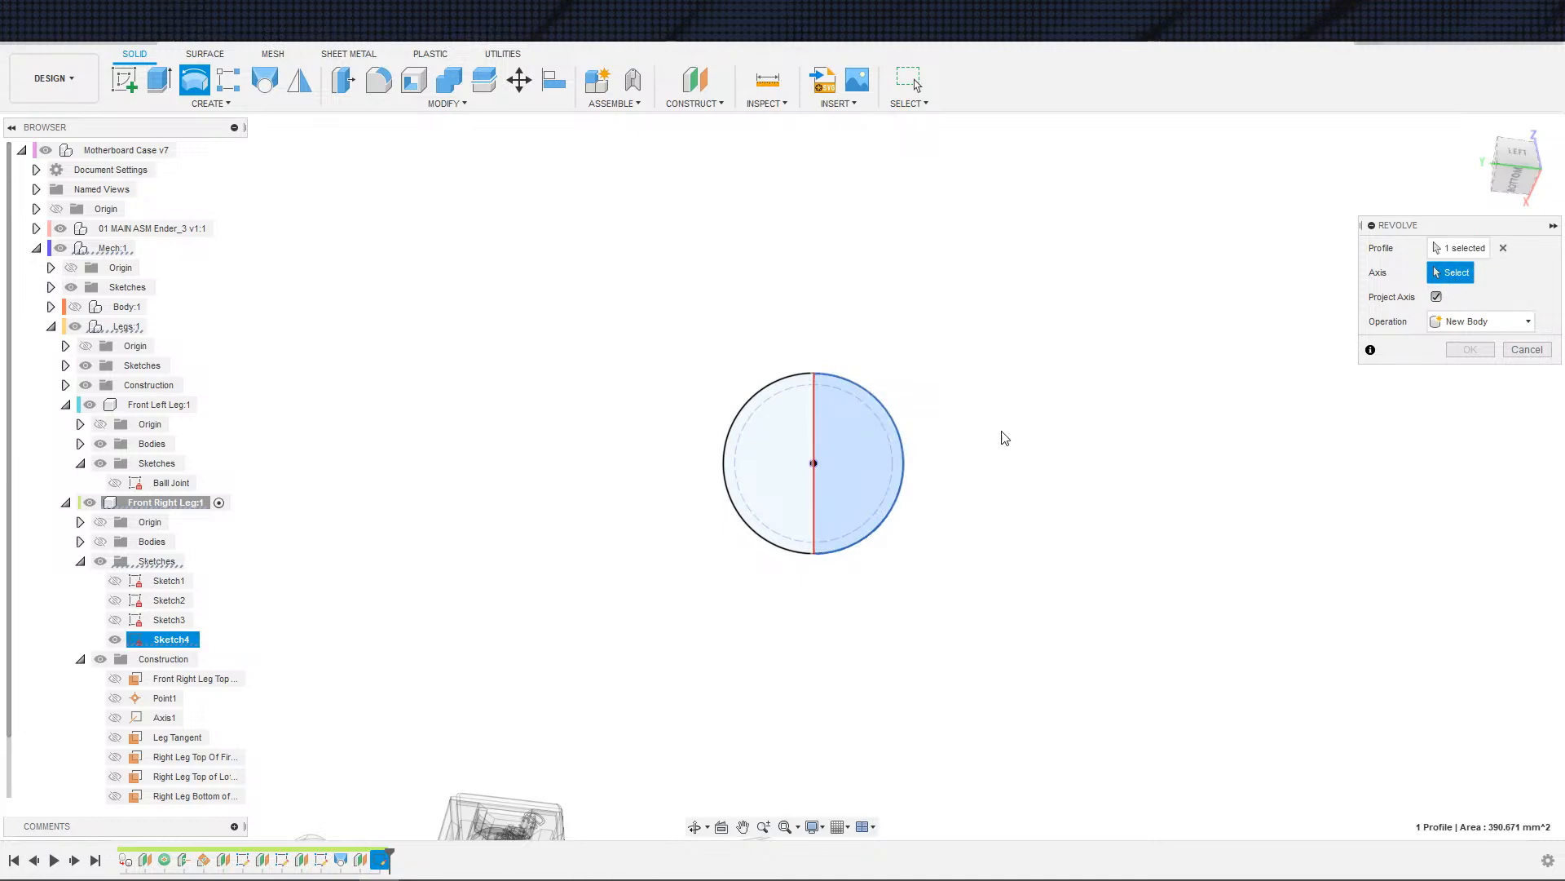
{"action": "left_click", "coordinate": [815, 513]}
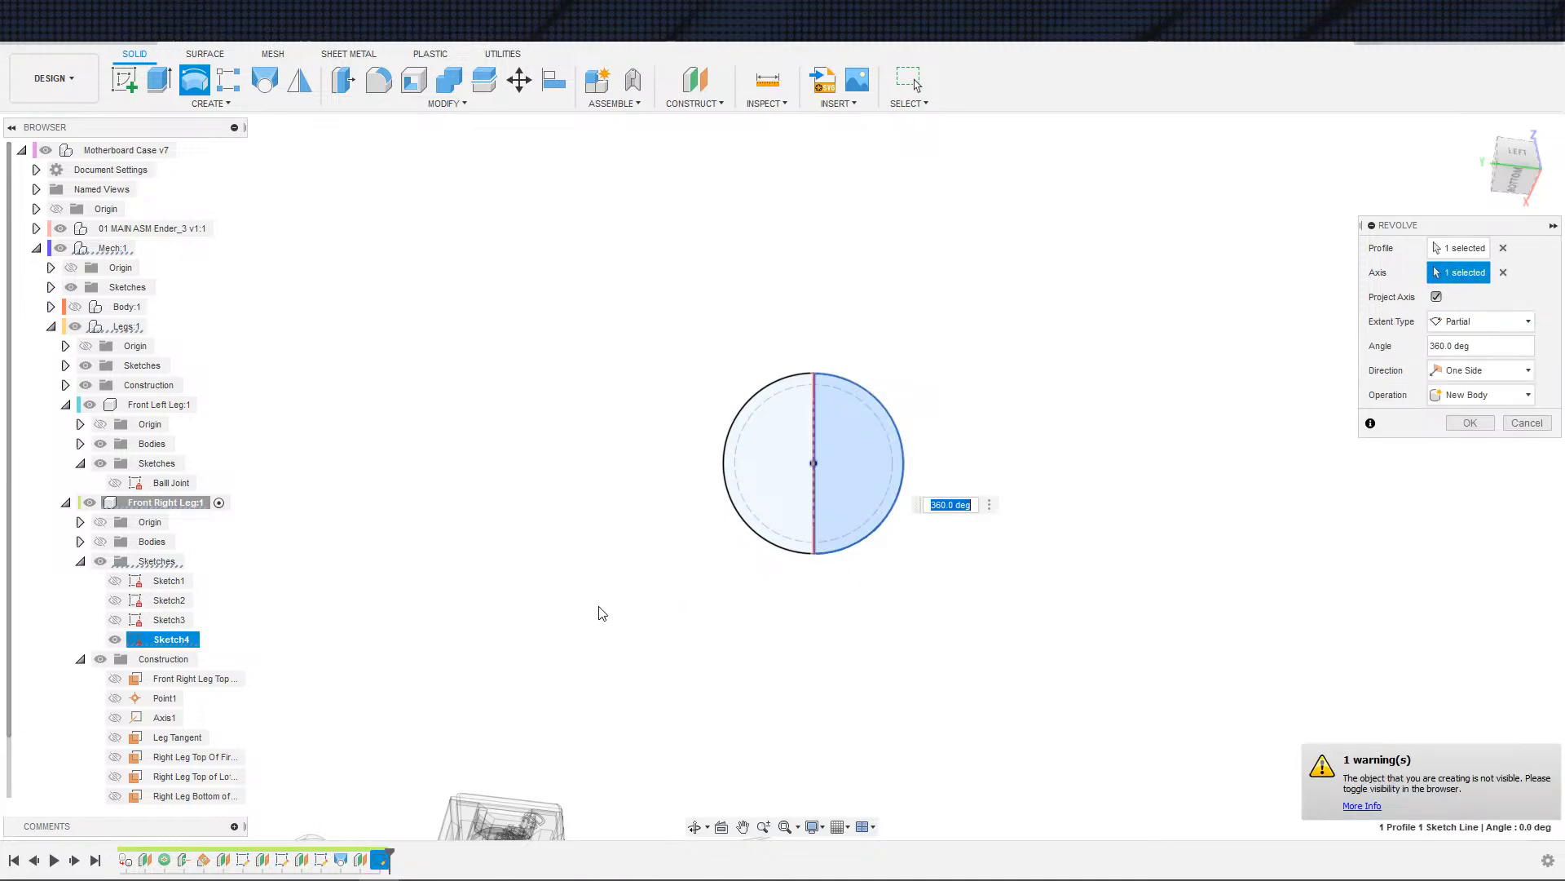
{"action": "left_click", "coordinate": [101, 541]}
{"action": "middle_click_drag", "start_coordinate": [672, 587], "coordinate": [775, 644], "text": "shift"}
{"action": "scroll", "coordinate": [570, 587], "scroll_direction": "down", "scroll_amount": 3}
{"action": "middle_click_drag", "start_coordinate": [608, 624], "coordinate": [1233, 520]}
{"action": "left_click", "coordinate": [1476, 421]}
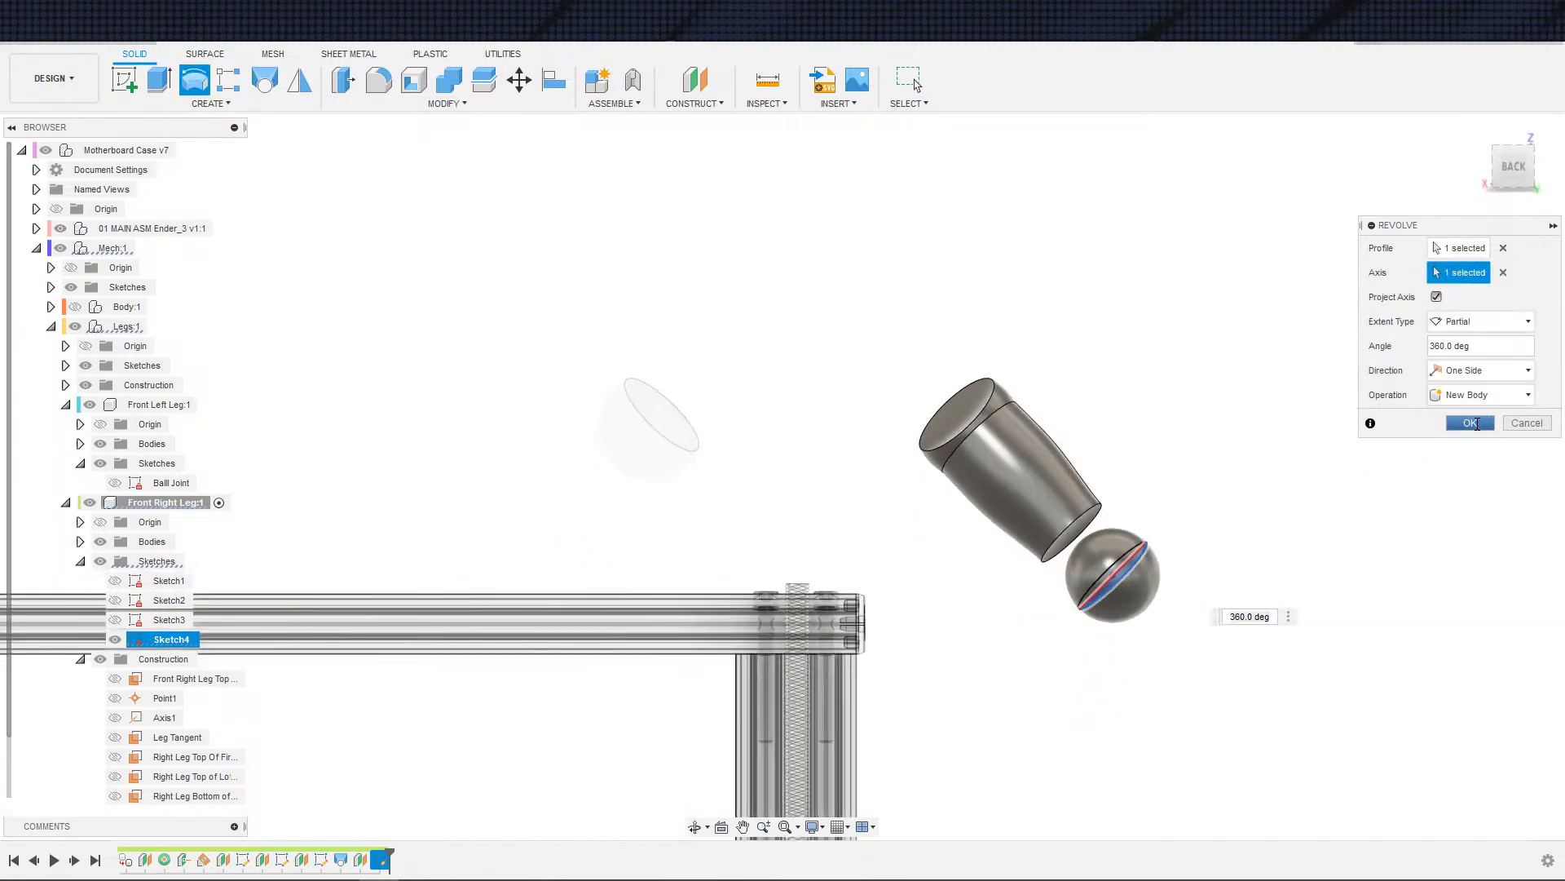
- Set the sphere sketch plane's offset from the Right Leg Bottom of First Segment plane to -10 mm
{"action": "double_click", "coordinate": [358, 860]}
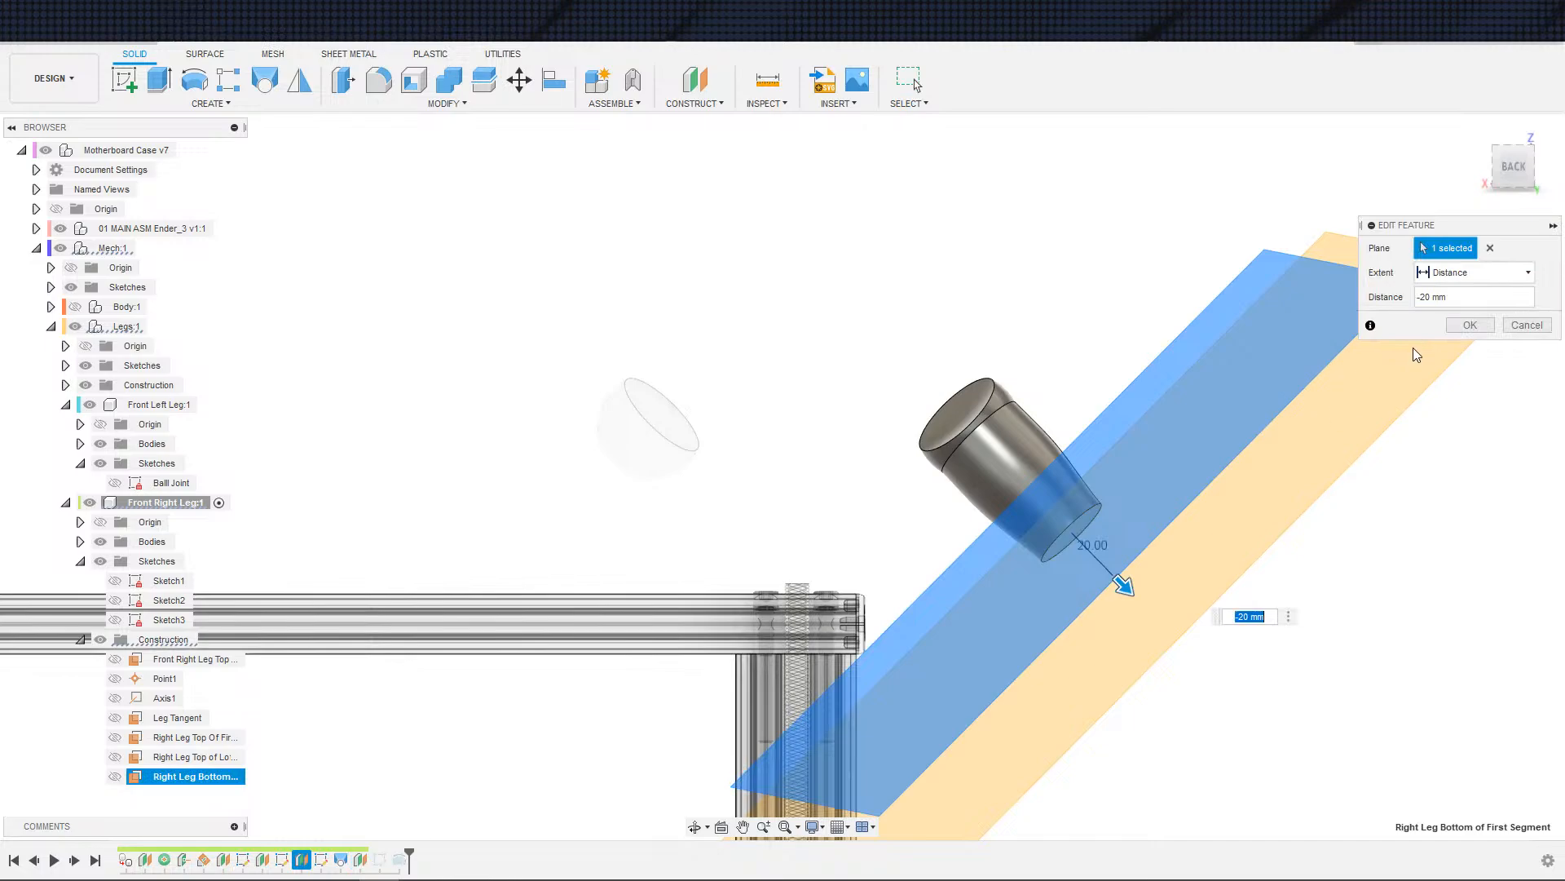
{"action": "type", "text": "-1"}
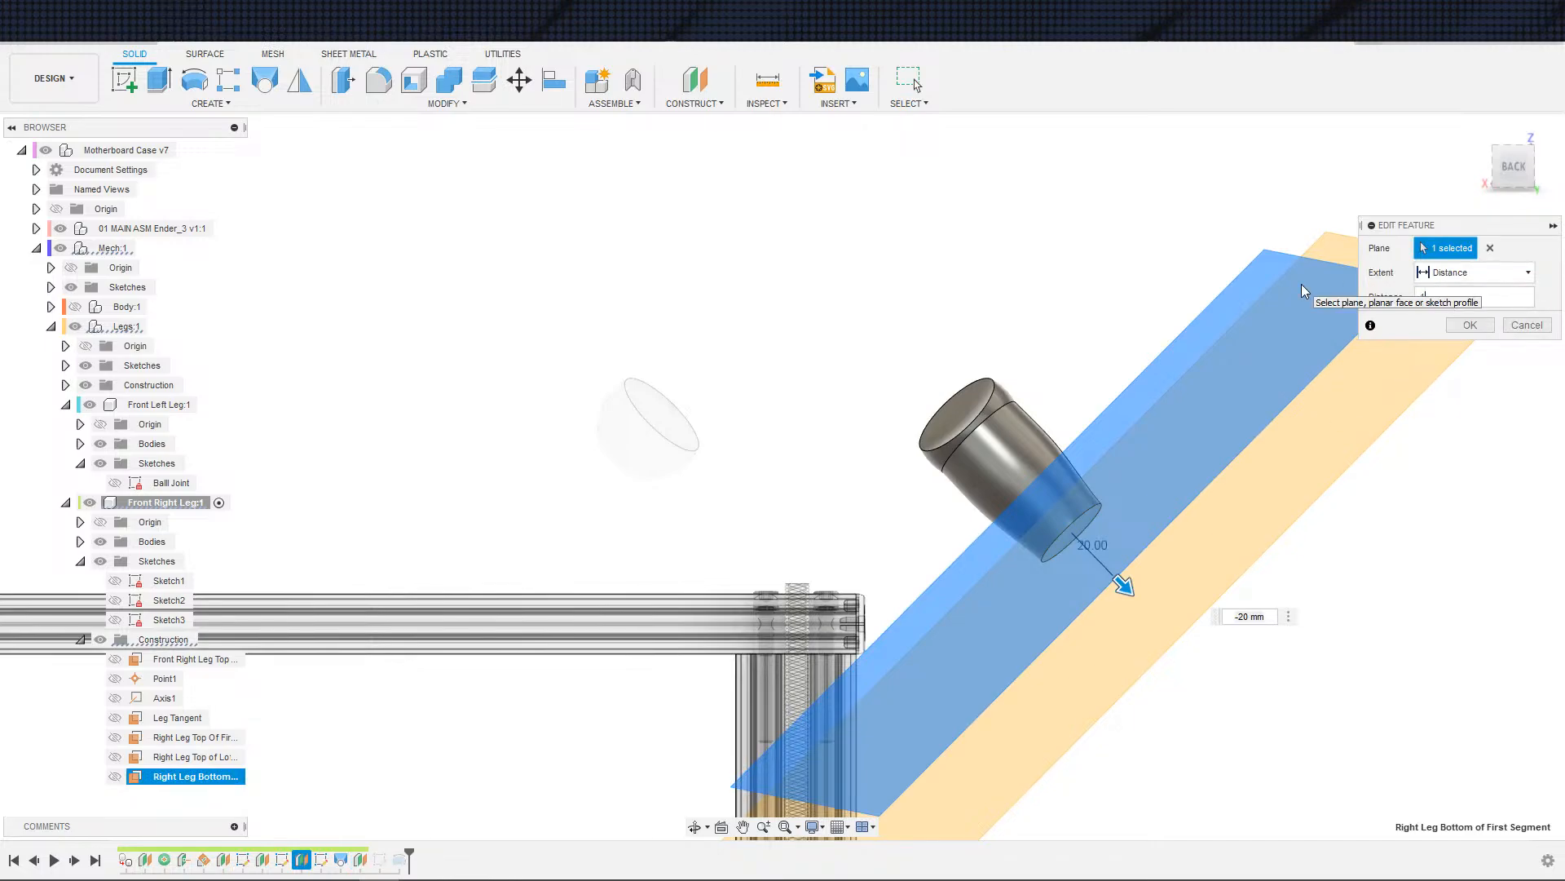
{"action": "type", "text": "0"}
{"action": "key", "text": "Return"}
{"action": "scroll", "coordinate": [1150, 545], "scroll_direction": "down", "scroll_amount": 1}
{"action": "scroll", "coordinate": [1143, 564], "scroll_direction": "up", "scroll_amount": 2}
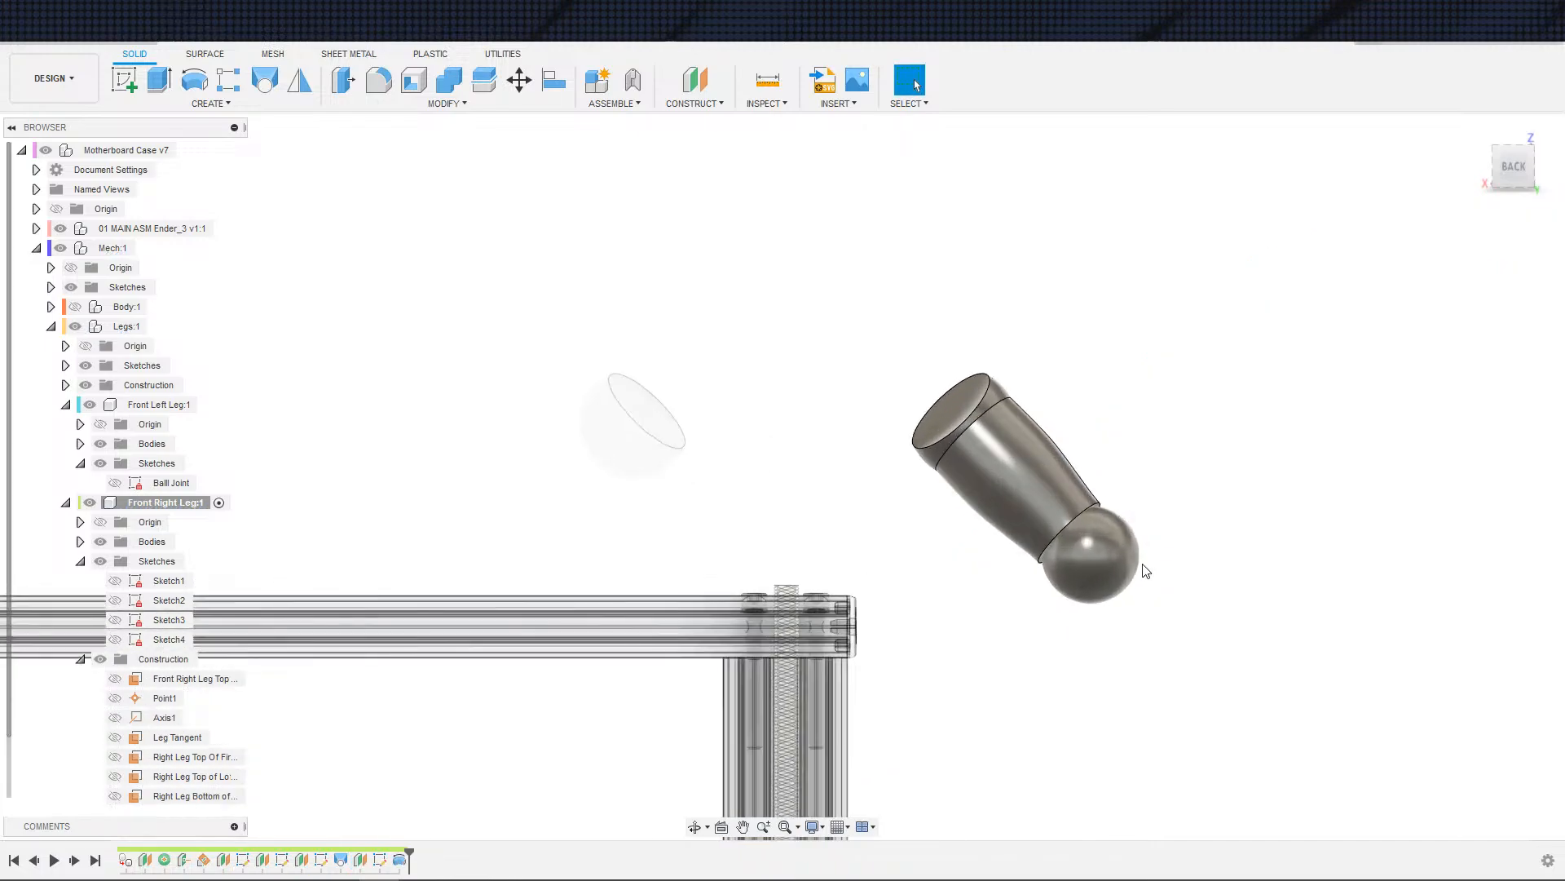
{"action": "mouse_move", "coordinate": [1143, 564]}
{"action": "middle_mouse_down", "text": "shift"}
{"action": "mouse_move", "coordinate": [1115, 514]}
{"action": "mouse_move", "coordinate": [1153, 566]}
{"action": "middle_mouse_up", "text": "shift"}
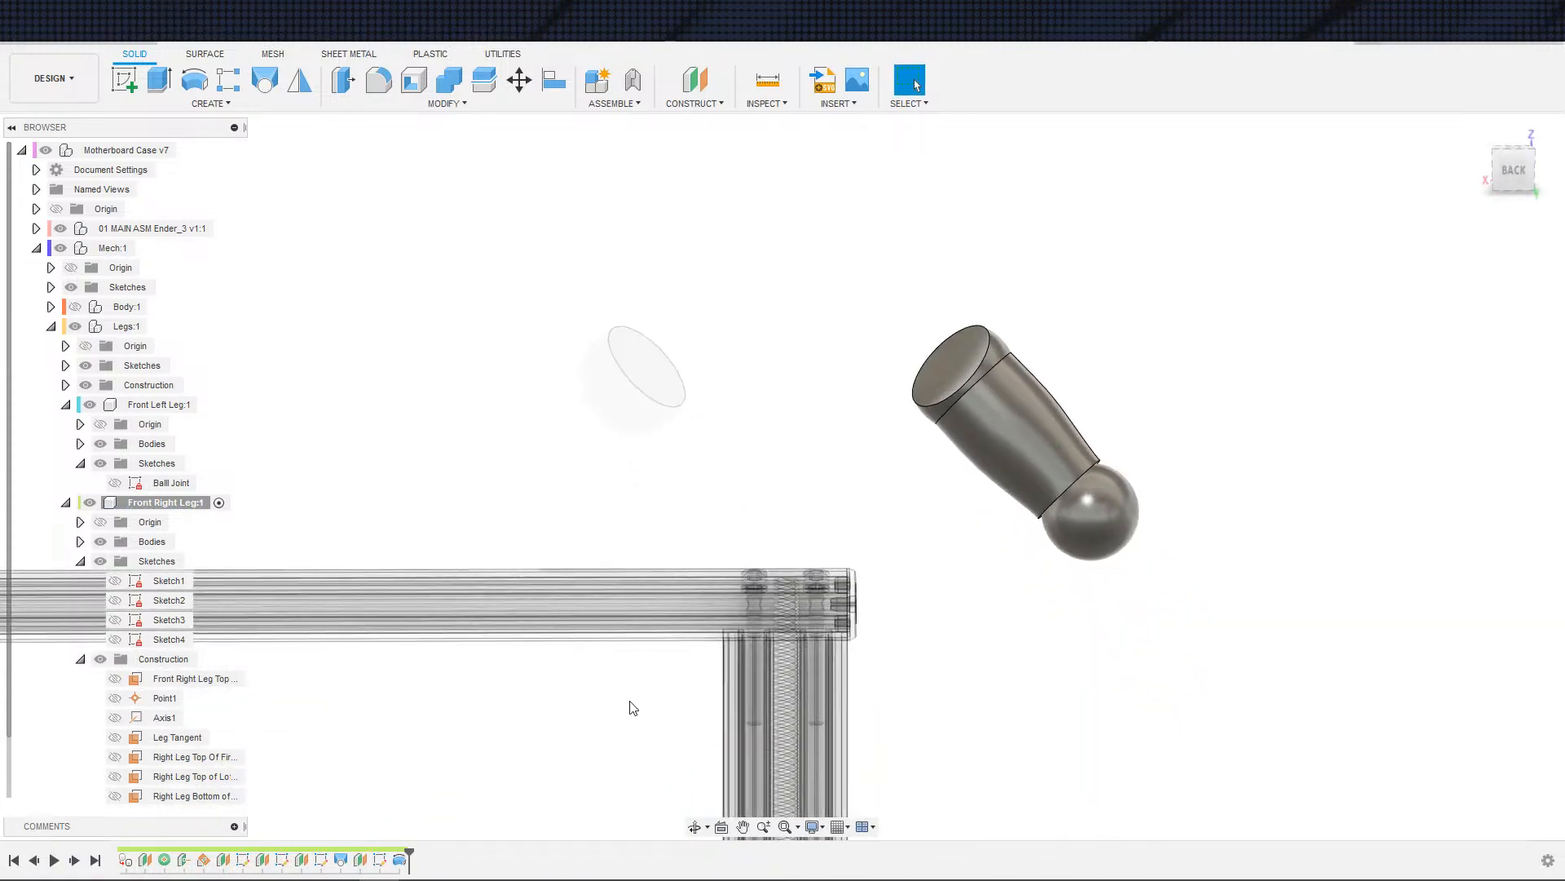
- Reopen the sphere's offset plane for editing, accept it as is, and check the ball's position on the leg
{"action": "double_click", "coordinate": [360, 859]}
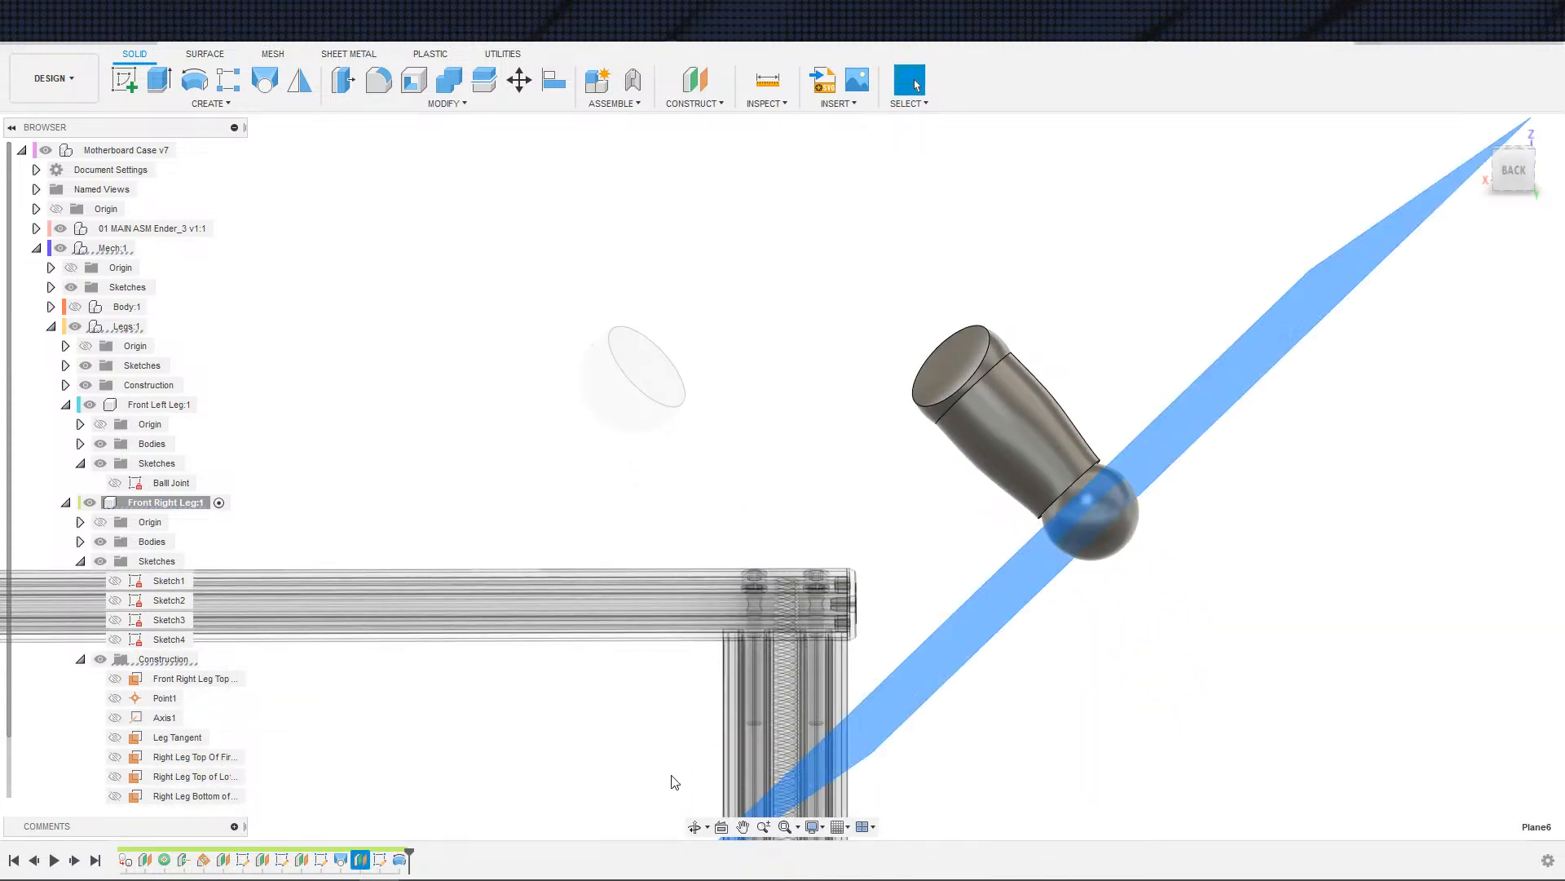
{"action": "key", "text": "Return"}
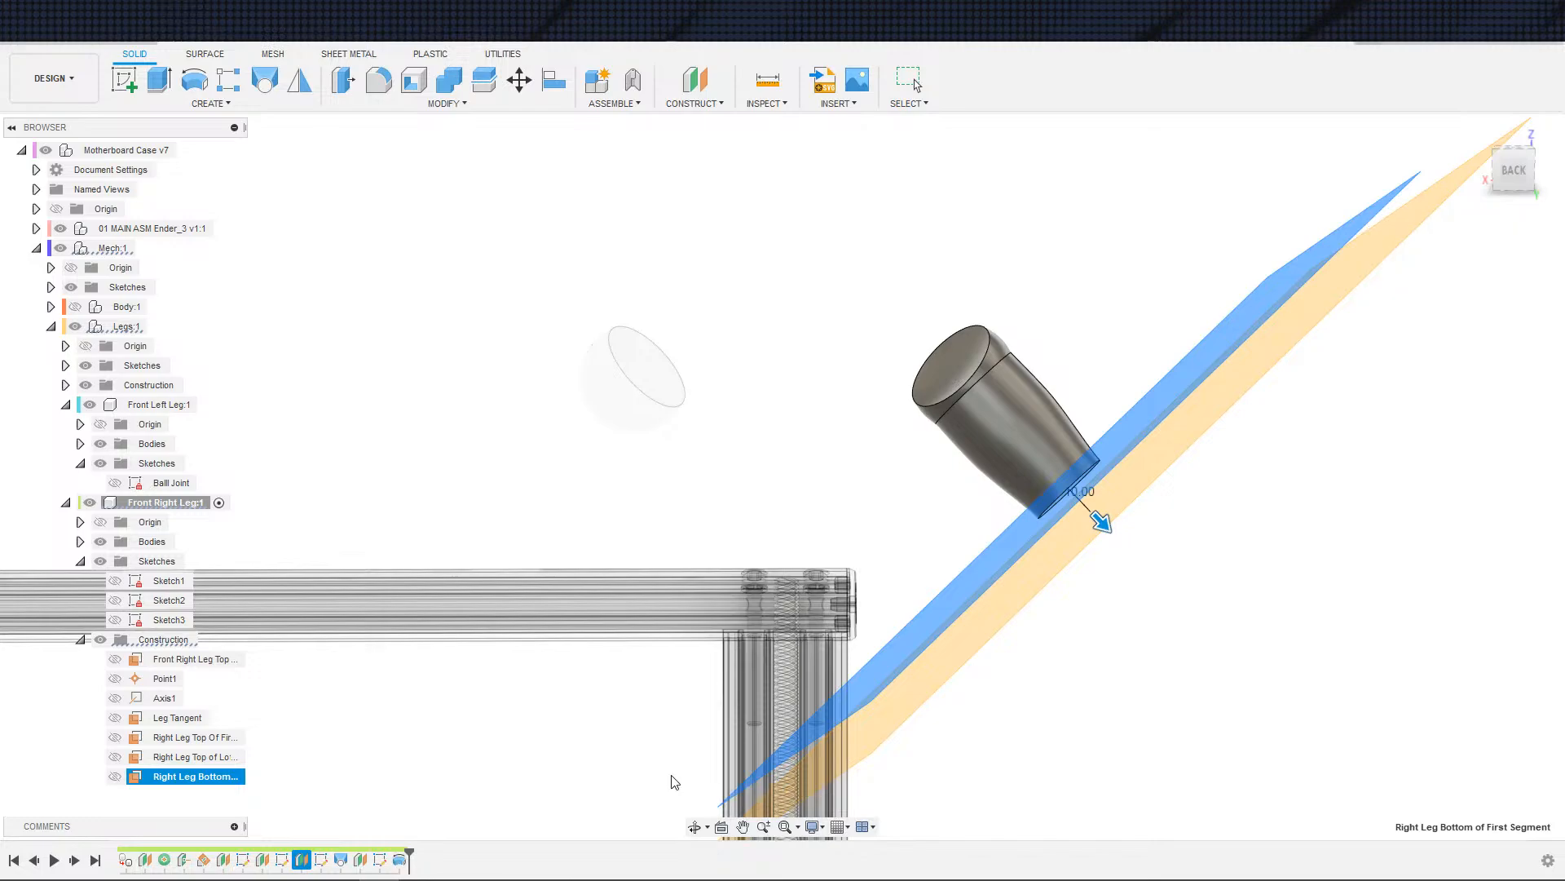
{"action": "middle_click_drag", "start_coordinate": [999, 737], "coordinate": [1155, 722], "text": "shift"}
{"action": "scroll", "coordinate": [1223, 732], "scroll_direction": "down", "scroll_amount": 3}
{"action": "middle_click_drag", "start_coordinate": [1154, 722], "coordinate": [974, 680]}
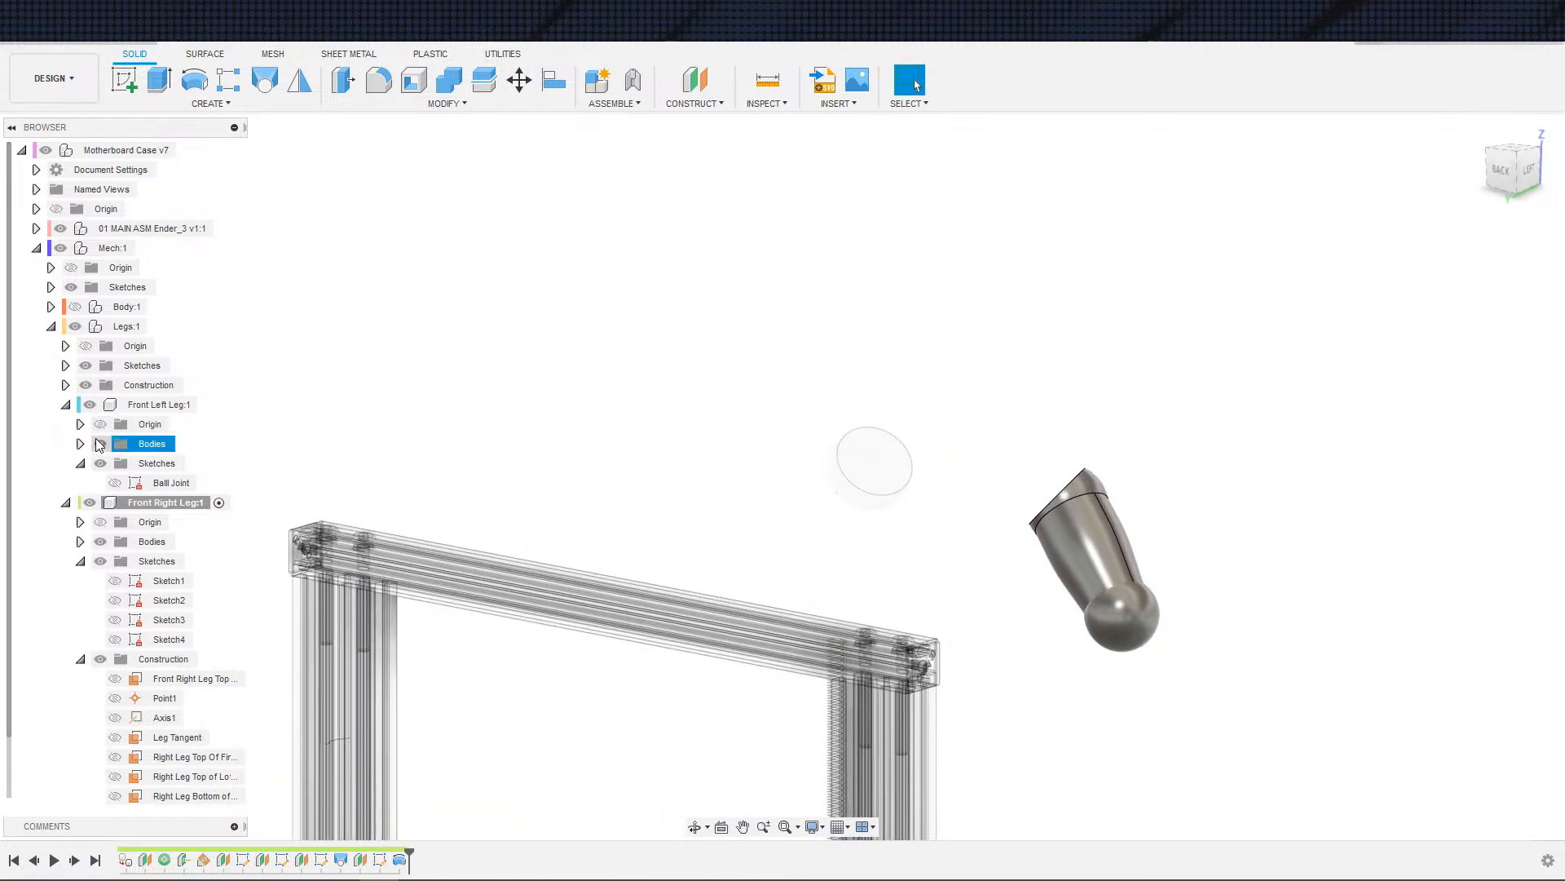
- Show the Body component again and inspect how the leg segment and its ball end sit against it
{"action": "left_click", "coordinate": [74, 307]}
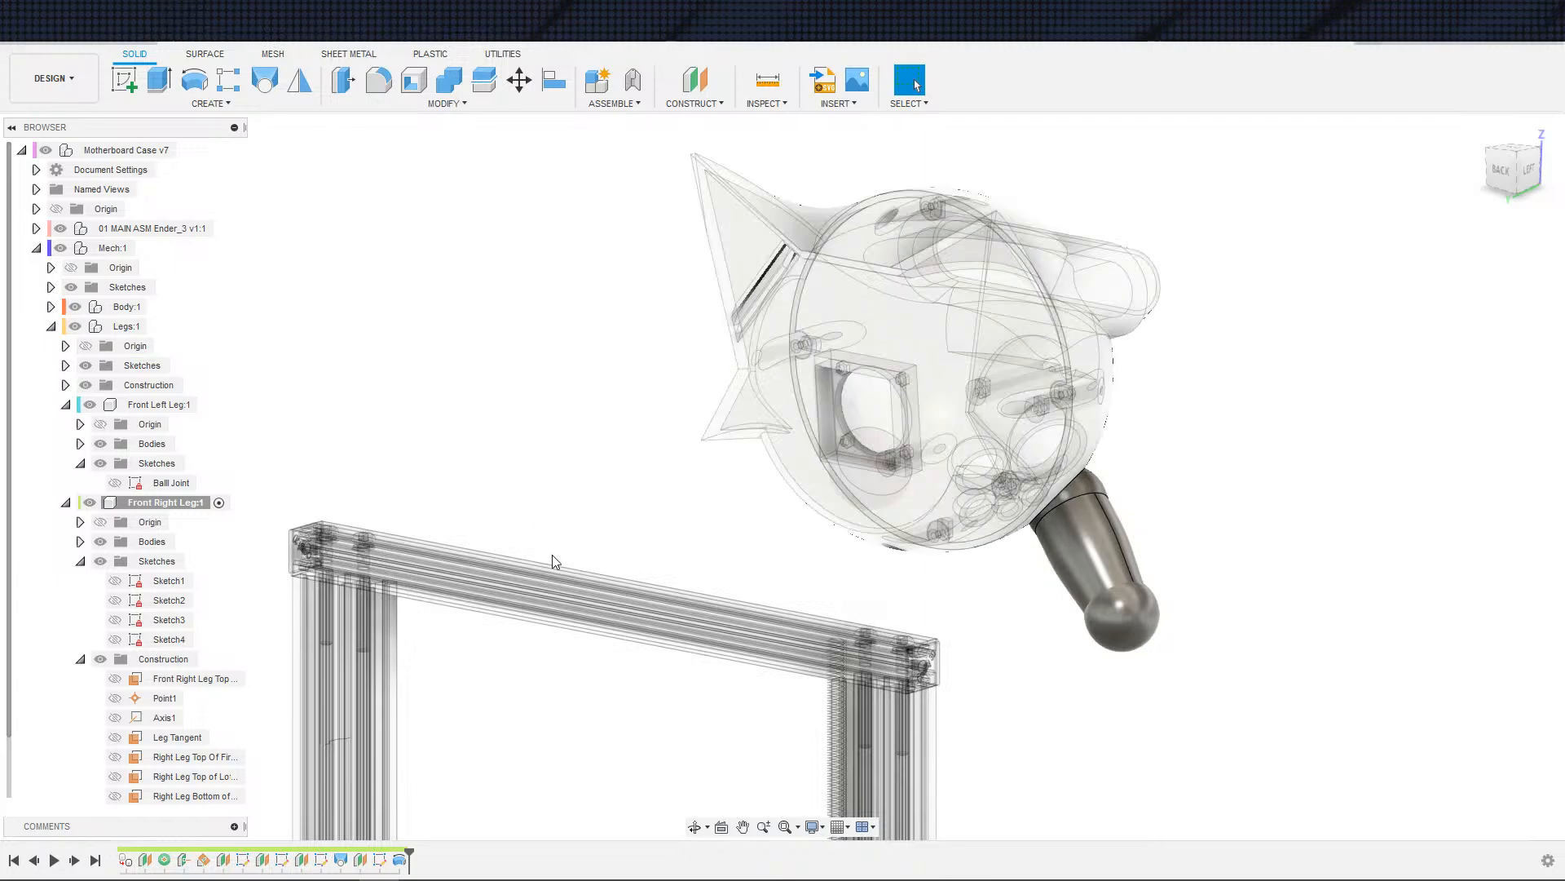
{"action": "middle_click_drag", "start_coordinate": [1108, 700], "coordinate": [1125, 665]}
{"action": "scroll", "coordinate": [939, 657], "scroll_direction": "up", "scroll_amount": 2}
{"action": "middle_click_drag", "start_coordinate": [929, 659], "coordinate": [1093, 643]}
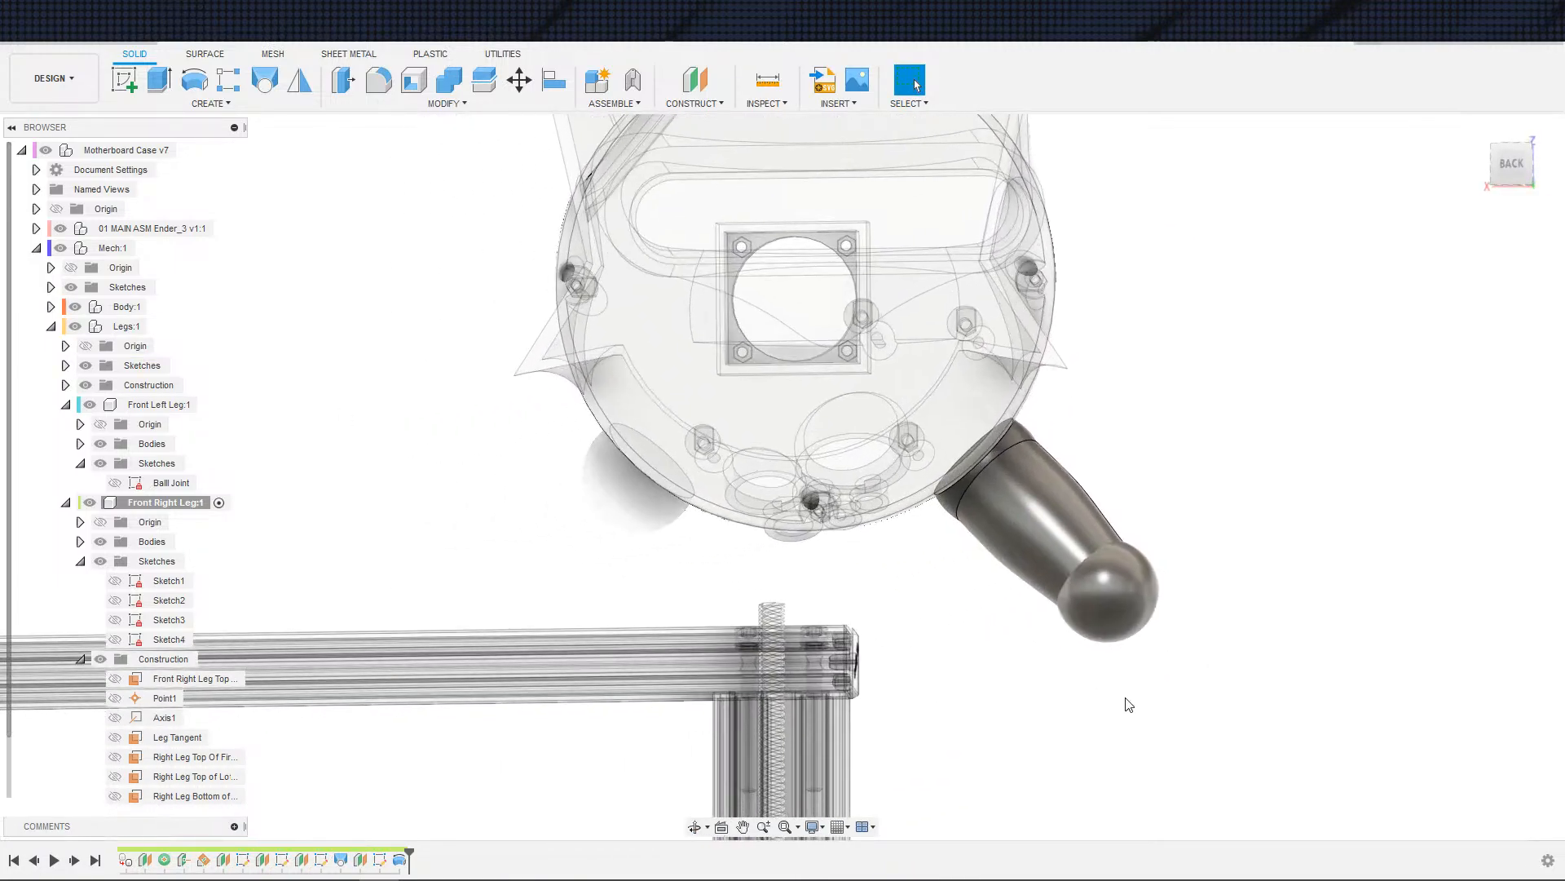
{"action": "middle_click_drag", "start_coordinate": [1126, 701], "coordinate": [1076, 734], "text": "shift"}
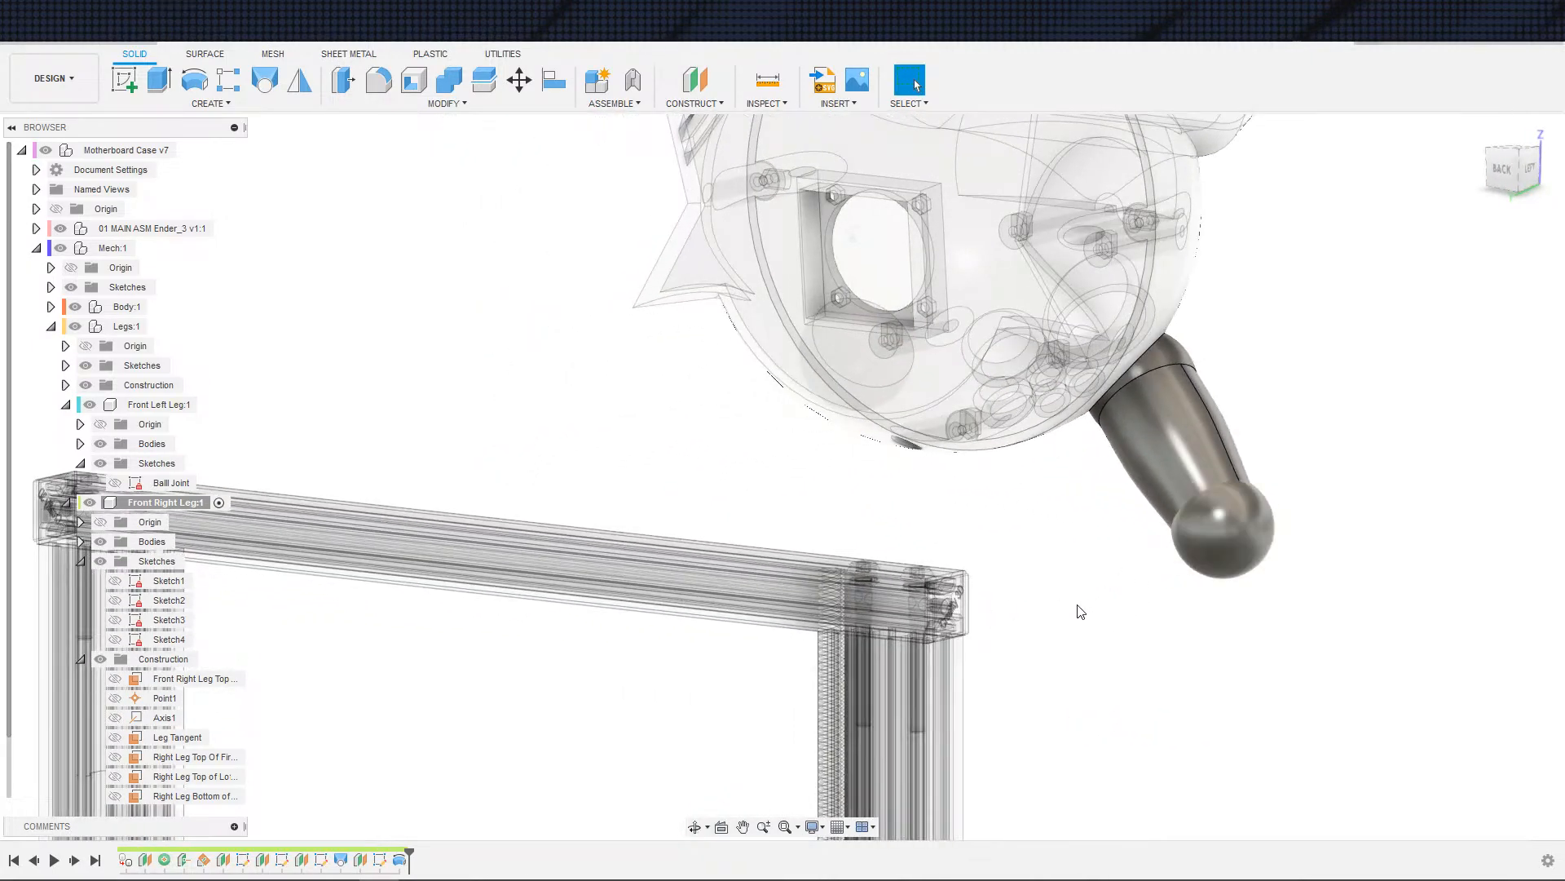
{"action": "middle_click_drag", "start_coordinate": [1081, 612], "coordinate": [1044, 625], "text": "shift"}
{"action": "scroll", "coordinate": [932, 477], "scroll_direction": "up", "scroll_amount": 3}
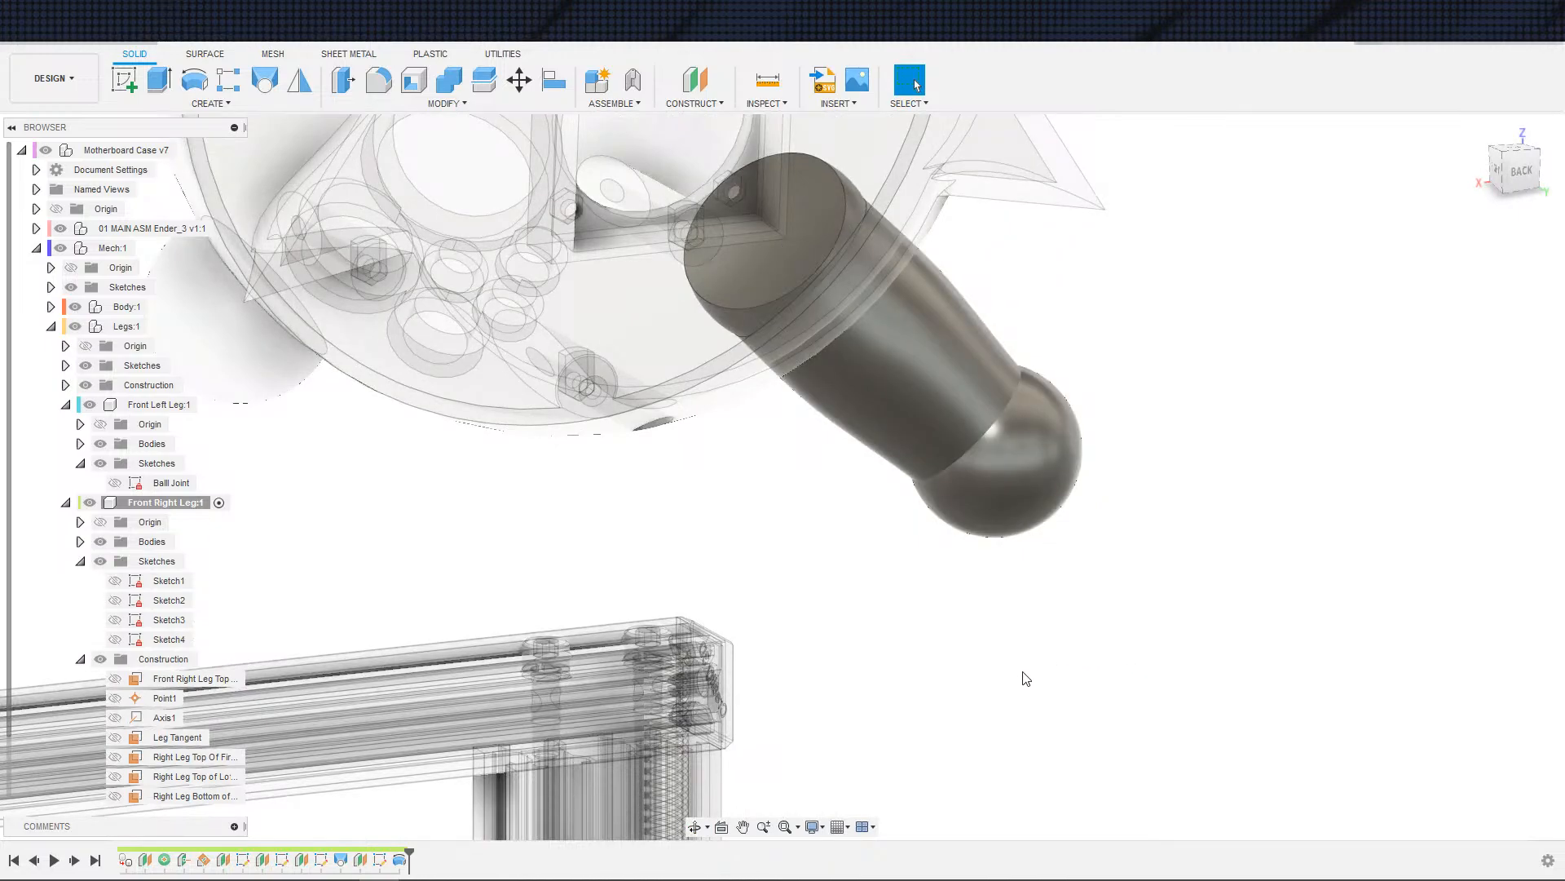
{"action": "scroll", "coordinate": [983, 662], "scroll_direction": "down", "scroll_amount": 2}
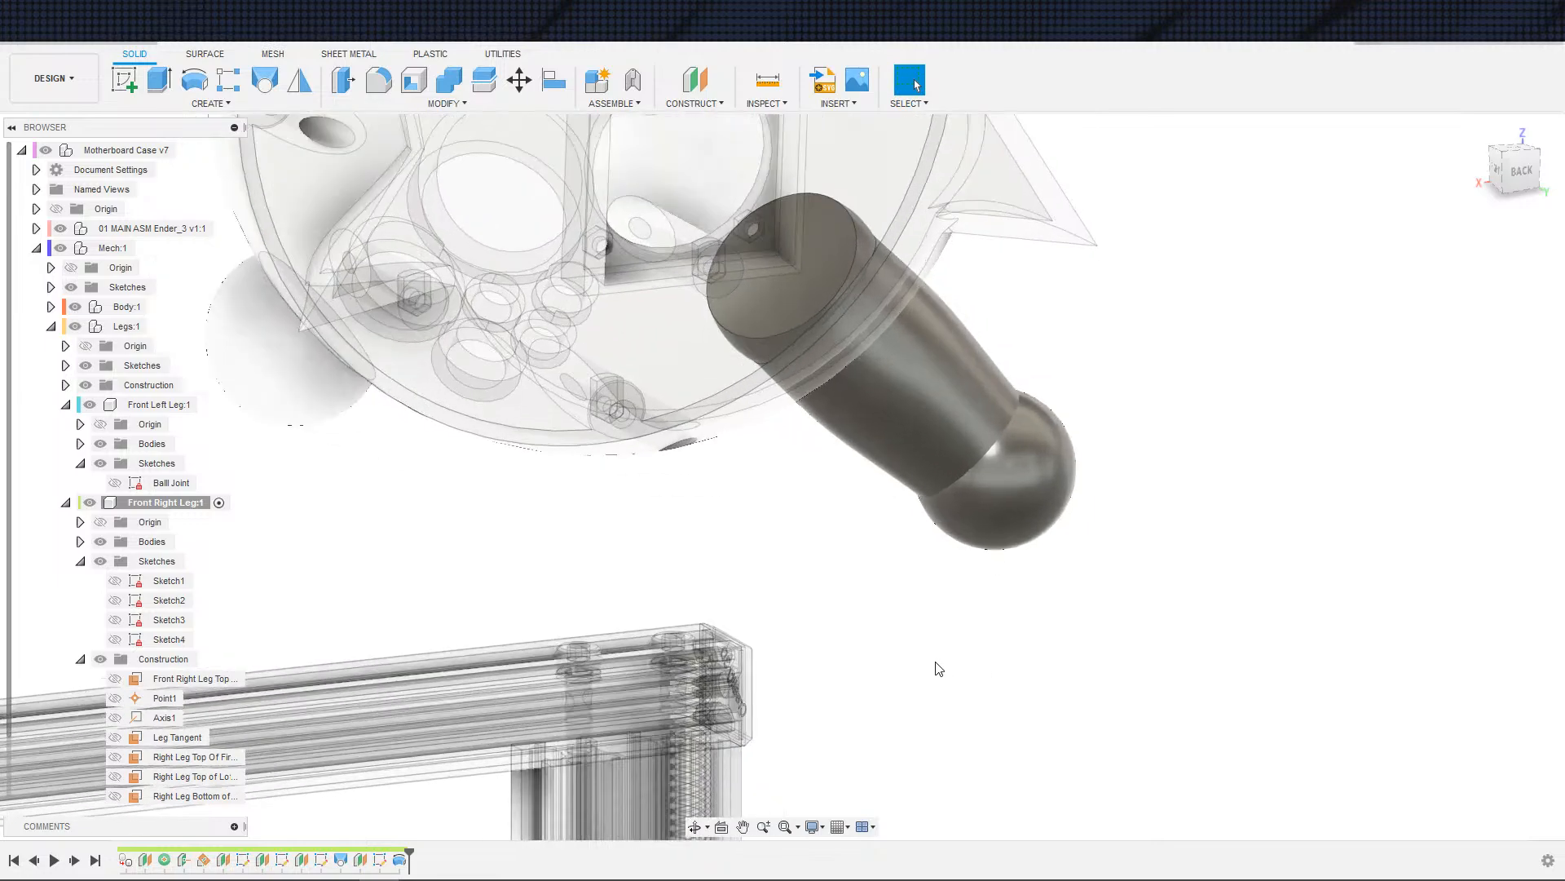
{"action": "scroll", "coordinate": [856, 711], "scroll_direction": "up", "scroll_amount": 1}
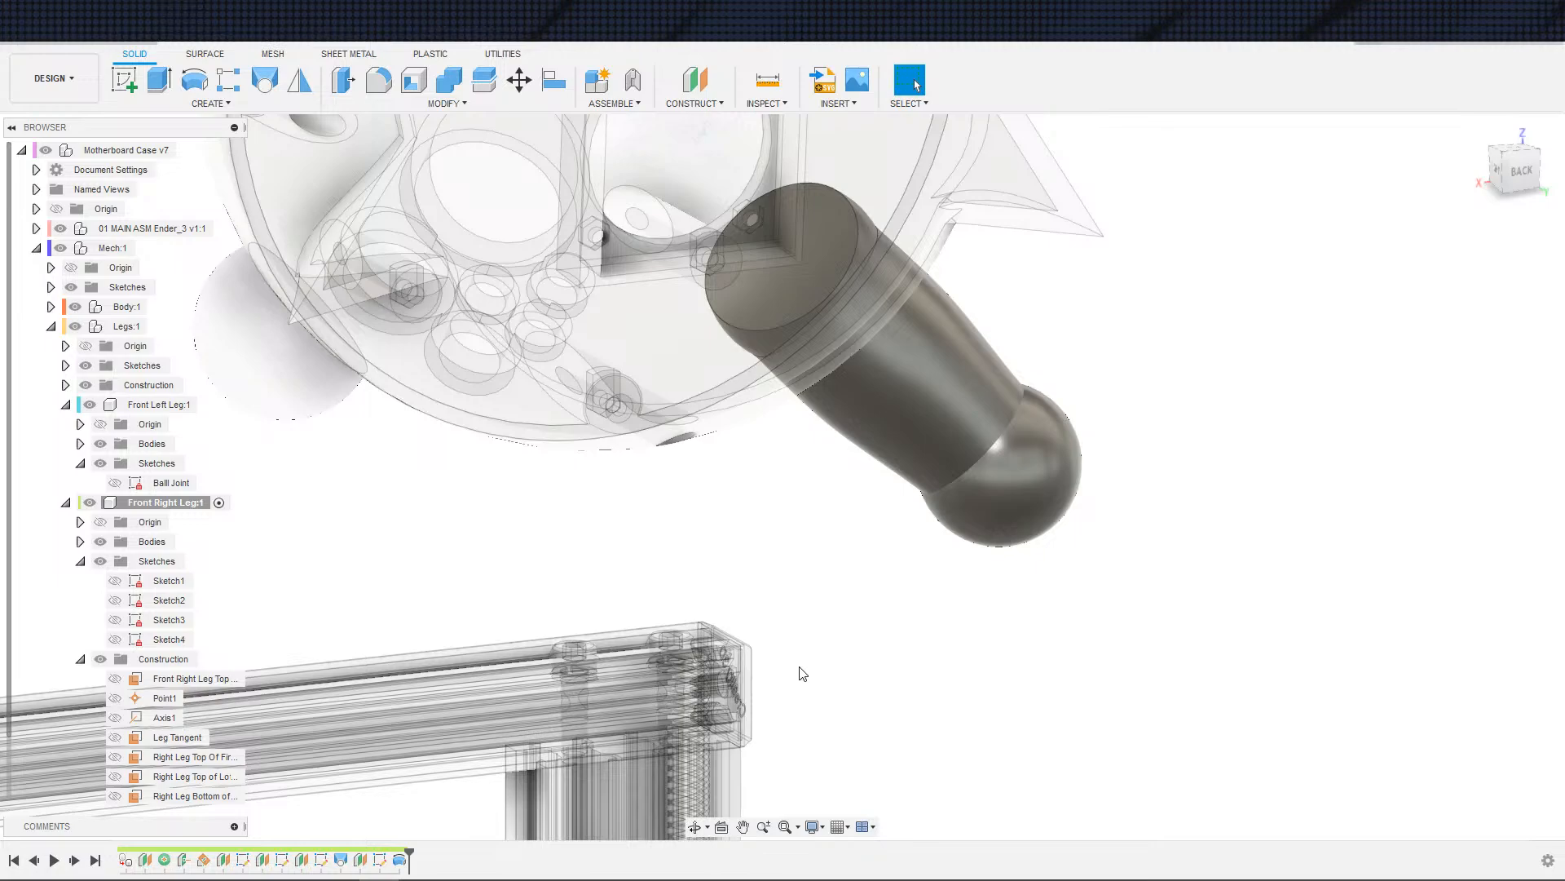
- Activate the top-level Motherboard Case assembly so that all of its components are shown solid
{"action": "scroll", "coordinate": [824, 677], "scroll_direction": "down", "scroll_amount": 1}
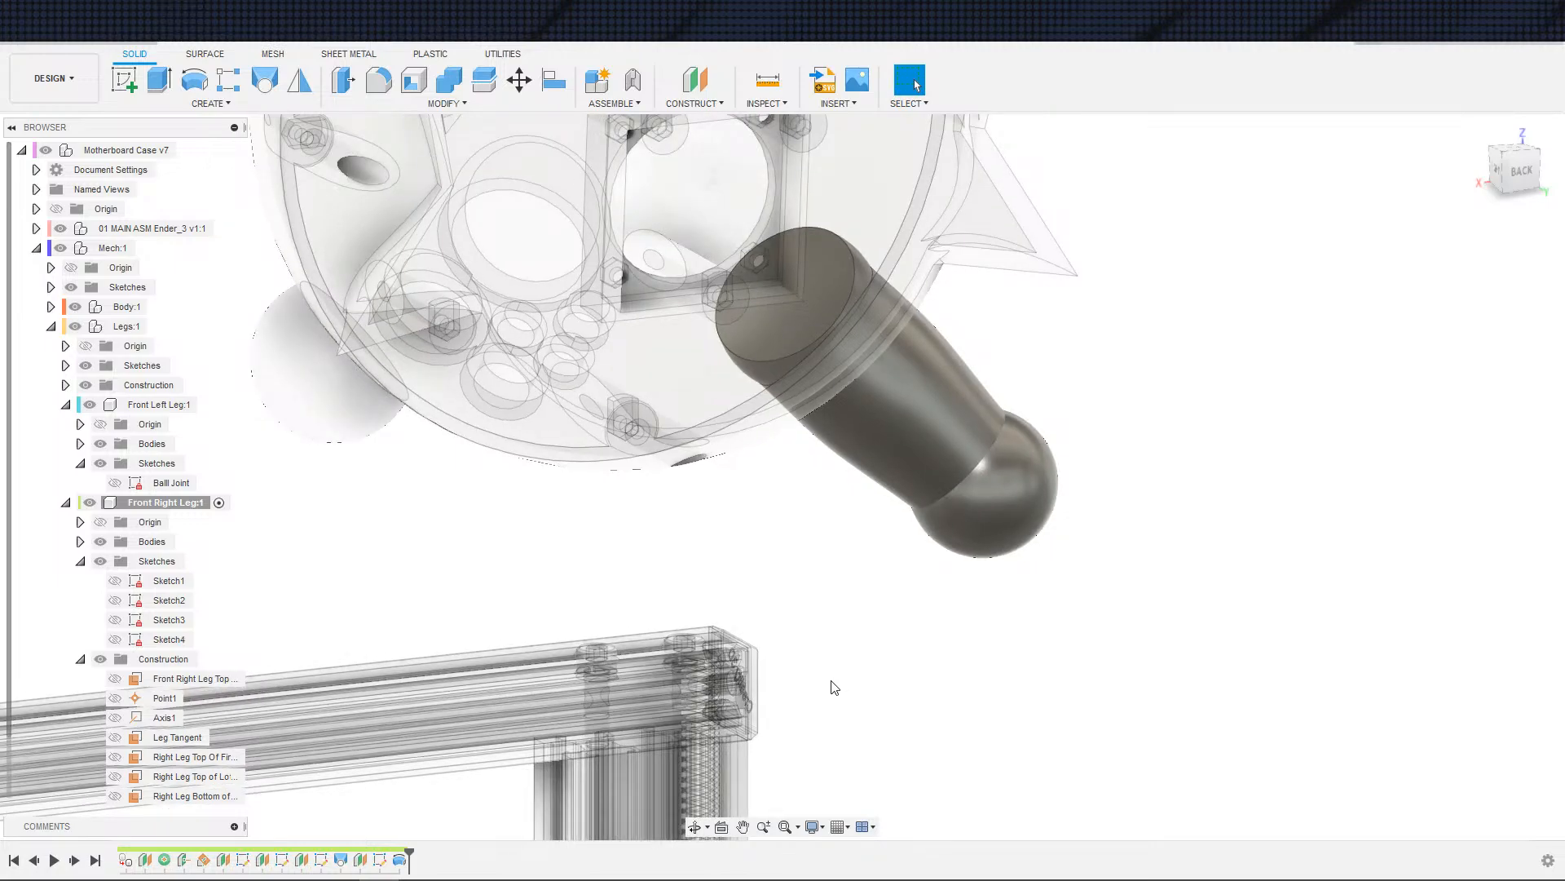
{"action": "scroll", "coordinate": [835, 687], "scroll_direction": "down", "scroll_amount": 1}
{"action": "scroll", "coordinate": [835, 687], "scroll_direction": "up", "scroll_amount": 1}
{"action": "scroll", "coordinate": [867, 682], "scroll_direction": "down", "scroll_amount": 1}
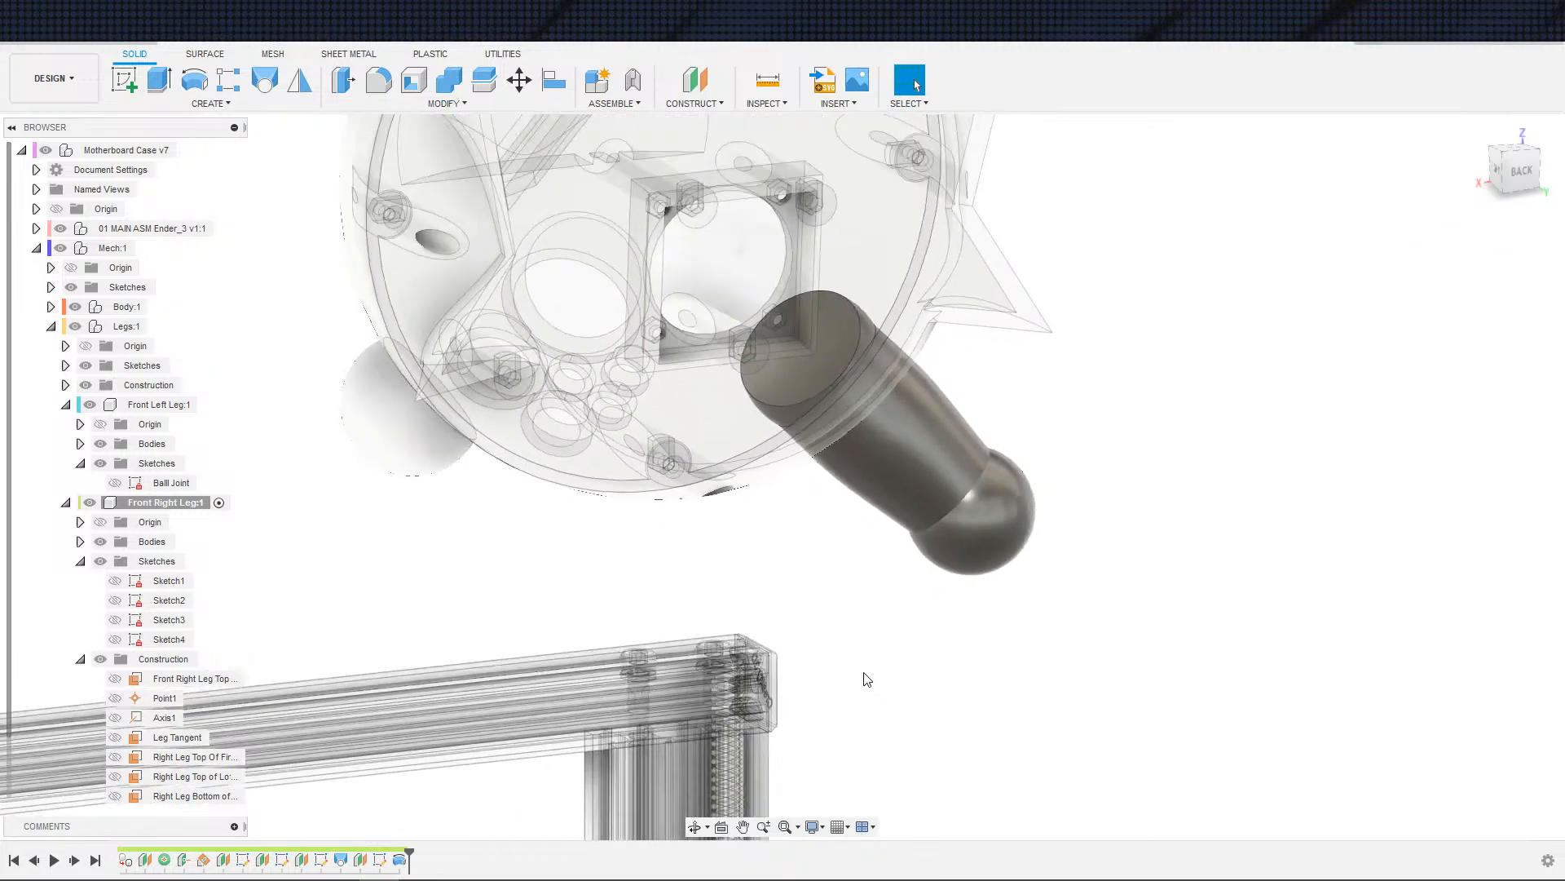
{"action": "scroll", "coordinate": [849, 670], "scroll_direction": "up", "scroll_amount": 1}
{"action": "scroll", "coordinate": [891, 674], "scroll_direction": "down", "scroll_amount": 2}
{"action": "middle_click_drag", "start_coordinate": [938, 675], "coordinate": [875, 620], "text": "shift"}
{"action": "scroll", "coordinate": [891, 689], "scroll_direction": "down", "scroll_amount": 2}
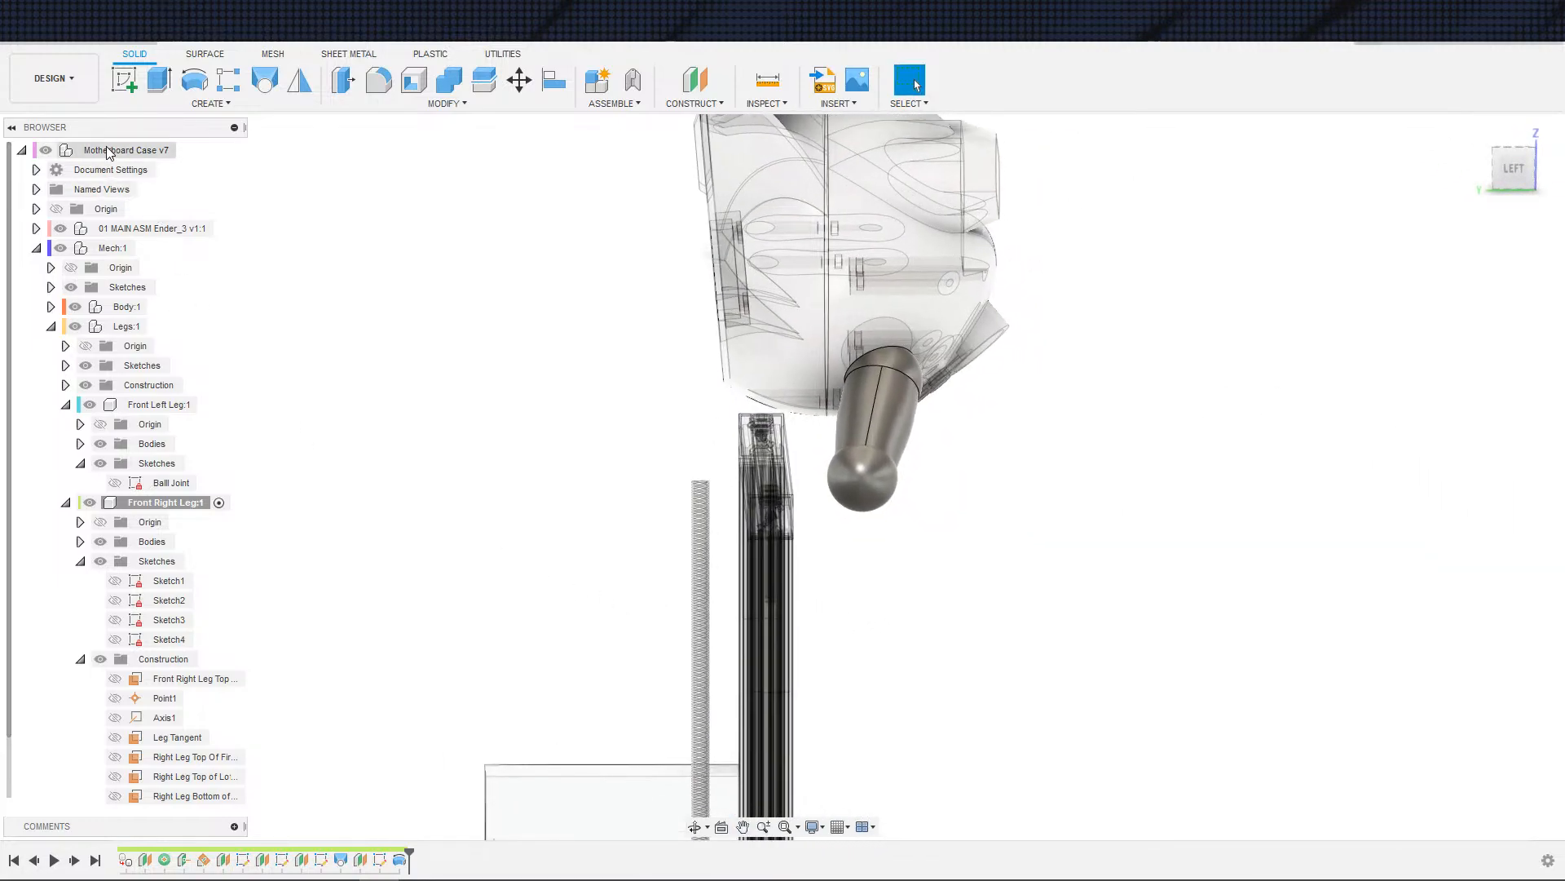
{"action": "left_click", "coordinate": [197, 150]}
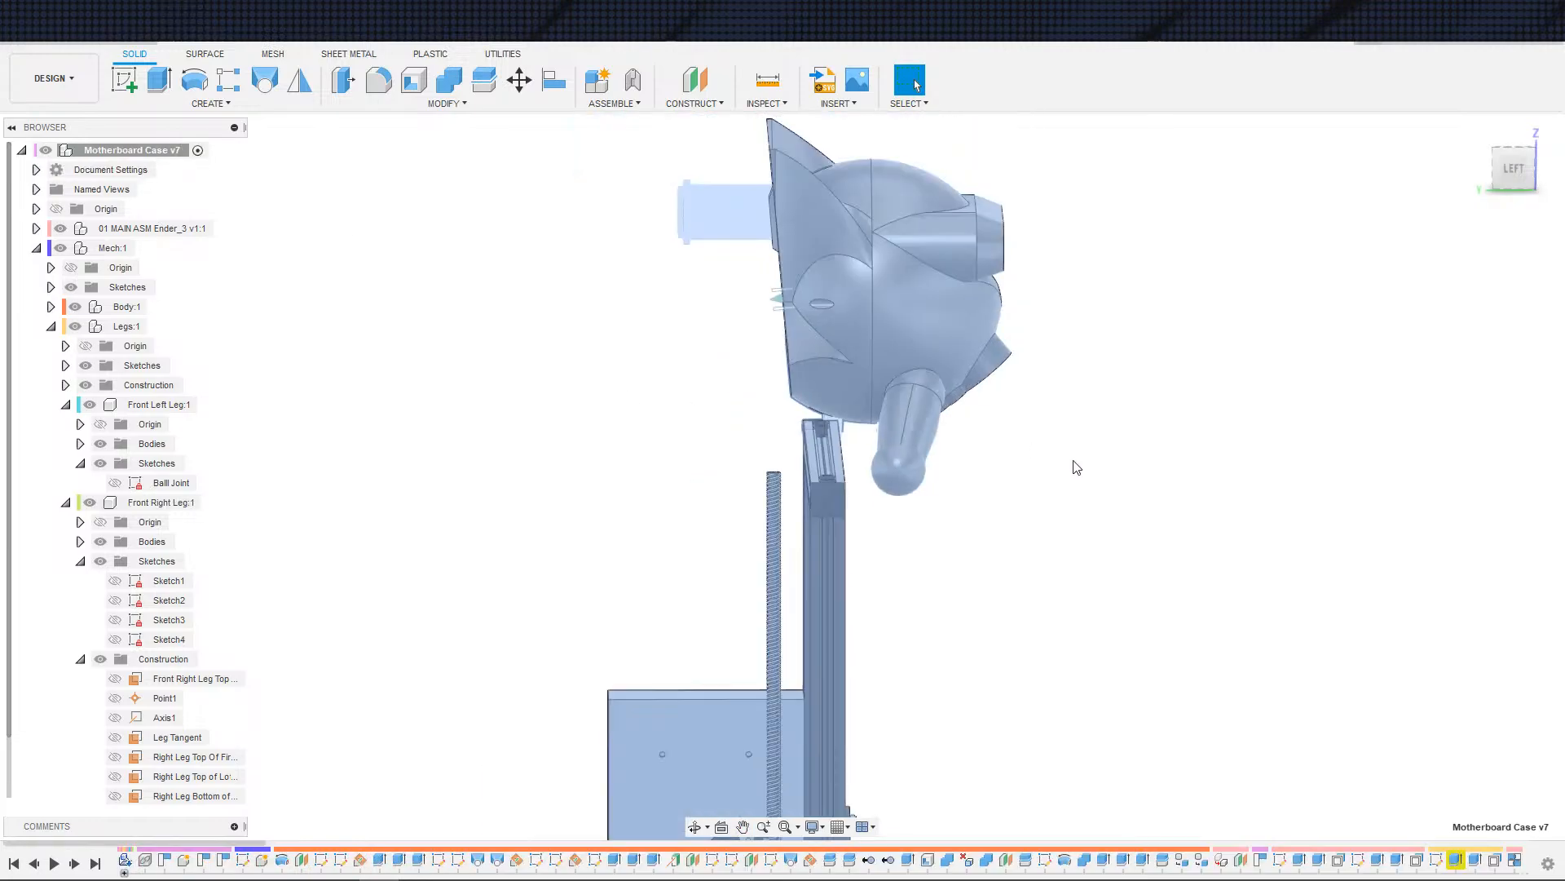
- Examine the front right leg segment and its ball end against the body and printer frame from the side, back and front
{"action": "middle_click_drag", "start_coordinate": [1174, 489], "coordinate": [1157, 522], "text": "shift"}
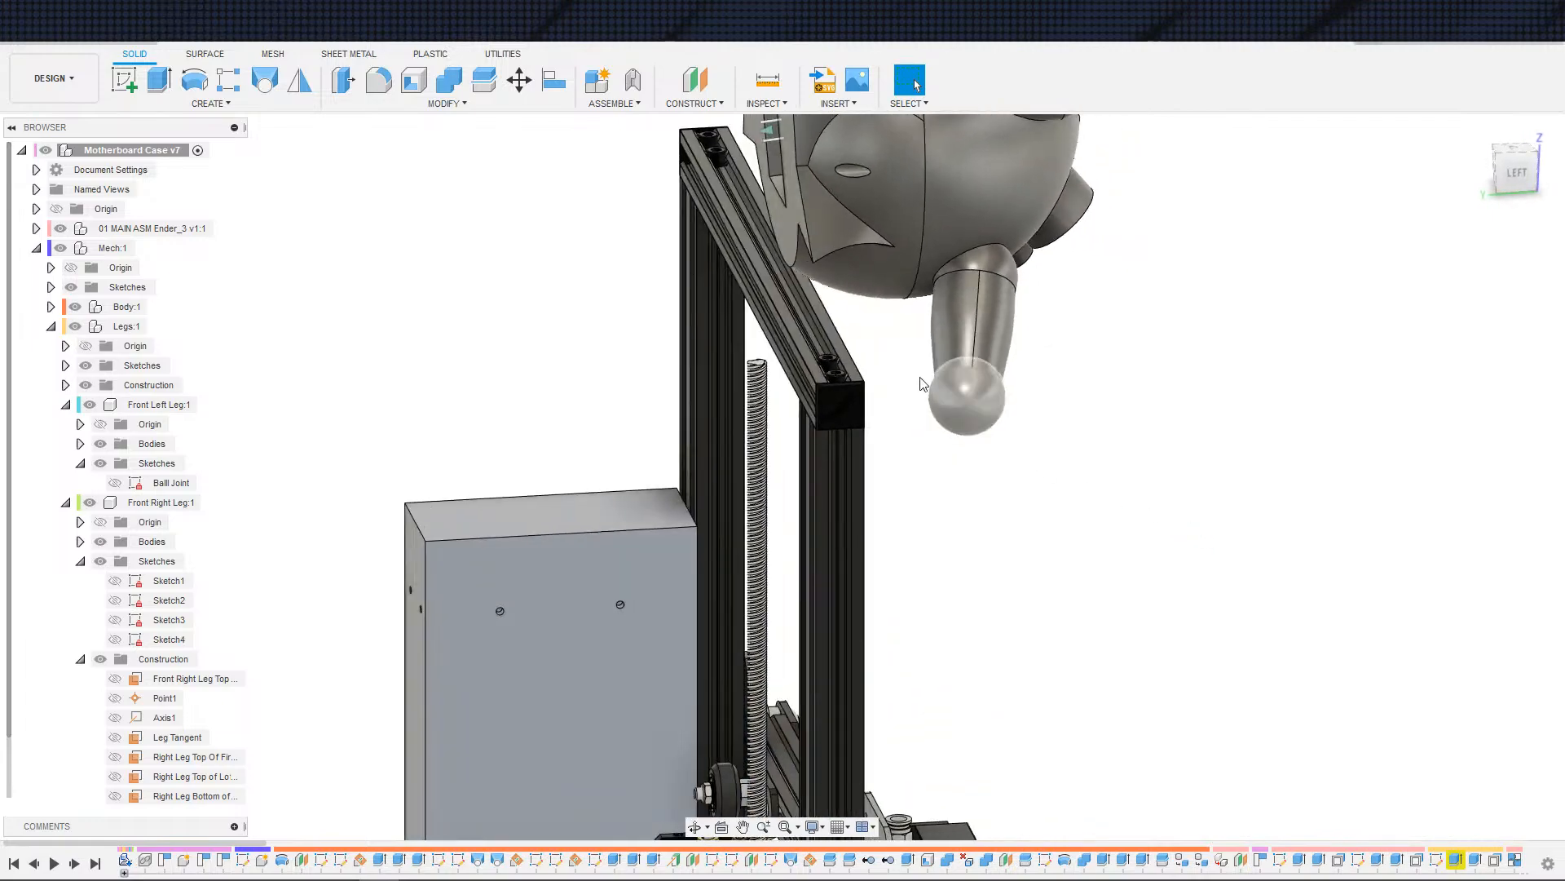
{"action": "scroll", "coordinate": [1053, 416], "scroll_direction": "up", "scroll_amount": 1}
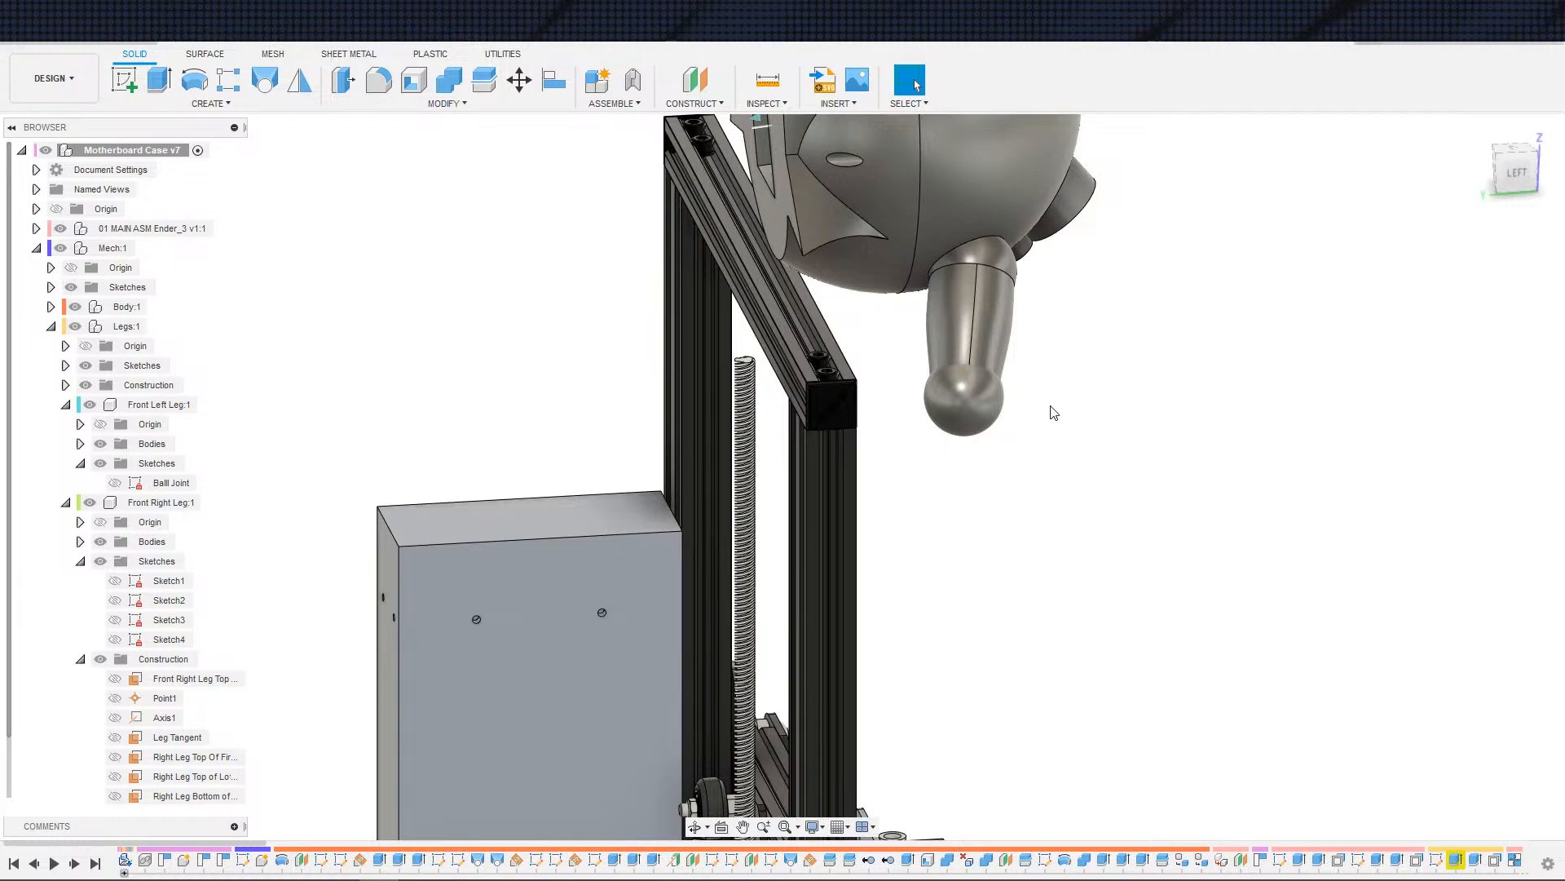
{"action": "scroll", "coordinate": [995, 510], "scroll_direction": "down", "scroll_amount": 5}
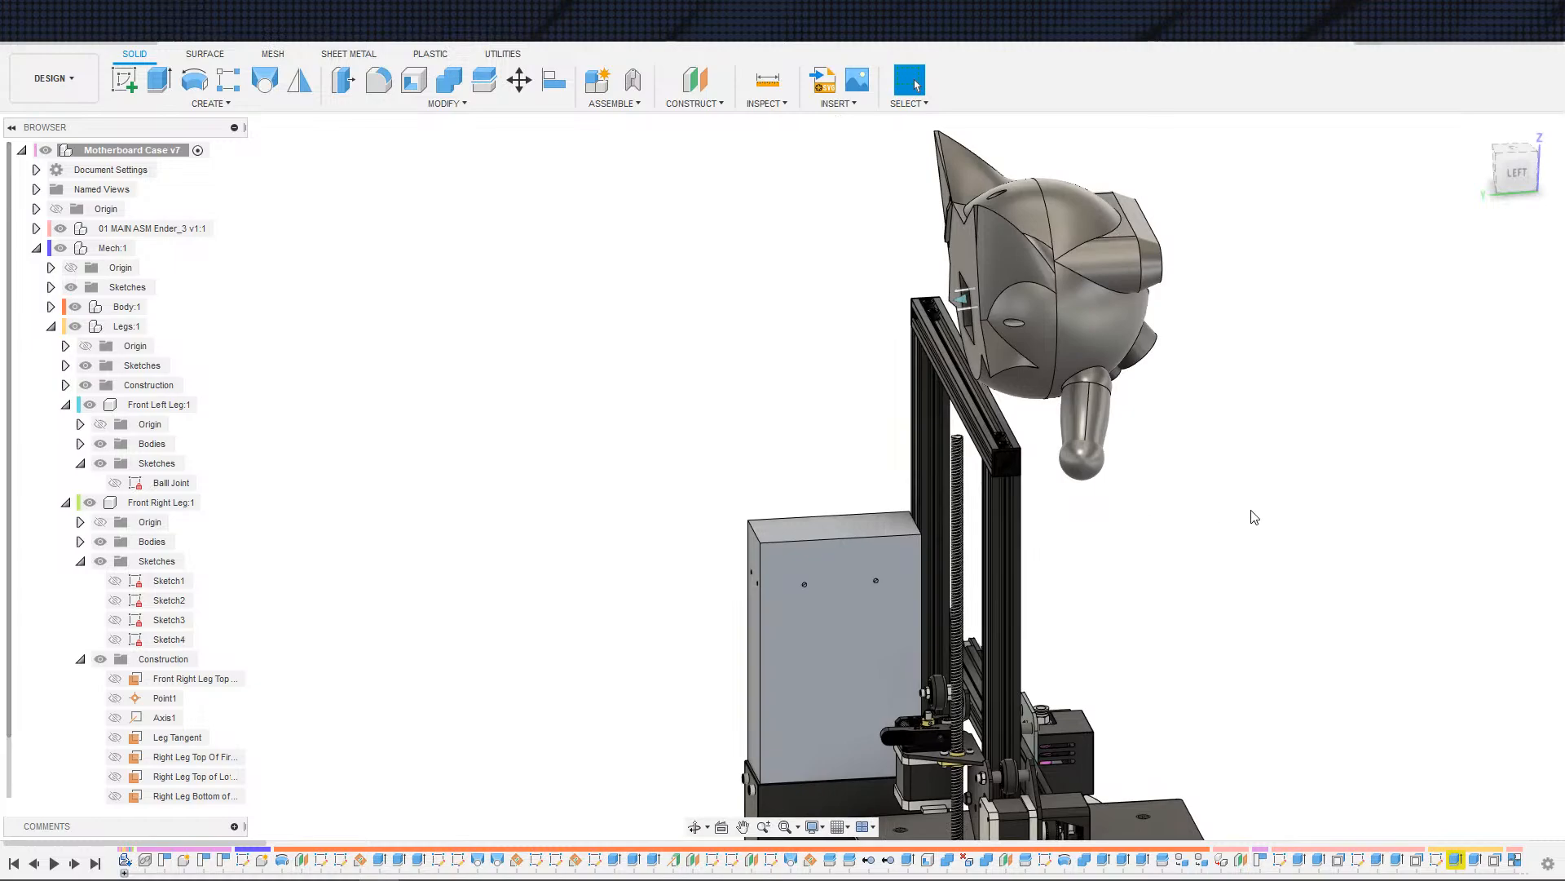
{"action": "middle_click_drag", "start_coordinate": [1254, 516], "coordinate": [1268, 584], "text": "shift"}
{"action": "middle_click_drag", "start_coordinate": [1048, 509], "coordinate": [967, 569]}
{"action": "middle_click_drag", "start_coordinate": [1358, 581], "coordinate": [1164, 531], "text": "shift"}
{"action": "scroll", "coordinate": [1190, 672], "scroll_direction": "up", "scroll_amount": 3}
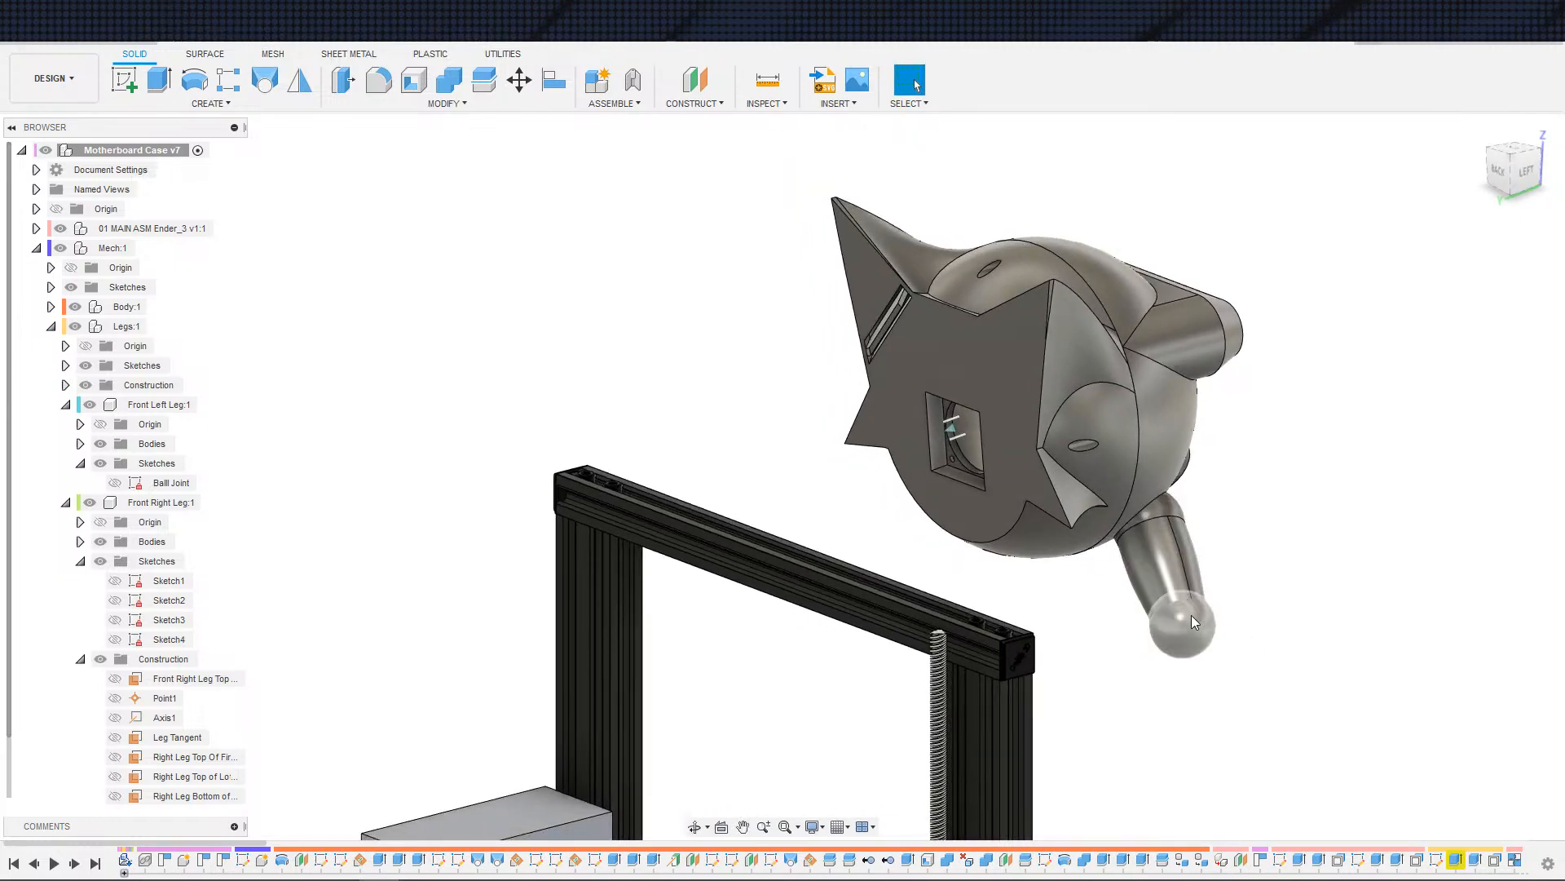
{"action": "middle_click_drag", "start_coordinate": [1241, 633], "coordinate": [1281, 648], "text": "shift"}
{"action": "middle_click_drag", "start_coordinate": [1192, 608], "coordinate": [1347, 650], "text": "shift"}
{"action": "scroll", "coordinate": [1345, 650], "scroll_direction": "down", "scroll_amount": 2}
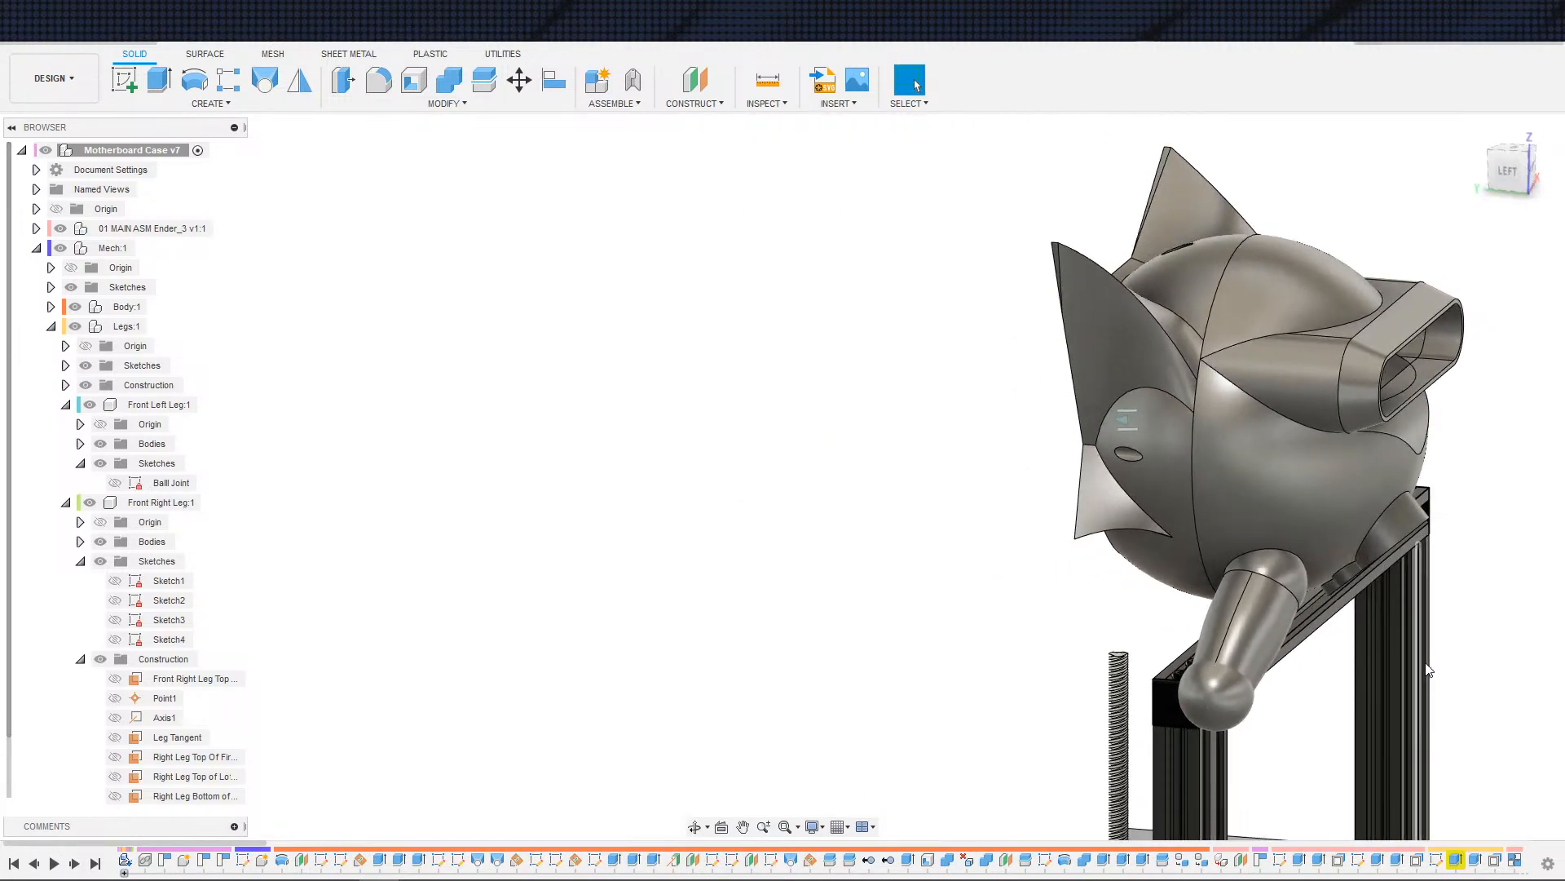
{"action": "middle_click_drag", "start_coordinate": [1439, 675], "coordinate": [1378, 633]}
{"action": "scroll", "coordinate": [1335, 671], "scroll_direction": "down", "scroll_amount": 1}
{"action": "middle_click_drag", "start_coordinate": [1378, 633], "coordinate": [1428, 523]}
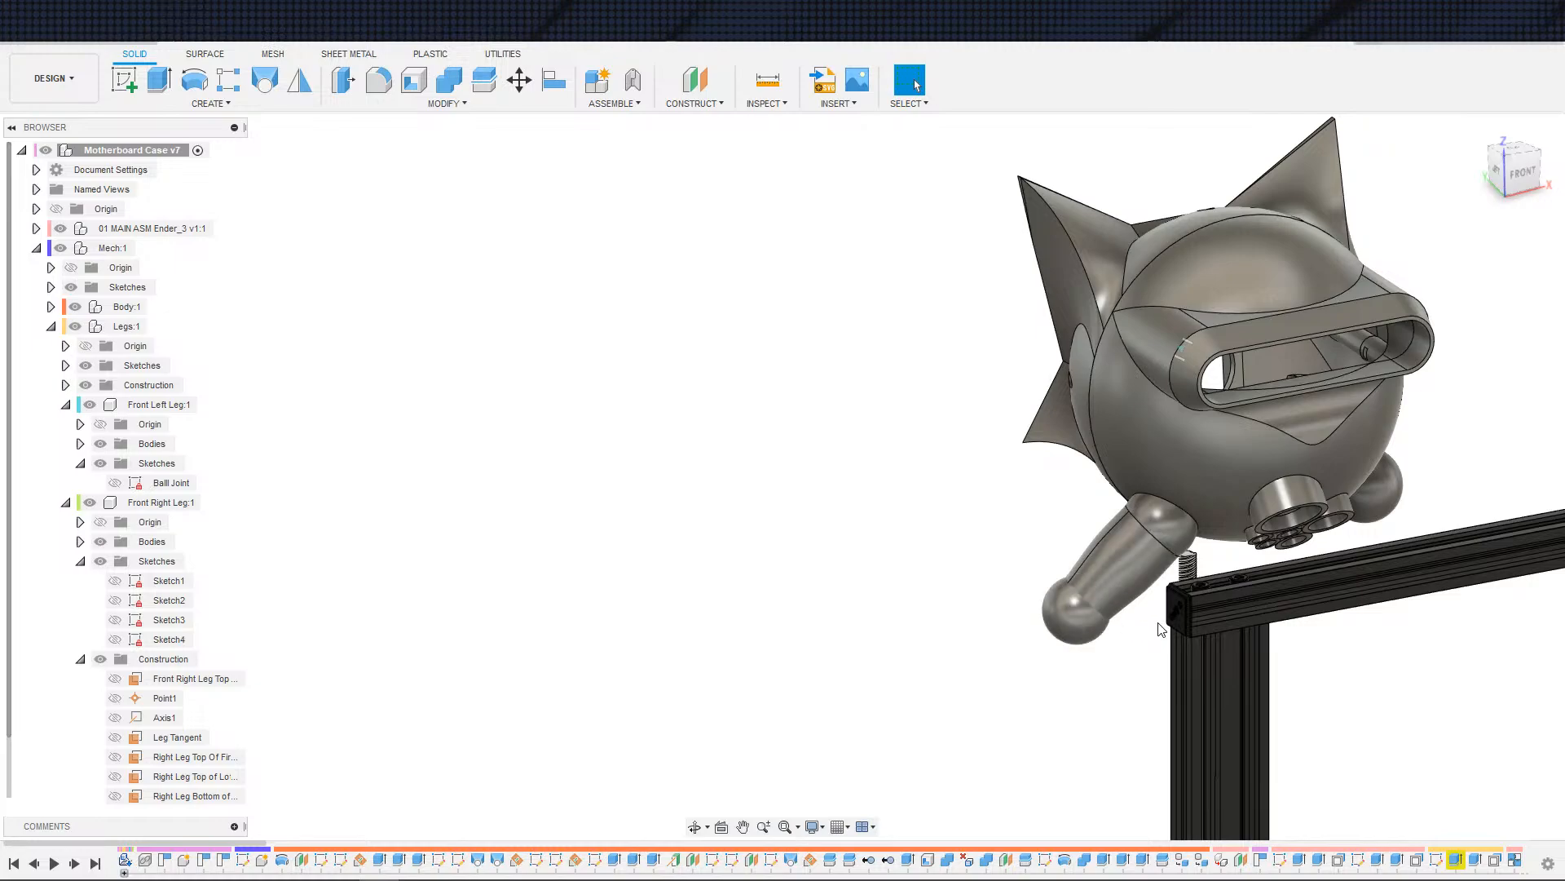
{"action": "scroll", "coordinate": [1170, 600], "scroll_direction": "down", "scroll_amount": 1}
{"action": "scroll", "coordinate": [1169, 600], "scroll_direction": "up", "scroll_amount": 2}
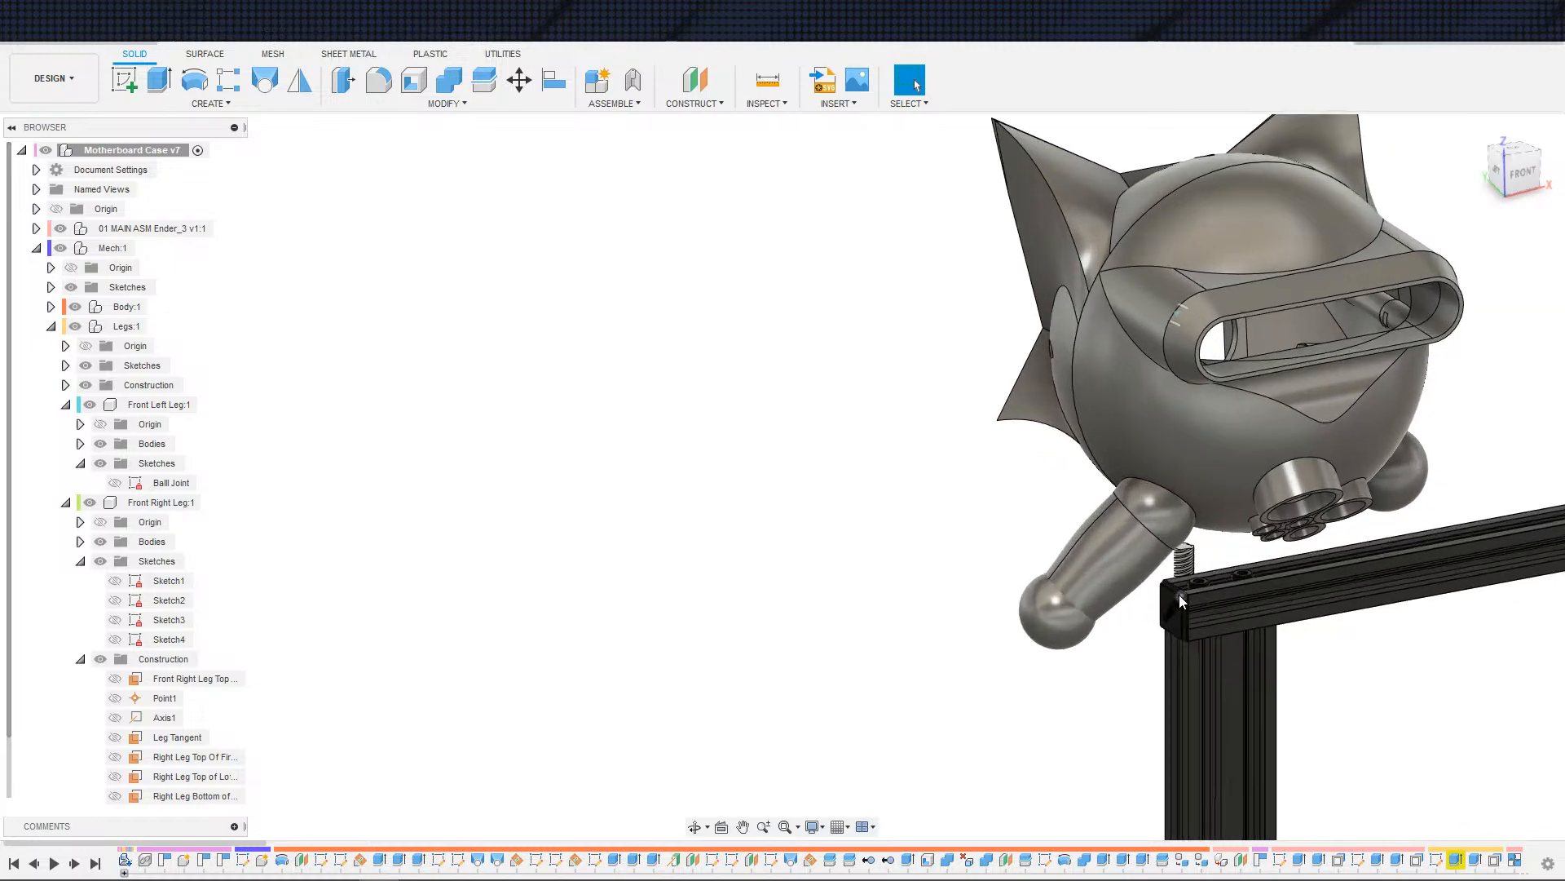
{"action": "scroll", "coordinate": [1178, 594], "scroll_direction": "down", "scroll_amount": 2}
{"action": "scroll", "coordinate": [1183, 595], "scroll_direction": "up", "scroll_amount": 1}
{"action": "middle_click_drag", "start_coordinate": [1183, 595], "coordinate": [1297, 543], "text": "shift"}
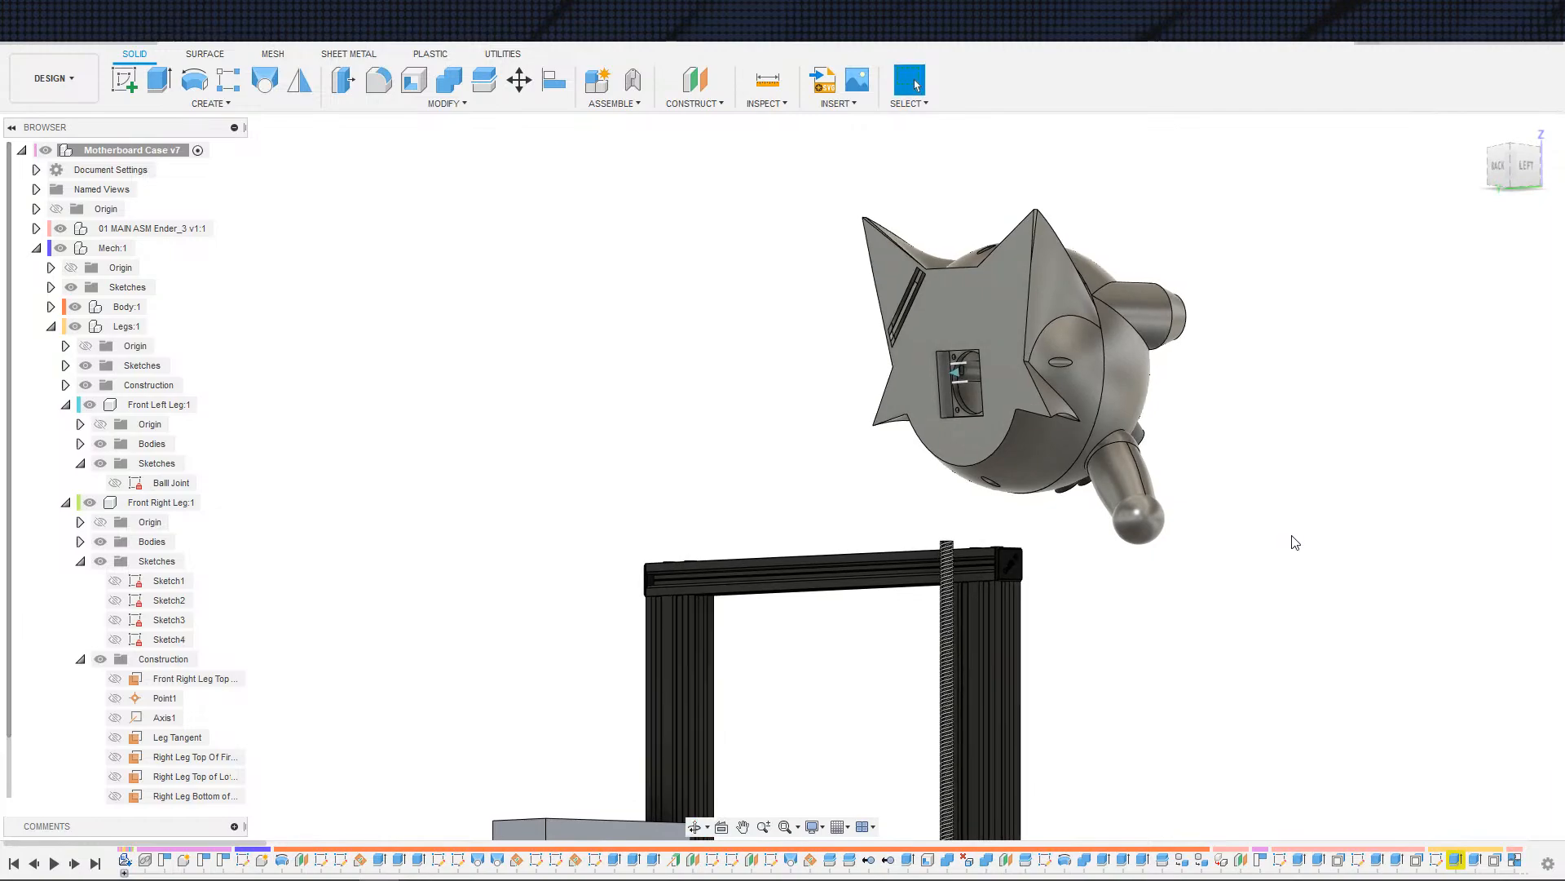